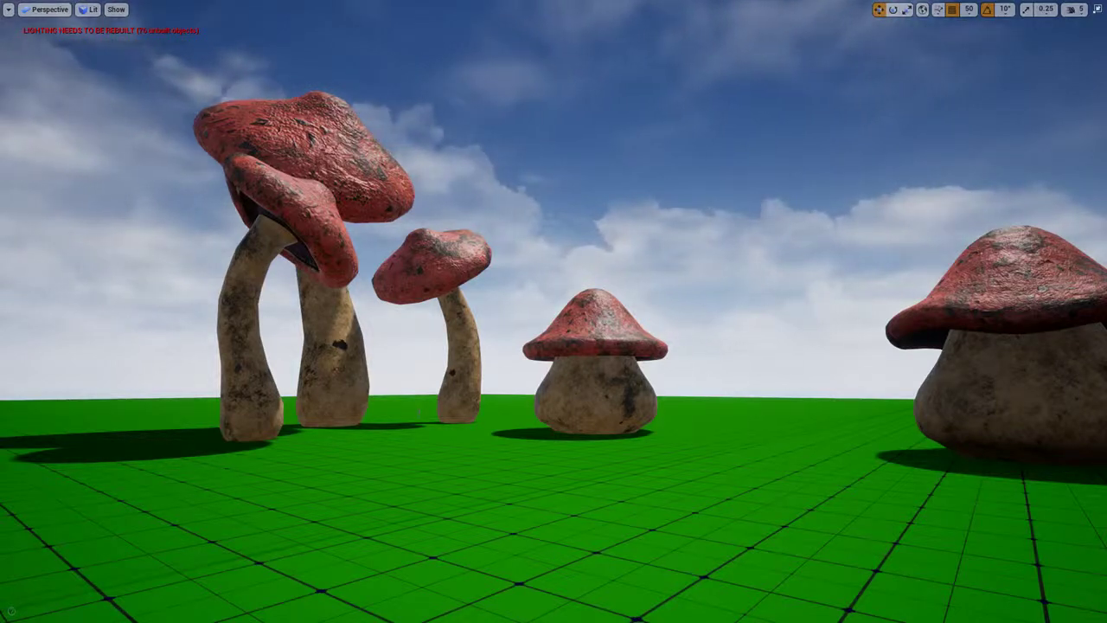
# Step: Examine the tall bent-stem mushrooms and the short mushroom houses beside them from several angles
pyautogui.moveTo(309, 200); pyautogui.dragTo(803, 235)
pyautogui.moveTo(312, 223); pyautogui.dragTo(243, 250, button='right')
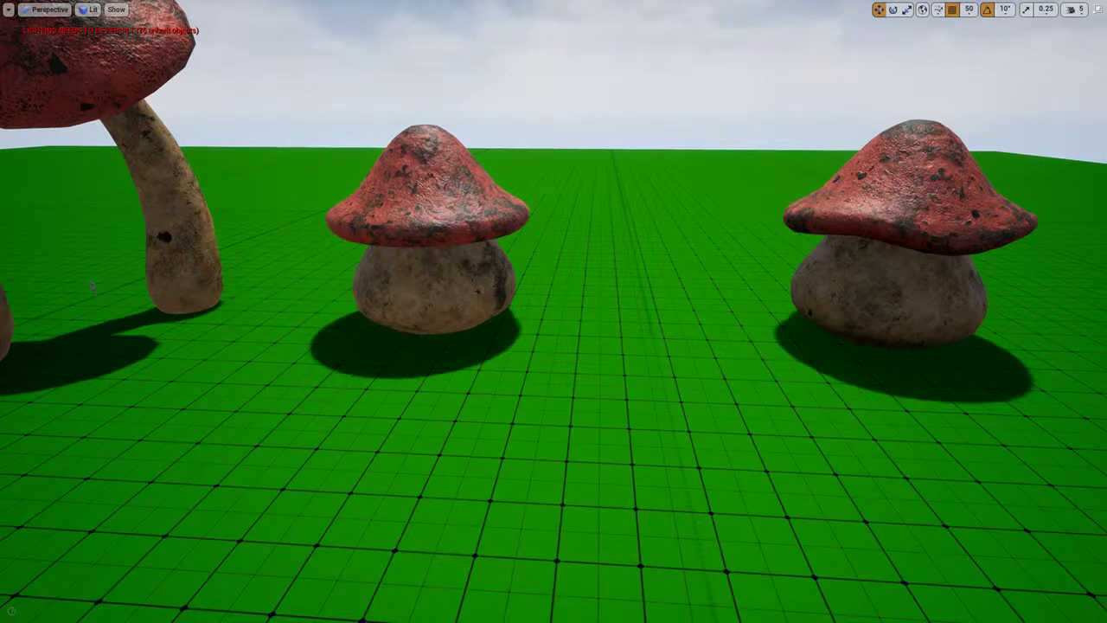
pyautogui.press('w')
pyautogui.moveTo(565, 237); pyautogui.dragTo(846, 160, button='right')
pyautogui.press('a')
pyautogui.press('w')
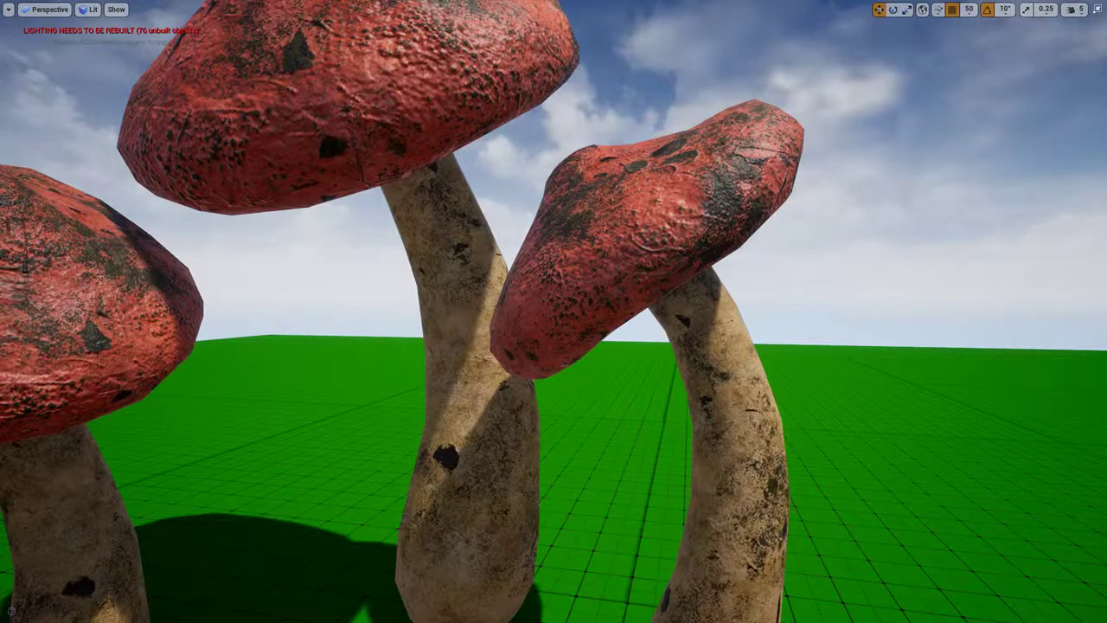
pyautogui.scroll(-2, 553, 311)
pyautogui.scroll(-4, 554, 311)
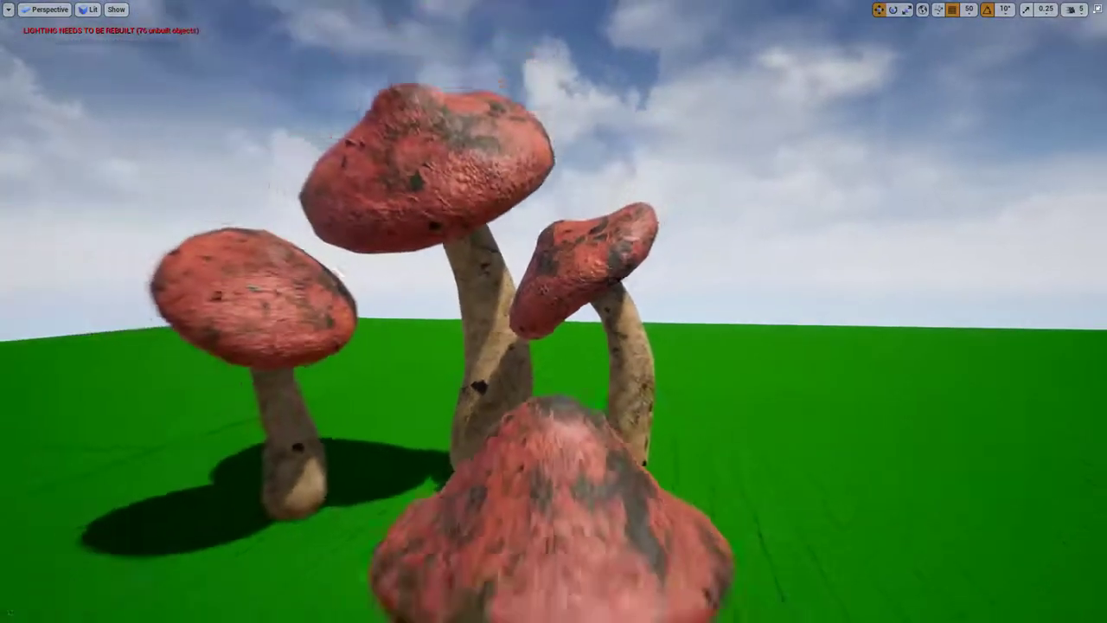
pyautogui.scroll(-4, 553, 311)
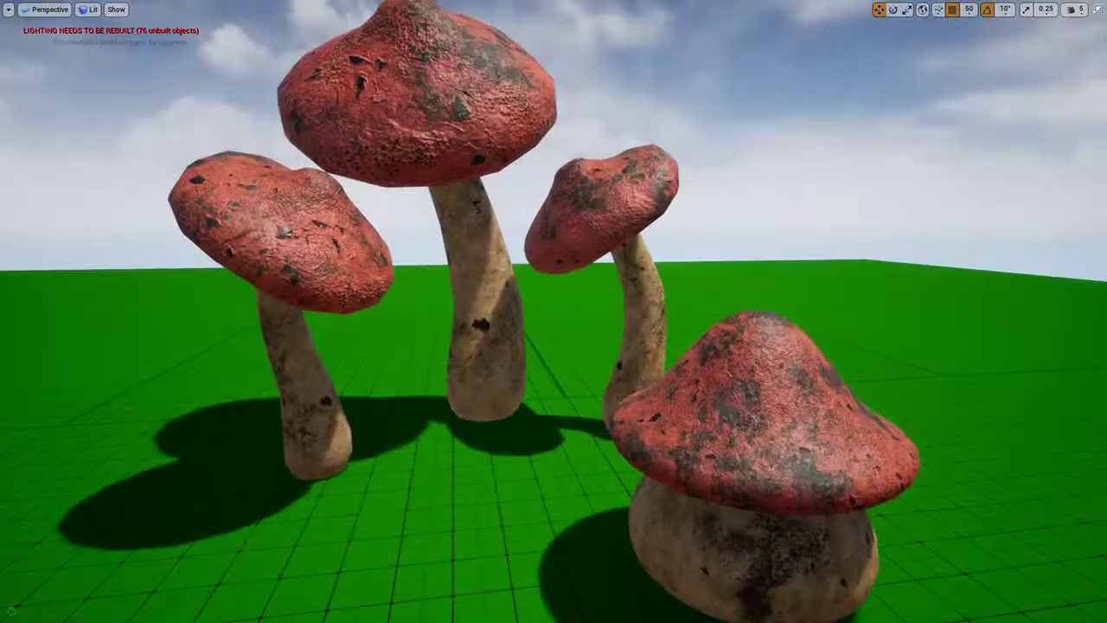
pyautogui.moveTo(553, 311); pyautogui.dragTo(695, 376, button='right')
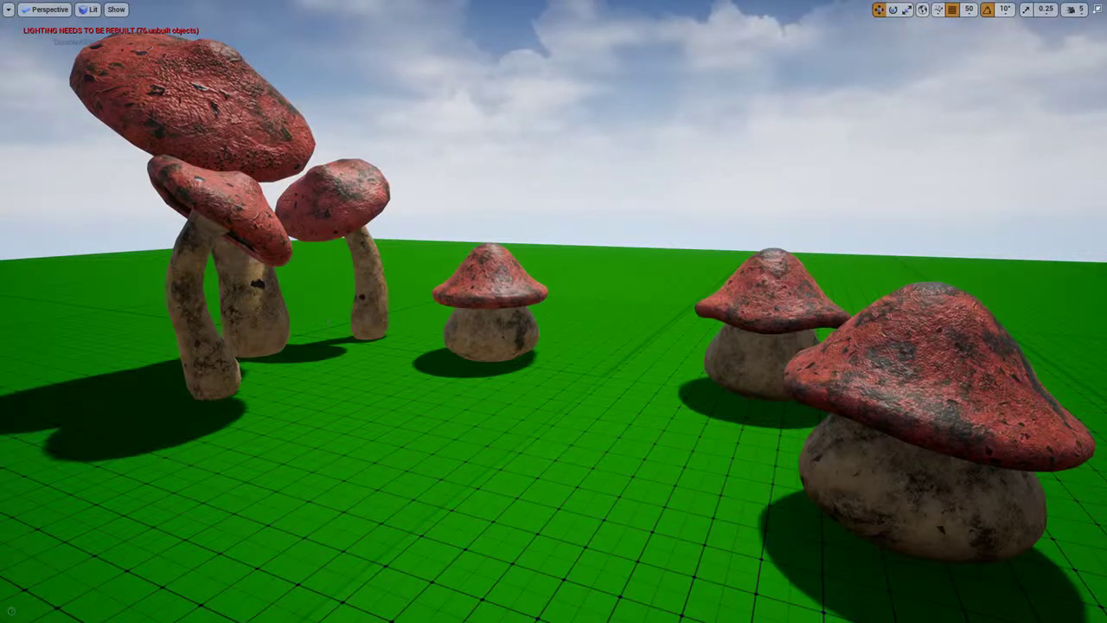
# Step: Inspect the short, fat mushroom houses up close, including their caps, bodies and round door openings
pyautogui.press('w')
pyautogui.moveTo(820, 255)
pyautogui.mouseDown(button='right')
pyautogui.moveTo(808, 217)
pyautogui.moveTo(753, 194)
pyautogui.moveTo(718, 160)
pyautogui.moveTo(680, 208)
pyautogui.moveTo(692, 250)
pyautogui.moveTo(683, 277)
pyautogui.moveTo(662, 186)
pyautogui.moveTo(668, 219)
pyautogui.moveTo(627, 232)
pyautogui.moveTo(623, 277)
pyautogui.moveTo(637, 224)
pyautogui.moveTo(655, 224)
pyautogui.moveTo(606, 222)
pyautogui.moveTo(692, 227)
pyautogui.moveTo(821, 258)
pyautogui.mouseUp(button='right')
pyautogui.press('s')
pyautogui.press('s')
pyautogui.moveTo(745, 279); pyautogui.dragTo(1089, 239, button='right')
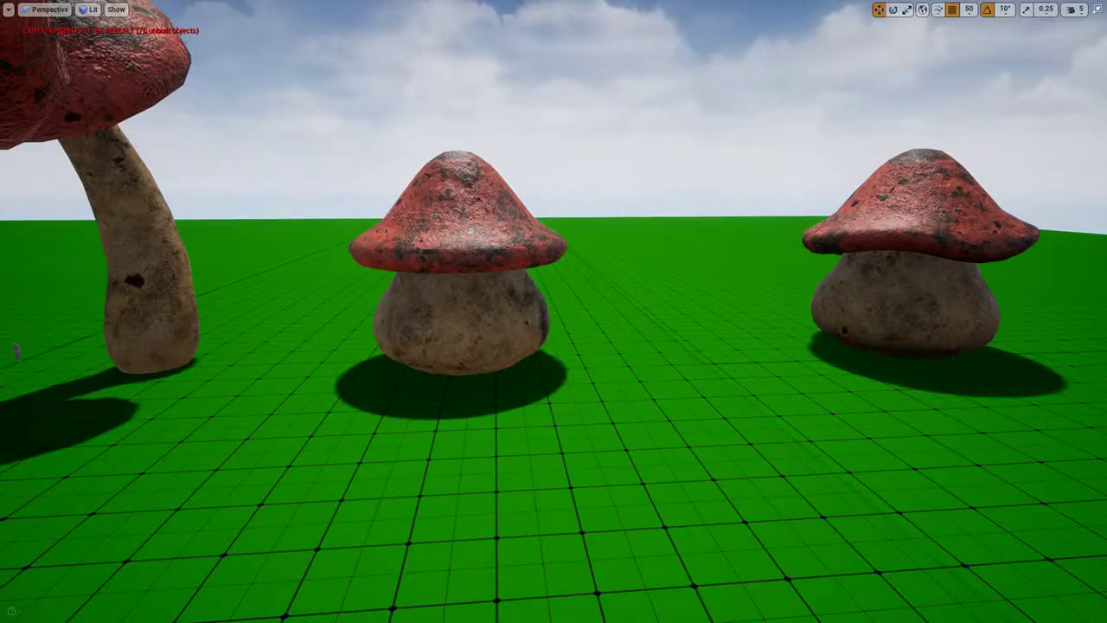
pyautogui.moveTo(720, 236); pyautogui.dragTo(768, 206, button='right')
pyautogui.press('w')
pyautogui.moveTo(718, 237); pyautogui.dragTo(697, 227, button='right')
pyautogui.press('w')
pyautogui.press('a')
pyautogui.press('w')
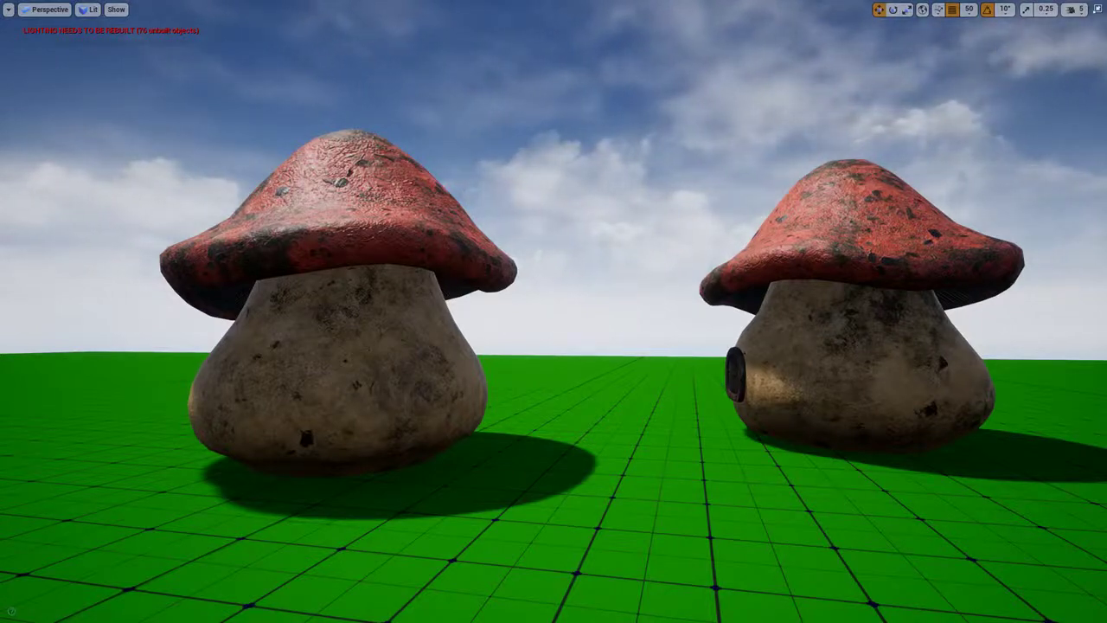
pyautogui.moveTo(554, 311); pyautogui.dragTo(604, 307, button='right')
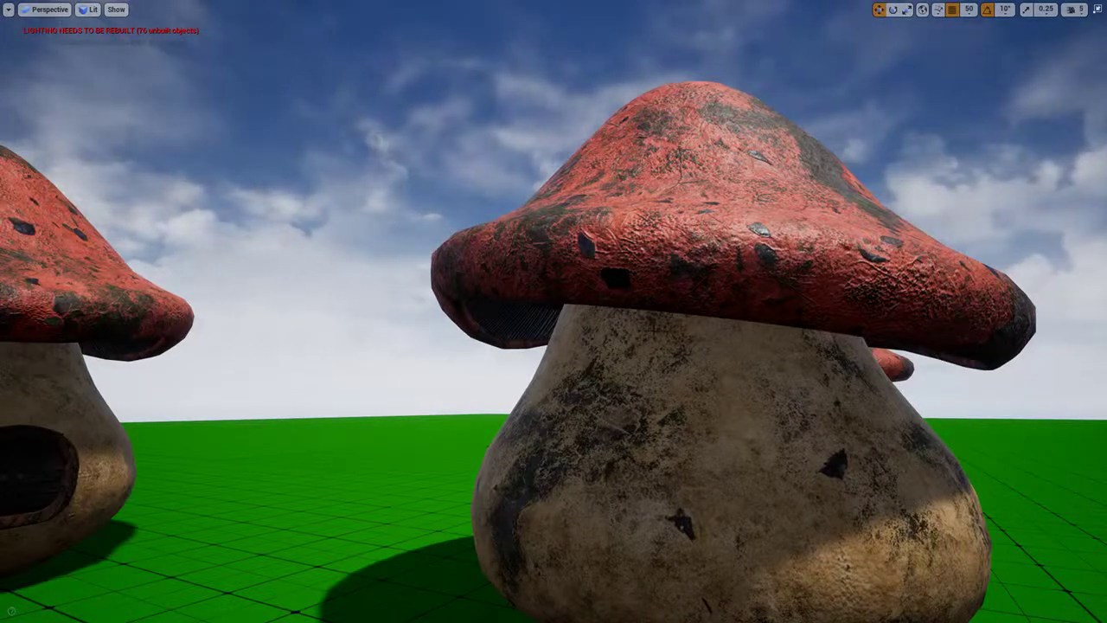
pyautogui.moveTo(554, 311); pyautogui.dragTo(434, 303, button='right')
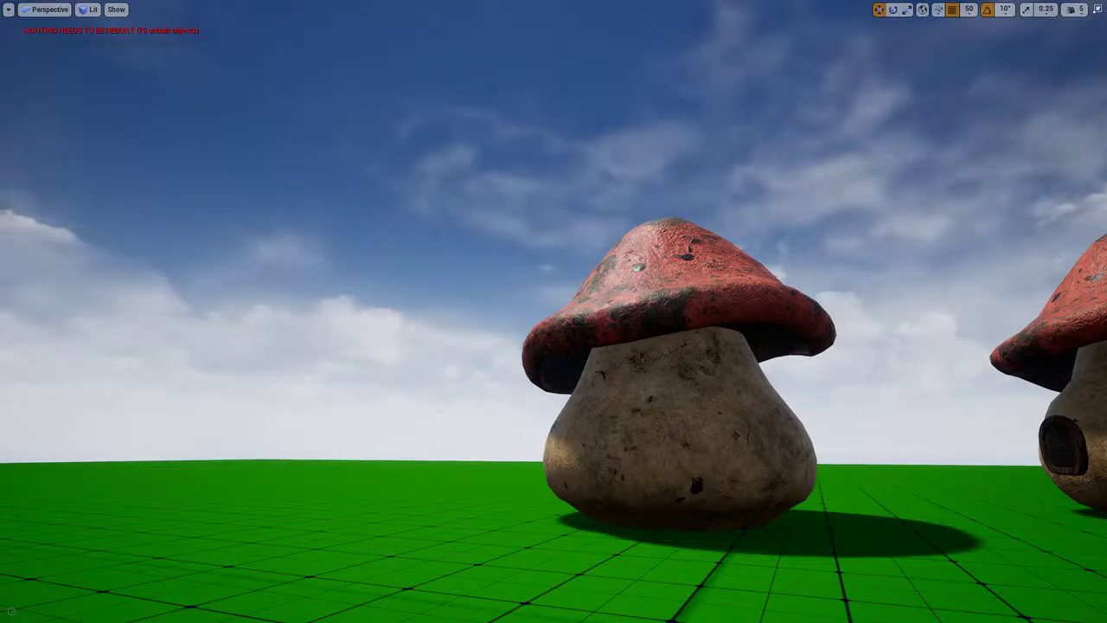
pyautogui.moveTo(554, 312); pyautogui.dragTo(640, 348, button='right')
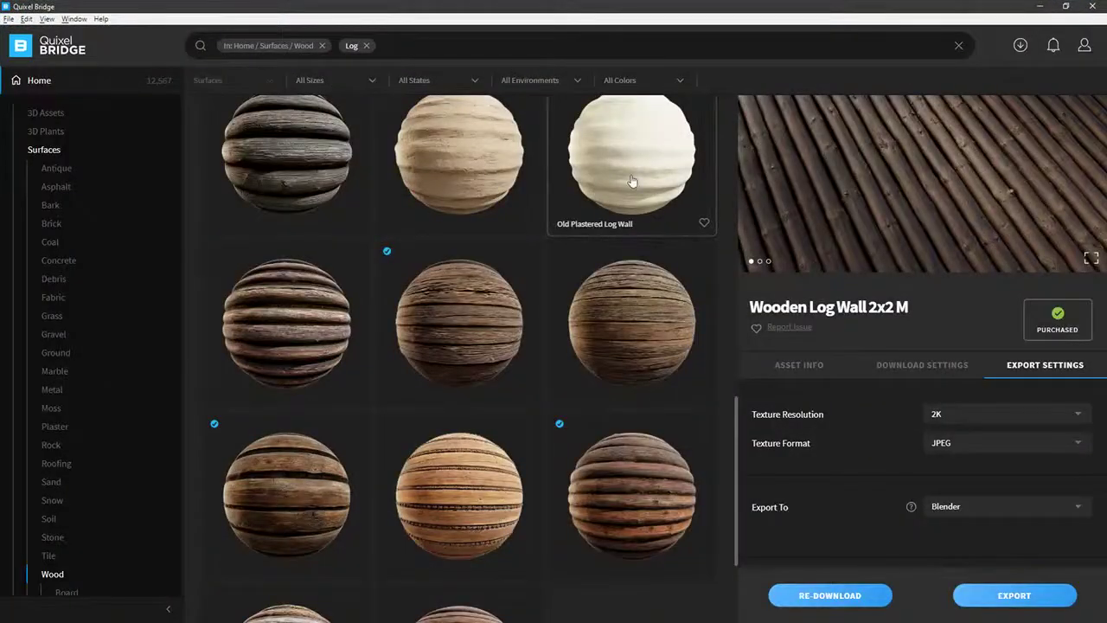
# Step: In Quixel Bridge, browse the wood surfaces filtered by Log for log wall materials
pyautogui.scroll(-1, 505, 207)
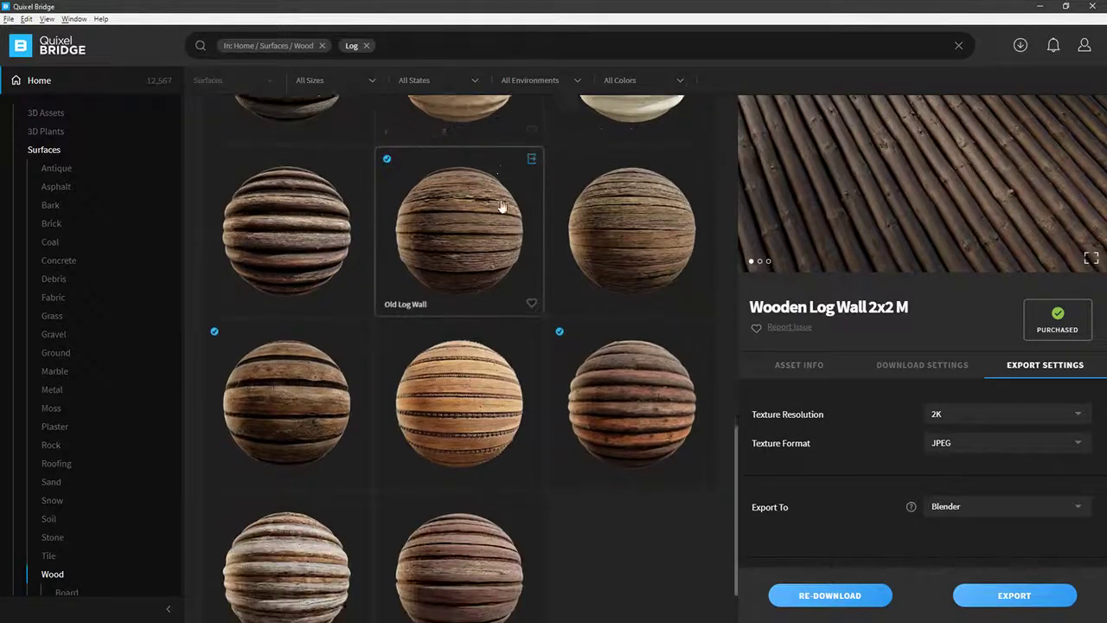
pyautogui.scroll(-1, 505, 207)
pyautogui.scroll(7, 506, 205)
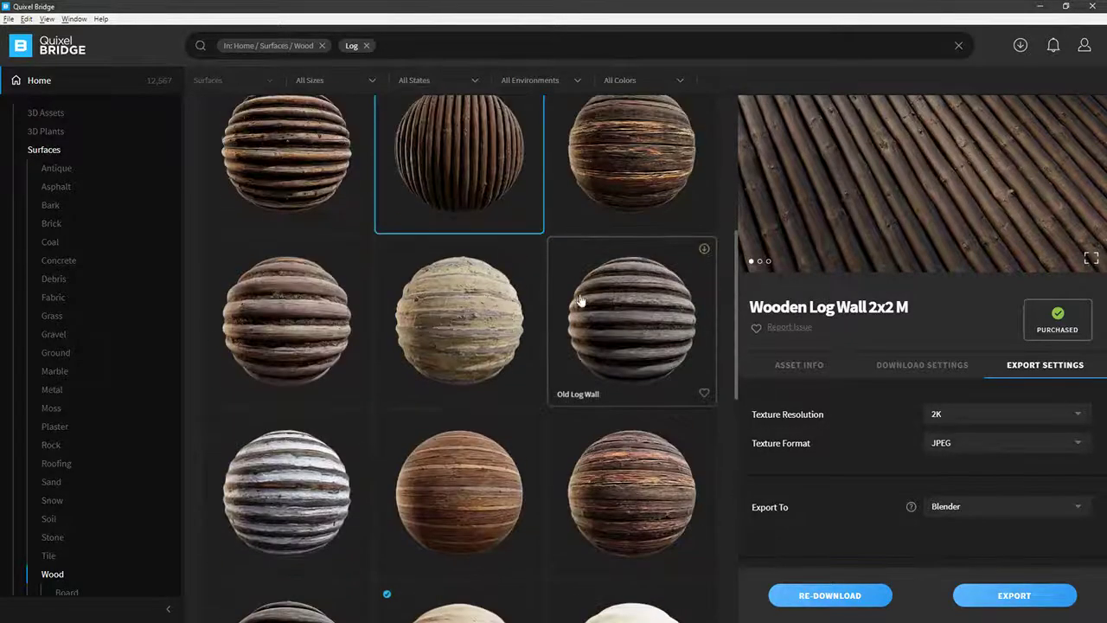
pyautogui.scroll(1, 504, 318)
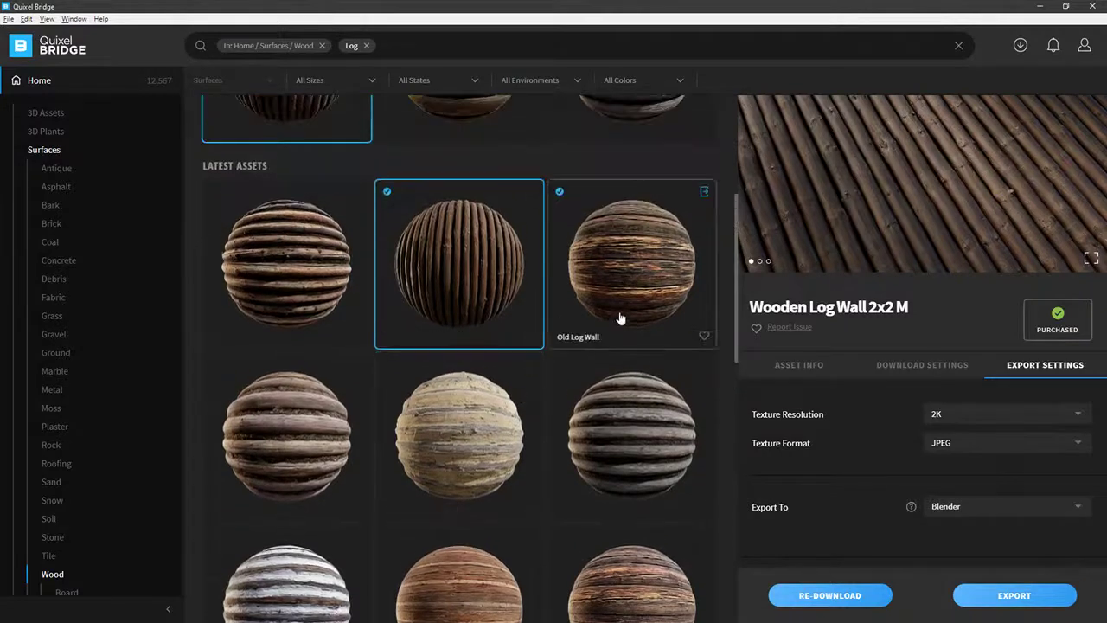
pyautogui.scroll(1, 620, 319)
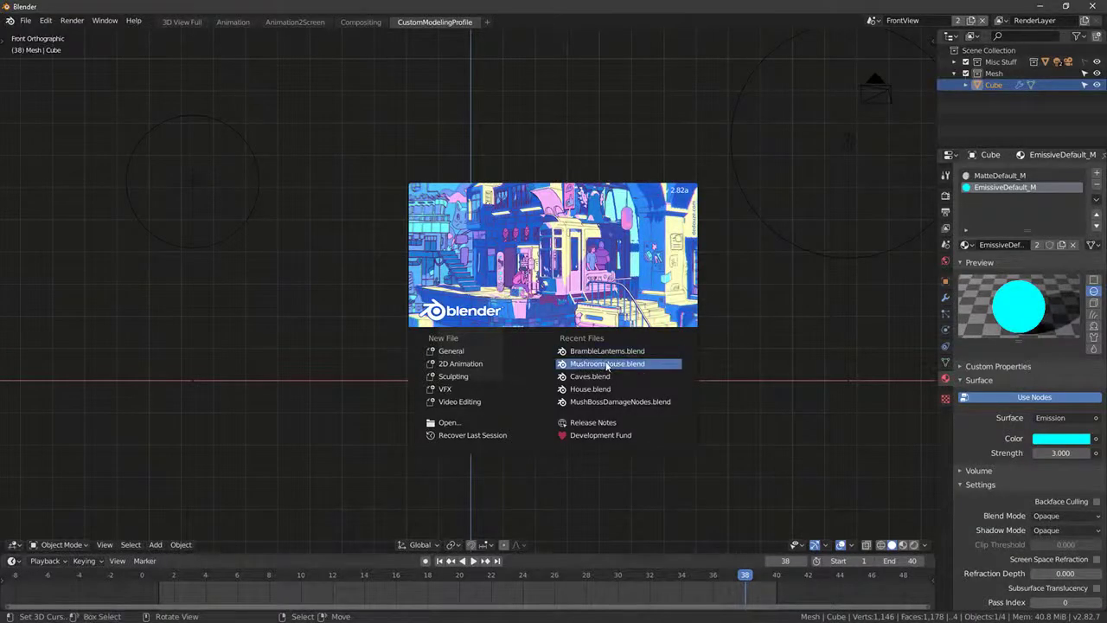
# Step: In Blender, open the recent file BrambleLanterns.blend, followed by the recent file MushroomHouse.blend
pyautogui.click(608, 351)
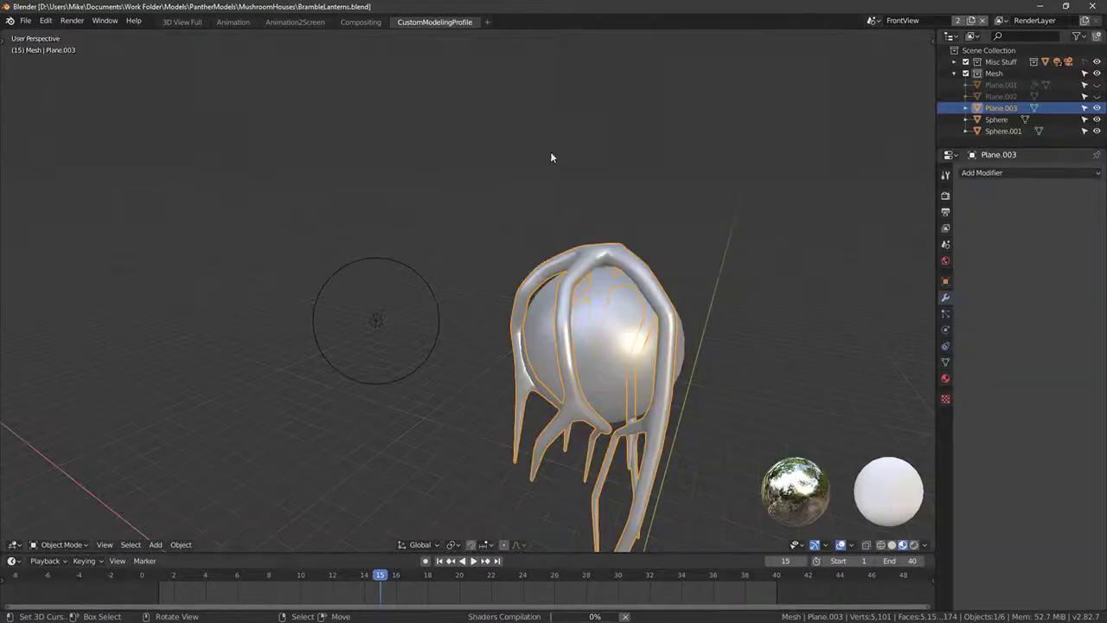
pyautogui.click(25, 21)
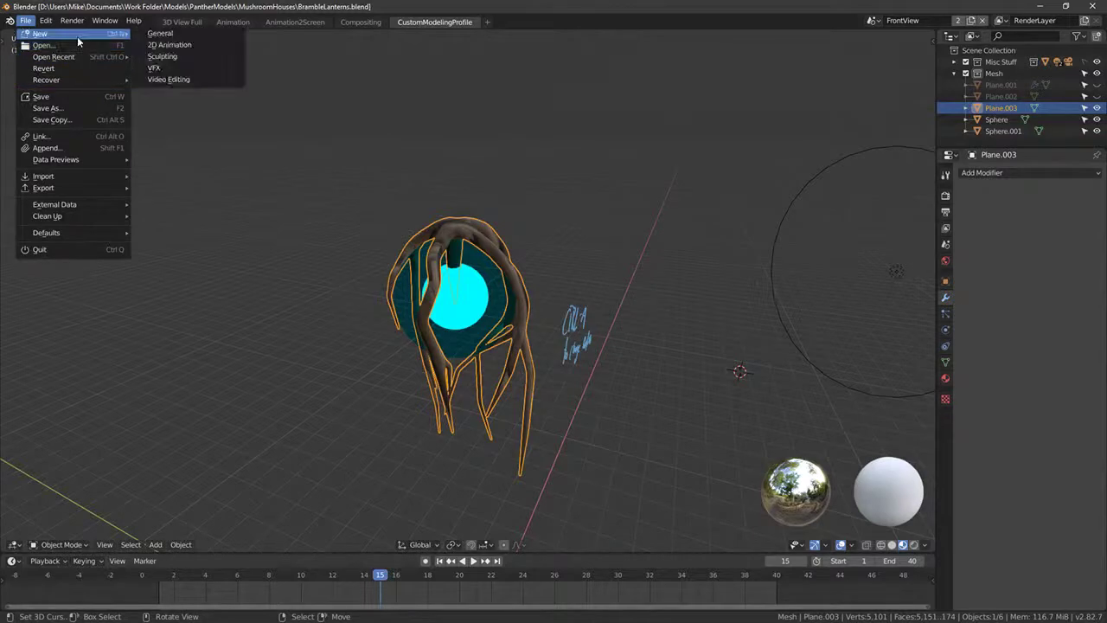
pyautogui.moveTo(75, 56)
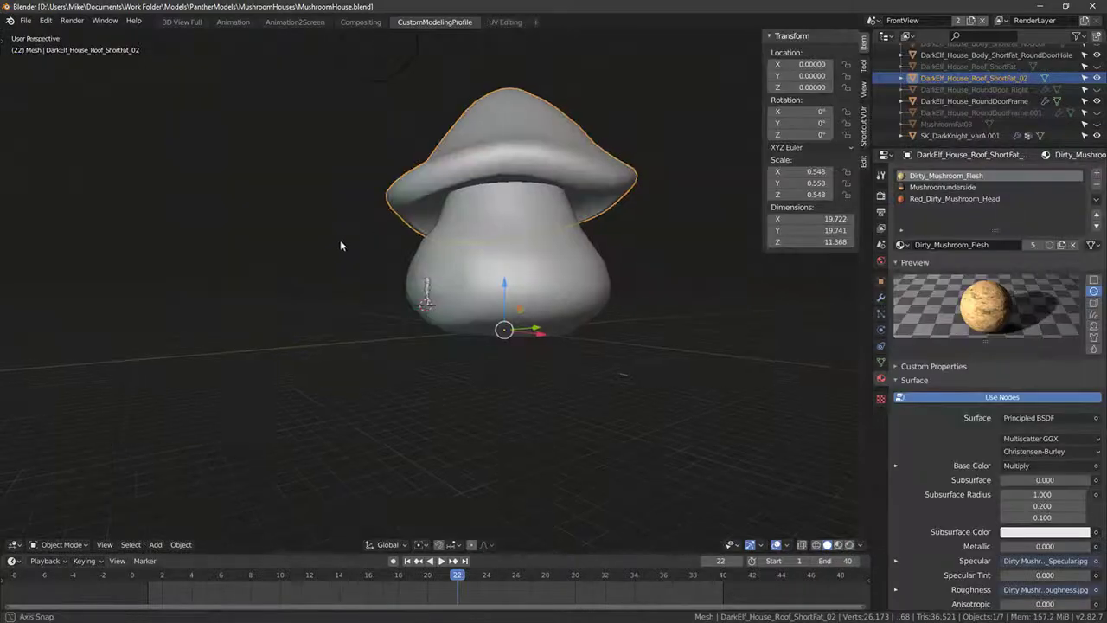
# Step: Inspect the mushroom house's door opening, round door frame and roof from the front and close up
pyautogui.moveTo(340, 239); pyautogui.dragTo(541, 306, button='middle')
pyautogui.scroll(3, 542, 307)
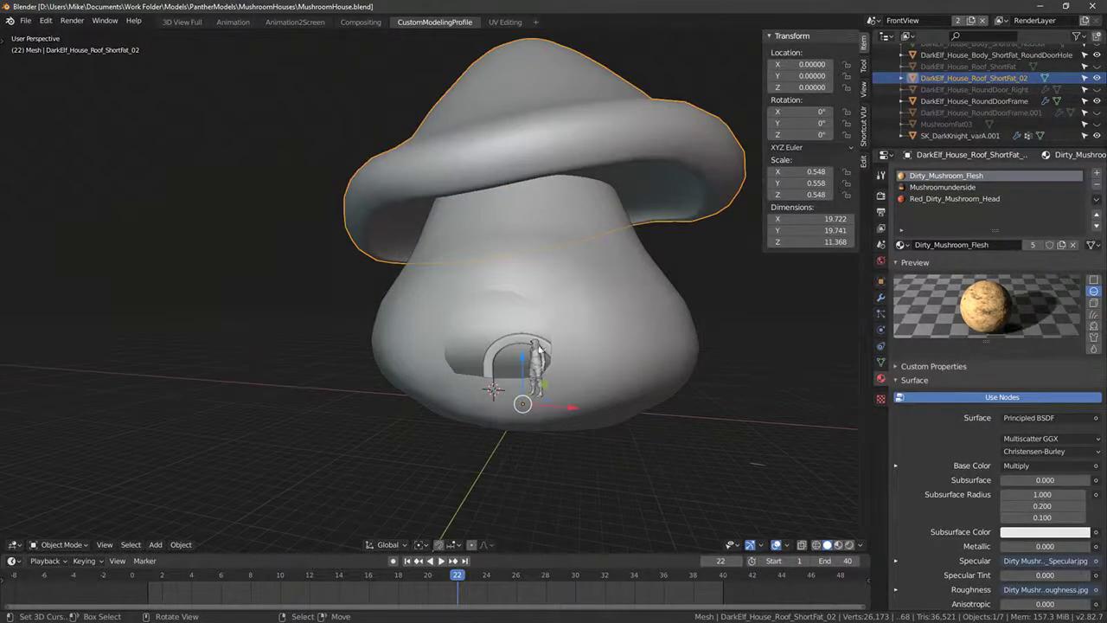
pyautogui.click(502, 346)
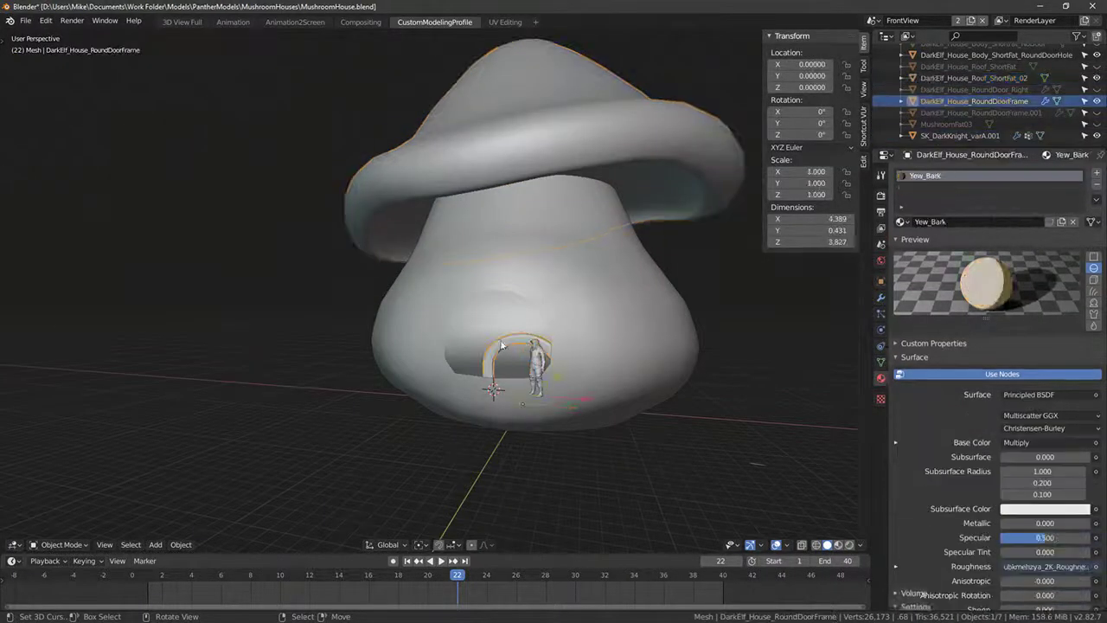
pyautogui.click(411, 239)
pyautogui.moveTo(446, 254); pyautogui.dragTo(404, 313, button='middle')
pyautogui.scroll(4, 403, 317)
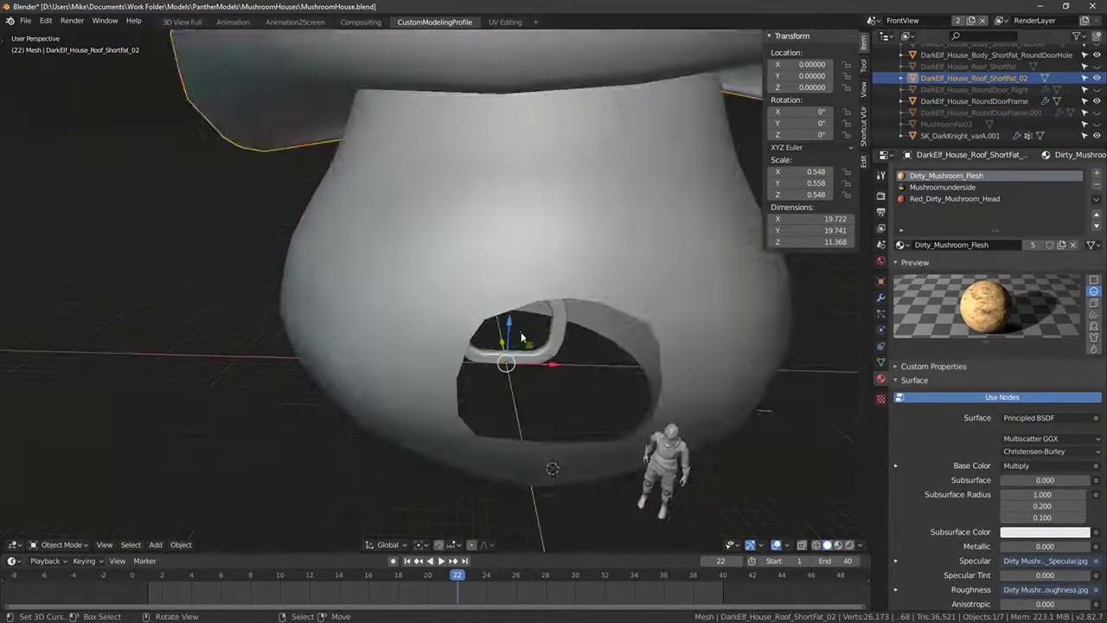
pyautogui.moveTo(522, 338); pyautogui.dragTo(494, 313, button='middle')
pyautogui.click(591, 364)
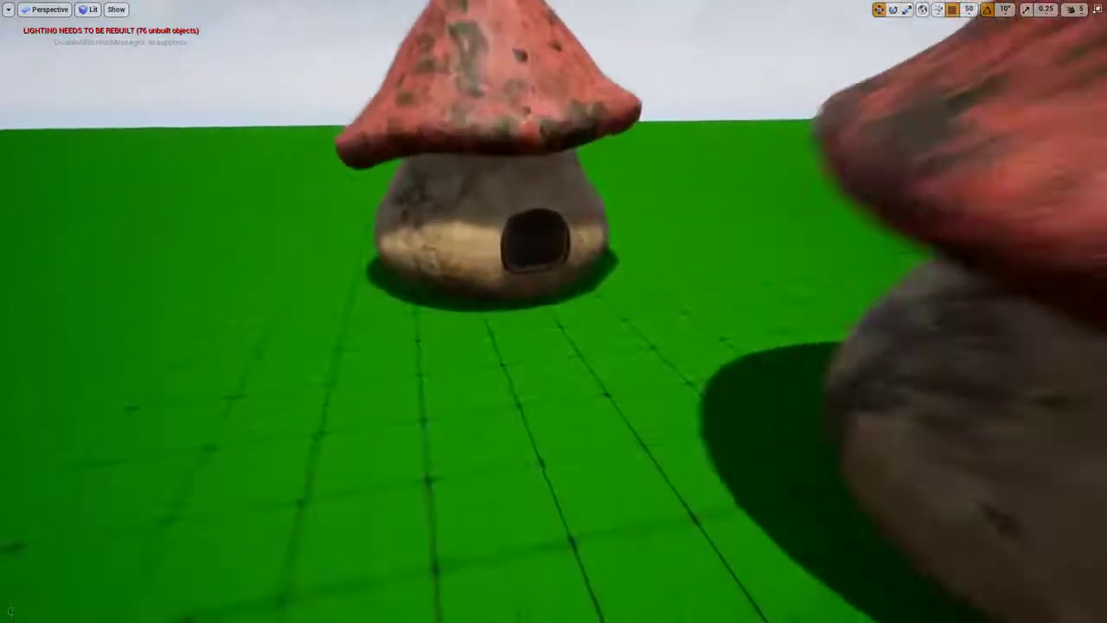
# Step: Switch to Unreal Editor and inspect the round double door on the mushroom house and the surrounding level
pyautogui.click(565, 355)
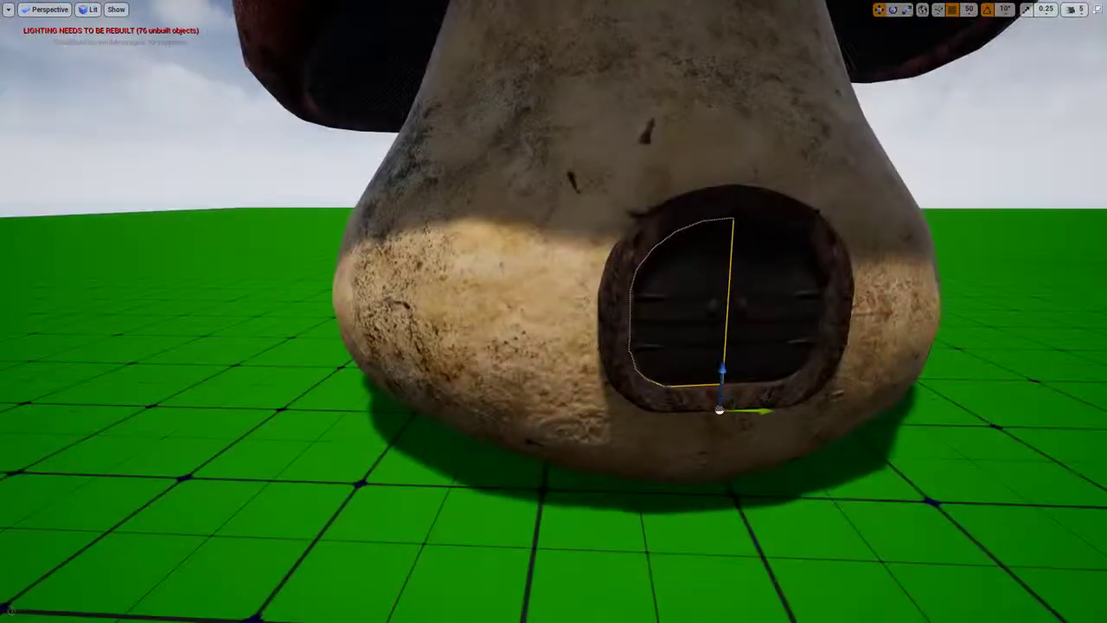
pyautogui.moveTo(565, 355); pyautogui.dragTo(623, 349, button='right')
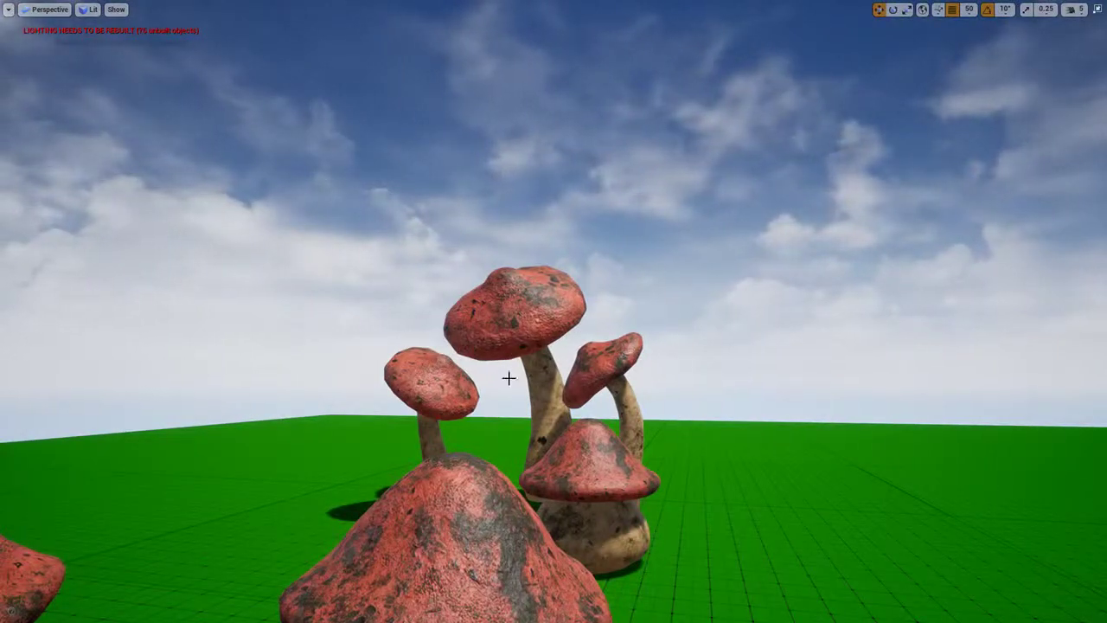
pyautogui.moveTo(509, 376); pyautogui.dragTo(413, 386, button='right')
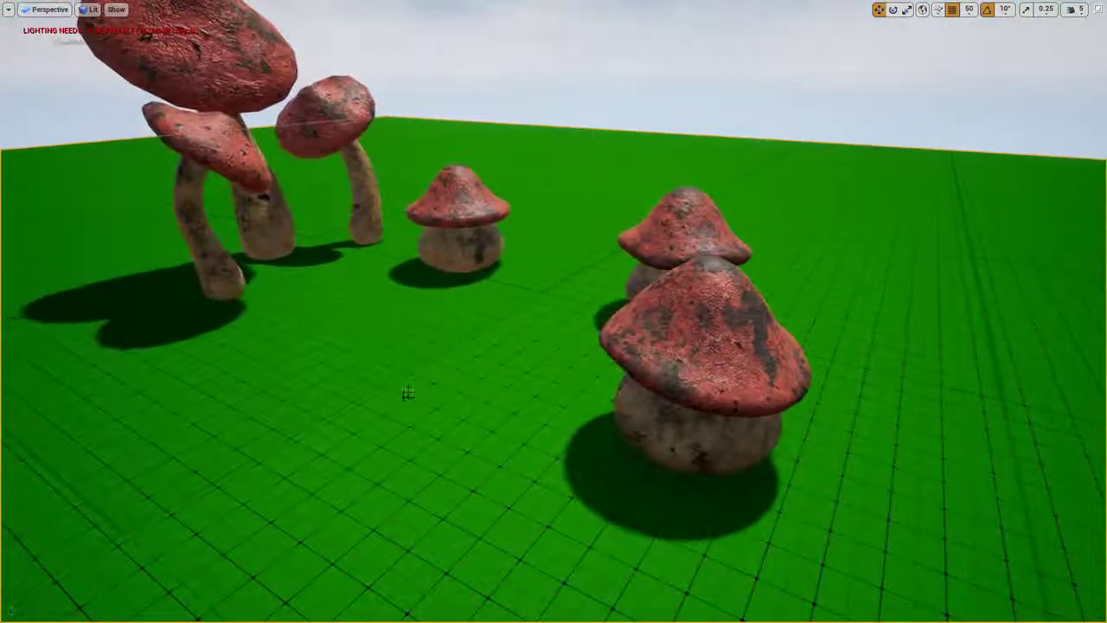
# Step: Leave the full-screen viewport and search the project's Content folder for "grass"
pyautogui.press('F11')
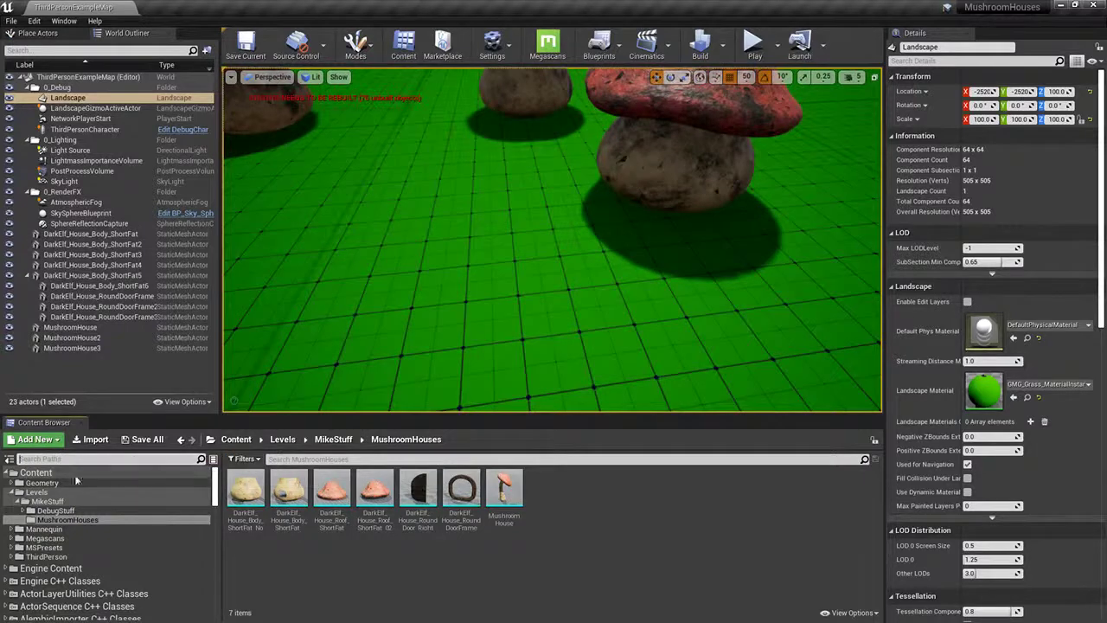
pyautogui.click(39, 473)
pyautogui.click(290, 459)
pyautogui.write('grass')
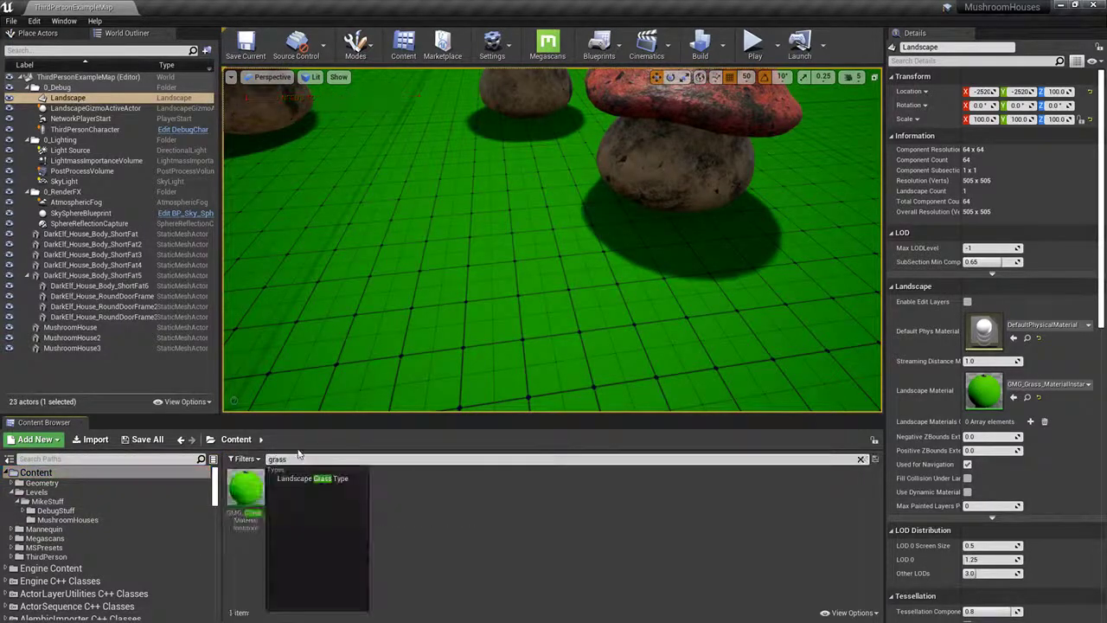
pyautogui.click(465, 549)
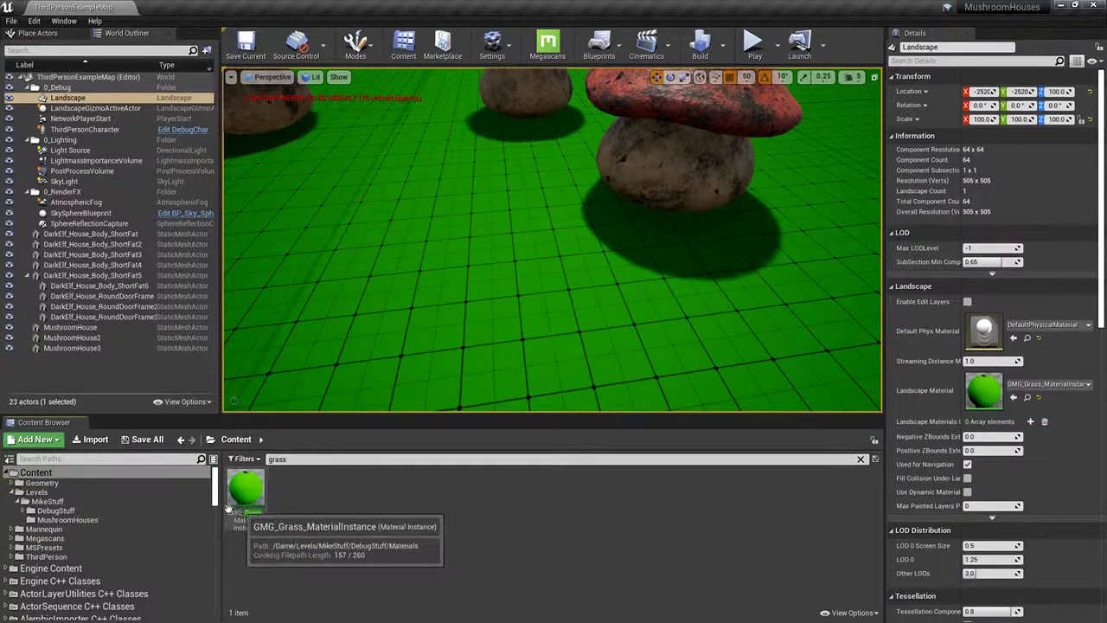
# Step: Check the Engine Content folder for grass assets
pyautogui.click(63, 568)
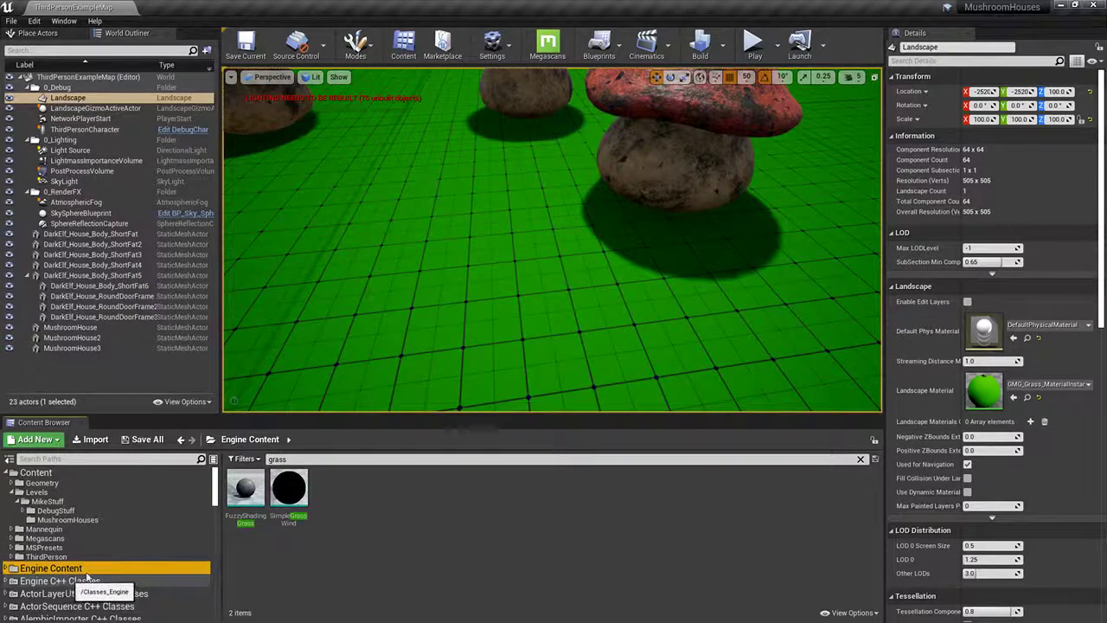
pyautogui.moveTo(245, 508); pyautogui.dragTo(244, 551)
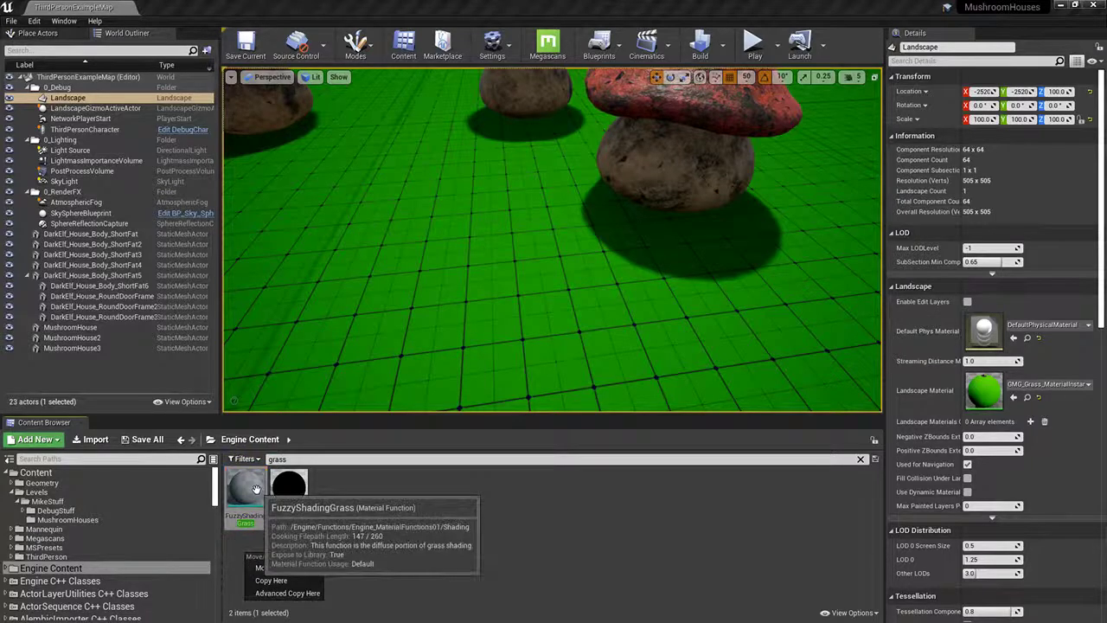
pyautogui.click(391, 503)
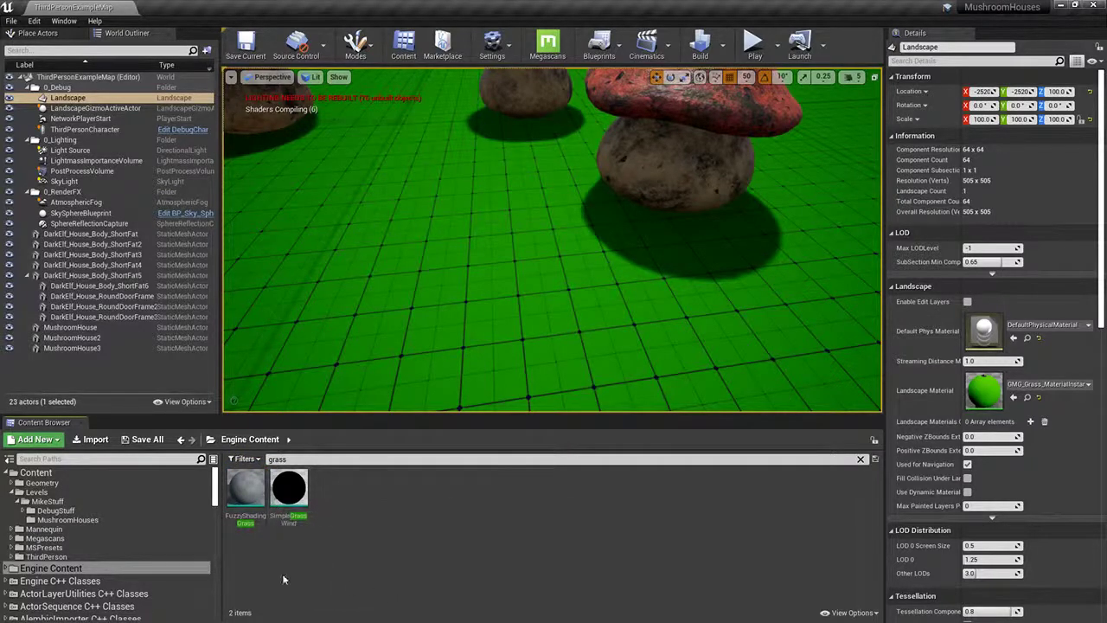
# Step: Look through Engine C++ Classes and the neighbouring plugin folders for assets matching "grass"
pyautogui.click(69, 581)
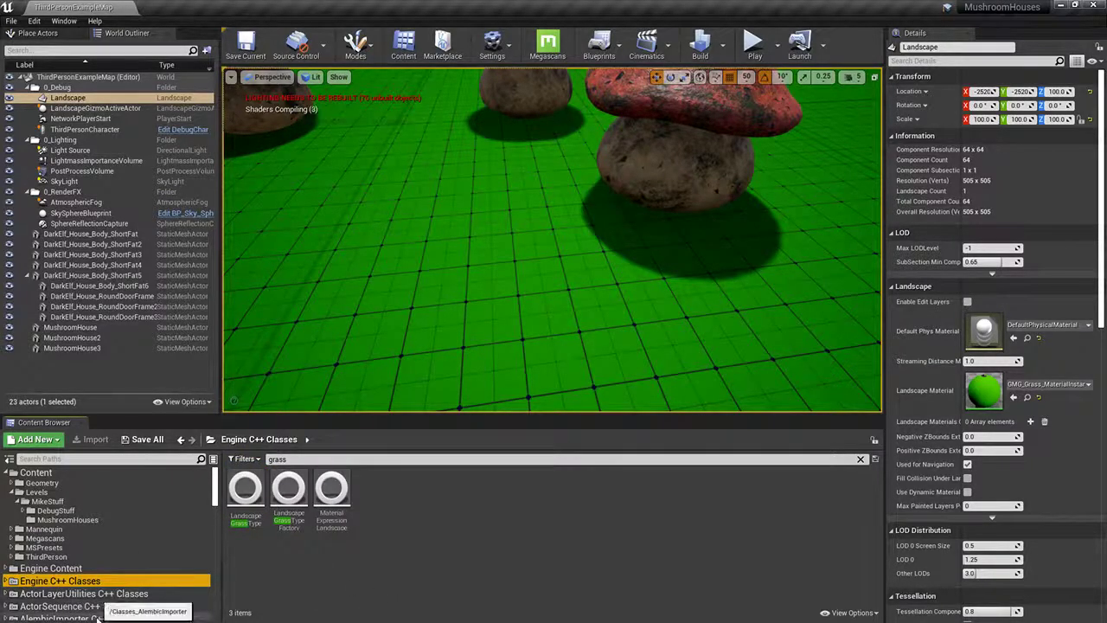
pyautogui.press('Down')
pyautogui.press('Down')
pyautogui.press('Down')
pyautogui.press('Down')
pyautogui.press('Down')
pyautogui.press('Down')
pyautogui.press('Down')
pyautogui.press('Down')
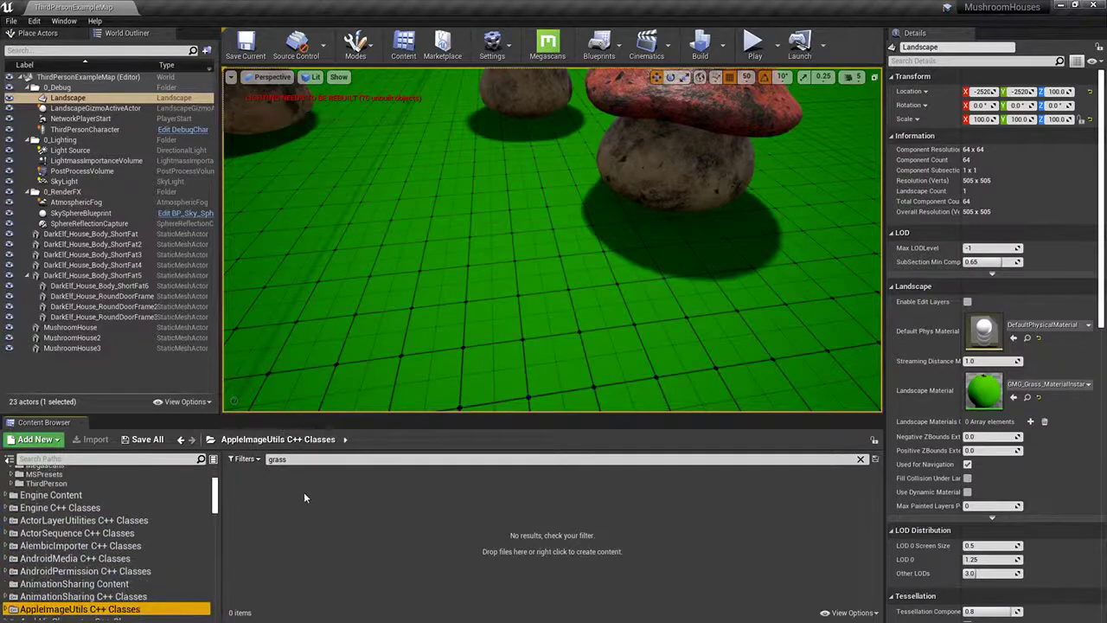
pyautogui.press('Down')
pyautogui.press('Down')
pyautogui.press('Up')
pyautogui.press('Up')
pyautogui.press('Up')
pyautogui.press('Up')
pyautogui.press('Up')
pyautogui.press('Up')
pyautogui.press('Up')
pyautogui.press('Up')
pyautogui.press('Up')
pyautogui.press('Up')
pyautogui.press('Up')
pyautogui.press('Up')
pyautogui.press('Up')
pyautogui.press('Up')
pyautogui.press('Up')
pyautogui.press('Up')
pyautogui.press('Up')
pyautogui.press('Up')
pyautogui.press('Up')
pyautogui.press('Up')
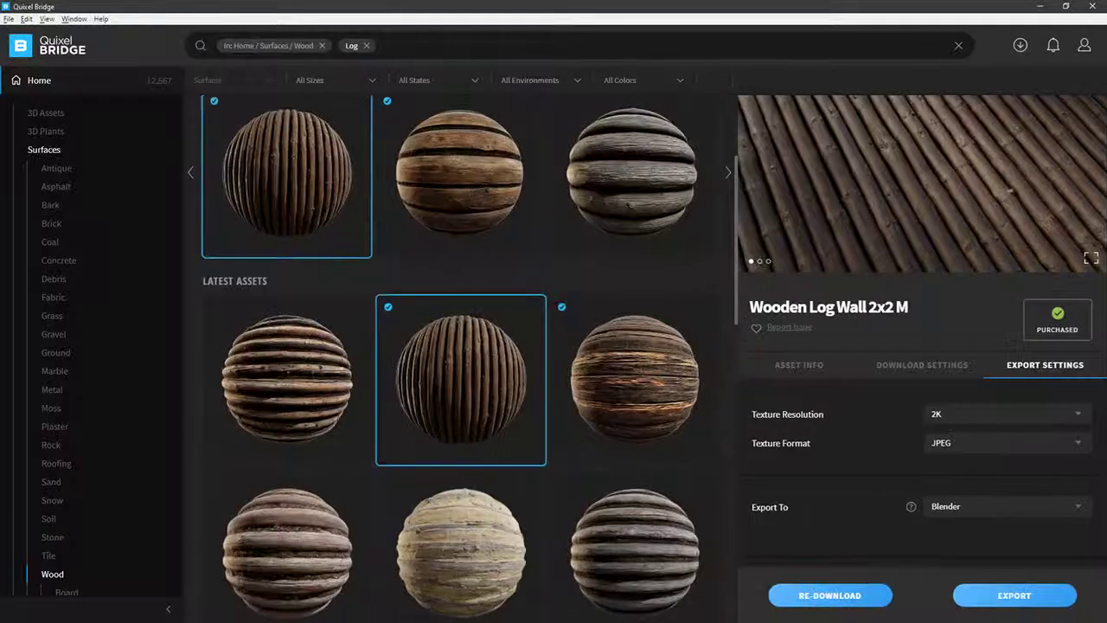
# Step: In Quixel Bridge, replace the Log search term with "grass" within the wood surfaces
pyautogui.click(366, 45)
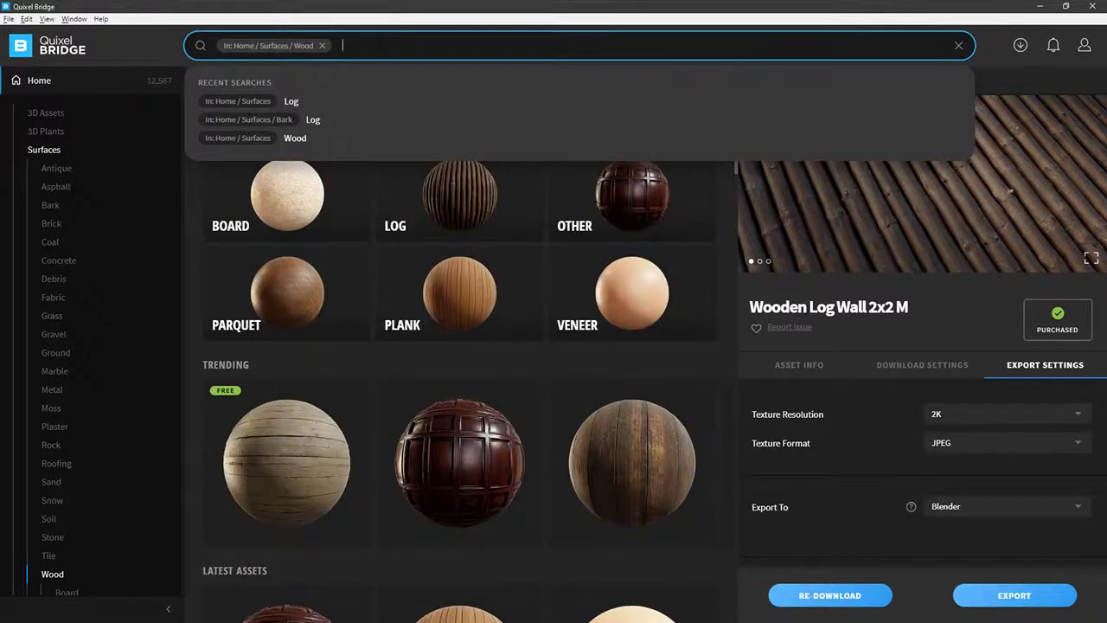
pyautogui.write('grass')
pyautogui.press('Return')
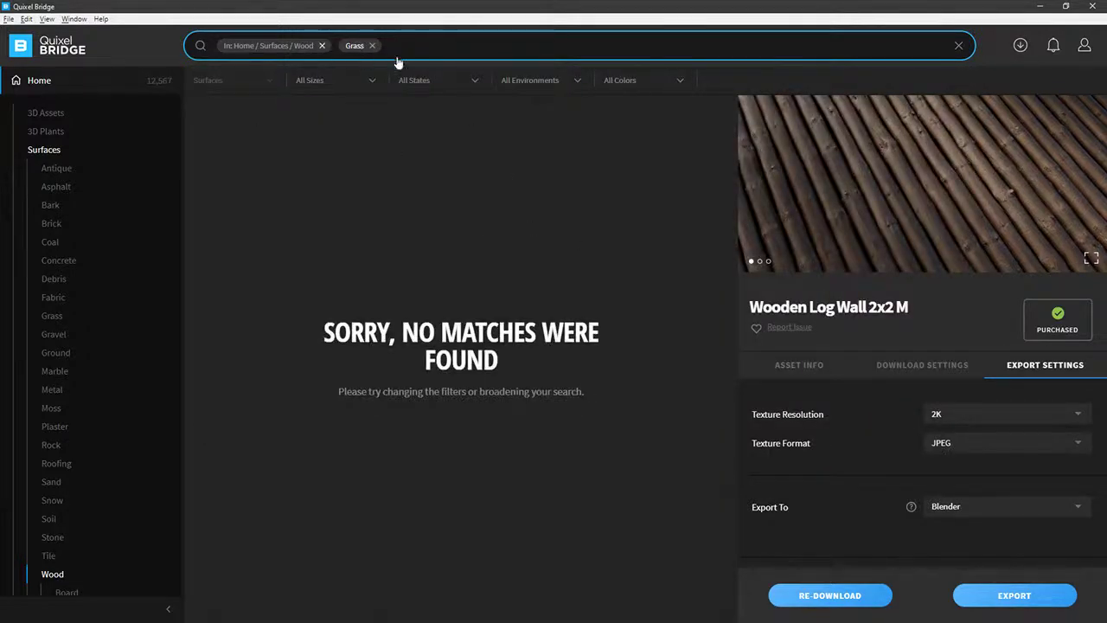
# Step: Remove the wood category filter and browse the Grass category within Surfaces for ground materials
pyautogui.click(322, 45)
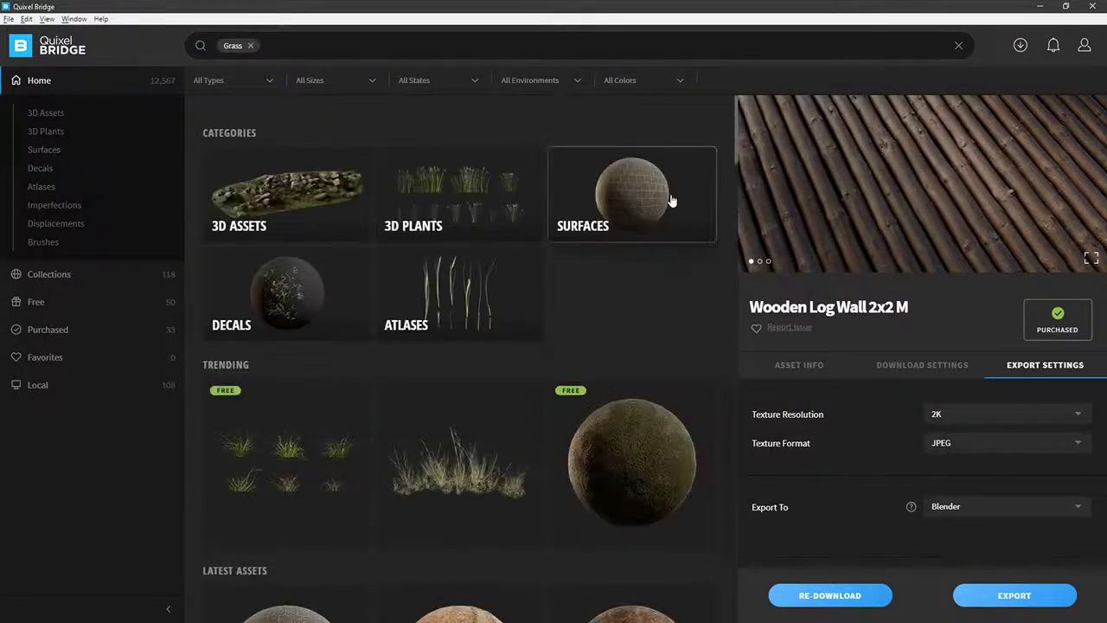
pyautogui.click(671, 201)
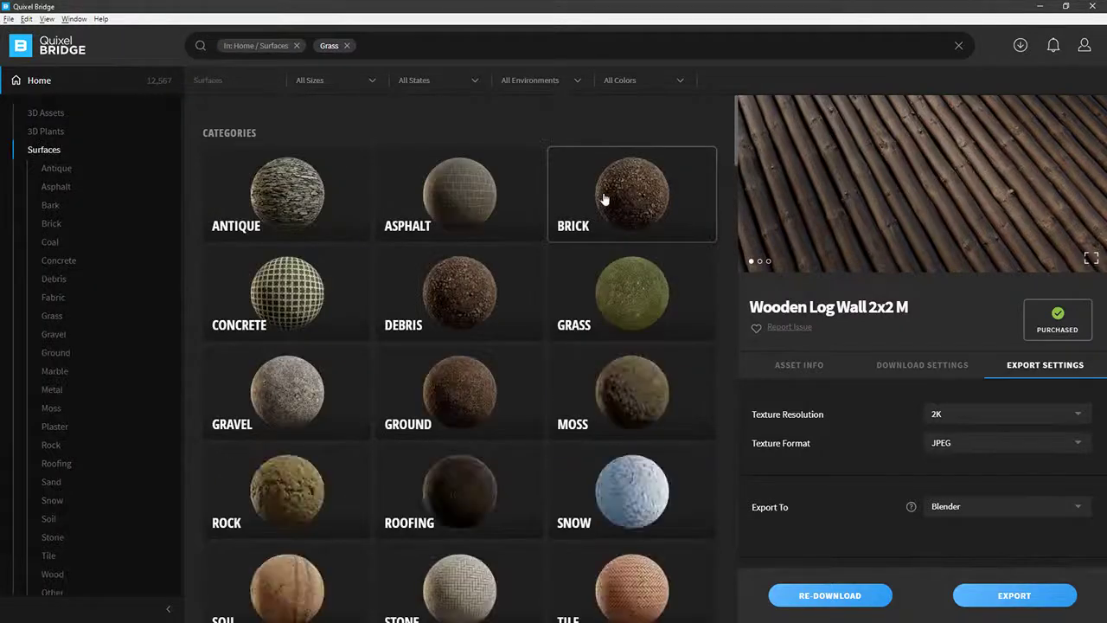
pyautogui.scroll(-1, 647, 274)
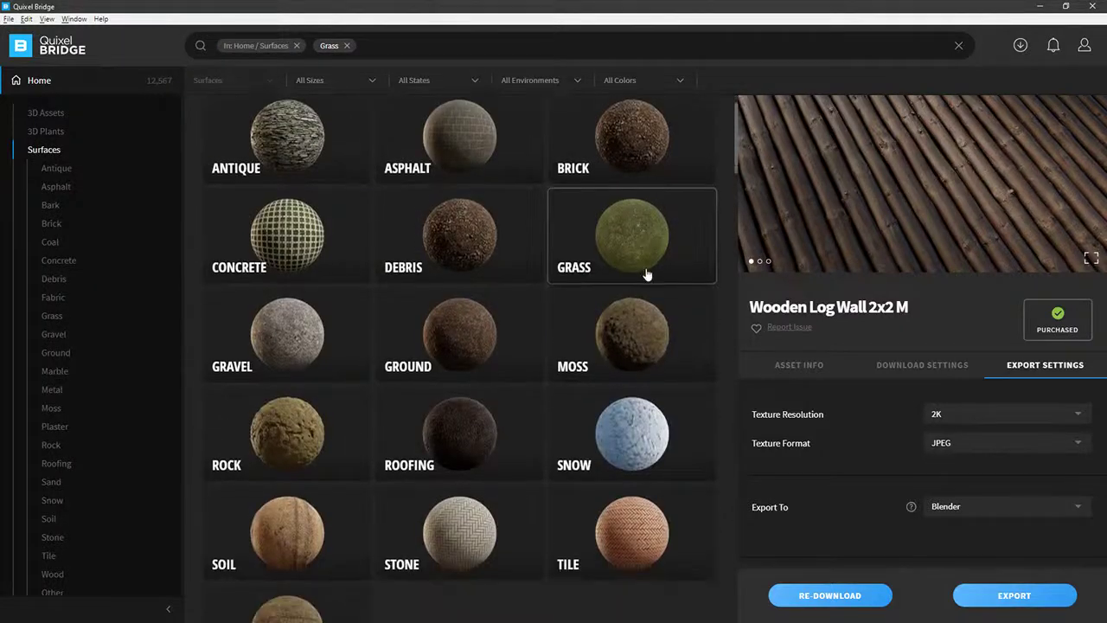
pyautogui.click(647, 275)
pyautogui.scroll(-2, 625, 250)
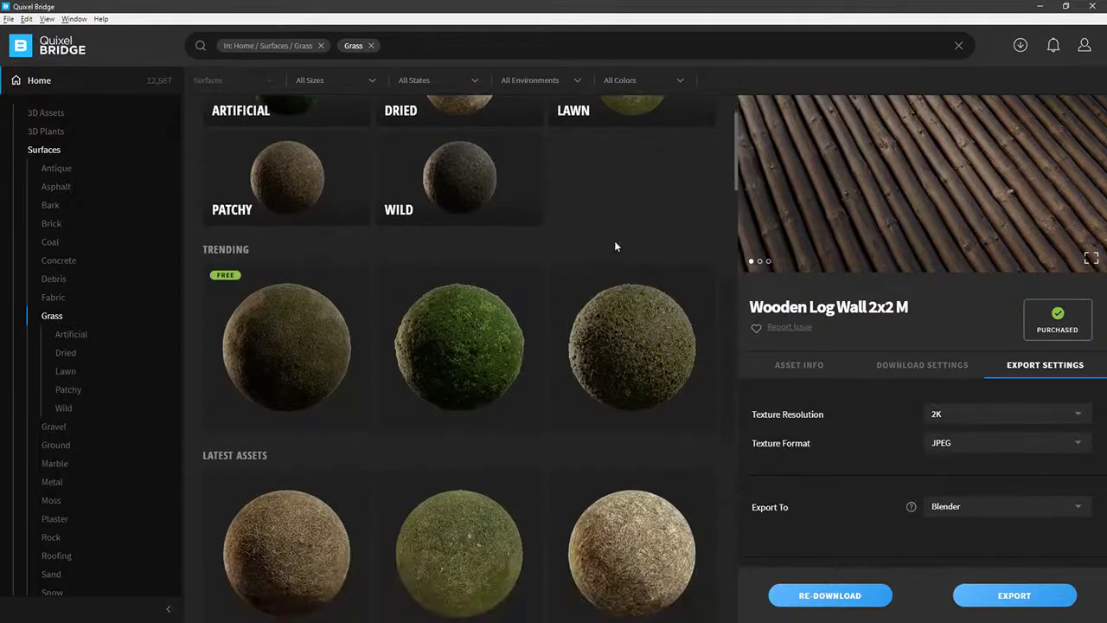
pyautogui.scroll(-1, 338, 317)
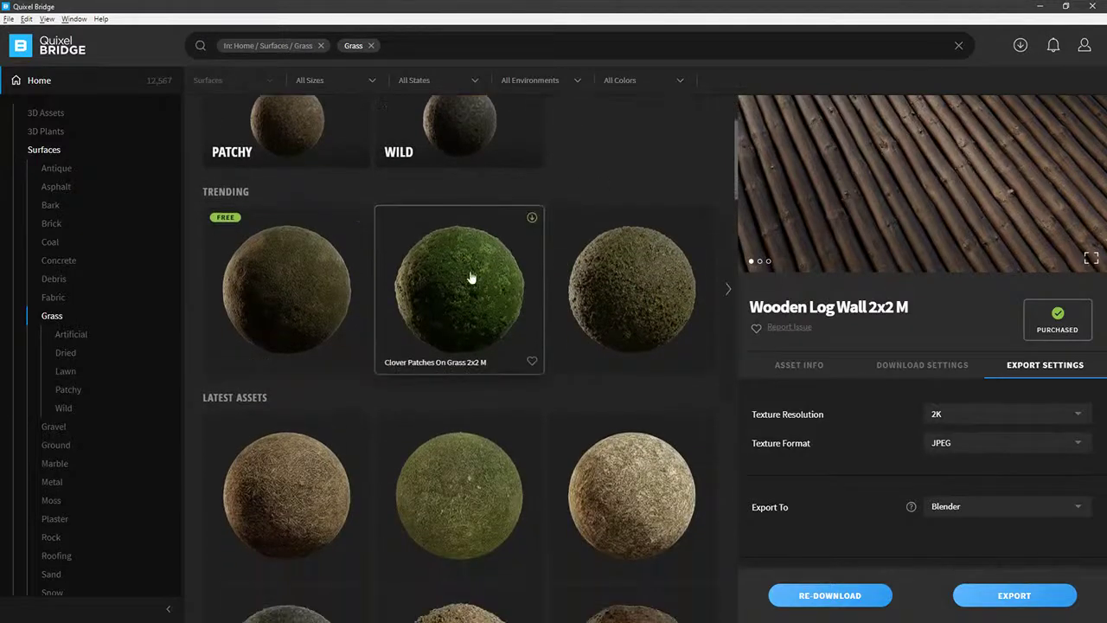
# Step: Preview Clover Patches On Grass 2x2 M, then download Ground Forest 2x2 M with the Unreal 4 material preset
pyautogui.click(510, 276)
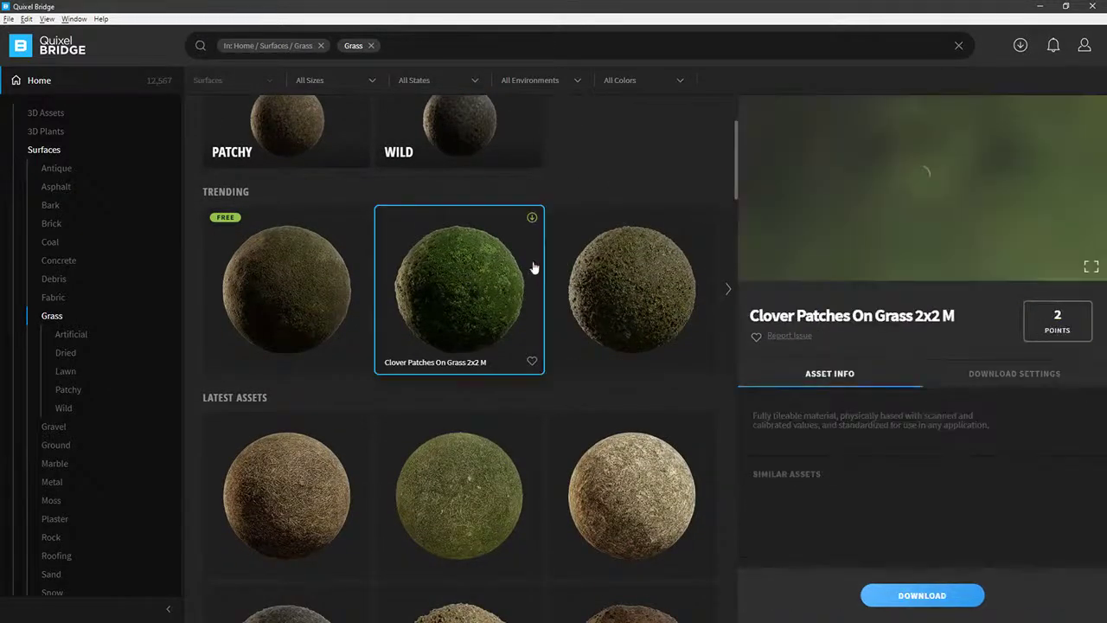
pyautogui.click(620, 281)
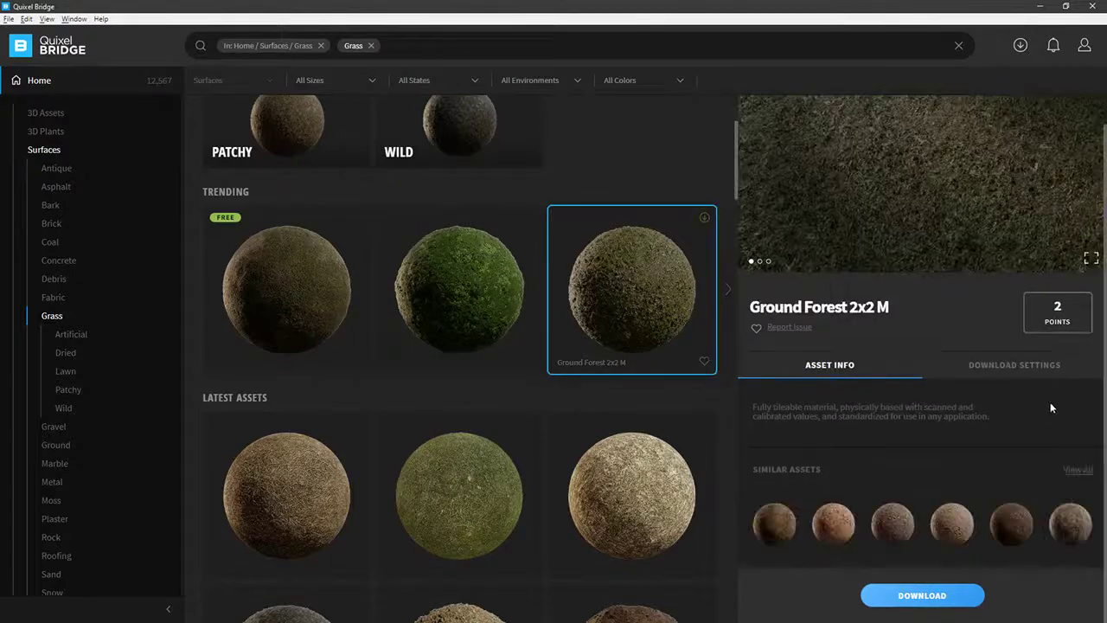
pyautogui.click(1015, 363)
pyautogui.scroll(-1, 1008, 405)
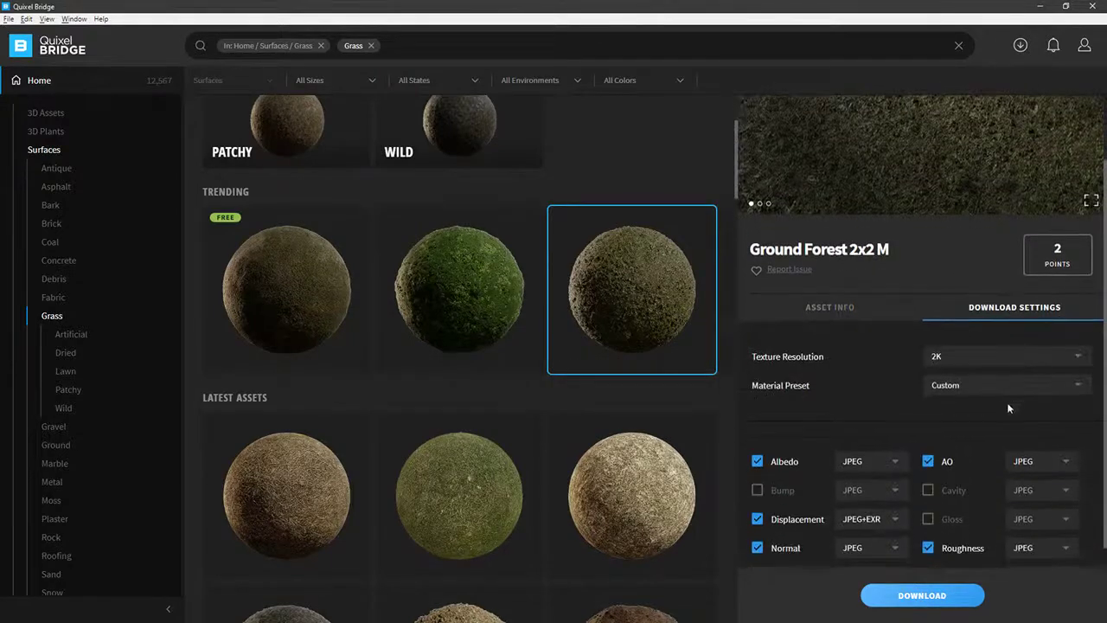
pyautogui.click(972, 381)
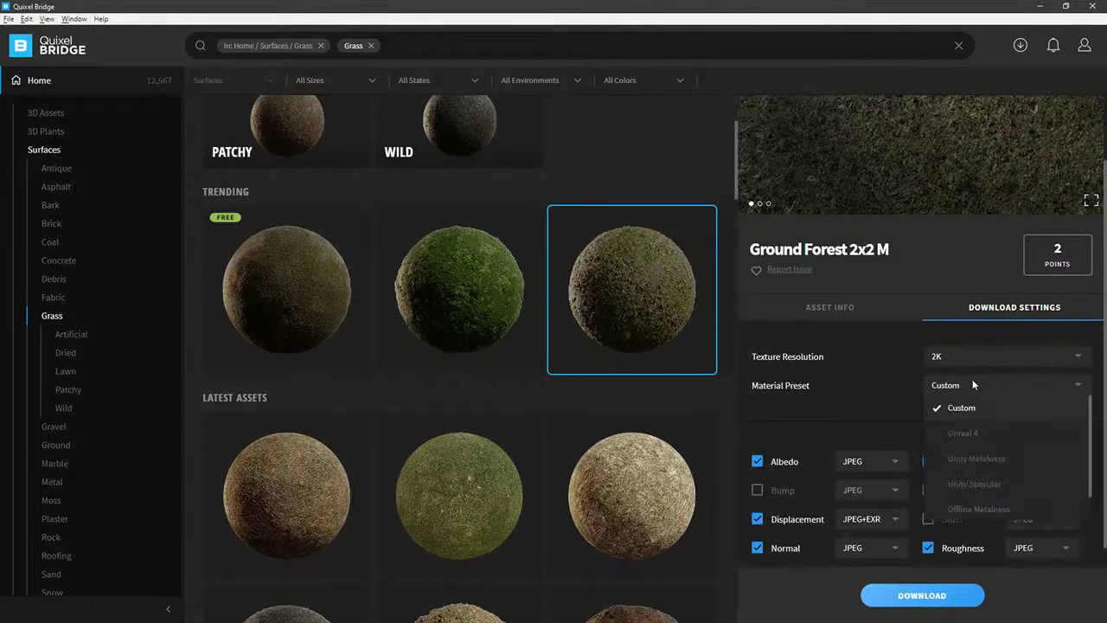
pyautogui.click(975, 495)
pyautogui.click(922, 595)
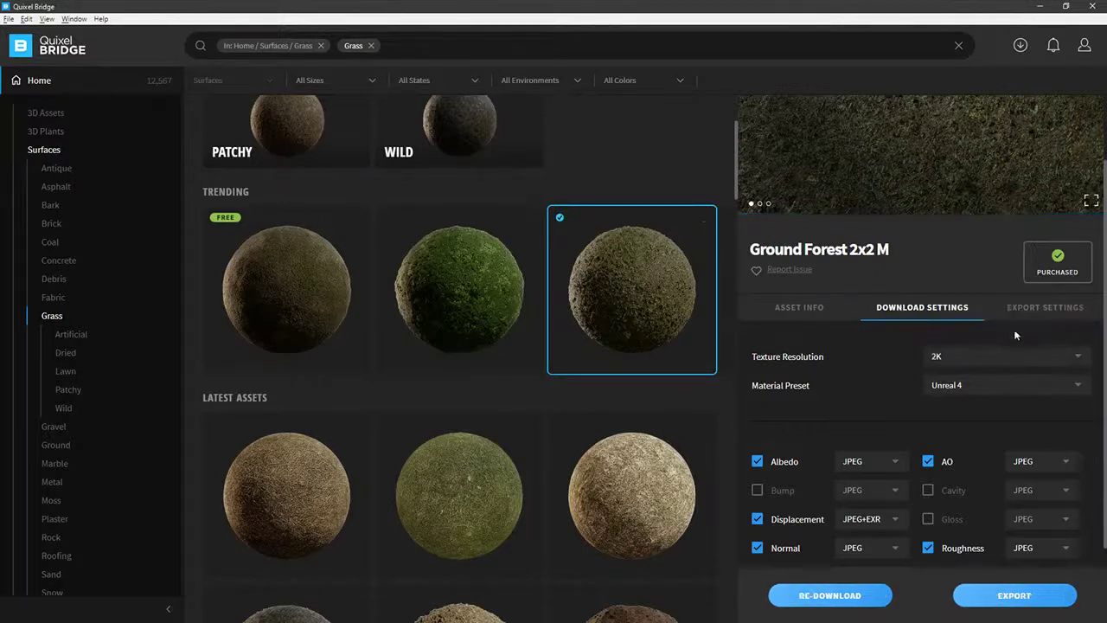
# Step: Set the Ground Forest 2x2 M export target to Unreal Engine and export the surface
pyautogui.click(1020, 309)
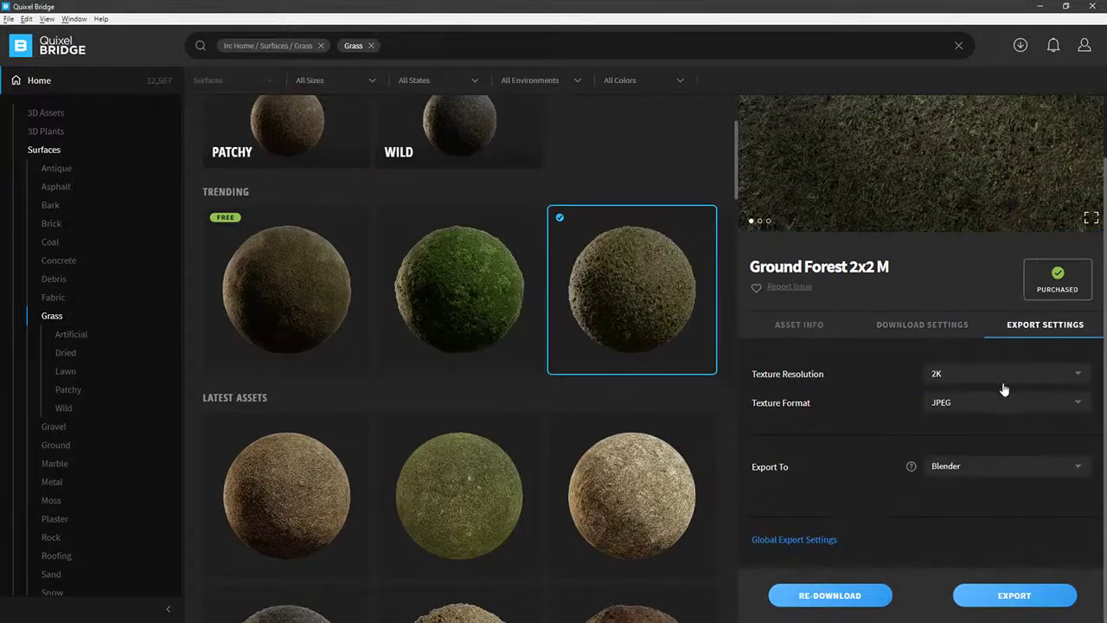
pyautogui.click(967, 465)
pyautogui.click(971, 346)
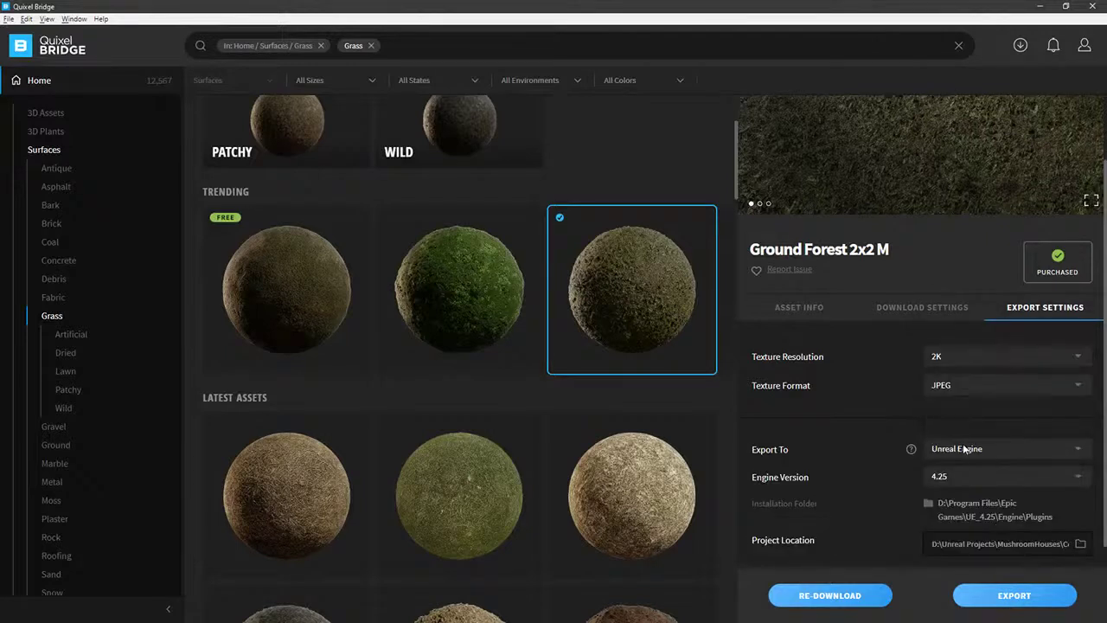
pyautogui.click(1007, 595)
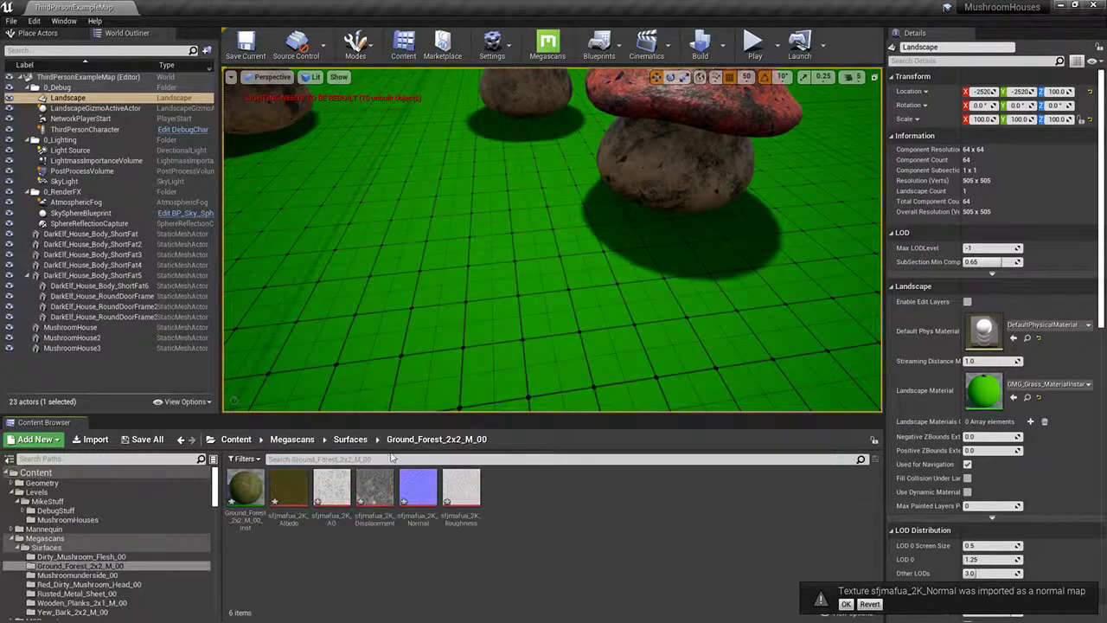
# Step: In Unreal Editor, assign the imported Ground_Forest_2x2_M material instance as the Landscape's landscape material
pyautogui.click(246, 488)
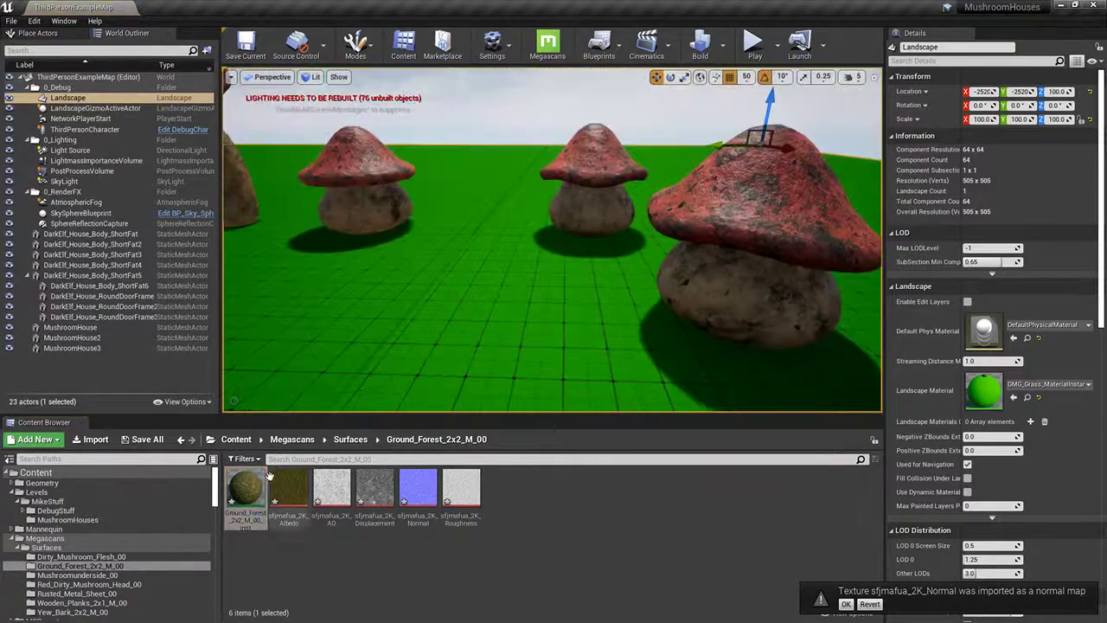
pyautogui.moveTo(269, 477); pyautogui.dragTo(986, 391)
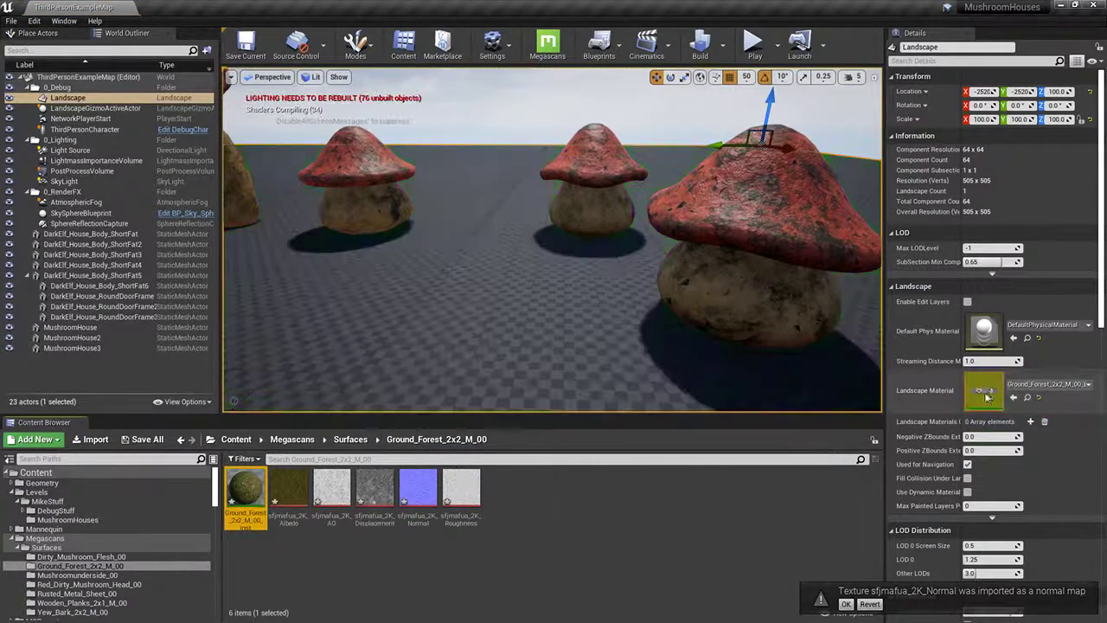
pyautogui.press('w')
pyautogui.moveTo(619, 304); pyautogui.dragTo(588, 307, button='right')
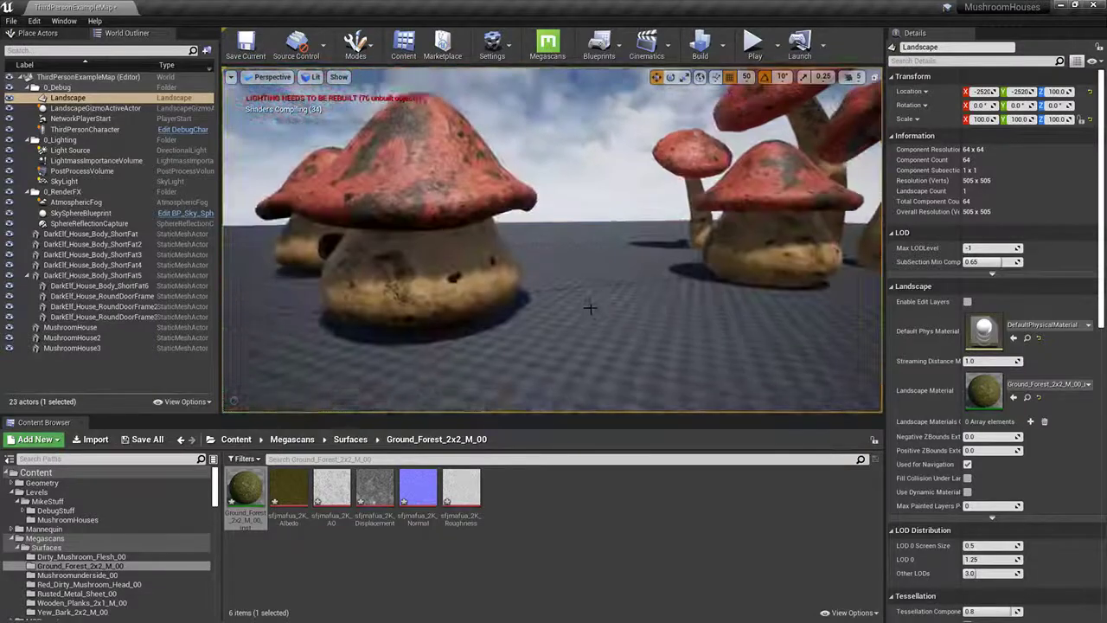
# Step: Inspect the mushroom houses and the landscape around them in the full-screen viewport from several angles
pyautogui.press('F11')
pyautogui.press('s')
pyautogui.moveTo(618, 346); pyautogui.dragTo(618, 349, button='right')
pyautogui.press('w')
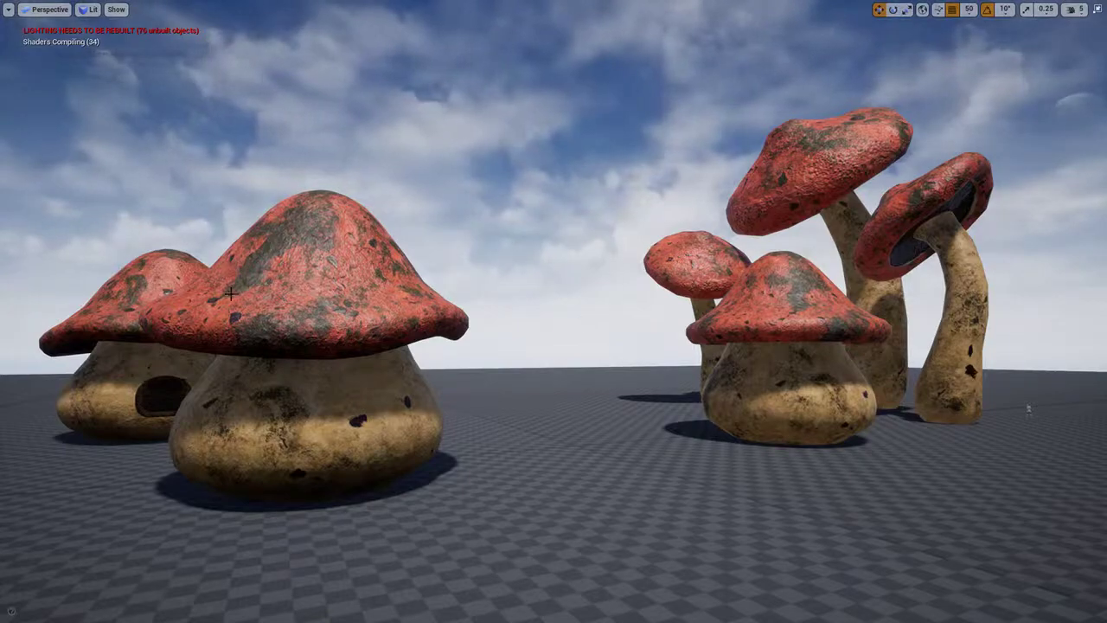
pyautogui.moveTo(234, 278); pyautogui.dragTo(240, 233, button='right')
pyautogui.press('w')
pyautogui.press('s')
pyautogui.press('F11')
pyautogui.press('s')
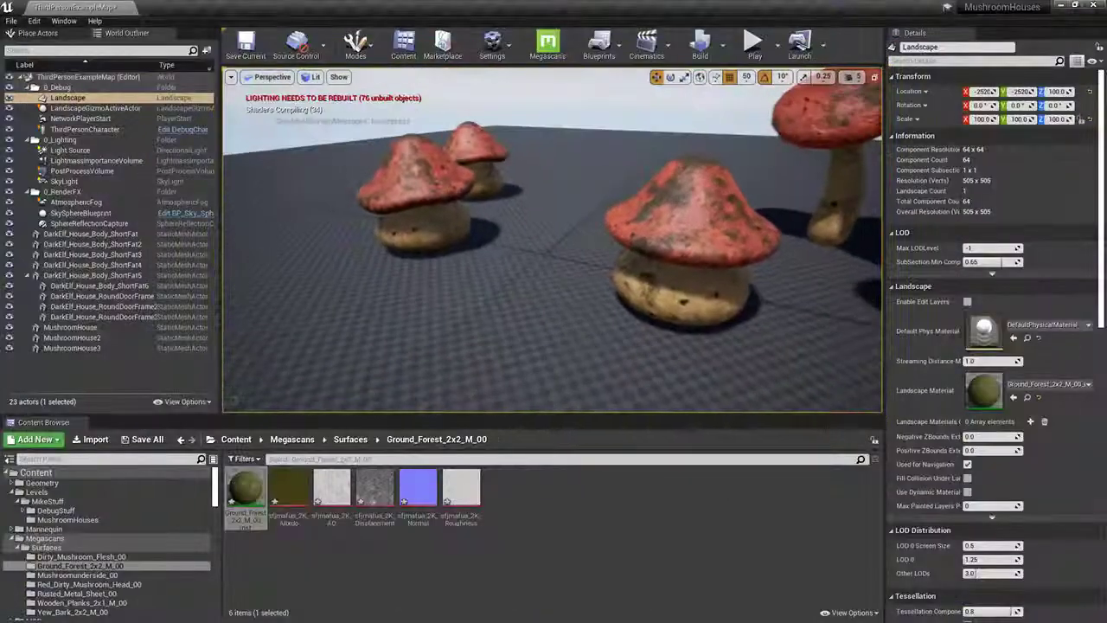
pyautogui.press('w')
pyautogui.moveTo(344, 274); pyautogui.dragTo(398, 213, button='right')
pyautogui.press('s')
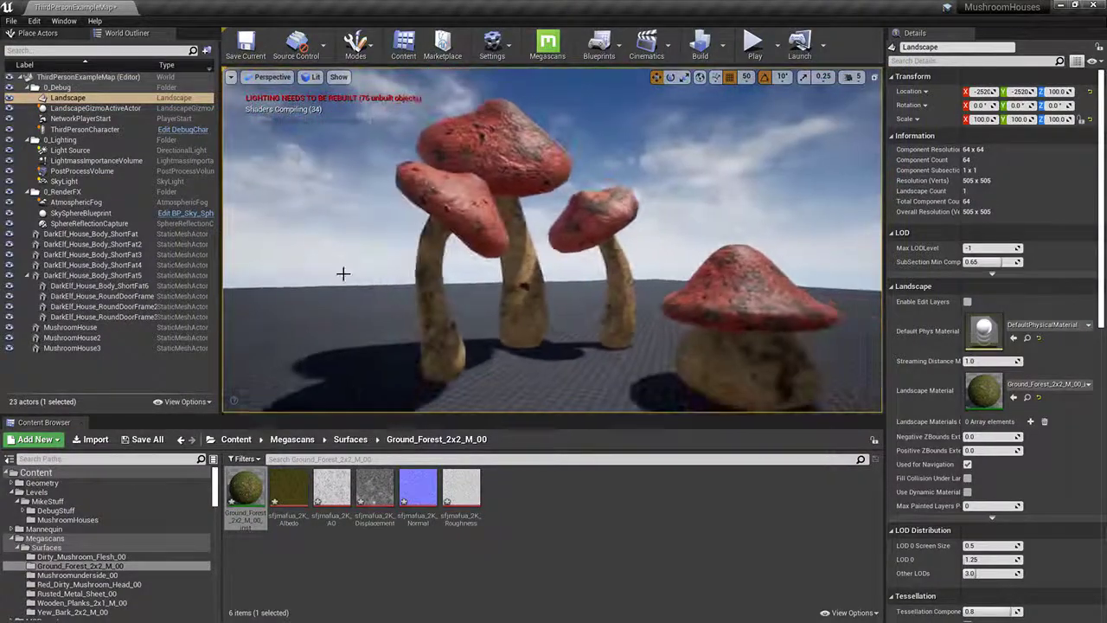
pyautogui.moveTo(337, 264); pyautogui.dragTo(372, 260, button='right')
pyautogui.press('w')
pyautogui.press('s')
pyautogui.press('F11')
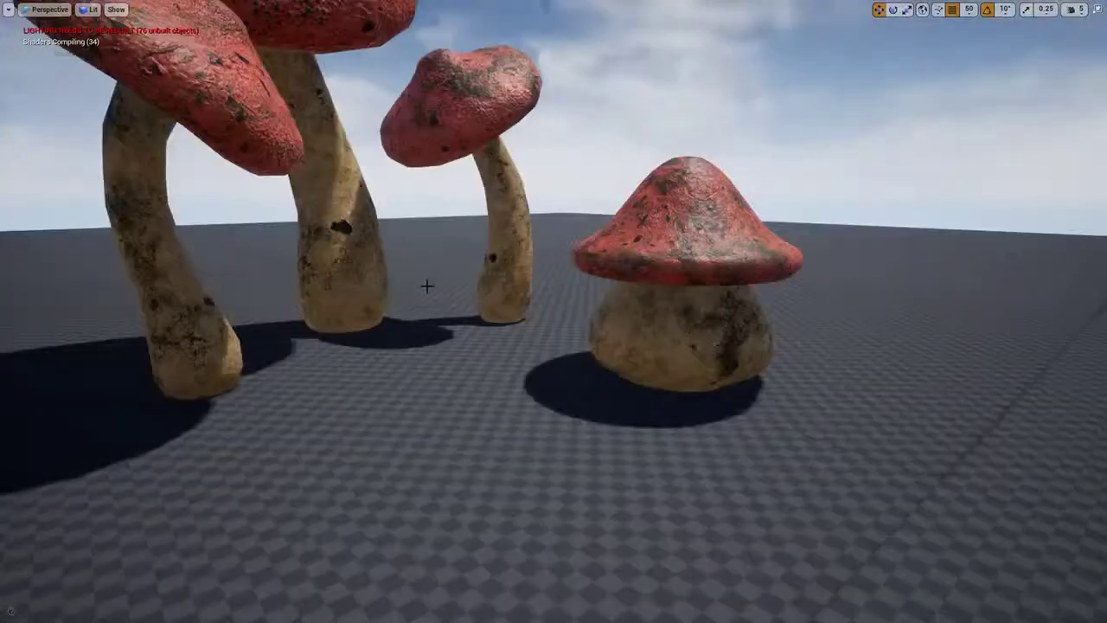
pyautogui.press('F11')
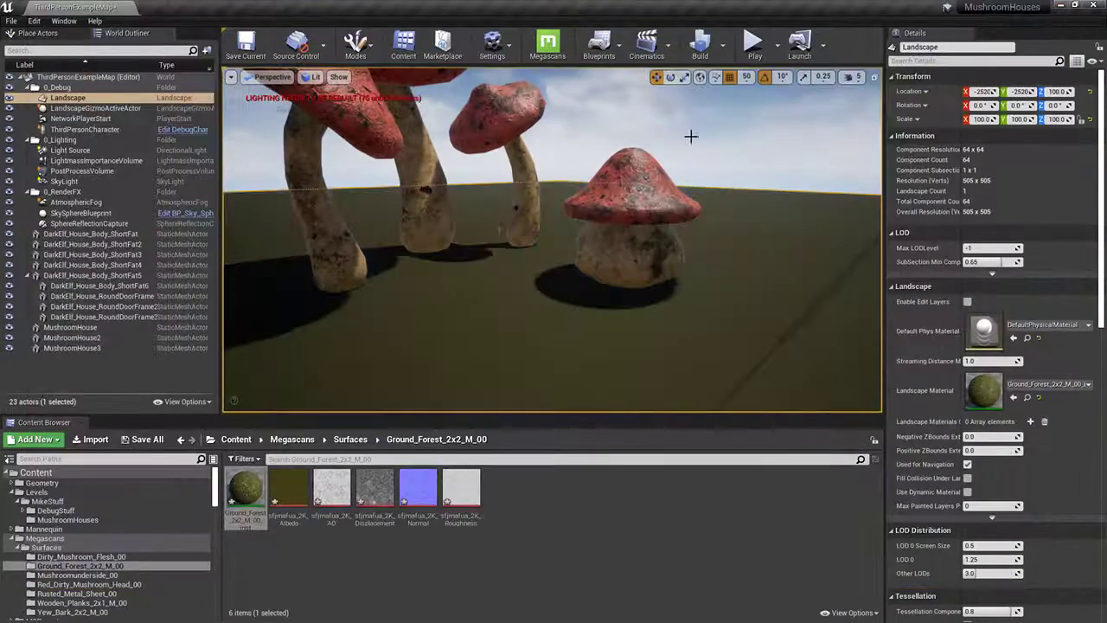
# Step: Examine the forest ground texture on the landscape close up and at a distance
pyautogui.press('w')
pyautogui.moveTo(628, 265); pyautogui.dragTo(640, 350, button='right')
pyautogui.press('w')
pyautogui.moveTo(610, 236); pyautogui.dragTo(610, 286, button='right')
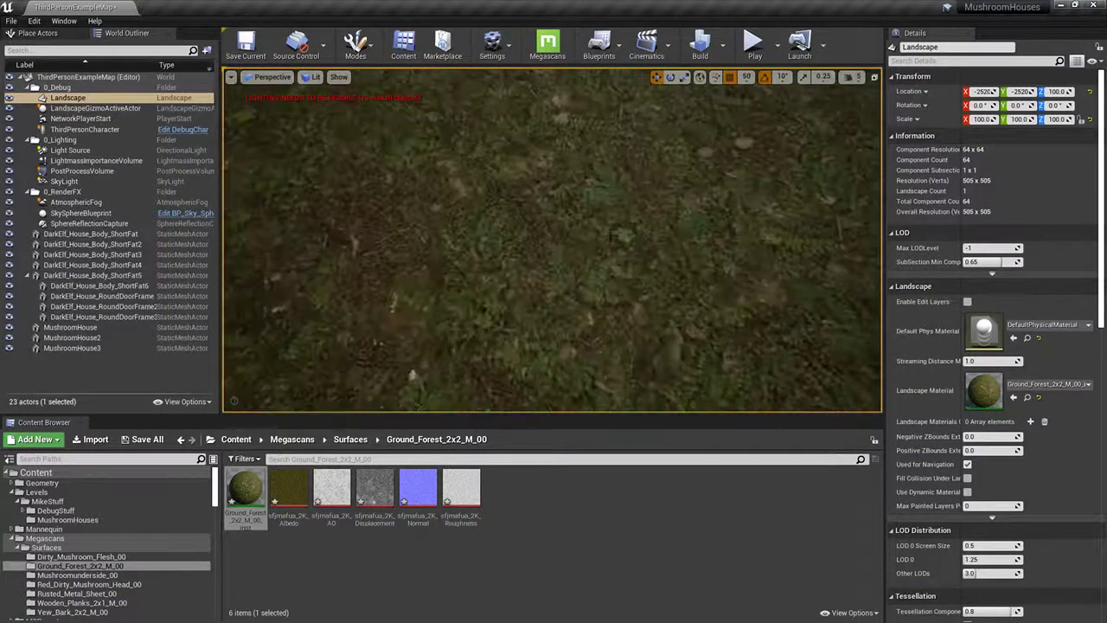
pyautogui.moveTo(611, 235); pyautogui.dragTo(593, 260, button='right')
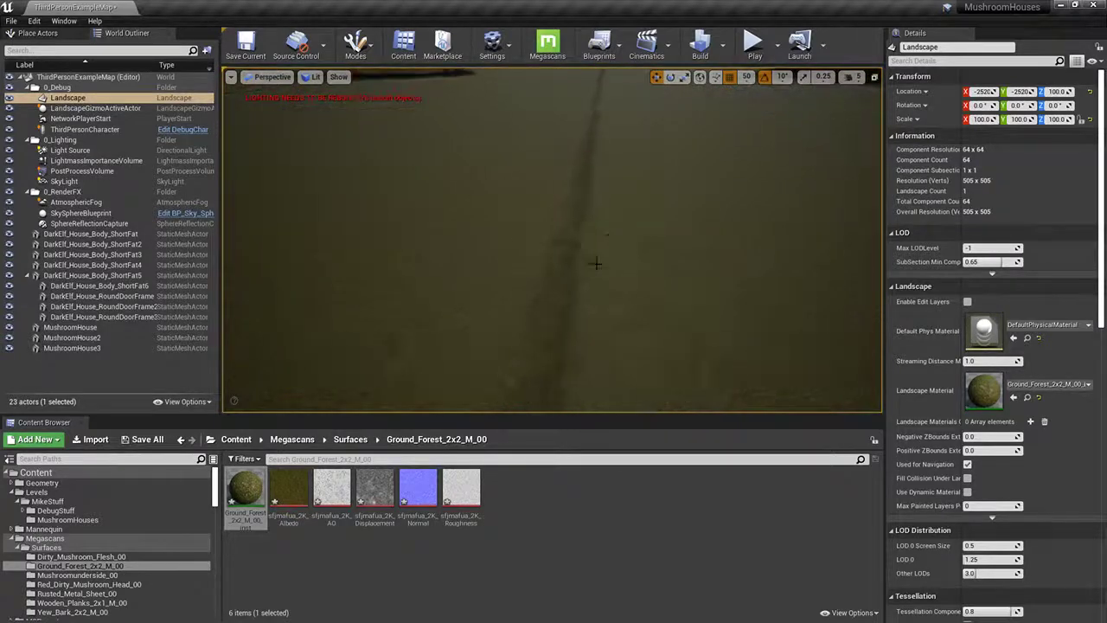
# Step: Set the Tiling of the Ground_Forest_2x2_M material instance to 0.5 and save it
pyautogui.doubleClick(243, 493)
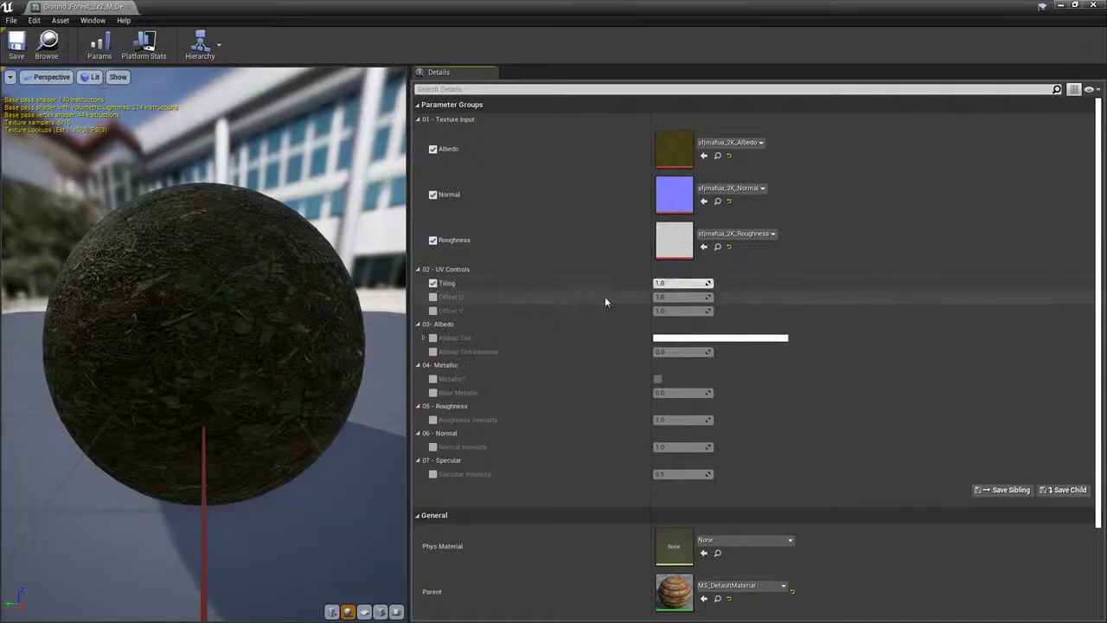
pyautogui.write('0.5')
pyautogui.press('Return')
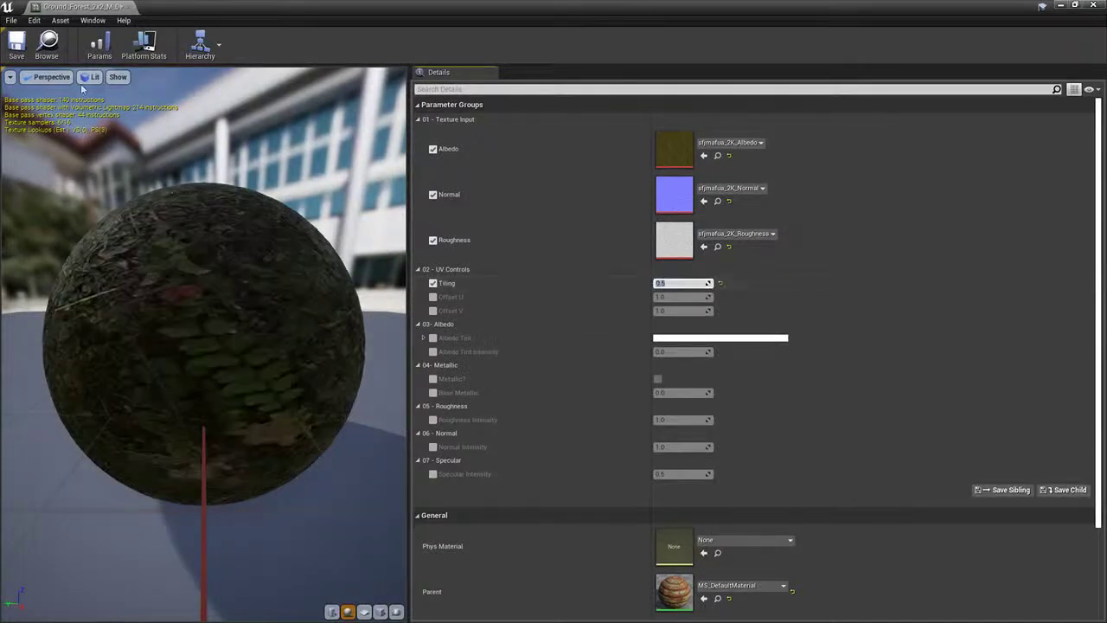
pyautogui.click(17, 48)
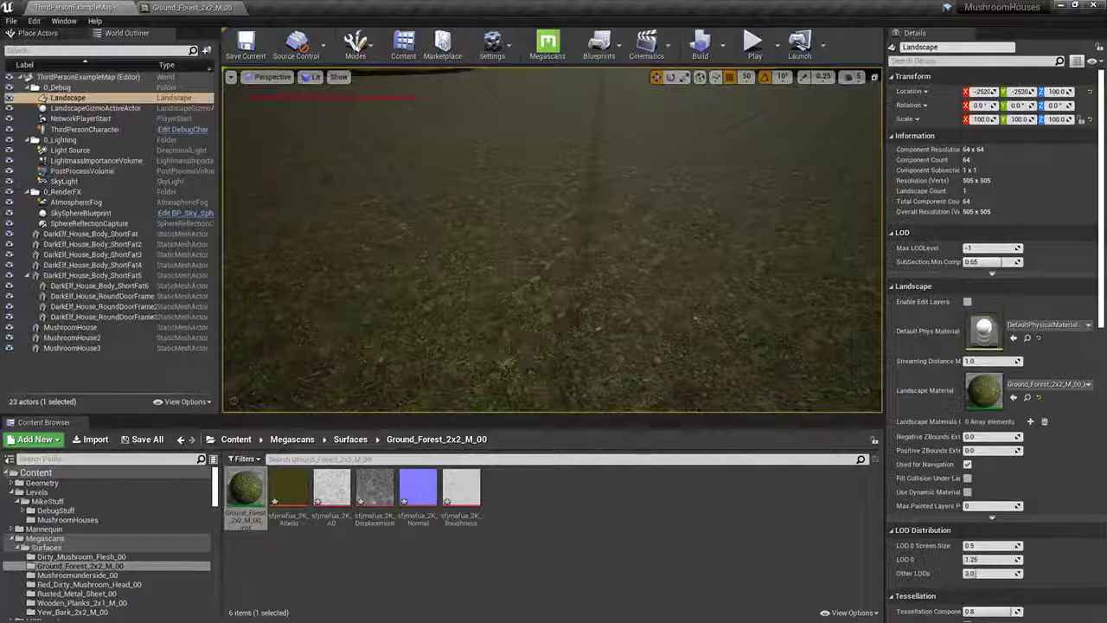
# Step: Check how the retiled ground texture looks around the mushroom houses from different distances
pyautogui.moveTo(553, 259)
pyautogui.mouseDown(button='right')
pyautogui.moveTo(554, 182)
pyautogui.moveTo(550, 277)
pyautogui.moveTo(528, 199)
pyautogui.moveTo(534, 268)
pyautogui.mouseUp(button='right')
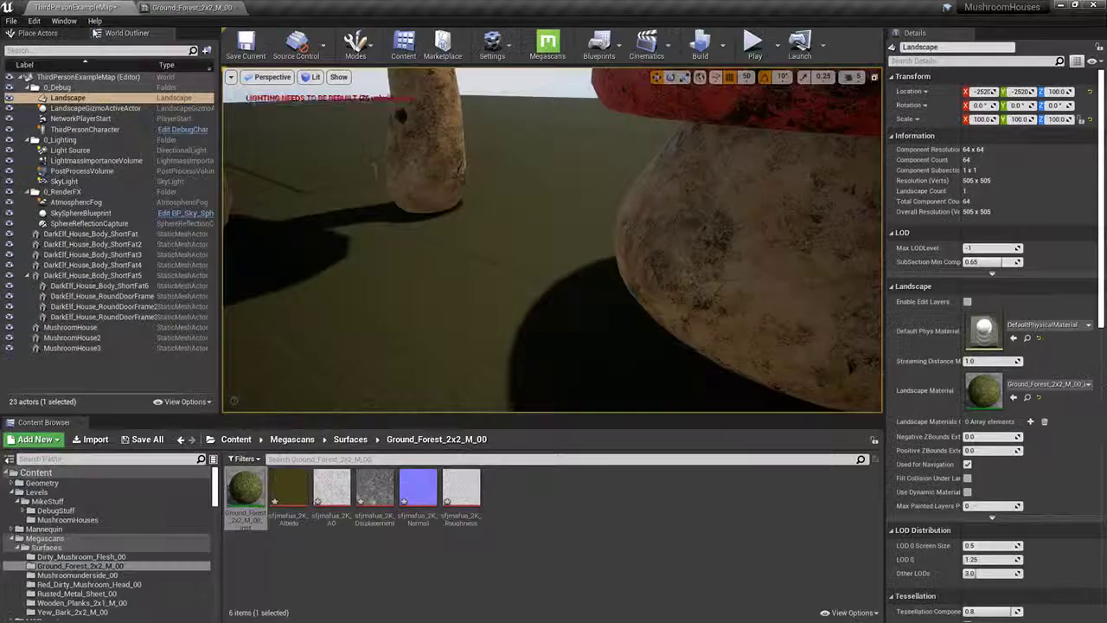
pyautogui.moveTo(519, 234); pyautogui.dragTo(582, 308, button='right')
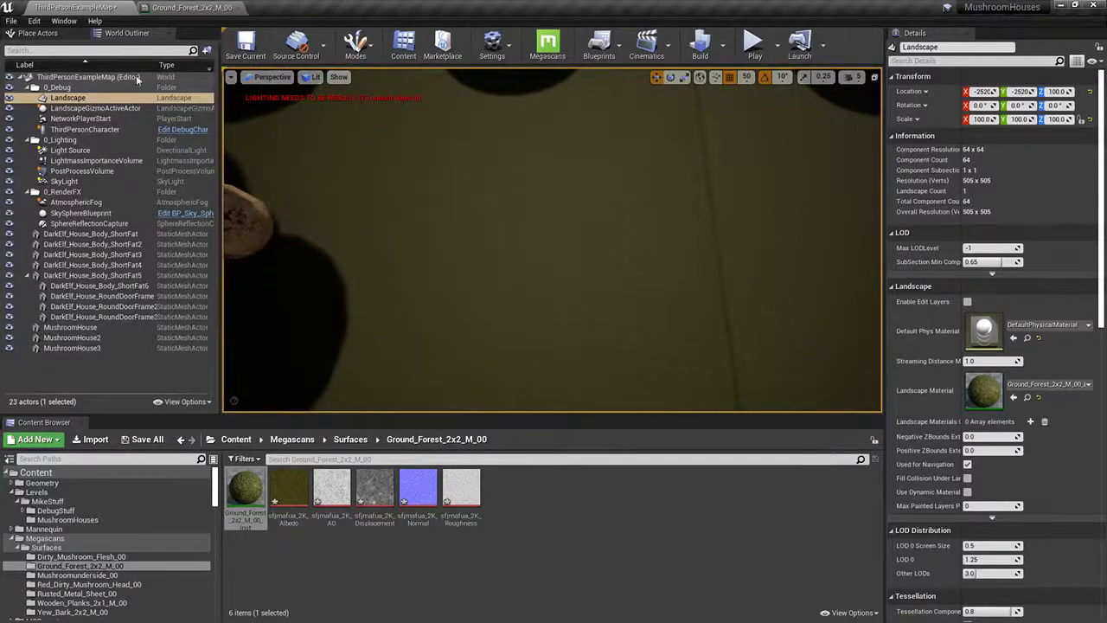
pyautogui.click(729, 59)
pyautogui.click(787, 132)
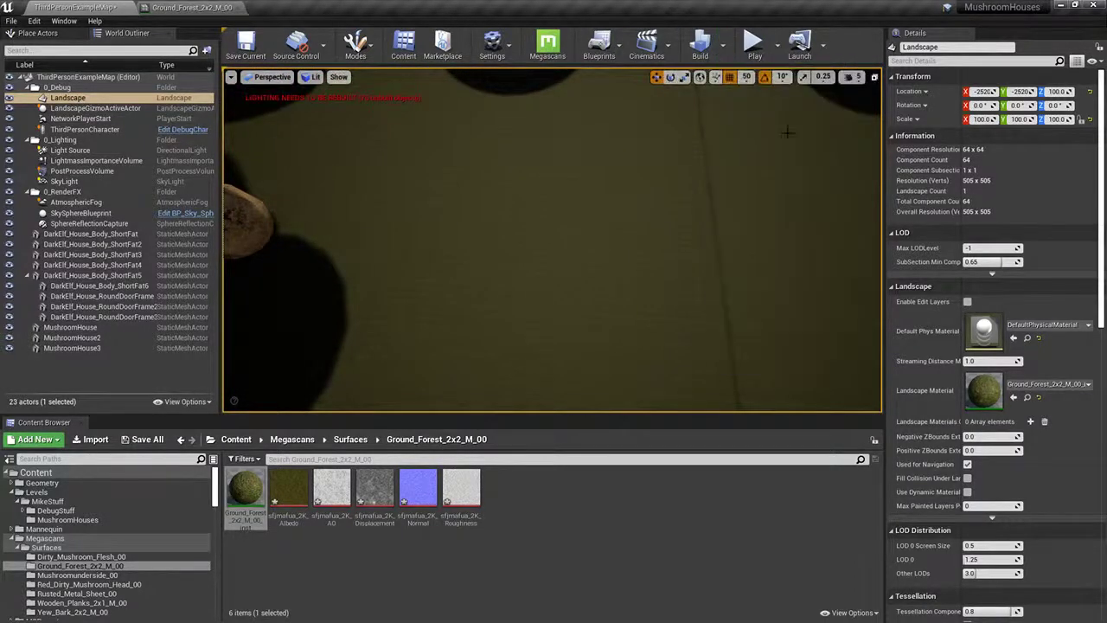
pyautogui.moveTo(811, 106); pyautogui.dragTo(789, 71, button='right')
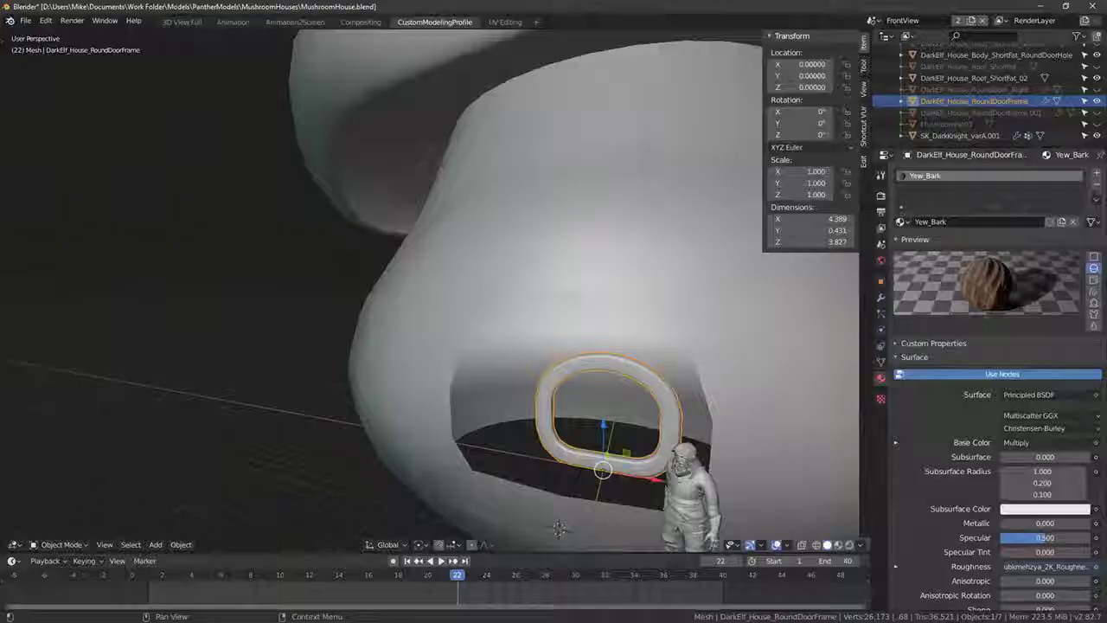
# Step: Switch to Blender and select the DarkElf_House_Body_ShortFat_RoundDoorHole mesh in MushroomHouse.blend, leaving its scale uncommitted
pyautogui.click(29, 21)
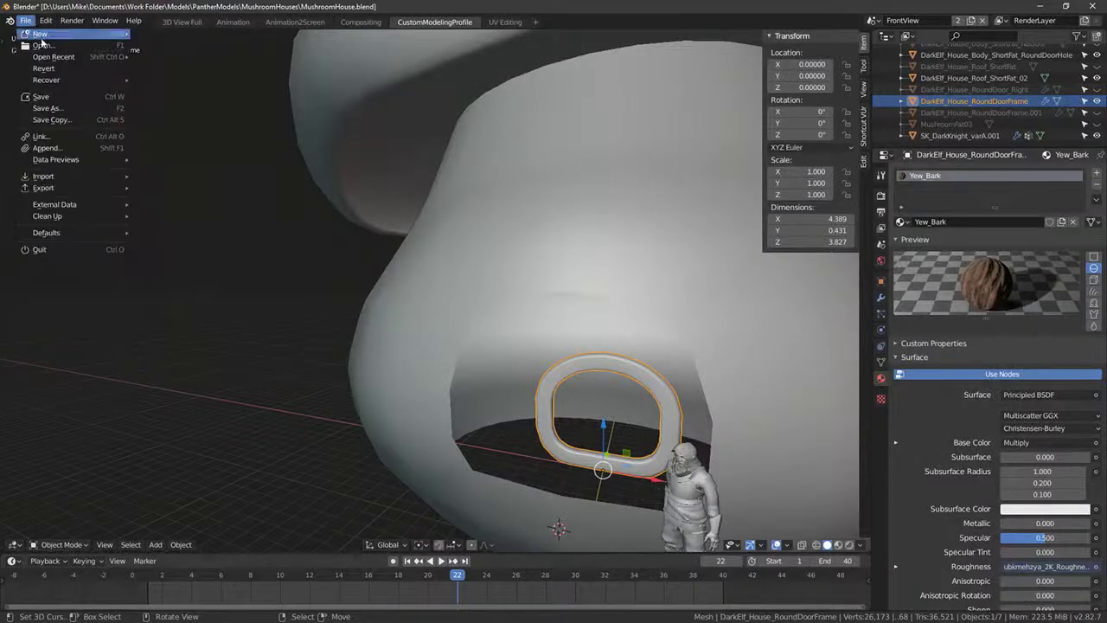
pyautogui.moveTo(409, 249); pyautogui.dragTo(429, 246, button='right')
pyautogui.press('s')
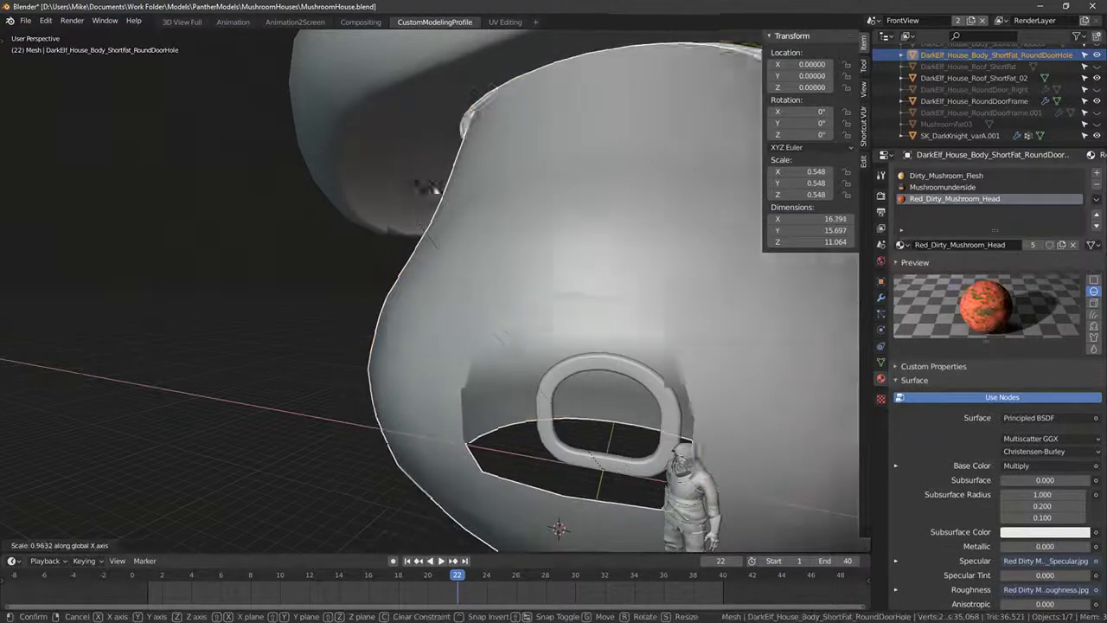
pyautogui.rightClick(343, 185)
pyautogui.scroll(-2, 345, 185)
pyautogui.moveTo(344, 185); pyautogui.dragTo(403, 187, button='middle')
# Step: Look through the house body's Mushroomunderside, Red_Dirty_Mushroom_Head and Dirty_Mushroom_Flesh material slots
pyautogui.click(933, 187)
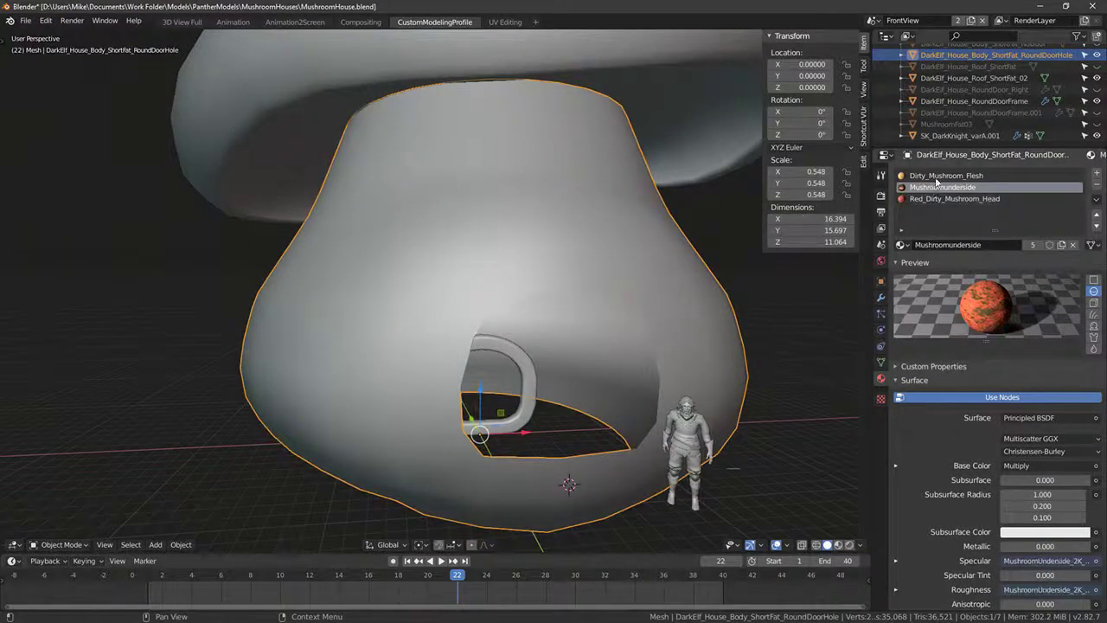
pyautogui.click(936, 177)
pyautogui.click(939, 187)
pyautogui.click(942, 198)
pyautogui.click(940, 188)
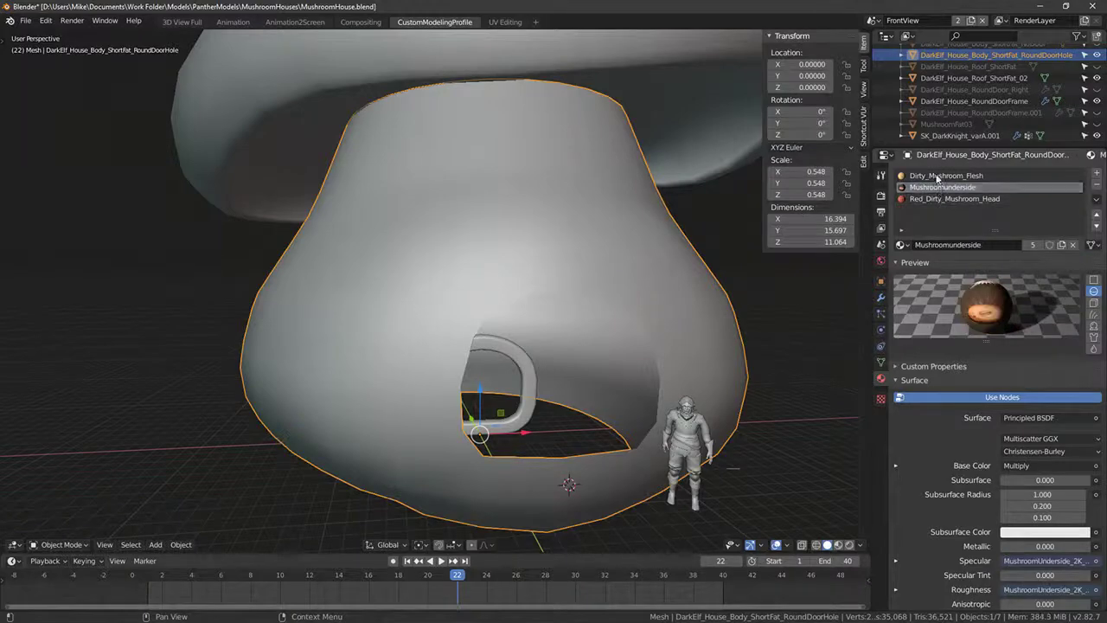
pyautogui.click(936, 178)
# Step: Display the mushroom house in Material Preview shading and view the textured body and roof
pyautogui.hotkey('shift', 'z')
pyautogui.moveTo(623, 226)
pyautogui.mouseDown(button='middle')
pyautogui.moveTo(576, 204)
pyautogui.moveTo(634, 204)
pyautogui.moveTo(656, 165)
pyautogui.moveTo(637, 147)
pyautogui.moveTo(538, 201)
pyautogui.moveTo(551, 183)
pyautogui.moveTo(623, 251)
pyautogui.mouseUp(button='middle')
pyautogui.click(839, 547)
pyautogui.scroll(-2, 592, 231)
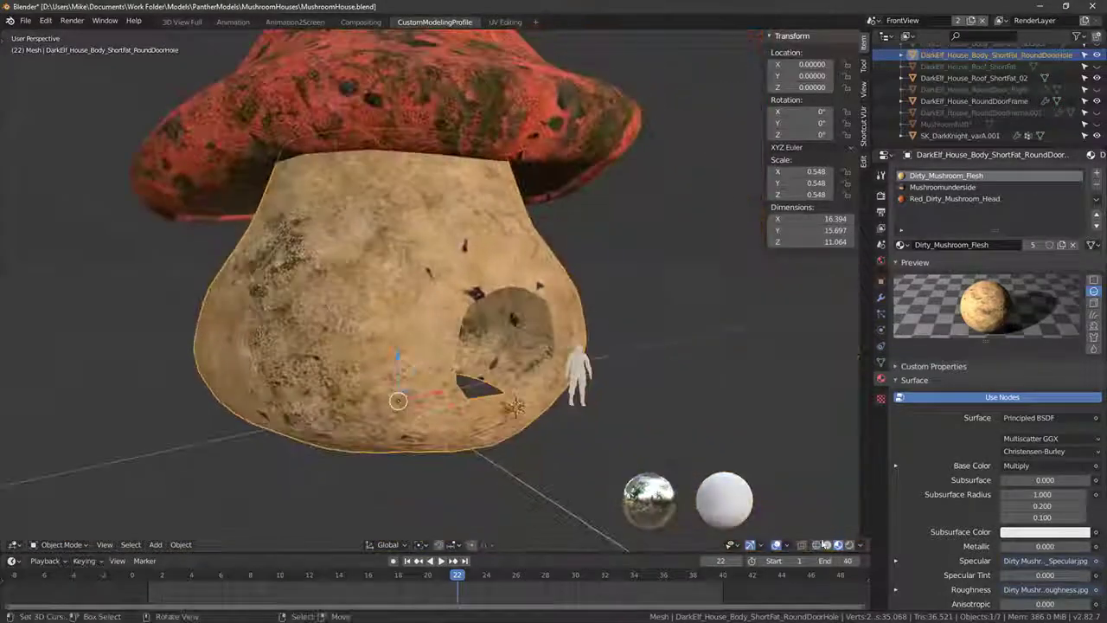
# Step: View the mushroom house in Rendered shading, then open the recent file BrambleLanterns.blend
pyautogui.click(849, 546)
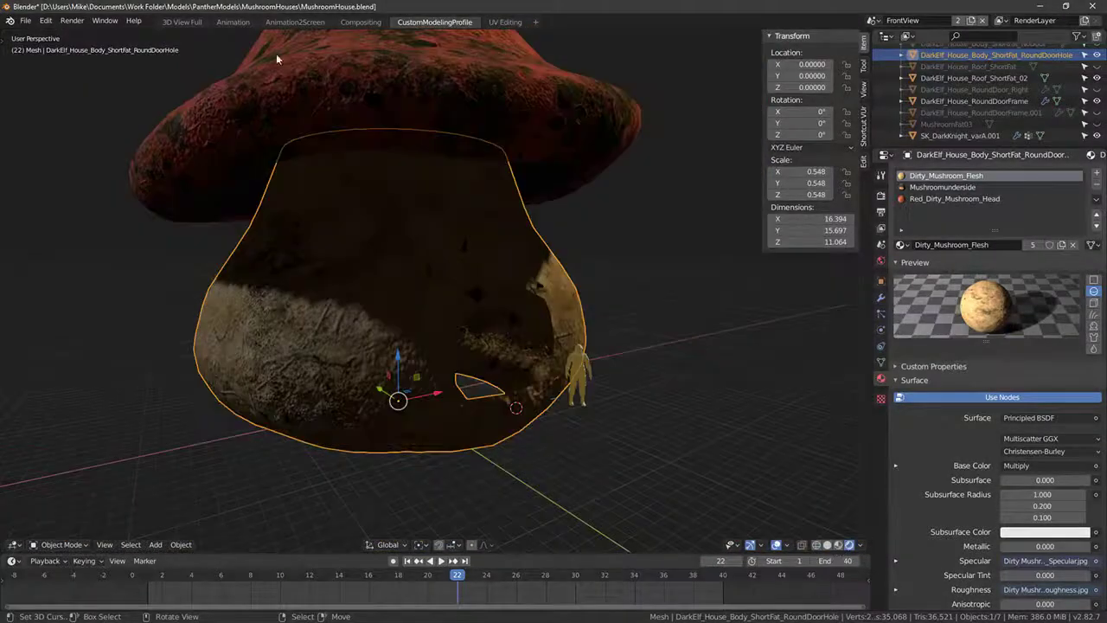
pyautogui.click(26, 22)
pyautogui.moveTo(64, 57)
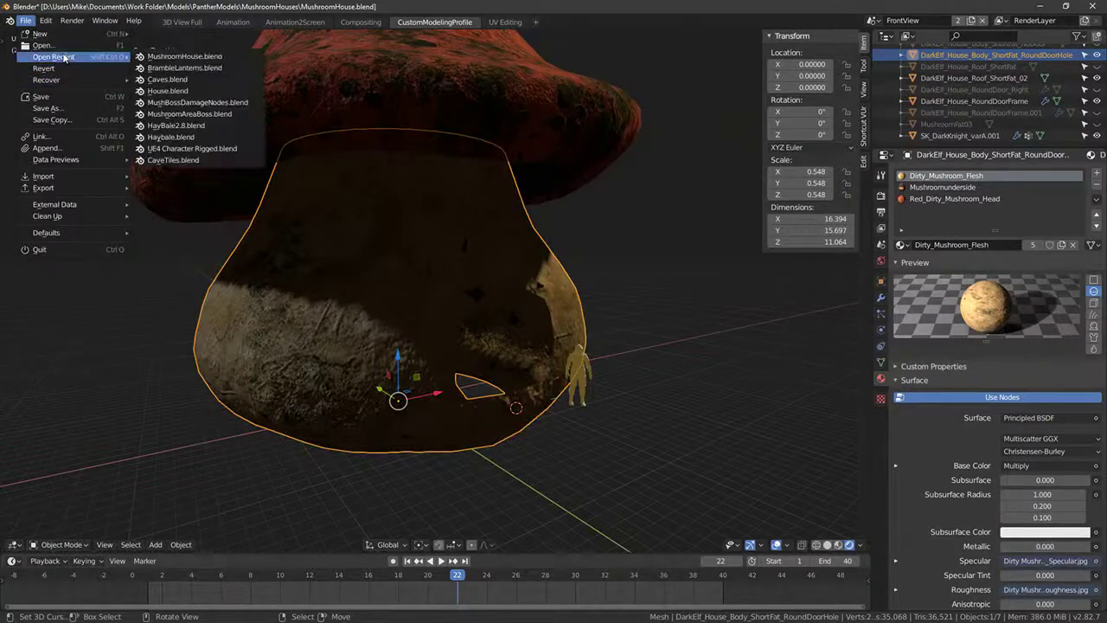
pyautogui.click(178, 68)
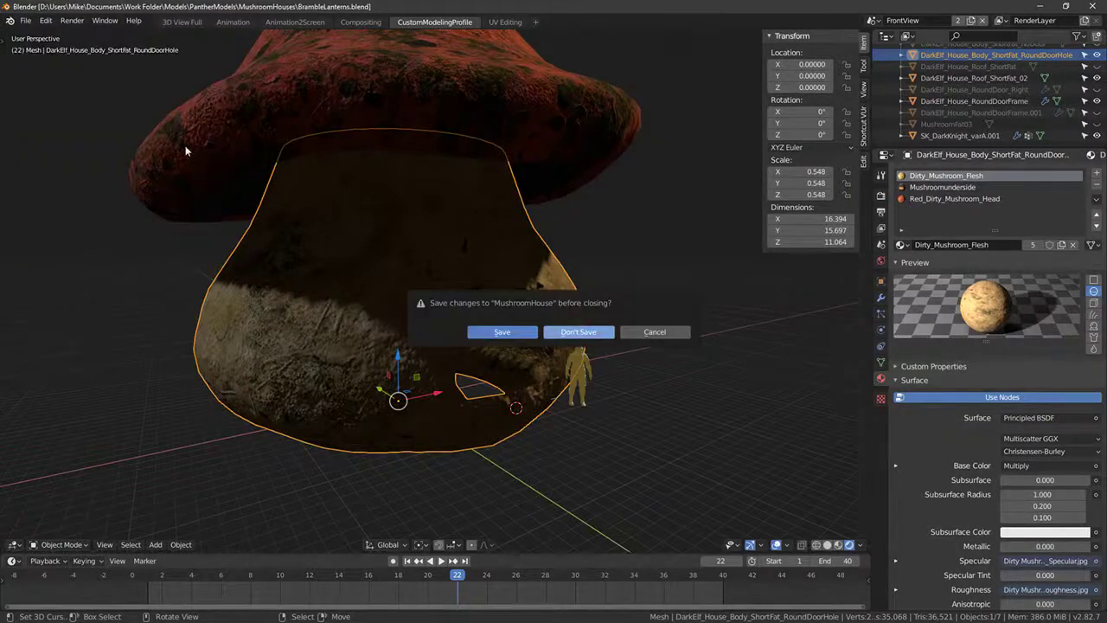
pyautogui.press('Return')
# Step: Examine the bramble lantern from the front, side and above, selecting its outer sphere and its bramble mesh
pyautogui.press('KP_1')
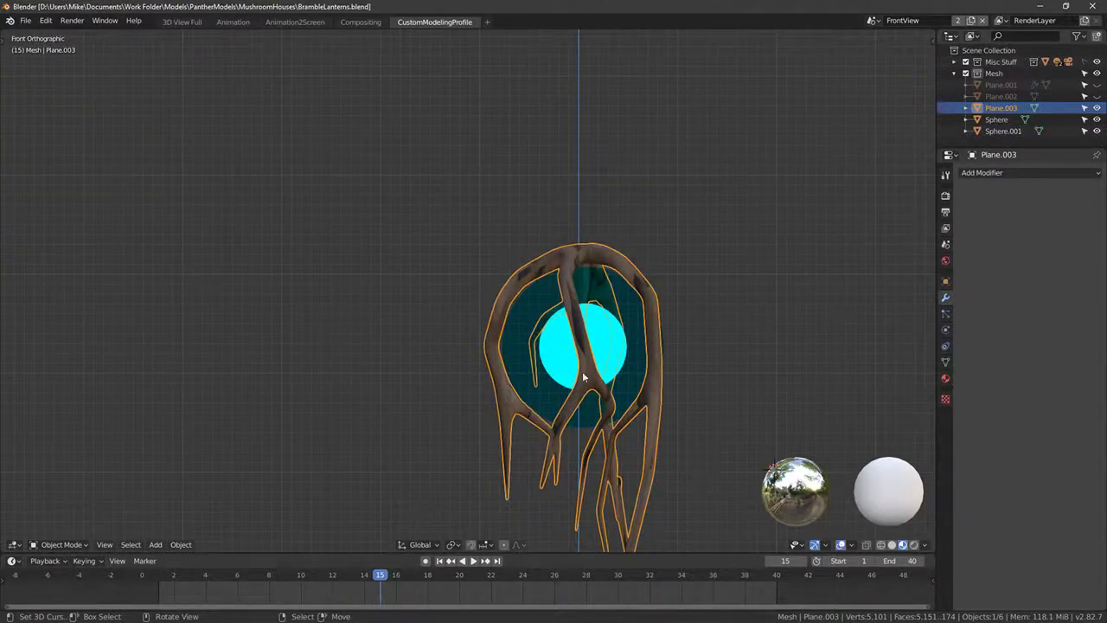
pyautogui.press('KP_3')
pyautogui.click(615, 324)
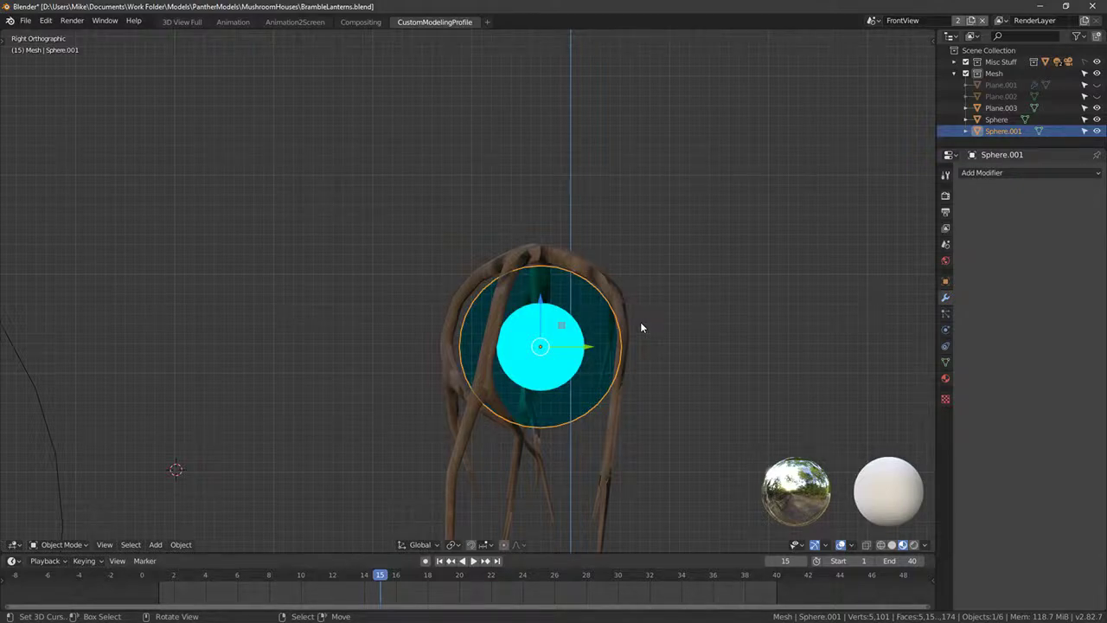
pyautogui.moveTo(598, 259); pyautogui.dragTo(769, 285, button='middle')
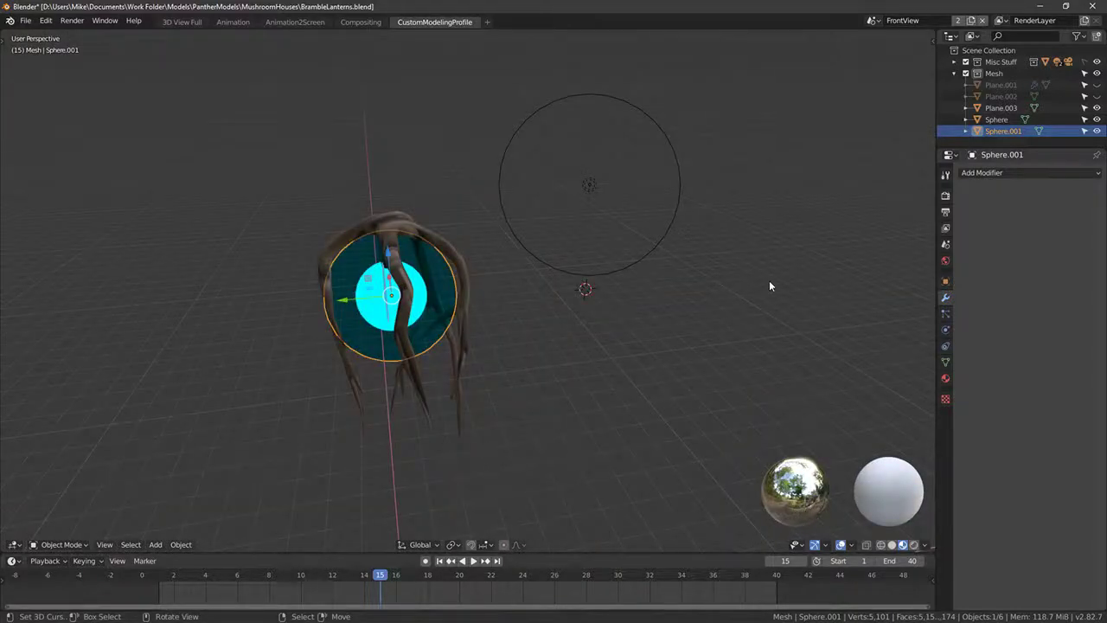
pyautogui.moveTo(524, 144); pyautogui.dragTo(485, 185, button='middle')
pyautogui.click(377, 278)
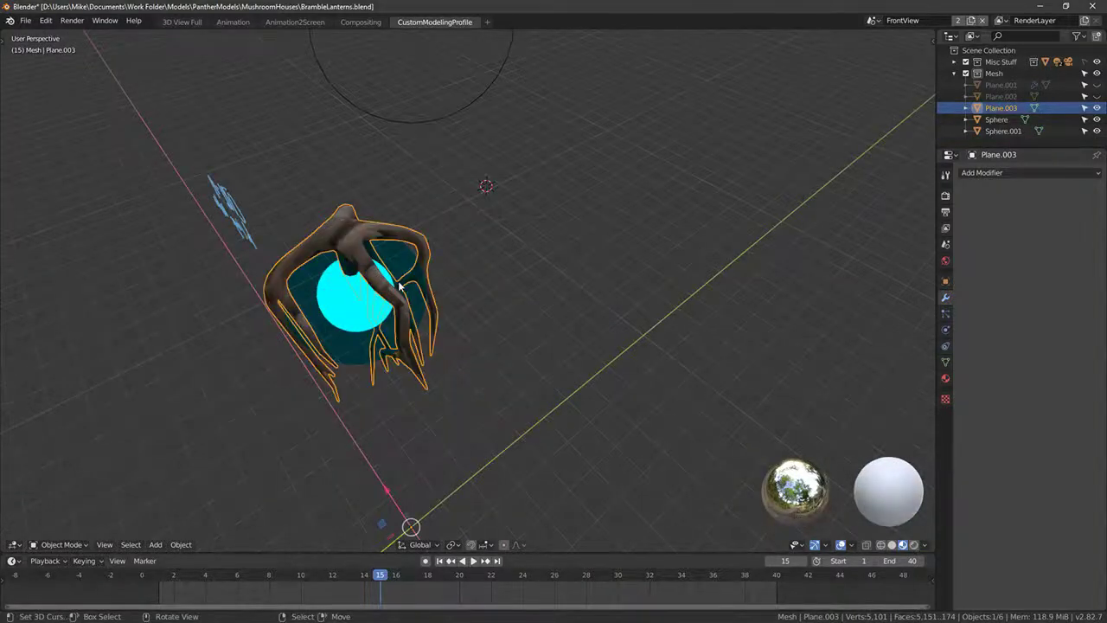
pyautogui.press('KP_1')
pyautogui.scroll(2, 665, 329)
pyautogui.keyDown('shift'); pyautogui.moveTo(665, 329); pyautogui.dragTo(455, 231, button='middle'); pyautogui.keyUp('shift')
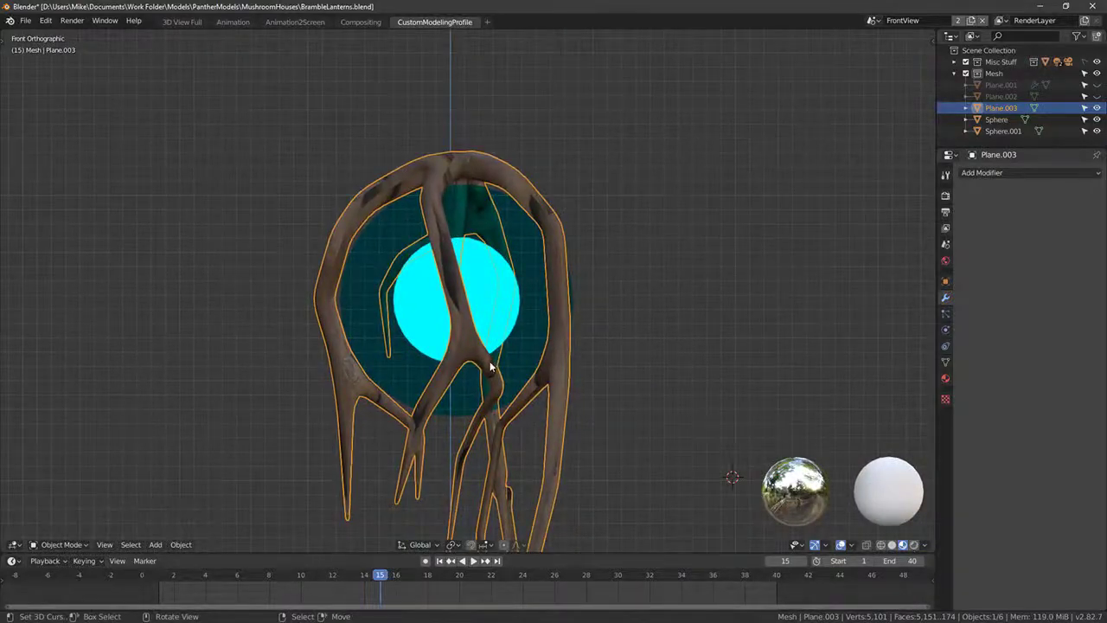
pyautogui.scroll(-3, 302, 341)
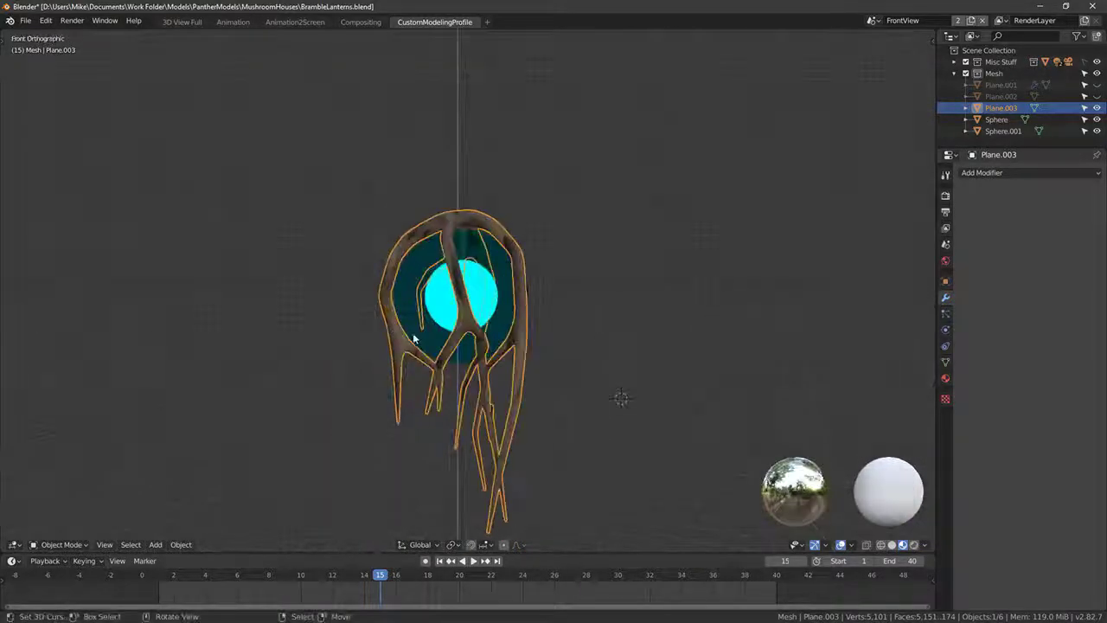
# Step: Select the outer translucent sphere and examine up close how it sits inside the bramble cage
pyautogui.moveTo(413, 340); pyautogui.dragTo(673, 342, button='middle')
pyautogui.click(459, 282)
pyautogui.press('g')
pyautogui.rightClick(628, 503)
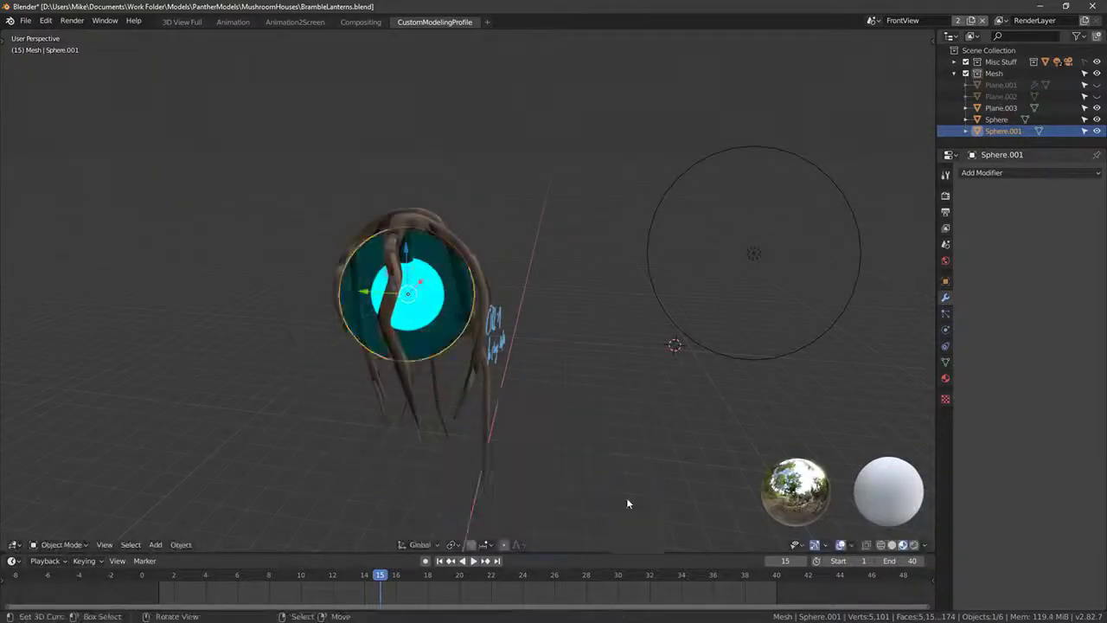
pyautogui.moveTo(628, 503); pyautogui.dragTo(530, 346, button='middle')
pyautogui.scroll(3, 441, 299)
pyautogui.moveTo(429, 332); pyautogui.dragTo(431, 352, button='middle')
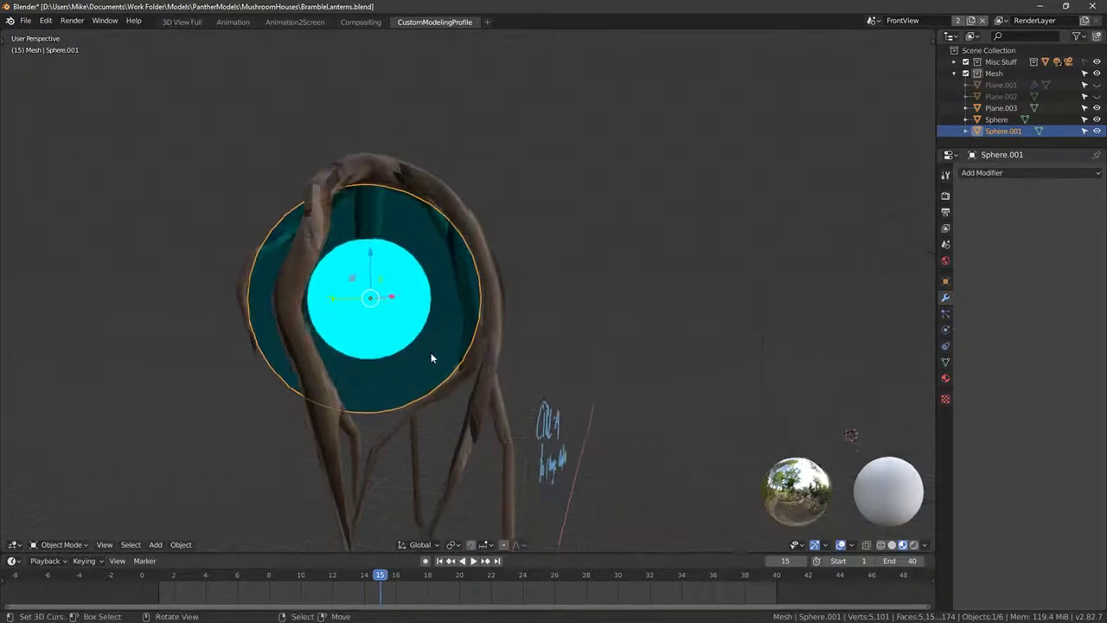
pyautogui.press('KP_1')
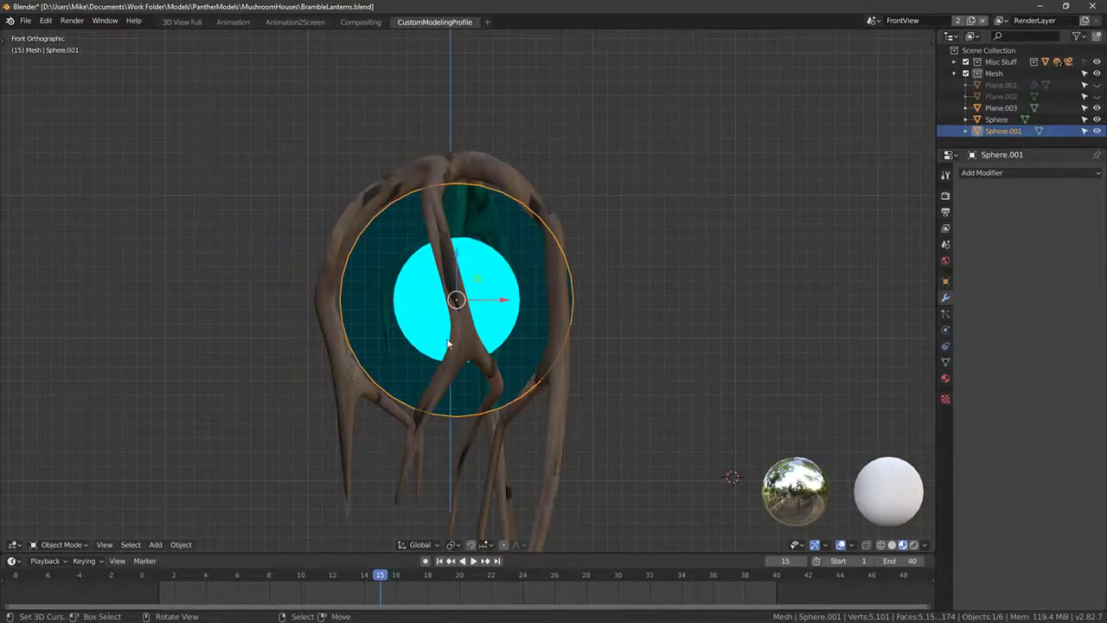
pyautogui.moveTo(407, 335); pyautogui.dragTo(433, 322, button='middle')
# Step: Scale the inner glowing Sphere down to a small core inside the lantern and display the result in Material Preview shading
pyautogui.press('z')
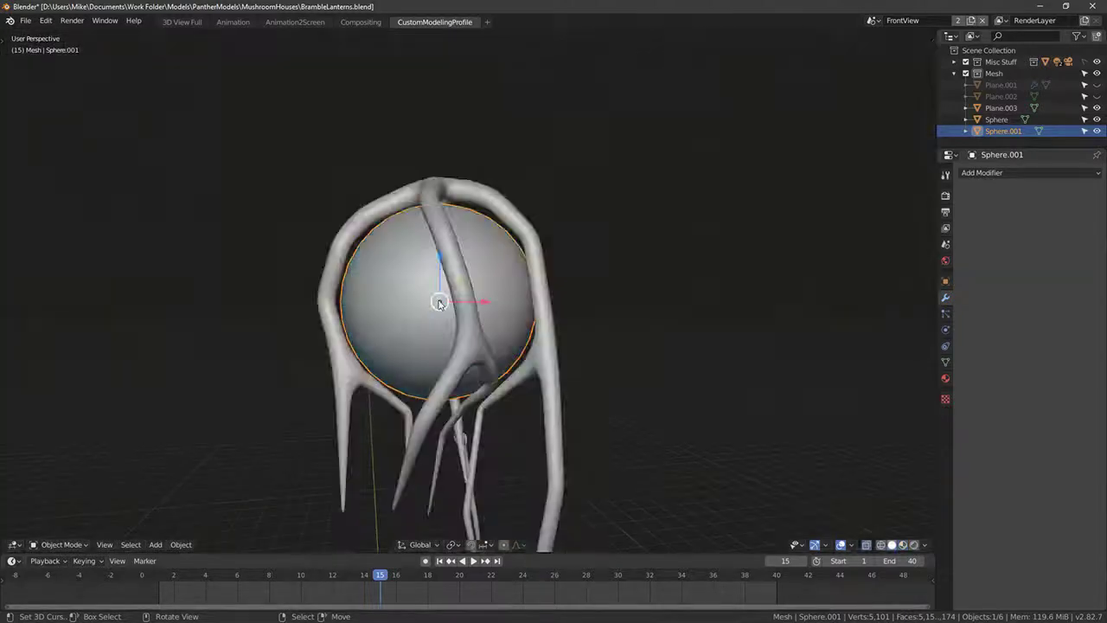
pyautogui.hotkey('shift', 'z')
pyautogui.click(442, 318)
pyautogui.click(442, 313)
pyautogui.hotkey('shift', 'z')
pyautogui.press('s')
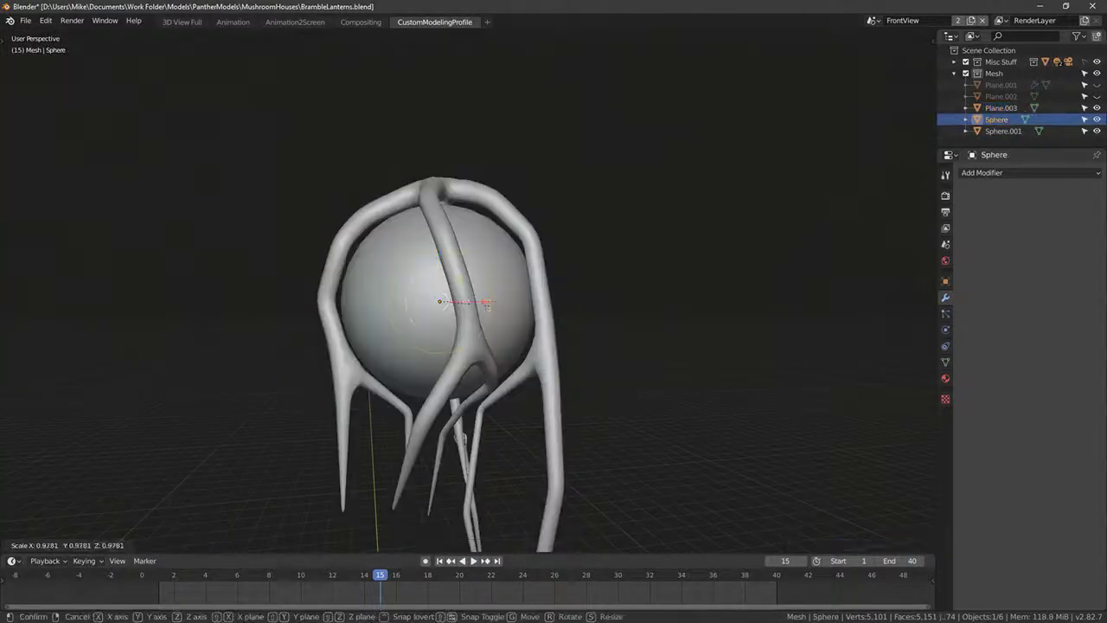
pyautogui.click(551, 299)
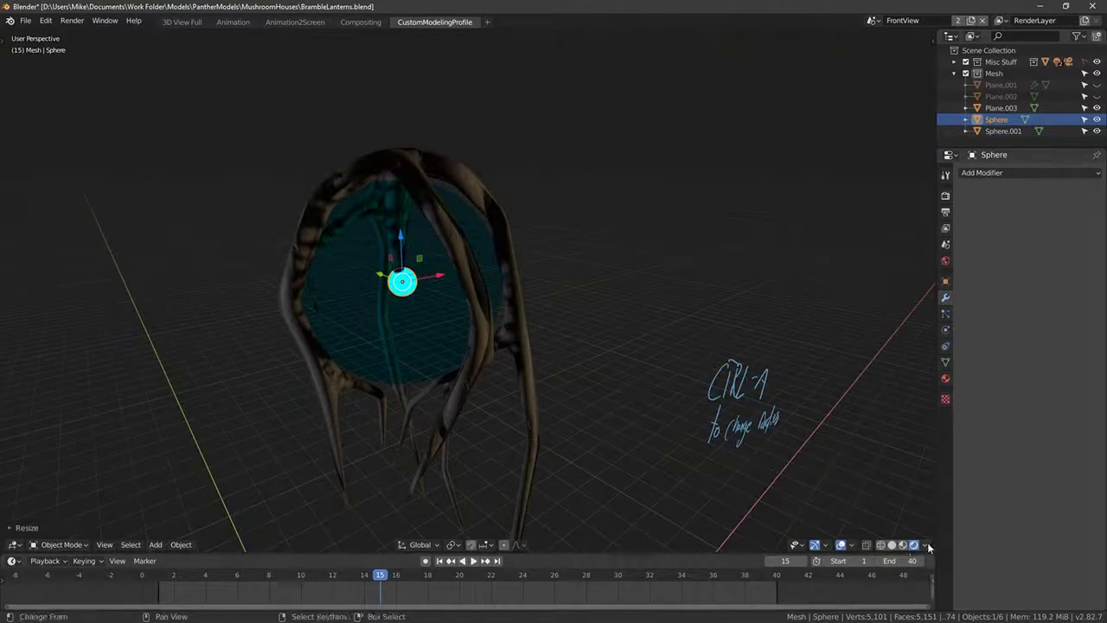
pyautogui.click(903, 545)
pyautogui.press('KP_1')
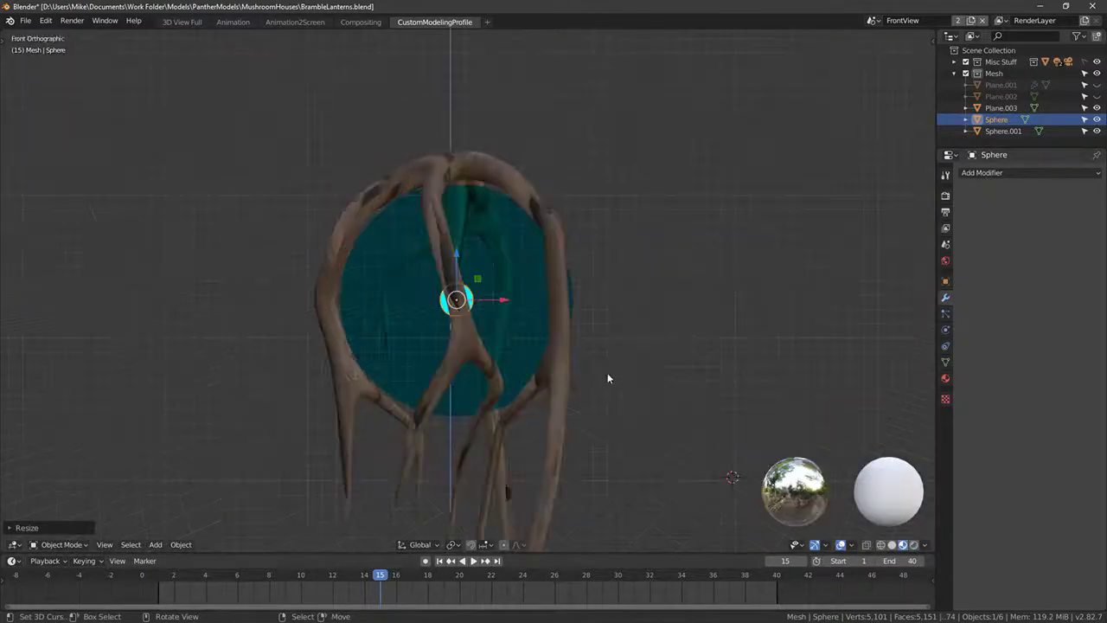
# Step: Select the Plane.003 bramble mesh and examine it around the small glowing core from several angles
pyautogui.moveTo(346, 285)
pyautogui.mouseDown(button='middle')
pyautogui.moveTo(334, 359)
pyautogui.moveTo(305, 325)
pyautogui.moveTo(434, 215)
pyautogui.moveTo(494, 257)
pyautogui.moveTo(615, 288)
pyautogui.moveTo(632, 305)
pyautogui.mouseUp(button='middle')
pyautogui.click(334, 359)
pyautogui.click(433, 215)
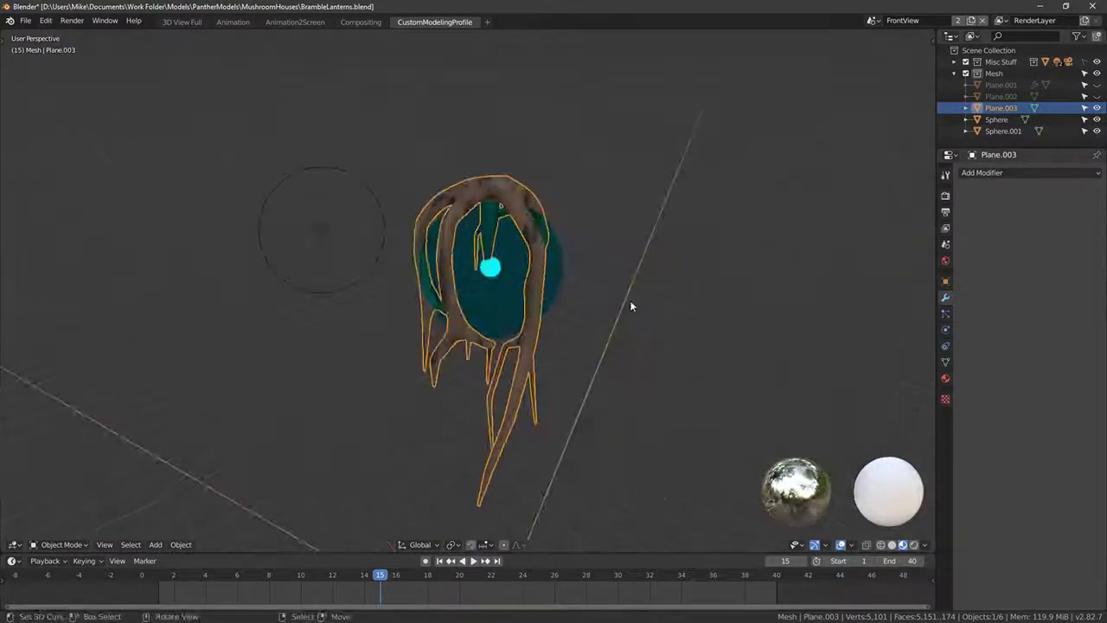
pyautogui.press('KP_5')
pyautogui.press('KP_1')
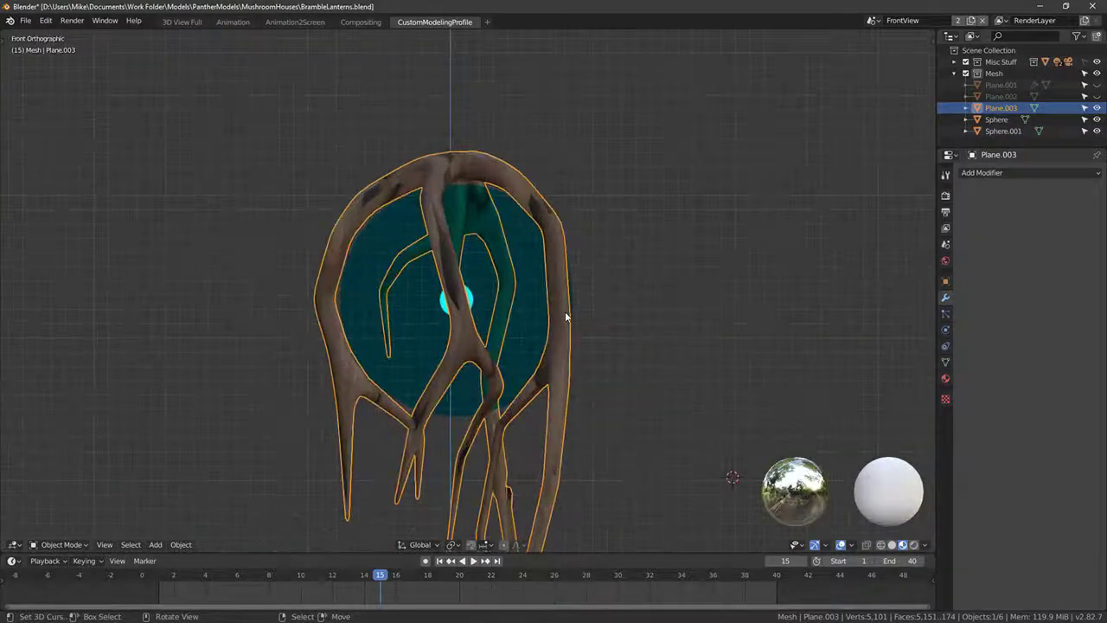
pyautogui.moveTo(676, 226); pyautogui.dragTo(648, 180, button='middle')
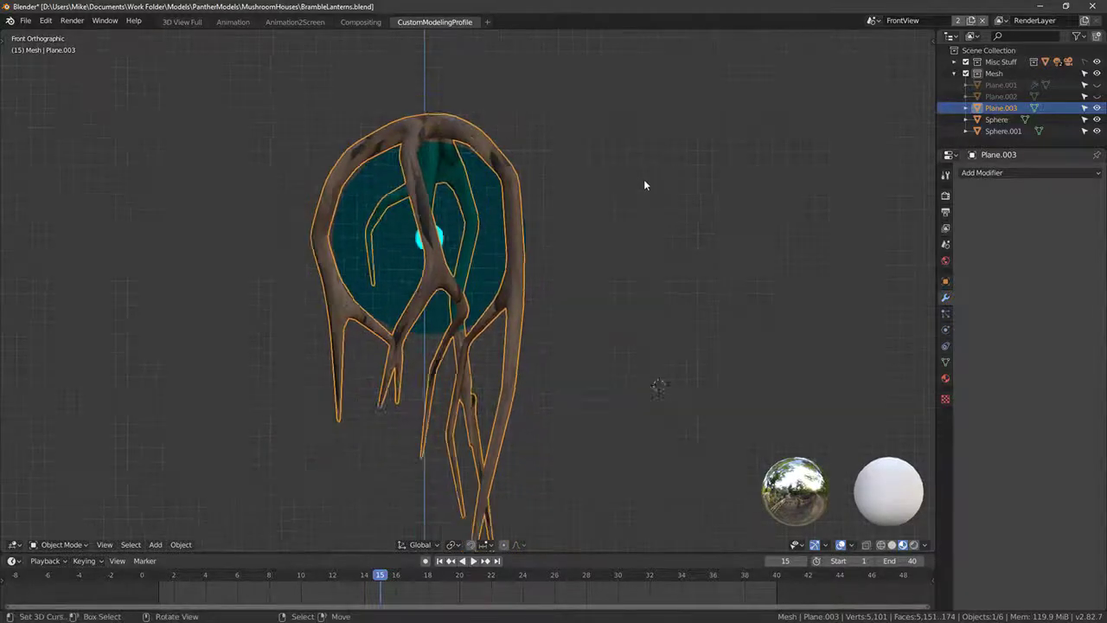
pyautogui.scroll(-4, 775, 287)
pyautogui.moveTo(774, 286); pyautogui.dragTo(875, 259, button='middle')
# Step: Make Plane.001, Plane.002 and Sphere visible, then select Sphere together with Plane.002 and frame them in the front view
pyautogui.click(1097, 96)
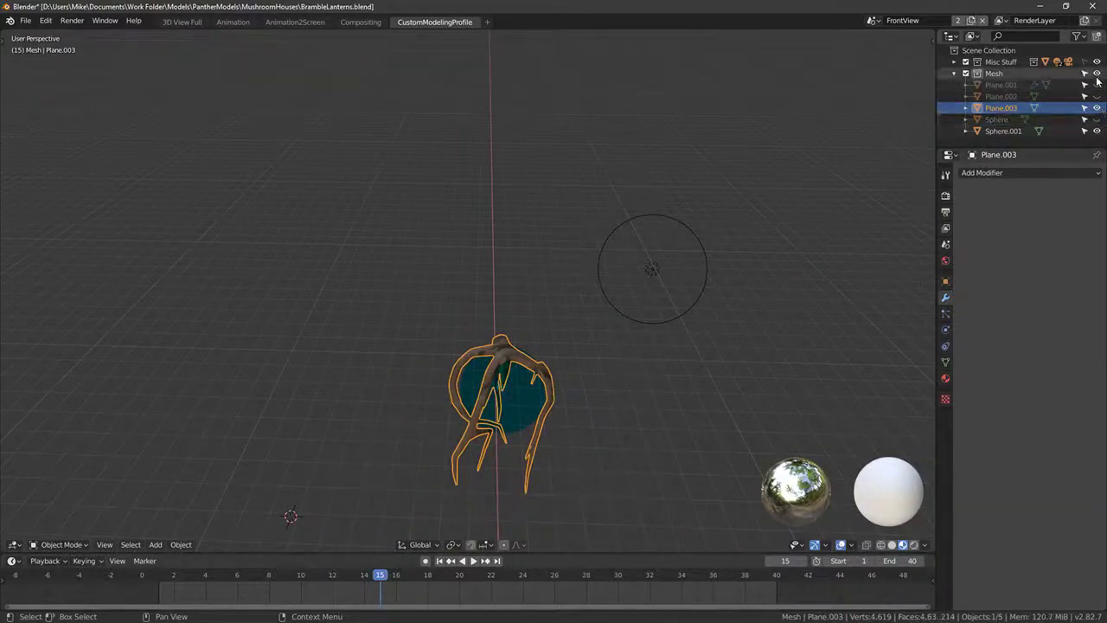
pyautogui.click(1097, 86)
pyautogui.click(1098, 97)
pyautogui.click(1099, 120)
pyautogui.moveTo(709, 225); pyautogui.dragTo(597, 220, button='middle')
pyautogui.click(1004, 121)
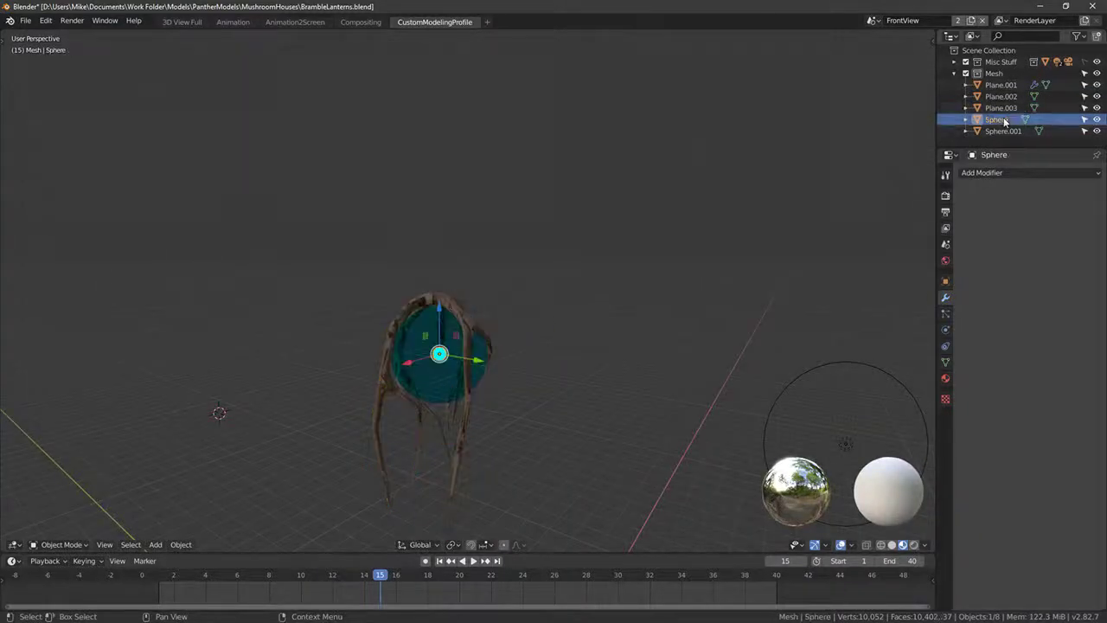
pyautogui.press('KP_1')
pyautogui.keyDown('shift'); pyautogui.click(647, 282); pyautogui.keyUp('shift')
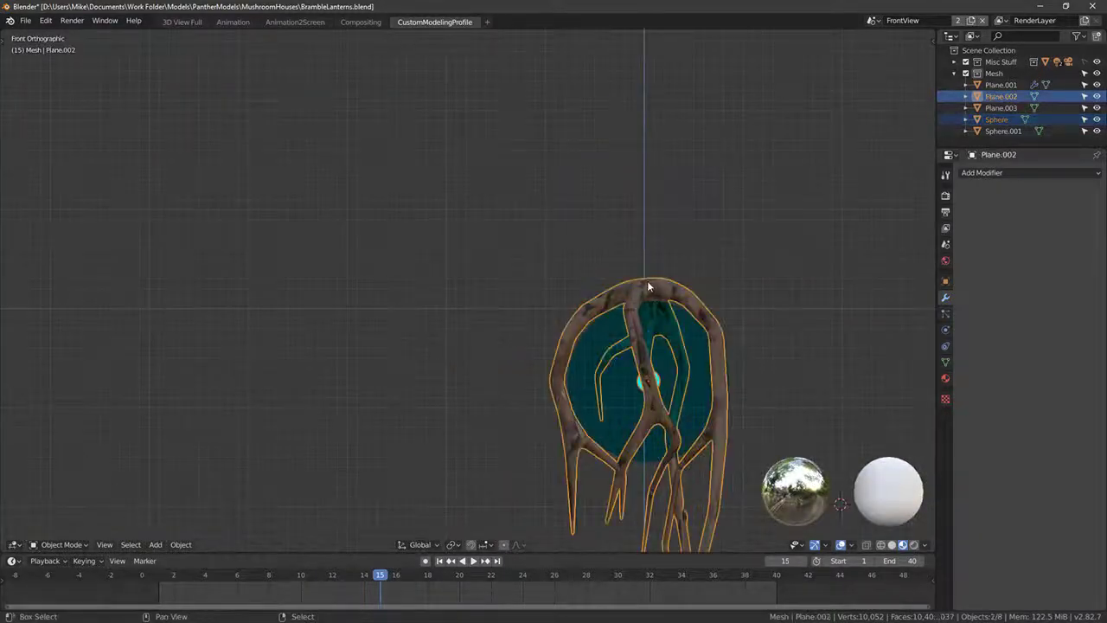
pyautogui.press('KP_Decimal')
# Step: Hide Plane.002 and Plane.003, then select all linked vertices of Plane.001's skeleton in Edit Mode with wireframe display
pyautogui.click(1001, 85)
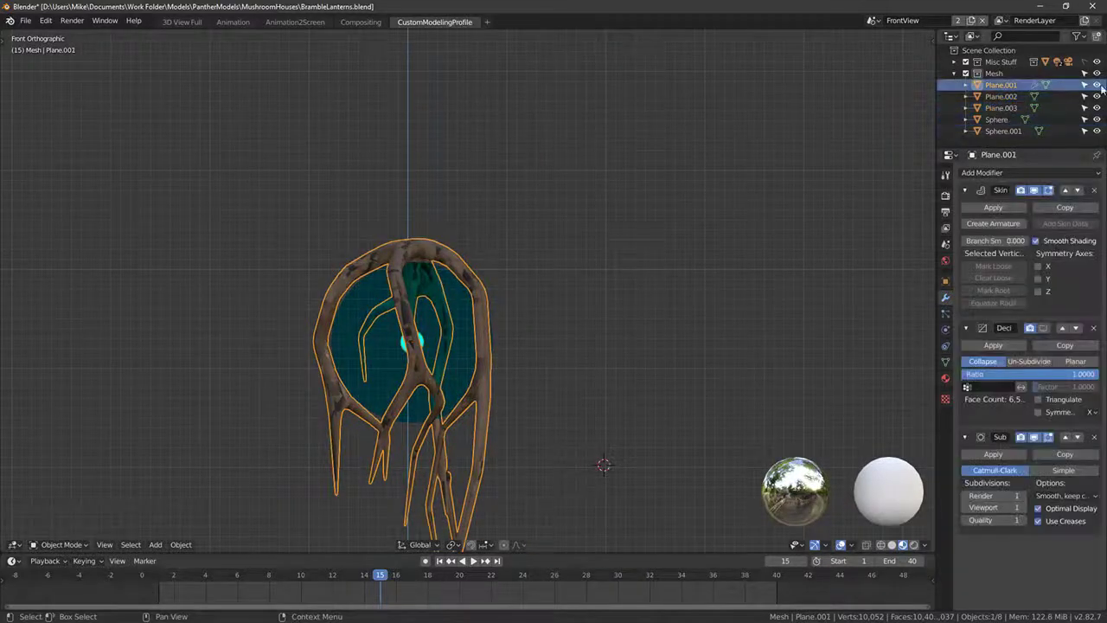
pyautogui.click(1097, 97)
pyautogui.click(1096, 108)
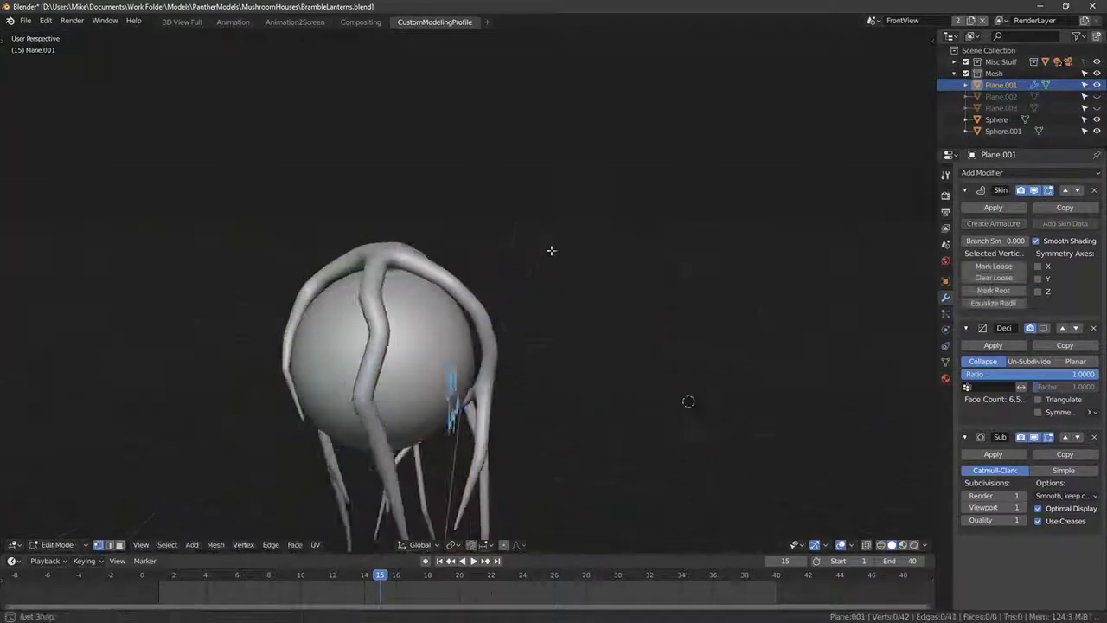
pyautogui.hotkey('shift', 'z')
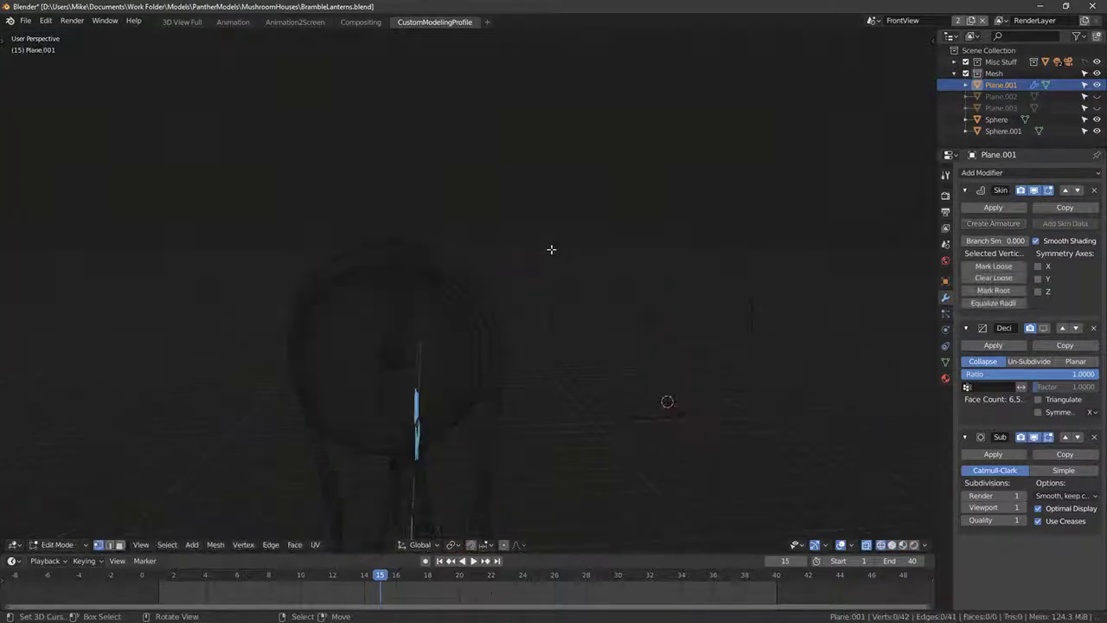
pyautogui.moveTo(551, 249); pyautogui.dragTo(393, 263, button='middle')
pyautogui.hotkey('ctrl', 'l')
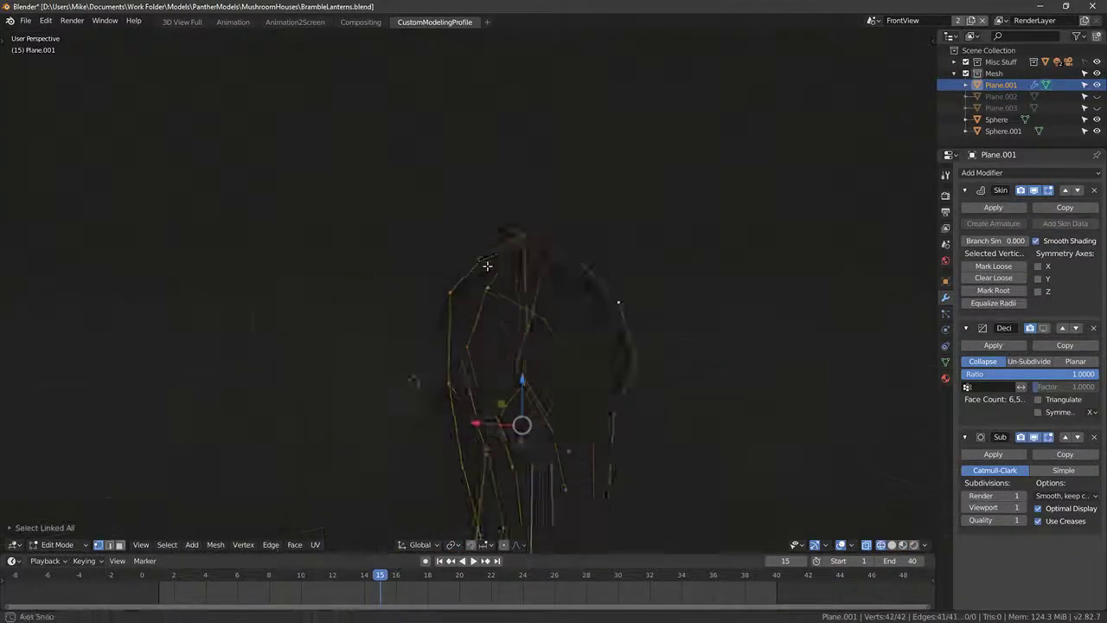
pyautogui.press('KP_1')
# Step: Compare Plane.001's wireframe vertex skeleton with its solid Skin-modifier branches from several angles
pyautogui.moveTo(496, 262); pyautogui.dragTo(441, 272, button='middle')
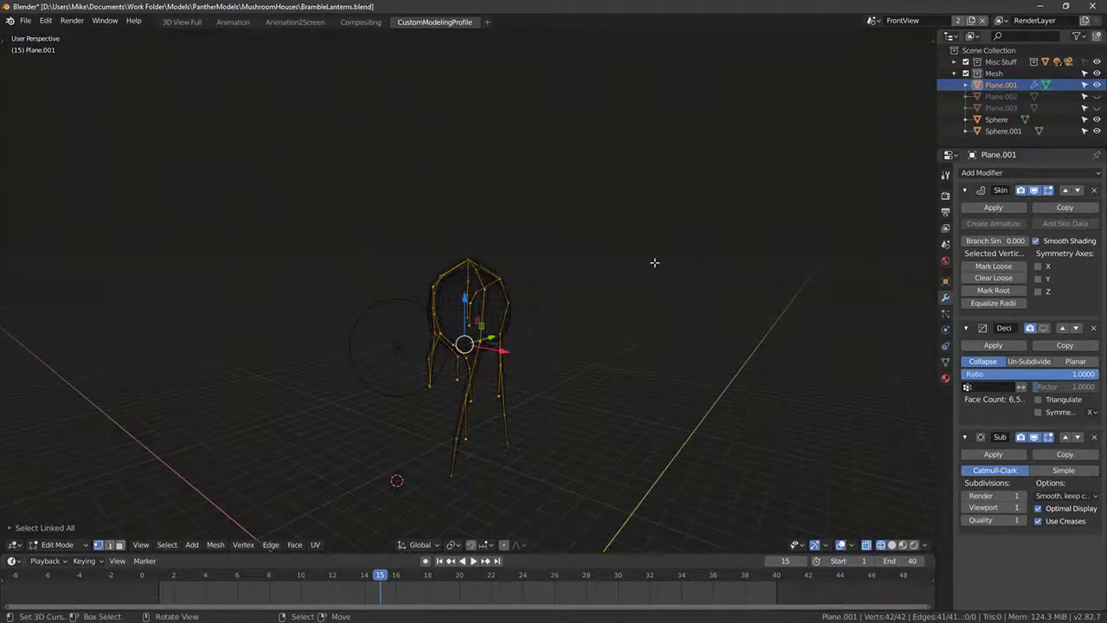
pyautogui.scroll(2, 615, 261)
pyautogui.hotkey('shift', 'z')
pyautogui.hotkey('shift', 'z')
pyautogui.moveTo(687, 230)
pyautogui.mouseDown(button='middle')
pyautogui.moveTo(643, 260)
pyautogui.moveTo(512, 267)
pyautogui.moveTo(488, 230)
pyautogui.mouseUp(button='middle')
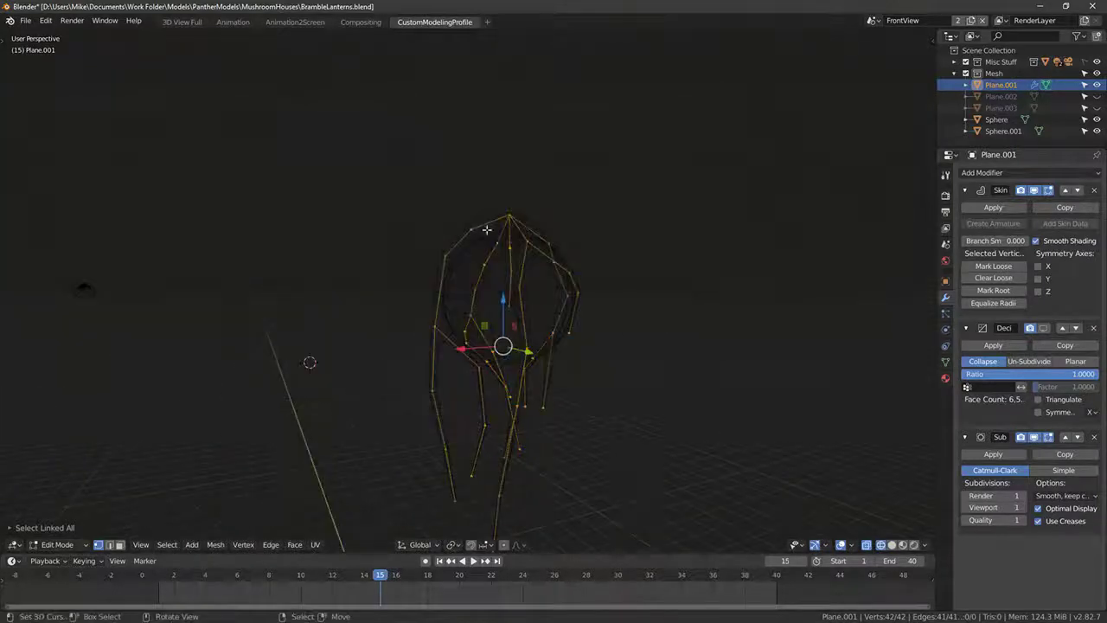
pyautogui.press('KP_1')
pyautogui.scroll(3, 597, 232)
pyautogui.moveTo(582, 241)
pyautogui.mouseDown(button='middle')
pyautogui.moveTo(457, 233)
pyautogui.moveTo(638, 215)
pyautogui.moveTo(682, 246)
pyautogui.mouseUp(button='middle')
pyautogui.hotkey('shift', 'z')
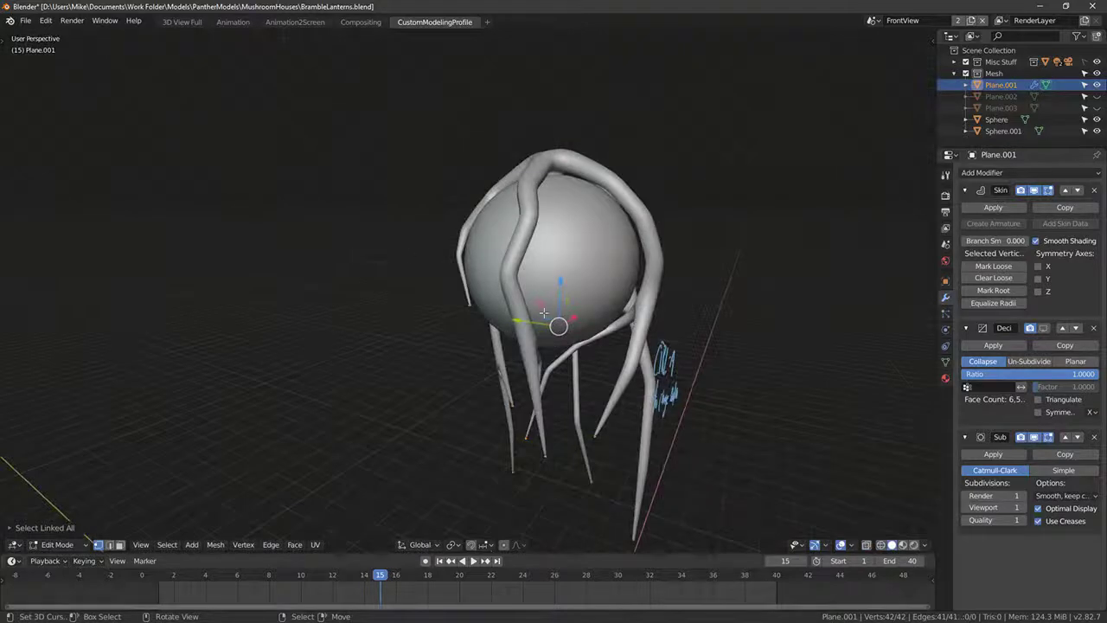
# Step: Select Sphere and Sphere.001 in turn, then go back to editing the Plane.001 mesh
pyautogui.click(997, 119)
pyautogui.click(1004, 130)
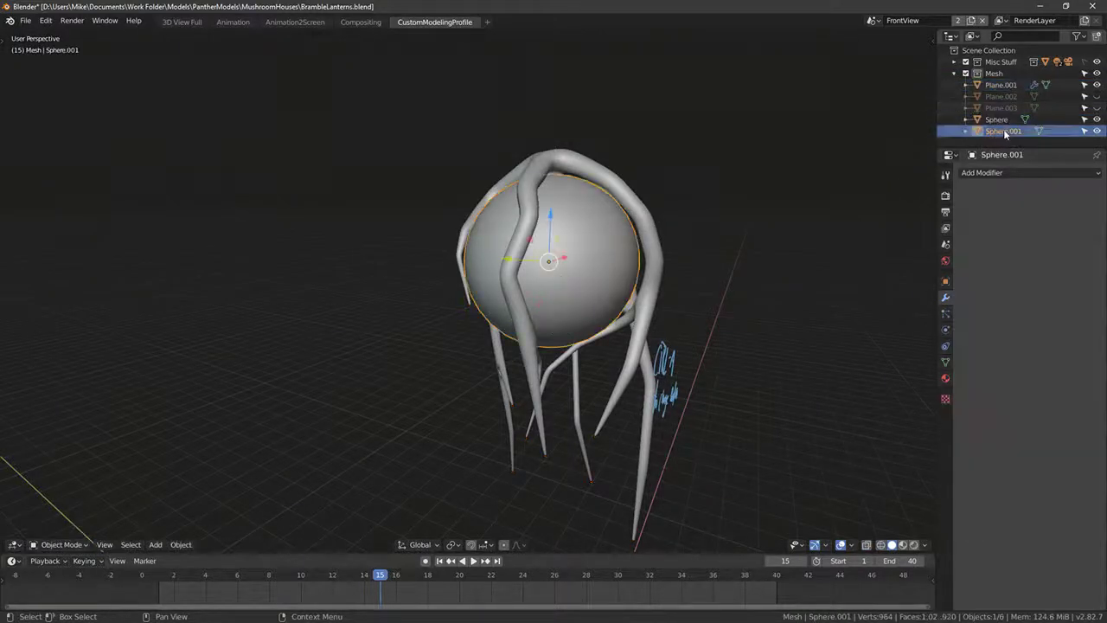
pyautogui.click(1046, 85)
# Step: Show Plane.003 in place of Plane.001 and inspect its dense mesh topology in Edit Mode
pyautogui.click(1097, 107)
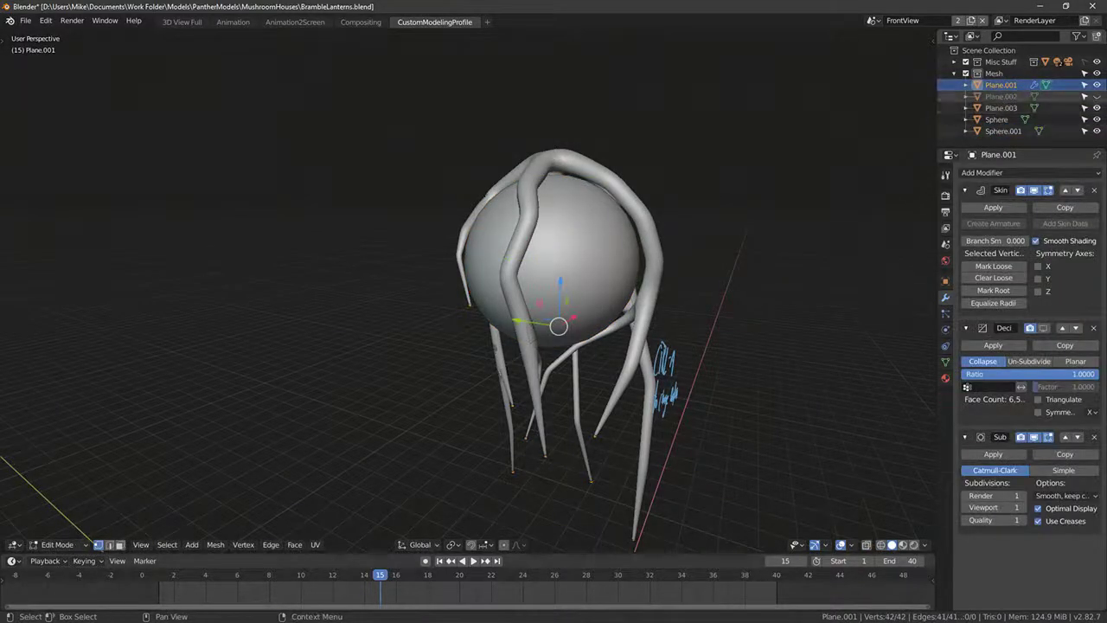
pyautogui.click(1097, 84)
pyautogui.moveTo(727, 199)
pyautogui.mouseDown(button='middle')
pyautogui.moveTo(683, 175)
pyautogui.moveTo(731, 185)
pyautogui.mouseUp(button='middle')
pyautogui.press('Tab')
pyautogui.click(537, 169)
pyautogui.press('Tab')
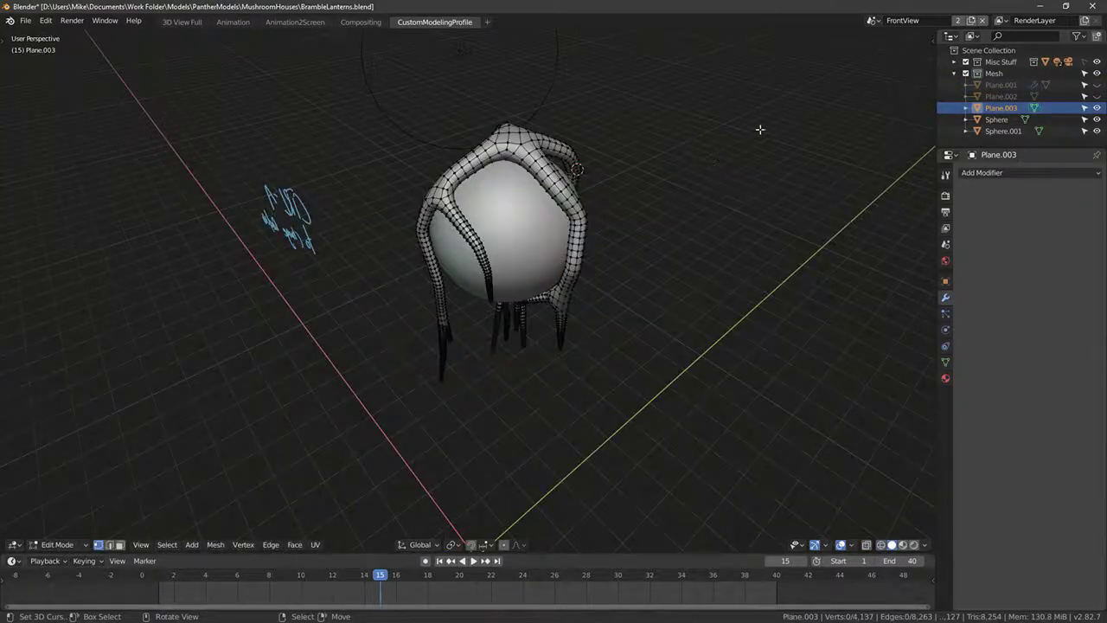
pyautogui.press('Tab')
pyautogui.moveTo(834, 133); pyautogui.dragTo(874, 147, button='middle')
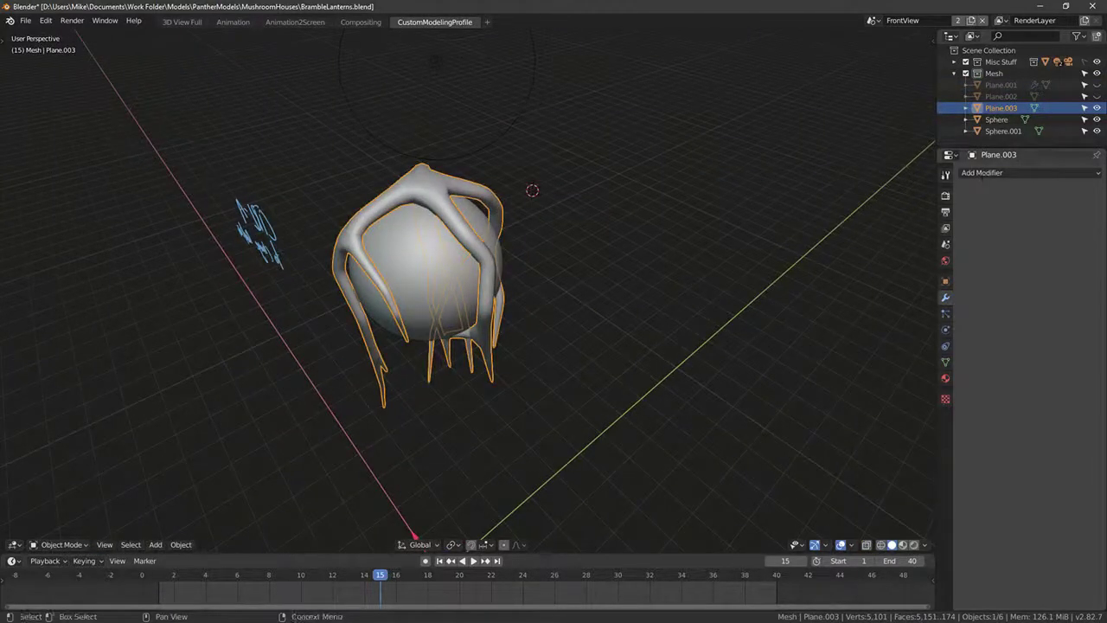
# Step: Show Plane.002 in place of Plane.003, select it and check its mesh topology in Edit Mode
pyautogui.click(1097, 96)
pyautogui.click(1097, 107)
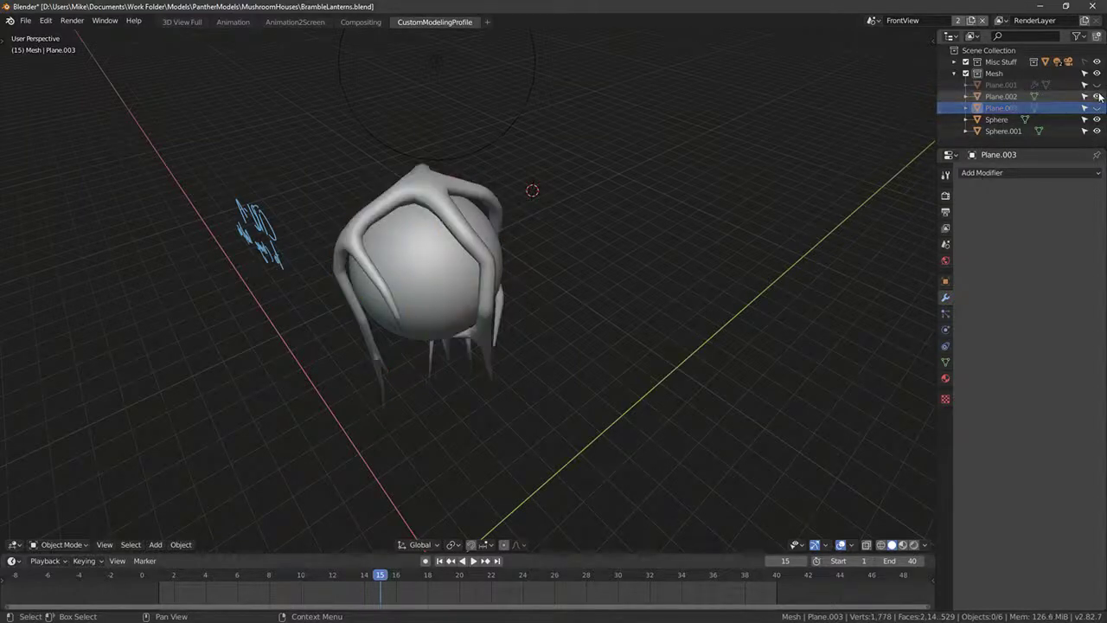
pyautogui.rightClick(431, 173)
pyautogui.press('Tab')
pyautogui.press('Tab')
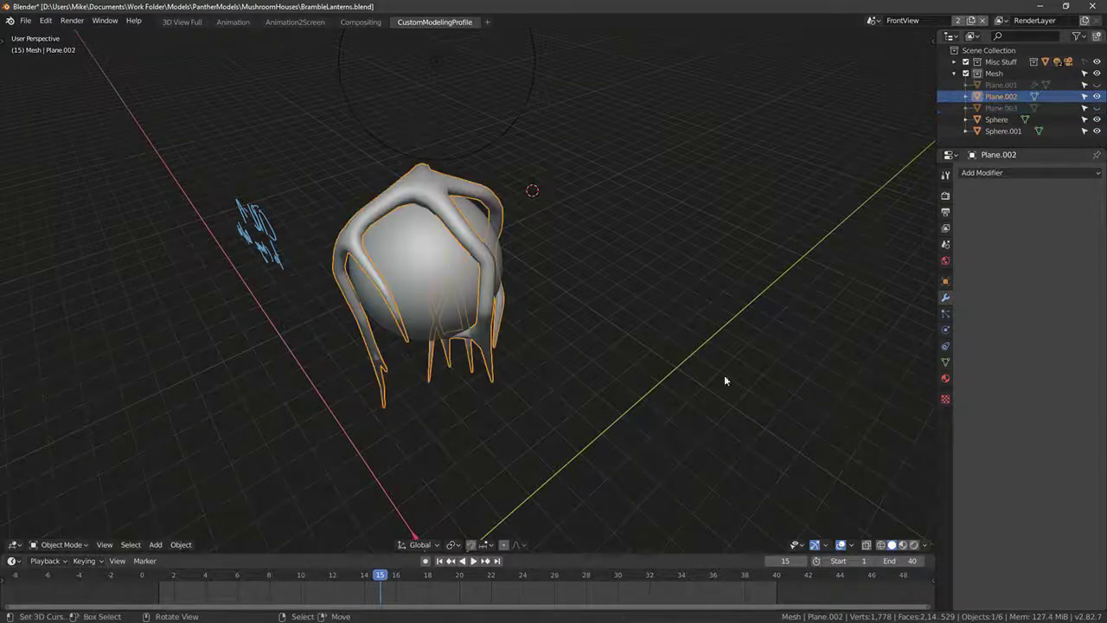
# Step: Switch the viewport to material preview and examine Plane.002's textured branches around the glowing sphere from several angles
pyautogui.click(903, 545)
pyautogui.moveTo(477, 262); pyautogui.dragTo(536, 190, button='middle')
pyautogui.scroll(4, 477, 262)
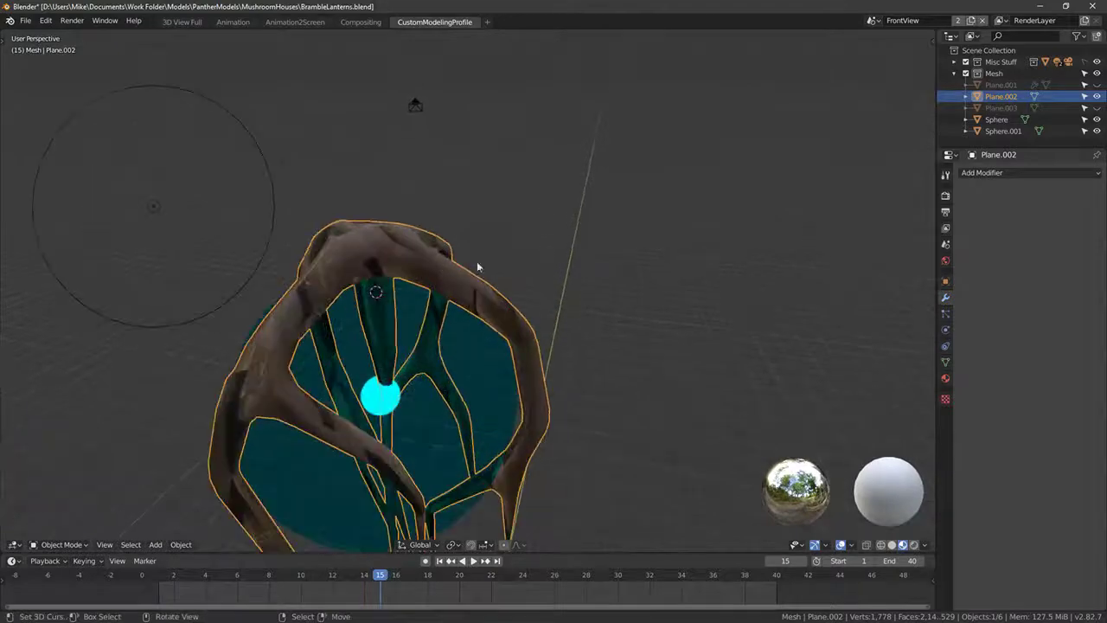
pyautogui.scroll(3, 477, 266)
pyautogui.moveTo(551, 430); pyautogui.dragTo(632, 436, button='middle')
pyautogui.moveTo(903, 54); pyautogui.dragTo(537, 180, button='middle')
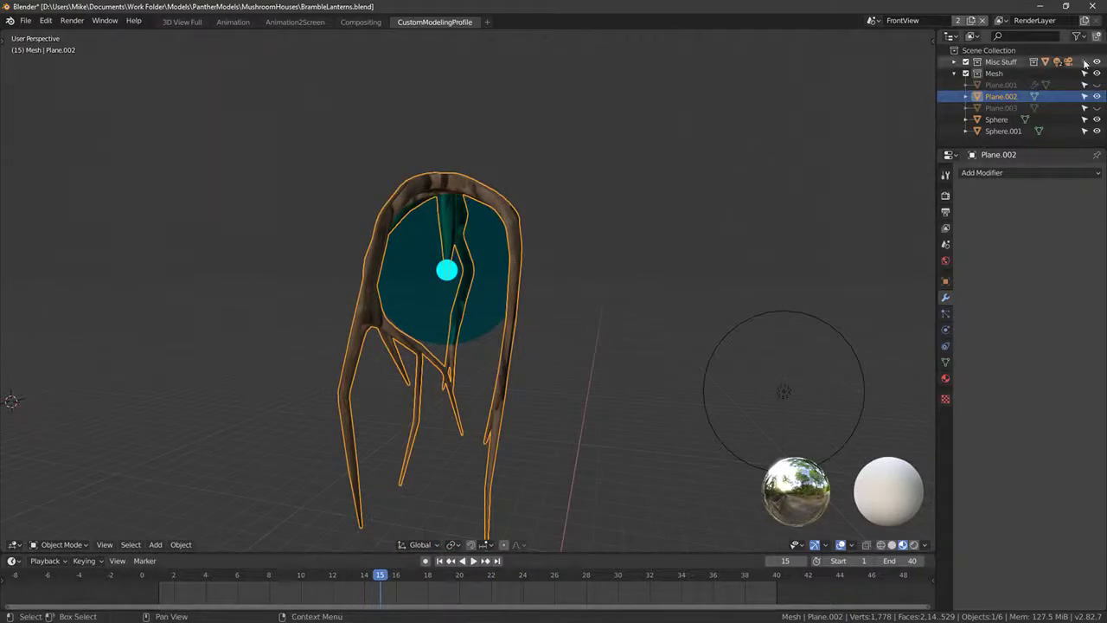
# Step: Show Plane.003 in place of Plane.002, select it and open its mesh in Edit Mode
pyautogui.click(1097, 96)
pyautogui.click(459, 182)
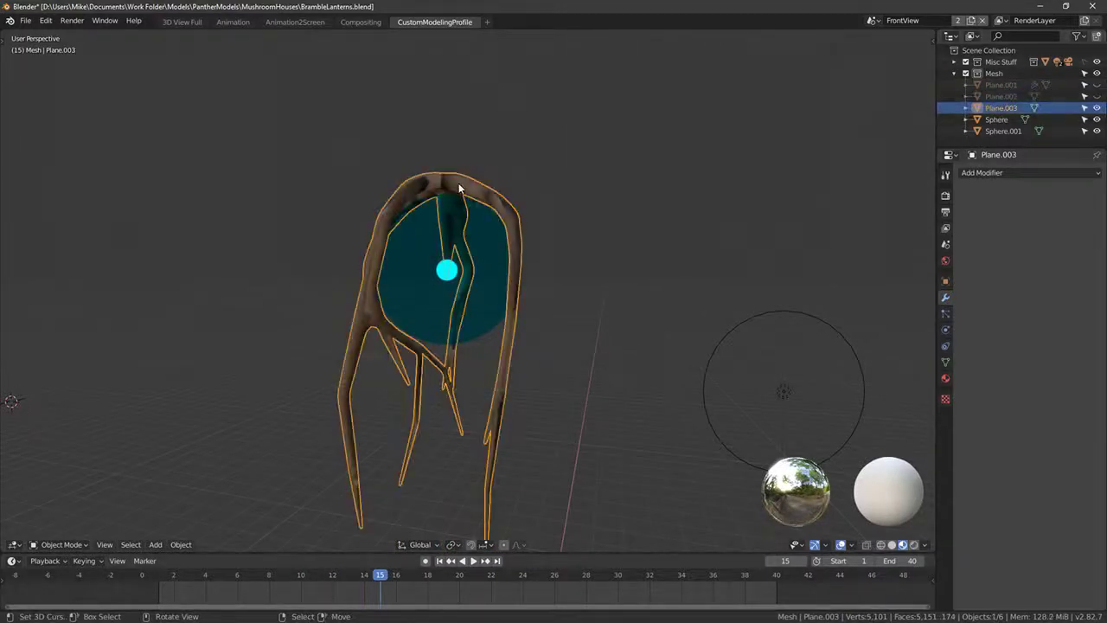
pyautogui.press('Tab')
# Step: Mark the ring of edges at the top of the central hanging branch of Plane.003 as a seam
pyautogui.moveTo(459, 182); pyautogui.dragTo(660, 242, button='middle')
pyautogui.press('KP_1')
pyautogui.moveTo(571, 269); pyautogui.dragTo(614, 247, button='middle')
pyautogui.scroll(4, 537, 346)
pyautogui.hotkey('ctrl', 'e')
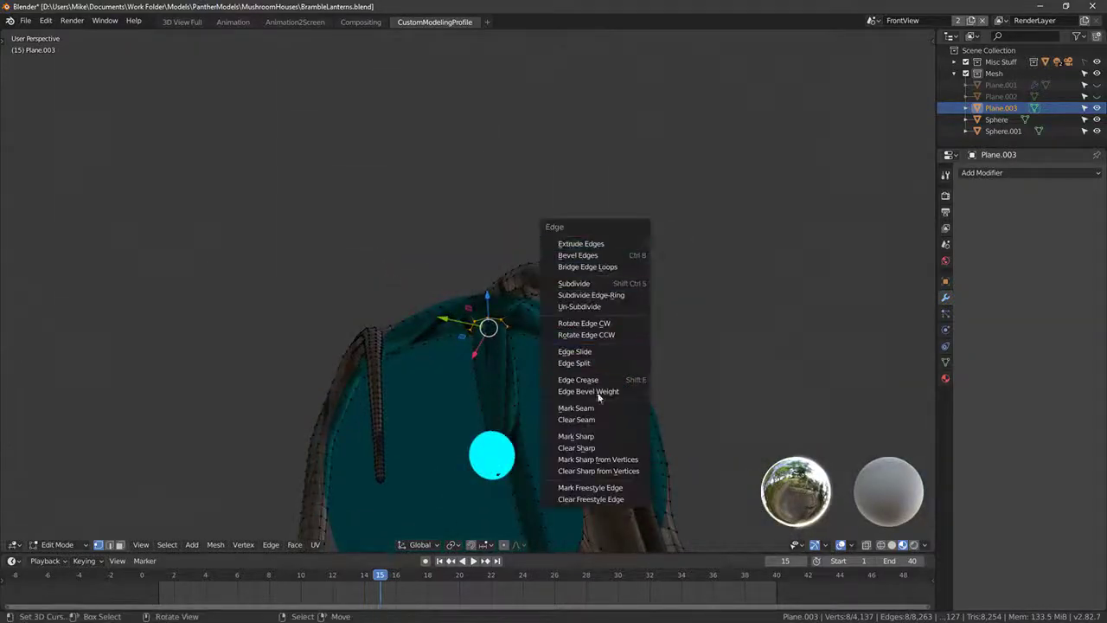
pyautogui.click(568, 405)
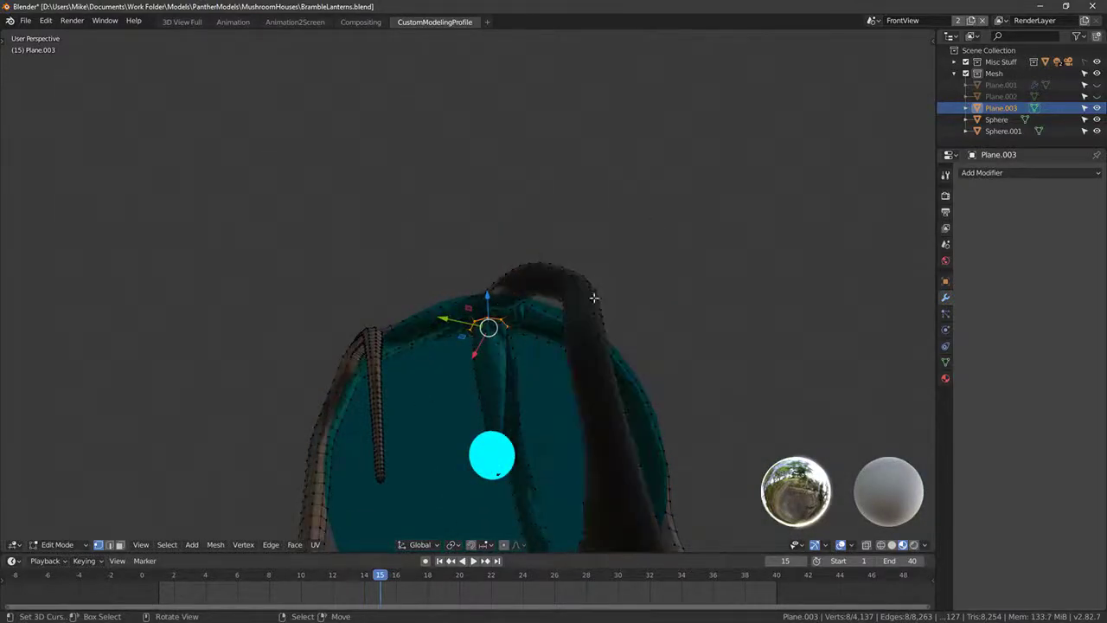
# Step: Leave Edit Mode on Plane.003 and make Sphere.001 unselectable
pyautogui.moveTo(609, 330); pyautogui.dragTo(551, 346, button='middle')
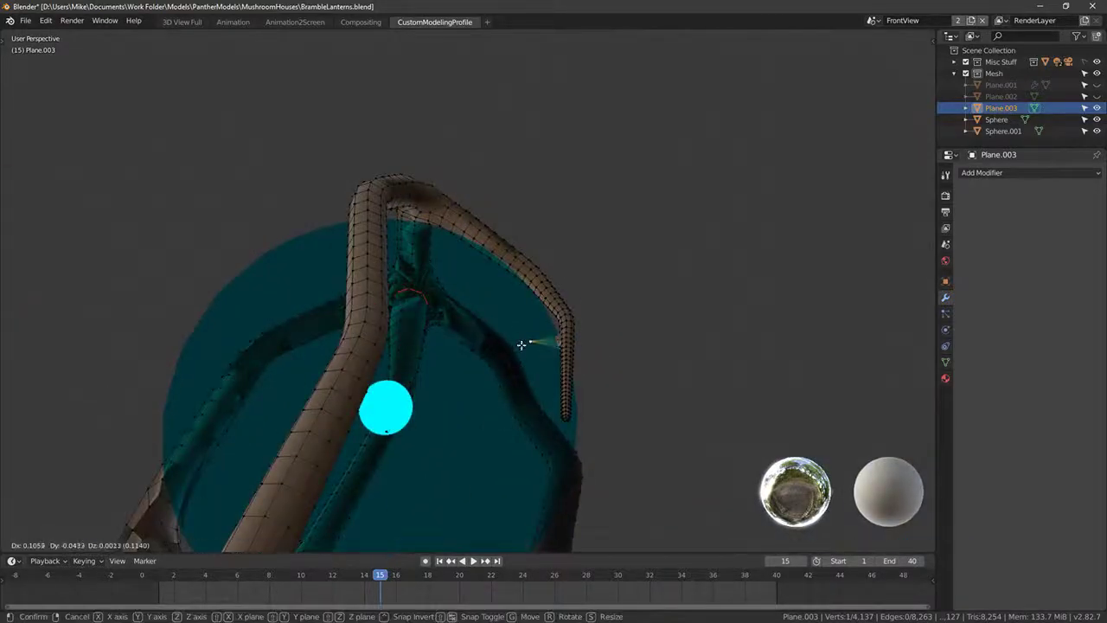
pyautogui.click(518, 343)
pyautogui.press('Tab')
pyautogui.click(511, 308)
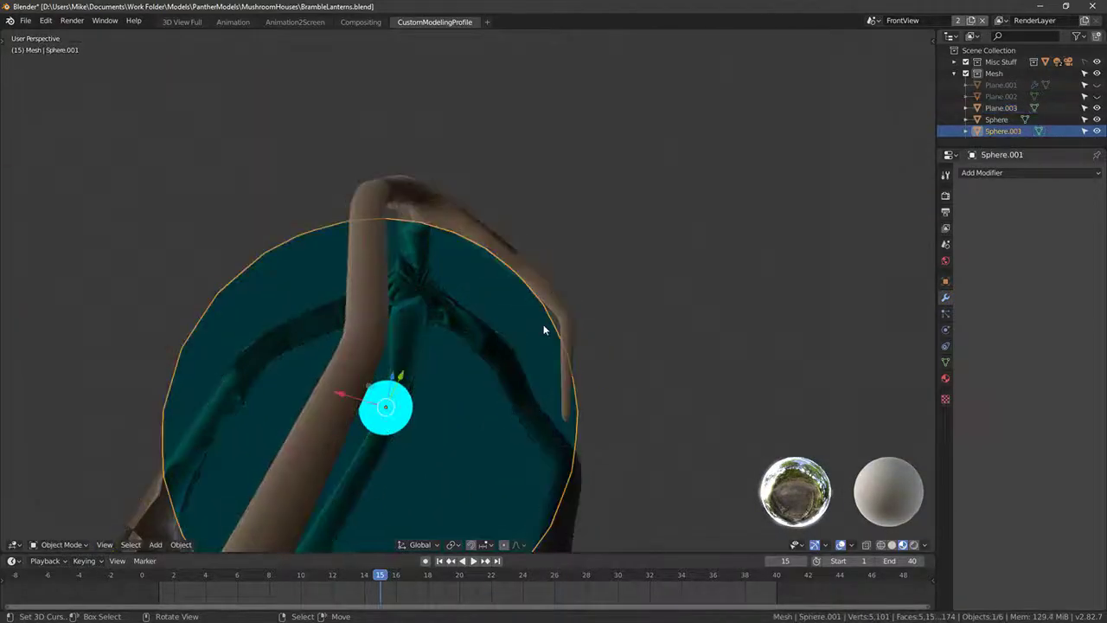
pyautogui.moveTo(548, 318); pyautogui.dragTo(559, 370, button='middle')
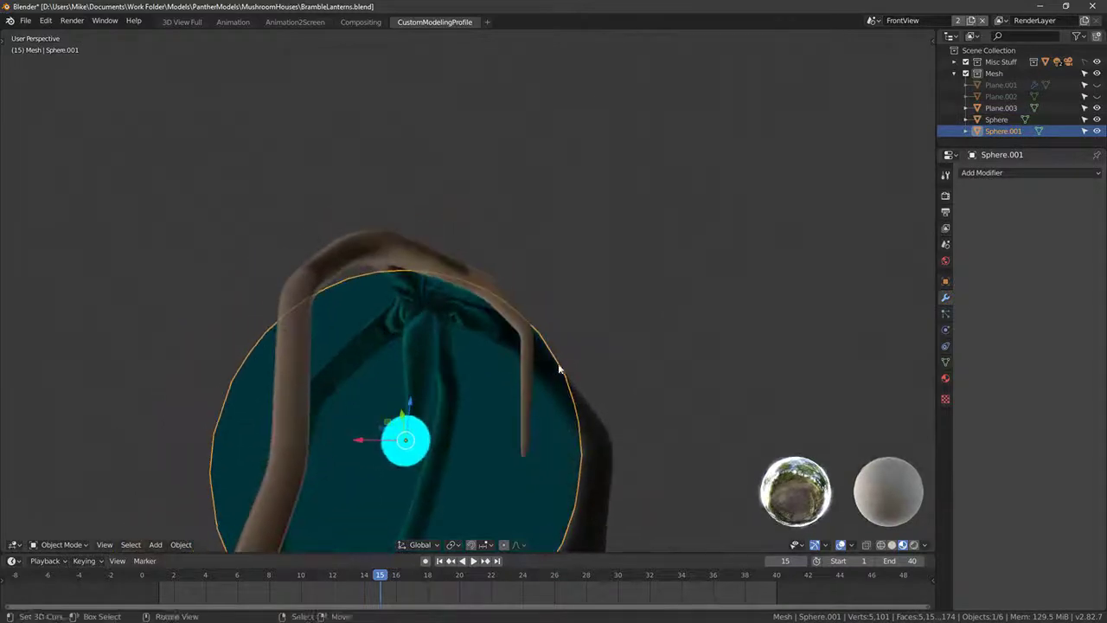
pyautogui.click(1085, 133)
# Step: Edit Plane.003 again and mark lengthwise edge loops along the central hanging branch and the adjoining long outer branches as seams
pyautogui.click(386, 314)
pyautogui.press('Tab')
pyautogui.moveTo(462, 294); pyautogui.dragTo(415, 189, button='middle')
pyautogui.scroll(3, 448, 318)
pyautogui.keyDown('alt'); pyautogui.click(433, 328); pyautogui.keyUp('alt')
pyautogui.scroll(-4, 448, 332)
pyautogui.keyDown('alt'); pyautogui.keyDown('shift'); pyautogui.click(408, 214); pyautogui.keyUp('shift'); pyautogui.keyUp('alt')
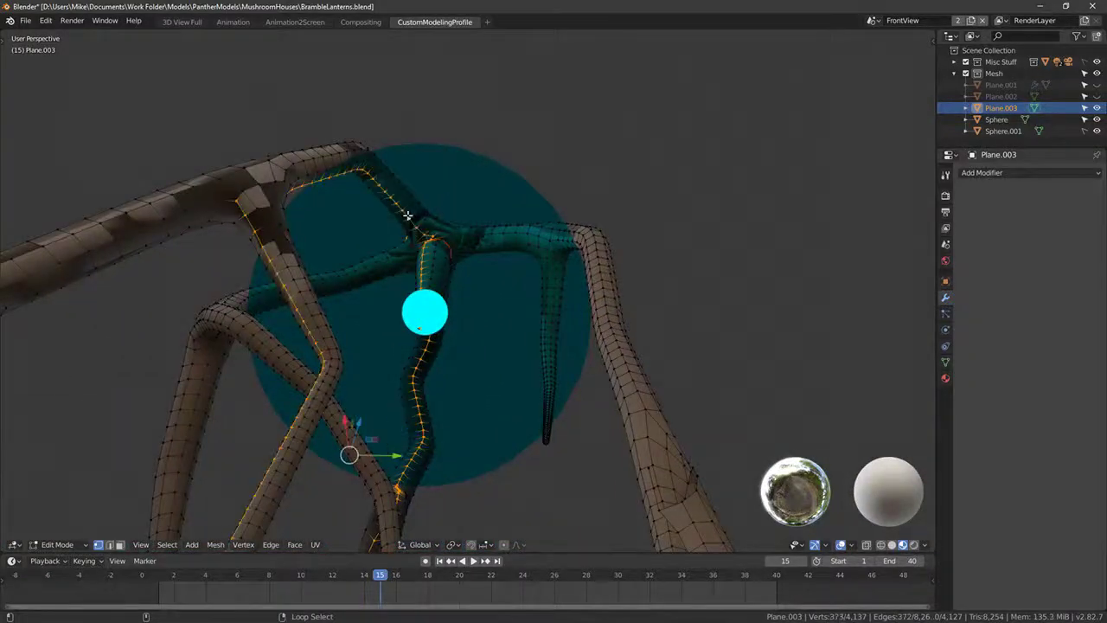
pyautogui.scroll(-2, 456, 234)
pyautogui.moveTo(456, 235); pyautogui.dragTo(536, 227, button='middle')
pyautogui.scroll(-2, 354, 415)
pyautogui.moveTo(464, 338); pyautogui.dragTo(636, 202, button='middle')
pyautogui.scroll(4, 435, 254)
pyautogui.scroll(2, 637, 203)
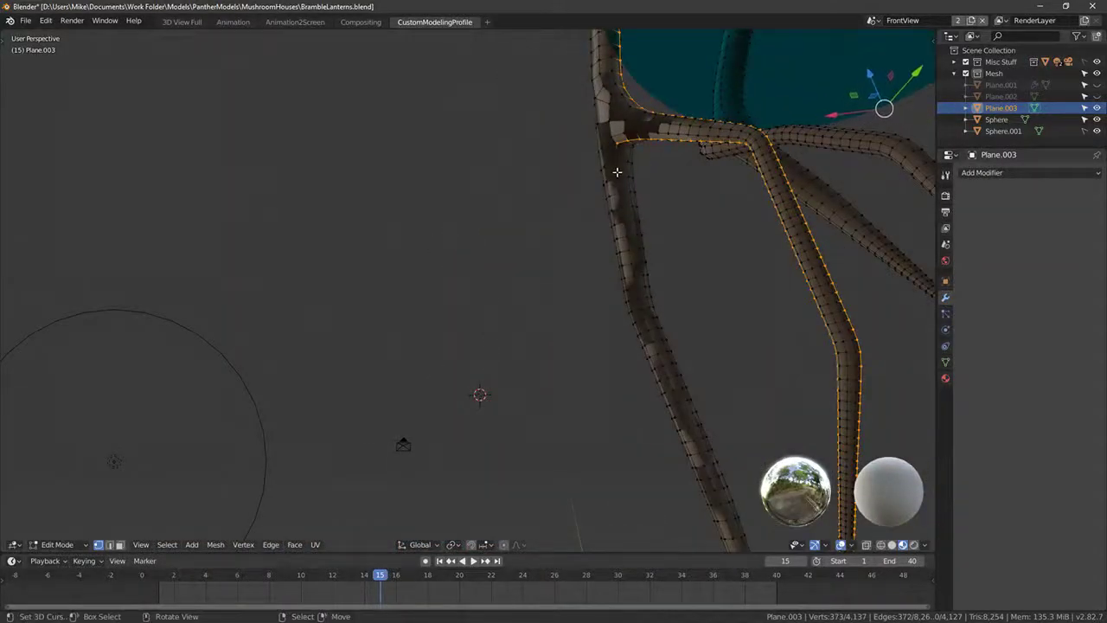
pyautogui.keyDown('alt'); pyautogui.keyDown('shift'); pyautogui.click(617, 172); pyautogui.keyUp('shift'); pyautogui.keyUp('alt')
pyautogui.scroll(-4, 644, 265)
pyautogui.moveTo(645, 268); pyautogui.dragTo(780, 377, button='middle')
pyautogui.hotkey('ctrl', 'e')
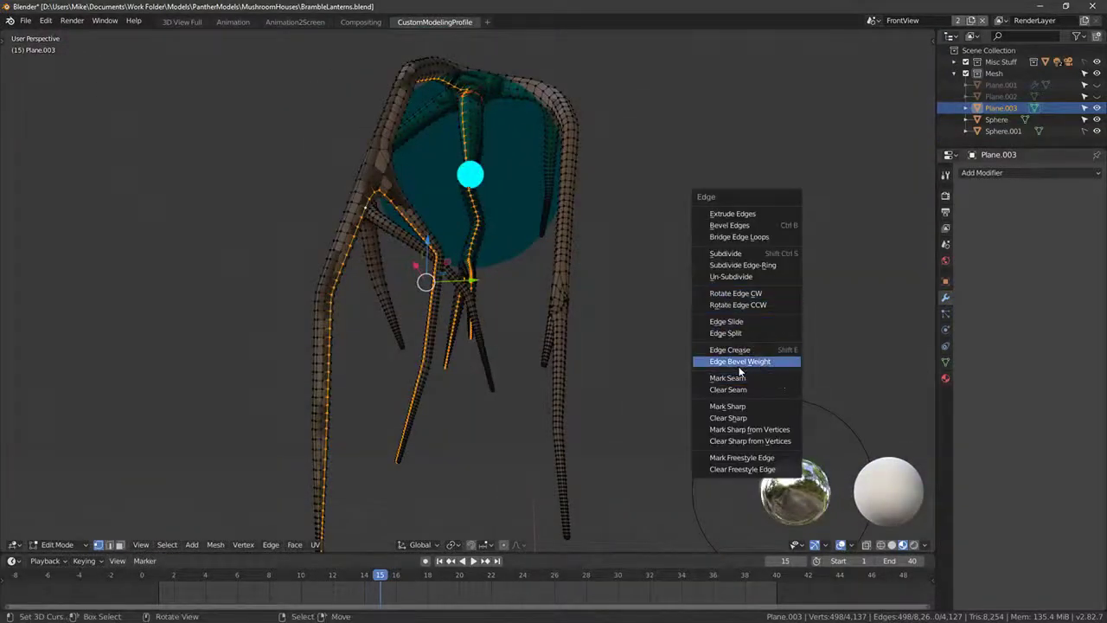
pyautogui.click(741, 378)
# Step: Mark the lengthwise edge loops on the remaining inner and lower branches of Plane.003 as seams
pyautogui.scroll(4, 742, 383)
pyautogui.moveTo(742, 383); pyautogui.dragTo(516, 311, button='middle')
pyautogui.scroll(-3, 515, 307)
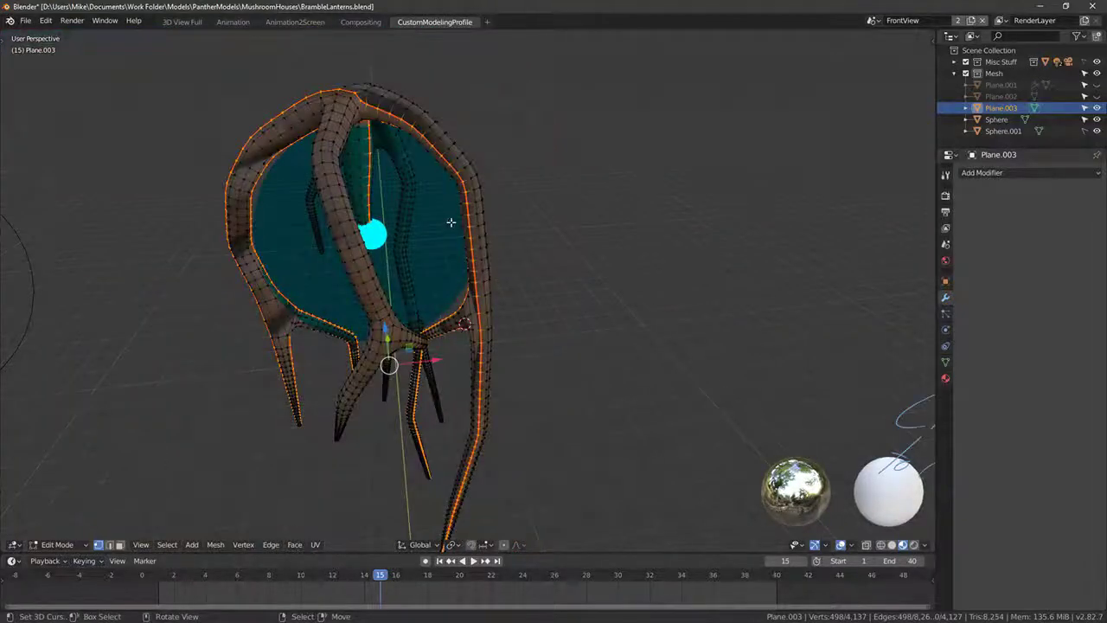
pyautogui.moveTo(451, 223); pyautogui.dragTo(662, 216, button='middle')
pyautogui.hotkey('alt', 'a')
pyautogui.scroll(2, 481, 191)
pyautogui.keyDown('alt'); pyautogui.click(462, 108); pyautogui.keyUp('alt')
pyautogui.keyDown('alt'); pyautogui.keyDown('shift'); pyautogui.click(664, 217); pyautogui.keyUp('shift'); pyautogui.keyUp('alt')
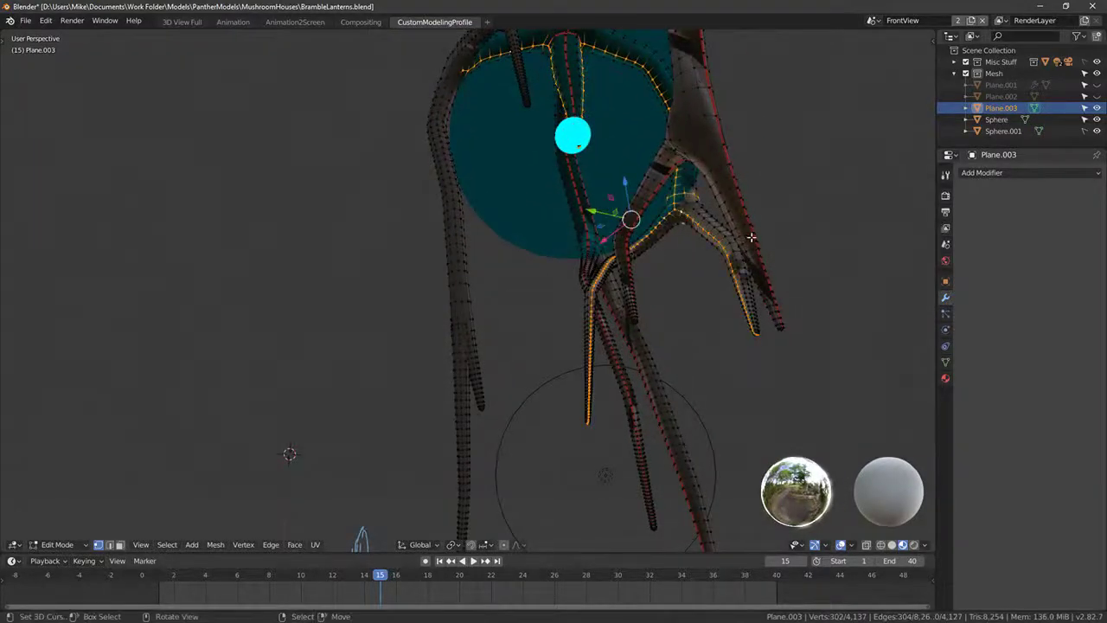
pyautogui.moveTo(751, 236); pyautogui.dragTo(667, 243, button='middle')
pyautogui.hotkey('ctrl', 'e')
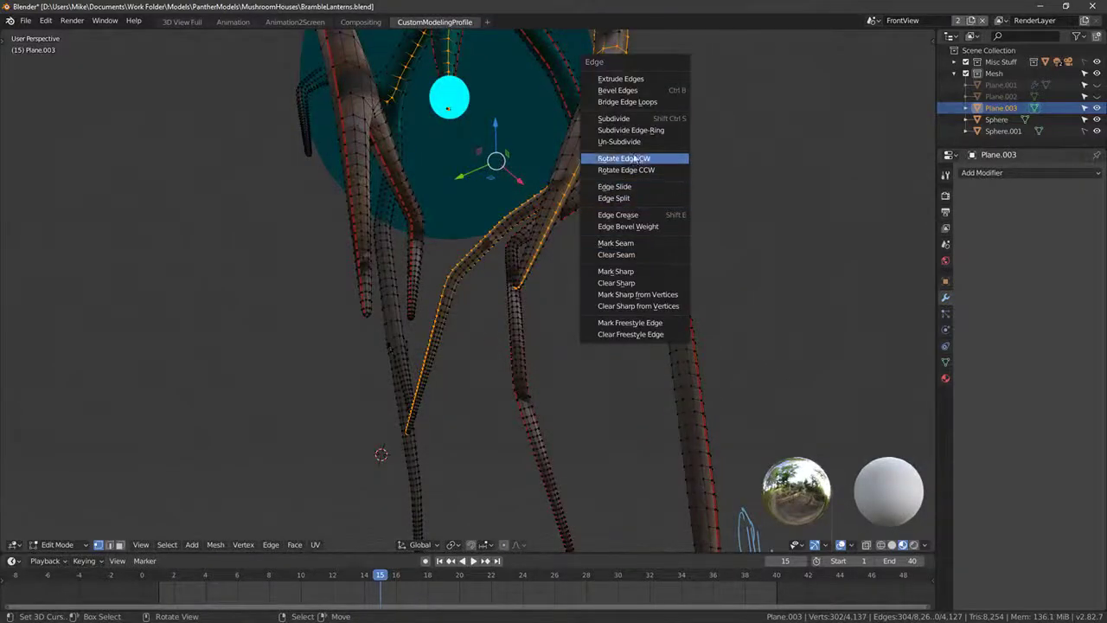
pyautogui.click(625, 243)
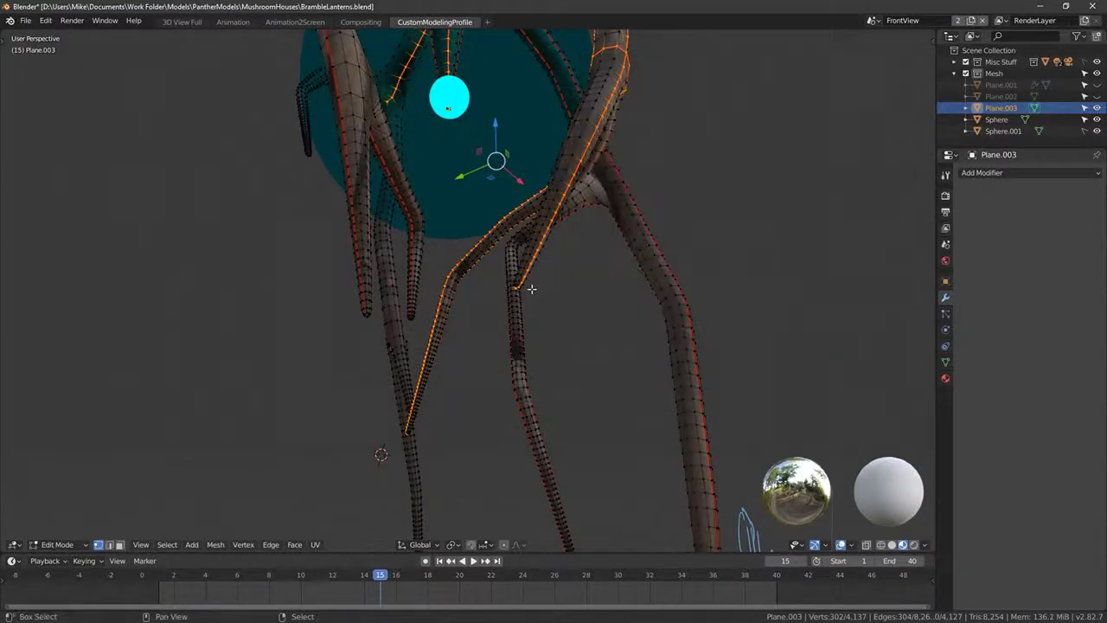
# Step: Mark the edges running down the last forked outer branch and its small side prong as seams
pyautogui.moveTo(531, 288); pyautogui.dragTo(536, 260, button='middle')
pyautogui.hotkey('alt', 'a')
pyautogui.hotkey('ctrl', 'e')
pyautogui.click(528, 256)
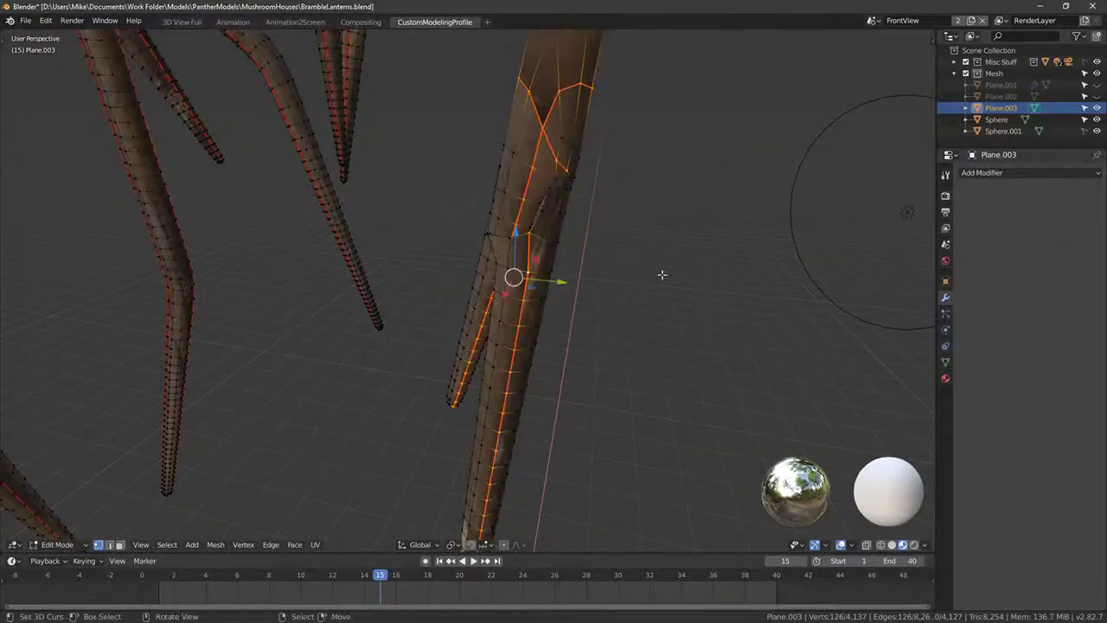
# Step: Clear the selection, leave Edit Mode and examine the bramble lantern in rendered shading, then return to material preview
pyautogui.hotkey('alt', 'a')
pyautogui.scroll(-3, 662, 274)
pyautogui.press('z')
pyautogui.moveTo(660, 274); pyautogui.dragTo(609, 250, button='middle')
pyautogui.scroll(-3, 608, 250)
pyautogui.click(915, 545)
pyautogui.press('Tab')
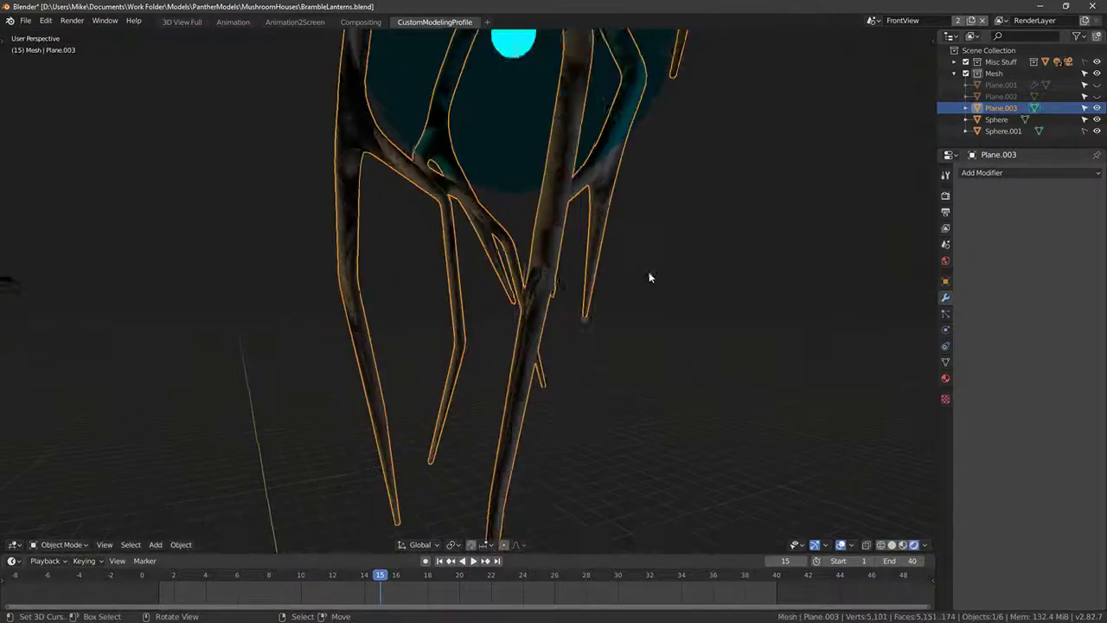
pyautogui.scroll(-3, 649, 272)
pyautogui.moveTo(634, 320)
pyautogui.mouseDown(button='middle')
pyautogui.moveTo(510, 277)
pyautogui.moveTo(534, 277)
pyautogui.moveTo(862, 479)
pyautogui.mouseUp(button='middle')
pyautogui.click(903, 545)
pyautogui.moveTo(597, 339); pyautogui.dragTo(585, 239, button='middle')
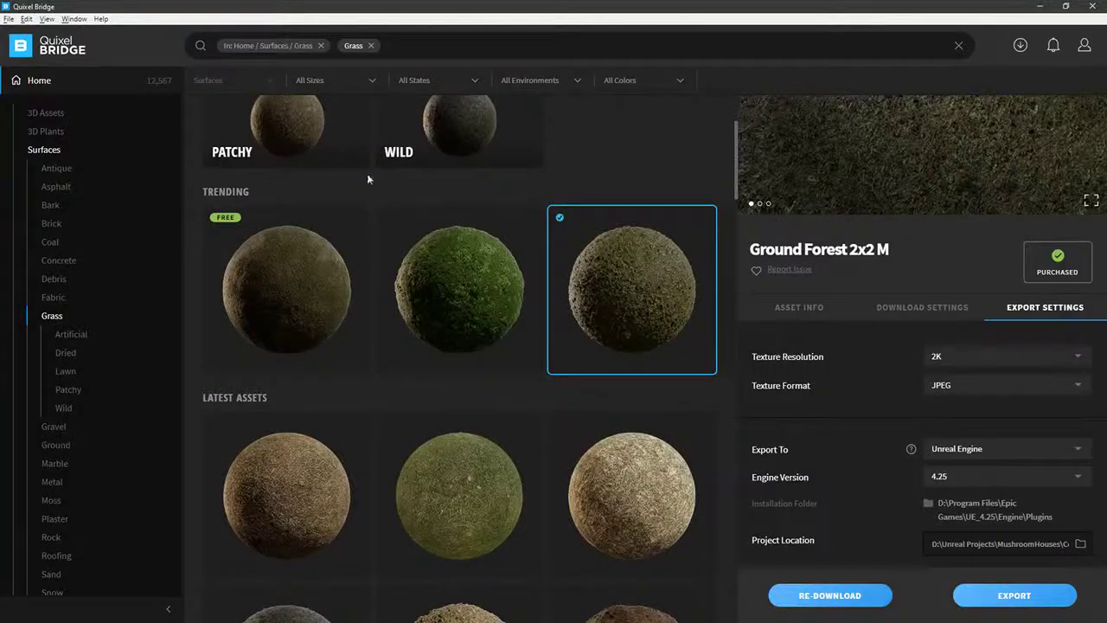
# Step: Switch to Quixel Bridge, replace the Grass search term with "bark" and remove the Home / Surfaces / Grass category filter
pyautogui.scroll(2, 367, 179)
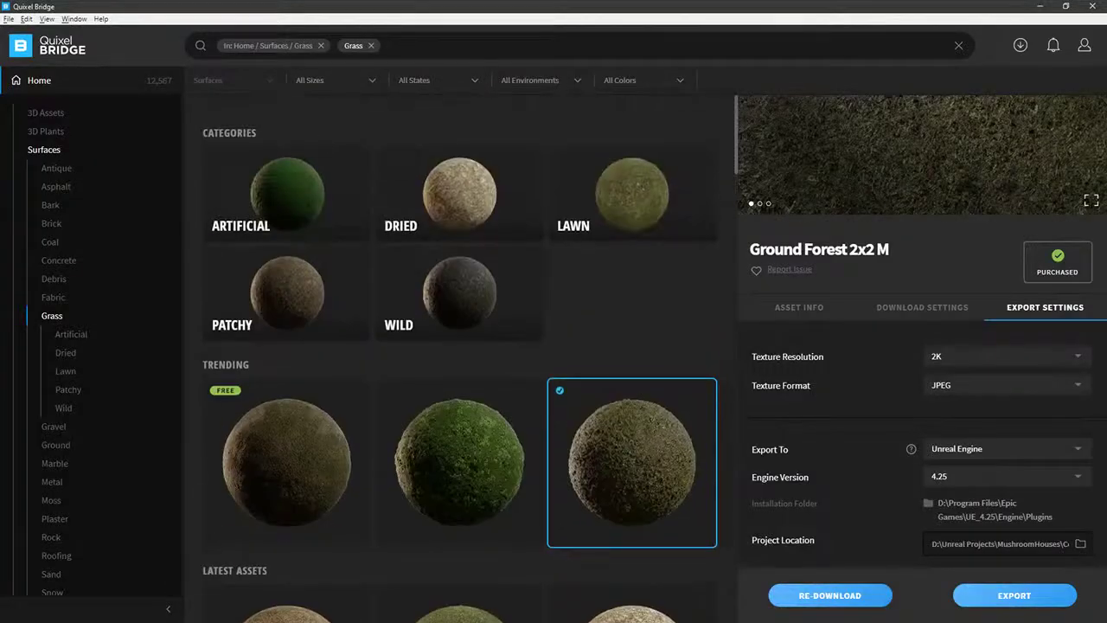
pyautogui.click(372, 46)
pyautogui.write('bark')
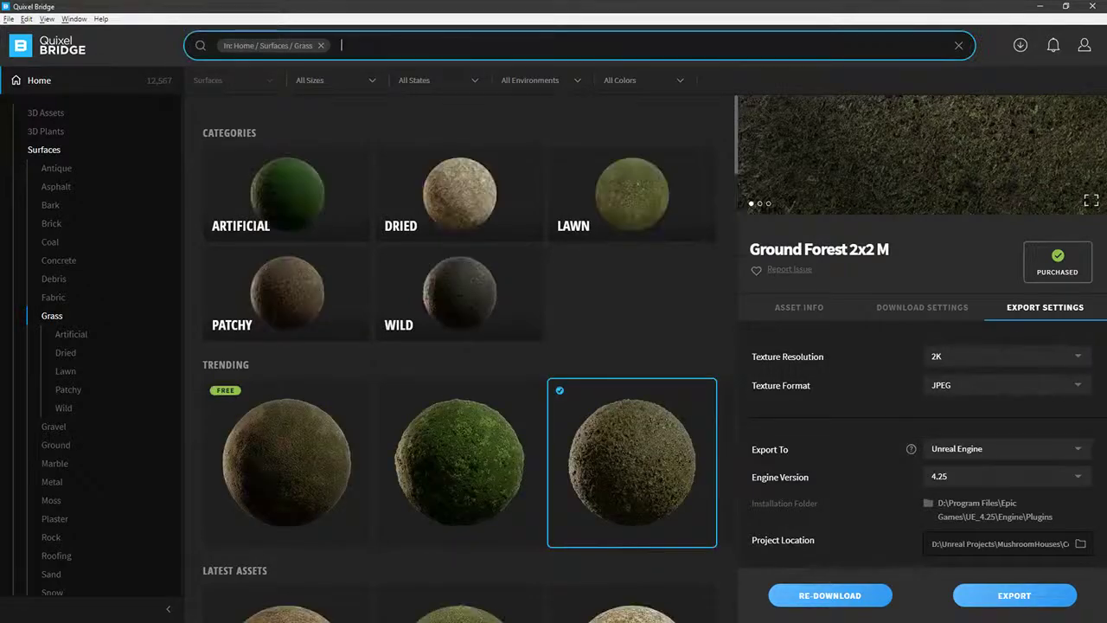
pyautogui.press('Return')
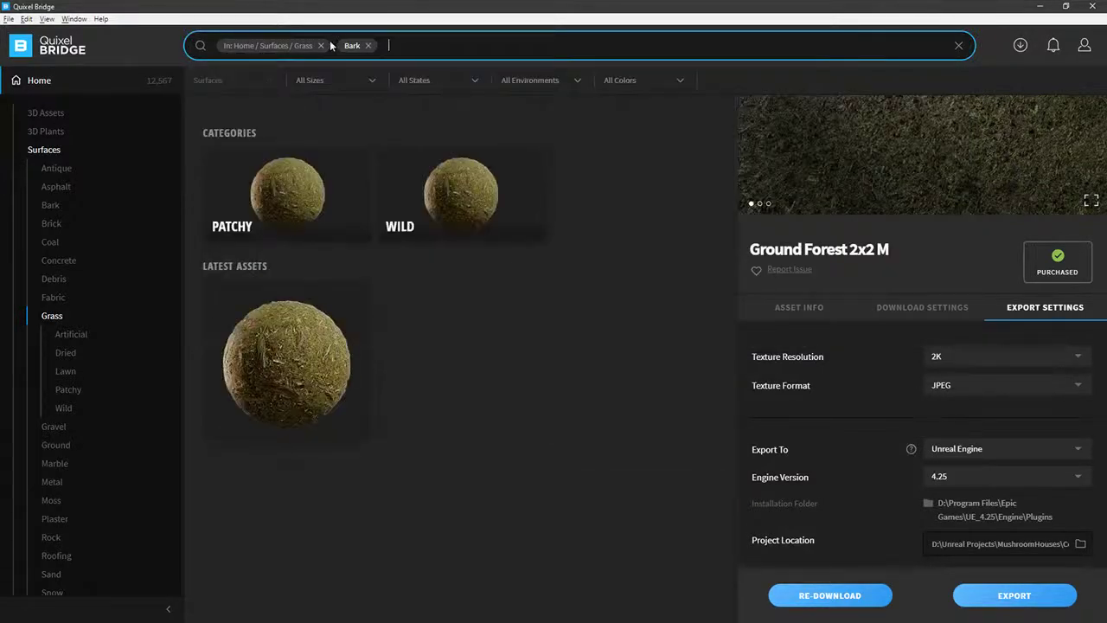
pyautogui.click(321, 46)
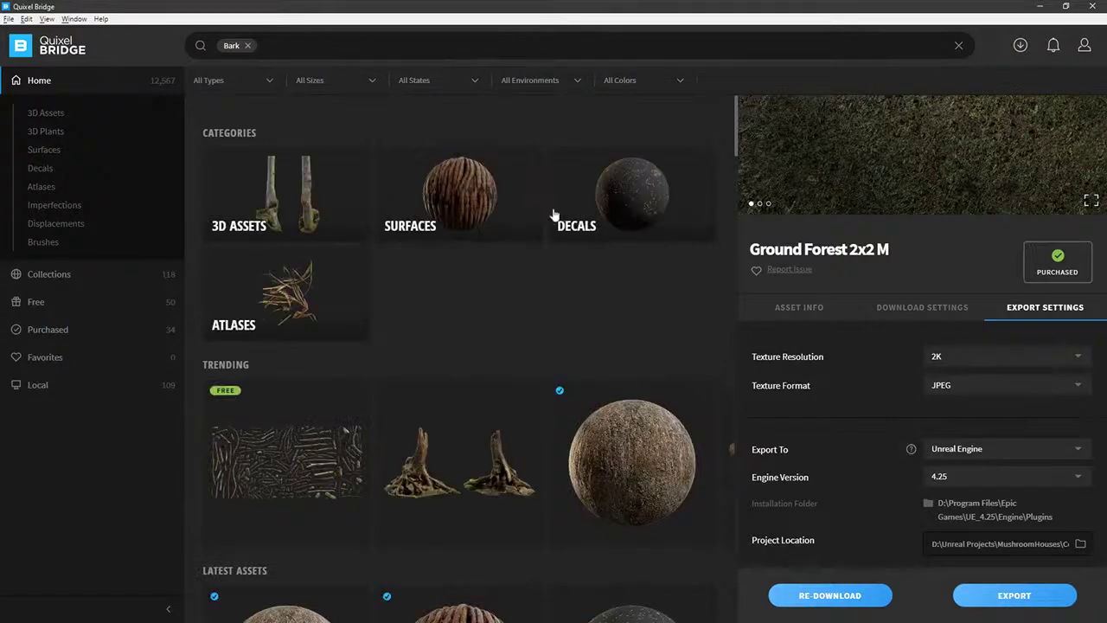
# Step: Narrow the bark search to the Surfaces category and its Bark subcategory
pyautogui.click(484, 186)
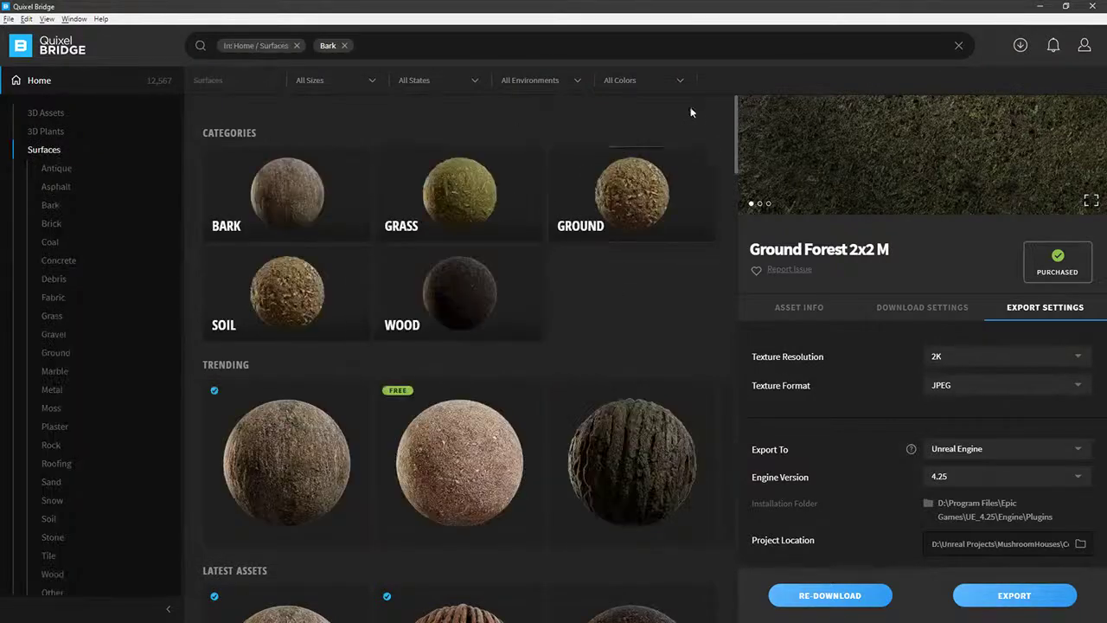
pyautogui.scroll(-3, 610, 210)
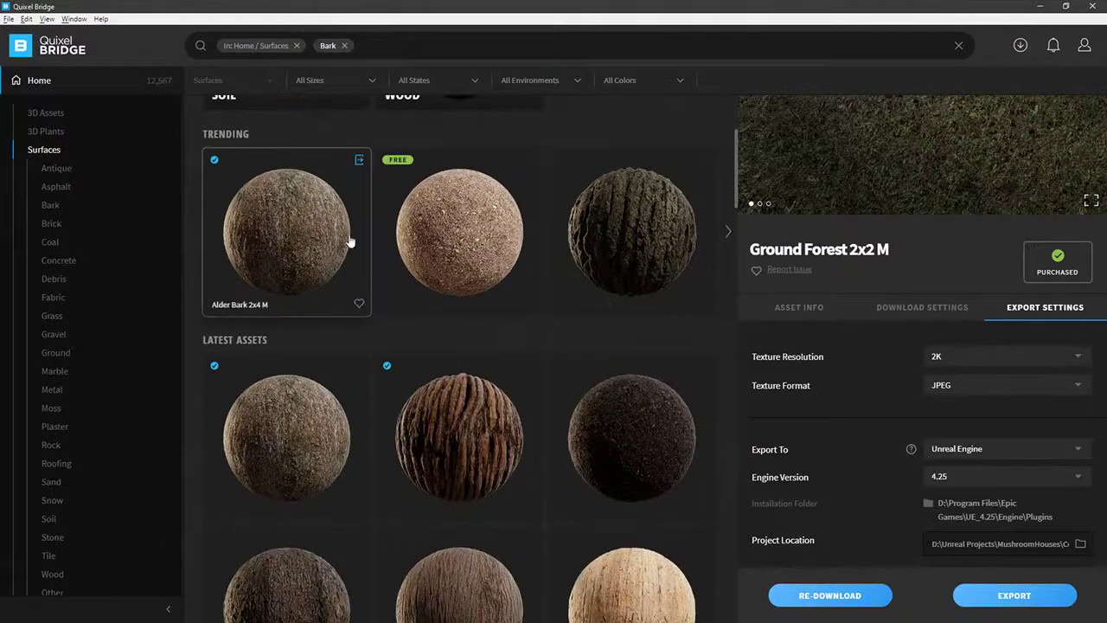
pyautogui.scroll(3, 380, 246)
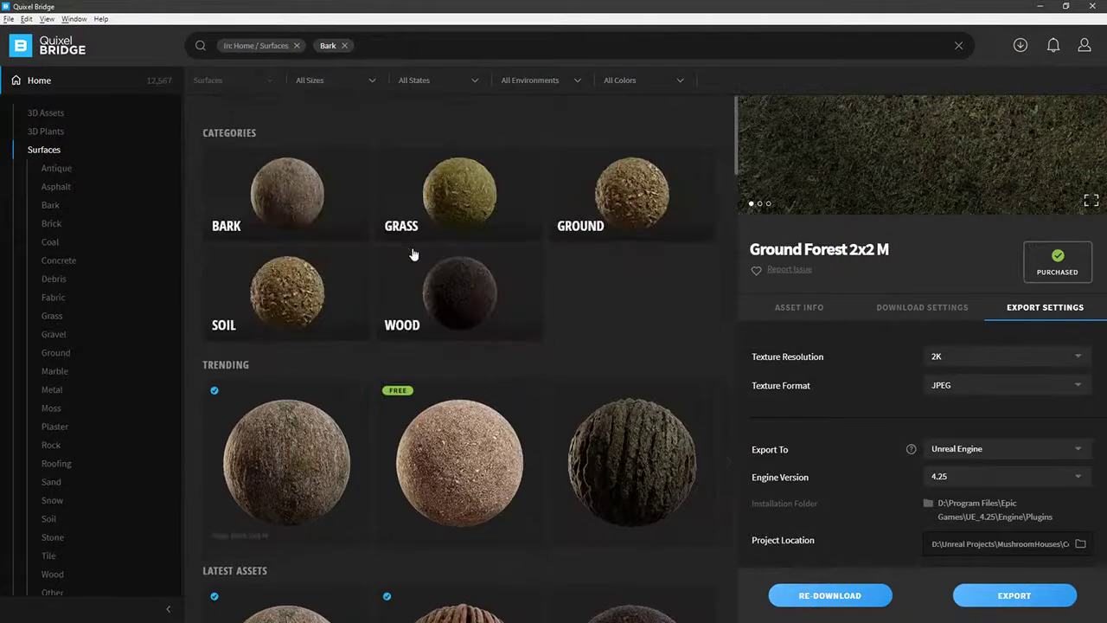
pyautogui.click(303, 191)
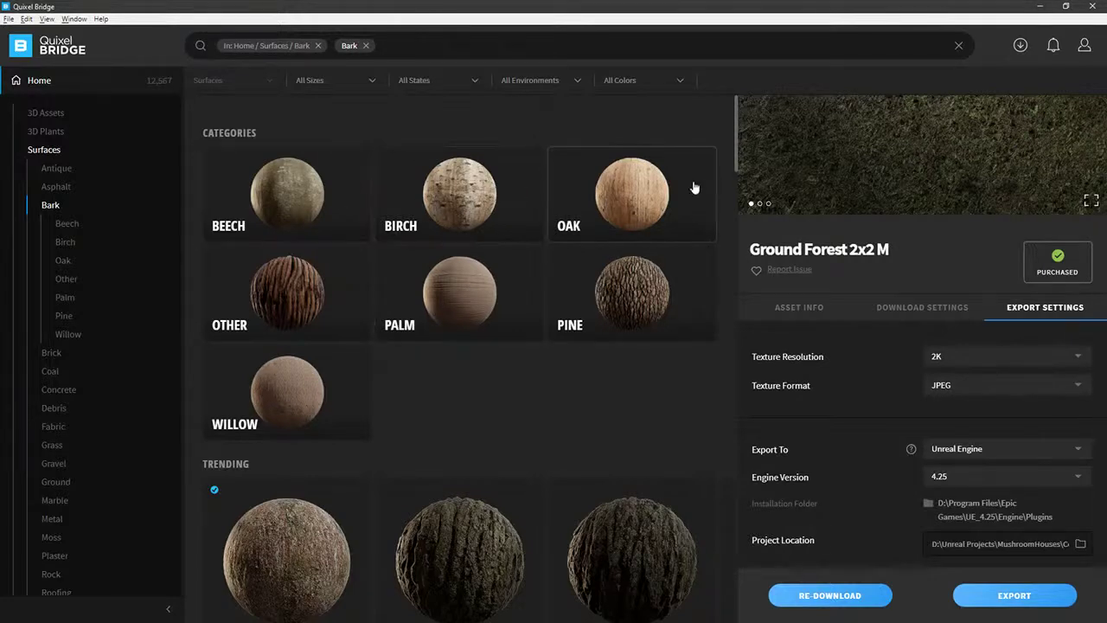
# Step: Look through the bark surfaces in the library for a texture that suits the lantern's branches
pyautogui.scroll(-5, 627, 301)
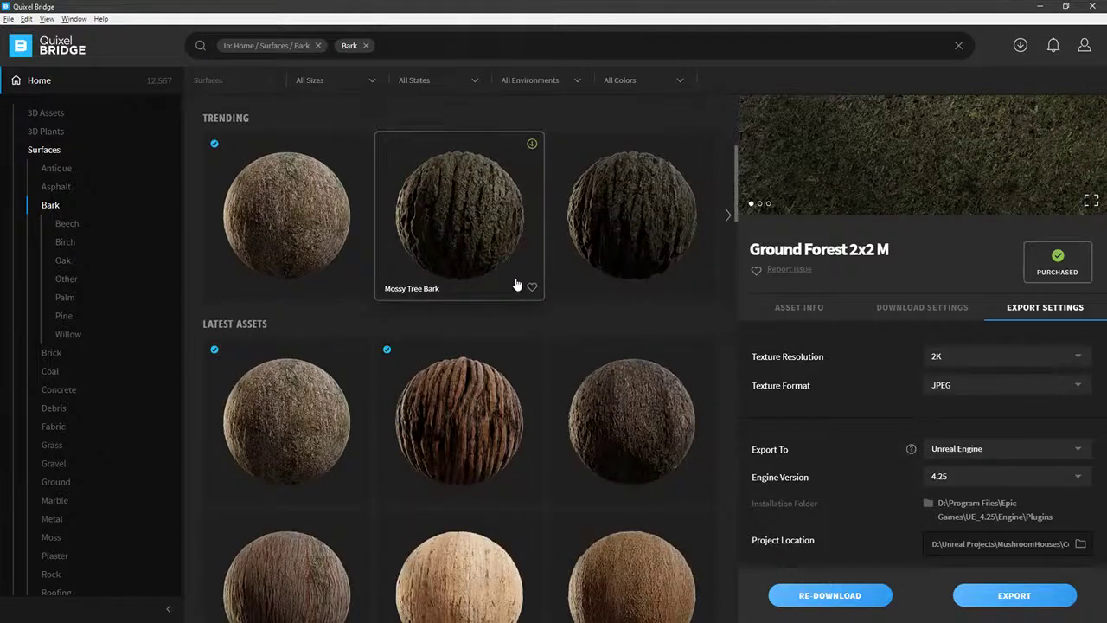
pyautogui.scroll(-6, 632, 291)
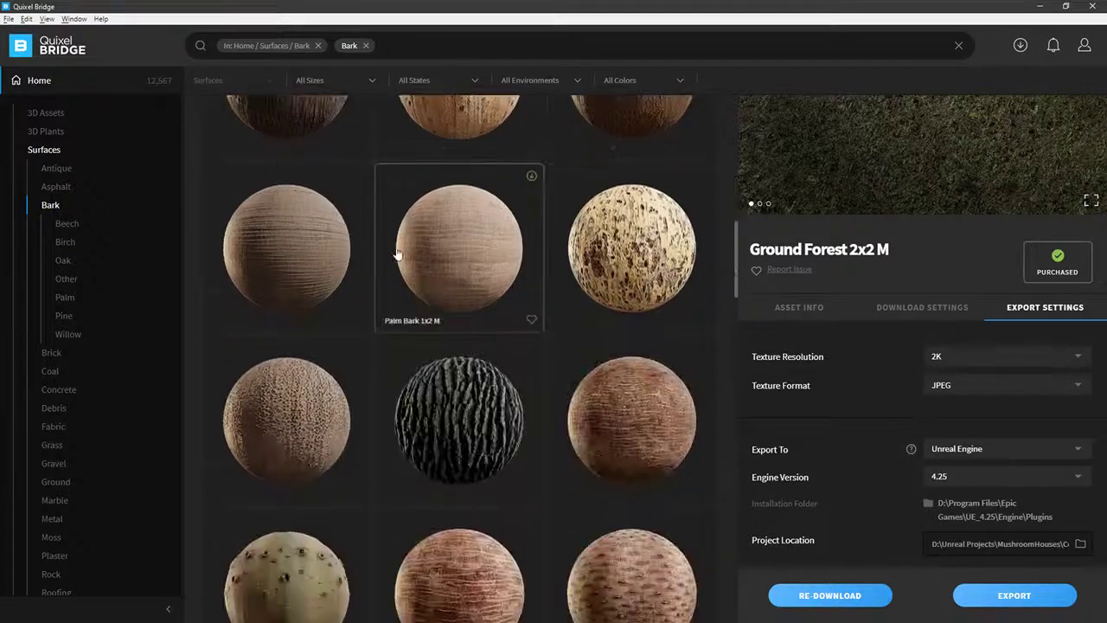
pyautogui.scroll(-4, 402, 255)
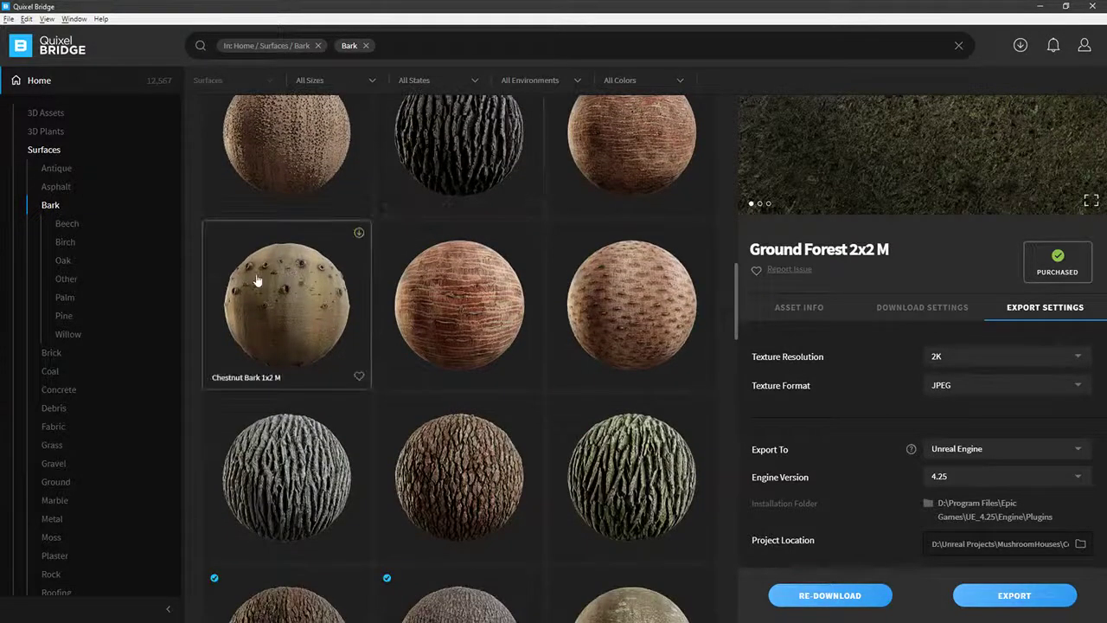
pyautogui.scroll(-4, 593, 260)
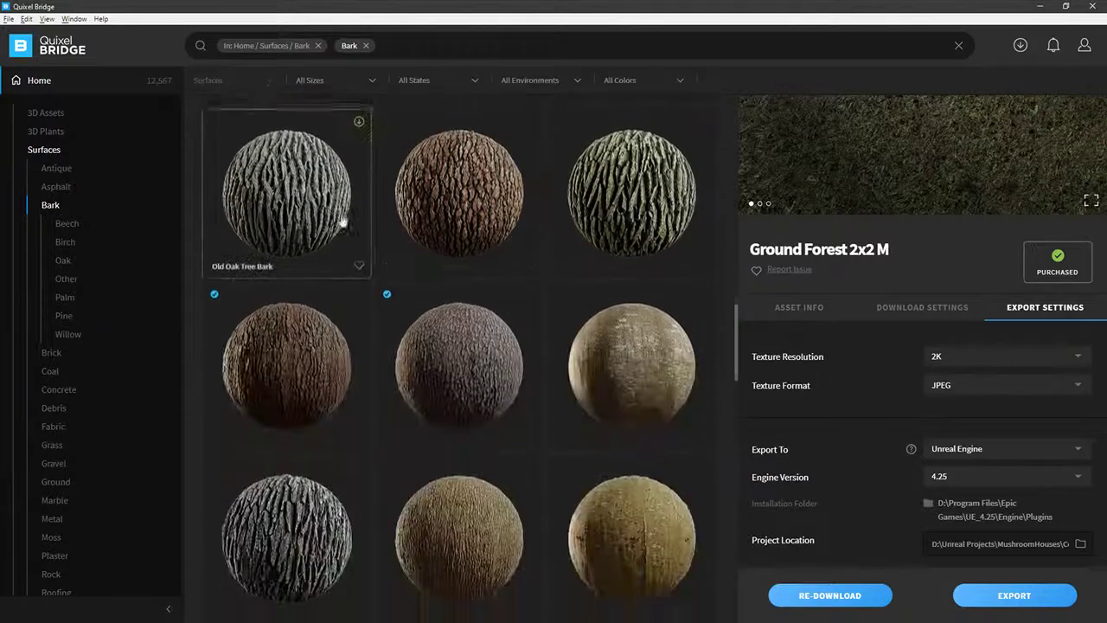
pyautogui.scroll(-4, 502, 338)
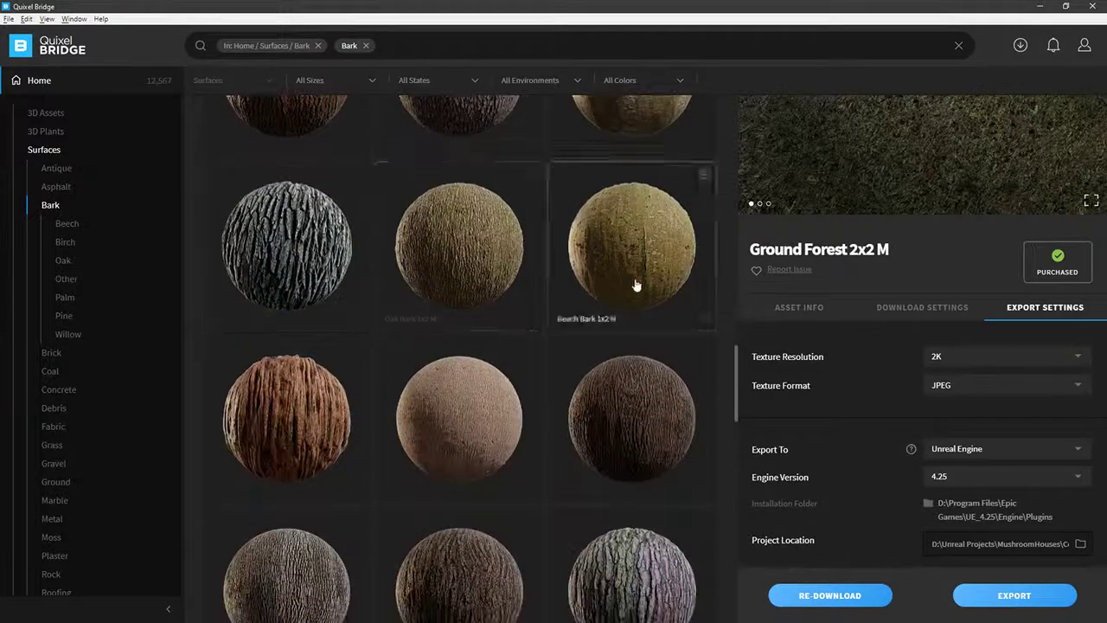
pyautogui.scroll(-3, 634, 269)
pyautogui.scroll(-4, 477, 312)
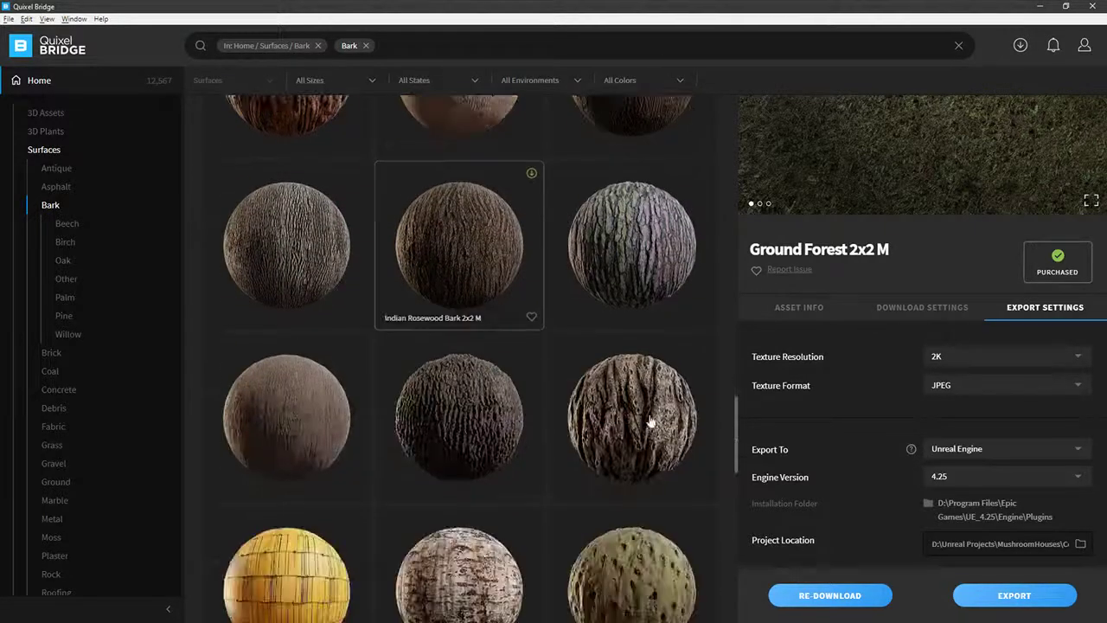
pyautogui.scroll(-1, 451, 410)
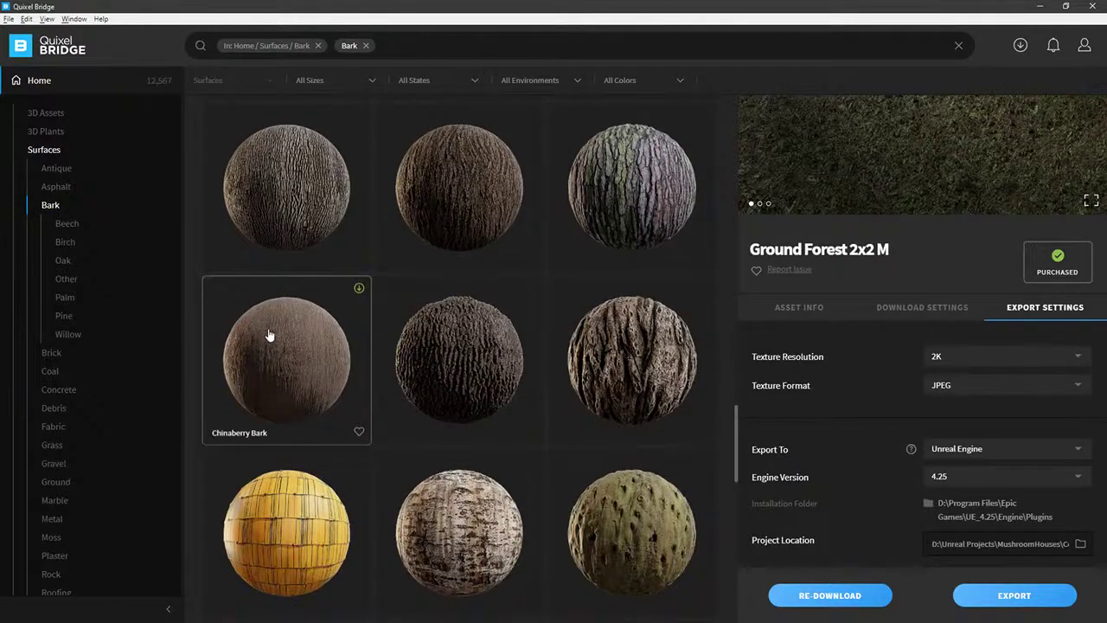
pyautogui.scroll(-8, 366, 329)
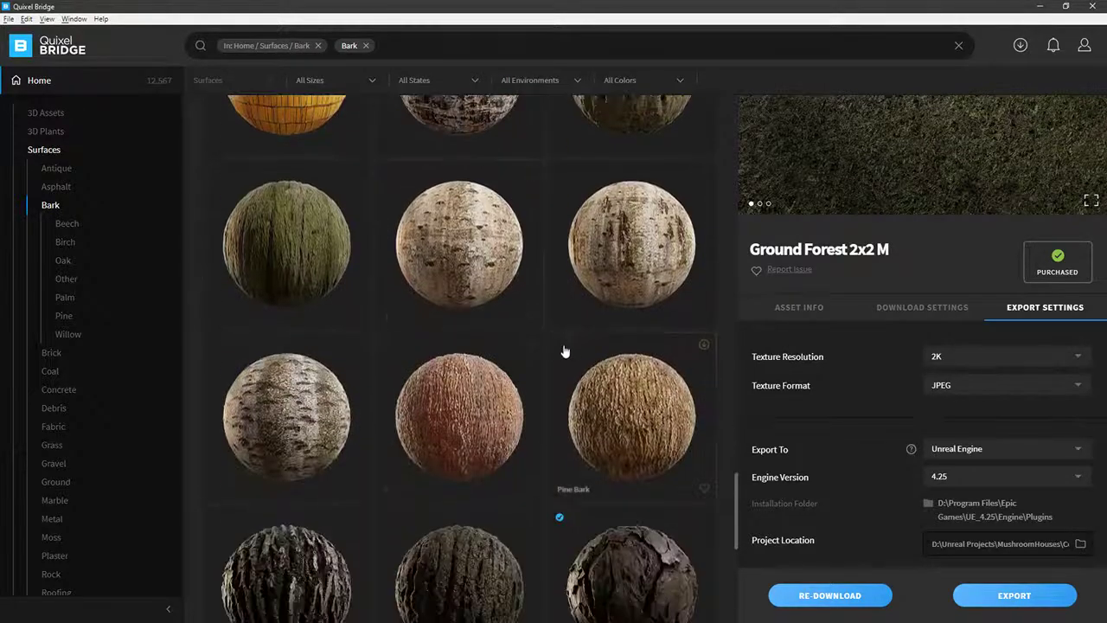
pyautogui.scroll(-2, 450, 348)
pyautogui.scroll(-5, 462, 361)
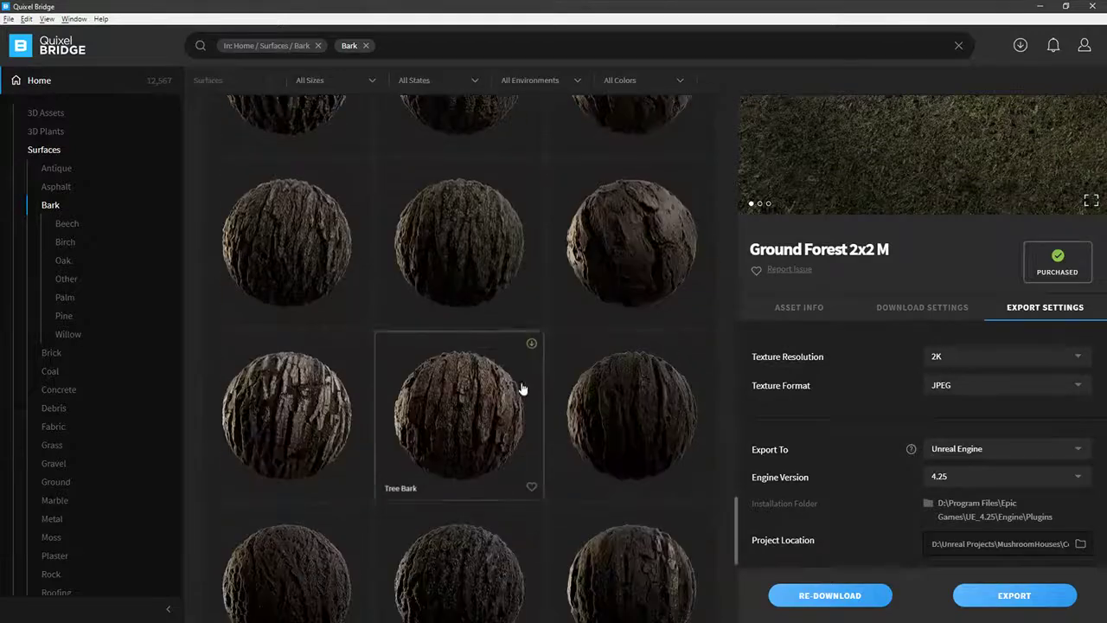
pyautogui.scroll(-4, 484, 364)
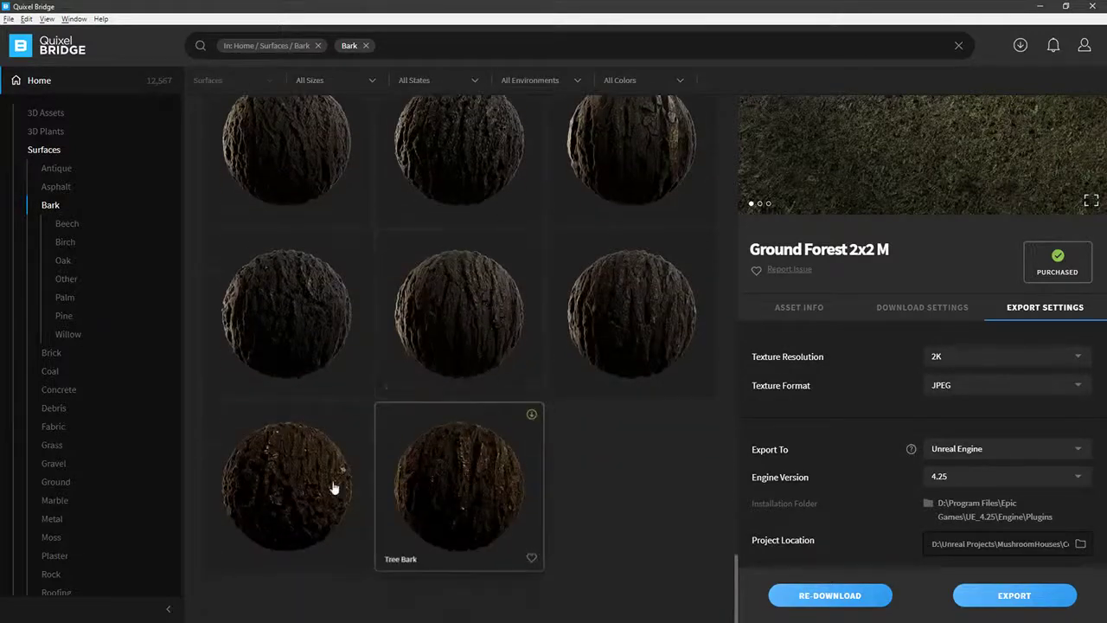
pyautogui.scroll(-6, 482, 432)
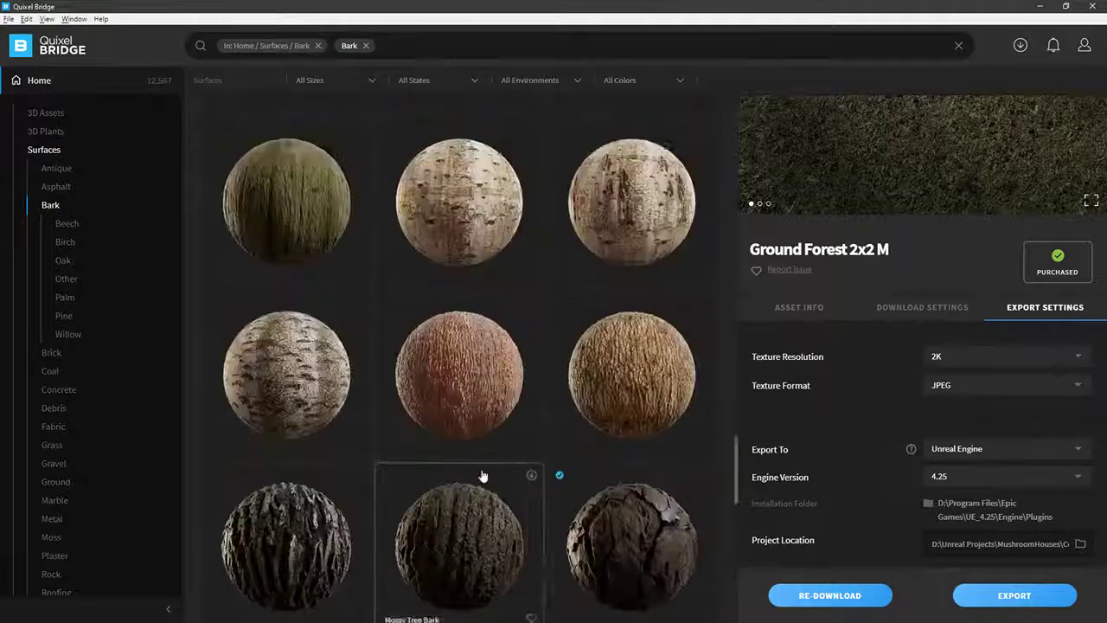
pyautogui.scroll(-3, 499, 484)
pyautogui.scroll(-5, 503, 474)
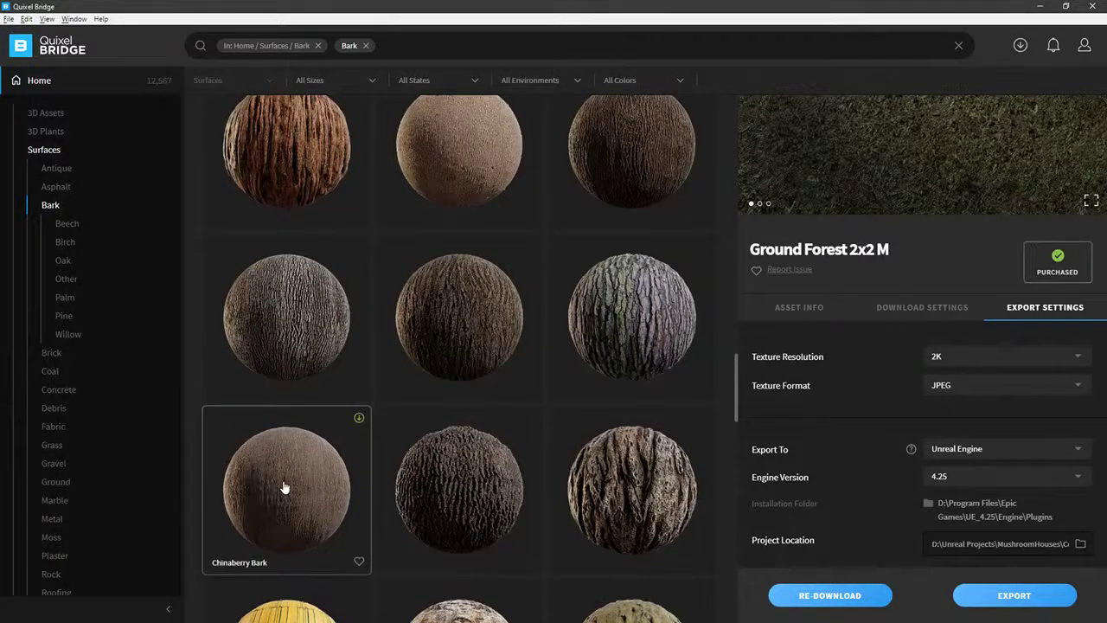
# Step: Open the Chinaberry Bark surface, choose its material preset and download it at 2K resolution
pyautogui.click(284, 487)
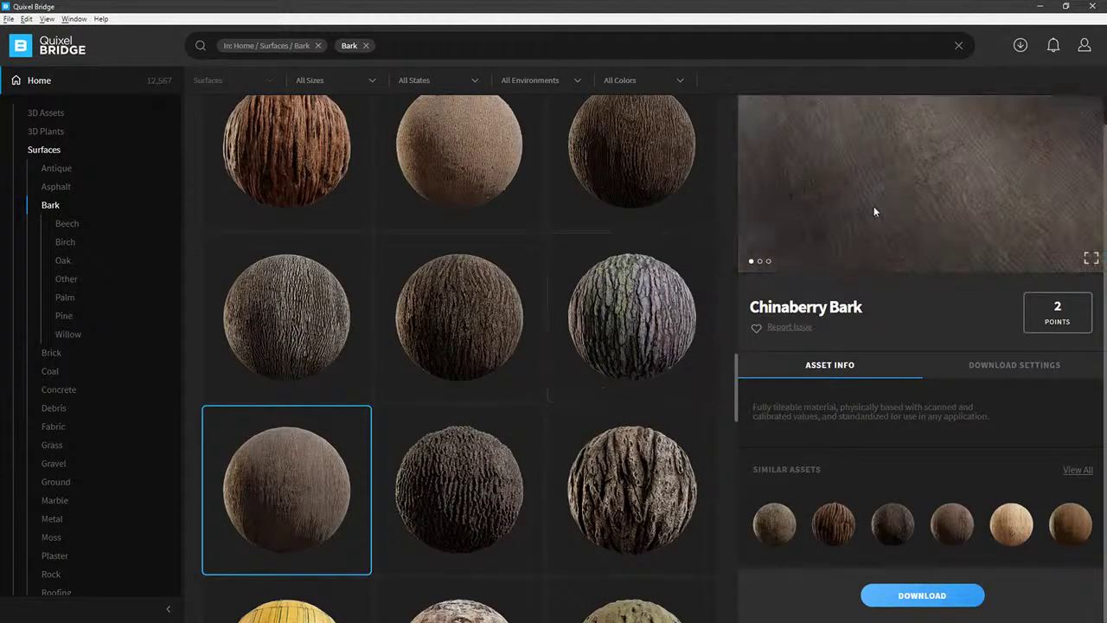
pyautogui.click(1015, 365)
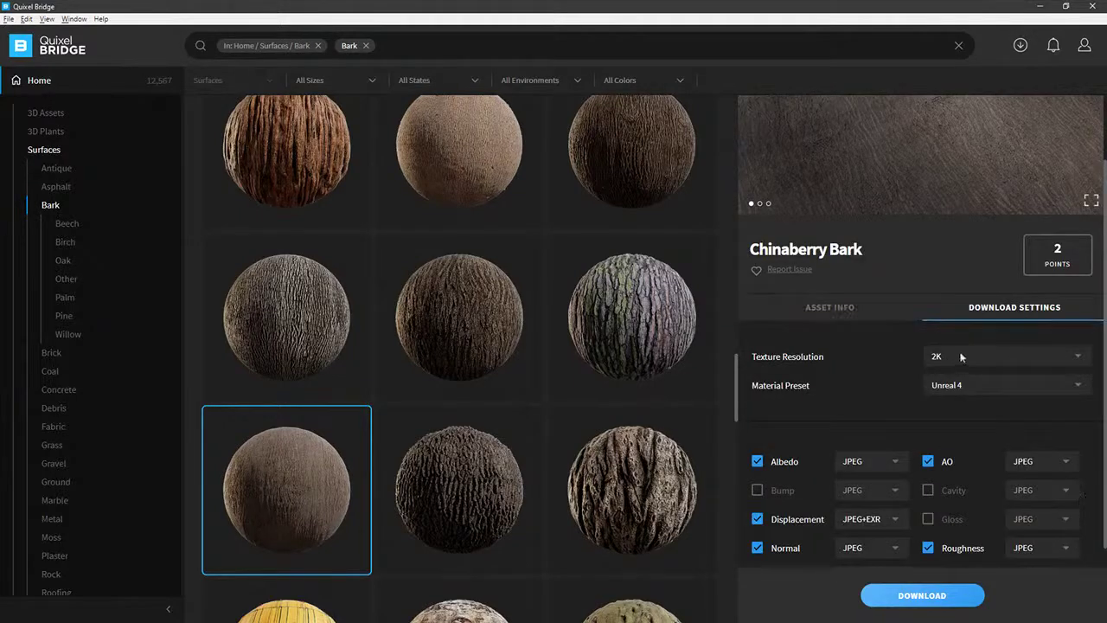
pyautogui.click(963, 386)
pyautogui.click(978, 410)
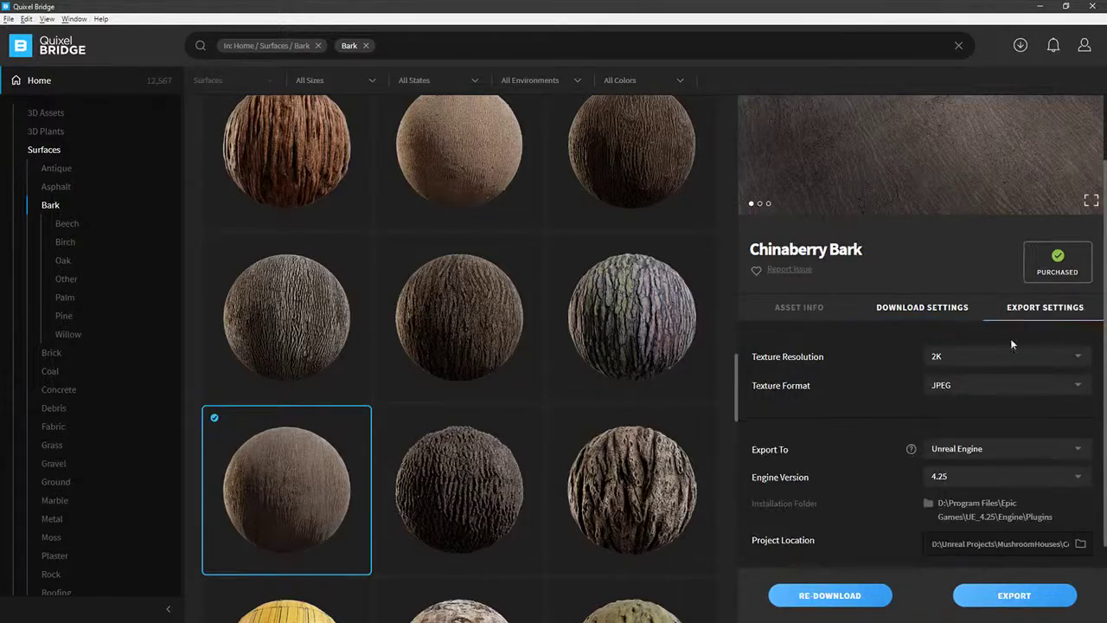
# Step: Set the export target of Chinaberry Bark to Blender and export the surface
pyautogui.click(976, 450)
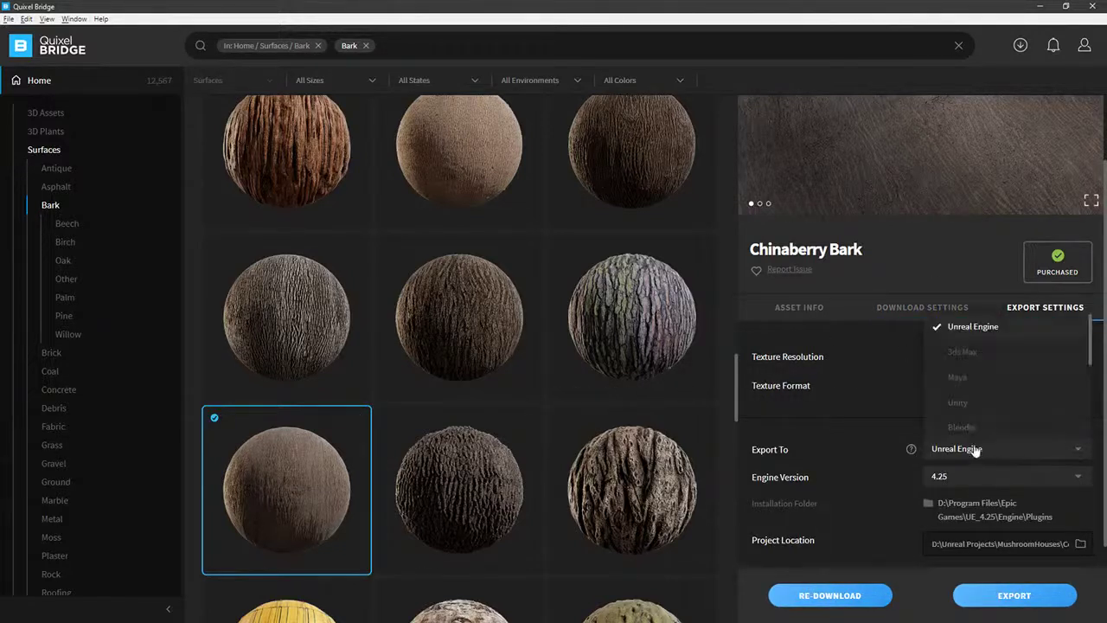
pyautogui.click(960, 428)
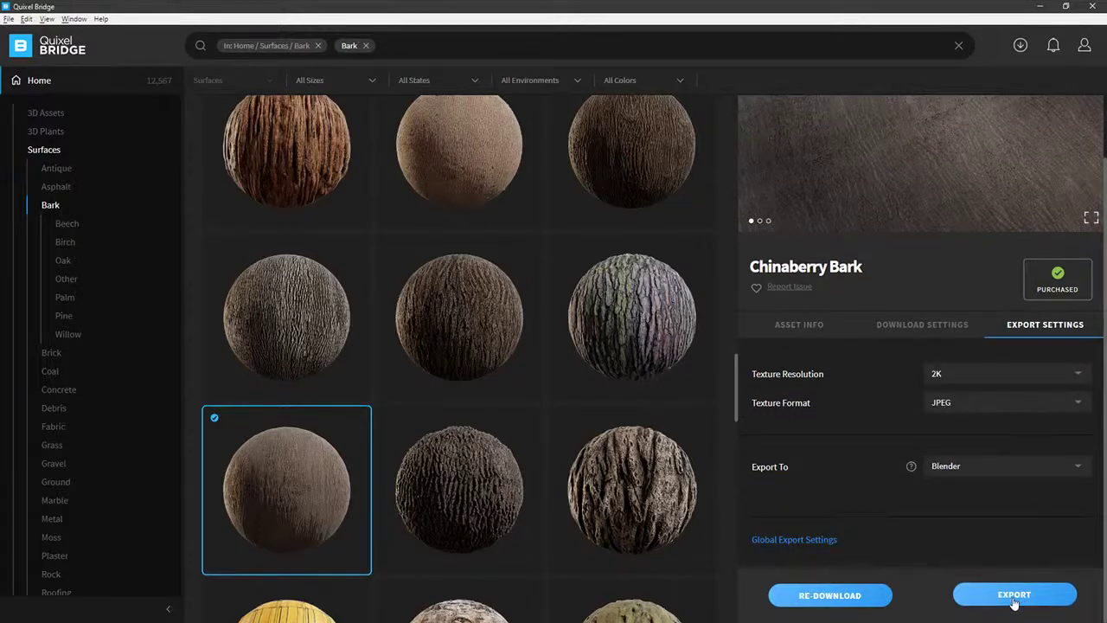
pyautogui.click(1014, 596)
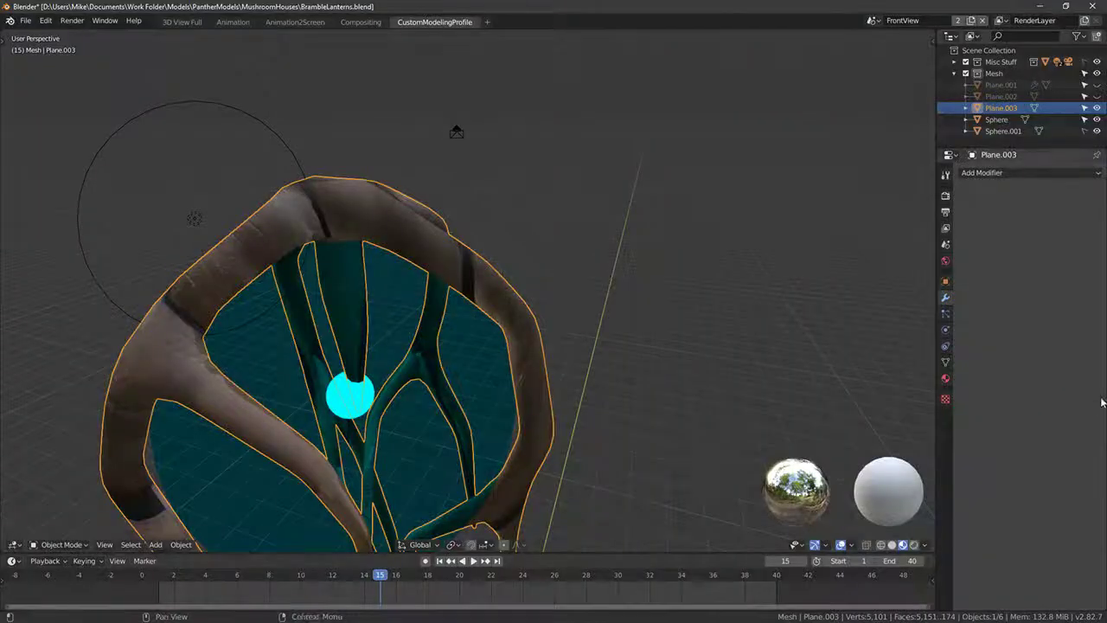
# Step: Switch to Blender and replace the bramble mesh's Wooden_Log_Wall material with the exported Chinaberry_Bark material
pyautogui.moveTo(455, 128); pyautogui.dragTo(551, 218, button='middle')
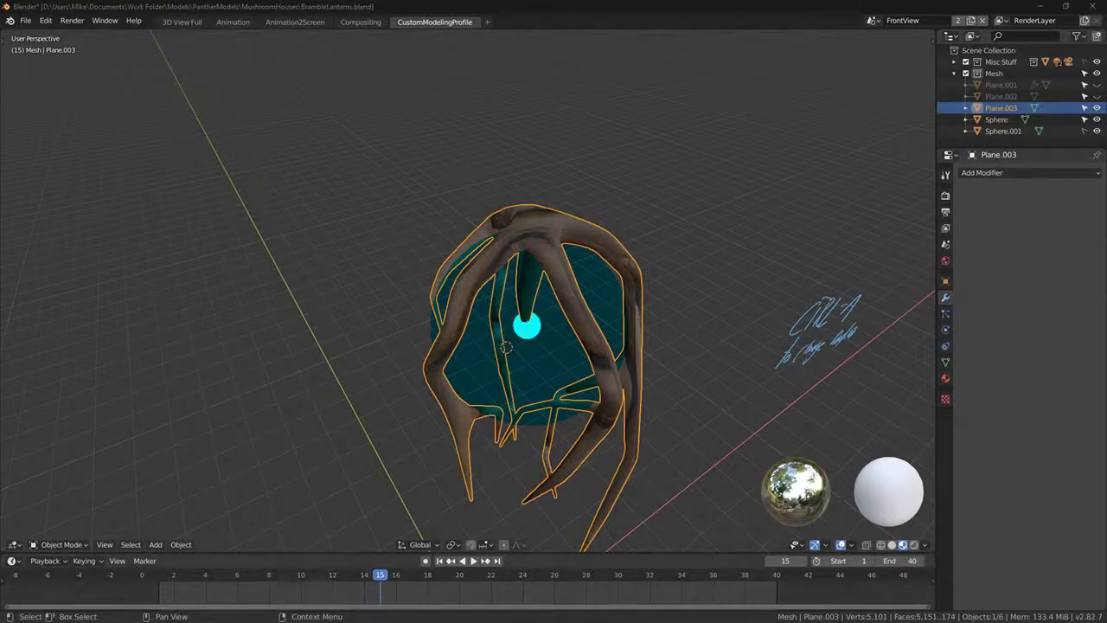
pyautogui.moveTo(504, 361); pyautogui.dragTo(731, 318, button='middle')
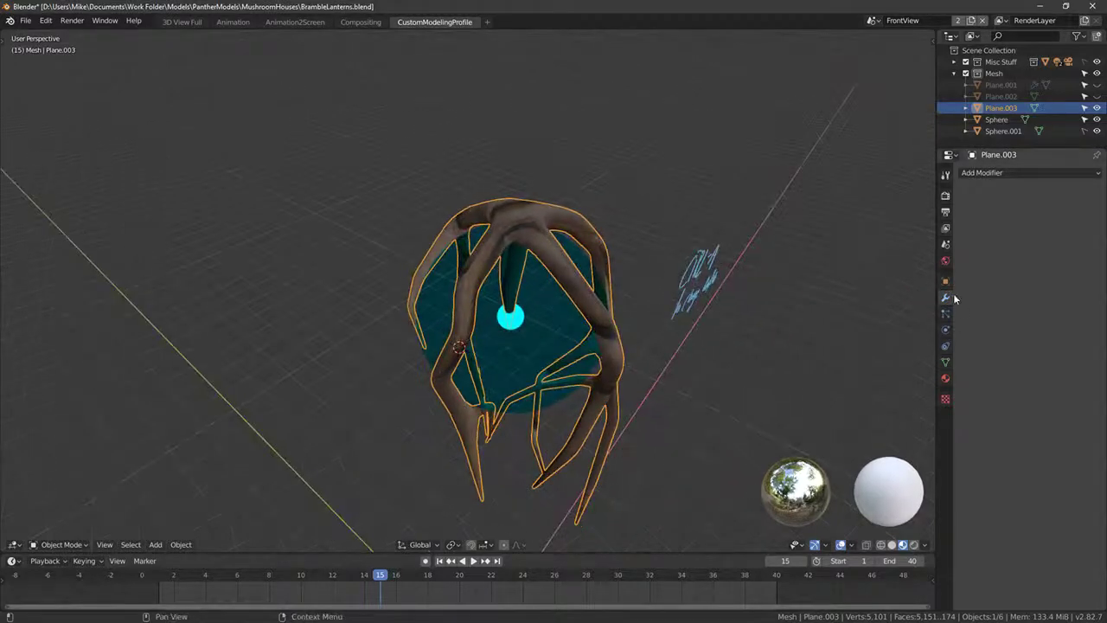
pyautogui.click(947, 381)
pyautogui.moveTo(917, 338); pyautogui.dragTo(1021, 252, button='middle')
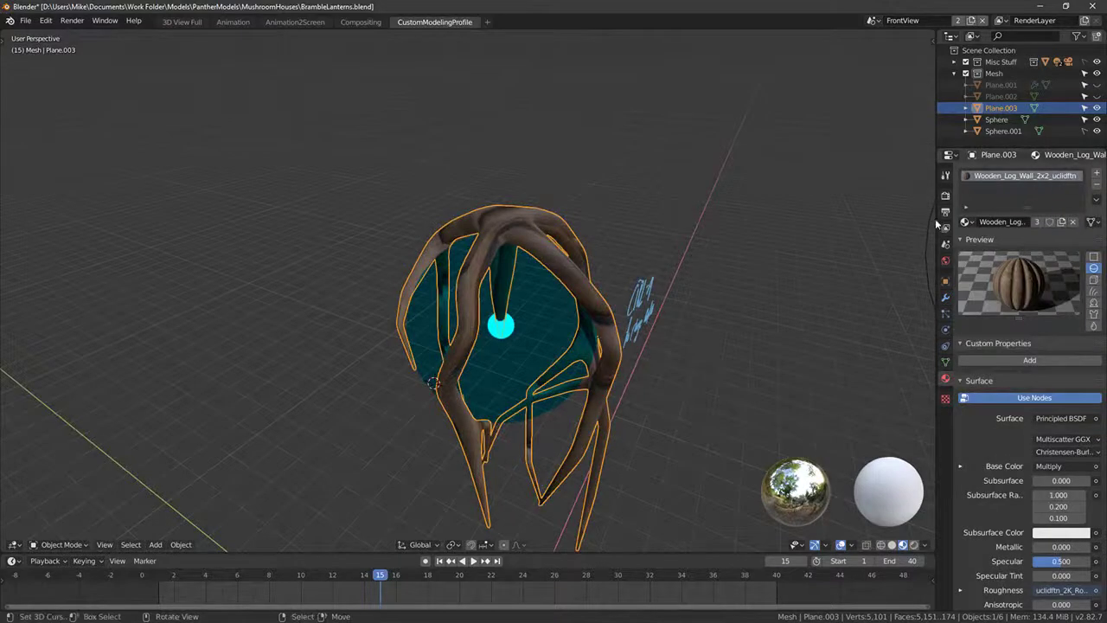
pyautogui.click(967, 223)
pyautogui.click(900, 242)
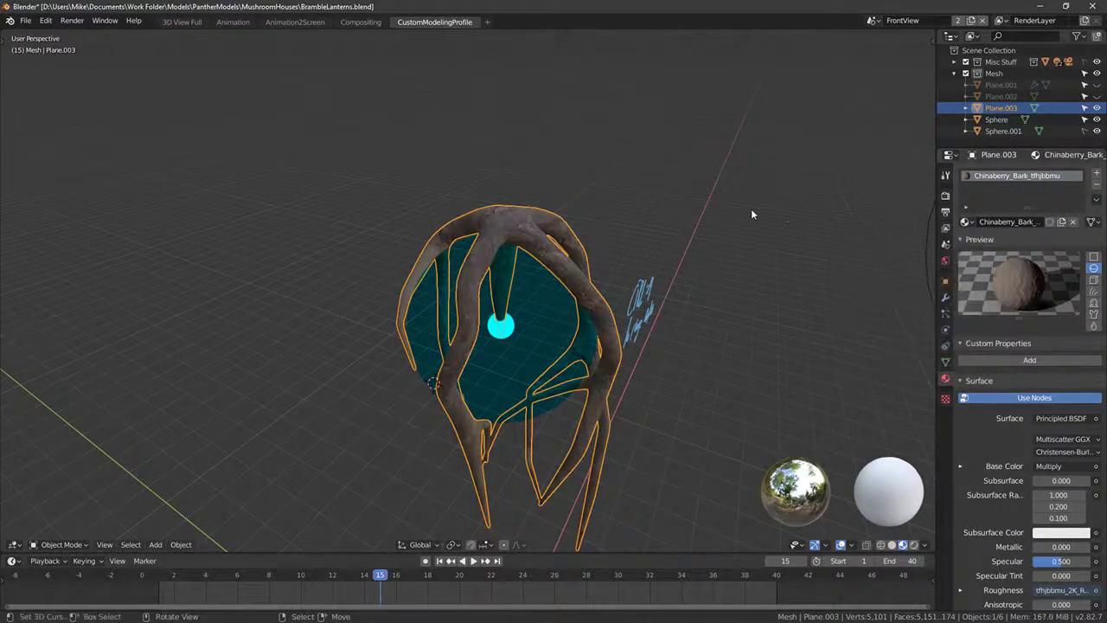
# Step: Enter Edit Mode on the bramble mesh, mark the long edge loop running down the forked branch as a seam and clear the selection
pyautogui.moveTo(751, 208)
pyautogui.mouseDown(button='middle')
pyautogui.moveTo(631, 193)
pyautogui.moveTo(736, 181)
pyautogui.moveTo(675, 182)
pyautogui.moveTo(622, 275)
pyautogui.moveTo(459, 413)
pyautogui.moveTo(326, 378)
pyautogui.moveTo(427, 378)
pyautogui.moveTo(487, 346)
pyautogui.moveTo(494, 311)
pyautogui.moveTo(483, 270)
pyautogui.mouseUp(button='middle')
pyautogui.press('Tab')
pyautogui.scroll(4, 412, 348)
pyautogui.press('a')
pyautogui.hotkey('alt', 'a')
pyautogui.keyDown('shift'); pyautogui.moveTo(483, 269); pyautogui.dragTo(577, 243, button='middle'); pyautogui.keyUp('shift')
pyautogui.scroll(4, 578, 242)
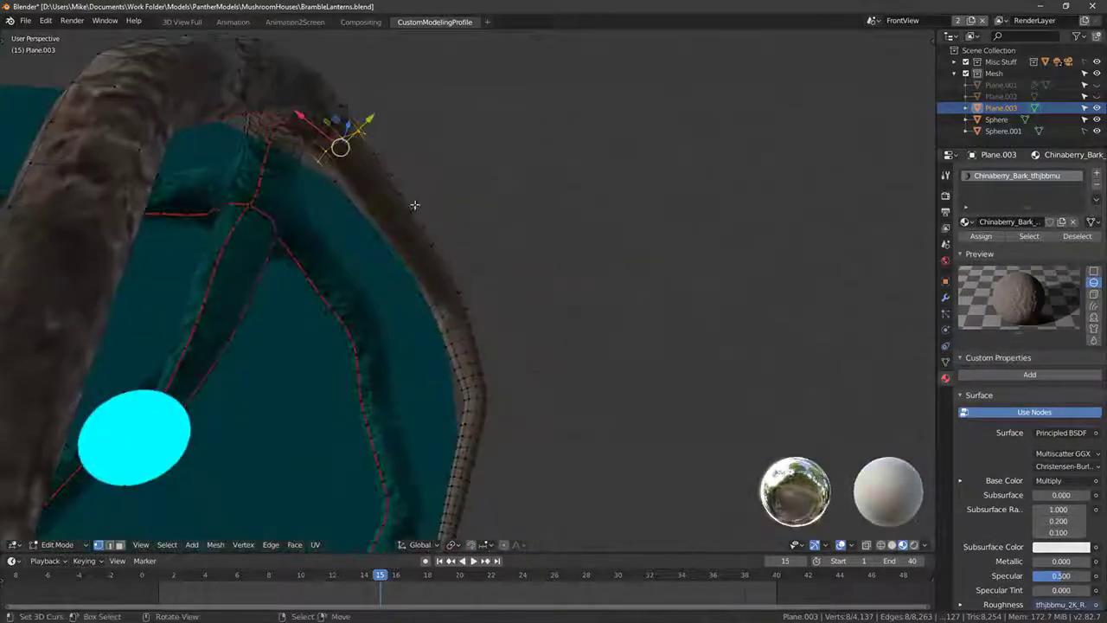
pyautogui.moveTo(330, 154); pyautogui.dragTo(366, 282, button='middle')
pyautogui.keyDown('alt'); pyautogui.click(573, 95); pyautogui.keyUp('alt')
pyautogui.scroll(-5, 591, 127)
pyautogui.hotkey('ctrl', 'e')
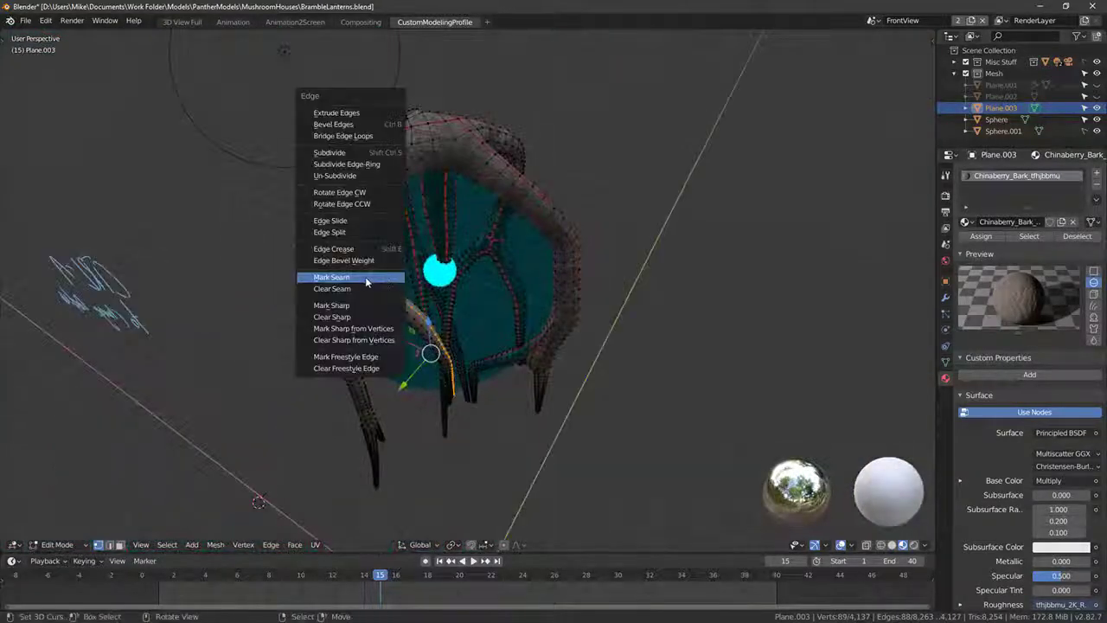
pyautogui.press('Return')
pyautogui.hotkey('alt', 'a')
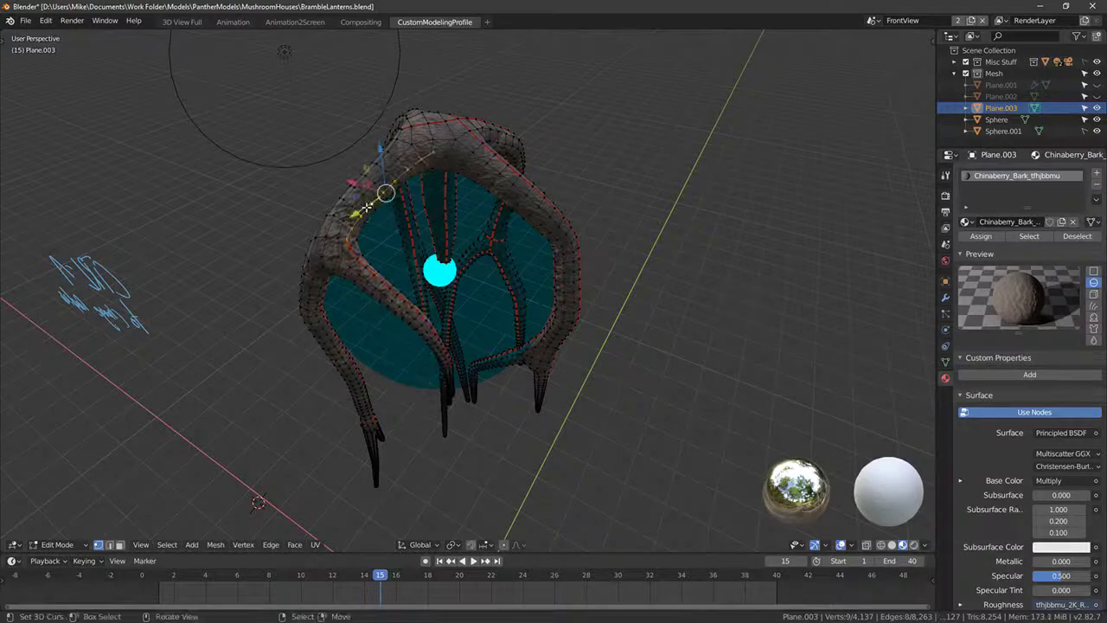
# Step: Mark the short edge path along the inside of the upper arch up to the branch junction as a seam
pyautogui.keyDown('alt'); pyautogui.click(487, 186); pyautogui.keyUp('alt')
pyautogui.keyDown('alt'); pyautogui.click(433, 139); pyautogui.keyUp('alt')
pyautogui.keyDown('ctrl'); pyautogui.rightClick(434, 136); pyautogui.keyUp('ctrl')
pyautogui.hotkey('ctrl', 'e')
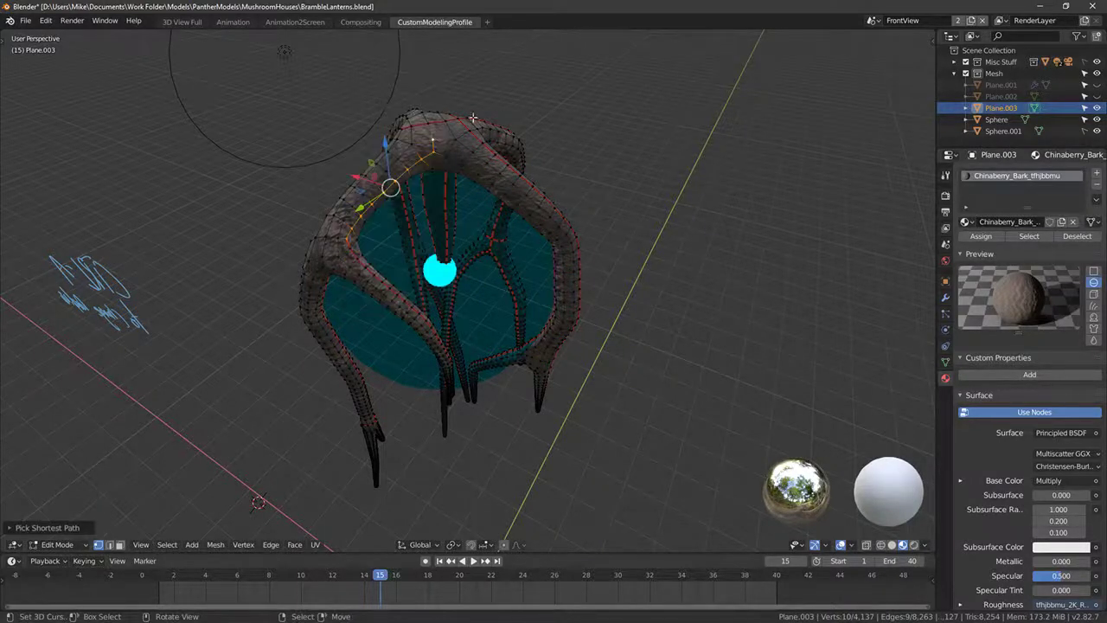
pyautogui.keyDown('shift'); pyautogui.rightClick(429, 122); pyautogui.keyUp('shift')
pyautogui.hotkey('ctrl', 'e')
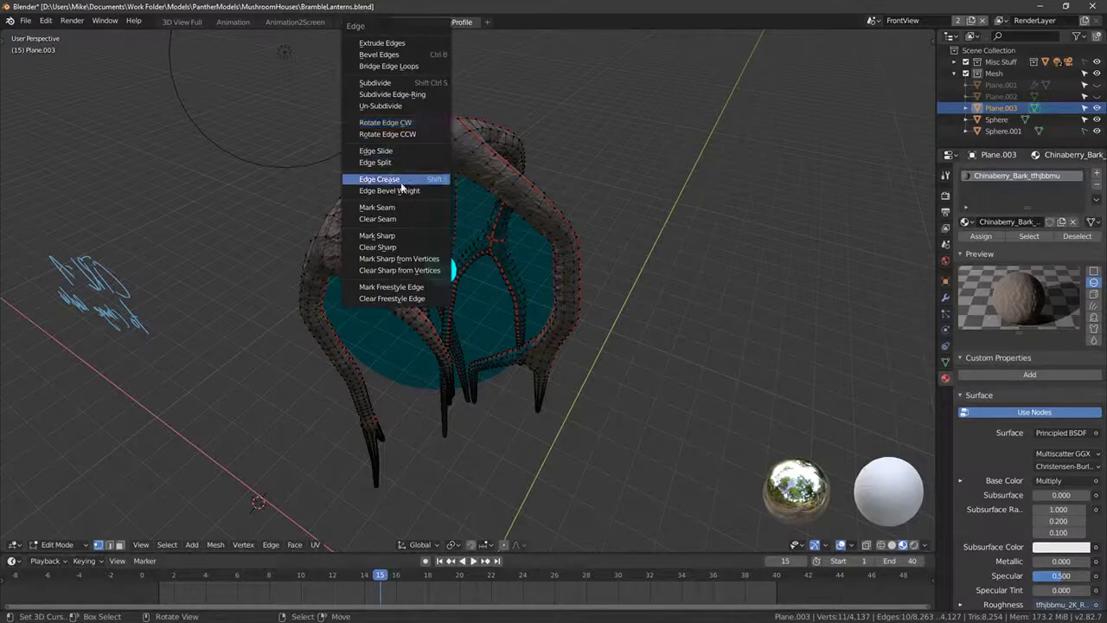
pyautogui.click(388, 213)
# Step: Leave Edit Mode and examine the bark texture on the lantern's branches from several sides
pyautogui.moveTo(393, 181); pyautogui.dragTo(526, 321, button='middle')
pyautogui.press('a')
pyautogui.press('Tab')
pyautogui.scroll(3, 570, 267)
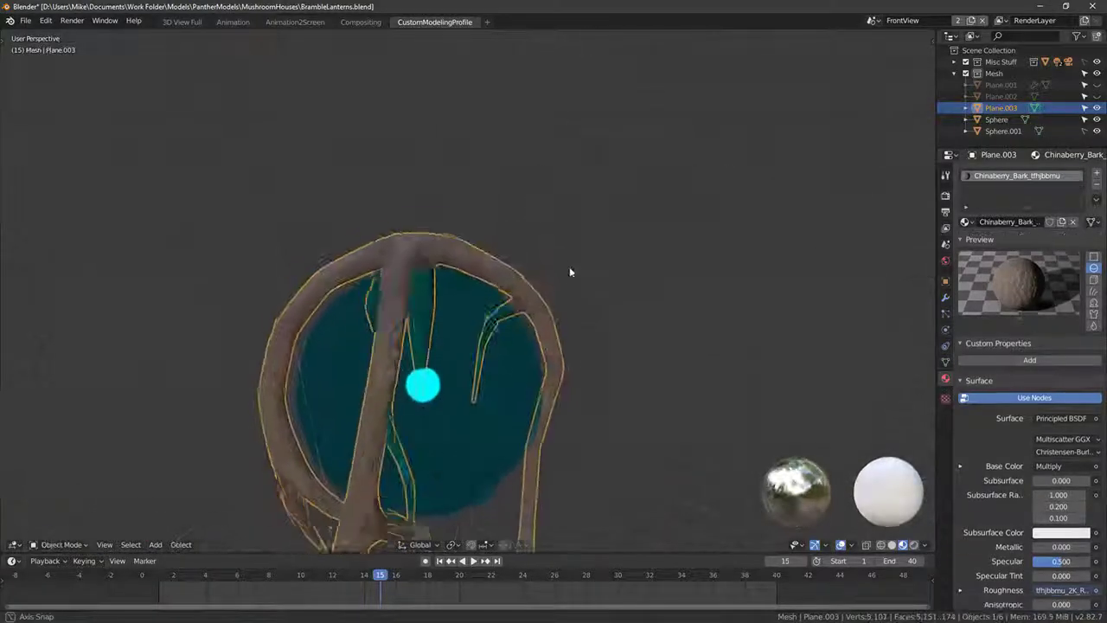
pyautogui.moveTo(553, 234); pyautogui.dragTo(227, 408, button='middle')
pyautogui.moveTo(280, 385); pyautogui.dragTo(476, 315, button='middle')
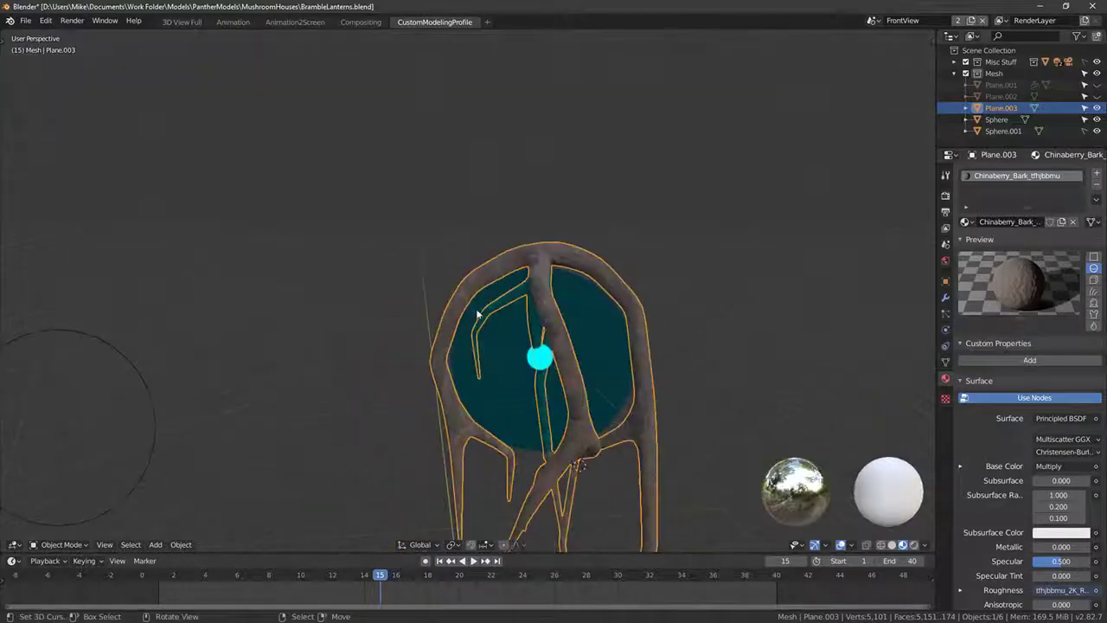
pyautogui.moveTo(640, 246); pyautogui.dragTo(688, 212, button='middle')
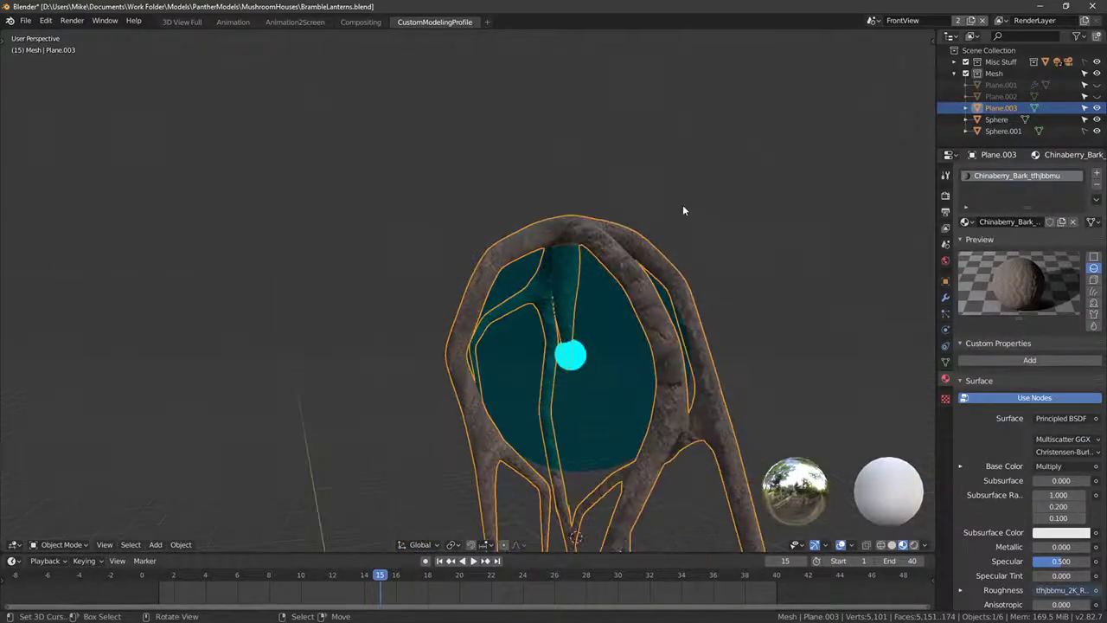
pyautogui.press('u')
pyautogui.press('Escape')
pyautogui.press('Tab')
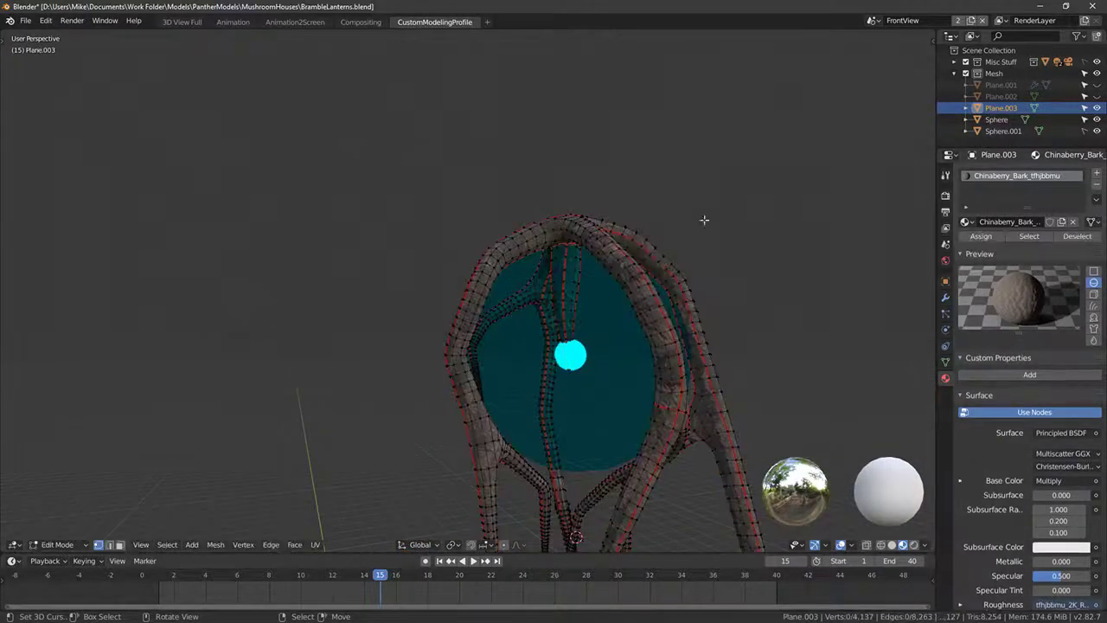
pyautogui.press('u')
pyautogui.press('Escape')
pyautogui.moveTo(756, 206); pyautogui.dragTo(832, 271, button='middle')
pyautogui.press('Tab')
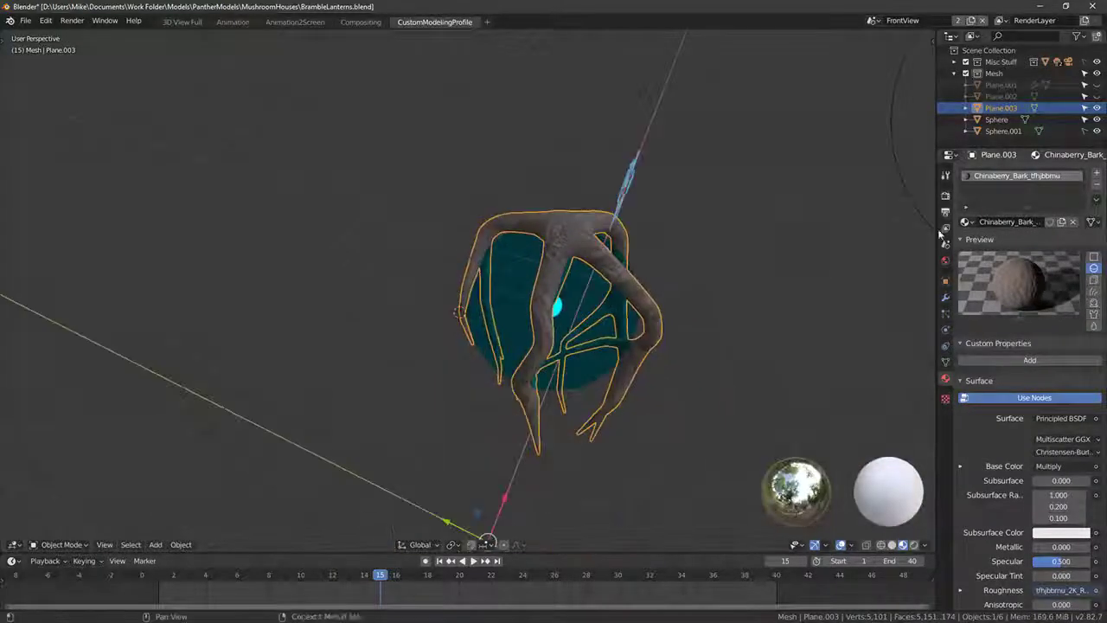
# Step: Add a Decimate modifier to the bramble mesh and switch to wireframe shading to show its topology
pyautogui.click(946, 281)
pyautogui.click(947, 297)
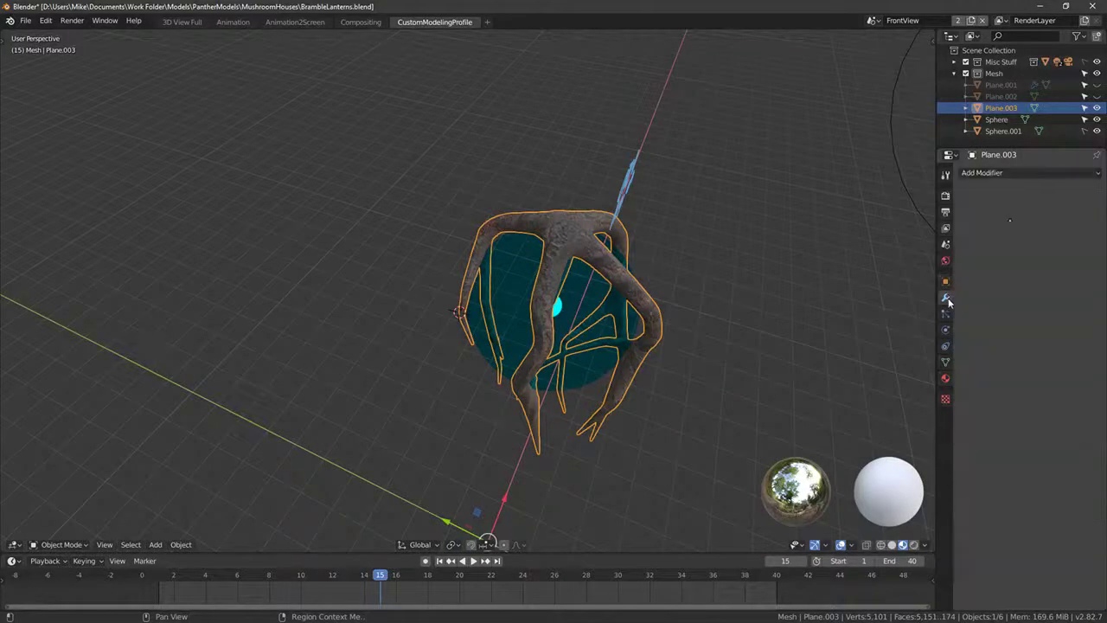
pyautogui.click(986, 172)
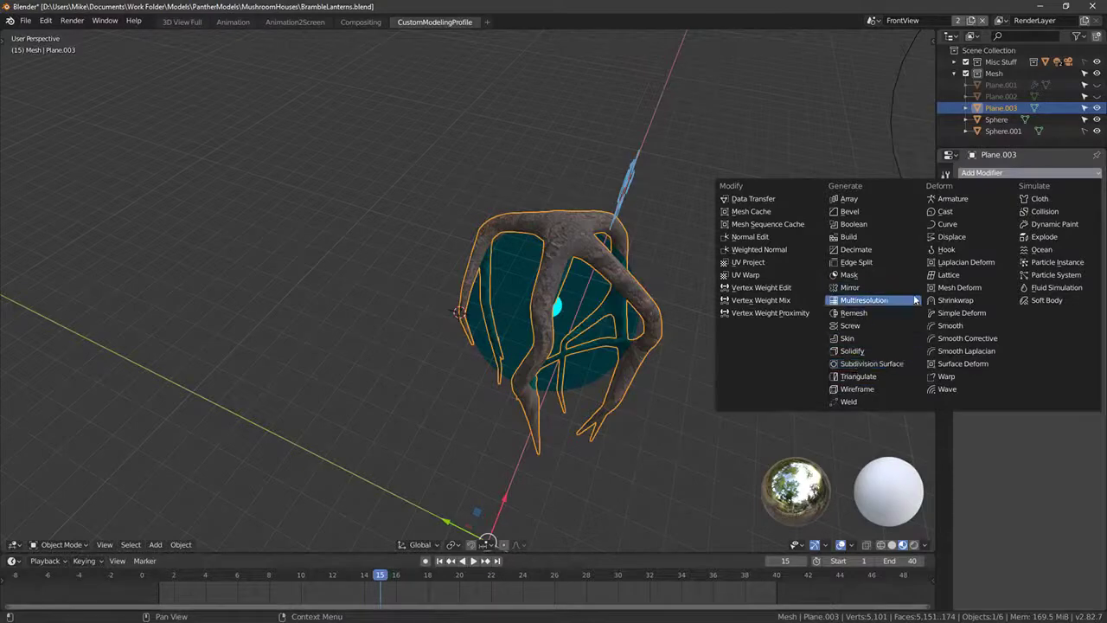
pyautogui.click(865, 249)
pyautogui.moveTo(707, 232); pyautogui.dragTo(789, 181, button='middle')
pyautogui.hotkey('shift', 'z')
pyautogui.moveTo(762, 229); pyautogui.dragTo(807, 279, button='middle')
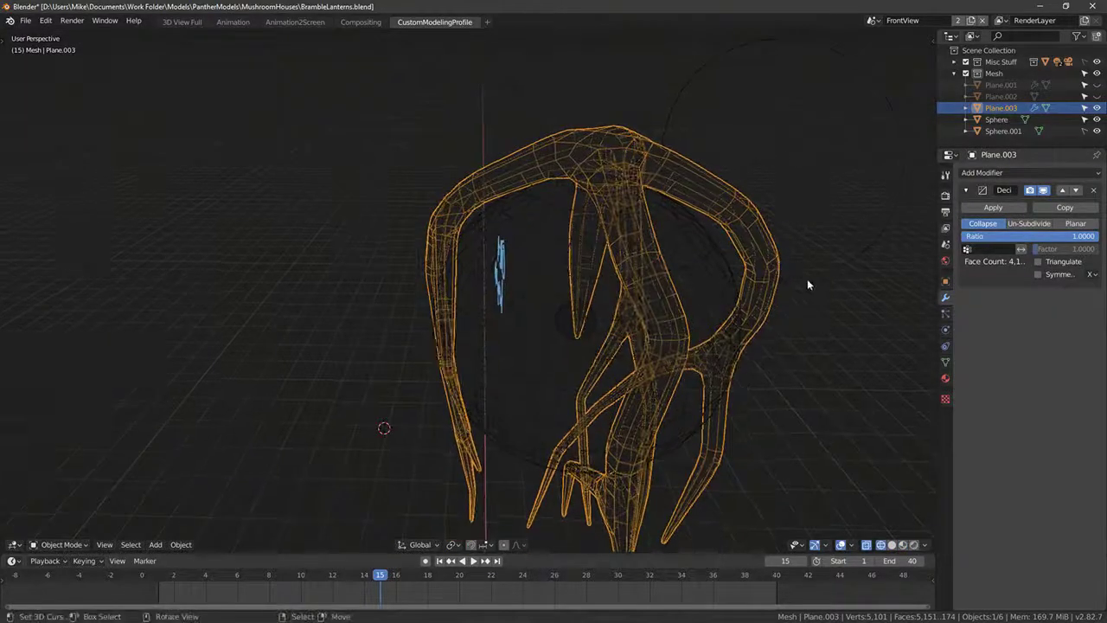
# Step: Briefly check the bramble mesh in Edit Mode, then return to Object Mode with material preview shading
pyautogui.scroll(-2, 803, 280)
pyautogui.press('Tab')
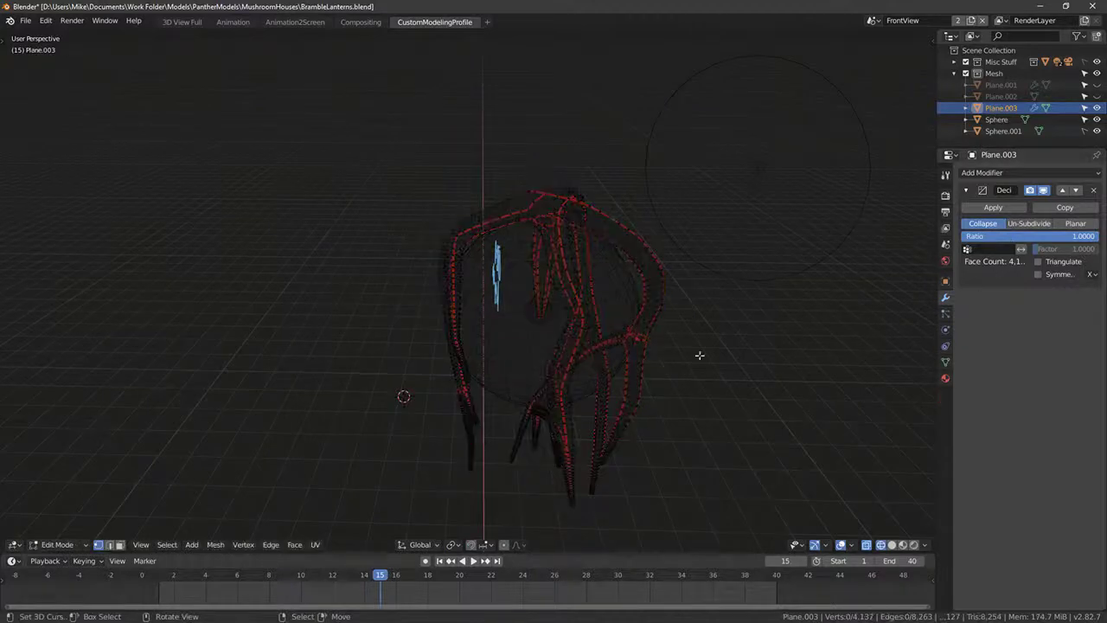
pyautogui.press('Tab')
pyautogui.click(902, 545)
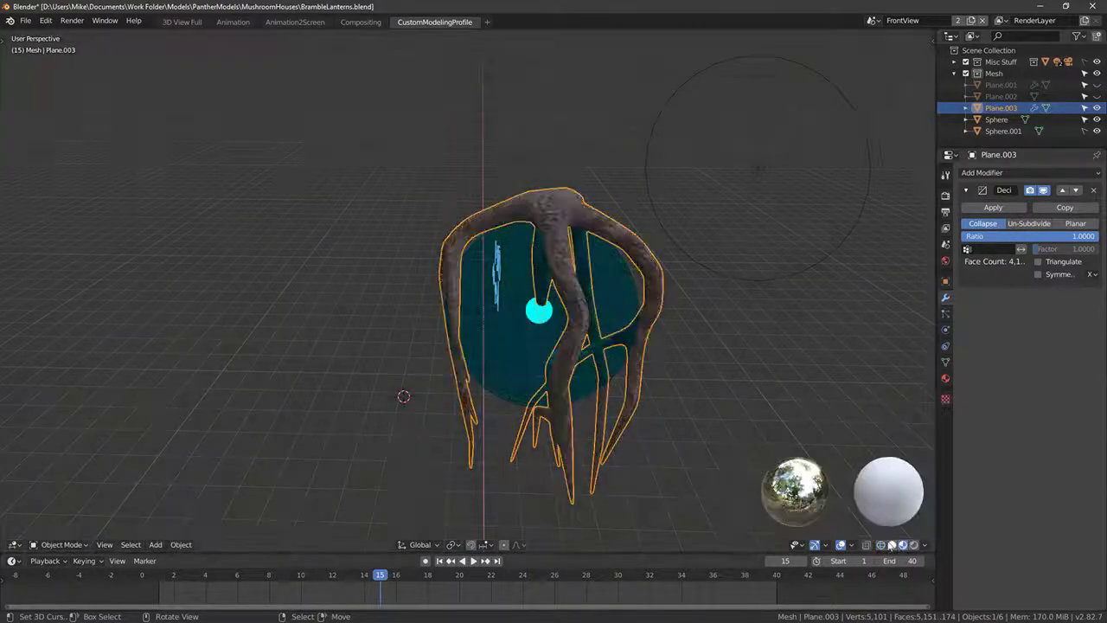
pyautogui.click(946, 363)
pyautogui.click(945, 282)
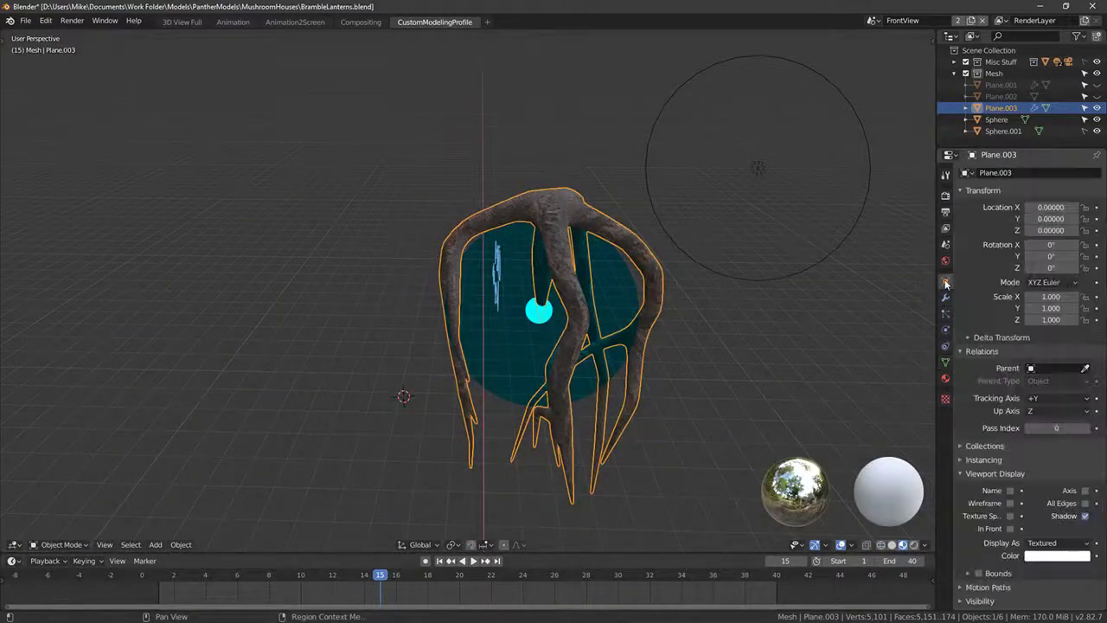
pyautogui.click(946, 298)
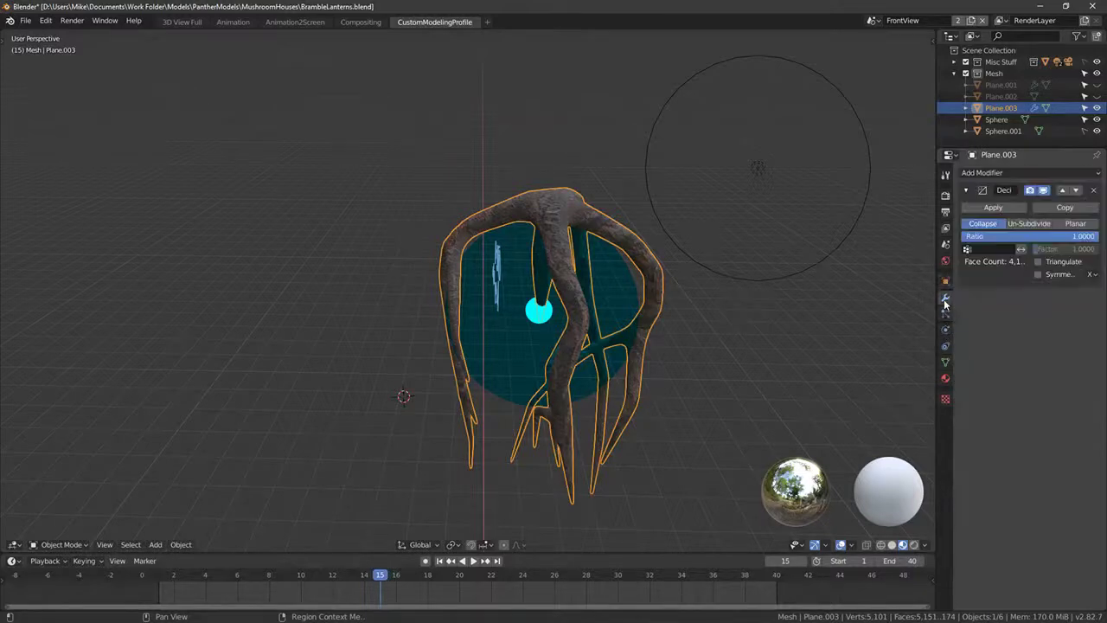
pyautogui.click(948, 400)
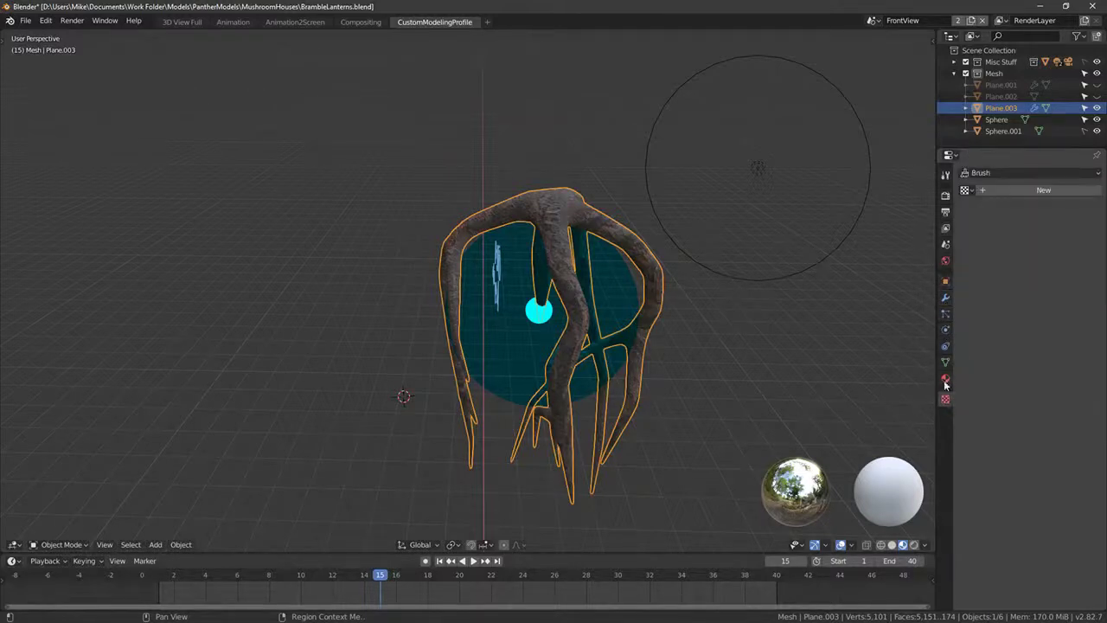
pyautogui.click(945, 379)
pyautogui.click(946, 347)
pyautogui.click(945, 315)
pyautogui.click(945, 284)
pyautogui.click(945, 298)
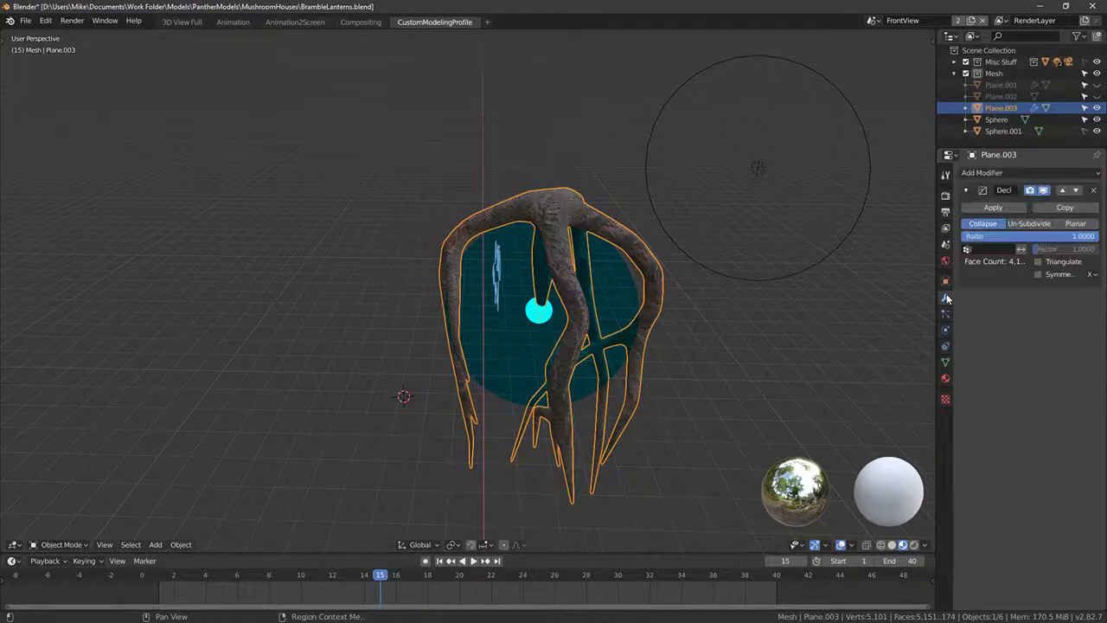
pyautogui.click(945, 314)
pyautogui.click(946, 329)
pyautogui.click(946, 346)
pyautogui.click(946, 363)
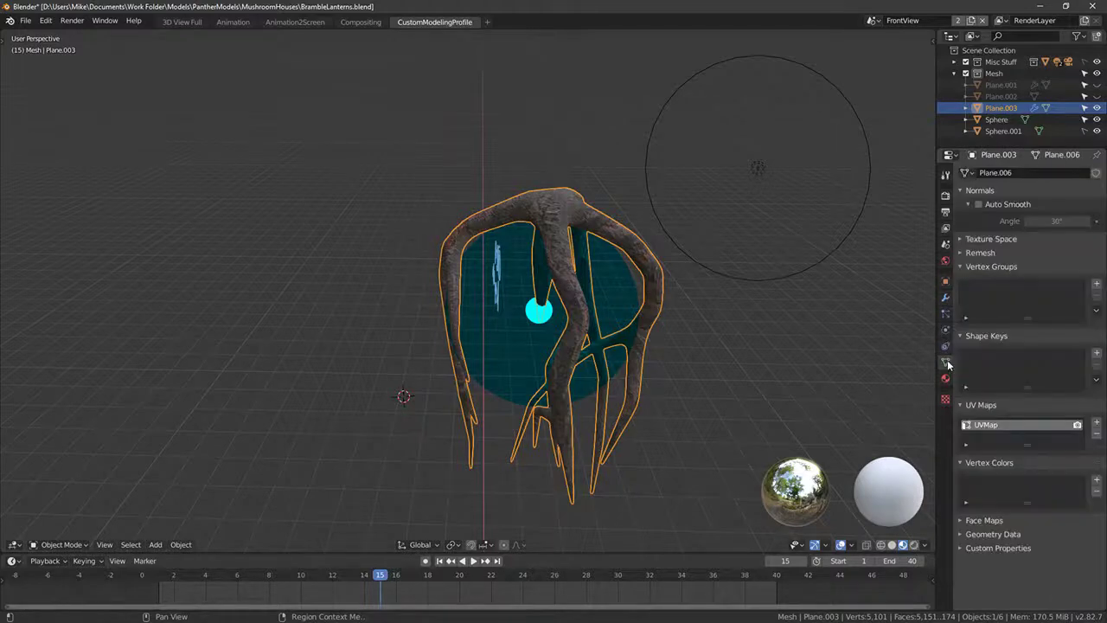
pyautogui.click(946, 379)
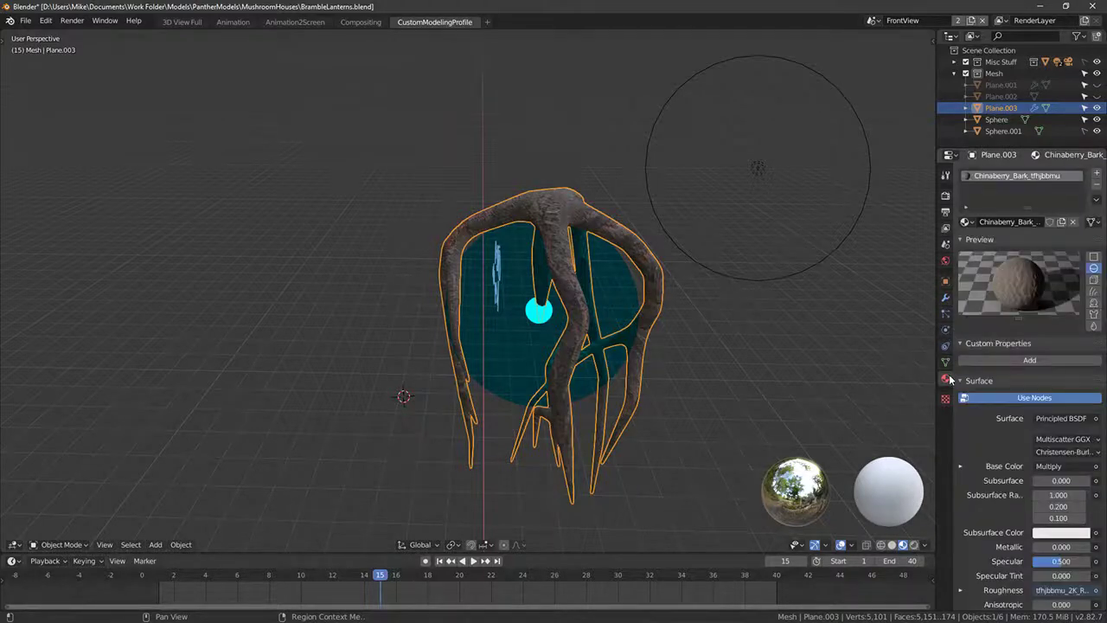
# Step: Turn on the wireframe display over the bramble mesh's textured surface in its object viewport settings
pyautogui.click(944, 298)
pyautogui.click(944, 284)
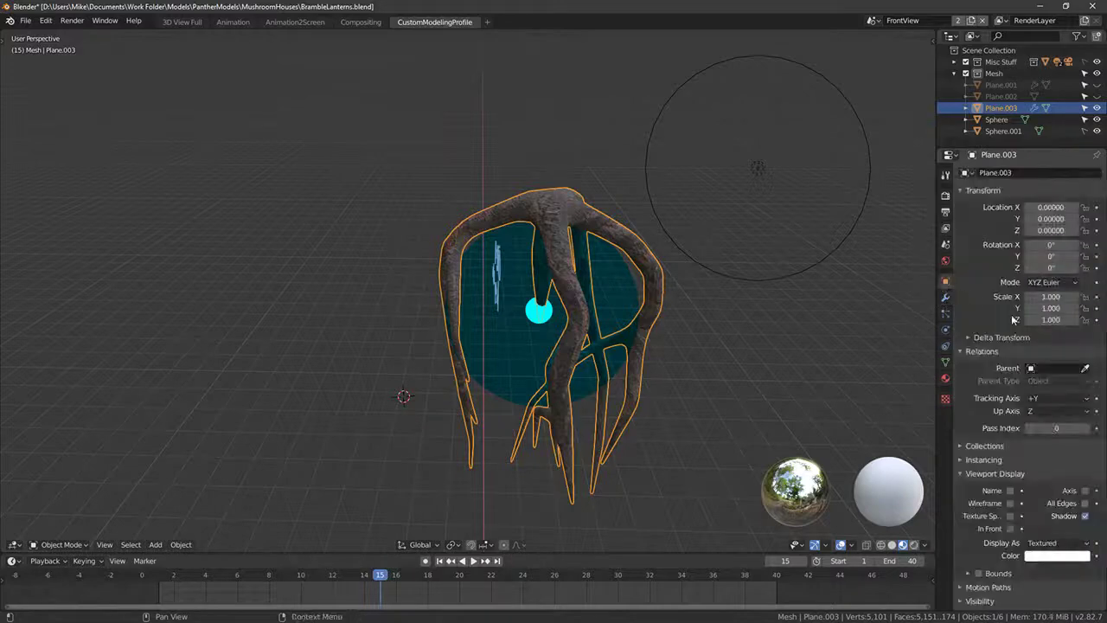
pyautogui.scroll(-1, 1038, 337)
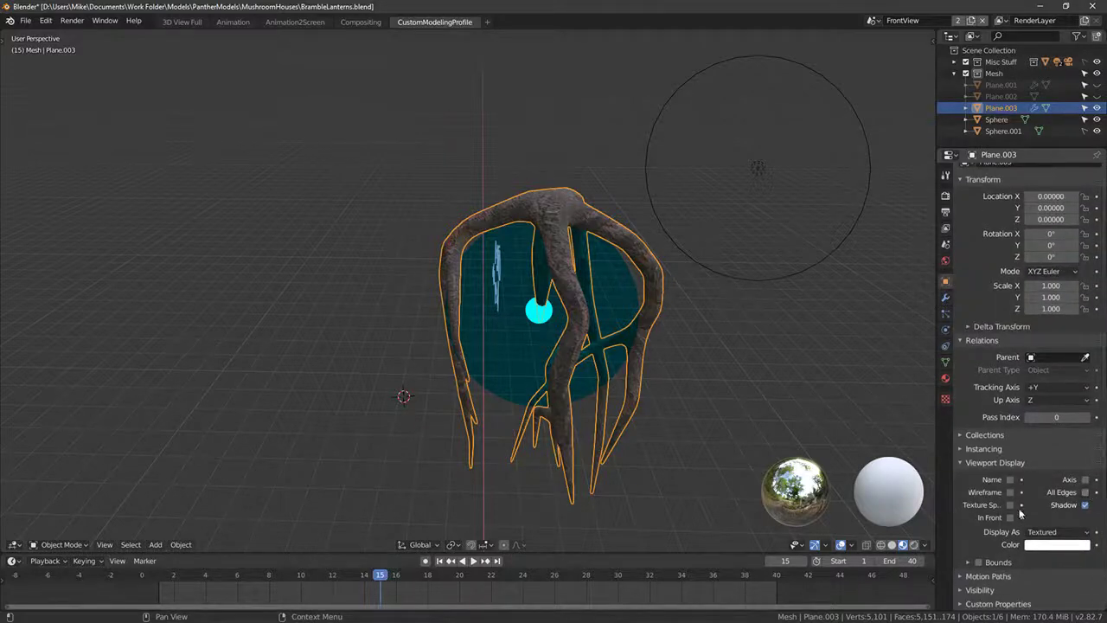
pyautogui.click(1010, 492)
pyautogui.moveTo(909, 423); pyautogui.dragTo(934, 397, button='middle')
# Step: Switch the Decimate modifier to Un-Subdivide with 2 iterations and check the simplified branches
pyautogui.click(945, 298)
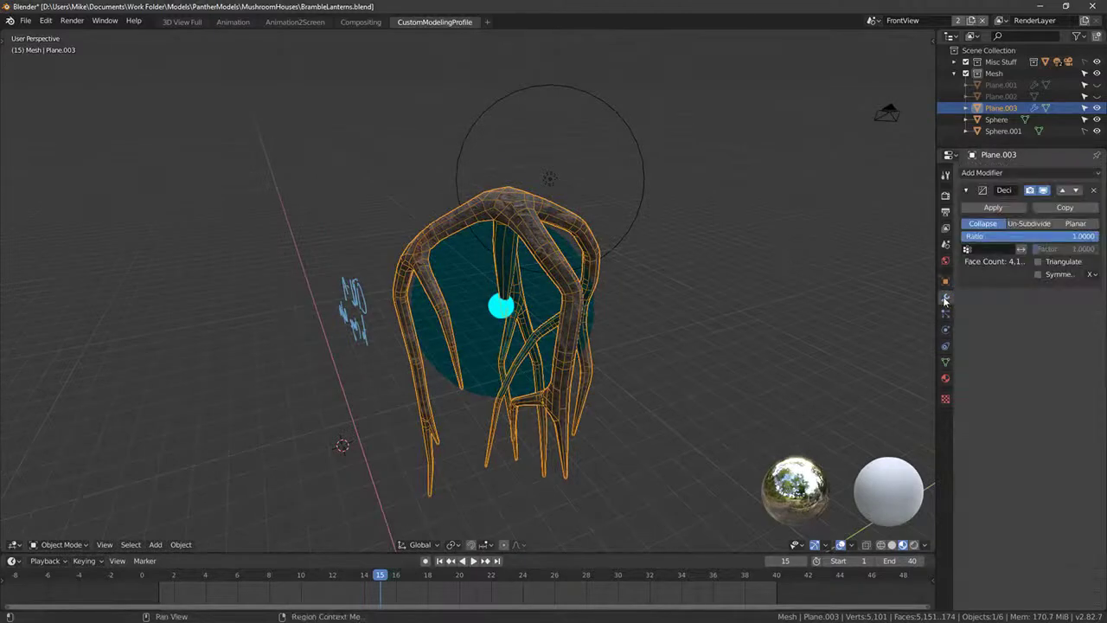
pyautogui.click(1032, 223)
pyautogui.moveTo(1017, 230); pyautogui.dragTo(1045, 236)
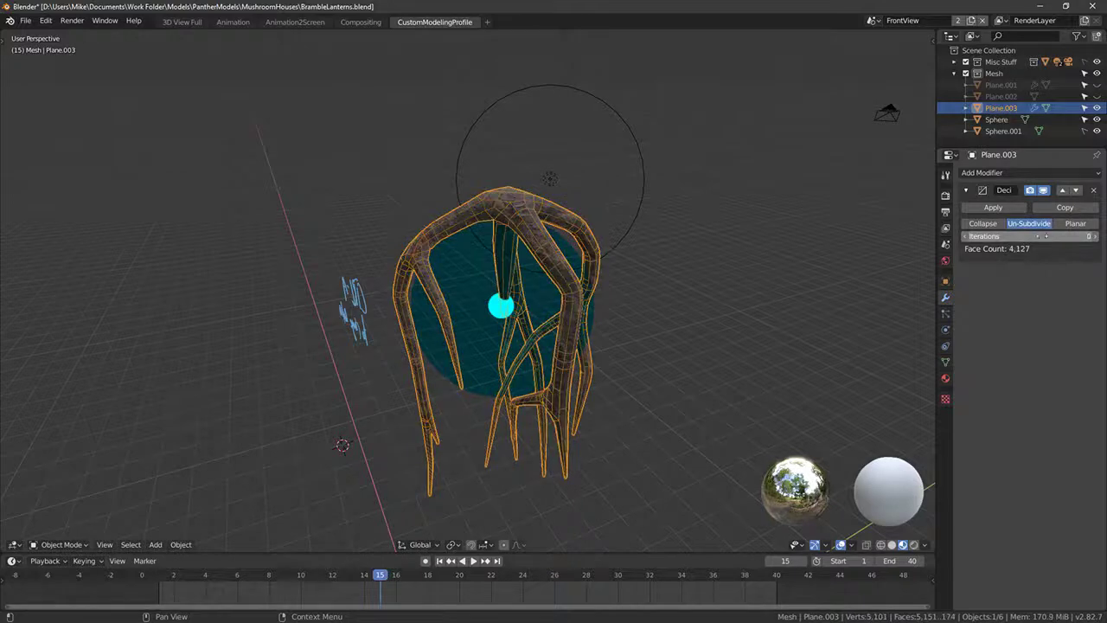
pyautogui.click(1096, 237)
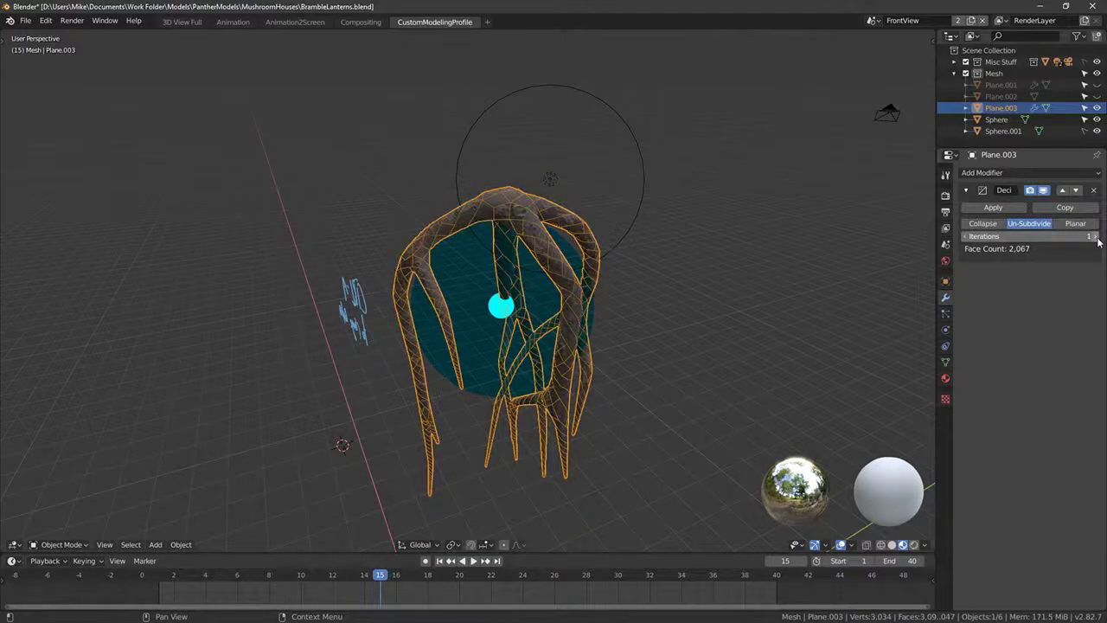
pyautogui.click(1096, 237)
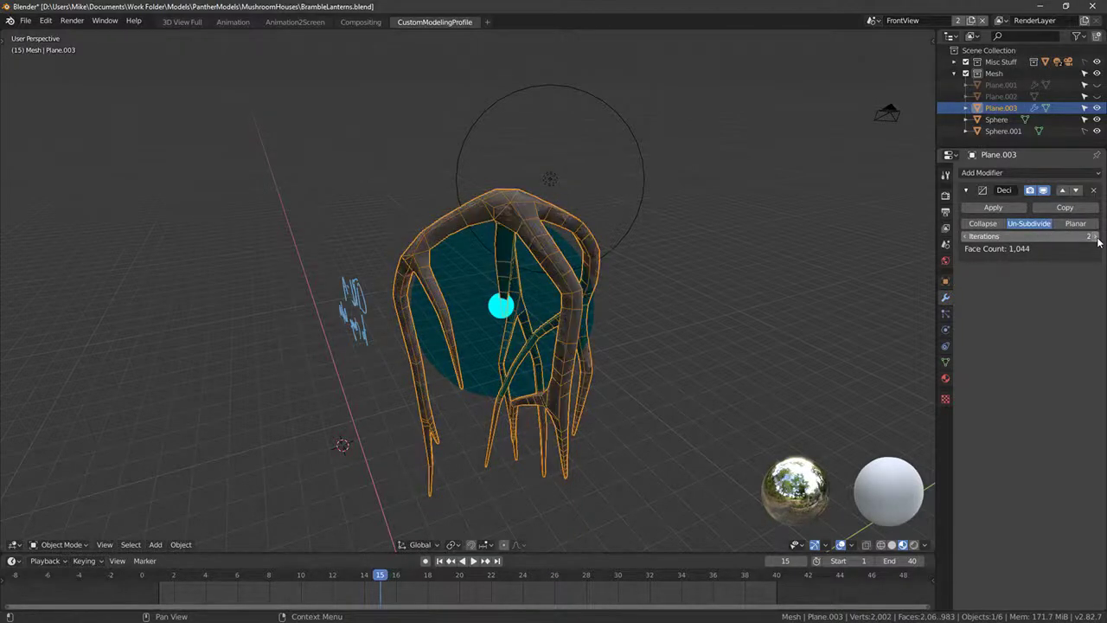
pyautogui.moveTo(642, 208); pyautogui.dragTo(718, 233, button='middle')
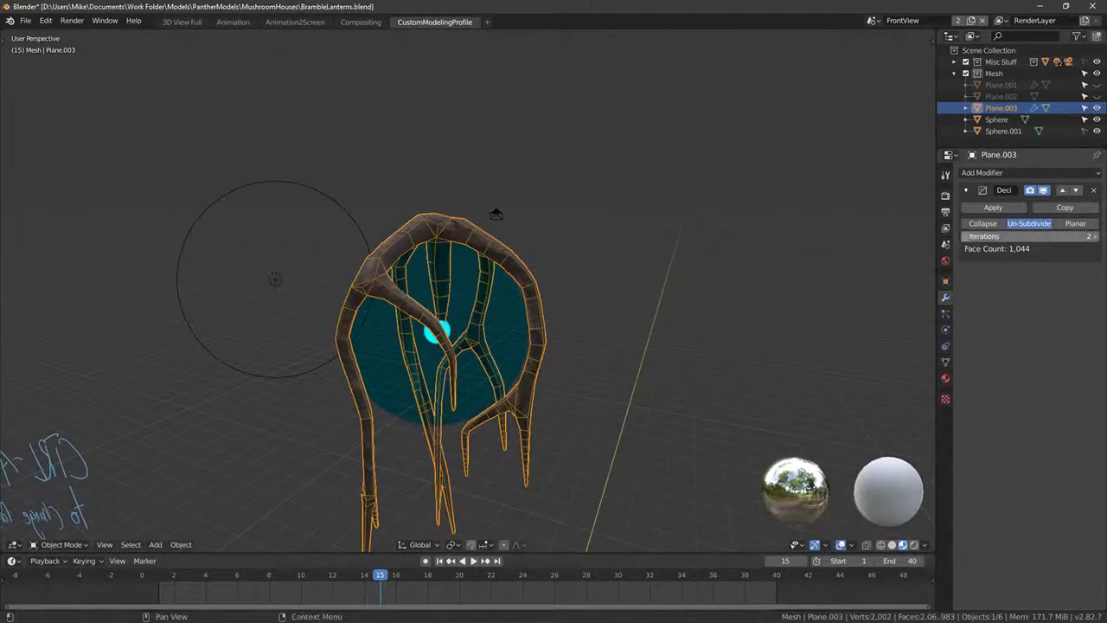
# Step: Lower the Un-Subdivide iterations to 1 and examine the branches from several sides
pyautogui.click(966, 236)
pyautogui.moveTo(654, 268); pyautogui.dragTo(648, 223, button='middle')
pyautogui.scroll(3, 670, 244)
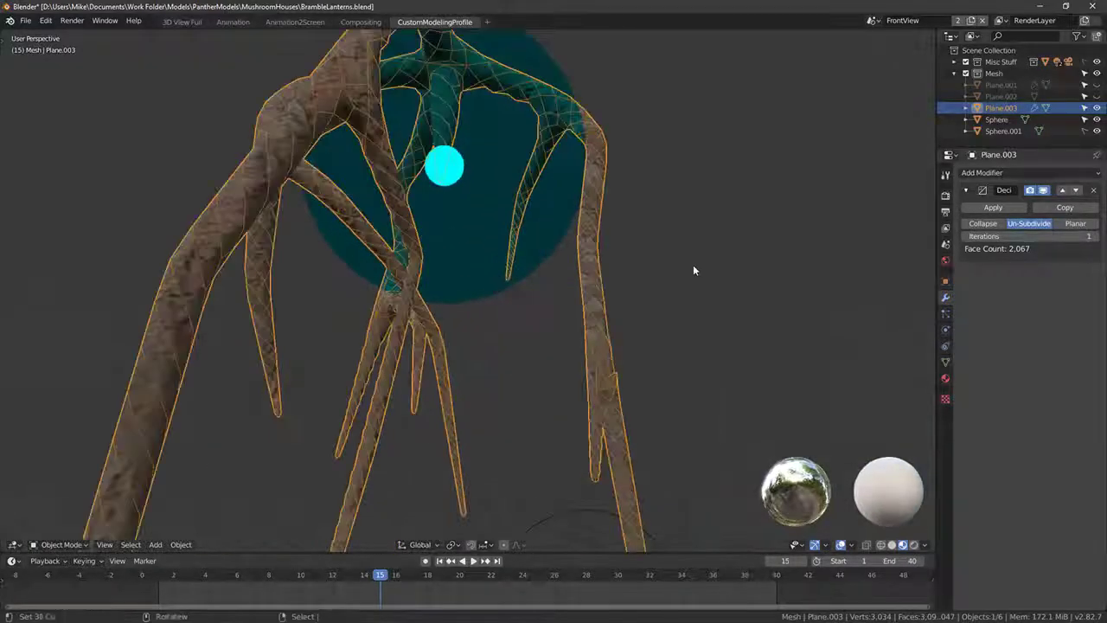
pyautogui.scroll(1, 626, 233)
pyautogui.keyDown('shift'); pyautogui.moveTo(695, 266); pyautogui.dragTo(764, 385, button='middle'); pyautogui.keyUp('shift')
pyautogui.scroll(-4, 618, 224)
pyautogui.press('Tab')
pyautogui.press('Tab')
pyautogui.moveTo(714, 299); pyautogui.dragTo(739, 298, button='middle')
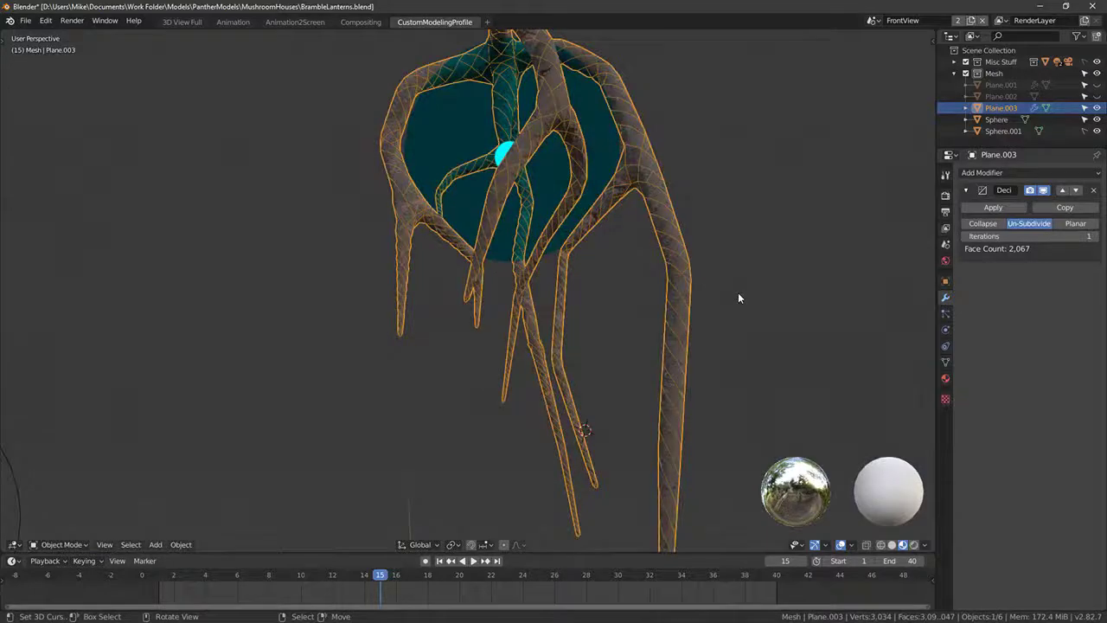
# Step: Apply Shade Smooth to the bramble mesh
pyautogui.press('F3')
pyautogui.write('shade smo')
pyautogui.press('Return')
# Step: Turn off the wireframe display in the bramble mesh's viewport settings
pyautogui.click(945, 378)
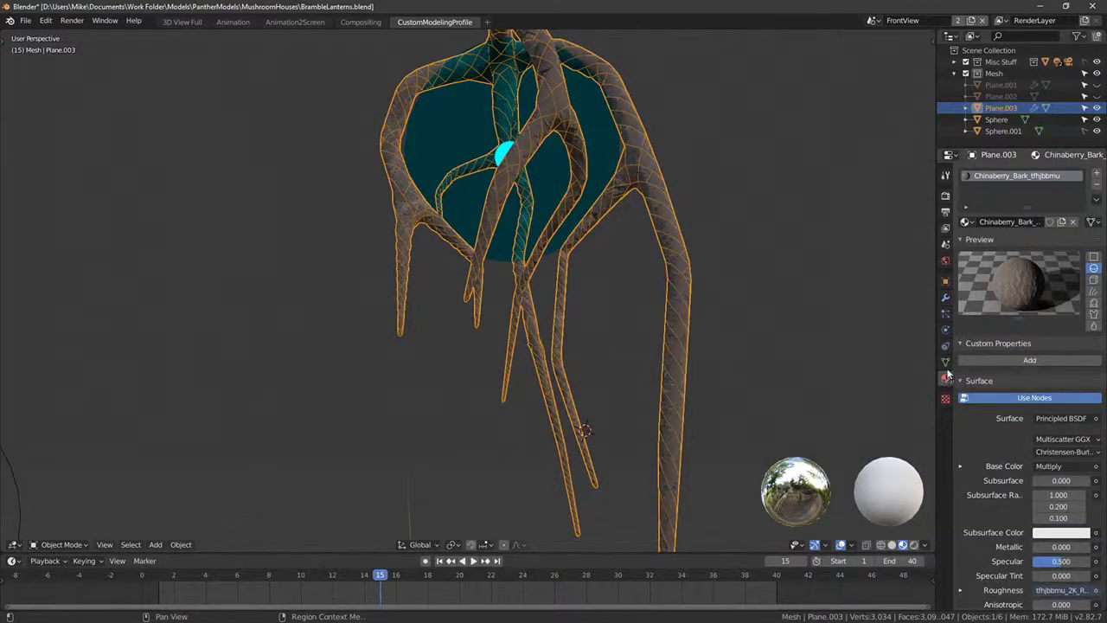
pyautogui.click(945, 362)
pyautogui.click(946, 346)
pyautogui.click(945, 330)
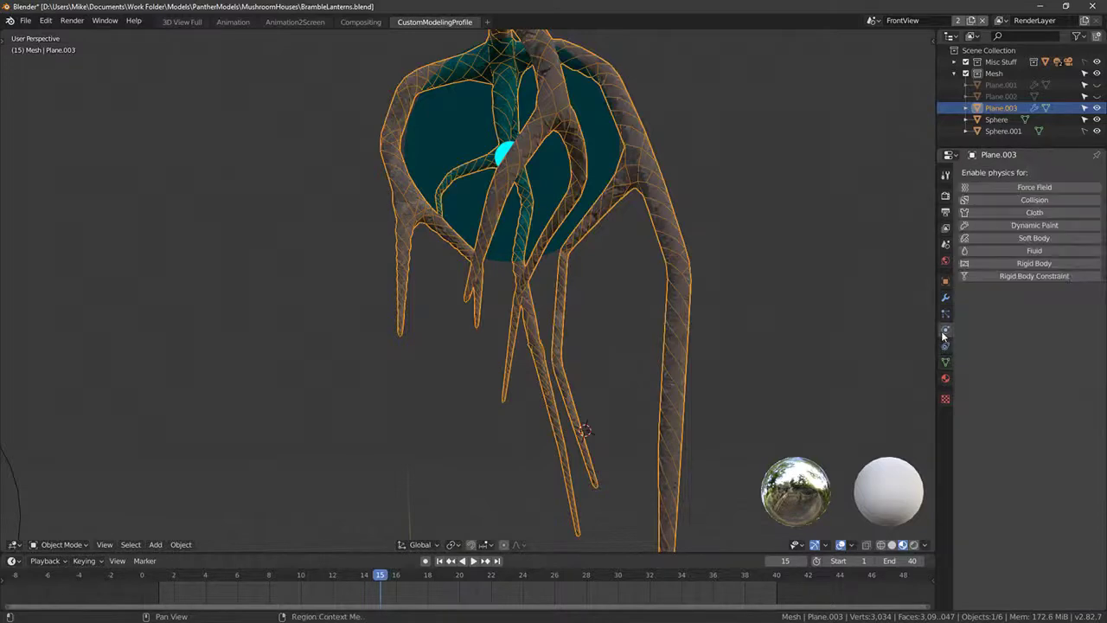
pyautogui.click(946, 313)
pyautogui.click(946, 296)
pyautogui.click(946, 281)
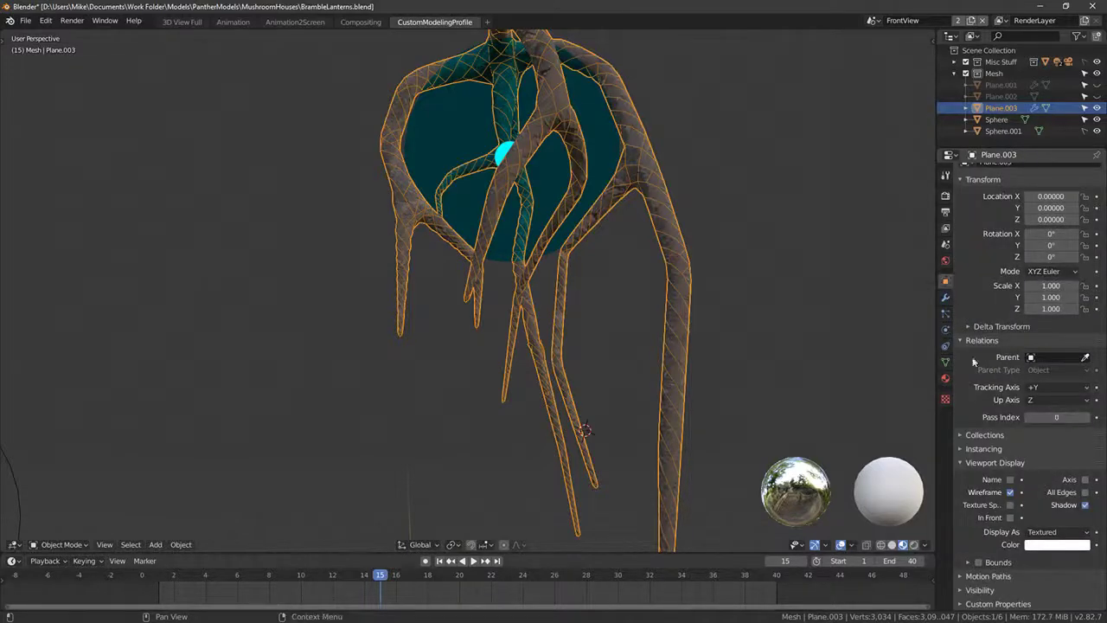
pyautogui.click(1010, 492)
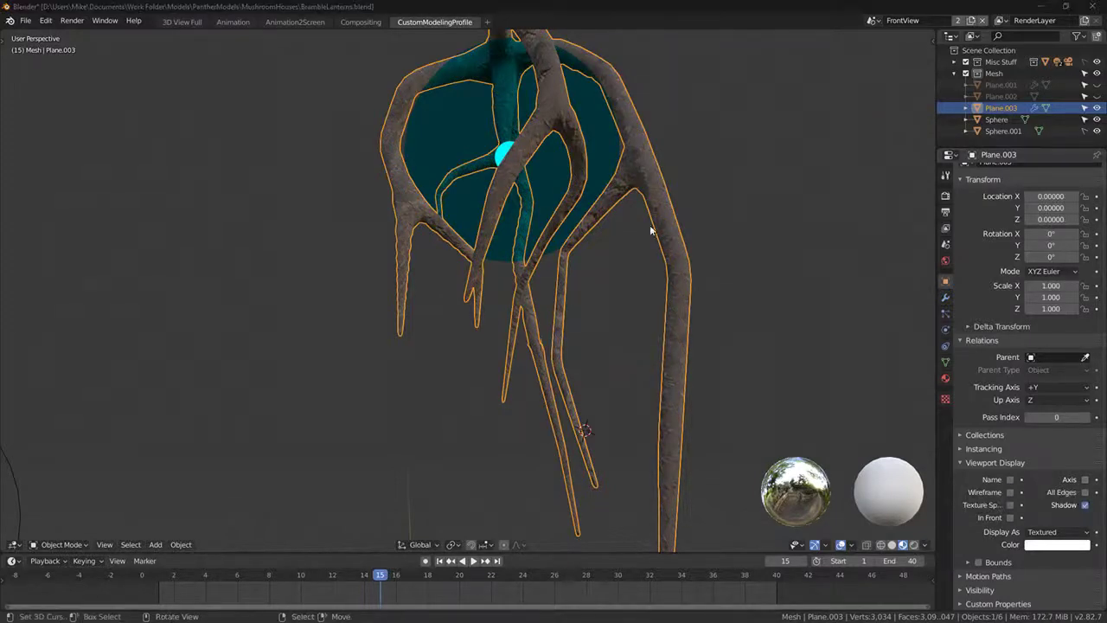
# Step: Examine the decimated lantern in wireframe and rendered shading from several sides
pyautogui.moveTo(650, 230)
pyautogui.mouseDown(button='middle')
pyautogui.moveTo(666, 254)
pyautogui.moveTo(754, 293)
pyautogui.moveTo(835, 304)
pyautogui.moveTo(779, 294)
pyautogui.moveTo(917, 275)
pyautogui.moveTo(24, 273)
pyautogui.moveTo(47, 258)
pyautogui.mouseUp(button='middle')
pyautogui.press('z')
pyautogui.hotkey('shift', 'z')
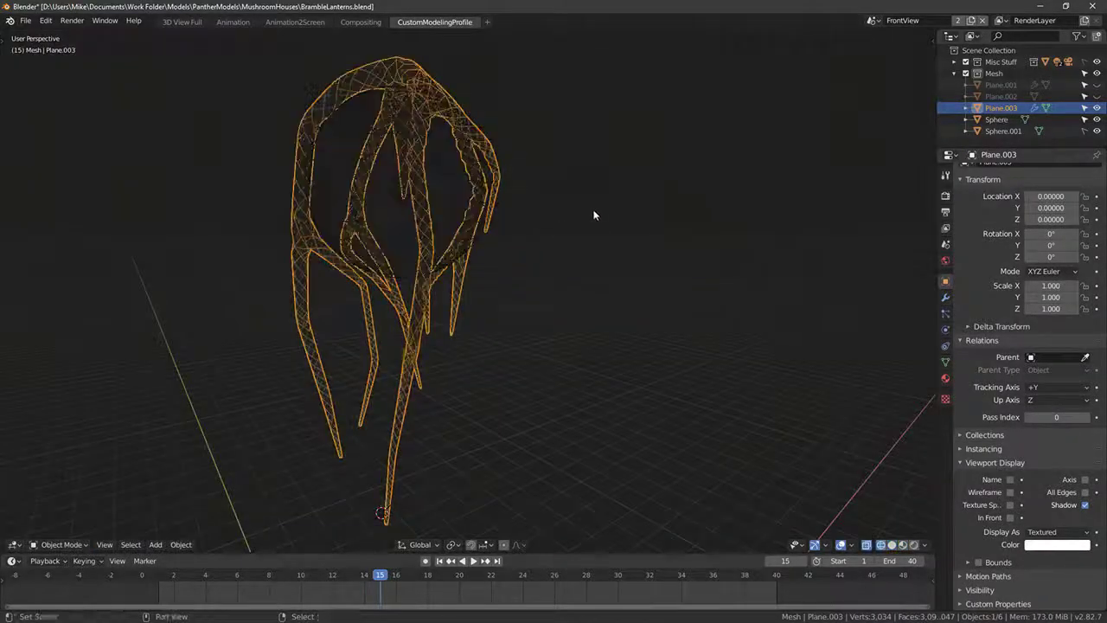
pyautogui.click(567, 283)
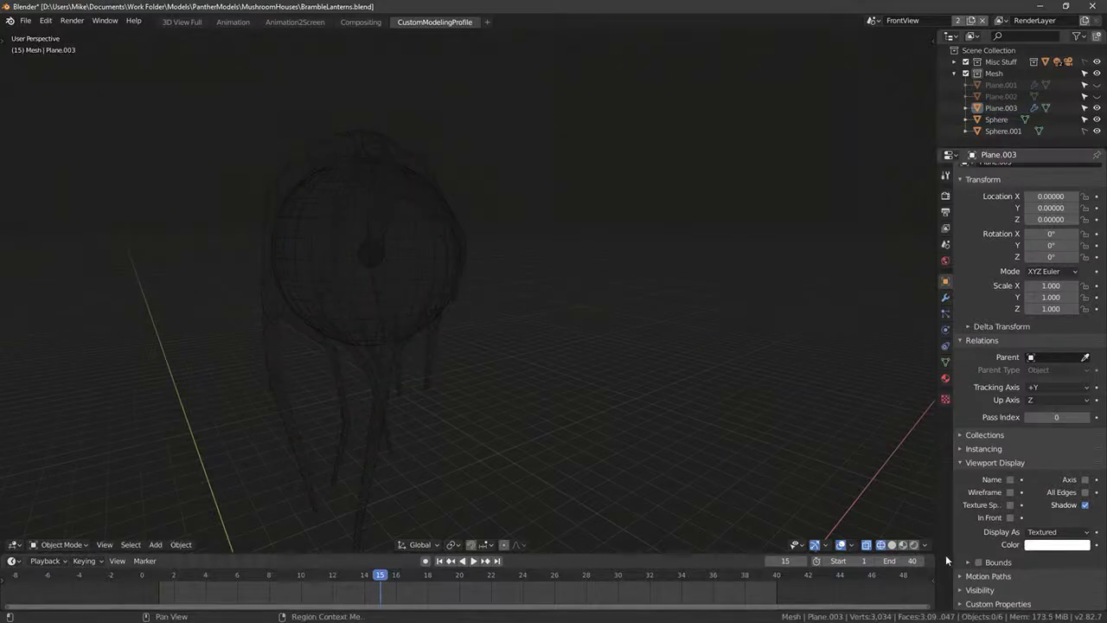
pyautogui.click(914, 545)
pyautogui.moveTo(597, 299)
pyautogui.mouseDown(button='middle')
pyautogui.moveTo(575, 297)
pyautogui.moveTo(697, 303)
pyautogui.moveTo(809, 350)
pyautogui.moveTo(910, 331)
pyautogui.moveTo(66, 275)
pyautogui.moveTo(245, 188)
pyautogui.moveTo(600, 129)
pyautogui.moveTo(635, 263)
pyautogui.moveTo(614, 223)
pyautogui.moveTo(574, 256)
pyautogui.moveTo(549, 222)
pyautogui.moveTo(674, 173)
pyautogui.moveTo(728, 166)
pyautogui.moveTo(727, 156)
pyautogui.moveTo(390, 203)
pyautogui.mouseUp(button='middle')
pyautogui.click(399, 128)
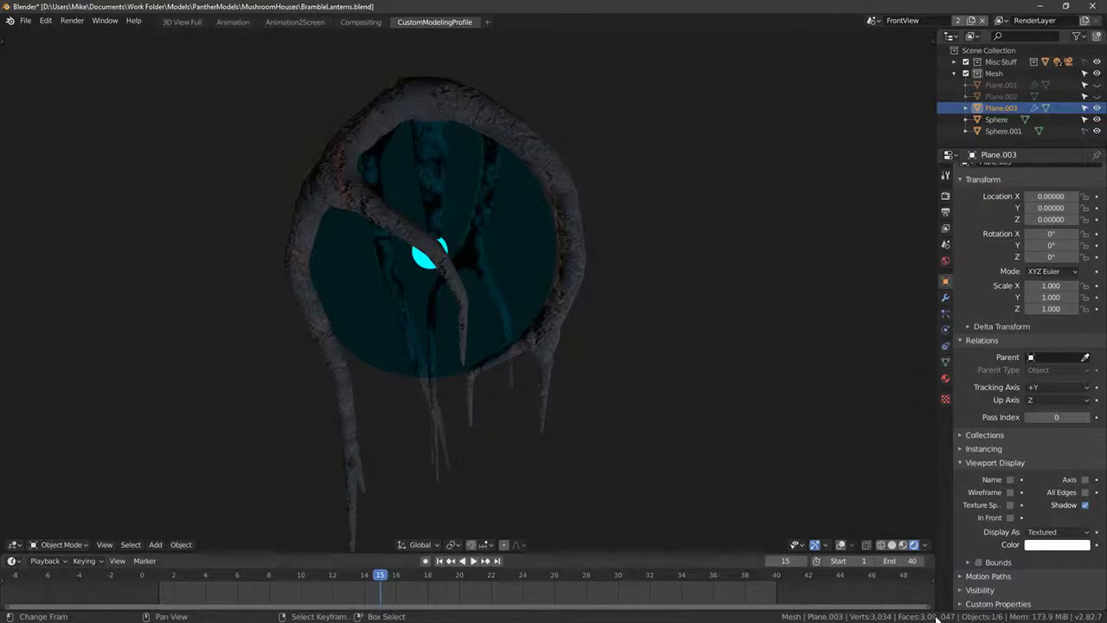
pyautogui.scroll(-3, 759, 402)
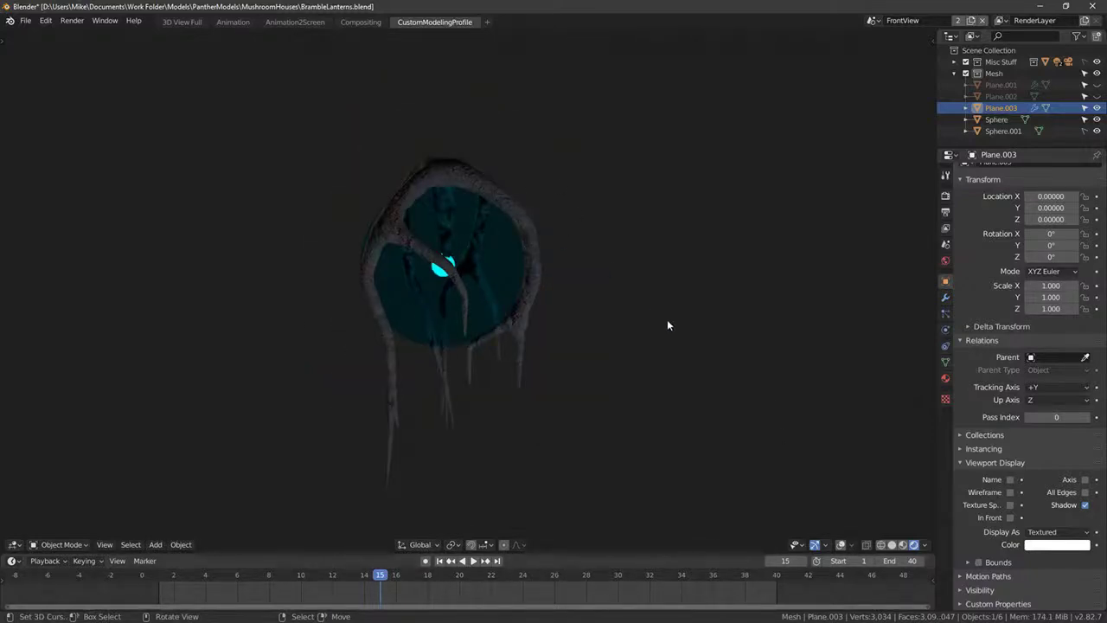
# Step: Switch to solid shading with overlays shown and compare the original mesh in Edit Mode with the decimated result
pyautogui.press('z')
pyautogui.click(840, 545)
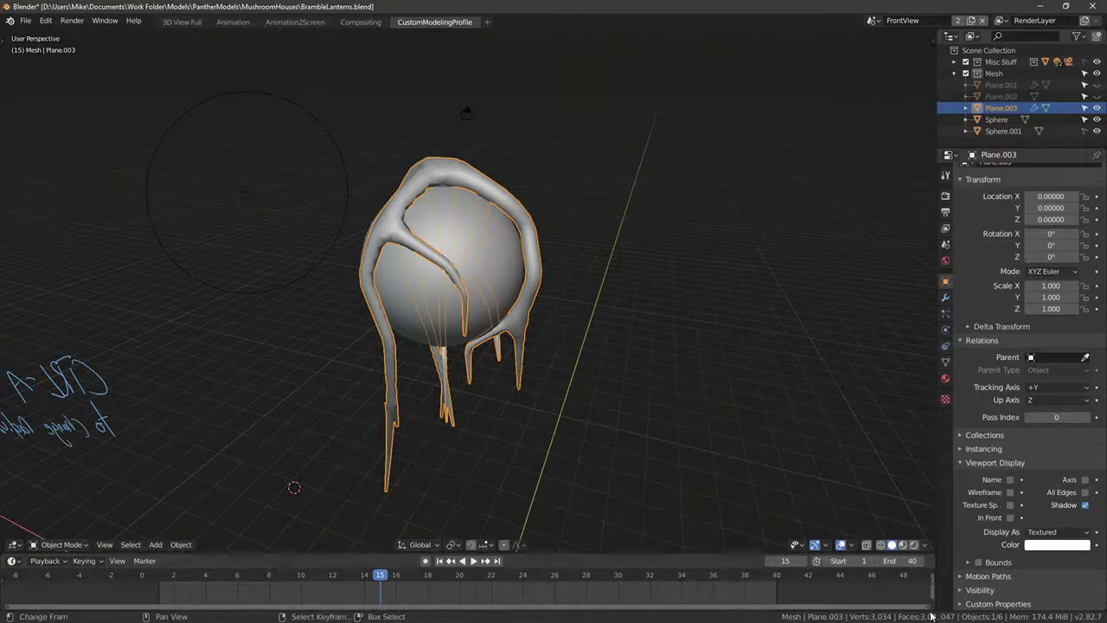
pyautogui.moveTo(761, 505); pyautogui.dragTo(683, 432, button='middle')
pyautogui.press('Tab')
pyautogui.press('Tab')
pyautogui.moveTo(634, 387); pyautogui.dragTo(658, 348, button='middle')
pyautogui.press('Tab')
pyautogui.press('a')
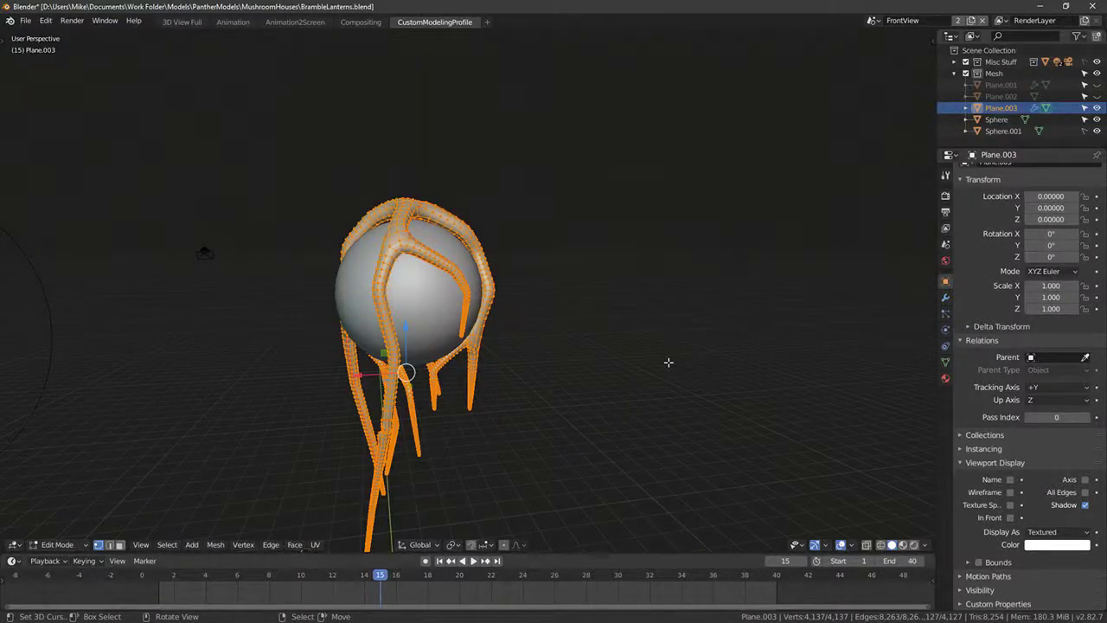
pyautogui.moveTo(556, 386)
pyautogui.mouseDown(button='middle')
pyautogui.moveTo(588, 383)
pyautogui.moveTo(519, 386)
pyautogui.moveTo(573, 390)
pyautogui.moveTo(475, 372)
pyautogui.mouseUp(button='middle')
pyautogui.press('Tab')
pyautogui.hotkey('shift', 'z')
pyautogui.hotkey('shift', 'z')
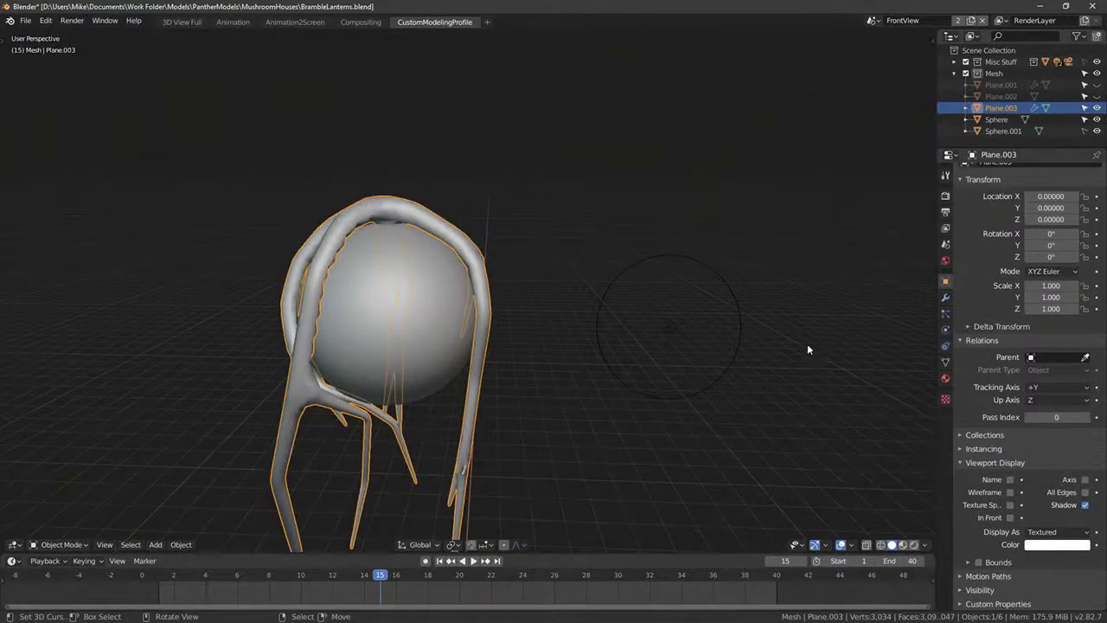
# Step: Try Planar decimation, then return the Decimate modifier to Collapse with a ratio of about 0.17
pyautogui.click(945, 297)
pyautogui.moveTo(786, 227); pyautogui.dragTo(846, 258, button='middle')
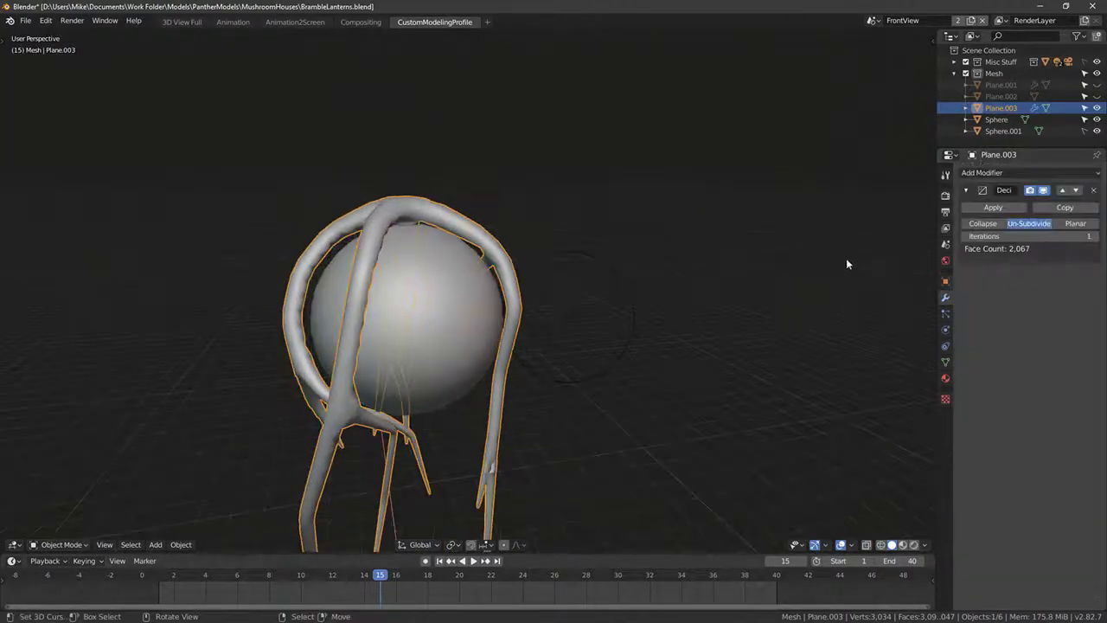
pyautogui.keyDown('shift'); pyautogui.moveTo(696, 310); pyautogui.dragTo(783, 279, button='middle'); pyautogui.keyUp('shift')
pyautogui.click(1075, 223)
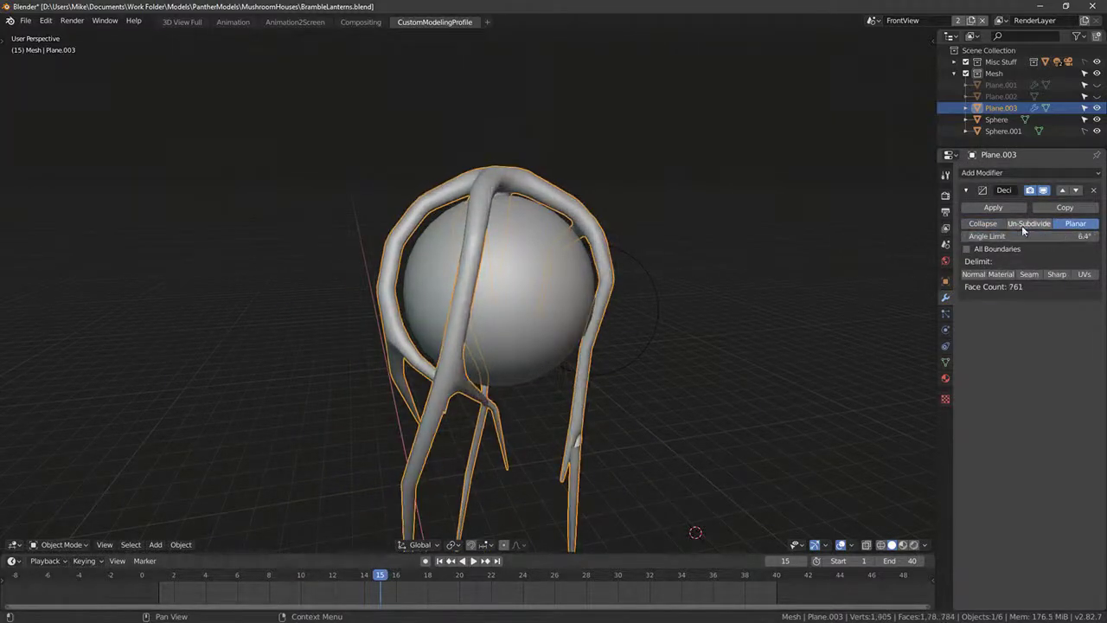
pyautogui.click(986, 224)
pyautogui.moveTo(1057, 236)
pyautogui.mouseDown()
pyautogui.moveTo(999, 236)
pyautogui.moveTo(1069, 236)
pyautogui.moveTo(986, 236)
pyautogui.moveTo(1051, 236)
pyautogui.mouseUp()
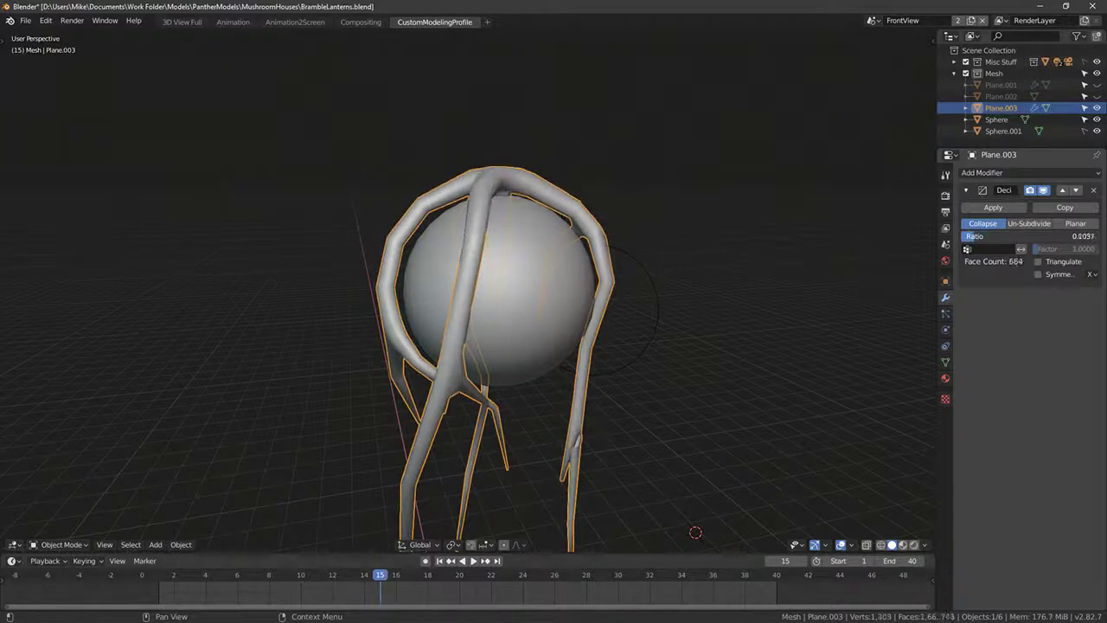
pyautogui.moveTo(960, 236); pyautogui.dragTo(1012, 236)
# Step: Enter Edit Mode and inspect the overlapping geometry at the thin branch's lower fork in material preview shading
pyautogui.moveTo(865, 260); pyautogui.dragTo(630, 216, button='middle')
pyautogui.scroll(8, 597, 366)
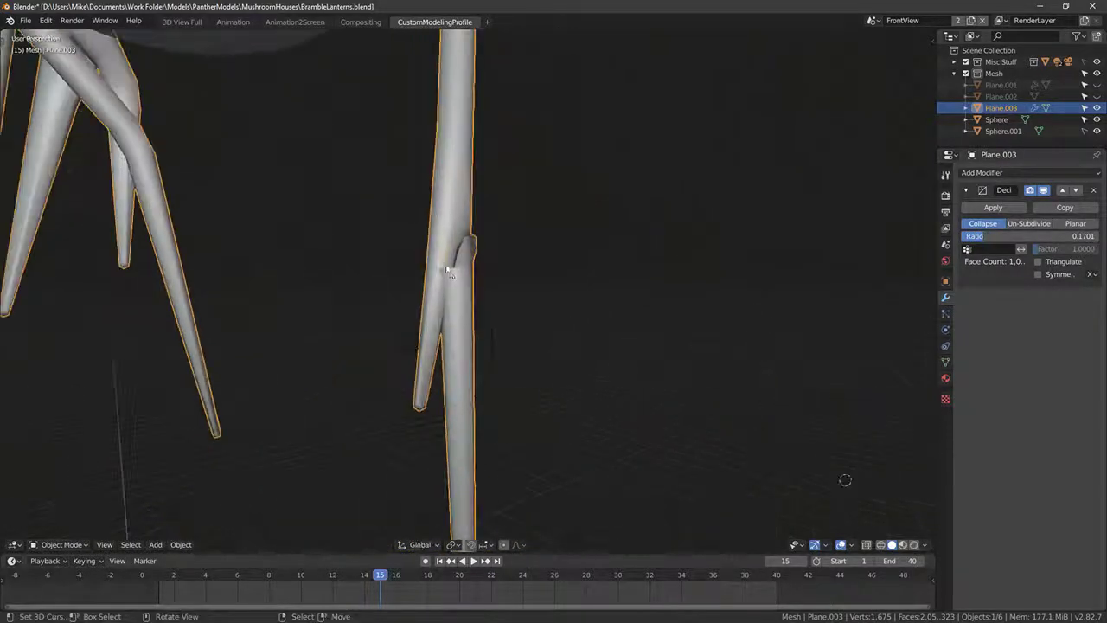
pyautogui.press('Tab')
pyautogui.scroll(-3, 452, 259)
pyautogui.moveTo(453, 260)
pyautogui.mouseDown(button='middle')
pyautogui.moveTo(588, 291)
pyautogui.moveTo(469, 259)
pyautogui.mouseUp(button='middle')
pyautogui.scroll(6, 522, 217)
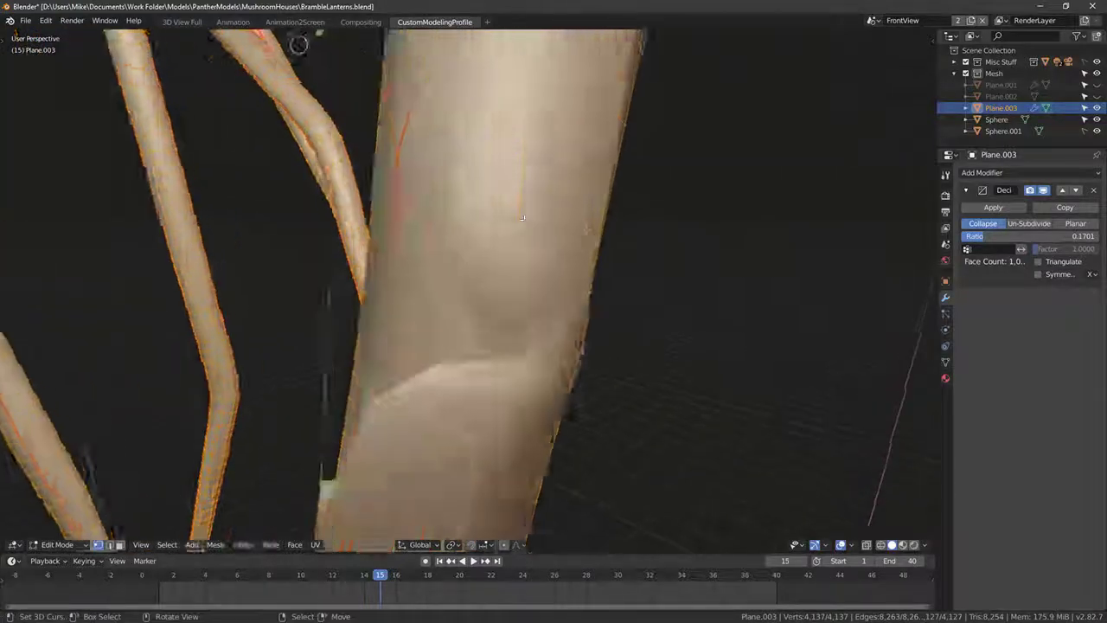
pyautogui.scroll(-5, 522, 217)
pyautogui.moveTo(523, 217); pyautogui.dragTo(507, 248, button='middle')
pyautogui.scroll(3, 475, 331)
pyautogui.moveTo(475, 330); pyautogui.dragTo(548, 333, button='middle')
pyautogui.moveTo(669, 437); pyautogui.dragTo(670, 357, button='middle')
pyautogui.click(903, 545)
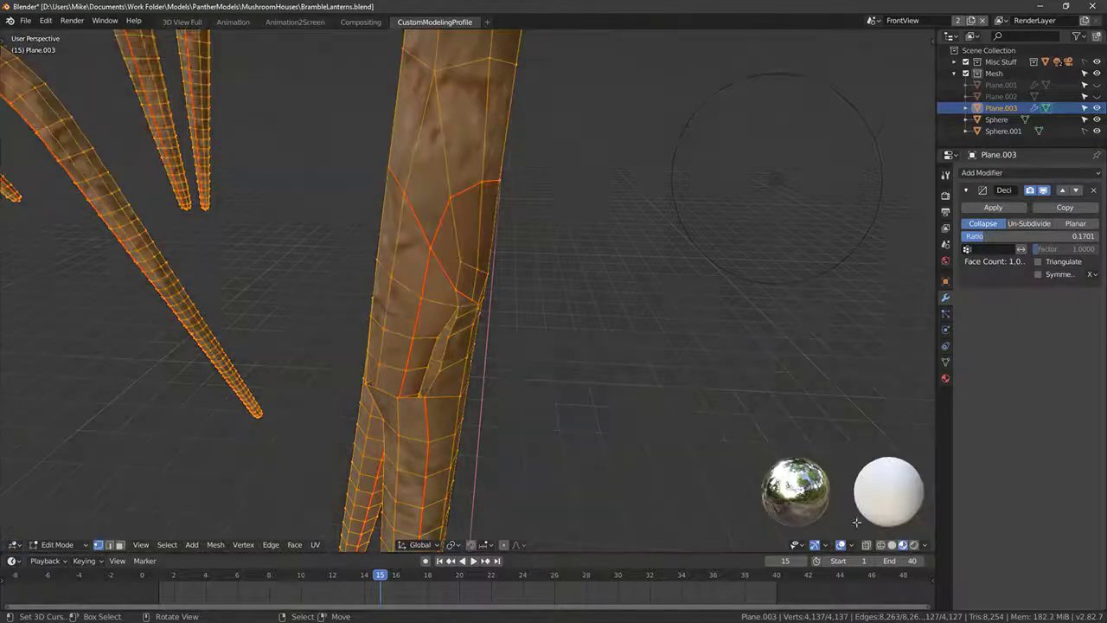
# Step: Merge the stray vertices beside the seam at the top of the gap above the branch fork
pyautogui.moveTo(903, 545); pyautogui.dragTo(527, 366, button='middle')
pyautogui.scroll(3, 450, 339)
pyautogui.moveTo(450, 339)
pyautogui.mouseDown(button='middle')
pyautogui.moveTo(416, 335)
pyautogui.moveTo(434, 347)
pyautogui.mouseUp(button='middle')
pyautogui.rightClick(416, 335)
pyautogui.press('m')
pyautogui.click(531, 356)
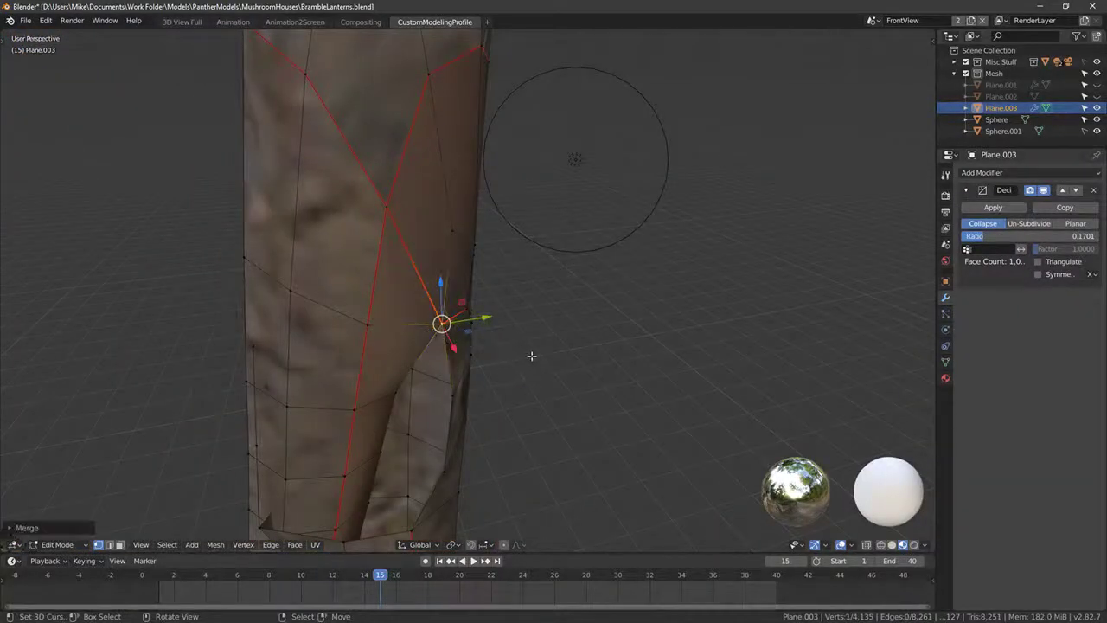
# Step: Merge the stray vertices on the far side of the gap's upper end above the branch fork
pyautogui.moveTo(595, 337); pyautogui.dragTo(502, 307, button='middle')
pyautogui.rightClick(489, 311)
pyautogui.keyDown('shift'); pyautogui.rightClick(511, 326); pyautogui.keyUp('shift')
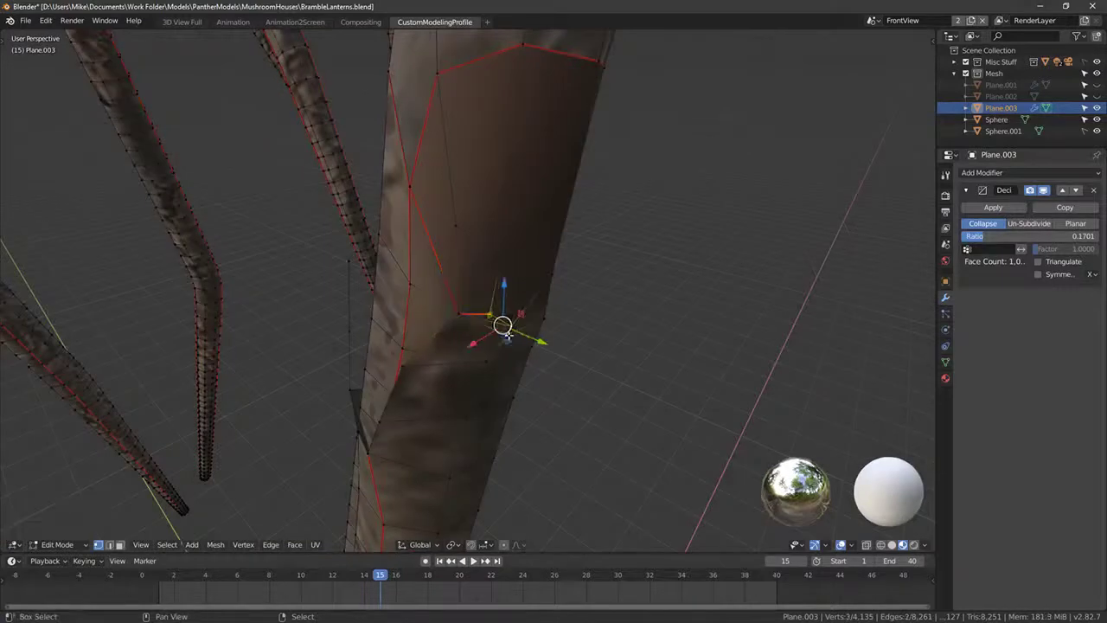
pyautogui.keyDown('shift'); pyautogui.rightClick(504, 330); pyautogui.keyUp('shift')
pyautogui.press('m')
pyautogui.click(553, 326)
pyautogui.moveTo(540, 363); pyautogui.dragTo(621, 360, button='middle')
pyautogui.keyDown('shift'); pyautogui.moveTo(426, 416); pyautogui.dragTo(443, 390, button='middle'); pyautogui.keyUp('shift')
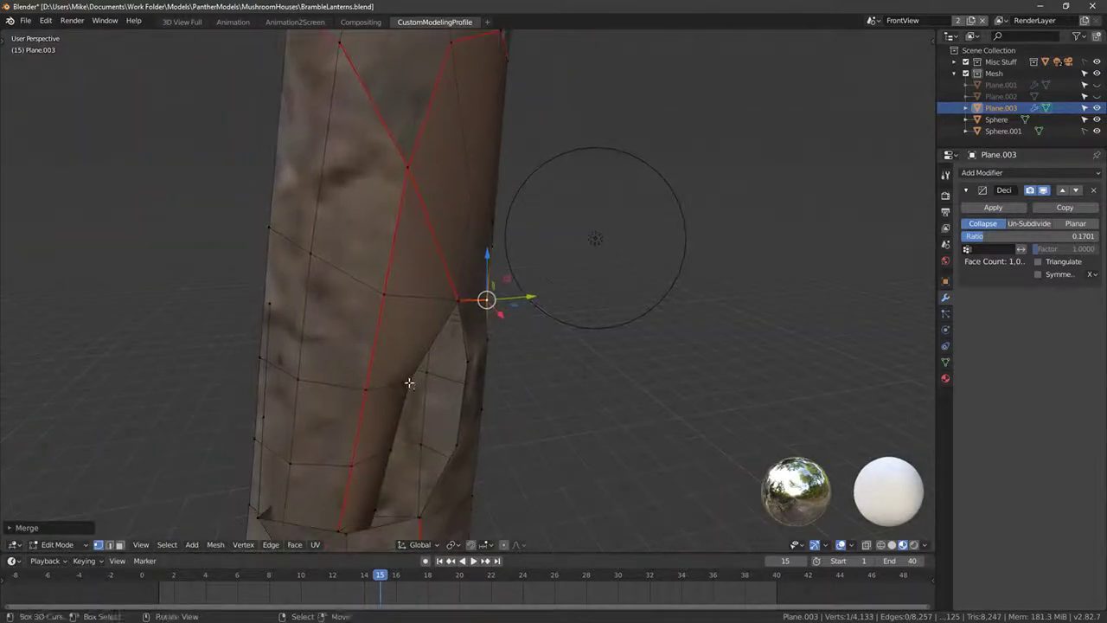
# Step: Merge the next two pairs of facing vertices down along the open edges of the branch gap
pyautogui.rightClick(409, 382)
pyautogui.press('m')
pyautogui.click(501, 406)
pyautogui.keyDown('shift'); pyautogui.moveTo(524, 472); pyautogui.dragTo(475, 308, button='middle'); pyautogui.keyUp('shift')
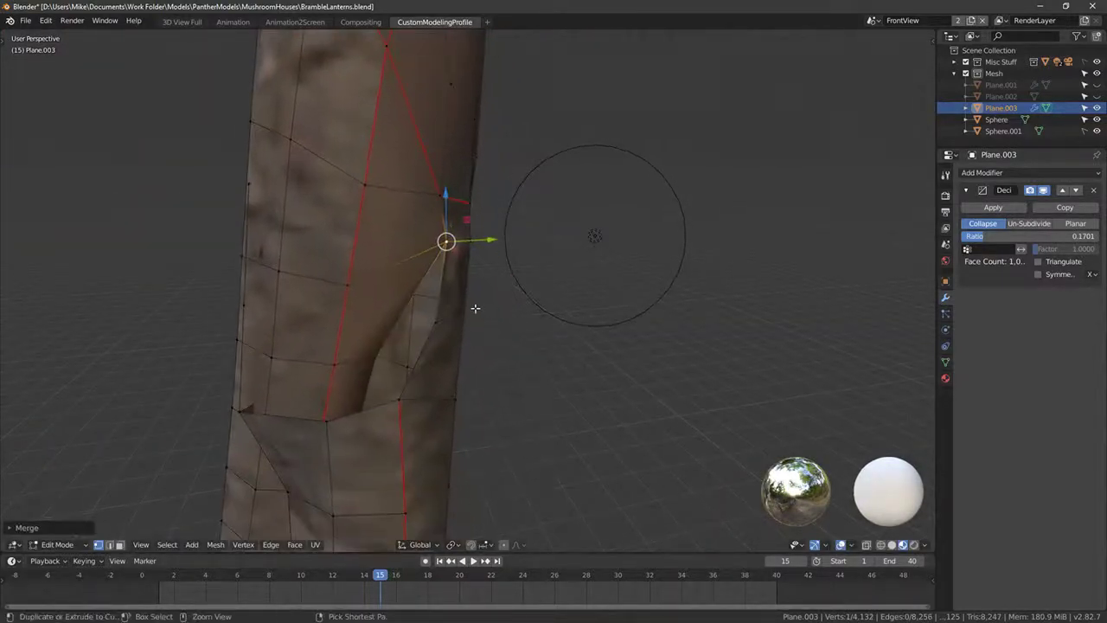
pyautogui.press('m')
pyautogui.click(438, 404)
# Step: Merge the facing vertices near the lower end of the branch gap
pyautogui.moveTo(438, 403); pyautogui.dragTo(367, 264, button='middle')
pyautogui.rightClick(333, 360)
pyautogui.keyDown('shift'); pyautogui.rightClick(372, 321); pyautogui.keyUp('shift')
pyautogui.press('m')
pyautogui.click(368, 326)
# Step: Merge the vertices at the crotch between the two lower branches
pyautogui.moveTo(312, 229); pyautogui.dragTo(382, 297, button='middle')
pyautogui.press('m')
pyautogui.click(389, 305)
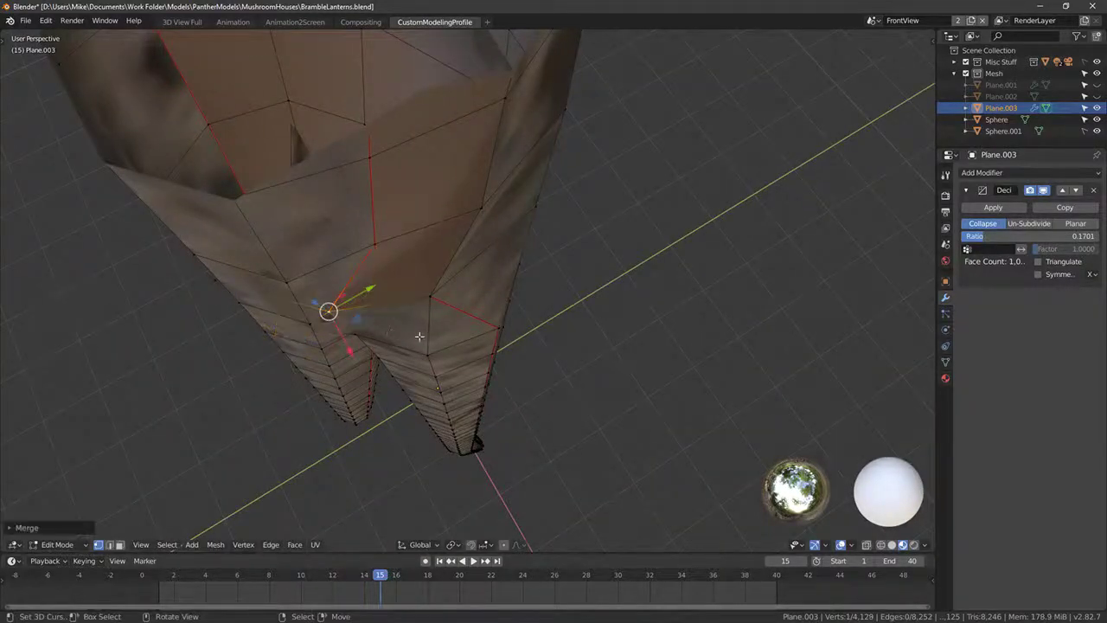
pyautogui.moveTo(421, 338); pyautogui.dragTo(385, 270, button='middle')
pyautogui.hotkey('ctrl', 'z')
pyautogui.press('m')
pyautogui.click(449, 317)
# Step: Switch to solid shading and merge the neighbouring vertex pair where the two branches split
pyautogui.press('z')
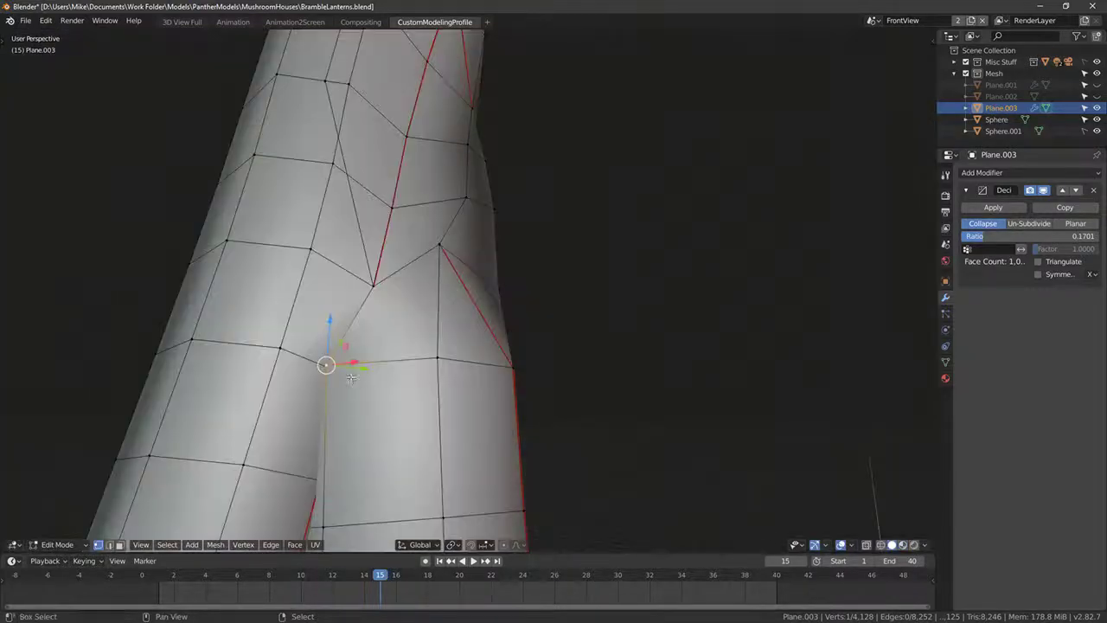
pyautogui.press('z')
pyautogui.keyDown('shift'); pyautogui.rightClick(349, 376); pyautogui.keyUp('shift')
pyautogui.press('z')
pyautogui.press('m')
pyautogui.click(392, 333)
# Step: Delete the stray vertices and their leftover geometry inside the branch fork
pyautogui.moveTo(392, 332); pyautogui.dragTo(397, 136, button='middle')
pyautogui.rightClick(392, 116)
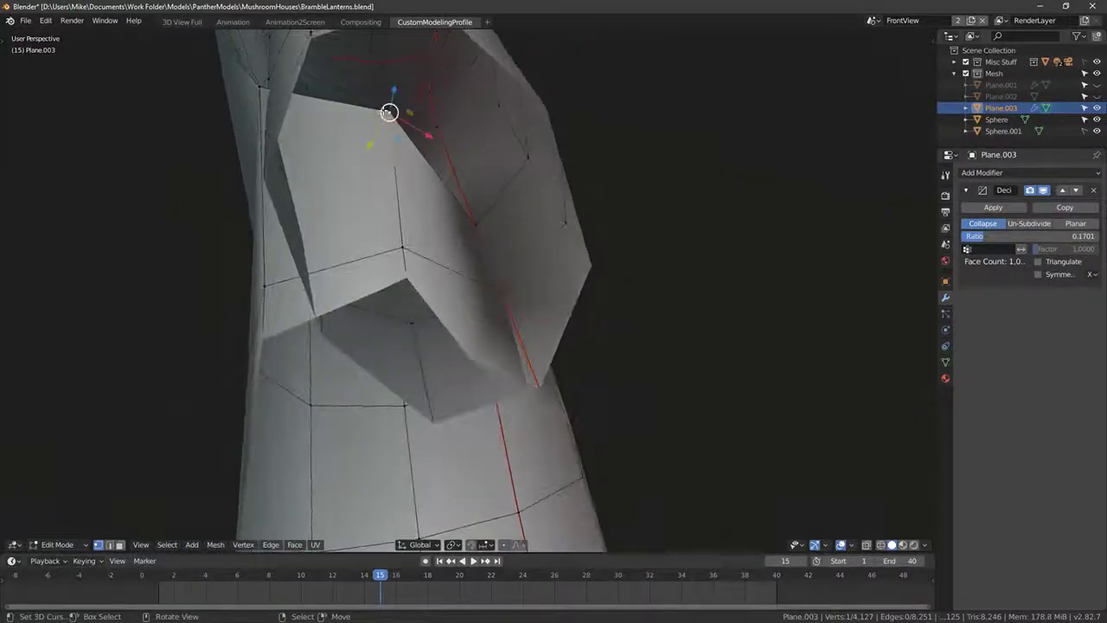
pyautogui.press('x')
pyautogui.click(399, 119)
pyautogui.press('x')
pyautogui.click(403, 250)
pyautogui.moveTo(401, 248); pyautogui.dragTo(458, 298, button='middle')
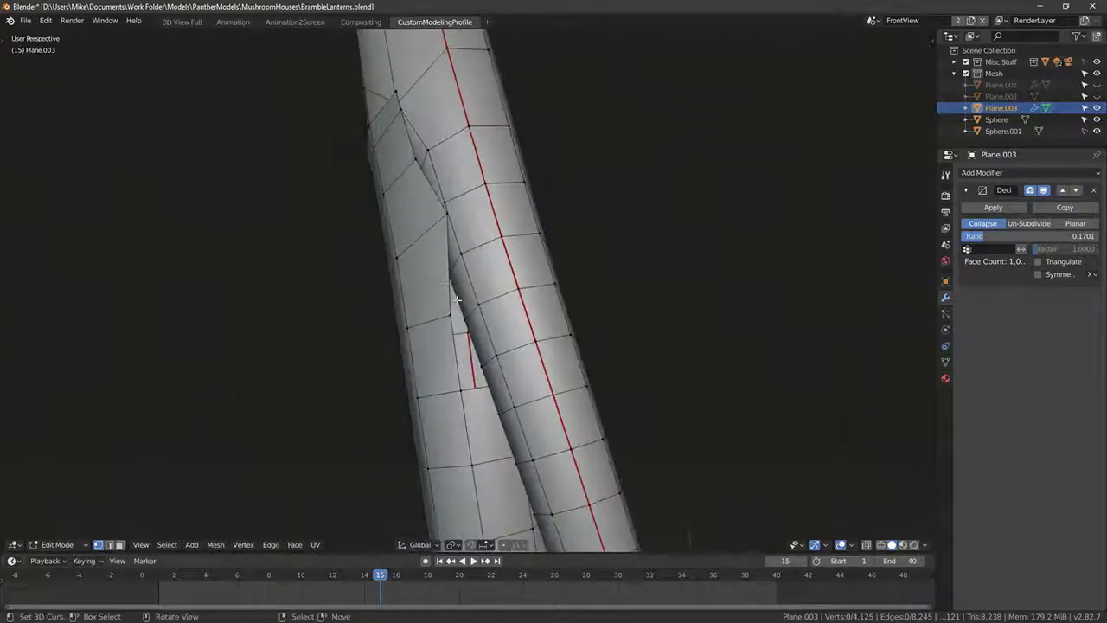
# Step: Merge the facing vertices at the top of the narrow gap on the other side of the fork
pyautogui.scroll(4, 465, 289)
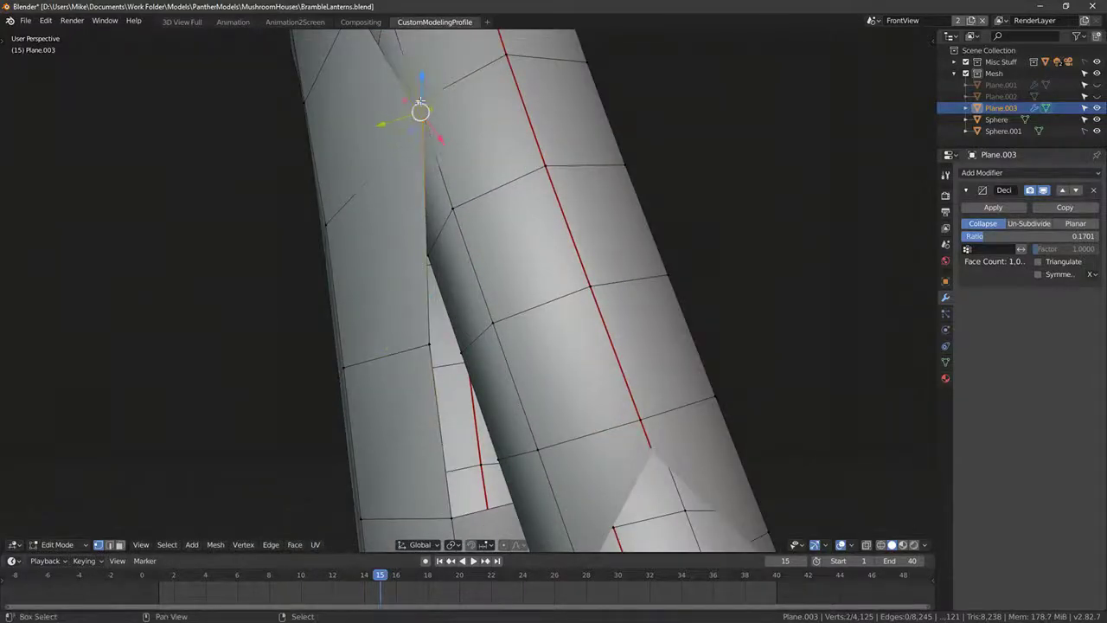
pyautogui.moveTo(430, 342); pyautogui.dragTo(452, 300, button='right')
pyautogui.rightClick(453, 294)
pyautogui.keyDown('shift'); pyautogui.rightClick(453, 215); pyautogui.keyUp('shift')
pyautogui.hotkey('alt', 'm')
pyautogui.click(455, 220)
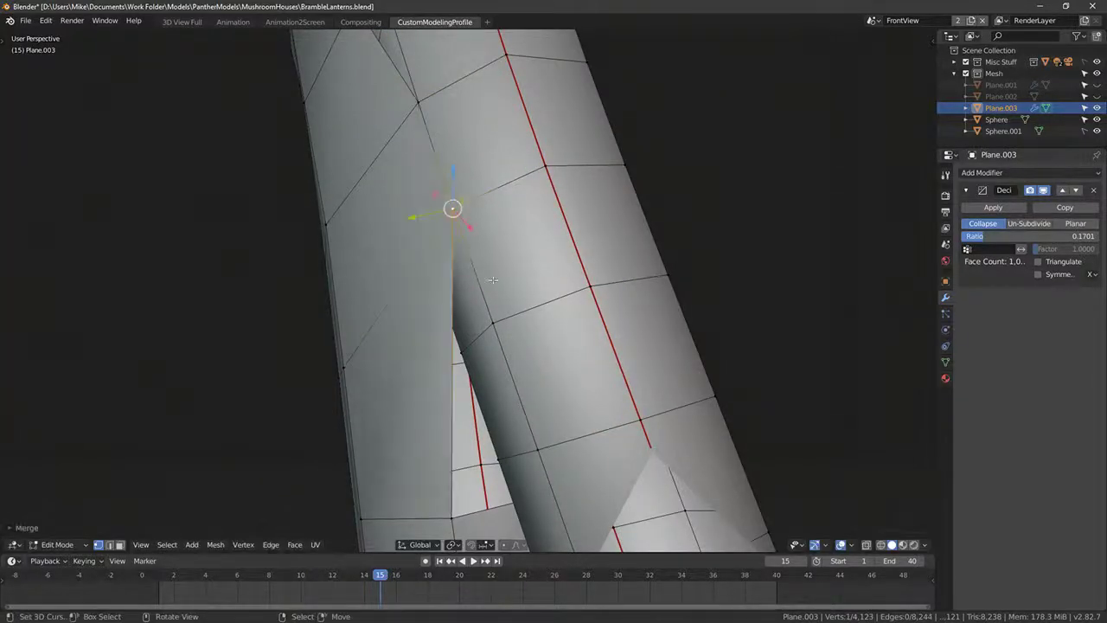
# Step: Merge the next lower pair of facing vertices in the narrow gap between the two branches
pyautogui.keyDown('shift'); pyautogui.moveTo(499, 431); pyautogui.dragTo(490, 214, button='middle'); pyautogui.keyUp('shift')
pyautogui.moveTo(460, 313); pyautogui.dragTo(775, 139, button='middle')
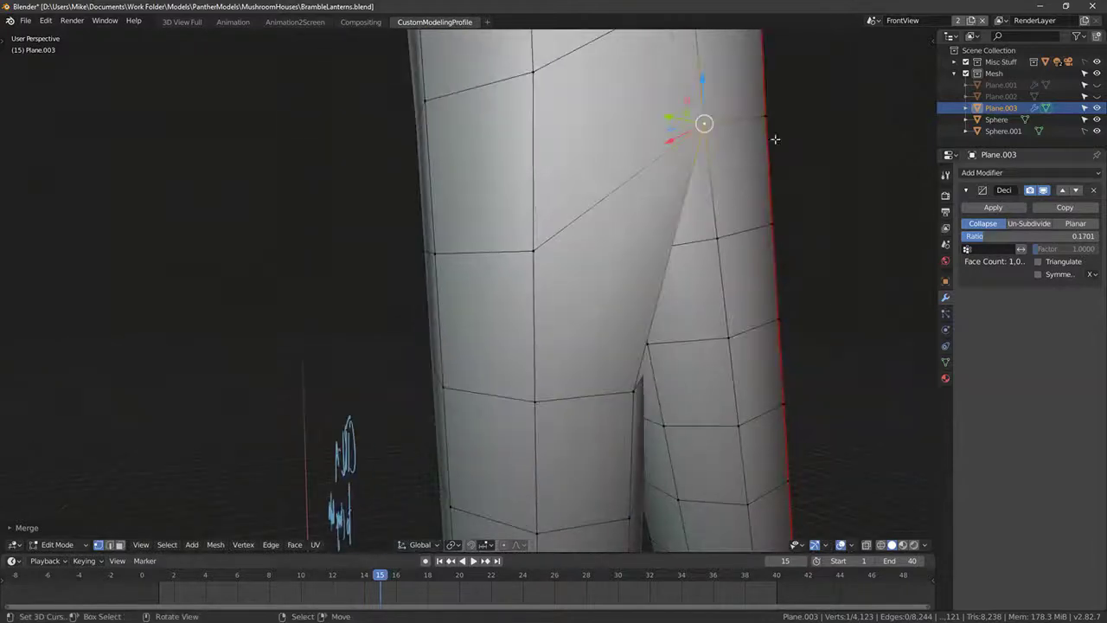
pyautogui.moveTo(764, 96); pyautogui.dragTo(547, 176, button='middle')
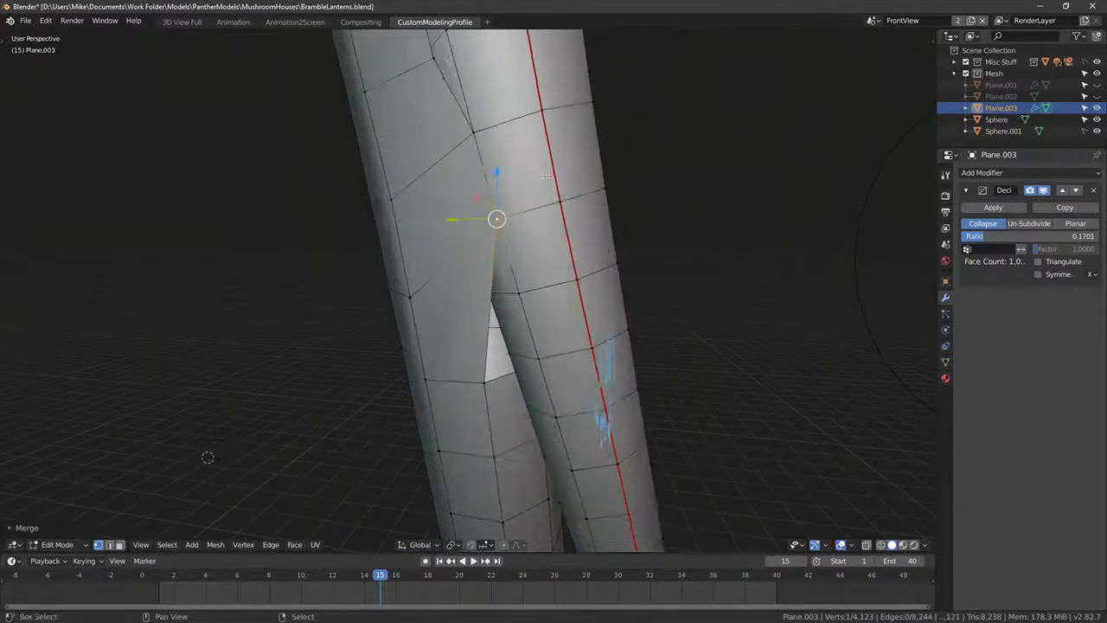
pyautogui.hotkey('alt', 'm')
pyautogui.click(535, 283)
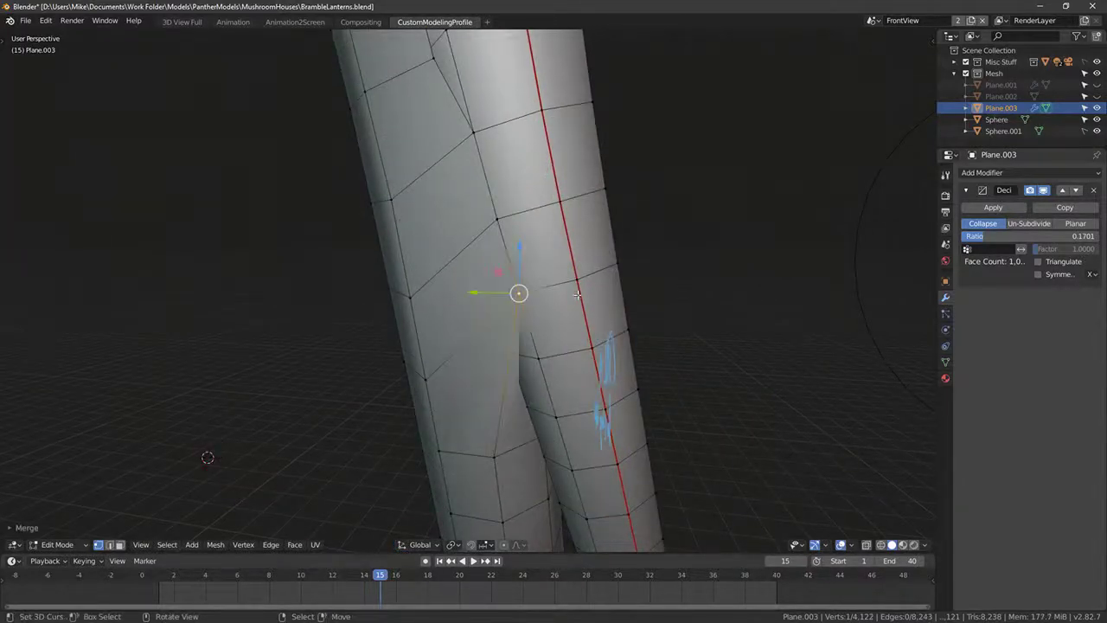
# Step: Move the protruding corner vertex above the fork horizontally within the XY plane
pyautogui.moveTo(578, 295); pyautogui.dragTo(635, 359, button='middle')
pyautogui.scroll(-3, 622, 320)
pyautogui.moveTo(621, 316); pyautogui.dragTo(524, 317, button='middle')
pyautogui.scroll(-2, 593, 343)
pyautogui.scroll(3, 526, 276)
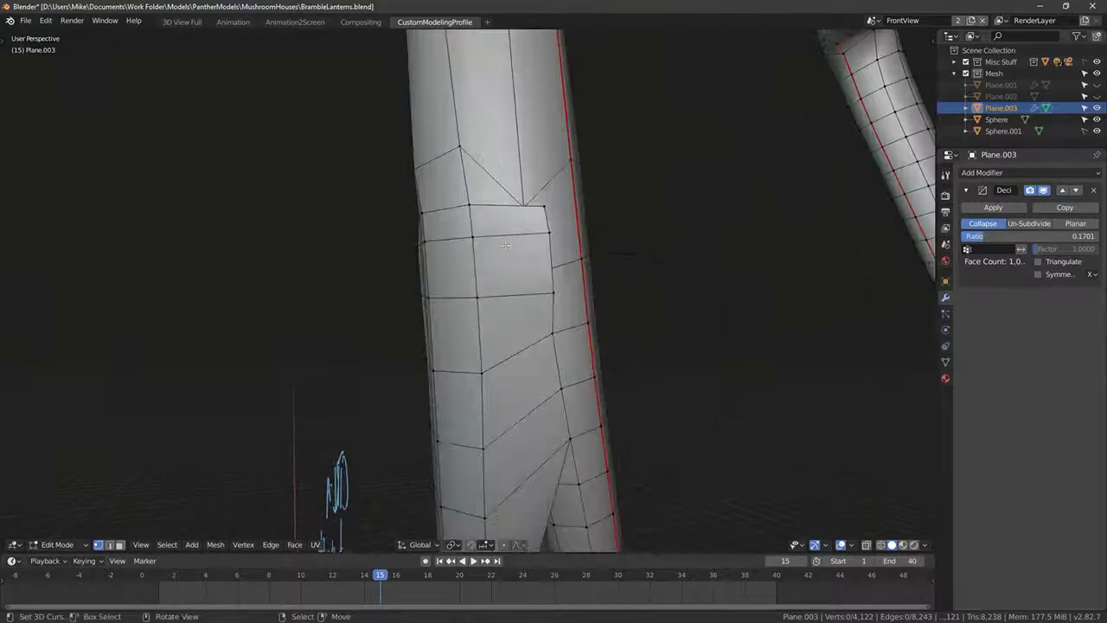
pyautogui.rightClick(538, 205)
pyautogui.press('g')
pyautogui.hotkey('shift', 'z')
pyautogui.click(531, 227)
# Step: Delete the overlapping vertices beside the small slit above the fork
pyautogui.moveTo(555, 226); pyautogui.dragTo(517, 267, button='middle')
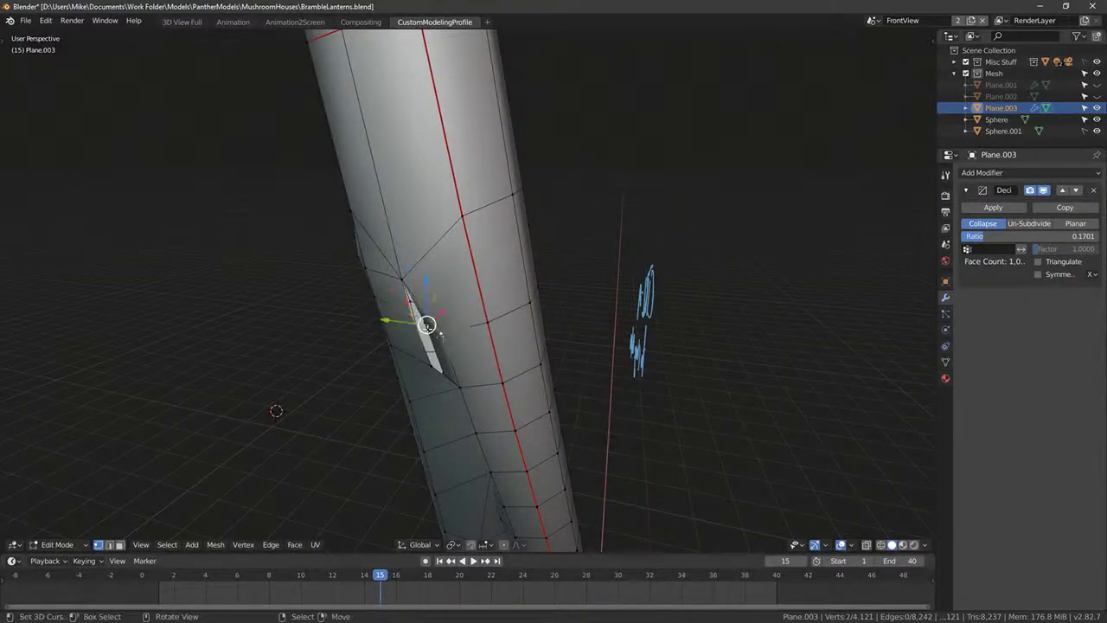
pyautogui.press('x')
pyautogui.click(430, 327)
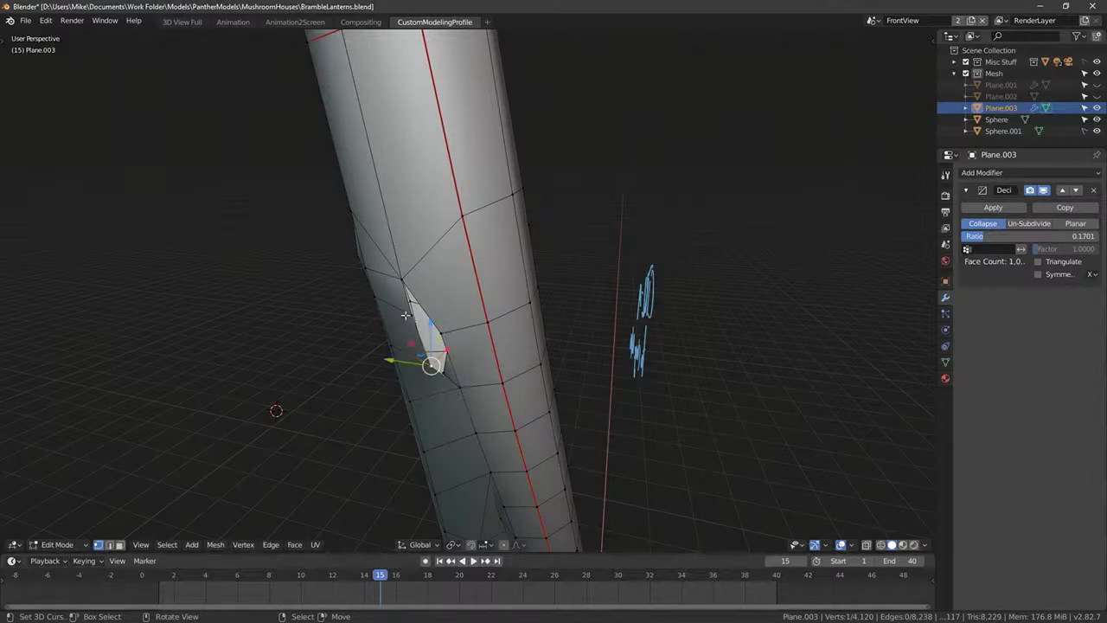
# Step: Dissolve the selected run of edges across the branch just above the fork
pyautogui.moveTo(452, 330); pyautogui.dragTo(673, 316, button='middle')
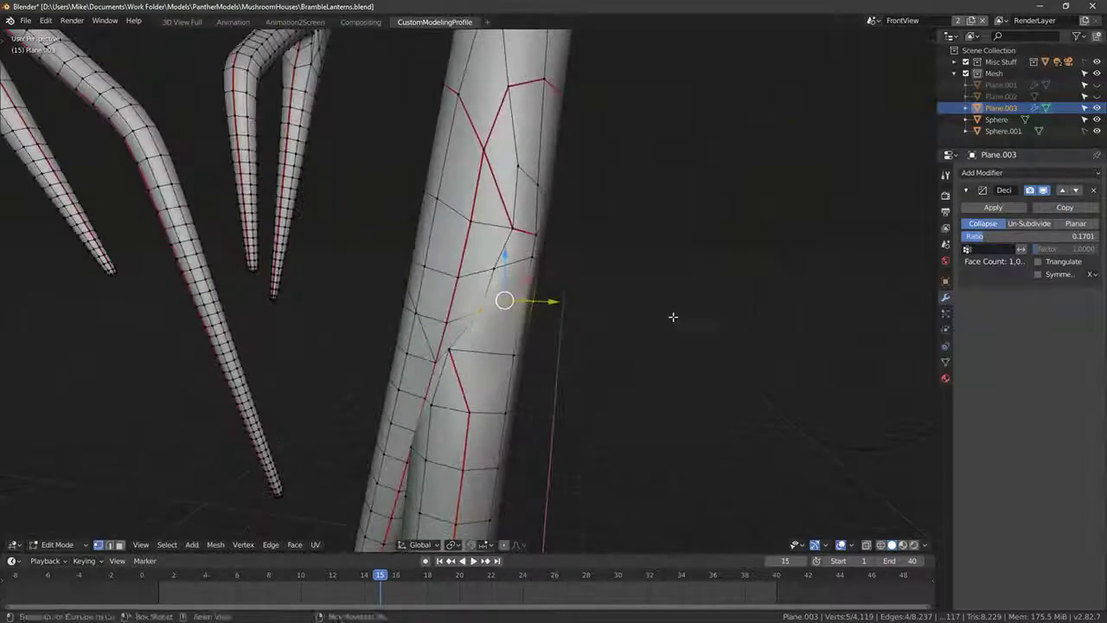
pyautogui.hotkey('ctrl', 'e')
pyautogui.press('Escape')
pyautogui.hotkey('ctrl', 'e')
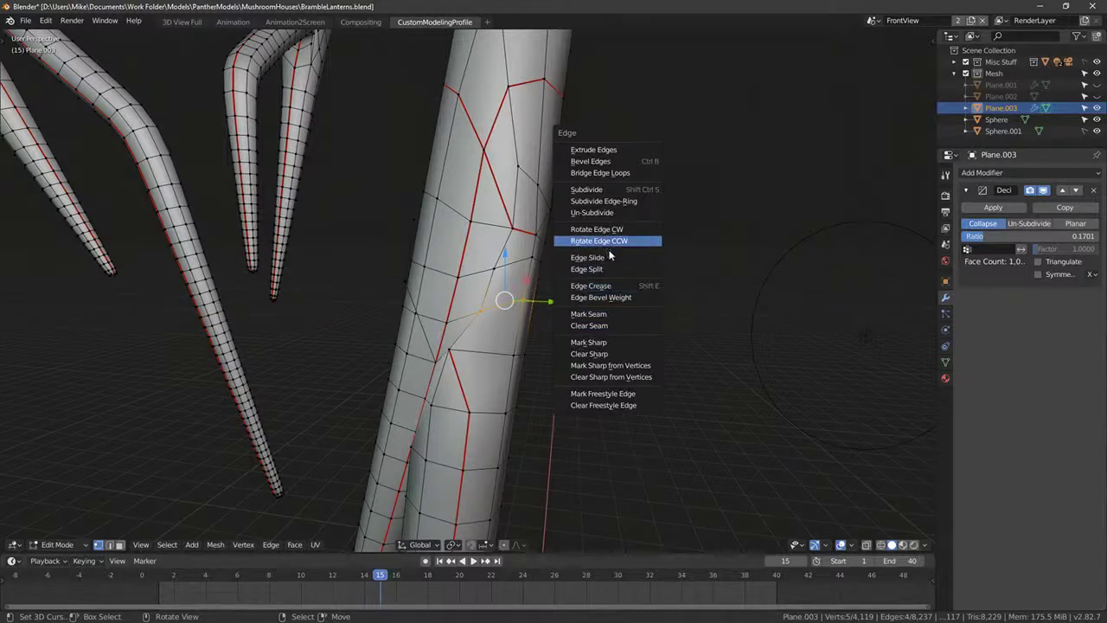
pyautogui.press('x')
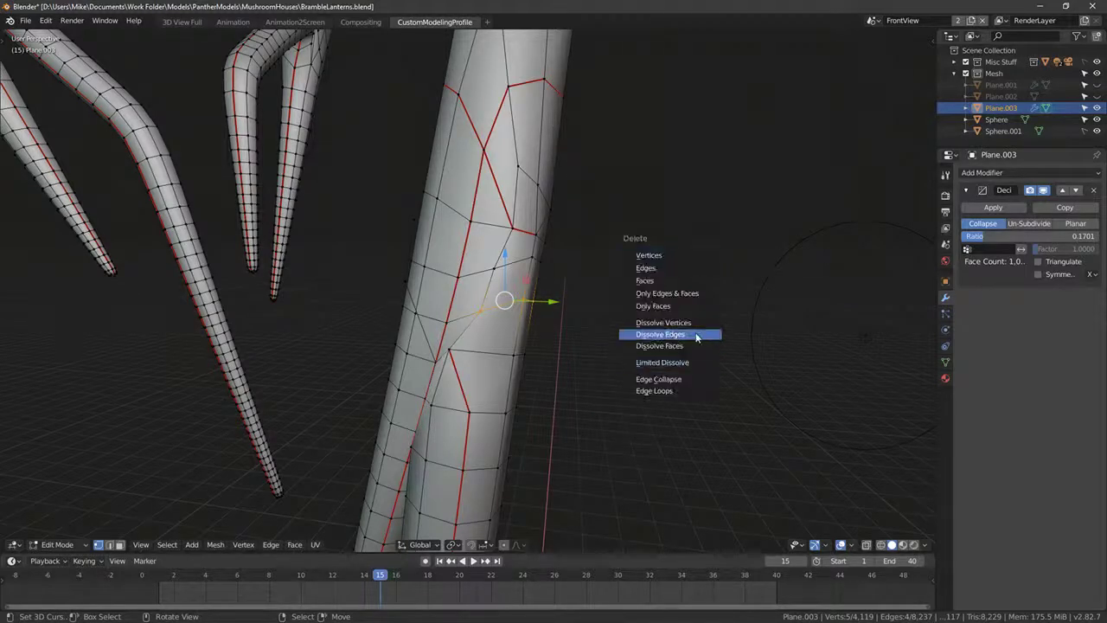
pyautogui.click(699, 334)
# Step: Knife-cut a new edge from the vertex above the fork to the vertex on the branch's outer side
pyautogui.moveTo(704, 307); pyautogui.dragTo(495, 317, button='middle')
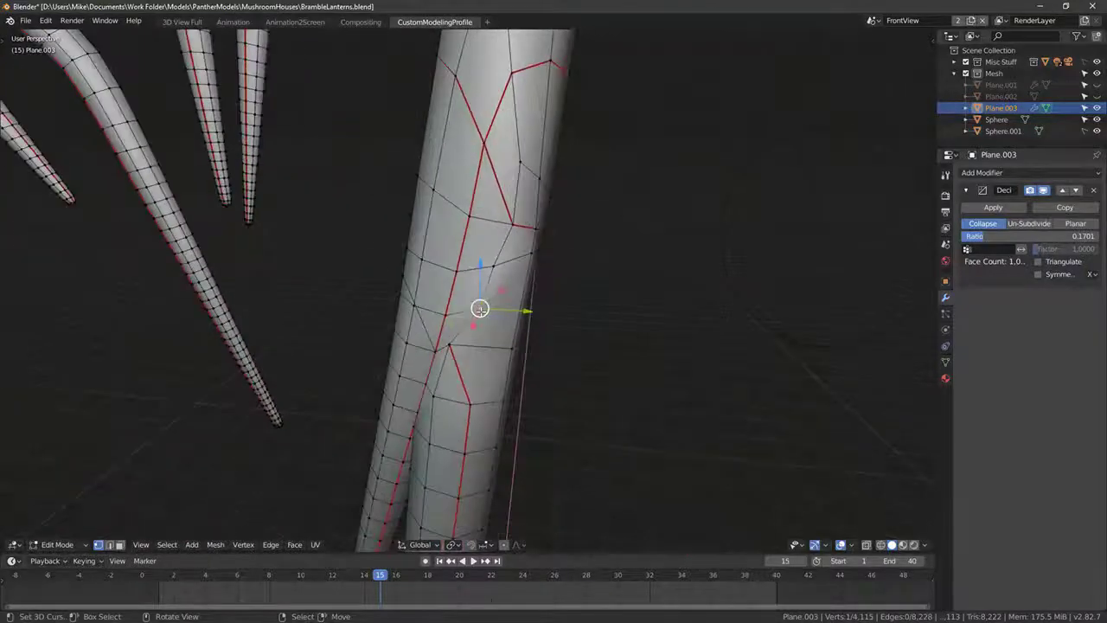
pyautogui.press('k')
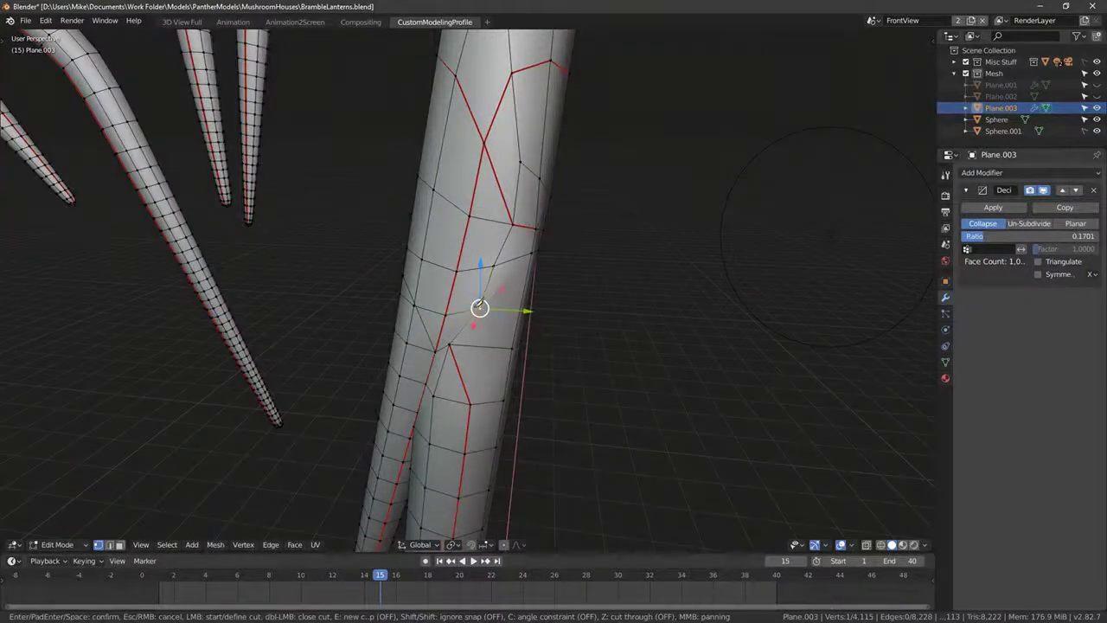
pyautogui.click(514, 349)
pyautogui.press('Return')
# Step: Delete the two stray connected vertices beside the branch above the fork
pyautogui.moveTo(611, 316); pyautogui.dragTo(640, 285, button='middle')
pyautogui.press('x')
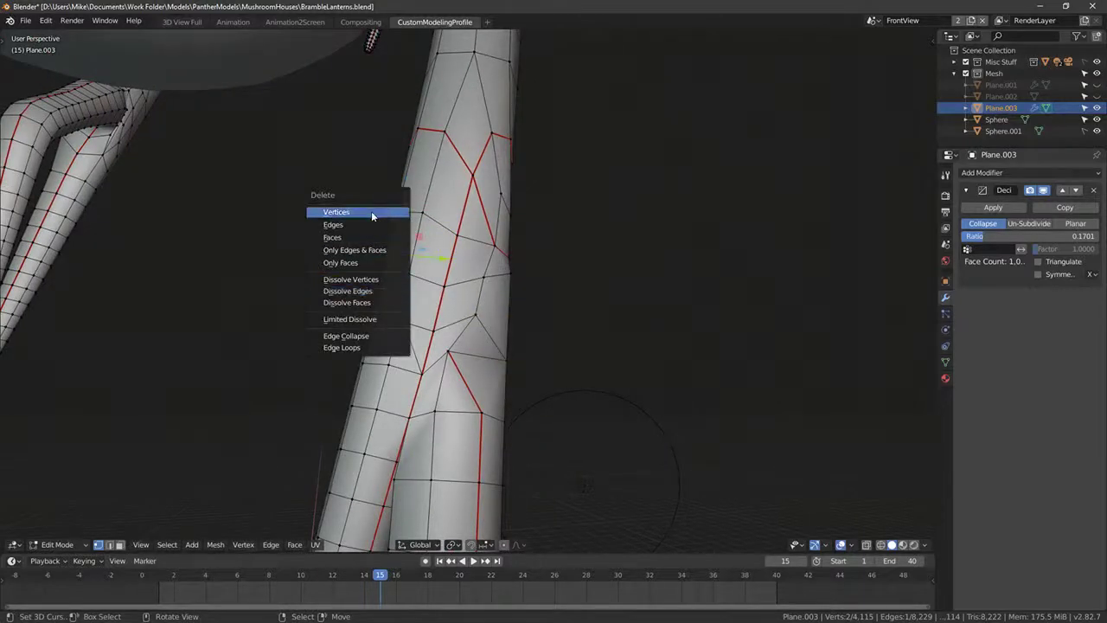
pyautogui.click(371, 212)
# Step: Set the viewport's Clip Start to 0.01 for close-up work inside the mesh
pyautogui.moveTo(371, 212); pyautogui.dragTo(655, 265, button='middle')
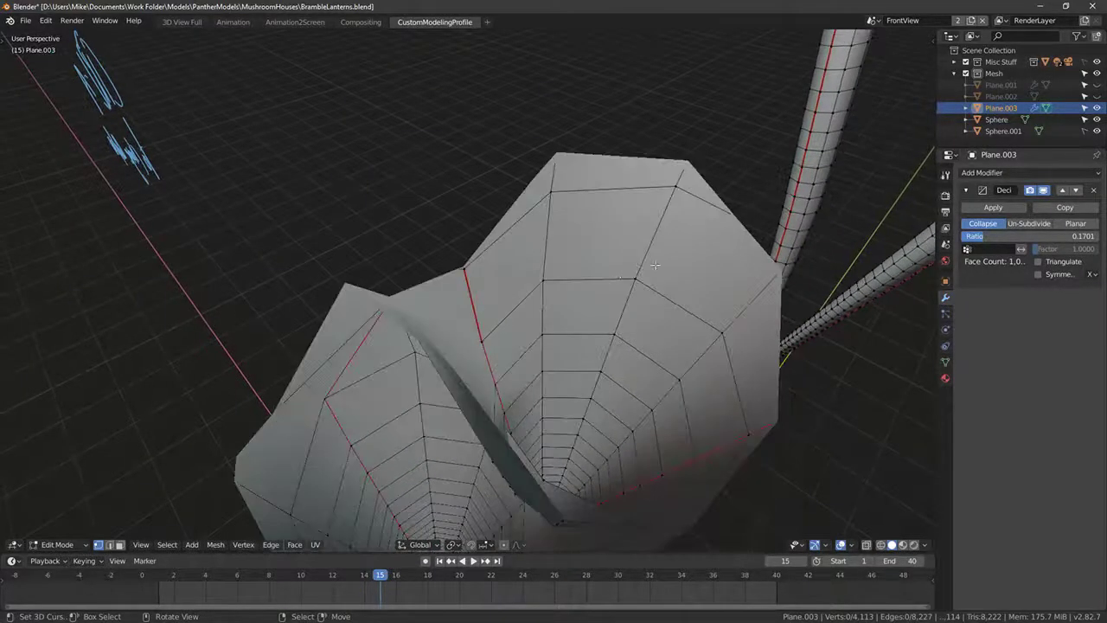
pyautogui.press('n')
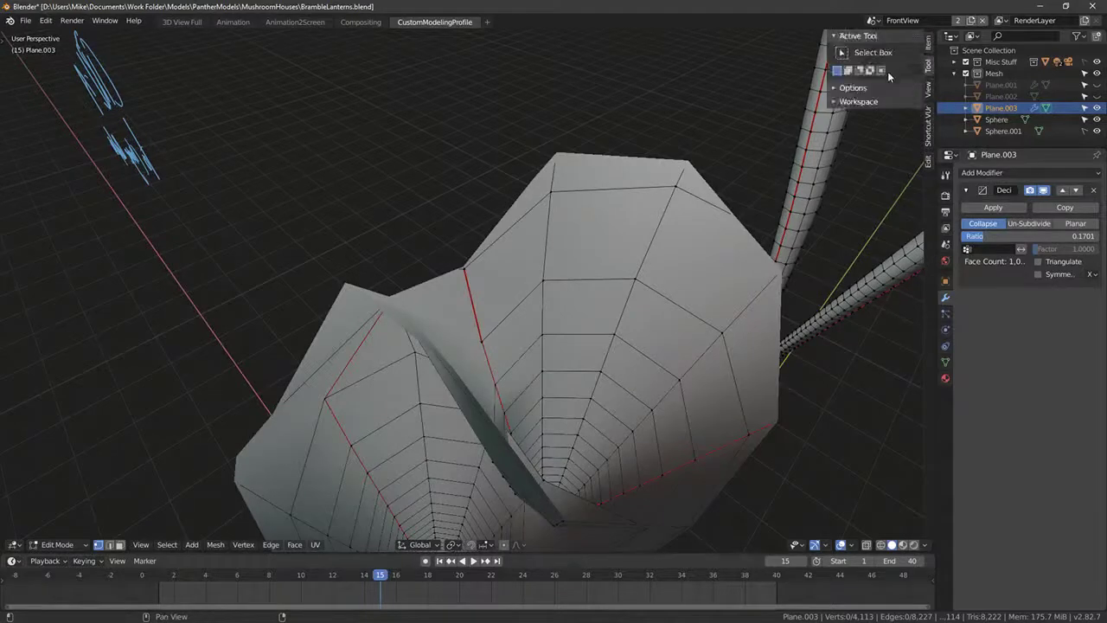
pyautogui.click(928, 97)
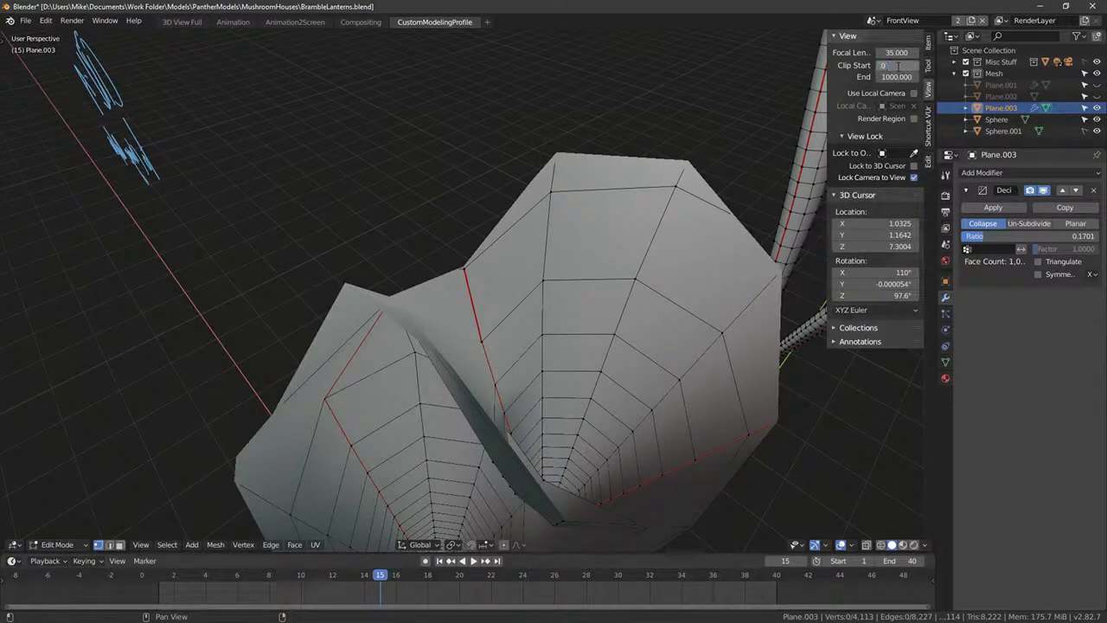
pyautogui.press('Return')
# Step: Try to merge the vertices around the narrow gap beside the seam inside the branch
pyautogui.moveTo(408, 197); pyautogui.dragTo(357, 176, button='middle')
pyautogui.click(357, 177)
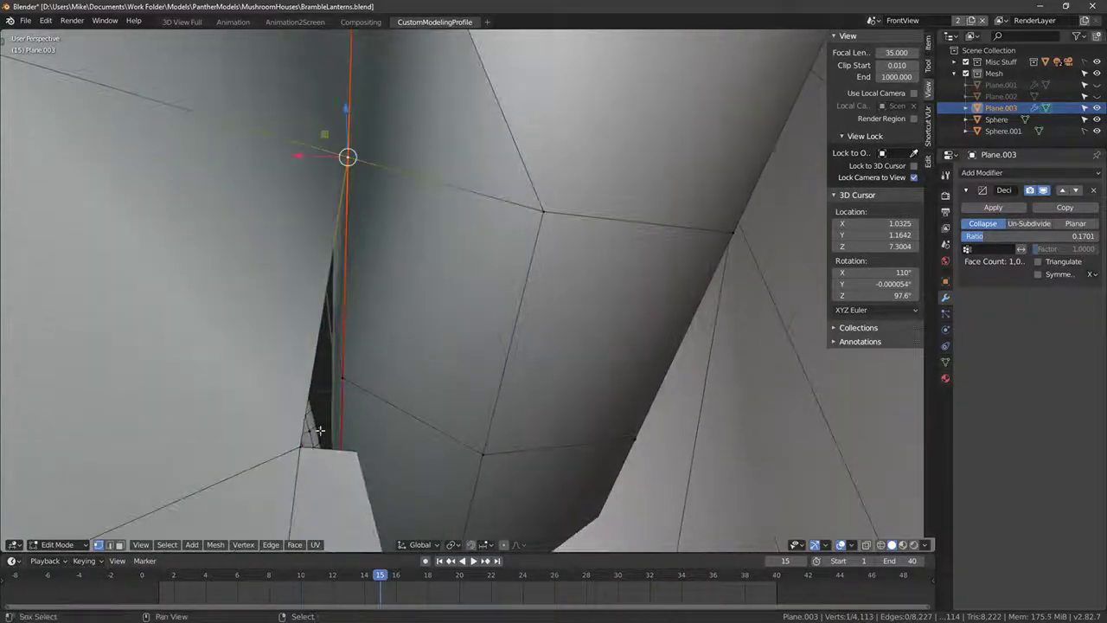
pyautogui.hotkey('alt', 'm')
pyautogui.click(406, 389)
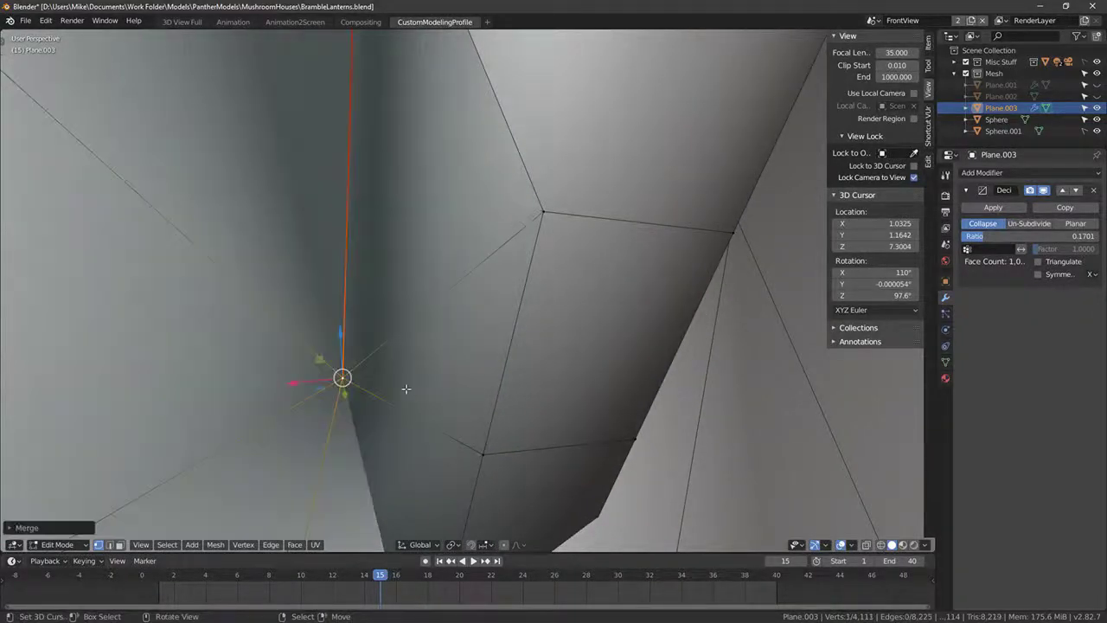
pyautogui.hotkey('ctrl', 'z')
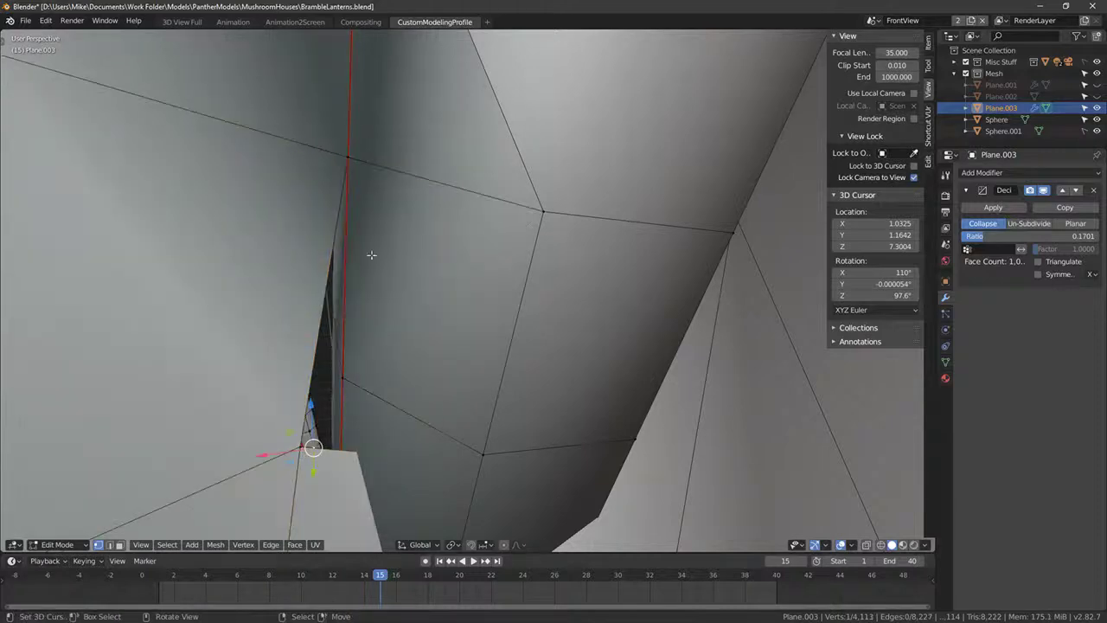
# Step: Merge the gap's lower corner vertex onto the neighbouring seam vertex
pyautogui.click(344, 155)
pyautogui.click(302, 444)
pyautogui.keyDown('shift'); pyautogui.click(348, 381); pyautogui.keyUp('shift')
pyautogui.hotkey('alt', 'm')
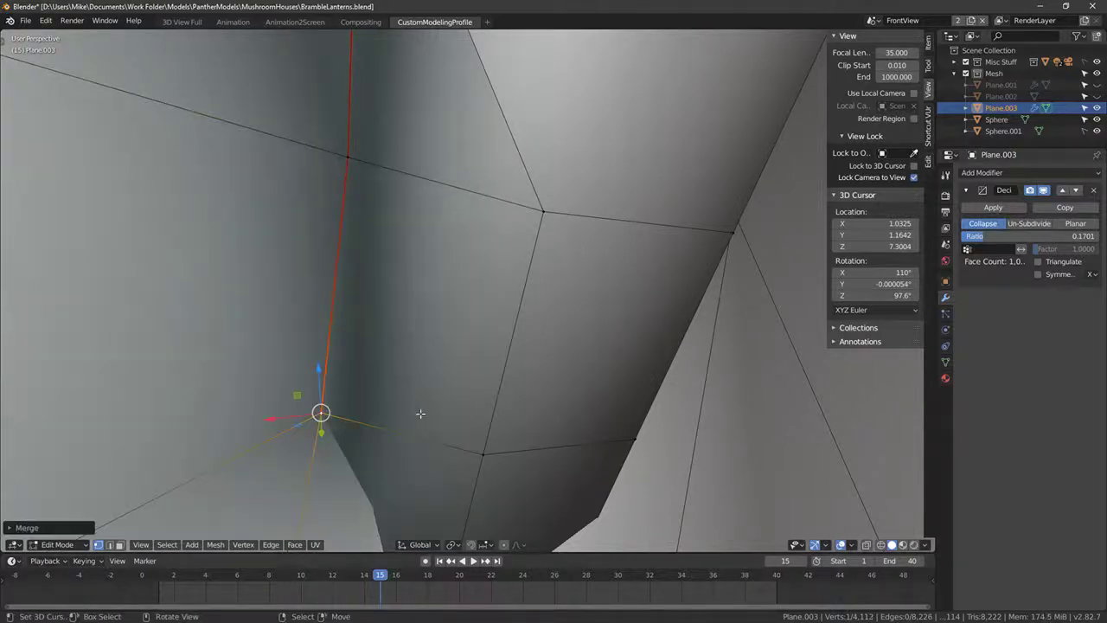
pyautogui.hotkey('ctrl', 'z')
pyautogui.hotkey('alt', 'm')
pyautogui.click(425, 419)
pyautogui.moveTo(477, 465); pyautogui.dragTo(507, 507, button='middle')
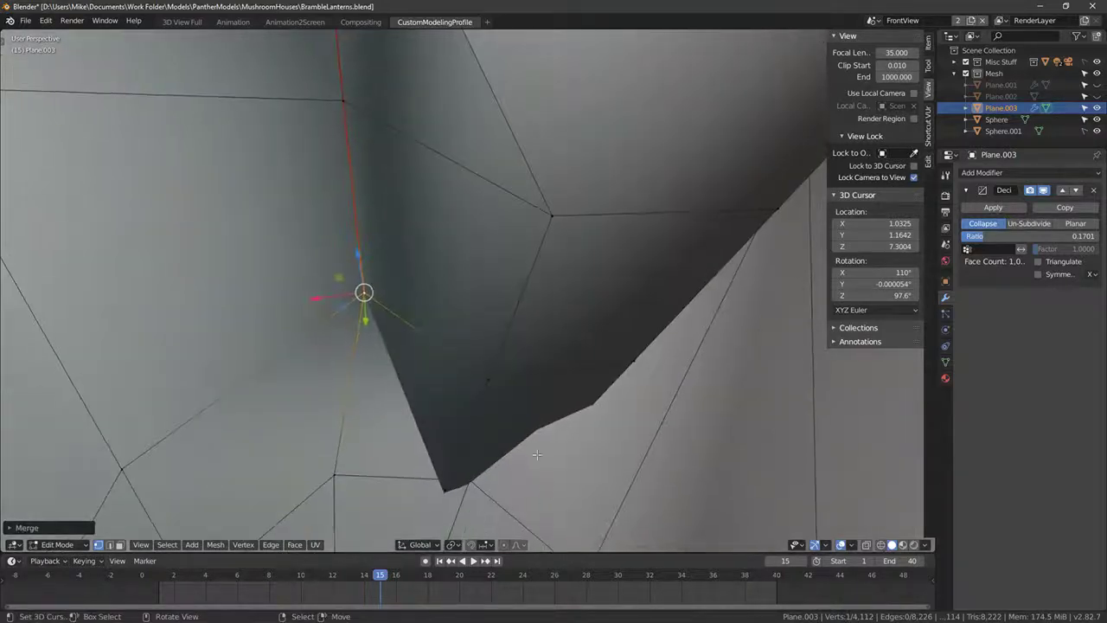
# Step: Delete the stray vertex of the dark leftover faces inside the branch
pyautogui.moveTo(537, 455); pyautogui.dragTo(375, 428, button='middle')
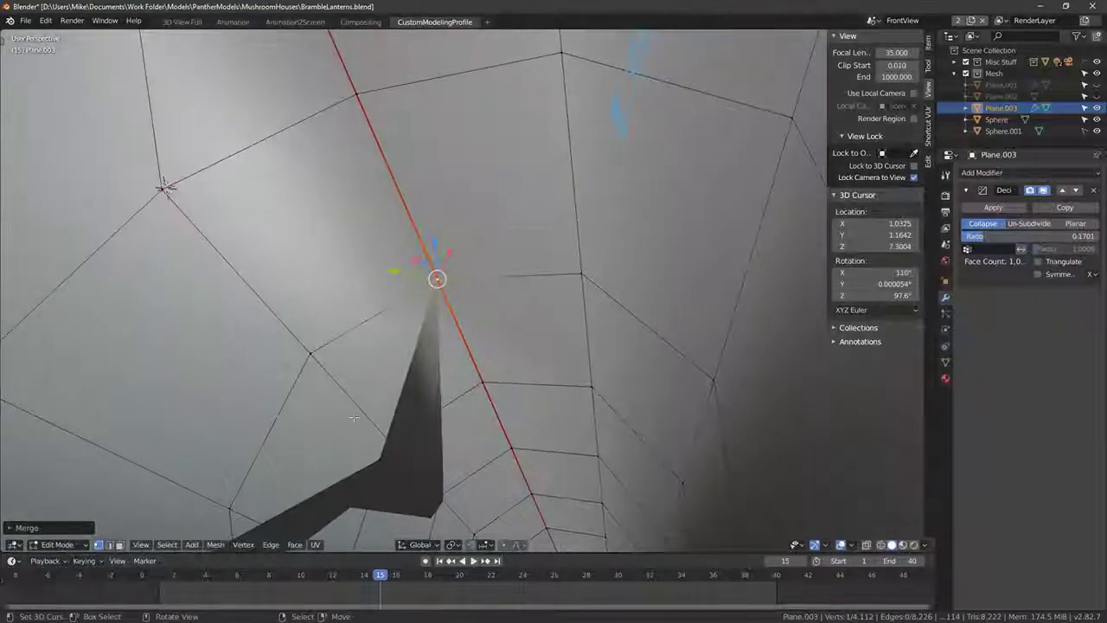
pyautogui.rightClick(377, 468)
pyautogui.press('x')
pyautogui.click(373, 473)
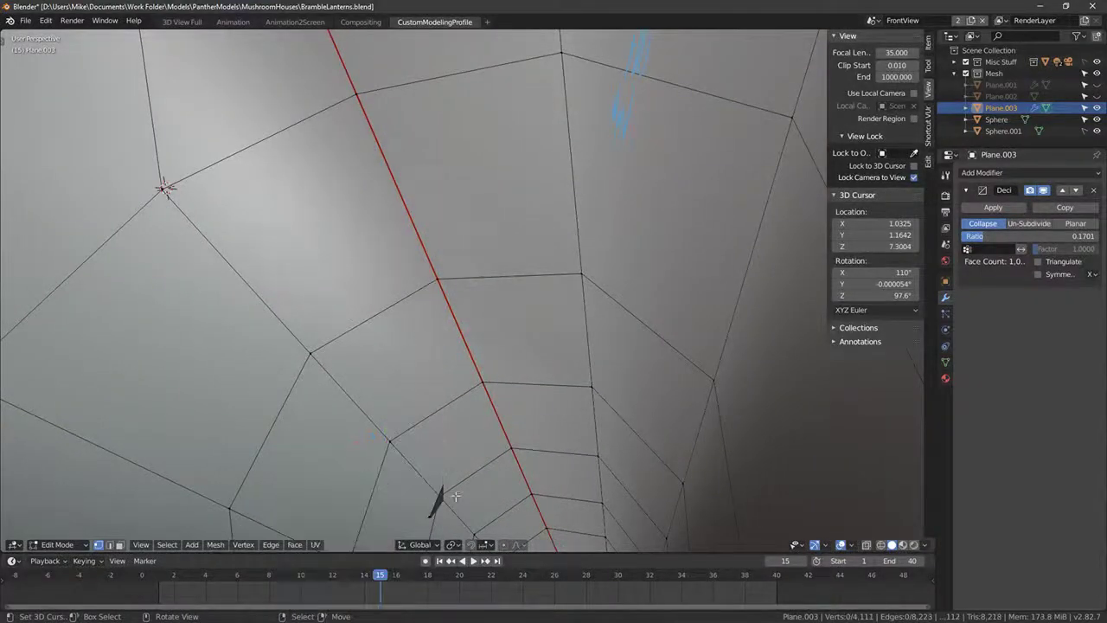
# Step: Fill a face across the opening between the gap's lower corner vertex and the fork's top vertex
pyautogui.moveTo(373, 473); pyautogui.dragTo(419, 381, button='middle')
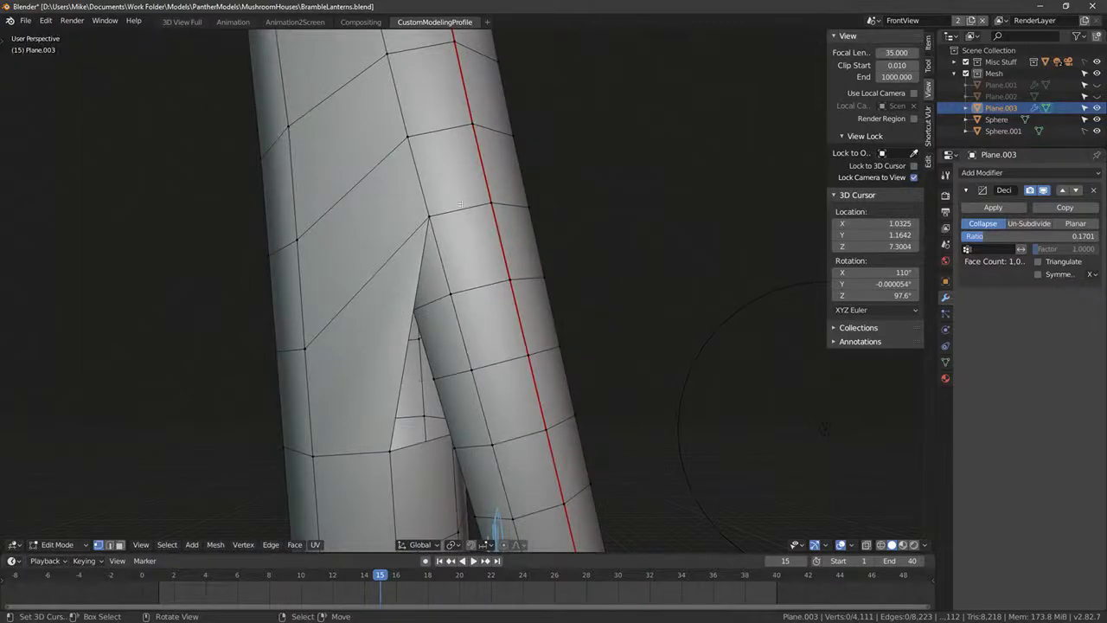
pyautogui.moveTo(420, 444); pyautogui.dragTo(464, 267, button='middle')
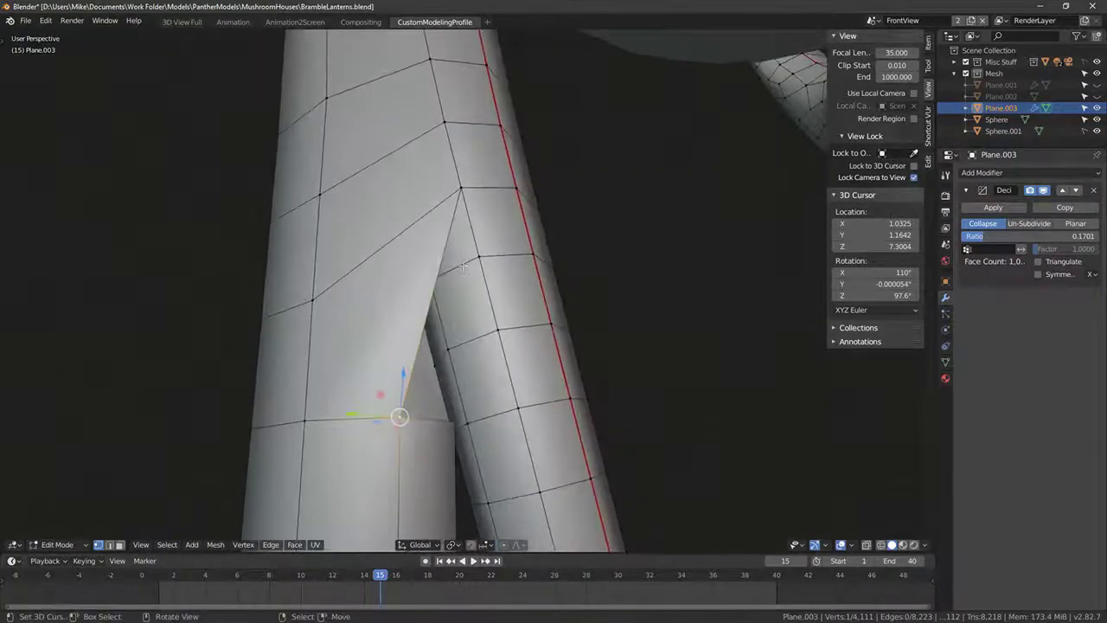
pyautogui.keyDown('shift'); pyautogui.click(466, 182); pyautogui.keyUp('shift')
pyautogui.moveTo(465, 183); pyautogui.dragTo(500, 304, button='middle')
pyautogui.hotkey('shift', 'z')
pyautogui.press('f')
# Step: Select the vertices around the remaining opening at the fork and fill it with a face
pyautogui.hotkey('alt', 'a')
pyautogui.hotkey('shift', 'z')
pyautogui.hotkey('shift', 'z')
pyautogui.keyDown('shift'); pyautogui.click(487, 345); pyautogui.keyUp('shift')
pyautogui.scroll(3, 501, 379)
pyautogui.hotkey('shift', 'z')
pyautogui.hotkey('shift', 'z')
pyautogui.press('f')
# Step: Return to Object Mode and view the whole bramble lantern in material preview shading
pyautogui.moveTo(588, 290); pyautogui.dragTo(852, 556, button='middle')
pyautogui.press('Tab')
pyautogui.click(903, 544)
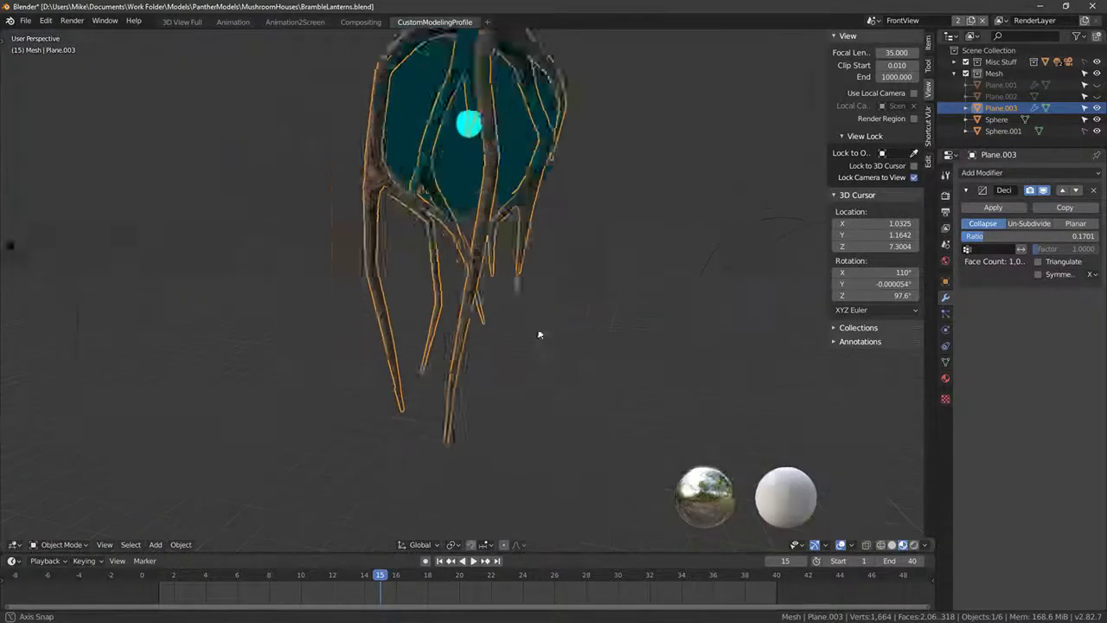
pyautogui.scroll(-3, 612, 321)
pyautogui.moveTo(612, 321)
pyautogui.mouseDown(button='middle')
pyautogui.moveTo(484, 358)
pyautogui.moveTo(627, 351)
pyautogui.mouseUp(button='middle')
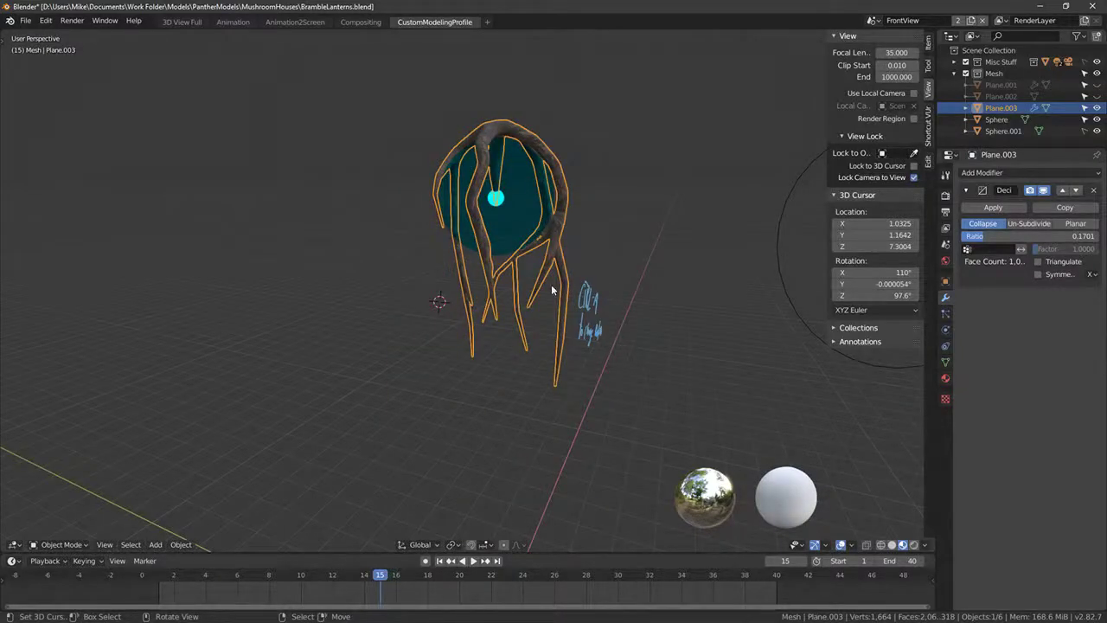
# Step: Show the lantern in wireframe and inspect the bramble mesh and the spheres inside it
pyautogui.moveTo(604, 248)
pyautogui.mouseDown(button='middle')
pyautogui.moveTo(482, 305)
pyautogui.moveTo(519, 324)
pyautogui.moveTo(505, 313)
pyautogui.moveTo(597, 273)
pyautogui.mouseUp(button='middle')
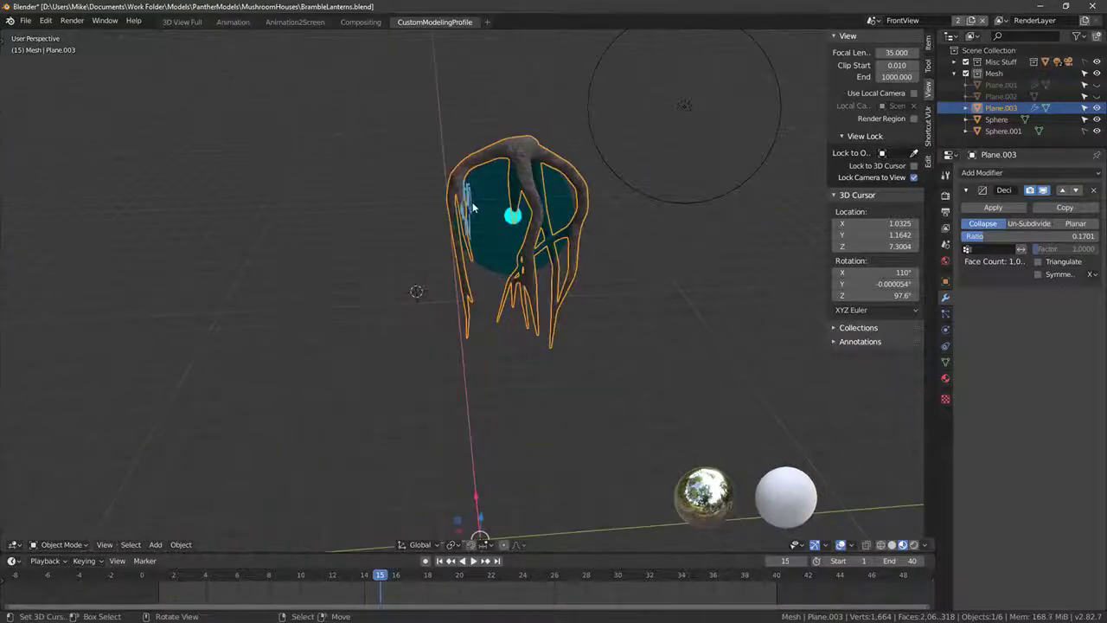
pyautogui.click(516, 215)
pyautogui.click(521, 238)
pyautogui.moveTo(547, 271); pyautogui.dragTo(525, 185, button='middle')
pyautogui.press('z')
pyautogui.press('Tab')
pyautogui.hotkey('alt', 'z')
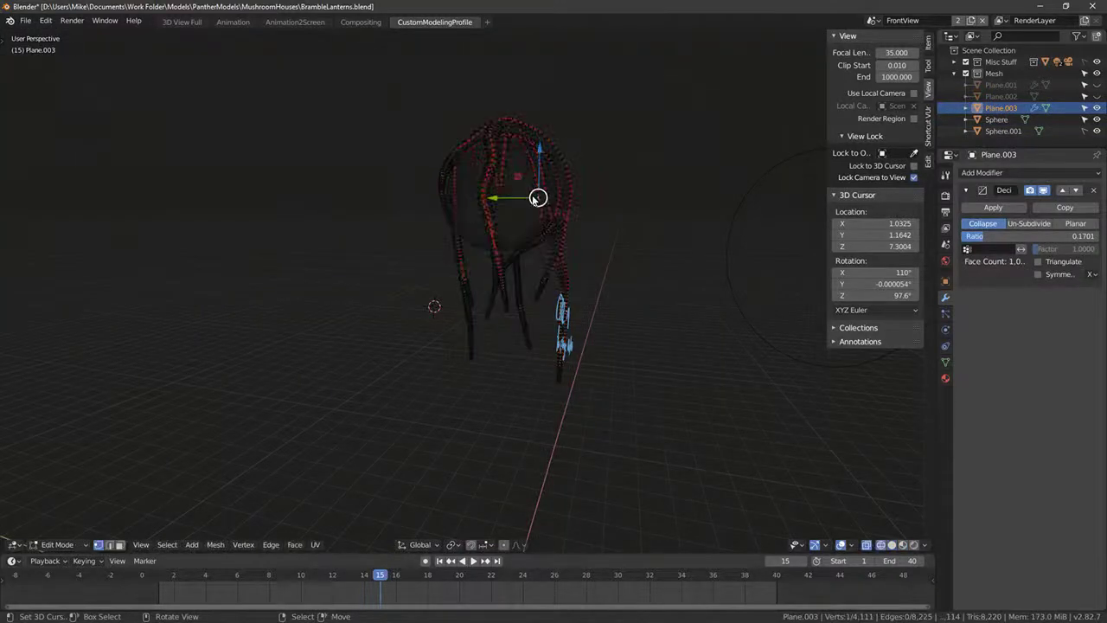
pyautogui.press('Tab')
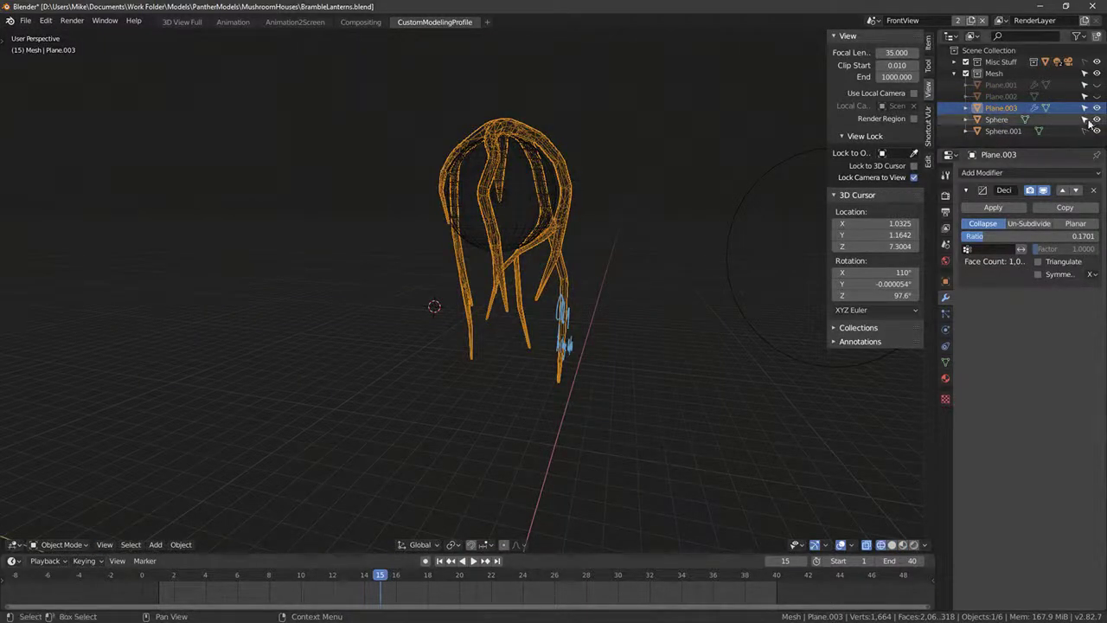
# Step: Select the large sphere enclosed by the bramble branches
pyautogui.click(1008, 130)
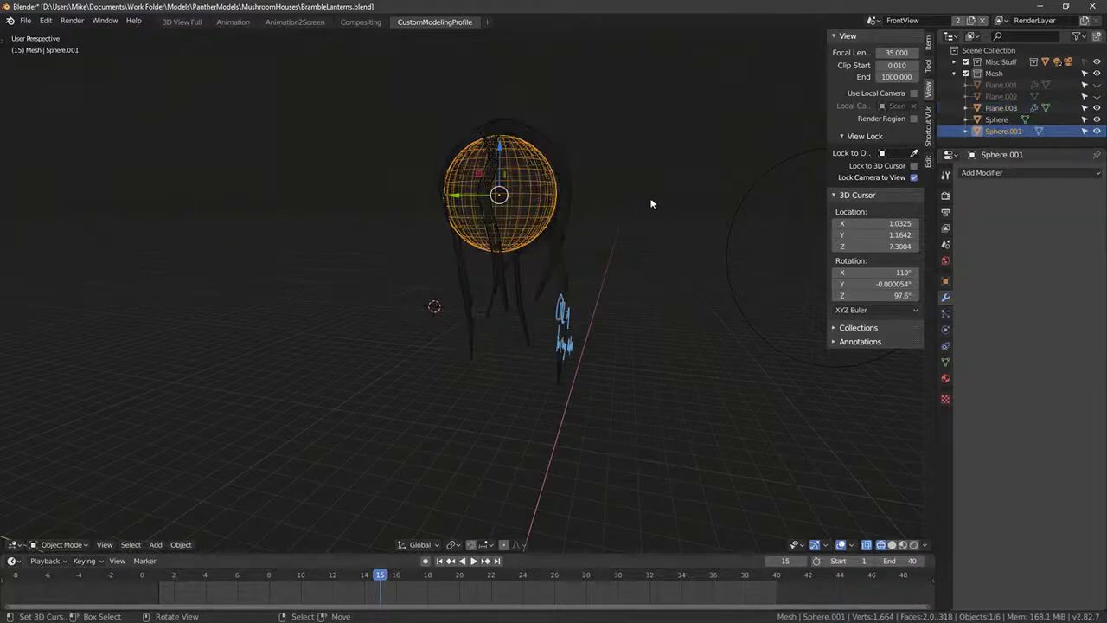
pyautogui.moveTo(651, 203); pyautogui.dragTo(663, 183, button='middle')
pyautogui.press('x')
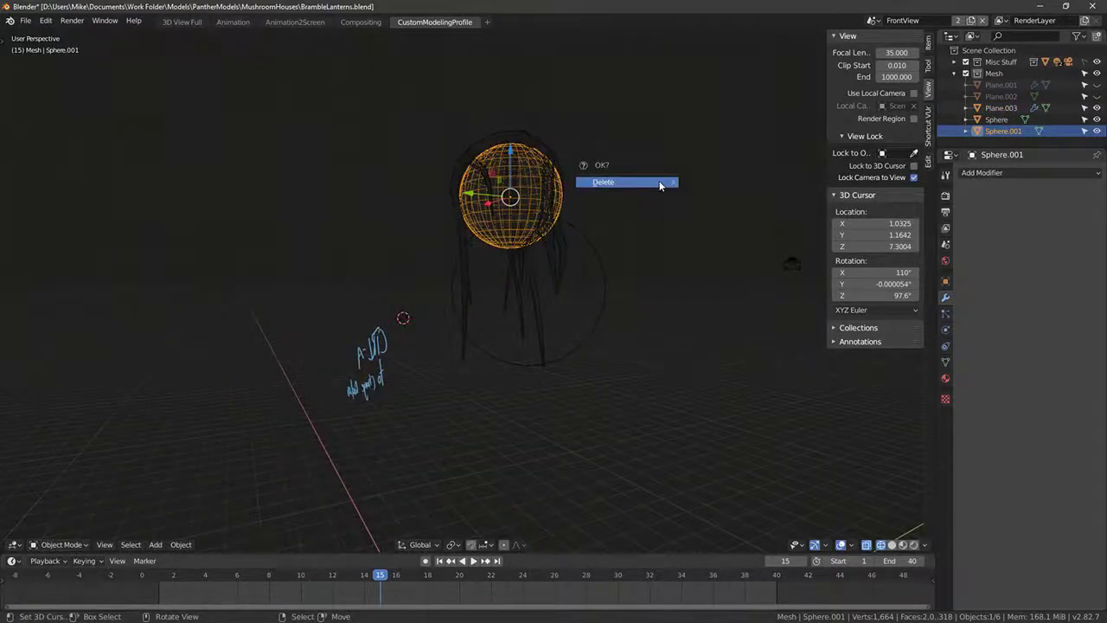
pyautogui.click(660, 183)
pyautogui.hotkey('ctrl', 'z')
# Step: Snap the 3D cursor to the selected large sphere and add a new UV sphere there
pyautogui.hotkey('shift', 's')
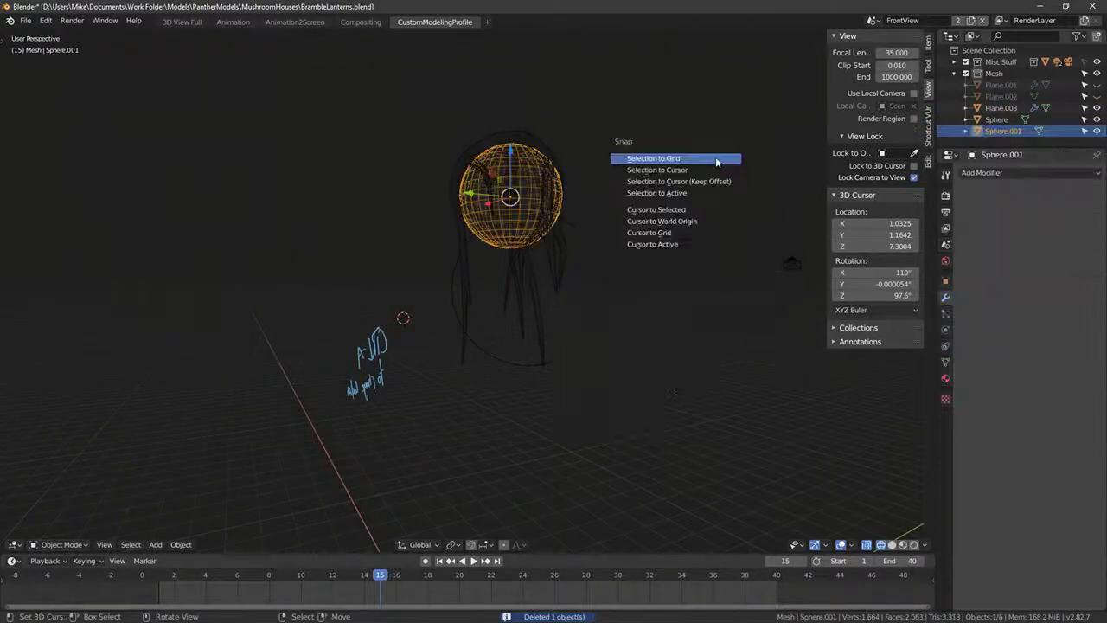
pyautogui.click(683, 210)
pyautogui.hotkey('shift', 'a')
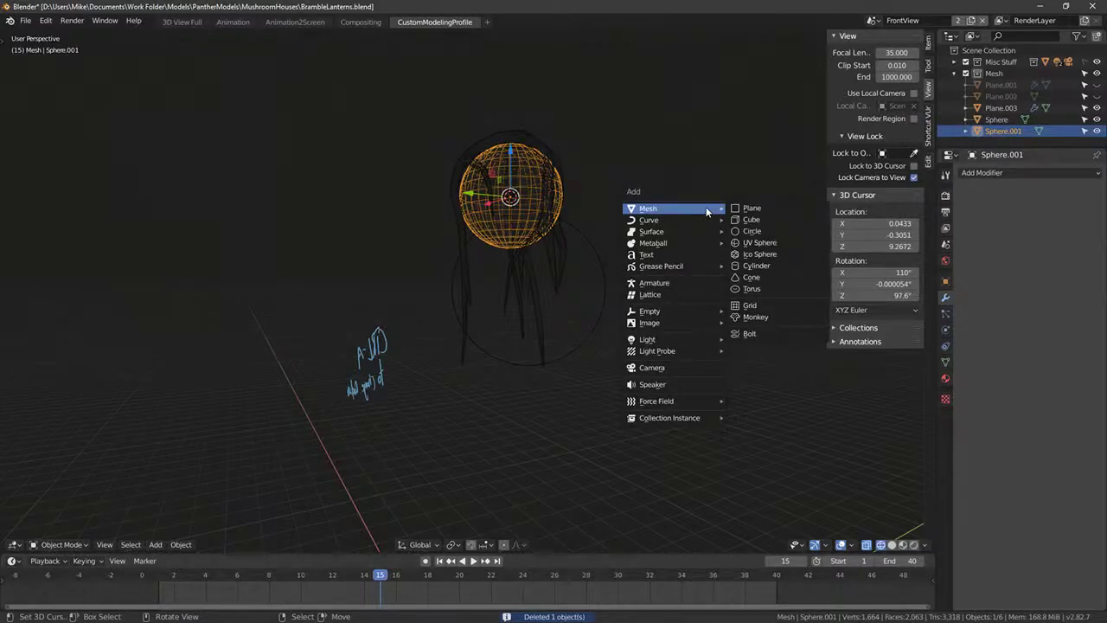
pyautogui.click(776, 245)
pyautogui.press('s')
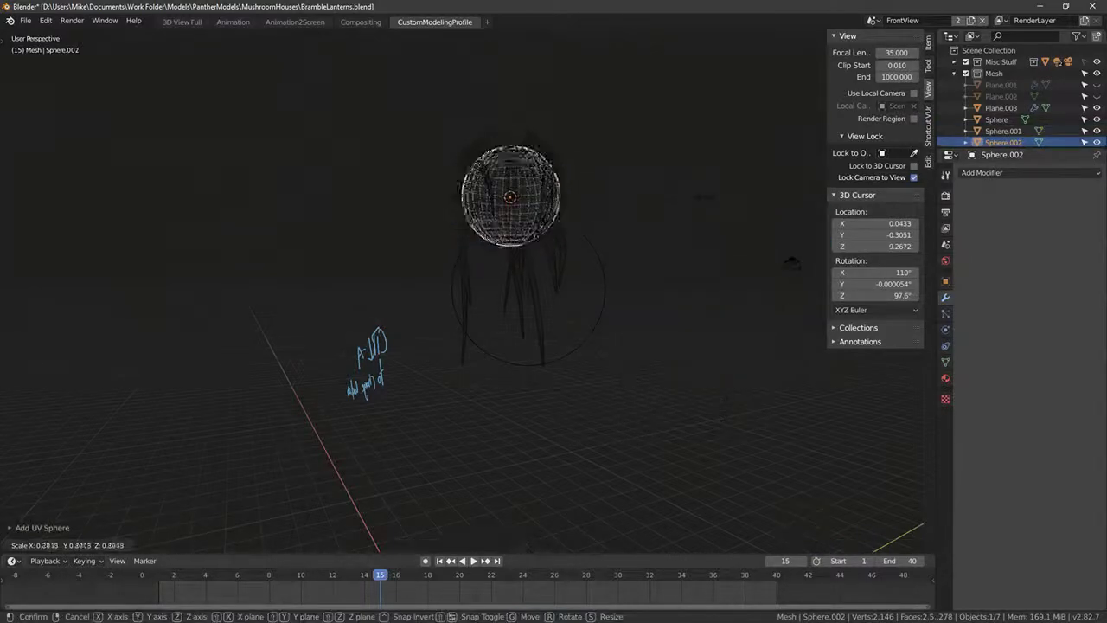
pyautogui.press('Escape')
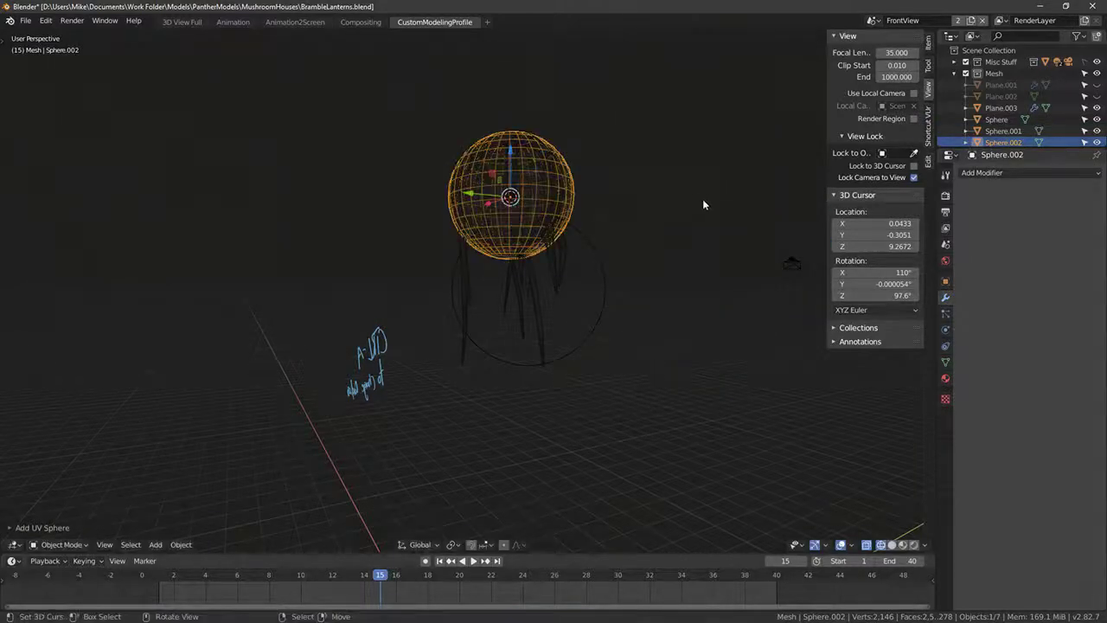
# Step: Set the new UV sphere to 16 segments and 8 rings
pyautogui.click(32, 526)
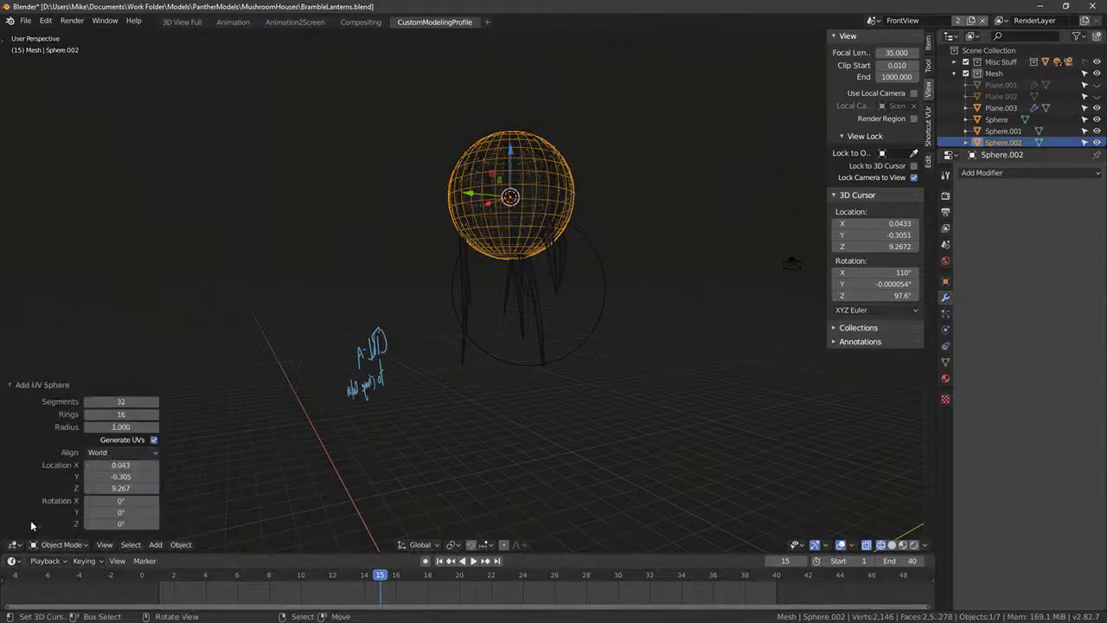
pyautogui.click(145, 400)
pyautogui.write('16')
pyautogui.press('Return')
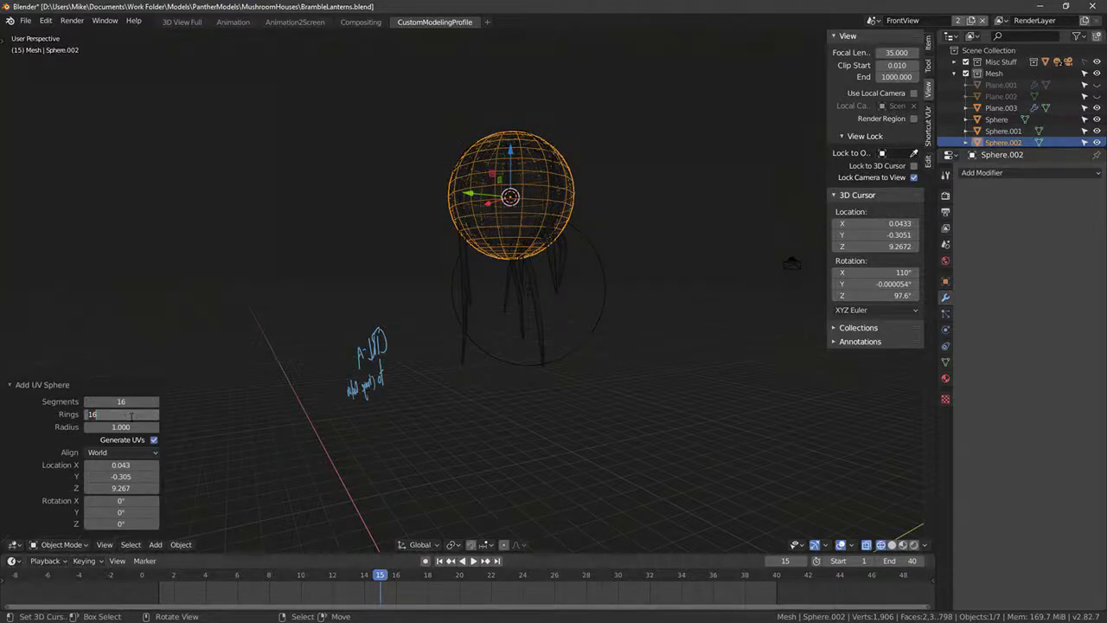
pyautogui.click(131, 419)
pyautogui.write('8')
pyautogui.press('Return')
# Step: Scale the new sphere's mesh down in Edit Mode to nearly the size of the original large sphere
pyautogui.press('KP_Decimal')
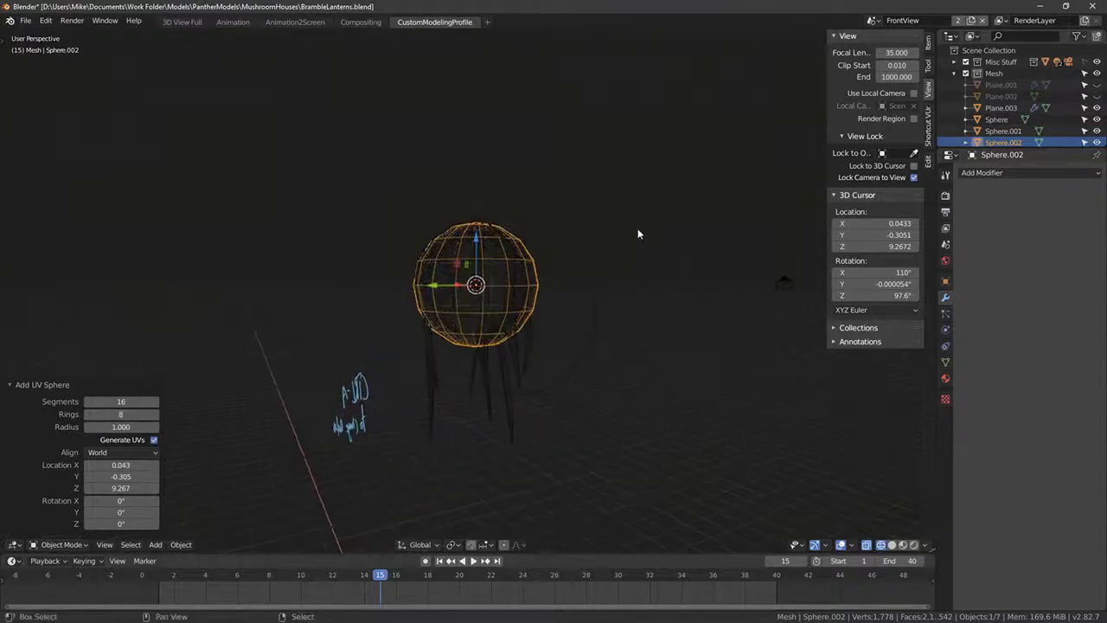
pyautogui.press('Tab')
pyautogui.press('s')
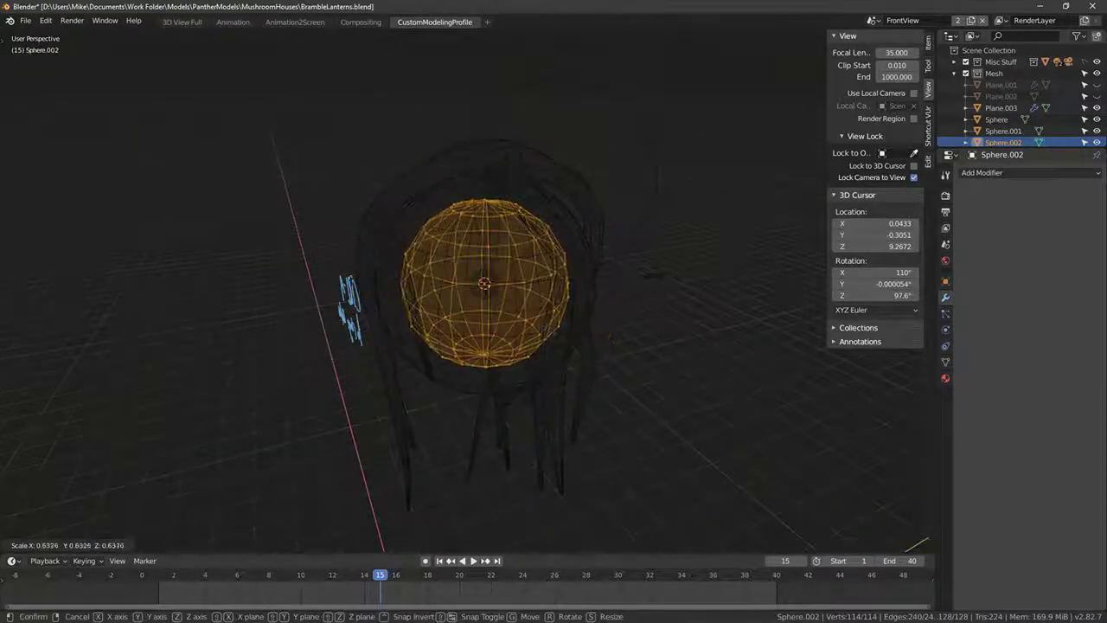
pyautogui.click(695, 283)
pyautogui.press('Tab')
# Step: Delete the original dense large sphere, select its low-poly replacement and display the lantern in solid shading
pyautogui.moveTo(586, 307); pyautogui.dragTo(500, 383, button='middle')
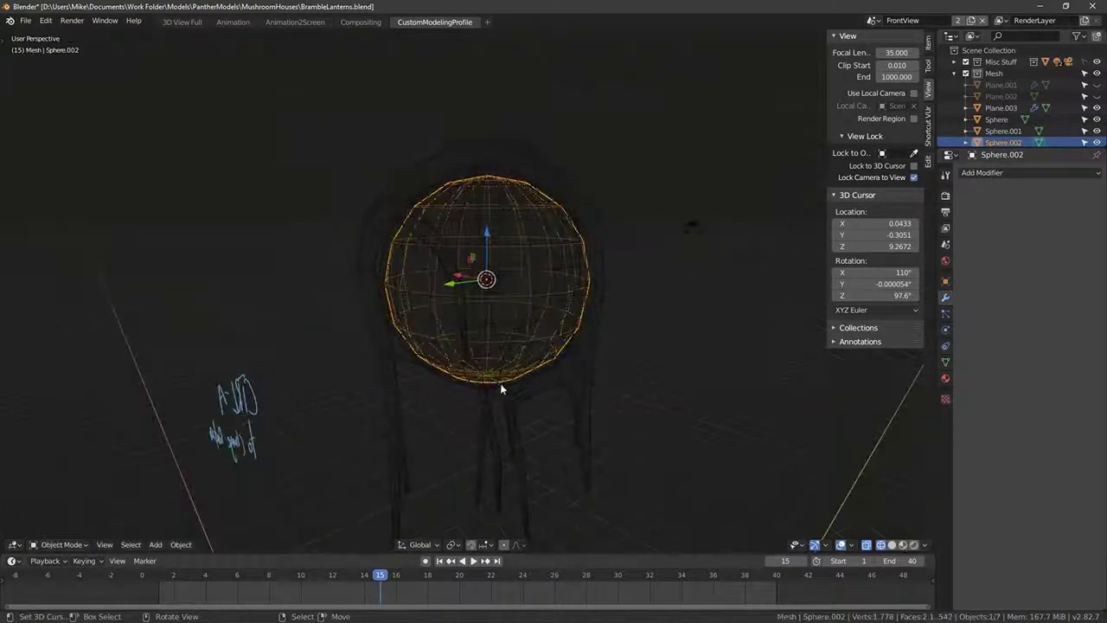
pyautogui.click(464, 380)
pyautogui.click(460, 381)
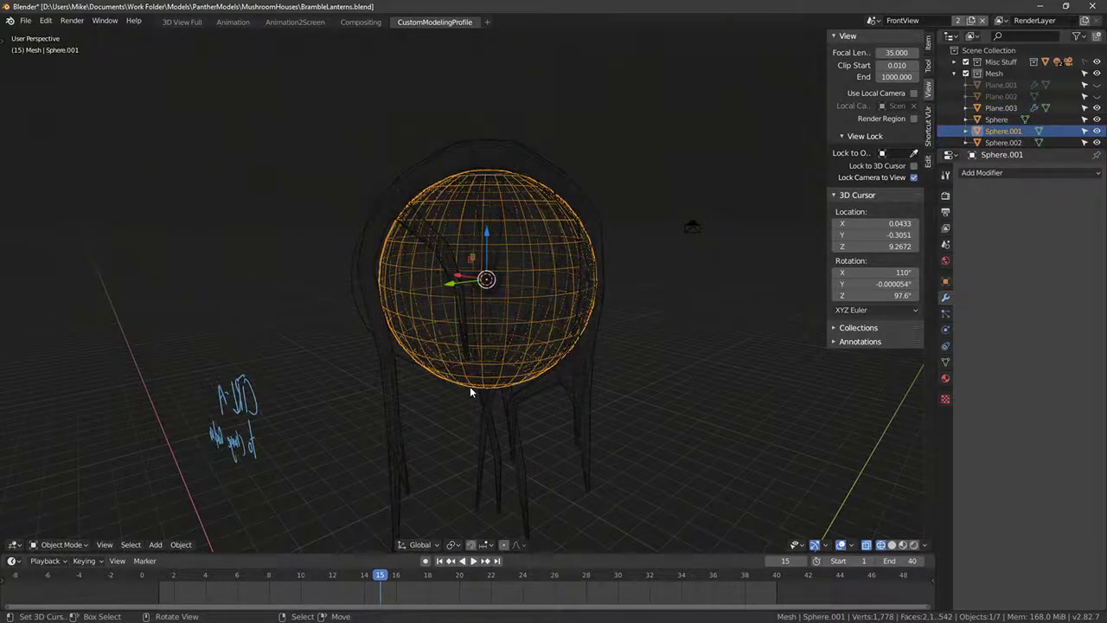
pyautogui.press('x')
pyautogui.click(470, 386)
pyautogui.click(498, 286)
pyautogui.moveTo(535, 285)
pyautogui.mouseDown(button='middle')
pyautogui.moveTo(572, 284)
pyautogui.moveTo(523, 288)
pyautogui.mouseUp(button='middle')
pyautogui.rightClick(533, 289)
pyautogui.hotkey('shift', 'z')
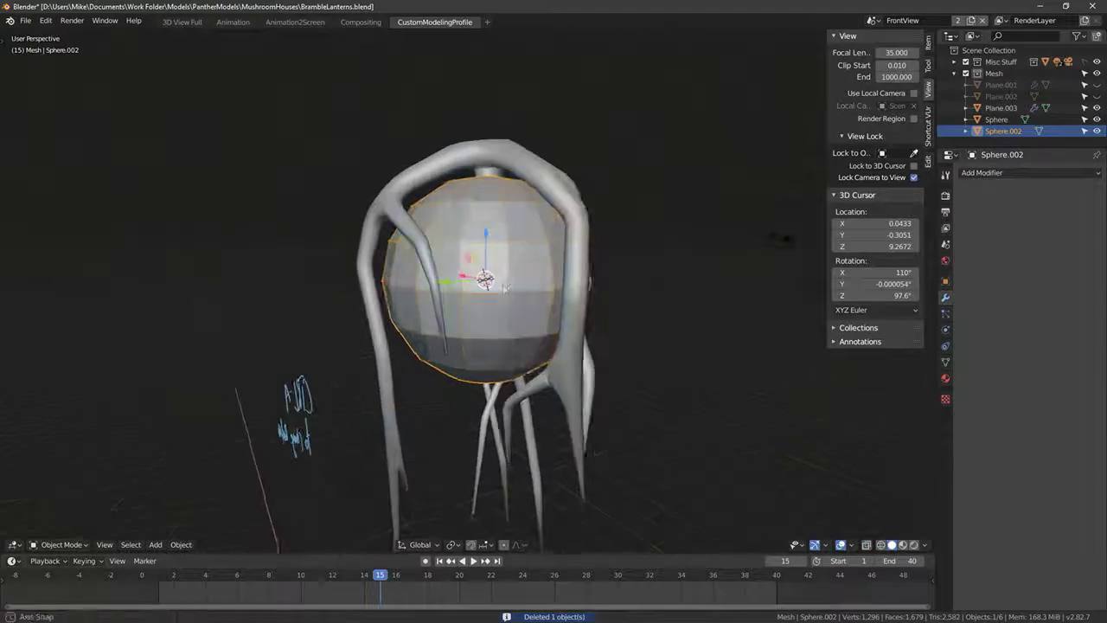
# Step: Apply smooth shading to all faces of the low-poly sphere in Edit Mode
pyautogui.press('Tab')
pyautogui.press('F3')
pyautogui.write('sahde sm')
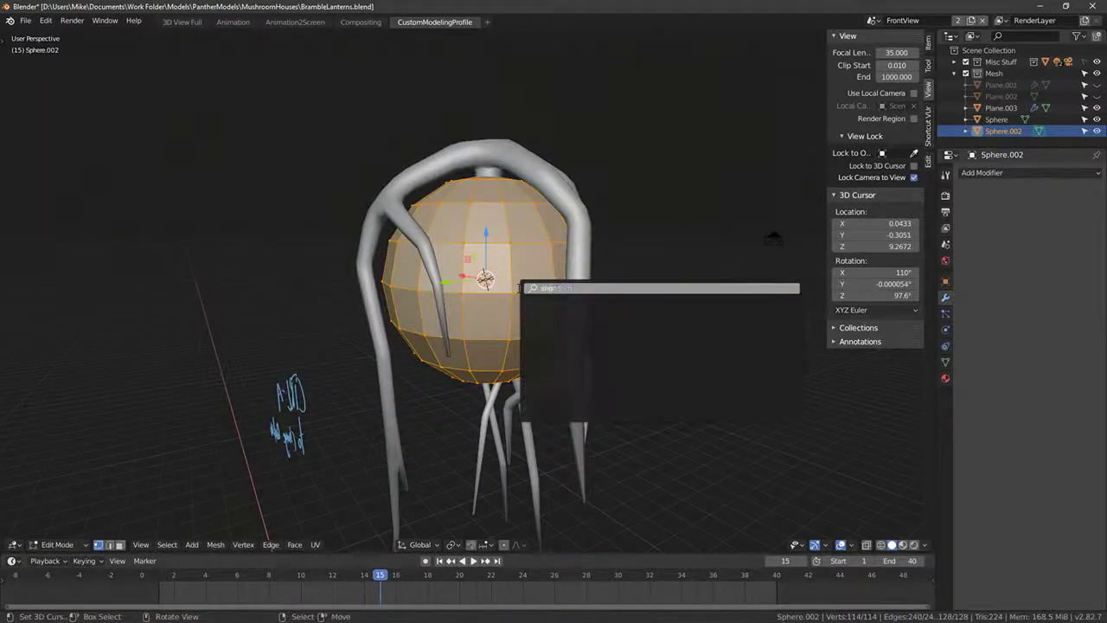
pyautogui.press('BackSpace')
pyautogui.press('BackSpace')
pyautogui.press('BackSpace')
pyautogui.press('BackSpace')
pyautogui.write('ade')
pyautogui.press('Return')
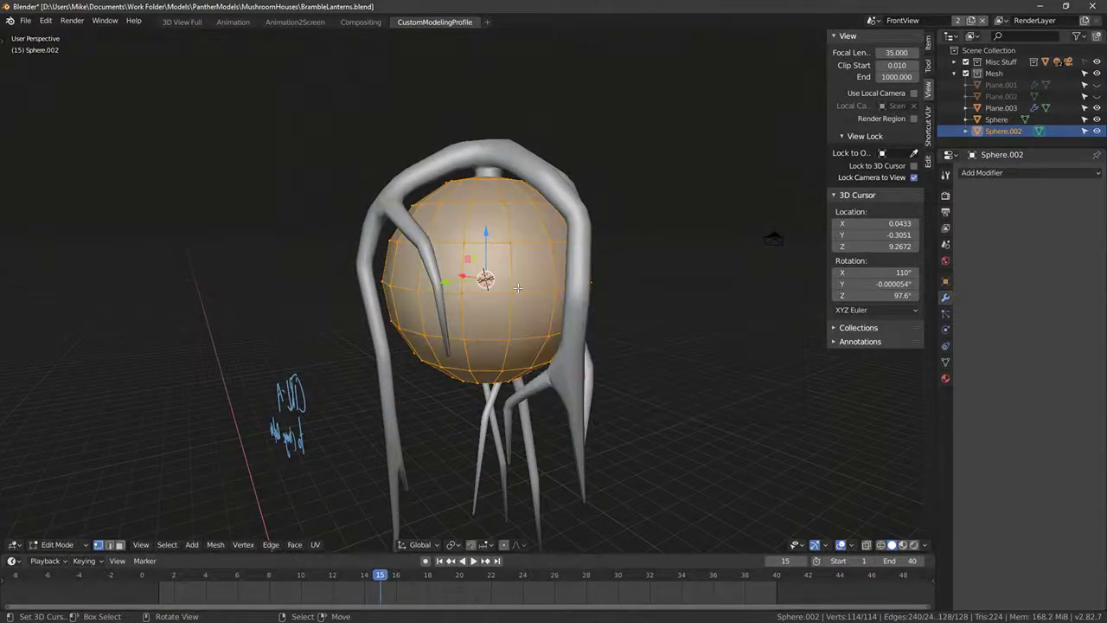
# Step: Scale the whole sphere mesh up by a factor of about 1.056 and return to Object Mode
pyautogui.hotkey('alt', 'a')
pyautogui.press('a')
pyautogui.press('s')
pyautogui.click(593, 282)
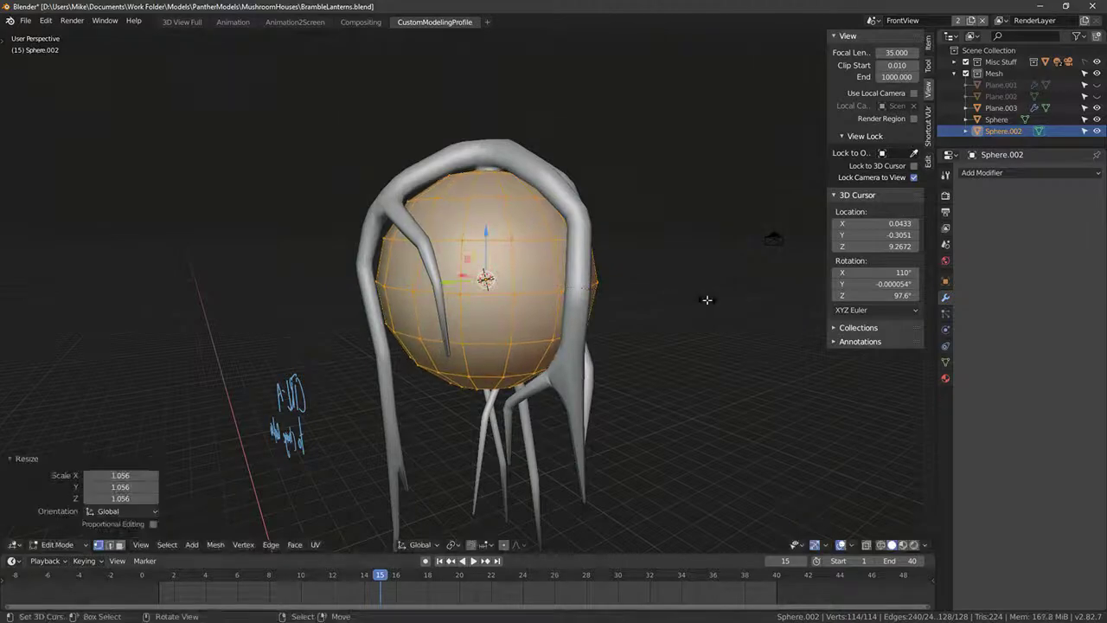
pyautogui.press('Tab')
# Step: Check the sphere's fit inside the branches and display the lantern in rendered shading
pyautogui.moveTo(631, 297)
pyautogui.mouseDown(button='middle')
pyautogui.moveTo(423, 292)
pyautogui.moveTo(469, 251)
pyautogui.mouseUp(button='middle')
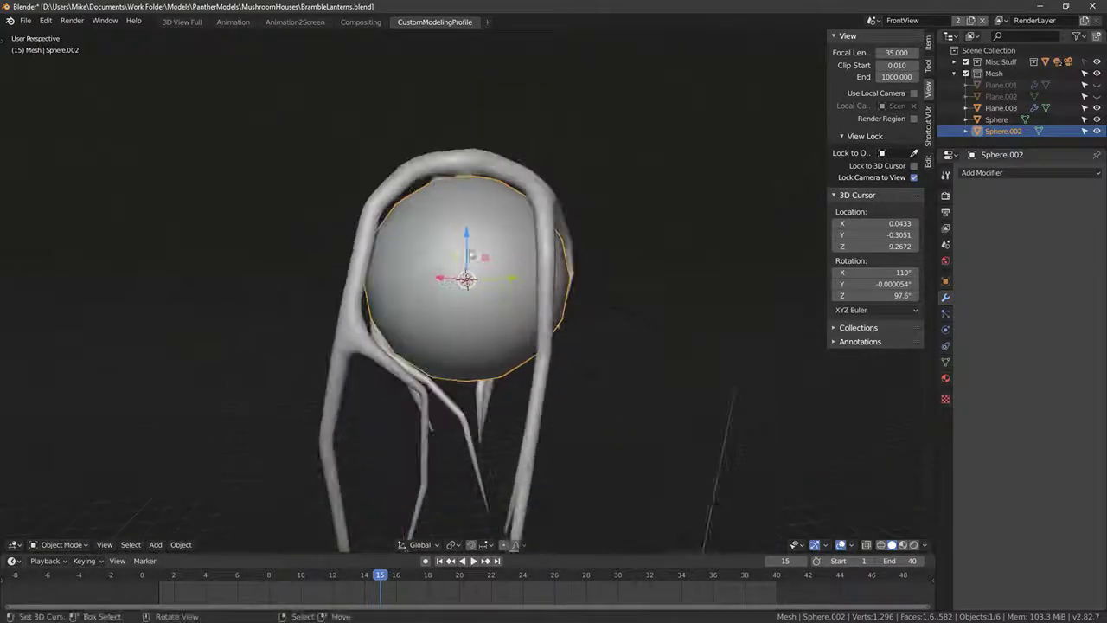
pyautogui.rightClick(532, 172)
pyautogui.press('KP_1')
pyautogui.scroll(-4, 564, 225)
pyautogui.press('z')
pyautogui.moveTo(531, 296); pyautogui.dragTo(511, 267, button='middle')
pyautogui.rightClick(511, 267)
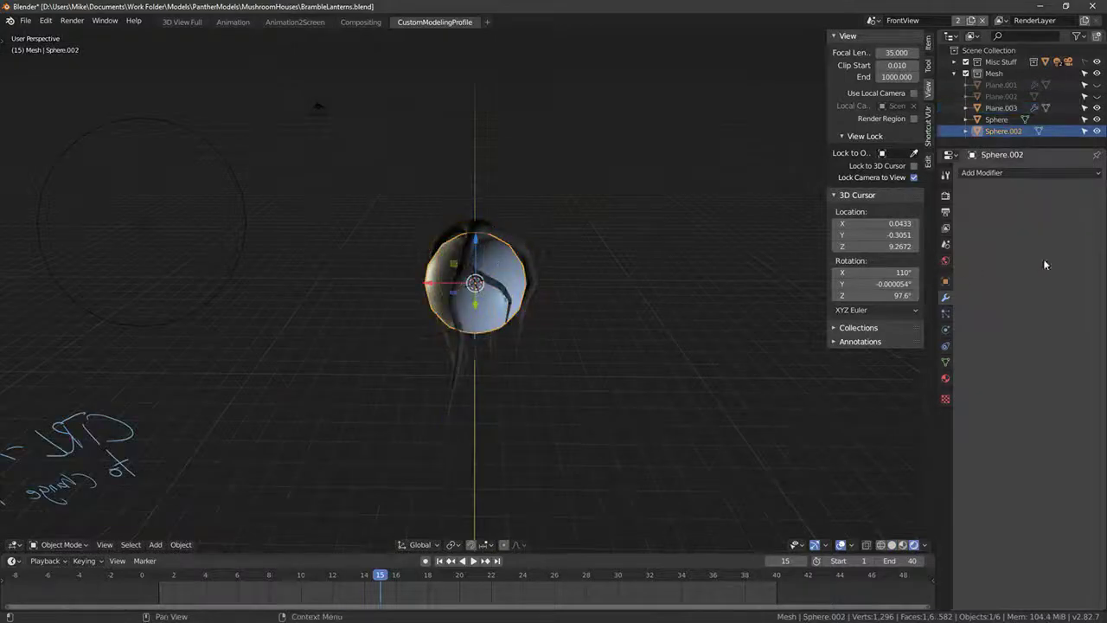
# Step: Try the existing Material.003 on the low-poly sphere and inspect how it looks inside the branches
pyautogui.click(945, 378)
pyautogui.click(964, 221)
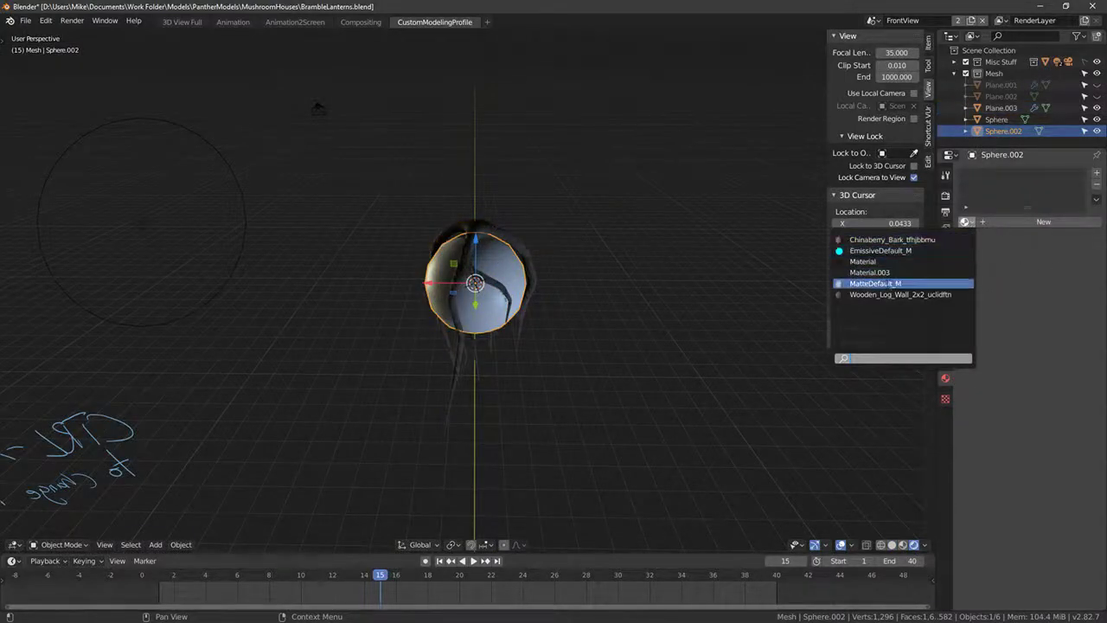
pyautogui.click(893, 273)
pyautogui.press('g')
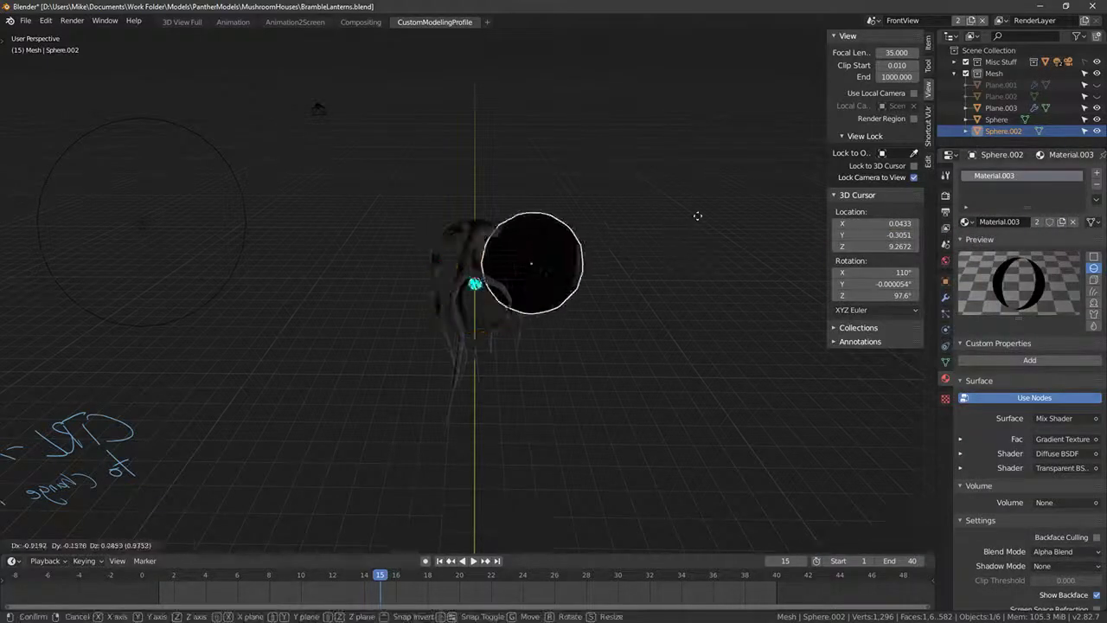
pyautogui.rightClick(637, 233)
pyautogui.press('Tab')
pyautogui.moveTo(635, 235); pyautogui.dragTo(219, 213, button='middle')
pyautogui.press('Tab')
pyautogui.scroll(5, 649, 204)
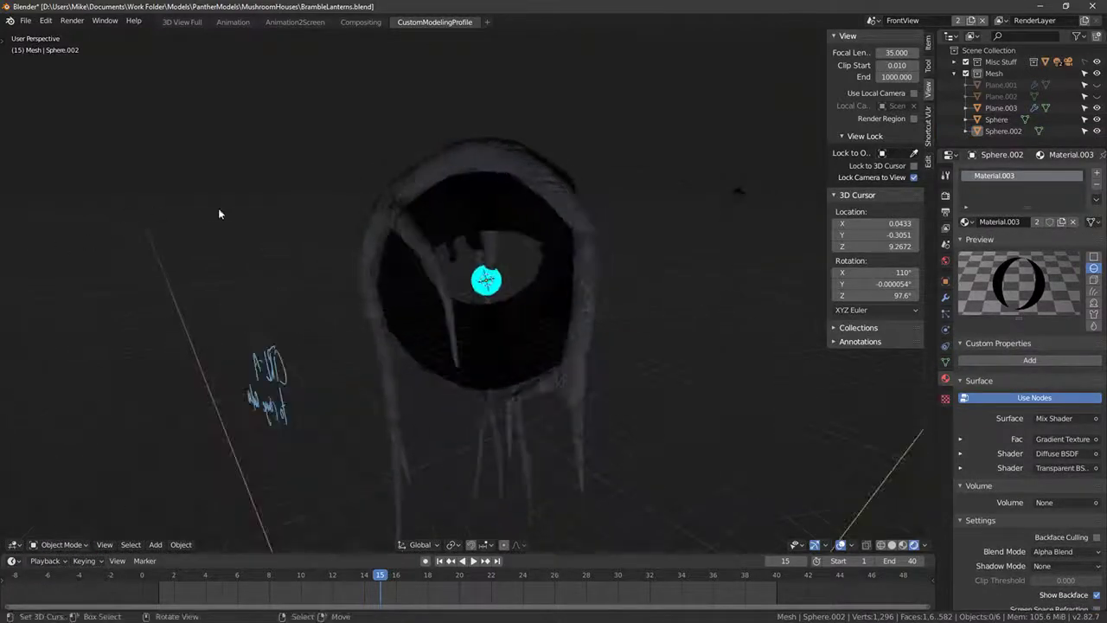
# Step: Assign the existing transparent material named Material to the low-poly sphere
pyautogui.click(968, 222)
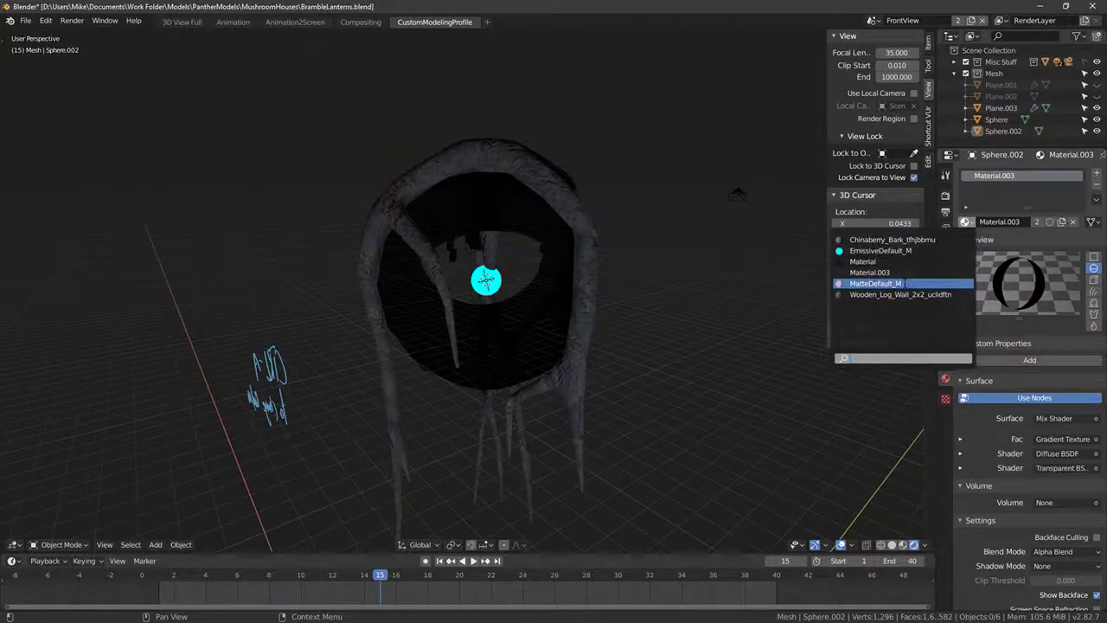
pyautogui.click(898, 264)
pyautogui.moveTo(772, 250); pyautogui.dragTo(728, 233, button='middle')
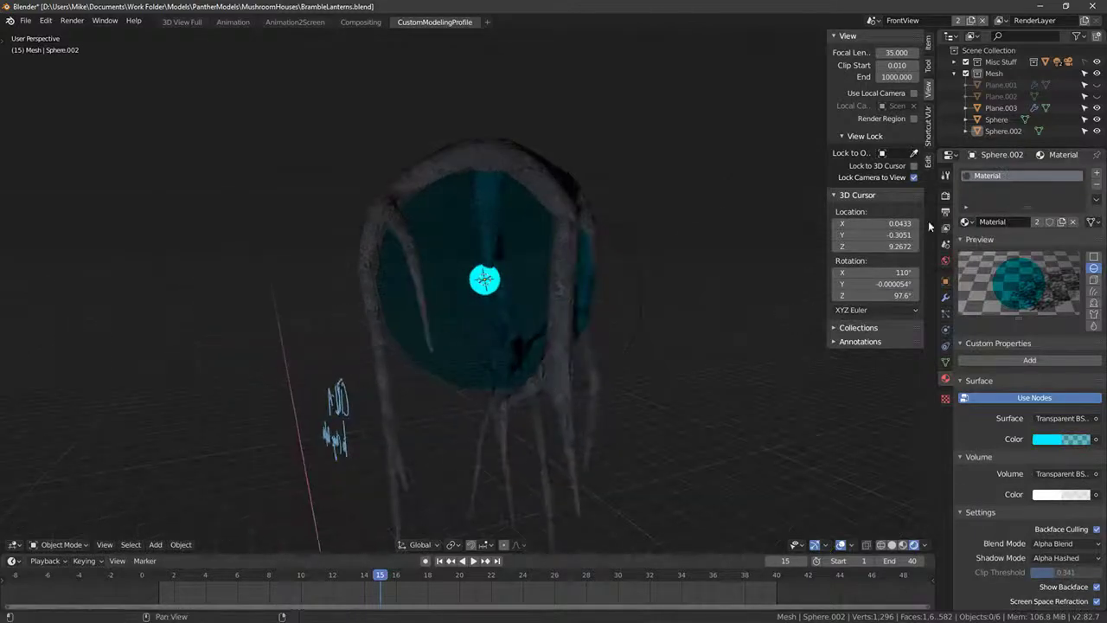
# Step: Change the sphere's transparent material color to a pale, desaturated cyan and check it on the lantern
pyautogui.click(1069, 440)
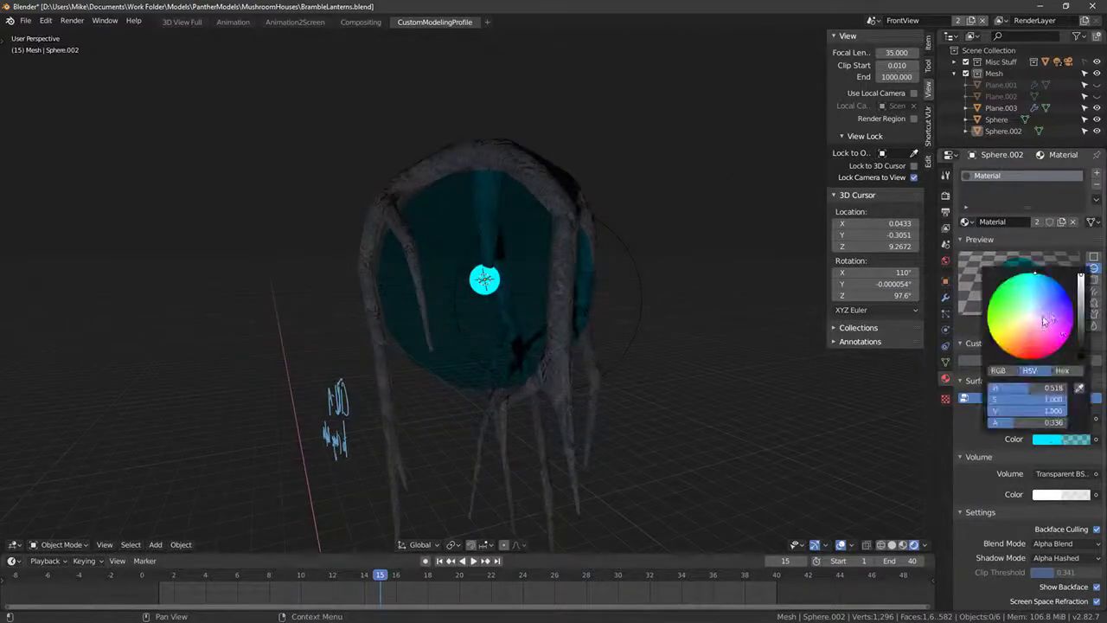
pyautogui.moveTo(1084, 289)
pyautogui.mouseDown()
pyautogui.moveTo(1082, 305)
pyautogui.moveTo(1080, 271)
pyautogui.mouseUp()
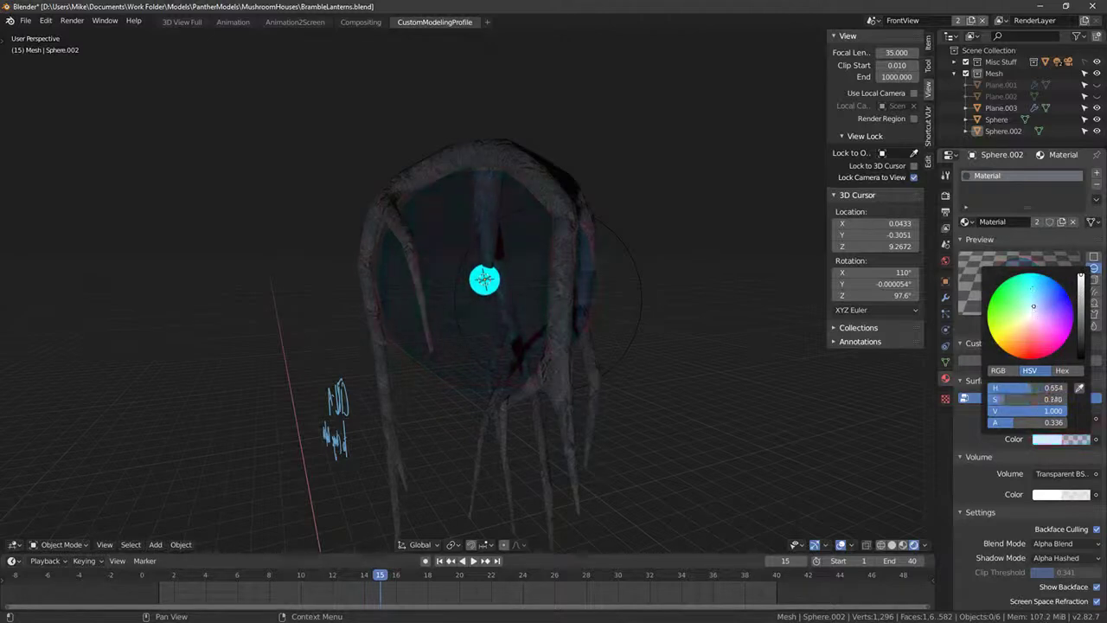
pyautogui.moveTo(623, 268); pyautogui.dragTo(546, 302, button='middle')
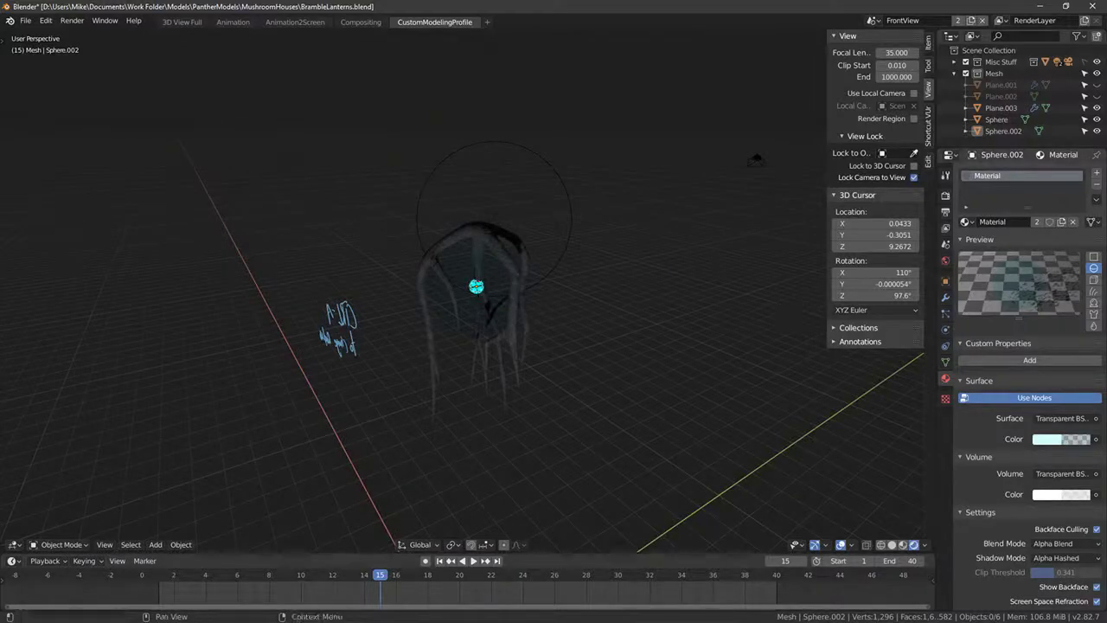
pyautogui.scroll(6, 512, 212)
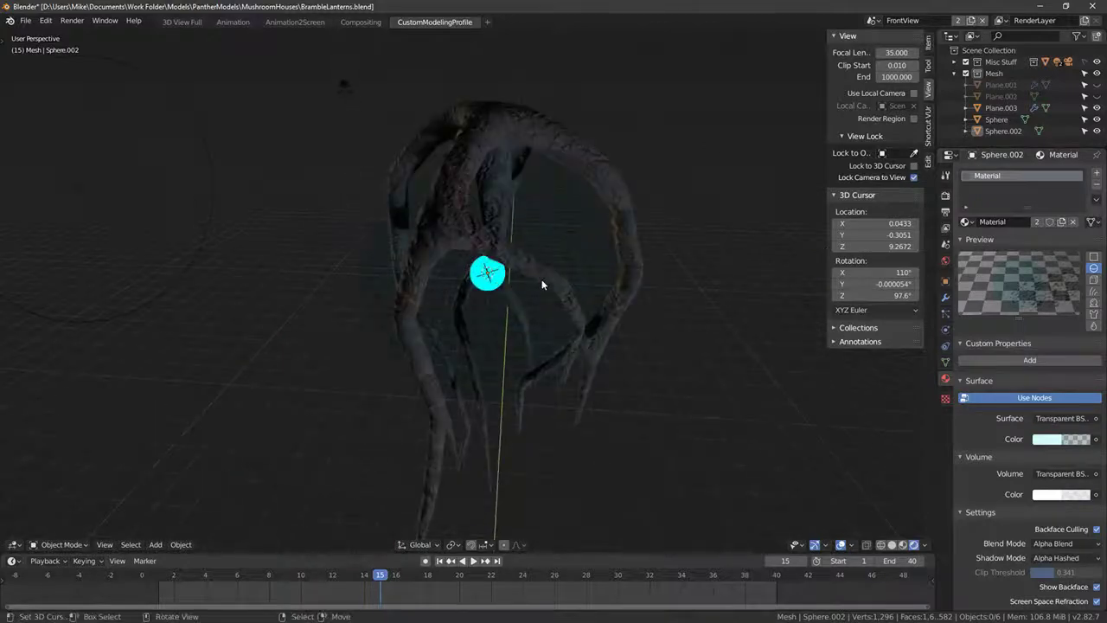
# Step: Select the bramble mesh and examine its bark texture up close and from the front of the lantern
pyautogui.click(582, 217)
pyautogui.press('KP_1')
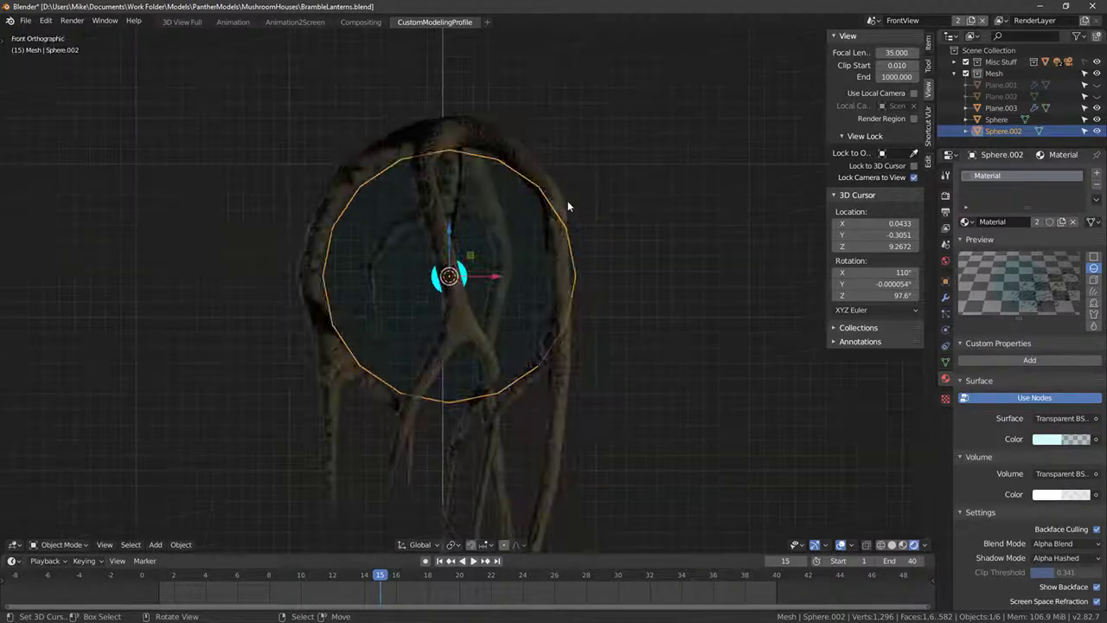
pyautogui.moveTo(568, 201); pyautogui.dragTo(526, 162, button='middle')
pyautogui.click(483, 217)
pyautogui.hotkey('shift', 'b')
pyautogui.moveTo(511, 149); pyautogui.dragTo(528, 169)
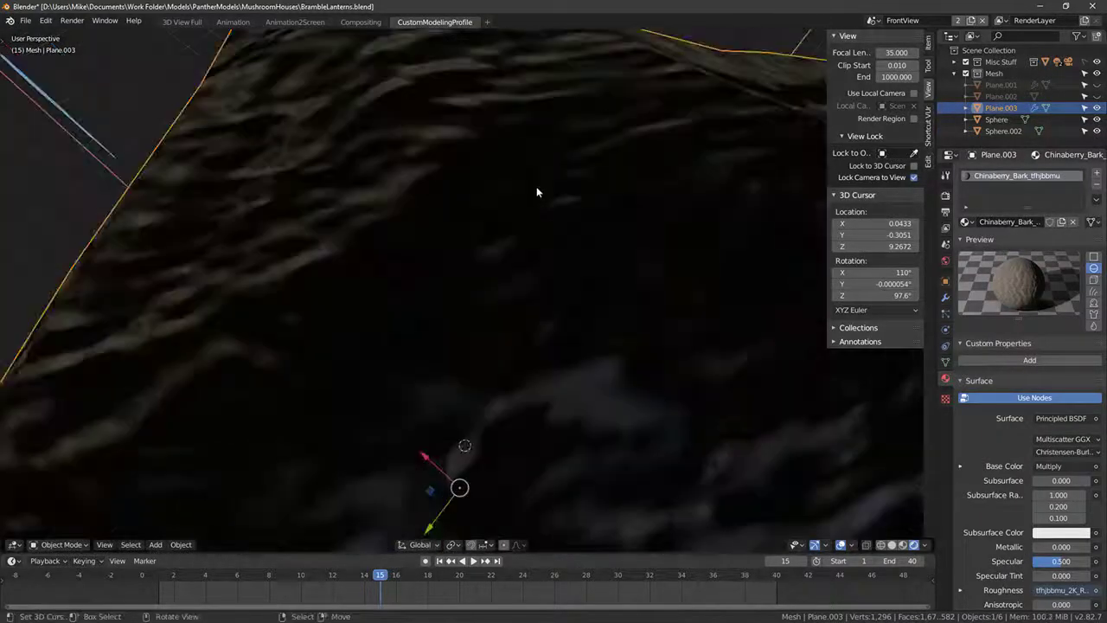
pyautogui.scroll(-9, 519, 203)
pyautogui.moveTo(475, 241)
pyautogui.mouseDown(button='middle')
pyautogui.moveTo(456, 212)
pyautogui.moveTo(519, 180)
pyautogui.moveTo(616, 201)
pyautogui.mouseUp(button='middle')
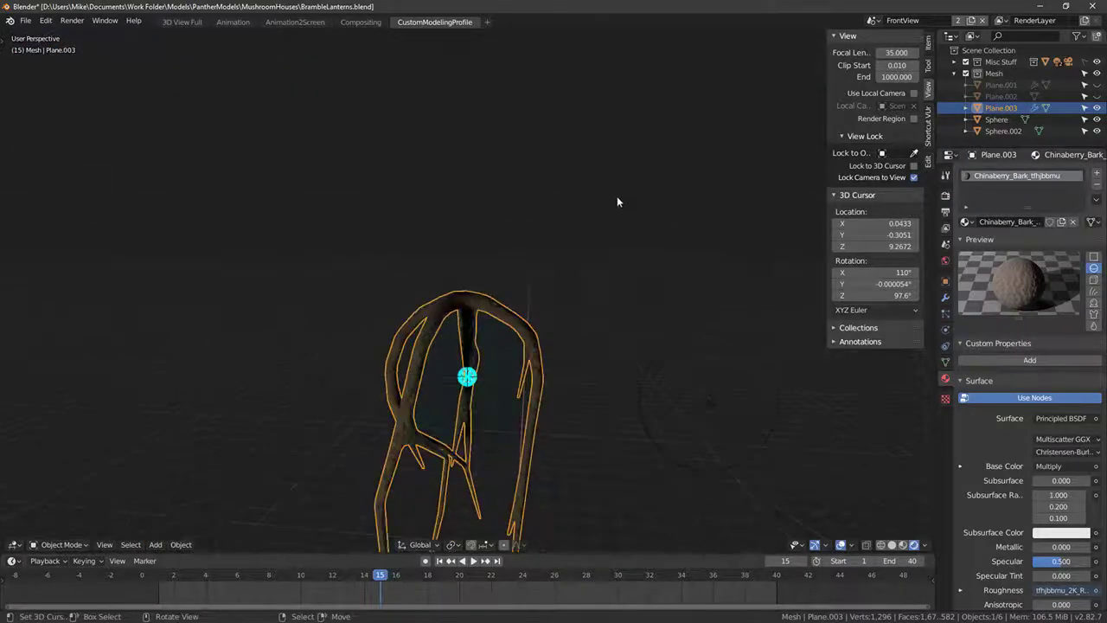
# Step: Add a general UV Editing workspace to work on the bramble mesh's UVs
pyautogui.click(361, 23)
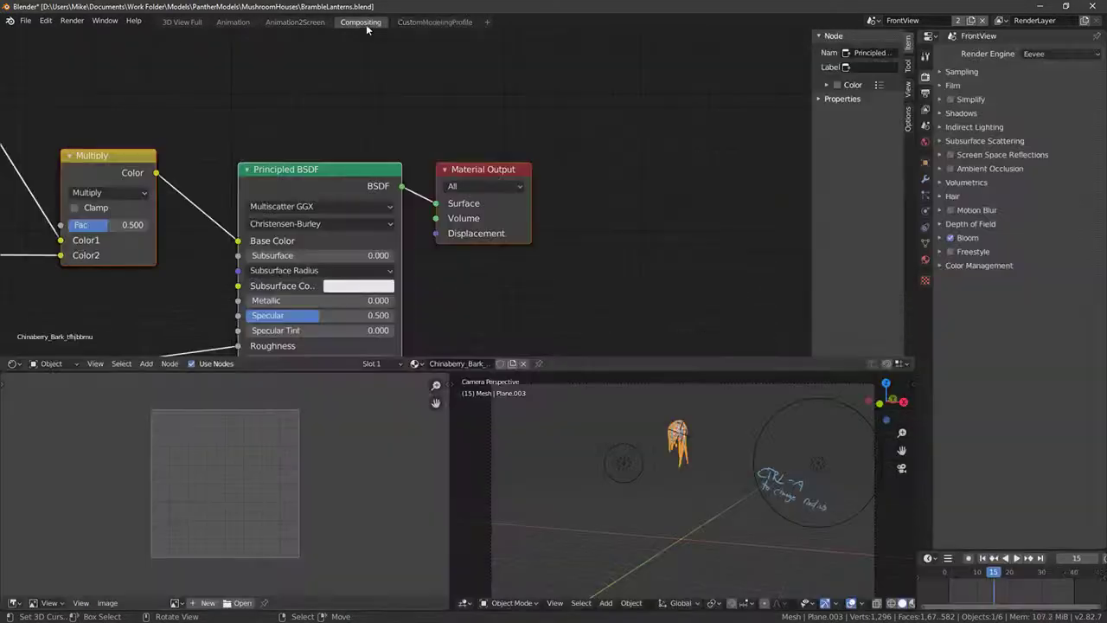
pyautogui.click(295, 22)
pyautogui.click(491, 23)
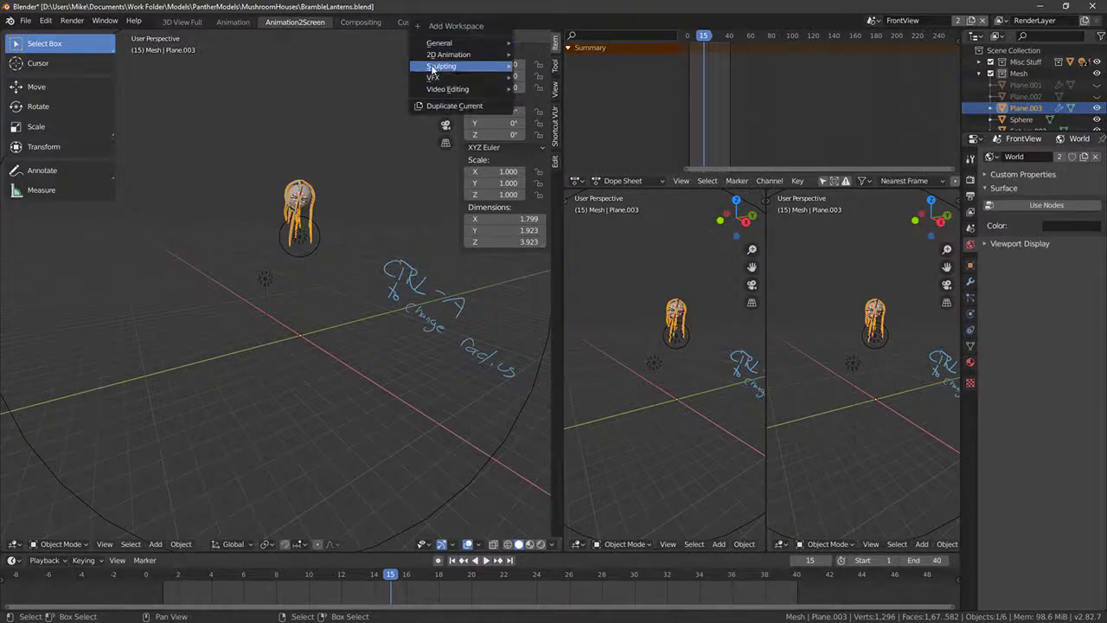
pyautogui.moveTo(461, 47)
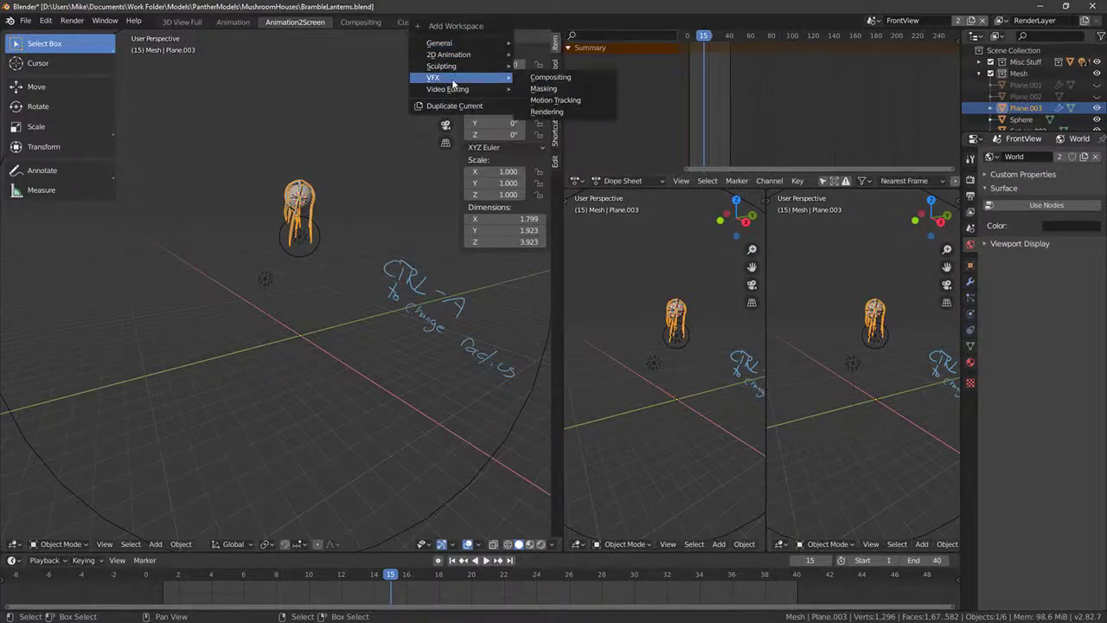
pyautogui.moveTo(455, 71)
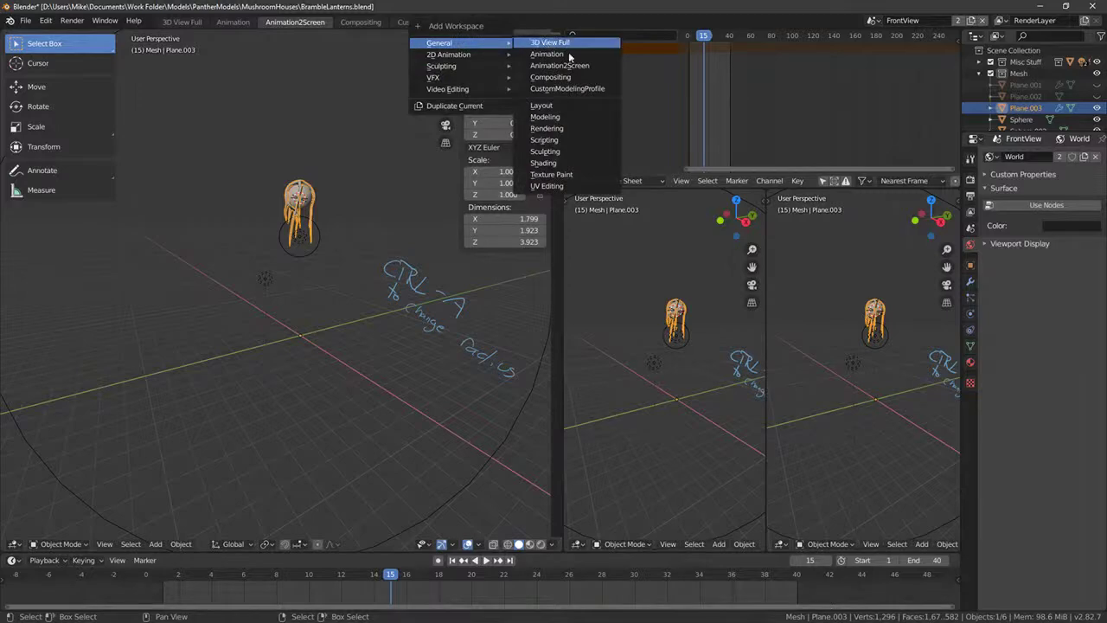
pyautogui.click(546, 185)
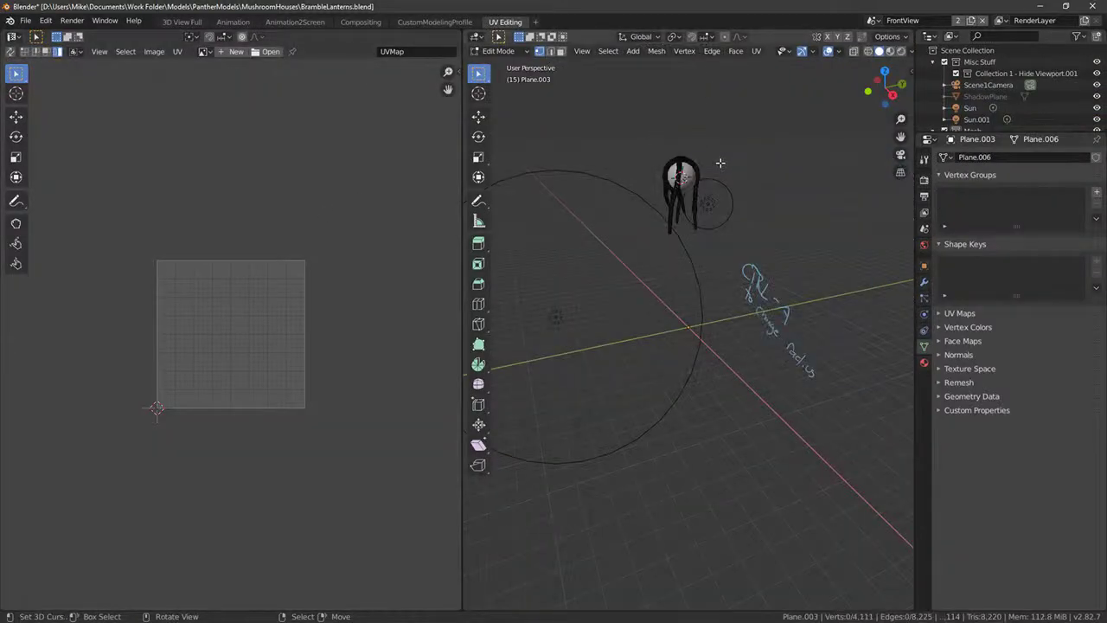
# Step: Select the whole bramble mesh and examine its UV layout over the bark normal map
pyautogui.press('a')
pyautogui.scroll(-11, 311, 204)
pyautogui.scroll(6, 317, 216)
pyautogui.scroll(-4, 320, 217)
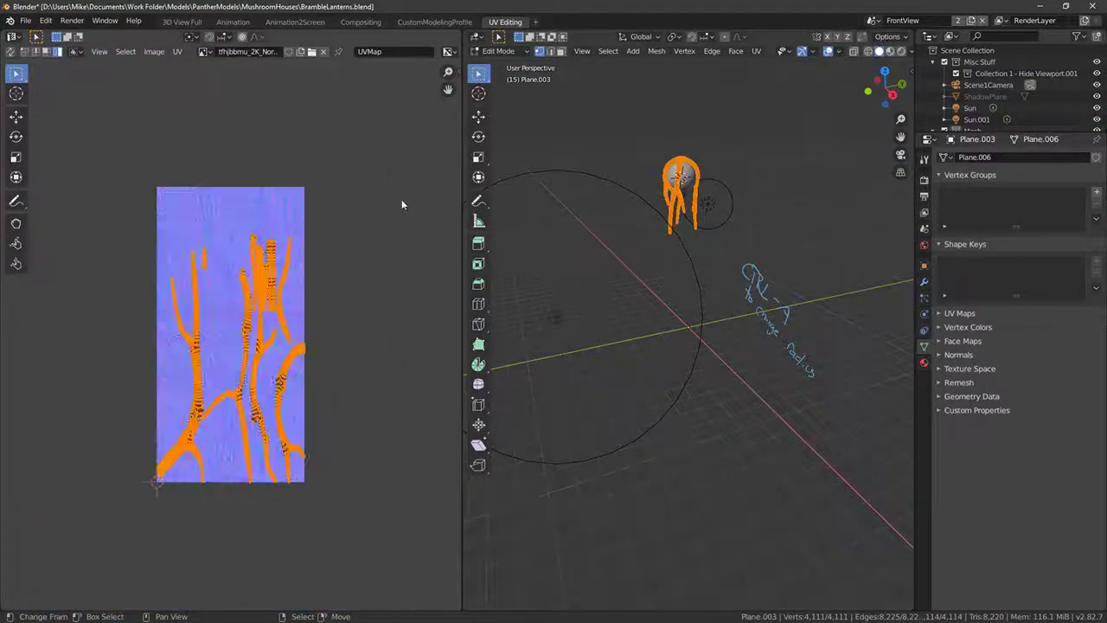
pyautogui.scroll(3, 401, 205)
pyautogui.moveTo(351, 328); pyautogui.dragTo(320, 378, button='middle')
pyautogui.moveTo(596, 372); pyautogui.dragTo(675, 303, button='middle')
pyautogui.scroll(-4, 397, 194)
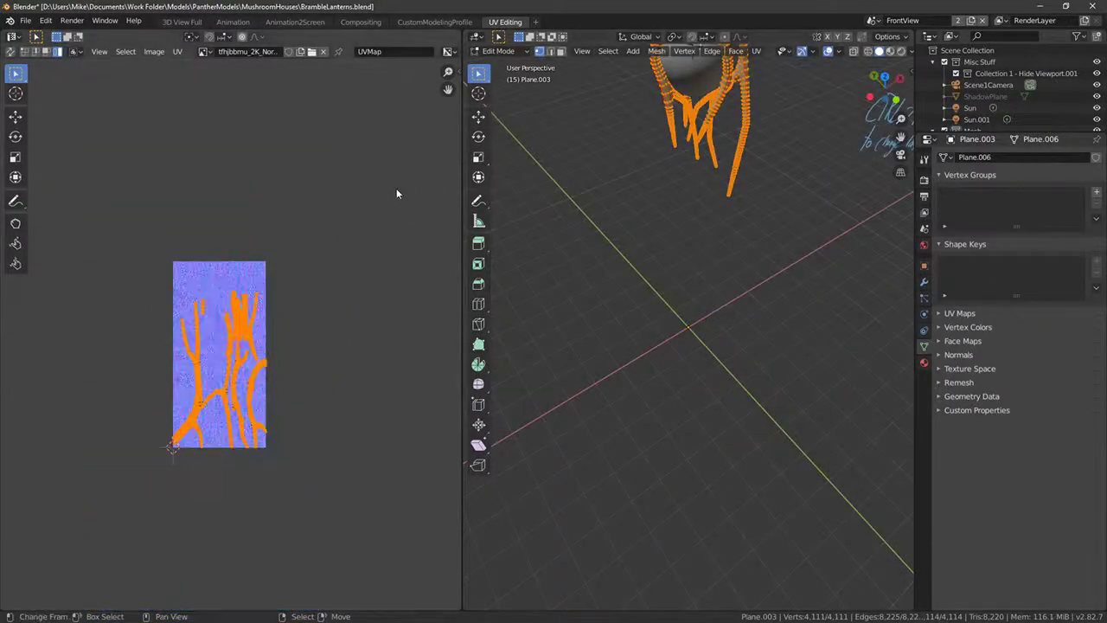
# Step: Pack the bramble's UV islands with Magic UV's Pack UV extension, keeping the allowable deviations at 0.00
pyautogui.press('n')
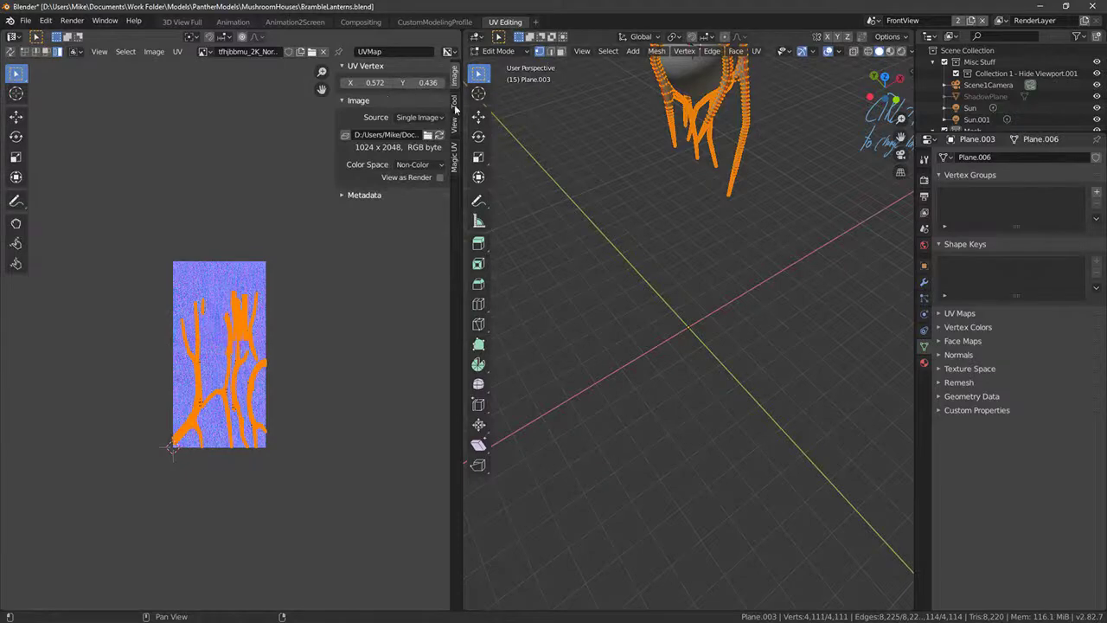
pyautogui.click(453, 154)
pyautogui.click(343, 67)
pyautogui.click(344, 114)
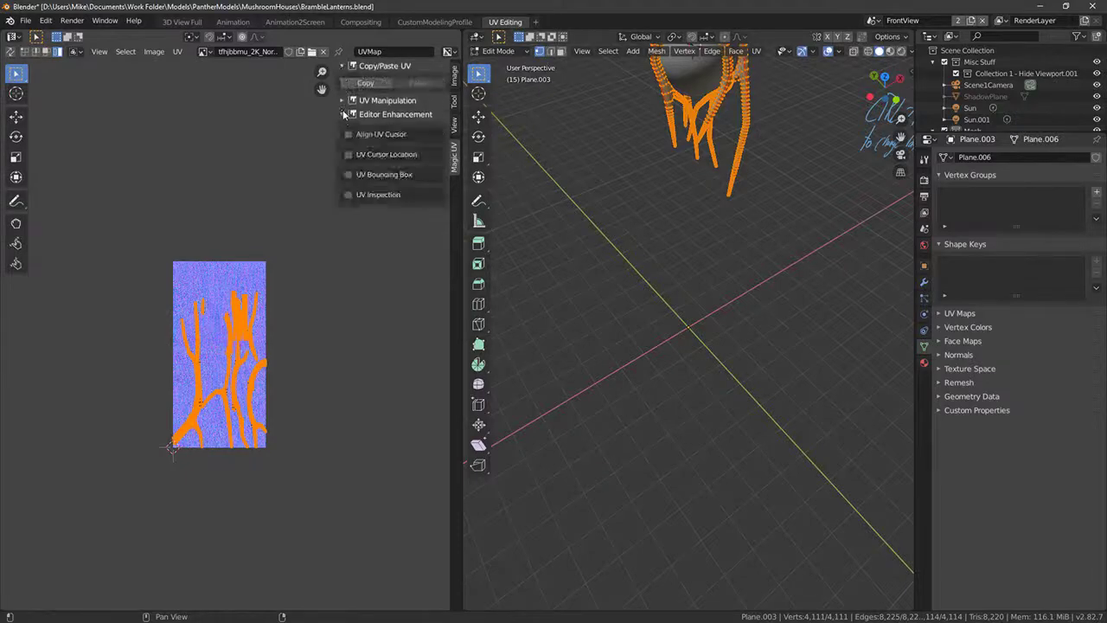
pyautogui.click(344, 101)
pyautogui.click(348, 181)
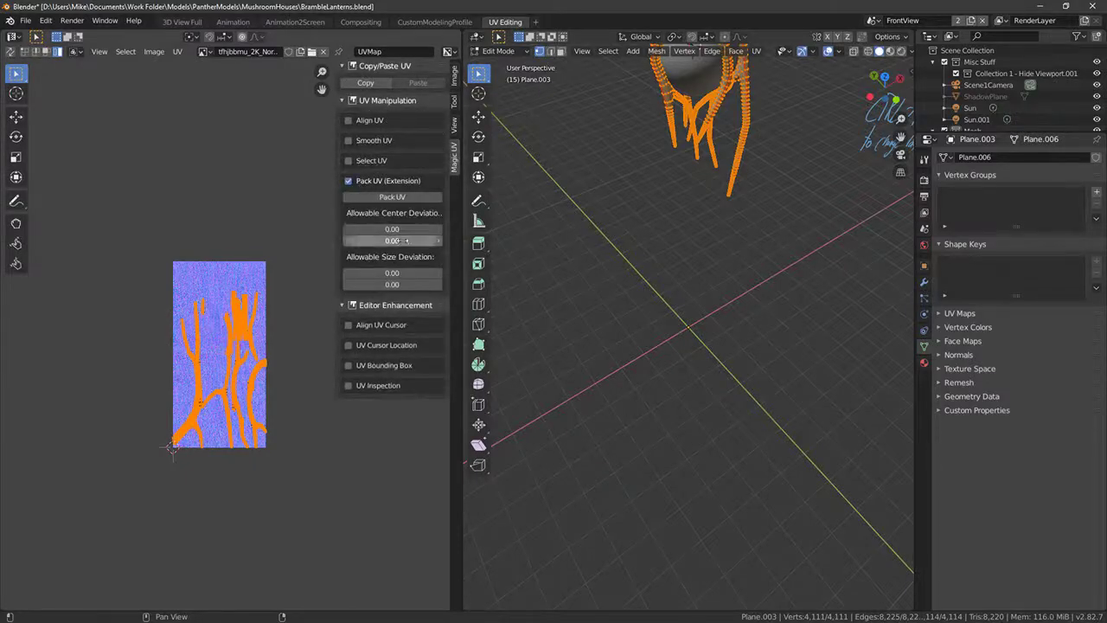
pyautogui.click(397, 197)
# Step: Select one branch's UV island, inspect the packed UVs and the bramble mesh up close, and clear the mesh selection
pyautogui.scroll(10, 240, 340)
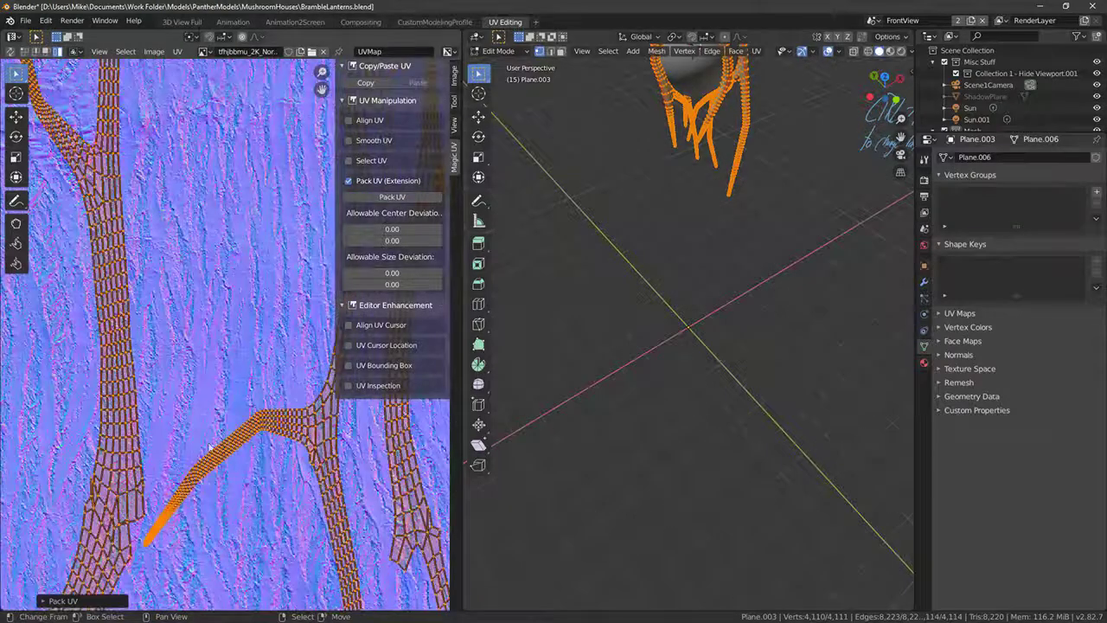
pyautogui.rightClick(129, 483)
pyautogui.scroll(-4, 782, 227)
pyautogui.keyDown('shift'); pyautogui.moveTo(782, 226); pyautogui.dragTo(621, 297, button='middle'); pyautogui.keyUp('shift')
pyautogui.scroll(4, 704, 334)
pyautogui.press('KP_Decimal')
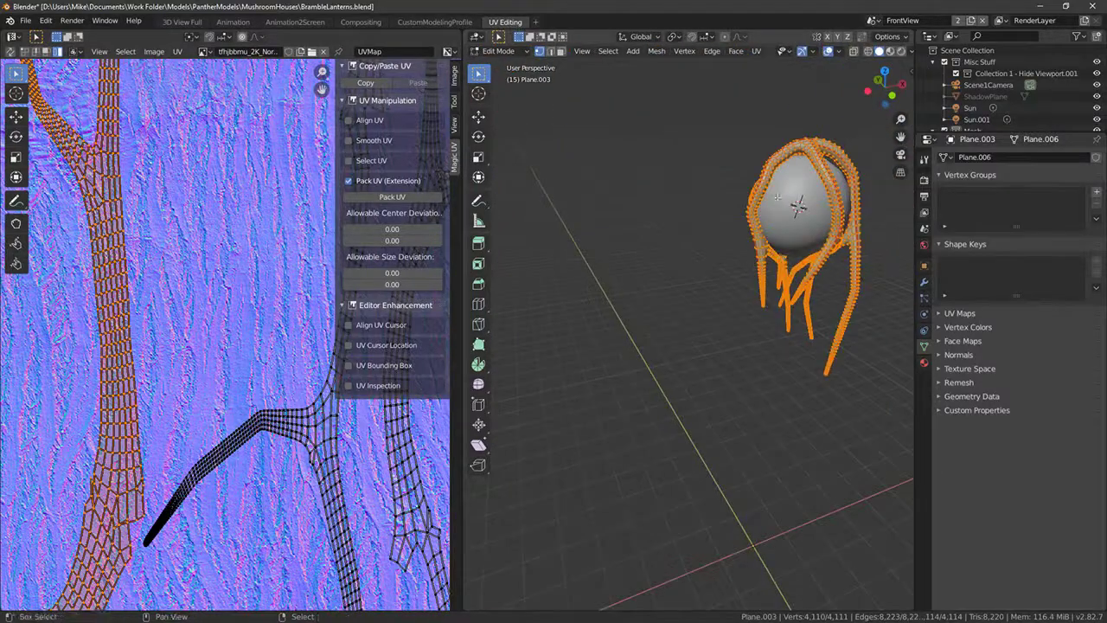
pyautogui.press('b')
pyautogui.moveTo(746, 180); pyautogui.dragTo(813, 272)
pyautogui.scroll(-5, 813, 271)
pyautogui.moveTo(839, 275); pyautogui.dragTo(808, 278, button='middle')
pyautogui.hotkey('alt', 'a')
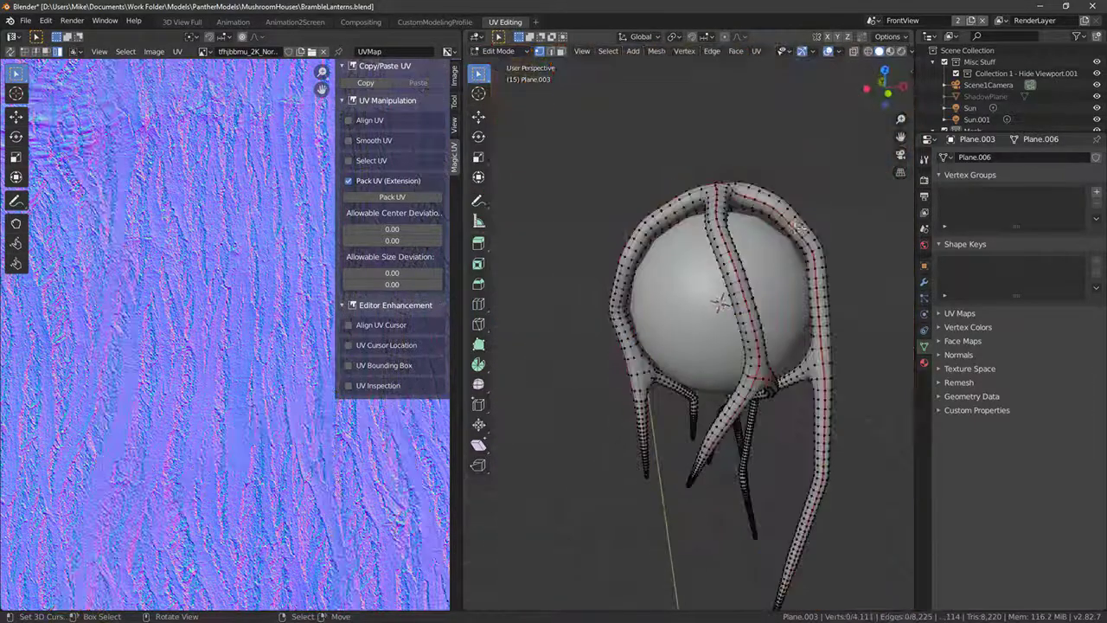
# Step: Reselect the whole bramble mesh and check how its UV islands are distributed across the bark texture
pyautogui.press('Tab')
pyautogui.moveTo(899, 287); pyautogui.dragTo(722, 266, button='middle')
pyautogui.press('Tab')
pyautogui.press('a')
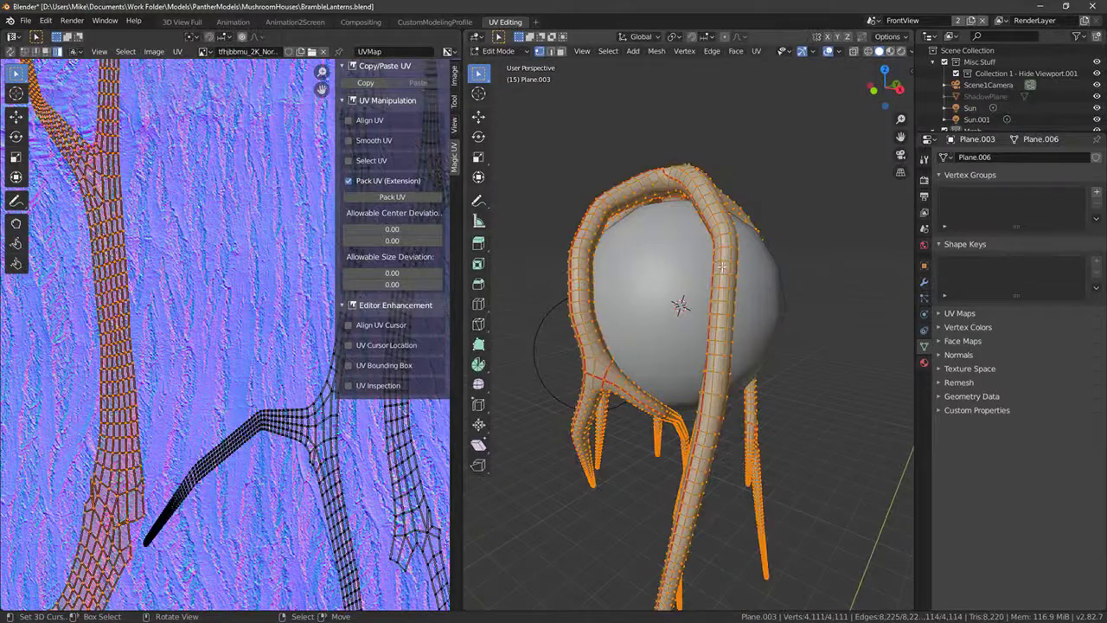
pyautogui.scroll(4, 112, 266)
pyautogui.scroll(-6, 120, 377)
pyautogui.scroll(4, 198, 284)
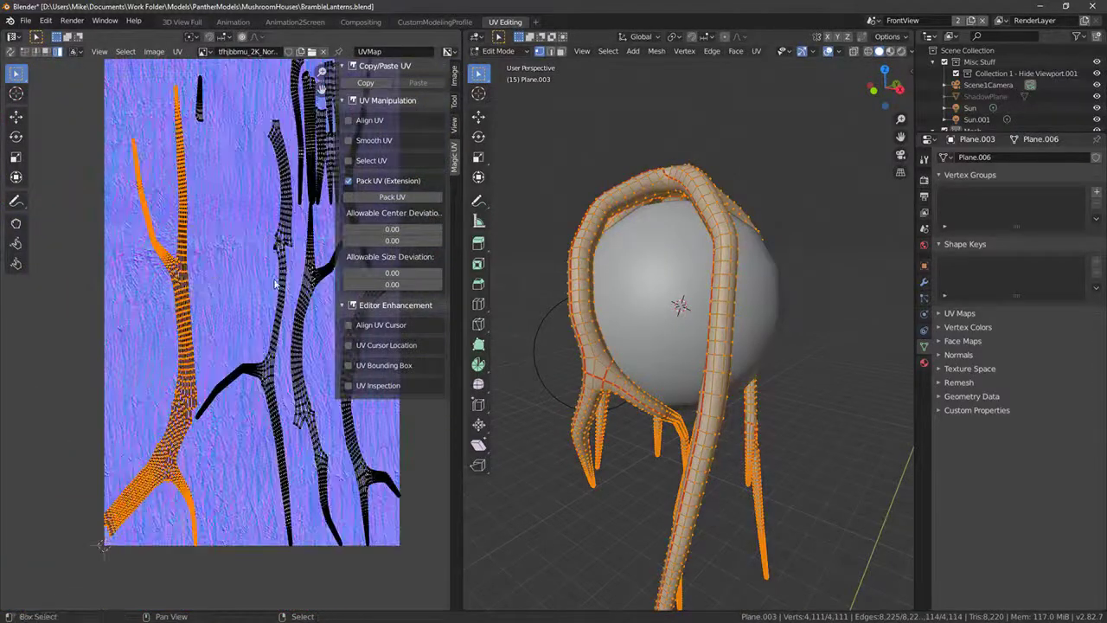
pyautogui.moveTo(97, 558); pyautogui.dragTo(6, 586, button='middle')
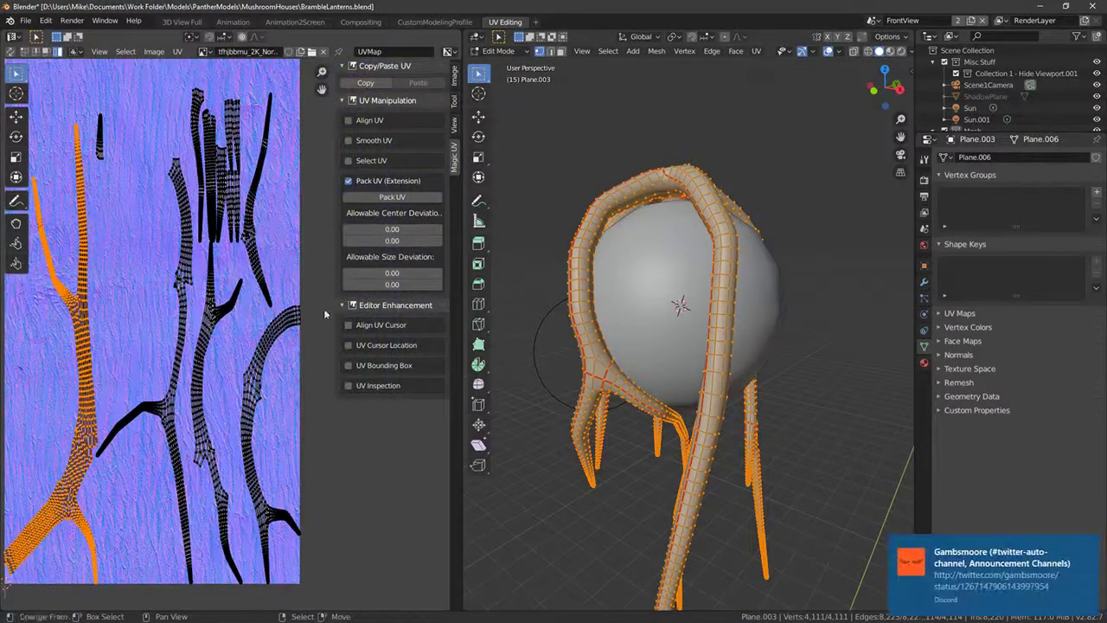
pyautogui.click(1086, 547)
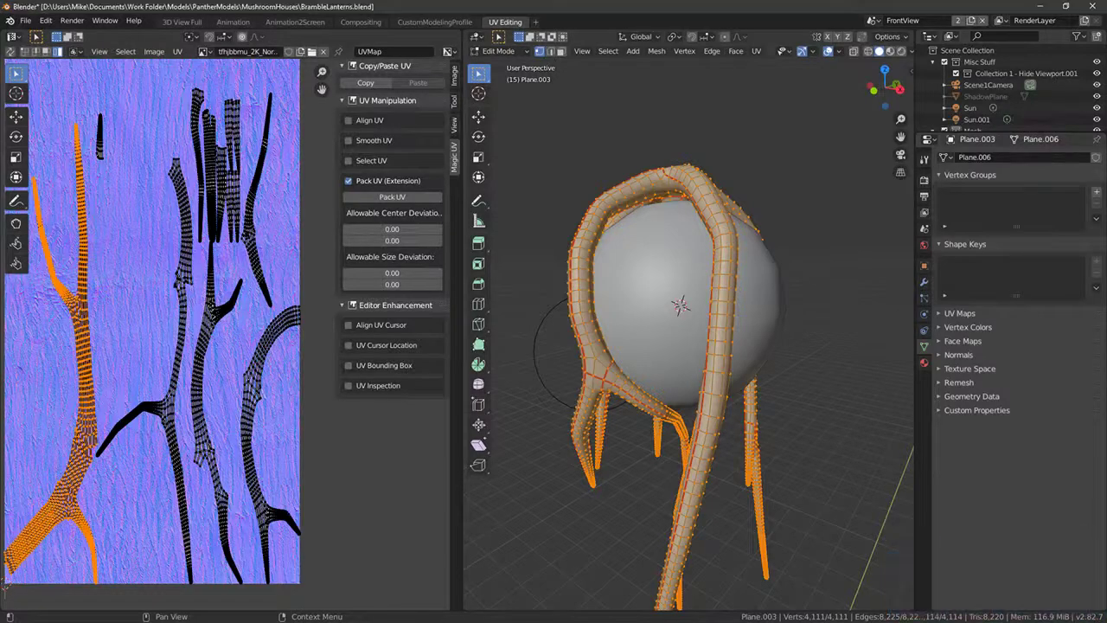
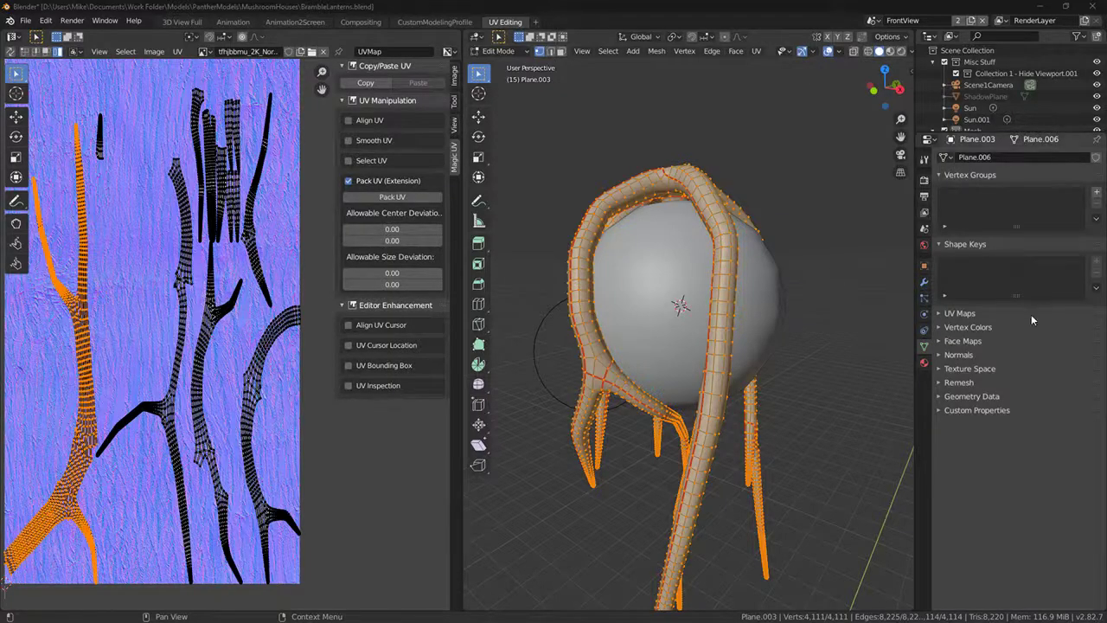
# Step: Examine the seams where the branches meet on top of the bramble, and deselect the geometry
pyautogui.moveTo(783, 337); pyautogui.dragTo(744, 221, button='middle')
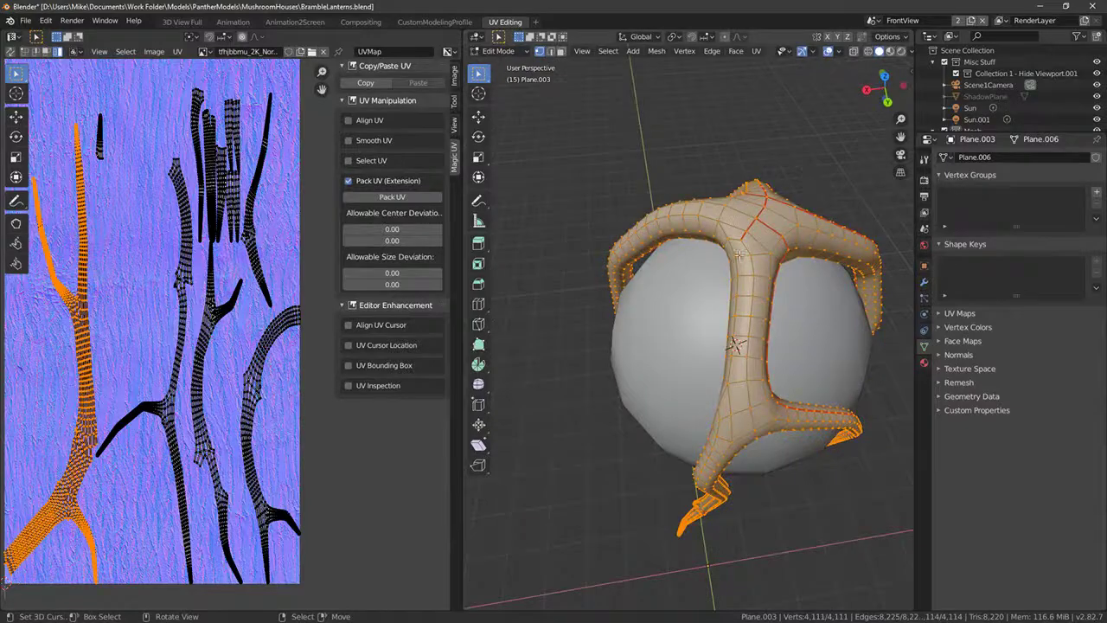
pyautogui.scroll(4, 740, 255)
pyautogui.scroll(-7, 740, 256)
pyautogui.hotkey('alt', 'a')
pyautogui.moveTo(740, 259)
pyautogui.mouseDown(button='middle')
pyautogui.moveTo(800, 299)
pyautogui.moveTo(730, 296)
pyautogui.moveTo(705, 240)
pyautogui.moveTo(800, 345)
pyautogui.moveTo(757, 313)
pyautogui.moveTo(744, 259)
pyautogui.mouseUp(button='middle')
# Step: Leave Edit Mode and return to the CustomModelingProfile workspace
pyautogui.press('Tab')
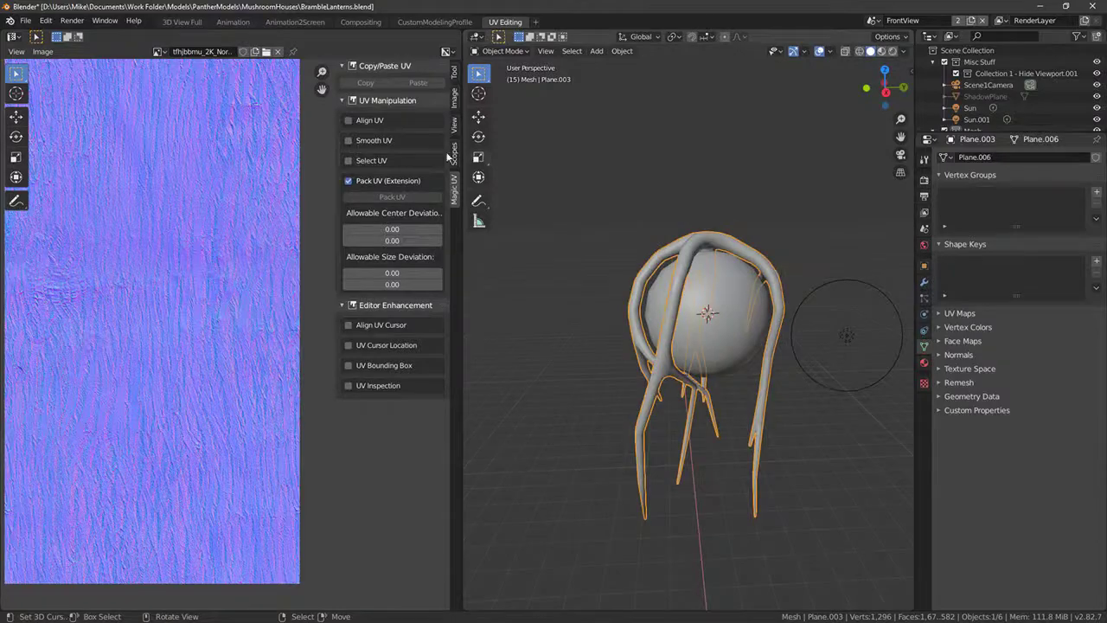
pyautogui.click(451, 21)
pyautogui.moveTo(388, 237); pyautogui.dragTo(400, 264, button='middle')
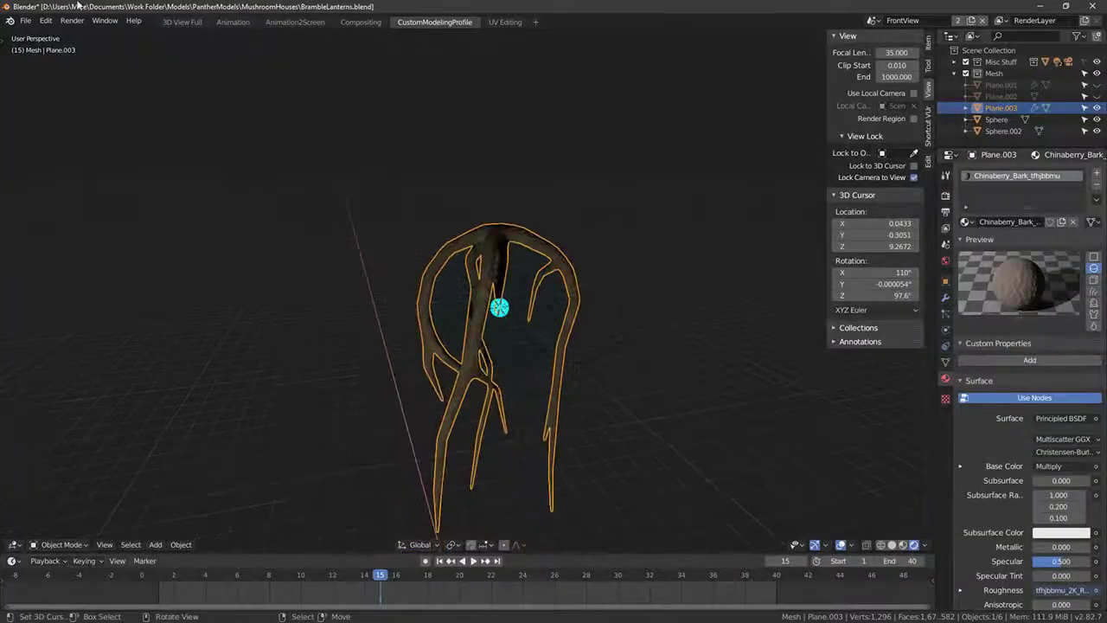
# Step: Start an FBX export and create a Clutter folder inside MushroomHouses as the destination
pyautogui.click(27, 22)
pyautogui.moveTo(54, 178)
pyautogui.click(218, 227)
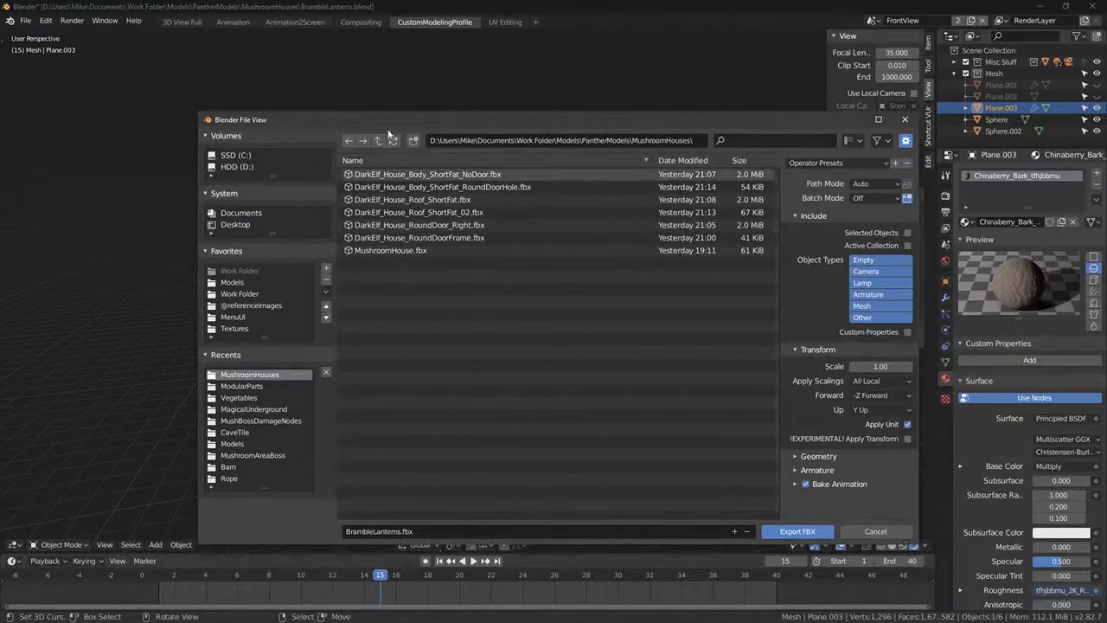
pyautogui.click(414, 140)
pyautogui.write('Cluster')
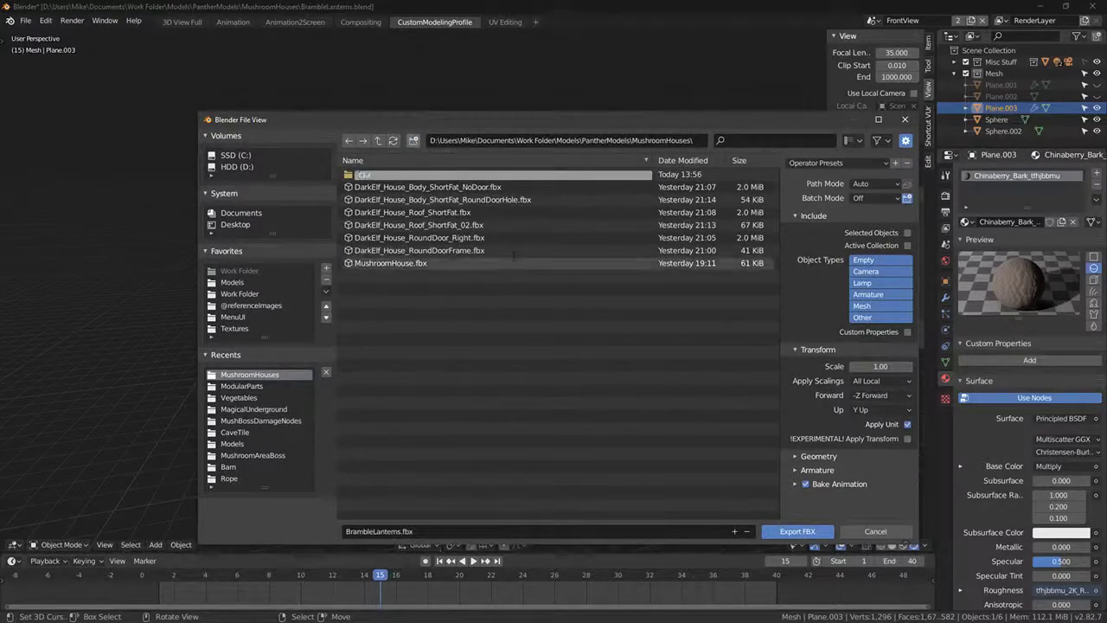
pyautogui.press('Return')
pyautogui.click(366, 174)
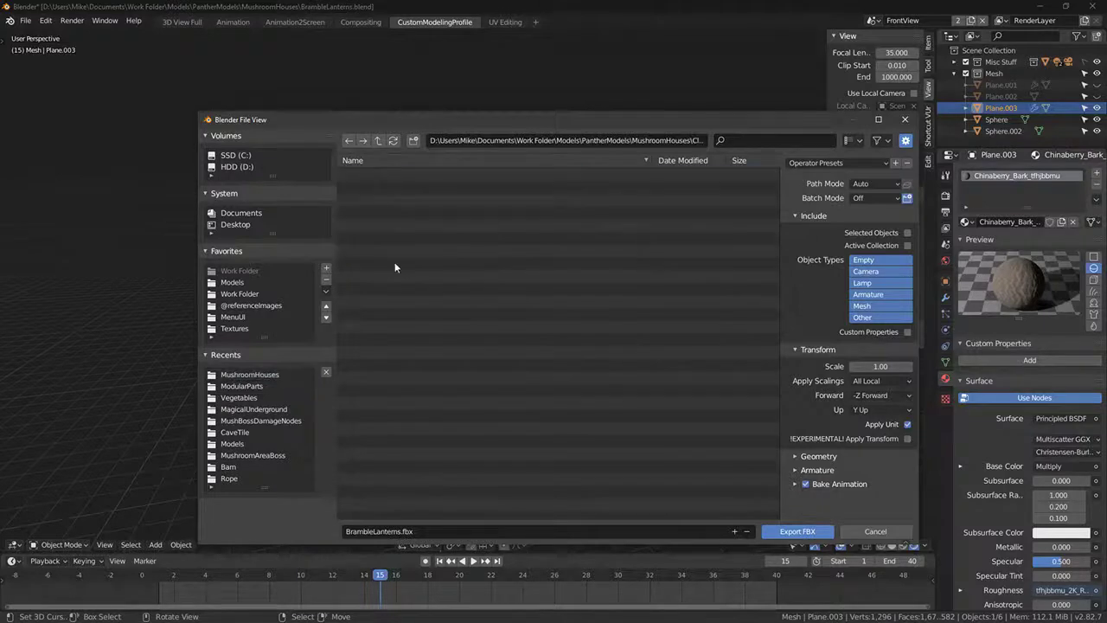
# Step: Export only the selected bramble mesh as BrambleLantern01.fbx into the Clutter folder
pyautogui.click(423, 532)
pyautogui.click(430, 532)
pyautogui.press('Left')
pyautogui.press('Left')
pyautogui.press('Left')
pyautogui.press('Left')
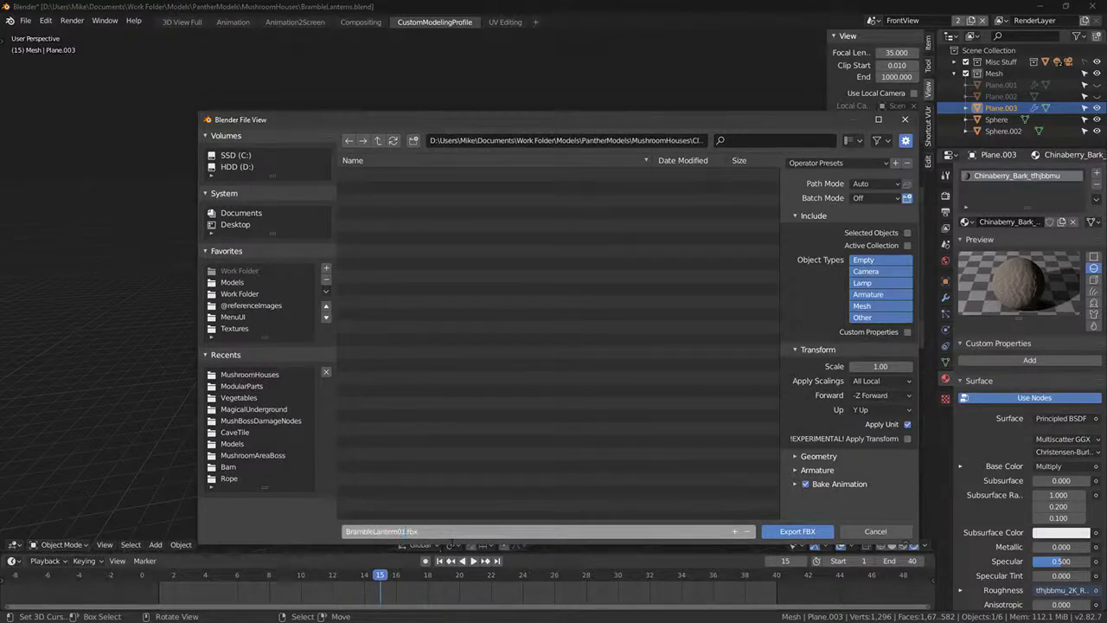
pyautogui.write('01')
pyautogui.click(908, 232)
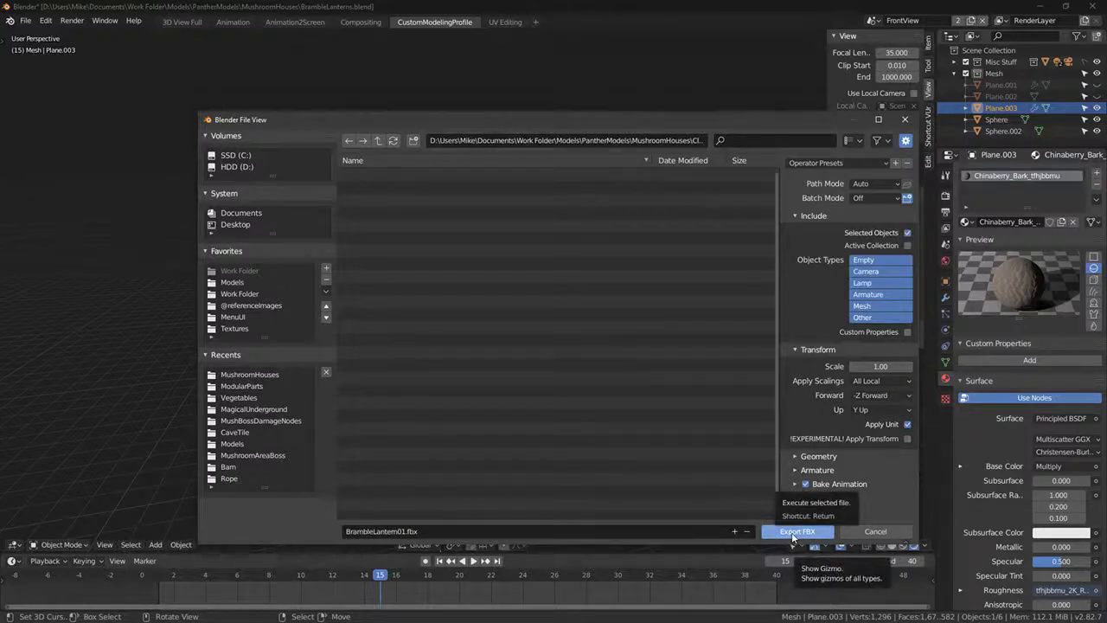
pyautogui.click(792, 532)
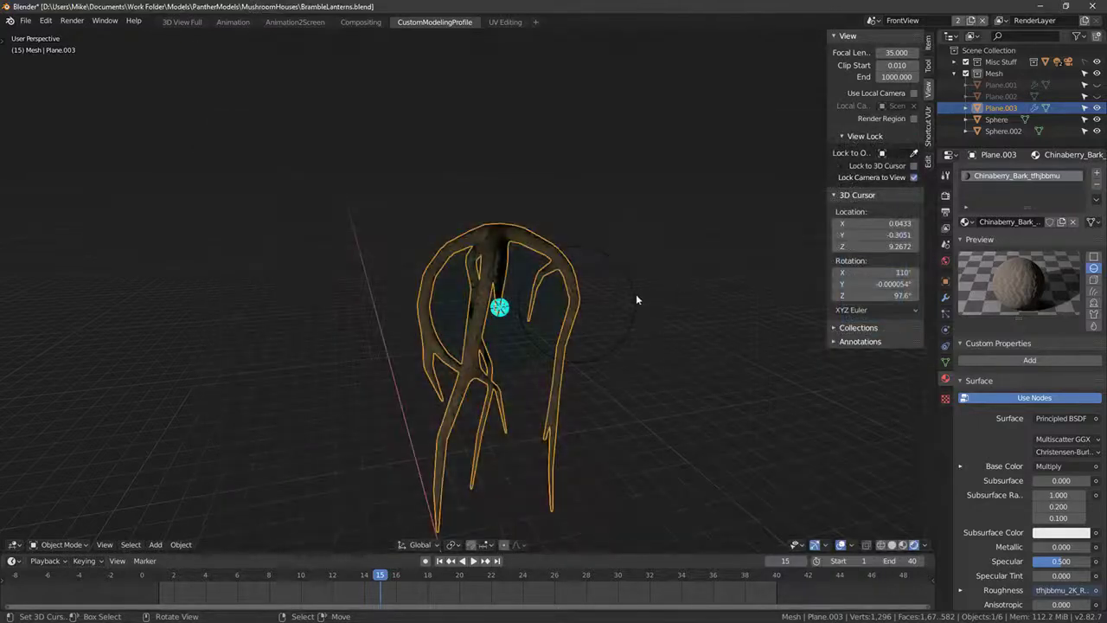
# Step: Switch to Unreal Editor, create a Clutter folder inside the project's MushroomHouses folder and open it
pyautogui.moveTo(636, 294); pyautogui.dragTo(675, 320, button='middle')
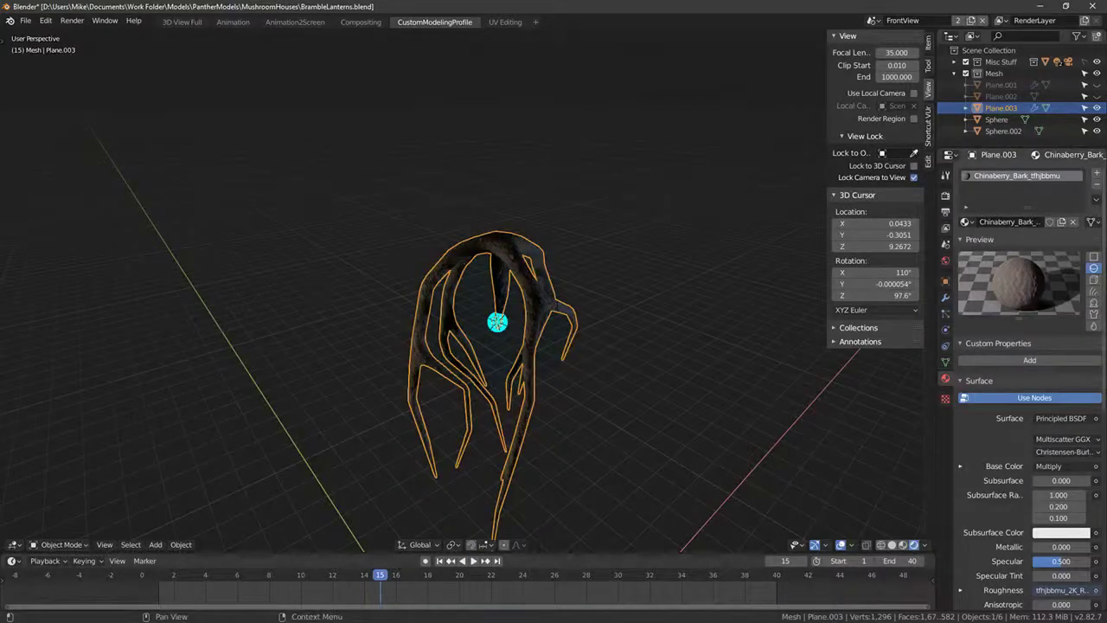
pyautogui.hotkey('alt', 'Tab')
pyautogui.moveTo(652, 243); pyautogui.dragTo(606, 281, button='right')
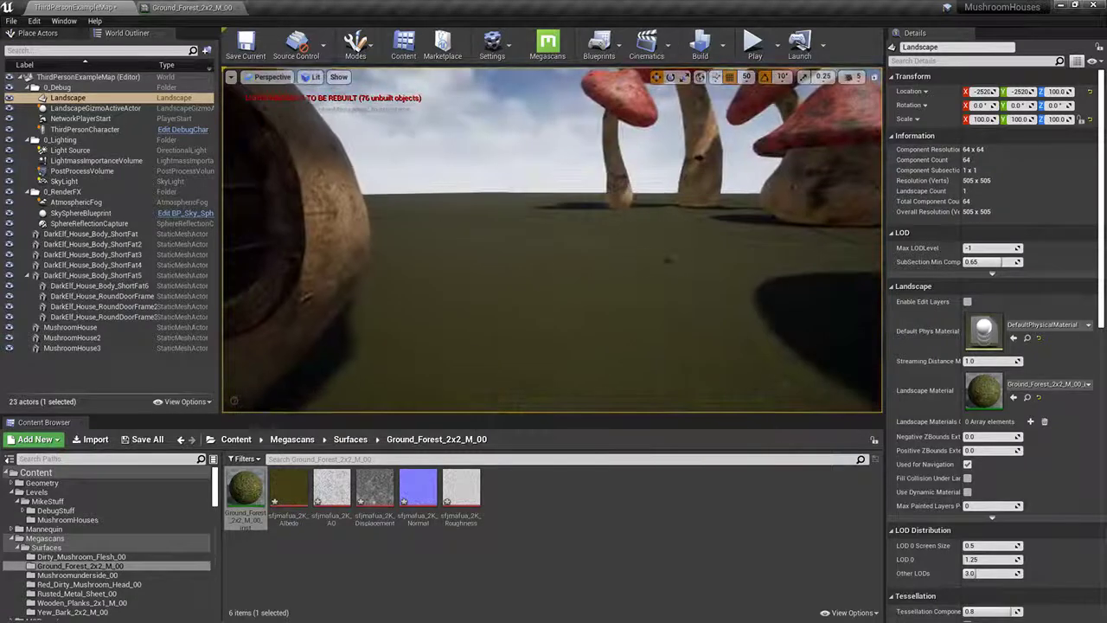
pyautogui.click(56, 511)
pyautogui.click(67, 519)
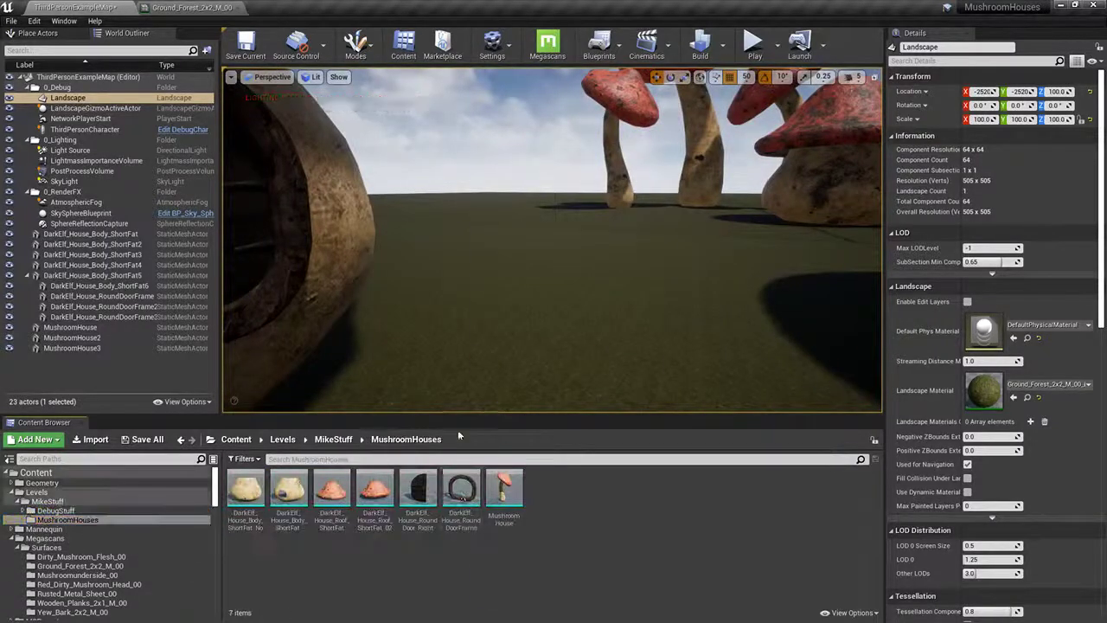
pyautogui.rightClick(467, 558)
pyautogui.click(518, 178)
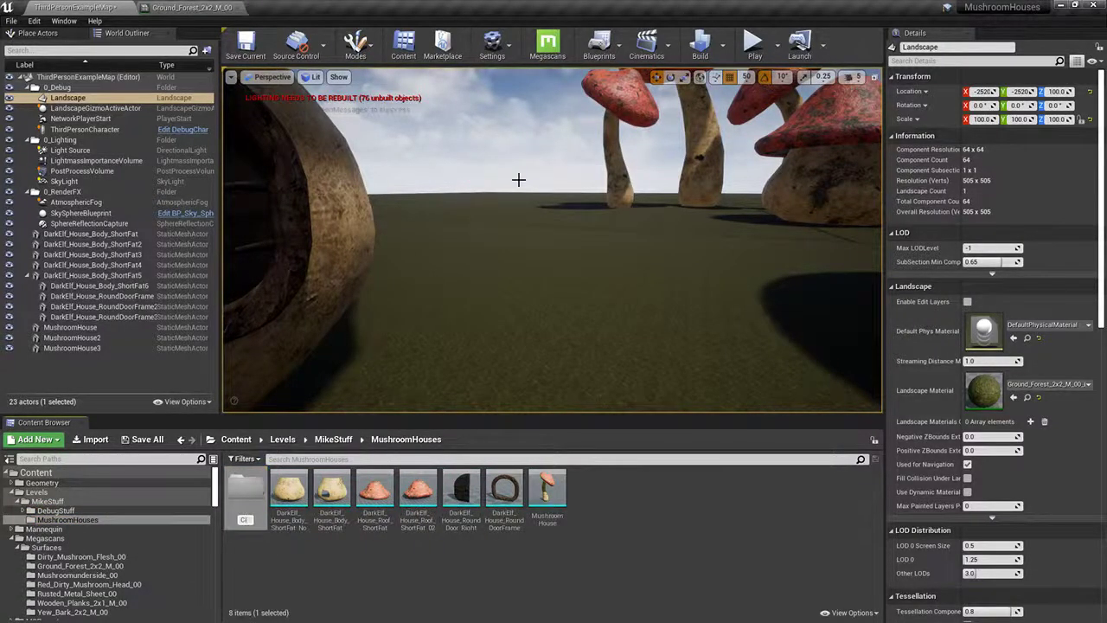
pyautogui.write('Clutter')
pyautogui.press('Return')
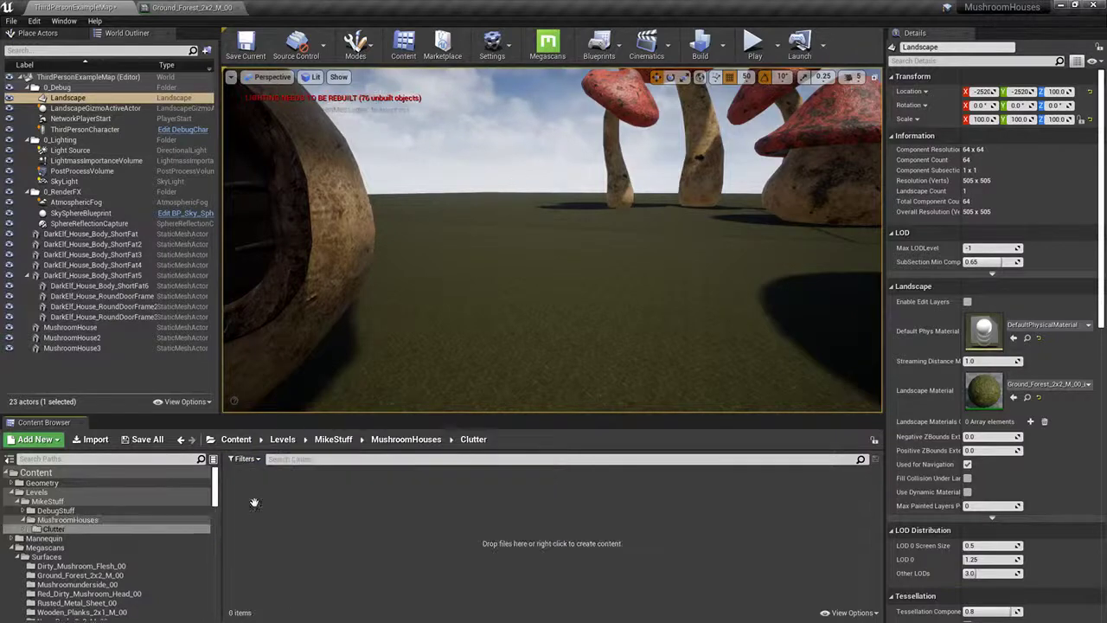
pyautogui.doubleClick(246, 491)
# Step: Import BrambleLantern01.fbx from the Clutter source folder as a static mesh with the default options and open the imported asset
pyautogui.click(95, 440)
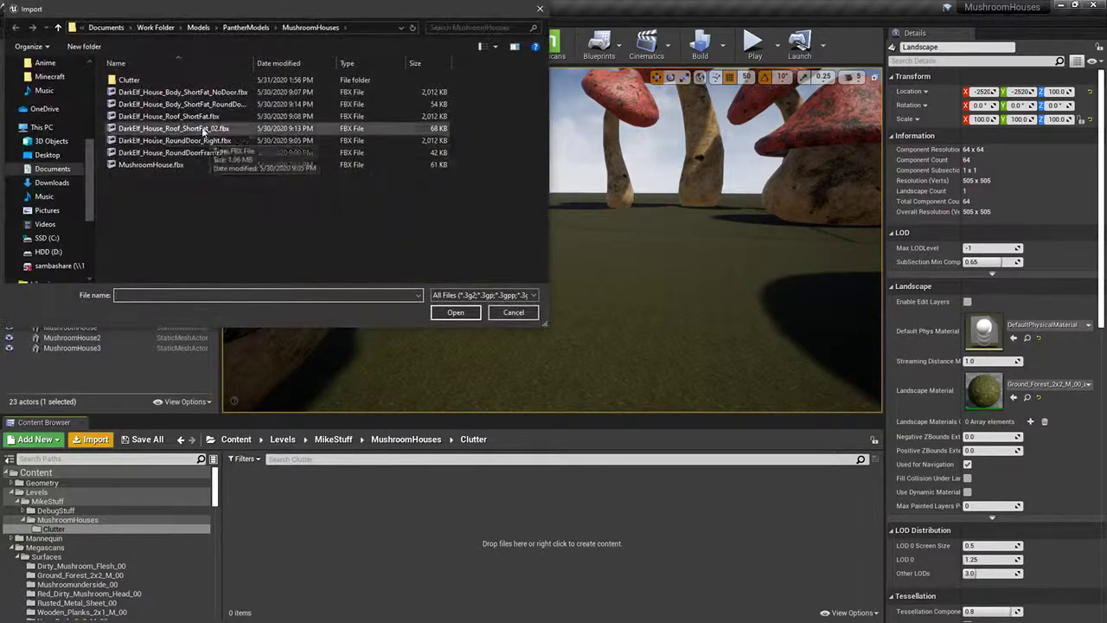
pyautogui.doubleClick(134, 80)
pyautogui.click(139, 80)
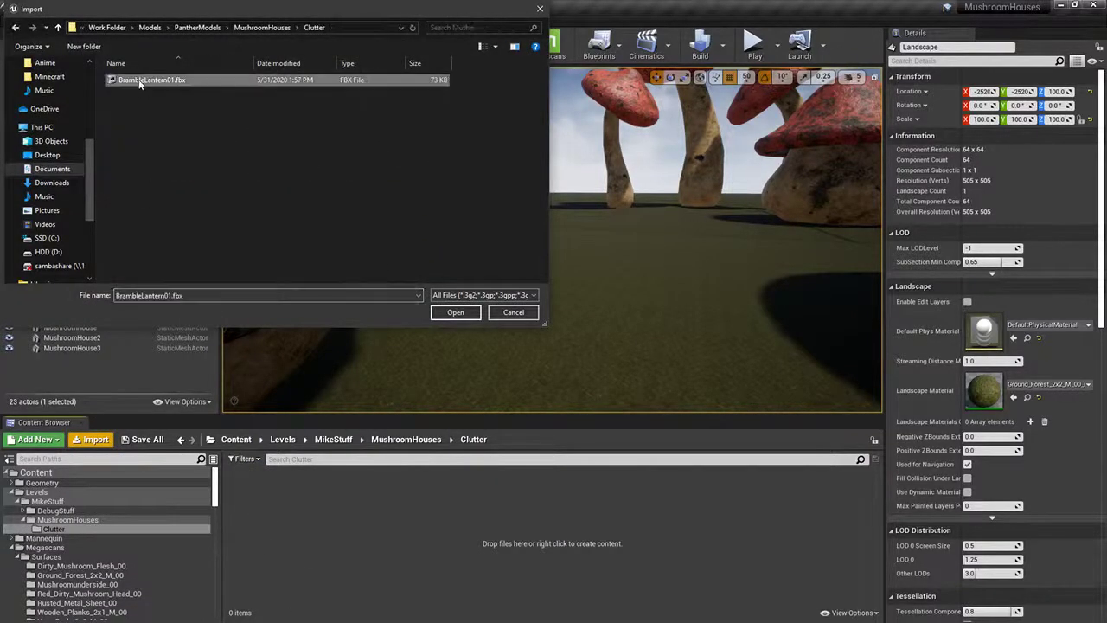
pyautogui.click(463, 315)
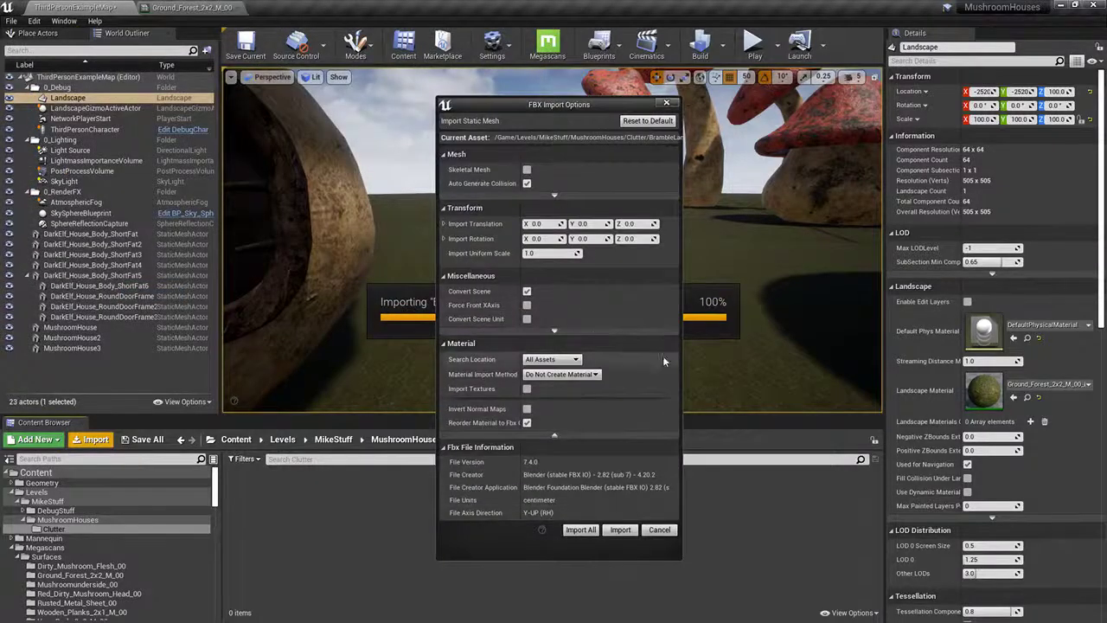
pyautogui.click(623, 531)
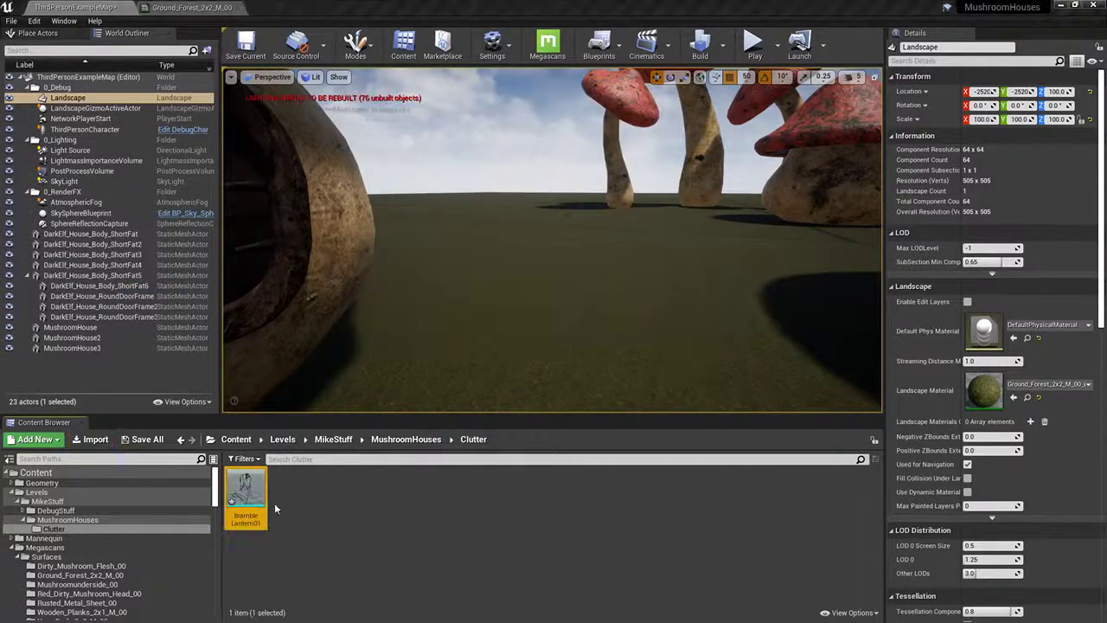
pyautogui.doubleClick(254, 498)
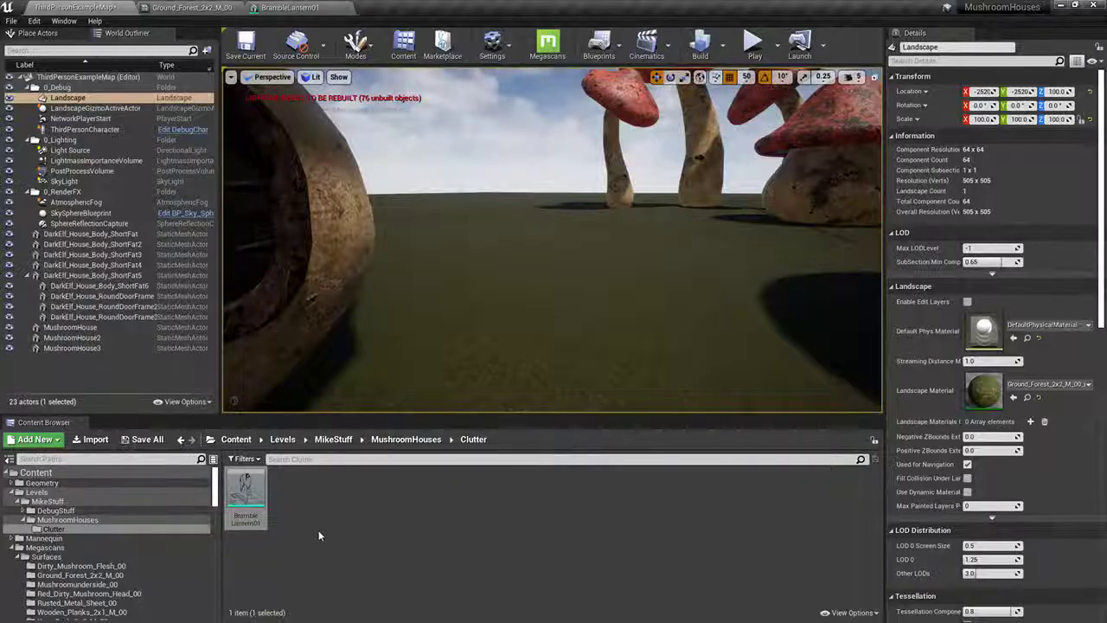
# Step: Switch to Quixel Bridge and export the Chinaberry Bark surface to Unreal Engine
pyautogui.click(318, 537)
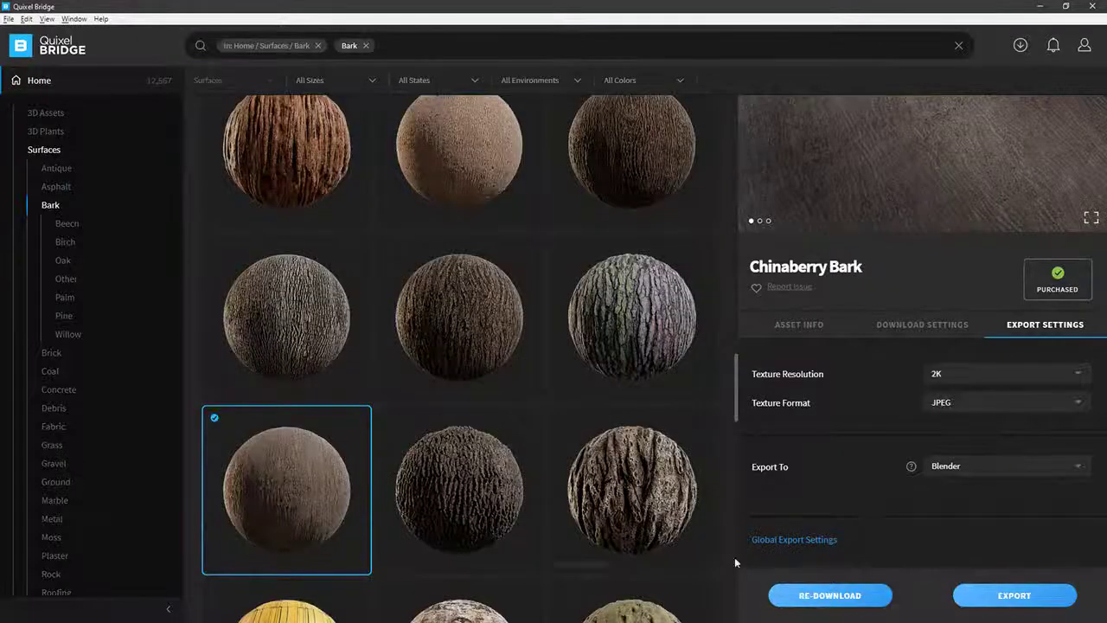
pyautogui.click(990, 465)
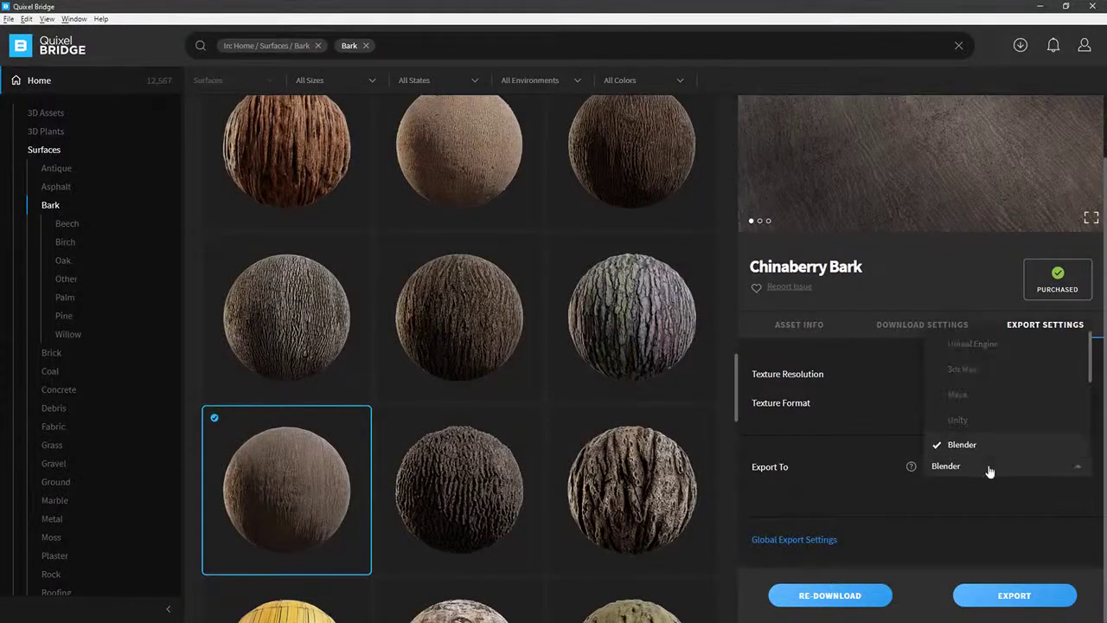
pyautogui.click(967, 344)
pyautogui.click(1012, 597)
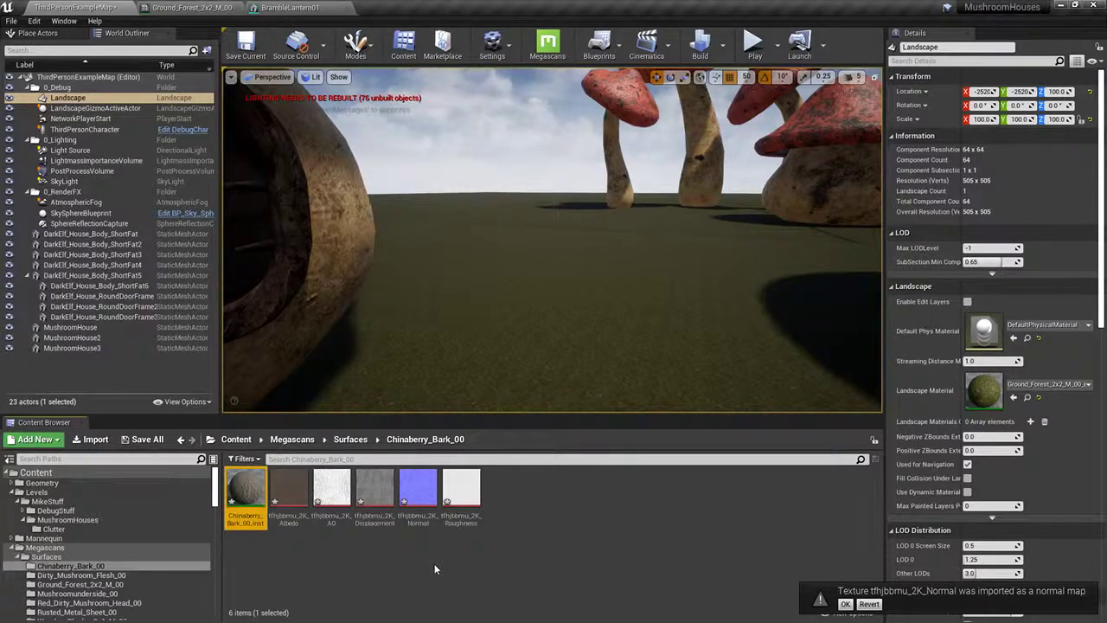
# Step: Rename the imported Chinaberry Bark material instance to BrambleBark_MAT and copy that name
pyautogui.press('F2')
pyautogui.write('BrambleBark')
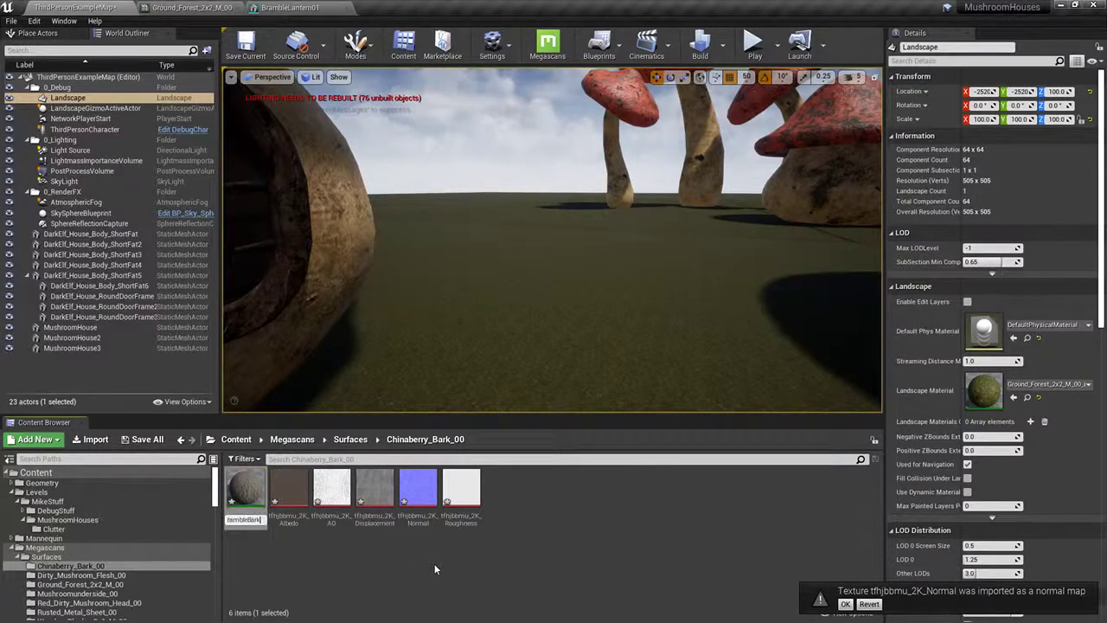
pyautogui.press('Return')
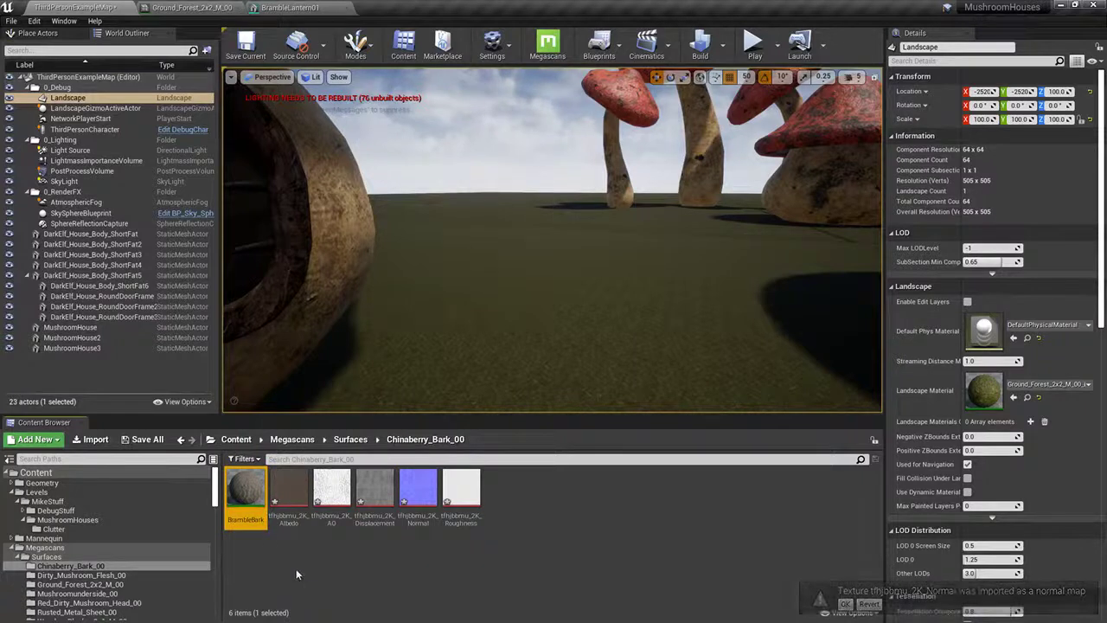
pyautogui.press('End')
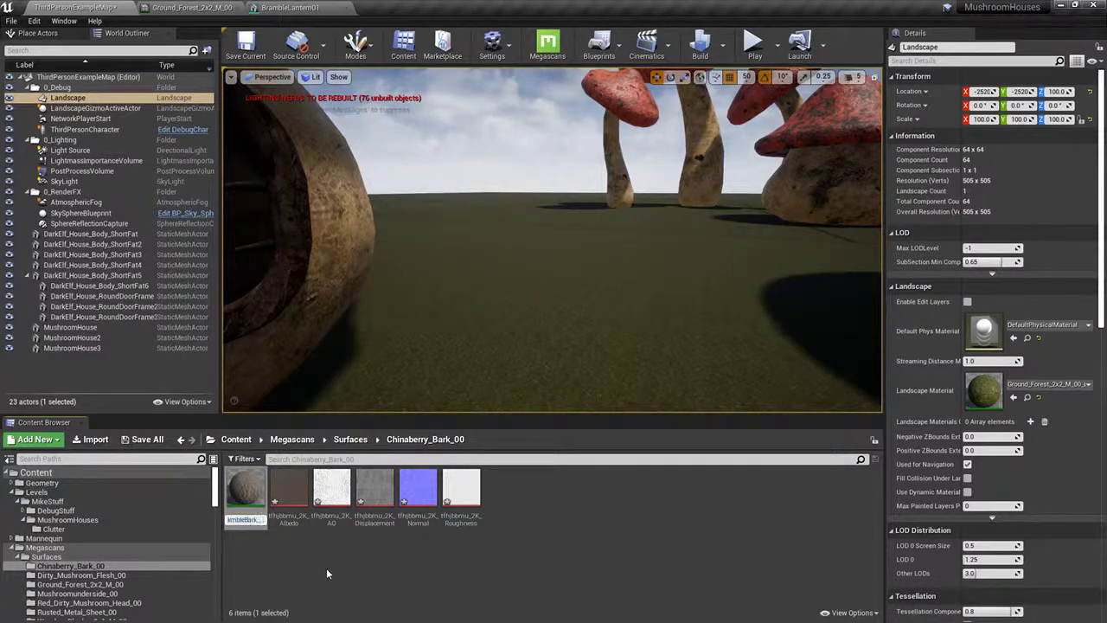
pyautogui.write('_MAT')
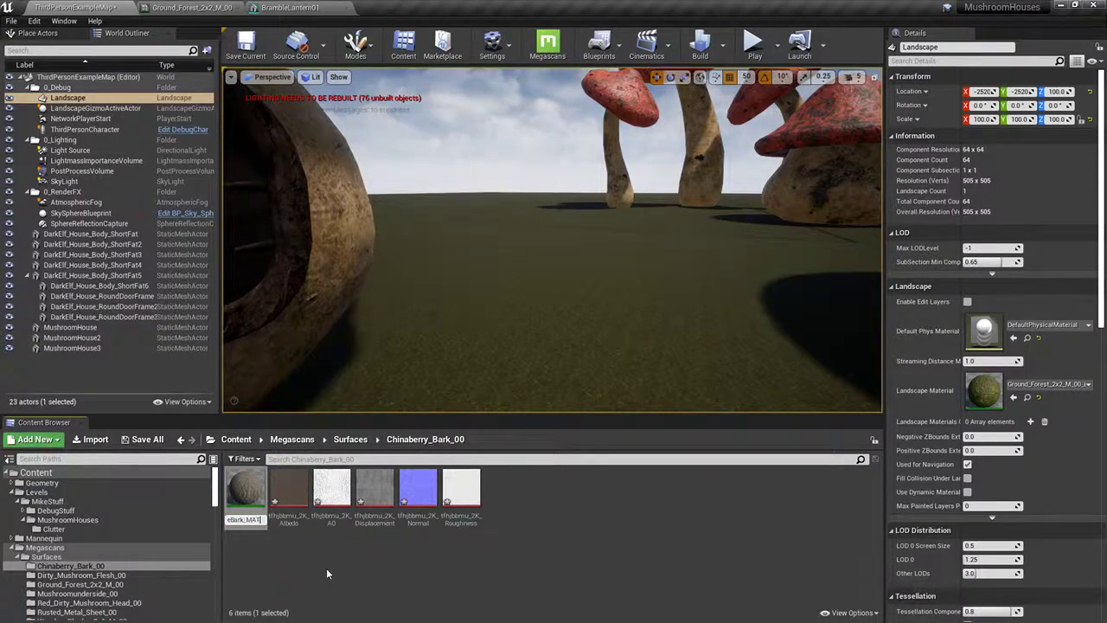
pyautogui.press('Return')
pyautogui.click(248, 523)
pyautogui.hotkey('ctrl', 'c')
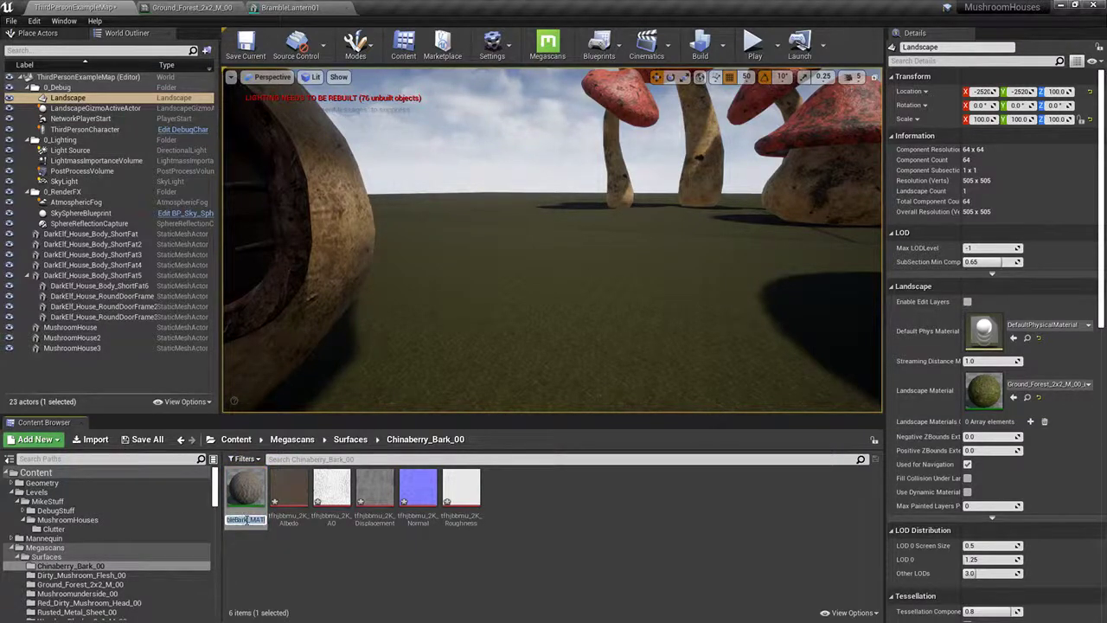
# Step: Switch to Blender, rename the bramble's material slot to BrambleBark_MAT using the copied name, and save the file
pyautogui.hotkey('alt', 'Tab')
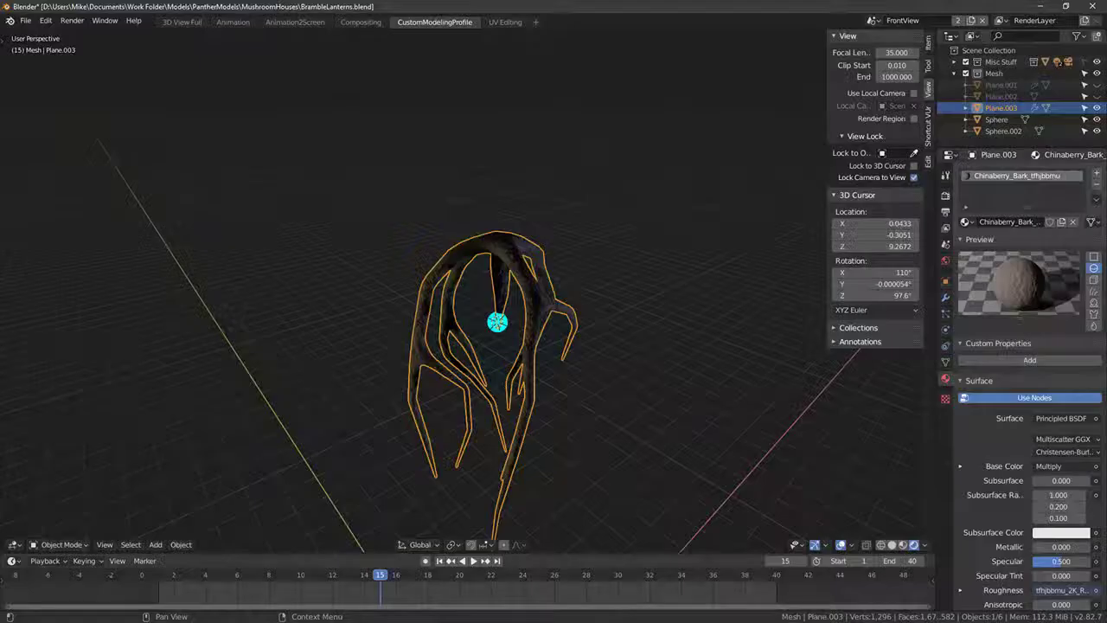
pyautogui.doubleClick(1021, 175)
pyautogui.hotkey('ctrl', 'v')
pyautogui.press('Return')
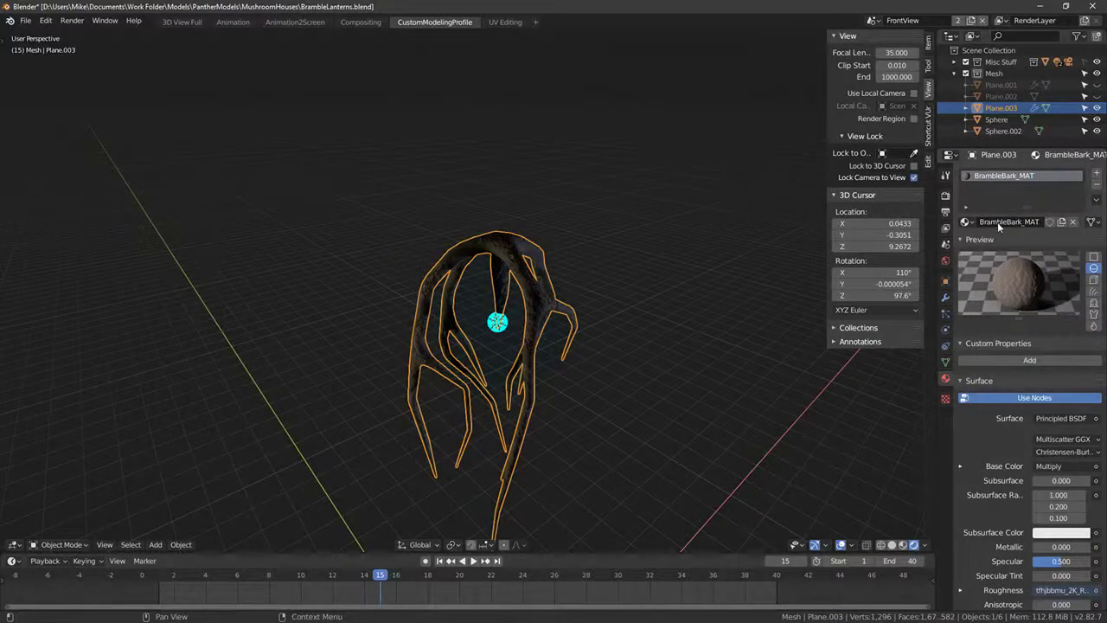
pyautogui.moveTo(778, 260); pyautogui.dragTo(564, 334, button='middle')
pyautogui.hotkey('ctrl', 's')
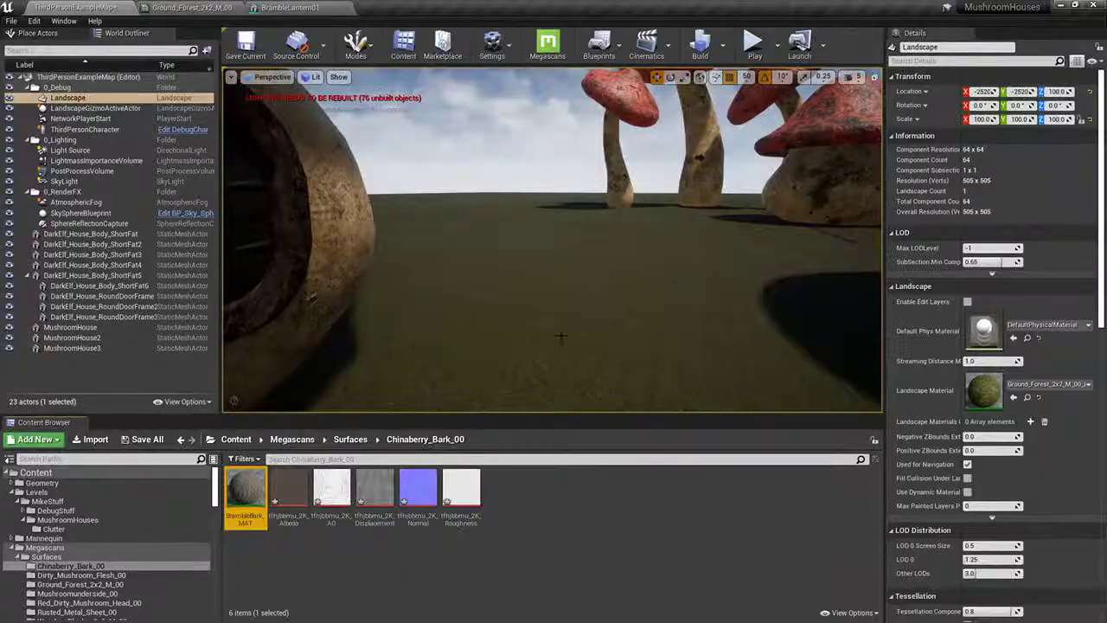
# Step: Return to Unreal Editor and assign BrambleBark_MAT to the BrambleLantern01 mesh's material slot in its mesh editor
pyautogui.moveTo(560, 339); pyautogui.dragTo(560, 339, button='right')
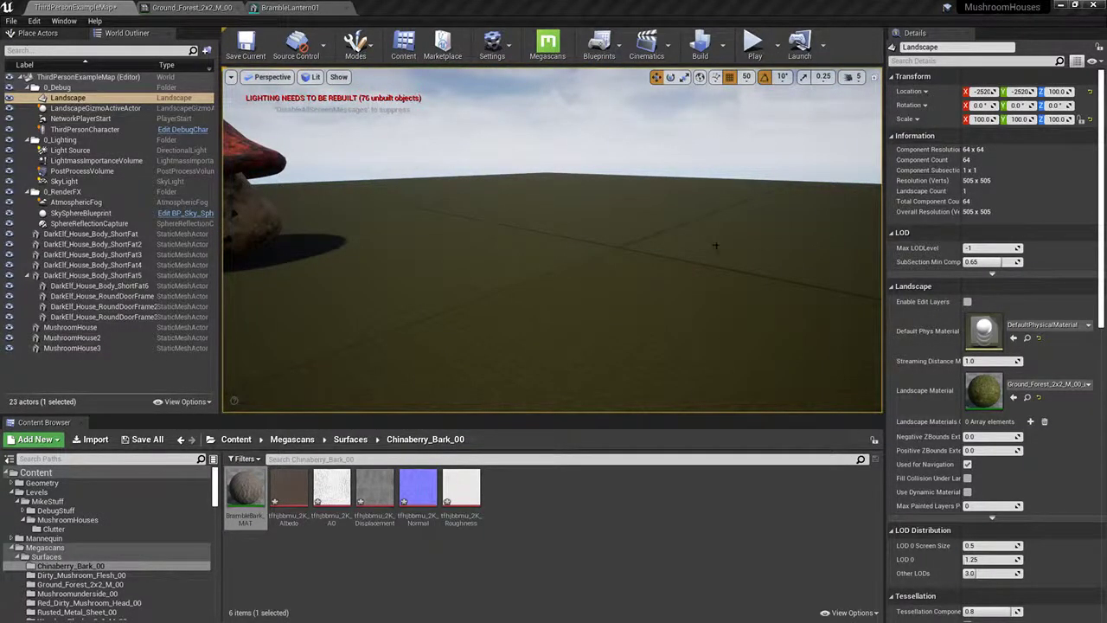
pyautogui.moveTo(561, 339); pyautogui.dragTo(560, 339, button='right')
pyautogui.click(568, 518)
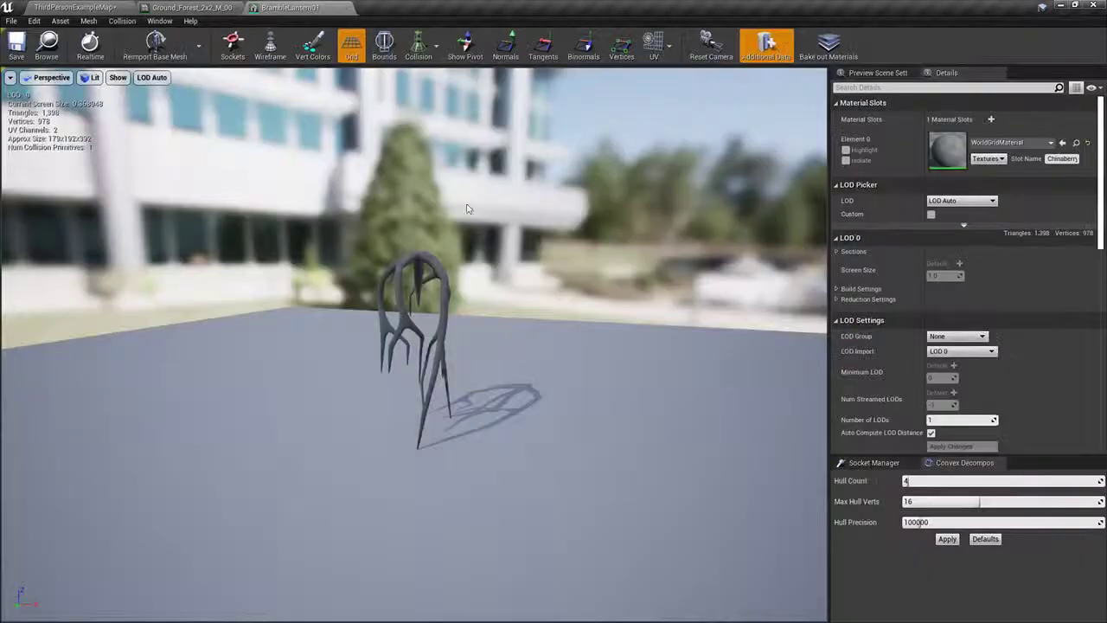
pyautogui.click(1004, 142)
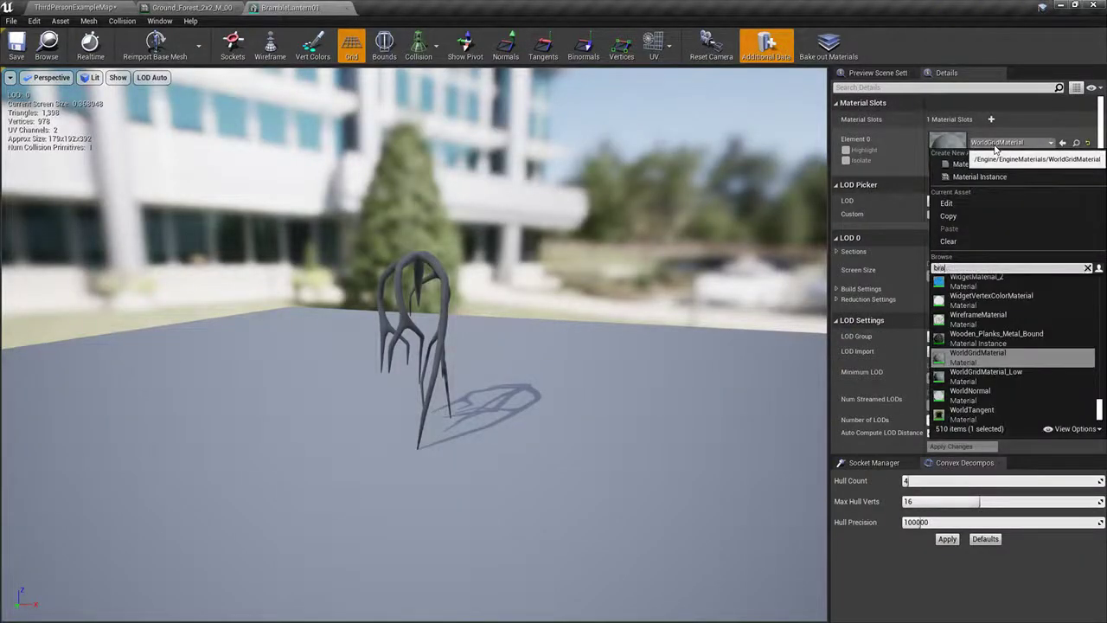
pyautogui.write('bramble')
pyautogui.click(982, 287)
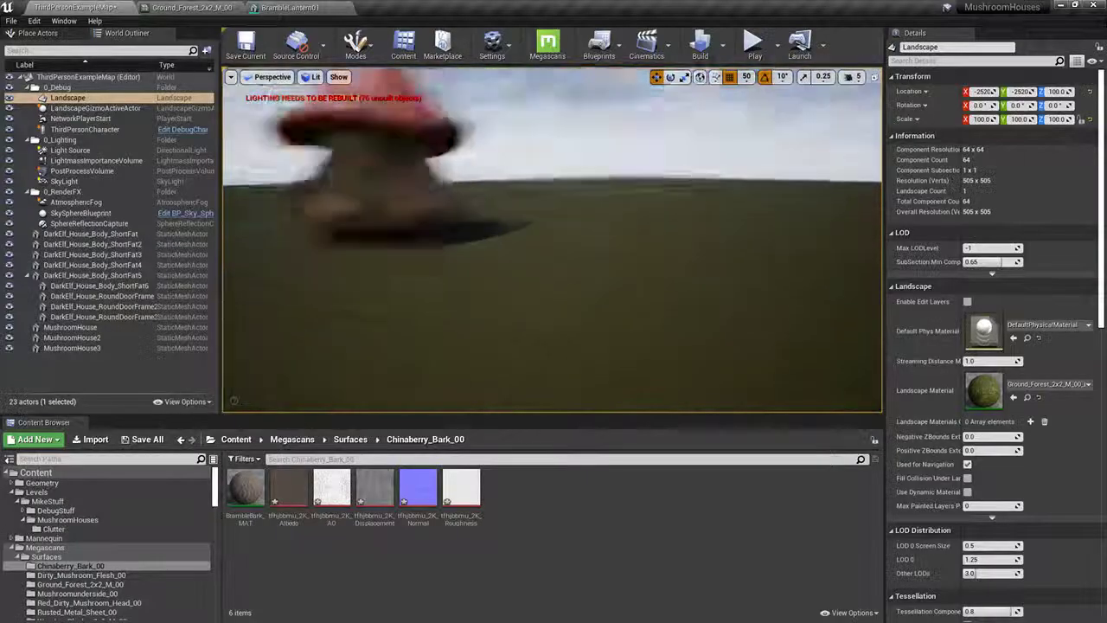
# Step: Place BrambleLantern01 from the Clutter folder beside the mushroom house at about X 2150, Y -9000, Z -50
pyautogui.moveTo(487, 351)
pyautogui.mouseDown(button='right')
pyautogui.moveTo(433, 352)
pyautogui.moveTo(487, 351)
pyautogui.mouseUp(button='right')
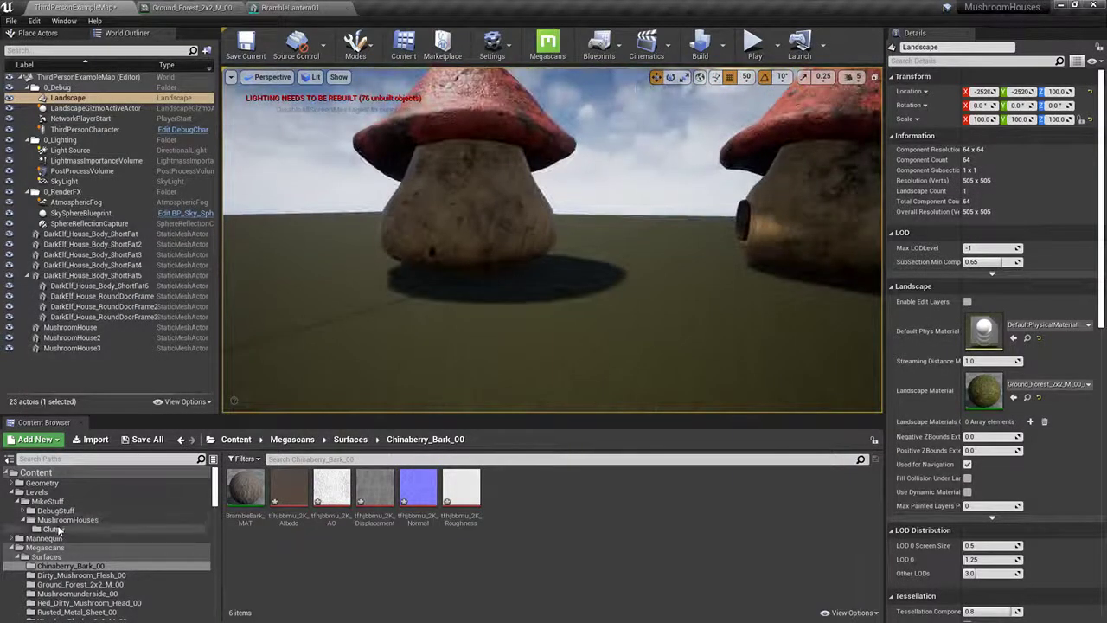
pyautogui.click(55, 529)
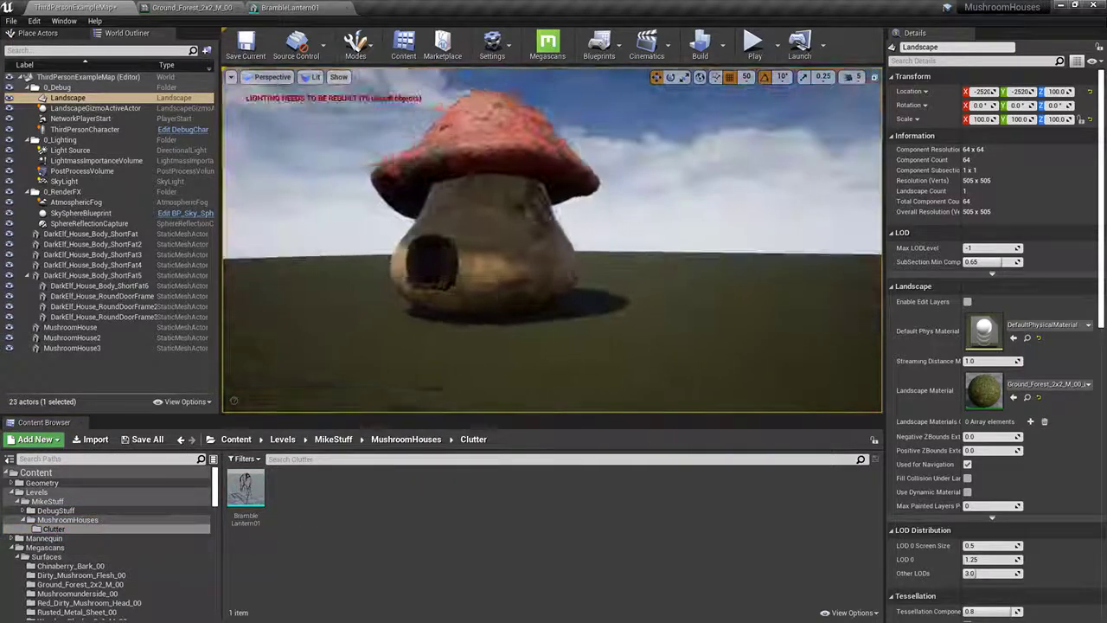
pyautogui.moveTo(246, 489); pyautogui.dragTo(717, 384)
pyautogui.moveTo(717, 384)
pyautogui.mouseDown(button='right')
pyautogui.moveTo(727, 359)
pyautogui.moveTo(717, 384)
pyautogui.mouseUp(button='right')
pyautogui.press('w')
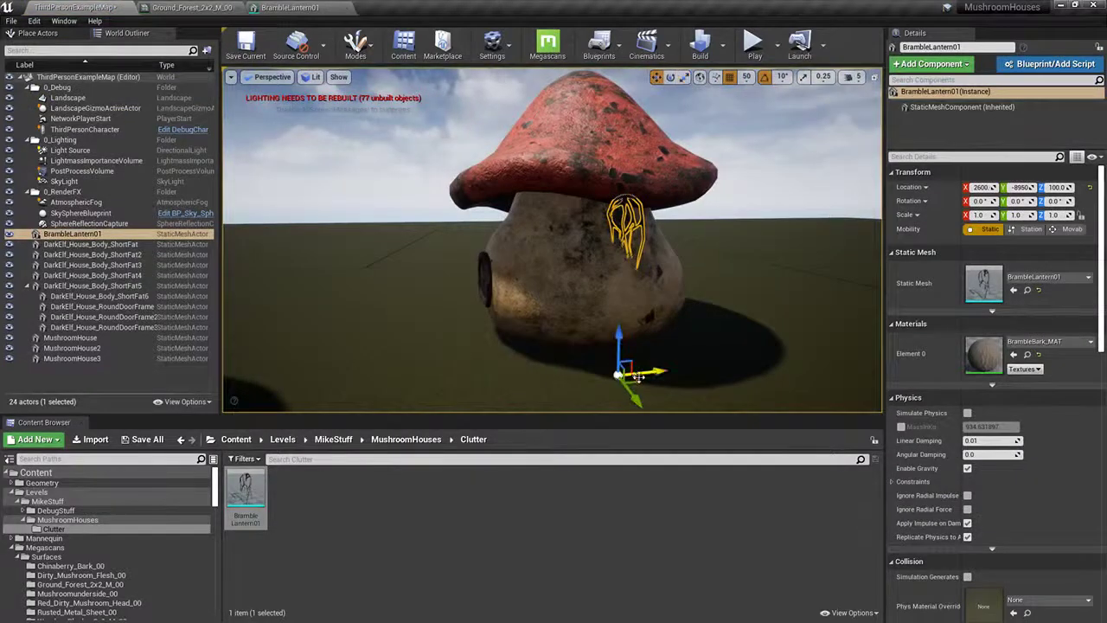
pyautogui.moveTo(638, 376); pyautogui.dragTo(559, 379)
pyautogui.moveTo(519, 377)
pyautogui.mouseDown(button='right')
pyautogui.moveTo(504, 372)
pyautogui.moveTo(505, 388)
pyautogui.mouseUp(button='right')
pyautogui.moveTo(572, 345); pyautogui.dragTo(569, 372)
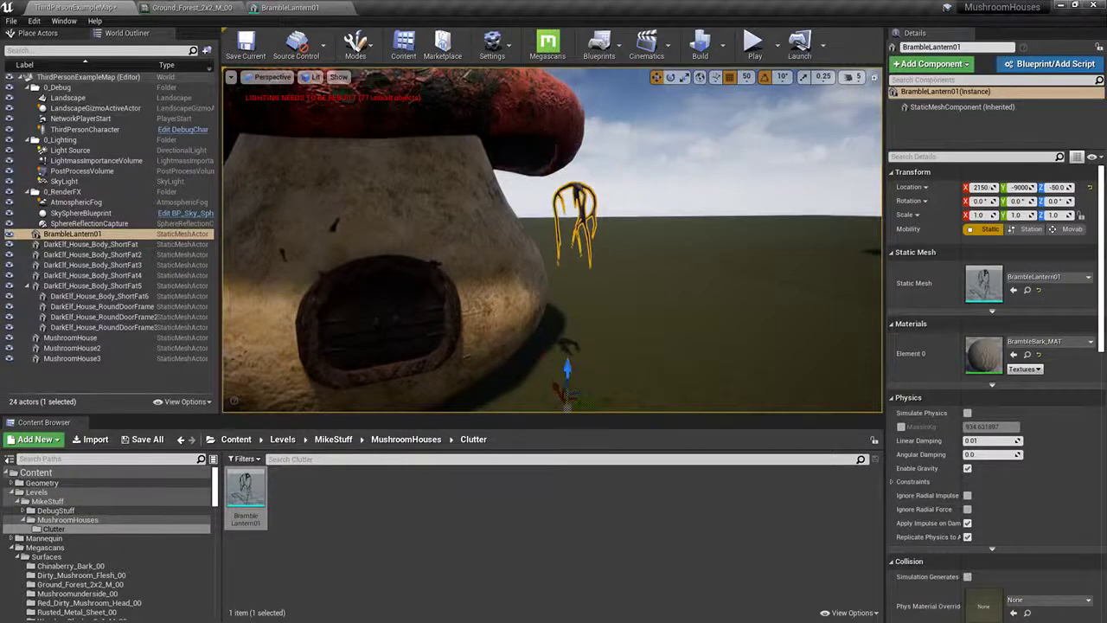
# Step: Lower the bramble lantern beneath the edge of the mushroom house's cap to Z -100 and focus on it
pyautogui.click(582, 362)
pyautogui.moveTo(582, 361); pyautogui.dragTo(609, 360, button='right')
pyautogui.click(418, 177)
pyautogui.moveTo(419, 177); pyautogui.dragTo(414, 173, button='right')
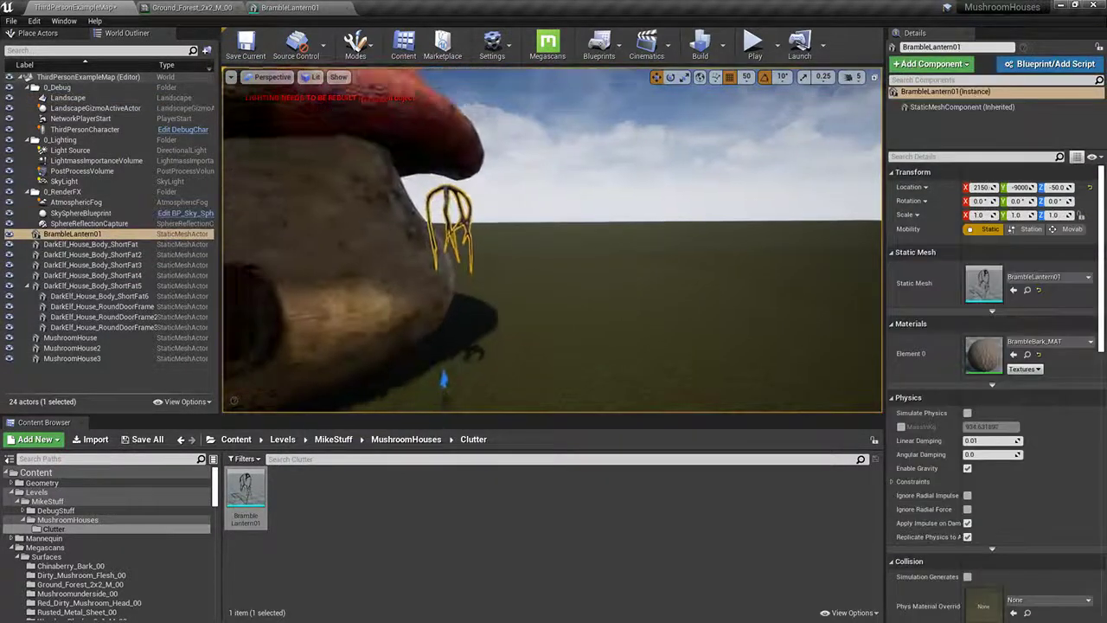
pyautogui.moveTo(411, 305); pyautogui.dragTo(410, 305, button='right')
pyautogui.click(457, 119)
pyautogui.moveTo(457, 119); pyautogui.dragTo(457, 255, button='right')
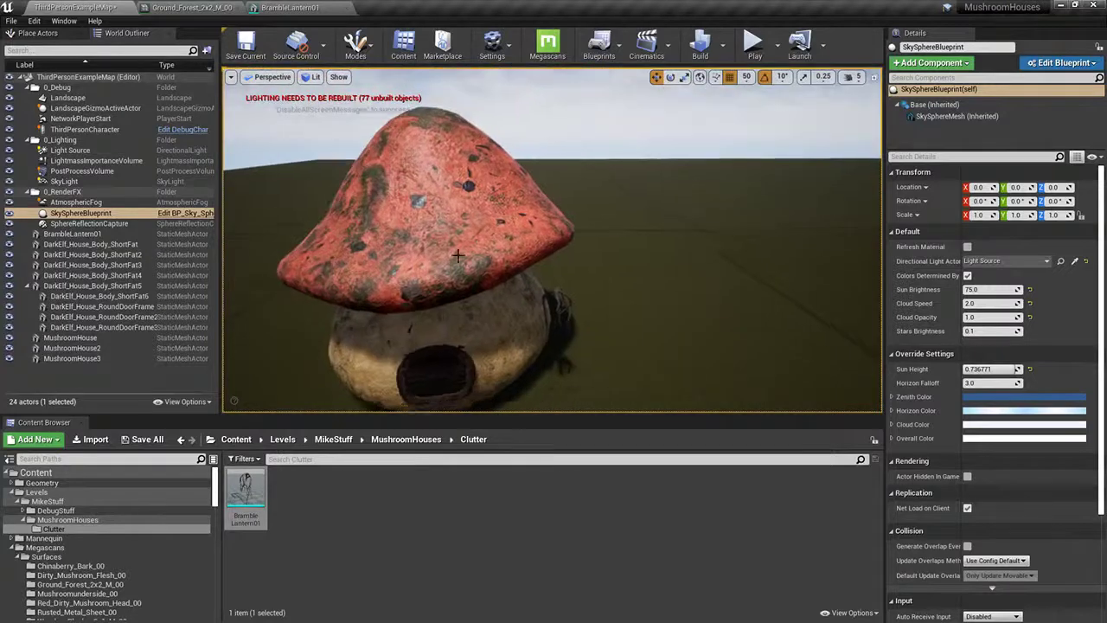
pyautogui.moveTo(423, 197); pyautogui.dragTo(423, 197, button='right')
pyautogui.click(437, 203)
pyautogui.press('f')
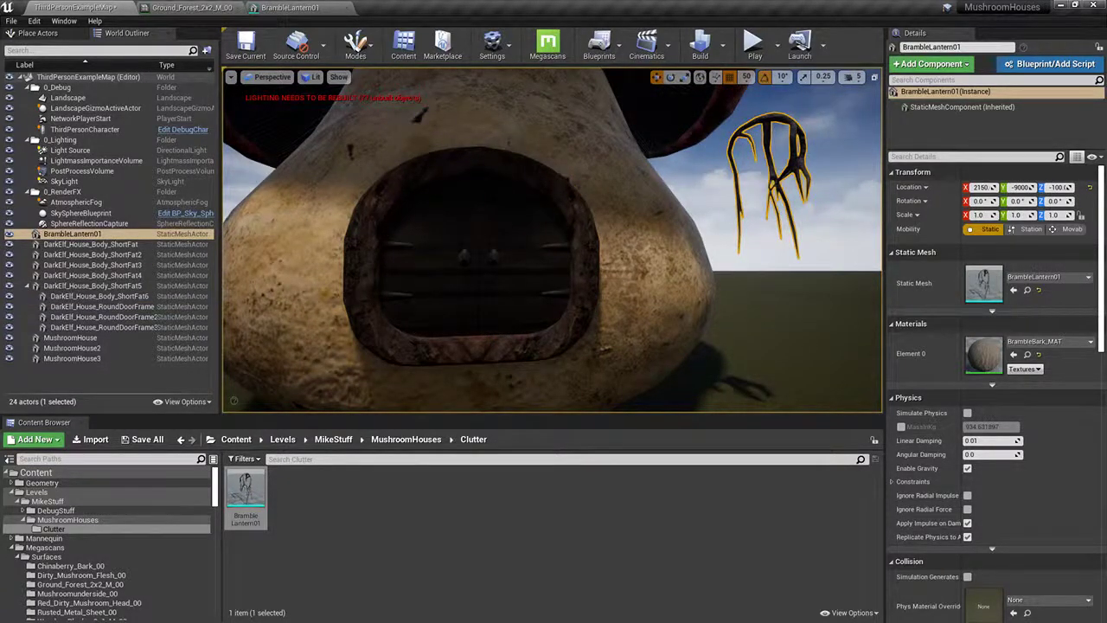
# Step: Inspect the bramble lantern's size and placement against the mushroom houses from several angles and distances
pyautogui.moveTo(554, 240); pyautogui.dragTo(528, 337, button='right')
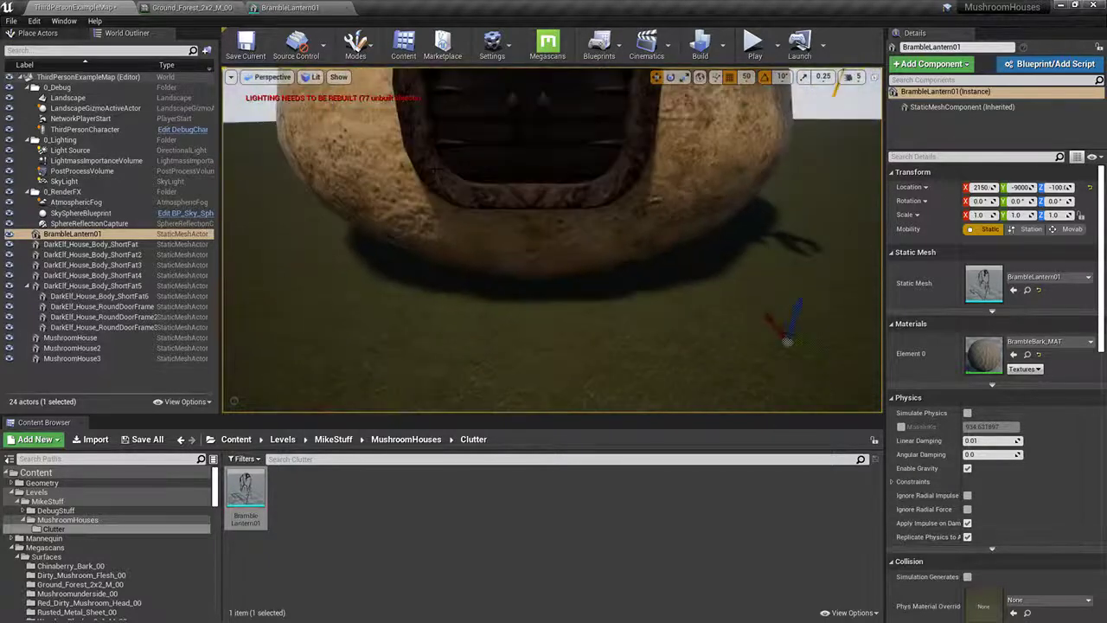
pyautogui.moveTo(308, 337); pyautogui.dragTo(227, 333, button='right')
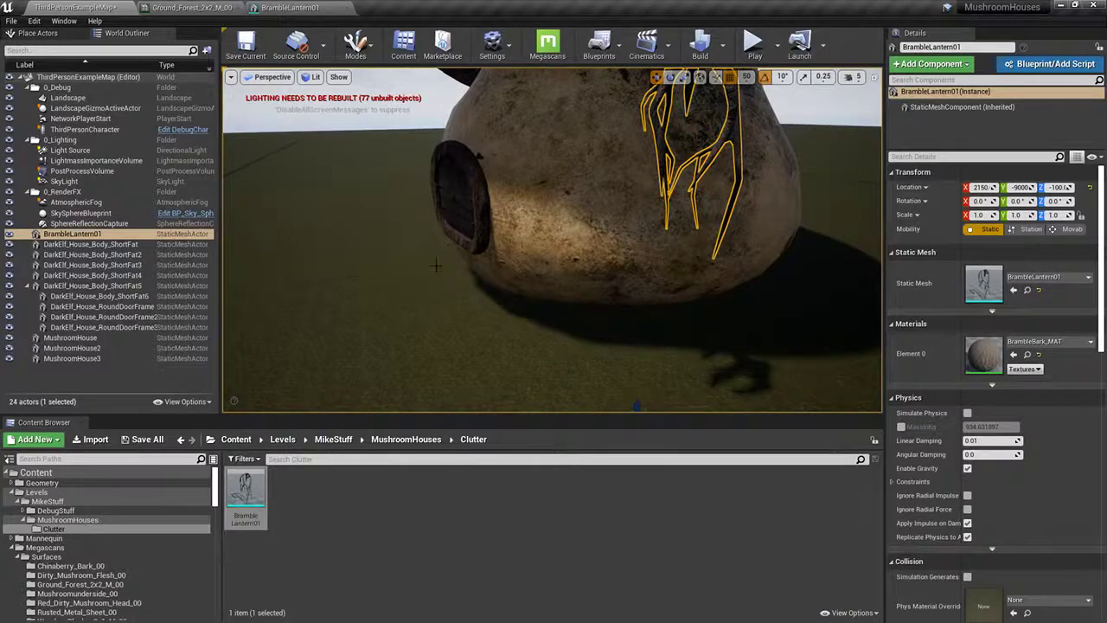
pyautogui.moveTo(309, 337); pyautogui.dragTo(311, 247, button='right')
pyautogui.moveTo(641, 189); pyautogui.dragTo(498, 253, button='right')
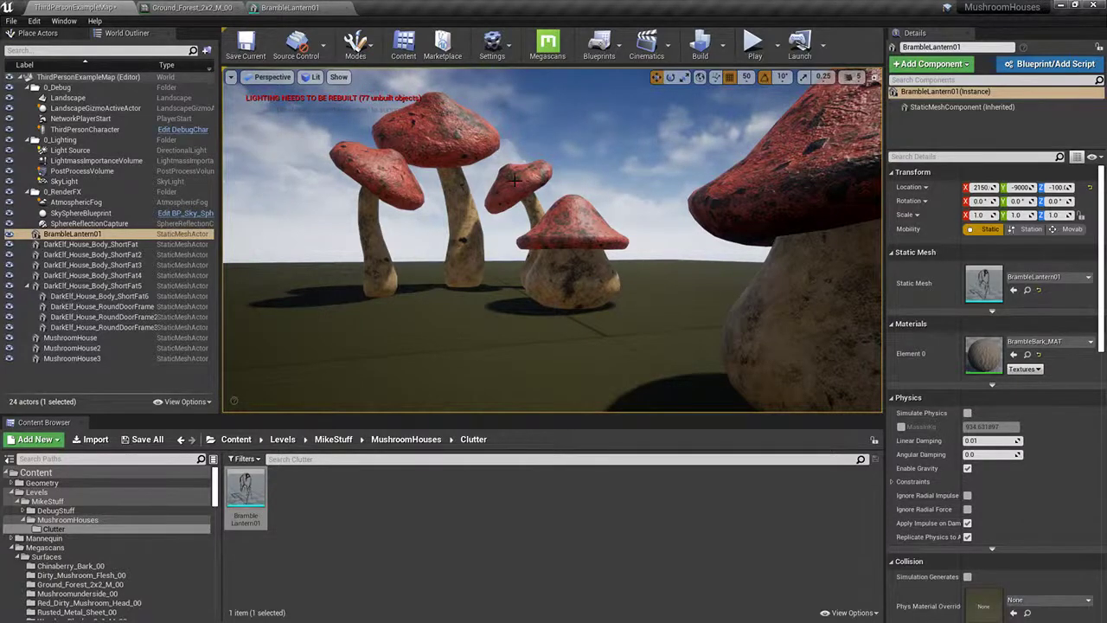
pyautogui.moveTo(515, 180); pyautogui.dragTo(610, 199, button='right')
pyautogui.click(617, 212)
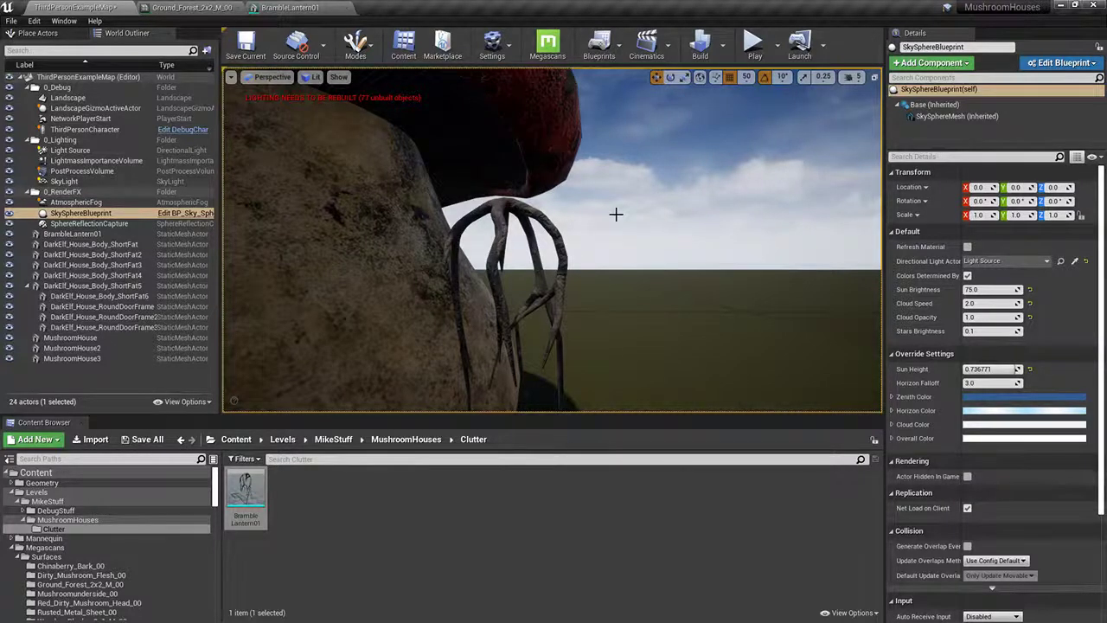
pyautogui.moveTo(519, 208)
pyautogui.mouseDown(button='right')
pyautogui.moveTo(530, 238)
pyautogui.moveTo(528, 202)
pyautogui.moveTo(518, 207)
pyautogui.moveTo(529, 201)
pyautogui.moveTo(515, 211)
pyautogui.moveTo(531, 204)
pyautogui.moveTo(519, 197)
pyautogui.moveTo(524, 218)
pyautogui.mouseUp(button='right')
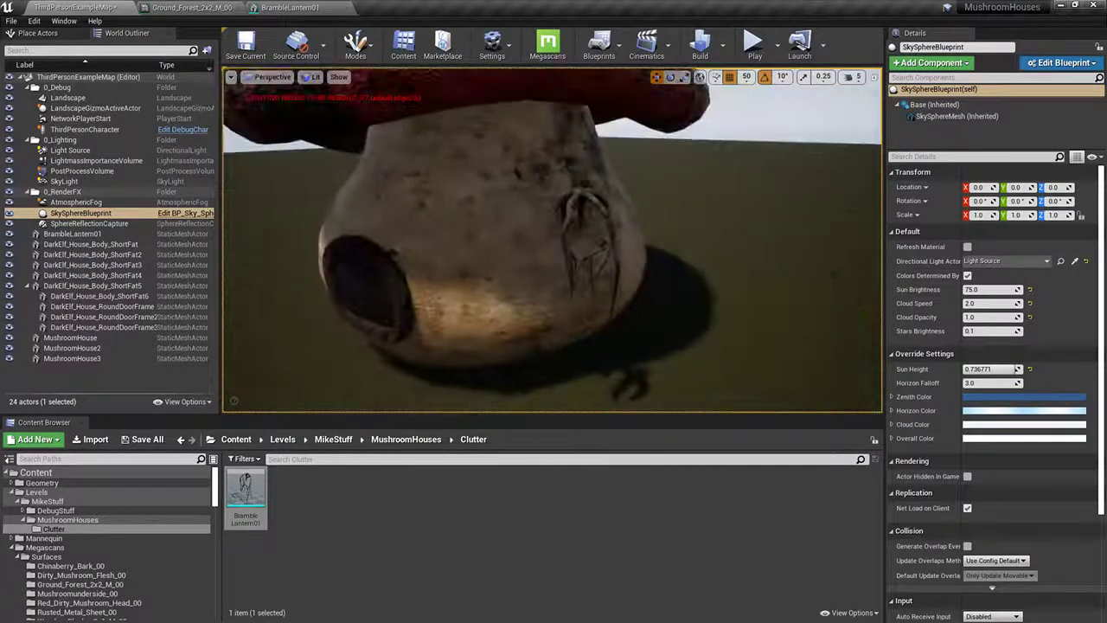
pyautogui.click(600, 204)
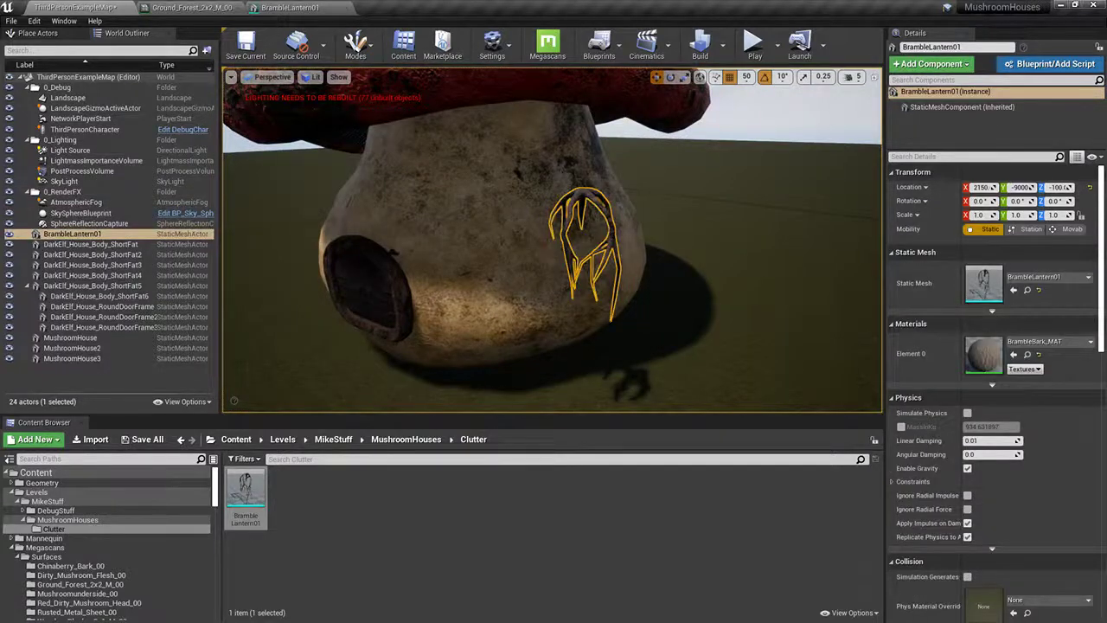
# Step: Switch to Blender and export the lantern's Sphere.002 to the Clutter folder as BrambleLanternOrb.fbx
pyautogui.hotkey('alt', 'Tab')
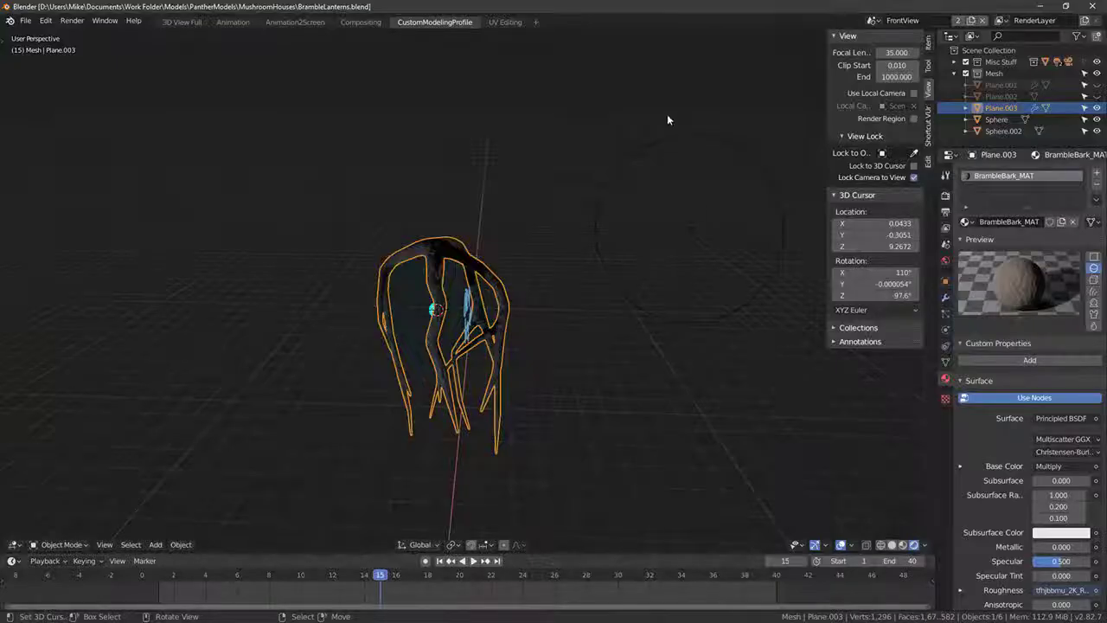
pyautogui.click(410, 284)
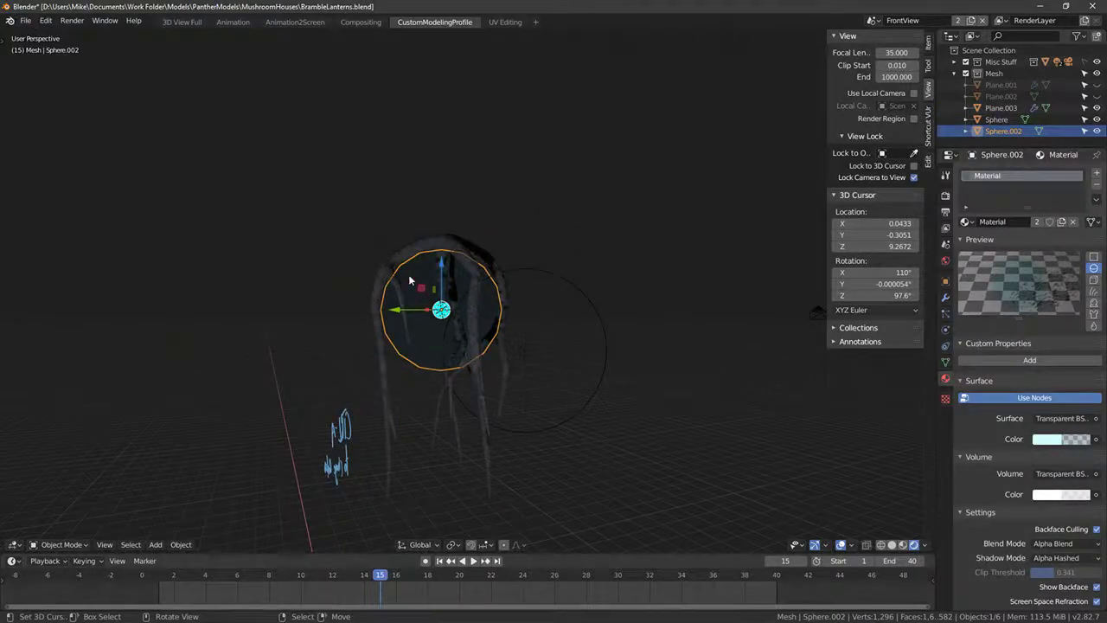
pyautogui.click(25, 21)
pyautogui.moveTo(52, 186)
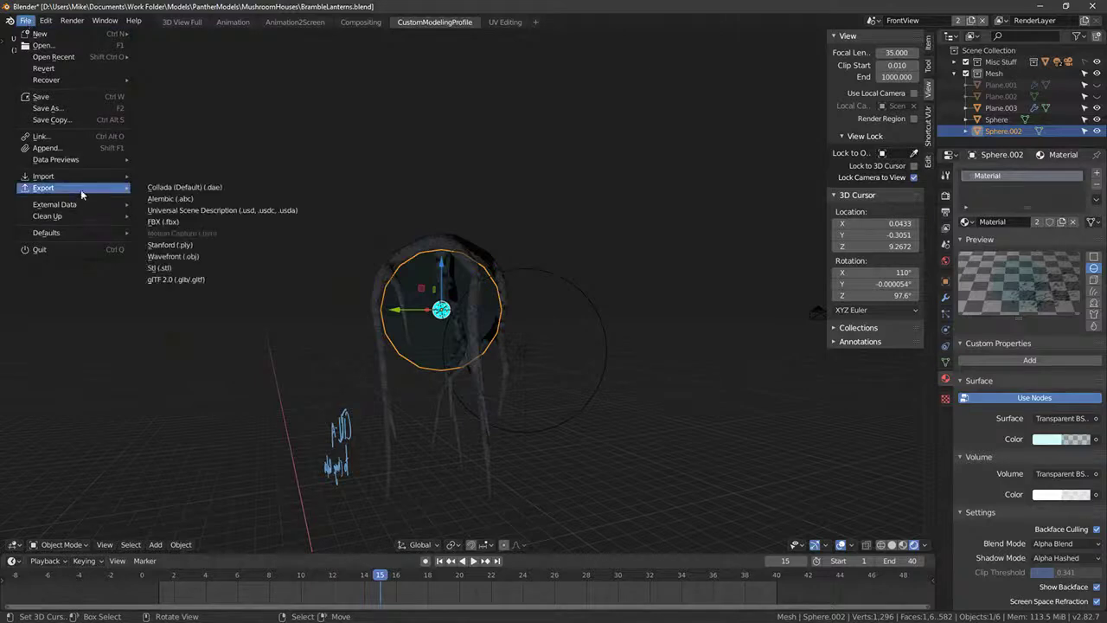
pyautogui.click(182, 217)
pyautogui.click(406, 533)
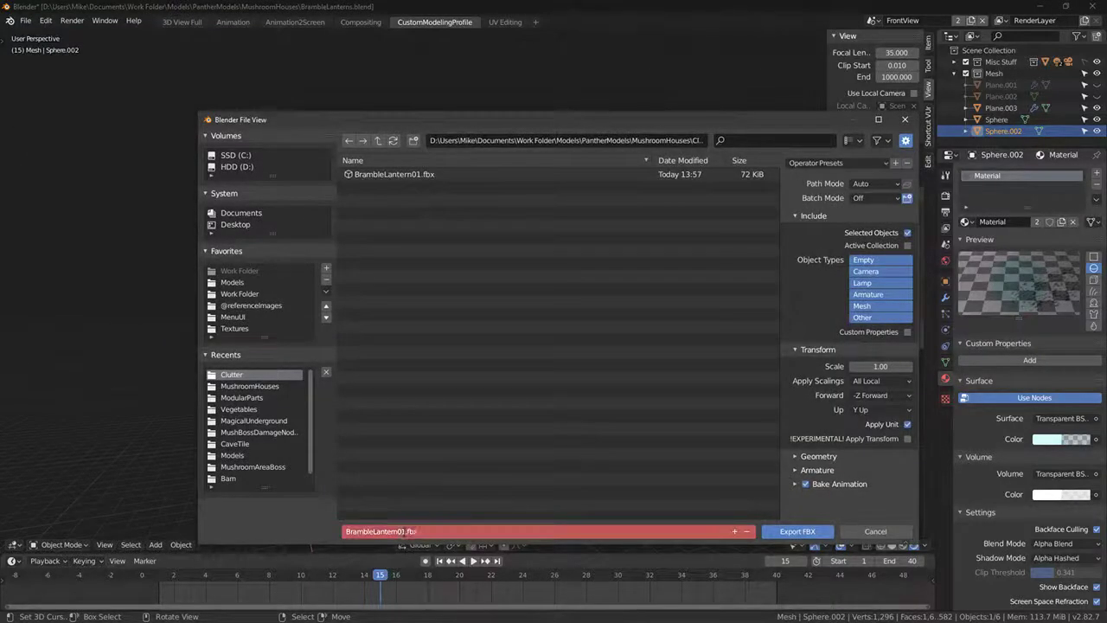
pyautogui.moveTo(406, 531); pyautogui.dragTo(369, 531)
pyautogui.press('Return')
pyautogui.click(793, 531)
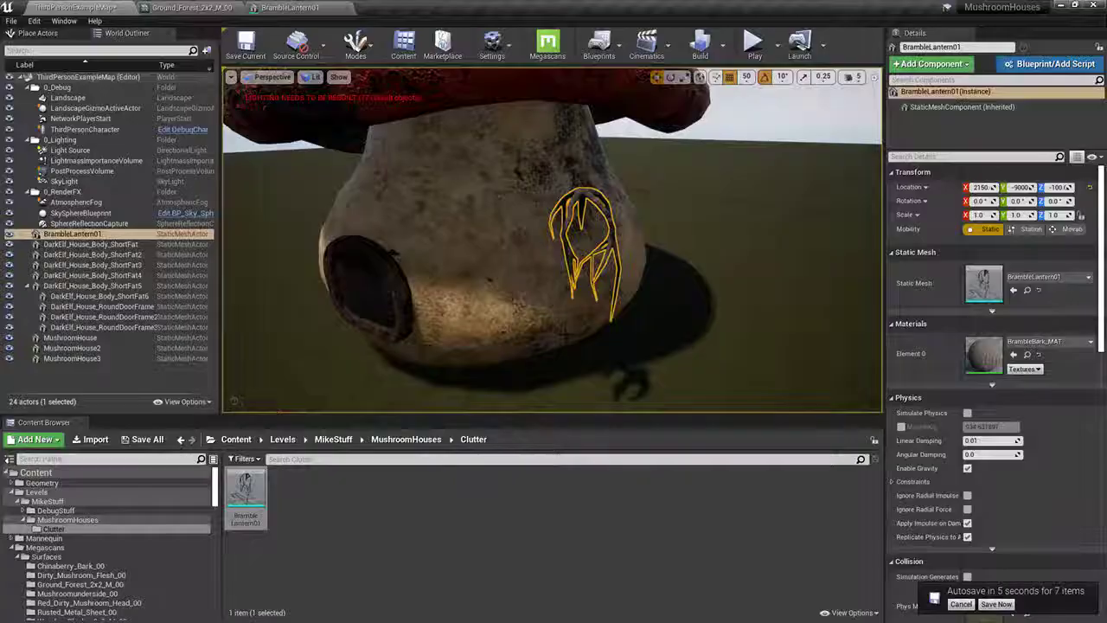
# Step: Import BrambleLanternOrb.fbx into the Clutter folder of the Unreal project
pyautogui.click(90, 439)
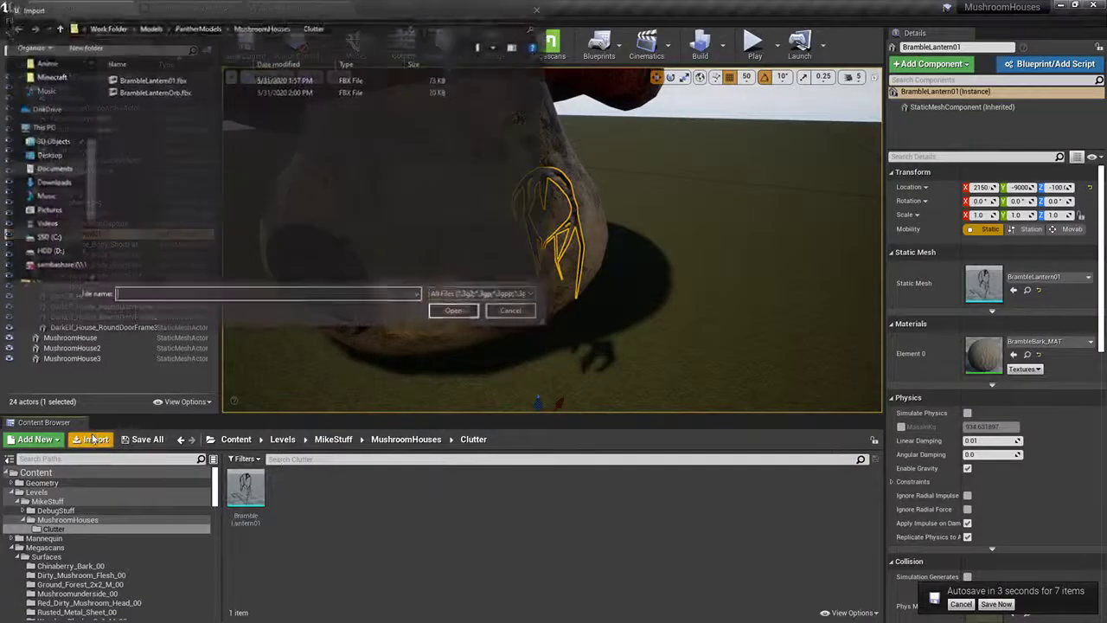
pyautogui.click(160, 93)
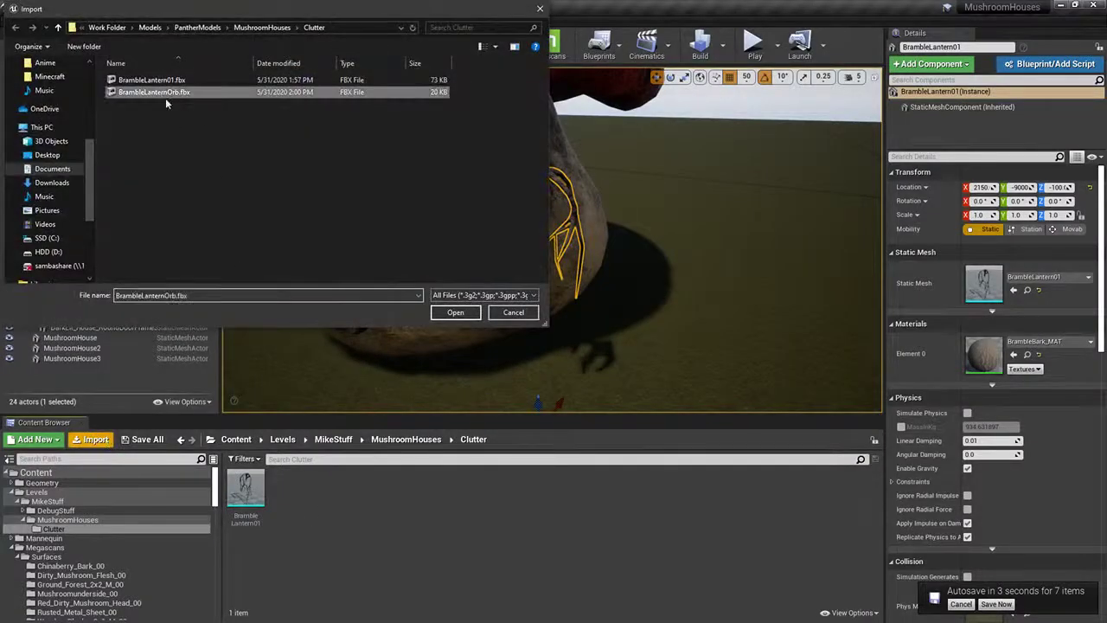
pyautogui.click(456, 313)
pyautogui.click(585, 527)
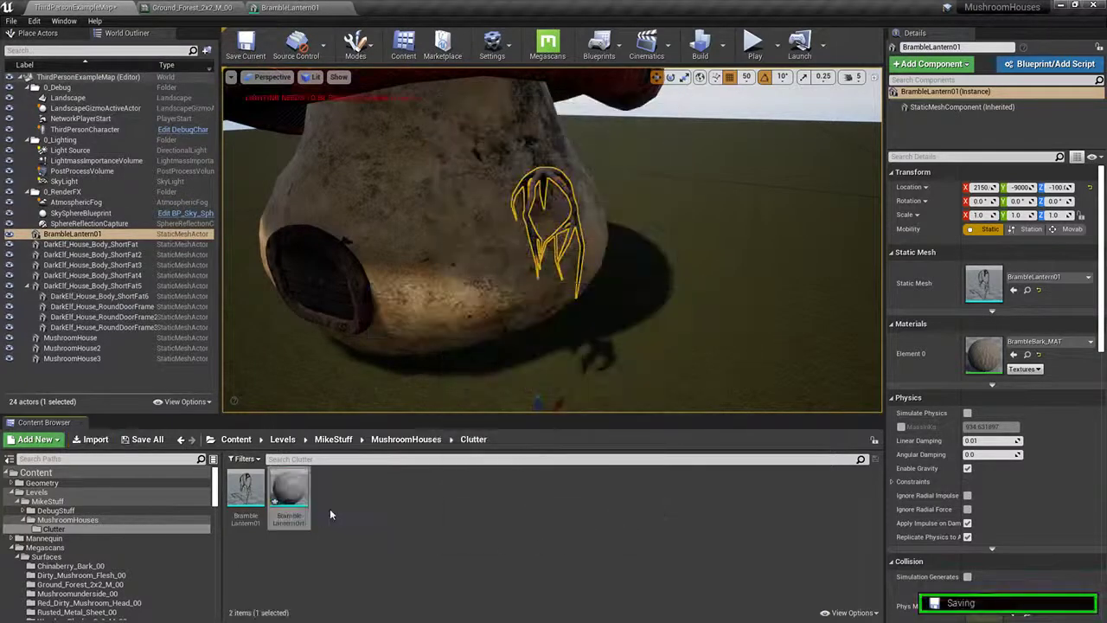
# Step: Create a new material in the Clutter folder and name it BrambleLanternOrb_Mat
pyautogui.click(360, 513)
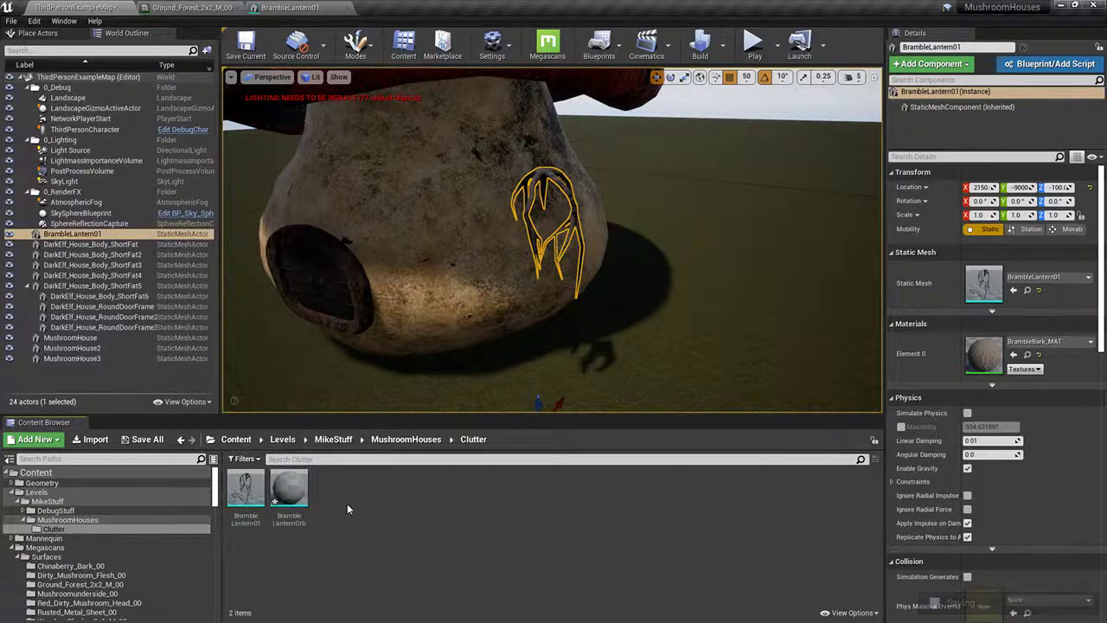
pyautogui.rightClick(347, 508)
pyautogui.click(423, 249)
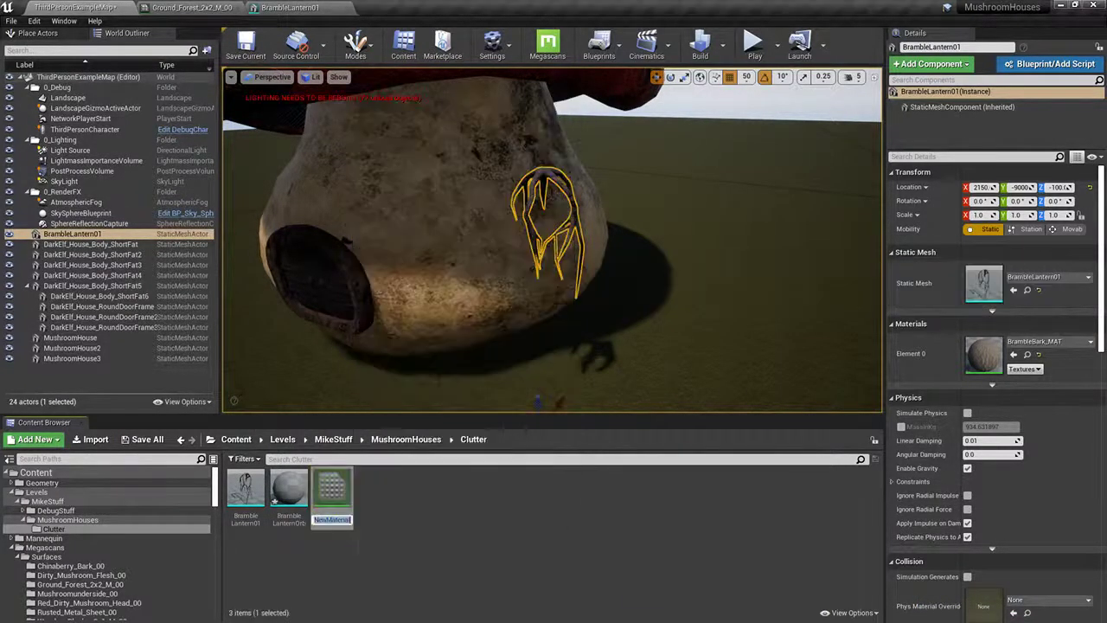
pyautogui.write('BrambleLanter')
pyautogui.write('nOrb_MAT')
pyautogui.press('Return')
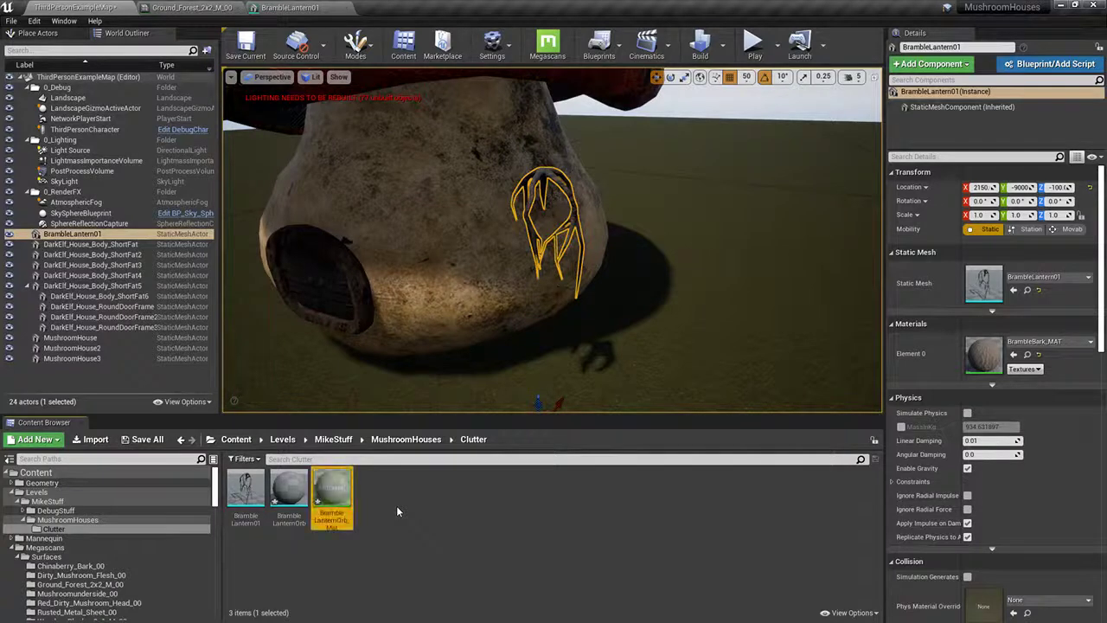
# Step: Assign BrambleLanternOrb_Mat to the BrambleLanternOrb mesh's material slot and save the mesh
pyautogui.click(292, 490)
pyautogui.doubleClick(292, 491)
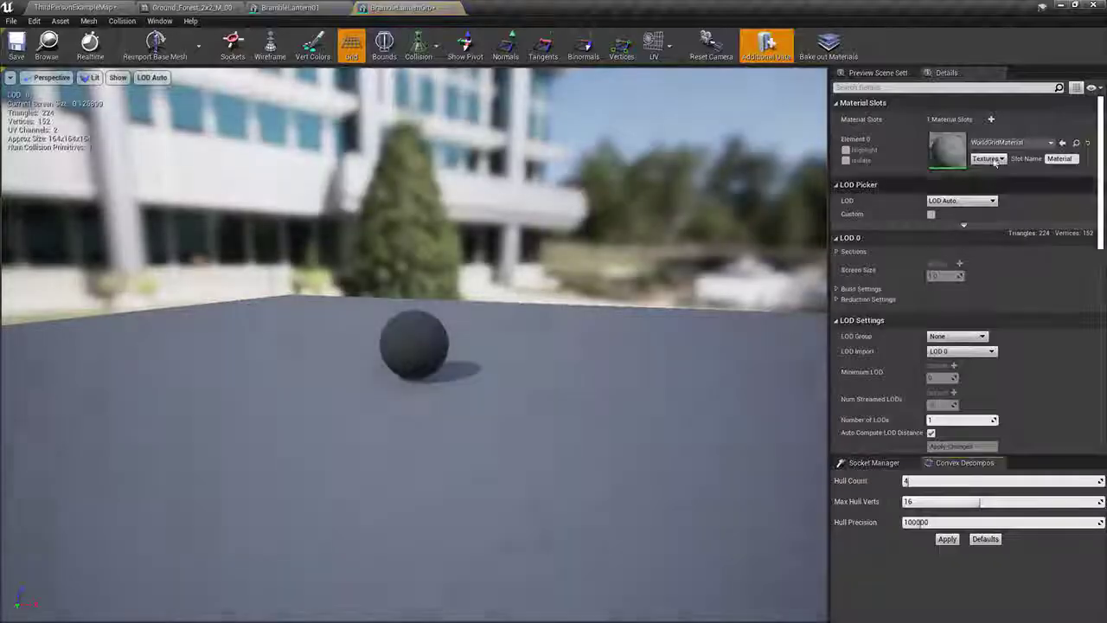
pyautogui.click(995, 143)
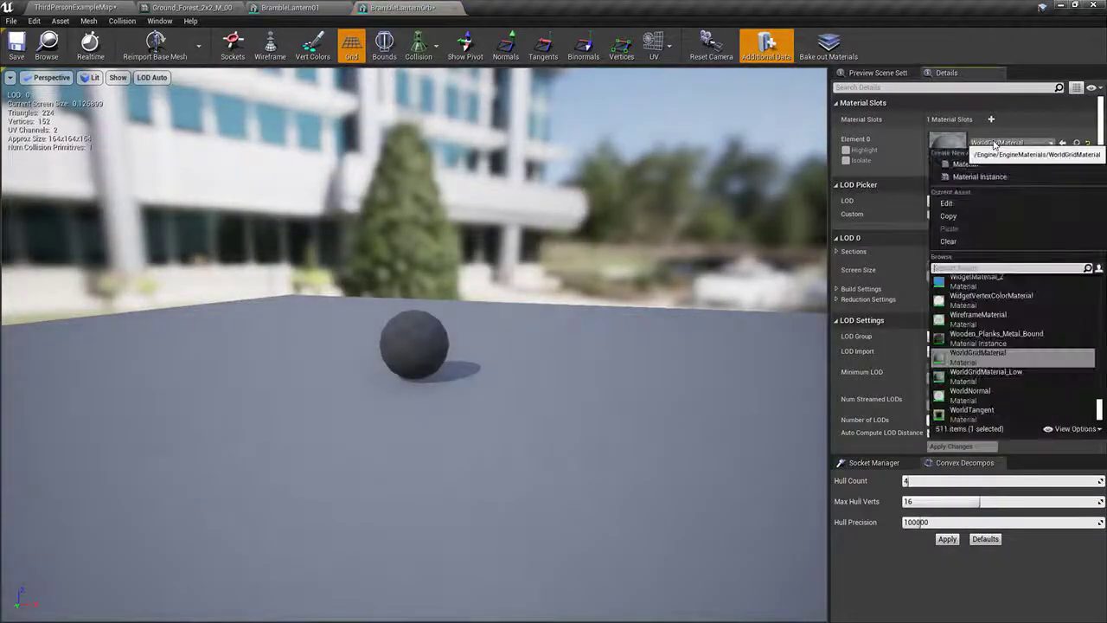
pyautogui.press('BackSpace')
pyautogui.press('BackSpace')
pyautogui.press('BackSpace')
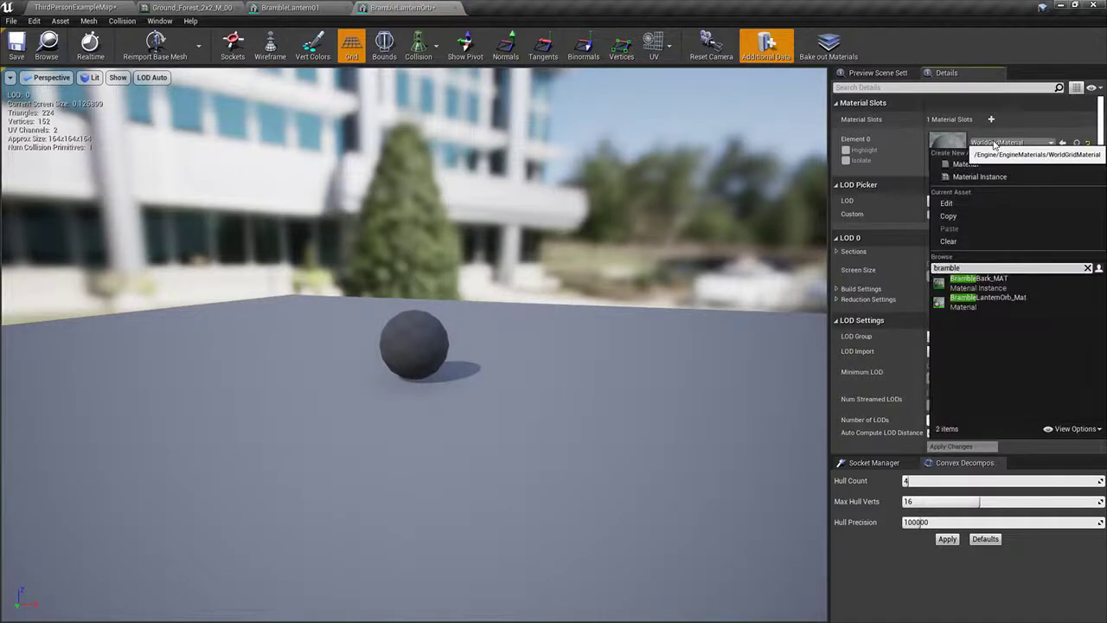
pyautogui.click(977, 280)
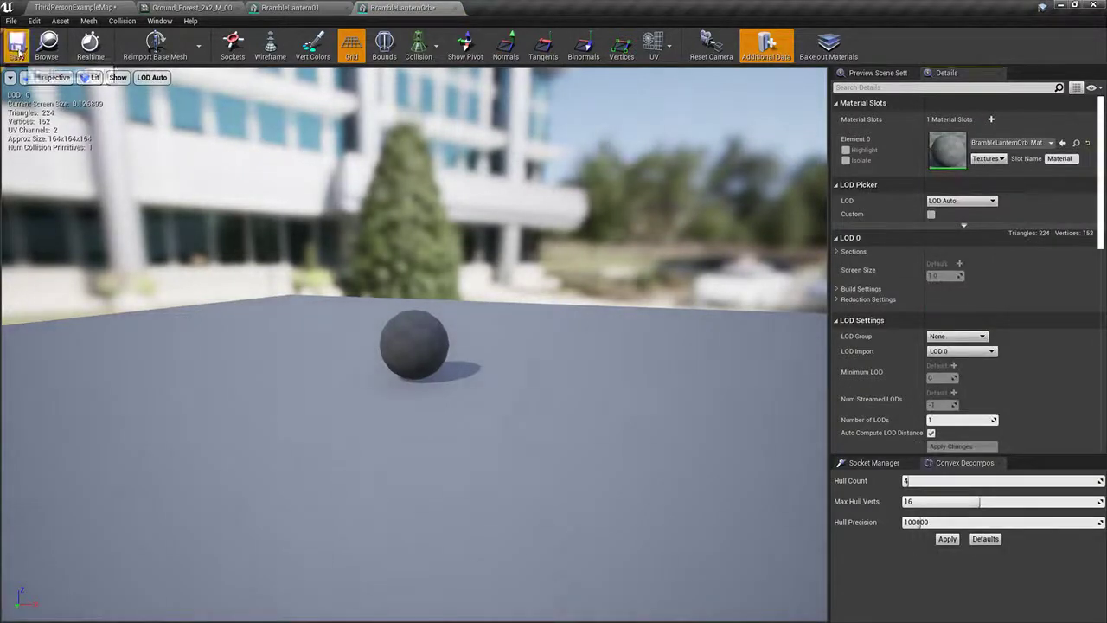
# Step: Open BrambleLanternOrb_Mat, set its blend mode to Translucent and save the material
pyautogui.click(72, 7)
pyautogui.doubleClick(332, 498)
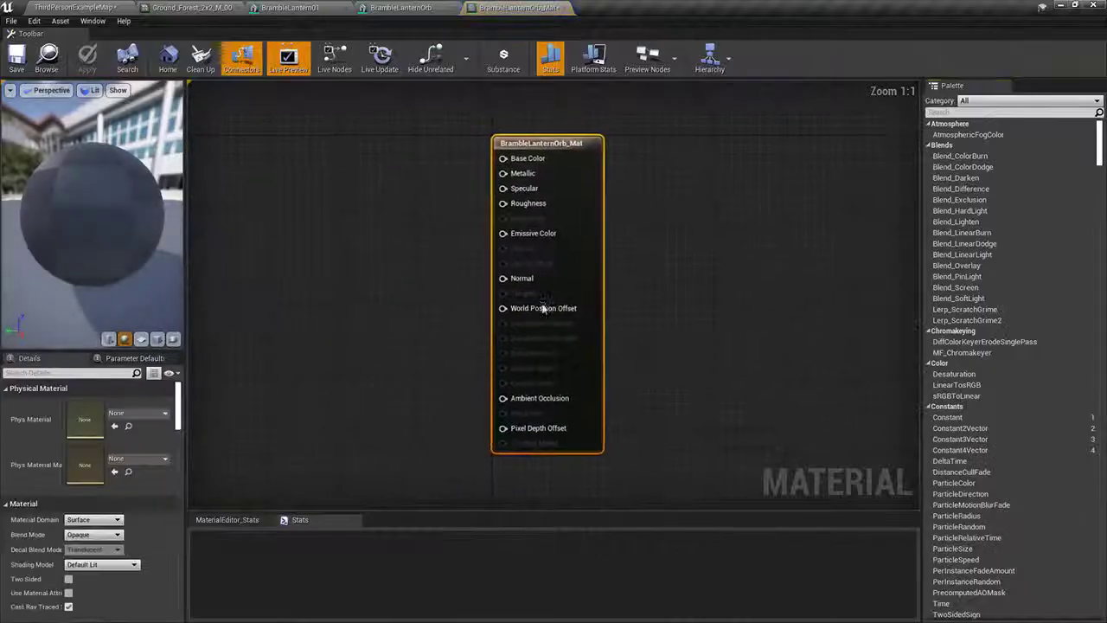
pyautogui.click(91, 520)
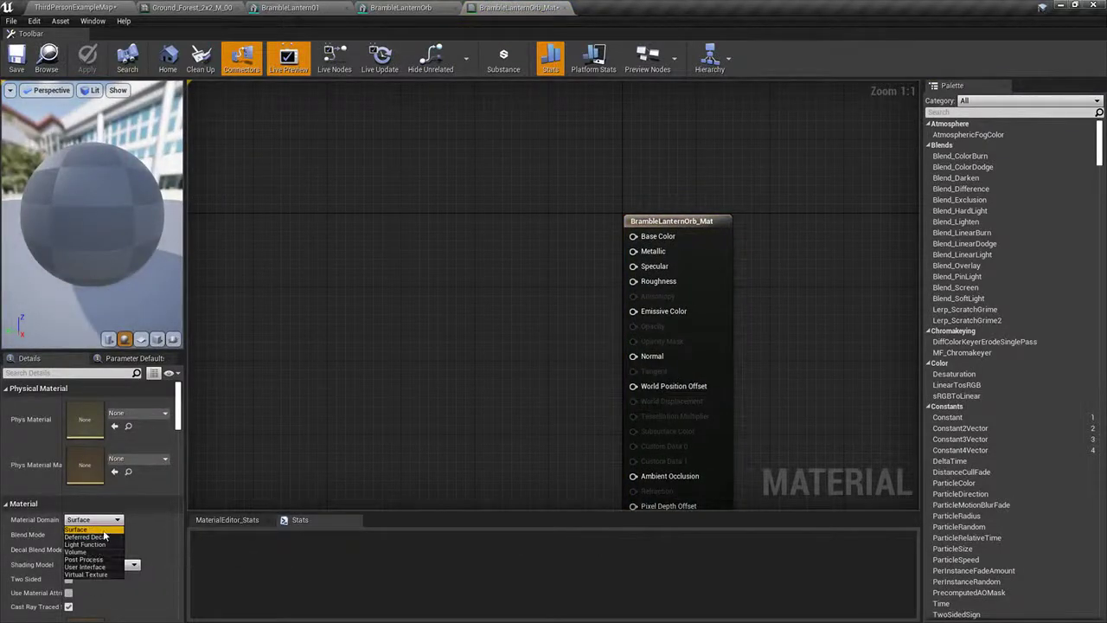
pyautogui.click(77, 529)
pyautogui.click(94, 535)
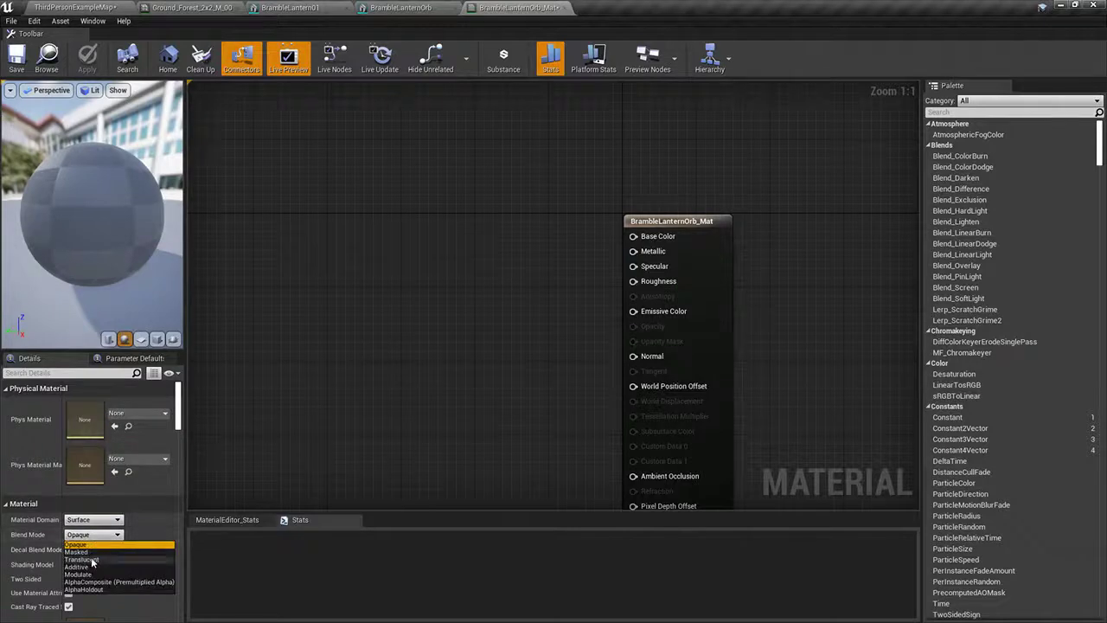
pyautogui.click(91, 559)
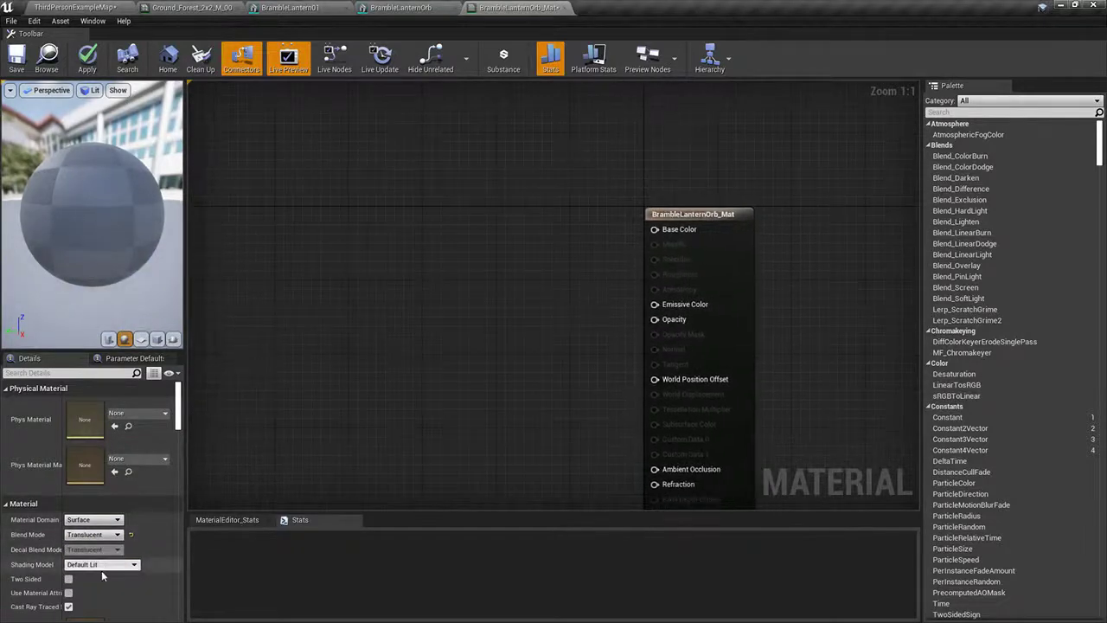
pyautogui.click(102, 564)
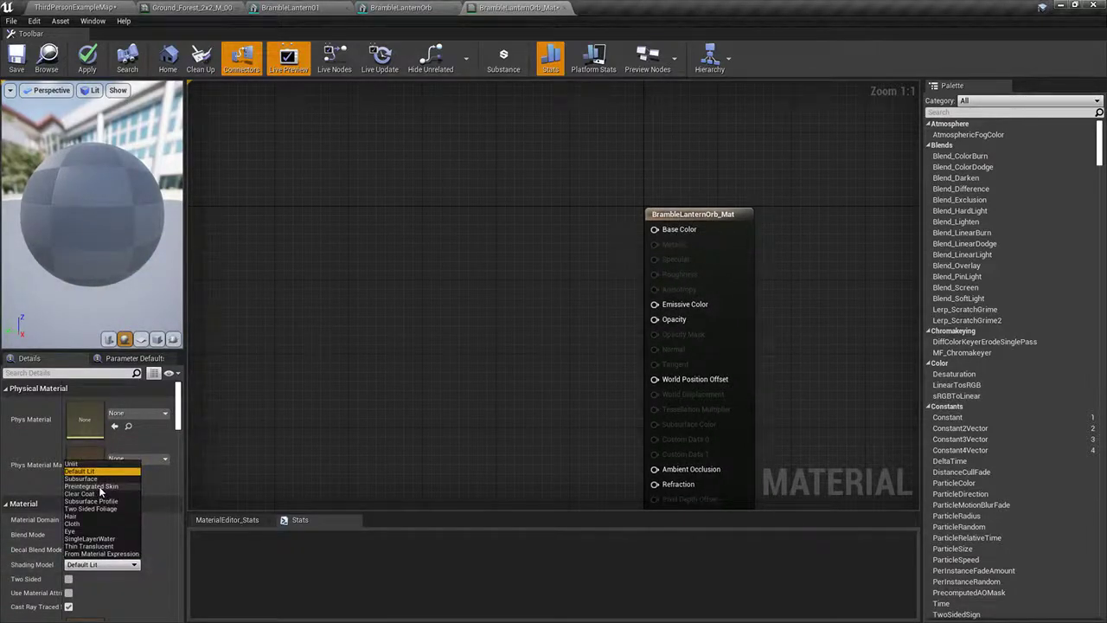
pyautogui.moveTo(654, 310); pyautogui.dragTo(697, 281, button='right')
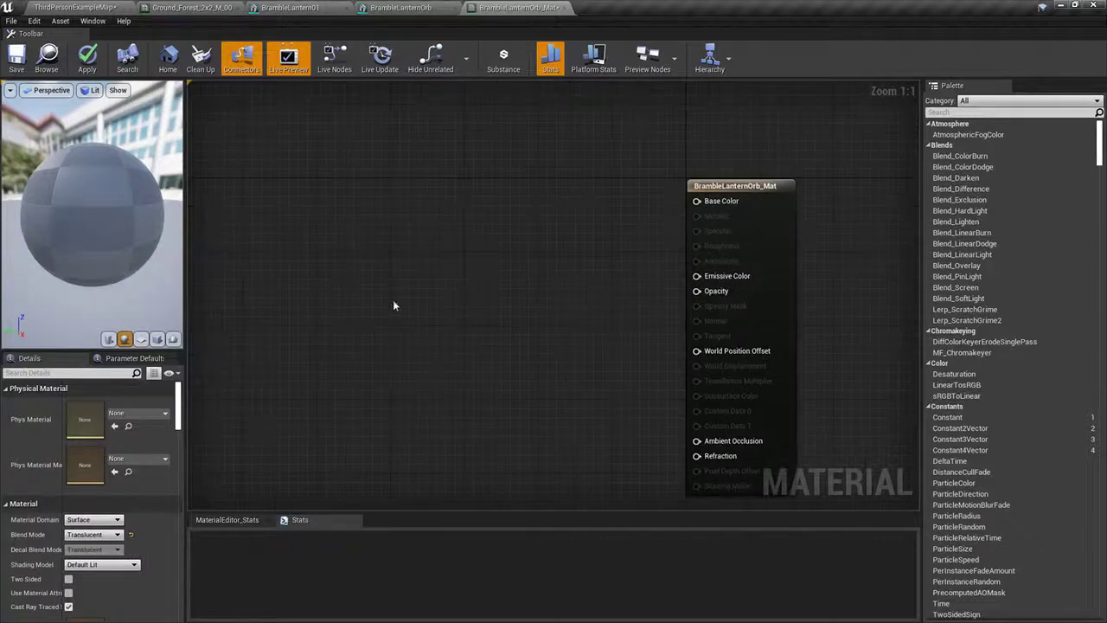
pyautogui.click(16, 58)
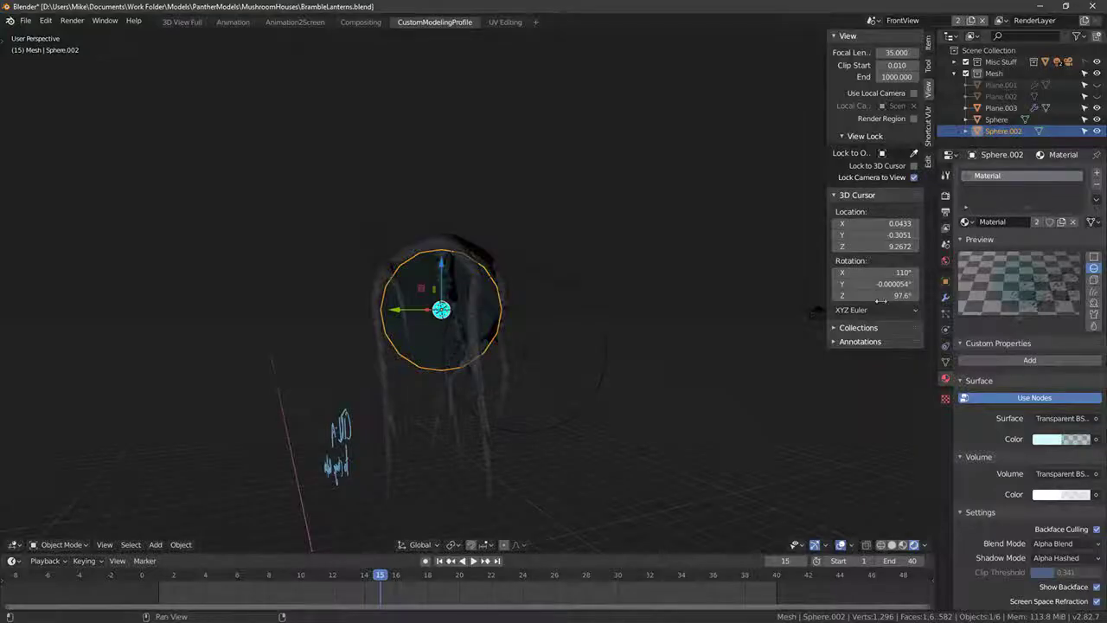
# Step: Check the orb's look inside the bramble lantern from the front in Blender and return to Unreal Editor
pyautogui.moveTo(822, 309); pyautogui.dragTo(571, 296, button='middle')
pyautogui.press('KP_1')
pyautogui.scroll(4, 536, 279)
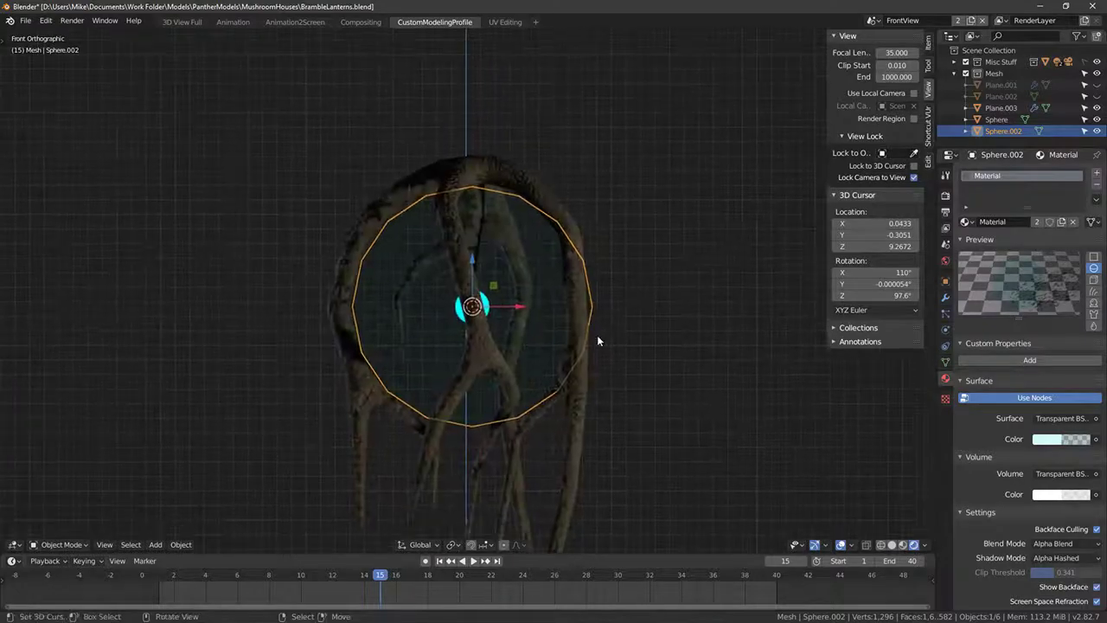
pyautogui.hotkey('alt', 'Tab')
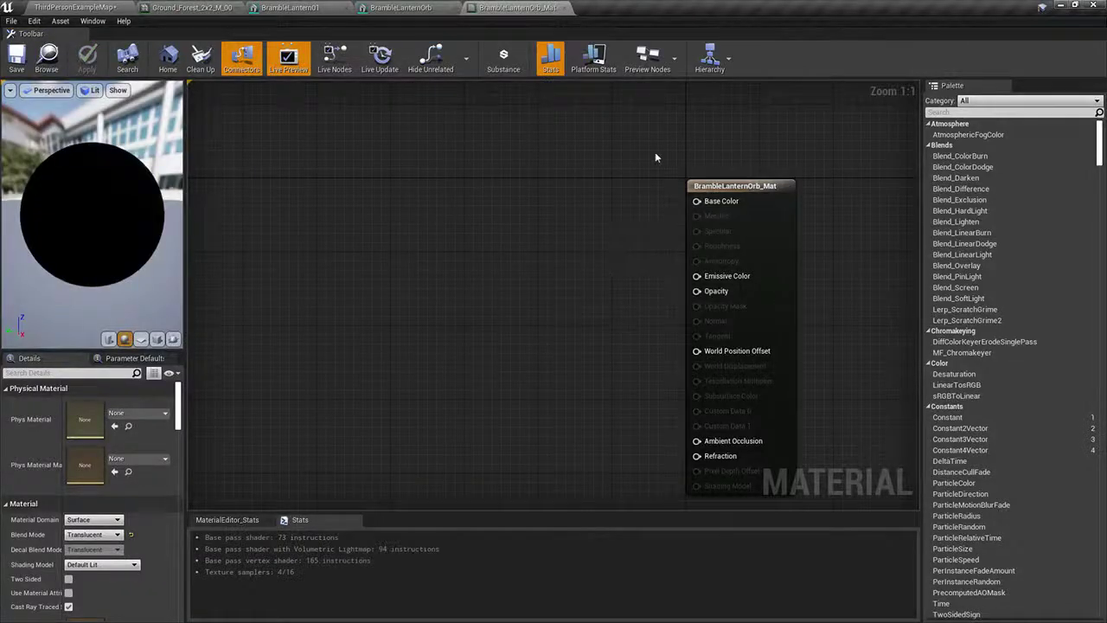
# Step: Add a Constant4Vector node to the orb material and connect it to Base Color
pyautogui.moveTo(697, 200); pyautogui.dragTo(531, 248)
pyautogui.click(497, 209)
pyautogui.click(409, 170)
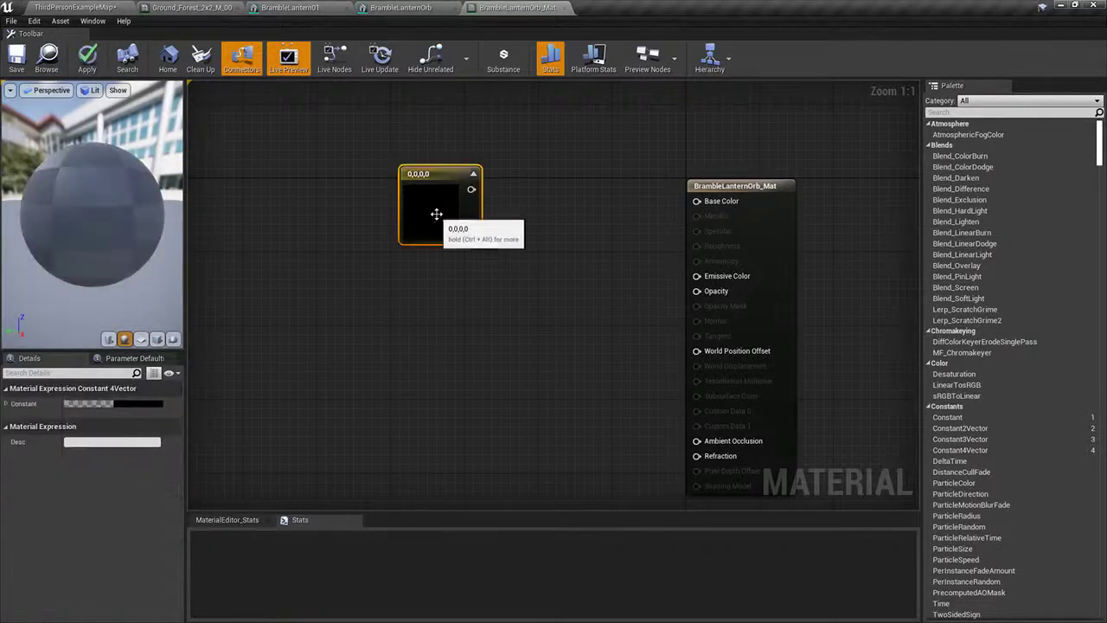
# Step: Attach a ComponentMask node to the Constant4Vector's output and limit it to the A channel
pyautogui.moveTo(482, 193); pyautogui.dragTo(559, 282)
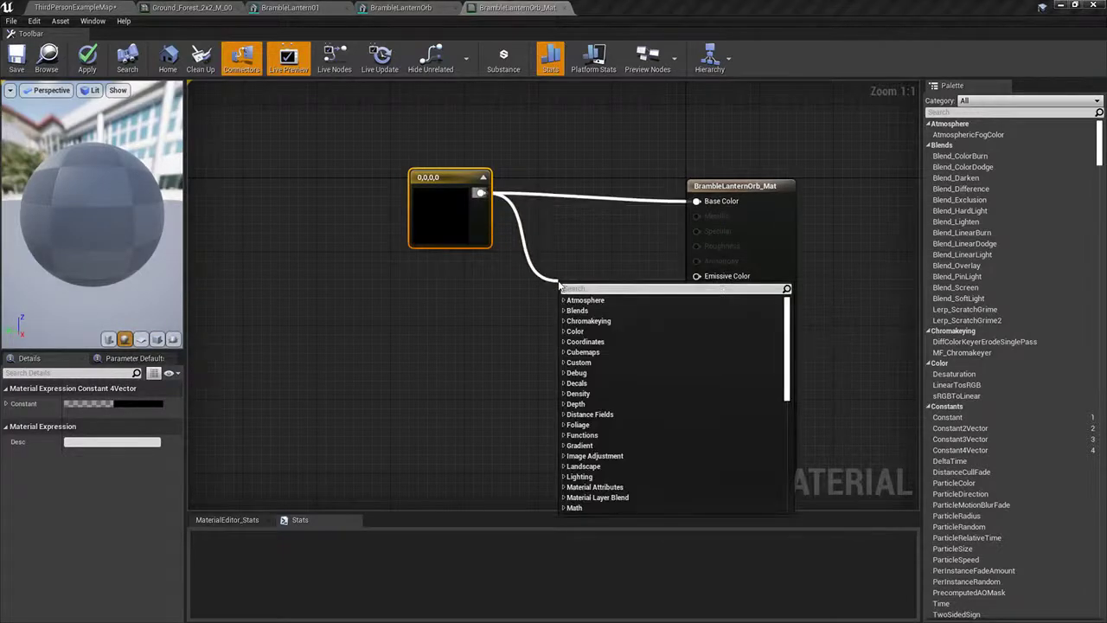
pyautogui.write('mask')
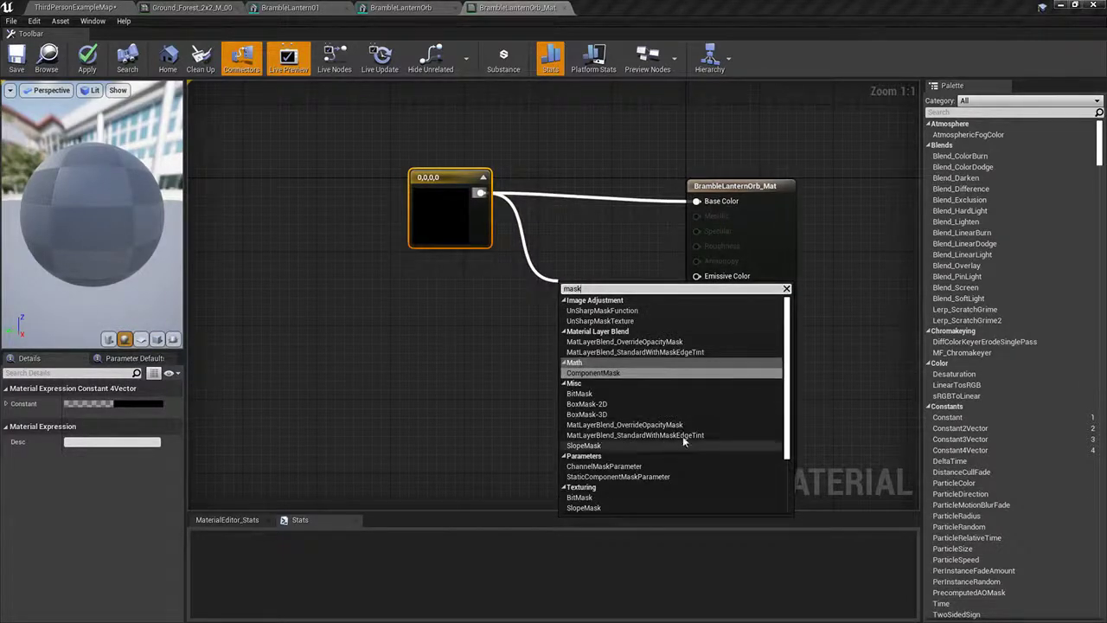
pyautogui.scroll(-3, 663, 365)
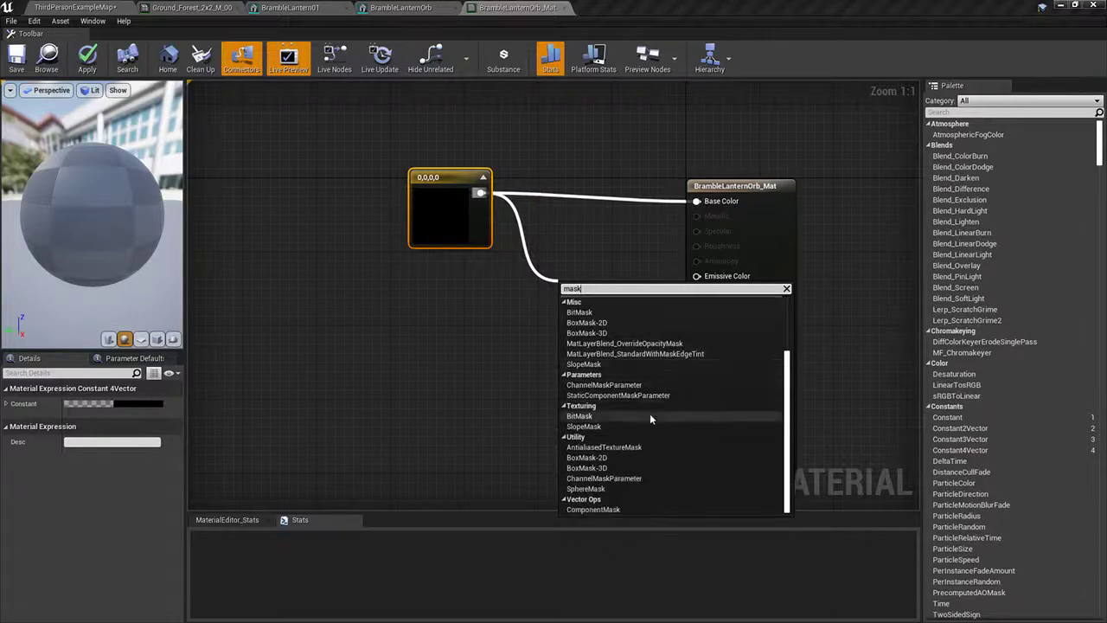
pyautogui.scroll(3, 639, 480)
pyautogui.scroll(-3, 627, 424)
pyautogui.scroll(3, 614, 380)
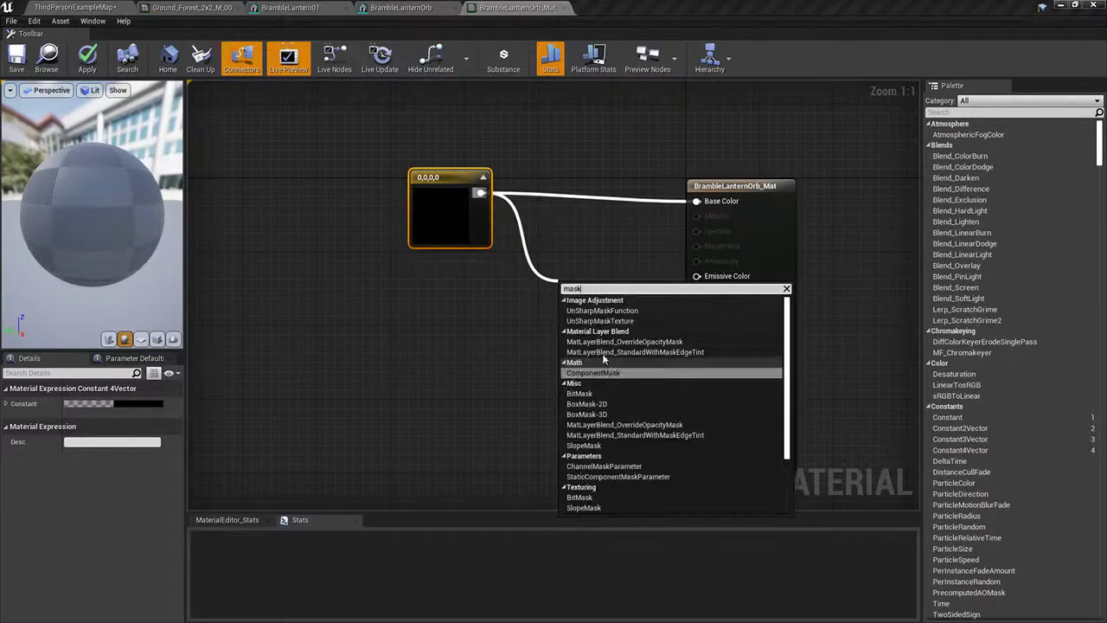
pyautogui.click(600, 361)
pyautogui.moveTo(582, 299); pyautogui.dragTo(543, 308)
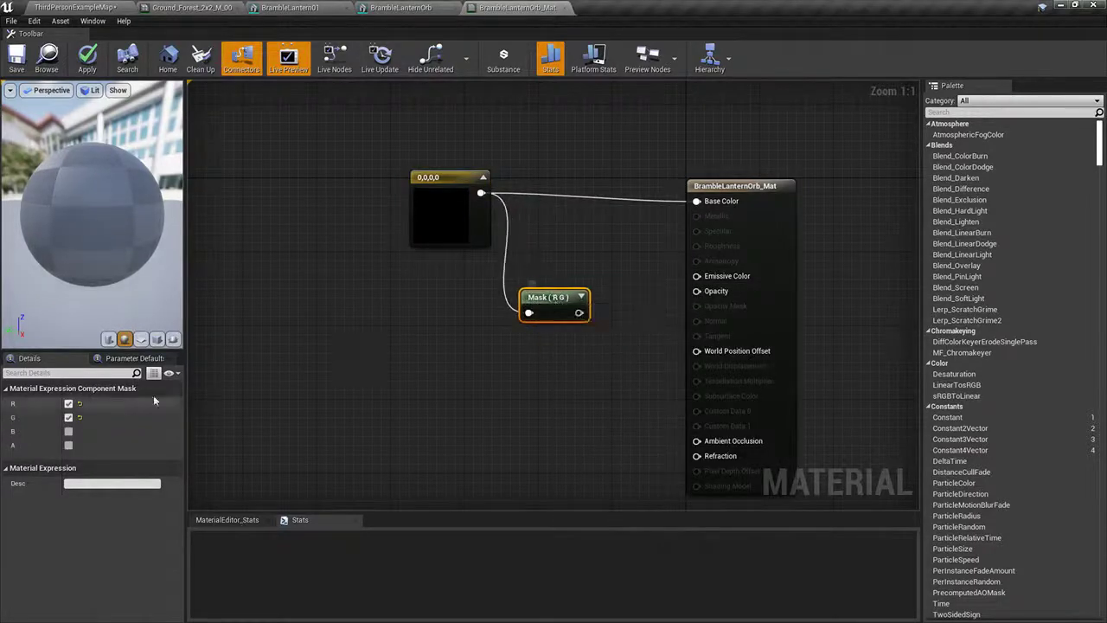
pyautogui.click(68, 404)
pyautogui.click(69, 417)
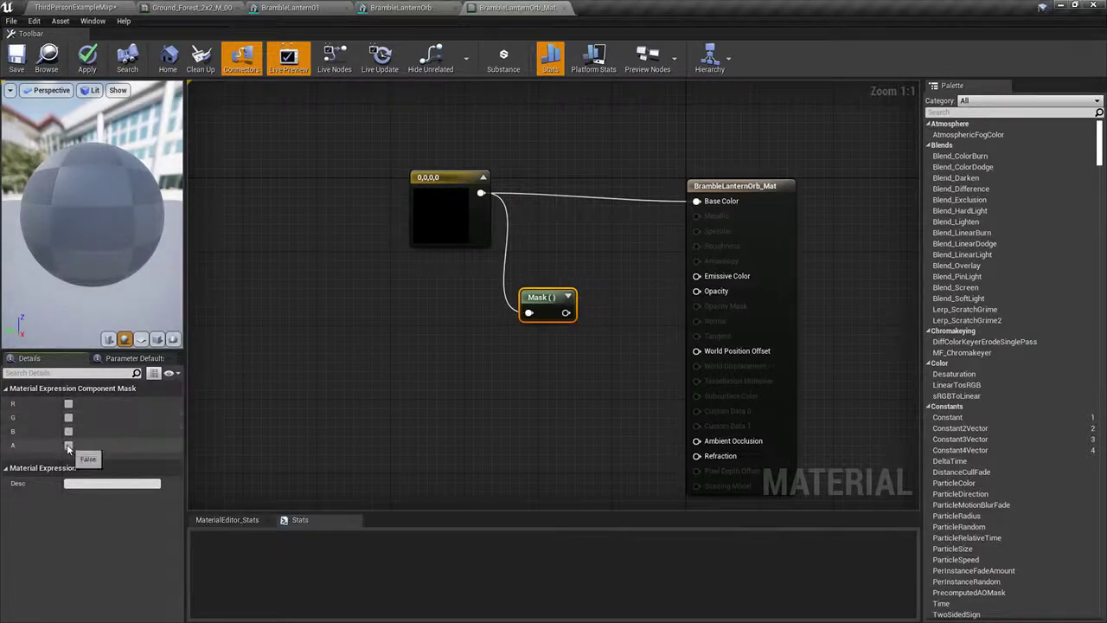
pyautogui.click(68, 445)
# Step: Duplicate the alpha mask node near the Base Color wire and set the copy to the R, G and B channels
pyautogui.hotkey('ctrl', 'w')
pyautogui.moveTo(564, 226); pyautogui.dragTo(545, 215)
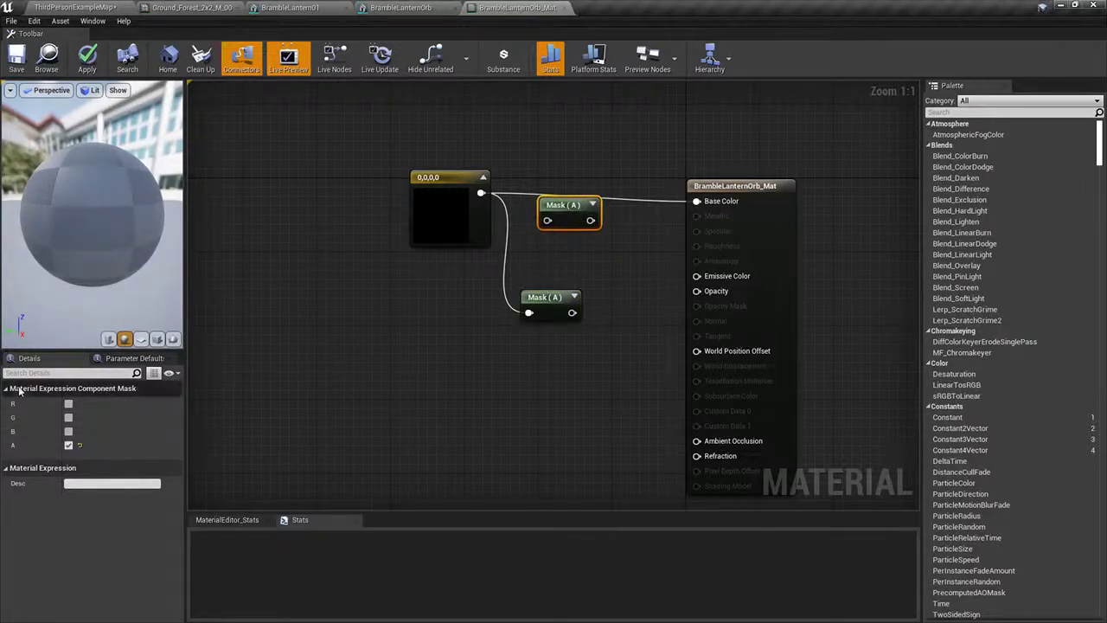
pyautogui.click(68, 403)
pyautogui.click(68, 417)
pyautogui.click(68, 431)
pyautogui.click(68, 444)
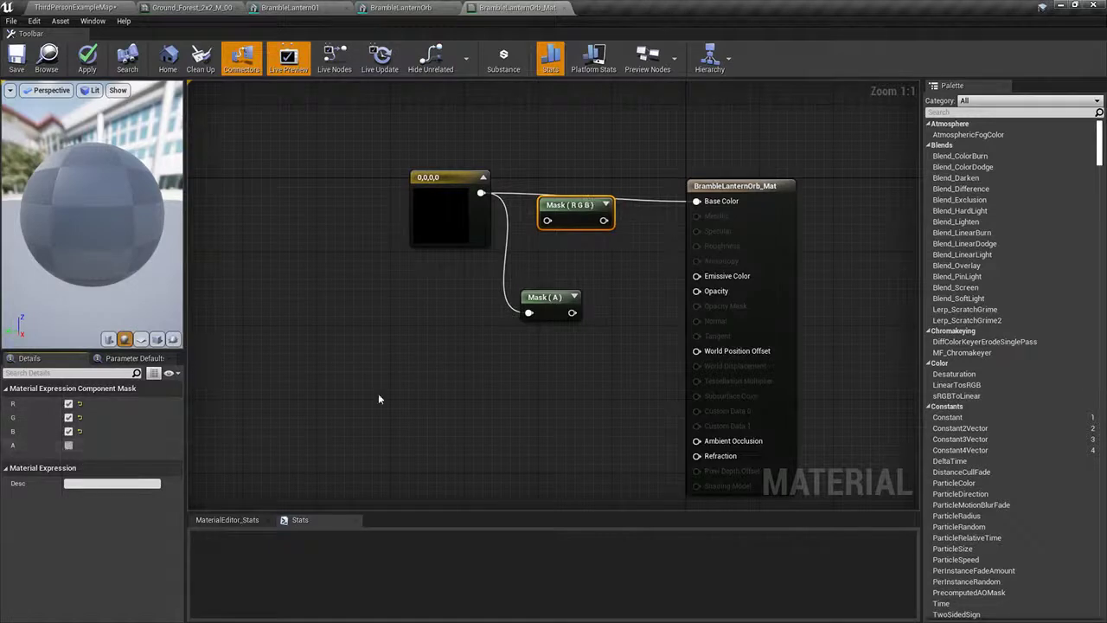
# Step: Route the Constant4Vector through the RGB mask to Base Color and connect the alpha mask to Opacity and Emissive Color
pyautogui.moveTo(481, 193); pyautogui.dragTo(697, 201)
pyautogui.moveTo(569, 207); pyautogui.dragTo(568, 197)
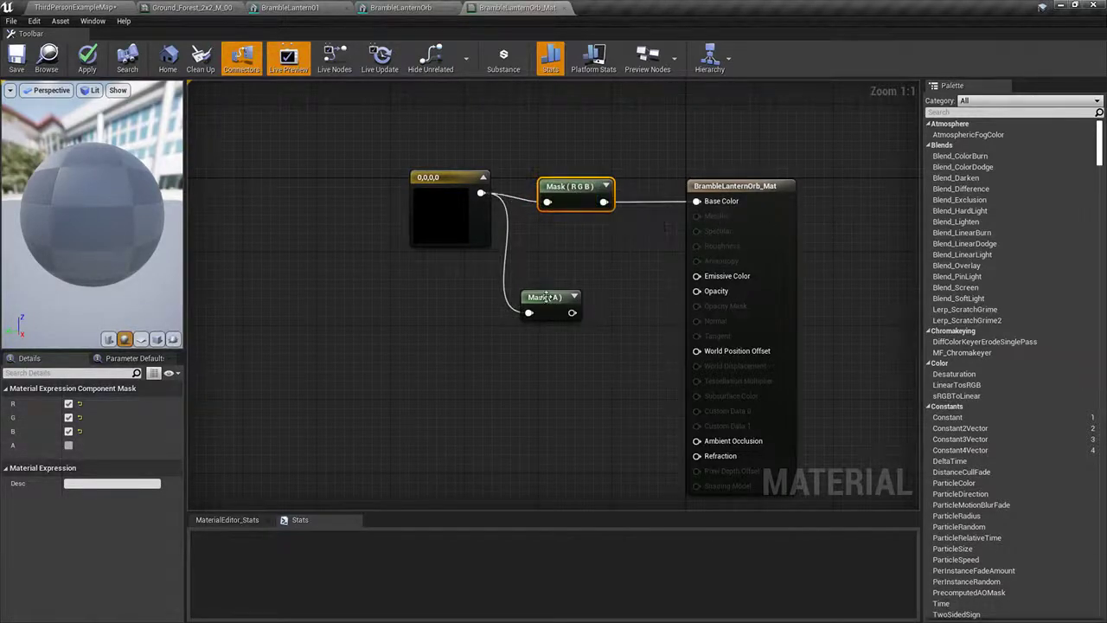
pyautogui.moveTo(550, 299); pyautogui.dragTo(697, 291)
pyautogui.moveTo(591, 266); pyautogui.dragTo(697, 276)
pyautogui.click(594, 325)
pyautogui.click(450, 216)
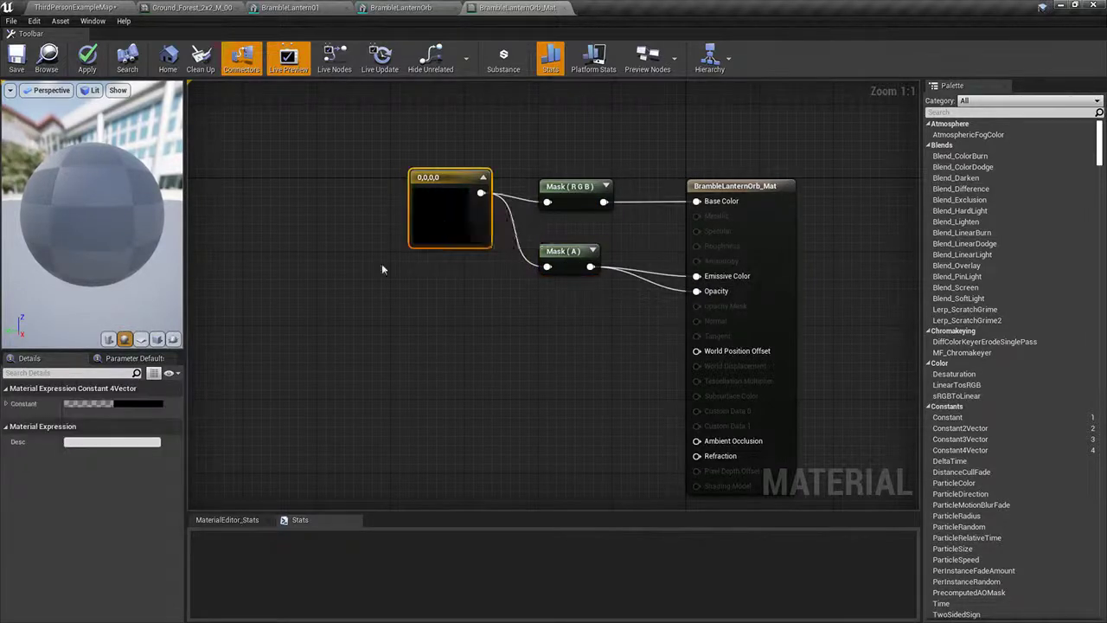
# Step: Set the Constant4Vector to a pale lavender of R 0.755, G 0.703, B 1.0 with alpha 0.546 and save the material
pyautogui.click(133, 404)
pyautogui.click(203, 402)
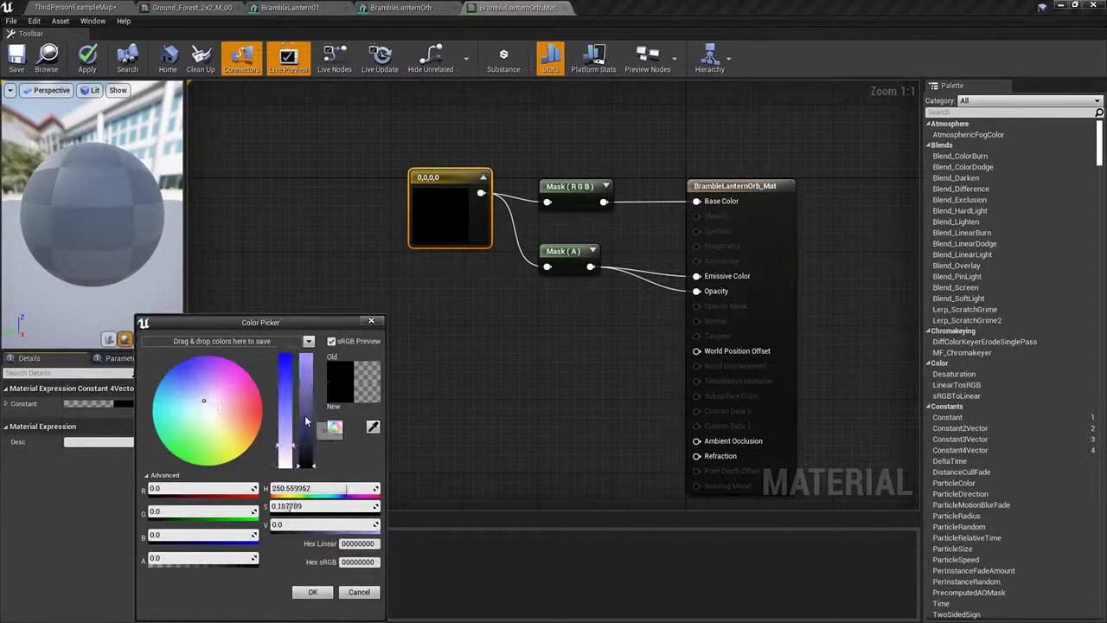
pyautogui.moveTo(292, 448); pyautogui.dragTo(291, 434)
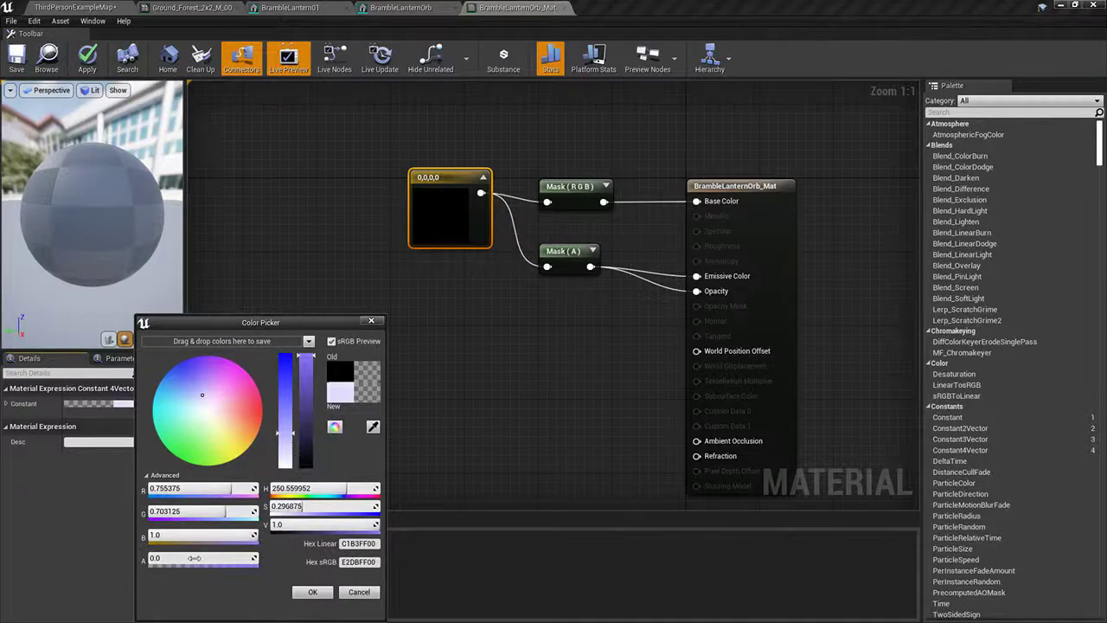
pyautogui.moveTo(196, 559)
pyautogui.mouseDown()
pyautogui.moveTo(258, 559)
pyautogui.moveTo(184, 559)
pyautogui.moveTo(208, 559)
pyautogui.mouseUp()
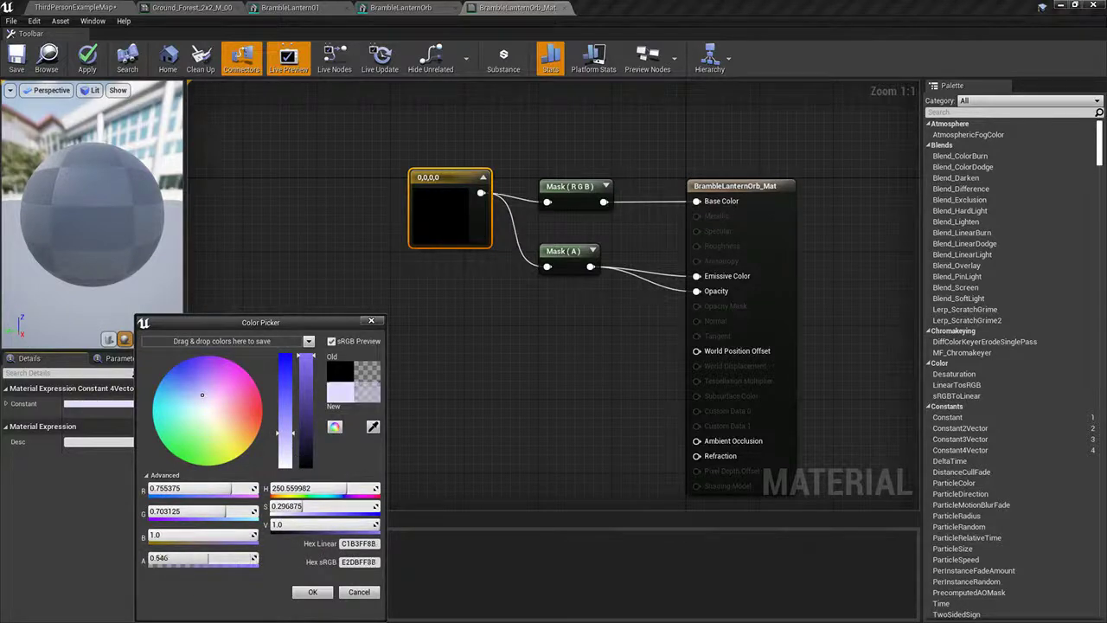
pyautogui.click(313, 593)
pyautogui.press('Home')
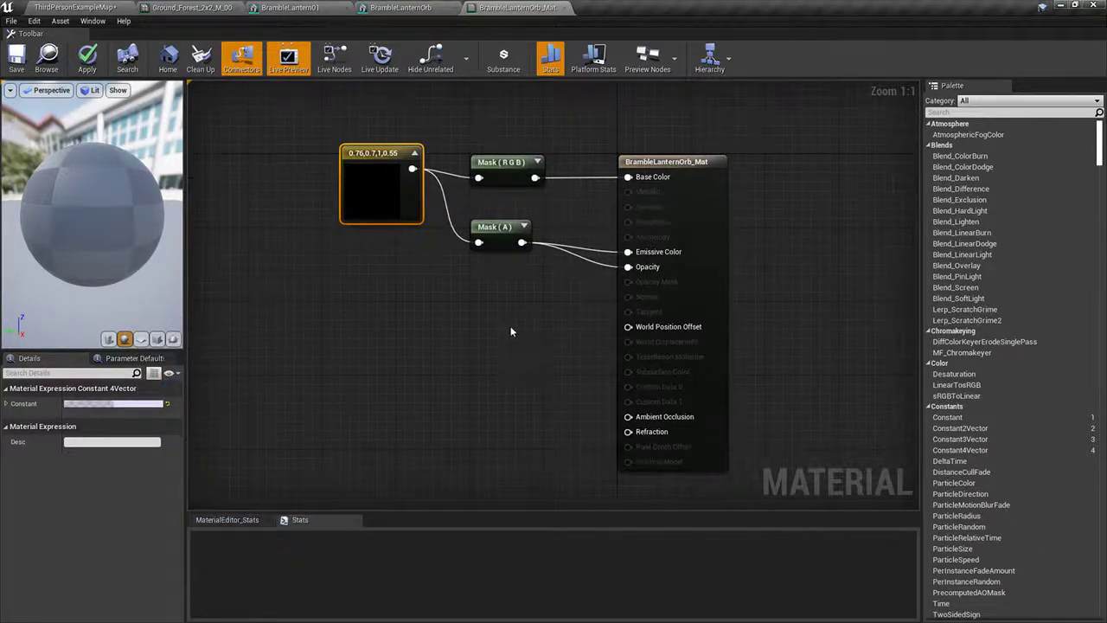
pyautogui.click(16, 57)
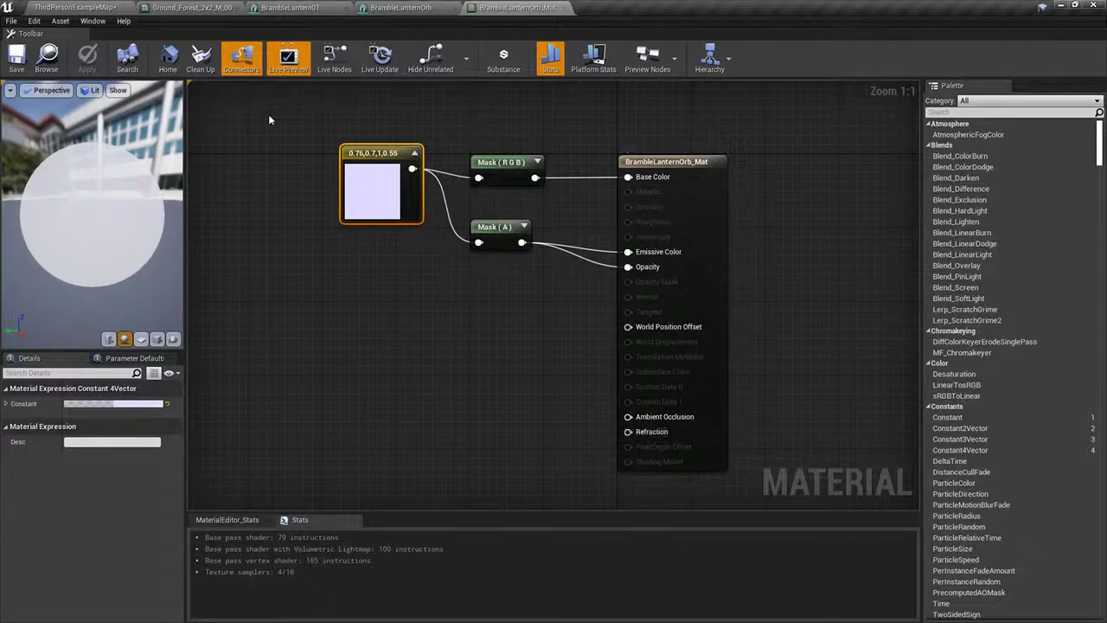
# Step: Move the Constant4Vector node farther away from the two mask nodes and deselect it
pyautogui.moveTo(365, 211); pyautogui.dragTo(328, 211)
pyautogui.click(401, 299)
pyautogui.moveTo(342, 256); pyautogui.dragTo(399, 276, button='right')
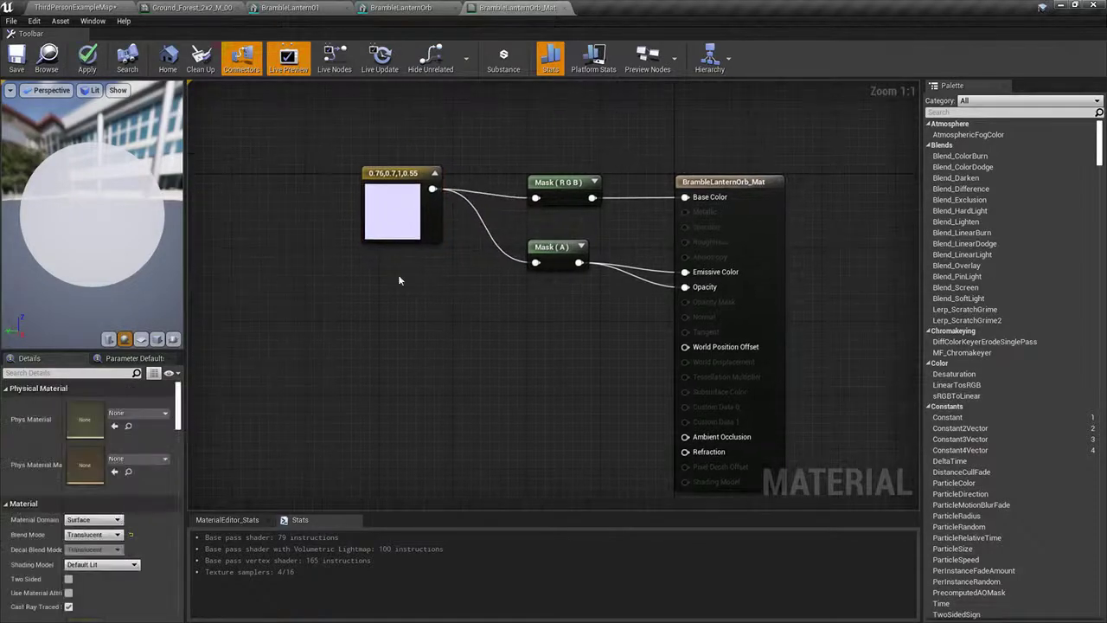
# Step: Review the blend mode and shading model options of the orb material
pyautogui.click(681, 181)
pyautogui.click(95, 535)
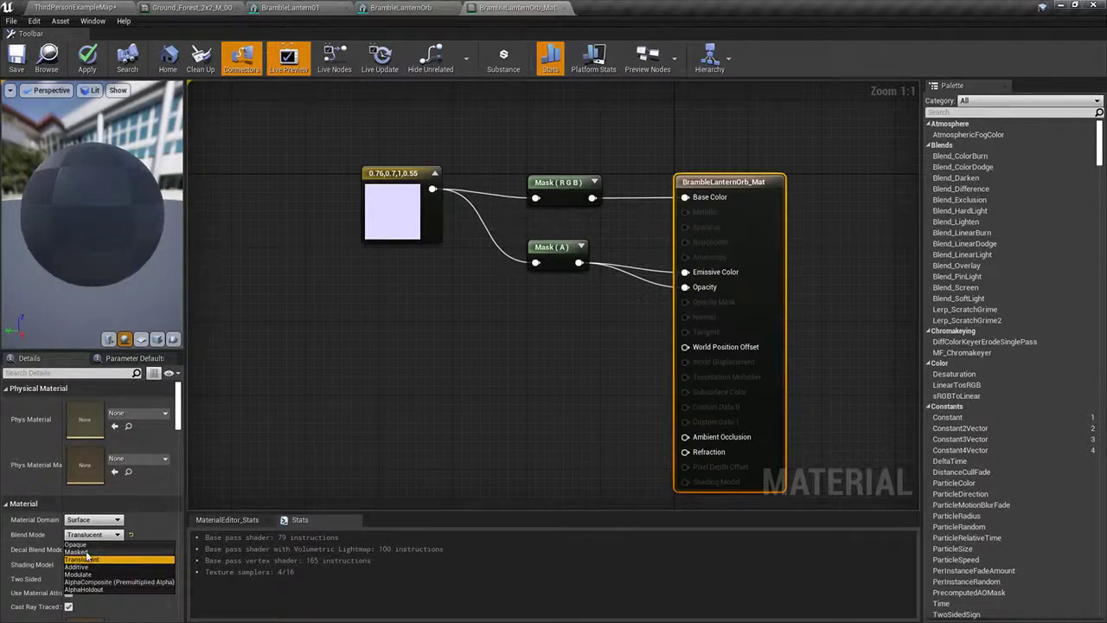
pyautogui.click(305, 485)
pyautogui.click(98, 564)
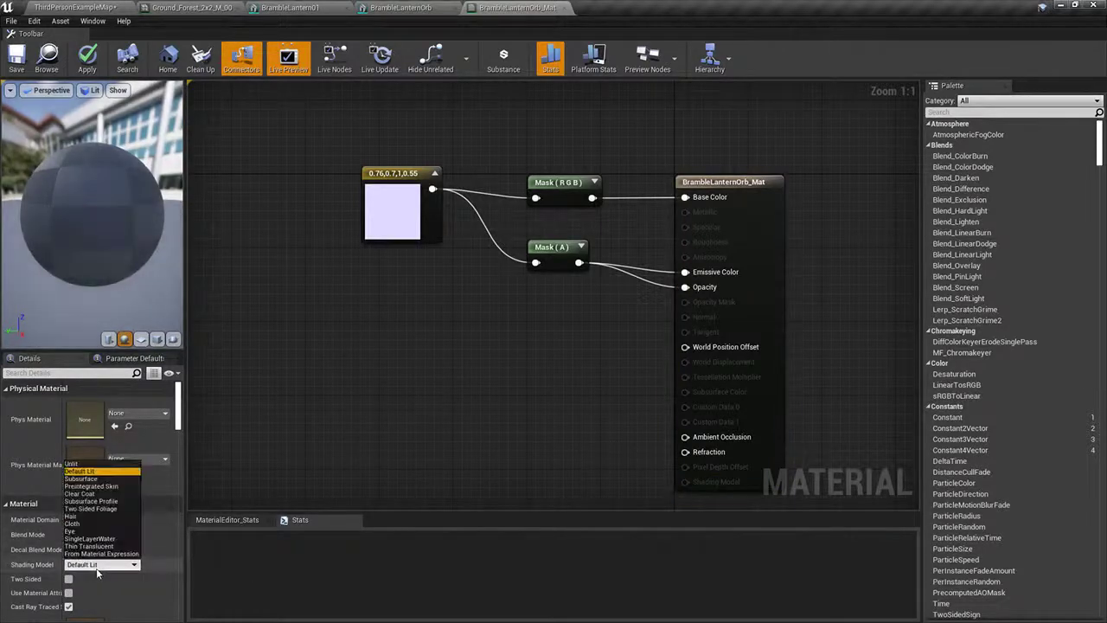
pyautogui.click(97, 569)
pyautogui.moveTo(411, 357); pyautogui.dragTo(402, 362, button='right')
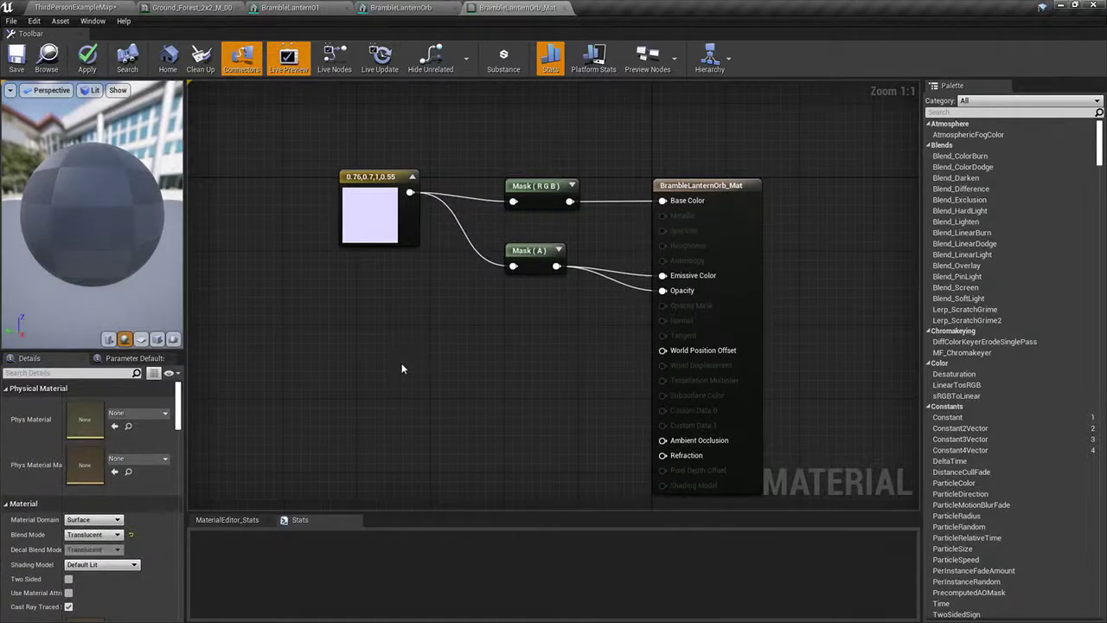
# Step: Connect the RGB mask's output to the material's Refraction input
pyautogui.moveTo(258, 105); pyautogui.dragTo(257, 154, button='right')
pyautogui.moveTo(257, 159); pyautogui.dragTo(510, 311)
pyautogui.moveTo(529, 439); pyautogui.dragTo(460, 303, button='right')
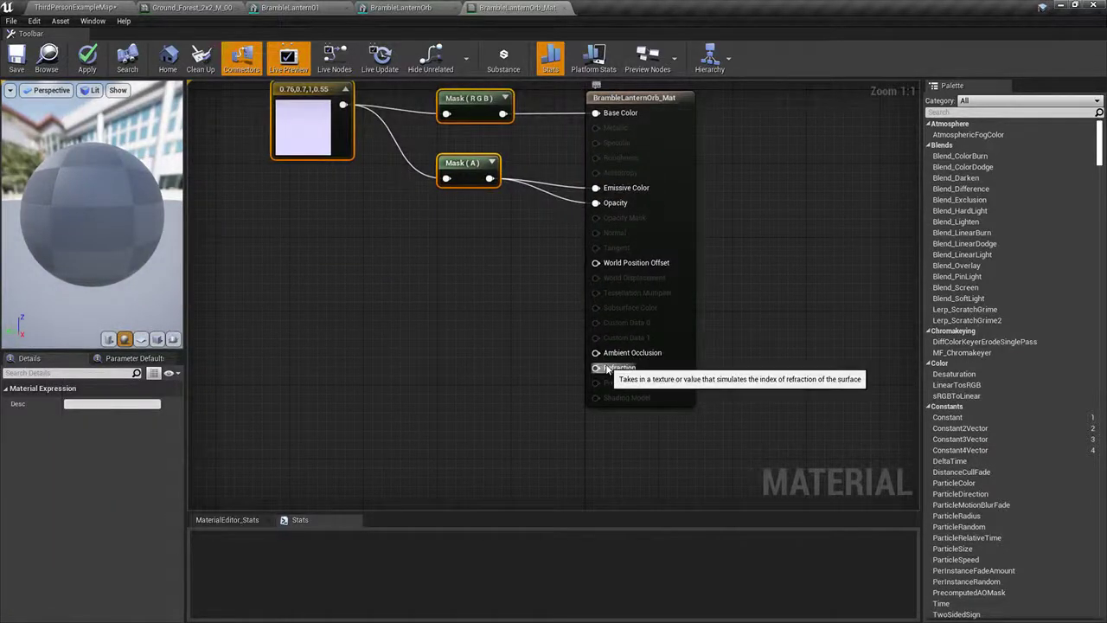
pyautogui.moveTo(597, 368); pyautogui.dragTo(506, 115)
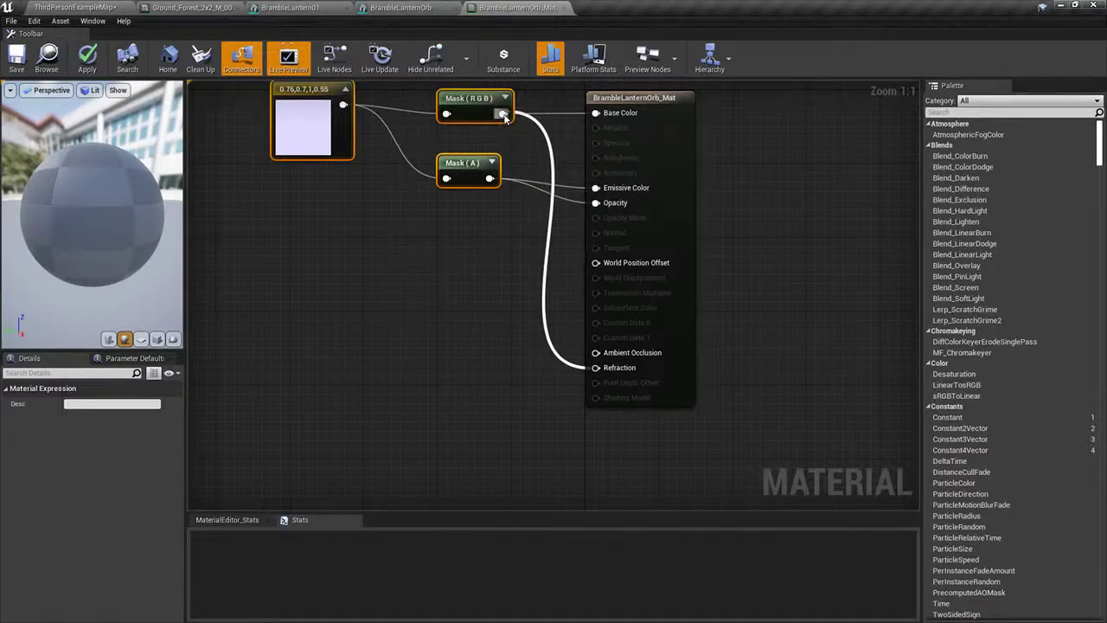
# Step: Add a Noise node in the empty area below the mask nodes
pyautogui.rightClick(399, 297)
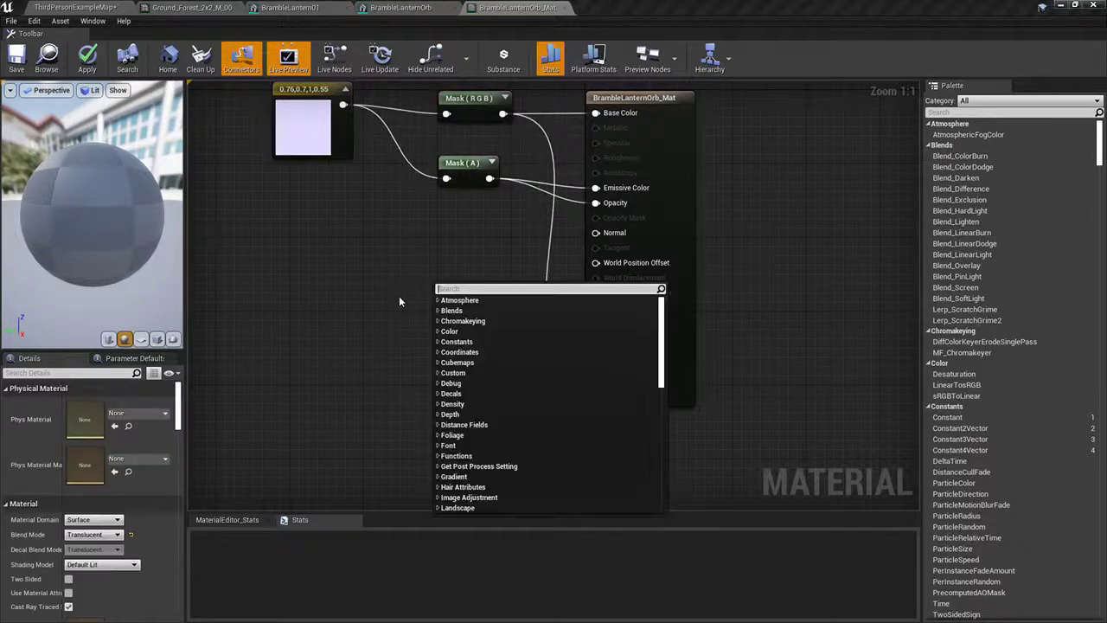
pyautogui.moveTo(348, 279); pyautogui.dragTo(358, 285, button='right')
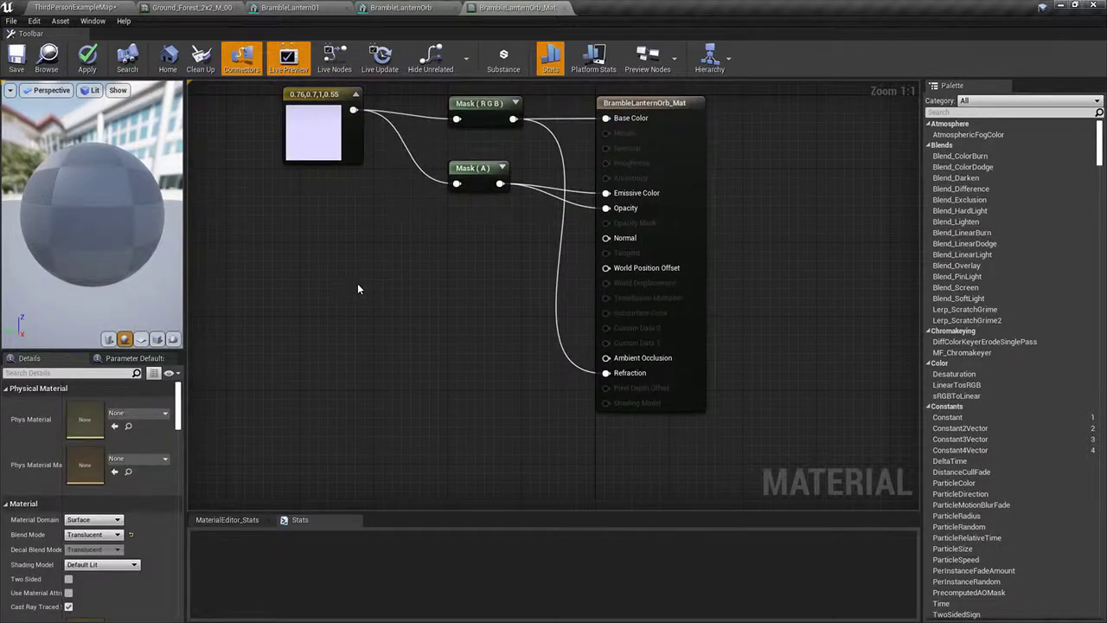
pyautogui.rightClick(358, 289)
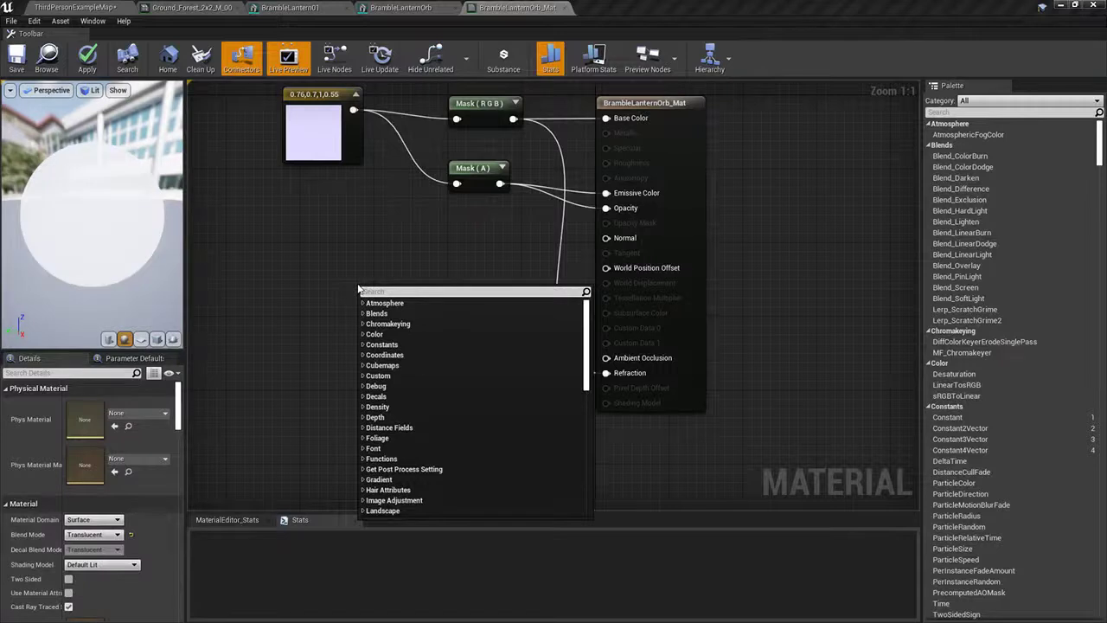
pyautogui.write('noise')
pyautogui.click(394, 315)
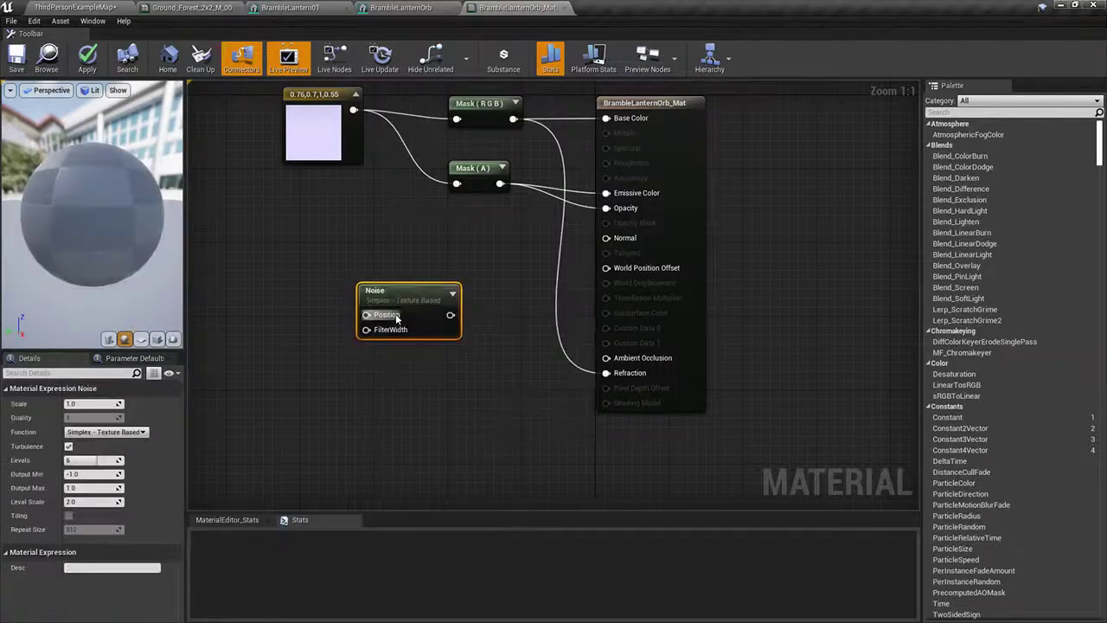
pyautogui.moveTo(396, 301); pyautogui.dragTo(422, 297)
# Step: Add a WorldPosition node and place it beside the Noise node, leaving room between them
pyautogui.rightClick(279, 317)
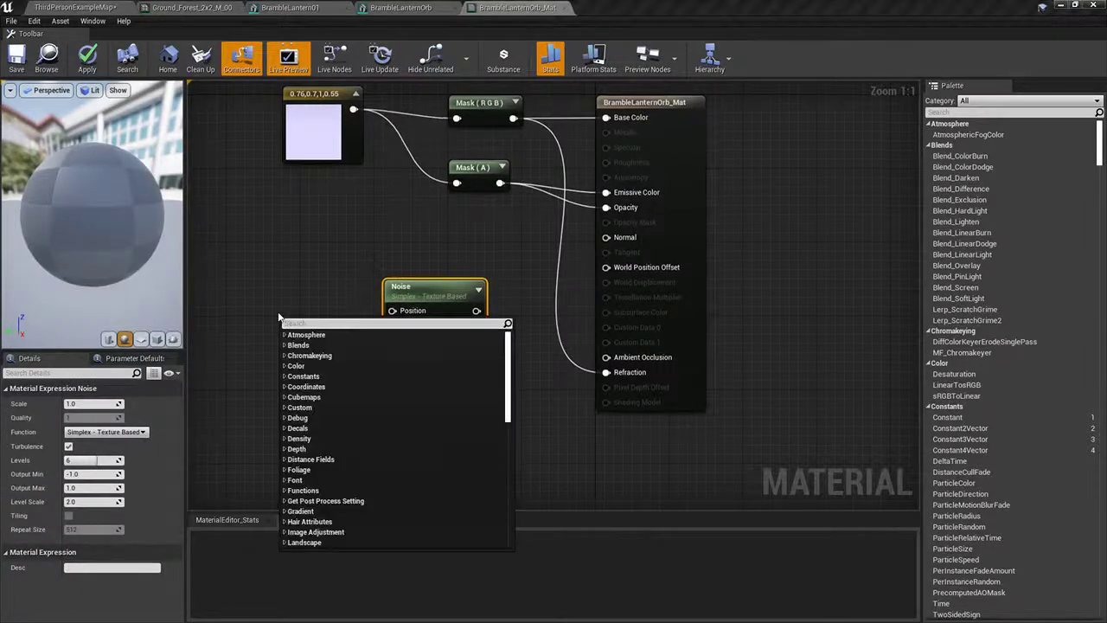
pyautogui.write('world')
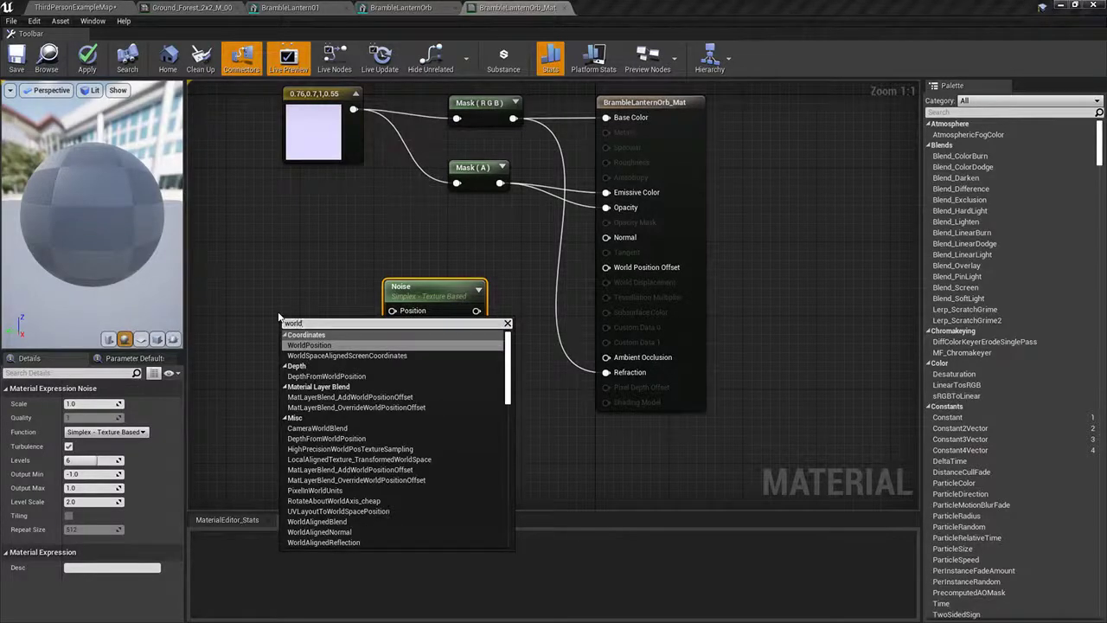
pyautogui.press('Return')
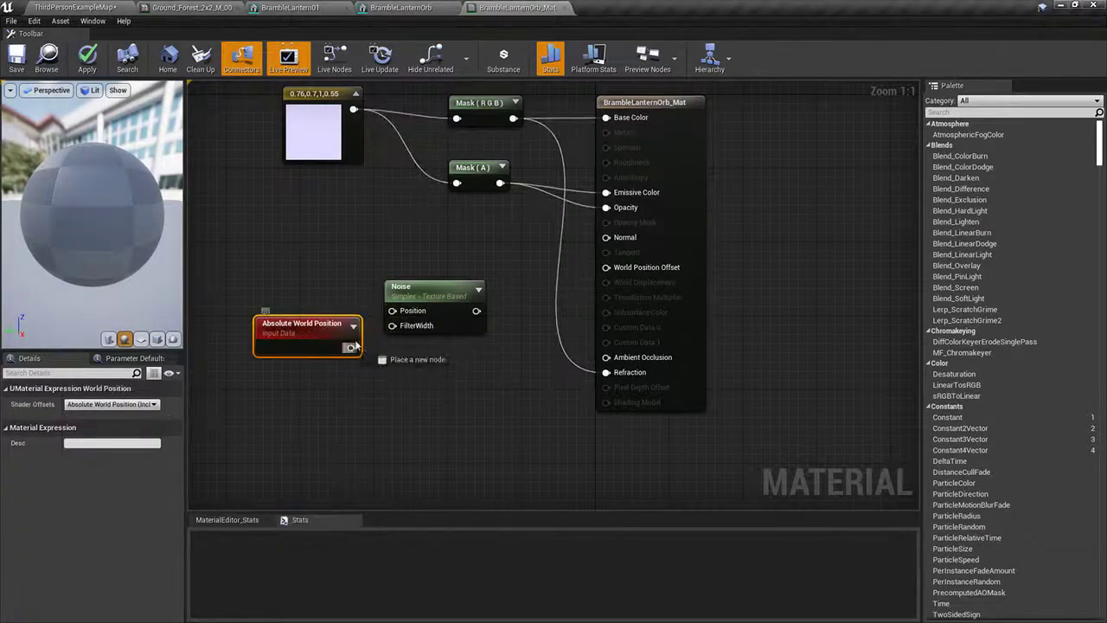
pyautogui.moveTo(337, 316); pyautogui.dragTo(282, 289)
# Step: Add a Panner node, connect its output to the Noise node's Position input, and expand the Noise preview
pyautogui.rightClick(315, 242)
pyautogui.write('panner')
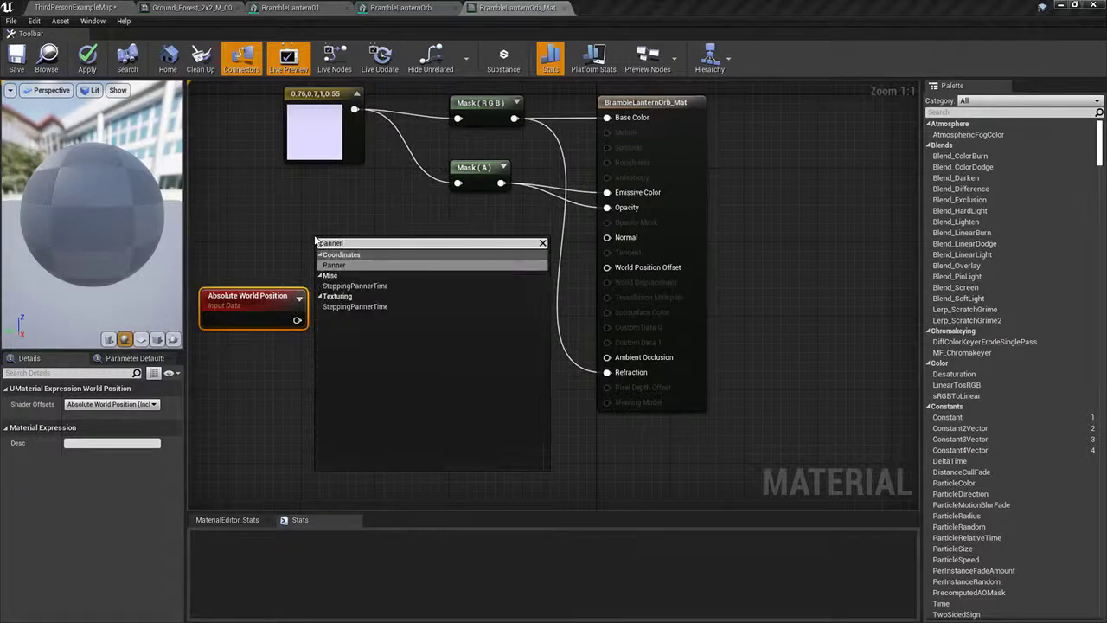
pyautogui.press('Return')
pyautogui.moveTo(338, 240); pyautogui.dragTo(394, 311)
pyautogui.click(479, 291)
pyautogui.moveTo(353, 236); pyautogui.dragTo(457, 288, button='right')
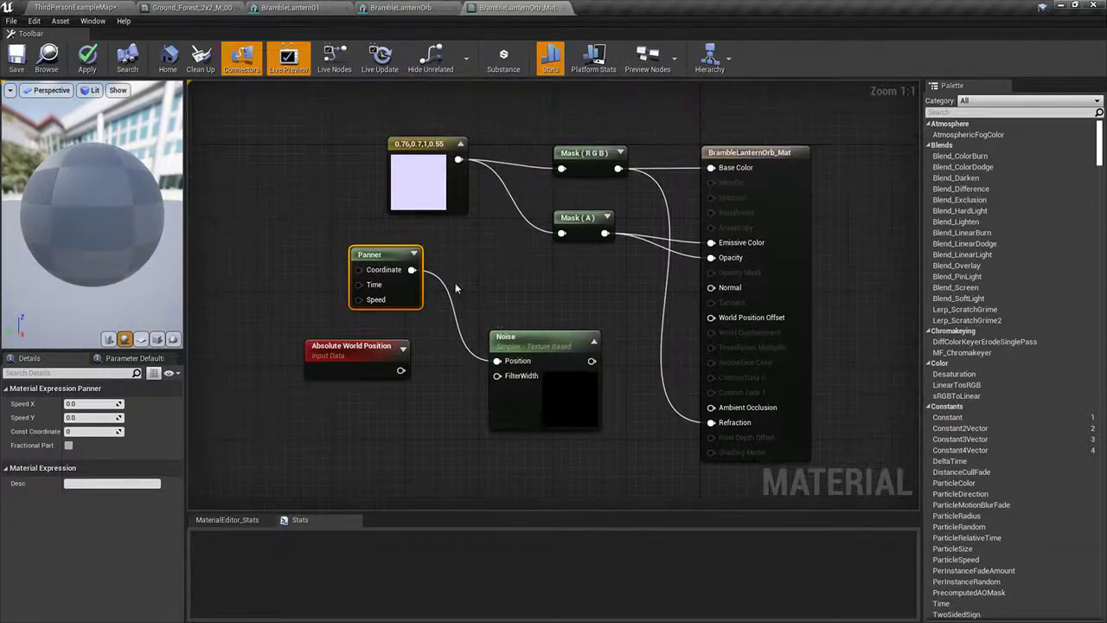
pyautogui.moveTo(610, 370); pyautogui.dragTo(618, 339, button='right')
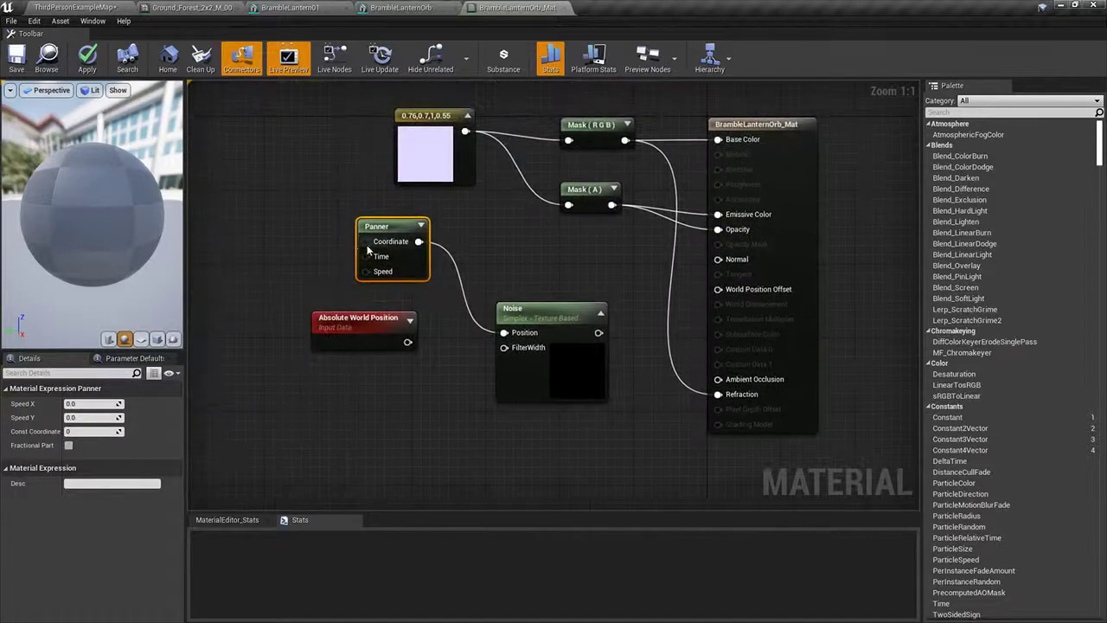
# Step: Move the Absolute World Position node further away from the Noise node and start previewing the Noise node
pyautogui.rightClick(317, 246)
pyautogui.click(296, 236)
pyautogui.moveTo(394, 330); pyautogui.dragTo(370, 291, button='right')
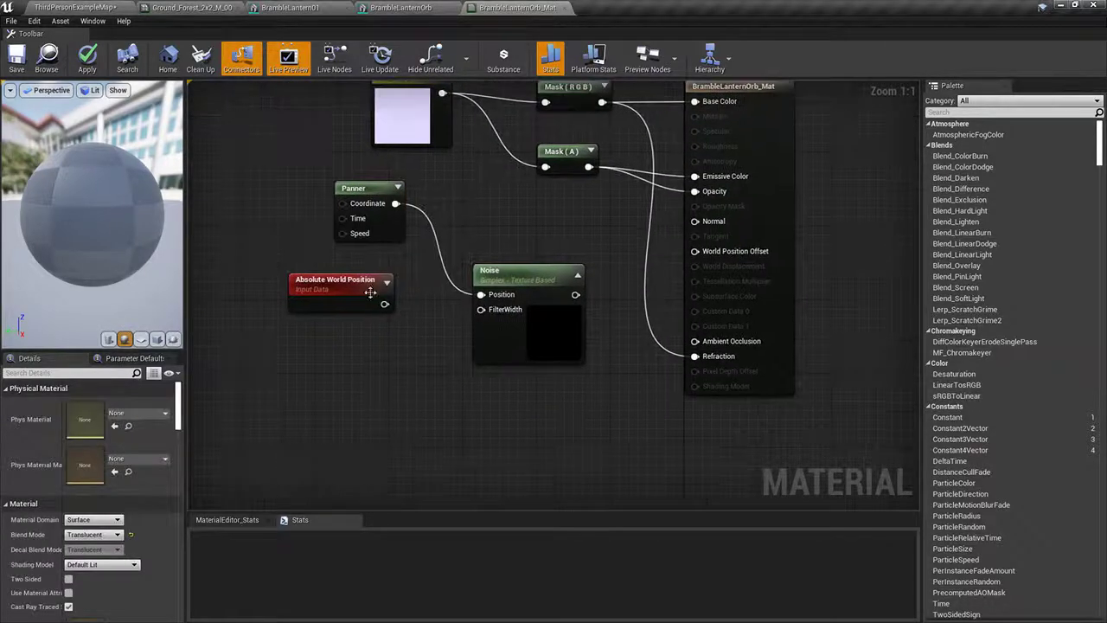
pyautogui.moveTo(354, 286); pyautogui.dragTo(324, 299)
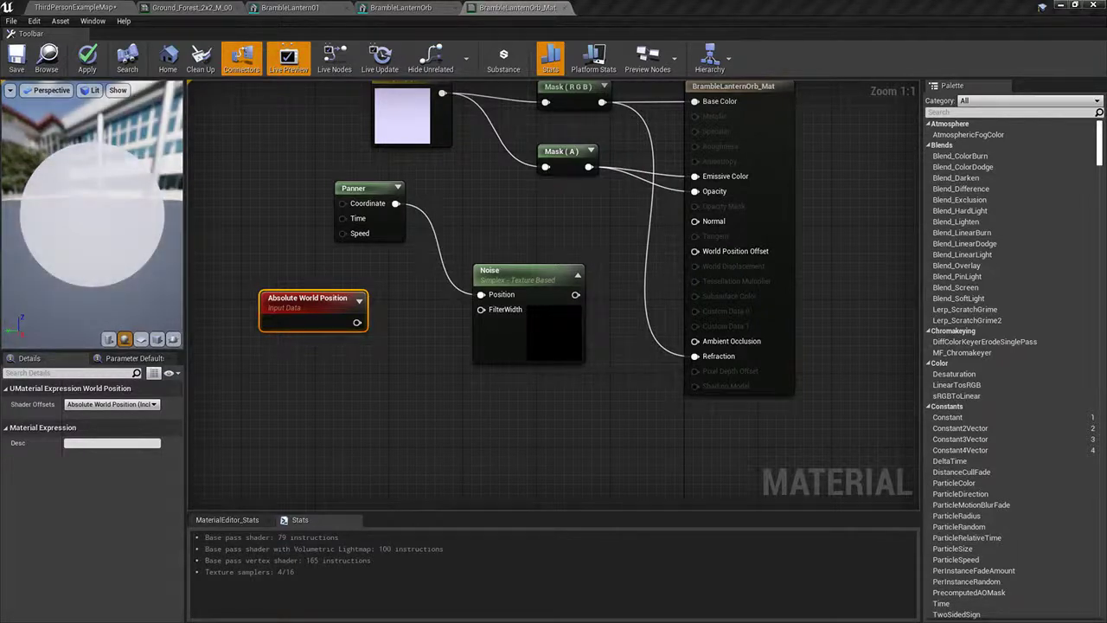
pyautogui.moveTo(67, 204); pyautogui.dragTo(195, 205)
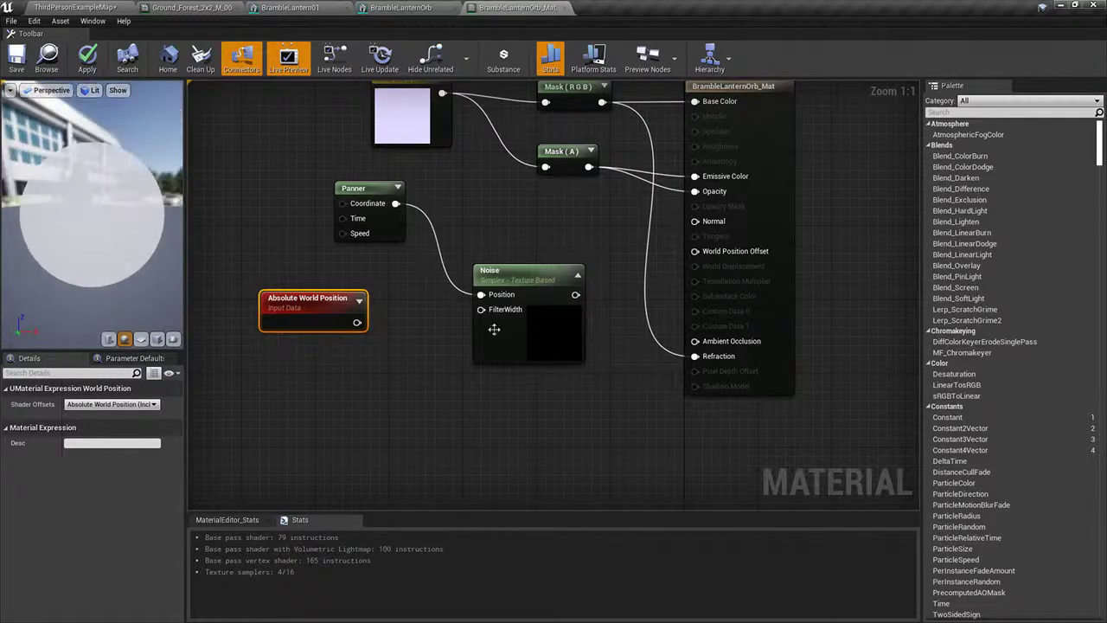
pyautogui.rightClick(570, 339)
pyautogui.click(593, 346)
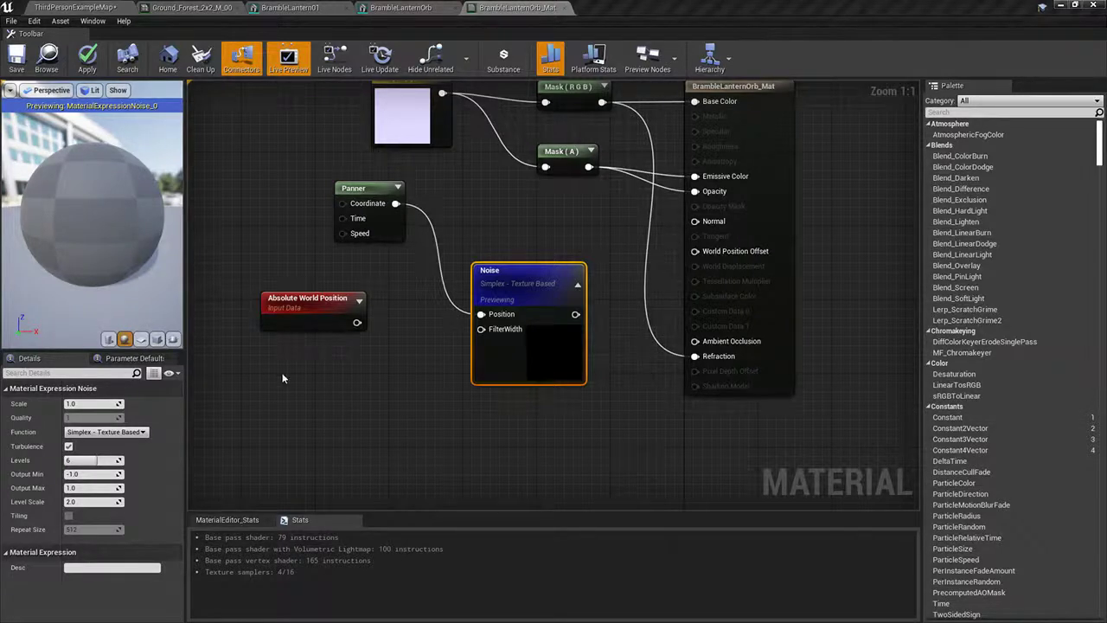
# Step: Add a Sine node and wire it between the Mask (A) output and the material's Opacity input
pyautogui.moveTo(282, 378); pyautogui.dragTo(328, 372, button='right')
pyautogui.rightClick(328, 378)
pyautogui.write('sine')
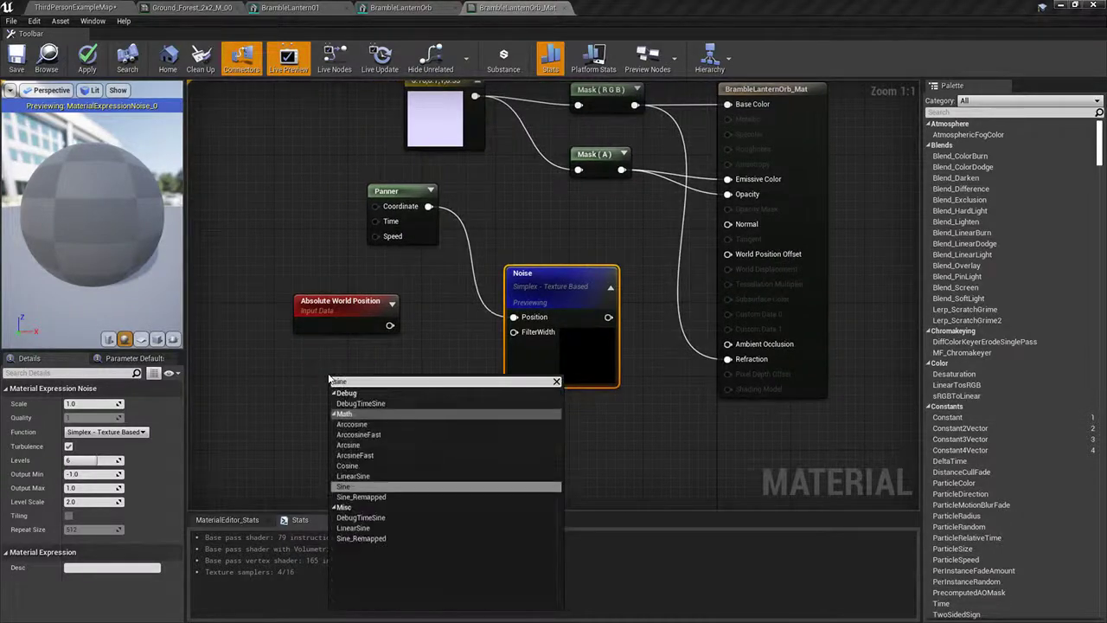
pyautogui.click(354, 486)
pyautogui.moveTo(339, 391); pyautogui.dragTo(727, 194)
pyautogui.moveTo(621, 209); pyautogui.dragTo(655, 191)
# Step: Rearrange the Mask (A), Sine and Panner nodes to spread out the opacity wiring
pyautogui.moveTo(597, 154); pyautogui.dragTo(558, 182)
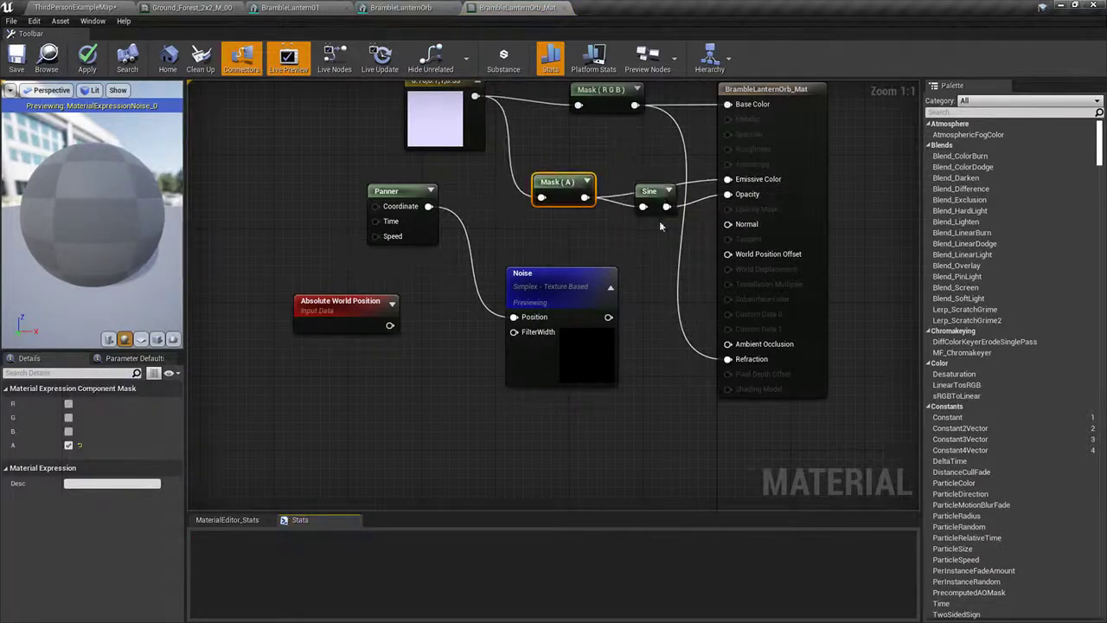
pyautogui.moveTo(650, 196); pyautogui.dragTo(629, 225)
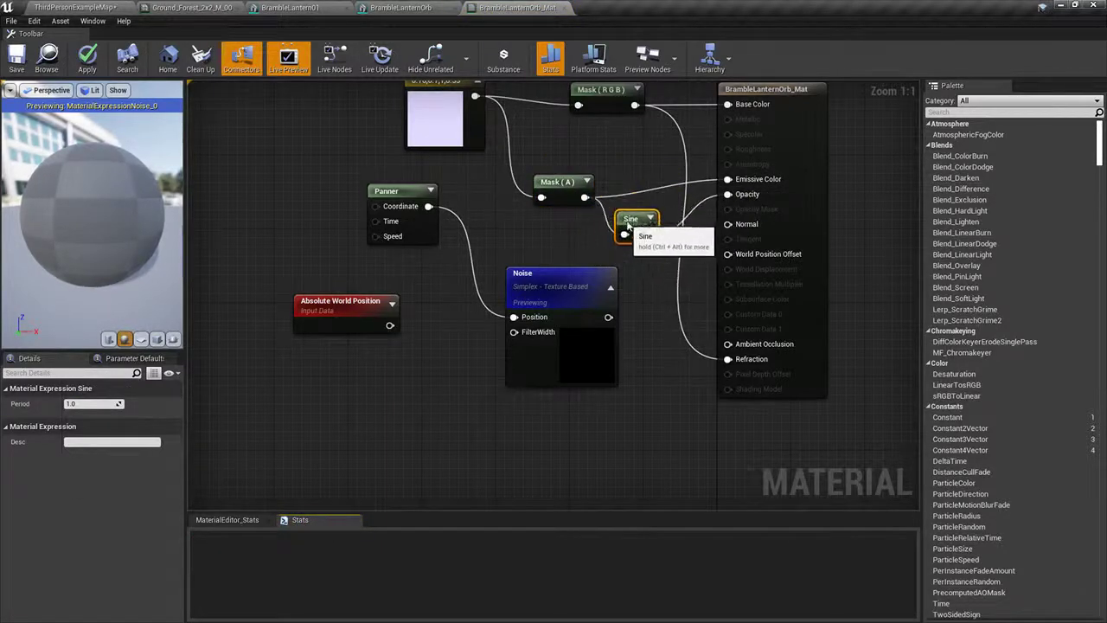
pyautogui.moveTo(488, 201)
pyautogui.mouseDown(button='right')
pyautogui.moveTo(585, 230)
pyautogui.moveTo(493, 212)
pyautogui.mouseUp(button='right')
pyautogui.moveTo(564, 192); pyautogui.dragTo(528, 174)
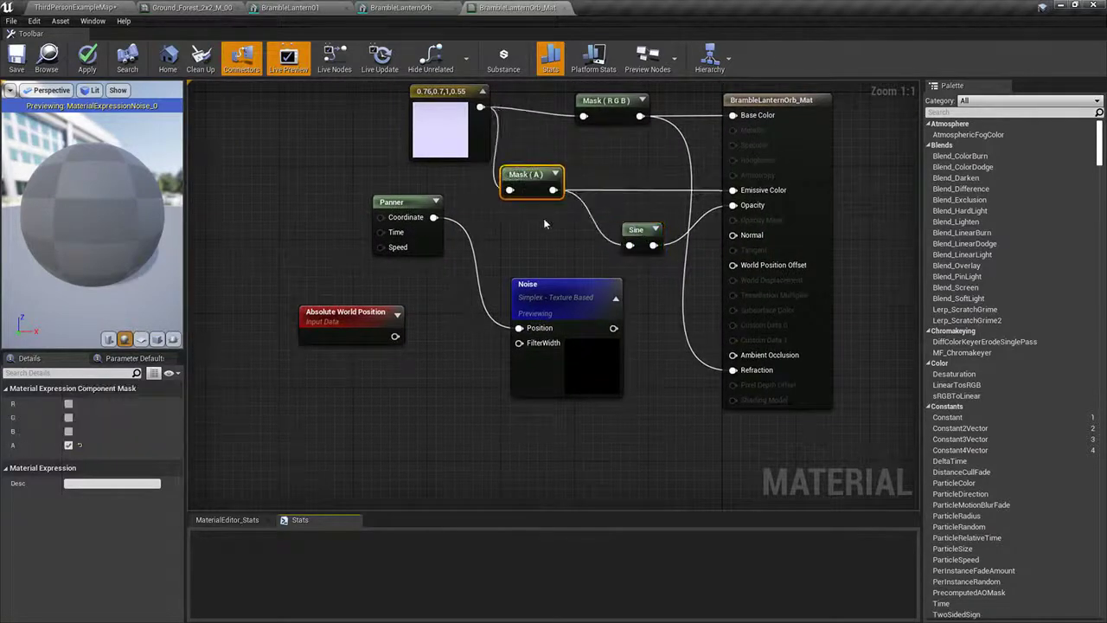
pyautogui.moveTo(543, 223); pyautogui.dragTo(523, 241, button='right')
pyautogui.moveTo(391, 220); pyautogui.dragTo(391, 238)
pyautogui.click(428, 388)
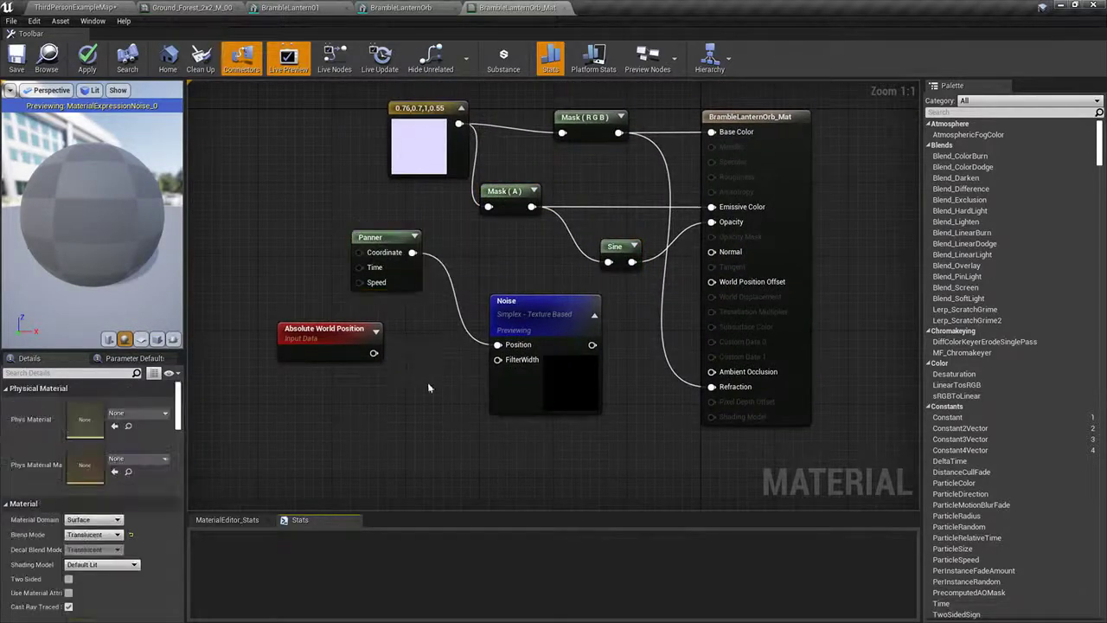
# Step: Set the alpha of the four-channel color constant to 0.201 and save the material
pyautogui.moveTo(428, 387); pyautogui.dragTo(478, 416, button='right')
pyautogui.click(468, 166)
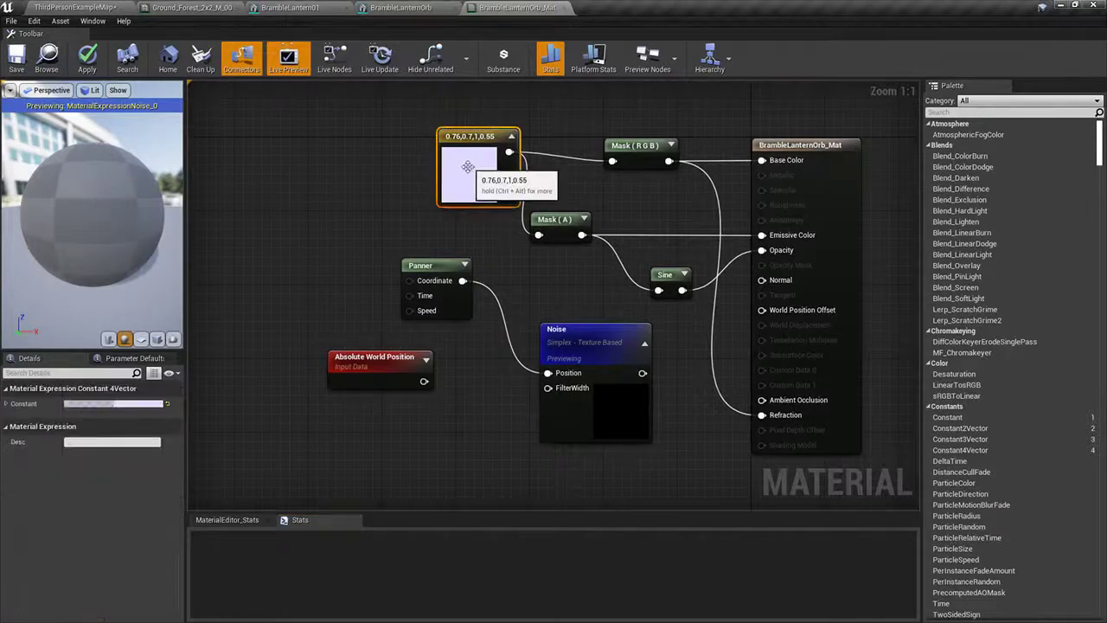
pyautogui.click(112, 404)
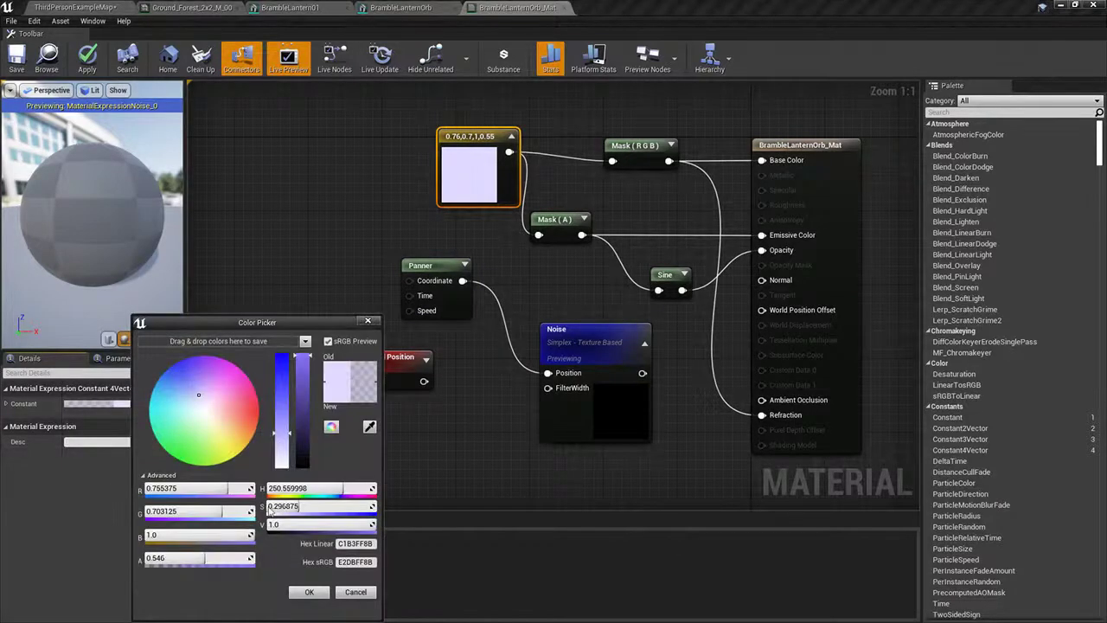
pyautogui.moveTo(202, 558); pyautogui.dragTo(165, 558)
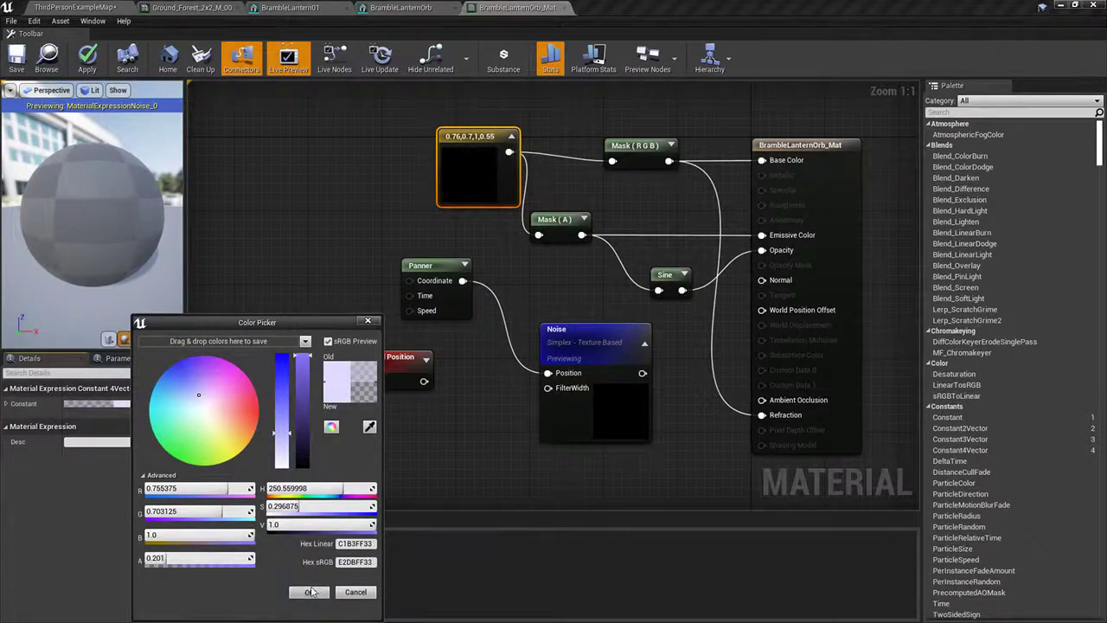
pyautogui.click(311, 592)
pyautogui.click(19, 59)
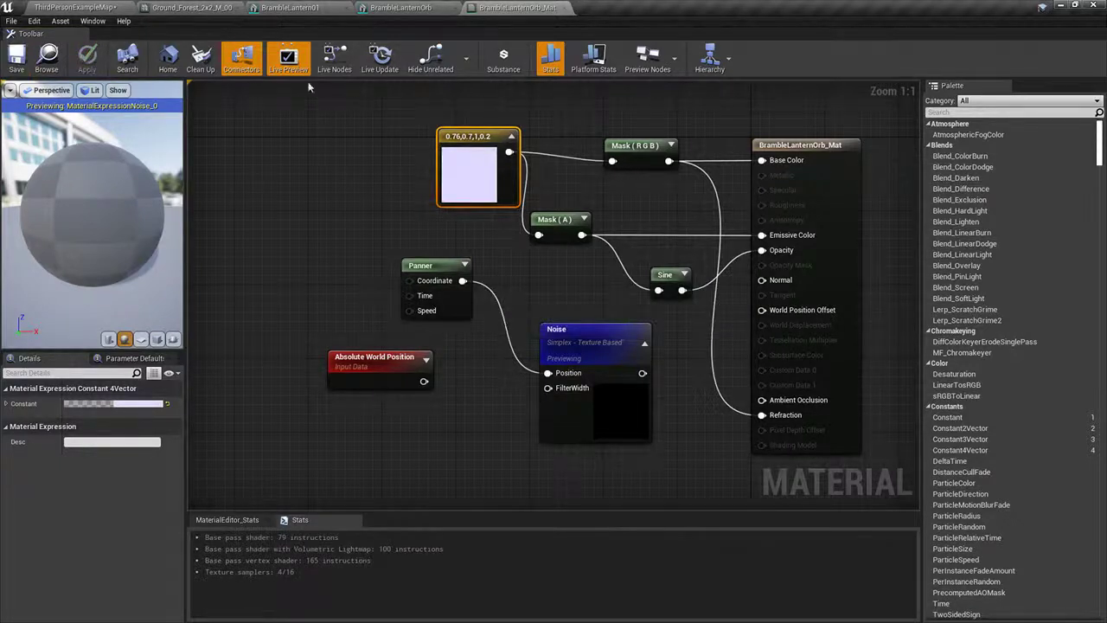
pyautogui.click(317, 165)
pyautogui.moveTo(563, 284); pyautogui.dragTo(502, 273, button='right')
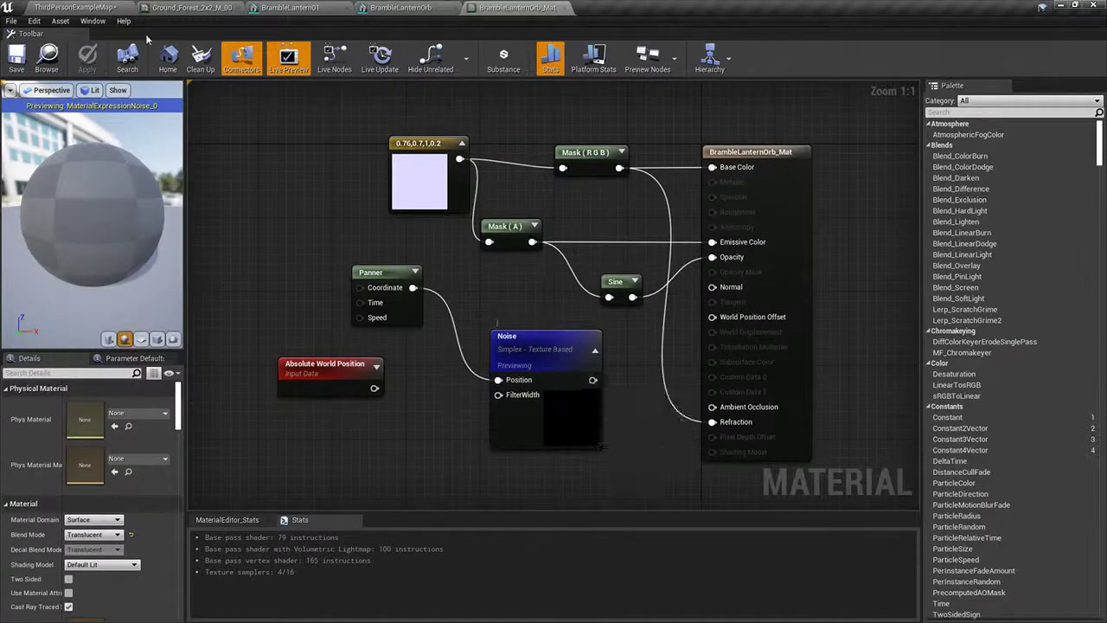
# Step: Switch to the ThirdPersonExampleMap level and create an Actor Blueprint class named BrambleLantern_BP in the Clutter folder
pyautogui.click(69, 7)
pyautogui.moveTo(571, 226)
pyautogui.mouseDown(button='right')
pyautogui.moveTo(547, 218)
pyautogui.moveTo(567, 205)
pyautogui.moveTo(570, 233)
pyautogui.mouseUp(button='right')
pyautogui.press('w')
pyautogui.press('s')
pyautogui.rightClick(437, 516)
pyautogui.click(471, 216)
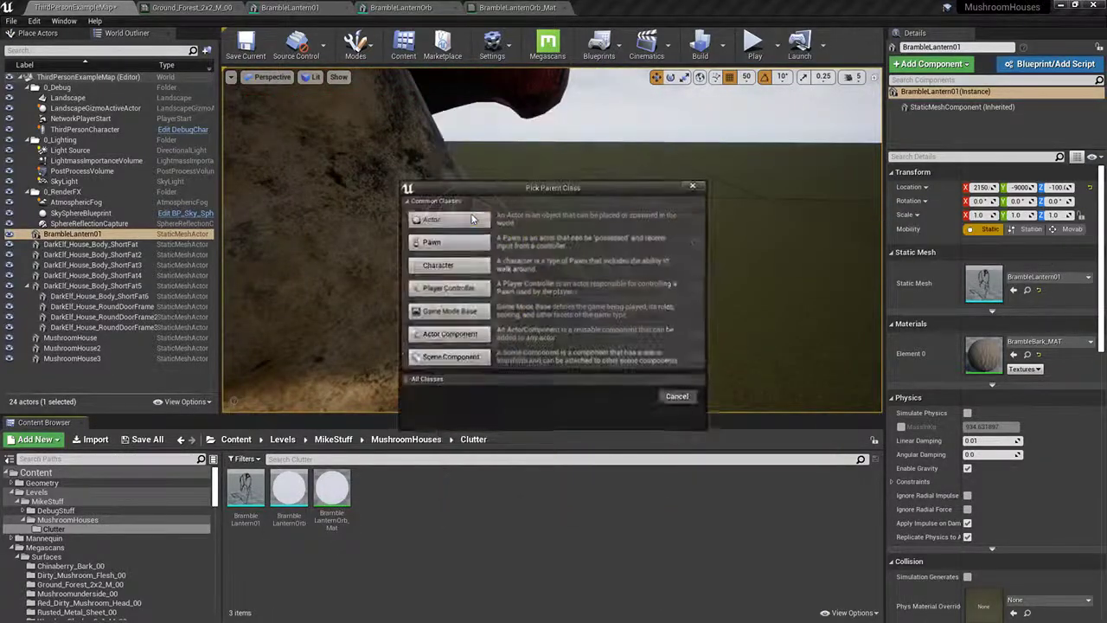
pyautogui.click(479, 224)
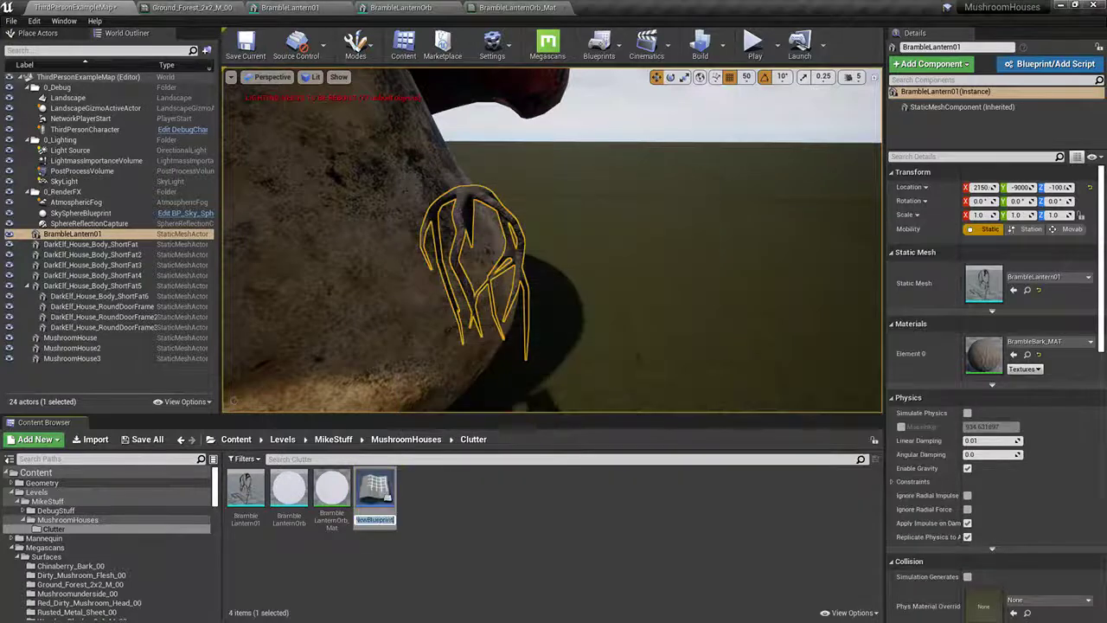
pyautogui.write('BrambleL')
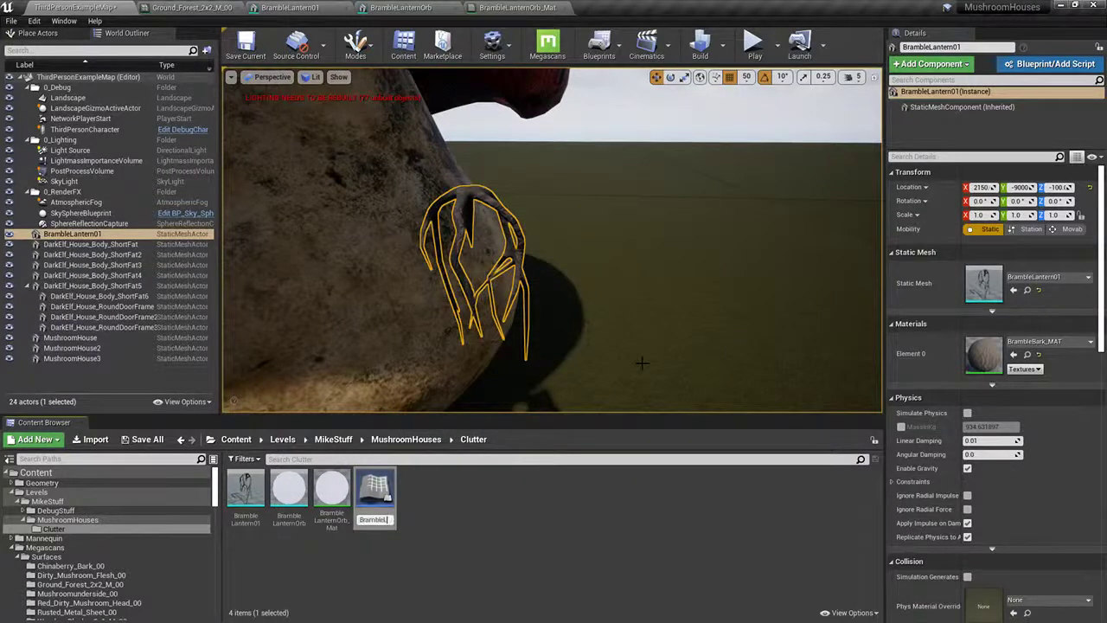
pyautogui.write('antern_BP')
pyautogui.press('Return')
# Step: Return to the BrambleLanternOrb_Mat material and stop previewing the Noise node
pyautogui.click(530, 7)
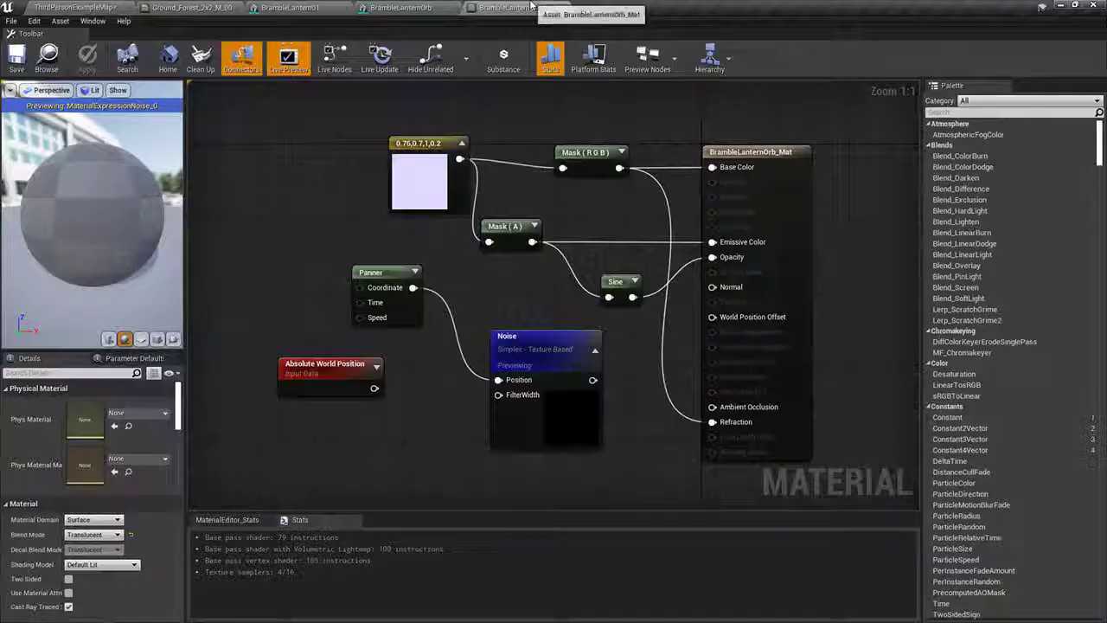
pyautogui.rightClick(560, 400)
pyautogui.click(598, 408)
pyautogui.click(381, 190)
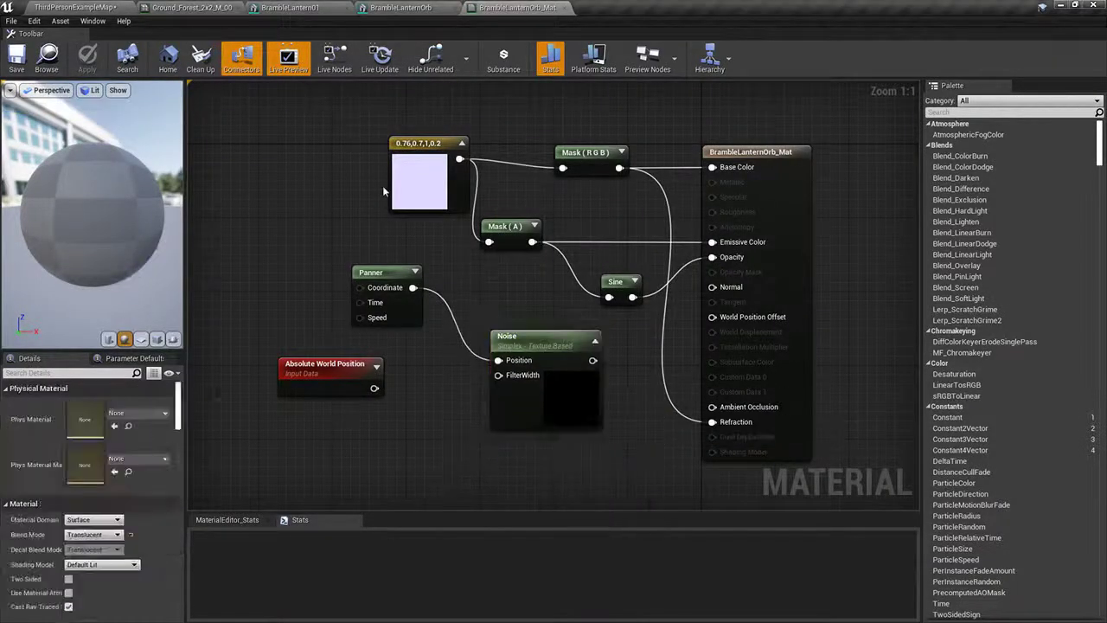
# Step: Set the alpha of the four-channel color constant to 0.1 and save the material
pyautogui.moveTo(383, 185); pyautogui.dragTo(313, 185, button='right')
pyautogui.click(330, 179)
pyautogui.click(79, 403)
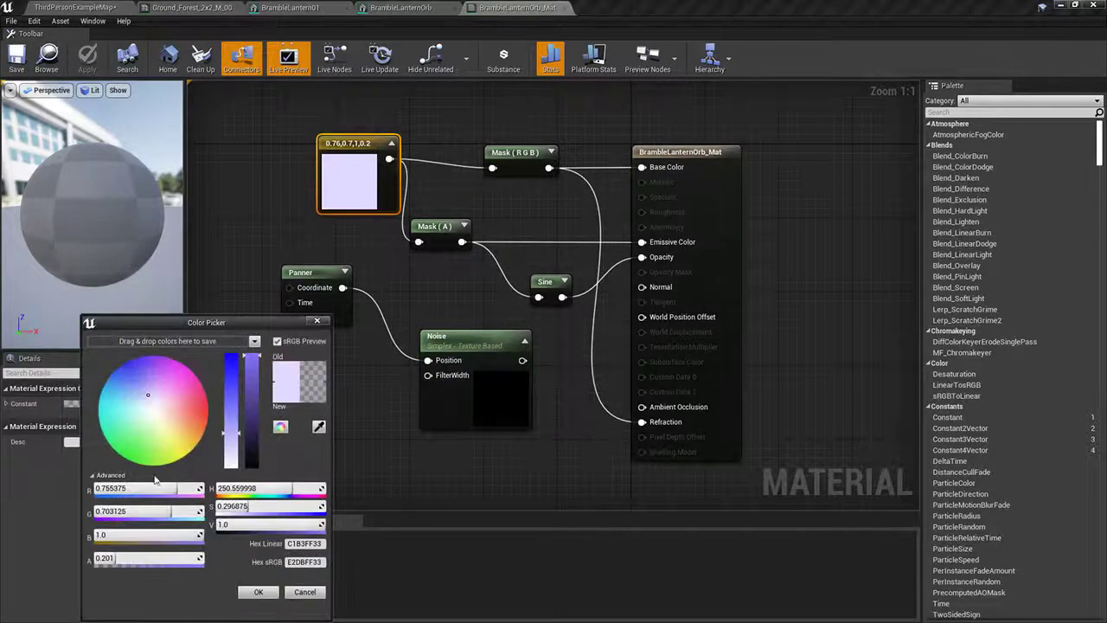
pyautogui.click(139, 559)
pyautogui.write('0.1')
pyautogui.press('Return')
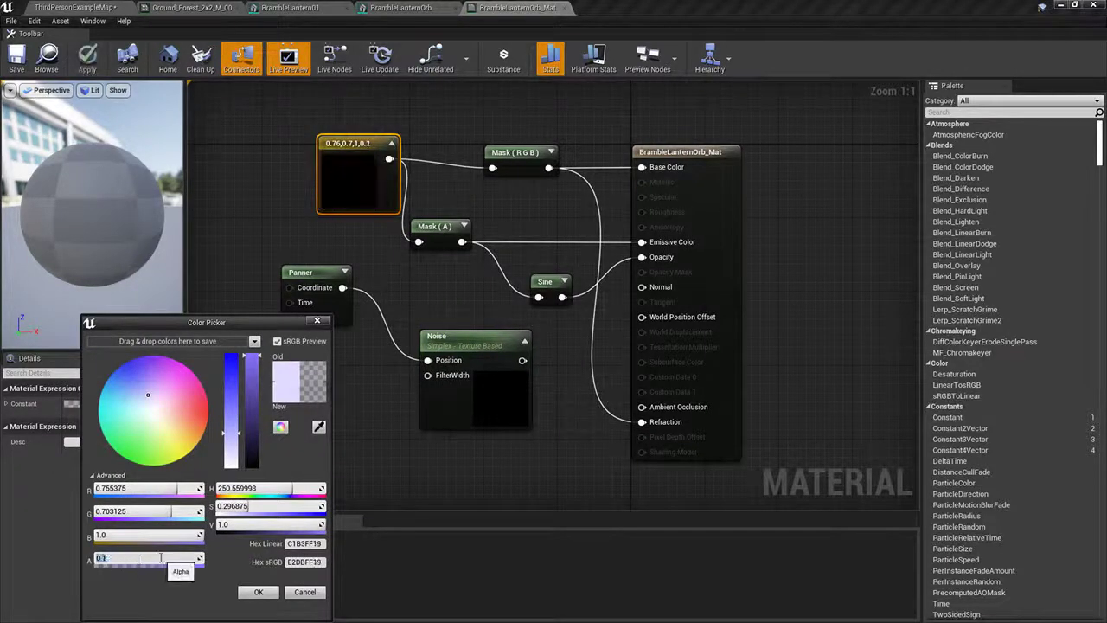
pyautogui.click(258, 591)
pyautogui.click(16, 59)
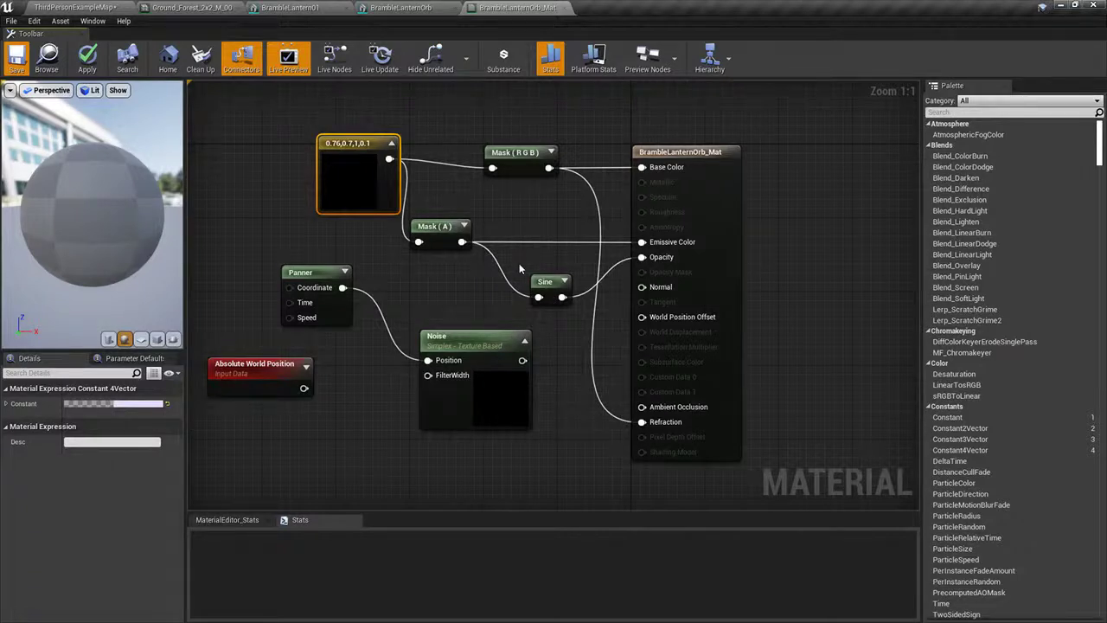
# Step: Delete the Sine node, connect Mask (A) directly to Opacity, save the material and inspect its preview sphere
pyautogui.click(545, 282)
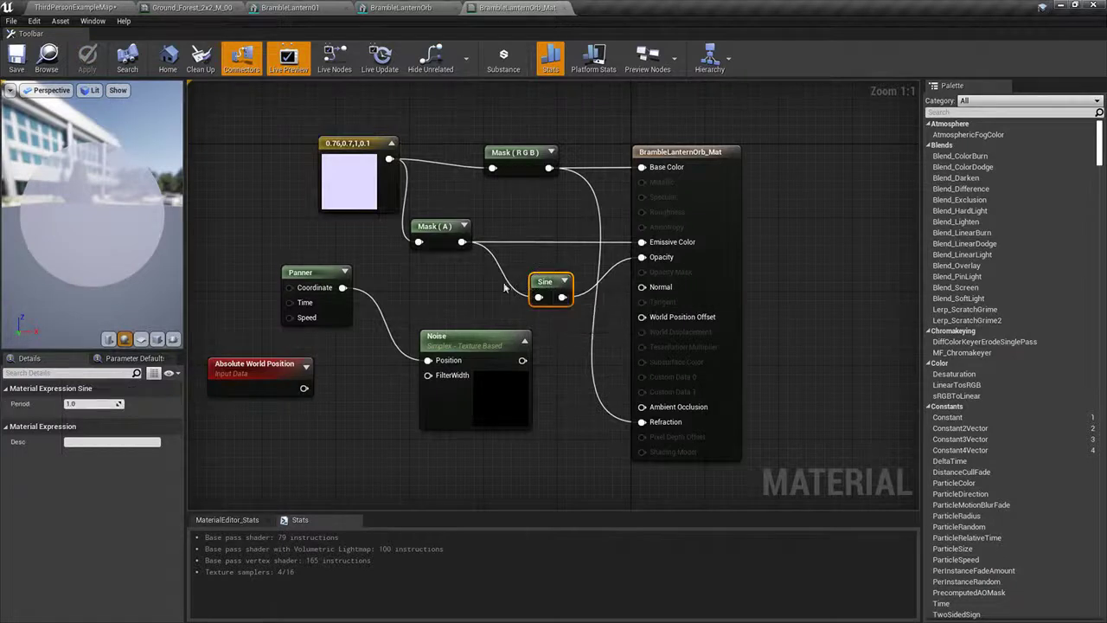
pyautogui.press('Delete')
pyautogui.moveTo(462, 241)
pyautogui.mouseDown()
pyautogui.moveTo(651, 271)
pyautogui.moveTo(460, 242)
pyautogui.mouseUp()
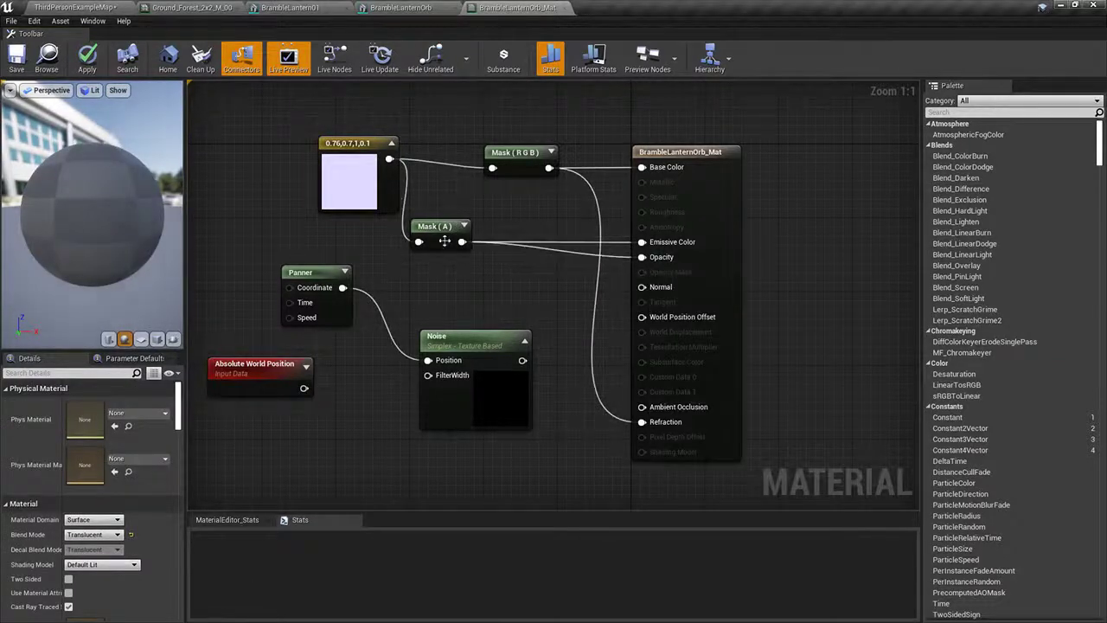
pyautogui.click(16, 59)
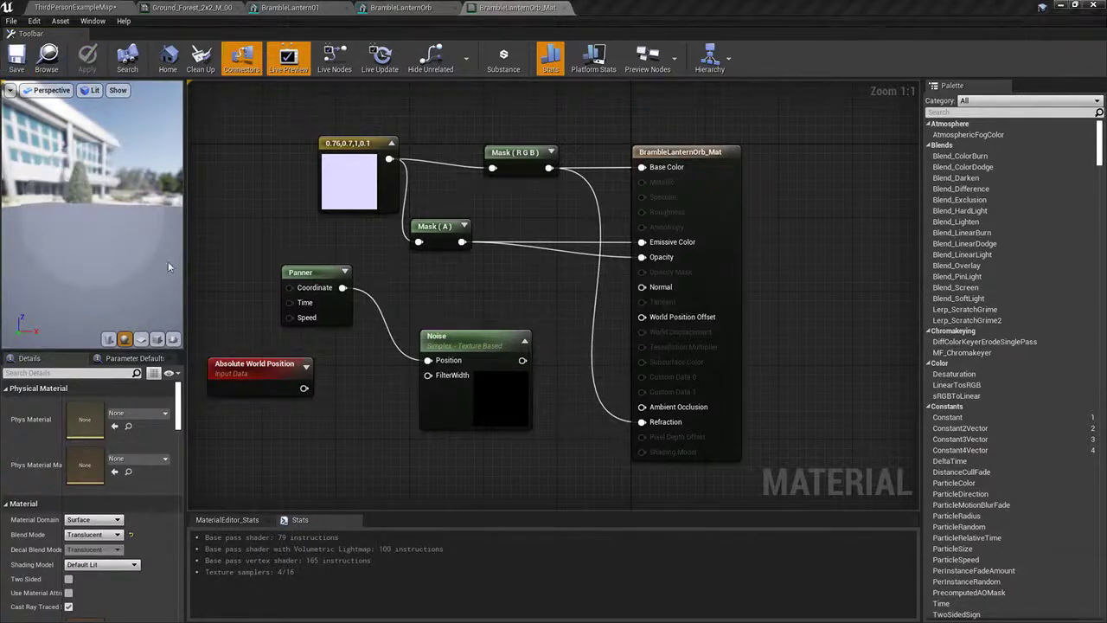
pyautogui.moveTo(170, 266); pyautogui.dragTo(102, 236)
pyautogui.moveTo(88, 142); pyautogui.dragTo(50, 127)
# Step: Open the BrambleLantern_BP Blueprint from the level's Clutter folder and add a Static Mesh component named Bramble
pyautogui.click(67, 6)
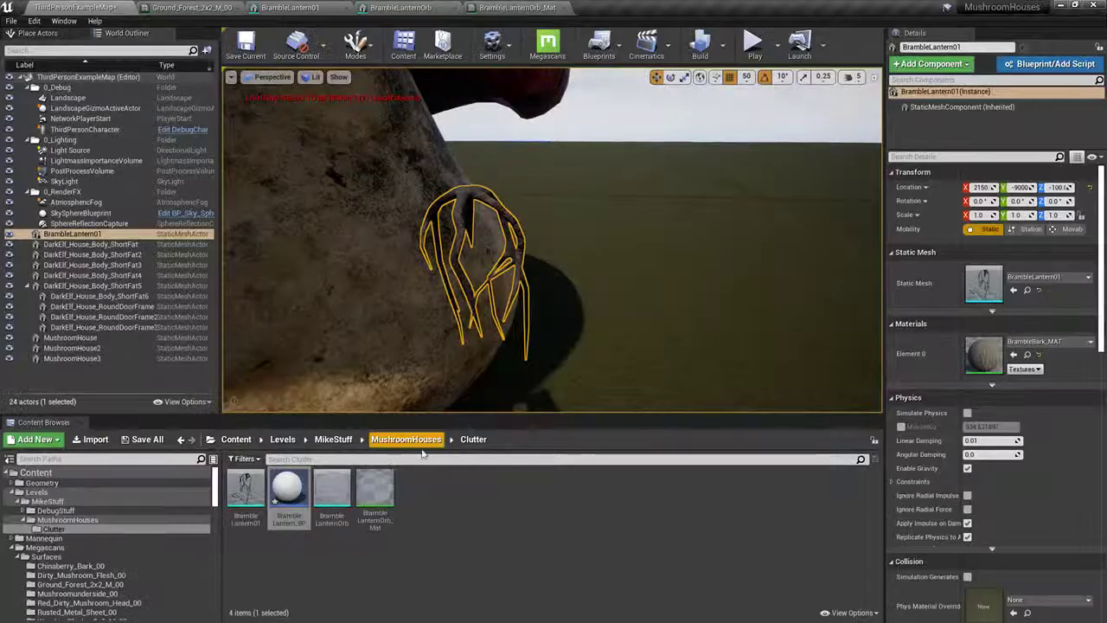
pyautogui.doubleClick(288, 489)
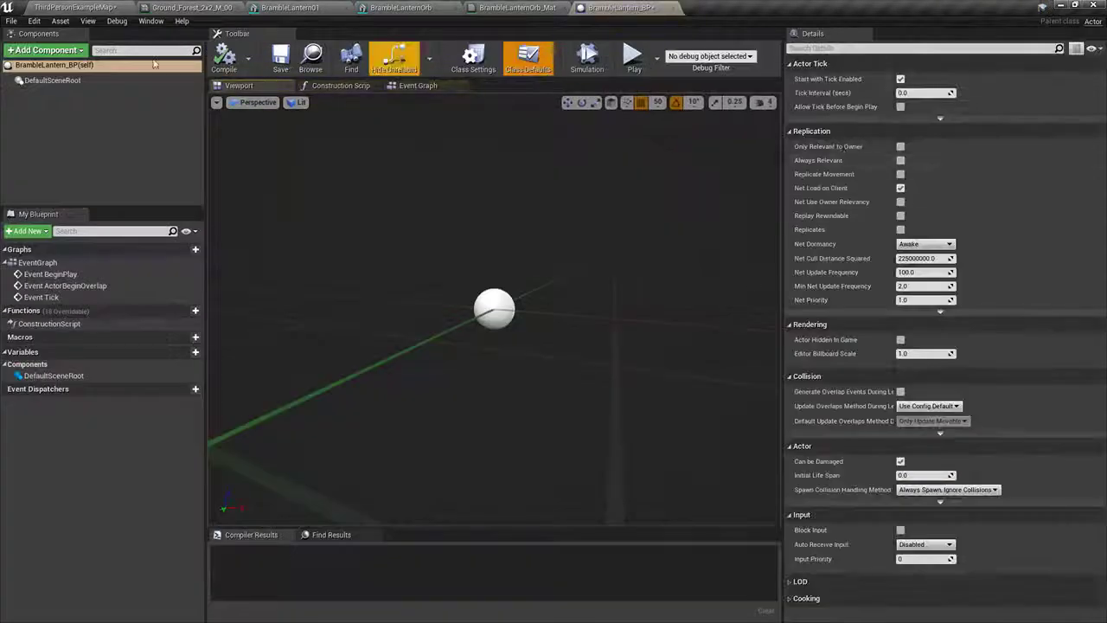
pyautogui.click(48, 50)
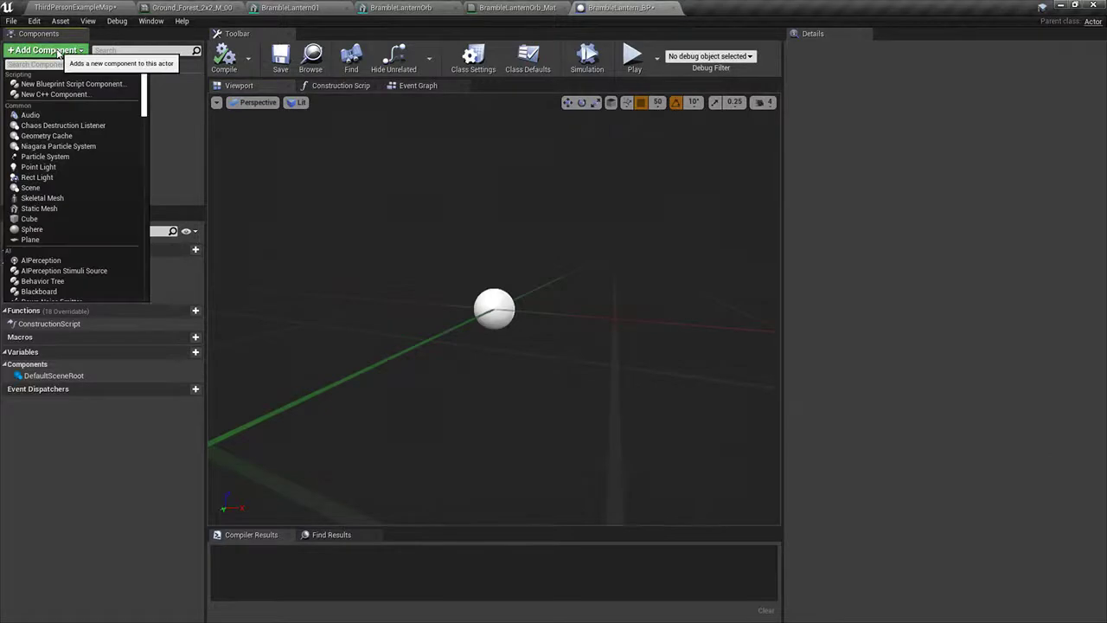
pyautogui.write('bramb')
pyautogui.write('static')
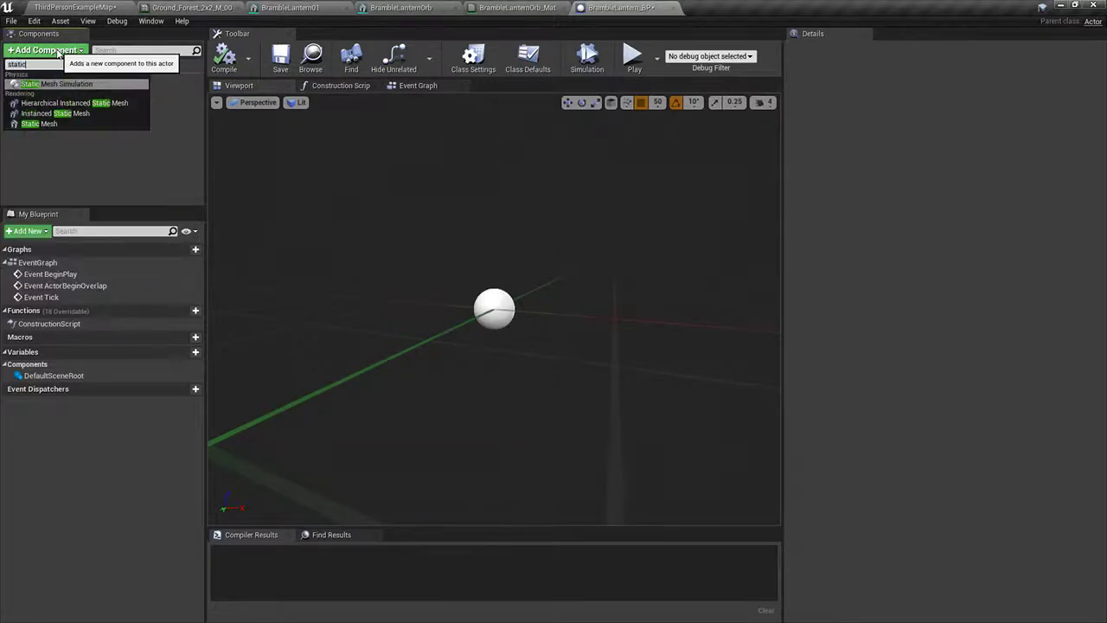
pyautogui.click(54, 127)
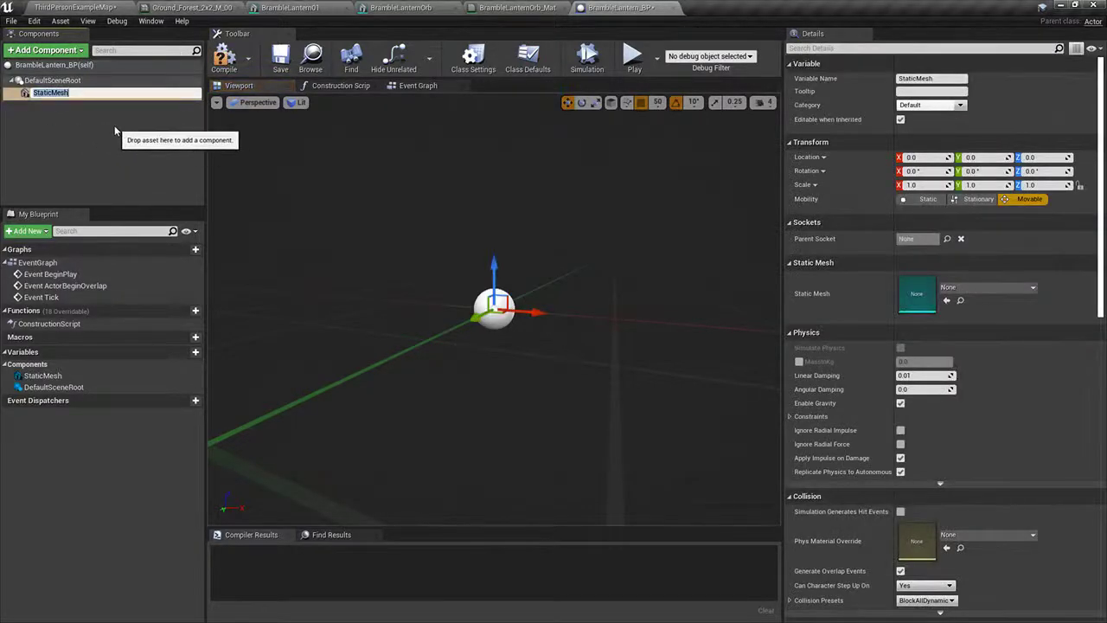
pyautogui.write('Bramble')
pyautogui.press('Return')
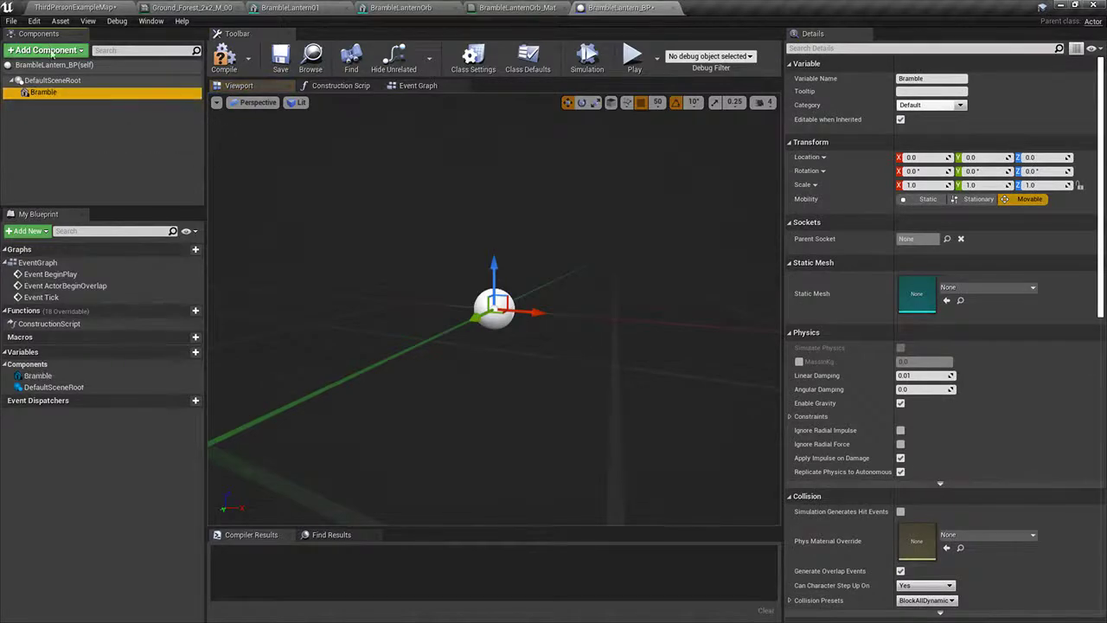
# Step: Duplicate the Bramble component and parent the copy under the original
pyautogui.click(53, 51)
pyautogui.click(164, 142)
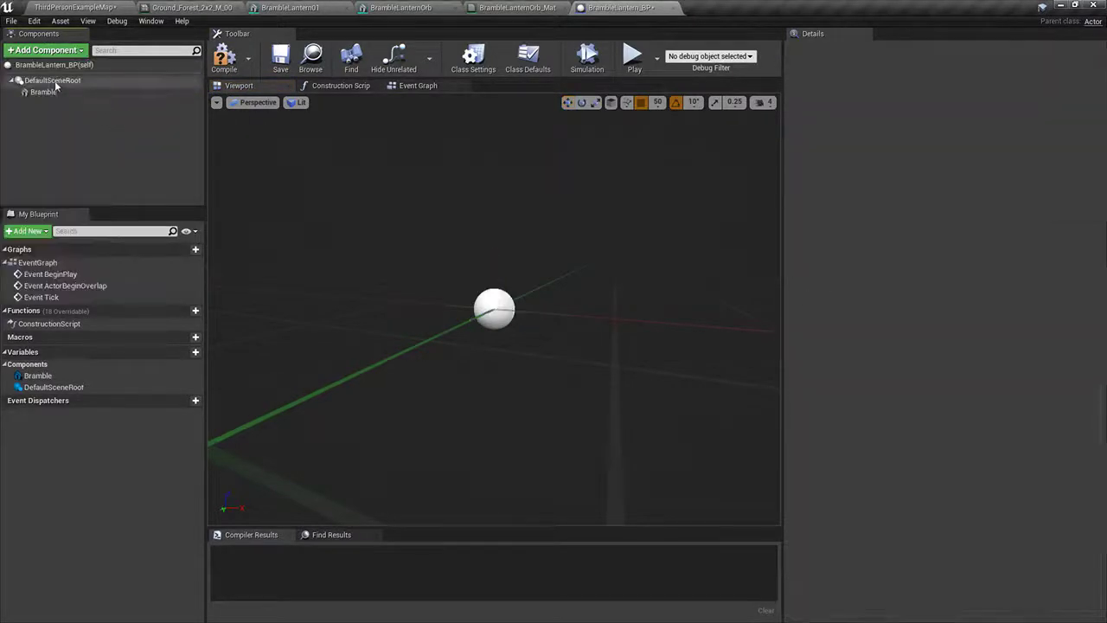
pyautogui.click(52, 92)
pyautogui.hotkey('ctrl', 'w')
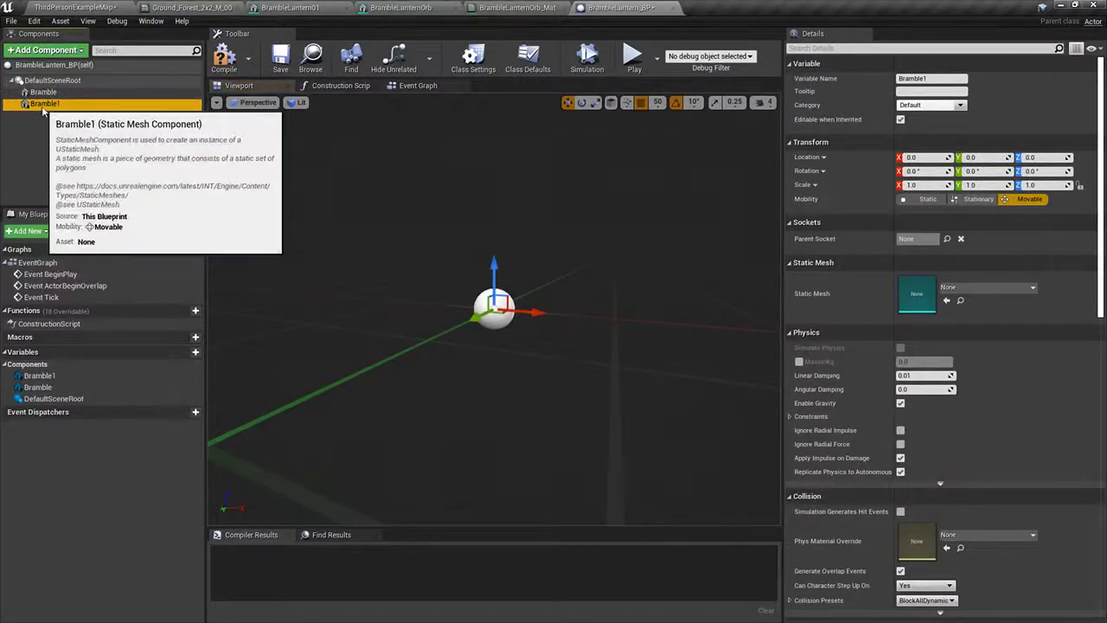
pyautogui.moveTo(39, 105); pyautogui.dragTo(54, 96)
# Step: Assign the BrambleLanternOrb static mesh to the nested copy of the Bramble component
pyautogui.click(963, 287)
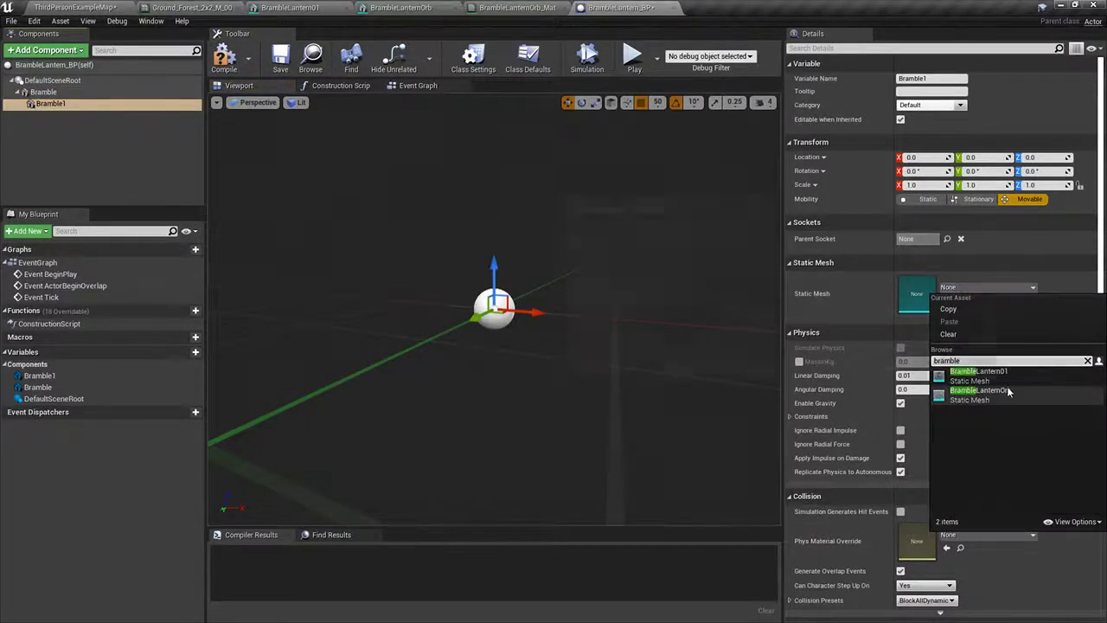
pyautogui.click(969, 375)
pyautogui.scroll(5, 558, 264)
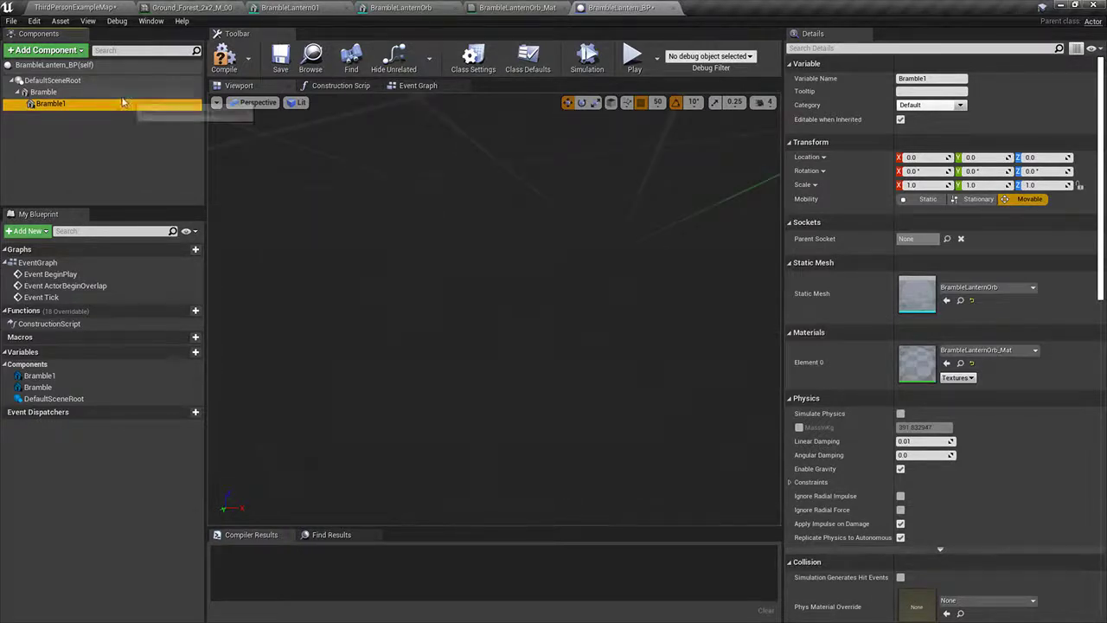
# Step: Assign the BrambleLantern01 static mesh to the parent Bramble component
pyautogui.click(52, 92)
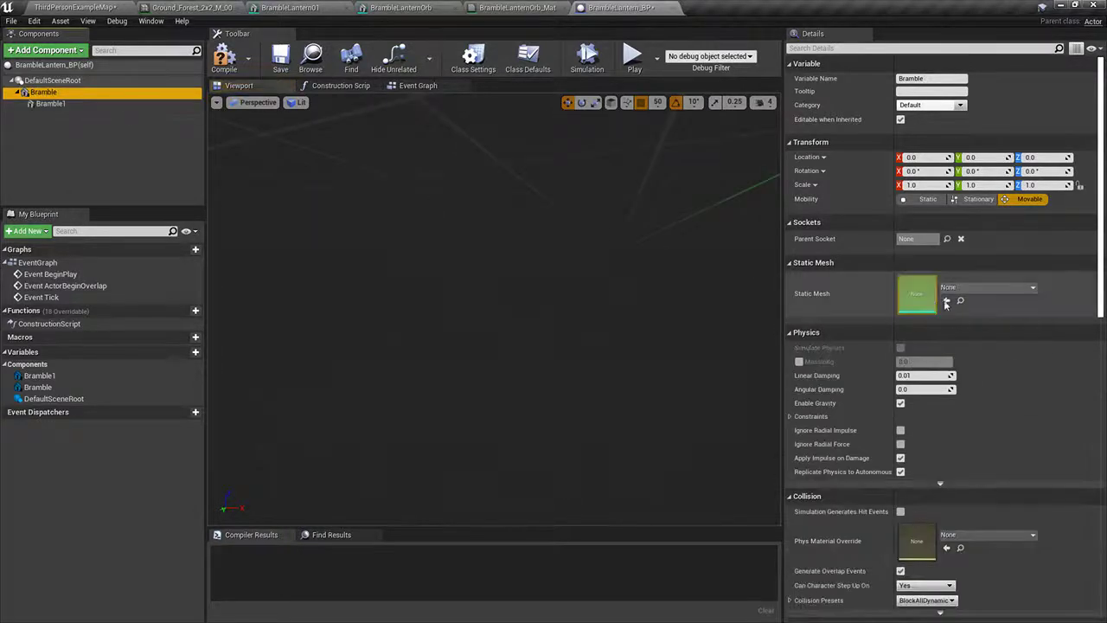
pyautogui.click(967, 288)
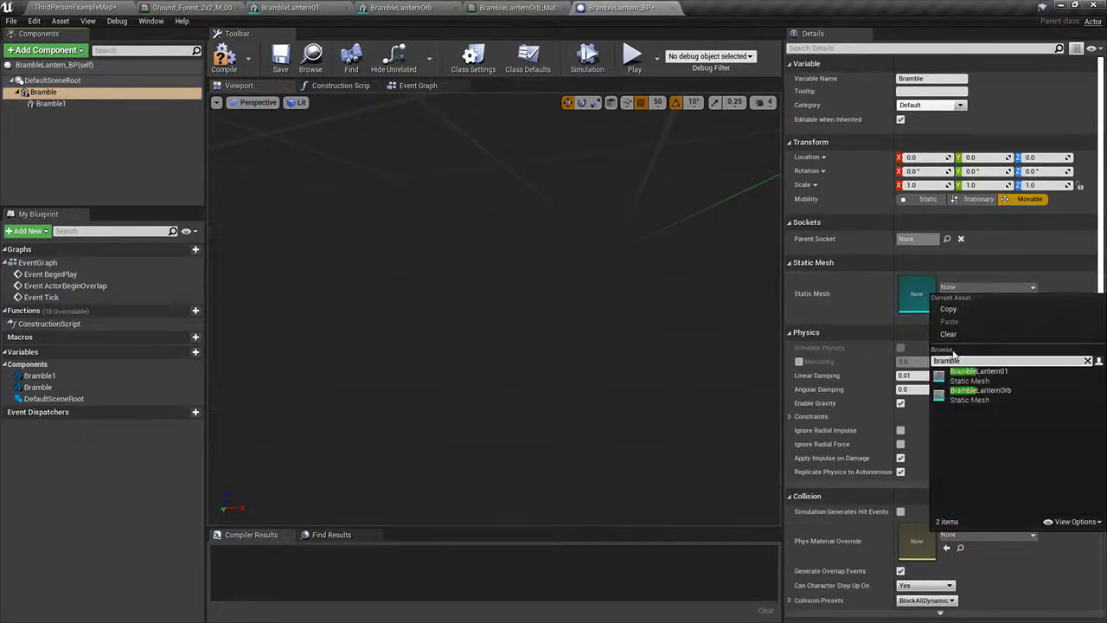
pyautogui.click(966, 373)
# Step: Lower the Bramble component together with its nested orb to Z -1000
pyautogui.scroll(3, 576, 338)
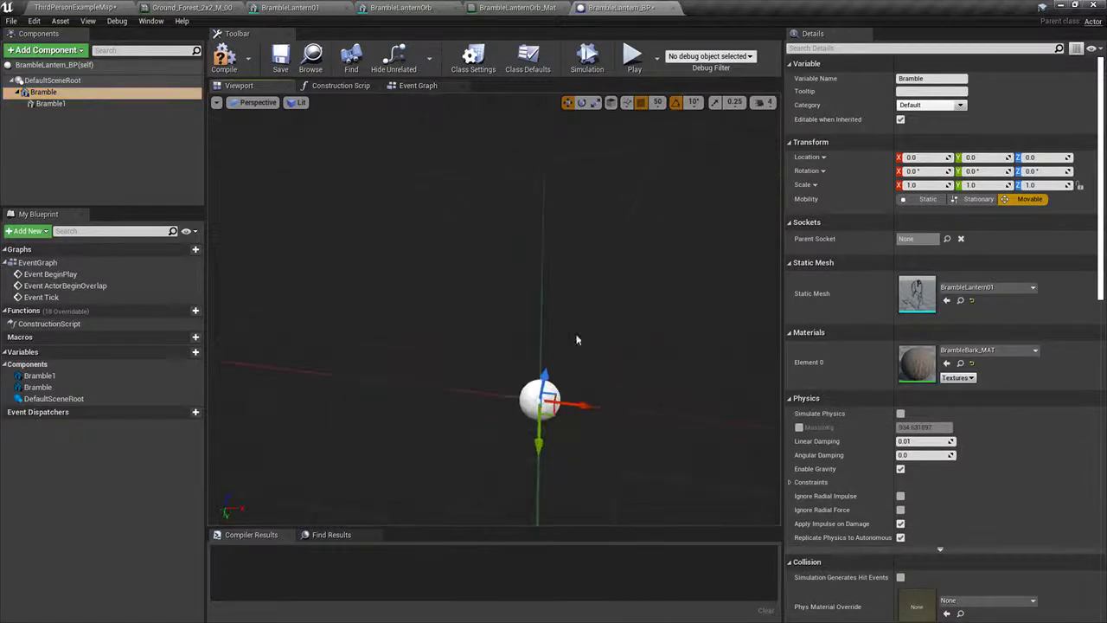
pyautogui.scroll(-4, 591, 338)
pyautogui.moveTo(591, 327); pyautogui.dragTo(575, 385, button='right')
pyautogui.scroll(2, 592, 327)
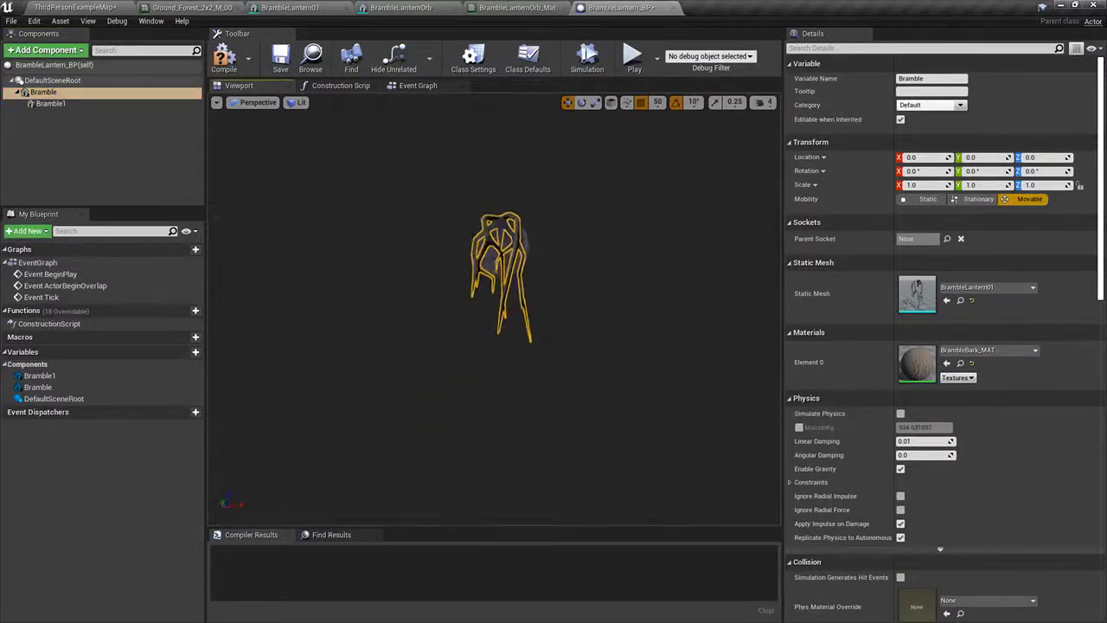
pyautogui.scroll(-3, 575, 327)
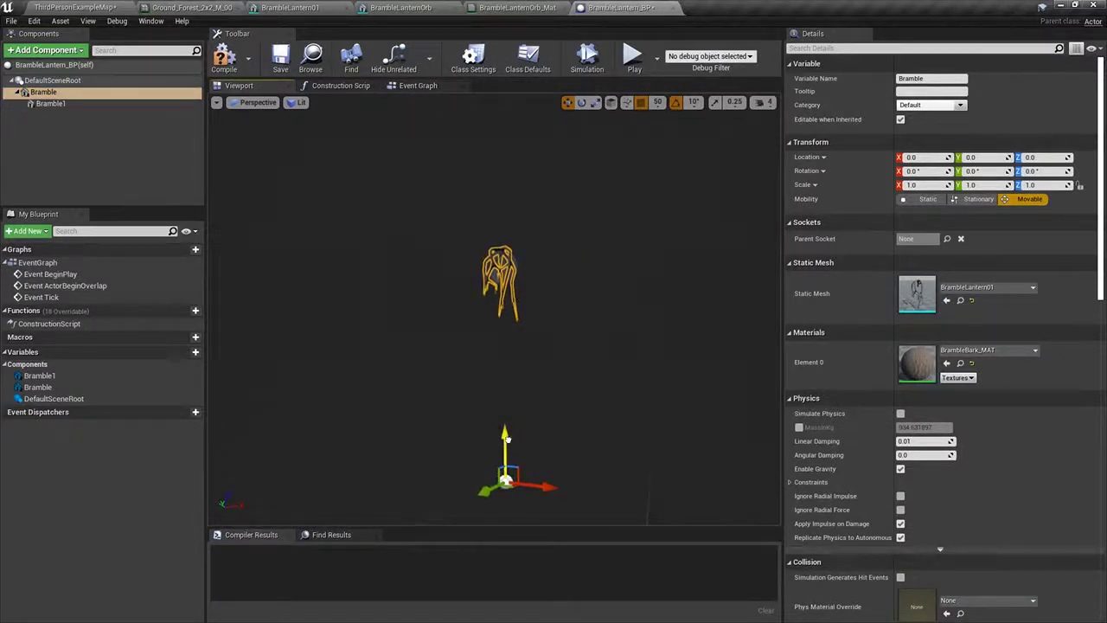
pyautogui.moveTo(507, 439); pyautogui.dragTo(564, 529)
pyautogui.moveTo(475, 278); pyautogui.dragTo(486, 346, button='right')
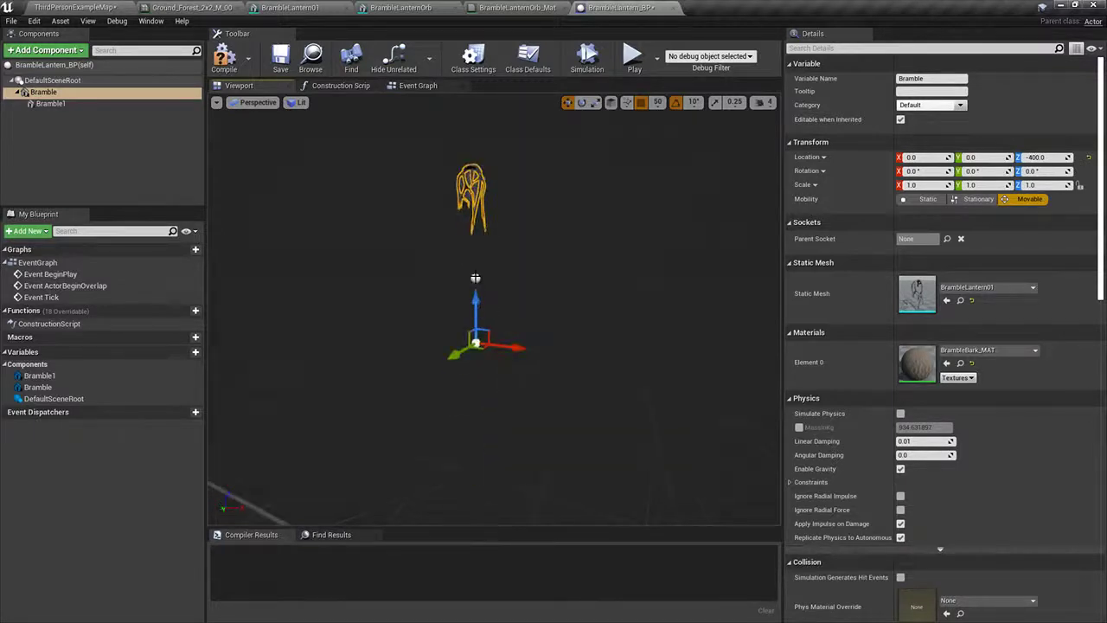
pyautogui.moveTo(476, 307); pyautogui.dragTo(481, 408)
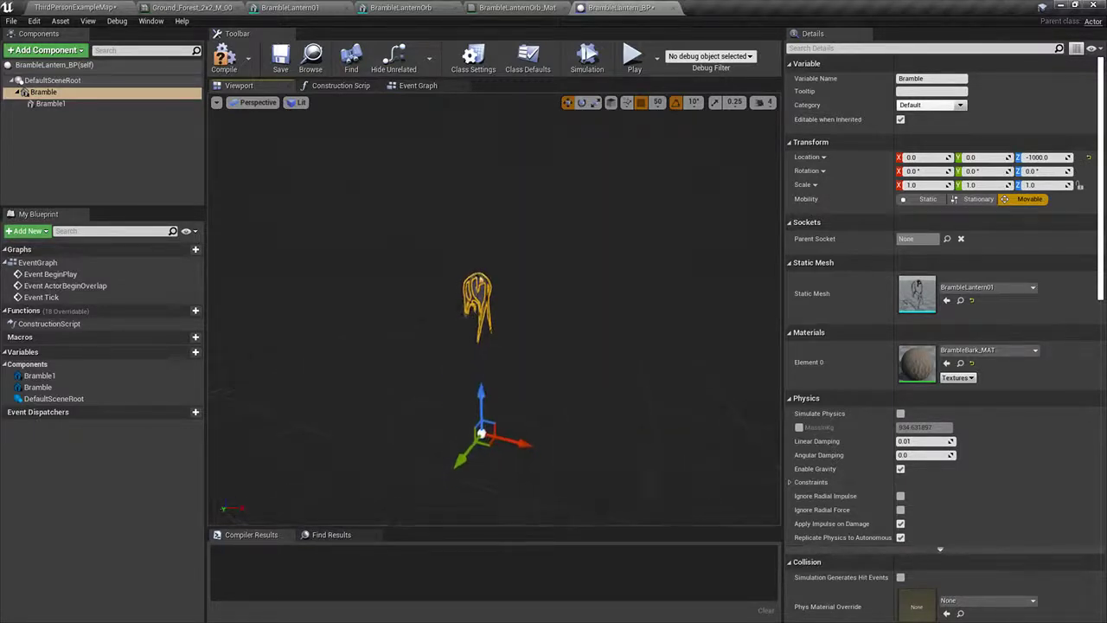
pyautogui.scroll(3, 504, 257)
pyautogui.moveTo(504, 257); pyautogui.dragTo(472, 257, button='right')
pyautogui.scroll(10, 510, 343)
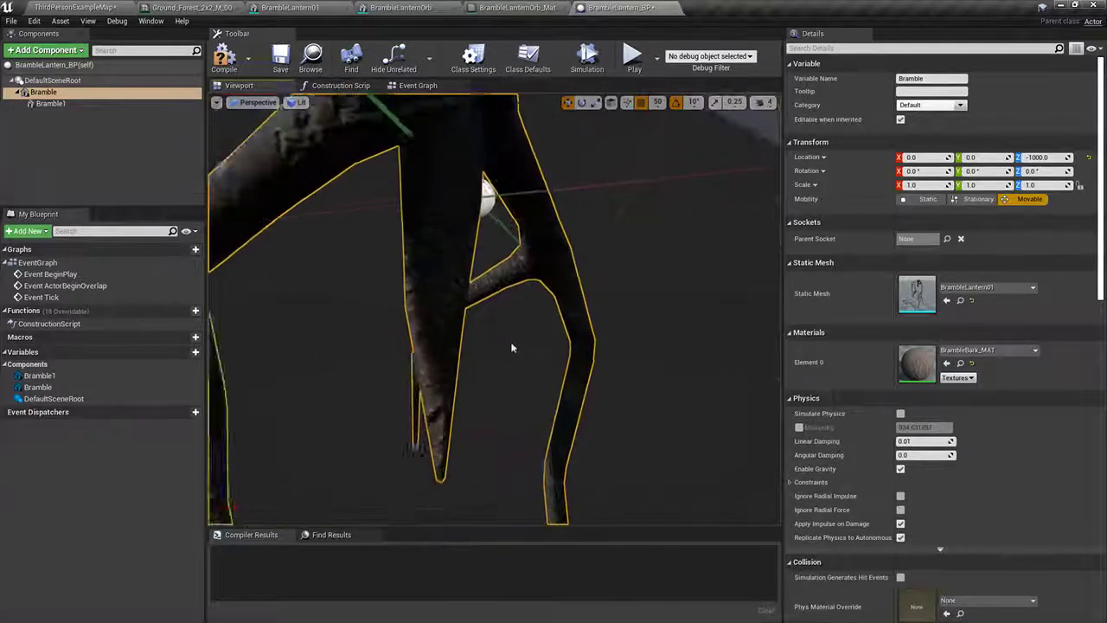
pyautogui.scroll(-10, 511, 343)
pyautogui.moveTo(511, 343); pyautogui.dragTo(532, 359, button='right')
pyautogui.scroll(-4, 511, 343)
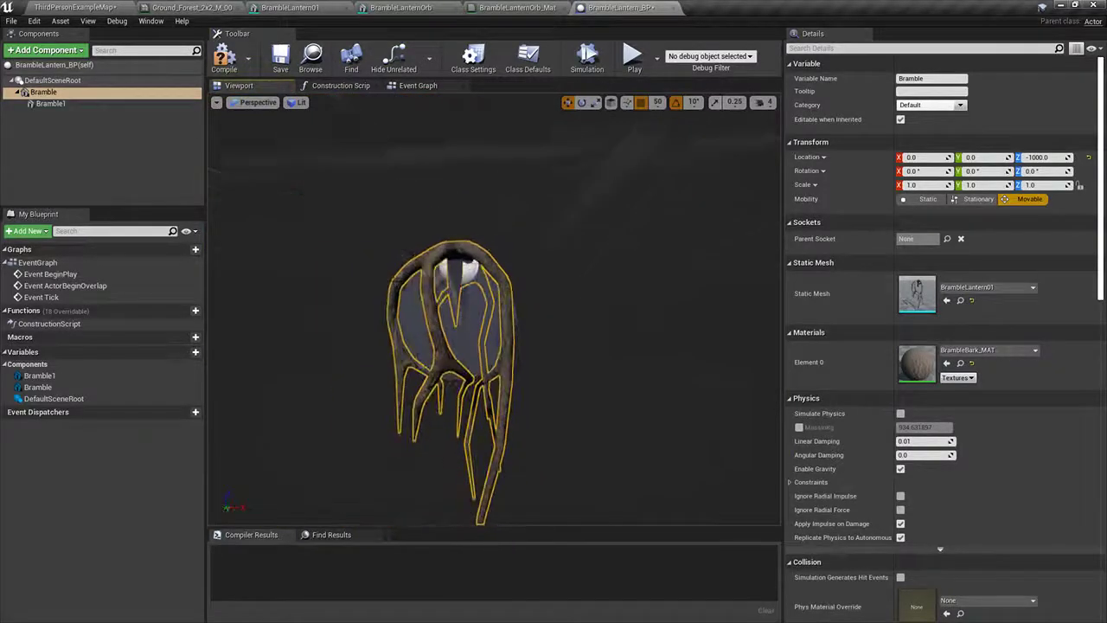
# Step: Add a Static Mesh component and attach it directly to DefaultSceneRoot, at the same level as Bramble
pyautogui.click(51, 103)
pyautogui.click(46, 50)
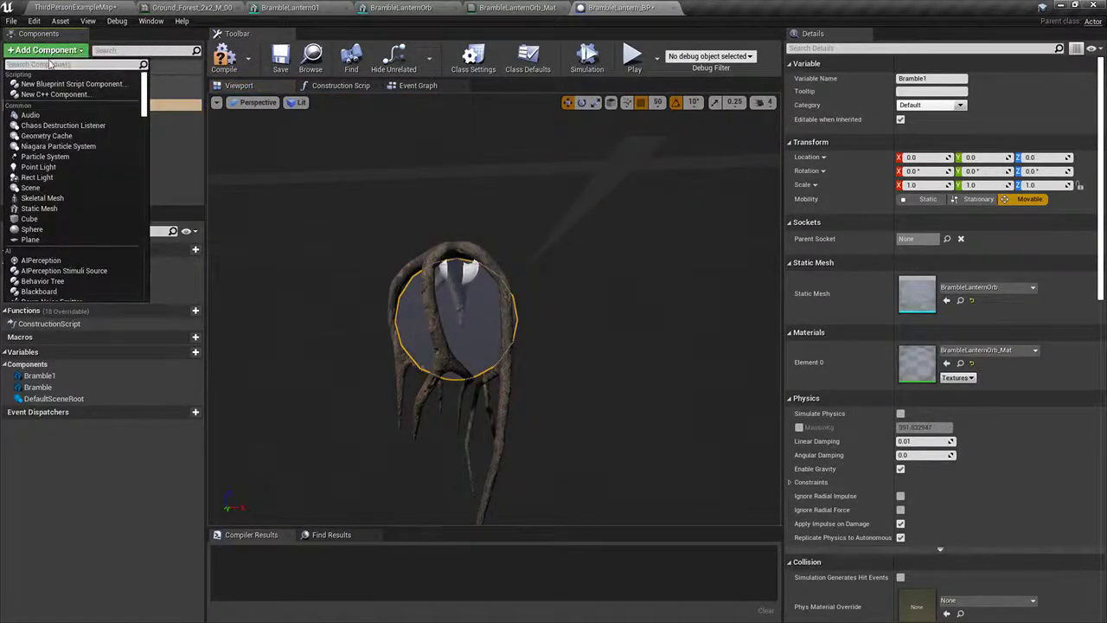
pyautogui.write('sta')
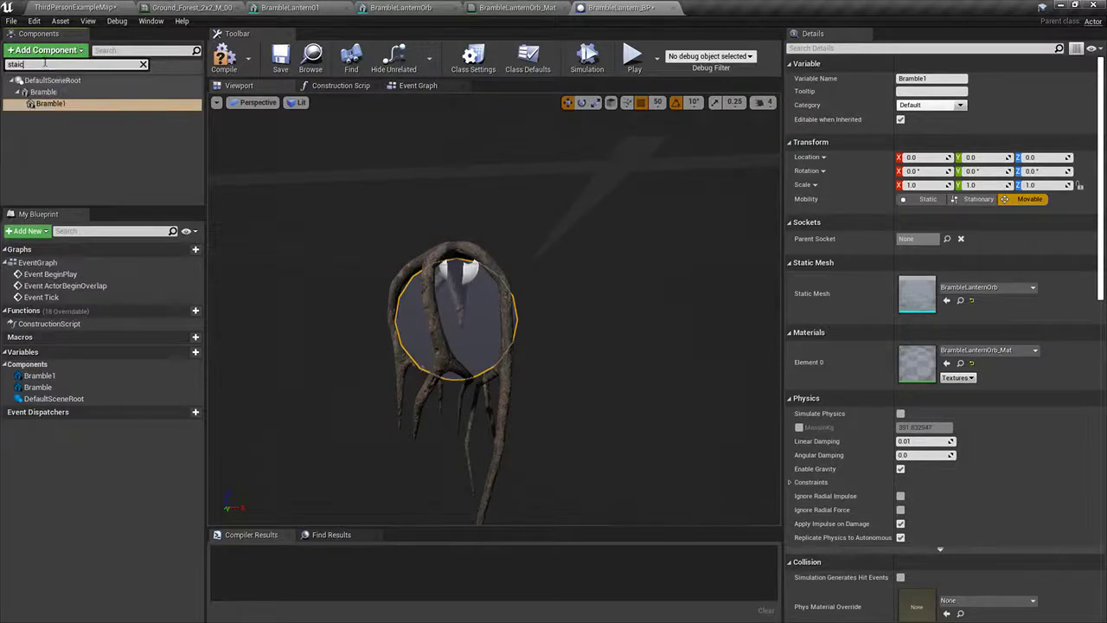
pyautogui.write('ic')
pyautogui.press('BackSpace')
pyautogui.press('BackSpace')
pyautogui.click(61, 125)
pyautogui.click(87, 141)
pyautogui.moveTo(57, 117); pyautogui.dragTo(55, 84)
pyautogui.click(76, 99)
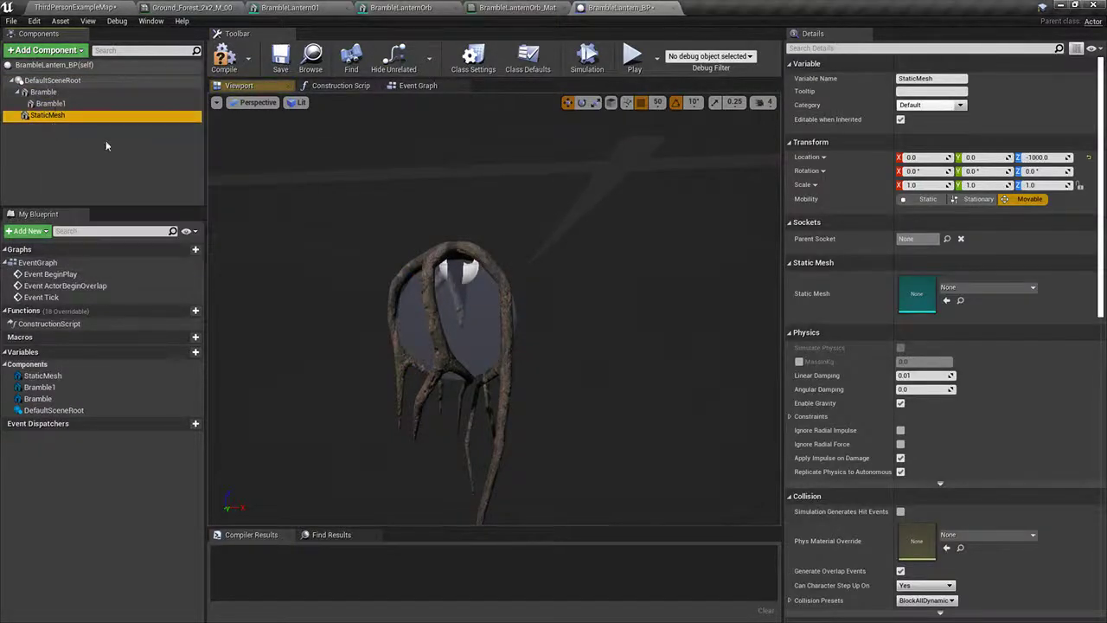
# Step: Try the lowercase "sphere" static mesh on the StaticMesh component
pyautogui.click(971, 289)
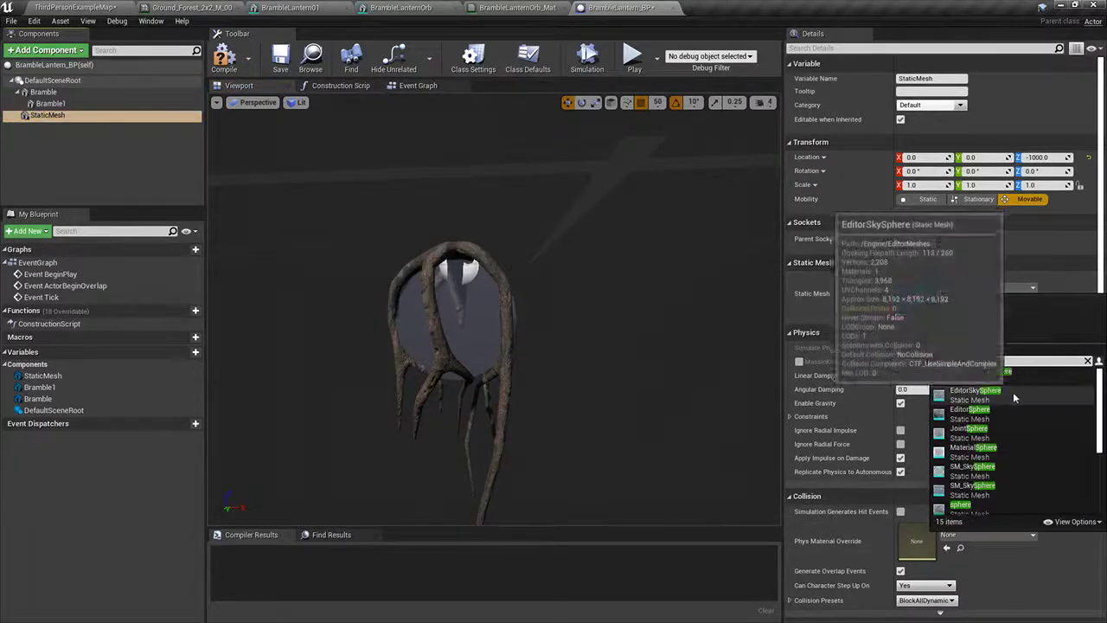
pyautogui.scroll(-2, 1010, 455)
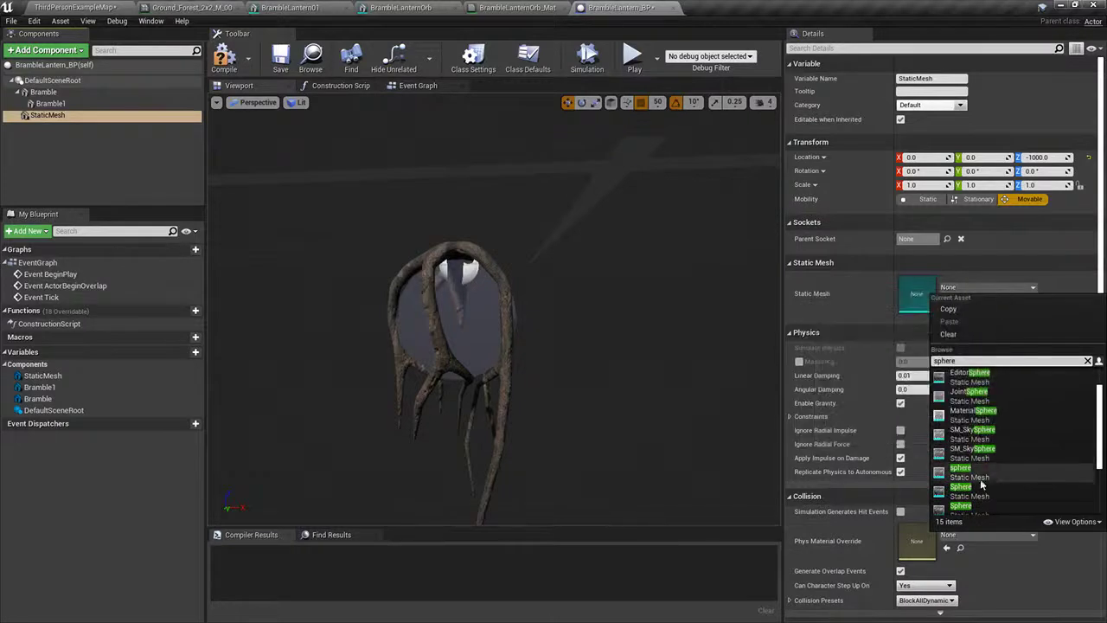
pyautogui.click(981, 474)
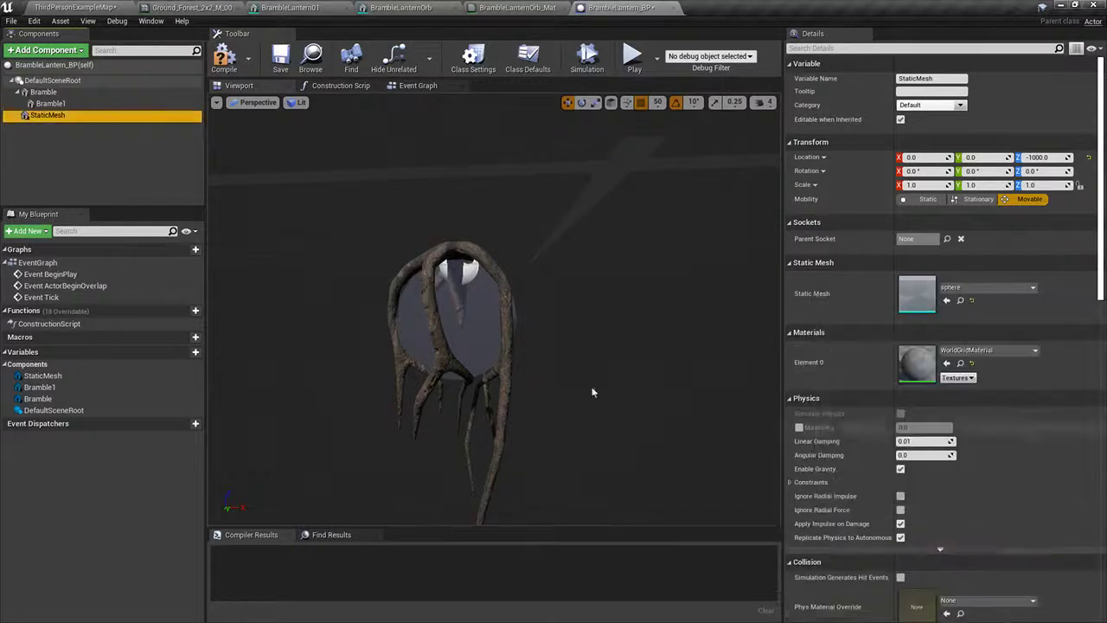
# Step: Assign the capitalised Sphere static mesh to the StaticMesh component and reset its location to 0, 0, 0
pyautogui.click(991, 288)
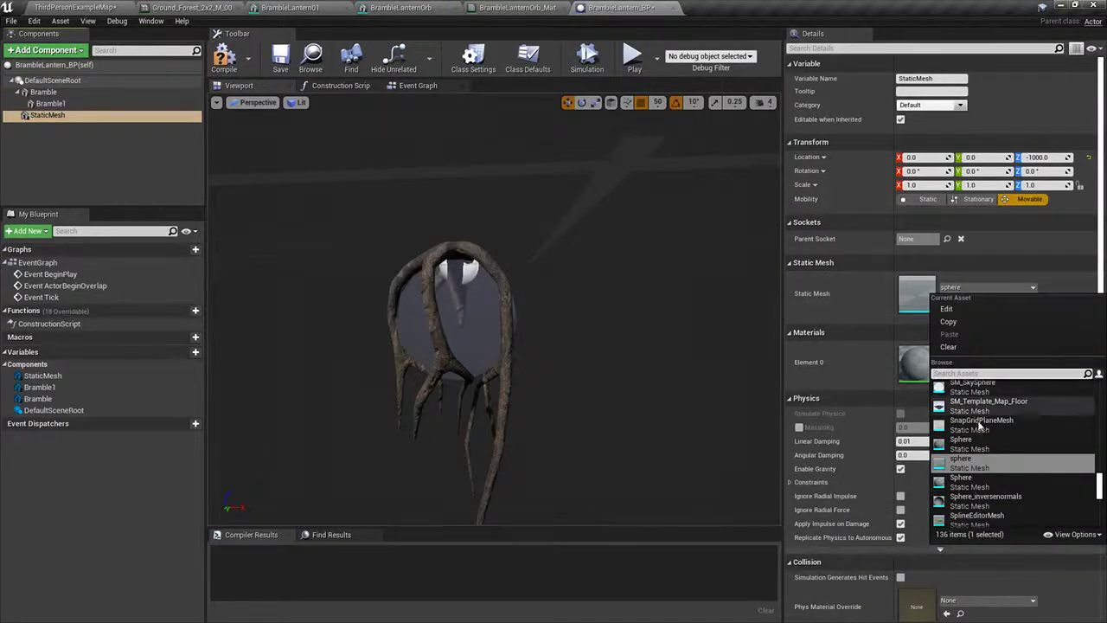
pyautogui.click(965, 480)
pyautogui.moveTo(494, 312); pyautogui.dragTo(389, 217, button='right')
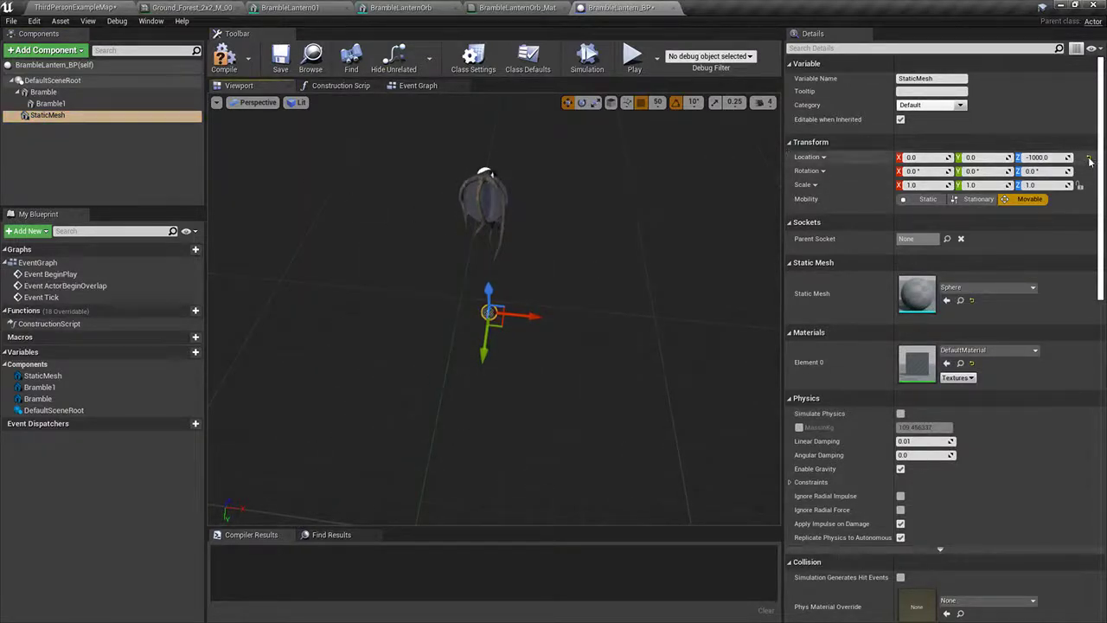
pyautogui.scroll(8, 567, 201)
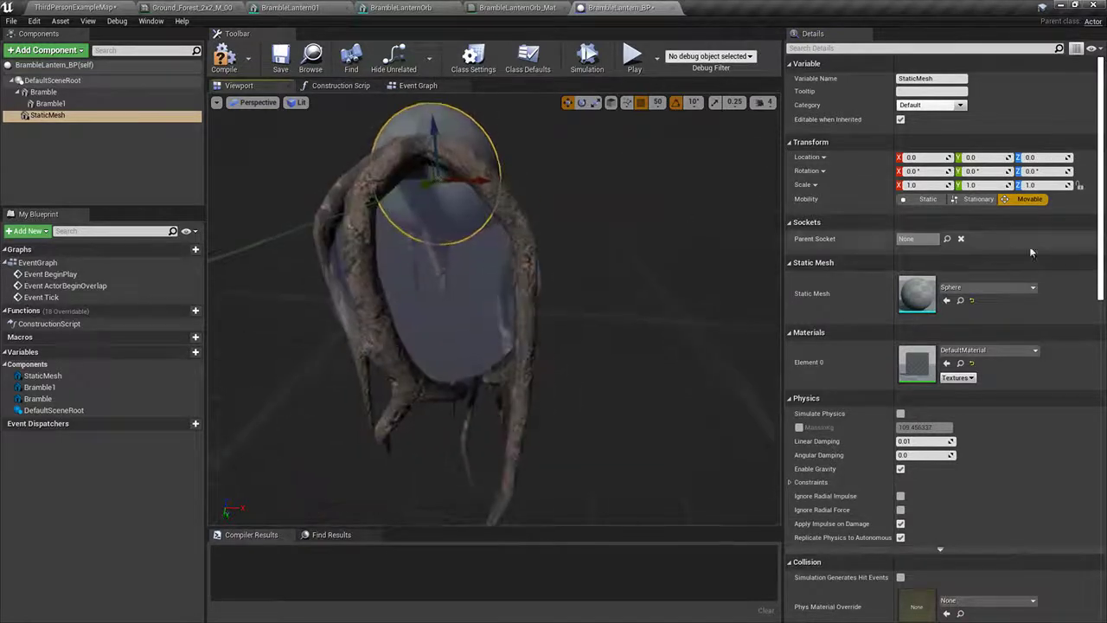
# Step: Assign EmissiveMeshMaterial to material Element 0 of the StaticMesh sphere
pyautogui.click(986, 287)
pyautogui.click(864, 345)
pyautogui.click(986, 350)
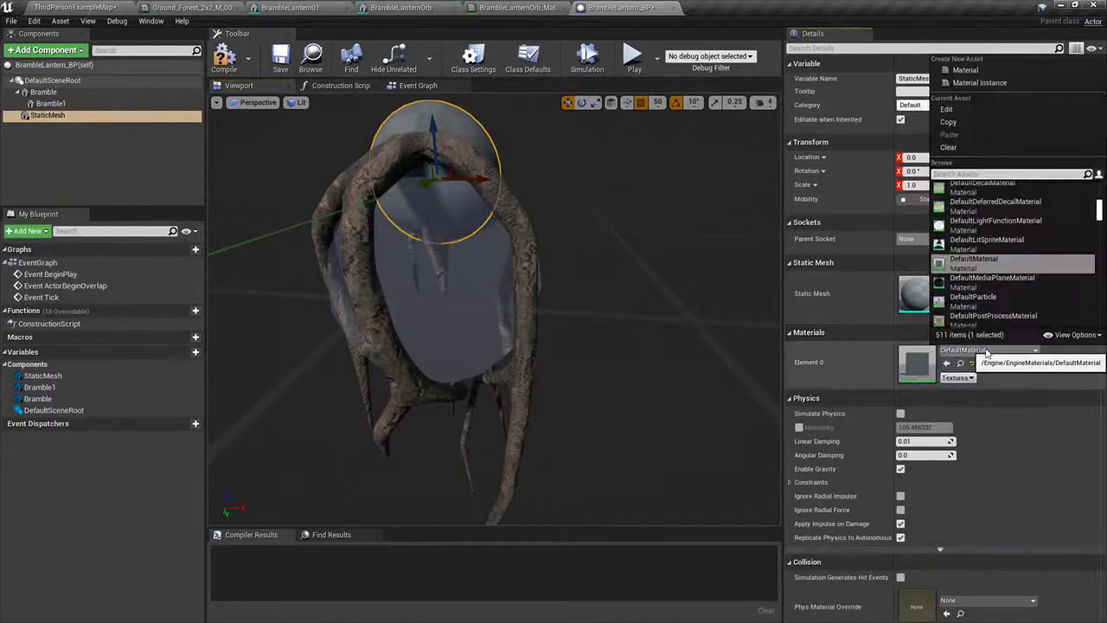
pyautogui.write('emissve')
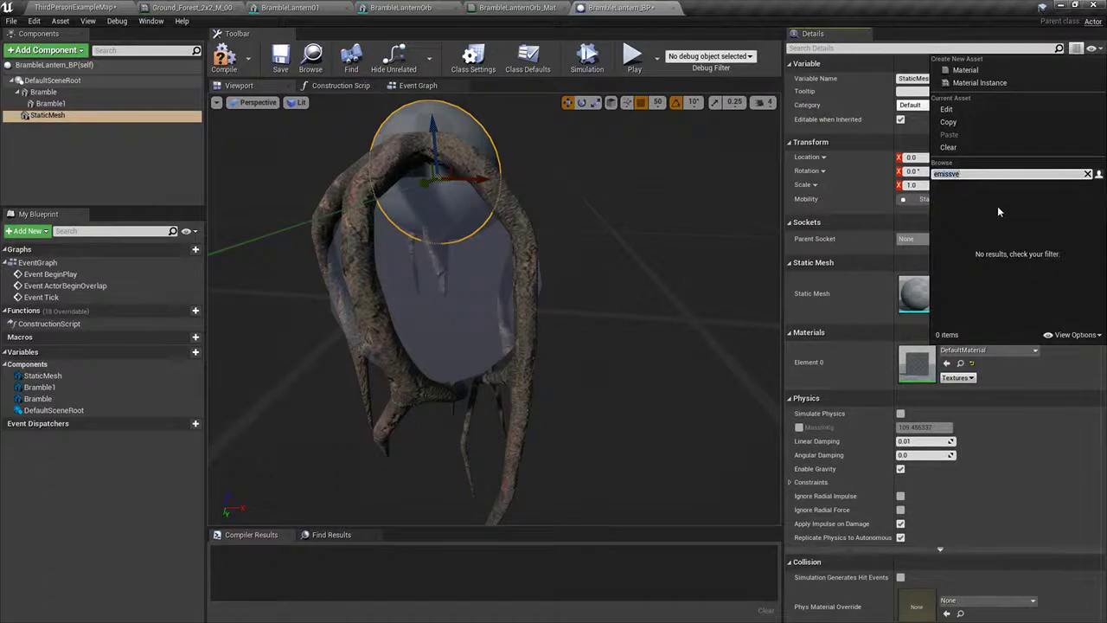
pyautogui.press('BackSpace')
pyautogui.press('BackSpace')
pyautogui.write('i')
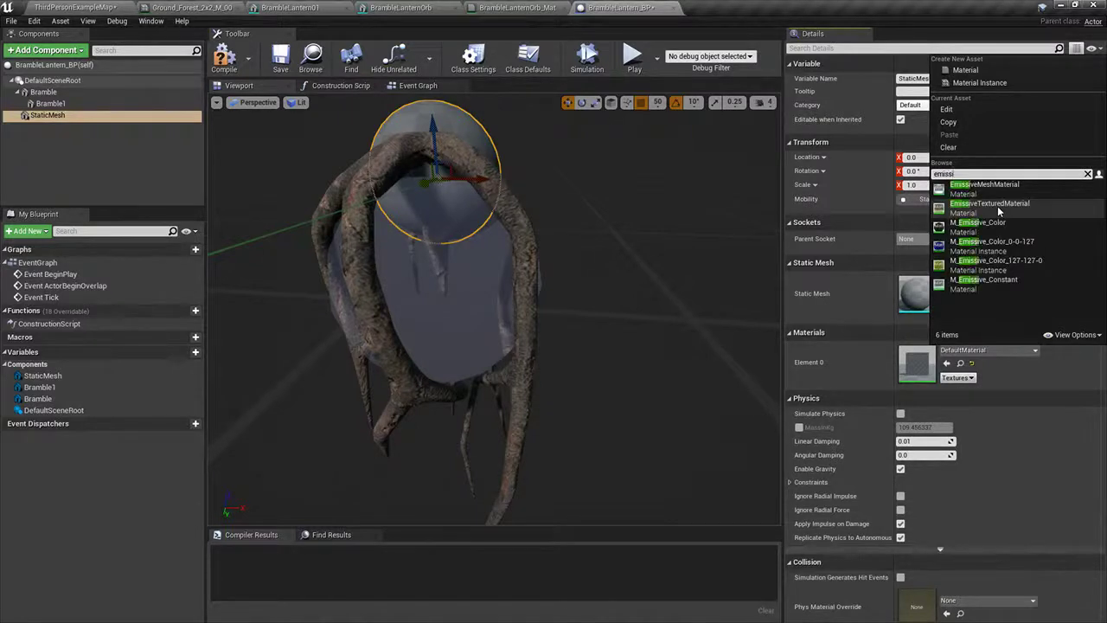
pyautogui.click(984, 185)
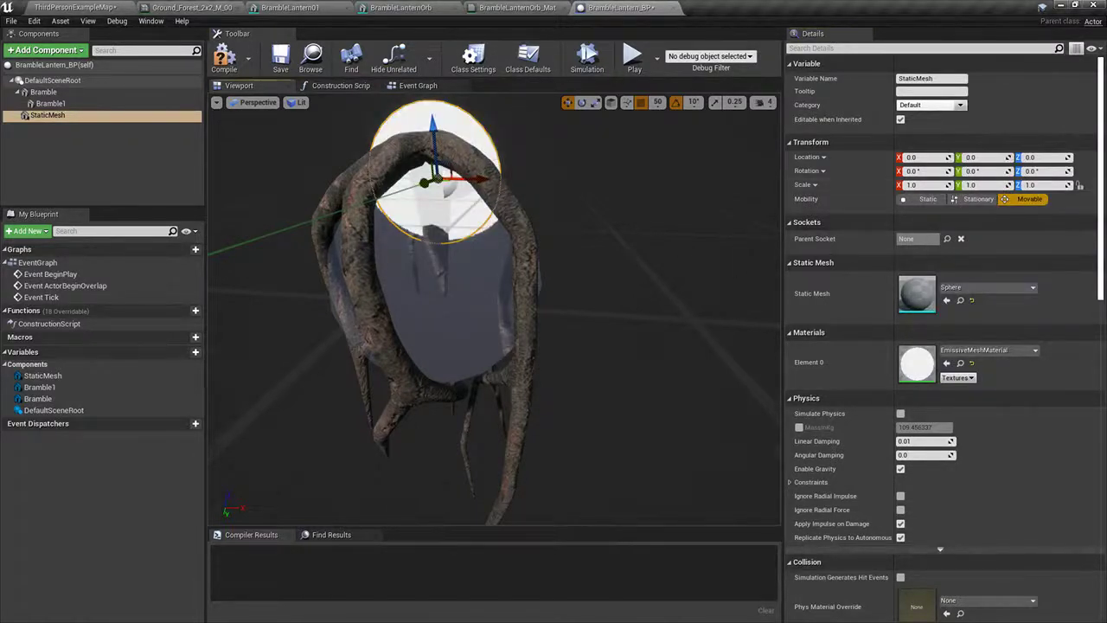
# Step: Scale the StaticMesh sphere to 0.1 on all three axes and lower it to Z -100 inside the orb
pyautogui.moveTo(620, 268)
pyautogui.mouseDown(button='right')
pyautogui.moveTo(625, 255)
pyautogui.moveTo(620, 267)
pyautogui.mouseUp(button='right')
pyautogui.press('e')
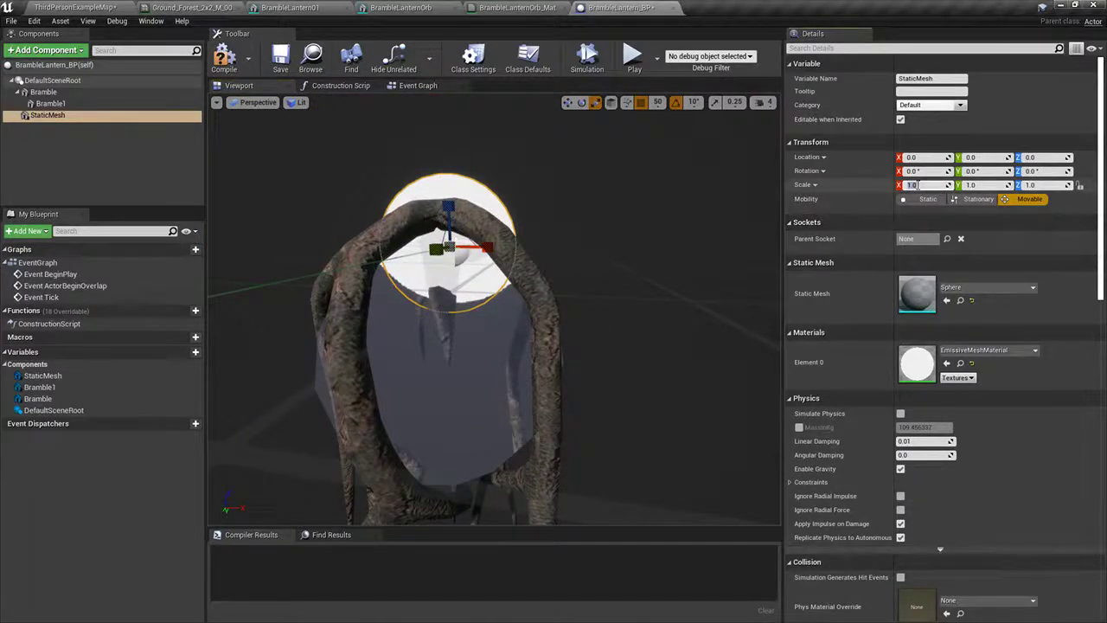
pyautogui.write('0.1')
pyautogui.press('Return')
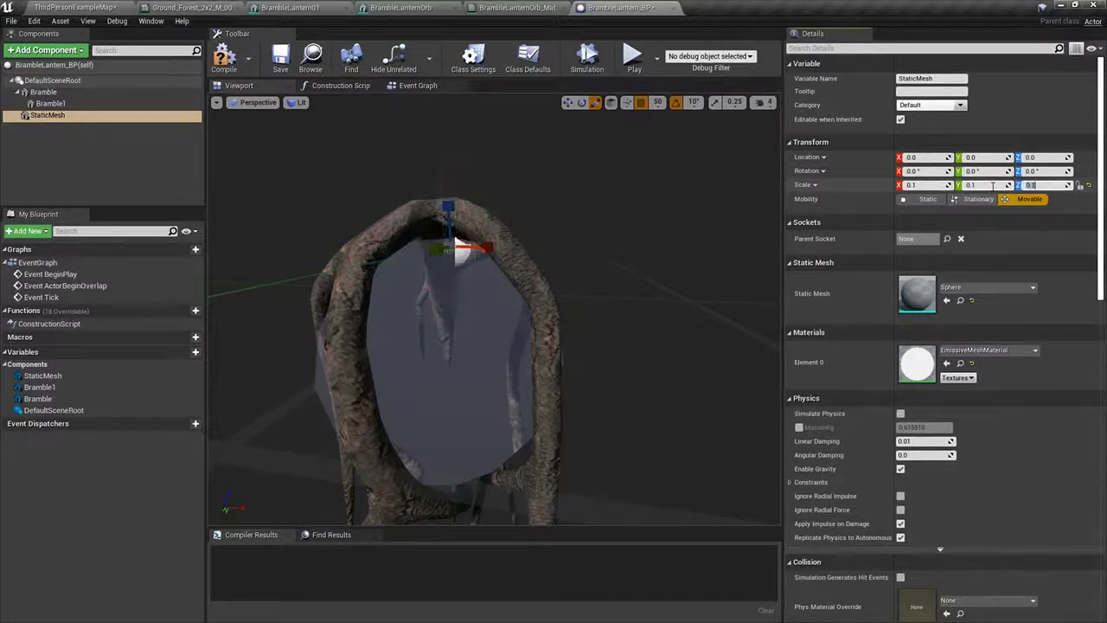
pyautogui.moveTo(447, 200); pyautogui.dragTo(450, 200, button='right')
pyautogui.press('w')
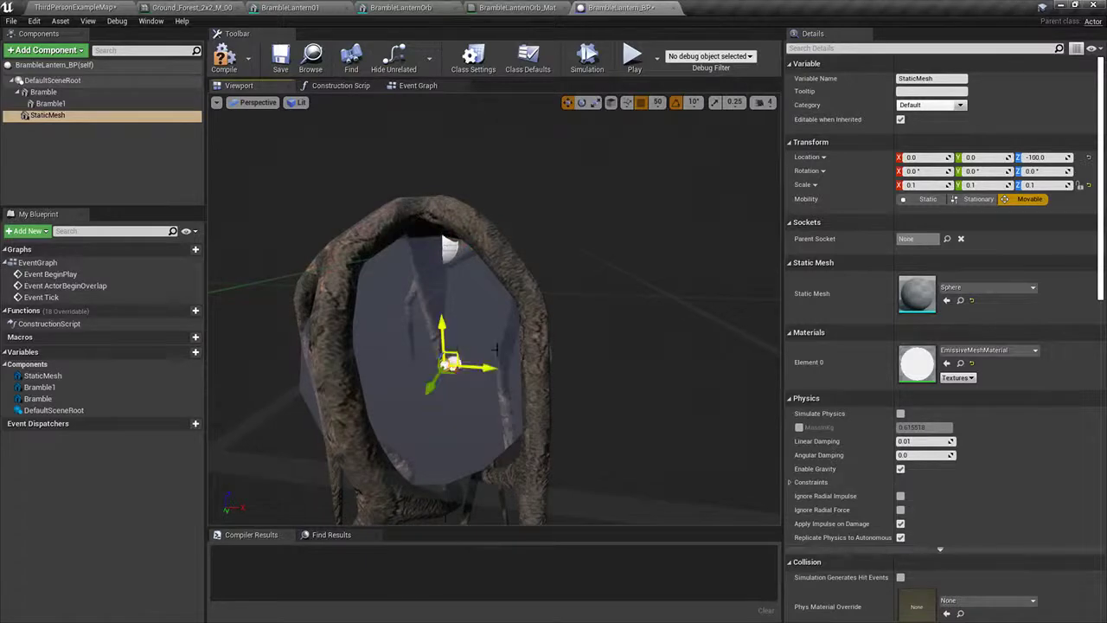
# Step: Set the camera speed to 2 and shift the Bramble component along Y to about -36 with grid snapping off
pyautogui.moveTo(496, 348); pyautogui.dragTo(627, 333, button='right')
pyautogui.click(761, 102)
pyautogui.click(50, 103)
pyautogui.click(43, 91)
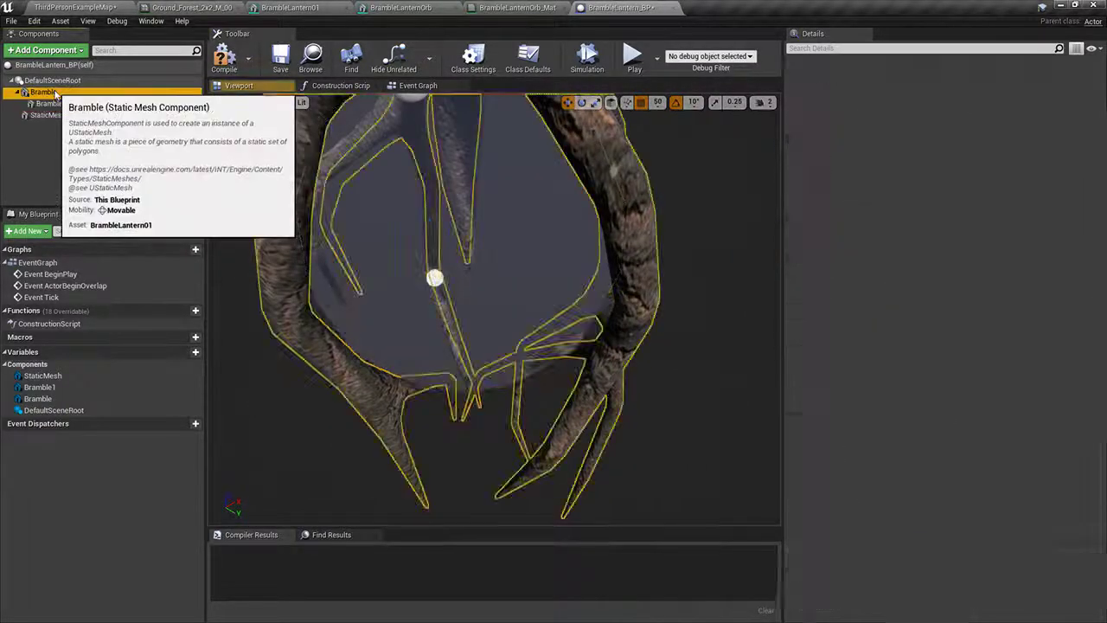
pyautogui.moveTo(485, 312)
pyautogui.mouseDown(button='right')
pyautogui.moveTo(528, 294)
pyautogui.moveTo(476, 315)
pyautogui.moveTo(500, 303)
pyautogui.mouseUp(button='right')
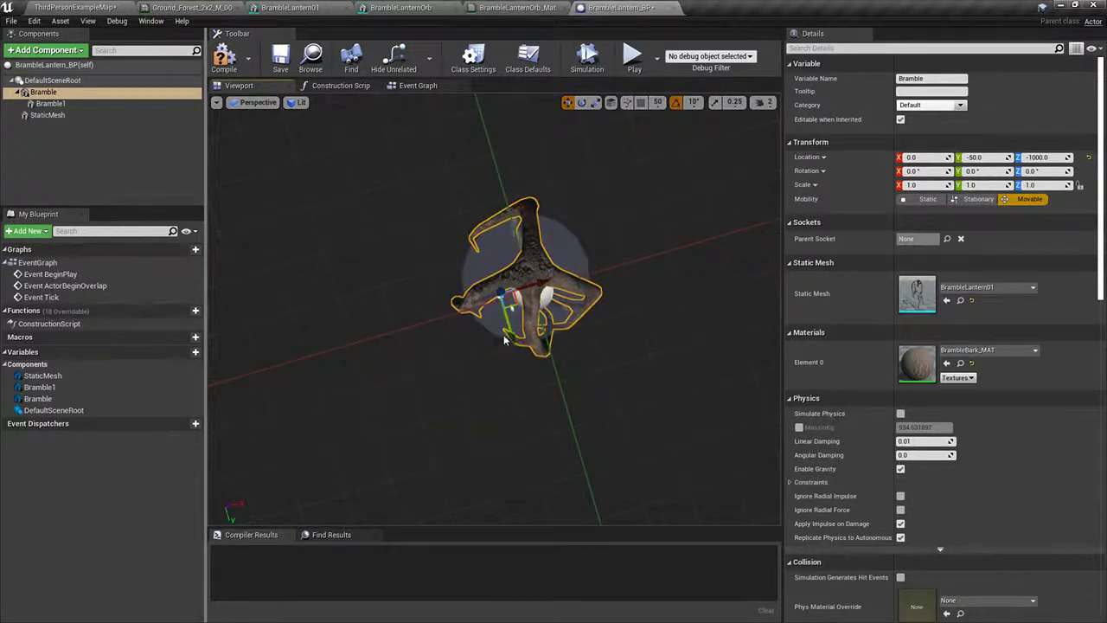
pyautogui.moveTo(506, 340); pyautogui.dragTo(512, 355)
# Step: Centre the Bramble component around the sphere in the Top view, at about X 3.1 and Y -31.5, and re-enable grid snapping
pyautogui.click(258, 103)
pyautogui.click(255, 140)
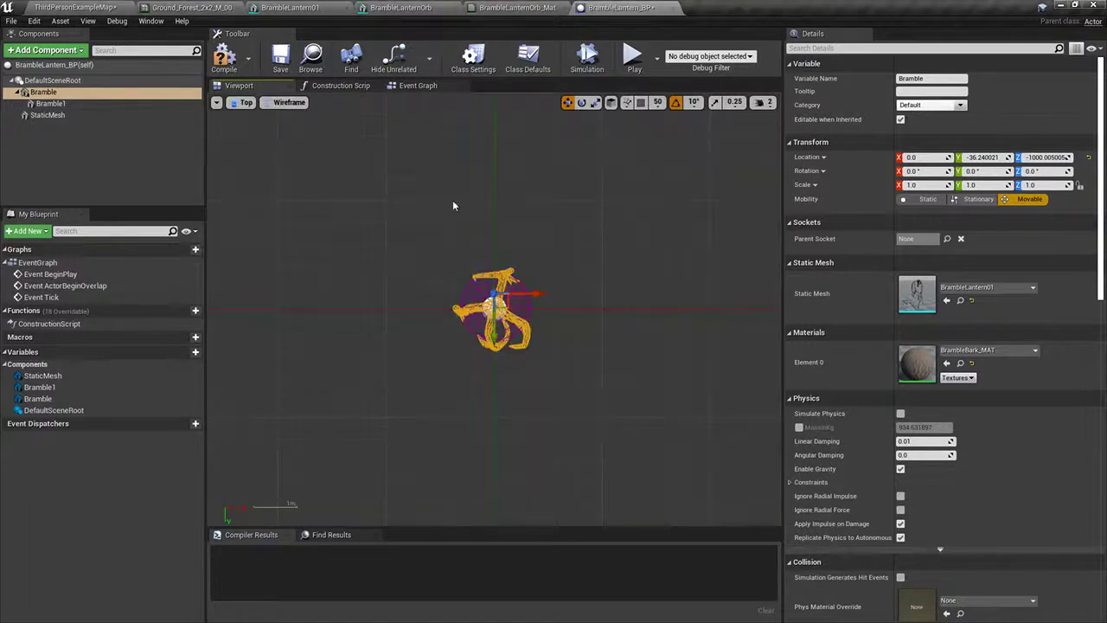
pyautogui.scroll(3, 476, 301)
pyautogui.moveTo(469, 293); pyautogui.dragTo(477, 299)
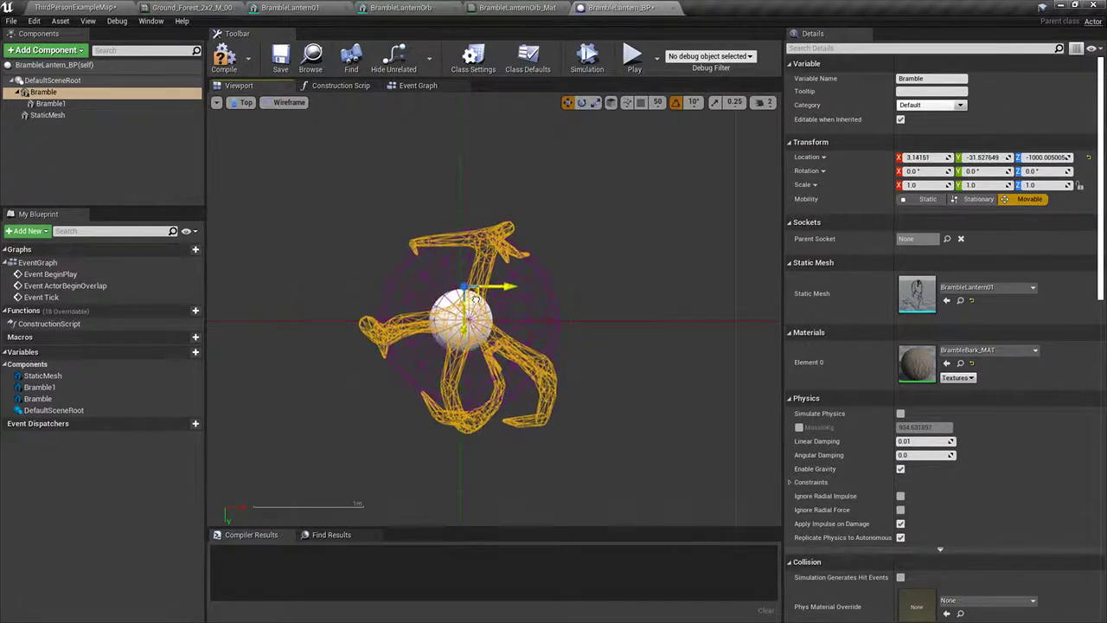
pyautogui.click(640, 102)
pyautogui.moveTo(358, 227); pyautogui.dragTo(387, 180, button='right')
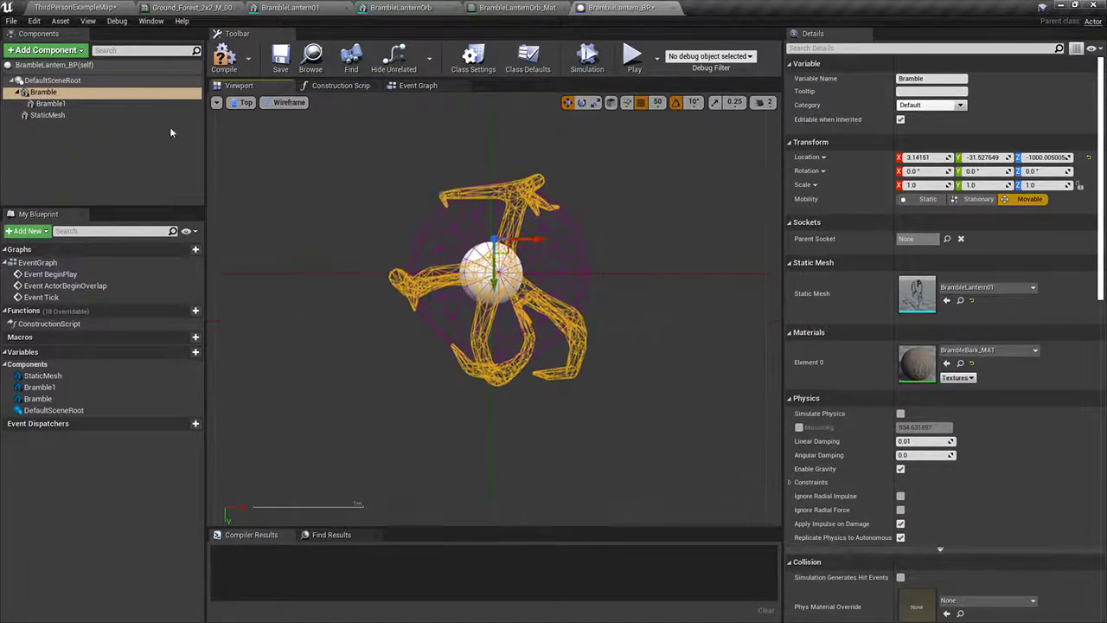
pyautogui.click(188, 179)
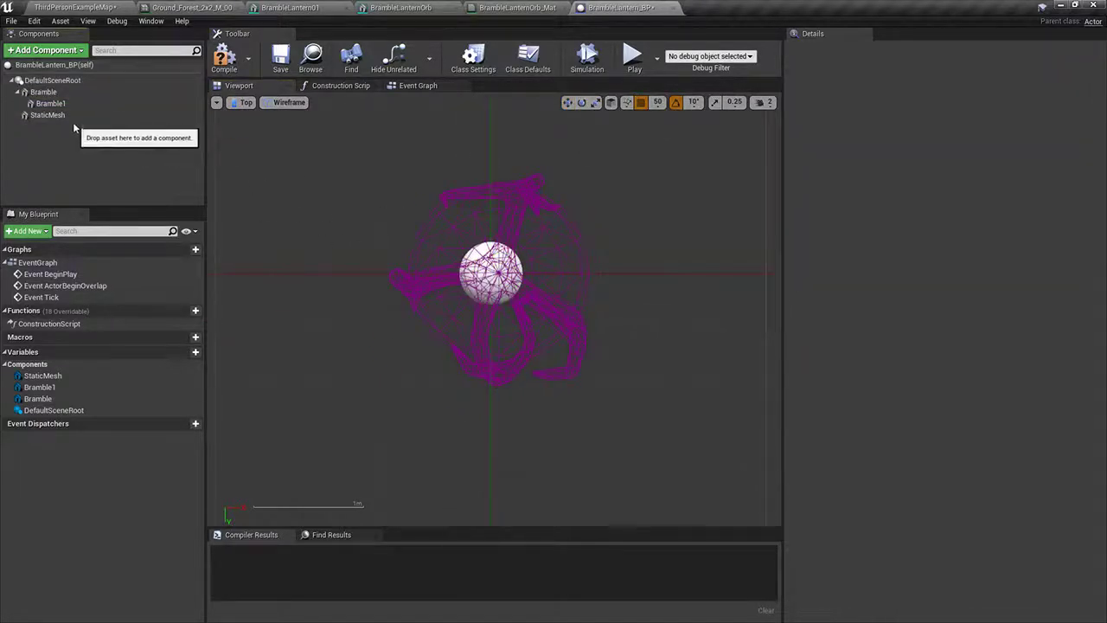
# Step: Add a Scene component at the same level as Bramble and parent the StaticMesh sphere under it
pyautogui.click(52, 115)
pyautogui.click(46, 49)
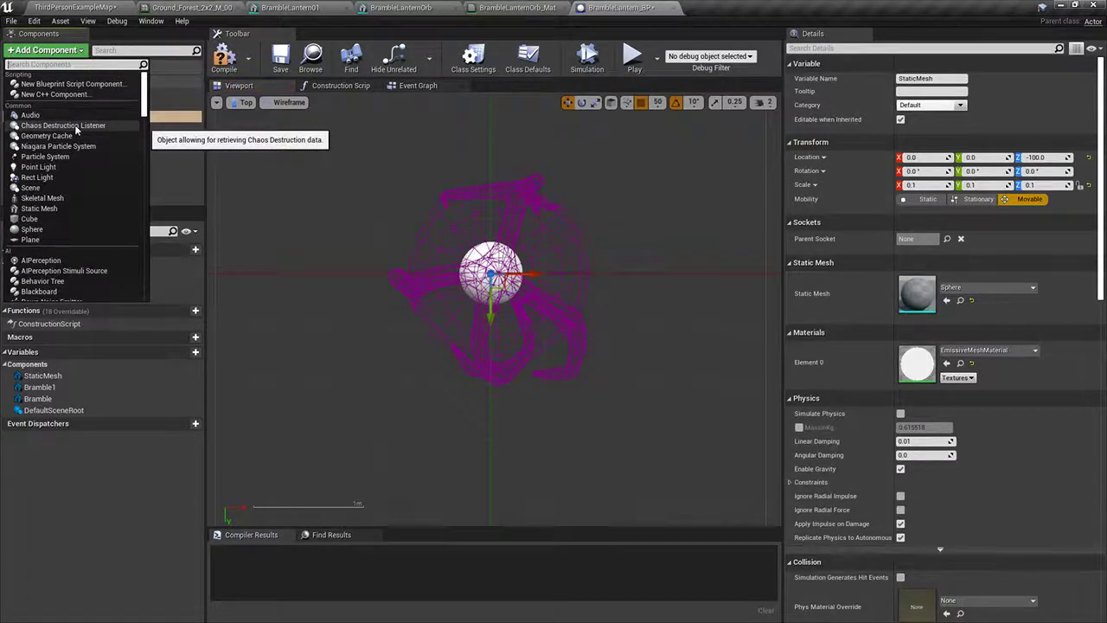
pyautogui.write('em')
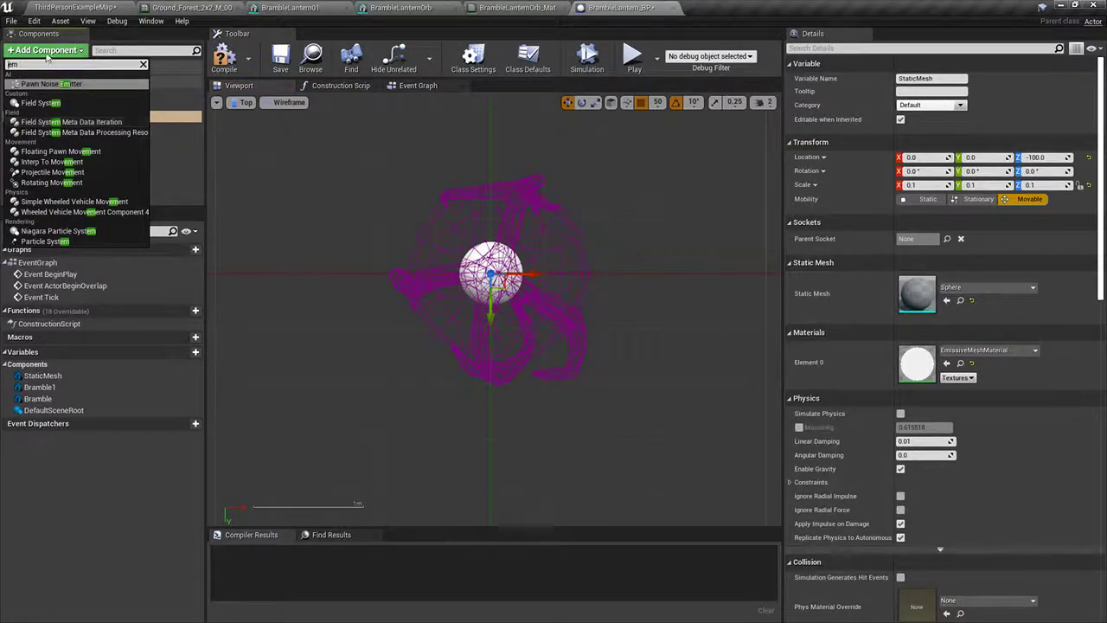
pyautogui.write('scene')
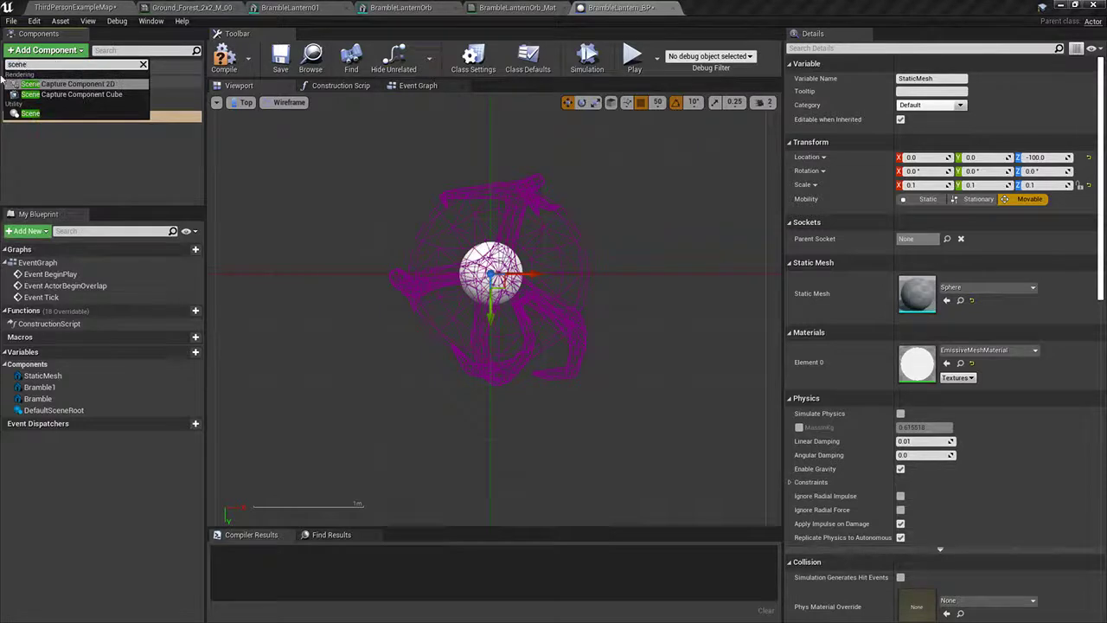
pyautogui.click(30, 114)
pyautogui.moveTo(45, 126)
pyautogui.mouseDown()
pyautogui.moveTo(56, 134)
pyautogui.moveTo(52, 84)
pyautogui.moveTo(47, 130)
pyautogui.mouseUp()
pyautogui.click(73, 99)
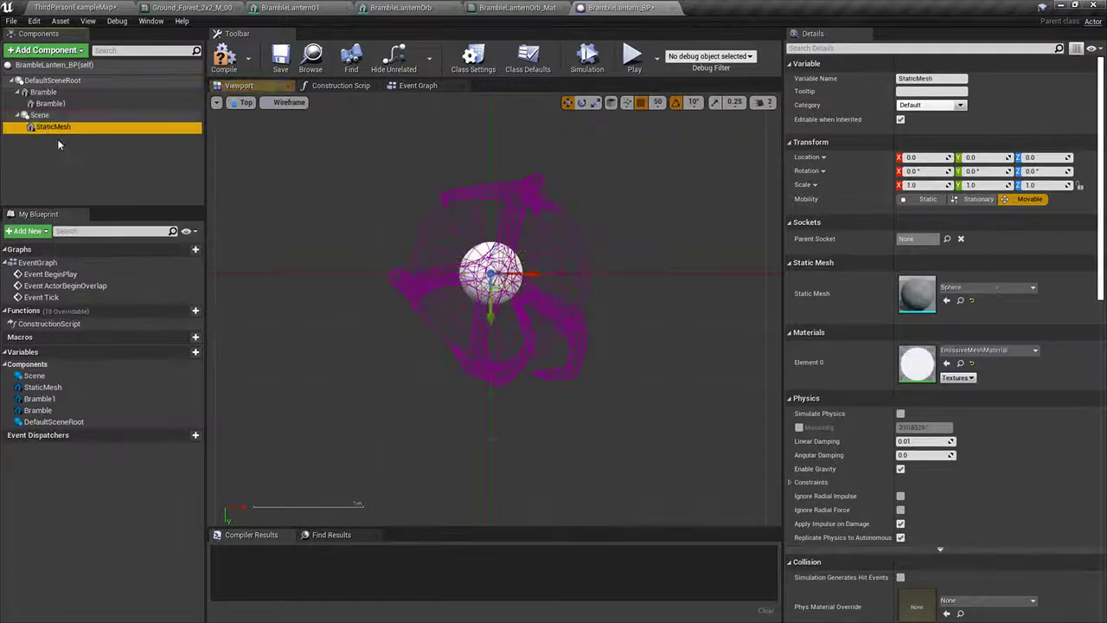
# Step: In the Perspective view, reset the Scene component's location and lower it to about Z -60 inside the orb with grid snapping off
pyautogui.moveTo(433, 302); pyautogui.dragTo(457, 307, button='right')
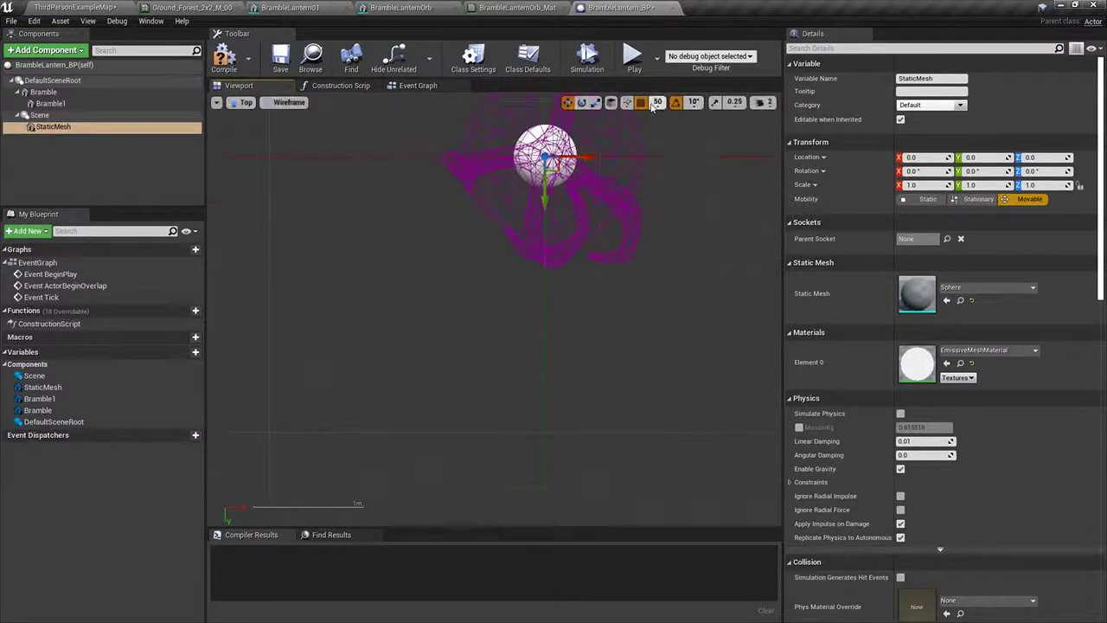
pyautogui.click(245, 102)
pyautogui.click(245, 102)
pyautogui.click(245, 102)
pyautogui.click(260, 115)
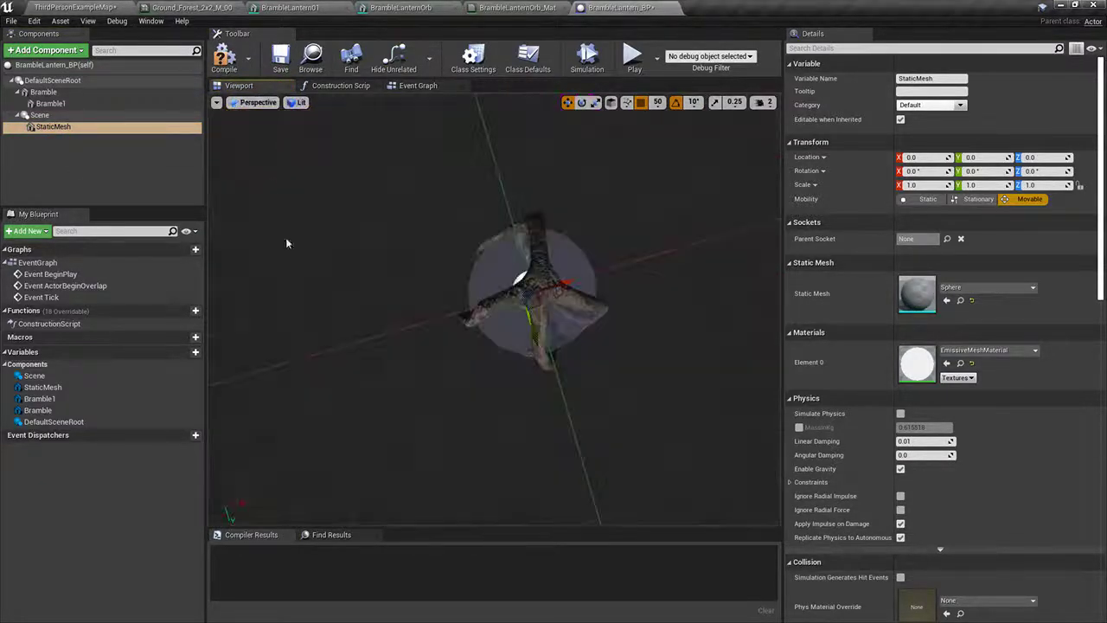
pyautogui.moveTo(493, 307); pyautogui.dragTo(480, 238, button='right')
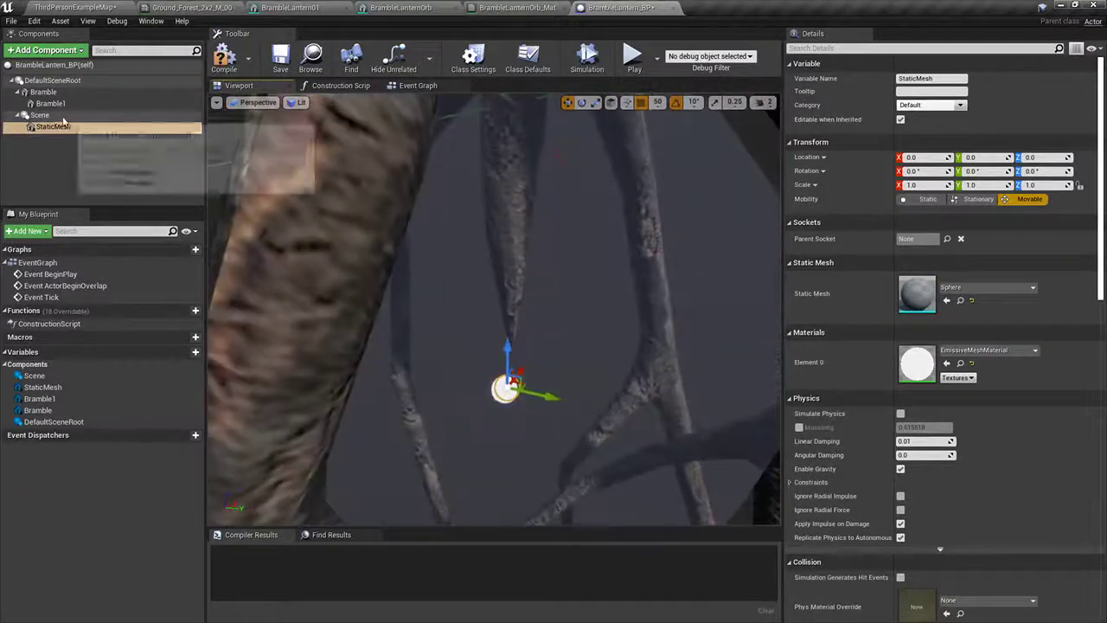
pyautogui.click(65, 117)
pyautogui.moveTo(493, 307); pyautogui.dragTo(481, 278, button='right')
pyautogui.click(1091, 159)
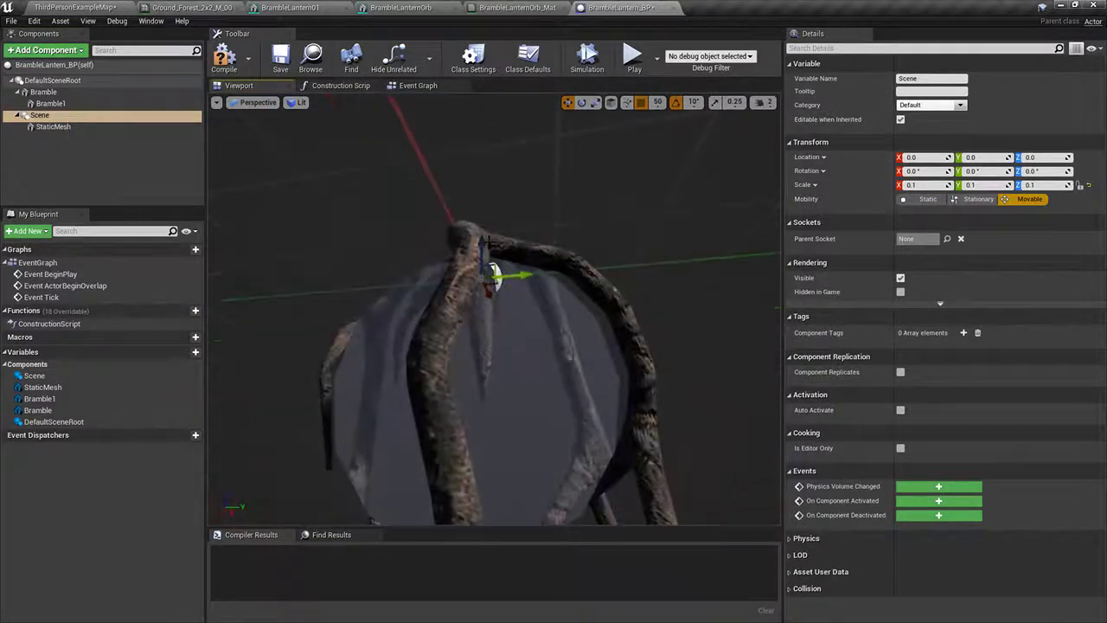
pyautogui.moveTo(484, 427); pyautogui.dragTo(502, 393, button='right')
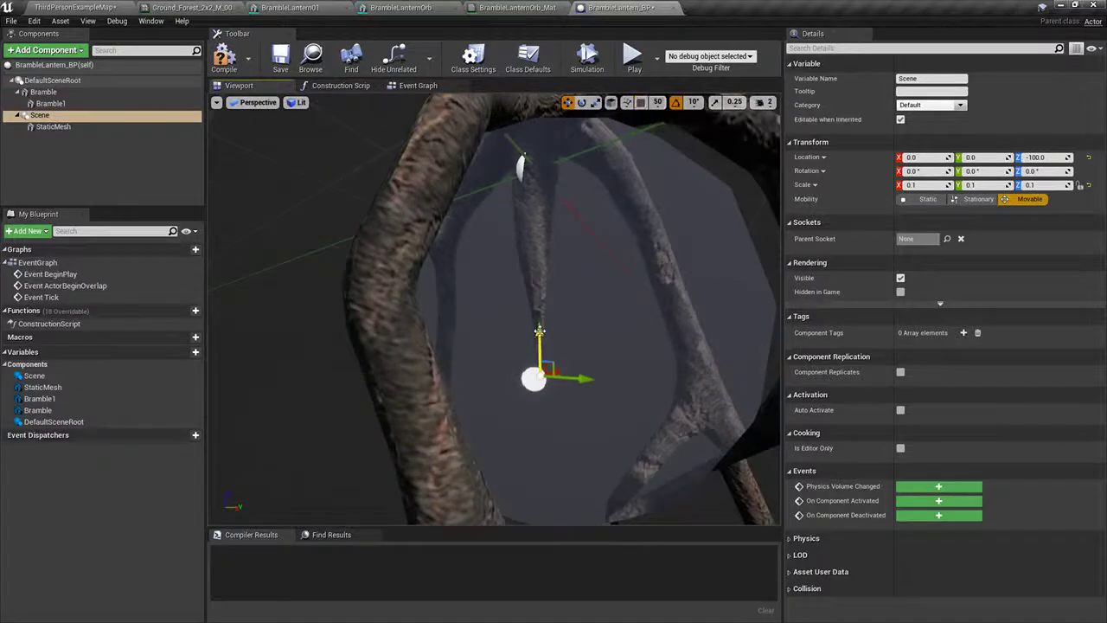
pyautogui.moveTo(539, 332); pyautogui.dragTo(545, 244)
pyautogui.moveTo(545, 244); pyautogui.dragTo(595, 320, button='right')
# Step: Offset the StaticMesh sphere from its Scene parent to about Y 460 and compile the Blueprint
pyautogui.click(54, 127)
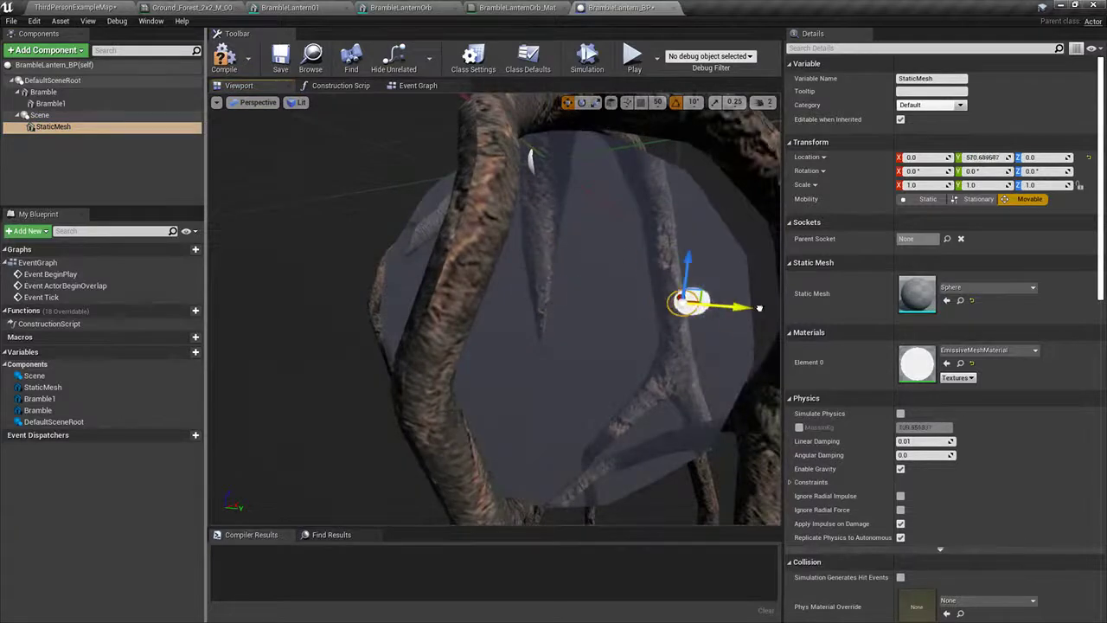
pyautogui.moveTo(759, 308); pyautogui.dragTo(581, 307, button='right')
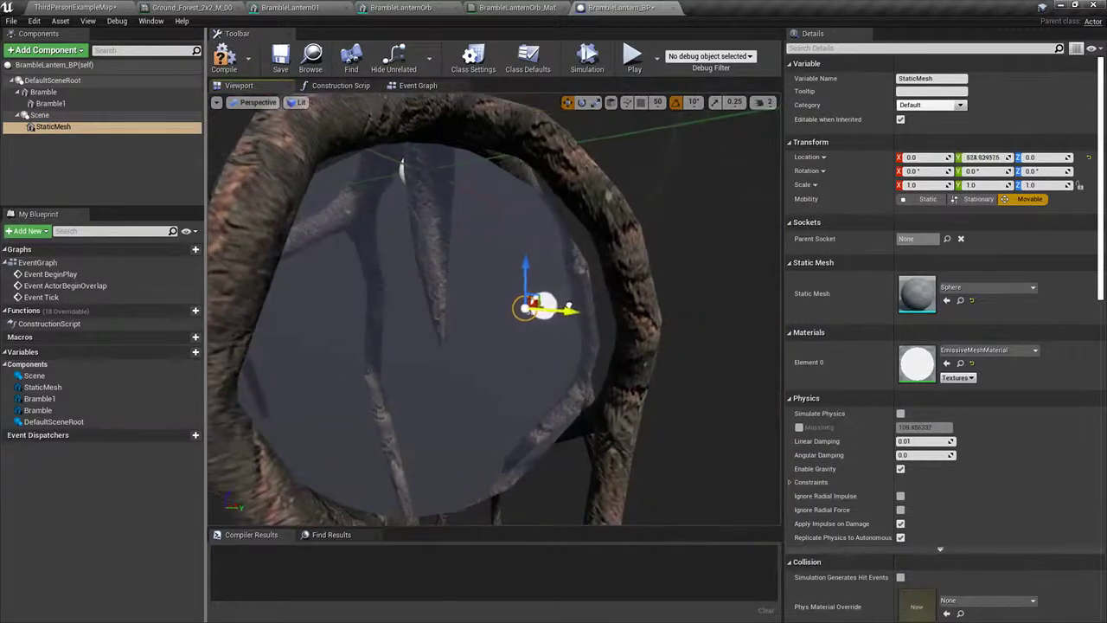
pyautogui.moveTo(568, 308); pyautogui.dragTo(549, 309)
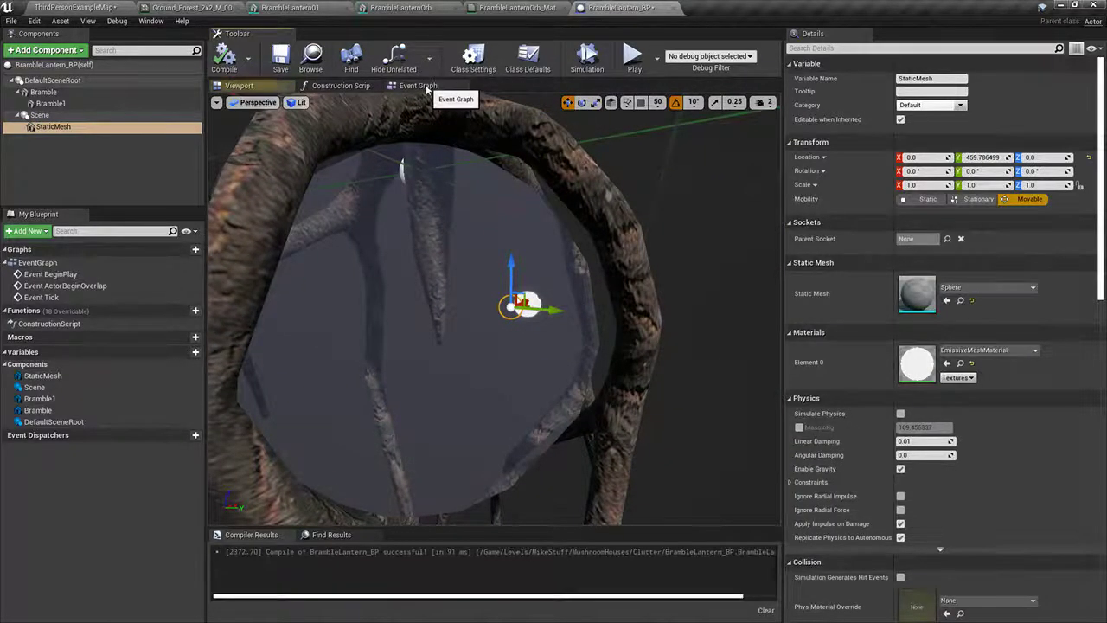
# Step: Open the Event Graph and add a reference to the Scene component below Event Tick
pyautogui.click(418, 84)
pyautogui.click(340, 85)
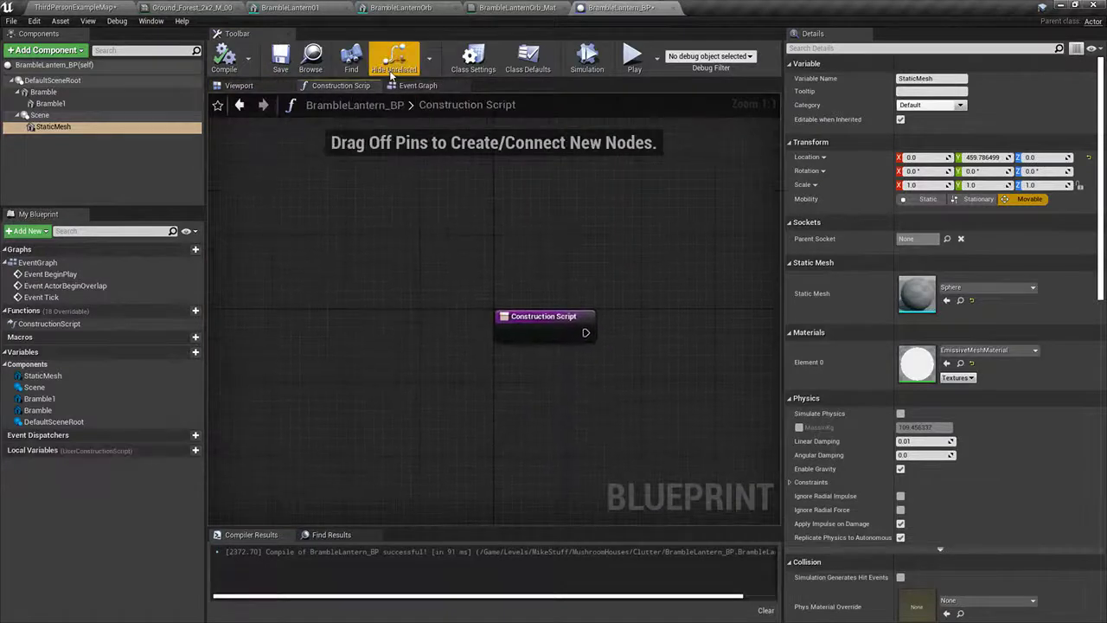
pyautogui.click(418, 85)
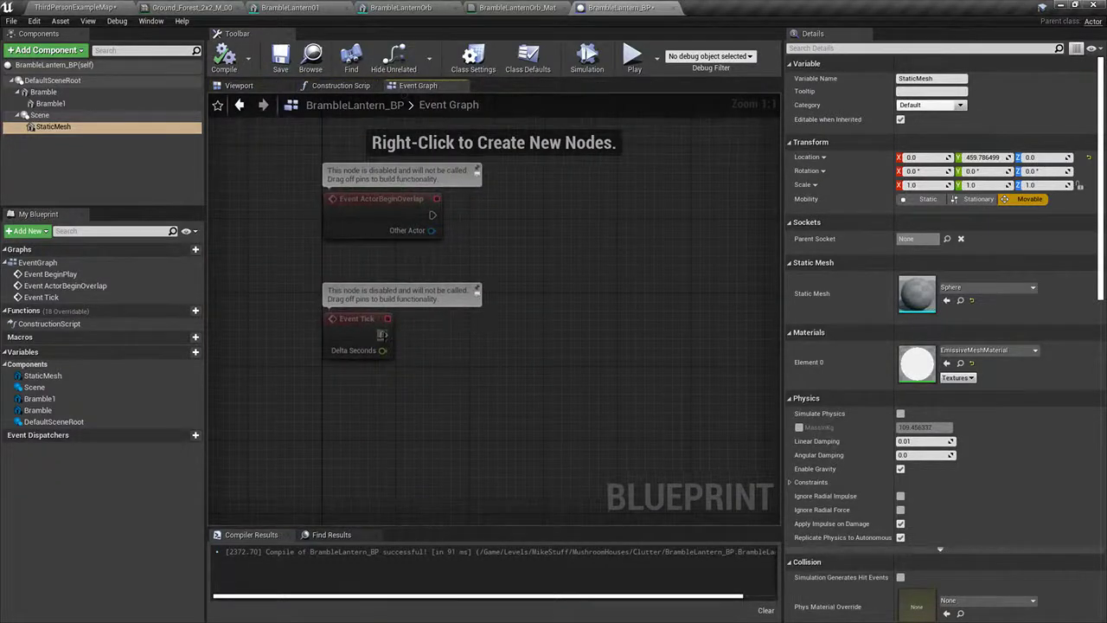
pyautogui.click(389, 314)
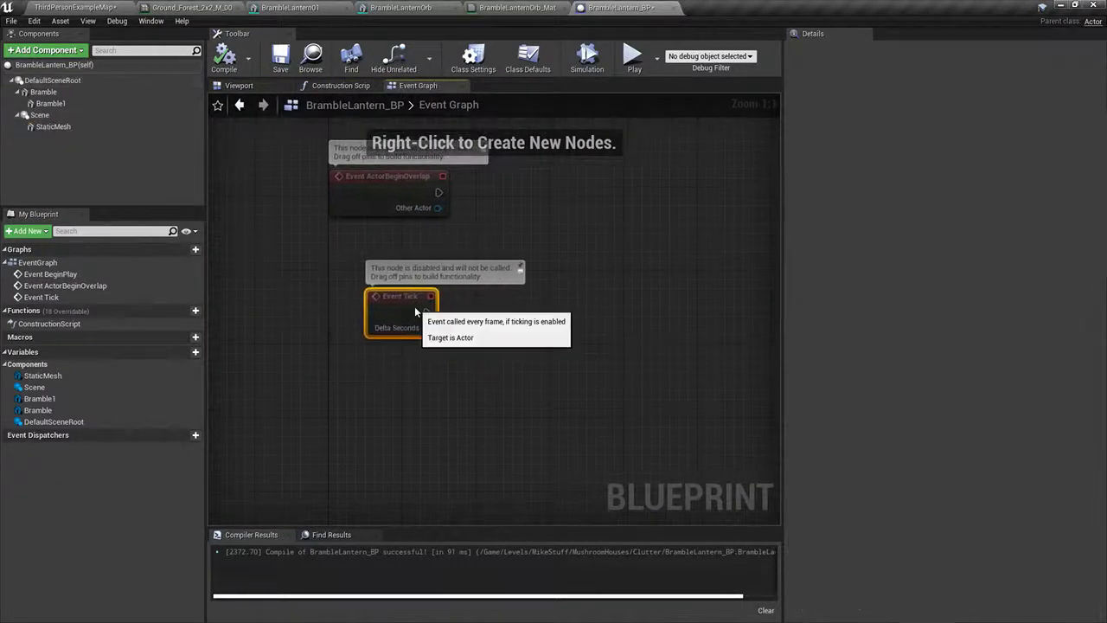
pyautogui.click(527, 323)
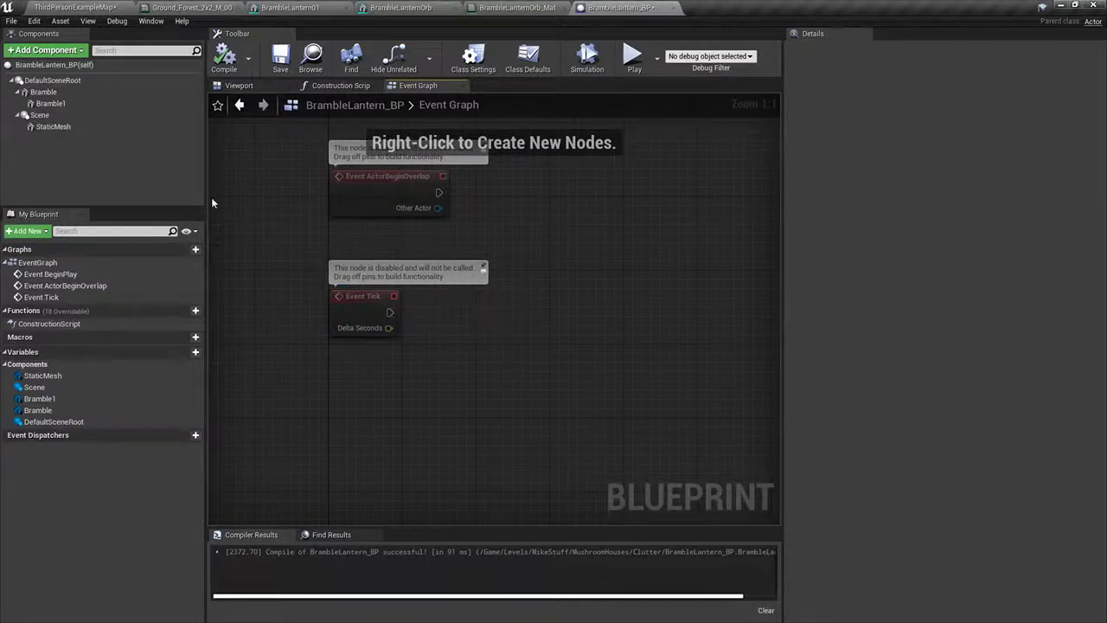
pyautogui.moveTo(38, 116); pyautogui.dragTo(394, 397)
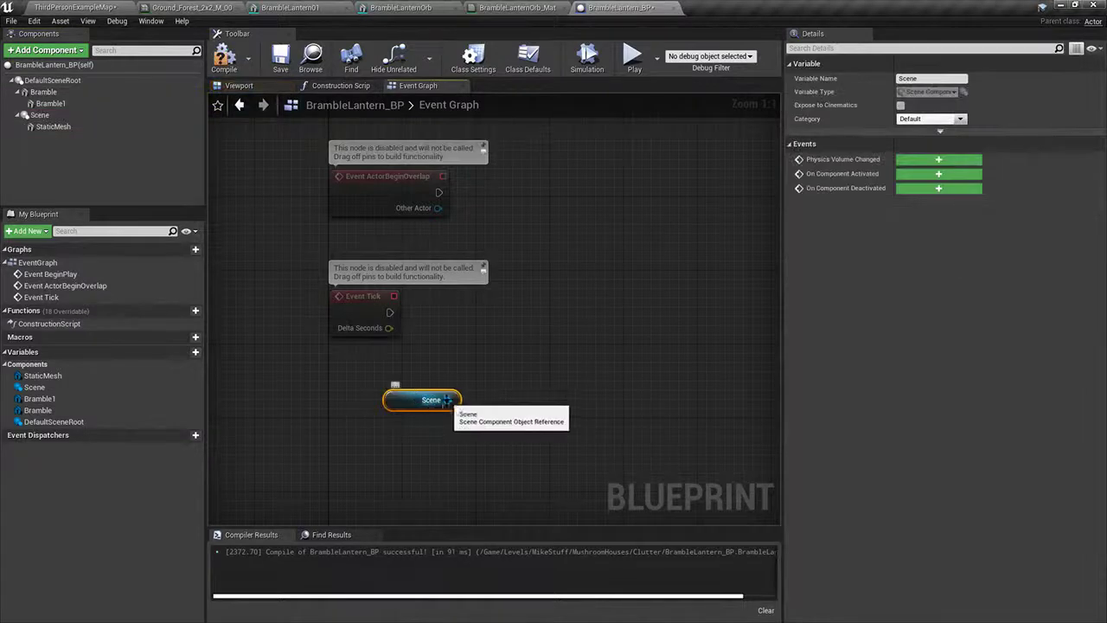
pyautogui.moveTo(523, 343); pyautogui.dragTo(523, 343)
pyautogui.write('set')
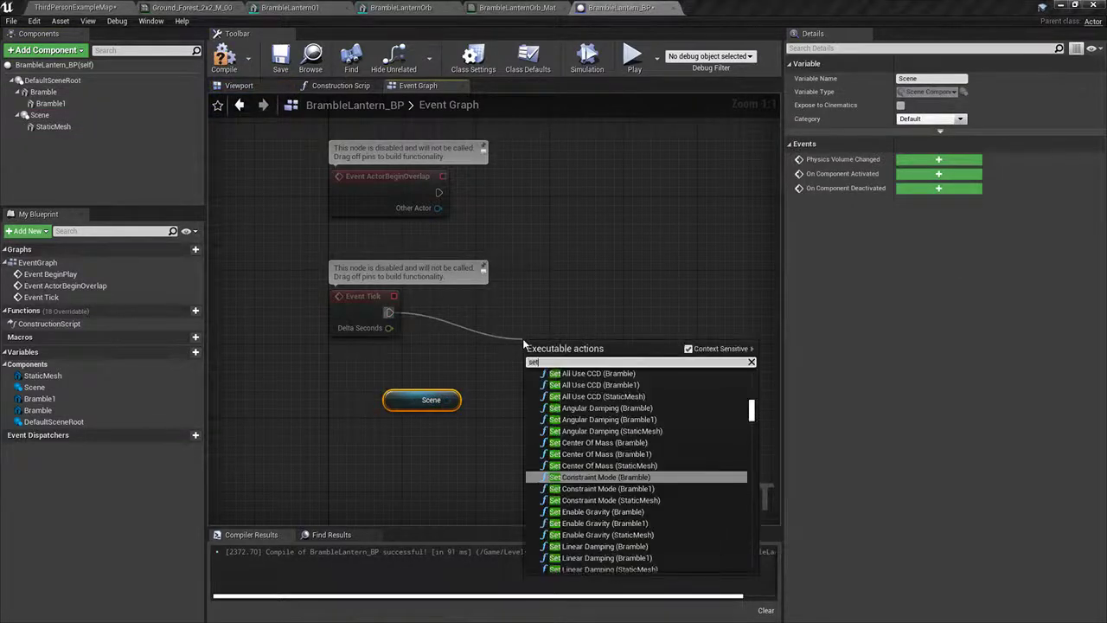
pyautogui.write(' rotation')
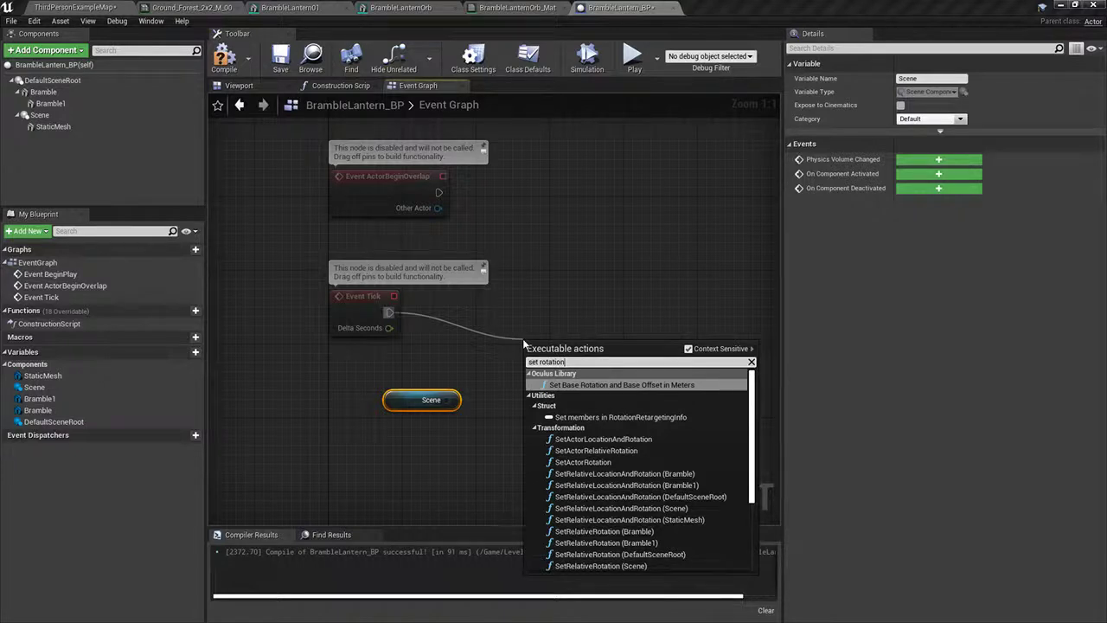
# Step: Try driving the Scene component from Event Tick through a SetRelativeRotation node with its New Rotation pin split, and delete that node
pyautogui.moveTo(447, 399); pyautogui.dragTo(501, 385)
pyautogui.write('set rotation')
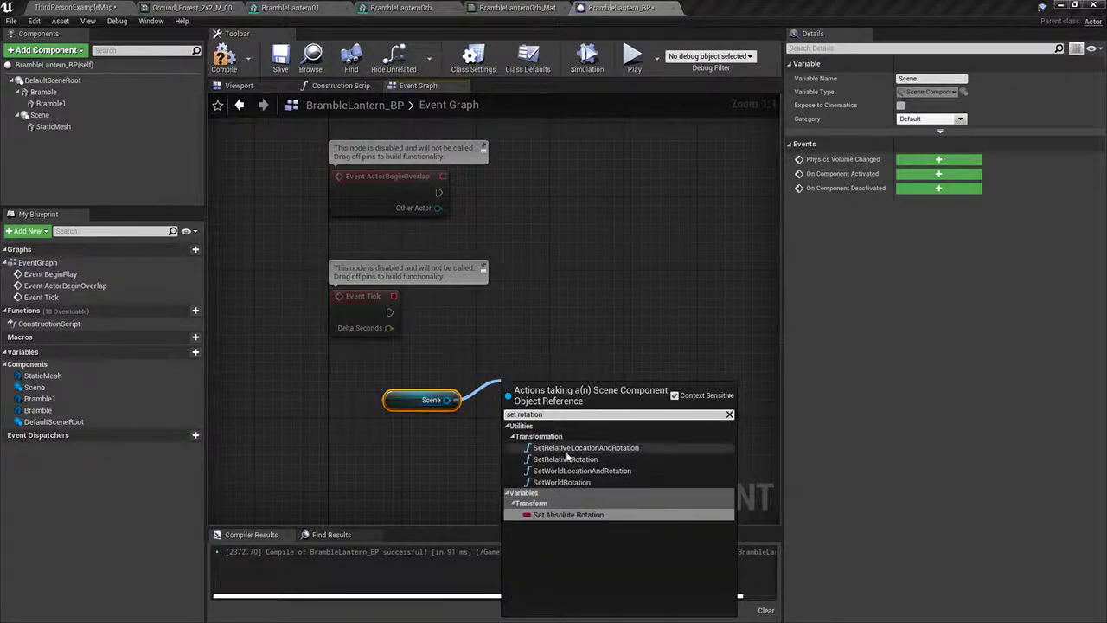
pyautogui.click(565, 458)
pyautogui.moveTo(508, 417); pyautogui.dragTo(584, 359)
pyautogui.moveTo(590, 359); pyautogui.dragTo(635, 326)
pyautogui.rightClick(620, 359)
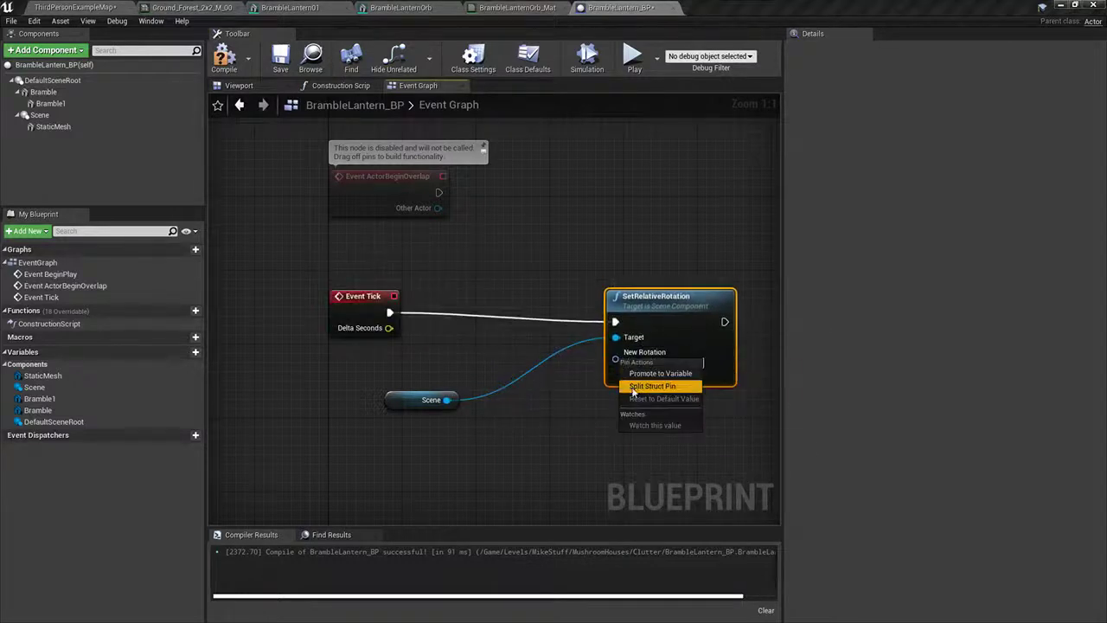
pyautogui.click(661, 386)
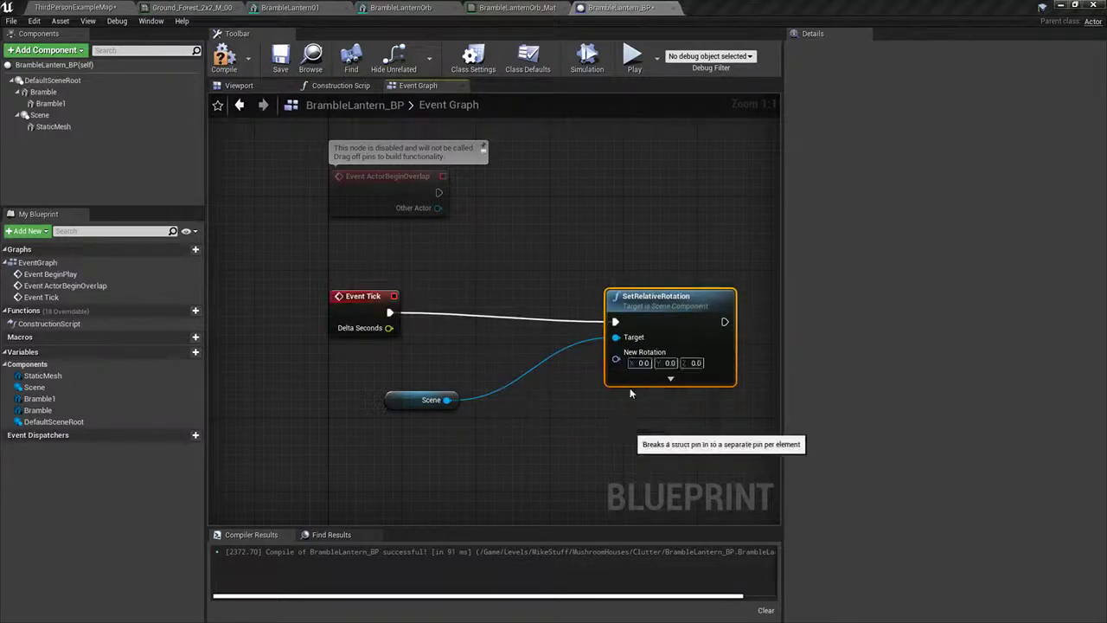
pyautogui.moveTo(403, 400); pyautogui.dragTo(413, 418)
pyautogui.click(657, 287)
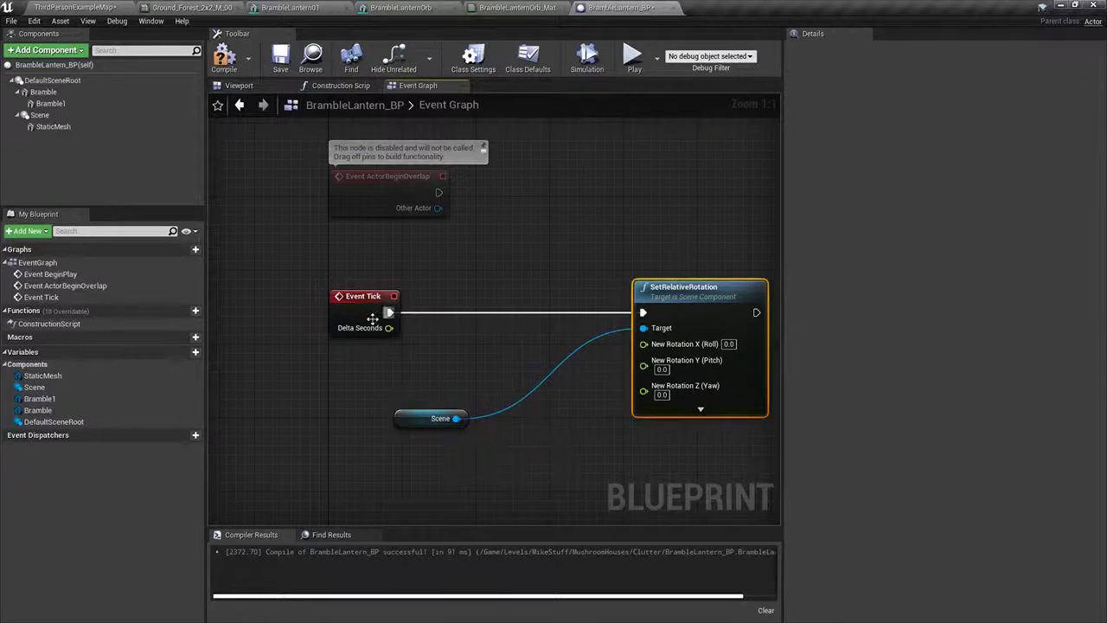
pyautogui.press('Delete')
# Step: Add a SetWorldRotation node for Scene driven by Event Tick, remove the duplicate Scene reference, and split its New Rotation pin
pyautogui.moveTo(389, 313); pyautogui.dragTo(473, 321)
pyautogui.write('set world rotation')
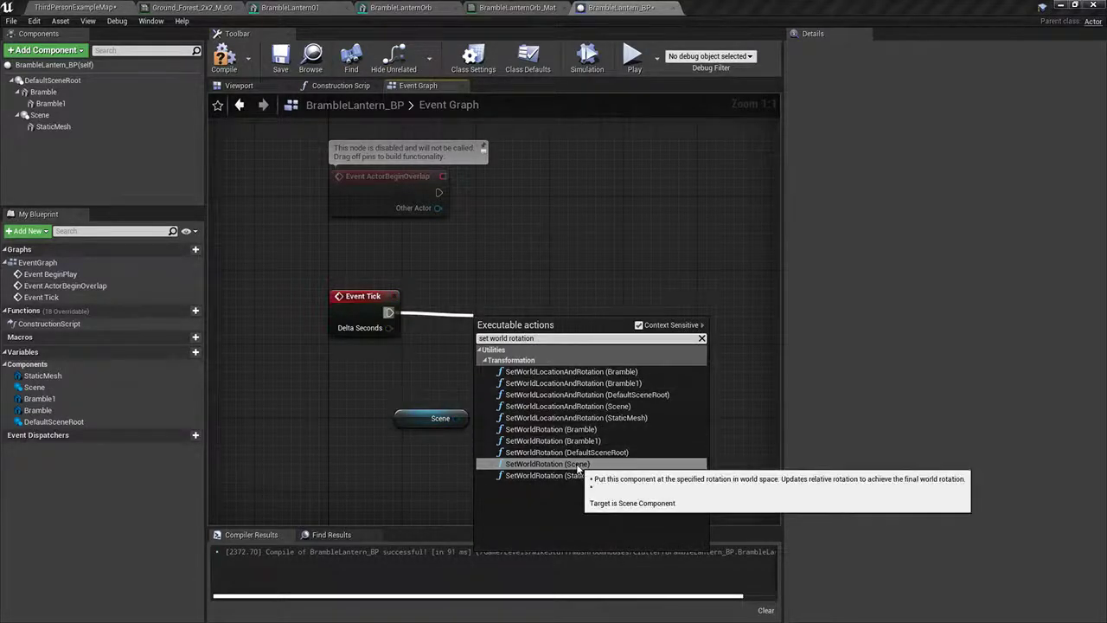
pyautogui.click(553, 464)
pyautogui.moveTo(537, 272); pyautogui.dragTo(404, 395)
pyautogui.press('Delete')
pyautogui.rightClick(635, 349)
pyautogui.click(656, 380)
pyautogui.moveTo(635, 344); pyautogui.dragTo(595, 351)
pyautogui.click(506, 338)
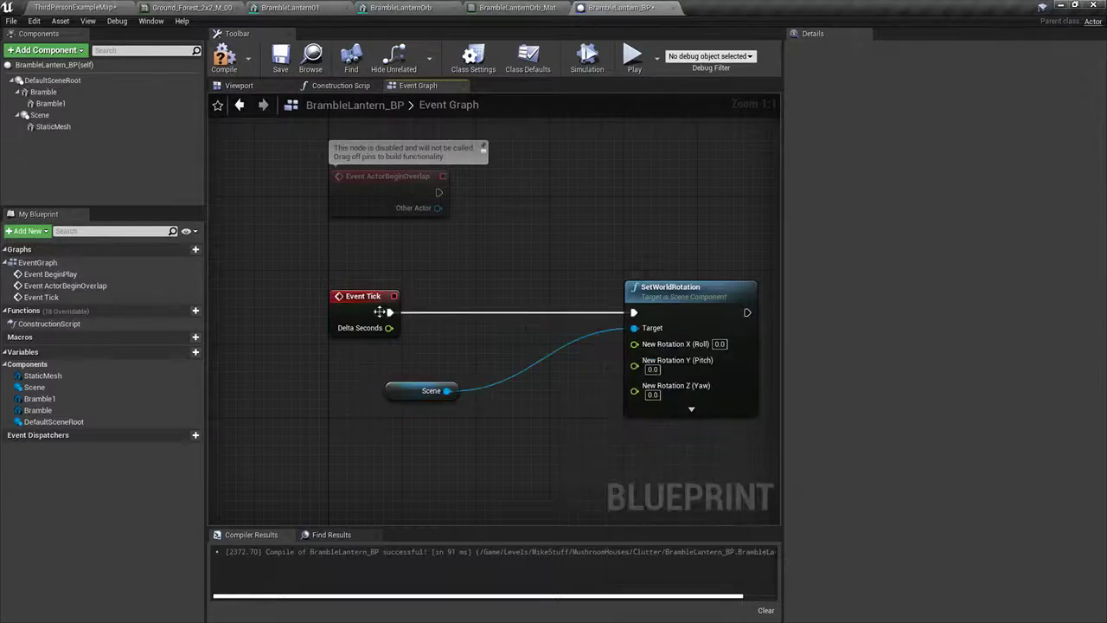
# Step: Add a GetWorldRotation node from the Scene reference and split its return value into roll, pitch and yaw
pyautogui.moveTo(468, 416); pyautogui.dragTo(468, 416)
pyautogui.write('get world rotation')
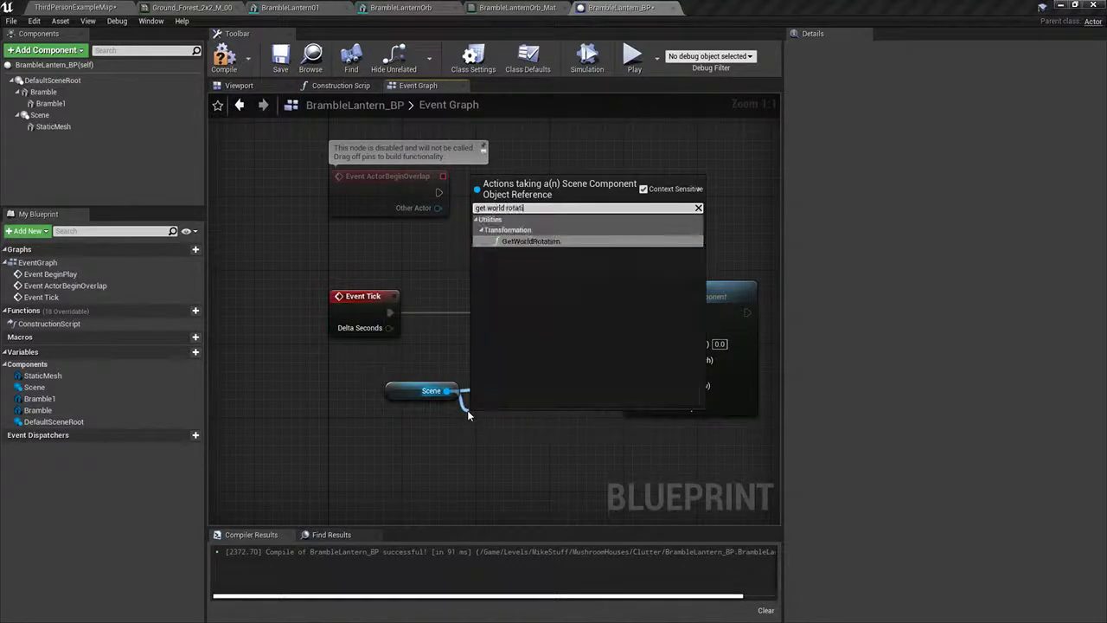
pyautogui.press('Return')
pyautogui.moveTo(564, 460); pyautogui.dragTo(421, 438, button='right')
pyautogui.rightClick(435, 422)
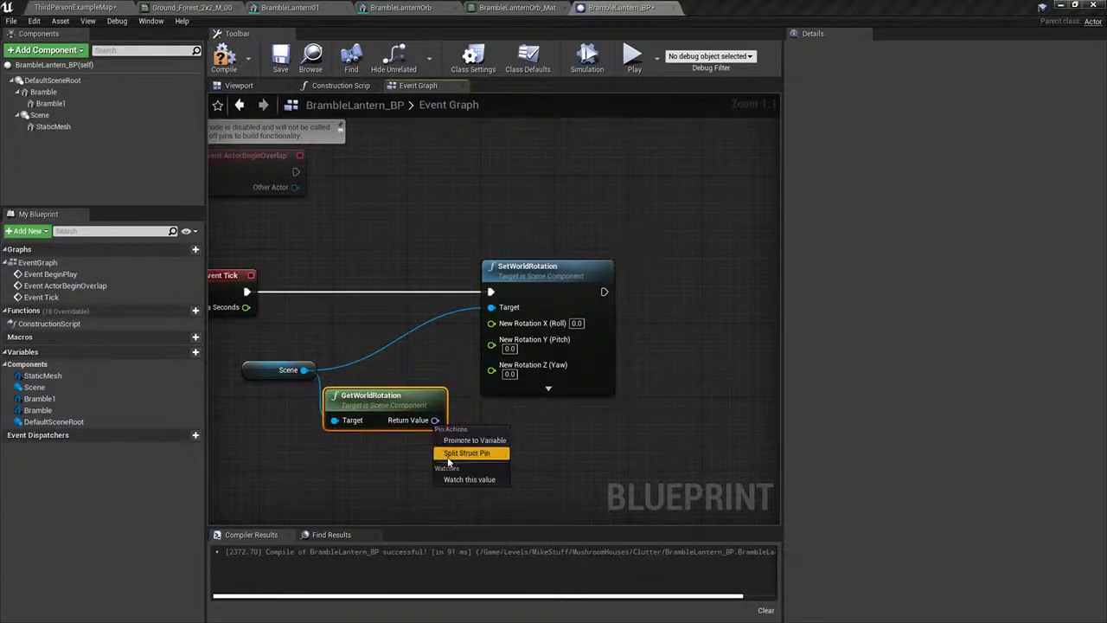
pyautogui.click(448, 455)
pyautogui.moveTo(539, 279); pyautogui.dragTo(643, 281)
pyautogui.moveTo(381, 395); pyautogui.dragTo(409, 378)
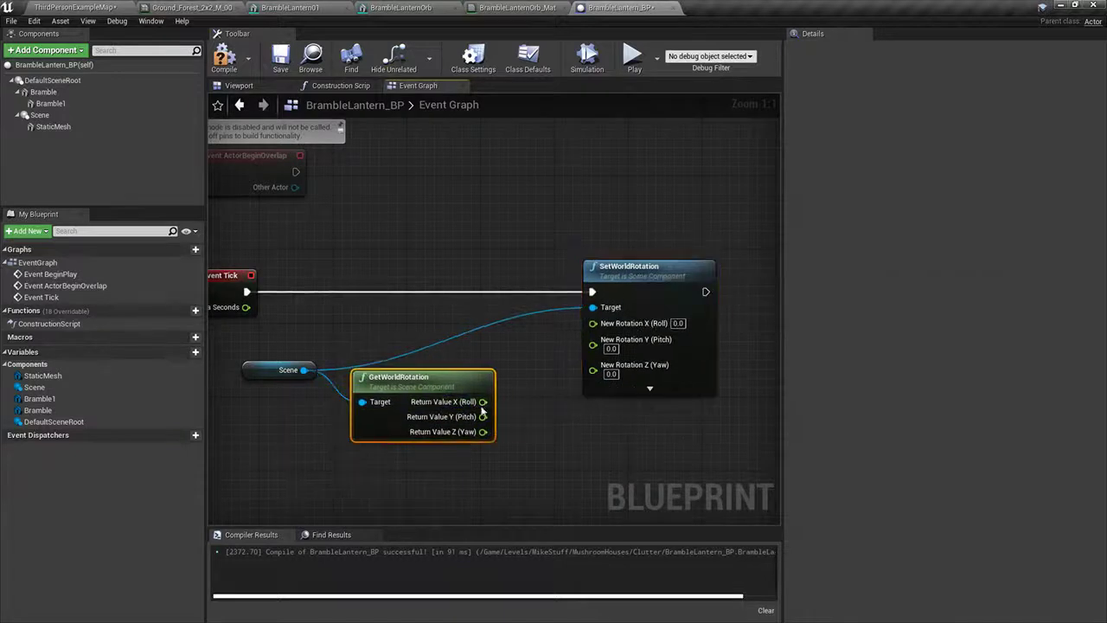
# Step: Add 1.0 to the current roll with a float + float node and feed it into SetWorldRotation's New Rotation X
pyautogui.moveTo(483, 401); pyautogui.dragTo(515, 379)
pyautogui.write('+ float')
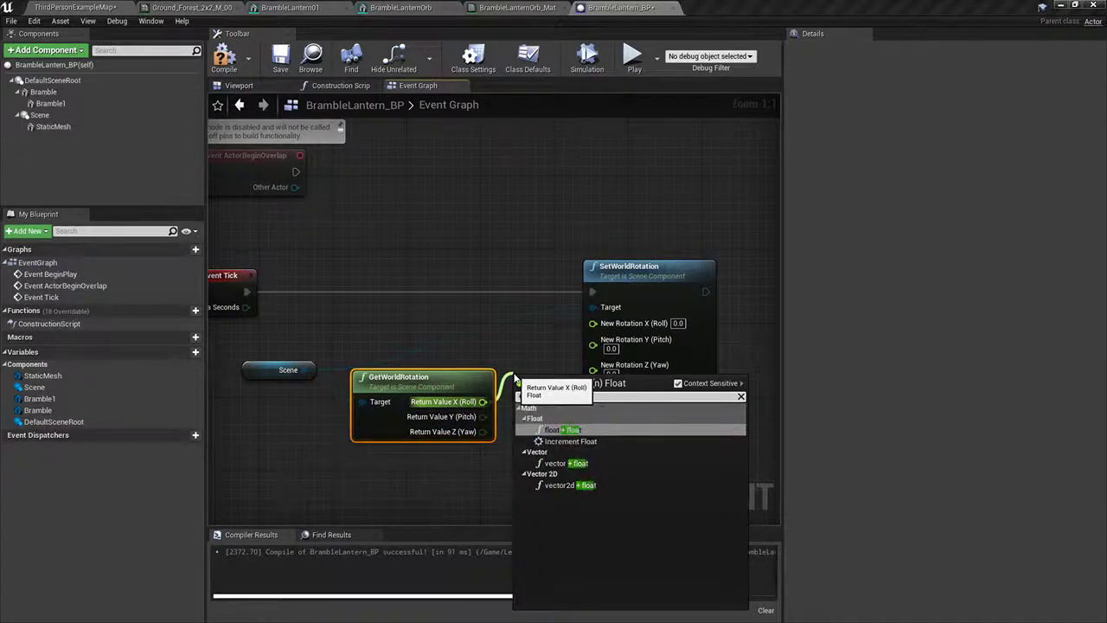
pyautogui.press('Return')
pyautogui.moveTo(571, 401); pyautogui.dragTo(594, 322)
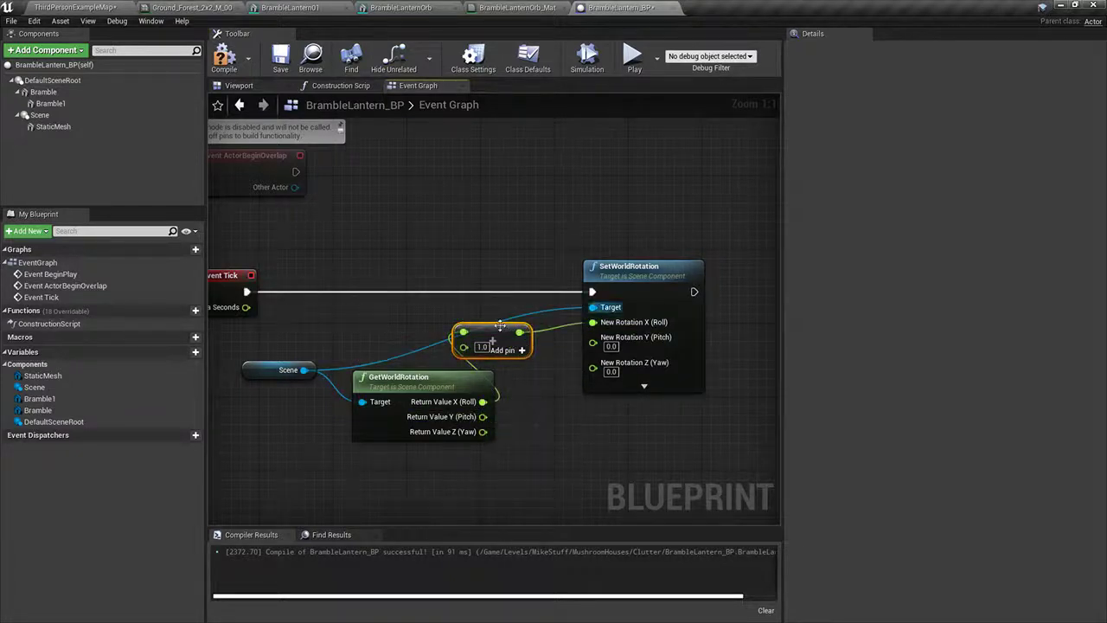
# Step: Duplicate the 1.0 float addition for pitch and yaw and connect the results to New Rotation Y and Z
pyautogui.hotkey('ctrl', 'c')
pyautogui.hotkey('ctrl', 'v')
pyautogui.moveTo(484, 417); pyautogui.dragTo(539, 381)
pyautogui.moveTo(546, 435); pyautogui.dragTo(483, 432)
pyautogui.moveTo(588, 434); pyautogui.dragTo(594, 369)
pyautogui.moveTo(556, 381); pyautogui.dragTo(593, 337)
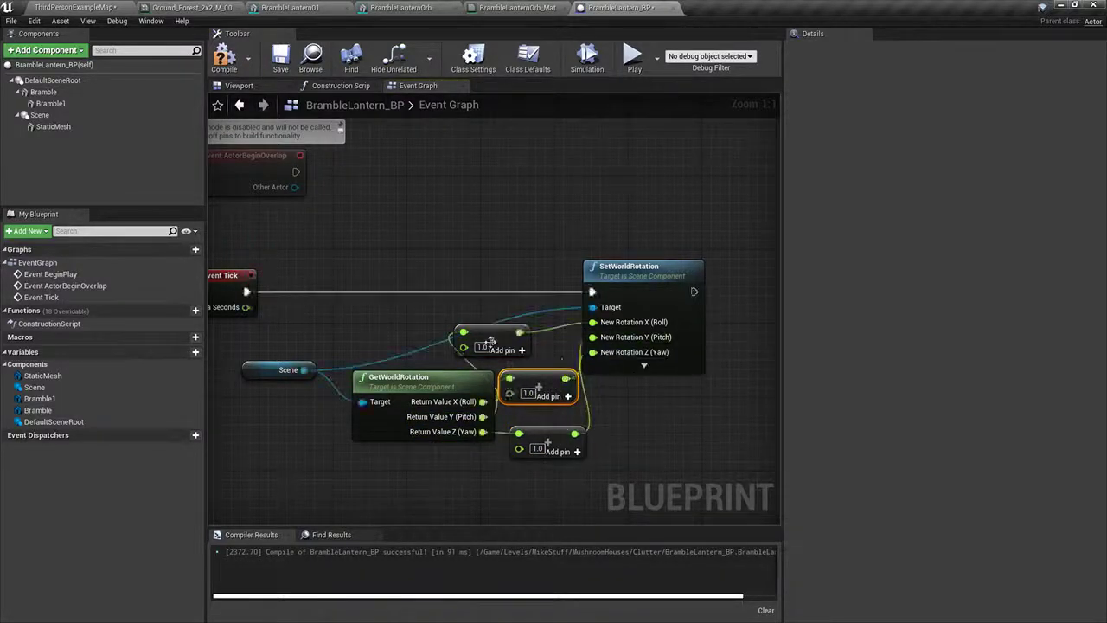
# Step: Compile the Blueprint, switch to the ThirdPersonExampleMap level and briefly simulate it
pyautogui.click(222, 60)
pyautogui.click(113, 7)
pyautogui.hotkey('alt', 's')
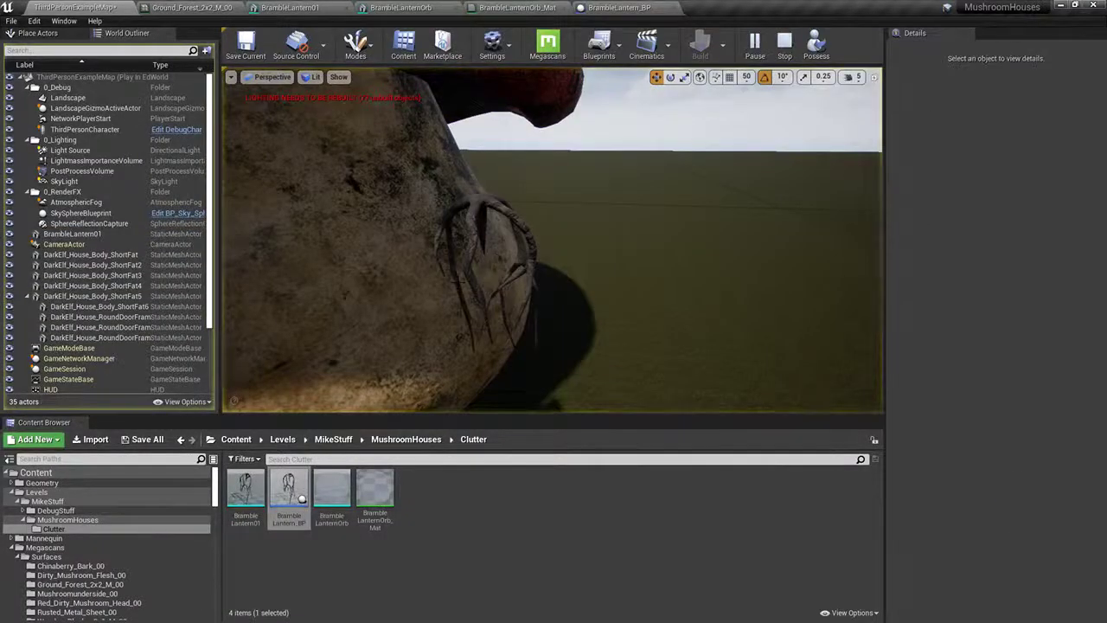
pyautogui.moveTo(473, 226); pyautogui.dragTo(524, 276, button='right')
pyautogui.press('Escape')
# Step: Place BrambleLantern_BP in the level beside the mushroom house and raise it above the ground
pyautogui.moveTo(290, 494); pyautogui.dragTo(545, 317)
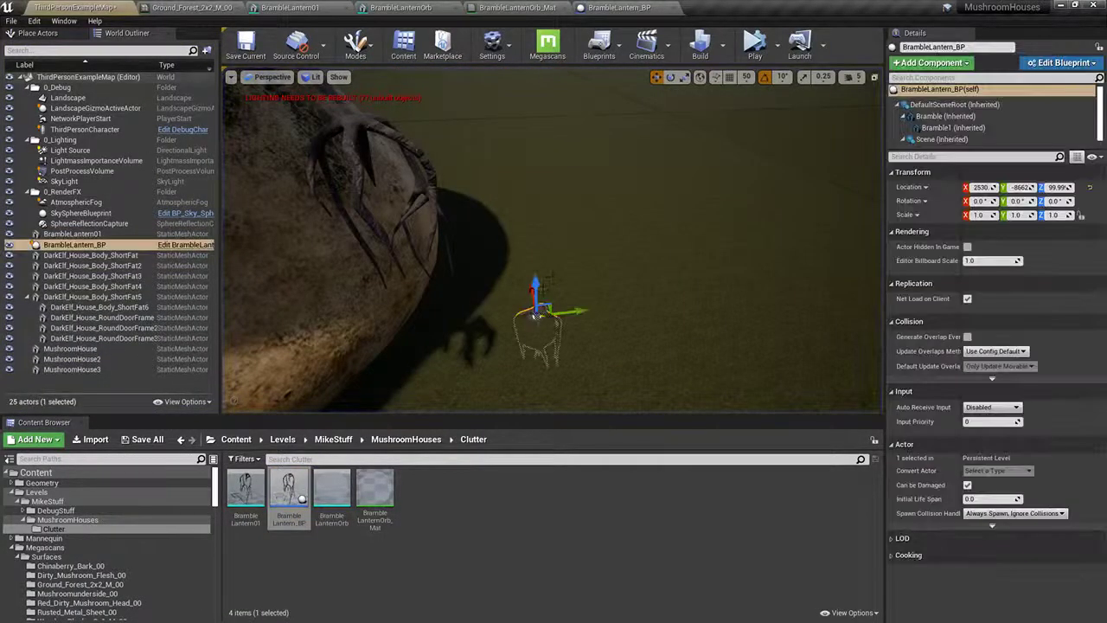
pyautogui.moveTo(536, 317)
pyautogui.mouseDown(button='right')
pyautogui.moveTo(545, 299)
pyautogui.moveTo(597, 346)
pyautogui.moveTo(622, 181)
pyautogui.moveTo(540, 321)
pyautogui.mouseUp(button='right')
pyautogui.moveTo(540, 324); pyautogui.dragTo(542, 228)
# Step: Simulate the level and examine the placed lantern's rotating sphere up close
pyautogui.hotkey('alt', 's')
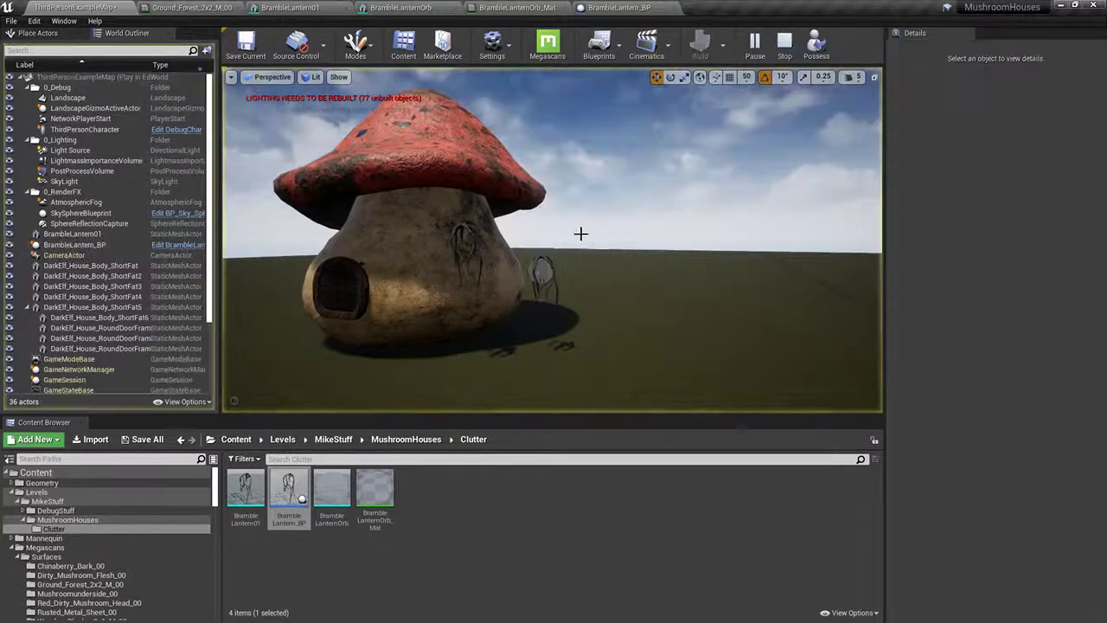
pyautogui.press('w')
pyautogui.moveTo(580, 234); pyautogui.dragTo(511, 268, button='right')
pyautogui.press('a')
pyautogui.press('w')
pyautogui.press('d')
pyautogui.press('Escape')
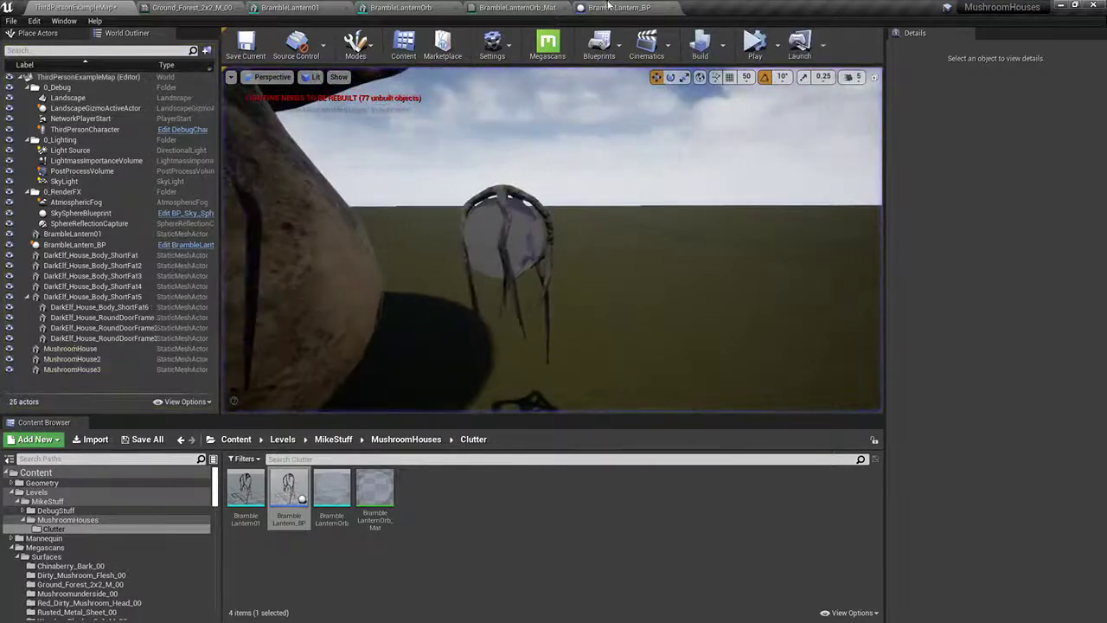
# Step: Switch to the BrambleLantern_BP Blueprint and examine the settings of its root, StaticMesh and Scene components
pyautogui.click(611, 7)
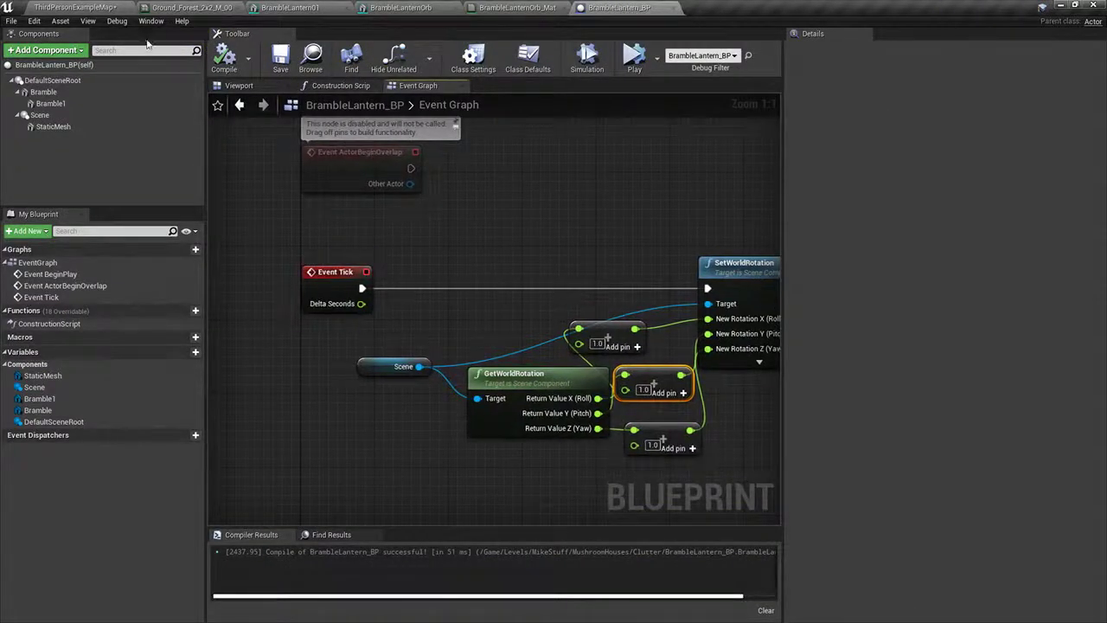
pyautogui.click(54, 65)
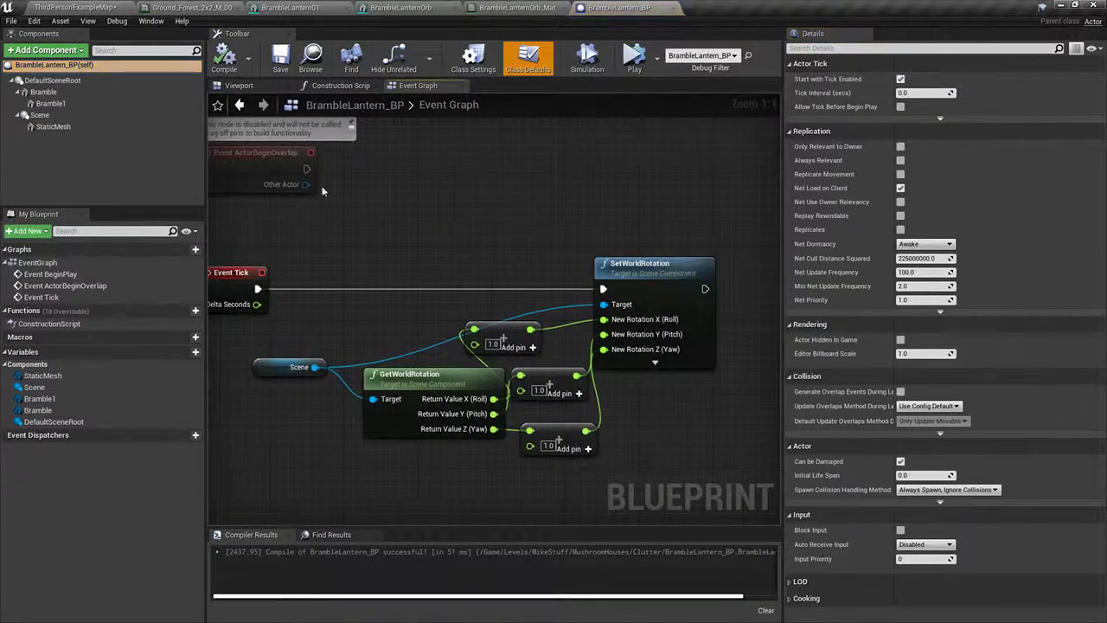
pyautogui.click(53, 126)
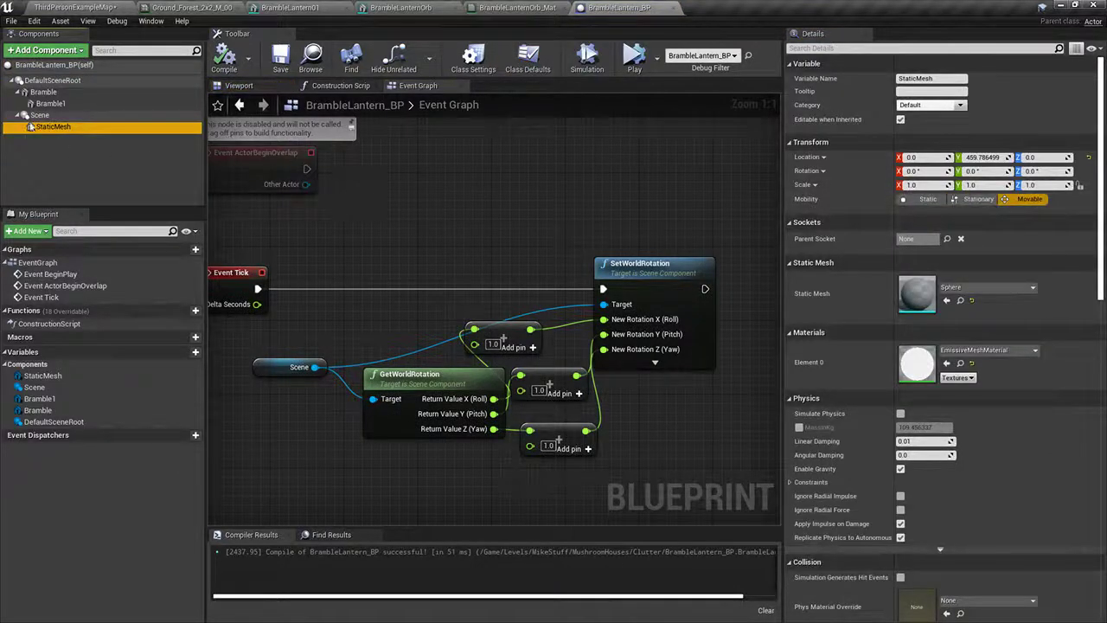
pyautogui.click(39, 115)
pyautogui.moveTo(529, 326); pyautogui.dragTo(509, 306, button='right')
pyautogui.moveTo(609, 397); pyautogui.dragTo(632, 386, button='right')
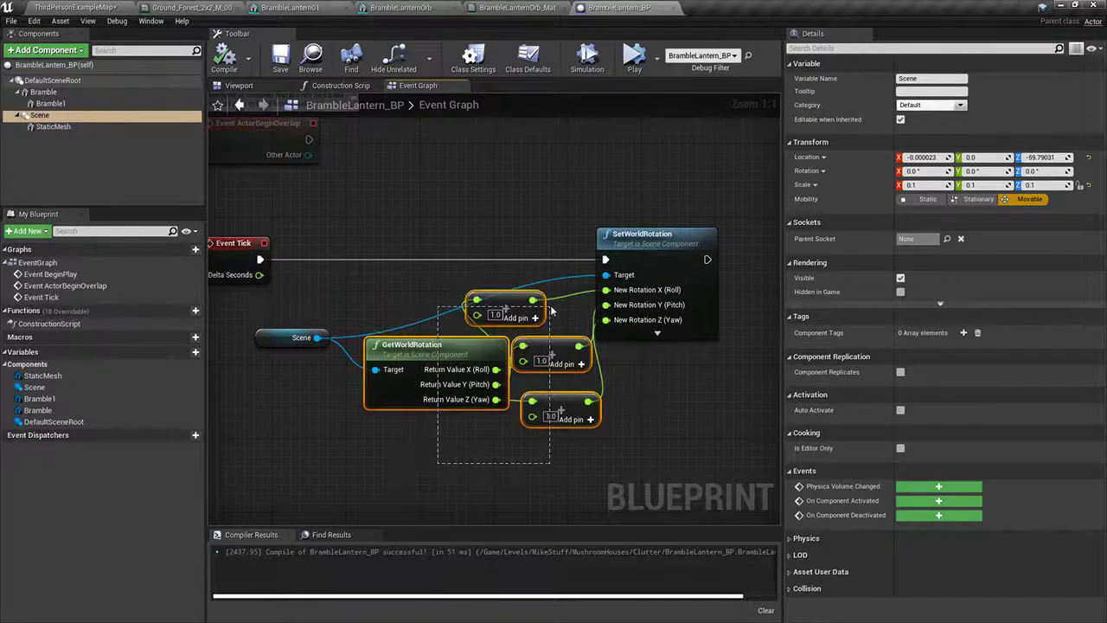
# Step: Rearrange the rotation nodes, wire GetWorldRotation's pitch straight into New Rotation Y, set the bypassed addition aside, and simulate the level
pyautogui.moveTo(552, 310); pyautogui.dragTo(552, 309)
pyautogui.moveTo(490, 308); pyautogui.dragTo(444, 308)
pyautogui.click(468, 389)
pyautogui.click(509, 344)
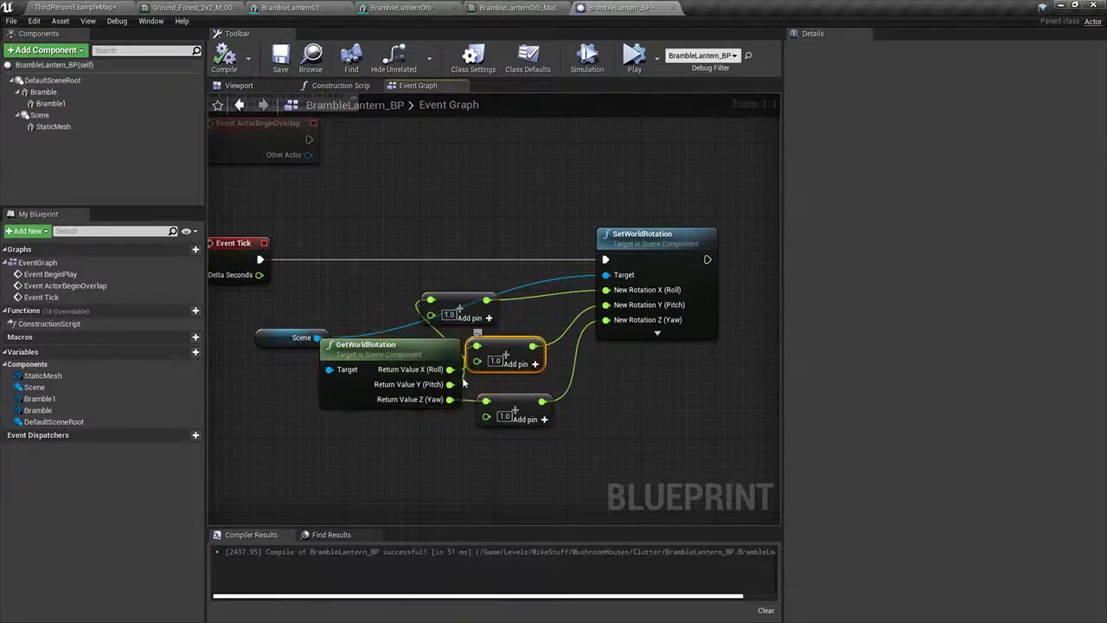
pyautogui.moveTo(499, 368); pyautogui.dragTo(647, 451)
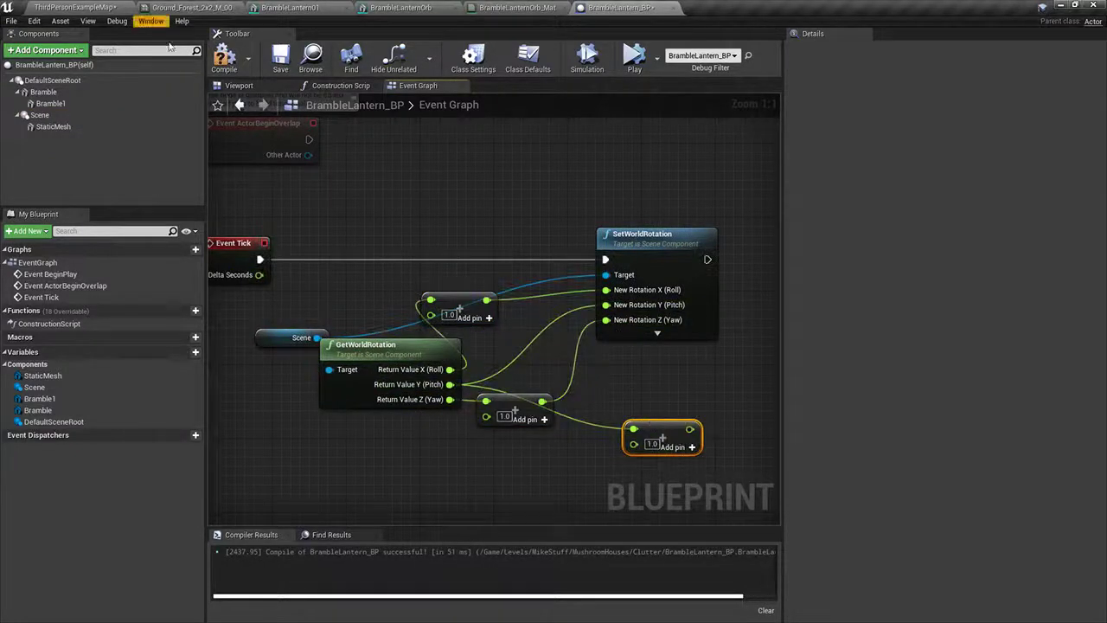
pyautogui.hotkey('alt', 'p')
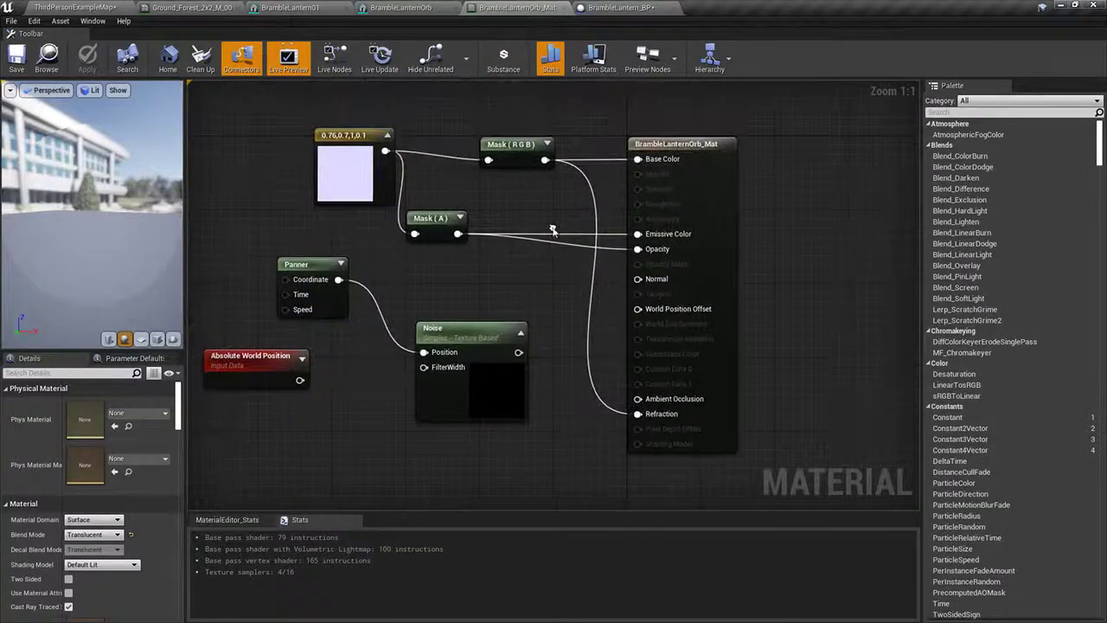
# Step: Connect Mask (A) to Refraction in BrambleLanternOrb_Mat, save the material, and check the lantern's orb in the level
pyautogui.moveTo(458, 234); pyautogui.dragTo(637, 413)
pyautogui.click(15, 57)
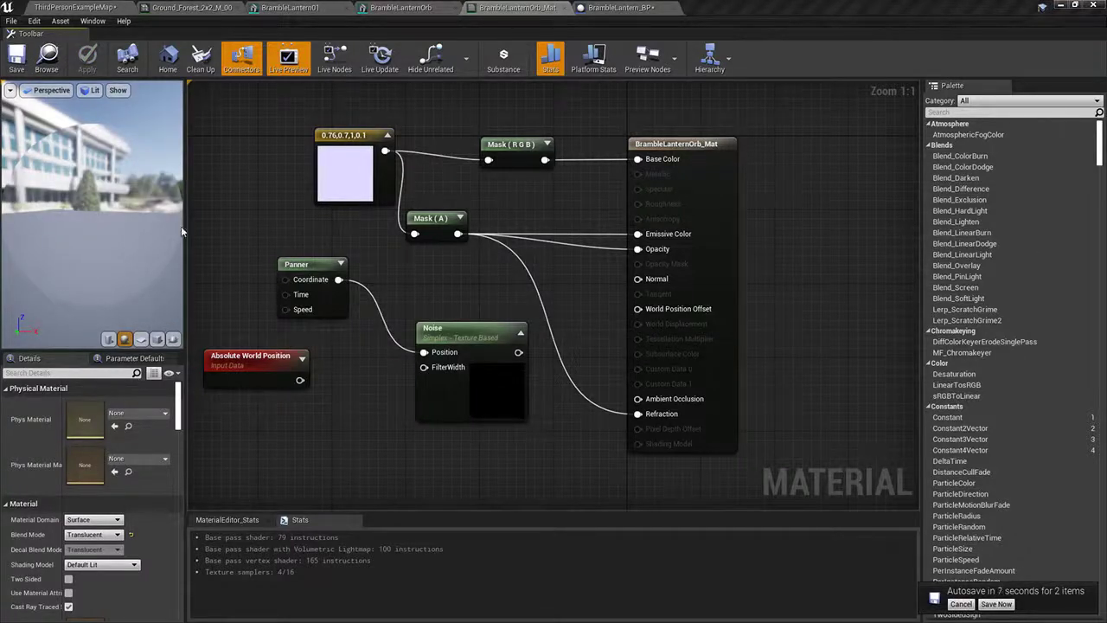
pyautogui.moveTo(50, 190); pyautogui.dragTo(81, 226)
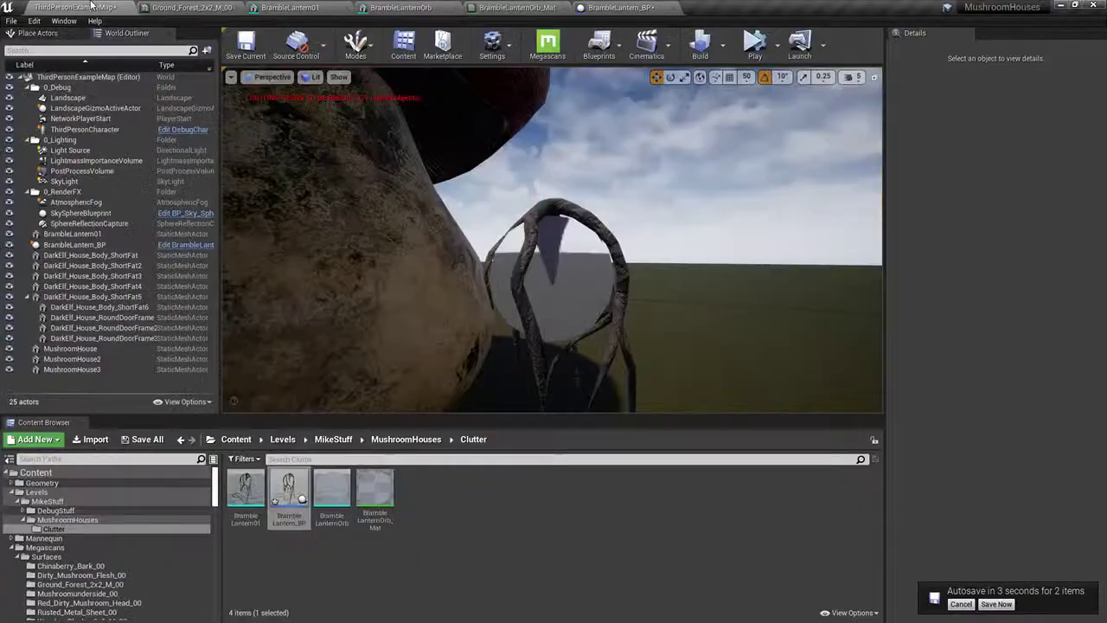
pyautogui.click(77, 7)
pyautogui.moveTo(499, 300); pyautogui.dragTo(415, 294, button='right')
pyautogui.moveTo(599, 171); pyautogui.dragTo(561, 163, button='right')
# Step: Close the Ground_Forest_2x2_M_00 and BrambleLantern01 editors
pyautogui.click(596, 9)
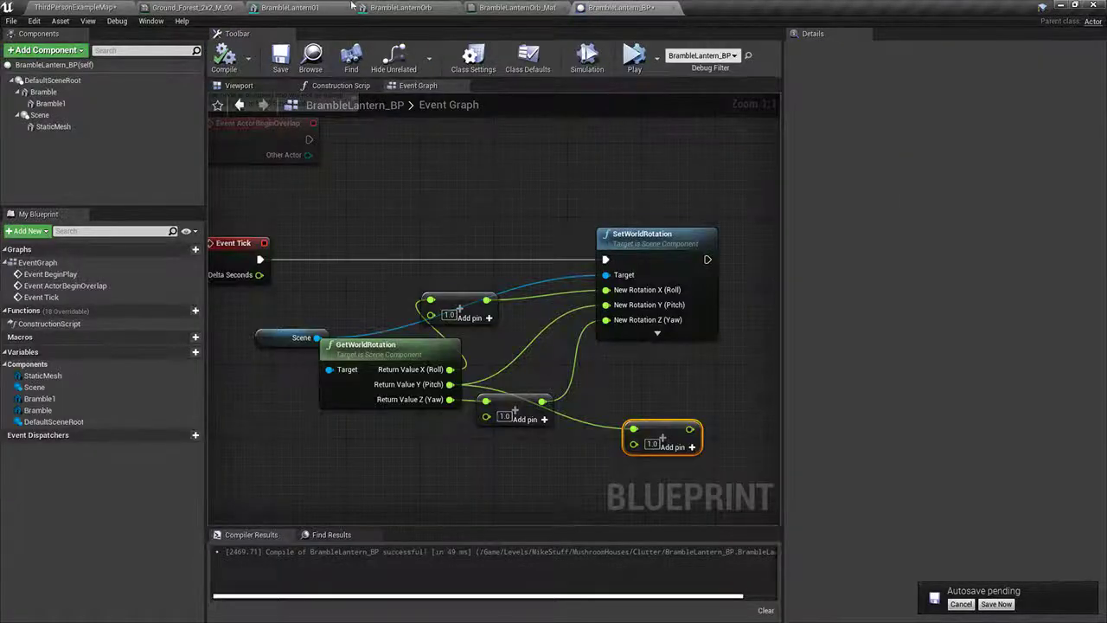
pyautogui.click(517, 8)
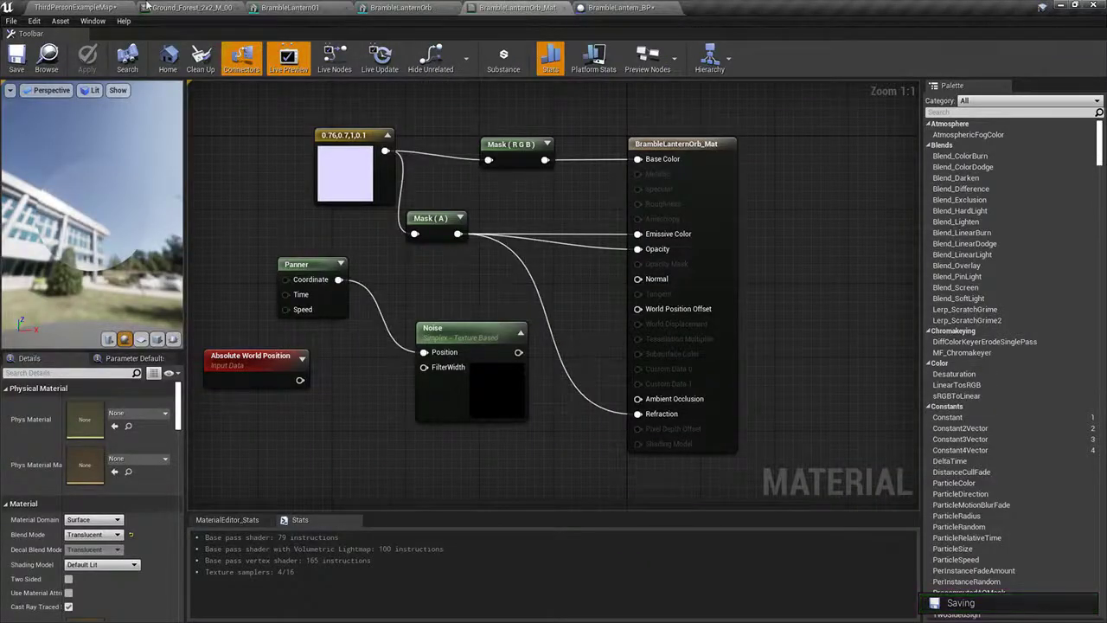
pyautogui.click(147, 6)
pyautogui.click(236, 8)
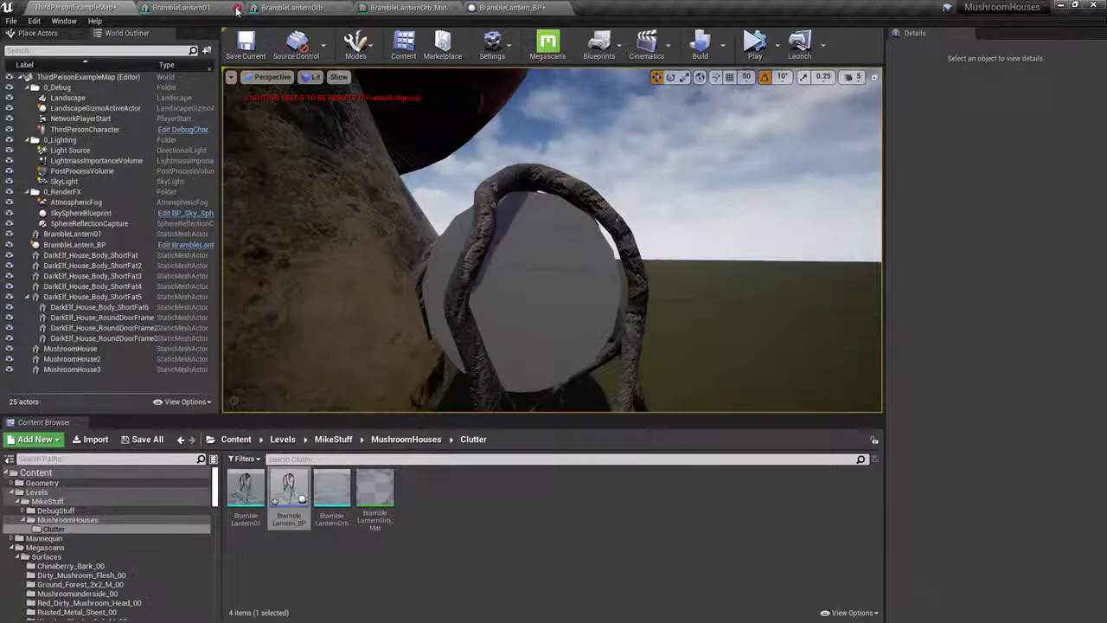
pyautogui.click(236, 8)
# Step: Delete the Panner, Noise and Absolute World Position nodes from the BrambleLanternOrb_Mat graph
pyautogui.click(301, 7)
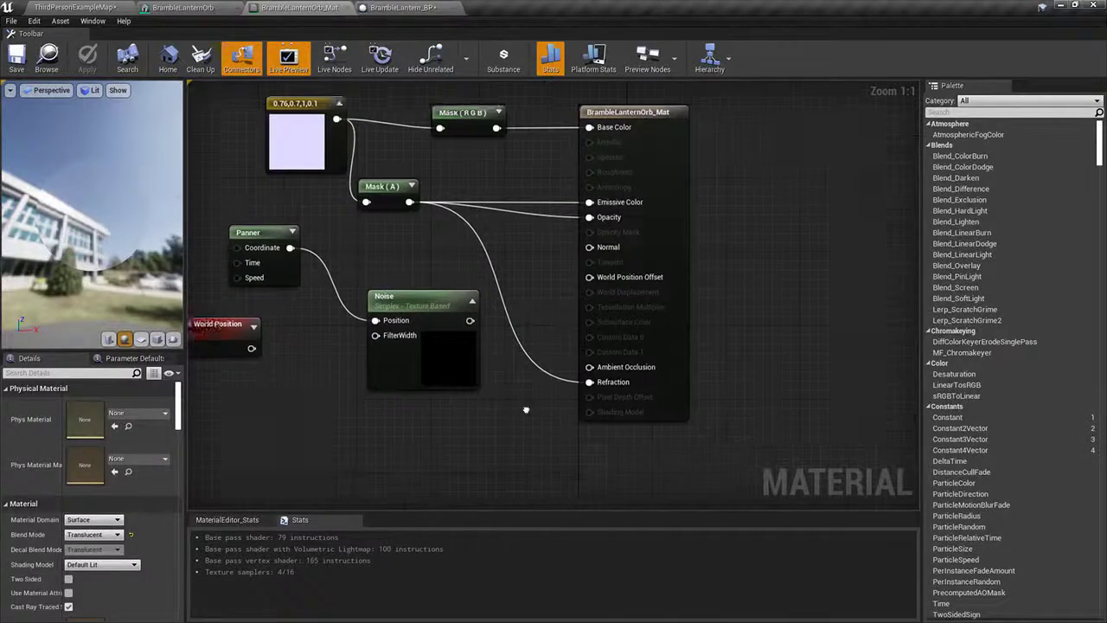
pyautogui.moveTo(526, 410); pyautogui.dragTo(491, 384, button='right')
pyautogui.click(380, 275)
pyautogui.moveTo(296, 269); pyautogui.dragTo(437, 355, button='right')
pyautogui.press('Delete')
pyautogui.moveTo(269, 270); pyautogui.dragTo(368, 440)
pyautogui.press('Delete')
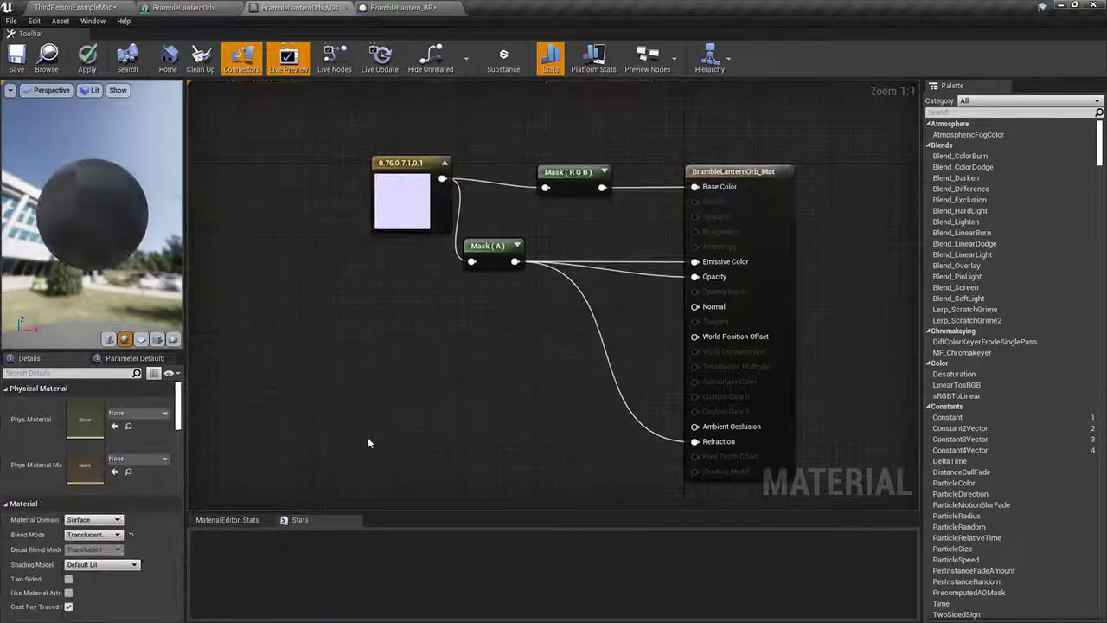
# Step: Break the link between Mask (A) and the material's Refraction input
pyautogui.moveTo(689, 460); pyautogui.dragTo(430, 362, button='right')
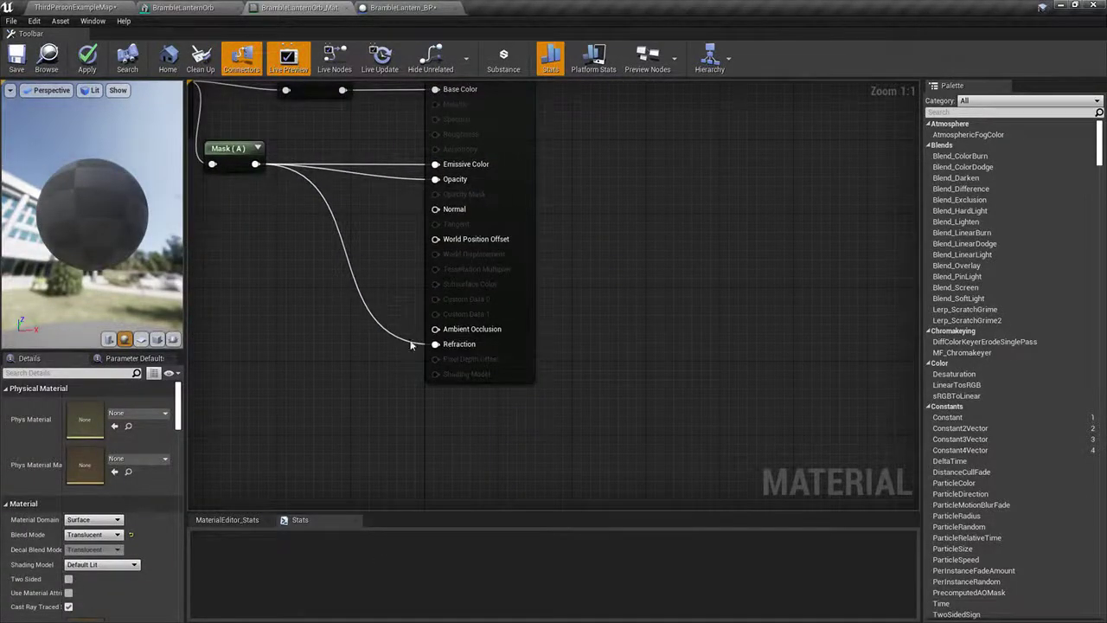
pyautogui.keyDown('alt'); pyautogui.click(436, 344); pyautogui.keyUp('alt')
pyautogui.moveTo(448, 337); pyautogui.dragTo(411, 309, button='right')
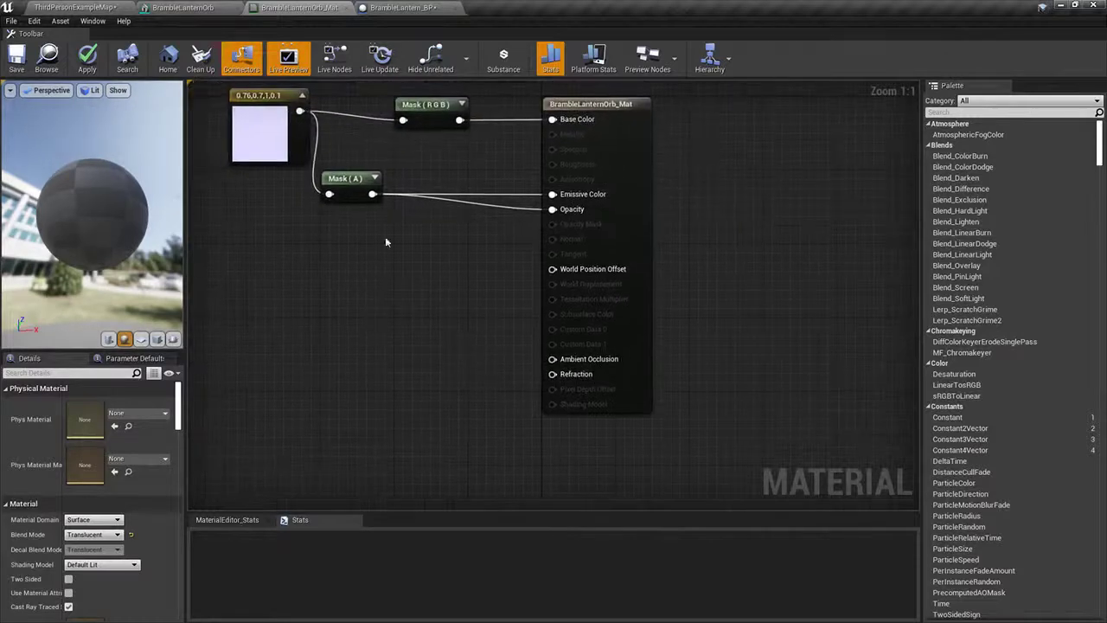
pyautogui.moveTo(386, 242); pyautogui.dragTo(381, 334, button='right')
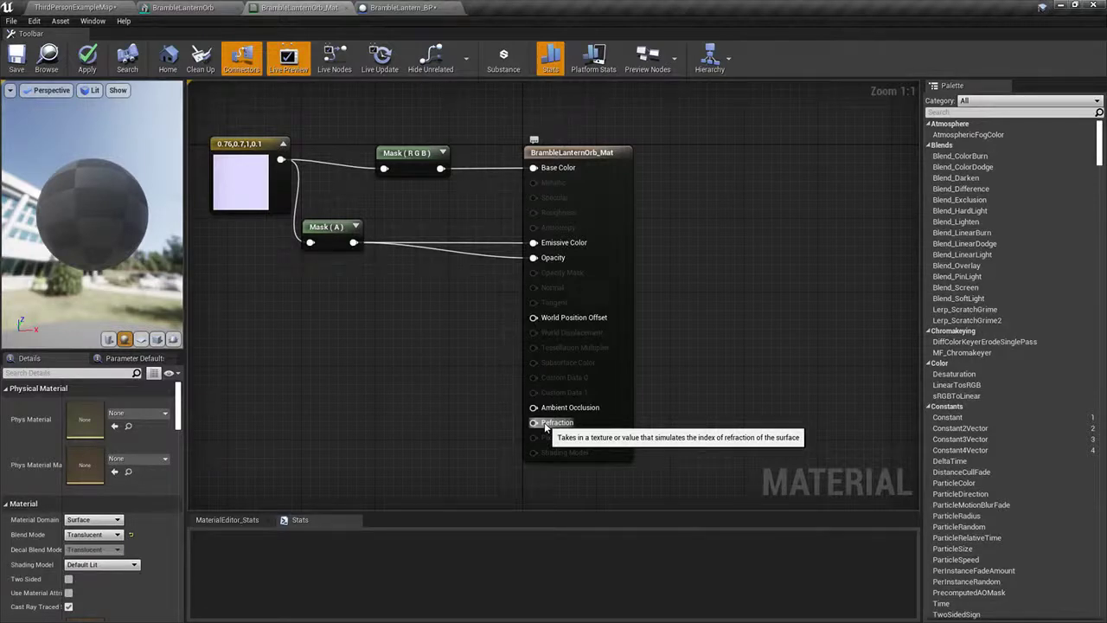
# Step: Add a scalar constant of 0 to the material graph and connect it to the Refraction input
pyautogui.moveTo(544, 424); pyautogui.dragTo(496, 421)
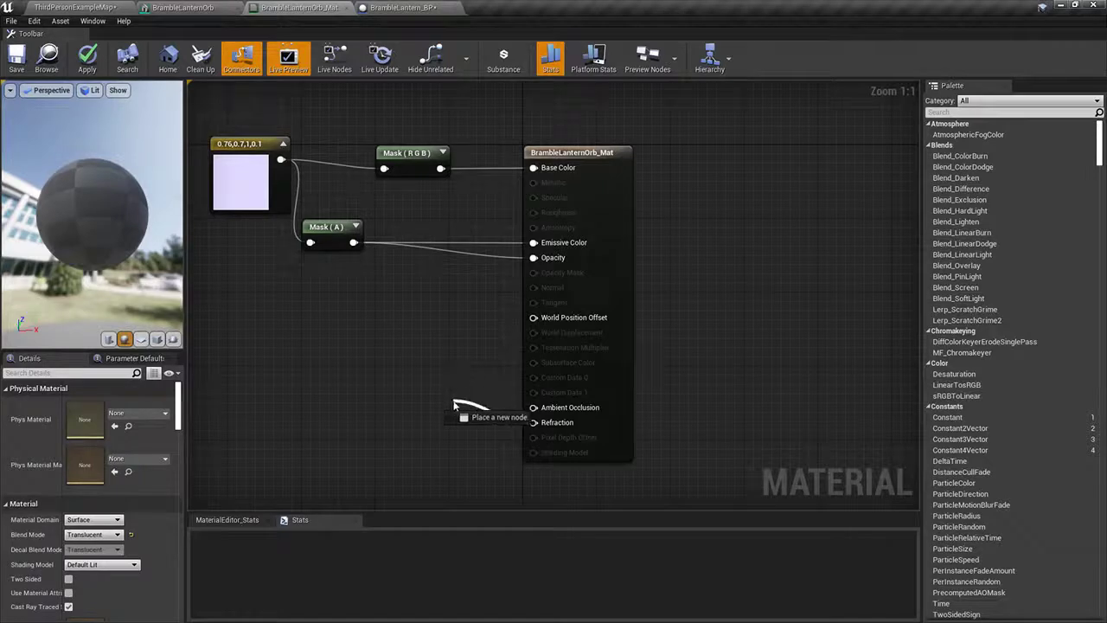
pyautogui.moveTo(455, 403); pyautogui.dragTo(455, 401)
pyautogui.click(407, 390)
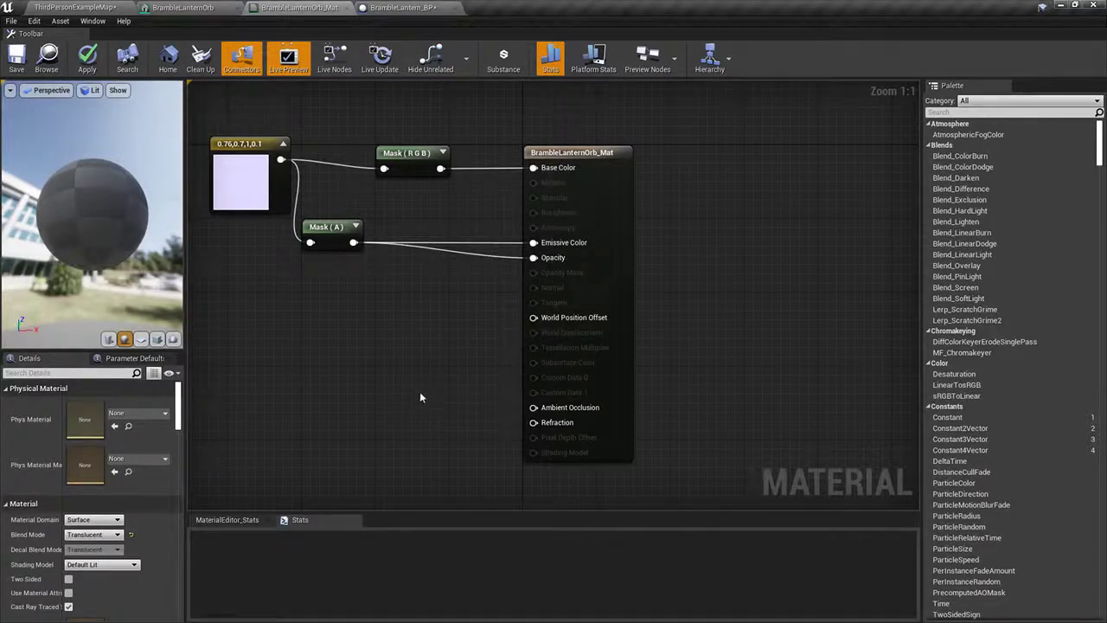
pyautogui.click(398, 401)
pyautogui.moveTo(421, 418); pyautogui.dragTo(534, 423)
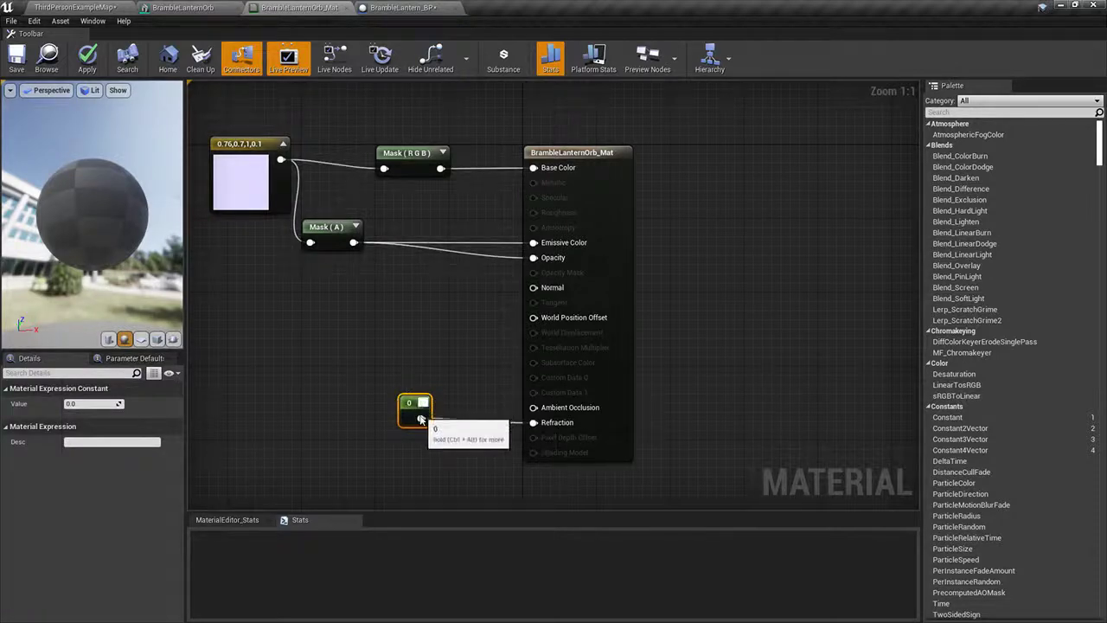
pyautogui.moveTo(418, 403); pyautogui.dragTo(411, 412)
pyautogui.moveTo(412, 412); pyautogui.dragTo(462, 323, button='right')
pyautogui.rightClick(412, 327)
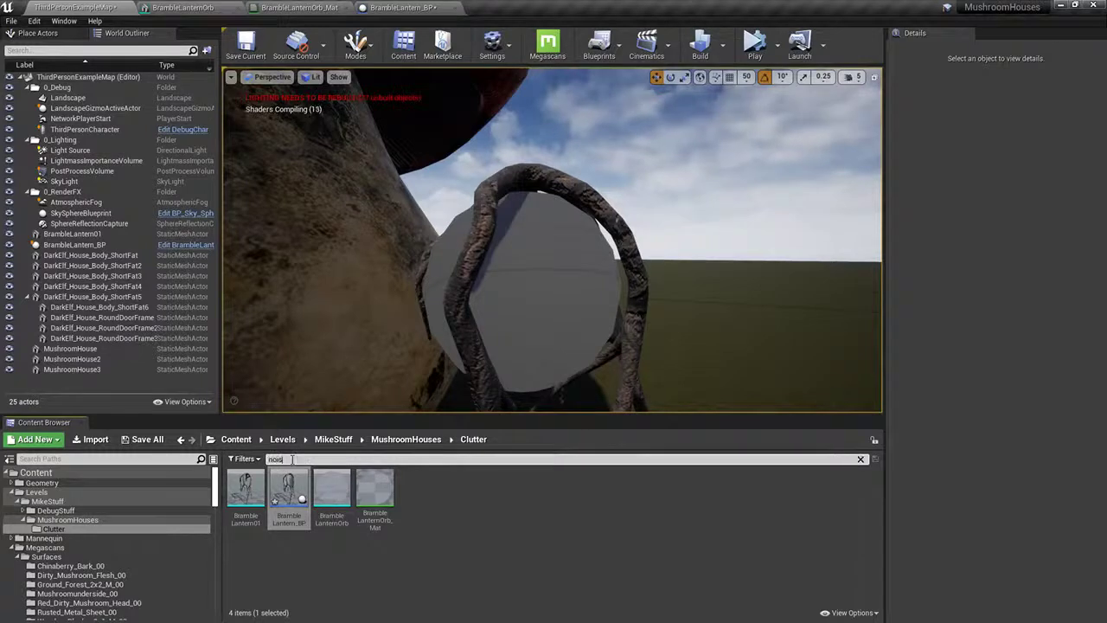
# Step: Search the Engine Content folder for "noise" textures
pyautogui.write('e')
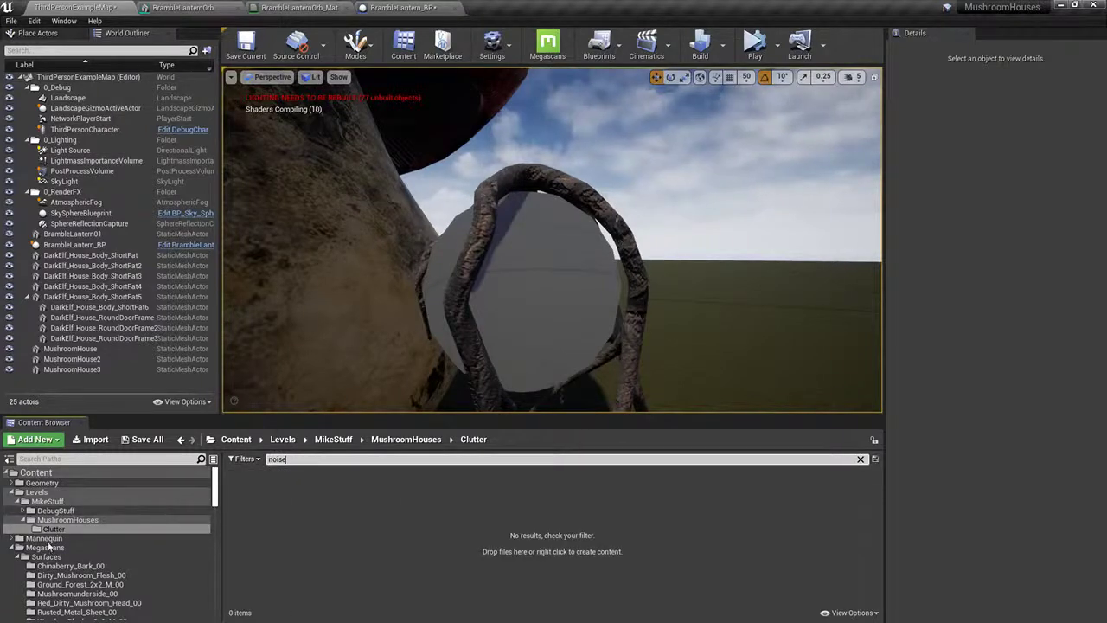
pyautogui.click(45, 547)
pyautogui.click(48, 557)
pyautogui.scroll(-5, 45, 540)
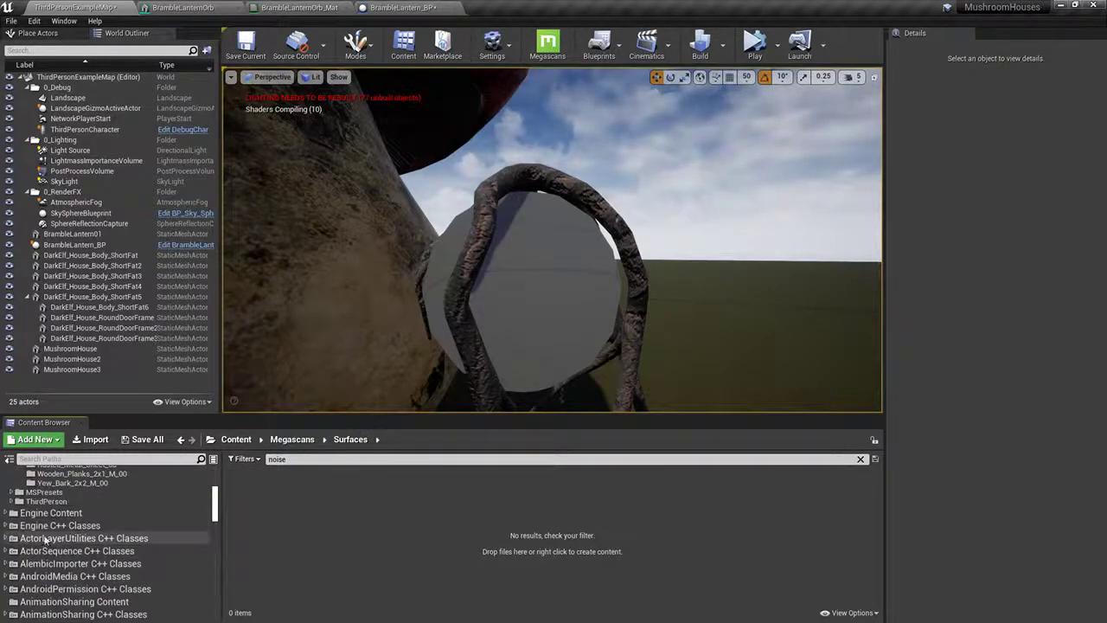
pyautogui.click(48, 513)
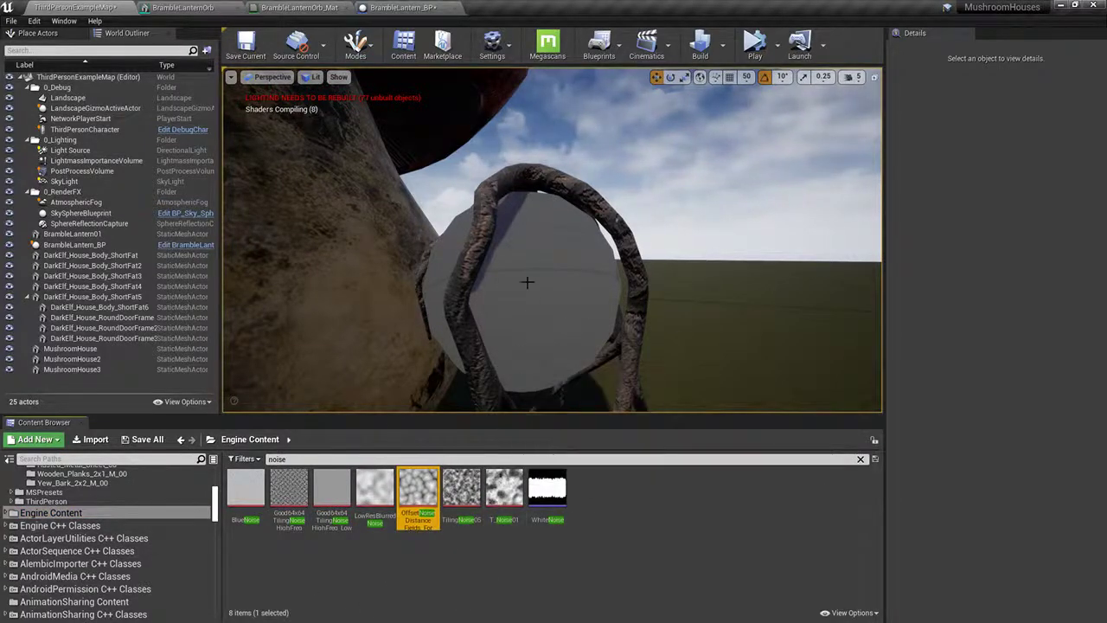
# Step: Undock the BrambleLanternOrb_Mat editor and add the OffsetNoise distance-field texture as a Texture Sample below the colour constant
pyautogui.click(295, 7)
pyautogui.moveTo(383, 80); pyautogui.dragTo(552, 162)
pyautogui.click(97, 8)
pyautogui.moveTo(430, 504); pyautogui.dragTo(652, 277)
pyautogui.doubleClick(665, 165)
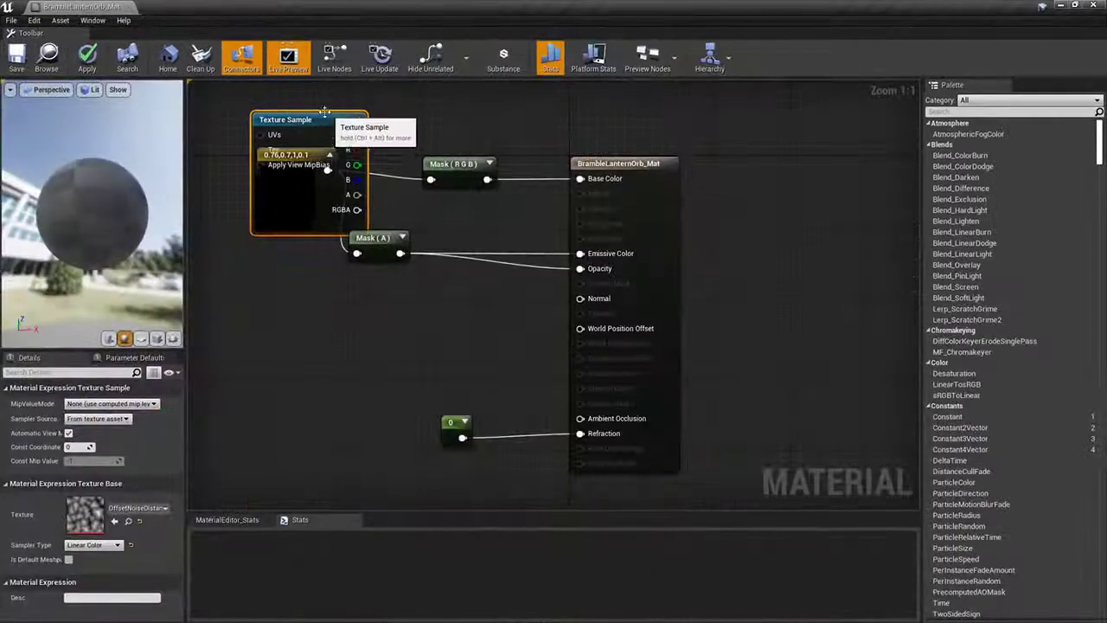
pyautogui.moveTo(338, 124); pyautogui.dragTo(302, 345)
pyautogui.moveTo(404, 369); pyautogui.dragTo(422, 371, button='right')
# Step: Add a Multiply node fed by the noise Texture Sample's RGB output
pyautogui.moveTo(343, 357); pyautogui.dragTo(415, 337)
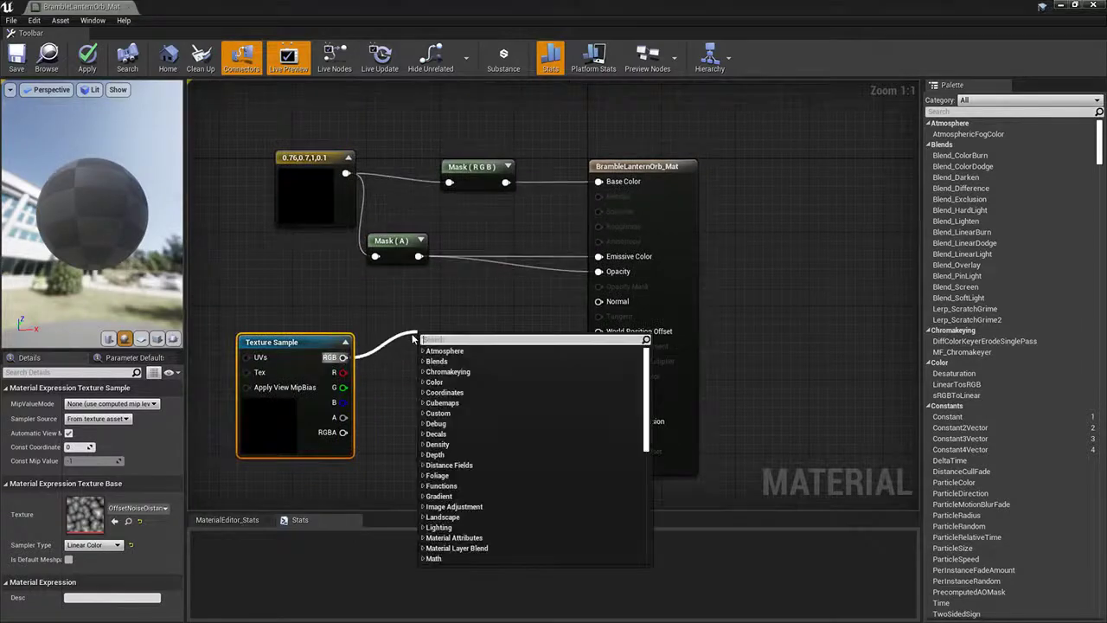
pyautogui.write('multi')
pyautogui.press('Return')
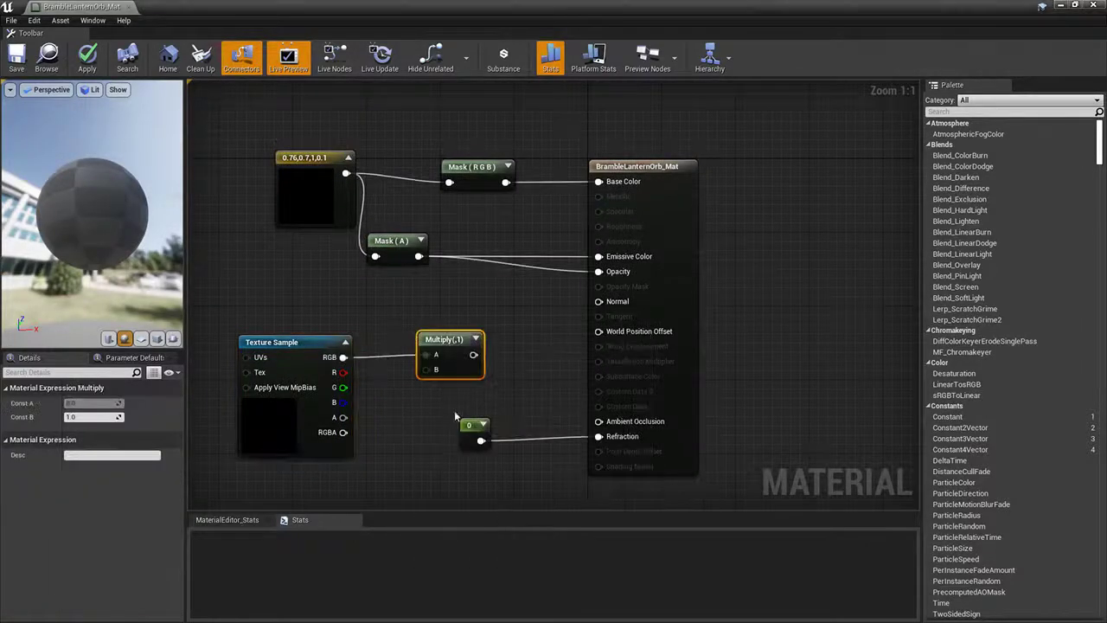
# Step: Convert the constant feeding Refraction into a parameter named Refreaction and place it below the Multiply node
pyautogui.click(468, 425)
pyautogui.rightClick(470, 426)
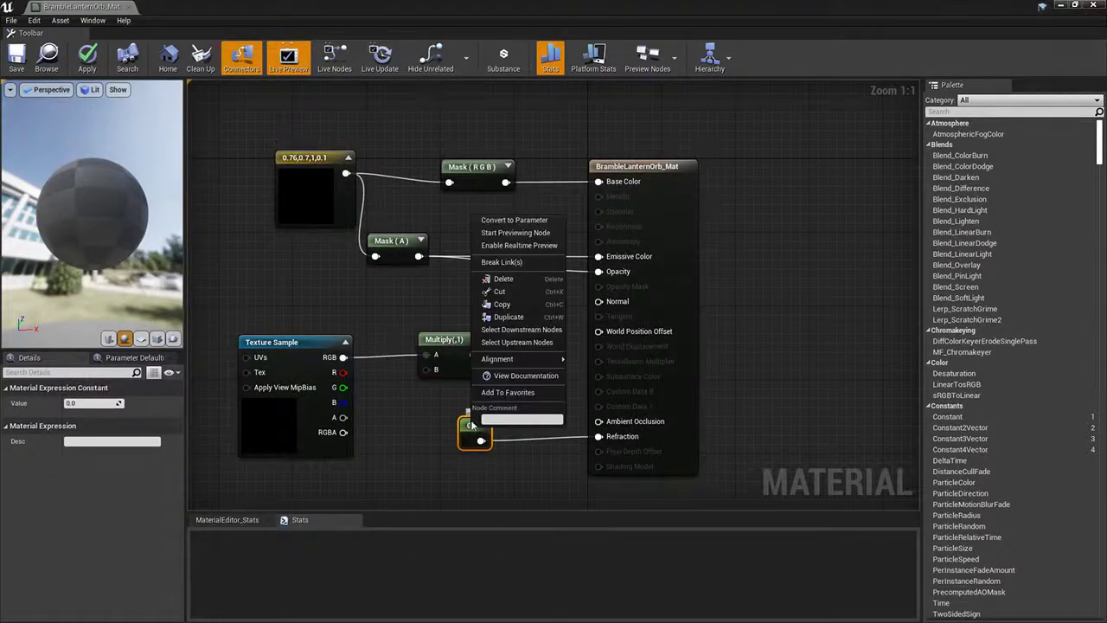
pyautogui.click(511, 222)
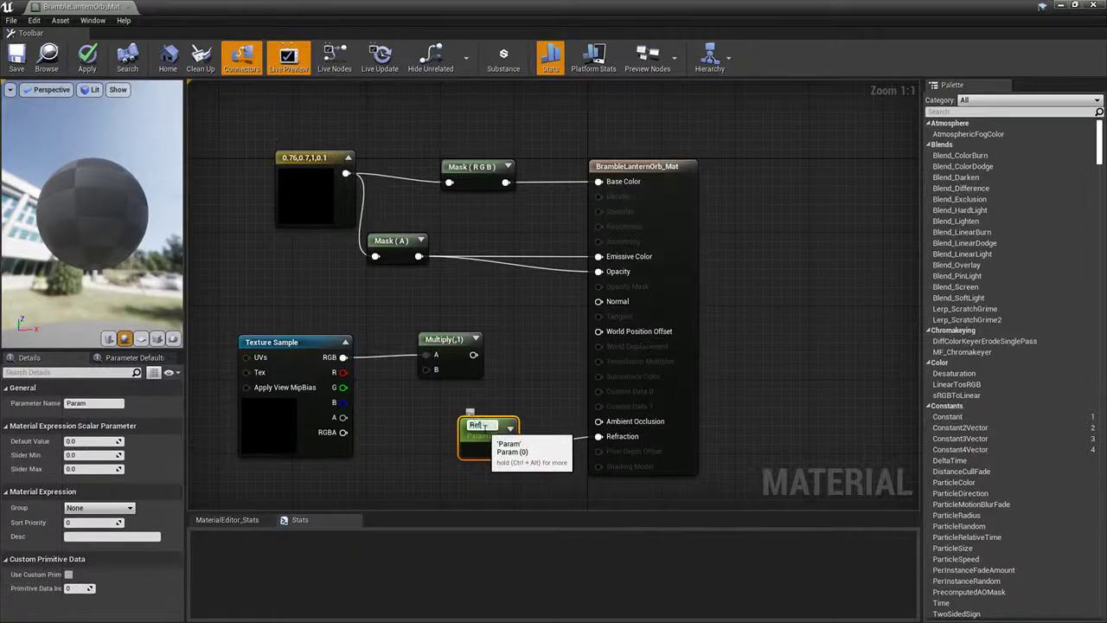
pyautogui.moveTo(482, 428); pyautogui.dragTo(427, 473)
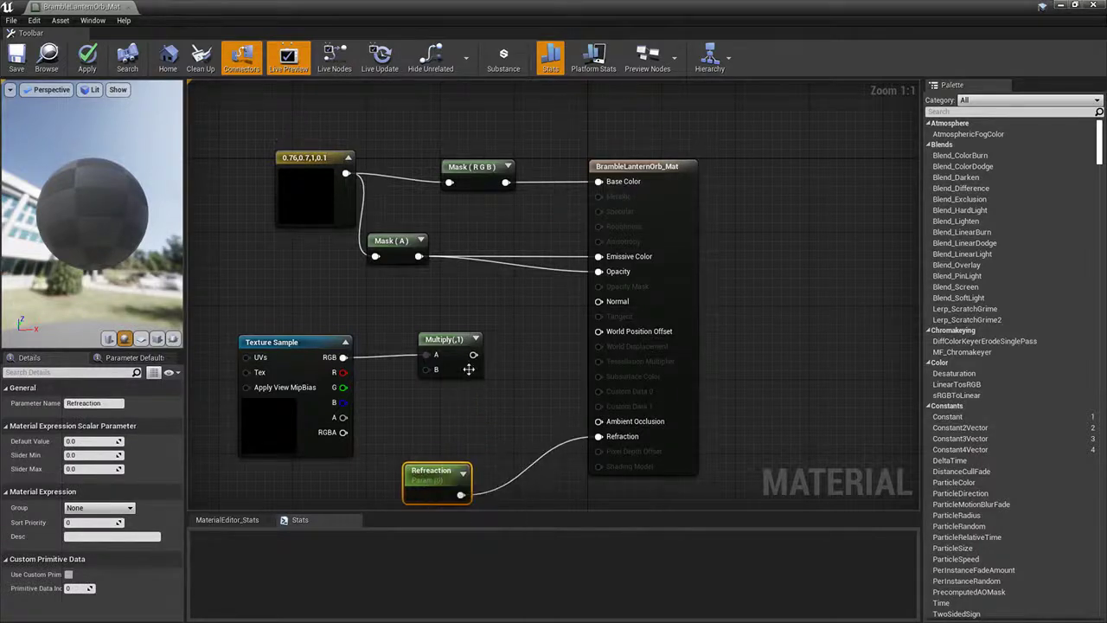
# Step: Duplicate the Refreaction parameter as Noise Strength, connect it to the Multiply's B input, and move both nodes beside the Texture Sample
pyautogui.moveTo(450, 360); pyautogui.dragTo(437, 336)
pyautogui.click(437, 474)
pyautogui.hotkey('ctrl', 'v')
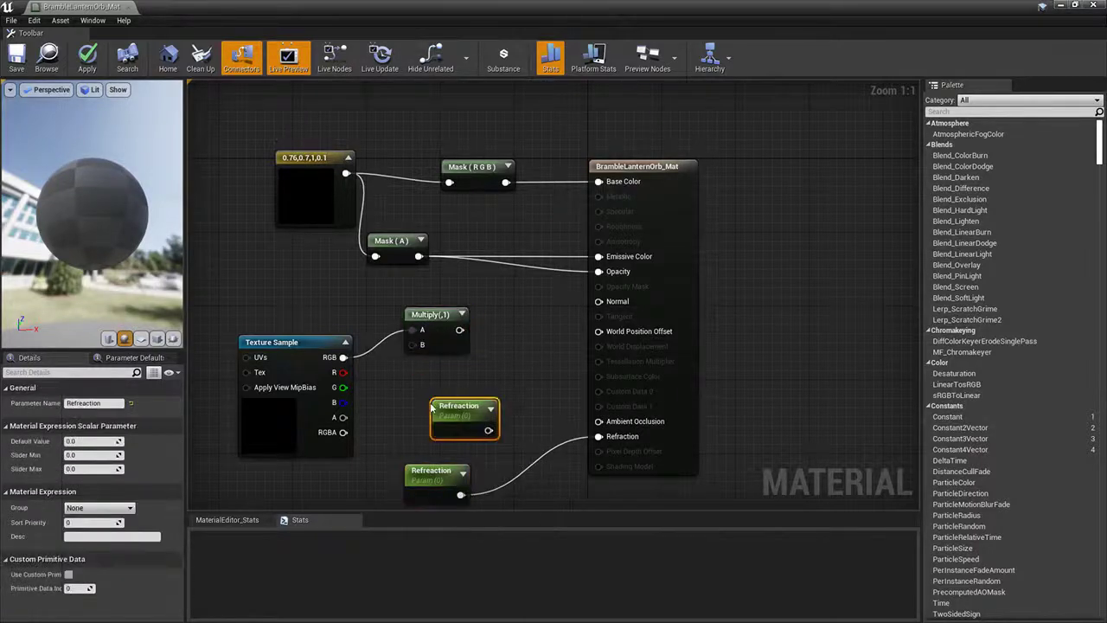
pyautogui.moveTo(455, 414); pyautogui.dragTo(412, 346)
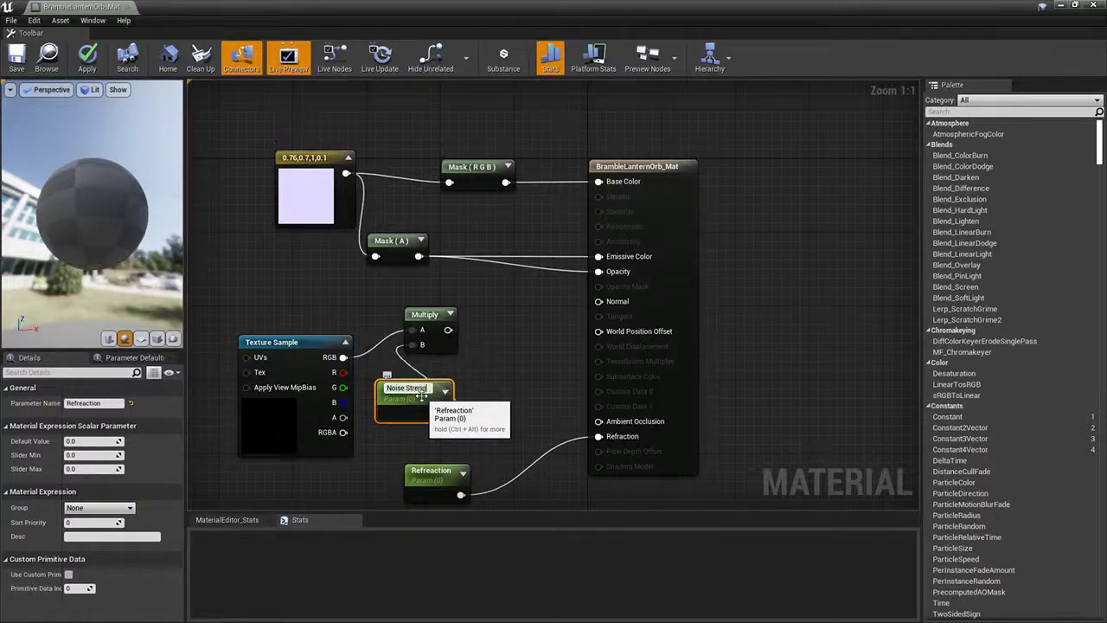
pyautogui.moveTo(448, 330); pyautogui.dragTo(531, 325)
pyautogui.press('Escape')
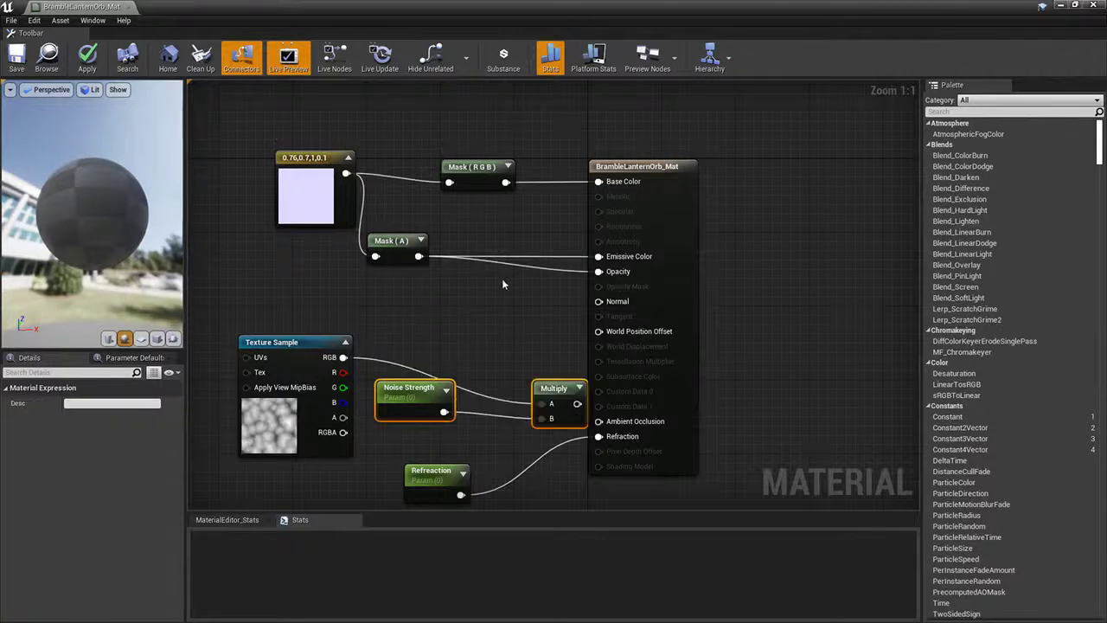
pyautogui.moveTo(571, 397); pyautogui.dragTo(551, 350)
# Step: Add a second Multiply node just above the noise Multiply
pyautogui.click(463, 288)
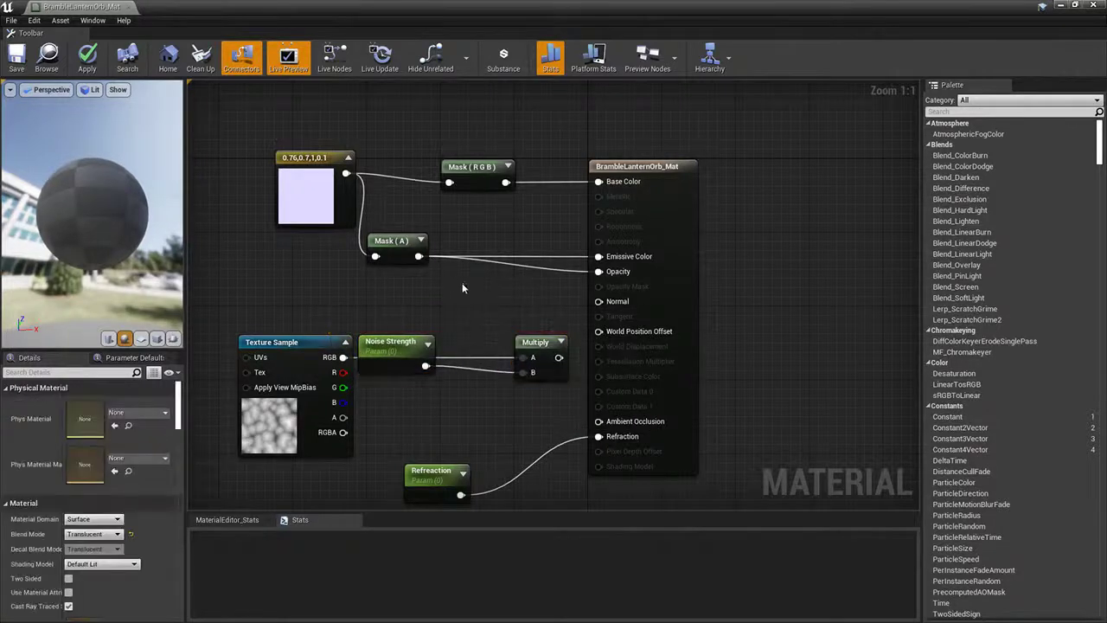
pyautogui.click(467, 294)
pyautogui.click(553, 475)
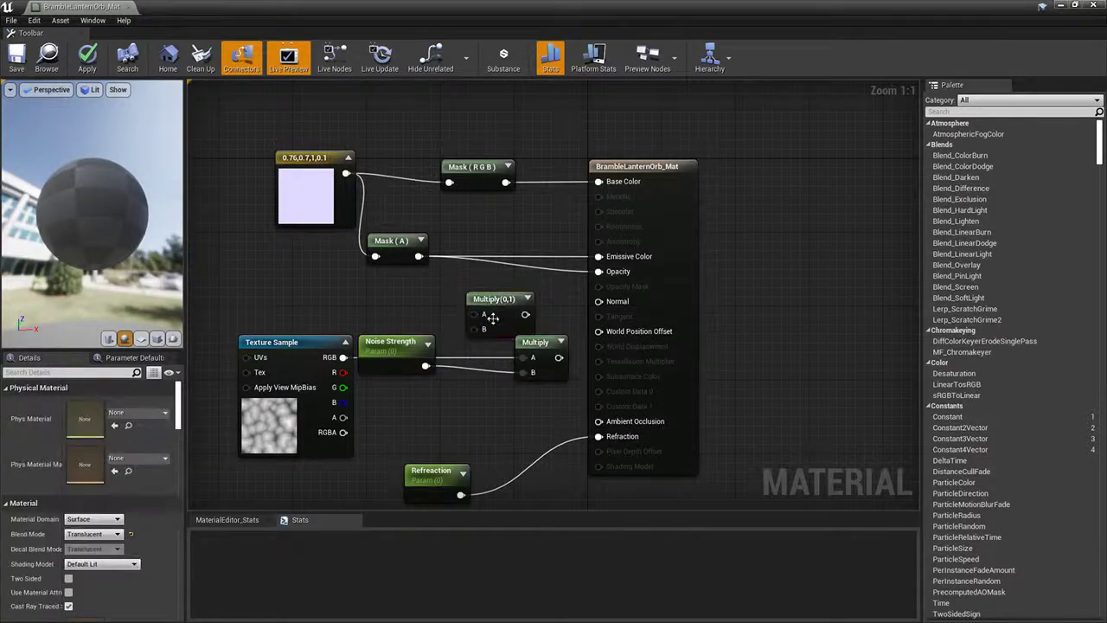
# Step: Add a Multiply node beside the Refraction input, with the noise Multiply feeding A and the Refreaction parameter feeding B
pyautogui.click(525, 444)
pyautogui.moveTo(545, 451); pyautogui.dragTo(528, 434)
pyautogui.moveTo(462, 494); pyautogui.dragTo(468, 490)
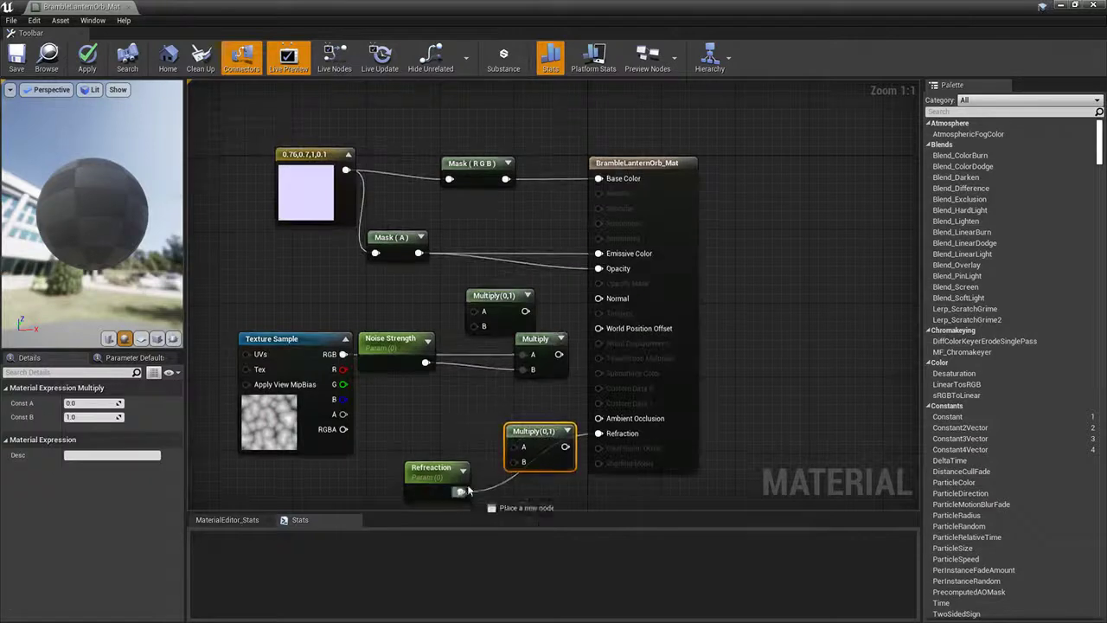
pyautogui.moveTo(522, 468); pyautogui.dragTo(558, 354)
# Step: Feed the upper Multiply with Mask (A) and the noise Multiply's output, connect it to Opacity, and space out both Multiply nodes
pyautogui.moveTo(492, 318); pyautogui.dragTo(559, 355)
pyautogui.moveTo(531, 344); pyautogui.dragTo(465, 344)
pyautogui.moveTo(528, 274)
pyautogui.mouseDown()
pyautogui.moveTo(607, 273)
pyautogui.moveTo(537, 280)
pyautogui.mouseUp()
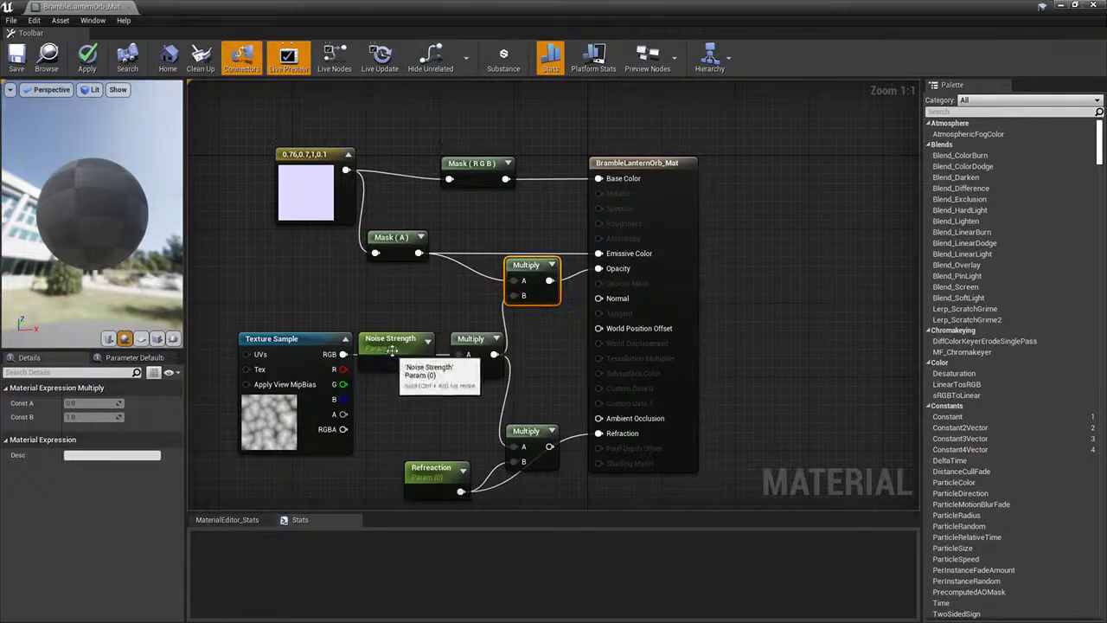
# Step: Move Noise Strength above the Texture Sample and connect the lower Multiply's output to Refraction
pyautogui.moveTo(392, 349); pyautogui.dragTo(322, 289)
pyautogui.moveTo(322, 289); pyautogui.dragTo(296, 226, button='right')
pyautogui.moveTo(524, 383); pyautogui.dragTo(575, 370)
pyautogui.moveTo(502, 368); pyautogui.dragTo(502, 349)
# Step: Set the default values of Refreaction to 1 and Noise Strength to 0.5, save and apply the material, and inspect its preview
pyautogui.moveTo(407, 405); pyautogui.dragTo(389, 395)
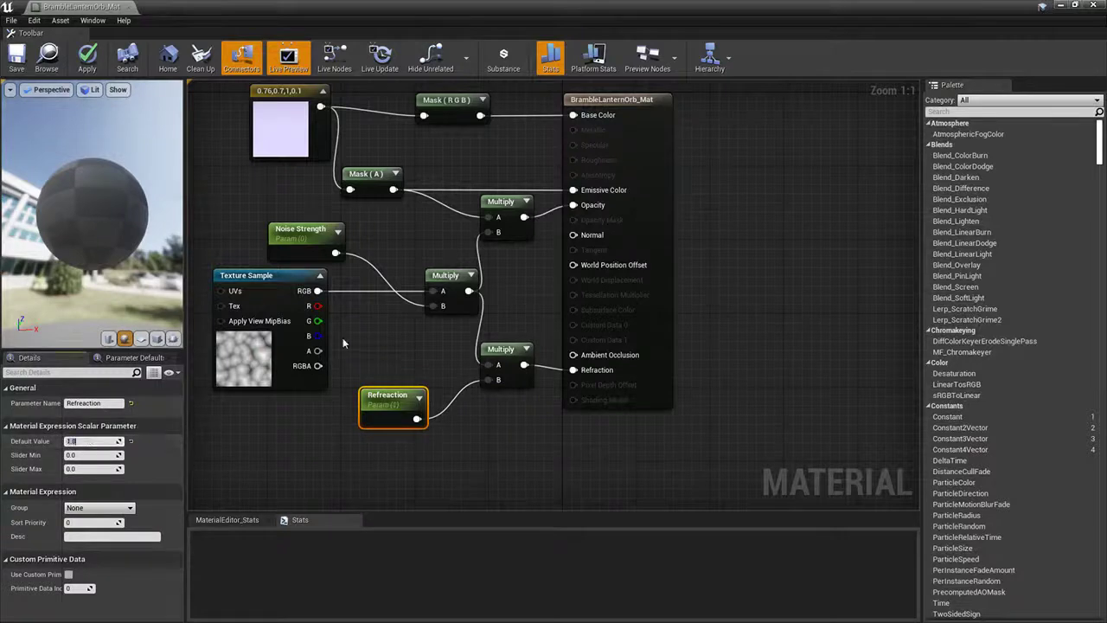
pyautogui.click(297, 234)
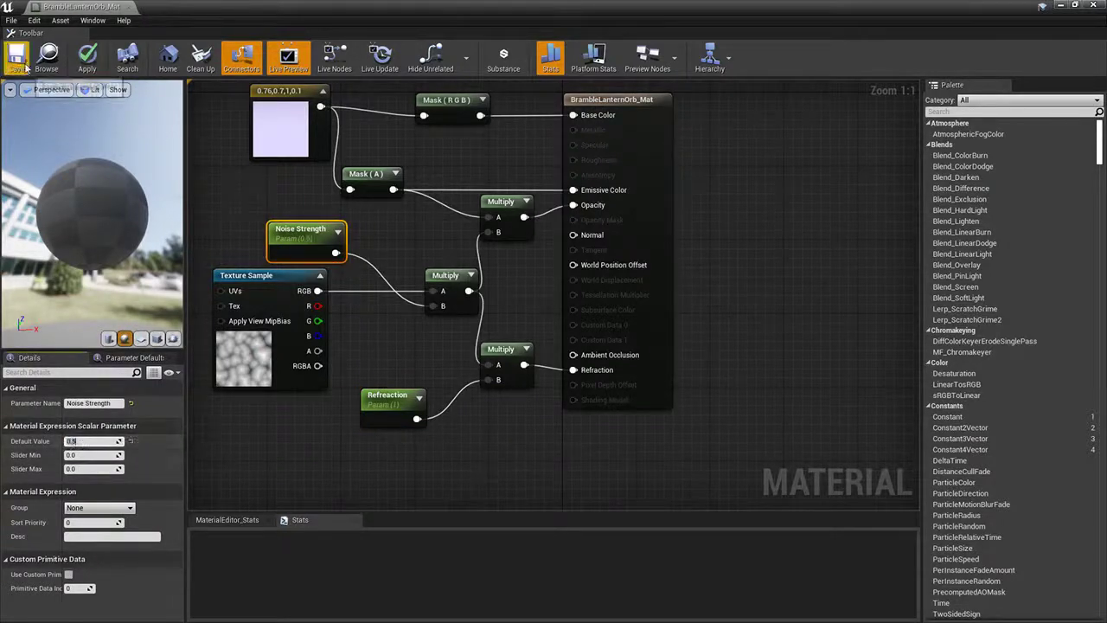
pyautogui.click(88, 61)
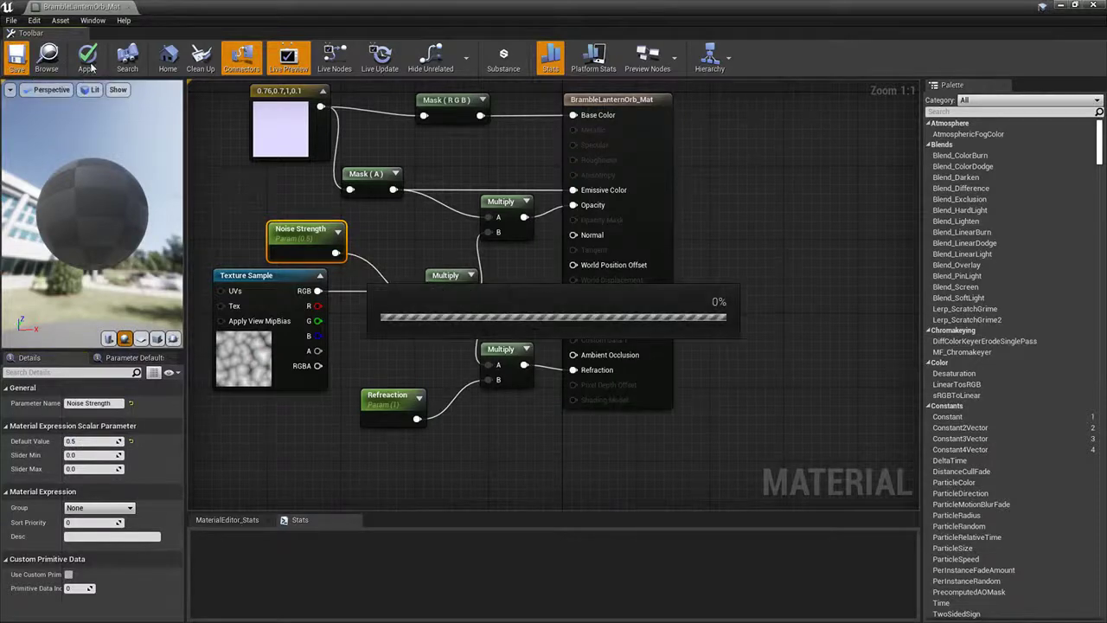
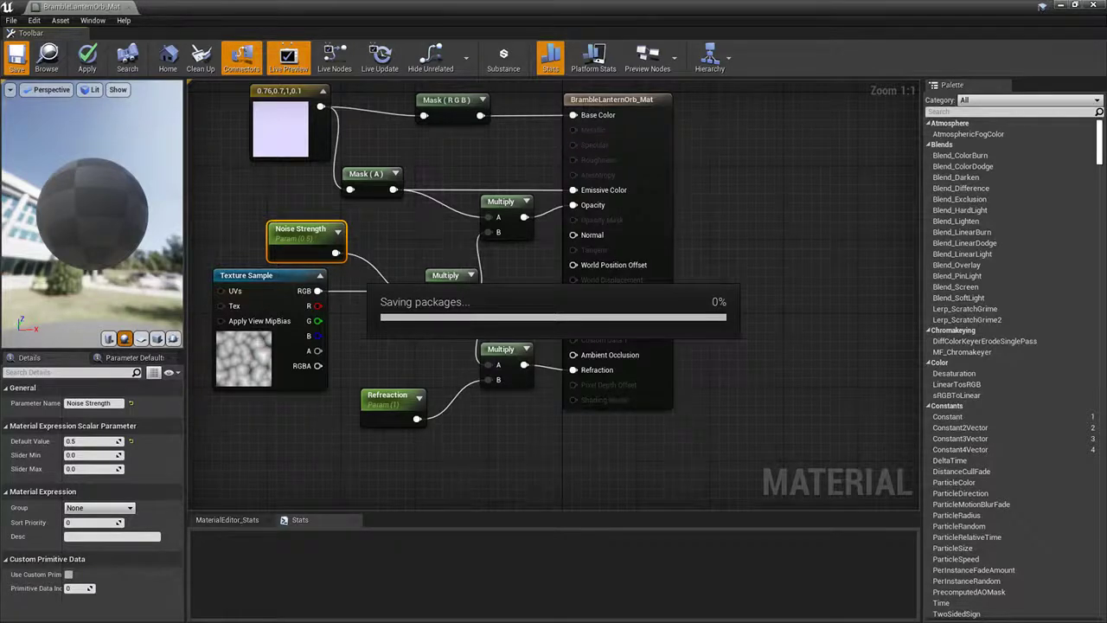
pyautogui.moveTo(165, 231); pyautogui.dragTo(35, 268)
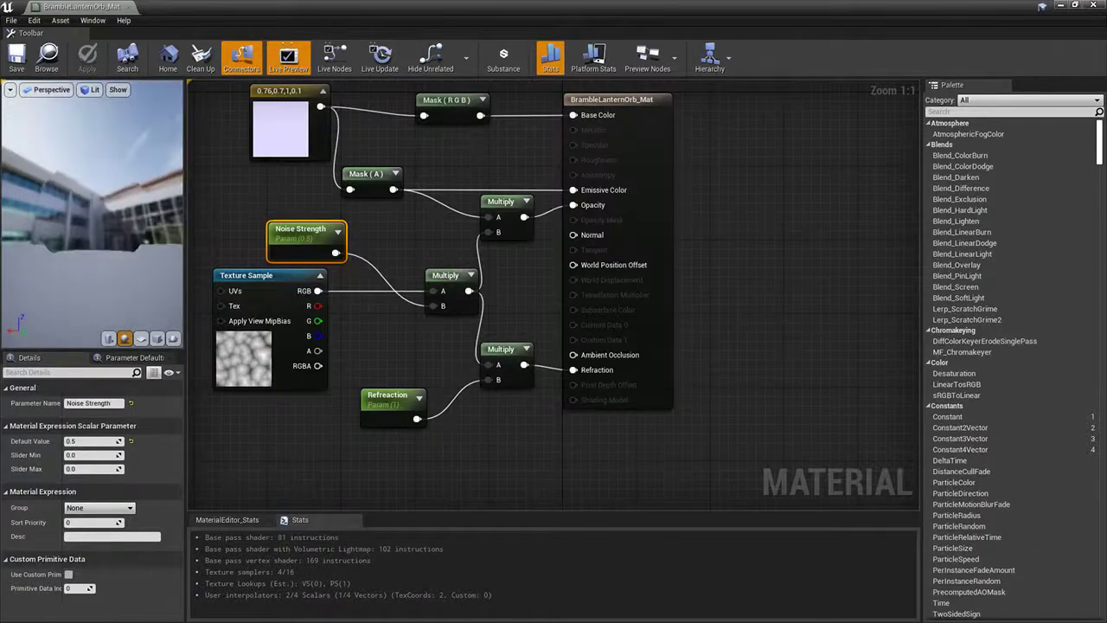
# Step: Dock the BrambleLanternOrb_Mat editor with the other open editors and return to the lantern in ThirdPersonExampleMap
pyautogui.moveTo(48, 5); pyautogui.dragTo(389, 9)
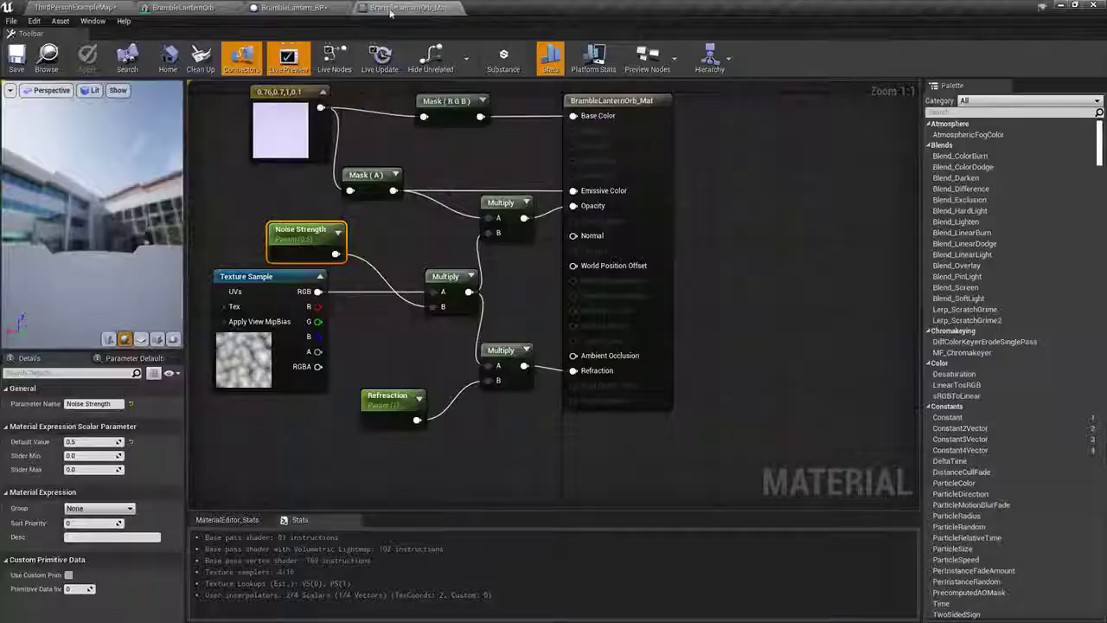
pyautogui.click(76, 6)
pyautogui.moveTo(515, 222); pyautogui.dragTo(506, 428, button='right')
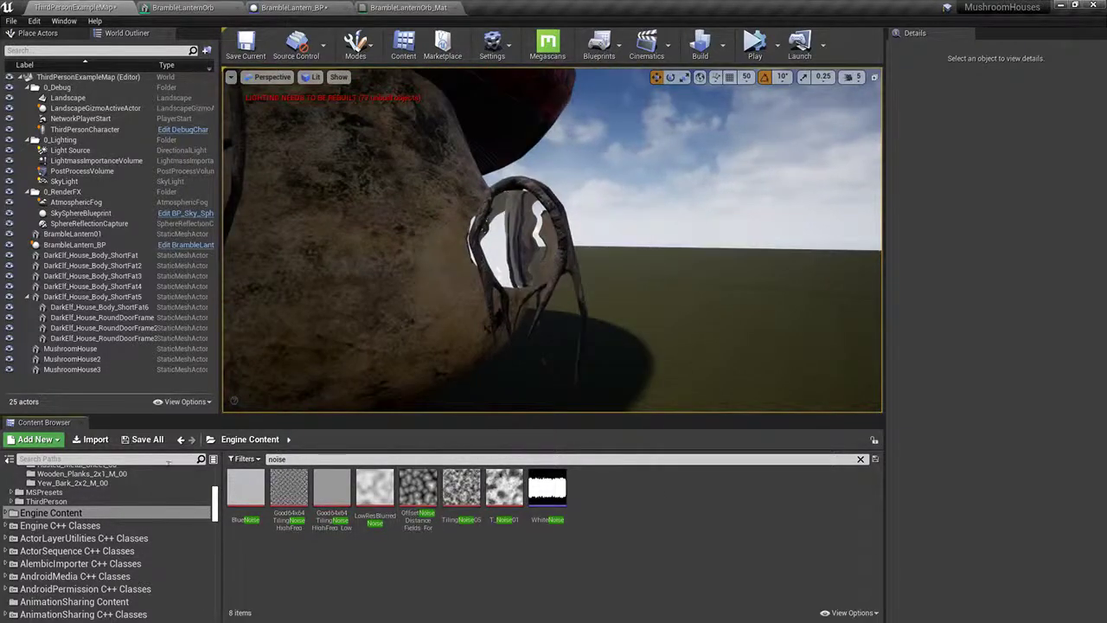
# Step: Browse to the Clutter folder inside MushroomHouses and clear the noise search filter
pyautogui.scroll(5, 55, 490)
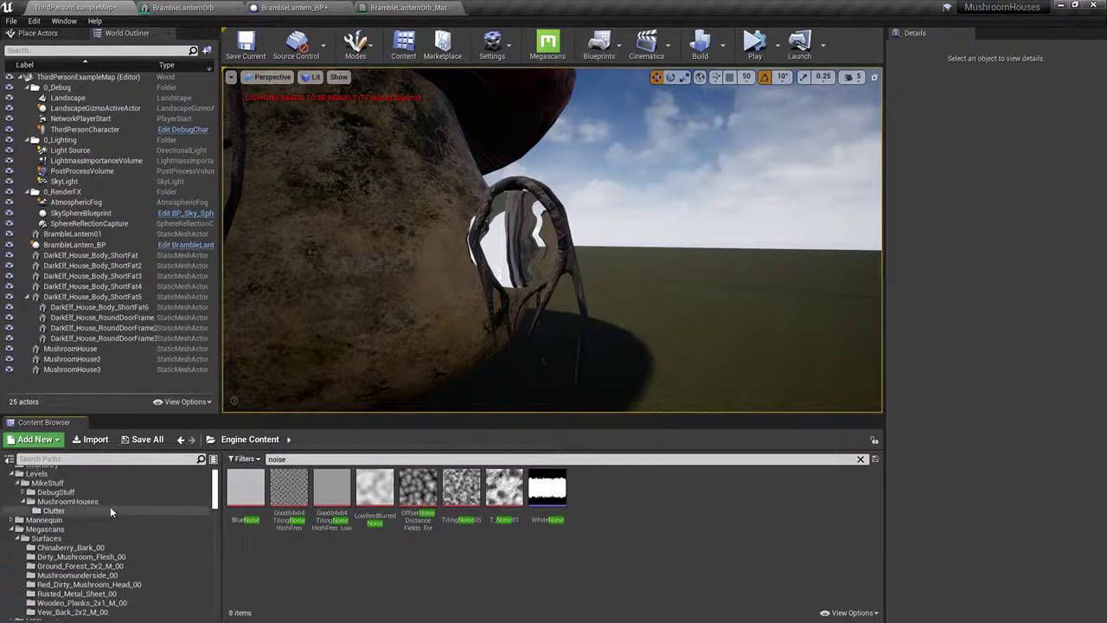
pyautogui.click(57, 513)
pyautogui.click(59, 502)
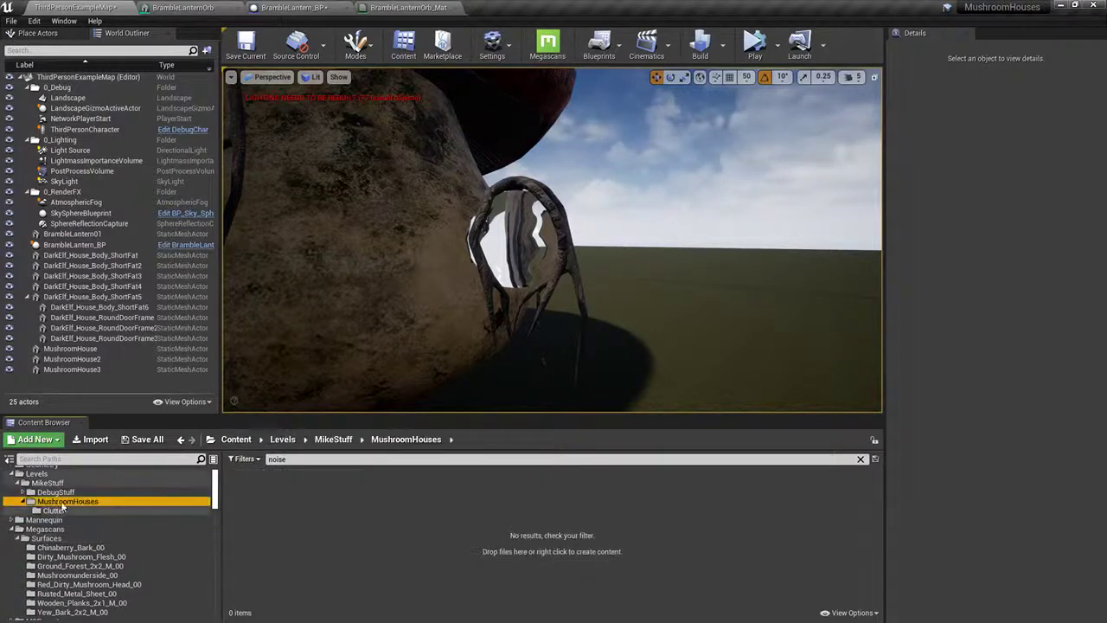
pyautogui.click(59, 492)
pyautogui.click(54, 483)
pyautogui.click(59, 502)
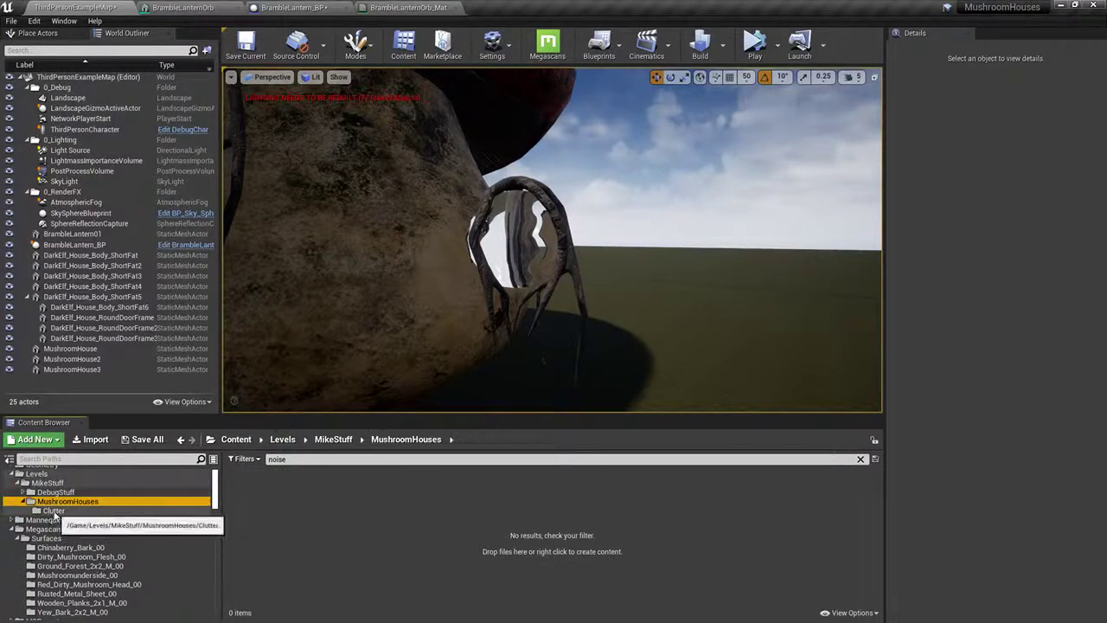
pyautogui.click(53, 510)
pyautogui.click(861, 458)
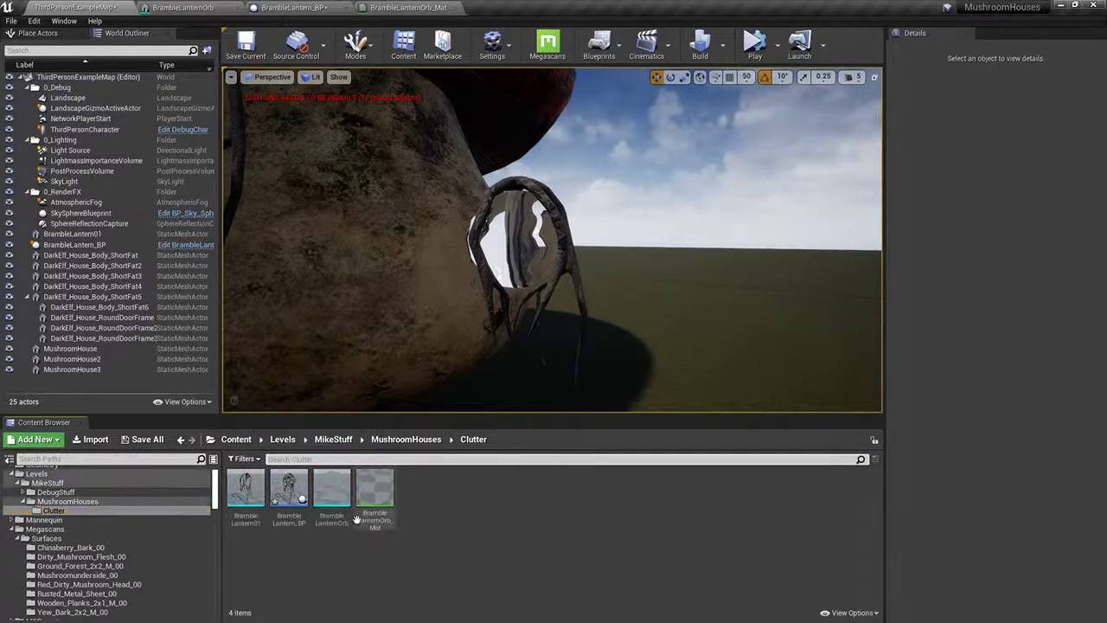
# Step: Create a material instance of BrambleLanternOrb_Mat with the default name, open it, and return to the level
pyautogui.rightClick(375, 494)
pyautogui.click(432, 208)
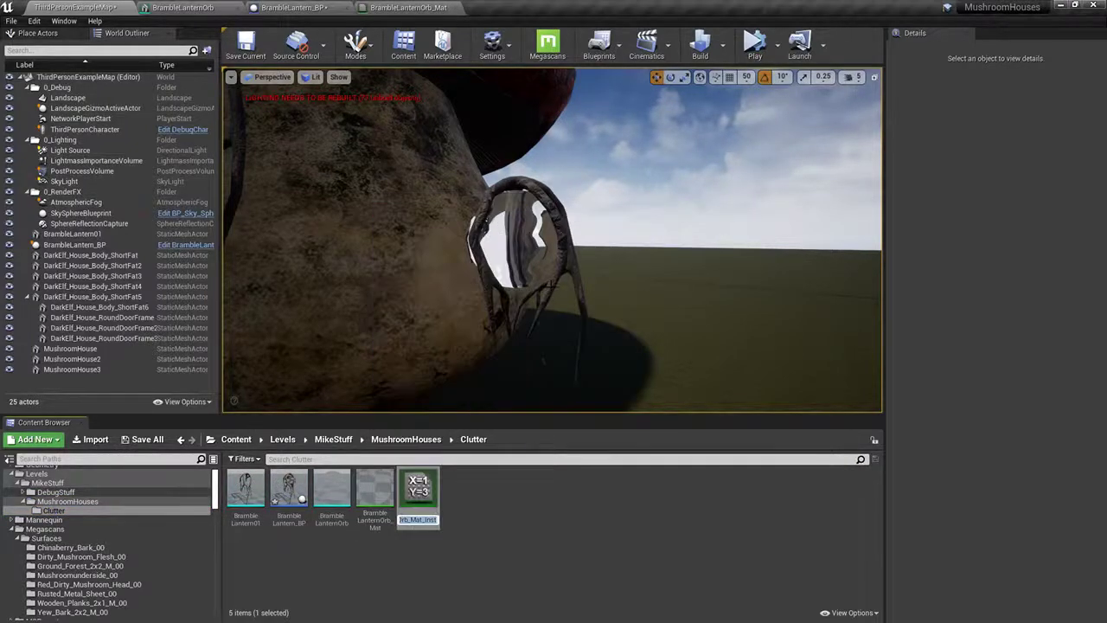
pyautogui.press('Return')
pyautogui.doubleClick(413, 513)
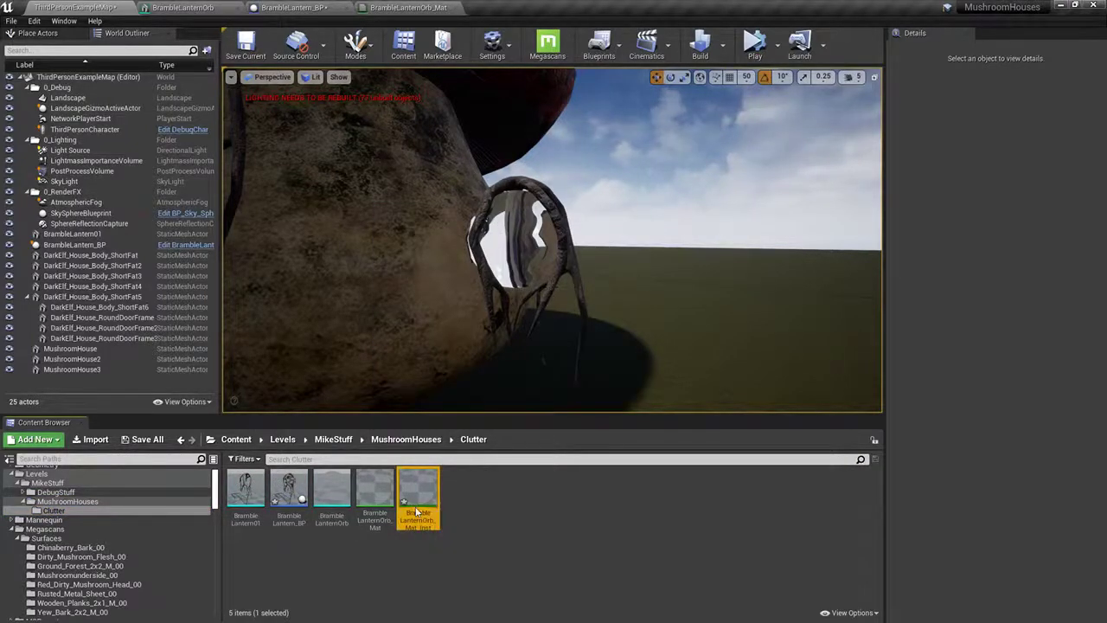
pyautogui.click(97, 8)
pyautogui.click(502, 257)
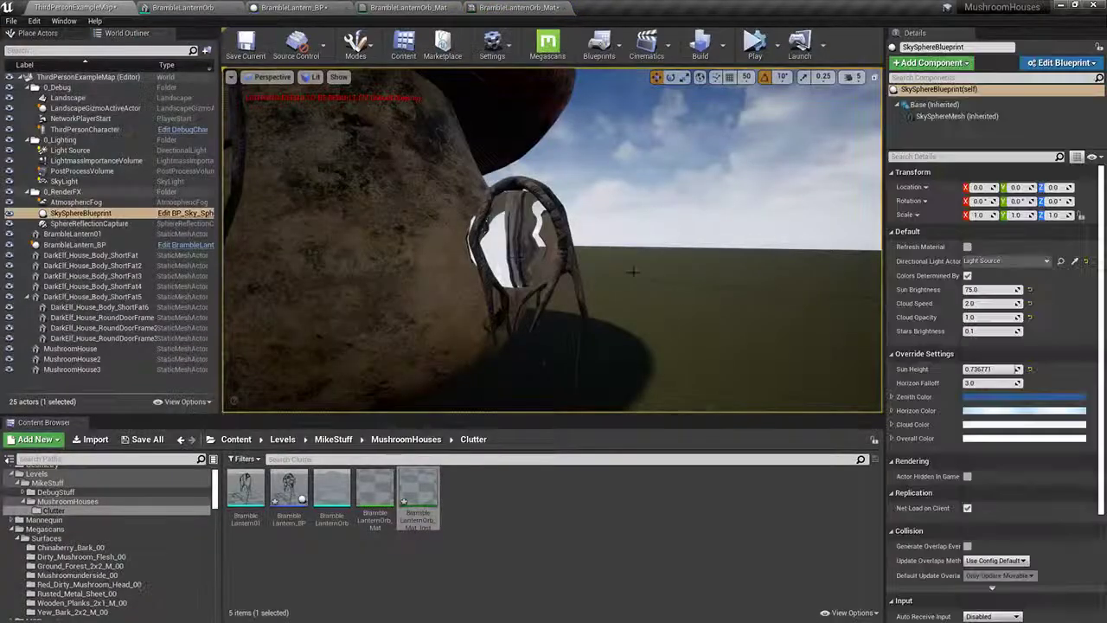
pyautogui.click(1063, 62)
pyautogui.click(1050, 98)
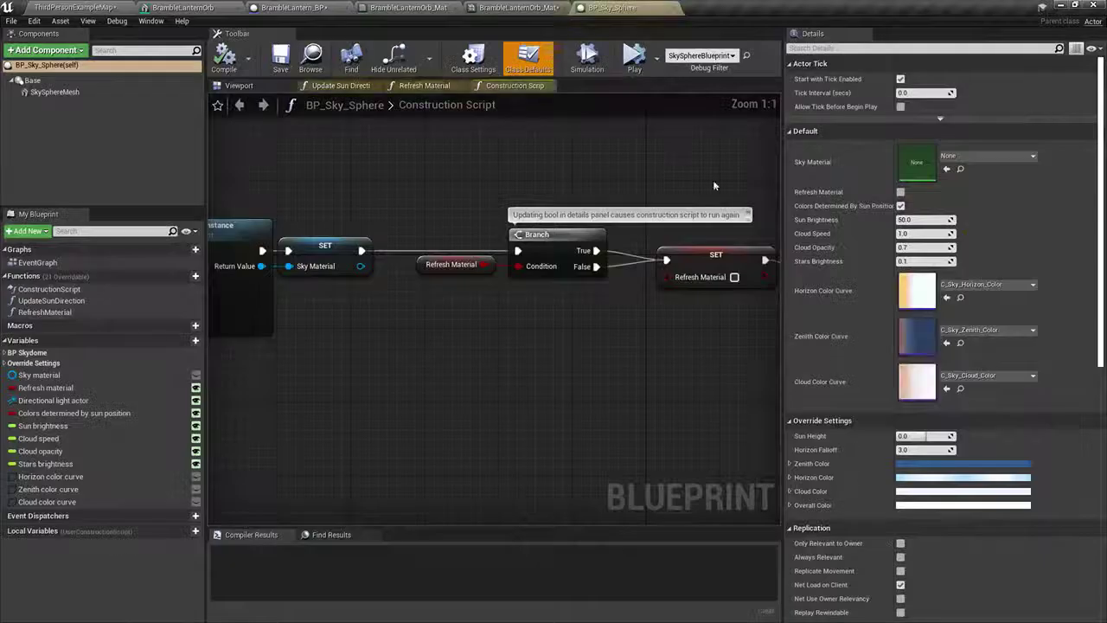
pyautogui.click(65, 92)
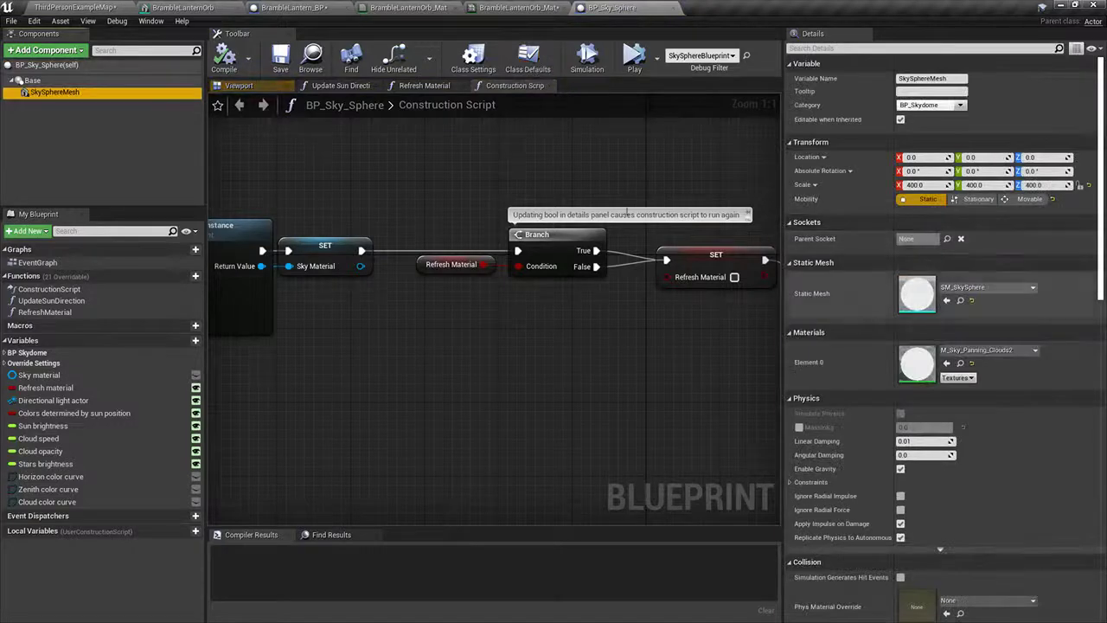
pyautogui.click(127, 7)
pyautogui.click(676, 7)
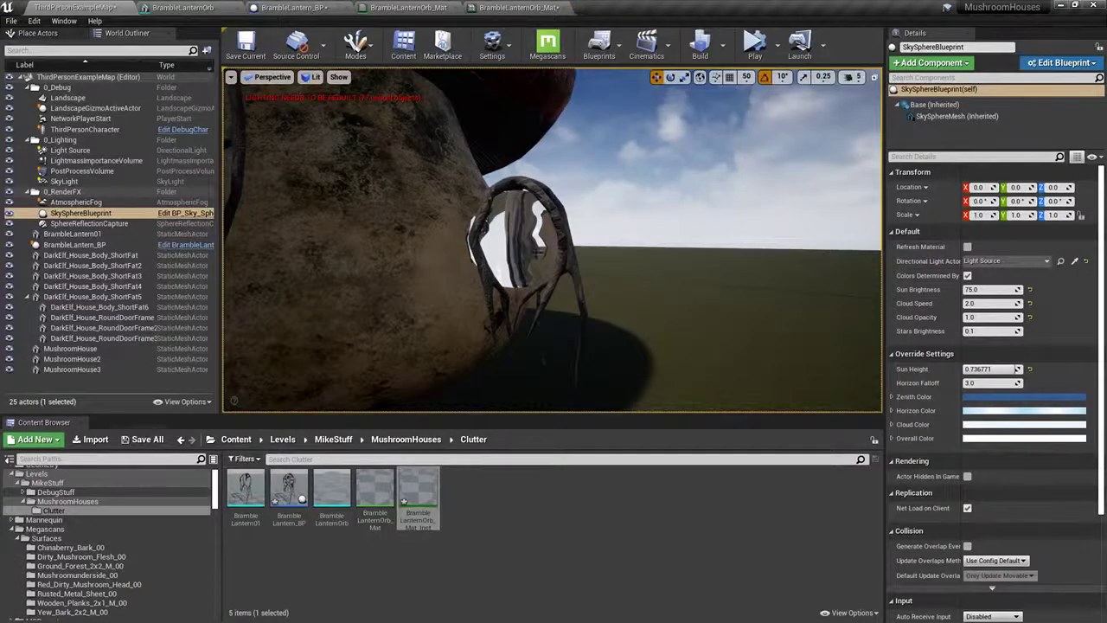
# Step: Select the bramble lantern in the level and open its blueprint for editing
pyautogui.click(542, 250)
pyautogui.click(520, 201)
pyautogui.click(1052, 63)
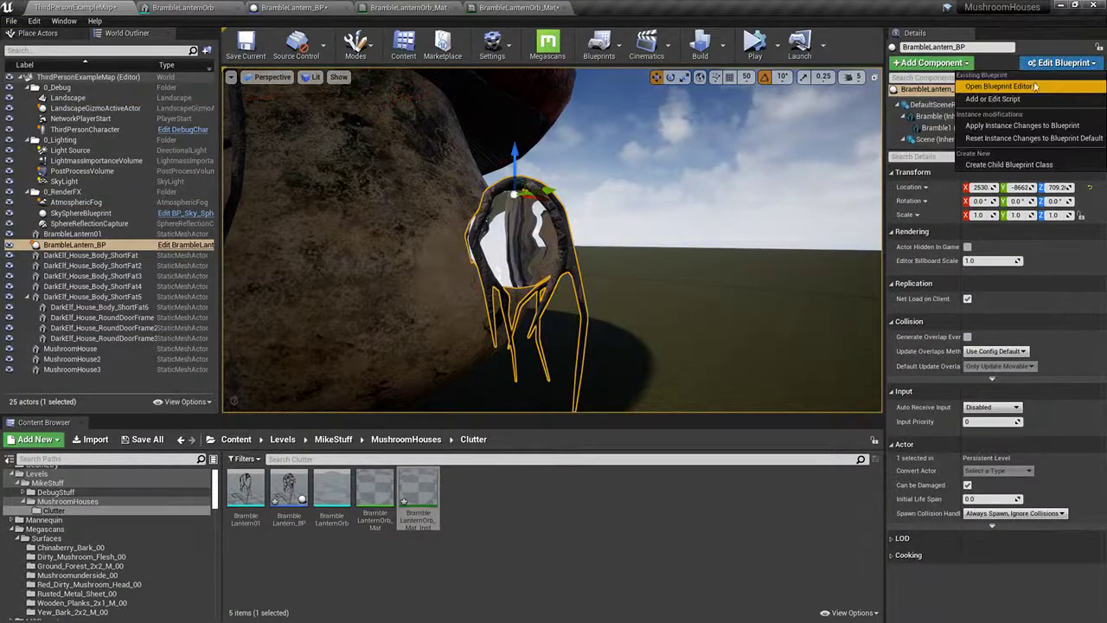
pyautogui.click(1035, 80)
# Step: Find the component that holds the orb mesh and rename it from Bramble1 to BrambleOrb
pyautogui.click(121, 126)
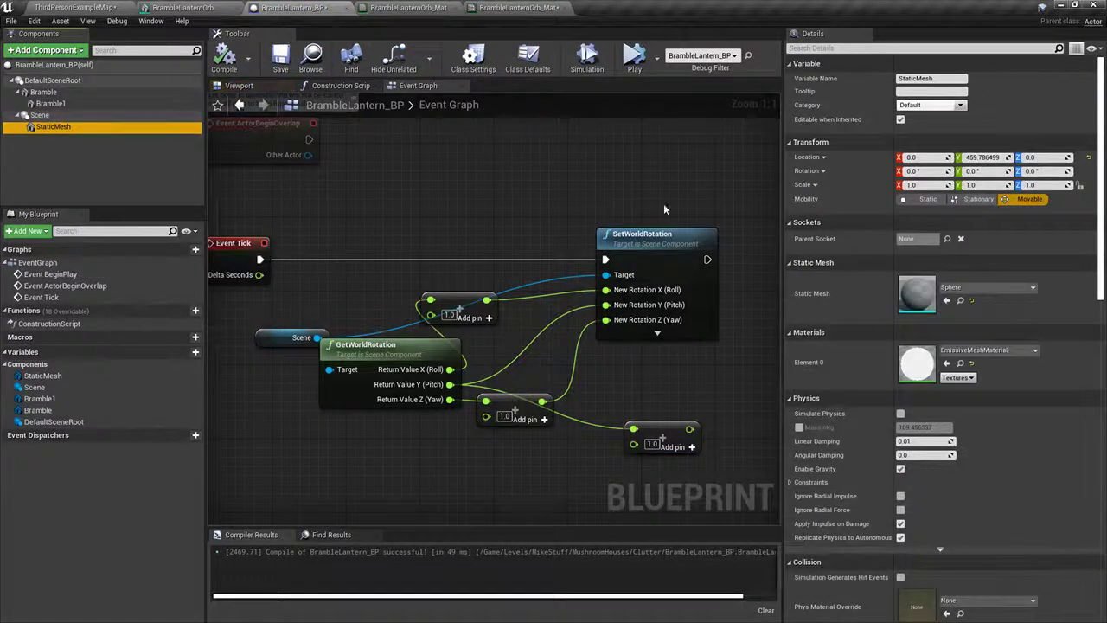
pyautogui.click(38, 115)
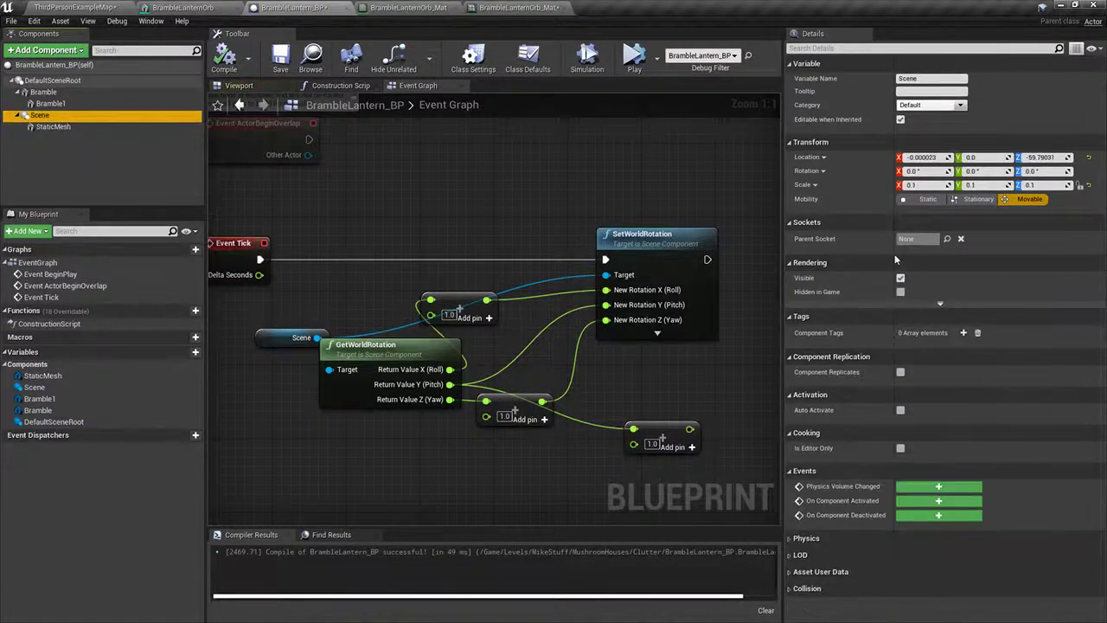
pyautogui.click(50, 103)
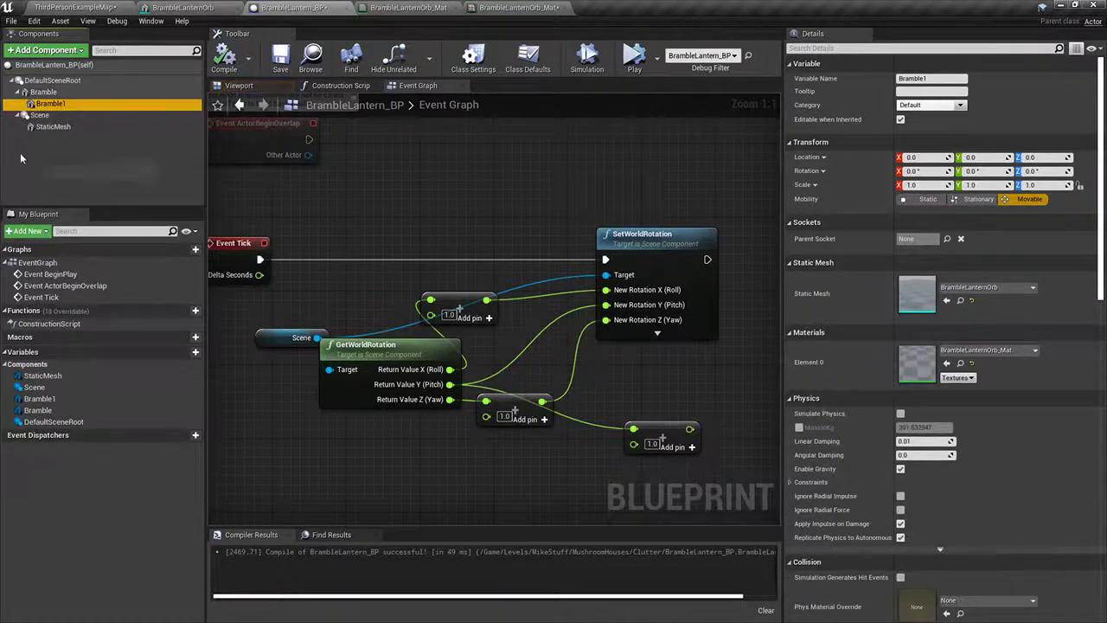
pyautogui.click(66, 105)
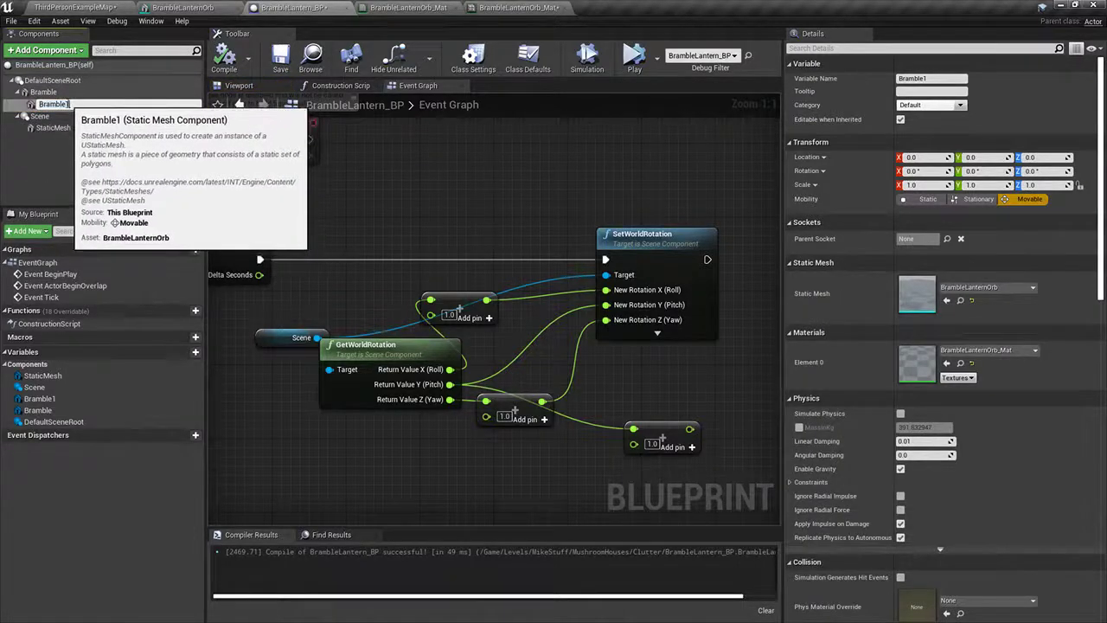
pyautogui.press('BackSpace')
pyautogui.write('Orb')
pyautogui.press('Return')
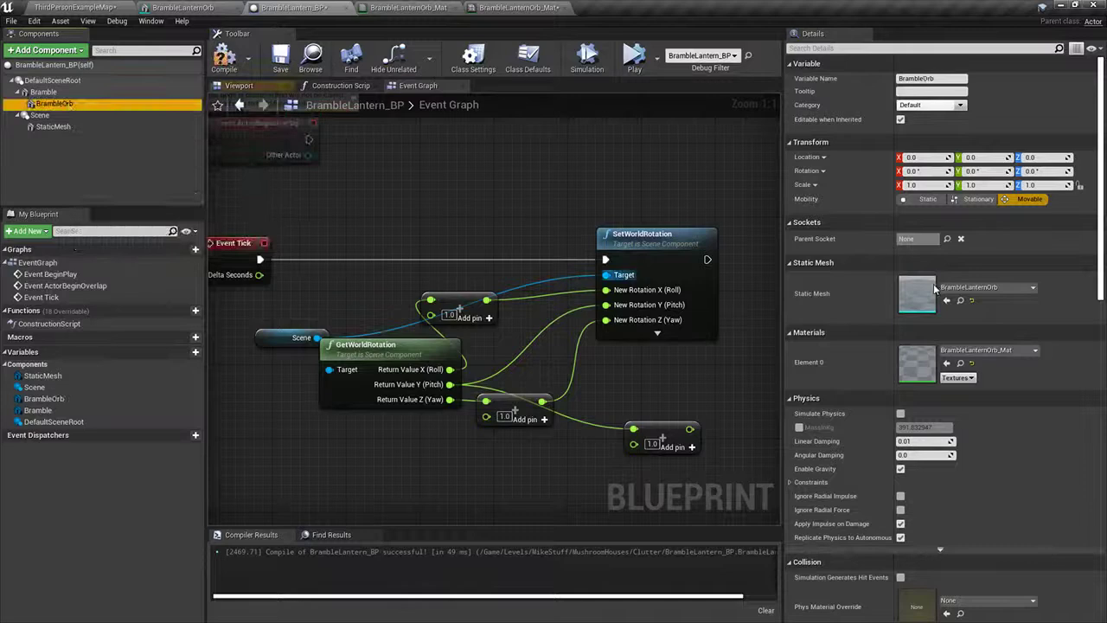
# Step: Assign the BrambleLanternOrb_Mat_Inst material to BrambleOrb and focus on the lantern in the level
pyautogui.click(981, 350)
pyautogui.click(995, 278)
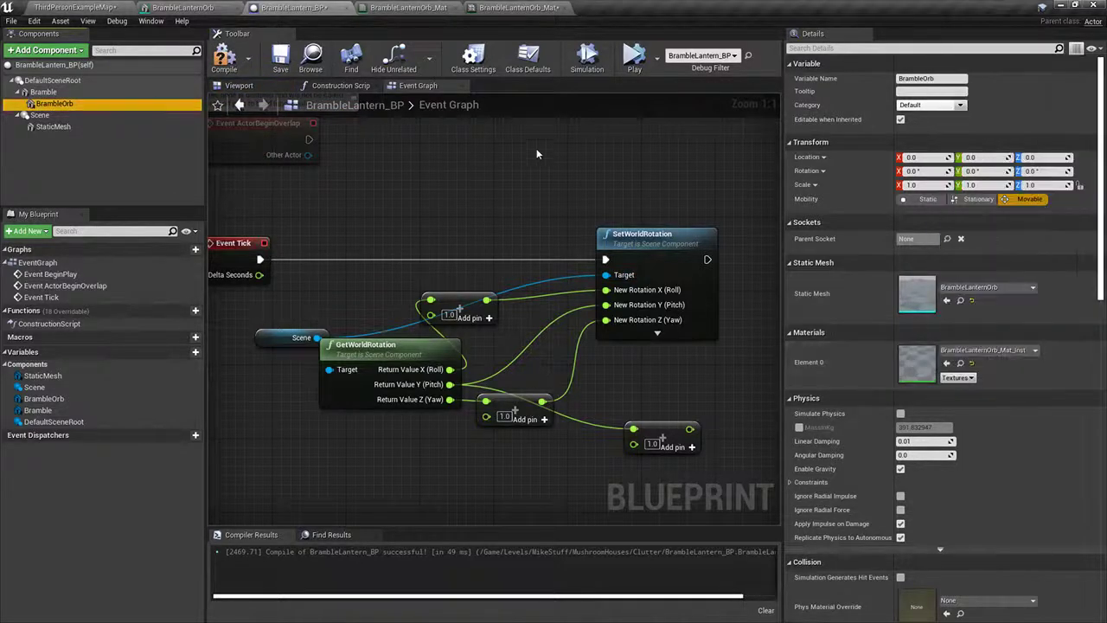
pyautogui.click(57, 7)
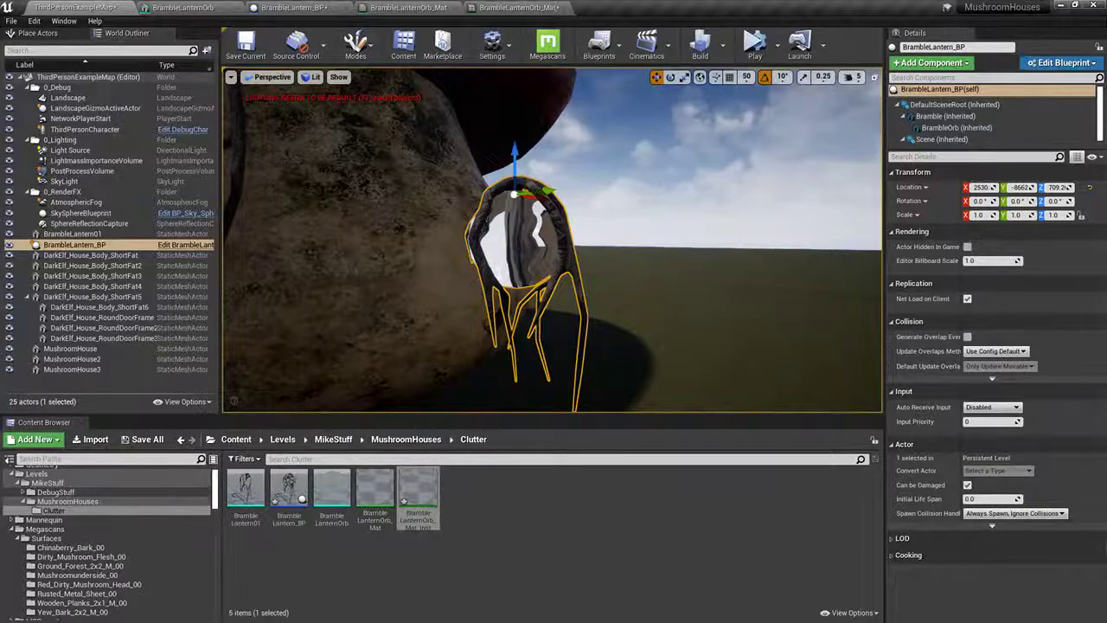
pyautogui.press('f')
# Step: Float the material instance editor over the level, close the BrambleLanternOrb_Mat editor, and narrow the floating window beside the lantern
pyautogui.moveTo(517, 7); pyautogui.dragTo(616, 158)
pyautogui.click(455, 7)
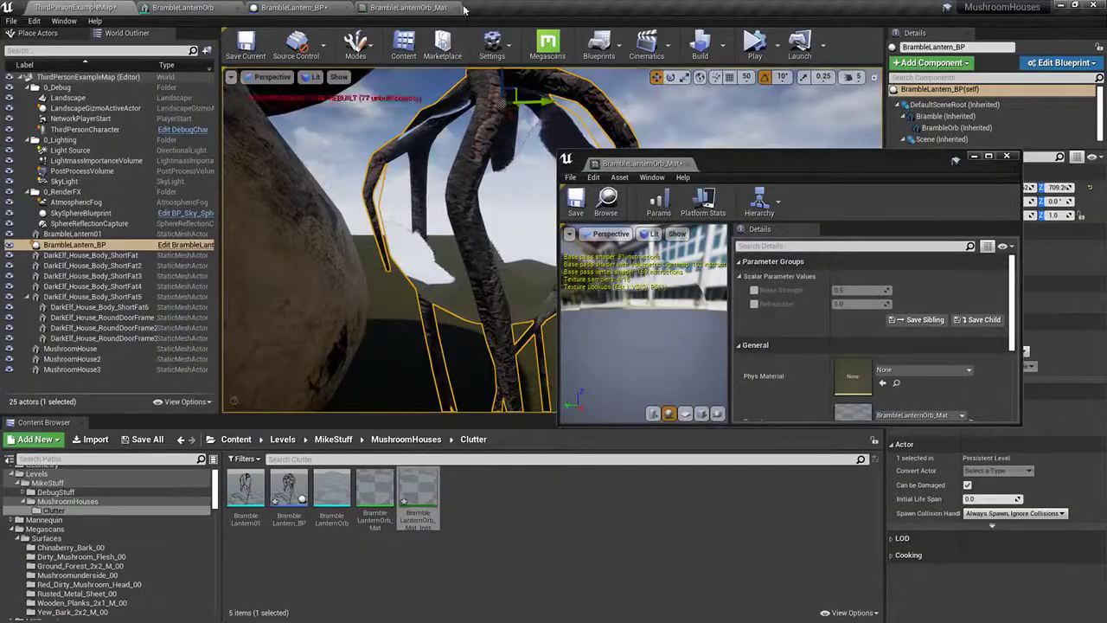
pyautogui.moveTo(559, 260); pyautogui.dragTo(782, 261)
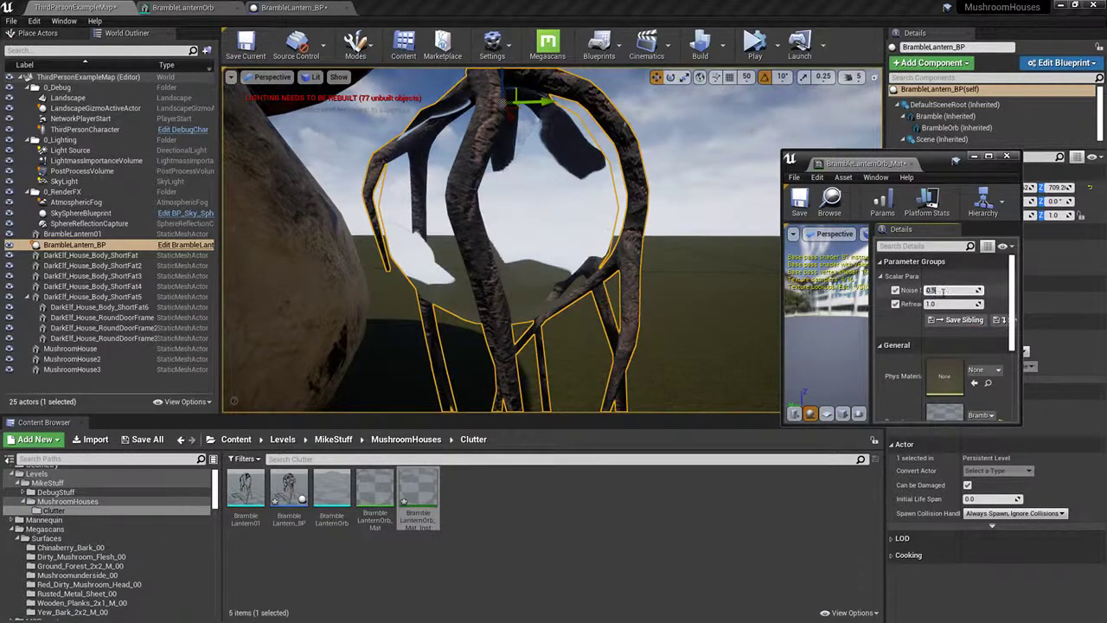
# Step: Try different Noise Strength values on the material instance, such as 0.1 and 5
pyautogui.press('Return')
pyautogui.write('0.1')
pyautogui.press('Return')
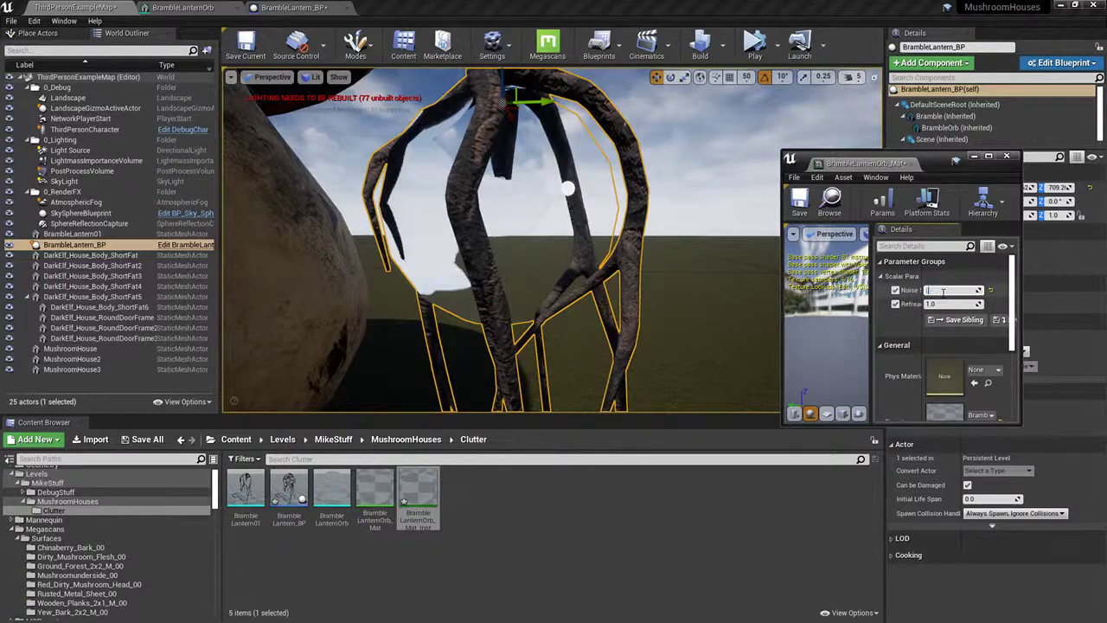
pyautogui.write('5.6')
pyautogui.press('Return')
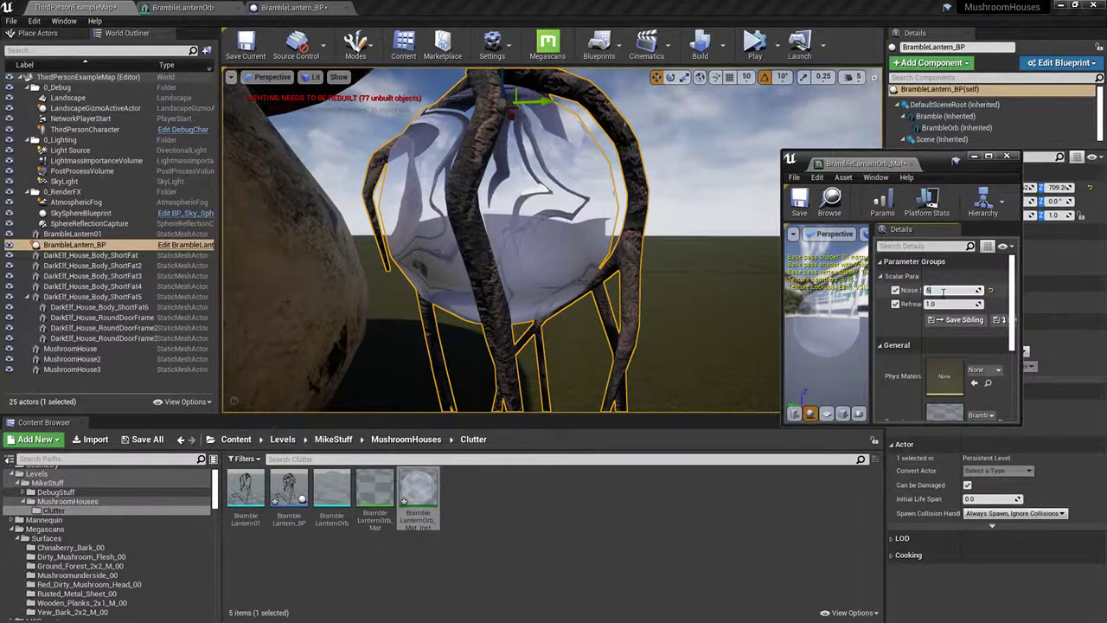
pyautogui.press('Return')
# Step: Set the material instance's Noise Strength to 10 and check the orb from near and far
pyautogui.moveTo(675, 260); pyautogui.dragTo(486, 260, button='right')
pyautogui.press('s')
pyautogui.press('w')
pyautogui.press('s')
pyautogui.click(955, 290)
pyautogui.write('10')
pyautogui.press('Return')
pyautogui.press('w')
pyautogui.press('s')
pyautogui.press('w')
pyautogui.press('s')
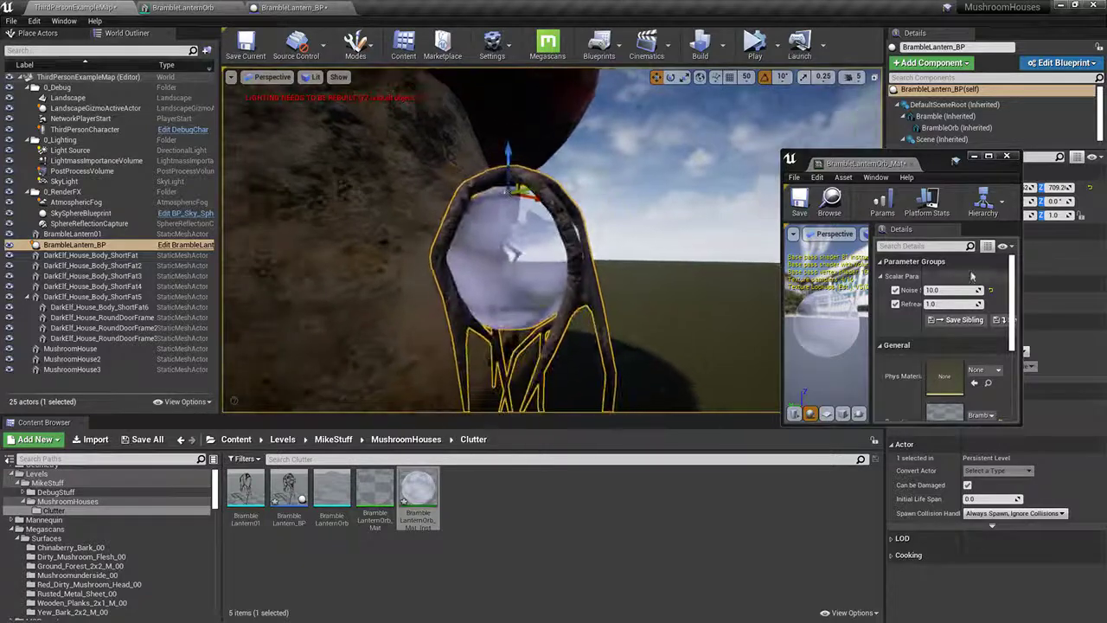
# Step: Try a Refreaction value of 2 on the material instance, and end with -1.0
pyautogui.click(953, 304)
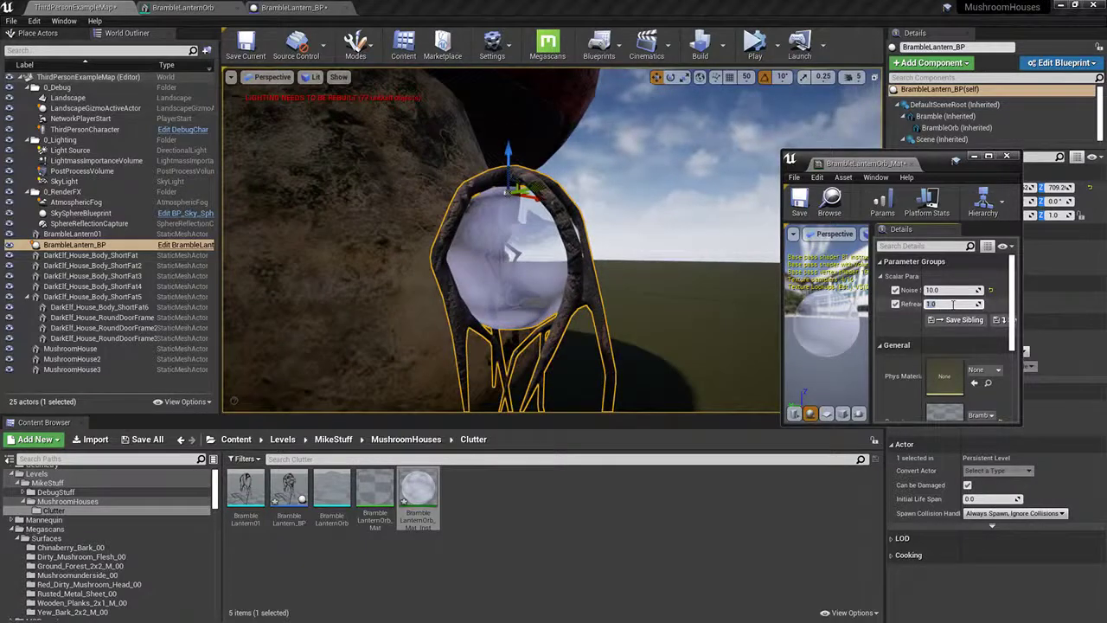
pyautogui.write('2')
pyautogui.press('Return')
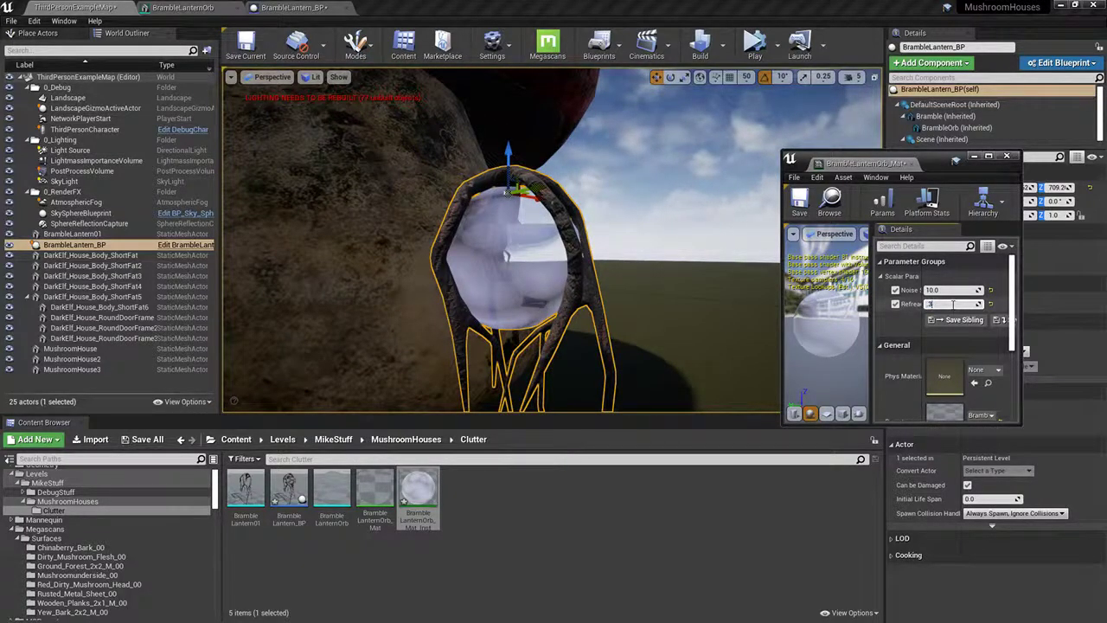
pyautogui.press('Return')
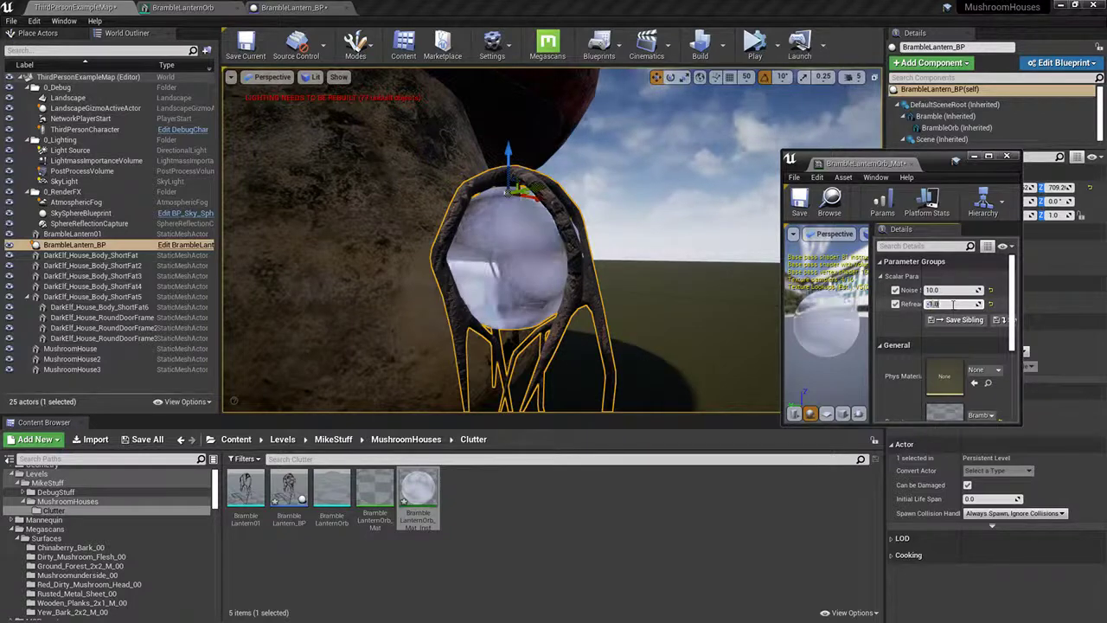
# Step: Try Noise Strength values of 1 and 0.1 on the material instance and check the orb in the level
pyautogui.moveTo(501, 260); pyautogui.dragTo(553, 276, button='right')
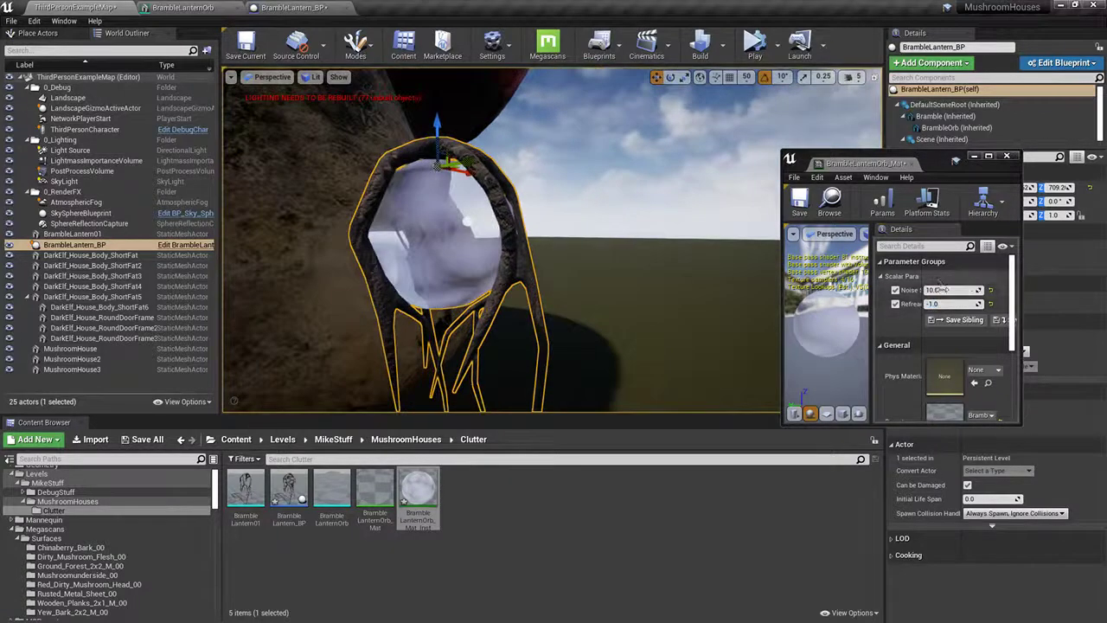
pyautogui.click(942, 290)
pyautogui.write('1')
pyautogui.press('Return')
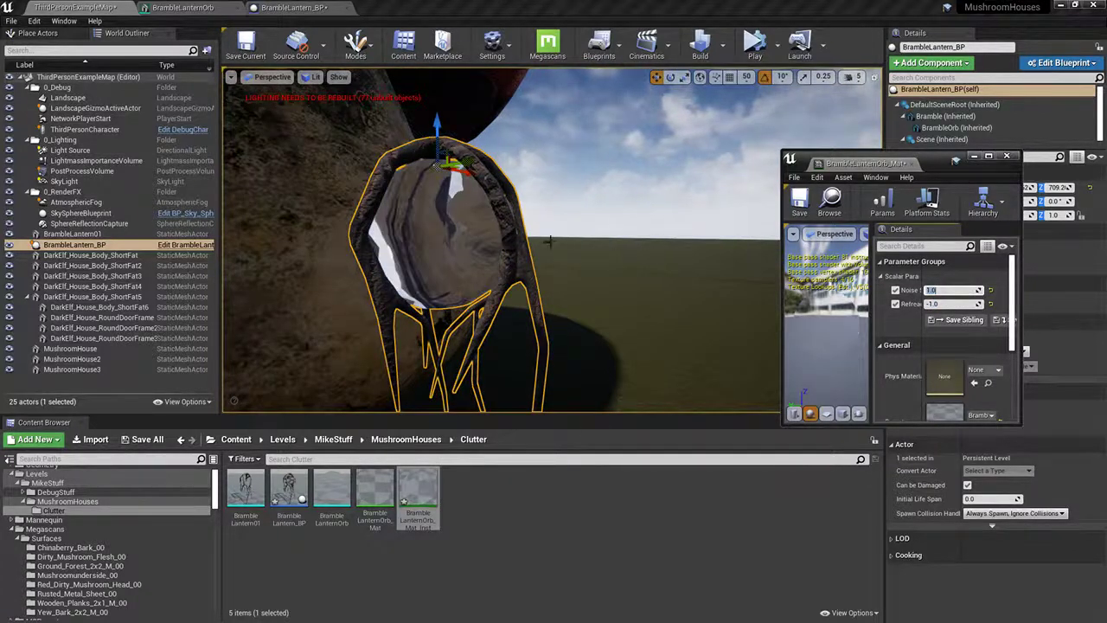
pyautogui.moveTo(549, 241); pyautogui.dragTo(527, 236, button='right')
pyautogui.click(958, 291)
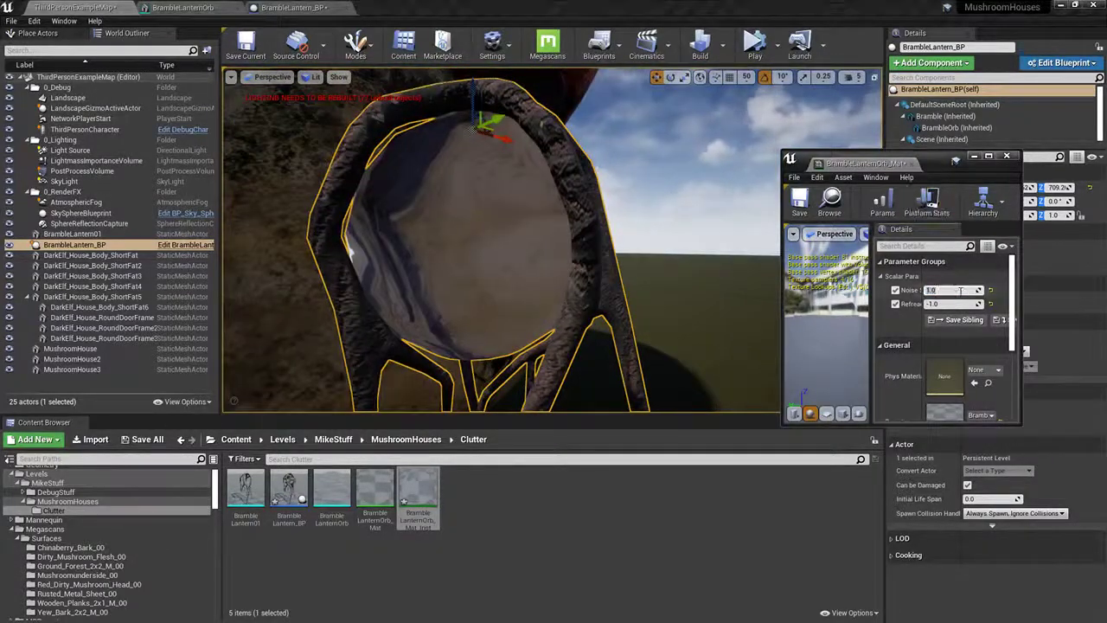
pyautogui.write('0.1')
pyautogui.press('Return')
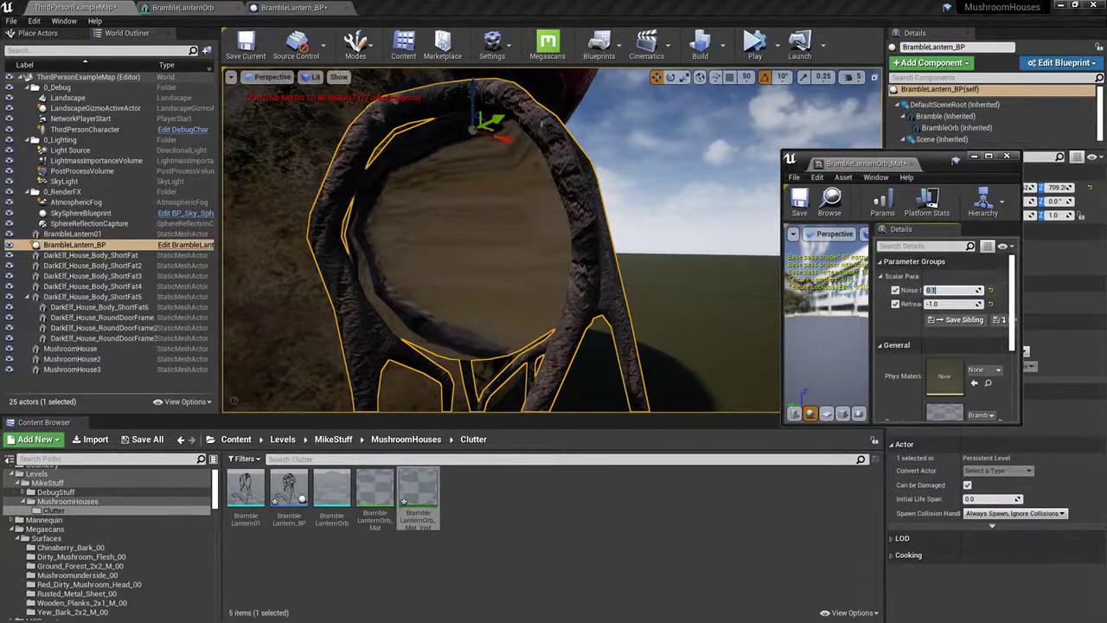
pyautogui.moveTo(554, 242)
pyautogui.mouseDown(button='right')
pyautogui.moveTo(588, 237)
pyautogui.moveTo(567, 240)
pyautogui.mouseUp(button='right')
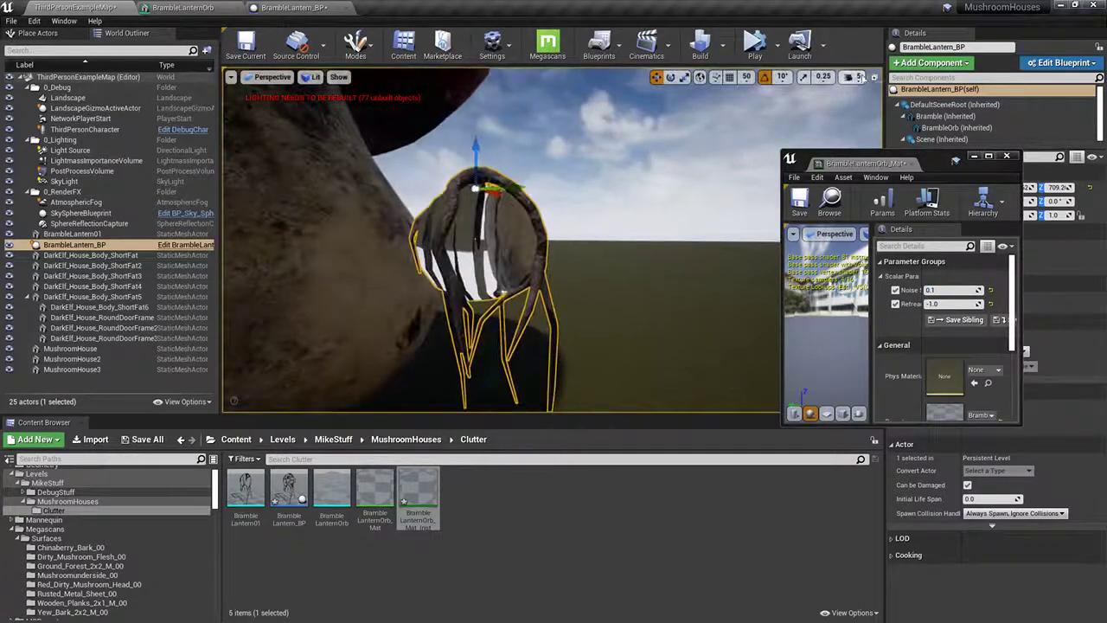
# Step: Lower the viewport camera speed to 2 and try Refreaction values such as 4, 9, 1, -1 and -10 on the material instance
pyautogui.click(861, 77)
pyautogui.moveTo(761, 173)
pyautogui.mouseDown(button='right')
pyautogui.moveTo(723, 176)
pyautogui.moveTo(761, 175)
pyautogui.mouseUp(button='right')
pyautogui.moveTo(952, 303); pyautogui.dragTo(955, 304)
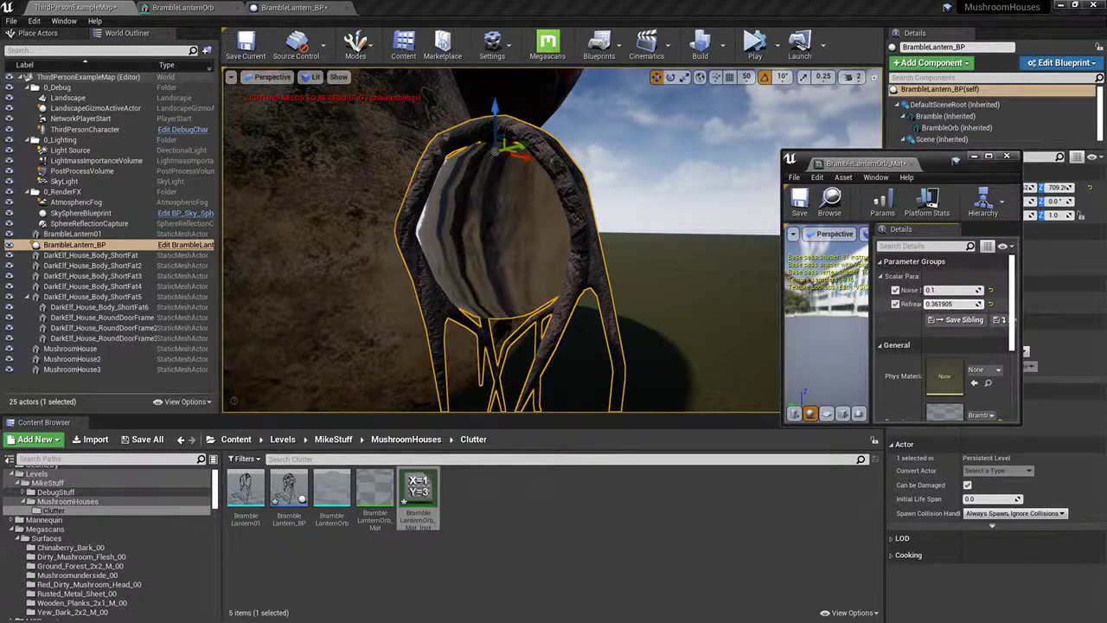
pyautogui.moveTo(951, 303); pyautogui.dragTo(939, 299)
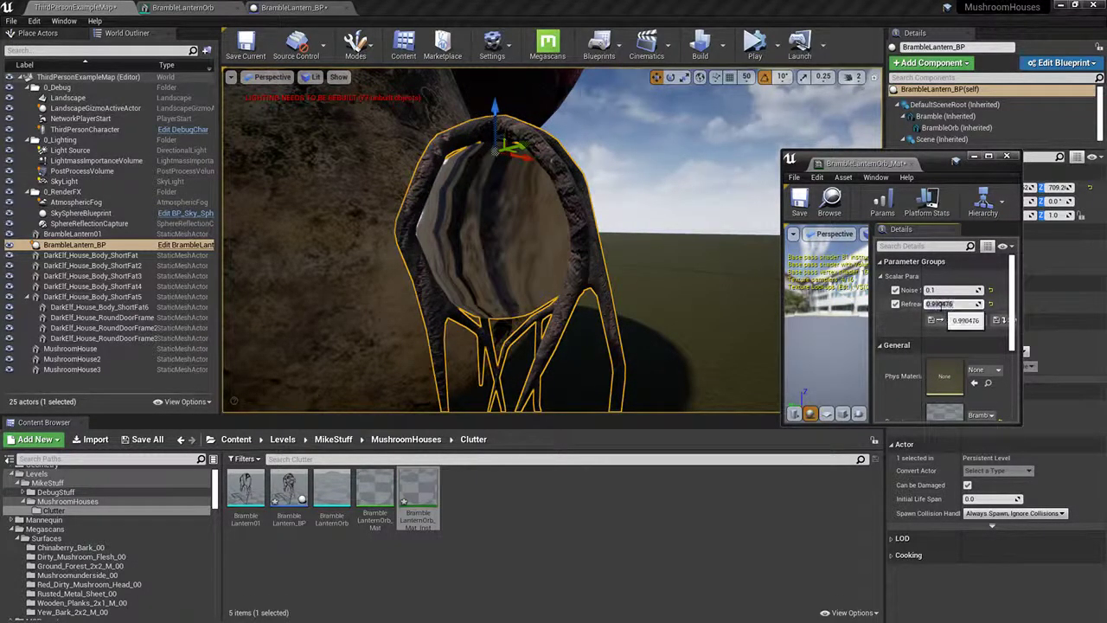
pyautogui.write('7')
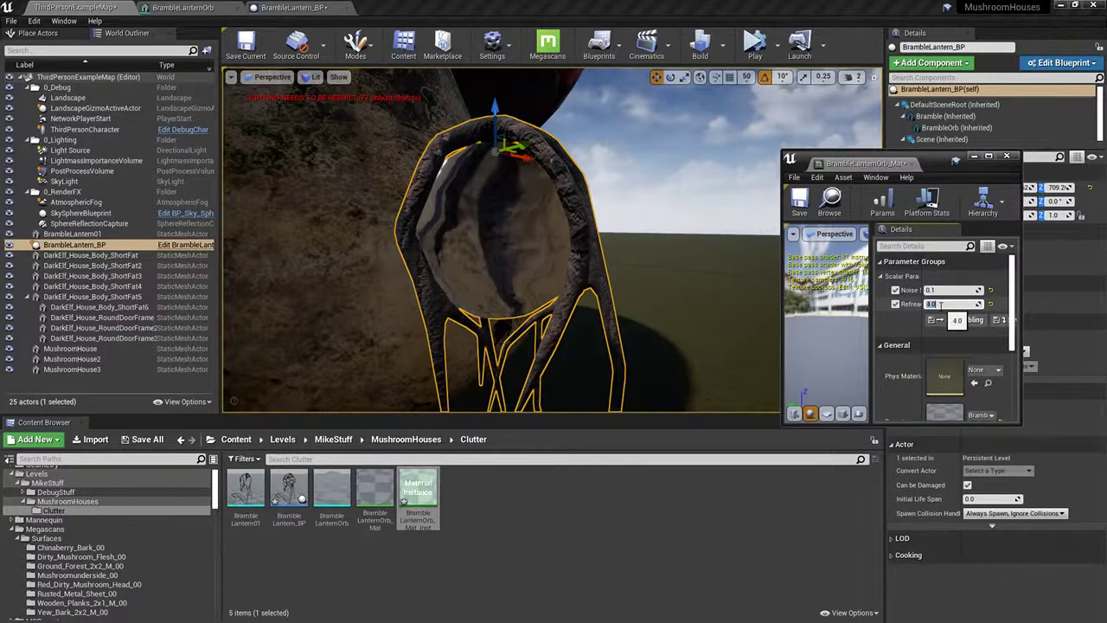
pyautogui.press('BackSpace')
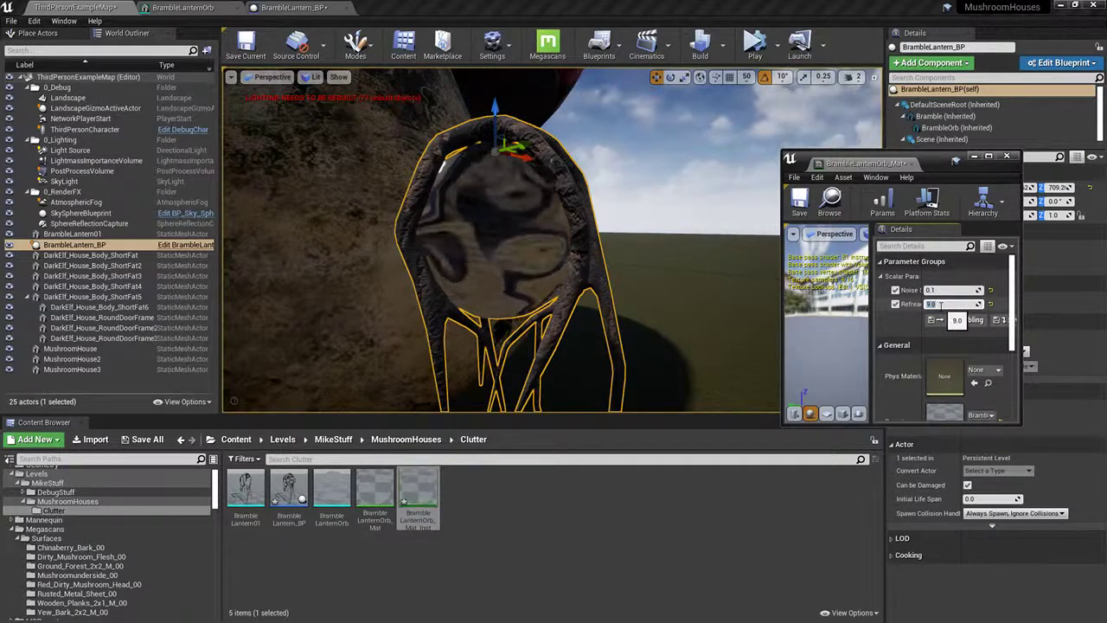
pyautogui.write('3')
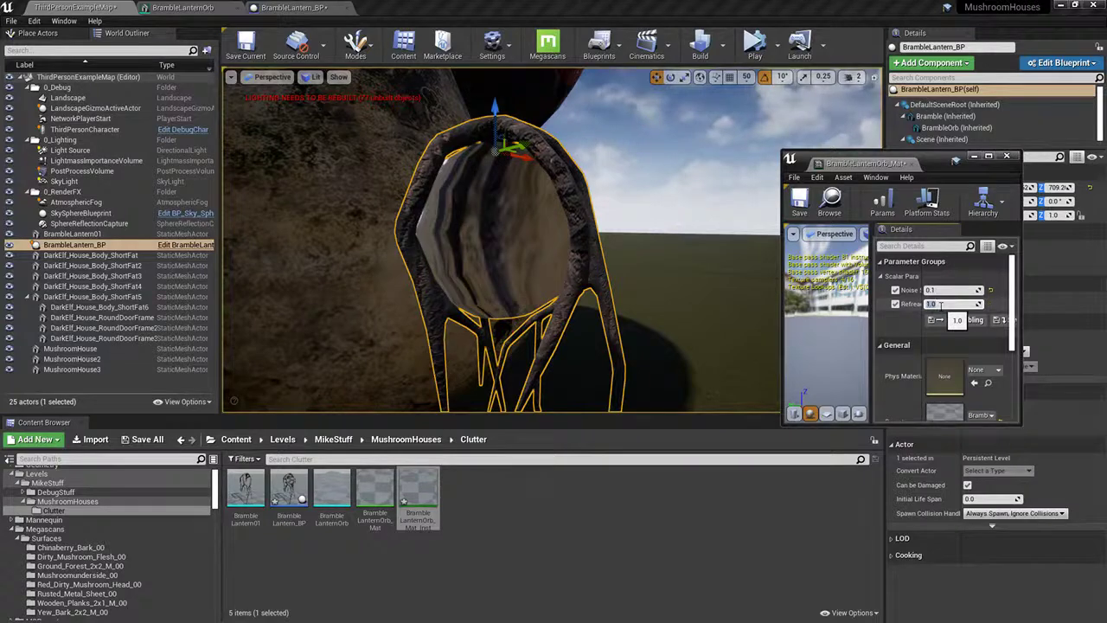
pyautogui.write('-1')
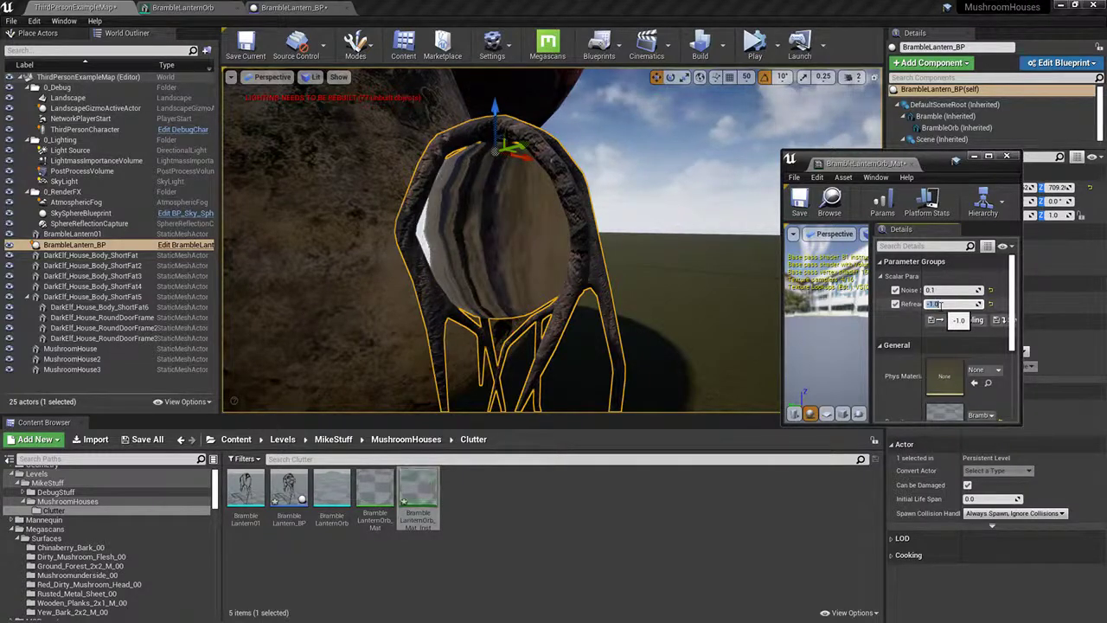
pyautogui.write('0')
pyautogui.moveTo(428, 316)
pyautogui.mouseDown(button='right')
pyautogui.moveTo(468, 318)
pyautogui.moveTo(420, 317)
pyautogui.mouseUp(button='right')
# Step: Set Noise Strength to 1, and review the BrambleLantern_BP event graph and the BrambleLanternOrb_Mat node graph
pyautogui.click(934, 290)
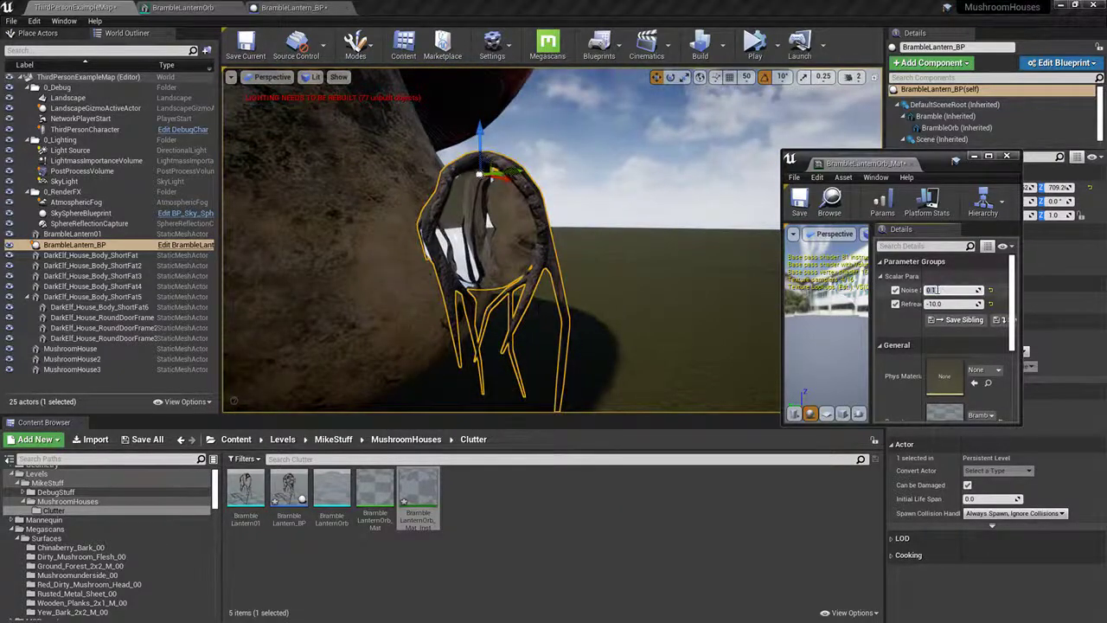
pyautogui.click(294, 7)
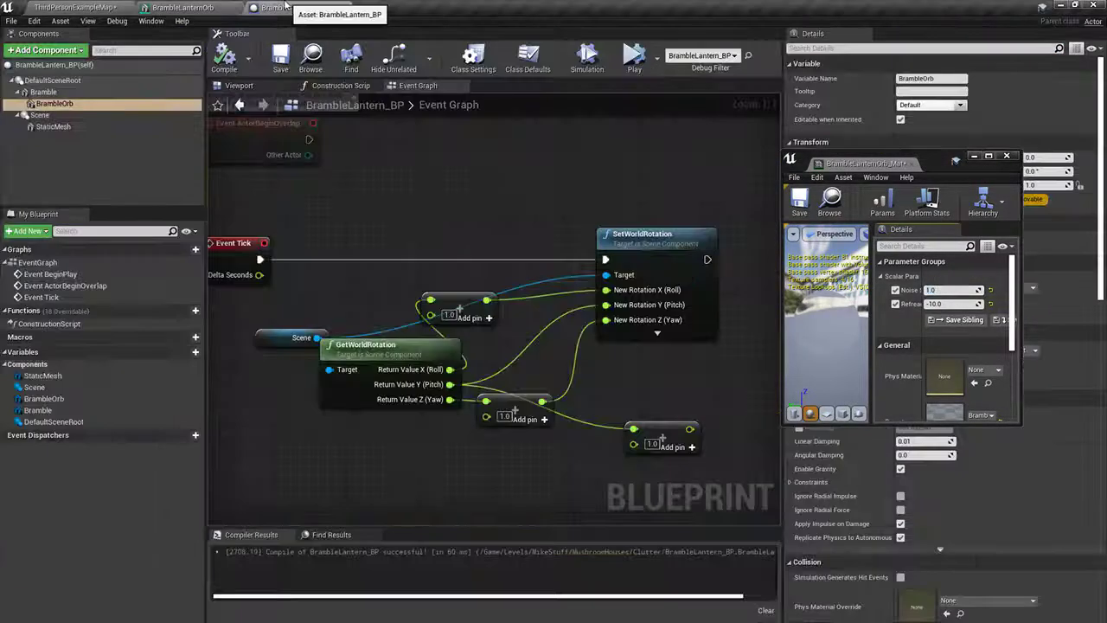
pyautogui.scroll(1, 415, 227)
pyautogui.click(192, 5)
pyautogui.click(108, 8)
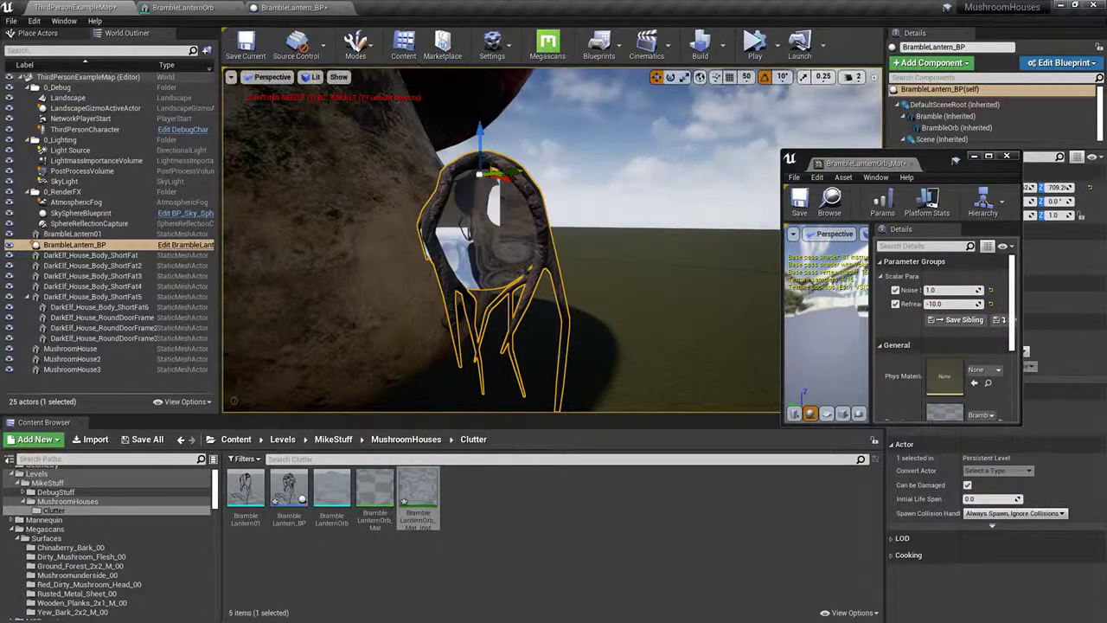
pyautogui.doubleClick(384, 506)
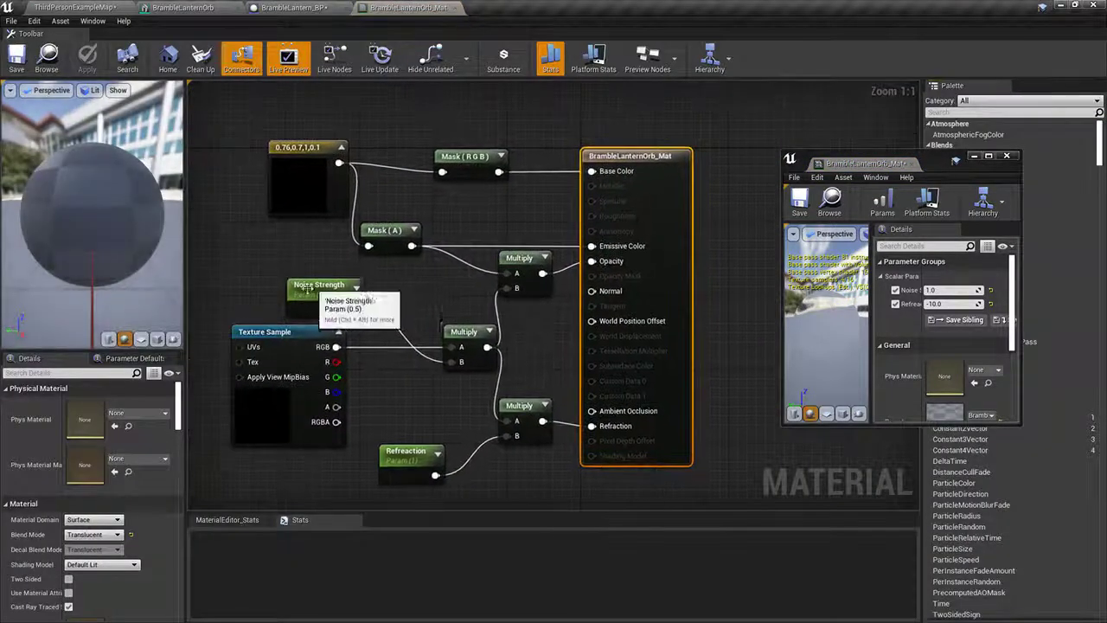
pyautogui.click(311, 6)
pyautogui.click(42, 7)
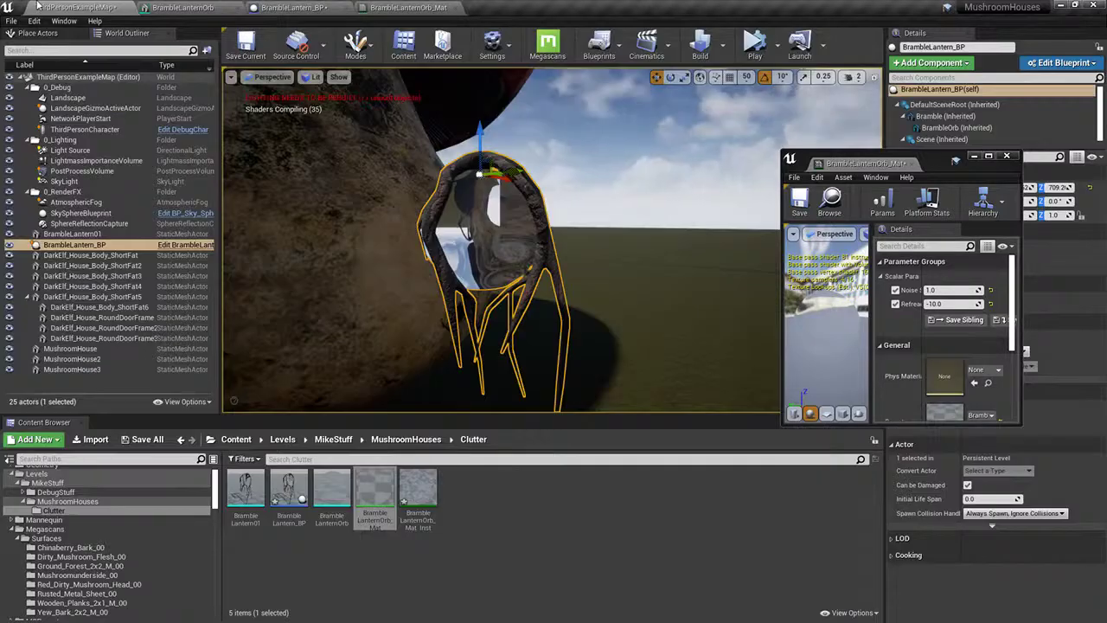
# Step: Set both Noise Strength and Refreaction to 0 on the material instance and inspect the orb
pyautogui.click(943, 290)
pyautogui.moveTo(675, 268); pyautogui.dragTo(588, 255, button='right')
pyautogui.press('w')
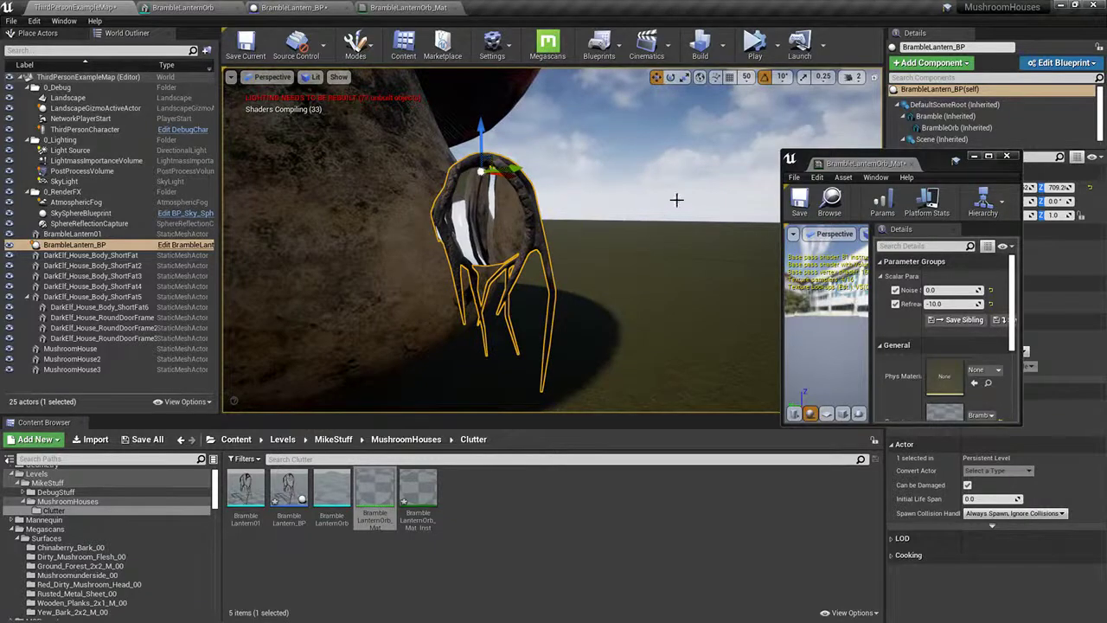
pyautogui.click(954, 303)
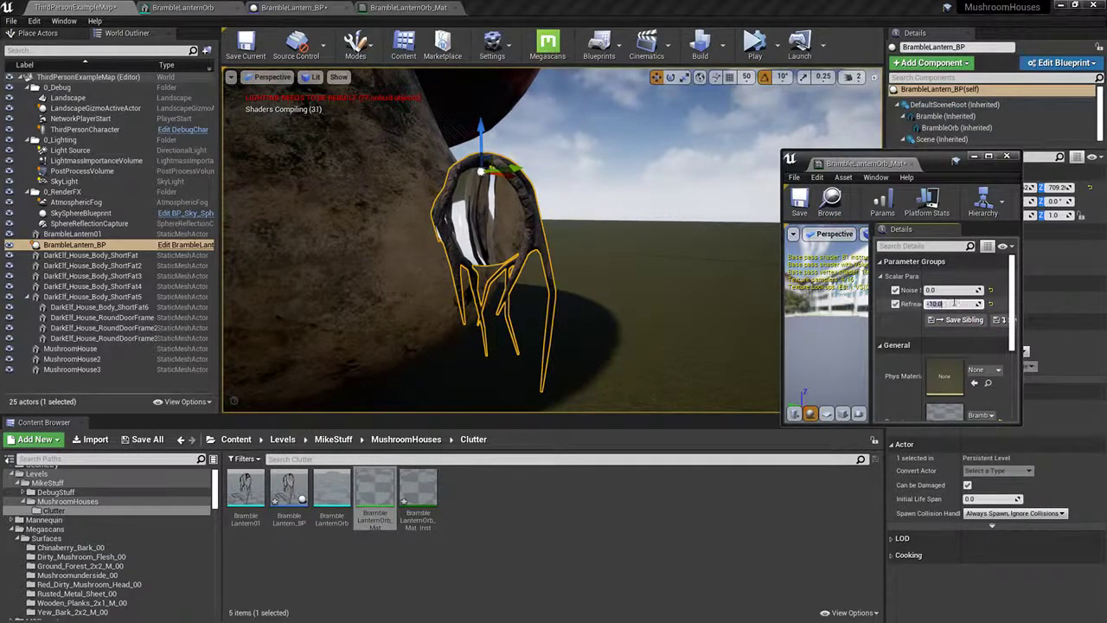
pyautogui.write('0')
pyautogui.press('Return')
pyautogui.moveTo(658, 259)
pyautogui.mouseDown(button='right')
pyautogui.moveTo(602, 259)
pyautogui.moveTo(640, 246)
pyautogui.mouseUp(button='right')
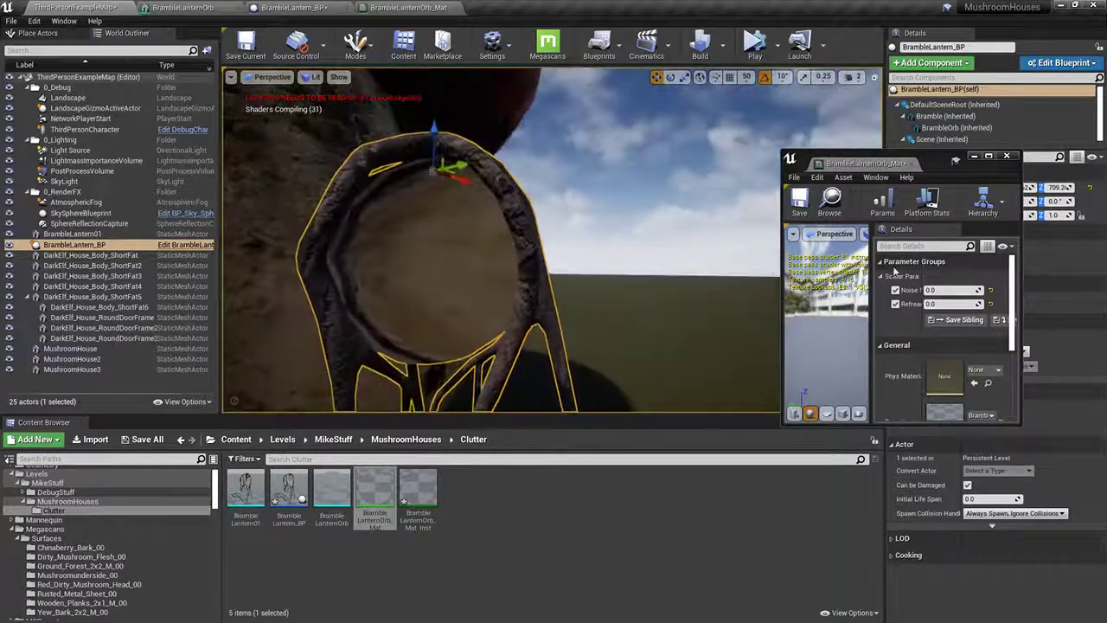
# Step: Set the material instance's Refreaction to 10 and save the instance
pyautogui.click(958, 304)
pyautogui.write('10')
pyautogui.press('Return')
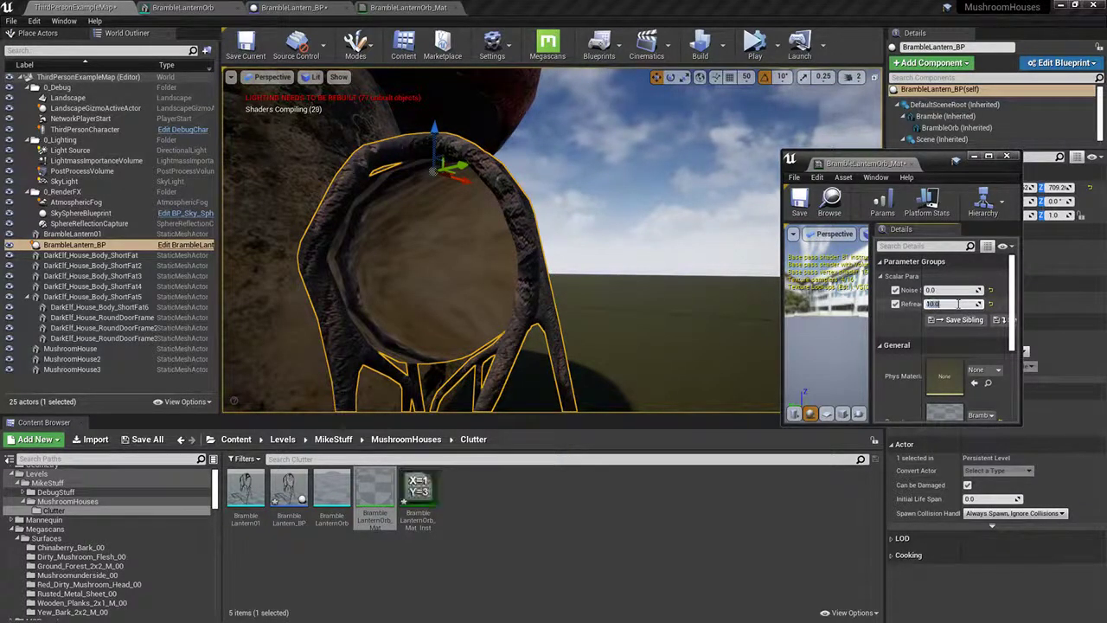
pyautogui.click(800, 202)
# Step: Set the material instance's Noise Strength to 1 and start simulating the level
pyautogui.click(949, 291)
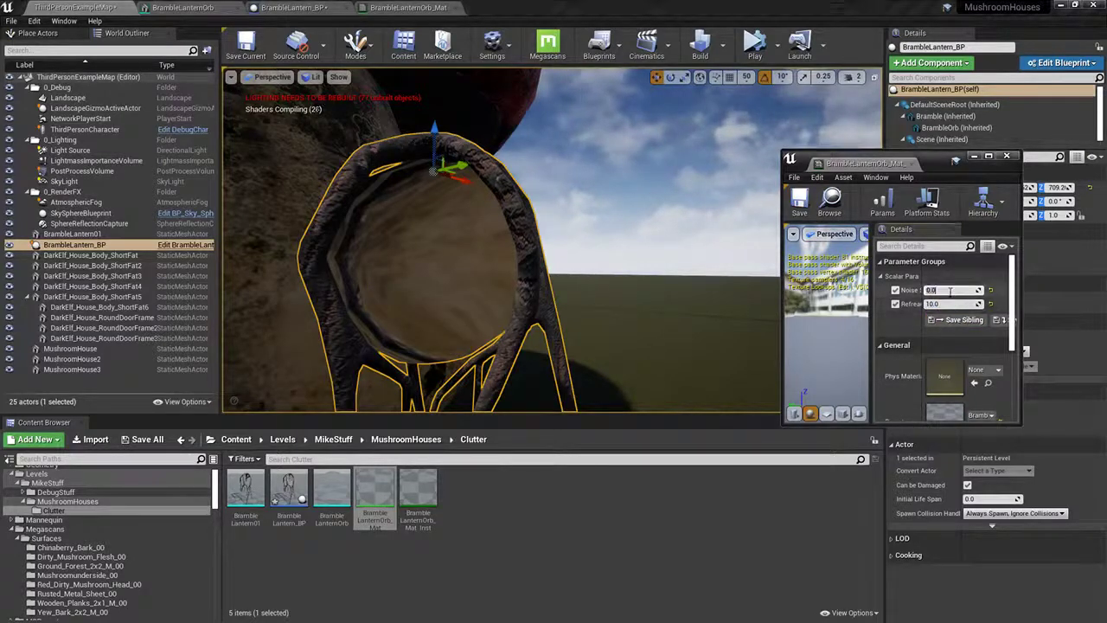
pyautogui.write('1')
pyautogui.press('Return')
pyautogui.moveTo(670, 296); pyautogui.dragTo(493, 303, button='right')
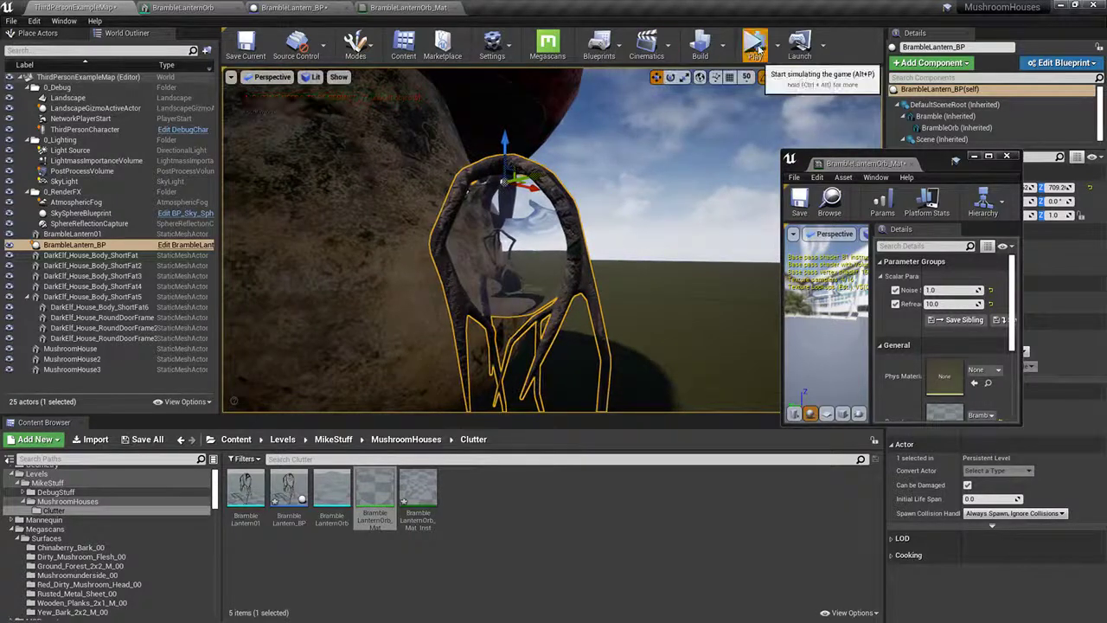
pyautogui.click(755, 45)
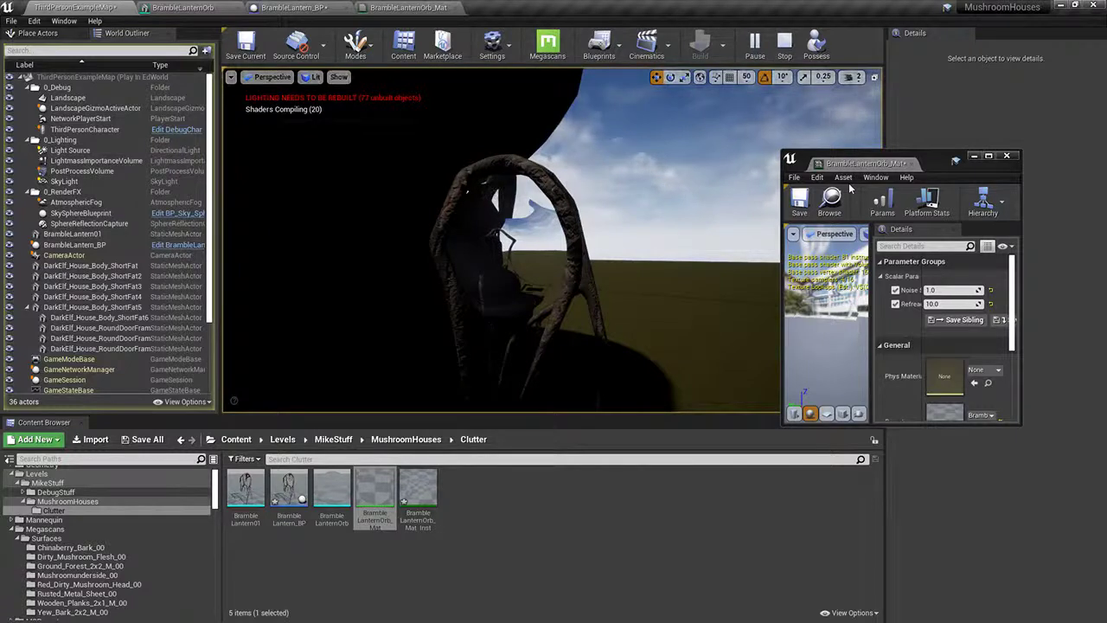
# Step: Try Refreaction values of 1, 2, 3, 4, -1 and 0 during the simulation, and end with 1
pyautogui.click(958, 303)
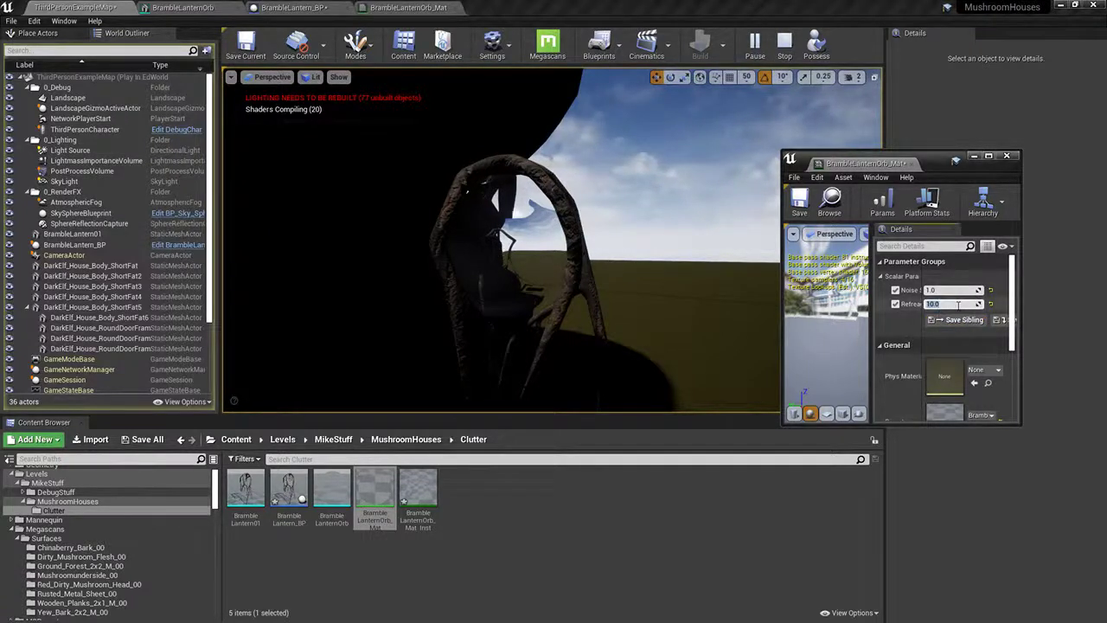
pyautogui.write('1')
pyautogui.press('Return')
pyautogui.write('2')
pyautogui.press('Return')
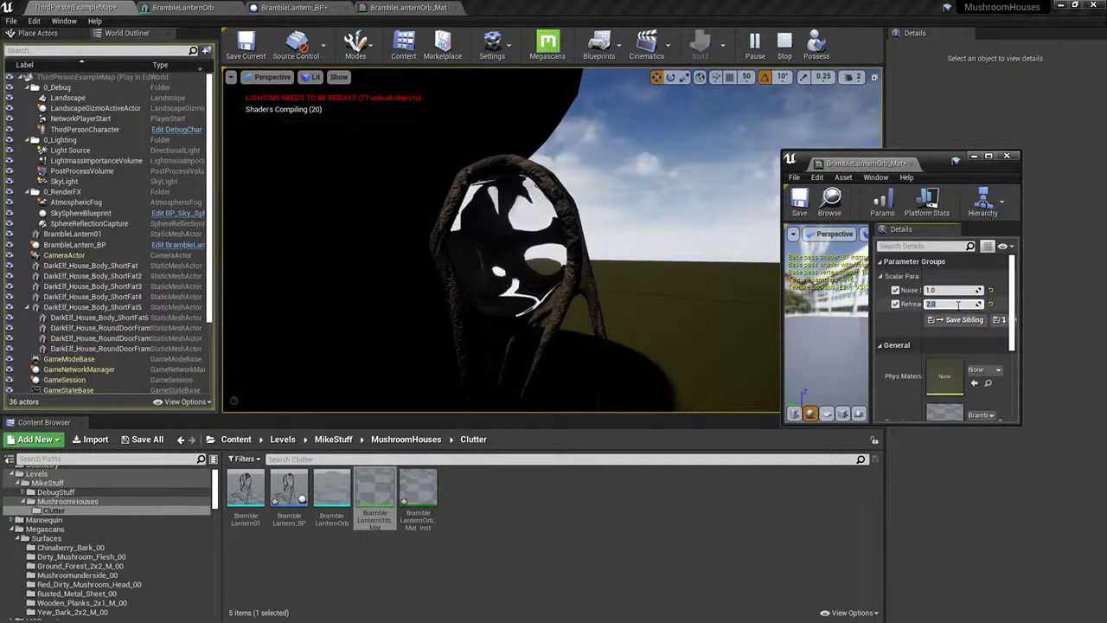
pyautogui.write('3')
pyautogui.press('Return')
pyautogui.write('4')
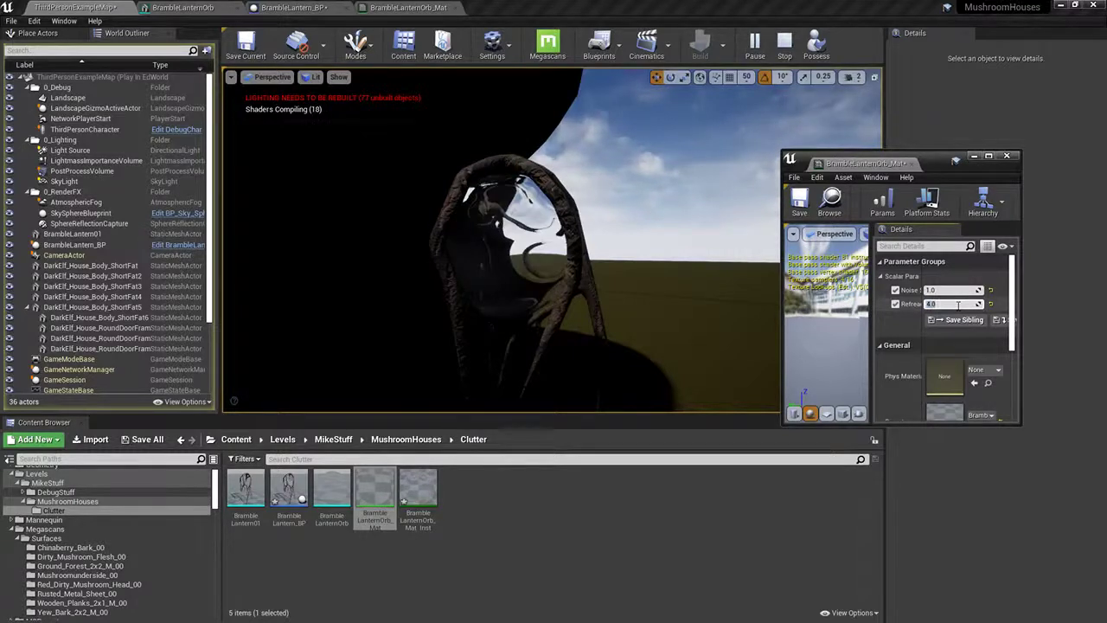
pyautogui.press('Return')
pyautogui.write('-1')
pyautogui.press('Return')
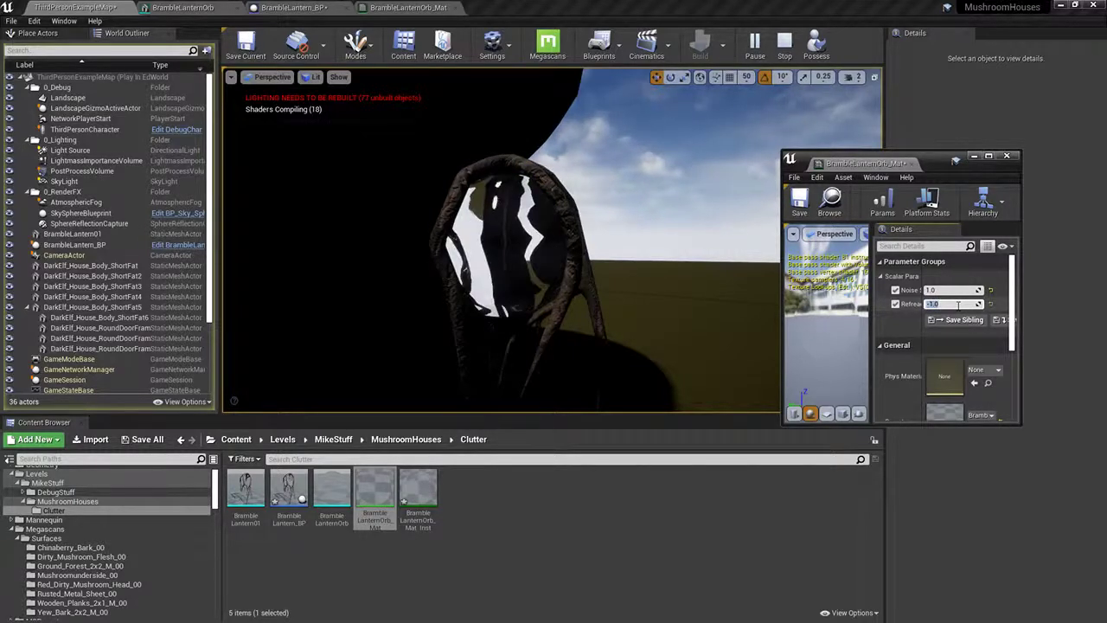
pyautogui.write('0')
pyautogui.press('Return')
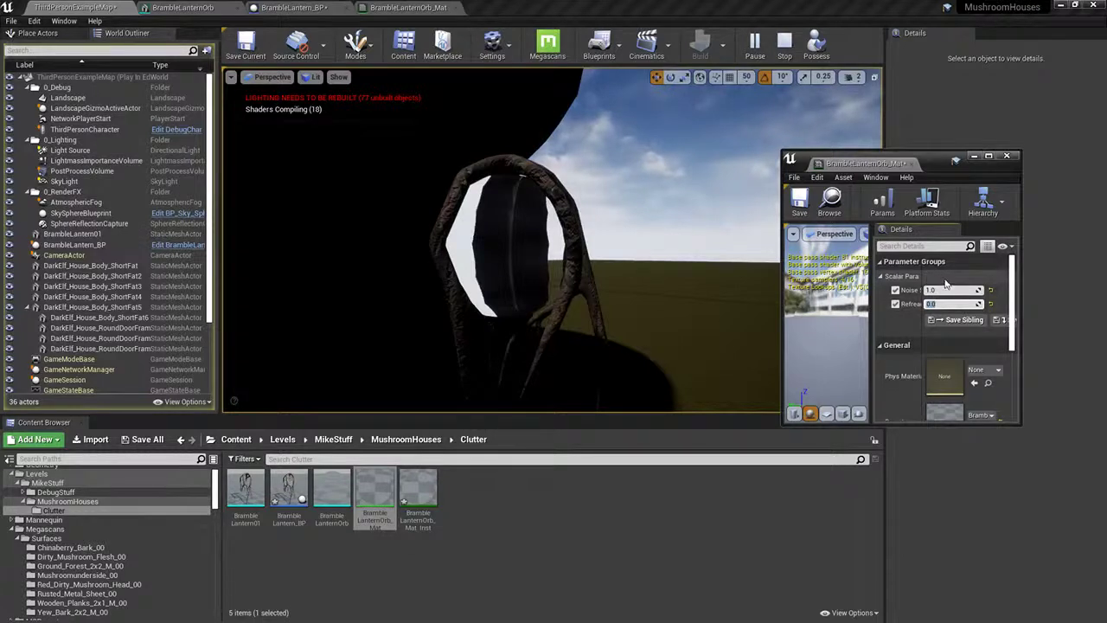
pyautogui.write('1')
pyautogui.press('Return')
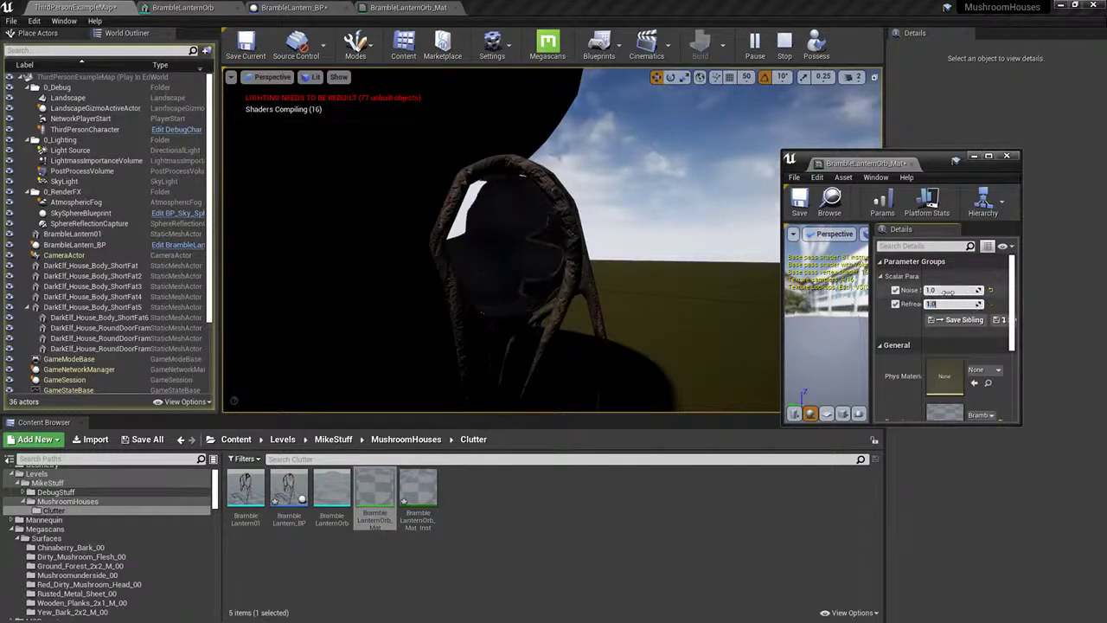
# Step: Try Noise Strength values such as 7 and -10 during the simulation, end with -1, and inspect the orb from several angles
pyautogui.write('4')
pyautogui.press('Return')
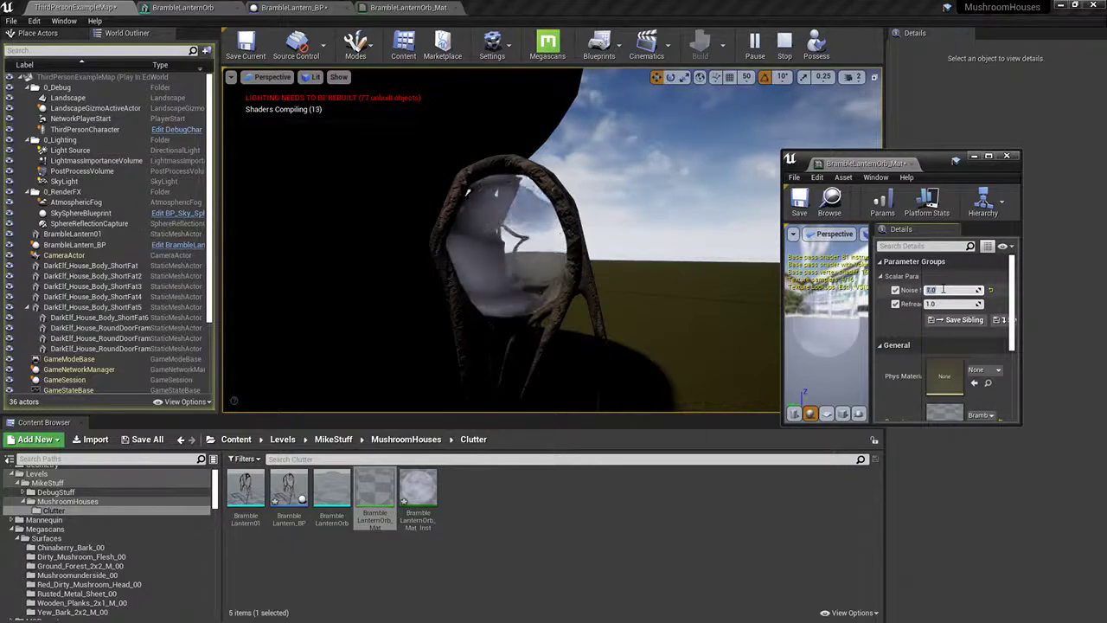
pyautogui.write('1')
pyautogui.press('Return')
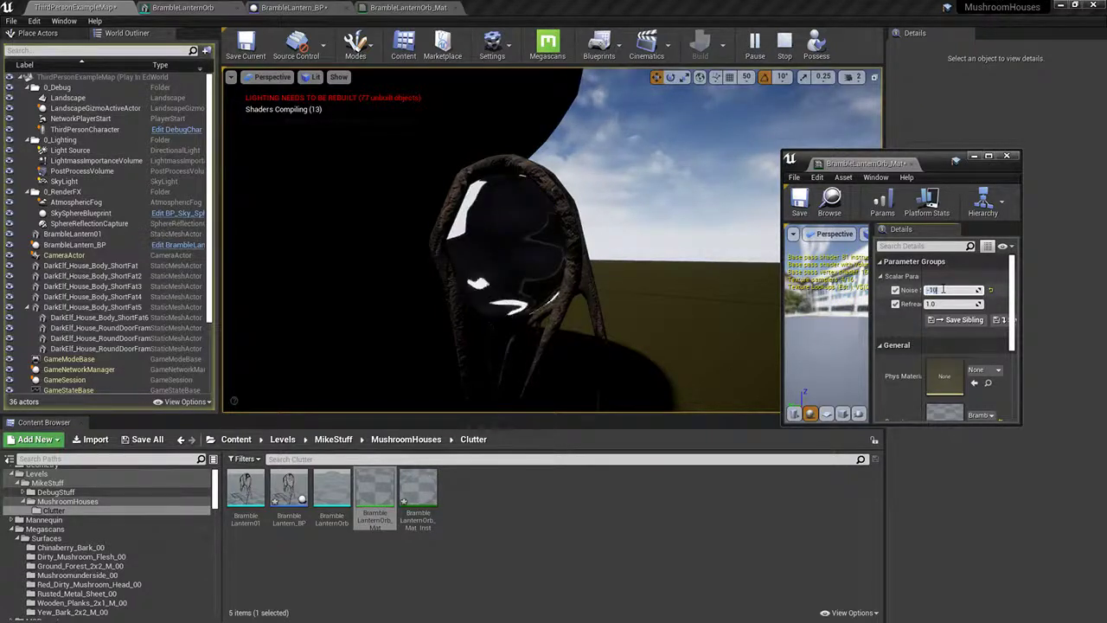
pyautogui.press('Return')
pyautogui.press('Return')
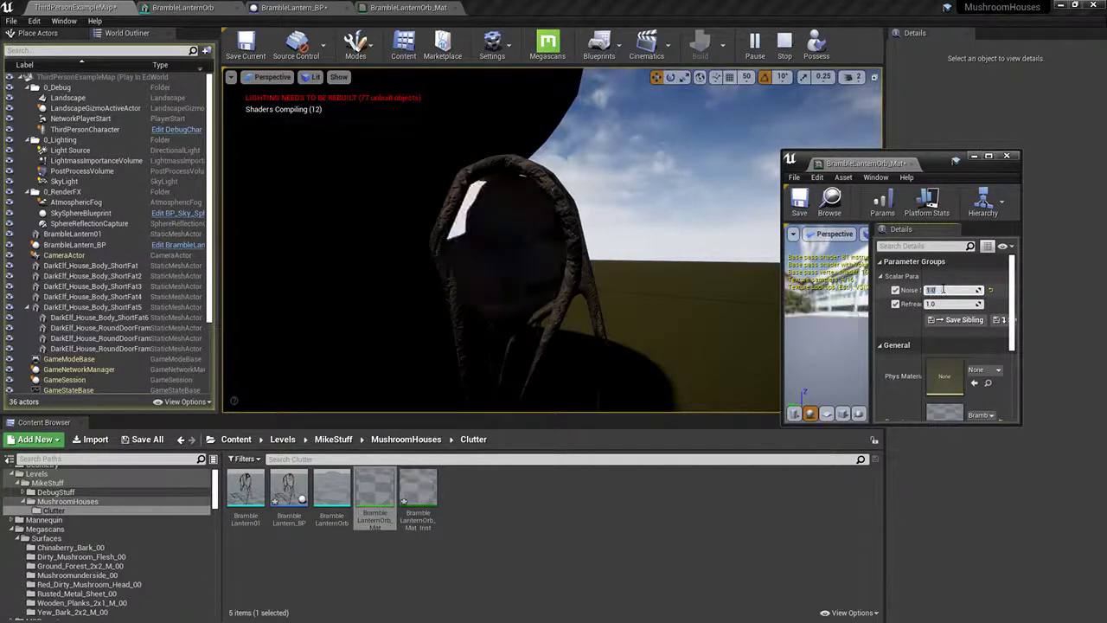
pyautogui.press('Return')
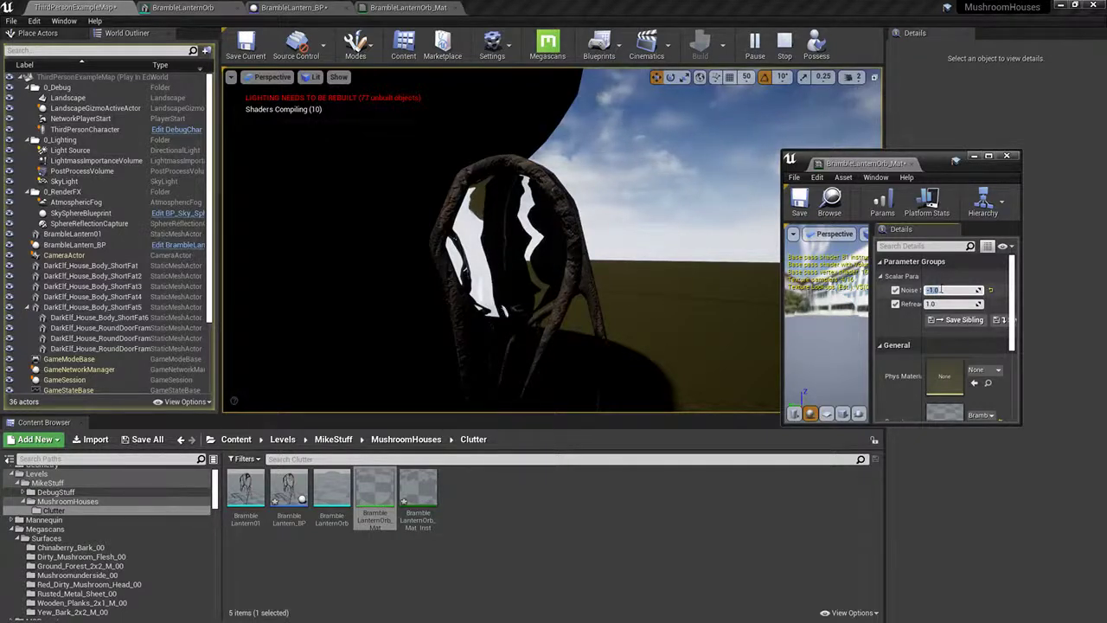
pyautogui.moveTo(674, 259); pyautogui.dragTo(744, 249, button='right')
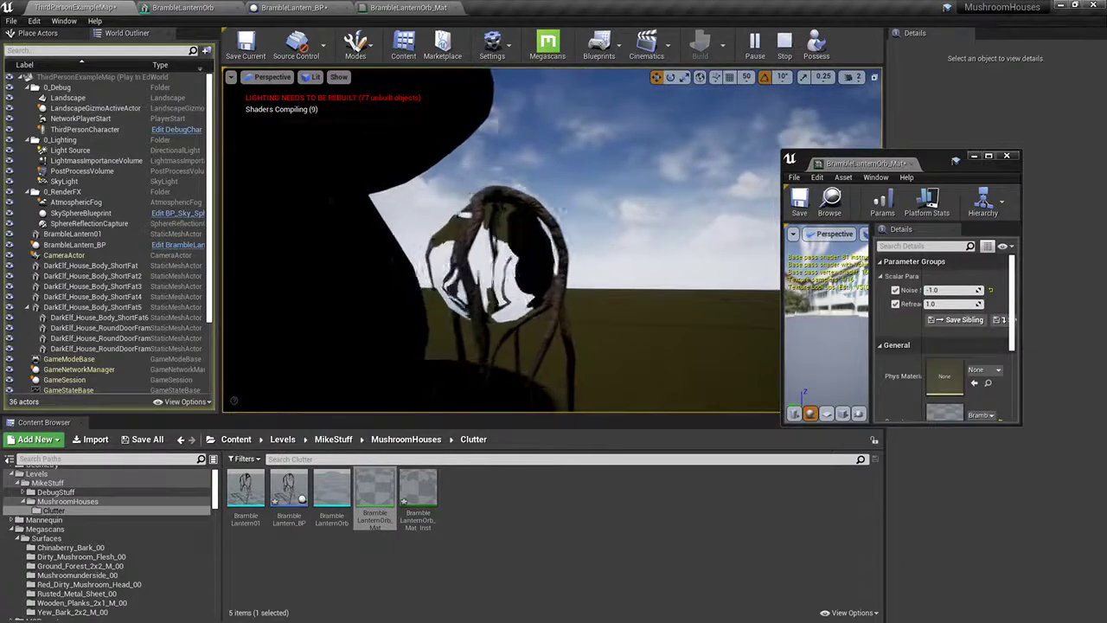
pyautogui.moveTo(484, 258); pyautogui.dragTo(523, 256, button='right')
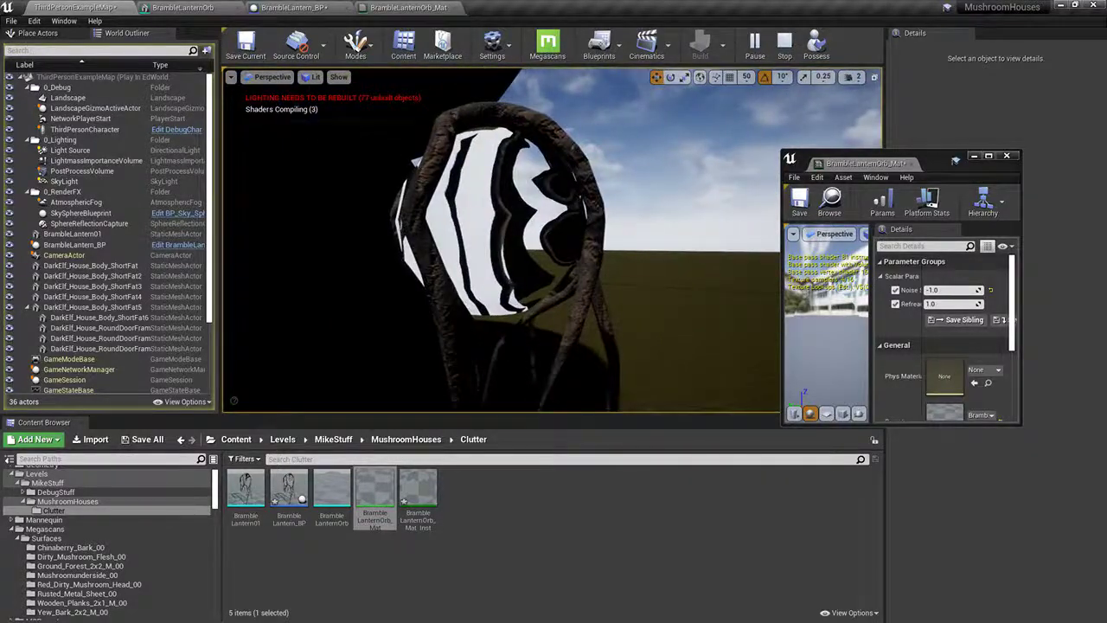
# Step: Try Noise Strength values of 10 and 0 while viewing the simulated orb up close, and end with 1
pyautogui.moveTo(693, 283); pyautogui.dragTo(693, 283, button='right')
pyautogui.press('s')
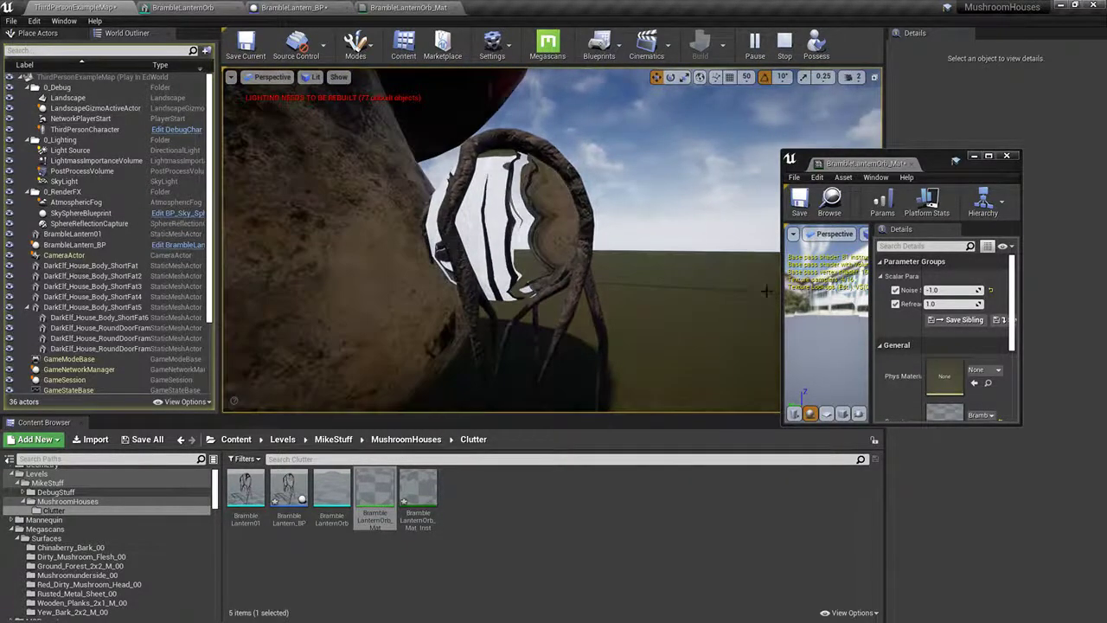
pyautogui.moveTo(781, 295); pyautogui.dragTo(718, 295)
pyautogui.press('d')
pyautogui.moveTo(653, 286); pyautogui.dragTo(611, 284, button='right')
pyautogui.click(924, 290)
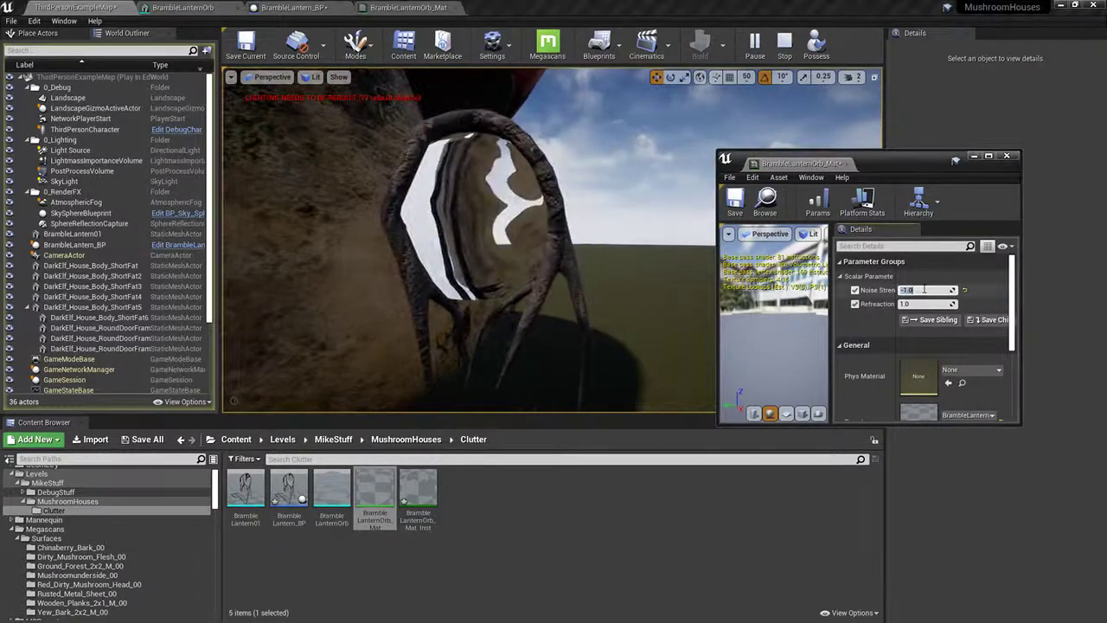
pyautogui.press('Return')
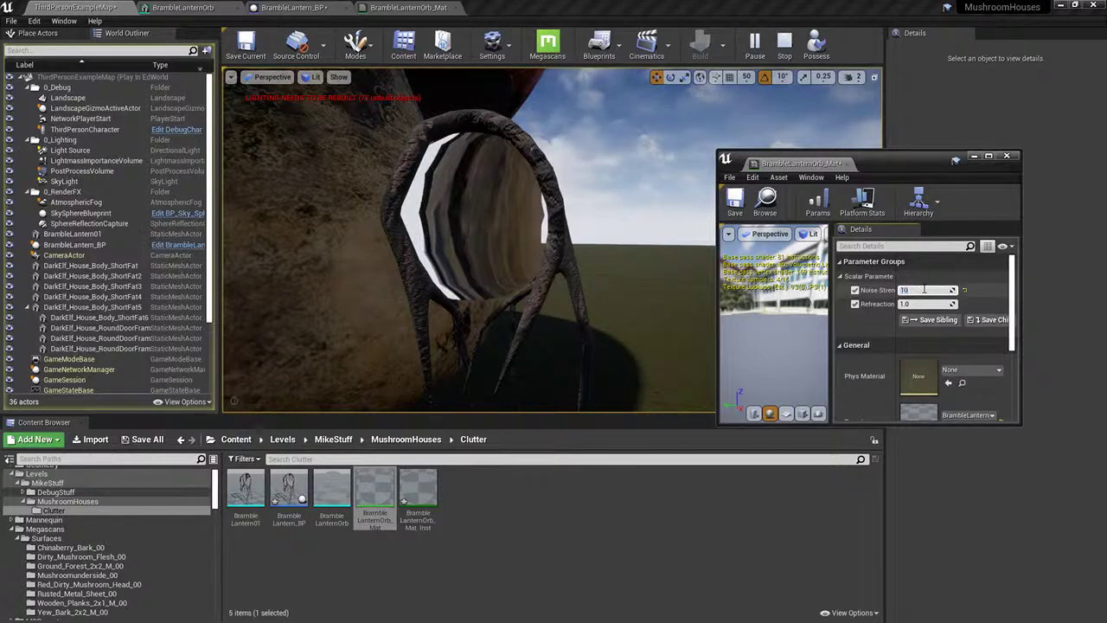
pyautogui.write('0')
pyautogui.press('Return')
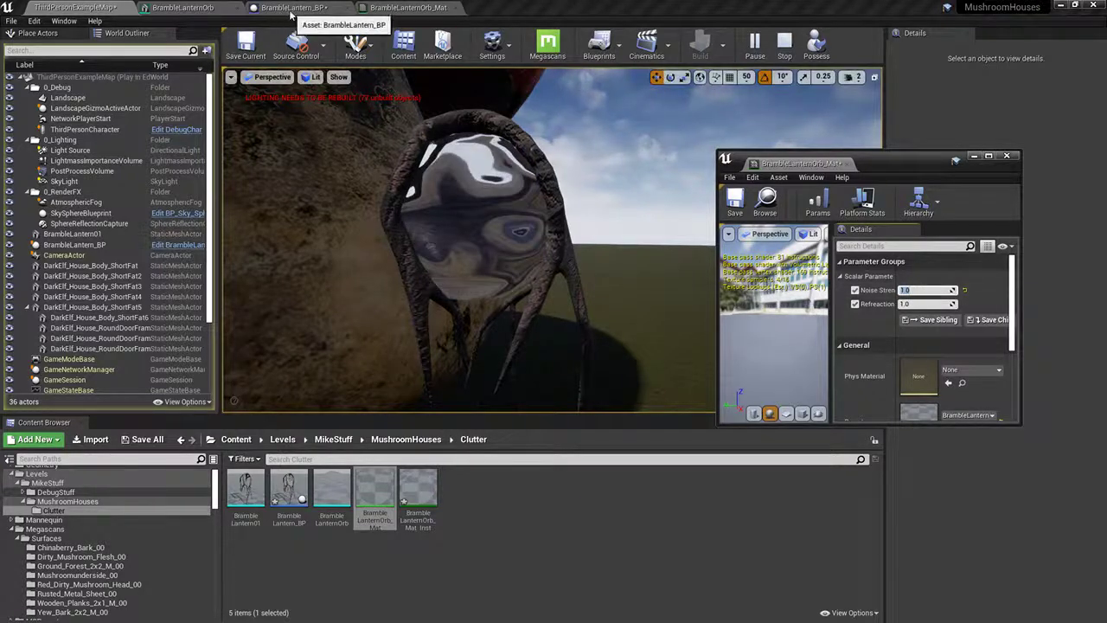
# Step: Disconnect the Refraction input of BrambleLanternOrb_Mat, save the material, and return to the simulated level
pyautogui.click(409, 8)
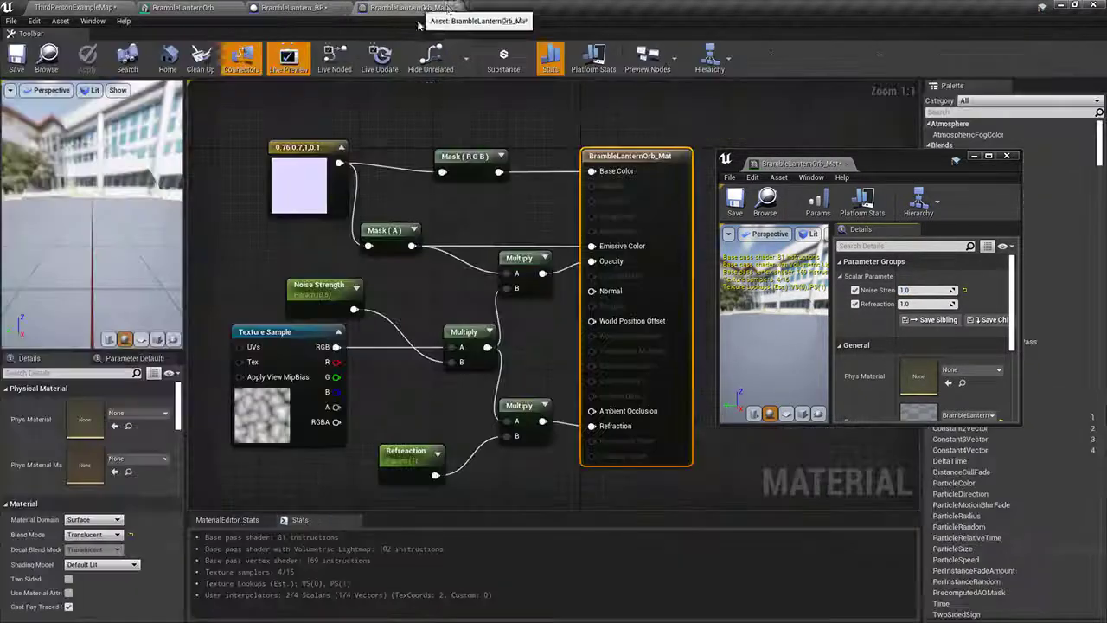
pyautogui.keyDown('alt'); pyautogui.click(592, 426); pyautogui.keyUp('alt')
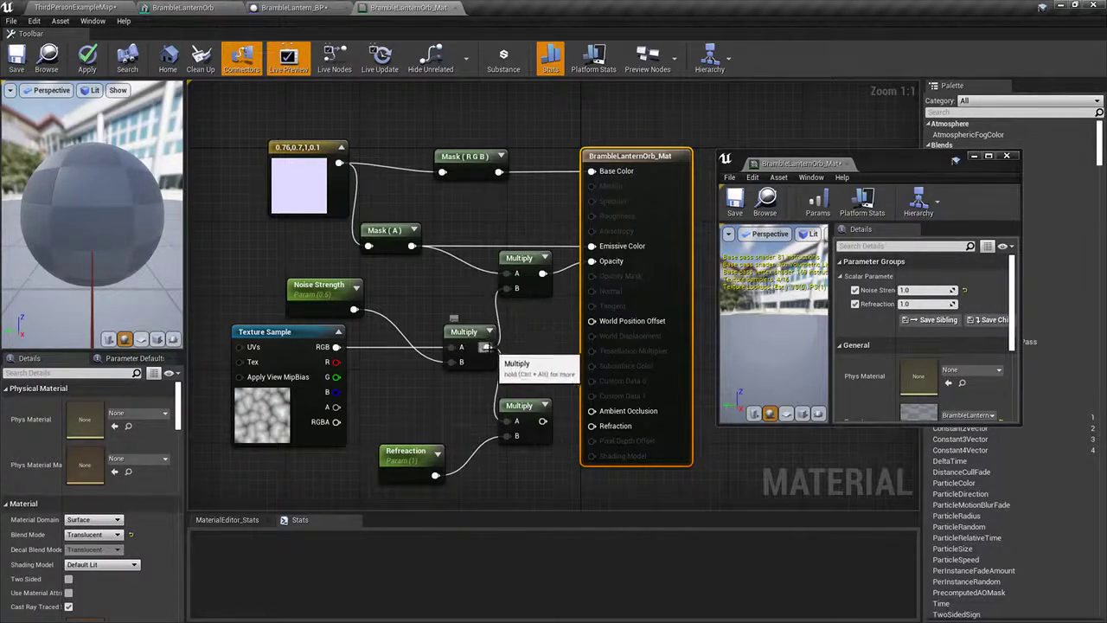
pyautogui.click(318, 286)
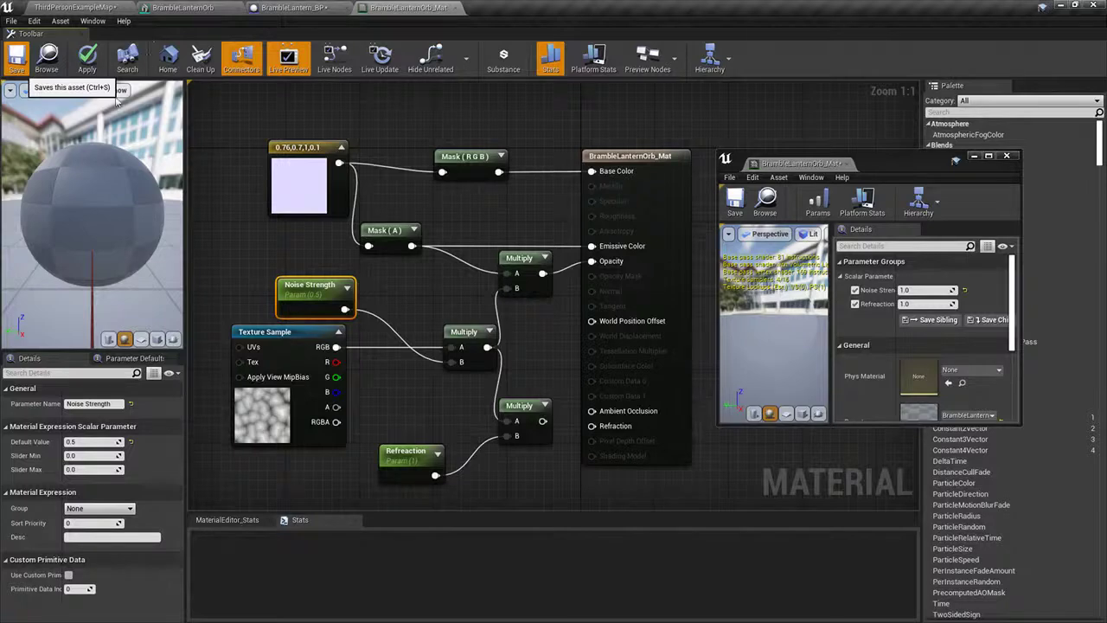
pyautogui.click(87, 9)
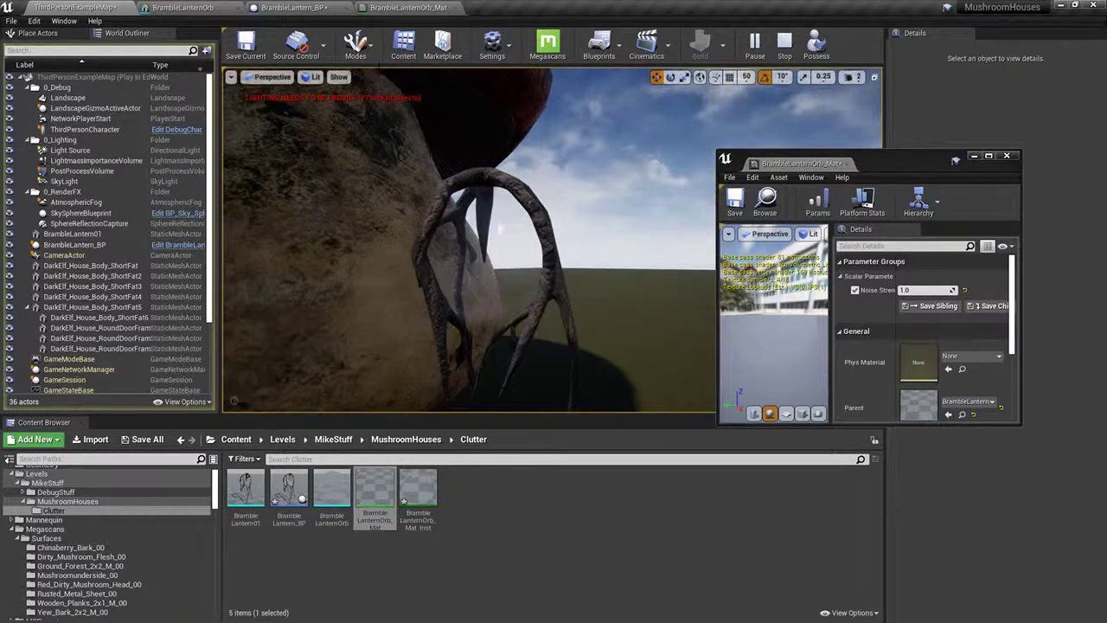
# Step: Stop the simulation and set BrambleLantern_BP's rotation additions to 0.3 for roll, 0.5 for pitch and 0.1 for yaw
pyautogui.click(292, 7)
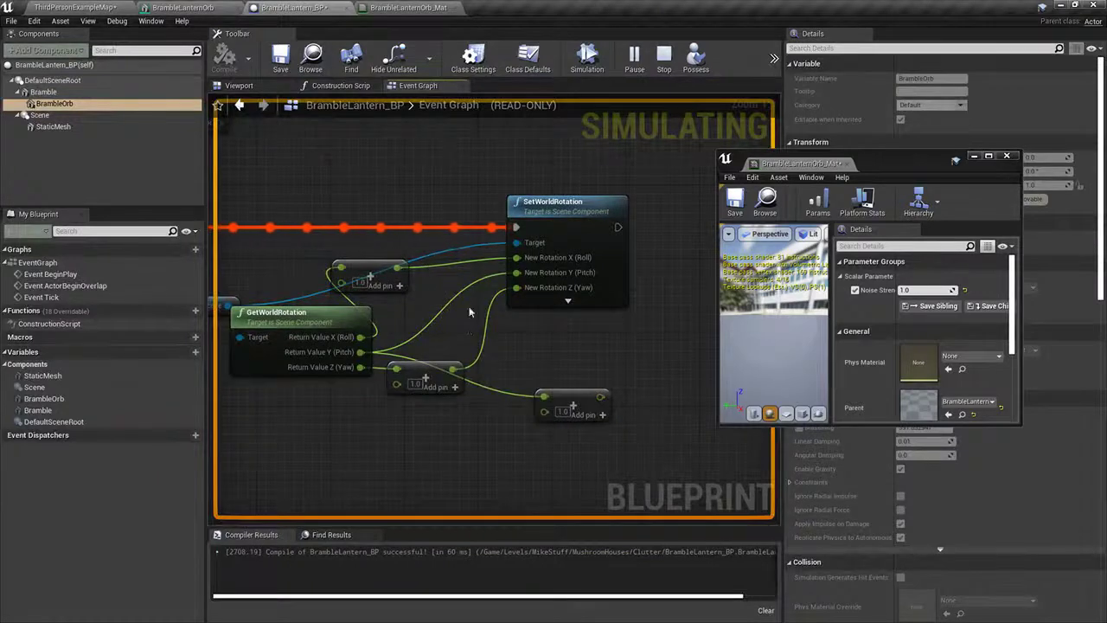
pyautogui.press('Escape')
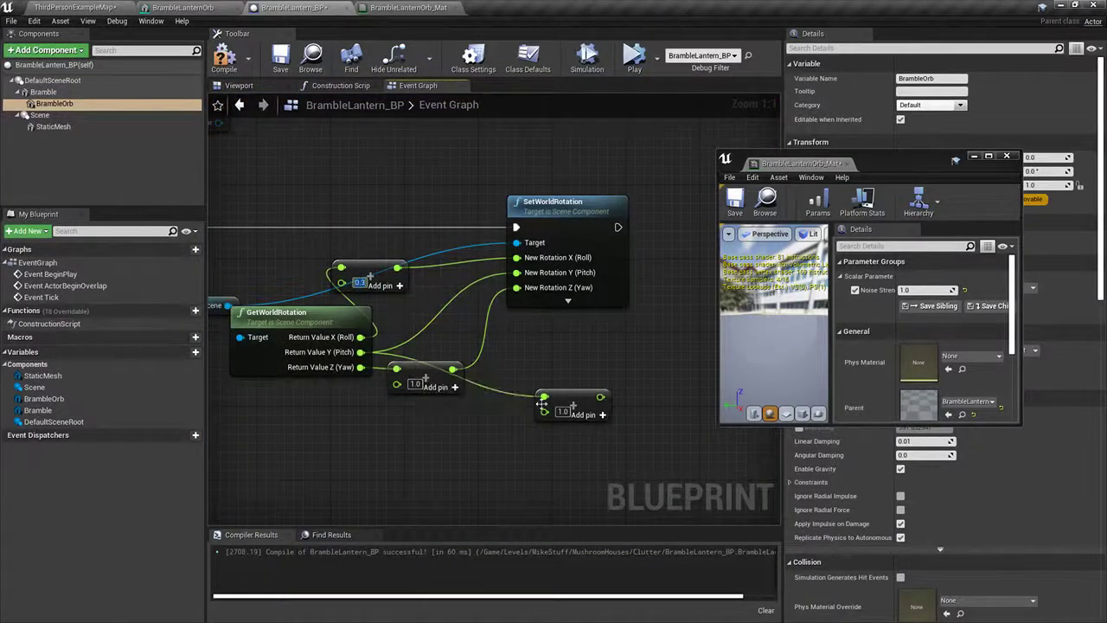
pyautogui.moveTo(591, 402); pyautogui.dragTo(545, 365)
pyautogui.click(517, 376)
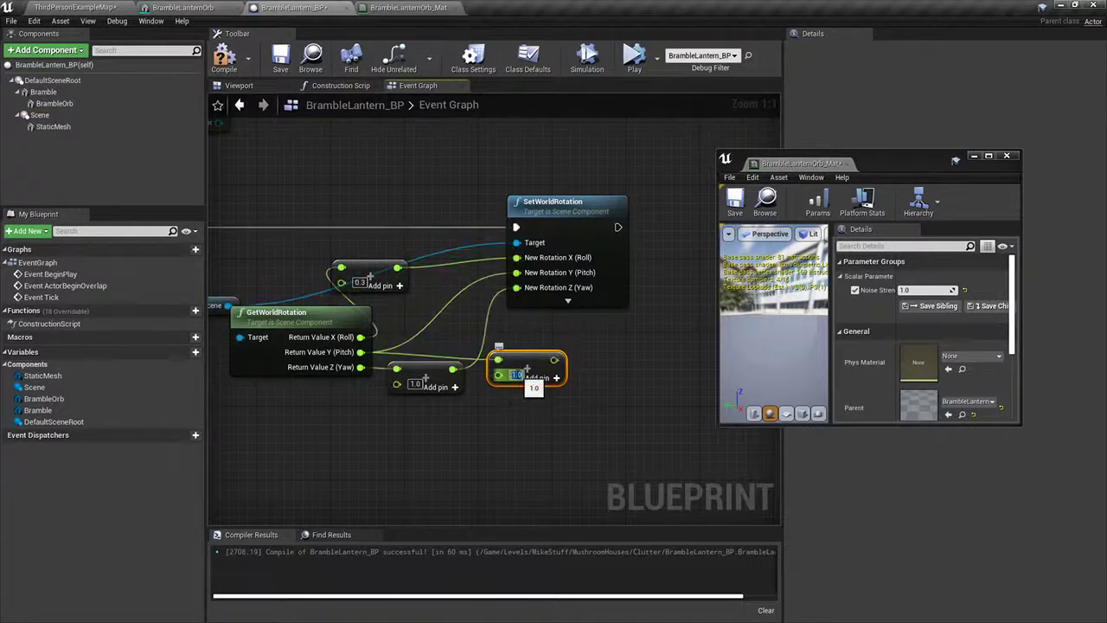
pyautogui.press('Return')
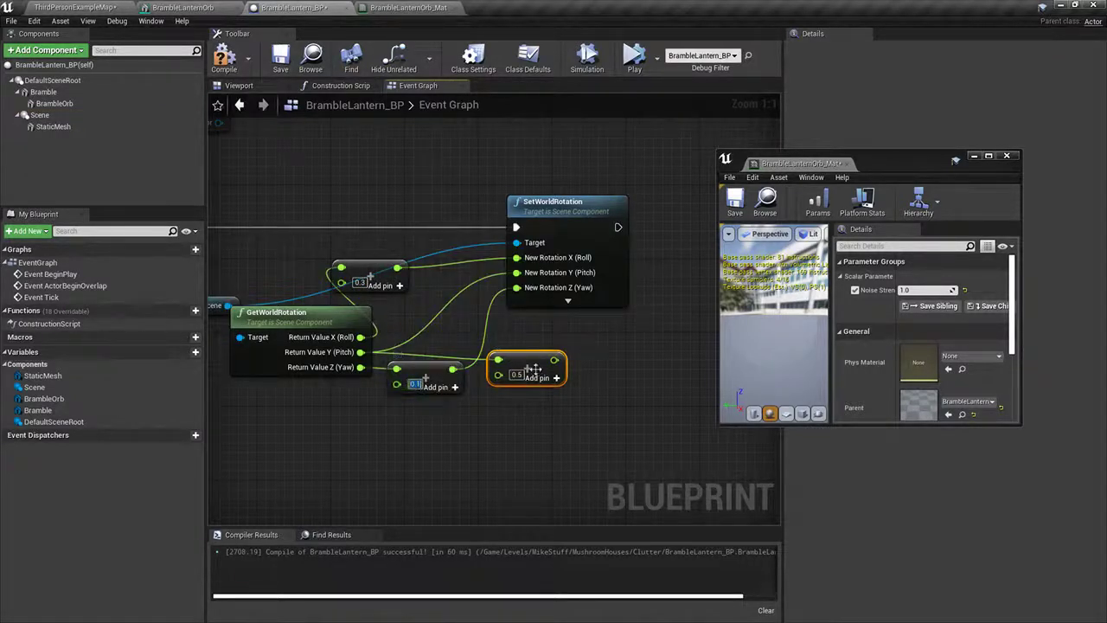
# Step: Try feeding the pitch addition into SetWorldRotation's New Rotation Y (Pitch), then compile and simulate the level
pyautogui.moveTo(554, 359); pyautogui.dragTo(516, 272)
pyautogui.click(224, 59)
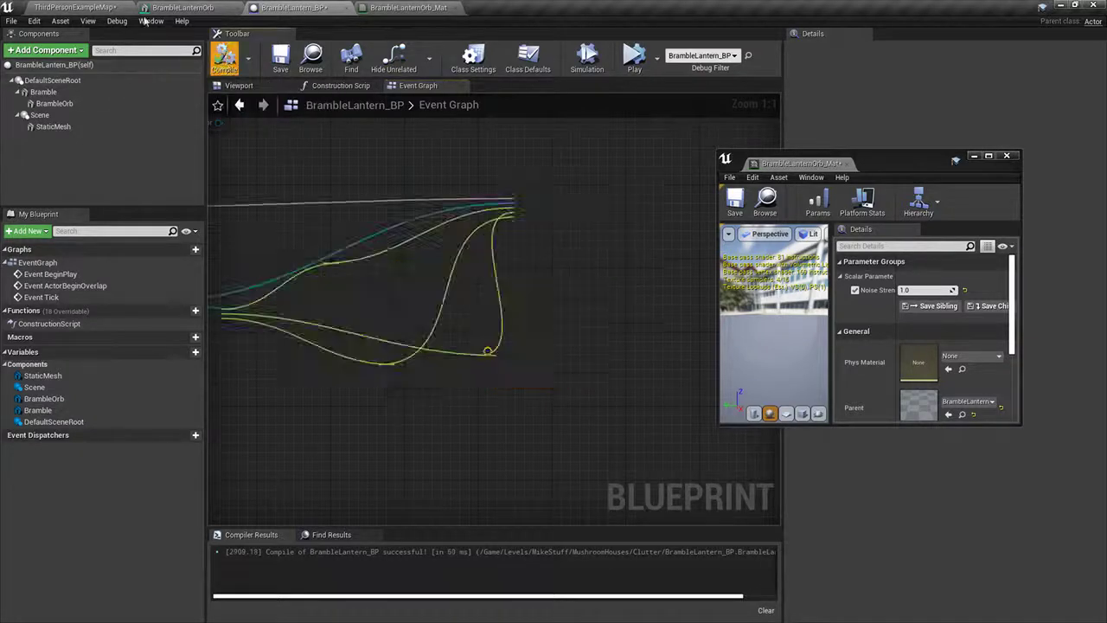
pyautogui.click(78, 7)
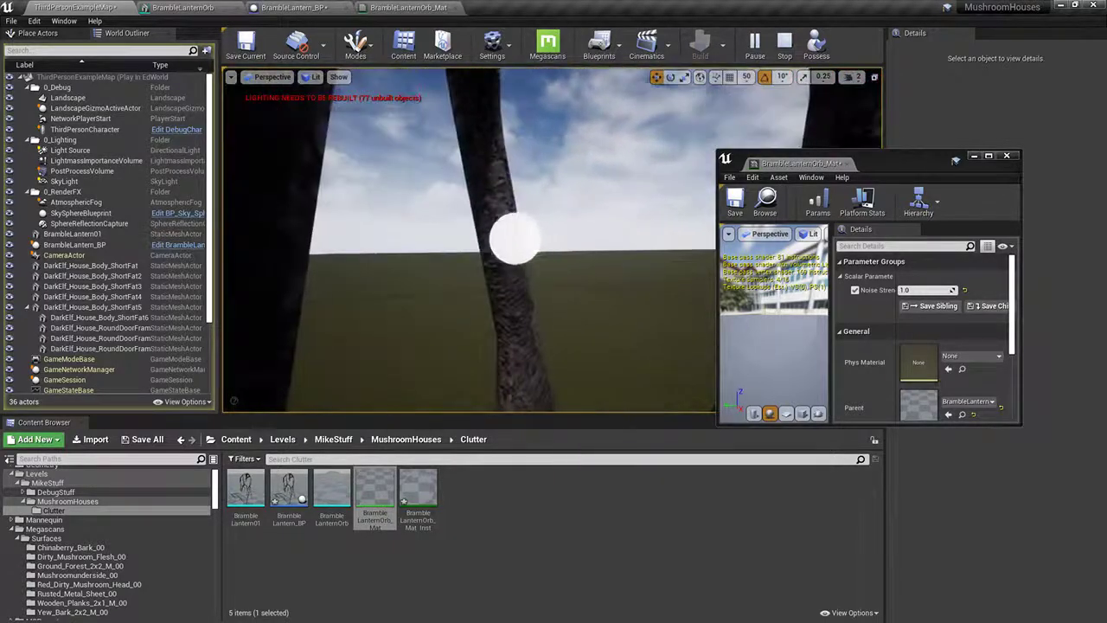
pyautogui.press('Escape')
# Step: Reconnect GetWorldRotation's pitch directly to SetWorldRotation's New Rotation Y (Pitch) and check the motion in the simulated level
pyautogui.click(329, 7)
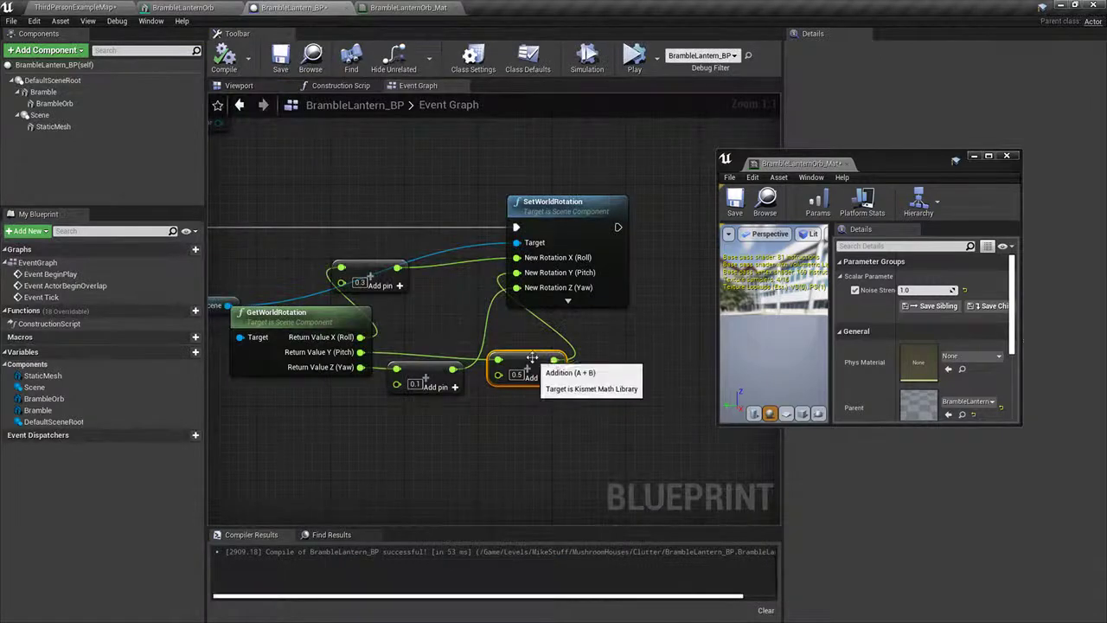
pyautogui.moveTo(526, 353); pyautogui.dragTo(526, 343)
pyautogui.moveTo(362, 353); pyautogui.dragTo(539, 278)
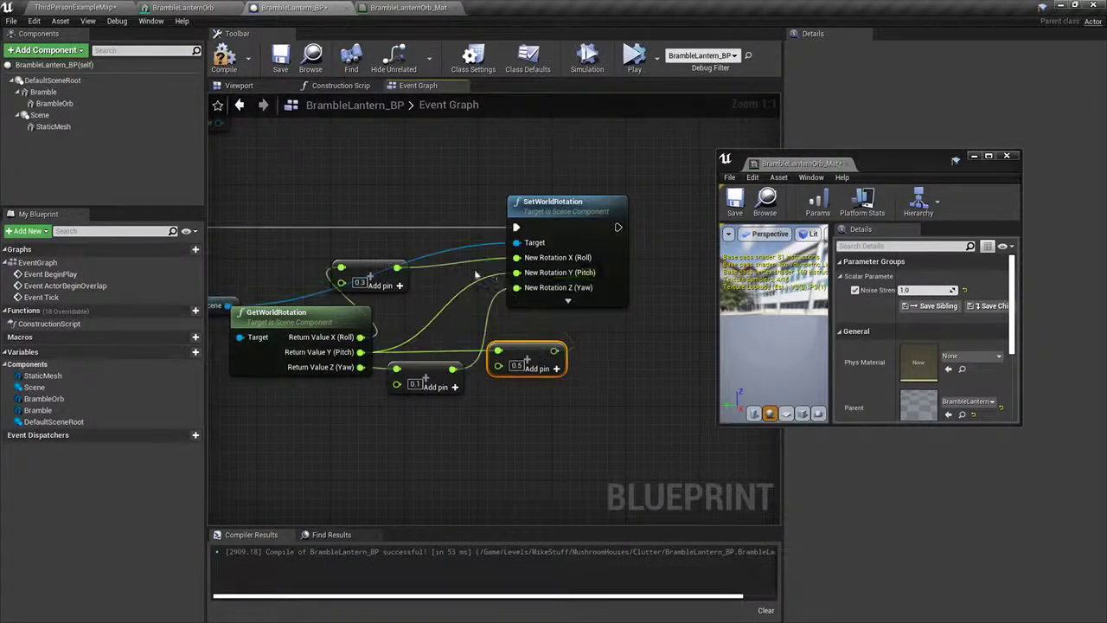
pyautogui.click(82, 7)
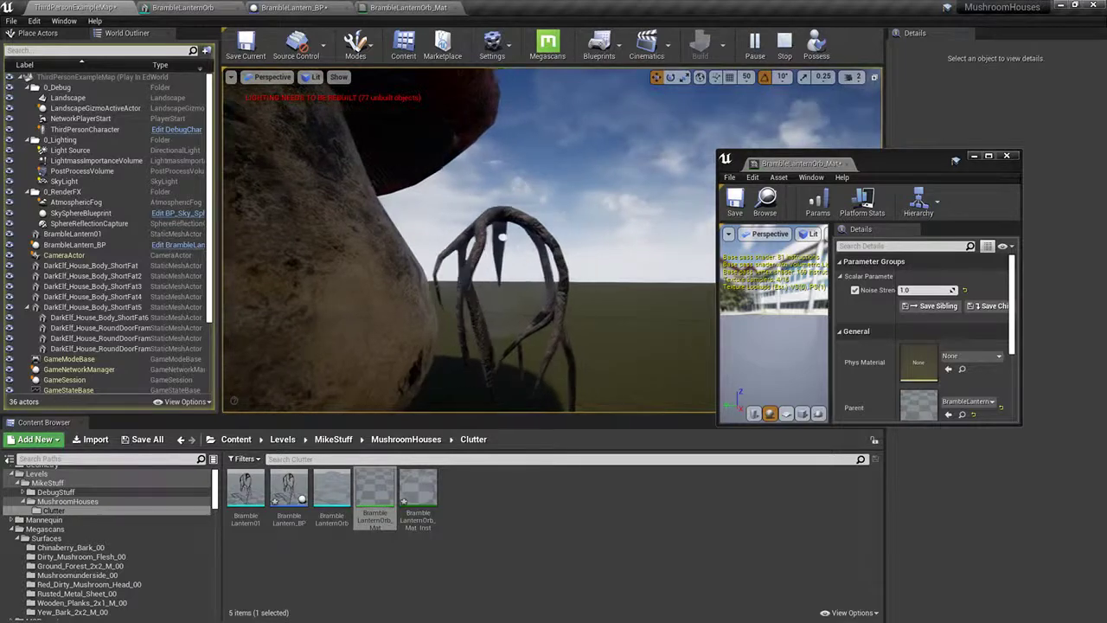
pyautogui.press('Escape')
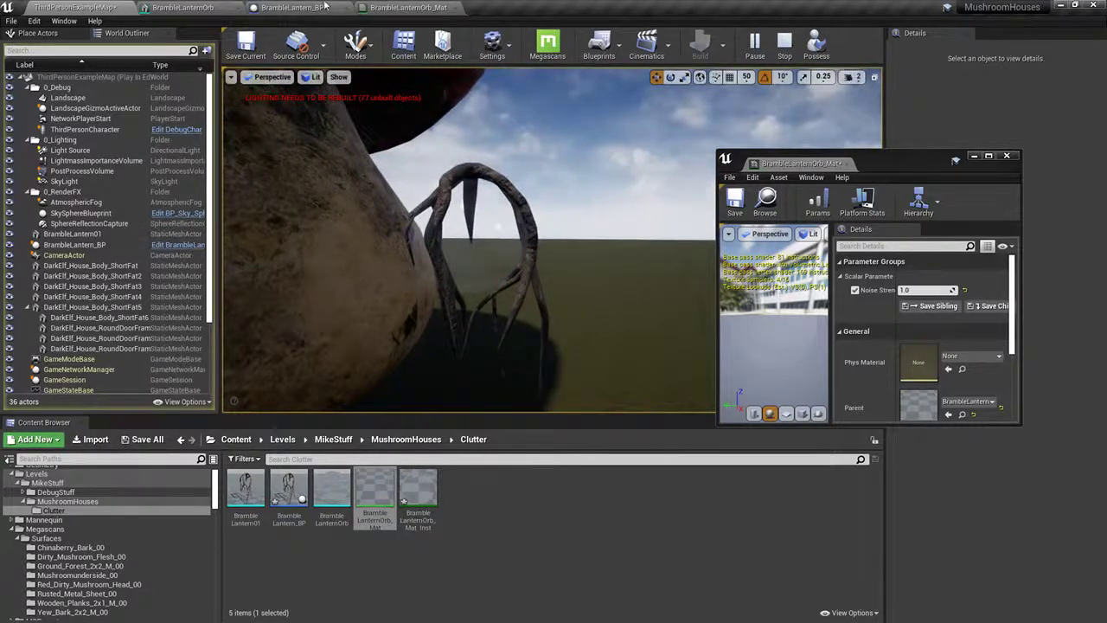
# Step: Rotate BrambleLantern_BP's Scene component to about -180° around X, compile, and simulate the level
pyautogui.click(39, 115)
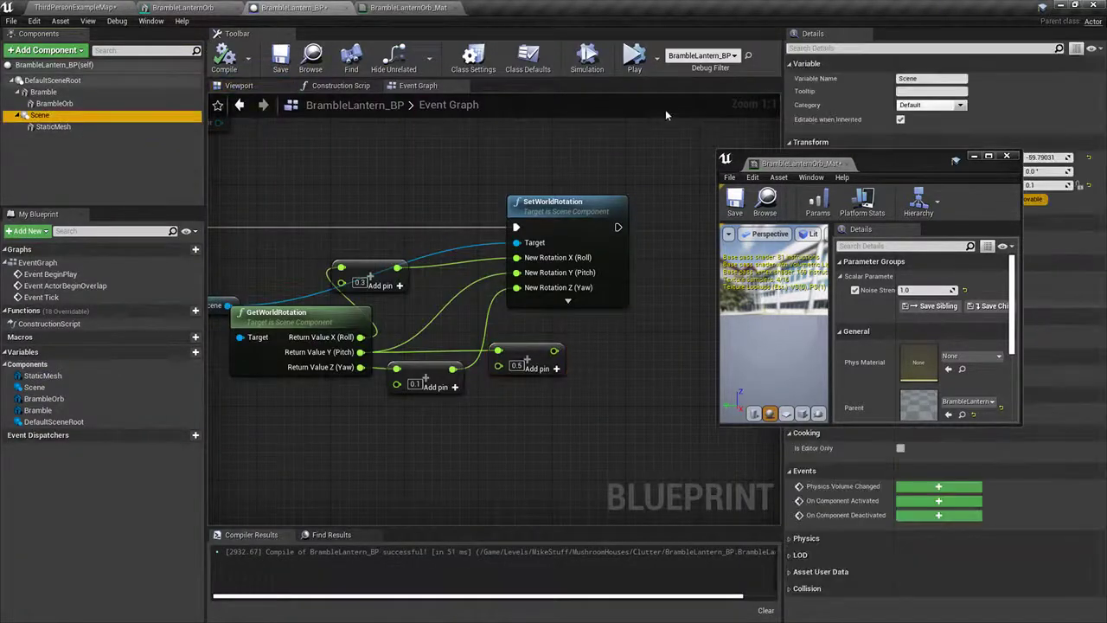
pyautogui.moveTo(887, 160); pyautogui.dragTo(875, 237)
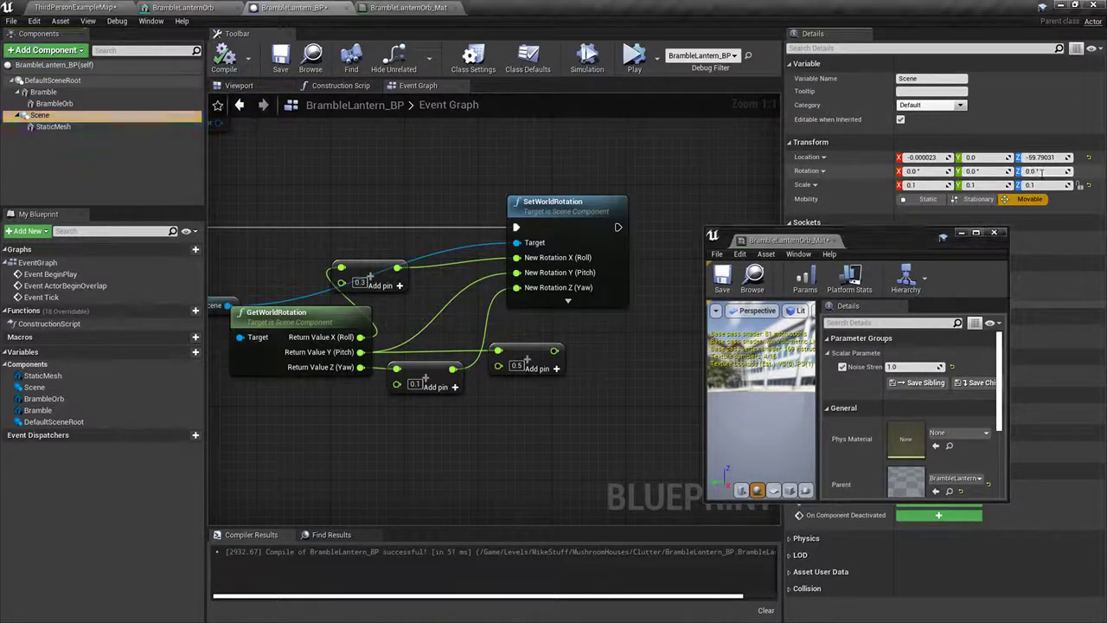
pyautogui.click(242, 85)
pyautogui.press('e')
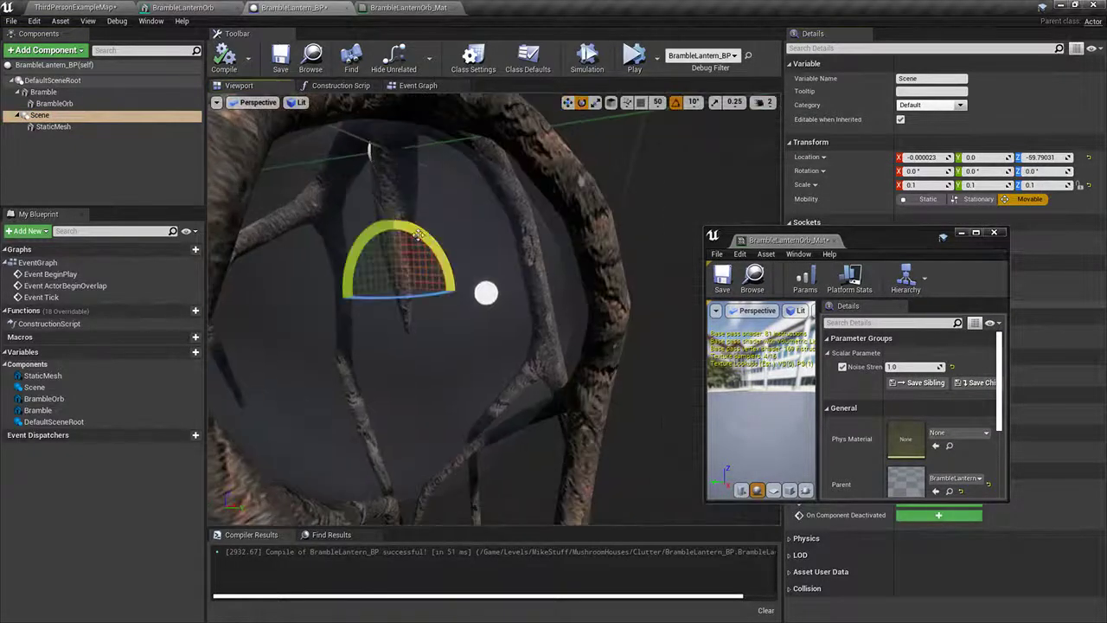
pyautogui.keyDown('alt'); pyautogui.moveTo(424, 238); pyautogui.dragTo(462, 299); pyautogui.keyUp('alt')
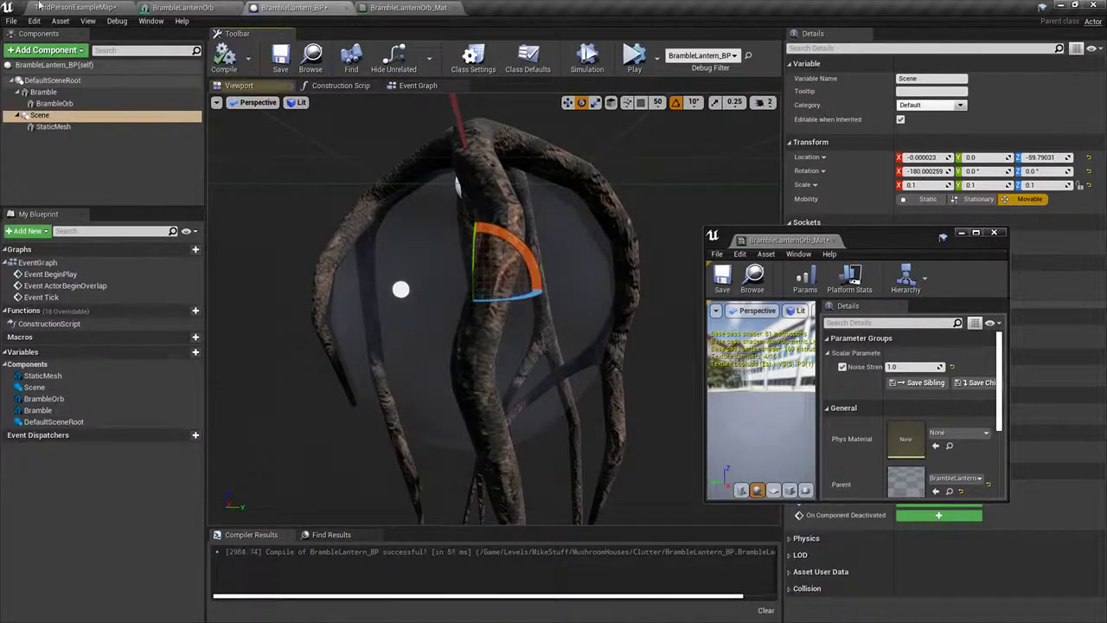
pyautogui.click(75, 6)
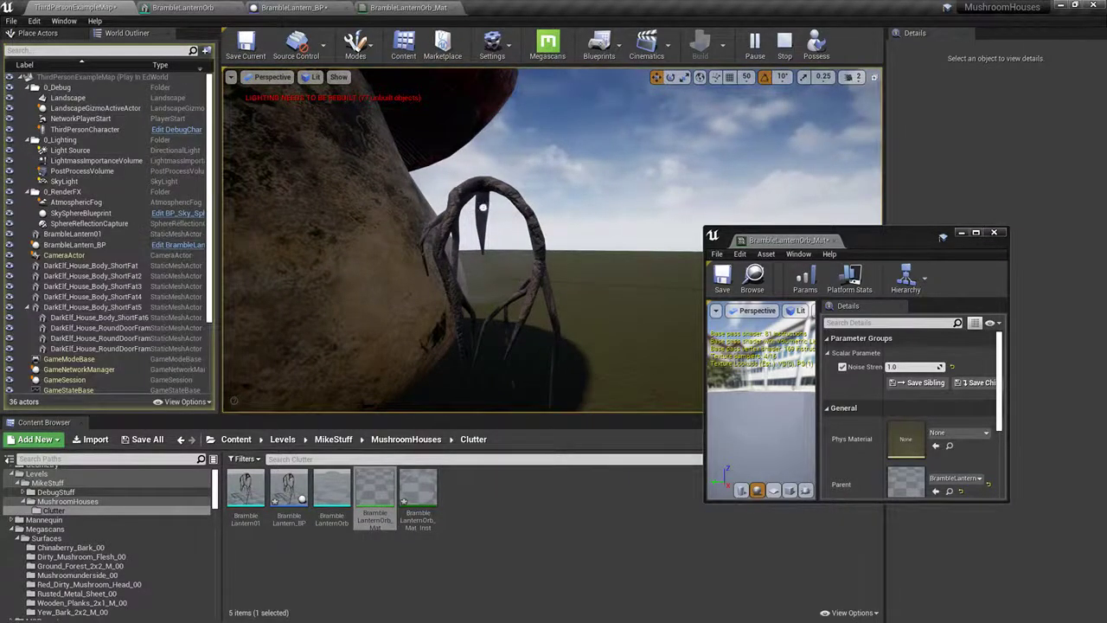
# Step: Rotate the Scene component further to about -270° around X and compile BrambleLantern_BP
pyautogui.click(294, 6)
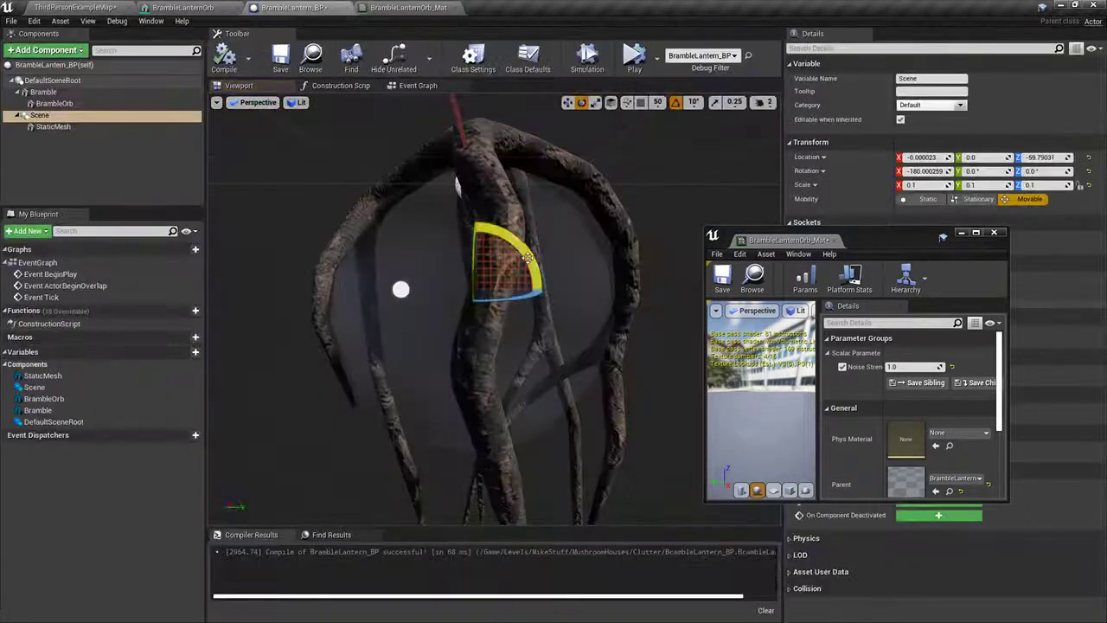
pyautogui.moveTo(521, 246); pyautogui.dragTo(543, 305)
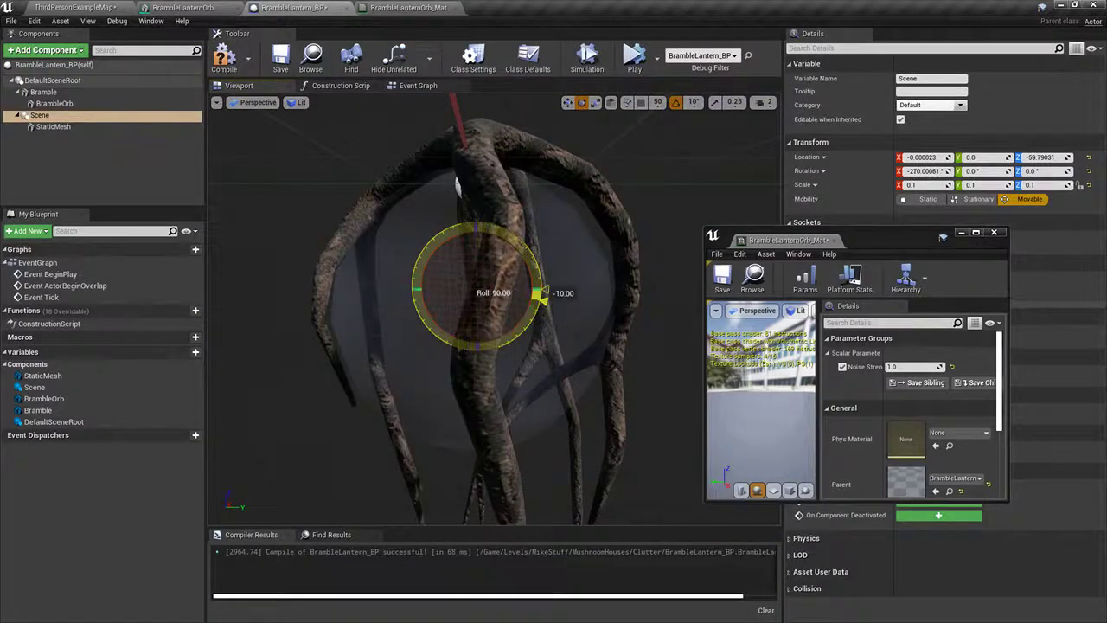
pyautogui.click(224, 56)
# Step: Simulate the level and examine the small sphere's orbit inside the lantern from several angles
pyautogui.click(76, 7)
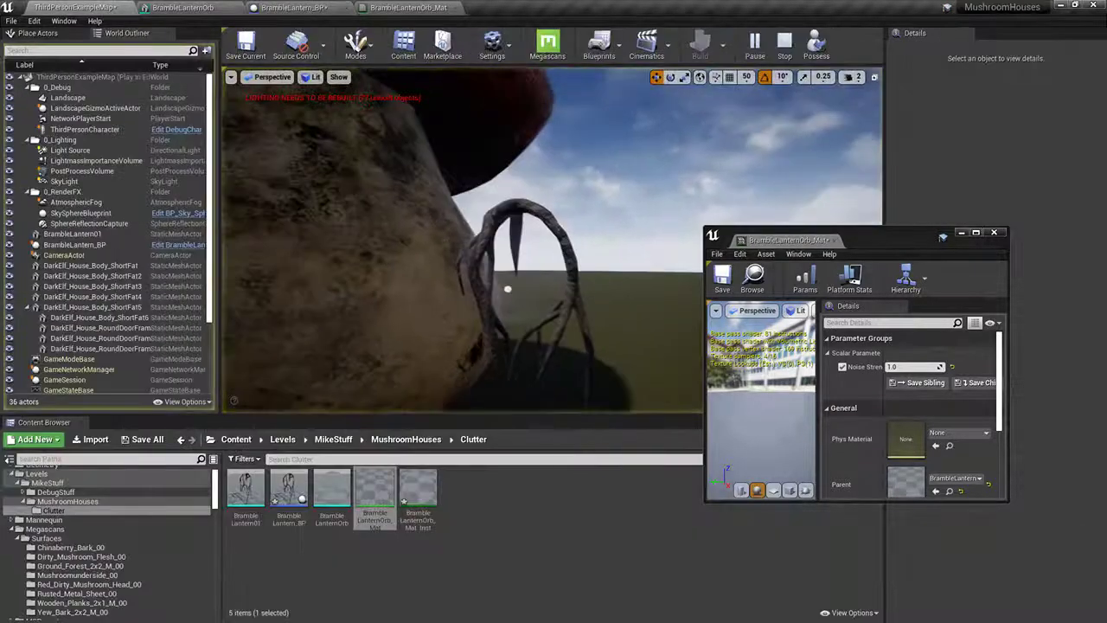
pyautogui.press('w')
pyautogui.press('d')
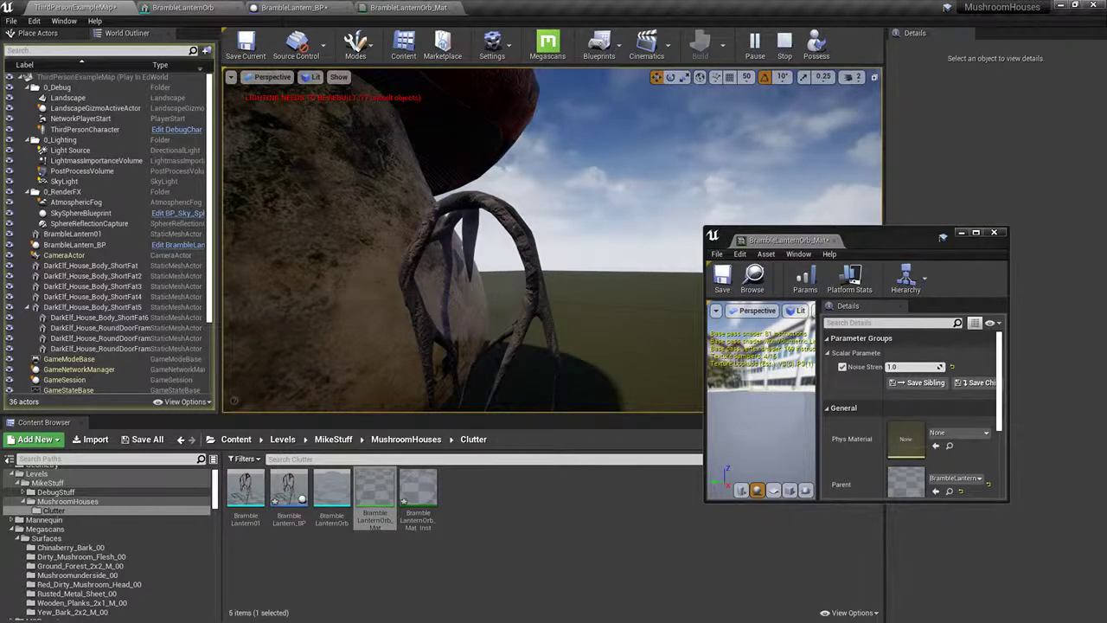
pyautogui.press('w')
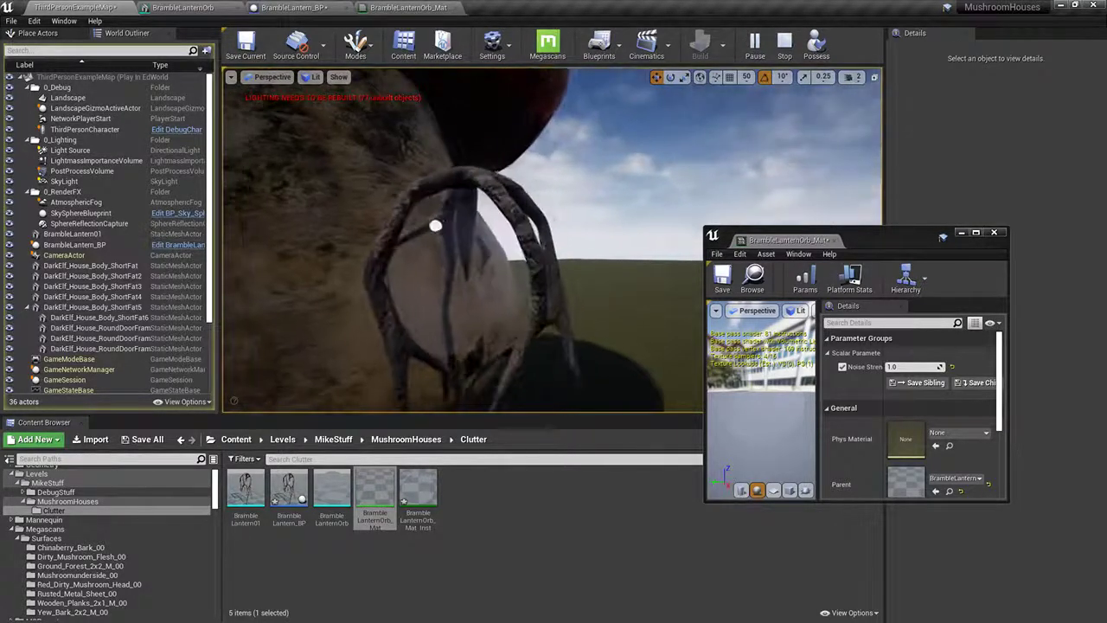
pyautogui.moveTo(566, 203); pyautogui.dragTo(501, 167, button='right')
pyautogui.rightClick(534, 196)
pyautogui.press('w')
pyautogui.press('s')
# Step: Stop the simulation, save the orb's material instance, and close its window
pyautogui.press('Escape')
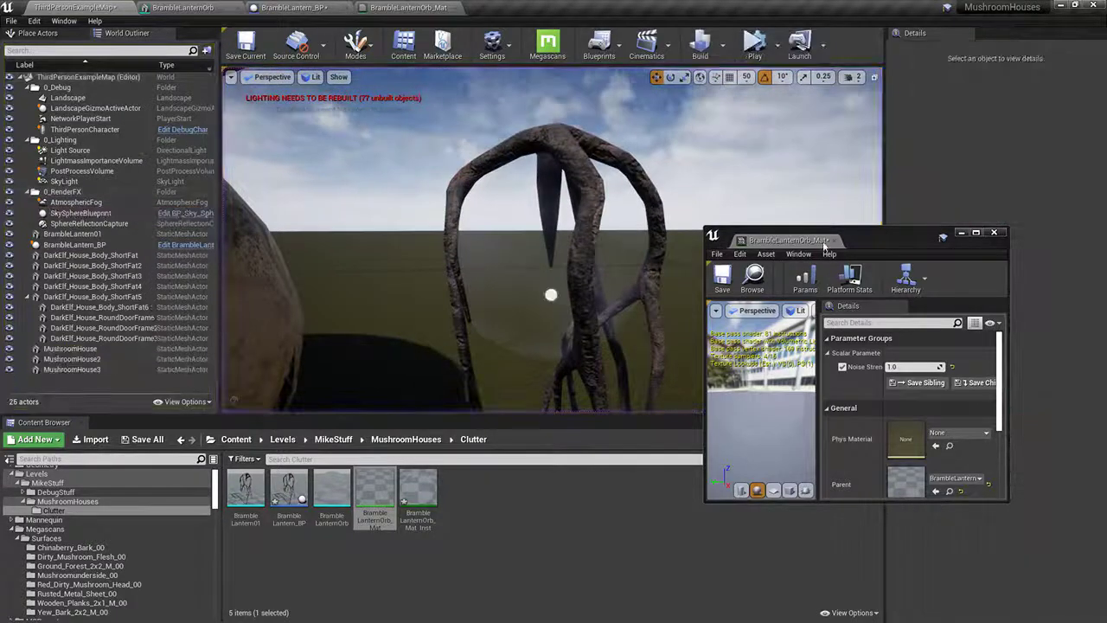
pyautogui.click(730, 289)
pyautogui.click(994, 231)
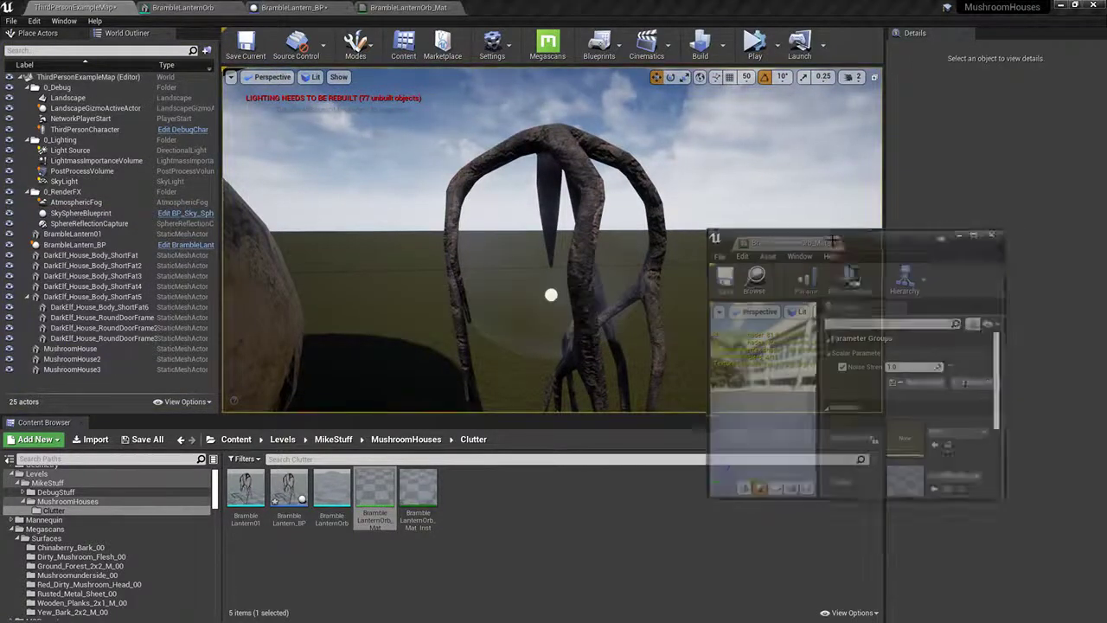
# Step: Delete the static BrambleLantern01 mesh in front of the mushroom house
pyautogui.moveTo(536, 260); pyautogui.dragTo(497, 263, button='right')
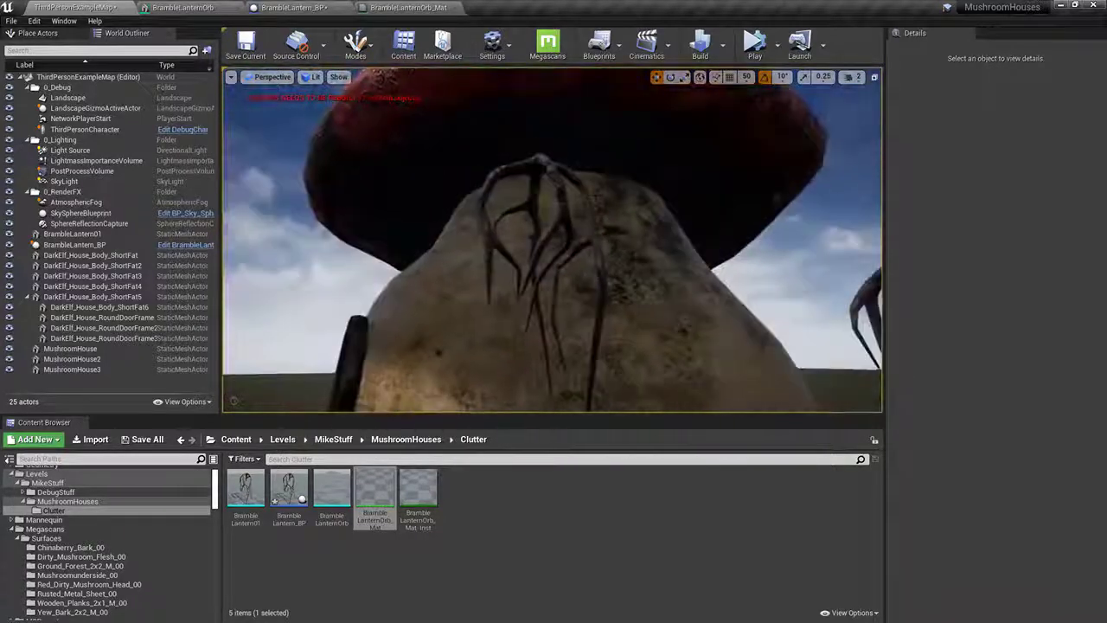
pyautogui.click(548, 199)
pyautogui.press('Delete')
pyautogui.moveTo(548, 198); pyautogui.dragTo(524, 215, button='right')
# Step: Raise the camera speed to 4 and move BrambleLantern_BP along Y closer to the mushroom house
pyautogui.click(853, 77)
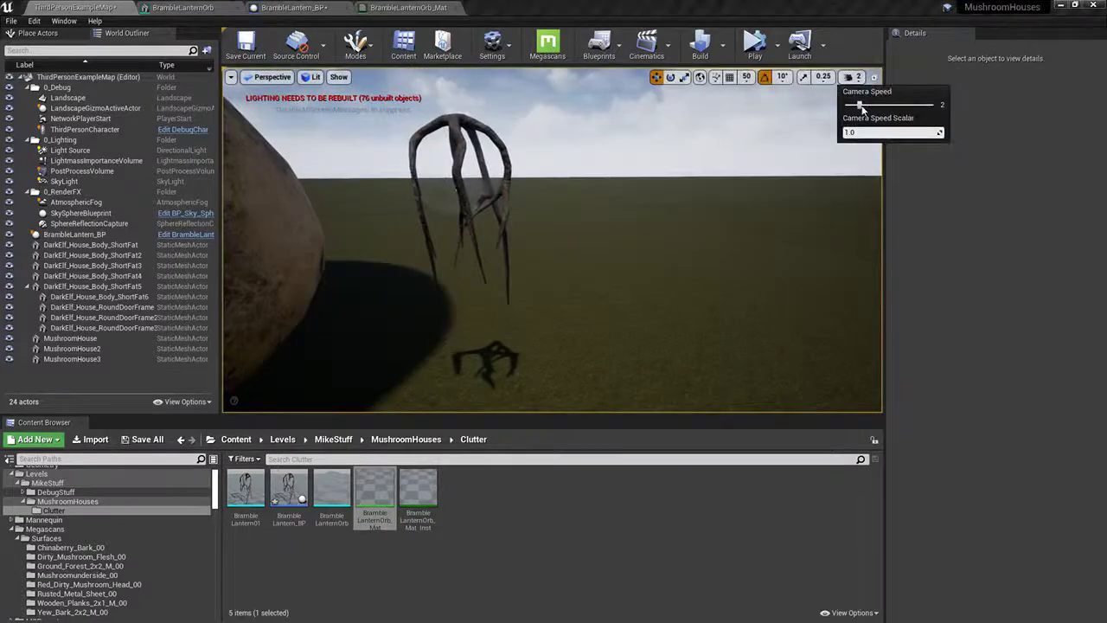
pyautogui.moveTo(560, 240)
pyautogui.mouseDown(button='right')
pyautogui.moveTo(538, 234)
pyautogui.moveTo(563, 240)
pyautogui.mouseUp(button='right')
pyautogui.click(562, 240)
pyautogui.moveTo(594, 233); pyautogui.dragTo(534, 233)
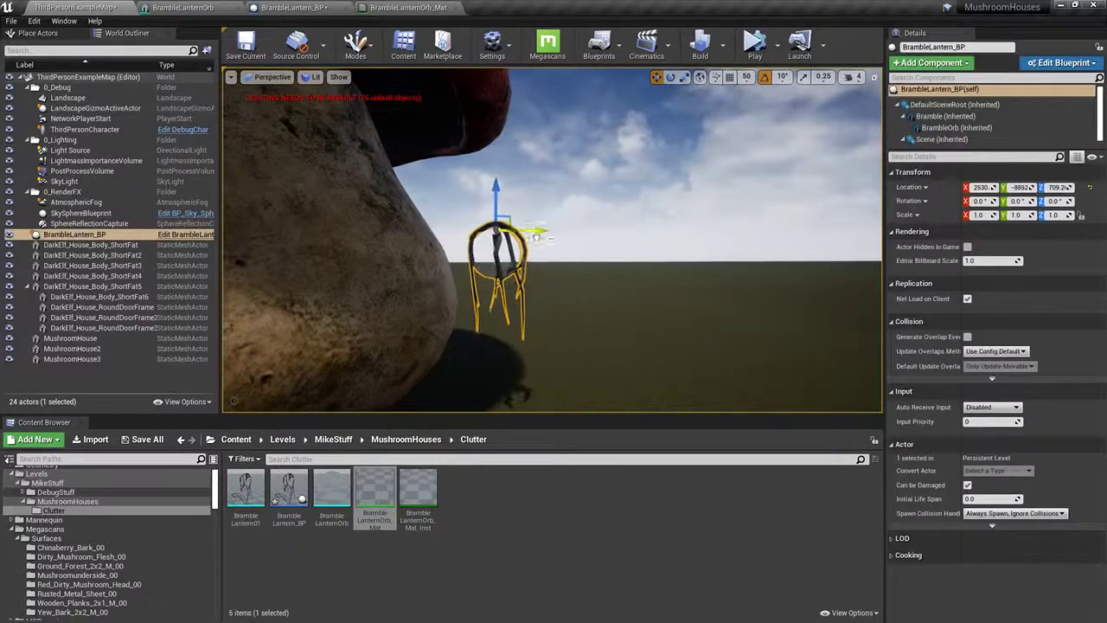
pyautogui.moveTo(534, 234); pyautogui.dragTo(554, 221, button='right')
pyautogui.press('g')
# Step: Switch to Blender and select the lantern's bramble mesh
pyautogui.hotkey('alt', 'Tab')
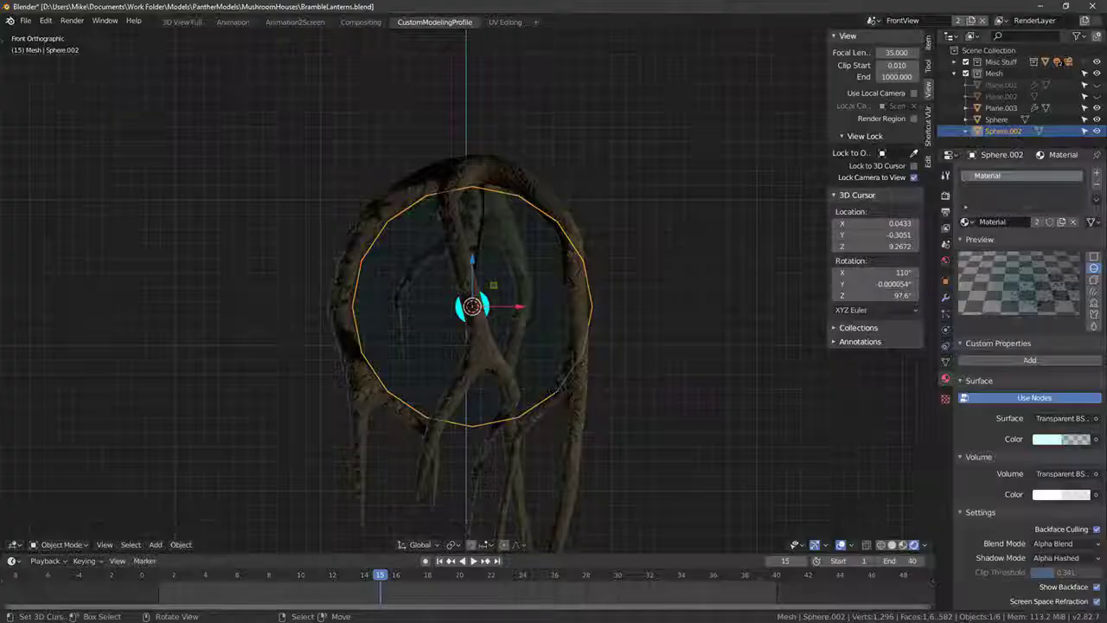
pyautogui.moveTo(631, 251); pyautogui.dragTo(509, 165, button='middle')
pyautogui.rightClick(479, 233)
pyautogui.press('Tab')
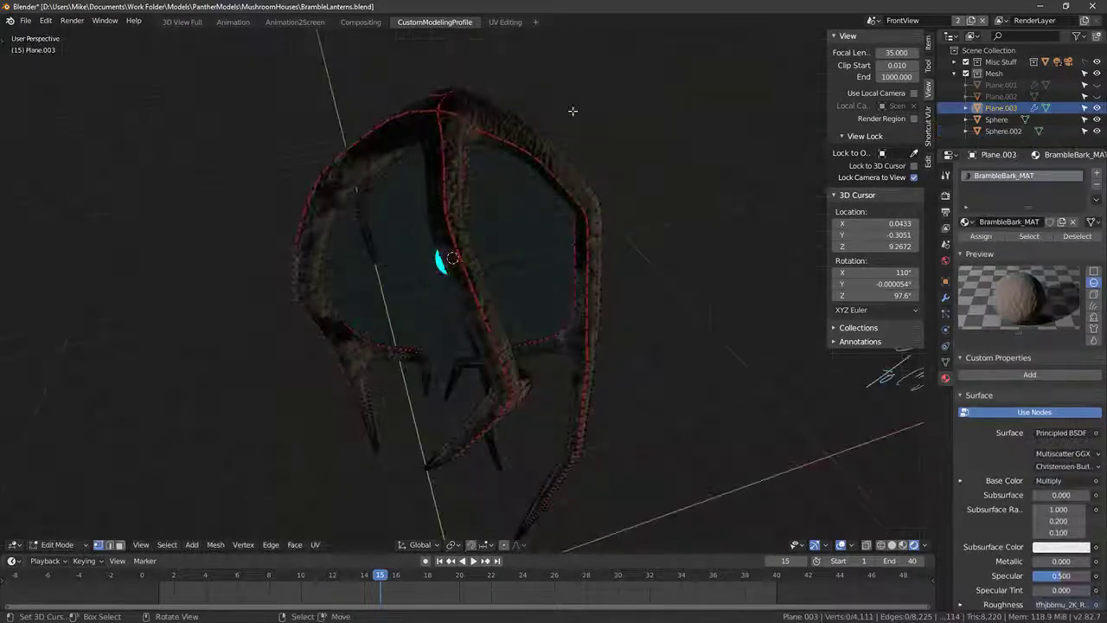
pyautogui.moveTo(573, 110); pyautogui.dragTo(617, 166, button='middle')
pyautogui.scroll(-12, 622, 216)
pyautogui.moveTo(579, 326); pyautogui.dragTo(583, 329, button='middle')
pyautogui.press('Tab')
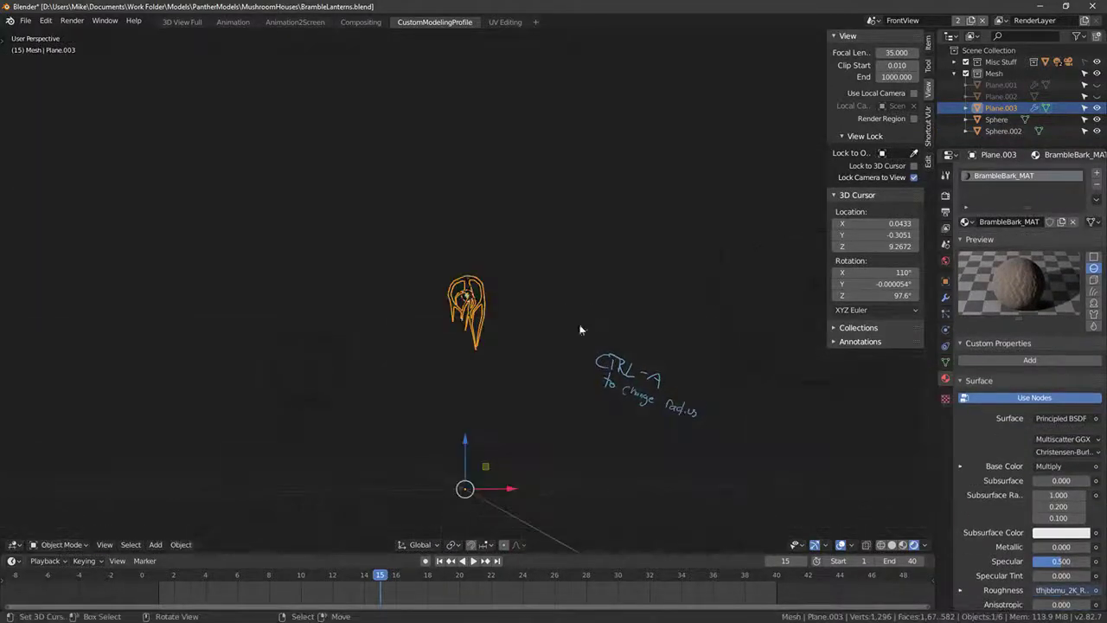
# Step: Add the translucent orb and the small emissive sphere inside it to the bramble selection
pyautogui.scroll(-3, 581, 329)
pyautogui.press('KP_1')
pyautogui.scroll(11, 510, 298)
pyautogui.keyDown('shift'); pyautogui.rightClick(484, 300); pyautogui.keyUp('shift')
pyautogui.press('z')
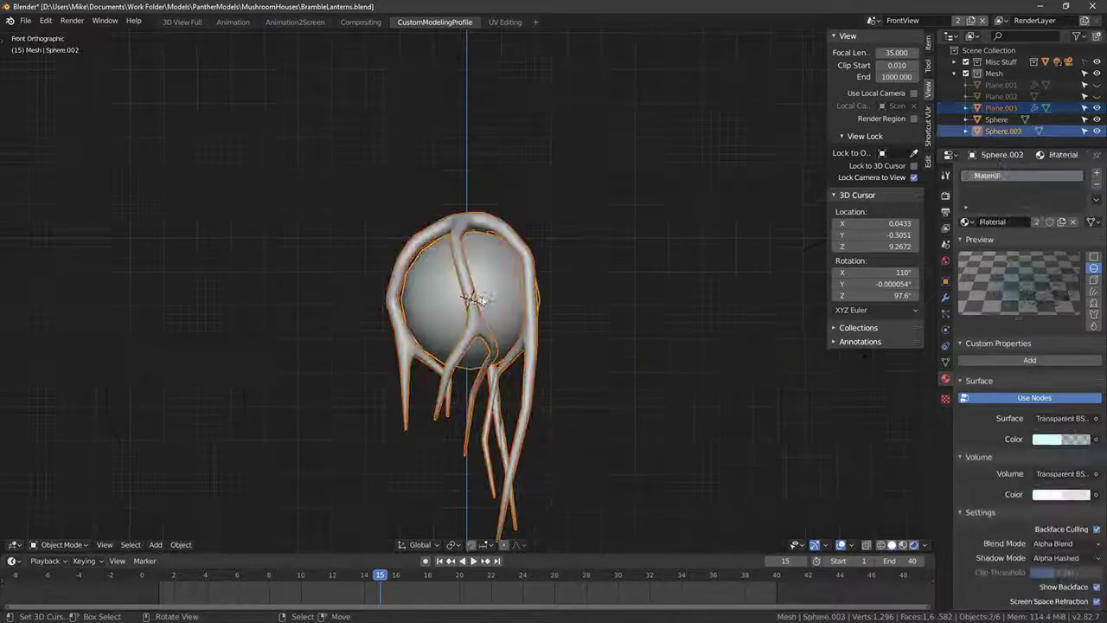
pyautogui.press('z')
pyautogui.keyDown('shift'); pyautogui.rightClick(478, 297); pyautogui.keyUp('shift')
pyautogui.scroll(-6, 519, 334)
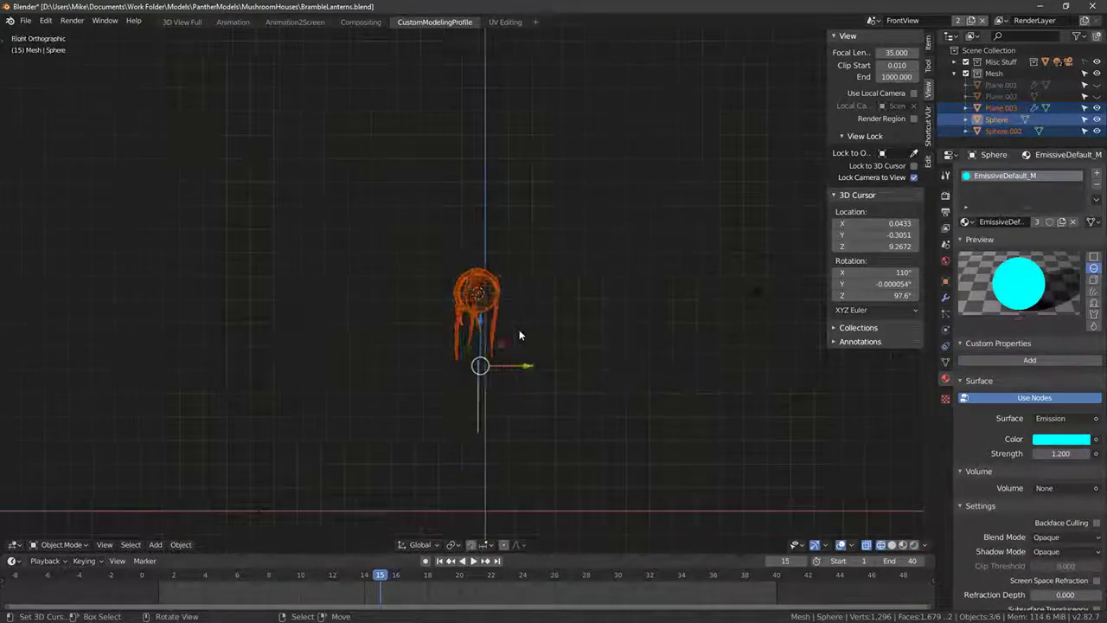
# Step: Move the three lantern meshes down along Z by about 10.28 so the lantern's top meets the world origin
pyautogui.keyDown('shift'); pyautogui.moveTo(557, 376); pyautogui.dragTo(571, 190, button='middle'); pyautogui.keyUp('shift')
pyautogui.press('g')
pyautogui.press('z')
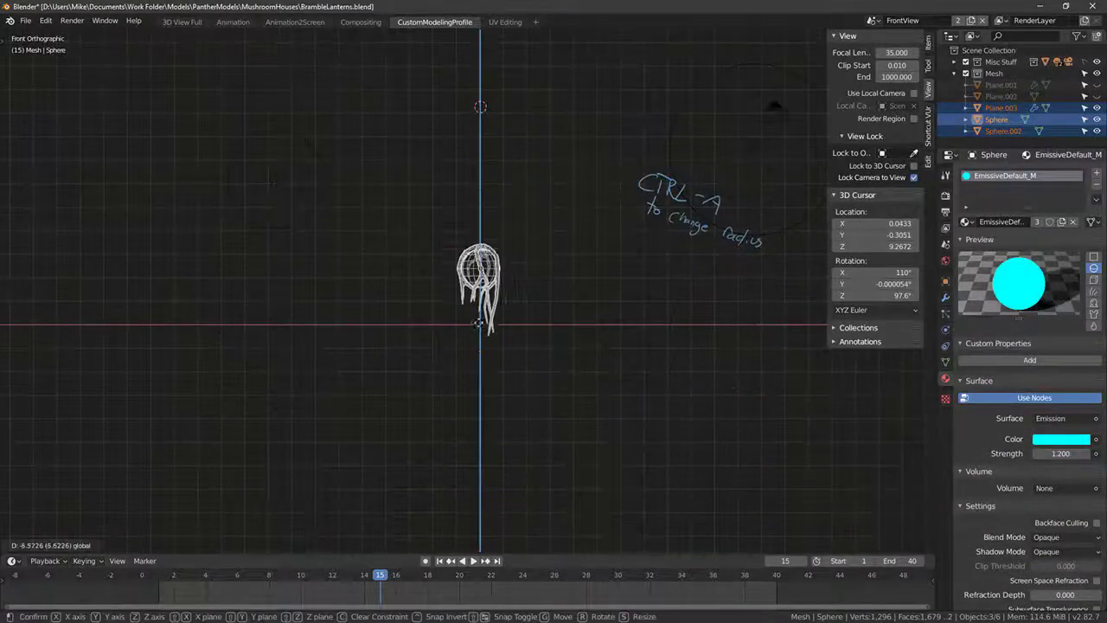
pyautogui.click(474, 374)
# Step: Centre the lantern meshes over the world origin from above, moving them about -0.041 in X and 0.305 in Y
pyautogui.moveTo(524, 273); pyautogui.dragTo(536, 324, button='middle')
pyautogui.scroll(6, 543, 317)
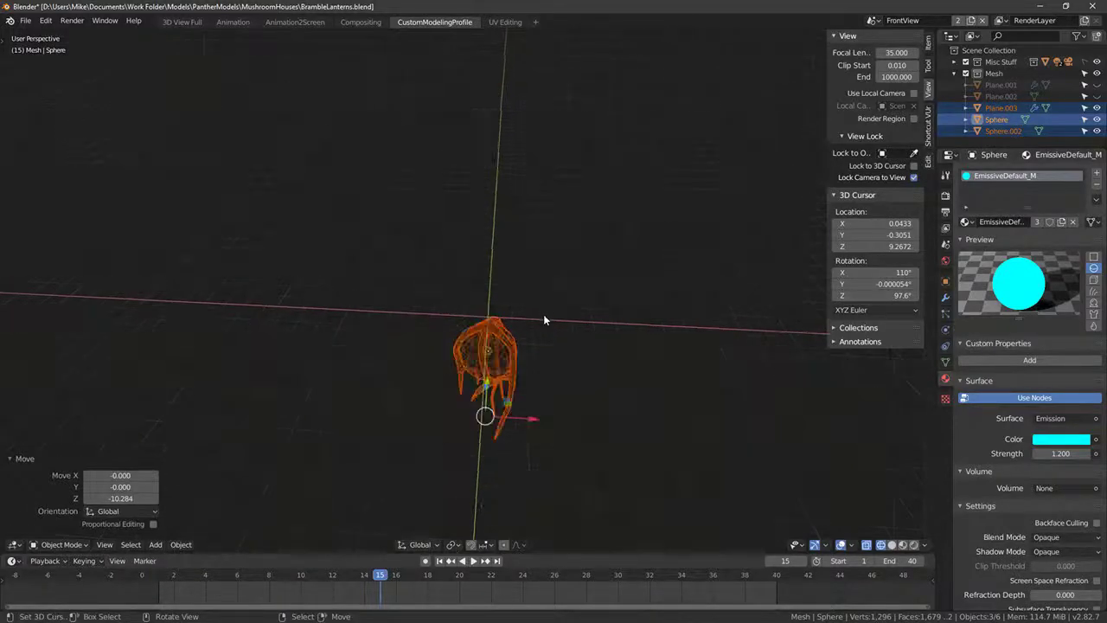
pyautogui.press('KP_7')
pyautogui.scroll(2, 568, 307)
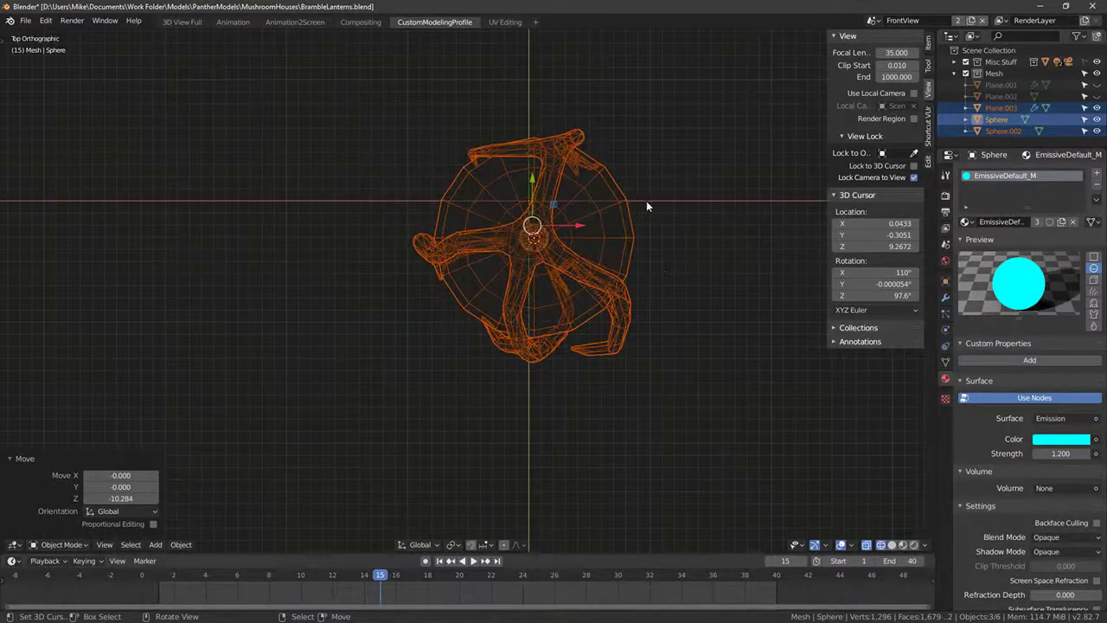
pyautogui.press('g')
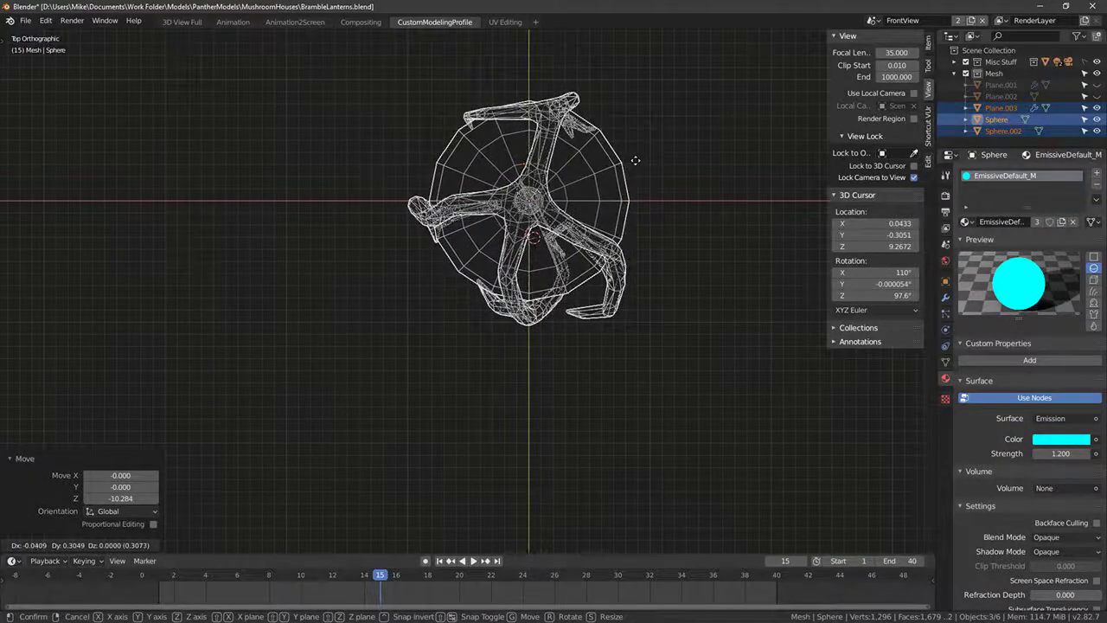
pyautogui.click(636, 161)
# Step: Snap the 3D cursor to the world origin and set the lantern meshes' origins to the 3D cursor
pyautogui.moveTo(662, 182); pyautogui.dragTo(659, 226, button='middle')
pyautogui.scroll(-1, 634, 346)
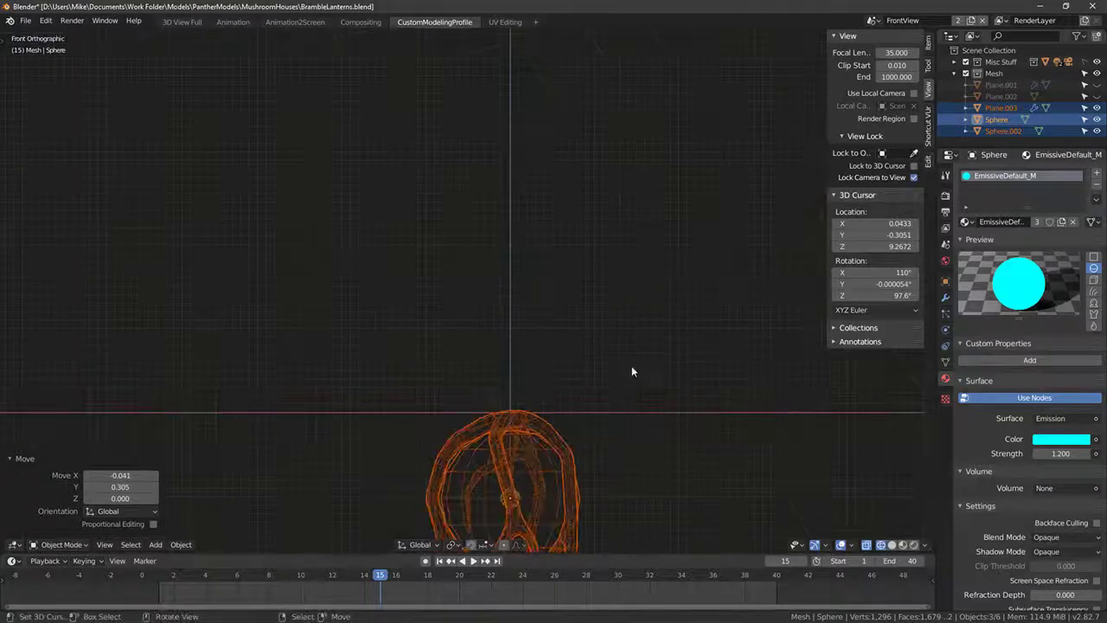
pyautogui.keyDown('shift'); pyautogui.moveTo(627, 402); pyautogui.dragTo(613, 214, button='middle'); pyautogui.keyUp('shift')
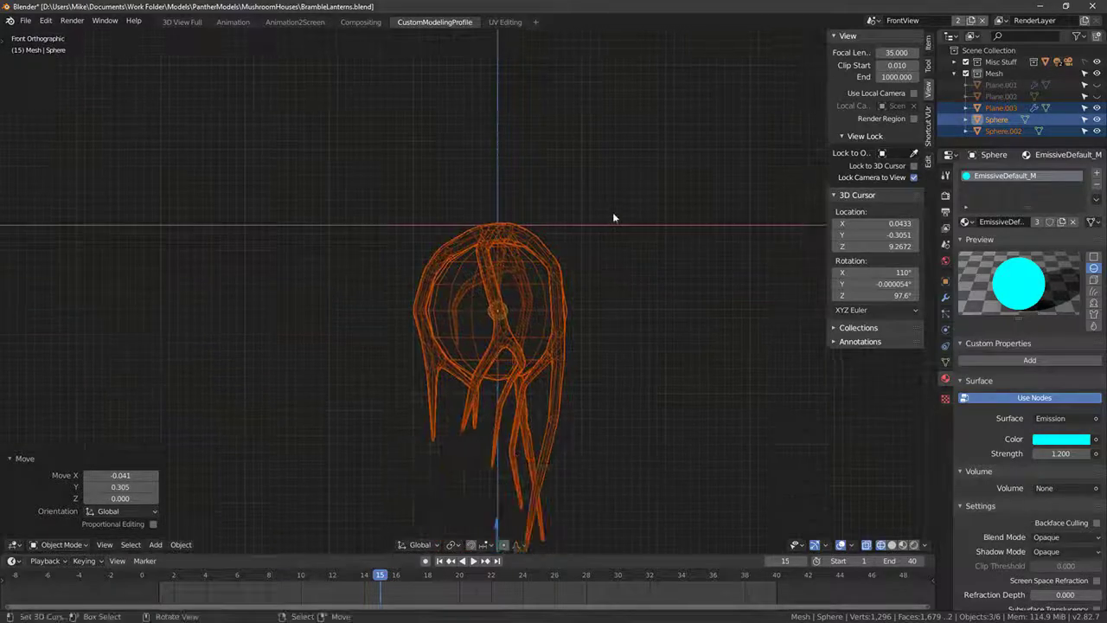
pyautogui.hotkey('shift', 's')
pyautogui.click(668, 291)
pyautogui.hotkey('ctrl', 'alt', 'shift', 'c')
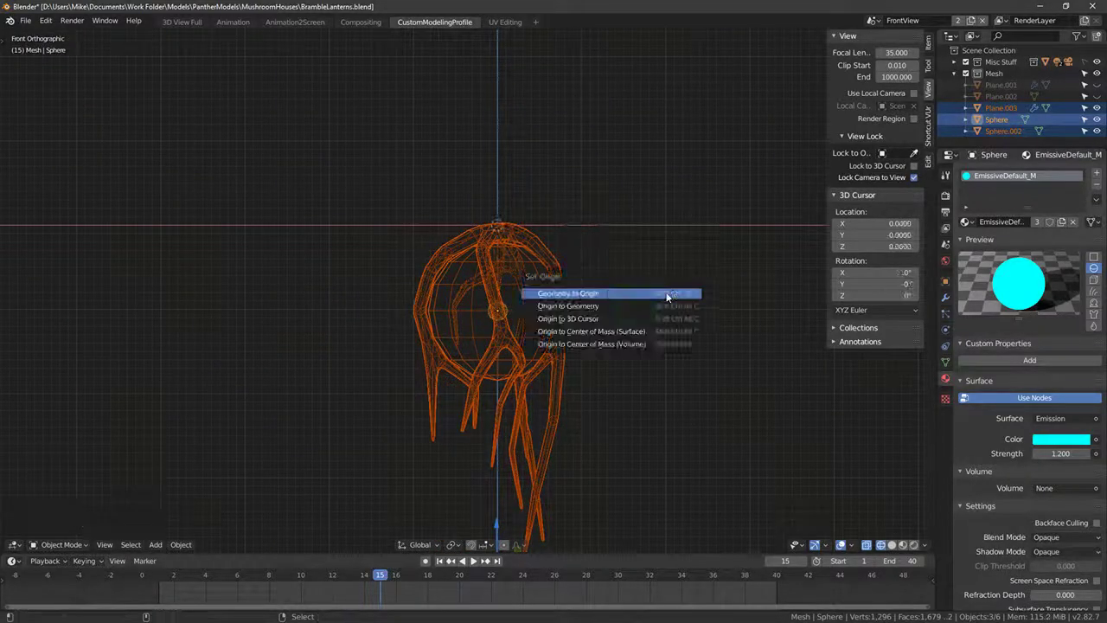
pyautogui.click(612, 318)
pyautogui.scroll(-4, 645, 283)
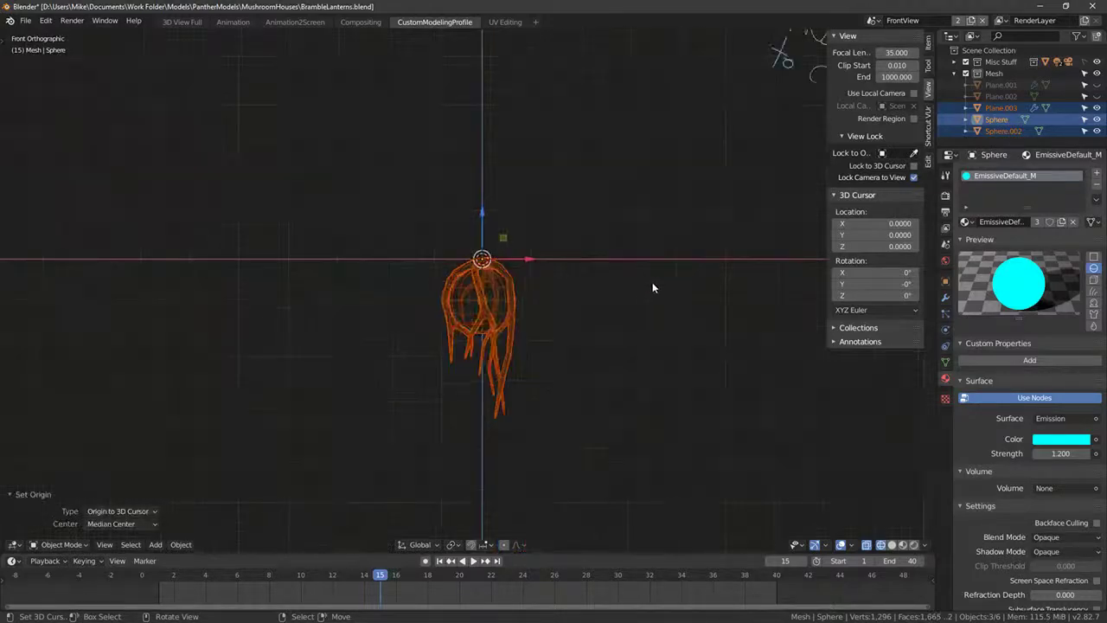
# Step: Add a cylinder mesh with 5 vertices at the world origin
pyautogui.scroll(5, 654, 281)
pyautogui.press('Tab')
pyautogui.press('Tab')
pyautogui.keyDown('shift'); pyautogui.moveTo(644, 251); pyautogui.dragTo(592, 304, button='middle'); pyautogui.keyUp('shift')
pyautogui.hotkey('alt', 'a')
pyautogui.hotkey('shift', 'z')
pyautogui.scroll(-1, 601, 291)
pyautogui.hotkey('shift', 'a')
pyautogui.moveTo(601, 290)
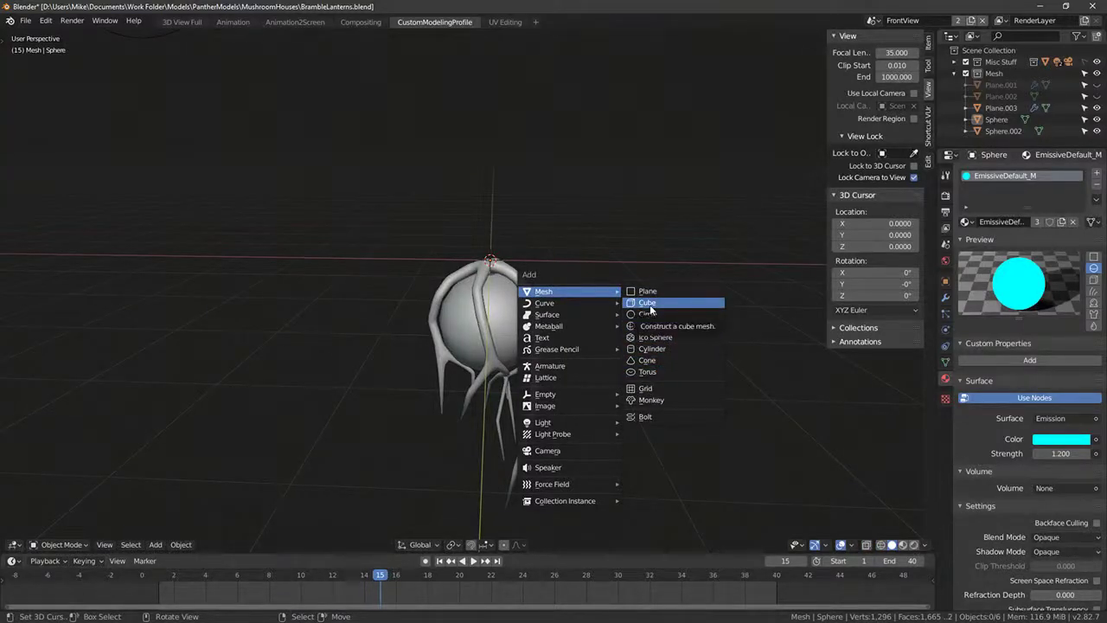
pyautogui.click(656, 350)
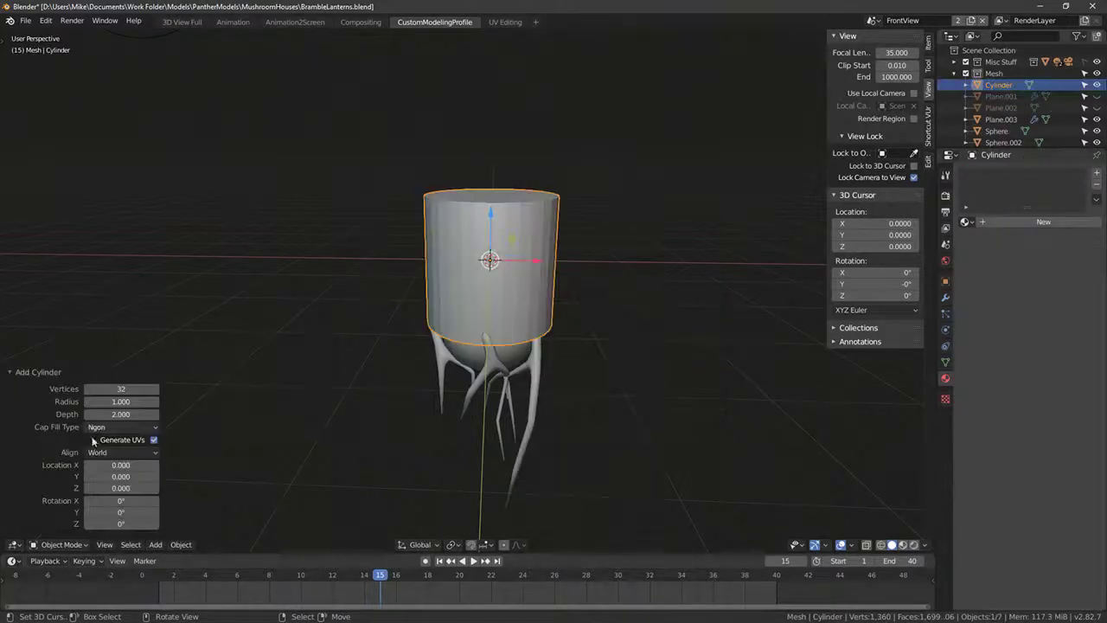
pyautogui.write('5')
pyautogui.press('Return')
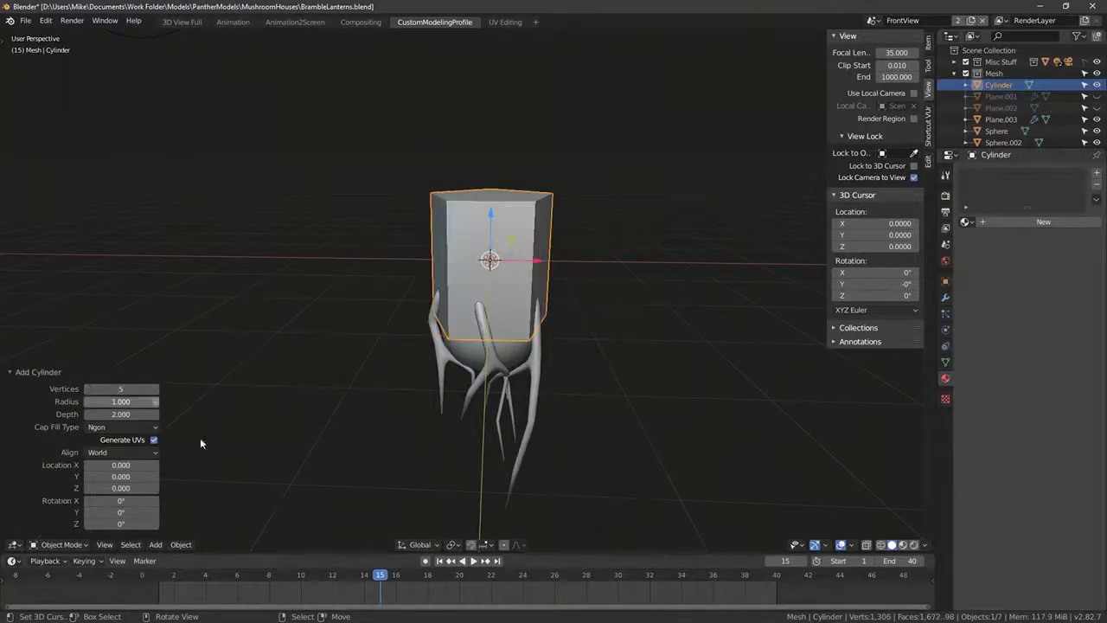
# Step: Shade the cylinder smooth and assign it the BrambleBark_MAT material
pyautogui.press('Tab')
pyautogui.press('F3')
pyautogui.write('sh')
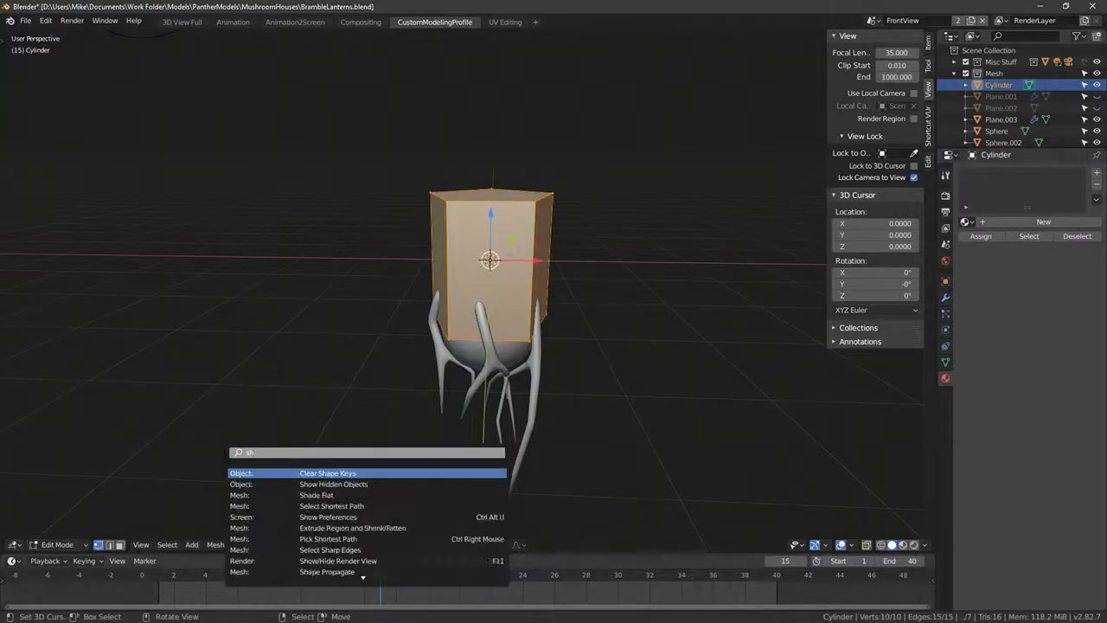
pyautogui.write('ade smooth')
pyautogui.press('Return')
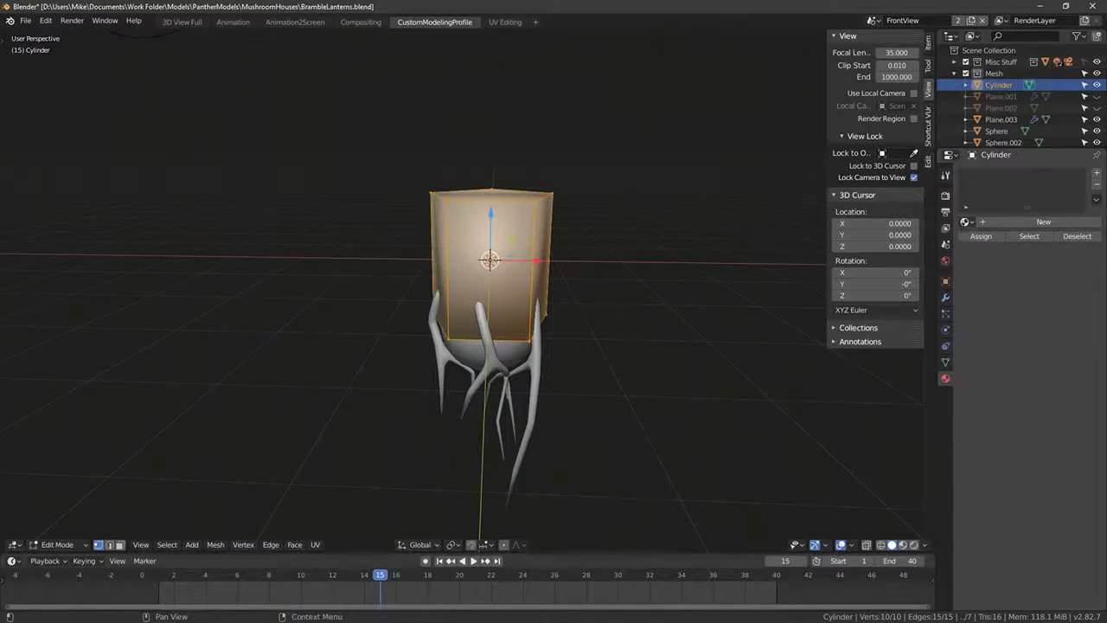
pyautogui.click(966, 223)
pyautogui.click(927, 240)
# Step: Scale the cylinder's geometry down to about 0.12 so it is a thin stub atop the lantern
pyautogui.moveTo(671, 302); pyautogui.dragTo(687, 276, button='middle')
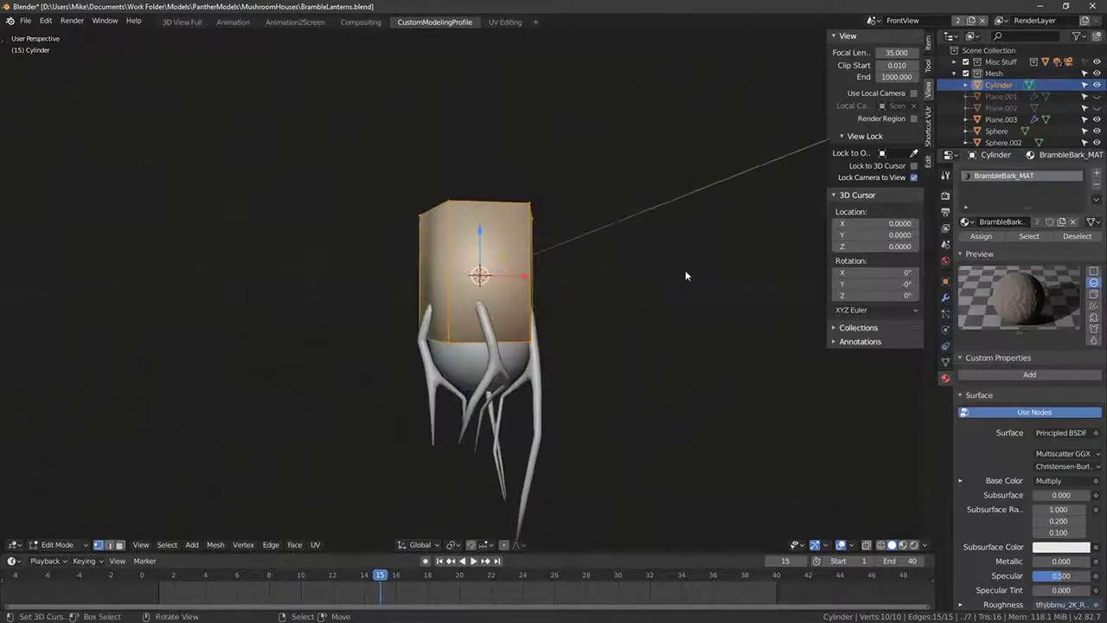
pyautogui.press('KP_1')
pyautogui.scroll(2, 675, 258)
pyautogui.press('Tab')
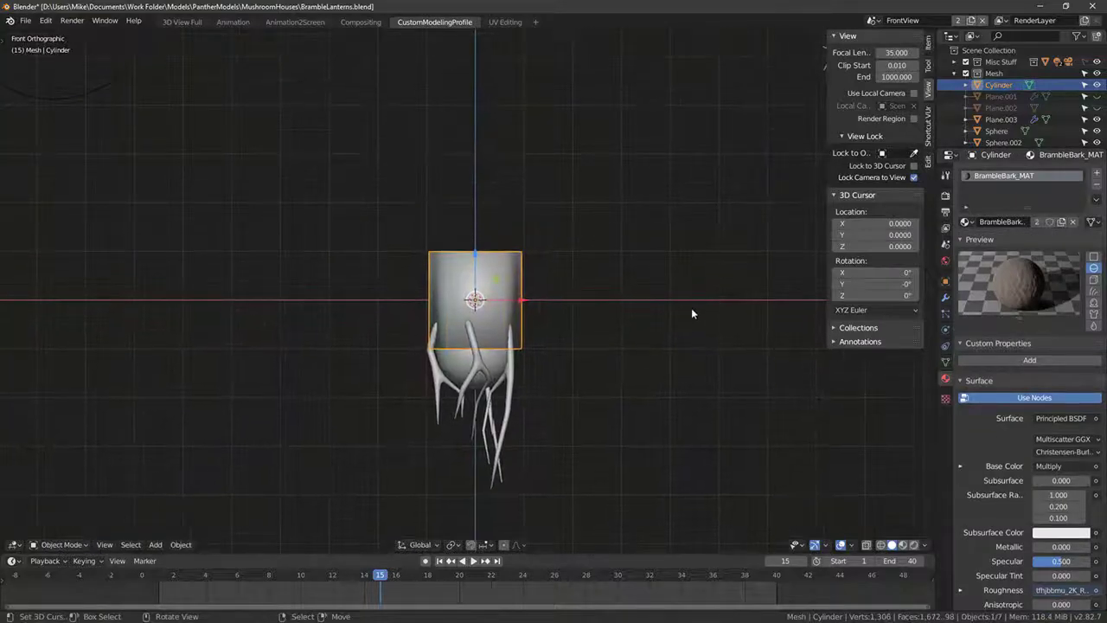
pyautogui.press('Tab')
pyautogui.press('s')
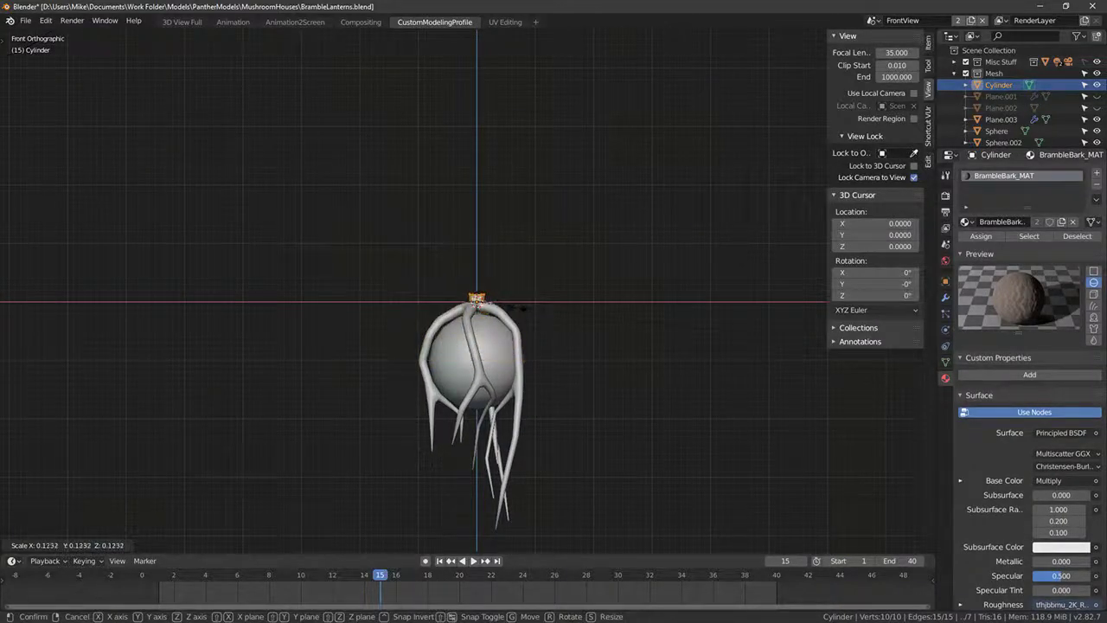
pyautogui.click(519, 308)
# Step: Raise the cylinder's upper ring of vertices about 4 units along Z to form a tall stem
pyautogui.hotkey('shift', 'z')
pyautogui.press('c')
pyautogui.moveTo(461, 341); pyautogui.dragTo(479, 321, button='middle')
pyautogui.rightClick(482, 313)
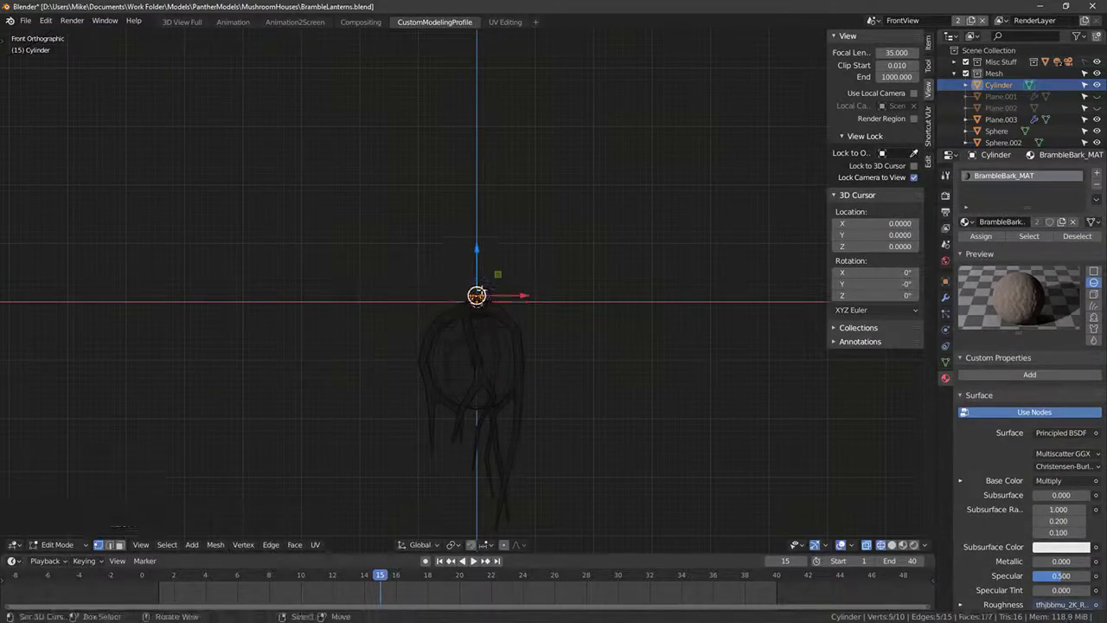
pyautogui.moveTo(479, 248); pyautogui.dragTo(475, 44)
pyautogui.scroll(-4, 471, 294)
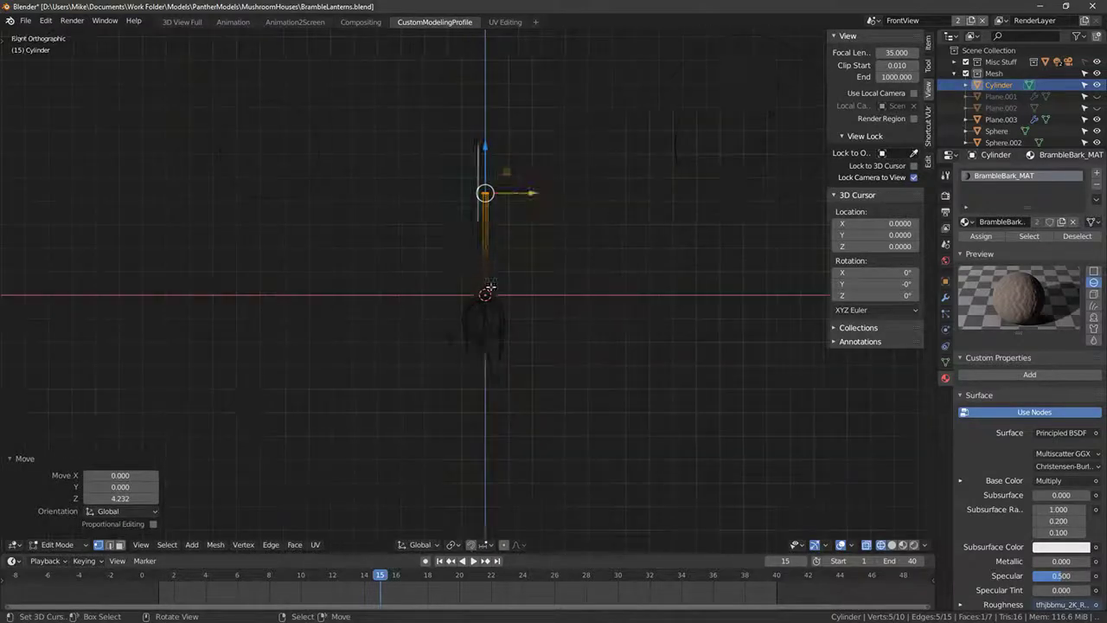
pyautogui.moveTo(470, 158); pyautogui.dragTo(469, 101)
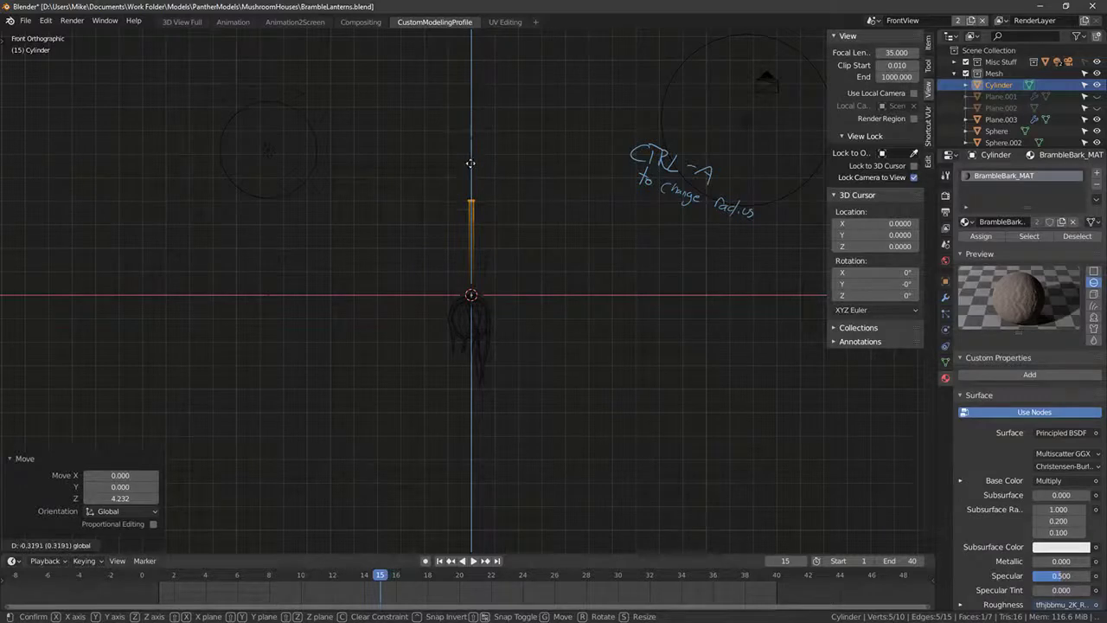
pyautogui.moveTo(470, 163); pyautogui.dragTo(471, 164)
# Step: Select the whole stem and thicken it with Shrink/Fatten at an offset of about 0.062
pyautogui.moveTo(471, 165)
pyautogui.mouseDown(button='middle')
pyautogui.moveTo(597, 271)
pyautogui.moveTo(552, 287)
pyautogui.moveTo(619, 289)
pyautogui.mouseUp(button='middle')
pyautogui.hotkey('ctrl', 'l')
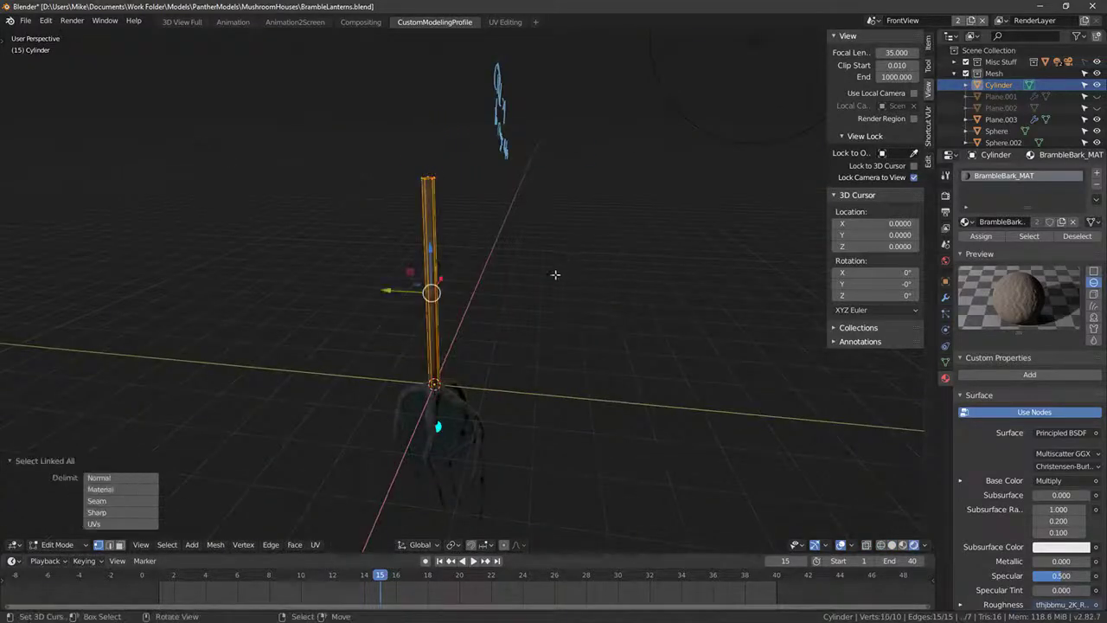
pyautogui.press('KP_1')
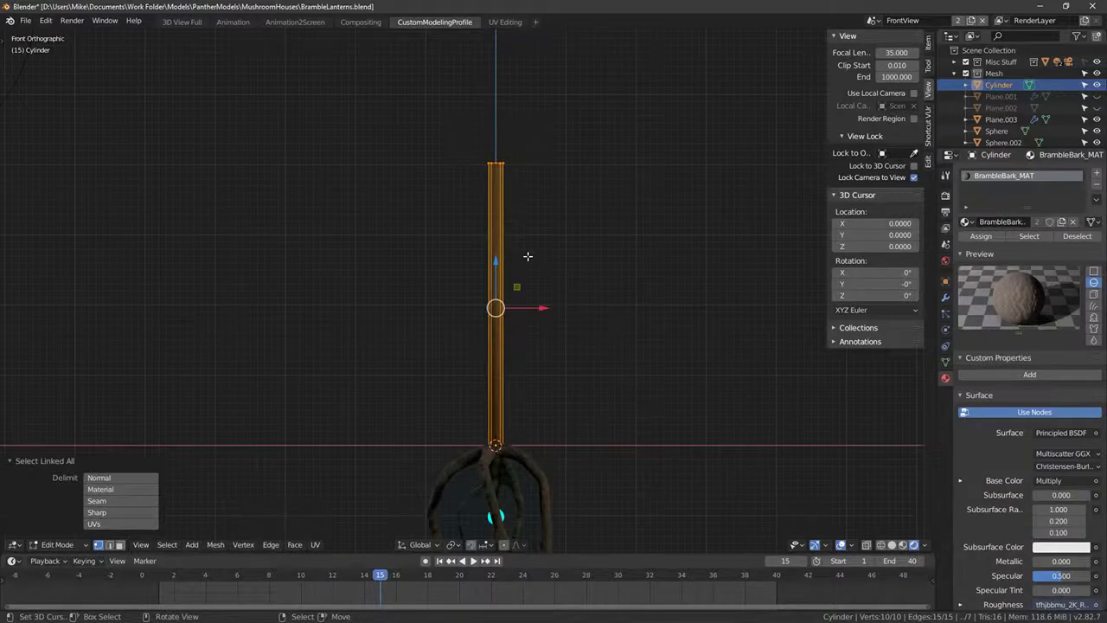
pyautogui.hotkey('alt', 's')
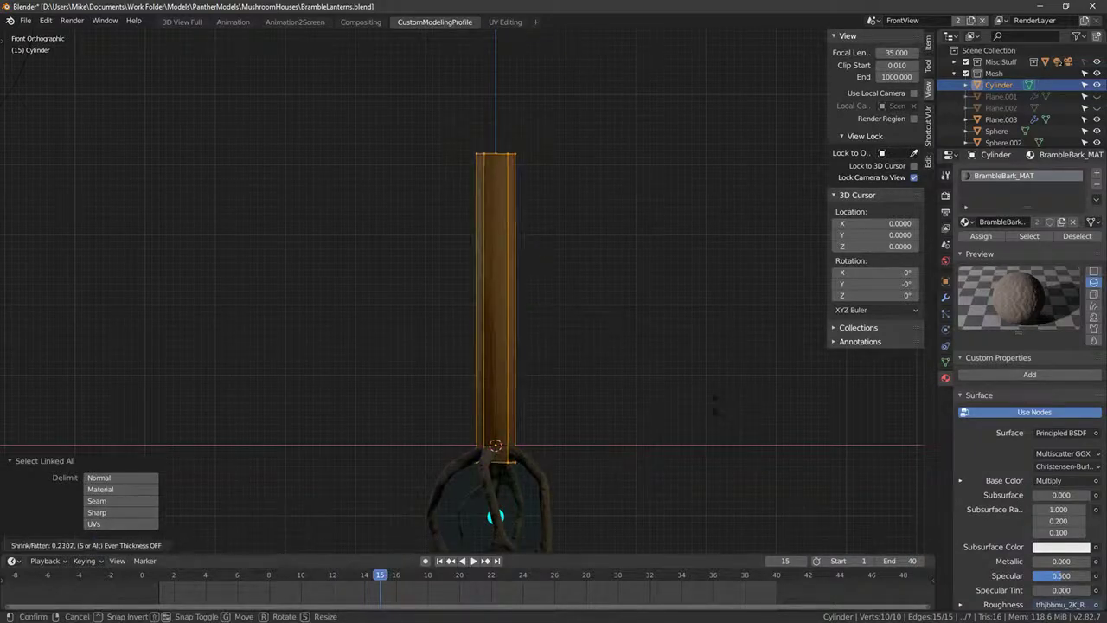
pyautogui.click(763, 505)
# Step: Unwrap the UVs of the whole stem with the Angle Based method
pyautogui.scroll(8, 655, 356)
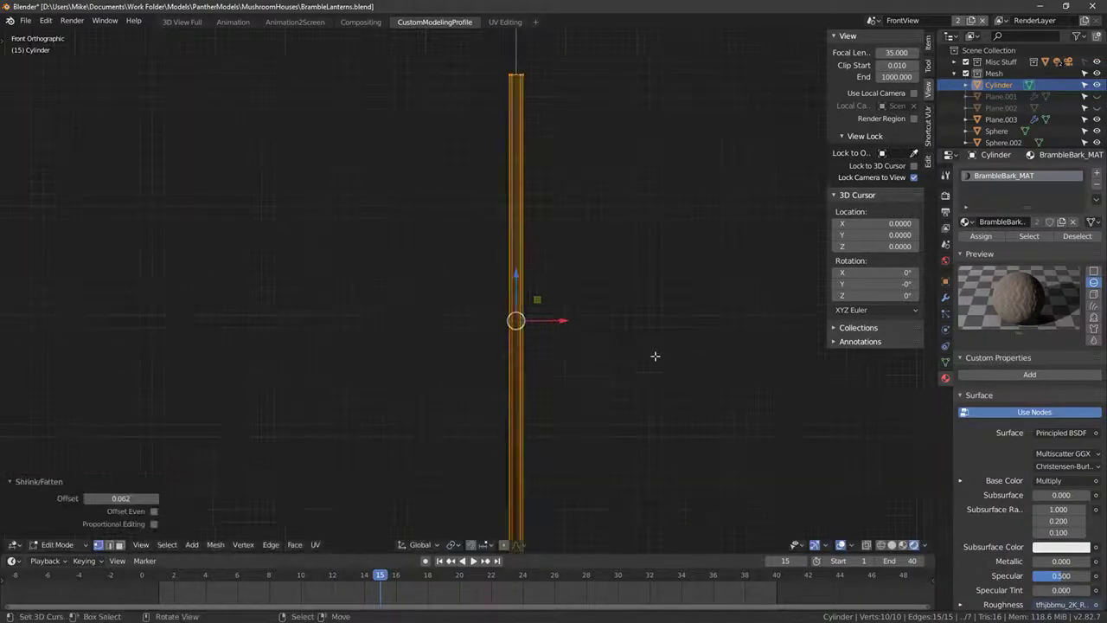
pyautogui.keyDown('shift'); pyautogui.moveTo(684, 353); pyautogui.dragTo(597, 334, button='middle'); pyautogui.keyUp('shift')
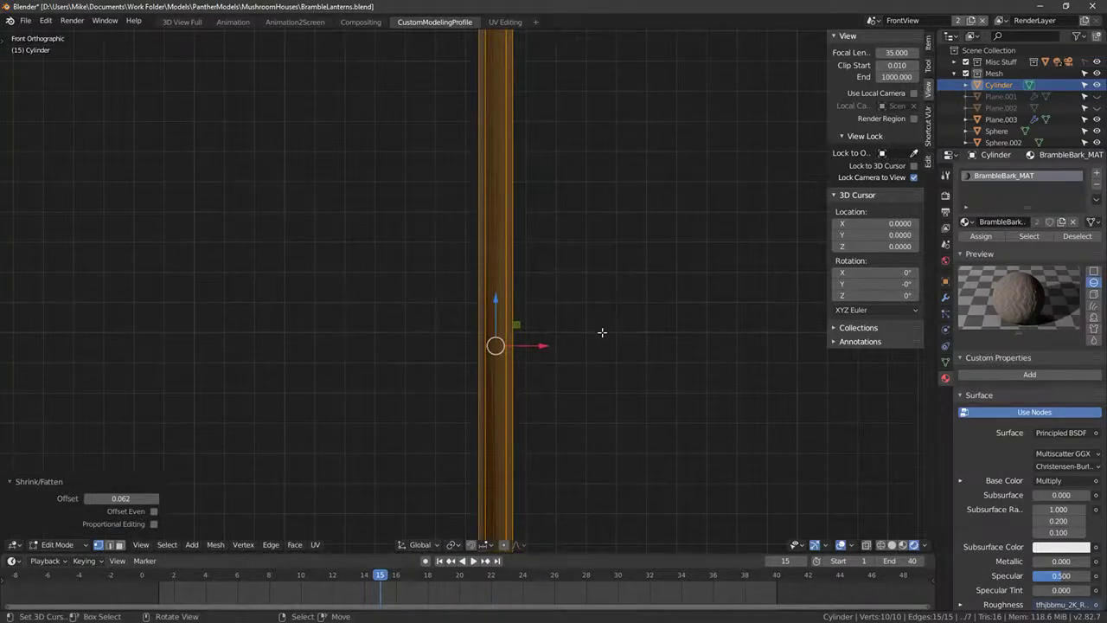
pyautogui.press('u')
pyautogui.click(561, 244)
# Step: Delete the cap faces at both ends of the stem
pyautogui.scroll(-4, 550, 409)
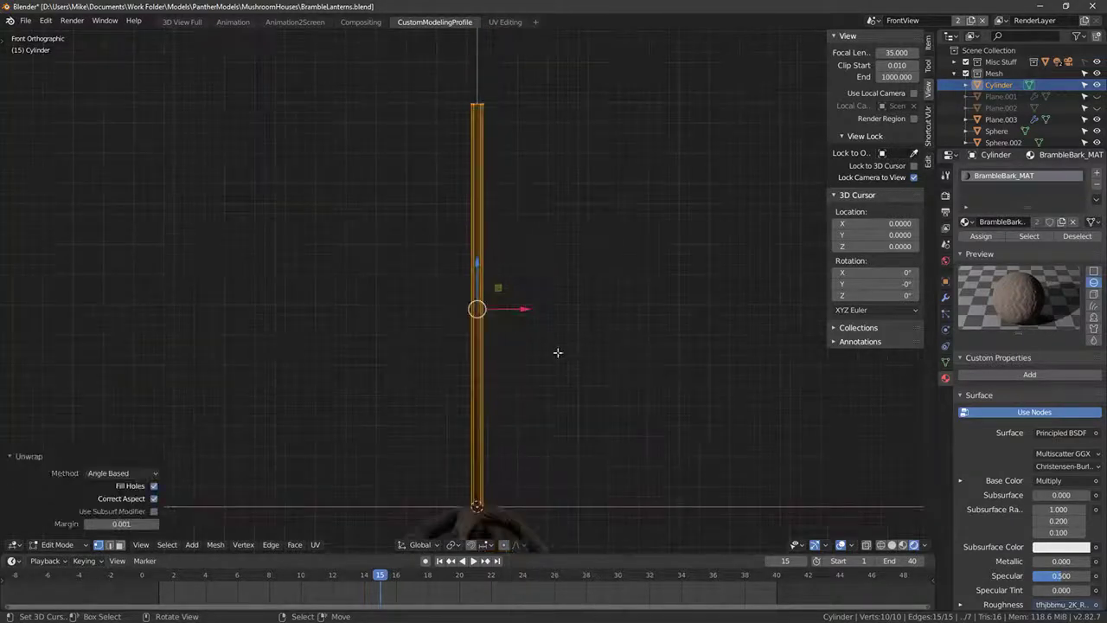
pyautogui.moveTo(556, 351); pyautogui.dragTo(327, 256, button='middle')
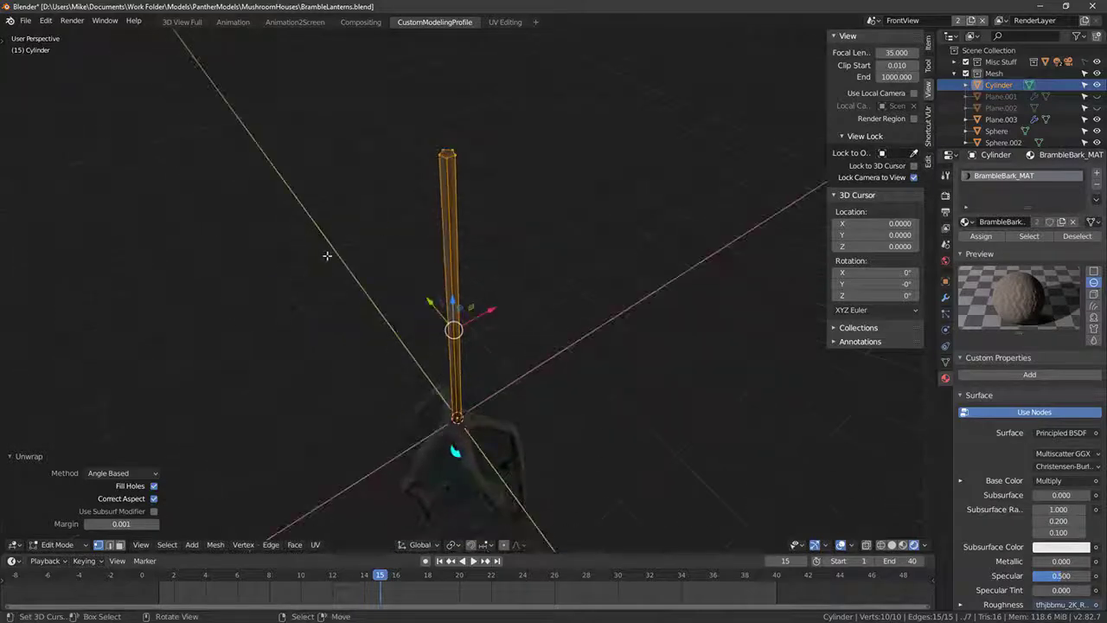
pyautogui.click(120, 545)
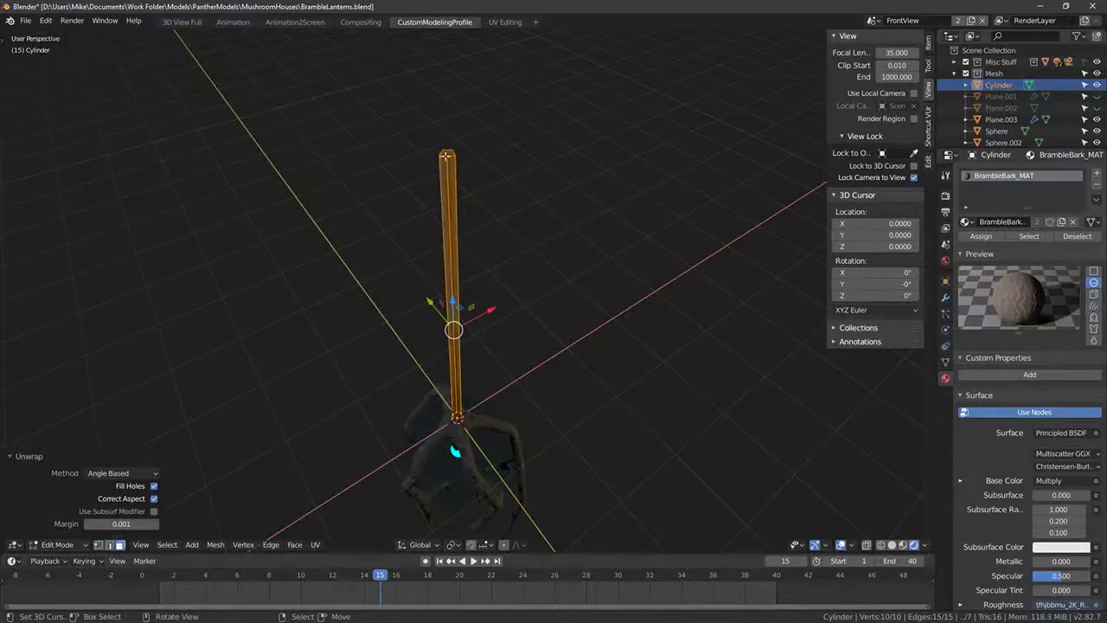
pyautogui.click(446, 156)
pyautogui.hotkey('alt', 'z')
pyautogui.keyDown('shift'); pyautogui.click(456, 419); pyautogui.keyUp('shift')
pyautogui.press('x')
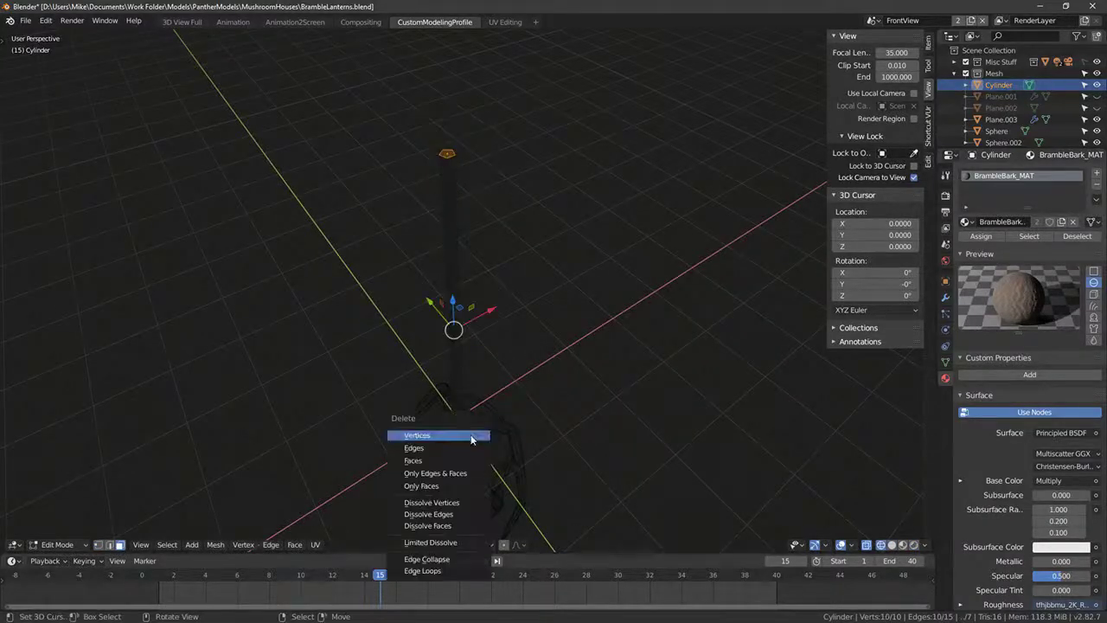
pyautogui.click(445, 468)
pyautogui.hotkey('alt', 'z')
# Step: Examine the stem and where it joins the top of the bramble lantern from the front
pyautogui.moveTo(593, 437); pyautogui.dragTo(541, 378, button='middle')
pyautogui.press('KP_1')
pyautogui.scroll(-4, 486, 446)
pyautogui.press('KP_1')
pyautogui.moveTo(541, 455); pyautogui.dragTo(553, 372, button='middle')
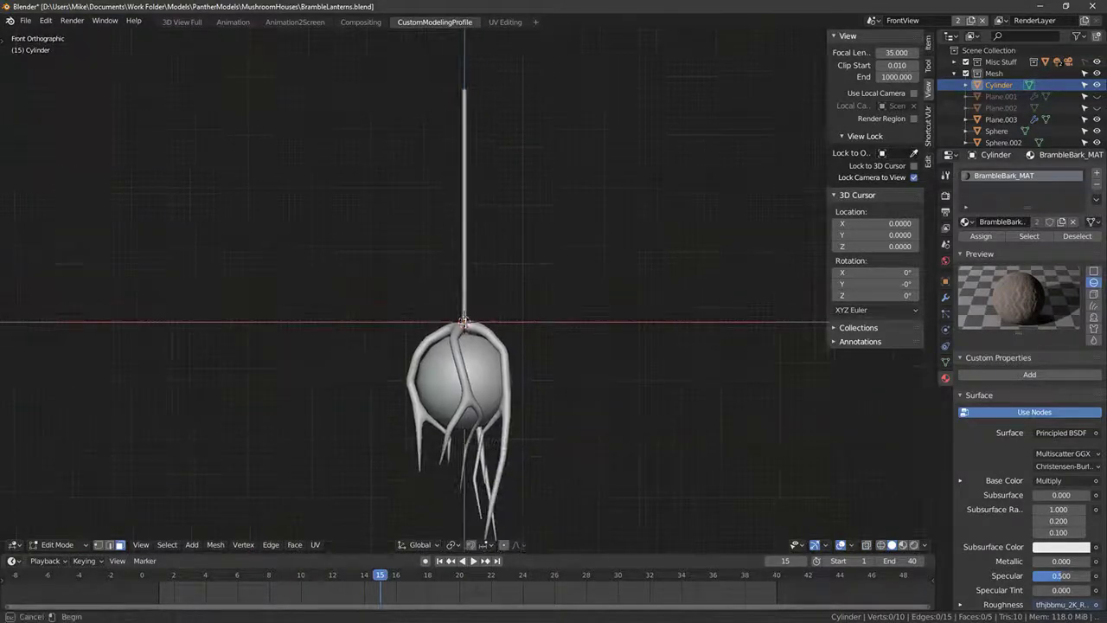
pyautogui.scroll(6, 561, 307)
pyautogui.moveTo(561, 306); pyautogui.dragTo(442, 210, button='middle')
pyautogui.scroll(-8, 443, 209)
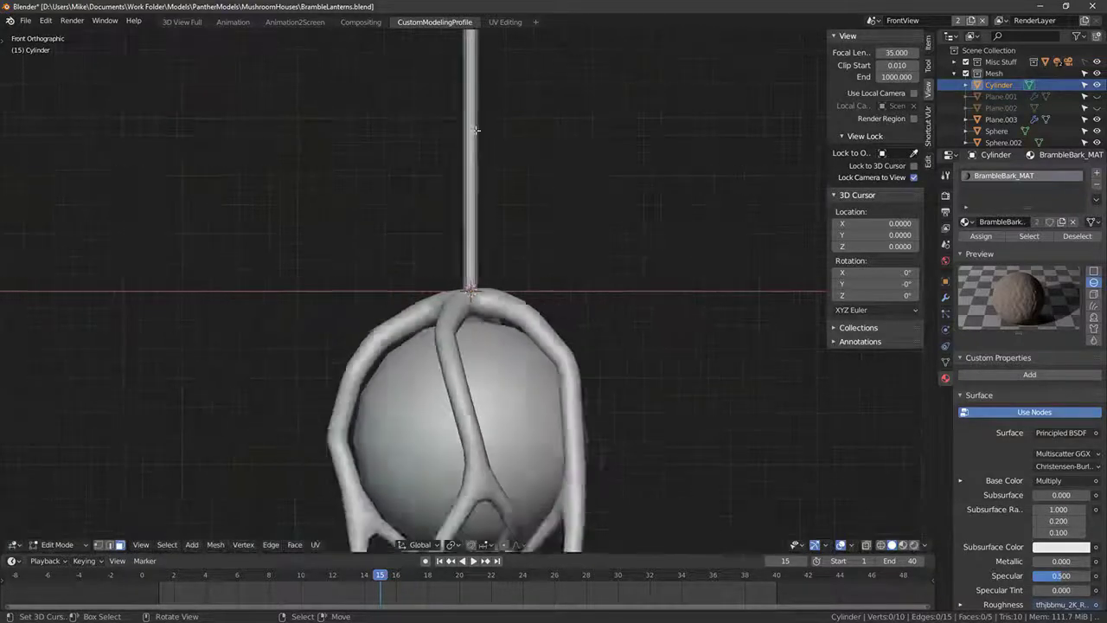
# Step: Add two edge loops around the stem close to its base, the first with a slide factor of about 0.936
pyautogui.hotkey('ctrl', 'r')
pyautogui.click(469, 131)
pyautogui.click(493, 227)
pyautogui.scroll(6, 490, 250)
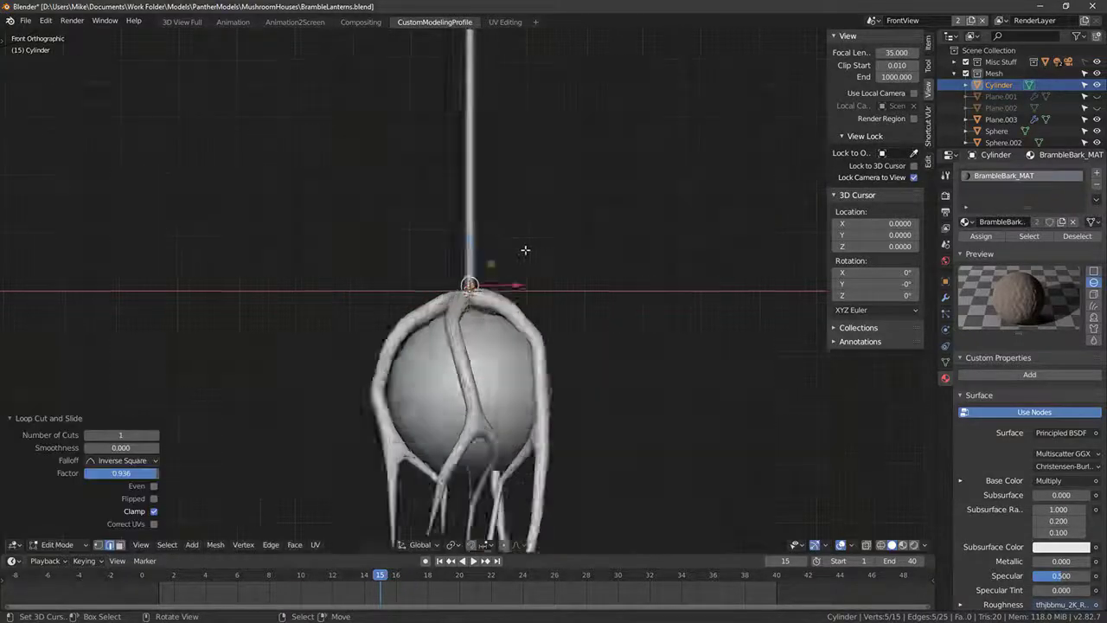
pyautogui.moveTo(489, 299); pyautogui.dragTo(483, 320, button='middle')
pyautogui.hotkey('ctrl', 'r')
pyautogui.click(474, 317)
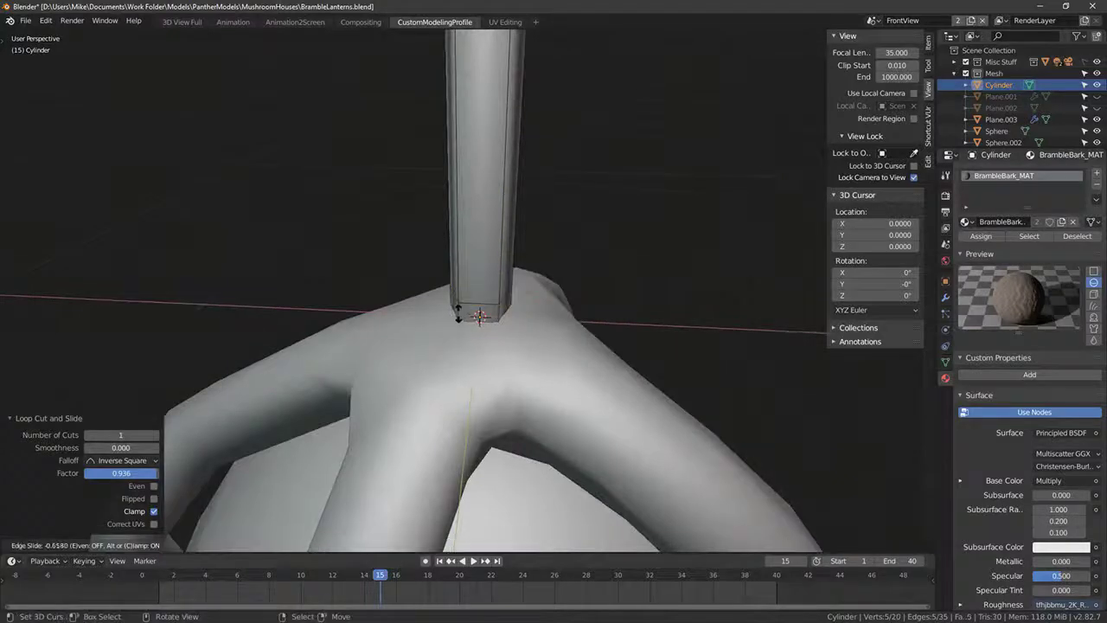
pyautogui.click(460, 295)
# Step: Add another edge loop to the flared stem base and taper its end ring to 0.855 scale, raised 0.030 along Z
pyautogui.hotkey('ctrl', 'r')
pyautogui.click(457, 311)
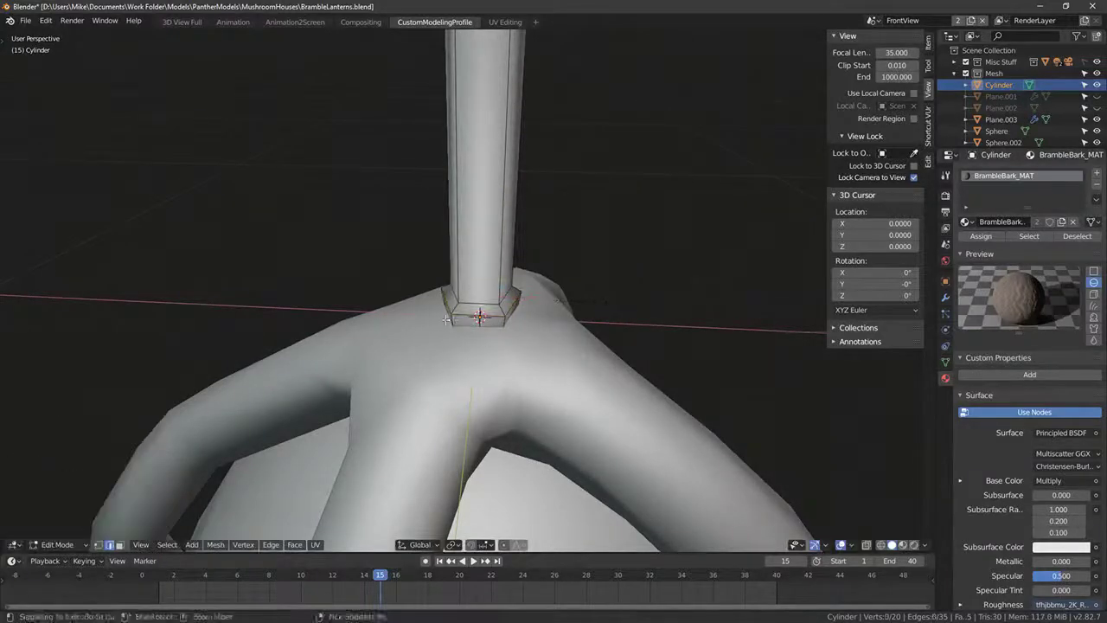
pyautogui.rightClick(453, 322)
pyautogui.press('s')
pyautogui.click(514, 319)
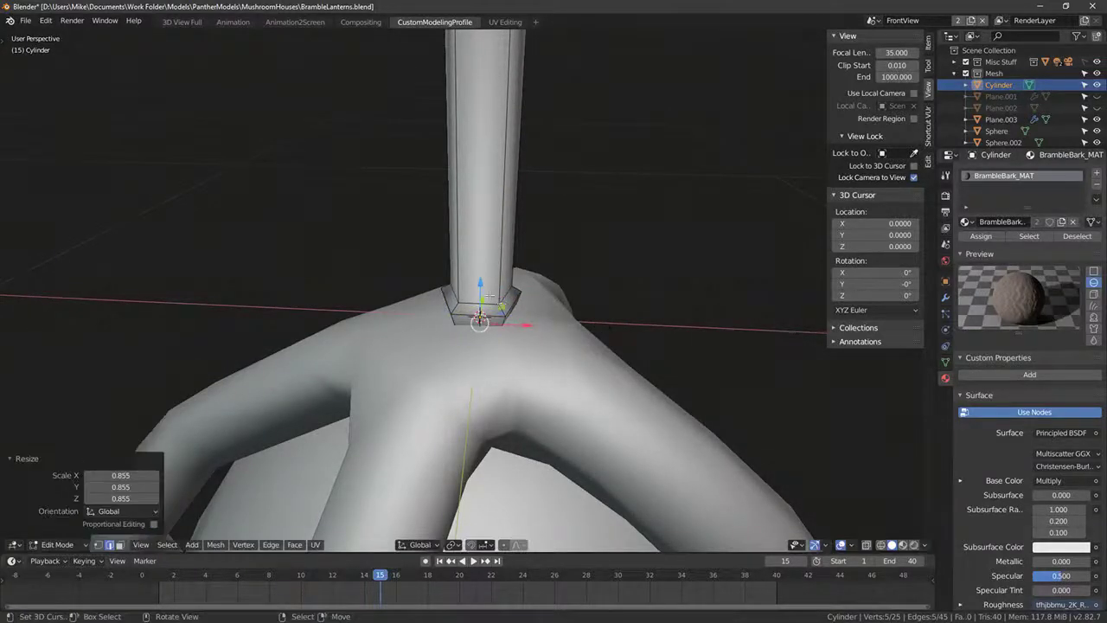
pyautogui.press('g')
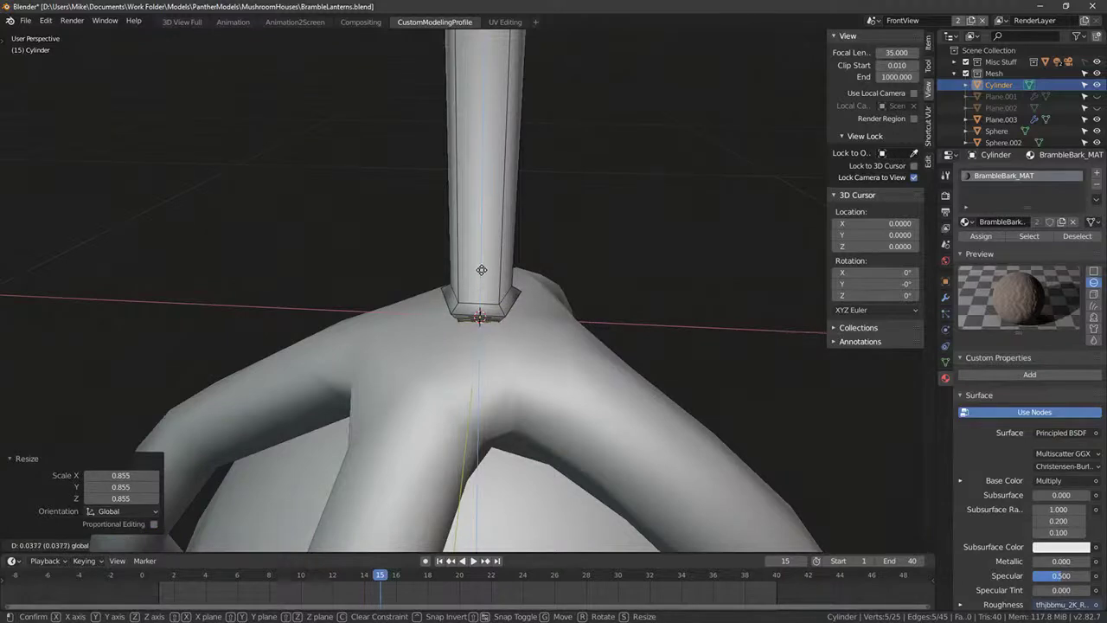
pyautogui.click(483, 273)
pyautogui.scroll(6, 489, 311)
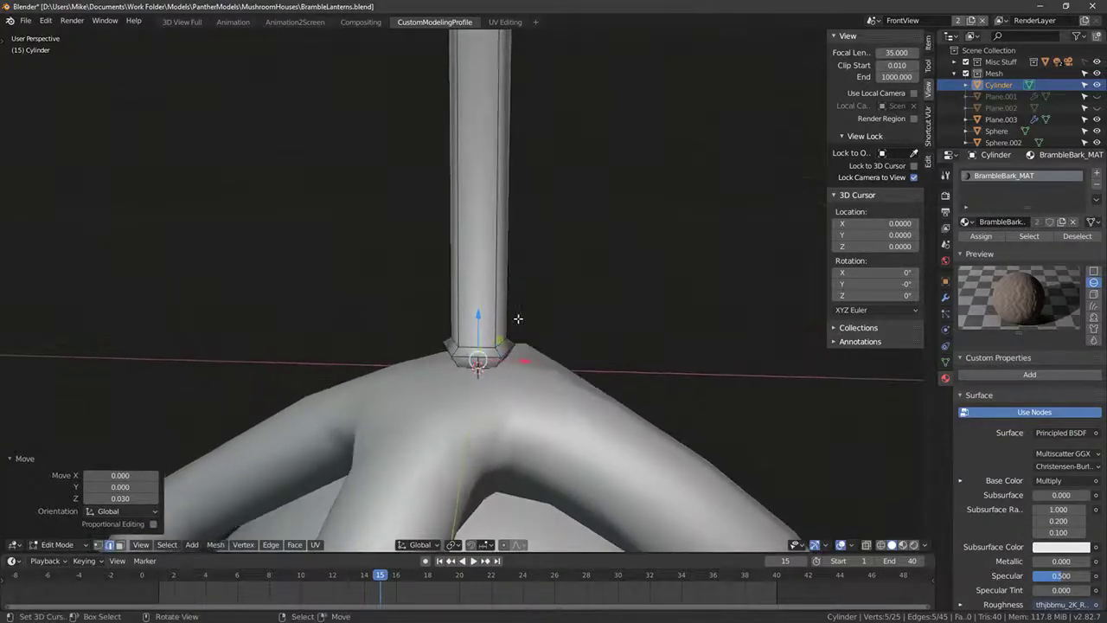
# Step: Delete the tapered end ring at the stem's base and select the remaining bottom edge loop
pyautogui.press('x')
pyautogui.click(485, 331)
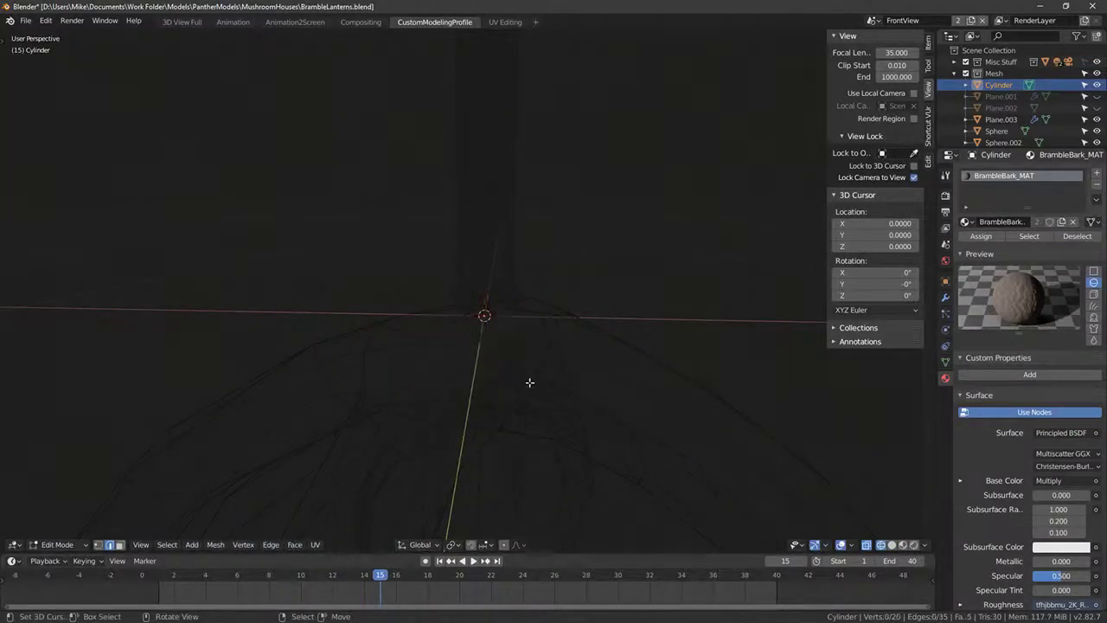
pyautogui.hotkey('shift', 'z')
pyautogui.press('a')
pyautogui.scroll(-3, 530, 381)
pyautogui.moveTo(531, 377); pyautogui.dragTo(497, 372, button='middle')
pyautogui.press('Tab')
pyautogui.press('KP_1')
pyautogui.press('Tab')
pyautogui.click(556, 317)
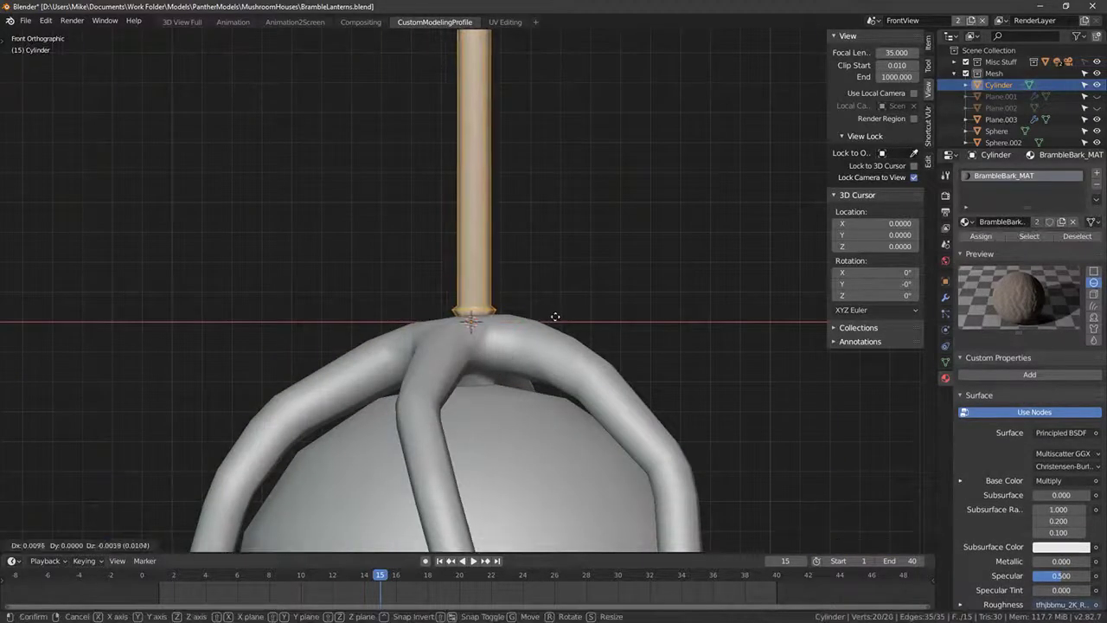
pyautogui.keyDown('alt'); pyautogui.click(498, 319); pyautogui.keyUp('alt')
pyautogui.scroll(-5, 514, 346)
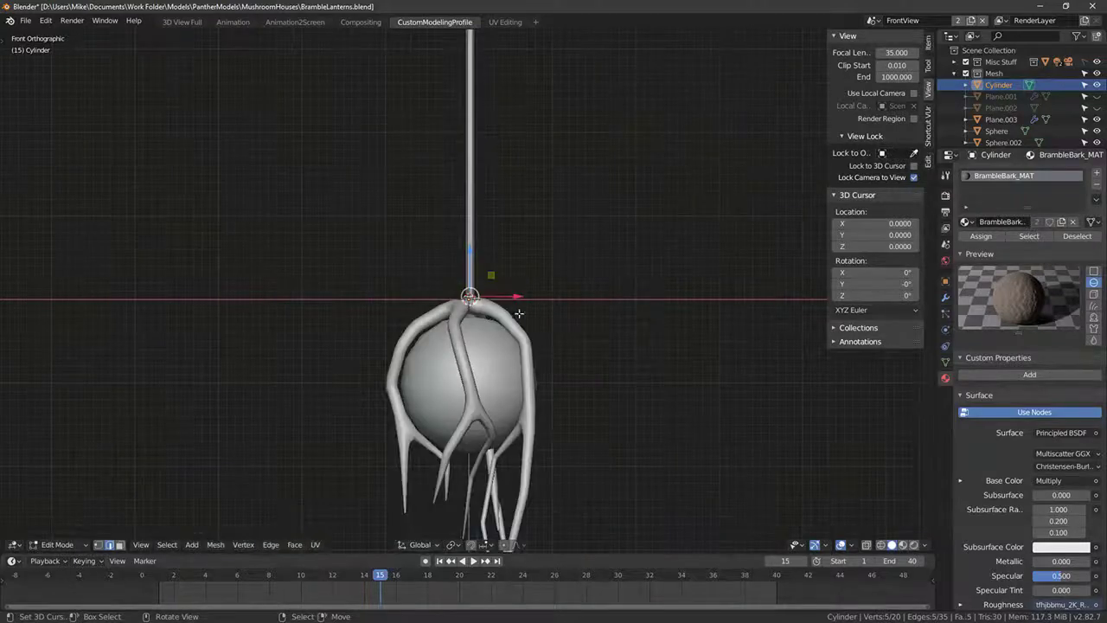
# Step: Cut five evenly spaced edge loops along the long section of the stem, with a slide factor of 0
pyautogui.hotkey('ctrl', 'r')
pyautogui.scroll(4, 484, 346)
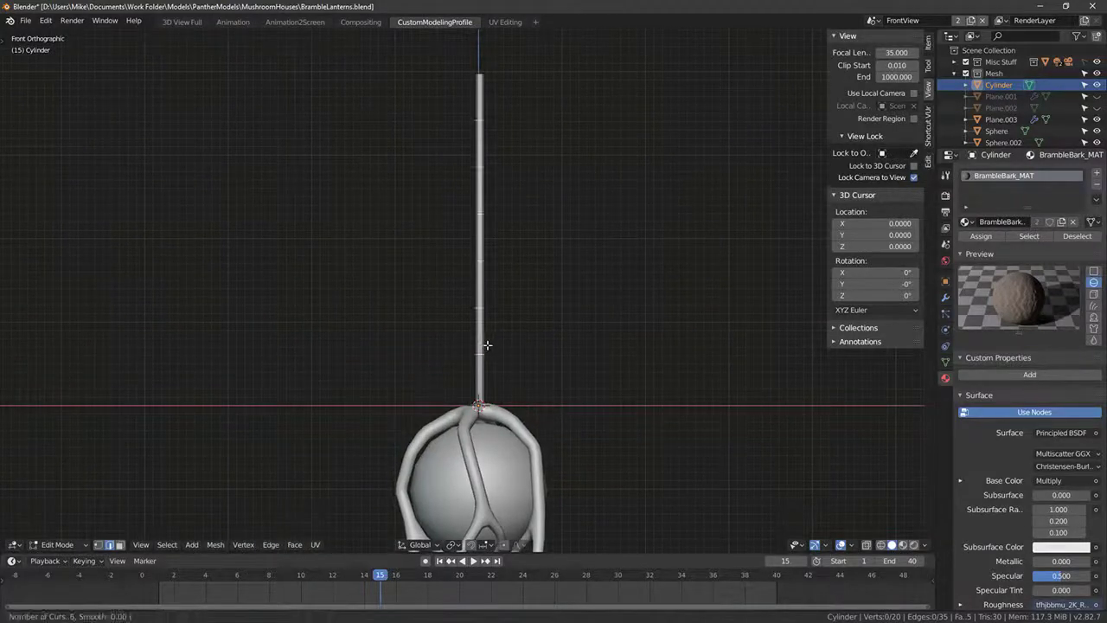
pyautogui.scroll(-1, 487, 348)
pyautogui.click(487, 349)
pyautogui.rightClick(484, 348)
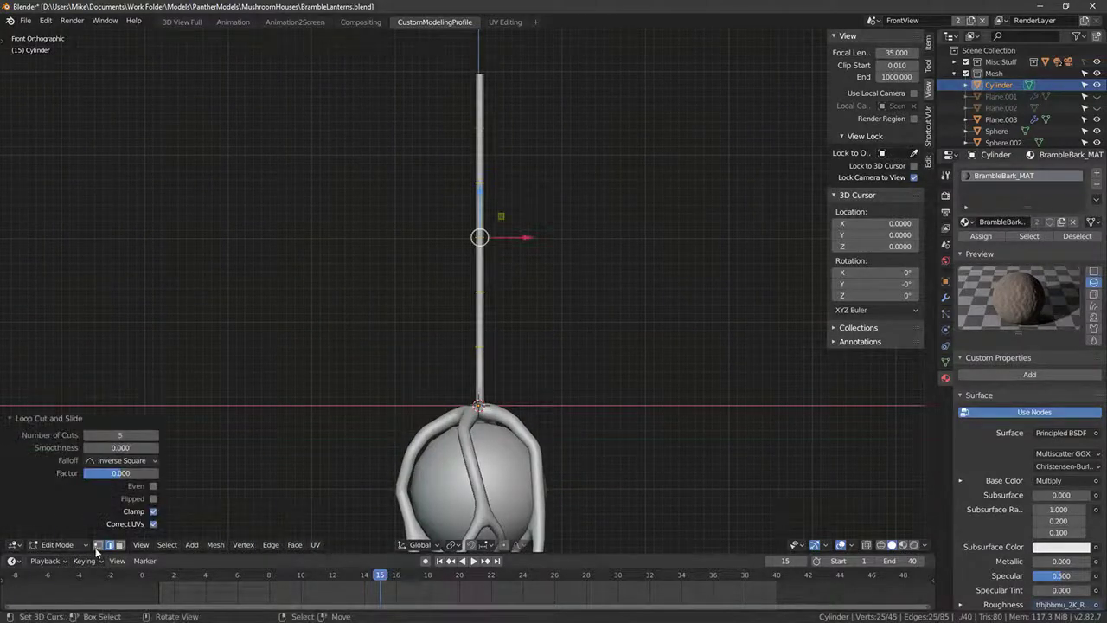
# Step: Select all the stem's rings of vertices above its base in wireframe and slightly randomize their positions
pyautogui.hotkey('shift', 'z')
pyautogui.keyDown('alt'); pyautogui.click(480, 346); pyautogui.keyUp('alt')
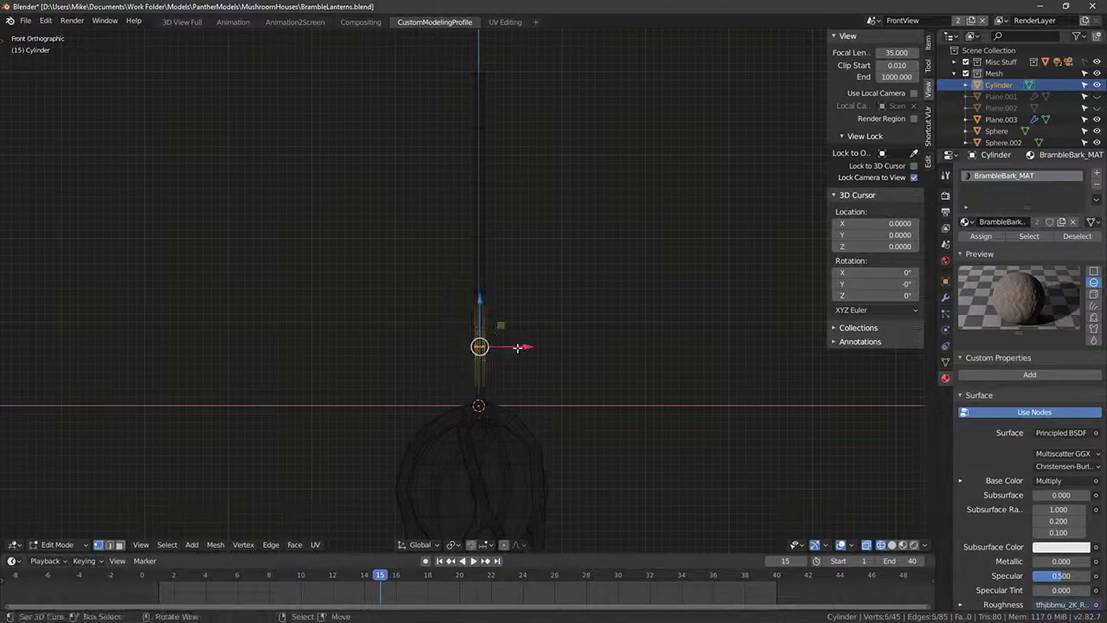
pyautogui.press('c')
pyautogui.moveTo(478, 348); pyautogui.dragTo(487, 71)
pyautogui.rightClick(492, 251)
pyautogui.press('F3')
pyautogui.write('RANDMO')
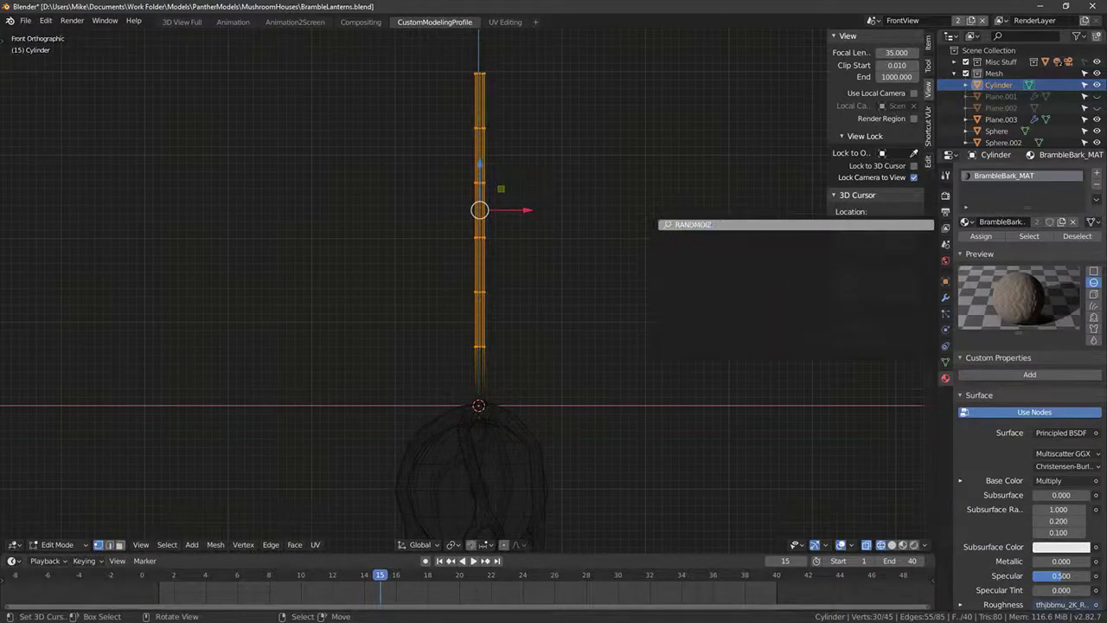
pyautogui.write('IZ')
pyautogui.press('BackSpace')
pyautogui.press('BackSpace')
pyautogui.press('BackSpace')
pyautogui.press('BackSpace')
pyautogui.press('Escape')
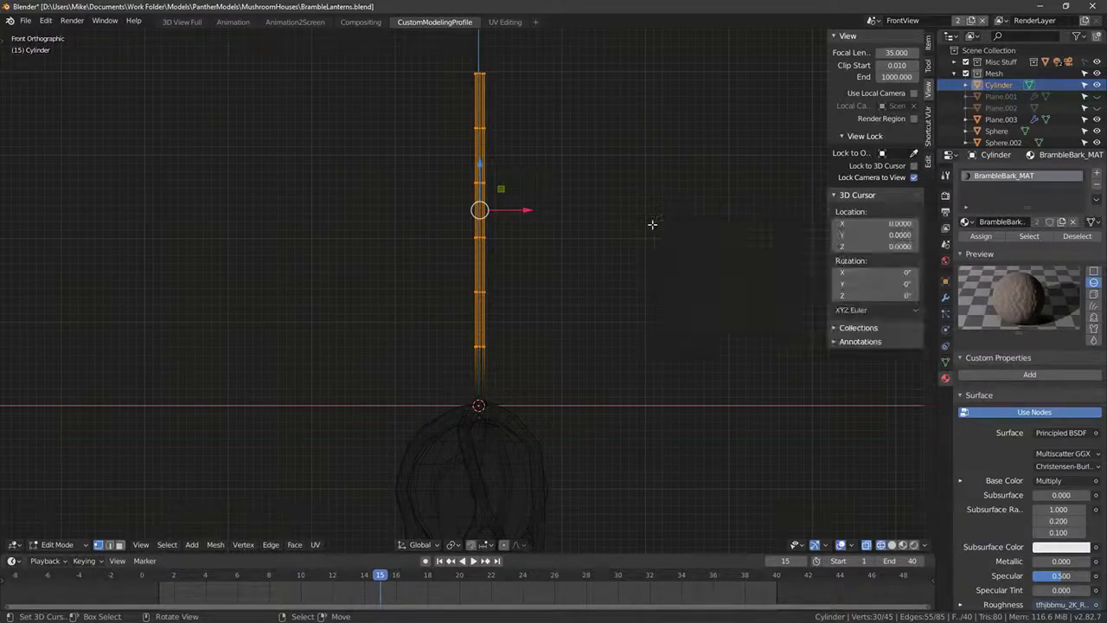
pyautogui.click(605, 242)
pyautogui.moveTo(605, 243)
pyautogui.mouseDown(button='middle')
pyautogui.moveTo(530, 260)
pyautogui.moveTo(631, 295)
pyautogui.mouseUp(button='middle')
# Step: Apply Shade Smooth to the whole stem
pyautogui.press('a')
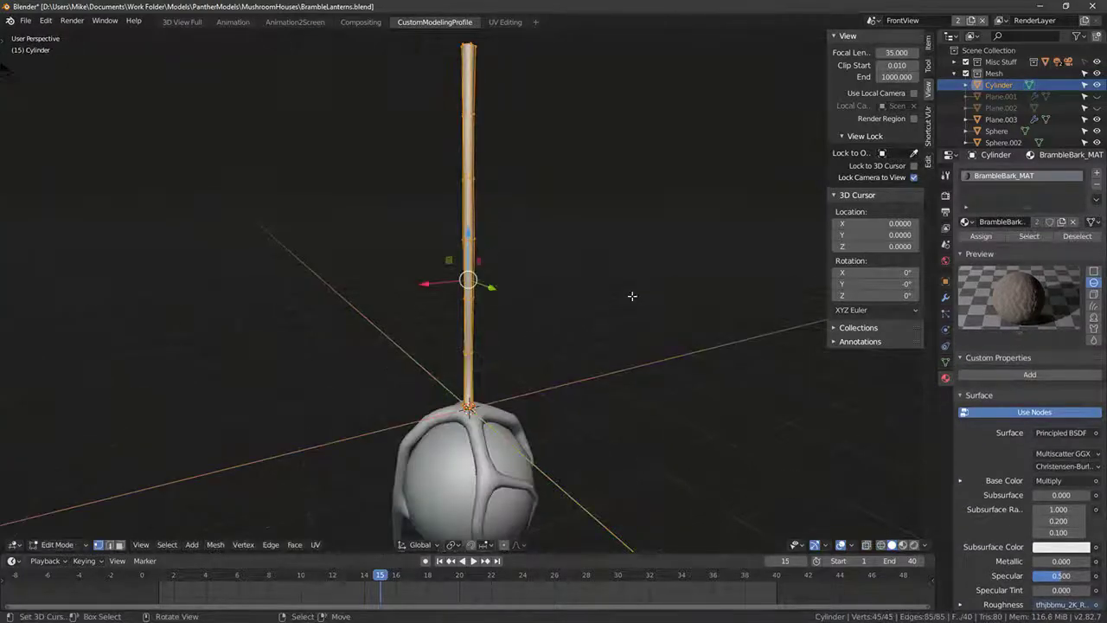
pyautogui.press('F3')
pyautogui.write('SHADE SMOOTH')
pyautogui.press('Return')
pyautogui.press('Tab')
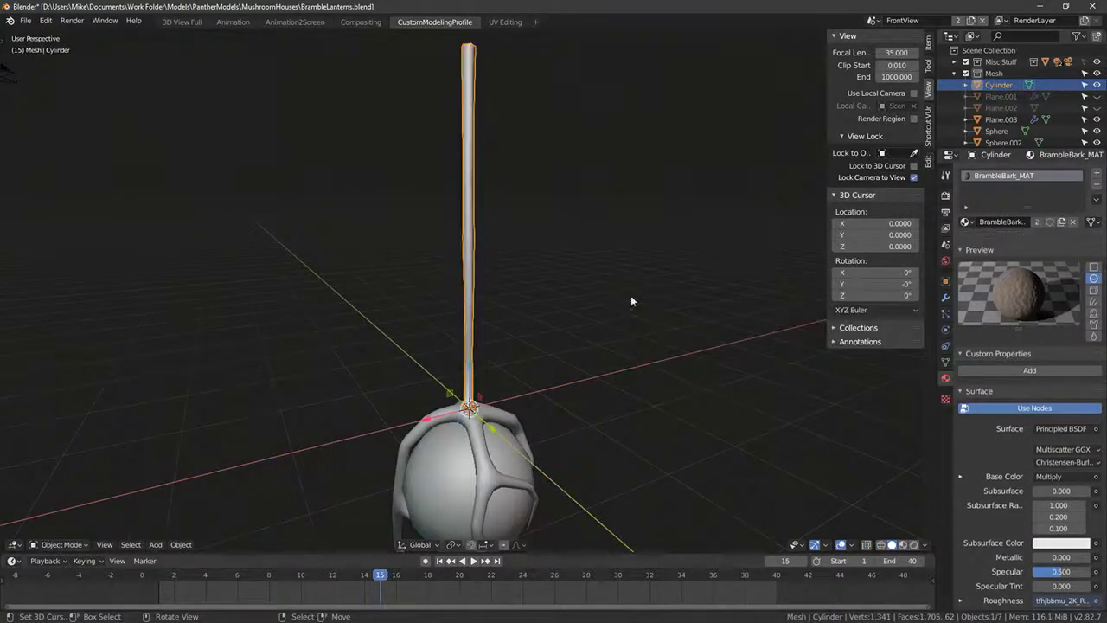
pyautogui.moveTo(631, 295); pyautogui.dragTo(678, 337, button='middle')
# Step: Unwrap the UVs of the subdivided stem with the Angle Based method
pyautogui.press('Tab')
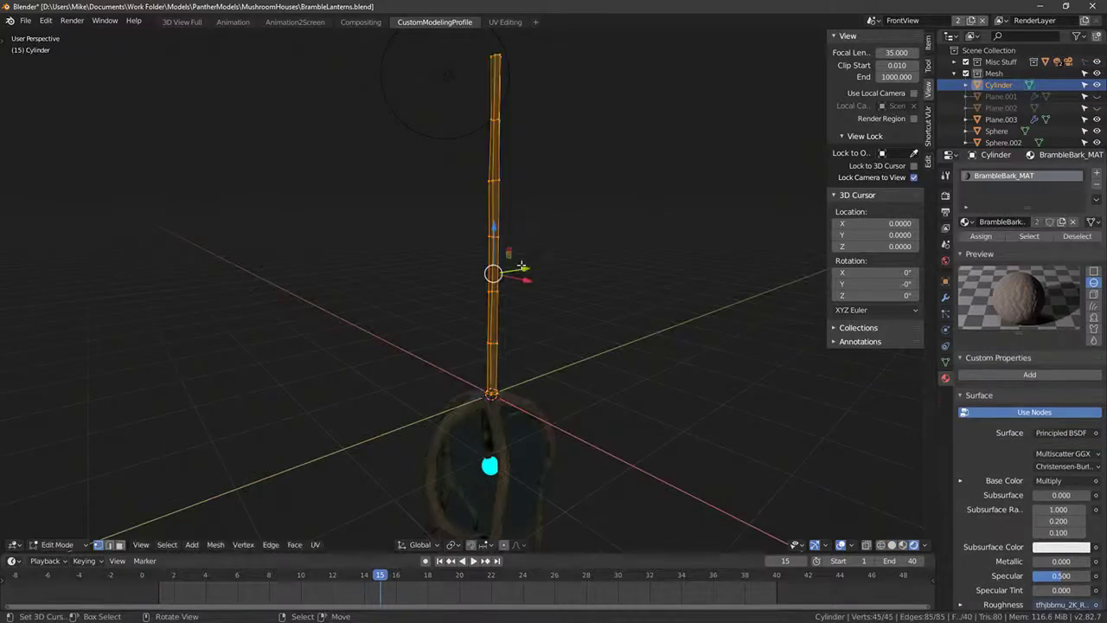
pyautogui.press('u')
pyautogui.click(564, 243)
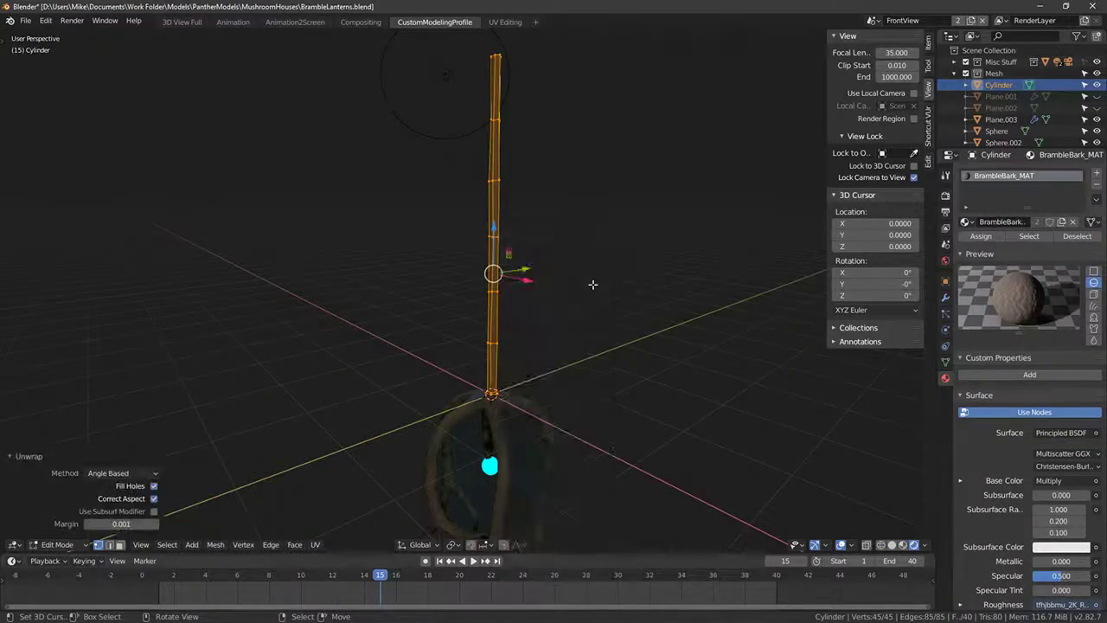
pyautogui.moveTo(593, 285); pyautogui.dragTo(852, 468, button='middle')
# Step: Examine the stem's bark texture in Rendered and Material Preview shading
pyautogui.press('Tab')
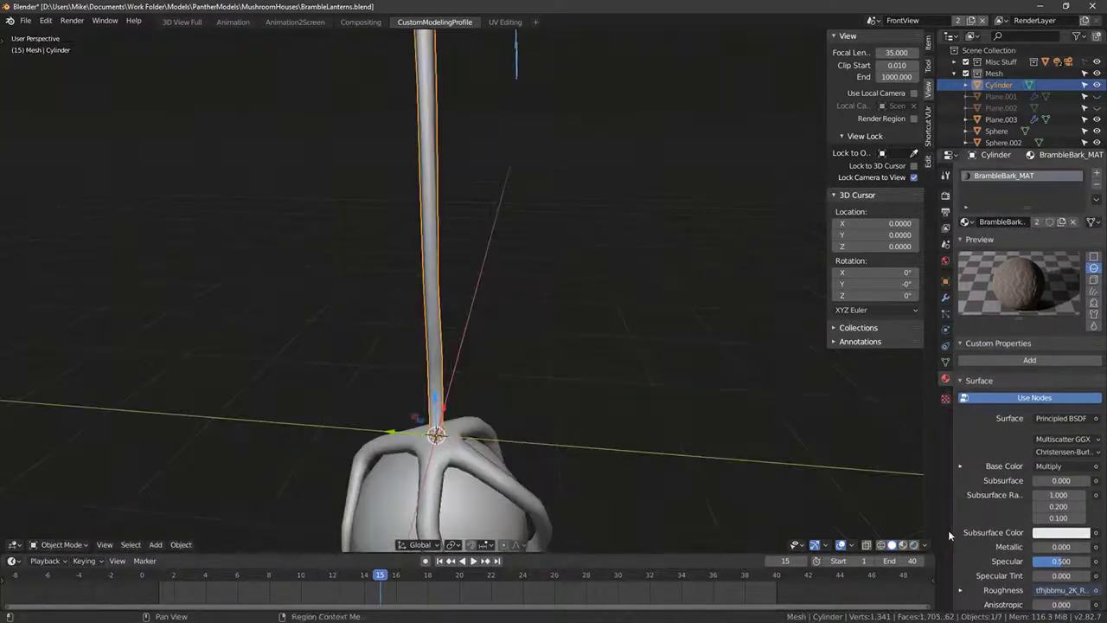
pyautogui.click(915, 546)
pyautogui.moveTo(608, 402)
pyautogui.mouseDown(button='middle')
pyautogui.moveTo(605, 334)
pyautogui.moveTo(524, 328)
pyautogui.moveTo(539, 294)
pyautogui.moveTo(586, 346)
pyautogui.moveTo(762, 375)
pyautogui.moveTo(749, 384)
pyautogui.moveTo(872, 498)
pyautogui.mouseUp(button='middle')
pyautogui.press('Tab')
pyautogui.press('Tab')
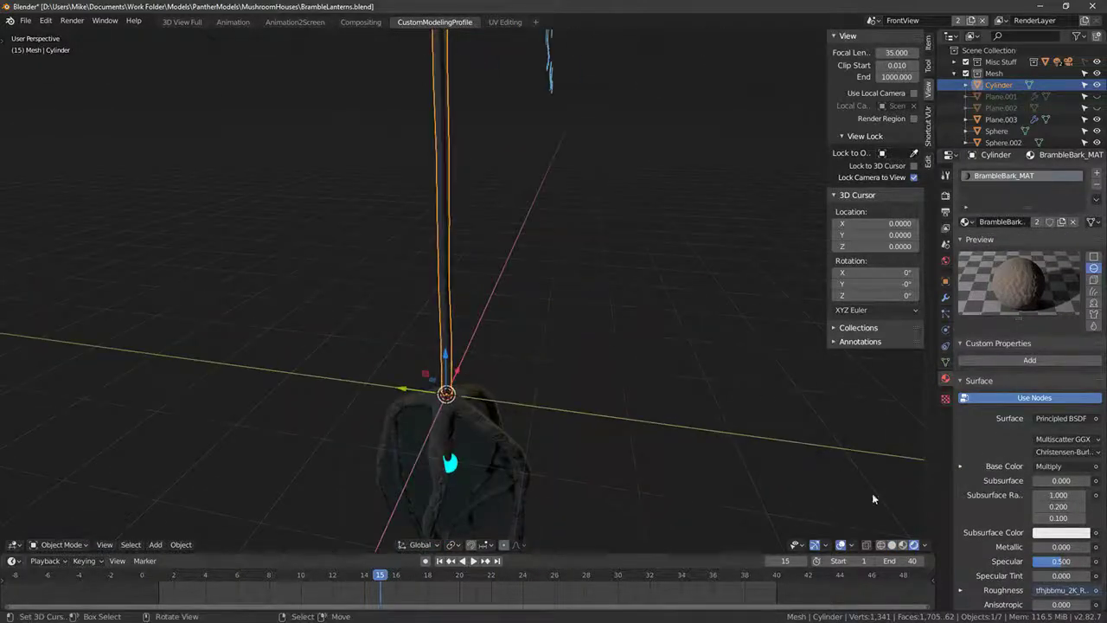
pyautogui.click(903, 545)
pyautogui.moveTo(649, 333); pyautogui.dragTo(575, 417, button='middle')
# Step: Mark a seam along one lengthwise edge loop of the stem
pyautogui.press('Tab')
pyautogui.moveTo(574, 417); pyautogui.dragTo(485, 408, button='middle')
pyautogui.hotkey('alt', 'a')
pyautogui.keyDown('alt'); pyautogui.rightClick(502, 404); pyautogui.keyUp('alt')
pyautogui.hotkey('ctrl', 'e')
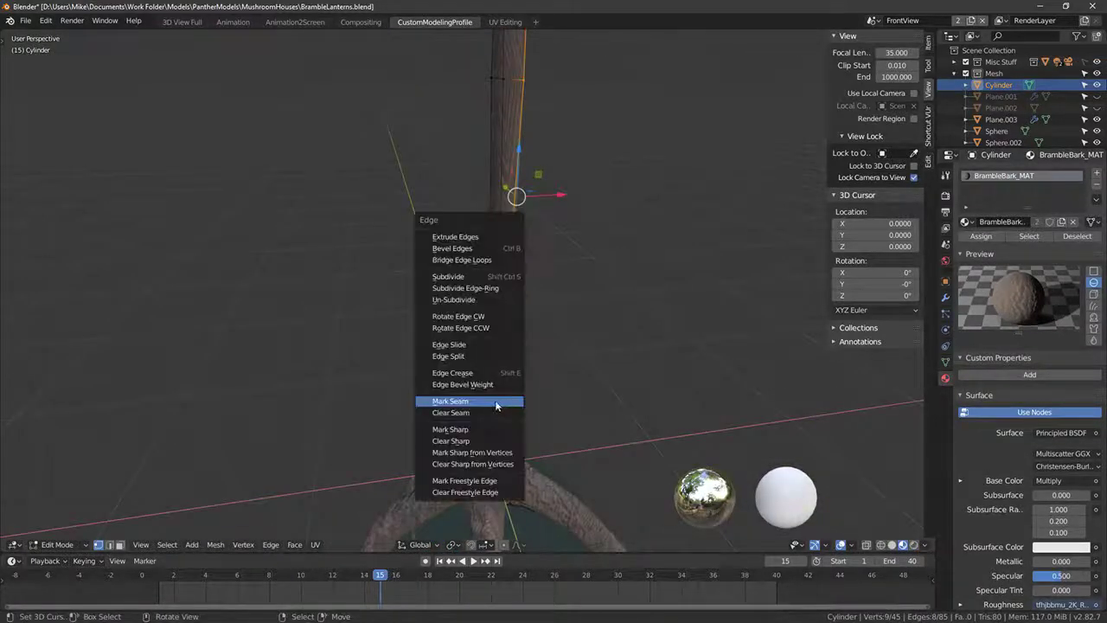
pyautogui.click(497, 403)
# Step: Unwrap the whole stem again along its new seam and check the bark texture from the front
pyautogui.moveTo(583, 406); pyautogui.dragTo(618, 395, button='middle')
pyautogui.press('a')
pyautogui.press('u')
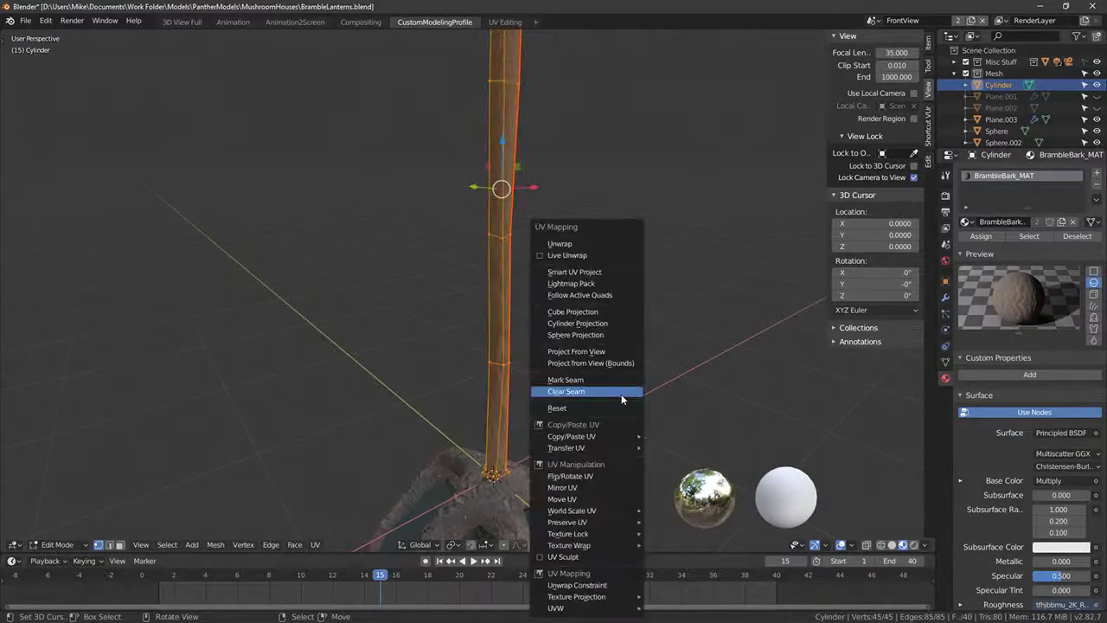
pyautogui.click(561, 243)
pyautogui.moveTo(578, 260); pyautogui.dragTo(592, 218, button='middle')
pyautogui.press('Tab')
pyautogui.press('KP_1')
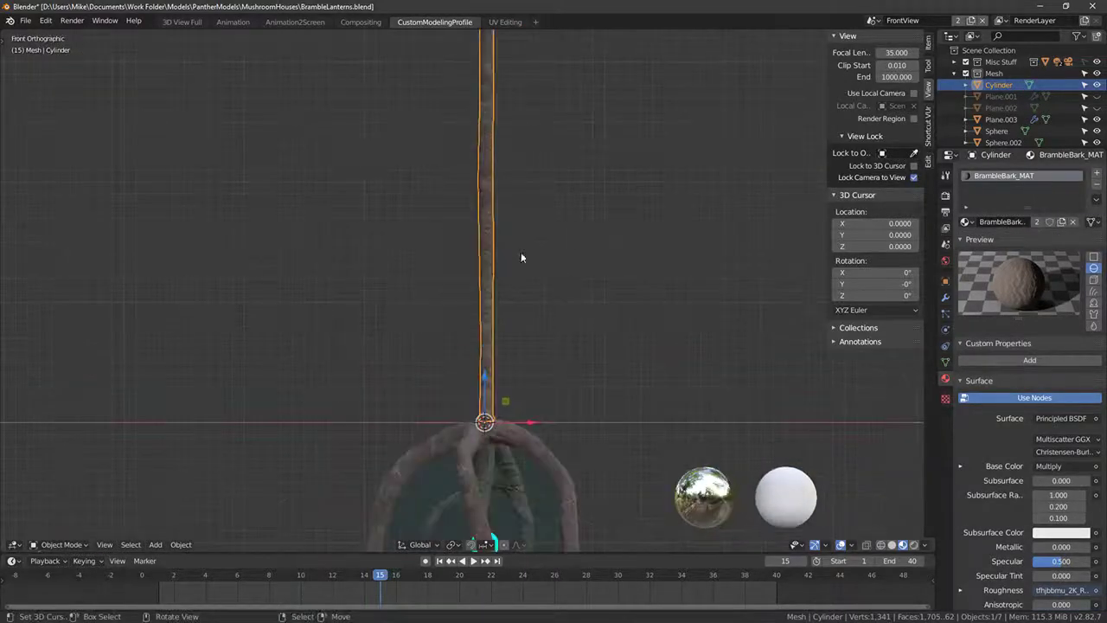
pyautogui.keyDown('shift'); pyautogui.moveTo(387, 158); pyautogui.dragTo(353, 115, button='middle'); pyautogui.keyUp('shift')
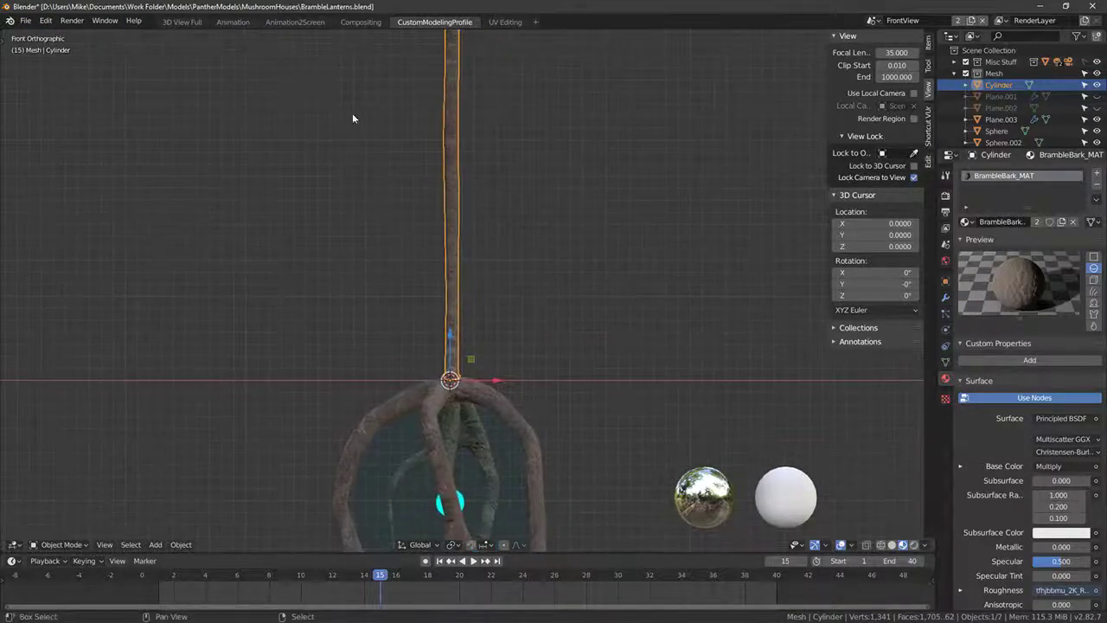
# Step: Export the selected stem to the Clutter folder as an FBX named BrambleHangingVine
pyautogui.click(25, 20)
pyautogui.moveTo(60, 187)
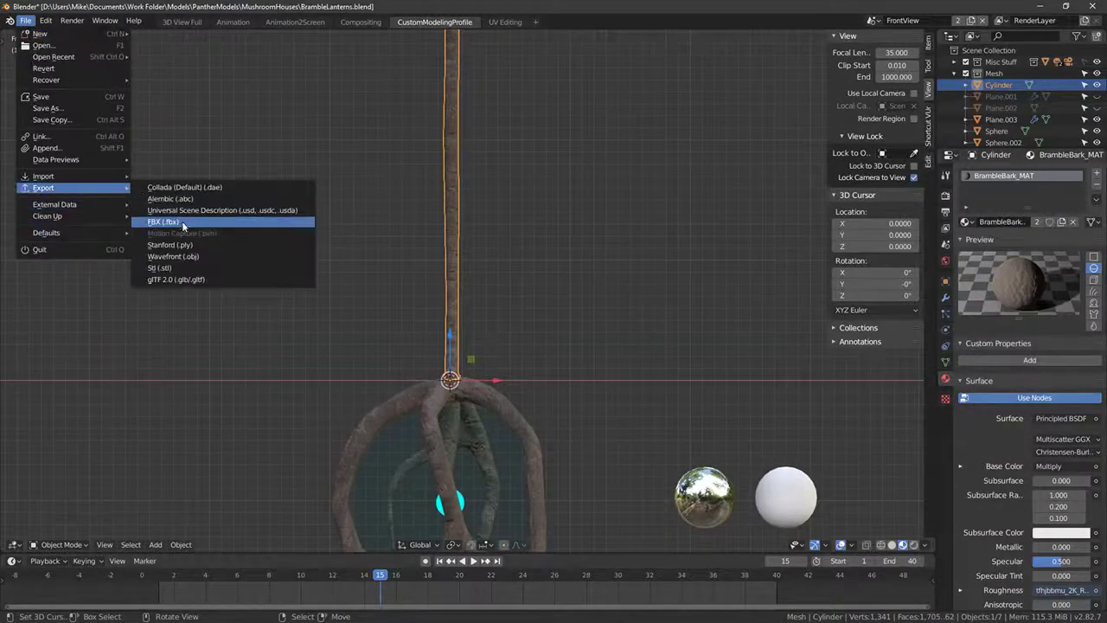
pyautogui.click(182, 225)
pyautogui.click(436, 531)
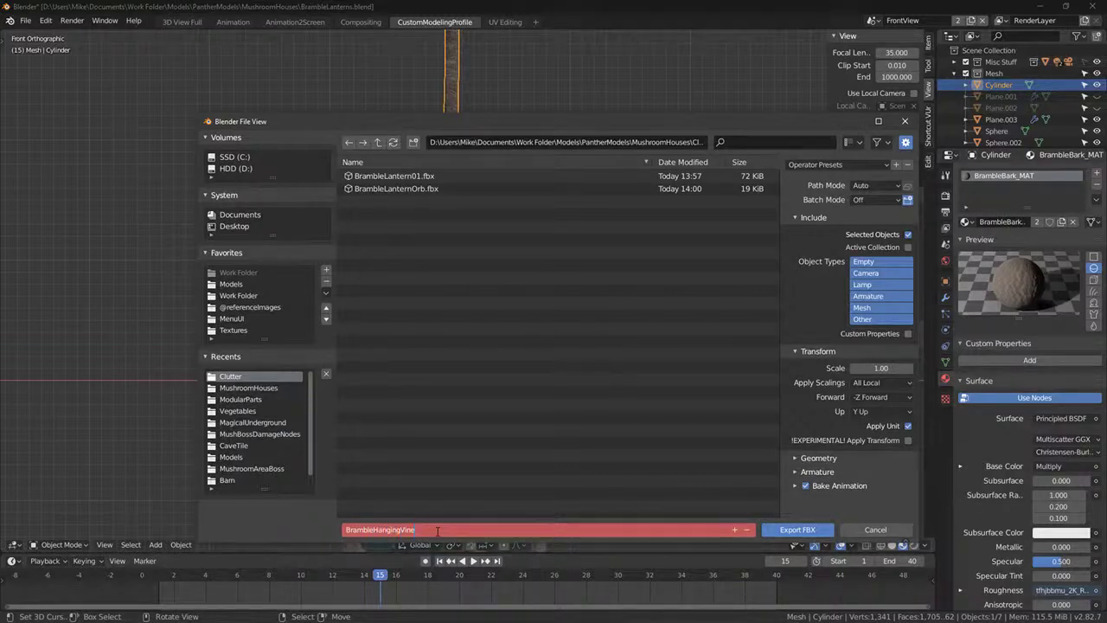
pyautogui.click(809, 531)
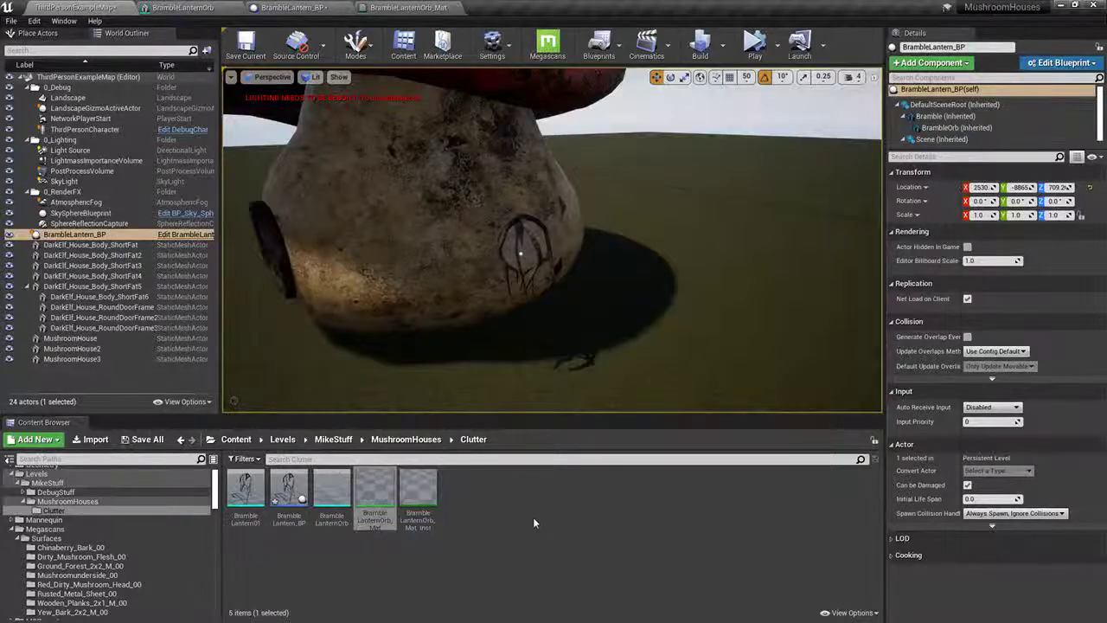
# Step: Switch to Unreal Editor and import BrambleHangingVine.fbx into the MushroomHouses Clutter folder
pyautogui.click(533, 520)
pyautogui.click(86, 440)
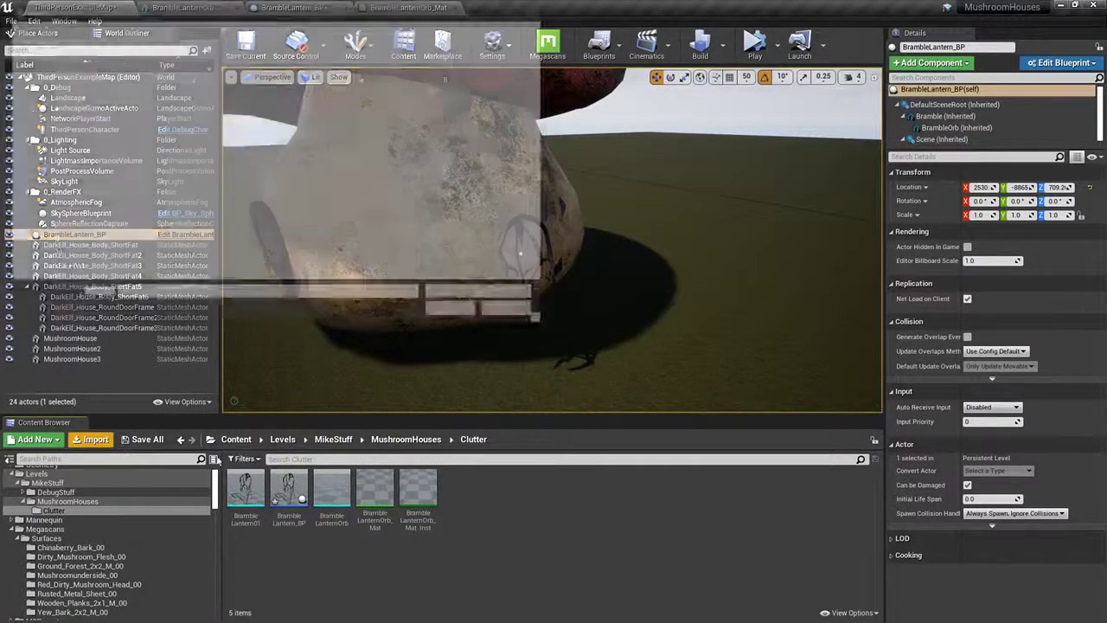
pyautogui.click(164, 82)
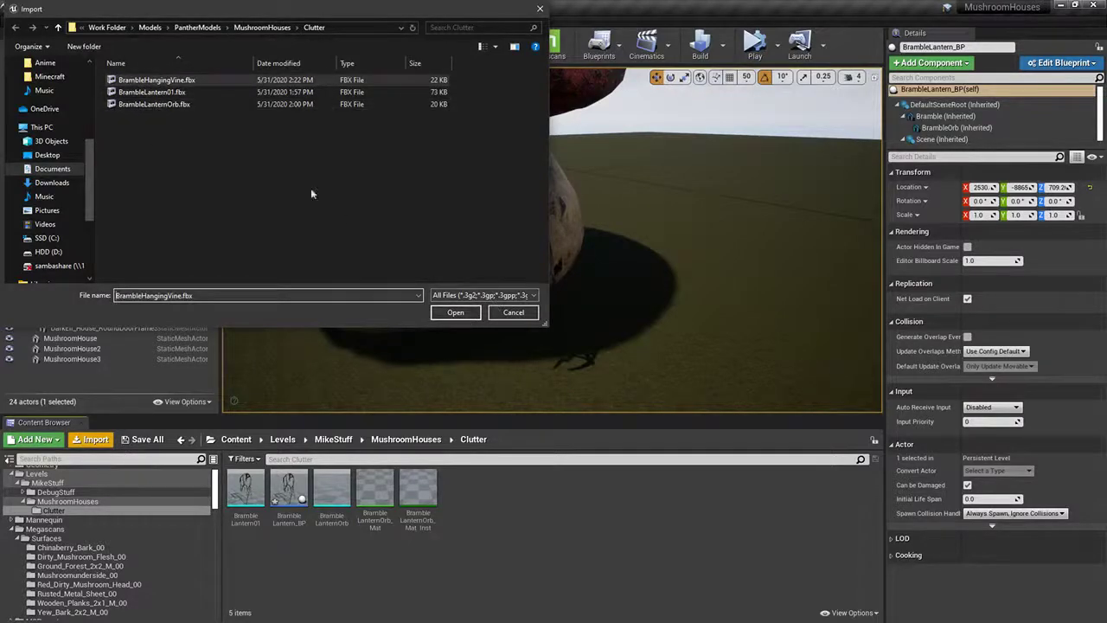
pyautogui.click(455, 312)
pyautogui.click(621, 530)
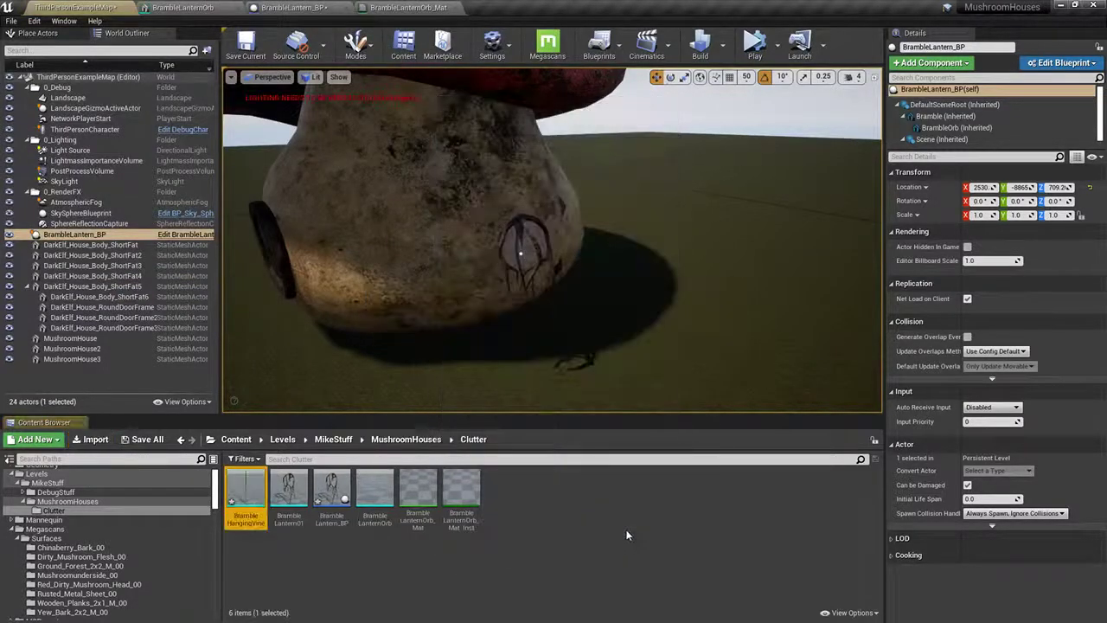
# Step: Open the BrambleHangingVine mesh and close the BrambleLanternOrb mesh editor
pyautogui.doubleClick(232, 502)
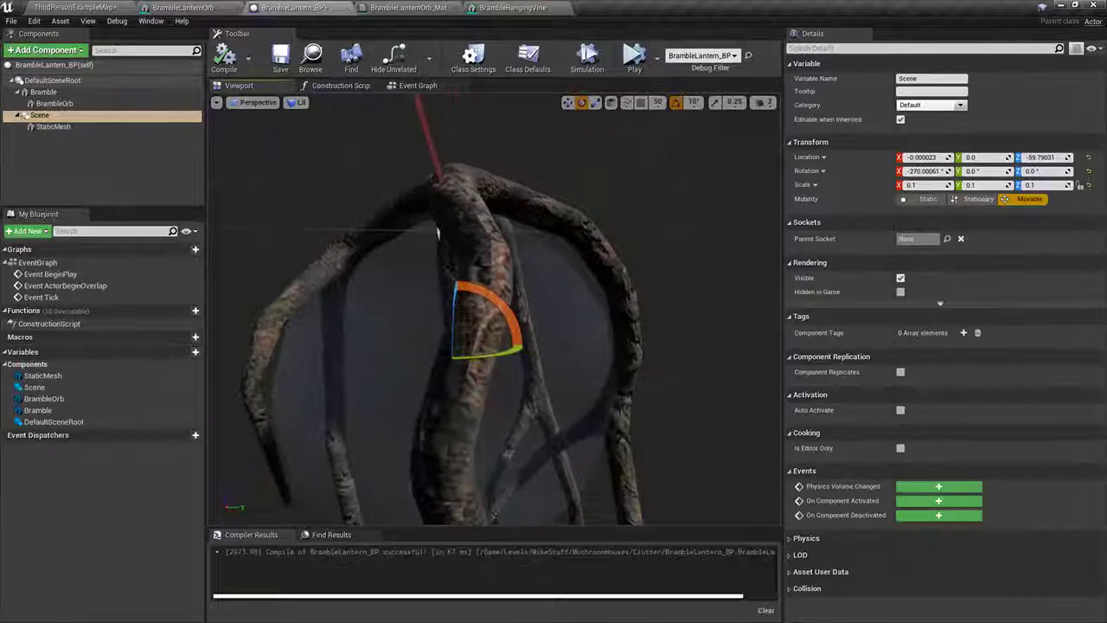
pyautogui.moveTo(587, 257); pyautogui.dragTo(587, 256)
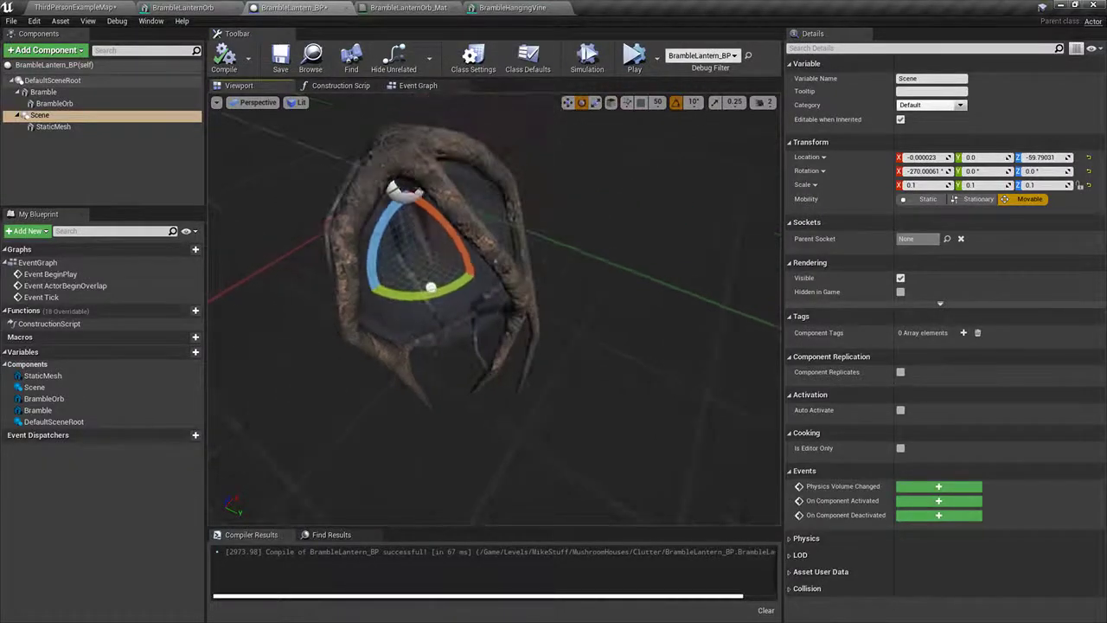
pyautogui.click(182, 6)
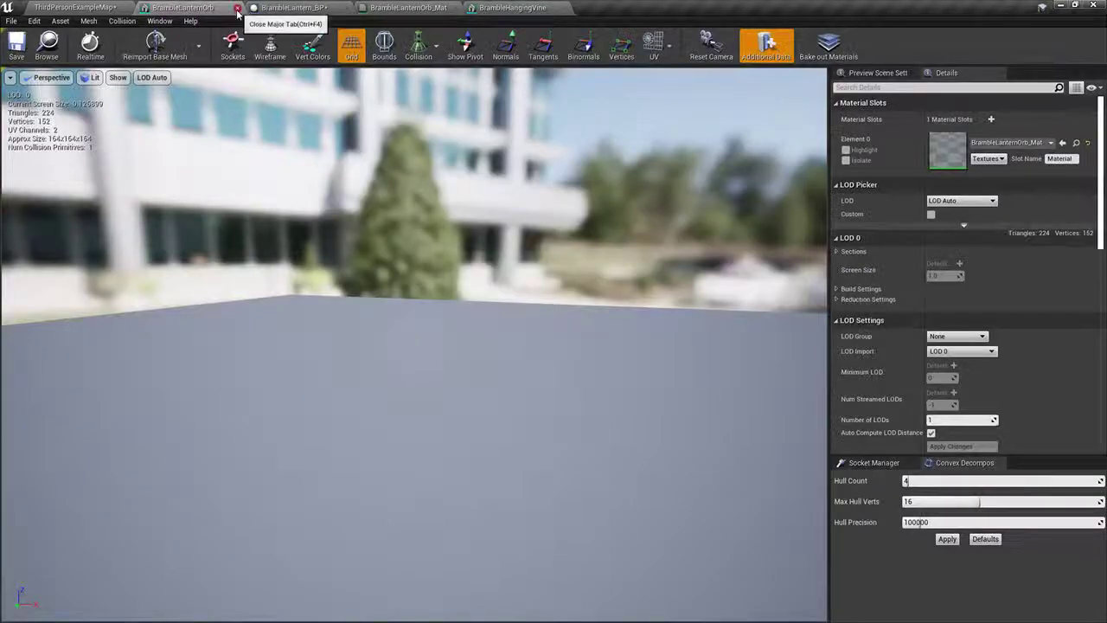
pyautogui.click(237, 8)
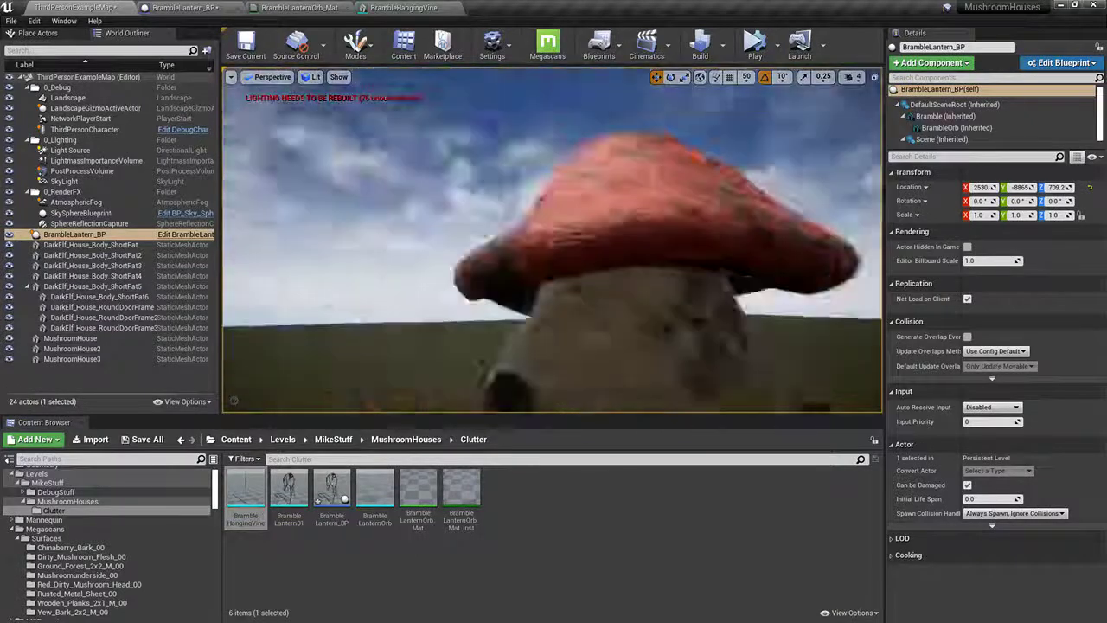
# Step: Look over the mushroom house in the level and return to the BrambleLantern_BP viewport
pyautogui.moveTo(554, 242); pyautogui.dragTo(619, 234, button='right')
pyautogui.click(185, 6)
pyautogui.moveTo(493, 259)
pyautogui.mouseDown(button='right')
pyautogui.moveTo(433, 277)
pyautogui.moveTo(484, 259)
pyautogui.mouseUp(button='right')
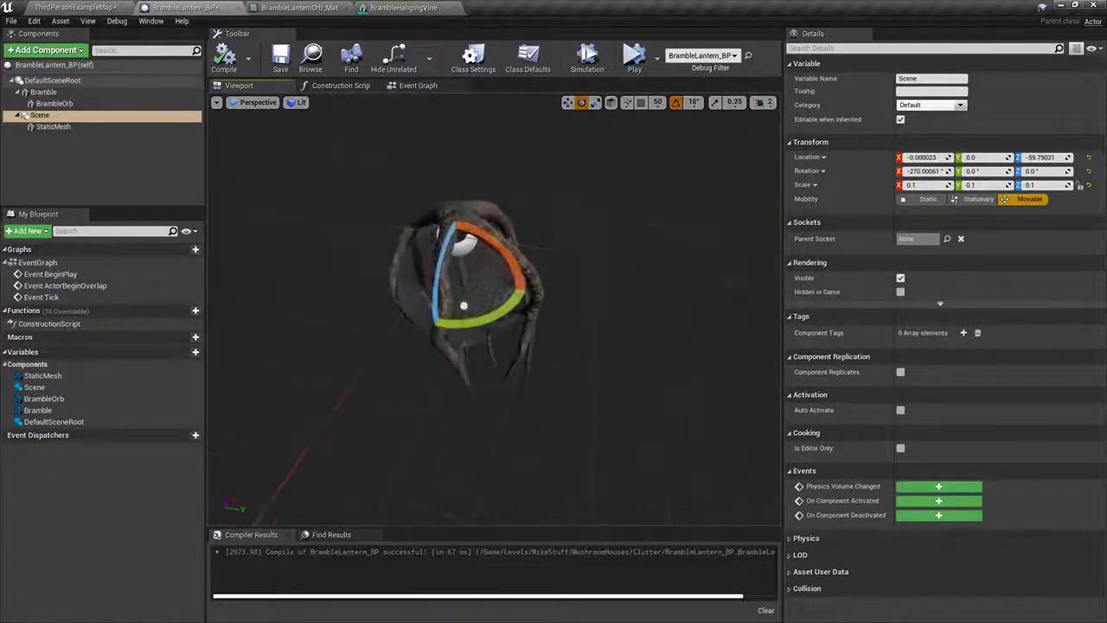
# Step: Close the BrambleHangingVine mesh editor and return to the BrambleLantern_BP blueprint
pyautogui.click(399, 7)
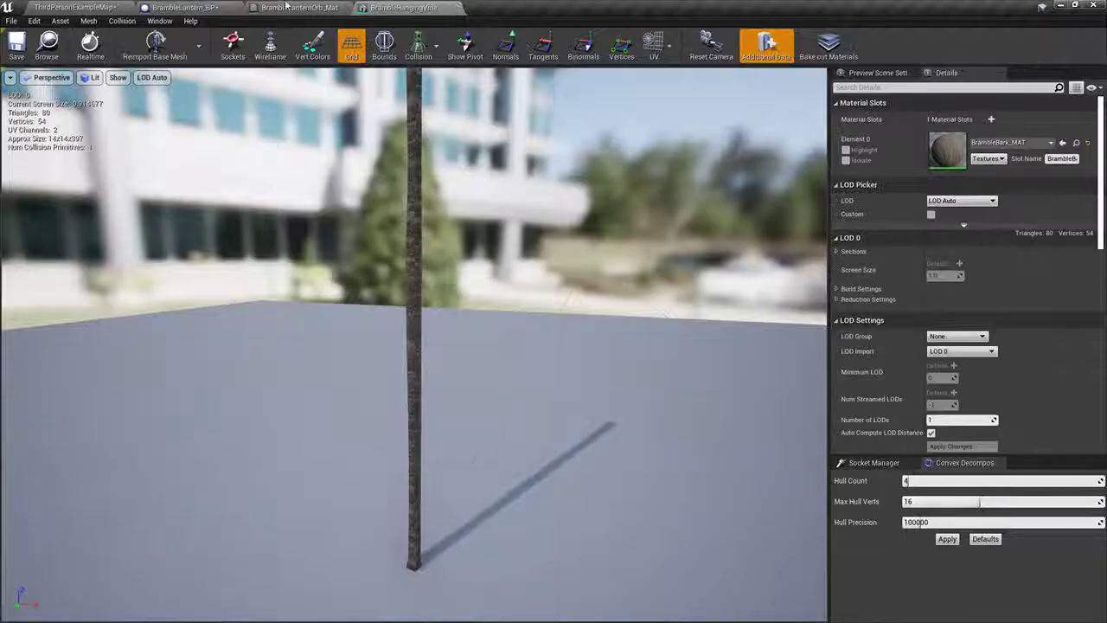
pyautogui.click(459, 8)
pyautogui.click(186, 7)
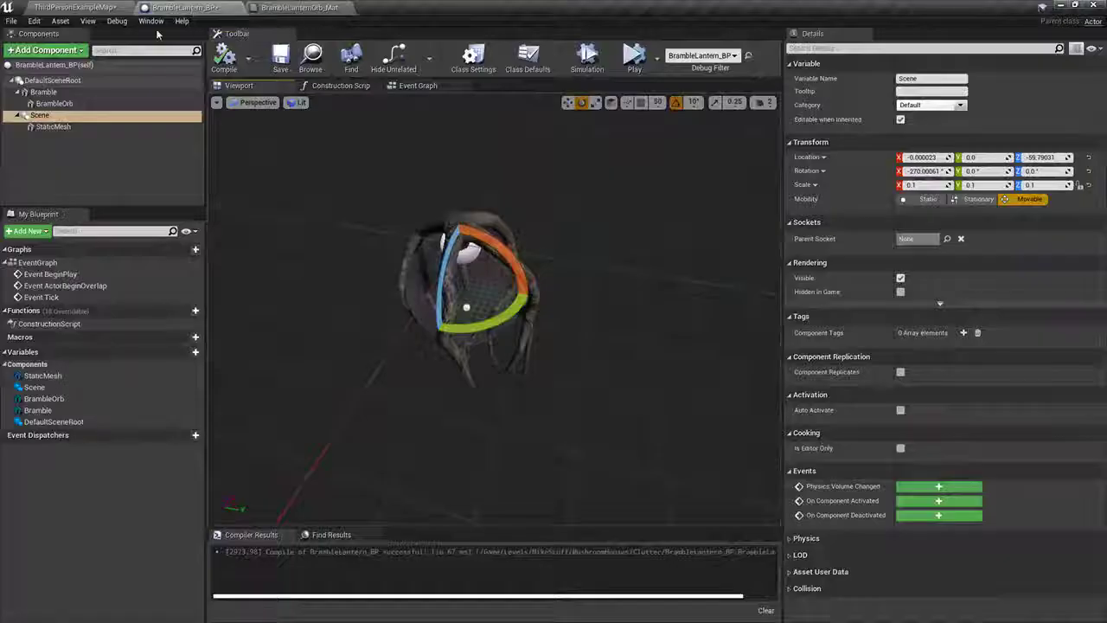
pyautogui.click(64, 50)
pyautogui.write('ble vine')
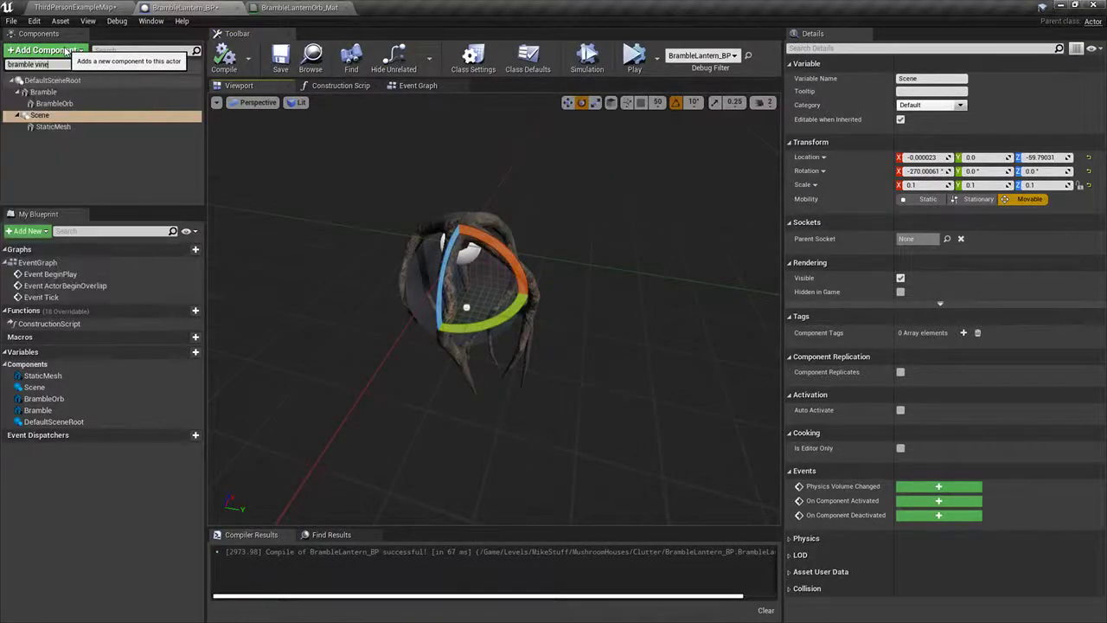
pyautogui.click(40, 164)
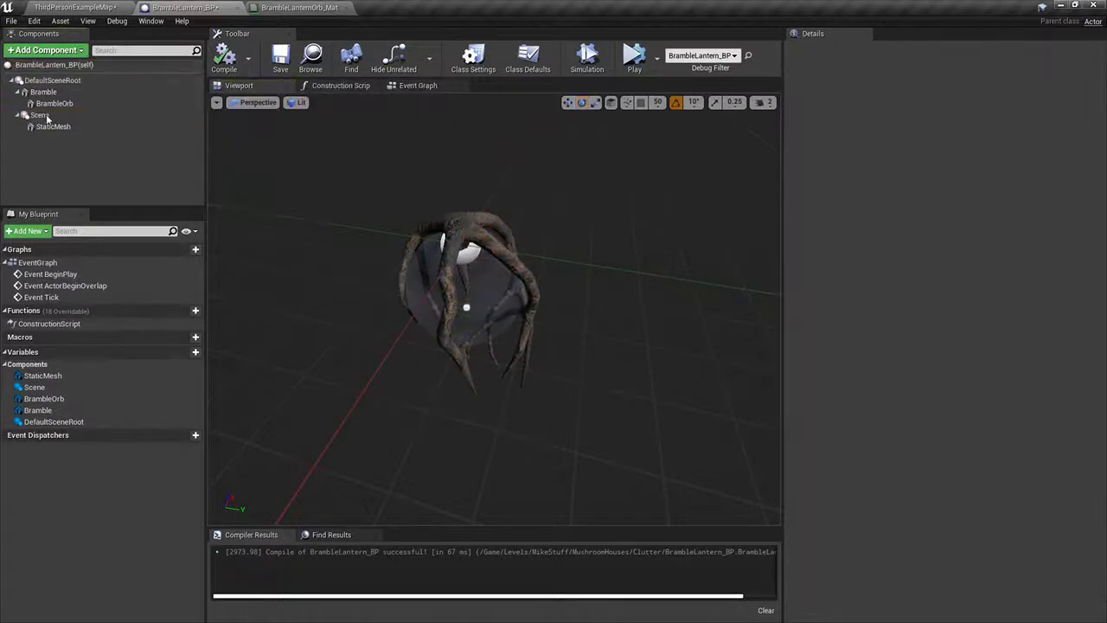
# Step: Add a static mesh component using BrambleHangingVine and make it the blueprint's root in place of DefaultSceneRoot
pyautogui.click(51, 104)
pyautogui.click(43, 92)
pyautogui.click(52, 80)
pyautogui.click(51, 51)
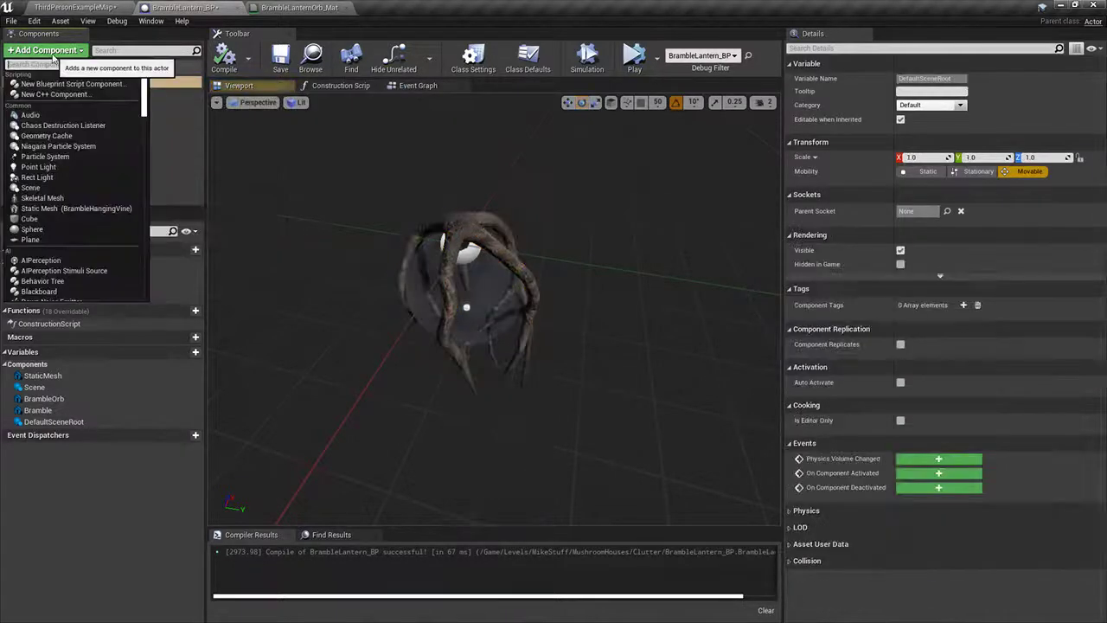
pyautogui.write('static mesh')
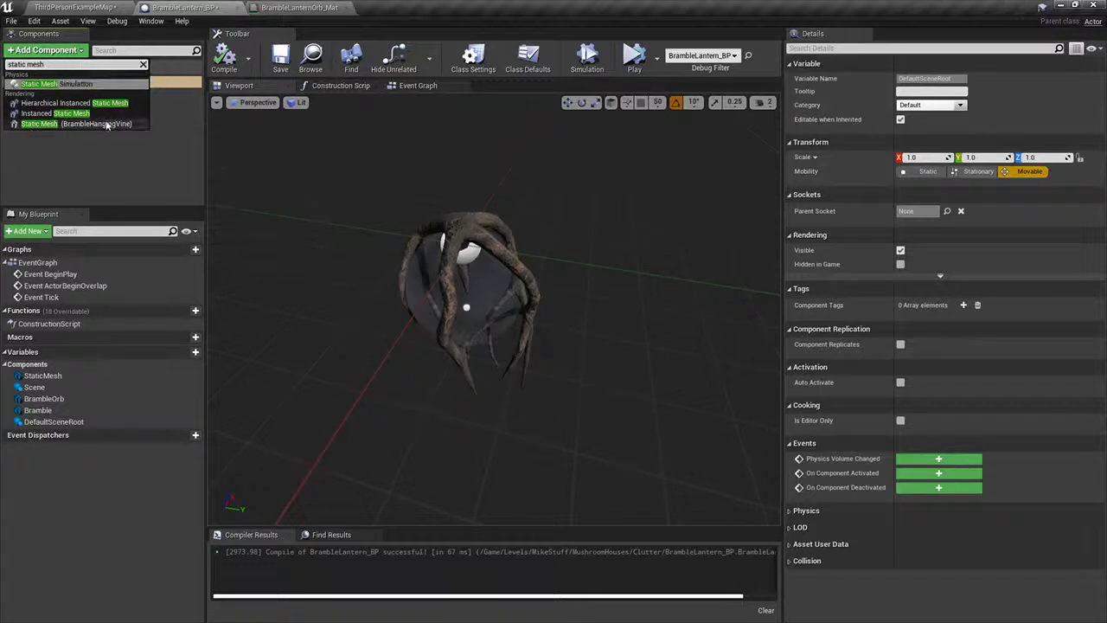
pyautogui.click(106, 126)
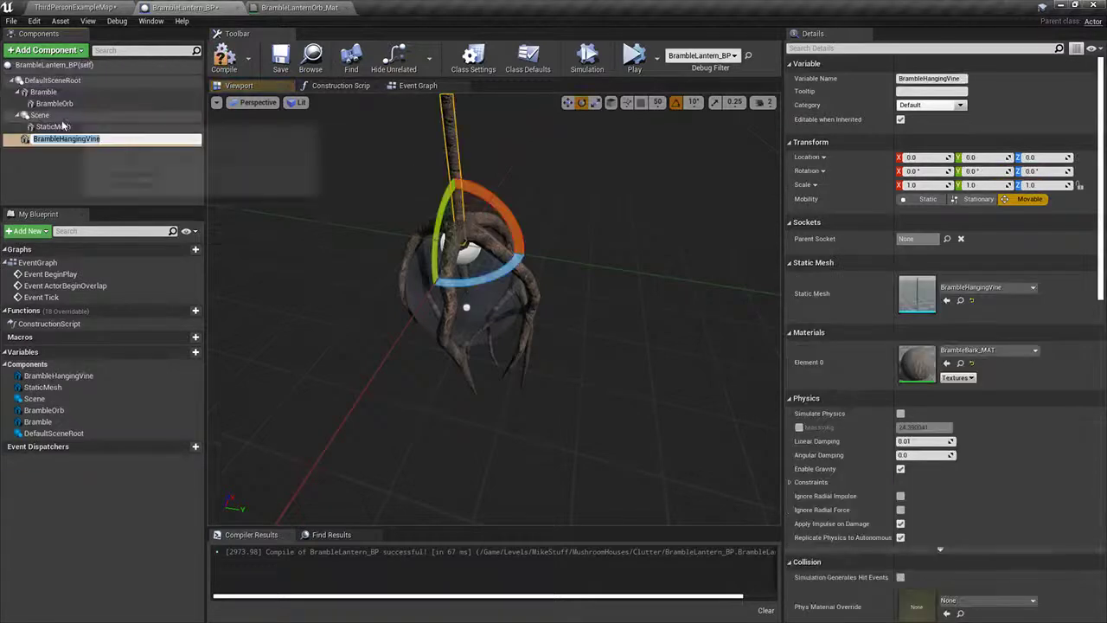
pyautogui.moveTo(61, 139); pyautogui.dragTo(58, 87)
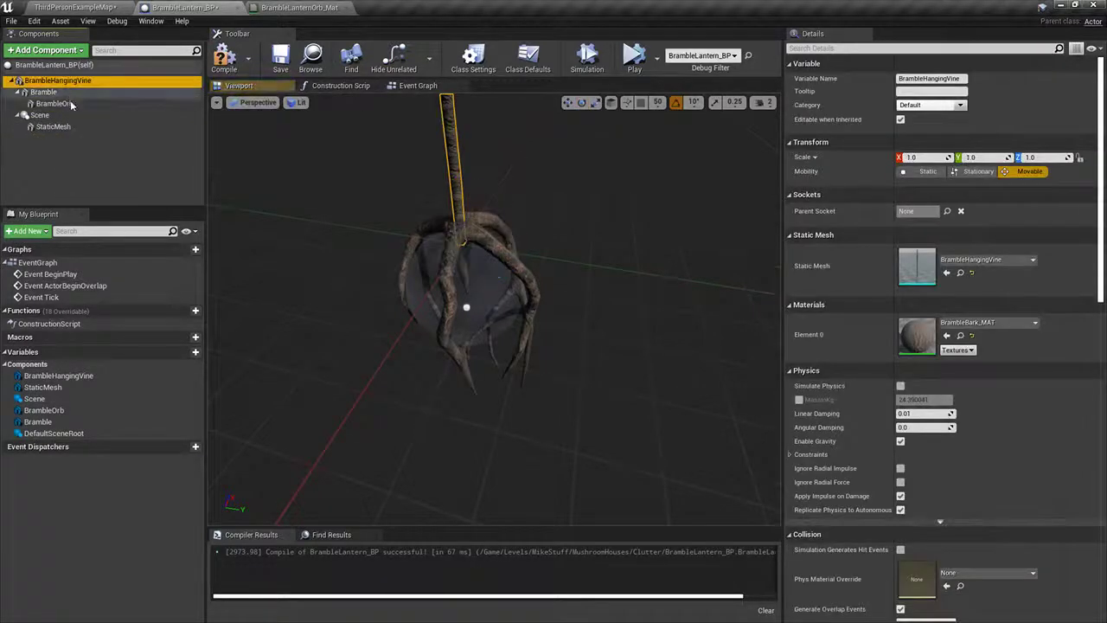
# Step: Lower the Bramble mesh to about -1029 on Z against the vine's lower end, and compile and save the blueprint
pyautogui.moveTo(471, 303); pyautogui.dragTo(476, 251, button='right')
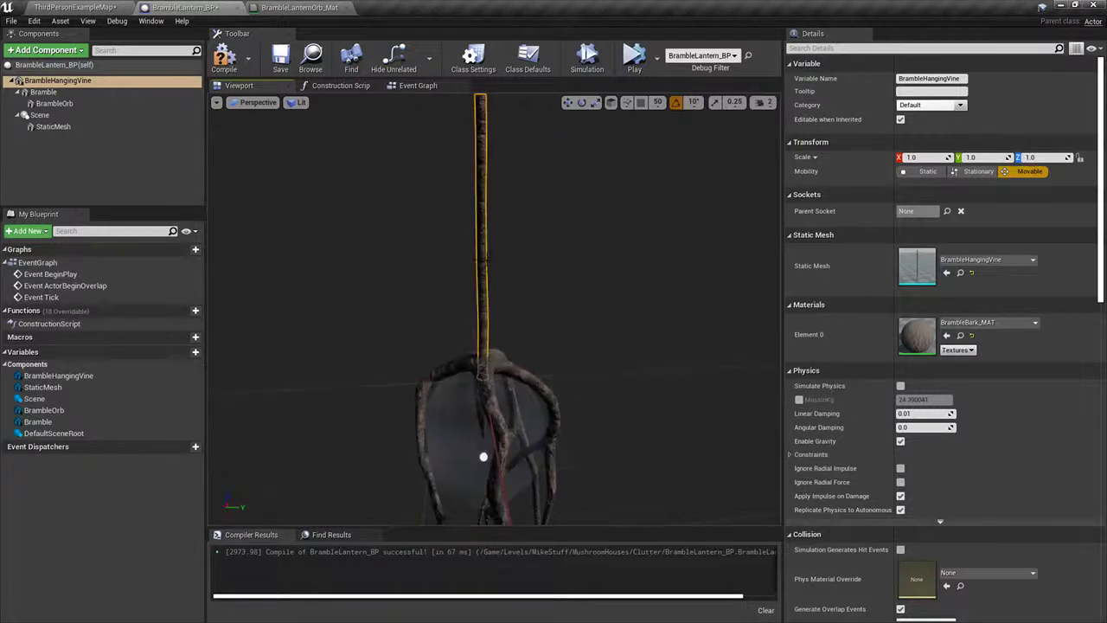
pyautogui.click(494, 355)
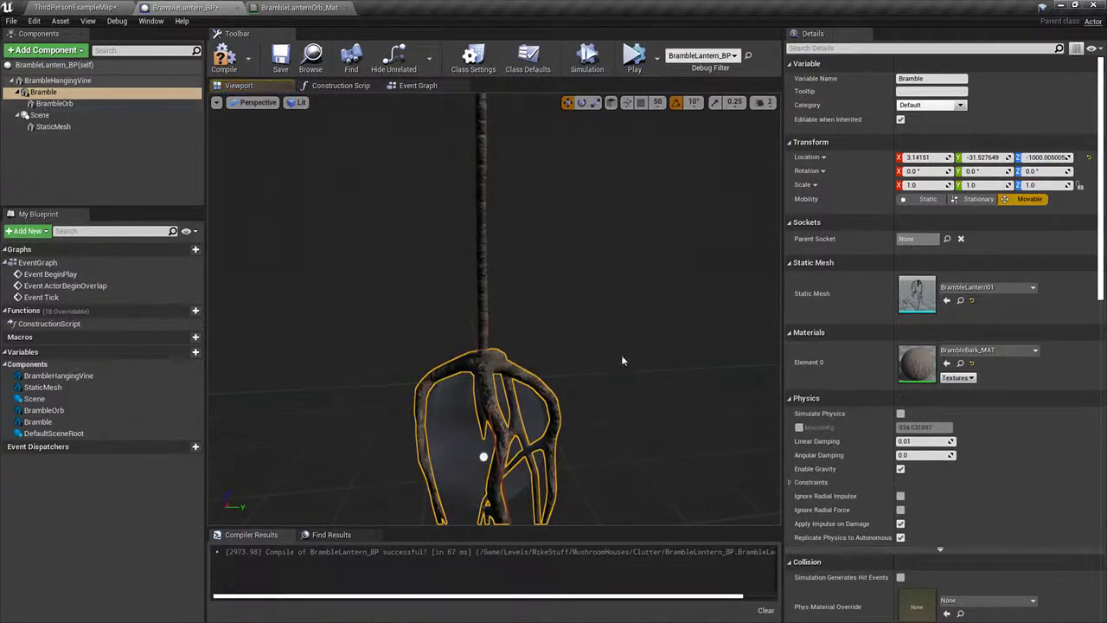
pyautogui.moveTo(622, 360); pyautogui.dragTo(625, 453, button='right')
pyautogui.moveTo(469, 334); pyautogui.dragTo(472, 347)
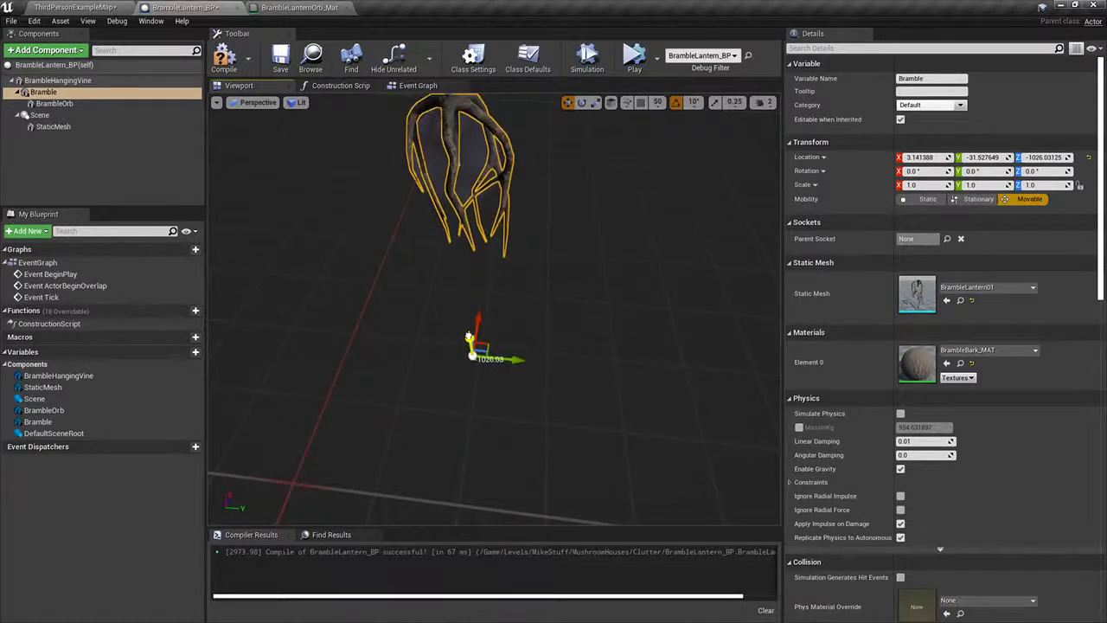
pyautogui.moveTo(472, 347)
pyautogui.mouseDown(button='right')
pyautogui.moveTo(476, 275)
pyautogui.moveTo(474, 346)
pyautogui.mouseUp(button='right')
pyautogui.moveTo(468, 392)
pyautogui.mouseDown()
pyautogui.moveTo(462, 380)
pyautogui.moveTo(464, 391)
pyautogui.mouseUp()
pyautogui.moveTo(477, 381); pyautogui.dragTo(528, 253, button='right')
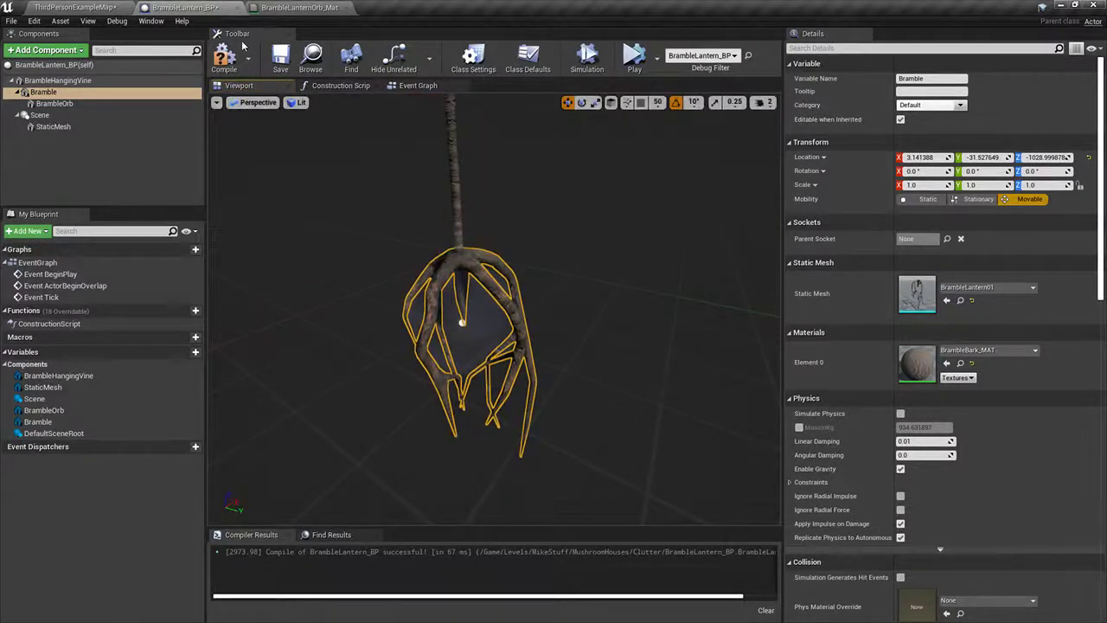
pyautogui.click(225, 59)
pyautogui.click(279, 58)
# Step: In the level, position the bramble lantern so its vine hangs from the mushroom cap's edge, at about X 2530, Y -8861, Z 745
pyautogui.click(76, 8)
pyautogui.moveTo(458, 185); pyautogui.dragTo(555, 259, button='right')
pyautogui.click(540, 281)
pyautogui.click(532, 278)
pyautogui.moveTo(443, 271); pyautogui.dragTo(442, 253)
pyautogui.moveTo(442, 252); pyautogui.dragTo(510, 256, button='right')
pyautogui.moveTo(538, 289); pyautogui.dragTo(545, 289)
pyautogui.moveTo(545, 288); pyautogui.dragTo(598, 298, button='right')
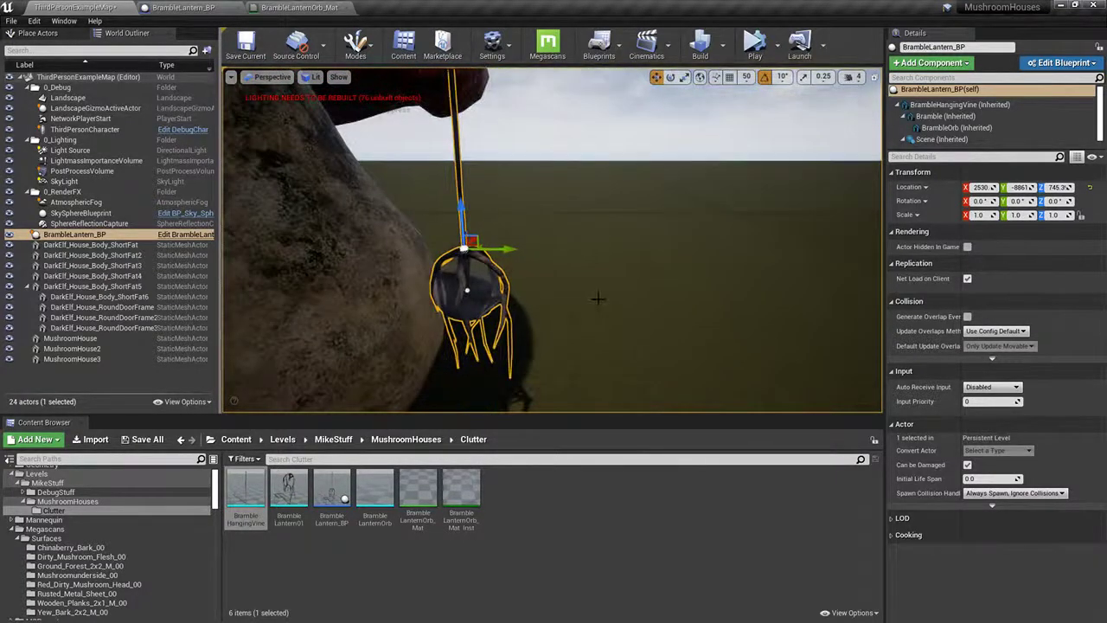
pyautogui.moveTo(519, 291); pyautogui.dragTo(490, 356, button='right')
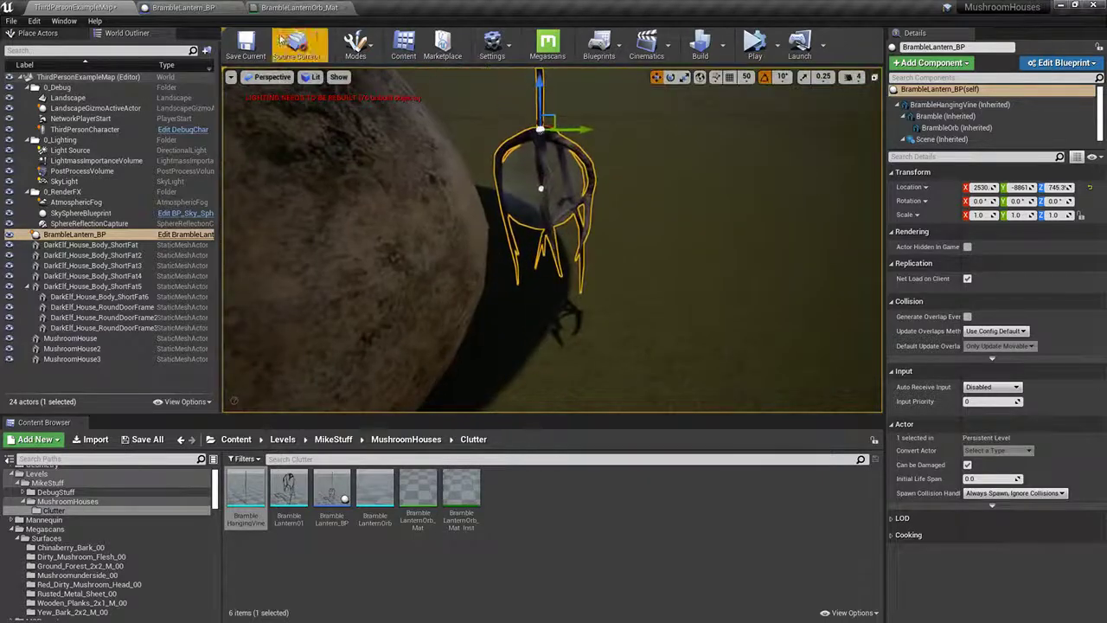
# Step: Save all modified assets, close the BrambleLanternOrb_Mat editor and return to BrambleLantern_BP
pyautogui.click(146, 439)
pyautogui.click(655, 423)
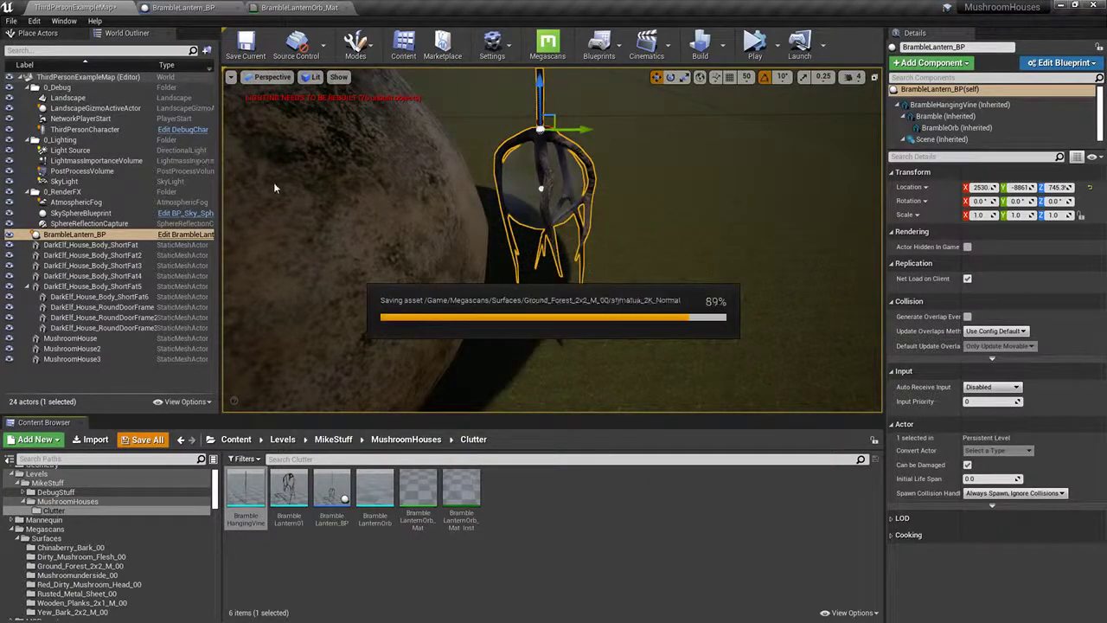
pyautogui.moveTo(274, 186)
pyautogui.mouseDown(button='right')
pyautogui.moveTo(297, 147)
pyautogui.moveTo(299, 163)
pyautogui.moveTo(296, 140)
pyautogui.moveTo(301, 215)
pyautogui.moveTo(293, 184)
pyautogui.mouseUp(button='right')
pyautogui.click(304, 7)
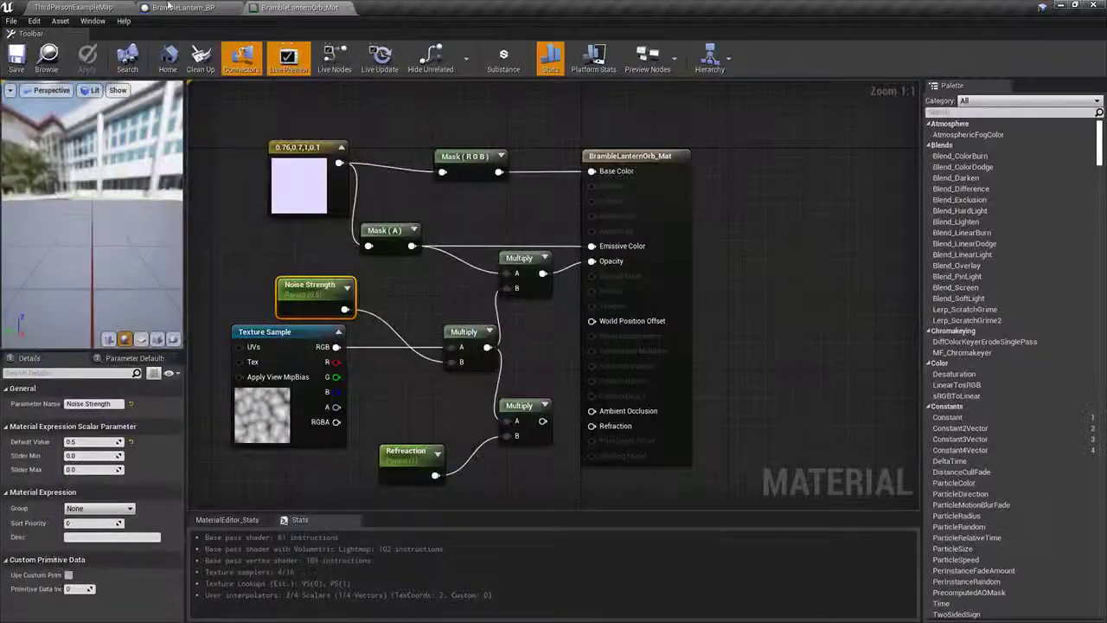
pyautogui.click(128, 6)
pyautogui.click(347, 8)
pyautogui.click(183, 7)
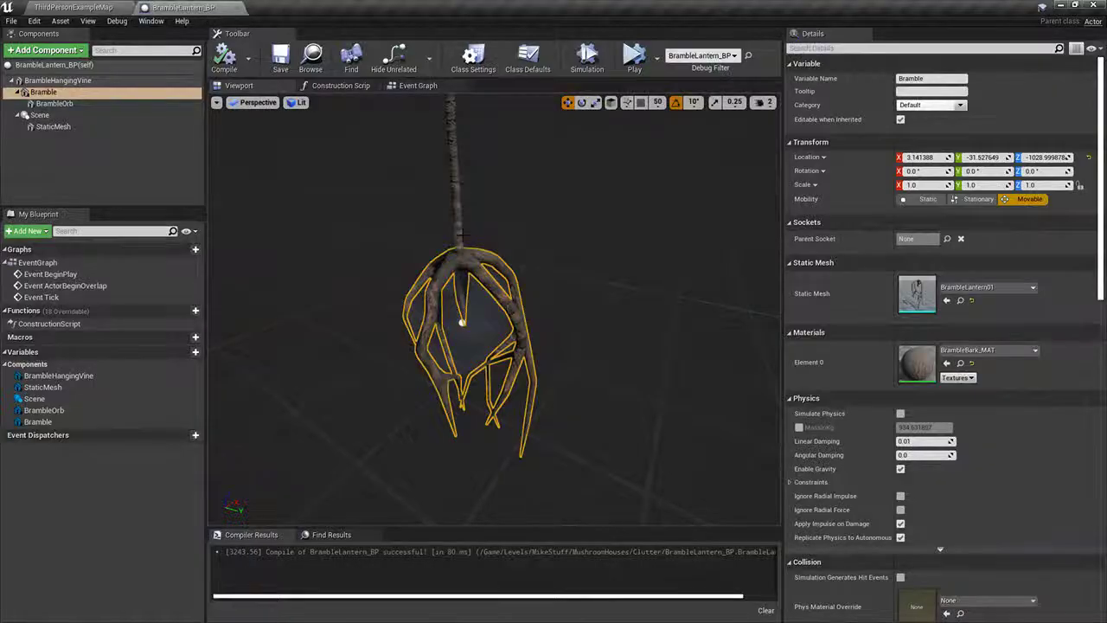
# Step: Add a Scene component, make it the new root above BrambleHangingVine, and compile the blueprint
pyautogui.click(56, 79)
pyautogui.click(39, 50)
pyautogui.write('scene')
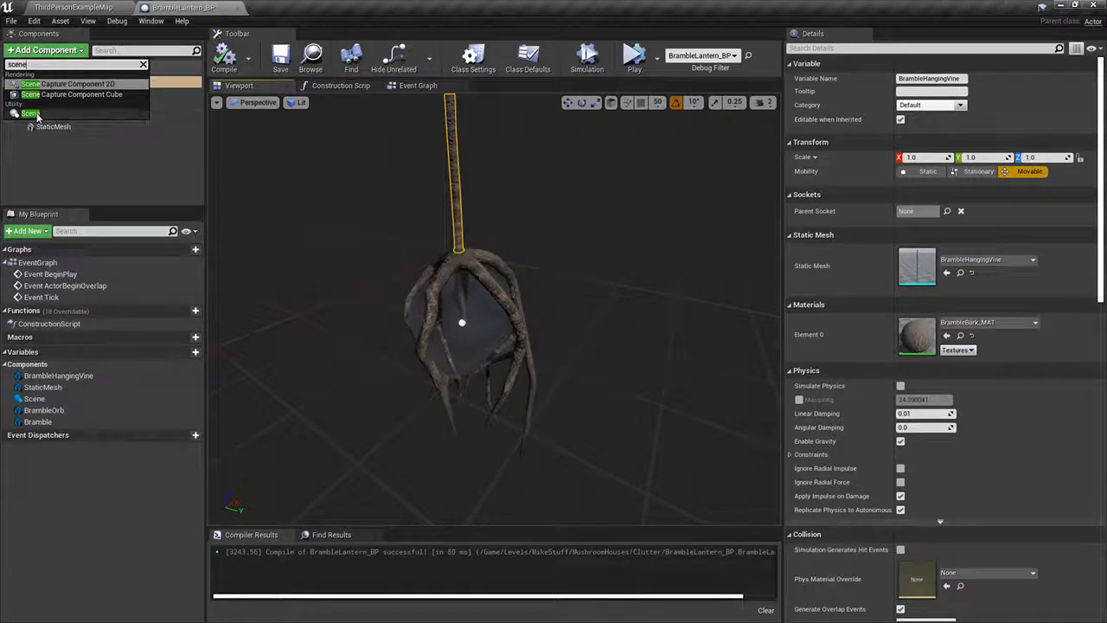
pyautogui.click(37, 115)
pyautogui.click(57, 152)
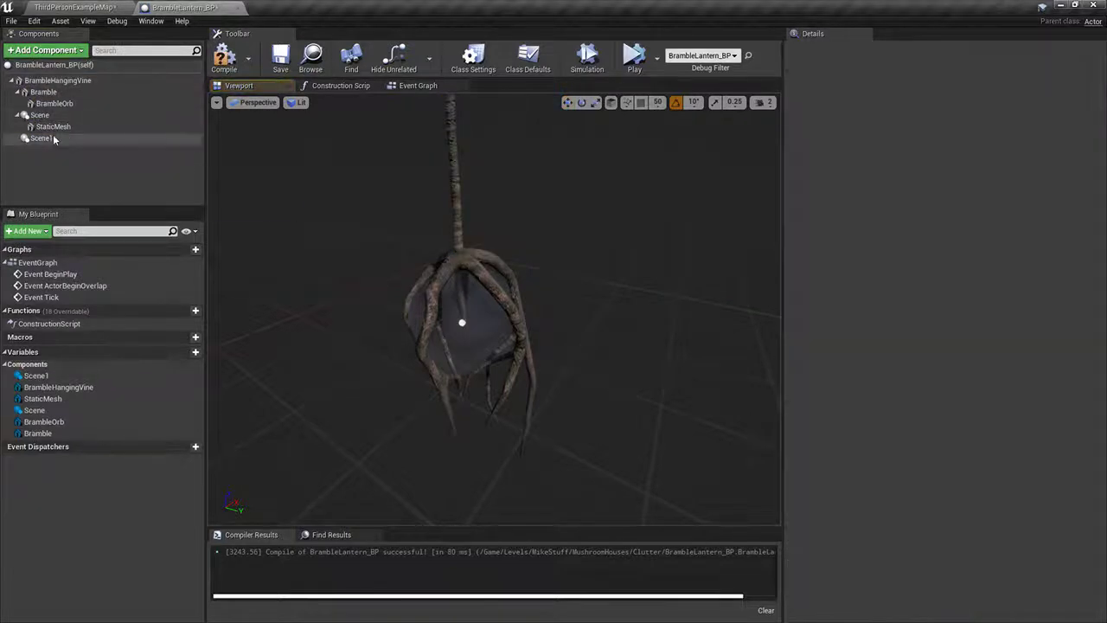
pyautogui.moveTo(55, 140); pyautogui.dragTo(53, 83)
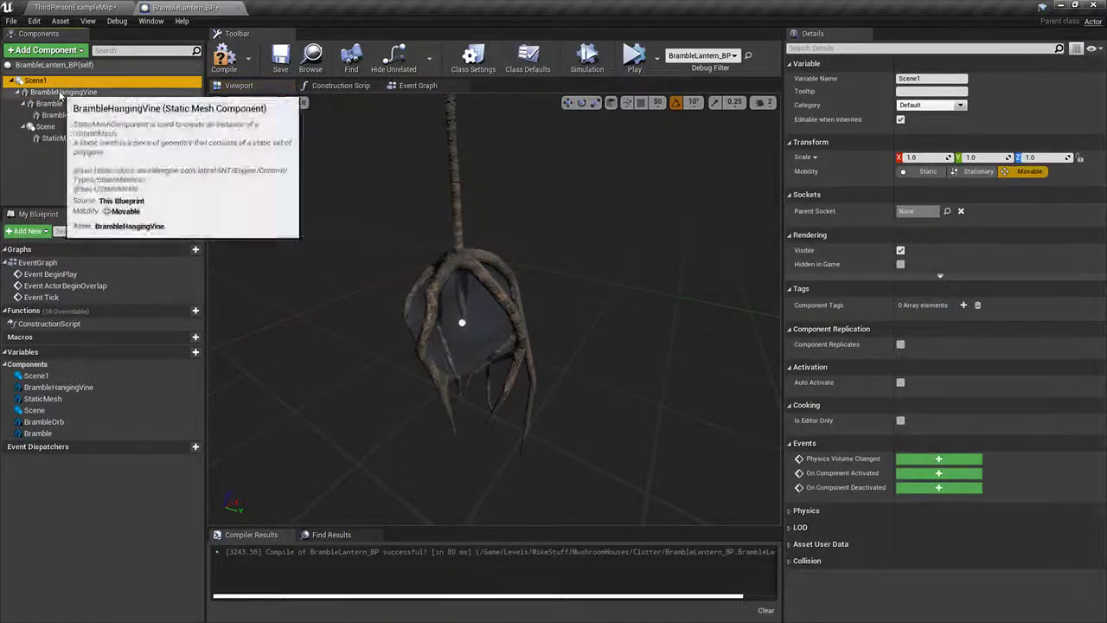
pyautogui.click(224, 56)
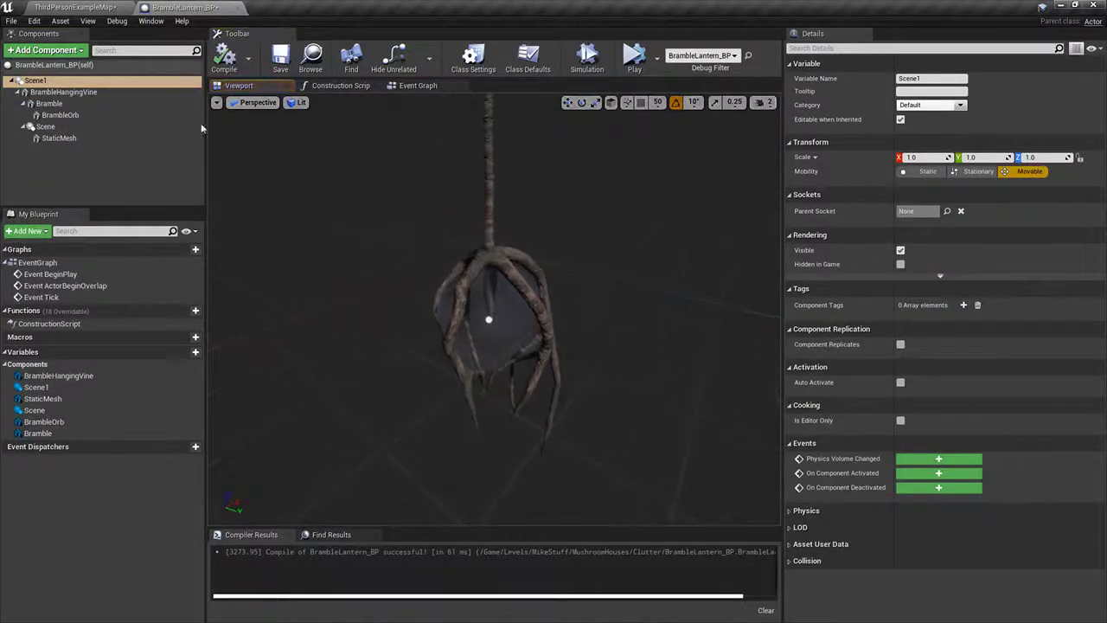
# Step: Try stretching the BrambleHangingVine component to about 1.75 on Z and undo the scaling
pyautogui.click(61, 91)
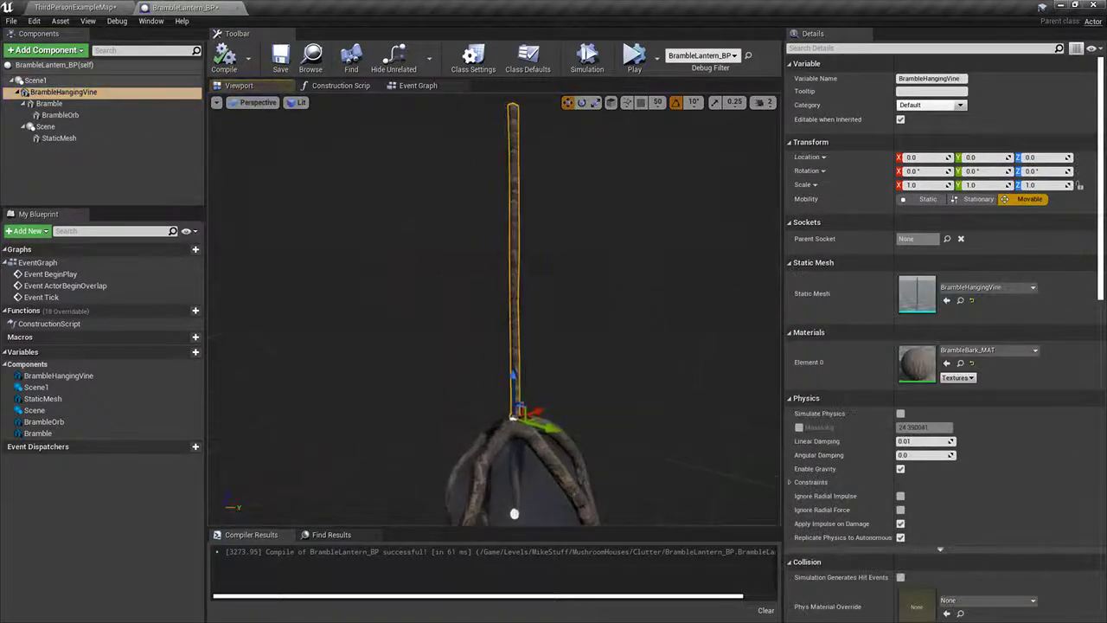
pyautogui.press('r')
pyautogui.moveTo(506, 406); pyautogui.dragTo(506, 380)
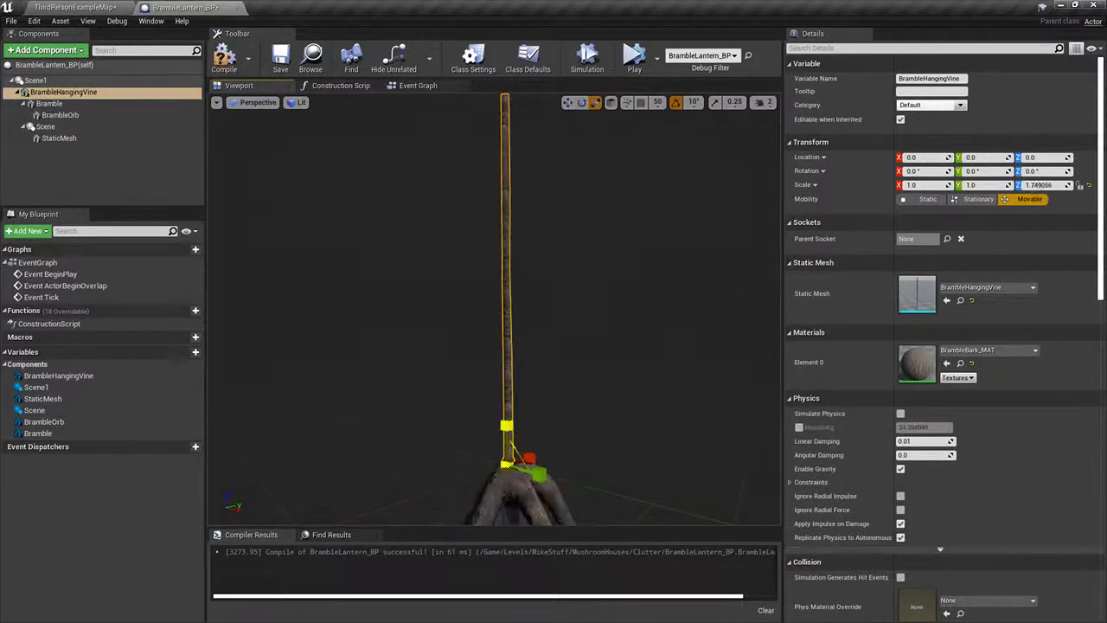
pyautogui.hotkey('ctrl', 'z')
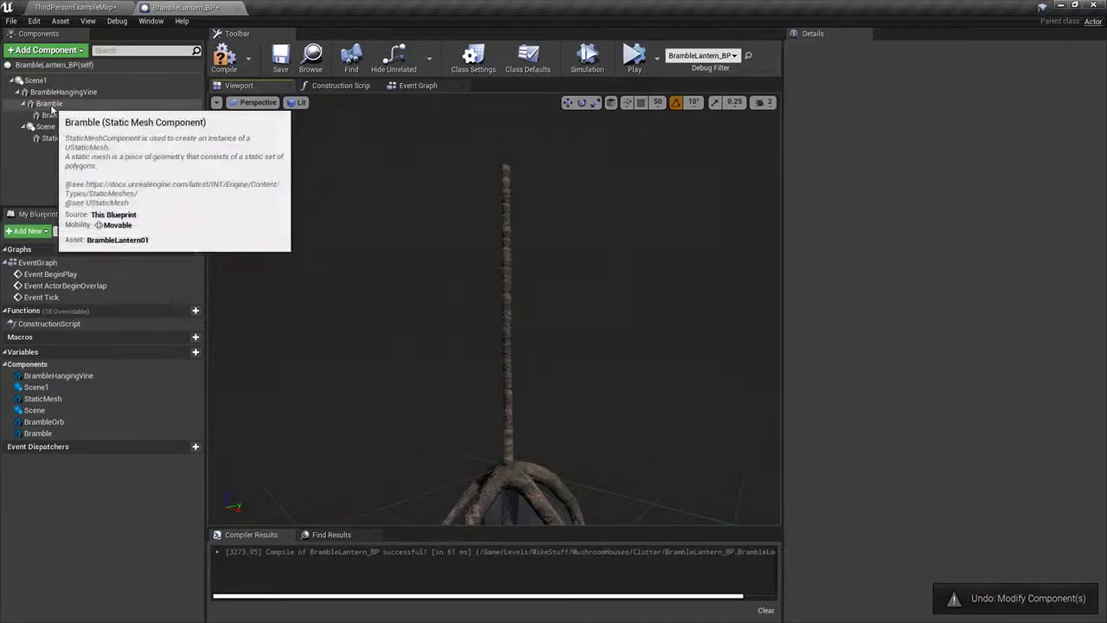
# Step: Attach the Bramble and Scene components directly to the Scene1 root so they no longer depend on the hanging vine
pyautogui.moveTo(49, 103); pyautogui.dragTo(41, 83)
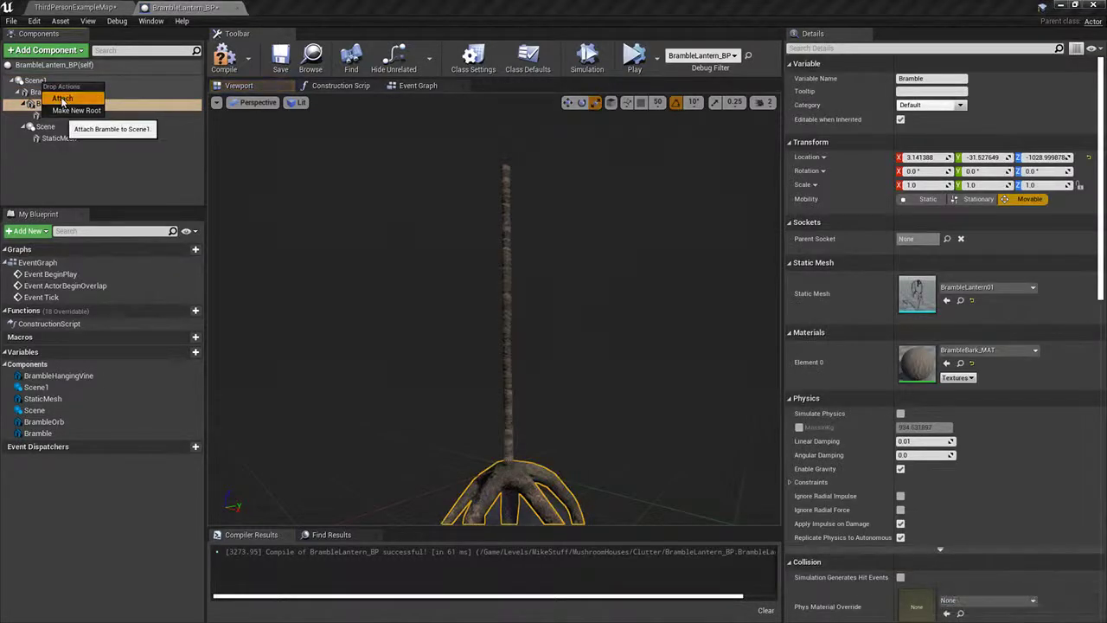
pyautogui.click(61, 99)
pyautogui.click(43, 104)
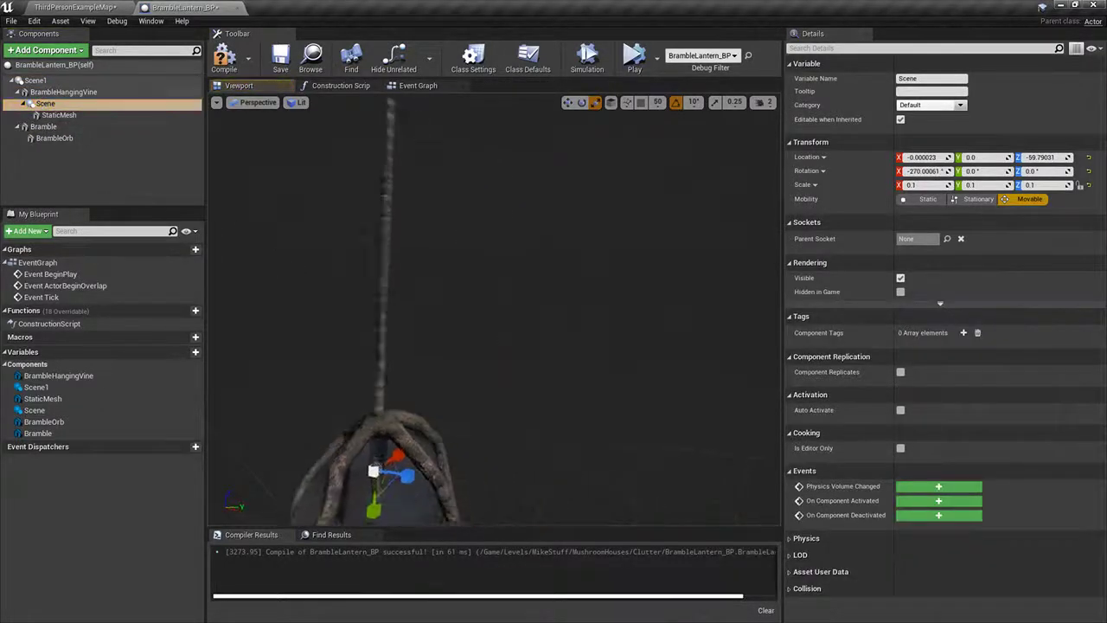
pyautogui.moveTo(43, 104); pyautogui.dragTo(36, 84)
pyautogui.click(57, 99)
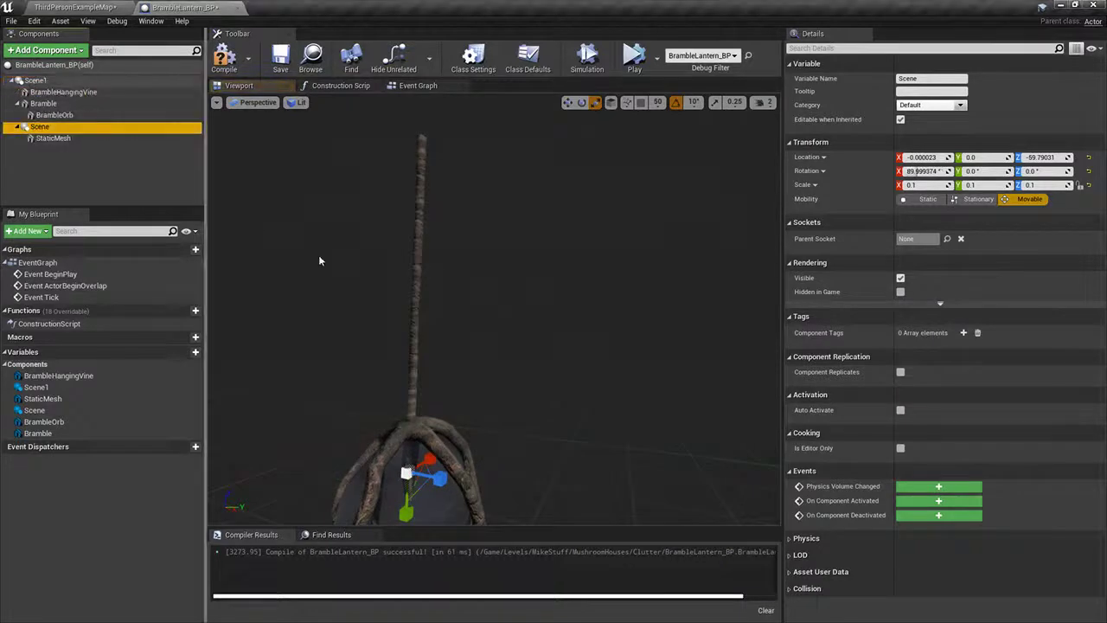
# Step: Test scaling the hanging vine independently of the lantern body and undo the test
pyautogui.click(413, 394)
pyautogui.moveTo(411, 382); pyautogui.dragTo(411, 379)
pyautogui.moveTo(470, 362); pyautogui.dragTo(458, 415, button='right')
pyautogui.click(470, 362)
pyautogui.hotkey('ctrl', 'z')
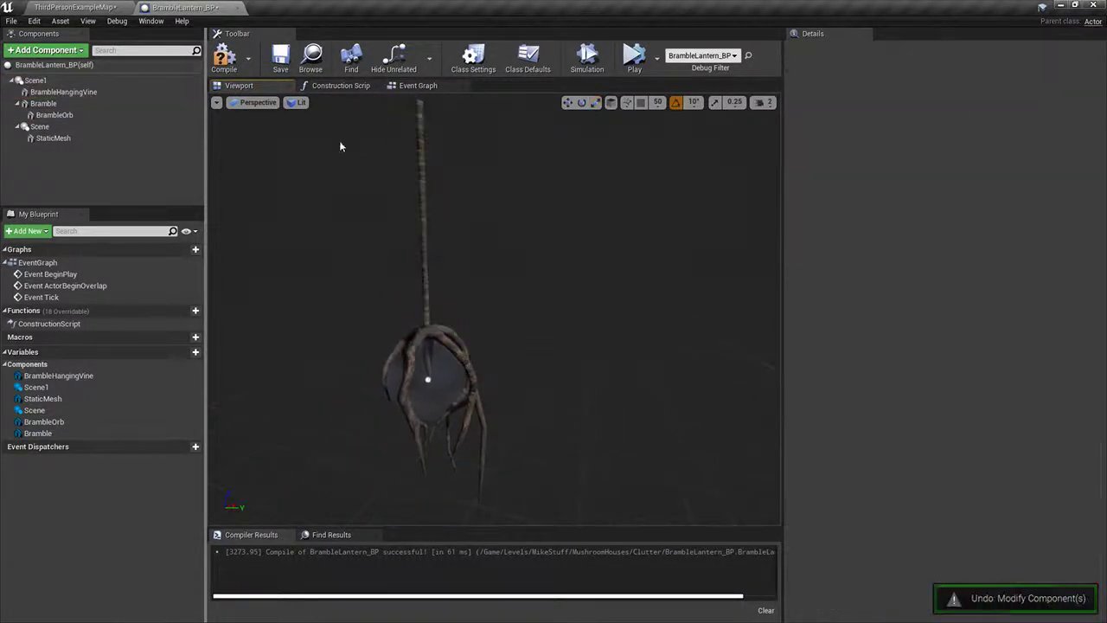
# Step: Save the lantern blueprint and look over the hanging lantern beside the mushroom house in the level
pyautogui.click(275, 73)
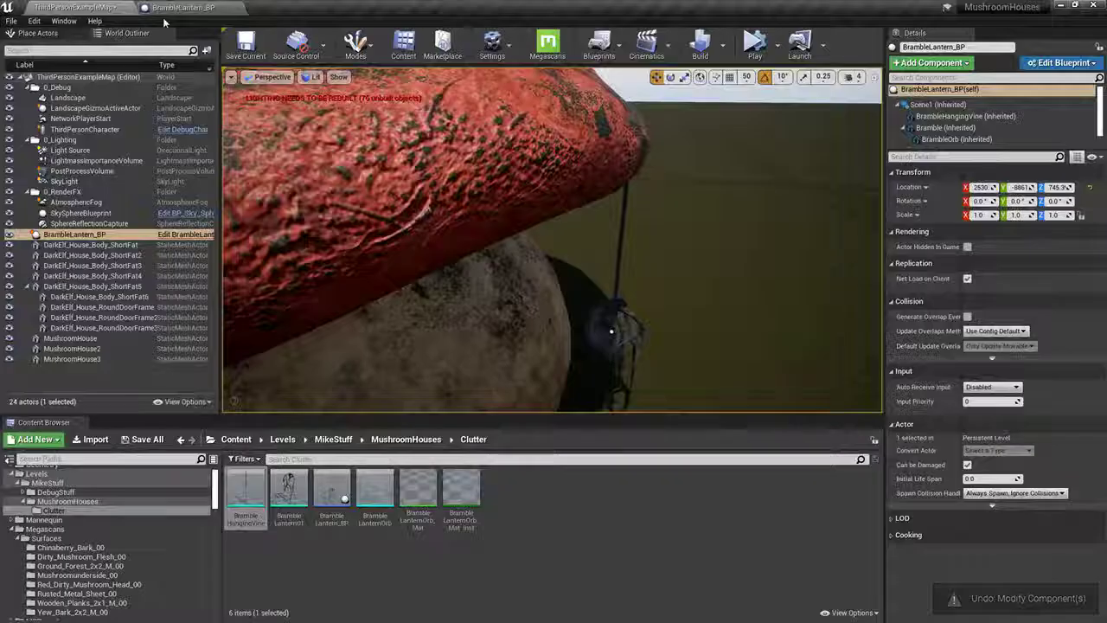
pyautogui.moveTo(476, 339); pyautogui.dragTo(477, 338, button='right')
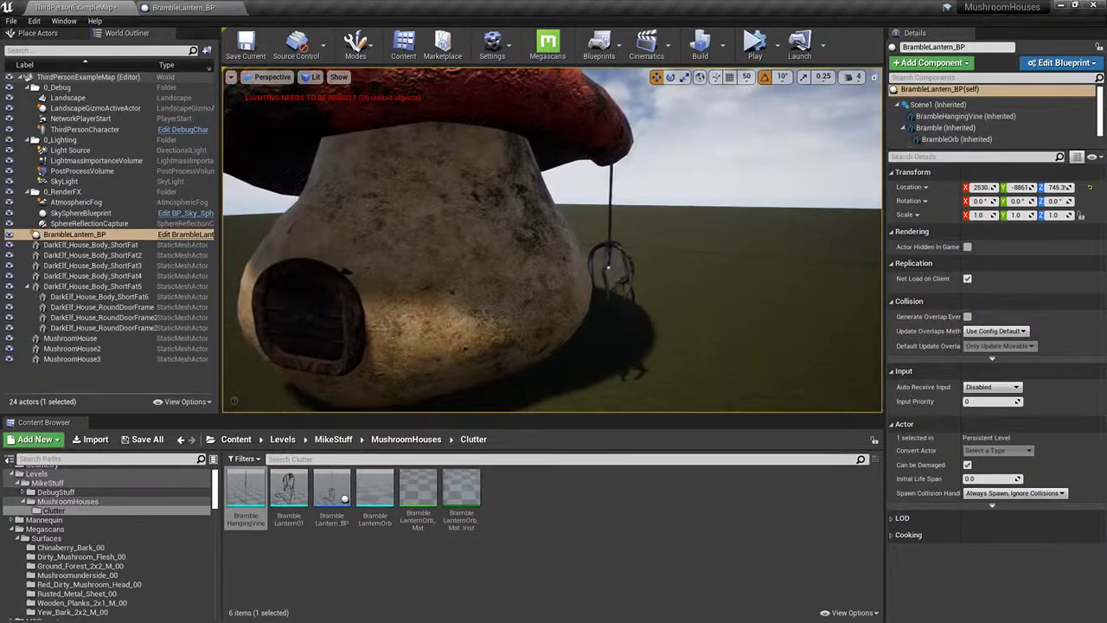
pyautogui.click(610, 204)
pyautogui.click(611, 261)
pyautogui.moveTo(610, 261); pyautogui.dragTo(610, 261, button='right')
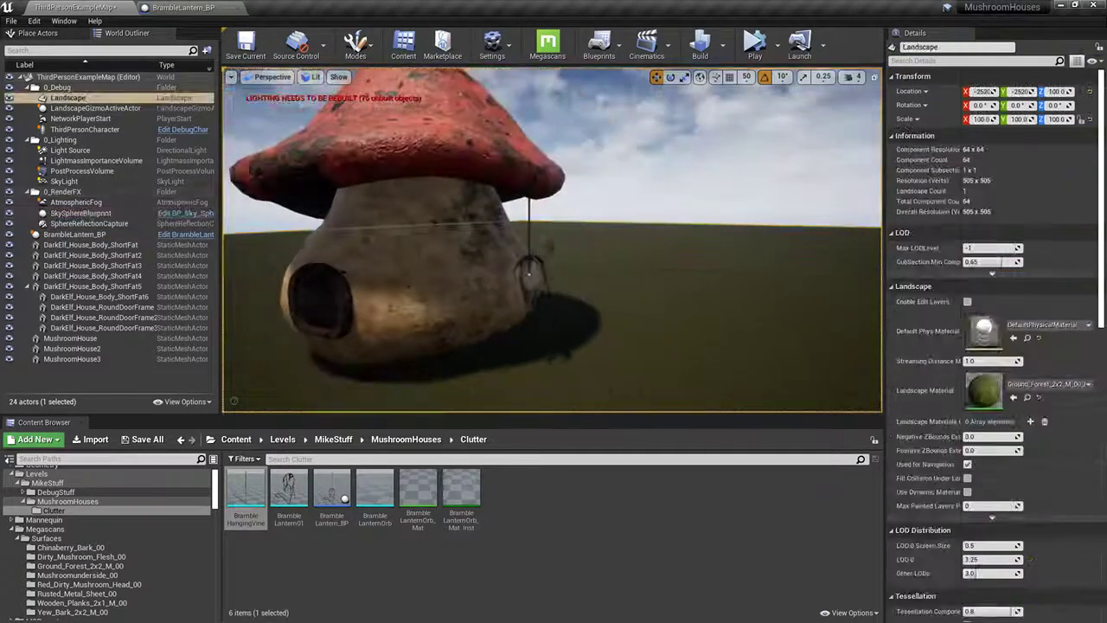
# Step: Duplicate the bramble lantern and place the copy under the cap beside the round door, at about X 1675, Y -9907, Z 841
pyautogui.press('g')
pyautogui.click(530, 260)
pyautogui.moveTo(530, 260); pyautogui.dragTo(530, 259, button='right')
pyautogui.hotkey('ctrl', 'w')
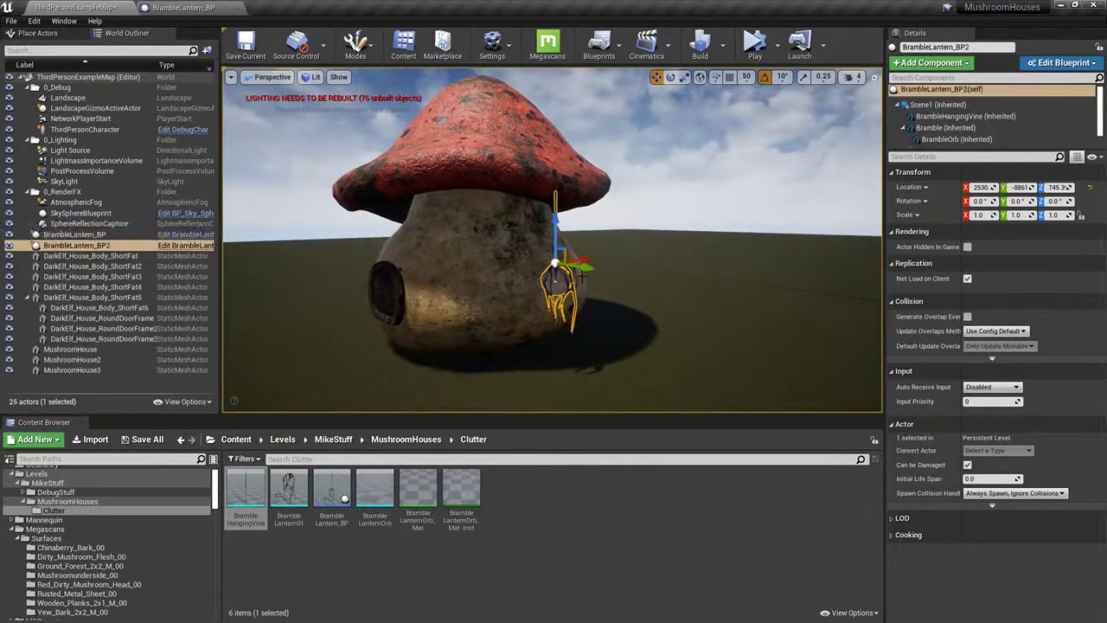
pyautogui.moveTo(574, 263); pyautogui.dragTo(476, 298)
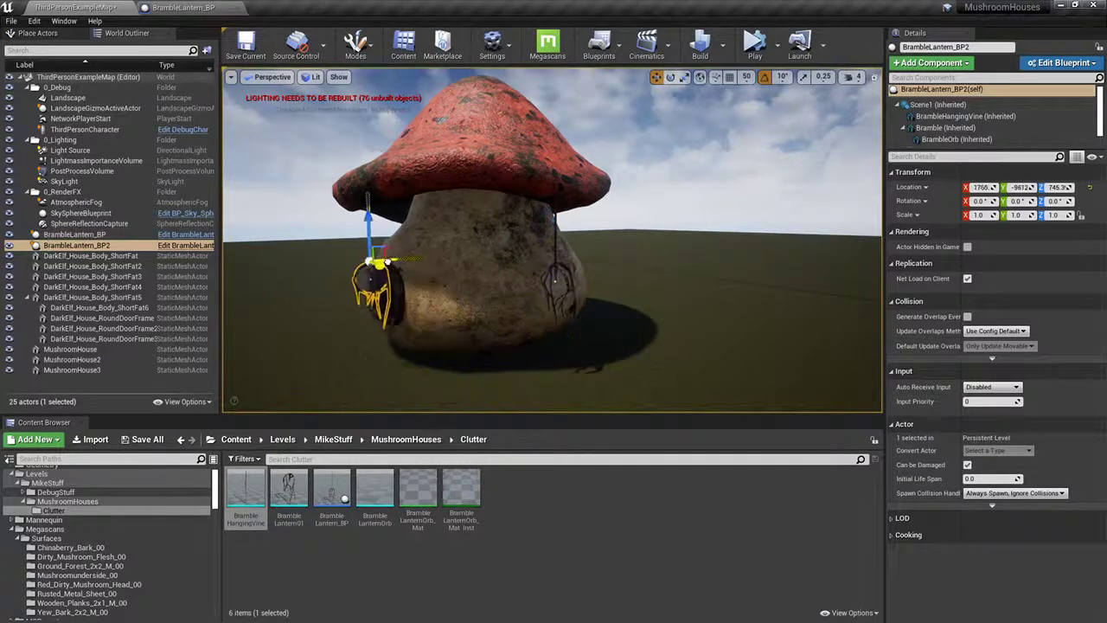
pyautogui.moveTo(566, 295); pyautogui.dragTo(567, 295, button='right')
pyautogui.moveTo(567, 295); pyautogui.dragTo(452, 289)
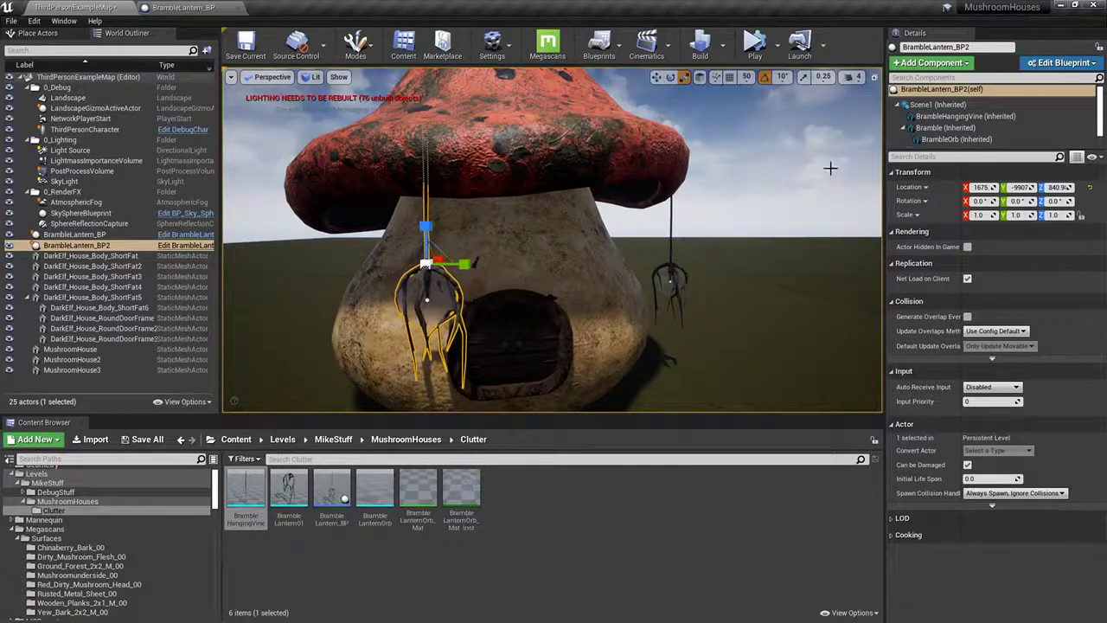
# Step: Look over the duplicated lantern's hanging vine component and both lanterns on the house front with editor overlays hidden
pyautogui.click(960, 116)
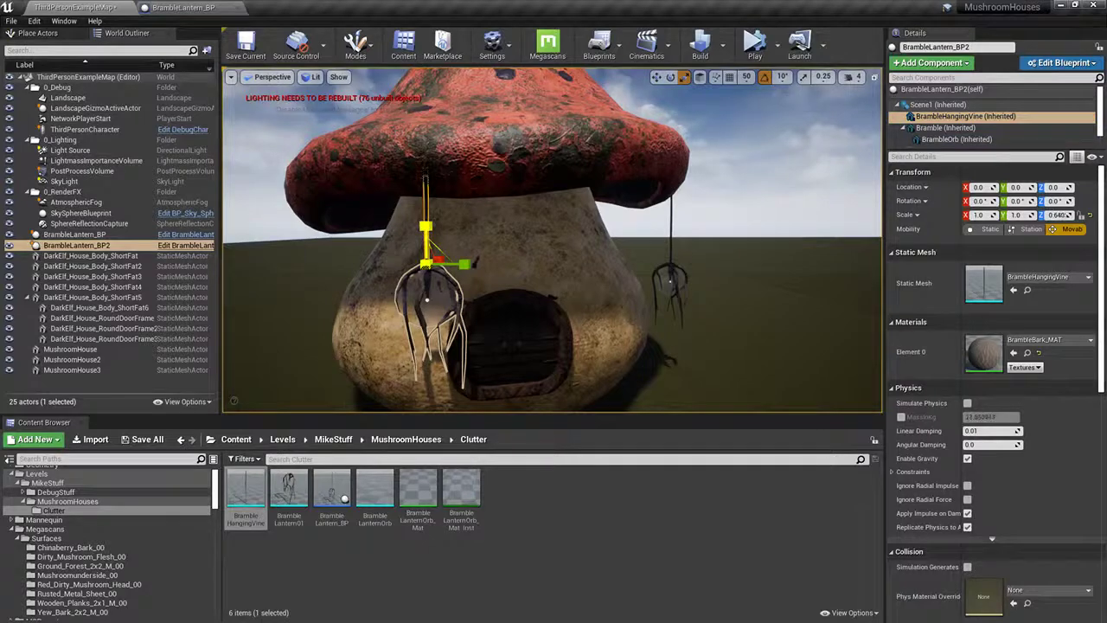
pyautogui.click(477, 210)
pyautogui.scroll(2, 426, 249)
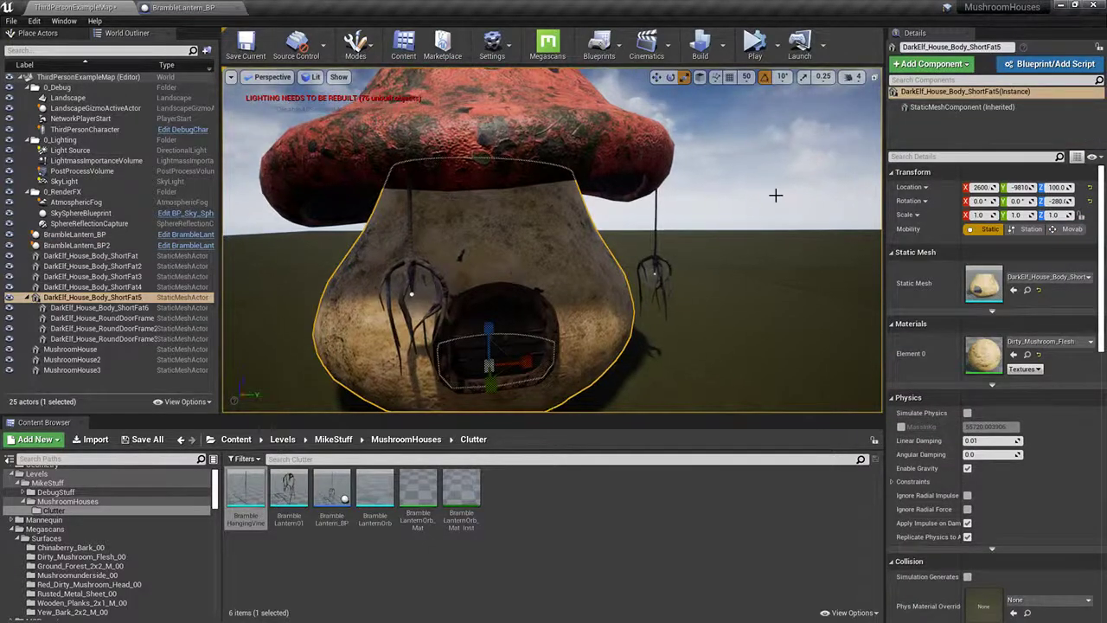
pyautogui.press('g')
pyautogui.moveTo(776, 195); pyautogui.dragTo(744, 216, button='right')
pyautogui.press('g')
# Step: Move the second bramble lantern along Y to about -10040 and shift it along X under the cap's rim
pyautogui.click(541, 162)
pyautogui.moveTo(540, 162); pyautogui.dragTo(545, 104, button='right')
pyautogui.press('w')
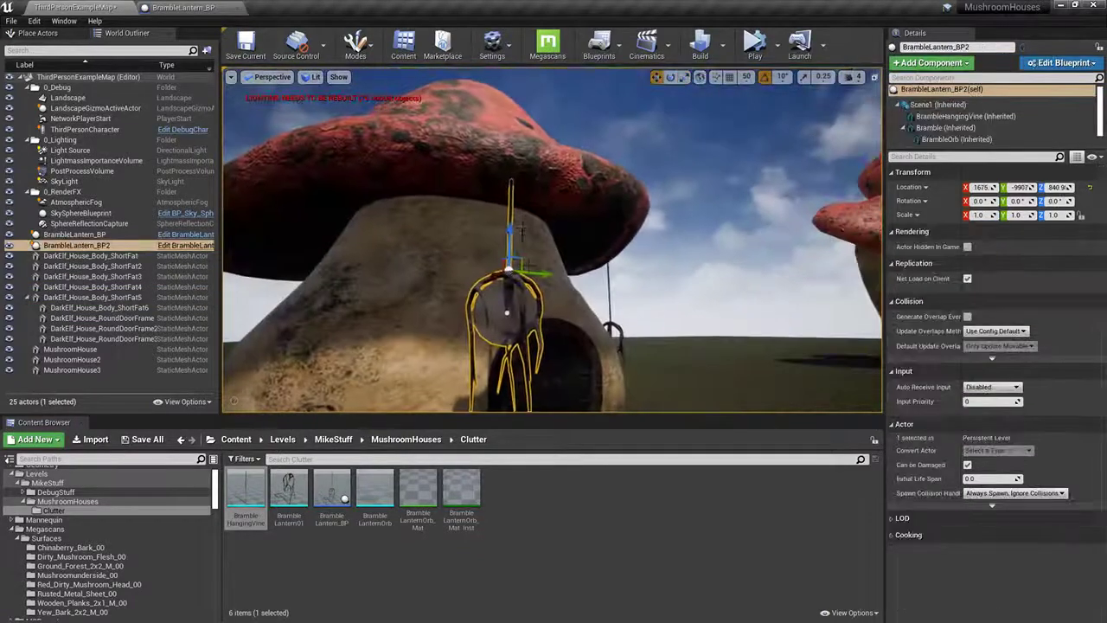
pyautogui.moveTo(522, 232); pyautogui.dragTo(497, 236)
pyautogui.moveTo(497, 235); pyautogui.dragTo(597, 232, button='right')
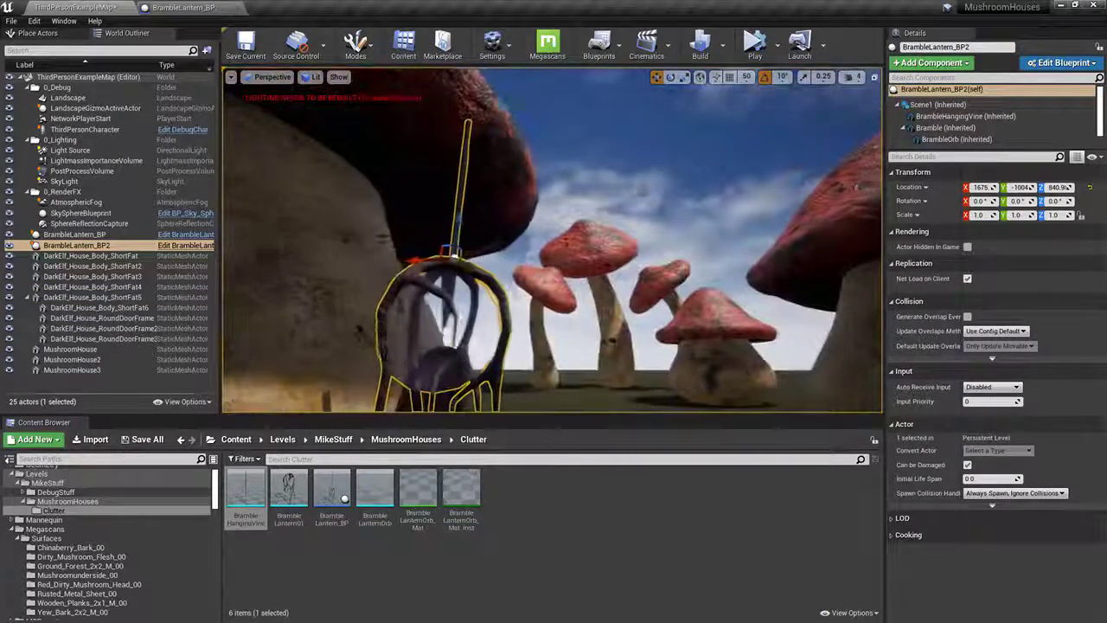
pyautogui.moveTo(417, 260); pyautogui.dragTo(394, 262)
pyautogui.moveTo(537, 254)
pyautogui.mouseDown(button='right')
pyautogui.moveTo(554, 242)
pyautogui.moveTo(502, 264)
pyautogui.moveTo(536, 242)
pyautogui.mouseUp(button='right')
# Step: Save all modified content and look over the house front with the round door and its two lanterns
pyautogui.click(528, 355)
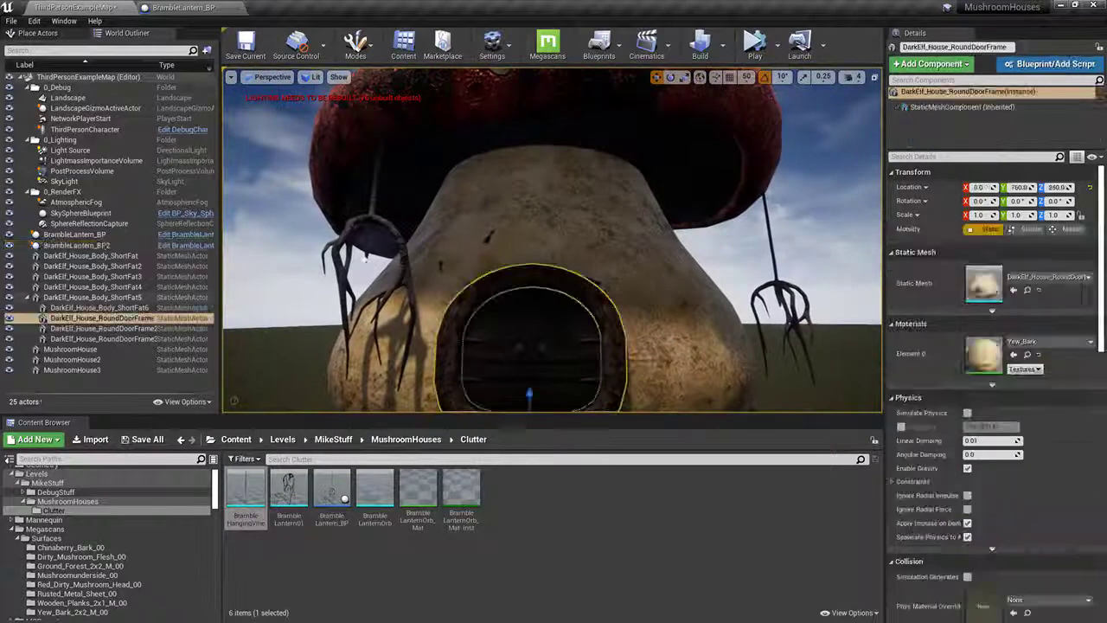
pyautogui.click(144, 441)
pyautogui.click(657, 424)
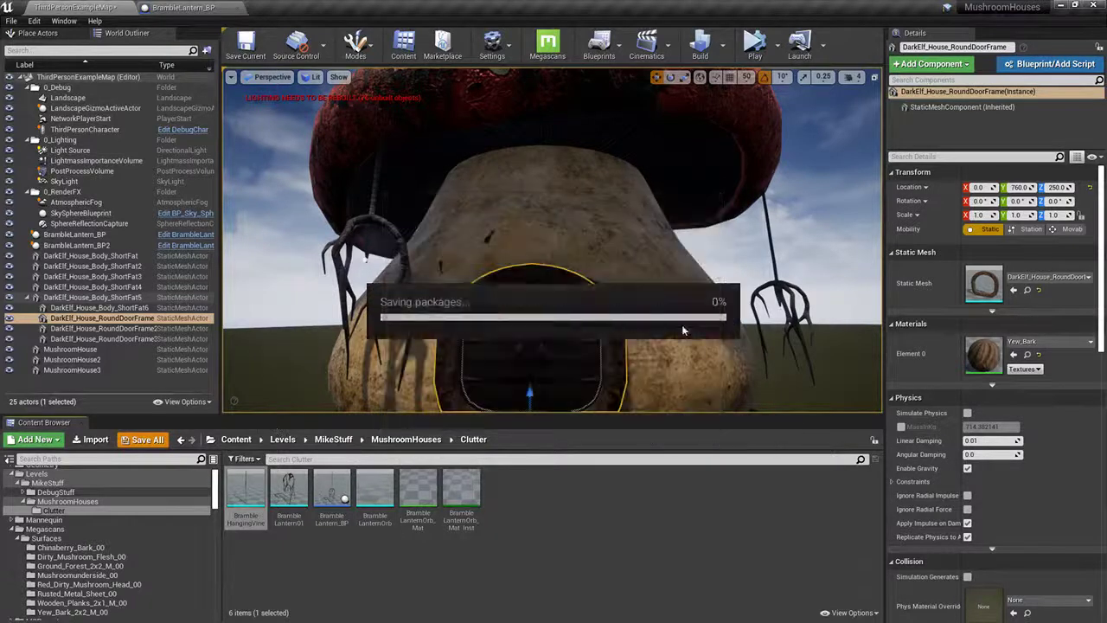
pyautogui.press('f')
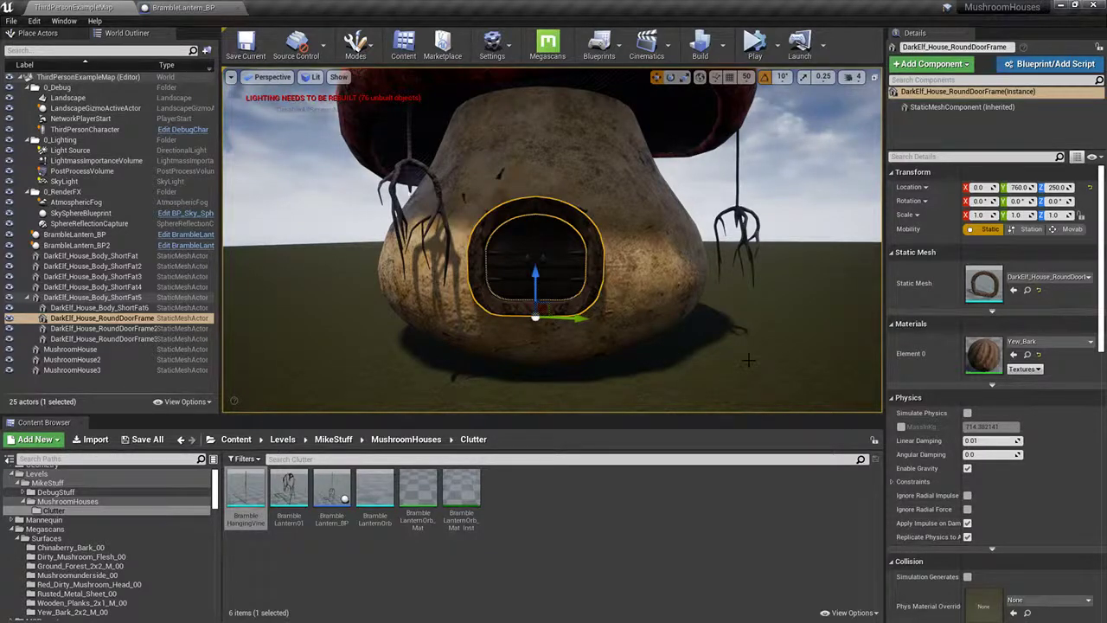
pyautogui.moveTo(748, 360); pyautogui.dragTo(417, 256, button='right')
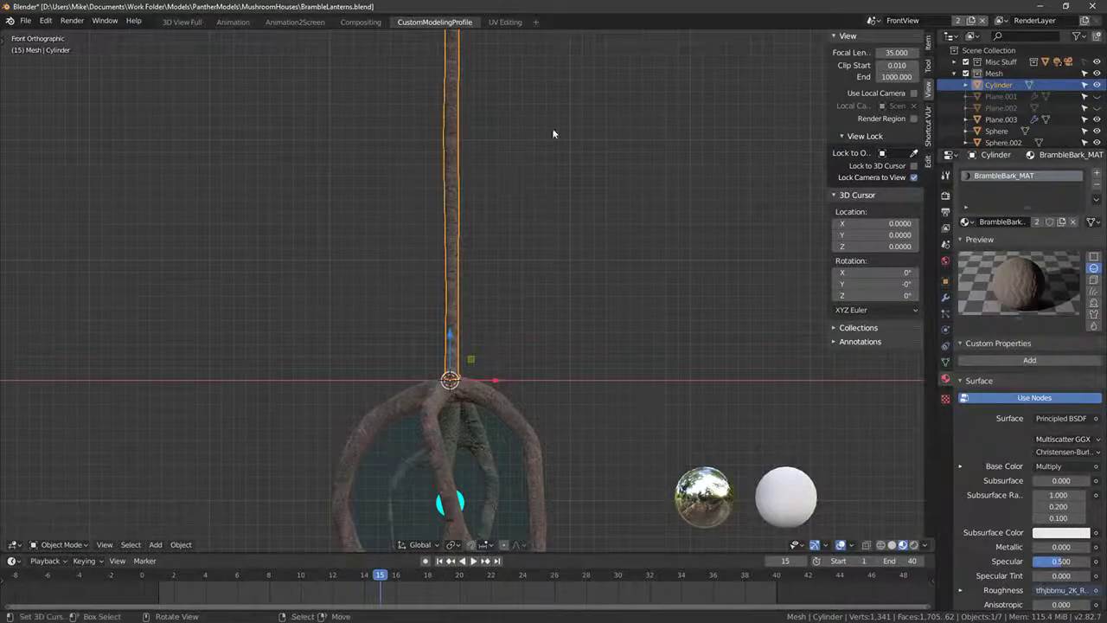
# Step: Switch to Blender, save BrambleLanterns.blend and open MushroomHouse.blend from the recent files
pyautogui.moveTo(553, 133); pyautogui.dragTo(371, 185, button='middle')
pyautogui.hotkey('ctrl', 's')
pyautogui.click(25, 20)
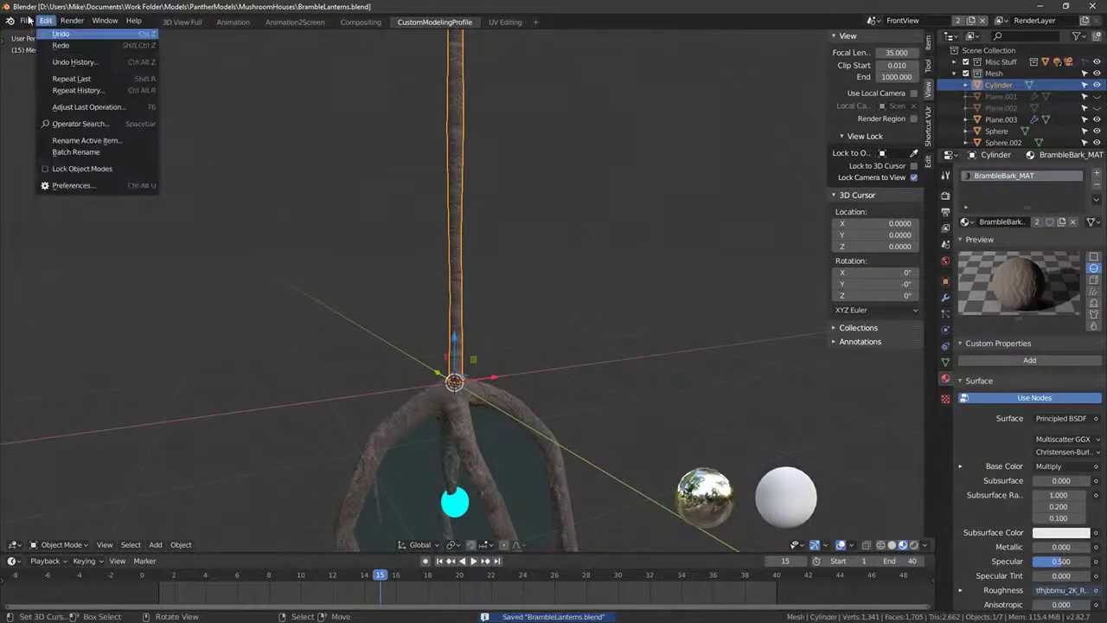
pyautogui.click(21, 26)
pyautogui.click(25, 20)
pyautogui.moveTo(71, 57)
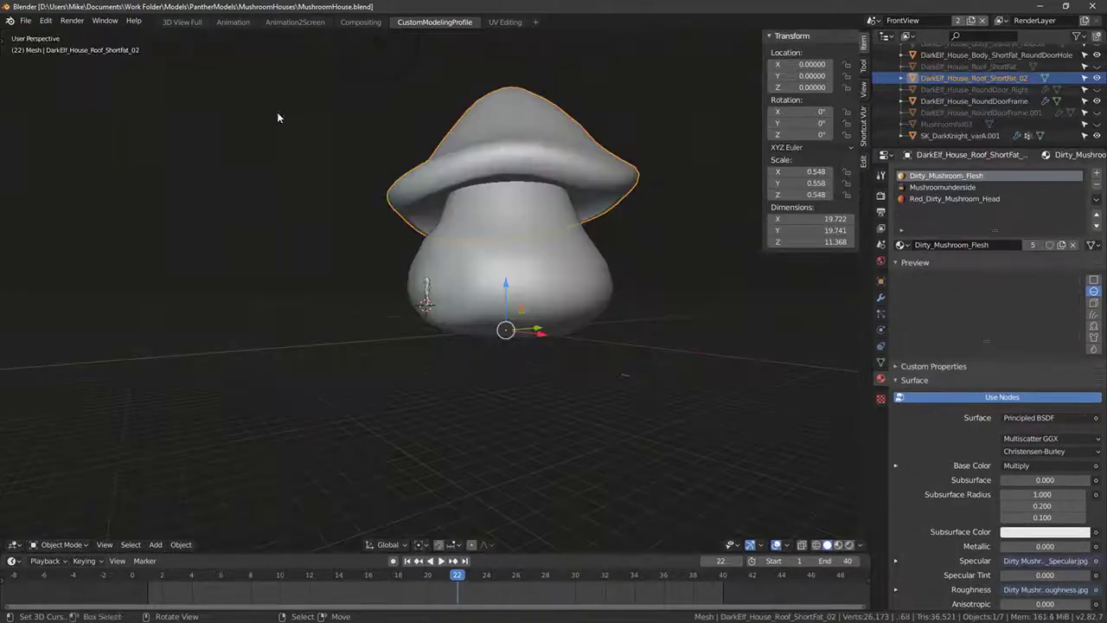
# Step: Hide the mushroom house body and its roof, leaving the round door frame and the character reference in view
pyautogui.moveTo(346, 130); pyautogui.dragTo(440, 188, button='middle')
pyautogui.press('KP_1')
pyautogui.scroll(3, 843, 67)
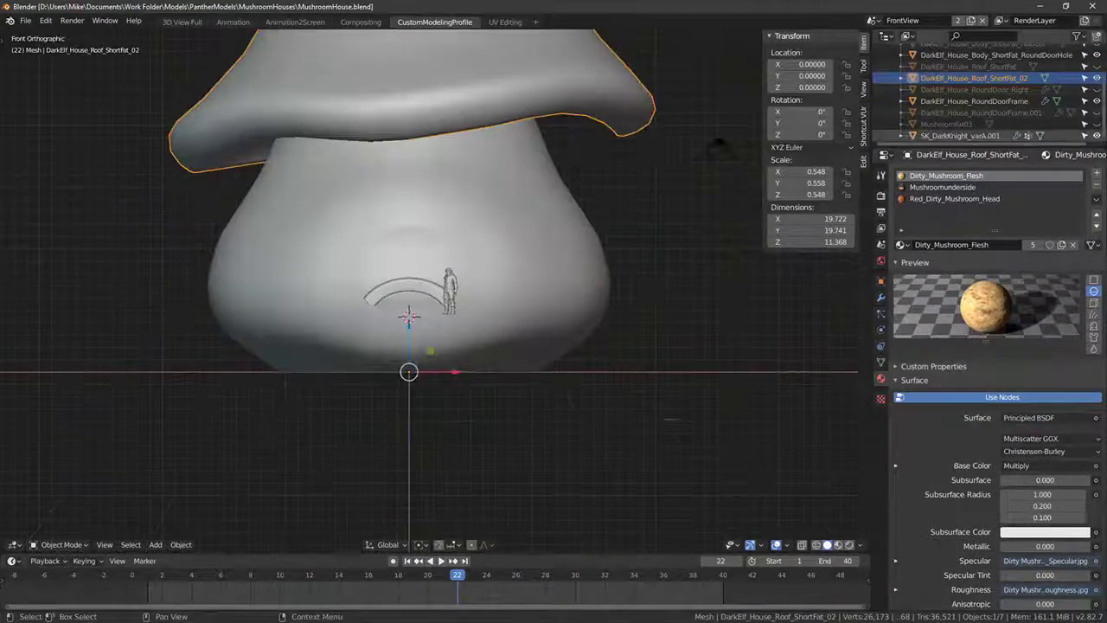
pyautogui.moveTo(611, 216); pyautogui.dragTo(519, 260, button='middle')
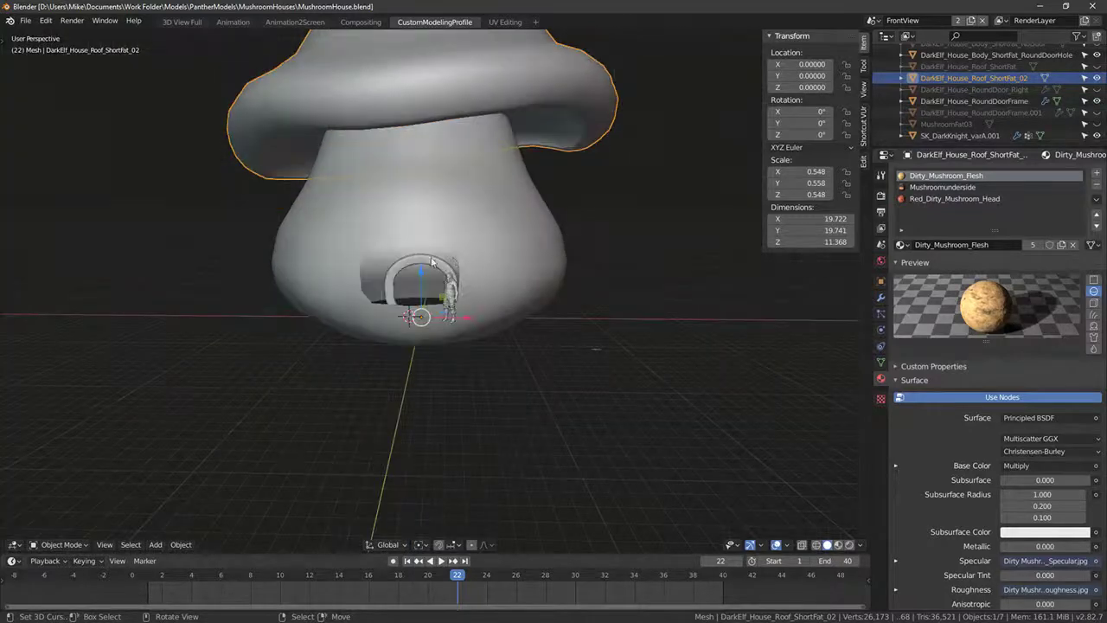
pyautogui.click(377, 246)
pyautogui.press('KP_Decimal')
pyautogui.scroll(-8, 411, 256)
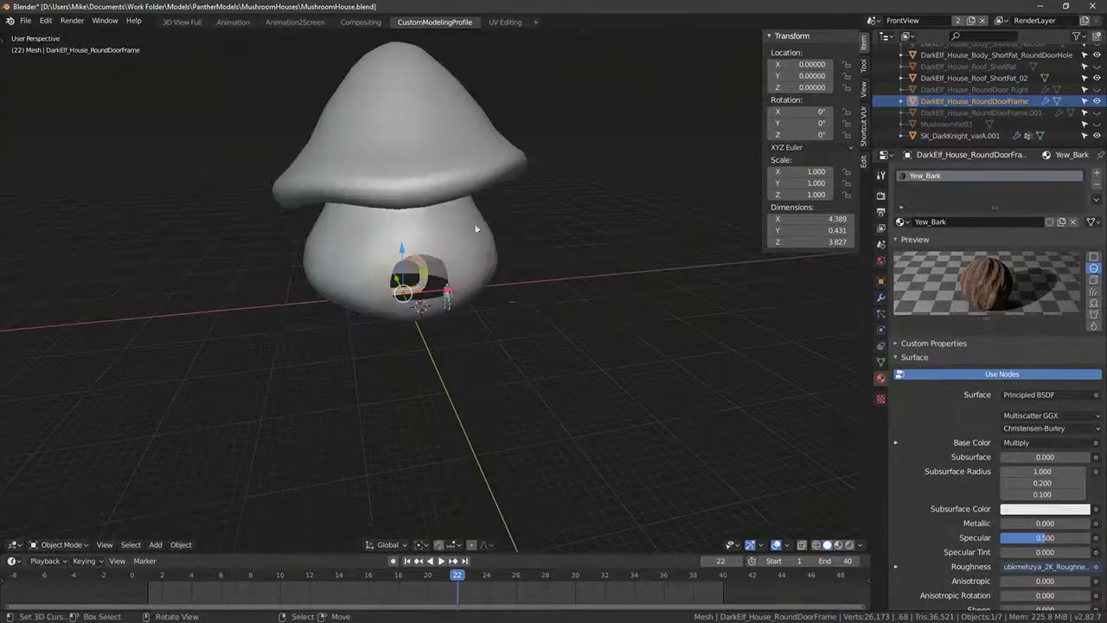
pyautogui.click(474, 223)
pyautogui.press('h')
pyautogui.click(427, 137)
pyautogui.press('h')
pyautogui.moveTo(427, 137); pyautogui.dragTo(470, 220, button='middle')
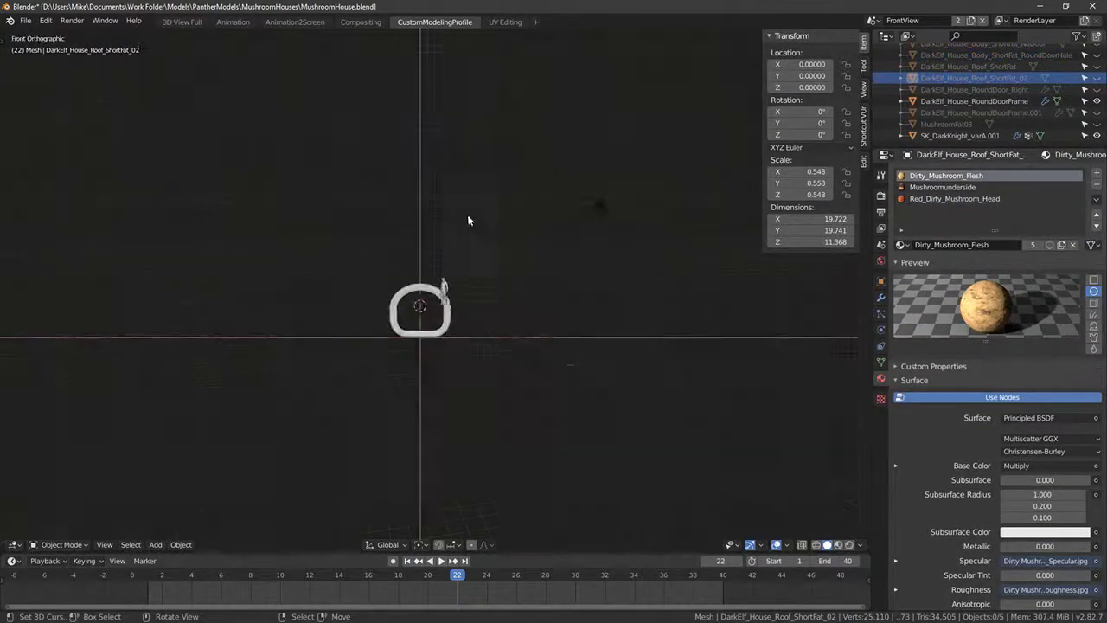
# Step: Clear the dark knight reference's location, then place it beside the round door frame at about X 2.57, Y -2.26, Z 0
pyautogui.scroll(7, 486, 303)
pyautogui.click(577, 216)
pyautogui.keyDown('shift'); pyautogui.moveTo(490, 324); pyautogui.dragTo(343, 228, button='middle'); pyautogui.keyUp('shift')
pyautogui.hotkey('alt', 'g')
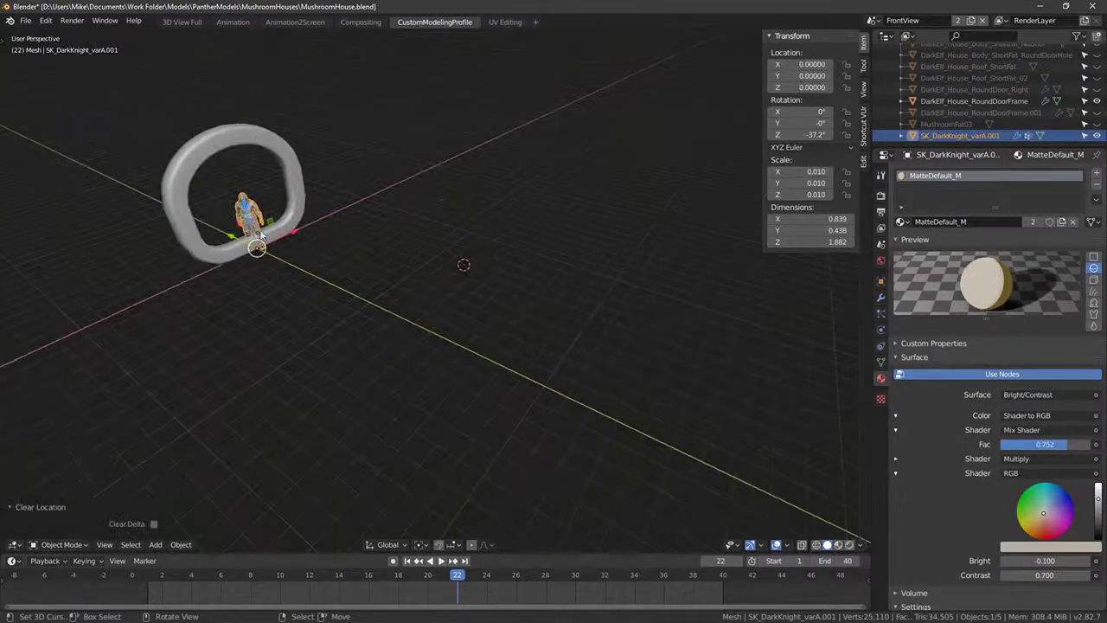
pyautogui.moveTo(257, 246); pyautogui.dragTo(367, 245)
pyautogui.press('KP_1')
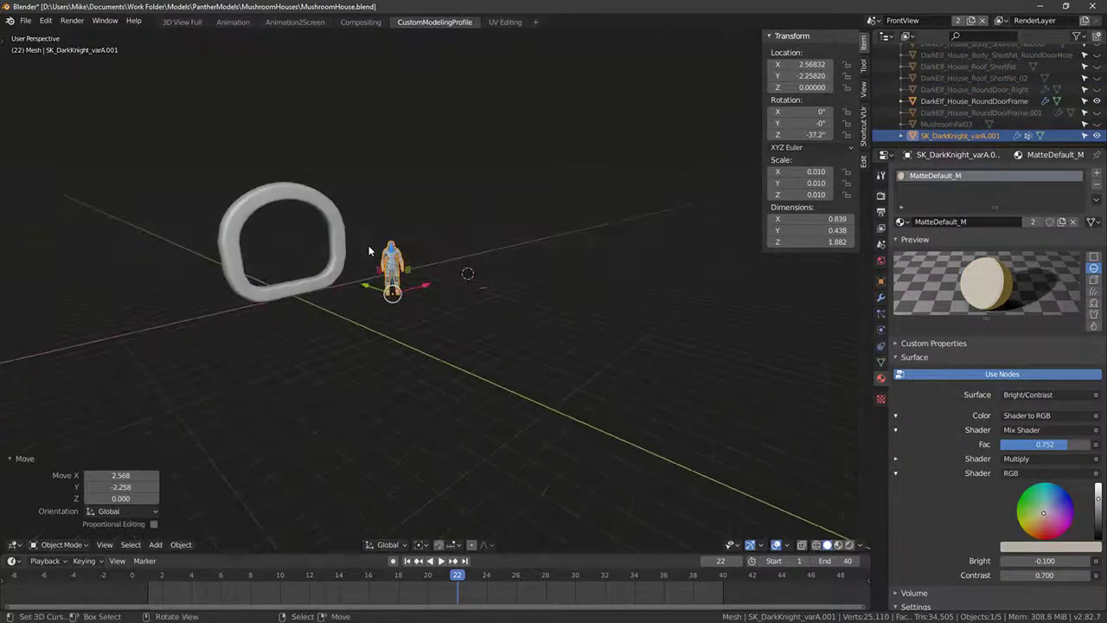
pyautogui.scroll(6, 366, 255)
pyautogui.scroll(-3, 366, 242)
pyautogui.rightClick(421, 232)
pyautogui.scroll(2, 536, 271)
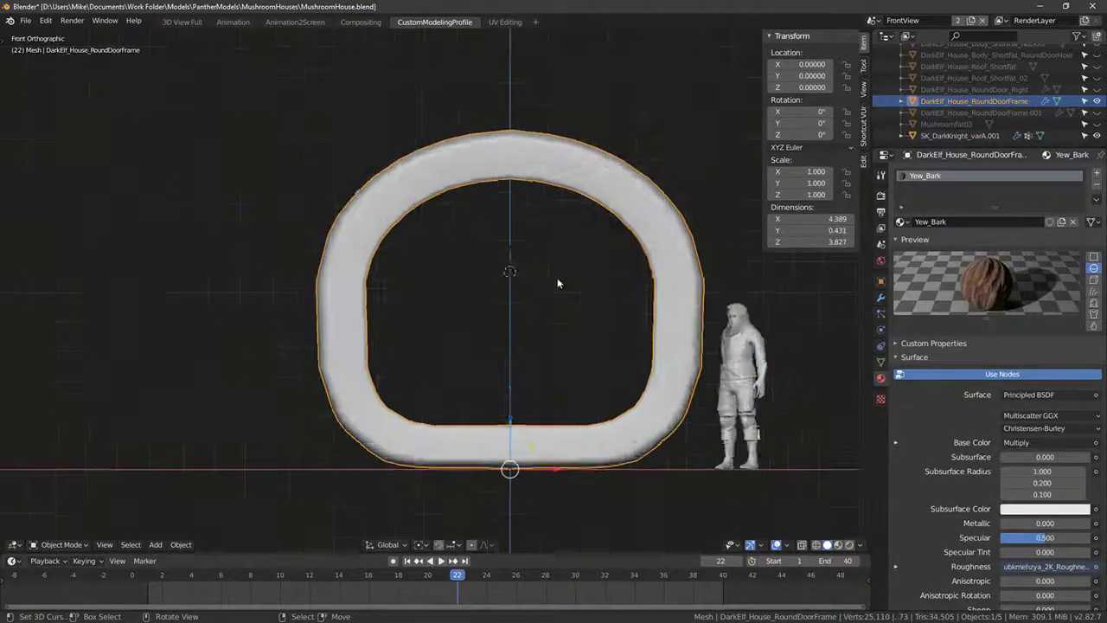
pyautogui.scroll(-2, 605, 278)
pyautogui.hotkey('shift', 'a')
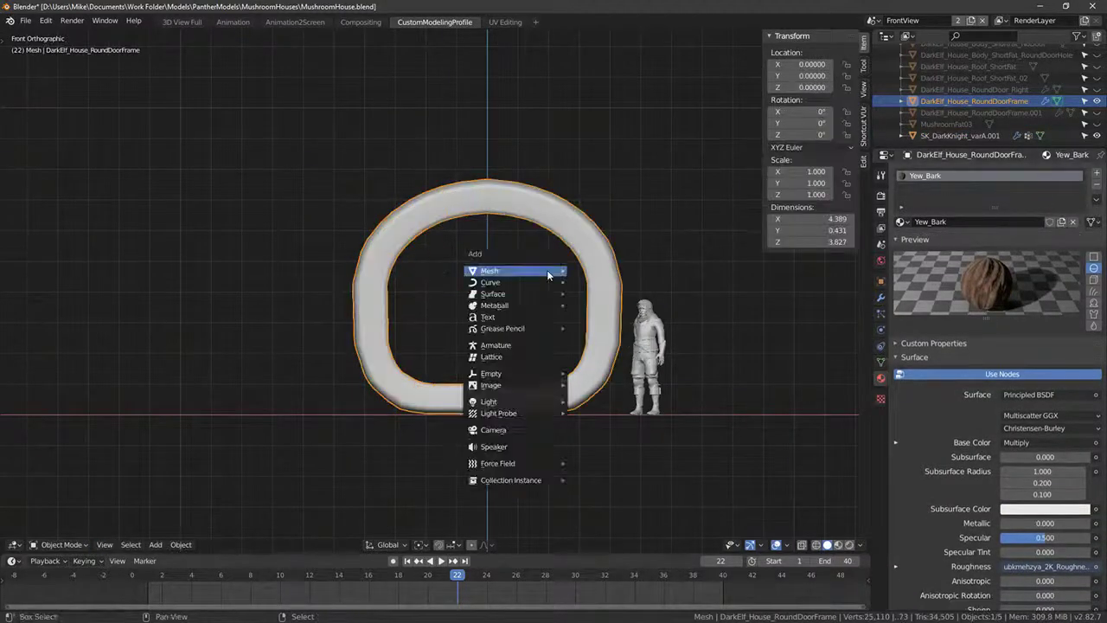
pyautogui.moveTo(537, 274)
pyautogui.press('Escape')
pyautogui.hotkey('shift', 'a')
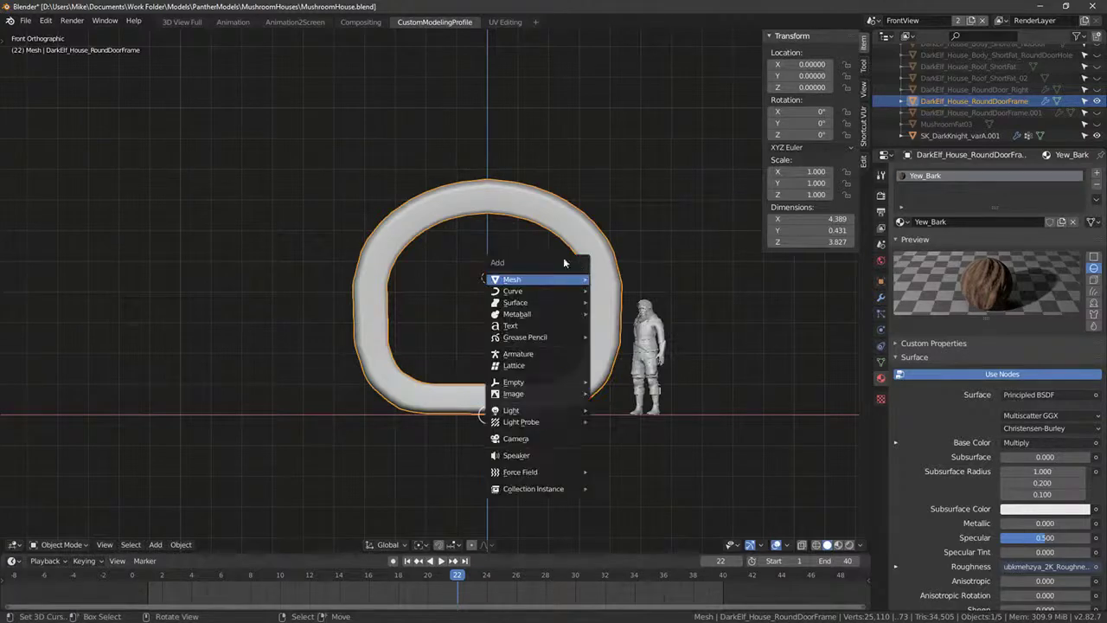
pyautogui.click(633, 278)
pyautogui.hotkey('ctrl', 'z')
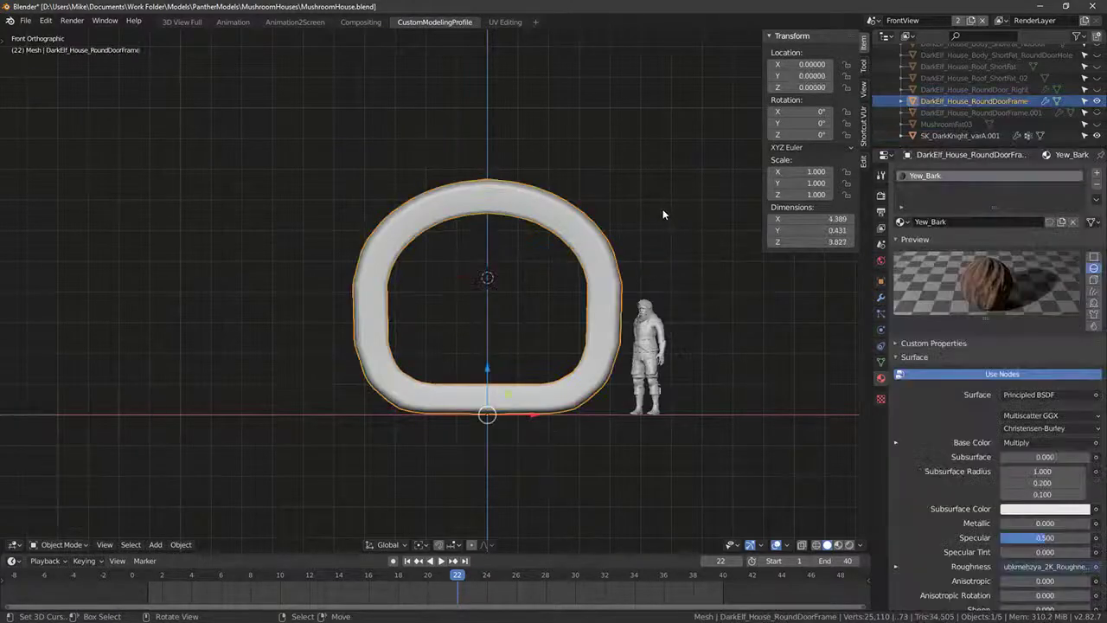
# Step: Snap the 3D cursor to the world origin and add a plane mesh there
pyautogui.hotkey('shift', 's')
pyautogui.click(651, 210)
pyautogui.hotkey('shift', 'a')
pyautogui.moveTo(642, 215)
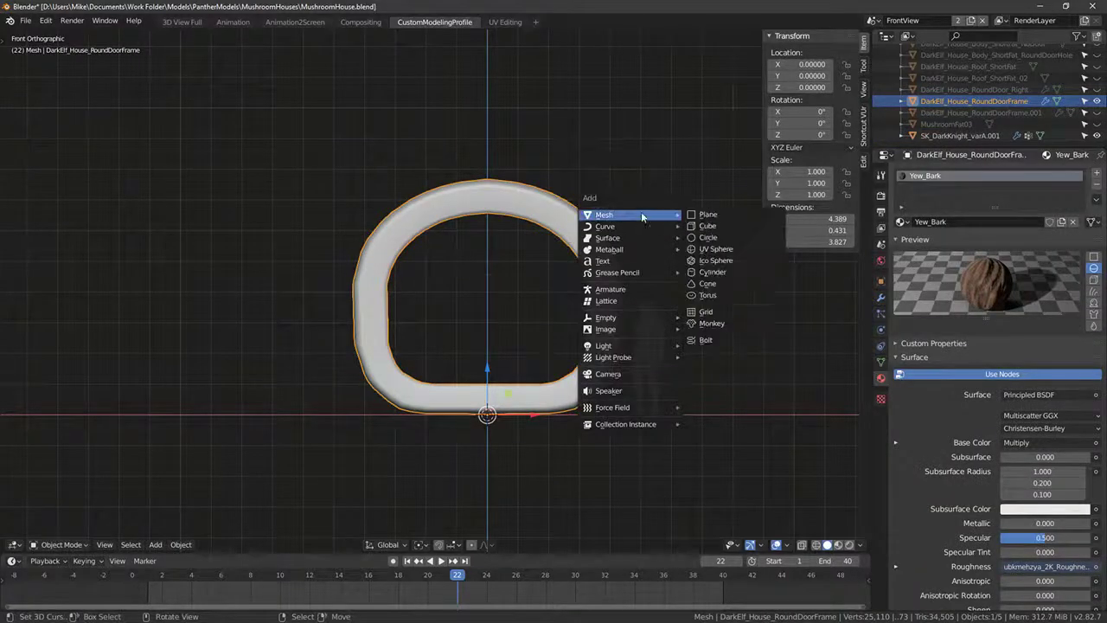
pyautogui.click(725, 217)
# Step: Hide the round door frame so the new plane stands clear beside the character reference
pyautogui.moveTo(578, 201); pyautogui.dragTo(600, 255, button='middle')
pyautogui.rightClick(471, 126)
pyautogui.press('h')
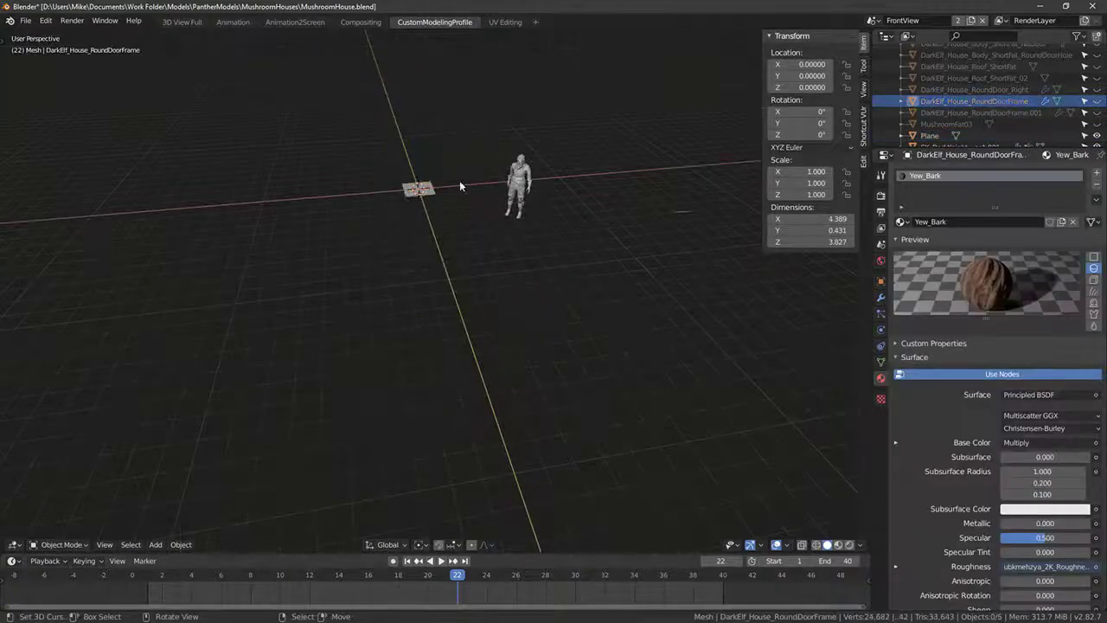
# Step: Merge all vertices of the plane at its center into a single vertex
pyautogui.rightClick(431, 189)
pyautogui.press('Tab')
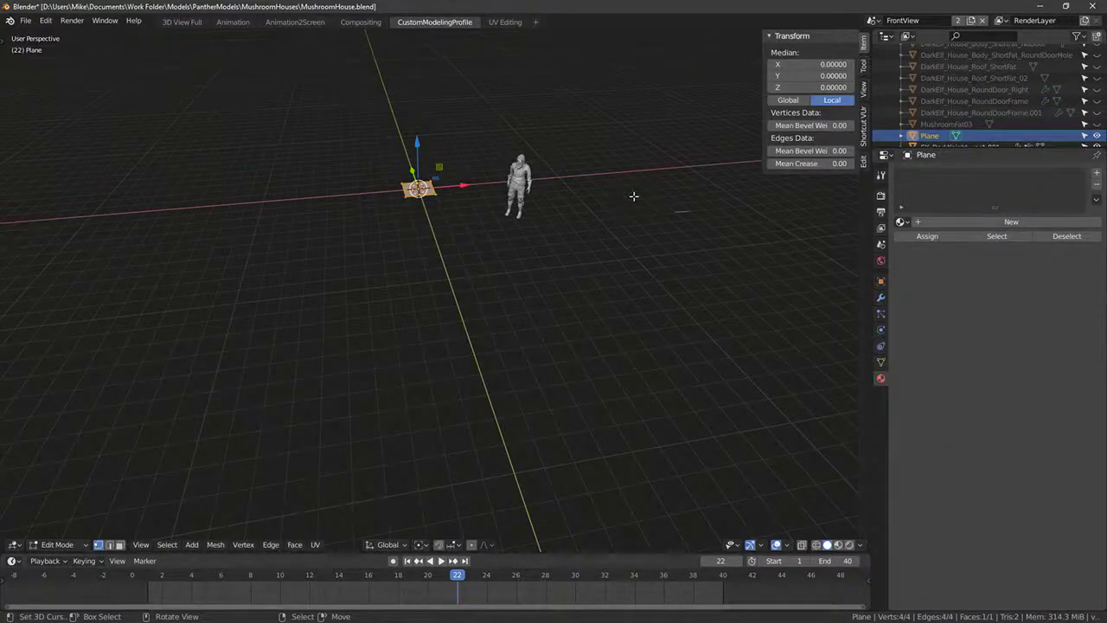
pyautogui.press('F3')
pyautogui.write('merge')
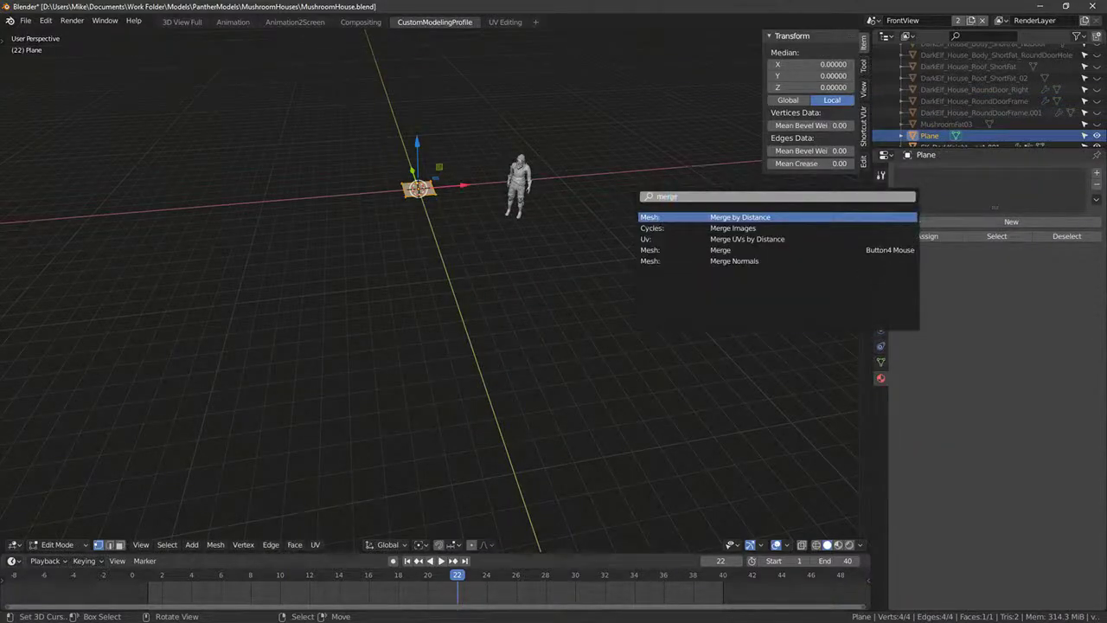
pyautogui.press('Escape')
pyautogui.press('m')
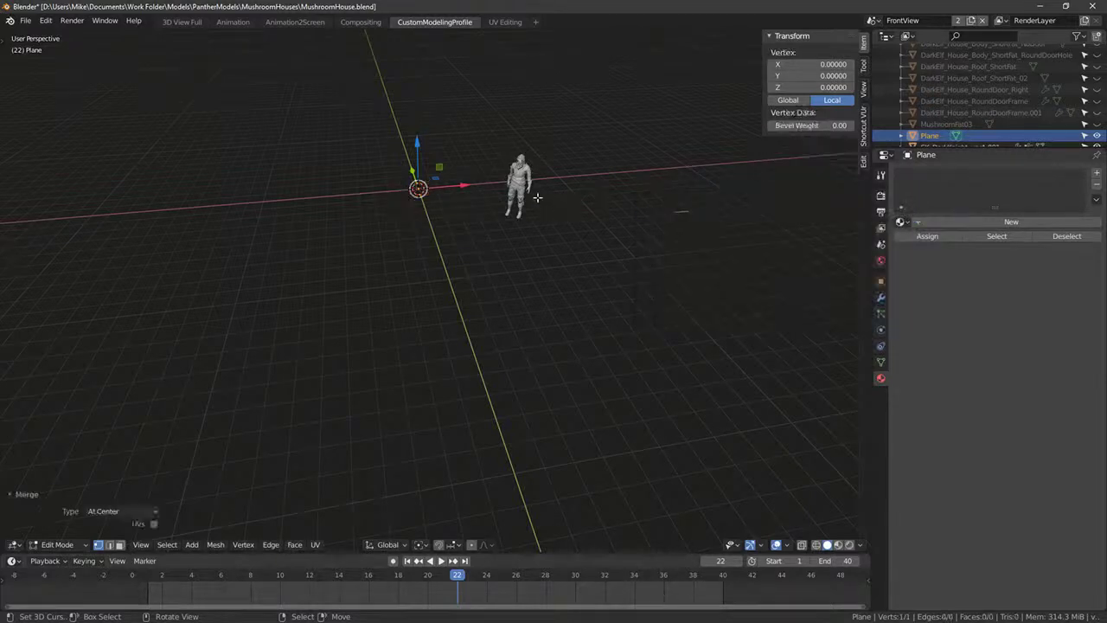
# Step: Extrude the single vertex into a zigzag chain of four edges ending at about X -4.38, Y 2.09, Z 1.92
pyautogui.press('e')
pyautogui.click(398, 87)
pyautogui.press('KP_1')
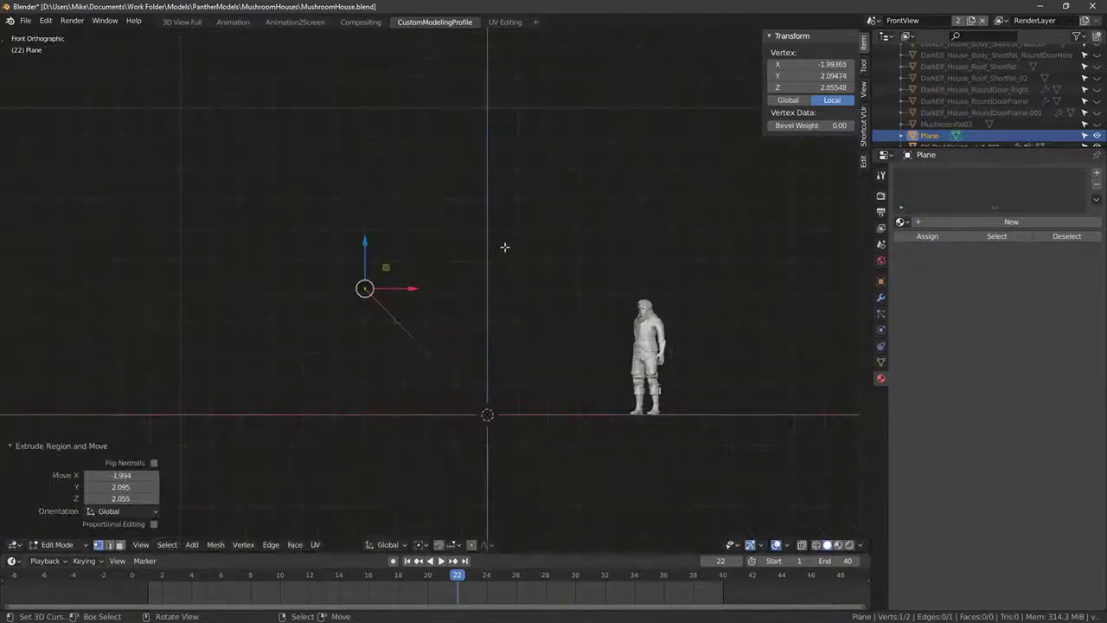
pyautogui.press('e')
pyautogui.click(317, 173)
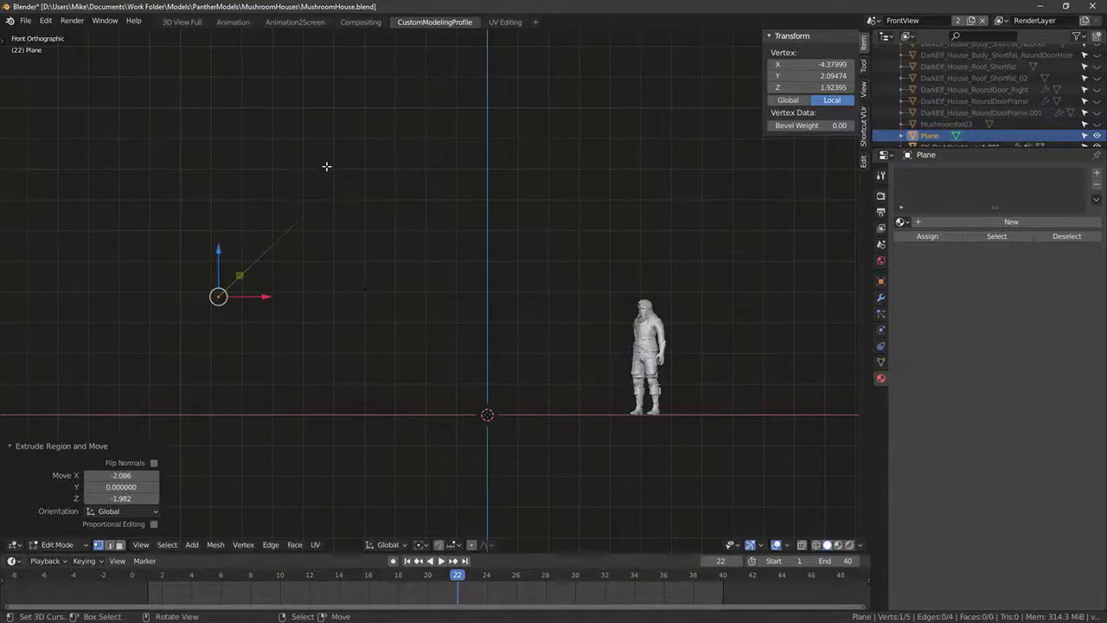
# Step: Add a Skin modifier to the zigzag vertex chain
pyautogui.click(901, 222)
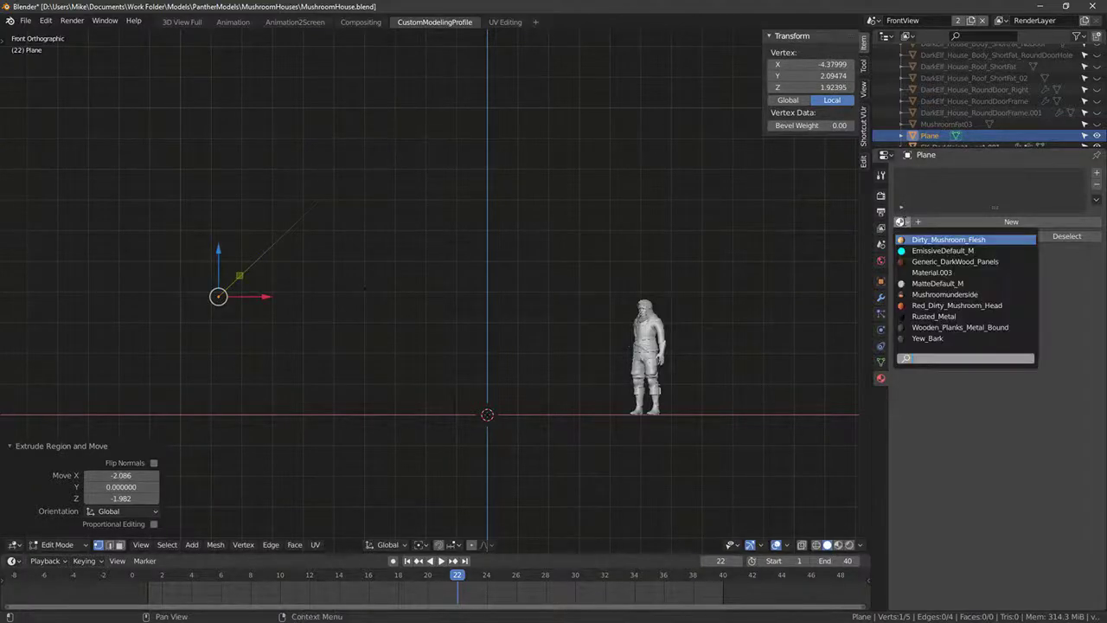
pyautogui.click(902, 224)
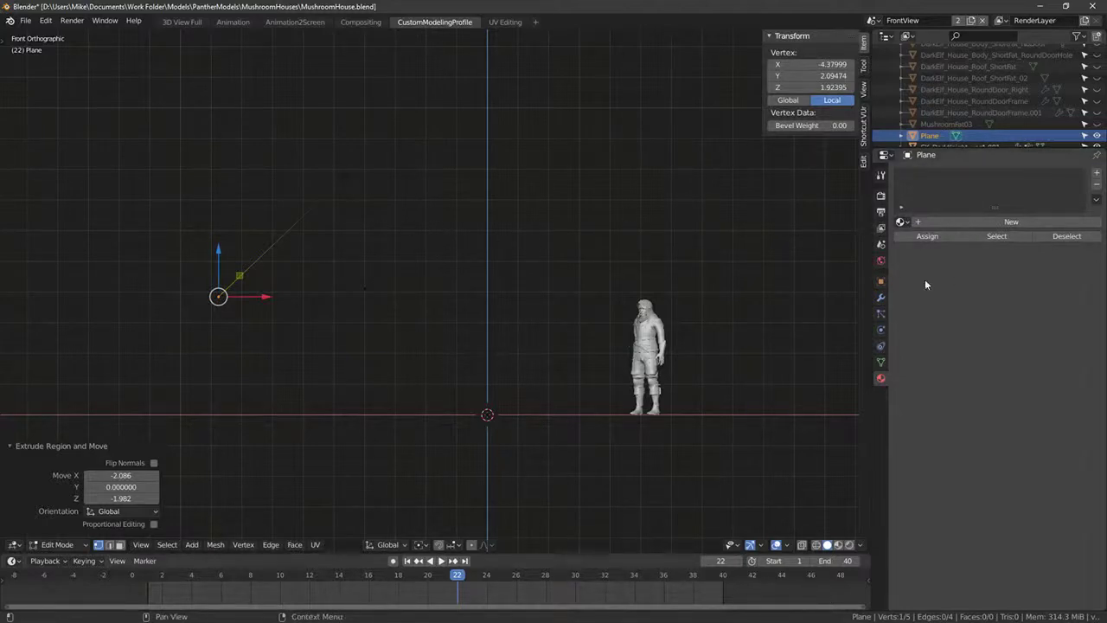
pyautogui.click(880, 296)
pyautogui.click(915, 173)
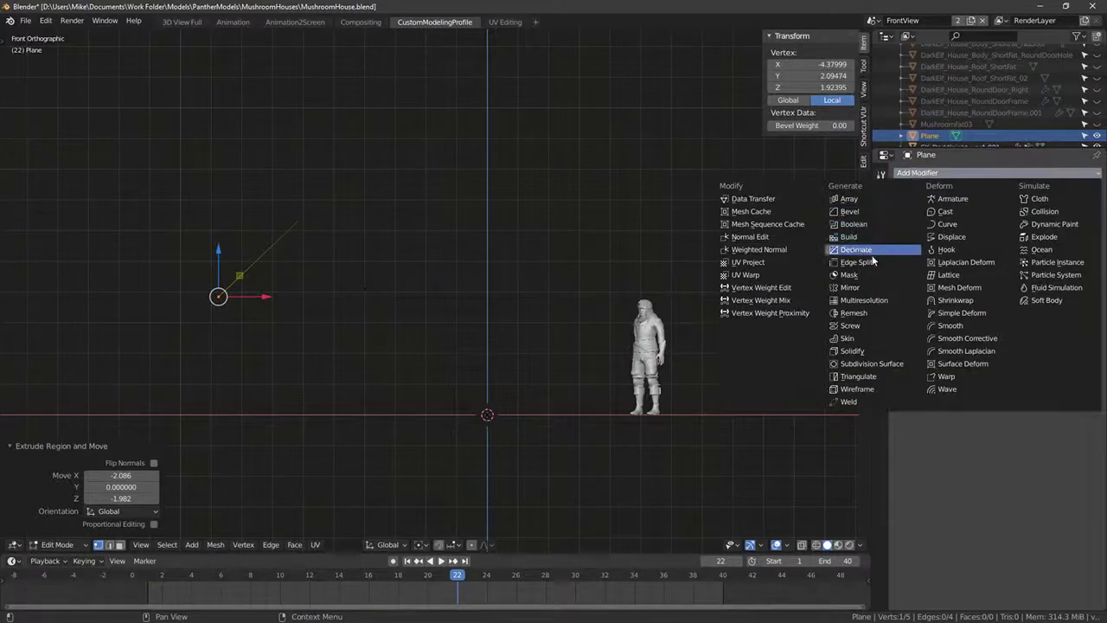
pyautogui.click(861, 337)
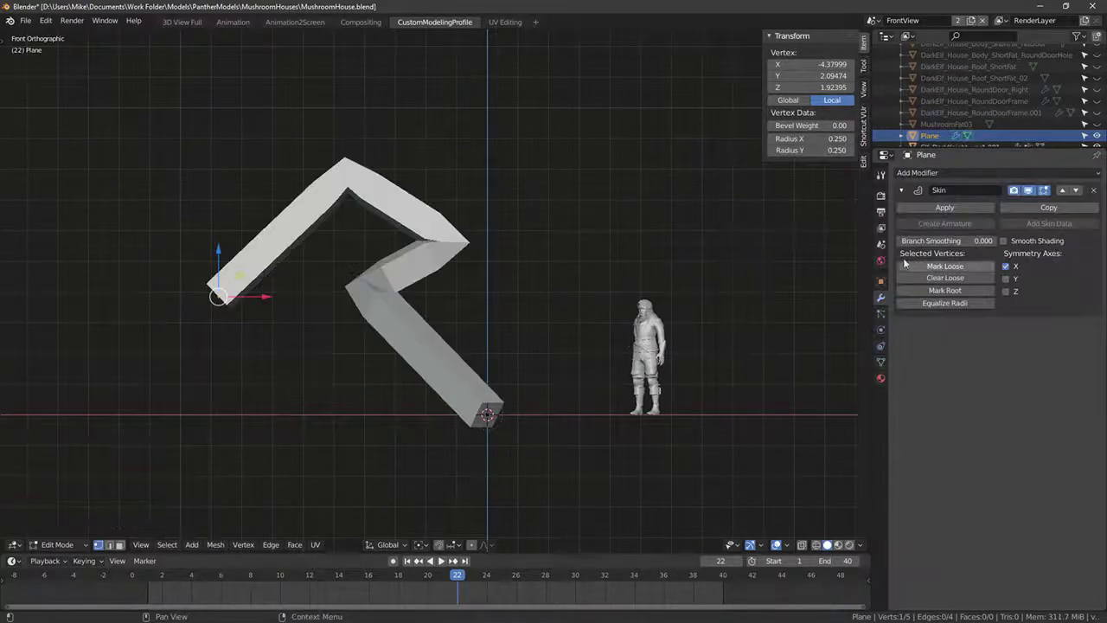
# Step: Add a Subdivision Surface modifier with Render 1, Viewport 1 and Quality 2, check the shape and leave Edit Mode
pyautogui.click(925, 173)
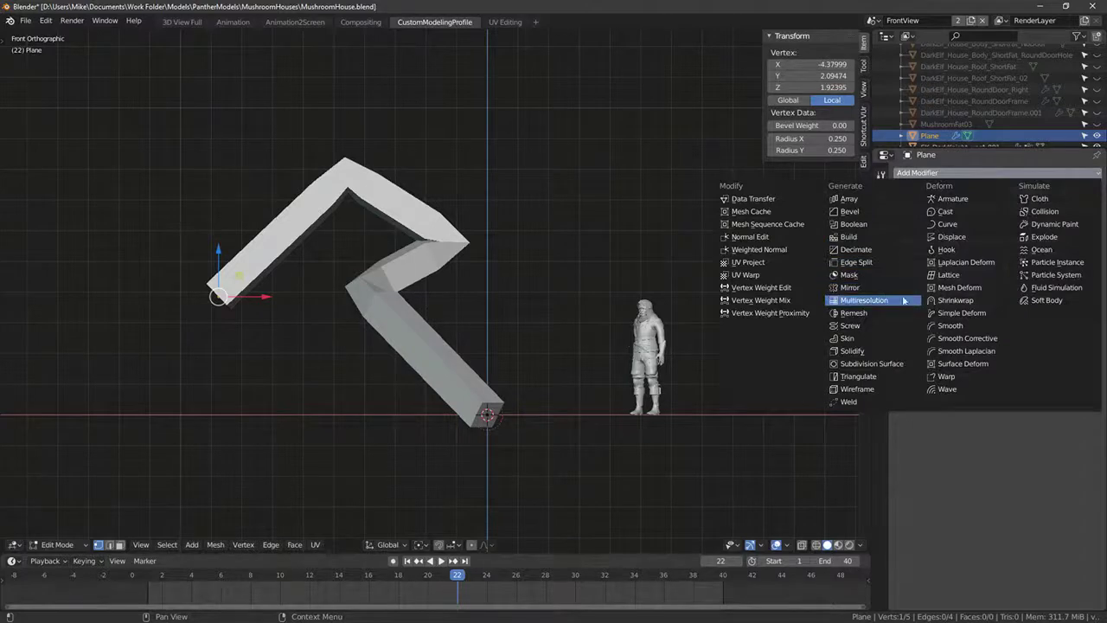
pyautogui.click(870, 363)
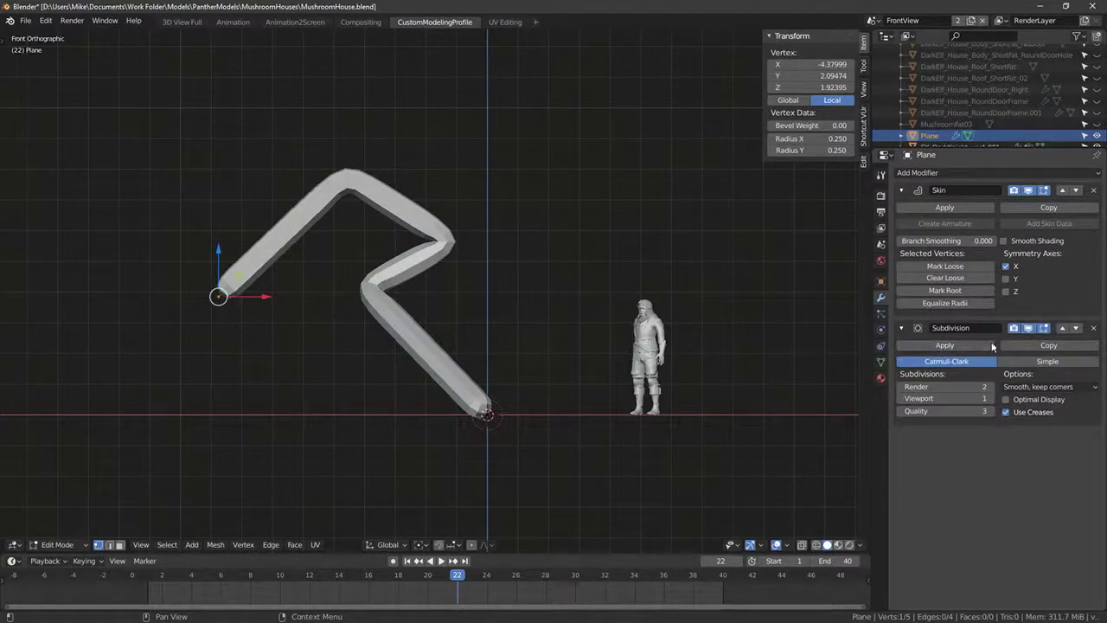
pyautogui.click(901, 387)
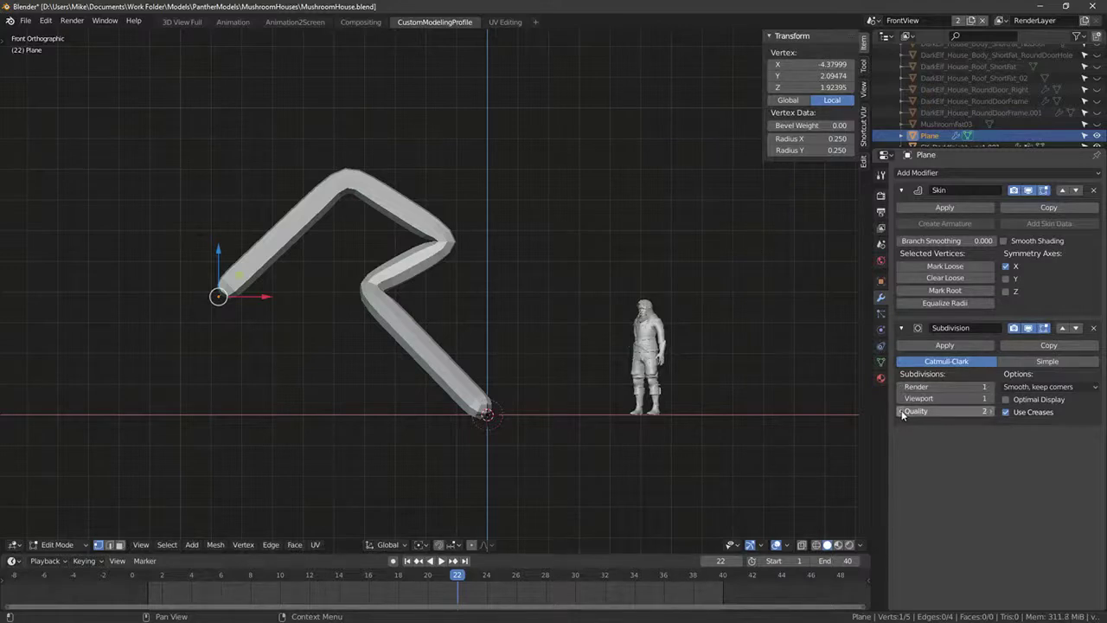
pyautogui.click(902, 411)
pyautogui.moveTo(498, 248); pyautogui.dragTo(526, 267, button='middle')
pyautogui.press('KP_1')
pyautogui.scroll(5, 480, 277)
pyautogui.scroll(-5, 480, 278)
pyautogui.press('Tab')
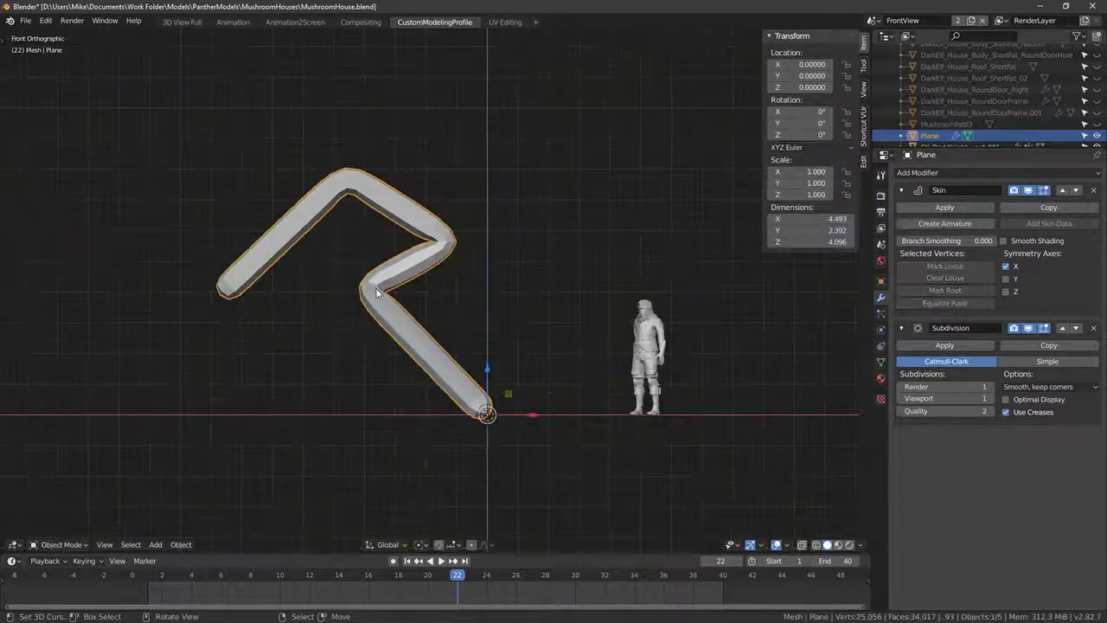
# Step: Move the branch chain's lower bend vertex about 1.02 along X and the next vertex to about X -0.77, Z 2.94
pyautogui.press('Tab')
pyautogui.hotkey('shift', 'z')
pyautogui.rightClick(375, 293)
pyautogui.press('g')
pyautogui.click(438, 292)
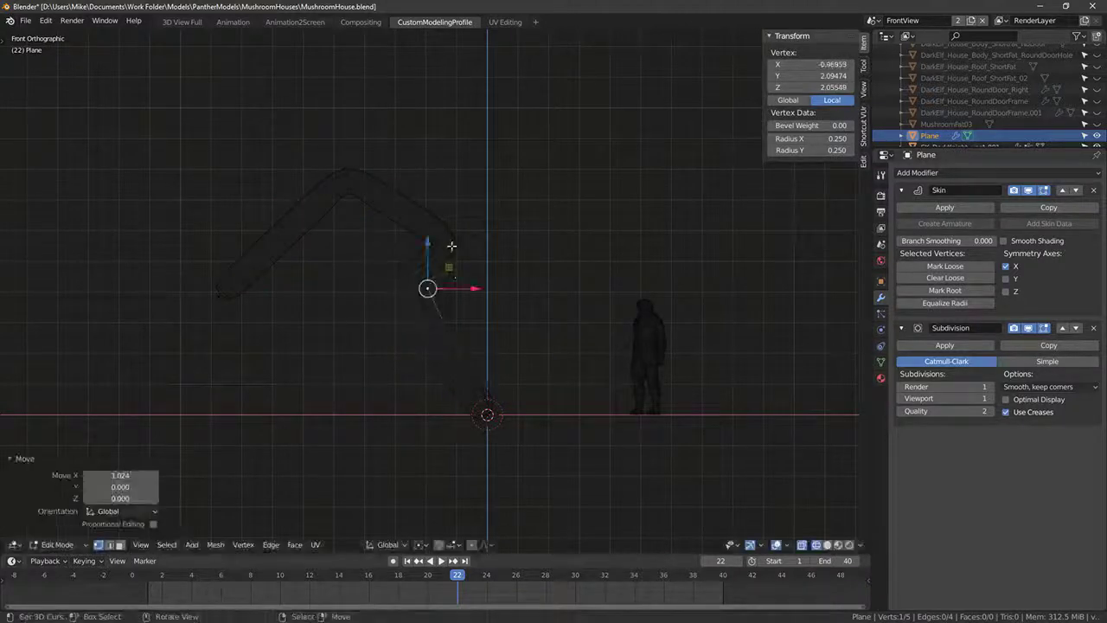
pyautogui.rightClick(452, 243)
pyautogui.press('g')
pyautogui.press('g')
pyautogui.click(442, 238)
# Step: Move the chain's upper bend vertex to about X -1.77, Z 3.10 and pull the free end vertex in closer to it
pyautogui.rightClick(337, 178)
pyautogui.press('g')
pyautogui.click(373, 222)
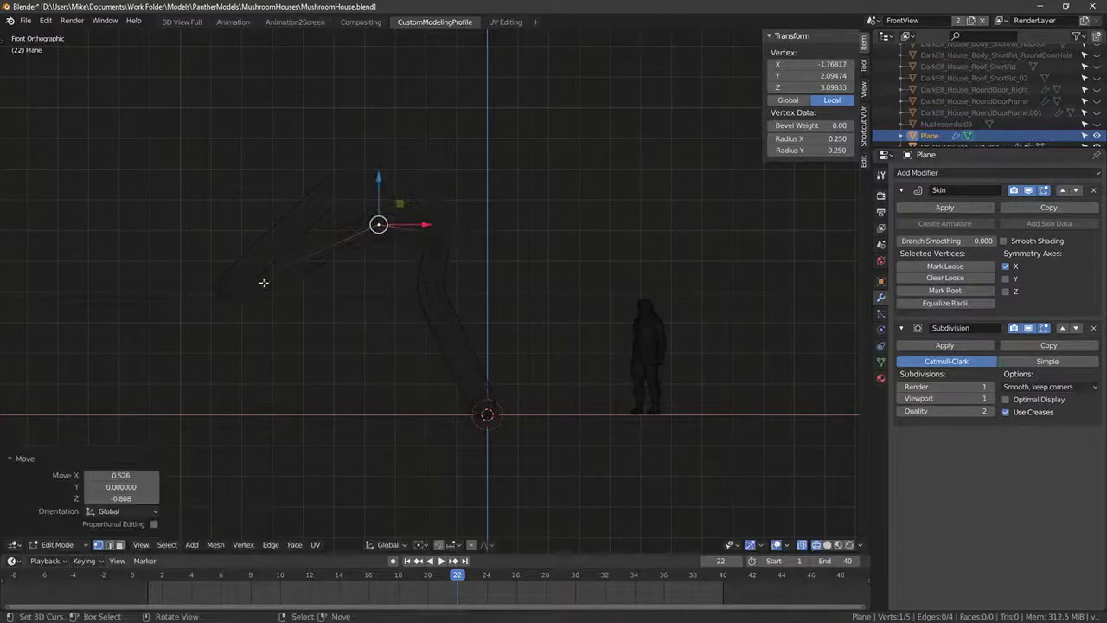
pyautogui.rightClick(266, 281)
pyautogui.press('g')
pyautogui.click(376, 223)
pyautogui.rightClick(376, 223)
pyautogui.hotkey('ctrl', 'a')
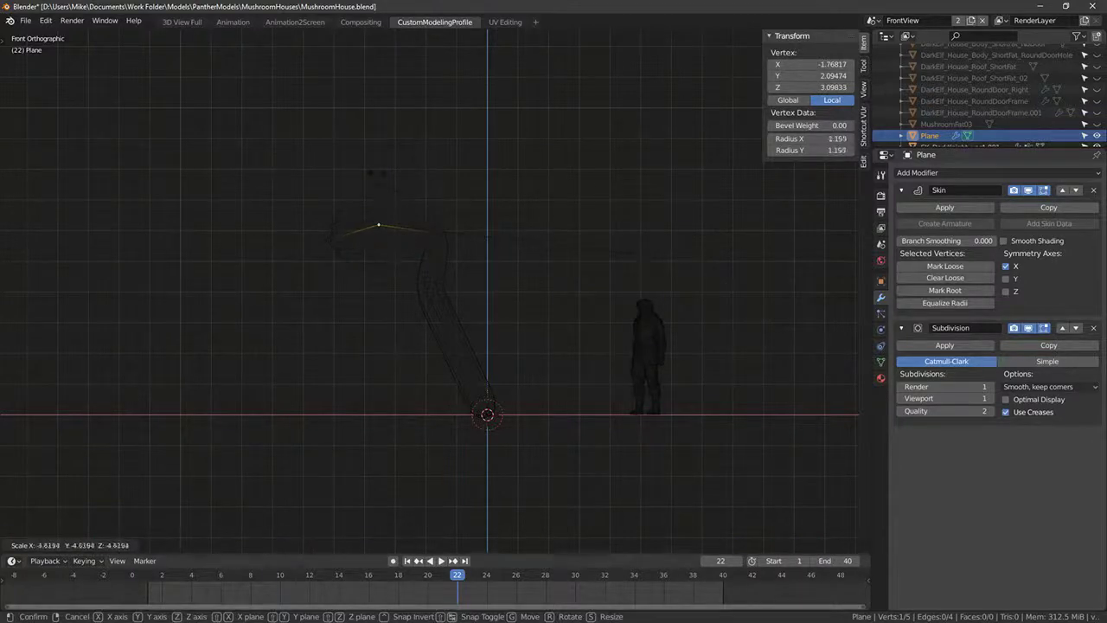
pyautogui.rightClick(672, 200)
pyautogui.hotkey('ctrl', 'a')
pyautogui.rightClick(117, 284)
pyautogui.rightClick(448, 218)
pyautogui.hotkey('ctrl', 'a')
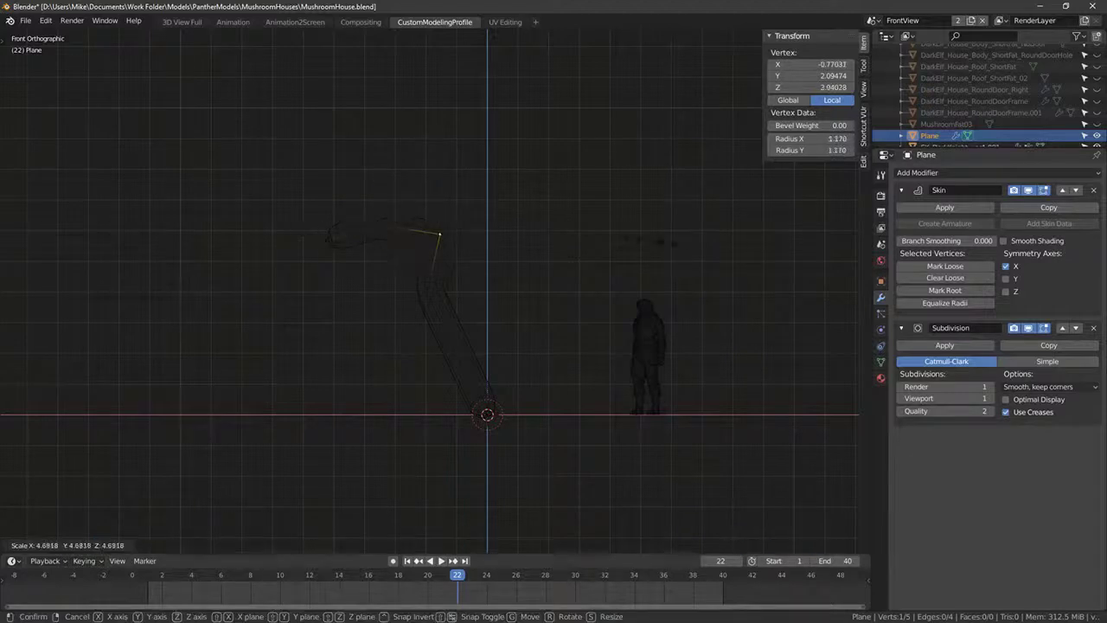
pyautogui.rightClick(501, 240)
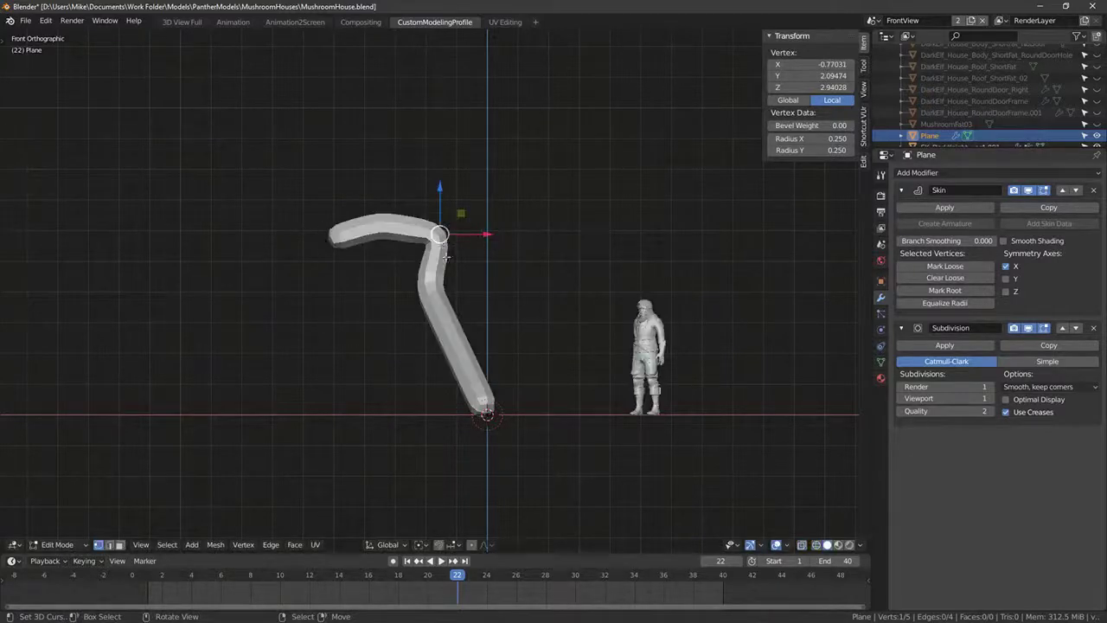
# Step: Examine the skinned branch's shape and thickness from several angles next to the character, finishing in front view
pyautogui.moveTo(501, 240); pyautogui.dragTo(370, 245, button='middle')
pyautogui.scroll(5, 370, 245)
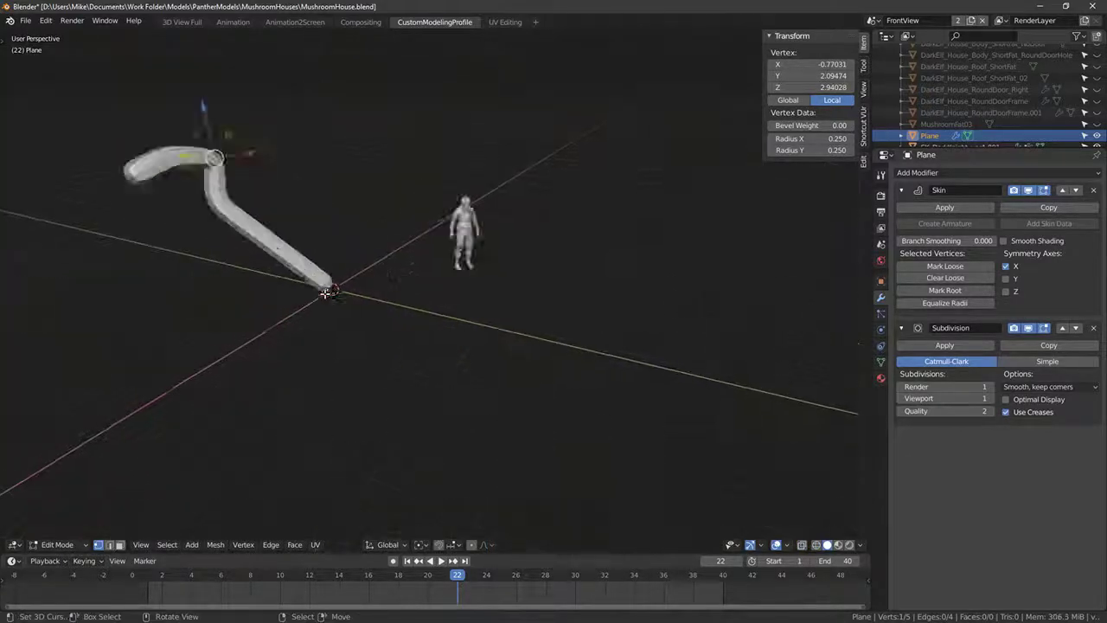
pyautogui.keyDown('shift'); pyautogui.moveTo(298, 236); pyautogui.dragTo(407, 231, button='middle'); pyautogui.keyUp('shift')
pyautogui.scroll(6, 408, 231)
pyautogui.scroll(-4, 408, 231)
pyautogui.scroll(-4, 407, 231)
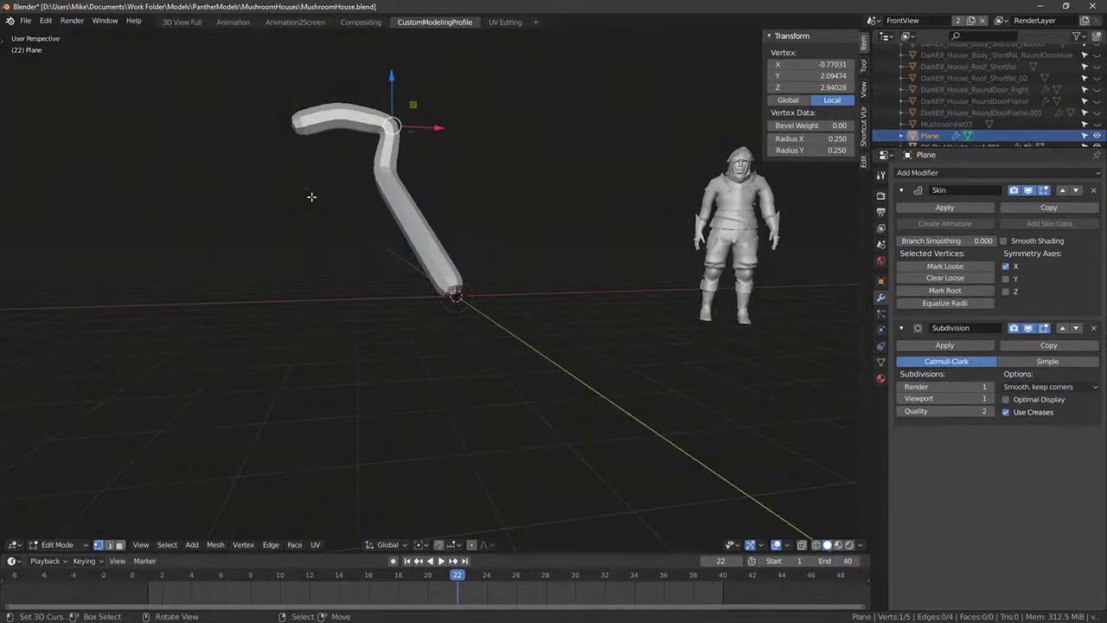
pyautogui.press('KP_1')
pyautogui.keyDown('shift'); pyautogui.moveTo(393, 169); pyautogui.dragTo(391, 203, button='middle'); pyautogui.keyUp('shift')
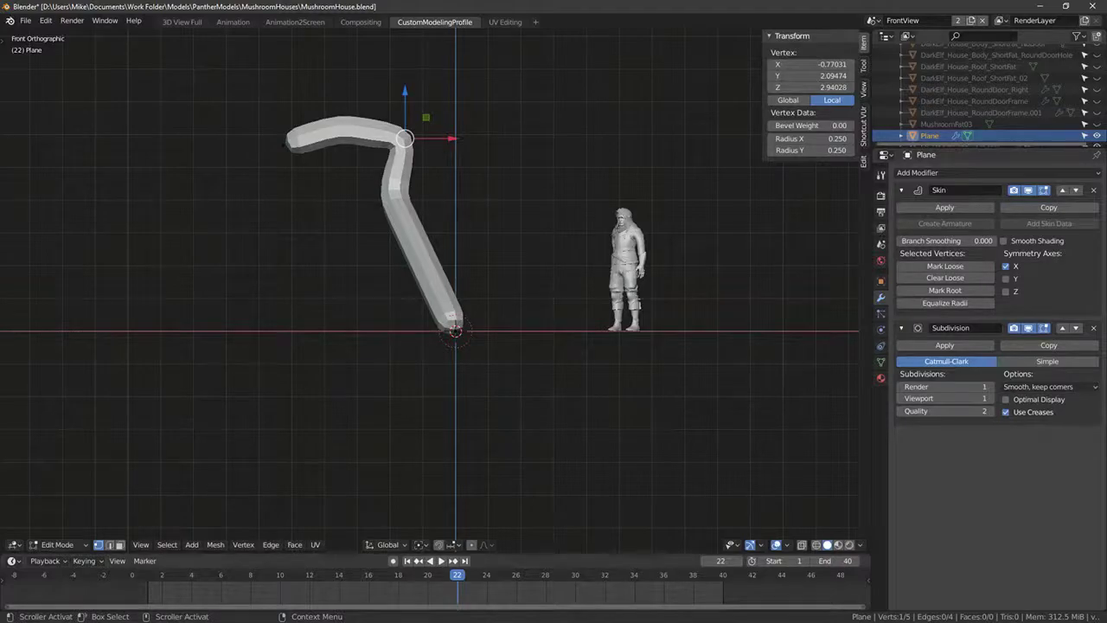
# Step: Switch to Quixel Bridge and set the export target for the Chinaberry Bark surface to Blender
pyautogui.hotkey('alt', 'Tab')
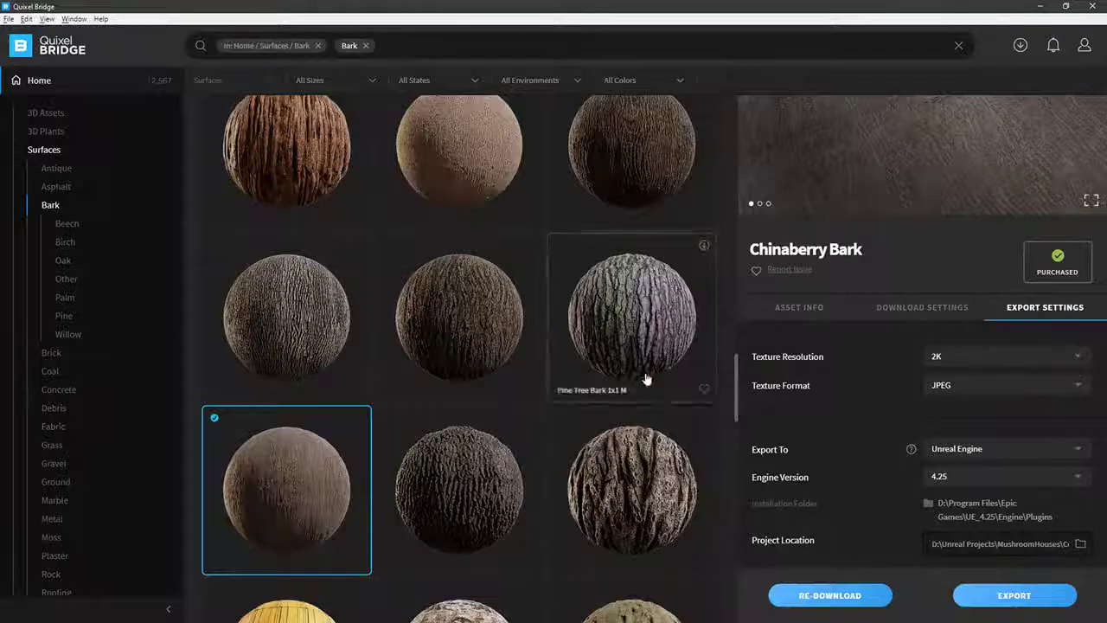
pyautogui.click(966, 458)
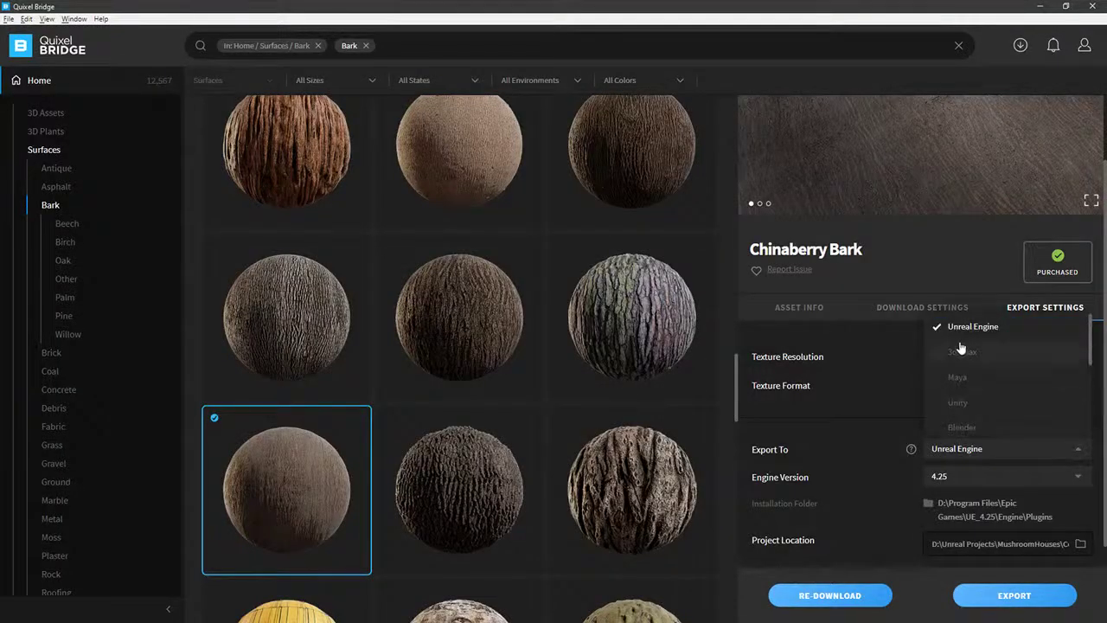
pyautogui.click(962, 427)
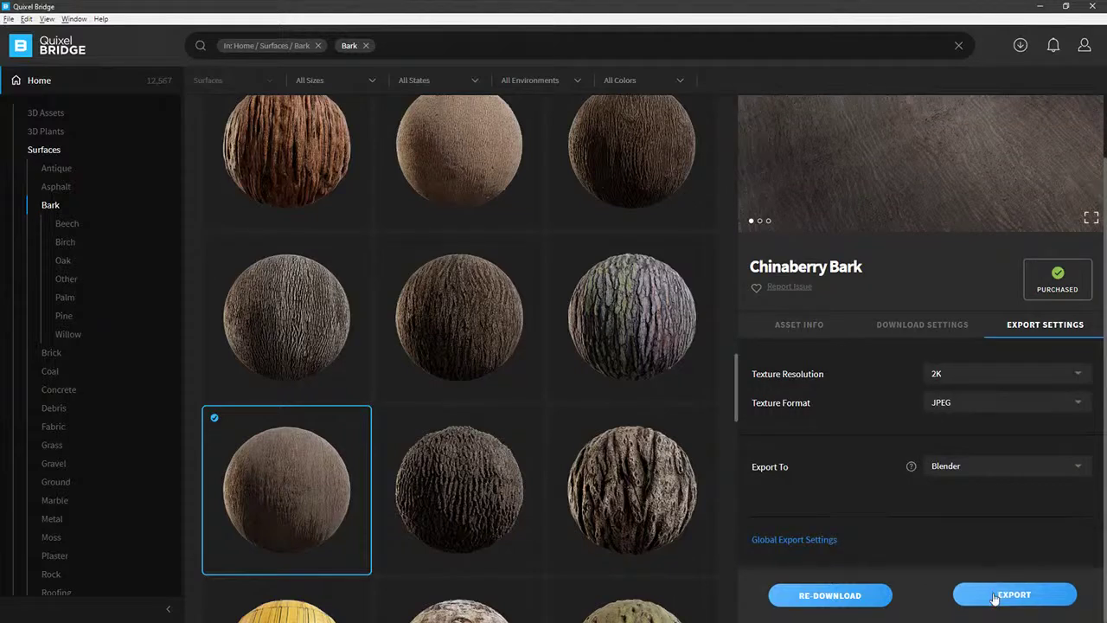
# Step: Export the Chinaberry Bark surface to Blender with 2K JPEG textures
pyautogui.click(995, 597)
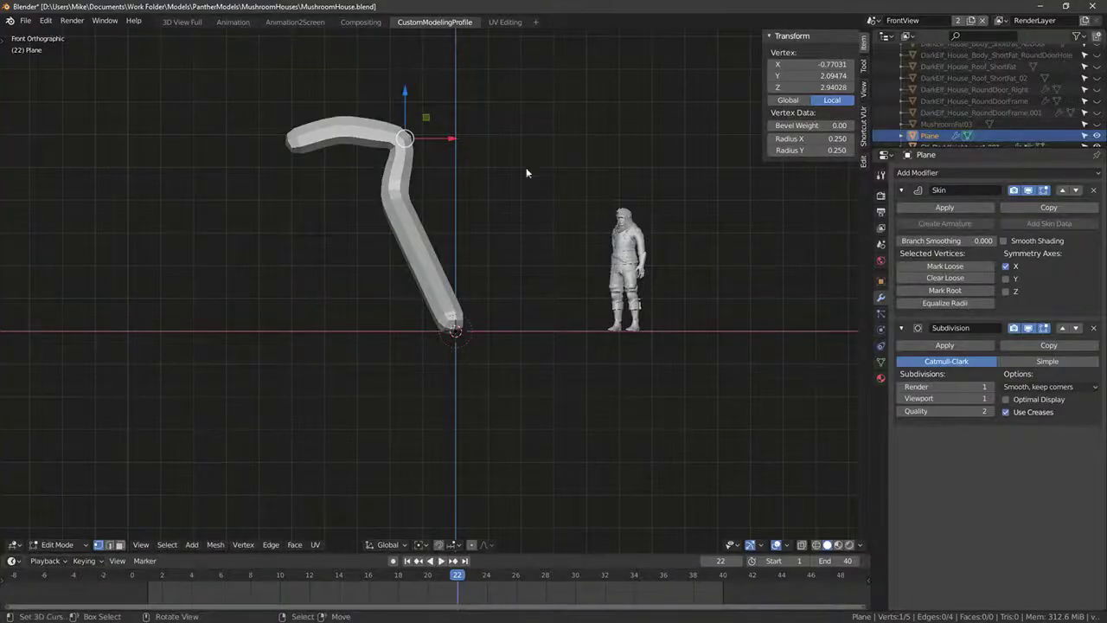
# Step: Switch to Blender and assign the Chinaberry_Bark_tfhjbbmu material to the skinned Plane tube
pyautogui.moveTo(525, 173); pyautogui.dragTo(485, 173, button='middle')
pyautogui.press('Tab')
pyautogui.press('Tab')
pyautogui.click(210, 136)
pyautogui.click(329, 143)
pyautogui.press('g')
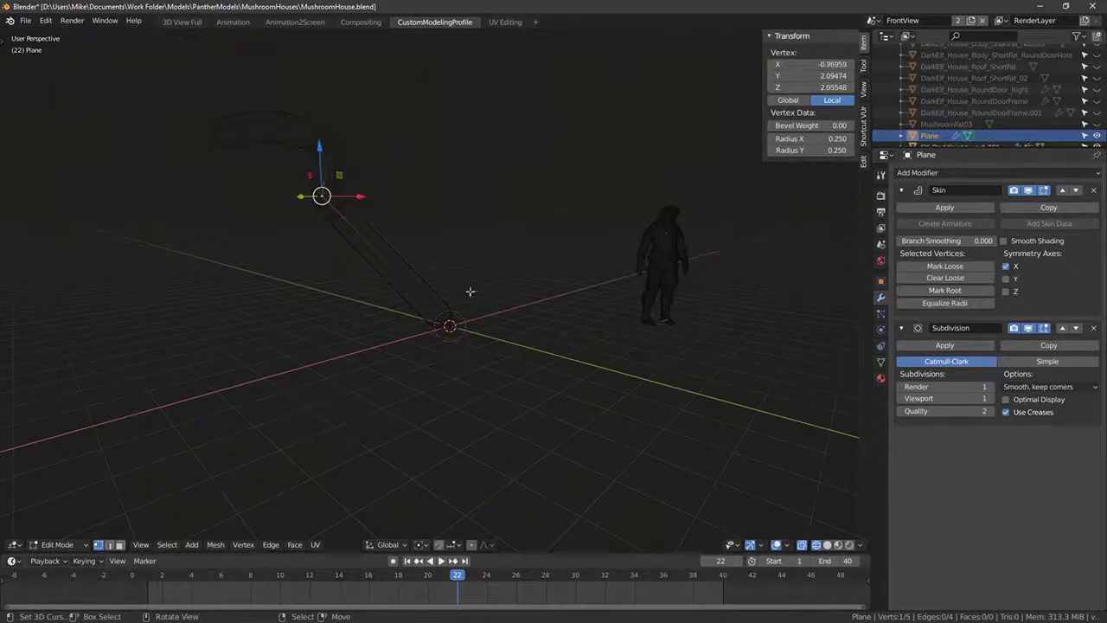
pyautogui.click(453, 326)
pyautogui.press('KP_1')
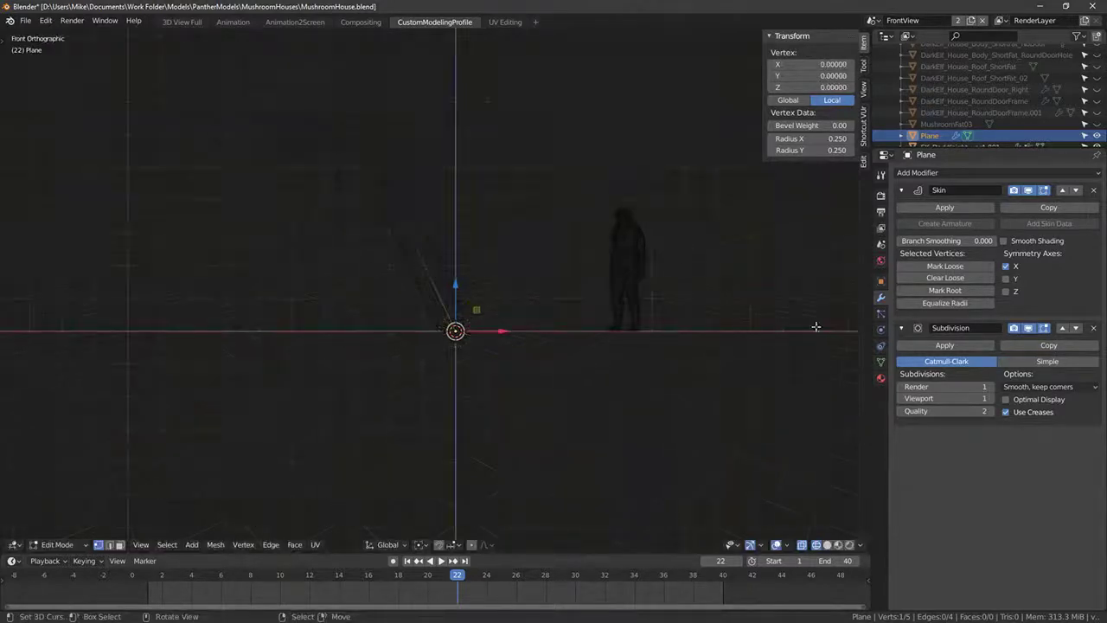
pyautogui.click(881, 379)
pyautogui.click(901, 222)
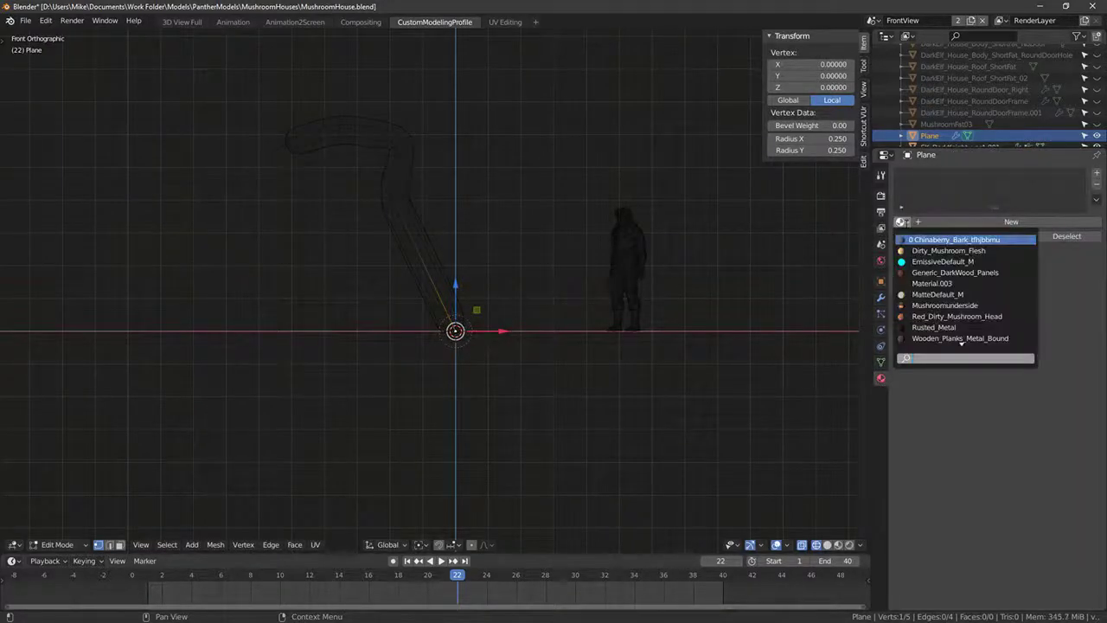
pyautogui.click(943, 271)
pyautogui.moveTo(597, 260)
pyautogui.mouseDown(button='middle')
pyautogui.moveTo(618, 257)
pyautogui.moveTo(561, 245)
pyautogui.moveTo(581, 257)
pyautogui.mouseUp(button='middle')
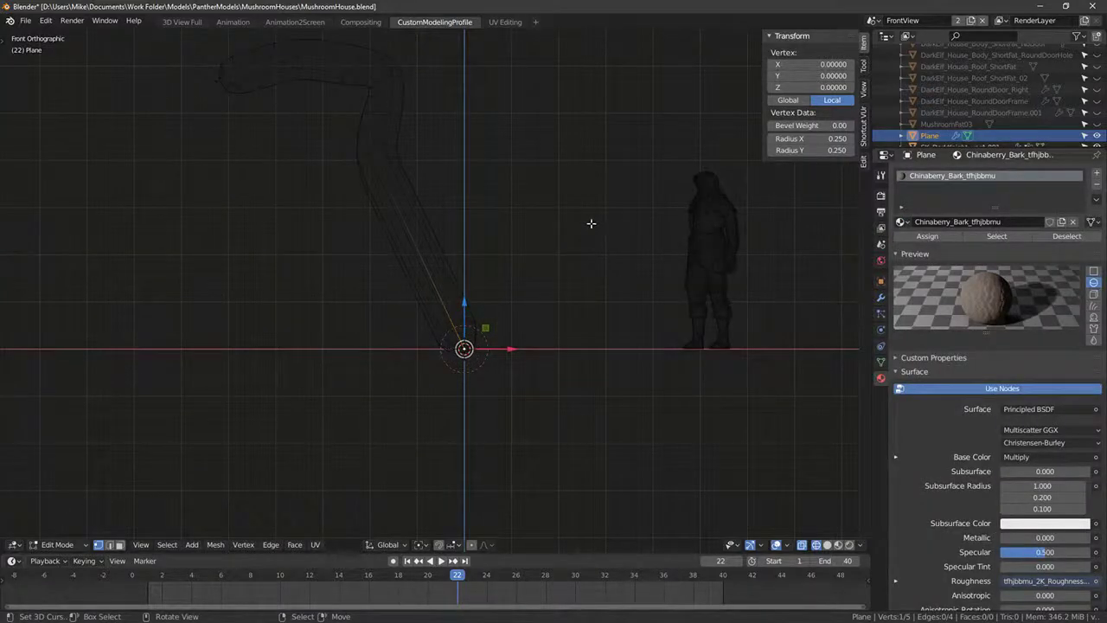
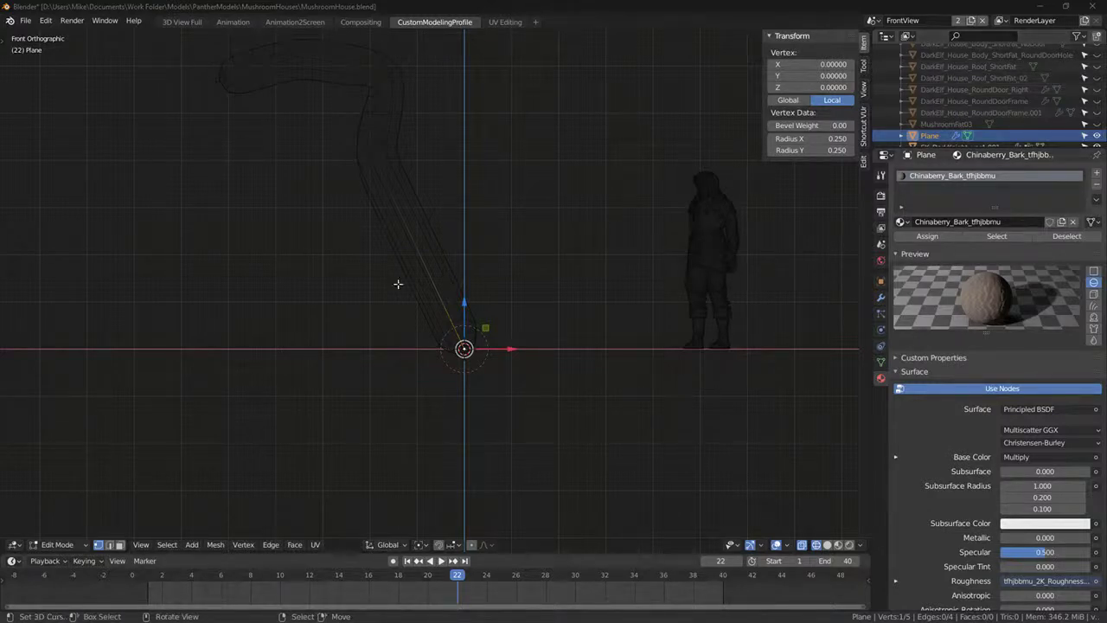
# Step: Subdivide the lowest segment of the skin path and move its new vertex outward to about X -0.91, Z 1.23
pyautogui.moveTo(398, 285); pyautogui.dragTo(520, 271, button='middle')
pyautogui.press('KP_1')
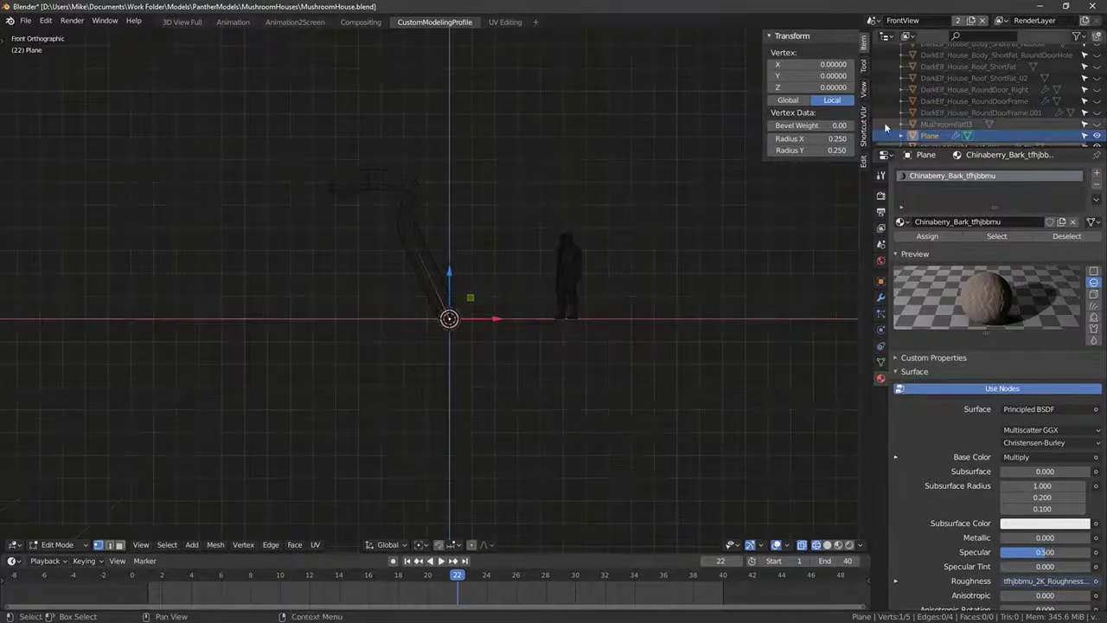
pyautogui.scroll(3, 389, 275)
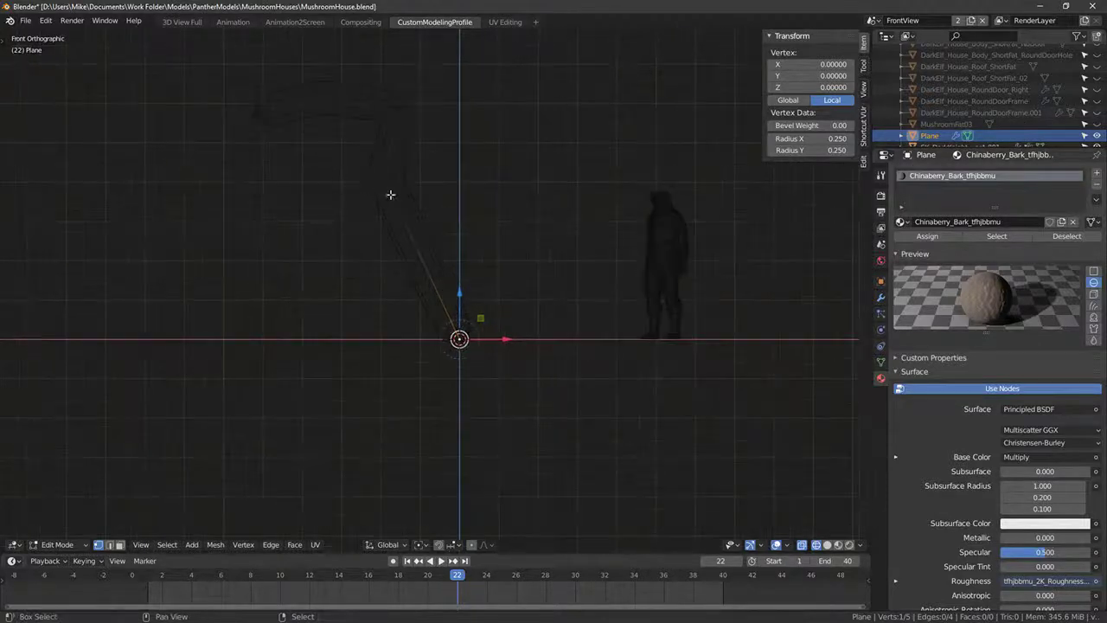
pyautogui.keyDown('shift'); pyautogui.click(386, 188); pyautogui.keyUp('shift')
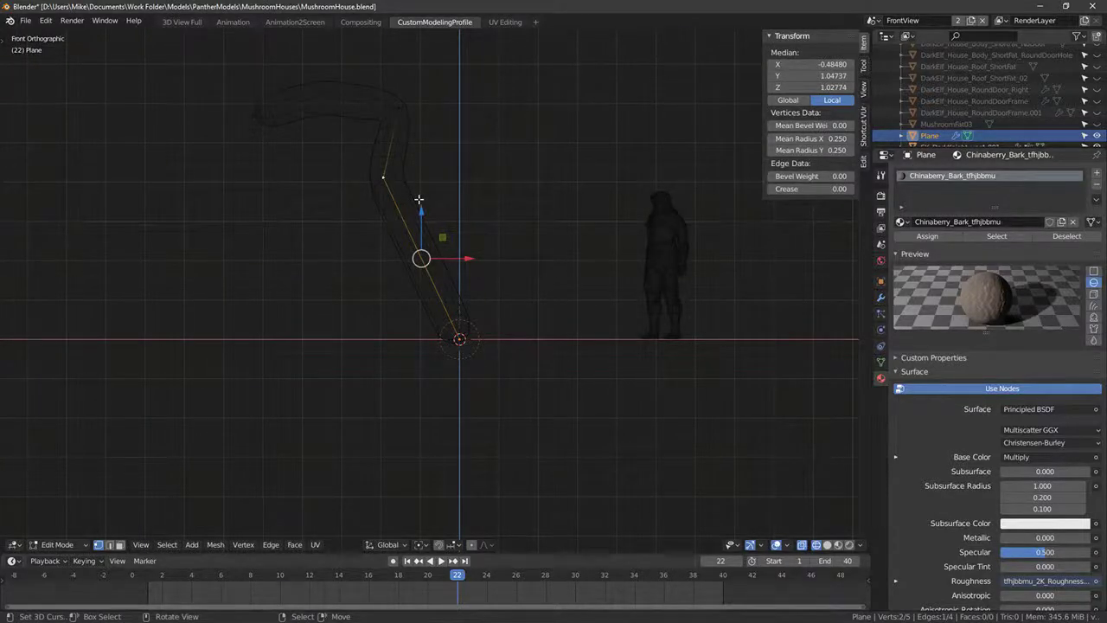
pyautogui.hotkey('ctrl', 'e')
pyautogui.click(419, 199)
pyautogui.rightClick(429, 275)
pyautogui.press('g')
pyautogui.press('g')
pyautogui.click(404, 270)
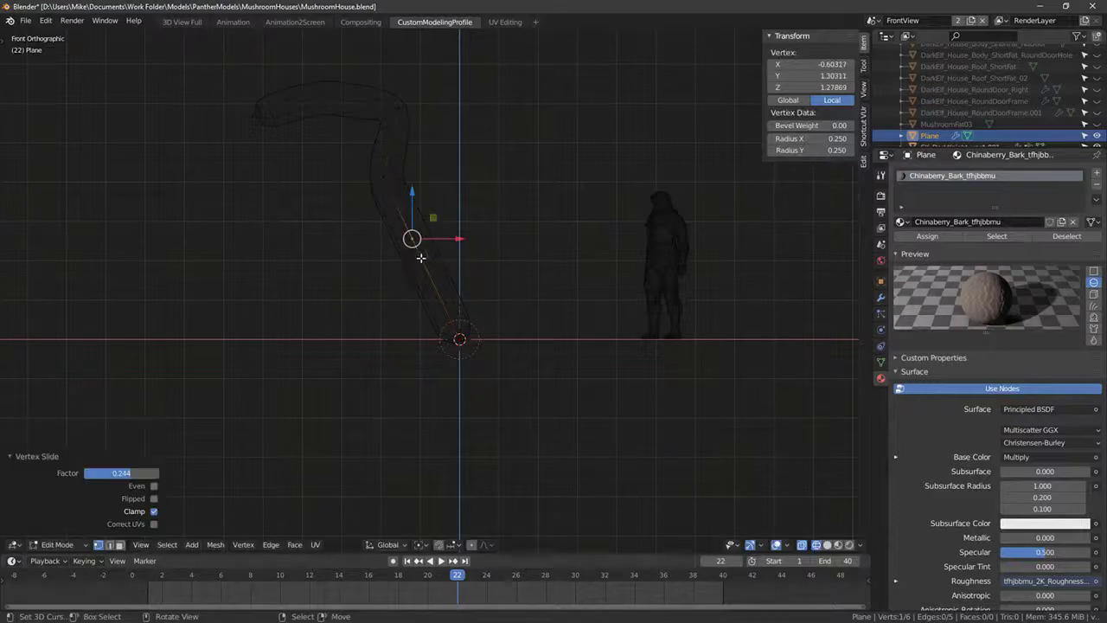
pyautogui.press('g')
pyautogui.click(396, 261)
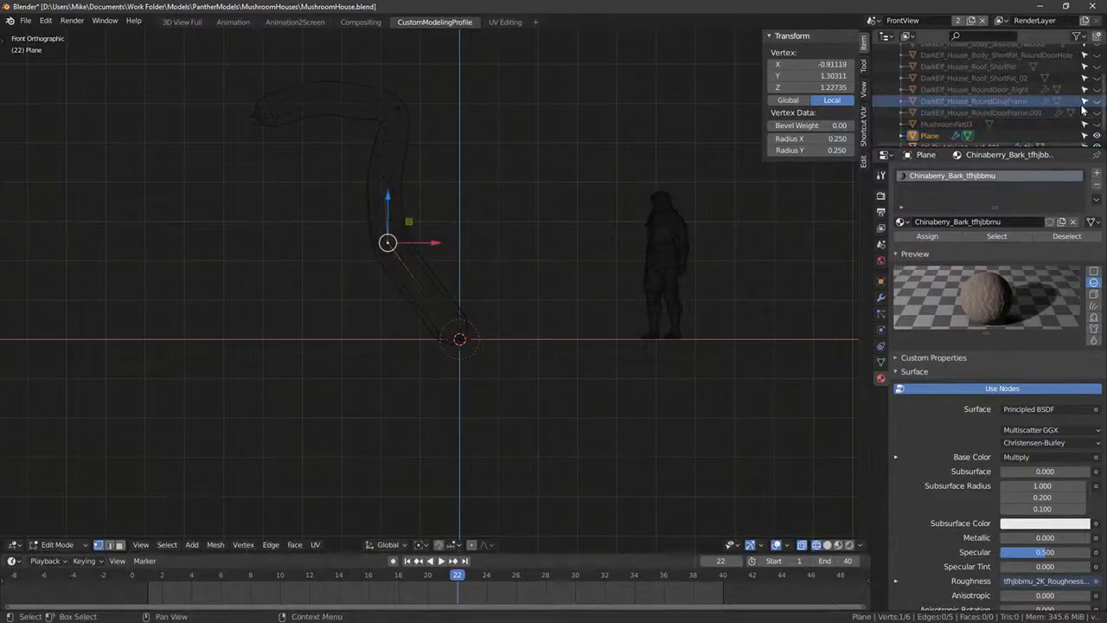
# Step: Unhide DarkElf_House_RoundDoorFrame as a guide and move the path's lower vertices along the frame's bottom and lower-left curve
pyautogui.click(1096, 101)
pyautogui.press('g')
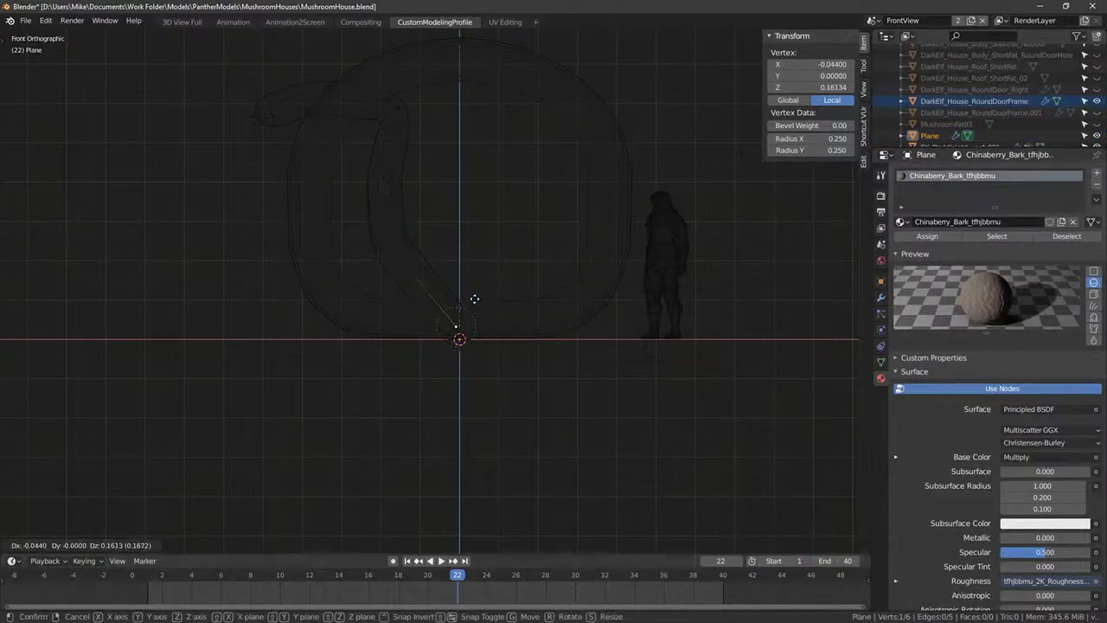
pyautogui.click(474, 298)
pyautogui.press('g')
pyautogui.click(359, 308)
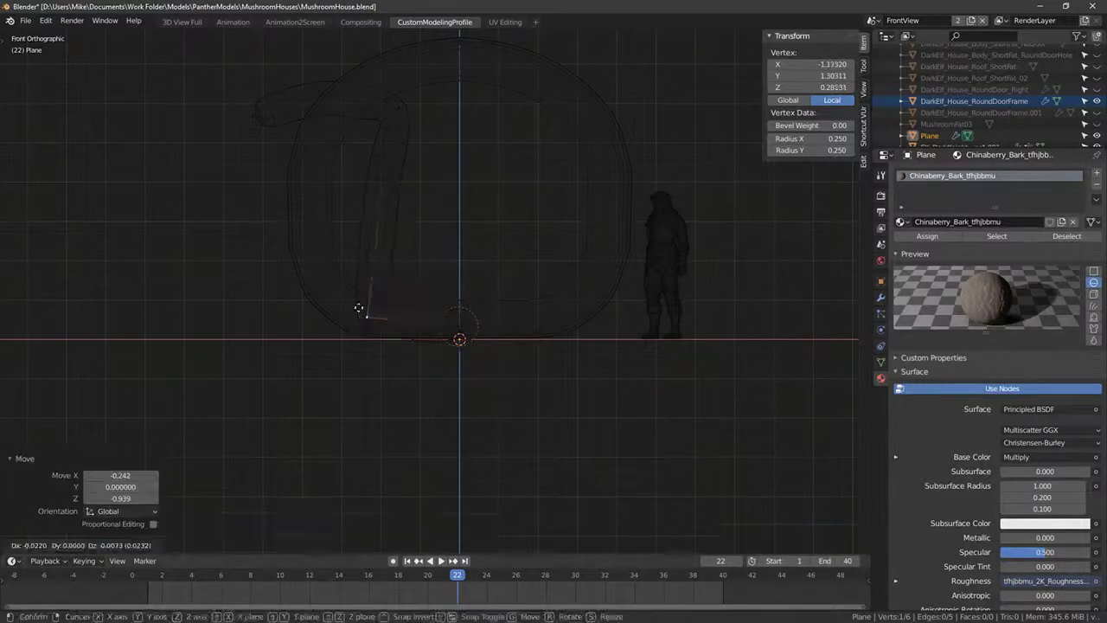
pyautogui.click(359, 309)
pyautogui.press('g')
pyautogui.click(351, 187)
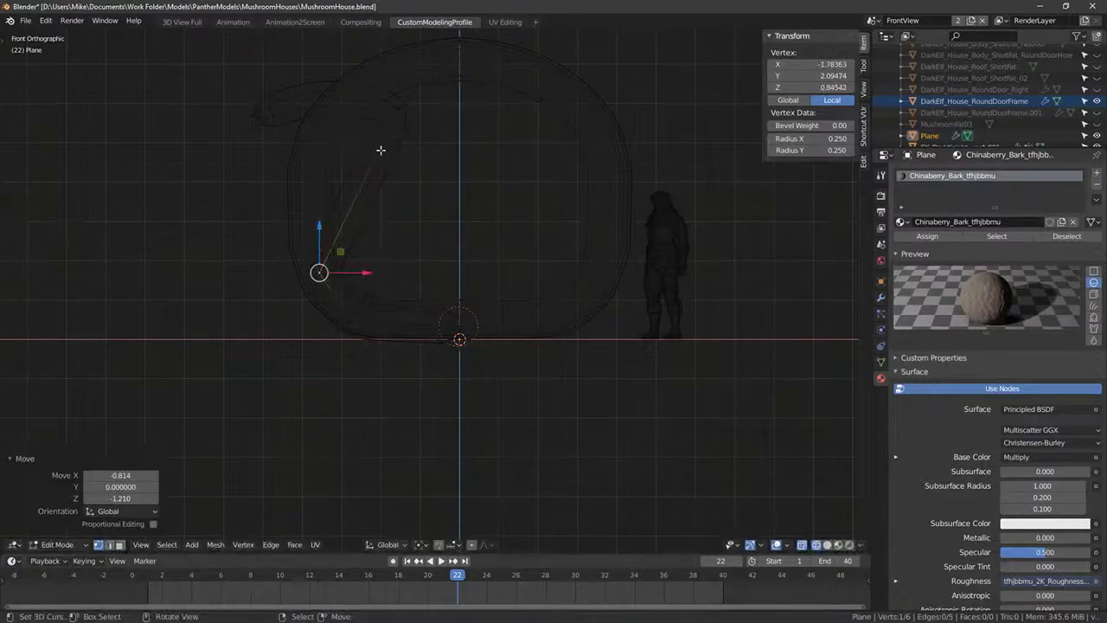
# Step: Move the remaining path vertices up the left side of the door frame, placing the end vertex on its upper-left curve
pyautogui.press('g')
pyautogui.click(326, 171)
pyautogui.press('g')
pyautogui.click(337, 112)
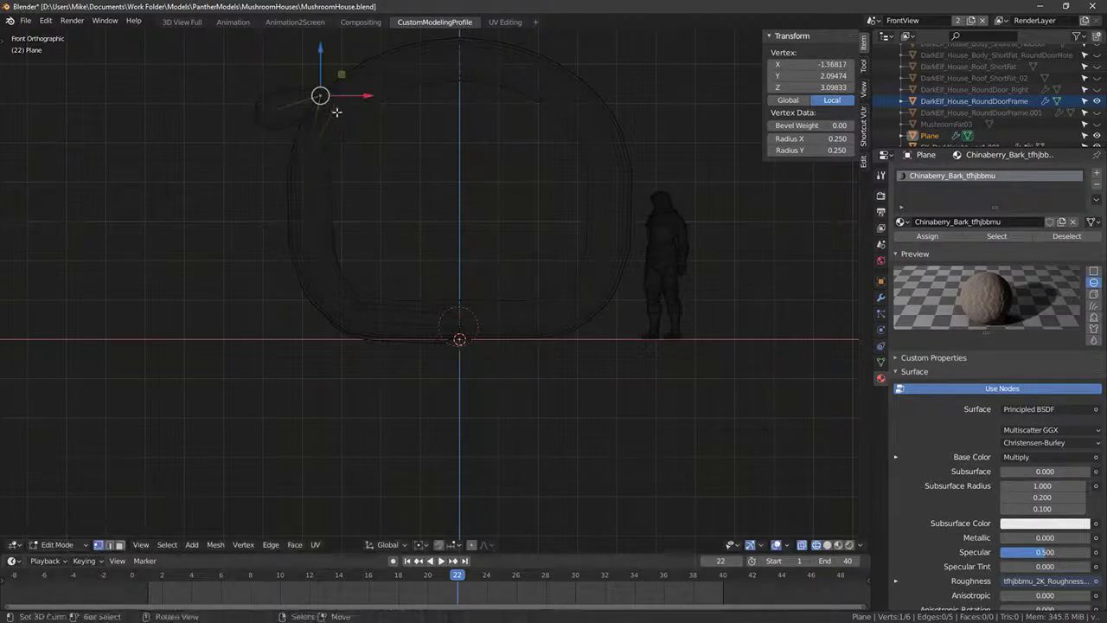
pyautogui.press('g')
pyautogui.click(340, 111)
pyautogui.press('g')
pyautogui.click(378, 87)
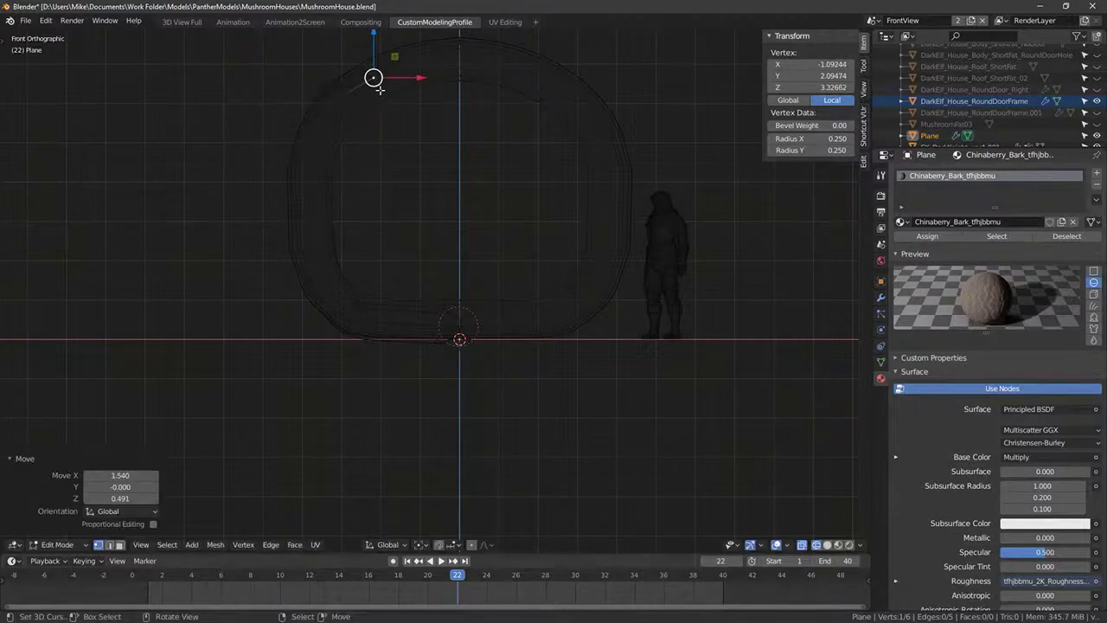
# Step: Extrude the path's end vertex repeatedly over the top, down the right side and along the bottom of the door frame
pyautogui.press('e')
pyautogui.click(498, 65)
pyautogui.press('g')
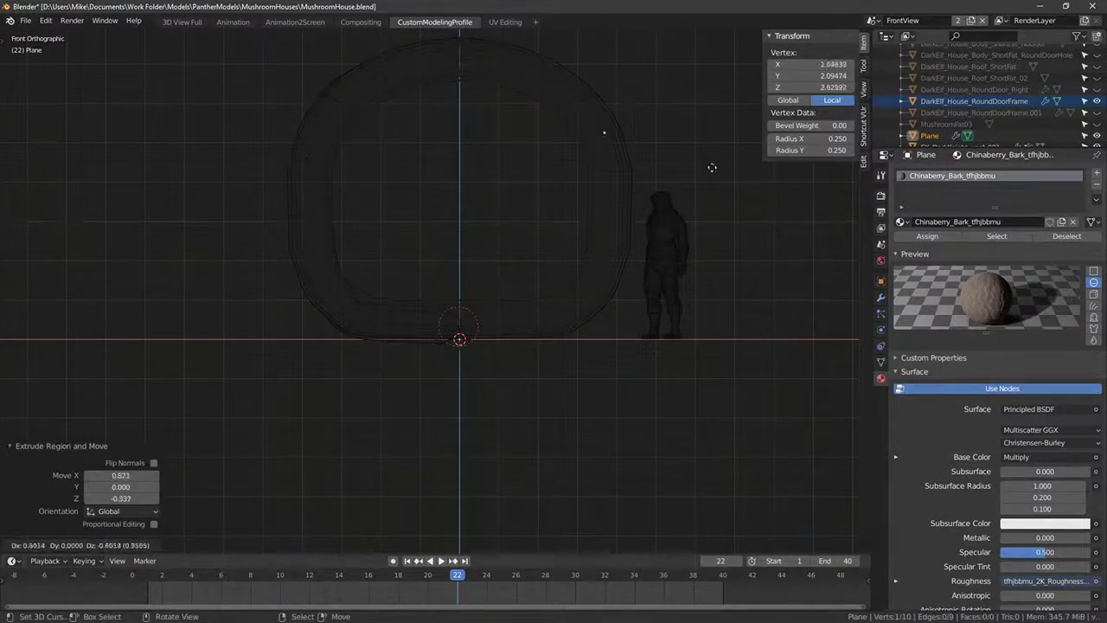
pyautogui.click(714, 186)
pyautogui.press('e')
pyautogui.click(638, 372)
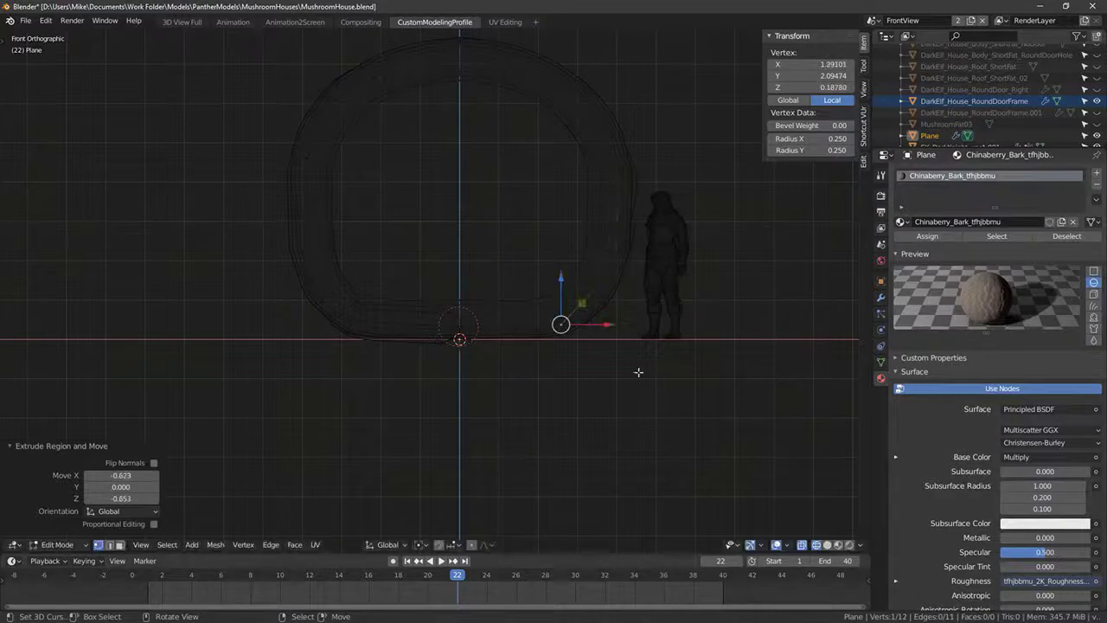
pyautogui.press('e')
pyautogui.click(485, 346)
# Step: Flatten the whole path along Y and move it about -1.13 along Y to align with the door frame
pyautogui.moveTo(462, 304); pyautogui.dragTo(469, 347, button='middle')
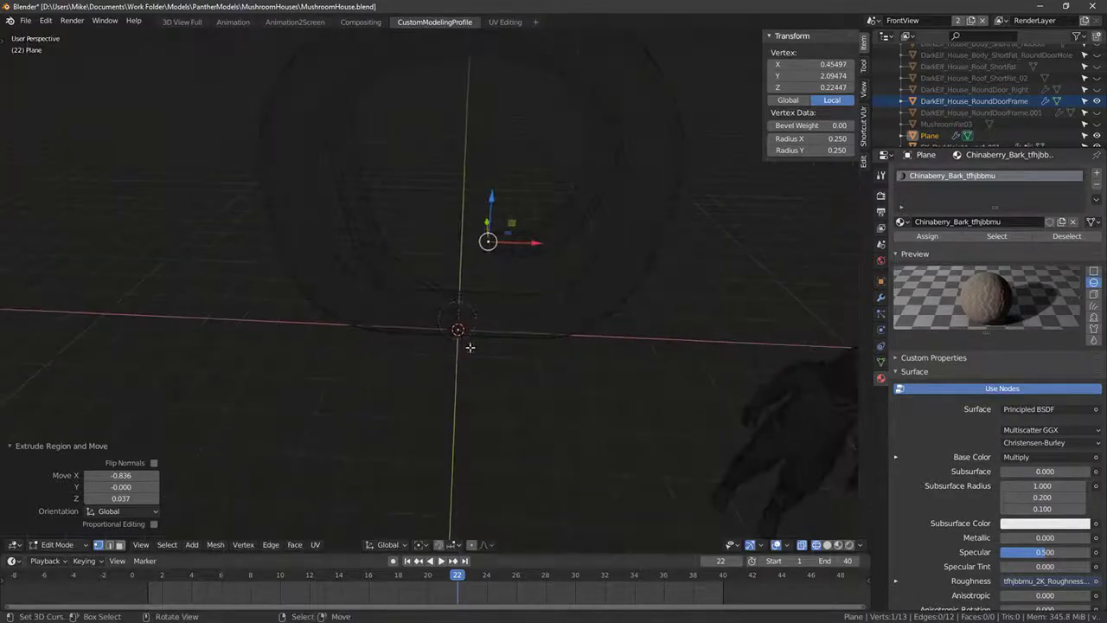
pyautogui.press('KP_7')
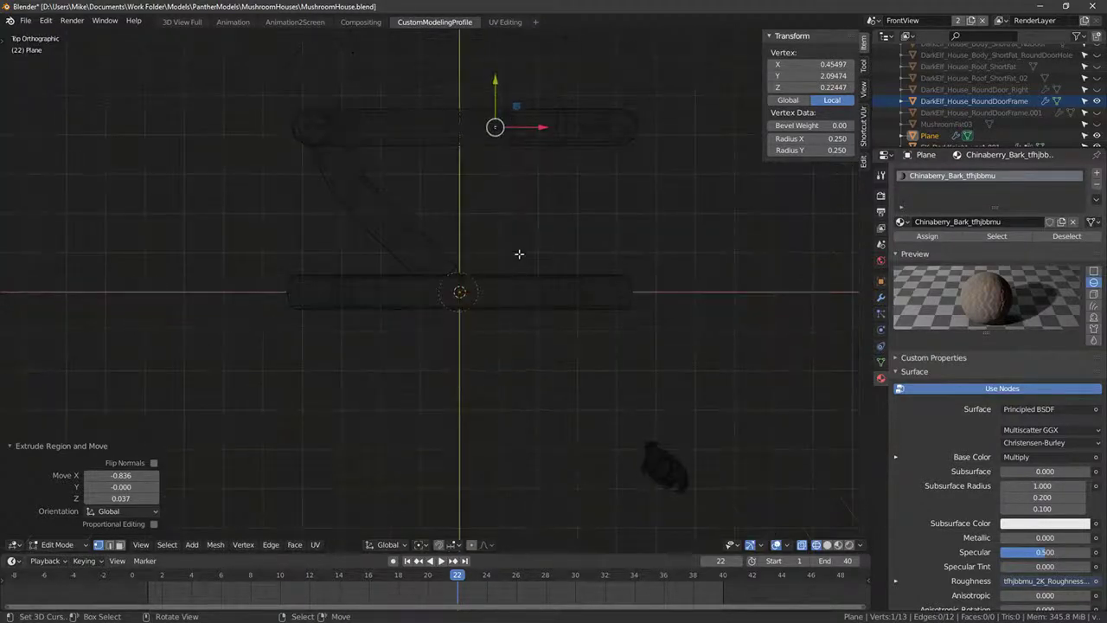
pyautogui.press('a')
pyautogui.press('s')
pyautogui.press('y')
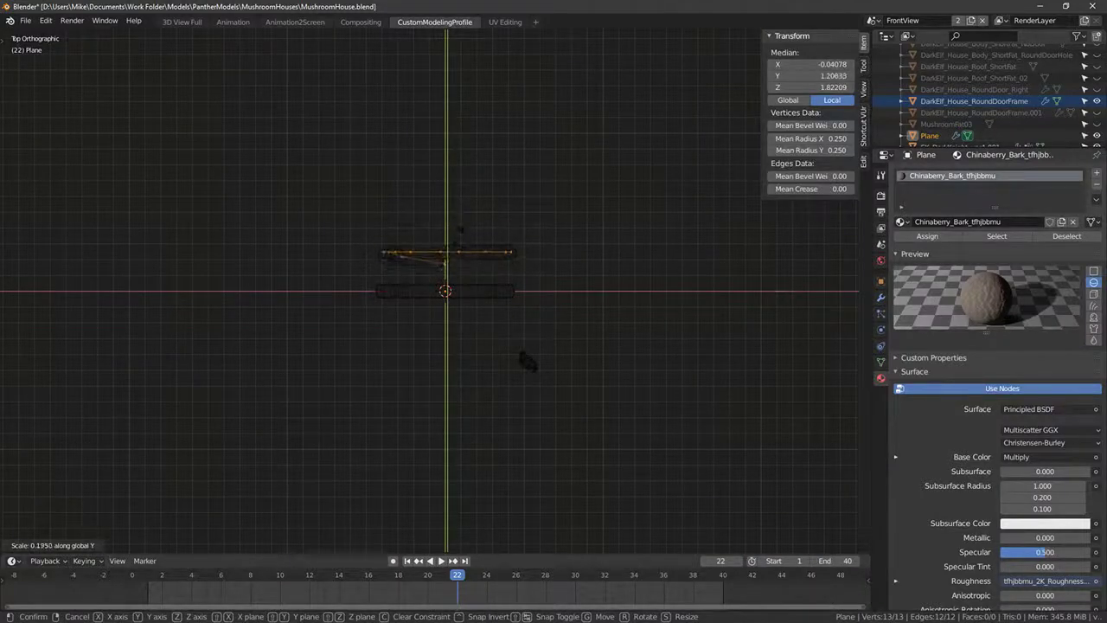
pyautogui.press('Return')
pyautogui.press('g')
pyautogui.press('y')
pyautogui.press('Return')
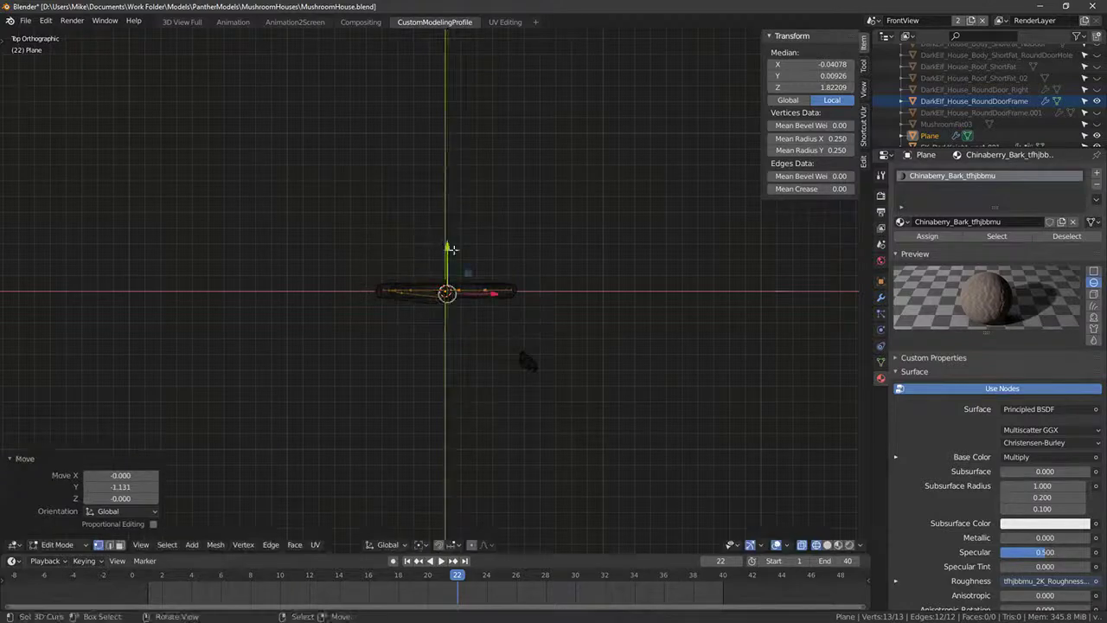
# Step: Extrude the path's open end across the bottom and move it to about X -1.45 so it overlaps the path's start
pyautogui.press('KP_1')
pyautogui.moveTo(475, 272); pyautogui.dragTo(484, 373, button='middle')
pyautogui.scroll(3, 485, 373)
pyautogui.hotkey('shift', 'z')
pyautogui.scroll(4, 510, 320)
pyautogui.hotkey('shift', 'z')
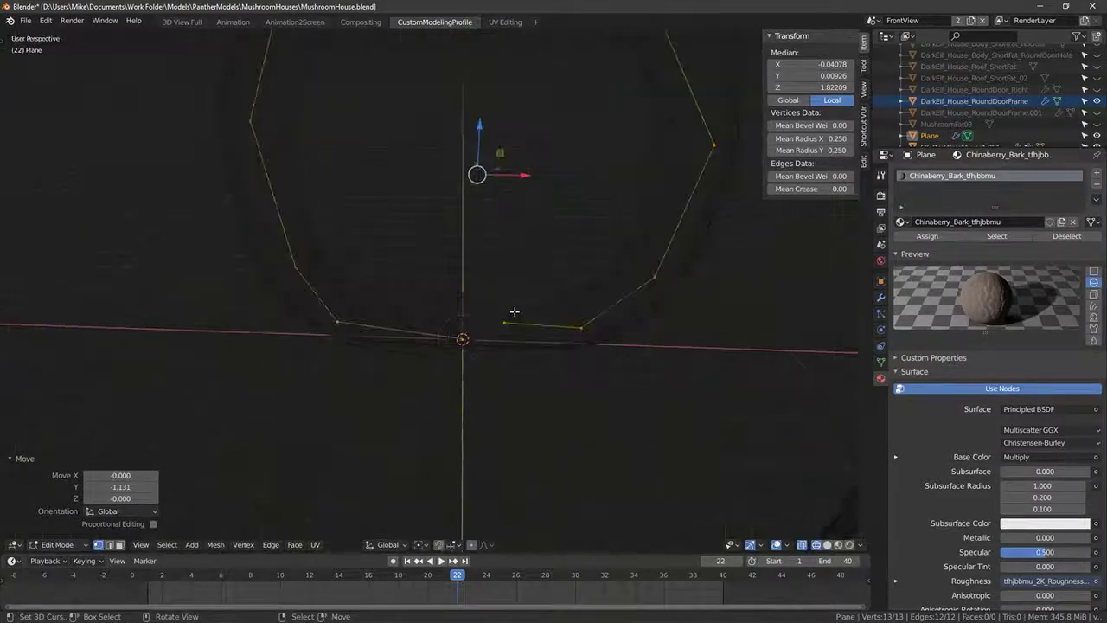
pyautogui.rightClick(506, 320)
pyautogui.press('e')
pyautogui.click(383, 316)
pyautogui.moveTo(383, 317)
pyautogui.mouseDown(button='middle')
pyautogui.moveTo(402, 285)
pyautogui.moveTo(485, 294)
pyautogui.moveTo(492, 328)
pyautogui.mouseUp(button='middle')
pyautogui.hotkey('shift', 'z')
pyautogui.scroll(4, 485, 295)
pyautogui.hotkey('shift', 'z')
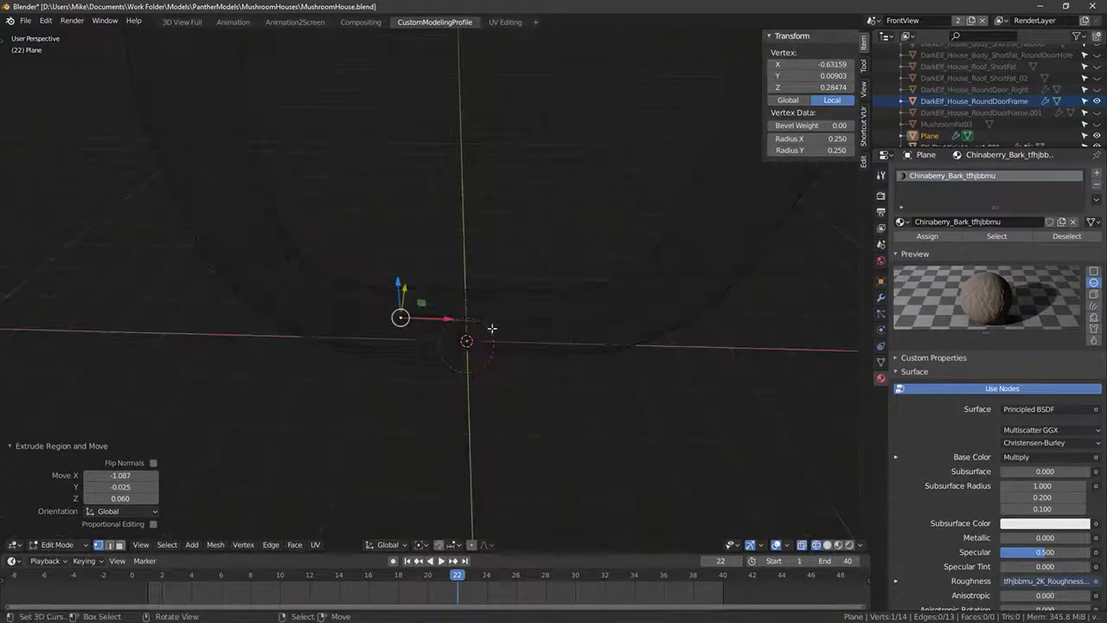
pyautogui.moveTo(452, 322); pyautogui.dragTo(361, 317)
pyautogui.press('KP_1')
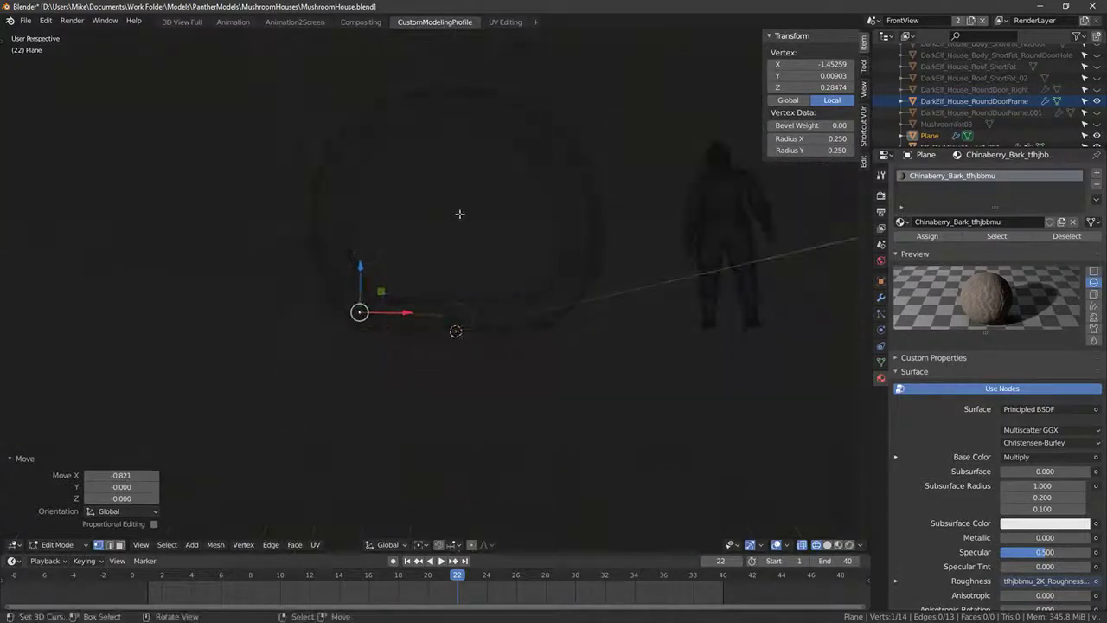
pyautogui.scroll(1, 481, 214)
# Step: Leave Edit Mode, display the bark ring in material preview and hide the round door frame guide
pyautogui.press('Tab')
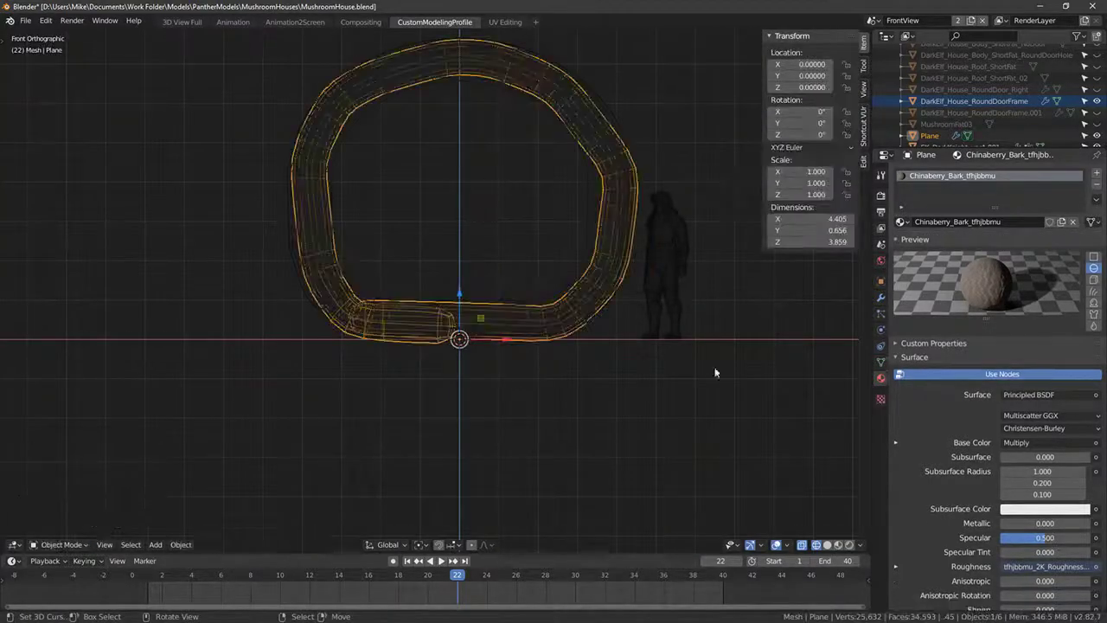
pyautogui.click(838, 544)
pyautogui.keyDown('shift'); pyautogui.moveTo(709, 317); pyautogui.dragTo(668, 432, button='middle'); pyautogui.keyUp('shift')
pyautogui.click(563, 225)
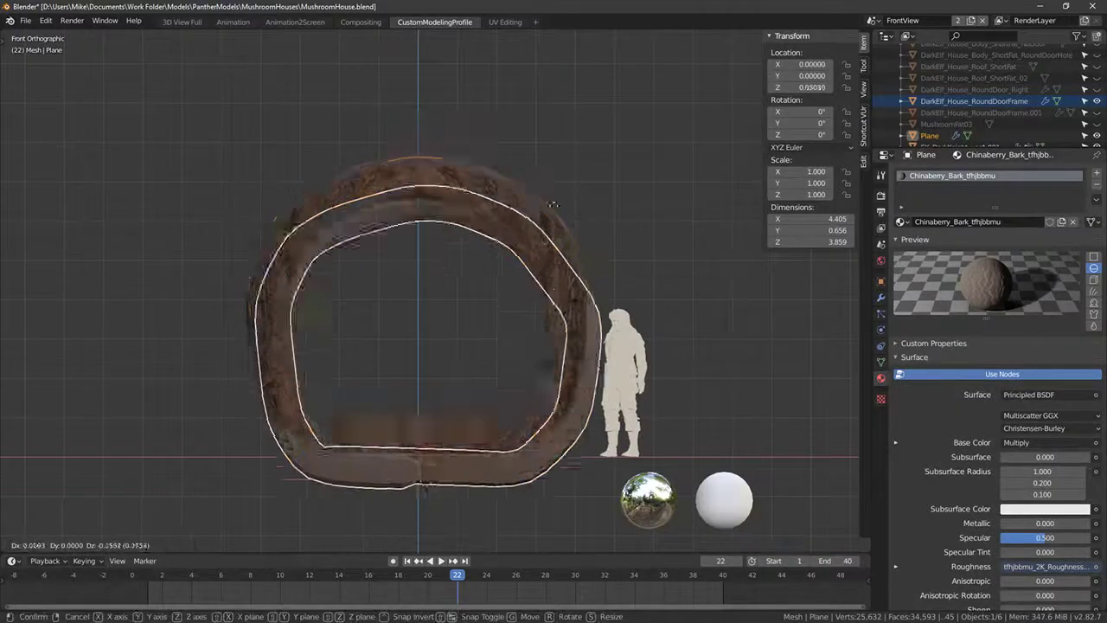
pyautogui.press('h')
pyautogui.click(575, 221)
pyautogui.moveTo(575, 221); pyautogui.dragTo(597, 314, button='middle')
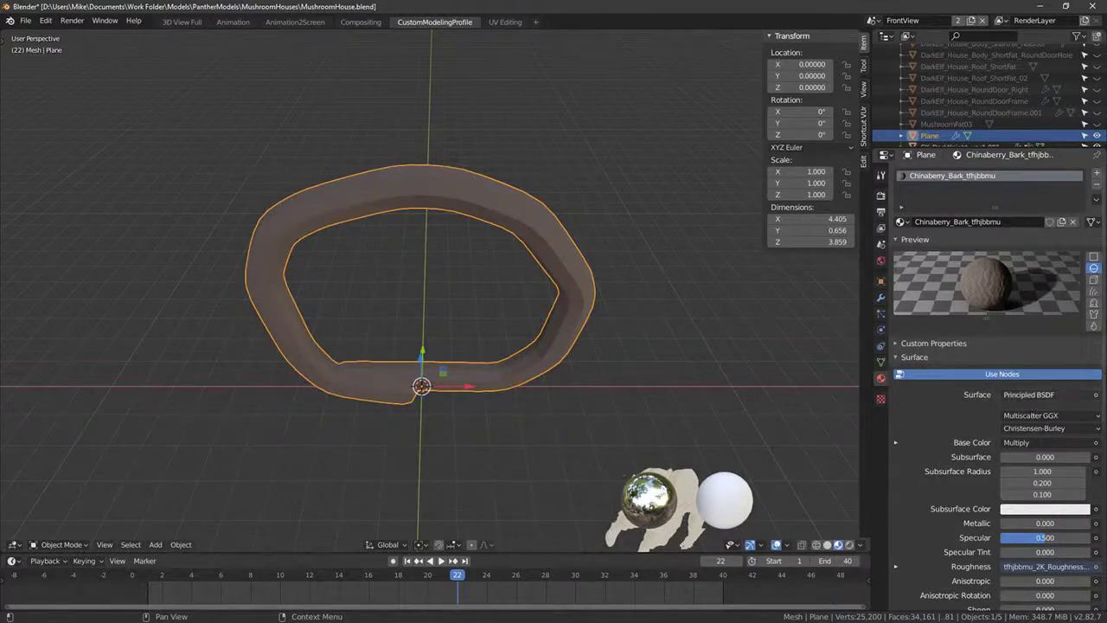
pyautogui.press('KP_1')
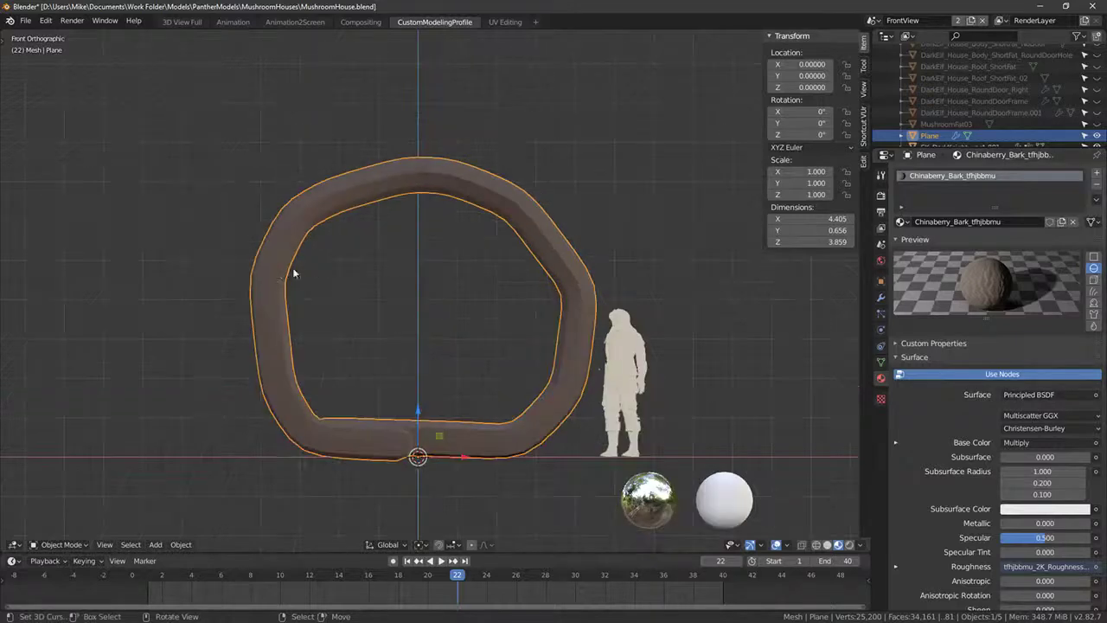
# Step: Sketch a mushroom house outline with a pointed cap and curved stem in the empty space beside the ring
pyautogui.keyDown('shift'); pyautogui.moveTo(222, 334); pyautogui.dragTo(602, 310, button='middle'); pyautogui.keyUp('shift')
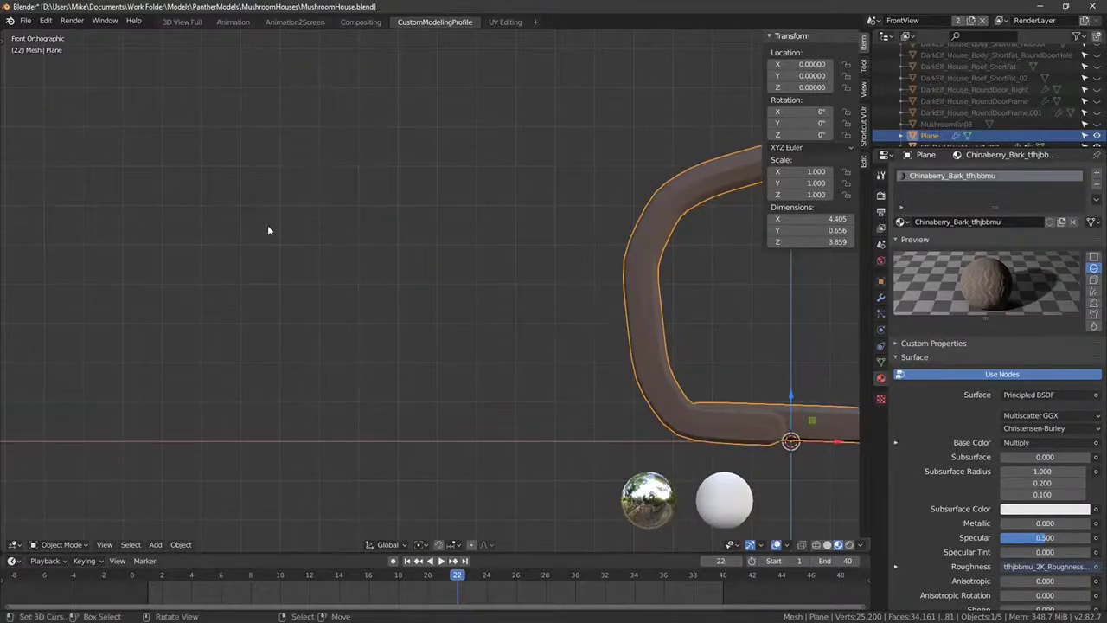
pyautogui.moveTo(155, 108)
pyautogui.mouseDown()
pyautogui.moveTo(177, 87)
pyautogui.moveTo(132, 229)
pyautogui.moveTo(228, 116)
pyautogui.moveTo(365, 69)
pyautogui.moveTo(314, 101)
pyautogui.moveTo(381, 97)
pyautogui.moveTo(360, 49)
pyautogui.mouseUp()
pyautogui.moveTo(146, 161)
pyautogui.keyDown('shift'); pyautogui.mouseDown(button='middle')
pyautogui.moveTo(158, 169)
pyautogui.moveTo(188, 308)
pyautogui.mouseUp(button='middle'); pyautogui.keyUp('shift')
pyautogui.moveTo(163, 182); pyautogui.dragTo(258, 131)
pyautogui.moveTo(205, 138); pyautogui.dragTo(282, 70)
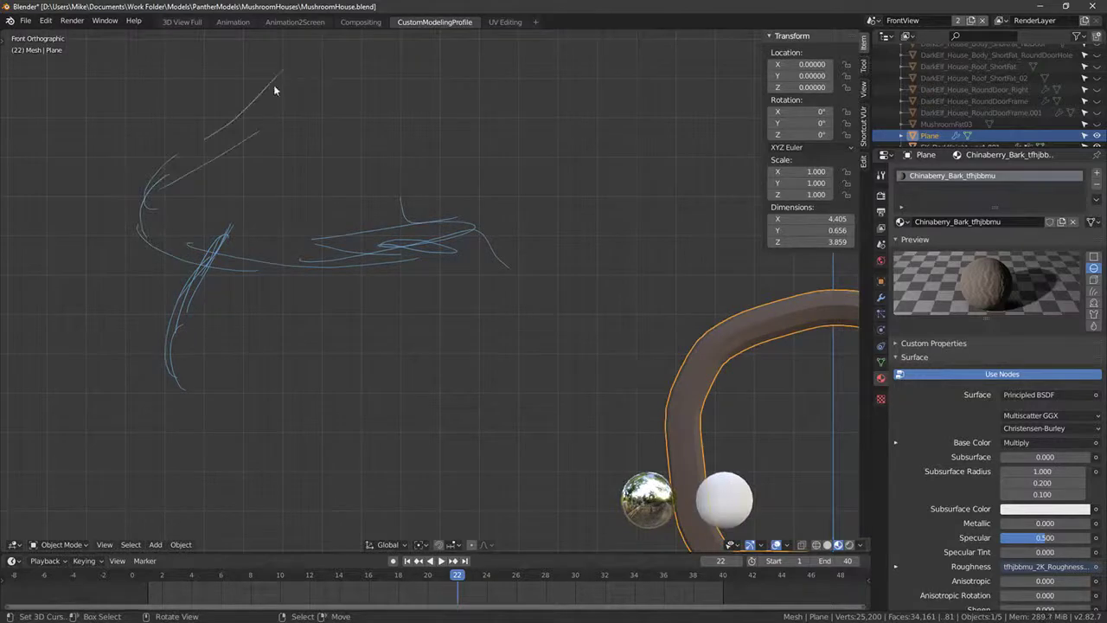
pyautogui.moveTo(434, 151); pyautogui.dragTo(327, 269)
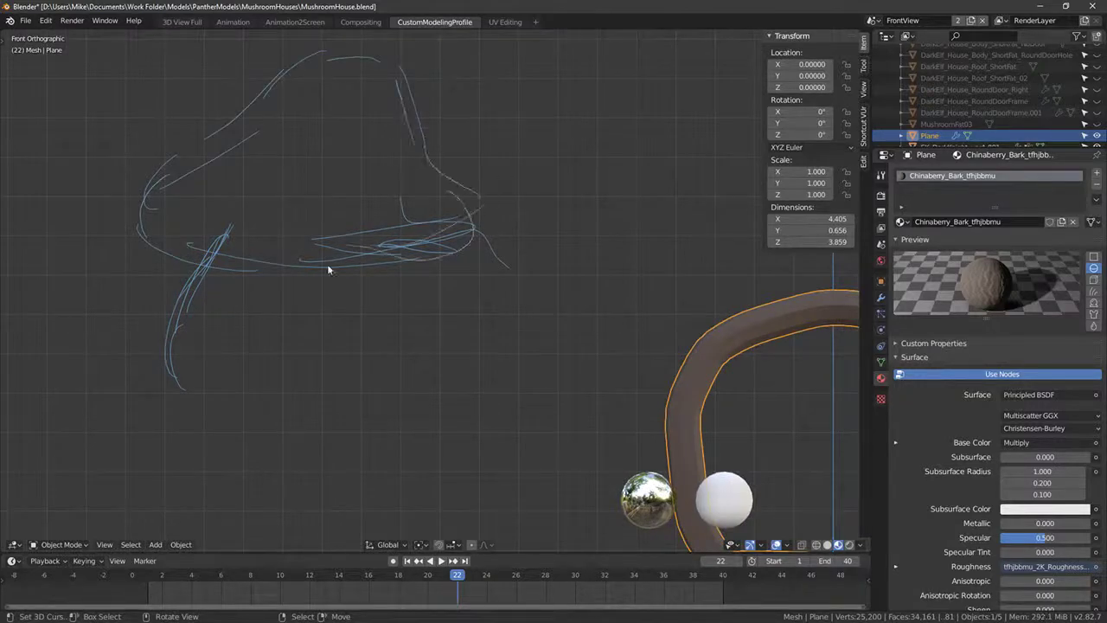
pyautogui.moveTo(425, 261)
pyautogui.mouseDown()
pyautogui.moveTo(437, 337)
pyautogui.moveTo(360, 376)
pyautogui.moveTo(436, 374)
pyautogui.mouseUp()
pyautogui.moveTo(188, 379); pyautogui.dragTo(198, 394)
# Step: Sketch a rounded opening in the mushroom's stem, with twisting branches and roots growing out from its rim
pyautogui.moveTo(246, 325)
pyautogui.mouseDown()
pyautogui.moveTo(247, 343)
pyautogui.moveTo(258, 301)
pyautogui.moveTo(304, 299)
pyautogui.moveTo(318, 272)
pyautogui.moveTo(305, 297)
pyautogui.mouseUp()
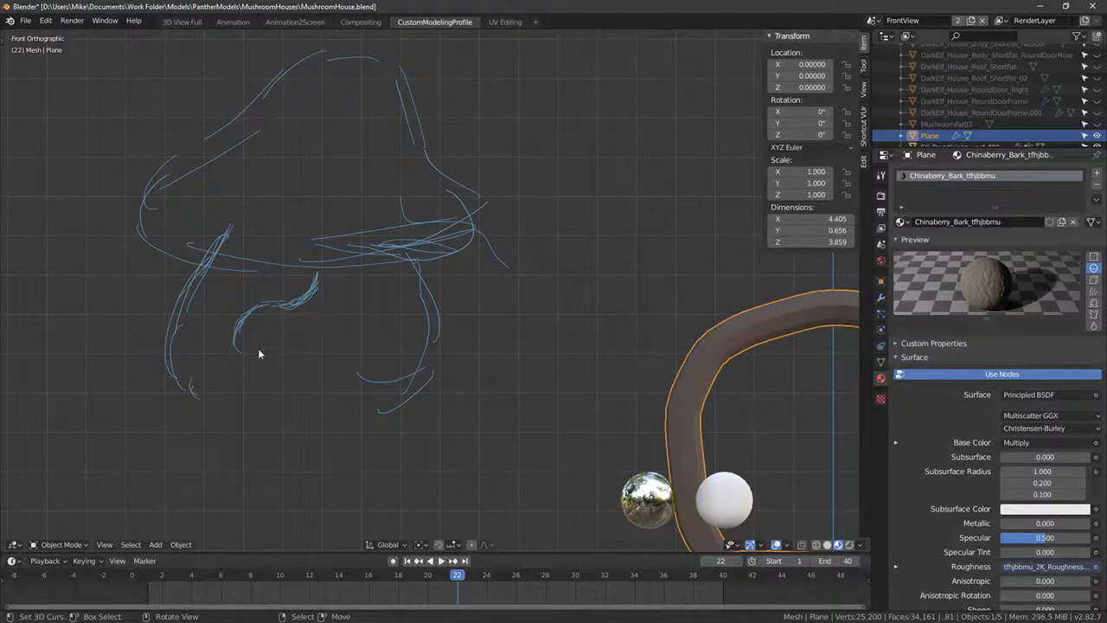
pyautogui.moveTo(254, 355); pyautogui.dragTo(237, 336)
pyautogui.moveTo(310, 301)
pyautogui.mouseDown()
pyautogui.moveTo(298, 303)
pyautogui.moveTo(320, 327)
pyautogui.moveTo(308, 351)
pyautogui.moveTo(287, 341)
pyautogui.moveTo(317, 316)
pyautogui.moveTo(311, 341)
pyautogui.moveTo(294, 297)
pyautogui.moveTo(320, 275)
pyautogui.moveTo(308, 299)
pyautogui.moveTo(321, 275)
pyautogui.mouseUp()
pyautogui.keyDown('shift'); pyautogui.moveTo(248, 252); pyautogui.dragTo(258, 232, button='middle'); pyautogui.keyUp('shift')
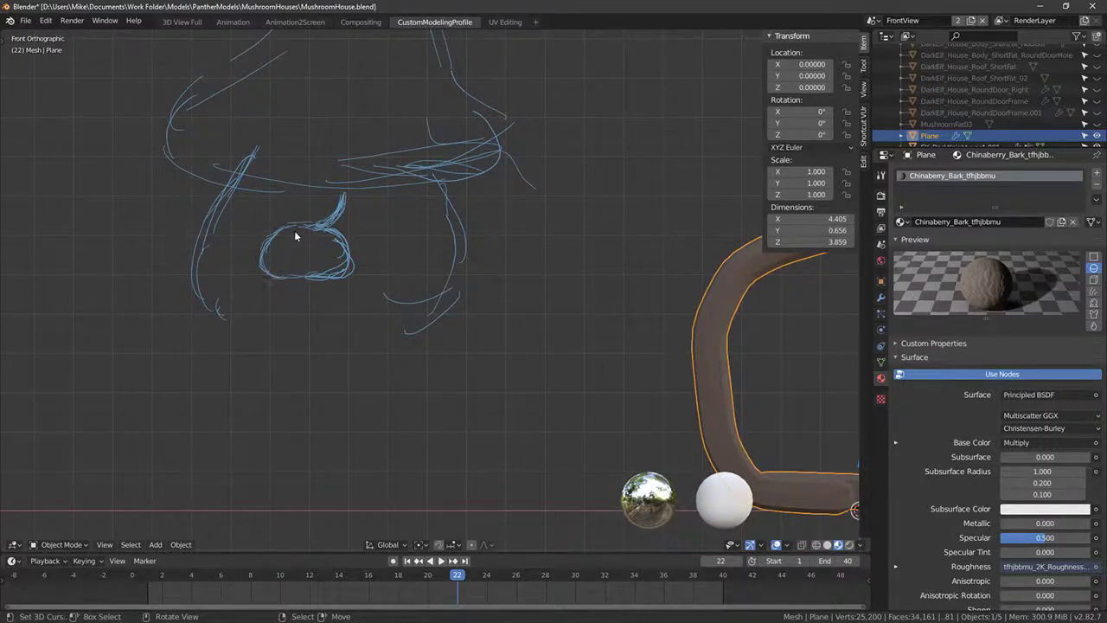
pyautogui.moveTo(315, 227); pyautogui.dragTo(292, 218)
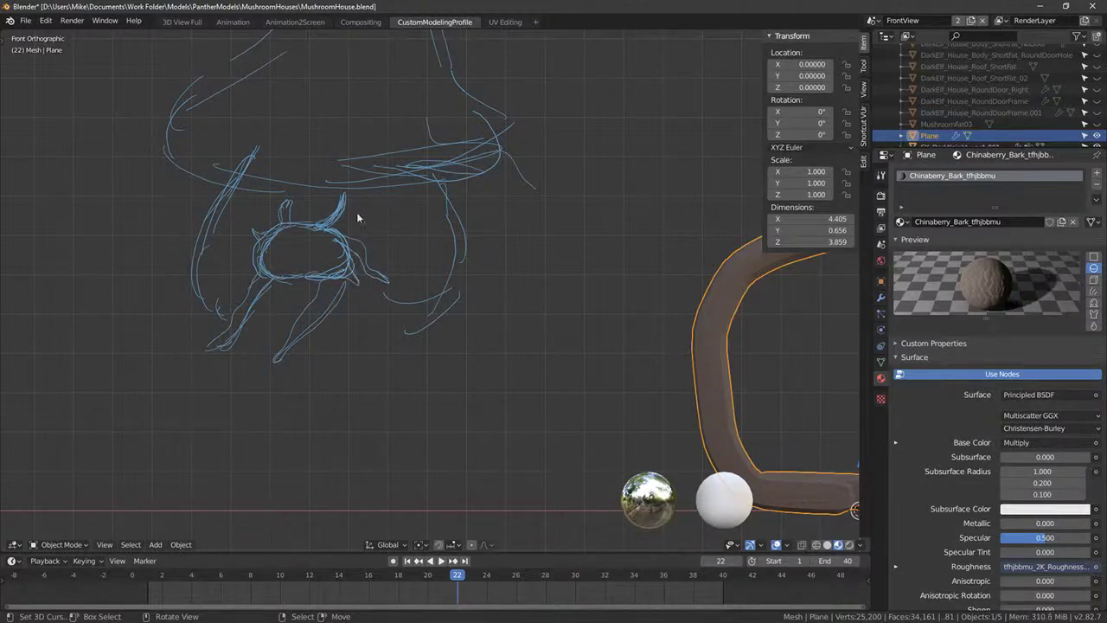
# Step: Enter Edit Mode on the bark ring and subdivide the edge between its two neighbouring upper-right path vertices
pyautogui.scroll(-3, 388, 141)
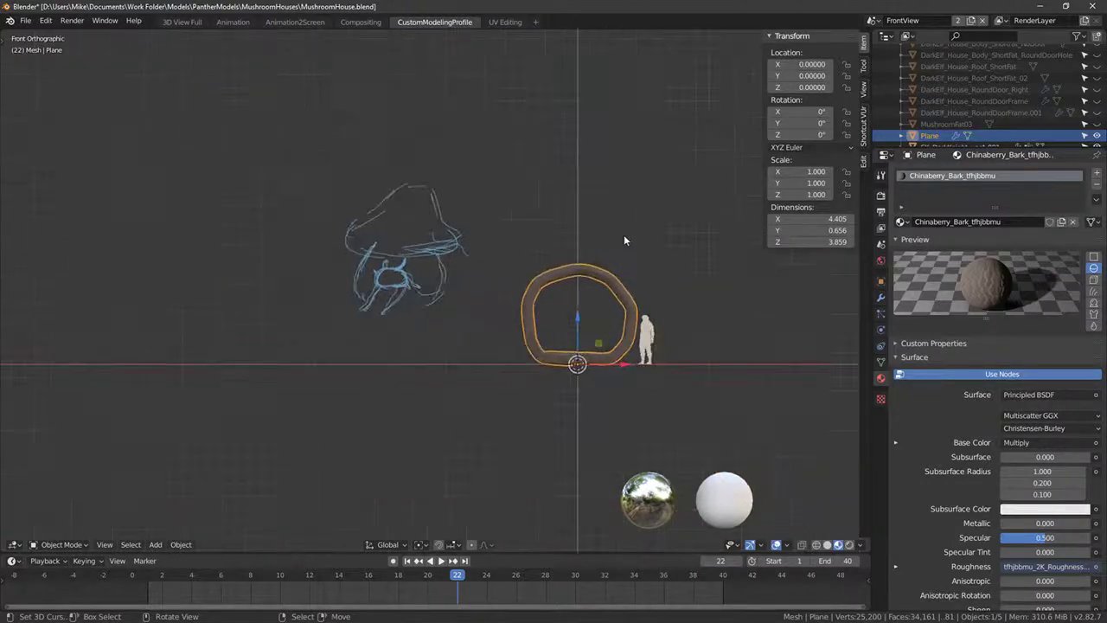
pyautogui.press('KP_Decimal')
pyautogui.press('Tab')
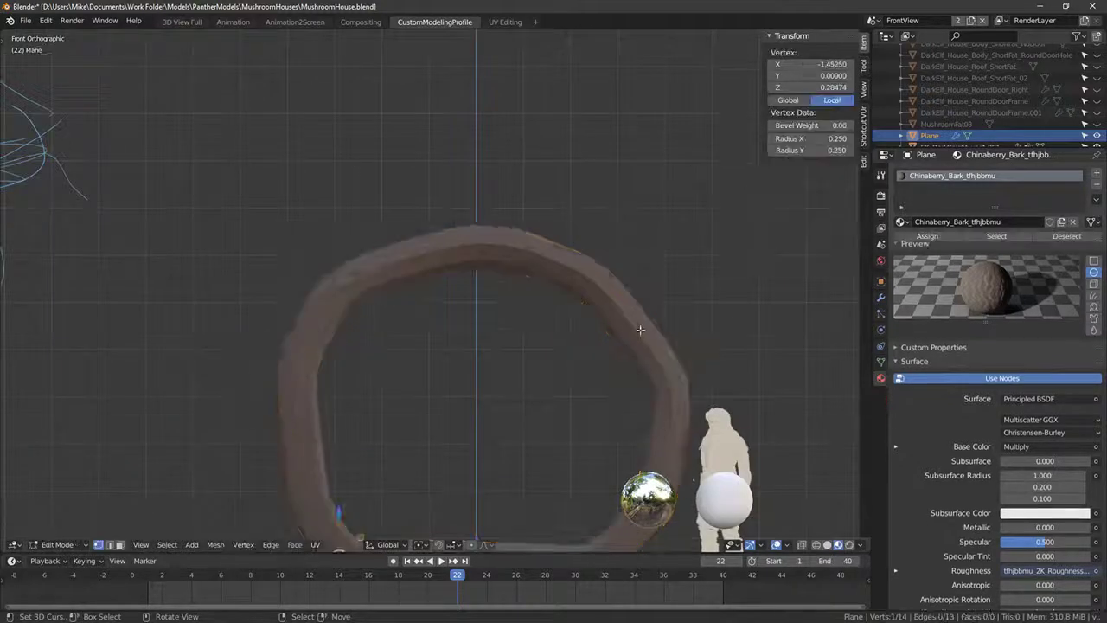
pyautogui.scroll(-3, 569, 338)
pyautogui.keyDown('shift'); pyautogui.moveTo(569, 338); pyautogui.dragTo(517, 300, button='middle'); pyautogui.keyUp('shift')
pyautogui.press('z')
pyautogui.press('z')
pyautogui.rightClick(488, 268)
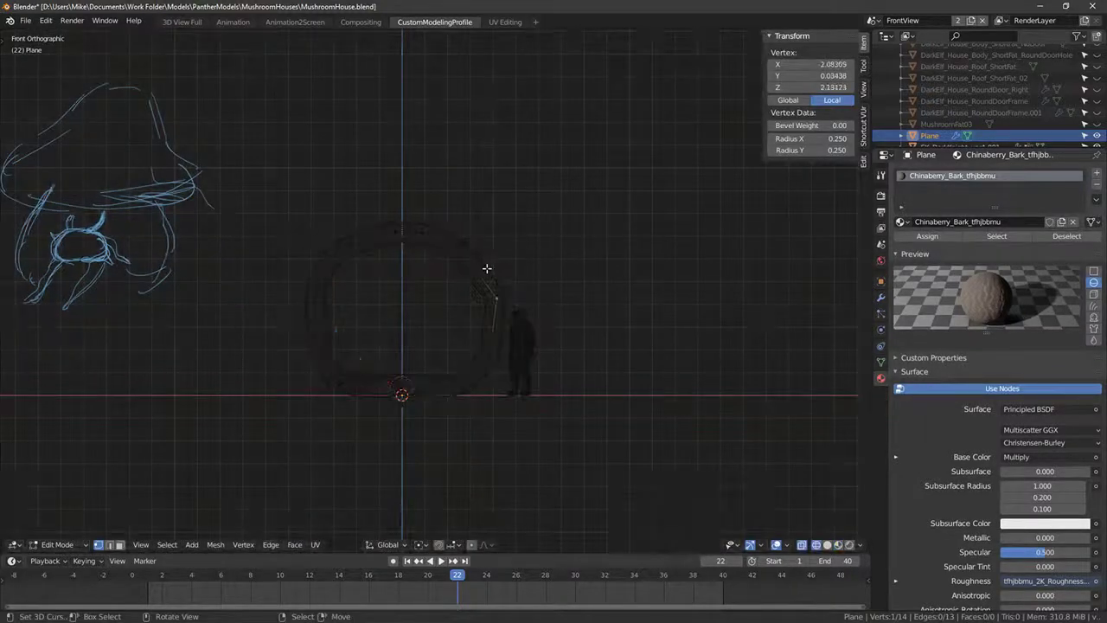
pyautogui.keyDown('shift'); pyautogui.rightClick(465, 252); pyautogui.keyUp('shift')
pyautogui.hotkey('ctrl', 'd')
pyautogui.rightClick(483, 276)
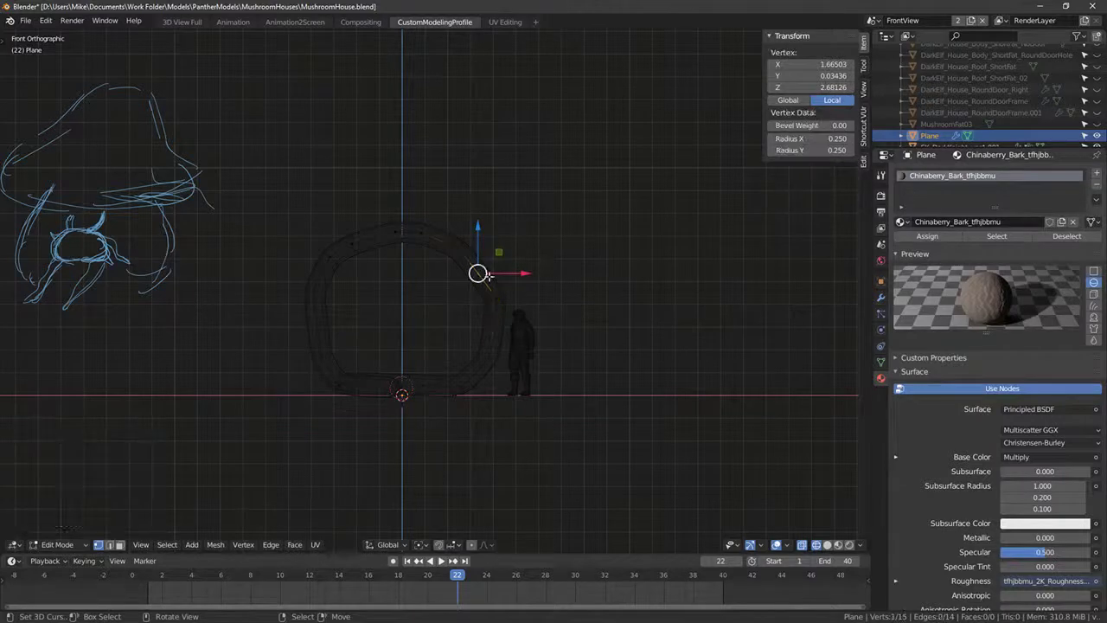
# Step: Move the new upper-right vertex to about X 1.80, Z 2.77 and nudge its upper neighbour outward to round the ring
pyautogui.press('g')
pyautogui.click(496, 268)
pyautogui.rightClick(465, 245)
pyautogui.press('g')
pyautogui.click(466, 238)
pyautogui.rightClick(485, 269)
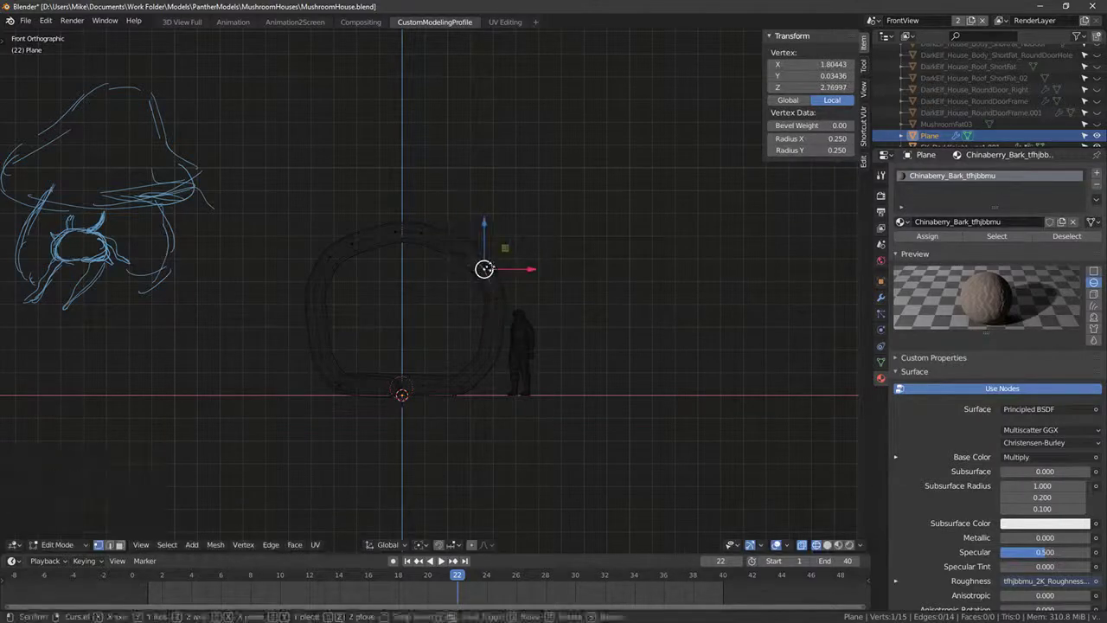
pyautogui.click(485, 269)
# Step: Start the Shortcut VUr on-screen input display
pyautogui.click(865, 131)
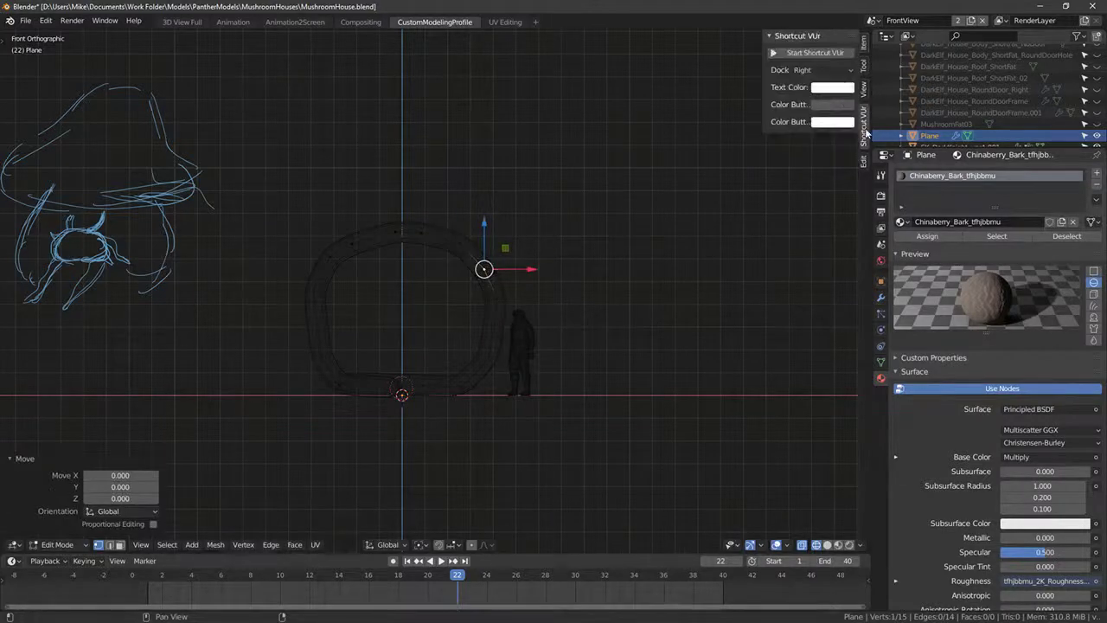
pyautogui.click(811, 53)
pyautogui.scroll(3, 516, 317)
pyautogui.keyDown('shift'); pyautogui.moveTo(517, 317); pyautogui.dragTo(447, 354, button='middle'); pyautogui.keyUp('shift')
pyautogui.scroll(-3, 458, 376)
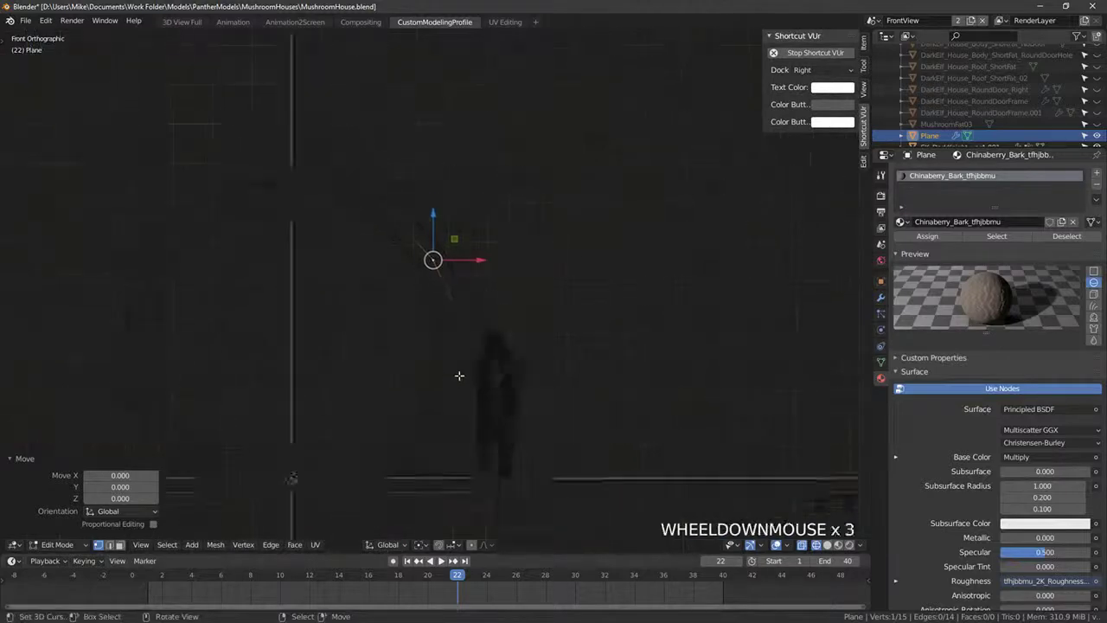
# Step: Examine the ring's path from the front, side and an angled shaded view, including the overlap across the bottom
pyautogui.rightClick(448, 329)
pyautogui.press('KP_3')
pyautogui.press('KP_1')
pyautogui.scroll(-2, 395, 400)
pyautogui.scroll(3, 407, 449)
pyautogui.moveTo(395, 401); pyautogui.dragTo(372, 363, button='middle')
pyautogui.hotkey('shift', 'z')
pyautogui.rightClick(381, 359)
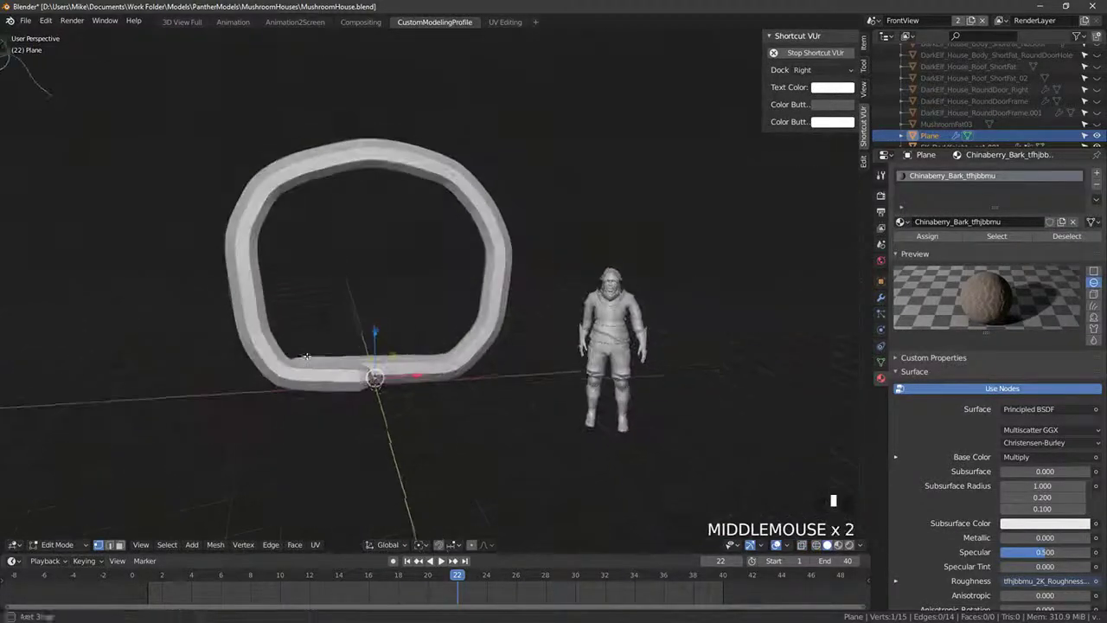
pyautogui.keyDown('shift'); pyautogui.moveTo(259, 251); pyautogui.dragTo(320, 264, button='middle'); pyautogui.keyUp('shift')
pyautogui.hotkey('shift', 'z')
# Step: Extrude a branch from the ring's upper-left vertex by about X -0.625, Z 0.484 and scale its skin to 0.586
pyautogui.rightClick(319, 247)
pyautogui.press('KP_1')
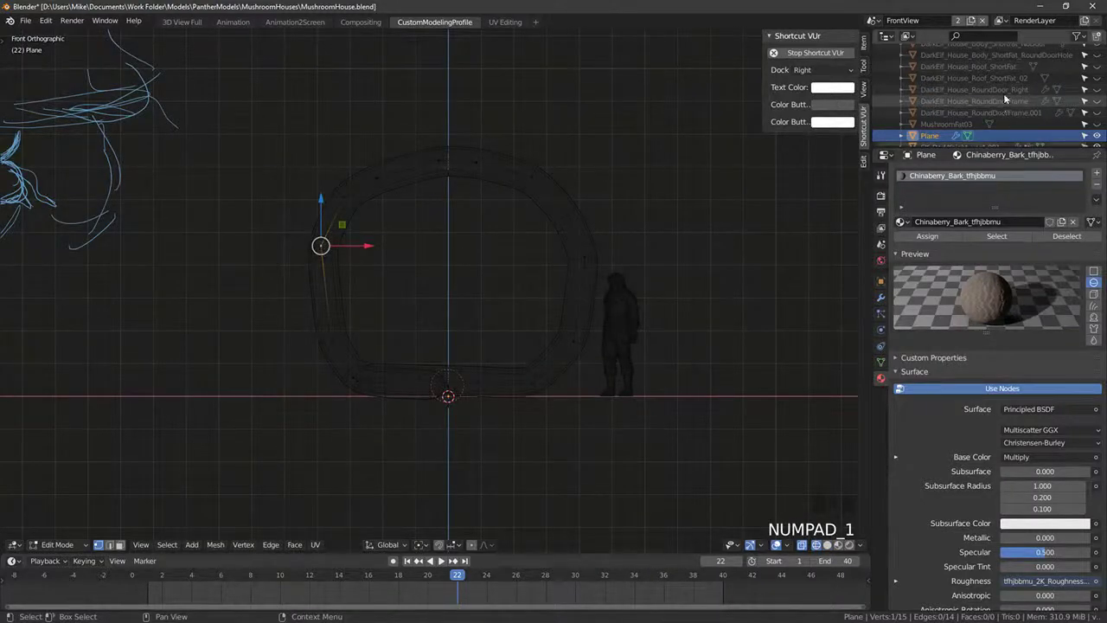
pyautogui.click(1008, 66)
pyautogui.rightClick(332, 249)
pyautogui.rightClick(331, 250)
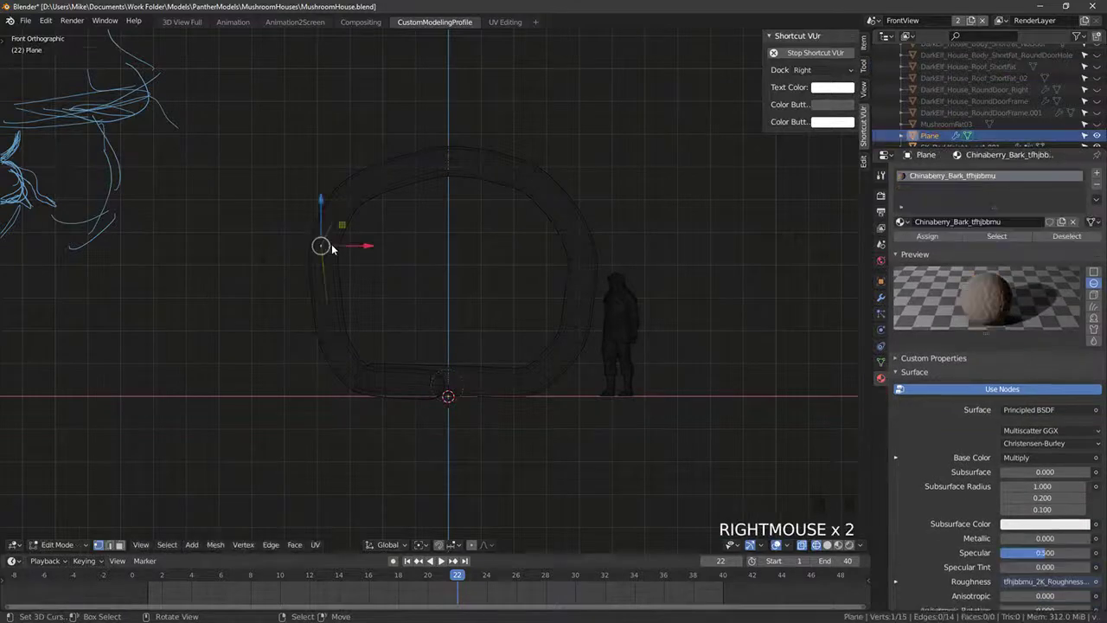
pyautogui.press('e')
pyautogui.click(284, 216)
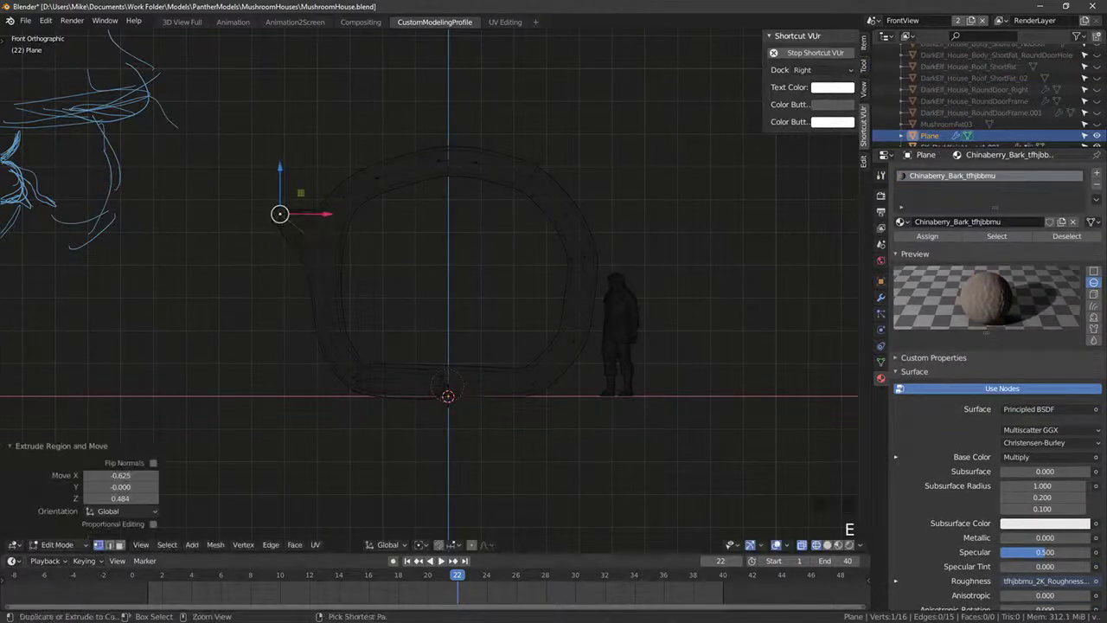
pyautogui.hotkey('ctrl', 'a')
pyautogui.click(388, 243)
# Step: Extrude two more branch segments up and outward, scaling the first one's skin to 0.504 and tapering the tip further
pyautogui.press('e')
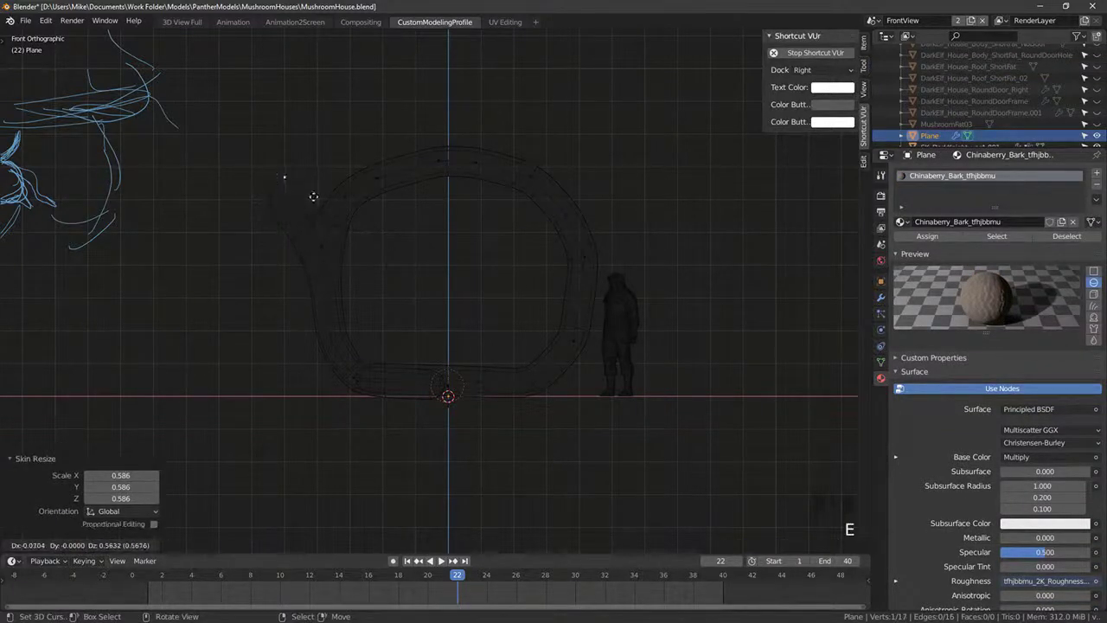
pyautogui.click(295, 197)
pyautogui.hotkey('ctrl', 'a')
pyautogui.click(357, 200)
pyautogui.press('e')
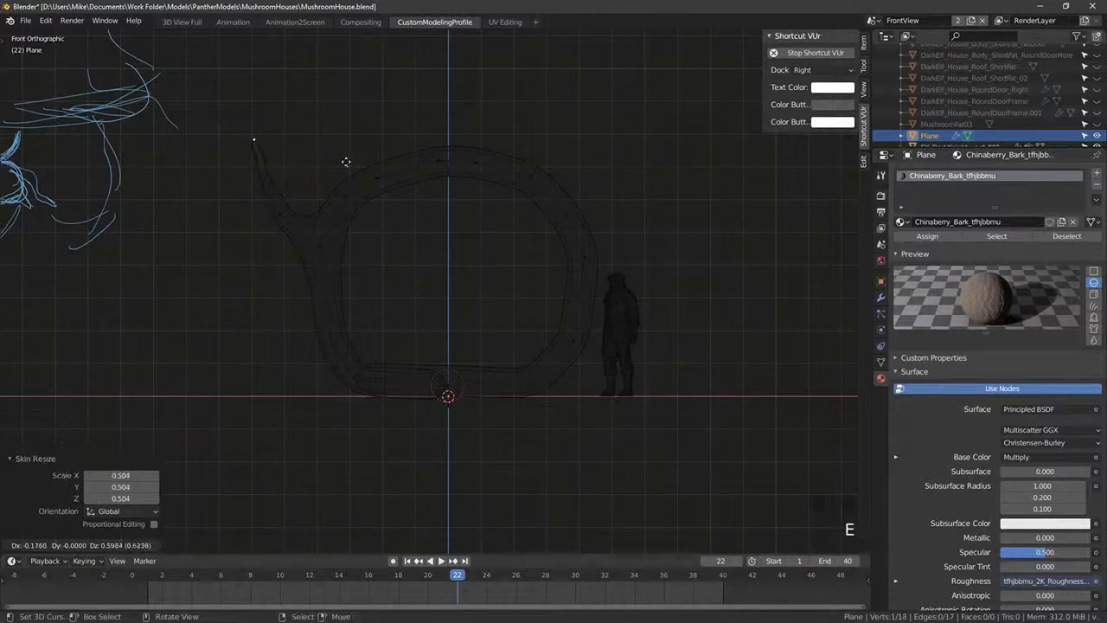
pyautogui.click(330, 179)
pyautogui.hotkey('ctrl', 'a')
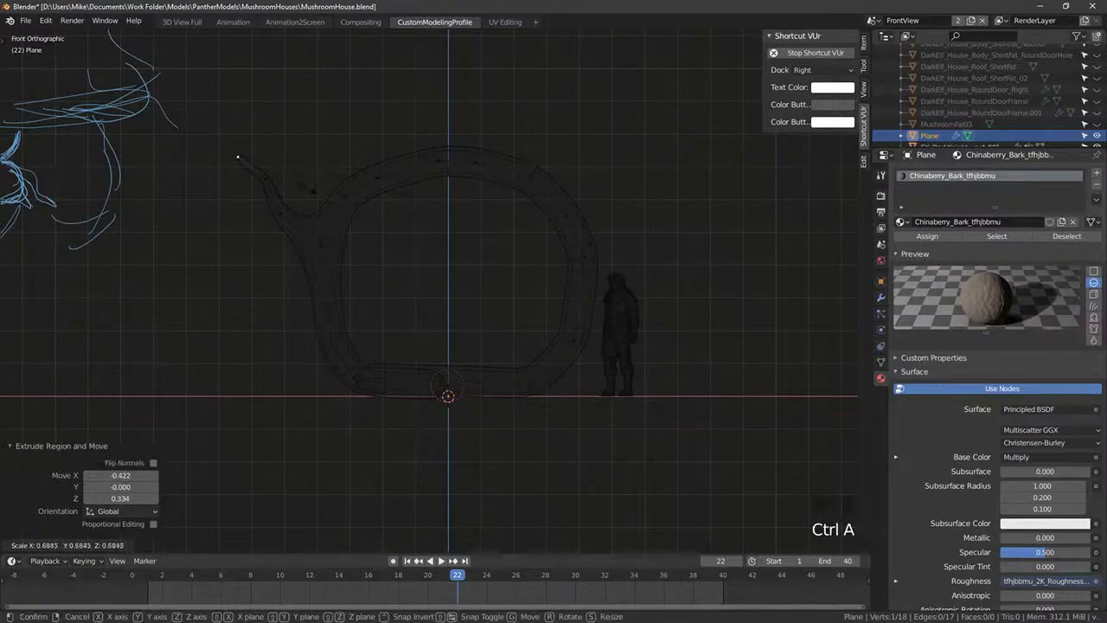
pyautogui.click(317, 193)
# Step: Thicken the skin slightly at the vertex just before the branch tip
pyautogui.press('KP_7')
pyautogui.scroll(2, 346, 257)
pyautogui.moveTo(346, 257)
pyautogui.keyDown('shift'); pyautogui.mouseDown(button='middle')
pyautogui.moveTo(259, 253)
pyautogui.moveTo(265, 233)
pyautogui.moveTo(251, 204)
pyautogui.mouseUp(button='middle'); pyautogui.keyUp('shift')
pyautogui.press('z')
pyautogui.rightClick(212, 153)
pyautogui.hotkey('ctrl', 'a')
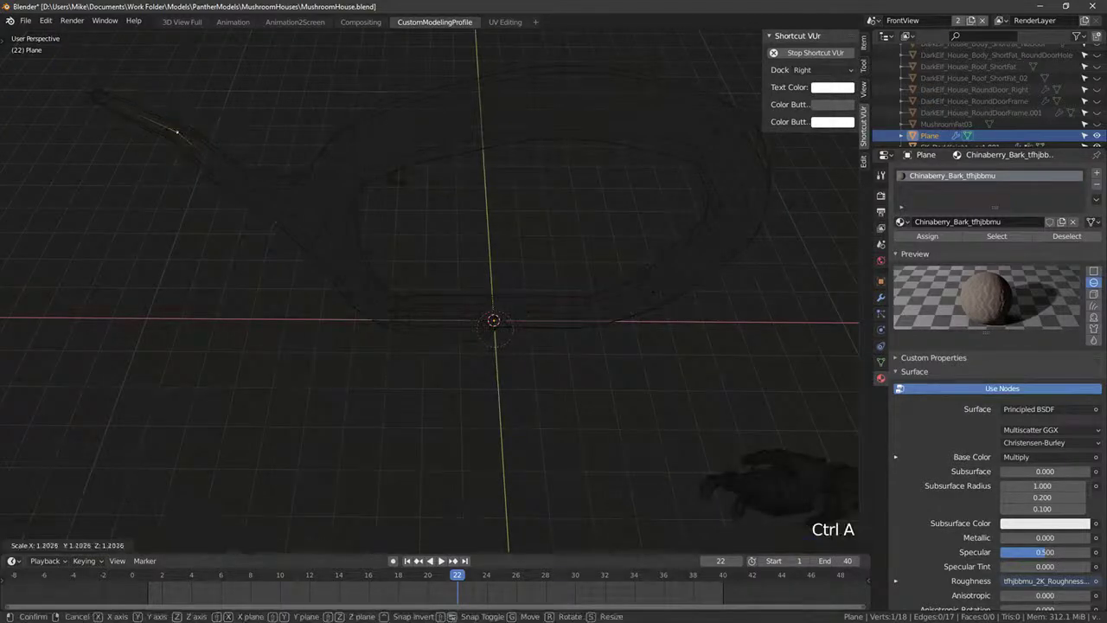
pyautogui.click(442, 195)
# Step: Bend the branch backward by moving its outer vertices along Y, shifting the tip by about 0.422
pyautogui.rightClick(217, 184)
pyautogui.press('KP_7')
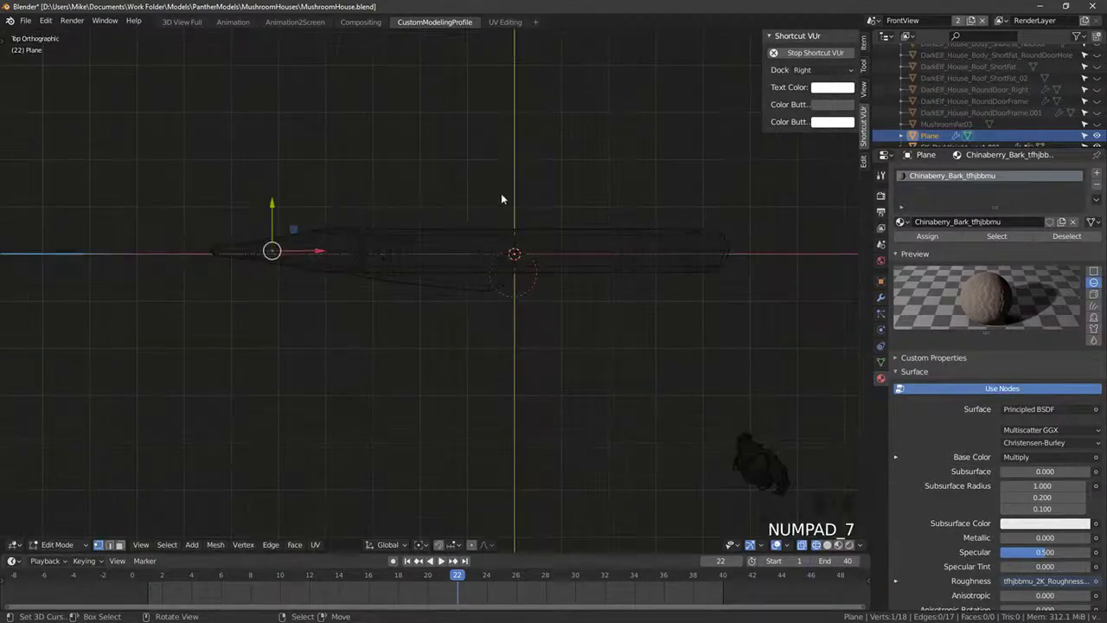
pyautogui.press('r')
pyautogui.press('g')
pyautogui.click(233, 232)
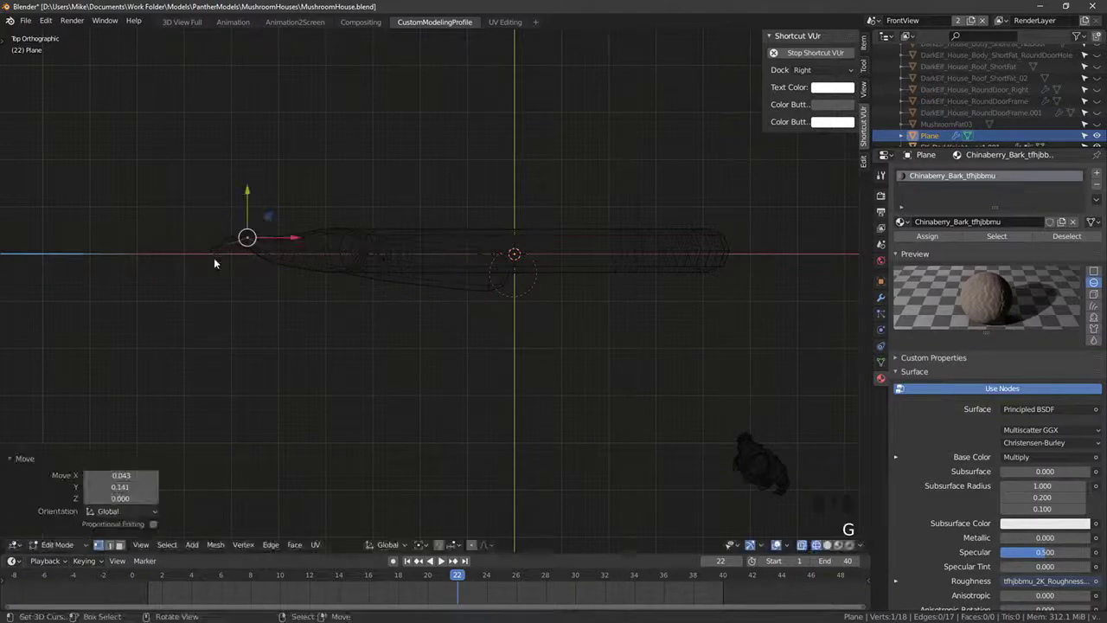
pyautogui.rightClick(217, 247)
pyautogui.press('g')
pyautogui.click(214, 214)
pyautogui.moveTo(215, 214); pyautogui.dragTo(248, 222, button='middle')
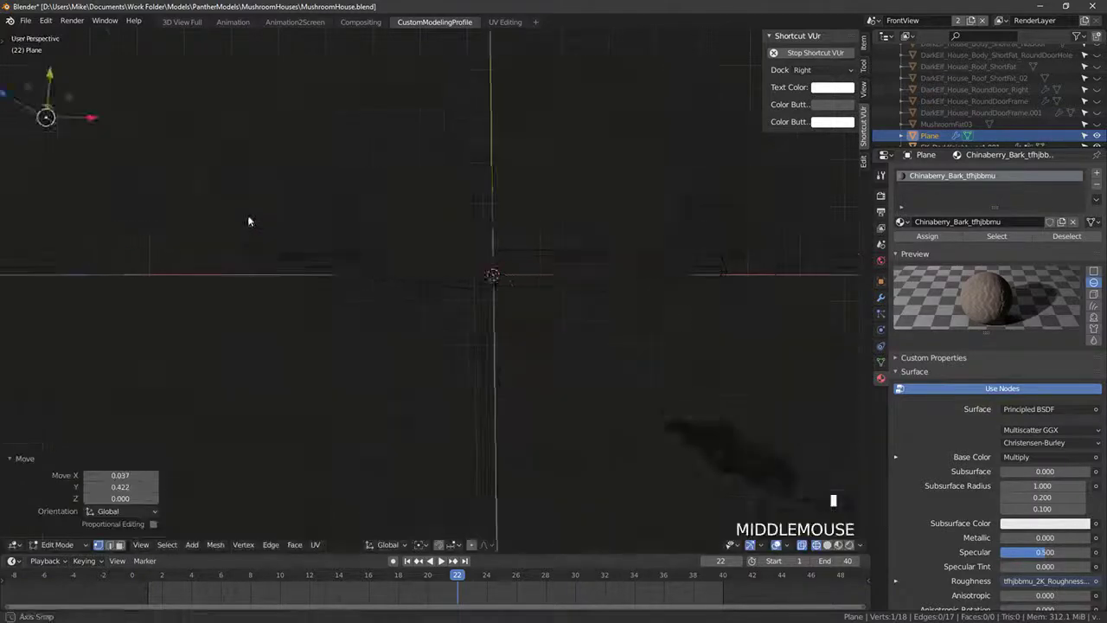
# Step: Examine the ring's left side and the branch junction in front view and in shaded perspective
pyautogui.scroll(-2, 279, 161)
pyautogui.press('KP_1')
pyautogui.scroll(3, 288, 247)
pyautogui.keyDown('shift'); pyautogui.moveTo(304, 324); pyautogui.dragTo(369, 302, button='middle'); pyautogui.keyUp('shift')
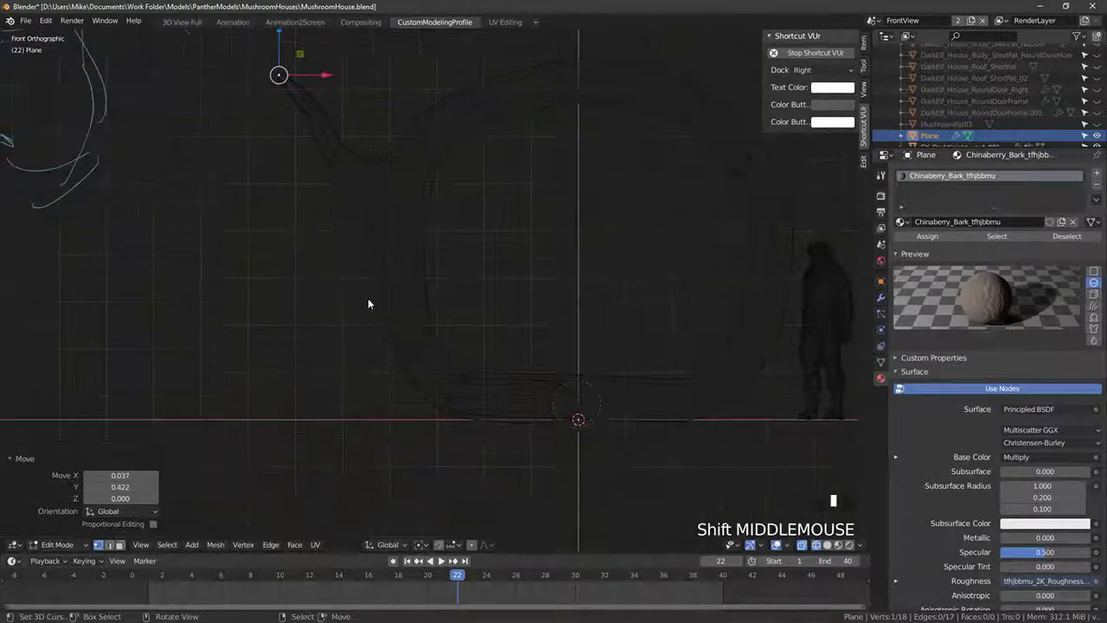
pyautogui.rightClick(434, 371)
pyautogui.rightClick(405, 327)
pyautogui.rightClick(405, 327)
pyautogui.scroll(-2, 398, 294)
pyautogui.press('z')
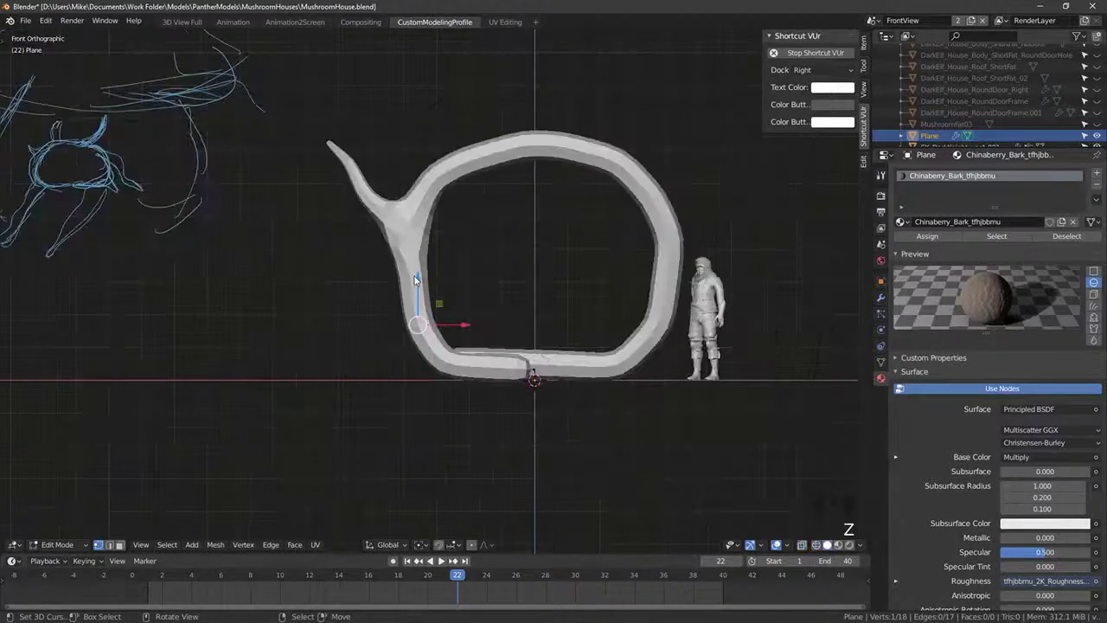
pyautogui.moveTo(419, 271); pyautogui.dragTo(455, 275, button='middle')
pyautogui.rightClick(454, 229)
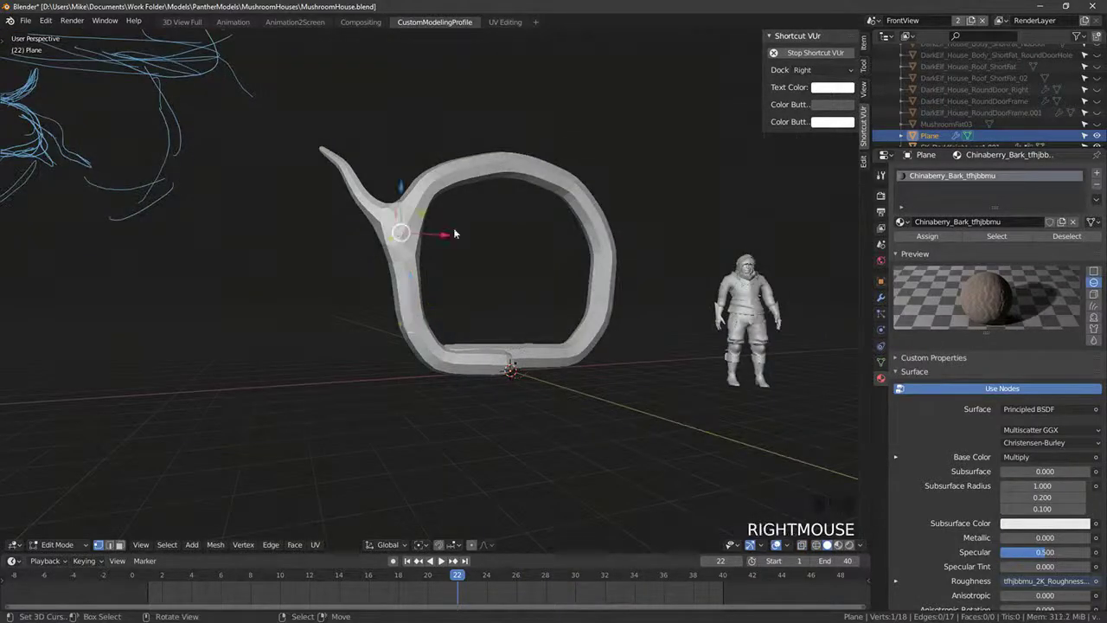
# Step: Select the whole ring path and scale its skin thickness to 0.799
pyautogui.press('a')
pyautogui.press('a')
pyautogui.moveTo(517, 262); pyautogui.dragTo(655, 310, button='middle')
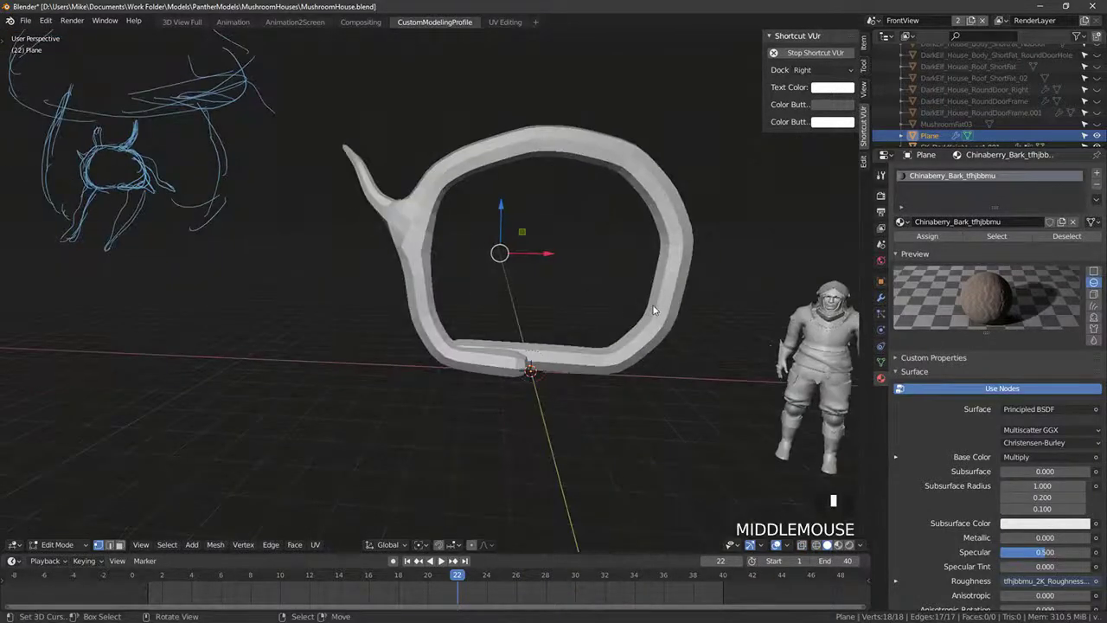
pyautogui.hotkey('ctrl', 'a')
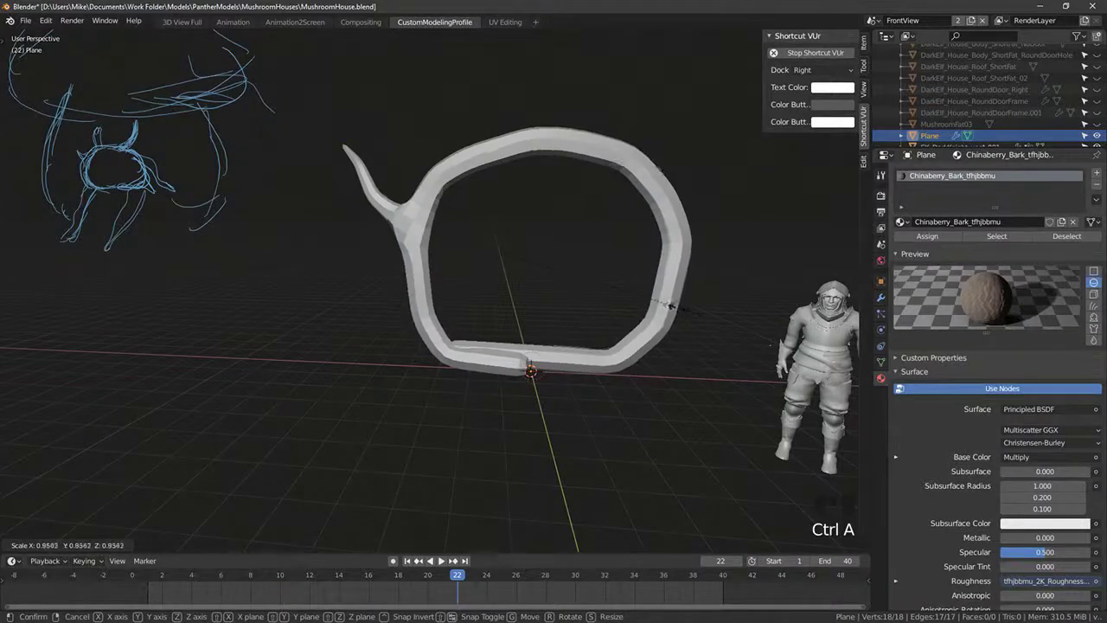
pyautogui.click(661, 300)
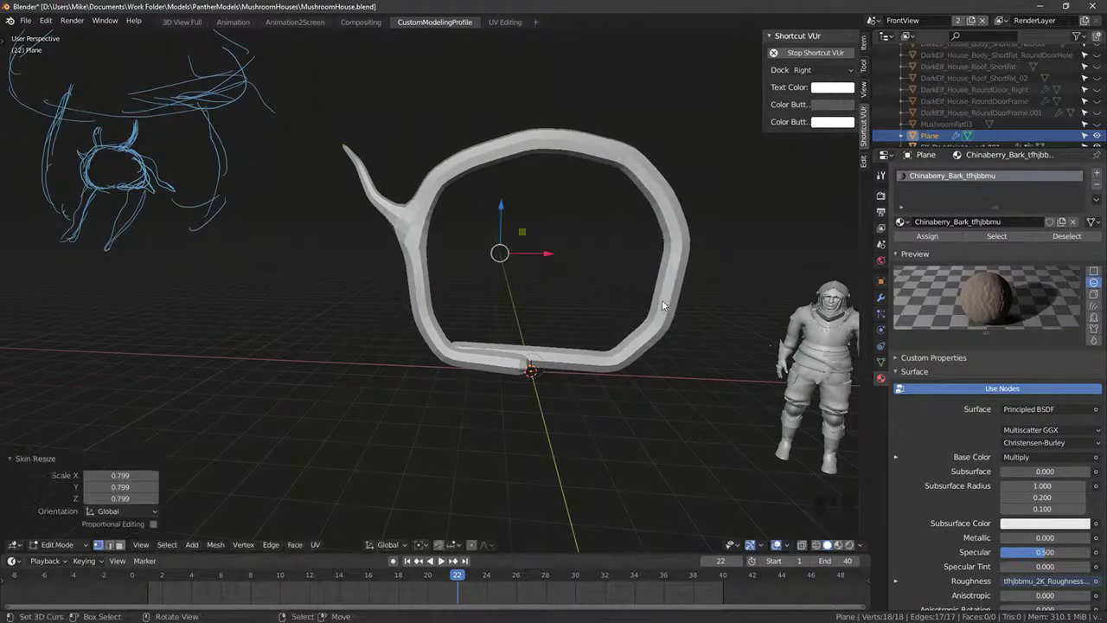
# Step: Try Shade Smooth on the mesh, and enable Smooth Shading in the Skin modifier
pyautogui.press('space')
pyautogui.write('shade smoo')
pyautogui.press('Return')
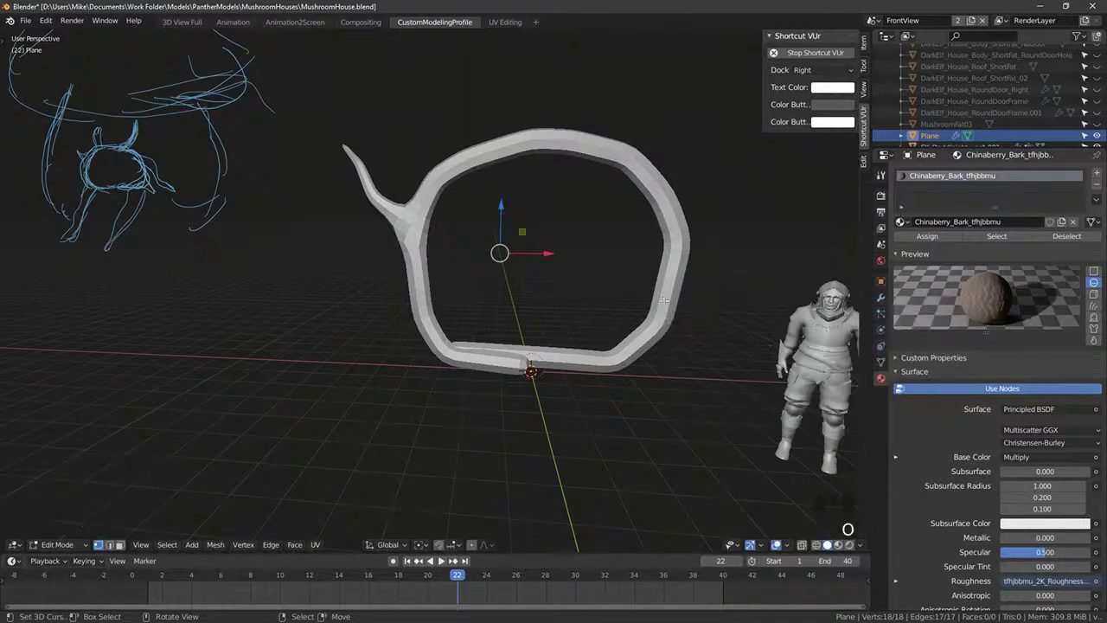
pyautogui.click(882, 297)
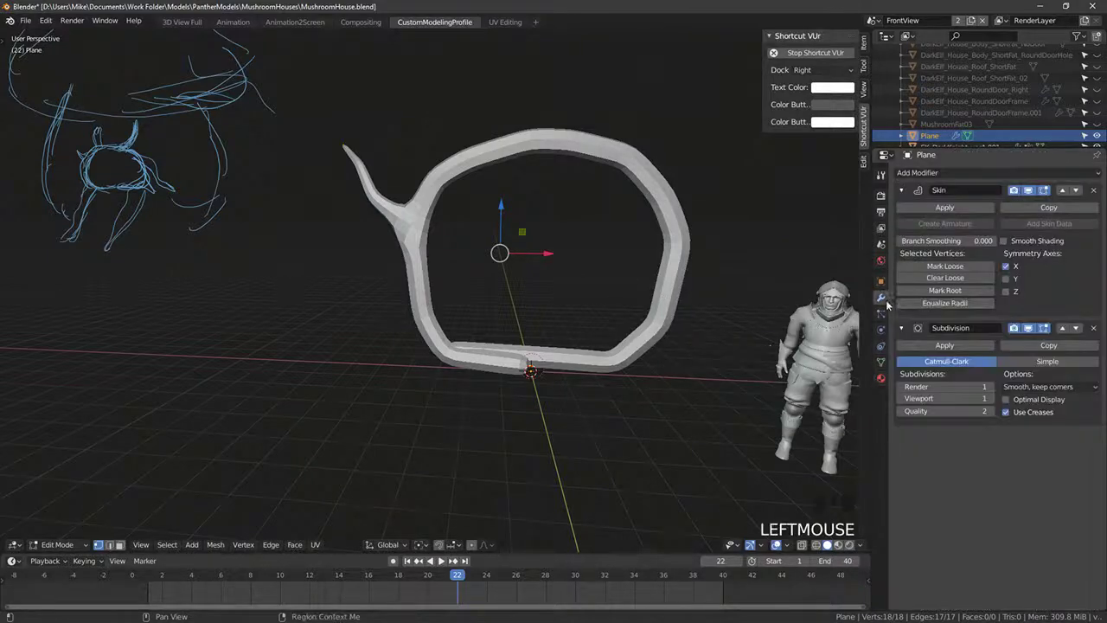
pyautogui.click(1025, 245)
# Step: Extrude the open end of the bottom overlap along the ring's base by about X 0.975, Y 0.020
pyautogui.moveTo(590, 322); pyautogui.dragTo(516, 375, button='middle')
pyautogui.scroll(3, 516, 375)
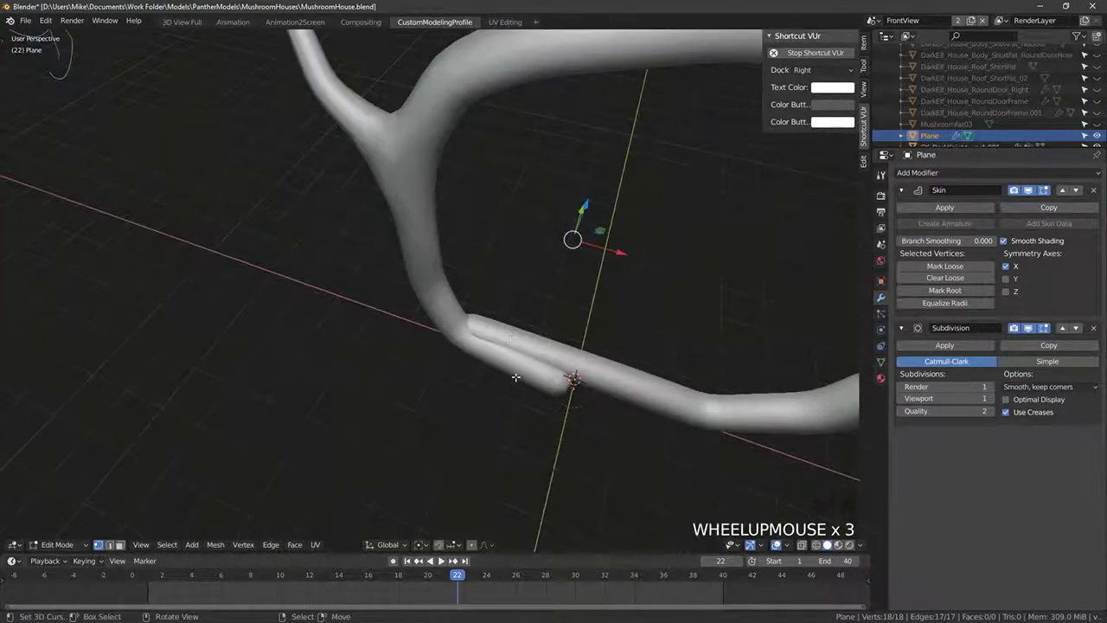
pyautogui.rightClick(512, 337)
pyautogui.press('Tab')
pyautogui.rightClick(655, 388)
pyautogui.moveTo(655, 388); pyautogui.dragTo(638, 412, button='middle')
pyautogui.keyDown('shift'); pyautogui.moveTo(639, 412); pyautogui.dragTo(568, 368, button='middle'); pyautogui.keyUp('shift')
pyautogui.press('Tab')
pyautogui.rightClick(498, 355)
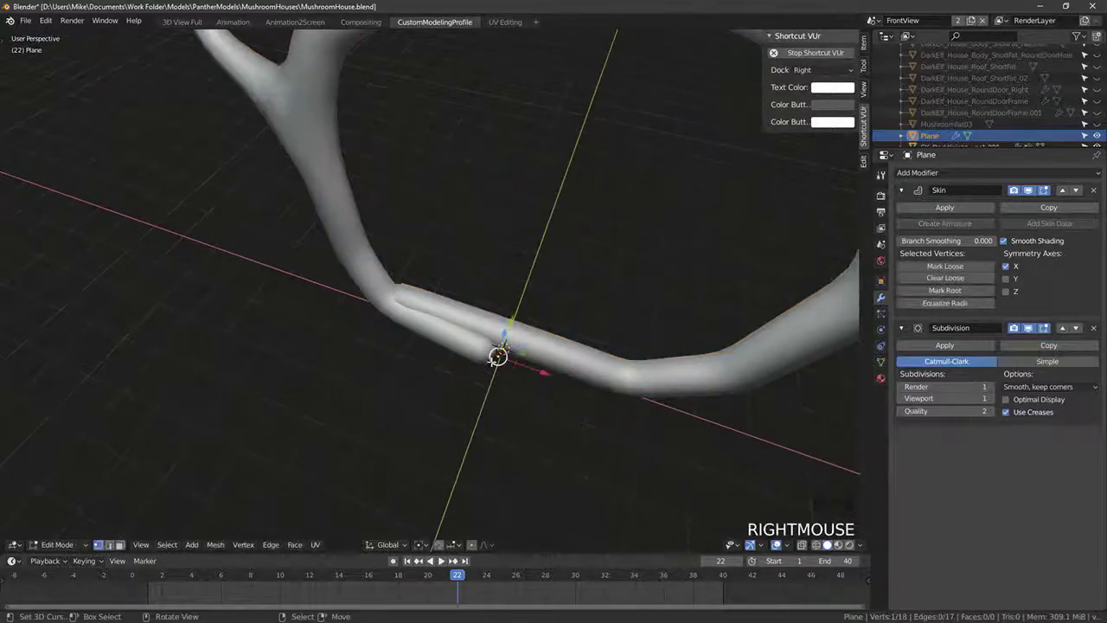
pyautogui.press('z')
pyautogui.moveTo(483, 355); pyautogui.dragTo(554, 337, button='middle')
pyautogui.press('z')
pyautogui.press('e')
pyautogui.click(563, 335)
pyautogui.press('KP_1')
# Step: Extrude that end as a root curving forward past the ring in several segments, the first about X 0.607, Y -0.176
pyautogui.moveTo(586, 252); pyautogui.dragTo(601, 353, button='middle')
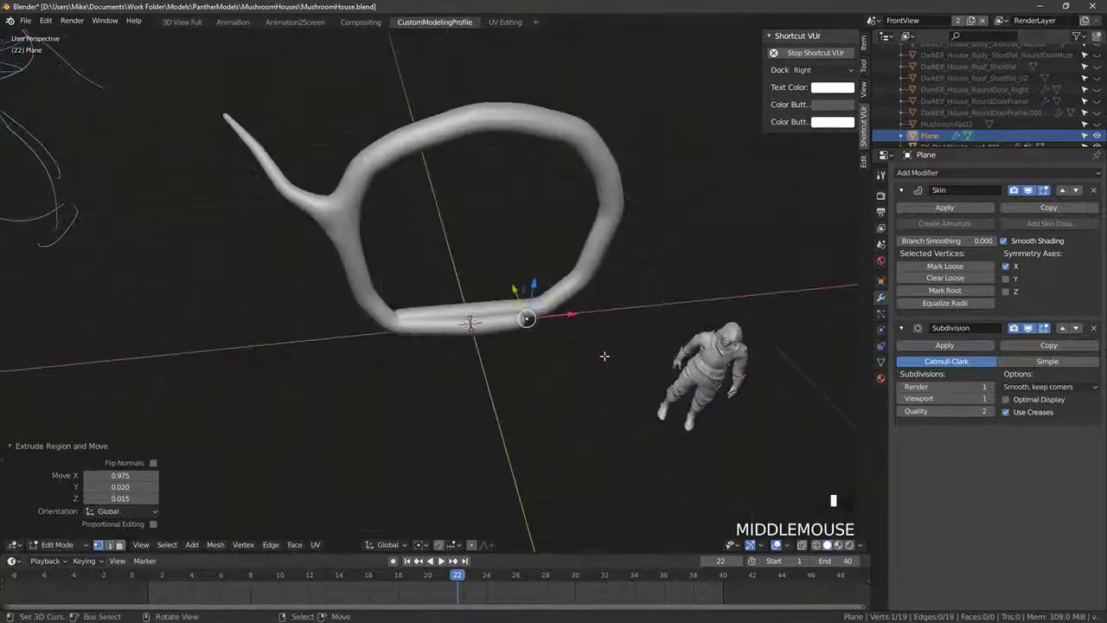
pyautogui.press('KP_7')
pyautogui.press('e')
pyautogui.click(569, 344)
pyautogui.press('e')
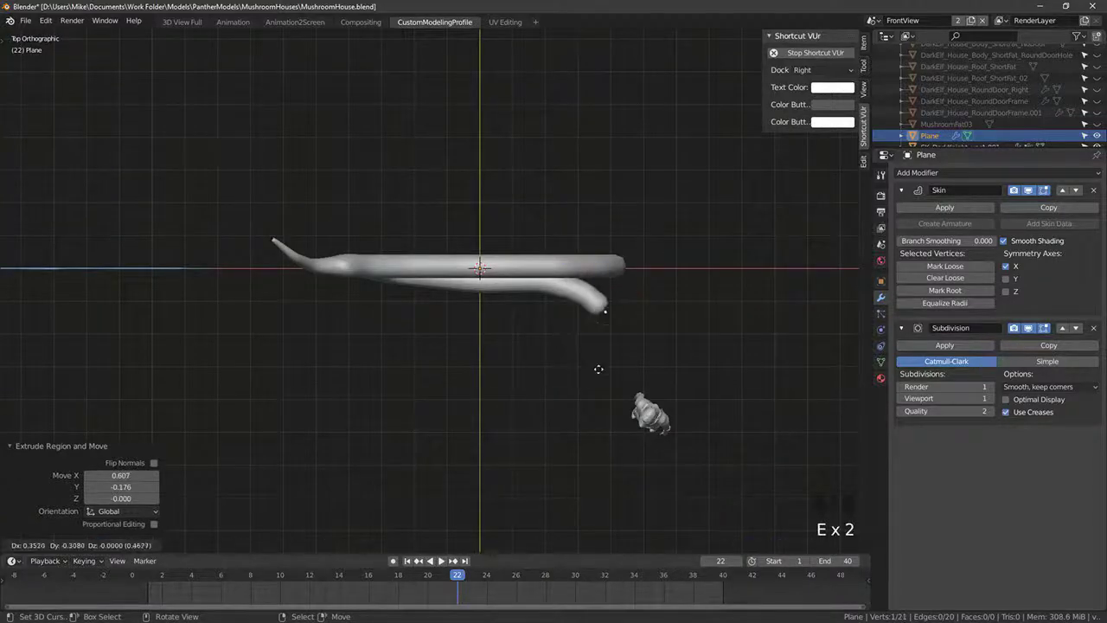
# Step: Reduce the skin thickness at vertices along the forward root to slim it
pyautogui.rightClick(625, 454)
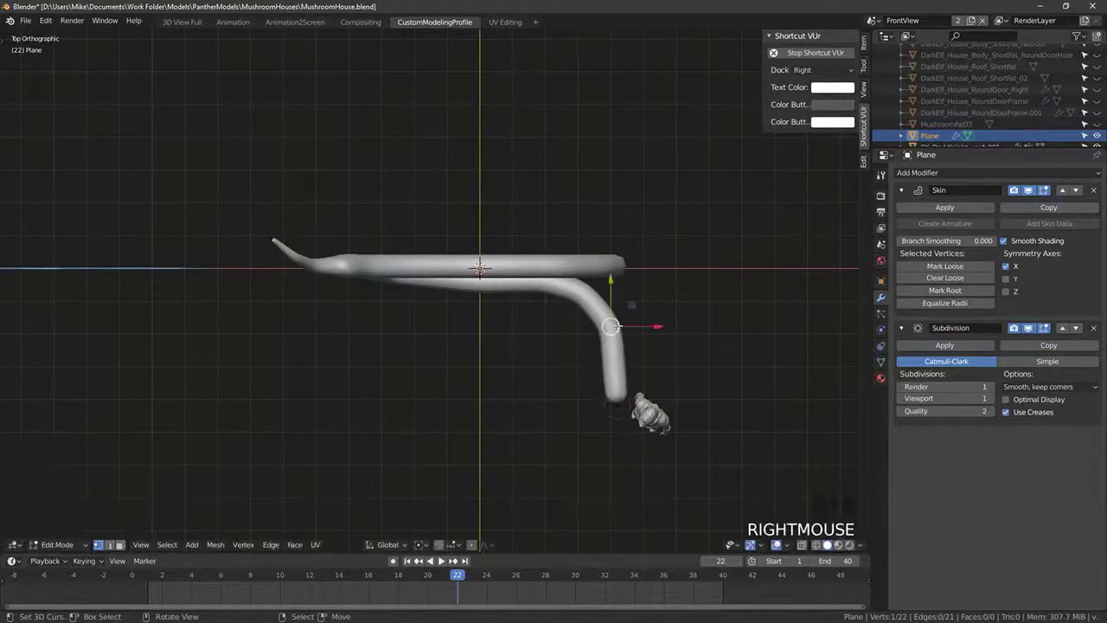
pyautogui.moveTo(635, 321); pyautogui.dragTo(600, 291, button='middle')
pyautogui.press('KP_1')
pyautogui.press('KP_3')
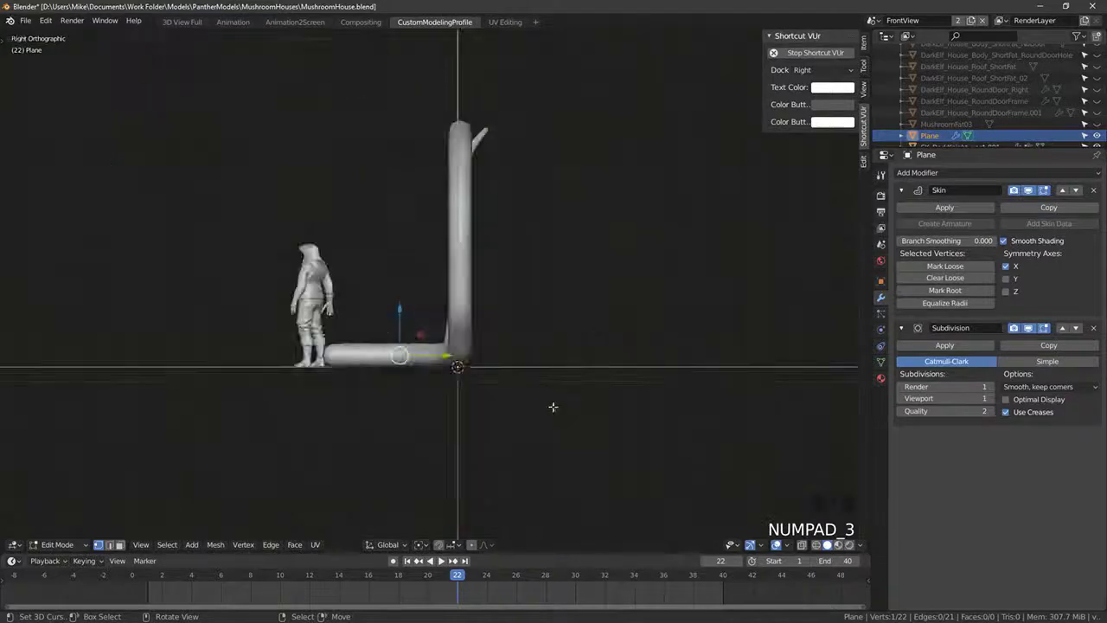
pyautogui.hotkey('ctrl', 'a')
pyautogui.click(519, 405)
pyautogui.hotkey('ctrl', 'a')
pyautogui.rightClick(512, 394)
pyautogui.hotkey('ctrl', 'a')
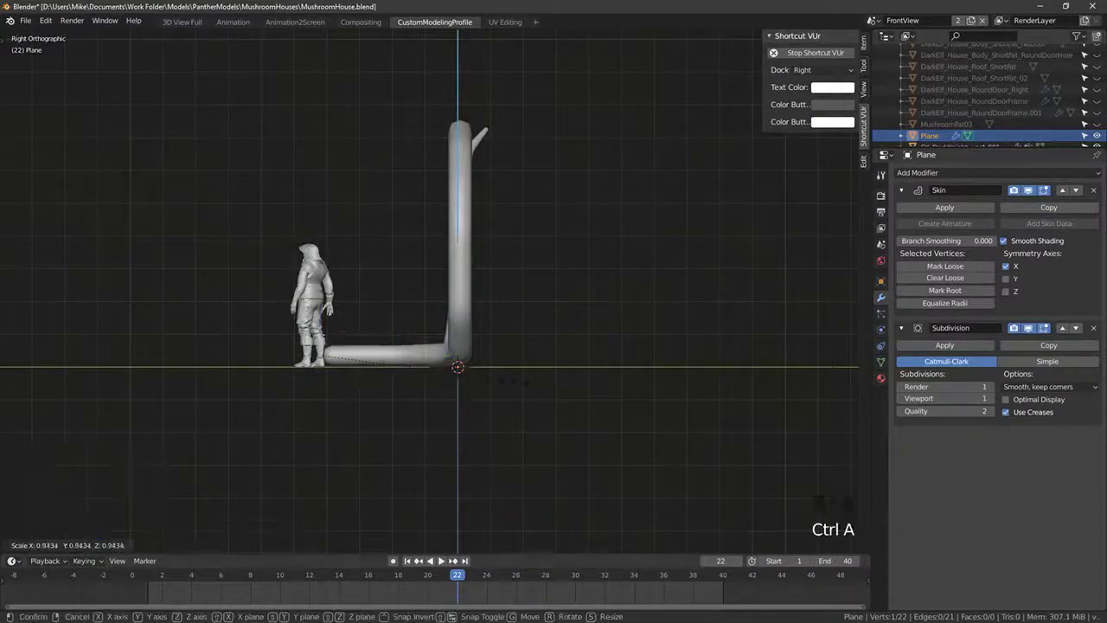
pyautogui.click(483, 387)
# Step: Lower the root's front end by about 0.141 on Z and extrude its tip forward and down below the ground line
pyautogui.press('e')
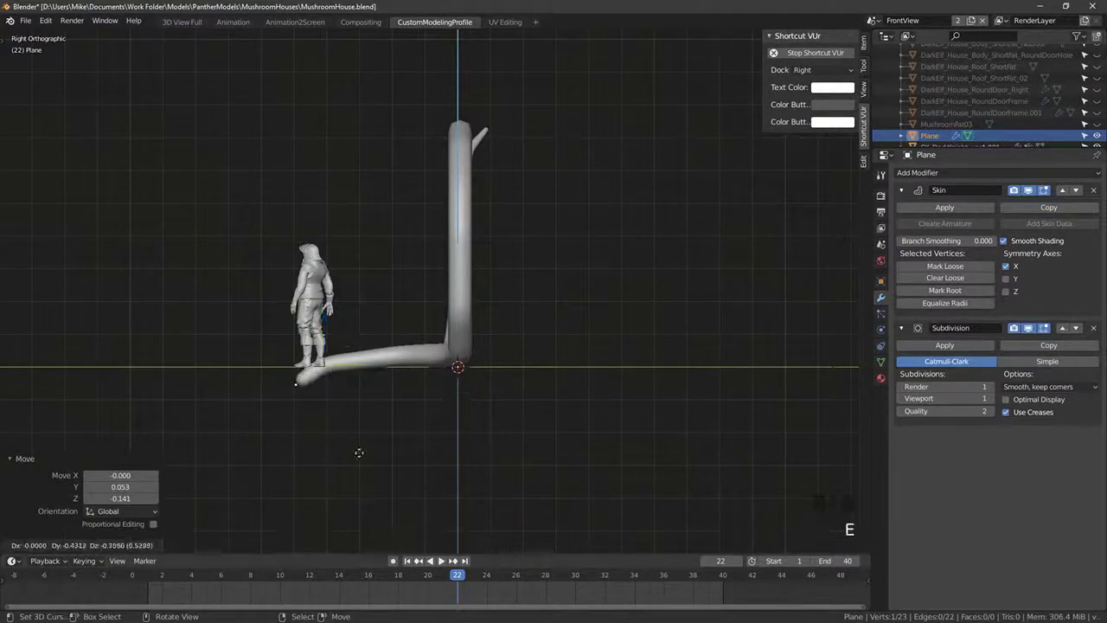
pyautogui.click(314, 475)
# Step: Subdivide the two foremost segments of the forward root with one cut each
pyautogui.rightClick(329, 373)
pyautogui.press('z')
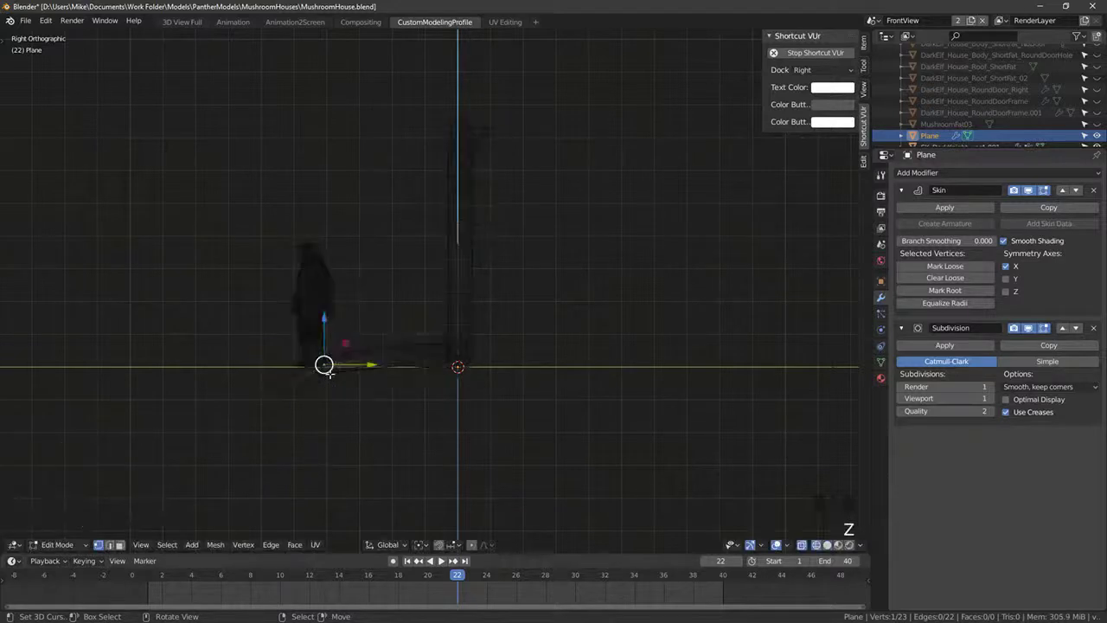
pyautogui.keyDown('shift'); pyautogui.rightClick(256, 403); pyautogui.keyUp('shift')
pyautogui.keyDown('shift'); pyautogui.rightClick(401, 351); pyautogui.keyUp('shift')
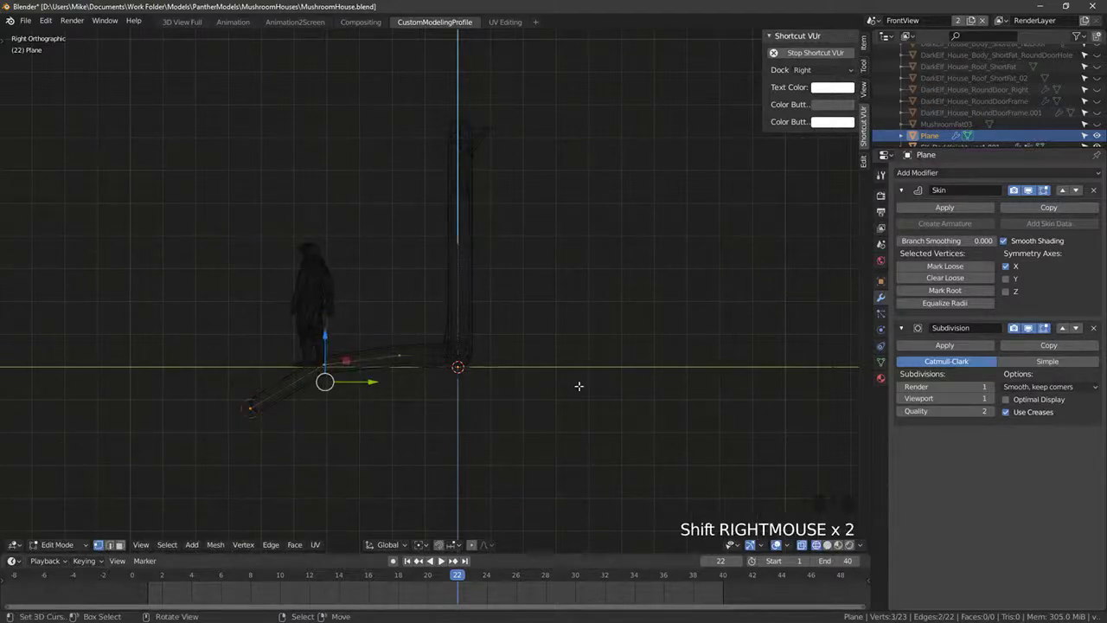
pyautogui.hotkey('ctrl', 'shift', 'd')
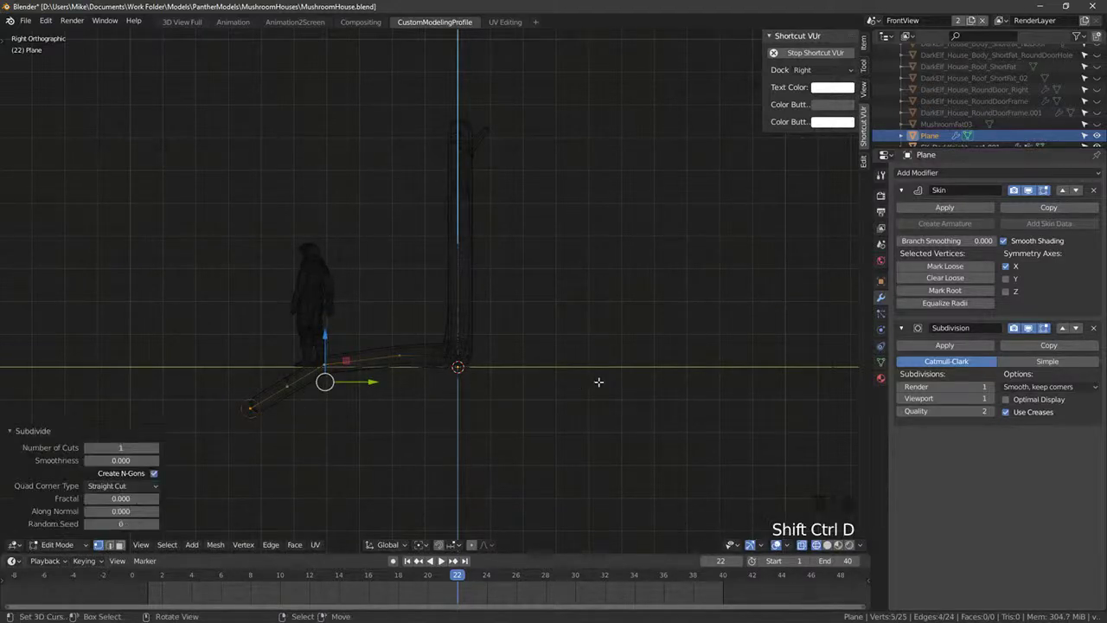
# Step: Reposition the two new midpoints to round the root's downward bend, moving the front one about Y -0.035, Z 0.044
pyautogui.rightClick(372, 361)
pyautogui.press('g')
pyautogui.rightClick(289, 384)
pyautogui.press('g')
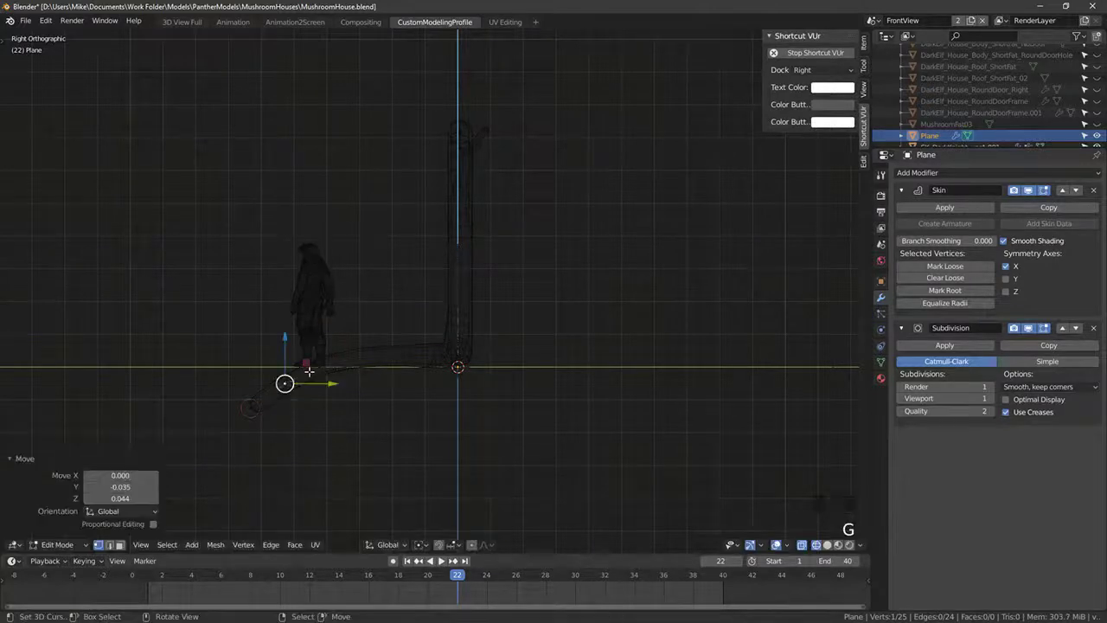
# Step: Extrude the root's tip forward and down in two more segments, the last about Y -1.030, Z -0.554
pyautogui.rightClick(248, 424)
pyautogui.keyDown('shift'); pyautogui.moveTo(248, 423); pyautogui.dragTo(340, 369, button='middle'); pyautogui.keyUp('shift')
pyautogui.press('e')
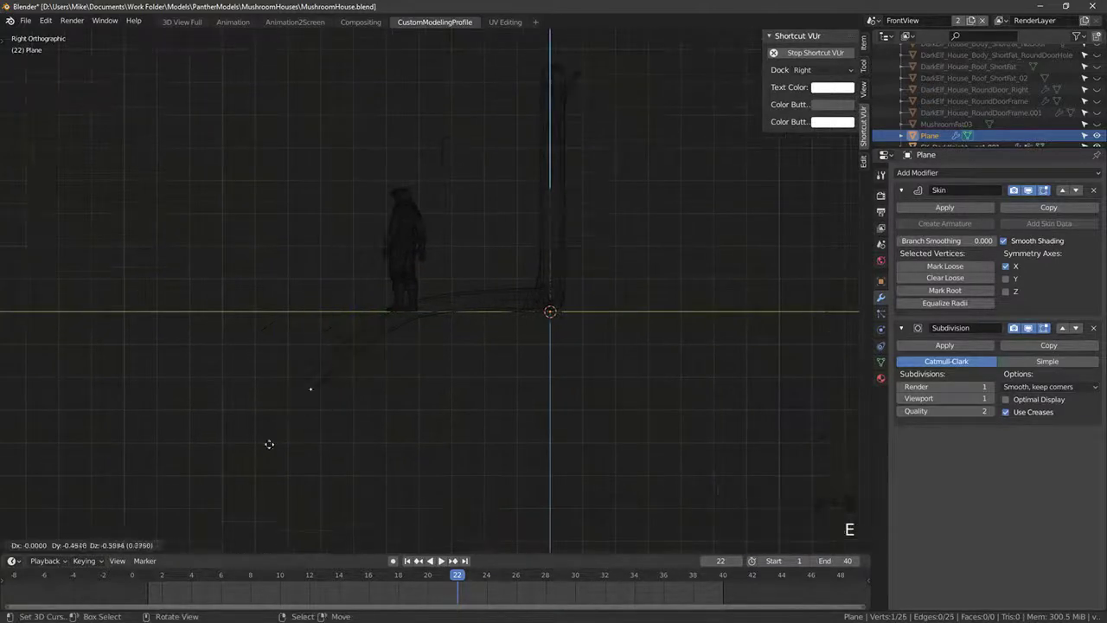
pyautogui.click(241, 465)
pyautogui.press('e')
pyautogui.click(162, 512)
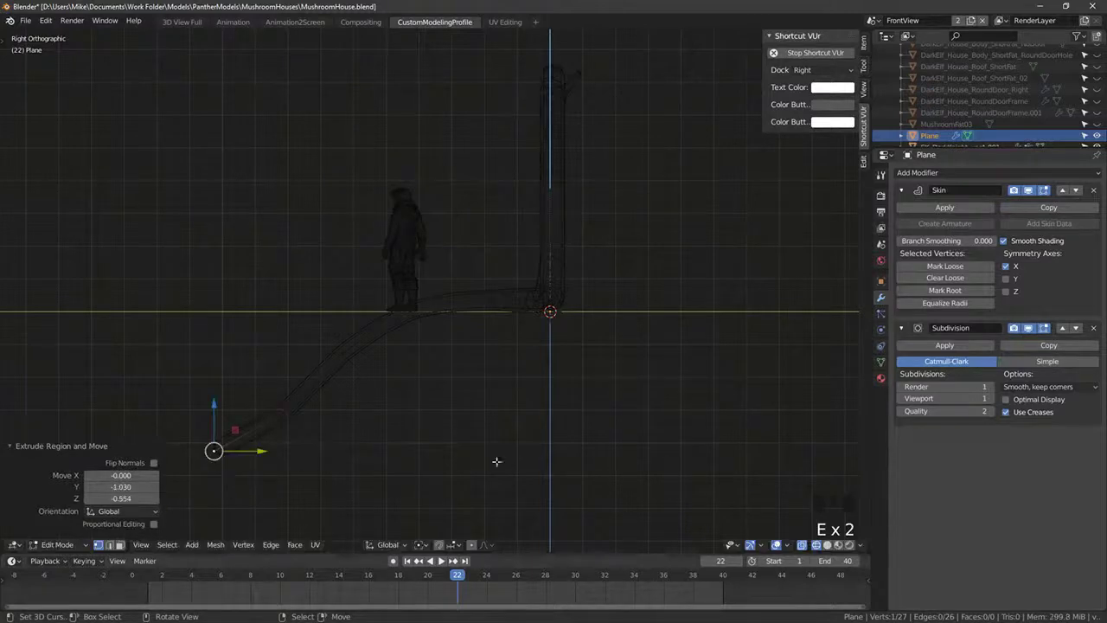
# Step: Taper the root's tip by scaling its skin thickness by about 0.660
pyautogui.hotkey('ctrl', 'a')
pyautogui.click(324, 451)
pyautogui.keyDown('shift'); pyautogui.moveTo(325, 451); pyautogui.dragTo(502, 369, button='middle'); pyautogui.keyUp('shift')
# Step: Select the root's vertices from its bend to its tip and shift them about -0.222 on X
pyautogui.press('KP_7')
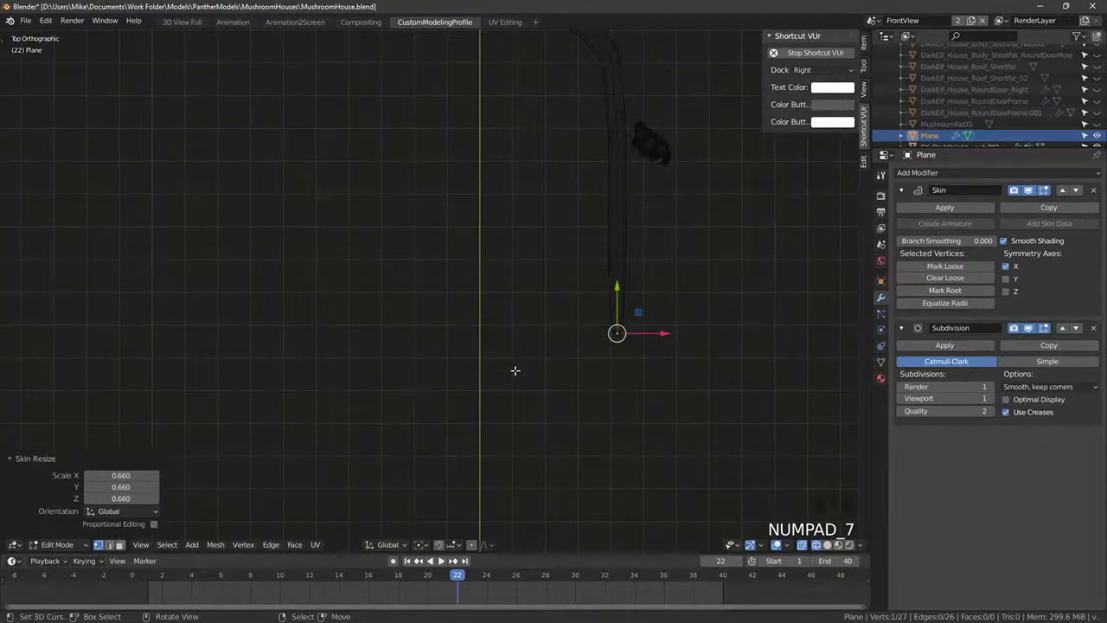
pyautogui.scroll(-2, 447, 348)
pyautogui.moveTo(447, 349); pyautogui.dragTo(607, 216, button='middle')
pyautogui.press('KP_1')
pyautogui.press('KP_7')
pyautogui.hotkey('alt', 'z')
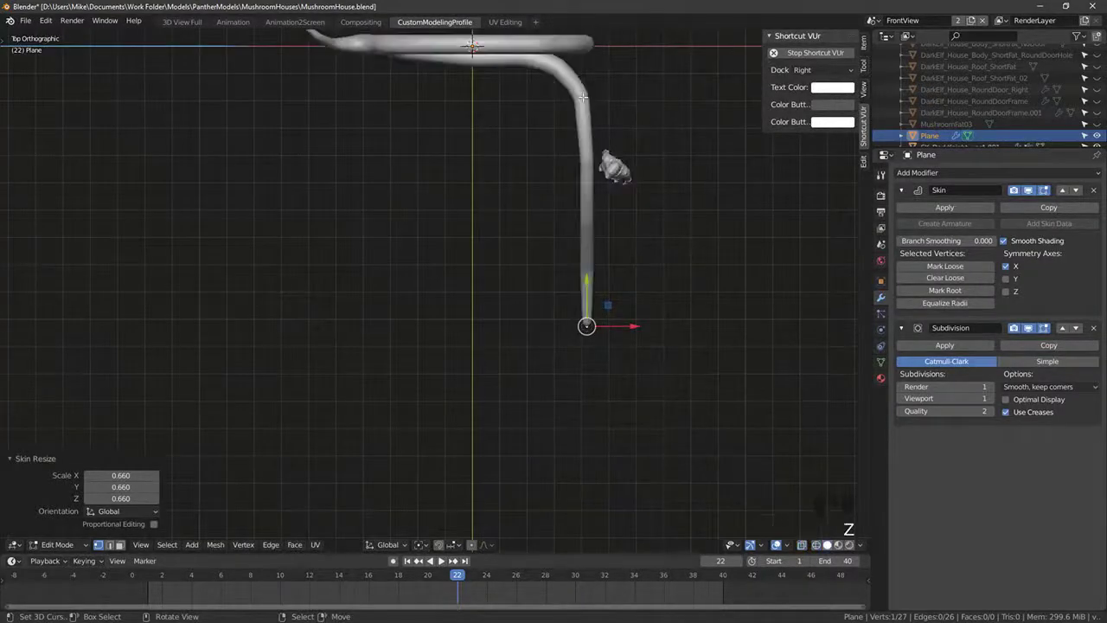
pyautogui.rightClick(581, 94)
pyautogui.hotkey('alt', 'z')
pyautogui.press('c')
pyautogui.moveTo(582, 94); pyautogui.dragTo(583, 375)
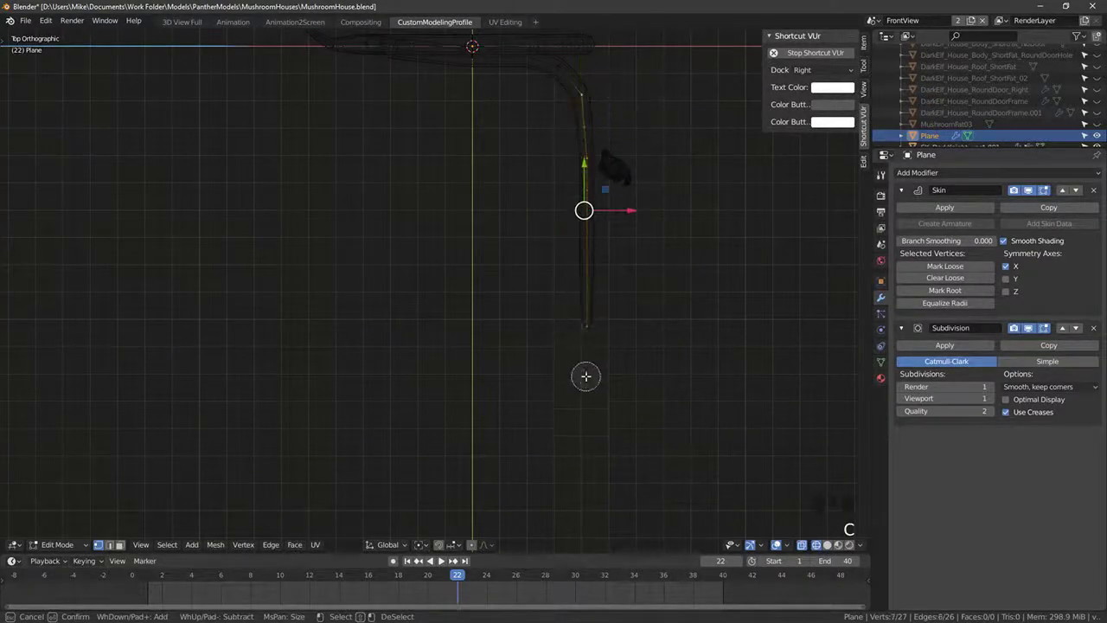
pyautogui.rightClick(584, 376)
pyautogui.moveTo(627, 211); pyautogui.dragTo(616, 201)
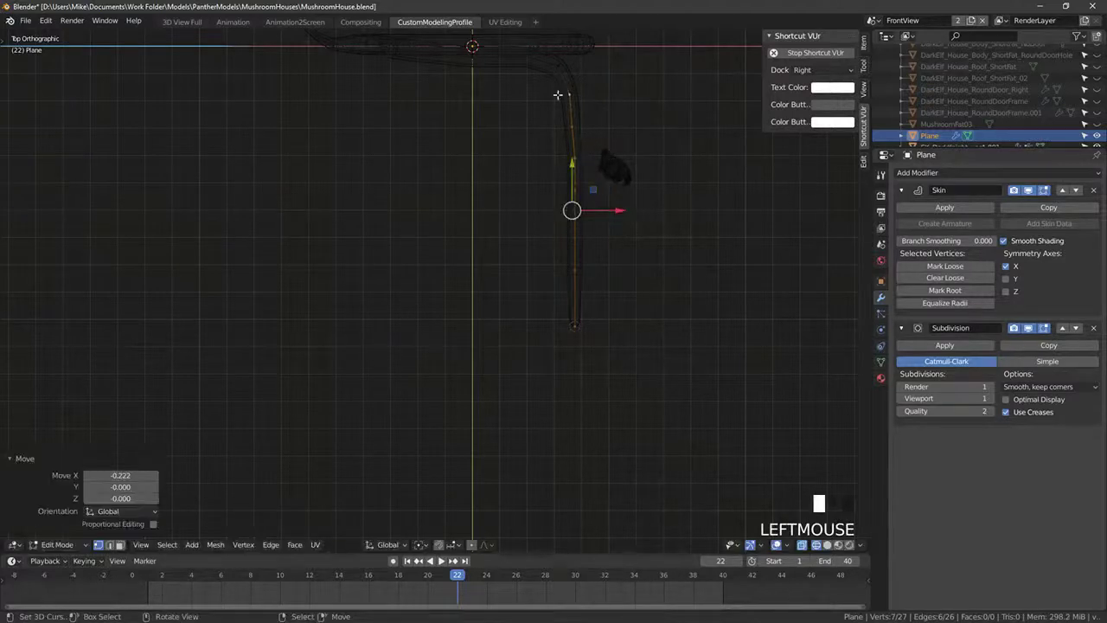
# Step: Move the root's bend vertex about X 0.063, Y 0.137 to soften the corner
pyautogui.rightClick(568, 93)
pyautogui.press('g')
pyautogui.click(577, 80)
pyautogui.moveTo(577, 81)
pyautogui.mouseDown(button='middle')
pyautogui.moveTo(511, 176)
pyautogui.moveTo(430, 142)
pyautogui.moveTo(519, 225)
pyautogui.mouseUp(button='middle')
pyautogui.scroll(4, 519, 225)
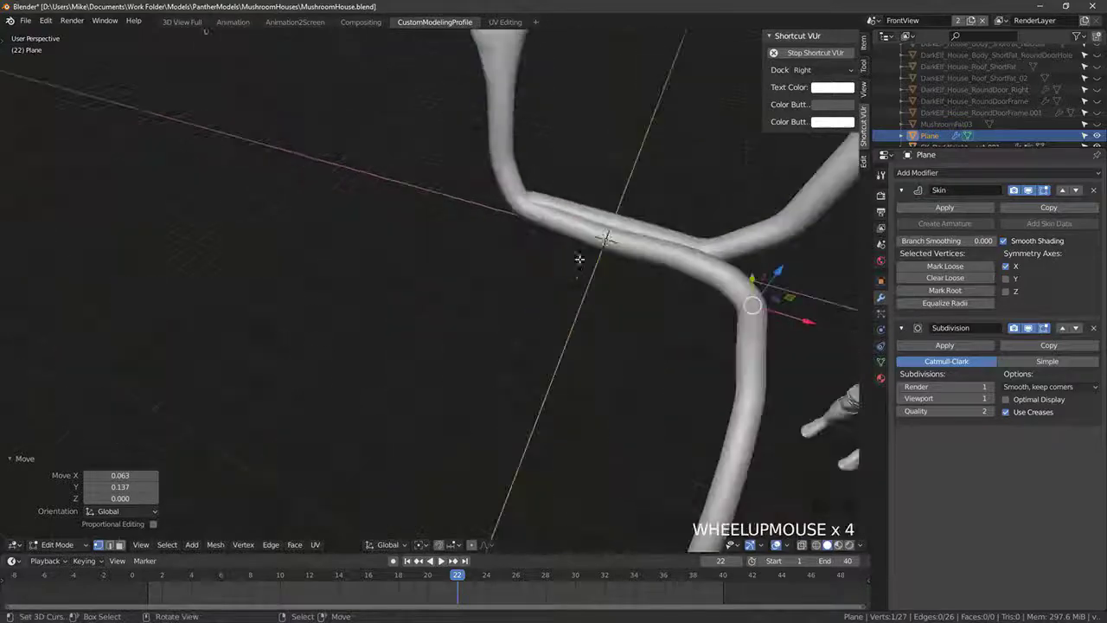
# Step: Move the vertex at the other open strand end on the ring's base about 0.257 along X
pyautogui.press('Tab')
pyautogui.press('z')
pyautogui.press('Tab')
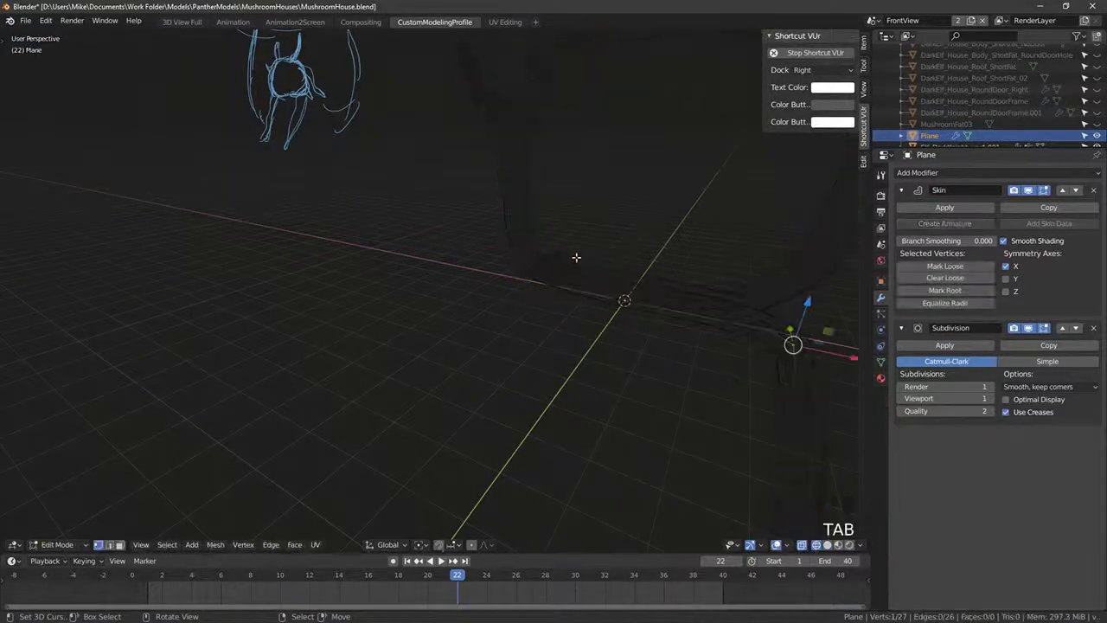
pyautogui.rightClick(564, 249)
pyautogui.moveTo(544, 258); pyautogui.dragTo(563, 297, button='middle')
pyautogui.press('KP_7')
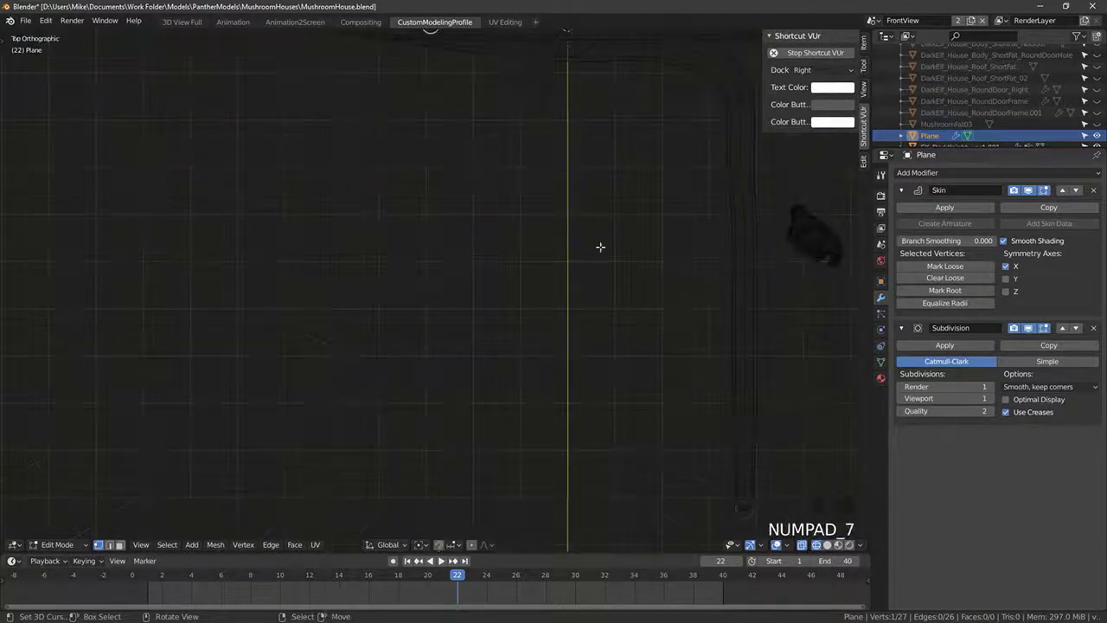
pyautogui.moveTo(555, 141); pyautogui.dragTo(519, 164, button='middle')
pyautogui.keyDown('shift'); pyautogui.moveTo(519, 164); pyautogui.dragTo(478, 165, button='middle'); pyautogui.keyUp('shift')
pyautogui.moveTo(477, 165); pyautogui.dragTo(544, 165)
pyautogui.moveTo(544, 166); pyautogui.dragTo(512, 159, button='middle')
# Step: Extrude two forward segments from that strand end, scaling the skin at the first new vertex by about 0.631
pyautogui.press('e')
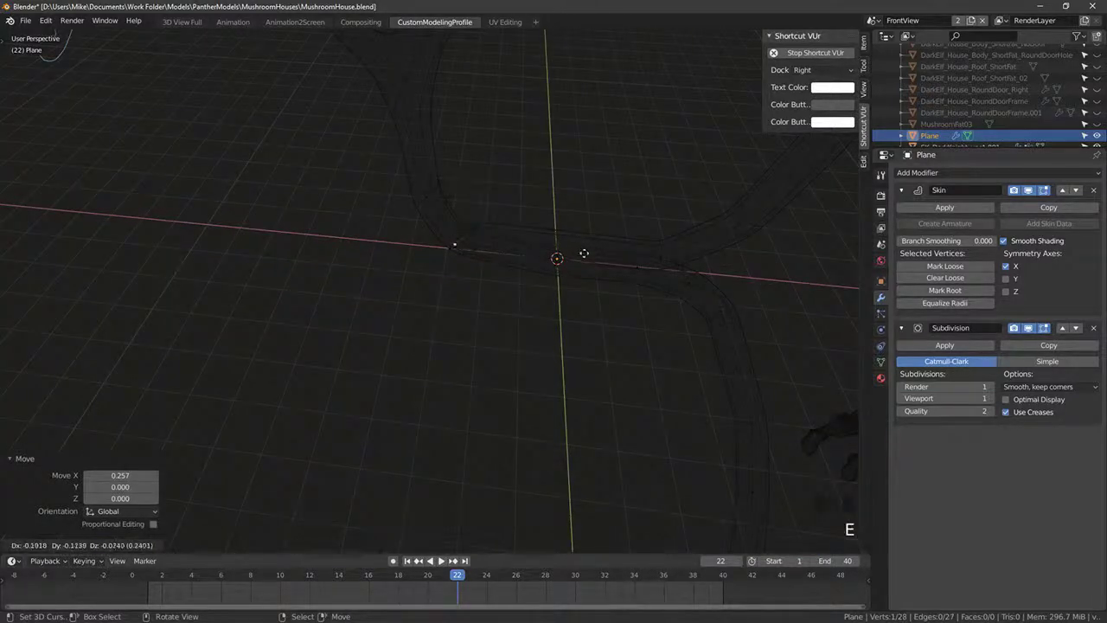
pyautogui.click(580, 255)
pyautogui.hotkey('ctrl', 'a')
pyautogui.click(558, 257)
pyautogui.moveTo(559, 257); pyautogui.dragTo(485, 247, button='middle')
pyautogui.press('e')
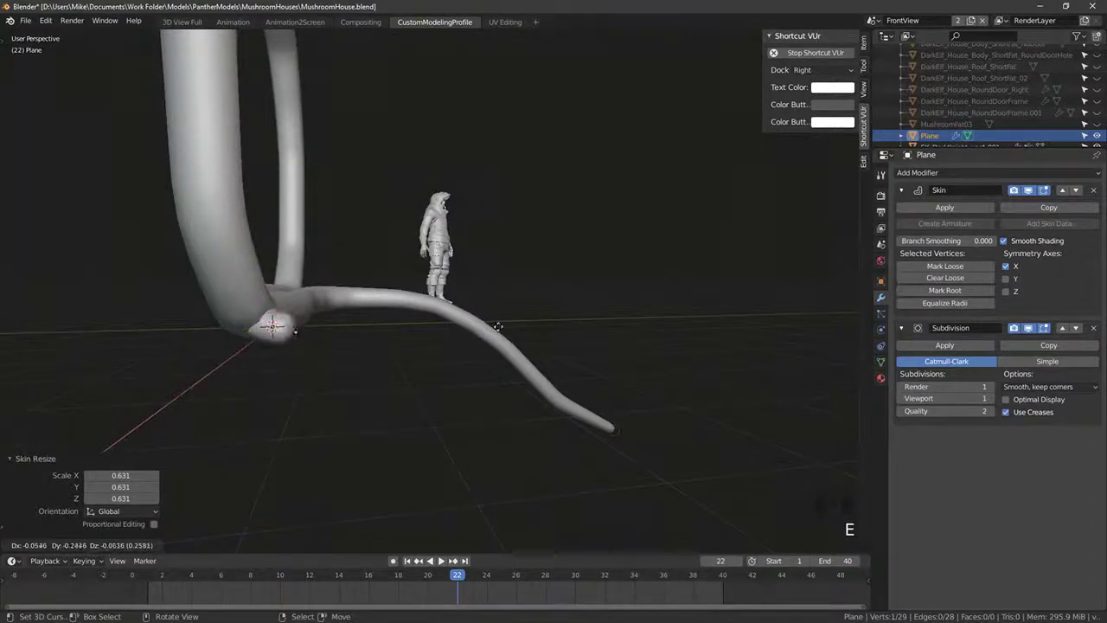
pyautogui.click(498, 326)
# Step: Move a vertex at the start of the second root about X 0.117, Y 0.207, Z -0.125
pyautogui.moveTo(497, 326); pyautogui.dragTo(390, 308, button='middle')
pyautogui.hotkey('shift', 'z')
pyautogui.rightClick(309, 293)
pyautogui.press('g')
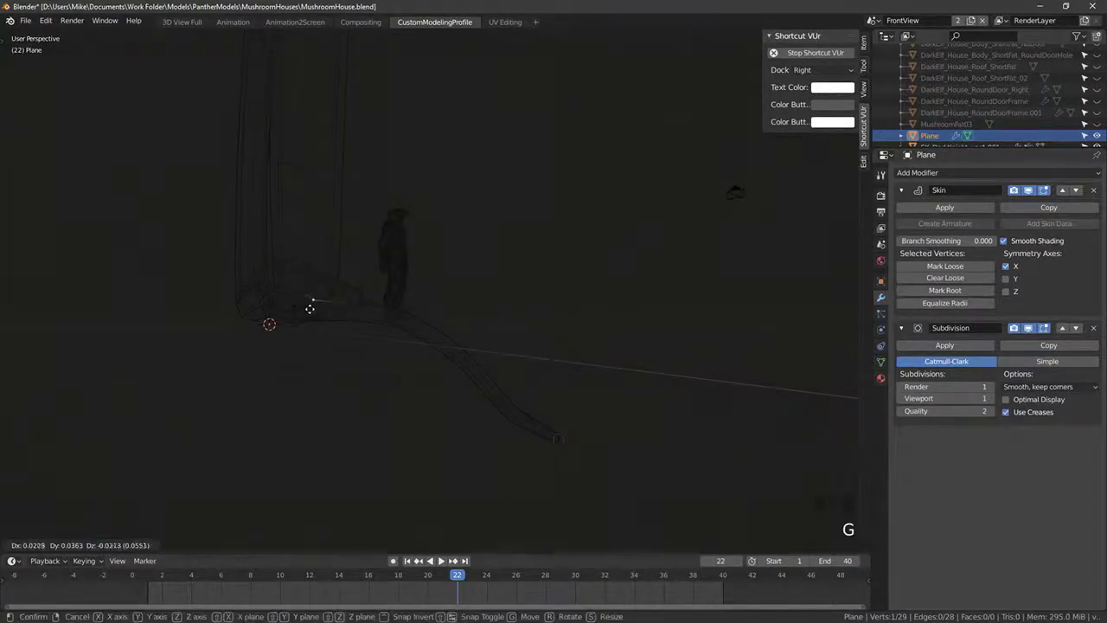
pyautogui.click(291, 321)
# Step: Shift the vertex at the ring's lower corner along a single global axis to separate the overlapping strands
pyautogui.press('z')
pyautogui.moveTo(292, 324); pyautogui.dragTo(418, 454, button='middle')
pyautogui.press('z')
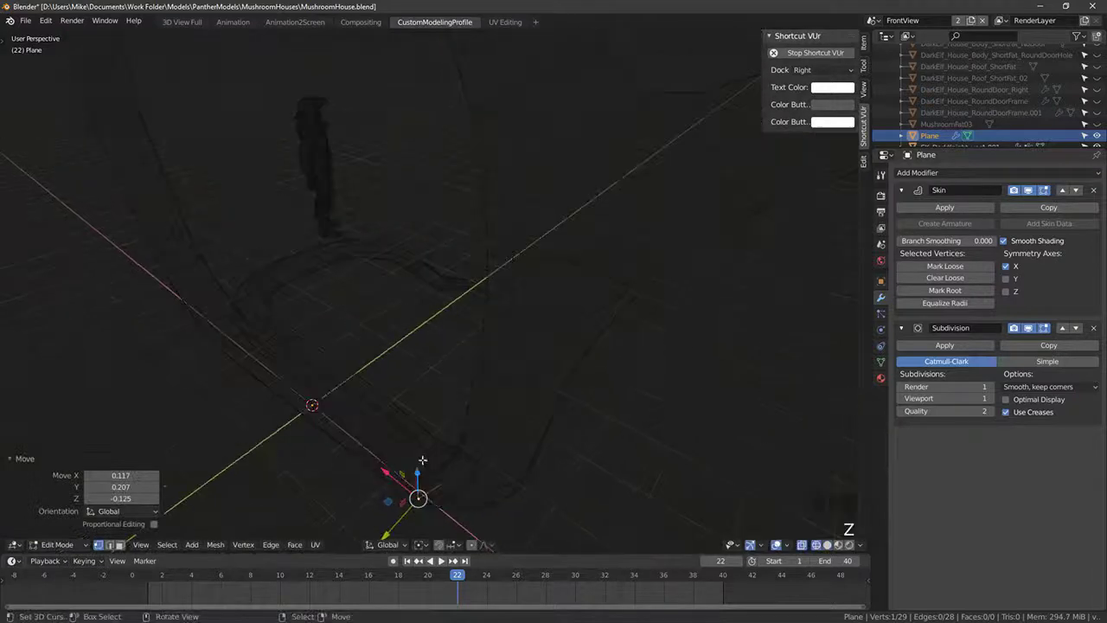
pyautogui.rightClick(422, 461)
pyautogui.press('z')
pyautogui.moveTo(385, 494); pyautogui.dragTo(377, 506)
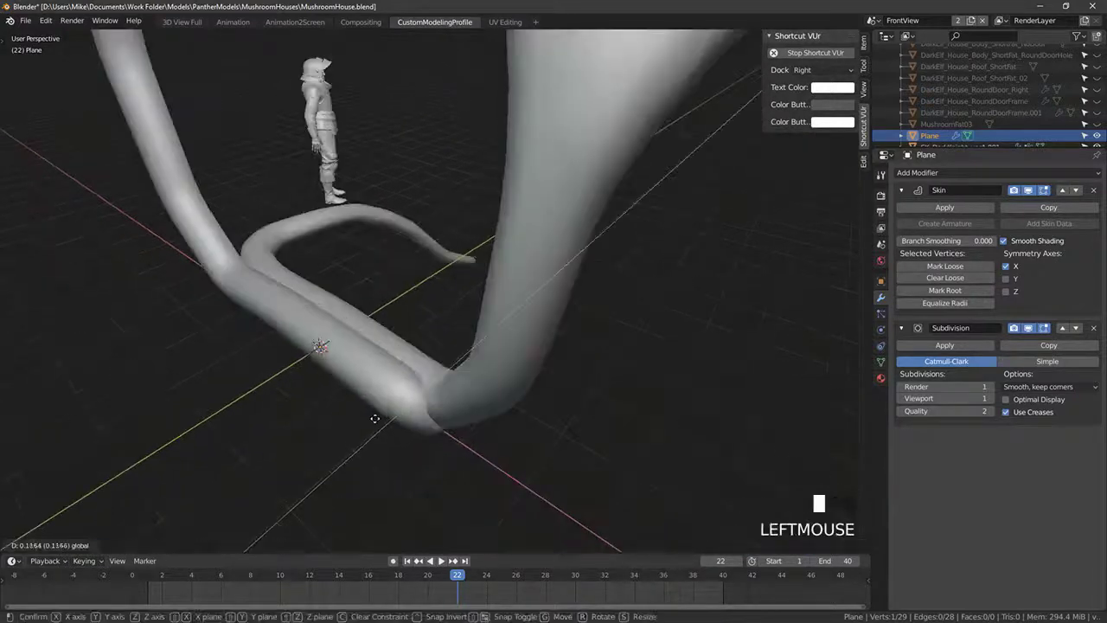
# Step: Nudge the vertex beneath the ring's base about X 0.006, Y 0.018, Z -0.045
pyautogui.moveTo(376, 506)
pyautogui.mouseDown(button='middle')
pyautogui.moveTo(395, 366)
pyautogui.moveTo(347, 286)
pyautogui.mouseUp(button='middle')
pyautogui.press('z')
pyautogui.rightClick(337, 288)
pyautogui.press('z')
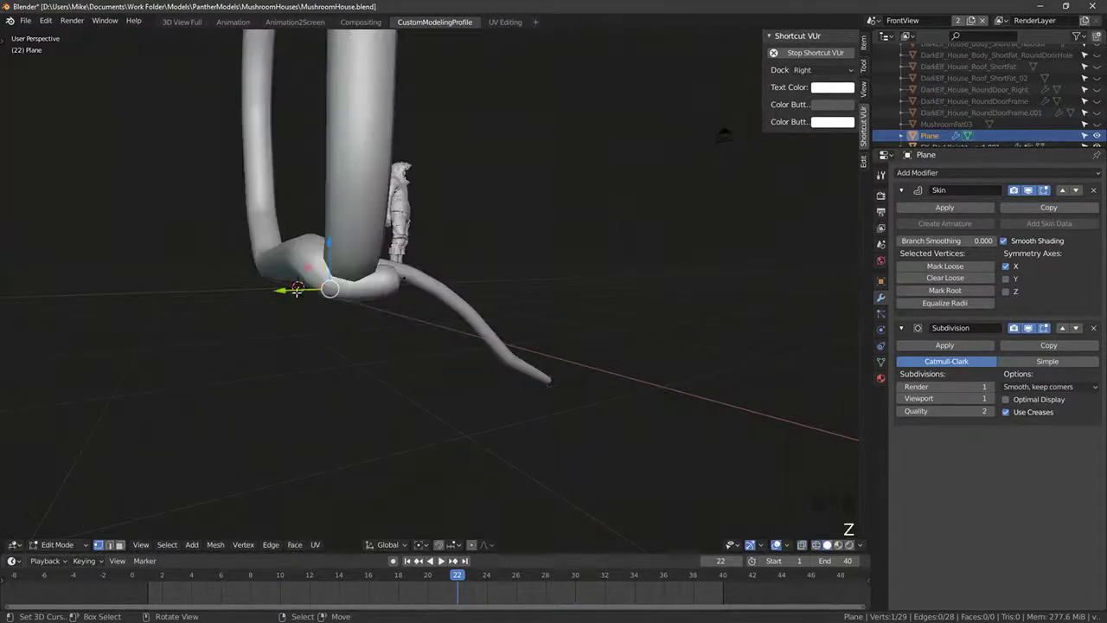
pyautogui.press('g')
pyautogui.click(309, 305)
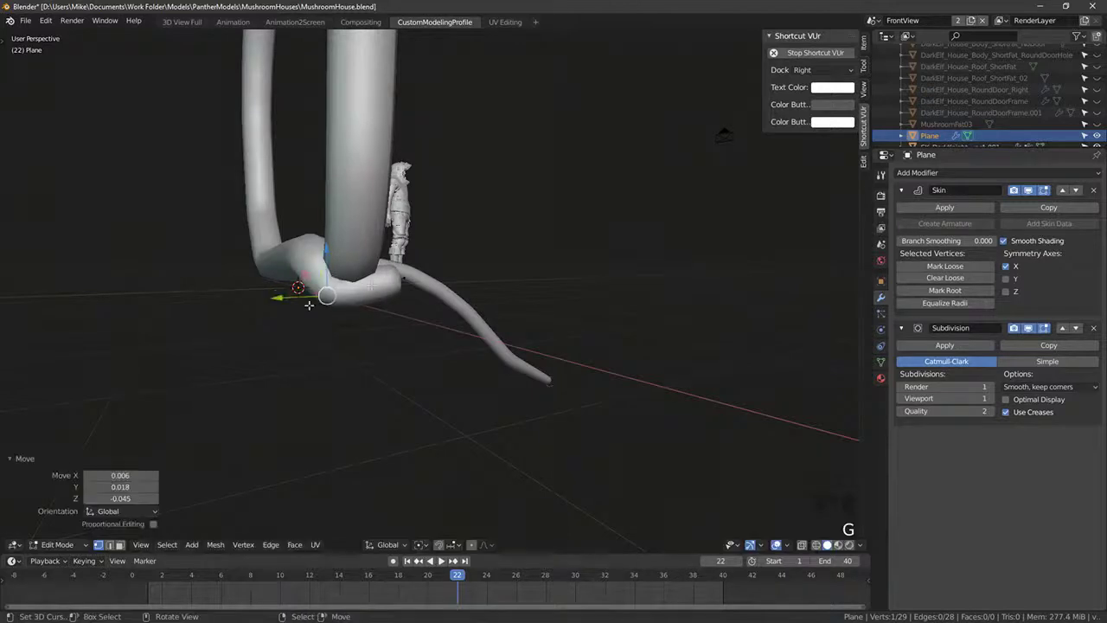
# Step: Subdivide the segment between that vertex and the second root's end once and reposition the new midpoint
pyautogui.keyDown('shift'); pyautogui.rightClick(405, 280); pyautogui.keyUp('shift')
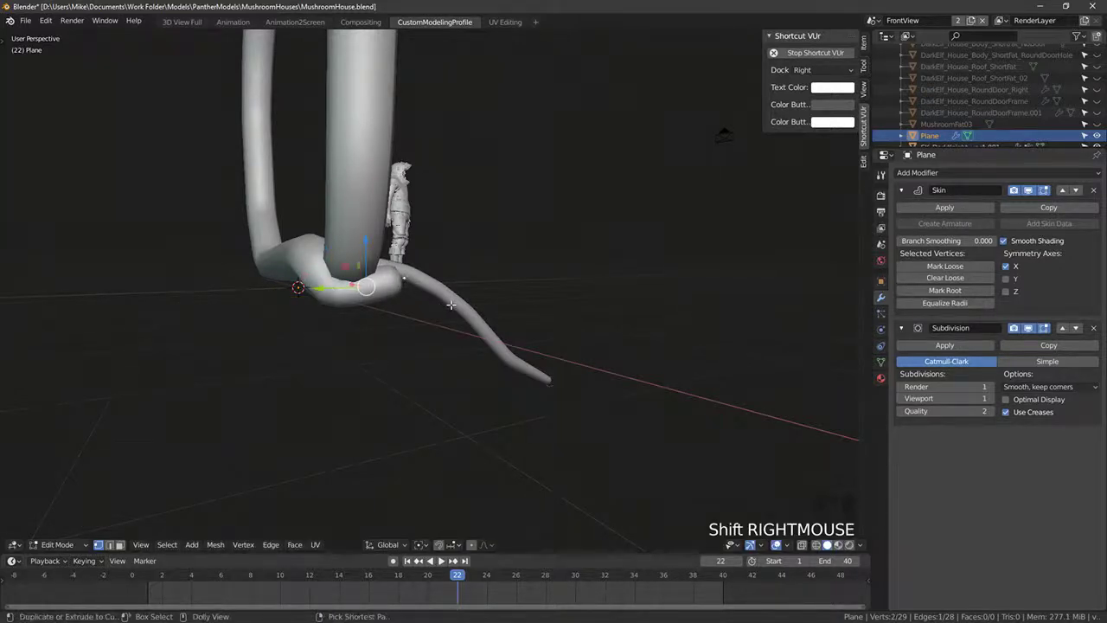
pyautogui.hotkey('ctrl', 'shift', 's')
pyautogui.rightClick(367, 286)
pyautogui.press('g')
# Step: Extrude the second root's end forward in two segments, the last about X 0.018, Y -0.444, Z -0.114
pyautogui.rightClick(403, 275)
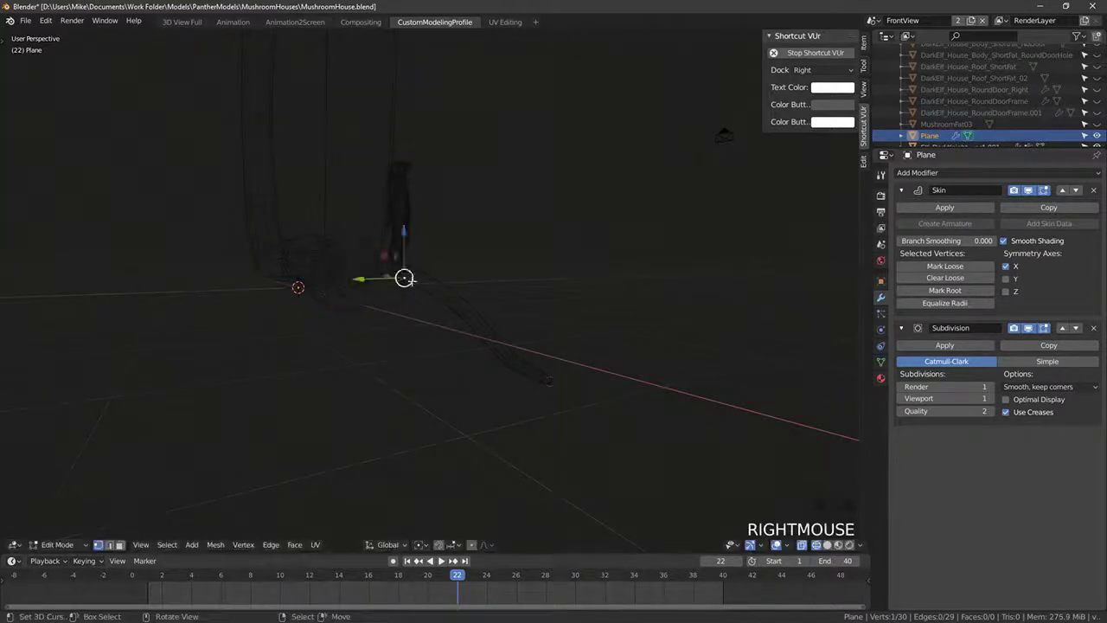
pyautogui.moveTo(403, 274); pyautogui.dragTo(371, 280, button='middle')
pyautogui.press('KP_1')
pyautogui.press('e')
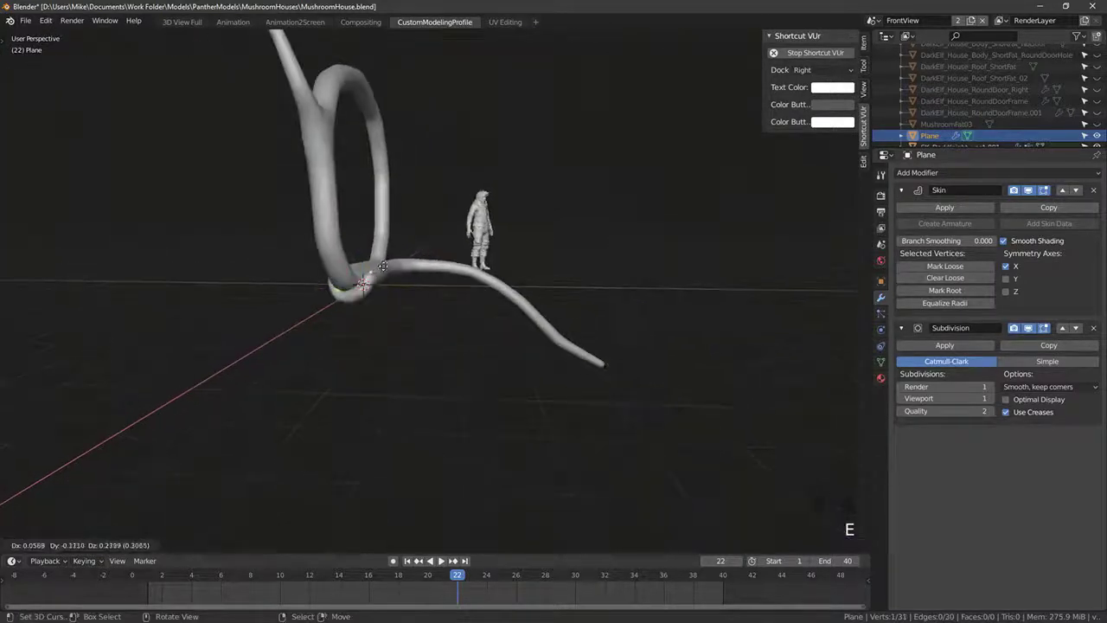
pyautogui.click(396, 268)
pyautogui.press('e')
pyautogui.click(429, 274)
# Step: Reposition the vertices near the base and tip of the second root to smooth its curve
pyautogui.moveTo(428, 275); pyautogui.dragTo(400, 317, button='middle')
pyautogui.scroll(3, 400, 317)
pyautogui.hotkey('shift', 'z')
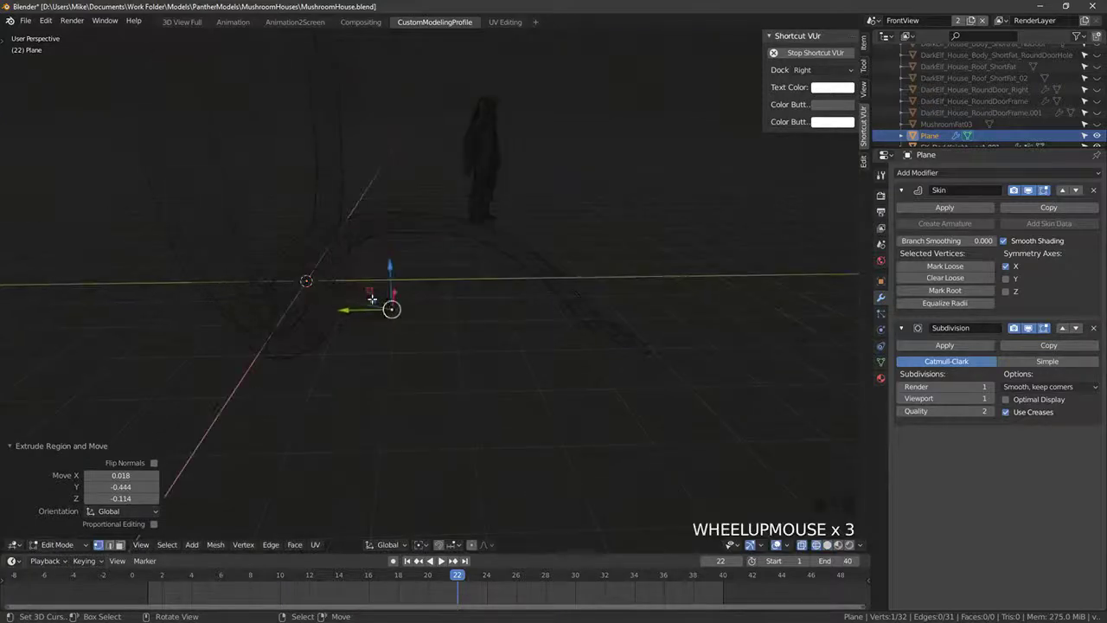
pyautogui.press('g')
pyautogui.click(320, 311)
pyautogui.press('g')
pyautogui.click(303, 330)
pyautogui.moveTo(303, 330); pyautogui.dragTo(347, 302, button='right')
pyautogui.rightClick(393, 312)
pyautogui.press('g')
pyautogui.press('g')
pyautogui.click(393, 312)
# Step: Subdivide the second root's front segment, adjust the new midpoint and move the vertex behind it about X 0.012, Y 0.021, Z 0.027
pyautogui.rightClick(316, 304)
pyautogui.rightClick(392, 309)
pyautogui.keyDown('ctrl'); pyautogui.rightClick(392, 311); pyautogui.keyUp('ctrl')
pyautogui.hotkey('ctrl', 'shift', 's')
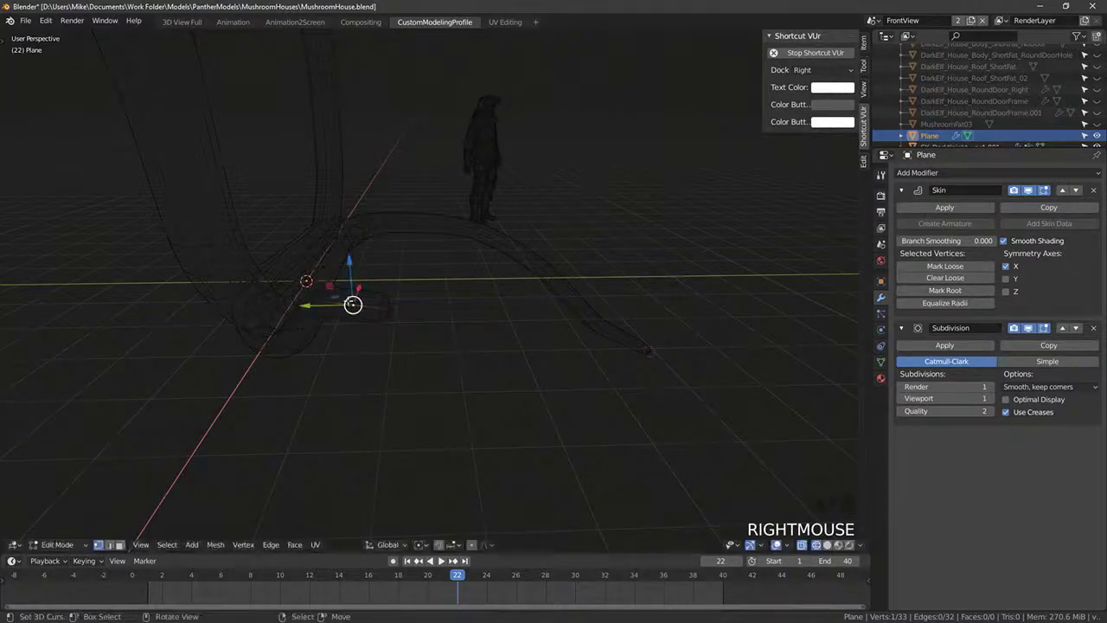
pyautogui.press('g')
pyautogui.click(338, 294)
pyautogui.rightClick(309, 299)
pyautogui.press('g')
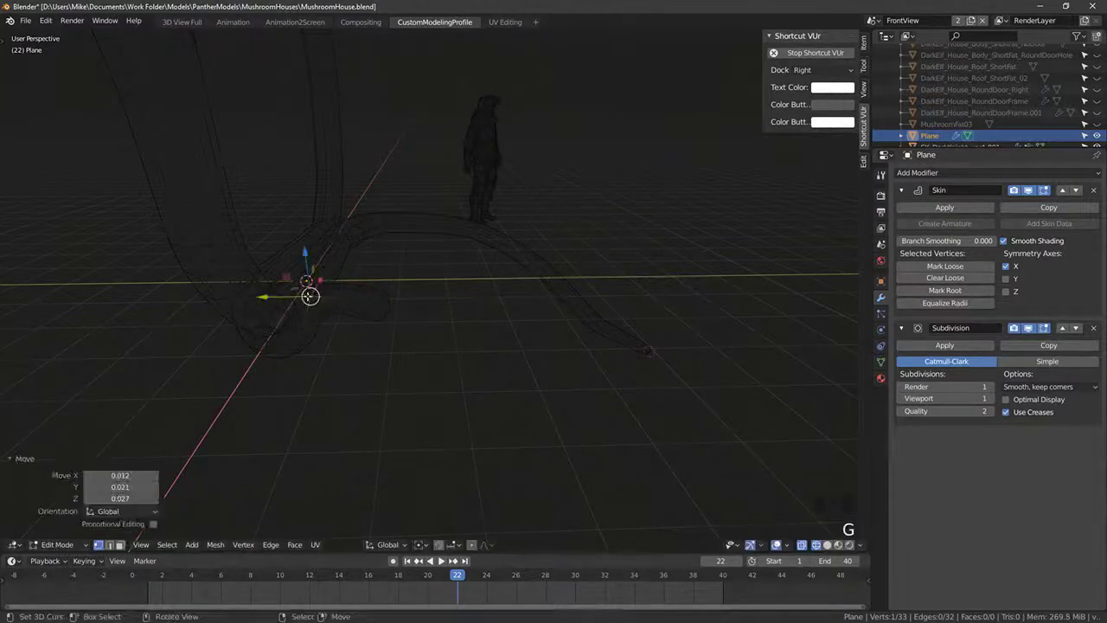
# Step: Adjust the skin thickness at three vertices along the second root, scaling the middle by about 1.420 and the end by 1.451
pyautogui.moveTo(309, 298)
pyautogui.mouseDown(button='middle')
pyautogui.moveTo(425, 323)
pyautogui.moveTo(371, 332)
pyautogui.moveTo(324, 245)
pyautogui.moveTo(304, 321)
pyautogui.mouseUp(button='middle')
pyautogui.press('KP_1')
pyautogui.press('KP_7')
pyautogui.press('z')
pyautogui.press('z')
pyautogui.rightClick(303, 321)
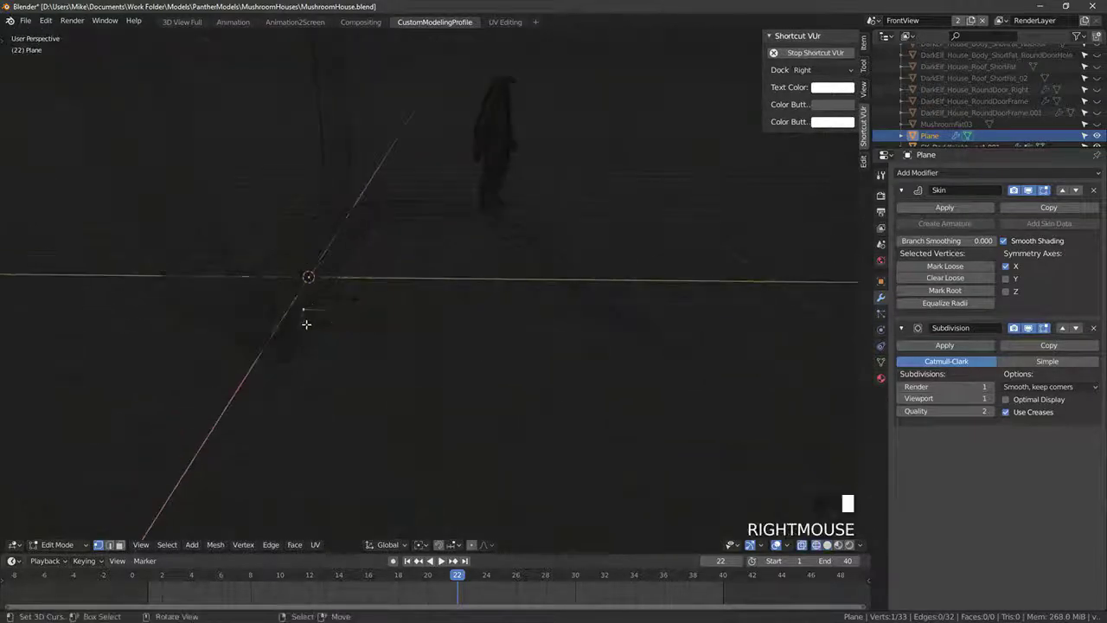
pyautogui.hotkey('ctrl', 'a')
pyautogui.click(305, 309)
pyautogui.rightClick(336, 309)
pyautogui.hotkey('ctrl', 'a')
pyautogui.click(338, 309)
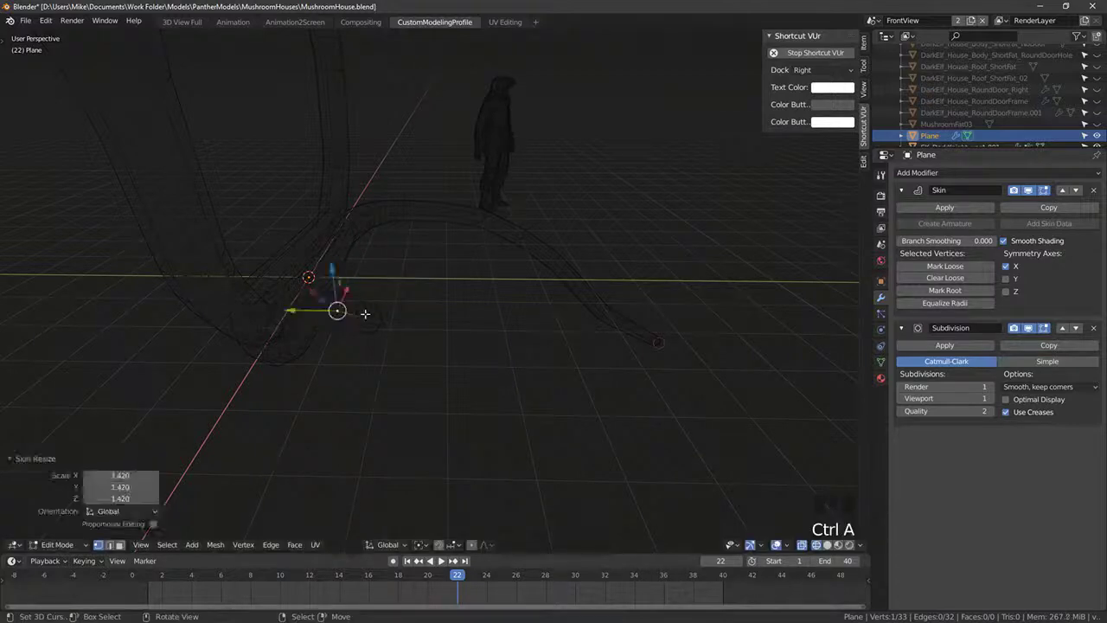
pyautogui.rightClick(384, 321)
pyautogui.hotkey('ctrl', 'a')
pyautogui.click(397, 326)
# Step: Raise the second root's end vertex about 0.052 on Z and resize its skin thickness
pyautogui.press('KP_7')
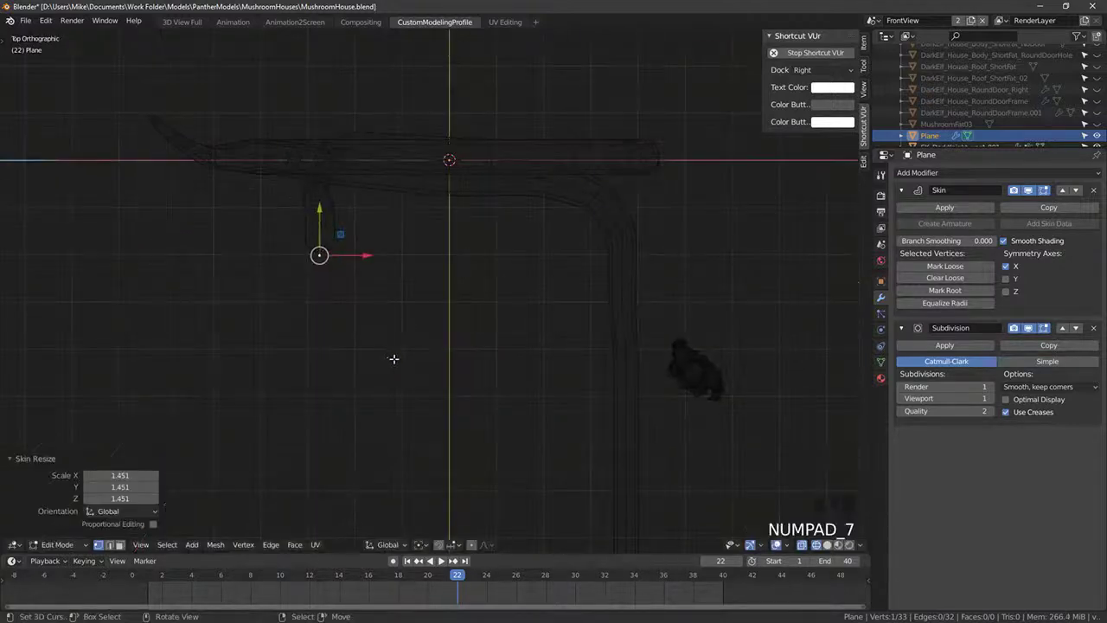
pyautogui.moveTo(392, 361)
pyautogui.mouseDown(button='middle')
pyautogui.moveTo(376, 321)
pyautogui.moveTo(392, 277)
pyautogui.mouseUp(button='middle')
pyautogui.press('z')
pyautogui.moveTo(401, 220); pyautogui.dragTo(400, 227)
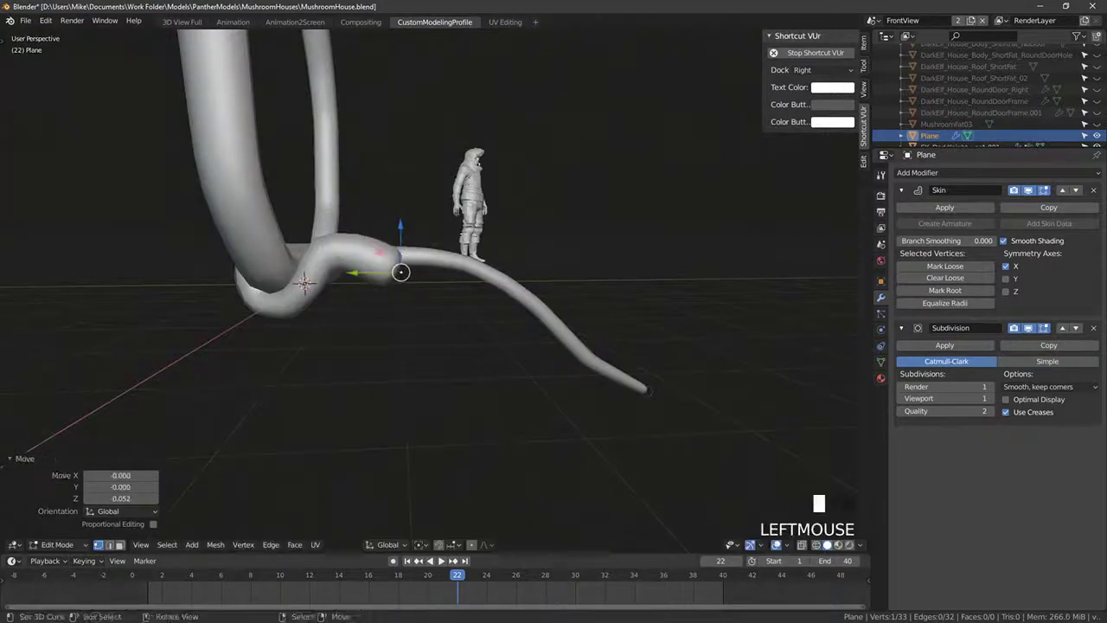
pyautogui.hotkey('ctrl', 'a')
pyautogui.click(469, 276)
# Step: Lower a vertex behind the second root's end by about 0.109 on Z
pyautogui.press('z')
pyautogui.rightClick(343, 254)
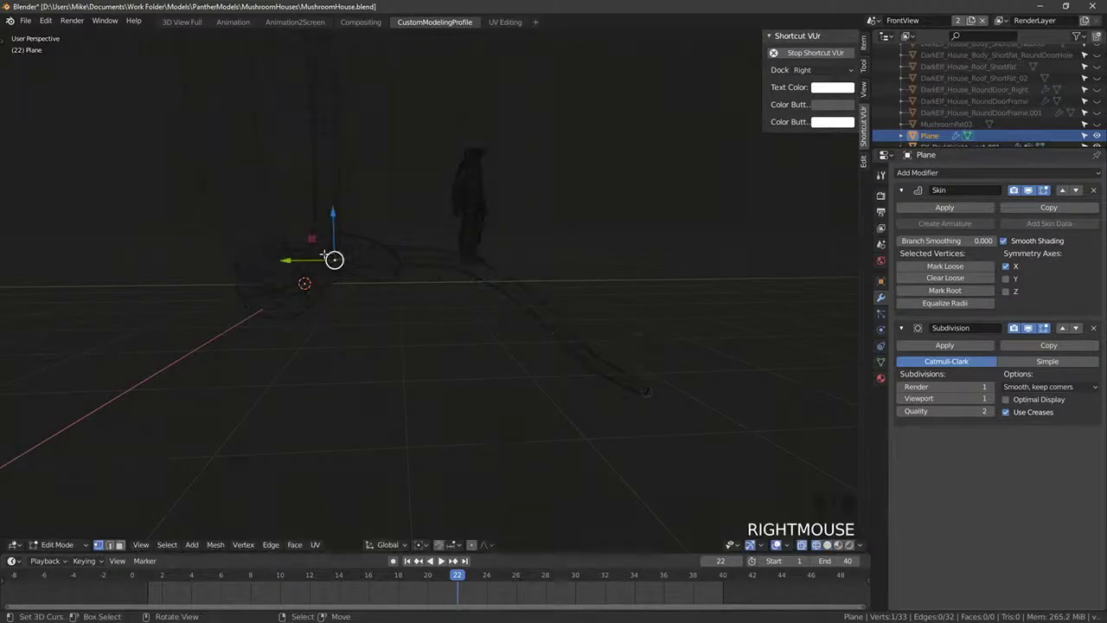
pyautogui.moveTo(342, 254); pyautogui.dragTo(358, 278, button='middle')
pyautogui.rightClick(358, 278)
pyautogui.press('z')
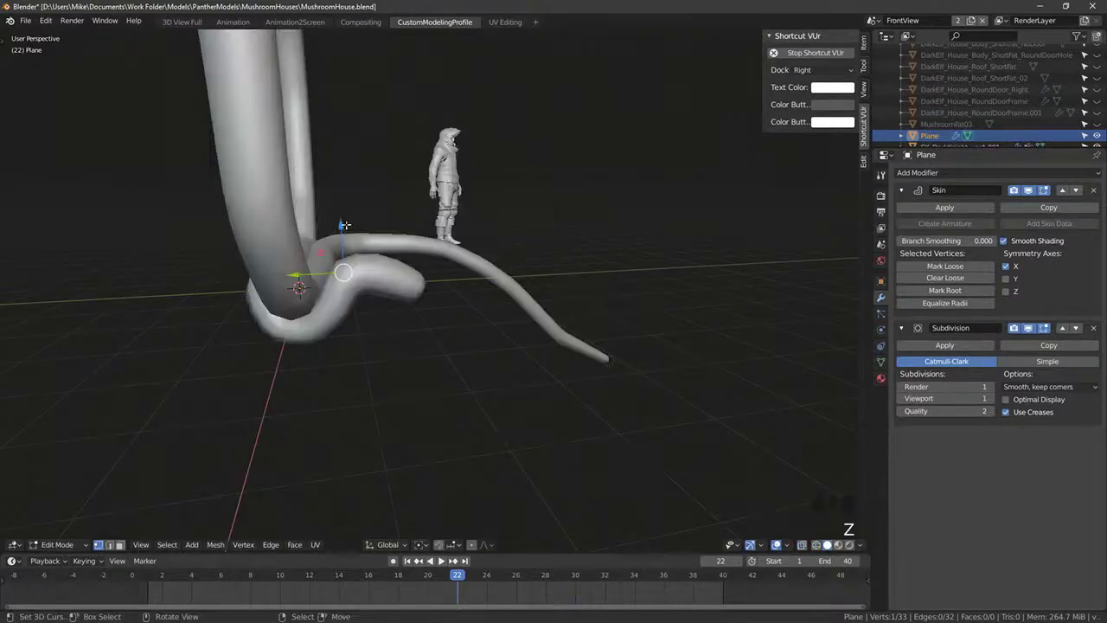
pyautogui.moveTo(342, 228); pyautogui.dragTo(374, 244)
# Step: Slim the second root at the vertex before its end by scaling the skin by about 0.738
pyautogui.rightClick(376, 269)
pyautogui.press('z')
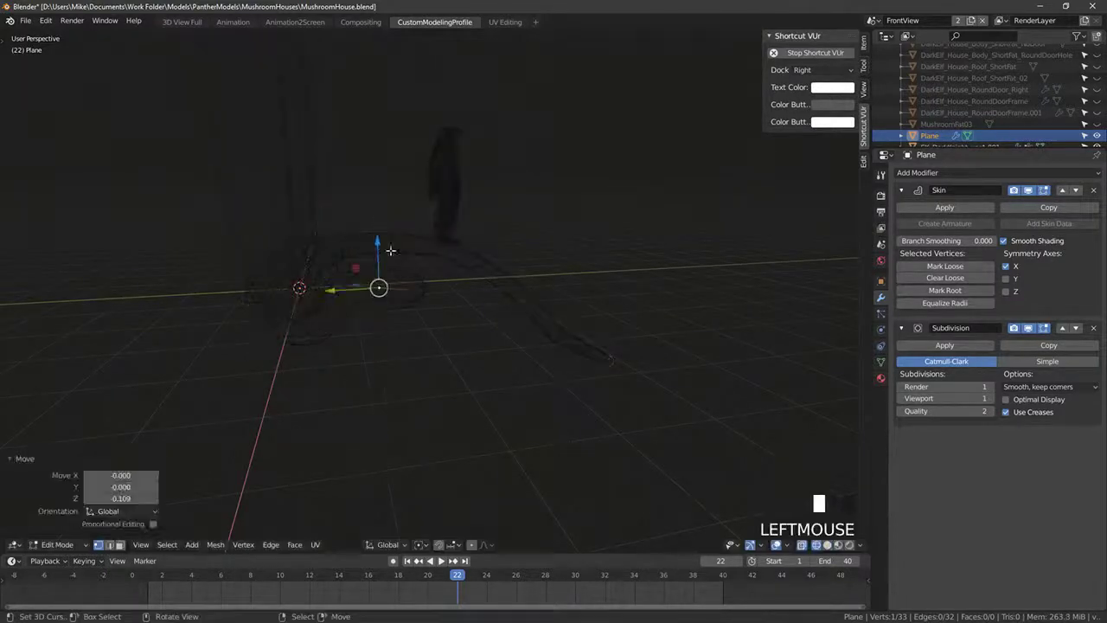
pyautogui.rightClick(425, 291)
pyautogui.rightClick(381, 286)
pyautogui.hotkey('ctrl', 'a')
pyautogui.click(418, 309)
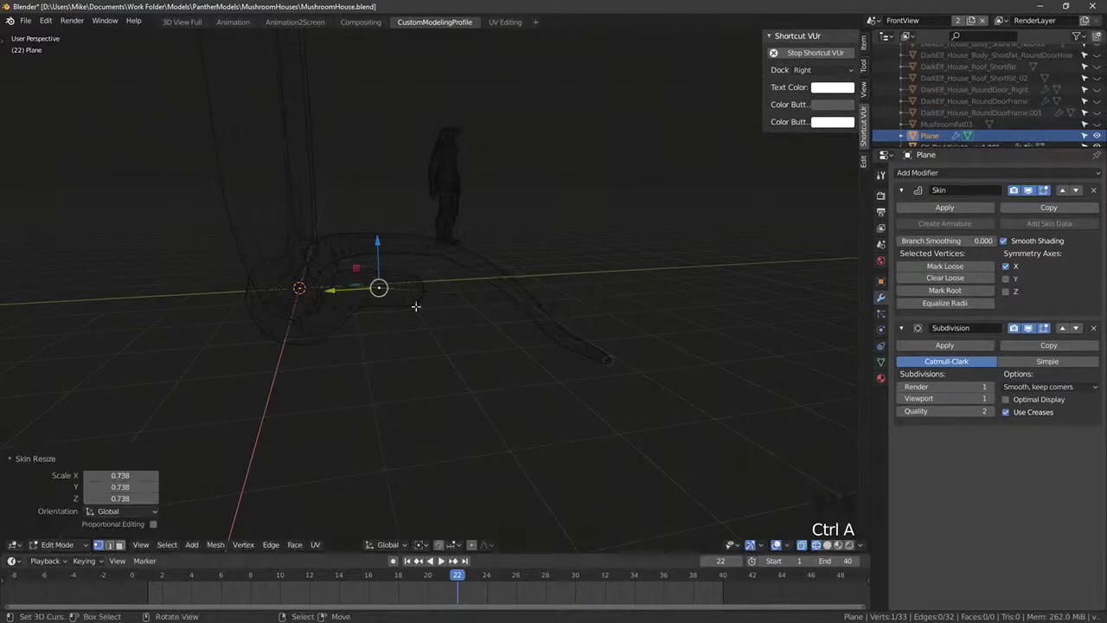
# Step: Extrude the second root's end about -0.513 on Y and -0.031 on Z, resize its skin and nudge the new vertex
pyautogui.rightClick(425, 292)
pyautogui.press('KP_7')
pyautogui.press('KP_3')
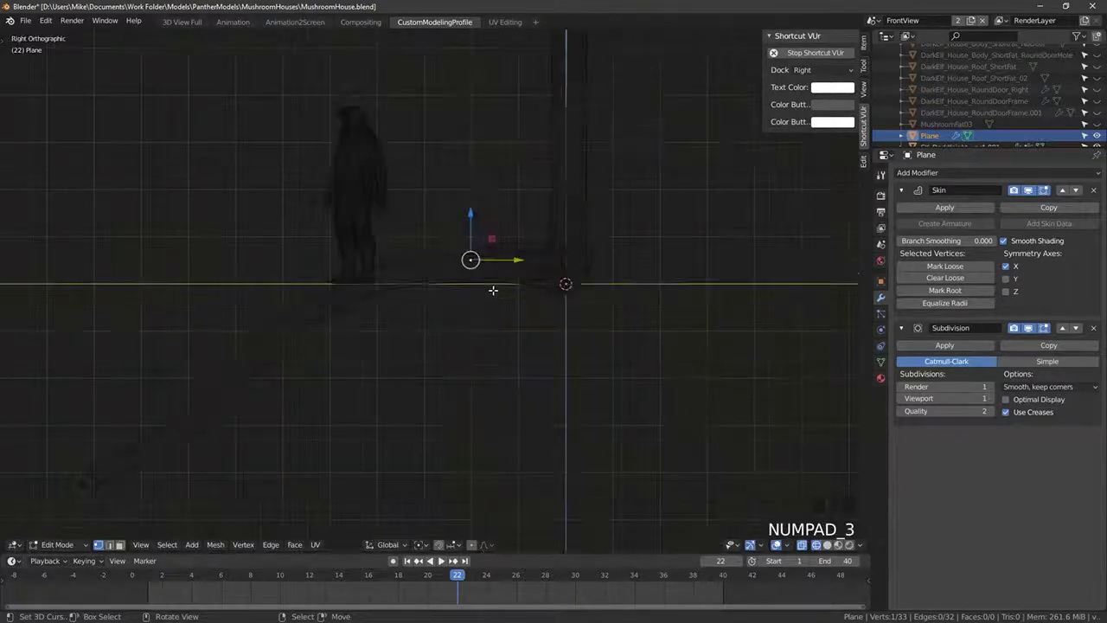
pyautogui.press('e')
pyautogui.click(398, 304)
pyautogui.hotkey('ctrl', 'a')
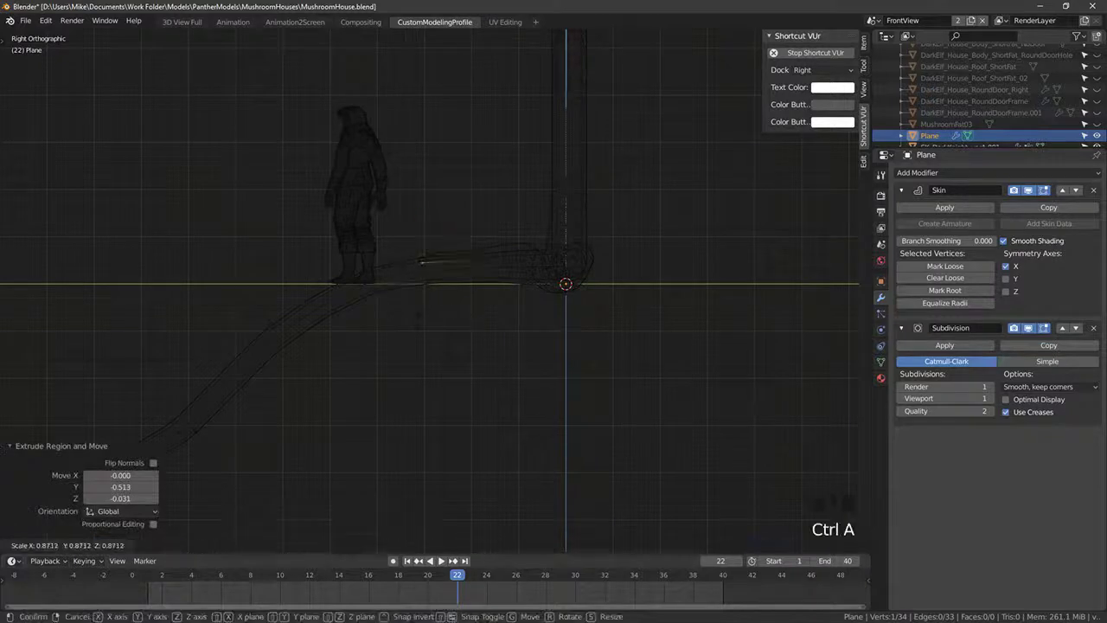
pyautogui.click(511, 325)
pyautogui.press('g')
pyautogui.click(496, 326)
# Step: Resize the skin at the second root's vertex before the end and move the end vertex about 0.037 on Y and -0.049 on Z
pyautogui.rightClick(465, 264)
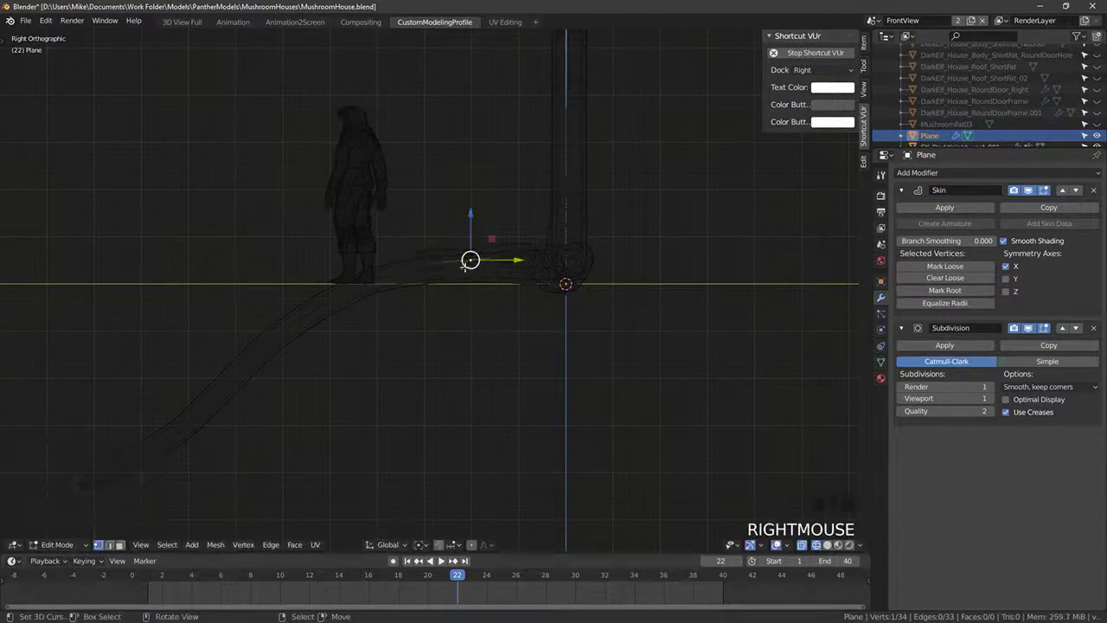
pyautogui.hotkey('ctrl', 'a')
pyautogui.click(443, 276)
pyautogui.rightClick(415, 263)
pyautogui.press('g')
pyautogui.click(414, 268)
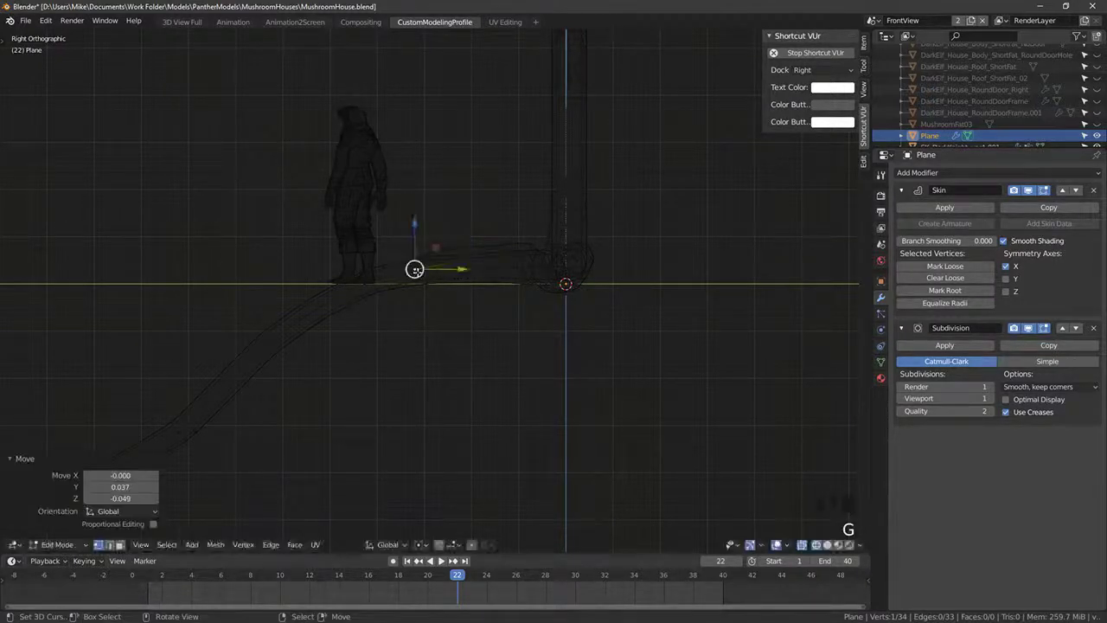
# Step: Extrude the second root about -0.697 on Y and -0.208 on Z and slim the skin at its new end
pyautogui.press('e')
pyautogui.click(330, 298)
pyautogui.hotkey('ctrl', 'a')
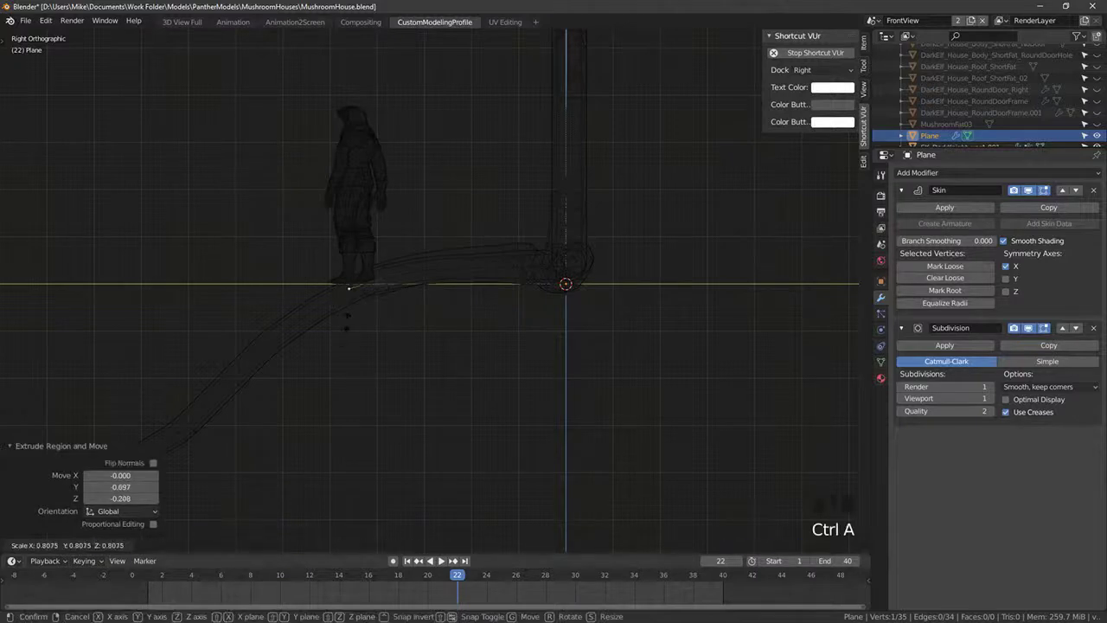
pyautogui.click(346, 322)
# Step: Extend the second root downhill with two extrusions, the first about -0.666 on Y and -0.434 on Z, and resize the end's skin
pyautogui.keyDown('shift'); pyautogui.moveTo(290, 378); pyautogui.dragTo(367, 336, button='middle'); pyautogui.keyUp('shift')
pyautogui.press('e')
pyautogui.click(323, 371)
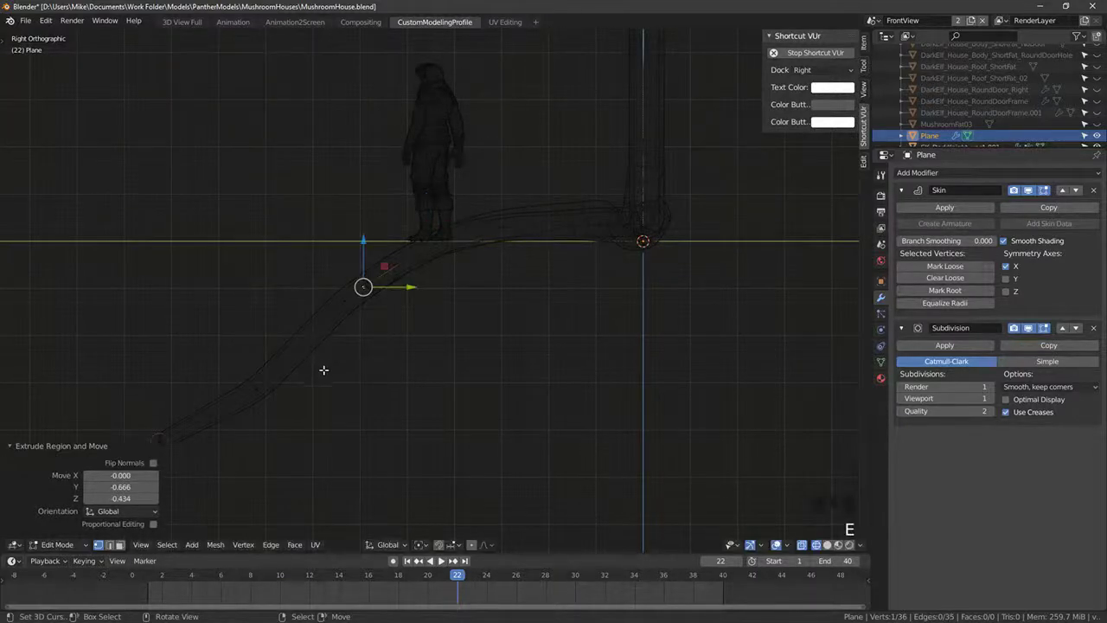
pyautogui.press('e')
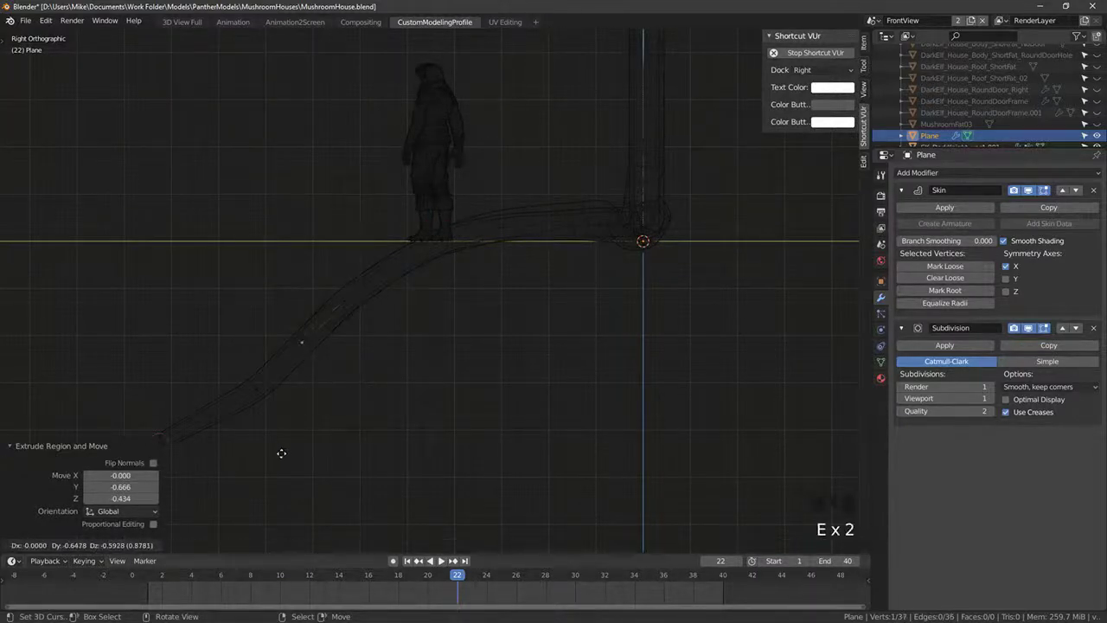
pyautogui.click(282, 453)
pyautogui.hotkey('ctrl', 'a')
pyautogui.click(286, 431)
# Step: Extrude three final segments to the second root's tip, the last about -0.507 on Y and -0.226 on Z, resizing the skin before it
pyautogui.press('e')
pyautogui.click(234, 480)
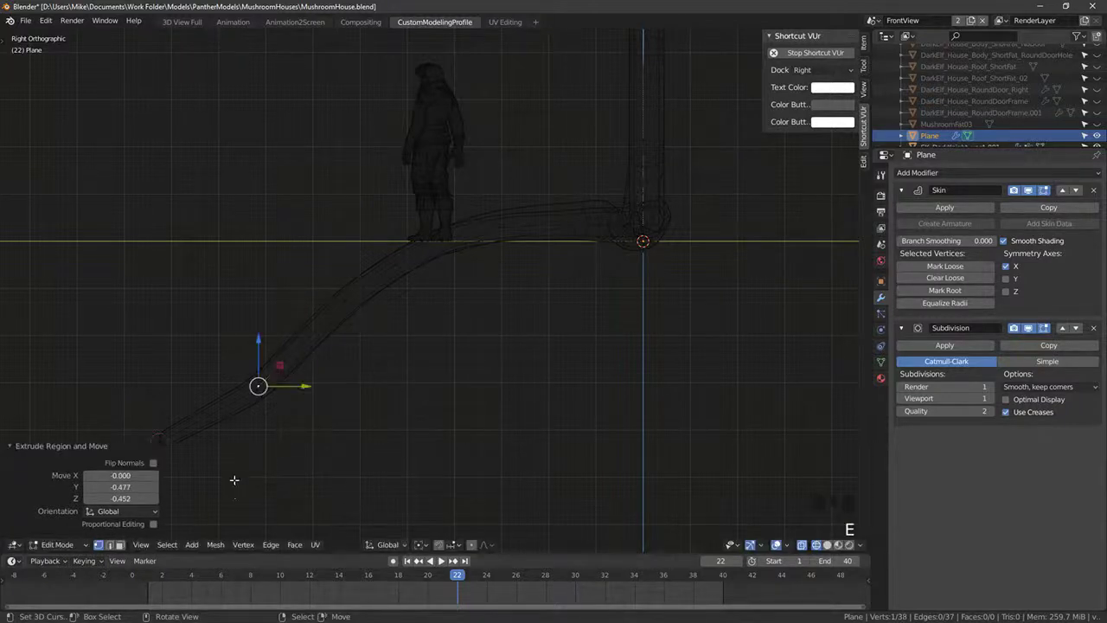
pyautogui.press('e')
pyautogui.click(182, 518)
pyautogui.keyDown('shift'); pyautogui.moveTo(183, 518); pyautogui.dragTo(269, 474, button='middle'); pyautogui.keyUp('shift')
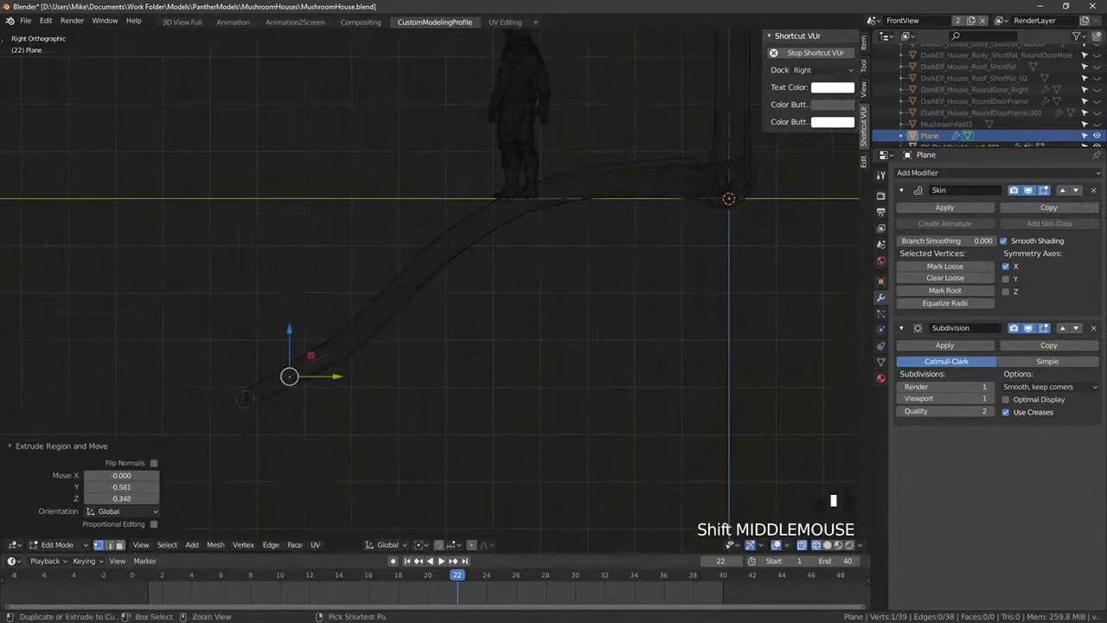
pyautogui.hotkey('ctrl', 'a')
pyautogui.click(251, 443)
pyautogui.press('e')
pyautogui.click(211, 462)
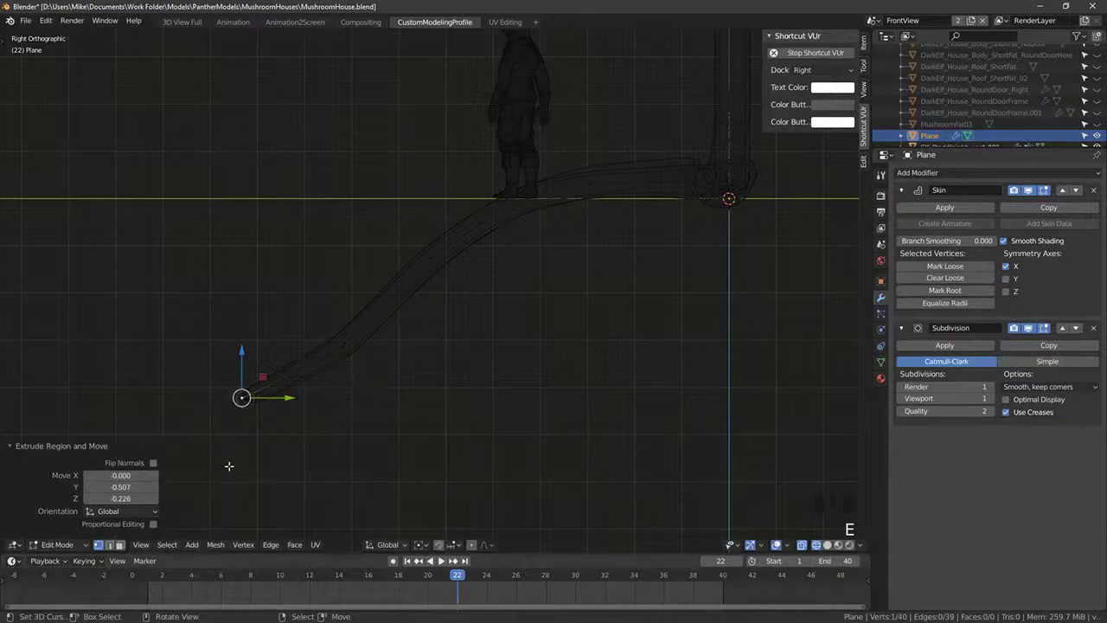
# Step: Bend the second root outward by shifting its tip about -0.454 on X and rotating it with connected proportional editing at size 5.202
pyautogui.press('KP_7')
pyautogui.scroll(-3, 374, 447)
pyautogui.moveTo(410, 404); pyautogui.dragTo(389, 423)
pyautogui.hotkey('ctrl', 'z')
pyautogui.press('o')
pyautogui.hotkey('ctrl', 'z')
pyautogui.click(485, 544)
pyautogui.press('r')
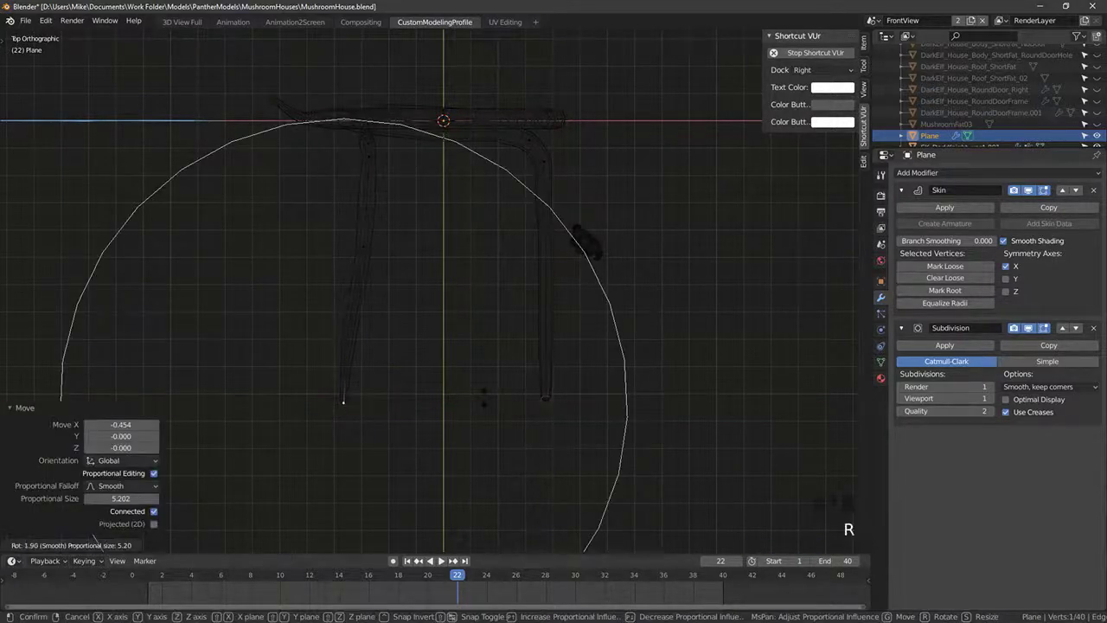
pyautogui.click(539, 403)
# Step: Rotate the opposite root's tip with proportional editing to curve that root, and return to Object Mode
pyautogui.rightClick(545, 401)
pyautogui.press('r')
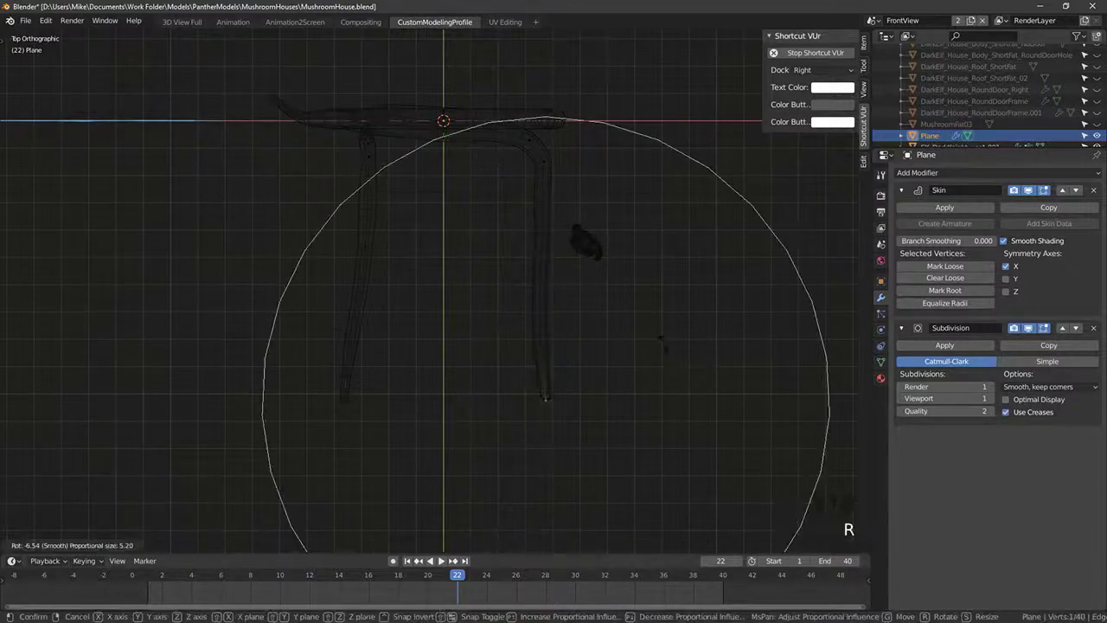
pyautogui.click(606, 397)
pyautogui.moveTo(606, 397); pyautogui.dragTo(400, 301, button='middle')
pyautogui.press('Tab')
pyautogui.scroll(-4, 497, 378)
pyautogui.press('KP_1')
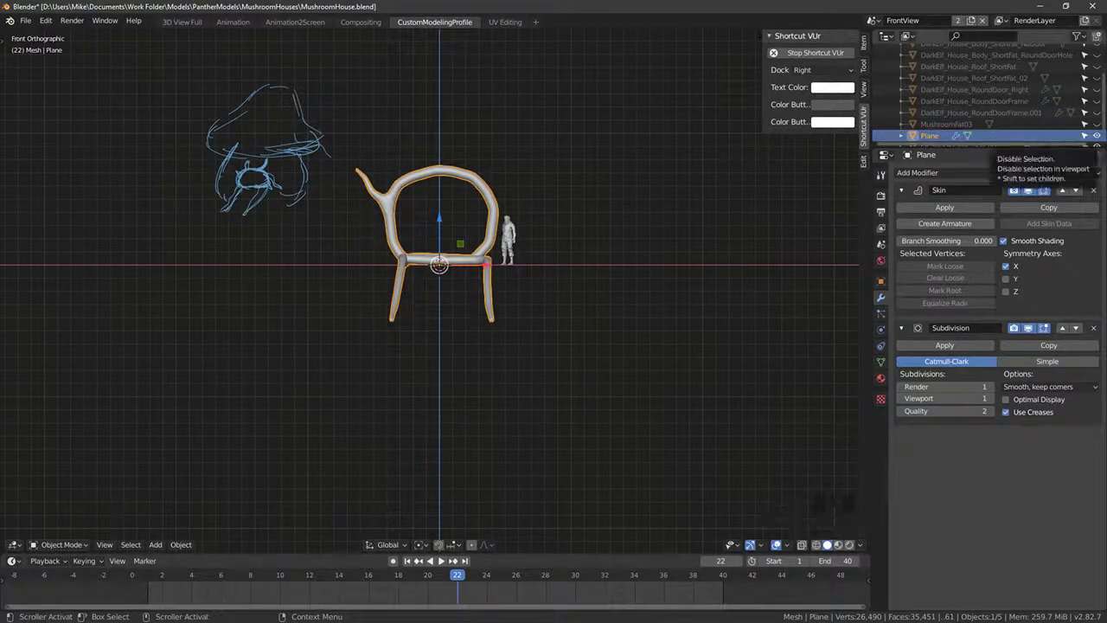
# Step: Unhide the DarkElf_House_Body_ShortFat_RoundDoorHole object, duplicate it in place and hide the original
pyautogui.scroll(4, 981, 114)
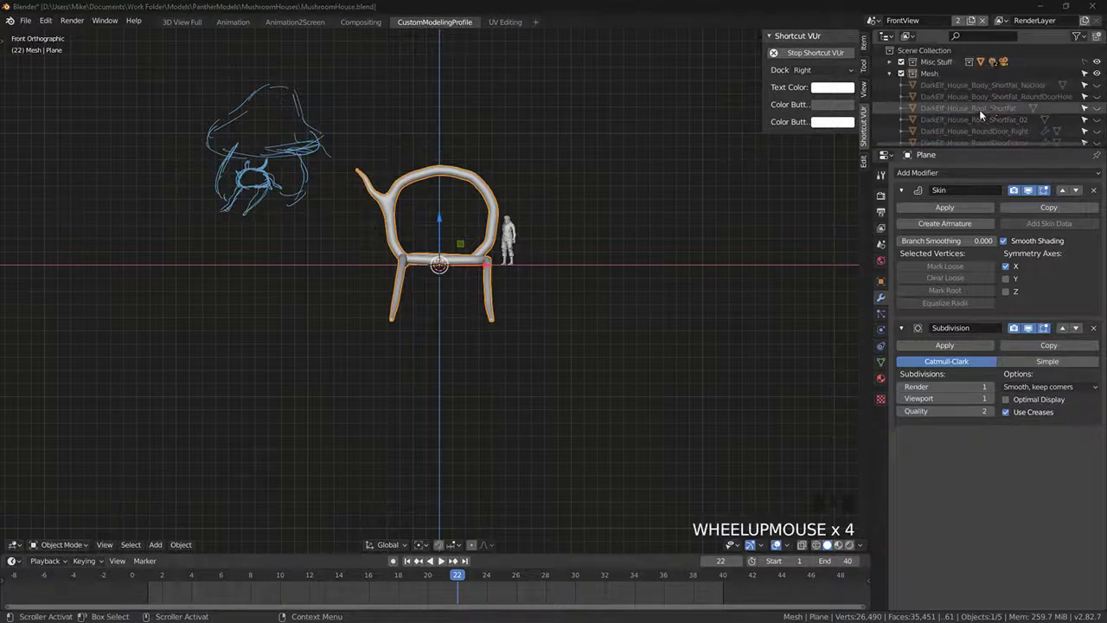
pyautogui.click(1097, 96)
pyautogui.moveTo(623, 208); pyautogui.dragTo(669, 194, button='middle')
pyautogui.rightClick(556, 195)
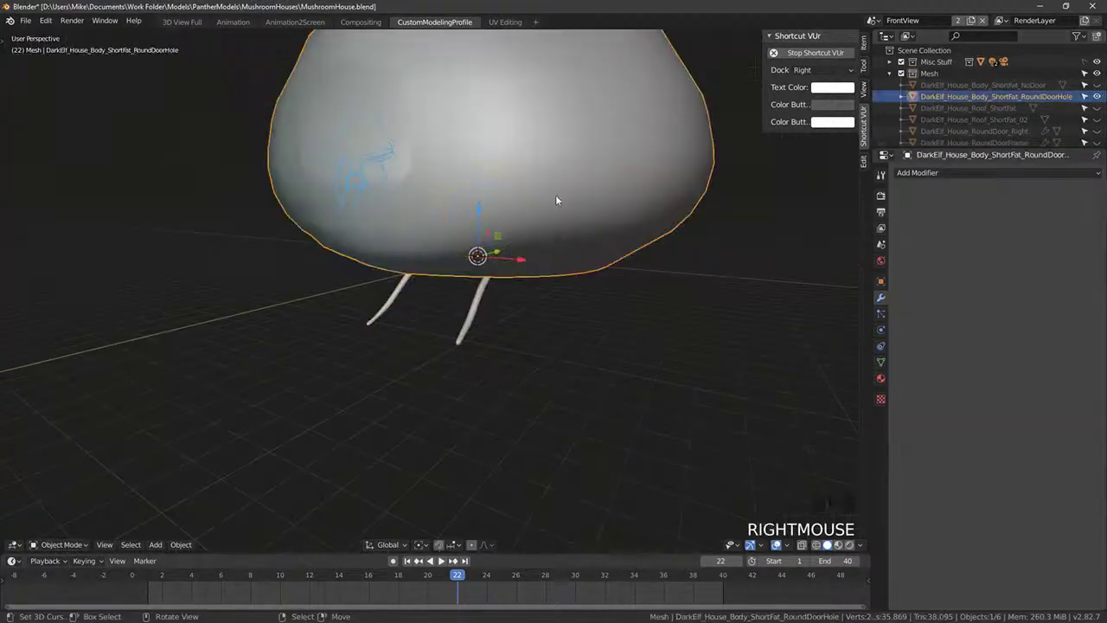
pyautogui.moveTo(556, 194); pyautogui.dragTo(604, 207, button='middle')
pyautogui.hotkey('shift', 'd')
pyautogui.click(1035, 97)
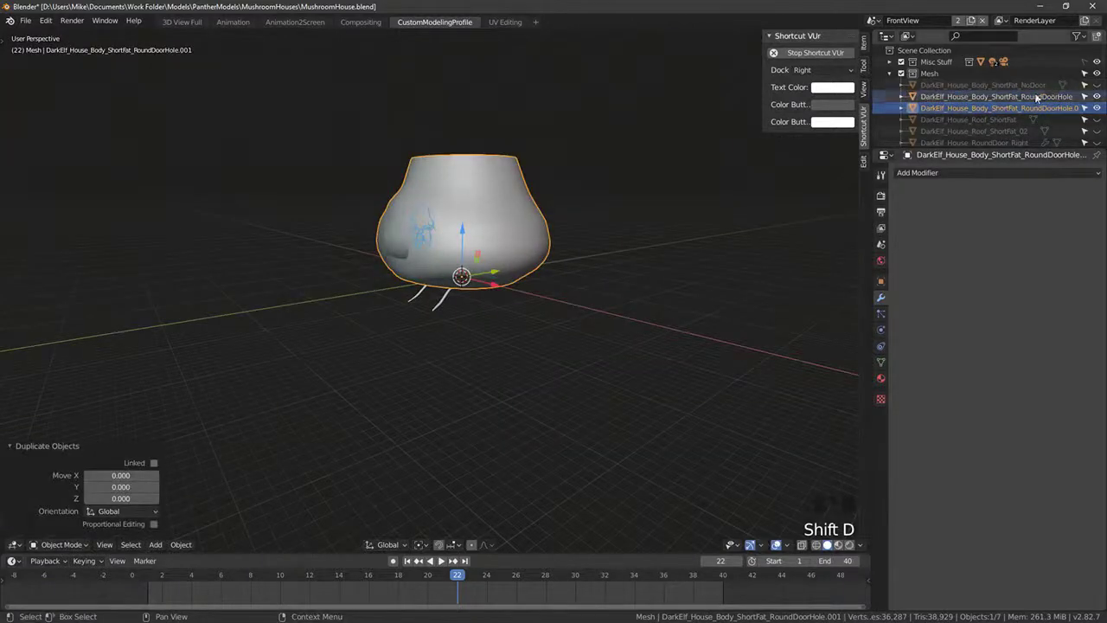
# Step: Move the duplicated house body 7.5 on Y and -2 on Z to sit behind the branch ring, and lower it another 0.5
pyautogui.rightClick(445, 178)
pyautogui.press('KP_1')
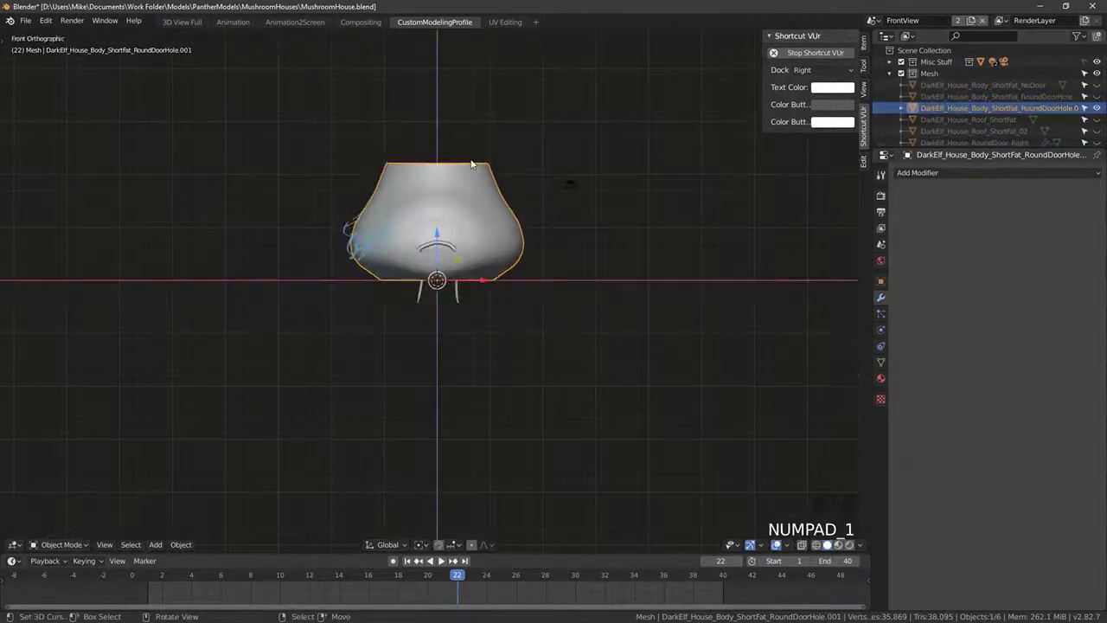
pyautogui.press('KP_3')
pyautogui.press('g')
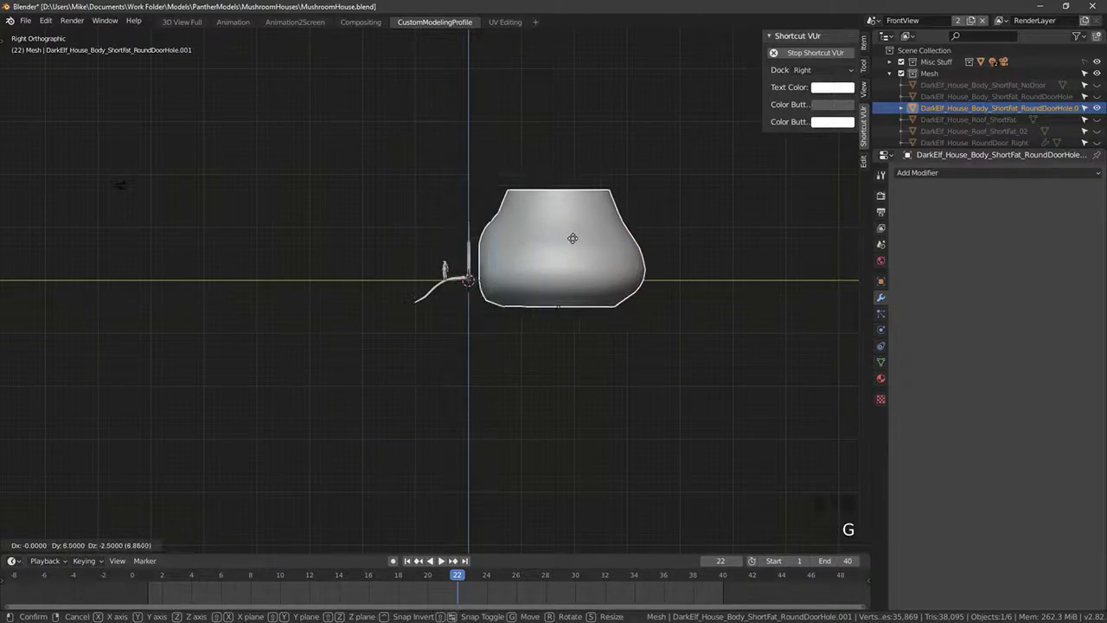
pyautogui.click(564, 234)
pyautogui.scroll(4, 556, 223)
pyautogui.keyDown('shift'); pyautogui.moveTo(556, 223); pyautogui.dragTo(510, 227, button='middle'); pyautogui.keyUp('shift')
pyautogui.press('KP_1')
pyautogui.scroll(3, 517, 212)
pyautogui.press('g')
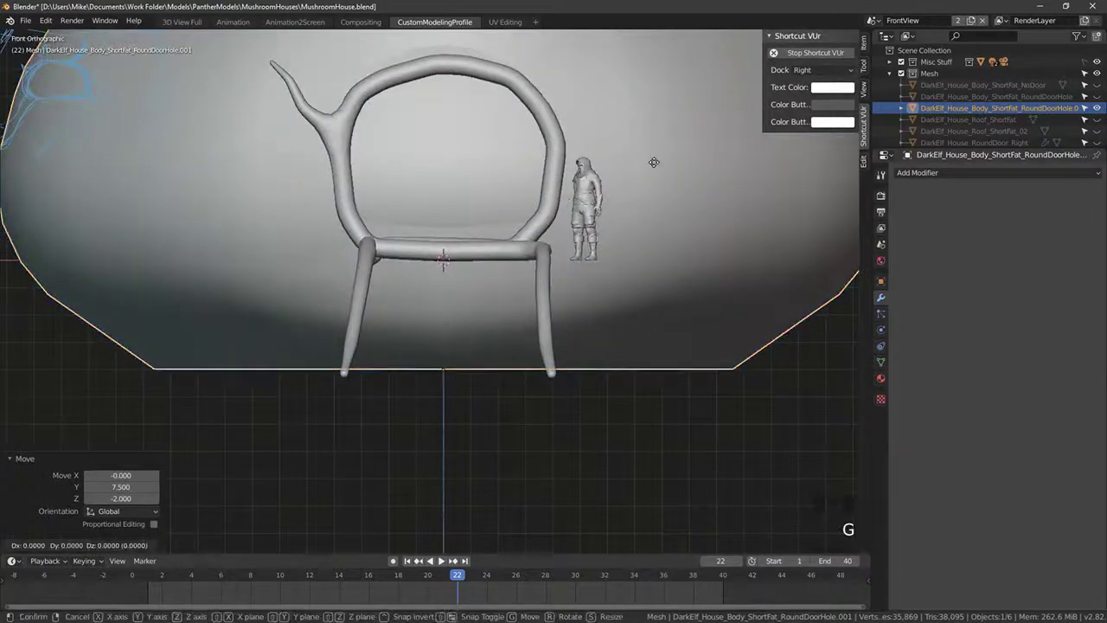
pyautogui.click(654, 176)
# Step: Examine the branch ring against the duplicated house body with materials displayed
pyautogui.press('z')
pyautogui.moveTo(645, 187); pyautogui.dragTo(700, 265, button='middle')
pyautogui.hotkey('shift', 'z')
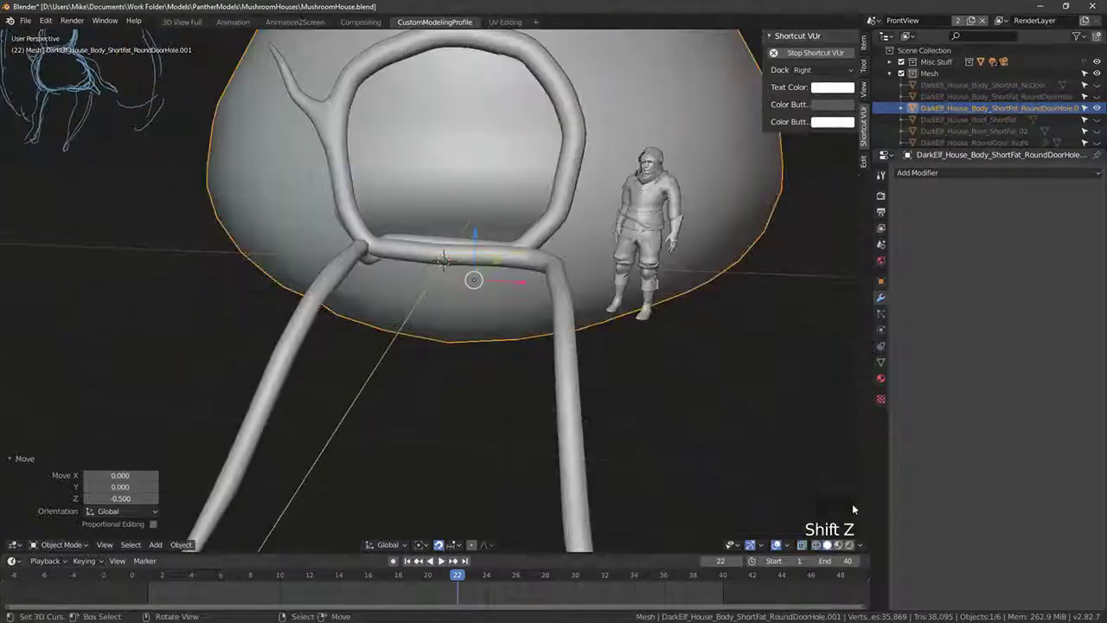
pyautogui.click(839, 545)
pyautogui.scroll(3, 552, 250)
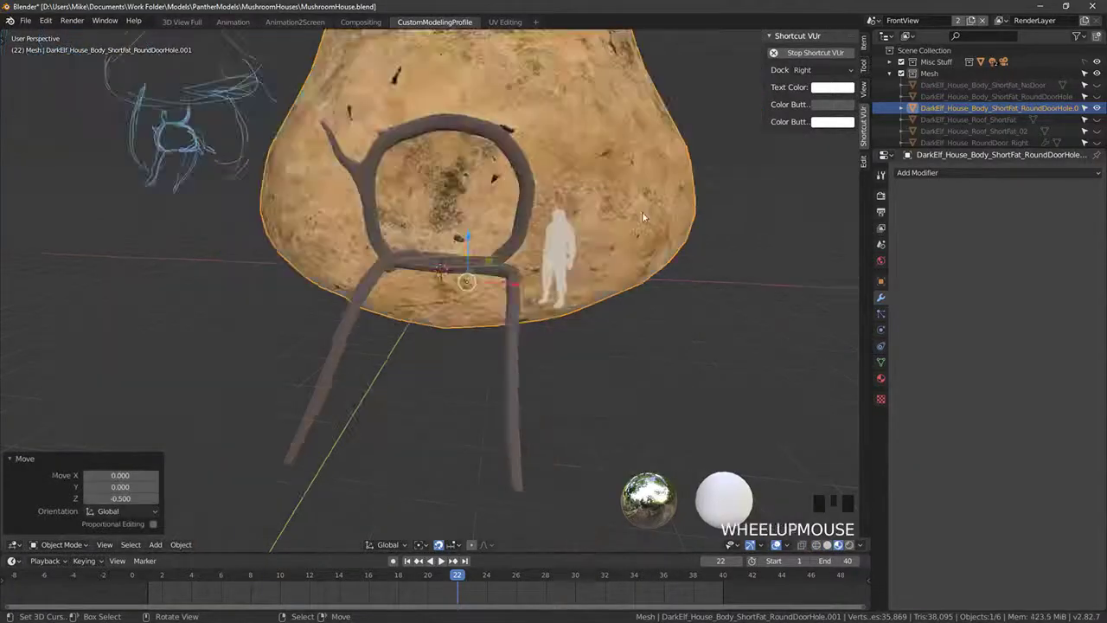
pyautogui.moveTo(552, 250); pyautogui.dragTo(593, 232, button='middle')
pyautogui.scroll(3, 593, 231)
# Step: Move the ring's first branch tip about 0.027, 0.277, 0.059 toward the house body with proportional size 1.245
pyautogui.rightClick(469, 167)
pyautogui.moveTo(470, 170); pyautogui.dragTo(513, 153, button='middle')
pyautogui.press('Tab')
pyautogui.keyDown('shift'); pyautogui.moveTo(444, 83); pyautogui.dragTo(506, 161, button='middle'); pyautogui.keyUp('shift')
pyautogui.scroll(3, 519, 148)
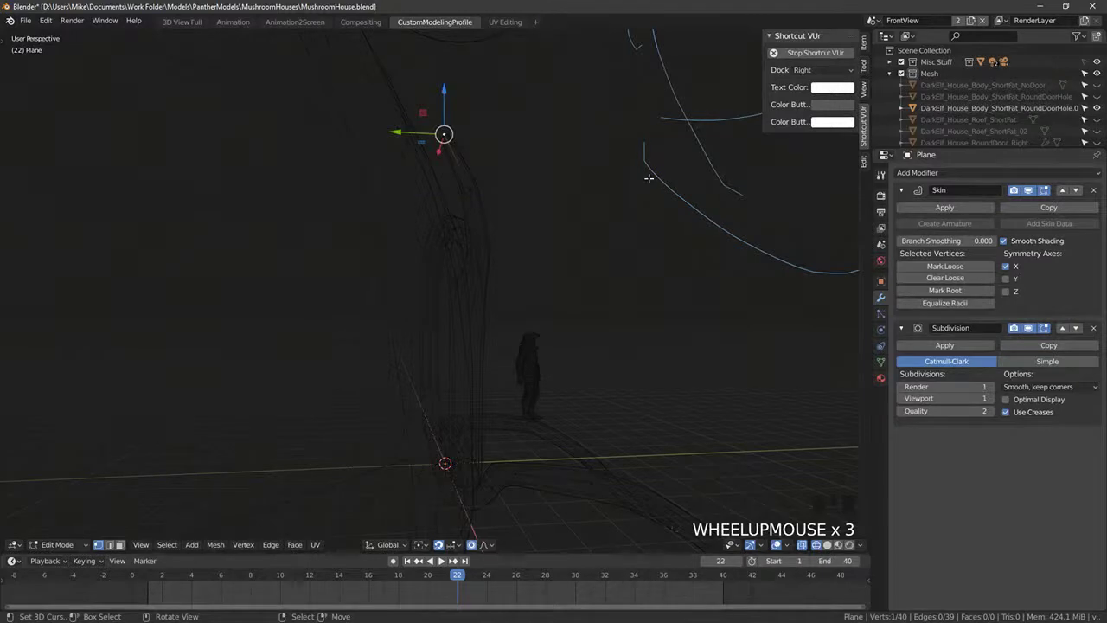
pyautogui.press('z')
pyautogui.scroll(-1, 525, 111)
pyautogui.press('g')
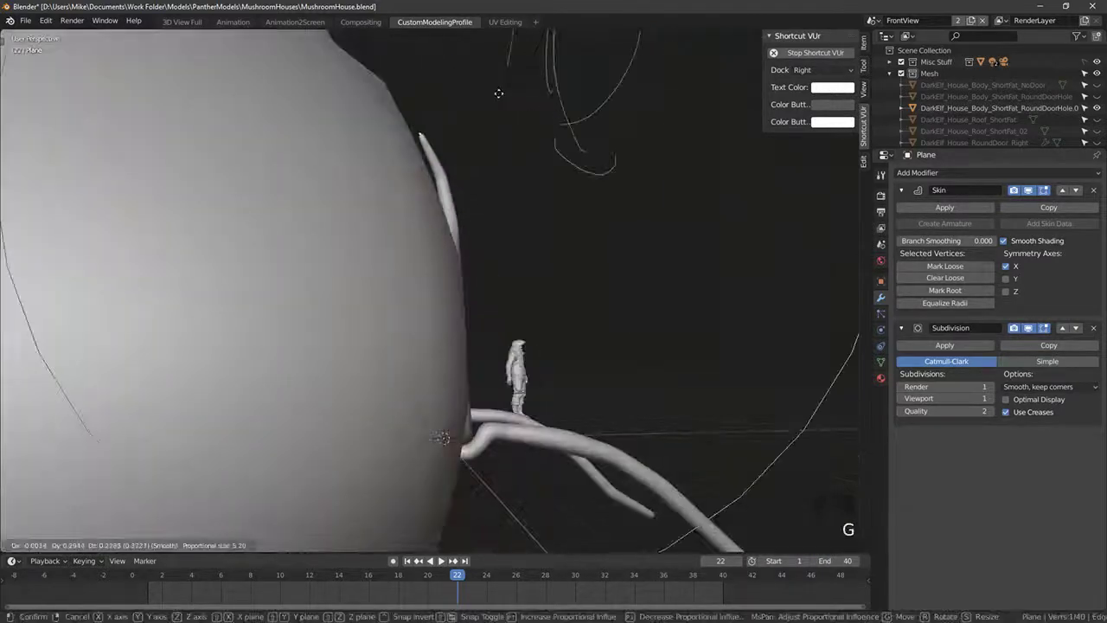
pyautogui.click(500, 108)
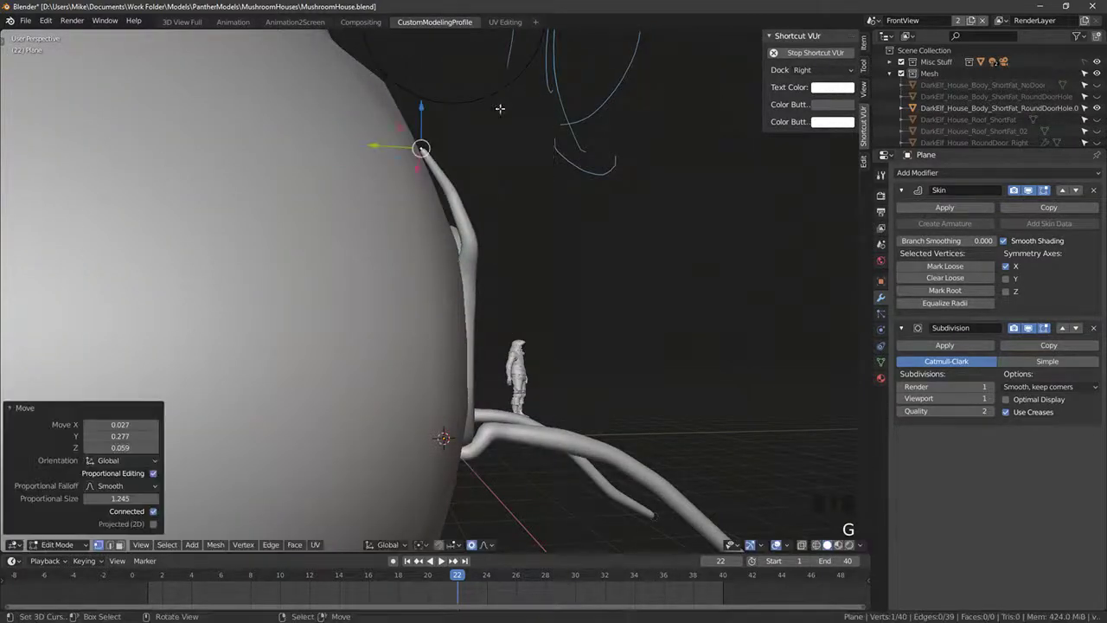
# Step: Nudge the first branch's tip closer to the house body's surface with a proportional size of about 0.77
pyautogui.press('z')
pyautogui.press('z')
pyautogui.press('g')
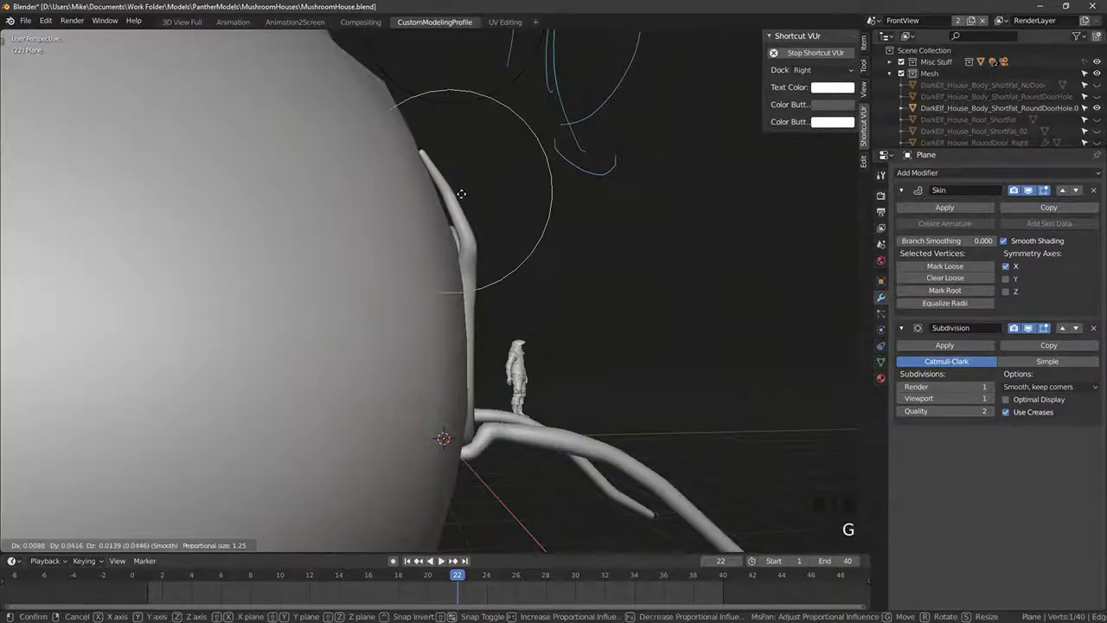
pyautogui.rightClick(457, 189)
pyautogui.press('g')
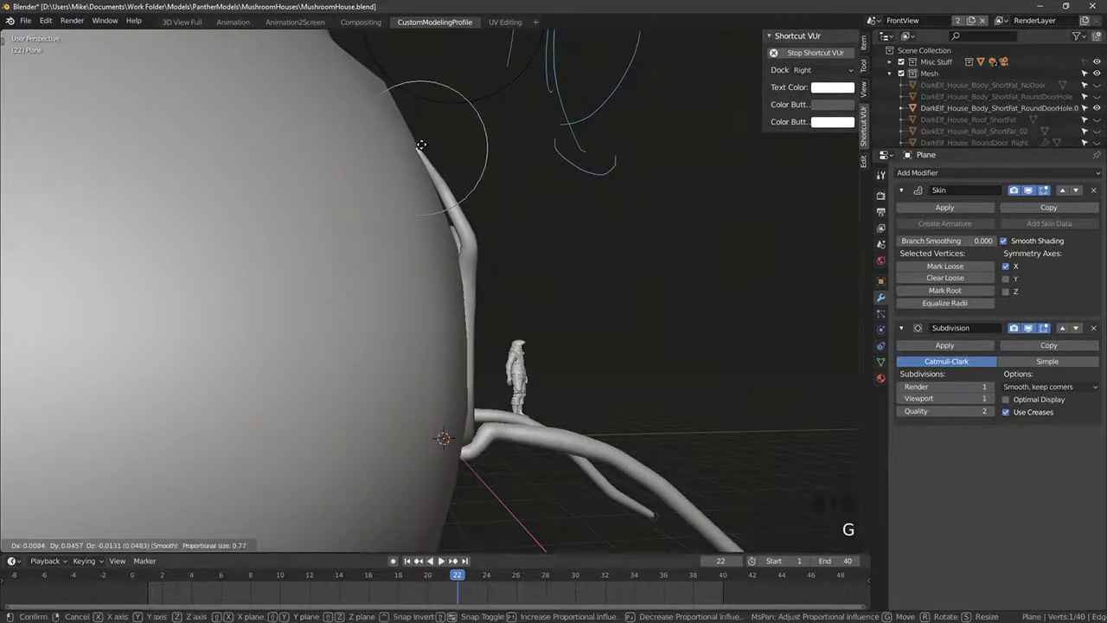
pyautogui.click(428, 154)
# Step: Extrude a new branch from the opposite upper side of the ring toward the house body and scale its end's skin by about 0.616
pyautogui.moveTo(428, 154)
pyautogui.mouseDown(button='middle')
pyautogui.moveTo(473, 184)
pyautogui.moveTo(500, 279)
pyautogui.moveTo(519, 247)
pyautogui.moveTo(467, 281)
pyautogui.moveTo(510, 290)
pyautogui.moveTo(453, 191)
pyautogui.mouseUp(button='middle')
pyautogui.press('Tab')
pyautogui.press('Tab')
pyautogui.press('z')
pyautogui.press('z')
pyautogui.press('e')
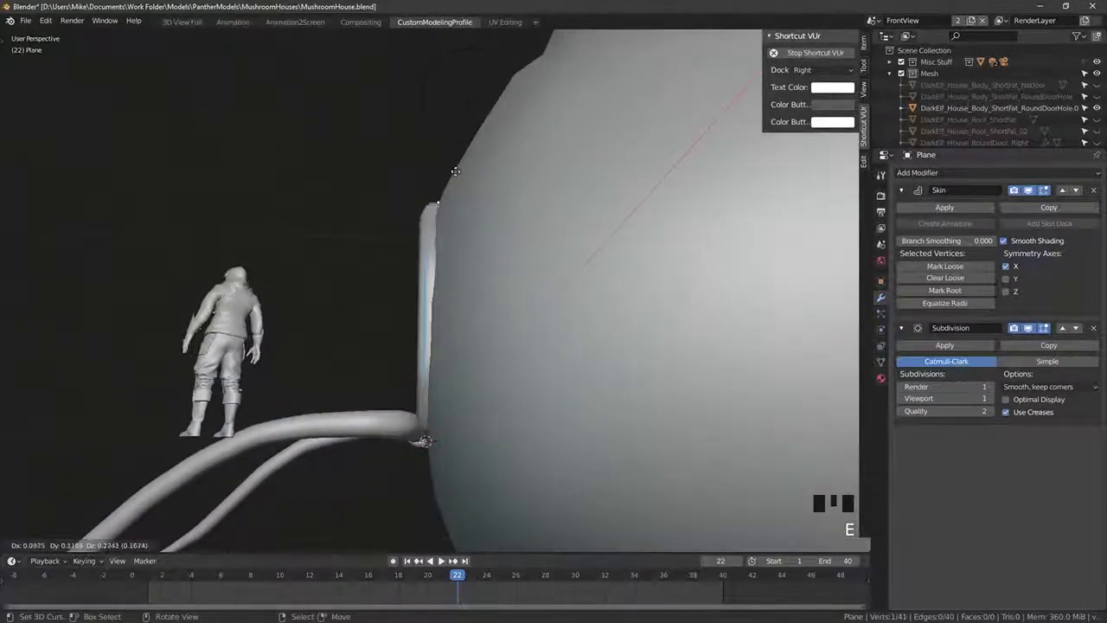
pyautogui.click(460, 133)
pyautogui.hotkey('ctrl', 'a')
pyautogui.click(510, 154)
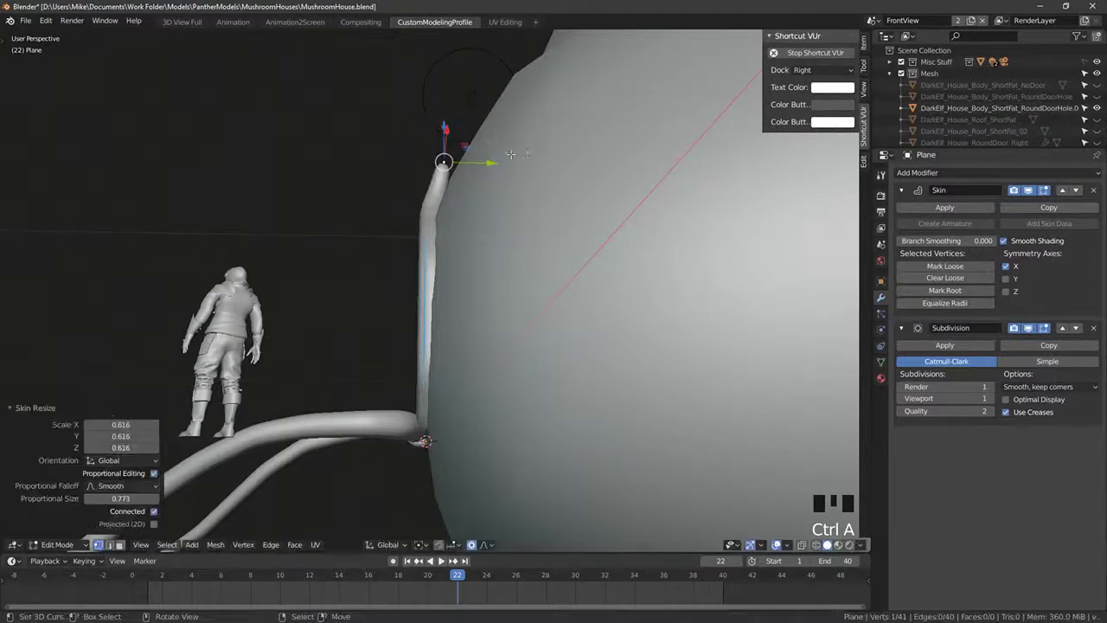
# Step: Undo the last change at the new branch's end and nudge its vertex along Y
pyautogui.hotkey('ctrl', 'z')
pyautogui.press('g')
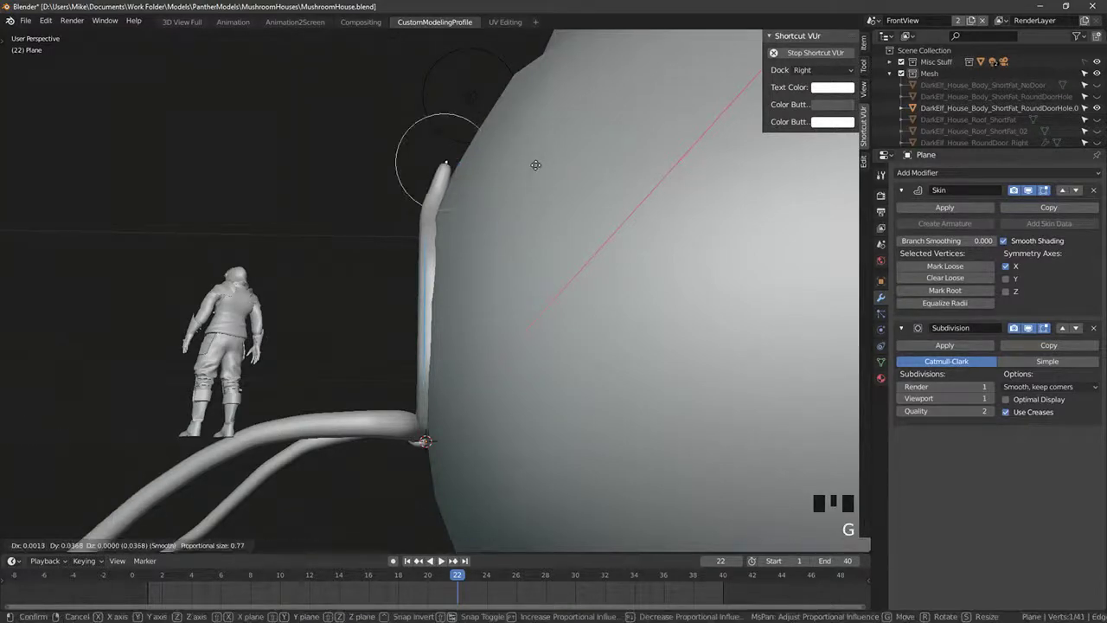
pyautogui.click(506, 165)
# Step: Extrude another segment of the new branch about 0.262, 0.515, 0.655 along the house body and slim its end
pyautogui.click(483, 115)
pyautogui.hotkey('ctrl', 'a')
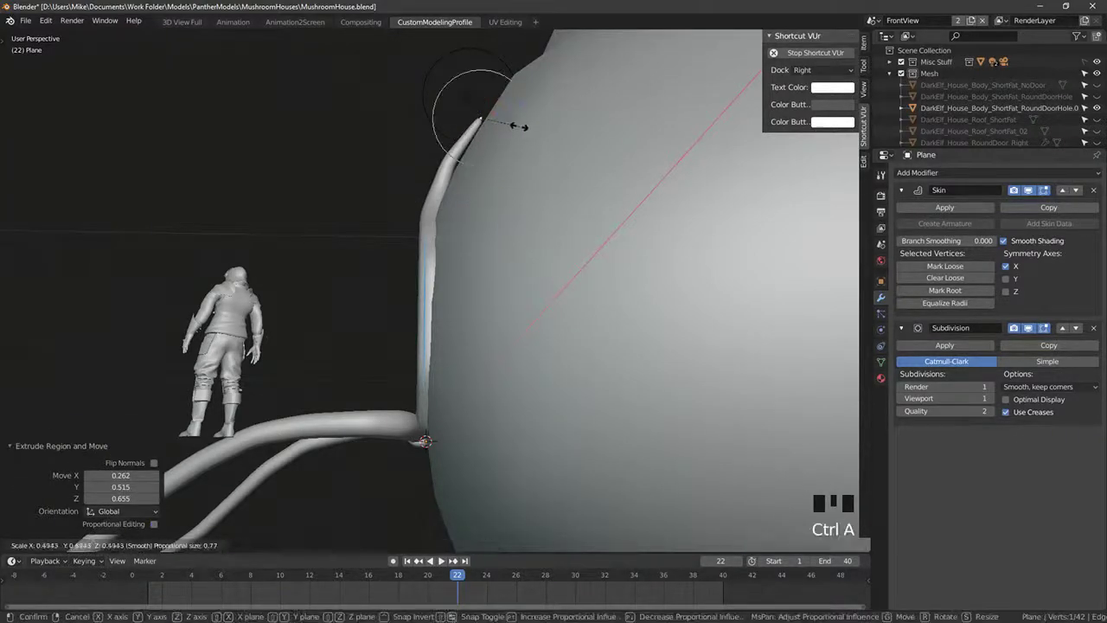
pyautogui.click(502, 121)
# Step: Reposition the new branch's end, extrude a final segment along the house body and adjust the skin thickness
pyautogui.moveTo(502, 122); pyautogui.dragTo(623, 182, button='middle')
pyautogui.press('g')
pyautogui.click(600, 172)
pyautogui.press('e')
pyautogui.click(655, 163)
pyautogui.press('g')
pyautogui.click(559, 267)
pyautogui.hotkey('ctrl', 'a')
pyautogui.click(600, 181)
# Step: Nudge a vertex near the new branch's tip to follow the house body's surface
pyautogui.press('g')
pyautogui.rightClick(599, 181)
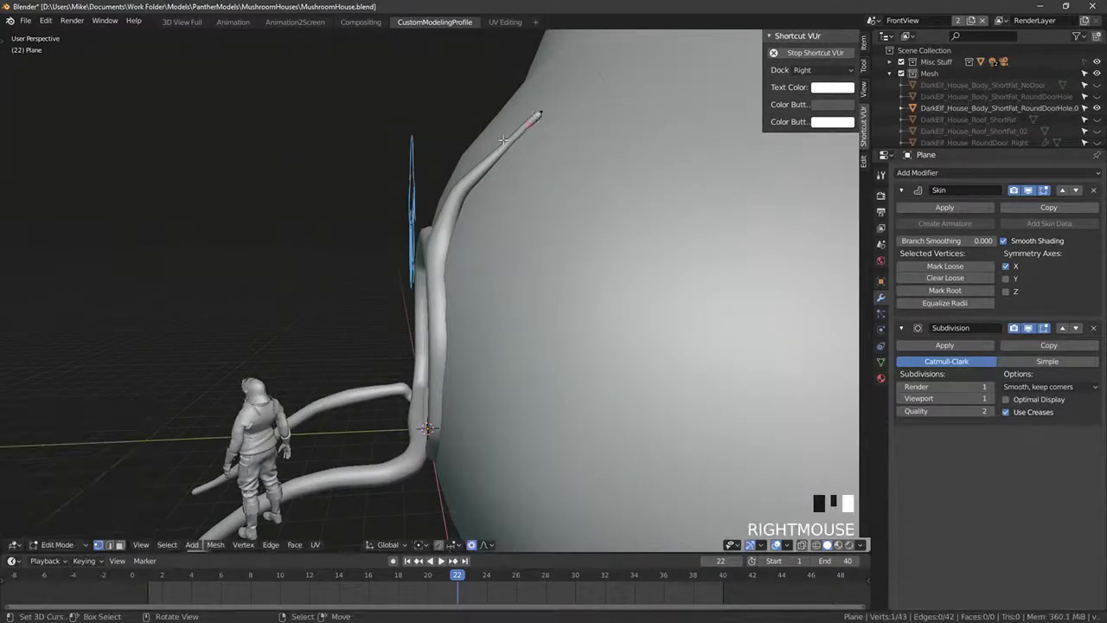
pyautogui.hotkey('shift', 'z')
pyautogui.press('g')
pyautogui.click(500, 144)
pyautogui.press('z')
# Step: Examine the branch ring, its two branches and roots against the house body in Object Mode
pyautogui.moveTo(498, 147)
pyautogui.mouseDown(button='middle')
pyautogui.moveTo(597, 168)
pyautogui.moveTo(689, 248)
pyautogui.moveTo(519, 329)
pyautogui.mouseUp(button='middle')
pyautogui.press('Tab')
pyautogui.hotkey('shift', 'z')
pyautogui.hotkey('shift', 'z')
pyautogui.rightClick(411, 368)
pyautogui.moveTo(410, 367); pyautogui.dragTo(397, 341, button='middle')
pyautogui.rightClick(394, 372)
pyautogui.press('Tab')
pyautogui.press('Tab')
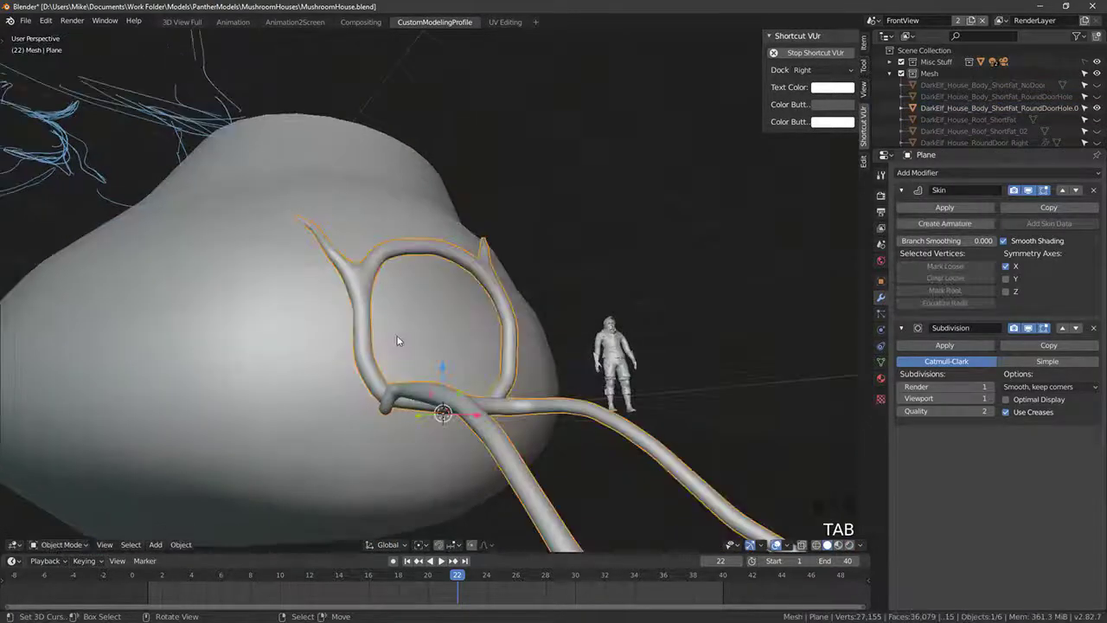
# Step: Try to extrude a short root from the ring's lower-left corner vertex about -0.417, 0.226, -0.057 and scale its skin to 0.672
pyautogui.hotkey('shift', 'z')
pyautogui.rightClick(349, 300)
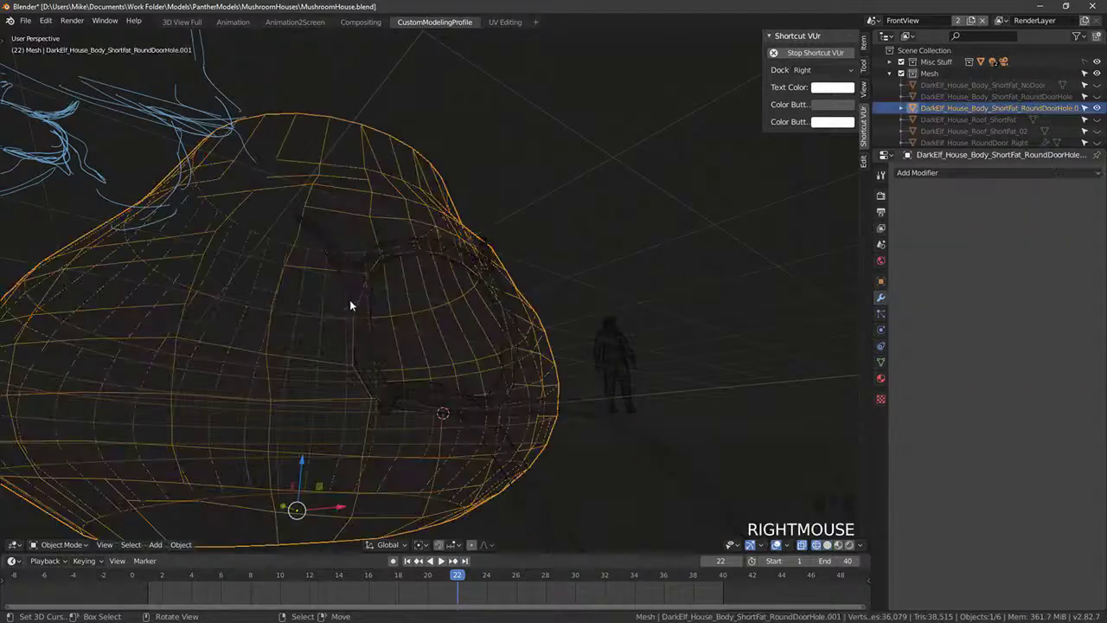
pyautogui.rightClick(362, 296)
pyautogui.press('Tab')
pyautogui.rightClick(365, 281)
pyautogui.moveTo(365, 280); pyautogui.dragTo(353, 294, button='middle')
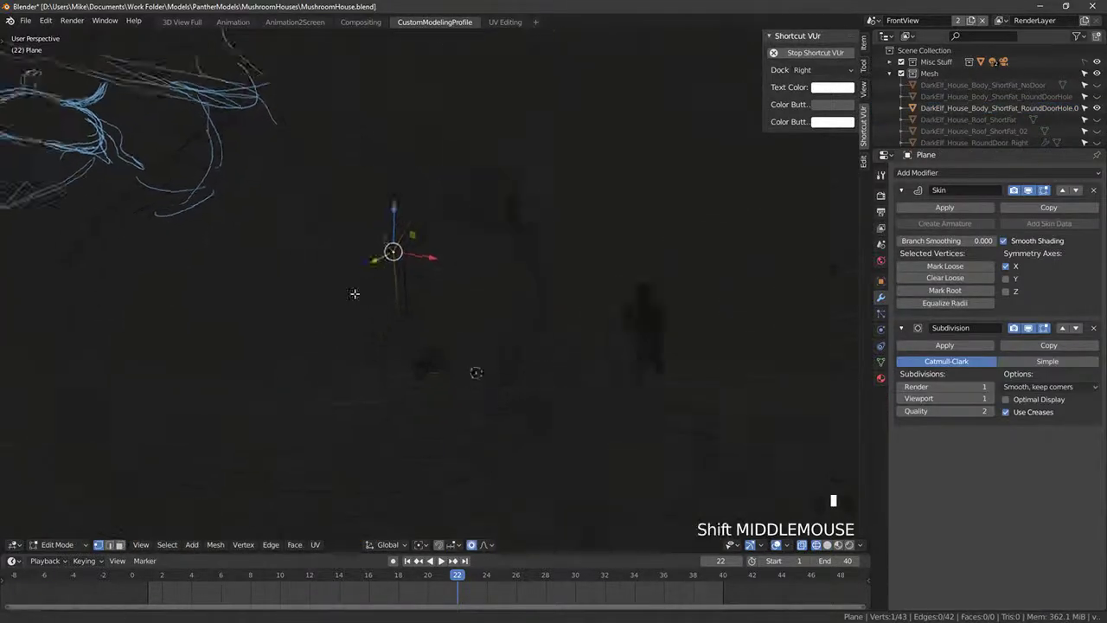
pyautogui.scroll(3, 392, 369)
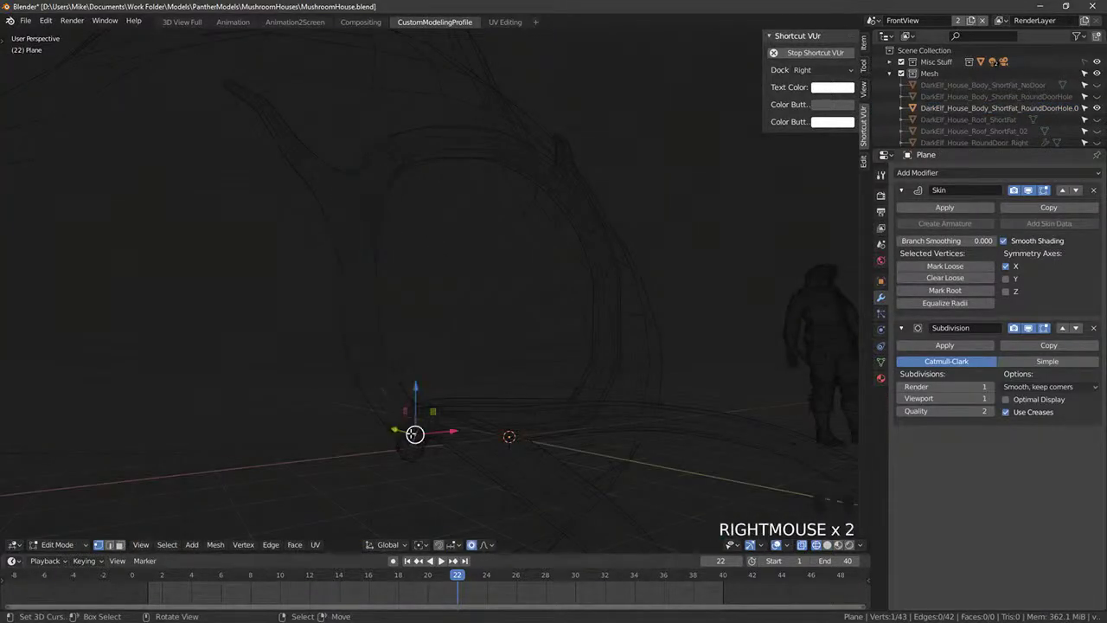
pyautogui.hotkey('shift', 'z')
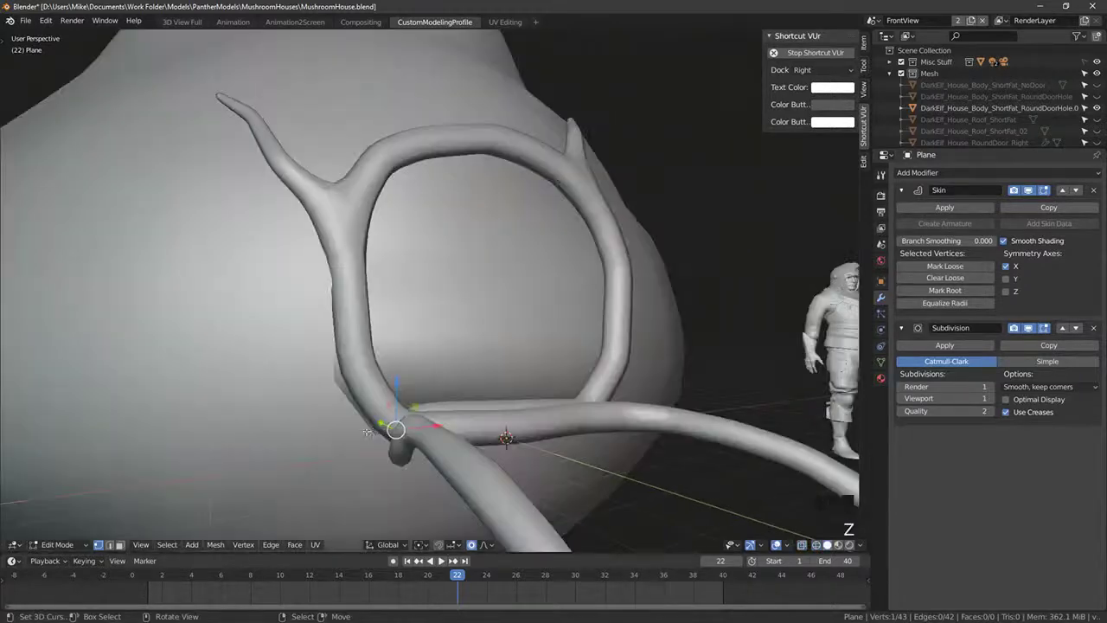
pyautogui.press('e')
pyautogui.click(290, 464)
pyautogui.hotkey('ctrl', 'a')
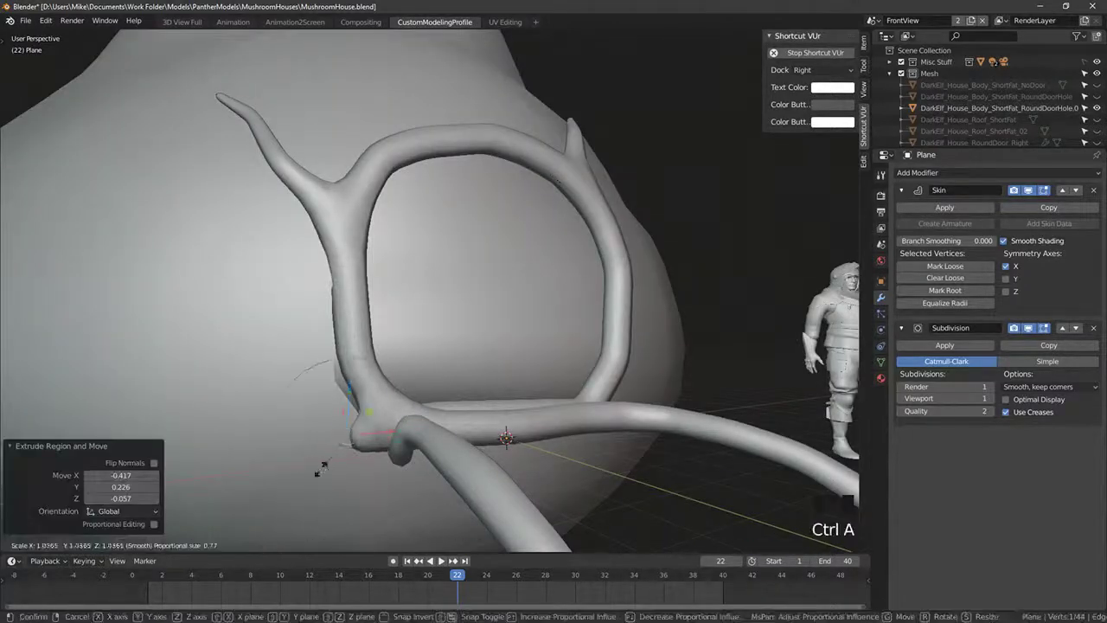
pyautogui.click(322, 443)
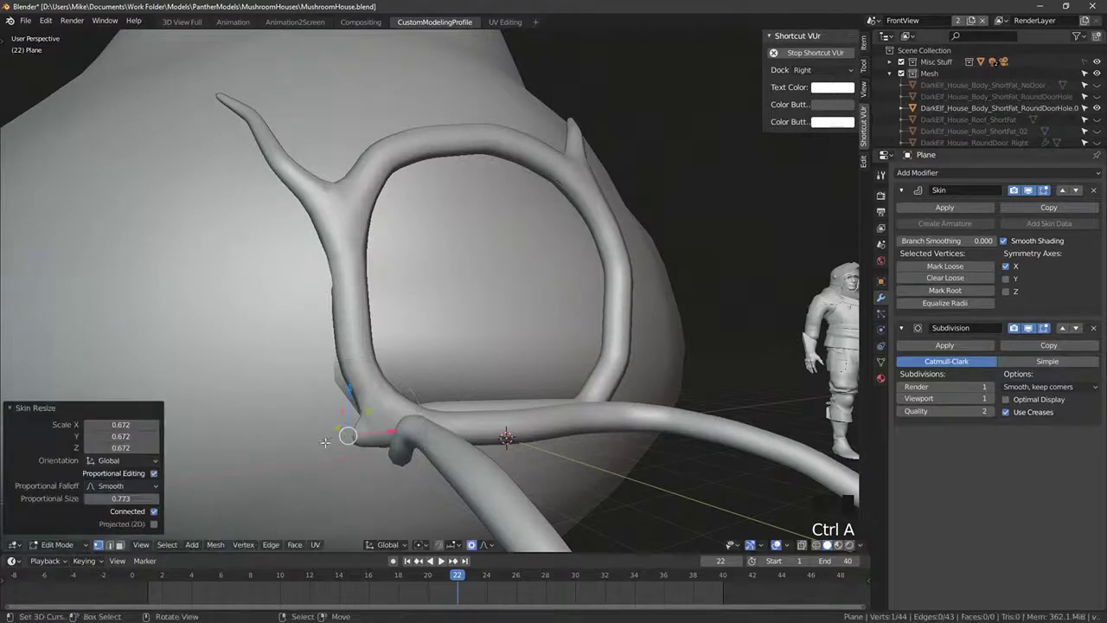
# Step: Try to extrude a second segment of the short root against the house body and undo the last change
pyautogui.press('e')
pyautogui.rightClick(263, 375)
pyautogui.moveTo(263, 375); pyautogui.dragTo(257, 433, button='middle')
pyautogui.press('e')
pyautogui.click(299, 365)
pyautogui.hotkey('shift', 'z')
pyautogui.moveTo(300, 365)
pyautogui.mouseDown(button='middle')
pyautogui.moveTo(323, 366)
pyautogui.moveTo(359, 394)
pyautogui.mouseUp(button='middle')
pyautogui.hotkey('shift', 'z')
pyautogui.hotkey('ctrl', 'z')
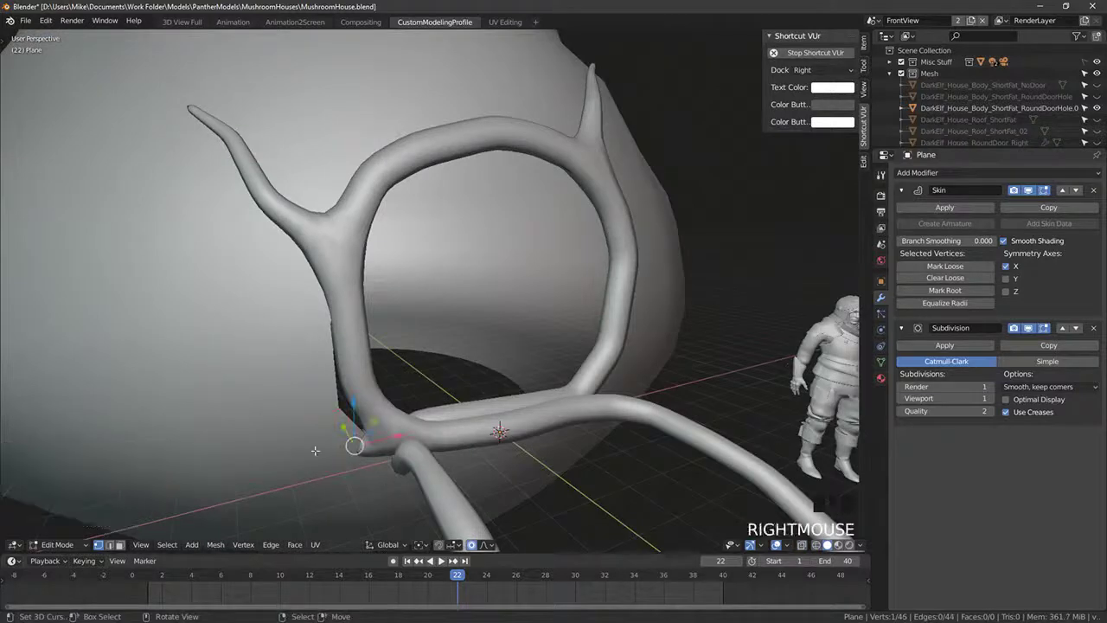
# Step: Try to extrude the short root upward about -0.129, 0.103, 0.491 and resize the skin at its vertices
pyautogui.hotkey('shift', 'z')
pyautogui.keyDown('shift'); pyautogui.moveTo(315, 451); pyautogui.dragTo(417, 380, button='middle'); pyautogui.keyUp('shift')
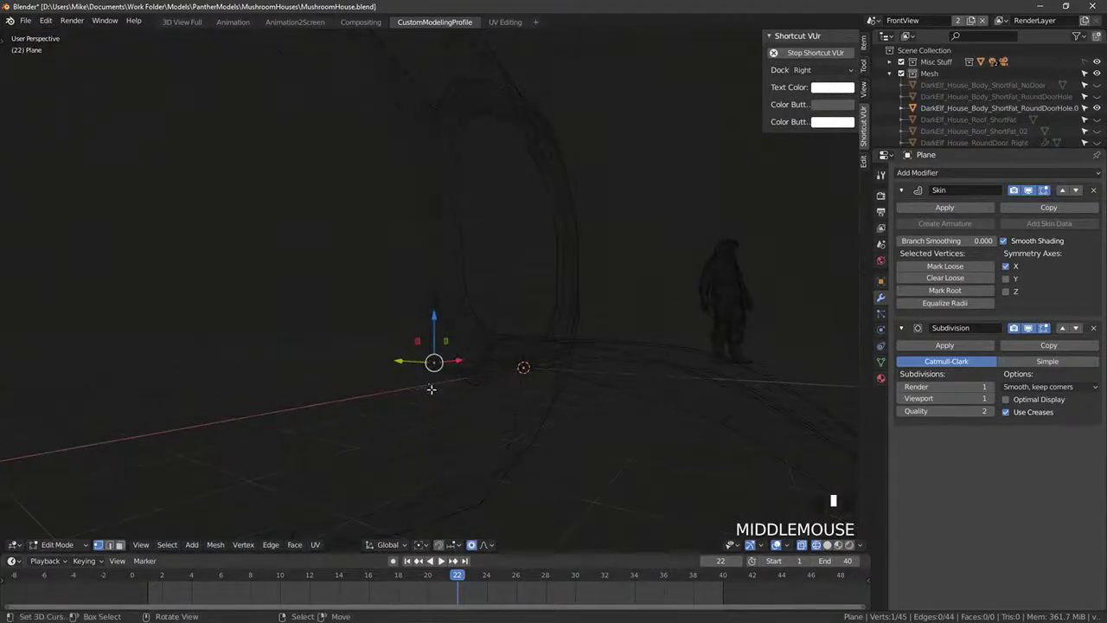
pyautogui.press('e')
pyautogui.click(415, 344)
pyautogui.hotkey('ctrl', 'a')
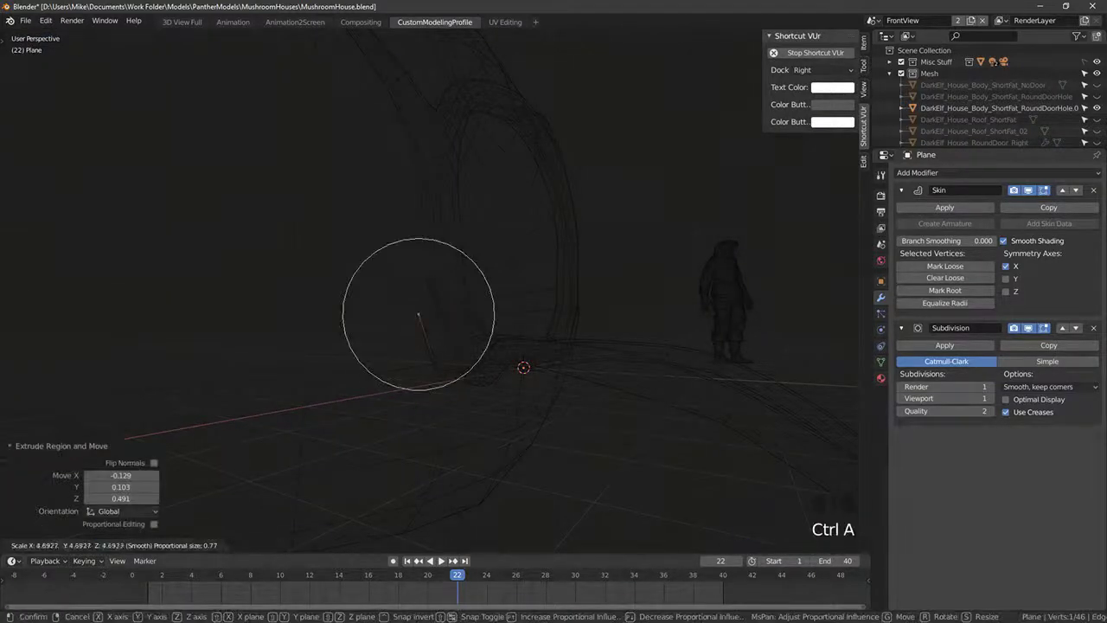
pyautogui.click(301, 33)
pyautogui.rightClick(450, 384)
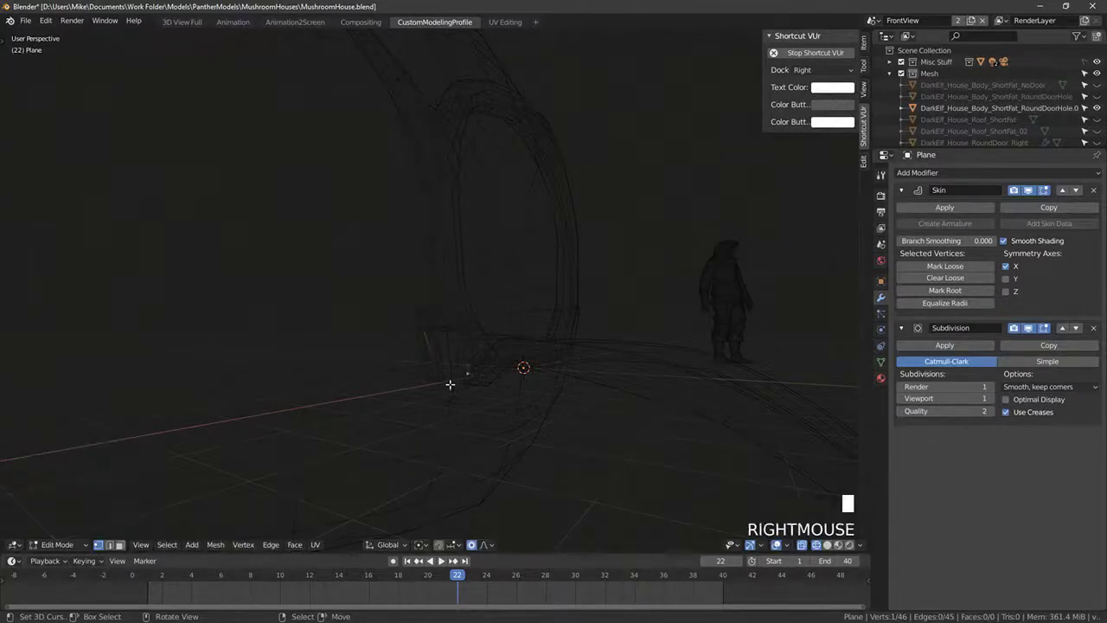
pyautogui.moveTo(423, 341); pyautogui.dragTo(394, 346, button='middle')
pyautogui.hotkey('ctrl', 'a')
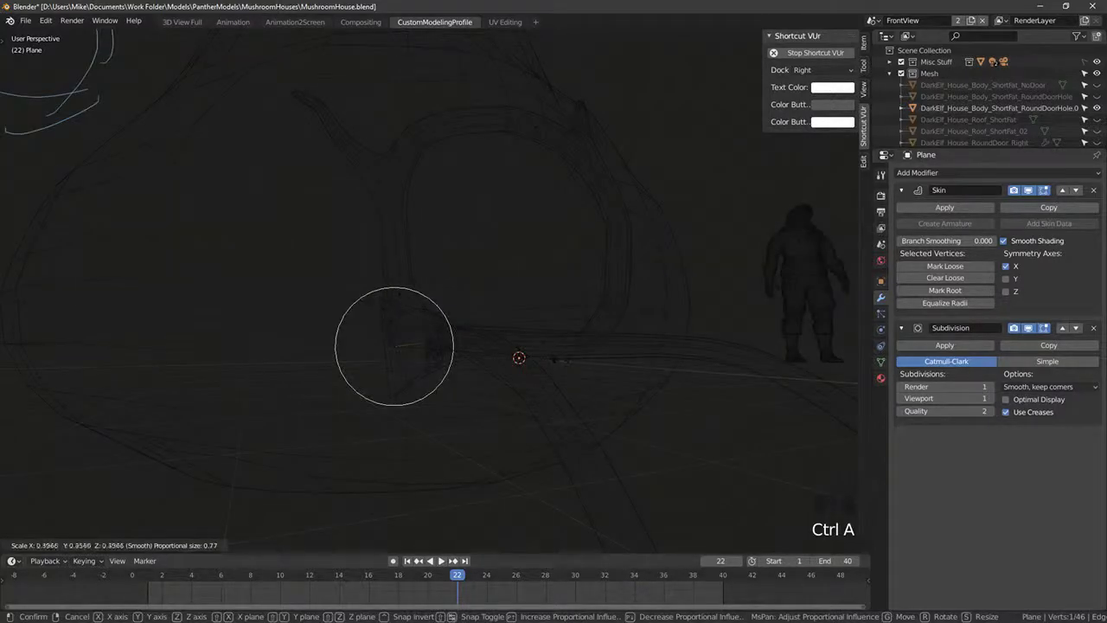
pyautogui.click(393, 346)
# Step: Delete the vertices of the short trial root at the ring's lower-left corner
pyautogui.press('x')
pyautogui.click(355, 313)
pyautogui.moveTo(355, 313); pyautogui.dragTo(338, 316, button='middle')
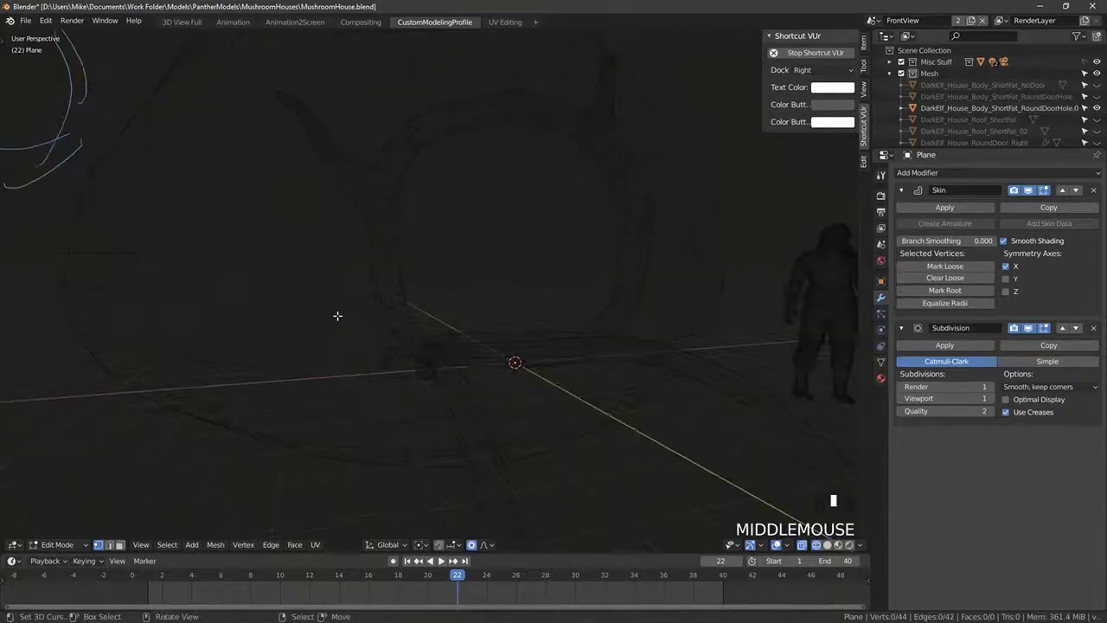
pyautogui.press('x')
pyautogui.click(384, 352)
# Step: Adjust the skin thickness at a vertex near the ring's lower corner and return to Object Mode
pyautogui.moveTo(384, 352); pyautogui.dragTo(407, 363, button='middle')
pyautogui.rightClick(495, 407)
pyautogui.hotkey('ctrl', 'a')
pyautogui.press('Return')
pyautogui.press('Tab')
pyautogui.scroll(-4, 406, 364)
pyautogui.rightClick(329, 315)
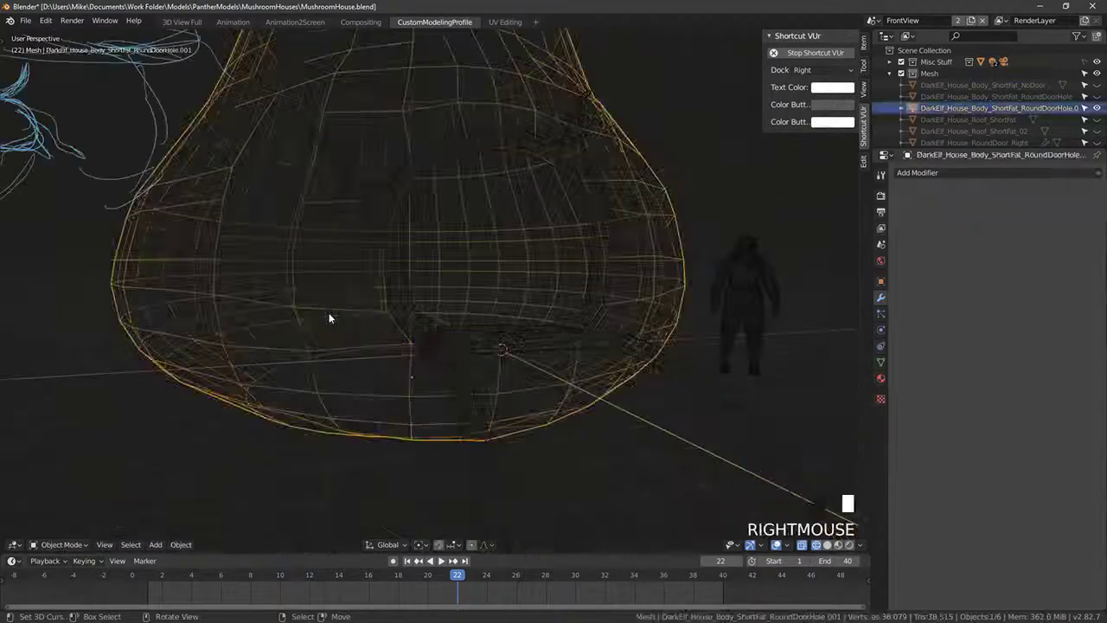
pyautogui.press('Tab')
pyautogui.scroll(3, 385, 306)
pyautogui.press('z')
pyautogui.scroll(-1, 385, 302)
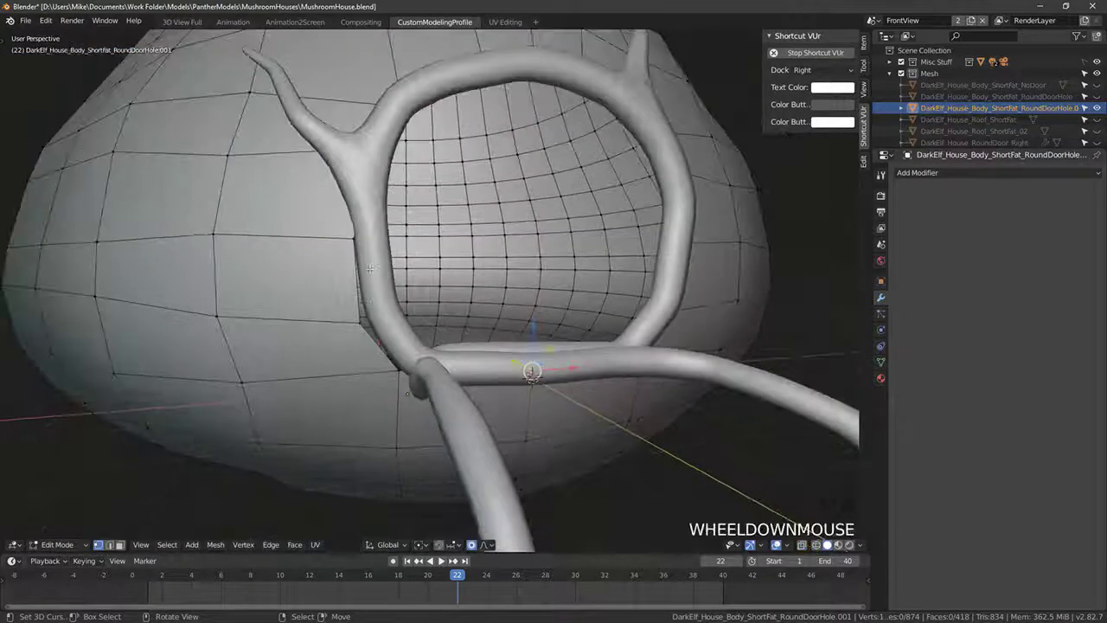
pyautogui.press('Tab')
pyautogui.rightClick(375, 270)
pyautogui.press('Tab')
pyautogui.press('Tab')
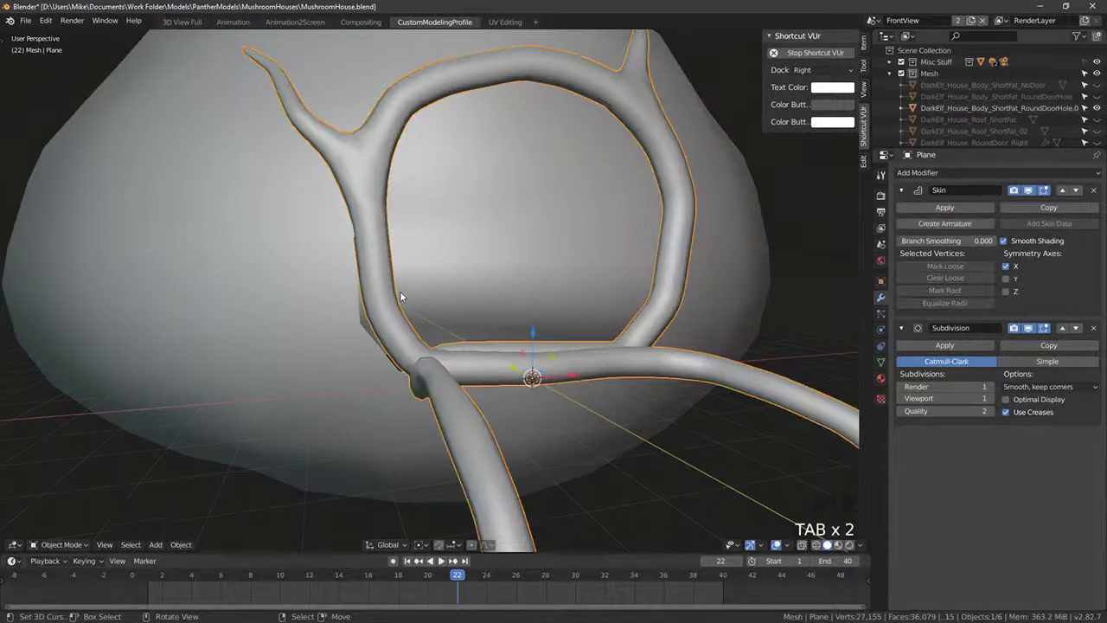
# Step: Move the ring's lower-left side vertex outward about -0.12 along X, using a proportional editing size of about 2.43
pyautogui.press('Tab')
pyautogui.press('z')
pyautogui.moveTo(378, 285)
pyautogui.mouseDown(button='right')
pyautogui.moveTo(395, 316)
pyautogui.moveTo(442, 320)
pyautogui.mouseUp(button='right')
pyautogui.moveTo(429, 307); pyautogui.dragTo(421, 302)
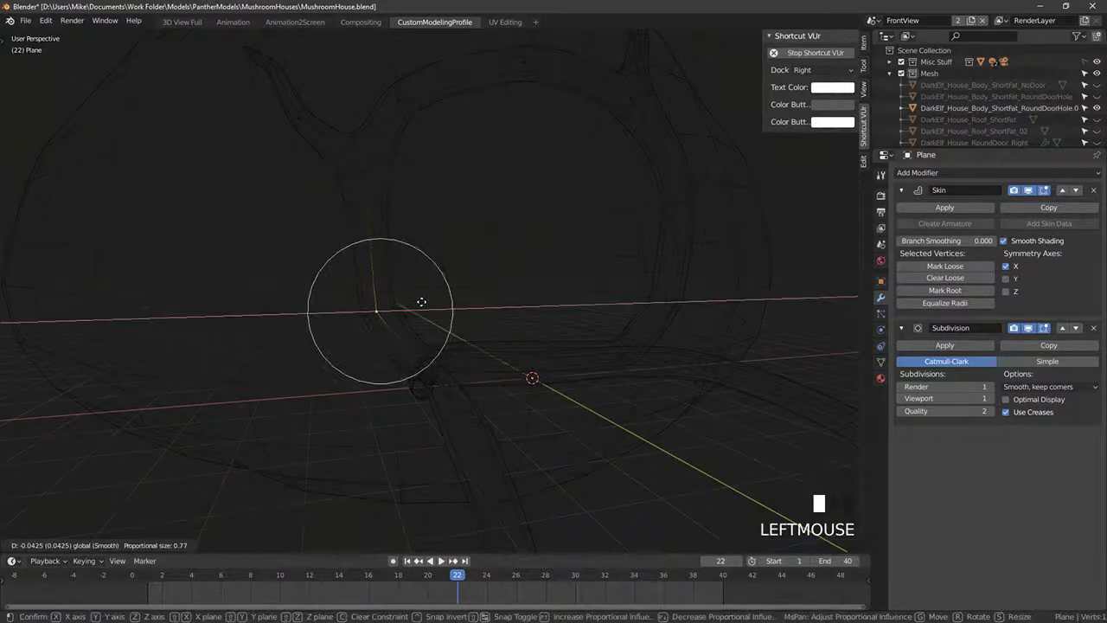
pyautogui.scroll(-6, 416, 309)
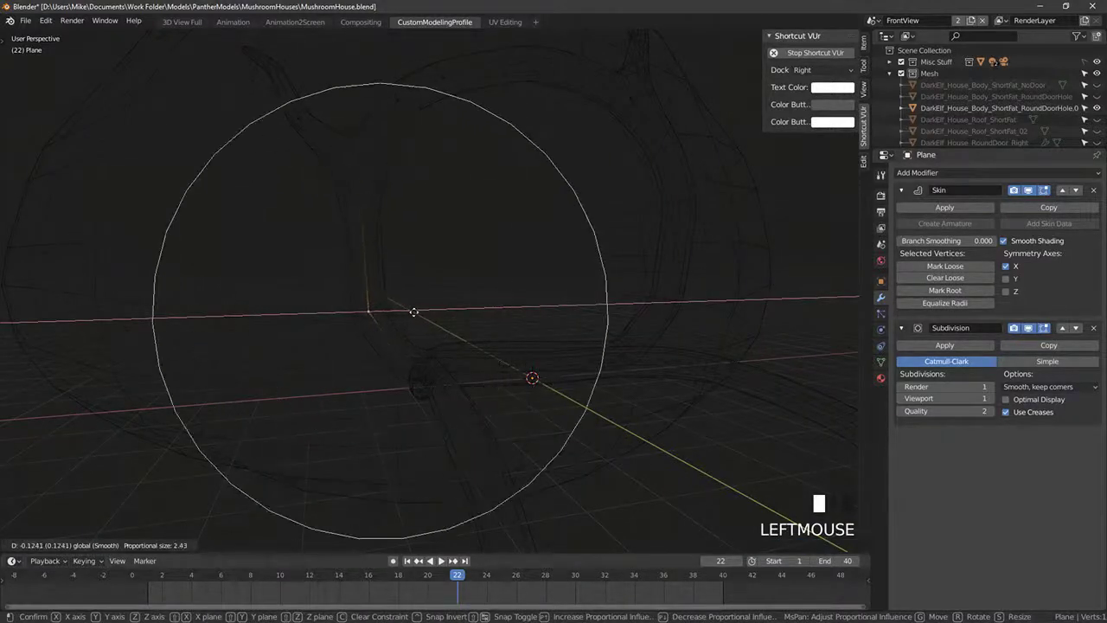
pyautogui.moveTo(411, 312); pyautogui.dragTo(412, 313)
# Step: Examine the reshaped branch ring against the house body from several angles
pyautogui.press('Tab')
pyautogui.press('z')
pyautogui.scroll(-2, 440, 321)
pyautogui.press('Tab')
pyautogui.moveTo(439, 321)
pyautogui.mouseDown(button='middle')
pyautogui.moveTo(404, 400)
pyautogui.moveTo(556, 274)
pyautogui.moveTo(563, 338)
pyautogui.moveTo(525, 384)
pyautogui.moveTo(418, 405)
pyautogui.moveTo(427, 384)
pyautogui.moveTo(378, 433)
pyautogui.moveTo(351, 332)
pyautogui.moveTo(363, 260)
pyautogui.moveTo(380, 355)
pyautogui.mouseUp(button='middle')
pyautogui.press('Tab')
pyautogui.press('Tab')
pyautogui.press('Tab')
# Step: Extrude a new root from the ring's right lower corner along the house body and scale its end's skin to 0.954
pyautogui.rightClick(420, 403)
pyautogui.press('z')
pyautogui.rightClick(420, 399)
pyautogui.press('Tab')
pyautogui.rightClick(410, 397)
pyautogui.scroll(2, 380, 355)
pyautogui.press('e')
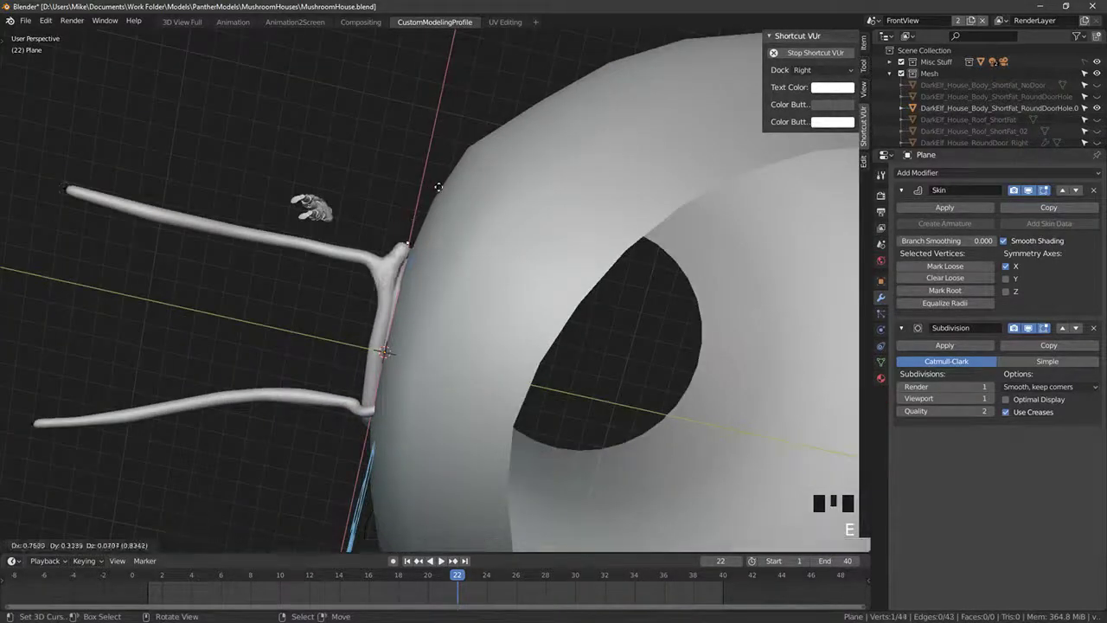
pyautogui.click(438, 187)
pyautogui.hotkey('ctrl', 'a')
pyautogui.click(450, 199)
# Step: Extrude the new root's next segment about 1.027, 0.304, 0.341 and reposition its end beside the house body
pyautogui.moveTo(450, 201); pyautogui.dragTo(500, 225, button='middle')
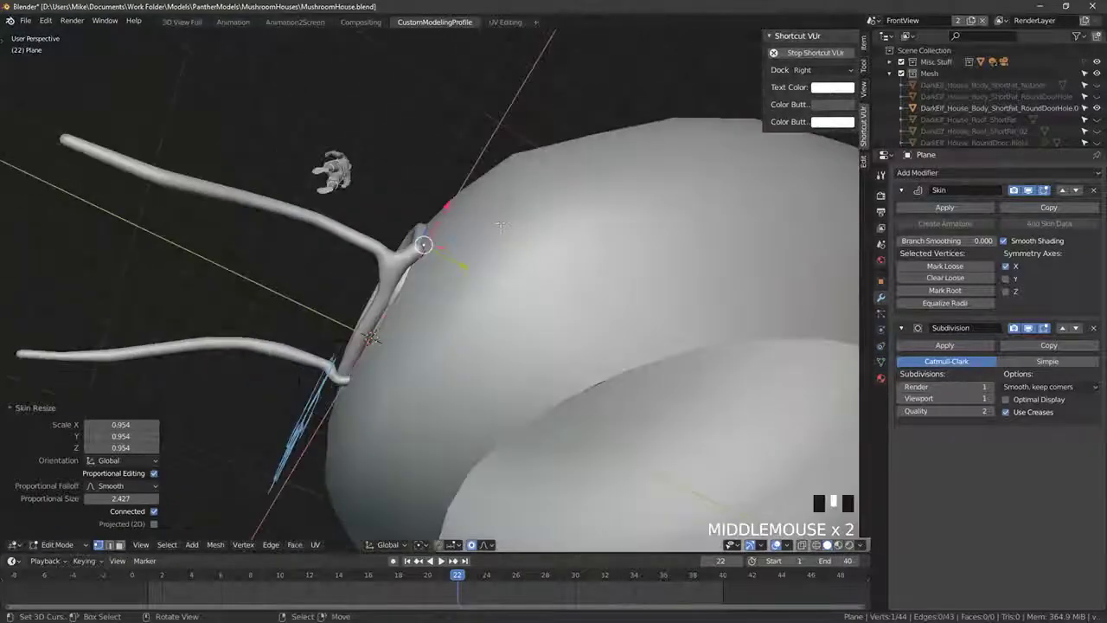
pyautogui.click(539, 182)
pyautogui.keyDown('shift'); pyautogui.moveTo(539, 182); pyautogui.dragTo(443, 186, button='middle'); pyautogui.keyUp('shift')
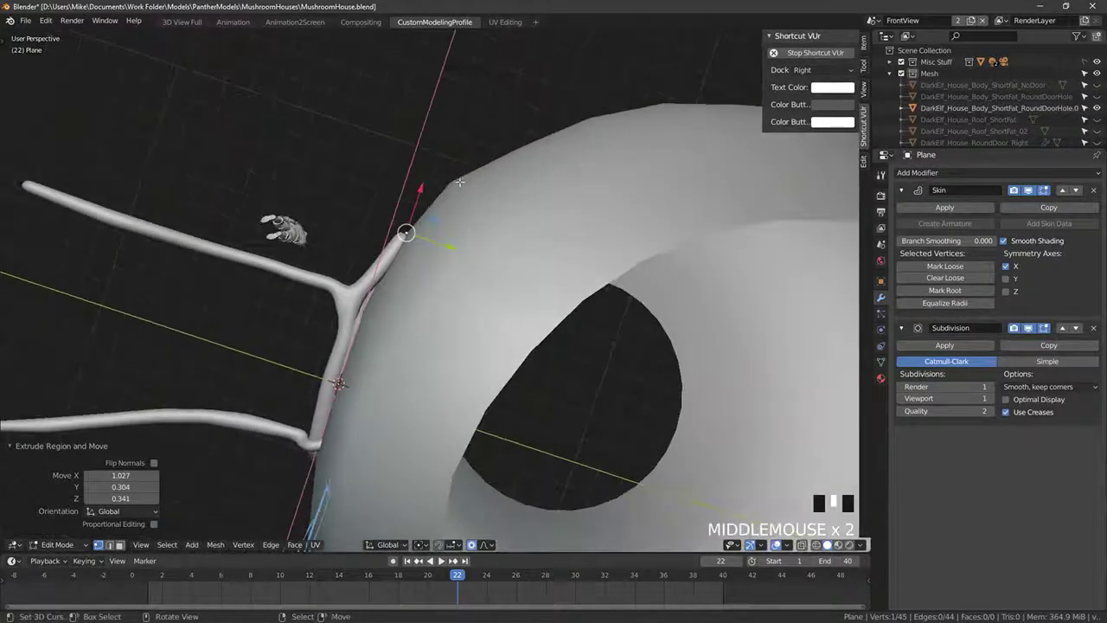
pyautogui.press('g')
pyautogui.click(445, 191)
# Step: Extrude the root about 1.012, 0.429, 0.012 farther, resize its end's skin and move the end about 0.027, -0.113, 0
pyautogui.click(486, 153)
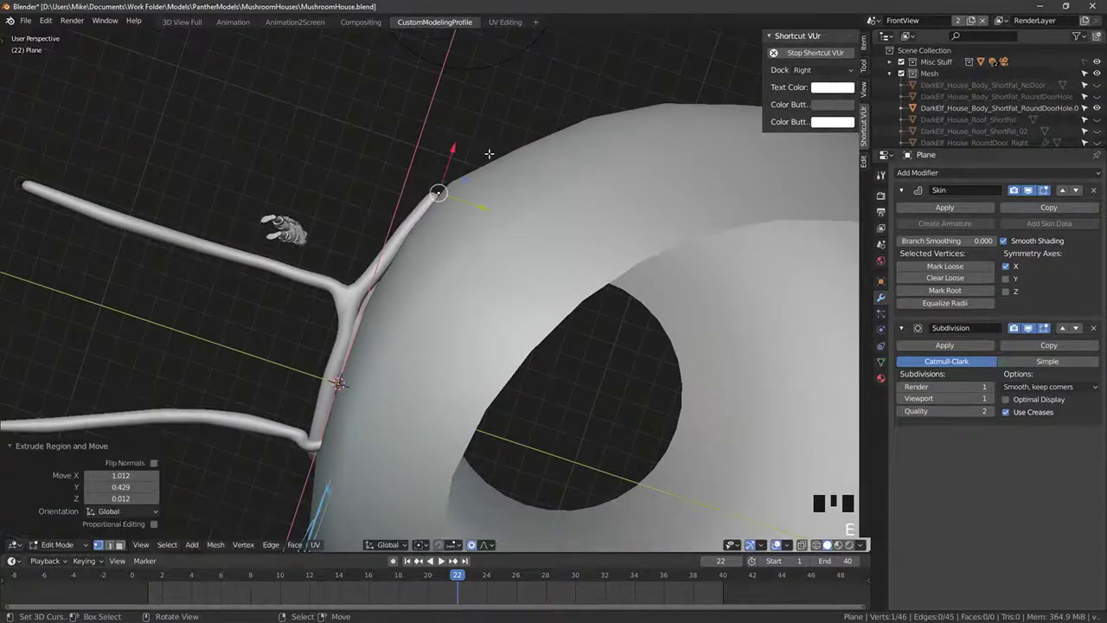
pyautogui.hotkey('ctrl', 'a')
pyautogui.click(475, 166)
pyautogui.moveTo(475, 166); pyautogui.dragTo(479, 173, button='middle')
pyautogui.keyDown('shift'); pyautogui.moveTo(478, 173); pyautogui.dragTo(530, 328, button='middle'); pyautogui.keyUp('shift')
pyautogui.press('g')
pyautogui.click(437, 250)
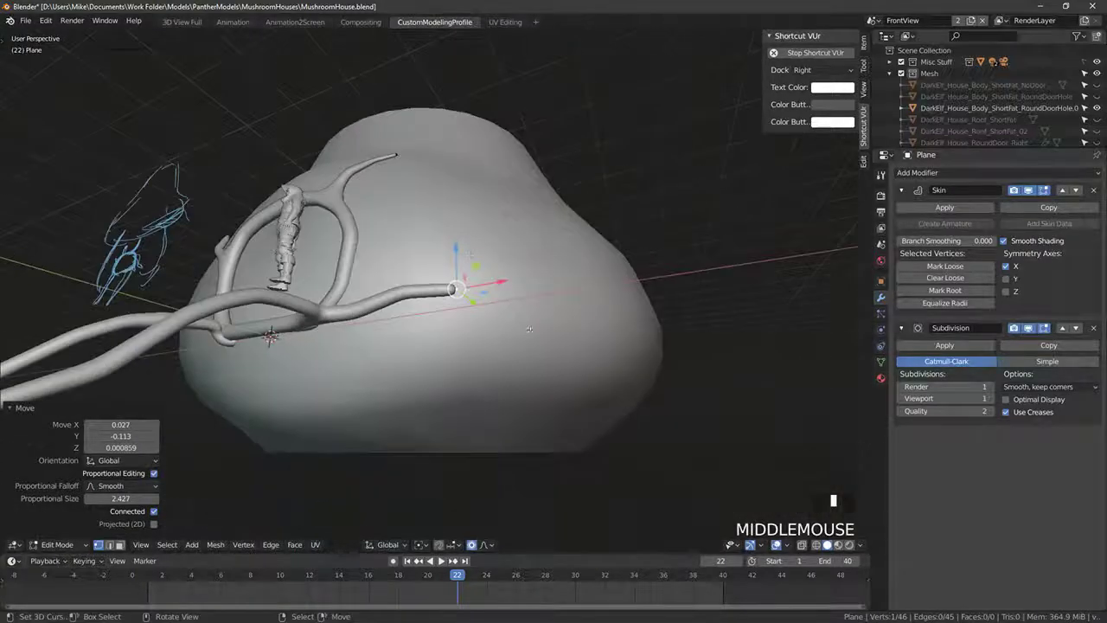
# Step: Lower the root's end, extend it around the side of the house body and adjust the tip's position
pyautogui.moveTo(457, 251); pyautogui.dragTo(455, 271)
pyautogui.moveTo(455, 271); pyautogui.dragTo(482, 216, button='middle')
pyautogui.click(604, 212)
pyautogui.moveTo(481, 216); pyautogui.dragTo(481, 237)
pyautogui.press('r')
pyautogui.moveTo(512, 270); pyautogui.dragTo(569, 327, button='middle')
pyautogui.click(561, 275)
pyautogui.press('g')
pyautogui.click(495, 225)
# Step: Extrude one more root segment along the house body's lower side and reposition its tip
pyautogui.press('e')
pyautogui.click(522, 294)
pyautogui.moveTo(522, 294); pyautogui.dragTo(477, 289, button='middle')
pyautogui.press('g')
pyautogui.click(505, 351)
# Step: Select the bottom edge loop of the house body in Edit Mode and snap the 3D cursor to it
pyautogui.press('Tab')
pyautogui.rightClick(481, 324)
pyautogui.press('Tab')
pyautogui.press('a')
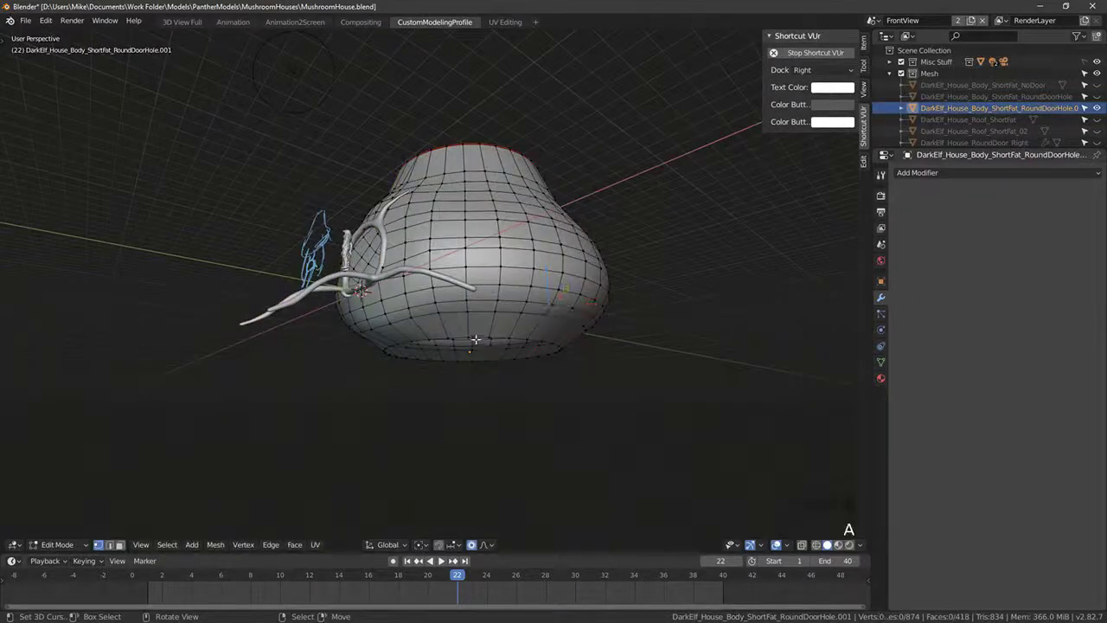
pyautogui.keyDown('alt'); pyautogui.keyDown('shift'); pyautogui.rightClick(481, 350); pyautogui.keyUp('shift'); pyautogui.keyUp('alt')
pyautogui.hotkey('shift', 's')
pyautogui.click(465, 326)
# Step: Add a ground plane to the house body mesh at the 3D cursor and scale it by 27.371
pyautogui.hotkey('shift', 'a')
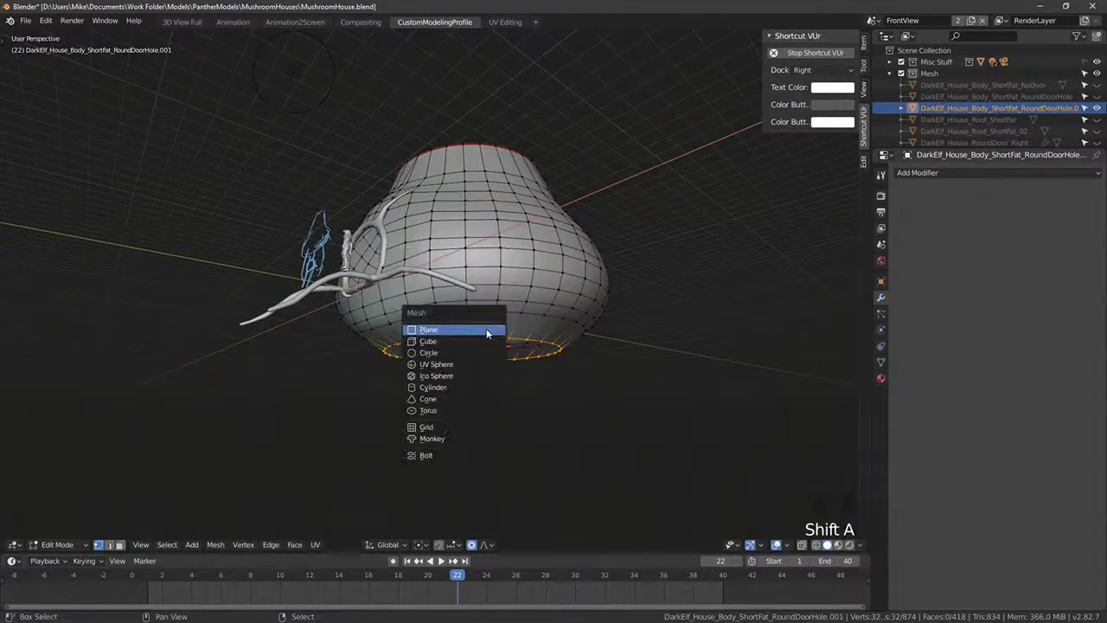
pyautogui.click(440, 329)
pyautogui.moveTo(440, 330); pyautogui.dragTo(484, 303, button='middle')
pyautogui.press('s')
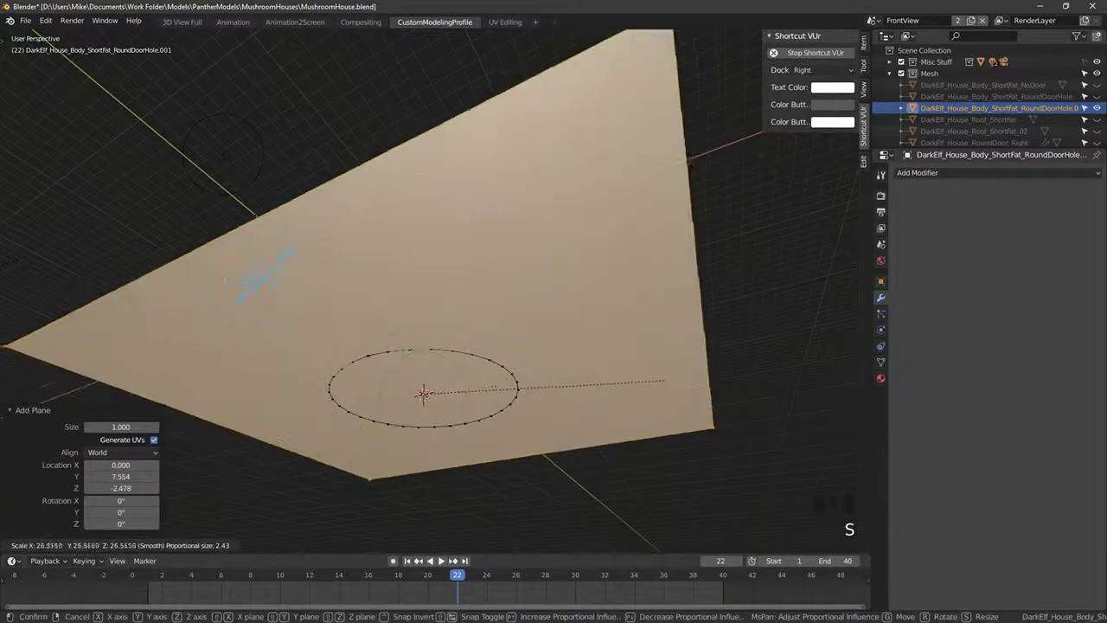
pyautogui.click(692, 384)
pyautogui.moveTo(692, 384); pyautogui.dragTo(502, 318, button='middle')
pyautogui.press('KP_1')
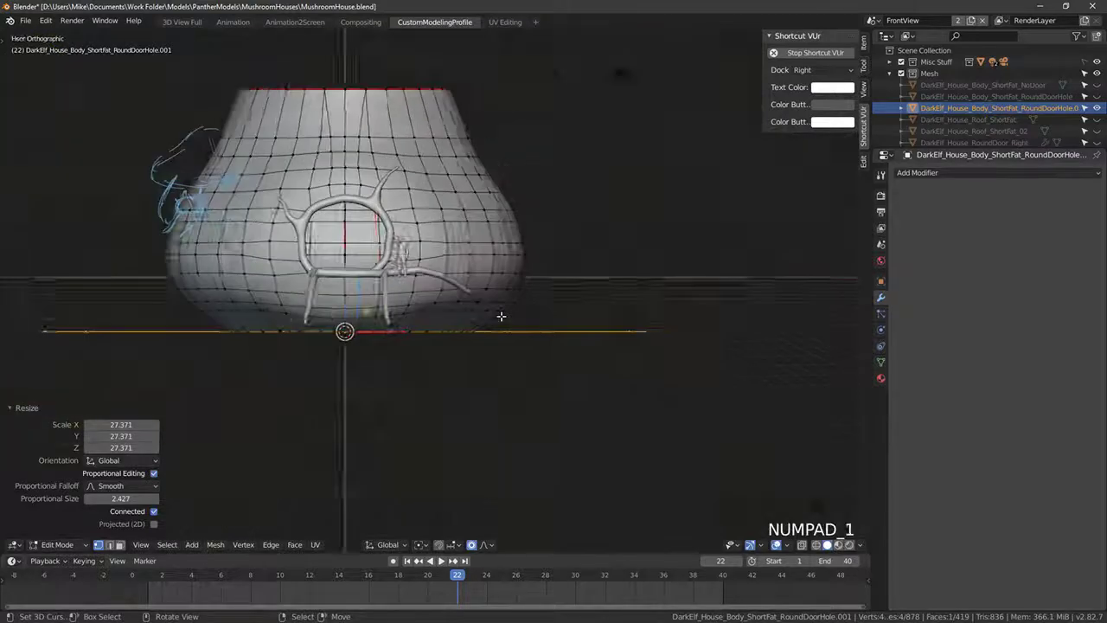
pyautogui.press('KP_3')
pyautogui.moveTo(543, 286); pyautogui.dragTo(604, 337, button='middle')
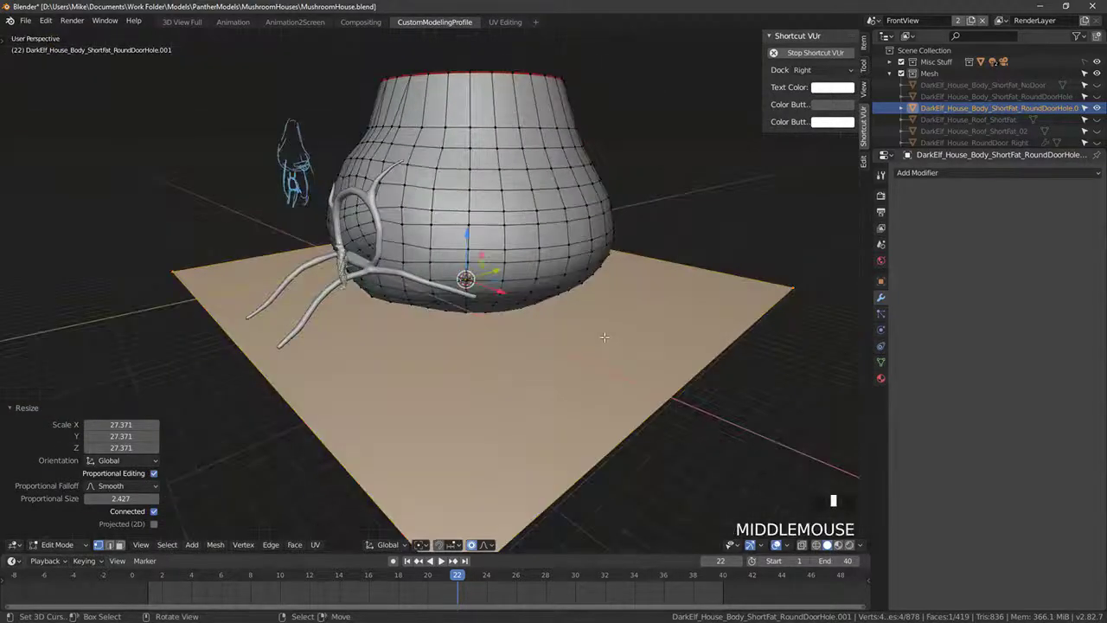
# Step: Leave the house body mesh and open the branch ring object in Edit Mode
pyautogui.scroll(4, 605, 337)
pyautogui.rightClick(519, 297)
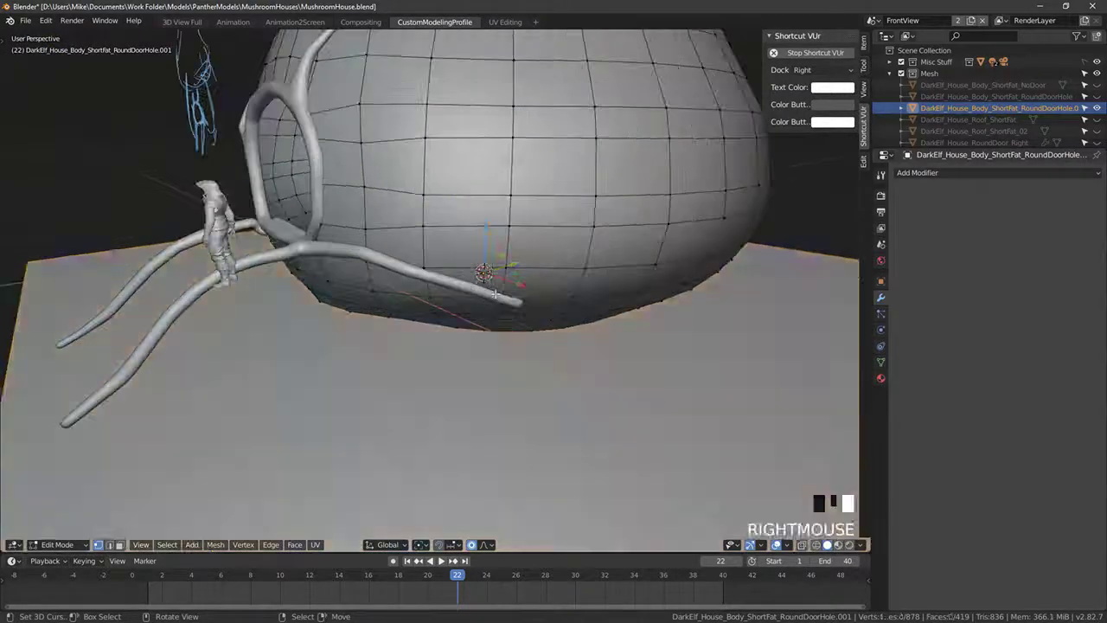
pyautogui.press('Tab')
pyautogui.rightClick(500, 298)
pyautogui.moveTo(499, 298)
pyautogui.mouseDown(button='middle')
pyautogui.moveTo(455, 251)
pyautogui.moveTo(467, 311)
pyautogui.moveTo(456, 285)
pyautogui.moveTo(509, 262)
pyautogui.moveTo(470, 309)
pyautogui.moveTo(444, 386)
pyautogui.mouseUp(button='middle')
pyautogui.press('Tab')
# Step: Thicken the skin at vertices along the middle of the new root, scaling the latter by 1.320
pyautogui.press('z')
pyautogui.scroll(-2, 464, 326)
pyautogui.scroll(1, 455, 285)
pyautogui.hotkey('shift', 'b')
pyautogui.moveTo(429, 336); pyautogui.dragTo(439, 338)
pyautogui.scroll(-17, 462, 329)
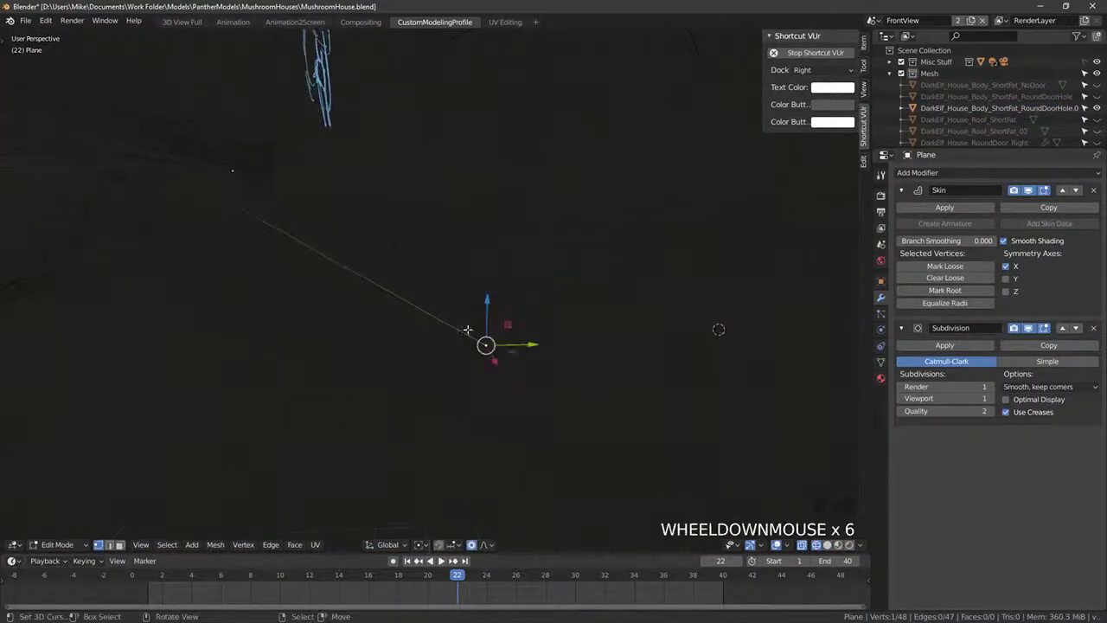
pyautogui.scroll(4, 459, 334)
pyautogui.press('z')
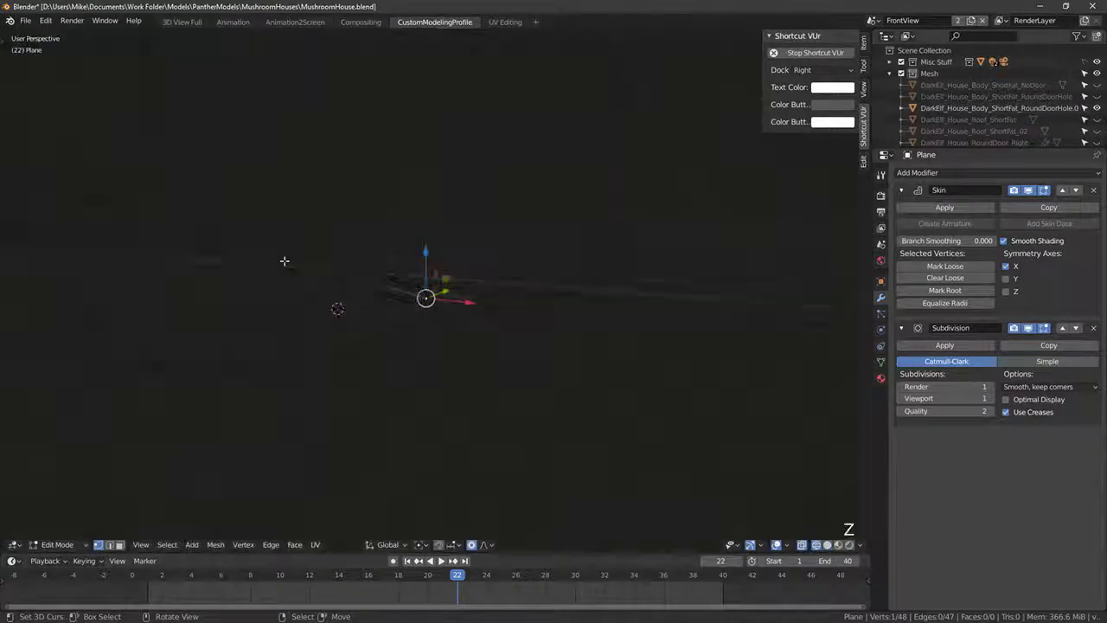
pyautogui.hotkey('ctrl', 'a')
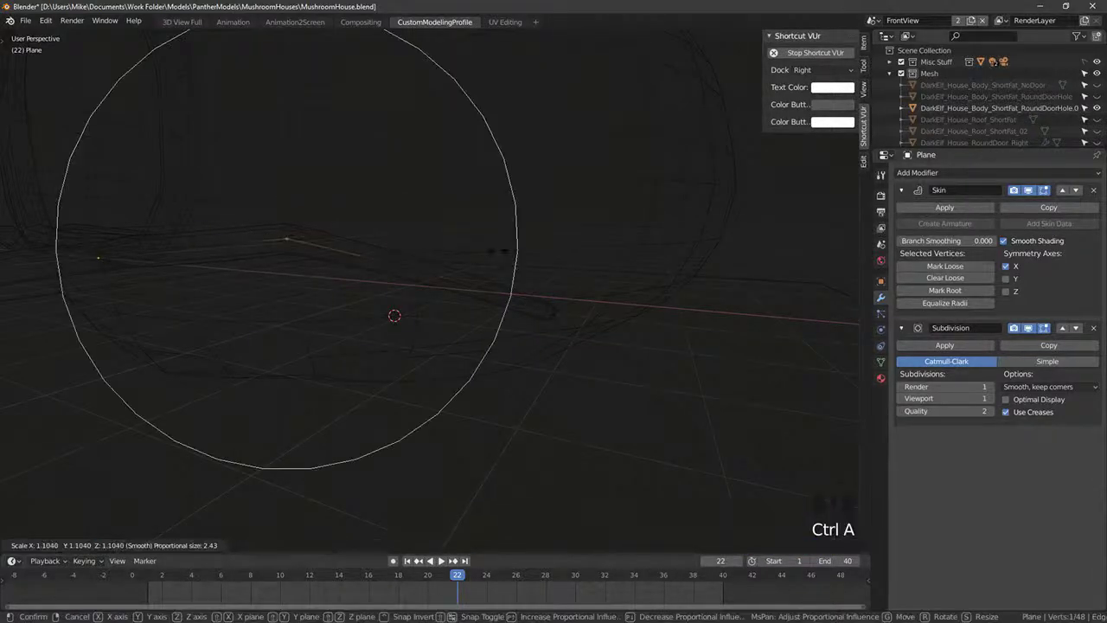
pyautogui.click(415, 272)
pyautogui.hotkey('ctrl', 'a')
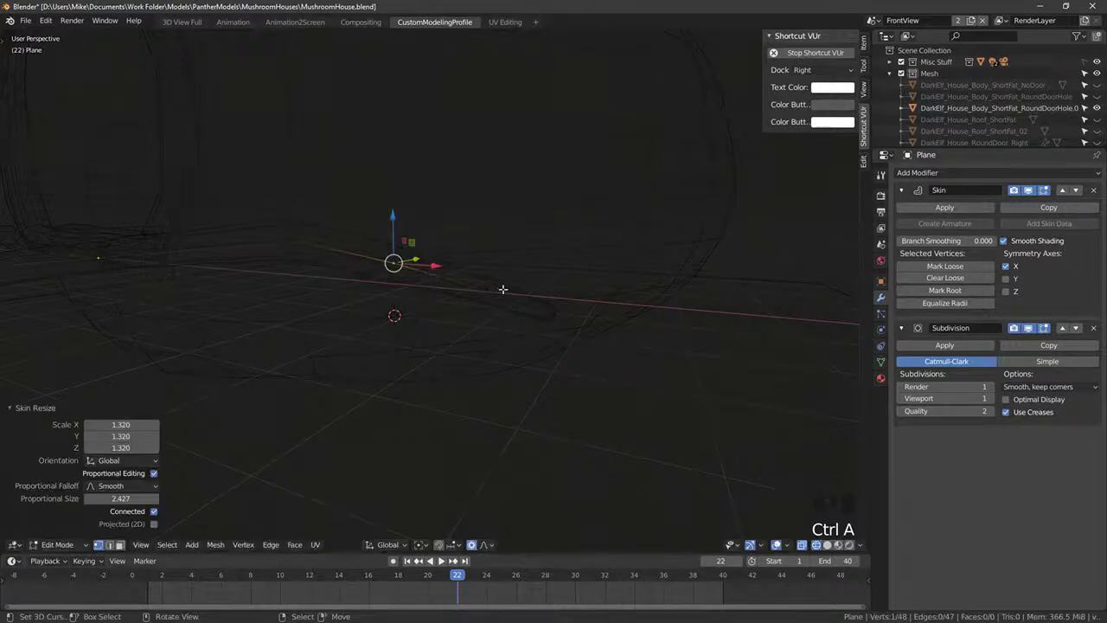
# Step: Extrude the new root's tip farther around the base of the house body, reposition it and scale its skin to 0.890
pyautogui.rightClick(546, 309)
pyautogui.scroll(-3, 551, 330)
pyautogui.keyDown('shift'); pyautogui.moveTo(551, 329); pyautogui.dragTo(467, 445, button='middle'); pyautogui.keyUp('shift')
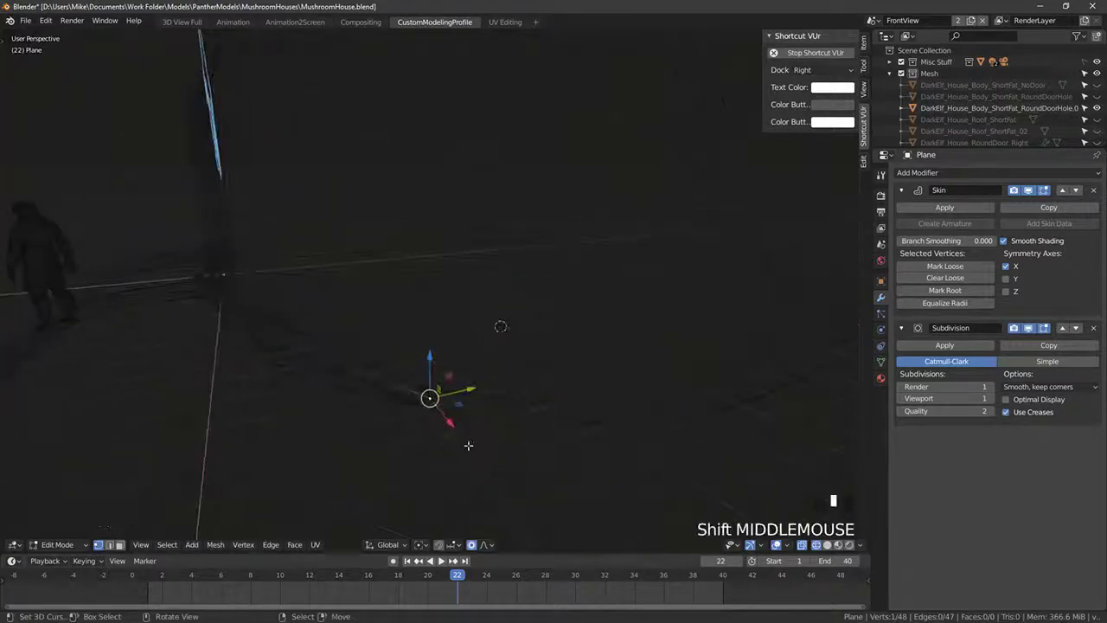
pyautogui.scroll(-4, 463, 372)
pyautogui.moveTo(463, 372)
pyautogui.mouseDown(button='middle')
pyautogui.moveTo(458, 340)
pyautogui.moveTo(467, 391)
pyautogui.mouseUp(button='middle')
pyautogui.press('e')
pyautogui.click(516, 331)
pyautogui.moveTo(465, 407)
pyautogui.mouseDown()
pyautogui.moveTo(440, 423)
pyautogui.moveTo(452, 417)
pyautogui.mouseUp()
pyautogui.moveTo(452, 417); pyautogui.dragTo(648, 341, button='middle')
pyautogui.hotkey('ctrl', 'a')
pyautogui.click(620, 350)
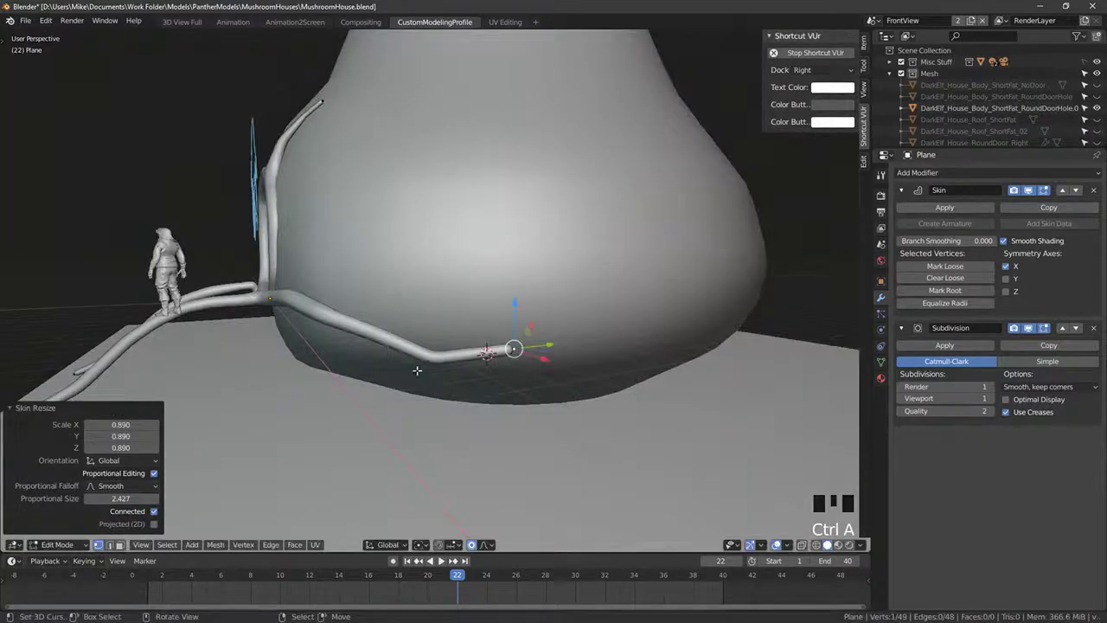
# Step: Subdivide the selected edge just before the bend in the root along the house base with one cut
pyautogui.rightClick(420, 368)
pyautogui.press('z')
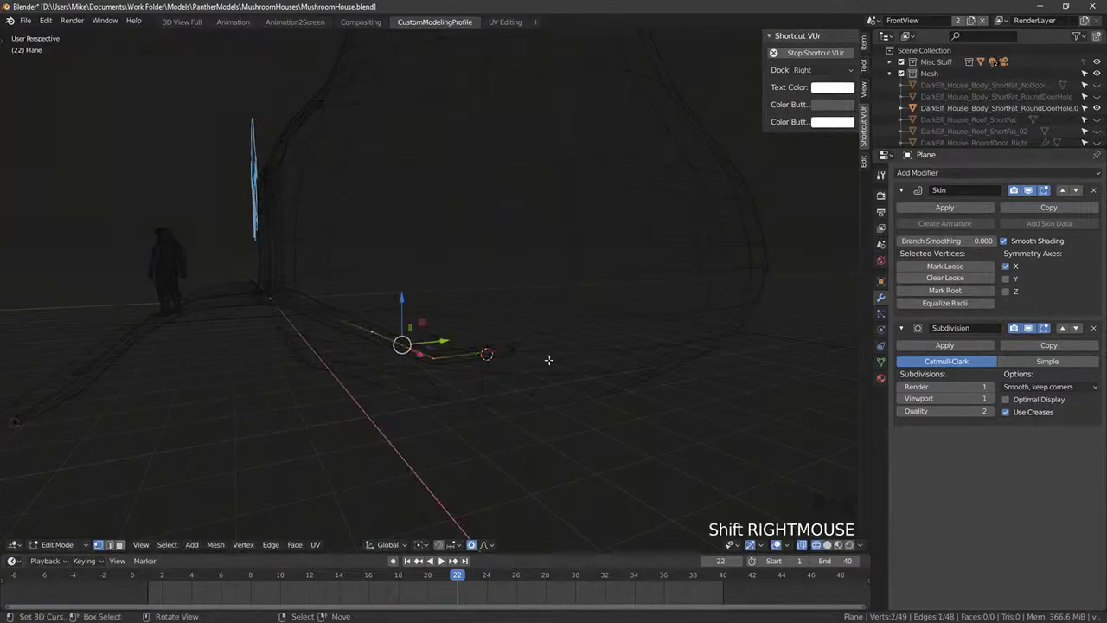
pyautogui.hotkey('ctrl', 'shift', 's')
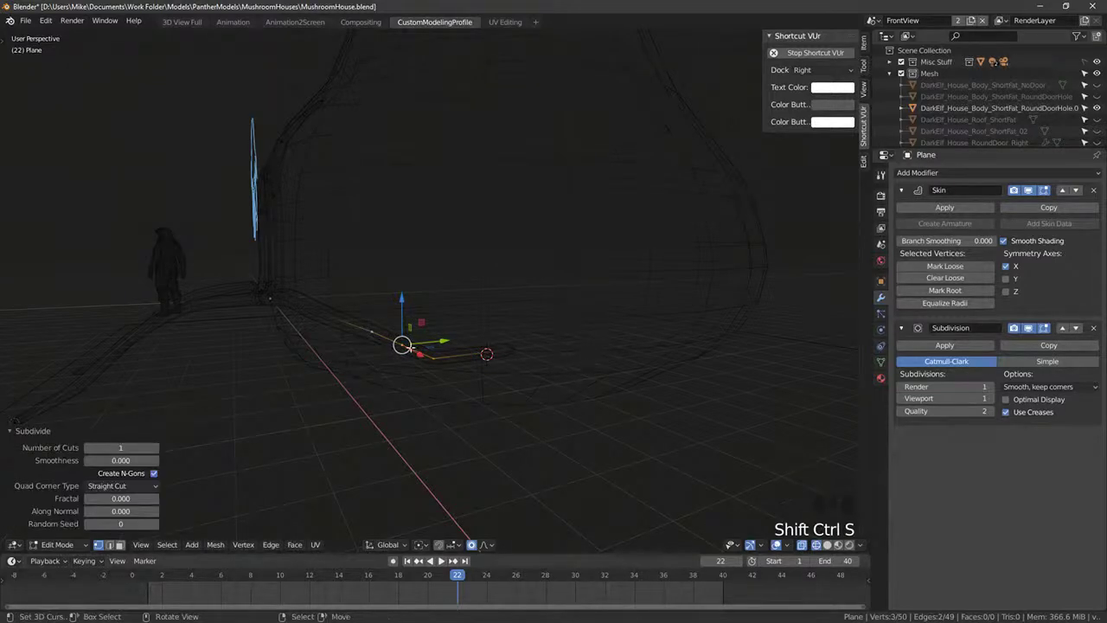
# Step: Reposition the subdivision vertex and the neighbouring bend vertex with proportional size 1.132 to smooth the root's curve
pyautogui.rightClick(408, 348)
pyautogui.press('g')
pyautogui.scroll(8, 410, 351)
pyautogui.click(410, 351)
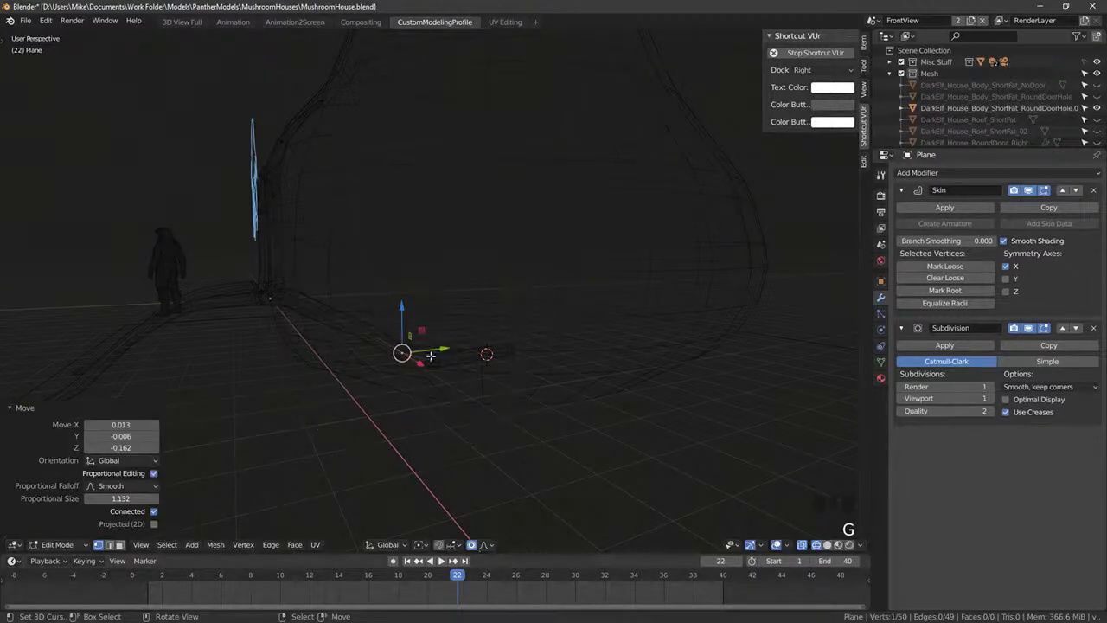
pyautogui.rightClick(432, 357)
pyautogui.press('g')
pyautogui.click(449, 356)
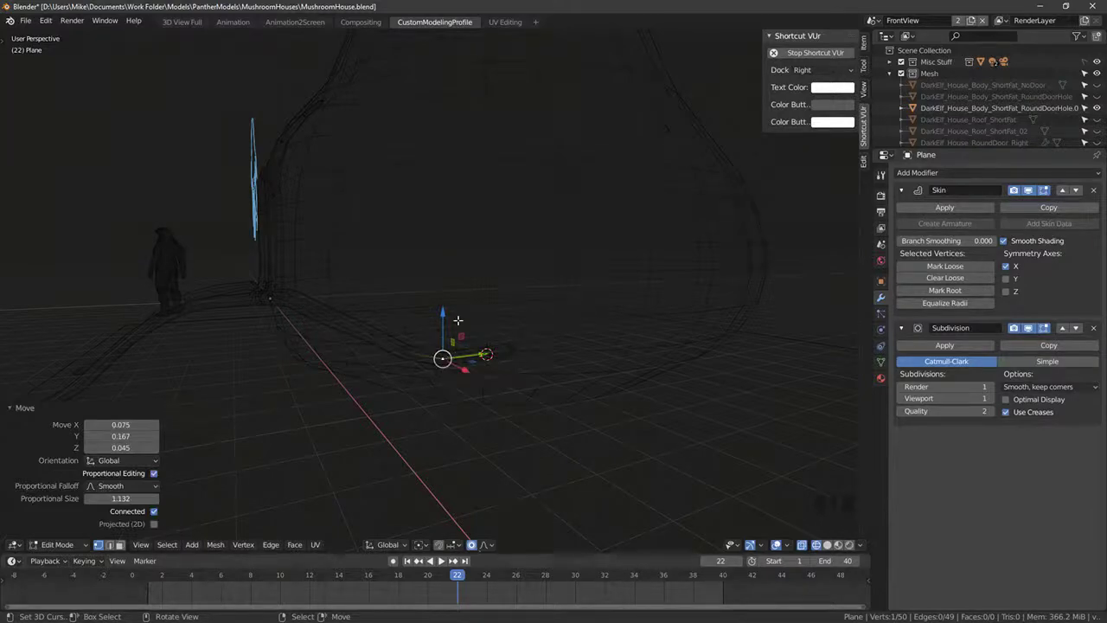
# Step: Check the reshaped root in Object Mode and reopen the branch ring object for editing
pyautogui.scroll(-4, 458, 320)
pyautogui.press('Tab')
pyautogui.moveTo(457, 321)
pyautogui.mouseDown(button='middle')
pyautogui.moveTo(410, 328)
pyautogui.moveTo(440, 316)
pyautogui.mouseUp(button='middle')
pyautogui.scroll(5, 440, 317)
pyautogui.press('z')
pyautogui.rightClick(265, 314)
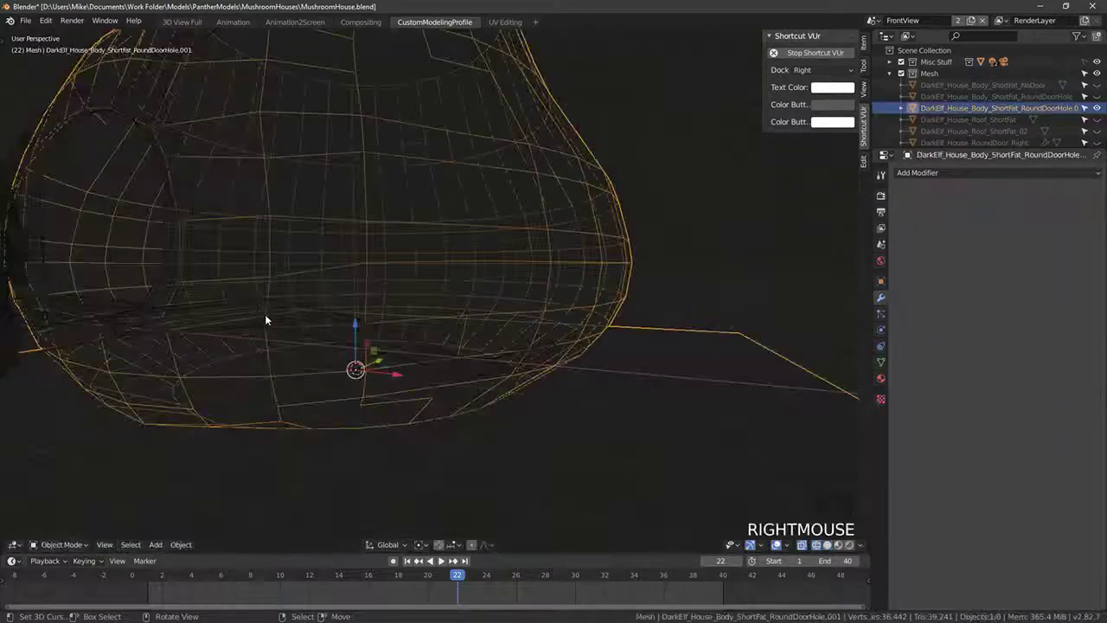
pyautogui.rightClick(269, 312)
pyautogui.press('Tab')
# Step: Extrude a new branch upward from the middle of the side root, shrink its tip's skin and shift the tip
pyautogui.rightClick(268, 313)
pyautogui.moveTo(315, 283)
pyautogui.mouseDown(button='middle')
pyautogui.moveTo(309, 251)
pyautogui.moveTo(325, 251)
pyautogui.moveTo(325, 262)
pyautogui.mouseUp(button='middle')
pyautogui.press('z')
pyautogui.scroll(-4, 308, 252)
pyautogui.press('e')
pyautogui.click(408, 207)
pyautogui.hotkey('ctrl', 'a')
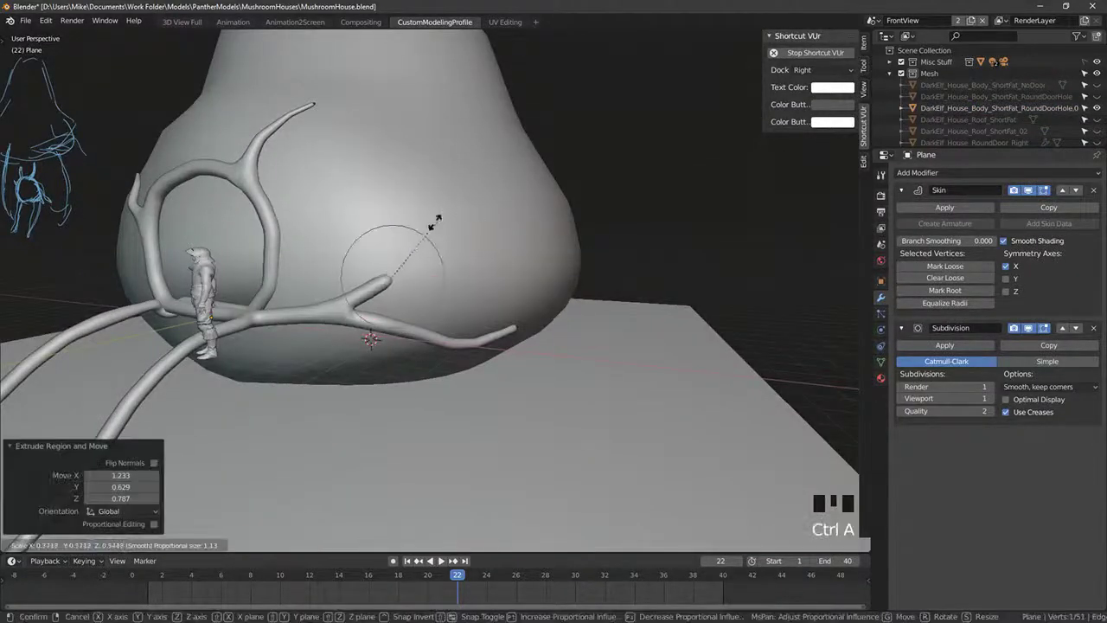
pyautogui.click(432, 225)
pyautogui.press('g')
pyautogui.click(380, 228)
# Step: Move the new branch's tip about -0.166 along Y to adjust its depth against the house body
pyautogui.moveTo(545, 232); pyautogui.dragTo(485, 265, button='middle')
pyautogui.press('z')
pyautogui.moveTo(424, 285); pyautogui.dragTo(360, 257, button='middle')
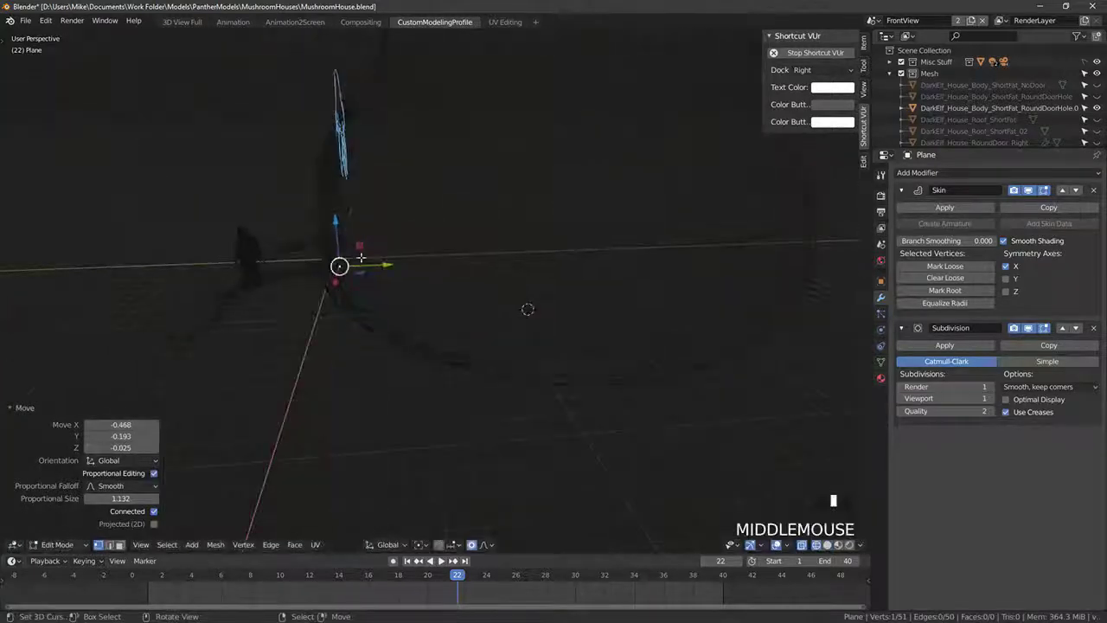
pyautogui.moveTo(388, 265); pyautogui.dragTo(381, 265)
pyautogui.press('z')
# Step: Extrude the new branch's tip higher along the house body and scale its skin to 0.763
pyautogui.moveTo(382, 265)
pyautogui.mouseDown(button='middle')
pyautogui.moveTo(427, 257)
pyautogui.moveTo(404, 264)
pyautogui.moveTo(317, 198)
pyautogui.mouseUp(button='middle')
pyautogui.press('e')
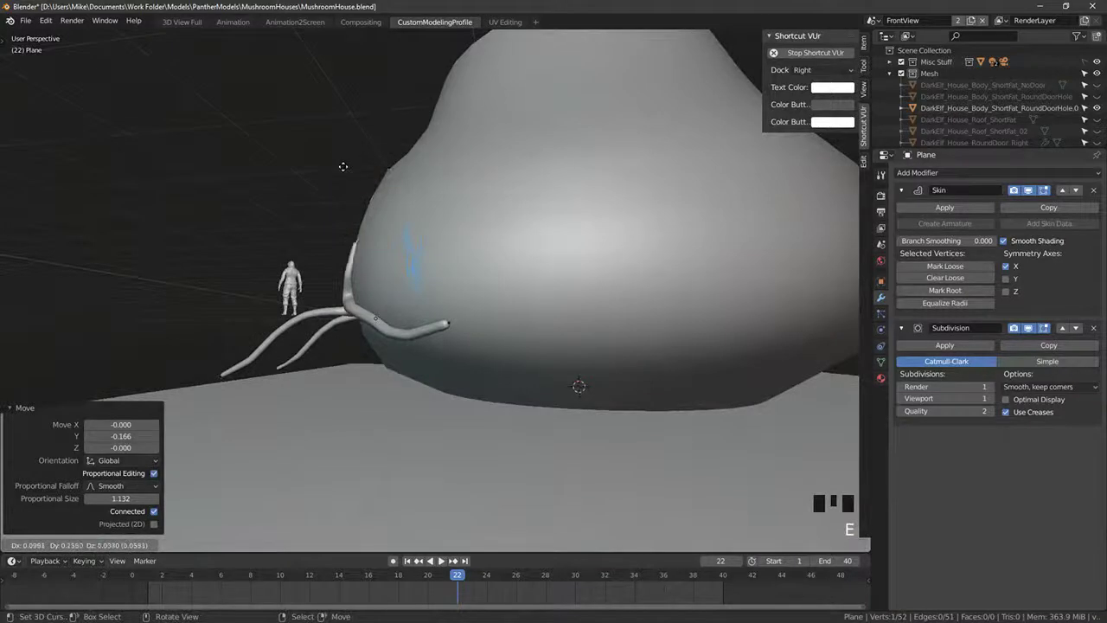
pyautogui.click(341, 167)
pyautogui.hotkey('ctrl', 'a')
pyautogui.click(459, 214)
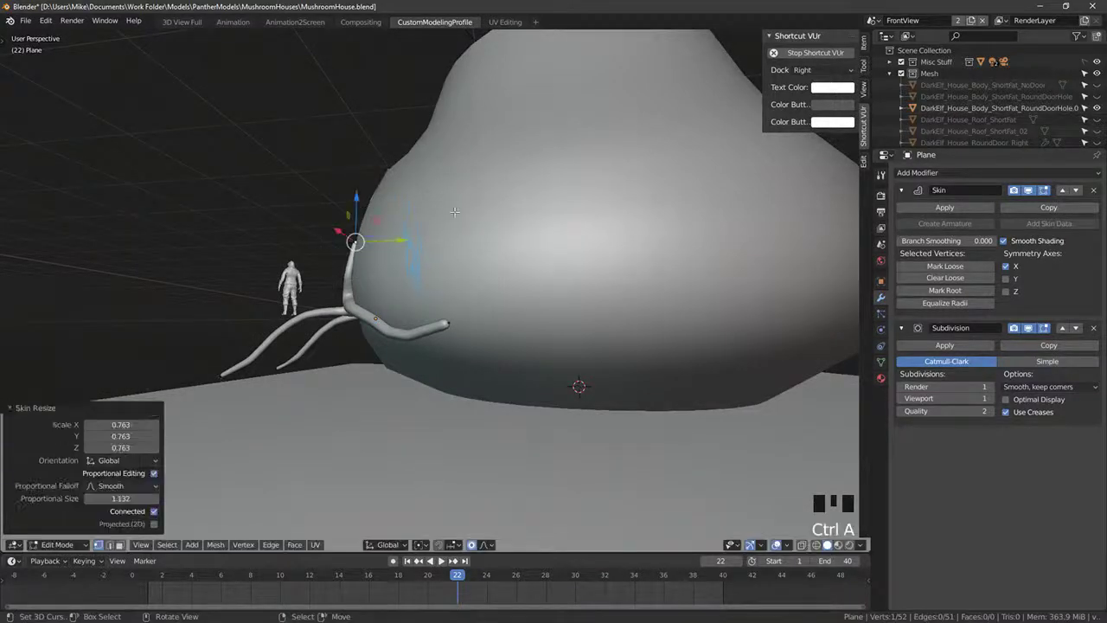
# Step: Extrude another segment up the branch and move its tip about 0.29 along Y against the house body, using proportional size 0.480
pyautogui.moveTo(458, 215); pyautogui.dragTo(315, 213, button='middle')
pyautogui.press('e')
pyautogui.click(465, 158)
pyautogui.press('g')
pyautogui.click(323, 208)
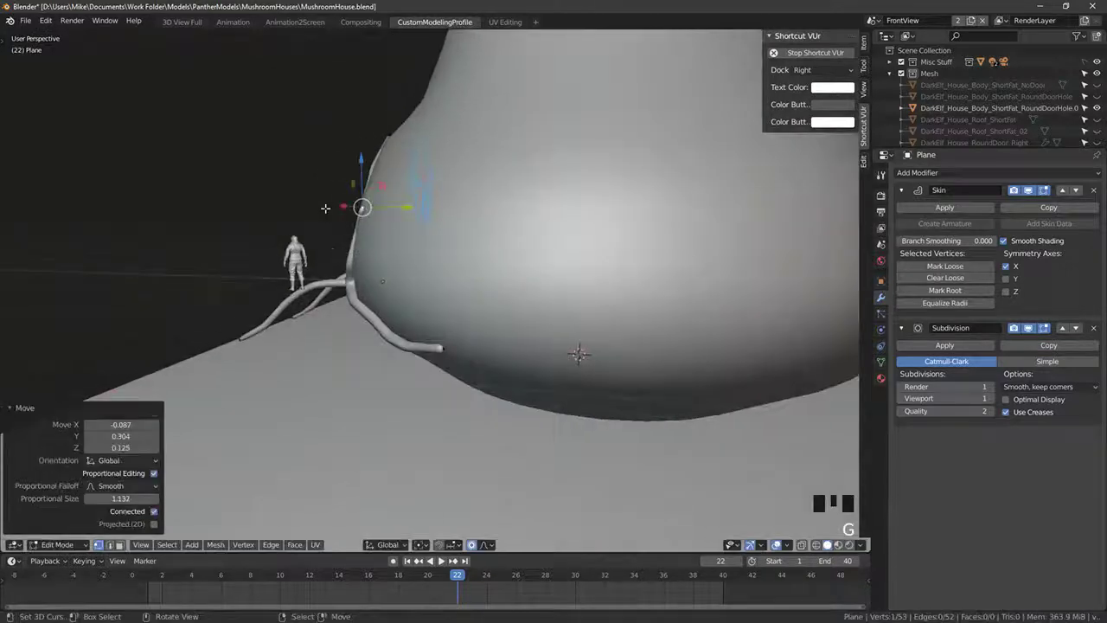
pyautogui.hotkey('ctrl', 'z')
pyautogui.press('g')
pyautogui.click(373, 212)
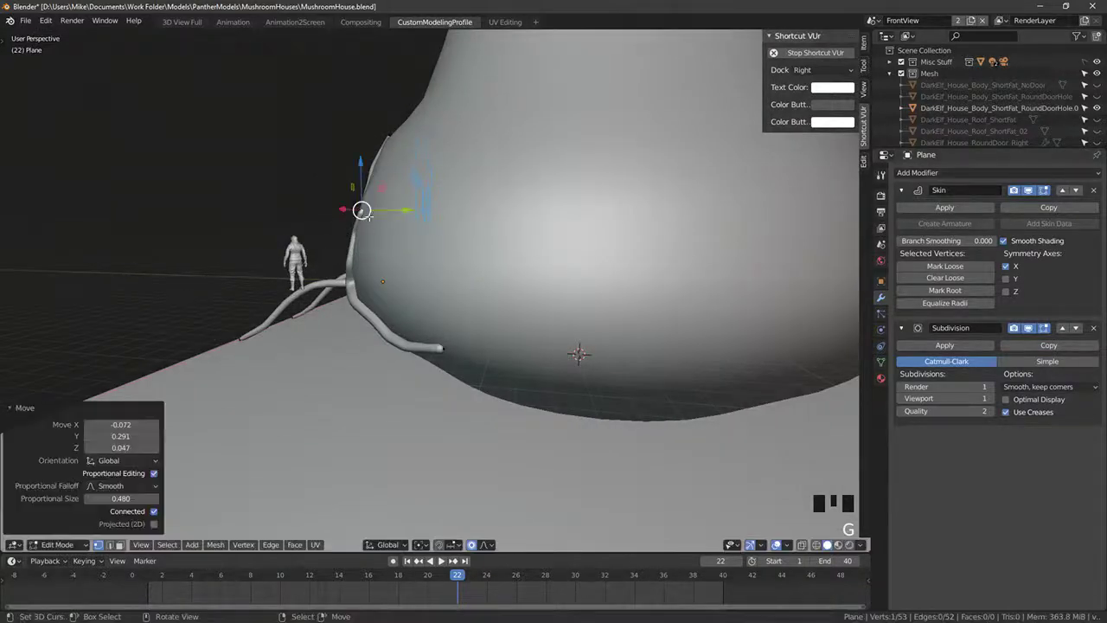
# Step: Extrude a final segment from the branch's upper end and resize the skin at its tip
pyautogui.press('e')
pyautogui.moveTo(374, 213); pyautogui.dragTo(456, 219, button='middle')
pyautogui.click(448, 198)
pyautogui.hotkey('ctrl', 'a')
pyautogui.click(437, 200)
# Step: Leave Edit Mode and examine the branch ring from the front and from the side
pyautogui.press('Tab')
pyautogui.scroll(-5, 447, 252)
pyautogui.press('KP_1')
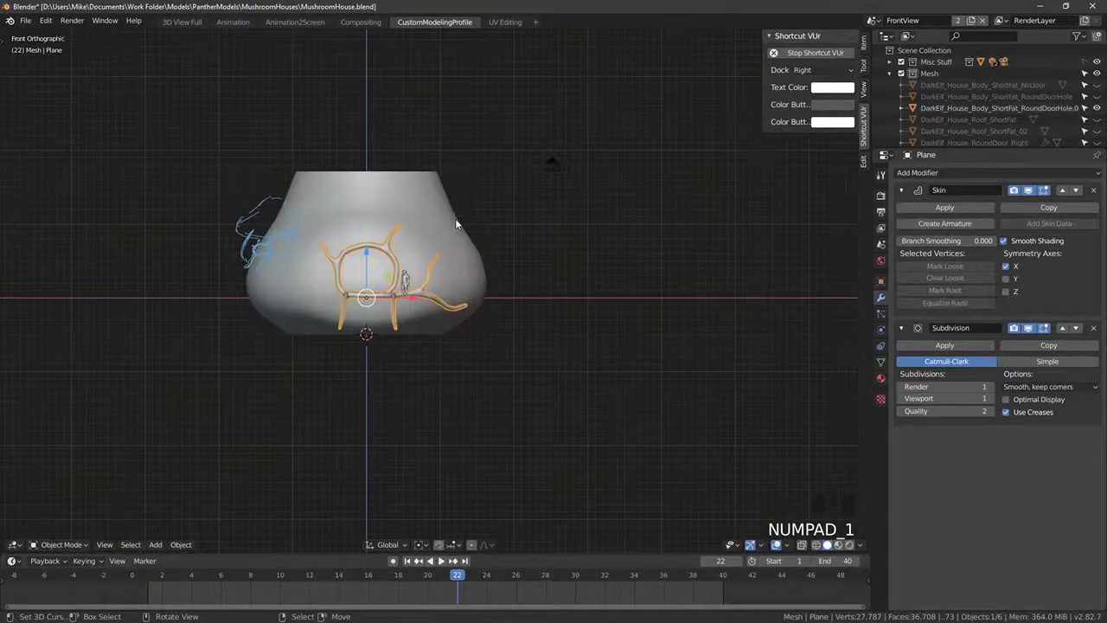
pyautogui.scroll(4, 372, 233)
pyautogui.scroll(1, 372, 233)
pyautogui.moveTo(416, 252); pyautogui.dragTo(240, 277, button='middle')
# Step: Leave the house body mesh opened by mistake and reopen the branch ring object in Edit Mode
pyautogui.press('Tab')
pyautogui.scroll(-4, 183, 257)
pyautogui.press('Tab')
pyautogui.click(304, 238)
pyautogui.press('Tab')
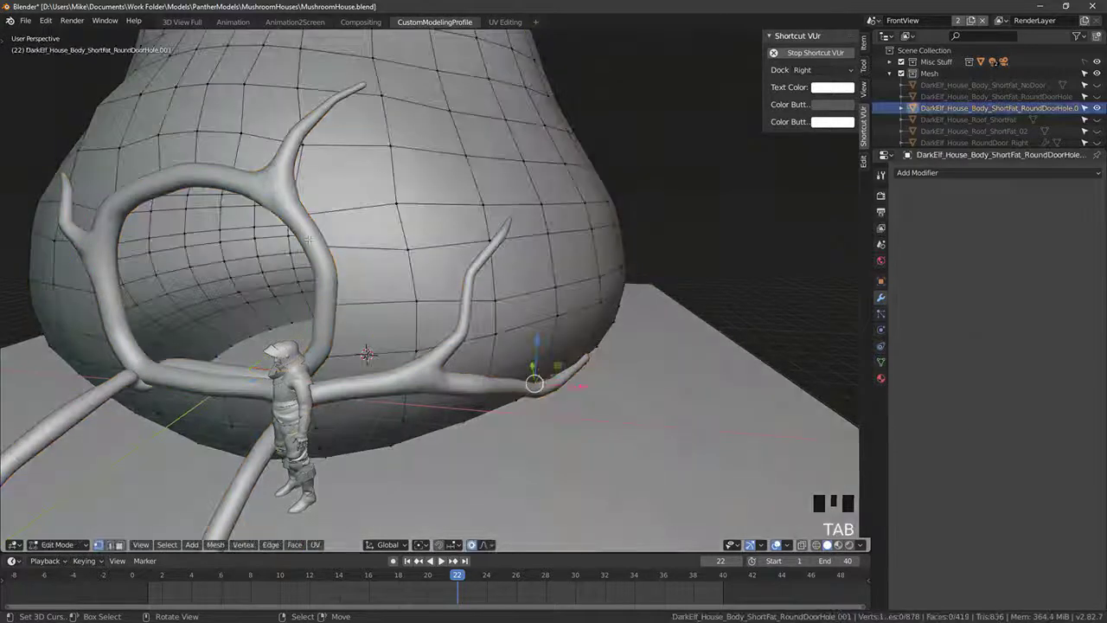
pyautogui.press('Tab')
pyautogui.click(321, 242)
pyautogui.press('Tab')
# Step: Resize the skin at a vertex on the side of the branch ring around the door
pyautogui.moveTo(333, 253)
pyautogui.mouseDown(button='middle')
pyautogui.moveTo(333, 240)
pyautogui.moveTo(296, 254)
pyautogui.moveTo(298, 223)
pyautogui.moveTo(351, 221)
pyautogui.moveTo(345, 270)
pyautogui.mouseUp(button='middle')
pyautogui.press('z')
pyautogui.press('z')
pyautogui.hotkey('ctrl', 'a')
pyautogui.click(301, 226)
# Step: Extrude a twig from the ring's side, shift its tip about -0.239 along Y and resize its skin
pyautogui.press('e')
pyautogui.click(325, 200)
pyautogui.moveTo(342, 277); pyautogui.dragTo(336, 288)
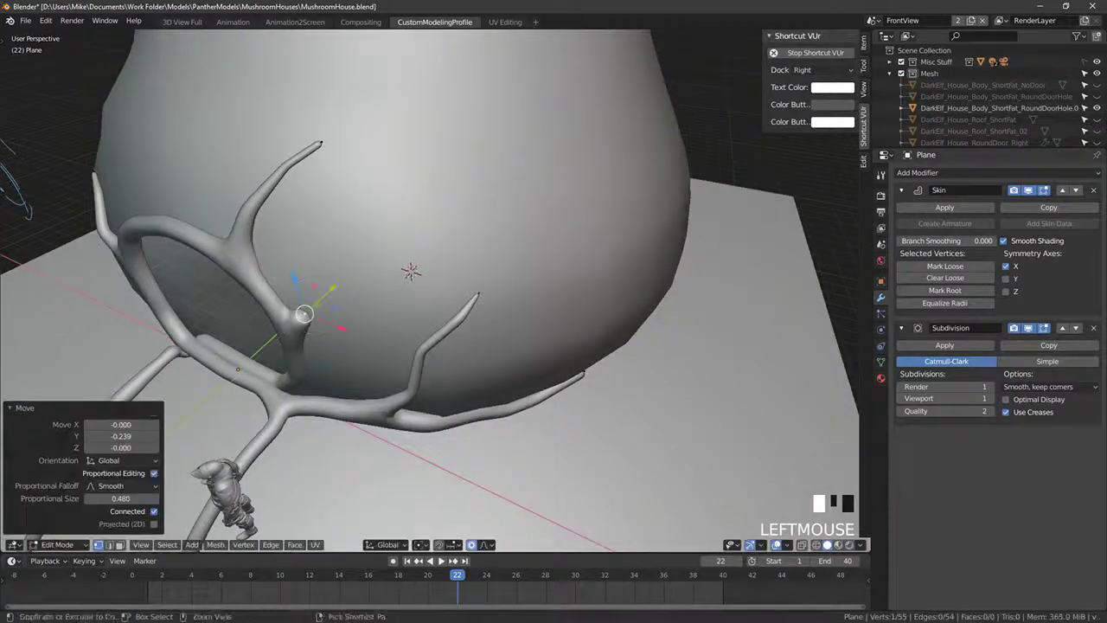
pyautogui.hotkey('ctrl', 'a')
pyautogui.click(349, 301)
# Step: Extrude the twig's tip farther outward from the ring and scale its skin to 0.468
pyautogui.moveTo(348, 300); pyautogui.dragTo(329, 185, button='middle')
pyautogui.press('e')
pyautogui.click(335, 196)
pyautogui.hotkey('ctrl', 'a')
pyautogui.click(366, 203)
# Step: In front view, move the twig's tip about 0.180 along X and -0.184 along Z
pyautogui.press('KP_1')
pyautogui.scroll(4, 420, 126)
pyautogui.scroll(2, 472, 98)
pyautogui.keyDown('shift'); pyautogui.moveTo(473, 98); pyautogui.dragTo(487, 170, button='middle'); pyautogui.keyUp('shift')
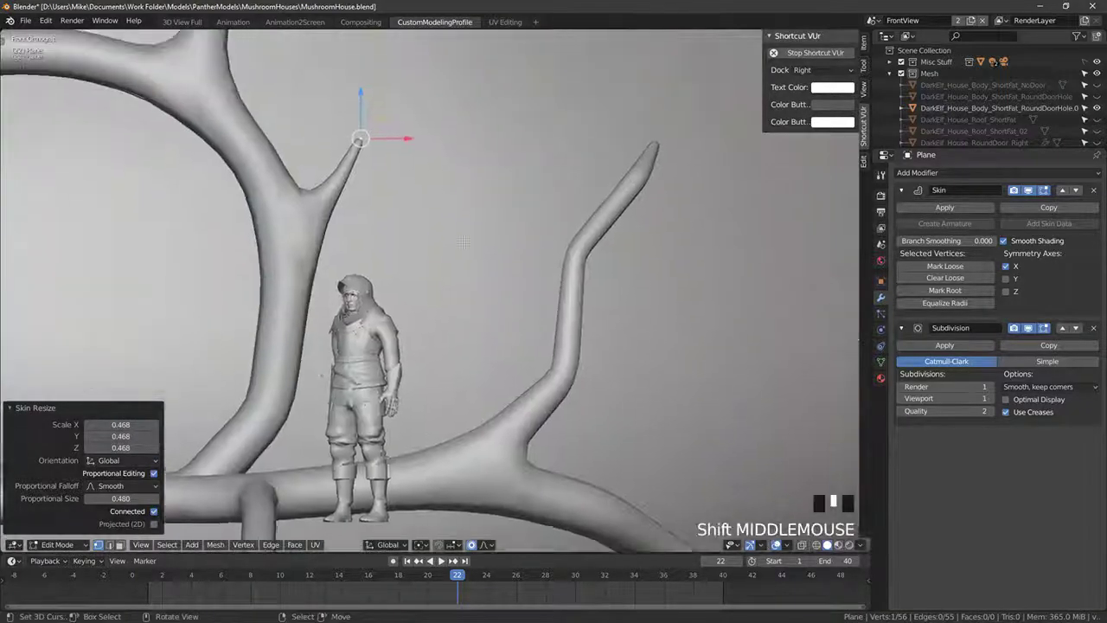
pyautogui.press('g')
pyautogui.click(512, 197)
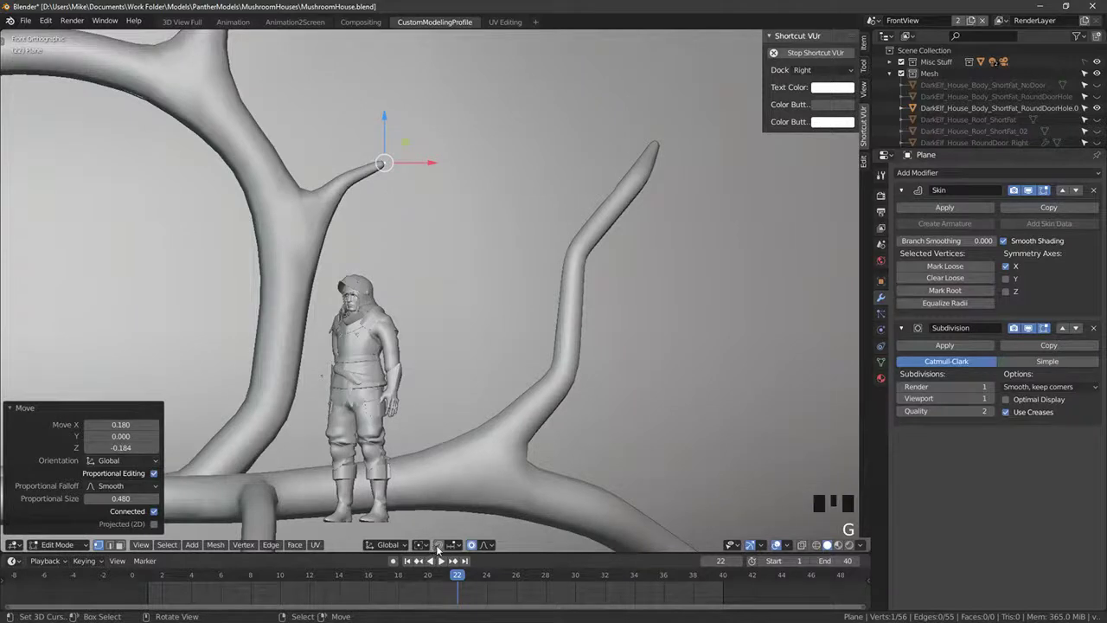
# Step: Turn on snapping and set the snap target to Face
pyautogui.click(398, 547)
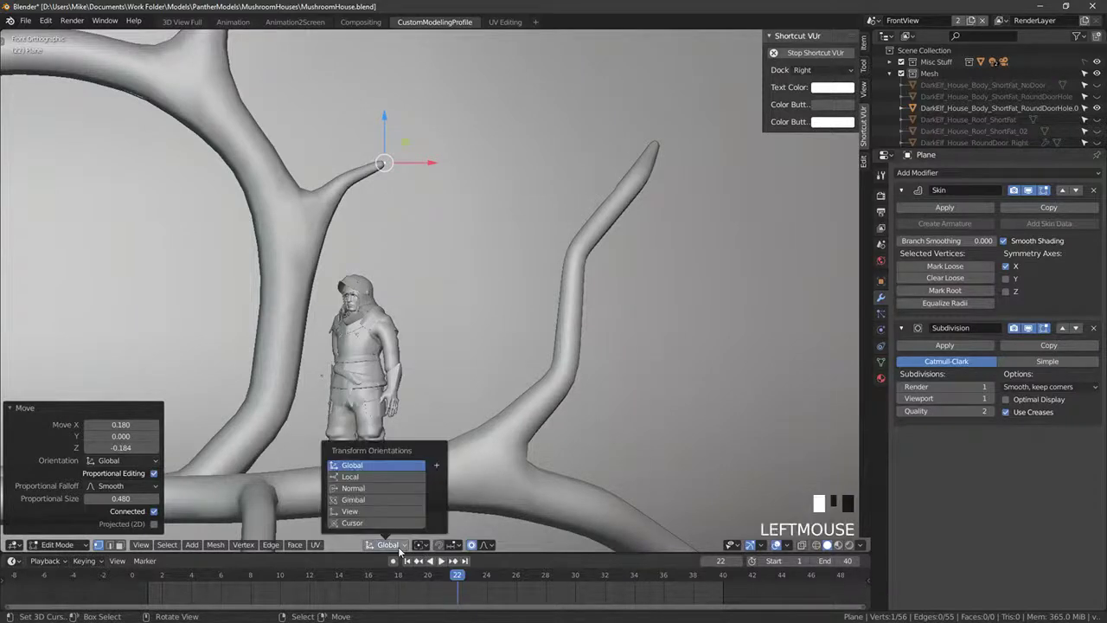
pyautogui.moveTo(423, 546)
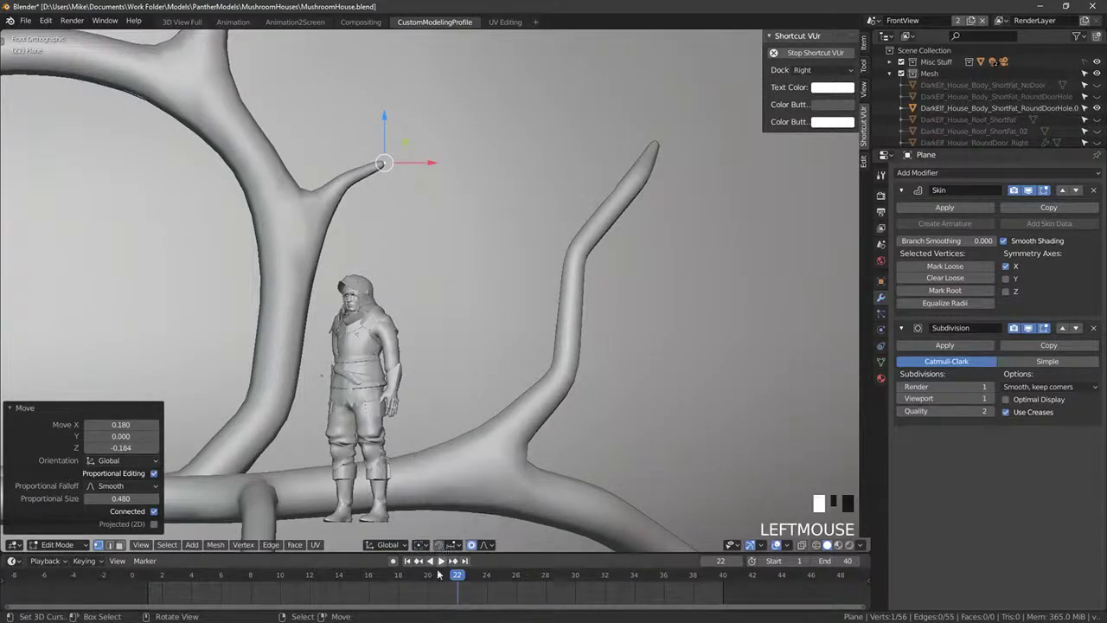
pyautogui.click(452, 546)
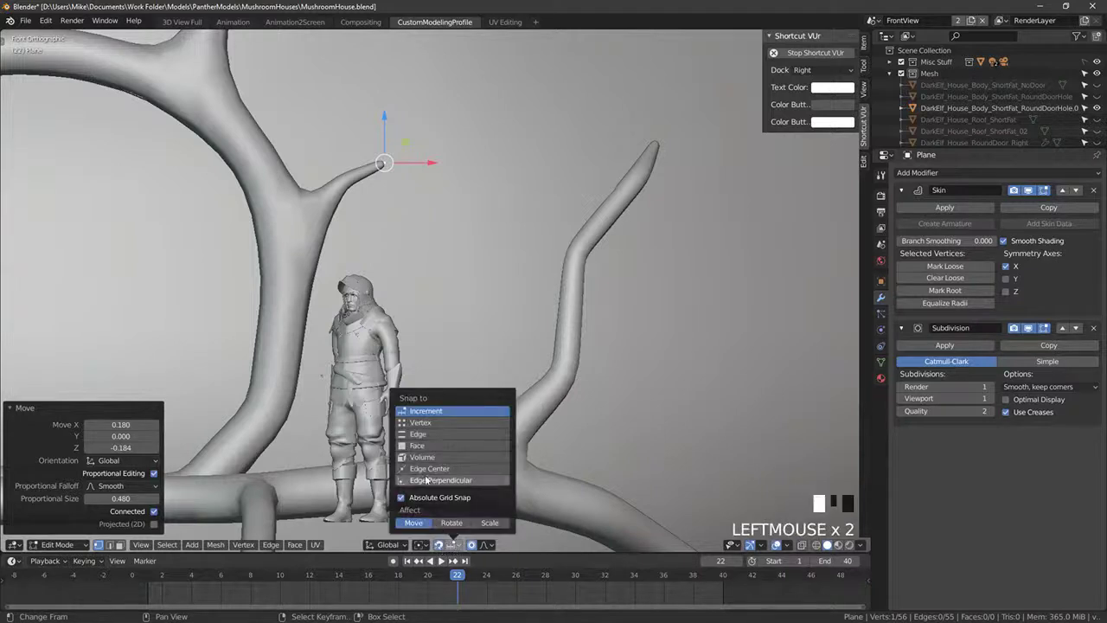
pyautogui.click(424, 446)
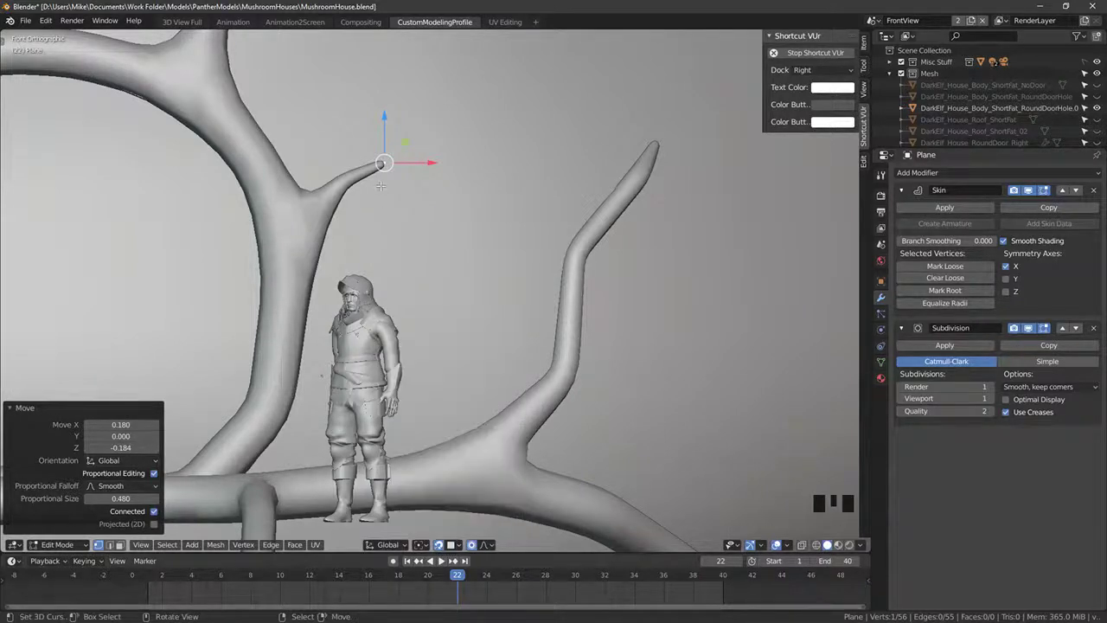
# Step: Snap the twig's tip to the house body's surface, moving it about 0.057 along Y
pyautogui.moveTo(381, 186); pyautogui.dragTo(346, 260, button='middle')
pyautogui.scroll(3, 304, 268)
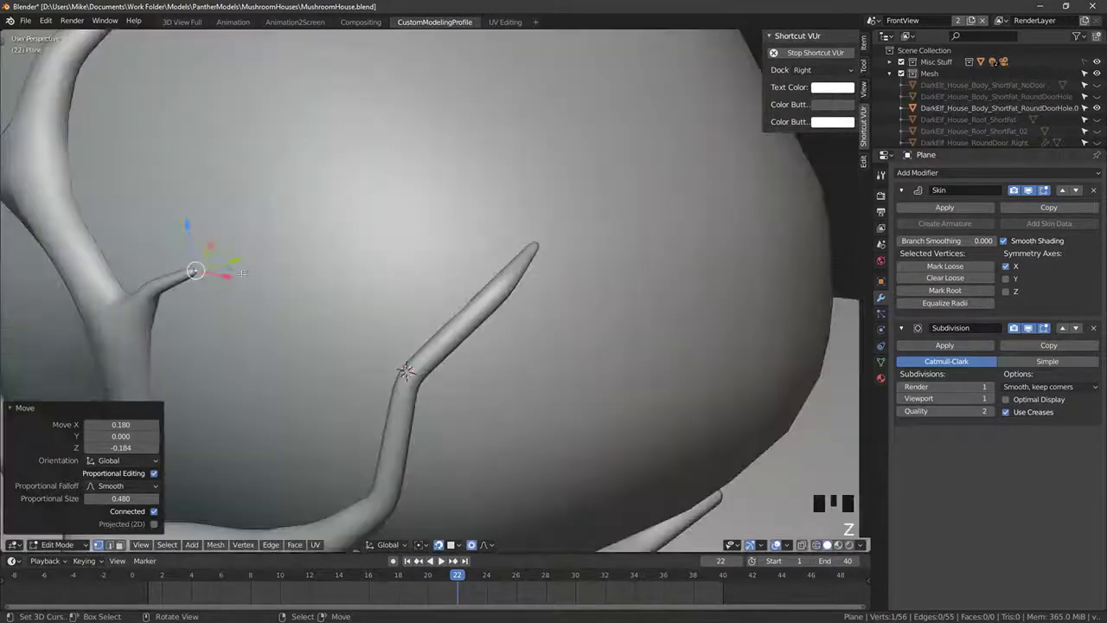
pyautogui.press('g')
pyautogui.press('g')
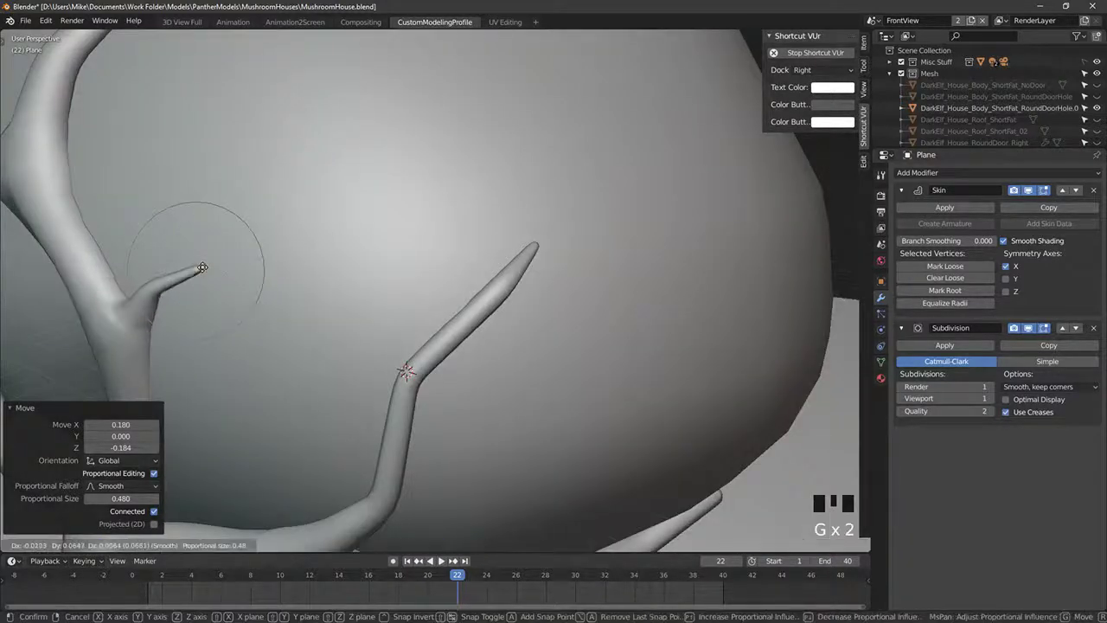
pyautogui.click(201, 267)
# Step: Extrude the twig's tip about 0.29 farther along the house body and shrink its skin
pyautogui.moveTo(201, 268); pyautogui.dragTo(251, 186, button='middle')
pyautogui.press('e')
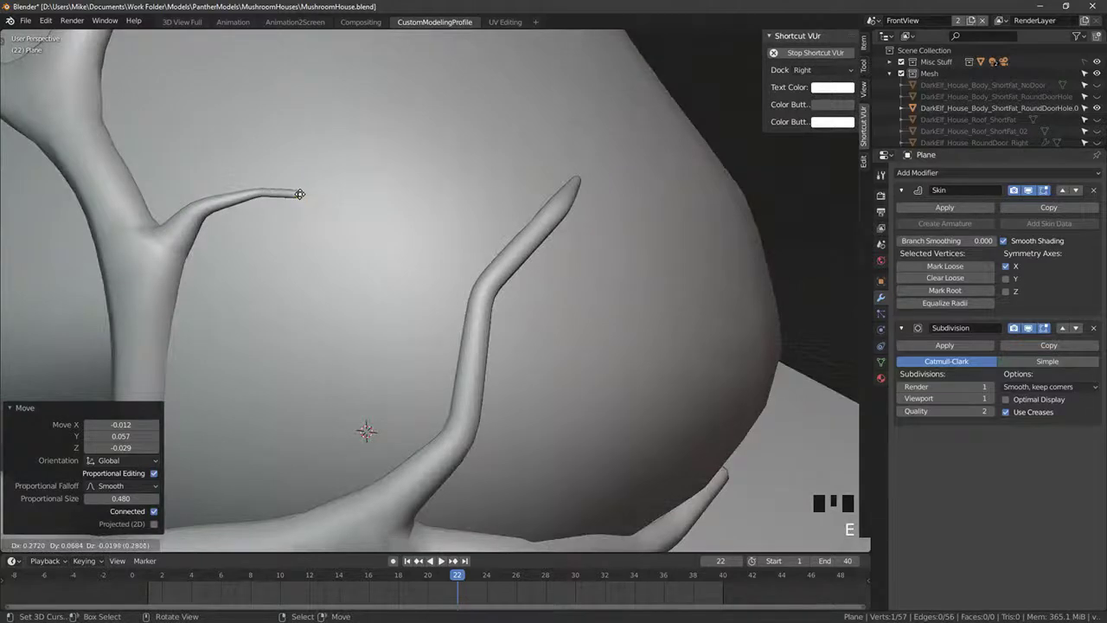
pyautogui.click(300, 194)
pyautogui.hotkey('ctrl', 'a')
# Step: Adjust the skin thickness at the twig's middle vertex and at the vertex near its base
pyautogui.rightClick(358, 213)
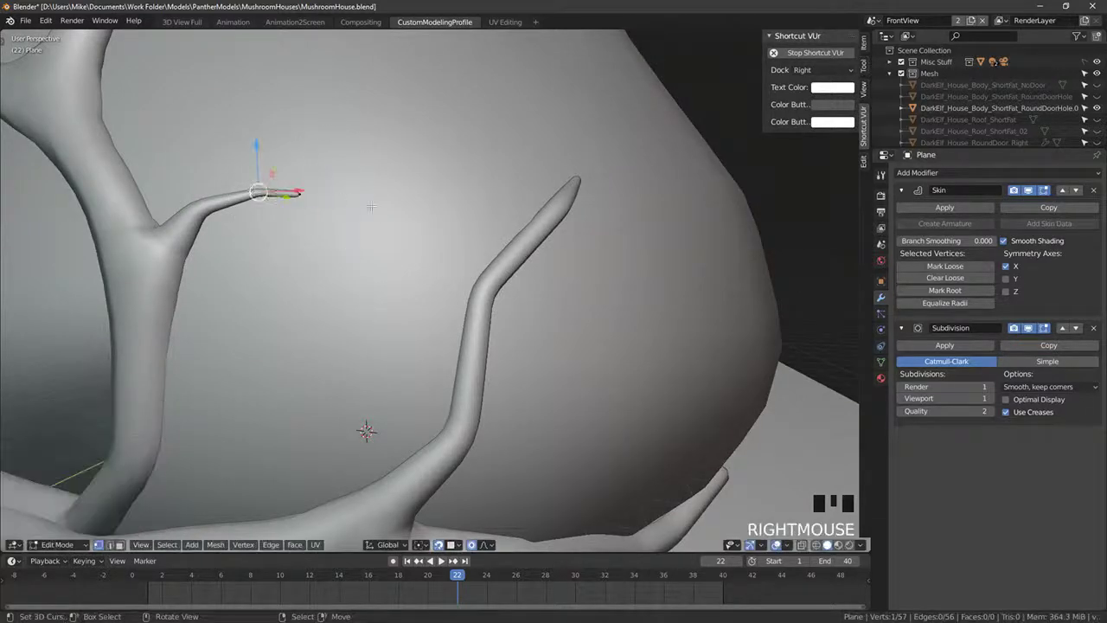
pyautogui.hotkey('ctrl', 'a')
pyautogui.click(286, 201)
pyautogui.rightClick(190, 213)
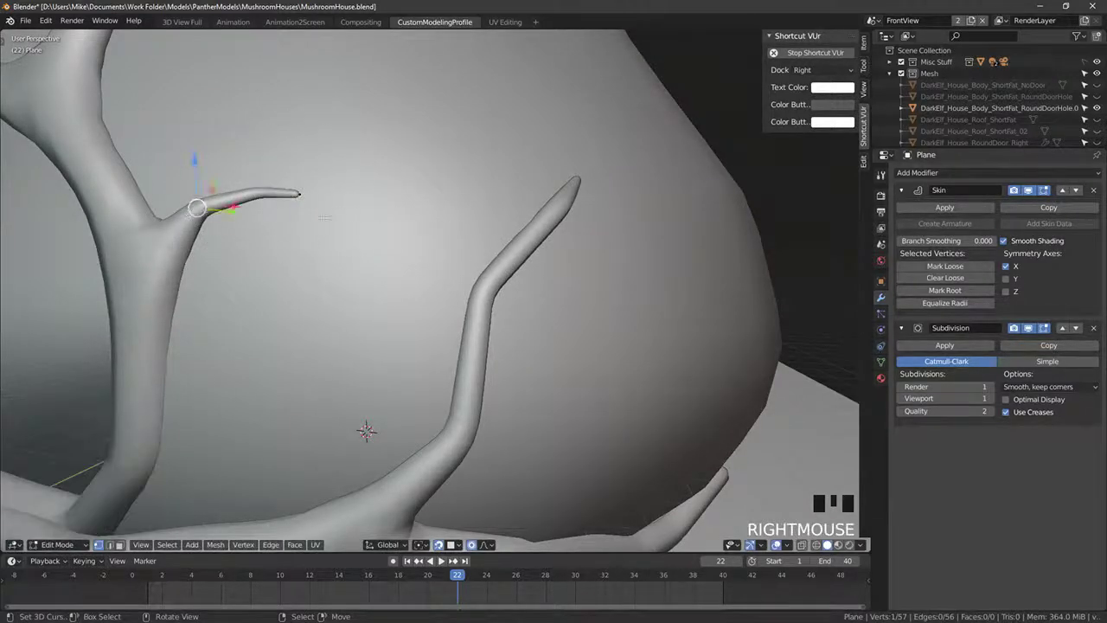
pyautogui.hotkey('ctrl', 'a')
pyautogui.rightClick(357, 217)
pyautogui.hotkey('ctrl', 'a')
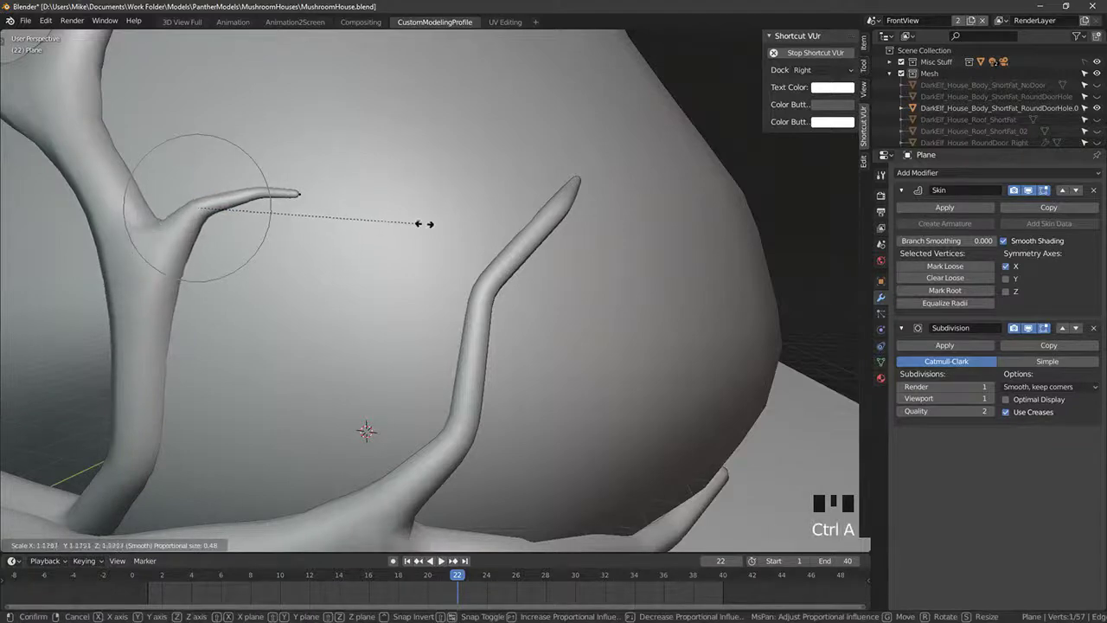
pyautogui.click(403, 229)
# Step: Move the twig's tip farther along the house body with proportional size 0.77 and open the snapping options
pyautogui.moveTo(297, 194); pyautogui.dragTo(352, 205, button='right')
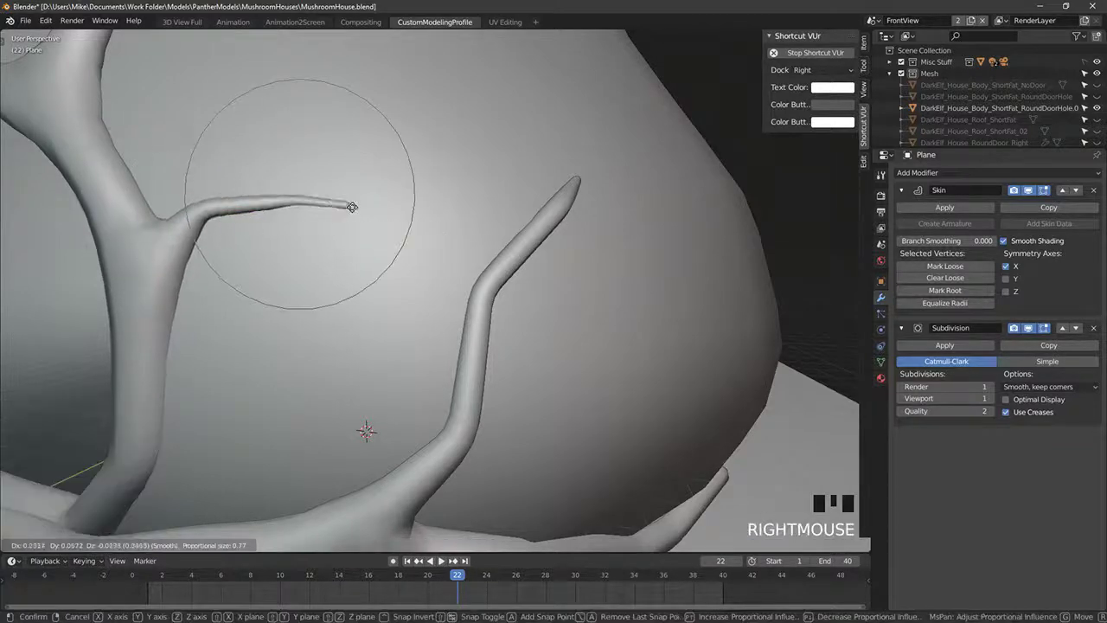
pyautogui.scroll(-5, 368, 236)
pyautogui.moveTo(368, 285)
pyautogui.mouseDown(button='middle')
pyautogui.moveTo(363, 275)
pyautogui.moveTo(346, 289)
pyautogui.moveTo(346, 309)
pyautogui.moveTo(295, 315)
pyautogui.moveTo(369, 393)
pyautogui.mouseUp(button='middle')
pyautogui.scroll(2, 294, 315)
pyautogui.click(451, 545)
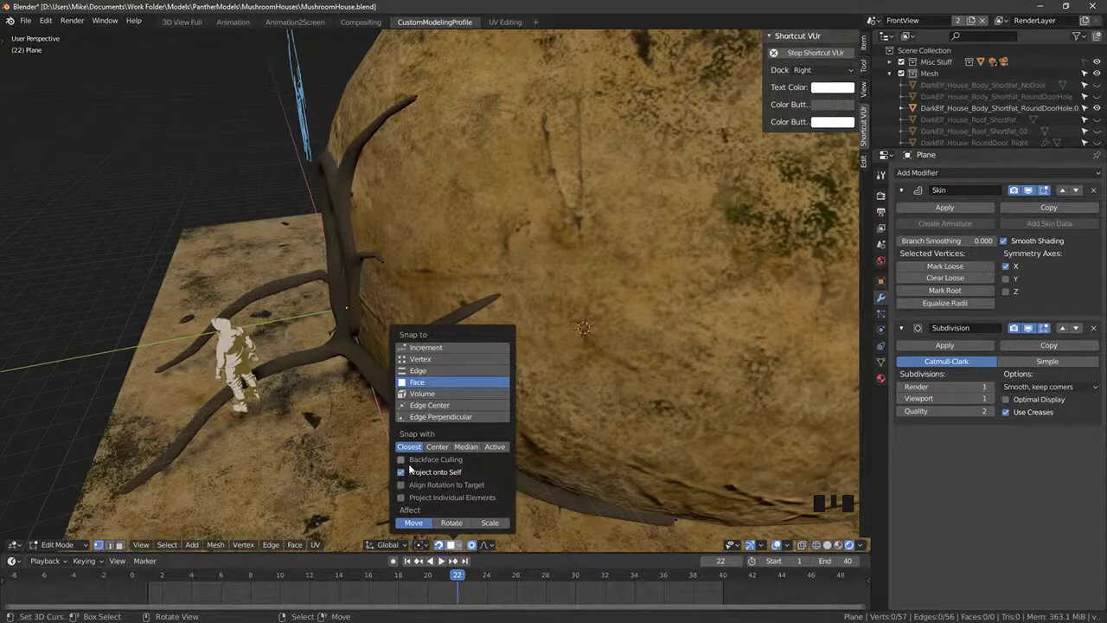
pyautogui.scroll(3, 433, 294)
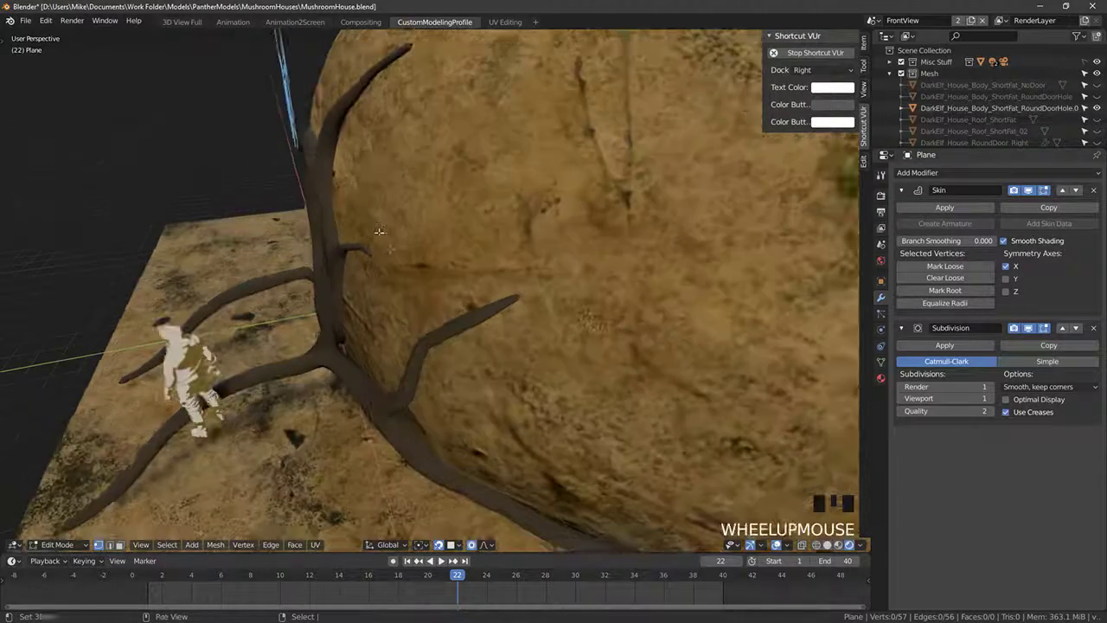
# Step: Try to move three selected vertices of the twig along Y with face snapping, and undo the move
pyautogui.rightClick(434, 295)
pyautogui.press('z')
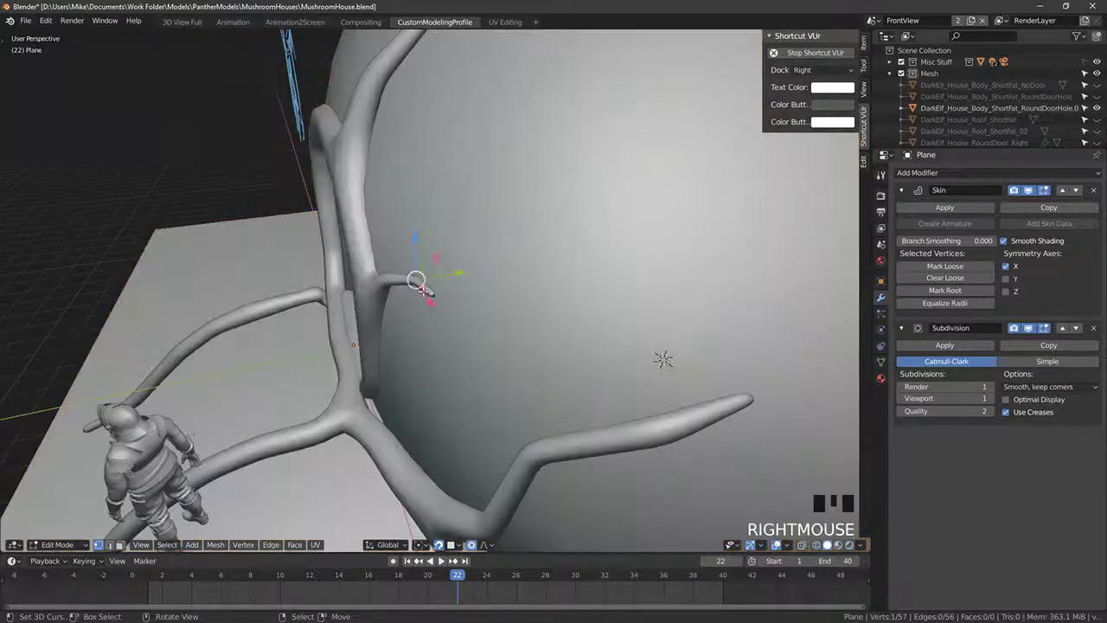
pyautogui.press('z')
pyautogui.keyDown('shift'); pyautogui.rightClick(431, 295); pyautogui.keyUp('shift')
pyautogui.keyDown('shift'); pyautogui.rightClick(438, 295); pyautogui.keyUp('shift')
pyautogui.press('z')
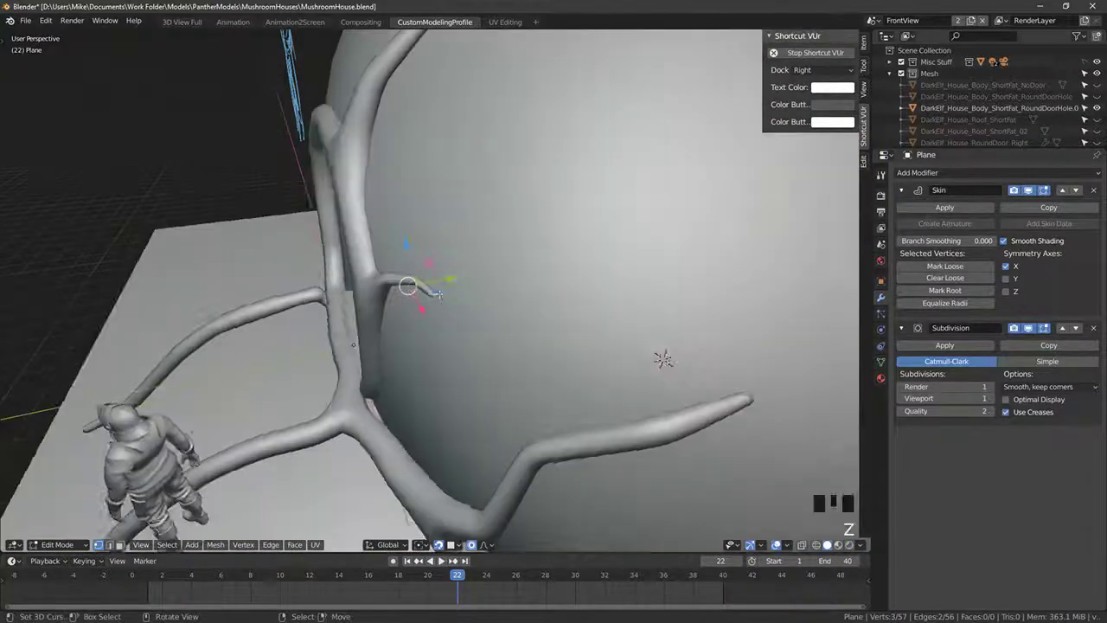
pyautogui.moveTo(437, 295); pyautogui.dragTo(462, 324, button='middle')
pyautogui.click(431, 516)
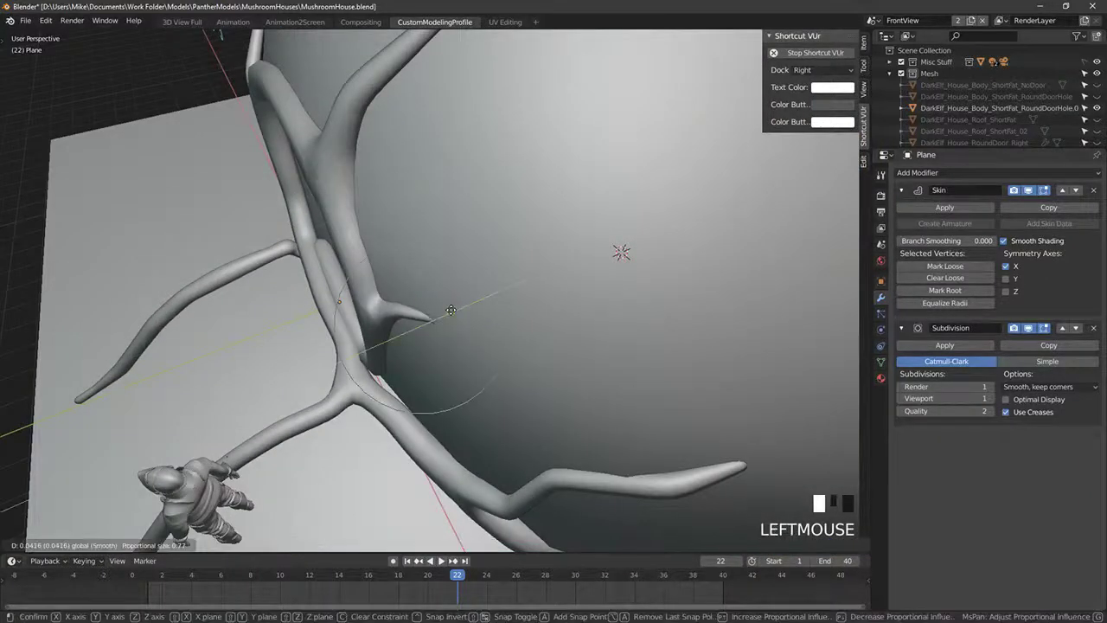
pyautogui.hotkey('ctrl', 'z')
# Step: Toggle snapping off and on, set it to snap with Center, and try moving the twig's vertices again
pyautogui.click(438, 545)
pyautogui.click(439, 545)
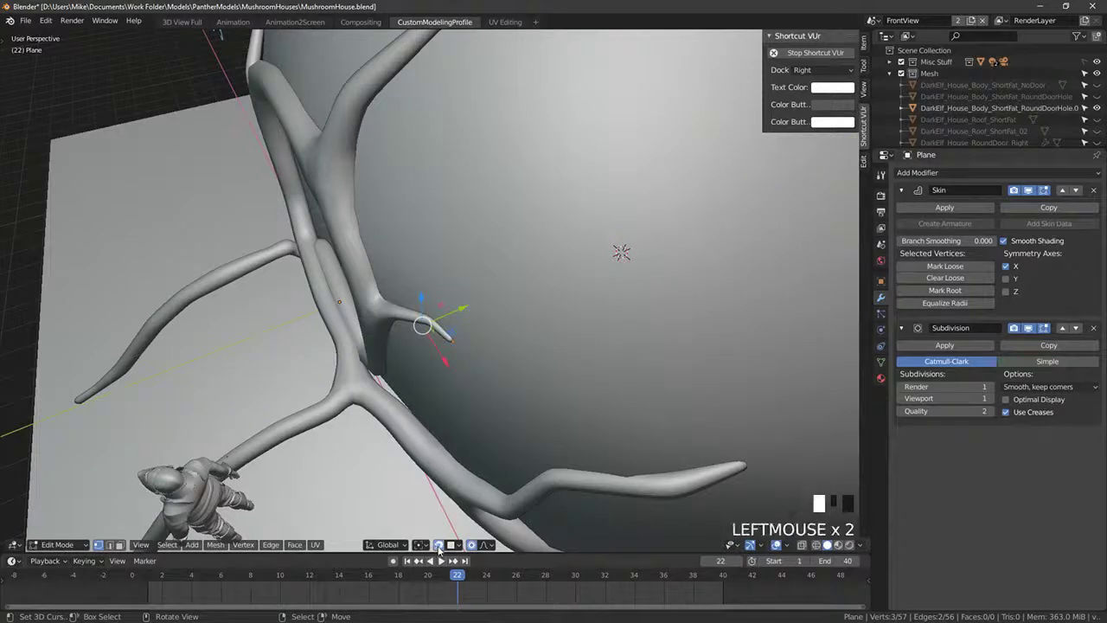
pyautogui.click(456, 545)
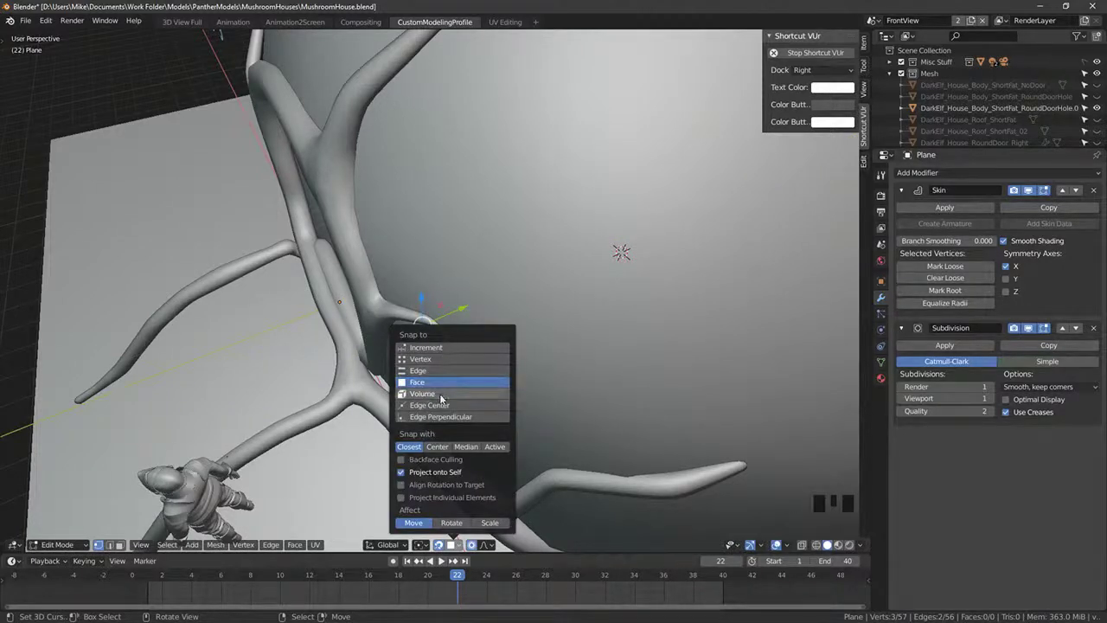
pyautogui.click(434, 452)
pyautogui.moveTo(462, 299); pyautogui.dragTo(484, 312)
pyautogui.hotkey('ctrl', 'z')
# Step: Select the twig's tip, try moving it with face snapping, and enable Project Individual Elements with Snap with set to Center
pyautogui.rightClick(451, 339)
pyautogui.press('g')
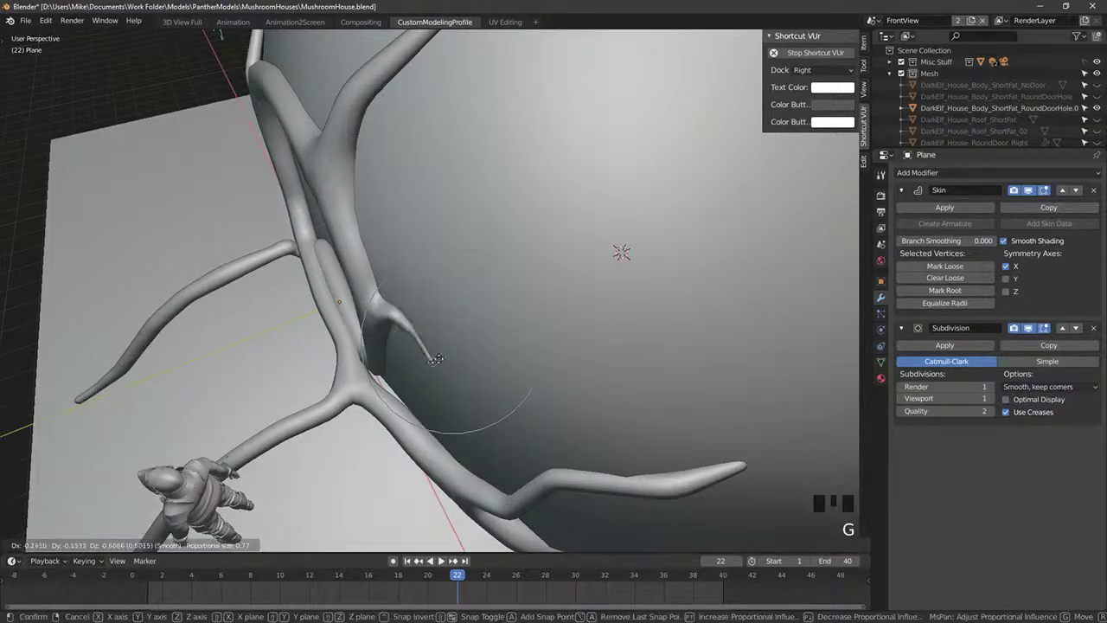
pyautogui.rightClick(440, 334)
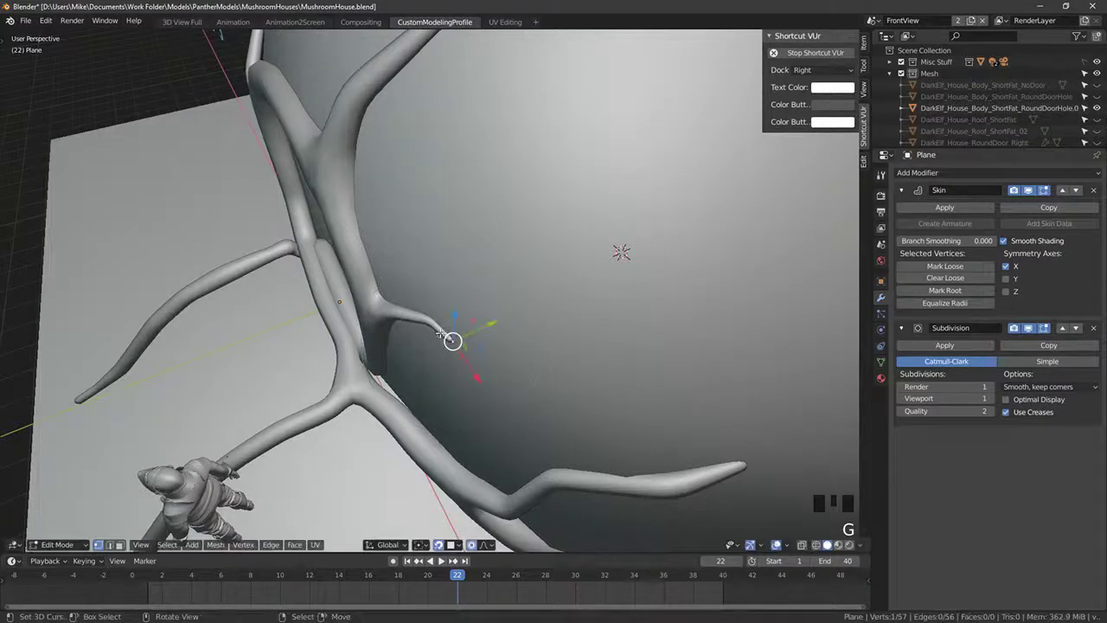
pyautogui.tripleClick(438, 545)
pyautogui.click(450, 545)
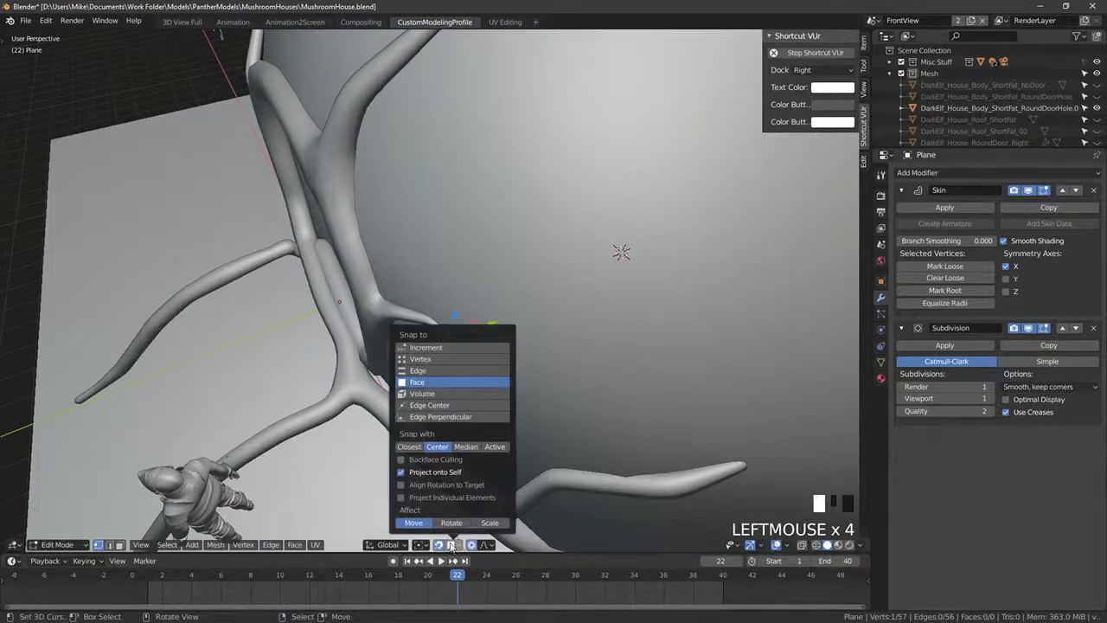
pyautogui.click(434, 497)
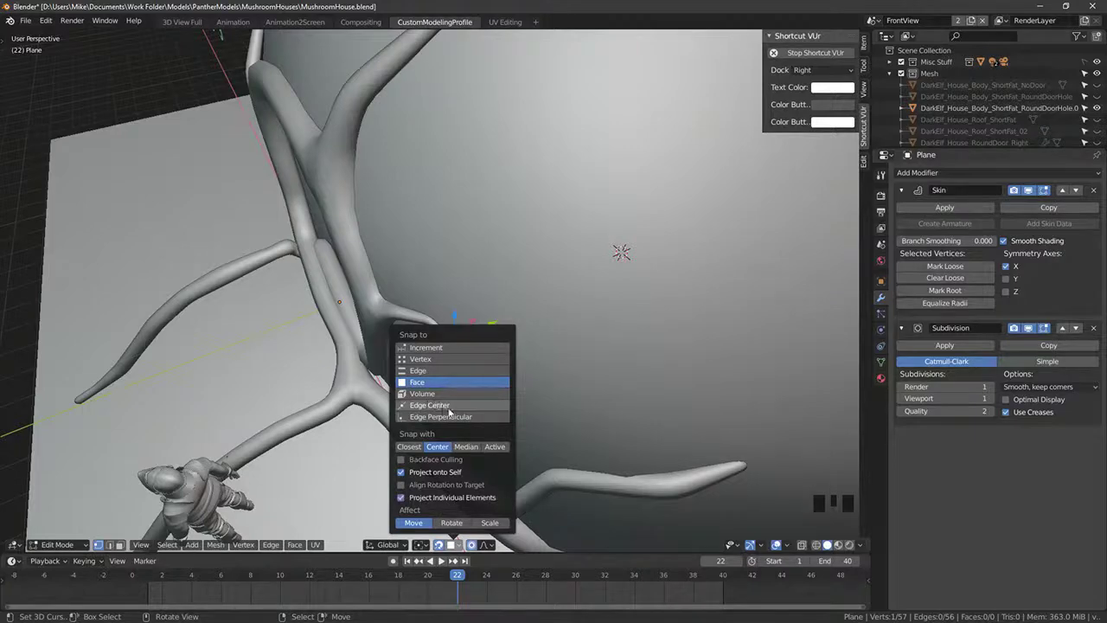
# Step: Try to reposition the twig's tip against the house body, undo the last move, and turn snapping off
pyautogui.moveTo(449, 414); pyautogui.dragTo(470, 247, button='middle')
pyautogui.moveTo(463, 315); pyautogui.dragTo(512, 338)
pyautogui.moveTo(512, 337); pyautogui.dragTo(408, 303, button='middle')
pyautogui.moveTo(408, 303); pyautogui.dragTo(414, 303)
pyautogui.hotkey('ctrl', 'z')
pyautogui.moveTo(414, 303); pyautogui.dragTo(404, 521, button='middle')
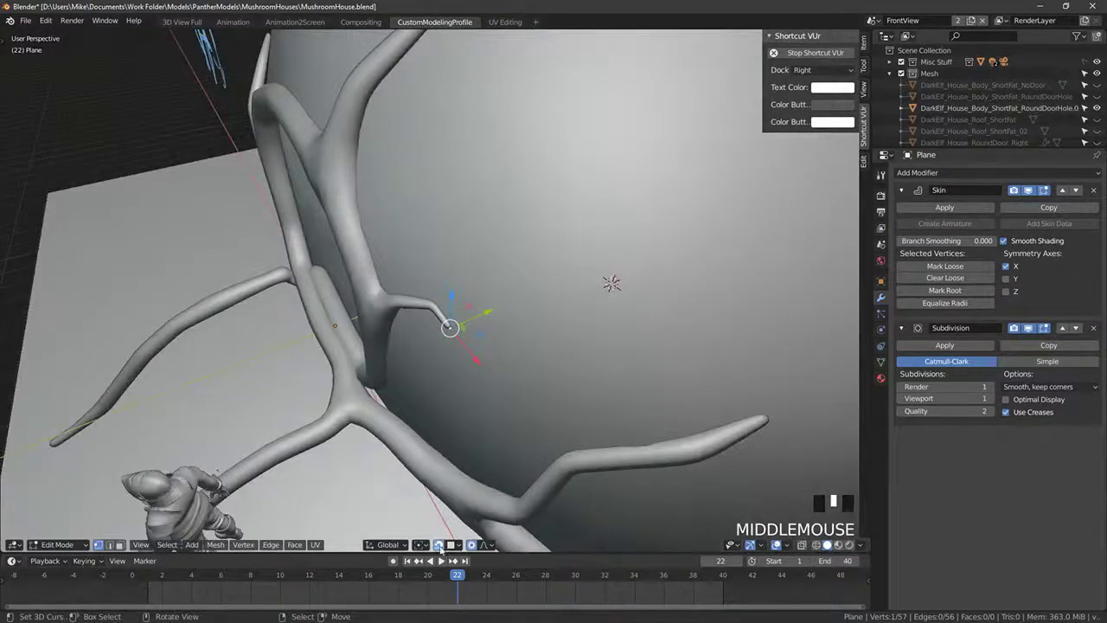
pyautogui.click(440, 546)
# Step: Reposition the small twig's vertices individually so the twig follows the curve of the house body
pyautogui.moveTo(450, 400)
pyautogui.mouseDown(button='middle')
pyautogui.moveTo(444, 339)
pyautogui.moveTo(408, 315)
pyautogui.mouseUp(button='middle')
pyautogui.press('z')
pyautogui.keyDown('shift'); pyautogui.rightClick(428, 316); pyautogui.keyUp('shift')
pyautogui.press('z')
pyautogui.moveTo(432, 313); pyautogui.dragTo(443, 309)
pyautogui.rightClick(431, 339)
pyautogui.moveTo(435, 338); pyautogui.dragTo(438, 320, button='middle')
pyautogui.moveTo(477, 318); pyautogui.dragTo(484, 317)
pyautogui.moveTo(485, 317); pyautogui.dragTo(450, 390, button='middle')
# Step: Raise the small twig's middle vertex slightly along Z and deselect everything
pyautogui.rightClick(493, 249)
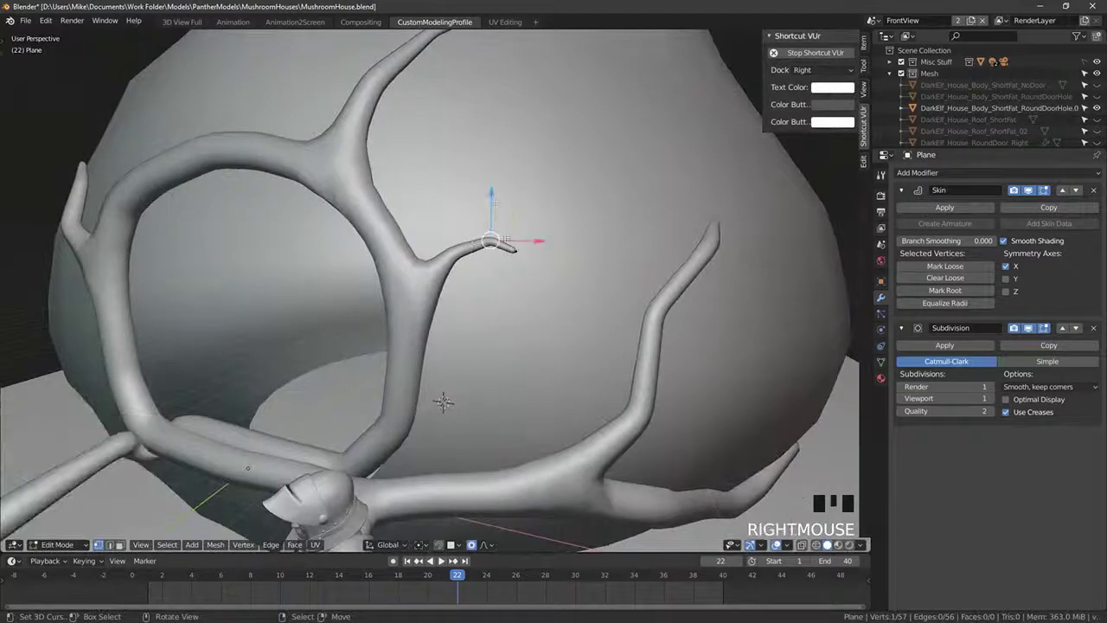
pyautogui.moveTo(491, 220); pyautogui.dragTo(490, 205)
pyautogui.press('a')
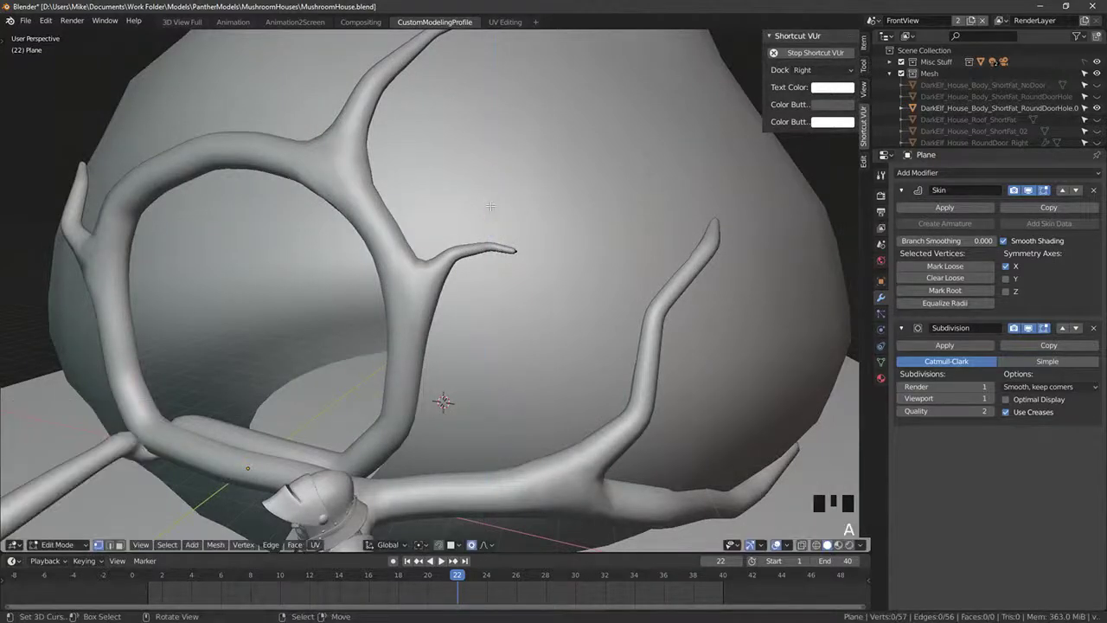
pyautogui.press('KP_1')
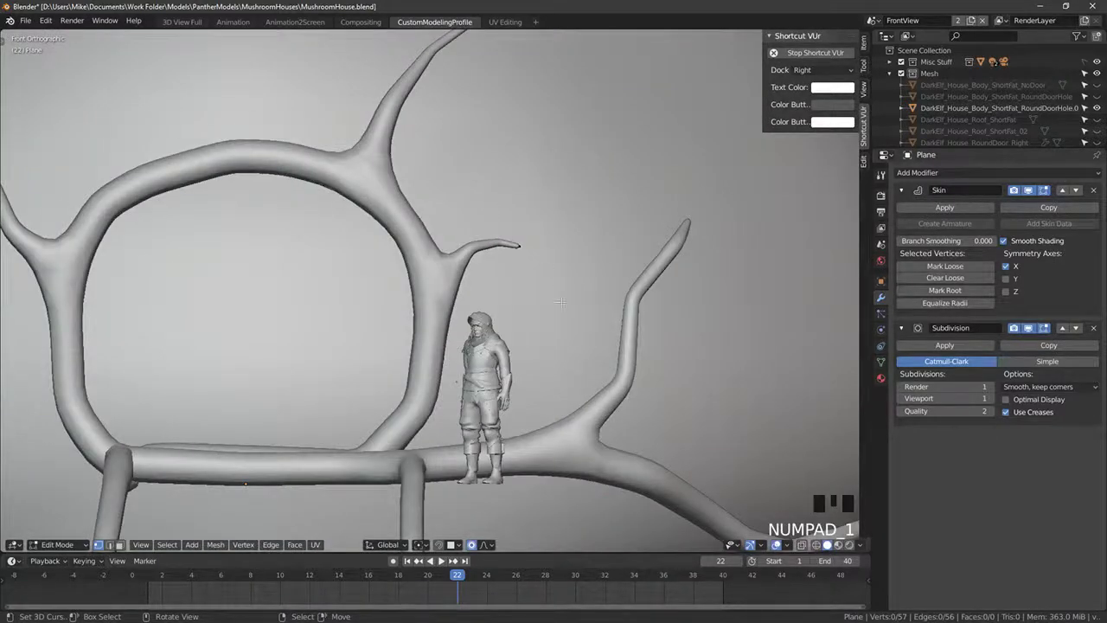
pyautogui.scroll(-1, 561, 302)
pyautogui.moveTo(561, 302); pyautogui.dragTo(514, 329, button='middle')
pyautogui.scroll(2, 519, 267)
pyautogui.press('z')
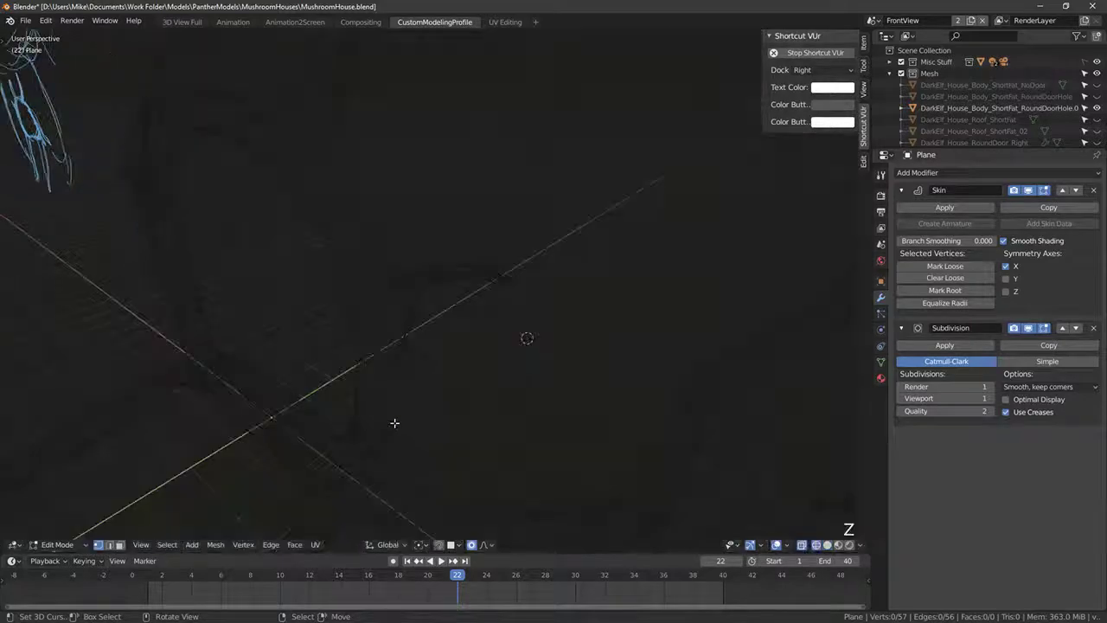
pyautogui.rightClick(370, 444)
pyautogui.moveTo(394, 423)
pyautogui.mouseDown(button='middle')
pyautogui.moveTo(381, 433)
pyautogui.moveTo(424, 414)
pyautogui.mouseUp(button='middle')
pyautogui.press('z')
pyautogui.press('e')
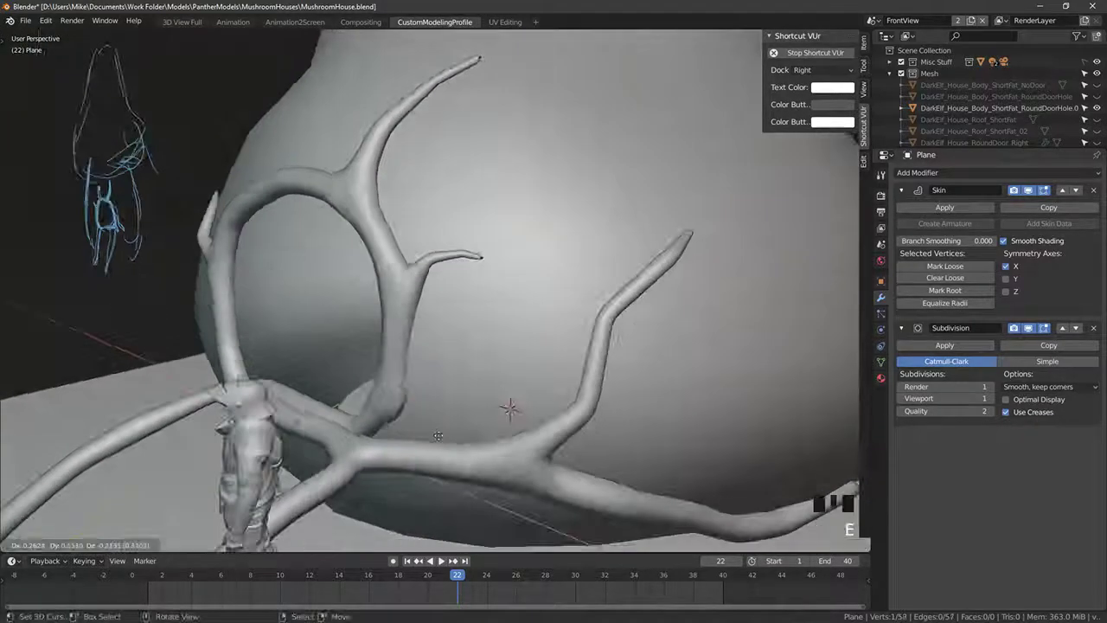
pyautogui.rightClick(457, 454)
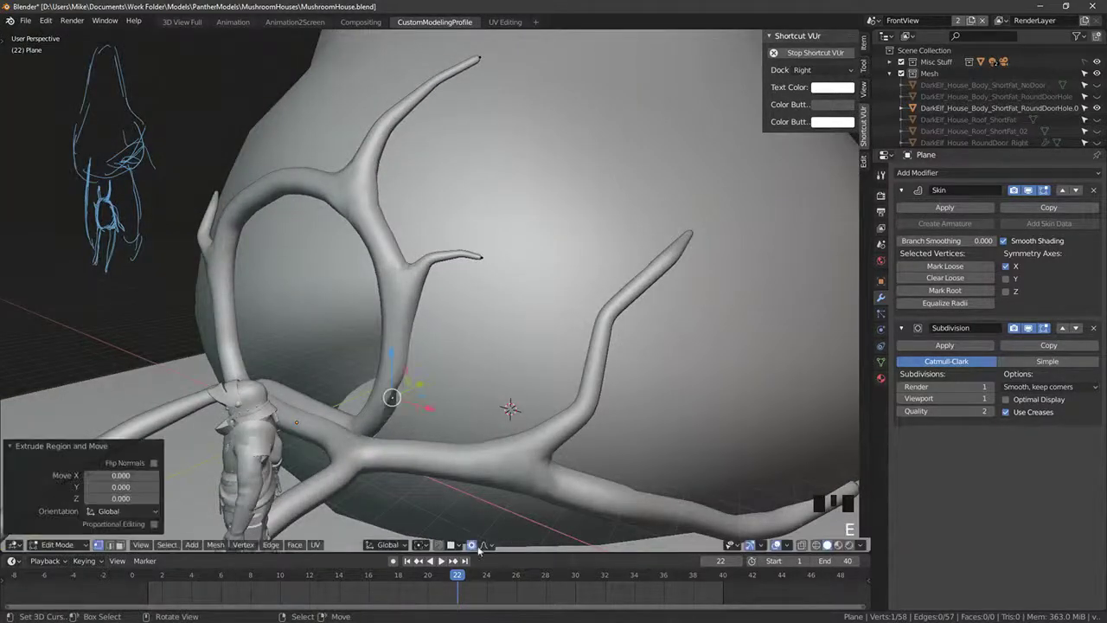
pyautogui.moveTo(432, 450); pyautogui.dragTo(435, 424, button='middle')
pyautogui.press('g')
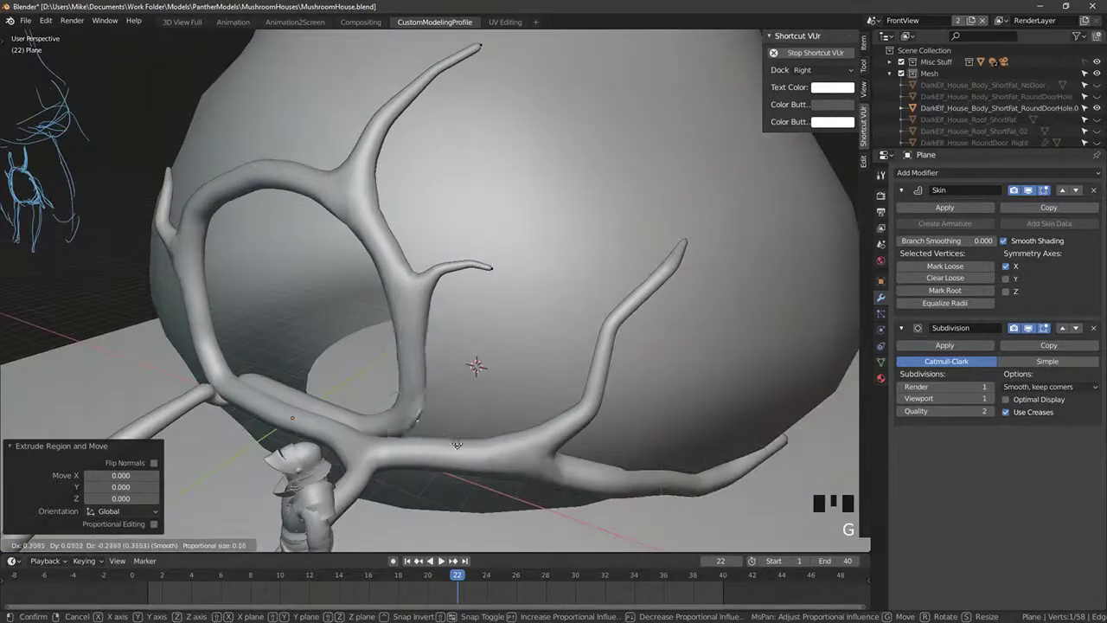
pyautogui.rightClick(444, 433)
pyautogui.hotkey('ctrl', 'z')
# Step: Extrude a branch from the door ring's lower-right vertex by about 0.495, 0.163, -0.289 and reduce the skin thickness at its end
pyautogui.rightClick(414, 414)
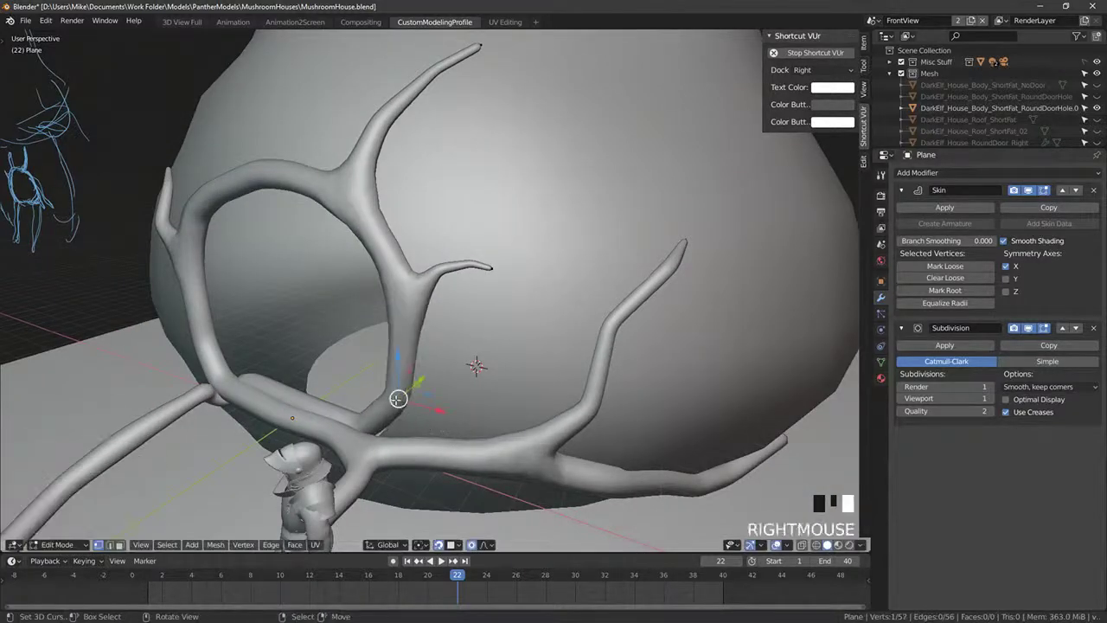
pyautogui.press('e')
pyautogui.click(454, 432)
pyautogui.hotkey('ctrl', 'a')
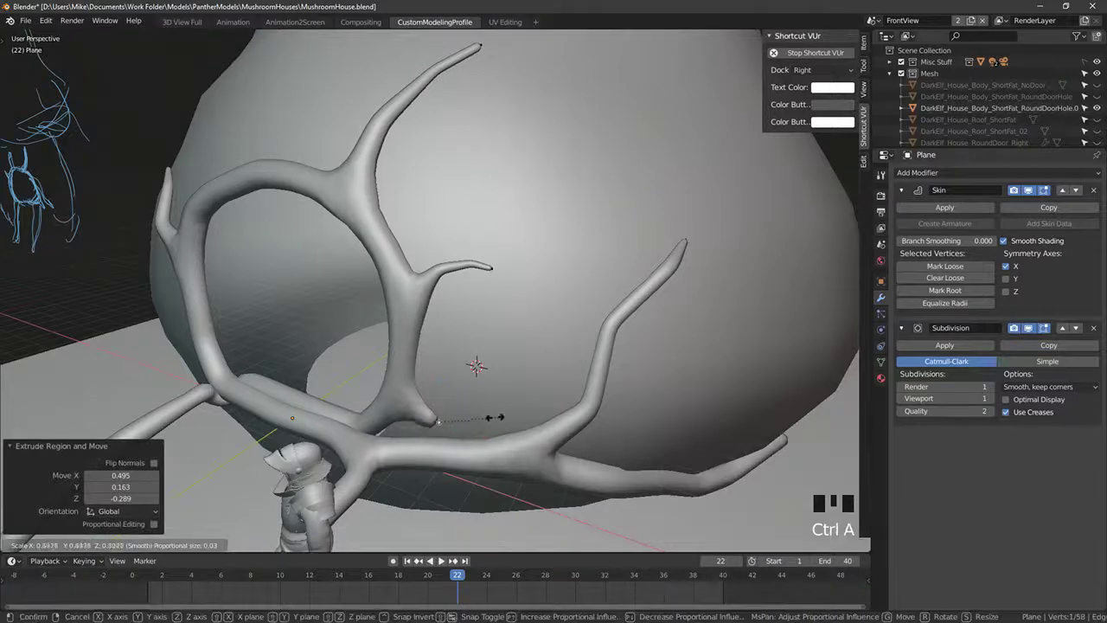
pyautogui.click(445, 422)
# Step: Extrude the new branch twice more along the house body and move its end onto the large root's fork
pyautogui.moveTo(445, 422); pyautogui.dragTo(393, 395, button='middle')
pyautogui.click(510, 445)
pyautogui.press('e')
pyautogui.click(552, 451)
pyautogui.scroll(2, 464, 383)
pyautogui.press('KP_1')
pyautogui.press('g')
pyautogui.click(556, 384)
# Step: Move the connecting branch's middle vertex by about -0.026, -0.014, -0.032 with proportional size 0.033
pyautogui.press('Tab')
pyautogui.press('z')
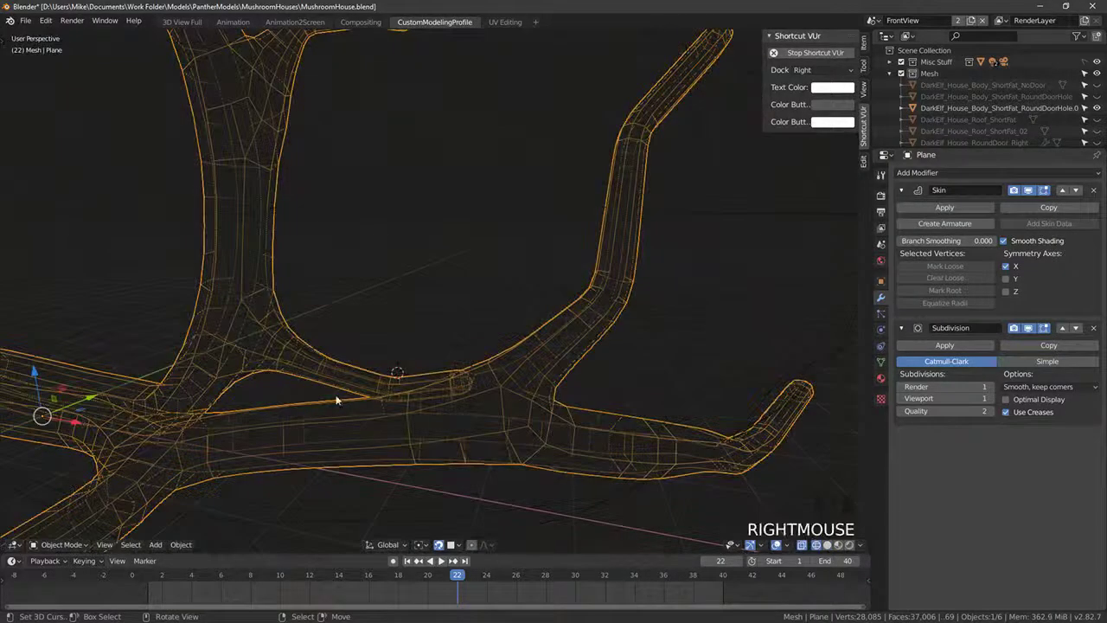
pyautogui.press('Tab')
pyautogui.rightClick(320, 369)
pyautogui.rightClick(320, 370)
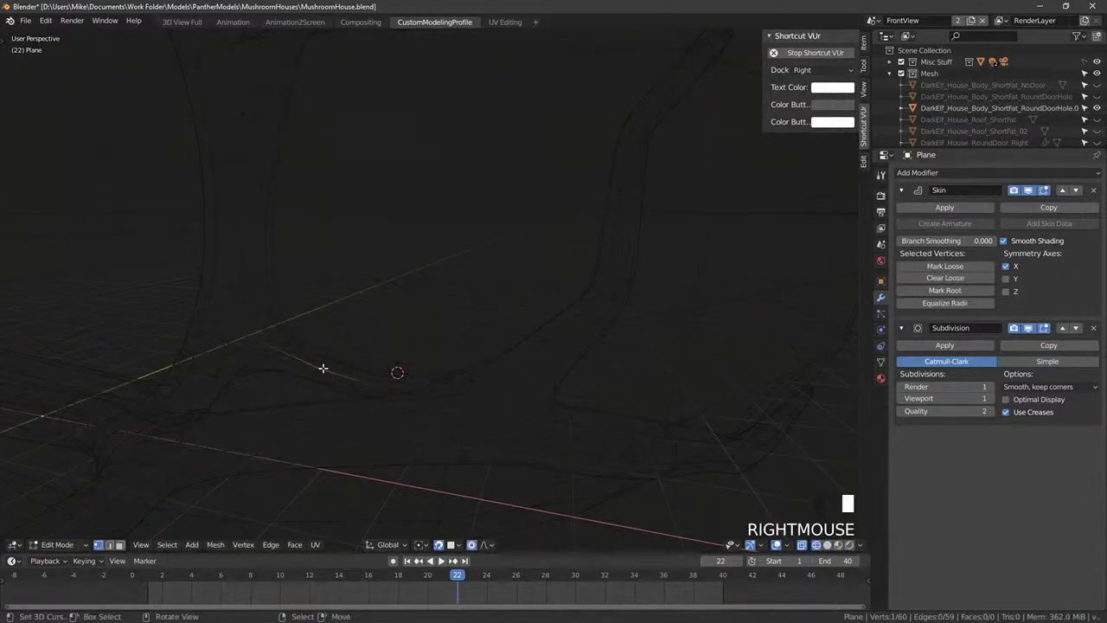
pyautogui.press('g')
pyautogui.click(333, 370)
pyautogui.press('z')
# Step: Pull the tip of the large root's upright twig slightly outward along Y at the house wall
pyautogui.moveTo(333, 370); pyautogui.dragTo(665, 363, button='middle')
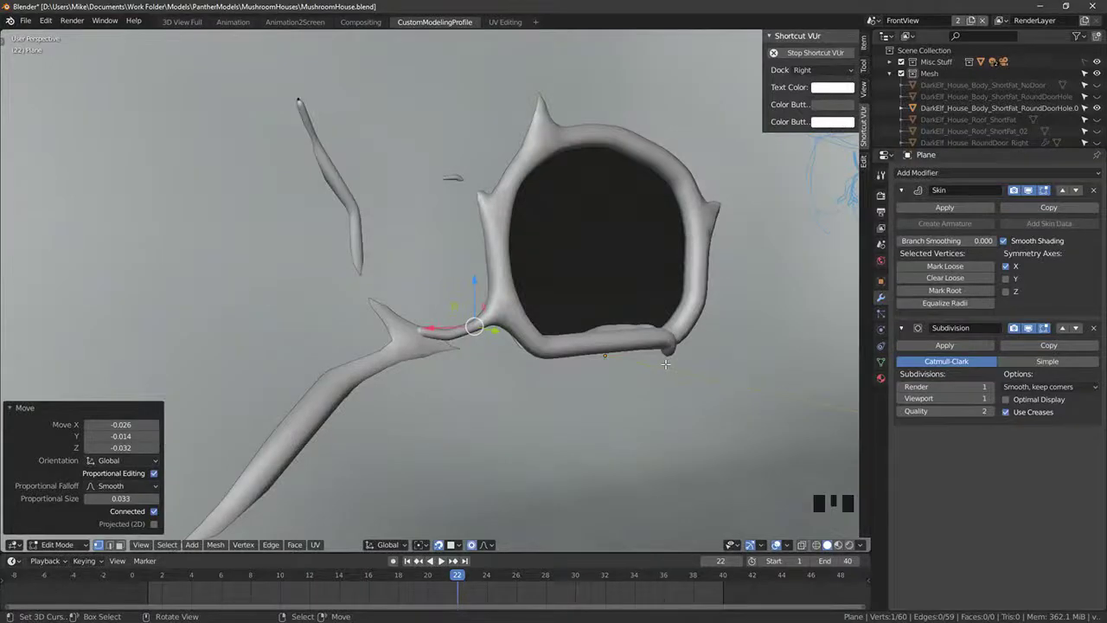
pyautogui.rightClick(299, 101)
pyautogui.moveTo(299, 100); pyautogui.dragTo(372, 166, button='middle')
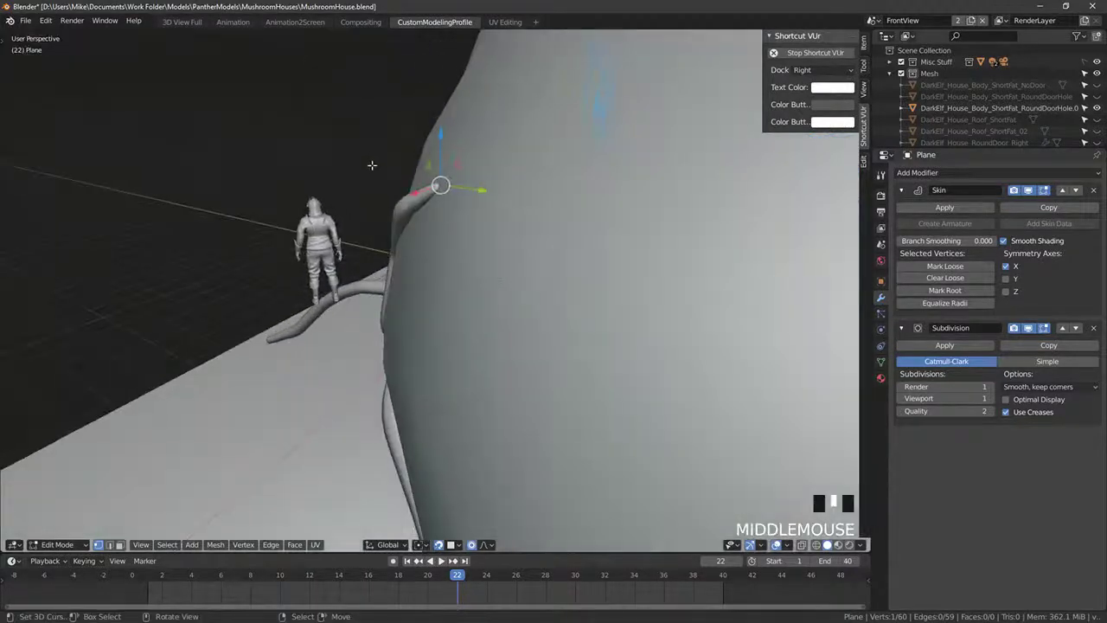
pyautogui.moveTo(486, 191); pyautogui.dragTo(477, 192)
# Step: Reposition the end vertex of the large side root where it meets the house body
pyautogui.moveTo(477, 192); pyautogui.dragTo(403, 307, button='middle')
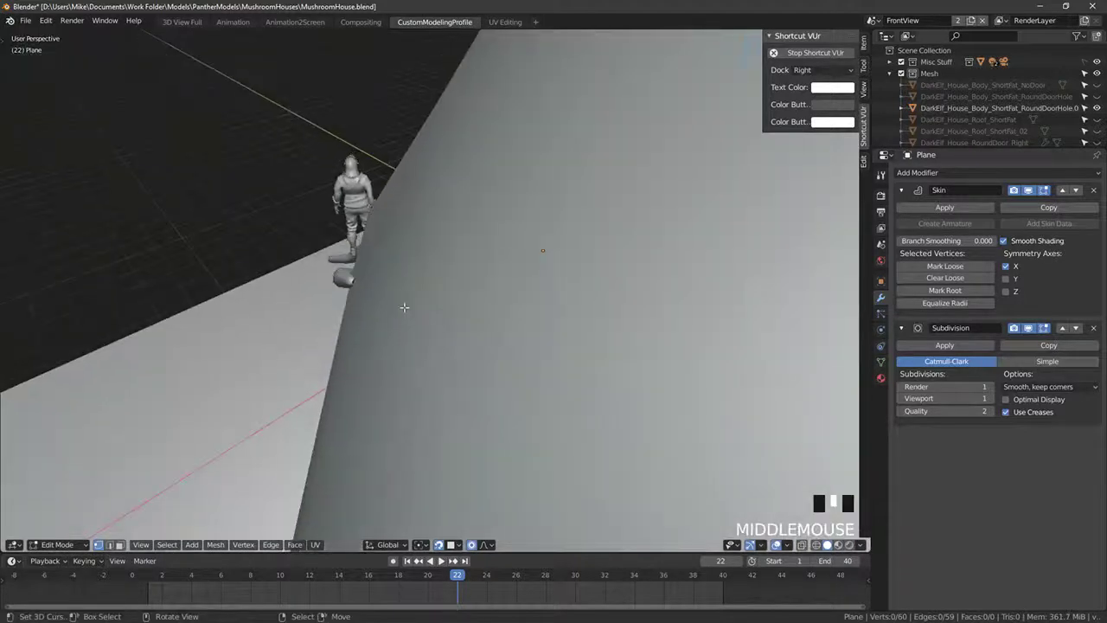
pyautogui.rightClick(368, 283)
pyautogui.moveTo(327, 288); pyautogui.dragTo(334, 318, button='middle')
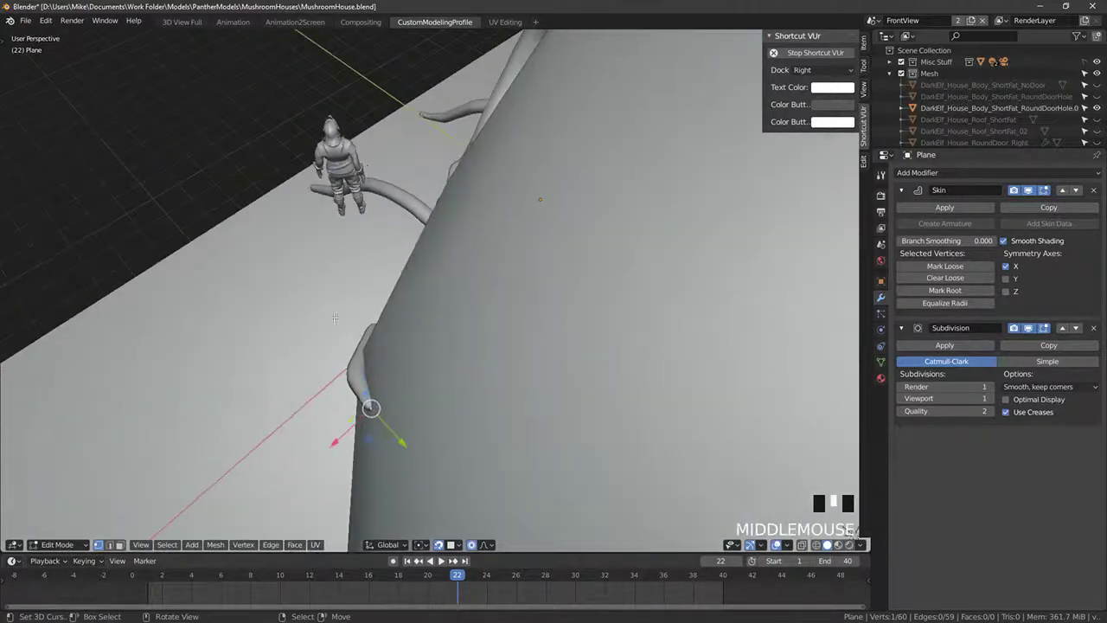
pyautogui.moveTo(351, 419); pyautogui.dragTo(367, 439)
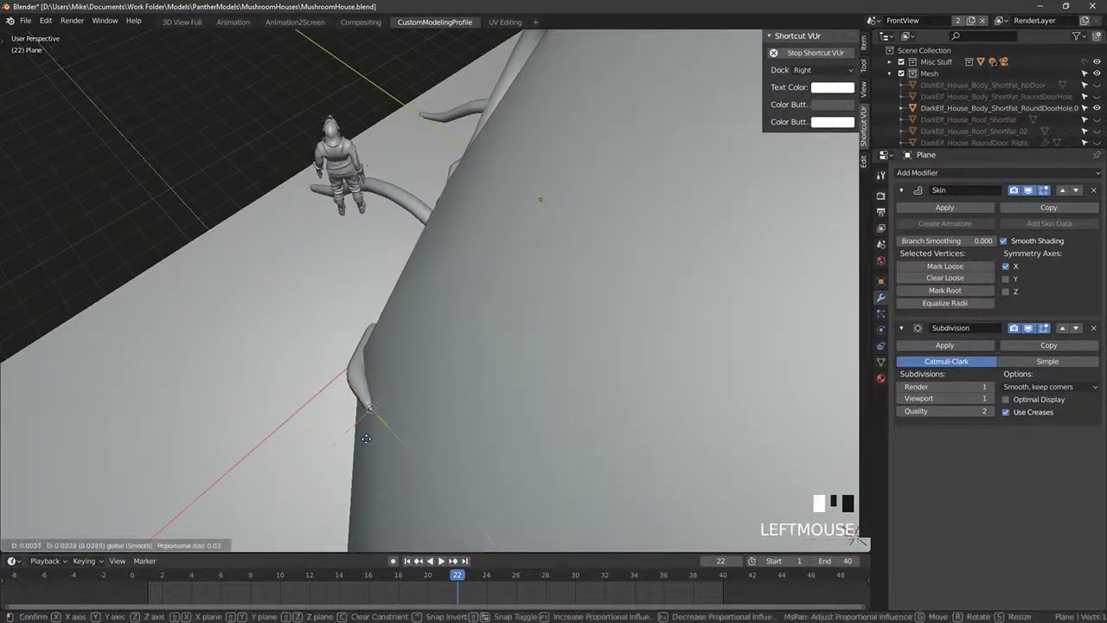
pyautogui.moveTo(363, 439); pyautogui.dragTo(339, 382, button='middle')
pyautogui.moveTo(339, 382); pyautogui.dragTo(339, 377)
pyautogui.moveTo(339, 377)
pyautogui.mouseDown(button='middle')
pyautogui.moveTo(497, 318)
pyautogui.moveTo(595, 263)
pyautogui.moveTo(487, 347)
pyautogui.moveTo(372, 335)
pyautogui.mouseUp(button='middle')
# Step: Preview the branches and roots in rendered shading from the front and at an angle around the doorway
pyautogui.press('Tab')
pyautogui.hotkey('shift', 'z')
pyautogui.scroll(-6, 556, 277)
pyautogui.press('a')
pyautogui.press('KP_1')
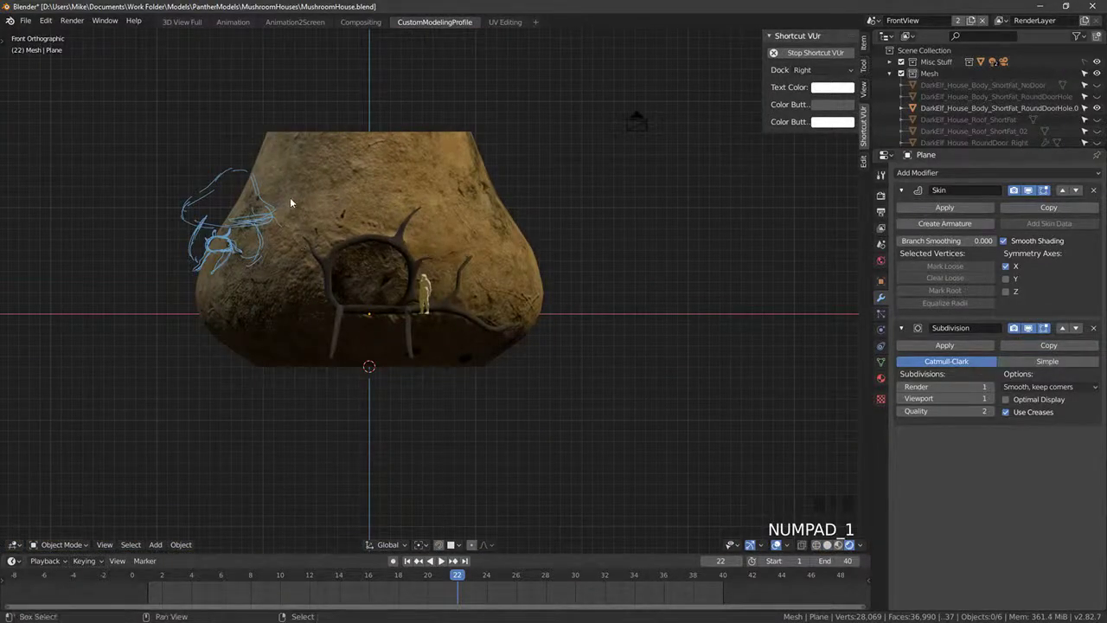
pyautogui.scroll(4, 289, 202)
pyautogui.press('Tab')
pyautogui.moveTo(488, 275); pyautogui.dragTo(394, 270, button='middle')
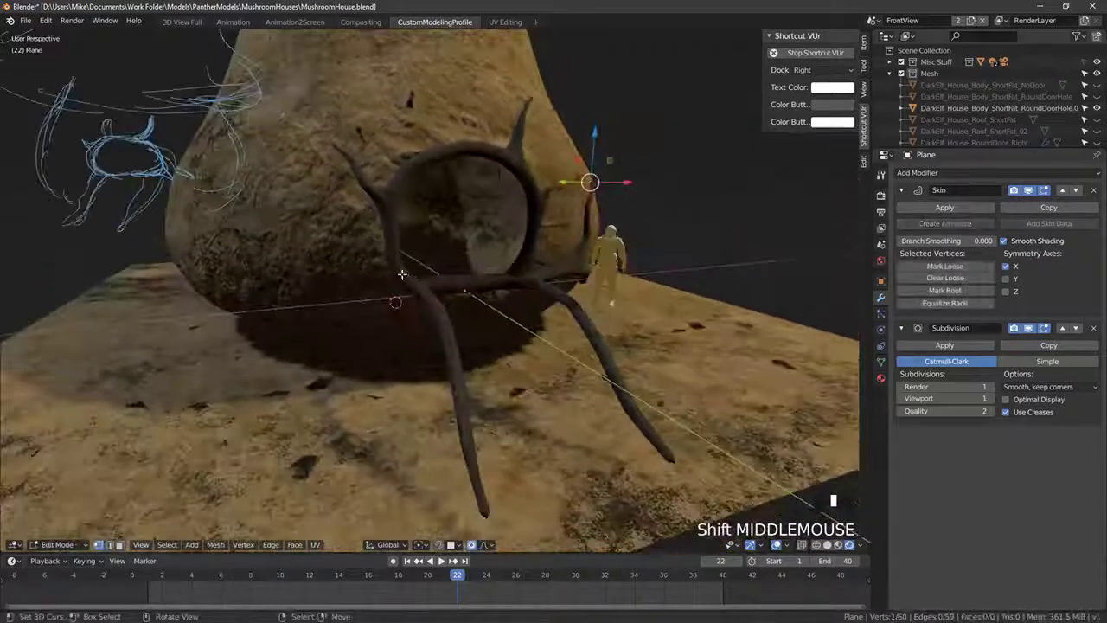
# Step: Subdivide the edge at the door ring's lower-left corner and move the new vertex by about -0.033, 0.004, -0.025
pyautogui.scroll(5, 393, 269)
pyautogui.press('Tab')
pyautogui.rightClick(360, 268)
pyautogui.press('Tab')
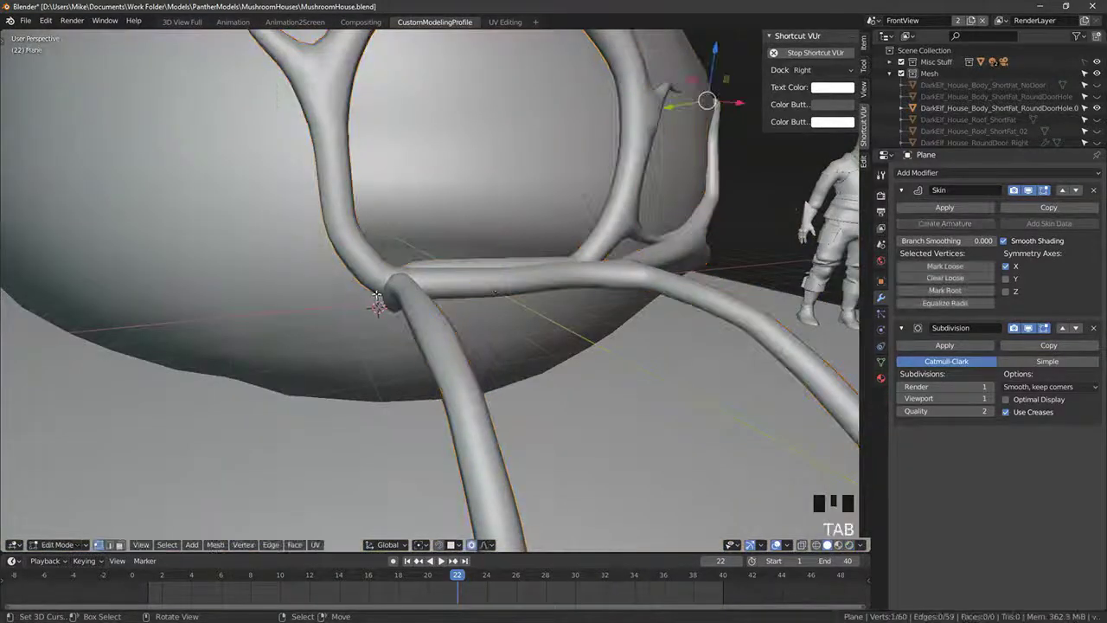
pyautogui.press('z')
pyautogui.rightClick(373, 281)
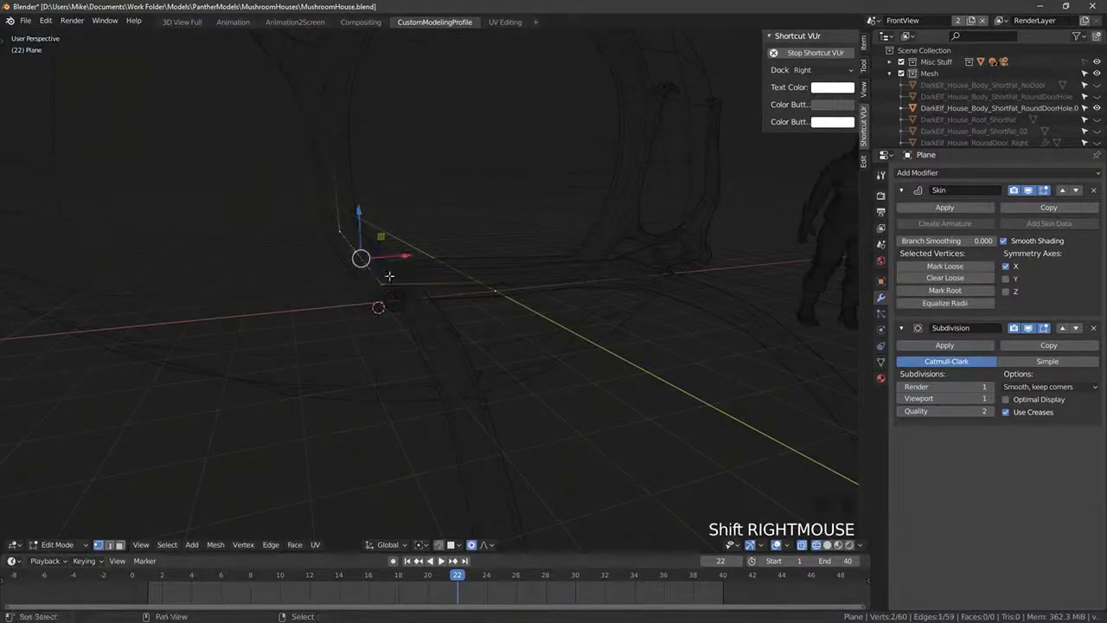
pyautogui.hotkey('ctrl', 'shift', 's')
pyautogui.press('g')
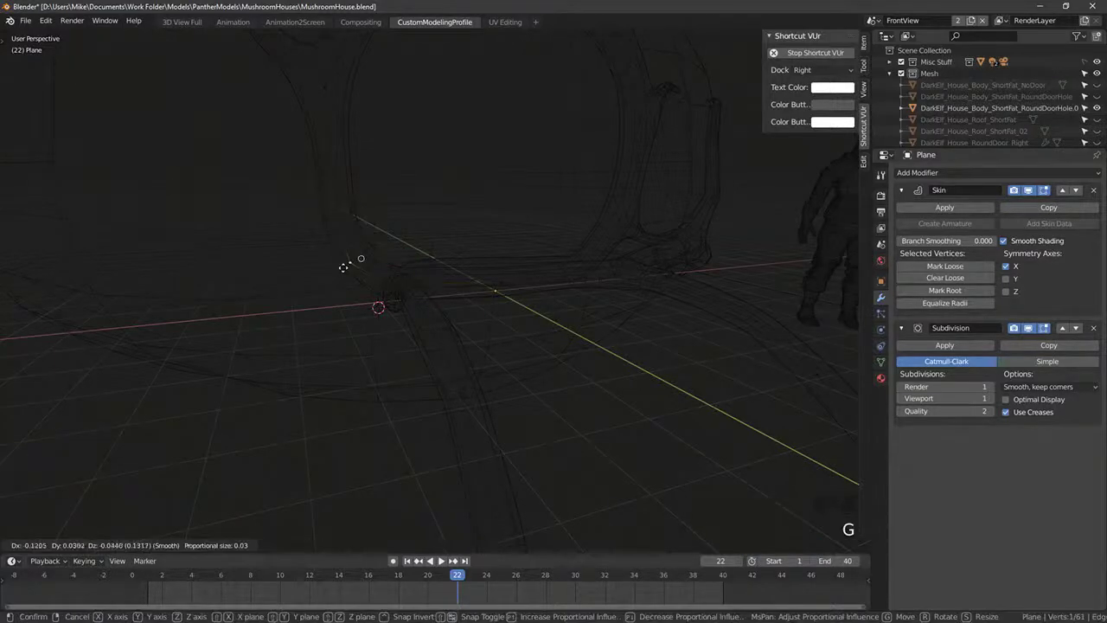
pyautogui.click(351, 265)
# Step: Extrude a root from the new corner vertex by about -0.582, 0.053, -0.534, adjust its position, and resize its skin
pyautogui.press('e')
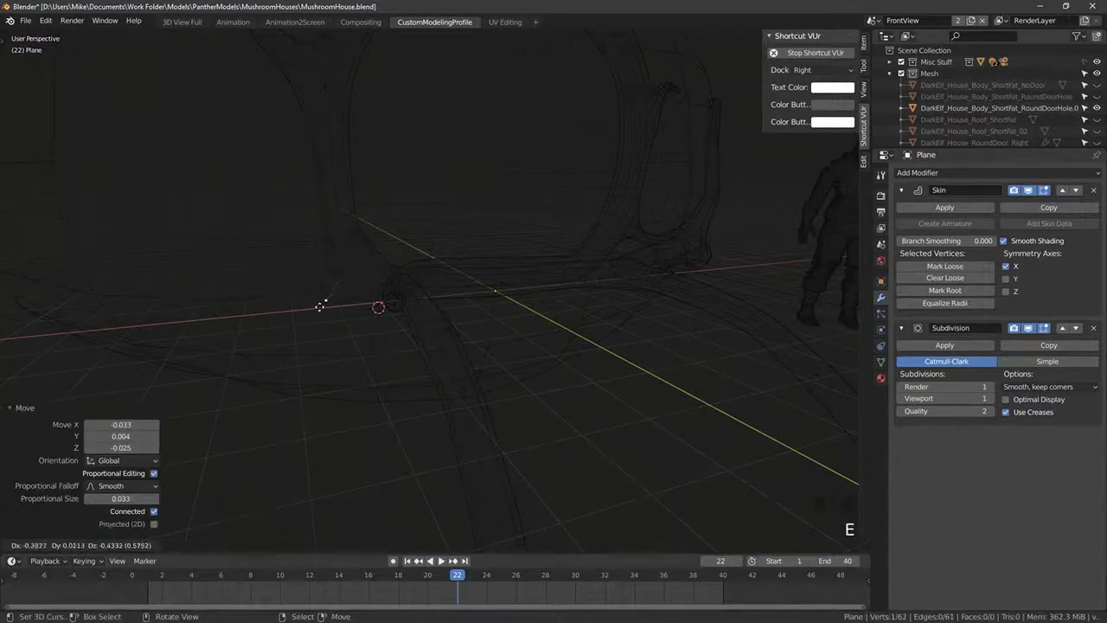
pyautogui.click(307, 315)
pyautogui.moveTo(307, 313)
pyautogui.mouseDown(button='middle')
pyautogui.moveTo(337, 274)
pyautogui.moveTo(389, 299)
pyautogui.mouseUp(button='middle')
pyautogui.press('z')
pyautogui.press('g')
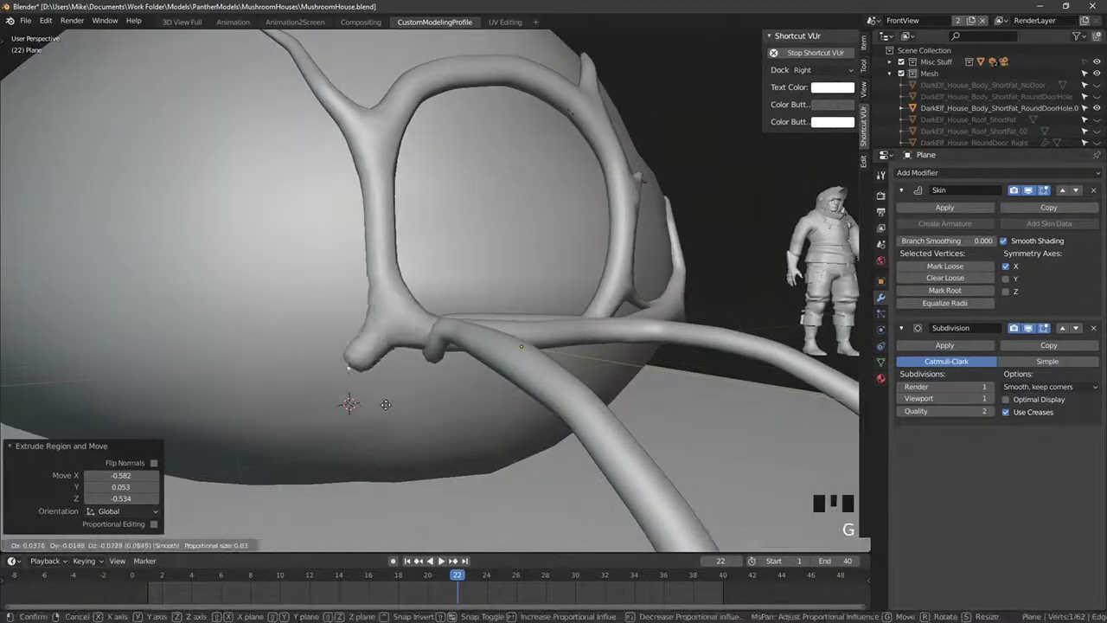
pyautogui.click(388, 409)
pyautogui.hotkey('ctrl', 'a')
pyautogui.click(447, 420)
# Step: Extrude the lower-left root by two more segments in front view and shift its end back by about 0.389 in X and 0.147 in Z
pyautogui.moveTo(447, 421); pyautogui.dragTo(553, 304, button='middle')
pyautogui.press('KP_1')
pyautogui.press('e')
pyautogui.click(427, 433)
pyautogui.press('e')
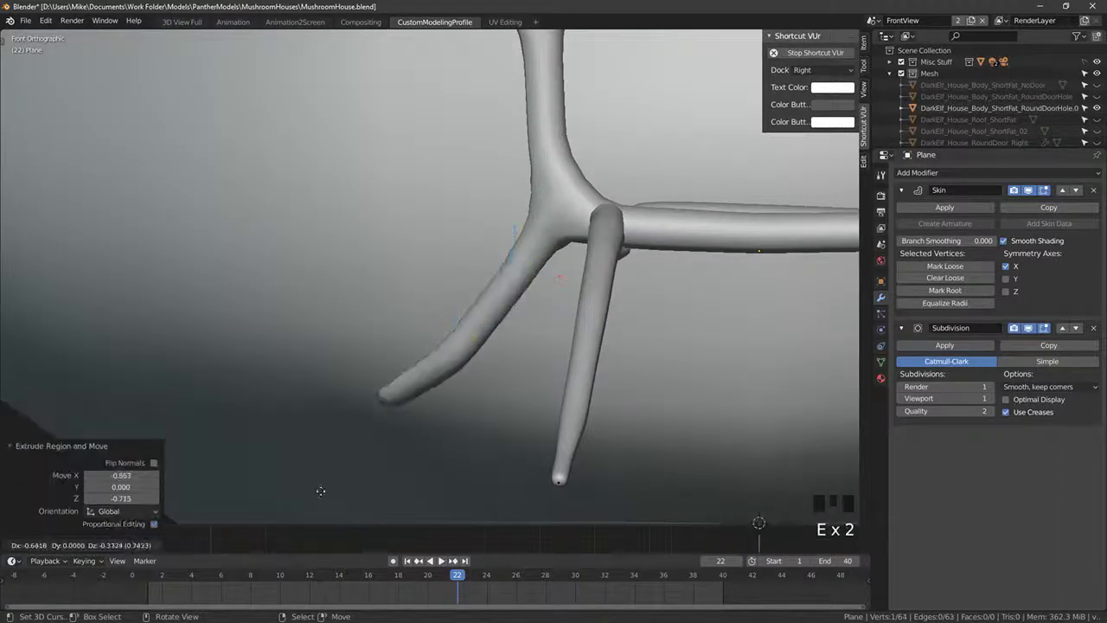
pyautogui.click(320, 496)
pyautogui.press('g')
pyautogui.click(442, 432)
# Step: Extrude two further segments outward along the house body and taper the lower-left root's tip by reducing its skin thickness
pyautogui.press('e')
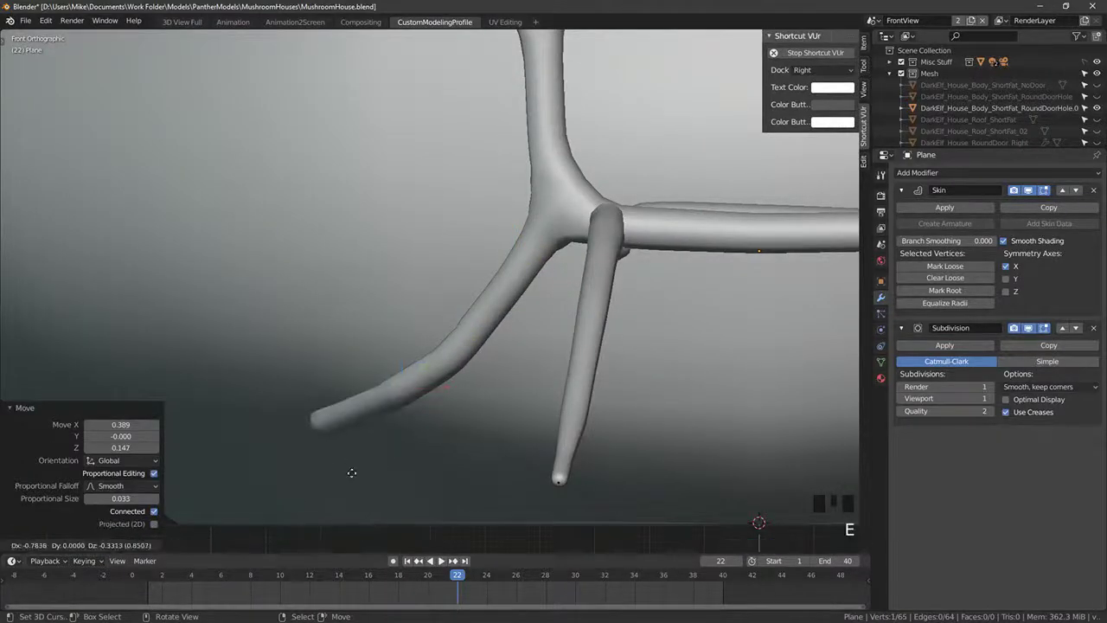
pyautogui.click(339, 477)
pyautogui.press('e')
pyautogui.click(250, 438)
pyautogui.hotkey('ctrl', 'a')
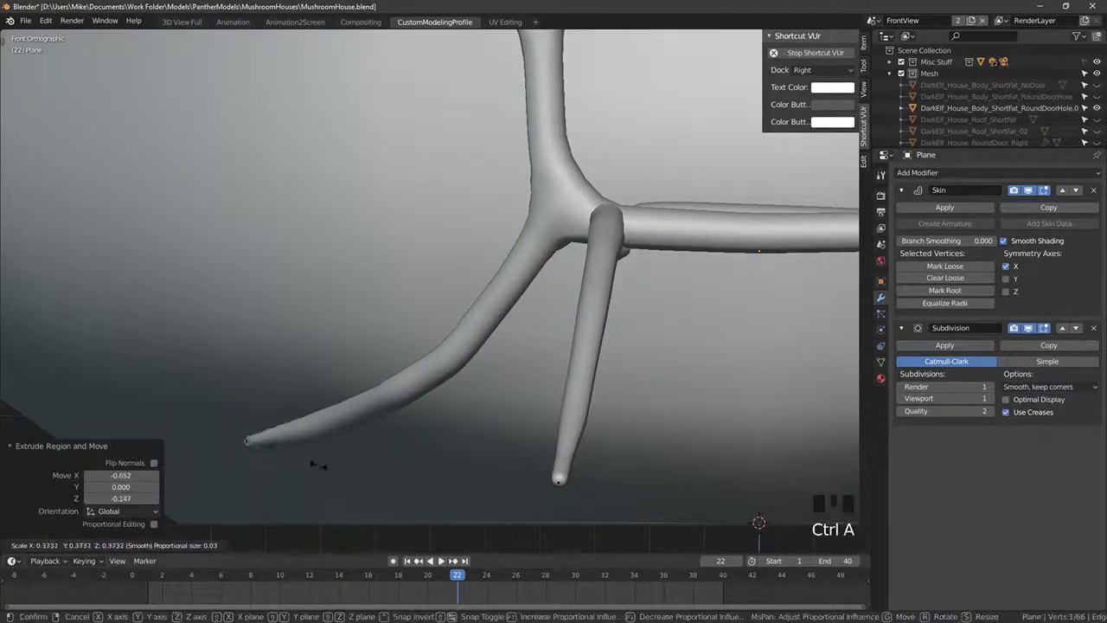
# Step: Taper the lower-left root by resizing the skin at its next three vertices, using 0.611 nearest the tip and 0.824 at the bend
pyautogui.rightClick(333, 421)
pyautogui.hotkey('ctrl', 'a')
pyautogui.click(415, 417)
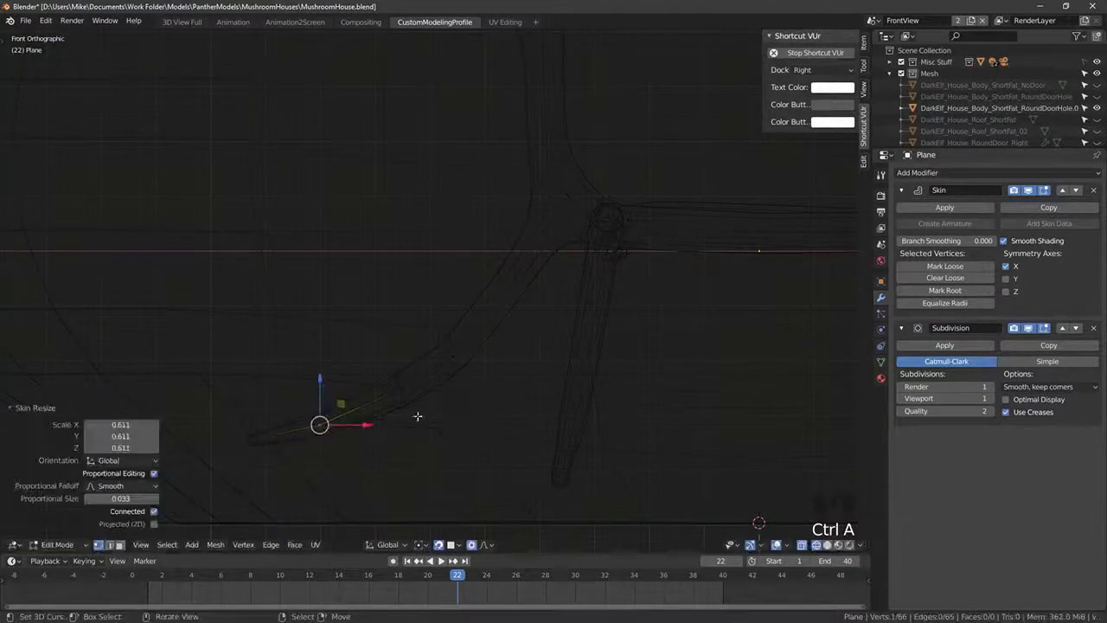
pyautogui.rightClick(410, 399)
pyautogui.hotkey('ctrl', 'a')
pyautogui.click(463, 359)
pyautogui.rightClick(453, 353)
pyautogui.hotkey('ctrl', 'a')
pyautogui.click(554, 348)
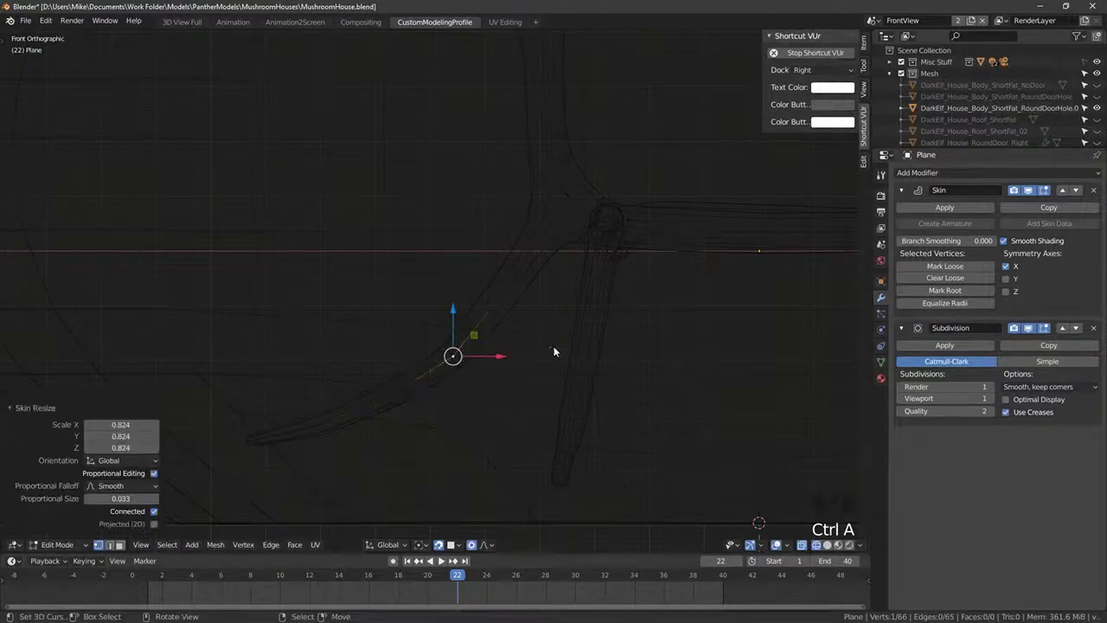
# Step: Extrude a twig outward from the lower-left root's bend vertex in front view and resize its skin by 0.583
pyautogui.press('Tab')
pyautogui.press('z')
pyautogui.scroll(-4, 527, 361)
pyautogui.moveTo(527, 361); pyautogui.dragTo(448, 376, button='middle')
pyautogui.hotkey('shift', 'z')
pyautogui.scroll(5, 439, 353)
pyautogui.rightClick(417, 330)
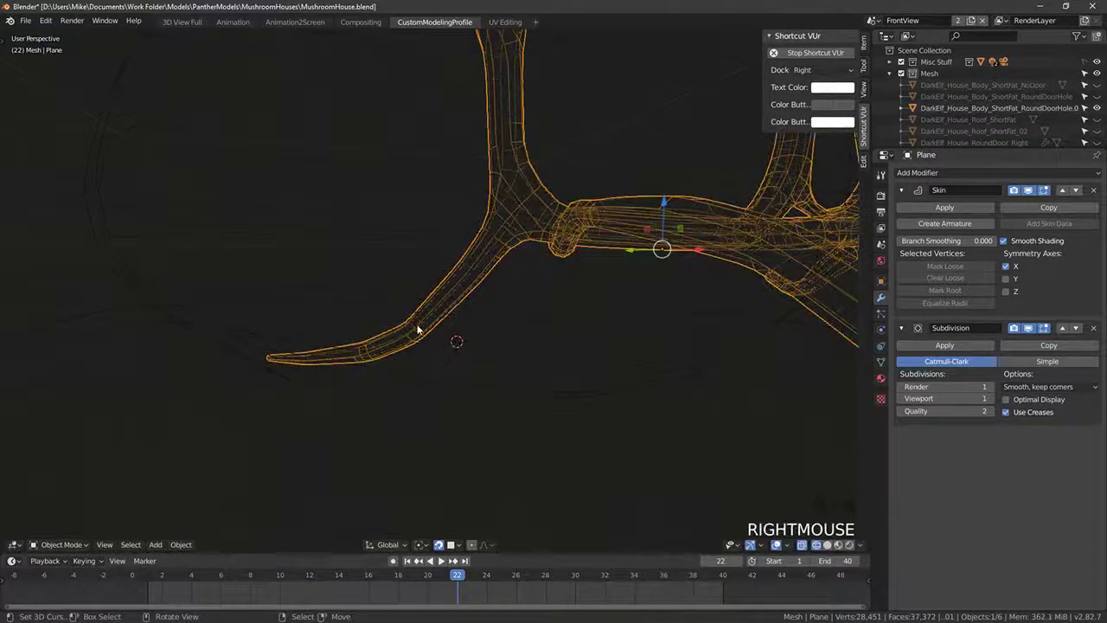
pyautogui.rightClick(423, 328)
pyautogui.press('Tab')
pyautogui.press('KP_1')
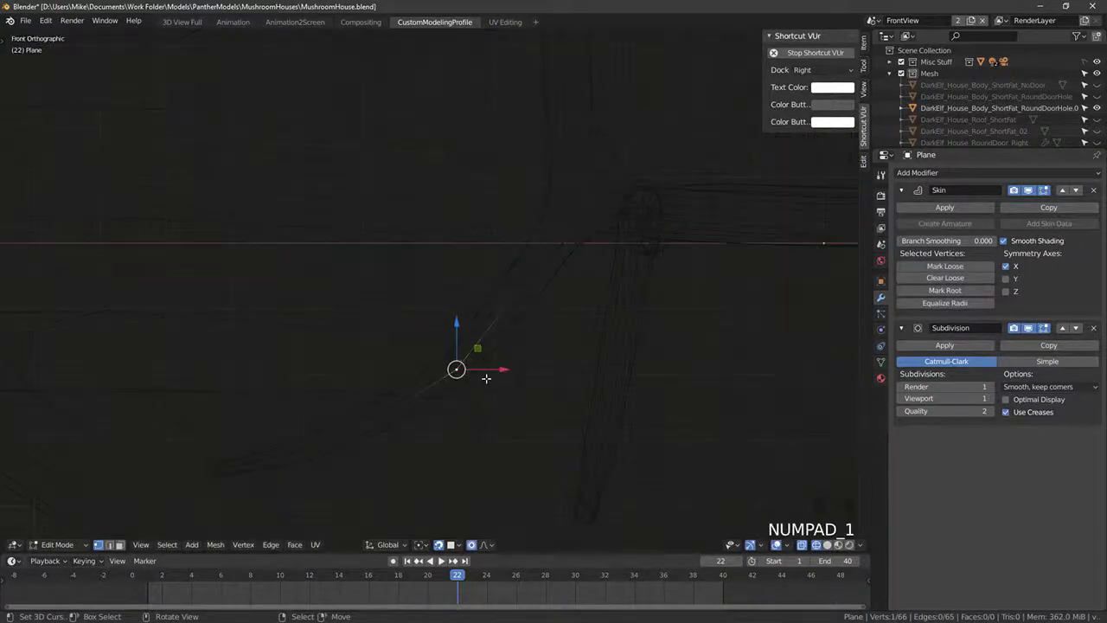
pyautogui.press('e')
pyautogui.click(419, 339)
pyautogui.hotkey('ctrl', 'a')
pyautogui.click(509, 352)
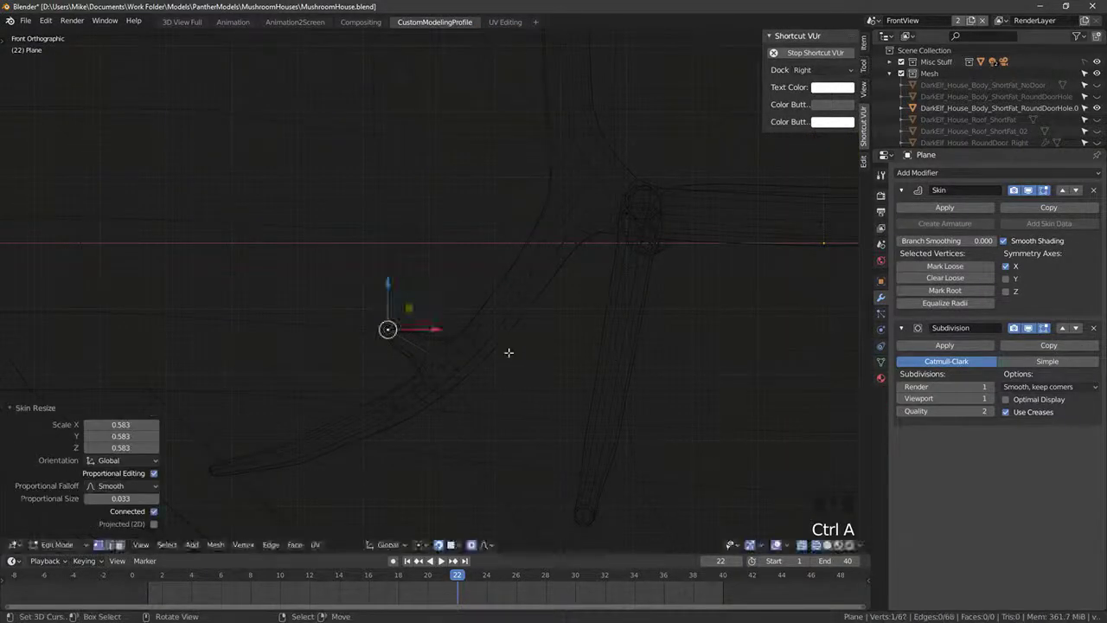
# Step: Extend the lower-left twig upward by two segments, the second by about -0.136 in X and 0.451 in Z, resizing the skin between them
pyautogui.press('e')
pyautogui.click(428, 299)
pyautogui.hotkey('ctrl', 'a')
pyautogui.click(456, 282)
pyautogui.press('e')
pyautogui.click(438, 222)
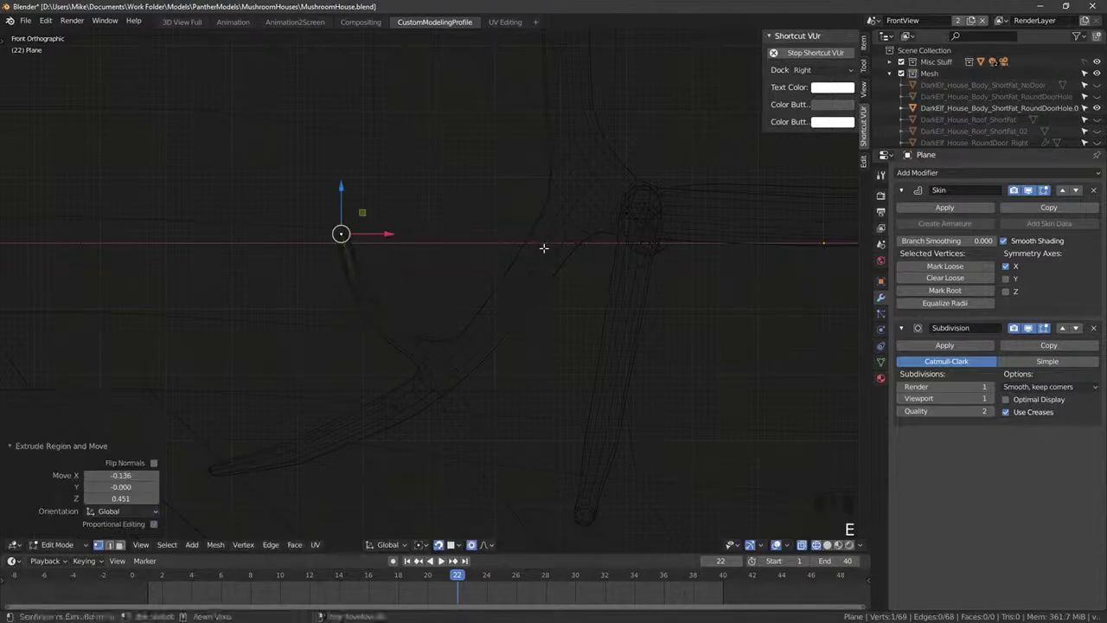
# Step: Thin the lower-left twig's end, extrude its tip by about 0.018 in X and 0.254 in Z, and resize the tip's skin by 0.718
pyautogui.hotkey('ctrl', 'a')
pyautogui.click(464, 234)
pyautogui.press('e')
pyautogui.click(471, 189)
pyautogui.hotkey('ctrl', 'a')
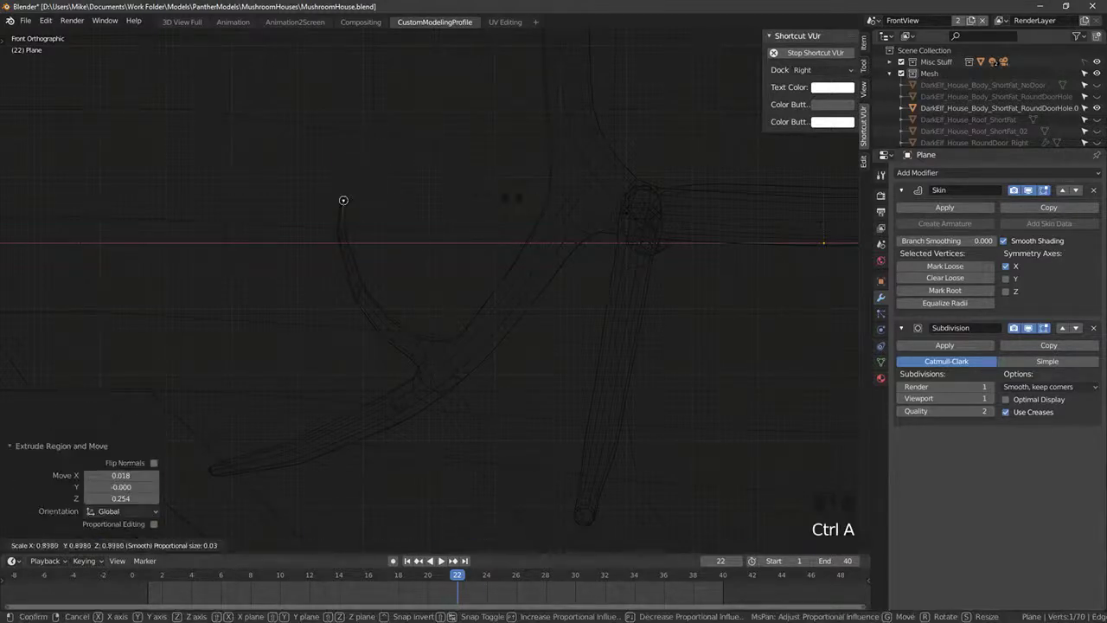
pyautogui.click(438, 197)
# Step: Examine the branch ring, roots and new twig against the house body from several angles and in different shading modes
pyautogui.press('z')
pyautogui.hotkey('shift', 'z')
pyautogui.scroll(-4, 472, 268)
pyautogui.moveTo(472, 267); pyautogui.dragTo(558, 285, button='middle')
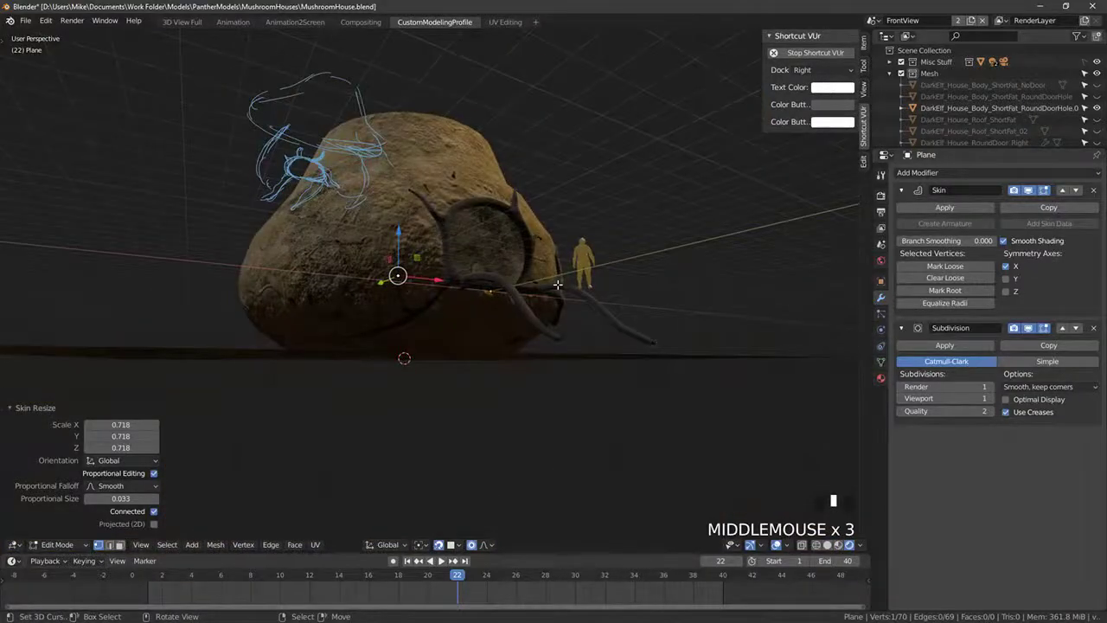
pyautogui.moveTo(506, 321); pyautogui.dragTo(545, 442, button='middle')
pyautogui.scroll(3, 479, 424)
pyautogui.moveTo(565, 282)
pyautogui.keyDown('shift'); pyautogui.mouseDown(button='middle')
pyautogui.moveTo(478, 252)
pyautogui.moveTo(498, 277)
pyautogui.moveTo(524, 259)
pyautogui.mouseUp(button='middle'); pyautogui.keyUp('shift')
pyautogui.rightClick(480, 253)
pyautogui.press('Tab')
pyautogui.press('Tab')
pyautogui.press('z')
pyautogui.scroll(4, 518, 282)
pyautogui.press('z')
# Step: Extrude a twig from the vertex at the ring's top by about -0.404 in X and 0.675 in Z and reduce its skin thickness
pyautogui.rightClick(465, 280)
pyautogui.rightClick(464, 280)
pyautogui.press('KP_1')
pyautogui.press('e')
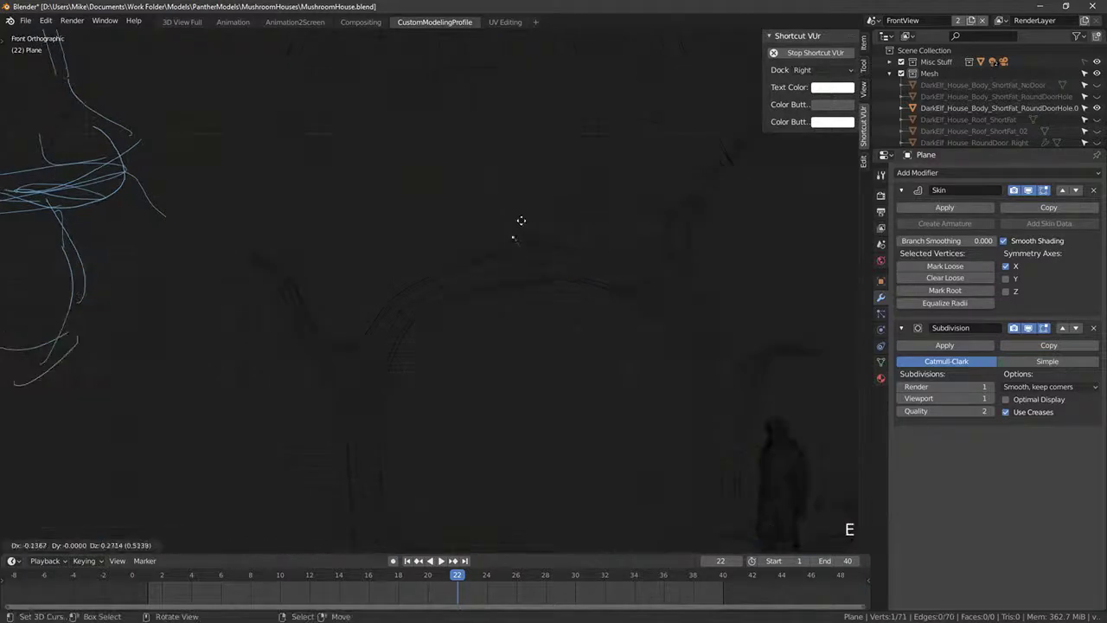
pyautogui.click(492, 198)
pyautogui.hotkey('ctrl', 'a')
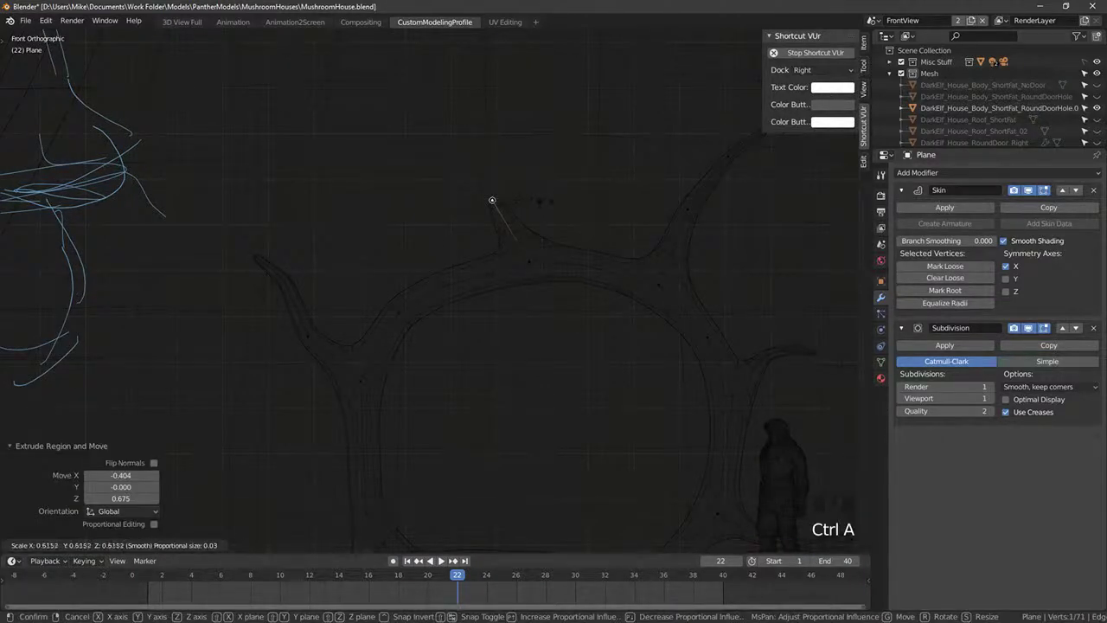
pyautogui.click(492, 199)
# Step: Extrude the top twig by about -0.328 in X and 0.328 in Z, add another segment up and outward, and resize its skin by 0.491
pyautogui.press('e')
pyautogui.click(519, 171)
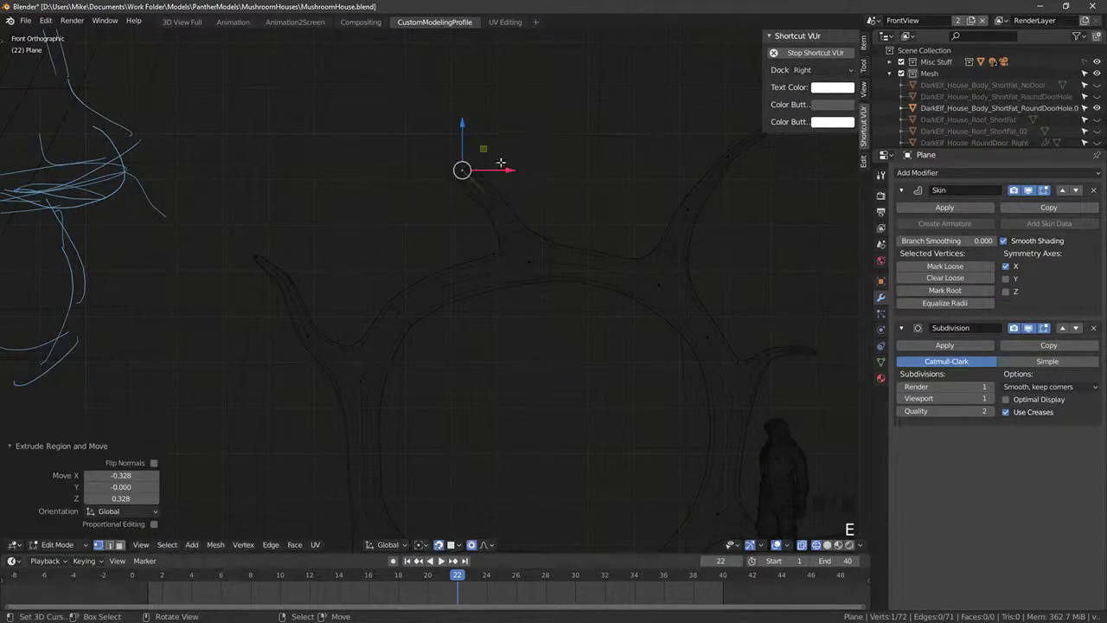
pyautogui.hotkey('ctrl', 'a')
pyautogui.rightClick(507, 167)
pyautogui.press('g')
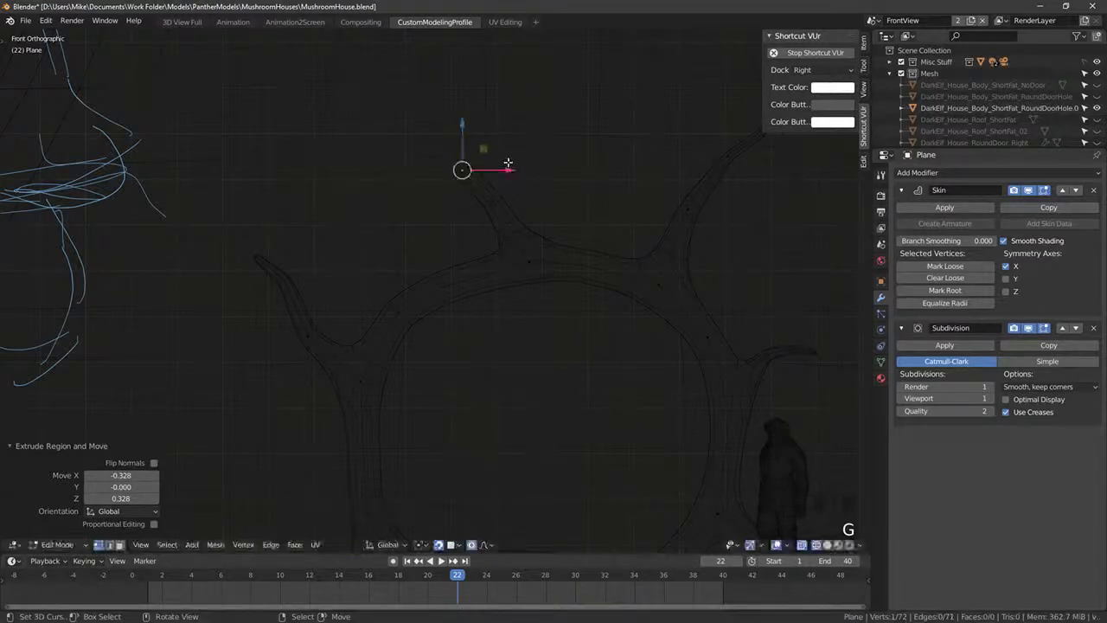
pyautogui.click(425, 151)
pyautogui.hotkey('ctrl', 'a')
pyautogui.click(426, 150)
# Step: Finish the top twig with two more short segments toward its tip, resizing the skin at each new vertex
pyautogui.press('e')
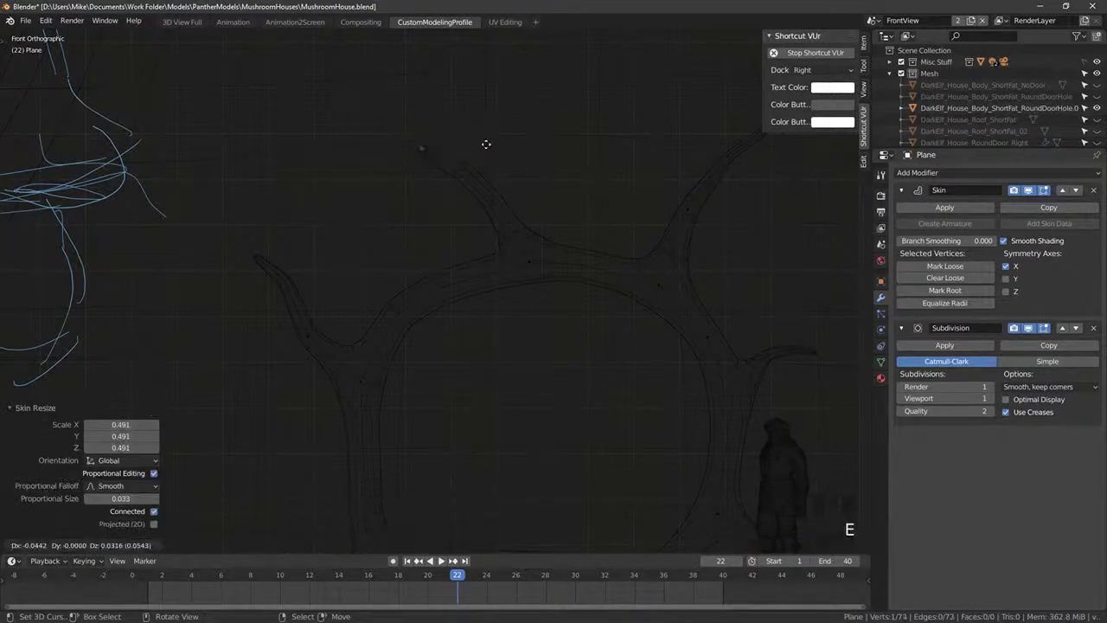
pyautogui.click(481, 135)
pyautogui.hotkey('ctrl', 'a')
pyautogui.click(472, 141)
pyautogui.keyDown('shift'); pyautogui.moveTo(471, 147); pyautogui.dragTo(522, 227, button='middle'); pyautogui.keyUp('shift')
pyautogui.press('e')
pyautogui.click(505, 192)
pyautogui.hotkey('ctrl', 'a')
pyautogui.click(571, 215)
pyautogui.press('Tab')
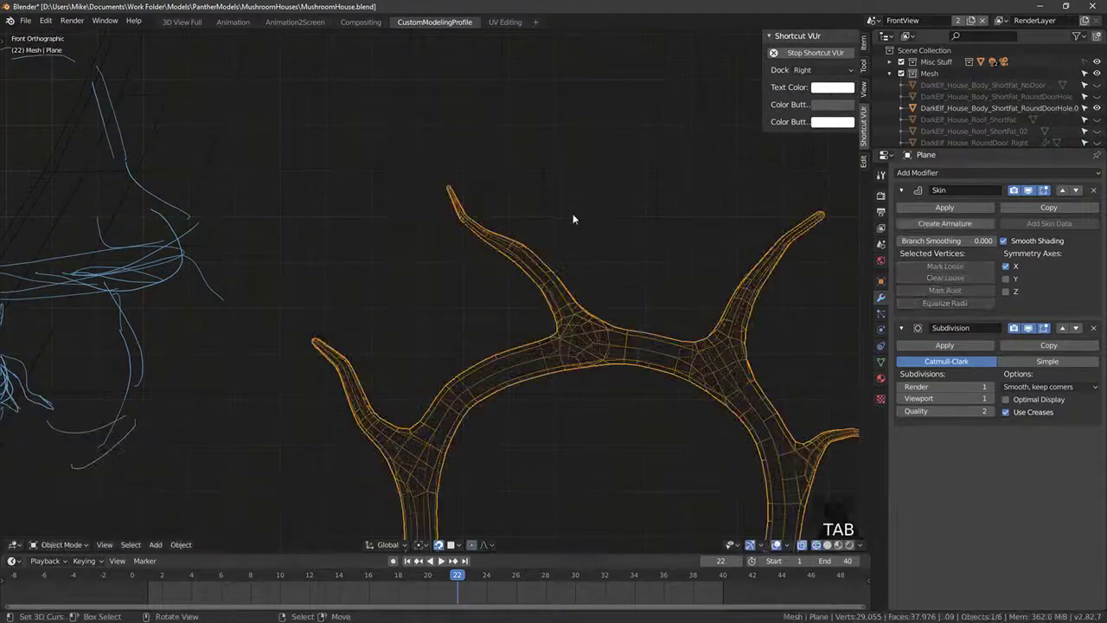
pyautogui.scroll(-7, 576, 217)
pyautogui.scroll(5, 539, 324)
pyautogui.press('Tab')
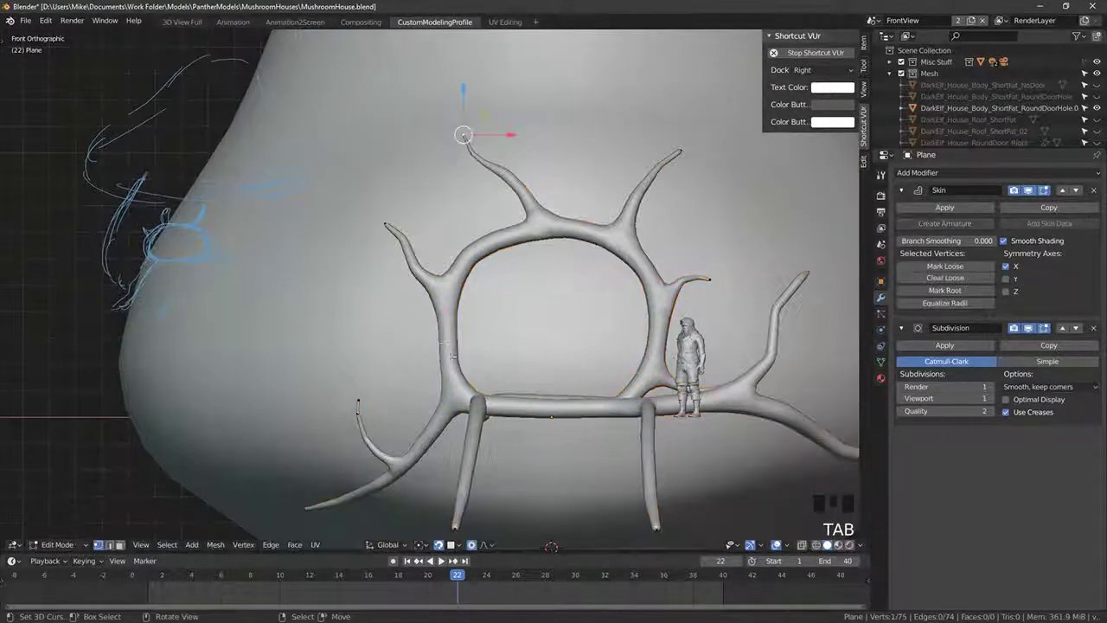
# Step: Subdivide the edge along the ring's left side and move the new middle vertex slightly outward
pyautogui.press('Tab')
pyautogui.hotkey('shift', 'z')
pyautogui.rightClick(442, 343)
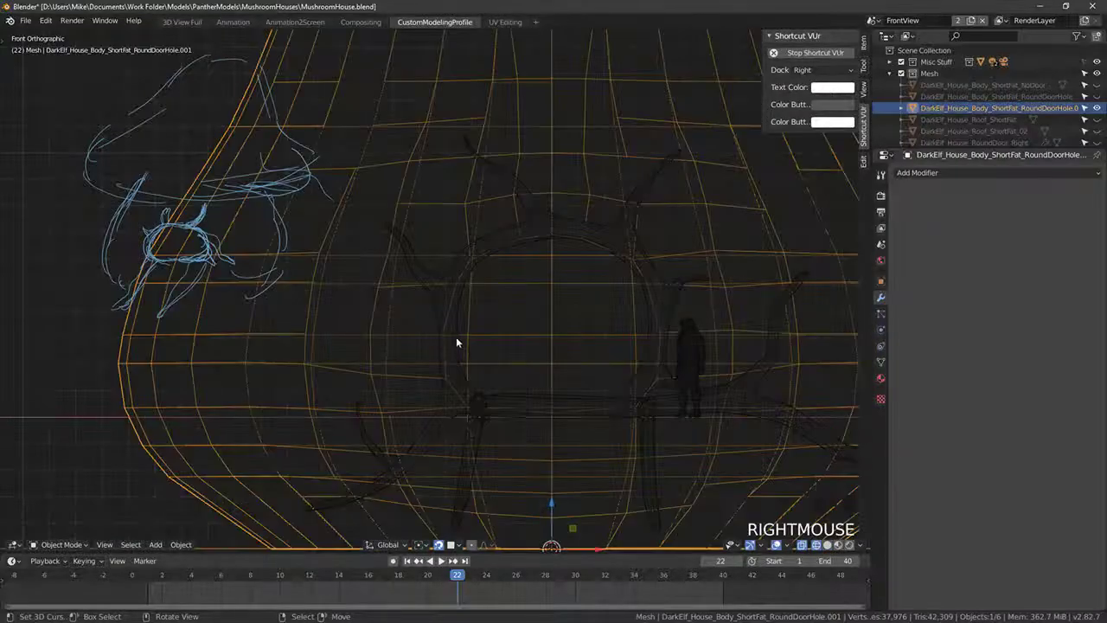
pyautogui.rightClick(456, 339)
pyautogui.press('Tab')
pyautogui.keyDown('shift'); pyautogui.moveTo(461, 390); pyautogui.dragTo(468, 367, button='middle'); pyautogui.keyUp('shift')
pyautogui.scroll(5, 479, 332)
pyautogui.keyDown('shift'); pyautogui.rightClick(490, 228); pyautogui.keyUp('shift')
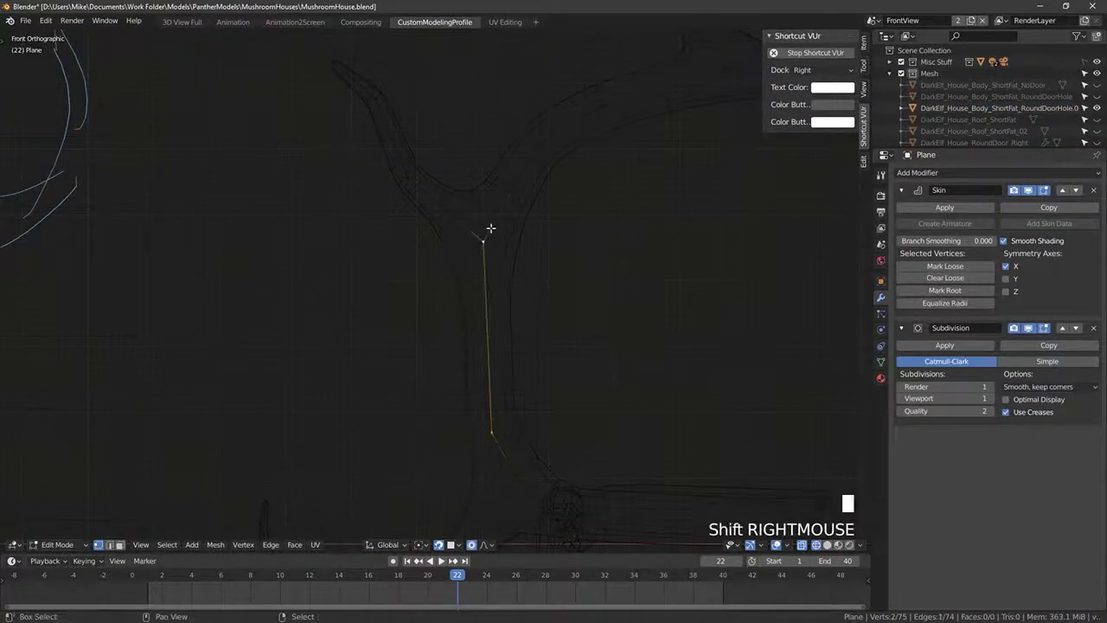
pyautogui.hotkey('ctrl', 'shift', 's')
pyautogui.rightClick(529, 332)
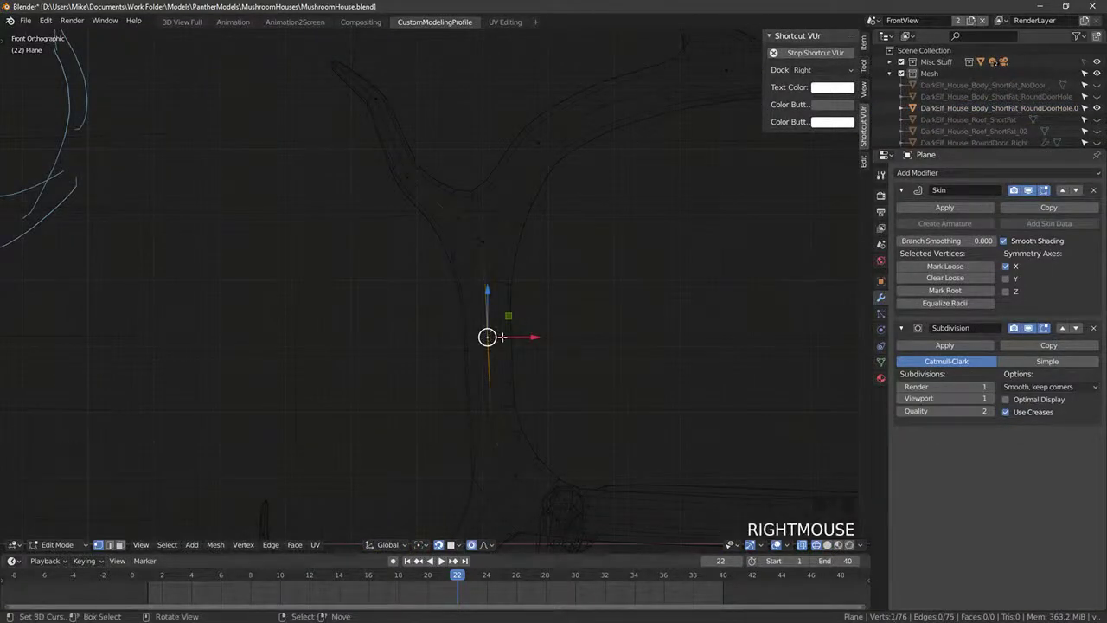
pyautogui.press('g')
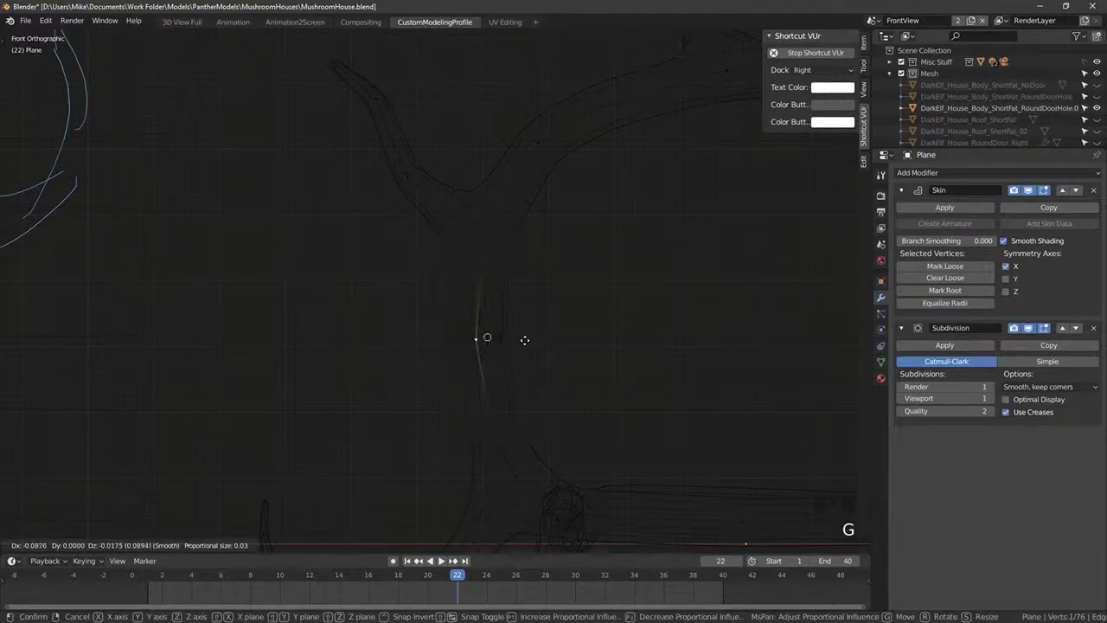
pyautogui.click(506, 329)
# Step: Extrude a twig from the ring's left-side middle vertex by about -0.776 in X and -0.245 in Z and shrink its skin
pyautogui.rightClick(489, 321)
pyautogui.press('e')
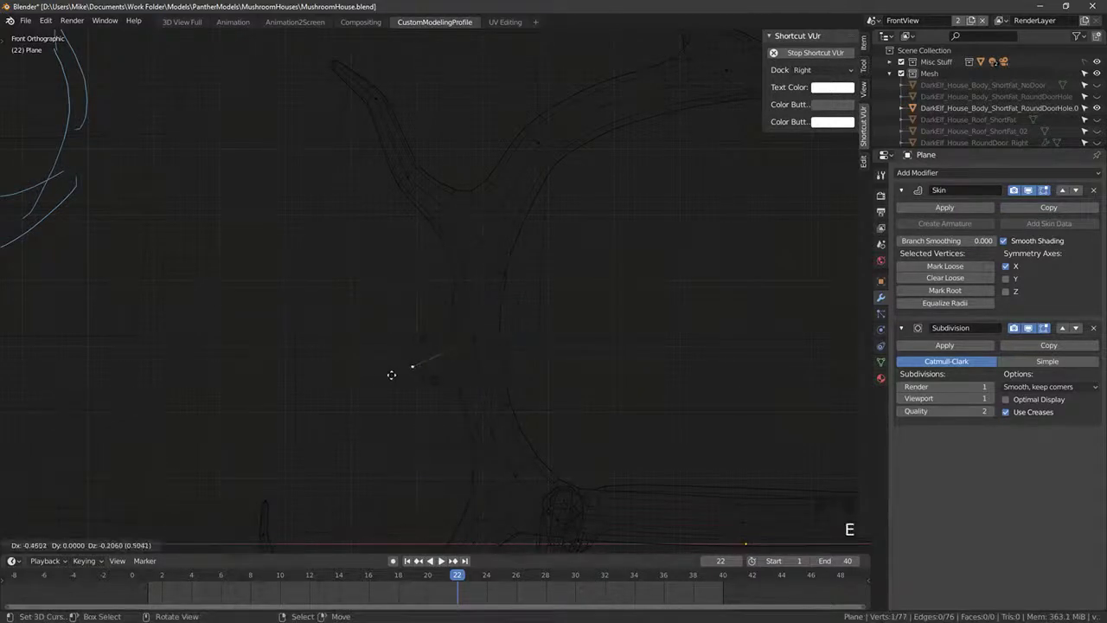
pyautogui.click(370, 372)
pyautogui.hotkey('ctrl', 'a')
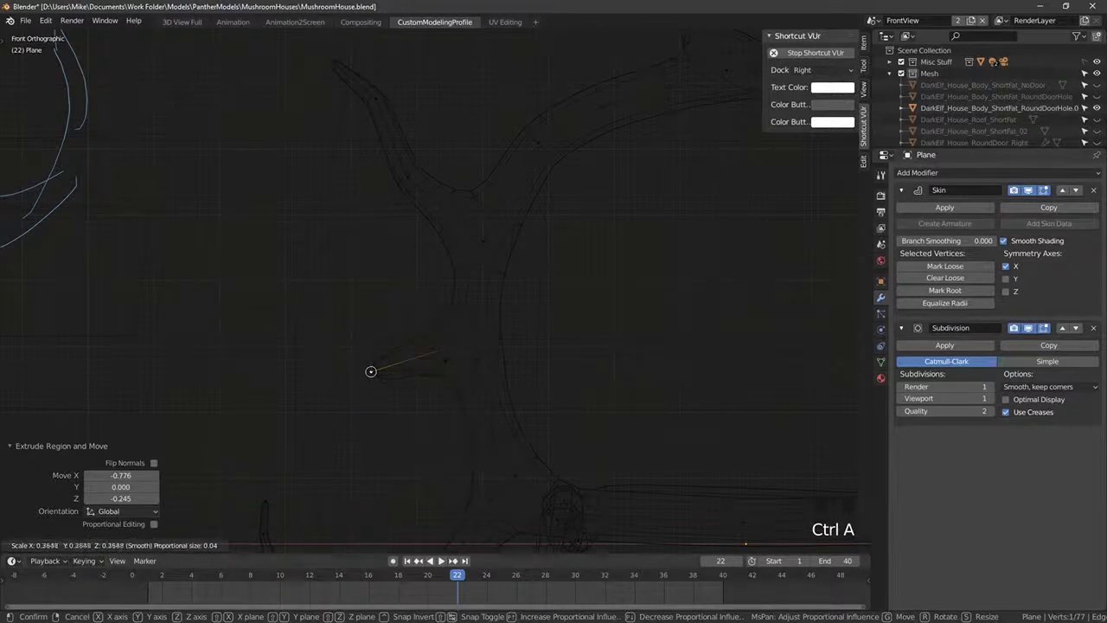
pyautogui.click(446, 359)
# Step: Move the left-side twig's end vertex, extrude one more segment from it, and resize the new tip's skin
pyautogui.press('g')
pyautogui.click(468, 360)
pyautogui.press('e')
pyautogui.click(425, 403)
pyautogui.hotkey('ctrl', 'a')
pyautogui.click(420, 396)
# Step: Select the dark knight scale figure in object mode and lower it by about 1.751 in Z
pyautogui.press('Tab')
pyautogui.hotkey('shift', 'z')
pyautogui.moveTo(504, 379)
pyautogui.mouseDown(button='middle')
pyautogui.moveTo(570, 399)
pyautogui.moveTo(560, 406)
pyautogui.moveTo(618, 395)
pyautogui.moveTo(586, 399)
pyautogui.moveTo(560, 381)
pyautogui.moveTo(528, 317)
pyautogui.mouseUp(button='middle')
pyautogui.press('Tab')
pyautogui.press('Tab')
pyautogui.click(528, 317)
pyautogui.scroll(5, 598, 407)
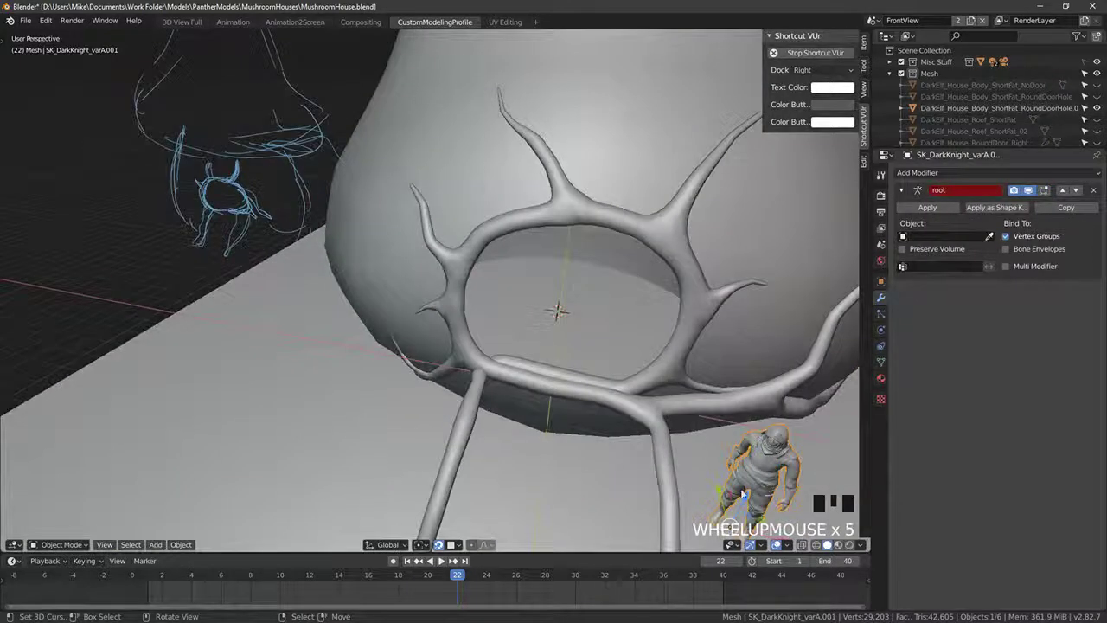
pyautogui.moveTo(742, 493); pyautogui.dragTo(628, 380, button='middle')
pyautogui.scroll(-4, 628, 378)
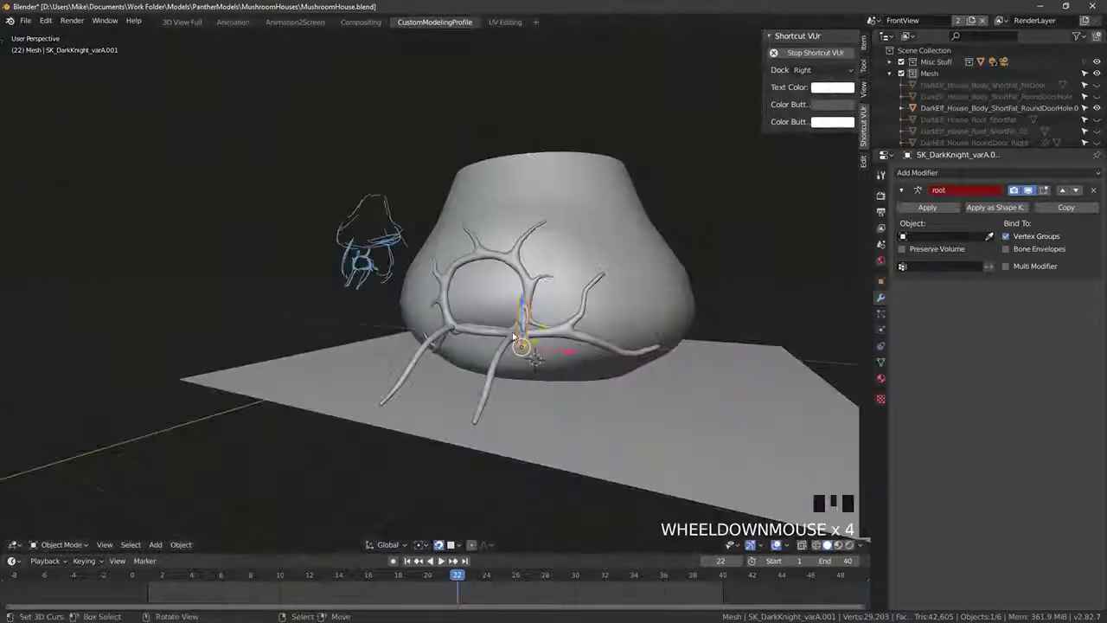
pyautogui.moveTo(521, 304); pyautogui.dragTo(524, 344)
pyautogui.moveTo(525, 344); pyautogui.dragTo(514, 336, button='middle')
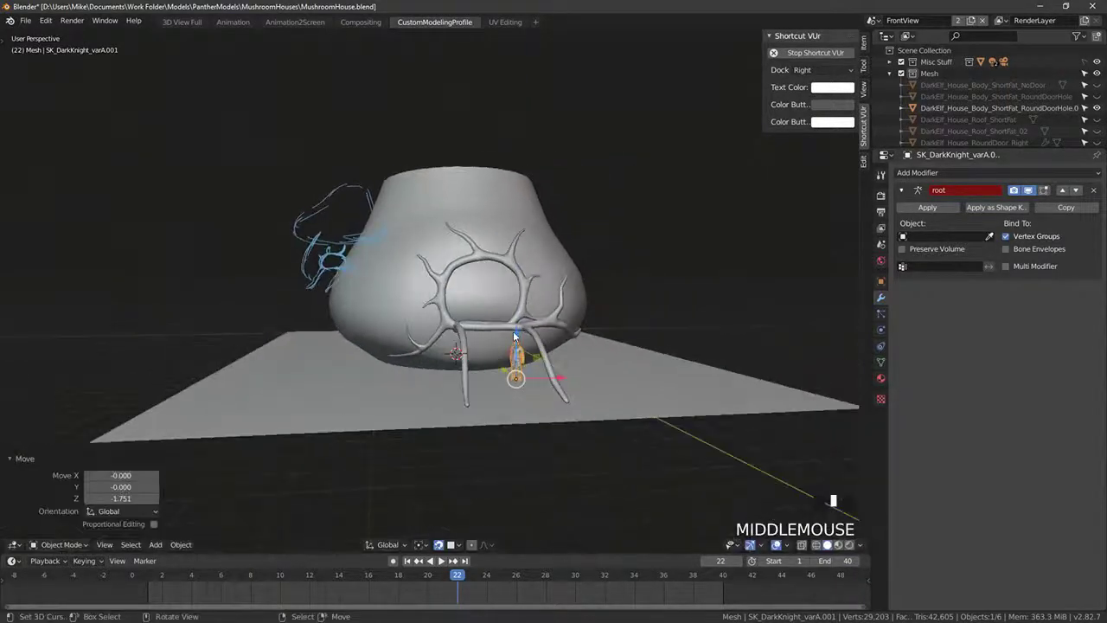
# Step: Move the scale figure out beside the front roots and lower it by another 0.673 or so in Z to ground level
pyautogui.moveTo(540, 364); pyautogui.dragTo(625, 387)
pyautogui.moveTo(626, 386); pyautogui.dragTo(560, 381, button='middle')
pyautogui.moveTo(557, 350); pyautogui.dragTo(591, 389)
pyautogui.moveTo(593, 390)
pyautogui.mouseDown(button='middle')
pyautogui.moveTo(576, 392)
pyautogui.moveTo(630, 381)
pyautogui.moveTo(636, 405)
pyautogui.moveTo(672, 401)
pyautogui.moveTo(530, 367)
pyautogui.mouseUp(button='middle')
pyautogui.scroll(4, 572, 393)
pyautogui.scroll(-2, 560, 386)
pyautogui.hotkey('shift', 'z')
pyautogui.hotkey('shift', 'z')
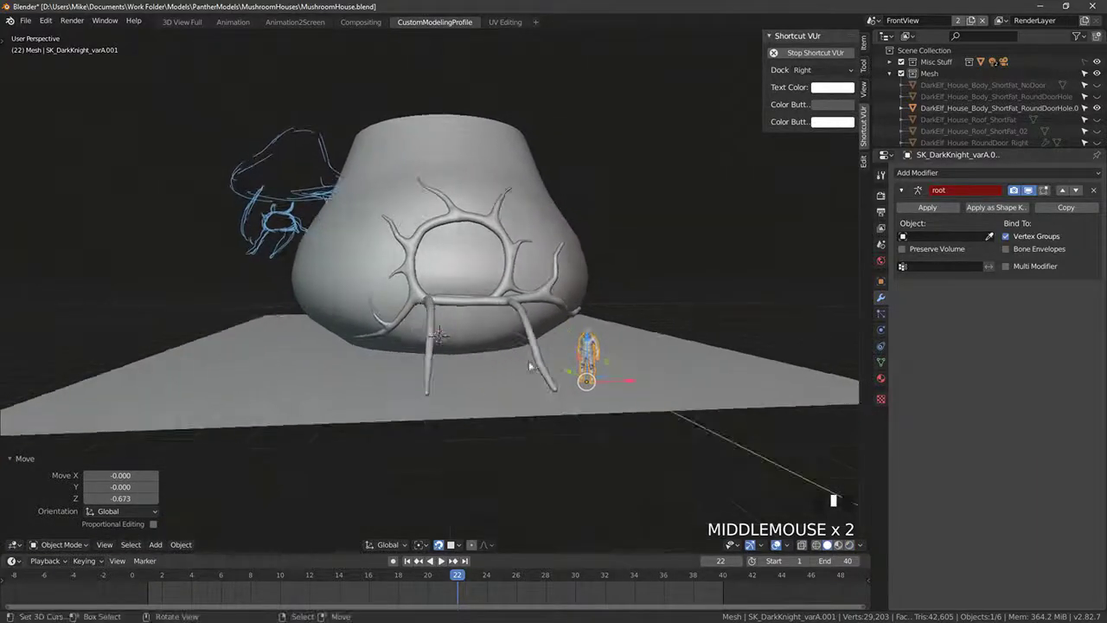
# Step: Capture a screen snip of the house with its branch ring, roots and scale figure, and dismiss the snip notification
pyautogui.press('super+shift+s')
pyautogui.moveTo(214, 78); pyautogui.dragTo(712, 454)
pyautogui.moveTo(664, 350); pyautogui.dragTo(679, 372, button='middle')
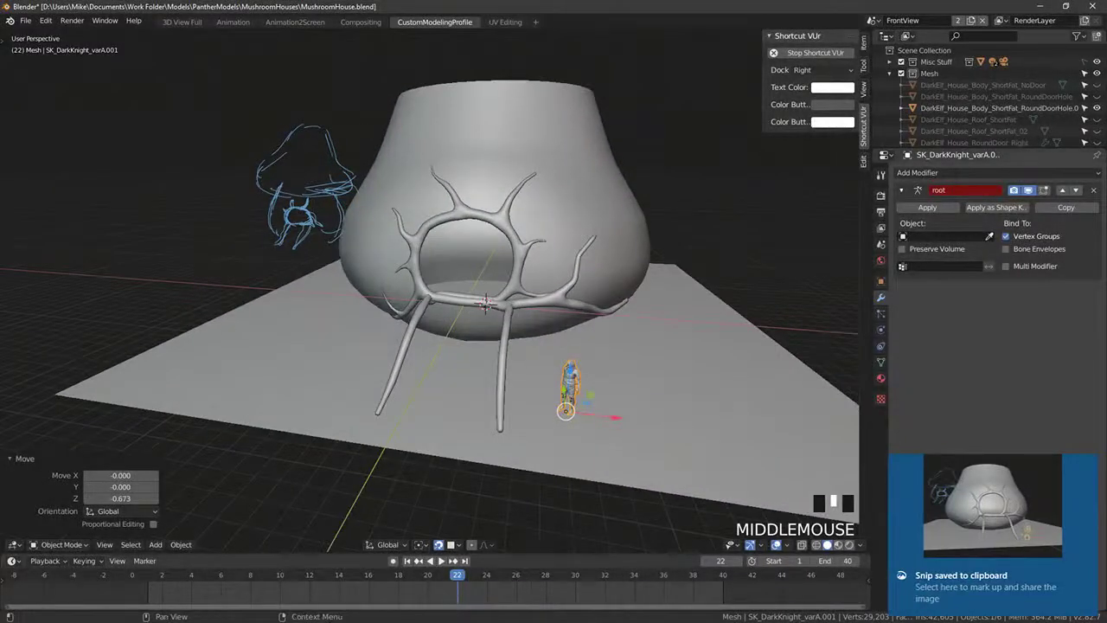
pyautogui.click(1088, 568)
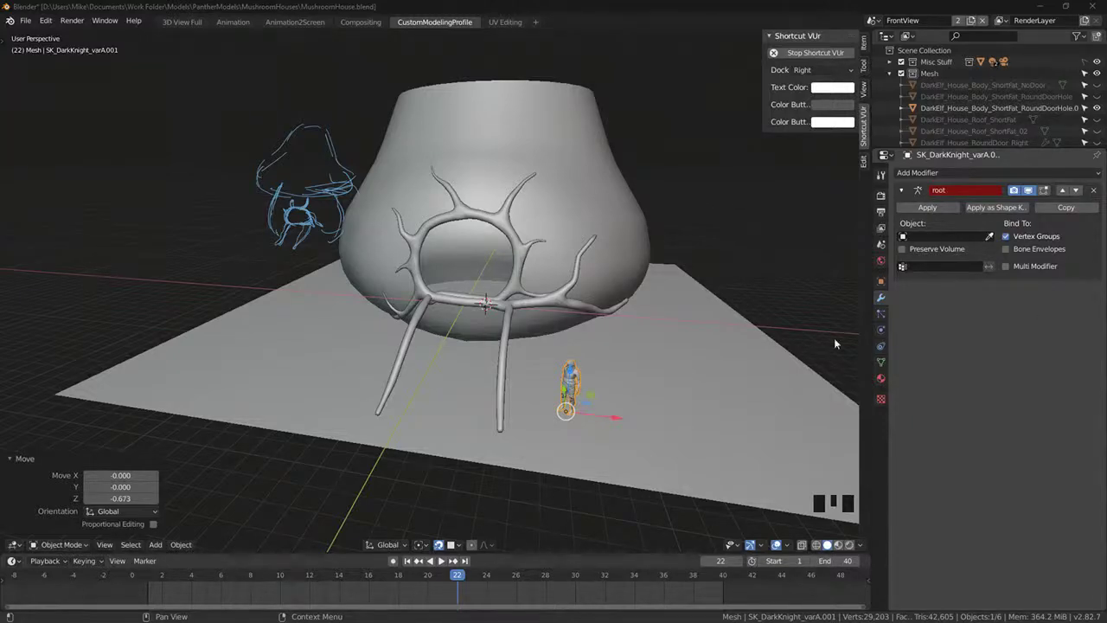
# Step: Select the branch mesh and examine its shape around the house from the side, the front and in perspective
pyautogui.moveTo(834, 343); pyautogui.dragTo(579, 342, button='middle')
pyautogui.rightClick(467, 298)
pyautogui.scroll(2, 498, 307)
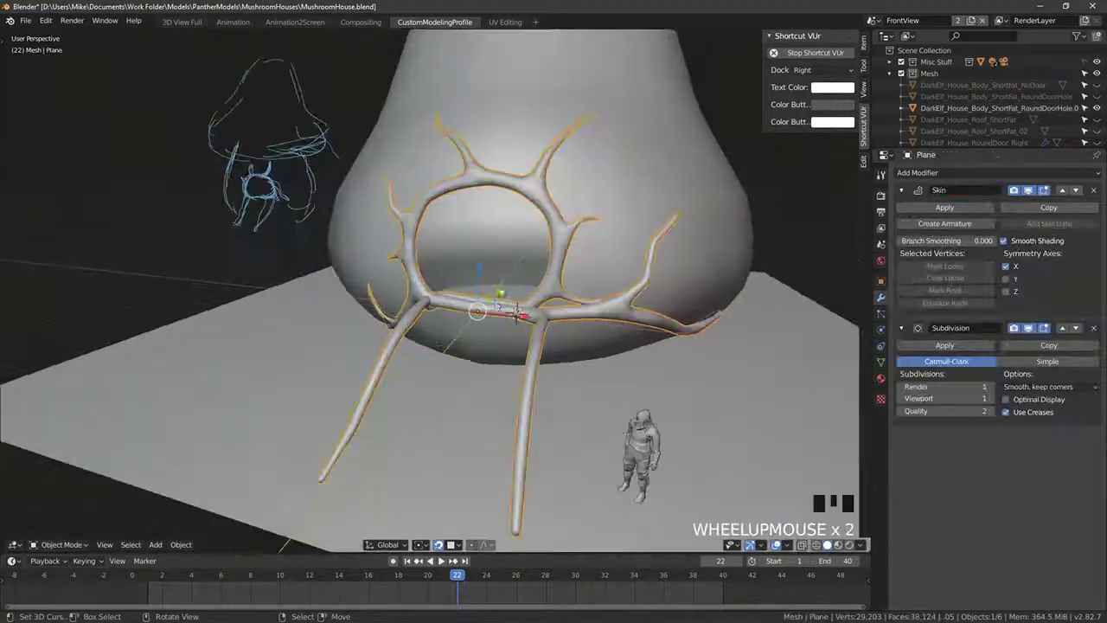
pyautogui.moveTo(497, 305); pyautogui.dragTo(516, 258, button='middle')
pyautogui.scroll(-4, 484, 296)
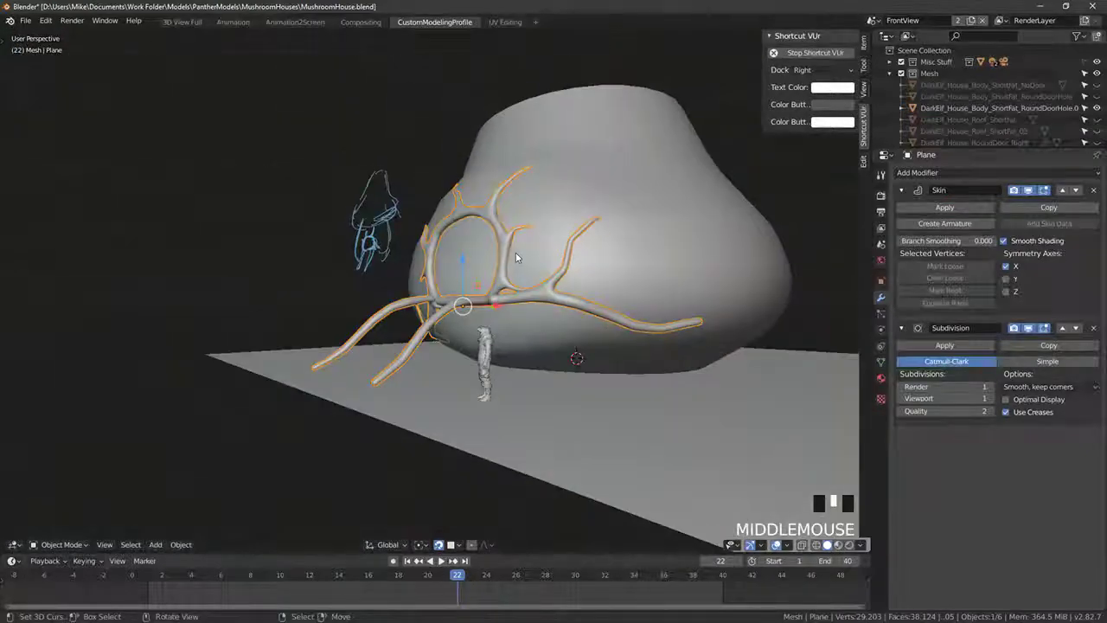
pyautogui.press('KP_1')
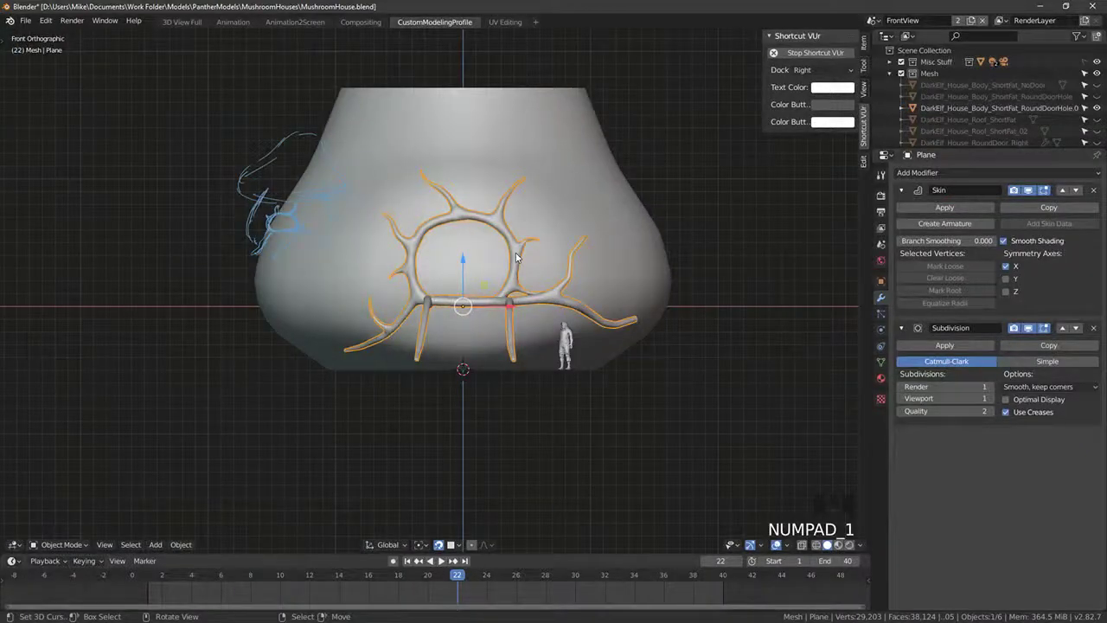
pyautogui.moveTo(715, 269); pyautogui.dragTo(543, 235, button='middle')
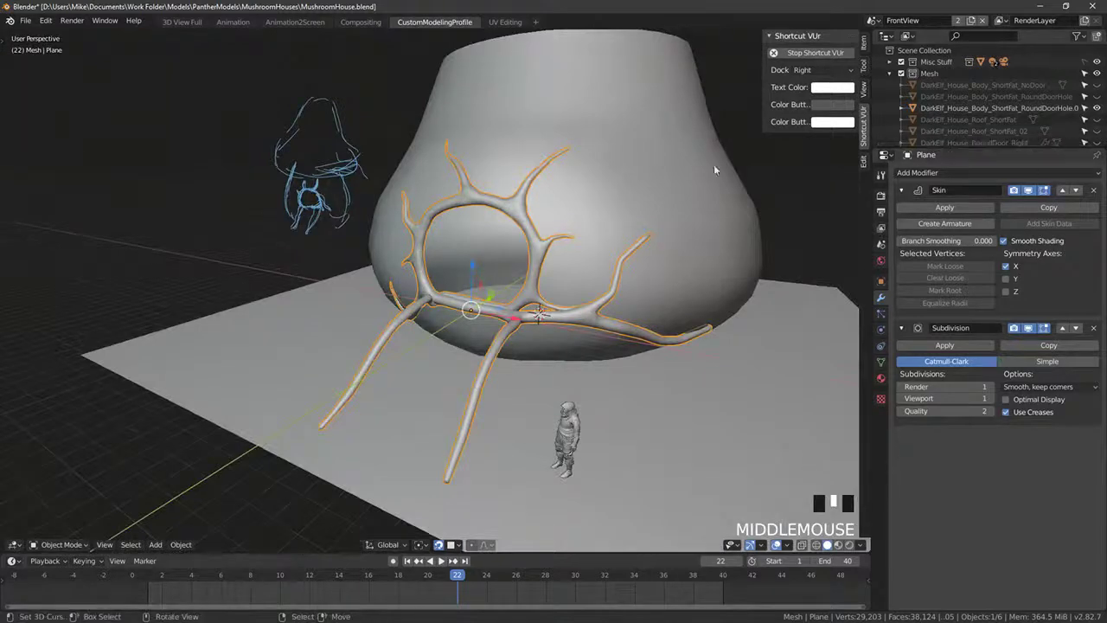
pyautogui.rightClick(543, 235)
pyautogui.rightClick(543, 235)
# Step: Rename the branch mesh object from Plane to DoorSkinned
pyautogui.scroll(-6, 1016, 106)
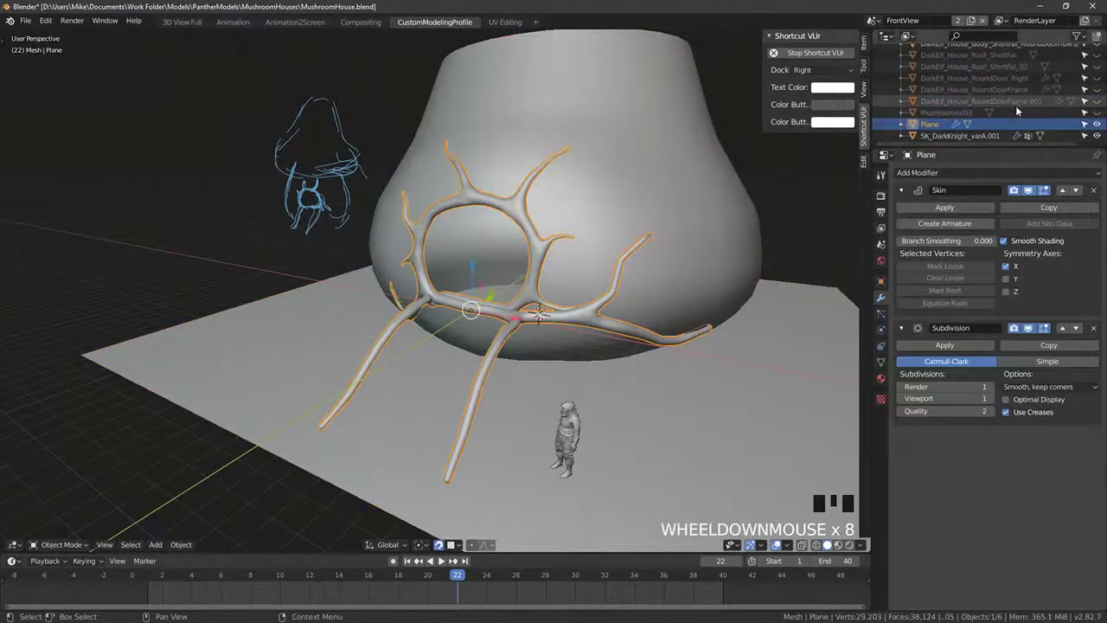
pyautogui.click(936, 128)
pyautogui.doubleClick(936, 128)
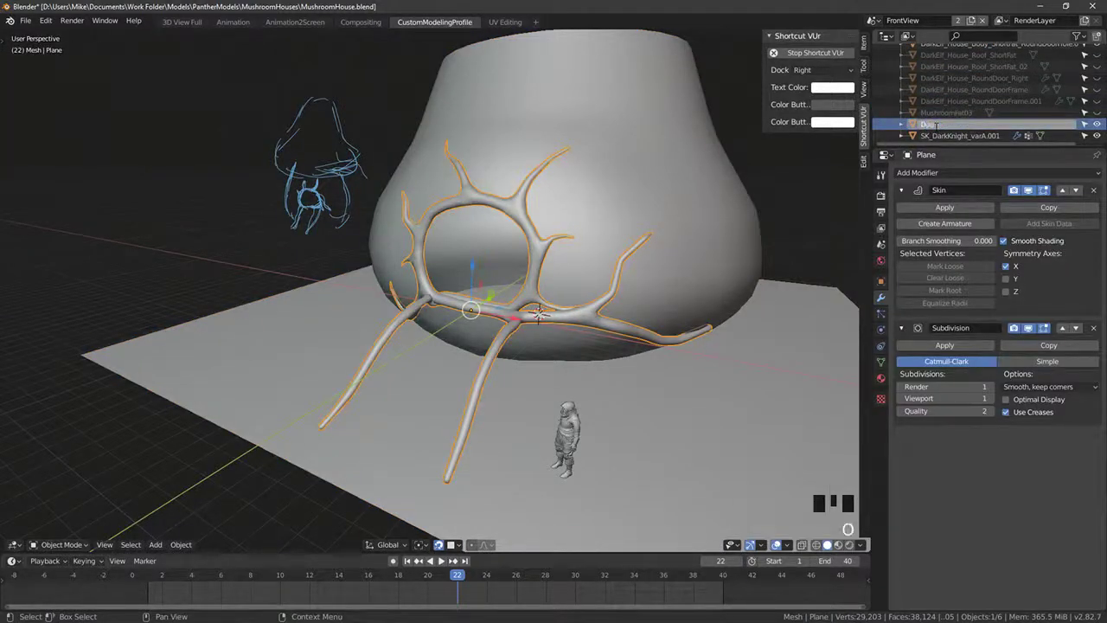
pyautogui.write('DoorSkinned')
pyautogui.press('Return')
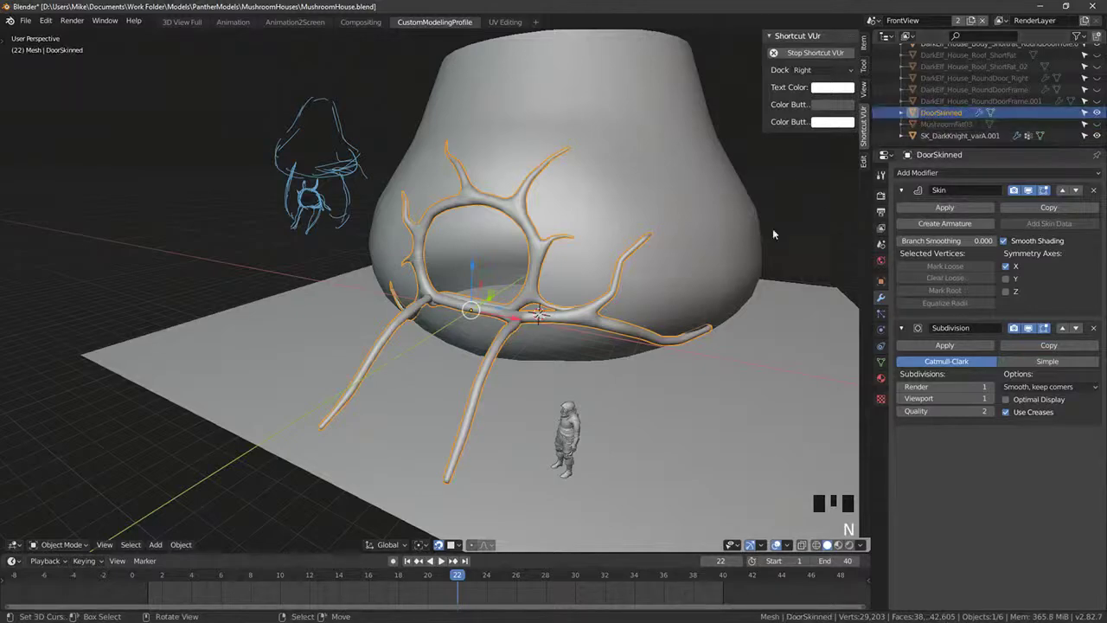
# Step: Duplicate the DoorSkinned object in place and hide the original, keeping the copy selected
pyautogui.hotkey('shift', 'd')
pyautogui.rightClick(789, 253)
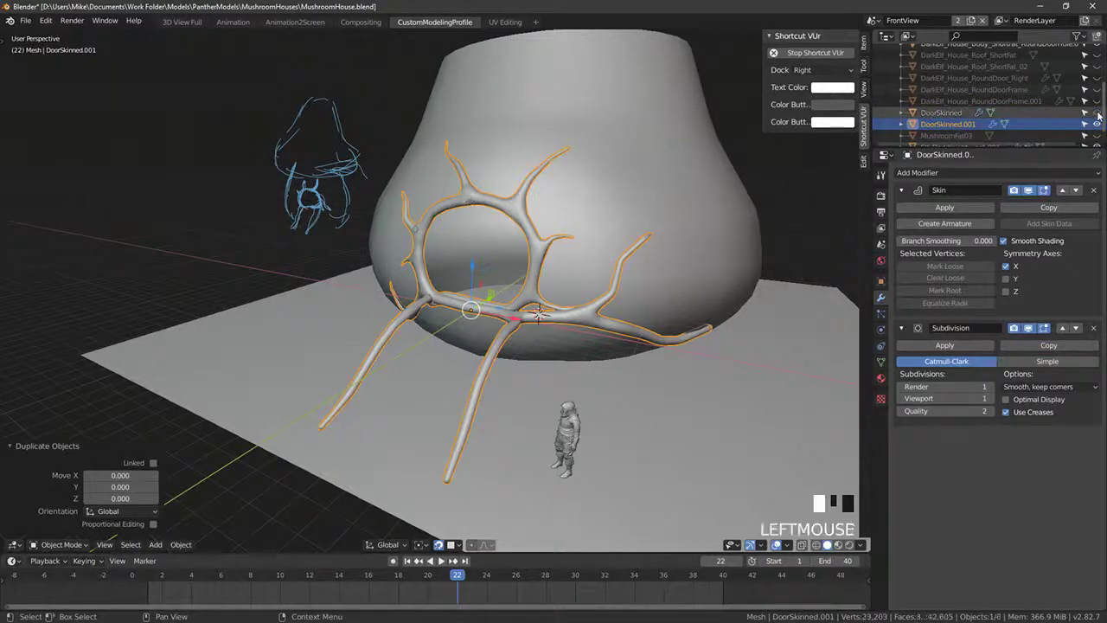
pyautogui.scroll(3, 555, 215)
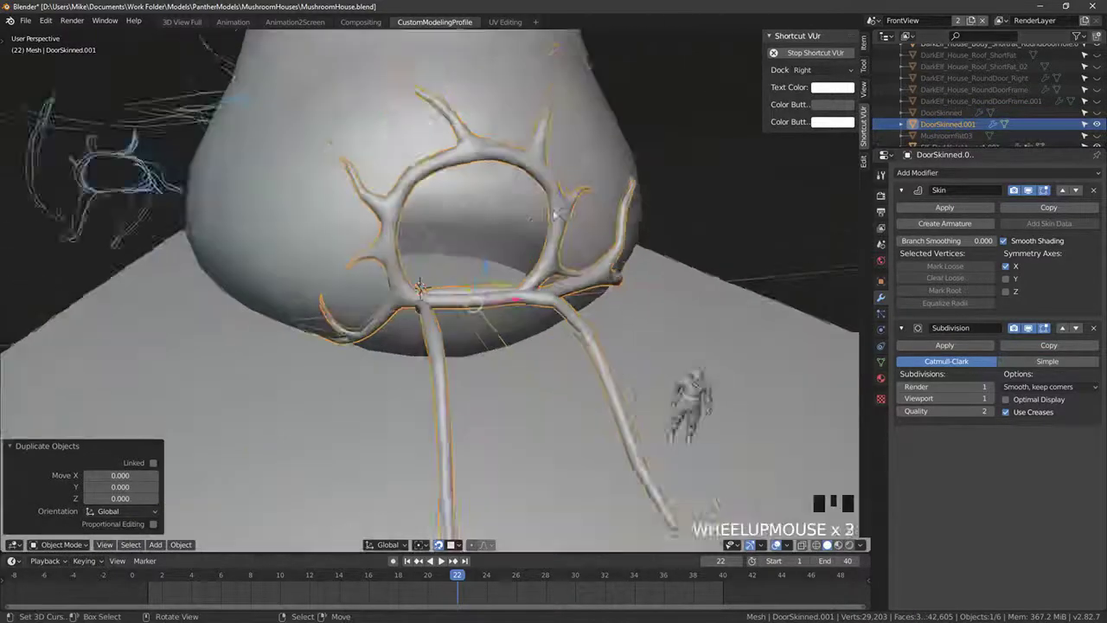
pyautogui.moveTo(555, 215); pyautogui.dragTo(600, 410, button='middle')
pyautogui.rightClick(507, 179)
pyautogui.rightClick(498, 311)
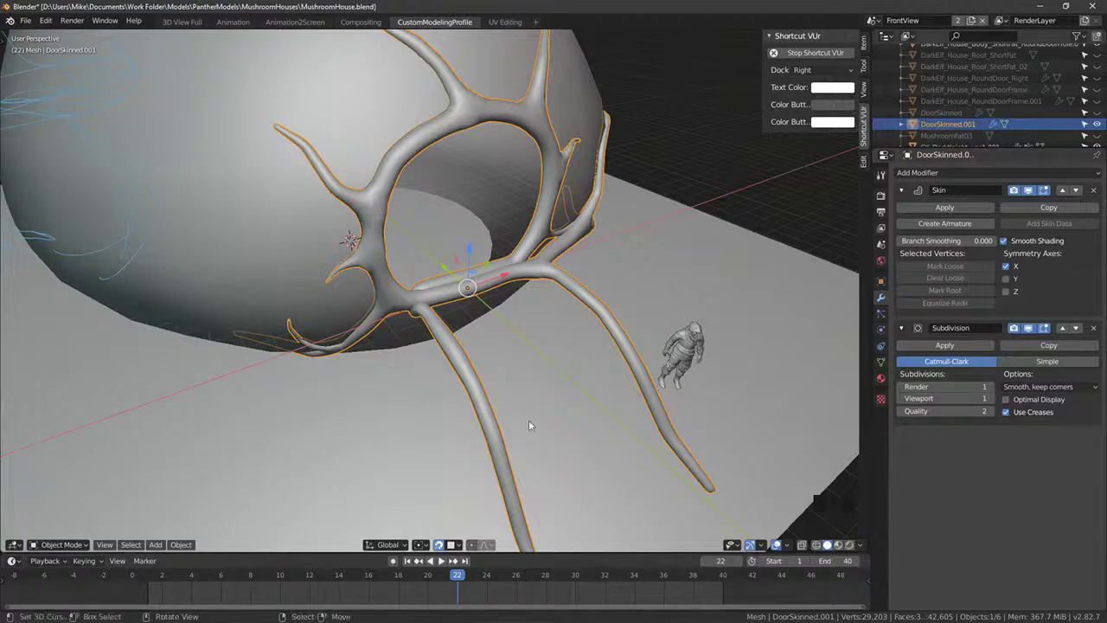
pyautogui.moveTo(437, 378); pyautogui.dragTo(489, 201, button='middle')
pyautogui.scroll(-4, 385, 277)
pyautogui.scroll(5, 472, 196)
pyautogui.press('Tab')
pyautogui.press('Tab')
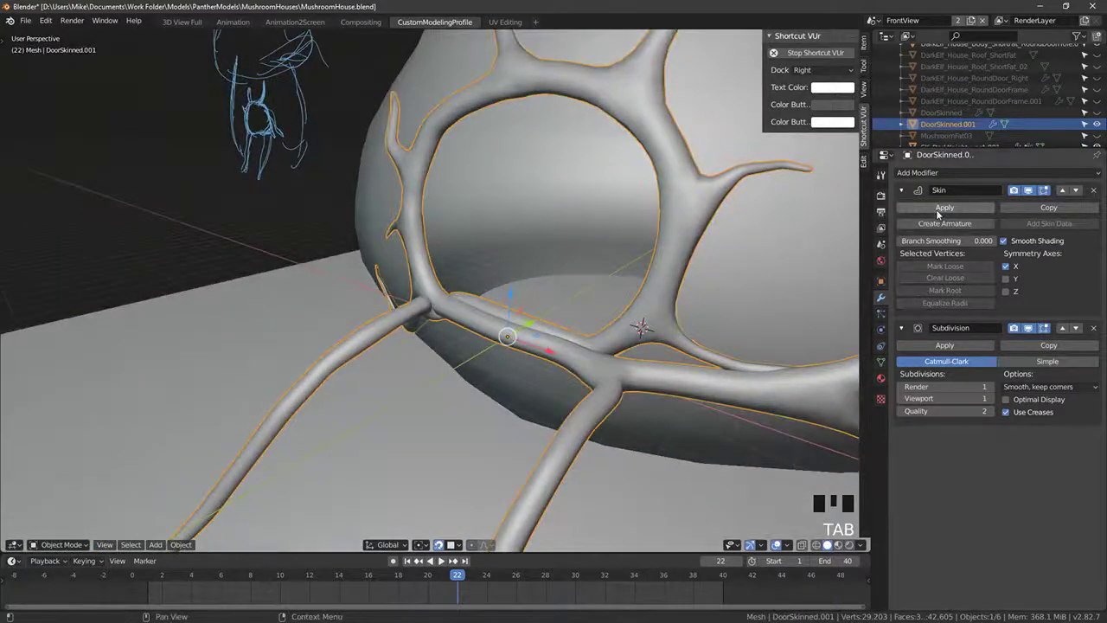
pyautogui.press('space')
pyautogui.write('ap')
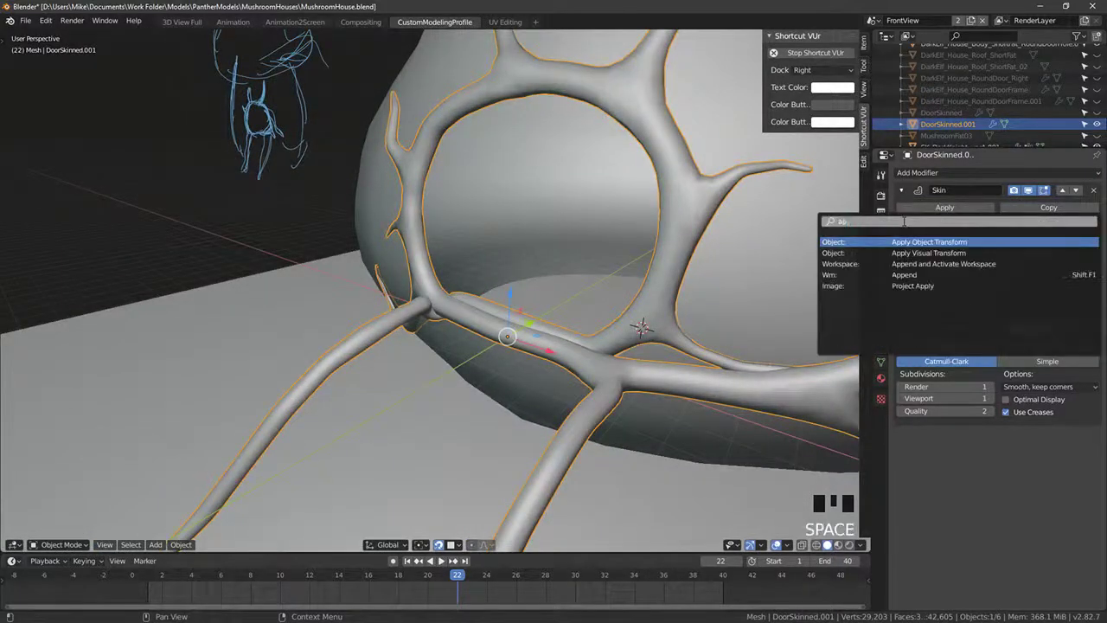
pyautogui.write('p')
pyautogui.press('Down')
pyautogui.press('Down')
pyautogui.press('Up')
pyautogui.press('Up')
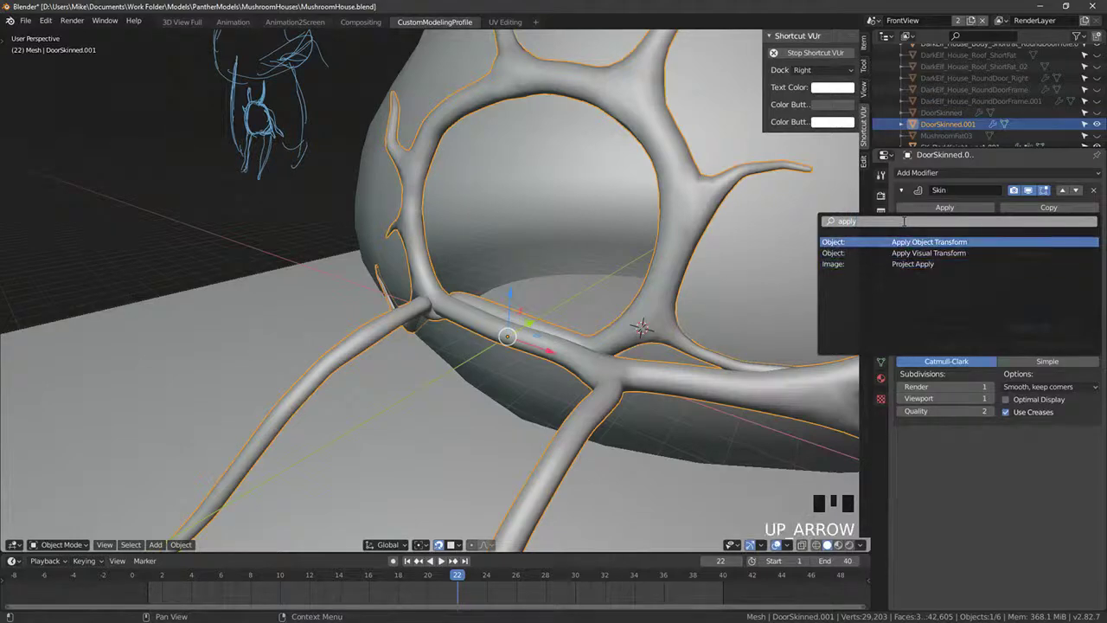
pyautogui.rightClick(528, 231)
pyautogui.rightClick(528, 231)
pyautogui.rightClick(696, 232)
# Step: Convert the duplicated branch object DoorSkinned.001 to a plain mesh, baking in its Skin and Subdivision modifiers
pyautogui.hotkey('alt', 'c')
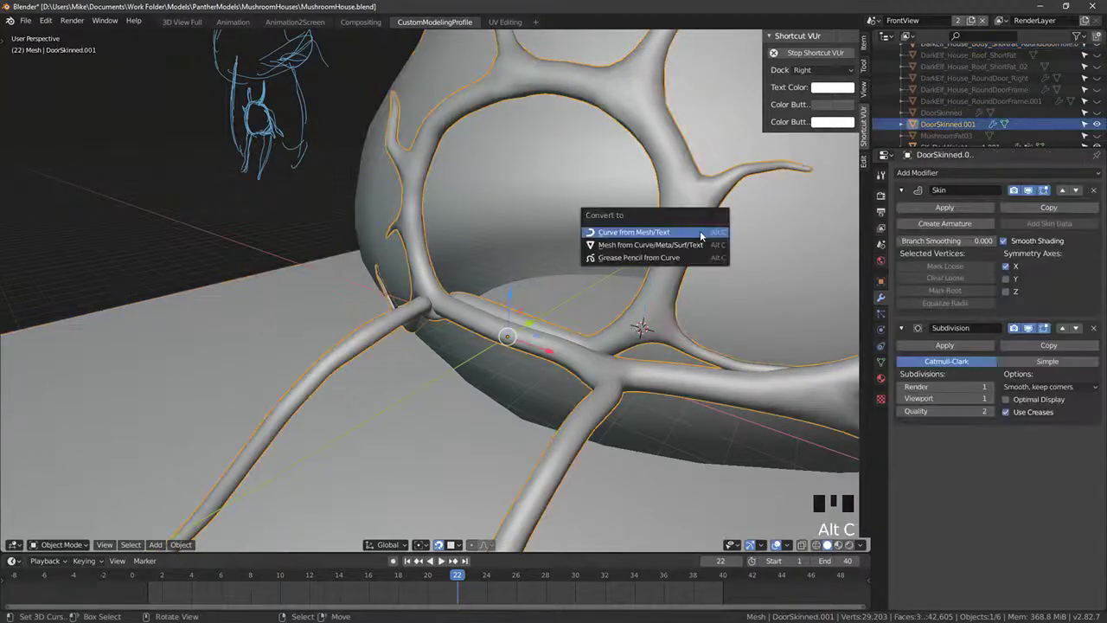
pyautogui.click(636, 246)
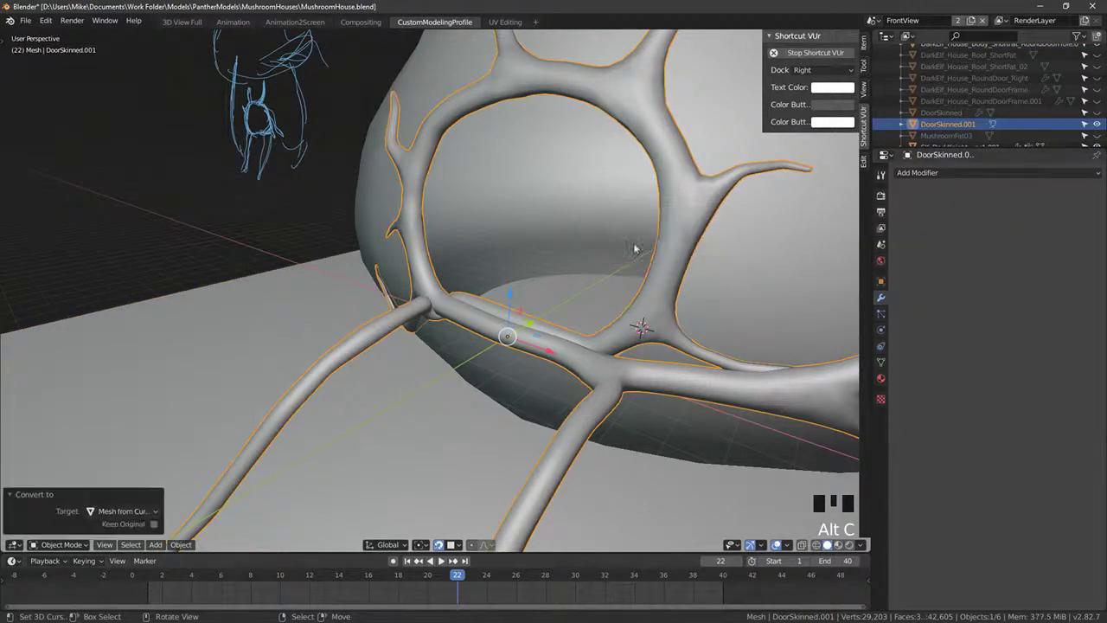
pyautogui.moveTo(652, 259); pyautogui.dragTo(731, 277, button='middle')
# Step: Unwrap the whole branch mesh with Smart UV Project, using an angle limit of 66 and an island margin of 0
pyautogui.press('Tab')
pyautogui.moveTo(800, 283); pyautogui.dragTo(773, 272, button='middle')
pyautogui.scroll(-3, 501, 243)
pyautogui.moveTo(501, 243); pyautogui.dragTo(644, 270, button='middle')
pyautogui.press('a')
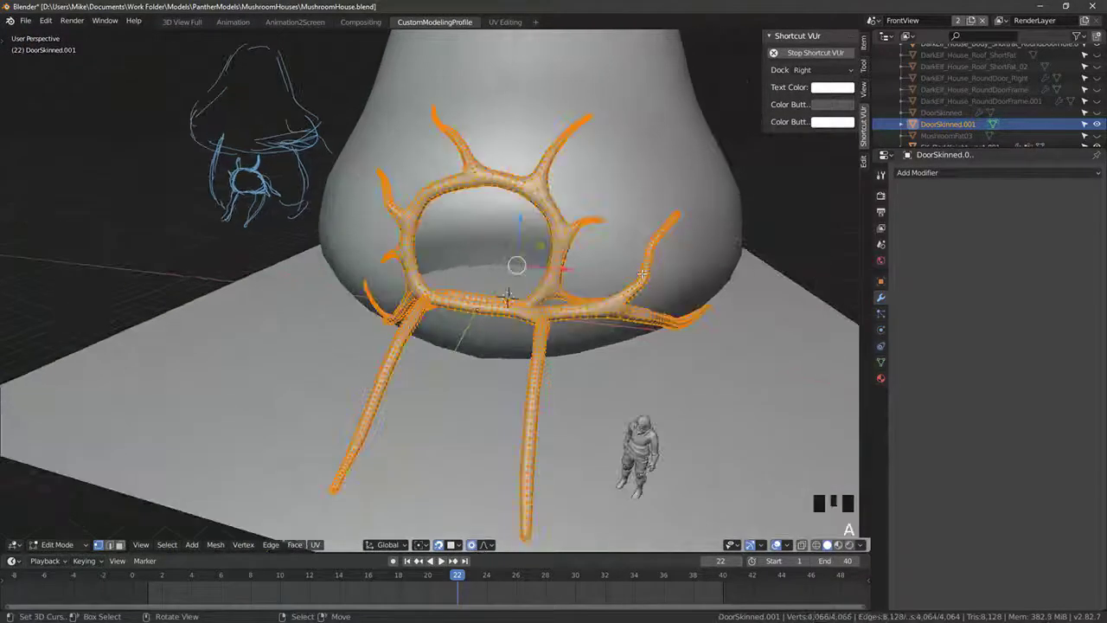
pyautogui.press('u')
pyautogui.click(571, 268)
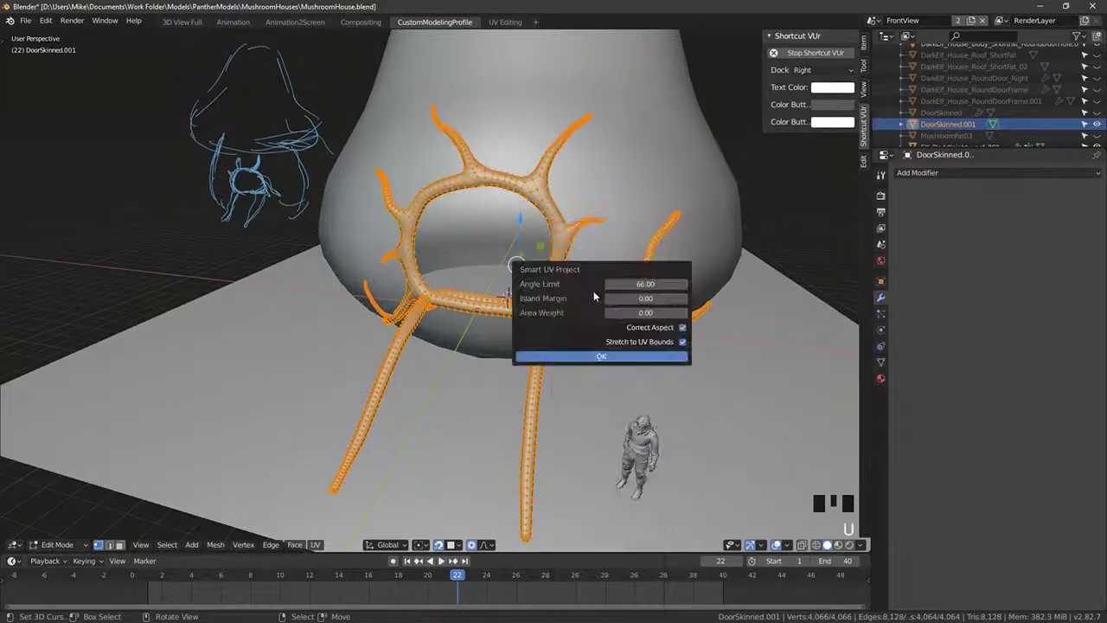
pyautogui.click(583, 357)
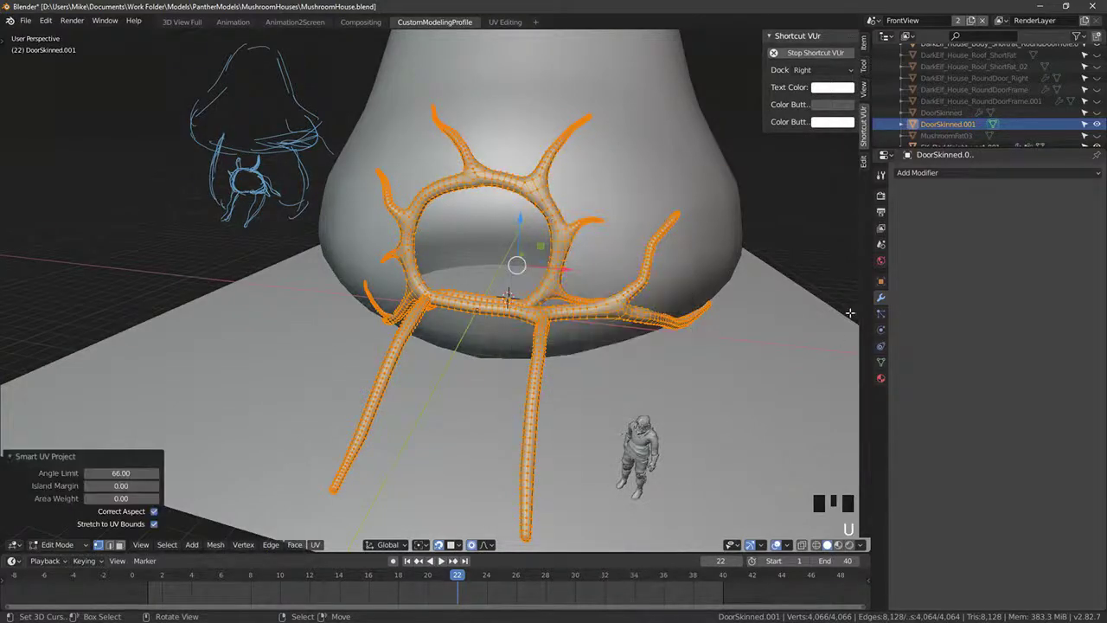
# Step: Assign the Chinaberry_Bark_tfhjbbmu material to the branch mesh and show the scene in material preview
pyautogui.click(881, 381)
pyautogui.click(943, 238)
pyautogui.moveTo(720, 331)
pyautogui.mouseDown(button='middle')
pyautogui.moveTo(672, 303)
pyautogui.moveTo(853, 511)
pyautogui.mouseUp(button='middle')
pyautogui.hotkey('shift', 'z')
pyautogui.press('a')
pyautogui.click(839, 546)
pyautogui.moveTo(804, 393); pyautogui.dragTo(751, 410, button='middle')
pyautogui.press('Tab')
pyautogui.scroll(1, 751, 410)
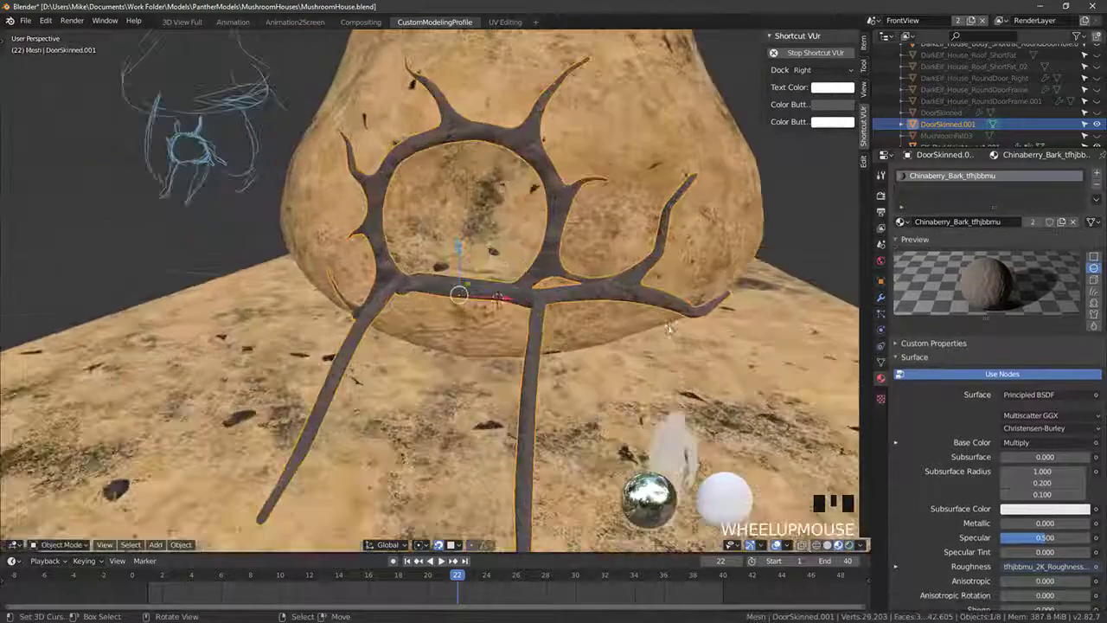
# Step: Examine the bark texture on the branch ring and roots from the front and the side, ending in solid shading
pyautogui.moveTo(666, 329); pyautogui.dragTo(665, 354, button='middle')
pyautogui.moveTo(710, 263); pyautogui.dragTo(776, 243, button='middle')
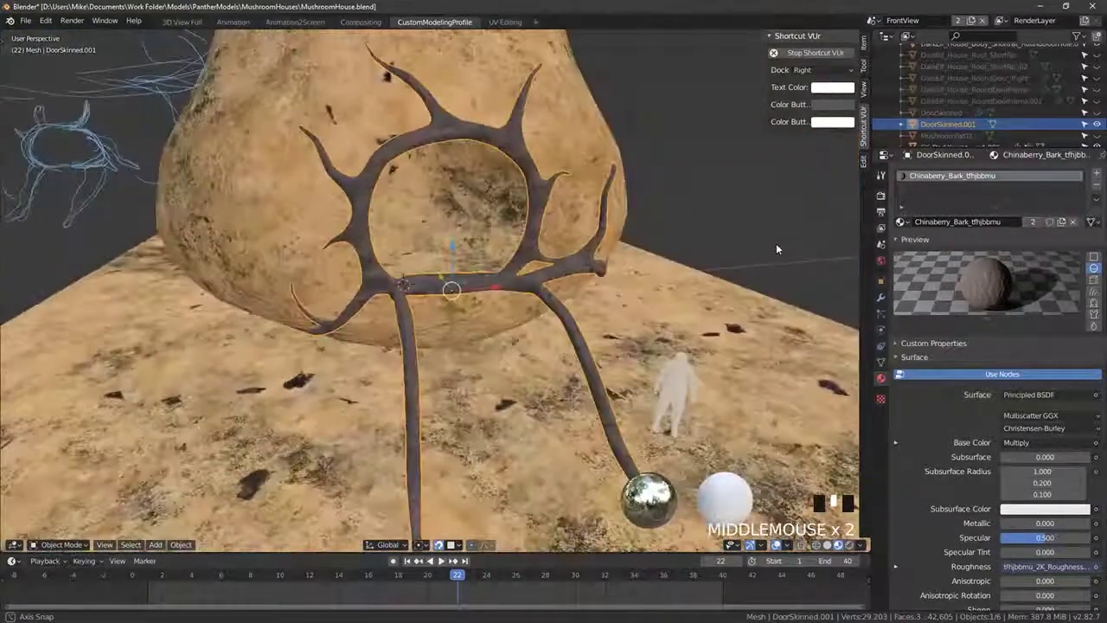
pyautogui.scroll(2, 513, 258)
pyautogui.moveTo(513, 258); pyautogui.dragTo(130, 147, button='middle')
pyautogui.scroll(1, 666, 291)
pyautogui.scroll(-1, 668, 297)
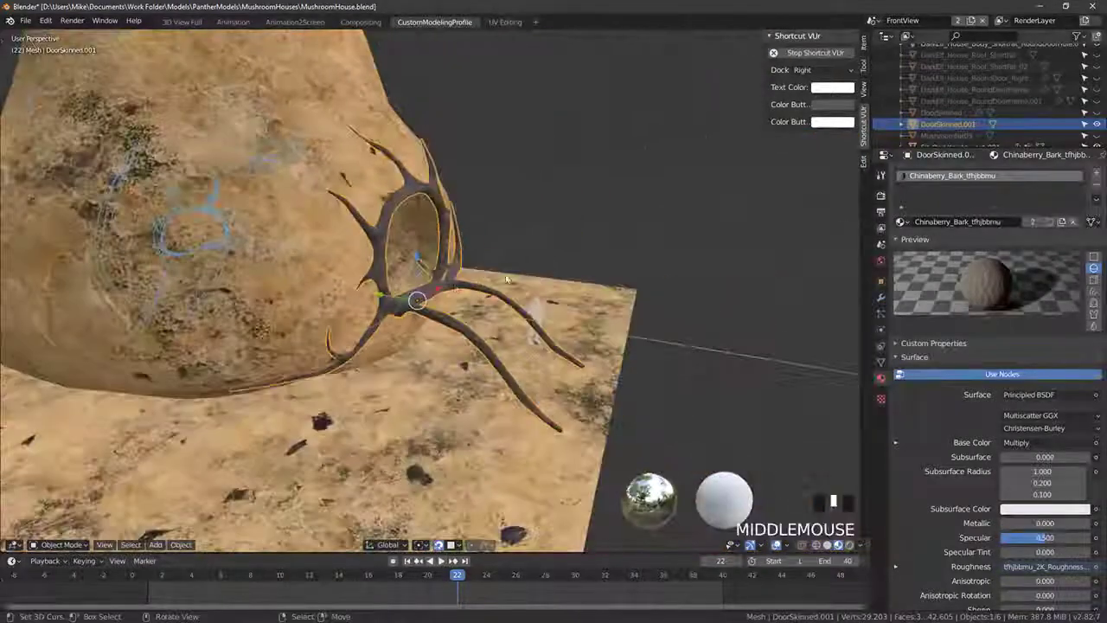
pyautogui.click(26, 21)
pyautogui.moveTo(359, 257); pyautogui.dragTo(361, 260, button='middle')
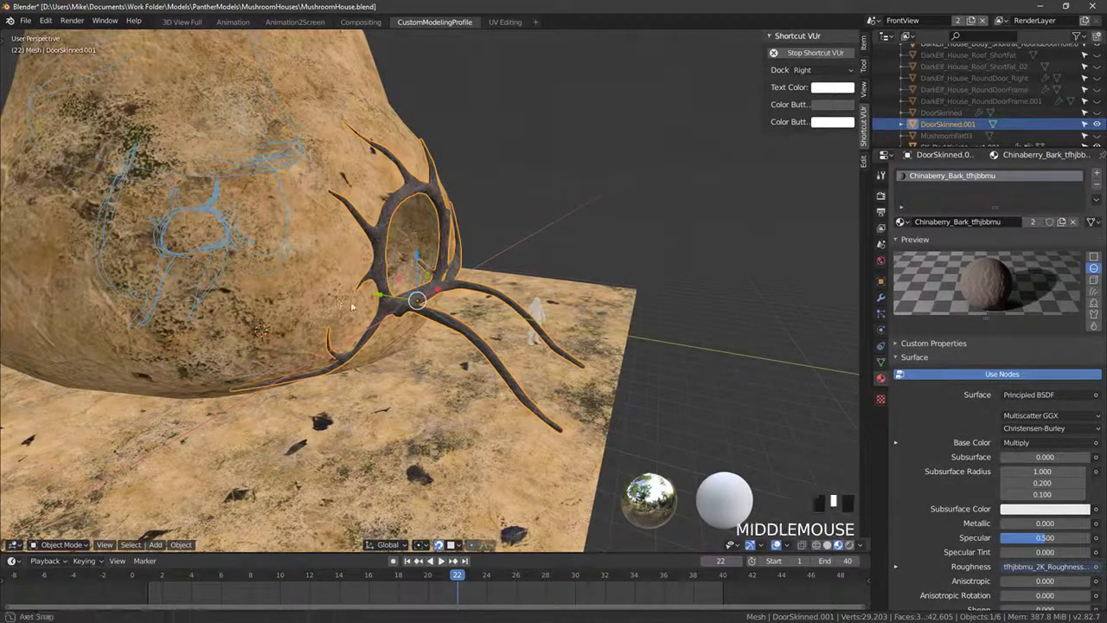
pyautogui.moveTo(362, 260)
pyautogui.mouseDown(button='middle')
pyautogui.moveTo(408, 327)
pyautogui.moveTo(404, 304)
pyautogui.moveTo(300, 268)
pyautogui.moveTo(173, 130)
pyautogui.moveTo(14, 34)
pyautogui.mouseUp(button='middle')
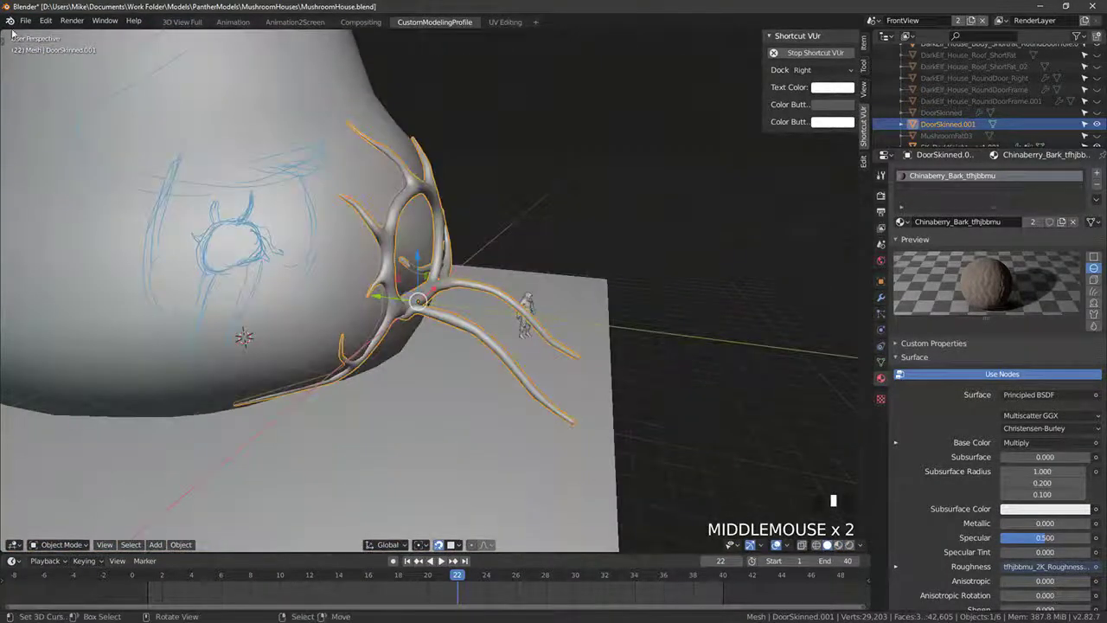
# Step: Export only the selected branch mesh as DarkElf_House_ShortFat_RoundDoorFrame.fbx into the MushroomHouses models folder
pyautogui.click(26, 21)
pyautogui.moveTo(70, 187)
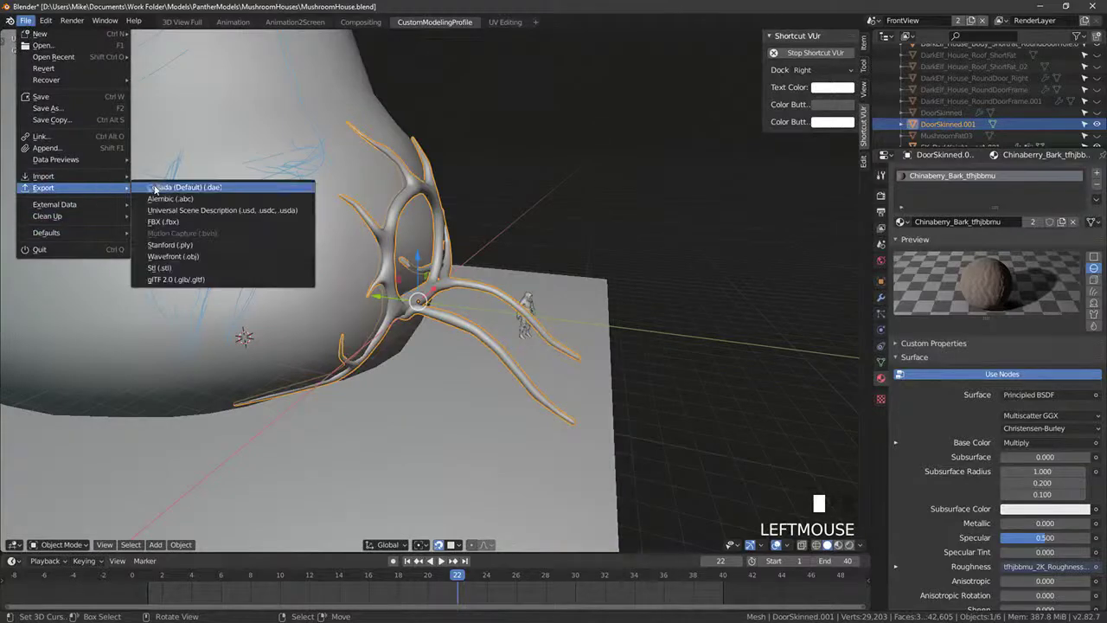
pyautogui.click(173, 218)
pyautogui.click(423, 528)
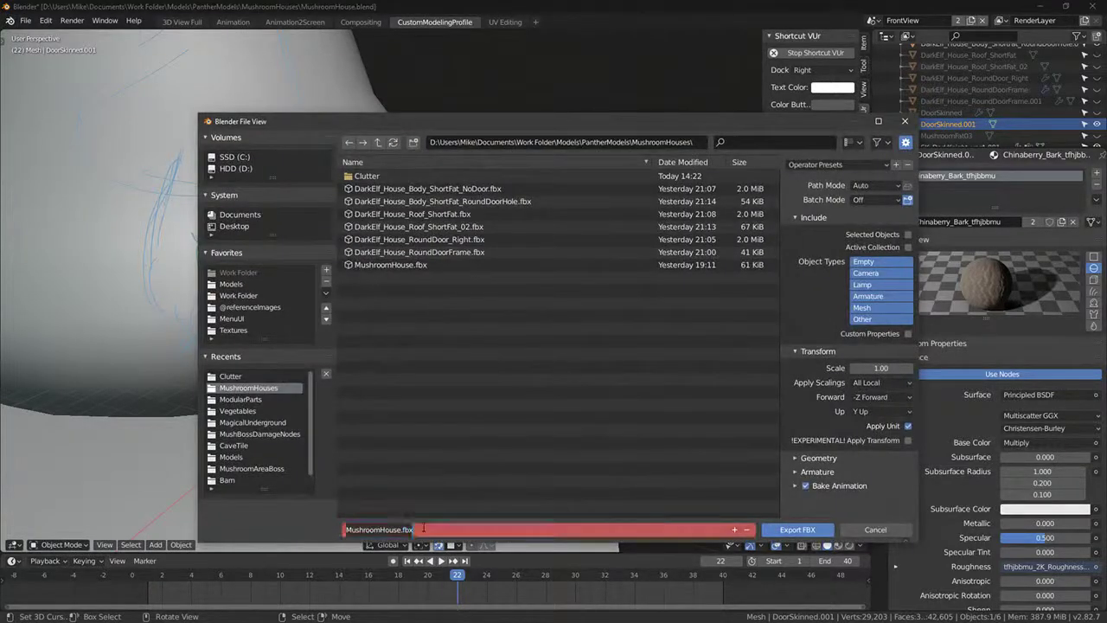
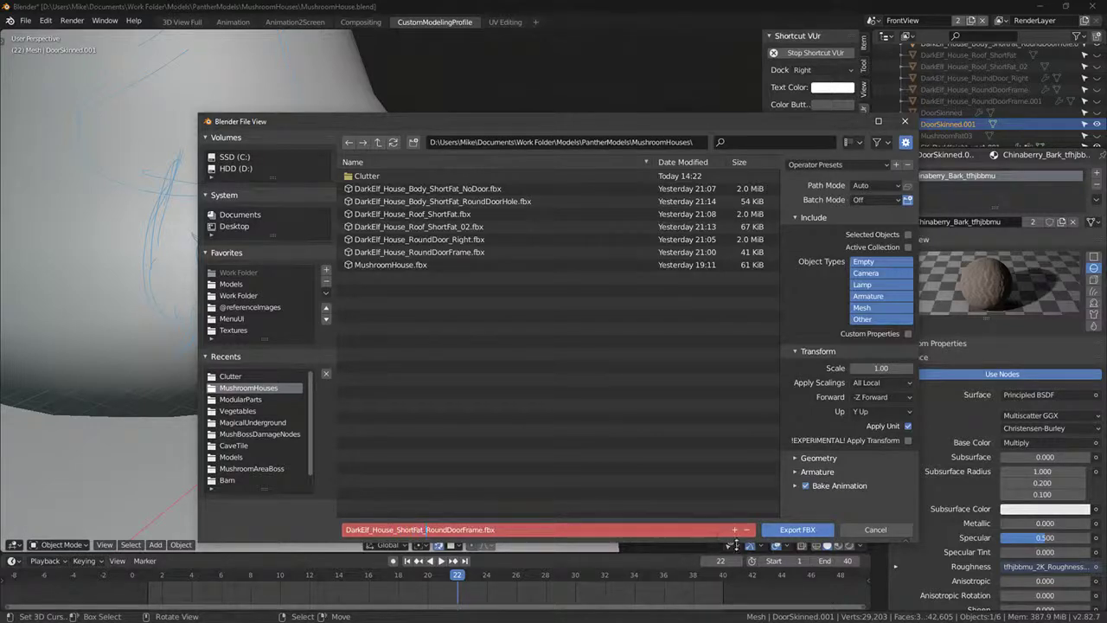
pyautogui.press('Return')
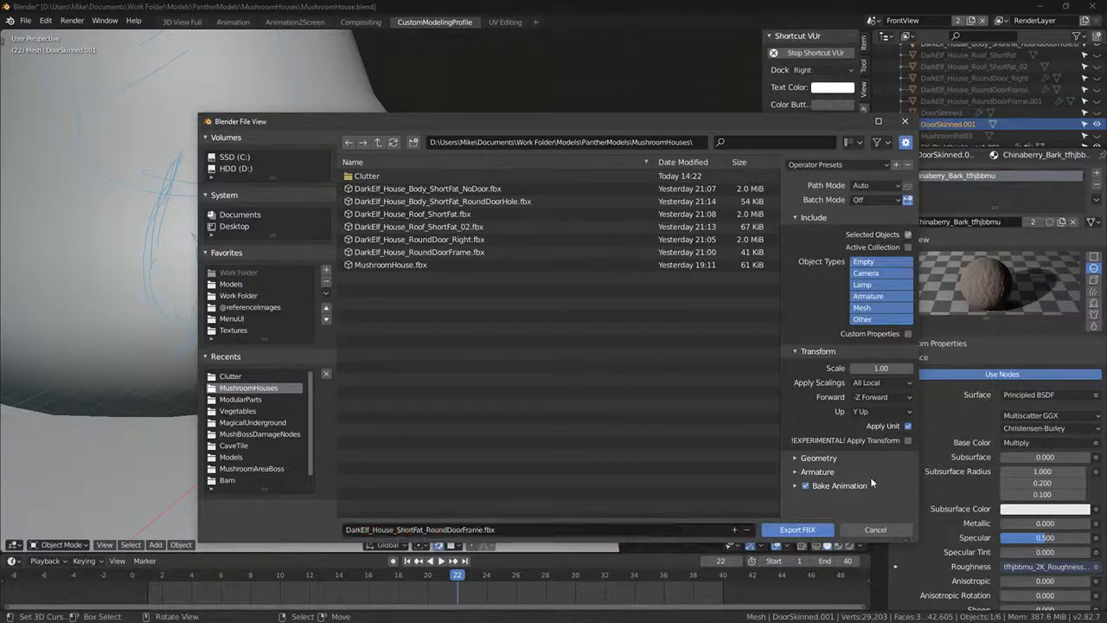
pyautogui.click(796, 530)
pyautogui.moveTo(536, 311); pyautogui.dragTo(509, 281, button='middle')
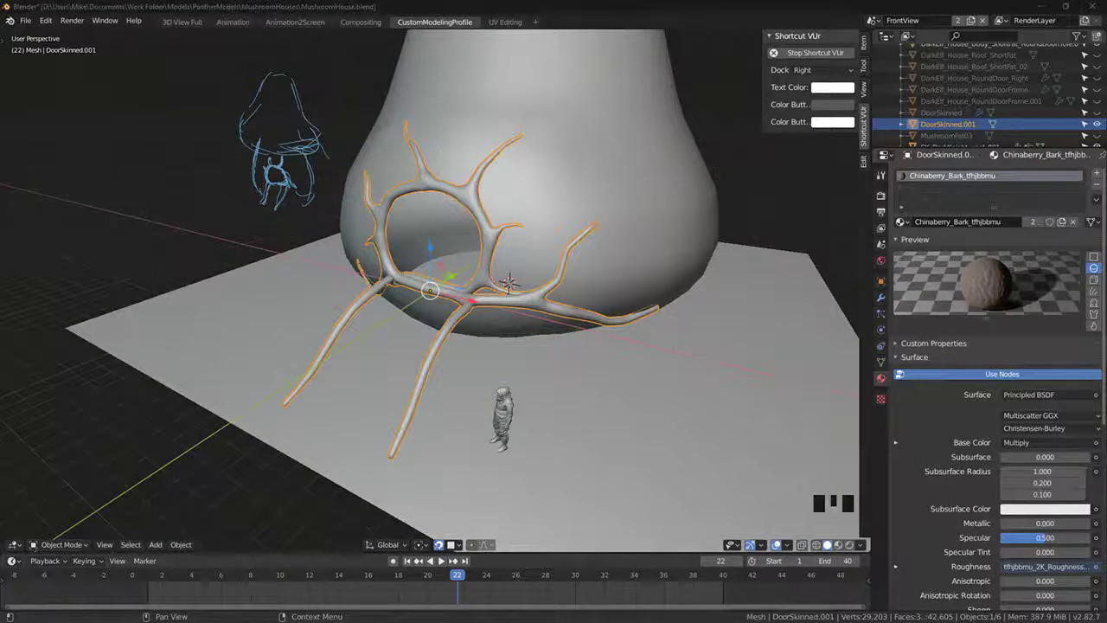
# Step: Switch to Unreal Editor and import DarkElf_House_ShortFat_RoundDoorFrame.fbx into the MushroomHouses content folder
pyautogui.hotkey('alt', 'Tab')
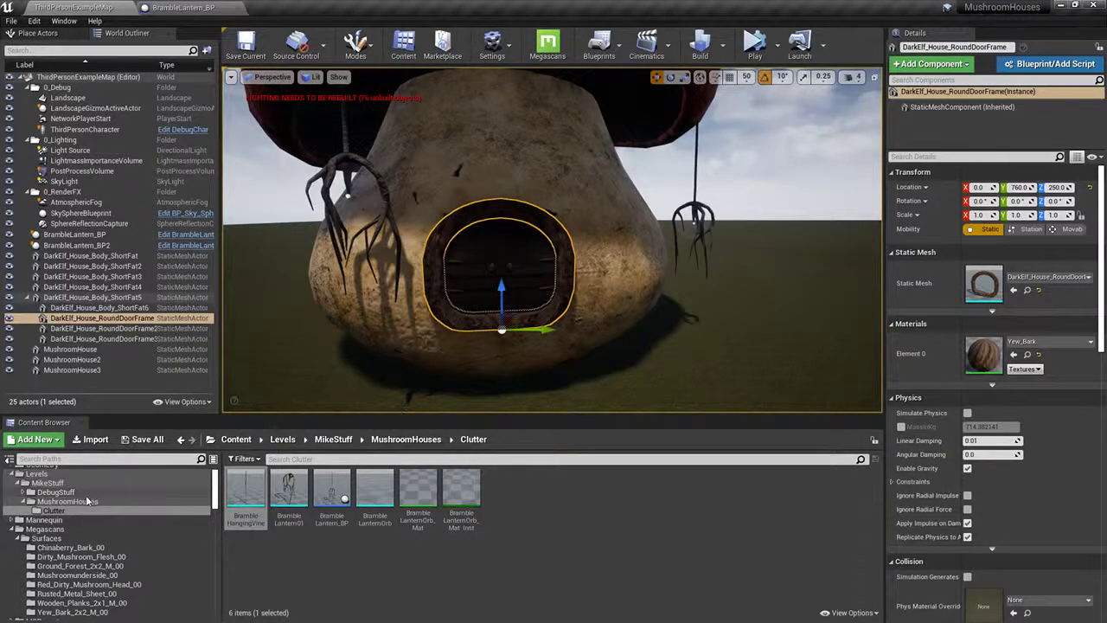
pyautogui.scroll(1, 67, 484)
pyautogui.click(69, 520)
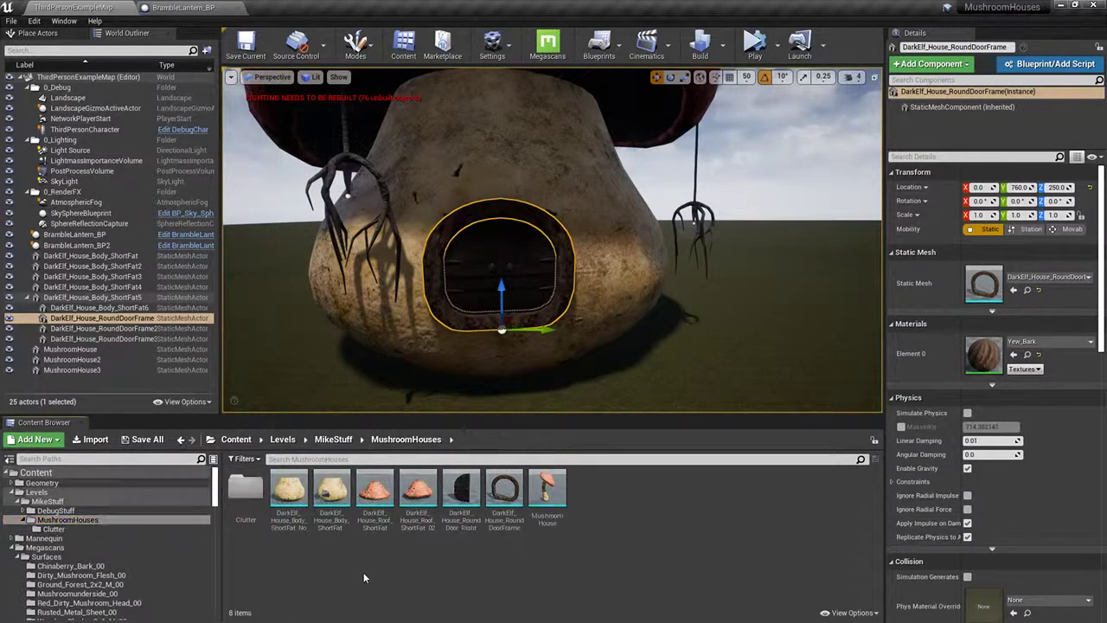
pyautogui.click(94, 439)
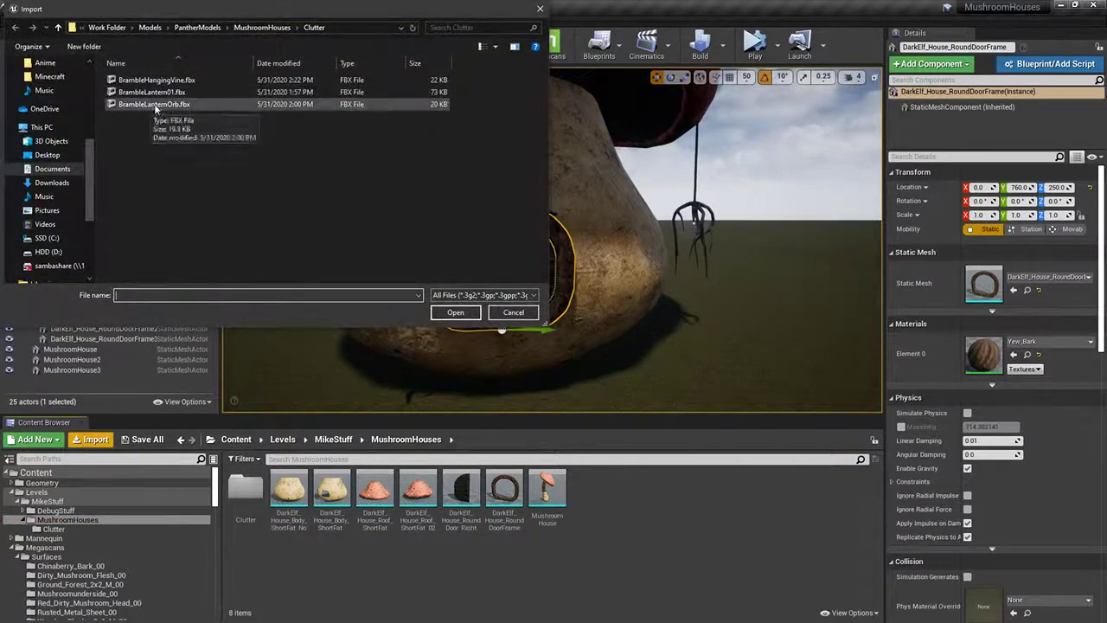
pyautogui.click(263, 26)
pyautogui.click(180, 164)
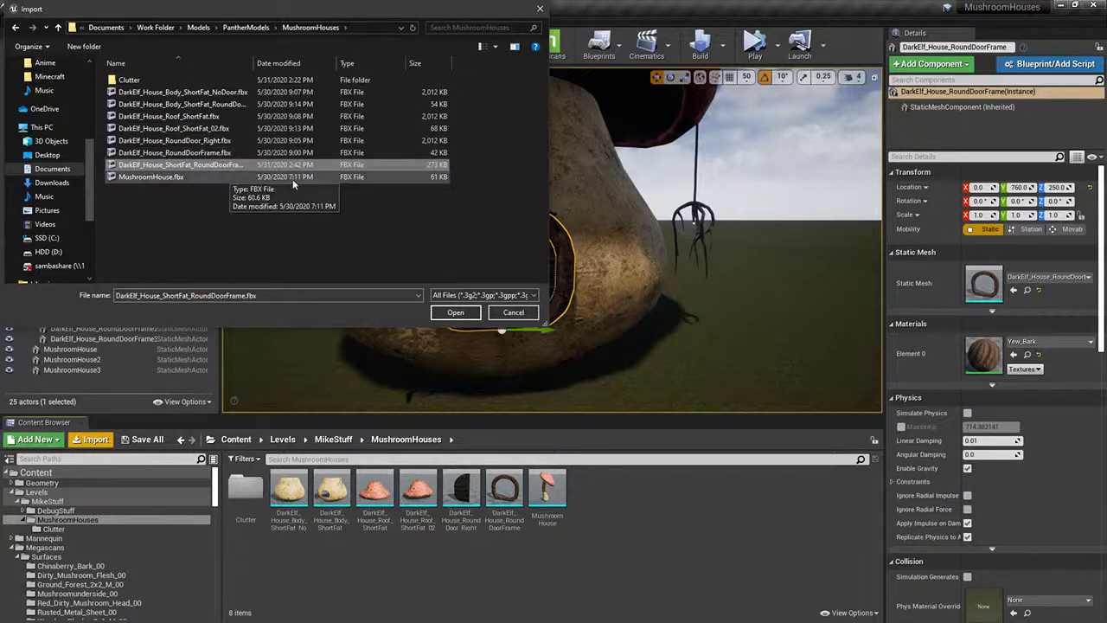
pyautogui.click(476, 317)
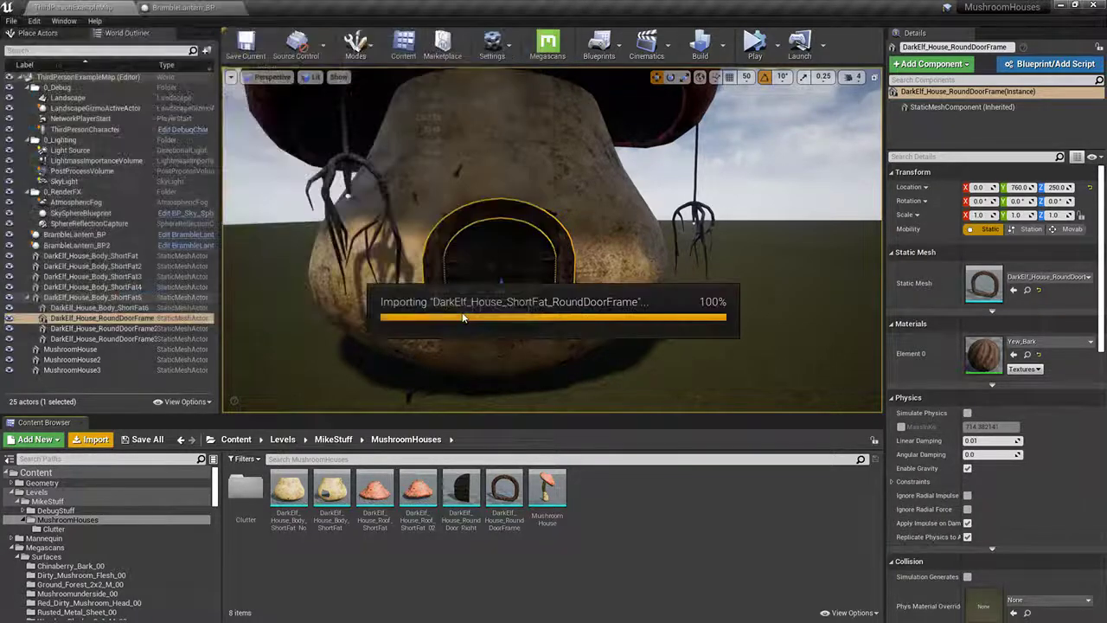
pyautogui.click(620, 526)
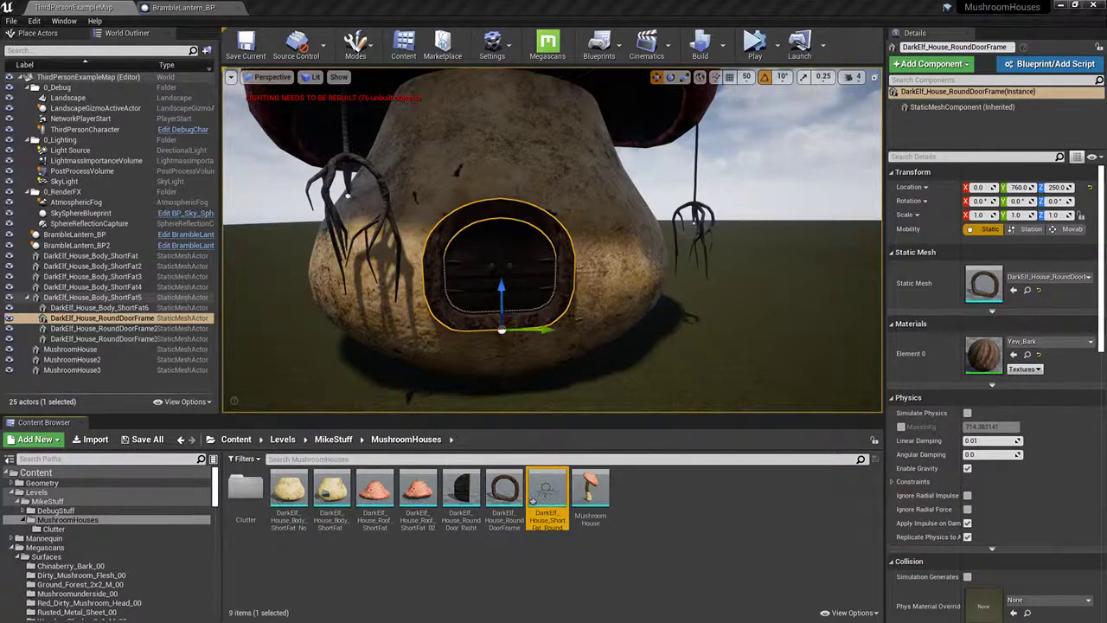
# Step: Open the imported door frame mesh, and copy the name of the BrambleBark_MAT material from the Chinaberry_Bark_00 folder
pyautogui.doubleClick(533, 500)
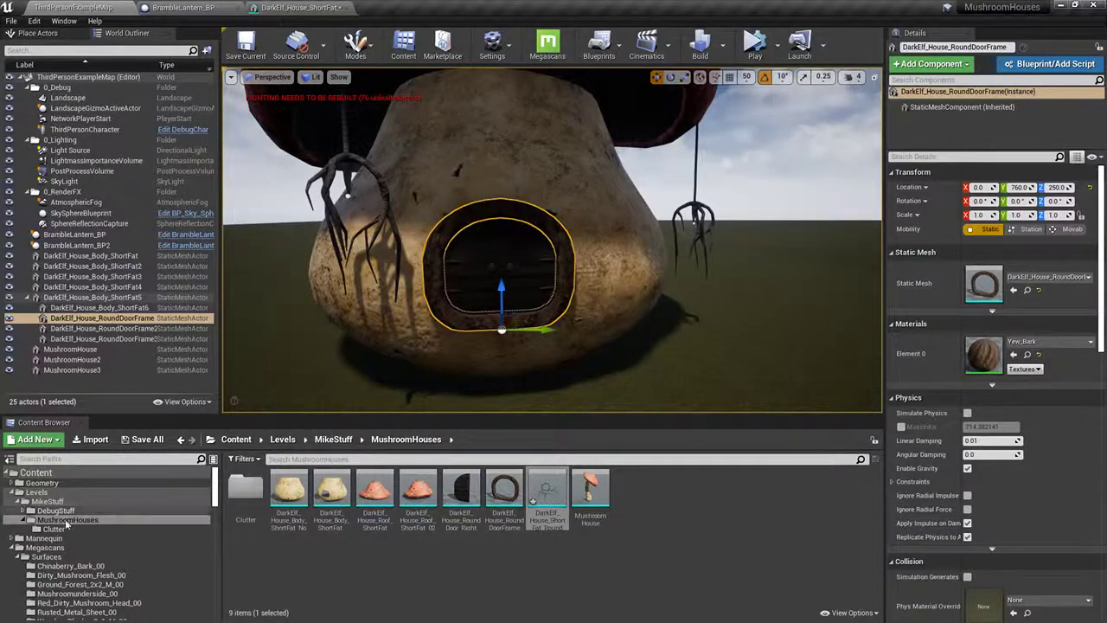
pyautogui.scroll(-1, 124, 534)
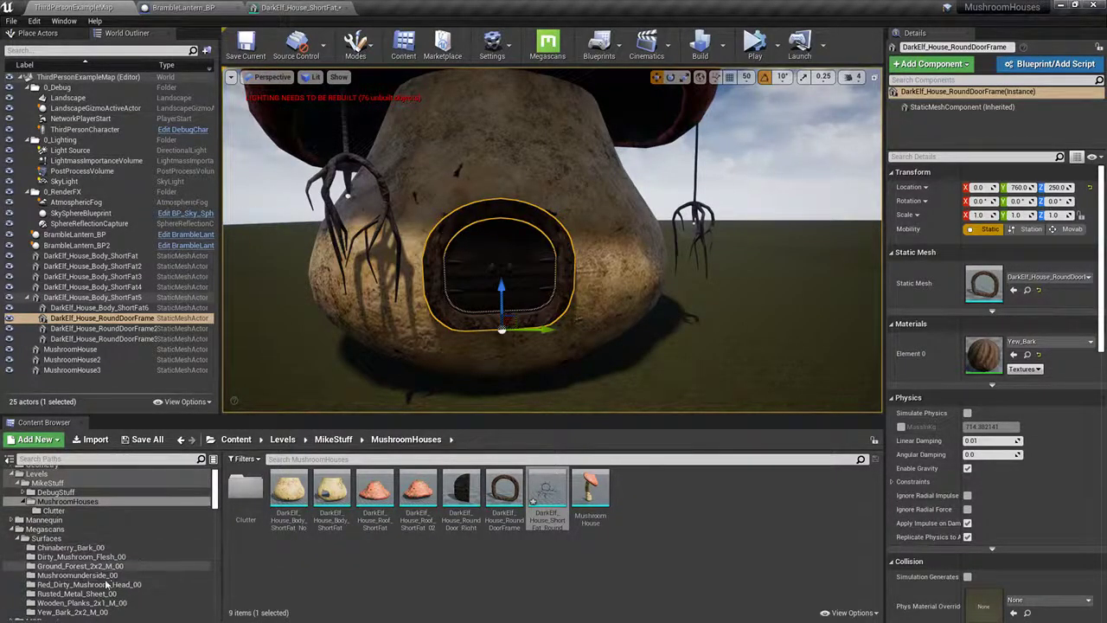
pyautogui.click(148, 547)
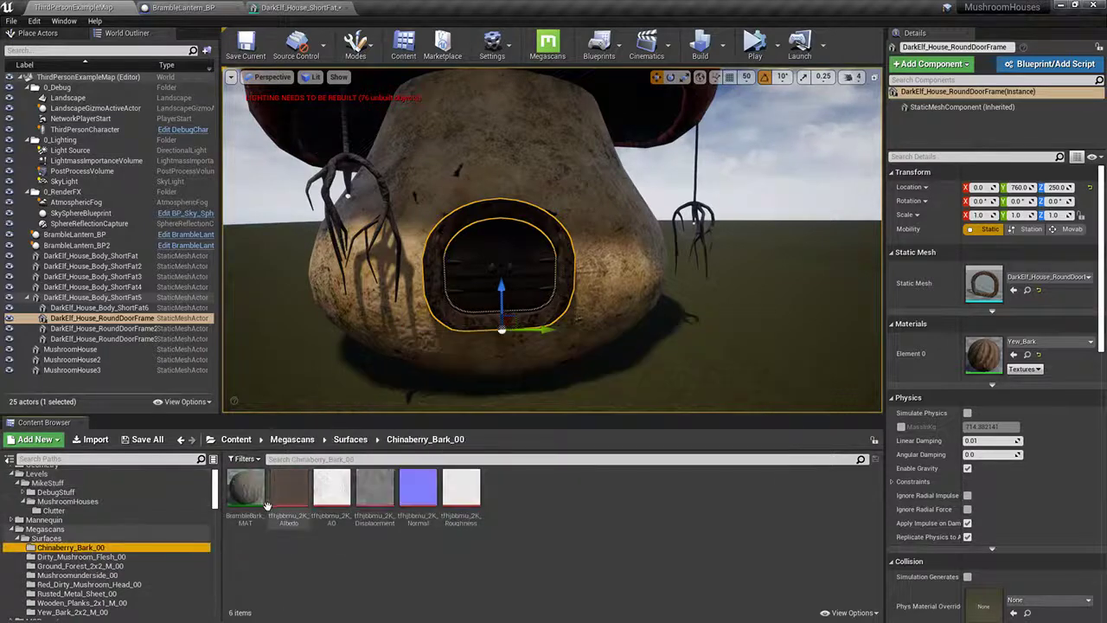
pyautogui.click(250, 504)
pyautogui.press('F2')
pyautogui.hotkey('ctrl', 'c')
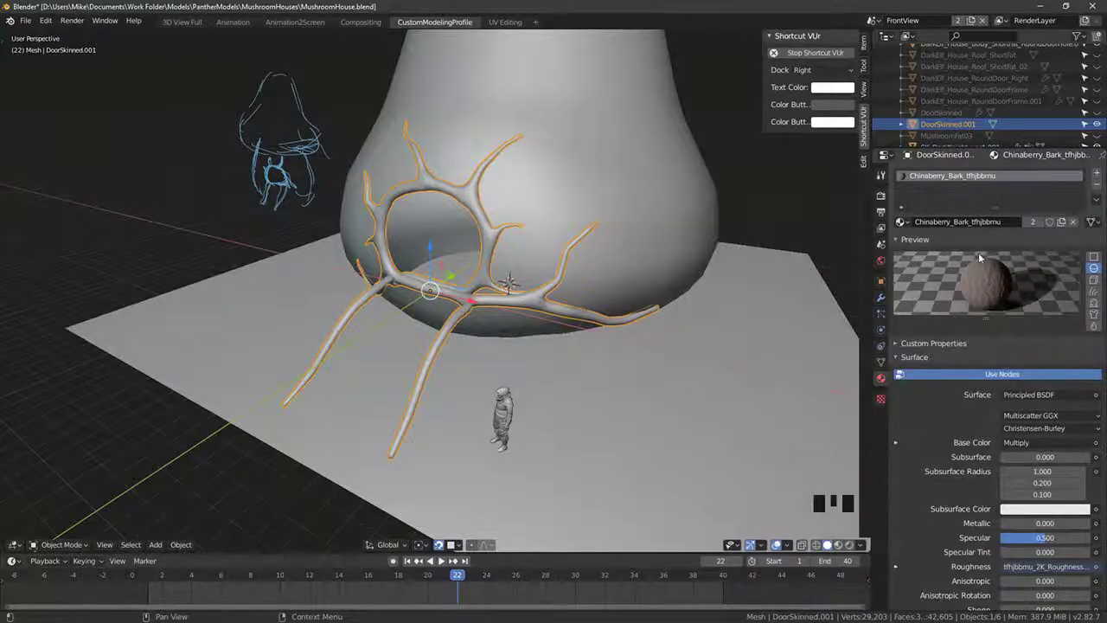
# Step: Rename the branch mesh's bark material in Blender as BrambleBark_MAT, save the file and return to Unreal Editor
pyautogui.doubleClick(958, 177)
pyautogui.hotkey('ctrl', 'v')
pyautogui.press('Return')
pyautogui.hotkey('ctrl', 's')
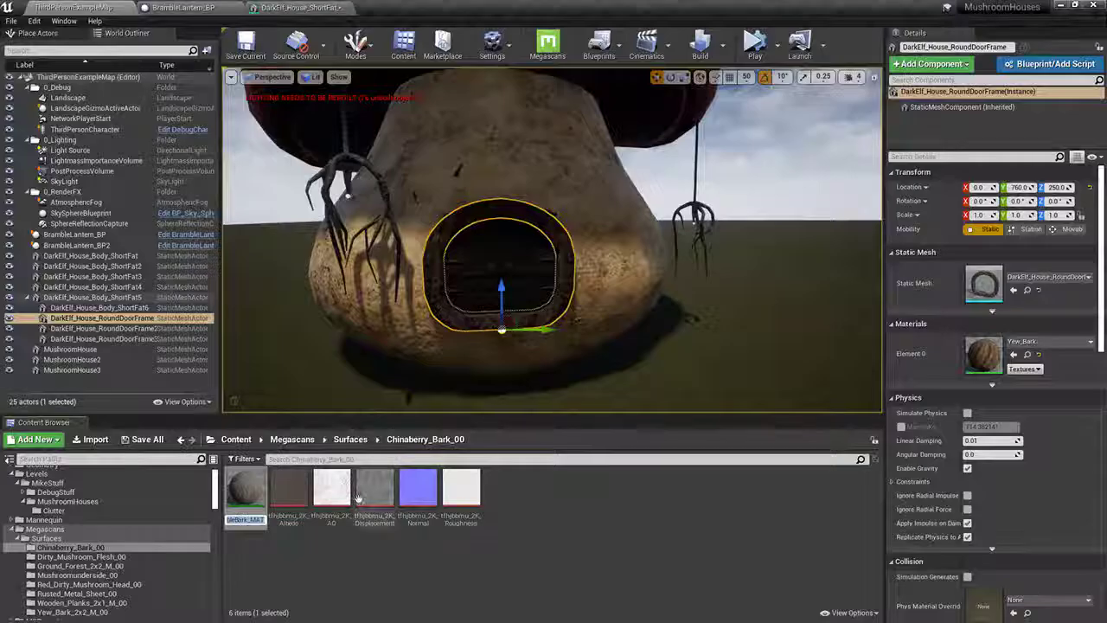
pyautogui.press('Return')
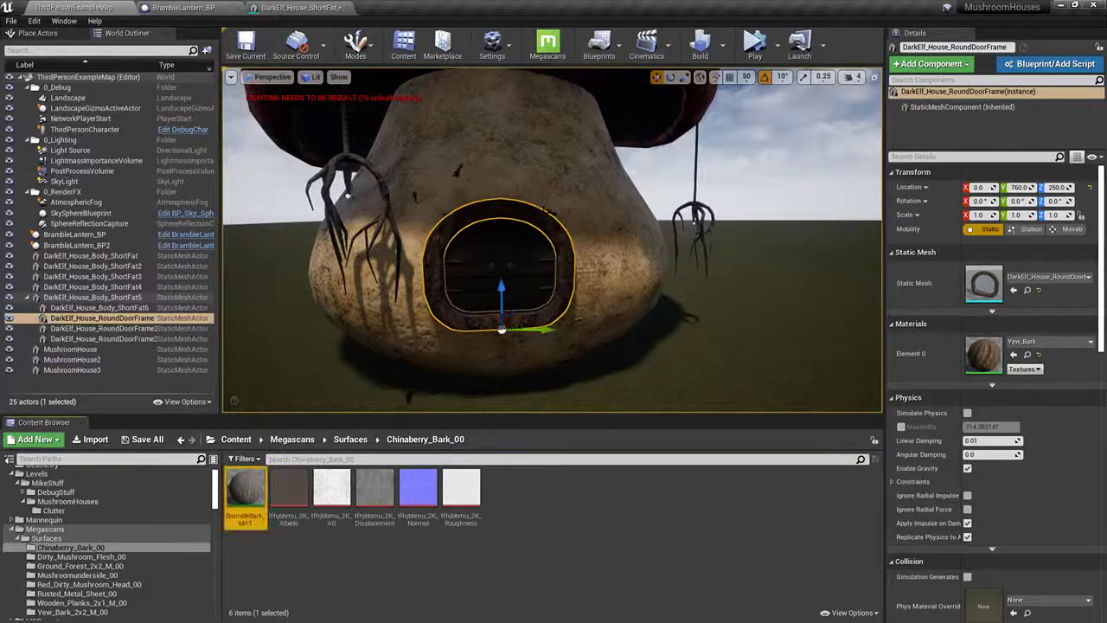
# Step: Assign BrambleBark_MAT to the Element 0 material slot of the DarkElf_House_ShortFat_RoundDoorFrame mesh from the MushroomHouses folder
pyautogui.click(52, 483)
pyautogui.click(74, 500)
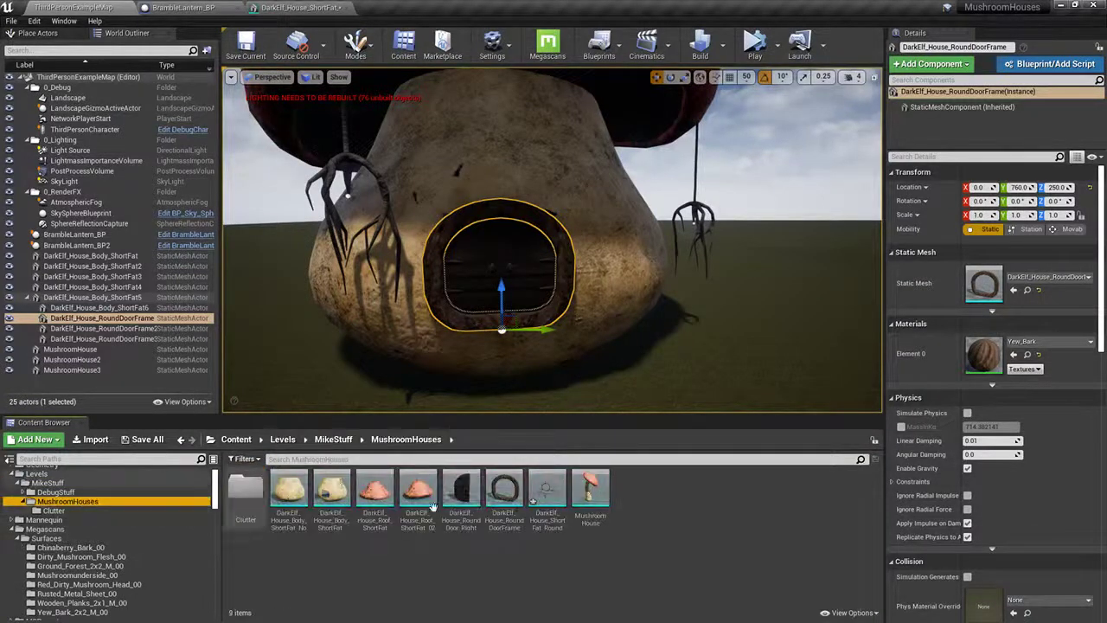
pyautogui.doubleClick(595, 489)
pyautogui.click(999, 143)
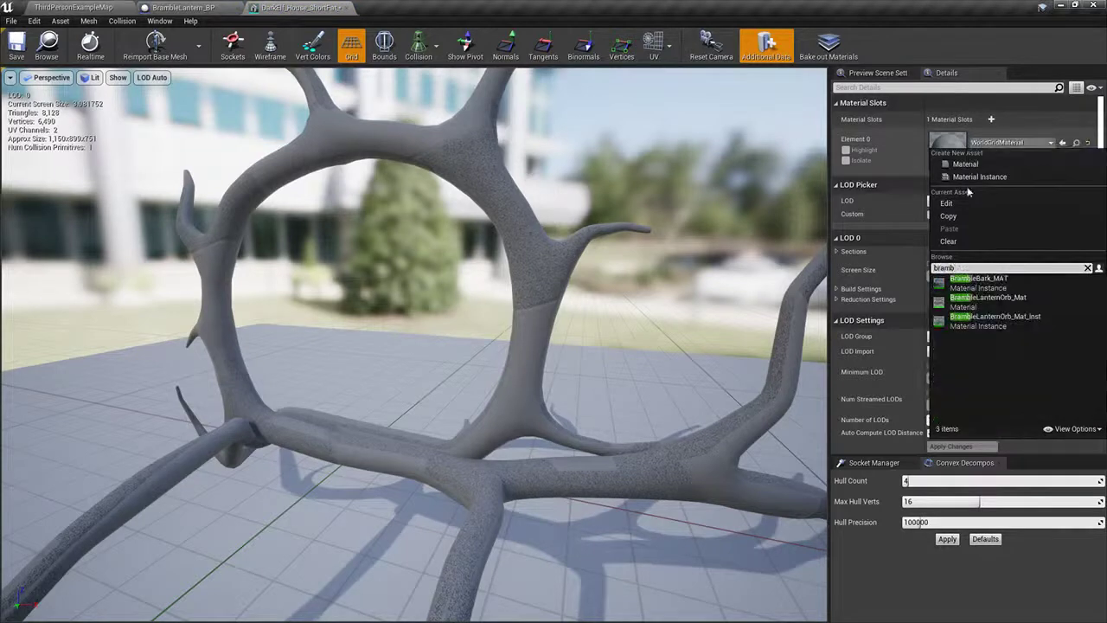
pyautogui.click(978, 279)
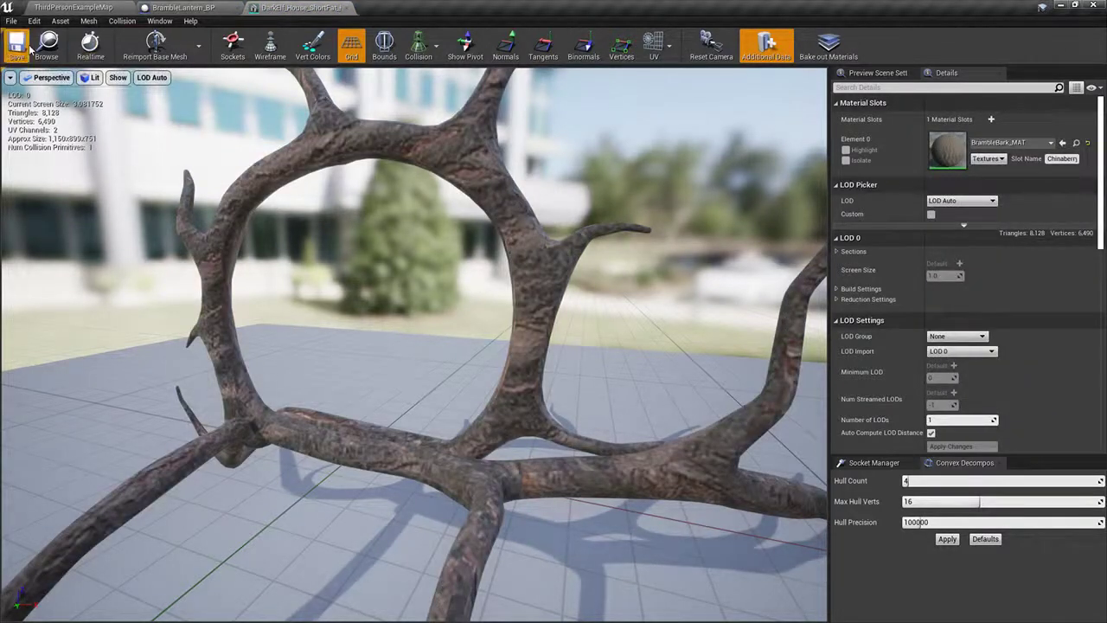
# Step: Replace the DarkElf_House_RoundDoorFrame actor in the level with the DarkElf_House_ShortFat_RoundDoorFrame mesh
pyautogui.click(49, 7)
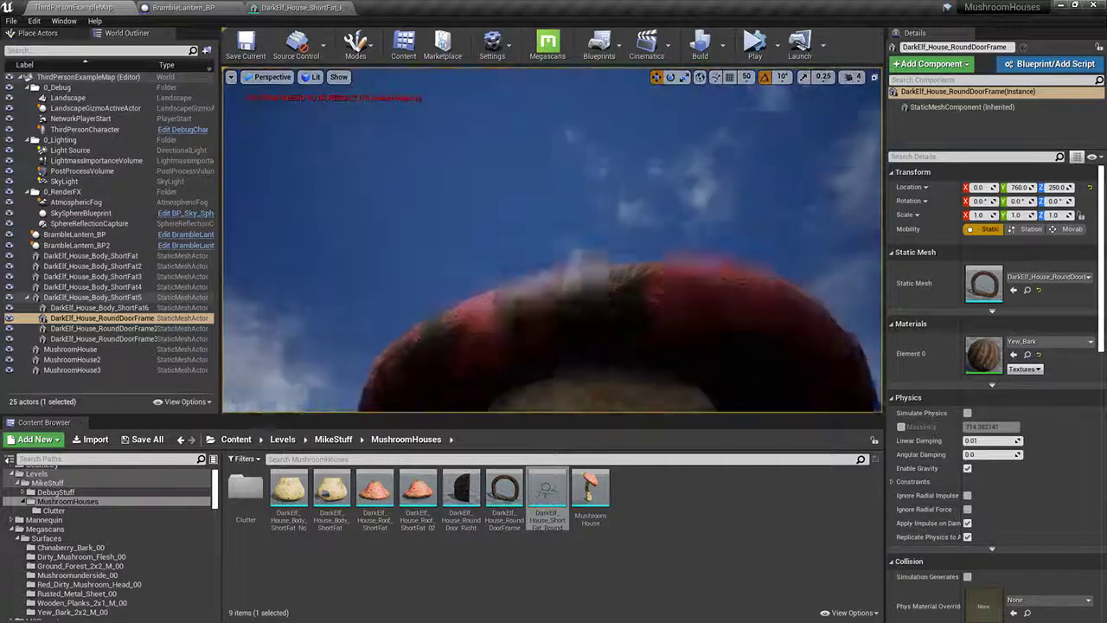
pyautogui.moveTo(519, 216); pyautogui.dragTo(526, 356, button='right')
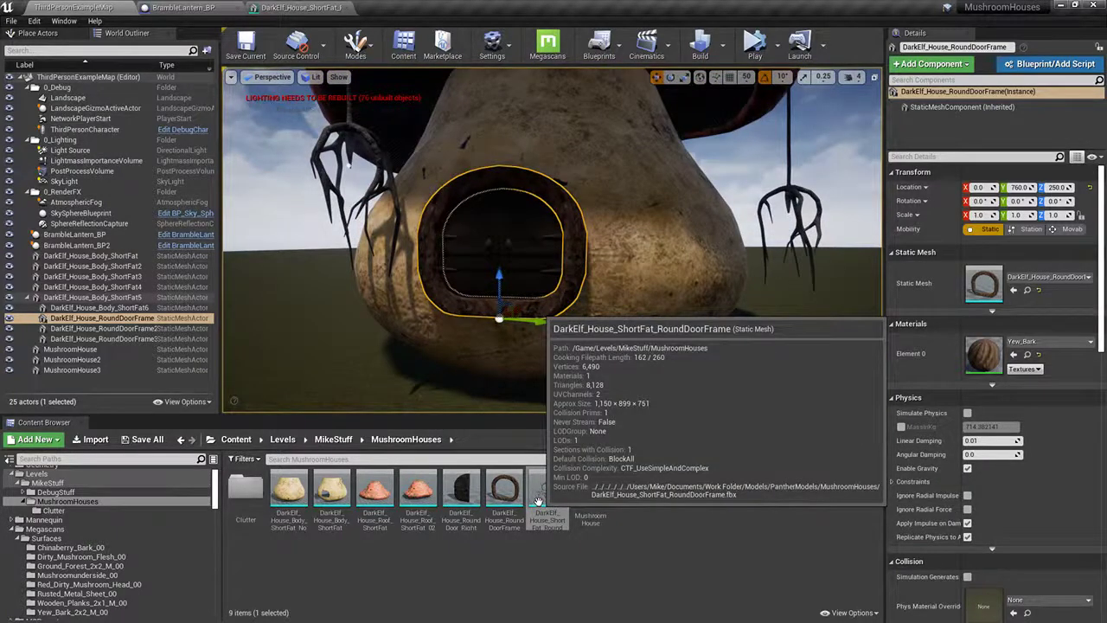
pyautogui.rightClick(555, 296)
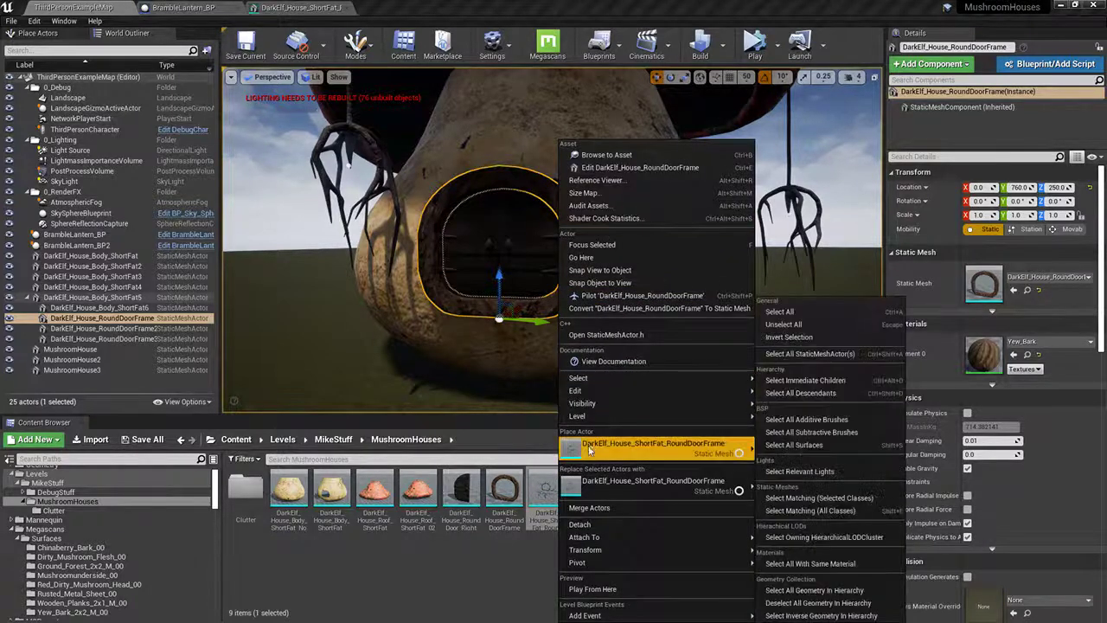
pyautogui.click(653, 482)
pyautogui.press('f')
pyautogui.moveTo(552, 240); pyautogui.dragTo(527, 218, button='right')
pyautogui.press('g')
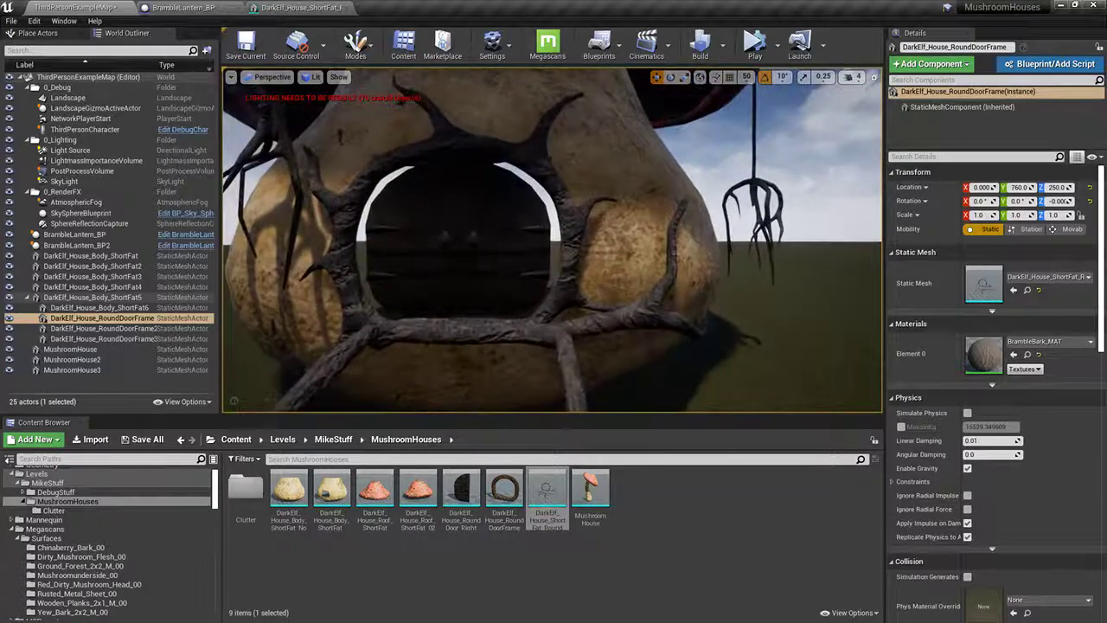
# Step: Examine how the branch frame fits around the round doors and the mushroom house, from a distance and close up
pyautogui.click(432, 234)
pyautogui.press('g')
pyautogui.moveTo(433, 234)
pyautogui.mouseDown(button='right')
pyautogui.moveTo(450, 246)
pyautogui.moveTo(406, 233)
pyautogui.moveTo(424, 232)
pyautogui.moveTo(381, 232)
pyautogui.moveTo(449, 232)
pyautogui.mouseUp(button='right')
pyautogui.press('g')
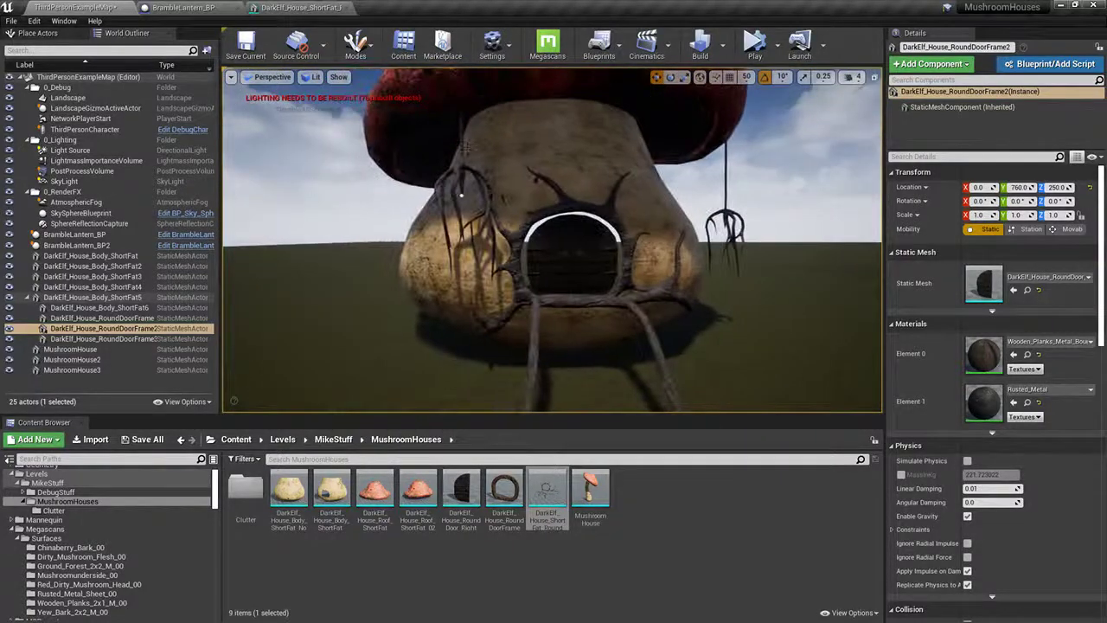
pyautogui.click(461, 195)
pyautogui.moveTo(461, 195); pyautogui.dragTo(478, 265, button='right')
pyautogui.scroll(3, 480, 208)
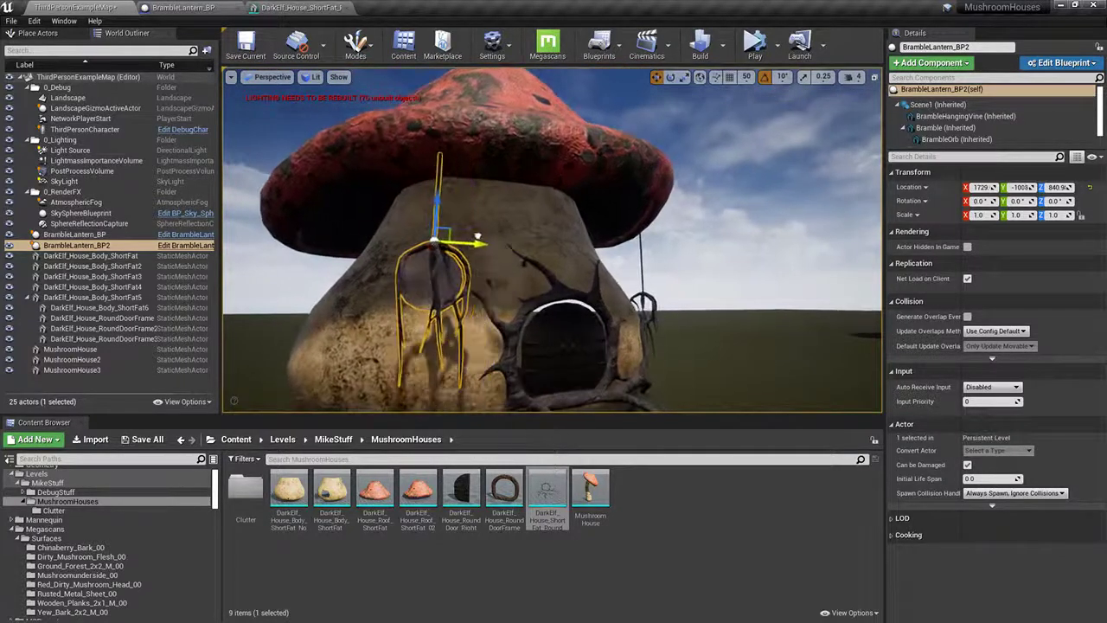
pyautogui.moveTo(463, 227); pyautogui.dragTo(433, 232, button='right')
pyautogui.scroll(5, 545, 320)
pyautogui.click(545, 320)
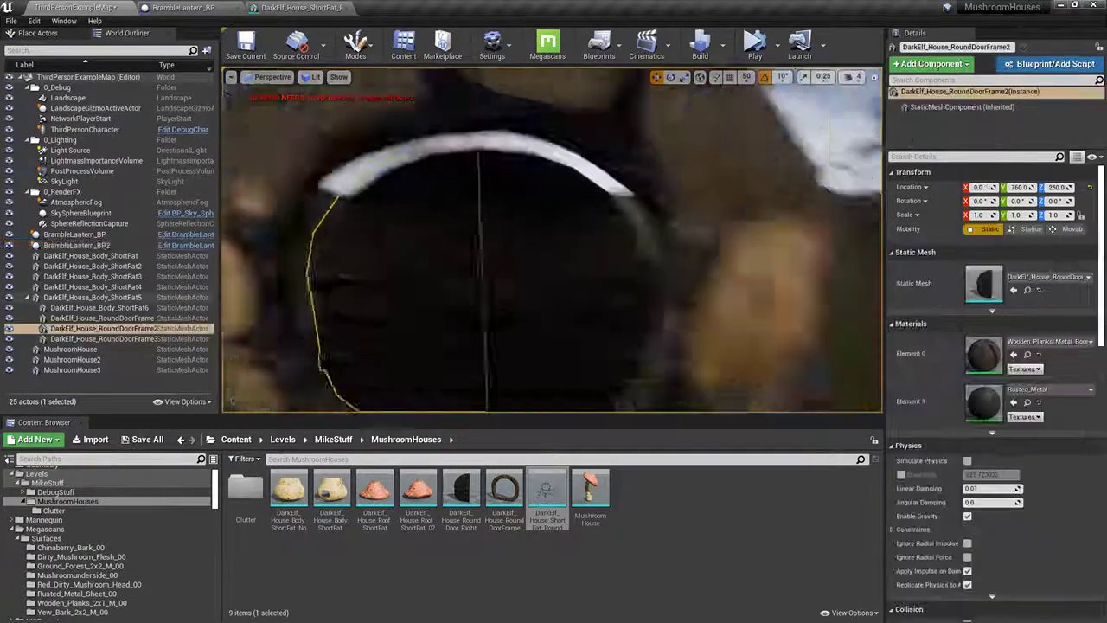
pyautogui.scroll(-2, 545, 320)
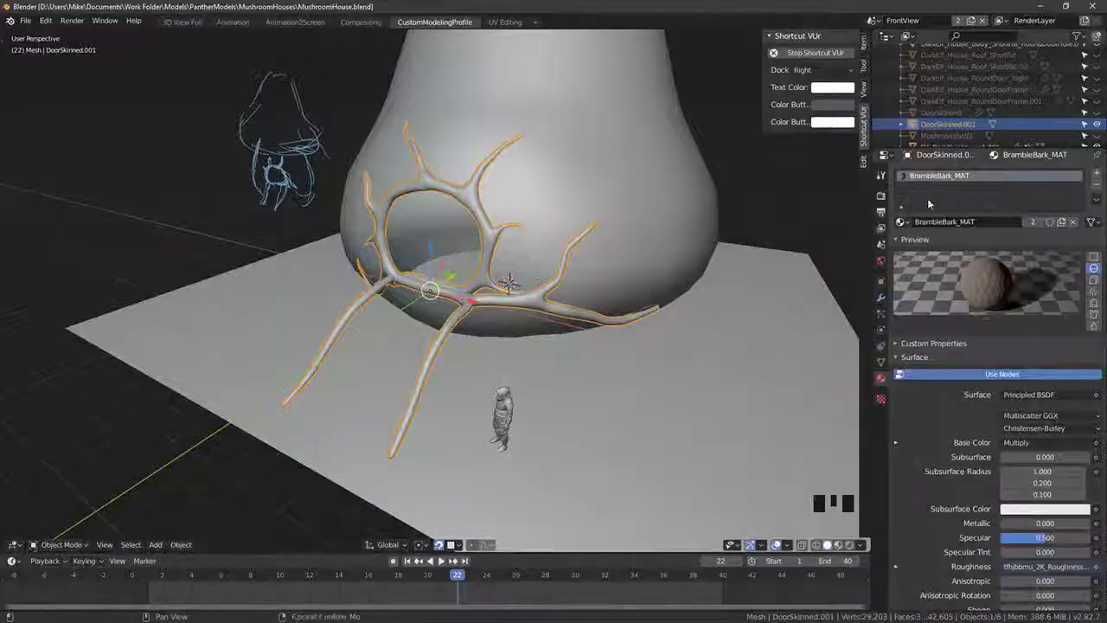
# Step: Switch to Blender and rename the DoorSkinned.001 branch mesh as DarkElf_House_ShortFat_DoorFrameRound
pyautogui.scroll(2, 958, 119)
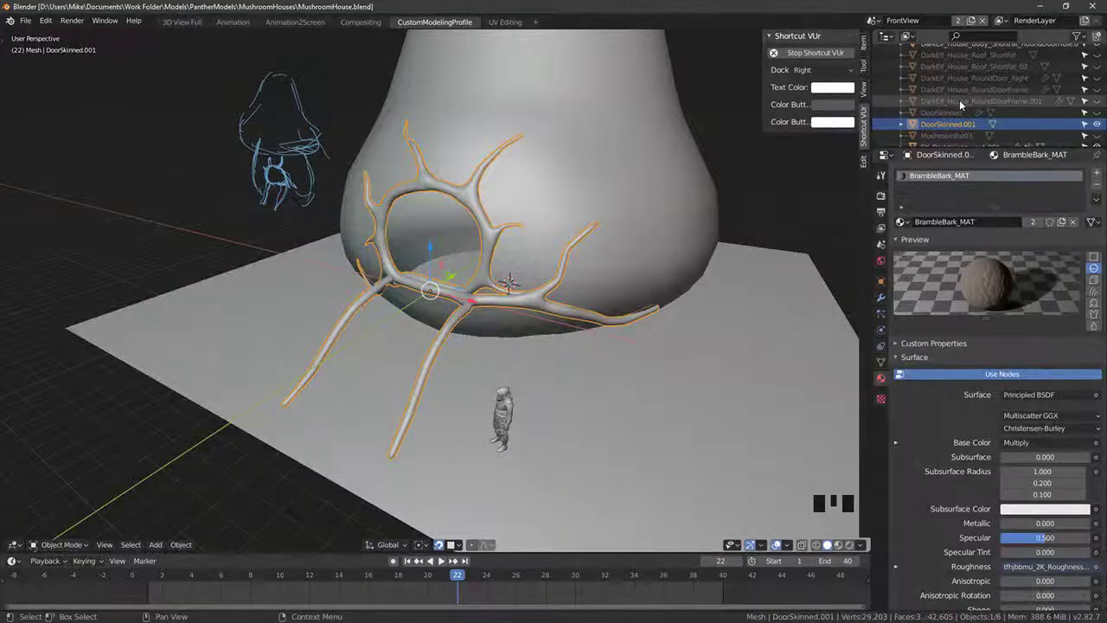
pyautogui.click(1097, 117)
pyautogui.click(1096, 116)
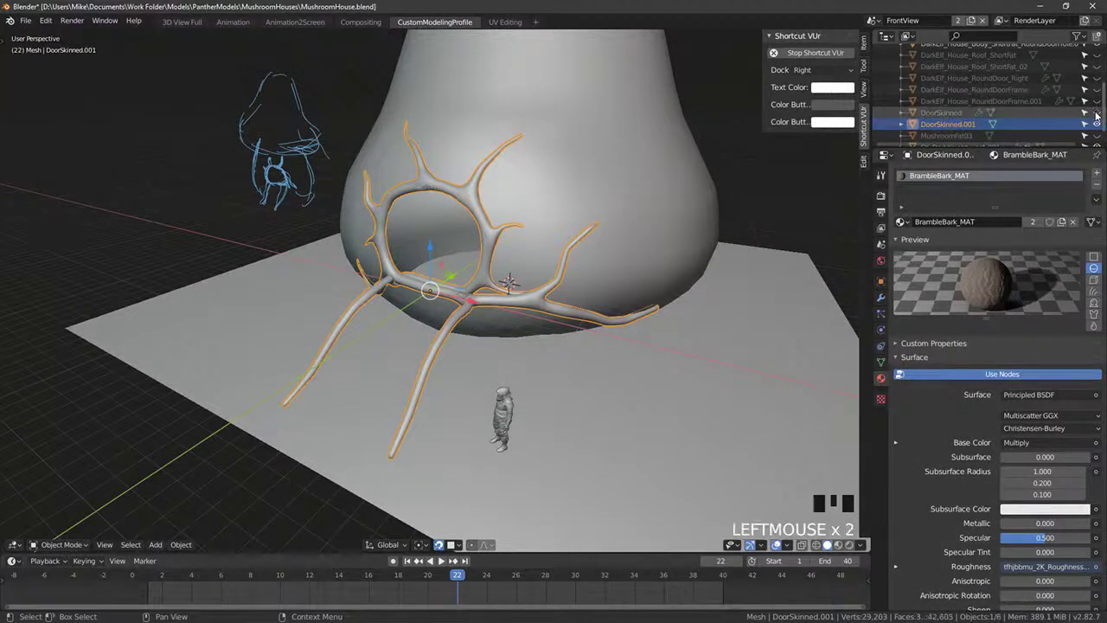
pyautogui.scroll(-1, 972, 127)
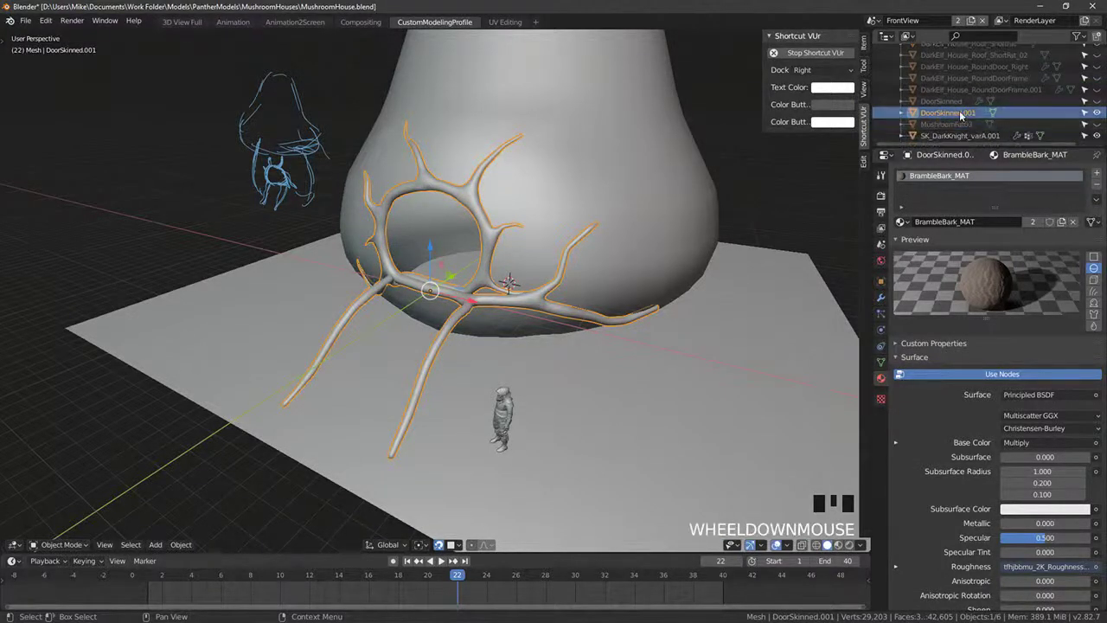
pyautogui.click(963, 113)
pyautogui.click(962, 113)
pyautogui.doubleClick(963, 114)
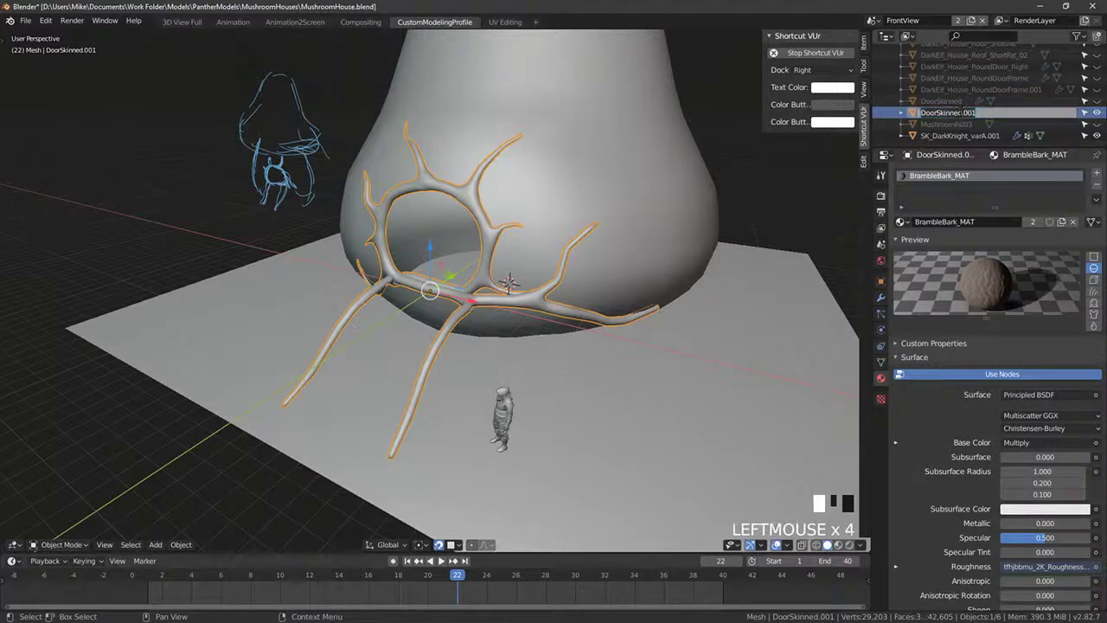
pyautogui.write('DarkElf_House_S')
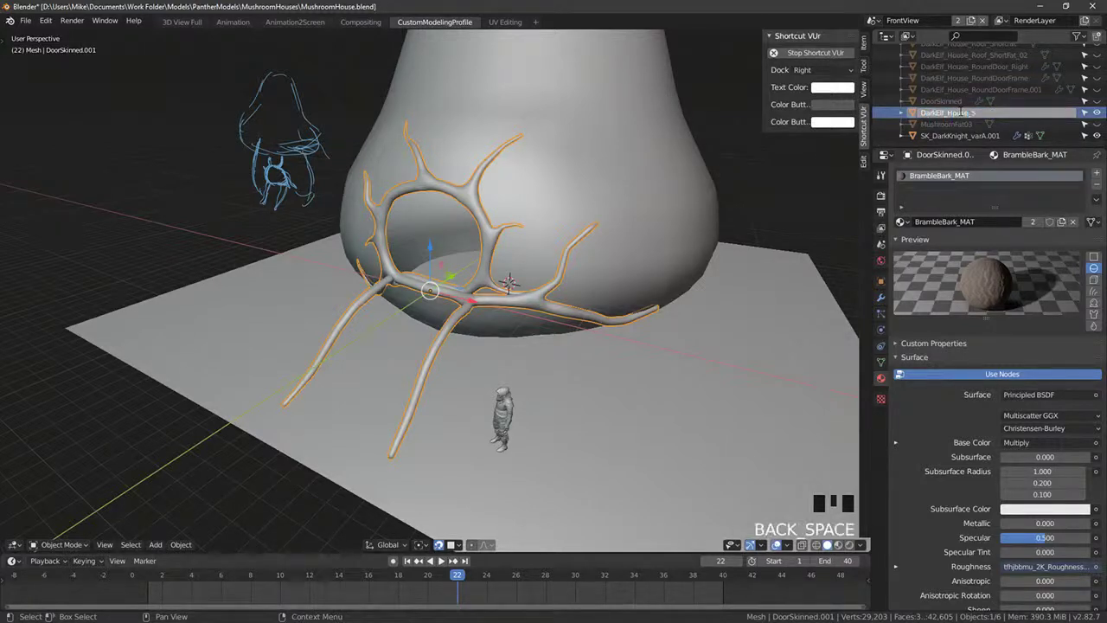
pyautogui.write('hortHut_DoorFra')
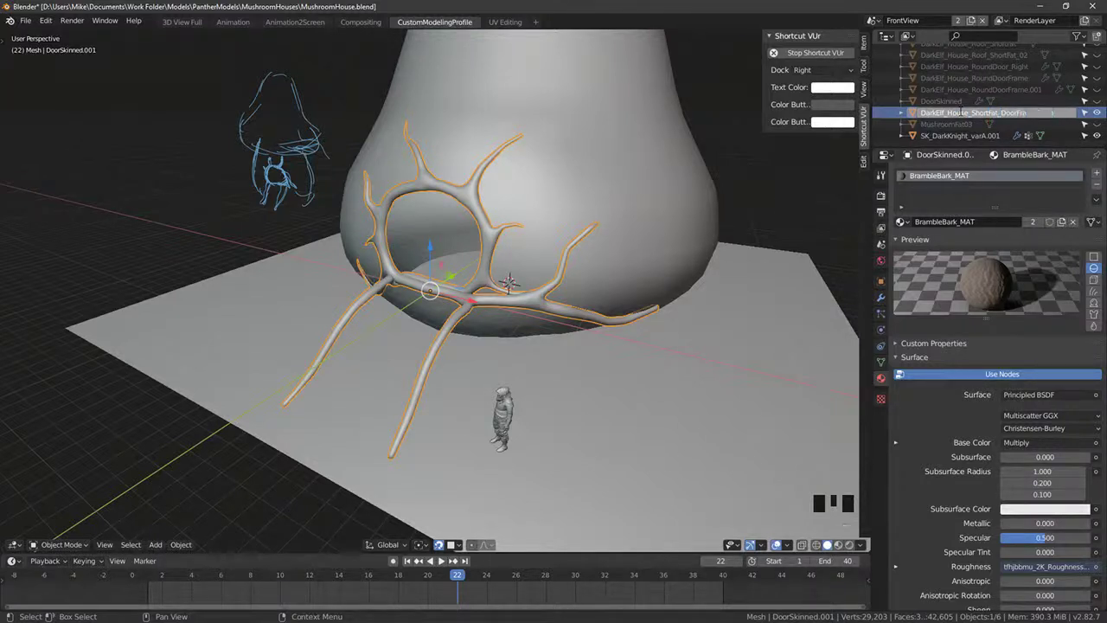
pyautogui.write('und')
pyautogui.press('Return')
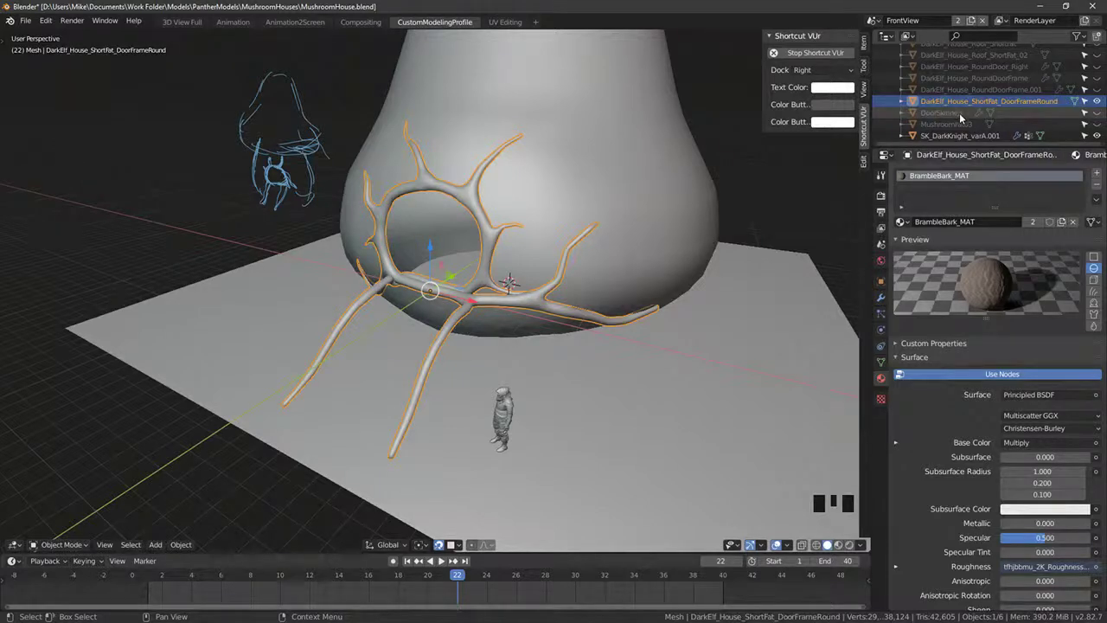
# Step: Unhide DarkElf_House_RoundDoor_Right and select all of its geometry for editing in front view
pyautogui.scroll(3, 964, 119)
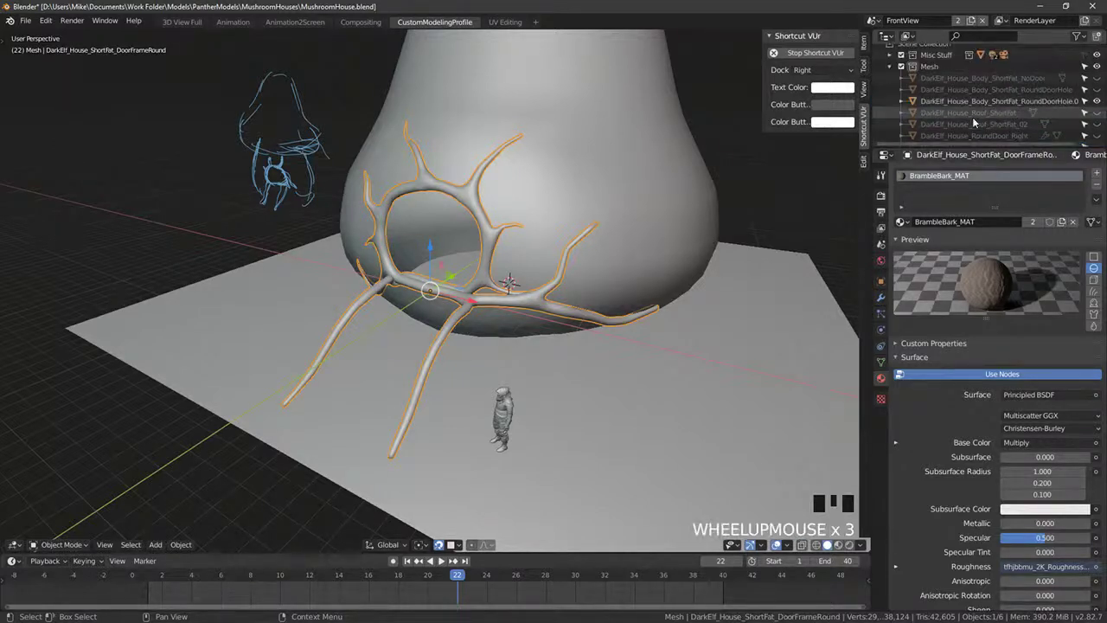
pyautogui.scroll(-2, 986, 116)
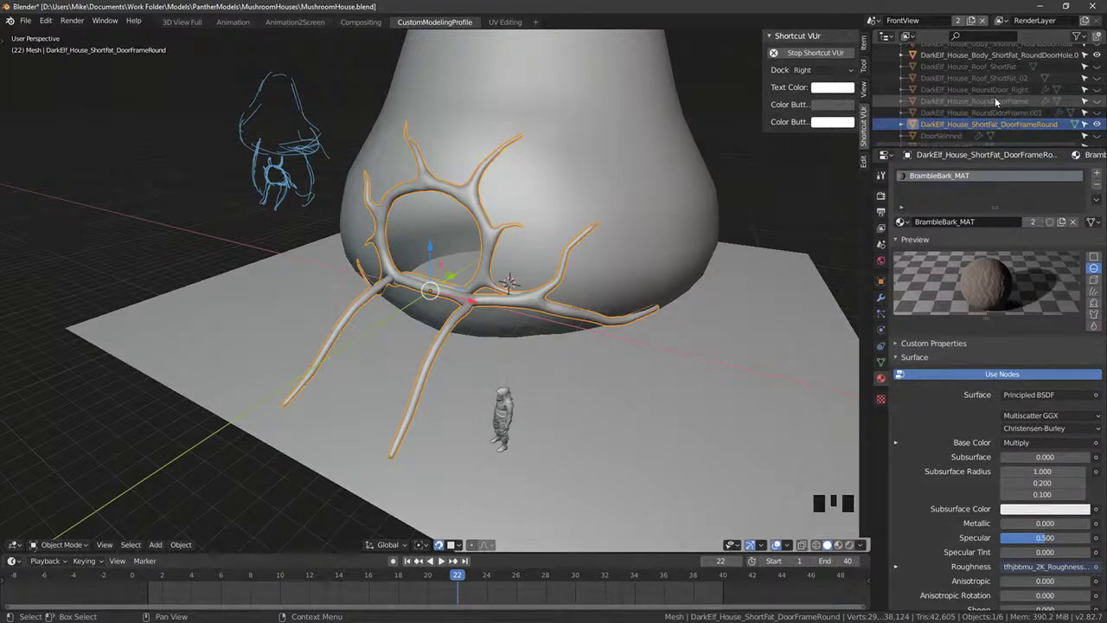
pyautogui.click(995, 91)
pyautogui.moveTo(718, 208); pyautogui.dragTo(736, 223, button='middle')
pyautogui.press('KP_1')
pyautogui.scroll(4, 693, 204)
pyautogui.press('Tab')
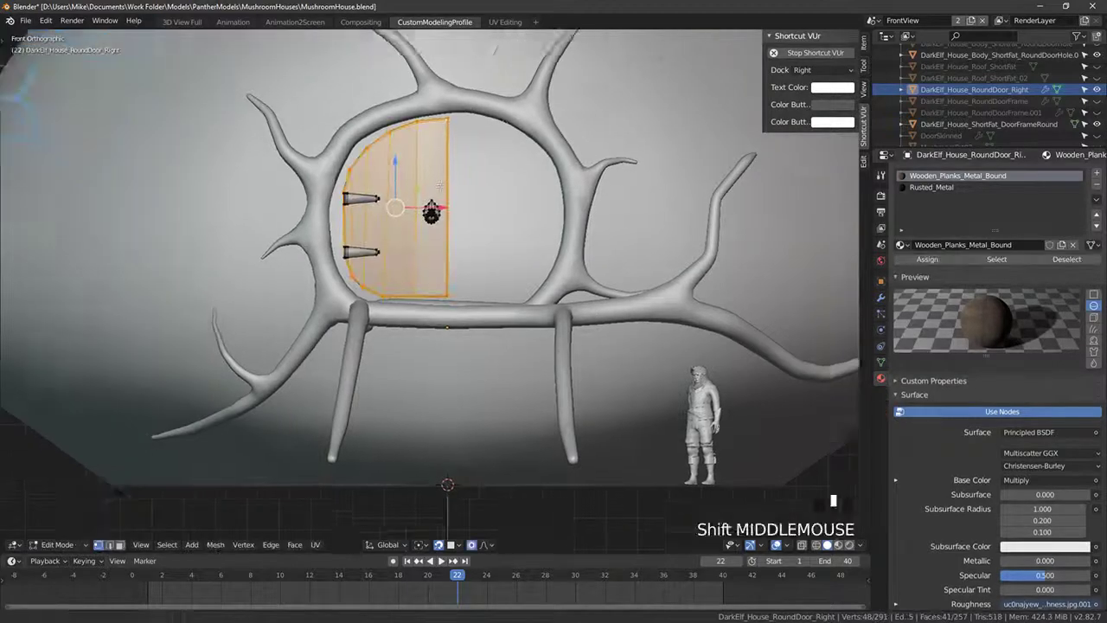
pyautogui.keyDown('shift'); pyautogui.moveTo(440, 186); pyautogui.dragTo(500, 224, button='middle'); pyautogui.keyUp('shift')
pyautogui.press('a')
pyautogui.press('a')
pyautogui.press('a')
pyautogui.scroll(2, 540, 222)
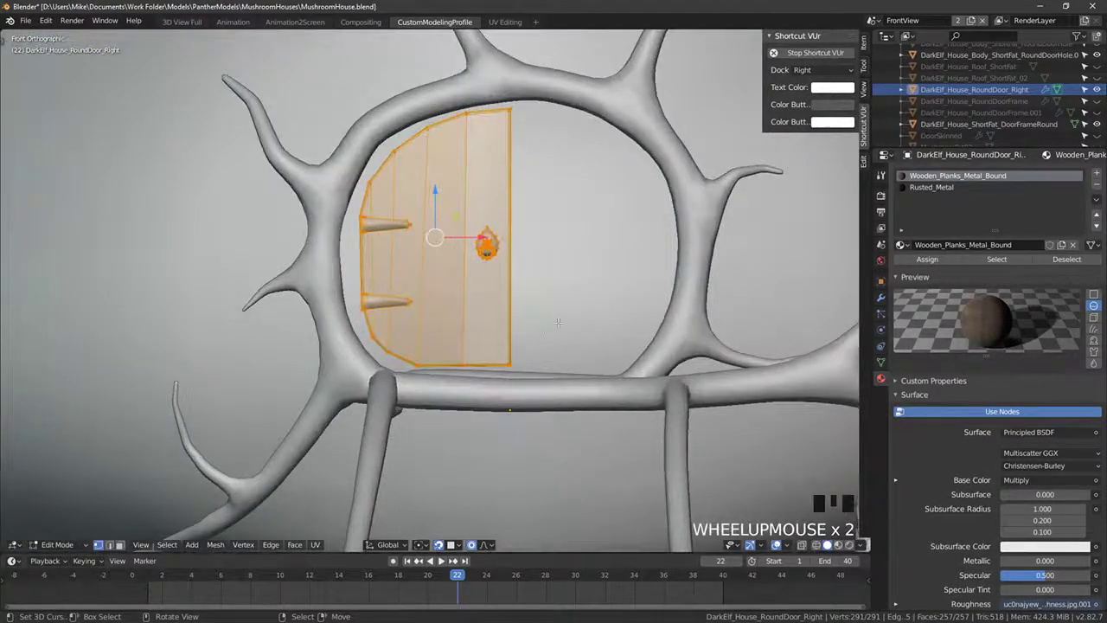
# Step: Place the 3D cursor at the door's origin and scale the whole door by about 1.033 around it
pyautogui.hotkey('shift', 's')
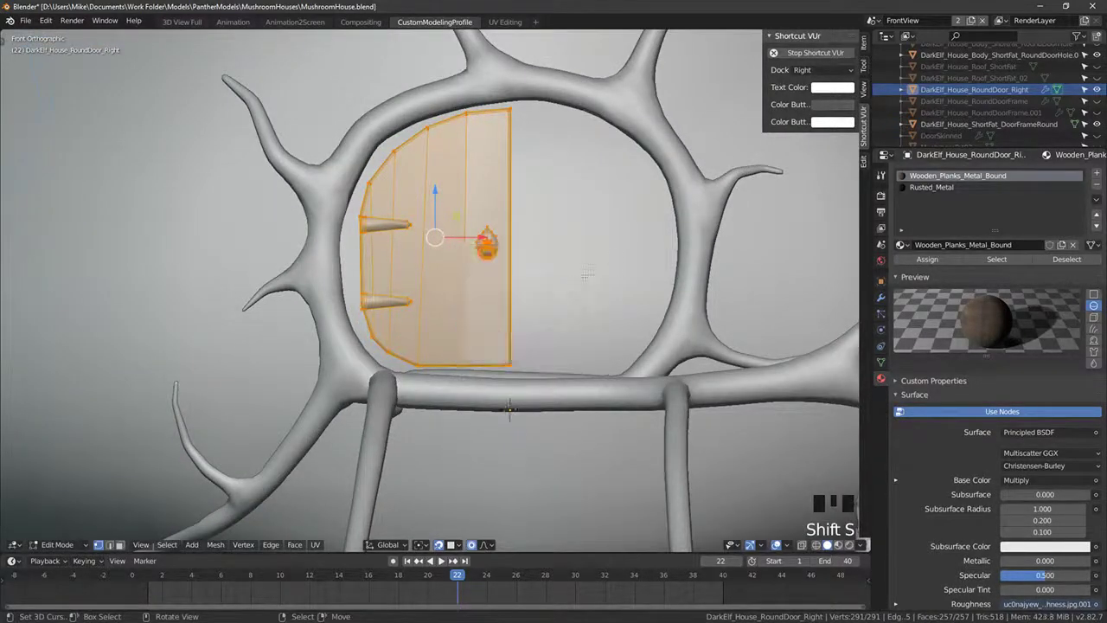
pyautogui.press('s')
pyautogui.press('Escape')
pyautogui.press('.')
pyautogui.press('s')
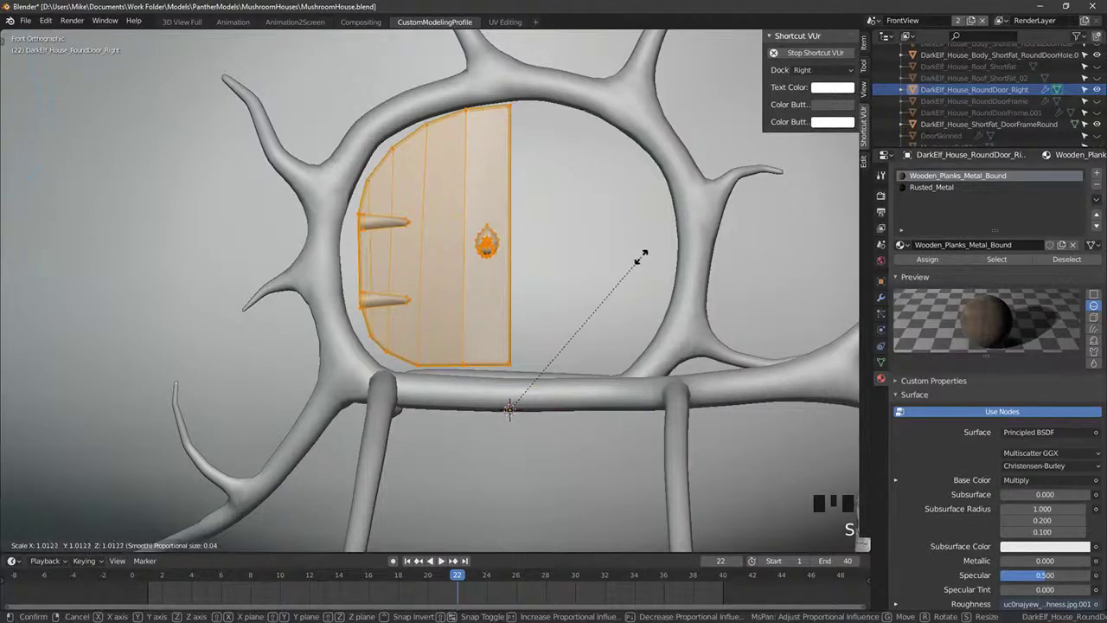
pyautogui.click(648, 257)
pyautogui.press('g')
pyautogui.rightClick(649, 260)
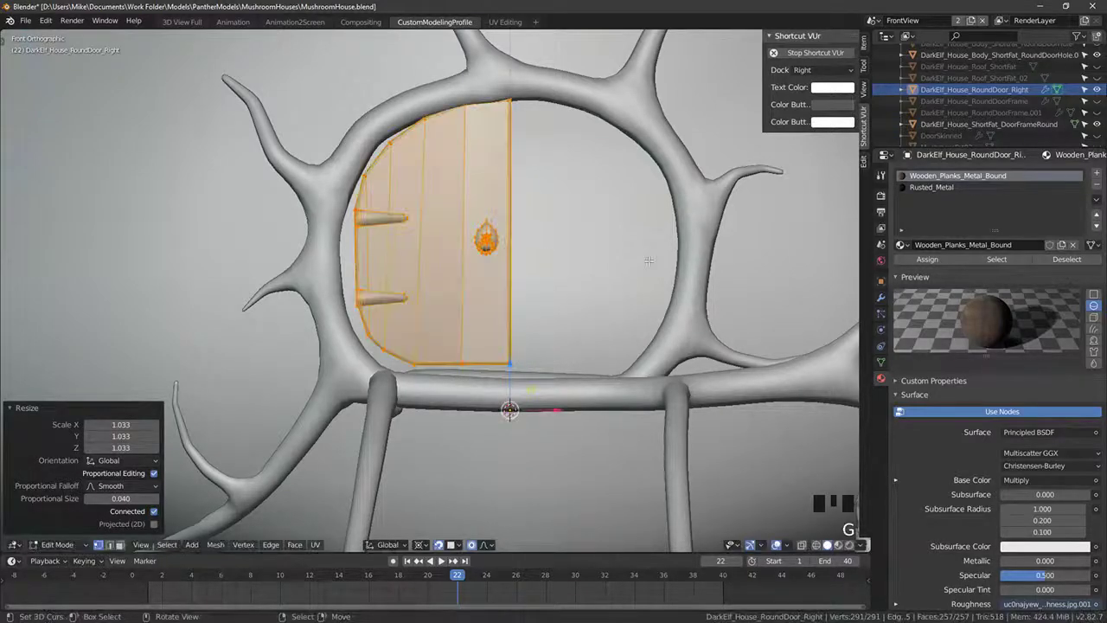
pyautogui.press('g')
pyautogui.moveTo(641, 260); pyautogui.dragTo(593, 286, button='middle')
pyautogui.rightClick(647, 265)
pyautogui.press('g')
pyautogui.moveTo(594, 285); pyautogui.dragTo(537, 311, button='middle')
pyautogui.rightClick(590, 289)
# Step: Turn off snapping and move the door geometry by about -0.123 along Z
pyautogui.click(881, 362)
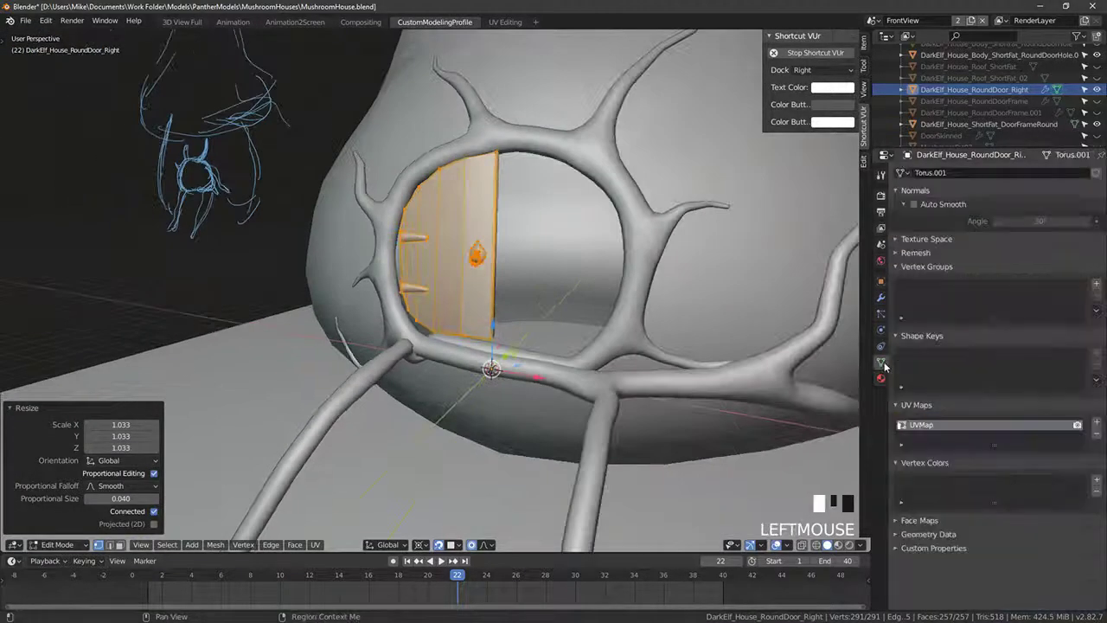
pyautogui.click(438, 546)
pyautogui.press('g')
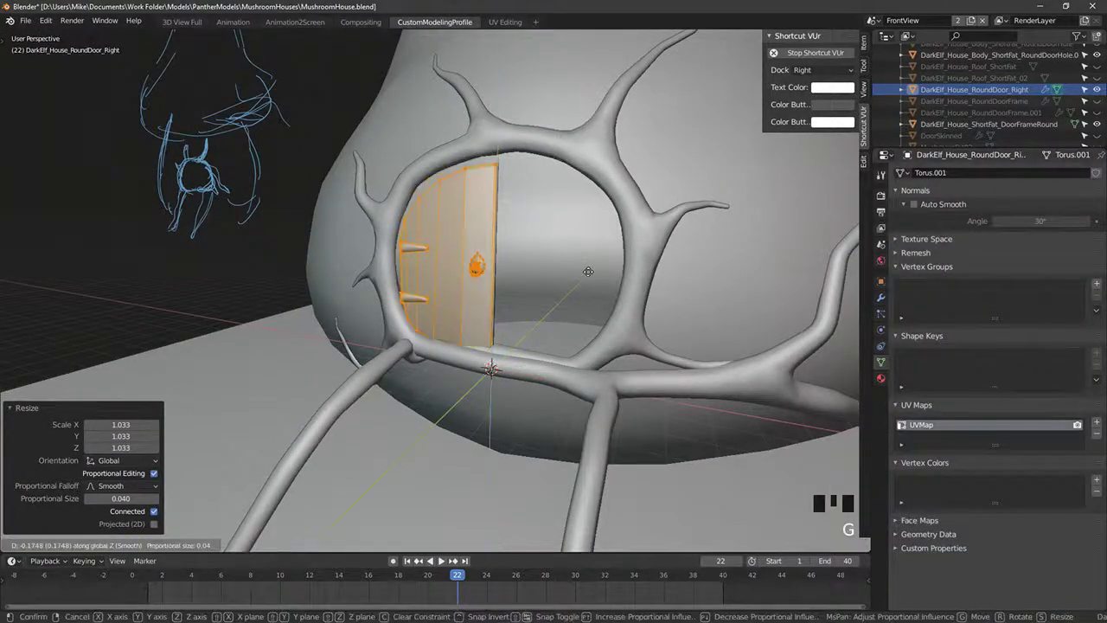
pyautogui.click(590, 268)
# Step: Scale the door by about 1.036 around the 3D cursor and lower it by about 0.027 along Z
pyautogui.press('KP_1')
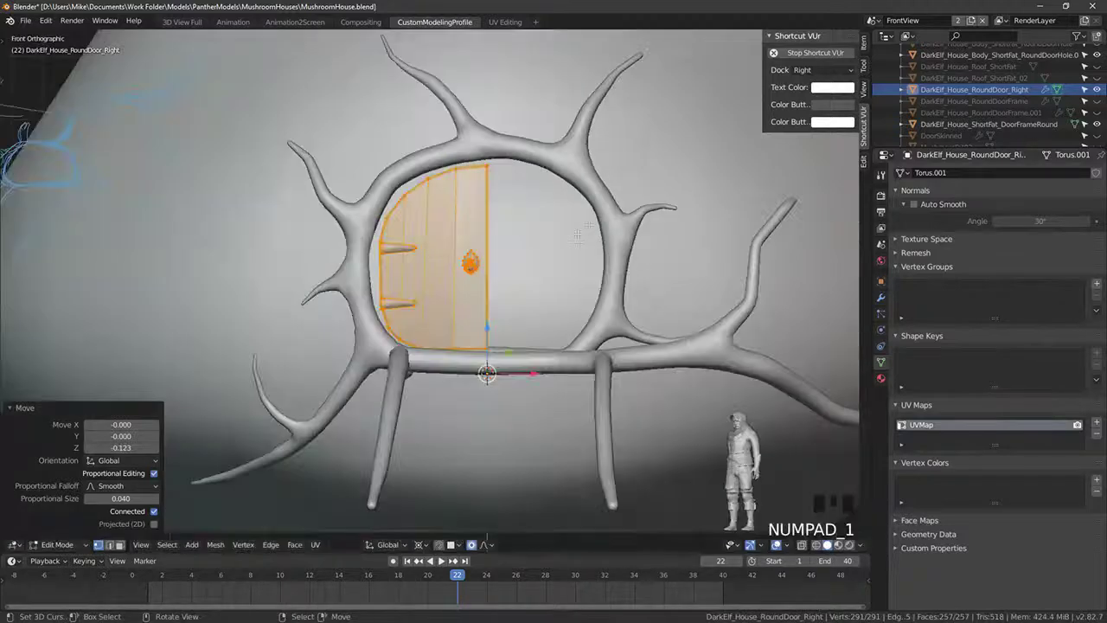
pyautogui.press('s')
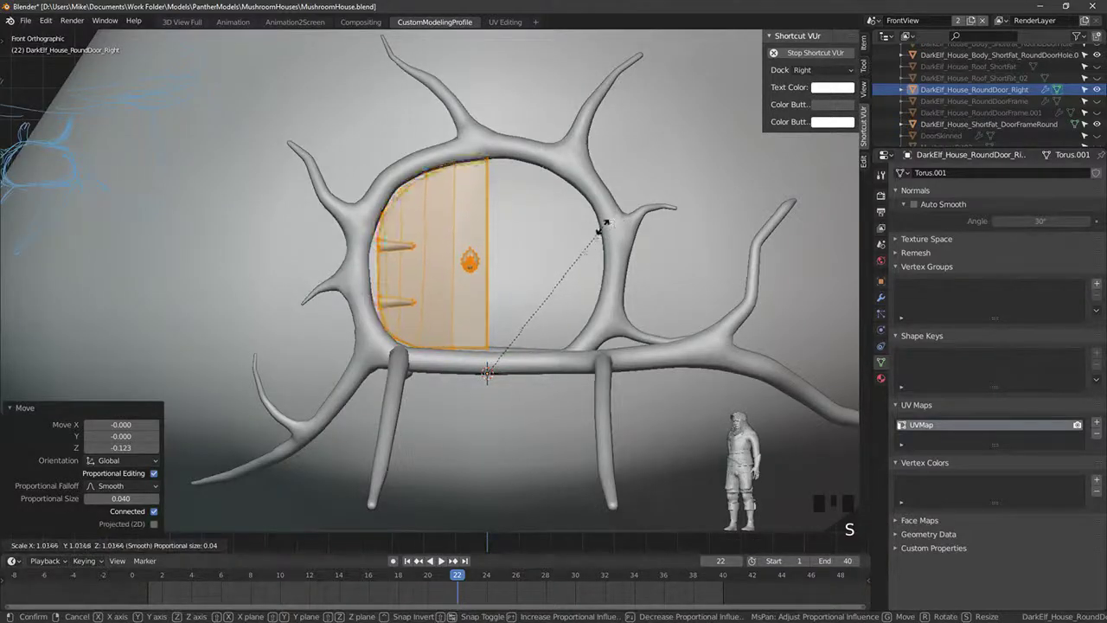
pyautogui.click(608, 226)
pyautogui.press('g')
pyautogui.press('z')
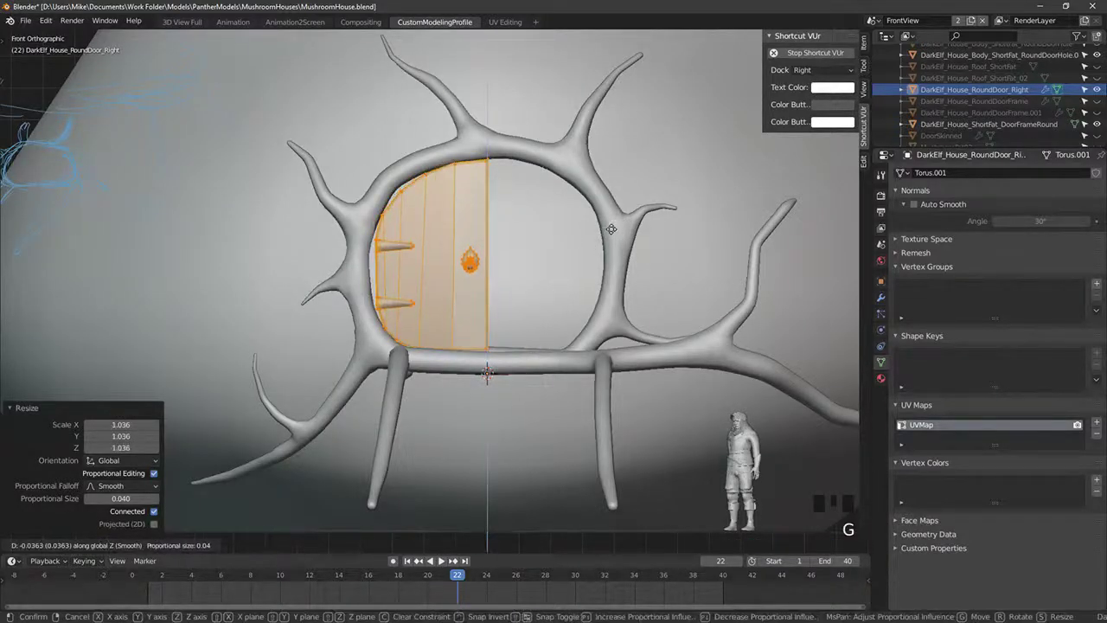
pyautogui.click(605, 229)
# Step: Try to shift the door geometry along the Y axis within the frame, and undo the move
pyautogui.moveTo(605, 228); pyautogui.dragTo(536, 390, button='middle')
pyautogui.press('KP_3')
pyautogui.scroll(4, 510, 355)
pyautogui.press('z')
pyautogui.press('z')
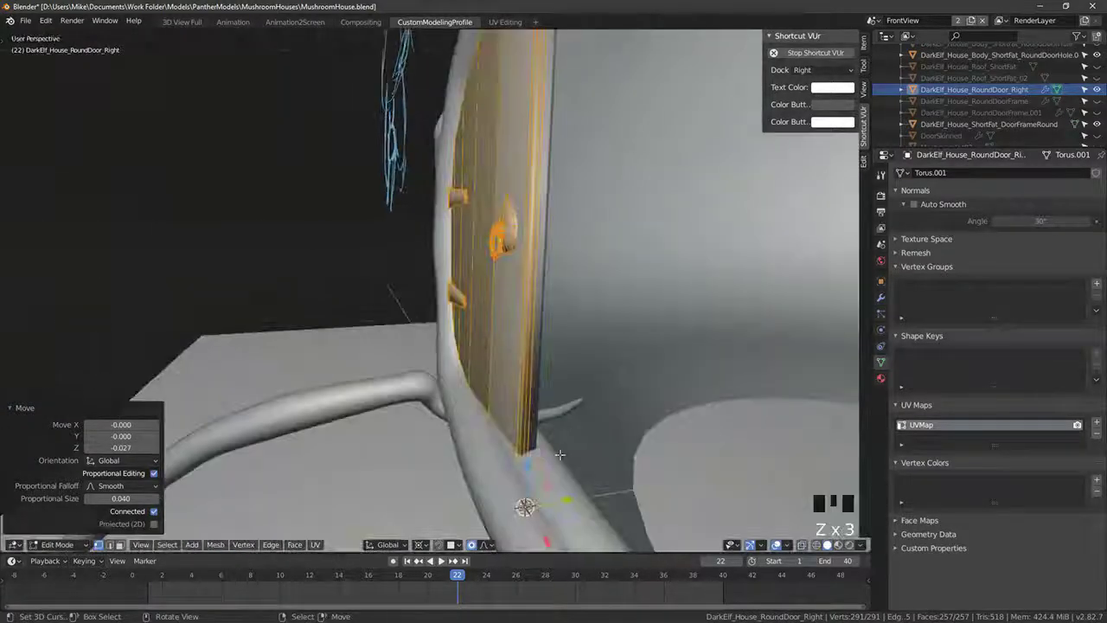
pyautogui.moveTo(566, 499); pyautogui.dragTo(577, 486)
pyautogui.hotkey('ctrl', 'z')
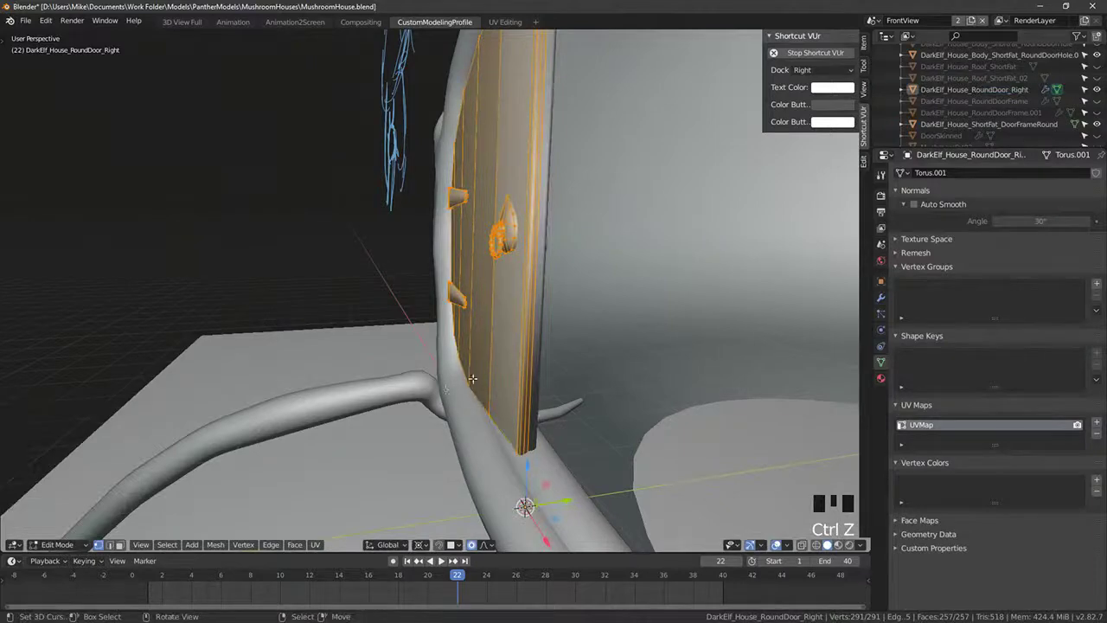
# Step: Add two horizontal loop cuts across the door planks, without sliding them
pyautogui.moveTo(577, 486); pyautogui.dragTo(484, 363, button='middle')
pyautogui.scroll(-3, 485, 364)
pyautogui.press('KP_1')
pyautogui.scroll(1, 405, 226)
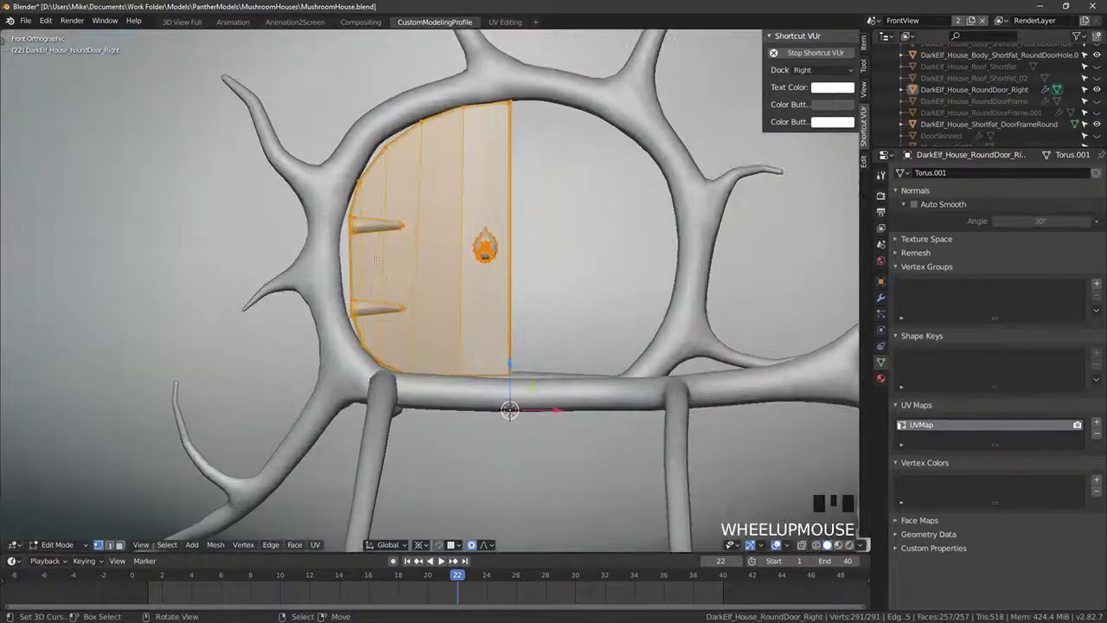
pyautogui.hotkey('ctrl', 'r')
pyautogui.scroll(1, 375, 259)
pyautogui.click(374, 258)
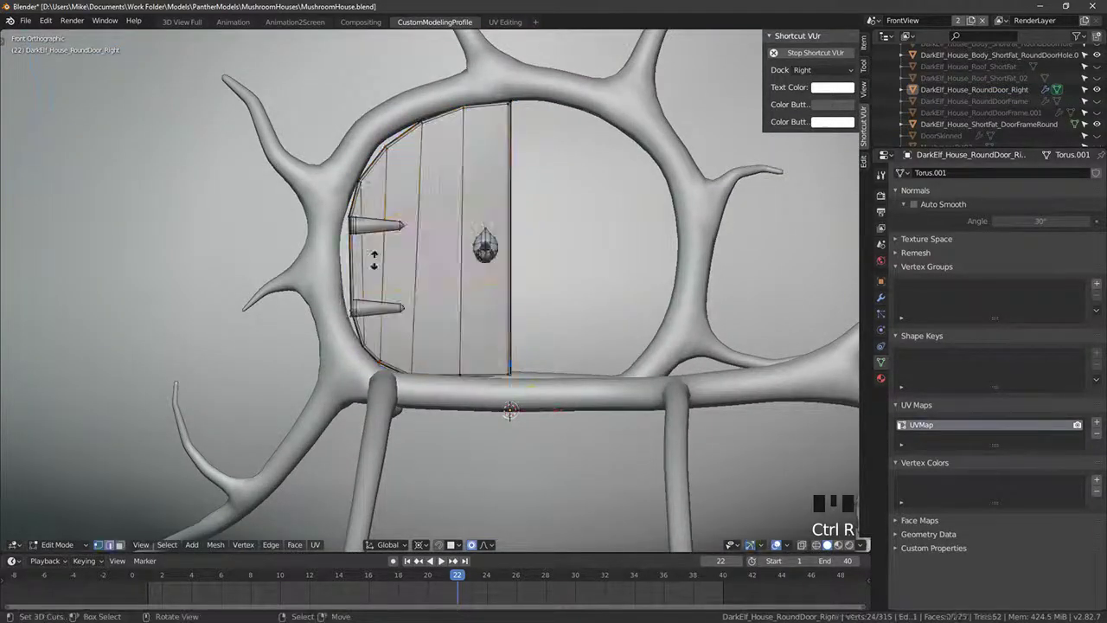
pyautogui.rightClick(357, 286)
# Step: Select the vertices of both hinges and the door edge beside them through the mesh, and nudge them outward along X
pyautogui.hotkey('alt', 'z')
pyautogui.hotkey('alt', 'a')
pyautogui.press('c')
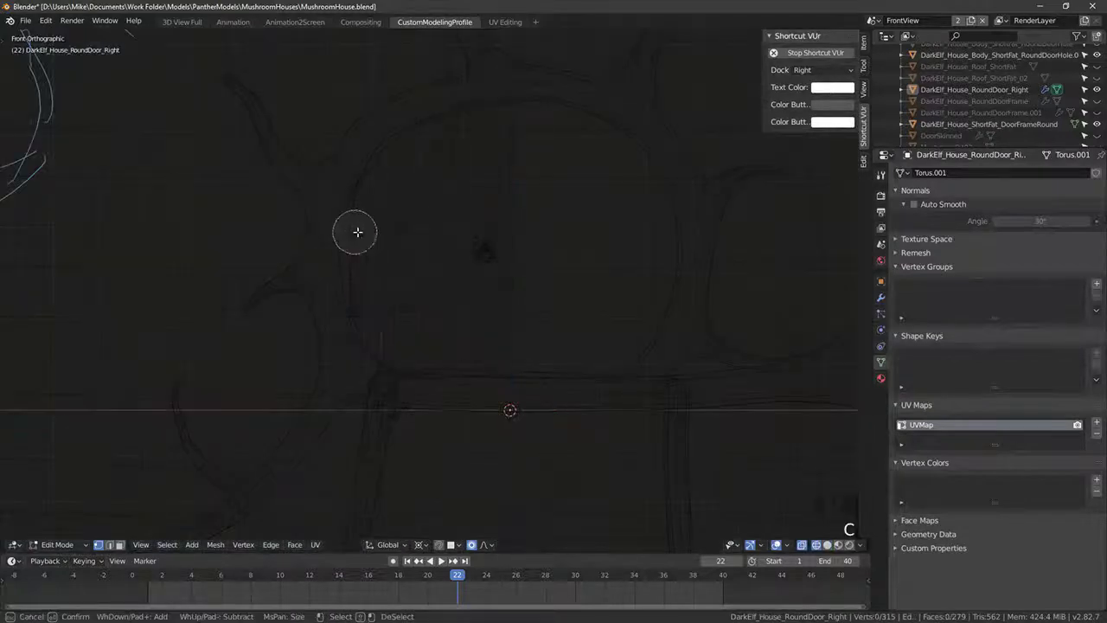
pyautogui.moveTo(359, 230)
pyautogui.mouseDown()
pyautogui.moveTo(360, 289)
pyautogui.moveTo(395, 314)
pyautogui.mouseUp()
pyautogui.press('Escape')
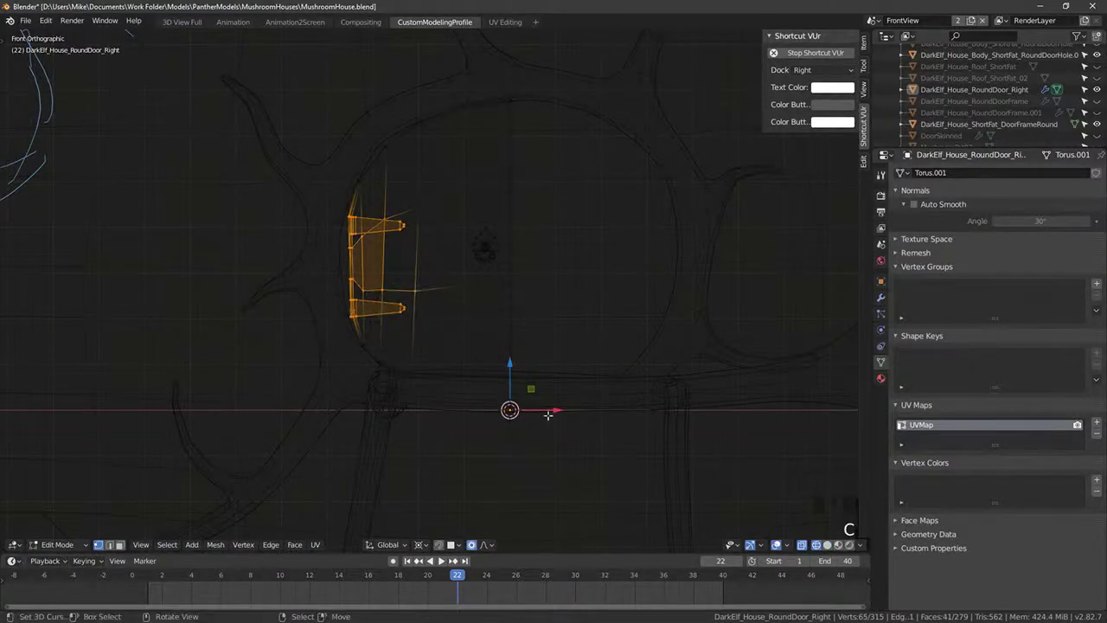
pyautogui.moveTo(556, 409); pyautogui.dragTo(549, 405)
# Step: Move only the door's outer edge vertices between the two hinges by about -0.057 along X to meet the branch frame
pyautogui.hotkey('alt', 'a')
pyautogui.press('c')
pyautogui.click(335, 266)
pyautogui.press('Escape')
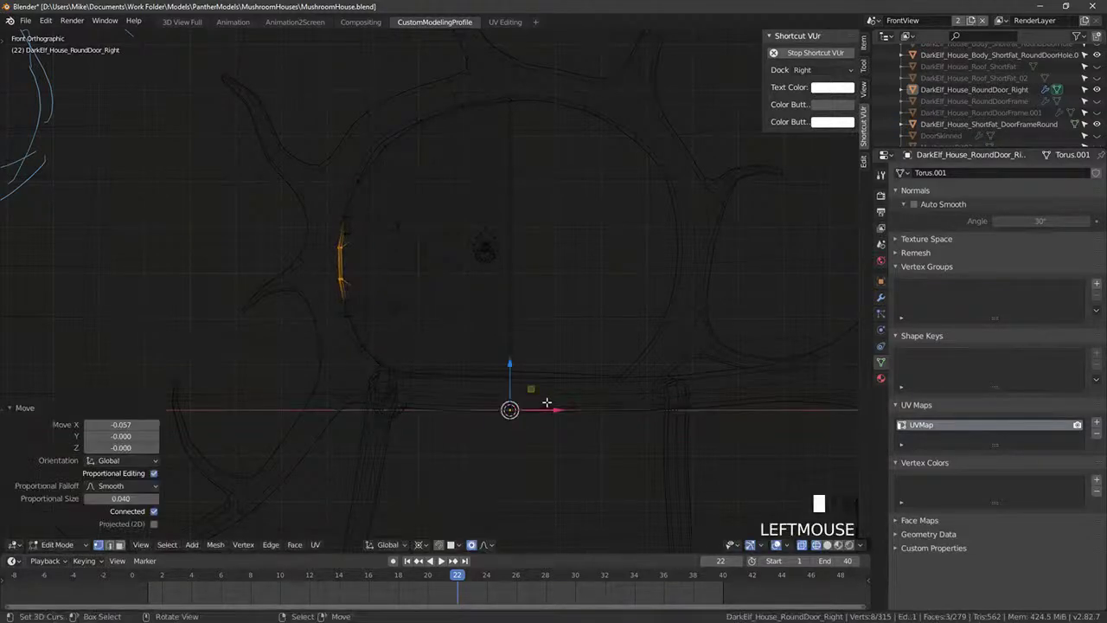
pyautogui.press('Tab')
pyautogui.press('Tab')
pyautogui.keyDown('shift'); pyautogui.moveTo(356, 238); pyautogui.dragTo(415, 289, button='middle'); pyautogui.keyUp('shift')
pyautogui.scroll(4, 415, 289)
pyautogui.hotkey('shift', 'z')
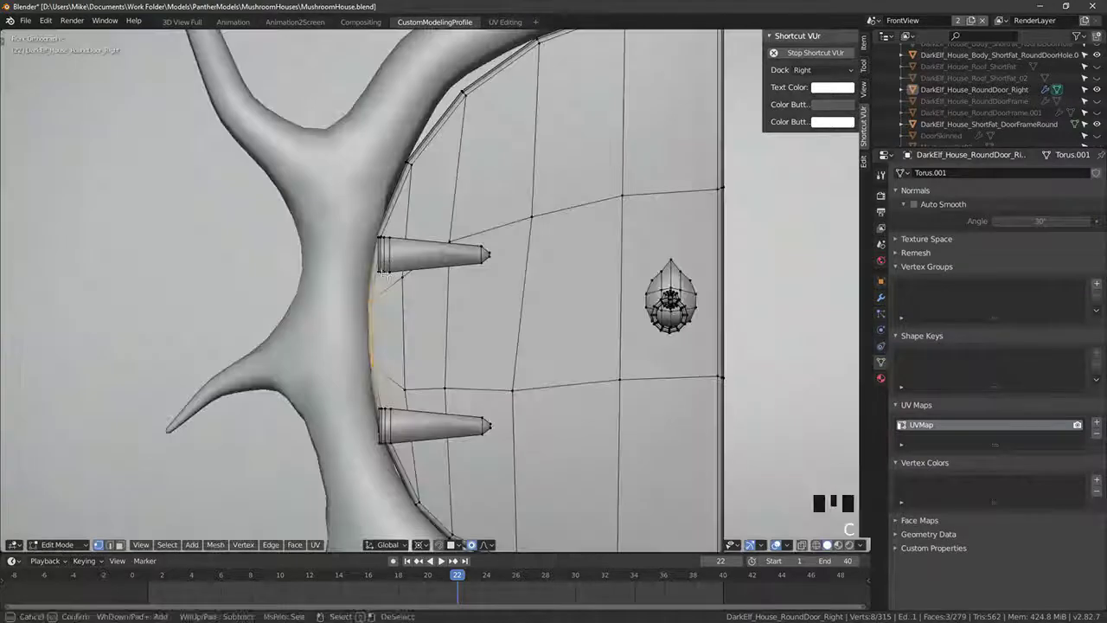
# Step: Select the lower base vertices of the upper hinge through the mesh and move them about -0.048 along X
pyautogui.hotkey('shift', 'z')
pyautogui.press('c')
pyautogui.press('Escape')
pyautogui.hotkey('alt', 'a')
pyautogui.press('c')
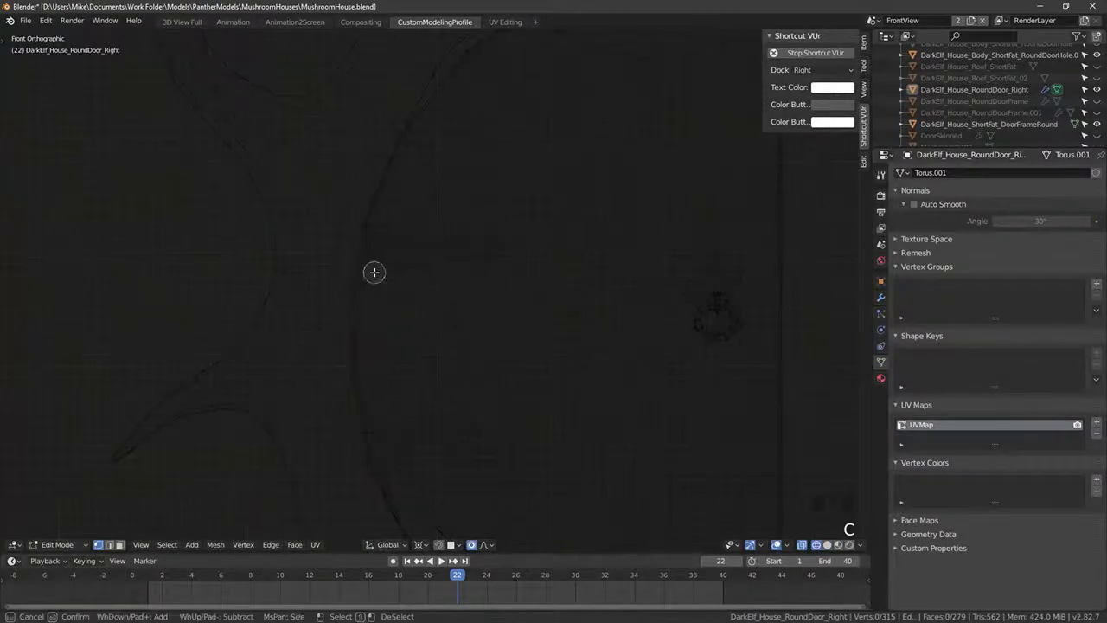
pyautogui.click(373, 269)
pyautogui.press('Escape')
pyautogui.press('g')
pyautogui.press('z')
pyautogui.press('x')
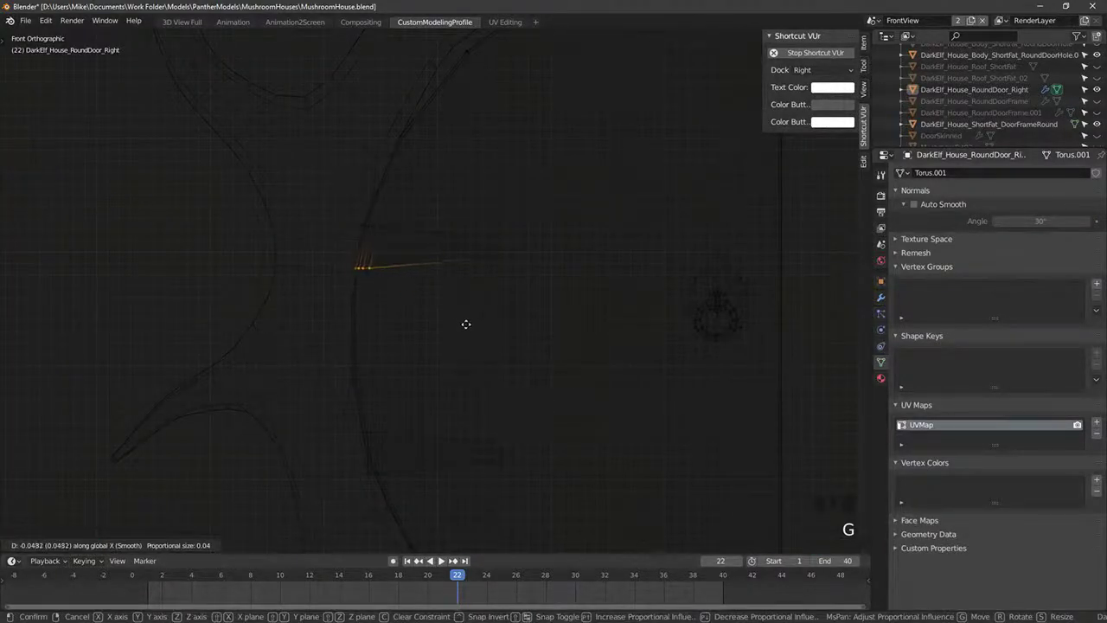
pyautogui.click(466, 325)
pyautogui.hotkey('alt', 'a')
pyautogui.press('c')
pyautogui.click(372, 228)
pyautogui.press('Escape')
pyautogui.hotkey('alt', 'a')
# Step: Select the whole upper hinge except its lower base vertices and move that part about -0.02 along X
pyautogui.hotkey('shift', 'z')
pyautogui.moveTo(395, 236); pyautogui.dragTo(396, 235, button='middle')
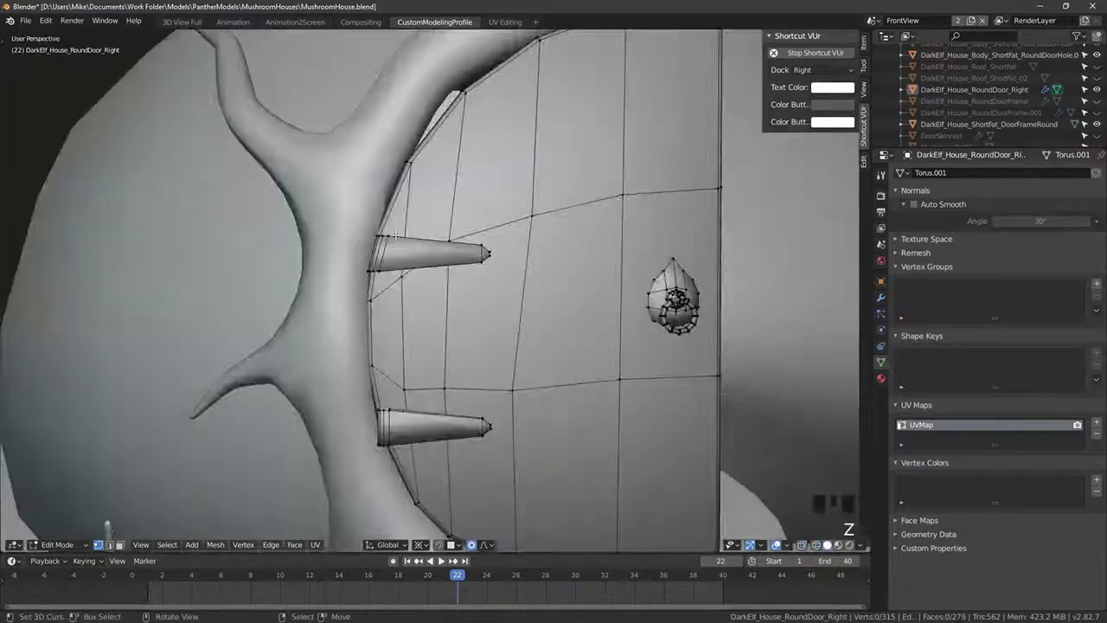
pyautogui.rightClick(395, 236)
pyautogui.hotkey('ctrl', 'l')
pyautogui.hotkey('shift', 'z')
pyautogui.press('c')
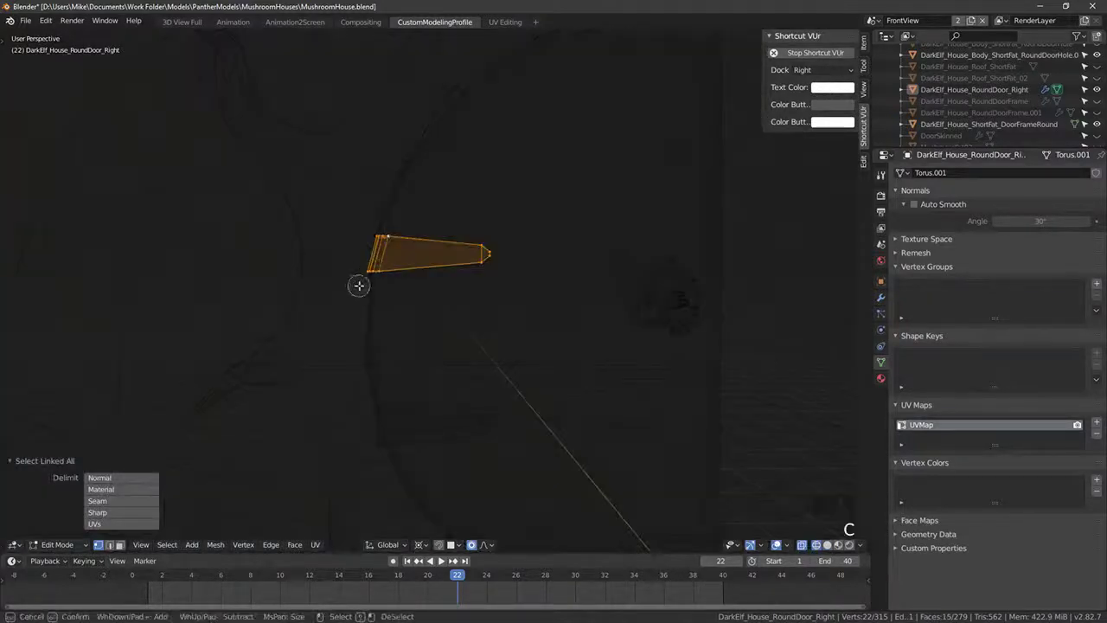
pyautogui.press('Escape')
pyautogui.press('KP_1')
pyautogui.press('g')
pyautogui.press('x')
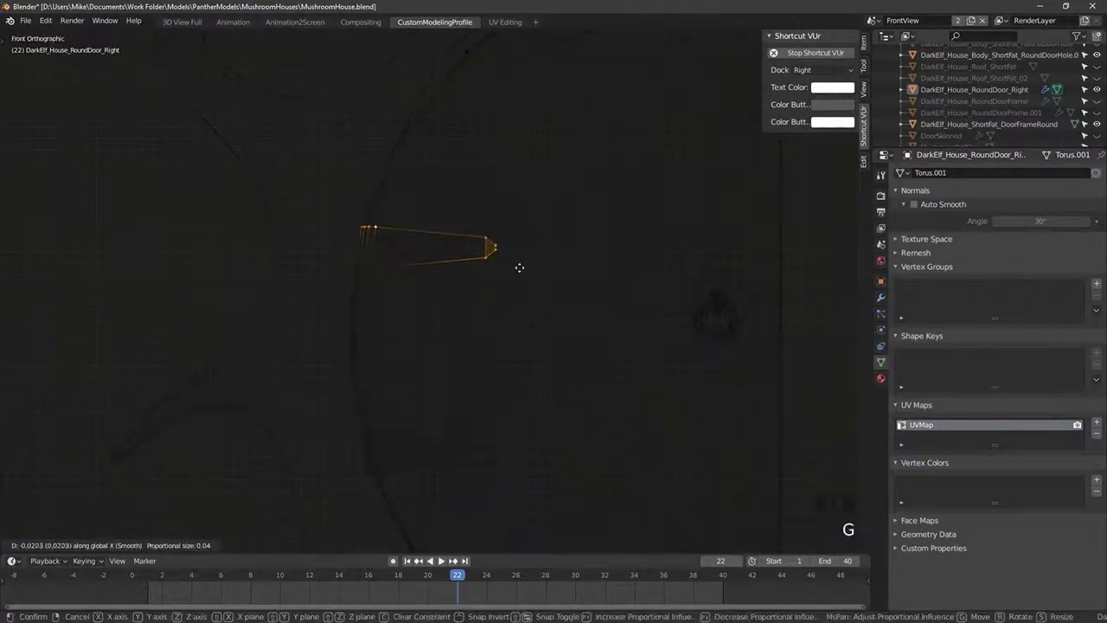
pyautogui.click(518, 267)
# Step: Select the linked geometry of the lower hinge and deselect its tip, leaving only the base vertices selected
pyautogui.keyDown('shift'); pyautogui.moveTo(501, 336); pyautogui.dragTo(480, 213, button='middle'); pyautogui.keyUp('shift')
pyautogui.rightClick(379, 315)
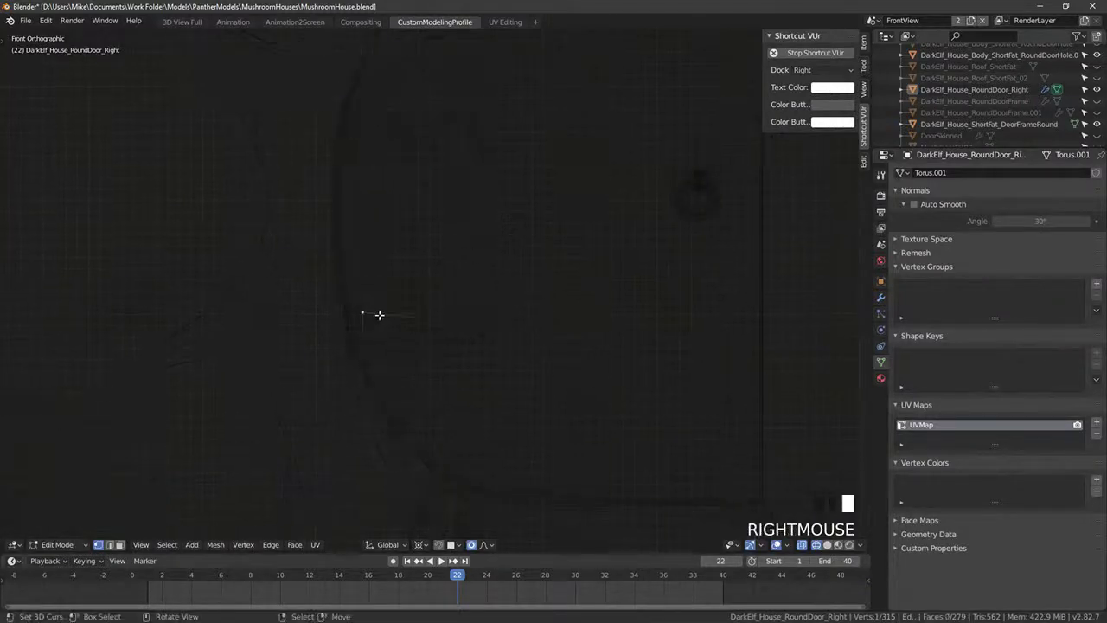
pyautogui.hotkey('ctrl', 'l')
pyautogui.press('r')
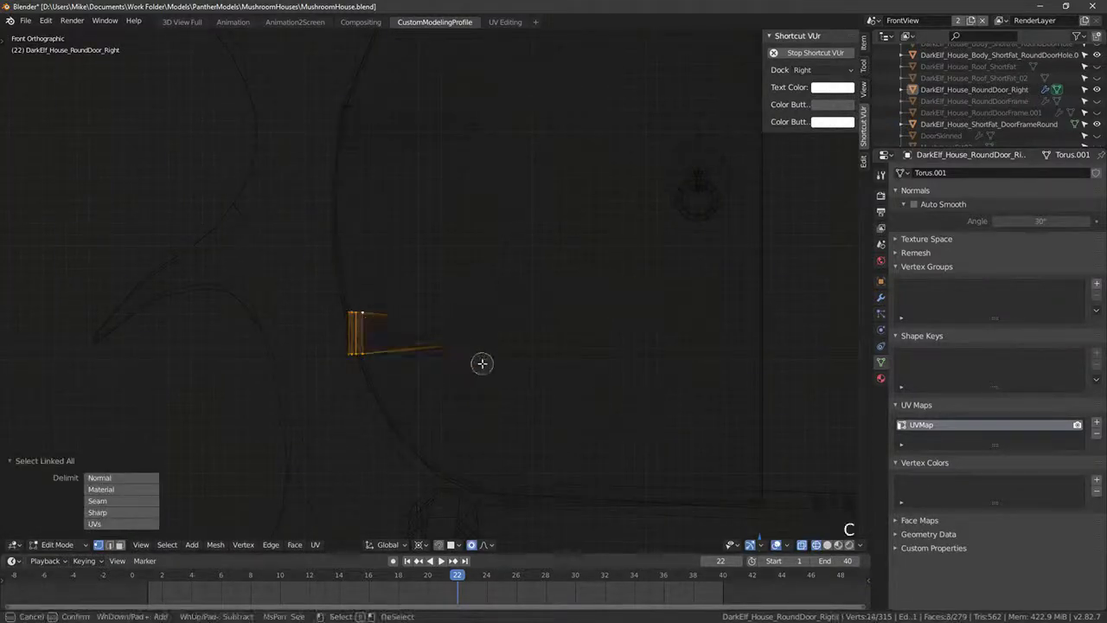
pyautogui.click(562, 280)
pyautogui.press('space')
pyautogui.write('shear')
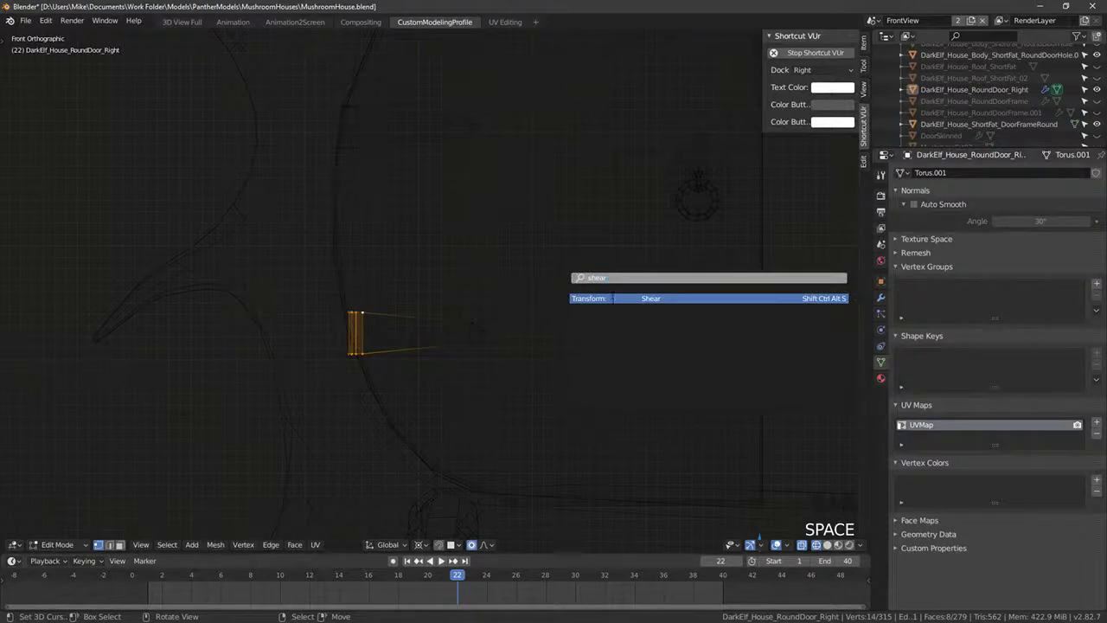
pyautogui.press('Return')
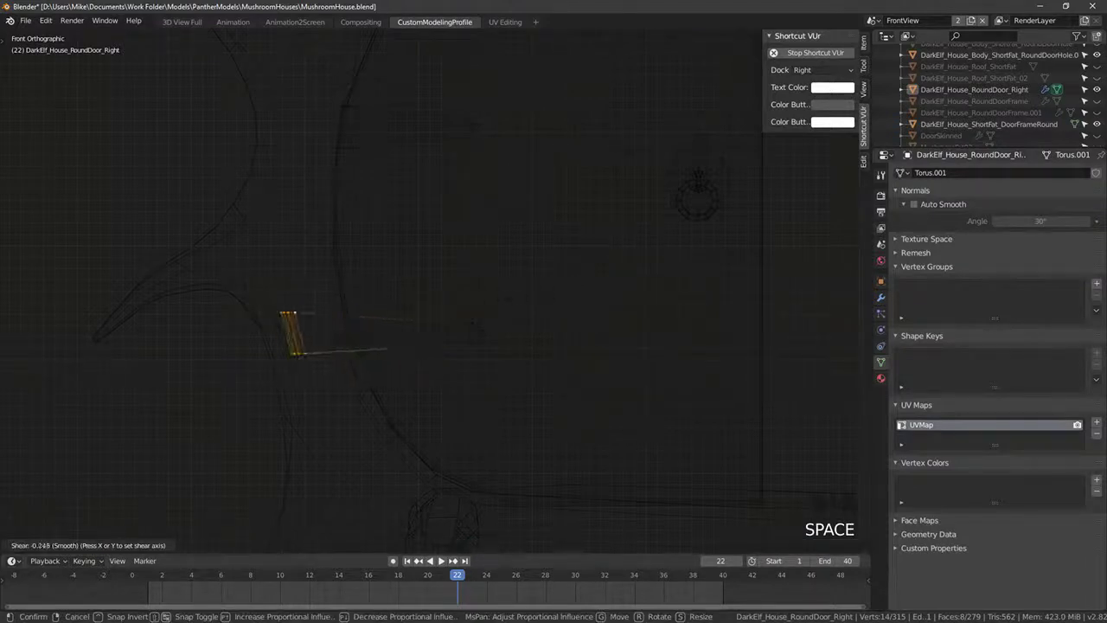
pyautogui.rightClick(522, 299)
# Step: Shear the lower hinge's base around the selection's own centre to follow the door's curve, and nudge it slightly along X
pyautogui.press(',')
pyautogui.press('space')
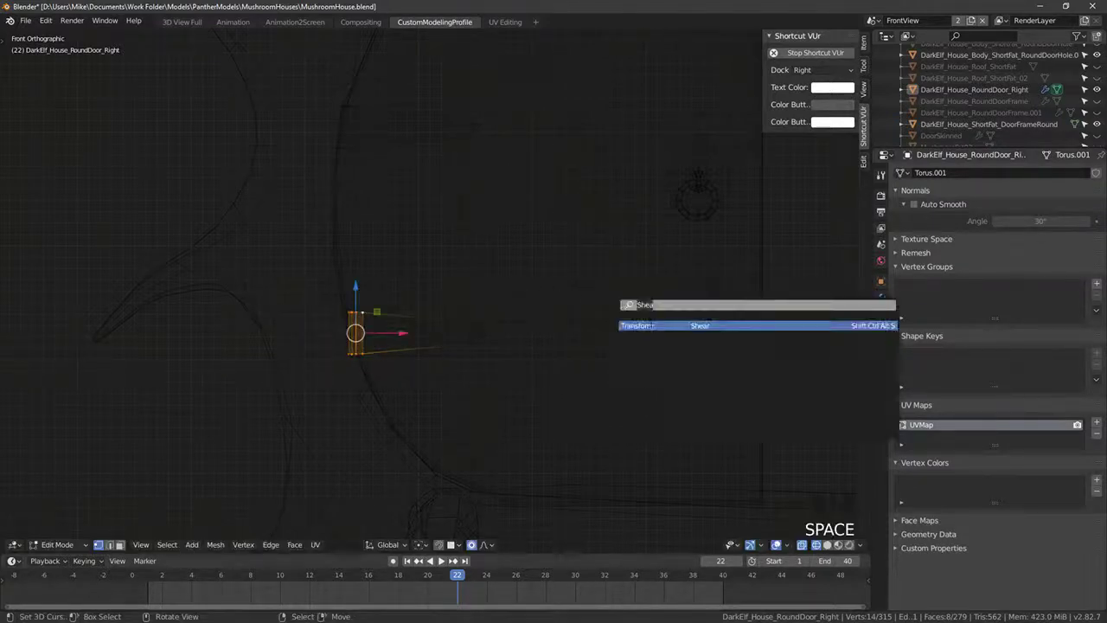
pyautogui.click(645, 321)
pyautogui.click(556, 309)
pyautogui.moveTo(399, 334); pyautogui.dragTo(396, 332)
# Step: Examine in solid shading how both adjusted hinges and the door edge sit against the branch frame
pyautogui.press('Tab')
pyautogui.hotkey('shift', 'z')
pyautogui.scroll(-4, 485, 335)
pyautogui.press('Tab')
pyautogui.moveTo(482, 350); pyautogui.dragTo(475, 252, button='middle')
pyautogui.rightClick(475, 252)
pyautogui.press('KP_1')
pyautogui.press('Tab')
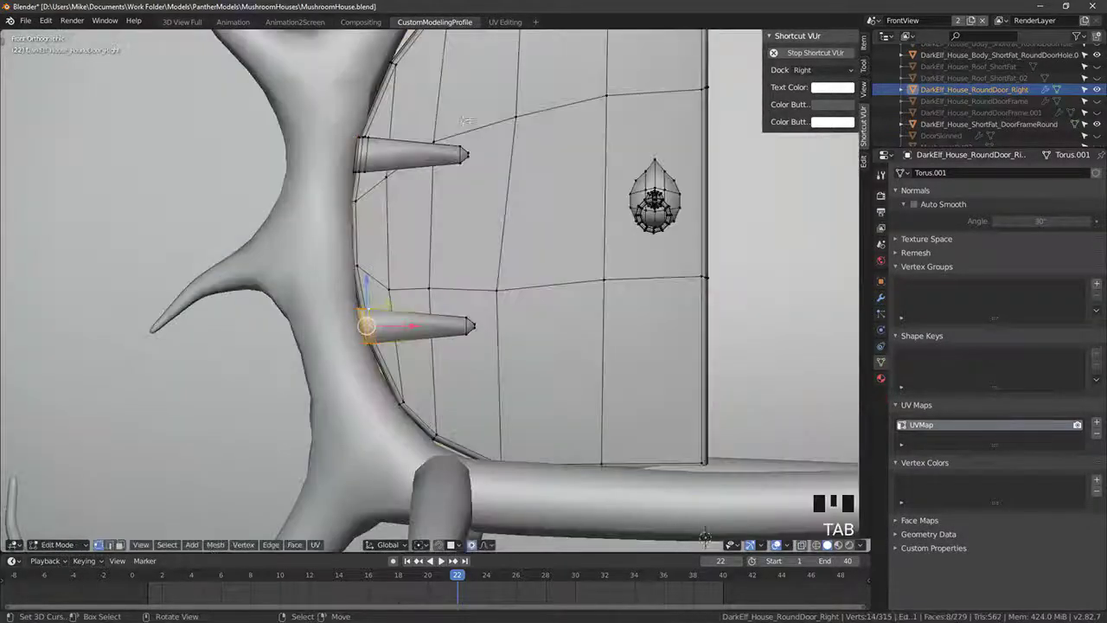
# Step: Move two sets of rim vertices above the upper hinge out to the frame, the lower set by 0.006 in X and 0.040 in Z
pyautogui.keyDown('shift'); pyautogui.moveTo(495, 192); pyautogui.dragTo(467, 104, button='middle'); pyautogui.keyUp('shift')
pyautogui.press('c')
pyautogui.press('g')
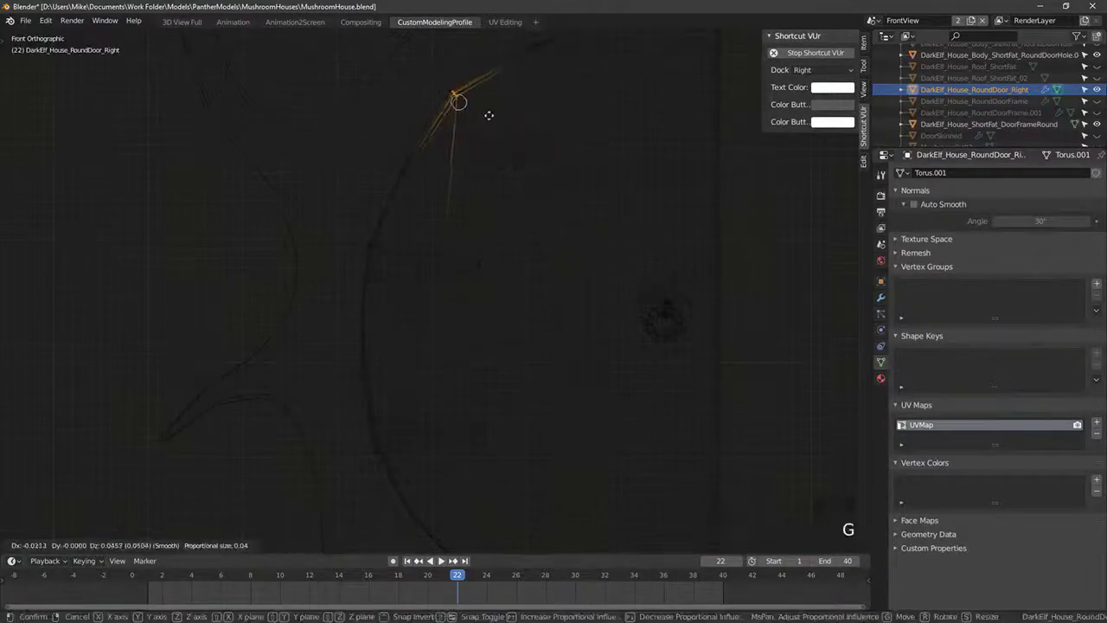
pyautogui.click(487, 112)
pyautogui.press('a')
pyautogui.press('c')
pyautogui.click(404, 168)
pyautogui.rightClick(404, 168)
pyautogui.press('g')
pyautogui.click(407, 164)
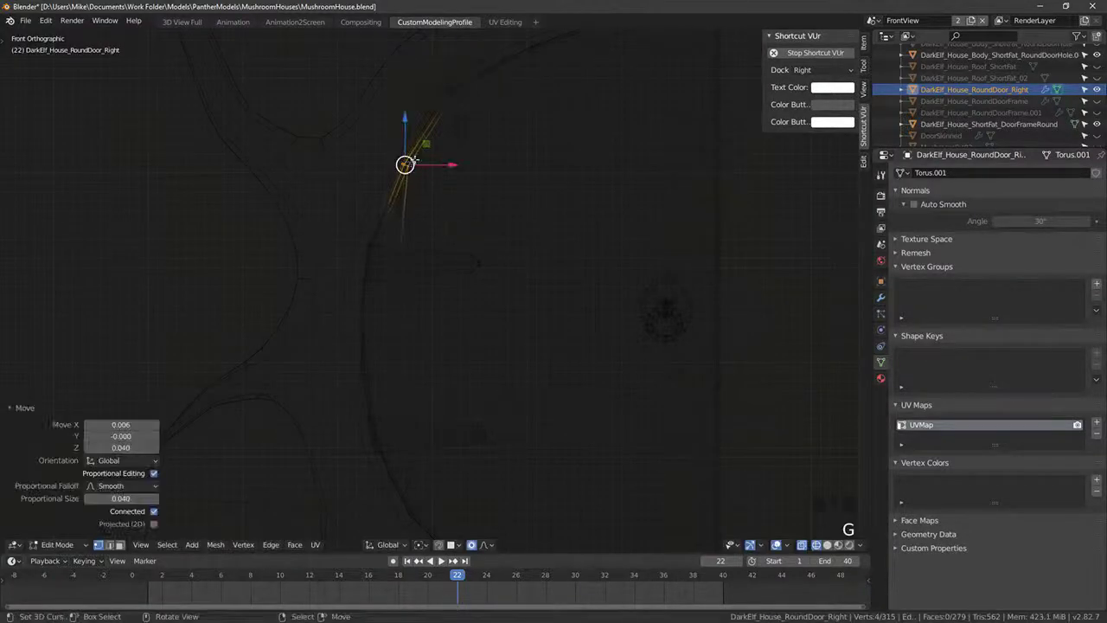
# Step: Bevel the door's vertical edge loop near the hinge tips so the upper rim curves more smoothly
pyautogui.press('a')
pyautogui.press('c')
pyautogui.rightClick(538, 70)
pyautogui.press('a')
pyautogui.press('a')
pyautogui.keyDown('alt'); pyautogui.click(455, 139); pyautogui.keyUp('alt')
pyautogui.hotkey('ctrl', 'b')
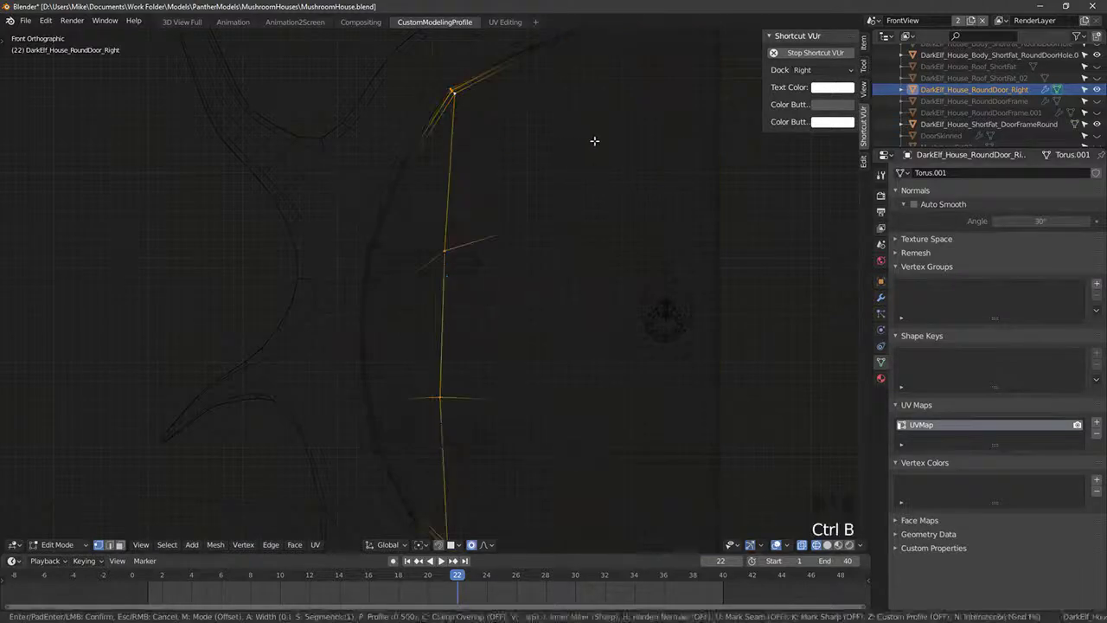
pyautogui.click(635, 150)
pyautogui.press('a')
pyautogui.hotkey('shift', 'z')
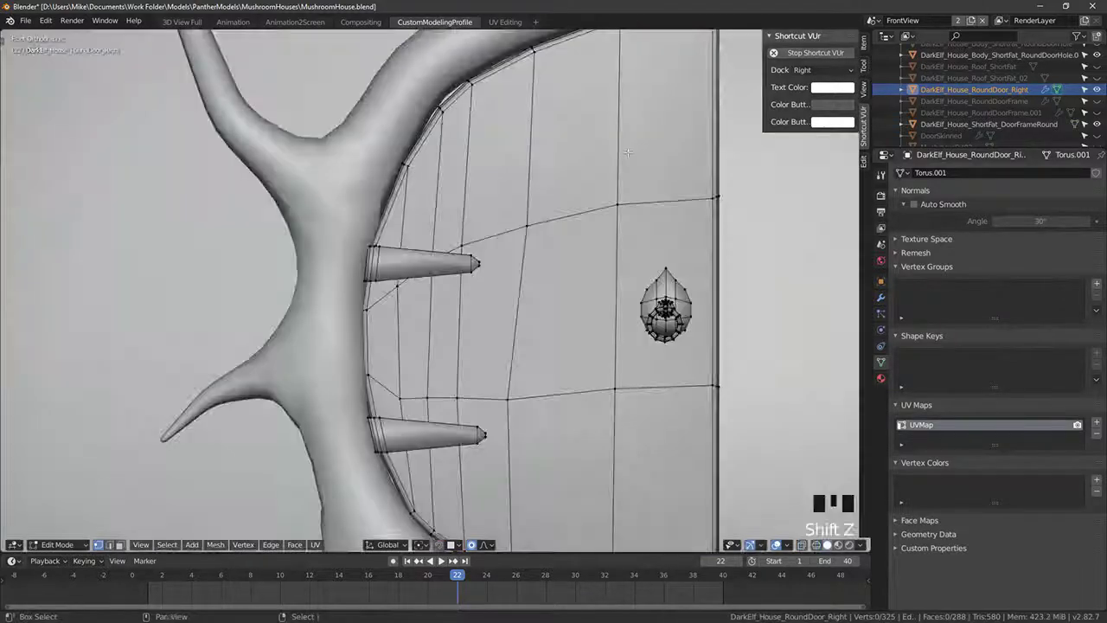
# Step: Leave mesh editing, show the house in material preview and inspect the door's fit in the branch frame
pyautogui.scroll(-3, 614, 158)
pyautogui.press('Tab')
pyautogui.moveTo(603, 162); pyautogui.dragTo(639, 359, button='middle')
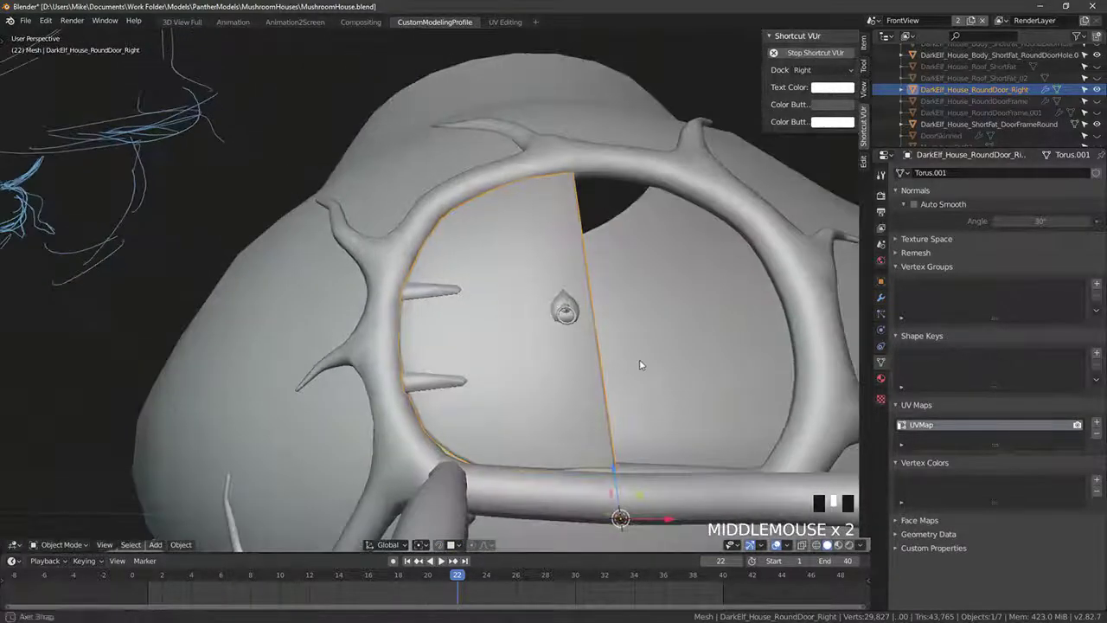
pyautogui.click(838, 546)
pyautogui.moveTo(617, 346); pyautogui.dragTo(534, 338, button='middle')
pyautogui.scroll(-2, 507, 353)
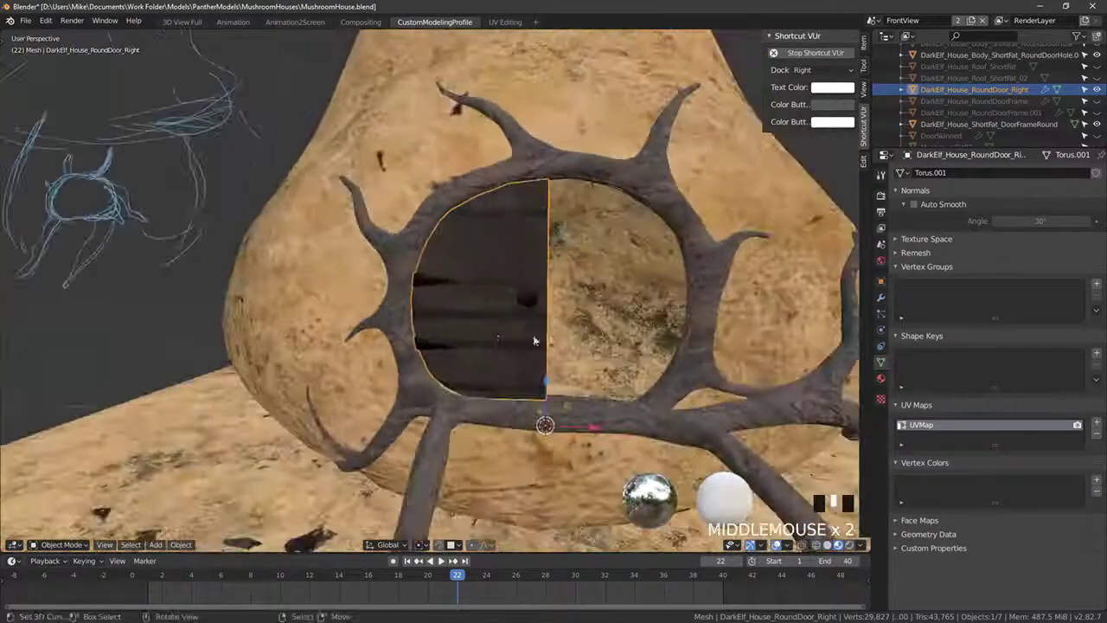
# Step: Export the selected door as FBX, overwriting DarkElf_House_RoundDoor_Right.fbx in the MushroomHouses folder
pyautogui.click(26, 20)
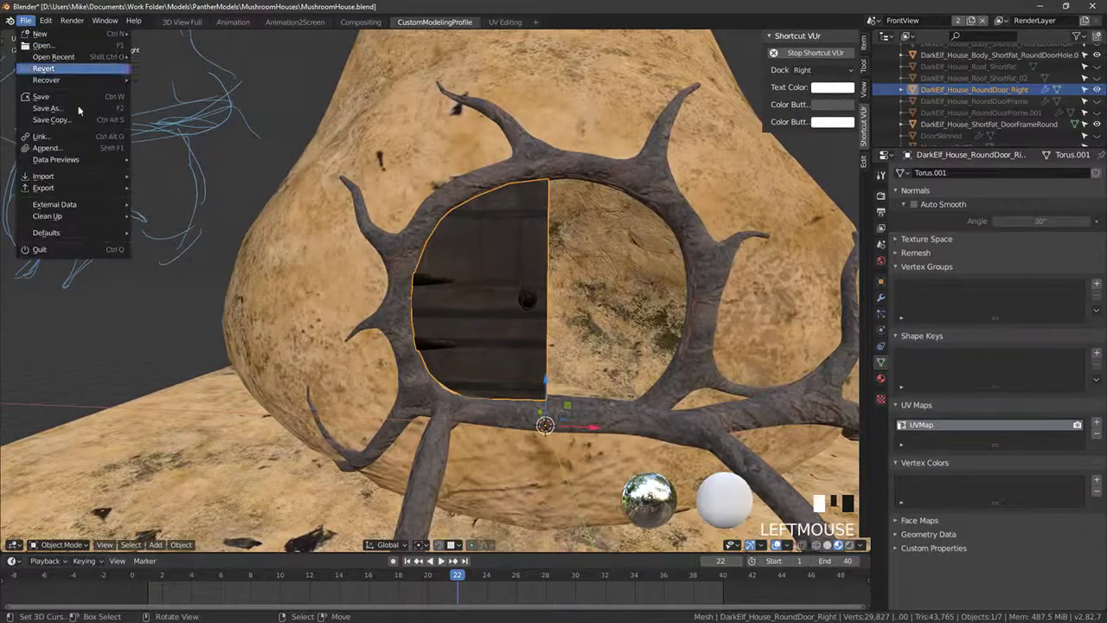
pyautogui.moveTo(64, 189)
pyautogui.click(216, 222)
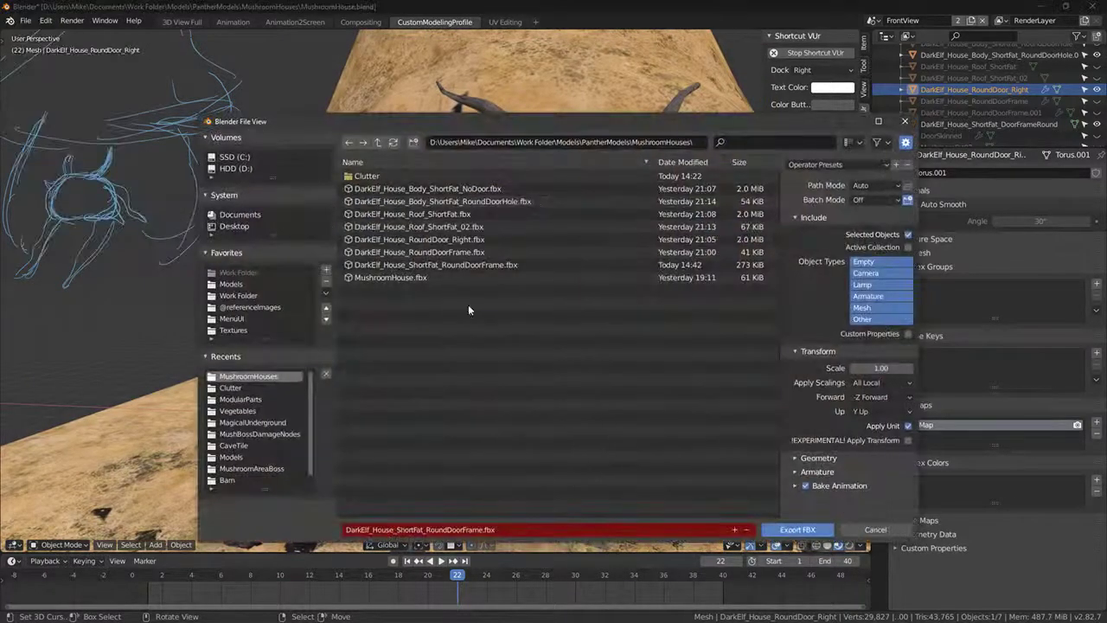
pyautogui.click(486, 244)
pyautogui.press('Return')
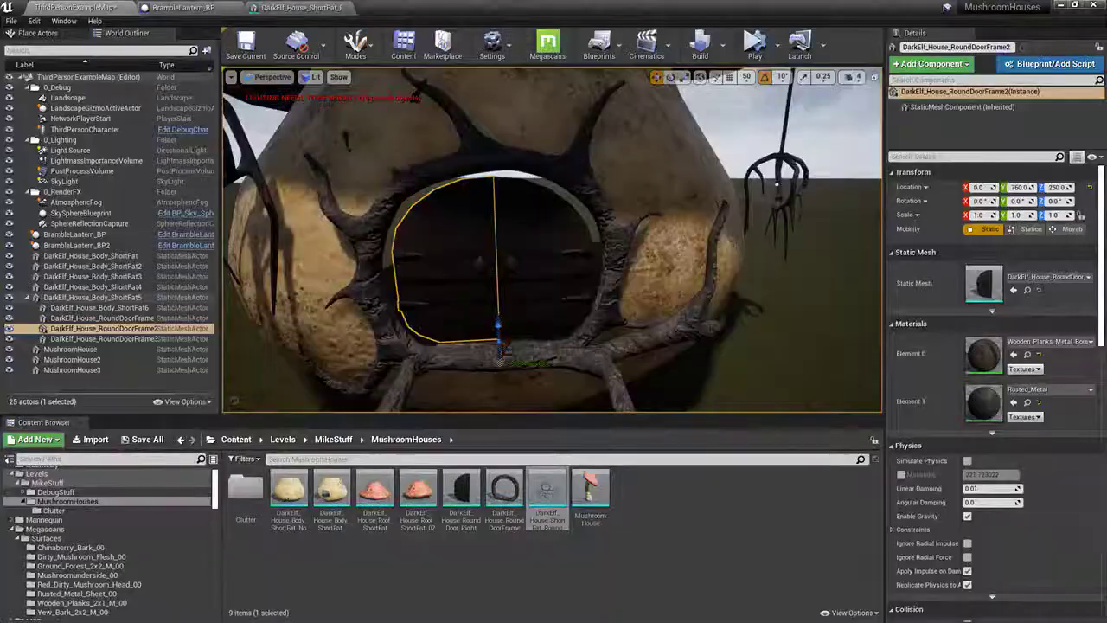
# Step: Switch to Unreal and reimport the DarkElf_House_RoundDoor_Right mesh
pyautogui.click(460, 493)
pyautogui.rightClick(460, 493)
pyautogui.click(510, 168)
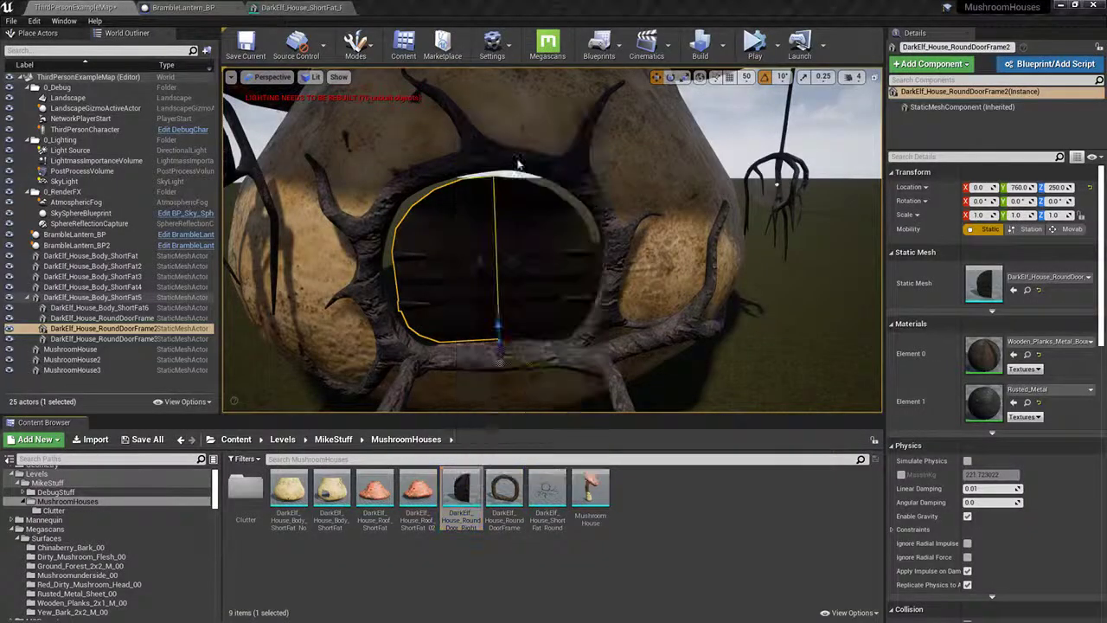
# Step: Inspect the reimported double door inside the branch frame from several distances and angles in game view
pyautogui.moveTo(629, 243); pyautogui.dragTo(852, 310, button='right')
pyautogui.press('g')
pyautogui.press('w')
pyautogui.press('s')
pyautogui.press('w')
pyautogui.moveTo(554, 241); pyautogui.dragTo(536, 276, button='right')
pyautogui.press('s')
pyautogui.press('w')
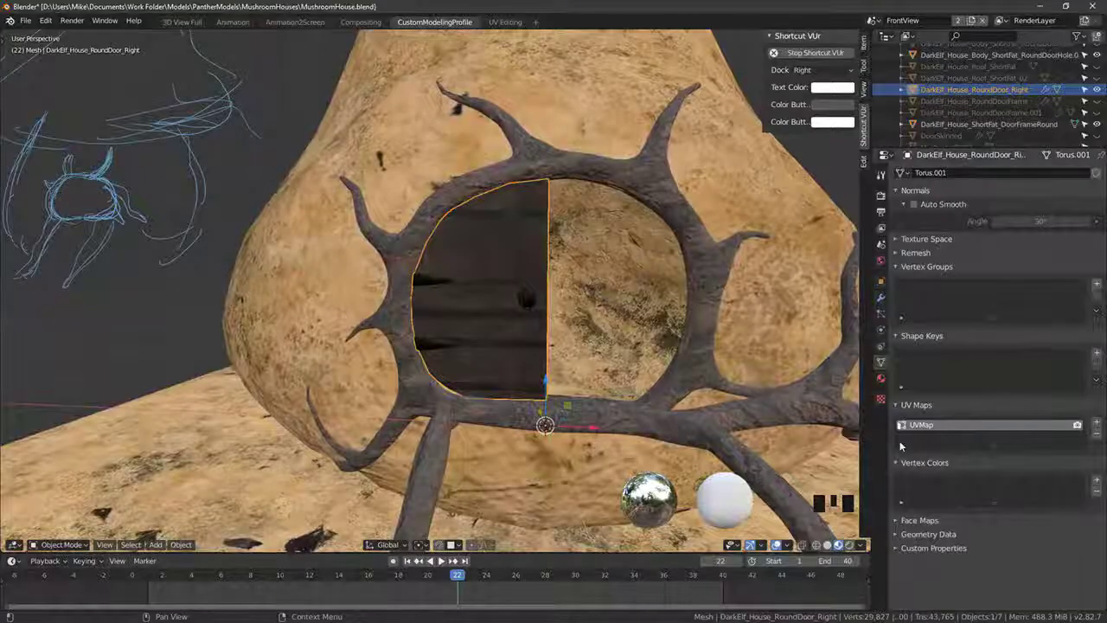
# Step: Switch back to Blender, enable the X axis in the door's Mirror modifier and view the full door from the front
pyautogui.click(882, 298)
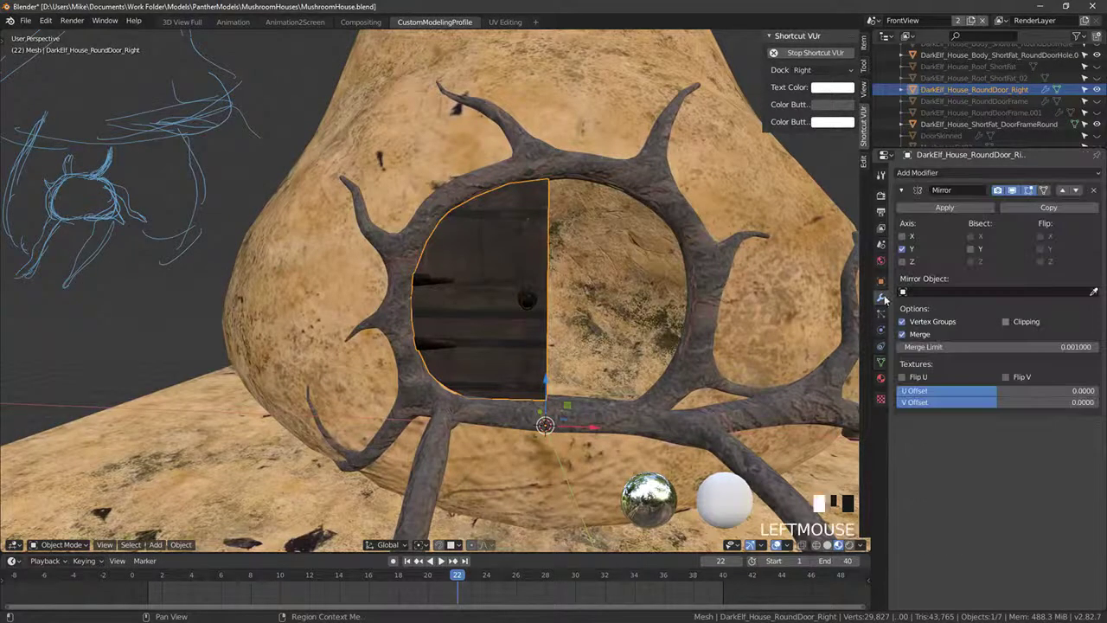
pyautogui.click(908, 236)
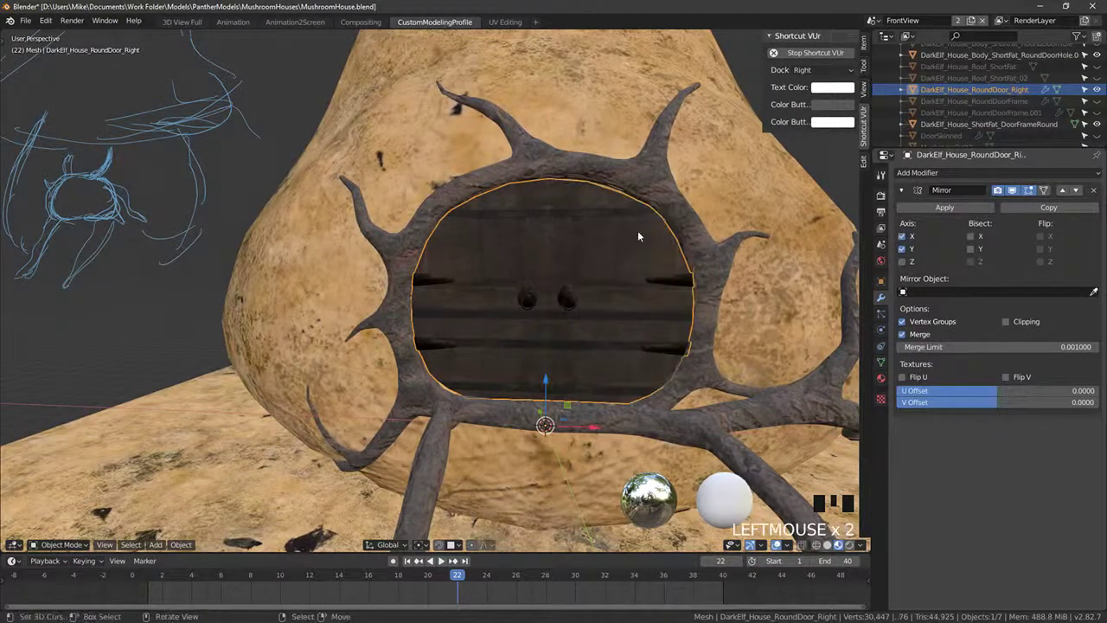
pyautogui.press('KP_1')
pyautogui.scroll(2, 618, 226)
# Step: Edit the branch frame with proportional size about 1.25, moving a cross-section loop at its top about -0.021 in X and -0.037 in Z
pyautogui.click(647, 121)
pyautogui.press('Tab')
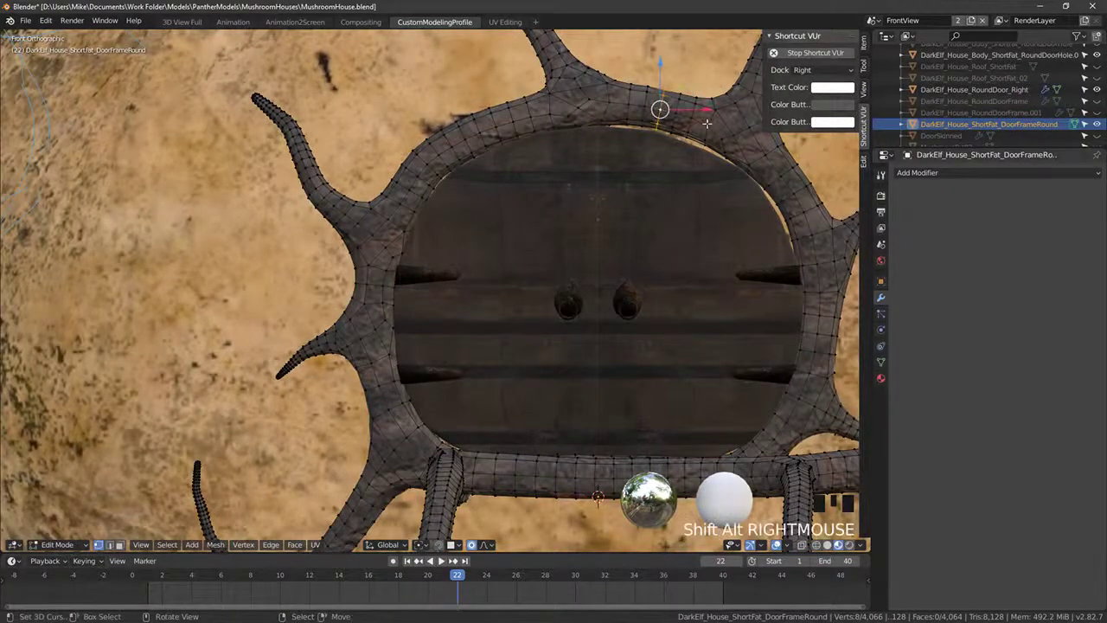
pyautogui.press('KP_1')
pyautogui.keyDown('shift'); pyautogui.moveTo(670, 149); pyautogui.dragTo(629, 234, button='middle'); pyautogui.keyUp('shift')
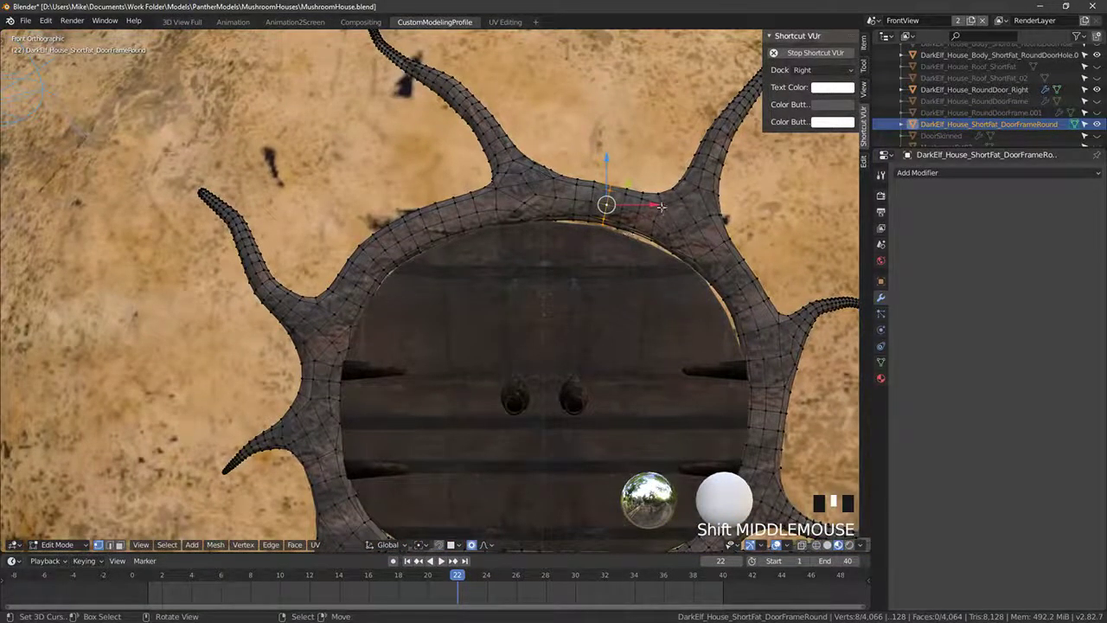
pyautogui.hotkey('shift', 'Tab')
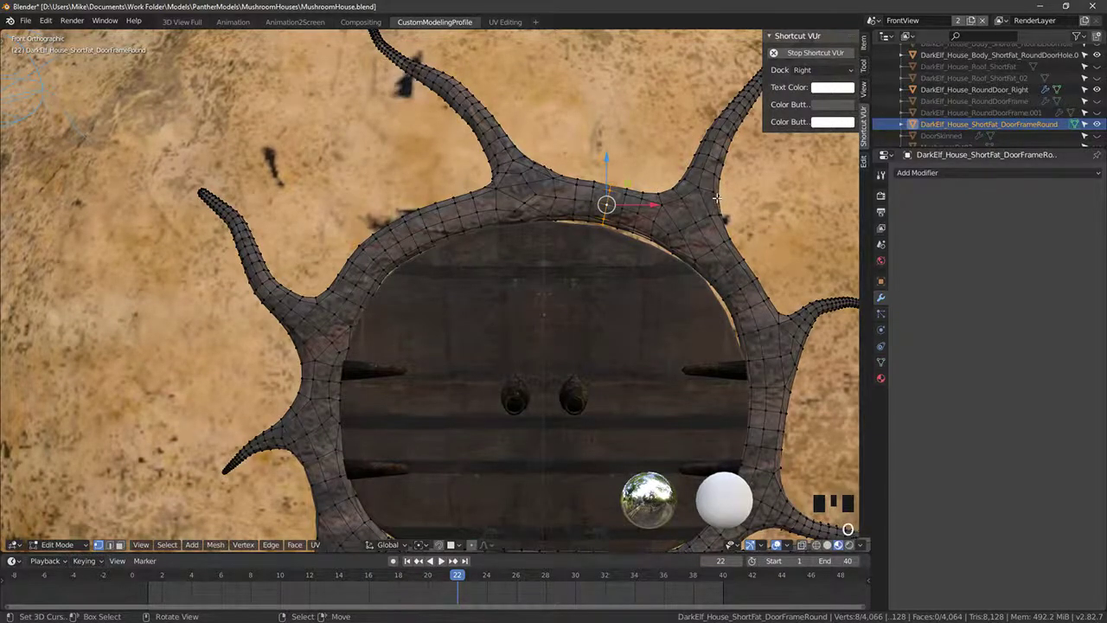
pyautogui.press('g')
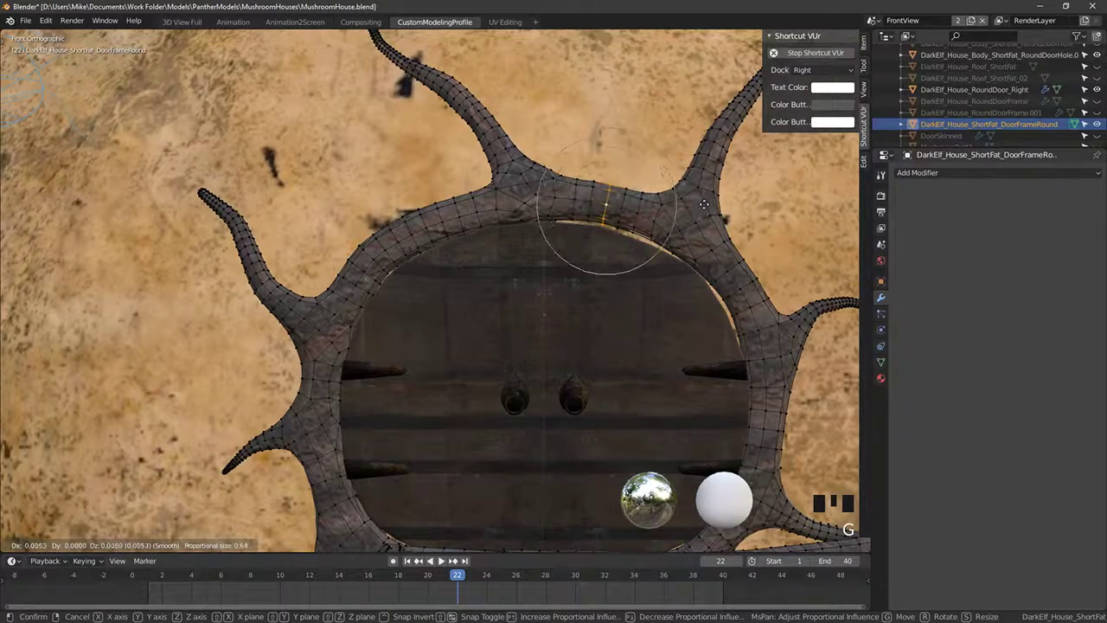
pyautogui.scroll(-2, 704, 205)
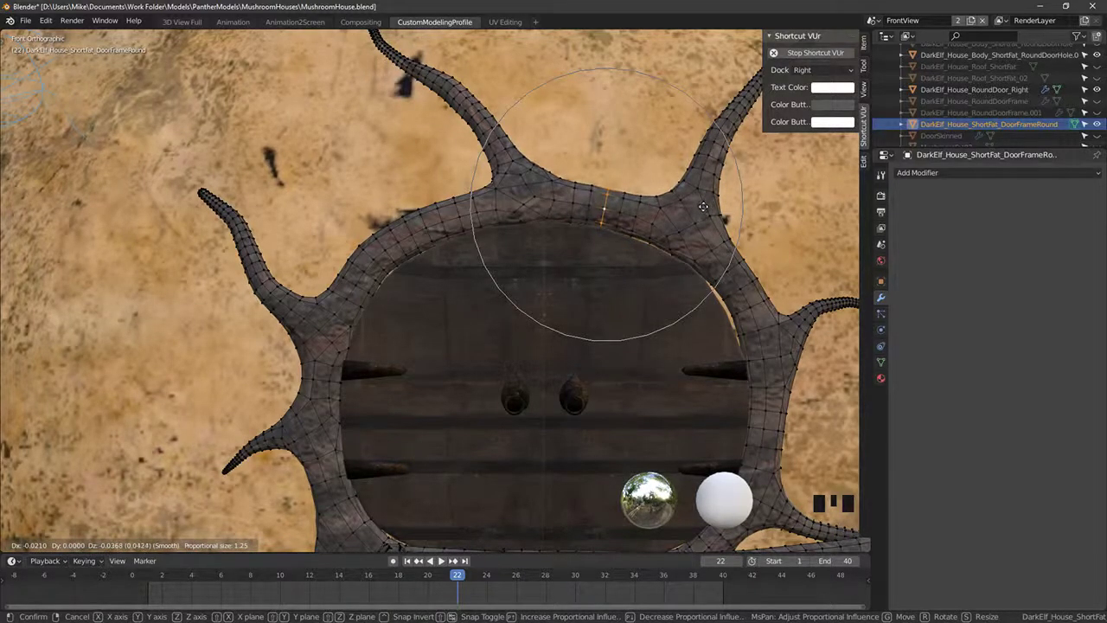
pyautogui.click(704, 207)
# Step: Move two more cross-section loops on the frame's upper right inward with proportional editing to close the gap to the door
pyautogui.rightClick(735, 297)
pyautogui.press('g')
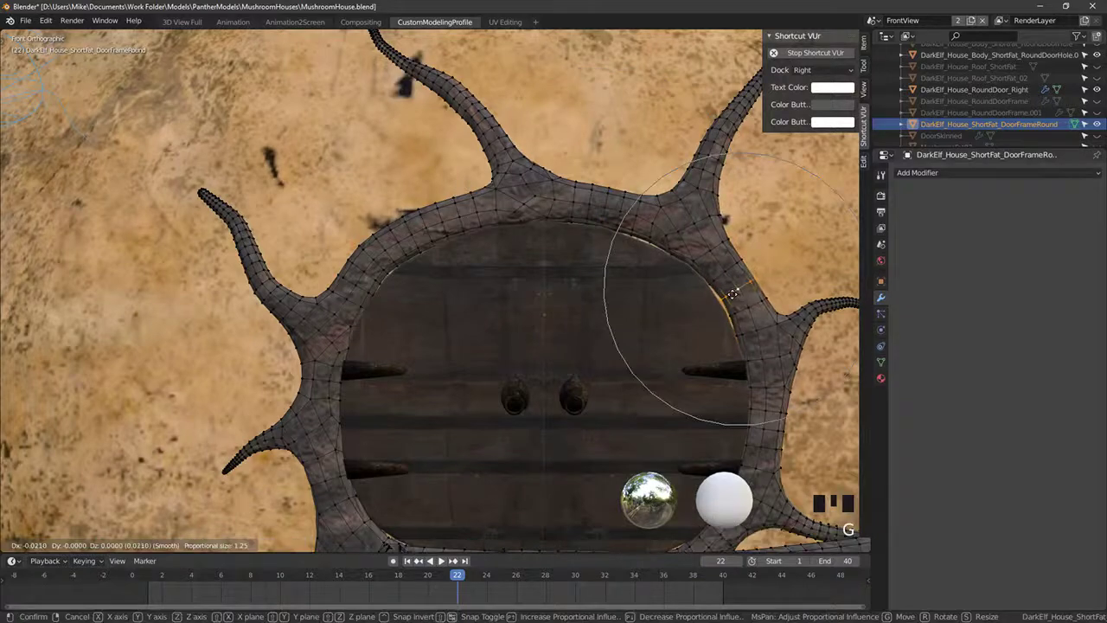
pyautogui.click(729, 296)
pyautogui.hotkey('alt', 'a')
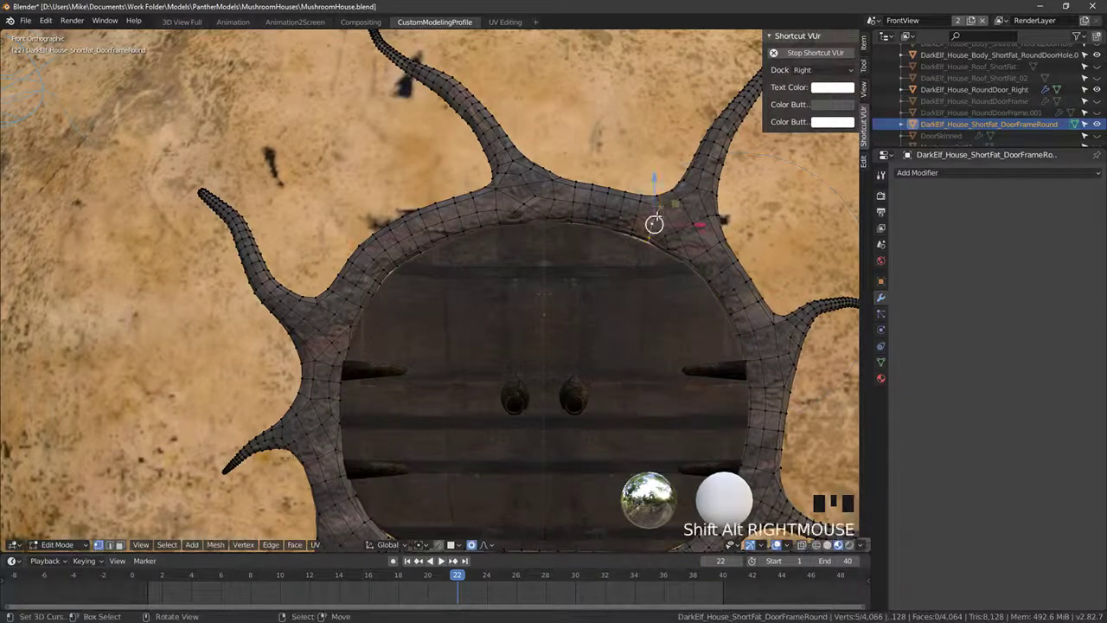
pyautogui.press('g')
pyautogui.click(654, 225)
pyautogui.hotkey('alt', 'a')
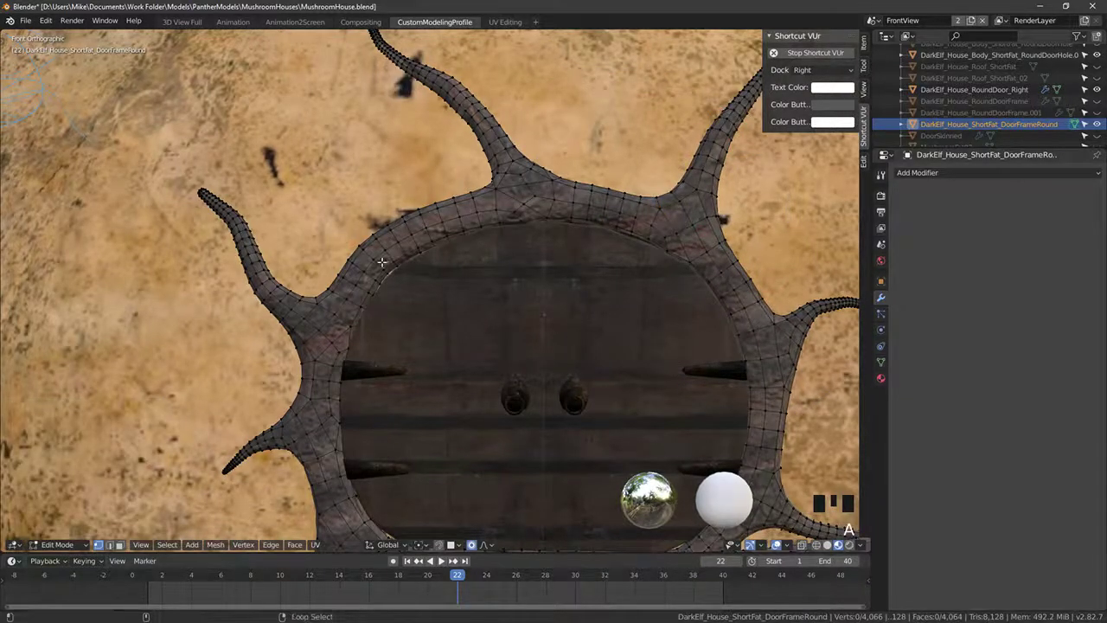
# Step: Move the frame's upper-left loop by 0.021 in X and -0.016 in Z, and shift a loop on the lower branch slightly upward
pyautogui.press('g')
pyautogui.click(378, 261)
pyautogui.keyDown('shift'); pyautogui.moveTo(767, 439); pyautogui.dragTo(610, 305, button='middle'); pyautogui.keyUp('shift')
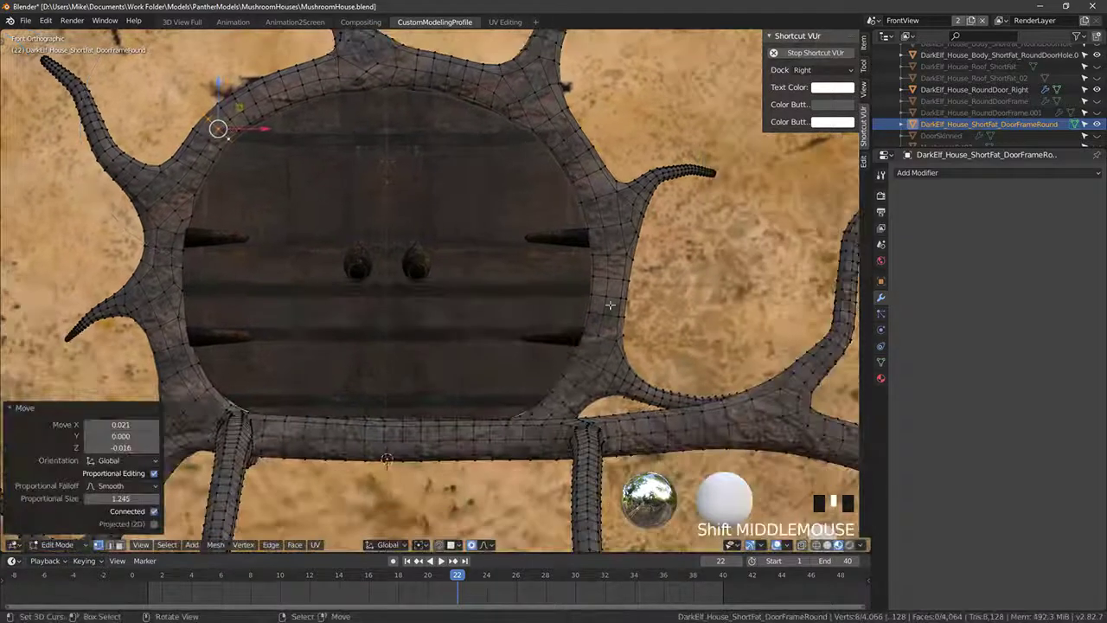
pyautogui.press('g')
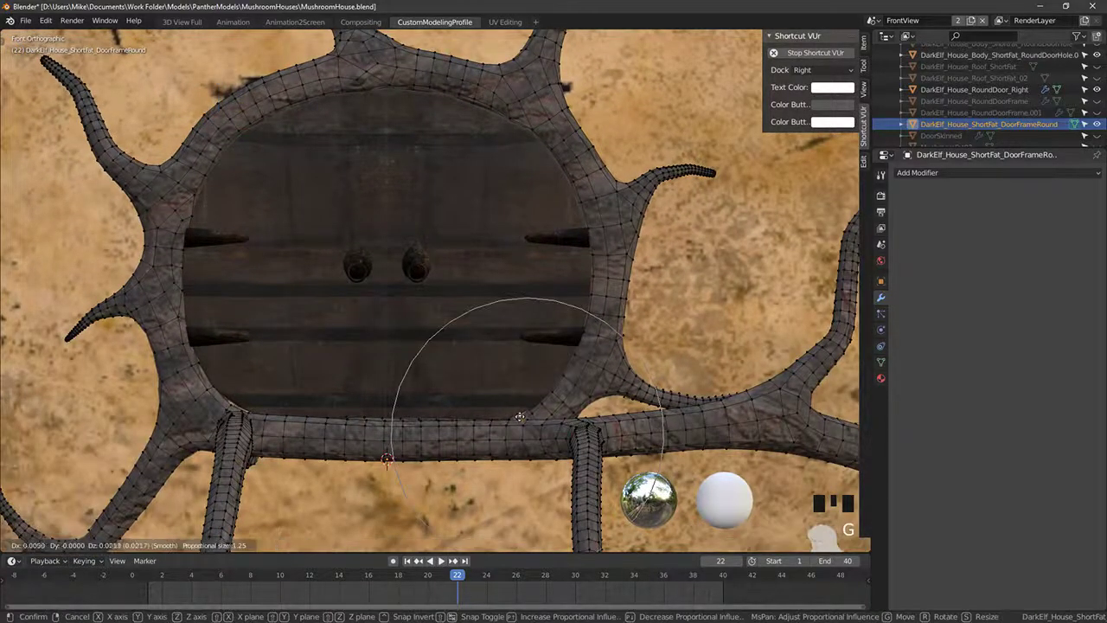
pyautogui.click(519, 415)
pyautogui.hotkey('alt', 'a')
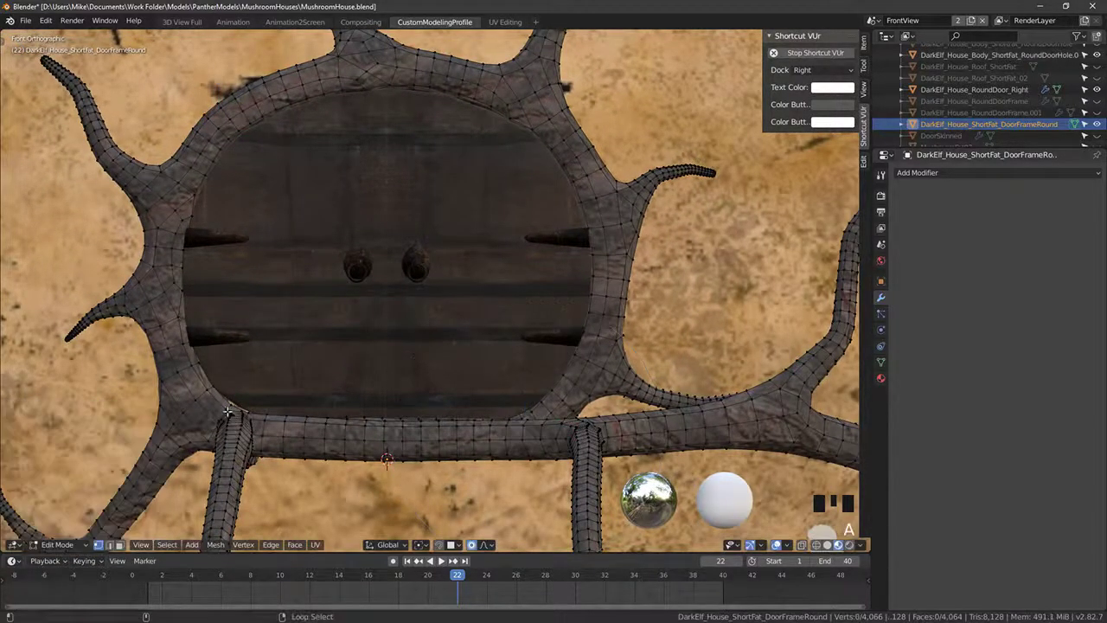
# Step: Nudge a cross-section loop at the branch frame's lower-left corner to tighten its fit against the door, and leave Edit Mode
pyautogui.keyDown('alt'); pyautogui.keyDown('shift'); pyautogui.rightClick(228, 412); pyautogui.keyUp('shift'); pyautogui.keyUp('alt')
pyautogui.press('g')
pyautogui.rightClick(230, 407)
pyautogui.press('g')
pyautogui.click(224, 412)
pyautogui.press('Tab')
pyautogui.scroll(-4, 339, 372)
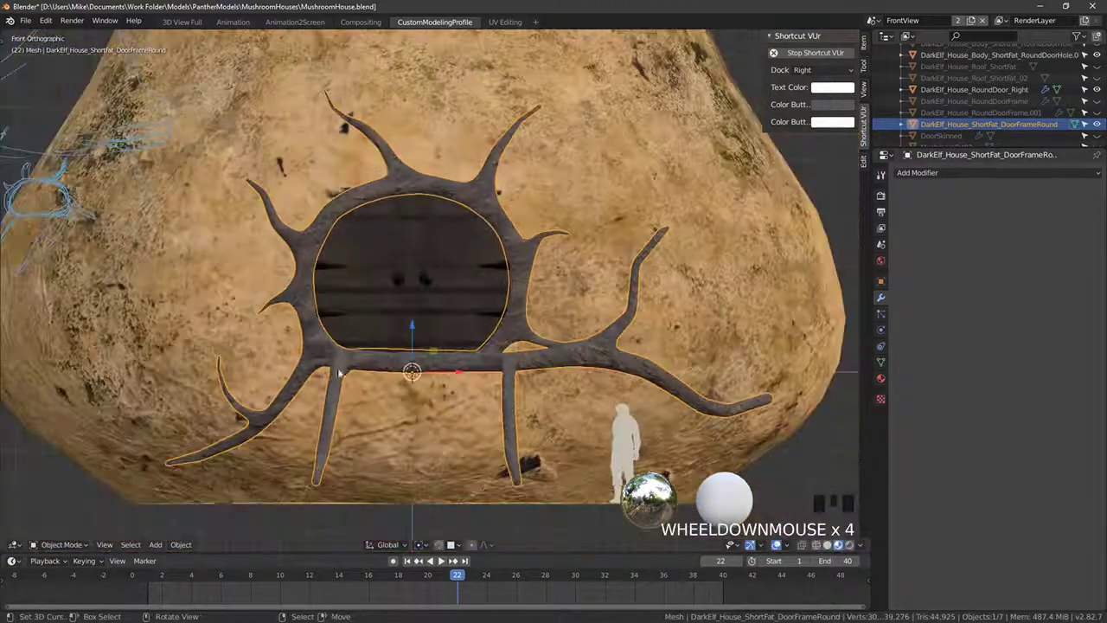
# Step: Select the round door and disable the X axis in its Mirror modifier
pyautogui.moveTo(339, 373); pyautogui.dragTo(333, 303, button='middle')
pyautogui.rightClick(340, 278)
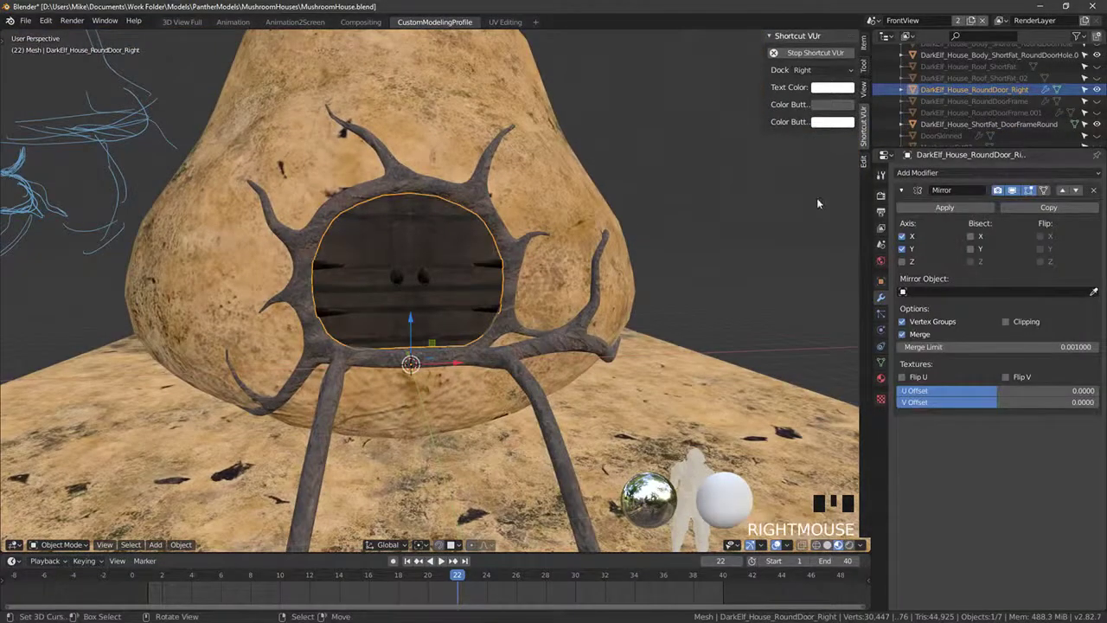
pyautogui.click(903, 236)
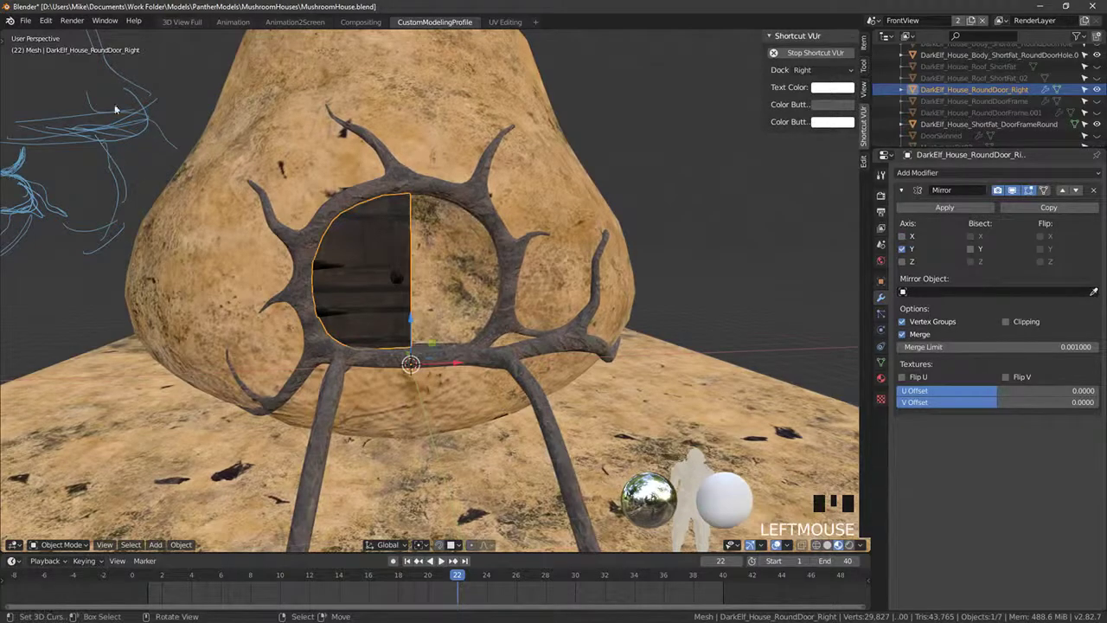
# Step: Select the branch frame and export it as FBX over the existing DarkElf_House_ShortFat_RoundDoorFrame.fbx
pyautogui.click(36, 19)
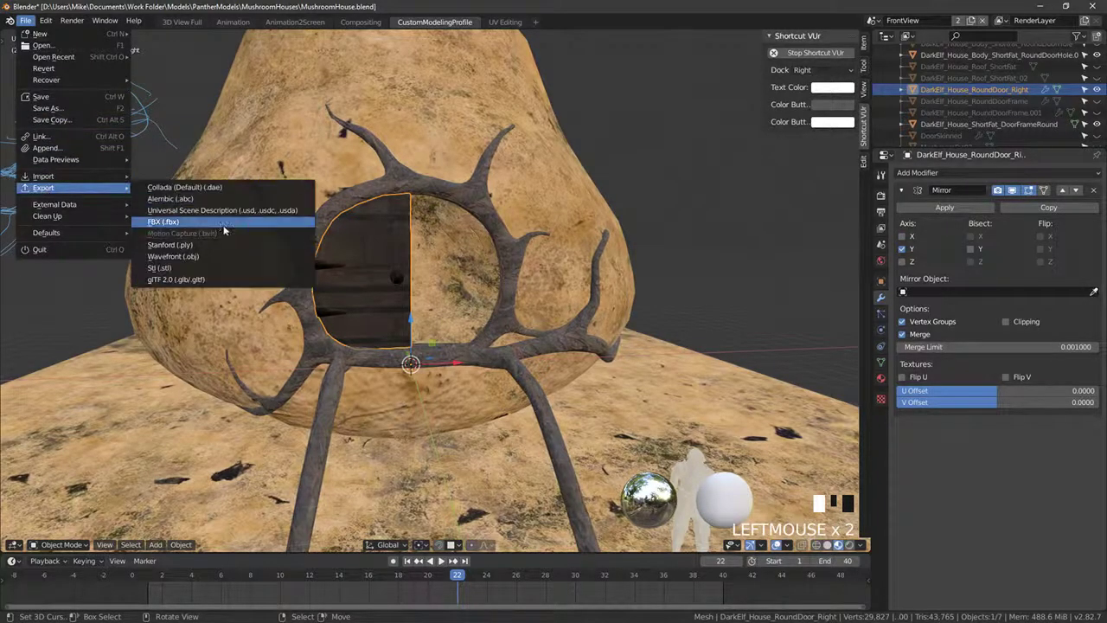
pyautogui.rightClick(401, 174)
pyautogui.rightClick(401, 174)
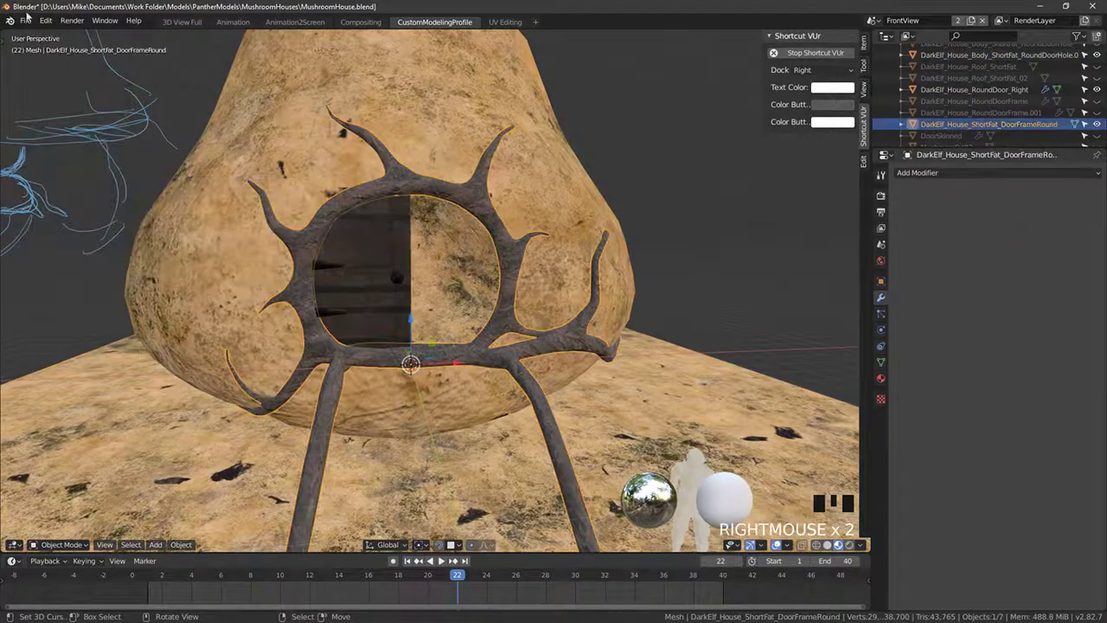
pyautogui.click(26, 20)
pyautogui.moveTo(69, 188)
pyautogui.click(193, 222)
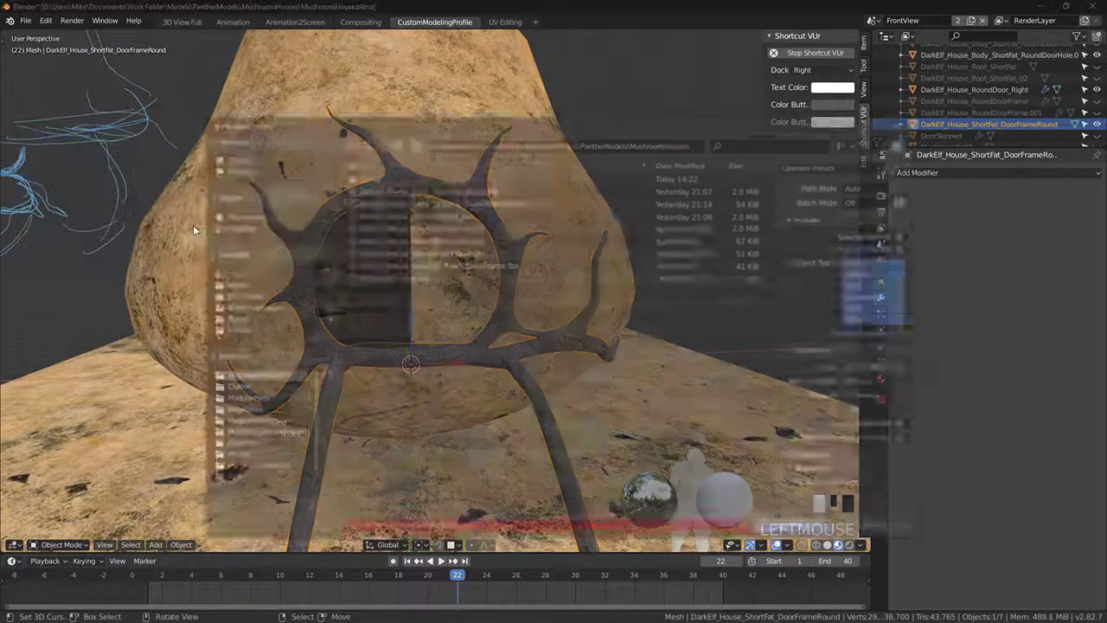
pyautogui.doubleClick(462, 267)
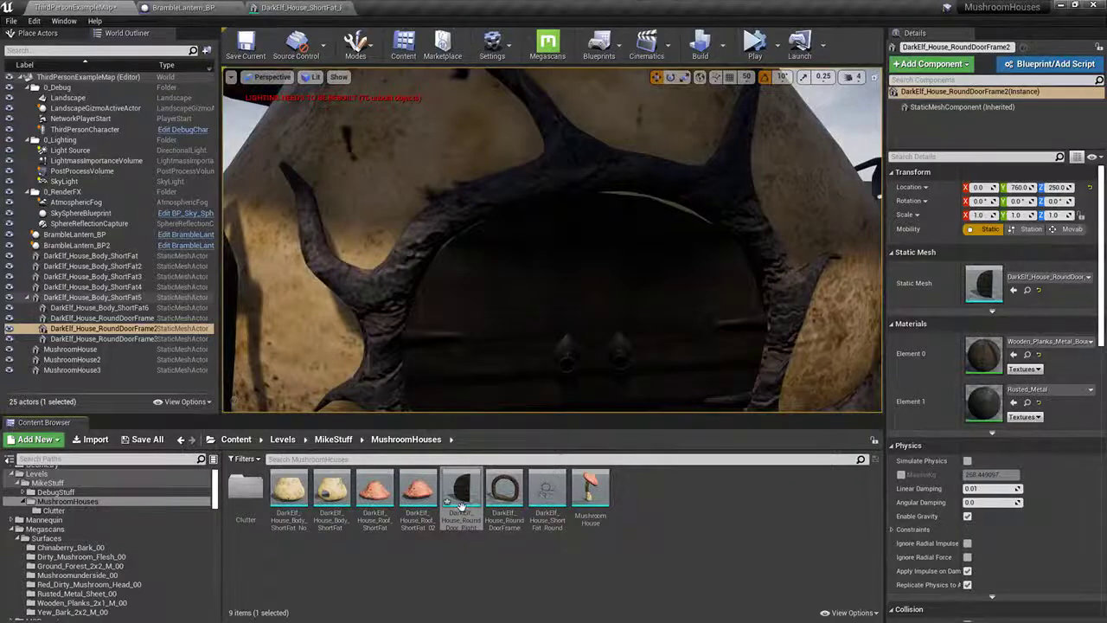
# Step: Switch to Unreal and reimport the branch frame mesh, resetting its material array to the incoming FBX
pyautogui.rightClick(461, 504)
pyautogui.click(510, 500)
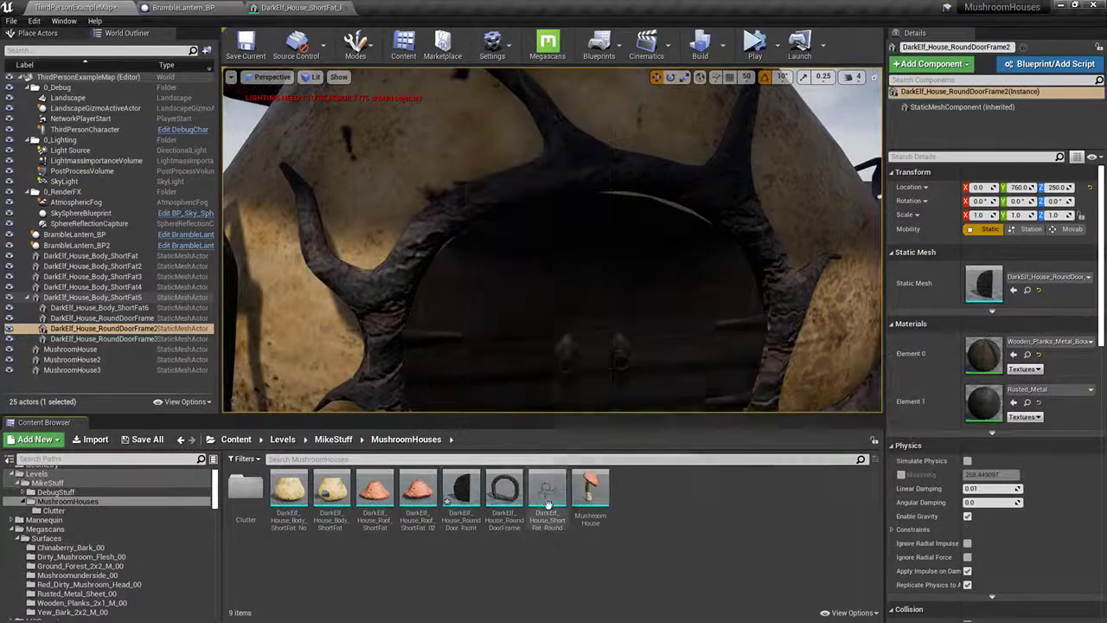
pyautogui.click(558, 491)
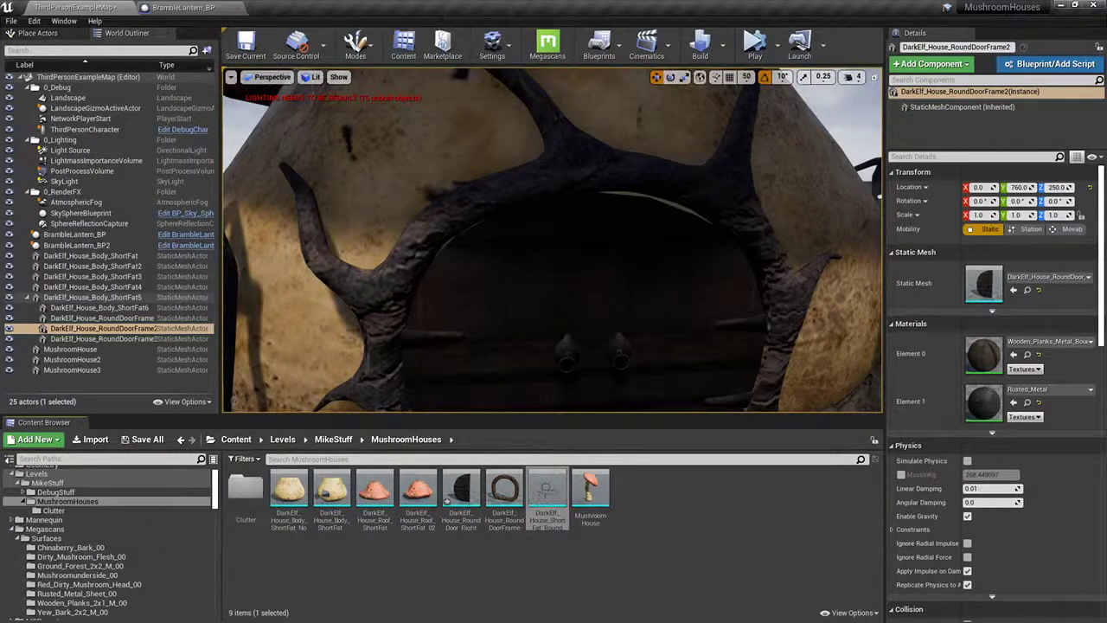
pyautogui.rightClick(540, 490)
pyautogui.click(591, 156)
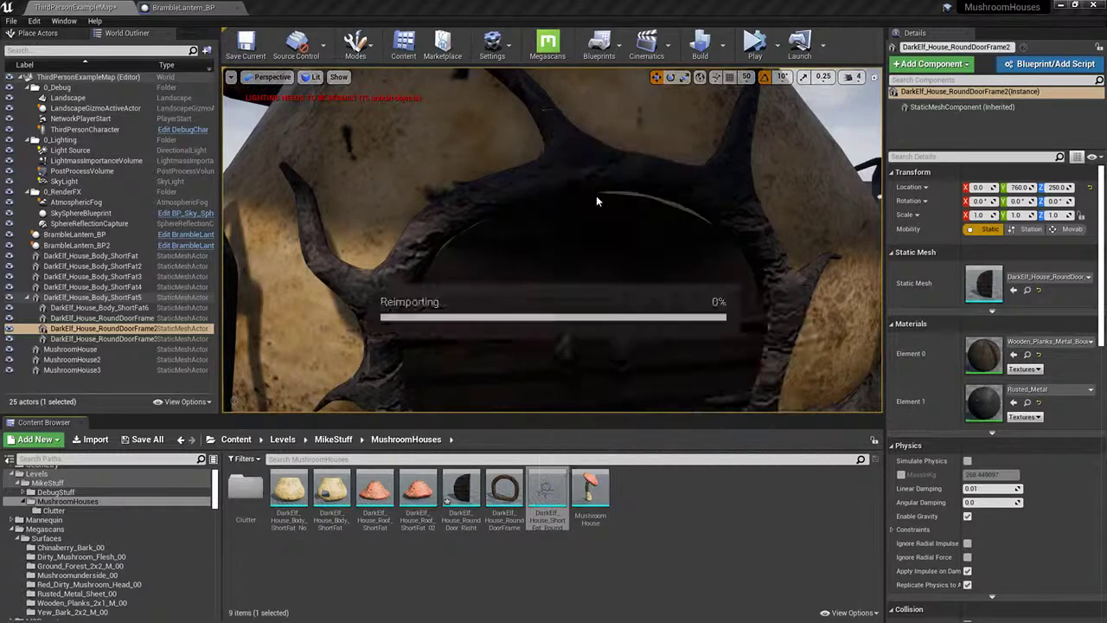
pyautogui.click(705, 413)
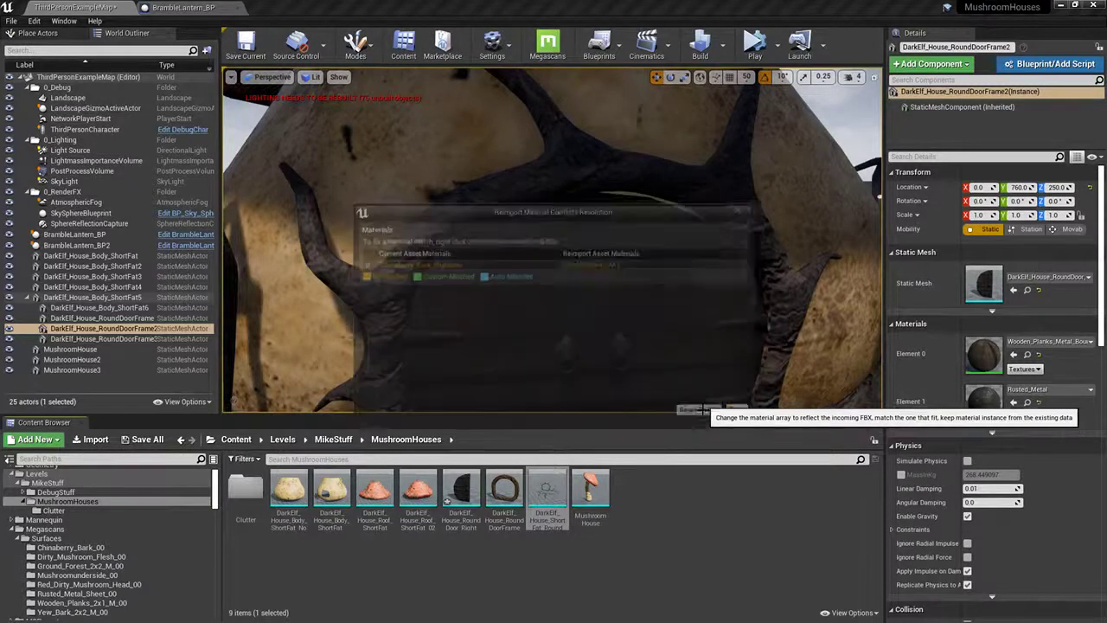
# Step: Swap the branch frame on the mushroom house for the plain DarkElf_House_RoundDoorFrame ring mesh
pyautogui.moveTo(640, 337); pyautogui.dragTo(550, 294, button='right')
pyautogui.press('g')
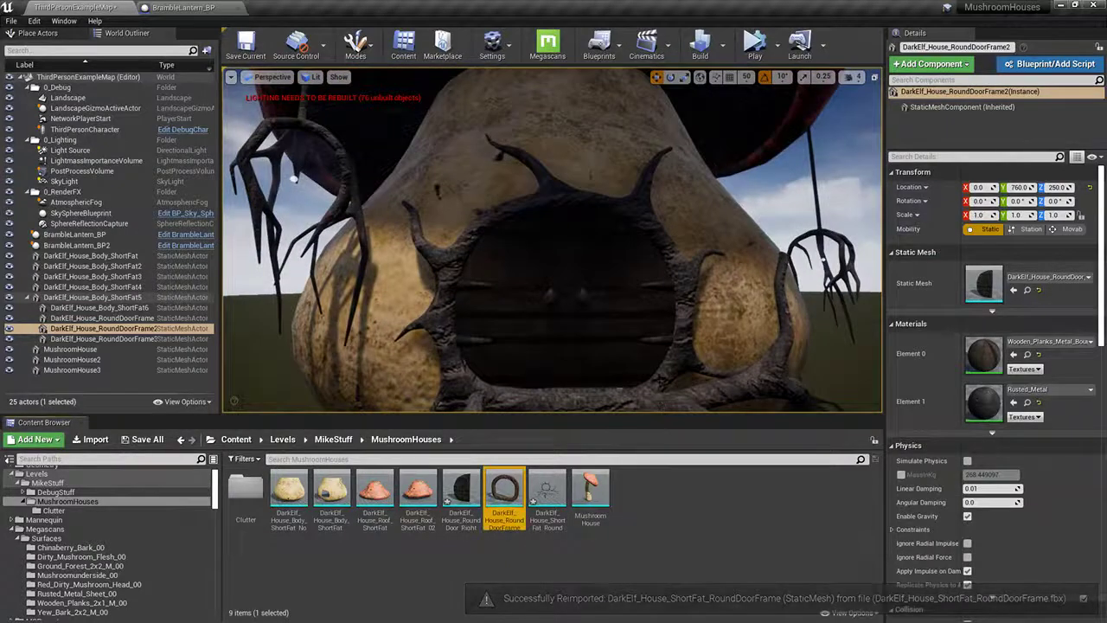
pyautogui.rightClick(662, 378)
pyautogui.click(739, 481)
pyautogui.press('f')
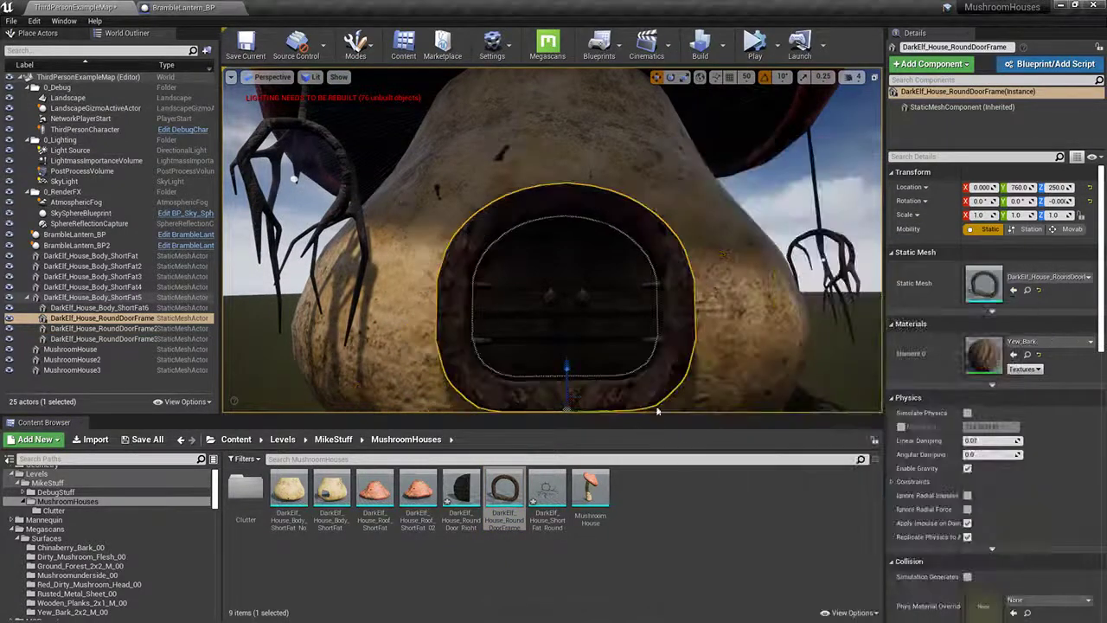
# Step: Replace the plain ring frame around the house door with the bark-textured branch frame mesh
pyautogui.moveTo(560, 483); pyautogui.dragTo(593, 381)
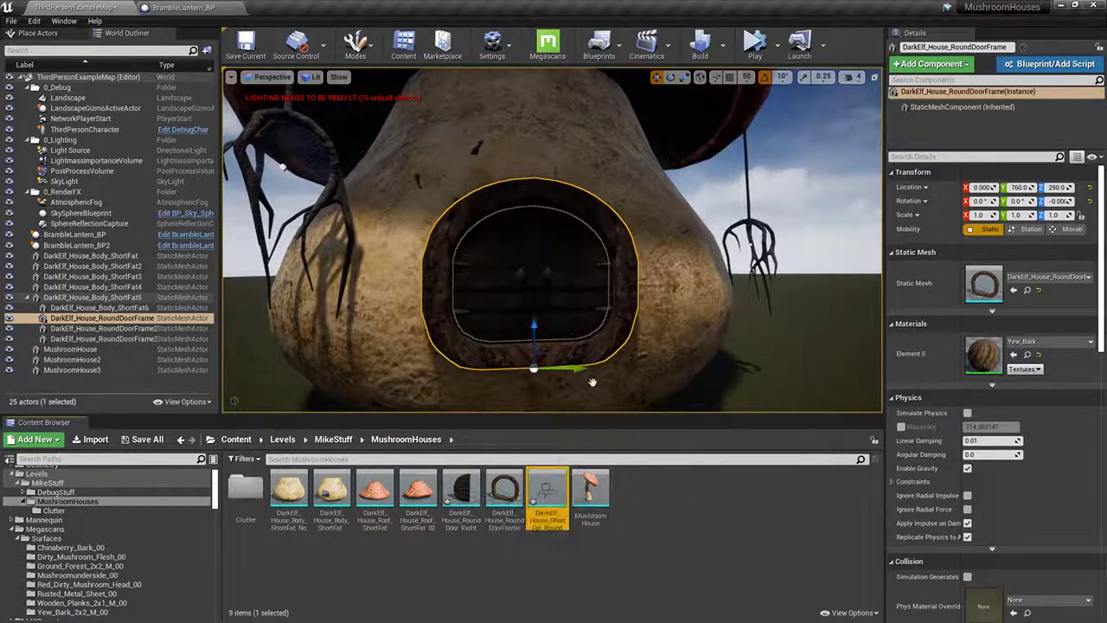
pyautogui.rightClick(606, 381)
pyautogui.click(716, 481)
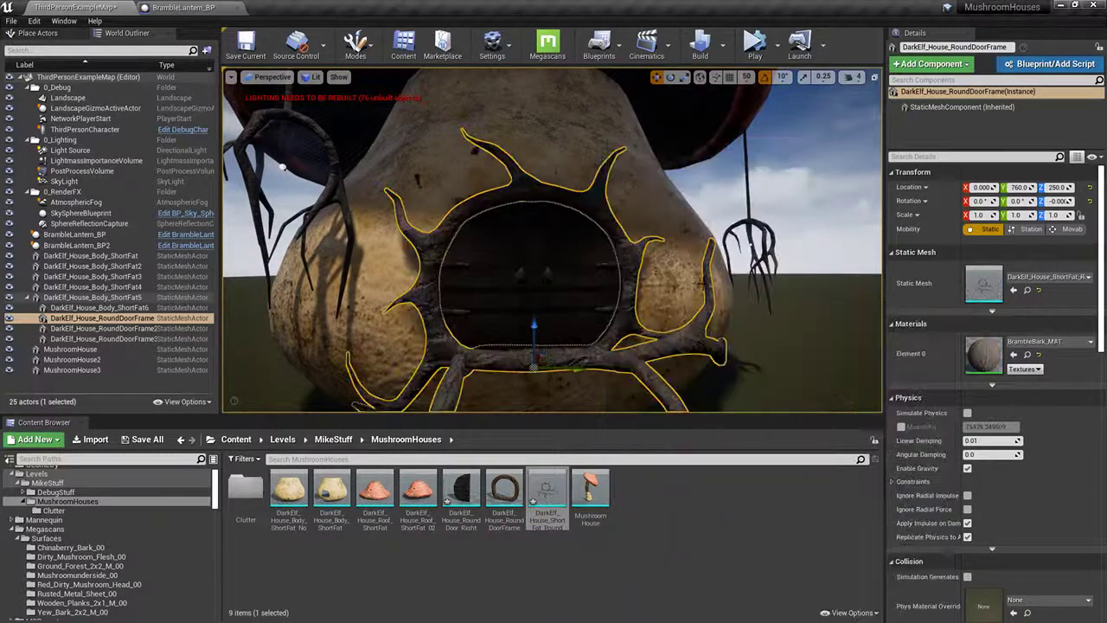
# Step: Frame the whole mushroom house in the full-screen viewport without any selection and capture a screenshot of it
pyautogui.click(817, 296)
pyautogui.moveTo(818, 297); pyautogui.dragTo(754, 292, button='right')
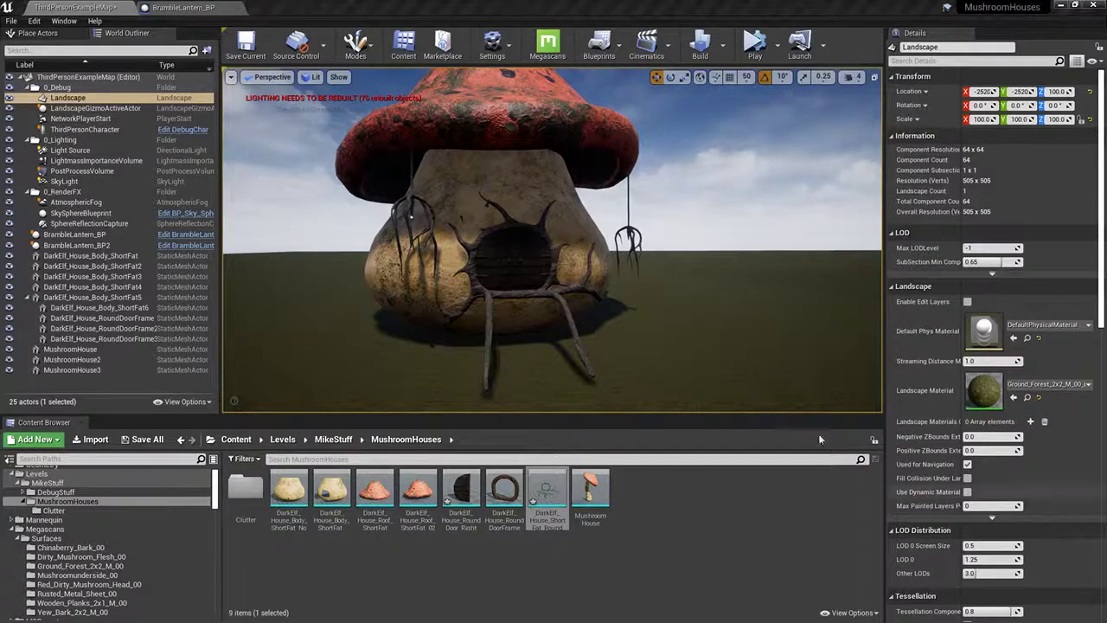
pyautogui.moveTo(778, 372); pyautogui.dragTo(765, 299, button='right')
pyautogui.press('F11')
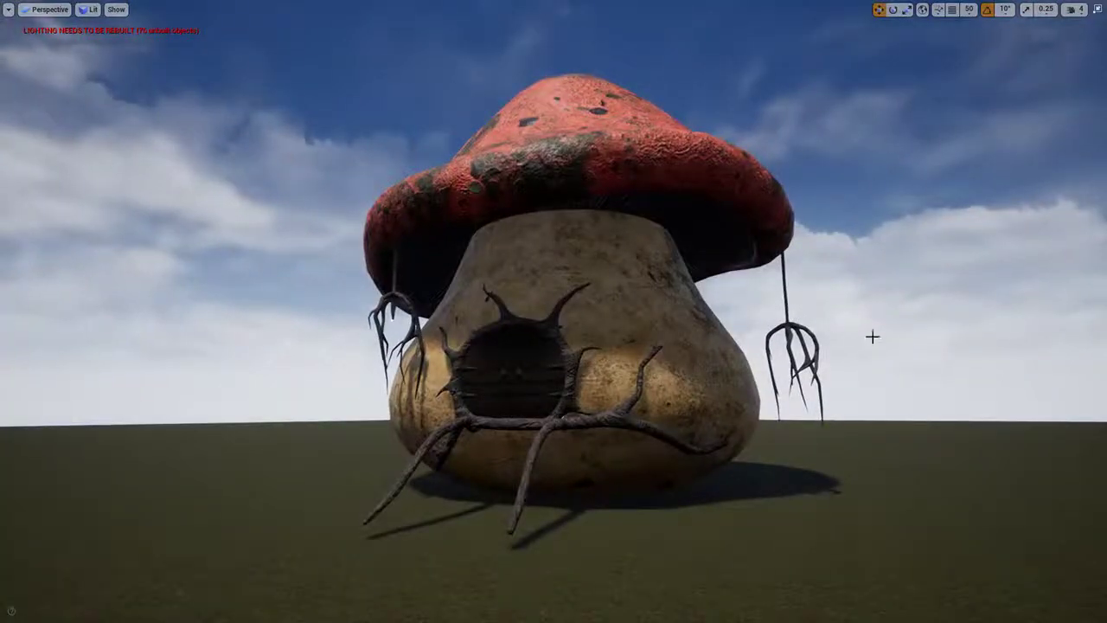
pyautogui.press('super+shift+s')
pyautogui.moveTo(235, 24); pyautogui.dragTo(971, 583)
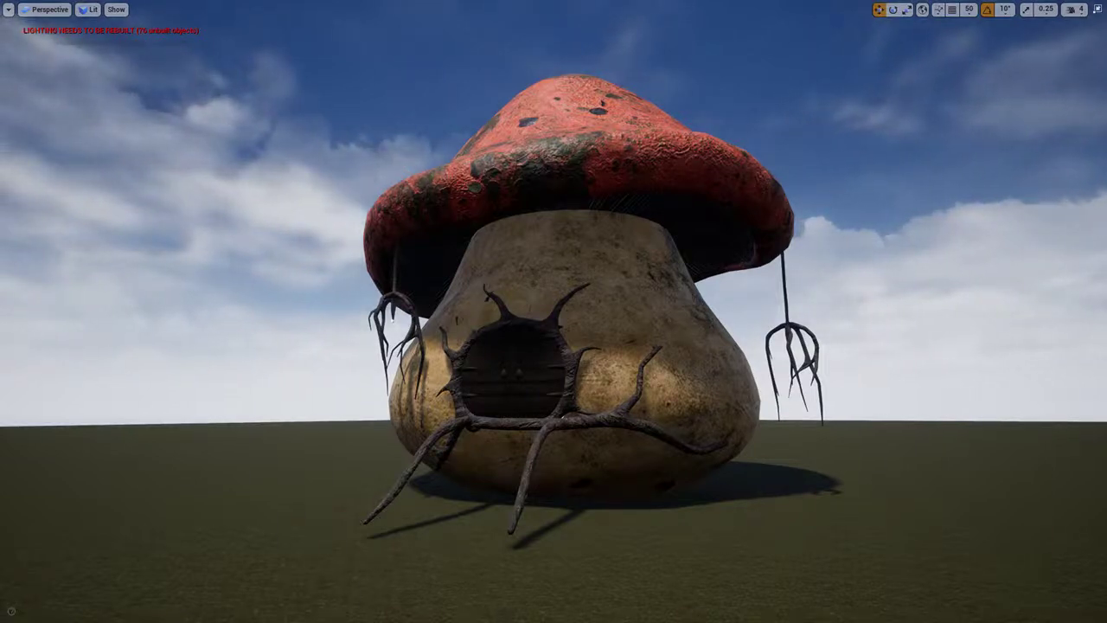
pyautogui.moveTo(554, 311); pyautogui.dragTo(457, 398, button='right')
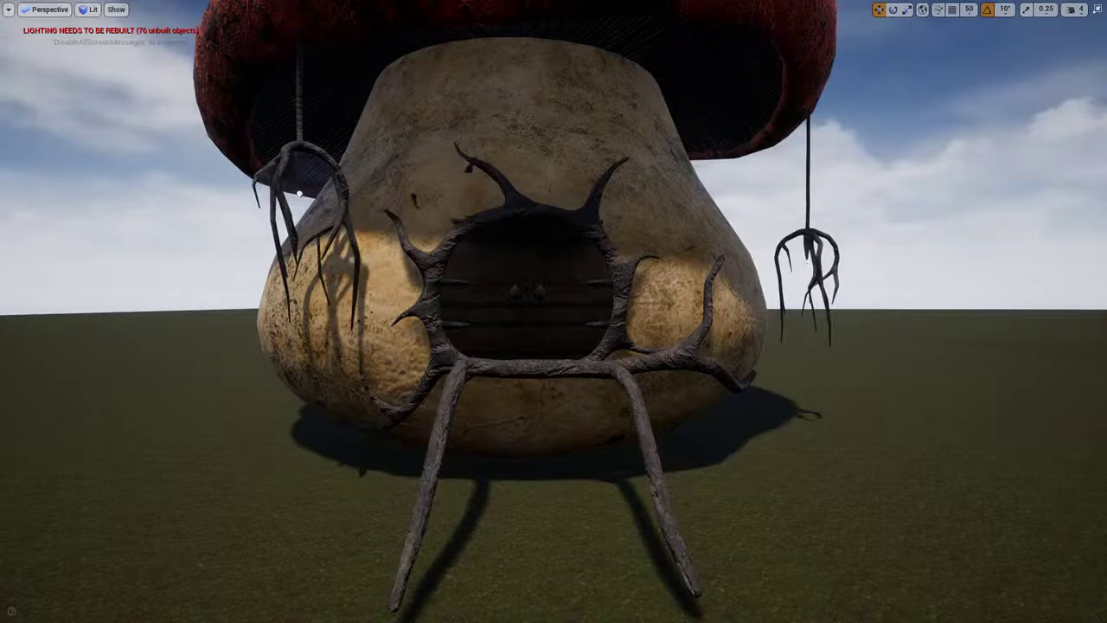
pyautogui.moveTo(859, 247); pyautogui.dragTo(826, 313, button='right')
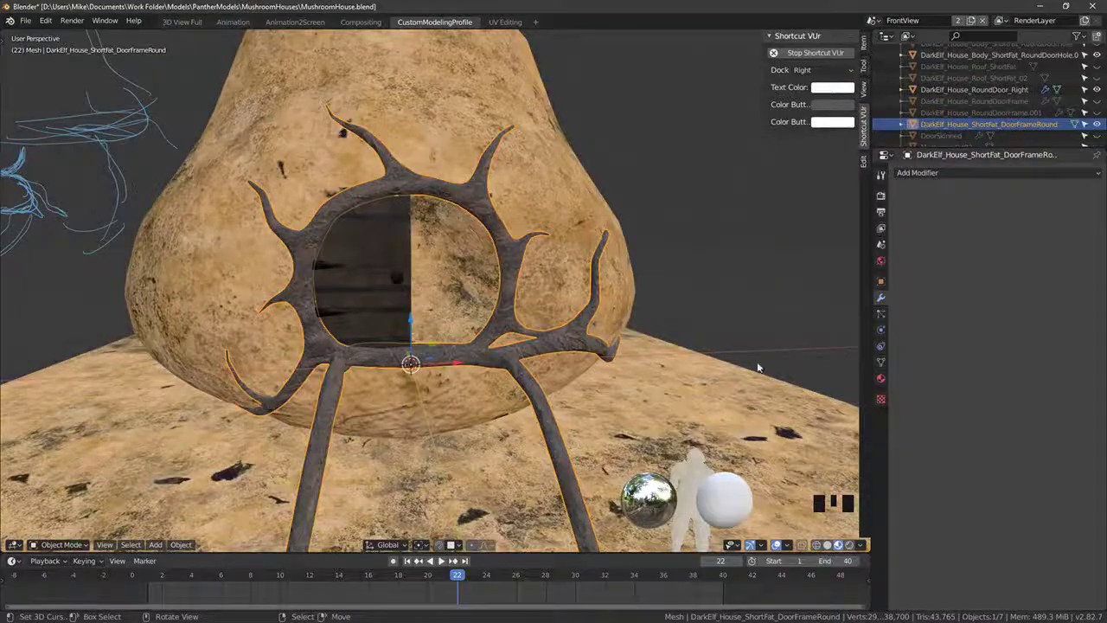
# Step: Switch to Blender and delete the linked ground plane from the DarkElf_House_Body_ShortFat_RoundDoorHole mesh
pyautogui.press('KP_1')
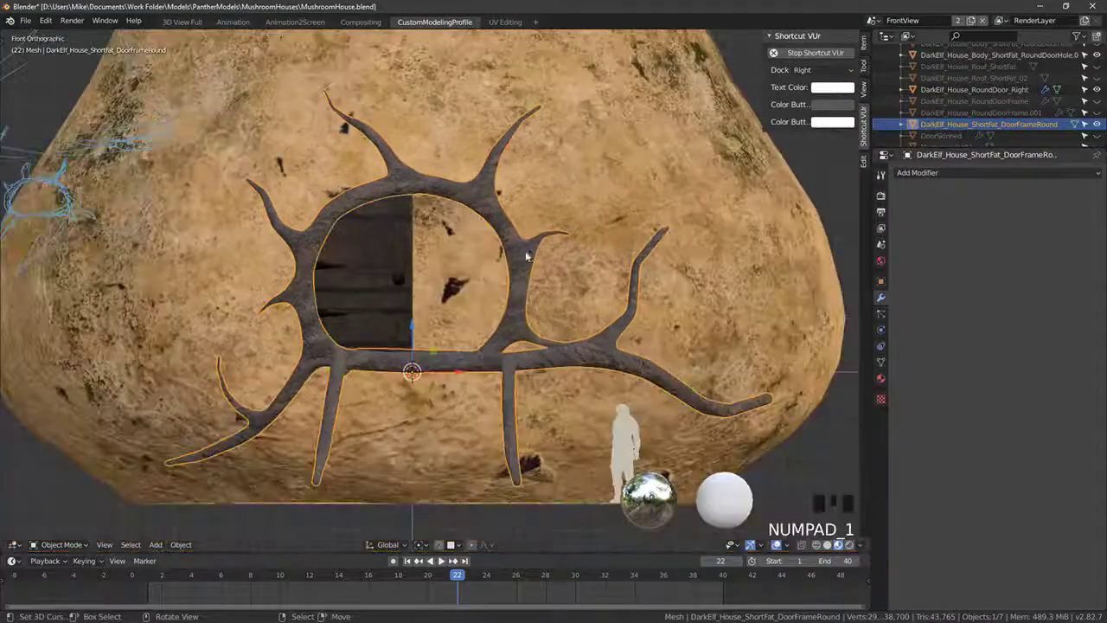
pyautogui.scroll(-5, 528, 257)
pyautogui.moveTo(528, 256); pyautogui.dragTo(556, 312, button='middle')
pyautogui.rightClick(566, 251)
pyautogui.scroll(-3, 652, 282)
pyautogui.press('Tab')
pyautogui.rightClick(611, 378)
pyautogui.hotkey('ctrl', 'l')
pyautogui.press('x')
pyautogui.click(589, 355)
pyautogui.press('Tab')
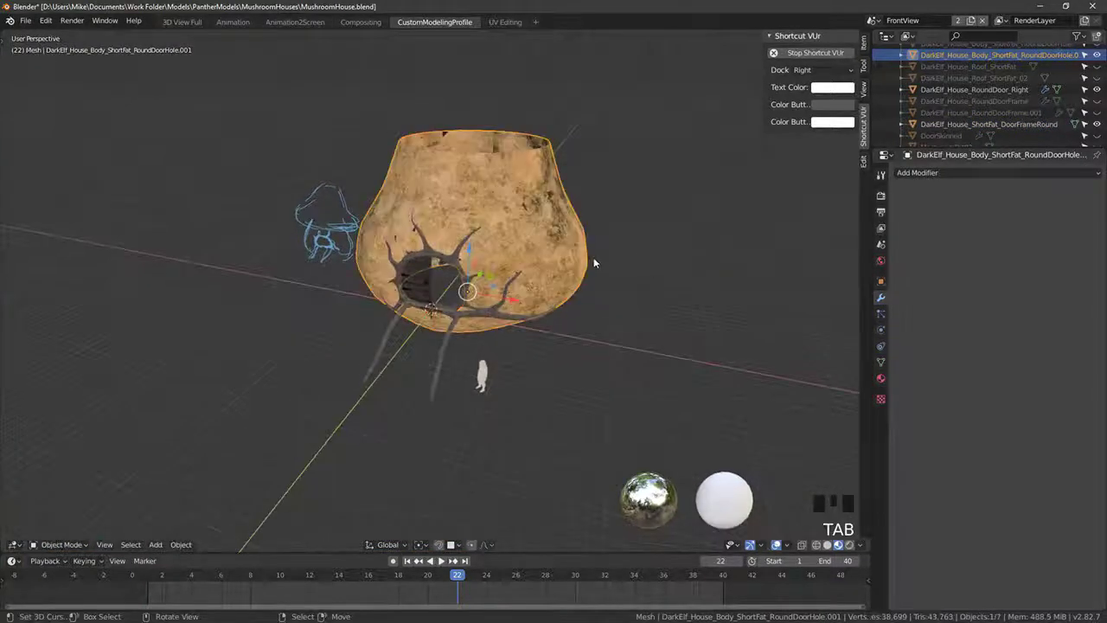
# Step: Save MushroomHouse.blend and check the body and door frame from the front
pyautogui.moveTo(593, 263); pyautogui.dragTo(658, 243, button='middle')
pyautogui.scroll(4, 451, 256)
pyautogui.hotkey('ctrl', 's')
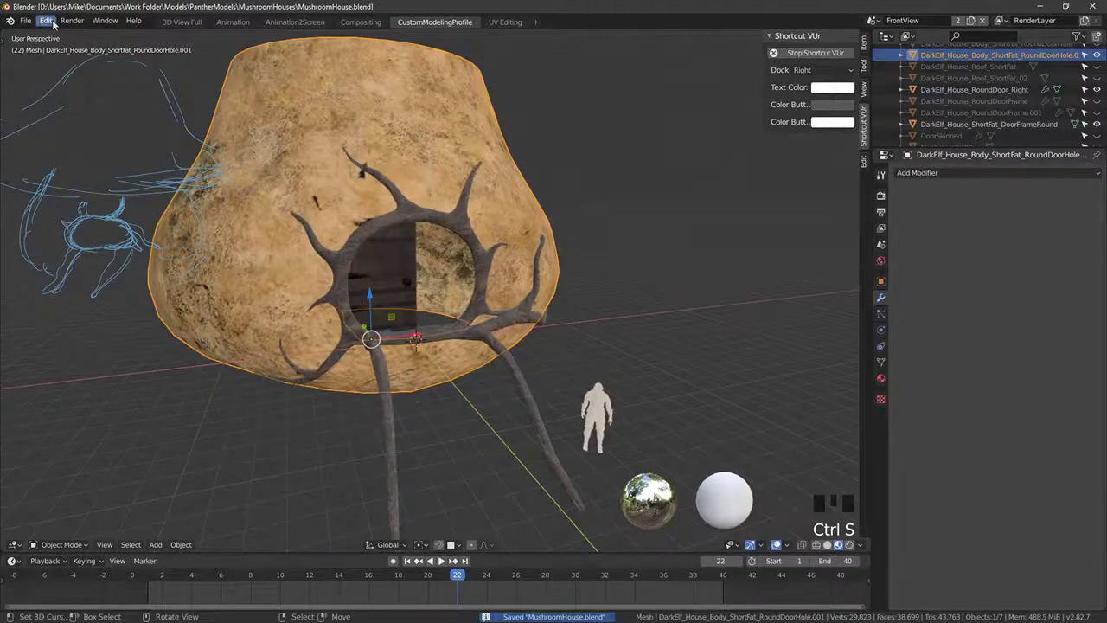
pyautogui.click(26, 19)
pyautogui.moveTo(419, 166); pyautogui.dragTo(397, 161, button='middle')
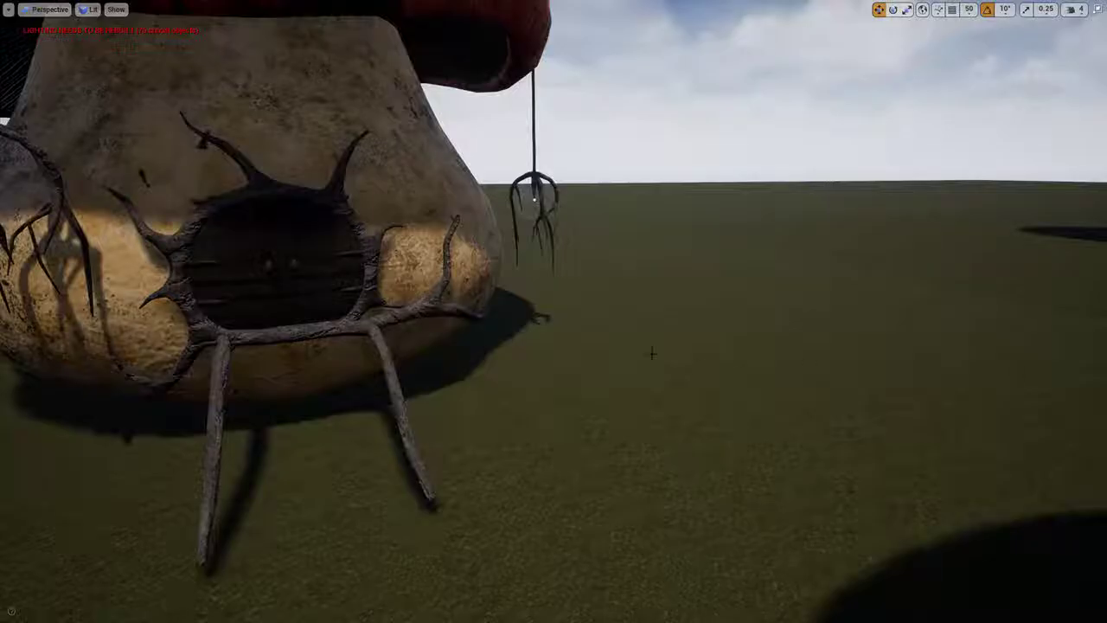
# Step: Back in Unreal Editor, place the ThirdPersonCharacter on the ground in front of the round-door mushroom house
pyautogui.moveTo(654, 353); pyautogui.dragTo(592, 268, button='right')
pyautogui.click(618, 260)
pyautogui.moveTo(553, 311); pyautogui.dragTo(416, 467, button='right')
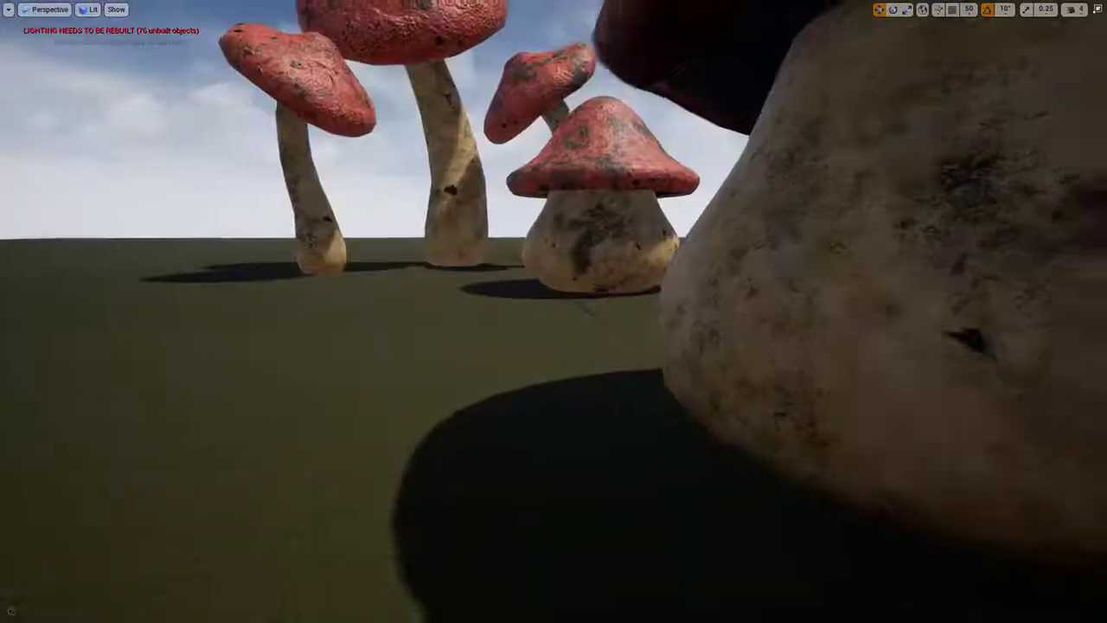
pyautogui.moveTo(415, 467); pyautogui.dragTo(320, 519, button='right')
pyautogui.press('F11')
pyautogui.moveTo(519, 260); pyautogui.dragTo(519, 147, button='right')
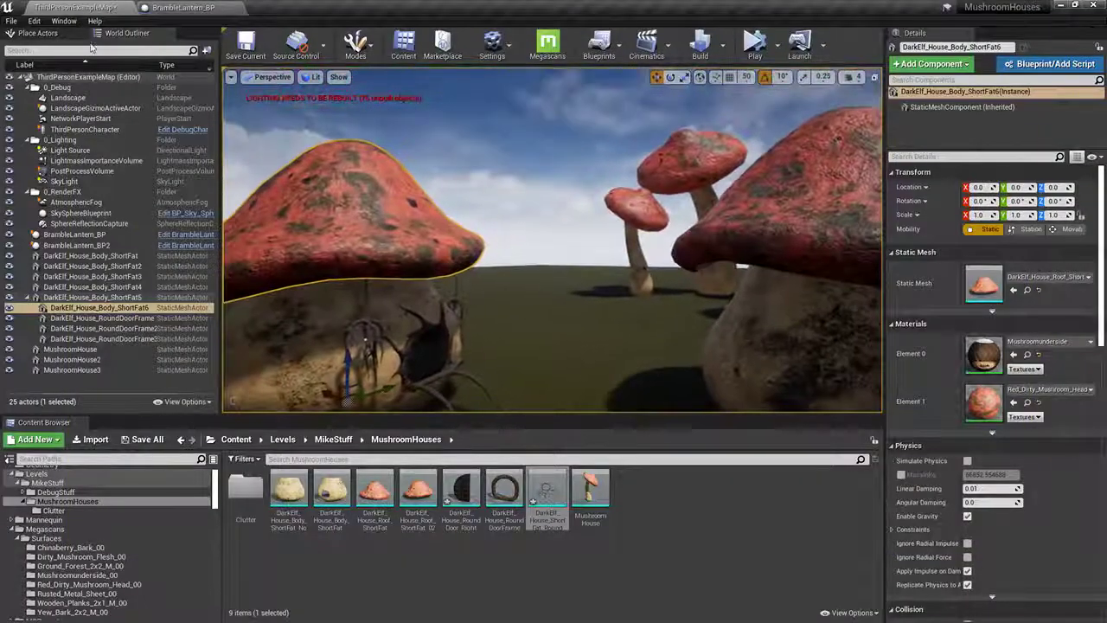
pyautogui.click(82, 129)
pyautogui.moveTo(560, 395); pyautogui.dragTo(560, 395)
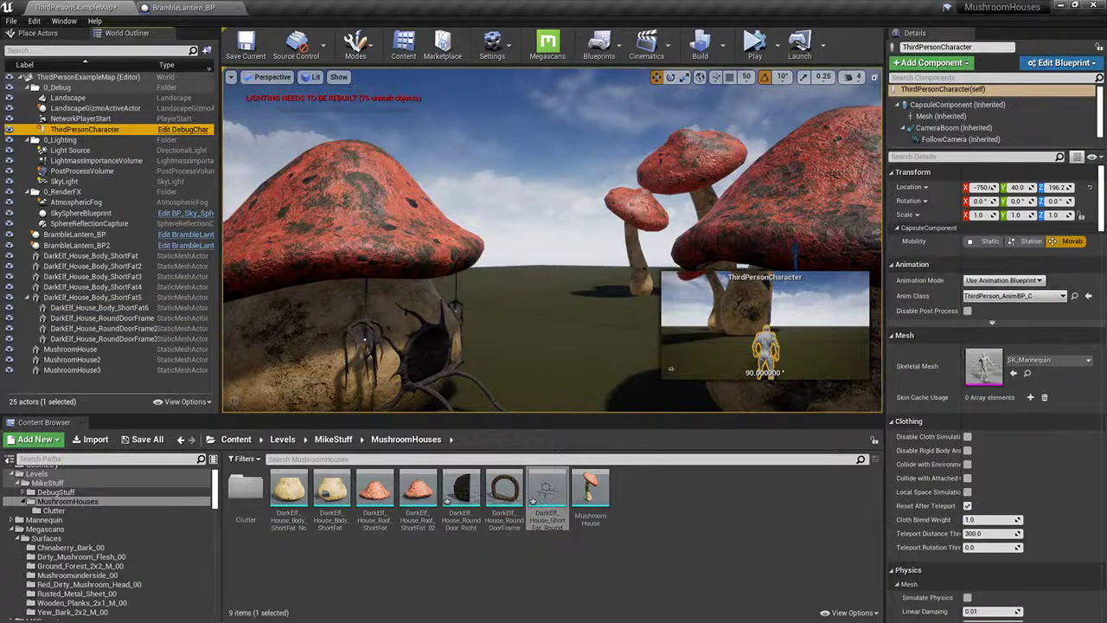
pyautogui.moveTo(560, 394); pyautogui.dragTo(596, 430, button='right')
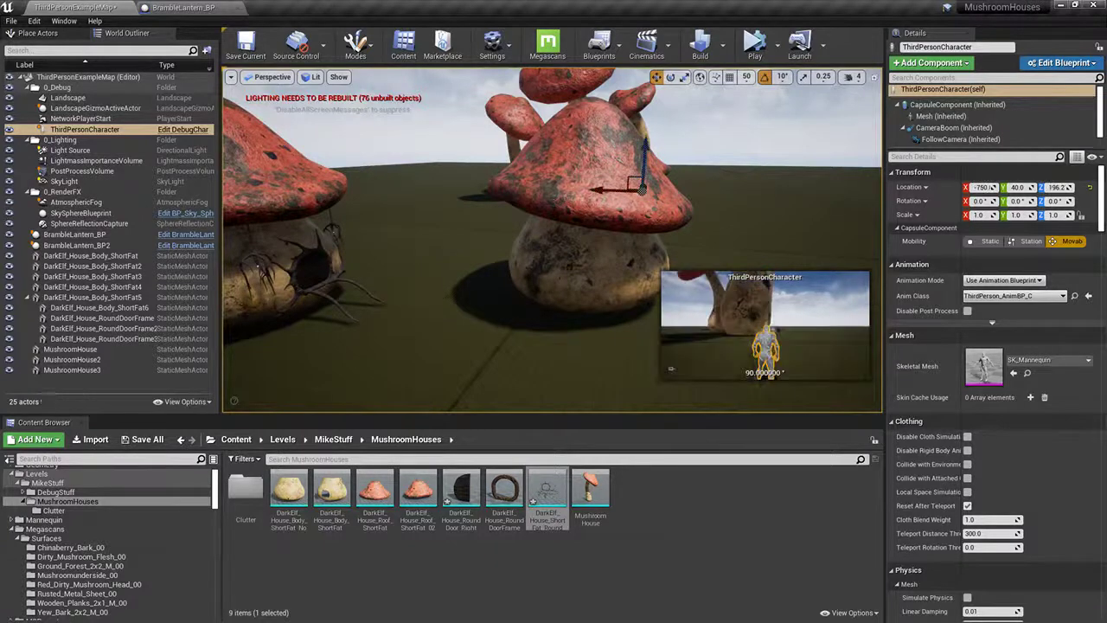
pyautogui.hotkey('ctrl', 'z')
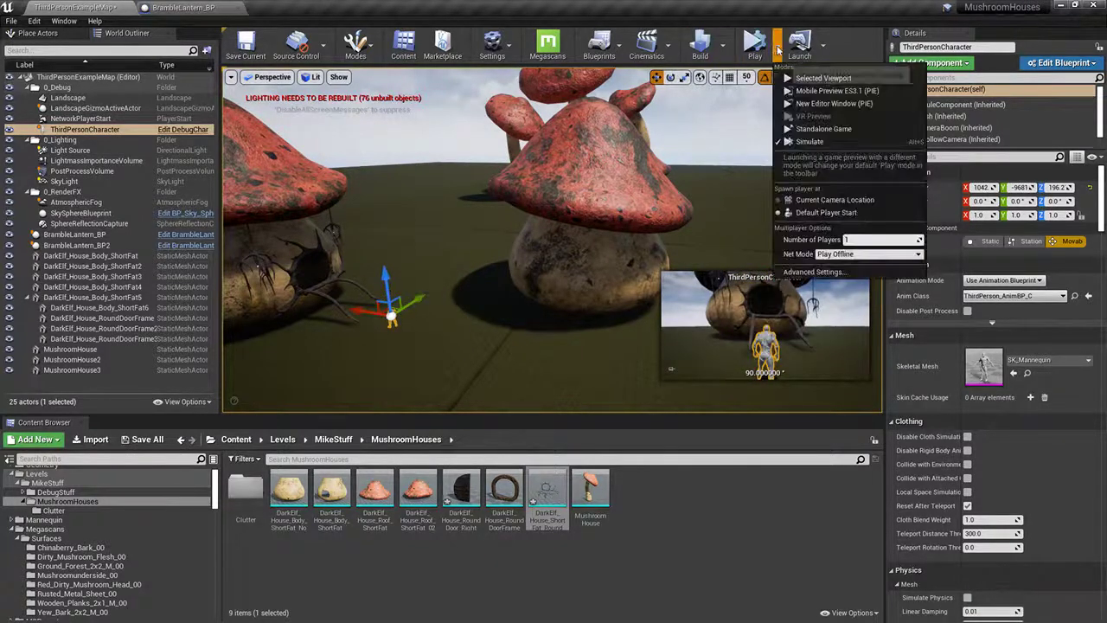
# Step: Play the level in the selected viewport, run the character toward the round door, and stop the session
pyautogui.click(822, 78)
pyautogui.press('w')
pyautogui.press('F11')
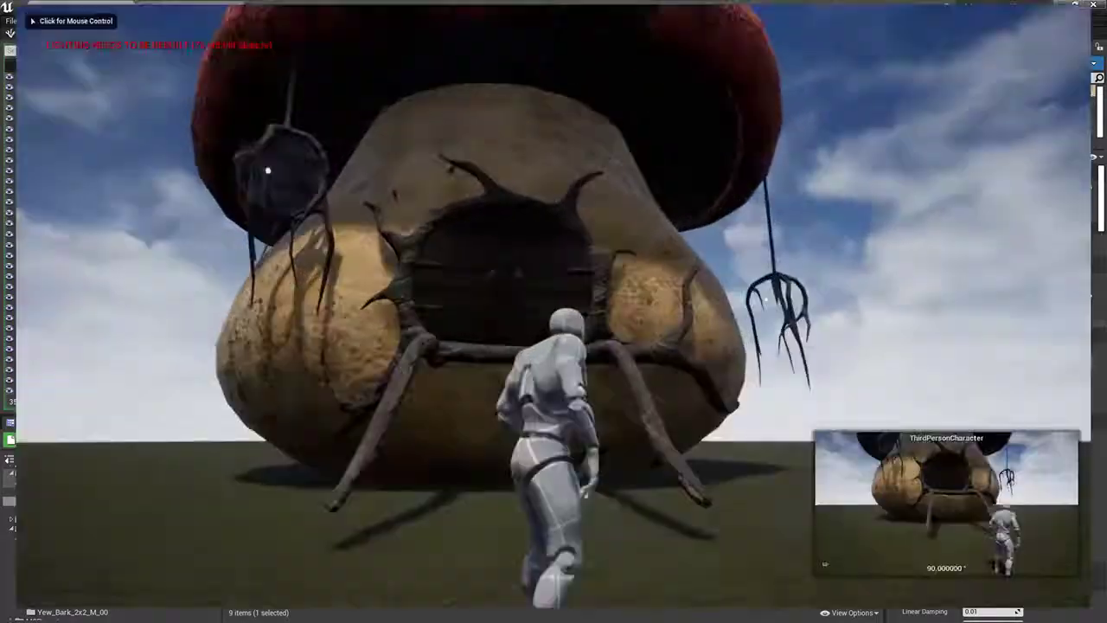
pyautogui.press('d')
pyautogui.press('Escape')
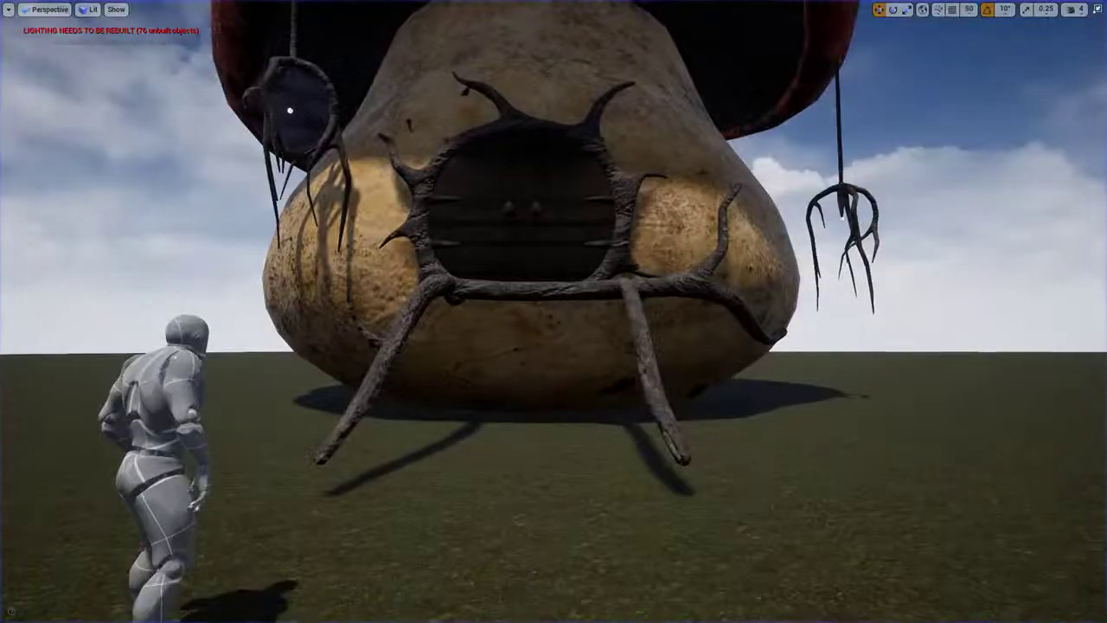
# Step: Restart play in full screen and run and jump the character up the door frame's branches to the round door
pyautogui.hotkey('alt', 'p')
pyautogui.press('d')
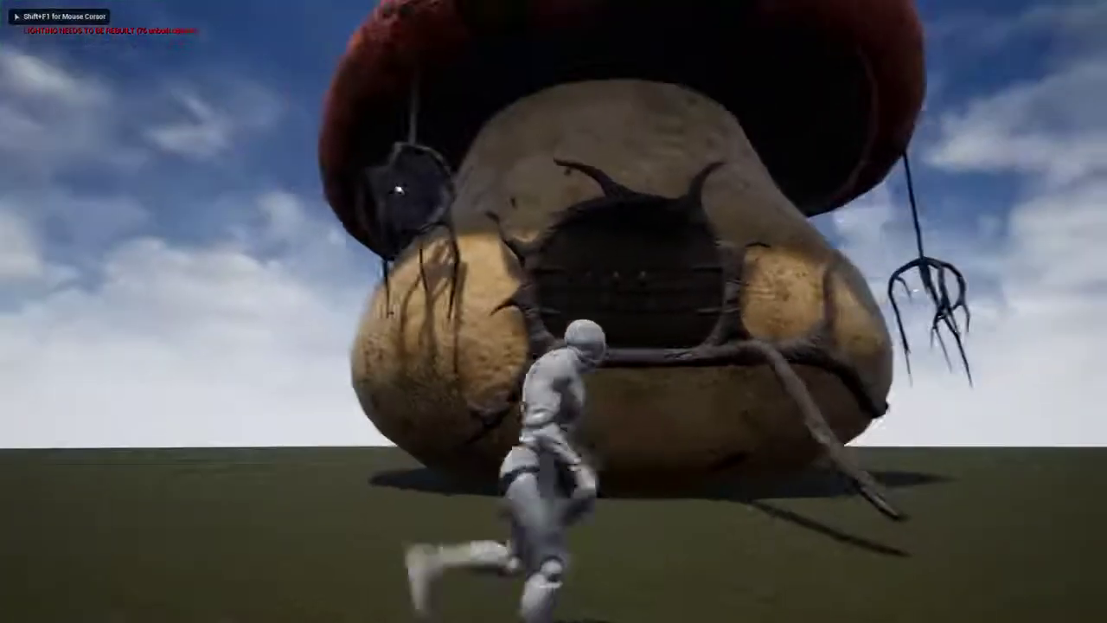
pyautogui.press('a')
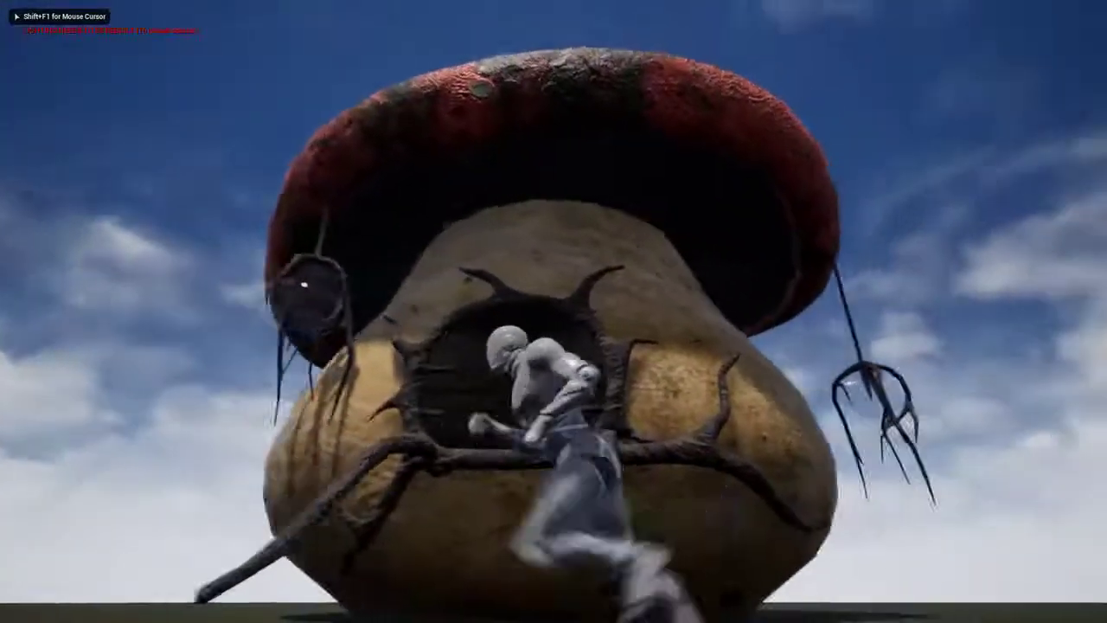
pyautogui.press('w')
pyautogui.press('space')
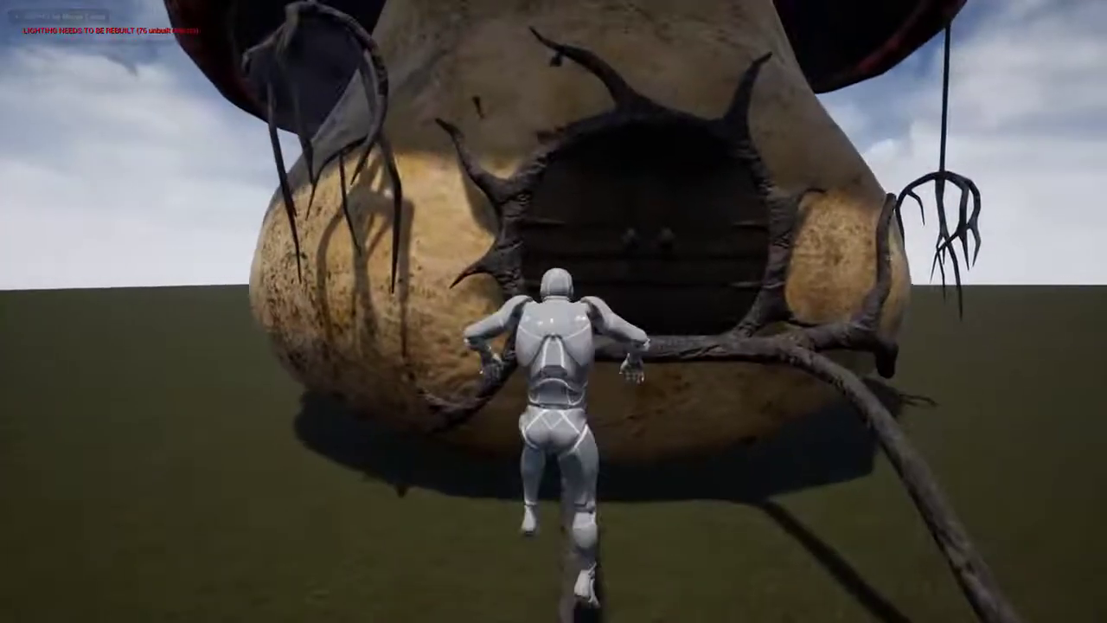
pyautogui.press('d')
pyautogui.press('s')
pyautogui.press('d')
pyautogui.press('w')
pyautogui.press('space')
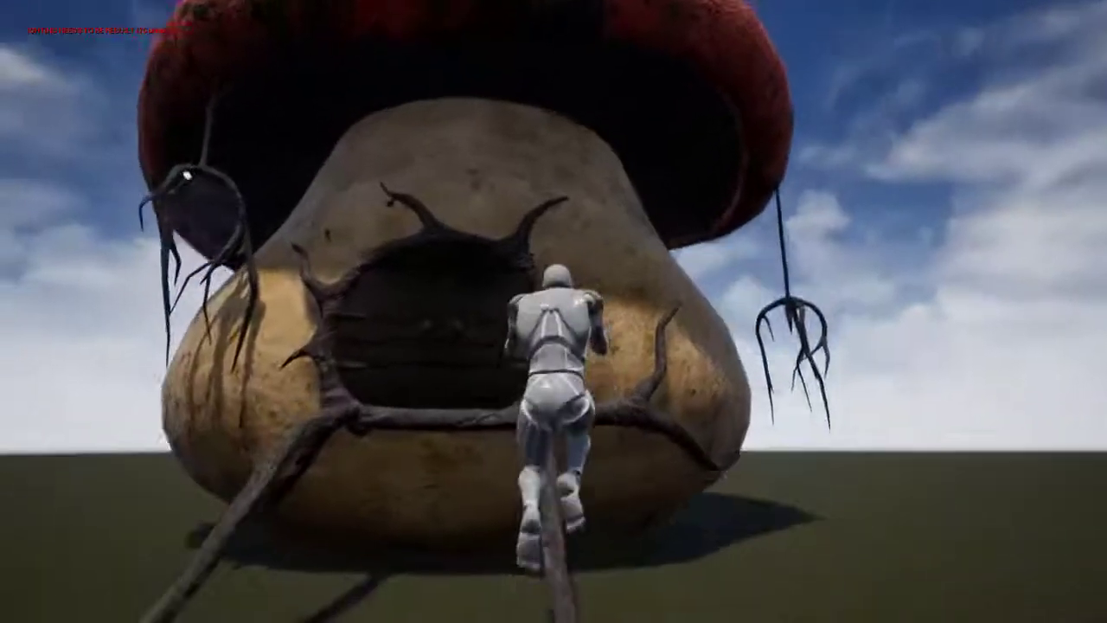
# Step: Run the character around the front and side of the mushroom house to judge its scale, and end play
pyautogui.press('s')
pyautogui.press('a')
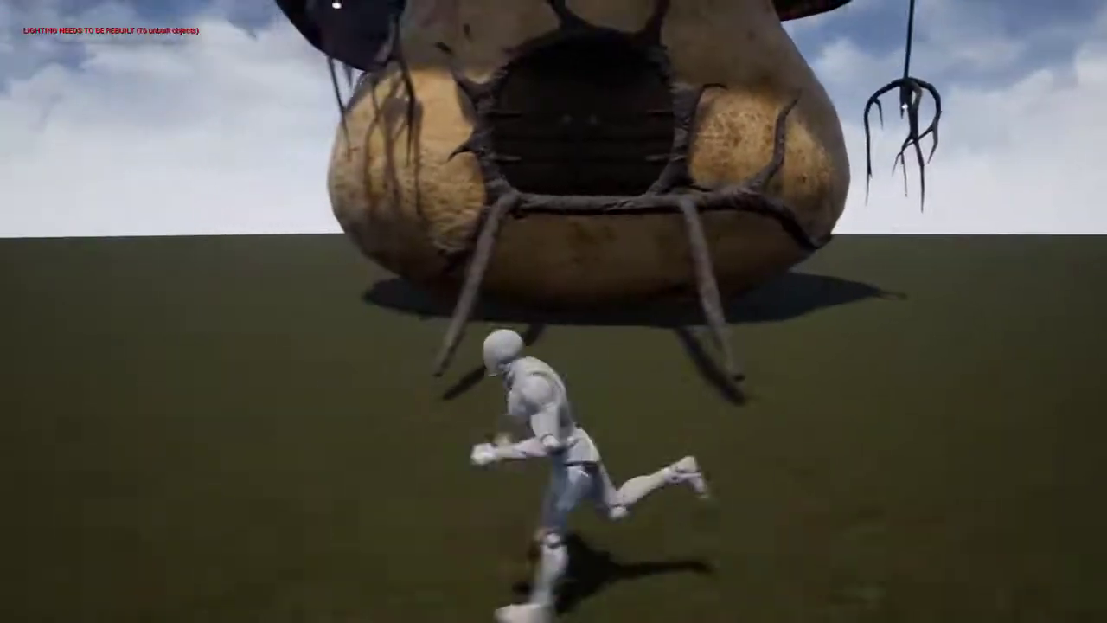
pyautogui.press('w')
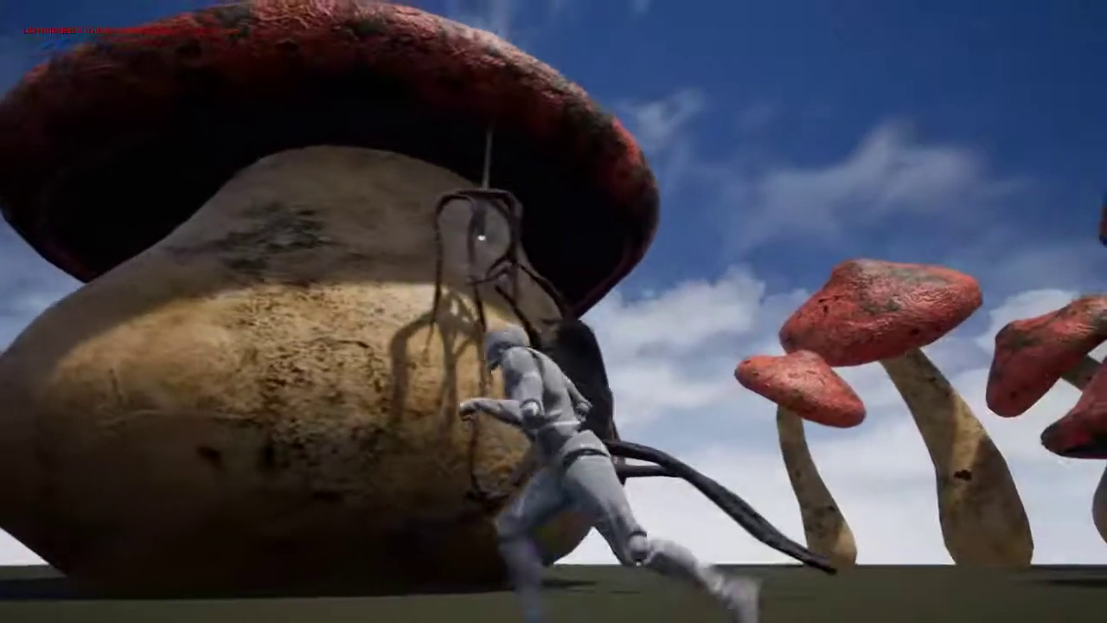
pyautogui.press('d')
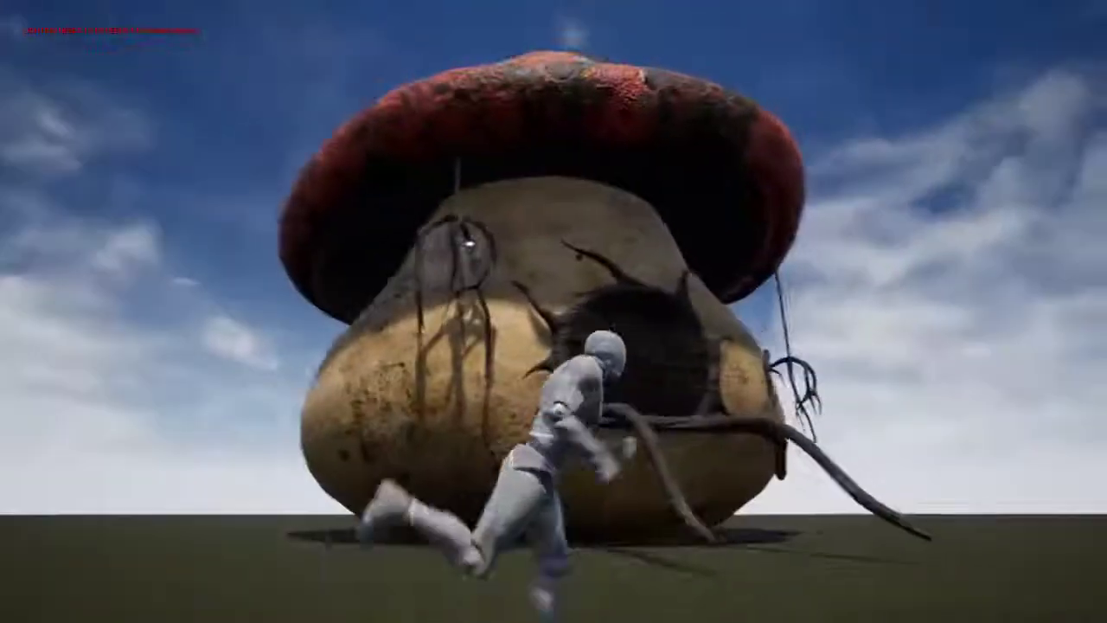
pyautogui.press('w')
pyautogui.press('F8')
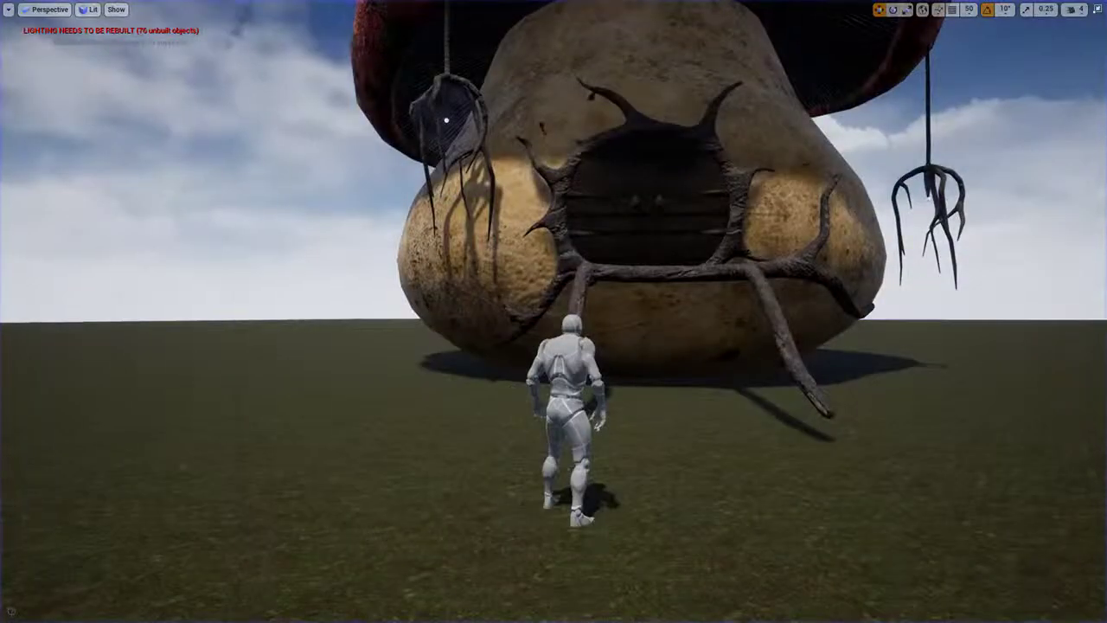
pyautogui.press('Escape')
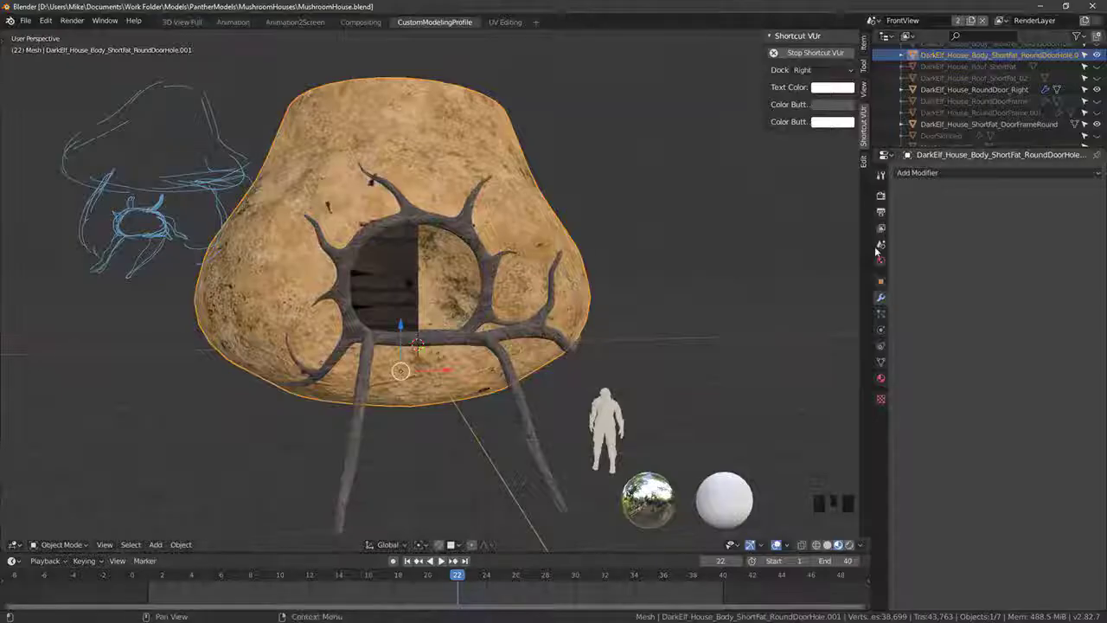
# Step: Open DarkElf_House_ShortFat_DoorFrameRound in Edit Mode in Blender and examine its two front support branches from several angles
pyautogui.moveTo(459, 235); pyautogui.dragTo(540, 265, button='middle')
pyautogui.press('KP_7')
pyautogui.rightClick(499, 321)
pyautogui.moveTo(499, 321); pyautogui.dragTo(493, 266, button='middle')
pyautogui.press('Tab')
pyautogui.keyDown('shift'); pyautogui.moveTo(461, 370); pyautogui.dragTo(458, 376, button='middle'); pyautogui.keyUp('shift')
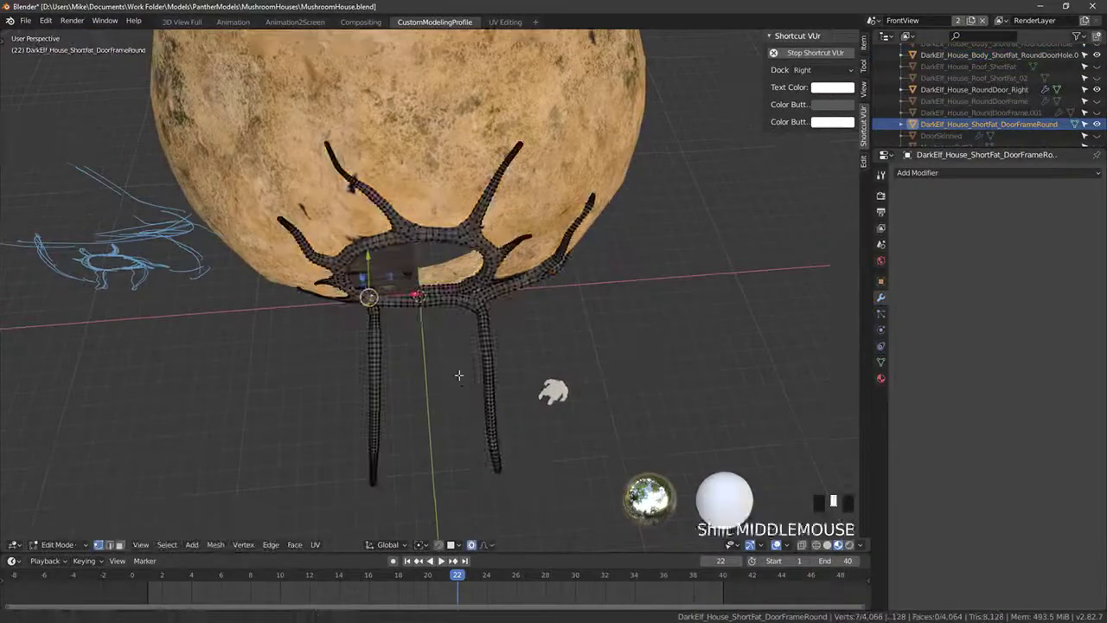
pyautogui.scroll(5, 459, 375)
pyautogui.moveTo(554, 324); pyautogui.dragTo(474, 239, button='middle')
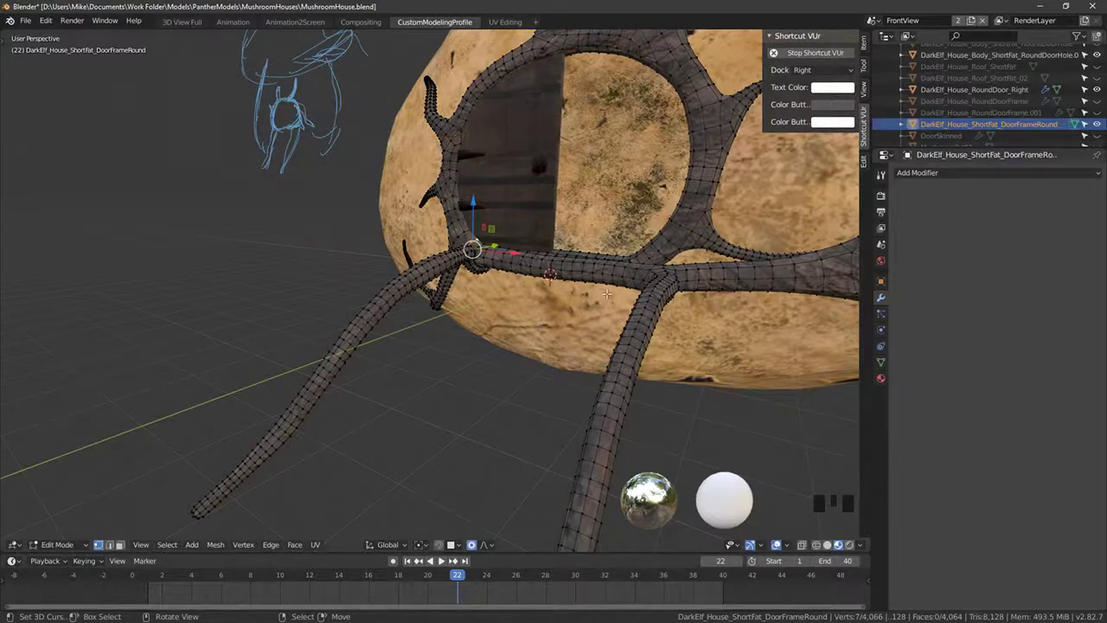
pyautogui.scroll(-6, 608, 295)
pyautogui.moveTo(608, 294); pyautogui.dragTo(749, 269, button='middle')
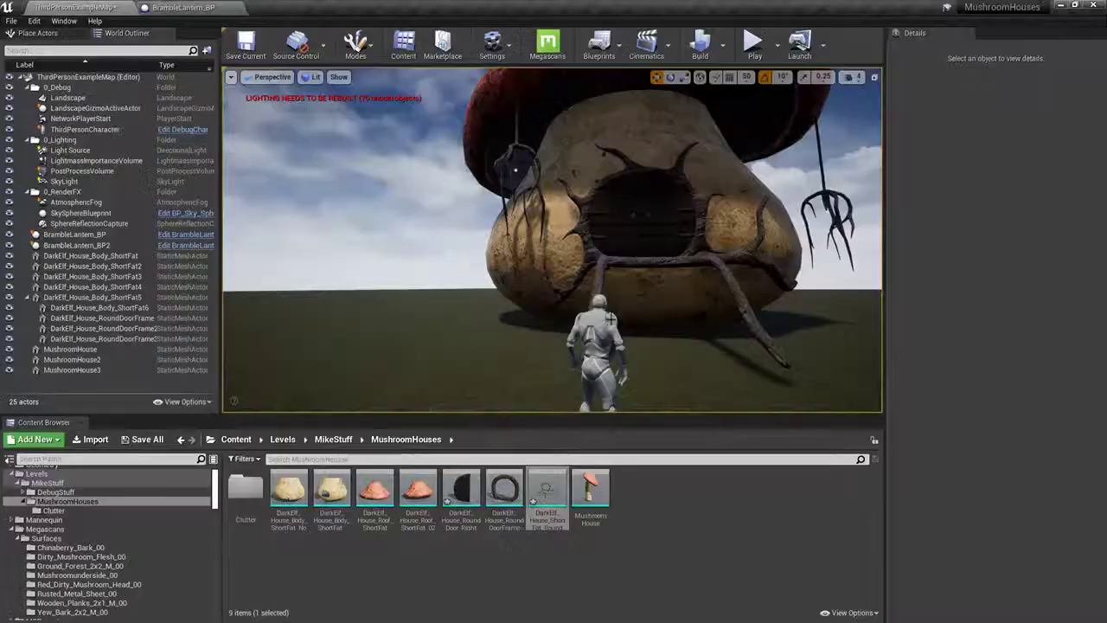
# Step: In Unreal Editor, attach BrambleLantern_BP and BrambleLantern_BP2 to DarkElf_House_Body_ShortFat5
pyautogui.click(567, 238)
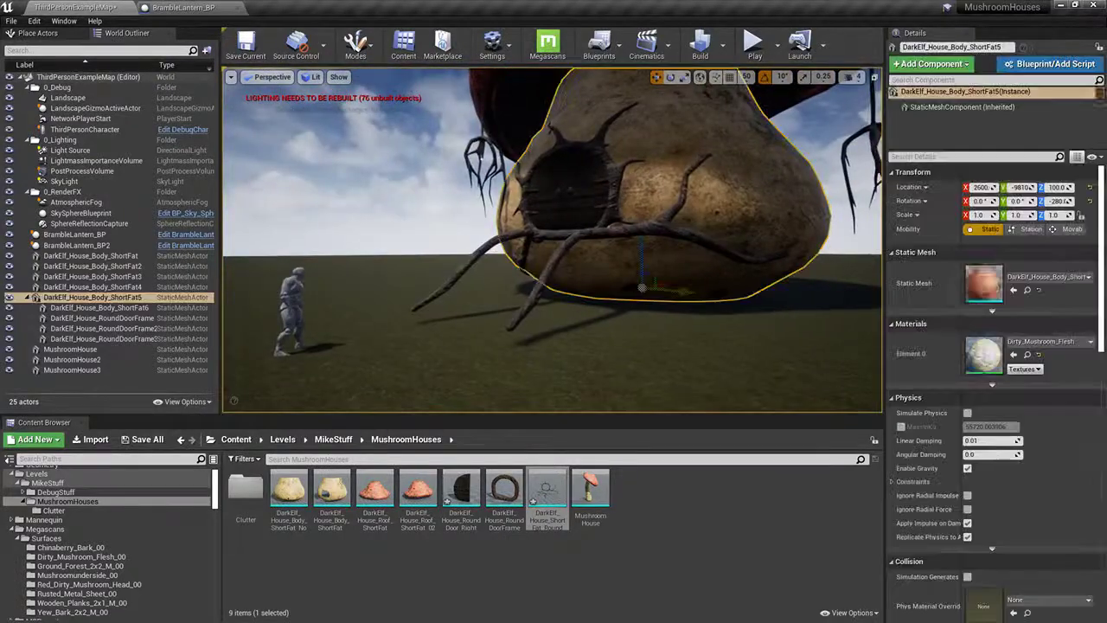
pyautogui.click(104, 297)
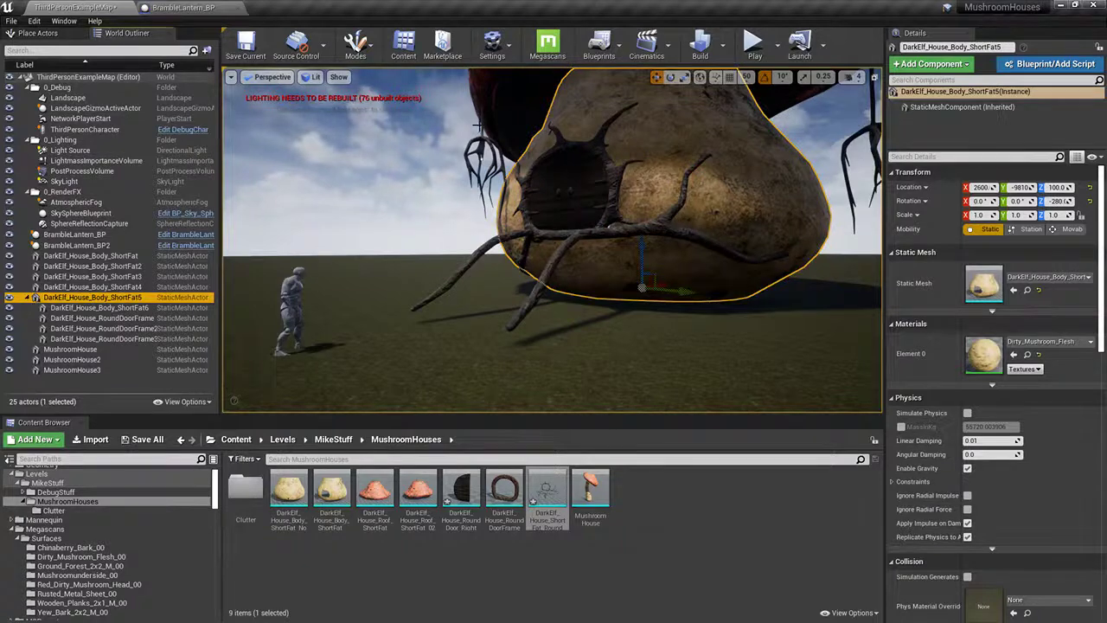
pyautogui.click(90, 308)
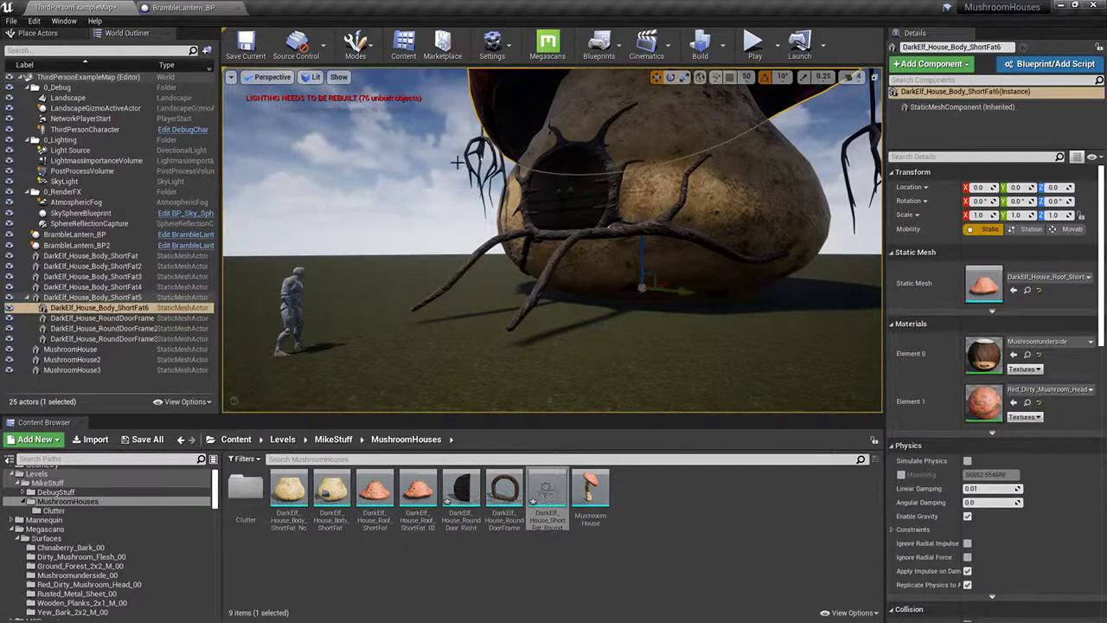
pyautogui.click(456, 161)
pyautogui.moveTo(76, 246); pyautogui.dragTo(83, 301)
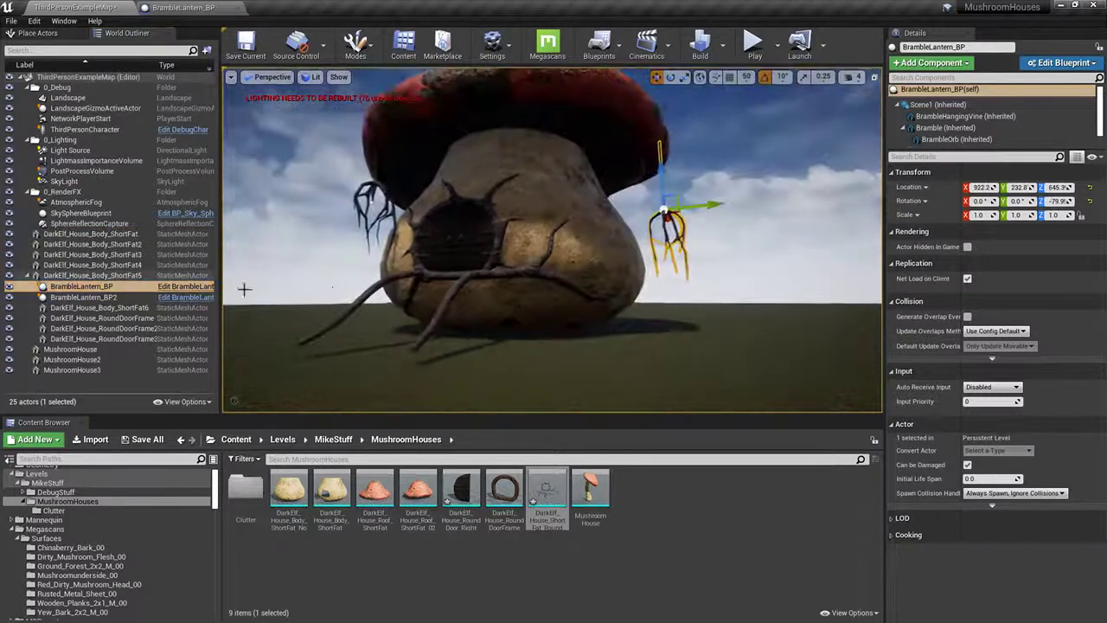
# Step: Move DarkElf_House_Body_ShortFat5 and its attached parts slightly down along the Z axis
pyautogui.click(86, 275)
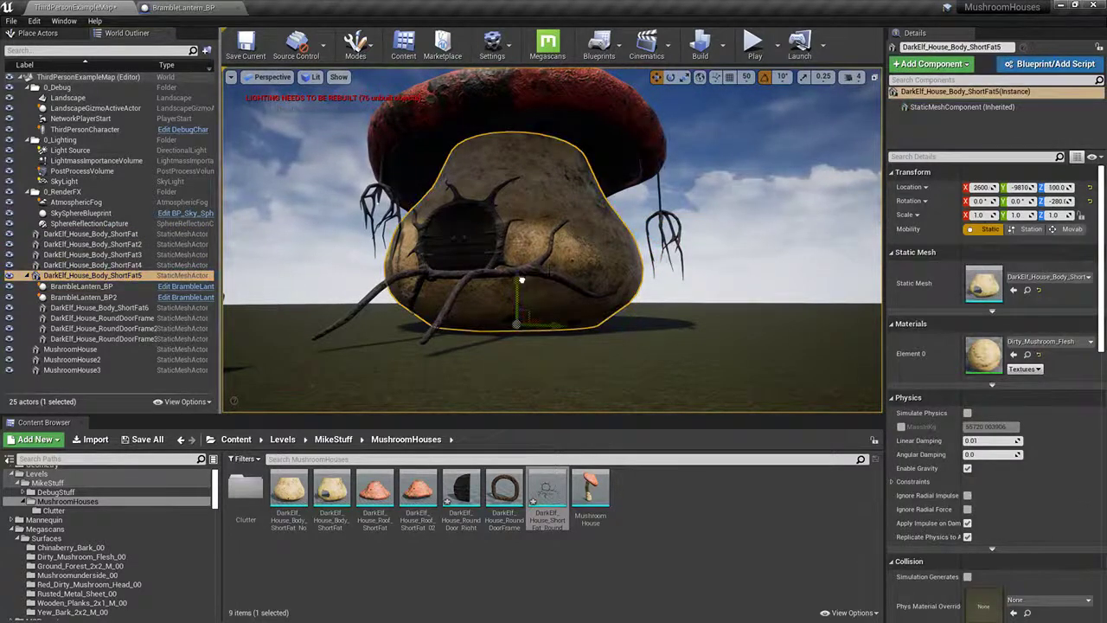
pyautogui.moveTo(522, 280); pyautogui.dragTo(526, 294)
pyautogui.moveTo(735, 216)
pyautogui.mouseDown()
pyautogui.moveTo(657, 227)
pyautogui.moveTo(606, 251)
pyautogui.moveTo(722, 223)
pyautogui.mouseUp()
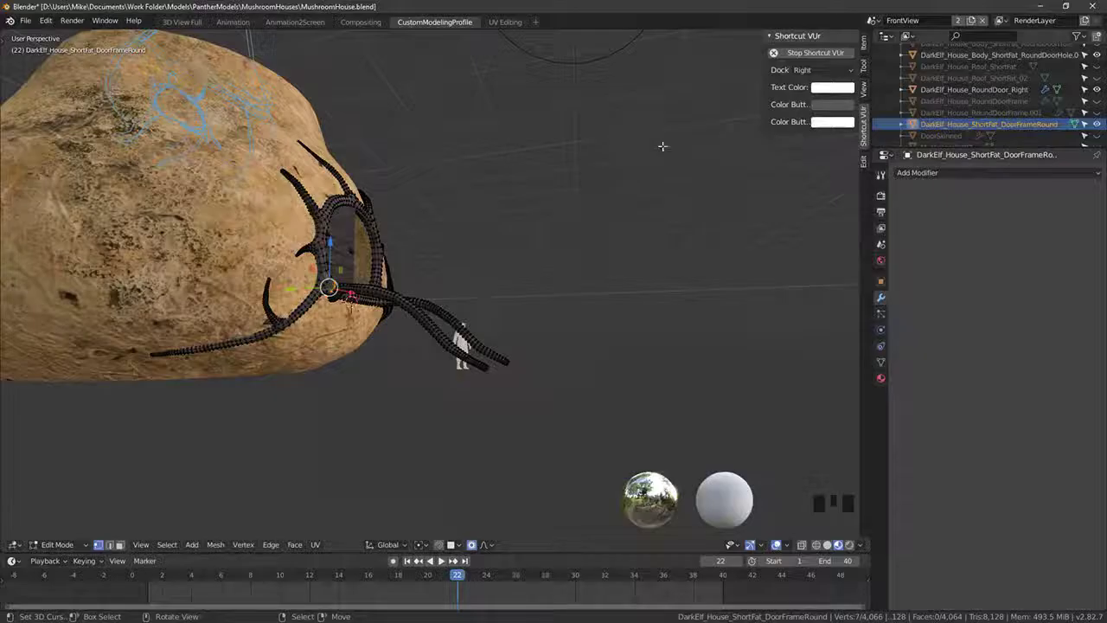
# Step: Switch to Blender, leave Edit Mode on the round door frame, and examine its two front support branches from the front and above
pyautogui.rightClick(444, 247)
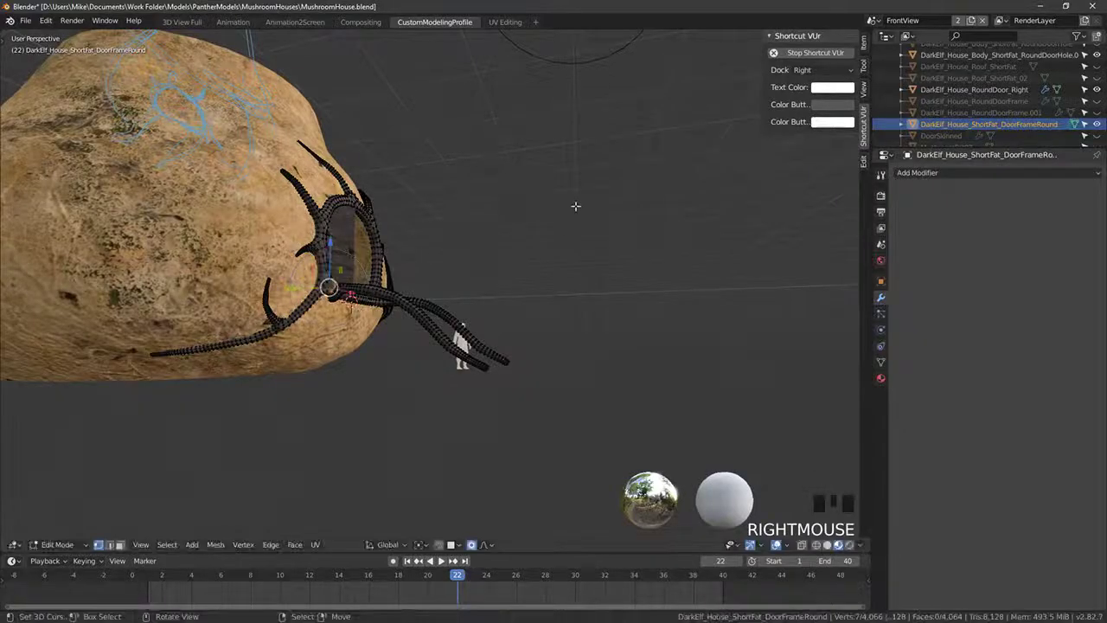
pyautogui.moveTo(444, 247); pyautogui.dragTo(555, 240, button='middle')
pyautogui.scroll(5, 571, 260)
pyautogui.press('Tab')
pyautogui.rightClick(545, 215)
pyautogui.scroll(6, 555, 240)
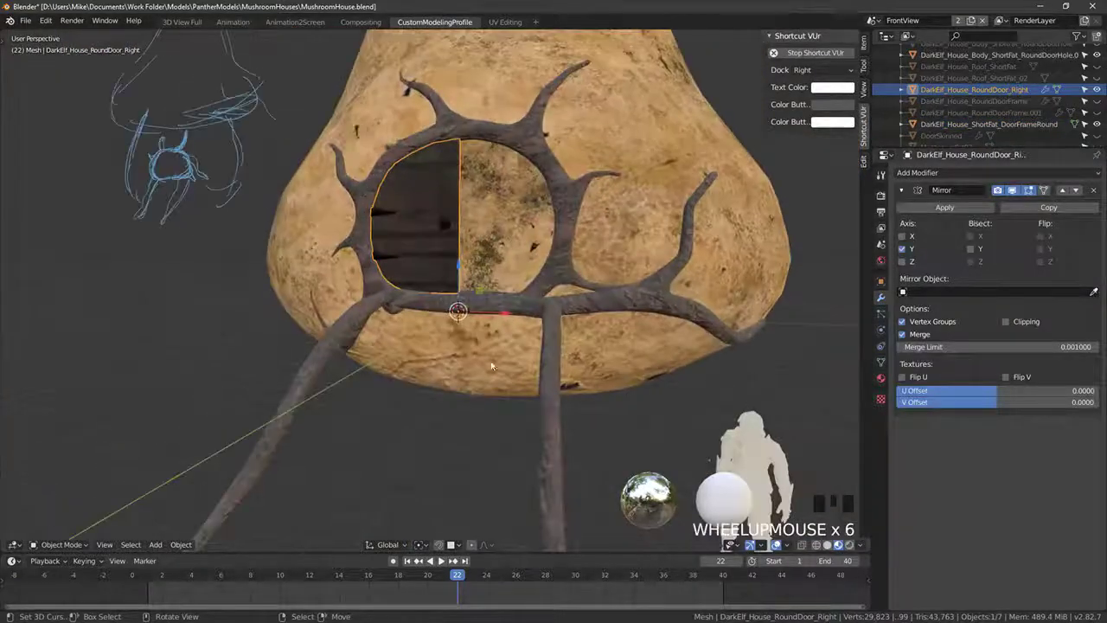
pyautogui.rightClick(309, 372)
pyautogui.press('Tab')
pyautogui.press('Tab')
pyautogui.moveTo(375, 452); pyautogui.dragTo(366, 329, button='middle')
pyautogui.scroll(-5, 366, 329)
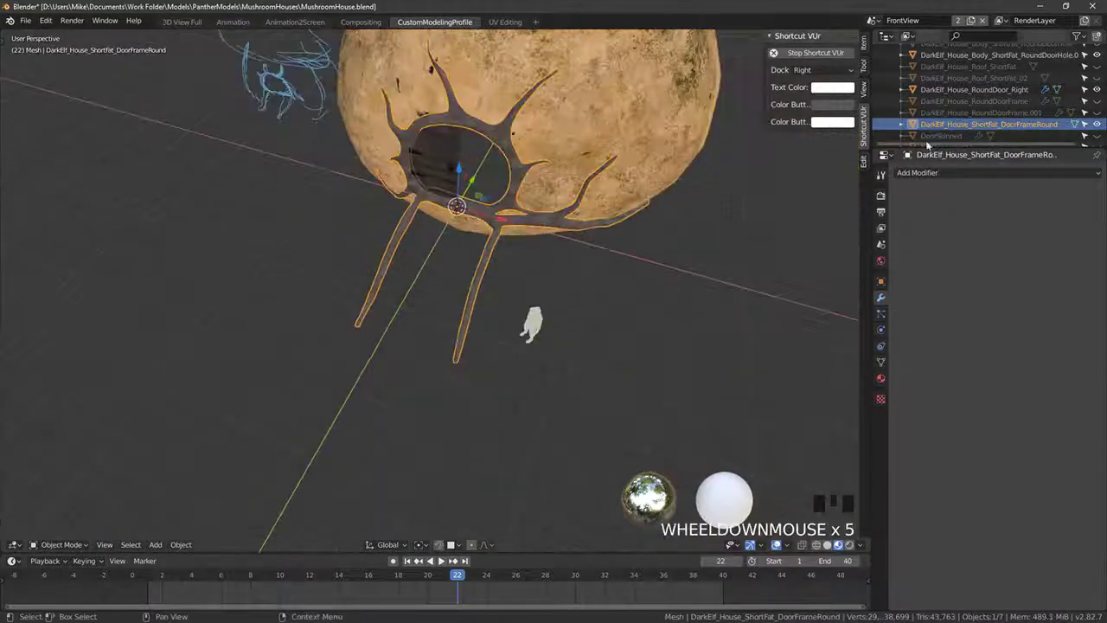
# Step: Duplicate DoorSkinned in place, hide the original, and rename the copy Stairs
pyautogui.scroll(-4, 980, 86)
pyautogui.click(951, 114)
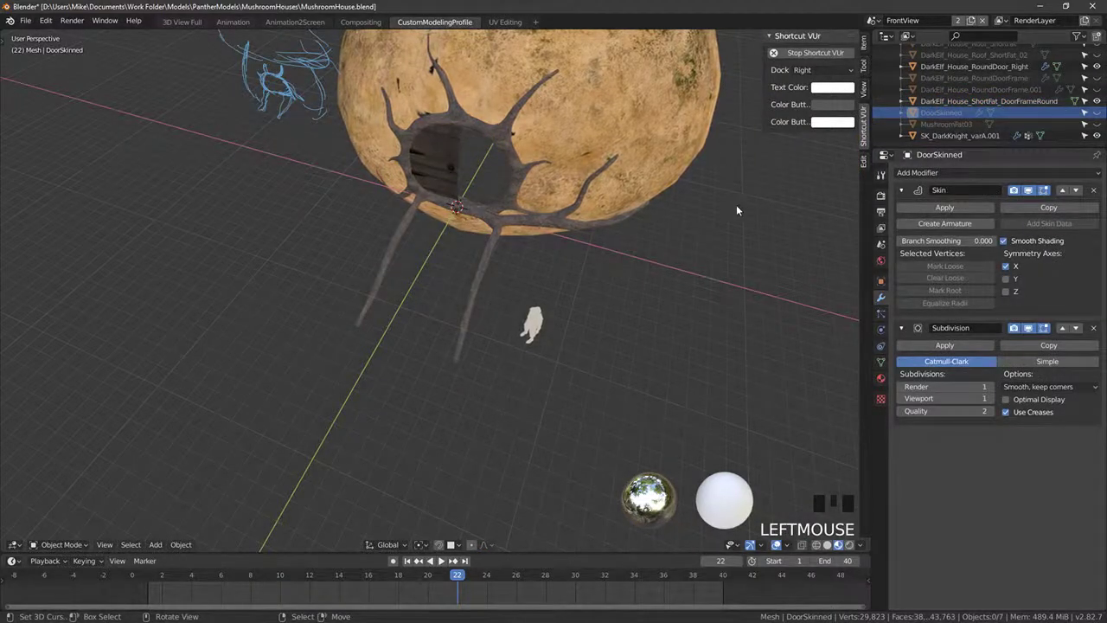
pyautogui.click(621, 152)
pyautogui.hotkey('shift', 'd')
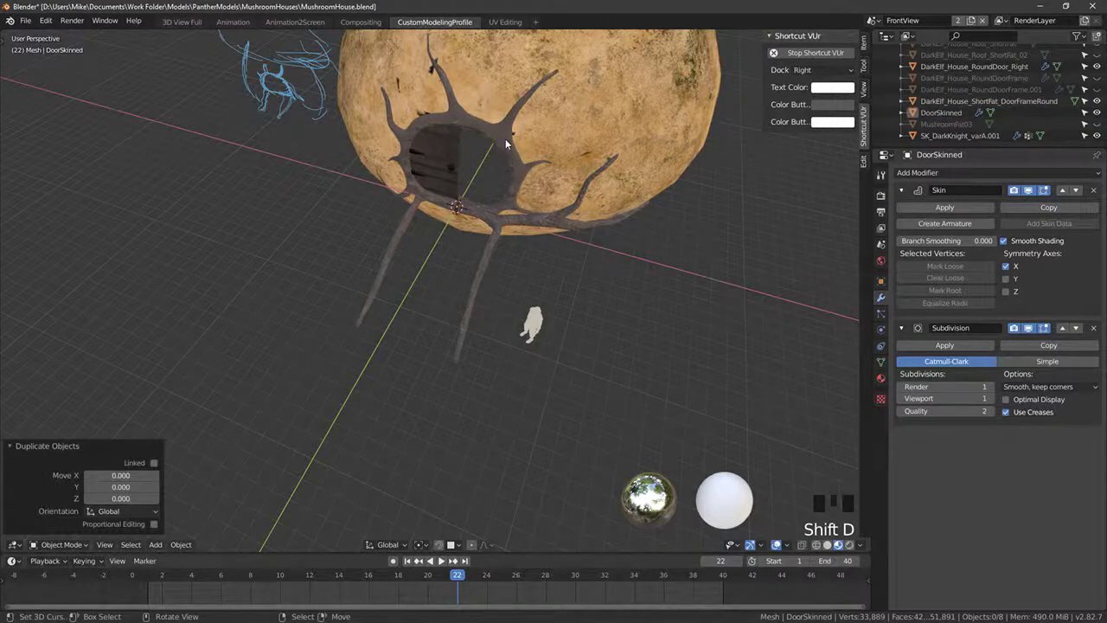
pyautogui.rightClick(505, 138)
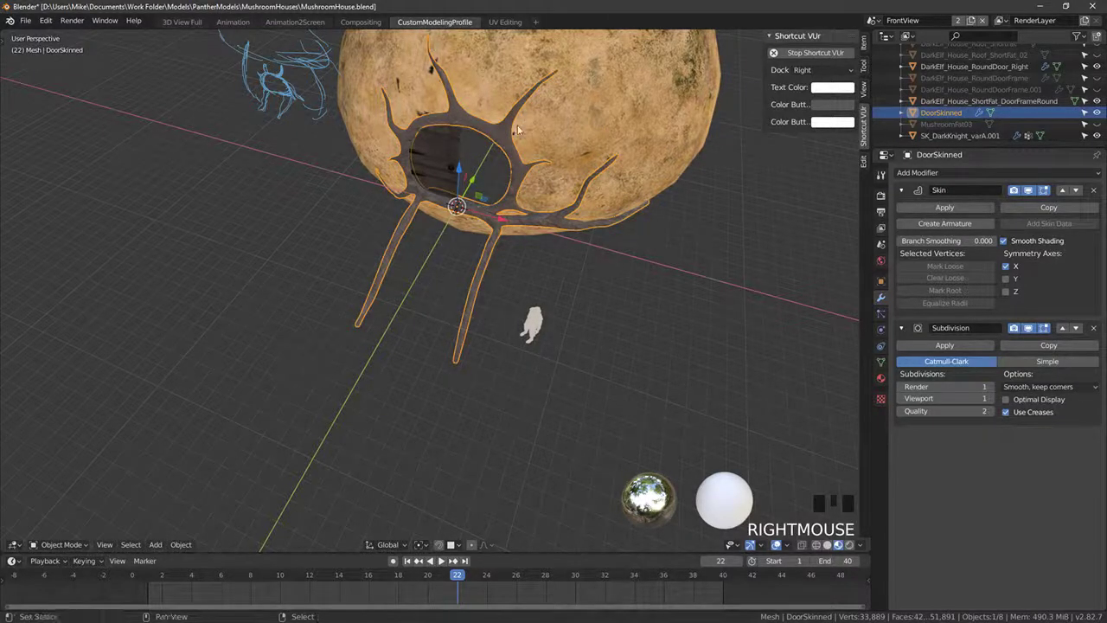
pyautogui.hotkey('shift', 'd')
pyautogui.click(1096, 112)
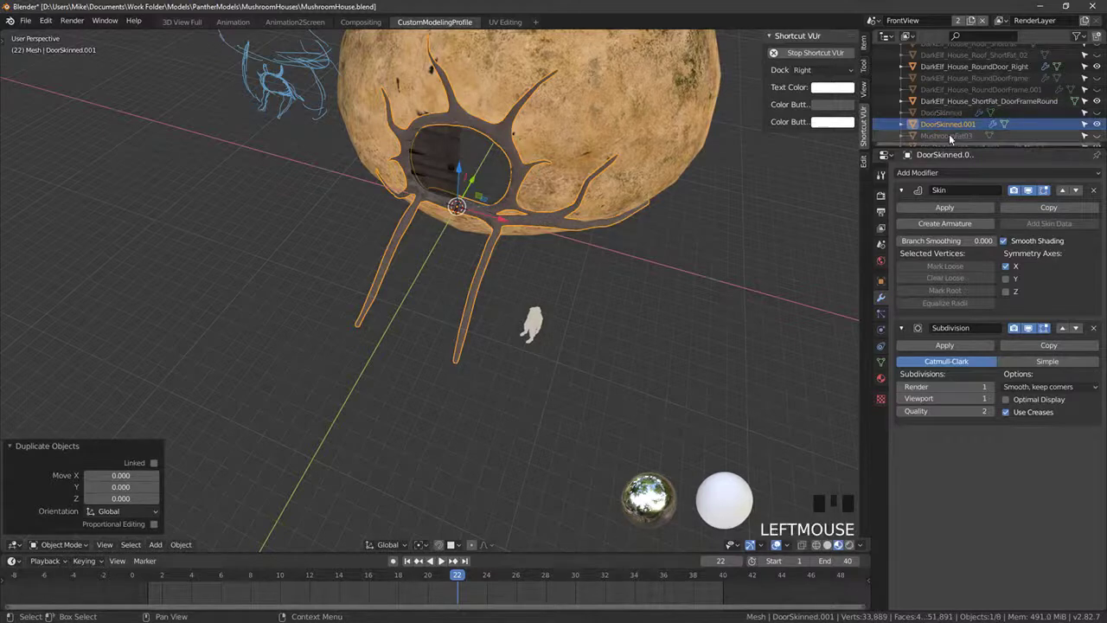
pyautogui.doubleClick(947, 123)
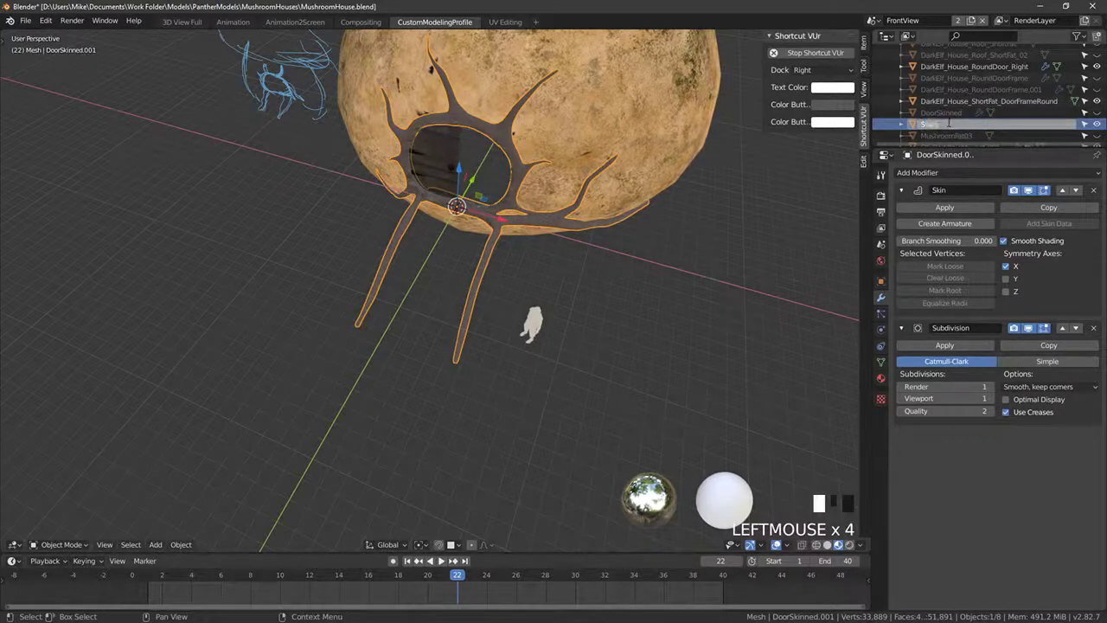
pyautogui.press('Return')
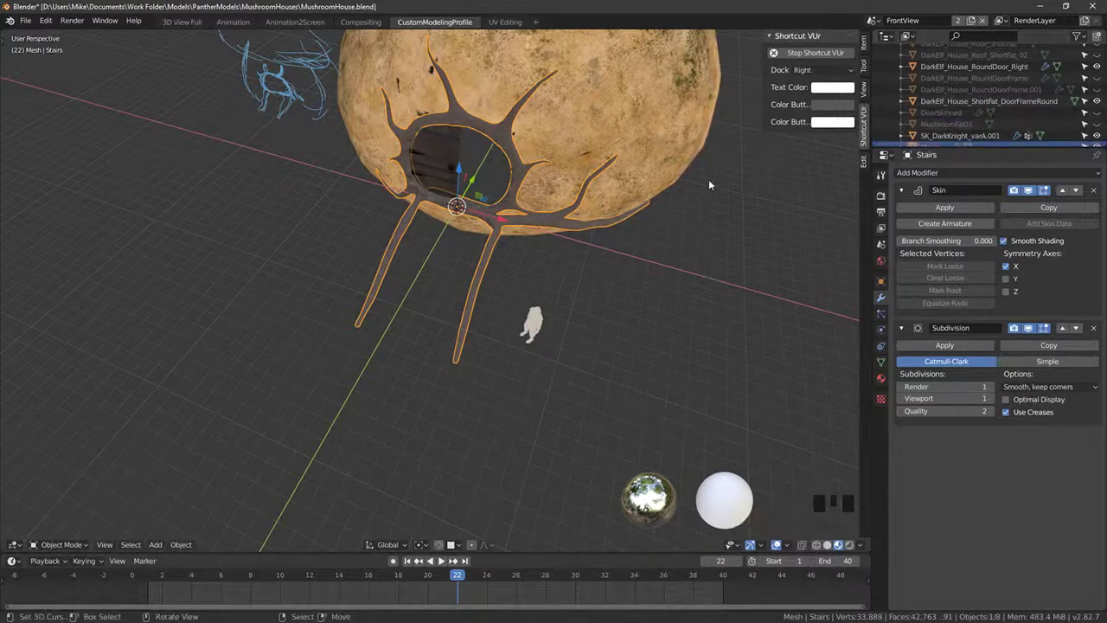
# Step: In the Stairs mesh, delete all vertices except the foot vertices of the two front supports
pyautogui.scroll(-7, 1017, 43)
pyautogui.moveTo(554, 333)
pyautogui.mouseDown(button='middle')
pyautogui.moveTo(579, 321)
pyautogui.moveTo(576, 331)
pyautogui.moveTo(642, 324)
pyautogui.mouseUp(button='middle')
pyautogui.press('KP_1')
pyautogui.scroll(-6, 576, 320)
pyautogui.press('Tab')
pyautogui.press('z')
pyautogui.press('z')
pyautogui.scroll(3, 452, 235)
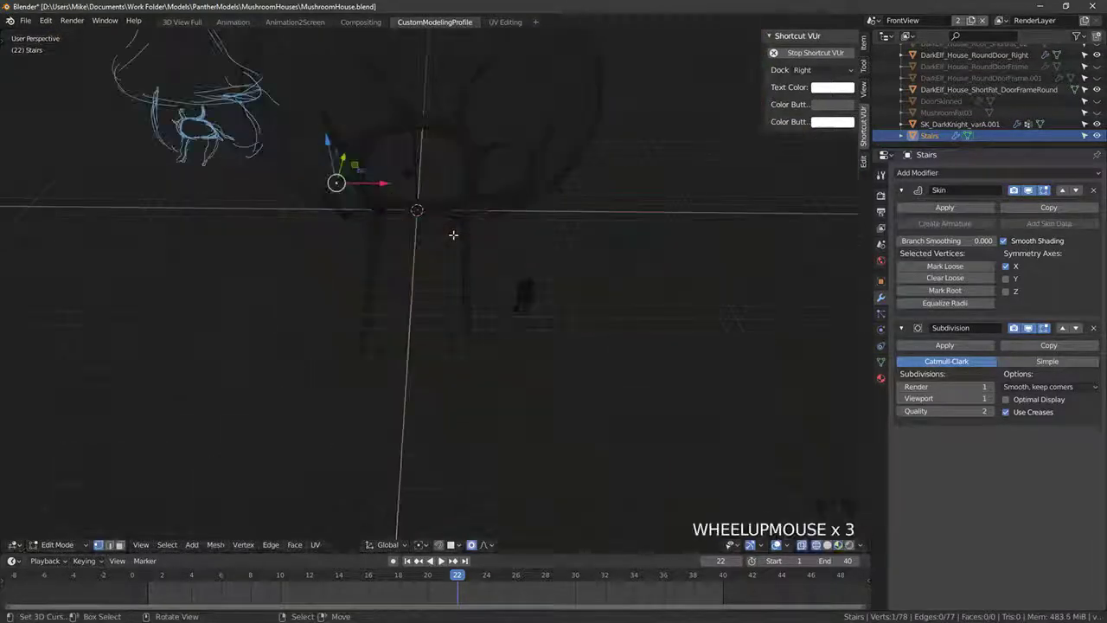
pyautogui.press('c')
pyautogui.moveTo(316, 208)
pyautogui.mouseDown()
pyautogui.moveTo(334, 166)
pyautogui.moveTo(507, 109)
pyautogui.moveTo(324, 99)
pyautogui.moveTo(504, 150)
pyautogui.moveTo(432, 164)
pyautogui.moveTo(320, 215)
pyautogui.moveTo(472, 247)
pyautogui.moveTo(329, 253)
pyautogui.moveTo(356, 275)
pyautogui.moveTo(507, 272)
pyautogui.moveTo(519, 296)
pyautogui.mouseUp()
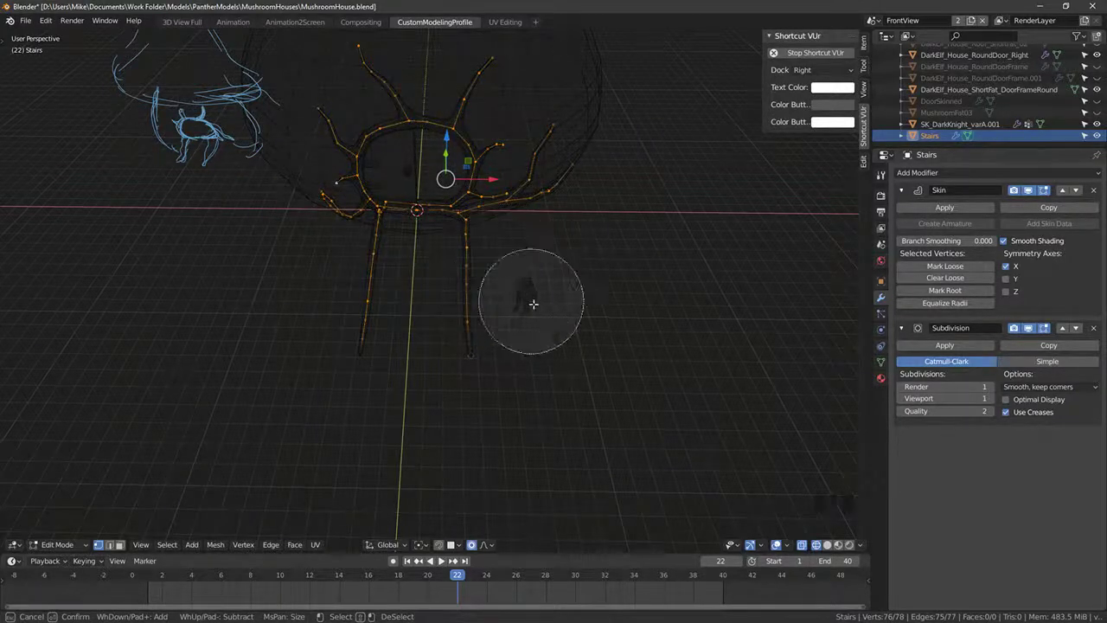
pyautogui.rightClick(519, 328)
pyautogui.scroll(5, 517, 363)
pyautogui.scroll(-5, 518, 363)
pyautogui.press('x')
pyautogui.click(578, 378)
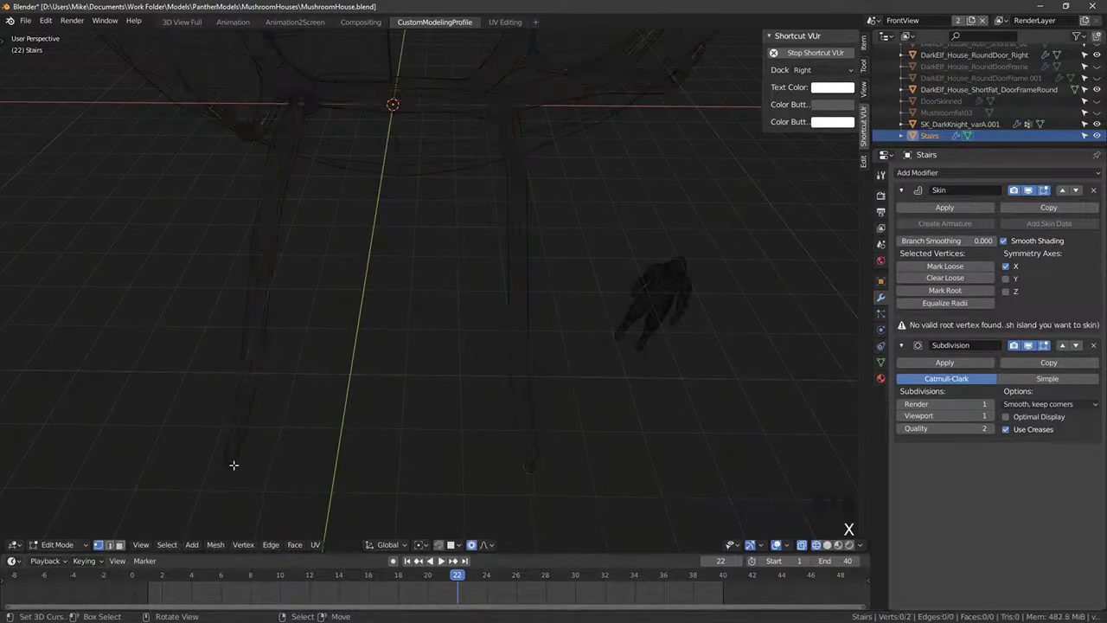
# Step: Extrude an edge between the two support feet and delete it, keeping only the vertex at the right support's foot
pyautogui.press('e')
pyautogui.click(588, 435)
pyautogui.moveTo(587, 435)
pyautogui.mouseDown(button='middle')
pyautogui.moveTo(494, 383)
pyautogui.moveTo(425, 407)
pyautogui.mouseUp(button='middle')
pyautogui.scroll(-2, 425, 407)
pyautogui.hotkey('ctrl', 'l')
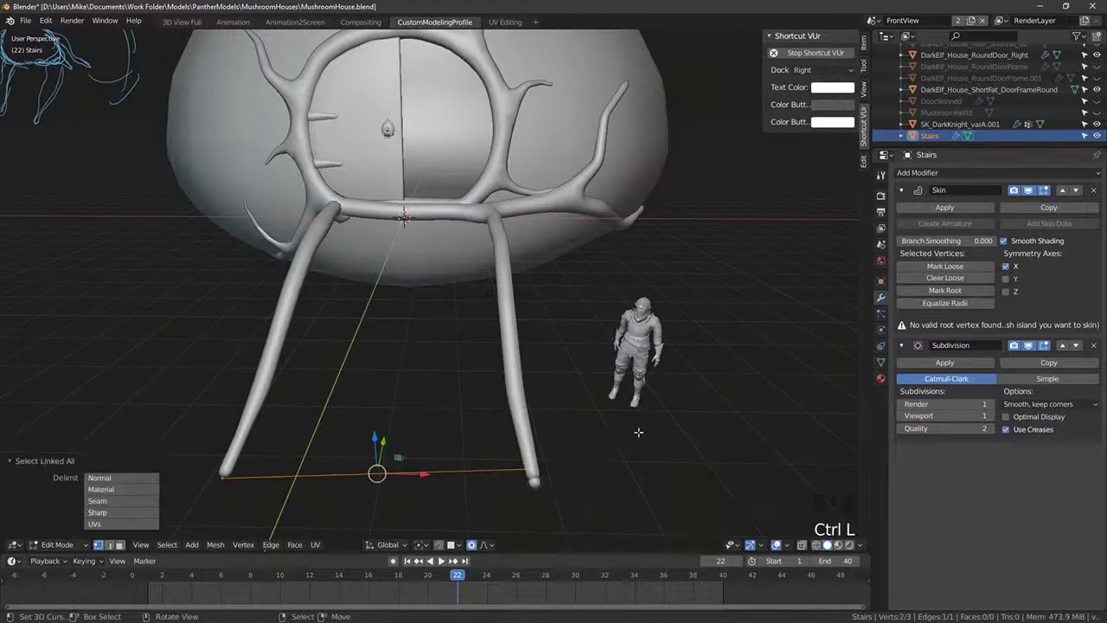
pyautogui.moveTo(638, 433); pyautogui.dragTo(552, 476, button='middle')
pyautogui.press('x')
pyautogui.click(523, 478)
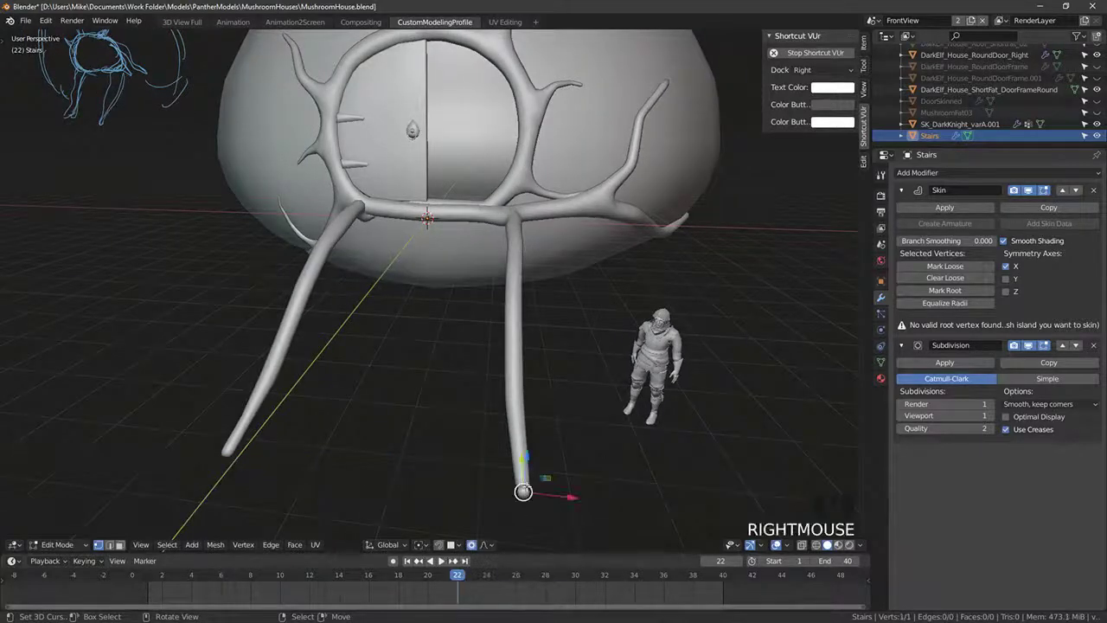
# Step: Extrude the remaining vertex into a rung reaching the left support's foot, about -3.52 along X
pyautogui.hotkey('alt', 'z')
pyautogui.hotkey('alt', 'z')
pyautogui.press('e')
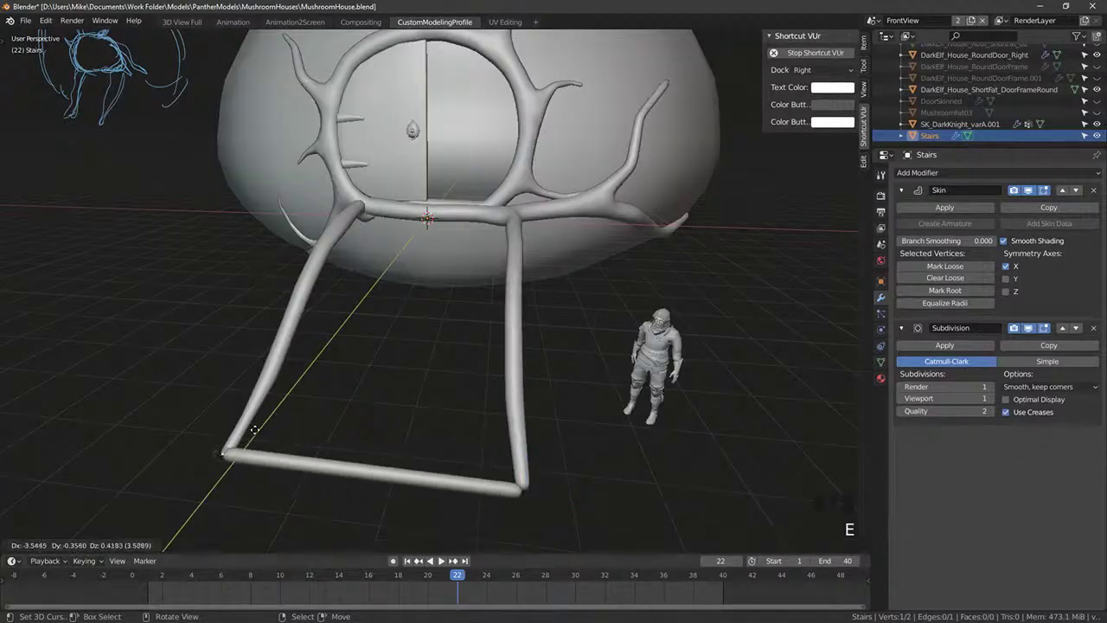
pyautogui.click(254, 429)
# Step: In side view, move the whole rung about 0.25 along Y and 0.22 up along Z onto the supports
pyautogui.press('KP_1')
pyautogui.press('KP_3')
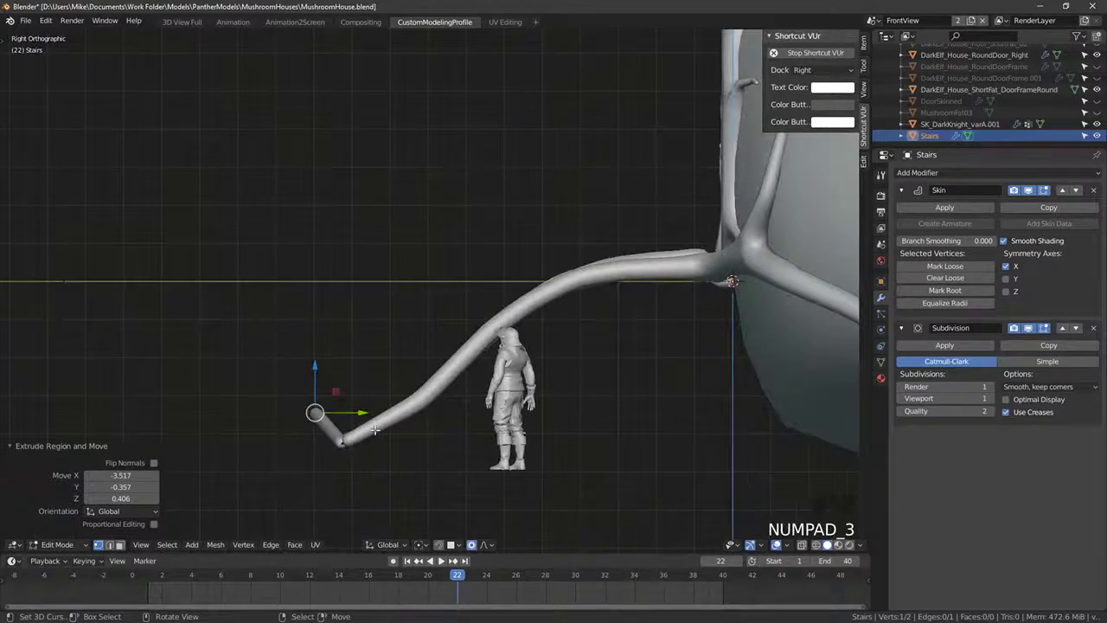
pyautogui.hotkey('ctrl', 'l')
pyautogui.rightClick(342, 443)
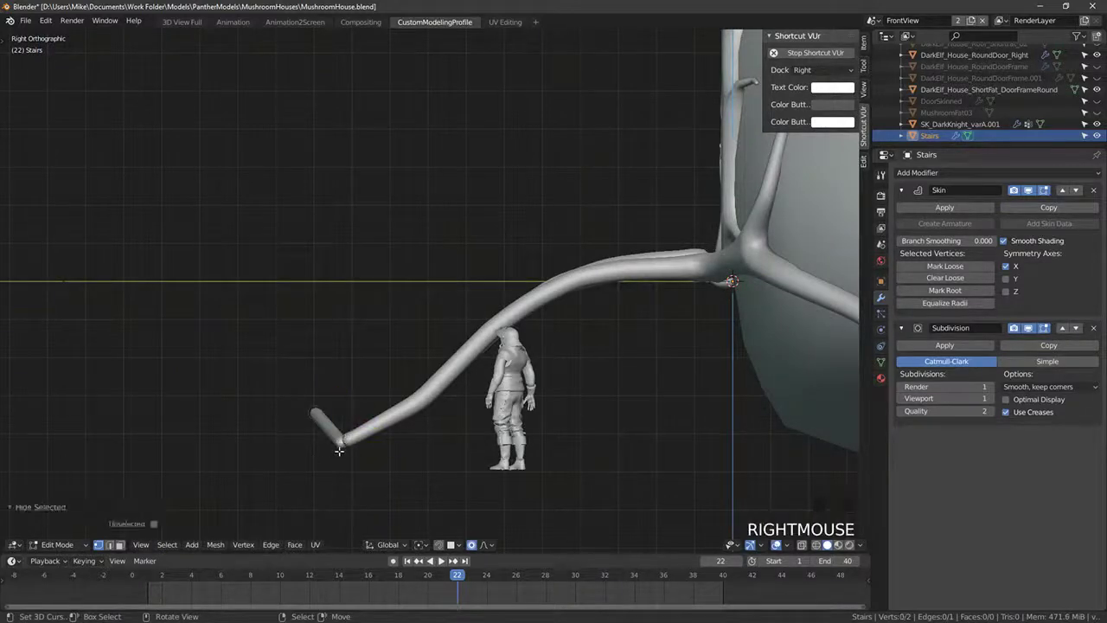
pyautogui.hotkey('ctrl', 'z')
pyautogui.press('g')
pyautogui.rightClick(324, 442)
pyautogui.press('a')
pyautogui.press('a')
pyautogui.press('a')
pyautogui.press('g')
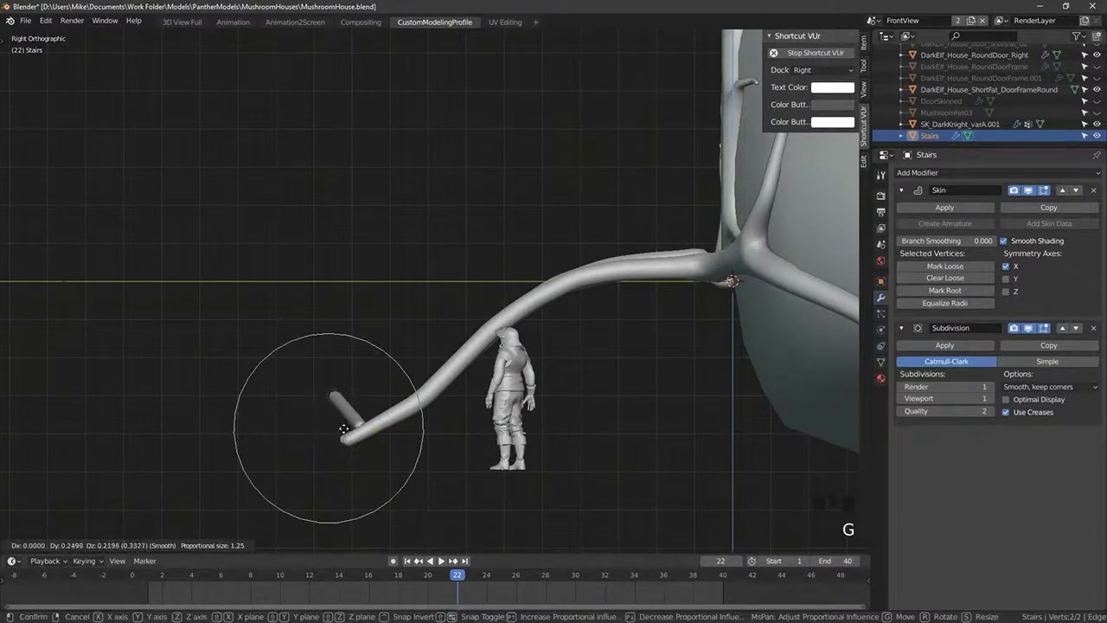
pyautogui.click(343, 429)
# Step: Align the bottom rung's left and right ends with the two support branches
pyautogui.press('KP_1')
pyautogui.press('g')
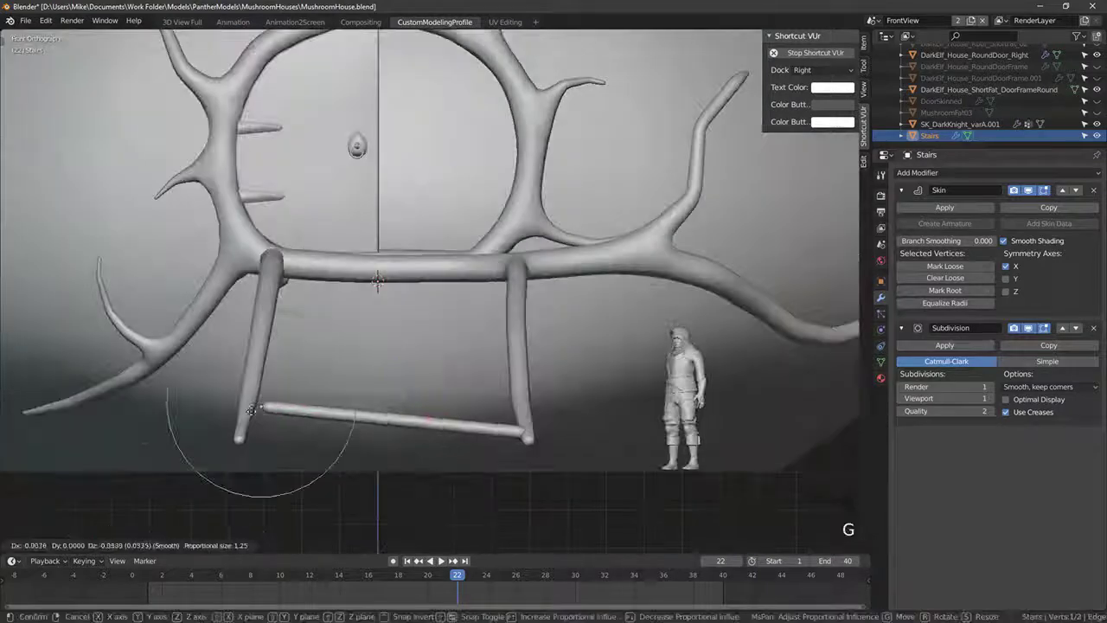
pyautogui.click(238, 433)
pyautogui.moveTo(238, 433); pyautogui.dragTo(303, 441, button='middle')
pyautogui.press('g')
pyautogui.click(518, 338)
pyautogui.scroll(-2, 432, 459)
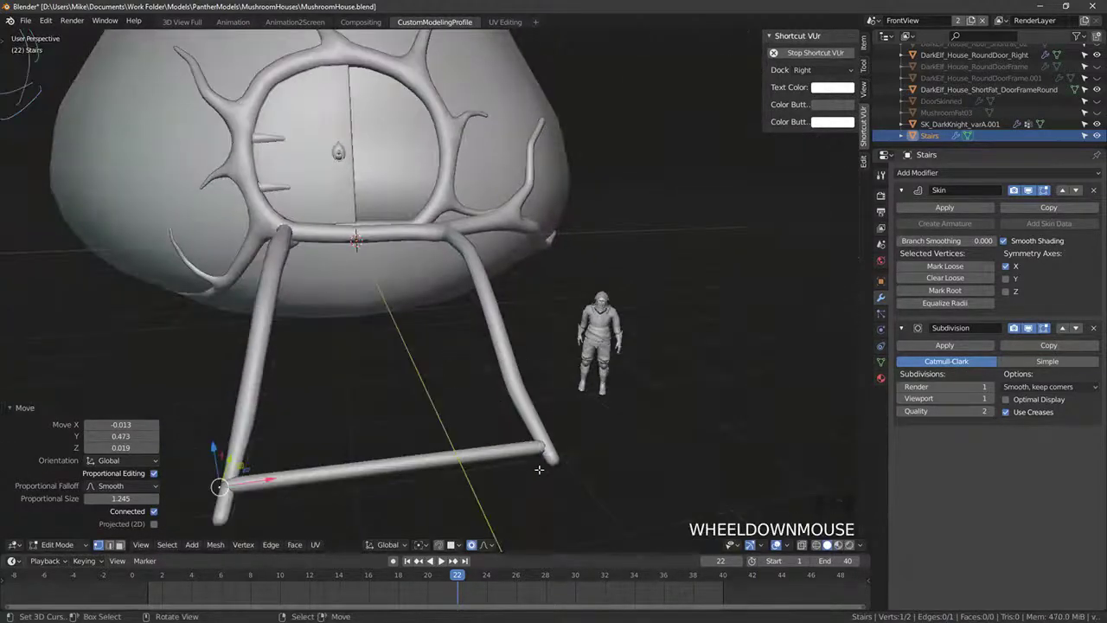
pyautogui.rightClick(543, 447)
pyautogui.rightClick(542, 441)
pyautogui.moveTo(547, 444); pyautogui.dragTo(406, 408, button='middle')
pyautogui.press('g')
pyautogui.click(407, 408)
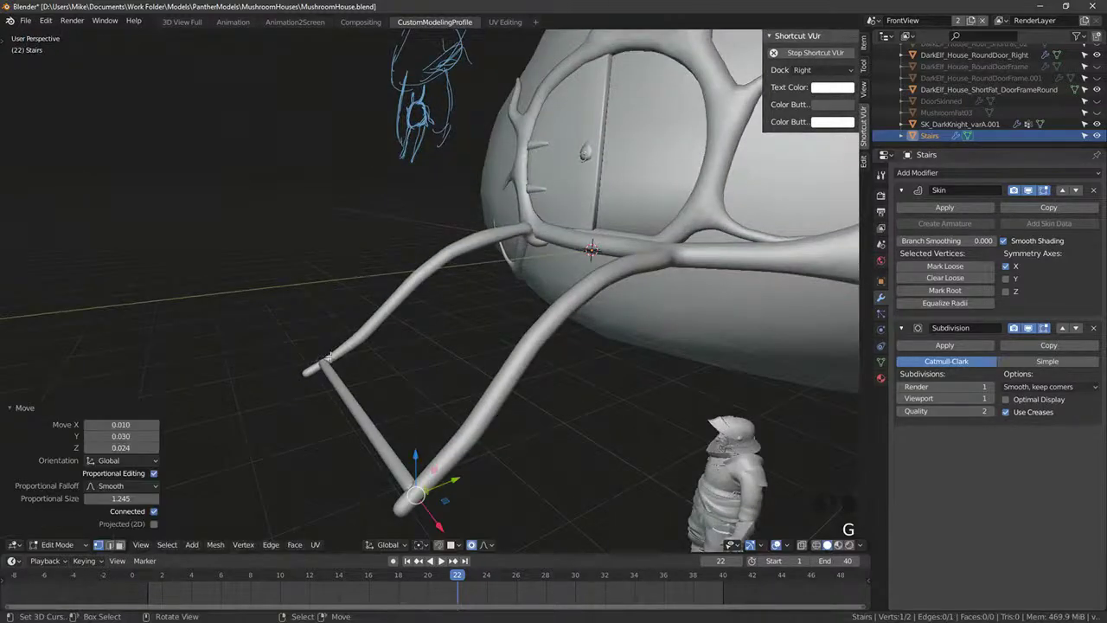
# Step: Select both ends of the bottom rung and duplicate it up the supports by 0.769 along Y and 0.424 along Z
pyautogui.keyDown('shift'); pyautogui.rightClick(341, 364); pyautogui.keyUp('shift')
pyautogui.moveTo(340, 364); pyautogui.dragTo(364, 371, button='middle')
pyautogui.scroll(-4, 363, 372)
pyautogui.press('KP_1')
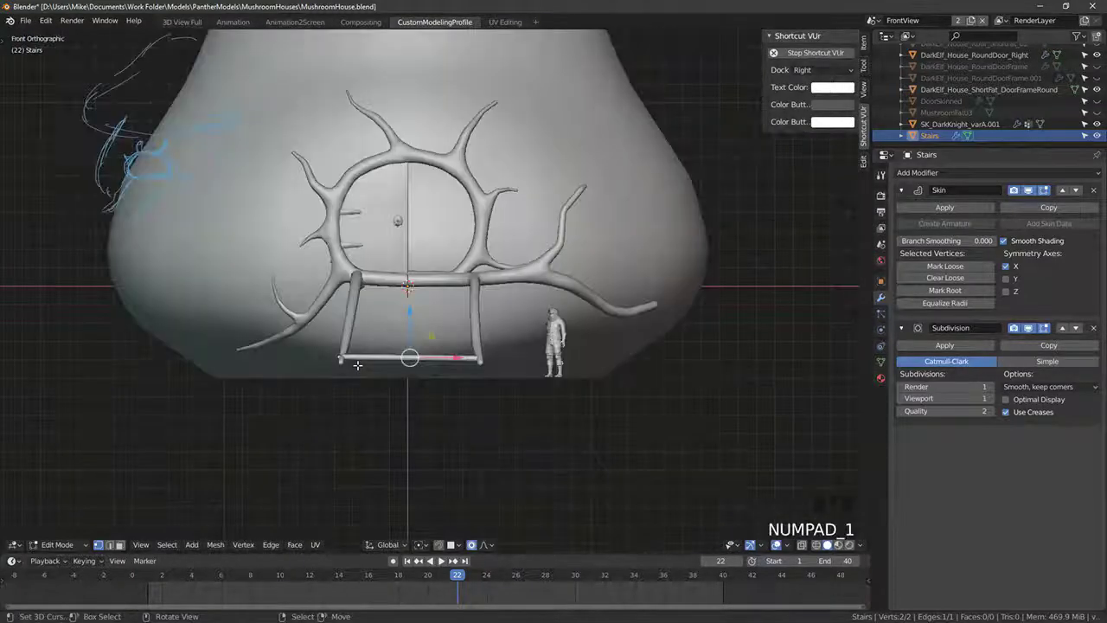
pyautogui.press('KP_3')
pyautogui.hotkey('shift', 'd')
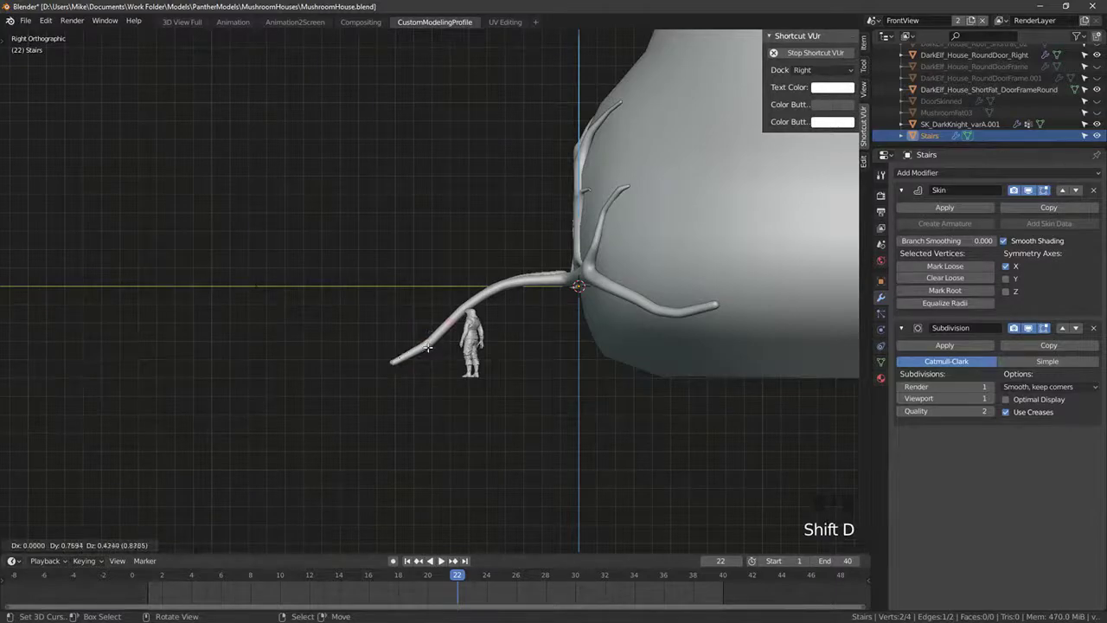
pyautogui.click(427, 348)
pyautogui.moveTo(428, 348); pyautogui.dragTo(423, 326, button='middle')
pyautogui.press('KP_1')
pyautogui.press('KP_3')
pyautogui.scroll(3, 439, 351)
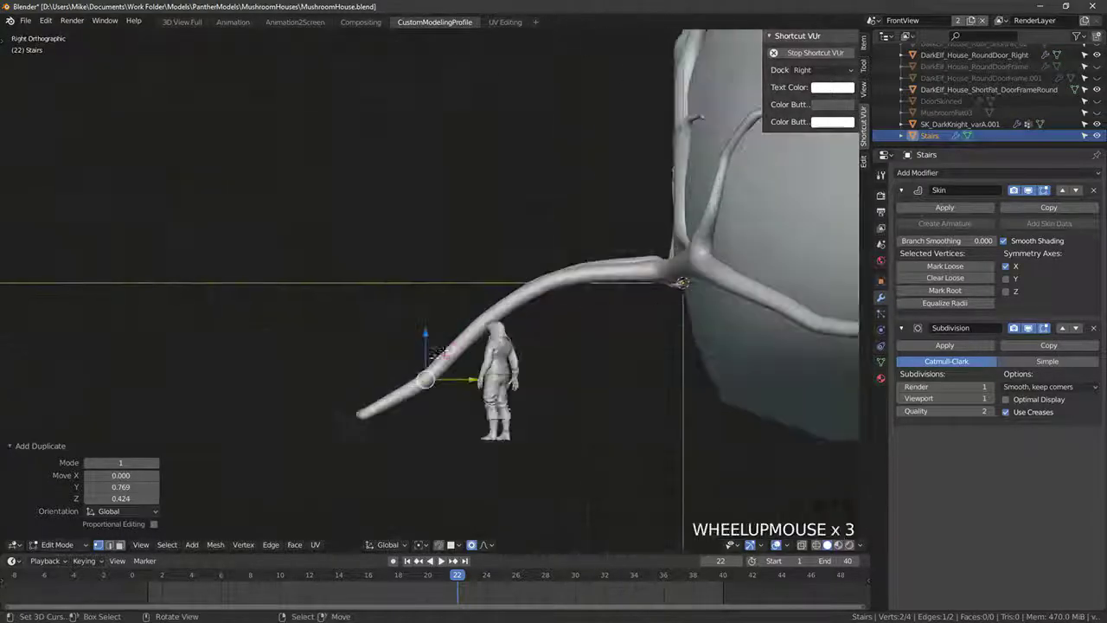
# Step: Duplicate six more rungs along the curve of the supports up to the door sill
pyautogui.hotkey('shift', 'd')
pyautogui.click(530, 277)
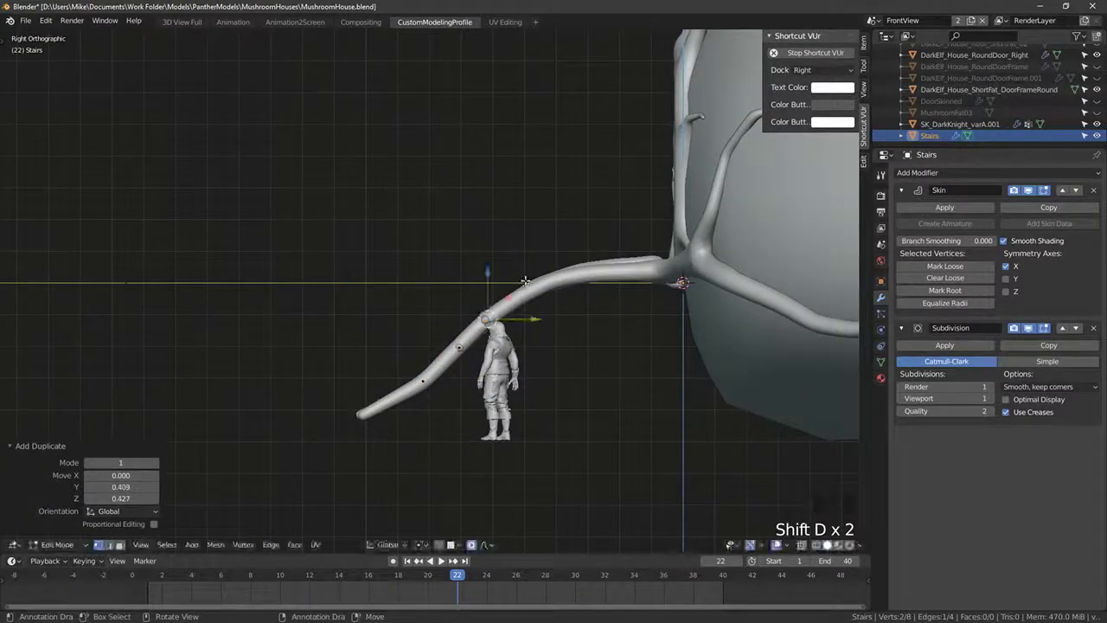
pyautogui.hotkey('shift', 'd')
pyautogui.click(586, 245)
pyautogui.hotkey('shift', 'd')
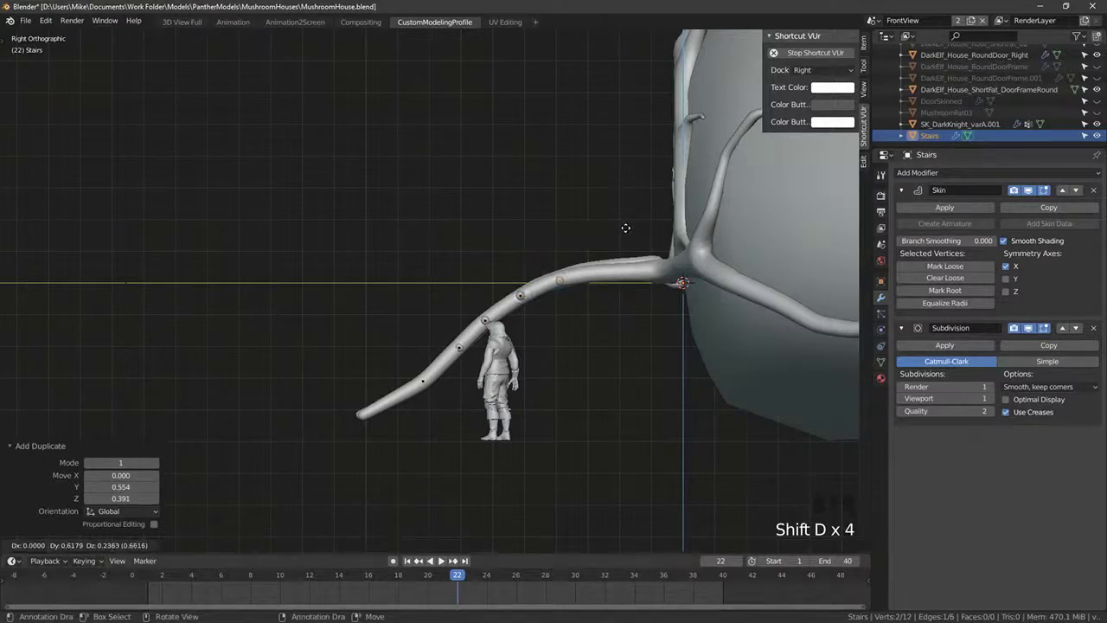
pyautogui.click(625, 228)
pyautogui.hotkey('shift', 'd')
pyautogui.click(683, 218)
pyautogui.hotkey('shift', 'd')
pyautogui.click(728, 214)
# Step: Preview the stairs in rendered shading and scale all the rungs slightly wider along the X axis
pyautogui.moveTo(728, 213)
pyautogui.mouseDown(button='middle')
pyautogui.moveTo(634, 259)
pyautogui.moveTo(647, 290)
pyautogui.mouseUp(button='middle')
pyautogui.press('Tab')
pyautogui.hotkey('shift', 'z')
pyautogui.press('Tab')
pyautogui.moveTo(561, 320)
pyautogui.mouseDown(button='middle')
pyautogui.moveTo(578, 362)
pyautogui.moveTo(500, 337)
pyautogui.moveTo(603, 336)
pyautogui.mouseUp(button='middle')
pyautogui.press('s')
pyautogui.press('x')
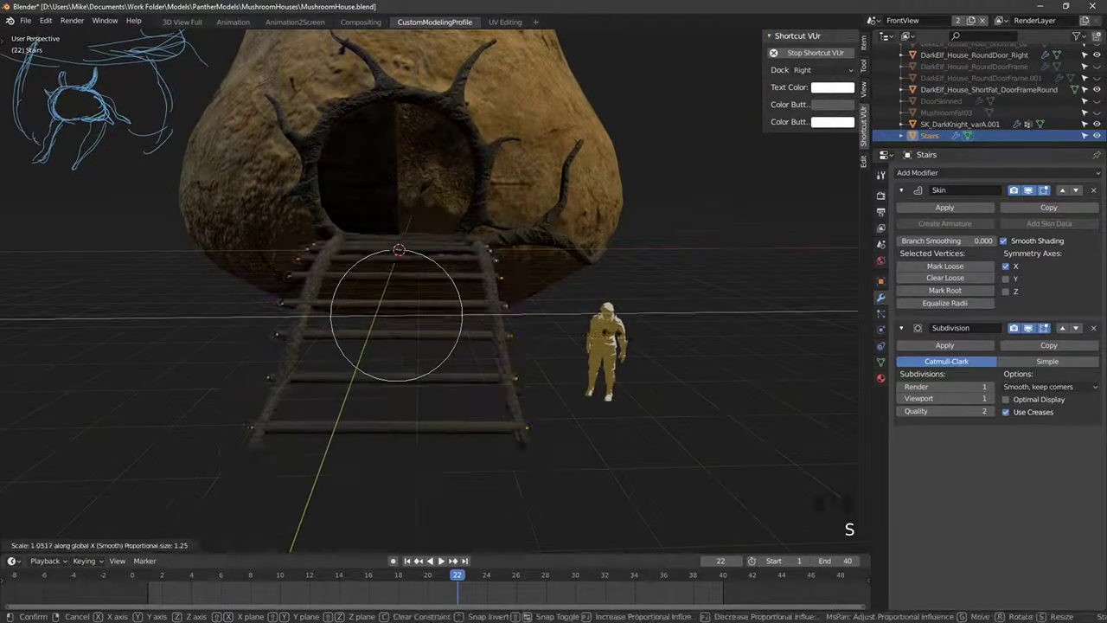
pyautogui.rightClick(502, 328)
# Step: Move the right ends of the middle and upper rungs inward along X to meet the right support
pyautogui.moveTo(502, 329); pyautogui.dragTo(513, 330, button='middle')
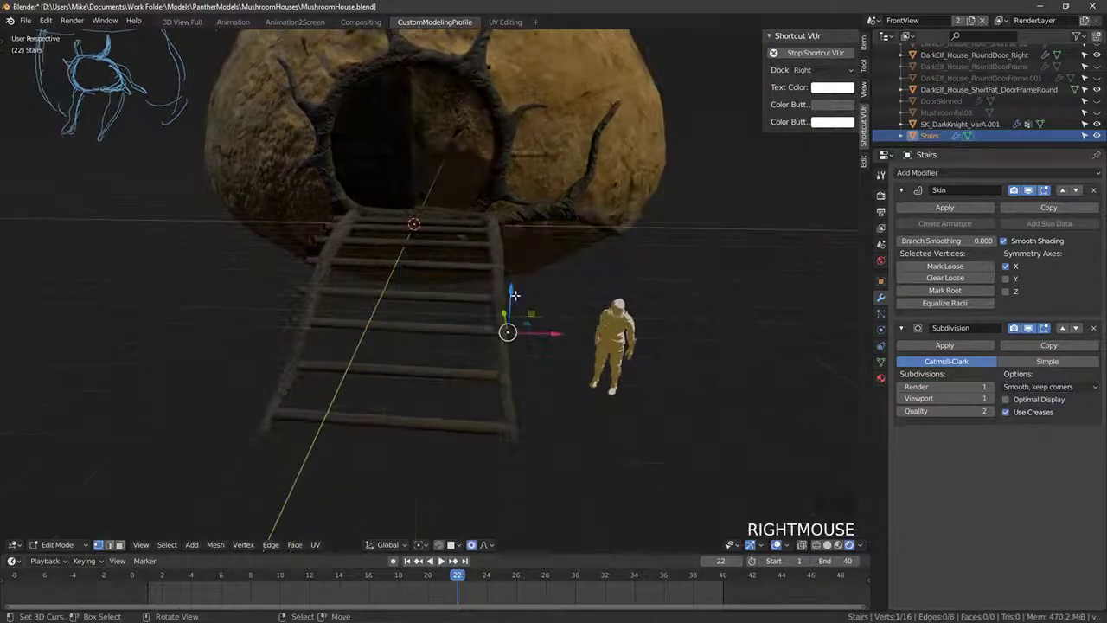
pyautogui.moveTo(554, 333); pyautogui.dragTo(534, 266)
pyautogui.rightClick(514, 301)
pyautogui.rightClick(514, 268)
pyautogui.keyDown('shift'); pyautogui.moveTo(534, 267); pyautogui.dragTo(498, 286, button='middle'); pyautogui.keyUp('shift')
pyautogui.rightClick(464, 272)
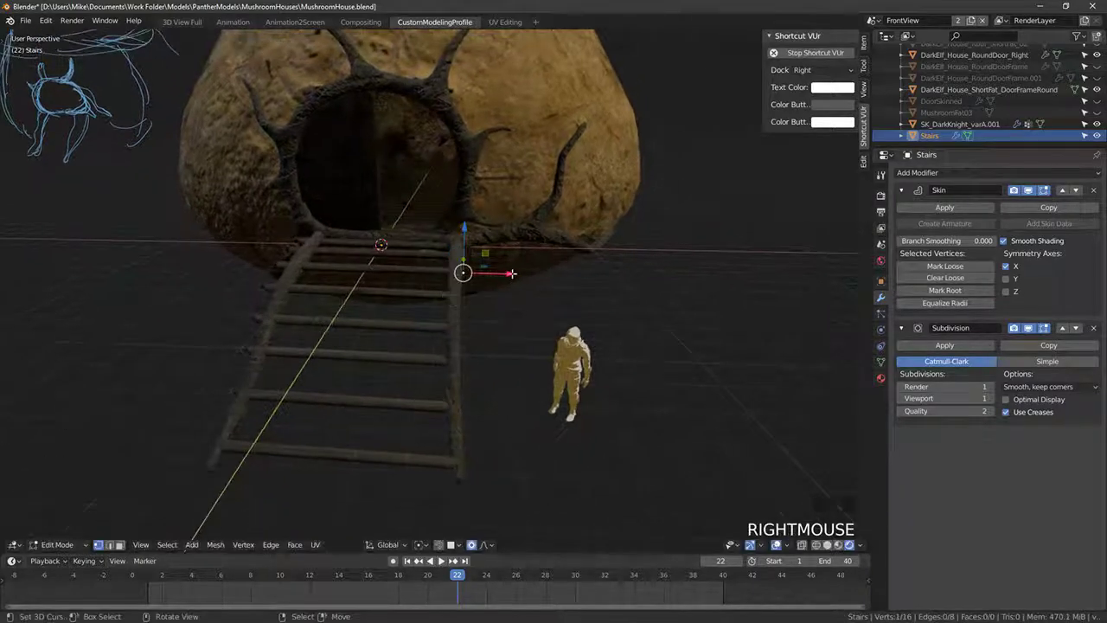
pyautogui.moveTo(511, 274); pyautogui.dragTo(494, 273)
# Step: Pull the right end of a rung near the door sill inward along X and fine-tune its position by 0.085, 0.020, -0.034
pyautogui.rightClick(464, 249)
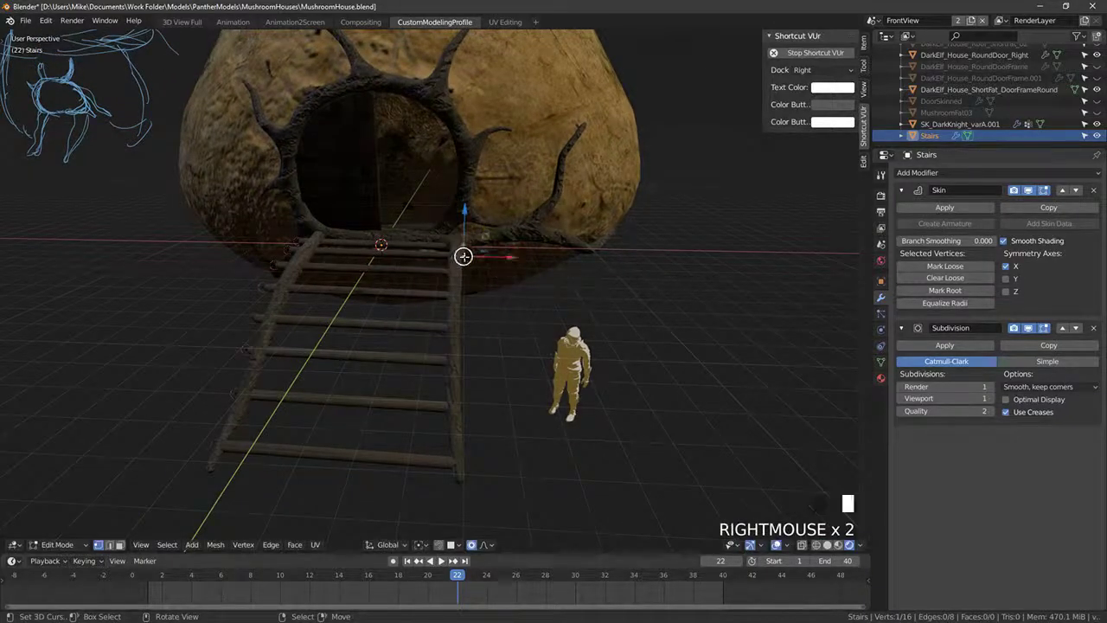
pyautogui.moveTo(465, 257); pyautogui.dragTo(506, 259, button='right')
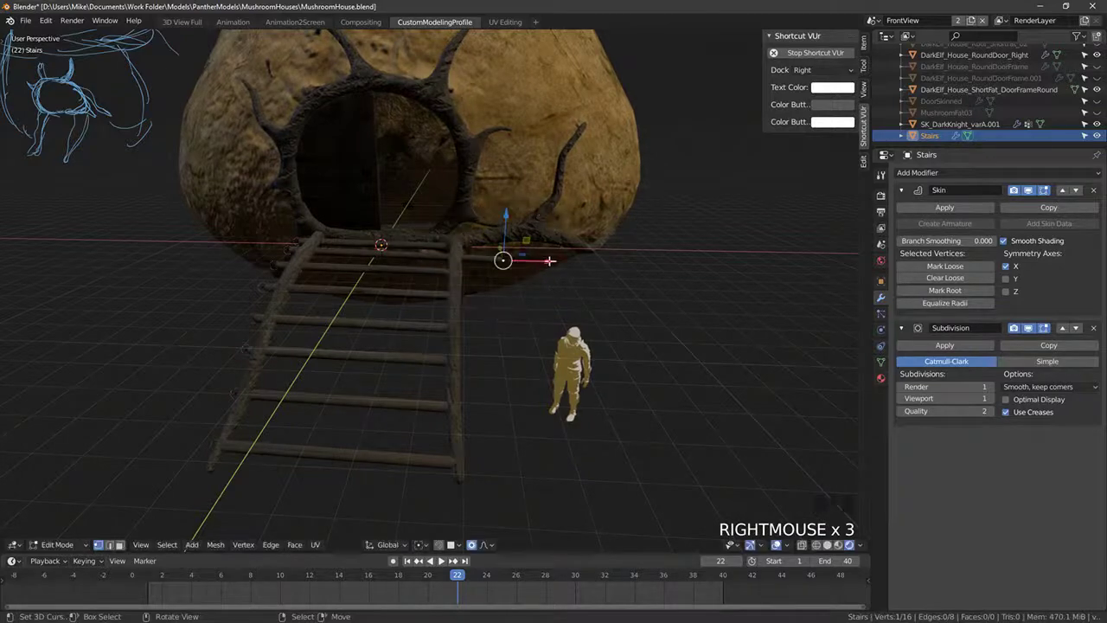
pyautogui.moveTo(549, 261); pyautogui.dragTo(491, 250)
pyautogui.press('g')
pyautogui.click(494, 250)
pyautogui.moveTo(496, 251); pyautogui.dragTo(551, 294, button='middle')
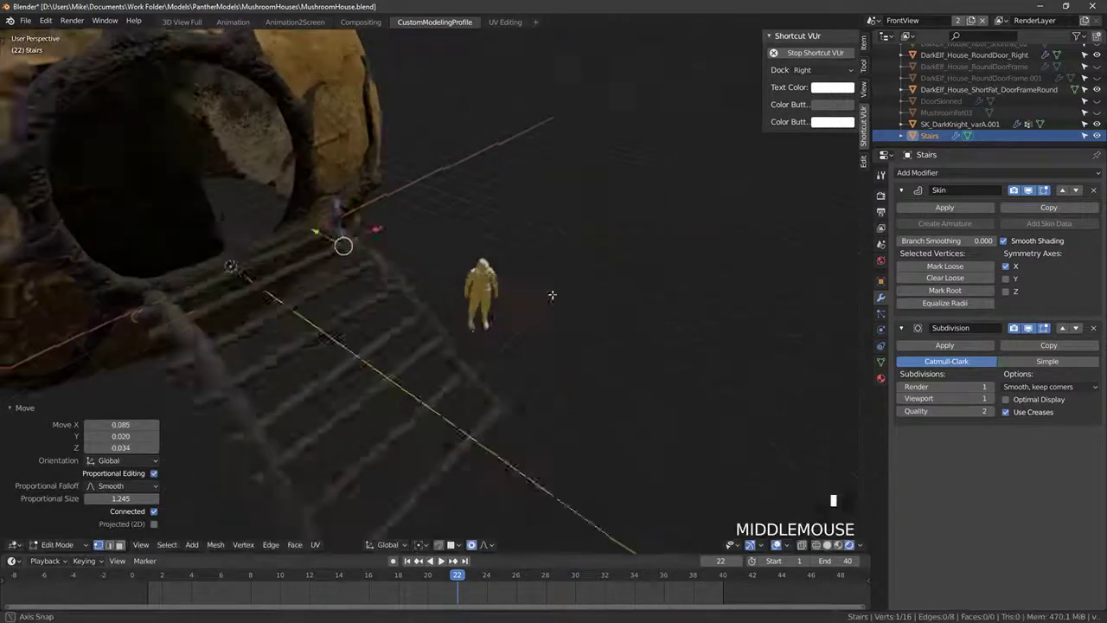
# Step: Leave Edit Mode and annotate in front view the outline of branches flaring from the top of the stairs to the ground on both sides
pyautogui.press('Tab')
pyautogui.scroll(-4, 541, 299)
pyautogui.moveTo(485, 302); pyautogui.dragTo(355, 316, button='middle')
pyautogui.moveTo(497, 303); pyautogui.dragTo(481, 258, button='middle')
pyautogui.press('KP_1')
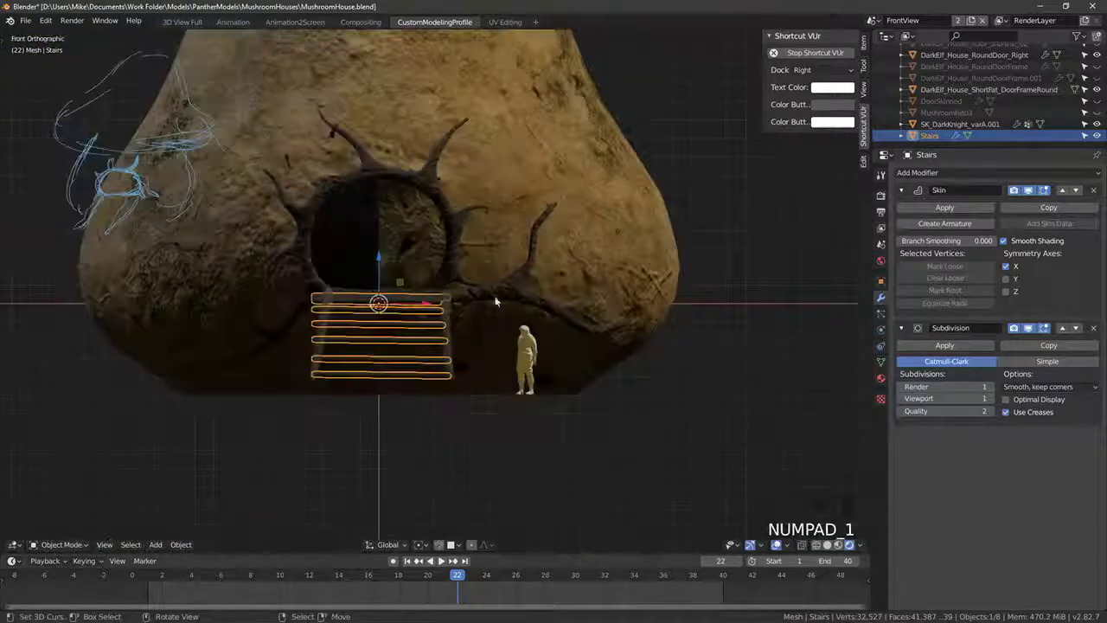
pyautogui.scroll(4, 490, 301)
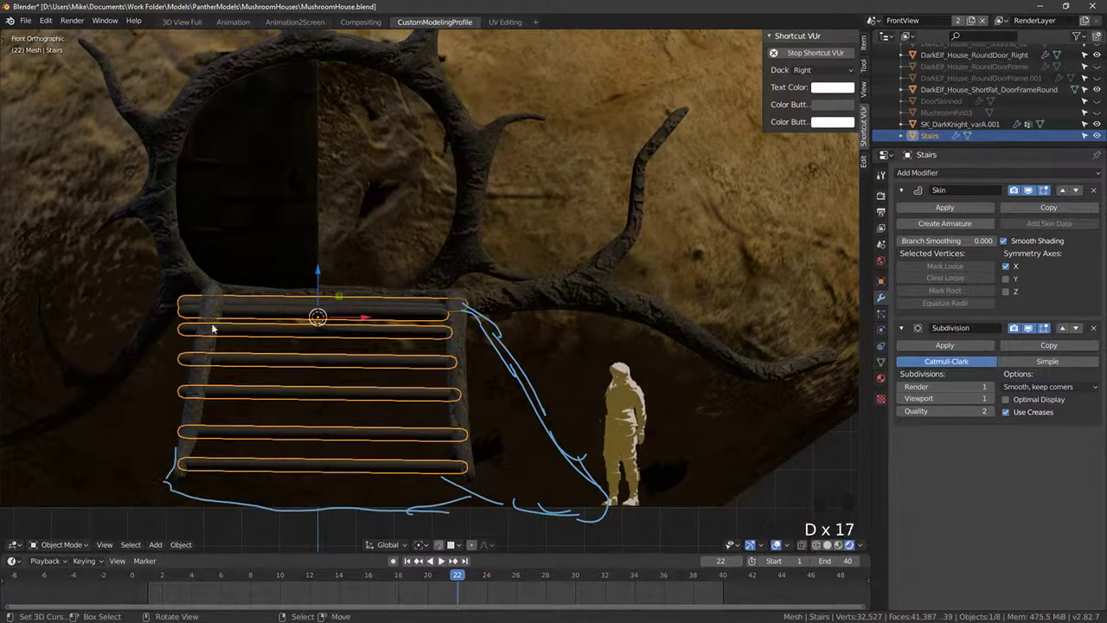
pyautogui.scroll(-1, 221, 424)
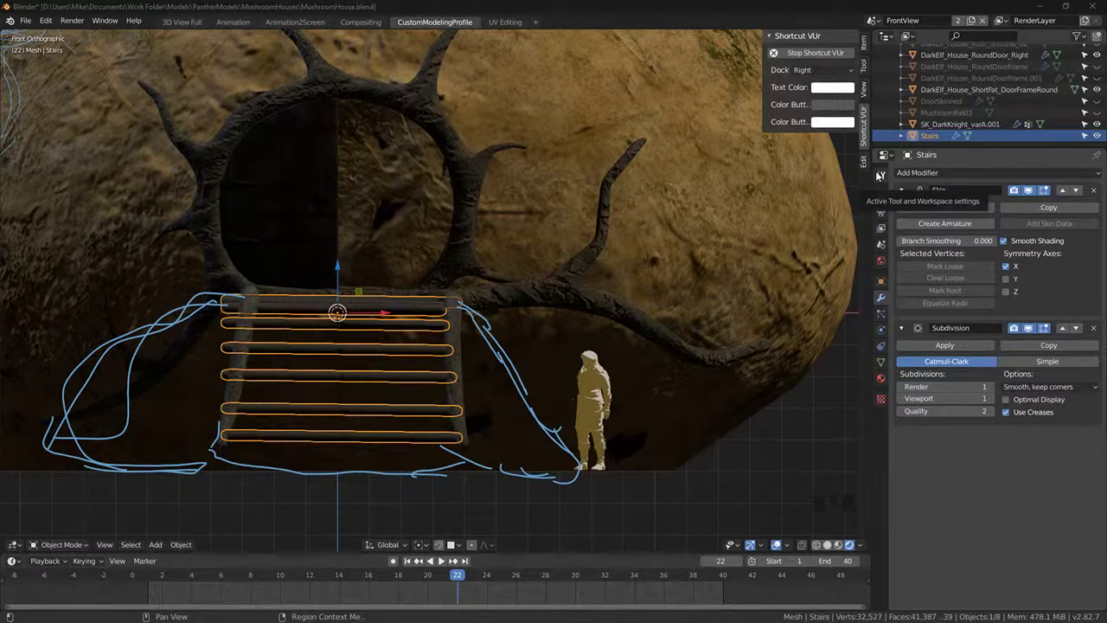
# Step: Edit the stairs mesh in top view with solid shading and pull the right end of the second rung from the door inward along X
pyautogui.scroll(1, 498, 253)
pyautogui.scroll(-3, 498, 253)
pyautogui.moveTo(498, 253); pyautogui.dragTo(348, 327, button='middle')
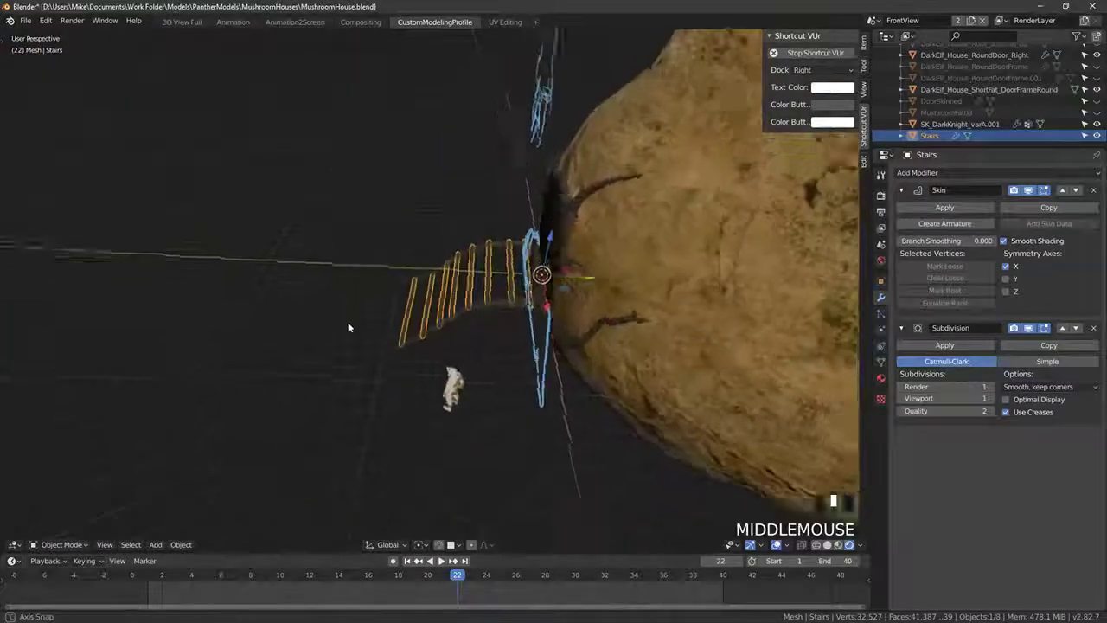
pyautogui.press('KP_3')
pyautogui.scroll(3, 420, 338)
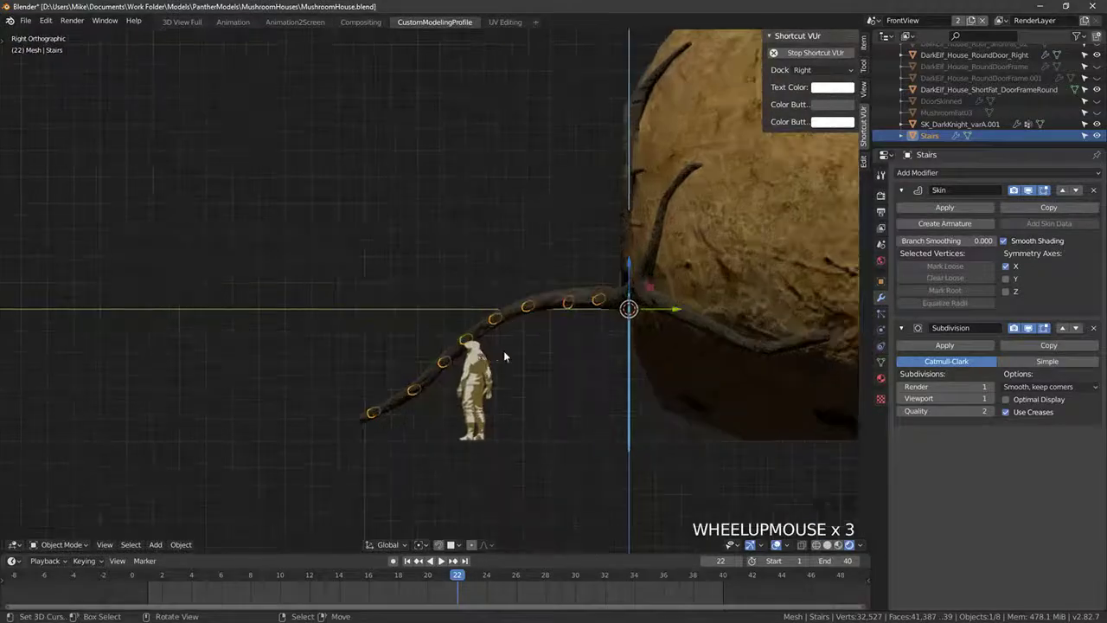
pyautogui.moveTo(504, 355); pyautogui.dragTo(440, 317, button='middle')
pyautogui.press('Tab')
pyautogui.press('KP_7')
pyautogui.scroll(-2, 376, 290)
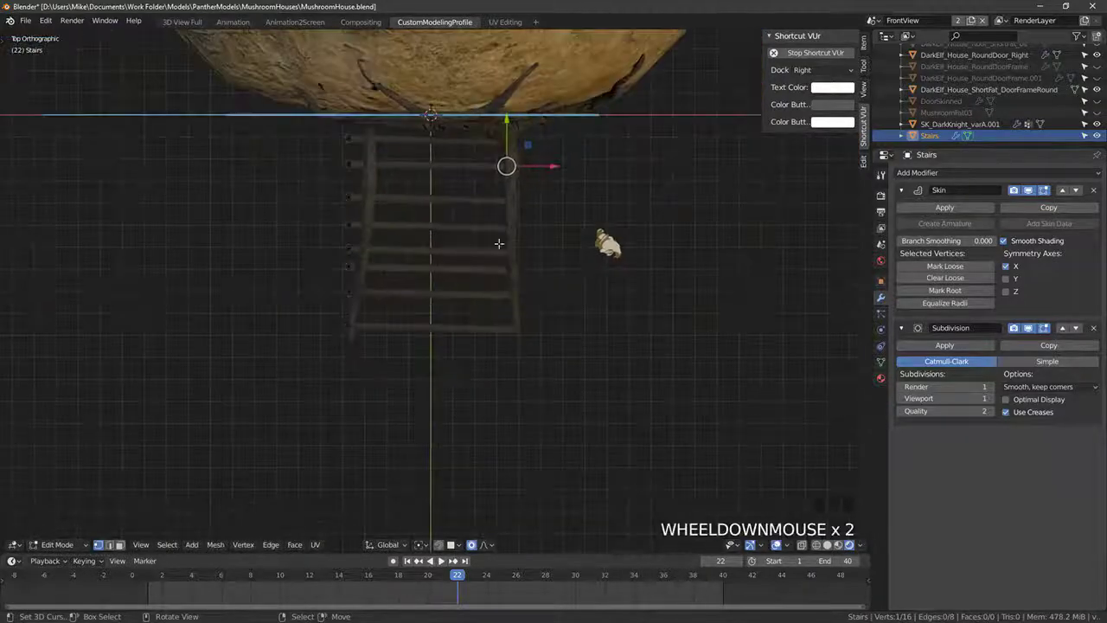
pyautogui.scroll(-1, 499, 244)
pyautogui.press('z')
pyautogui.press('c')
pyautogui.rightClick(524, 172)
pyautogui.rightClick(505, 166)
pyautogui.moveTo(546, 166); pyautogui.dragTo(535, 163)
# Step: Move the left ends of the second and third rungs from the door inward to meet the left support
pyautogui.rightClick(361, 163)
pyautogui.moveTo(409, 162); pyautogui.dragTo(424, 164)
pyautogui.press('g')
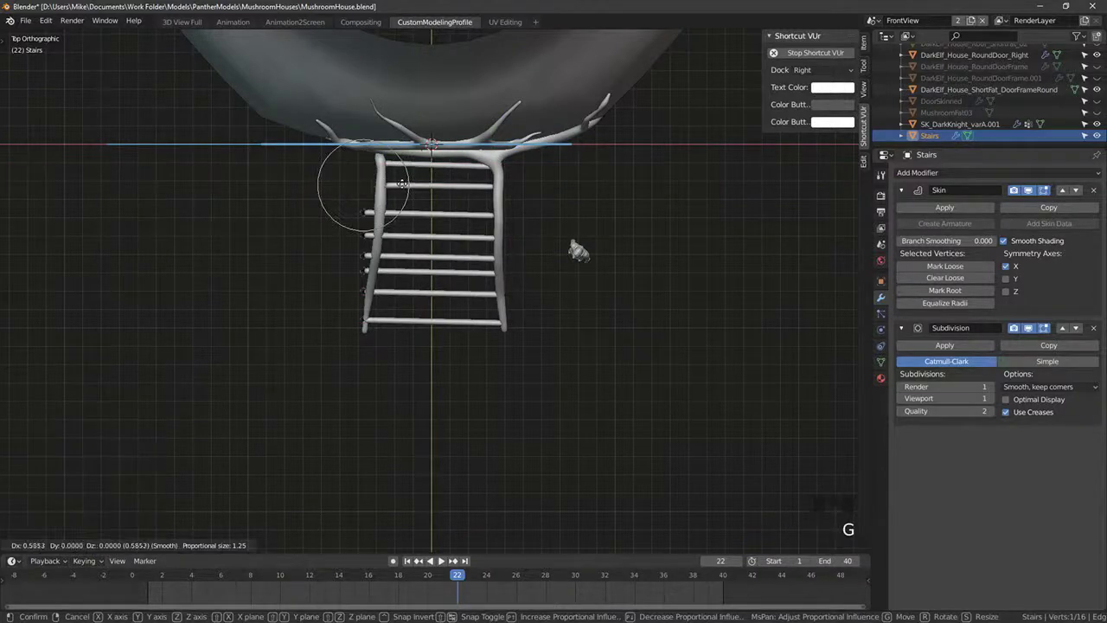
pyautogui.click(402, 183)
pyautogui.rightClick(365, 212)
pyautogui.press('g')
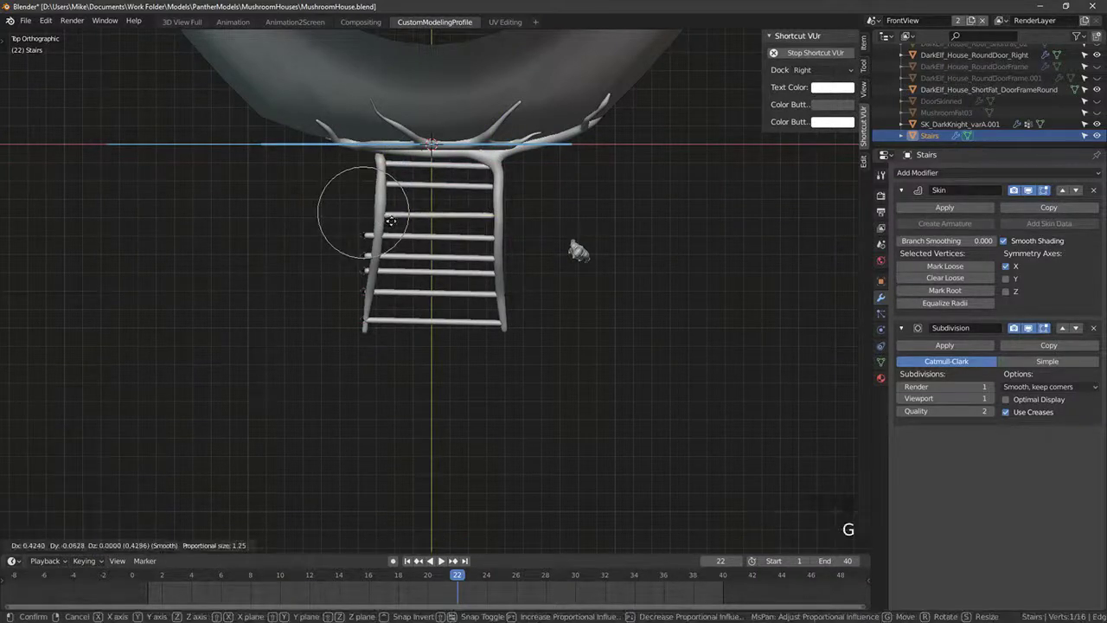
pyautogui.click(392, 221)
# Step: Move the left ends of the fourth and fifth rungs from the door inward to meet the left support
pyautogui.rightClick(367, 235)
pyautogui.press('g')
pyautogui.press('g')
pyautogui.rightClick(368, 257)
pyautogui.press('g')
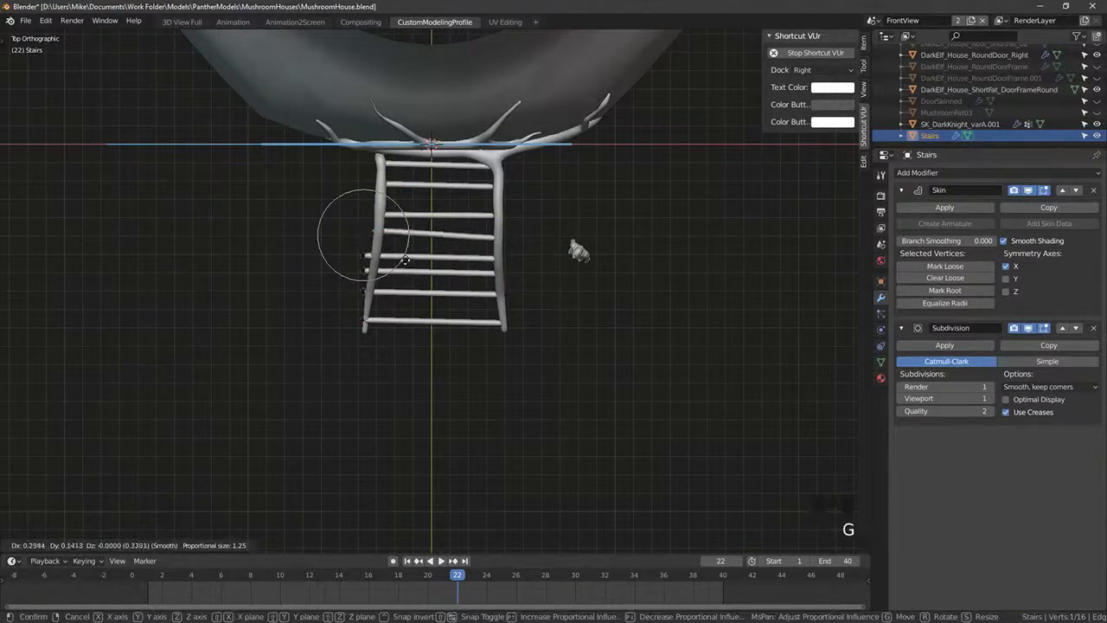
pyautogui.click(412, 261)
pyautogui.press('g')
pyautogui.click(386, 250)
pyautogui.press('g')
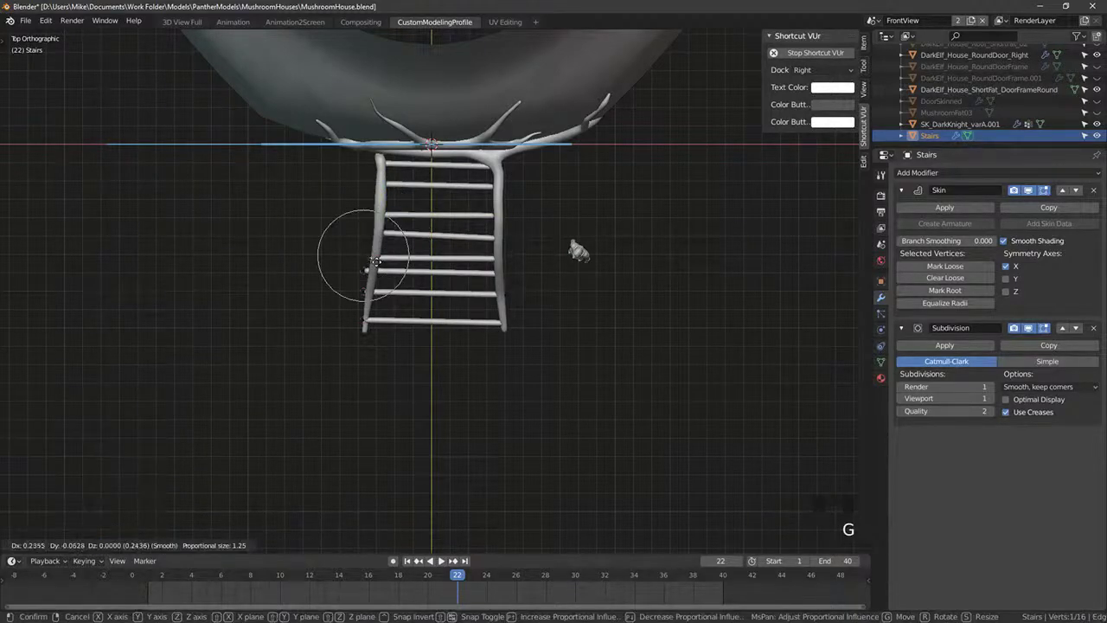
pyautogui.click(372, 256)
# Step: Move the left end of the sixth rung by 0.298, -0.079, 0 and fit the left ends of the two lowest rungs to the support
pyautogui.rightClick(368, 271)
pyautogui.press('g')
pyautogui.click(374, 275)
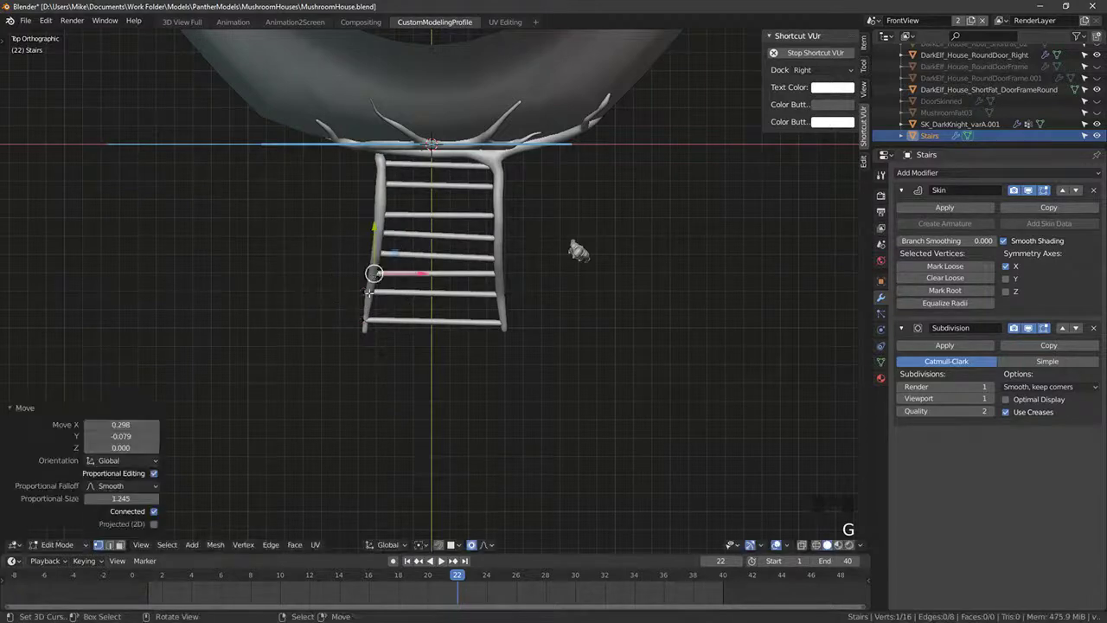
pyautogui.rightClick(369, 294)
pyautogui.press('g')
pyautogui.click(356, 297)
pyautogui.rightClick(350, 325)
pyautogui.press('g')
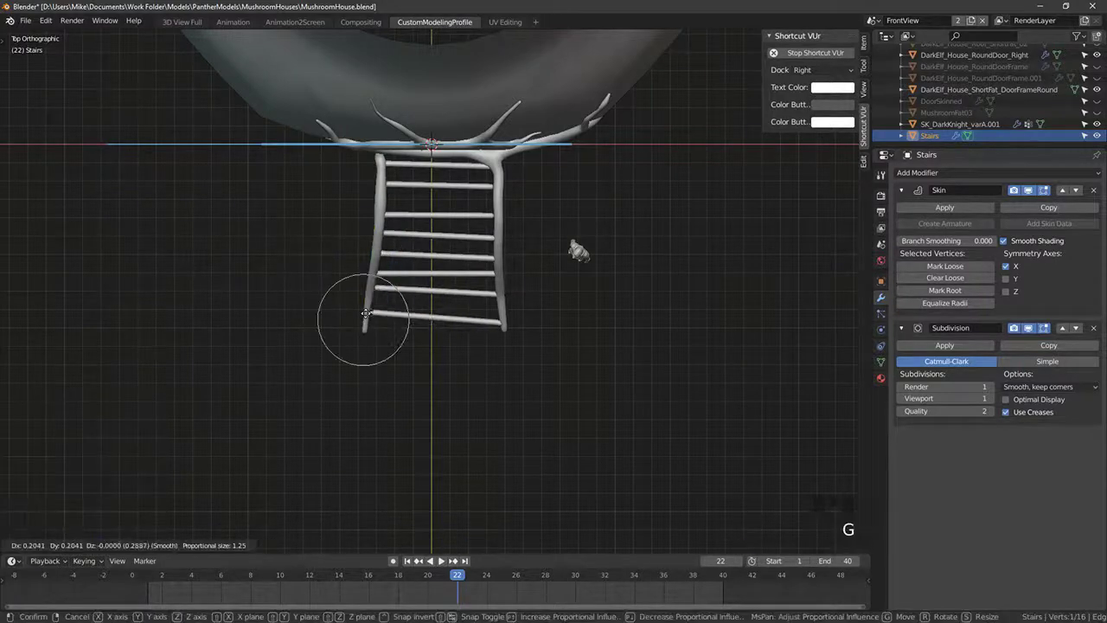
pyautogui.click(358, 312)
# Step: Leave Edit Mode and check the fitted rungs in rendered shading from the front of the house
pyautogui.moveTo(507, 292); pyautogui.dragTo(493, 192, button='middle')
pyautogui.press('Tab')
pyautogui.hotkey('shift', 'z')
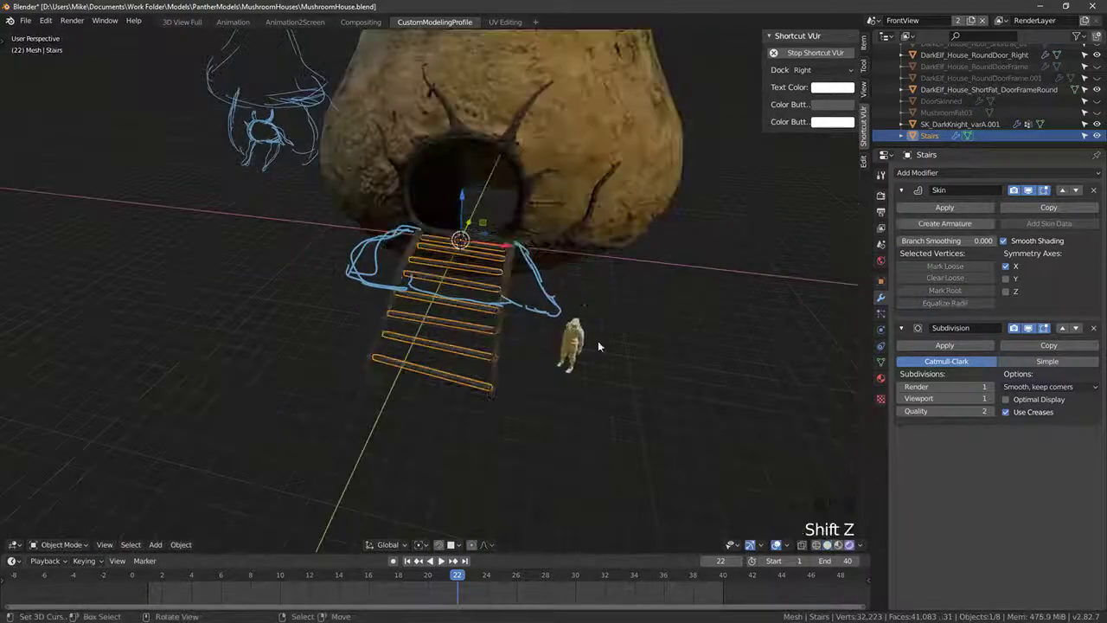
pyautogui.hotkey('shift', 'z')
pyautogui.moveTo(598, 342)
pyautogui.keyDown('shift'); pyautogui.mouseDown(button='middle')
pyautogui.moveTo(581, 310)
pyautogui.moveTo(571, 317)
pyautogui.moveTo(575, 287)
pyautogui.moveTo(593, 267)
pyautogui.moveTo(598, 307)
pyautogui.mouseUp(button='middle'); pyautogui.keyUp('shift')
pyautogui.hotkey('shift', 'z')
pyautogui.scroll(3, 571, 316)
pyautogui.press('Tab')
pyautogui.press('Tab')
# Step: Export the selected stairs to the MushroomHouses folder as DarkElf_House_ShortFat_Staircase.fbx
pyautogui.click(26, 19)
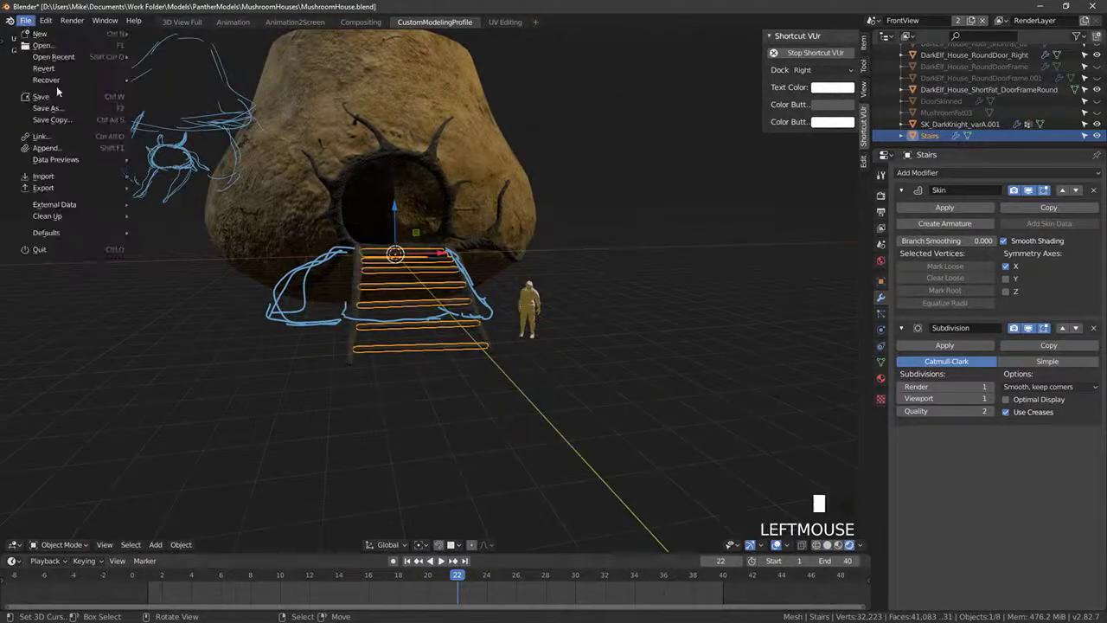
pyautogui.moveTo(44, 198)
pyautogui.click(182, 263)
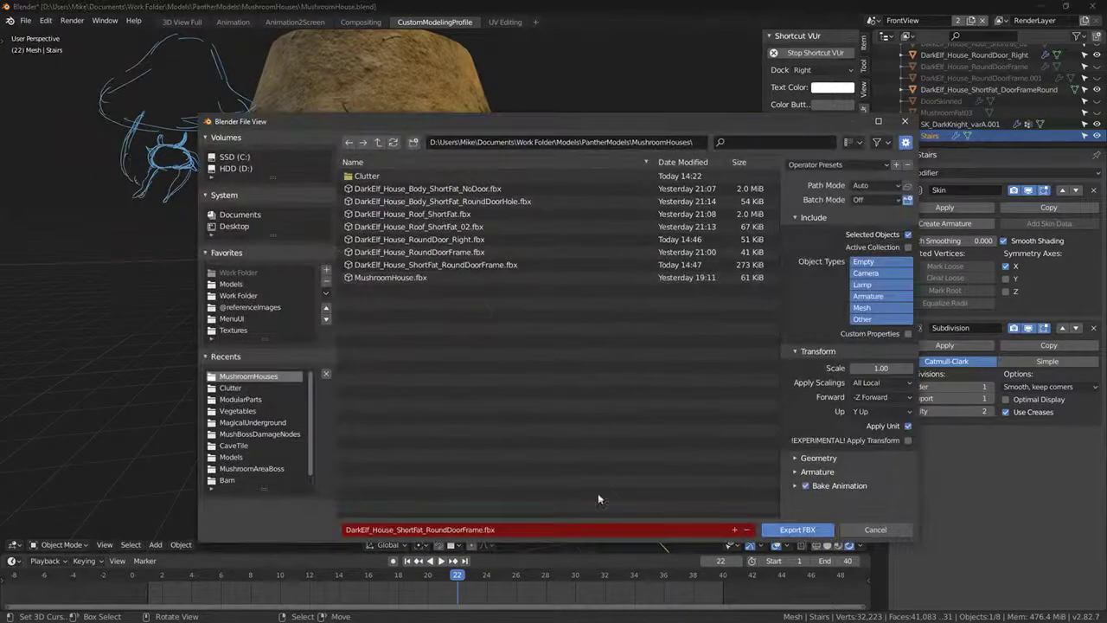
pyautogui.click(501, 534)
pyautogui.click(457, 529)
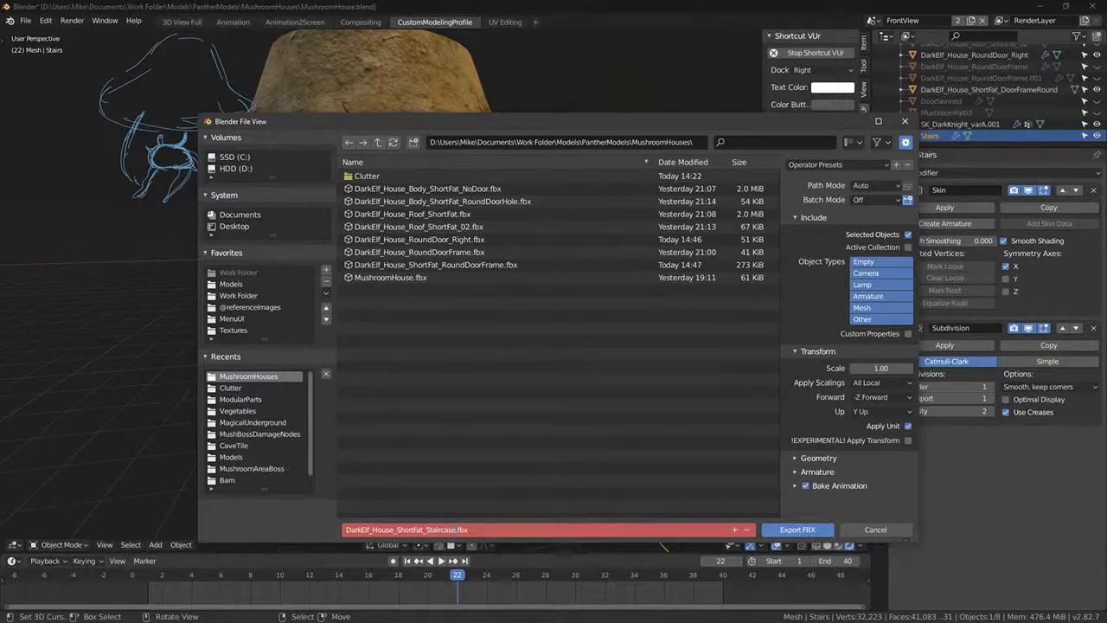
pyautogui.click(797, 529)
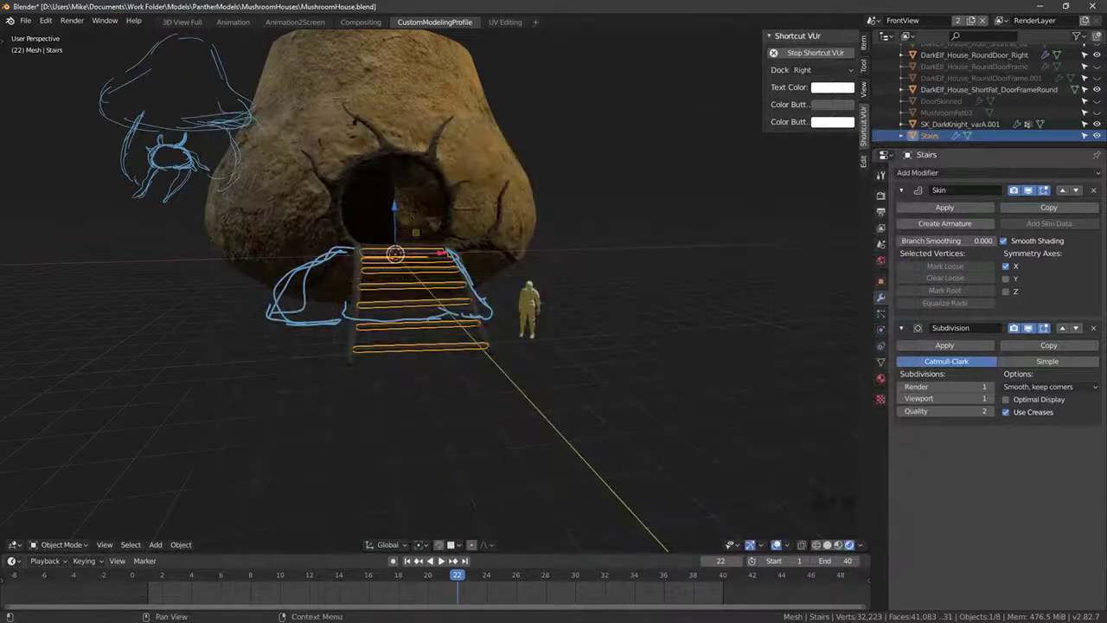
# Step: Switch to Unreal Editor and import DarkElf_House_ShortFat_Staircase.fbx into the MushroomHouses content folder as a static mesh without creating materials
pyautogui.hotkey('alt', 'Tab')
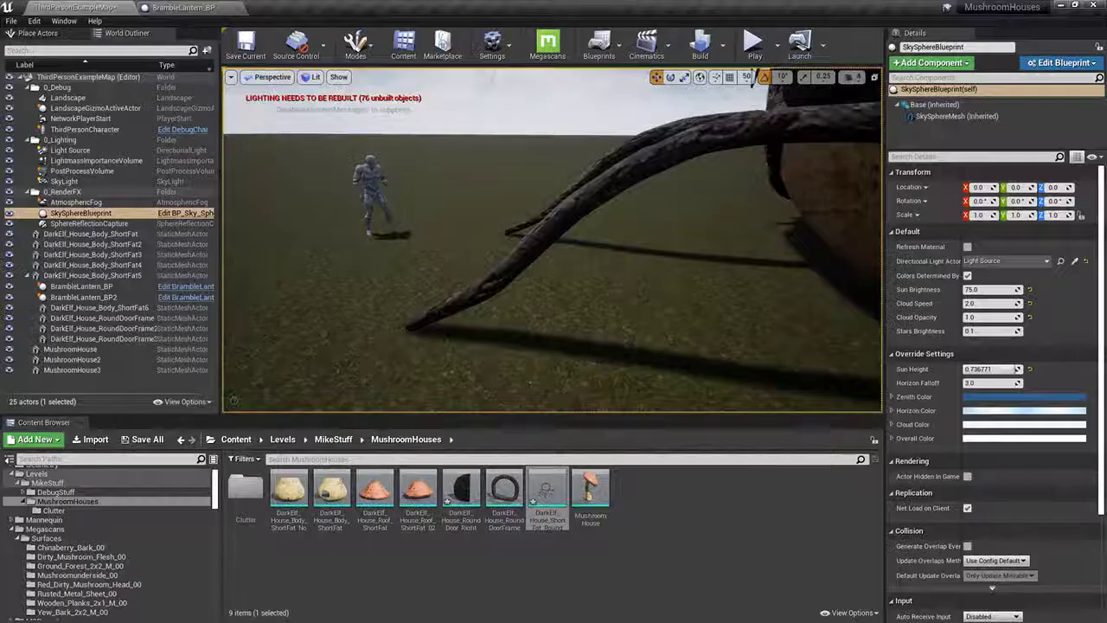
pyautogui.moveTo(527, 274); pyautogui.dragTo(597, 281, button='right')
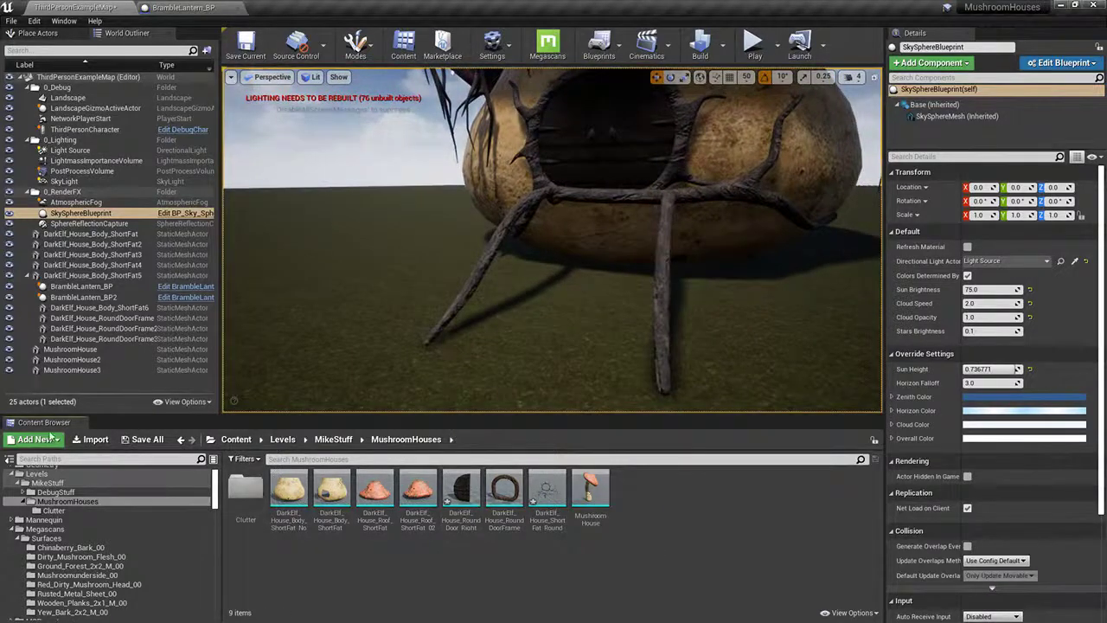
pyautogui.click(90, 438)
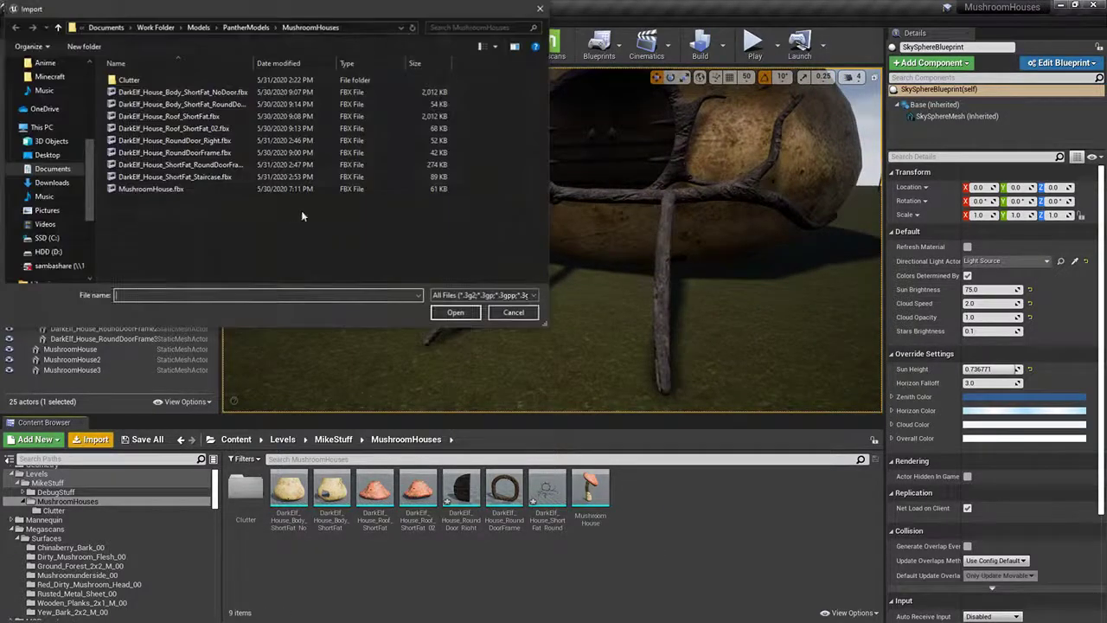
pyautogui.click(190, 177)
pyautogui.click(455, 312)
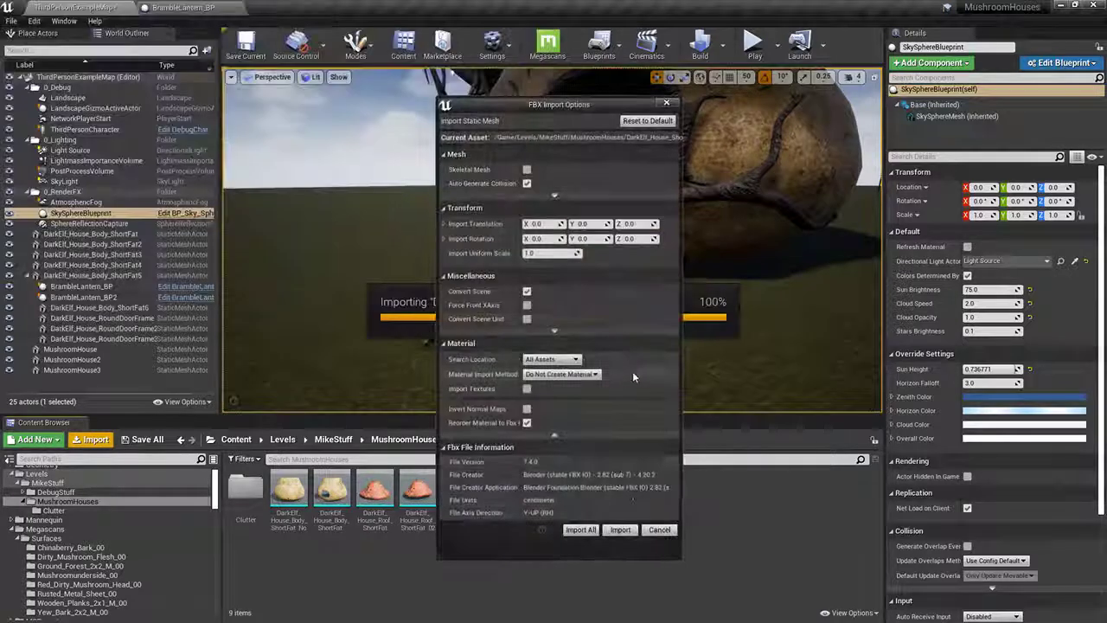
pyautogui.click(625, 530)
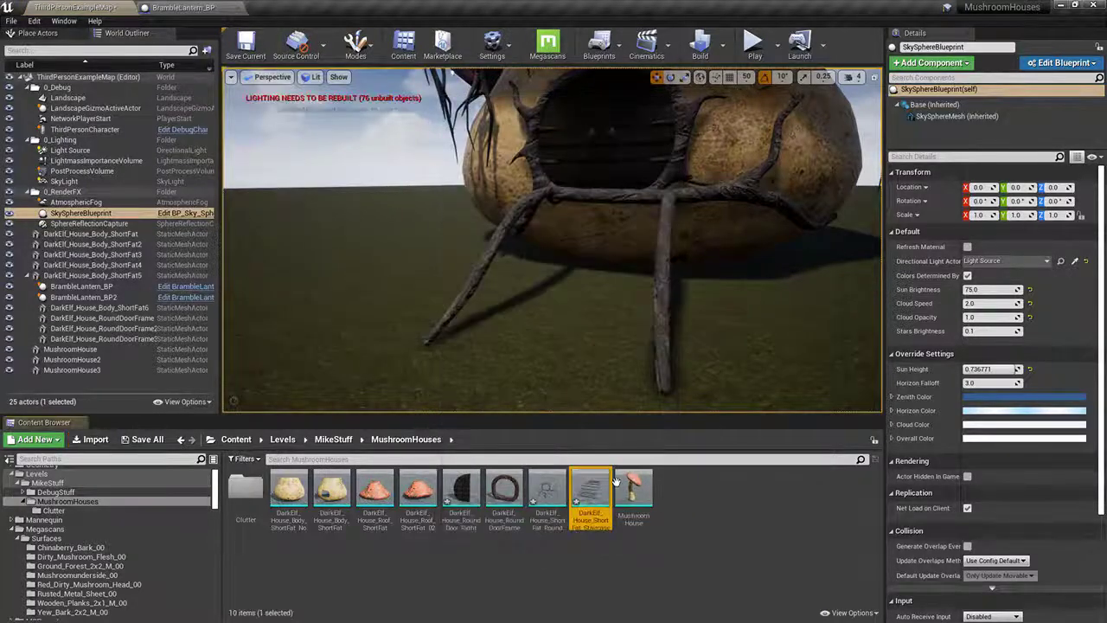
# Step: Duplicate the round door frame actor in place, replace the copy's static mesh with DarkElf_House_ShortFat_Staircase, and view it from the front
pyautogui.click(606, 195)
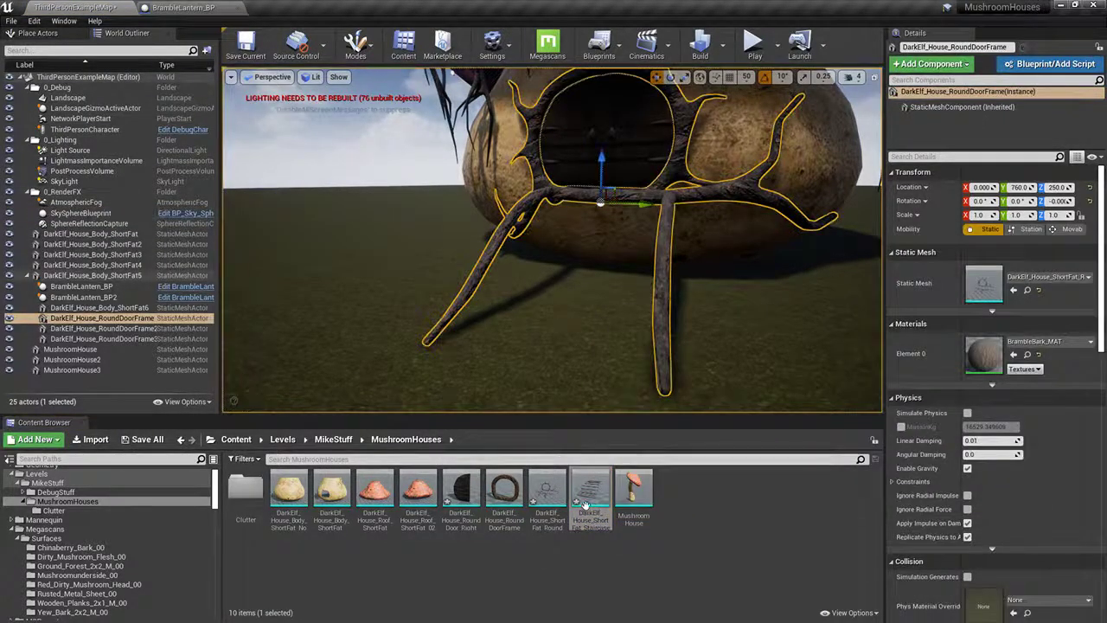
pyautogui.hotkey('ctrl', 'w')
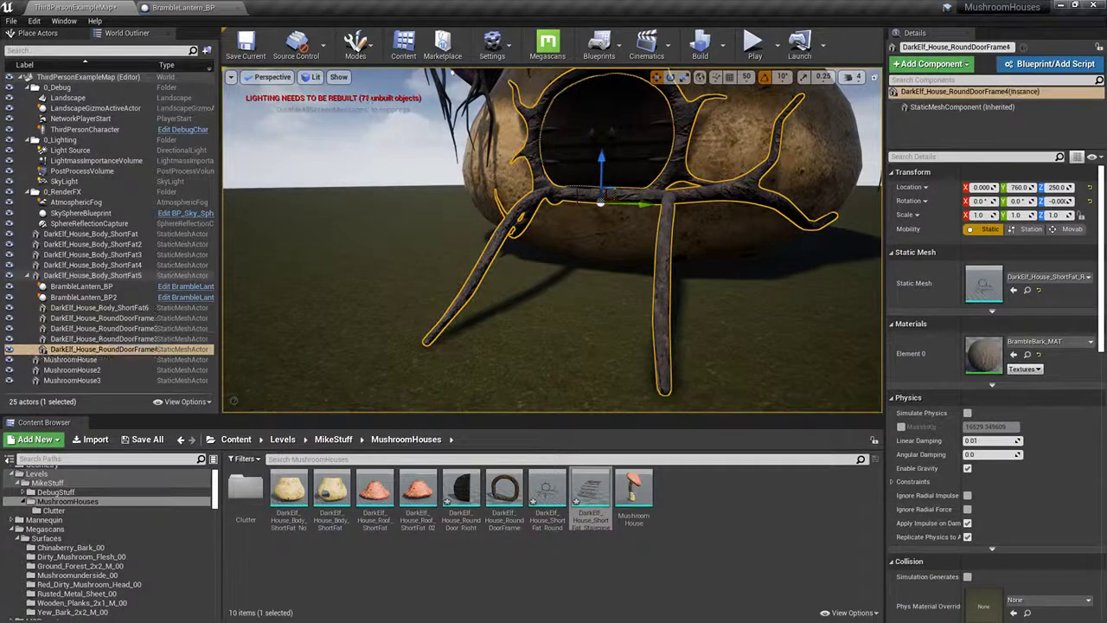
pyautogui.rightClick(652, 138)
pyautogui.click(736, 403)
pyautogui.rightClick(748, 361)
pyautogui.moveTo(770, 354)
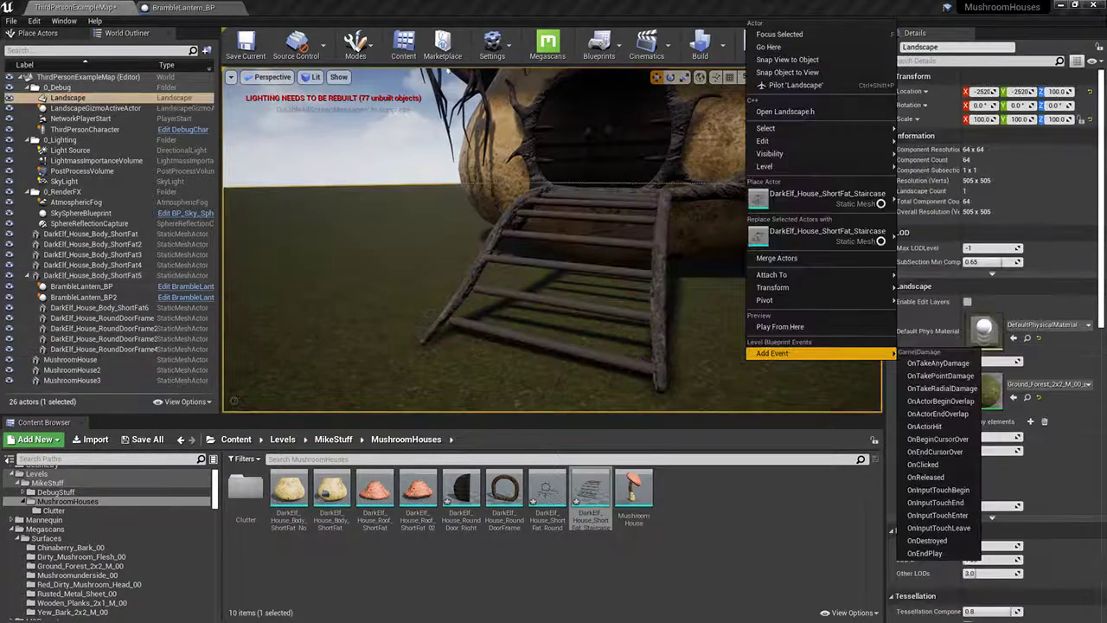
pyautogui.moveTo(710, 335); pyautogui.dragTo(710, 336, button='right')
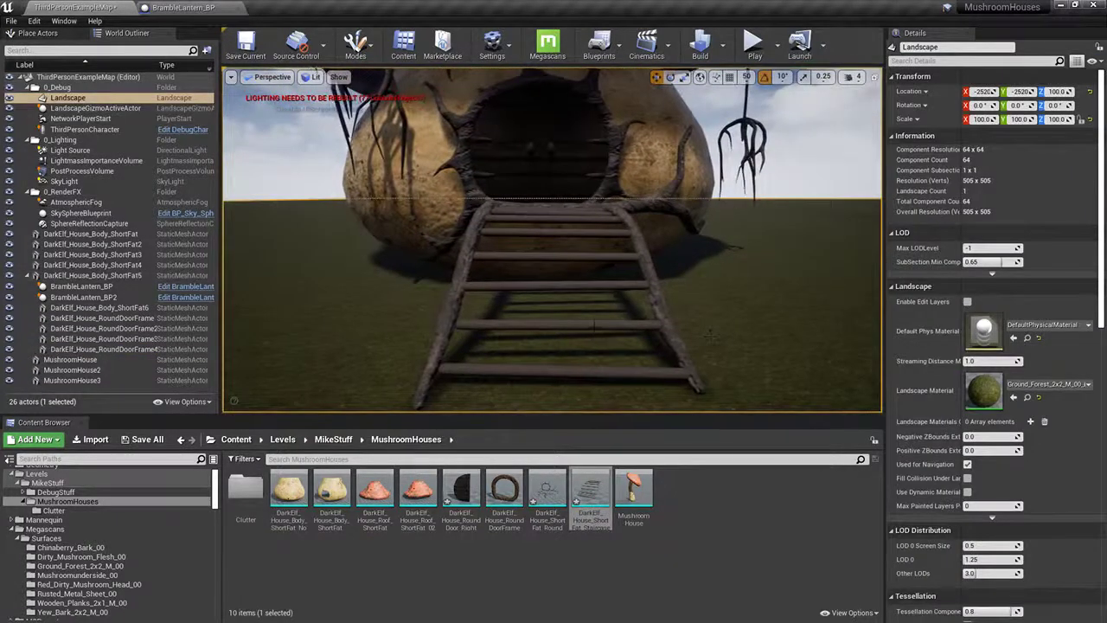
# Step: Open the staircase mesh asset and generate convex collision with hull count 2, max hull verts 6 and hull precision 100000
pyautogui.doubleClick(591, 494)
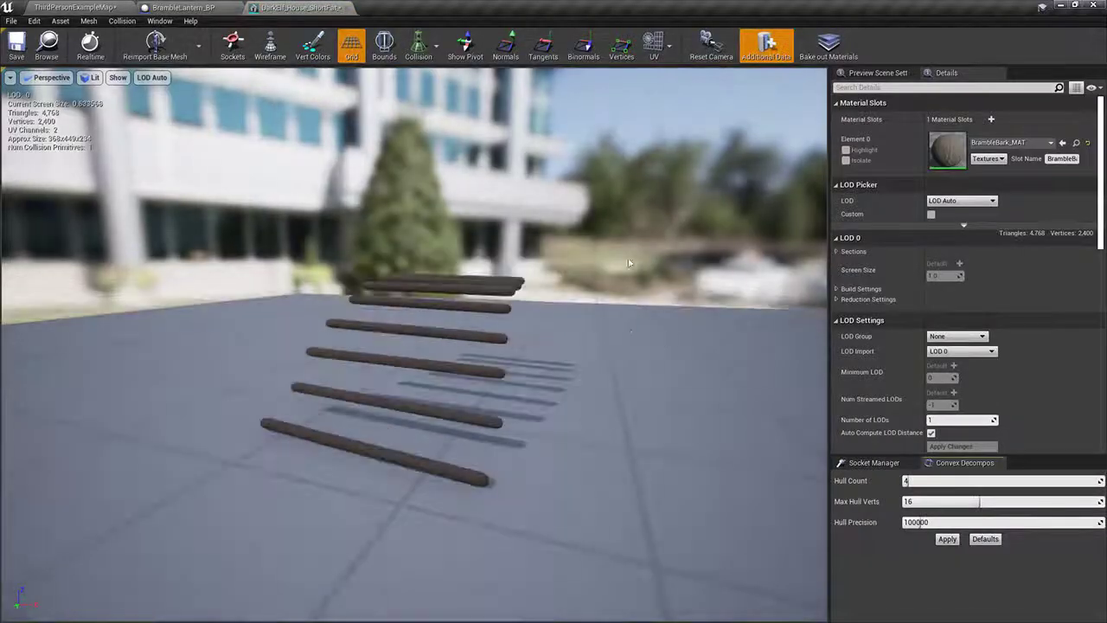
pyautogui.moveTo(674, 426); pyautogui.dragTo(532, 430)
pyautogui.moveTo(929, 481); pyautogui.dragTo(912, 481)
pyautogui.moveTo(978, 502); pyautogui.dragTo(908, 502)
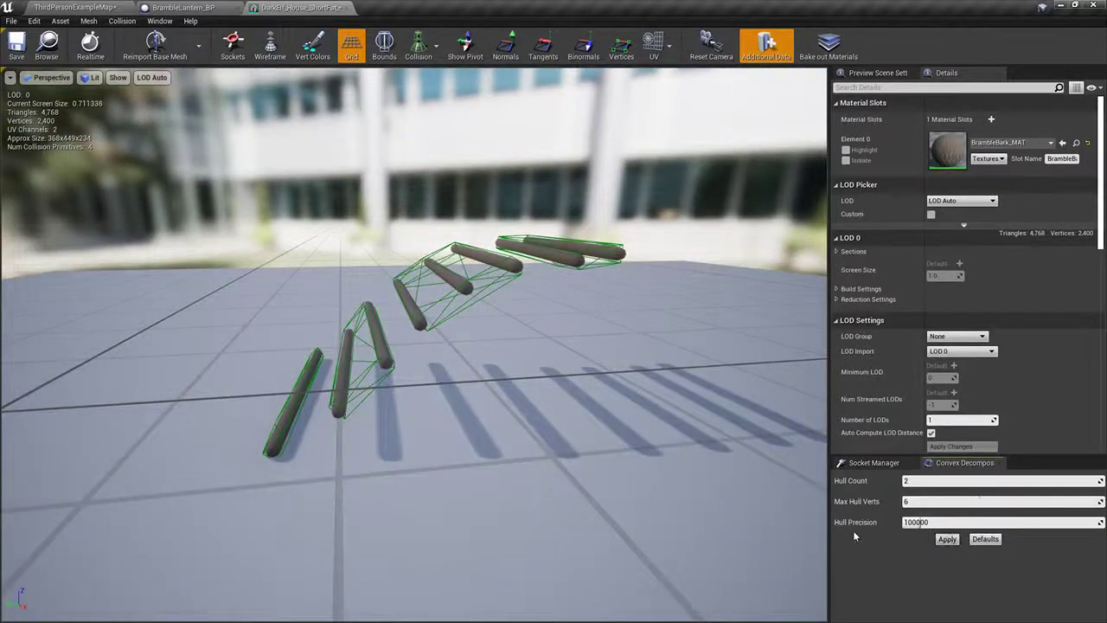
pyautogui.click(948, 539)
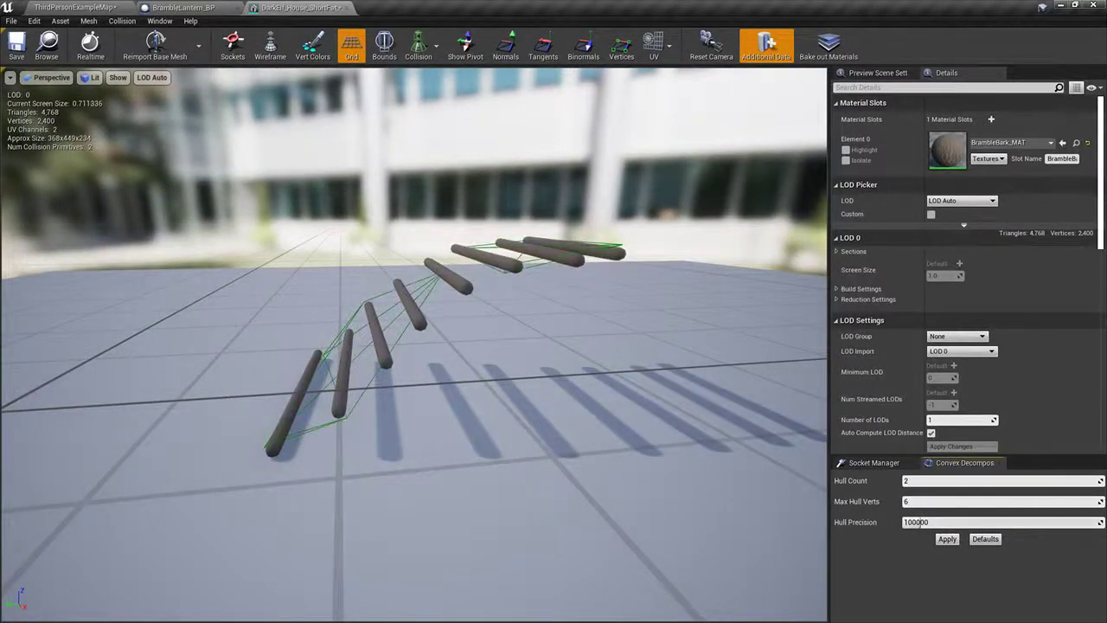
# Step: Regenerate the convex collision with hull precision 10000, trying hull count 14 before applying hull count 2 and max hull verts 8
pyautogui.click(952, 541)
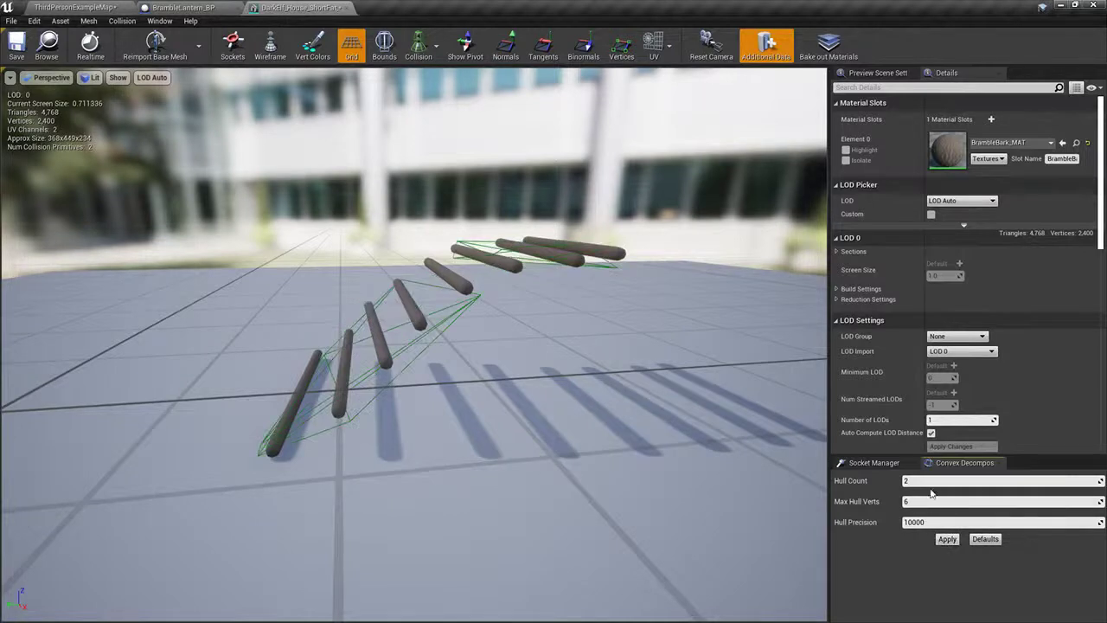
pyautogui.click(948, 539)
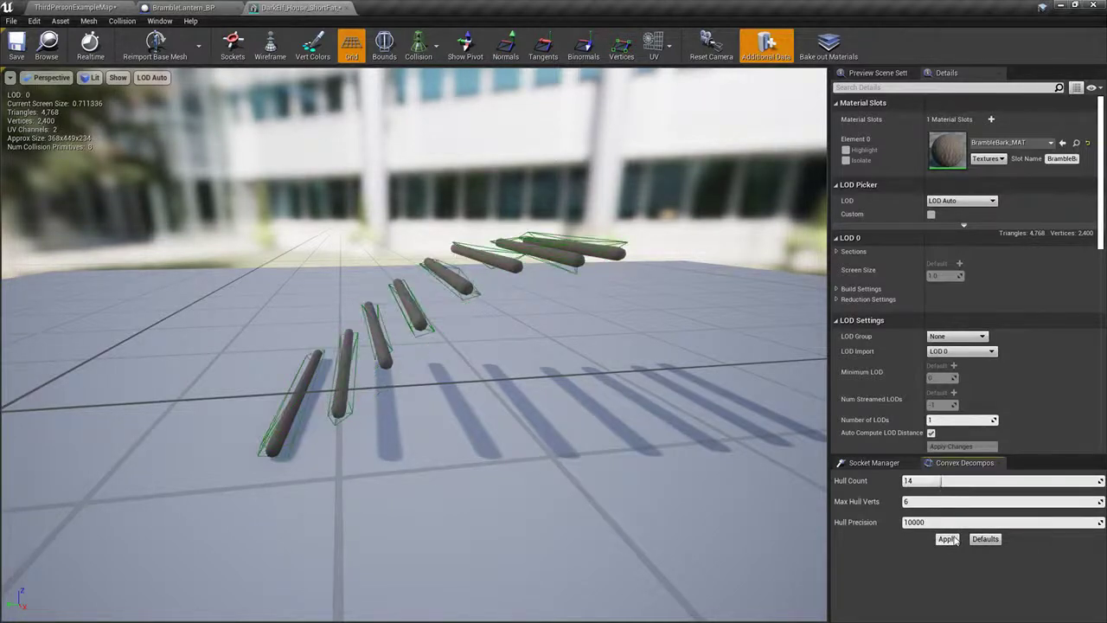
pyautogui.moveTo(942, 481)
pyautogui.mouseDown()
pyautogui.moveTo(926, 481)
pyautogui.moveTo(947, 501)
pyautogui.mouseUp()
pyautogui.click(948, 539)
pyautogui.moveTo(537, 502); pyautogui.dragTo(741, 500)
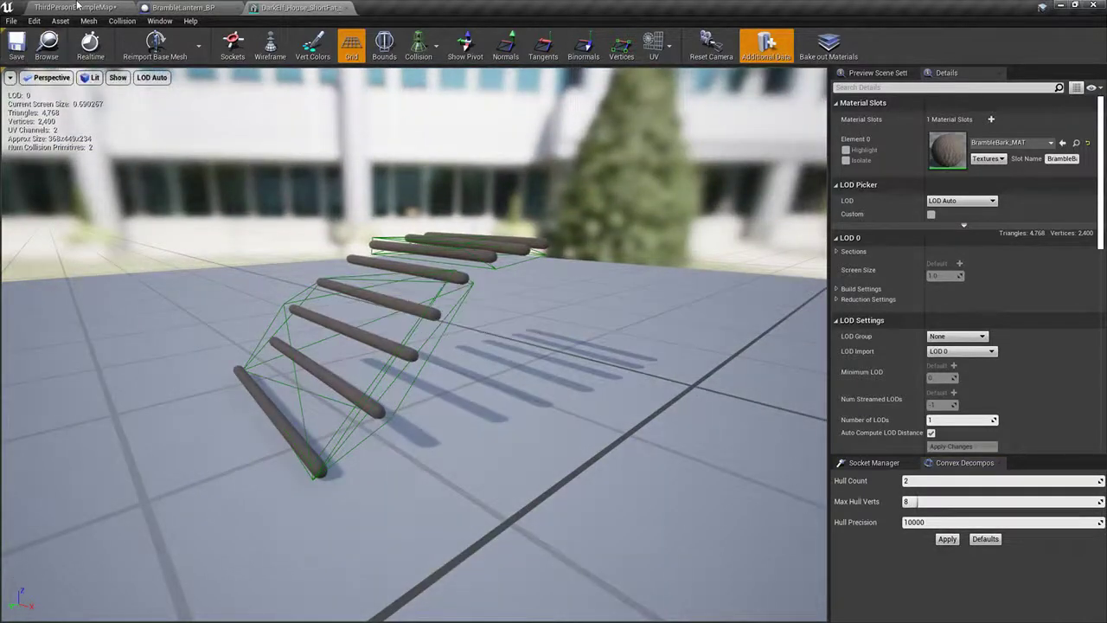
# Step: Play-test the ThirdPersonExampleMap level by running the character around the staircase
pyautogui.click(77, 7)
pyautogui.click(755, 52)
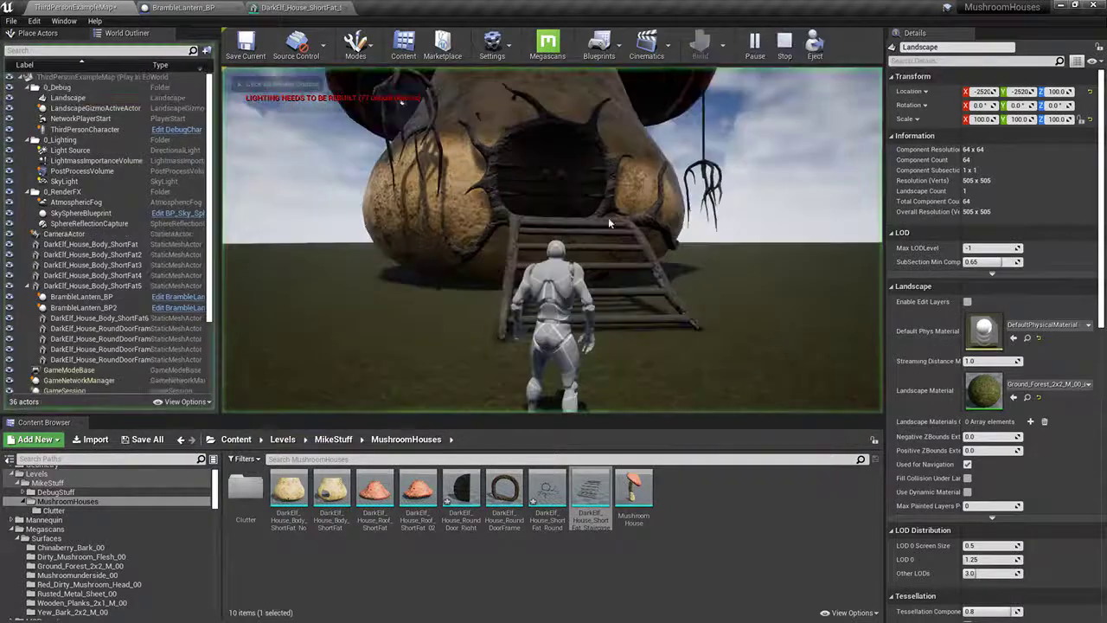
pyautogui.press('w')
pyautogui.press('s')
pyautogui.press('d')
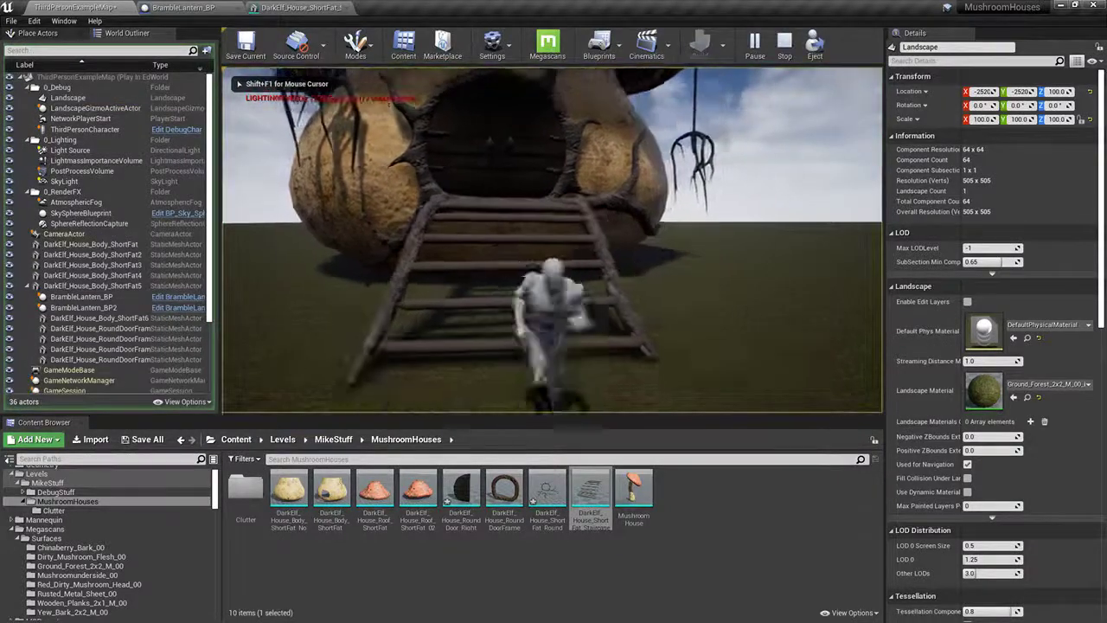
pyautogui.press('Escape')
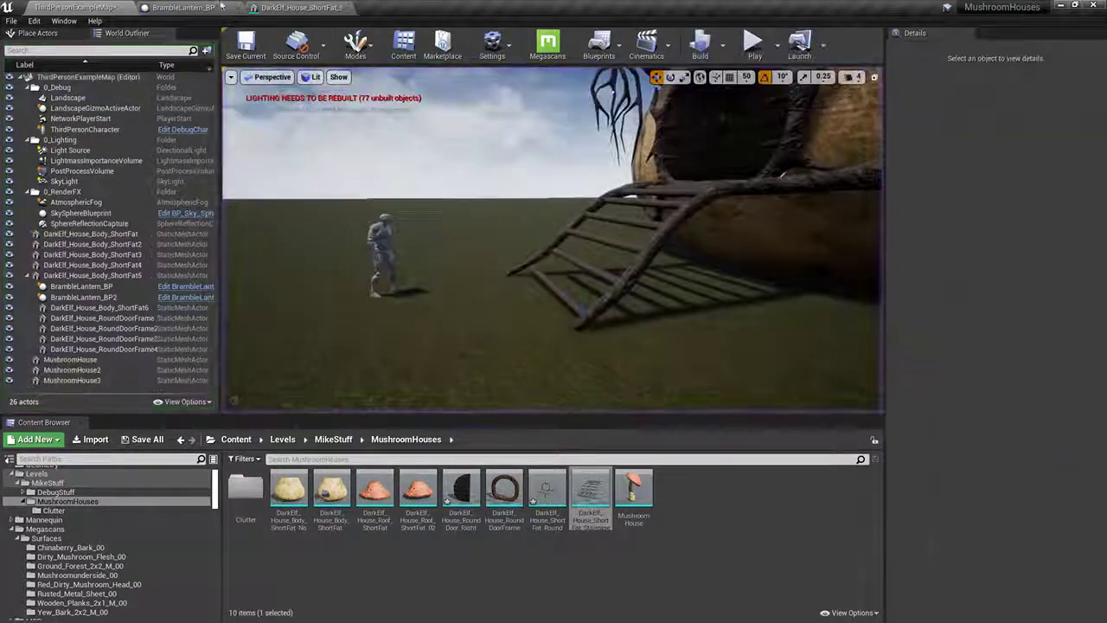
# Step: Return to the staircase mesh and review its collision hulls from the side along with the available collision commands
pyautogui.click(327, 9)
pyautogui.moveTo(341, 450); pyautogui.dragTo(740, 482)
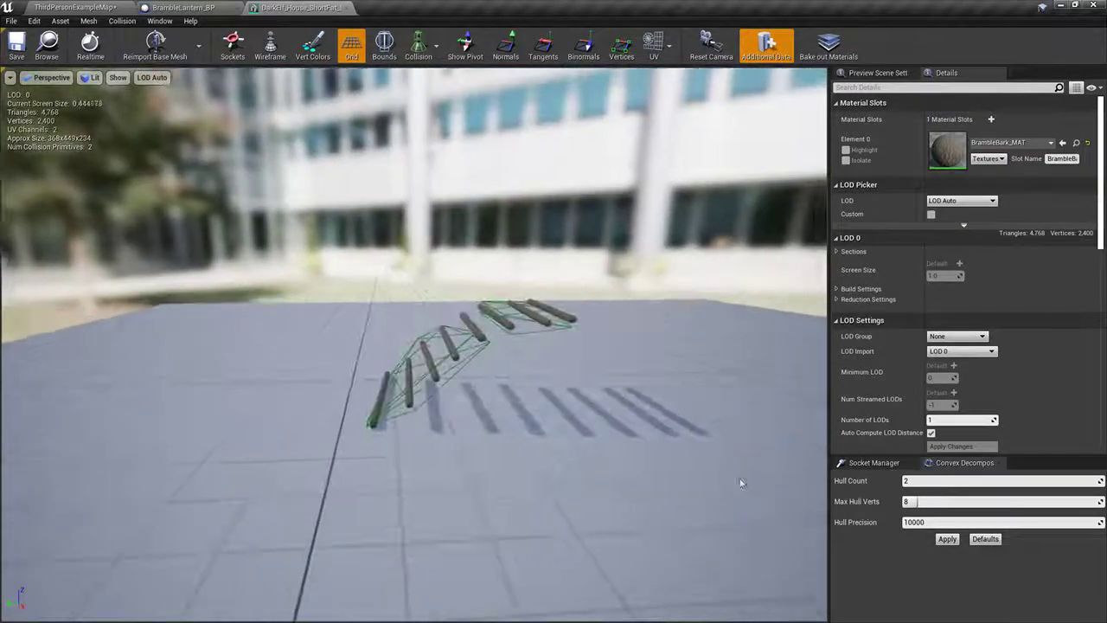
pyautogui.click(122, 21)
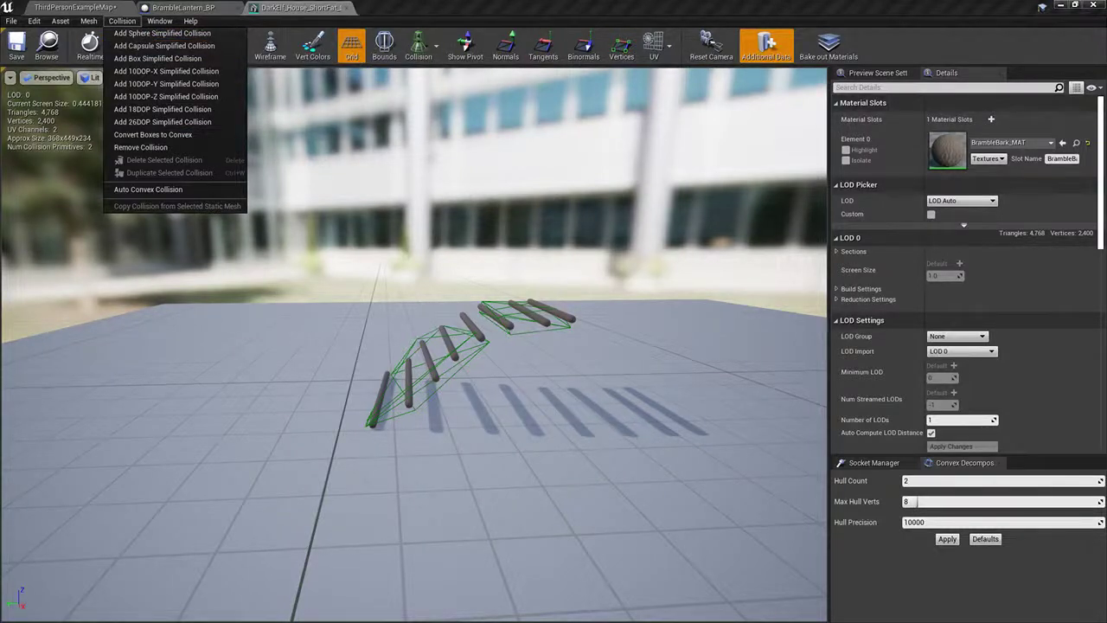
pyautogui.press('Escape')
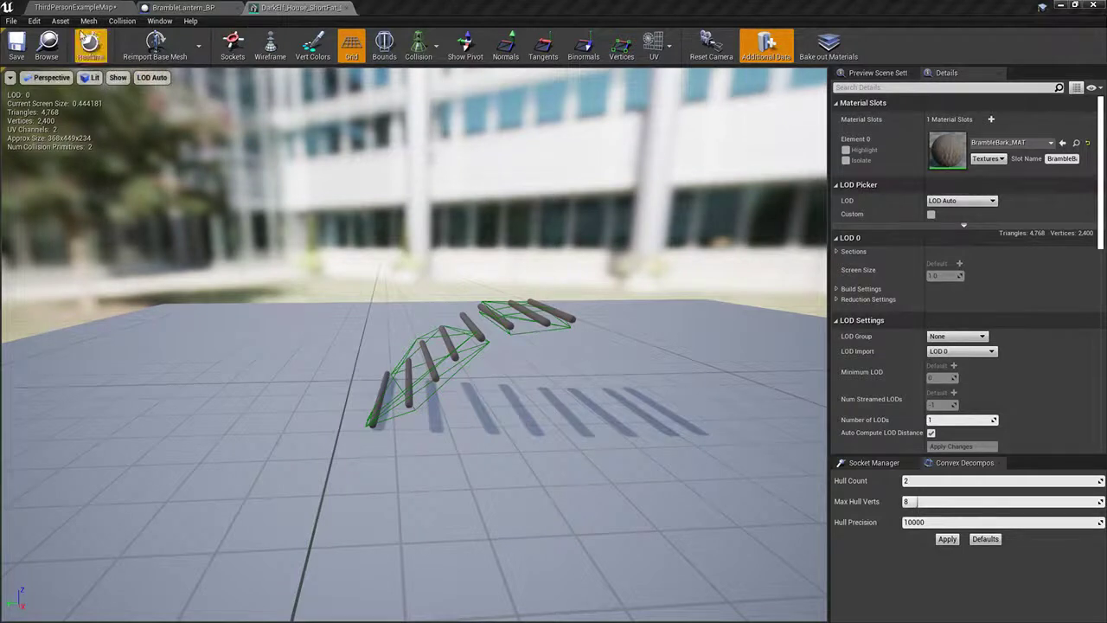
# Step: Add a box simplified collision to the staircase mesh and scale it down into a thin, shorter slab
pyautogui.click(122, 20)
pyautogui.click(144, 61)
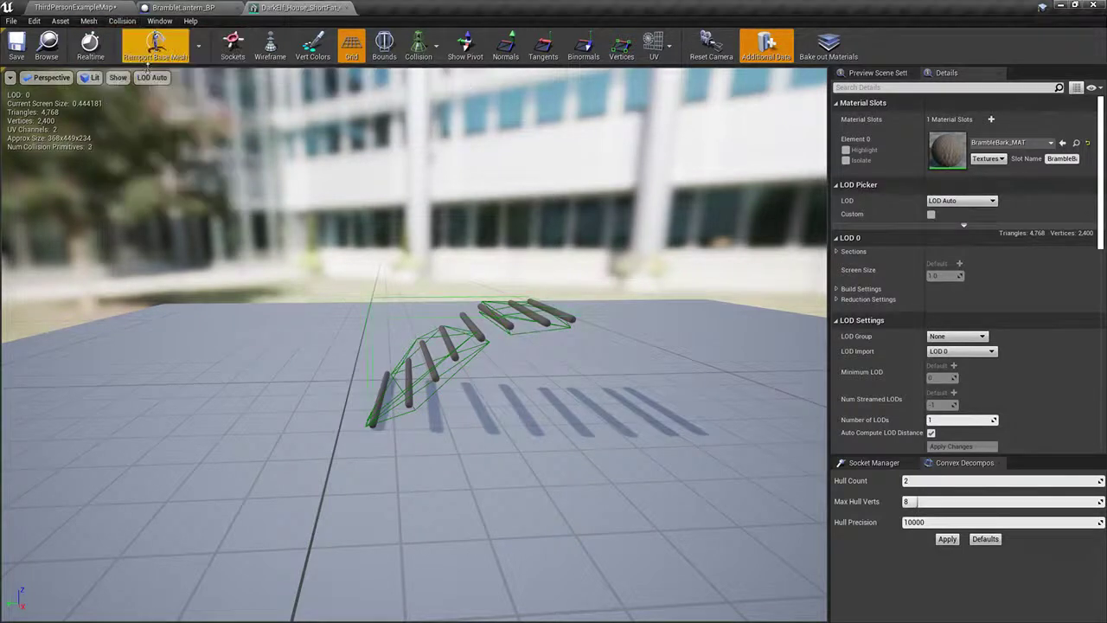
pyautogui.press('space')
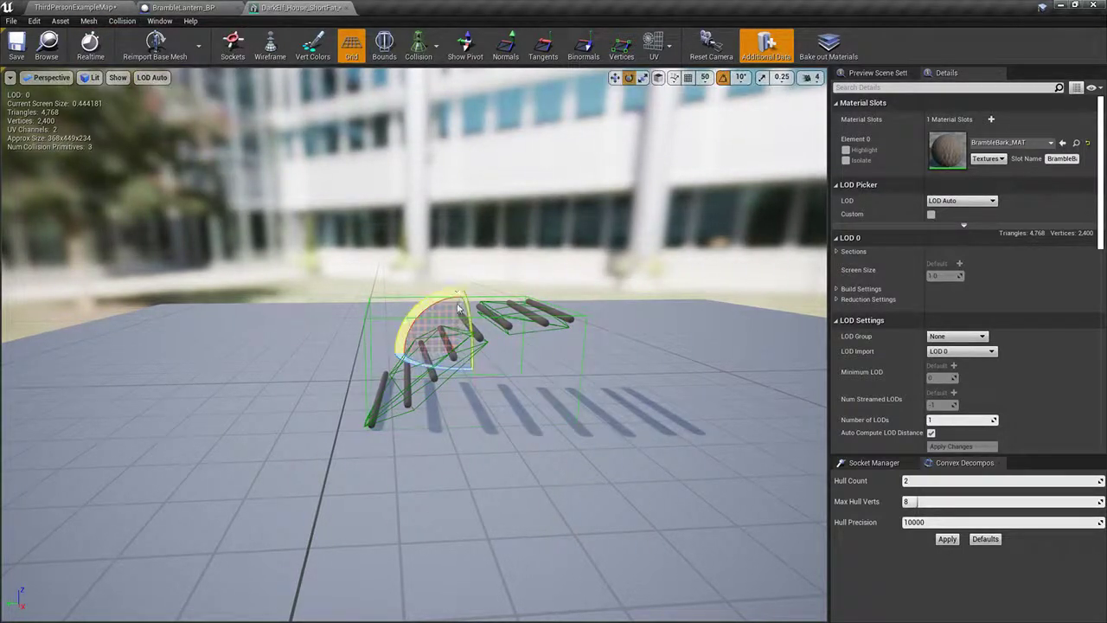
pyautogui.press('space')
pyautogui.moveTo(461, 314); pyautogui.dragTo(460, 352)
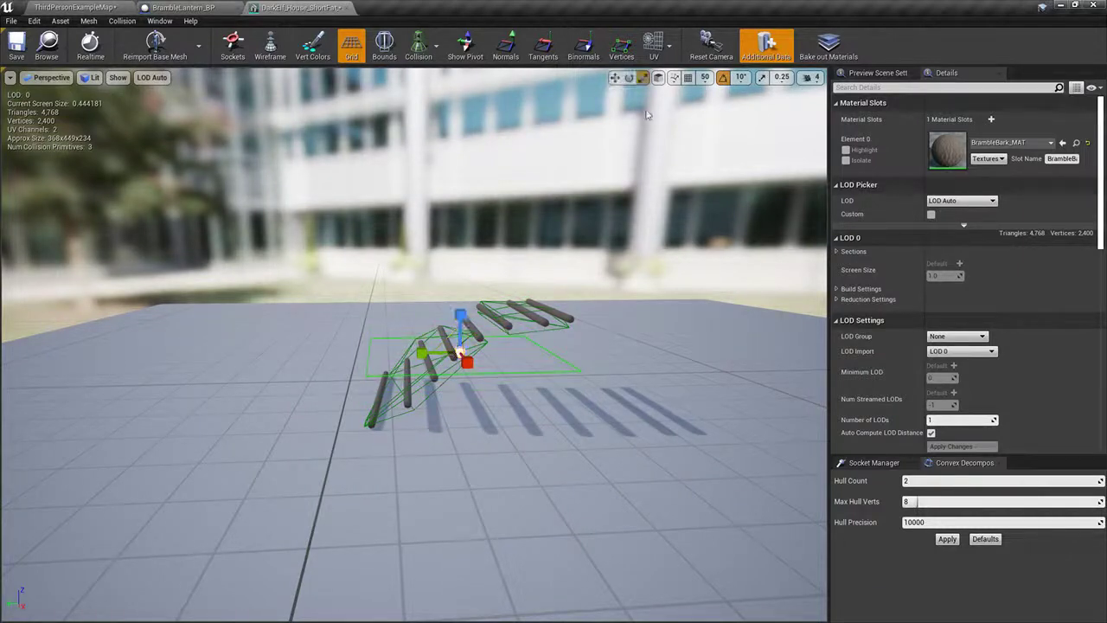
pyautogui.click(762, 79)
pyautogui.moveTo(640, 208)
pyautogui.mouseDown(button='right')
pyautogui.moveTo(642, 221)
pyautogui.moveTo(640, 208)
pyautogui.mouseUp(button='right')
pyautogui.press('w')
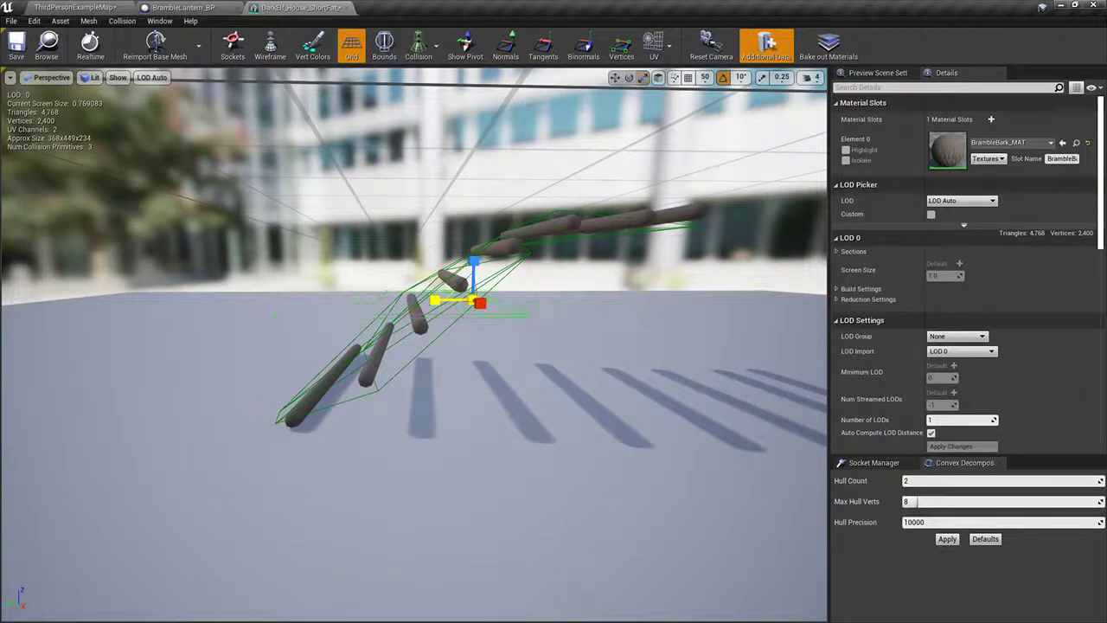
# Step: Tilt the collision box toward the stair slope, place it at the lowest steps and delete the lower convex hull
pyautogui.press('e')
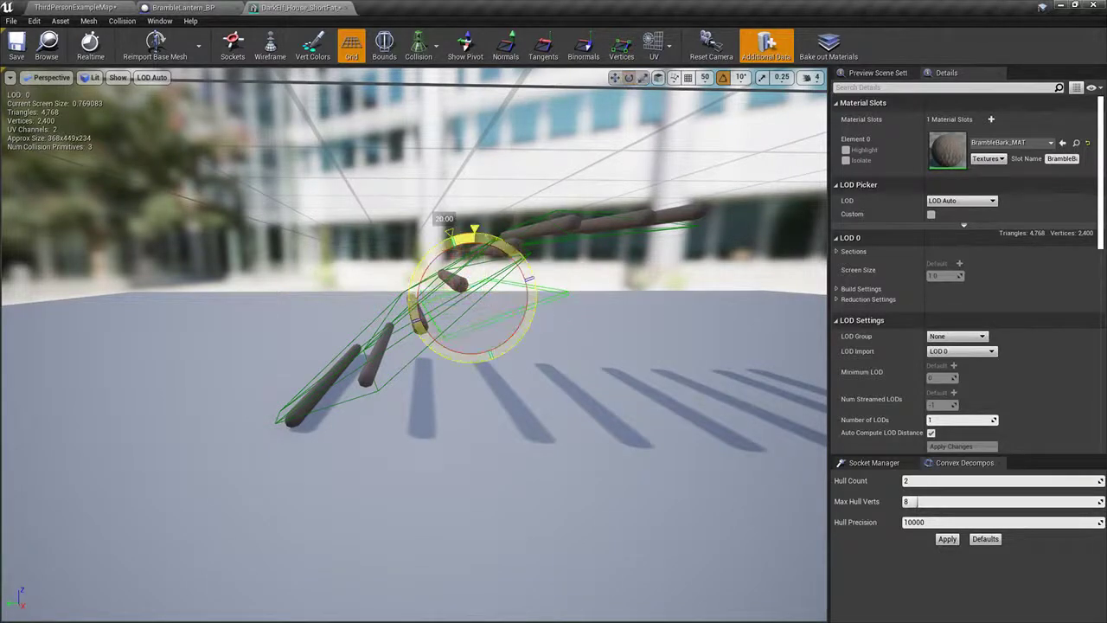
pyautogui.moveTo(471, 277)
pyautogui.mouseDown()
pyautogui.moveTo(467, 296)
pyautogui.moveTo(449, 296)
pyautogui.moveTo(365, 354)
pyautogui.mouseUp()
pyautogui.press('w')
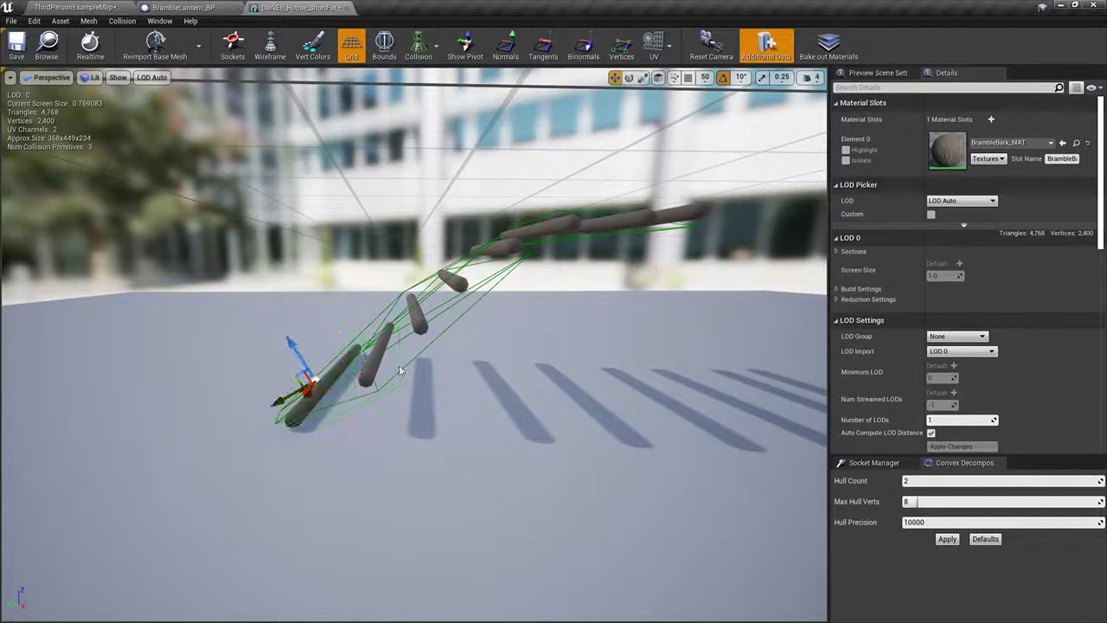
pyautogui.click(398, 346)
pyautogui.press('Delete')
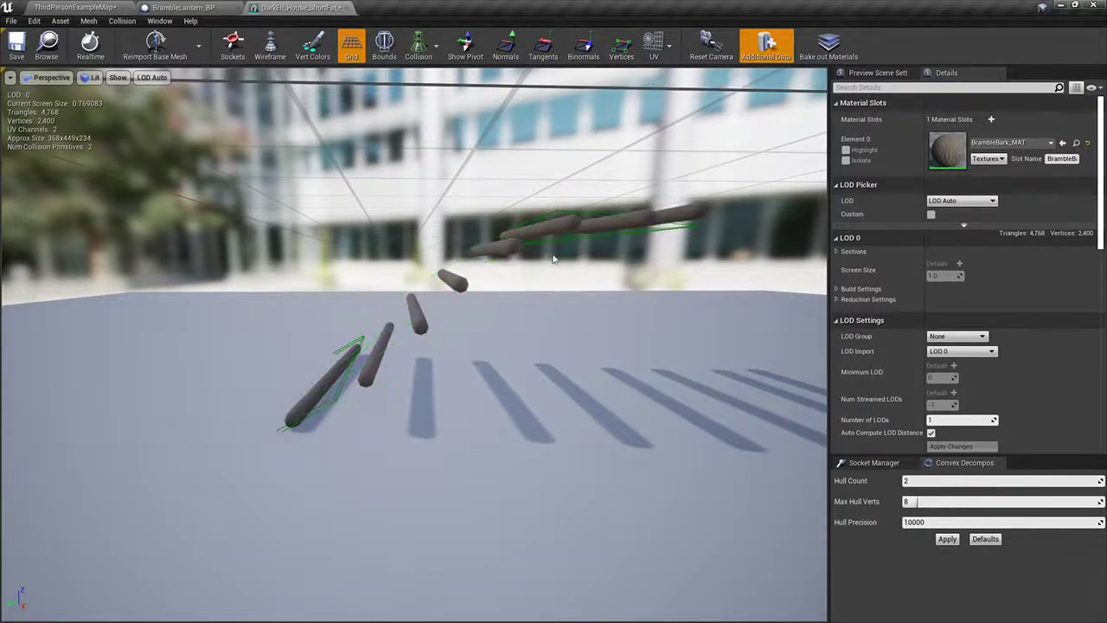
# Step: Rotate the collision box further to match the stair slope and lengthen it along the lower steps
pyautogui.click(347, 374)
pyautogui.press('e')
pyautogui.moveTo(285, 331); pyautogui.dragTo(266, 332)
pyautogui.press('r')
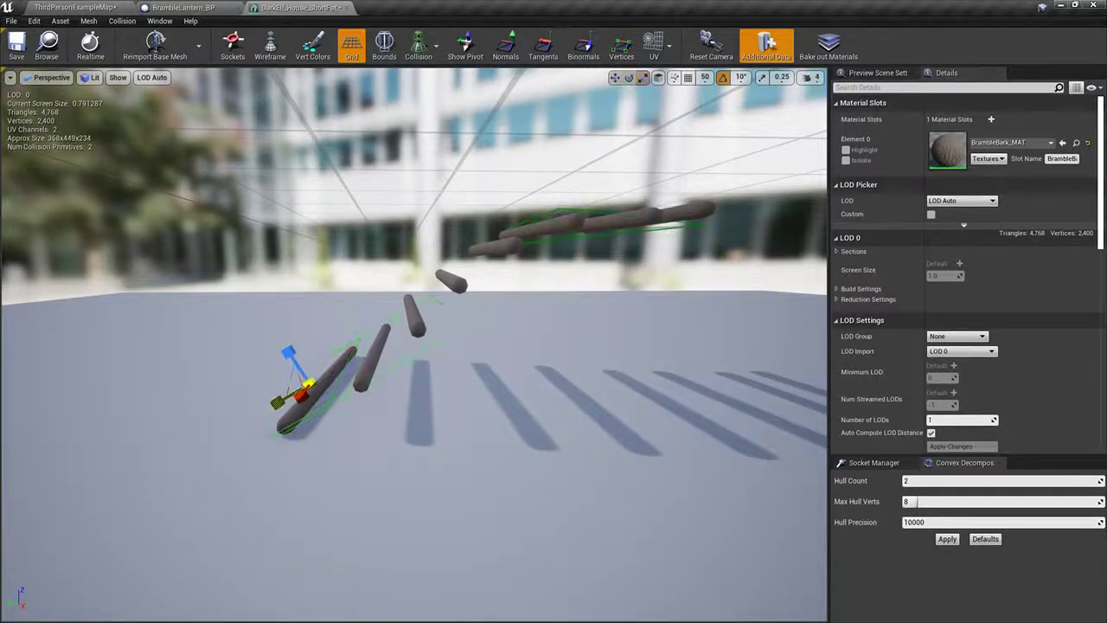
pyautogui.moveTo(424, 391); pyautogui.dragTo(360, 368, button='right')
pyautogui.press('e')
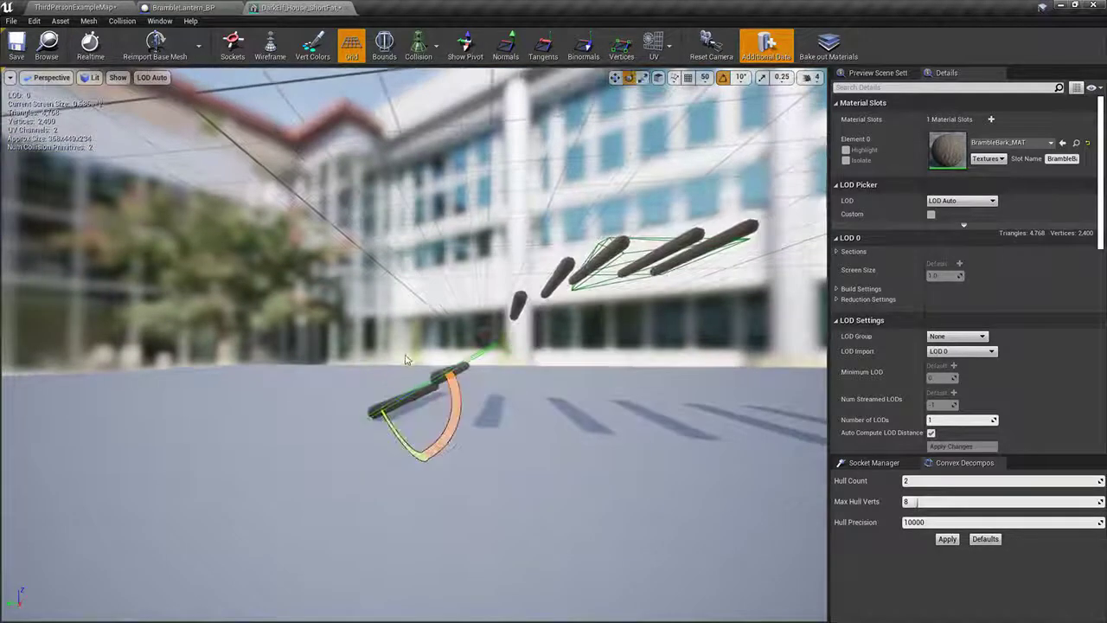
pyautogui.press('r')
pyautogui.press('e')
pyautogui.moveTo(451, 398)
pyautogui.mouseDown()
pyautogui.moveTo(439, 403)
pyautogui.moveTo(451, 370)
pyautogui.moveTo(460, 391)
pyautogui.mouseUp()
# Step: Set the rotation snap to 5° and move the collision box so it covers the full lower run of steps
pyautogui.click(741, 77)
pyautogui.click(742, 101)
pyautogui.press('w')
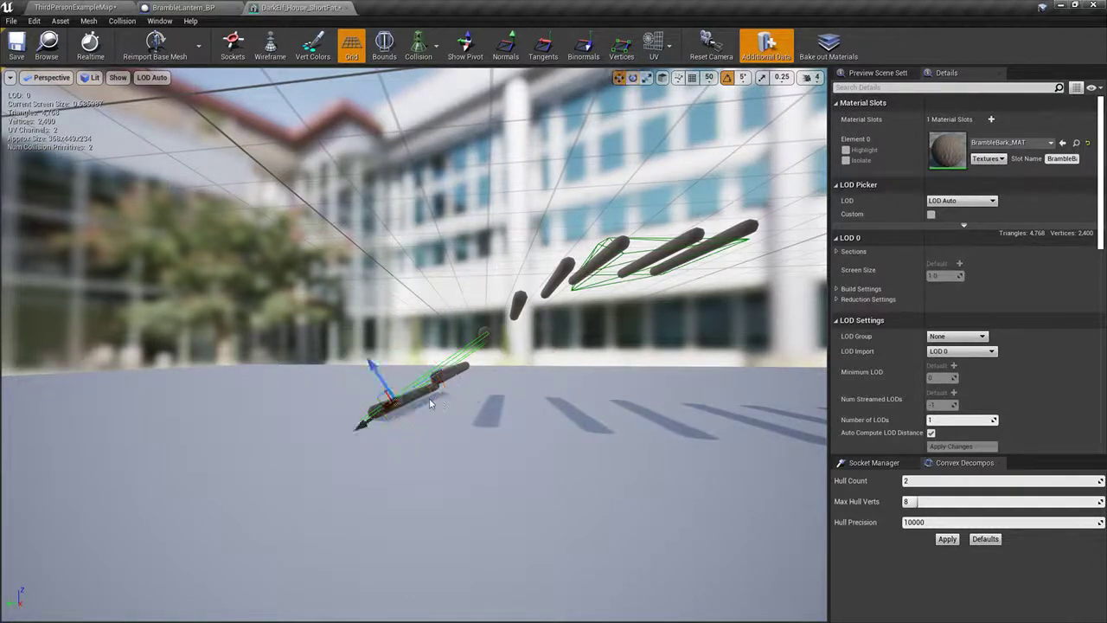
pyautogui.moveTo(381, 394); pyautogui.dragTo(446, 383)
pyautogui.moveTo(445, 383); pyautogui.dragTo(489, 462, button='right')
pyautogui.moveTo(237, 317); pyautogui.dragTo(238, 319)
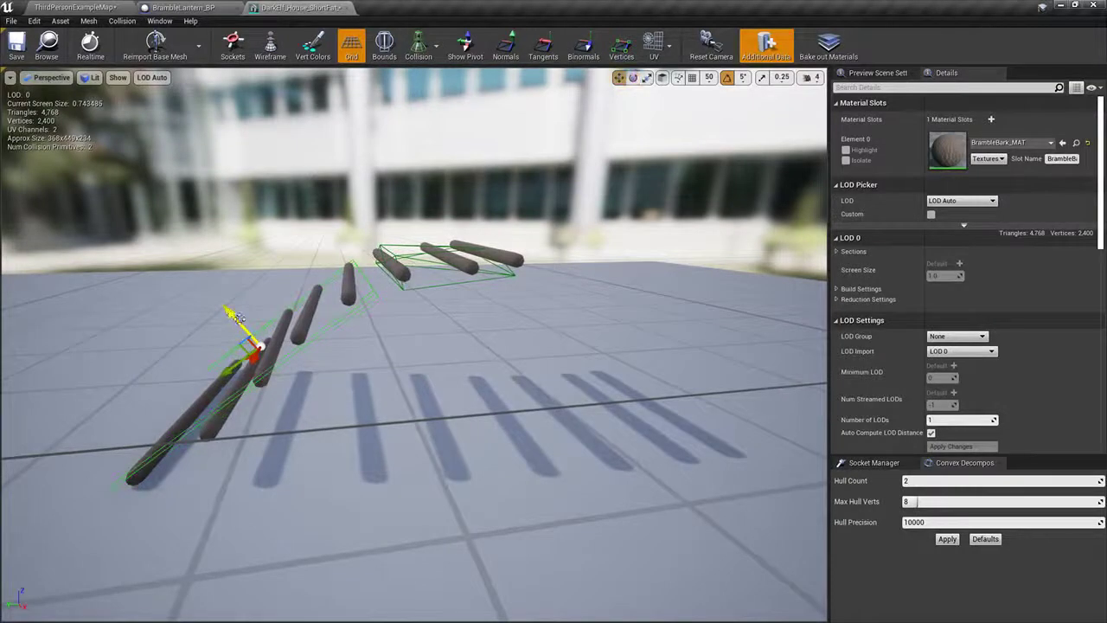
pyautogui.press('e')
pyautogui.moveTo(259, 312); pyautogui.dragTo(381, 346, button='right')
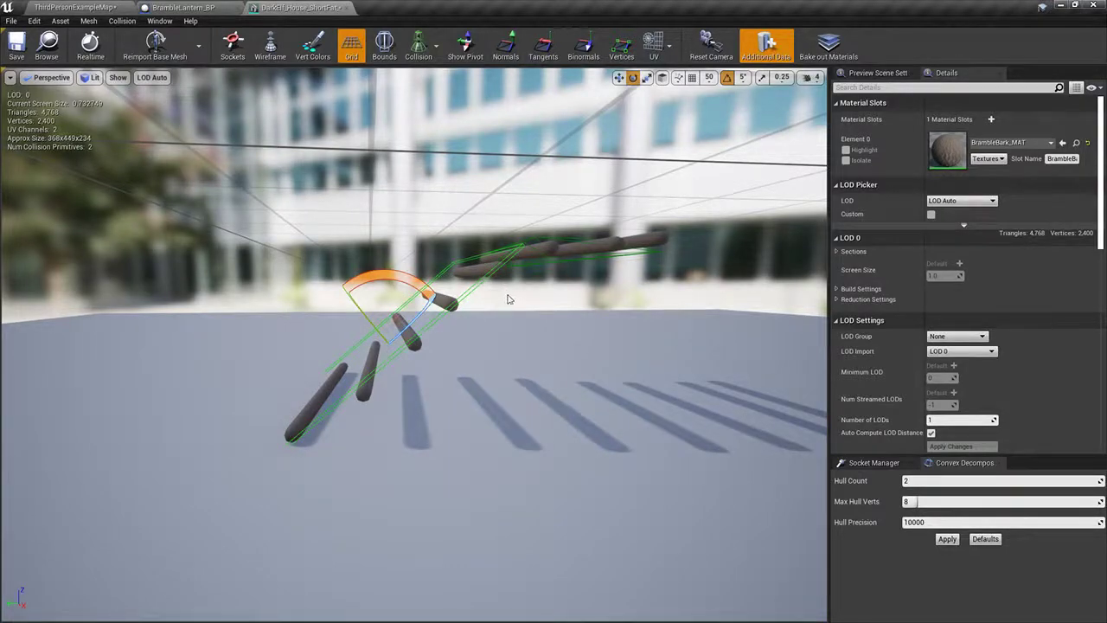
# Step: Duplicate the collision box, move the copy to the upper steps and rotate it to their shallower slope
pyautogui.hotkey('ctrl', 'w')
pyautogui.moveTo(408, 292); pyautogui.dragTo(359, 278, button='right')
pyautogui.moveTo(413, 330); pyautogui.dragTo(382, 298)
pyautogui.press('w')
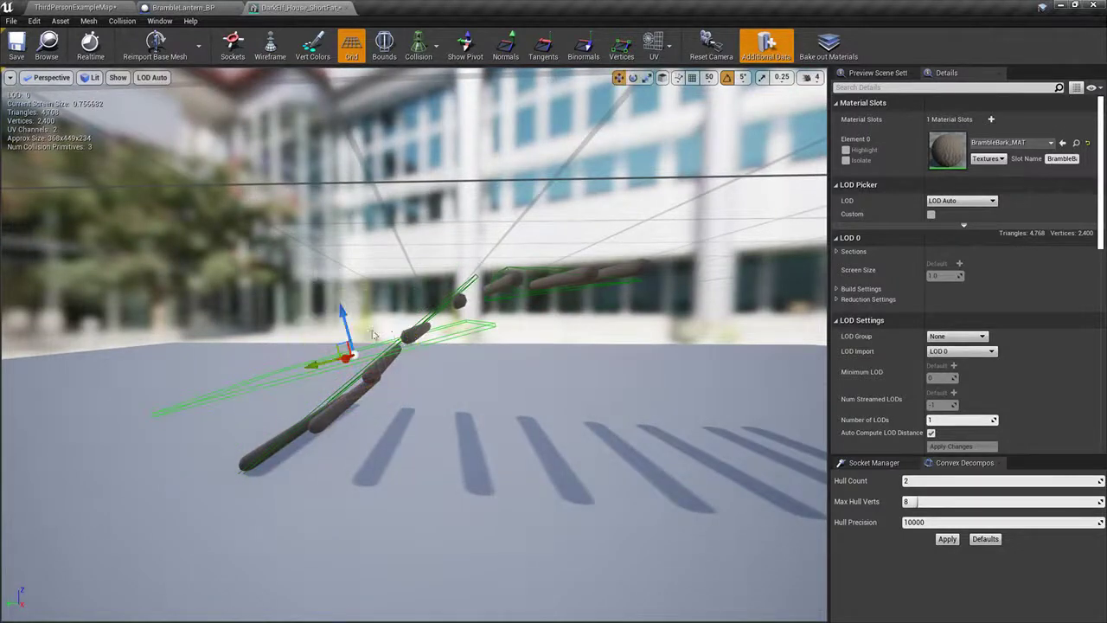
pyautogui.moveTo(361, 358); pyautogui.dragTo(489, 324)
pyautogui.press('e')
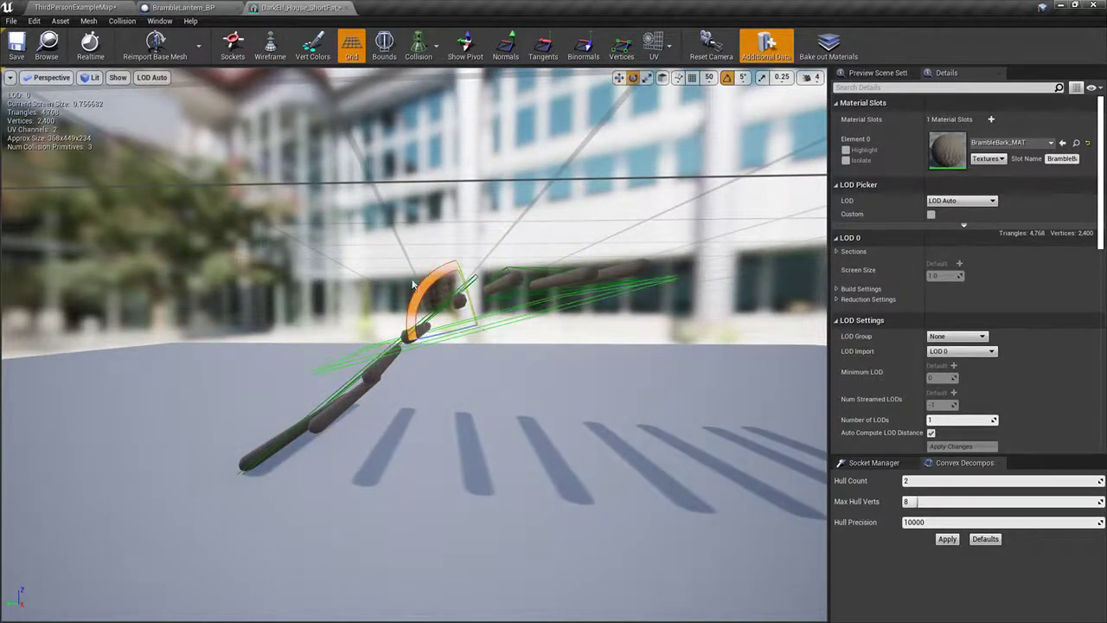
pyautogui.moveTo(417, 292); pyautogui.dragTo(428, 277)
# Step: Delete the remaining convex hull and fit the duplicated collision box over the upper steps
pyautogui.press('s')
pyautogui.press('e')
pyautogui.moveTo(355, 220)
pyautogui.mouseDown(button='right')
pyautogui.moveTo(372, 270)
pyautogui.moveTo(352, 229)
pyautogui.mouseUp(button='right')
pyautogui.press('Delete')
pyautogui.click(353, 260)
pyautogui.press('w')
pyautogui.press('w')
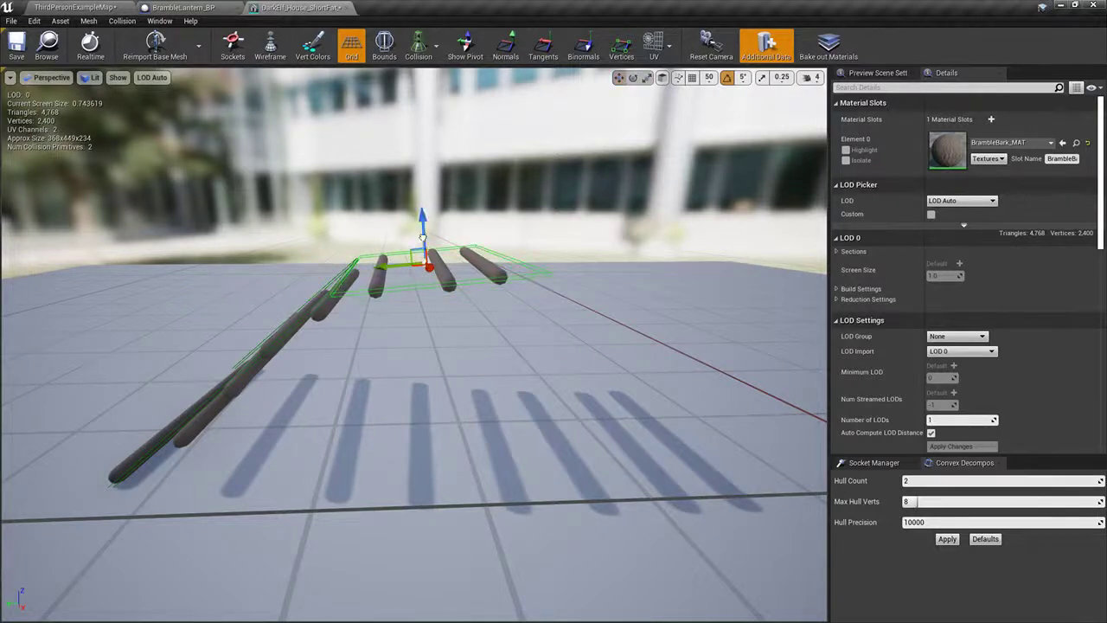
pyautogui.moveTo(423, 237); pyautogui.dragTo(413, 225, button='right')
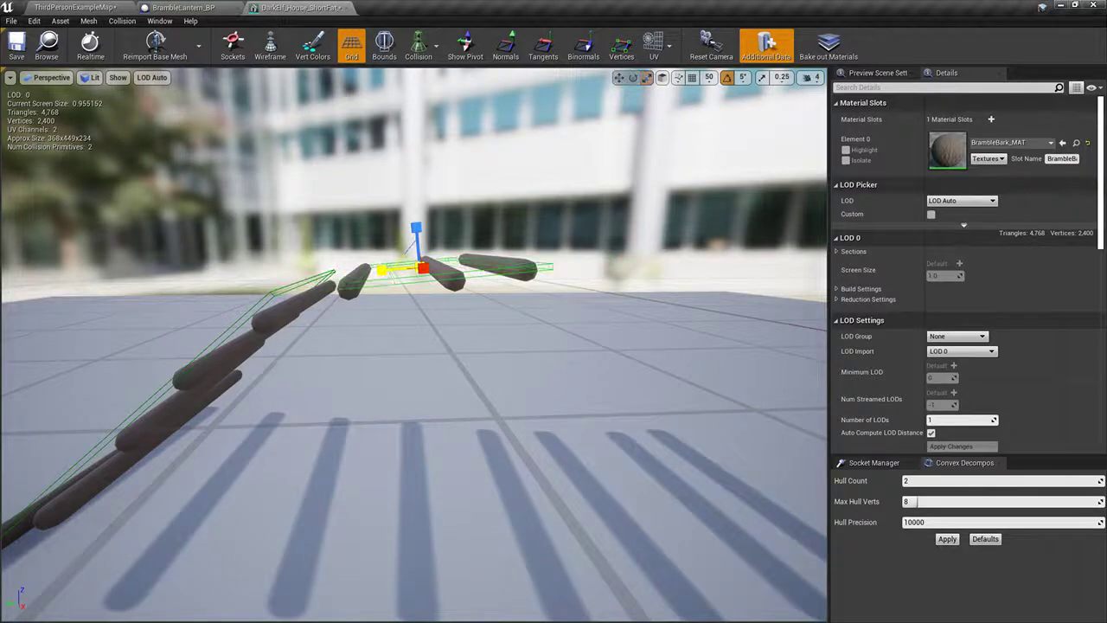
# Step: Fine-tune the tilt of the lower collision box along the steps and save the staircase mesh
pyautogui.click(278, 292)
pyautogui.moveTo(278, 292); pyautogui.dragTo(302, 293, button='right')
pyautogui.press('e')
pyautogui.moveTo(313, 327); pyautogui.dragTo(313, 327)
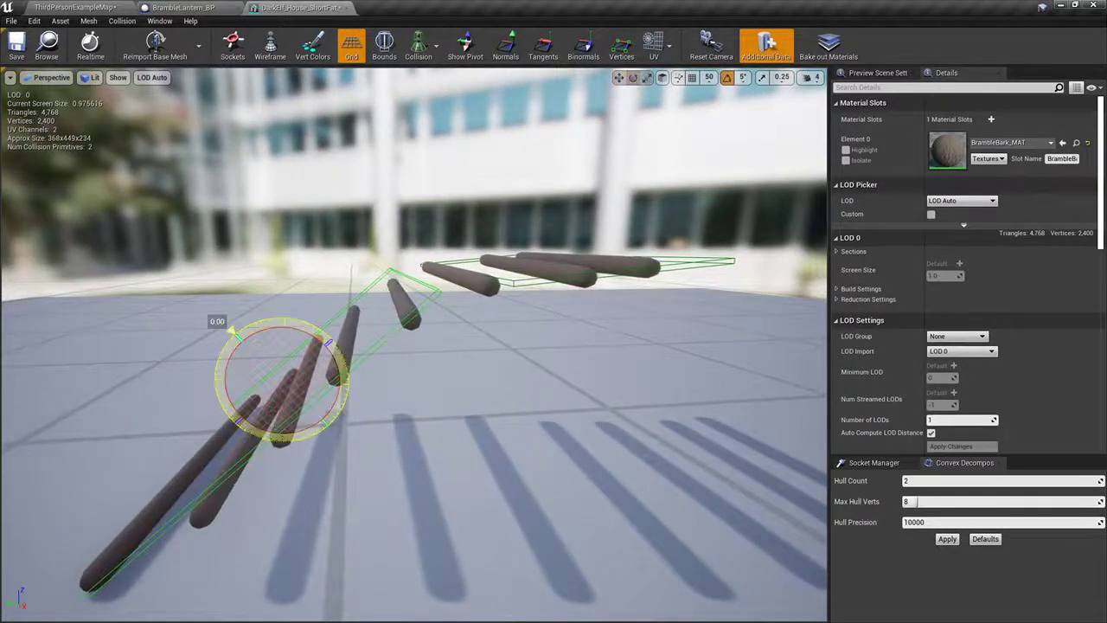
pyautogui.moveTo(233, 330); pyautogui.dragTo(310, 362)
pyautogui.press('w')
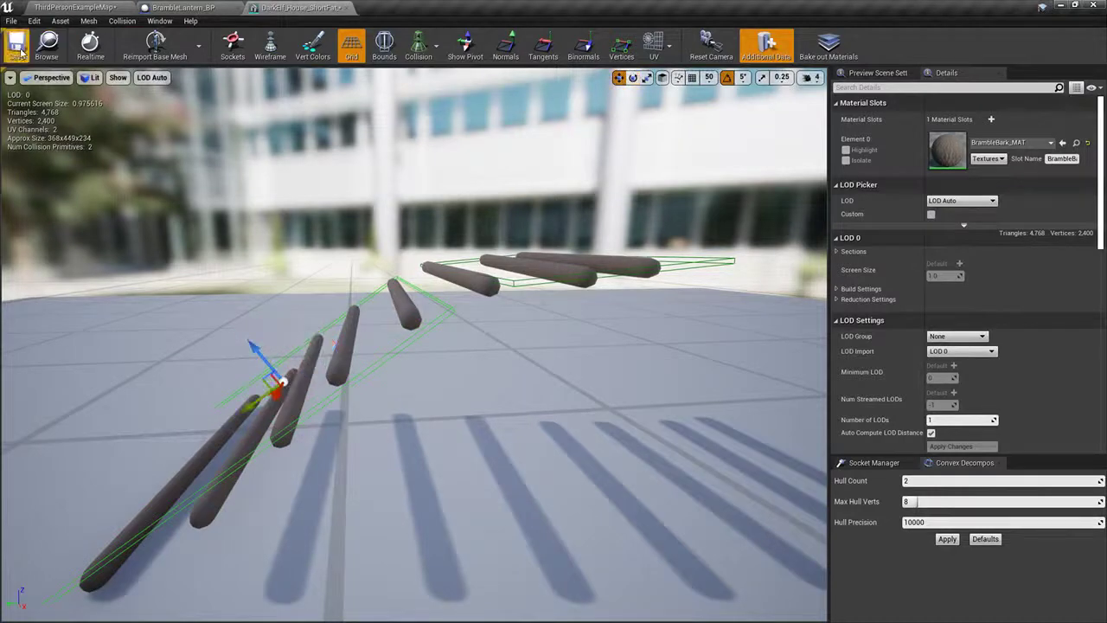
# Step: Play-test ThirdPersonExampleMap by running and jumping the character against the staircase, including from its side, and stop the session
pyautogui.click(85, 7)
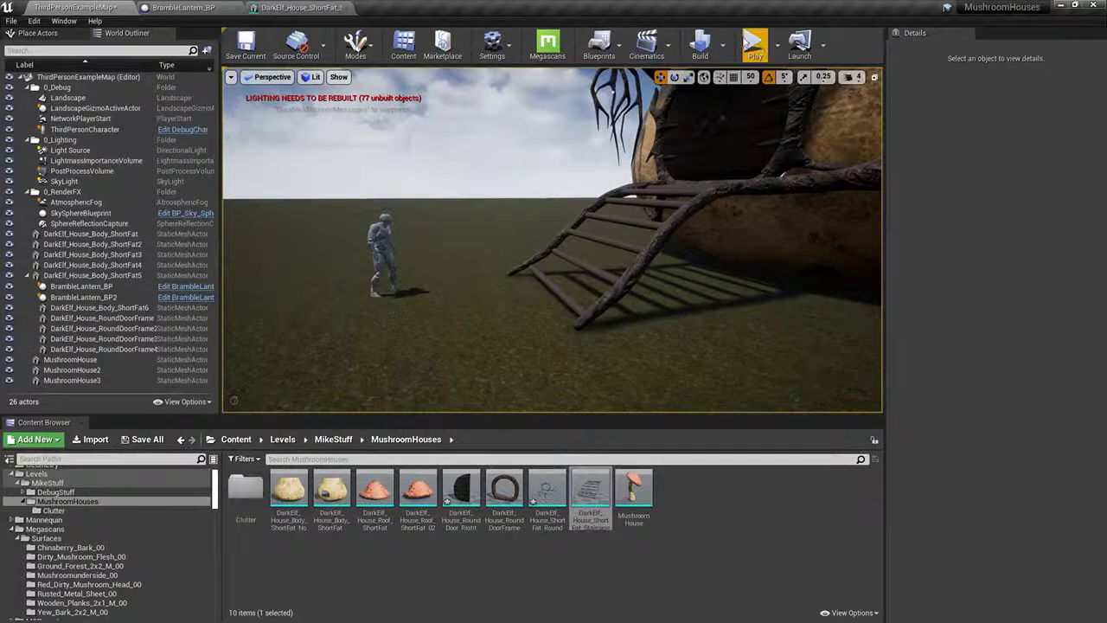
pyautogui.click(745, 41)
pyautogui.press('w')
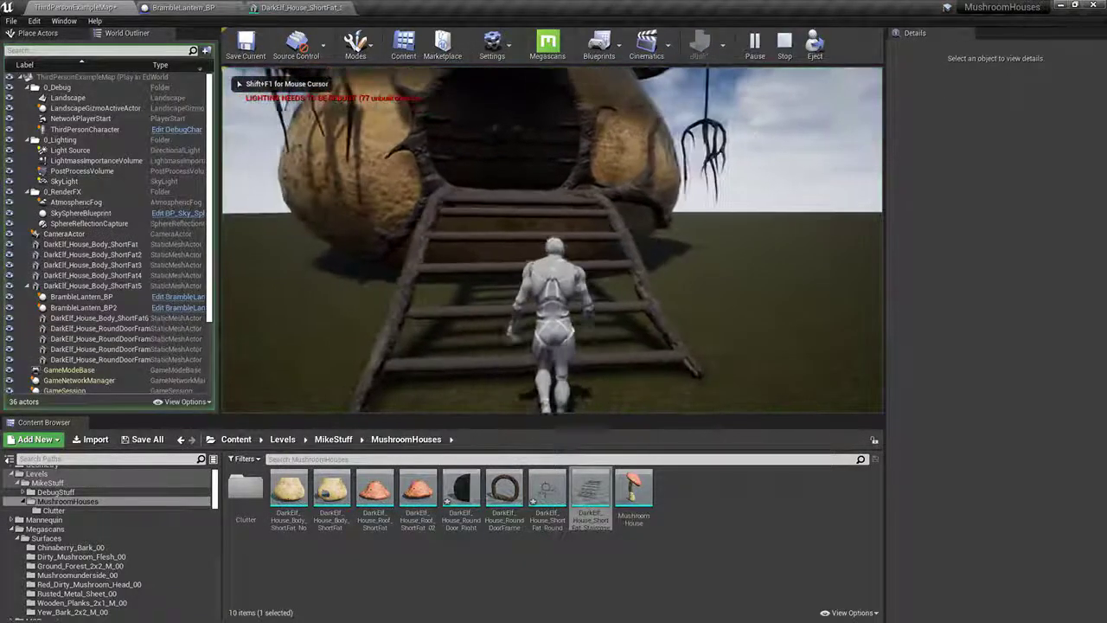
pyautogui.press('w')
pyautogui.press('space')
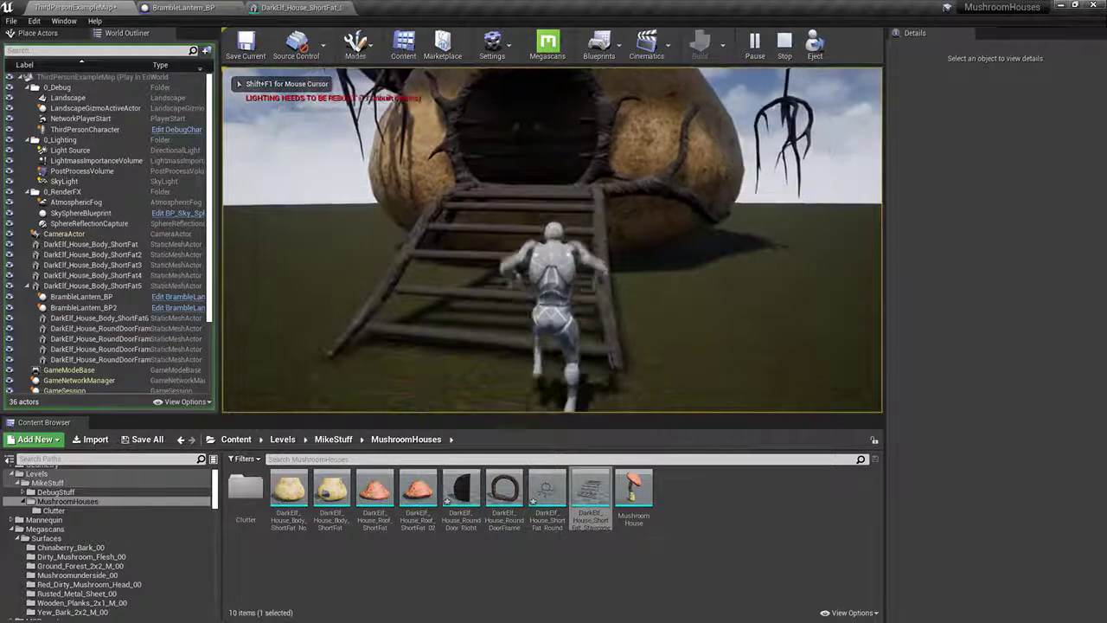
pyautogui.press('d')
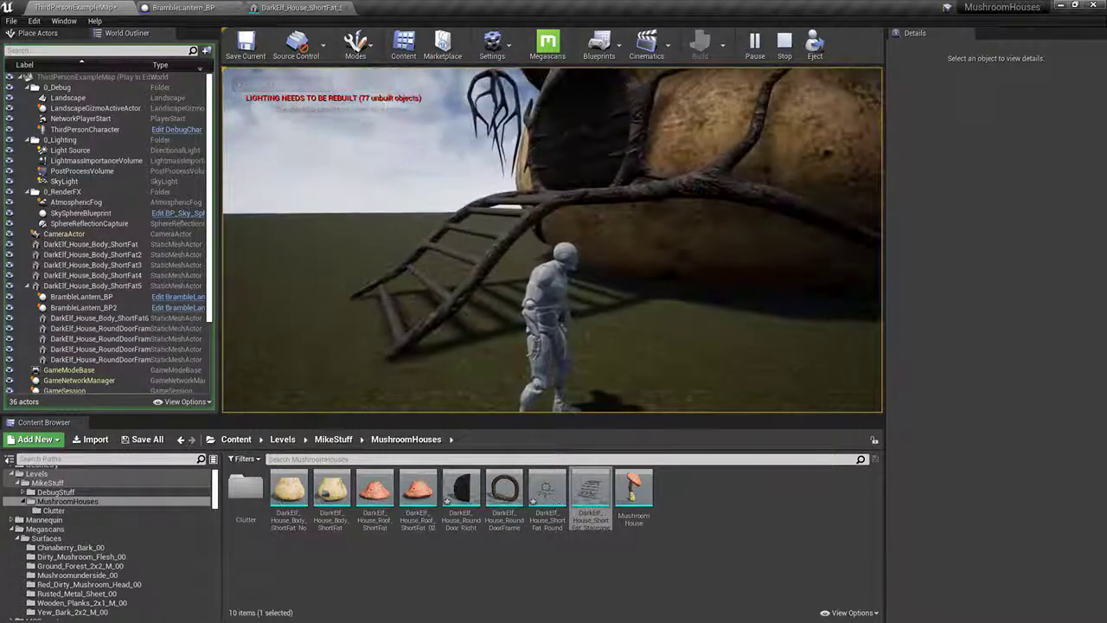
pyautogui.press('a')
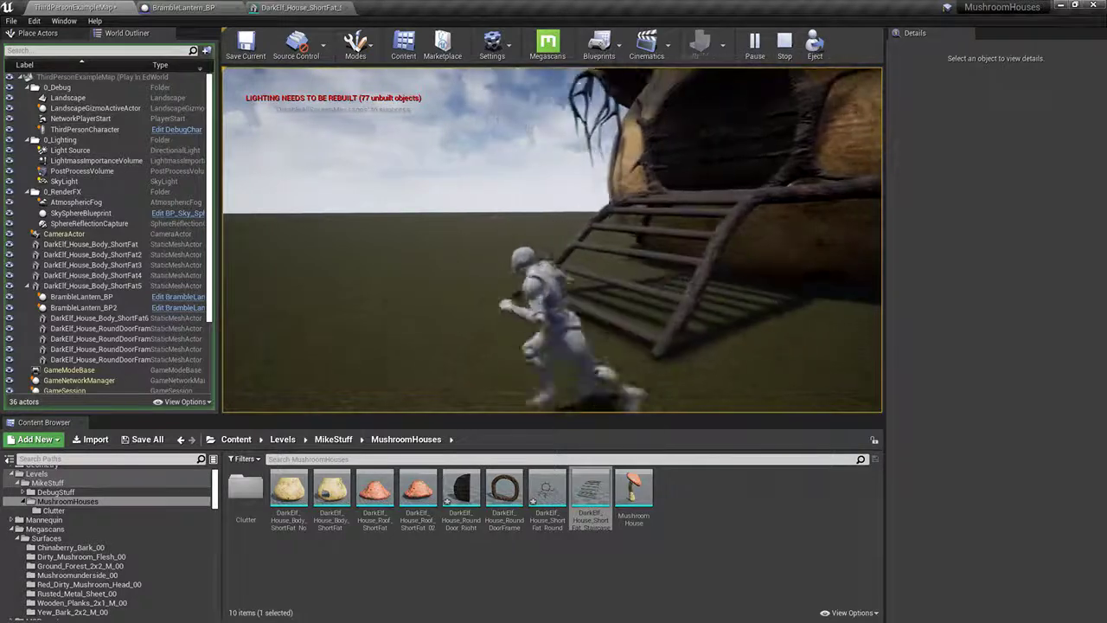
pyautogui.press('w')
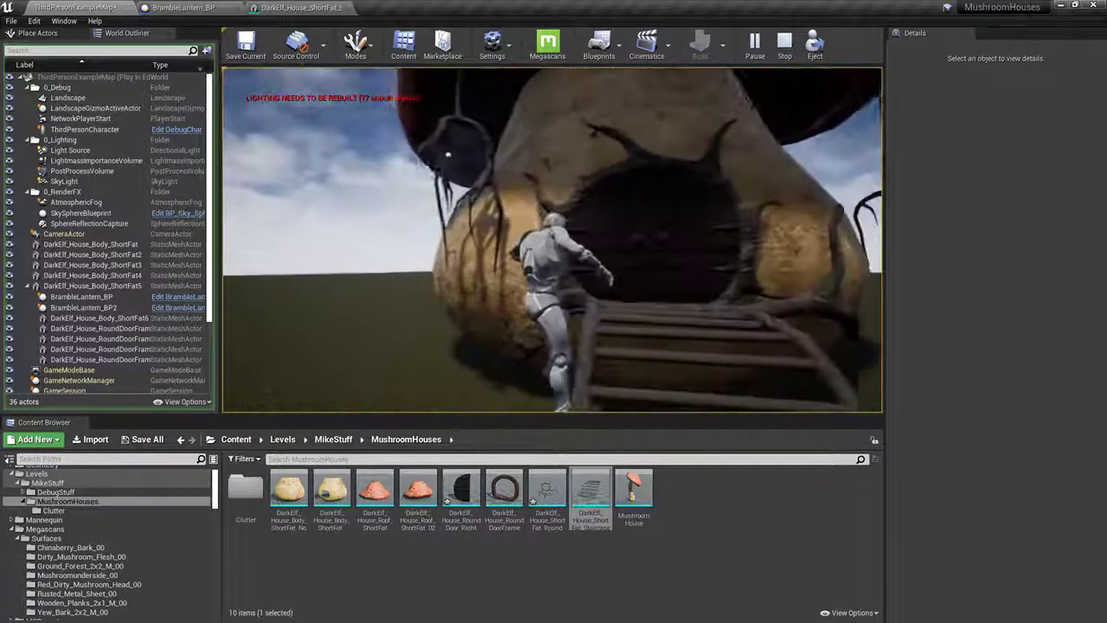
pyautogui.press('d')
pyautogui.press('Escape')
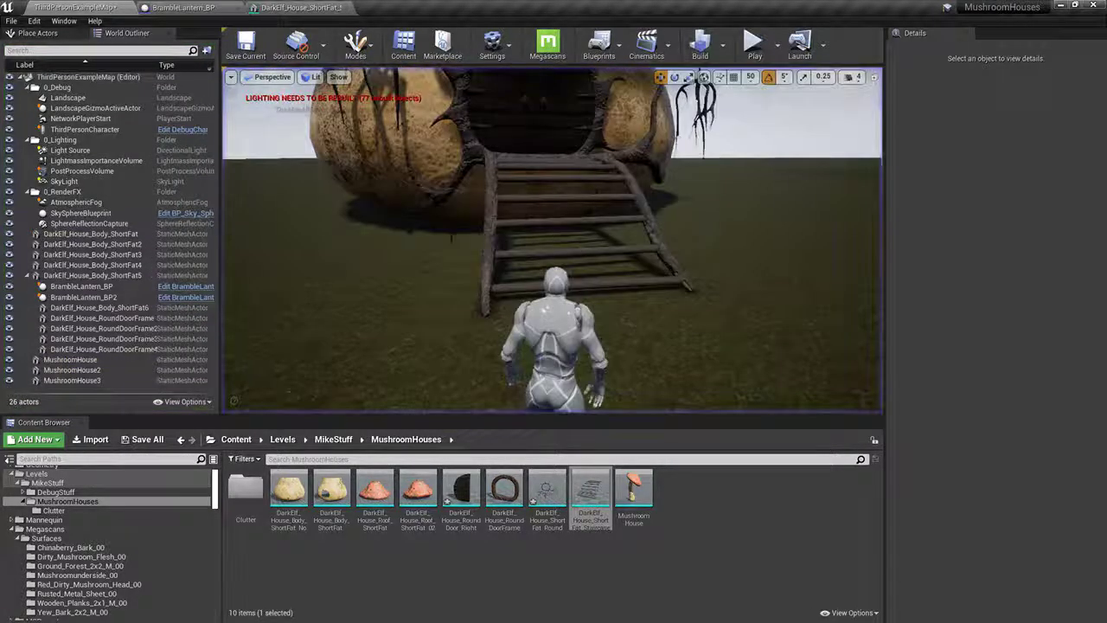
# Step: Open the static mesh used by DarkElf_House_RoundDoorFrame, remove its collision and save it
pyautogui.click(645, 212)
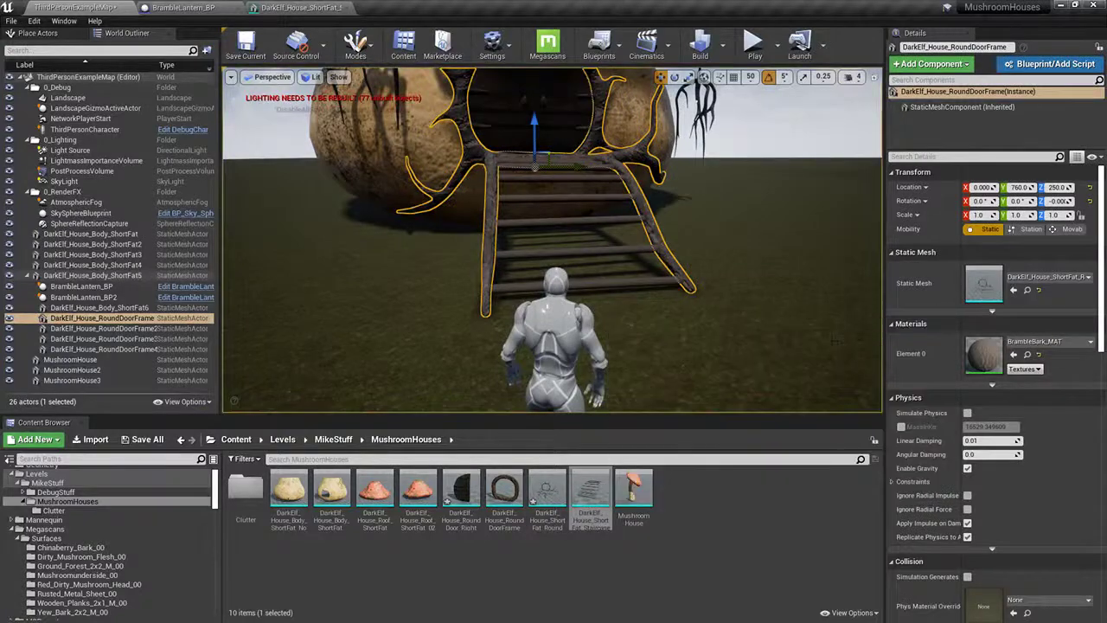
pyautogui.doubleClick(550, 500)
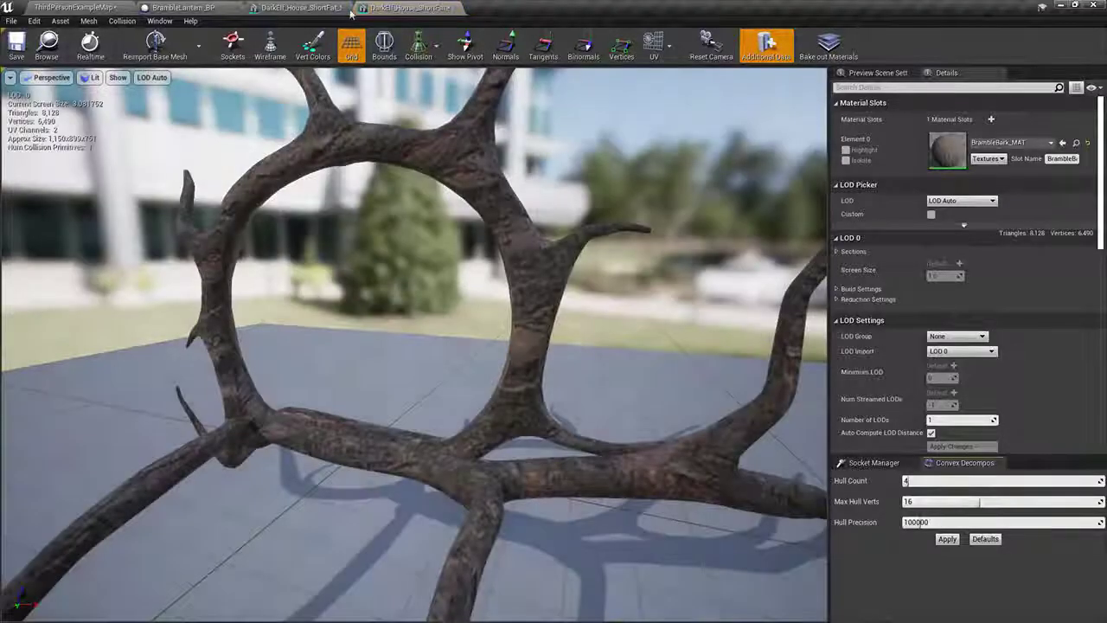
pyautogui.click(118, 22)
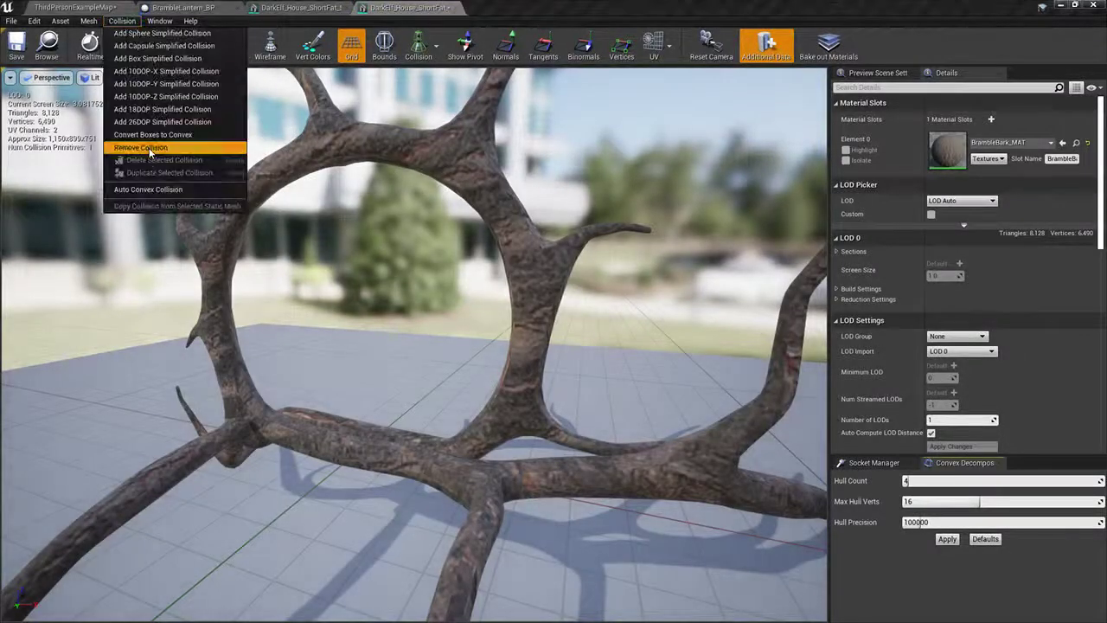
pyautogui.click(150, 148)
pyautogui.click(16, 45)
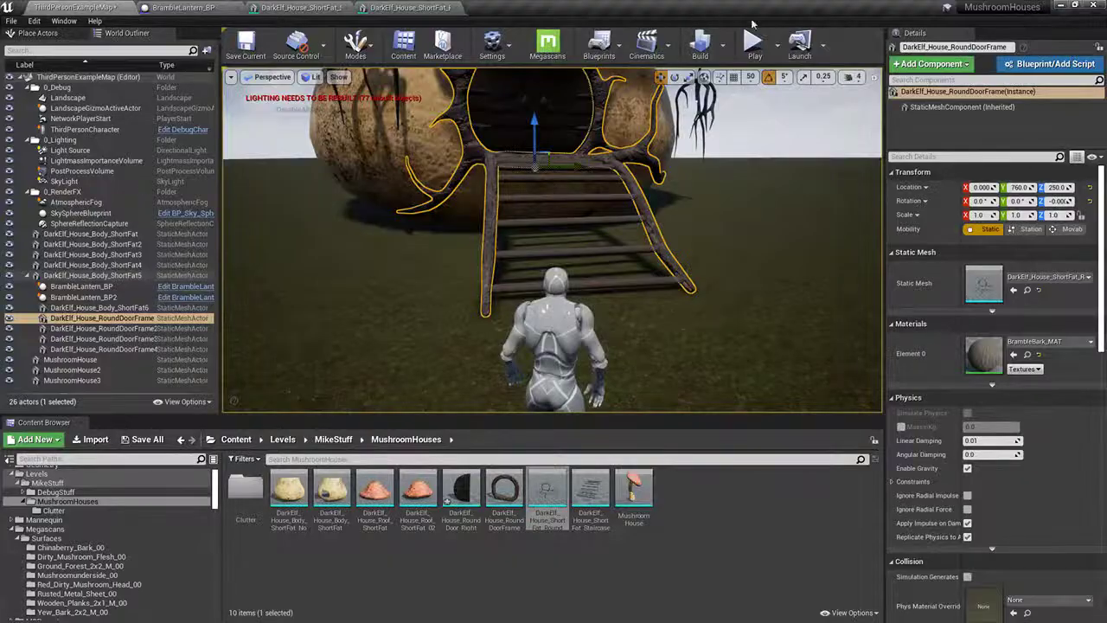
# Step: Play-test the level again by running the character up and down the staircase to the round door
pyautogui.click(755, 45)
pyautogui.press('w')
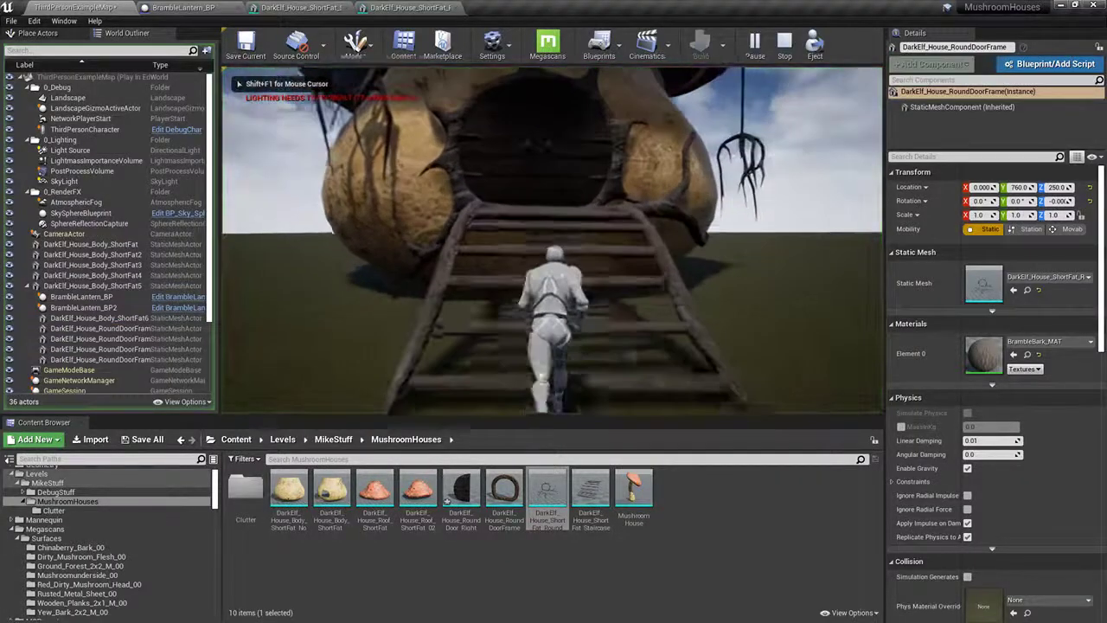
pyautogui.press('s')
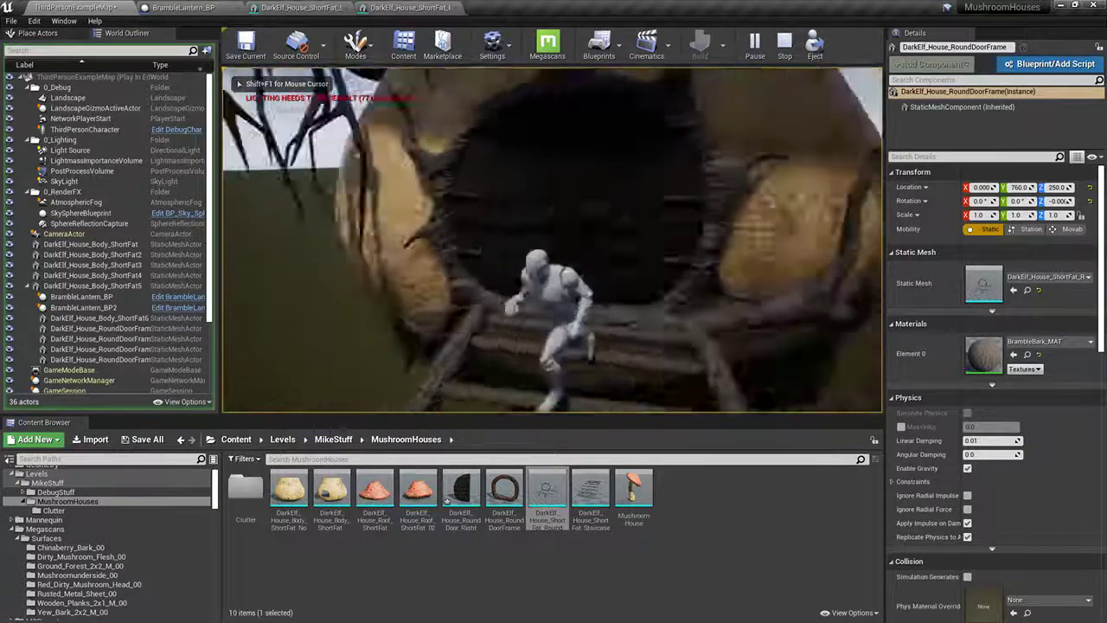
pyautogui.press('w')
pyautogui.press('w')
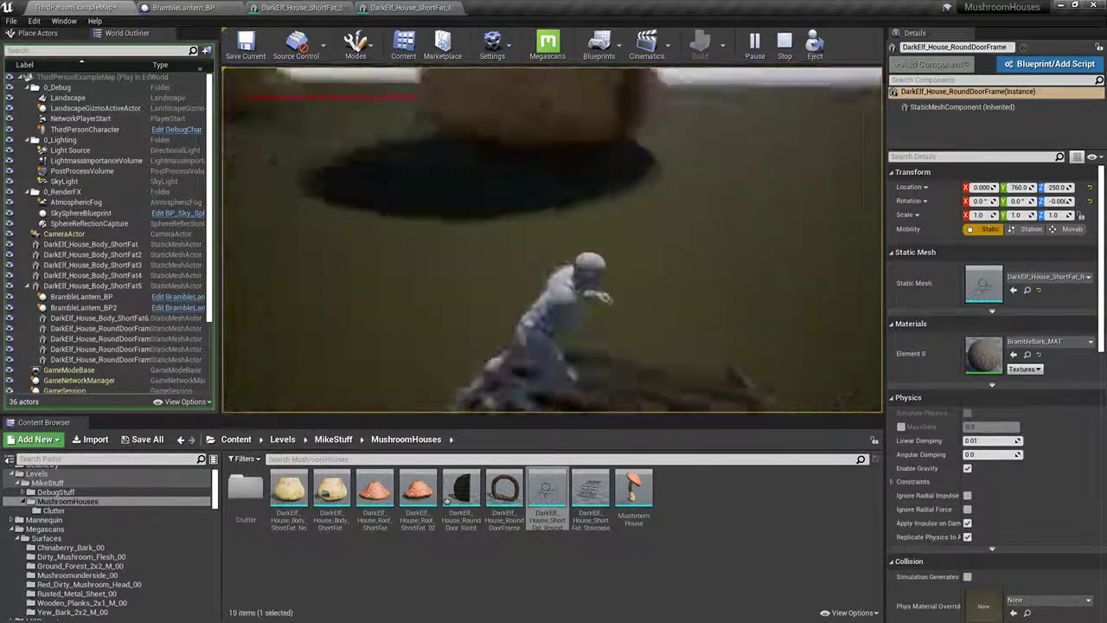
pyautogui.press('w')
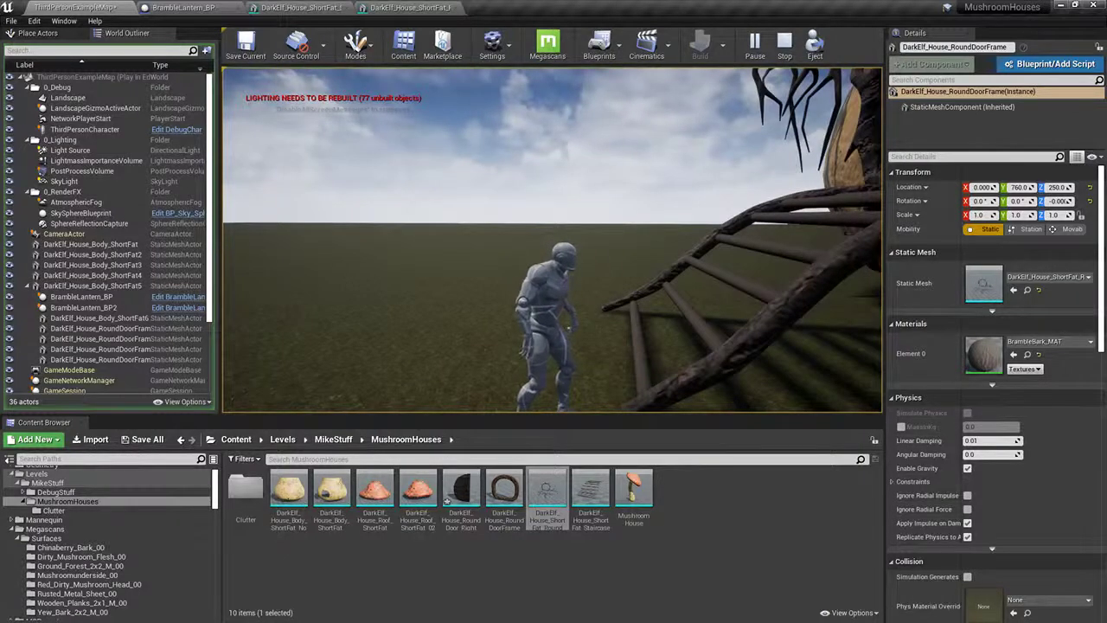
pyautogui.press('w')
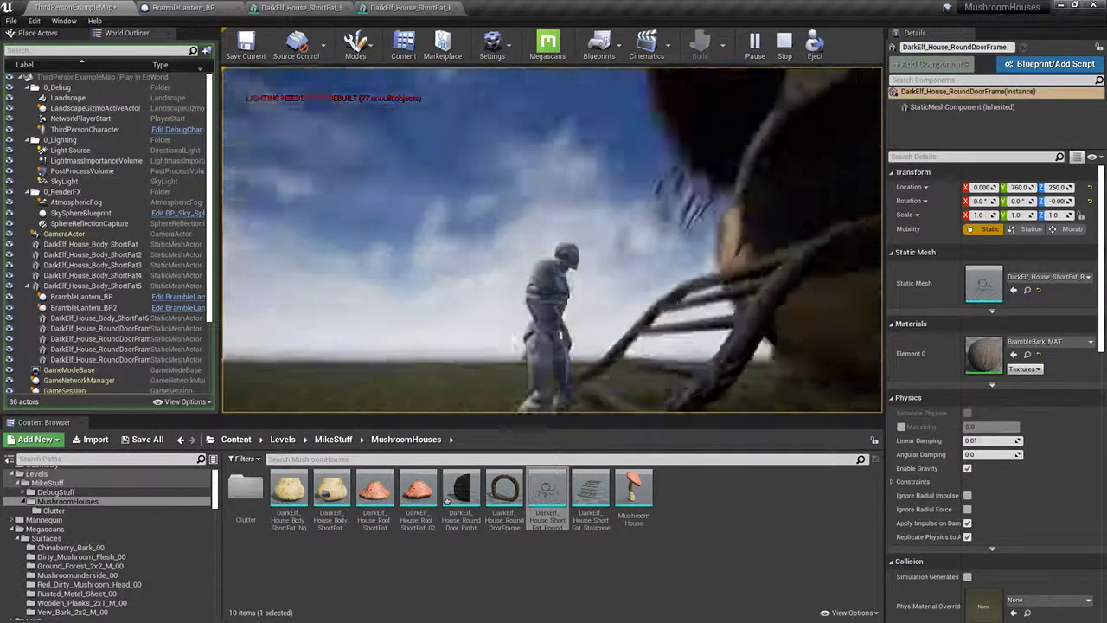
pyautogui.press('w')
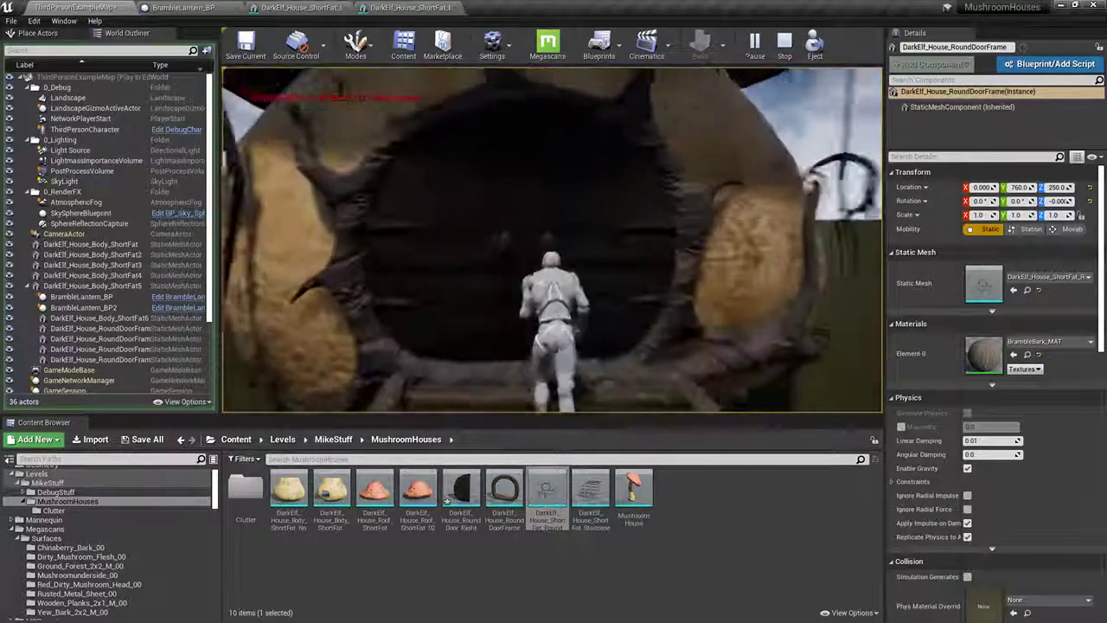
# Step: Continue the play-test by running the character up, down and around the side of the staircase, and end the session
pyautogui.press('w')
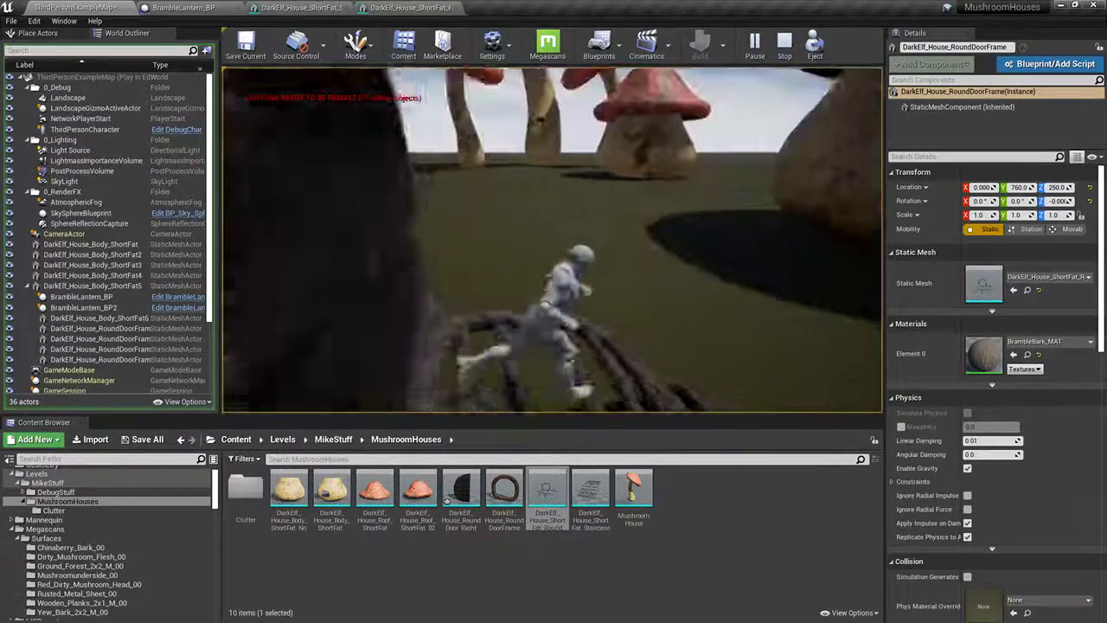
pyautogui.press('w')
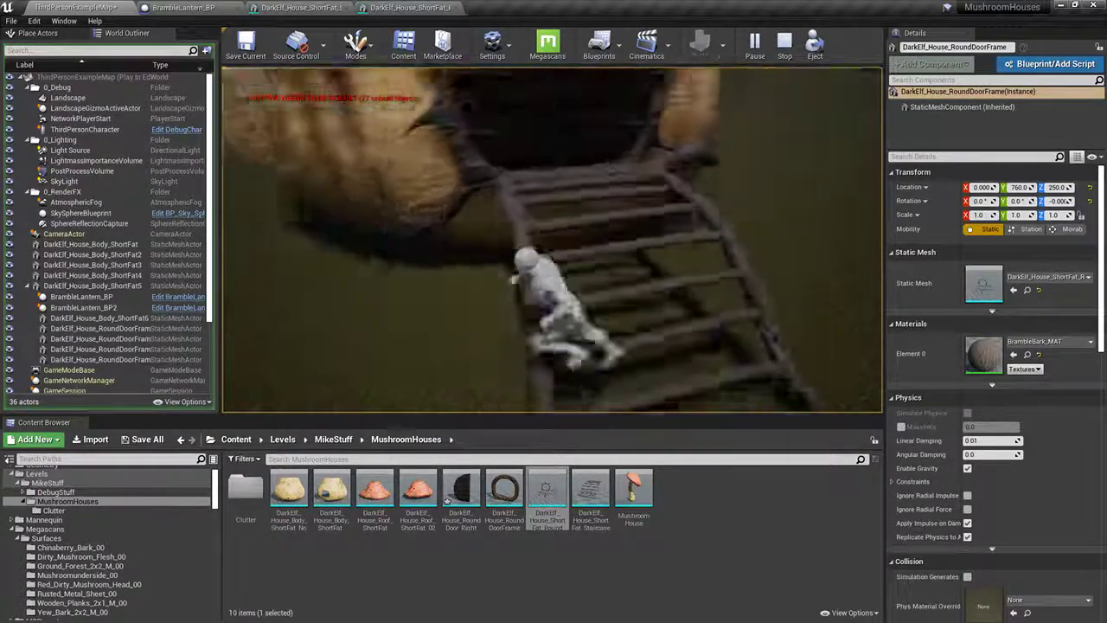
pyautogui.press('d')
pyautogui.press('d')
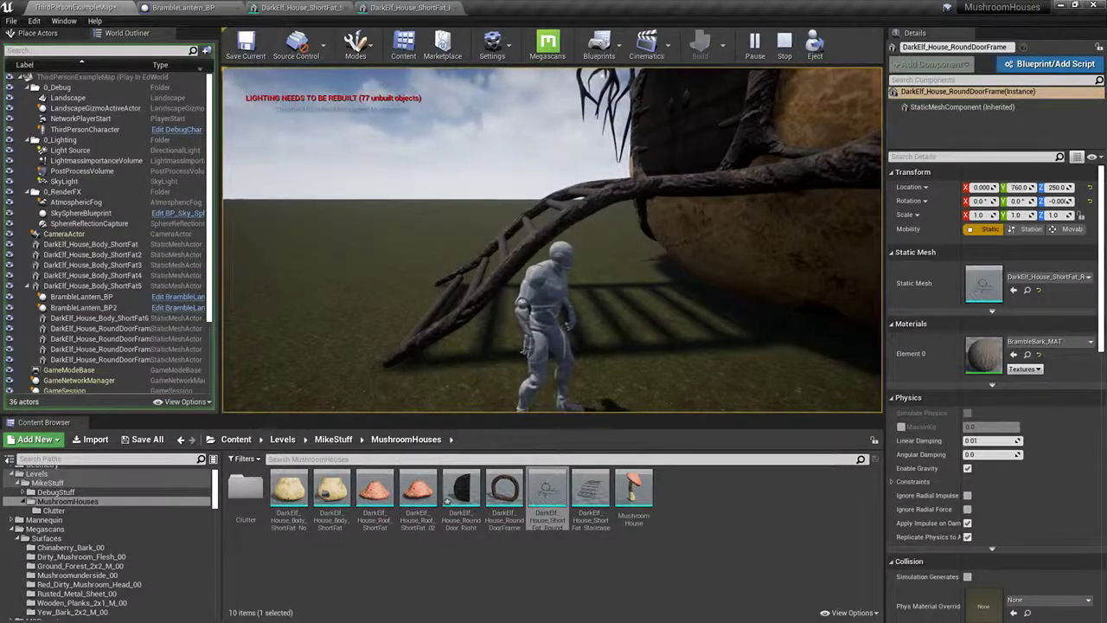
pyautogui.press('a')
pyautogui.press('a')
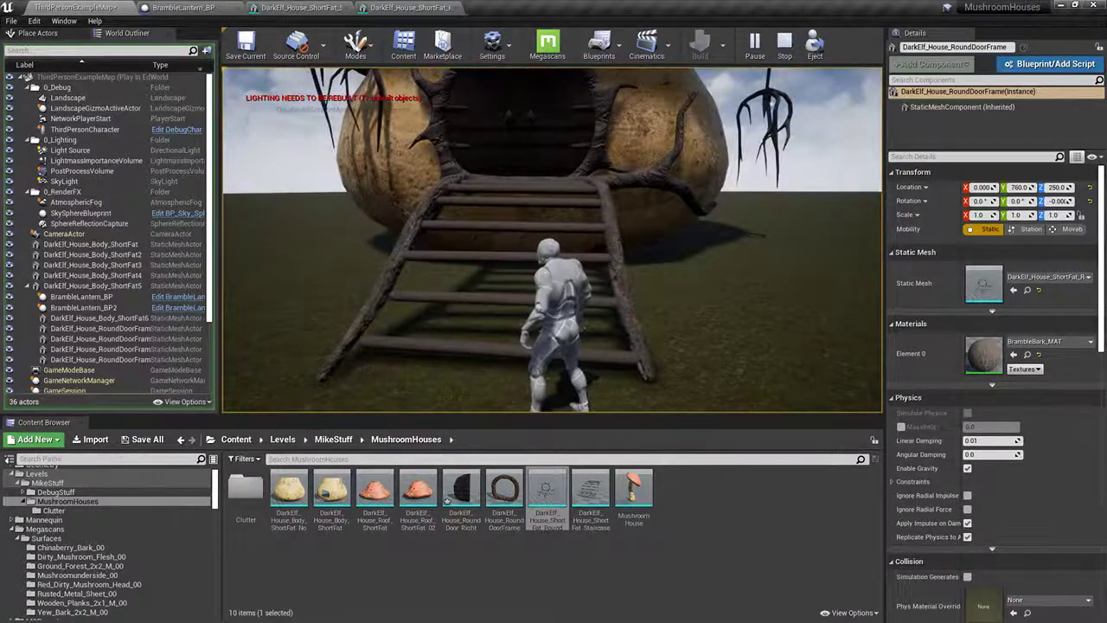
pyautogui.press('w')
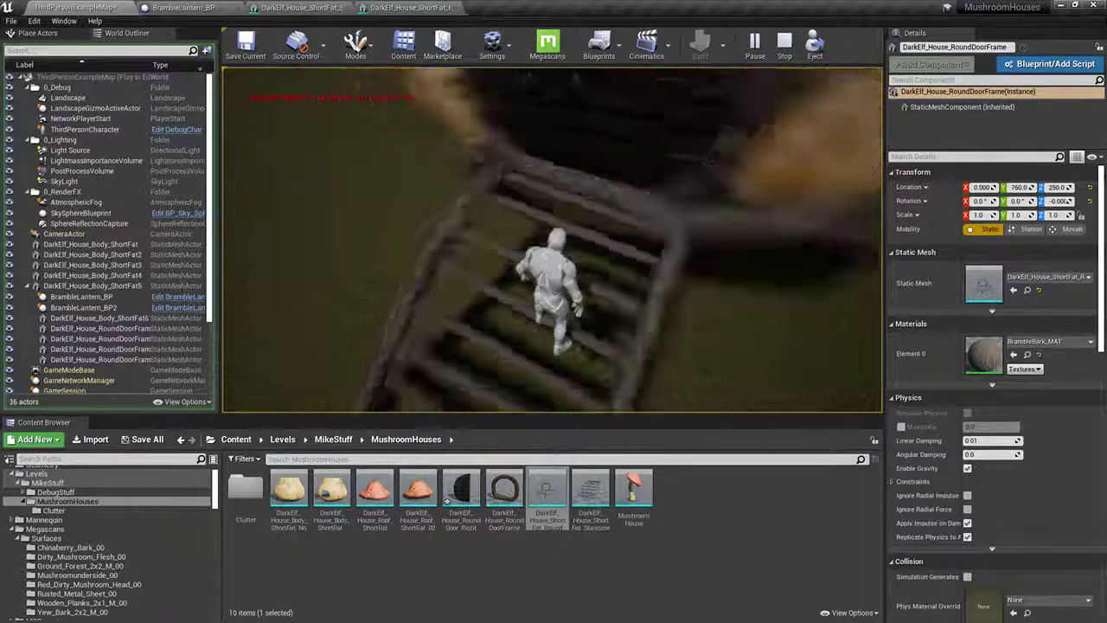
pyautogui.press('s')
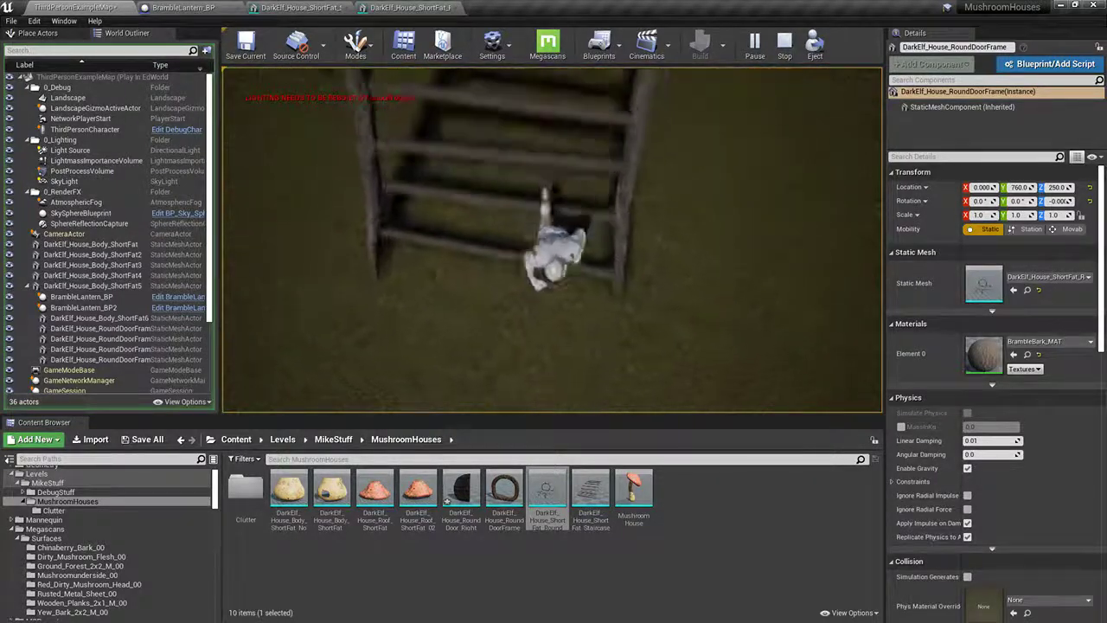
pyautogui.press('a')
pyautogui.press('w')
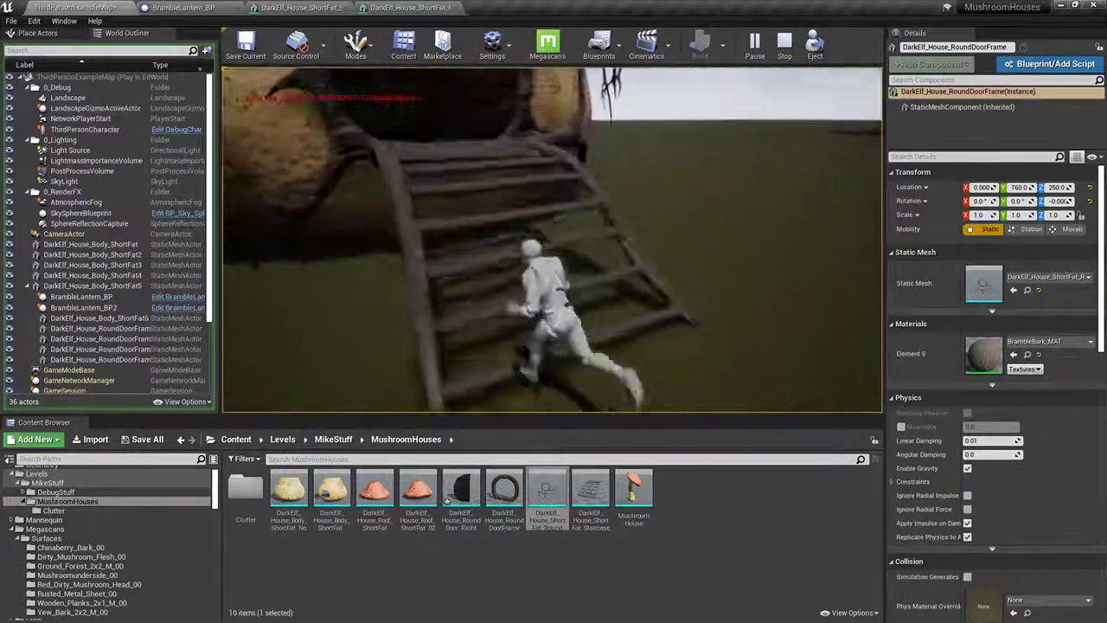
pyautogui.press('s')
pyautogui.press('Escape')
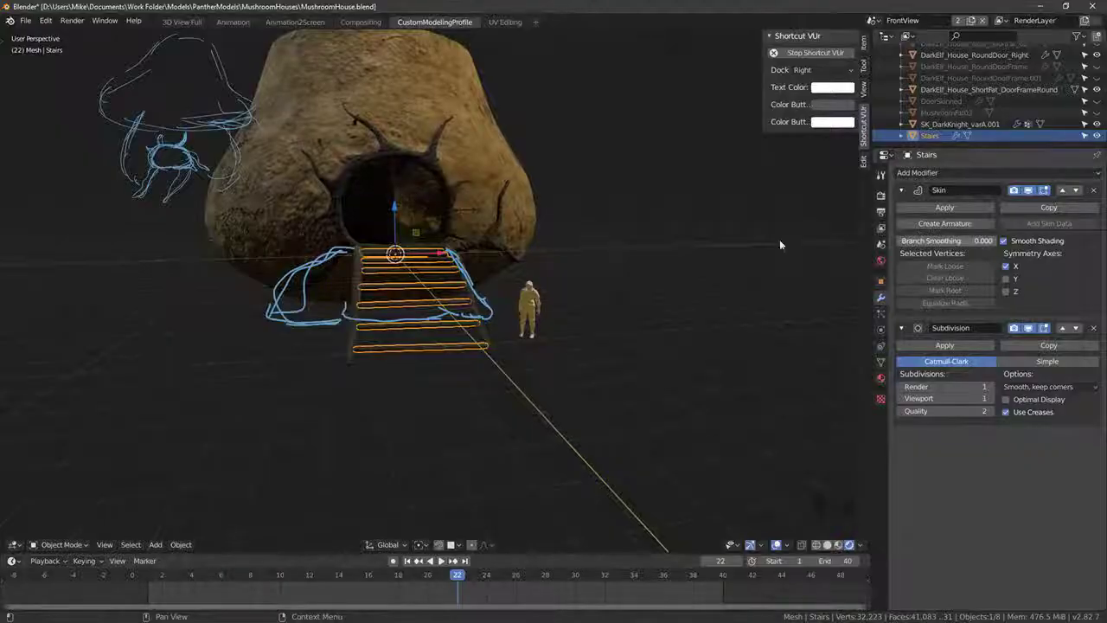
# Step: Switch to Blender, edit the Stairs mesh and shift the right end vertex of the lowest step slightly in front view
pyautogui.moveTo(779, 239); pyautogui.dragTo(596, 294, button='middle')
pyautogui.scroll(2, 596, 294)
pyautogui.press('Tab')
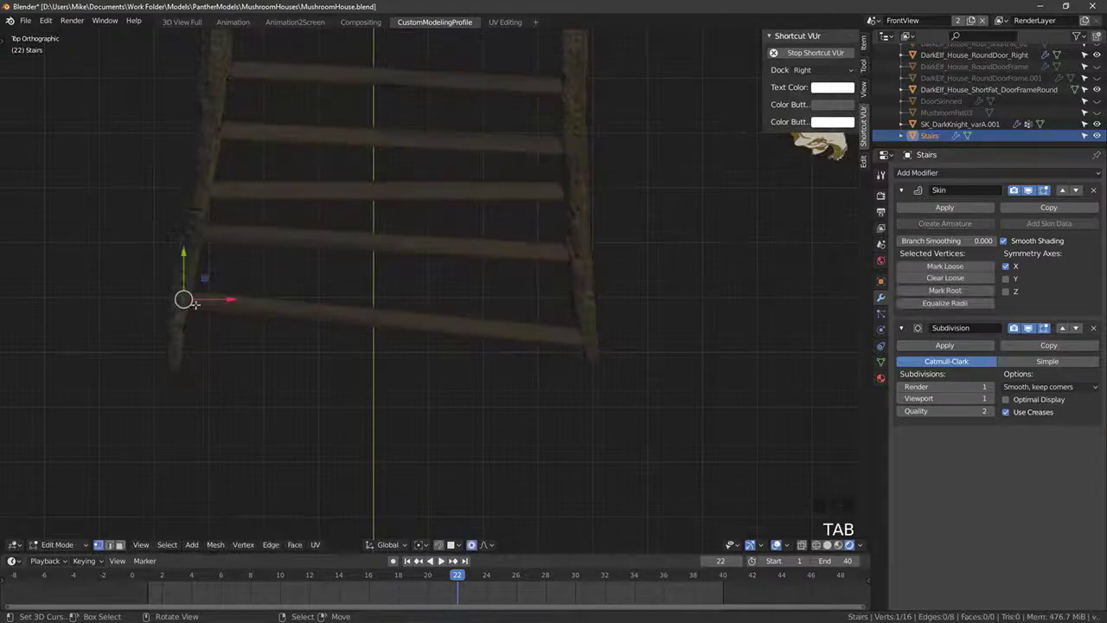
pyautogui.press('z')
pyautogui.keyDown('shift'); pyautogui.scroll(-3, 329, 176); pyautogui.keyUp('shift')
pyautogui.moveTo(329, 176); pyautogui.dragTo(388, 87, button='middle')
pyautogui.scroll(2, 389, 261)
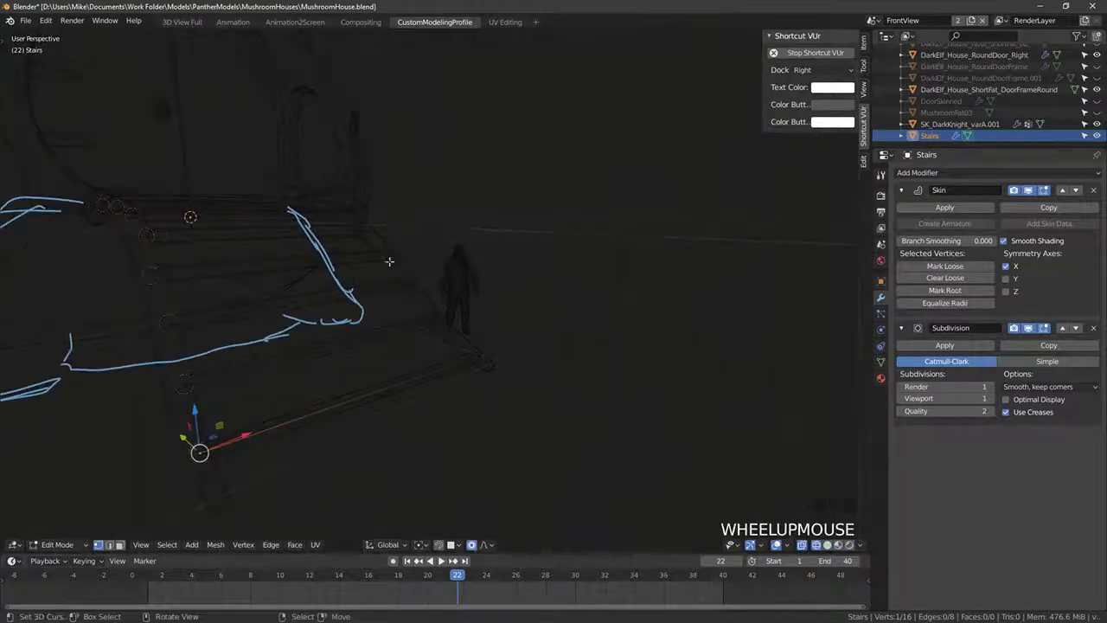
pyautogui.press('KP_1')
pyautogui.scroll(-4, 363, 376)
pyautogui.scroll(4, 357, 372)
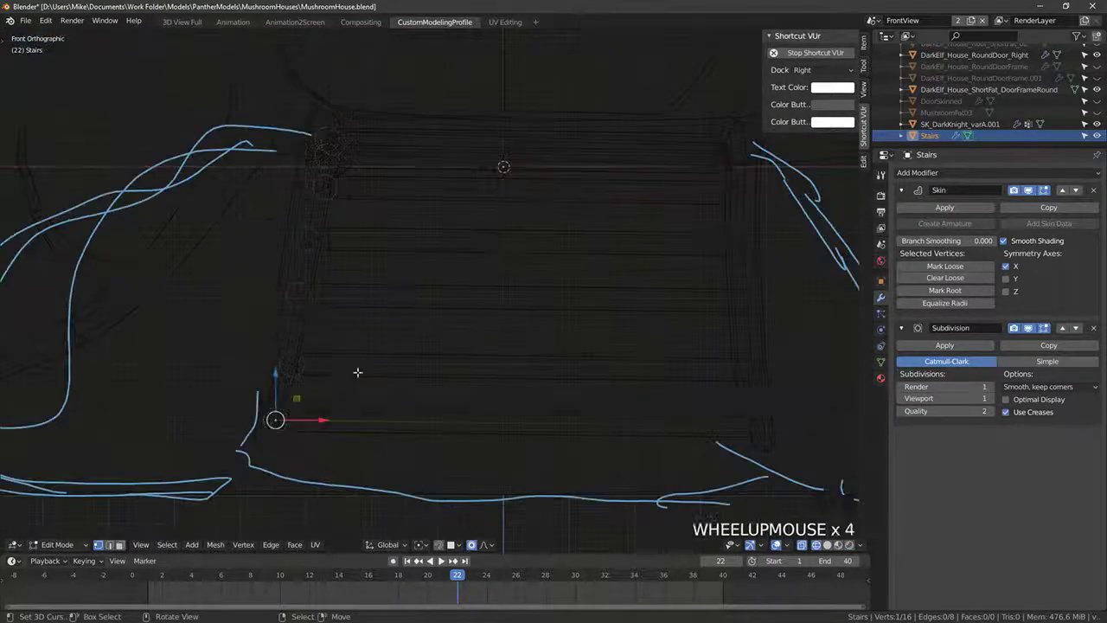
pyautogui.hotkey('shift', 'b')
pyautogui.moveTo(266, 409); pyautogui.dragTo(280, 428)
pyautogui.scroll(-9, 280, 421)
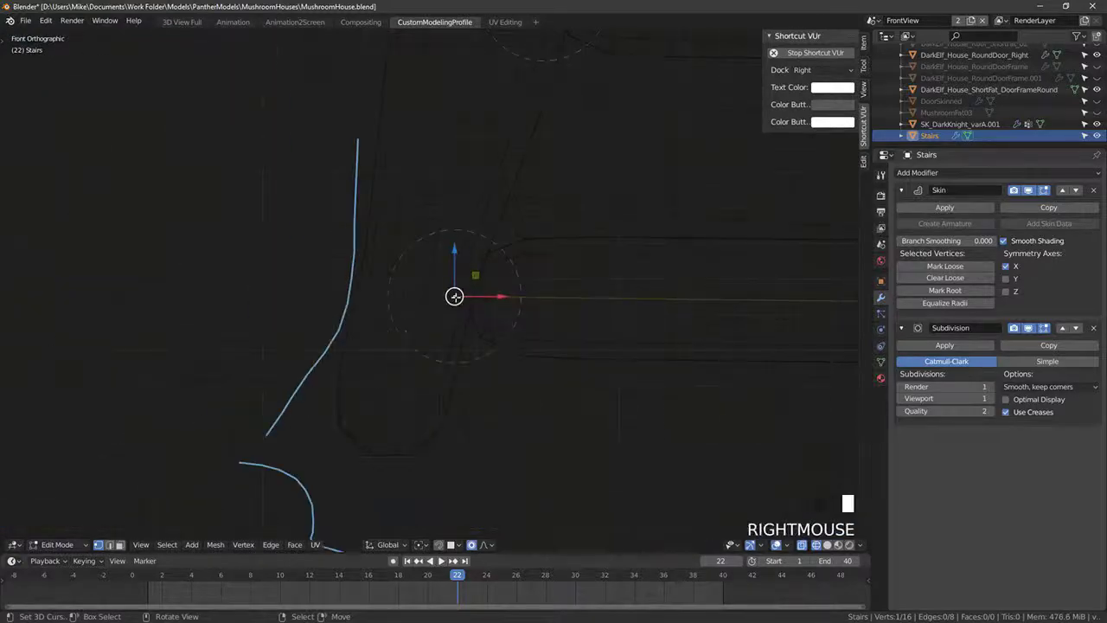
pyautogui.scroll(-4, 554, 337)
pyautogui.keyDown('shift'); pyautogui.moveTo(554, 337); pyautogui.dragTo(349, 346, button='middle'); pyautogui.keyUp('shift')
pyautogui.scroll(-7, 648, 325)
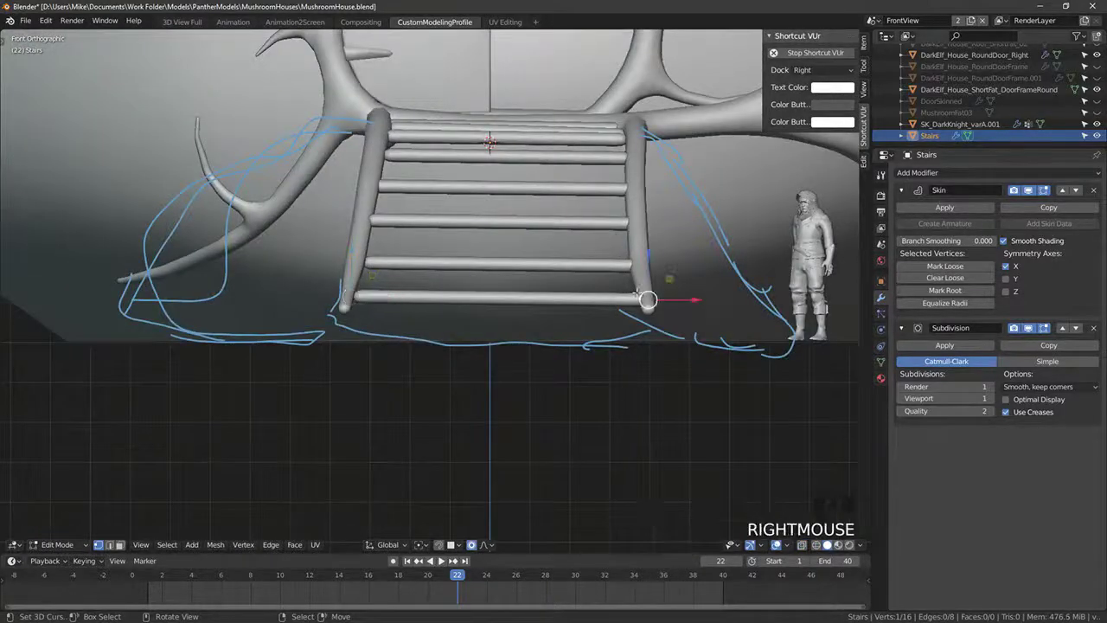
pyautogui.hotkey('shift', 'z')
pyautogui.scroll(4, 627, 332)
pyautogui.press('g')
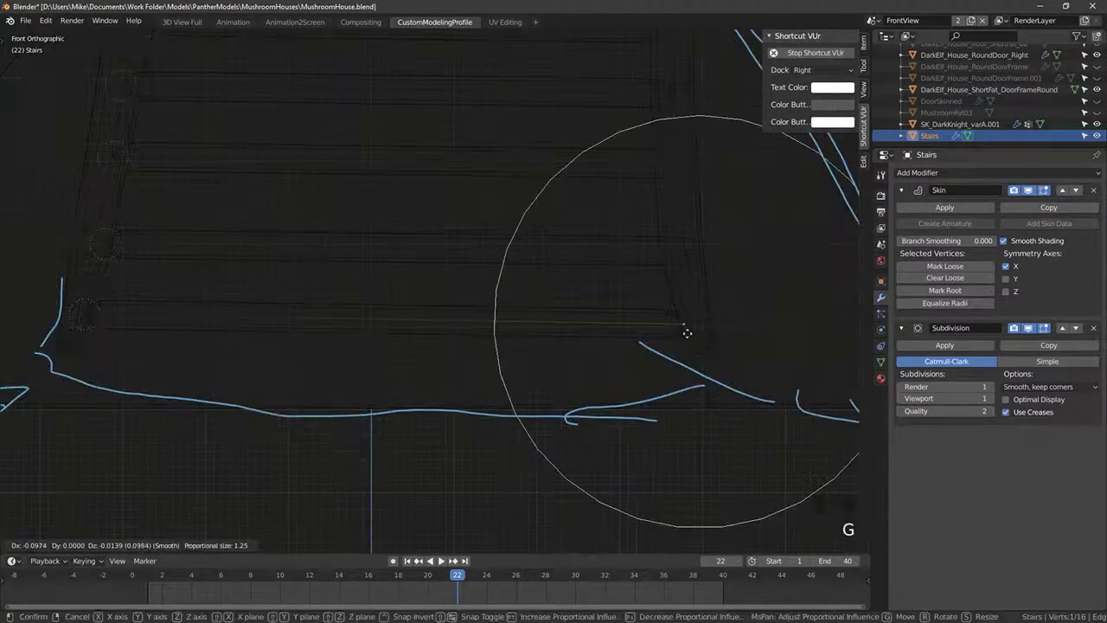
pyautogui.click(684, 325)
# Step: Select the lowest step's whole edge and subdivide it with two cuts
pyautogui.hotkey('shift', 'z')
pyautogui.moveTo(684, 324)
pyautogui.mouseDown(button='middle')
pyautogui.moveTo(670, 338)
pyautogui.moveTo(684, 344)
pyautogui.mouseUp(button='middle')
pyautogui.hotkey('shift', 'z')
pyautogui.rightClick(619, 274)
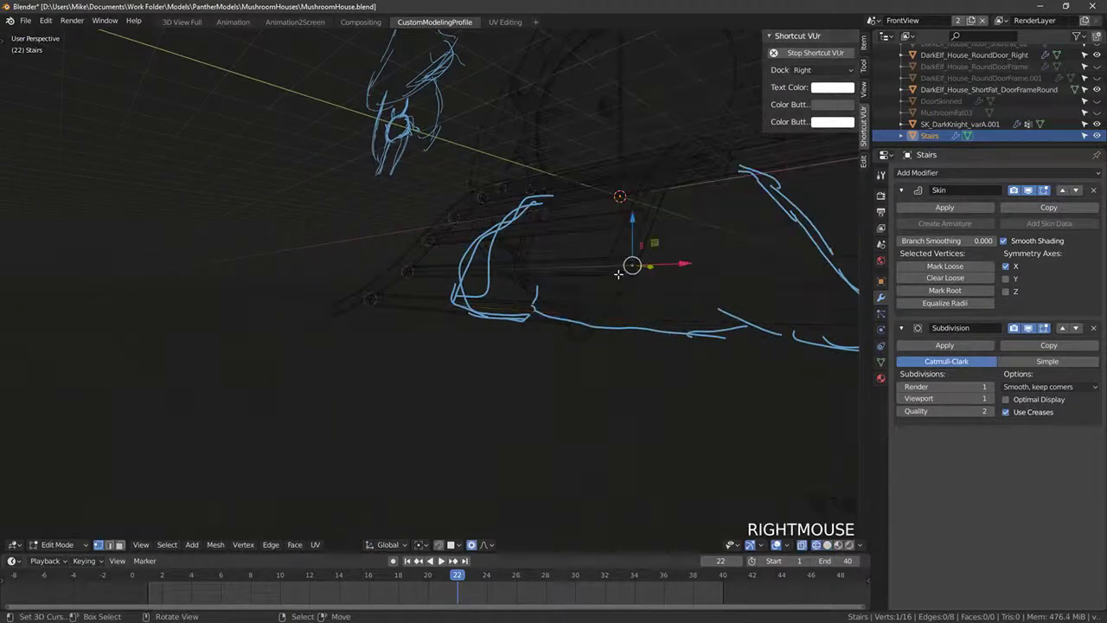
pyautogui.click(948, 293)
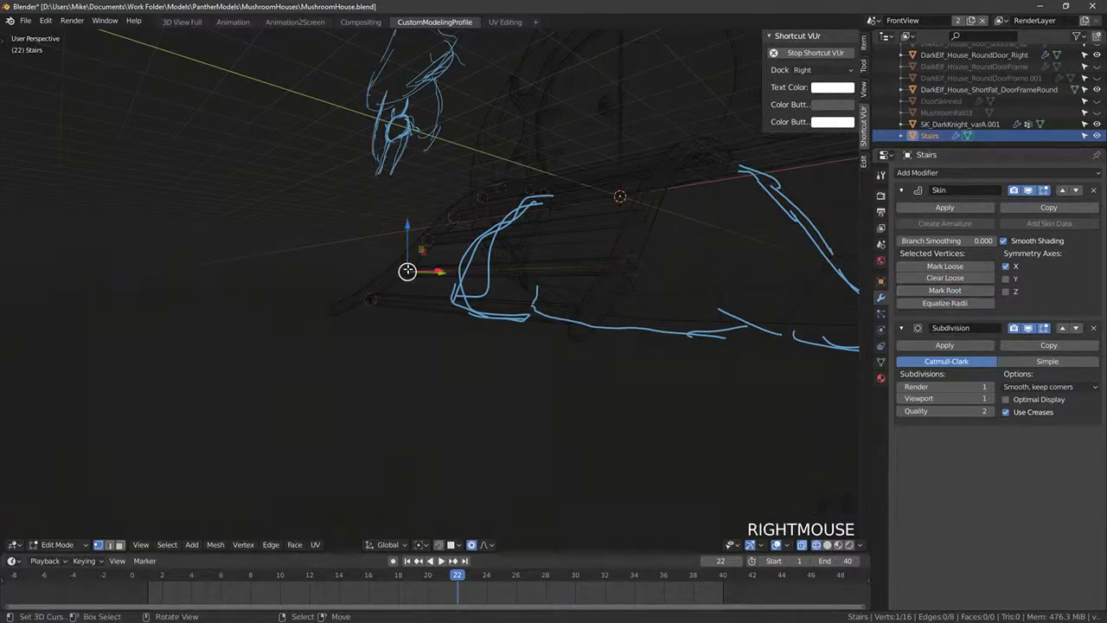
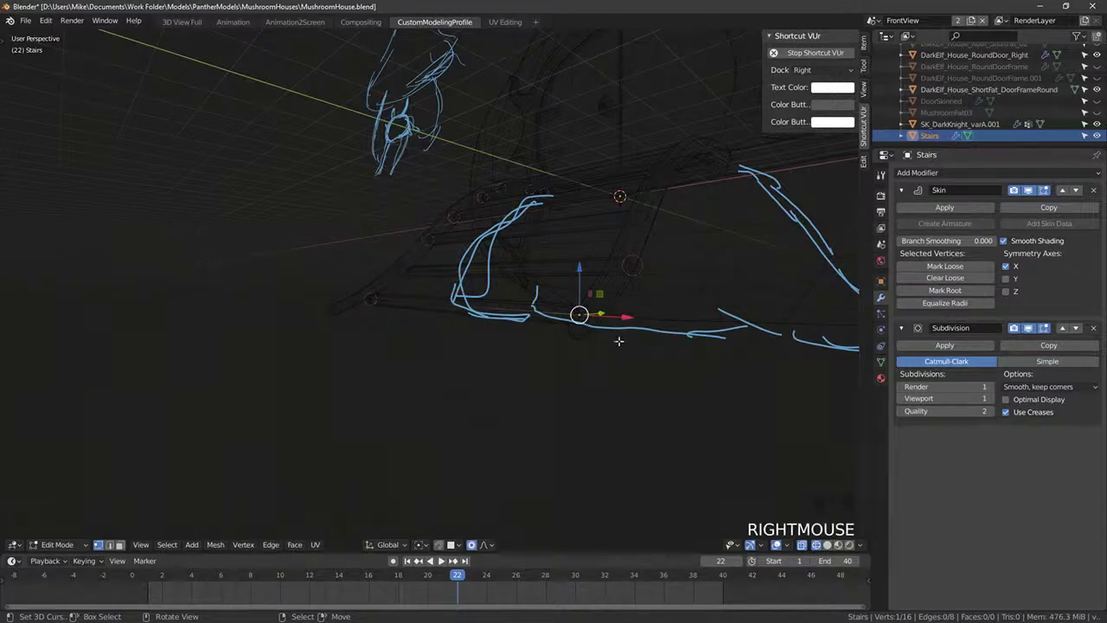
pyautogui.keyDown('shift'); pyautogui.moveTo(619, 341); pyautogui.dragTo(605, 378, button='middle'); pyautogui.keyUp('shift')
pyautogui.press('KP_7')
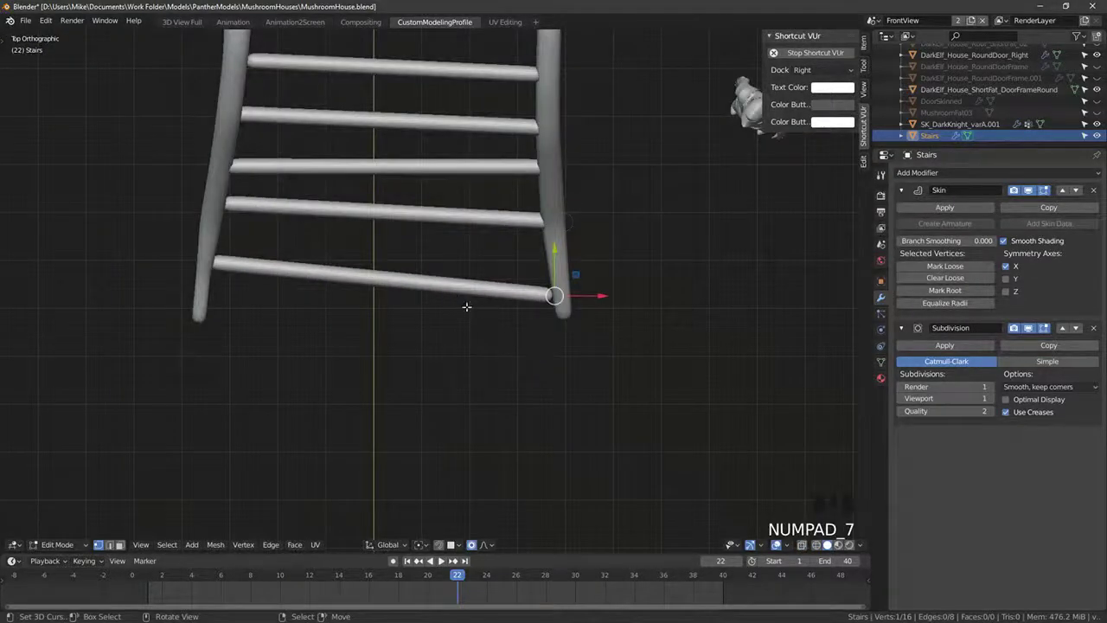
pyautogui.press('z')
pyautogui.hotkey('ctrl', 'l')
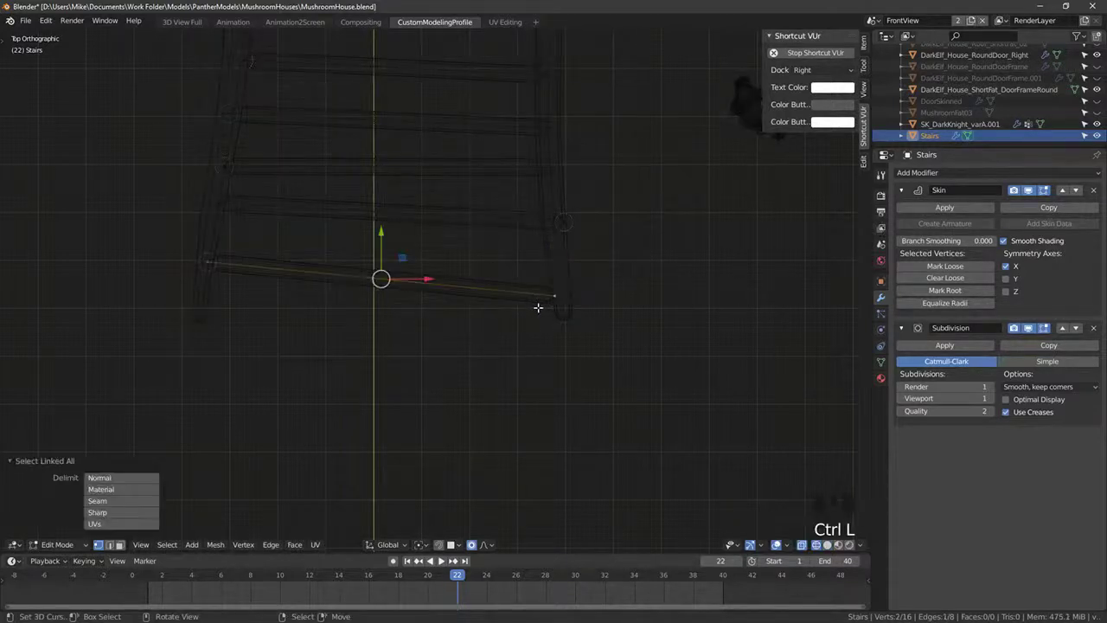
pyautogui.hotkey('ctrl', 'shift', 's')
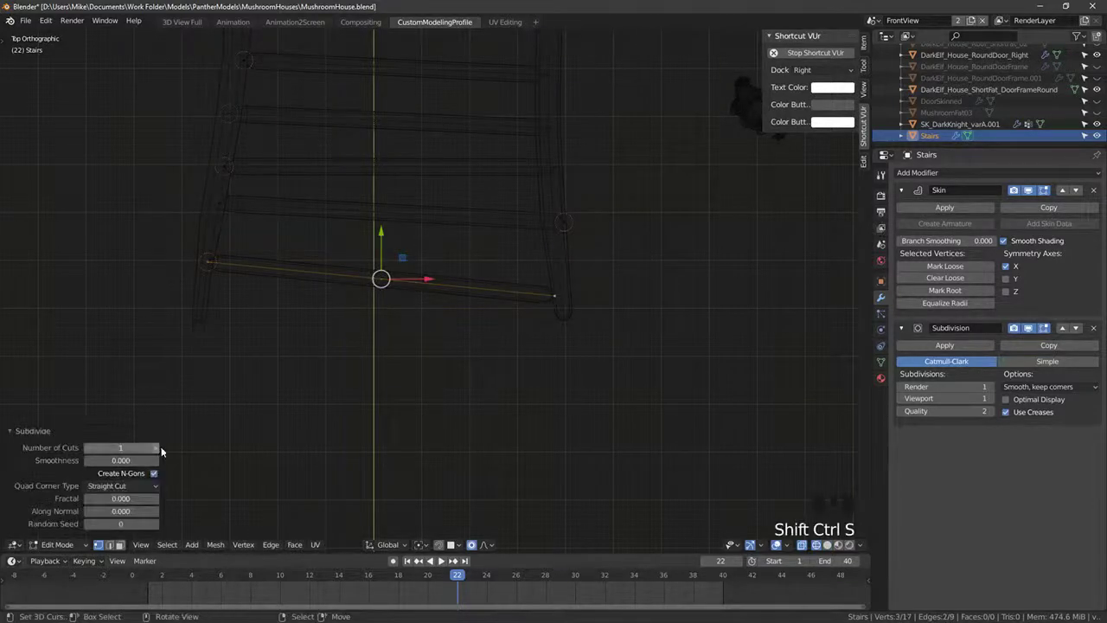
# Step: Bend the lowest step by offsetting its two inner points and right end in top view, and scale that end's skin by about 0.934
pyautogui.rightClick(327, 277)
pyautogui.press('g')
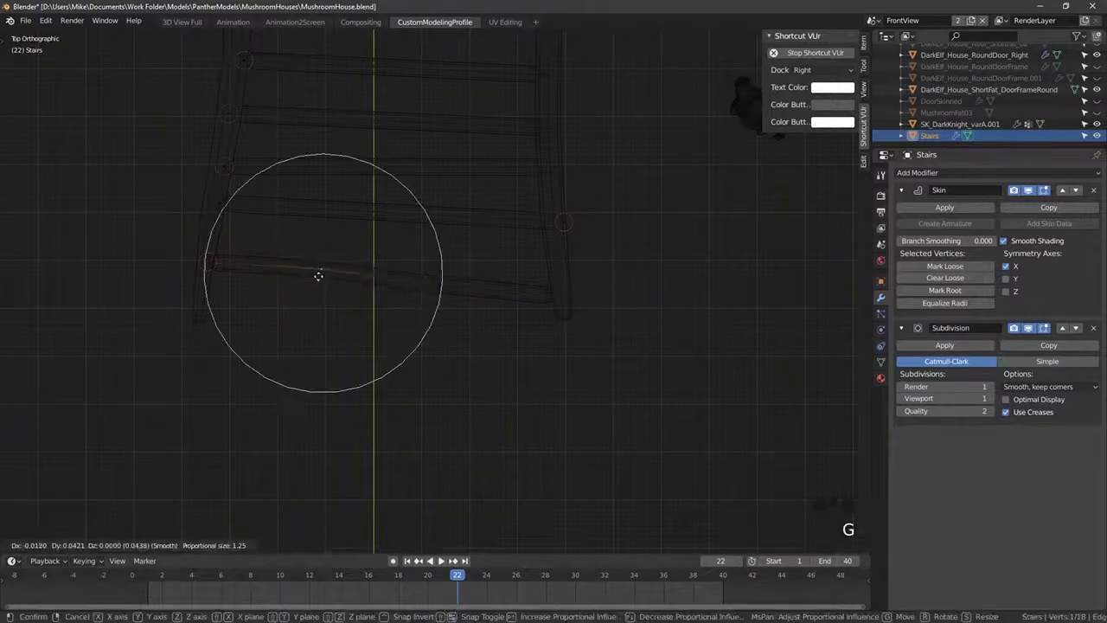
pyautogui.click(317, 266)
pyautogui.rightClick(411, 279)
pyautogui.press('g')
pyautogui.click(414, 281)
pyautogui.rightClick(551, 290)
pyautogui.press('g')
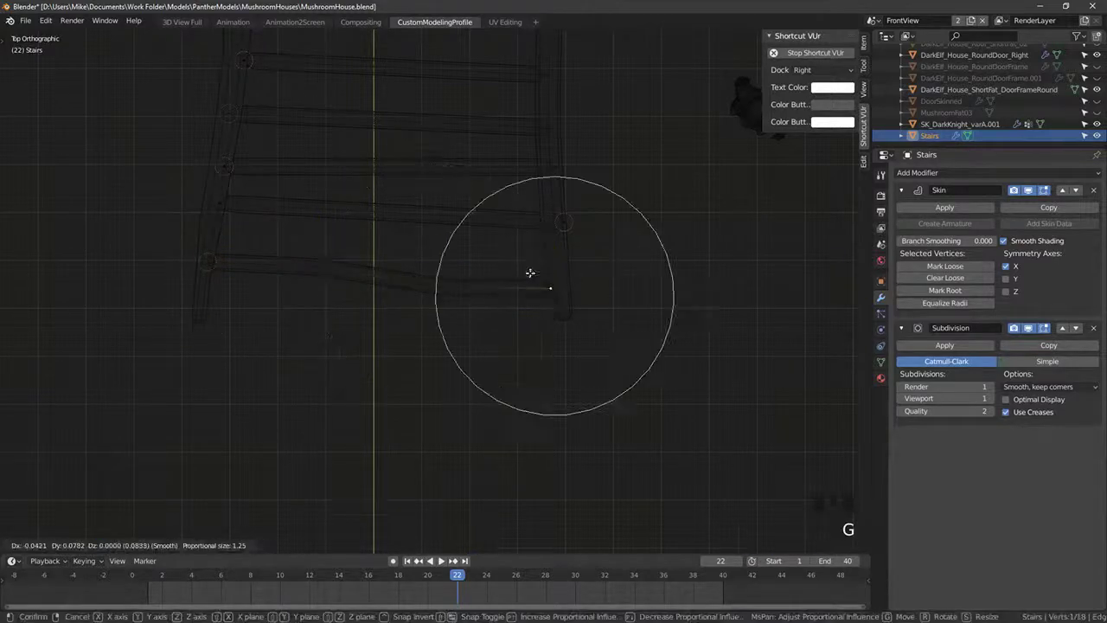
pyautogui.click(528, 269)
pyautogui.hotkey('ctrl', 'a')
pyautogui.click(668, 299)
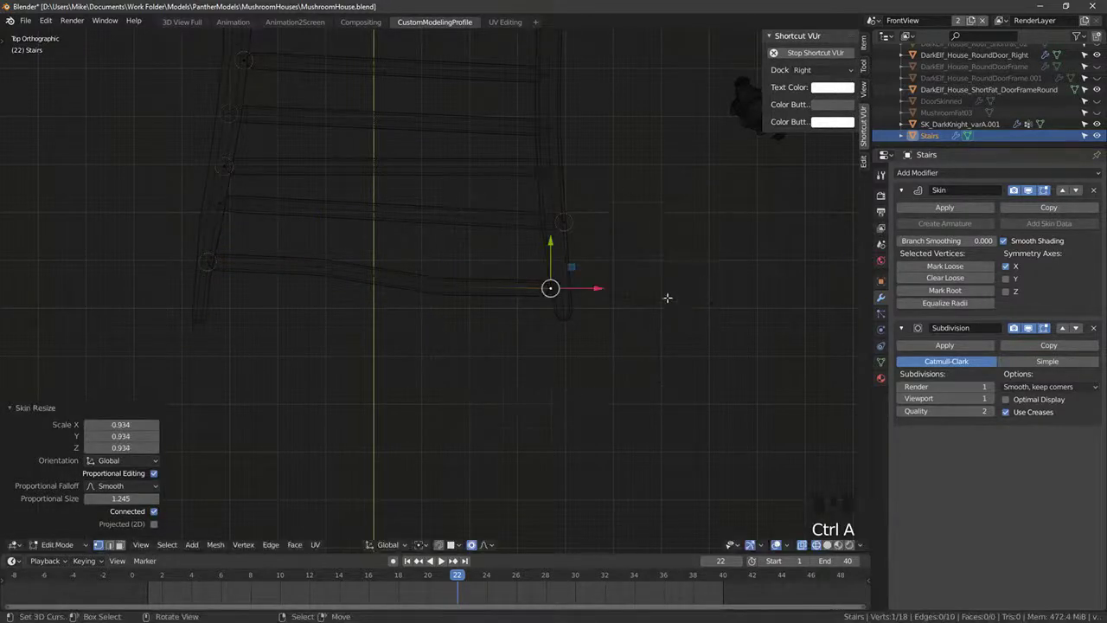
# Step: Adjust the lowest step's right end, extrude it past the side rail in four short bends, and thin the new tip's skin
pyautogui.press('KP_1')
pyautogui.keyDown('shift'); pyautogui.moveTo(659, 384); pyautogui.dragTo(590, 341, button='middle'); pyautogui.keyUp('shift')
pyautogui.scroll(2, 590, 342)
pyautogui.press('g')
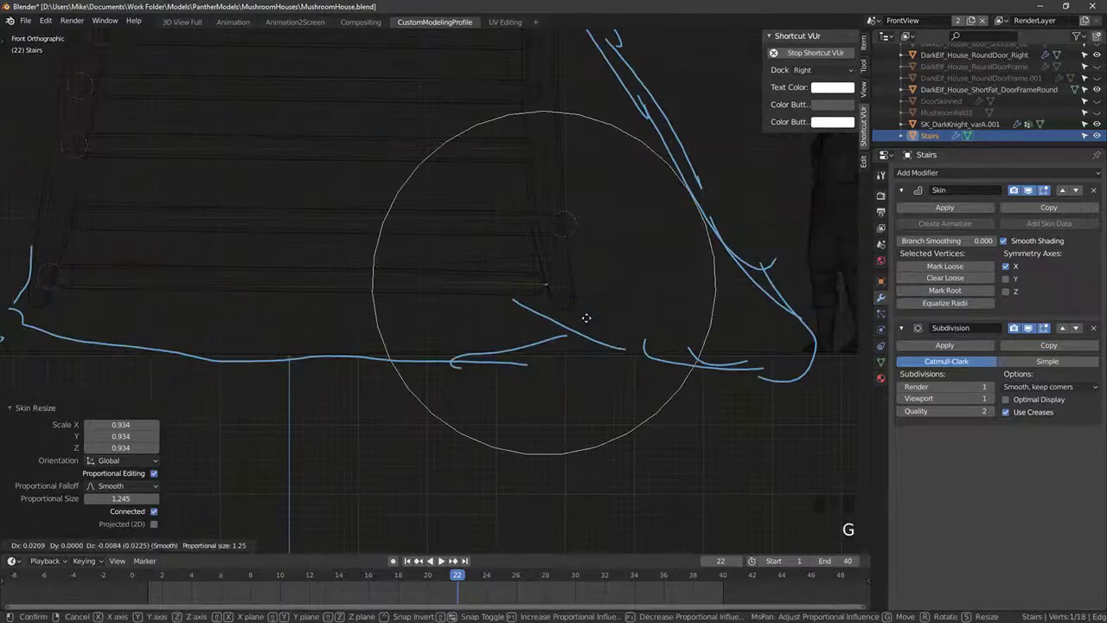
pyautogui.click(588, 319)
pyautogui.press('e')
pyautogui.click(606, 334)
pyautogui.press('e')
pyautogui.click(619, 333)
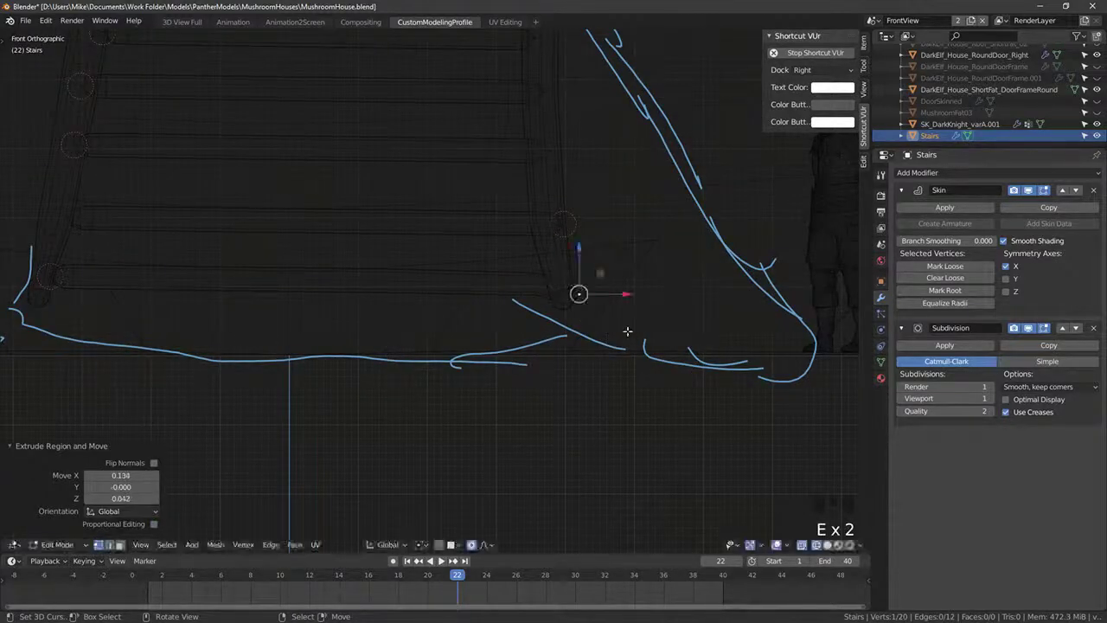
pyautogui.press('e')
pyautogui.click(644, 305)
pyautogui.press('e')
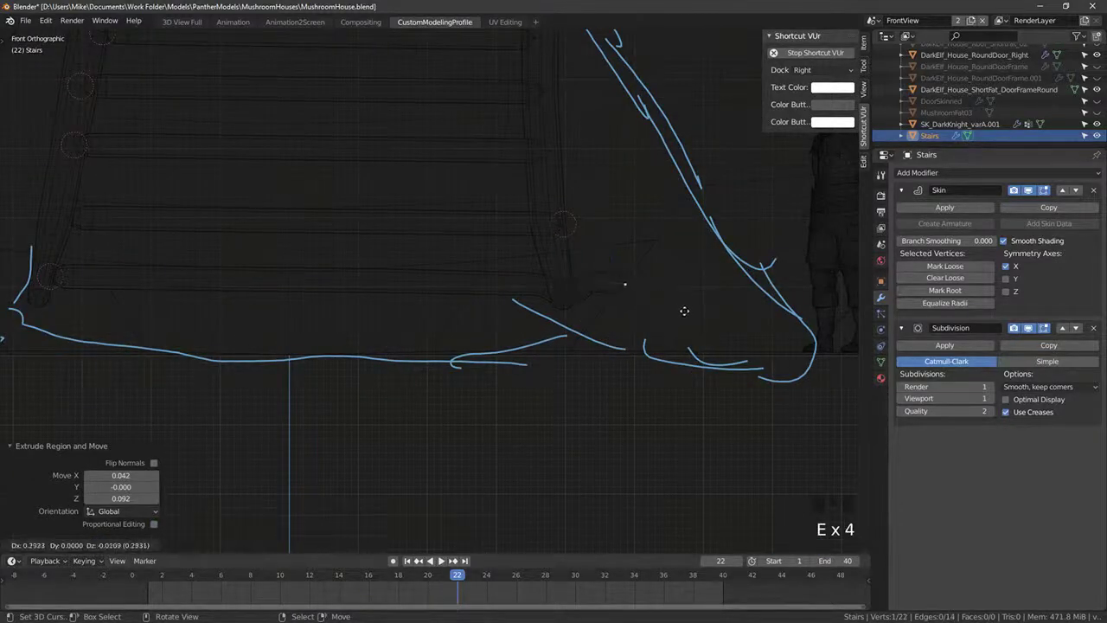
pyautogui.click(686, 312)
pyautogui.hotkey('ctrl', 'a')
pyautogui.scroll(5, 628, 289)
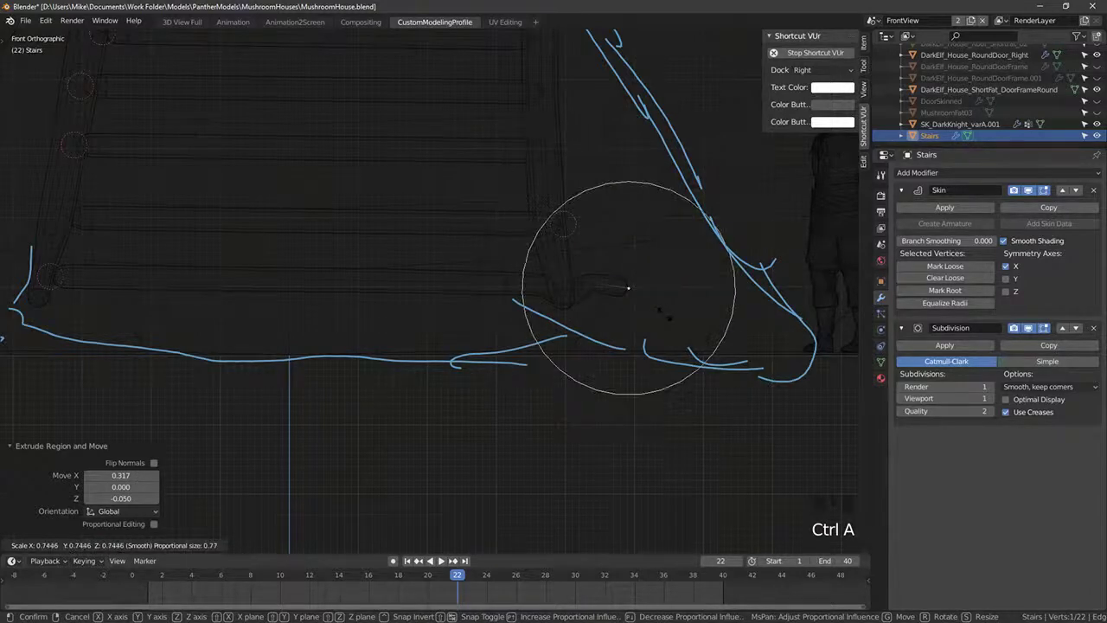
pyautogui.click(628, 288)
# Step: Extrude the branch tip outward by about 0.426 in X and -0.192 in Y, and raise the point before it about 0.057
pyautogui.moveTo(628, 288); pyautogui.dragTo(605, 363, button='middle')
pyautogui.press('KP_1')
pyautogui.press('KP_7')
pyautogui.keyDown('shift'); pyautogui.moveTo(606, 364); pyautogui.dragTo(645, 232, button='middle'); pyautogui.keyUp('shift')
pyautogui.press('e')
pyautogui.click(631, 341)
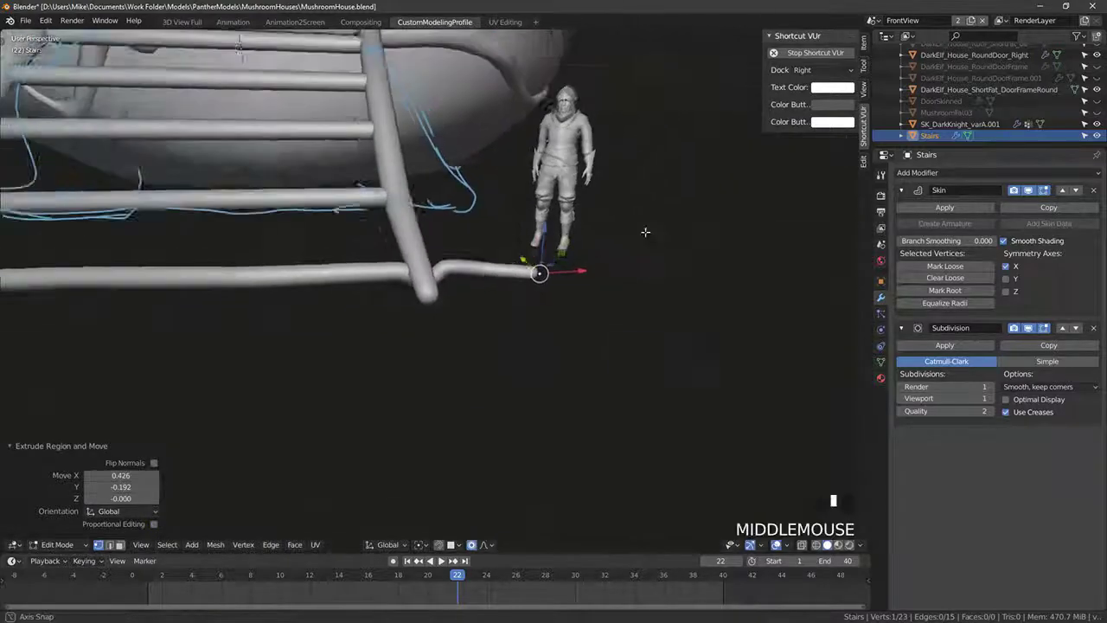
pyautogui.press('Tab')
pyautogui.press('Tab')
pyautogui.press('z')
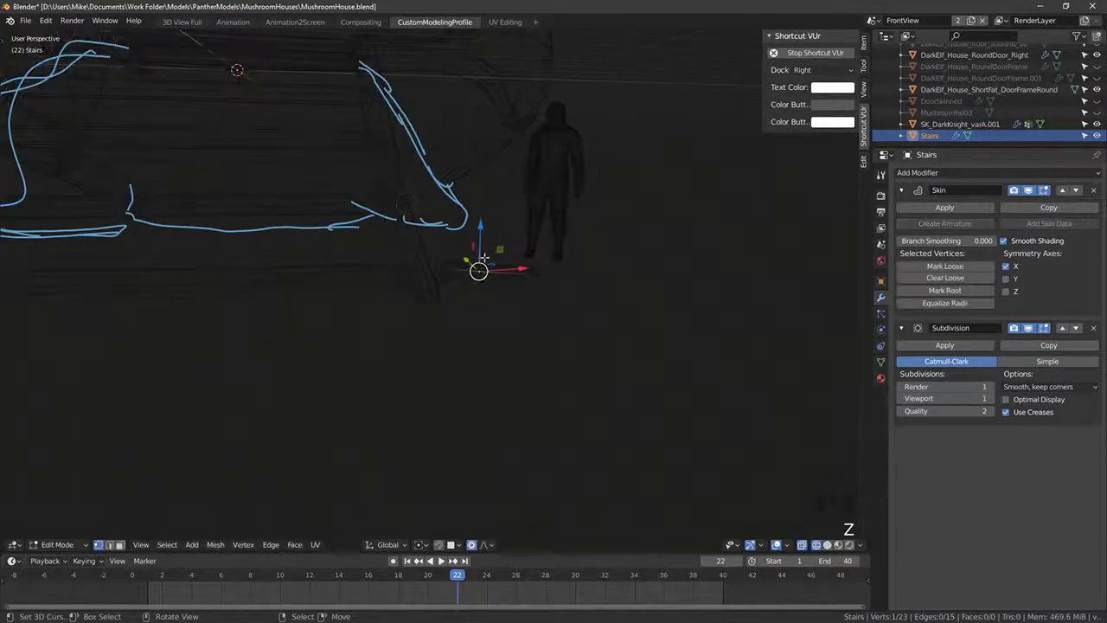
pyautogui.hotkey('shift', 'z')
pyautogui.press('g')
pyautogui.scroll(12, 485, 268)
pyautogui.click(489, 259)
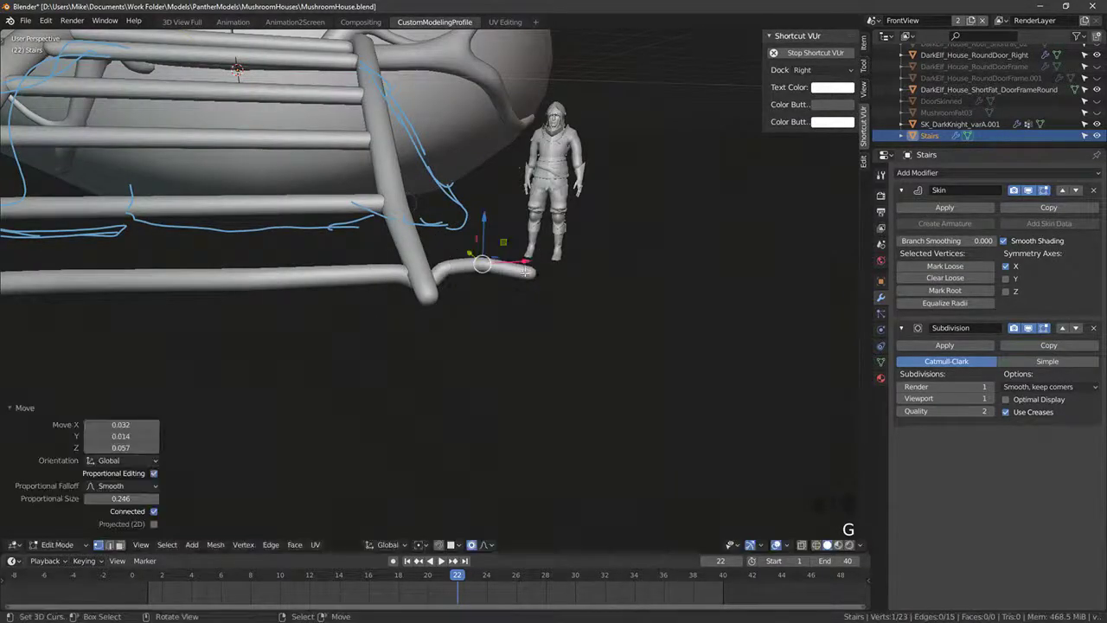
# Step: Thin the skin at the branch tip and extrude it by about 0.200, -0.089 and -0.116 in X, Y and Z
pyautogui.rightClick(537, 272)
pyautogui.hotkey('ctrl', 'a')
pyautogui.click(591, 306)
pyautogui.hotkey('ctrl', 'a')
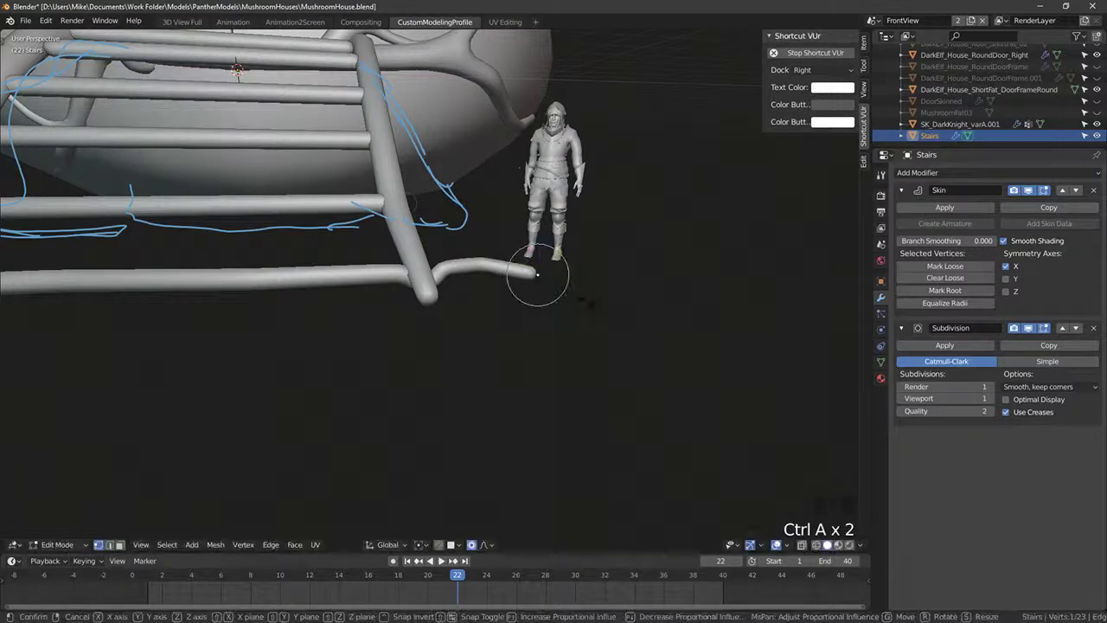
pyautogui.click(579, 299)
pyautogui.press('e')
pyautogui.click(606, 314)
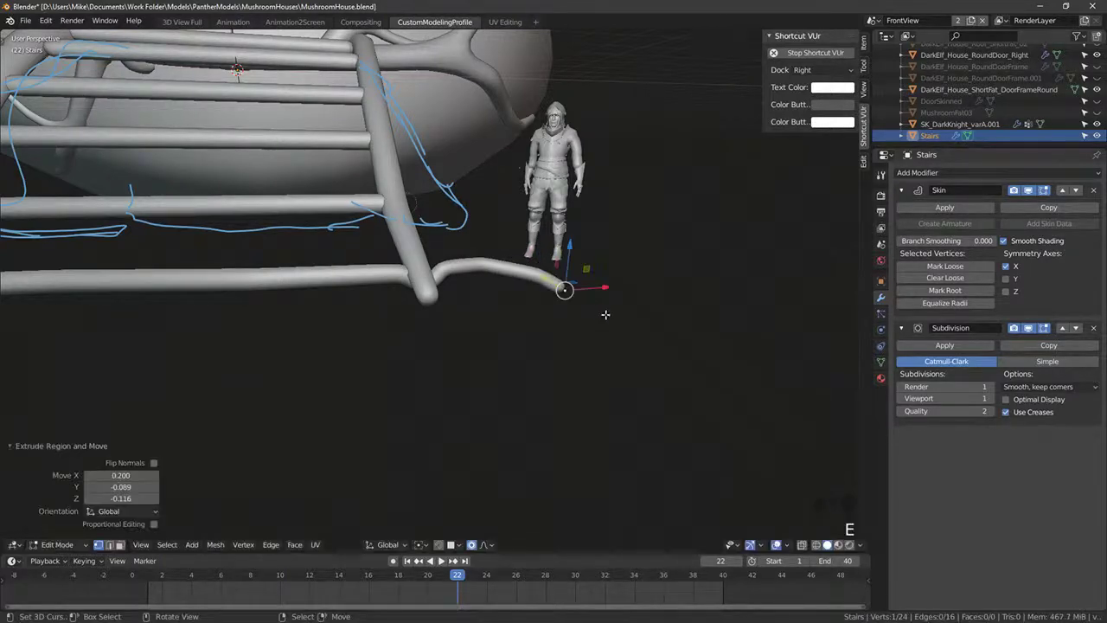
# Step: Leave Edit Mode, show the viewport-visibility toggles in the Outliner, and enable the ShadowPlane in the viewport
pyautogui.press('KP_1')
pyautogui.scroll(-9, 599, 308)
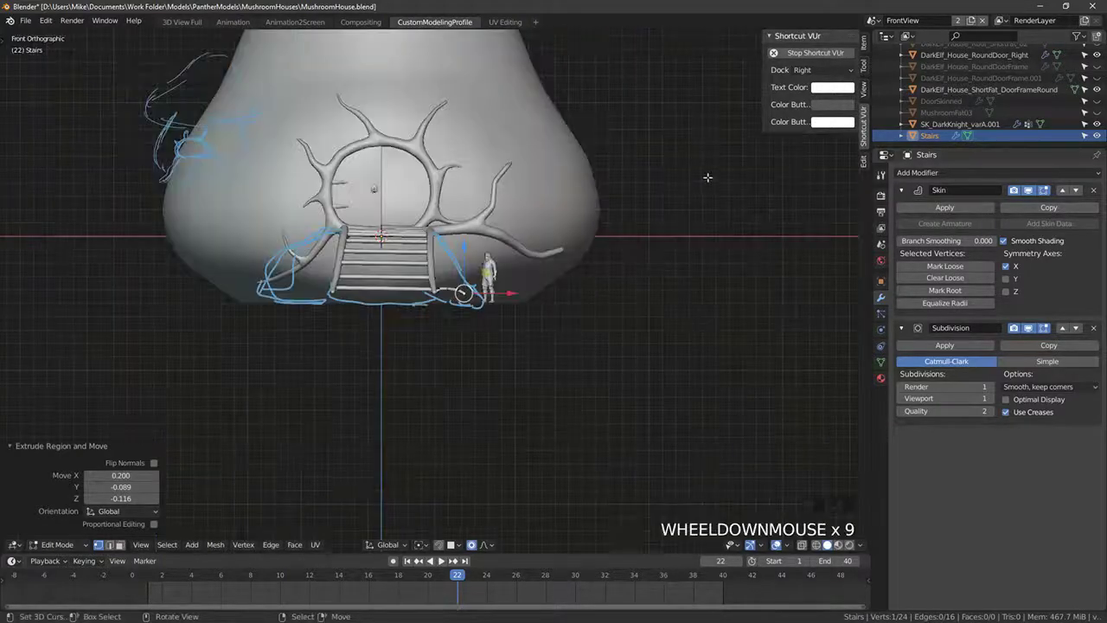
pyautogui.moveTo(708, 177); pyautogui.dragTo(795, 215, button='middle')
pyautogui.press('Tab')
pyautogui.scroll(16, 1014, 104)
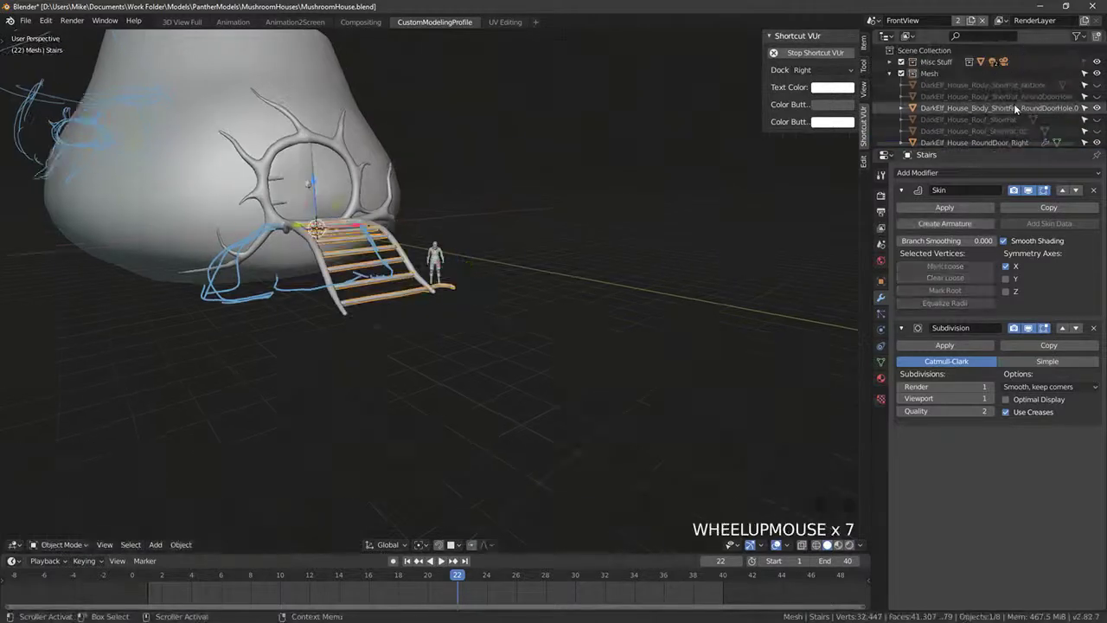
pyautogui.click(889, 63)
pyautogui.click(888, 63)
pyautogui.click(889, 64)
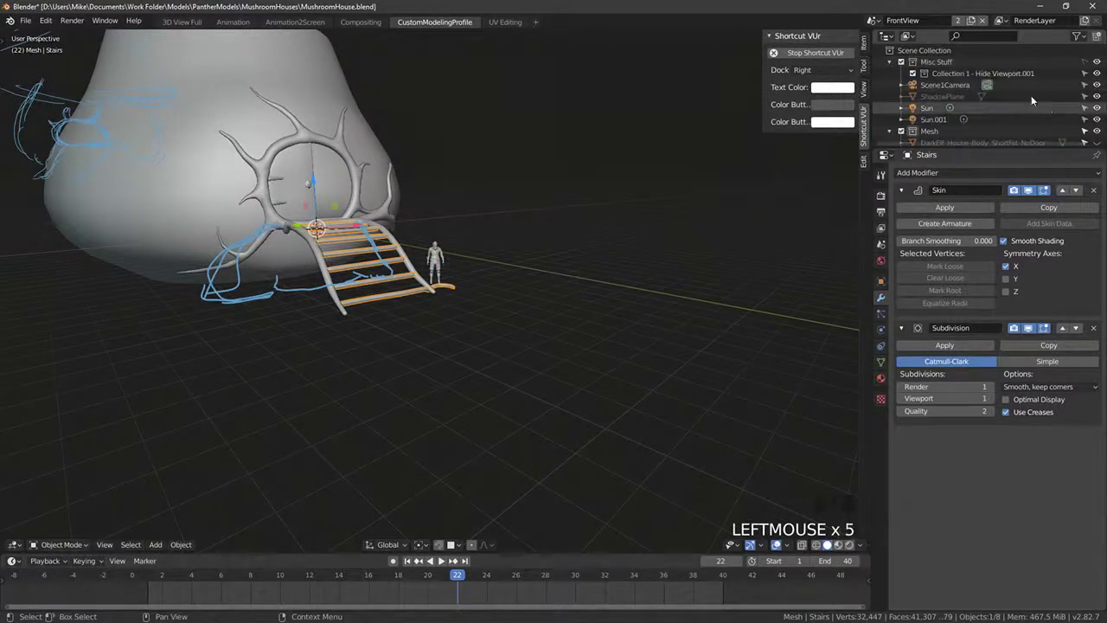
pyautogui.click(954, 96)
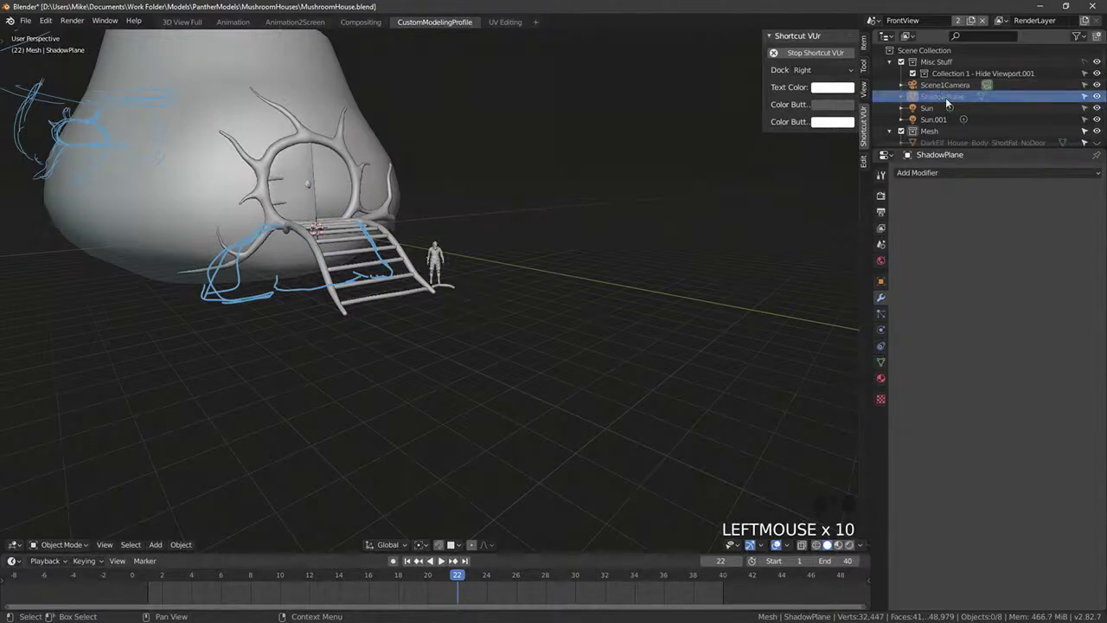
pyautogui.rightClick(1058, 62)
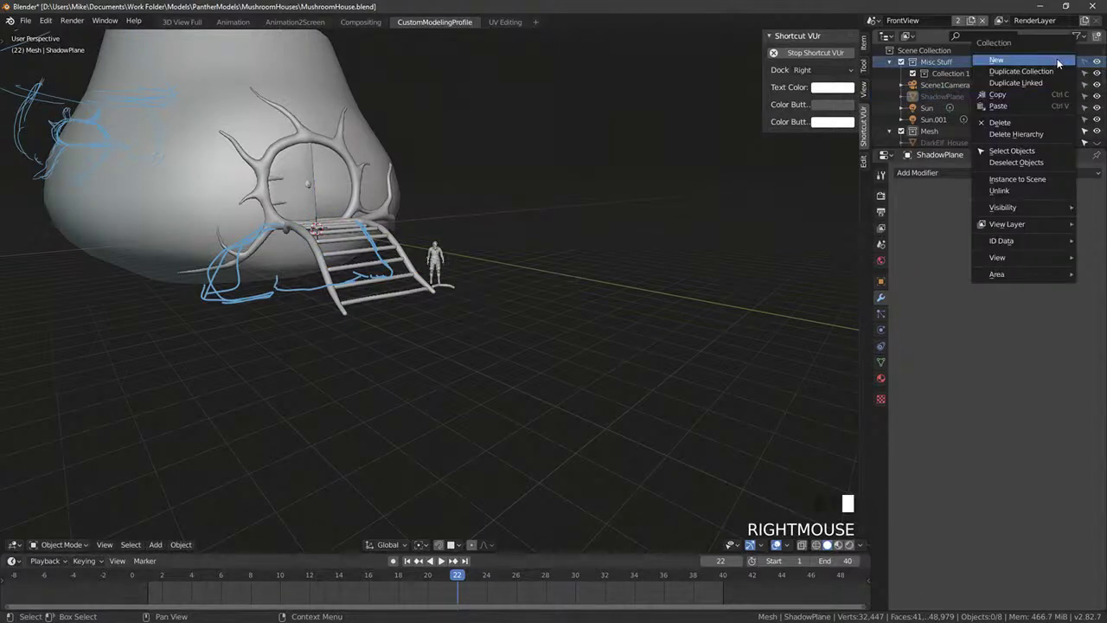
pyautogui.click(1077, 36)
pyautogui.click(1021, 74)
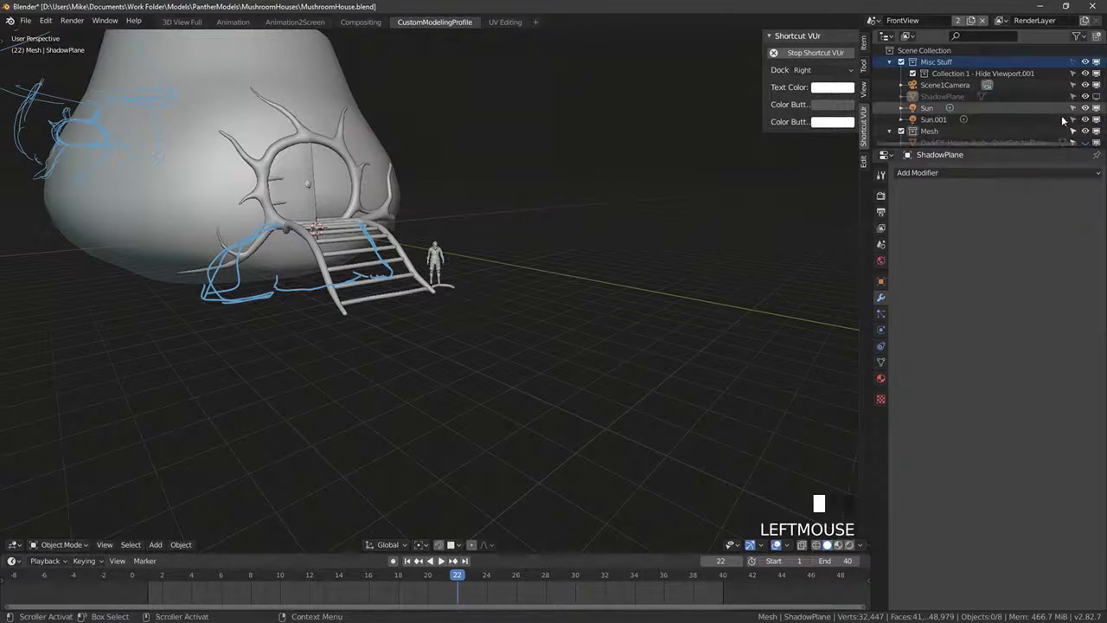
pyautogui.click(1096, 97)
# Step: Make the objects of the Misc Stuff collection selectable so the ShadowPlane can be picked in the scene
pyautogui.moveTo(723, 145); pyautogui.dragTo(520, 258, button='middle')
pyautogui.rightClick(562, 252)
pyautogui.scroll(5, 511, 211)
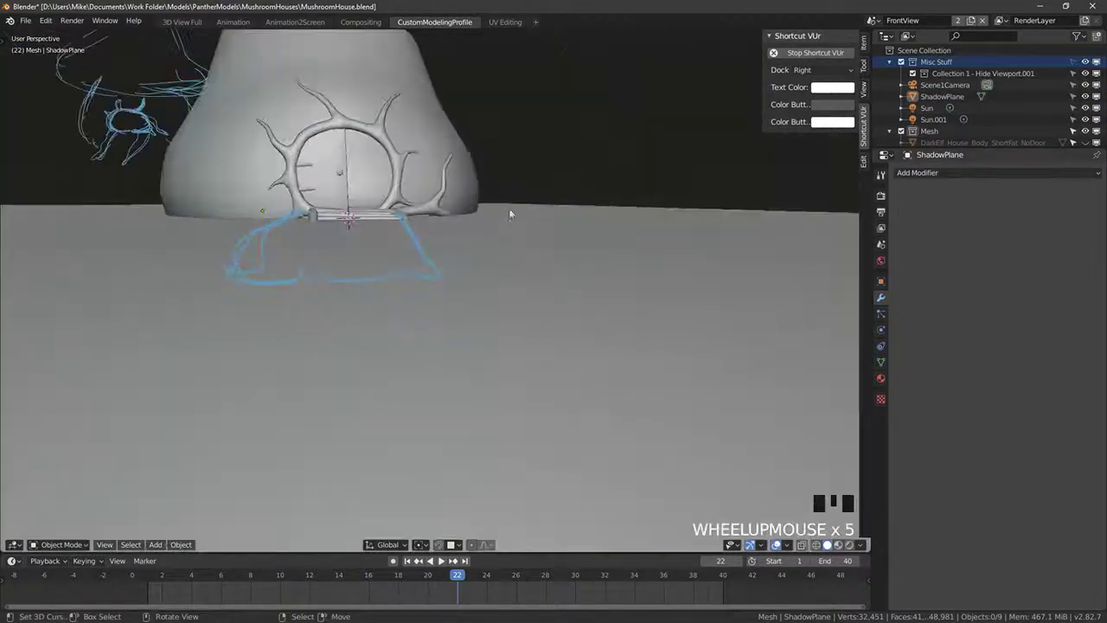
pyautogui.moveTo(508, 207); pyautogui.dragTo(562, 210, button='middle')
pyautogui.scroll(-4, 490, 187)
pyautogui.rightClick(583, 268)
pyautogui.press('Tab')
pyautogui.press('Tab')
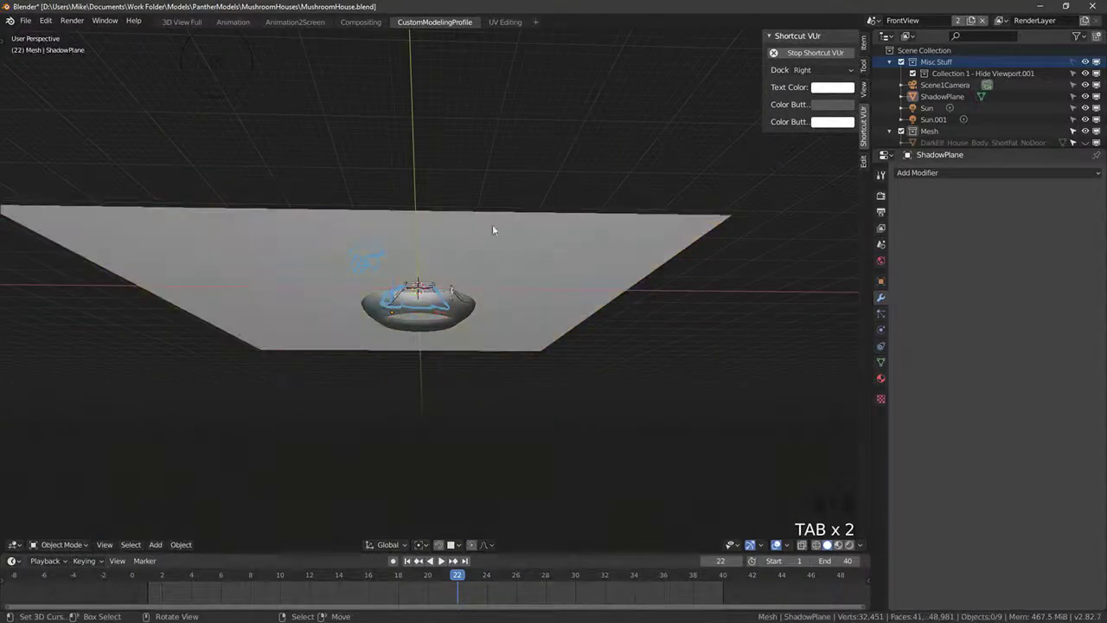
pyautogui.moveTo(492, 229); pyautogui.dragTo(593, 317, button='middle')
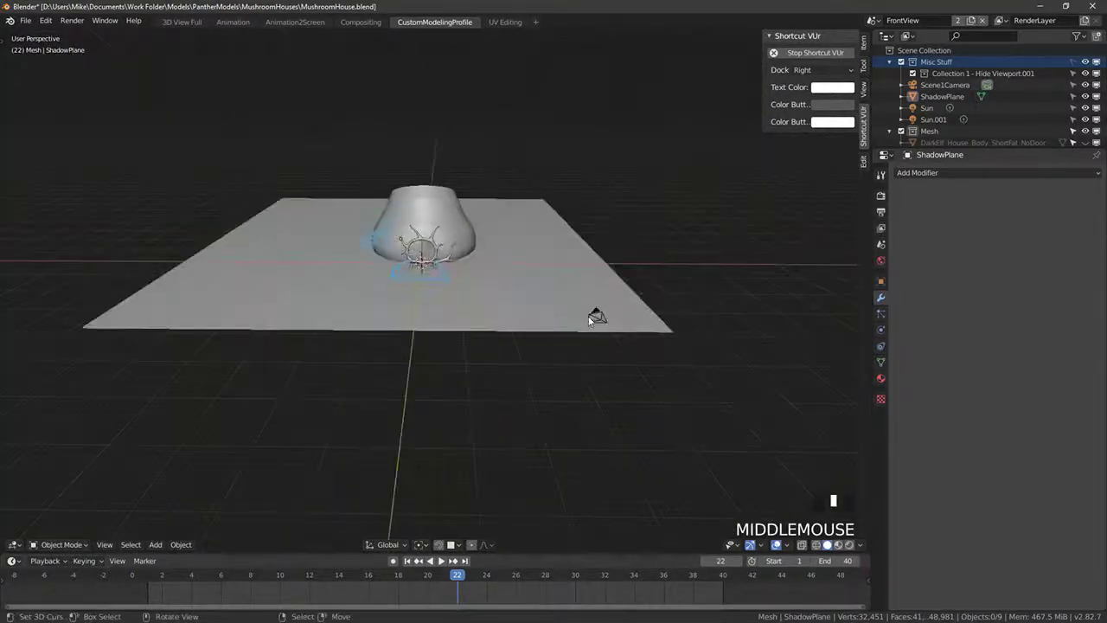
pyautogui.click(1080, 102)
# Step: Select the ShadowPlane and lower it by about 2.200 in Z in front view, under the character's feet
pyautogui.rightClick(640, 244)
pyautogui.rightClick(544, 281)
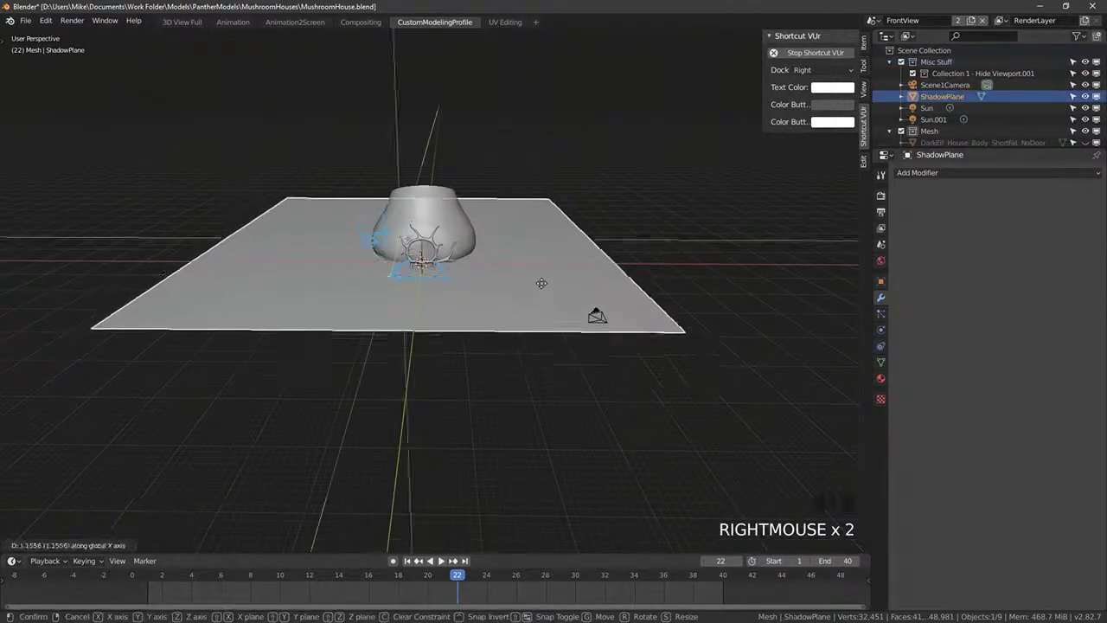
pyautogui.press('KP_1')
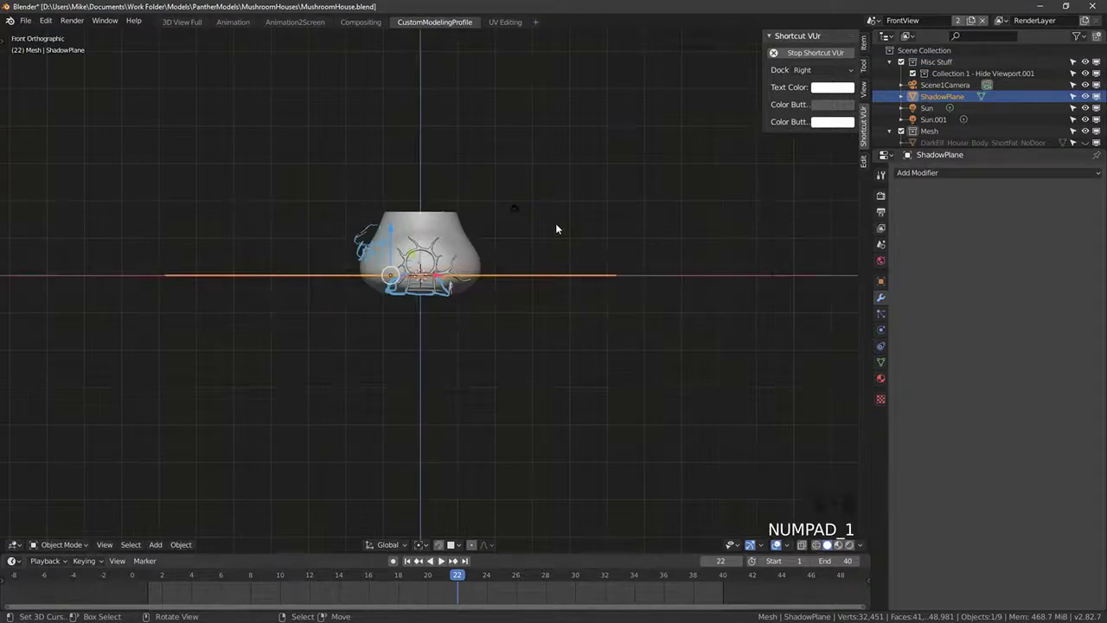
pyautogui.scroll(7, 555, 223)
pyautogui.press('g')
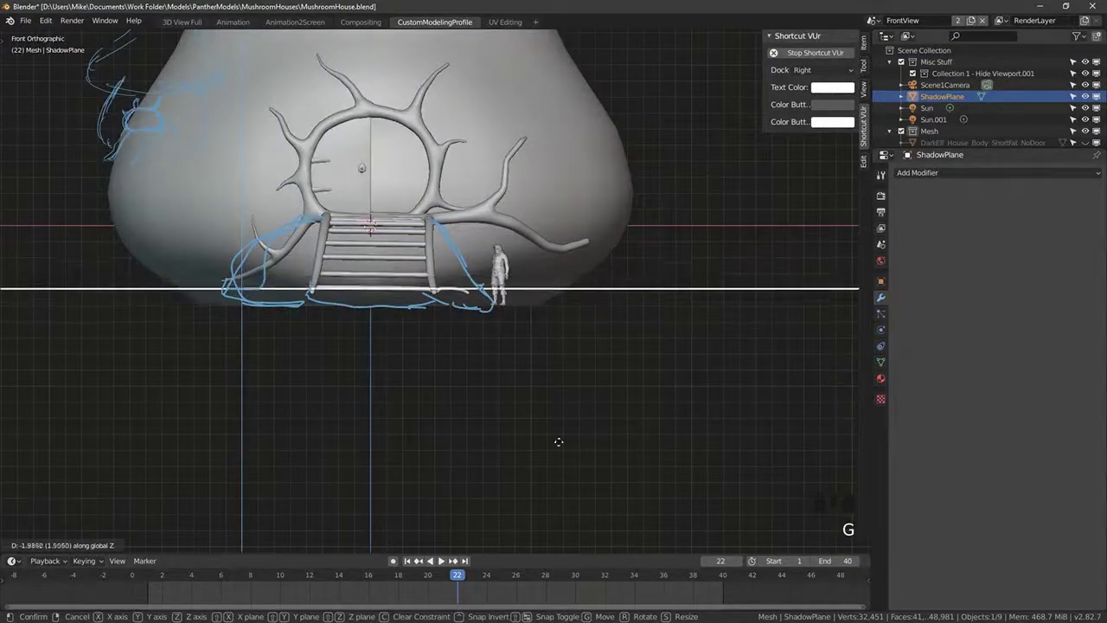
pyautogui.click(557, 502)
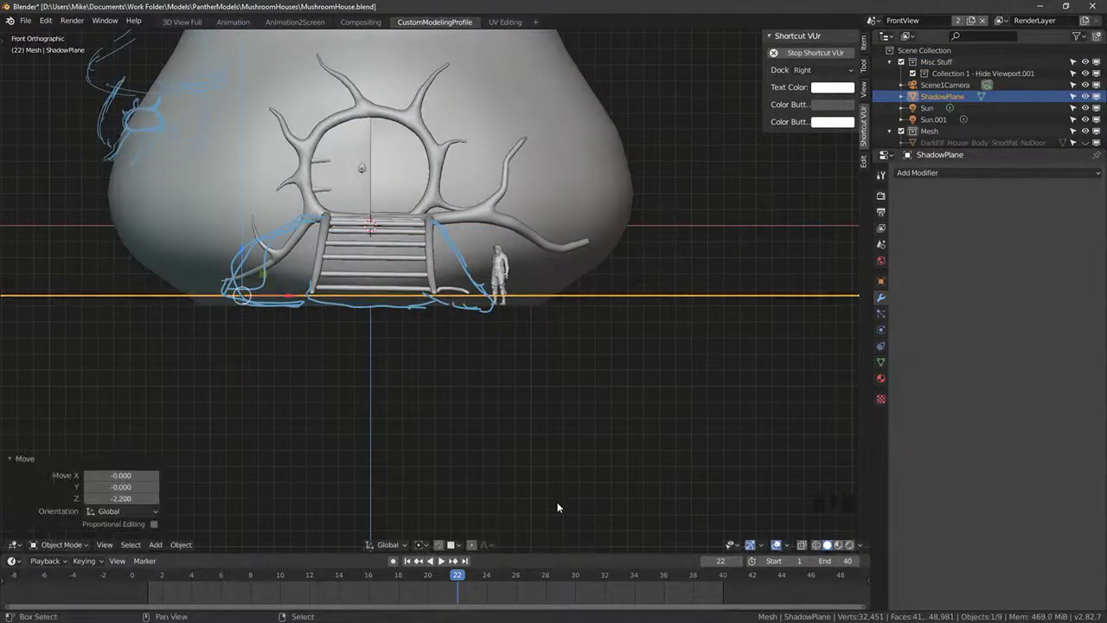
# Step: Select the Stairs object and return to Edit Mode around the lowest step's outer branch
pyautogui.moveTo(557, 502); pyautogui.dragTo(506, 374, button='middle')
pyautogui.scroll(4, 478, 292)
pyautogui.rightClick(478, 292)
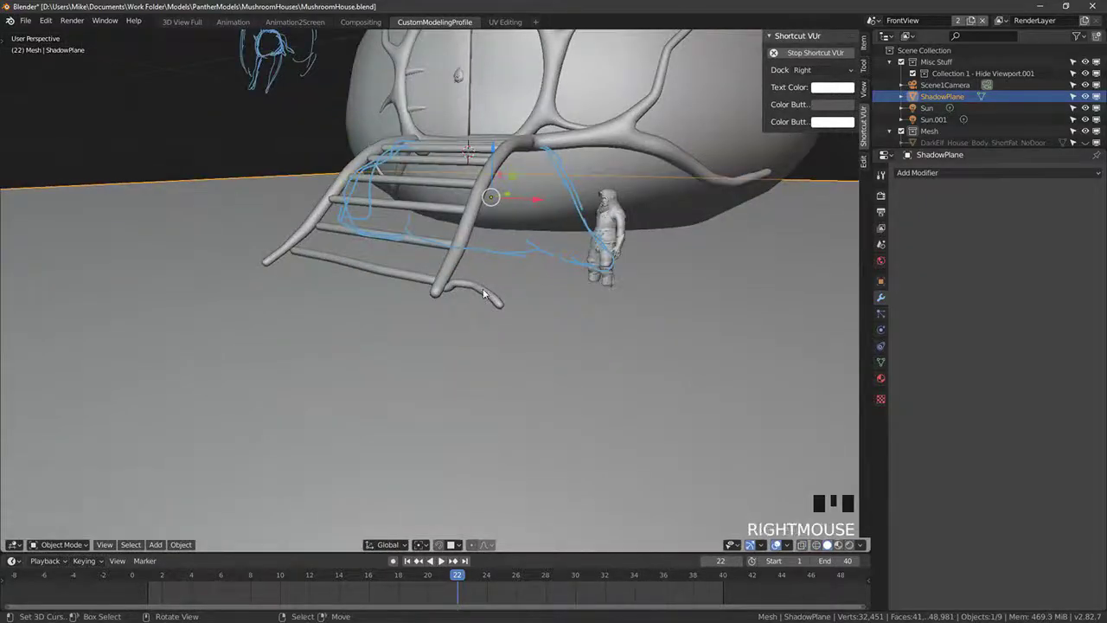
pyautogui.moveTo(478, 292); pyautogui.dragTo(583, 307, button='middle')
pyautogui.press('Tab')
pyautogui.scroll(-7, 578, 289)
pyautogui.scroll(4, 558, 292)
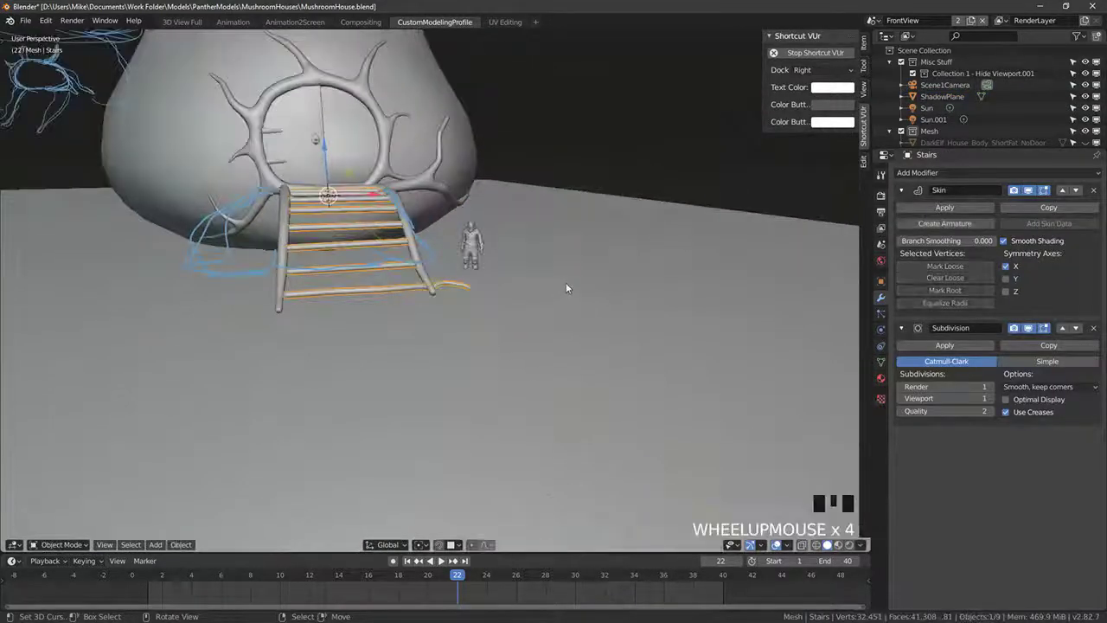
pyautogui.rightClick(564, 286)
pyautogui.rightClick(550, 282)
pyautogui.scroll(4, 545, 280)
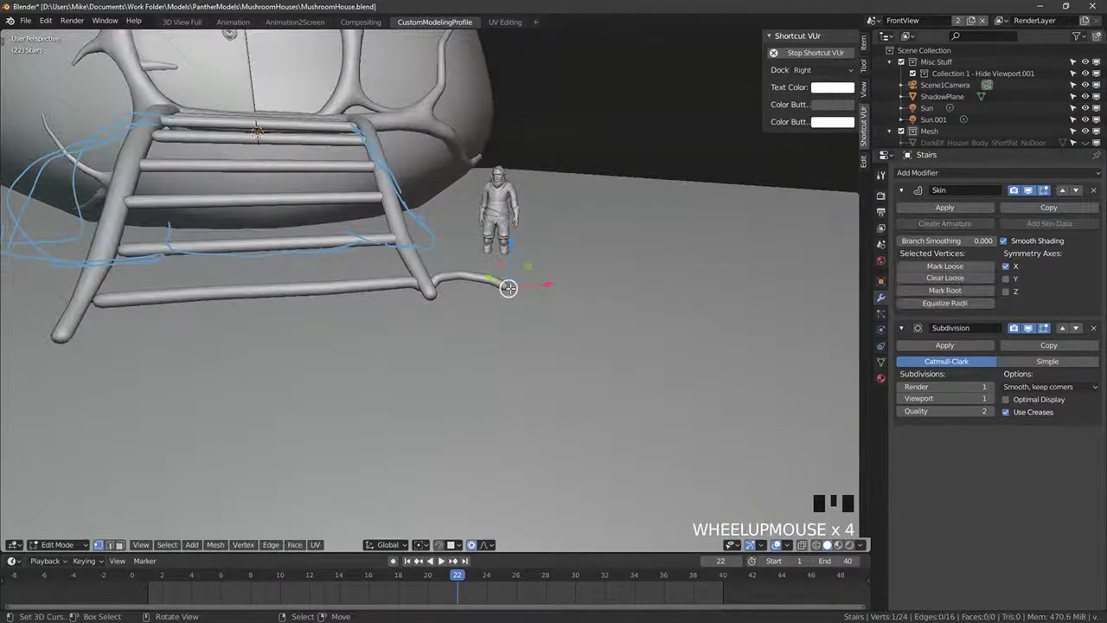
# Step: In front view, move the lowest step's point at the right rail by about -0.028 in X and -0.018 in Z
pyautogui.moveTo(509, 288); pyautogui.dragTo(502, 285, button='middle')
pyautogui.press('KP_0')
pyautogui.press('KP_1')
pyautogui.scroll(4, 499, 287)
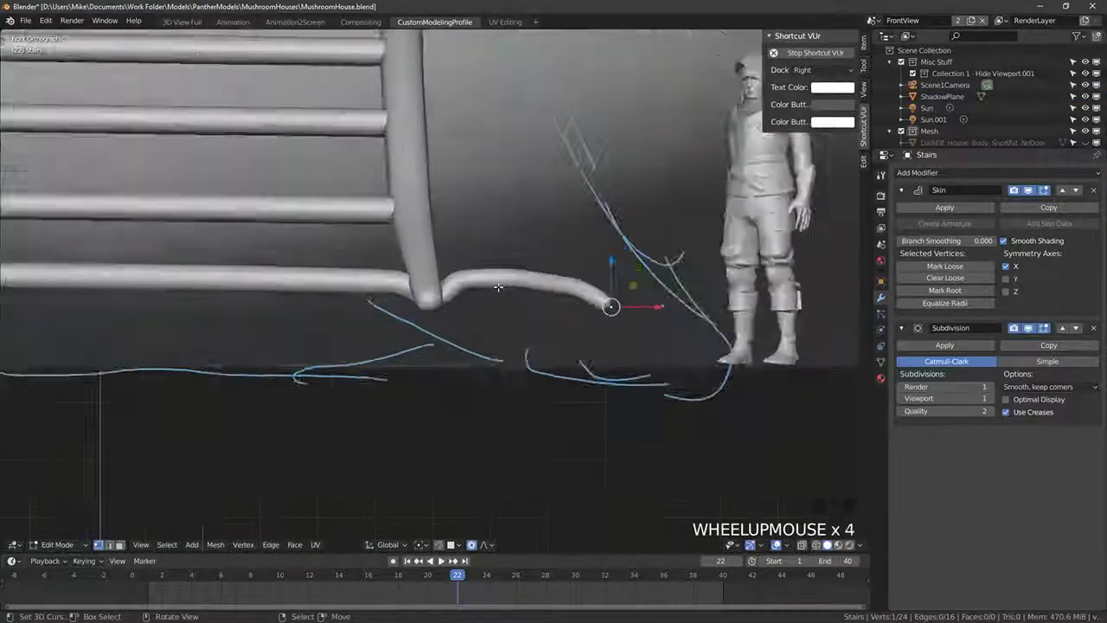
pyautogui.scroll(3, 498, 287)
pyautogui.press('Tab')
pyautogui.press('z')
pyautogui.press('Tab')
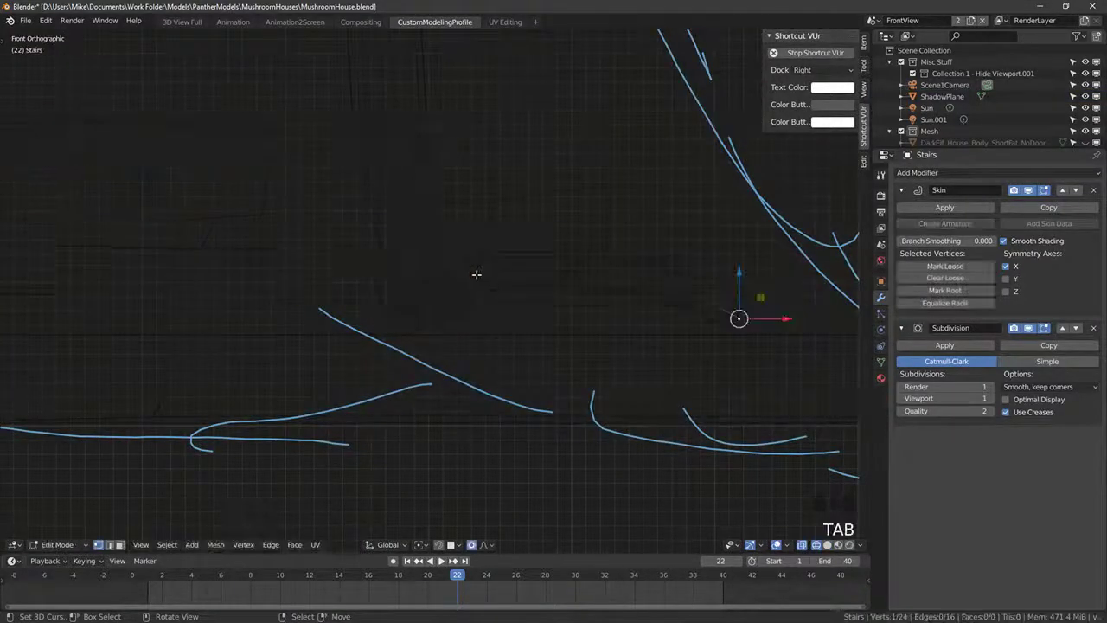
pyautogui.press('Tab')
pyautogui.press('Tab')
pyautogui.rightClick(472, 274)
pyautogui.press('g')
pyautogui.click(458, 273)
pyautogui.rightClick(428, 311)
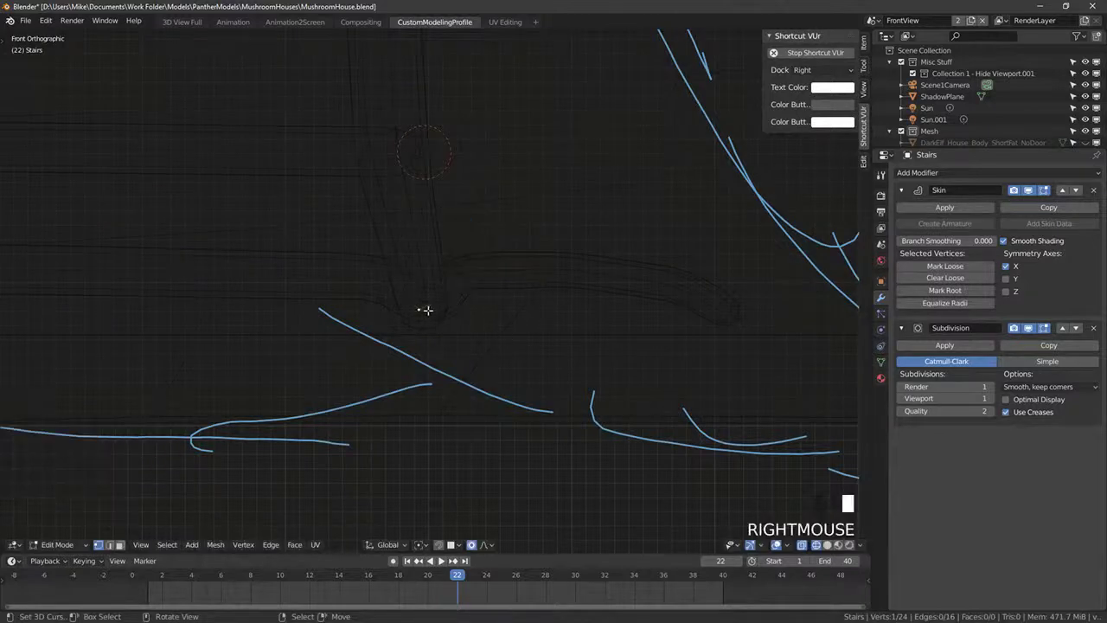
pyautogui.press('g')
pyautogui.click(412, 314)
pyautogui.press('z')
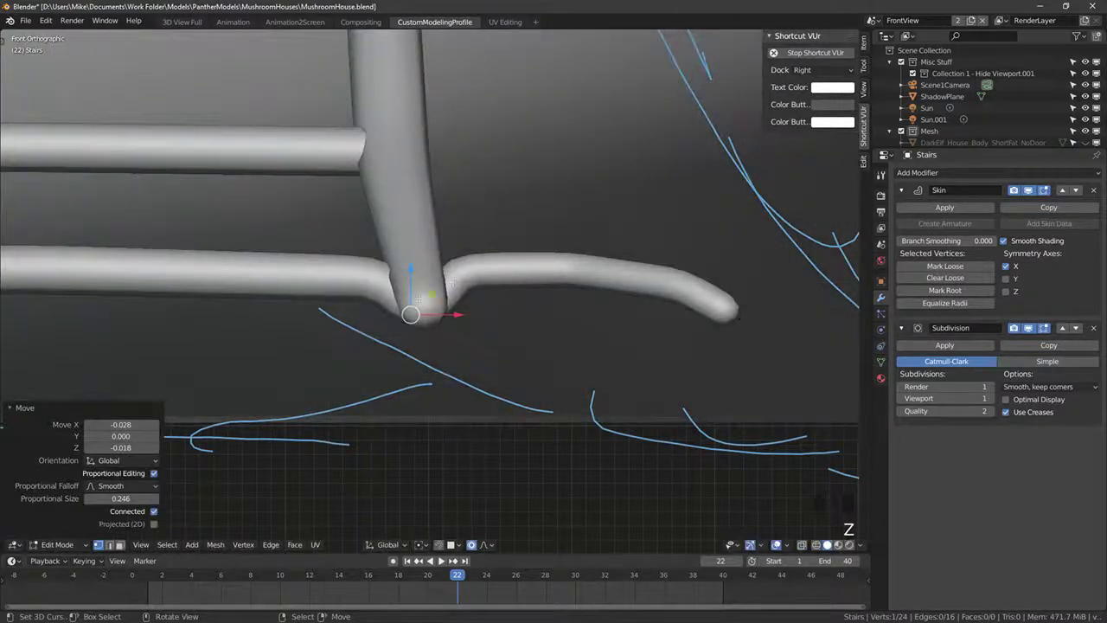
# Step: Reposition the lowest step's point at the right rail and the one just inside it to shape the bend
pyautogui.press('g')
pyautogui.click(398, 292)
pyautogui.rightClick(384, 282)
pyautogui.press('Tab')
pyautogui.press('Tab')
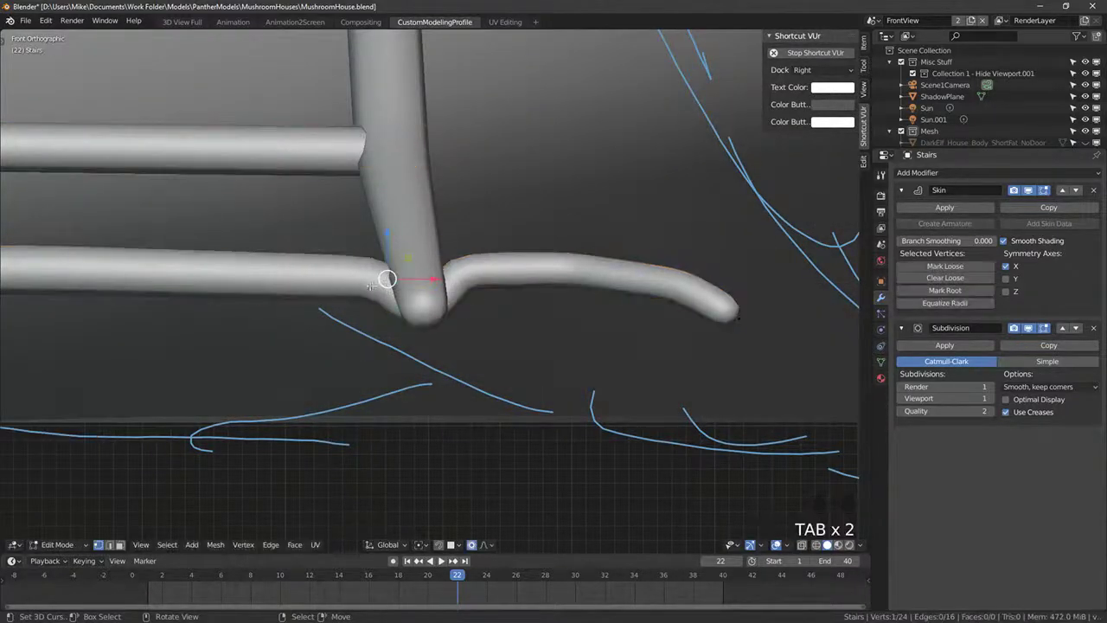
pyautogui.press('g')
# Step: Move the branch's middle point about -0.173 in X and 0.012 in Z, and pull the following point forward
pyautogui.rightClick(541, 266)
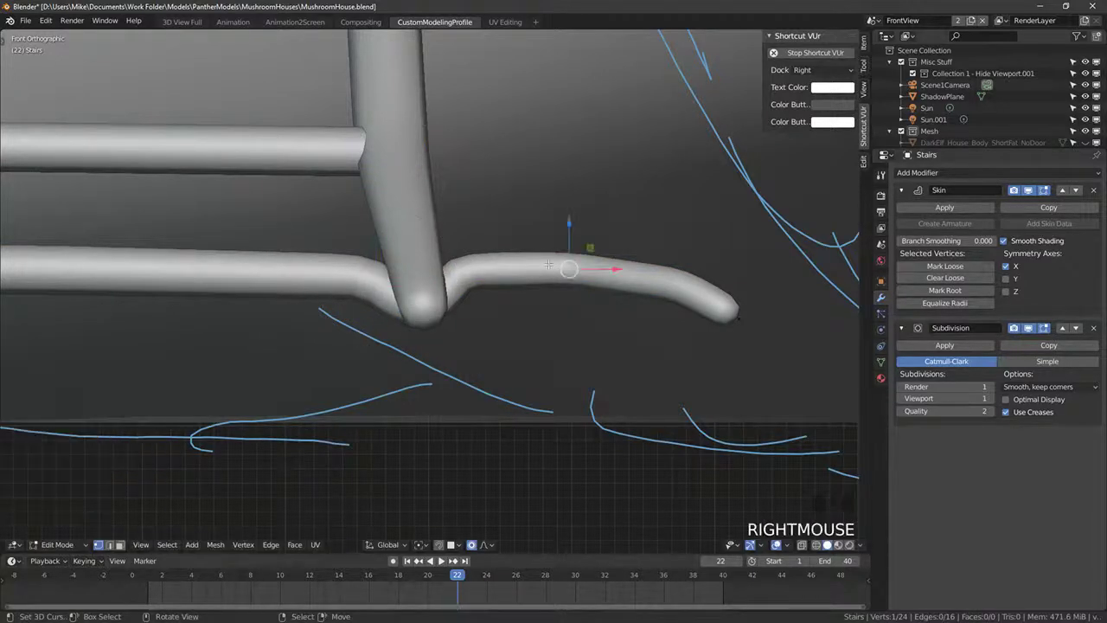
pyautogui.press('g')
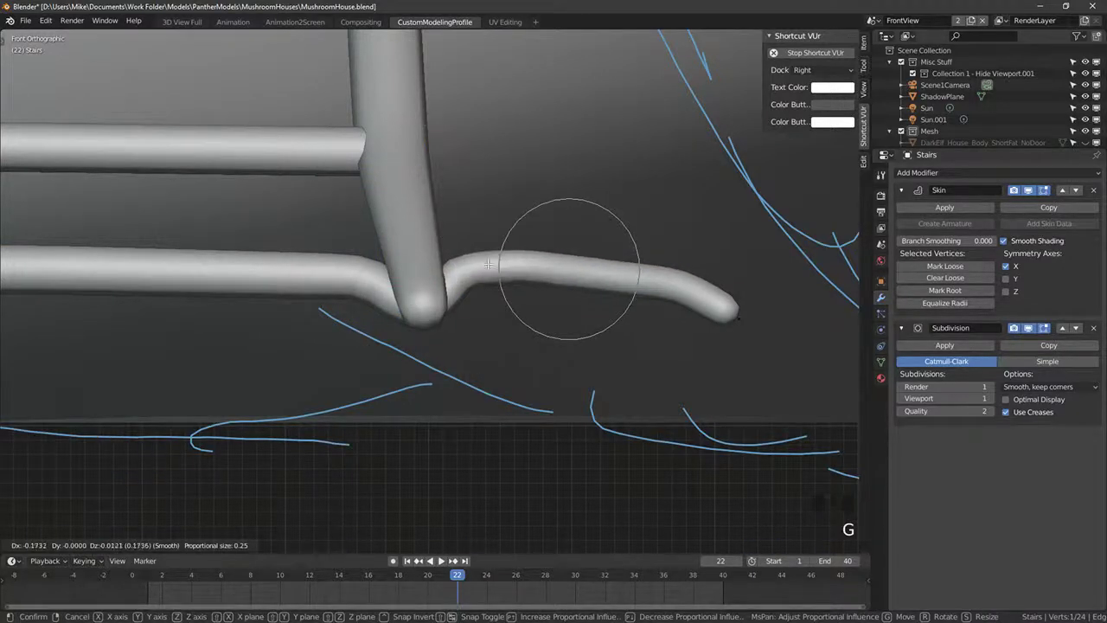
pyautogui.click(488, 264)
pyautogui.moveTo(647, 294); pyautogui.dragTo(696, 357, button='middle')
pyautogui.rightClick(622, 203)
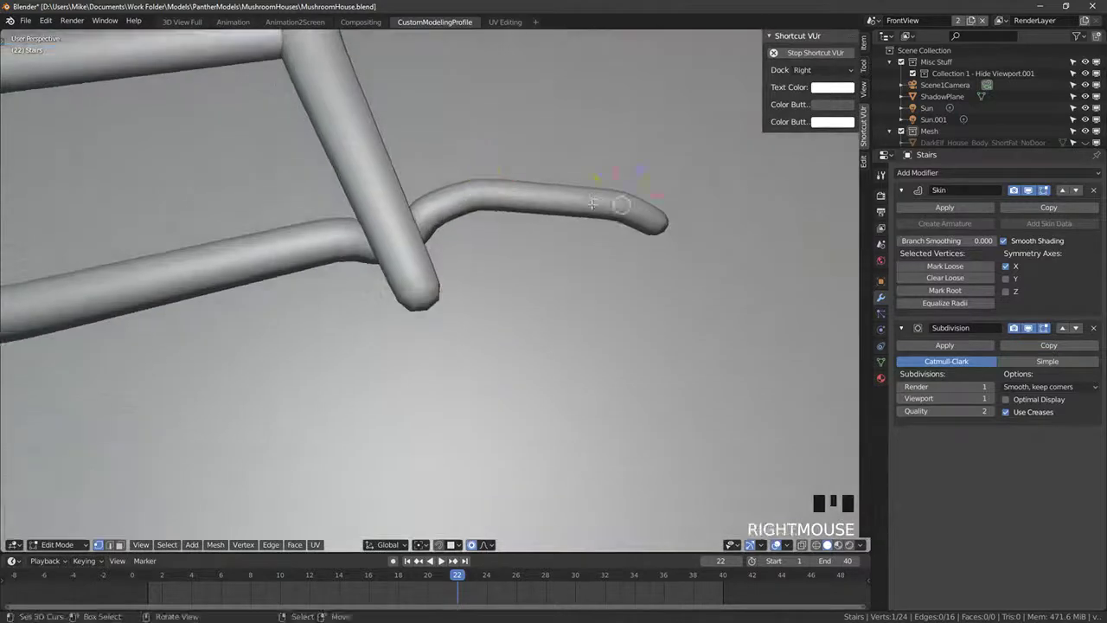
pyautogui.press('g')
pyautogui.click(616, 229)
# Step: Thin the skin at the branch's last bend and scale the tip's skin by about 0.327
pyautogui.hotkey('ctrl', 'a')
pyautogui.rightClick(658, 242)
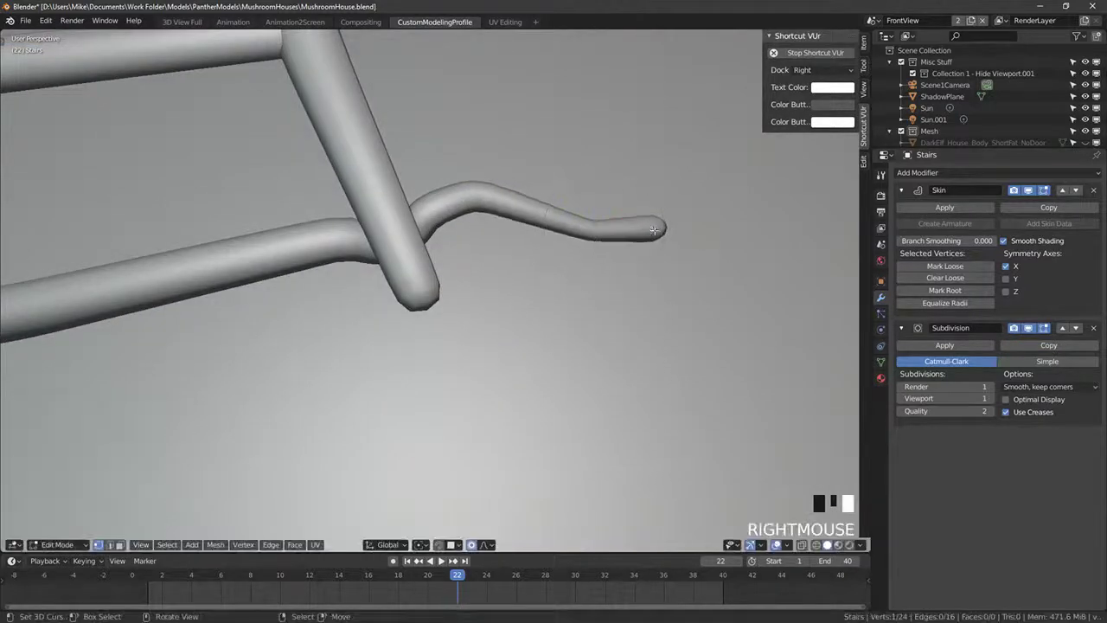
pyautogui.hotkey('ctrl', 'a')
pyautogui.click(659, 234)
# Step: Move the branch tip outward in top view, adjust the bend before it, and reposition the bend nearest the rail
pyautogui.press('KP_7')
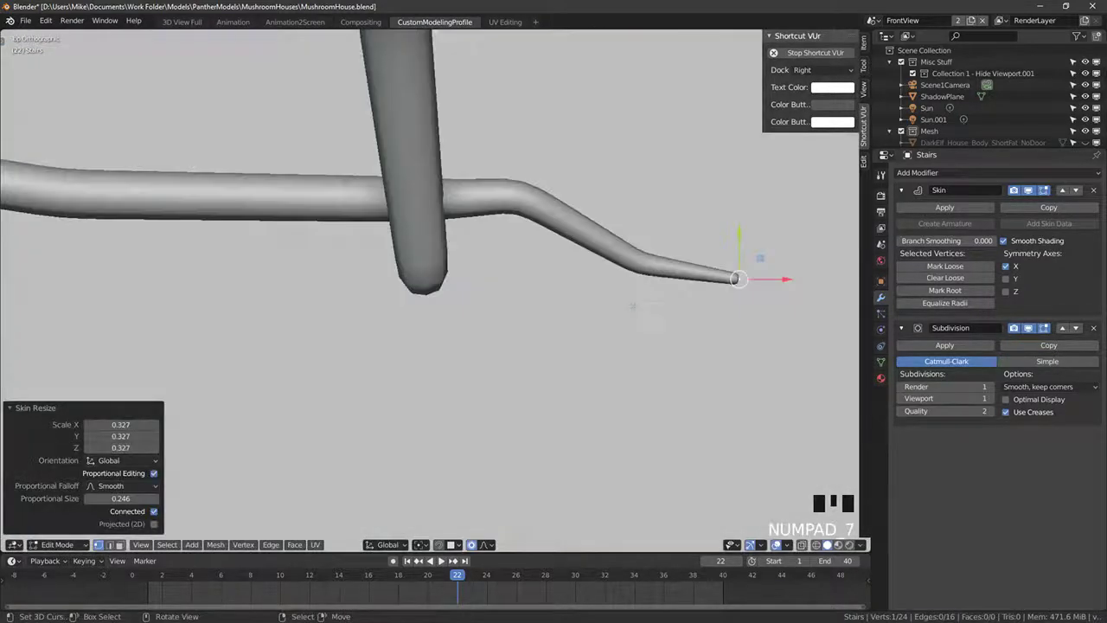
pyautogui.press('g')
pyautogui.click(779, 298)
pyautogui.rightClick(657, 266)
pyautogui.click(624, 277)
pyautogui.moveTo(622, 275); pyautogui.dragTo(597, 226, button='middle')
pyautogui.rightClick(512, 227)
pyautogui.press('g')
pyautogui.click(513, 225)
# Step: Refine the outer end of the branch in perspective view, and shift its tip slightly forward in top view
pyautogui.moveTo(513, 225); pyautogui.dragTo(459, 432, button='middle')
pyautogui.moveTo(649, 354); pyautogui.dragTo(606, 375, button='middle')
pyautogui.press('g')
pyautogui.click(597, 338)
pyautogui.rightClick(616, 324)
pyautogui.press('g')
pyautogui.rightClick(595, 393)
pyautogui.press('KP_7')
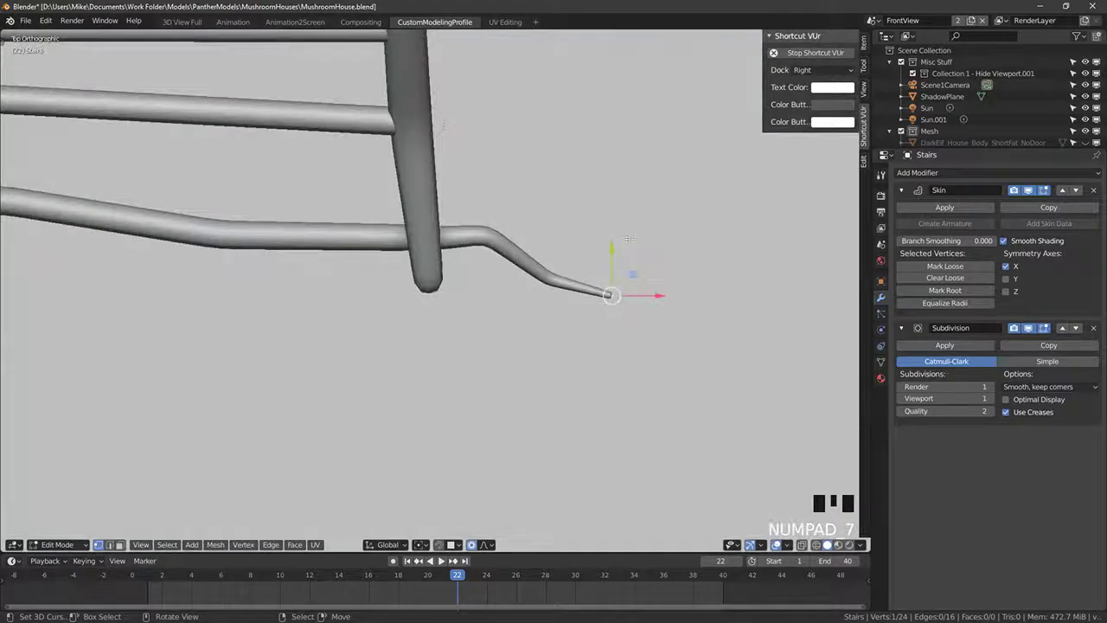
pyautogui.press('g')
pyautogui.click(603, 311)
# Step: Extrude the lowest step's left end around the side rail, including a segment of 0.056, -0.038 and 0.174 in X, Y and Z
pyautogui.moveTo(603, 310); pyautogui.dragTo(265, 242, button='middle')
pyautogui.click(297, 249)
pyautogui.click(282, 219)
pyautogui.scroll(4, 265, 242)
pyautogui.press('e')
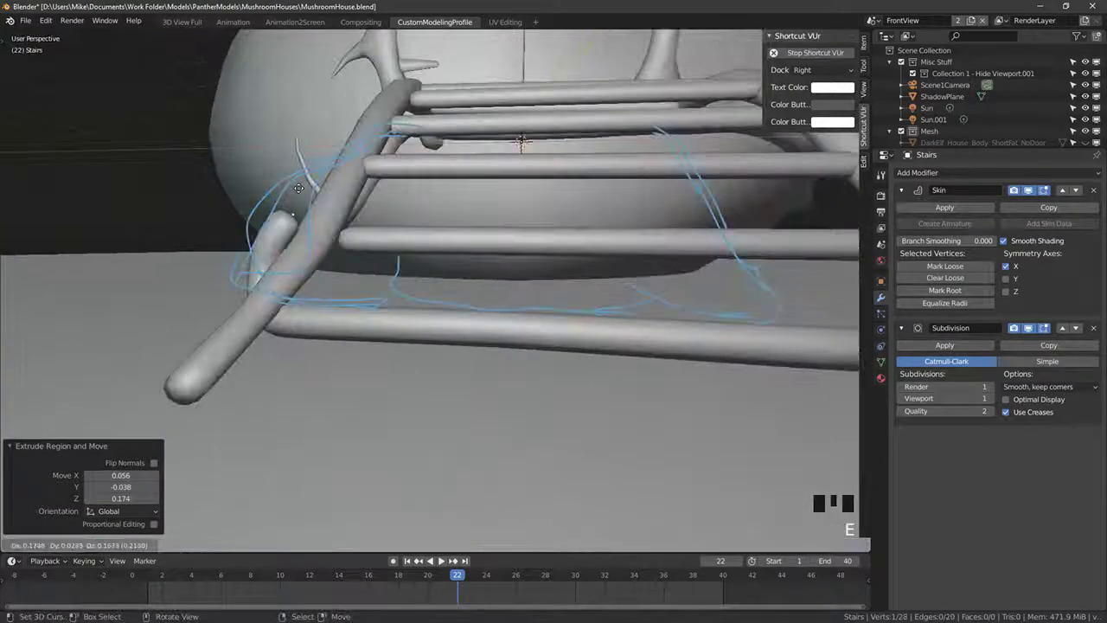
# Step: Connect the extruded branch to the left end of the second-lowest step and mark the connecting bend's point as skin root
pyautogui.keyDown('shift'); pyautogui.rightClick(349, 241); pyautogui.keyUp('shift')
pyautogui.moveTo(350, 241); pyautogui.dragTo(348, 251, button='middle')
pyautogui.press('z')
pyautogui.press('z')
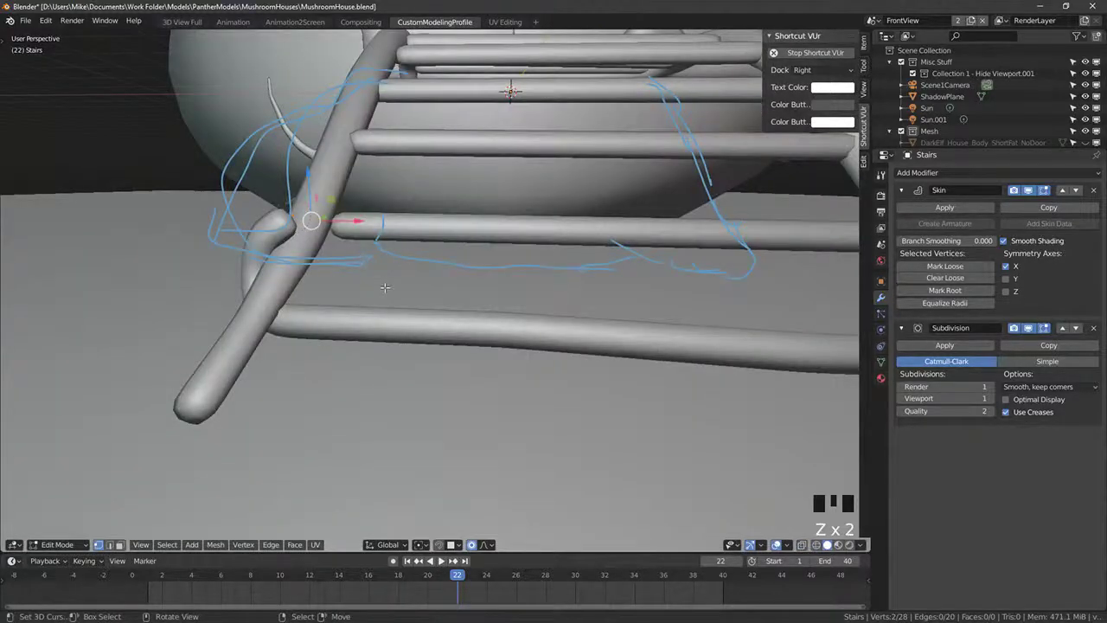
pyautogui.scroll(-4, 385, 287)
pyautogui.keyDown('shift'); pyautogui.moveTo(385, 287); pyautogui.dragTo(468, 293, button='middle'); pyautogui.keyUp('shift')
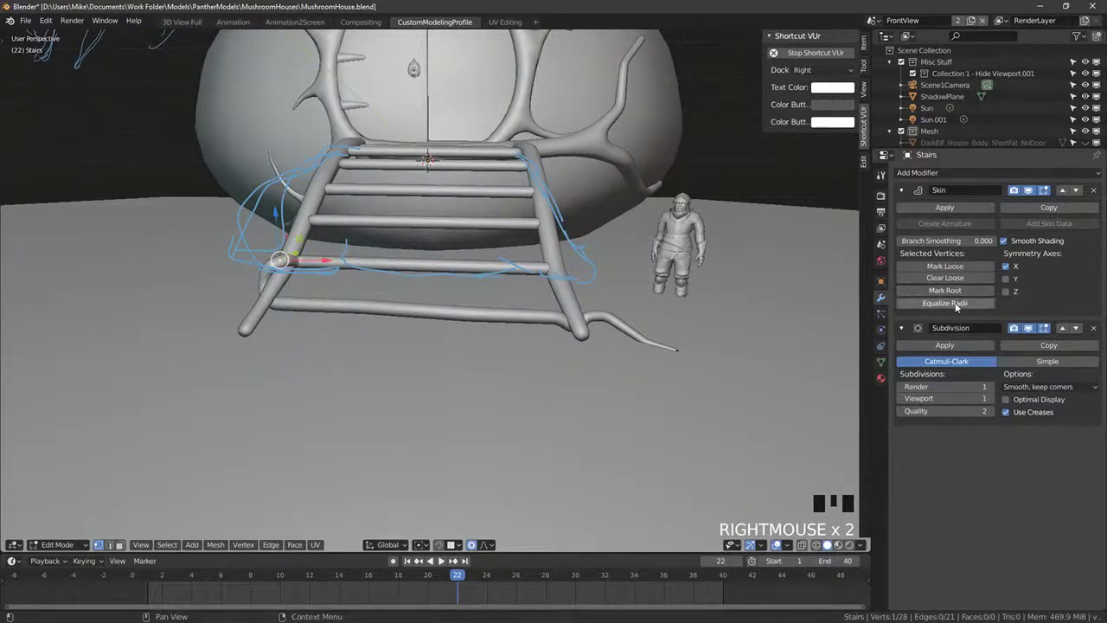
pyautogui.press('space')
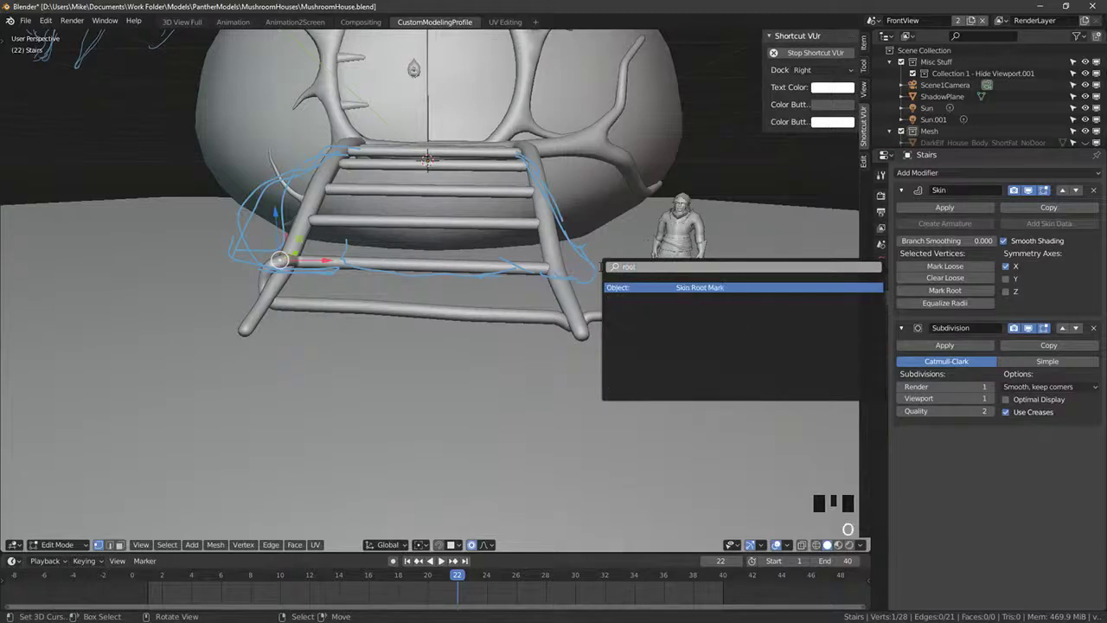
pyautogui.press('Return')
# Step: Adjust two points of the left connecting bend, moving the outer one 0.004, 0.003 and 0.023 in X, Y and Z, and scale its skin by 0.800
pyautogui.scroll(5, 599, 267)
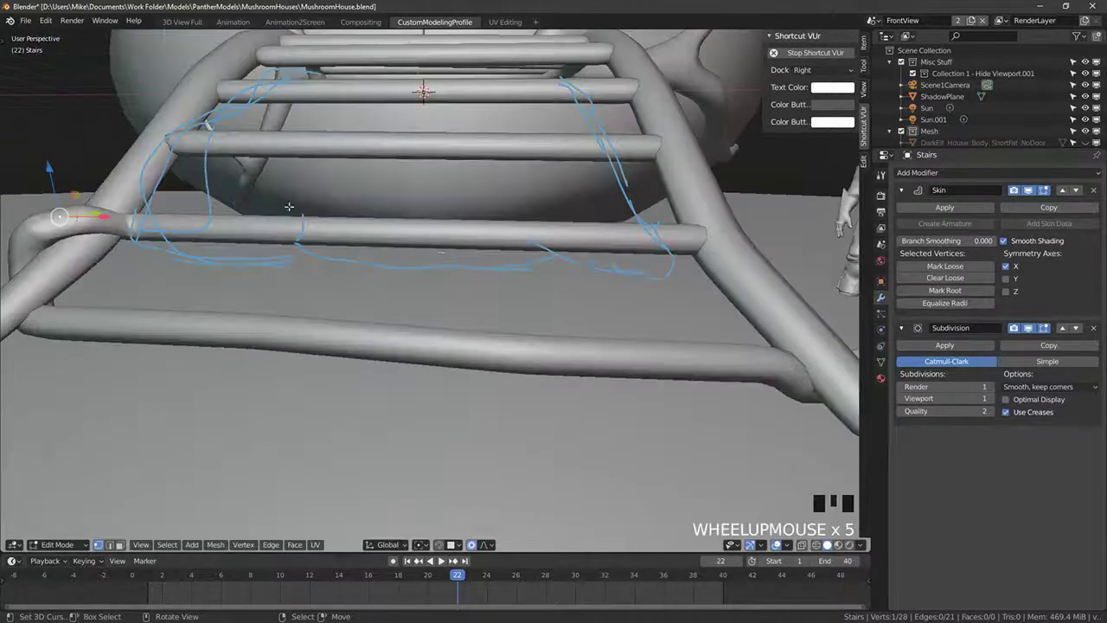
pyautogui.moveTo(600, 267); pyautogui.dragTo(144, 234, button='middle')
pyautogui.scroll(-2, 143, 234)
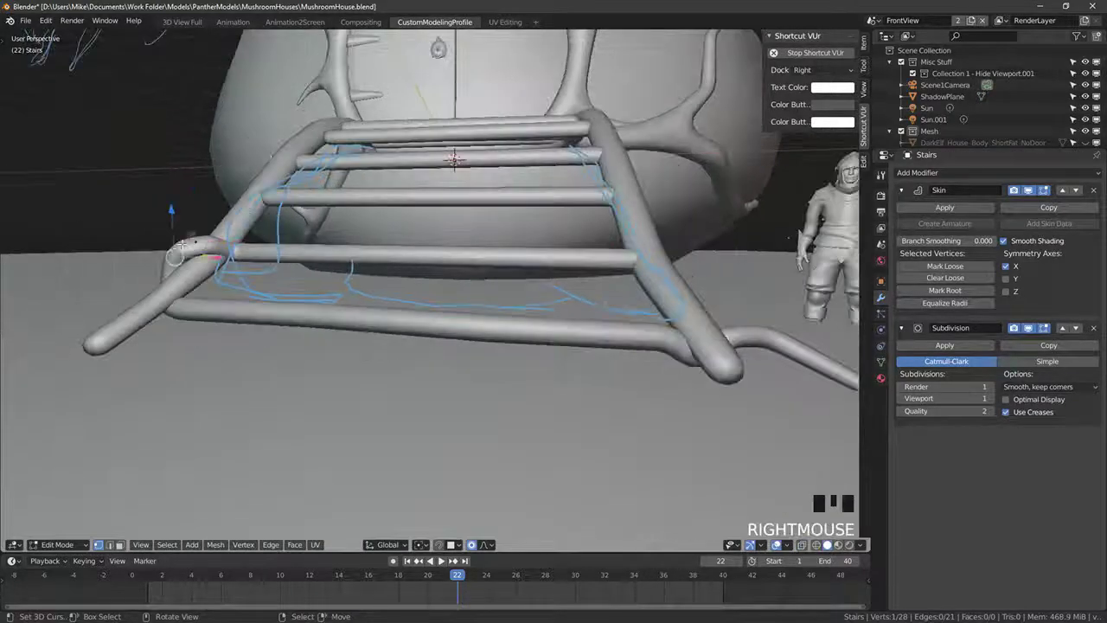
pyautogui.press('z')
pyautogui.rightClick(193, 241)
pyautogui.press('g')
pyautogui.click(192, 239)
pyautogui.rightClick(174, 261)
pyautogui.press('g')
pyautogui.click(174, 257)
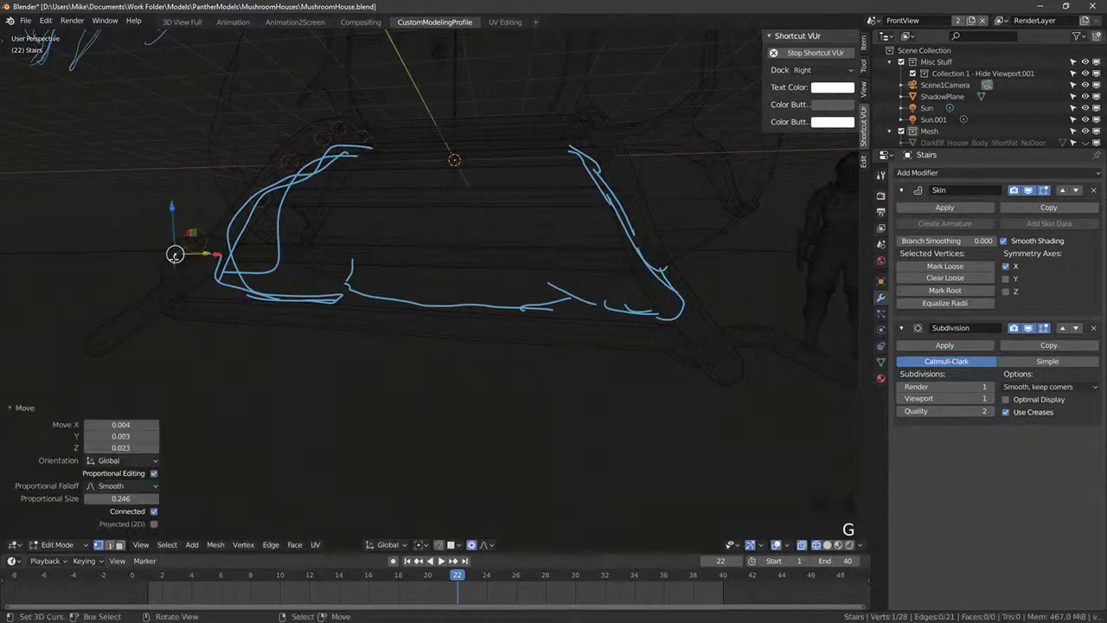
pyautogui.hotkey('ctrl', 'a')
pyautogui.click(420, 265)
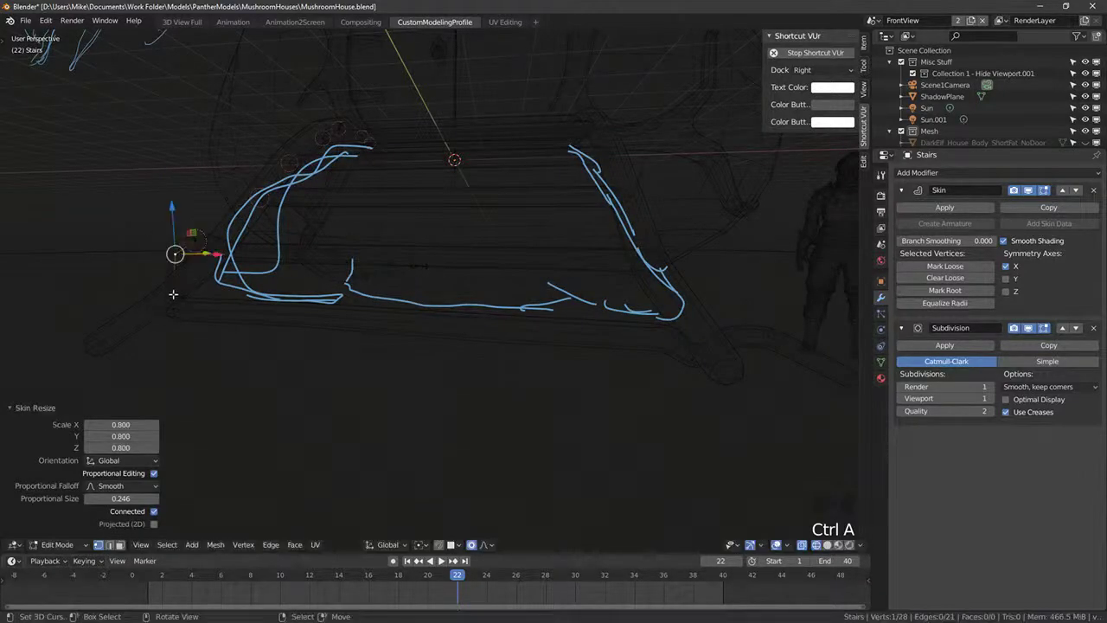
# Step: Resize the skin along the left connecting bend, and move its upper point -0.008, 0.003 and -0.004 in X, Y and Z
pyautogui.rightClick(173, 294)
pyautogui.hotkey('ctrl', 'a')
pyautogui.click(367, 287)
pyautogui.press('z')
pyautogui.keyDown('shift'); pyautogui.moveTo(267, 282); pyautogui.dragTo(480, 301, button='middle'); pyautogui.keyUp('shift')
pyautogui.scroll(4, 381, 286)
pyautogui.press('g')
pyautogui.click(484, 302)
pyautogui.hotkey('ctrl', 'a')
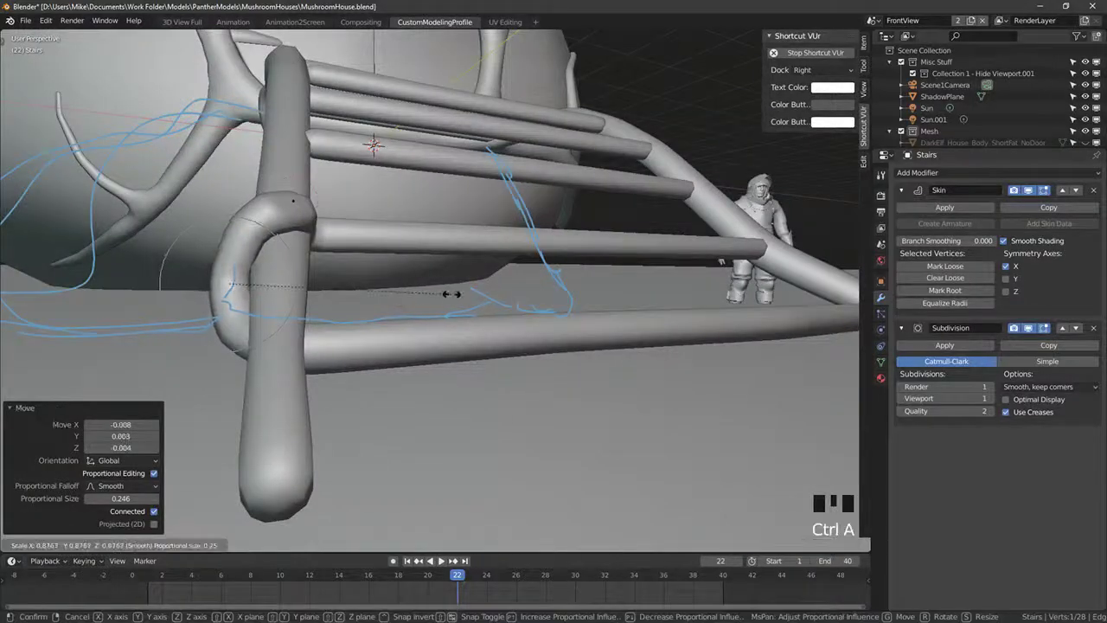
pyautogui.click(428, 295)
pyautogui.rightClick(254, 230)
pyautogui.moveTo(306, 197); pyautogui.dragTo(392, 207, button='right')
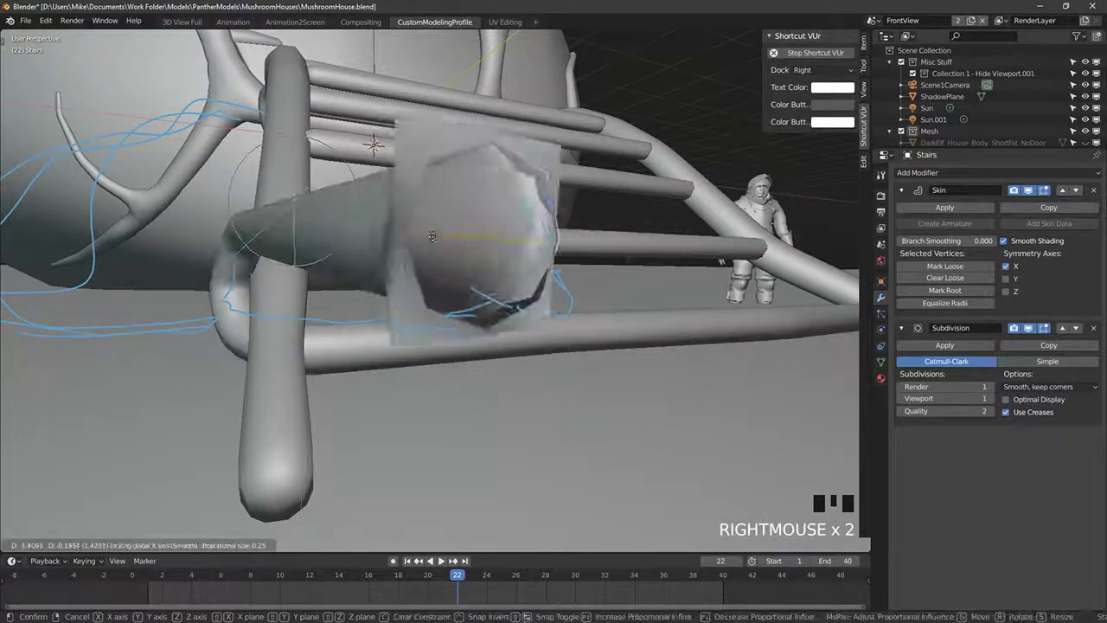
pyautogui.rightClick(475, 247)
# Step: Examine the left connecting bend and the steps from several angles in rendered and solid display
pyautogui.keyDown('shift'); pyautogui.moveTo(656, 251); pyautogui.dragTo(538, 300, button='middle'); pyautogui.keyUp('shift')
pyautogui.scroll(-4, 455, 279)
pyautogui.scroll(4, 420, 270)
pyautogui.press('a')
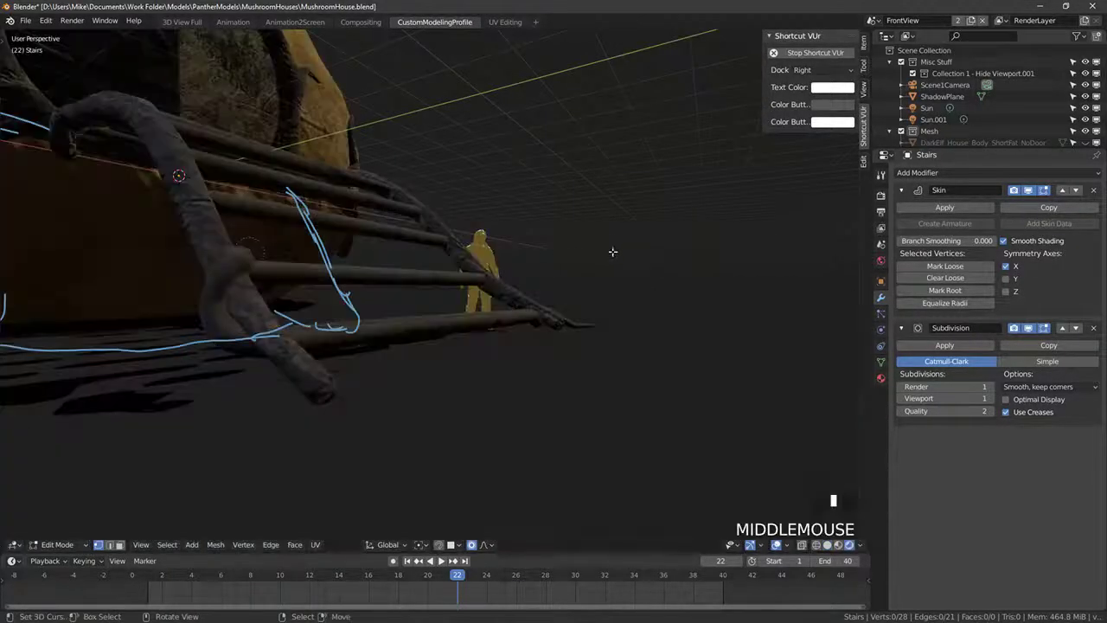
pyautogui.moveTo(654, 319); pyautogui.dragTo(597, 337, button='middle')
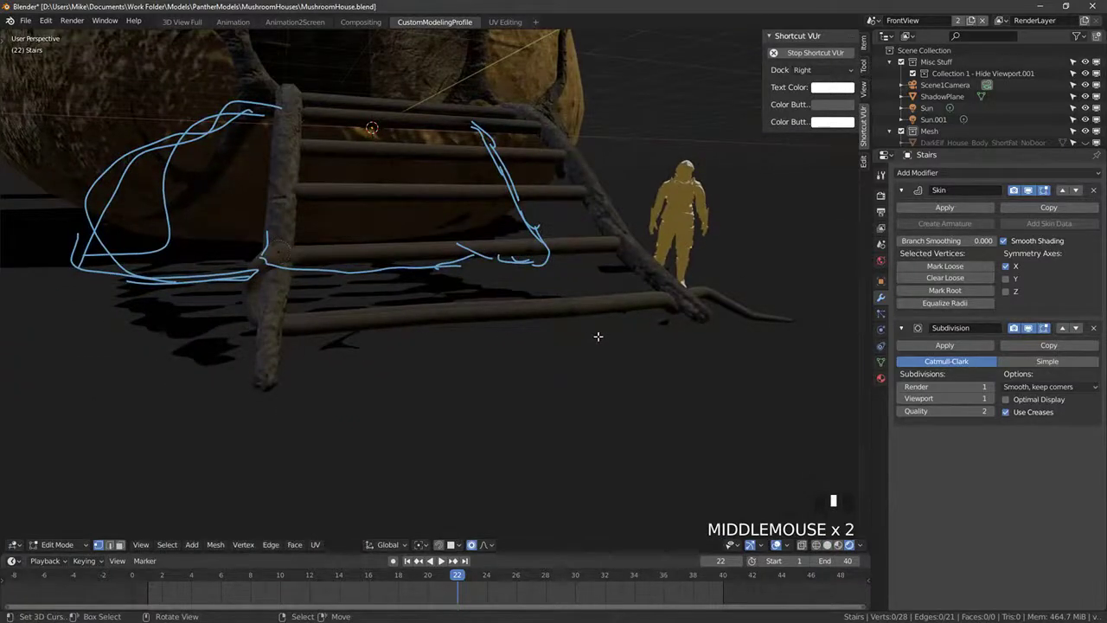
pyautogui.moveTo(576, 276)
pyautogui.mouseDown(button='middle')
pyautogui.moveTo(524, 319)
pyautogui.moveTo(539, 321)
pyautogui.moveTo(534, 371)
pyautogui.mouseUp(button='middle')
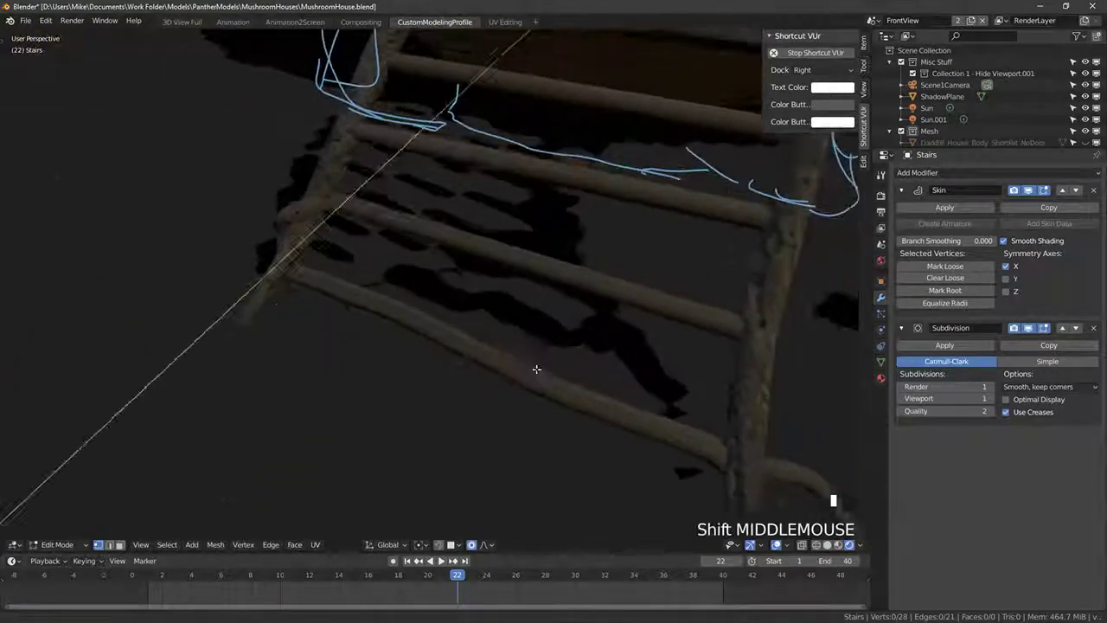
pyautogui.press('z')
pyautogui.moveTo(398, 257); pyautogui.dragTo(384, 227, button='middle')
pyautogui.press('Tab')
pyautogui.press('Tab')
# Step: Move the left joint of the second-lowest step inward along X by 0.082 and again by 0.037
pyautogui.rightClick(353, 246)
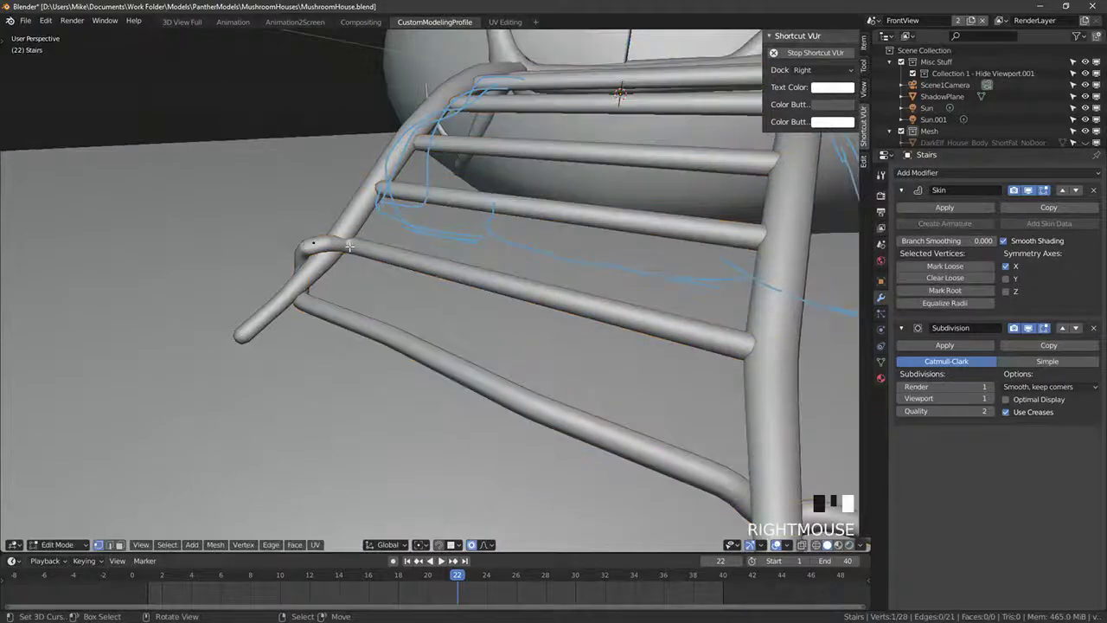
pyautogui.press('z')
pyautogui.rightClick(352, 248)
pyautogui.moveTo(379, 251); pyautogui.dragTo(387, 257)
pyautogui.moveTo(386, 257); pyautogui.dragTo(430, 238, button='middle')
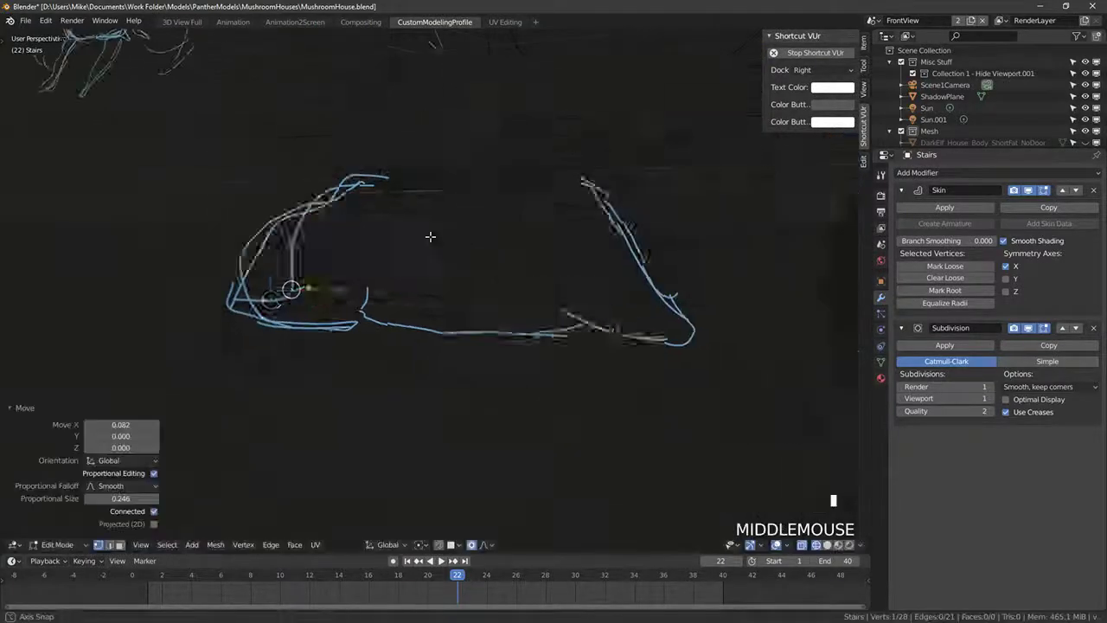
pyautogui.press('z')
pyautogui.keyDown('shift'); pyautogui.moveTo(408, 276); pyautogui.dragTo(435, 279, button='middle'); pyautogui.keyUp('shift')
pyautogui.moveTo(391, 293); pyautogui.dragTo(398, 292)
pyautogui.keyDown('shift'); pyautogui.moveTo(398, 292); pyautogui.dragTo(359, 331, button='middle'); pyautogui.keyUp('shift')
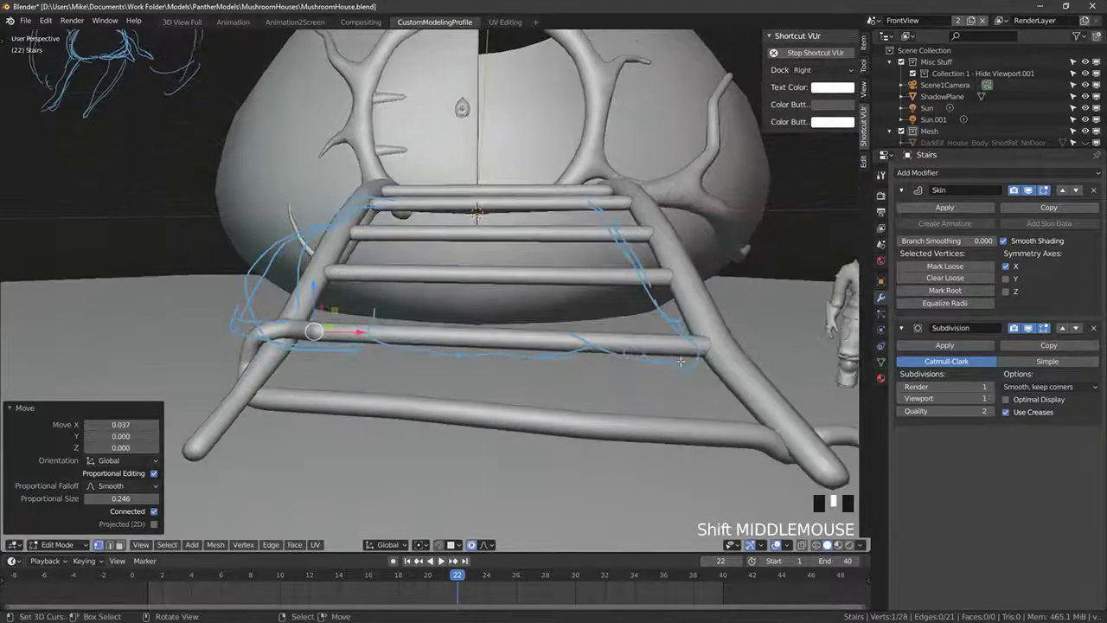
# Step: Raise the outer point of the second-lowest step's left bend to round the loop over the side rail
pyautogui.rightClick(702, 352)
pyautogui.moveTo(342, 256); pyautogui.dragTo(307, 279, button='middle')
pyautogui.moveTo(430, 348); pyautogui.dragTo(304, 312, button='middle')
pyautogui.press('Tab')
pyautogui.press('Tab')
pyautogui.press('g')
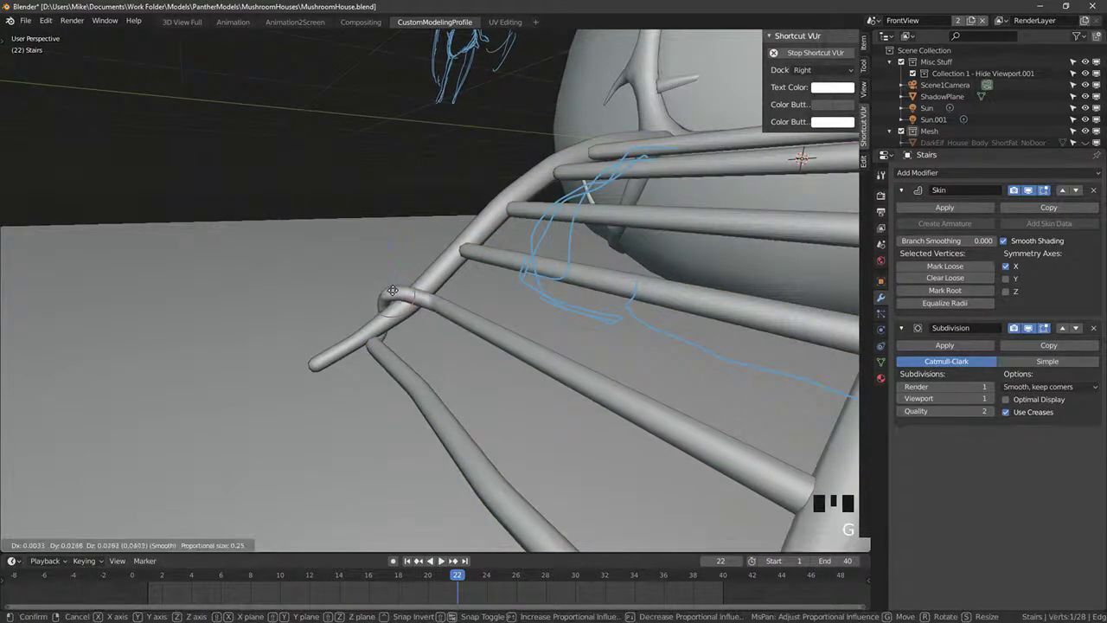
pyautogui.click(395, 294)
# Step: Subdivide the long span of the second-lowest step into three segments and offset the two new points to make it uneven
pyautogui.rightClick(437, 302)
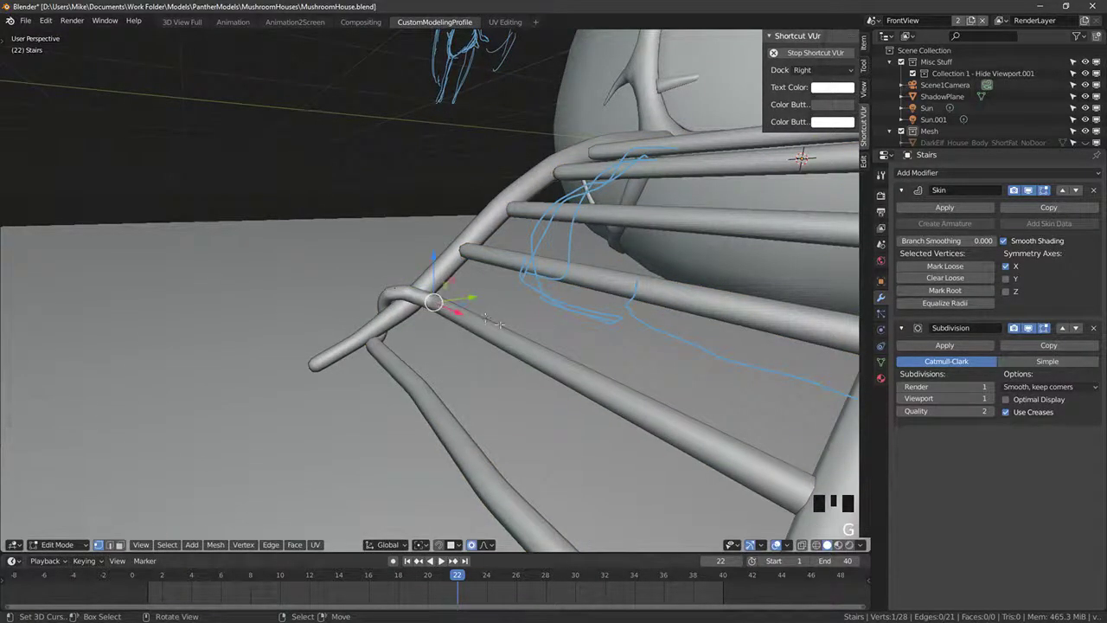
pyautogui.moveTo(445, 302); pyautogui.dragTo(715, 331, button='middle')
pyautogui.press('z')
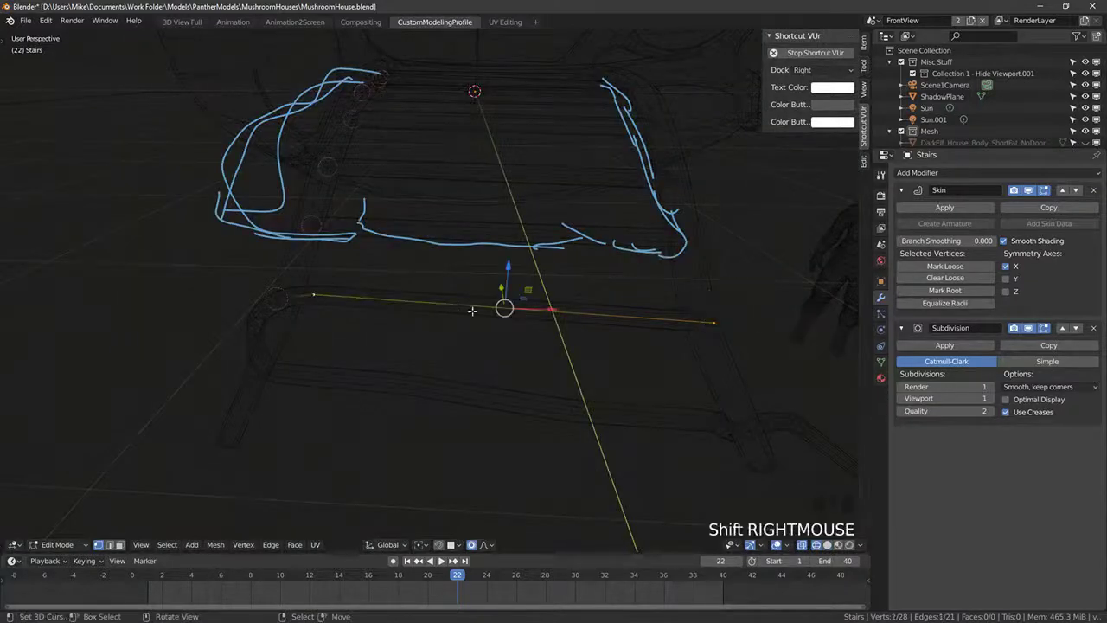
pyautogui.hotkey('ctrl', 'shift', 's')
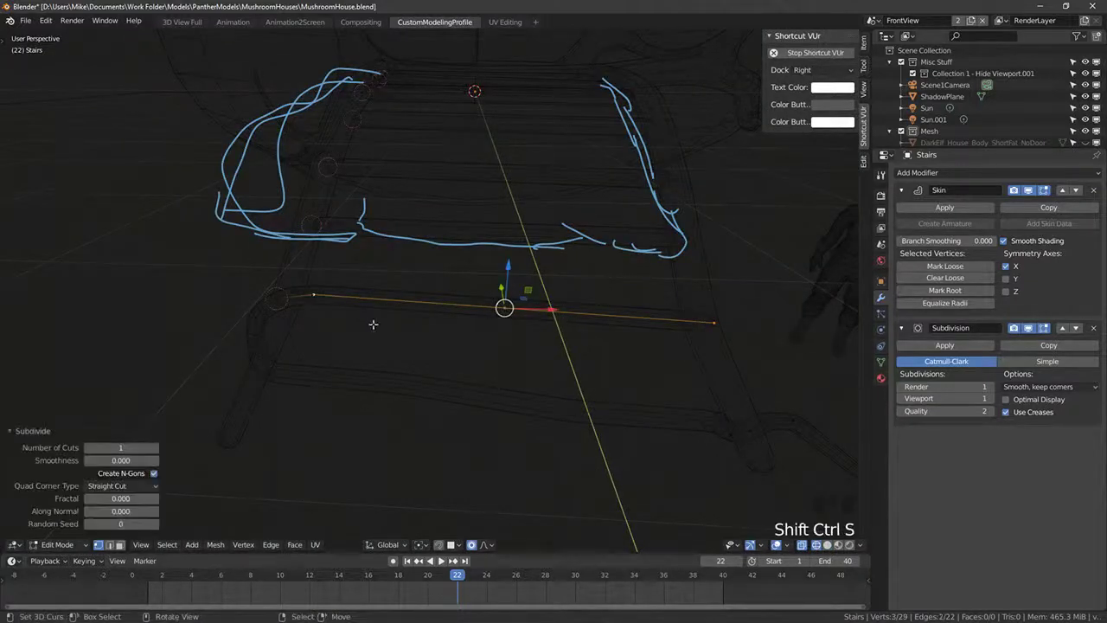
pyautogui.rightClick(438, 305)
pyautogui.press('g')
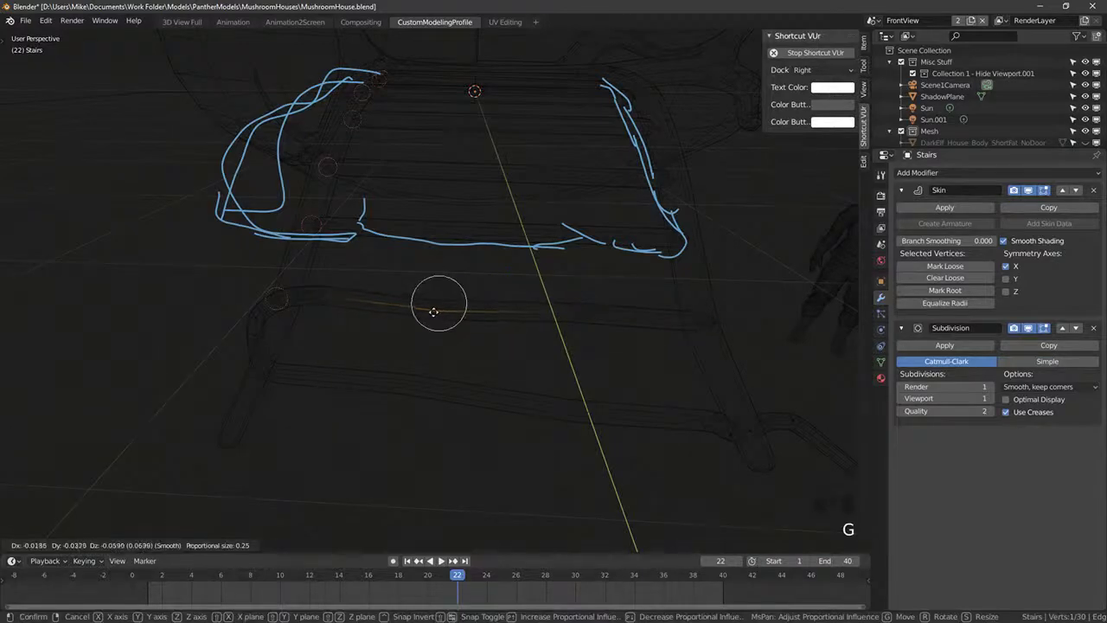
pyautogui.click(540, 309)
pyautogui.click(573, 312)
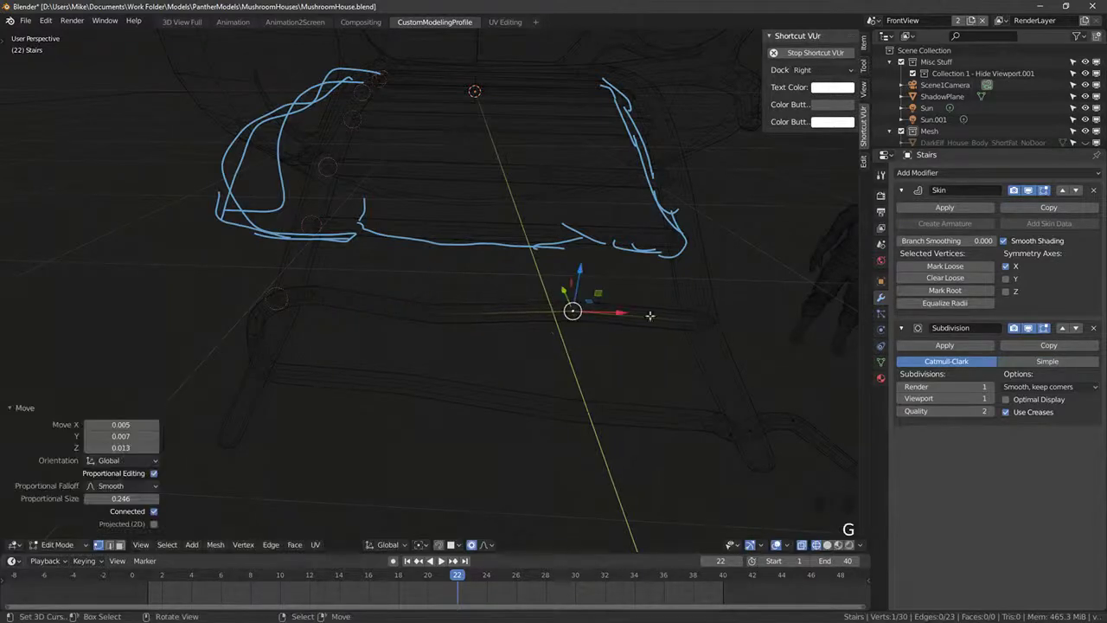
# Step: Move the right end point of the second-lowest step -0.243, 0.094 and 0.205 in X, Y and Z
pyautogui.rightClick(713, 324)
pyautogui.press('g')
pyautogui.click(687, 298)
pyautogui.press('z')
pyautogui.moveTo(699, 314)
pyautogui.mouseDown(button='middle')
pyautogui.moveTo(705, 292)
pyautogui.moveTo(588, 315)
pyautogui.moveTo(640, 363)
pyautogui.moveTo(605, 320)
pyautogui.moveTo(658, 295)
pyautogui.moveTo(686, 317)
pyautogui.mouseUp(button='middle')
pyautogui.press('KP_1')
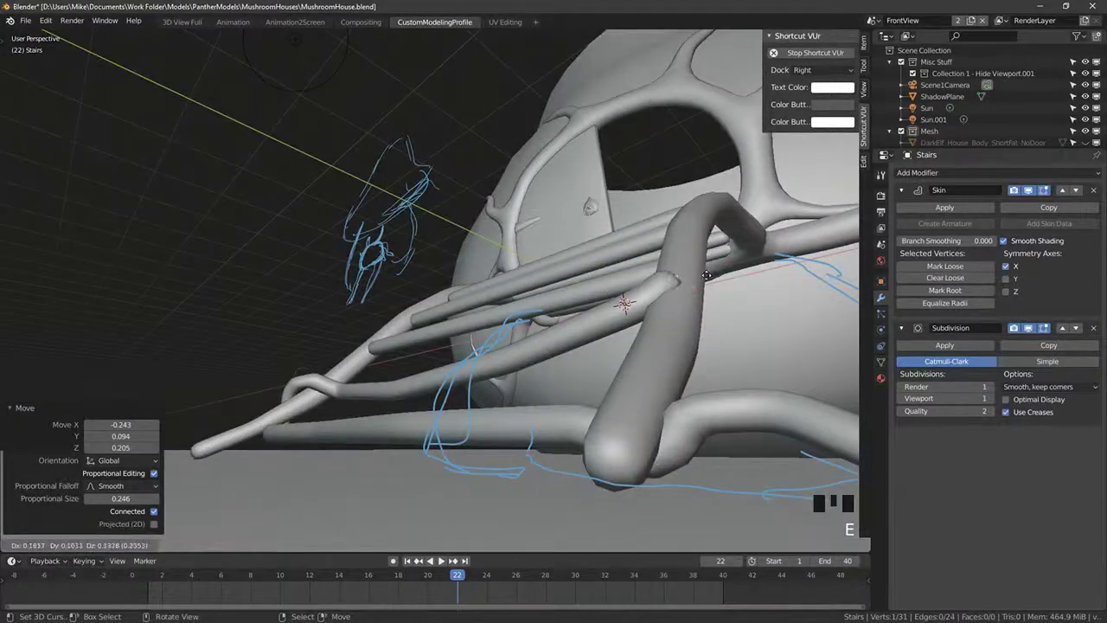
# Step: Extrude the step's right end over the side rail and downward, including segments of 0.090, 0.117, -0.164 and 0.094, 0.143, -0.359
pyautogui.click(707, 275)
pyautogui.moveTo(707, 275); pyautogui.dragTo(683, 317, button='middle')
pyautogui.press('e')
pyautogui.moveTo(603, 343); pyautogui.dragTo(681, 351, button='middle')
pyautogui.press('e')
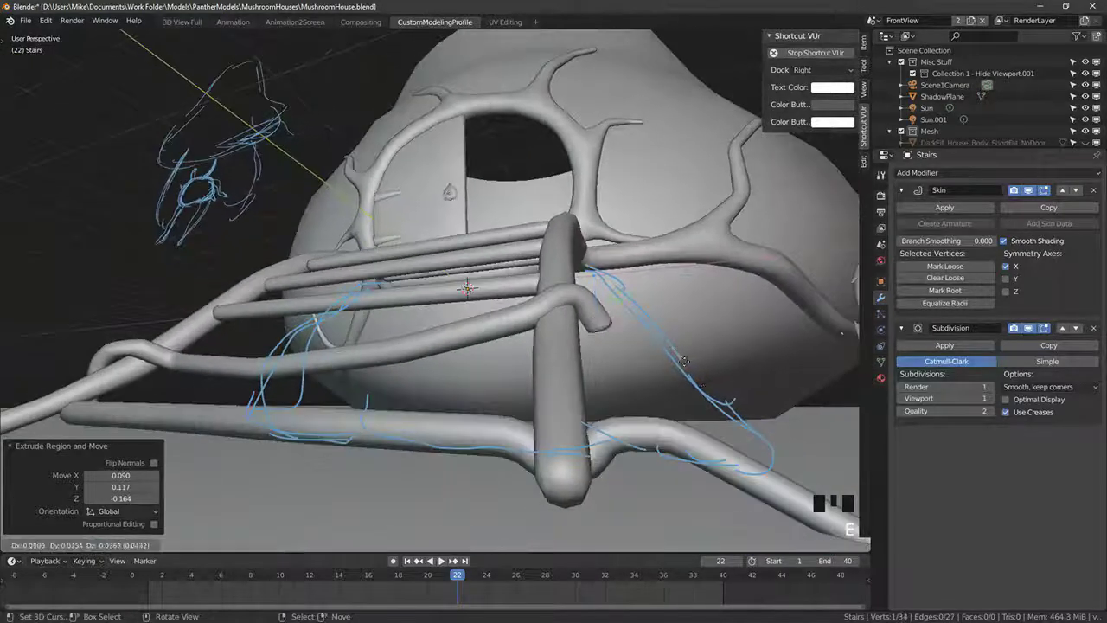
pyautogui.click(701, 412)
pyautogui.moveTo(700, 412); pyautogui.dragTo(657, 420, button='middle')
# Step: Extrude two more segments toward the ground in front view, scaling their skin by 1.522 and 1.030
pyautogui.press('KP_1')
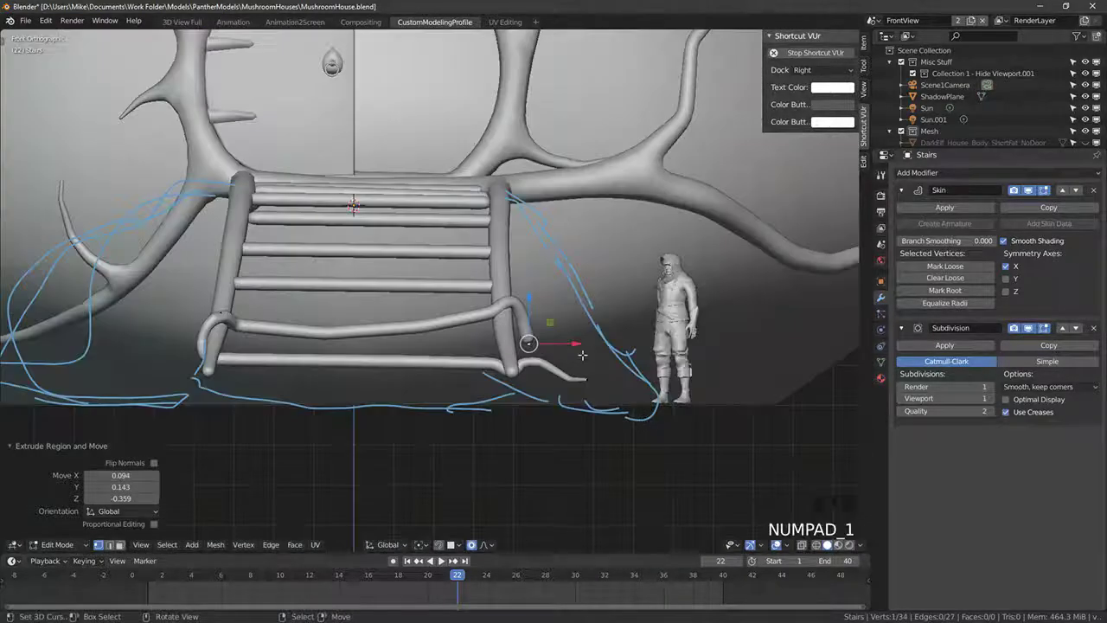
pyautogui.click(602, 374)
pyautogui.hotkey('ctrl', 'a')
pyautogui.click(658, 394)
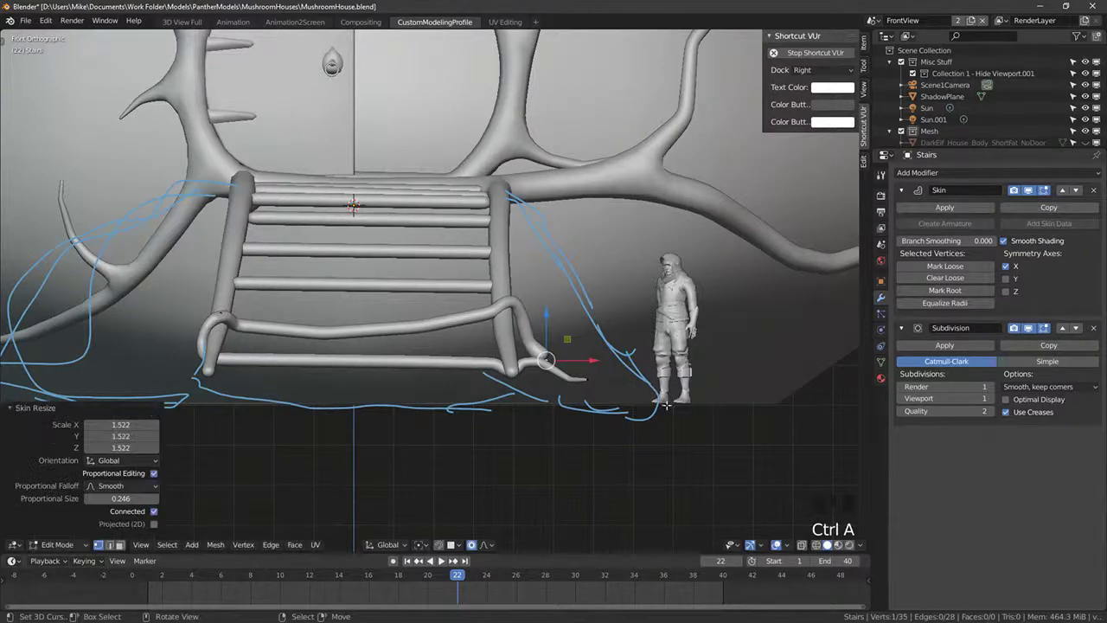
pyautogui.click(689, 432)
pyautogui.hotkey('ctrl', 'a')
pyautogui.click(694, 430)
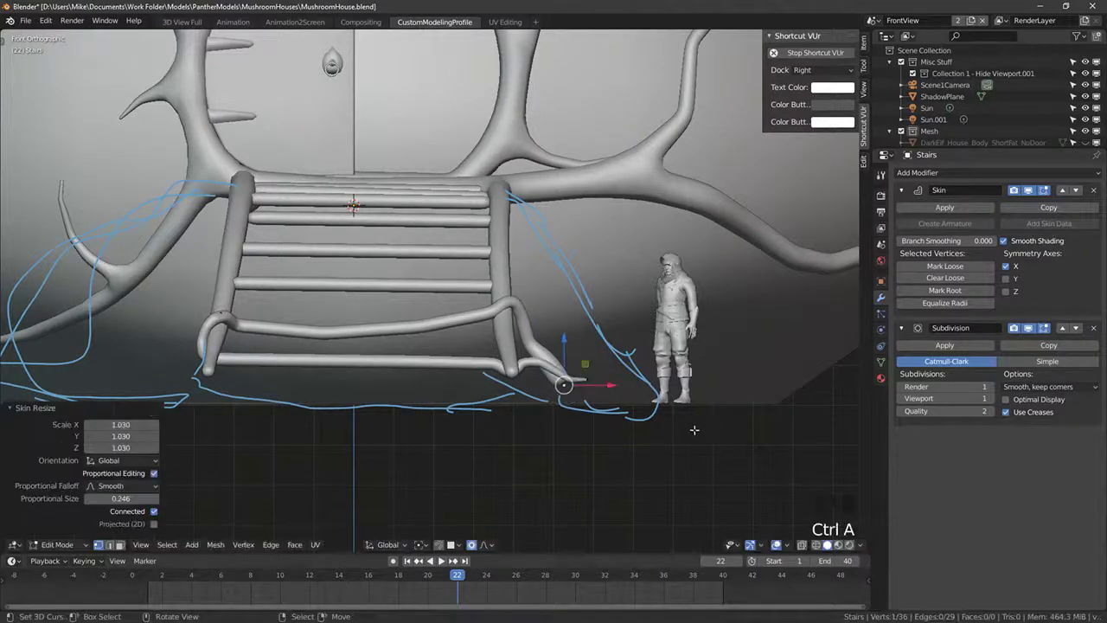
# Step: Adjust the skin thickness at the last two points of the new right branch
pyautogui.hotkey('ctrl', 'a')
pyautogui.moveTo(563, 384); pyautogui.dragTo(586, 408, button='middle')
pyautogui.rightClick(547, 363)
pyautogui.hotkey('ctrl', 'a')
pyautogui.click(548, 358)
# Step: Extrude the right branch's end below the ground with its skin scaled by 1.276, and shift one of the branch's middle points
pyautogui.rightClick(563, 378)
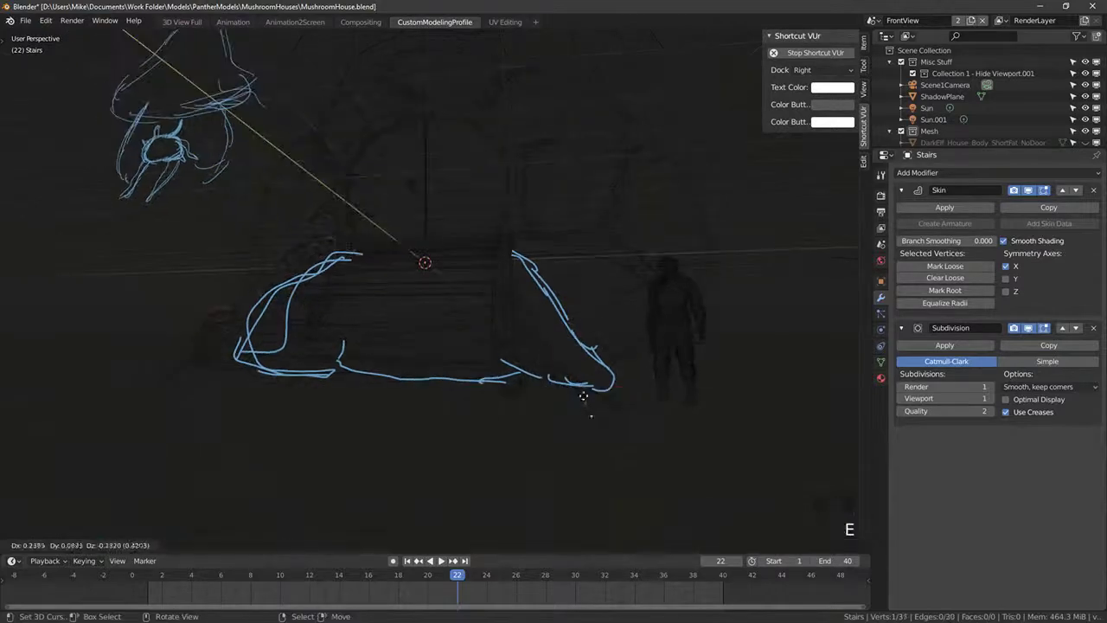
pyautogui.press('e')
pyautogui.click(654, 413)
pyautogui.hotkey('shift', 'z')
pyautogui.hotkey('ctrl', 'a')
pyautogui.click(692, 415)
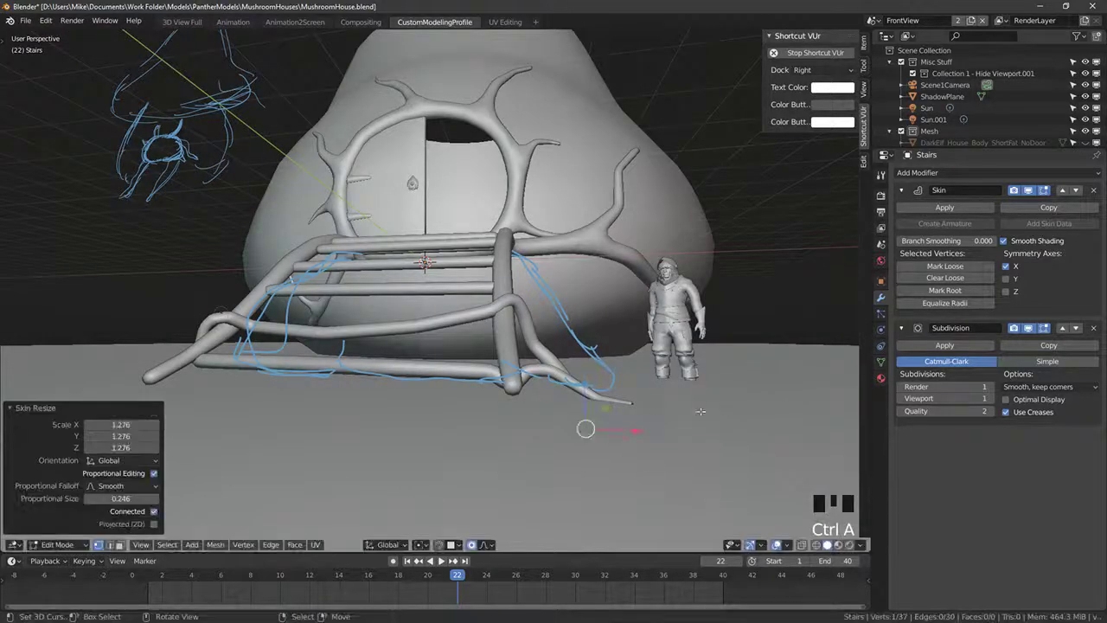
pyautogui.moveTo(692, 416); pyautogui.dragTo(567, 387, button='middle')
pyautogui.moveTo(567, 386); pyautogui.dragTo(621, 424, button='right')
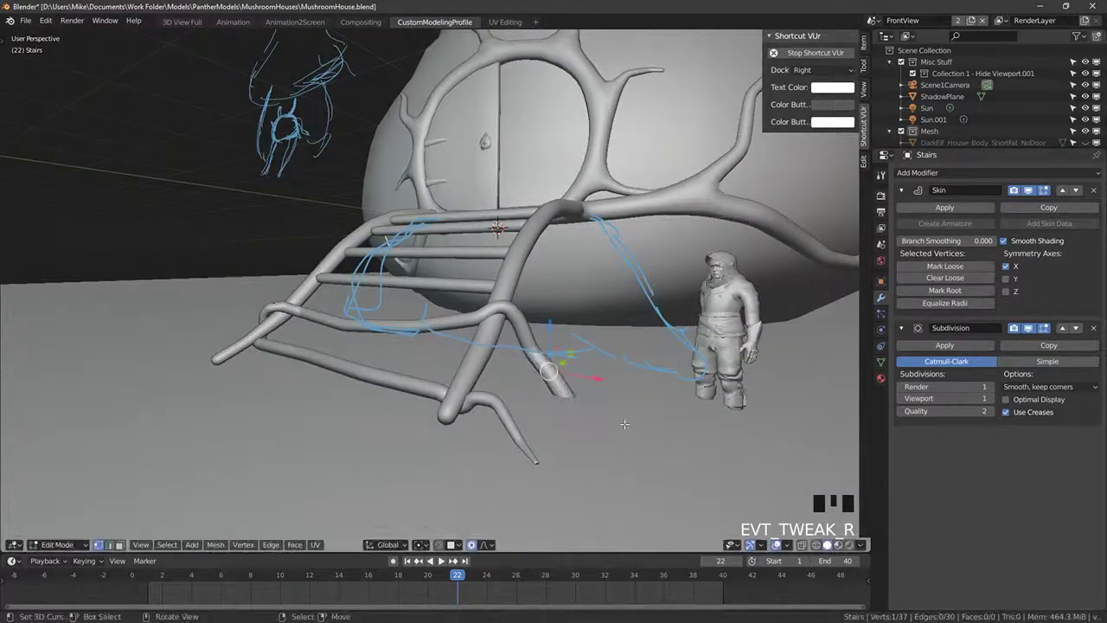
# Step: Examine the new right branch and the shadows around the stairs and house in rendered display
pyautogui.hotkey('shift', 'z')
pyautogui.scroll(-3, 532, 388)
pyautogui.moveTo(531, 388)
pyautogui.mouseDown(button='middle')
pyautogui.moveTo(640, 428)
pyautogui.moveTo(533, 401)
pyautogui.mouseUp(button='middle')
pyautogui.press('Tab')
pyautogui.hotkey('shift', 'z')
pyautogui.hotkey('ctrl', 'z')
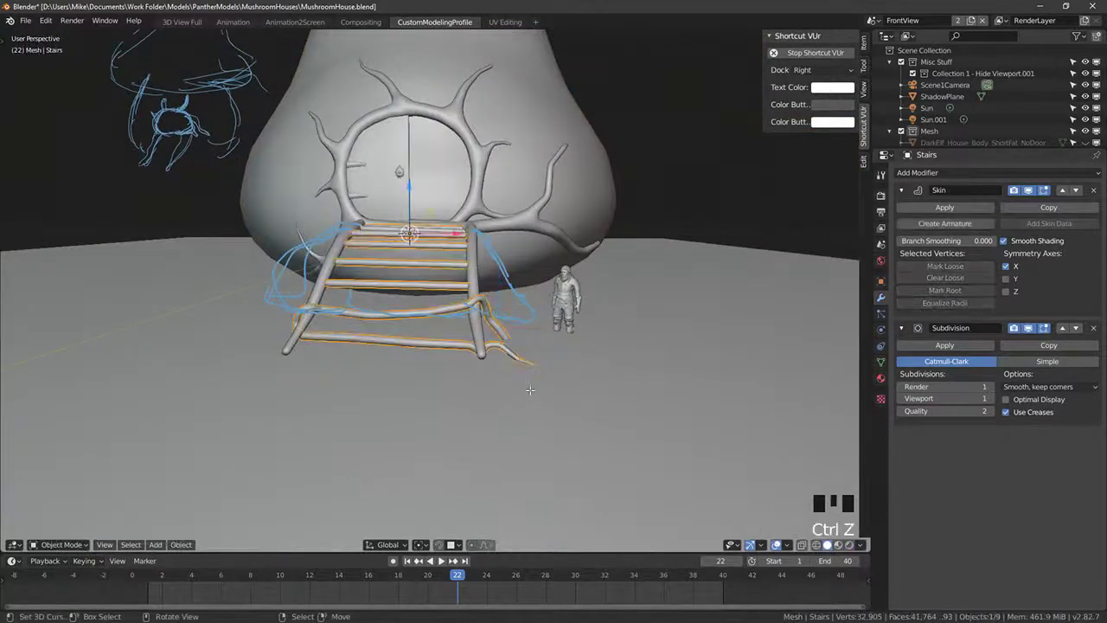
pyautogui.hotkey('ctrl', 'z')
pyautogui.hotkey('shift', 'z')
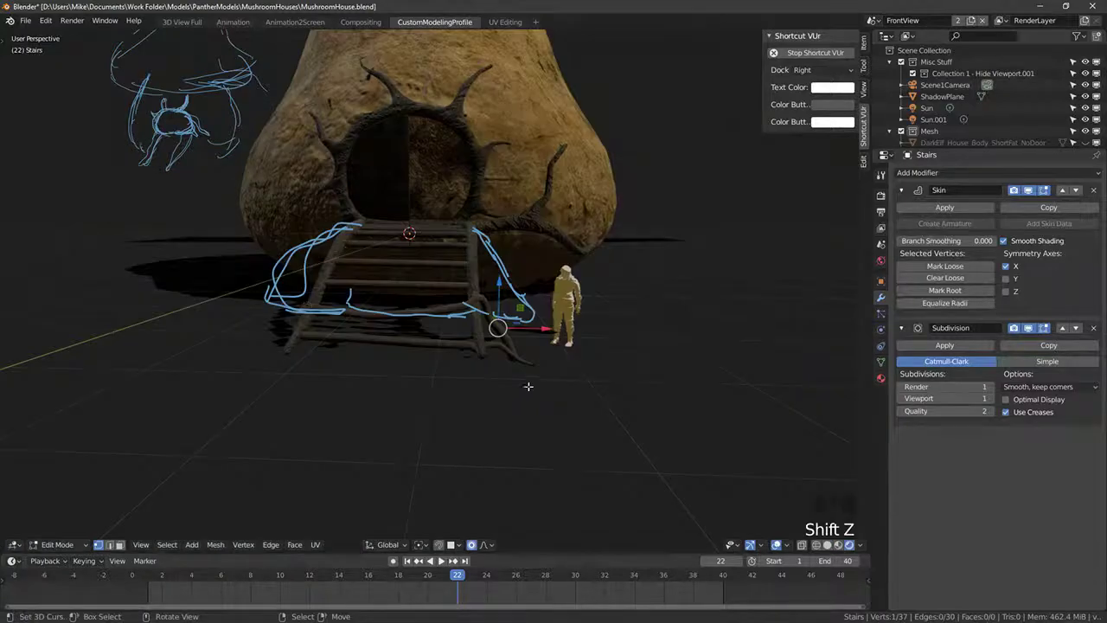
pyautogui.moveTo(527, 387)
pyautogui.mouseDown(button='middle')
pyautogui.moveTo(616, 405)
pyautogui.moveTo(567, 370)
pyautogui.moveTo(571, 380)
pyautogui.moveTo(534, 413)
pyautogui.moveTo(497, 420)
pyautogui.moveTo(453, 378)
pyautogui.moveTo(625, 329)
pyautogui.moveTo(582, 358)
pyautogui.moveTo(520, 356)
pyautogui.moveTo(511, 371)
pyautogui.moveTo(423, 350)
pyautogui.mouseUp(button='middle')
pyautogui.press('Tab')
pyautogui.press('Tab')
pyautogui.rightClick(582, 343)
pyautogui.scroll(-5, 554, 357)
pyautogui.scroll(2, 424, 349)
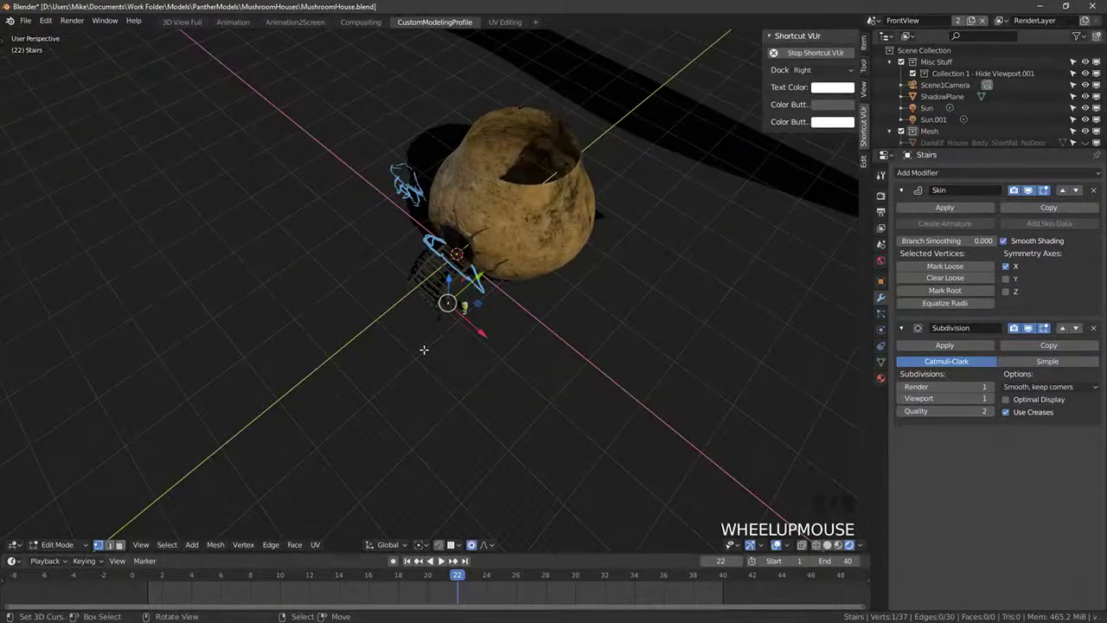
pyautogui.click(943, 96)
pyautogui.moveTo(563, 288); pyautogui.dragTo(562, 257, button='middle')
pyautogui.press('g')
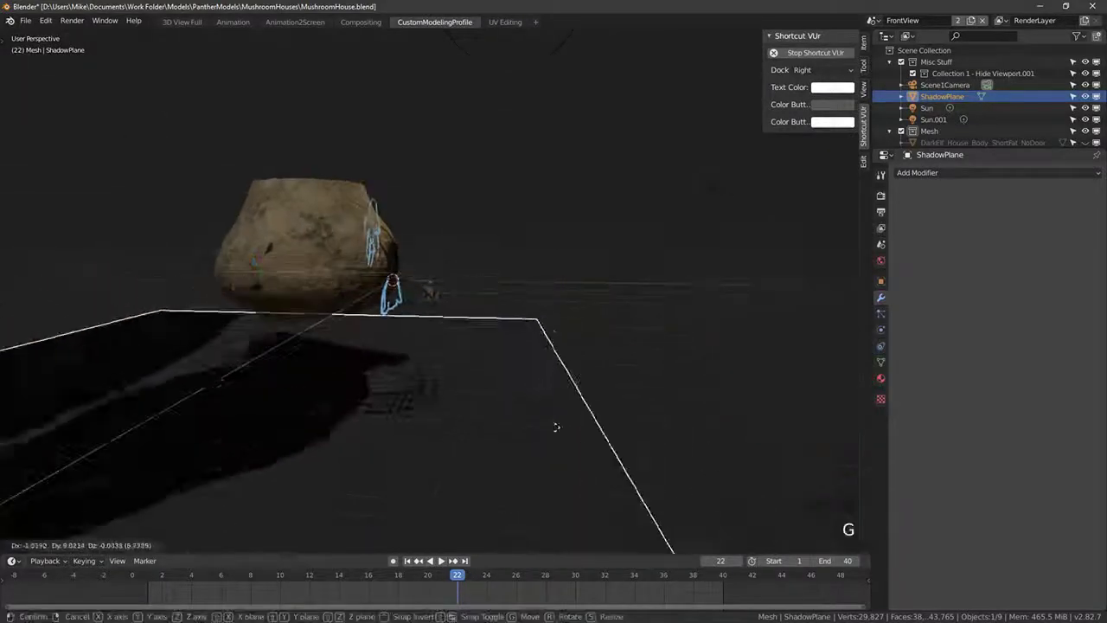
pyautogui.rightClick(555, 346)
# Step: Examine the house, the stairs and the extent of the ShadowPlane in perspective, front and top views
pyautogui.moveTo(556, 347); pyautogui.dragTo(408, 384, button='middle')
pyautogui.scroll(-3, 449, 330)
pyautogui.scroll(4, 478, 302)
pyautogui.scroll(-4, 592, 198)
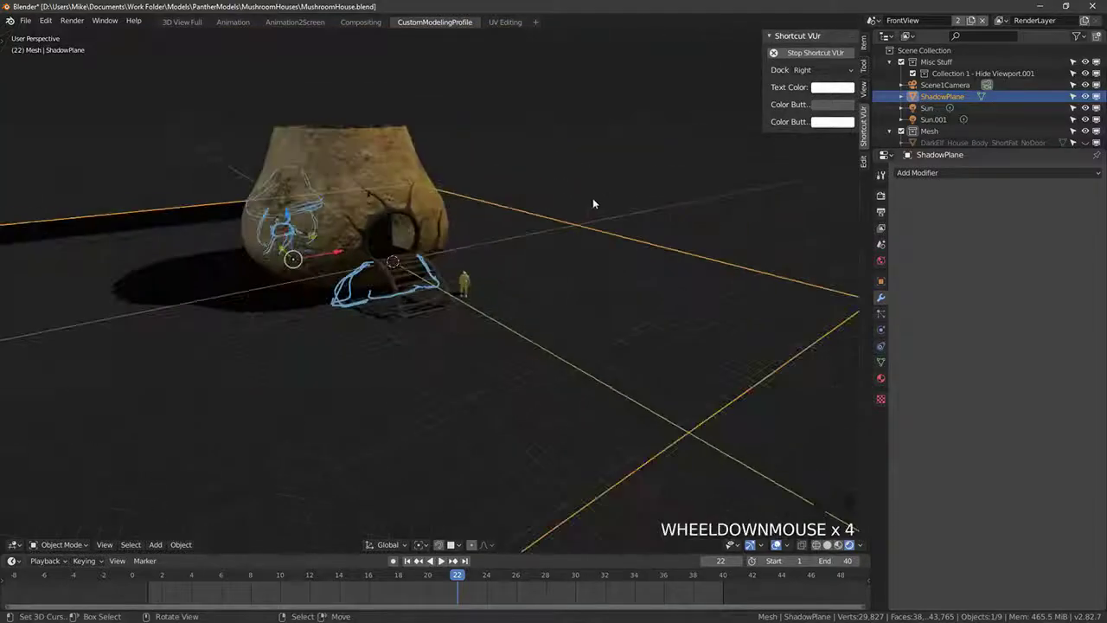
pyautogui.moveTo(595, 200); pyautogui.dragTo(447, 299, button='middle')
pyautogui.press('KP_1')
pyautogui.press('KP_7')
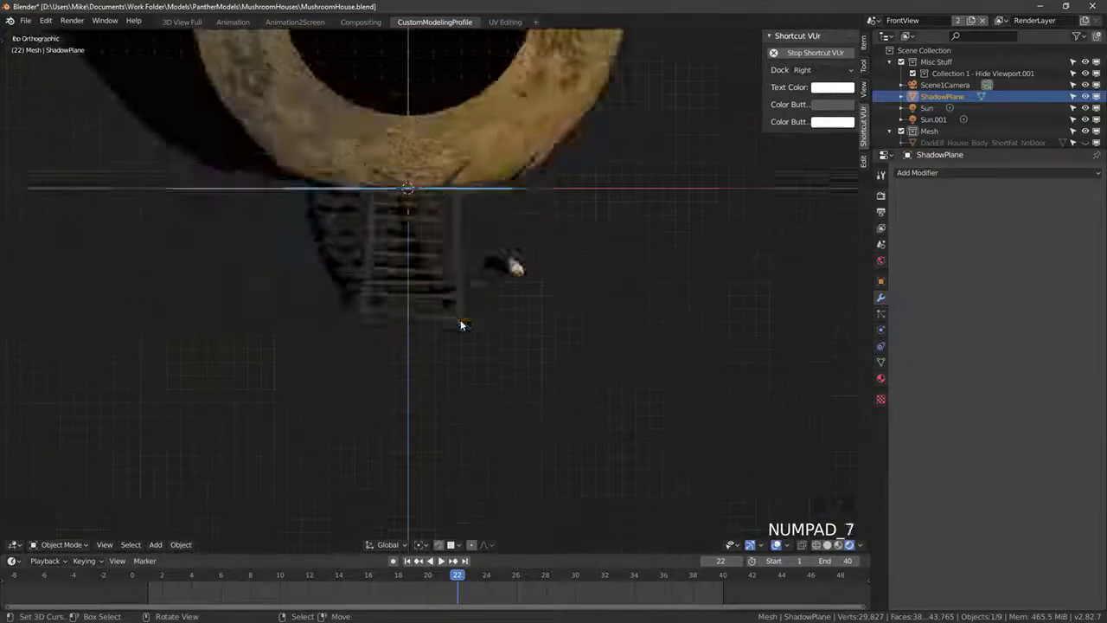
pyautogui.scroll(5, 515, 275)
# Step: Taper the right branch by shrinking the skin at its last three points, and move its tip -0.100, -0.021 and 0.043 in X, Y and Z
pyautogui.click(542, 282)
pyautogui.press('Tab')
pyautogui.press('Tab')
pyautogui.moveTo(542, 282); pyautogui.dragTo(481, 310, button='middle')
pyautogui.press('Tab')
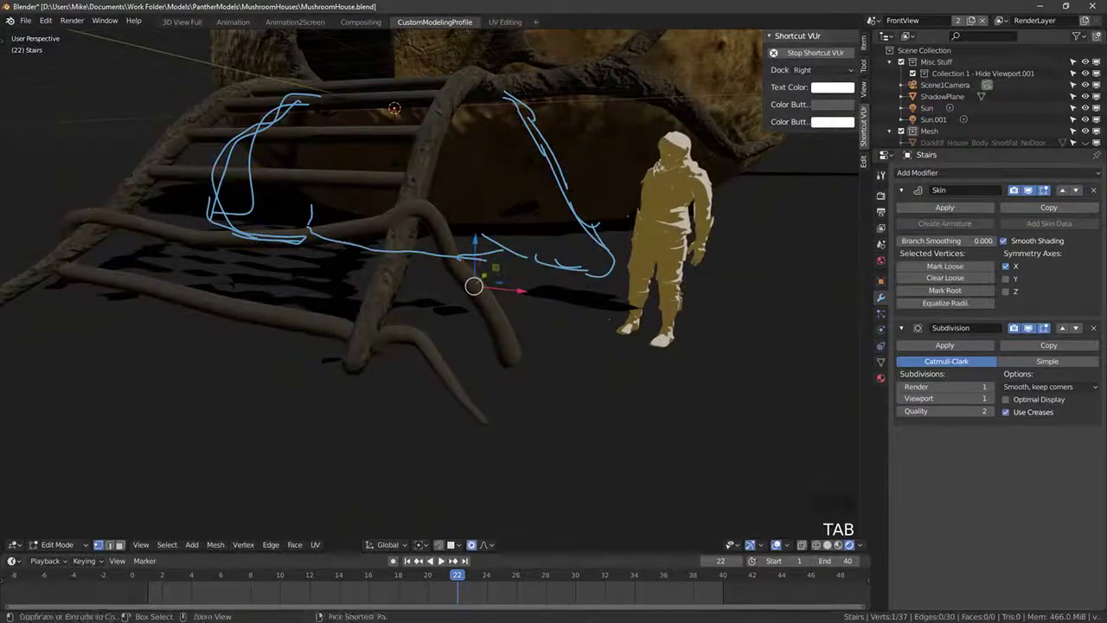
pyautogui.hotkey('ctrl', 'a')
pyautogui.click(565, 310)
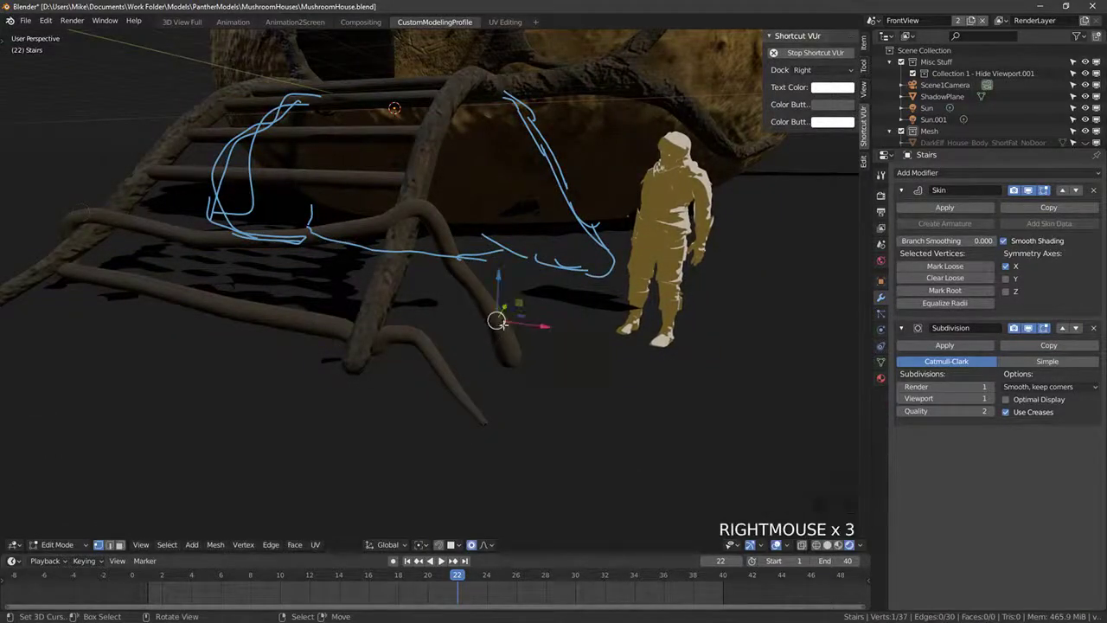
pyautogui.hotkey('ctrl', 'a')
pyautogui.rightClick(511, 366)
pyautogui.hotkey('ctrl', 'a')
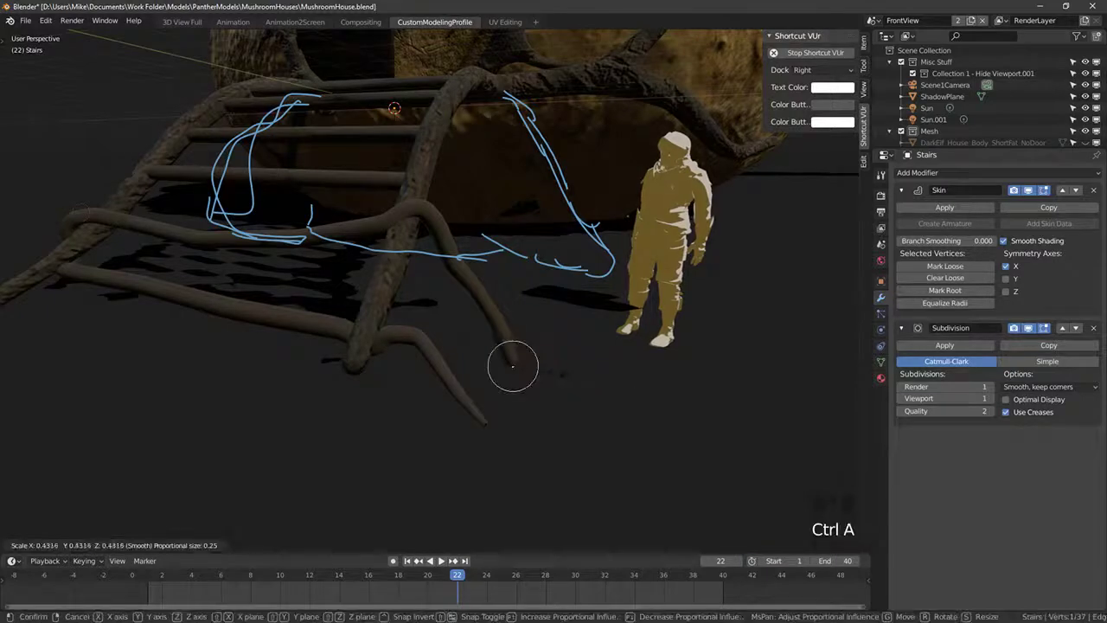
pyautogui.click(558, 373)
# Step: Move the third-lowest step's left end 0.058, -0.041 and 0.100 in X, Y and Z, and extrude a segment outward past the side rail
pyautogui.scroll(-3, 414, 241)
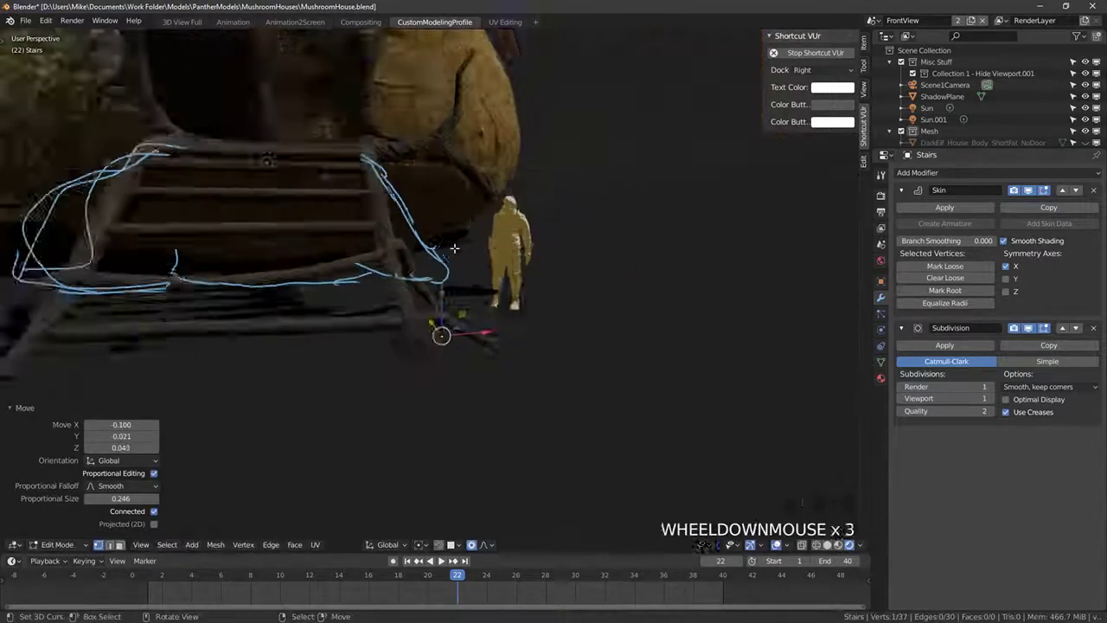
pyautogui.moveTo(413, 241); pyautogui.dragTo(361, 287, button='middle')
pyautogui.scroll(4, 437, 288)
pyautogui.press('Tab')
pyautogui.scroll(2, 383, 289)
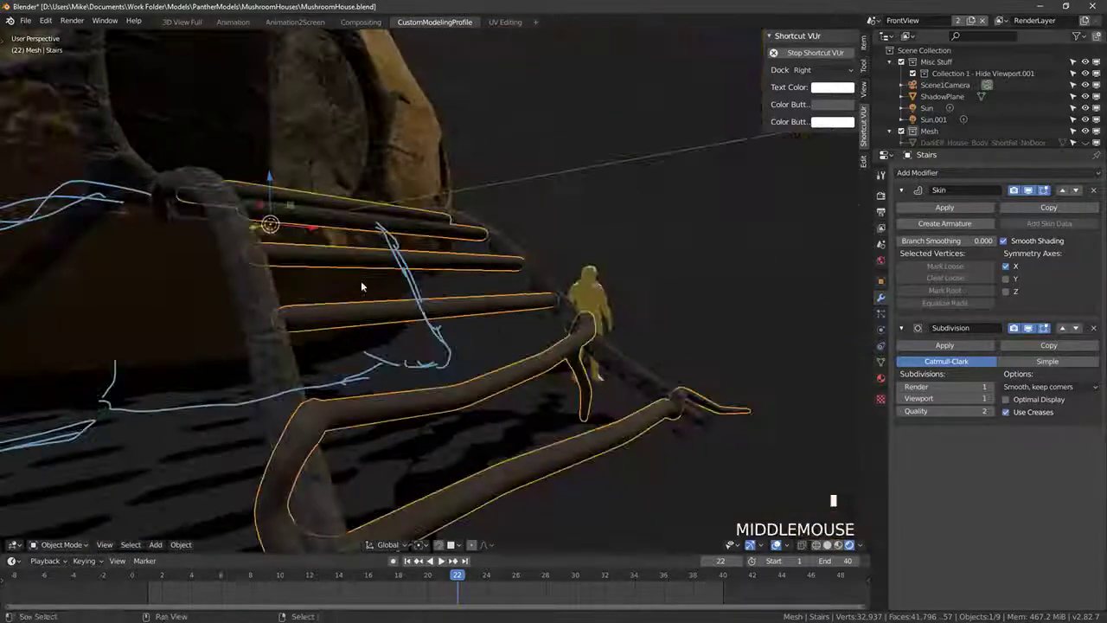
pyautogui.press('Tab')
pyautogui.rightClick(281, 327)
pyautogui.moveTo(280, 327); pyautogui.dragTo(228, 294, button='middle')
pyautogui.press('g')
pyautogui.click(274, 285)
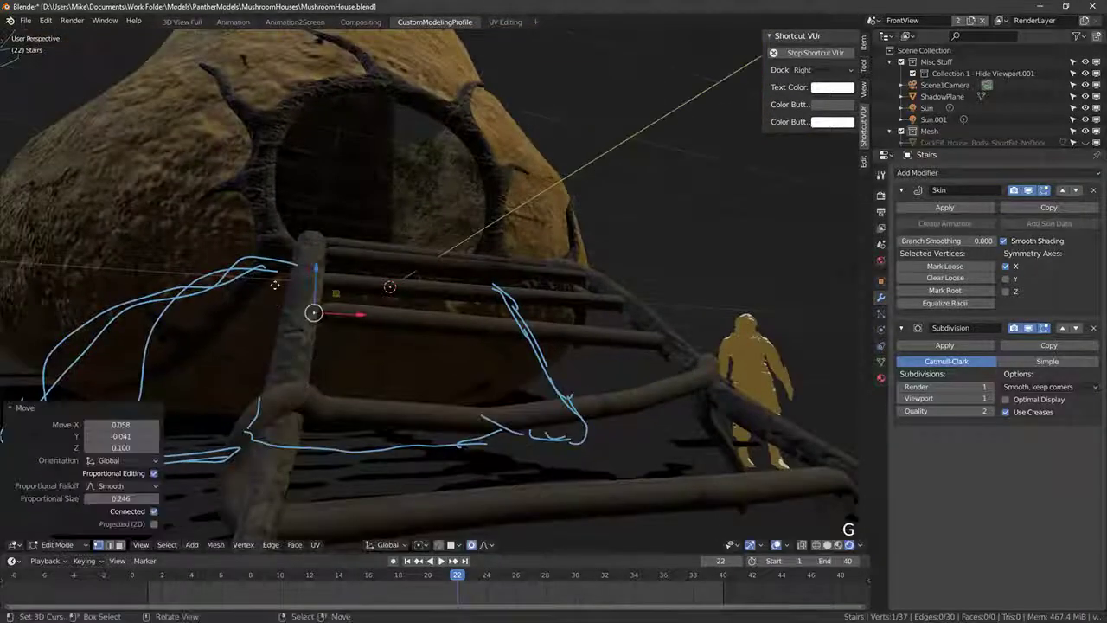
pyautogui.click(248, 268)
# Step: Examine the ends of the lower steps where they wrap the side rails, from several angles and in wireframe
pyautogui.scroll(-1, 746, 359)
pyautogui.moveTo(745, 359); pyautogui.dragTo(640, 433, button='middle')
pyautogui.keyDown('shift'); pyautogui.moveTo(640, 432); pyautogui.dragTo(459, 365, button='middle'); pyautogui.keyUp('shift')
pyautogui.press('Tab')
pyautogui.rightClick(612, 388)
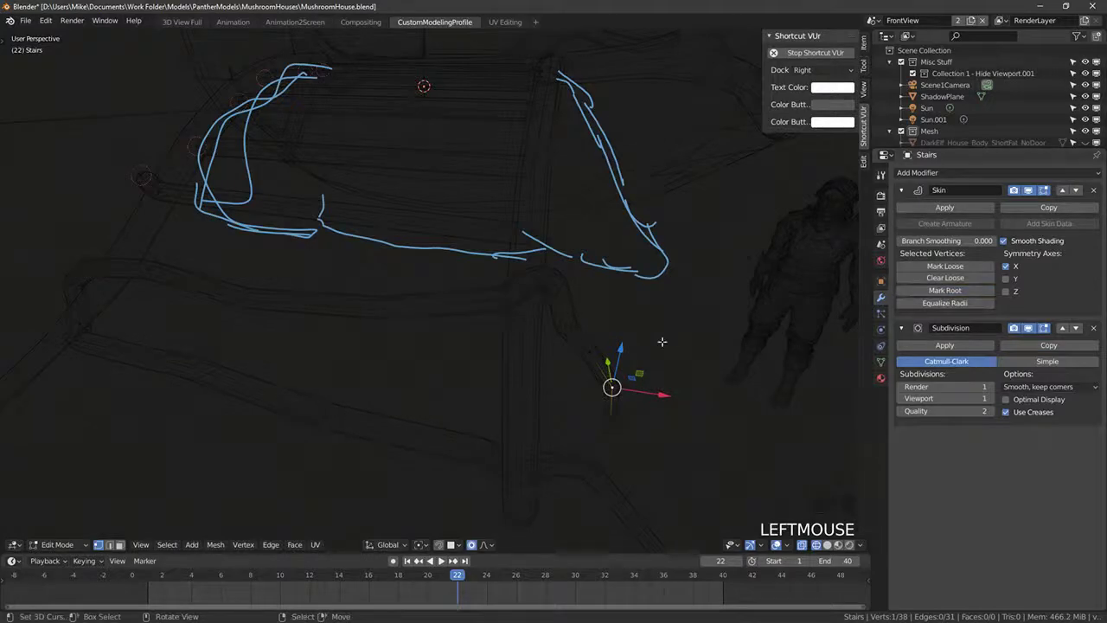
pyautogui.scroll(-4, 661, 342)
pyautogui.moveTo(646, 341)
pyautogui.keyDown('shift'); pyautogui.mouseDown(button='middle')
pyautogui.moveTo(637, 403)
pyautogui.moveTo(569, 298)
pyautogui.moveTo(528, 303)
pyautogui.mouseUp(button='middle'); pyautogui.keyUp('shift')
pyautogui.scroll(3, 259, 284)
pyautogui.press('Tab')
pyautogui.press('z')
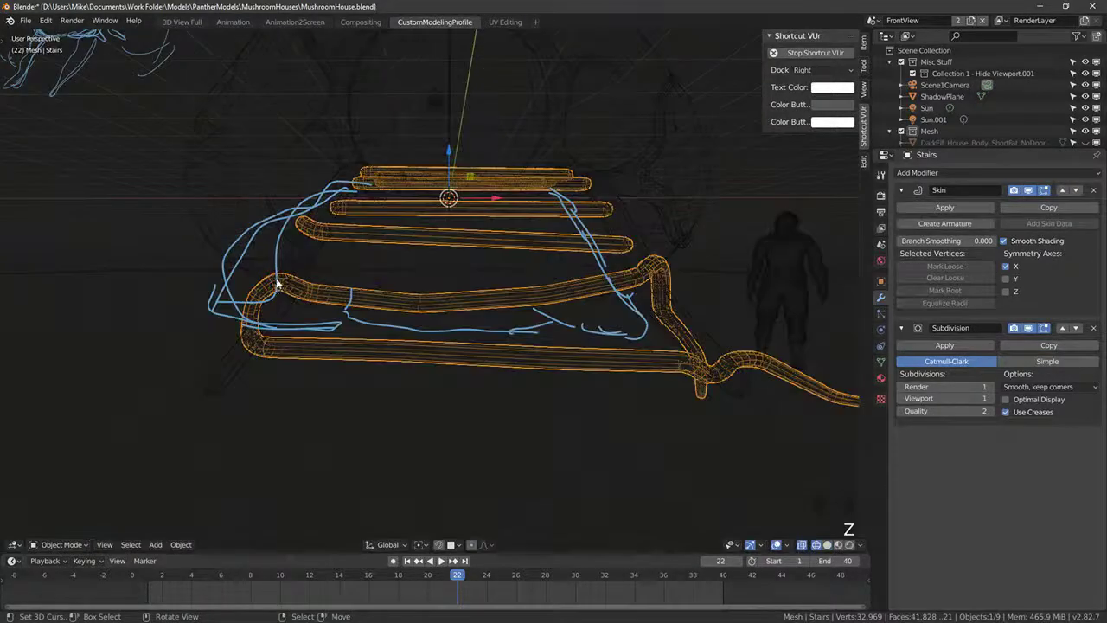
# Step: Move the left bend point of the second-lowest step closer to the rail and scale its skin by 0.788
pyautogui.rightClick(276, 285)
pyautogui.rightClick(267, 288)
pyautogui.keyDown('shift'); pyautogui.moveTo(266, 288); pyautogui.dragTo(383, 292, button='middle'); pyautogui.keyUp('shift')
pyautogui.press('Tab')
pyautogui.scroll(4, 373, 287)
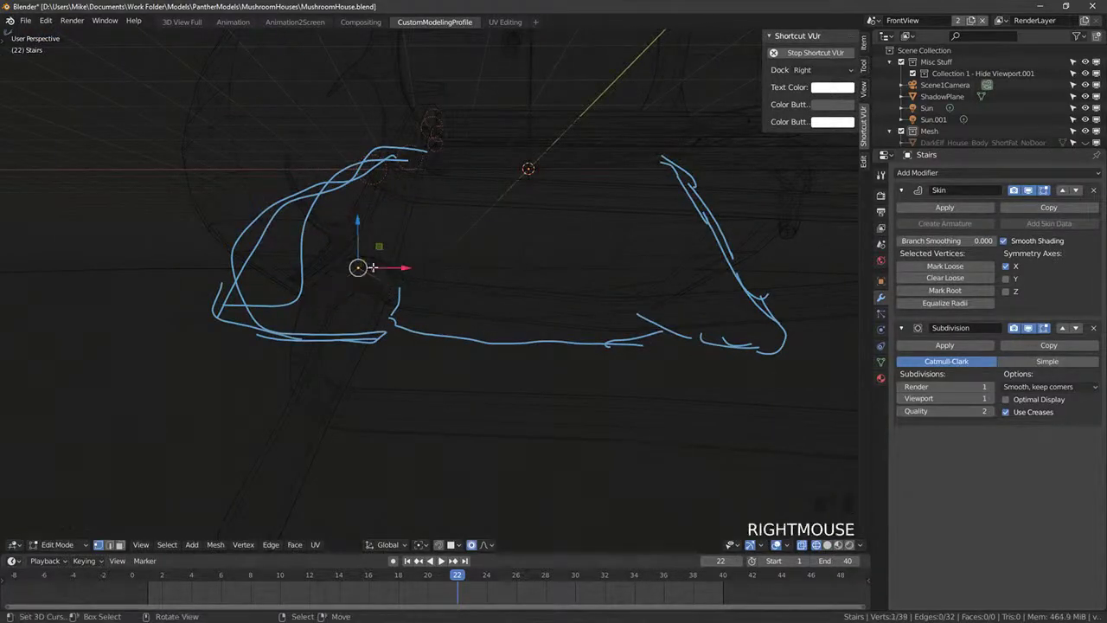
pyautogui.press('g')
pyautogui.click(403, 283)
pyautogui.hotkey('ctrl', 'a')
pyautogui.click(431, 286)
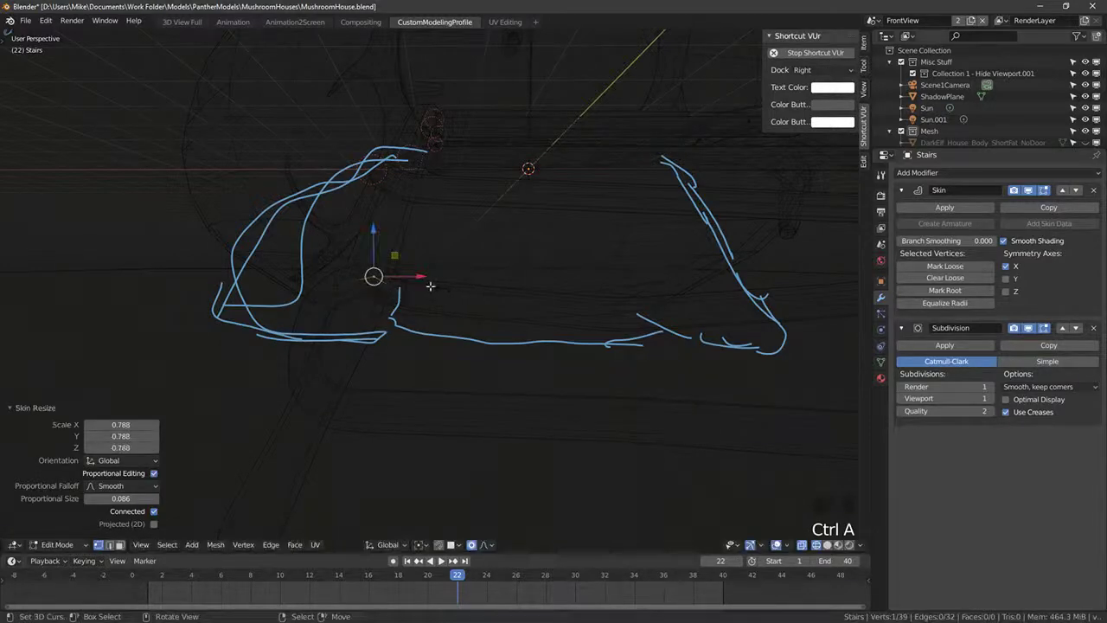
# Step: Scale the skin at the next point of the second-lowest step's left loop by 0.827, and thin the points further down the loop
pyautogui.rightClick(326, 297)
pyautogui.hotkey('ctrl', 'a')
pyautogui.click(475, 288)
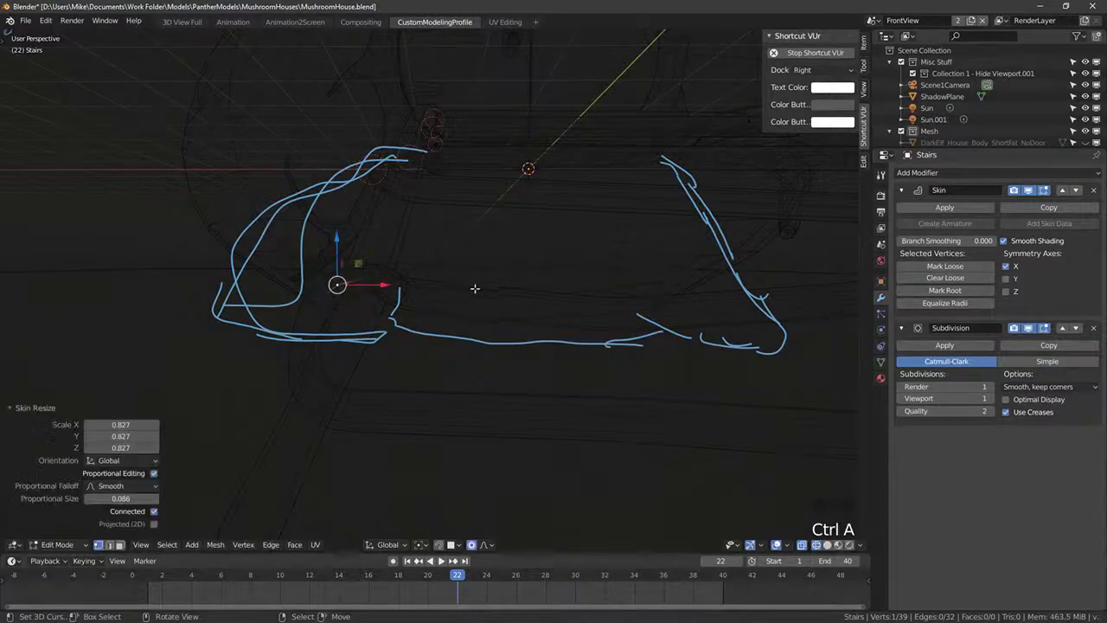
pyautogui.hotkey('ctrl', 'a')
pyautogui.click(339, 356)
pyautogui.hotkey('ctrl', 'a')
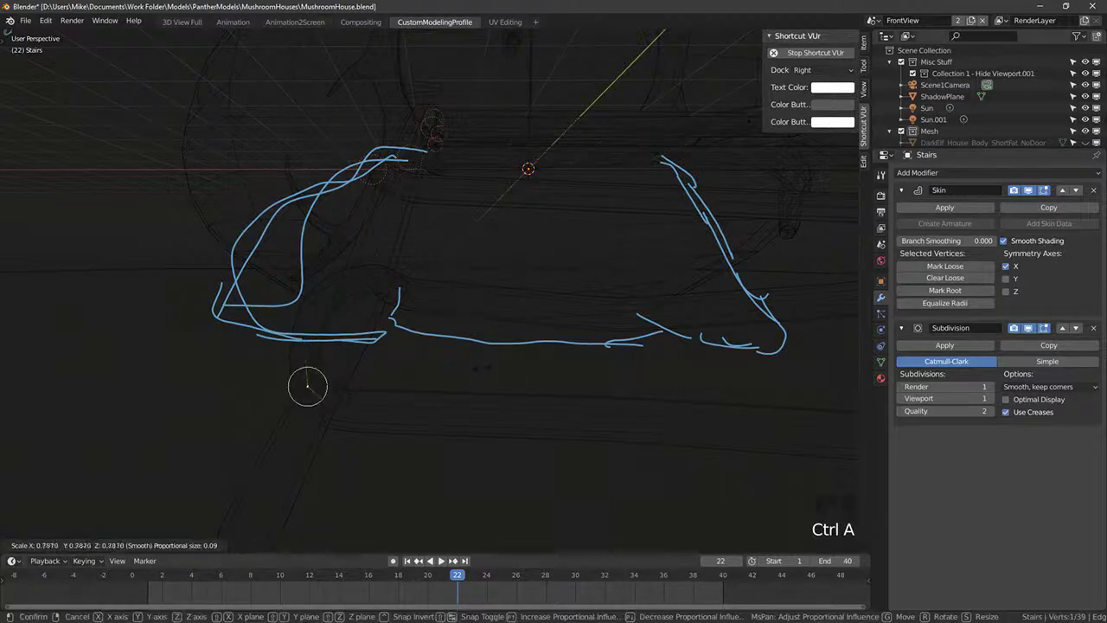
pyautogui.click(405, 382)
pyautogui.hotkey('ctrl', 'a')
pyautogui.press('Tab')
pyautogui.hotkey('shift', 'z')
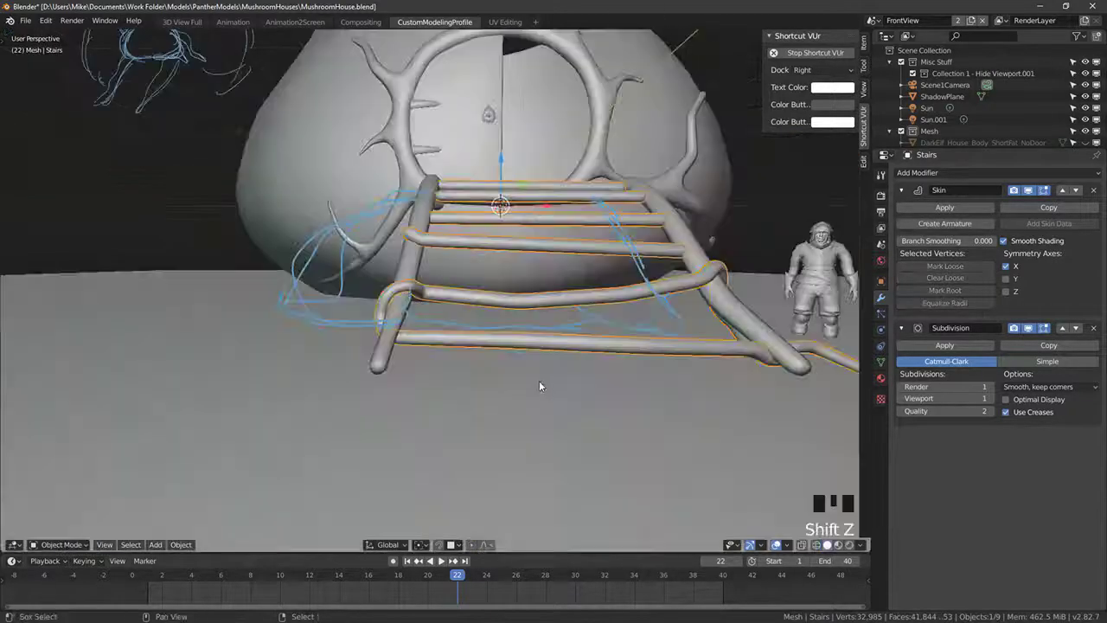
# Step: Bend the third-lowest step's left end over the side rail and extrude a segment 0.037, -0.006 and -0.232 in X, Y and Z
pyautogui.moveTo(539, 380)
pyautogui.mouseDown(button='middle')
pyautogui.moveTo(572, 304)
pyautogui.moveTo(372, 225)
pyautogui.mouseUp(button='middle')
pyautogui.press('Tab')
pyautogui.press('Tab')
pyautogui.scroll(3, 519, 285)
pyautogui.press('Tab')
pyautogui.rightClick(360, 218)
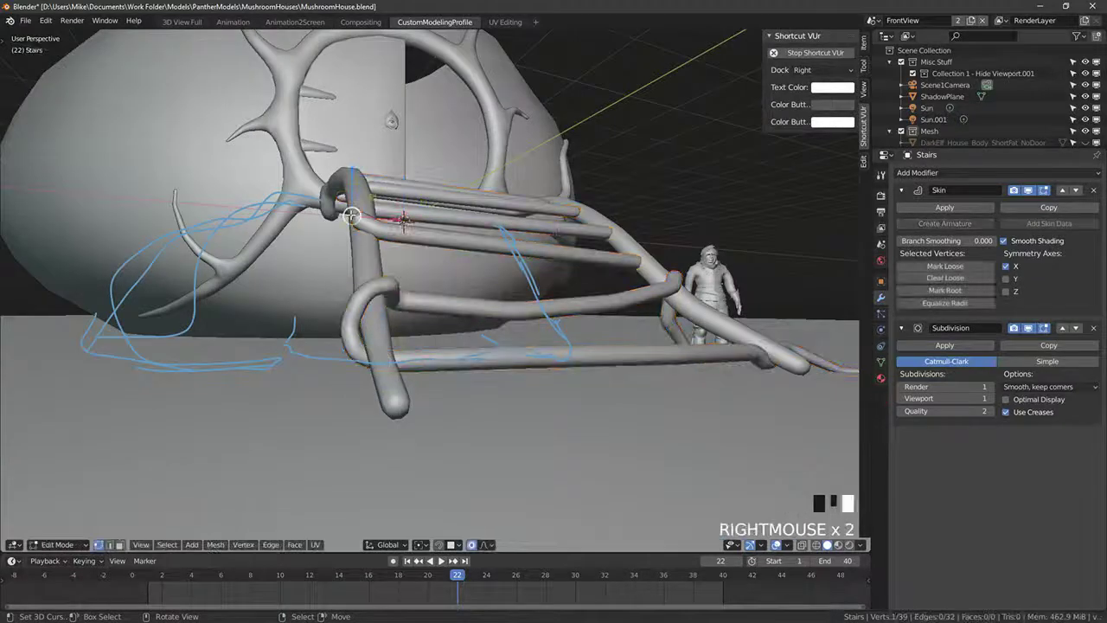
pyautogui.click(331, 230)
pyautogui.rightClick(366, 220)
pyautogui.press('g')
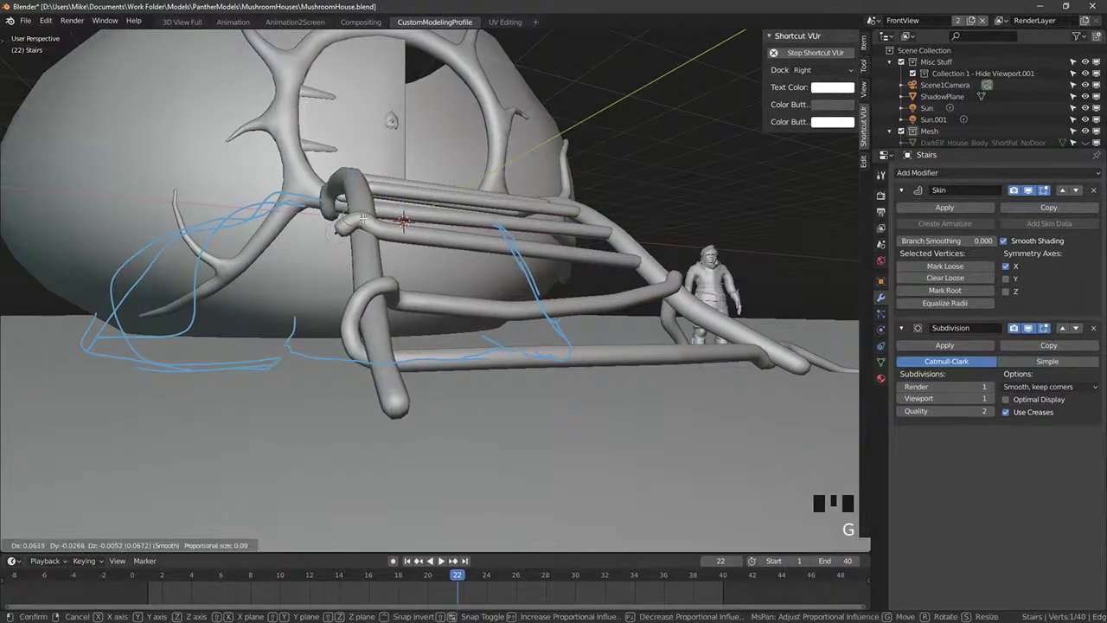
pyautogui.click(362, 221)
pyautogui.rightClick(336, 236)
pyautogui.click(338, 261)
# Step: Extrude three more segments of the left branch toward the ground, the last -0.382 in Z, scaling the skin by 1.290 before it
pyautogui.moveTo(338, 261); pyautogui.dragTo(311, 265, button='middle')
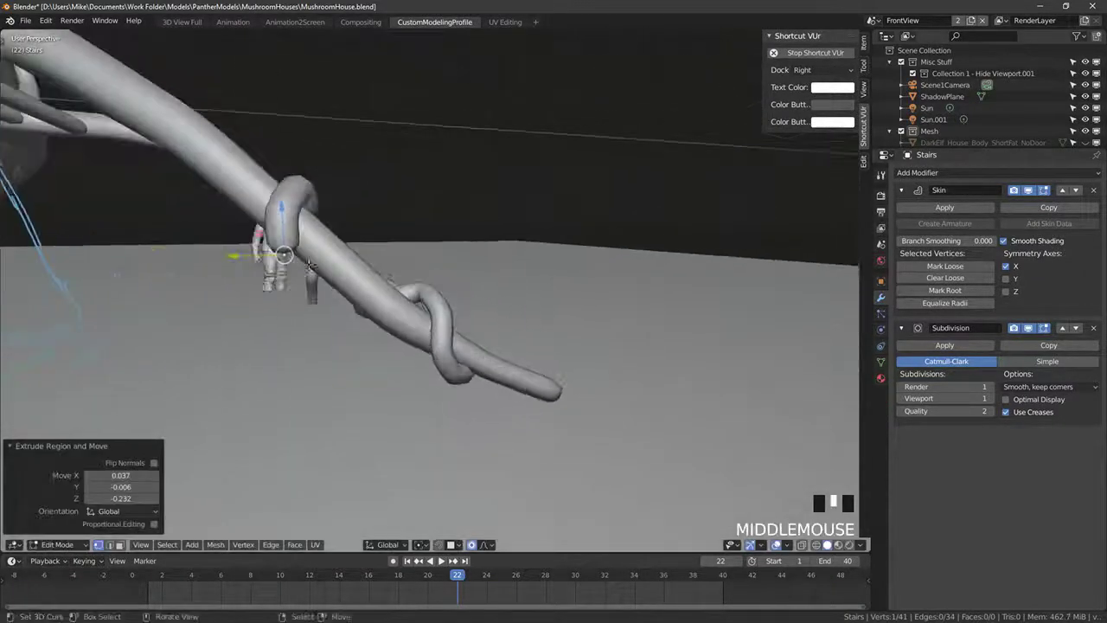
pyautogui.hotkey('ctrl', 'a')
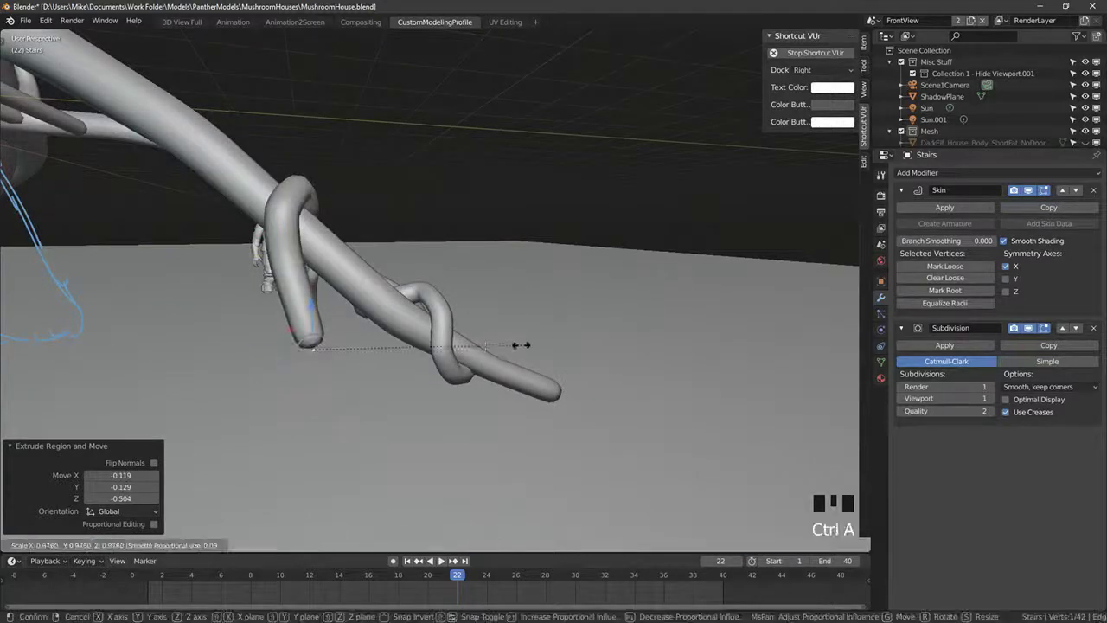
pyautogui.click(522, 343)
pyautogui.moveTo(521, 344); pyautogui.dragTo(383, 327, button='middle')
pyautogui.press('e')
pyautogui.click(391, 424)
pyautogui.hotkey('ctrl', 'a')
pyautogui.click(576, 407)
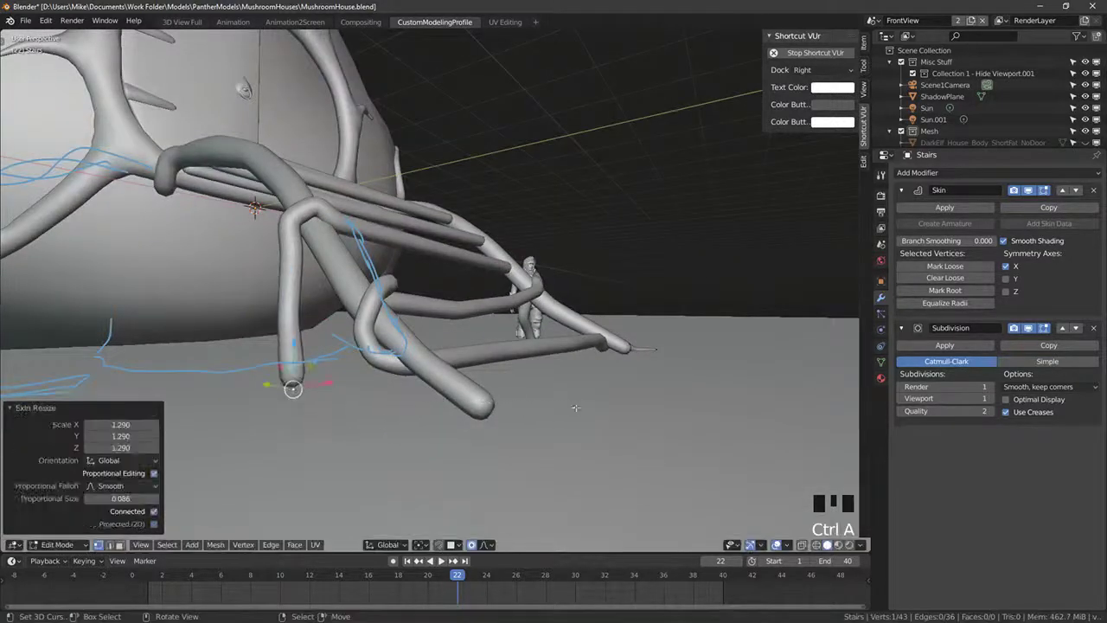
pyautogui.click(356, 427)
pyautogui.moveTo(356, 427); pyautogui.dragTo(368, 385, button='middle')
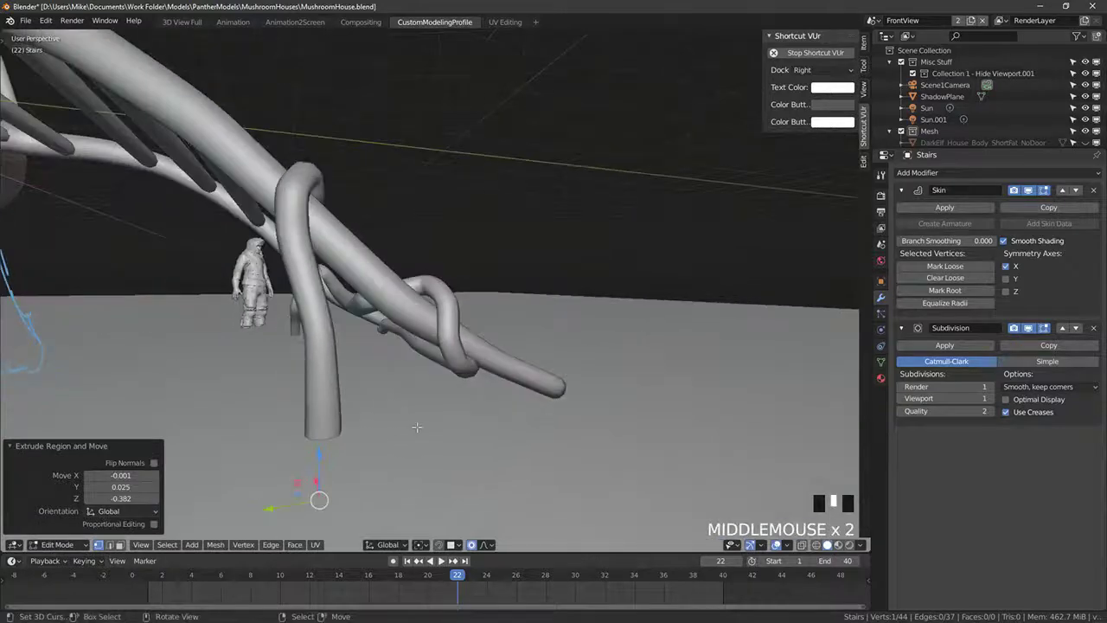
# Step: Pull the left branch's lower end outward from the stairs, moving it -1.117 in X with a proportional size of 2.206
pyautogui.scroll(-4, 367, 377)
pyautogui.moveTo(366, 377); pyautogui.dragTo(293, 378)
pyautogui.moveTo(293, 378); pyautogui.dragTo(320, 378, button='middle')
pyautogui.rightClick(381, 346)
pyautogui.moveTo(381, 346); pyautogui.dragTo(419, 342, button='middle')
pyautogui.press('g')
pyautogui.click(358, 338)
pyautogui.press('KP_1')
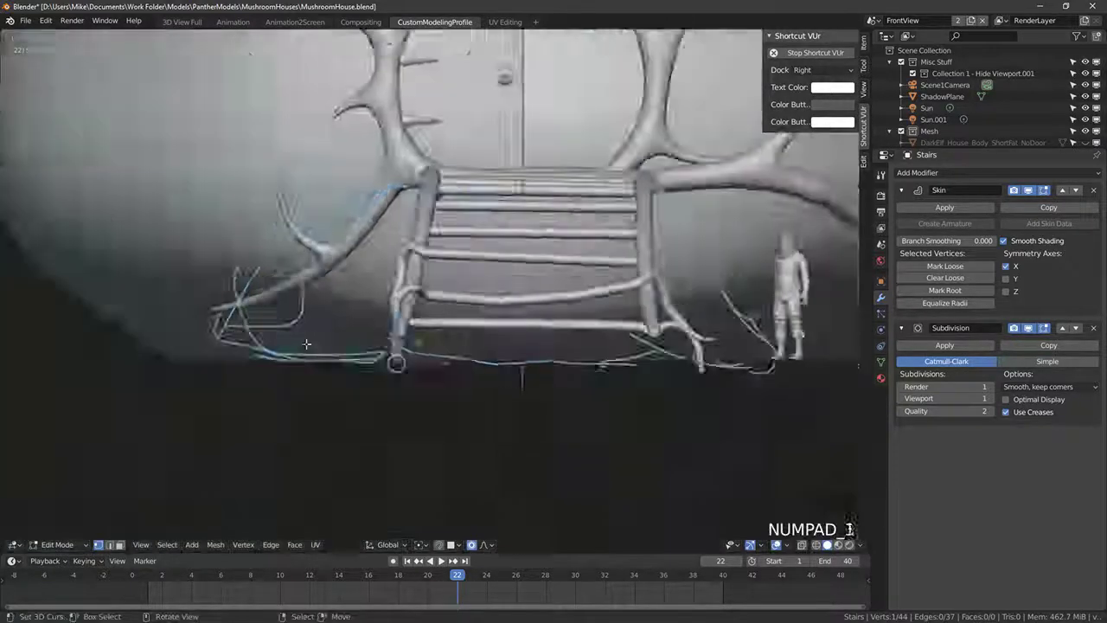
pyautogui.press('KP_3')
pyautogui.press('KP_1')
pyautogui.moveTo(444, 360); pyautogui.dragTo(364, 299)
pyautogui.hotkey('alt', 'z')
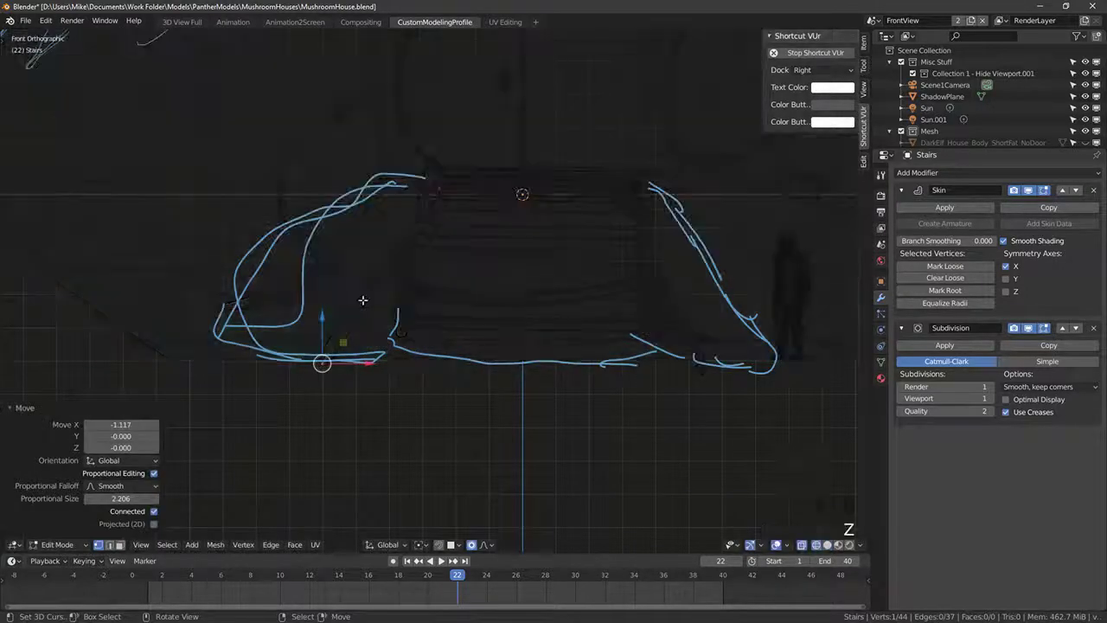
# Step: Reshape the left branch's curve in front view, moving its upper point 0.234 in X and its tip 0.052 in X and 0.035 in Z
pyautogui.press('g')
pyautogui.click(340, 317)
pyautogui.press('g')
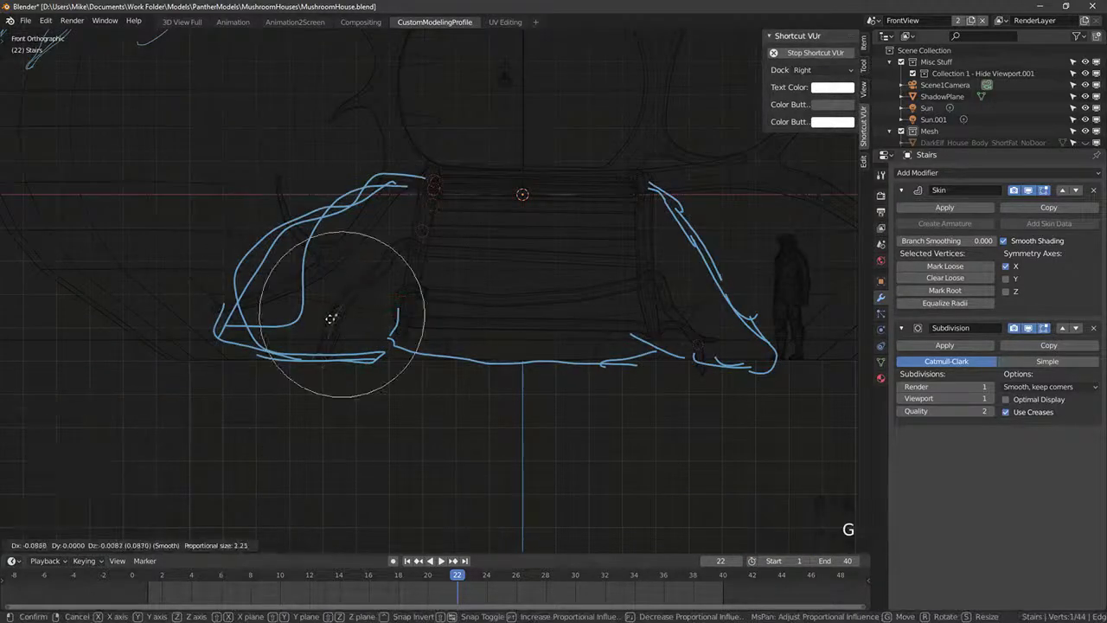
pyautogui.click(331, 318)
pyautogui.press('g')
pyautogui.click(387, 265)
pyautogui.press('g')
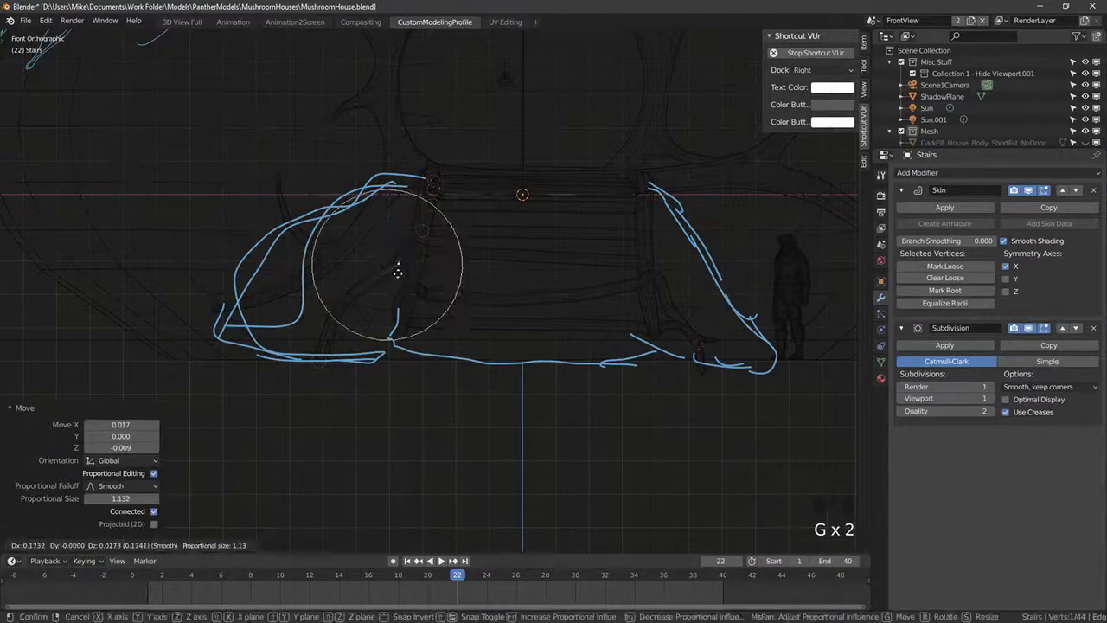
pyautogui.click(403, 269)
pyautogui.press('z')
pyautogui.press('z')
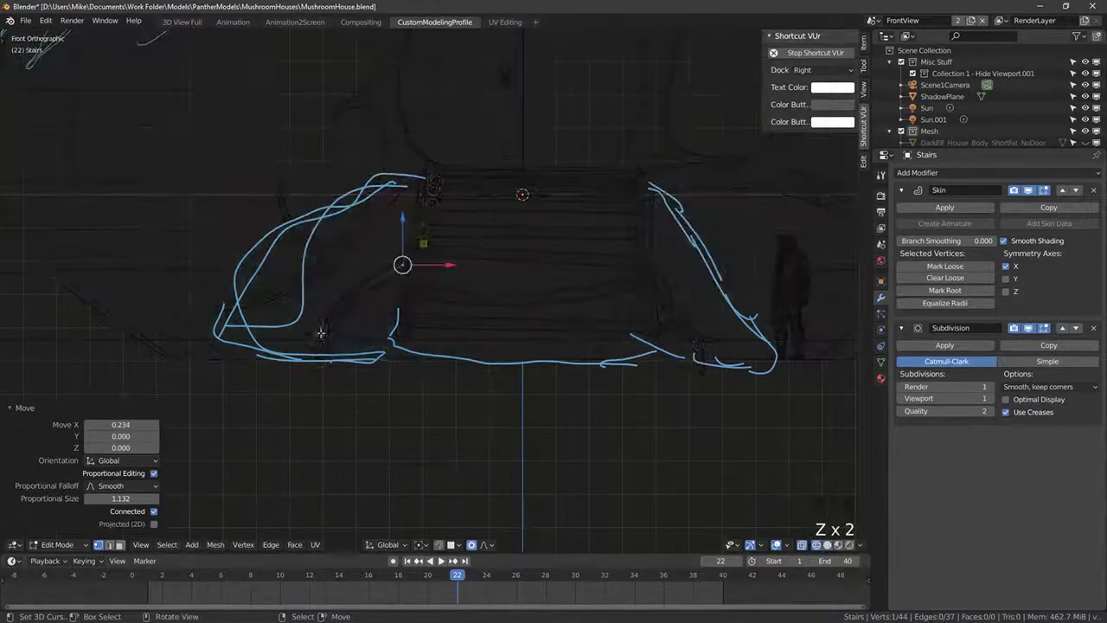
pyautogui.press('g')
pyautogui.click(321, 358)
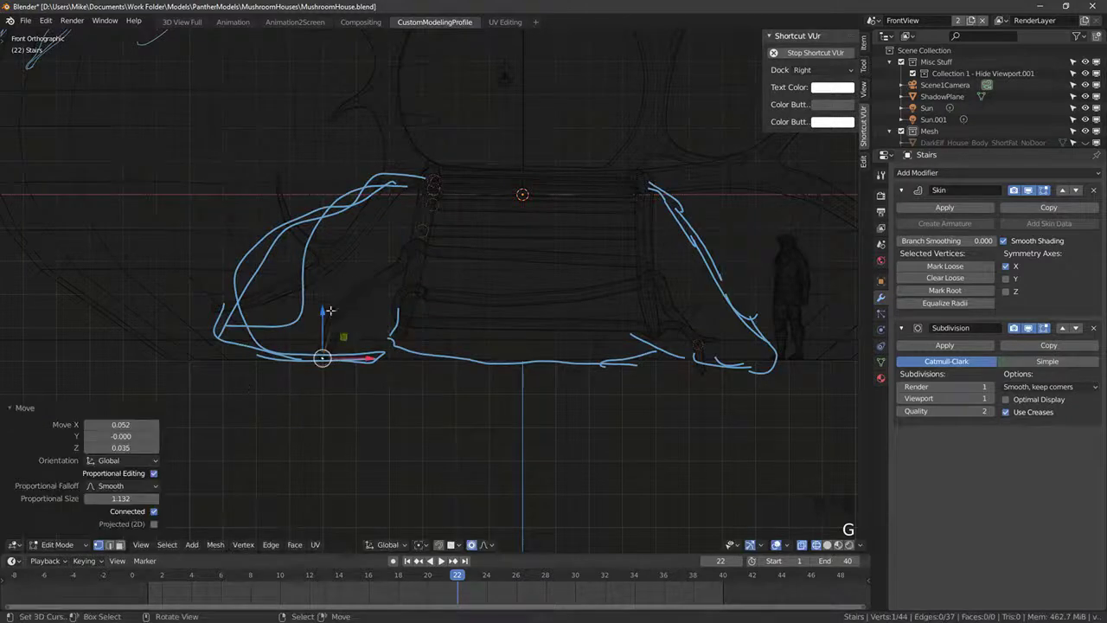
# Step: Subdivide the left branch's three outer segments and shift the uppermost new point slightly outward
pyautogui.keyDown('shift'); pyautogui.rightClick(365, 284); pyautogui.keyUp('shift')
pyautogui.keyDown('shift'); pyautogui.rightClick(365, 283); pyautogui.keyUp('shift')
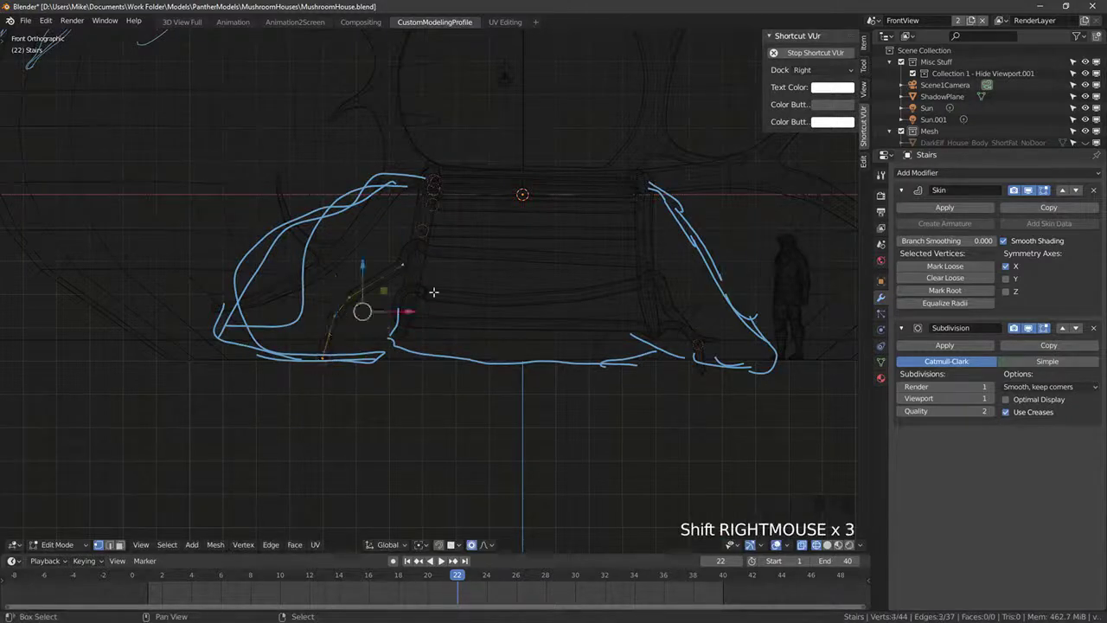
pyautogui.hotkey('ctrl', 'shift', 's')
pyautogui.rightClick(375, 280)
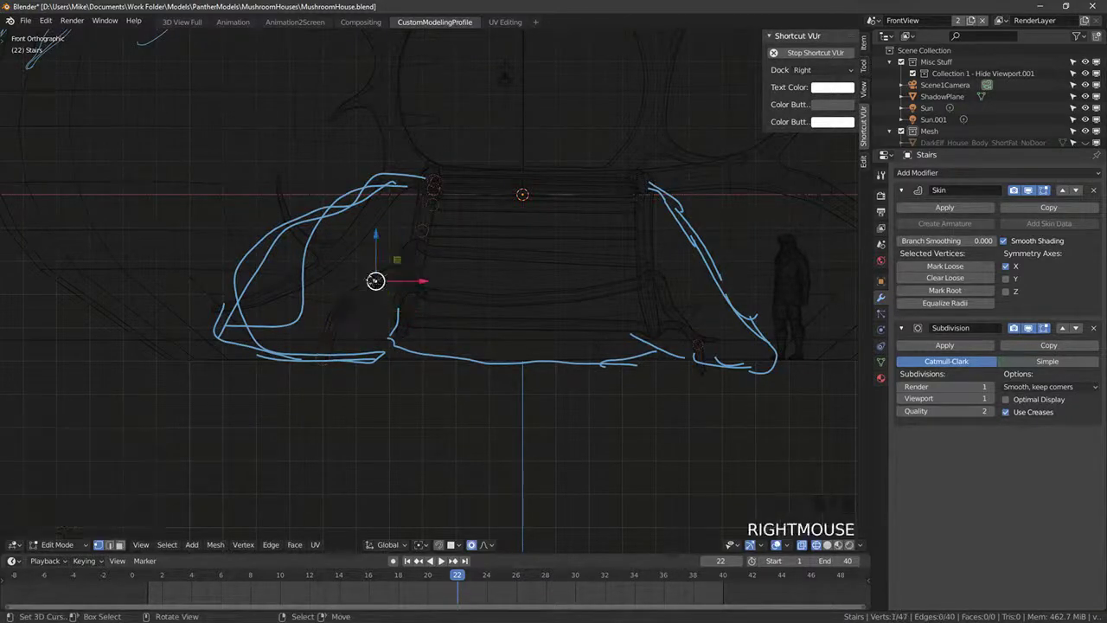
pyautogui.press('g')
pyautogui.click(364, 283)
# Step: Dissolve the extra point at the left branch's bend, and move the tip -0.078 in X and 0.017 in Z with proportional editing
pyautogui.rightClick(340, 307)
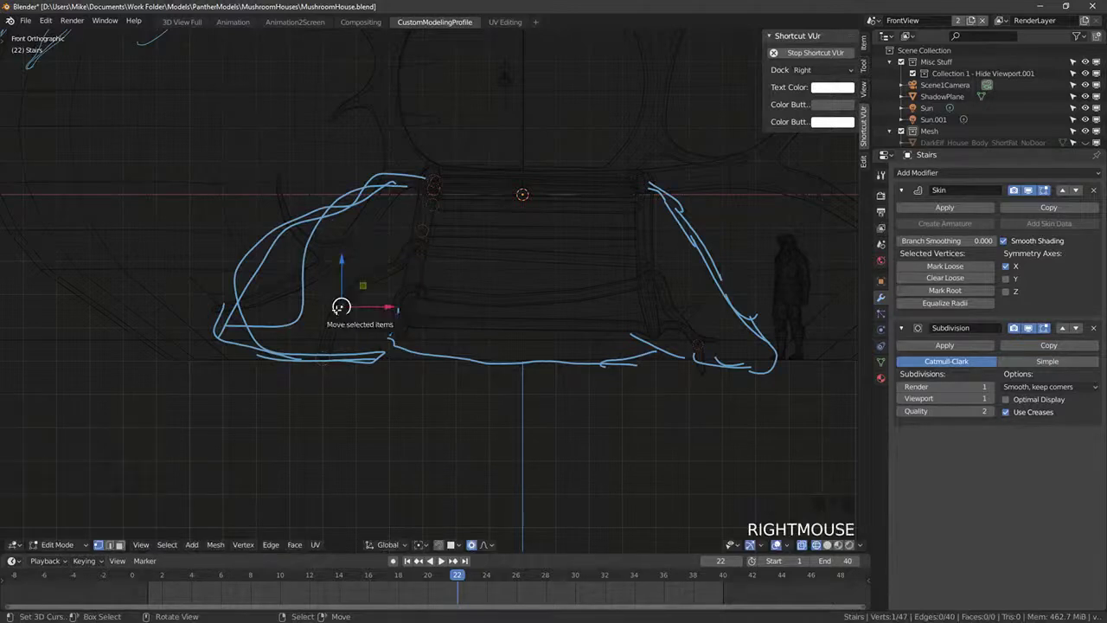
pyautogui.press('x')
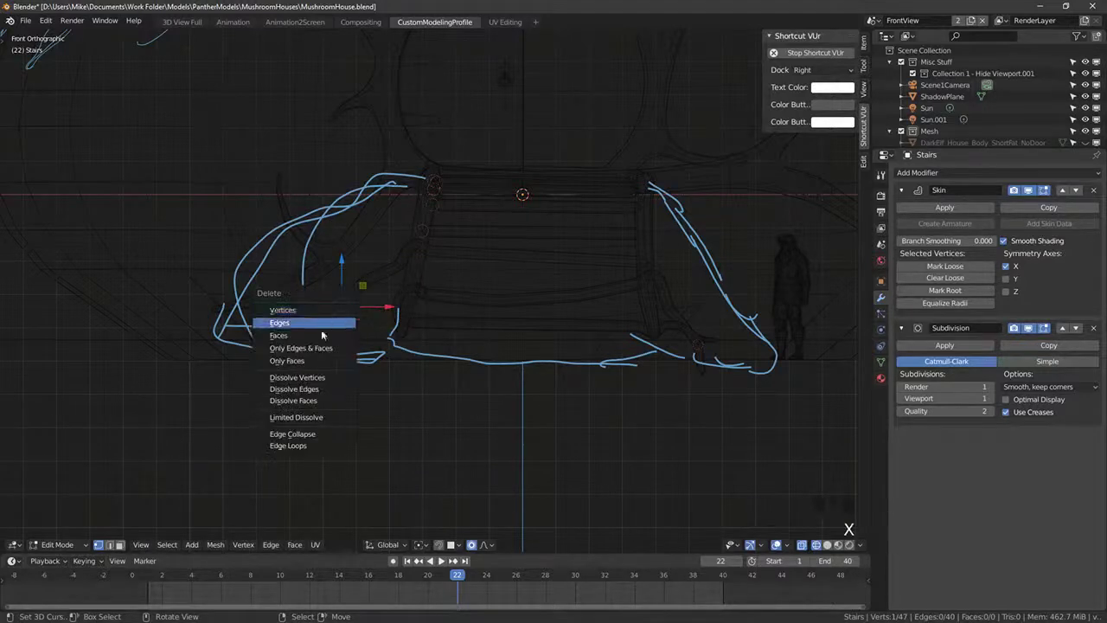
pyautogui.click(312, 379)
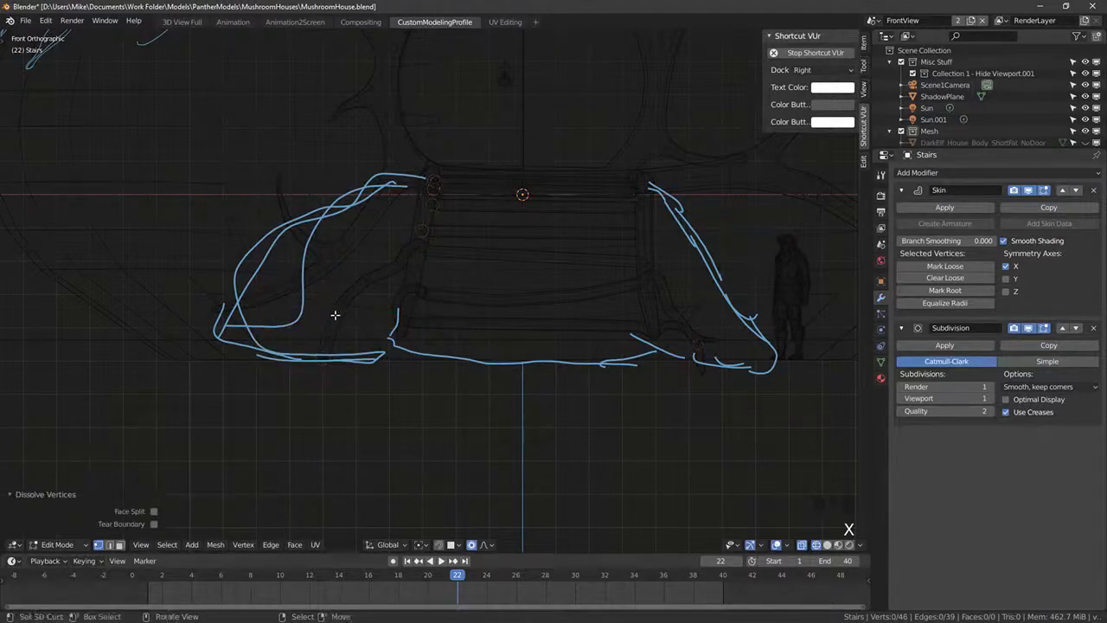
pyautogui.rightClick(335, 315)
pyautogui.press('g')
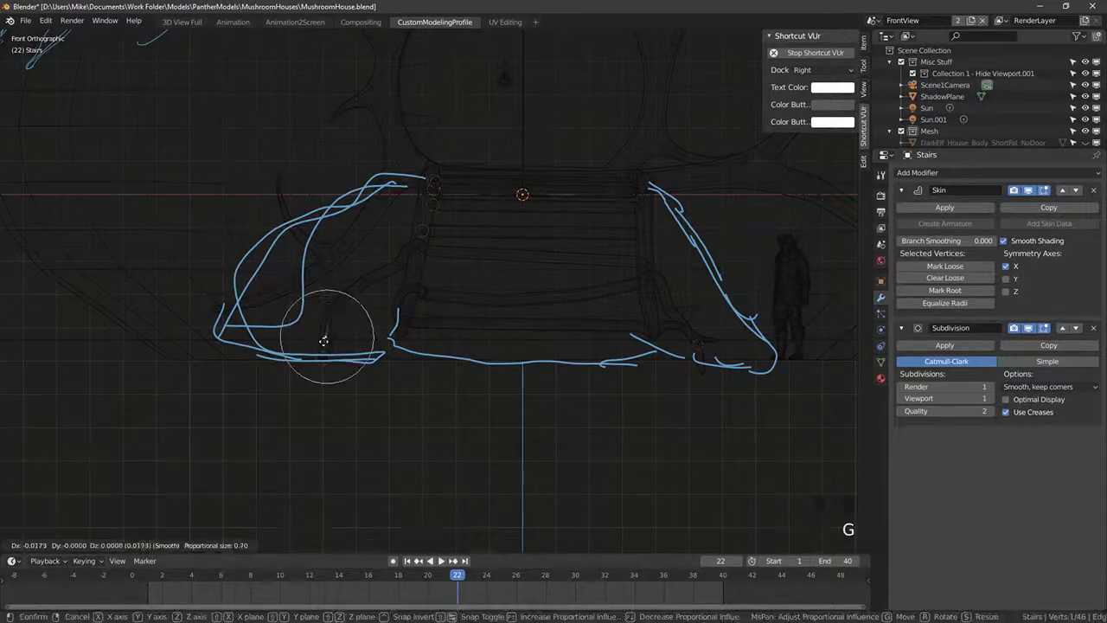
pyautogui.click(321, 340)
pyautogui.press('z')
pyautogui.moveTo(321, 340); pyautogui.dragTo(282, 379, button='middle')
pyautogui.hotkey('shift', 'z')
pyautogui.hotkey('shift', 'z')
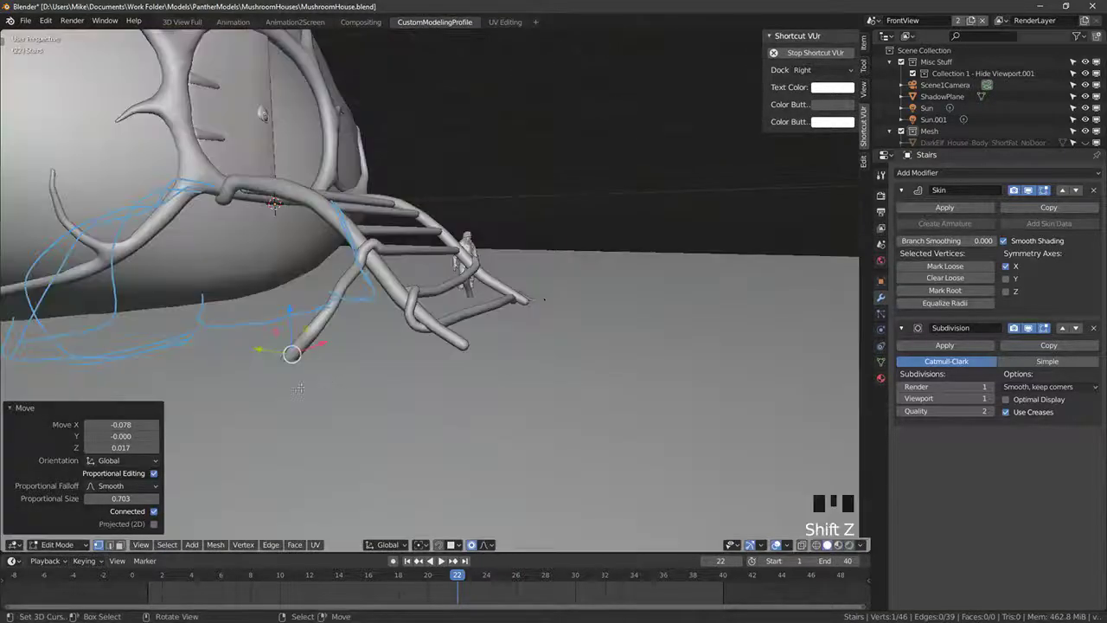
# Step: Move the left branch's tip -0.348 in Y and adjust a second lower point along Y to change its forward curve
pyautogui.scroll(-2, 350, 343)
pyautogui.moveTo(350, 342); pyautogui.dragTo(406, 362, button='middle')
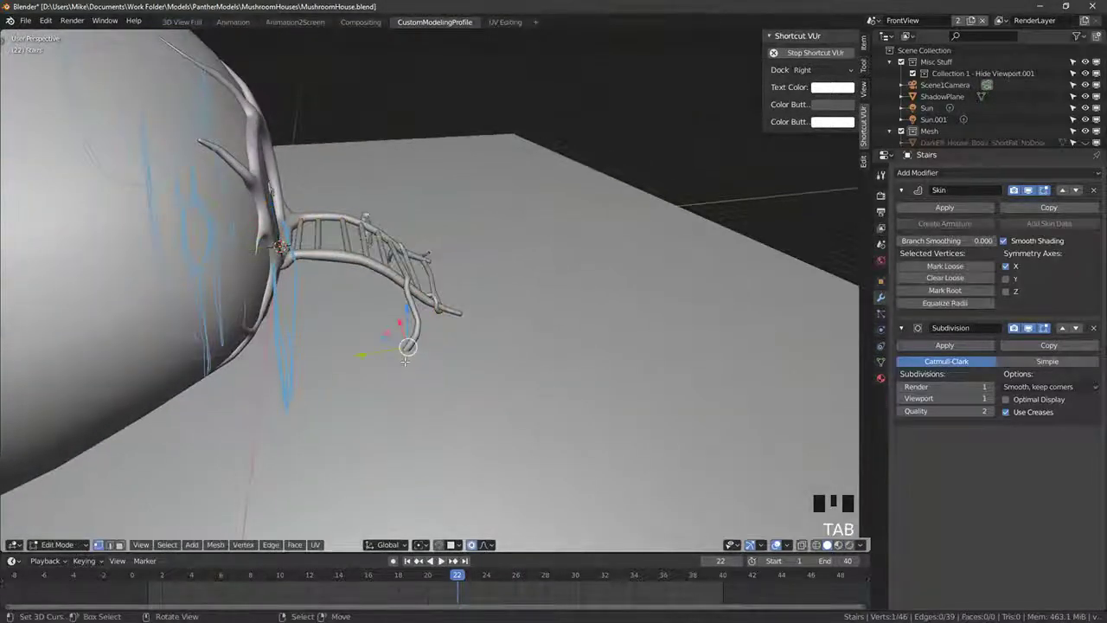
pyautogui.moveTo(363, 354); pyautogui.dragTo(379, 358)
pyautogui.press('z')
pyautogui.scroll(4, 413, 375)
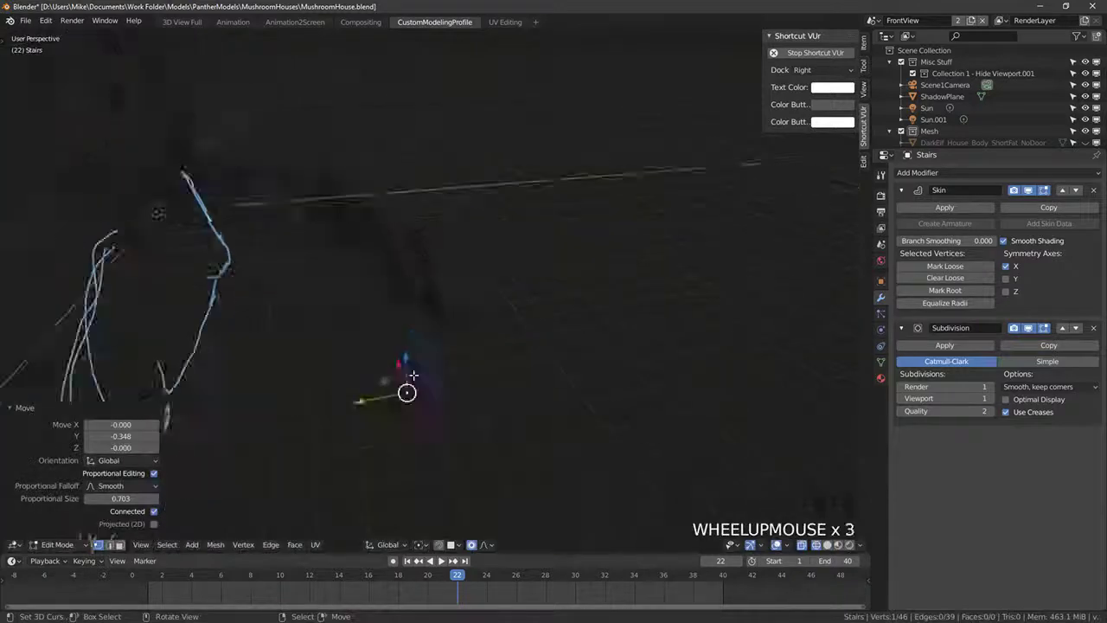
pyautogui.rightClick(366, 449)
pyautogui.moveTo(315, 463)
pyautogui.mouseDown()
pyautogui.moveTo(385, 456)
pyautogui.moveTo(405, 432)
pyautogui.mouseUp()
pyautogui.press('Tab')
pyautogui.hotkey('shift', 'z')
pyautogui.moveTo(438, 366)
pyautogui.mouseDown(button='middle')
pyautogui.moveTo(378, 341)
pyautogui.moveTo(406, 388)
pyautogui.mouseUp(button='middle')
# Step: Move two points on the left branch's upper curve inward and down: 0.195 and -0.173, then 0.180 and -0.072 in X and Z
pyautogui.press('KP_1')
pyautogui.scroll(3, 389, 348)
pyautogui.press('Tab')
pyautogui.hotkey('shift', 'z')
pyautogui.hotkey('shift', 'z')
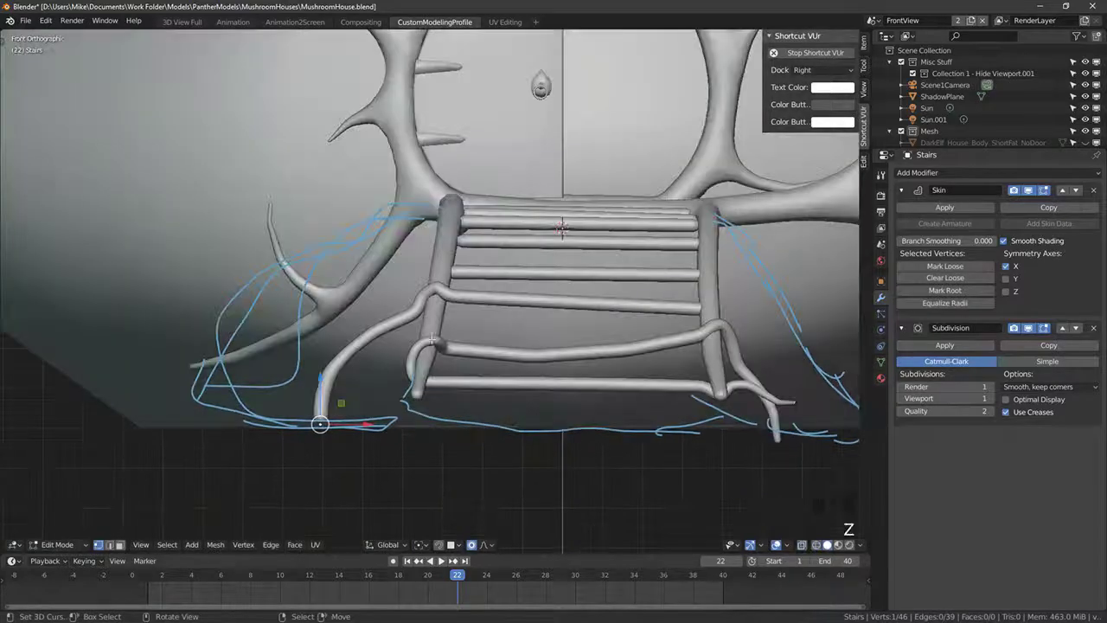
pyautogui.press('Tab')
pyautogui.press('Tab')
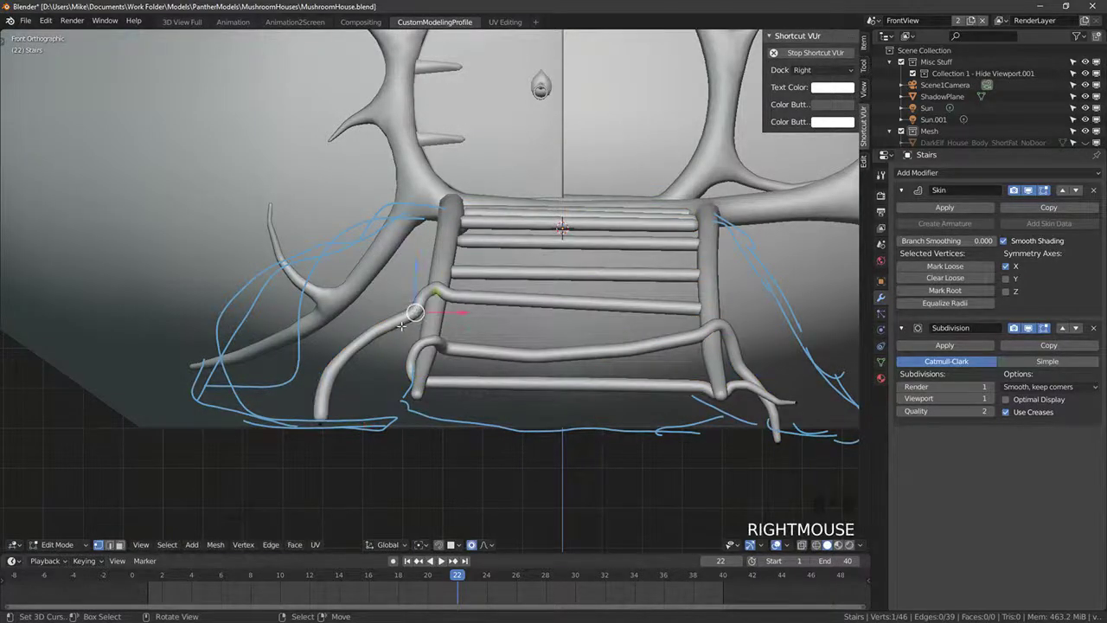
pyautogui.press('g')
pyautogui.click(424, 346)
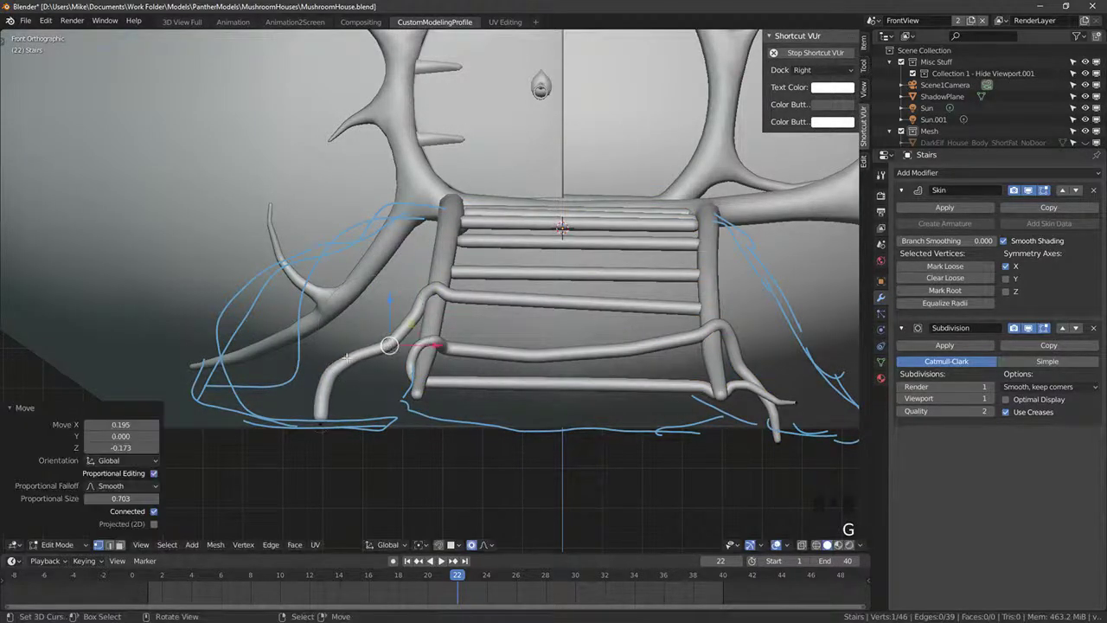
pyautogui.press('g')
pyautogui.click(366, 369)
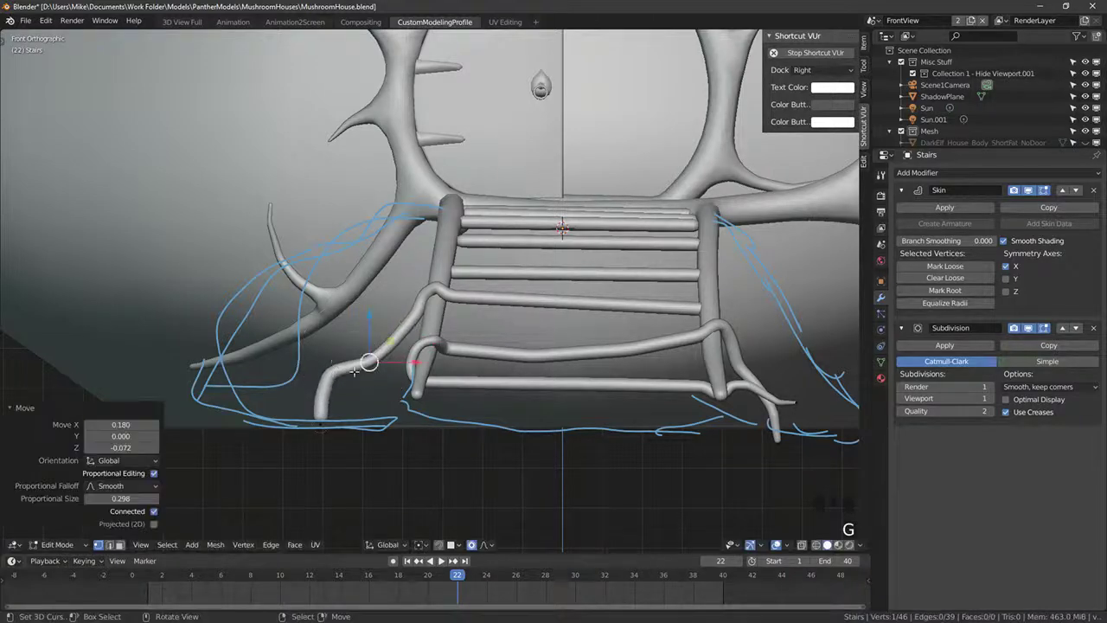
# Step: Move the left branch's lower points inward to straighten its descent, and push the tip inward and below the ground plane
pyautogui.rightClick(329, 374)
pyautogui.press('g')
pyautogui.click(353, 389)
pyautogui.press('g')
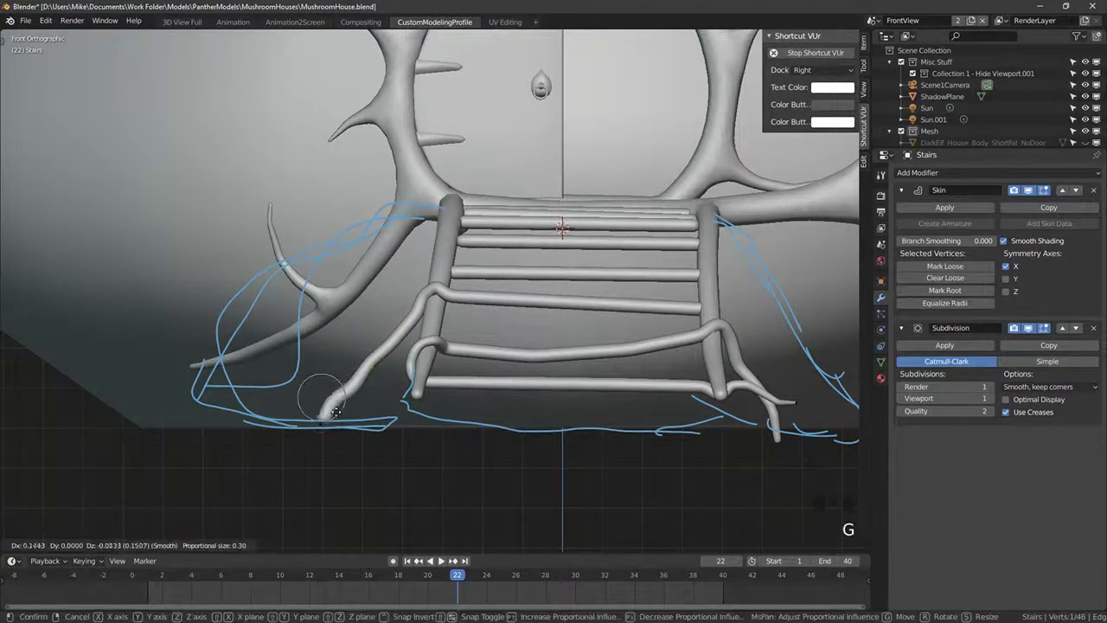
pyautogui.click(329, 420)
pyautogui.rightClick(322, 424)
pyautogui.press('g')
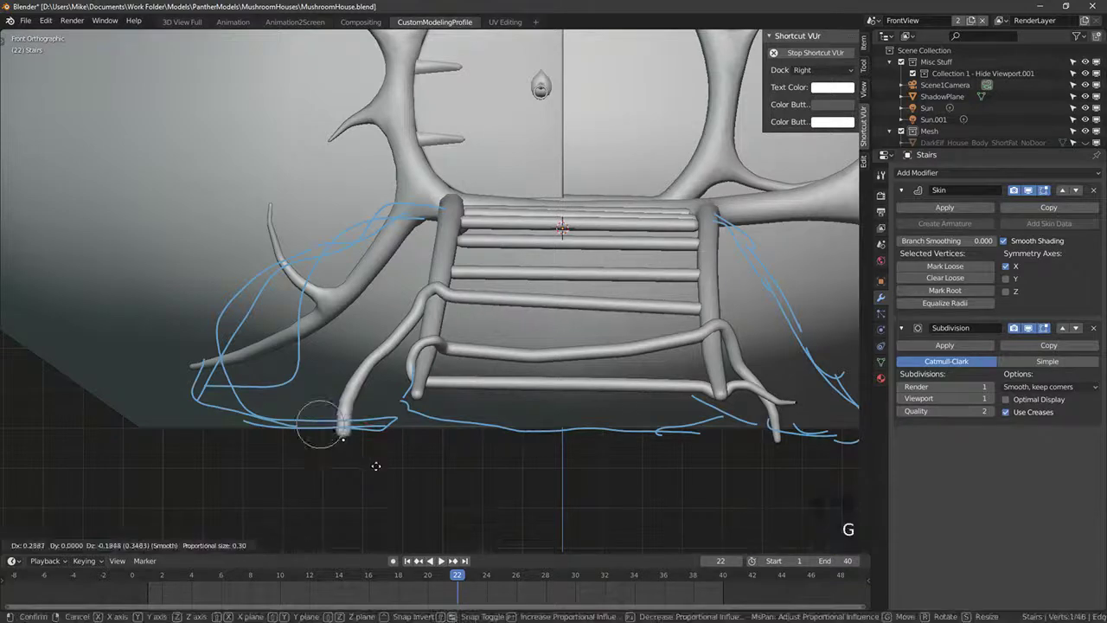
pyautogui.click(375, 464)
# Step: Adjust the skin thickness point by point up the left branch, scaling the point beside the rail bend to 0.934
pyautogui.rightClick(395, 351)
pyautogui.hotkey('ctrl', 'a')
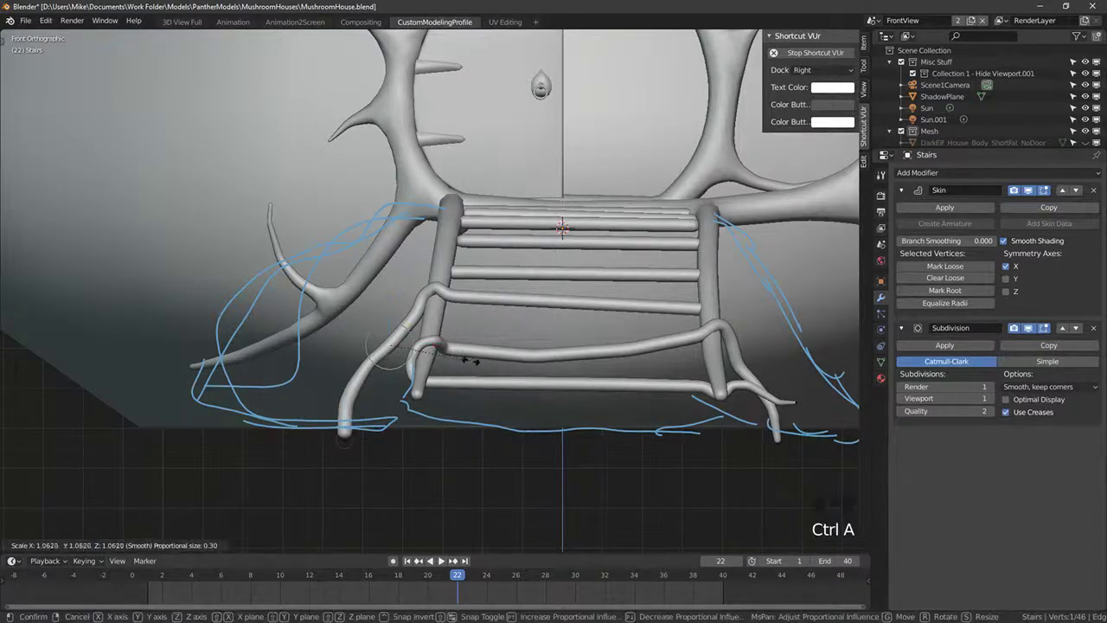
pyautogui.rightClick(353, 371)
pyautogui.hotkey('ctrl', 'a')
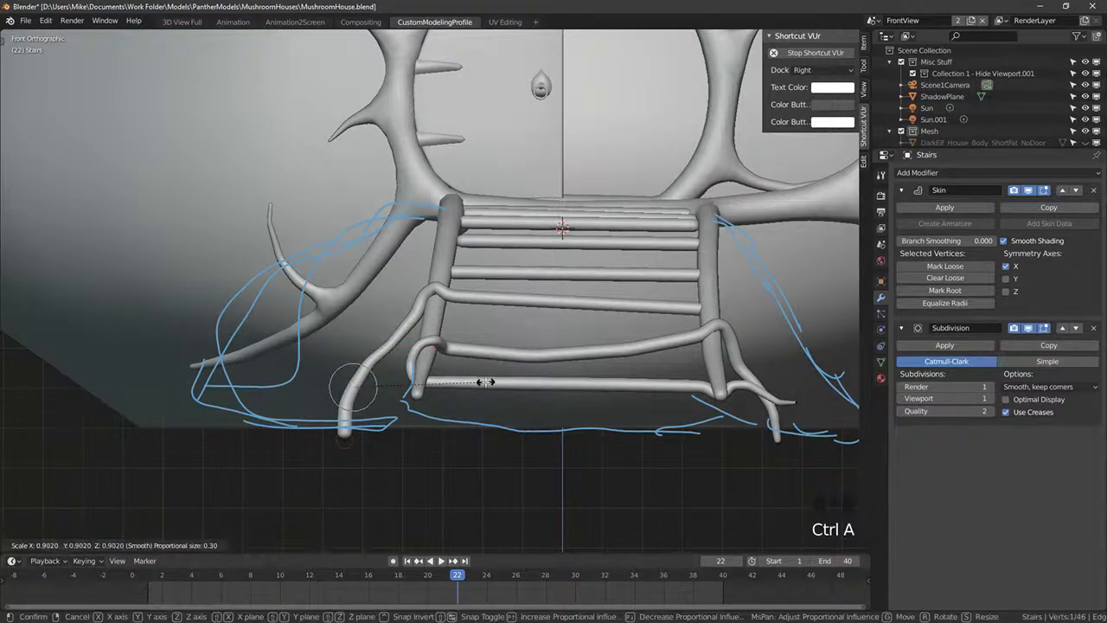
pyautogui.rightClick(485, 380)
pyautogui.hotkey('ctrl', 'a')
pyautogui.rightClick(421, 304)
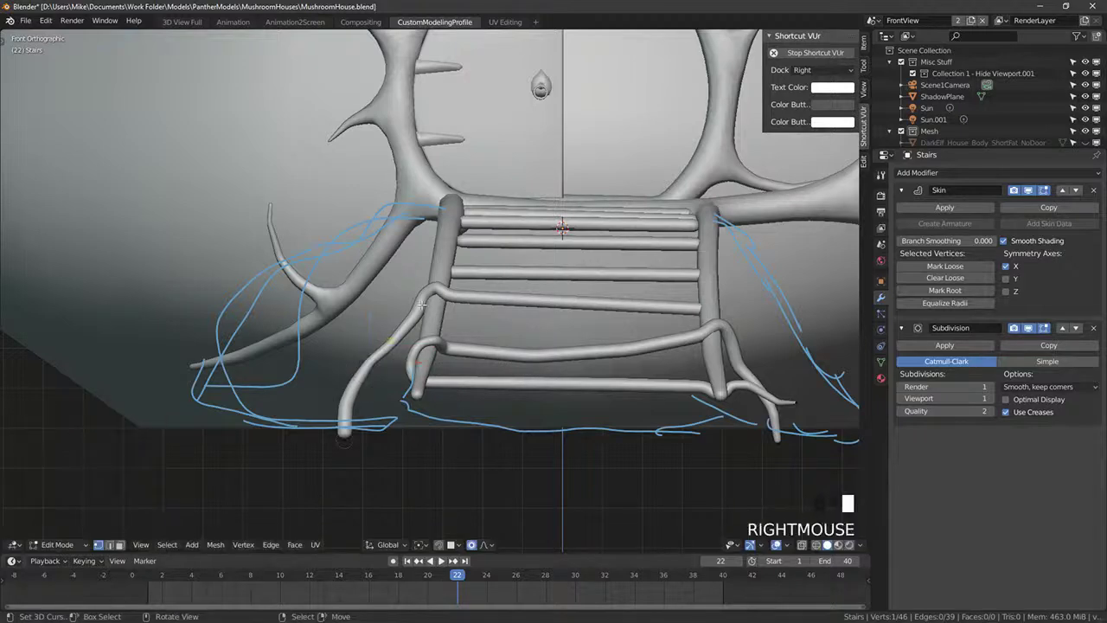
pyautogui.hotkey('ctrl', 'a')
pyautogui.rightClick(580, 322)
pyautogui.hotkey('ctrl', 'a')
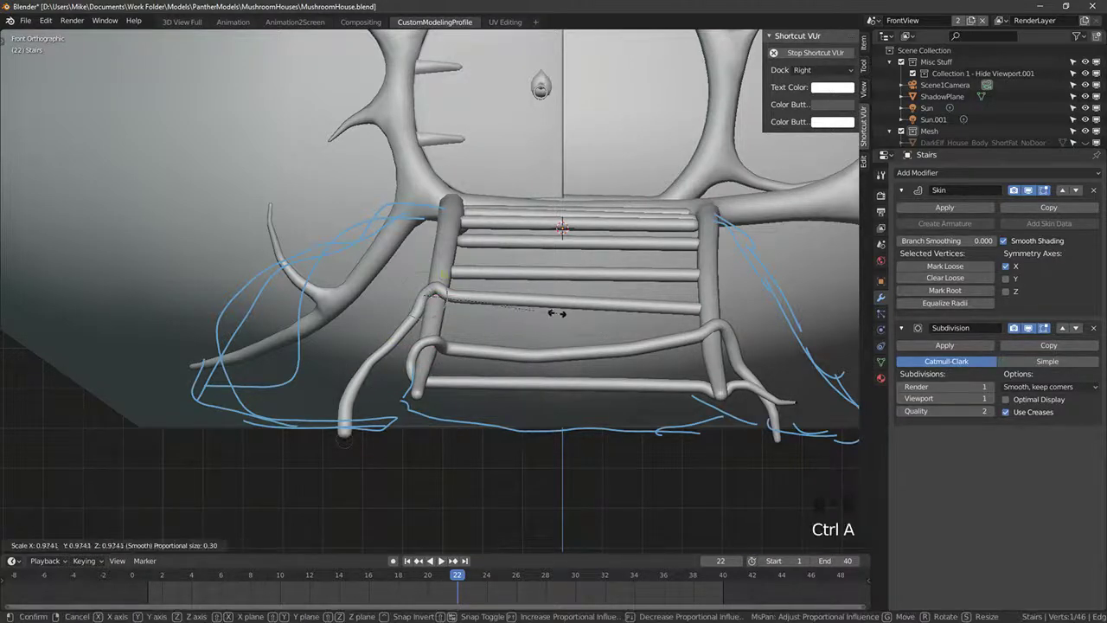
pyautogui.click(528, 309)
# Step: Subdivide the straight span of the third step from the ground, adding three points between its rail ends
pyautogui.keyDown('shift'); pyautogui.moveTo(659, 333); pyautogui.dragTo(583, 365, button='middle'); pyautogui.keyUp('shift')
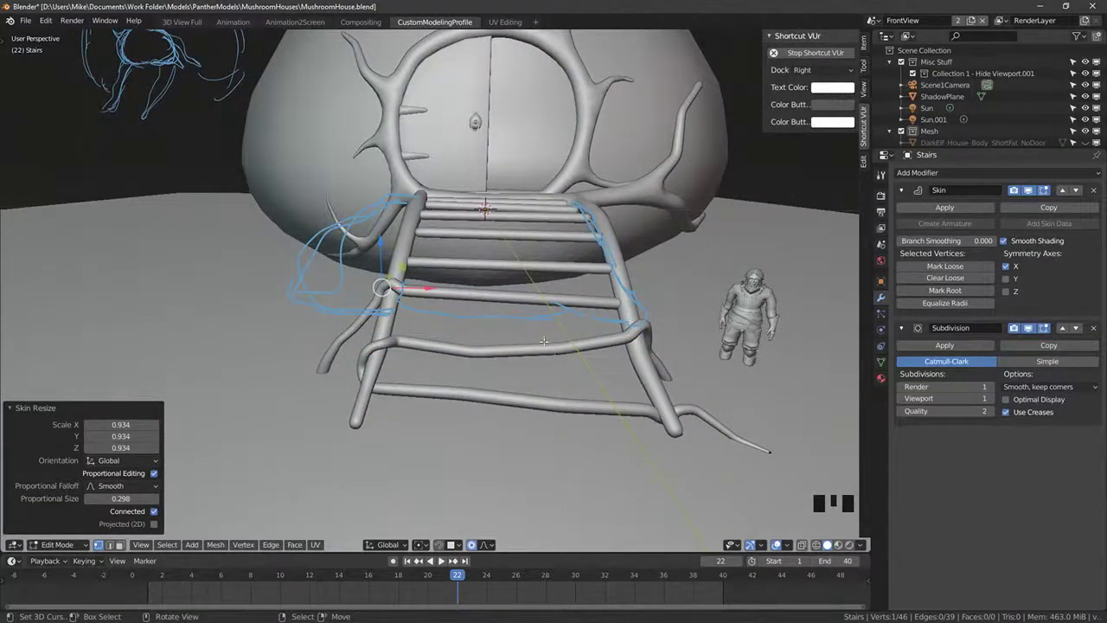
pyautogui.moveTo(546, 340); pyautogui.dragTo(653, 404, button='middle')
pyautogui.press('Tab')
pyautogui.scroll(5, 519, 346)
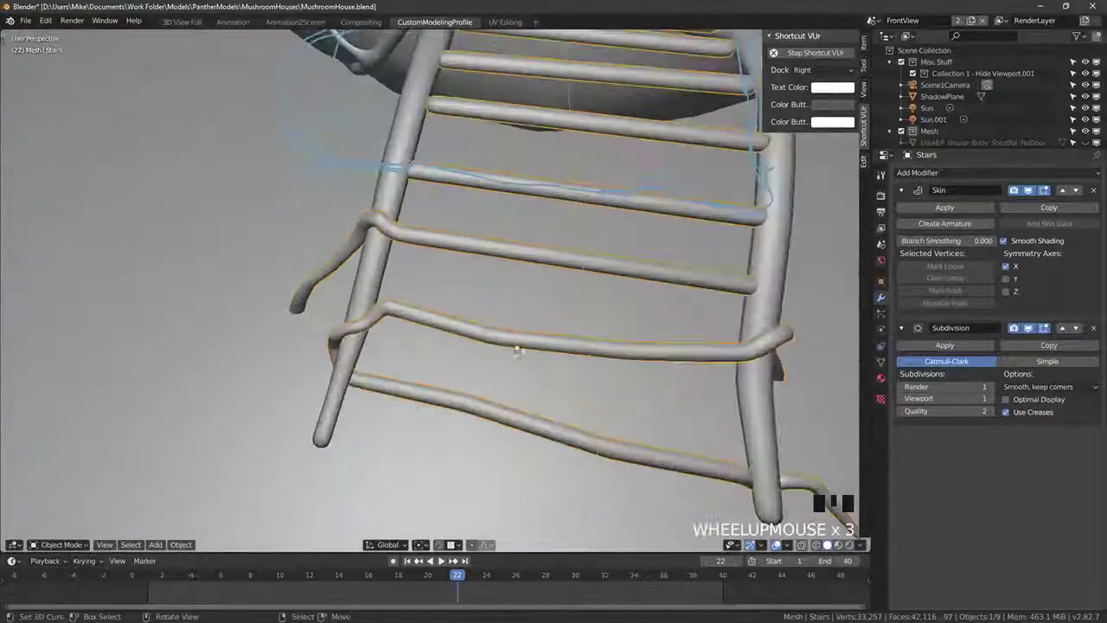
pyautogui.moveTo(452, 252); pyautogui.dragTo(437, 275, button='middle')
pyautogui.press('Tab')
pyautogui.press('Tab')
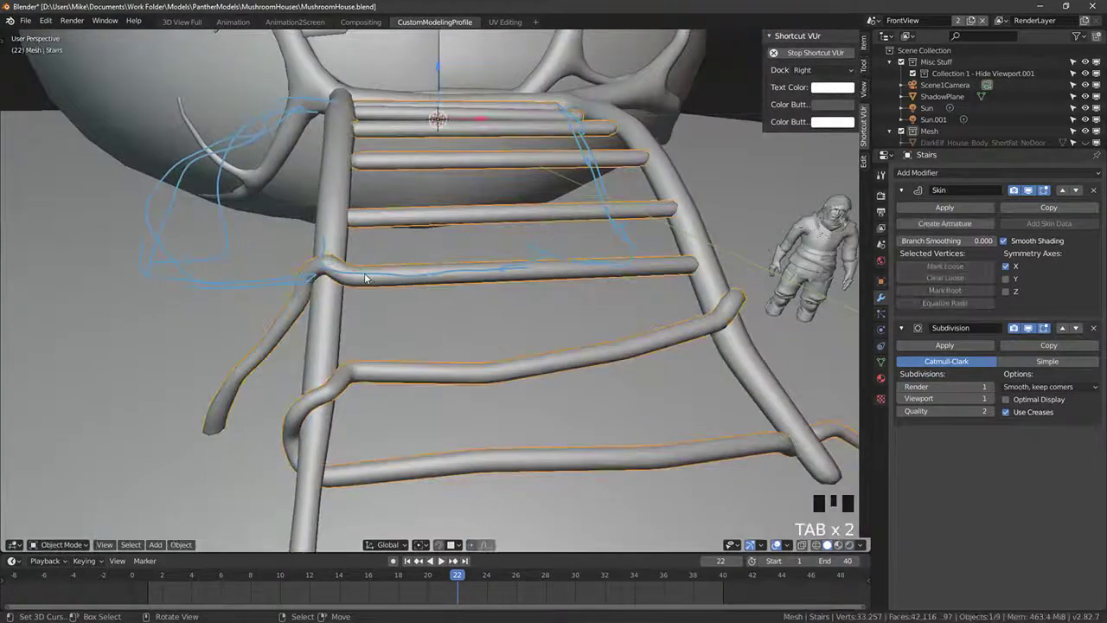
pyautogui.press('z')
pyautogui.rightClick(329, 277)
pyautogui.rightClick(360, 283)
pyautogui.press('Tab')
pyautogui.rightClick(343, 275)
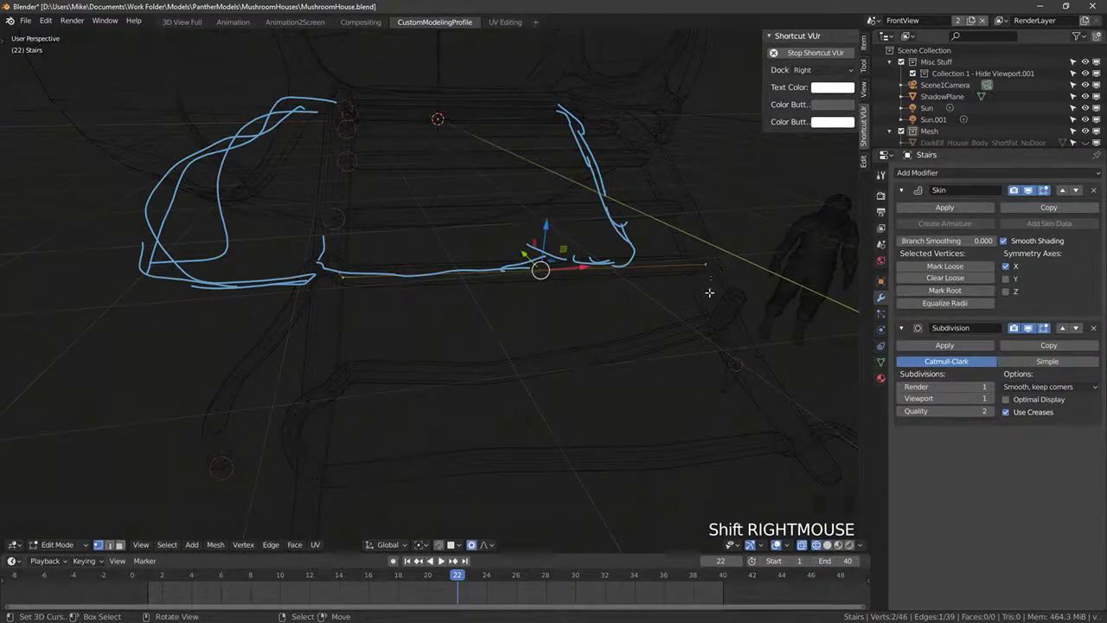
pyautogui.hotkey('ctrl', 'shift', 's')
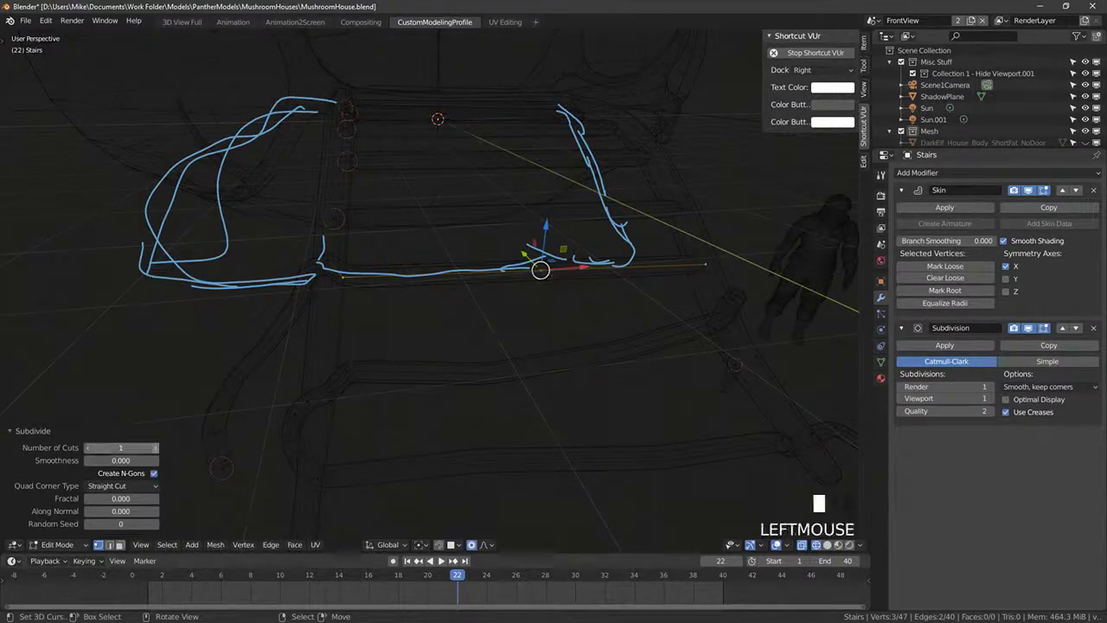
# Step: Resize the skin at a new point on the third step and move it 0.020 in X, -0.041 in Y and -0.134 in Z
pyautogui.rightClick(443, 274)
pyautogui.moveTo(442, 274); pyautogui.dragTo(471, 290, button='middle')
pyautogui.press('z')
pyautogui.moveTo(537, 299); pyautogui.dragTo(593, 317, button='middle')
pyautogui.press('g')
pyautogui.click(476, 320)
pyautogui.hotkey('ctrl', 'a')
pyautogui.click(520, 321)
pyautogui.press('g')
pyautogui.click(527, 338)
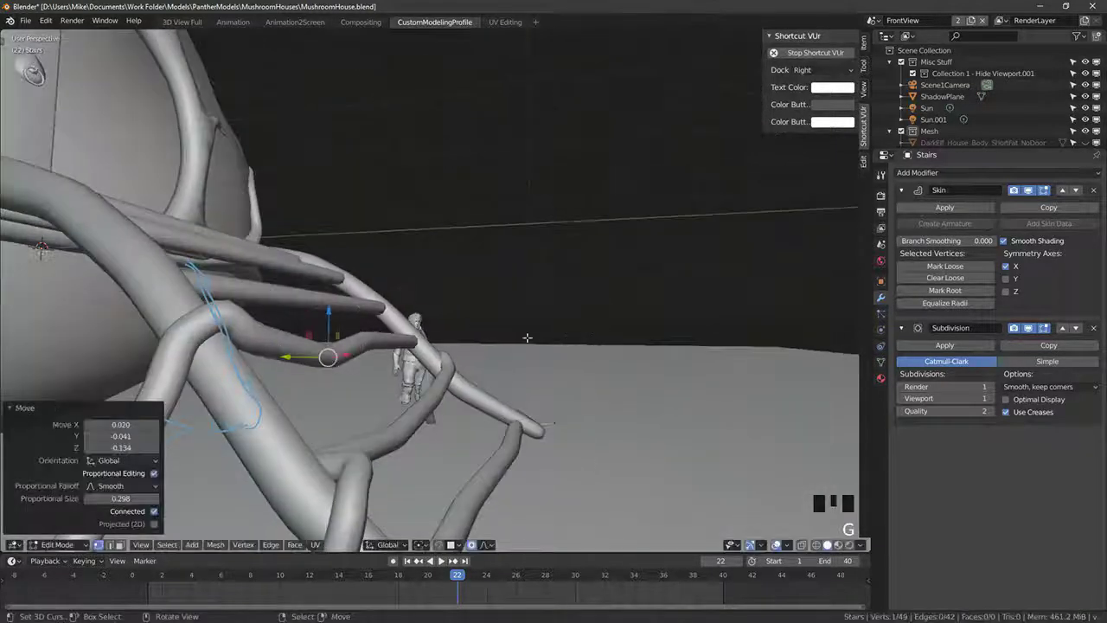
# Step: Move the points on either side of the third step's lowered point to form a gradual sag
pyautogui.rightClick(233, 345)
pyautogui.press('g')
pyautogui.moveTo(242, 334); pyautogui.dragTo(378, 313, button='middle')
pyautogui.click(307, 365)
pyautogui.press('g')
pyautogui.press('g')
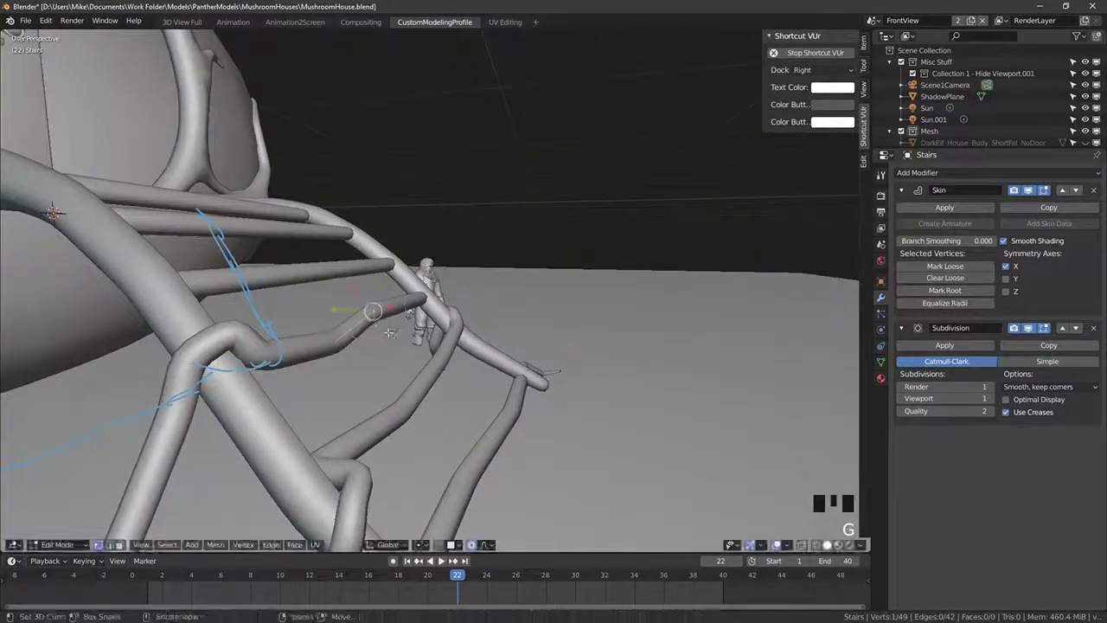
pyautogui.press('g')
pyautogui.click(407, 354)
# Step: Reposition two more points along the third step to refine its bend from the side
pyautogui.moveTo(408, 354); pyautogui.dragTo(328, 376, button='middle')
pyautogui.moveTo(484, 381); pyautogui.dragTo(350, 389, button='middle')
pyautogui.keyDown('shift'); pyautogui.moveTo(416, 407); pyautogui.dragTo(407, 328, button='middle'); pyautogui.keyUp('shift')
pyautogui.moveTo(553, 346); pyautogui.dragTo(604, 343, button='middle')
pyautogui.press('g')
pyautogui.click(537, 316)
pyautogui.rightClick(552, 244)
pyautogui.press('g')
pyautogui.click(543, 250)
# Step: Reshape the third step near the right rail, moving its end -0.165 in X, -0.083 in Y and 0.045 in Z
pyautogui.moveTo(543, 251); pyautogui.dragTo(671, 258, button='middle')
pyautogui.rightClick(563, 218)
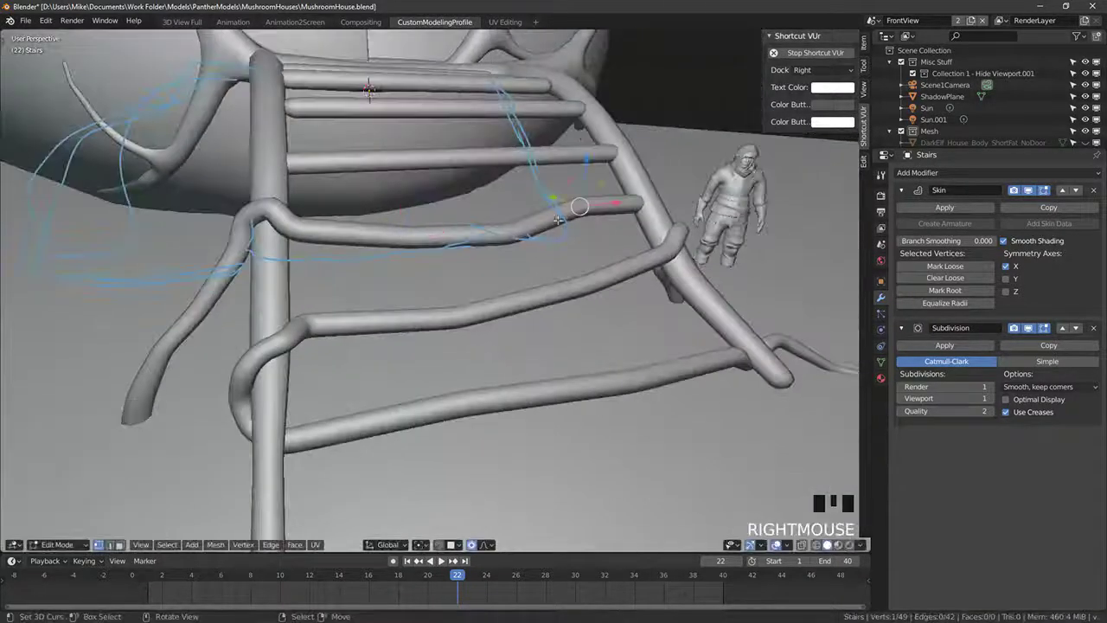
pyautogui.moveTo(558, 220); pyautogui.dragTo(619, 223, button='middle')
pyautogui.press('g')
pyautogui.click(512, 214)
pyautogui.moveTo(493, 206); pyautogui.dragTo(558, 220, button='right')
pyautogui.rightClick(562, 222)
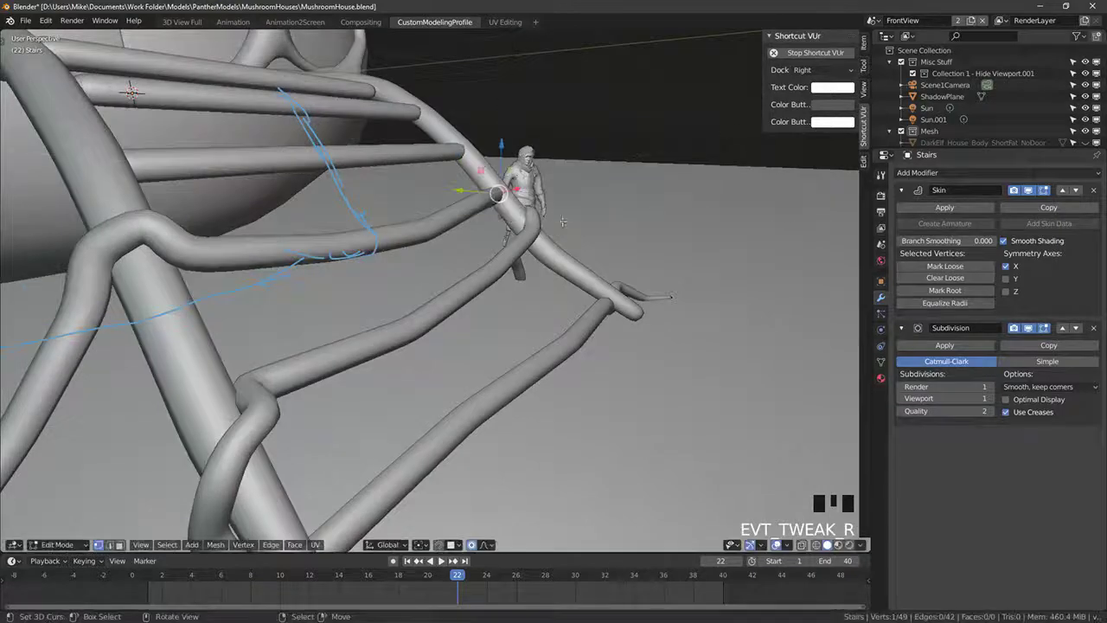
pyautogui.moveTo(562, 221); pyautogui.dragTo(555, 297, button='middle')
pyautogui.press('g')
pyautogui.click(714, 342)
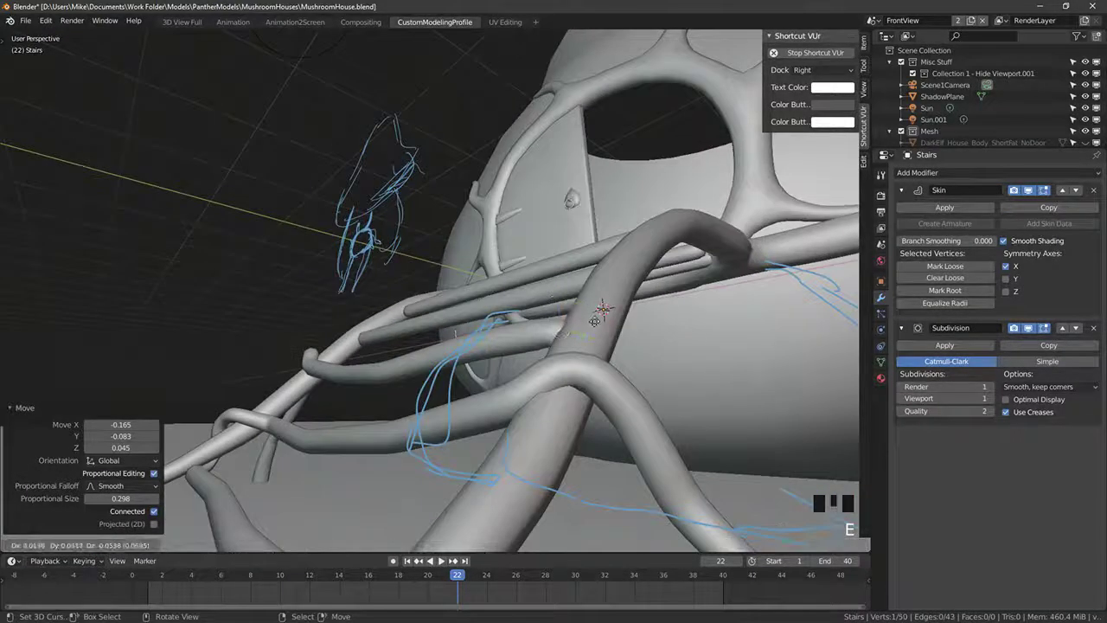
# Step: Extrude the third step's right end in six segments that wrap around the right rail and rise to the fourth step
pyautogui.click(616, 344)
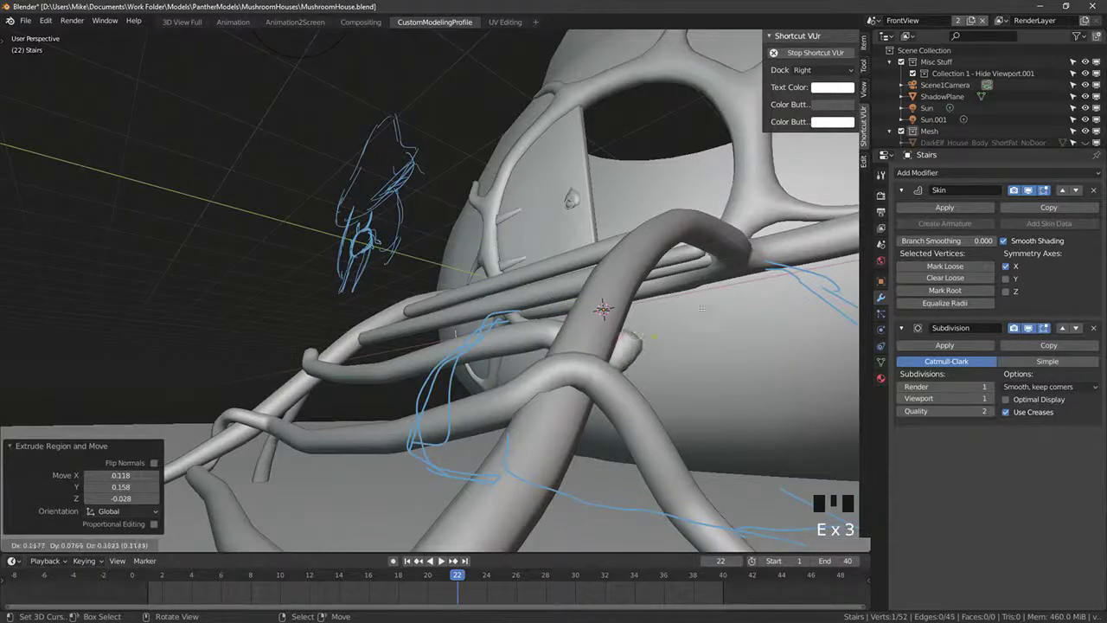
pyautogui.click(701, 307)
pyautogui.moveTo(701, 307); pyautogui.dragTo(601, 261, button='middle')
pyautogui.click(595, 257)
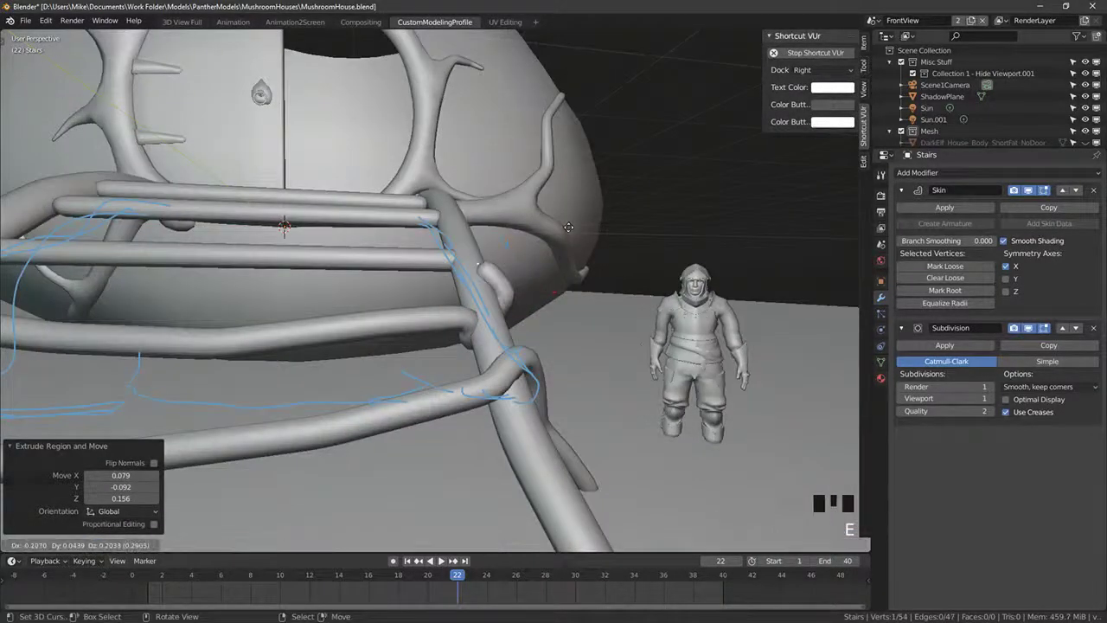
pyautogui.scroll(-3, 383, 266)
pyautogui.moveTo(382, 266); pyautogui.dragTo(431, 289, button='middle')
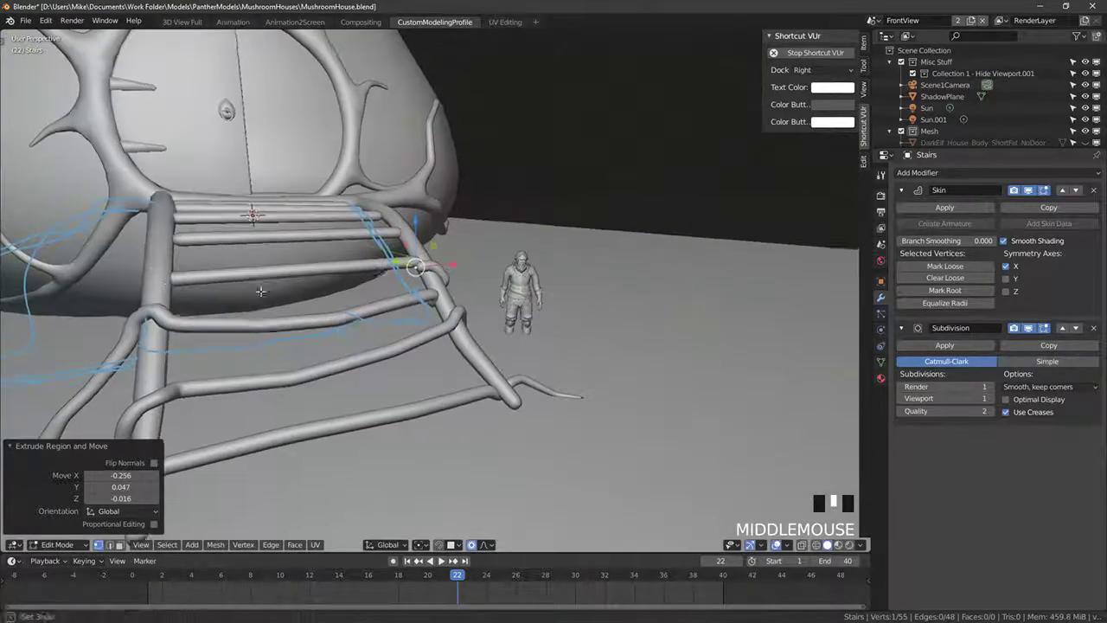
# Step: Delete the vertices of the old straight fourth step
pyautogui.rightClick(165, 283)
pyautogui.press('z')
pyautogui.hotkey('ctrl', 'l')
pyautogui.press('x')
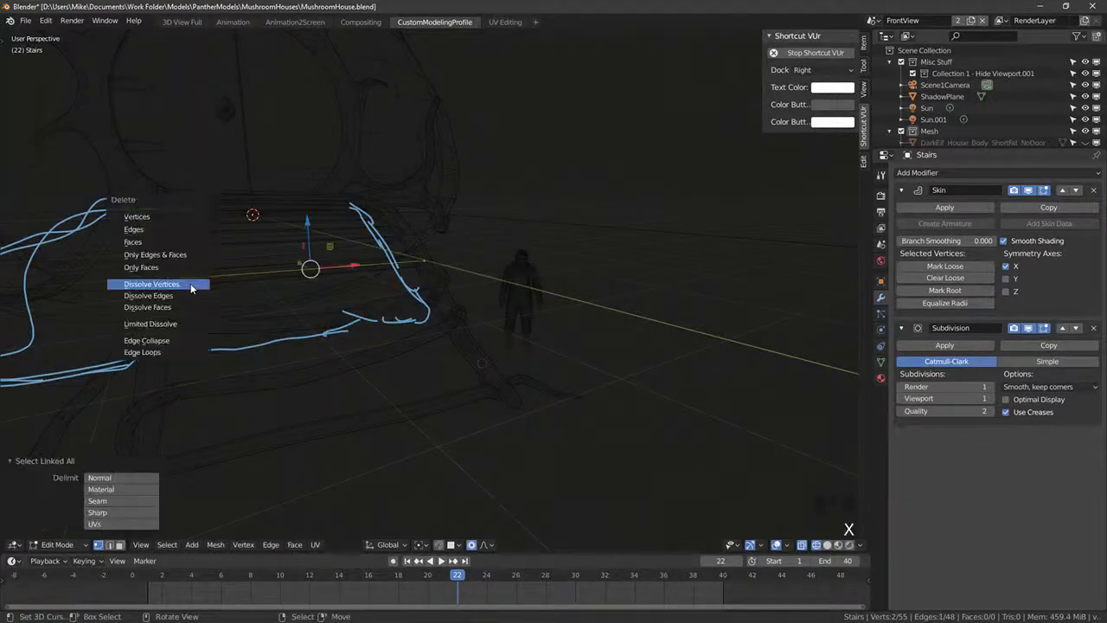
pyautogui.click(151, 220)
pyautogui.press('z')
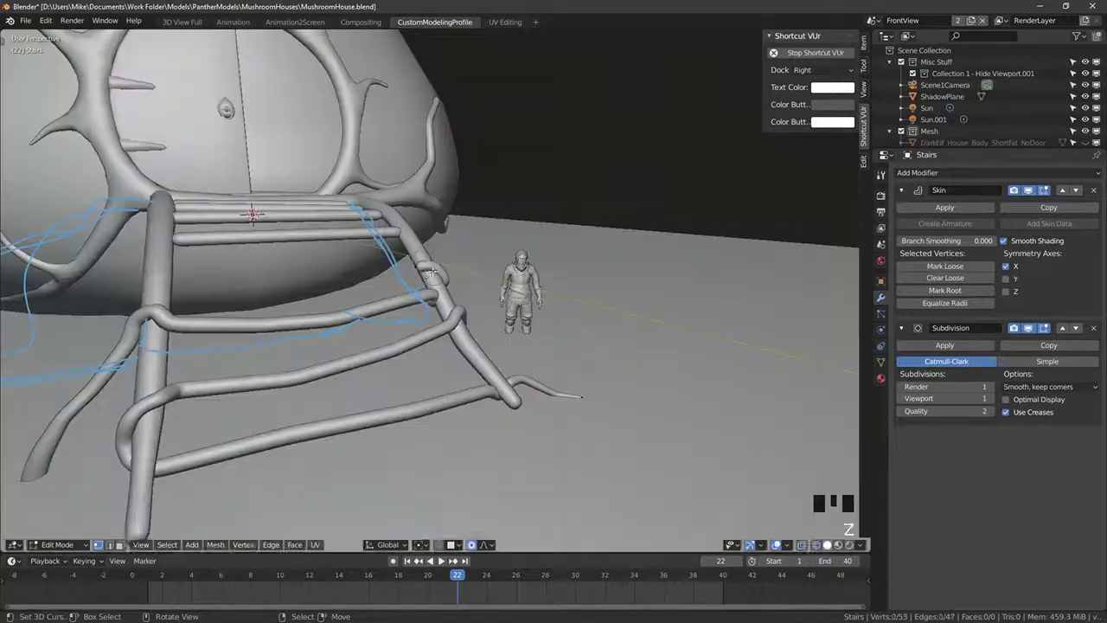
# Step: Extrude the wrapped branch's end in five segments across to the left rail as the new fourth step, and adjust its left bend
pyautogui.rightClick(415, 267)
pyautogui.rightClick(413, 269)
pyautogui.moveTo(412, 269); pyautogui.dragTo(383, 304, button='right')
pyautogui.click(359, 305)
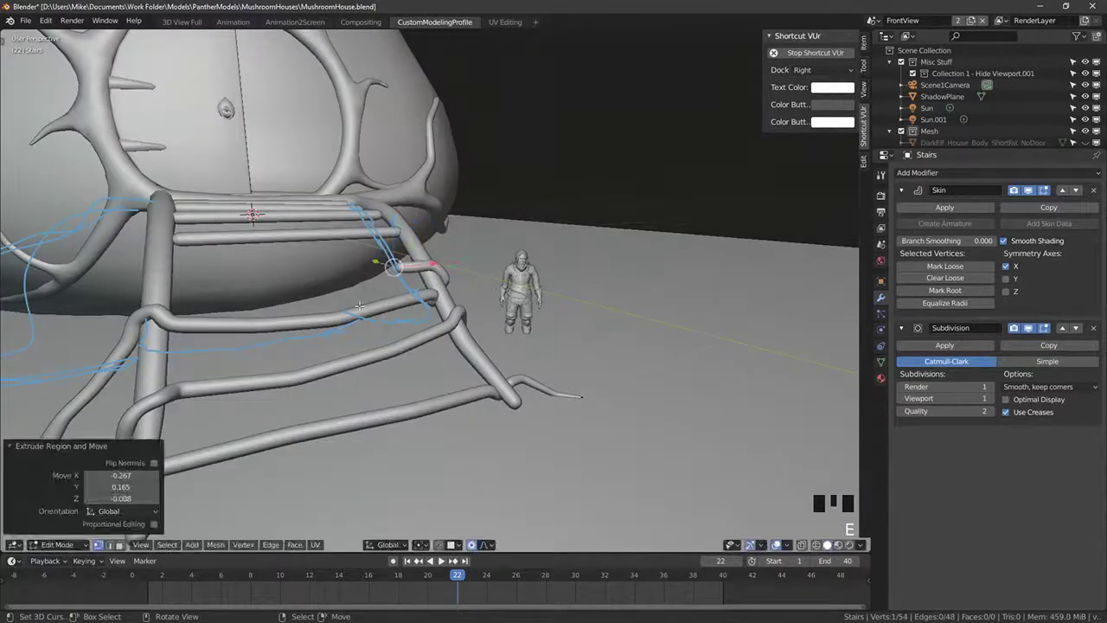
pyautogui.moveTo(281, 308); pyautogui.dragTo(389, 267, button='middle')
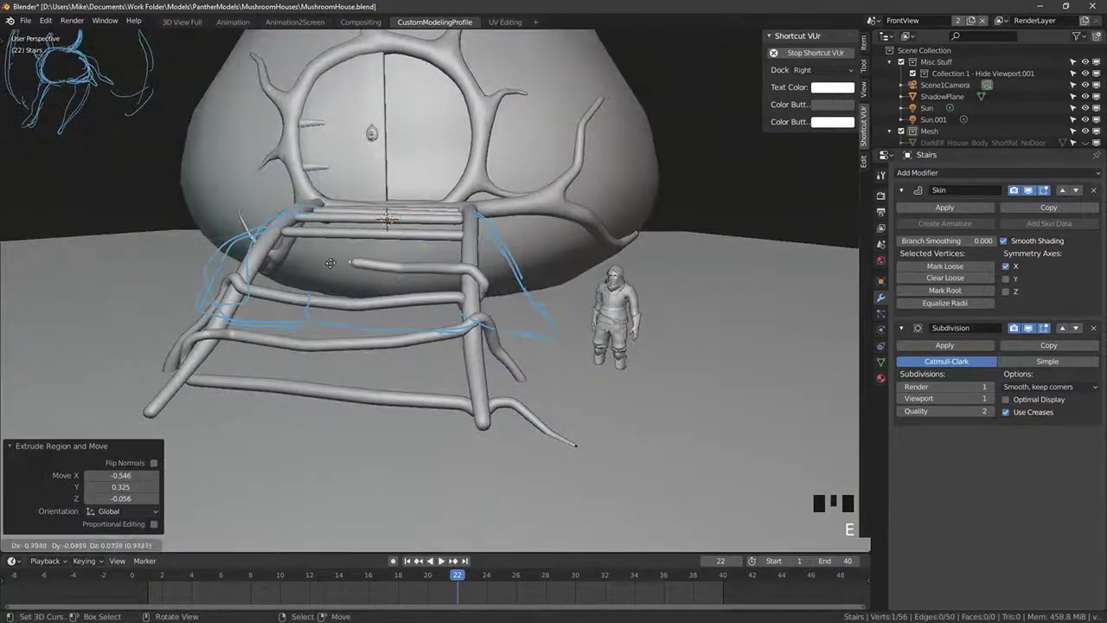
pyautogui.moveTo(320, 265); pyautogui.dragTo(242, 329, button='middle')
pyautogui.scroll(3, 242, 329)
pyautogui.press('e')
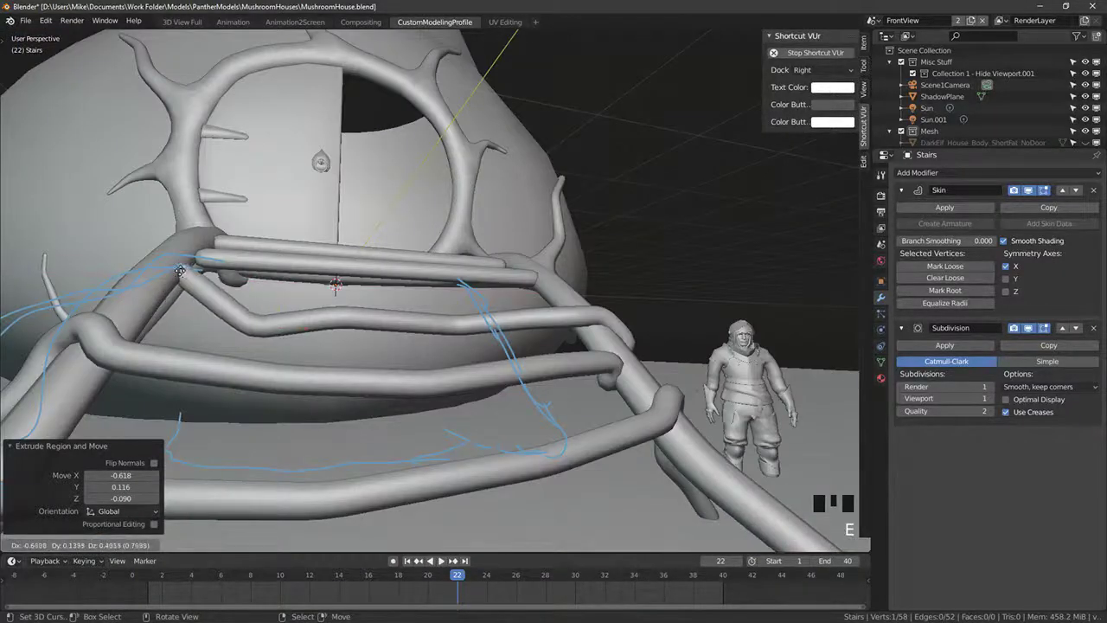
pyautogui.rightClick(258, 320)
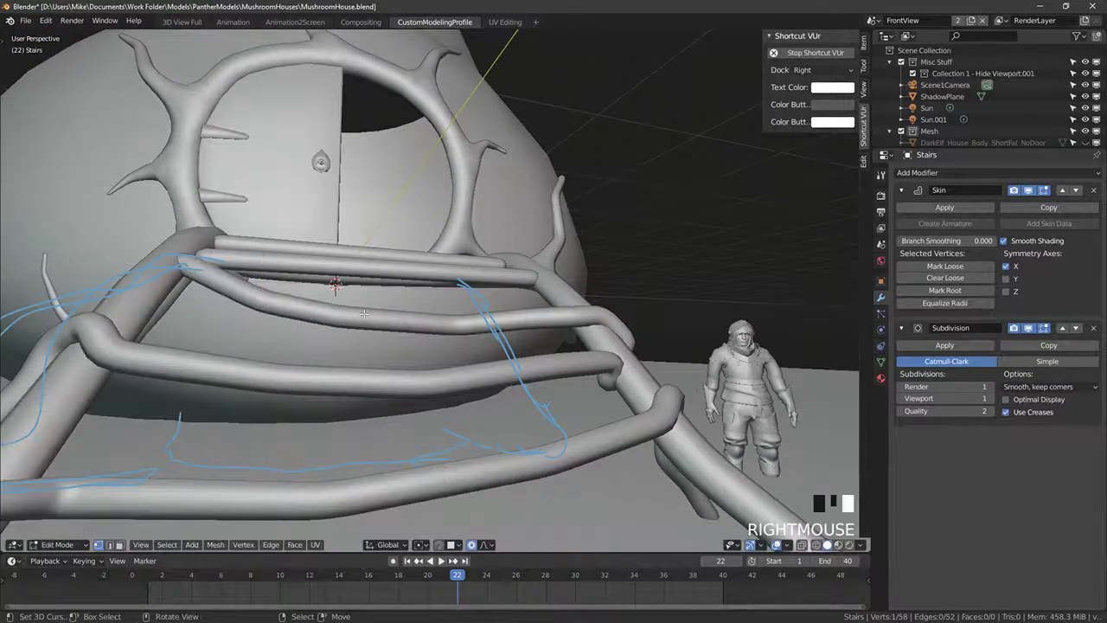
# Step: Examine the whole staircase with rendered shading, from an angled view and from directly above
pyautogui.press('Tab')
pyautogui.moveTo(364, 314)
pyautogui.mouseDown(button='middle')
pyautogui.moveTo(477, 319)
pyautogui.moveTo(458, 299)
pyautogui.moveTo(526, 299)
pyautogui.moveTo(396, 320)
pyautogui.moveTo(537, 334)
pyautogui.moveTo(494, 366)
pyautogui.moveTo(502, 394)
pyautogui.mouseUp(button='middle')
pyautogui.press('z')
pyautogui.scroll(-4, 526, 299)
pyautogui.press('Tab')
pyautogui.scroll(-3, 537, 334)
pyautogui.scroll(3, 537, 334)
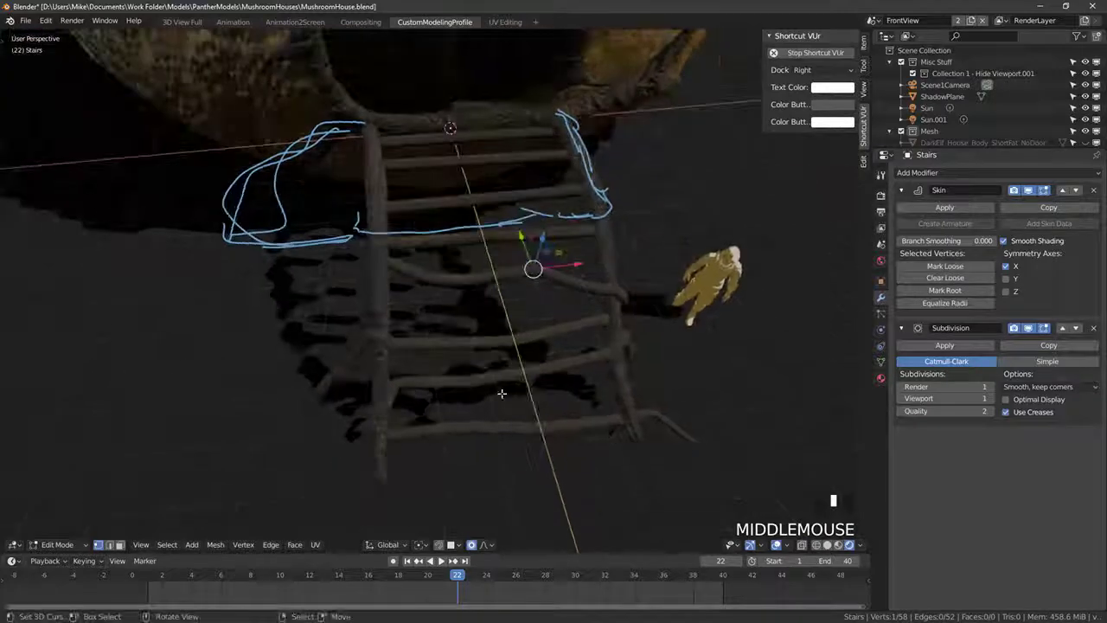
pyautogui.press('KP_7')
pyautogui.scroll(3, 573, 317)
pyautogui.press('Tab')
pyautogui.press('Tab')
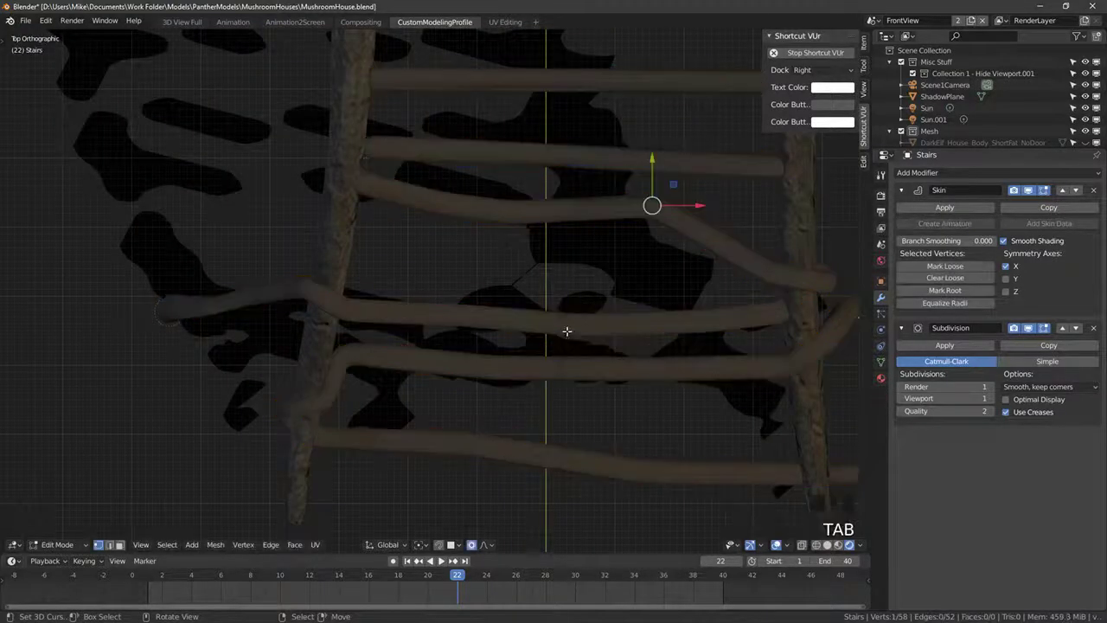
# Step: Move the third step's middle point 0.008 in X and 0.025 in Y from above, and adjust the point nearer the right rail
pyautogui.press('g')
pyautogui.click(564, 320)
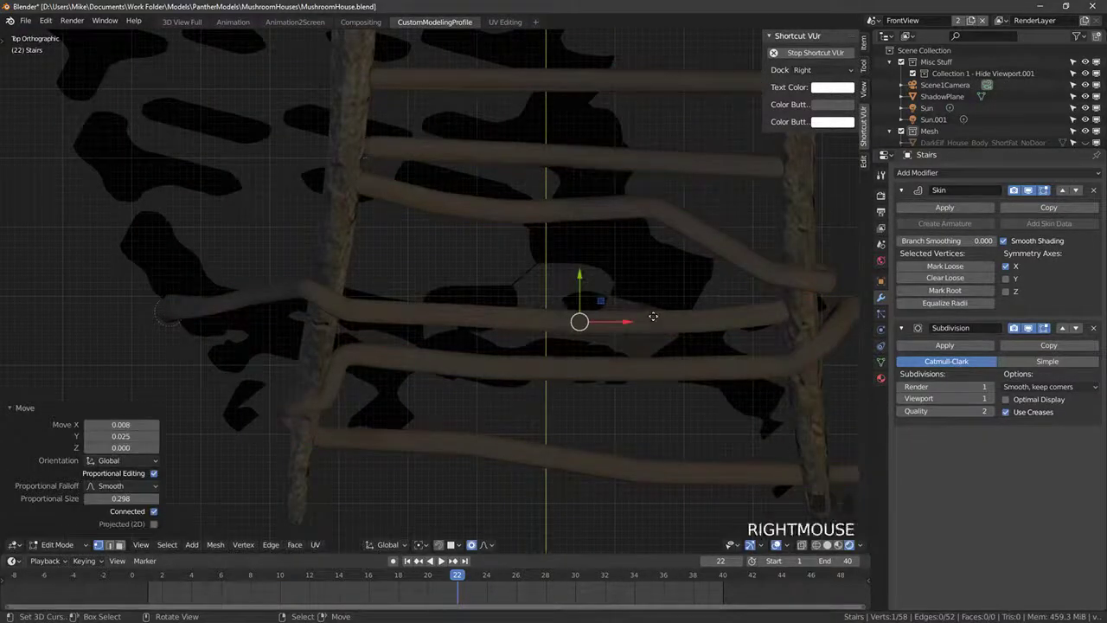
pyautogui.rightClick(699, 316)
pyautogui.press('g')
pyautogui.click(705, 316)
# Step: Adjust the fourth step's point just inside the right rail and the one over the rail in the top view
pyautogui.rightClick(764, 272)
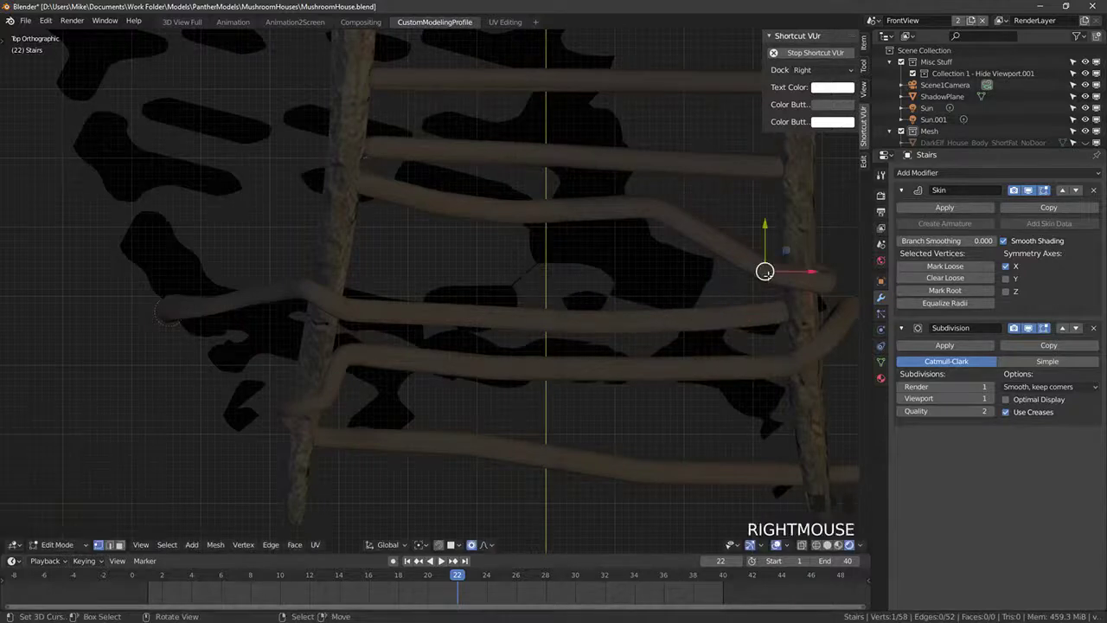
pyautogui.press('g')
pyautogui.click(766, 257)
pyautogui.rightClick(801, 280)
pyautogui.press('g')
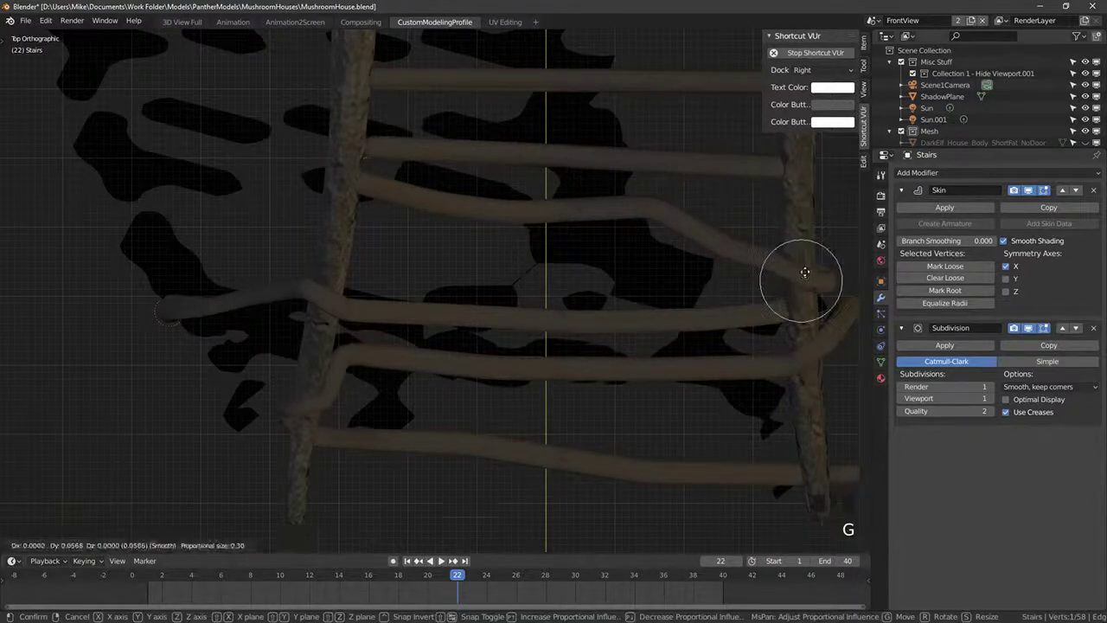
pyautogui.click(801, 281)
# Step: Use wireframe shading to move the fourth step's point over the right rail 0.004 in X and 0.033 in Y
pyautogui.press('z')
pyautogui.press('z')
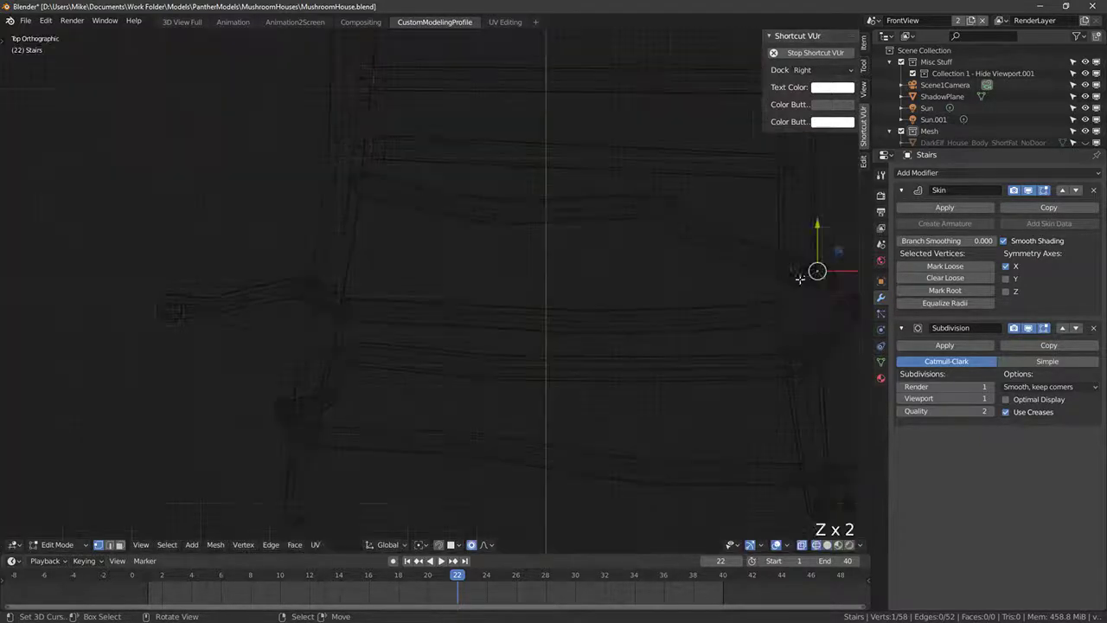
pyautogui.press('g')
pyautogui.click(801, 272)
pyautogui.press('z')
pyautogui.press('z')
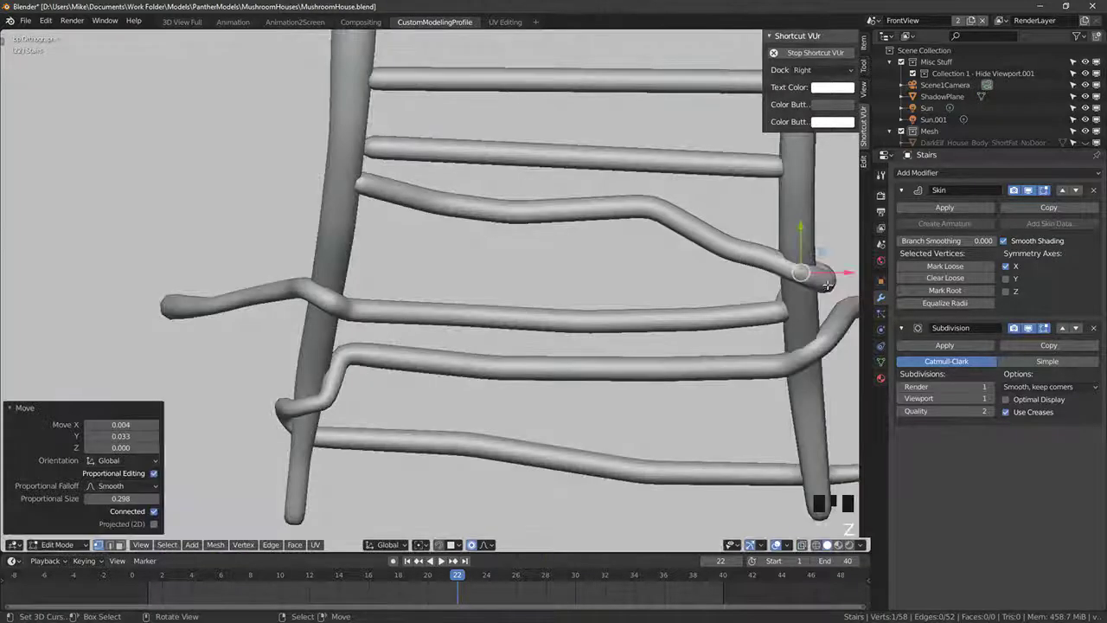
# Step: Reposition the fourth step's outer wrap points at the right rail, moving one -0.011 in X, 0.006 in Y and 0.045 in Z
pyautogui.press('g')
pyautogui.click(822, 274)
pyautogui.rightClick(816, 268)
pyautogui.moveTo(816, 268); pyautogui.dragTo(704, 228, button='middle')
pyautogui.press('g')
pyautogui.click(626, 312)
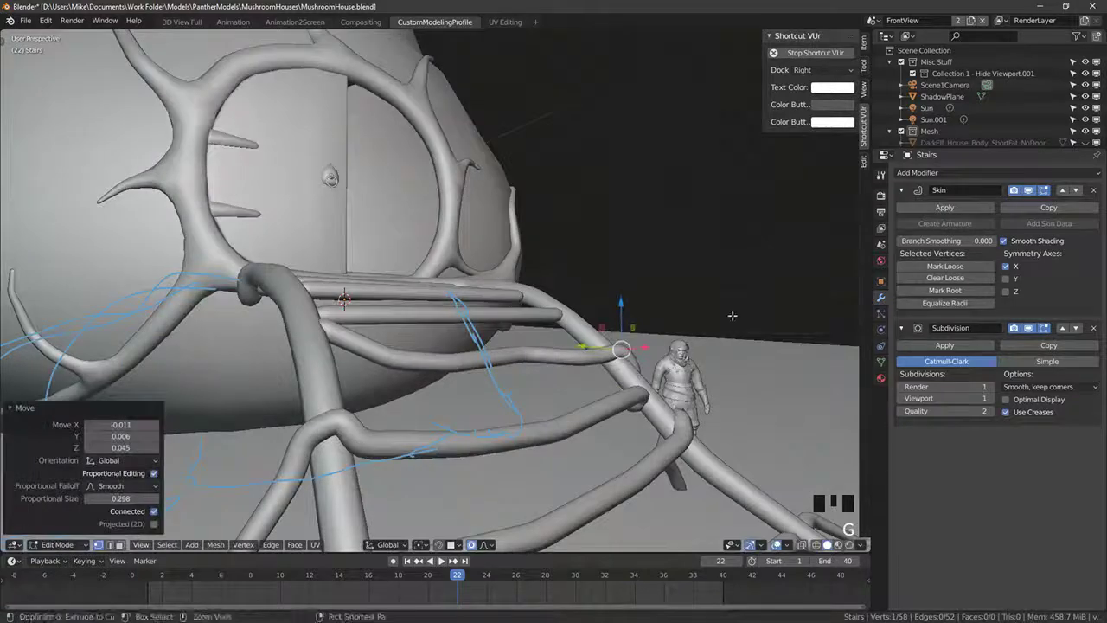
# Step: Resize the skin thickness of the fourth step's points around the right rail
pyautogui.hotkey('ctrl', 'a')
pyautogui.click(716, 321)
pyautogui.rightClick(591, 356)
pyautogui.hotkey('ctrl', 'a')
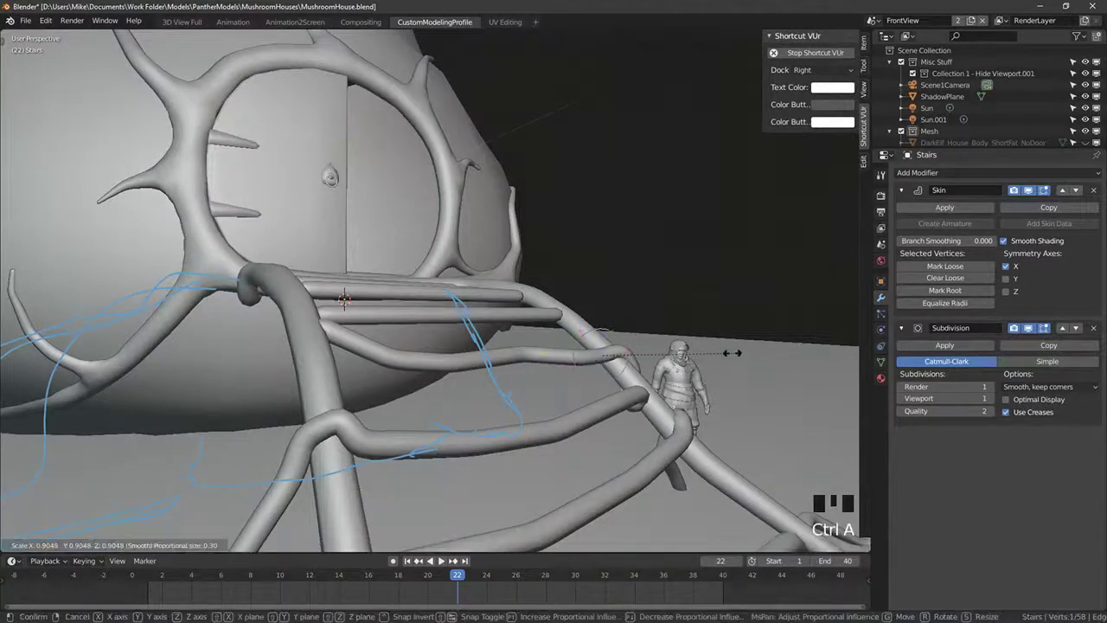
pyautogui.click(700, 352)
pyautogui.rightClick(605, 355)
pyautogui.hotkey('ctrl', 'a')
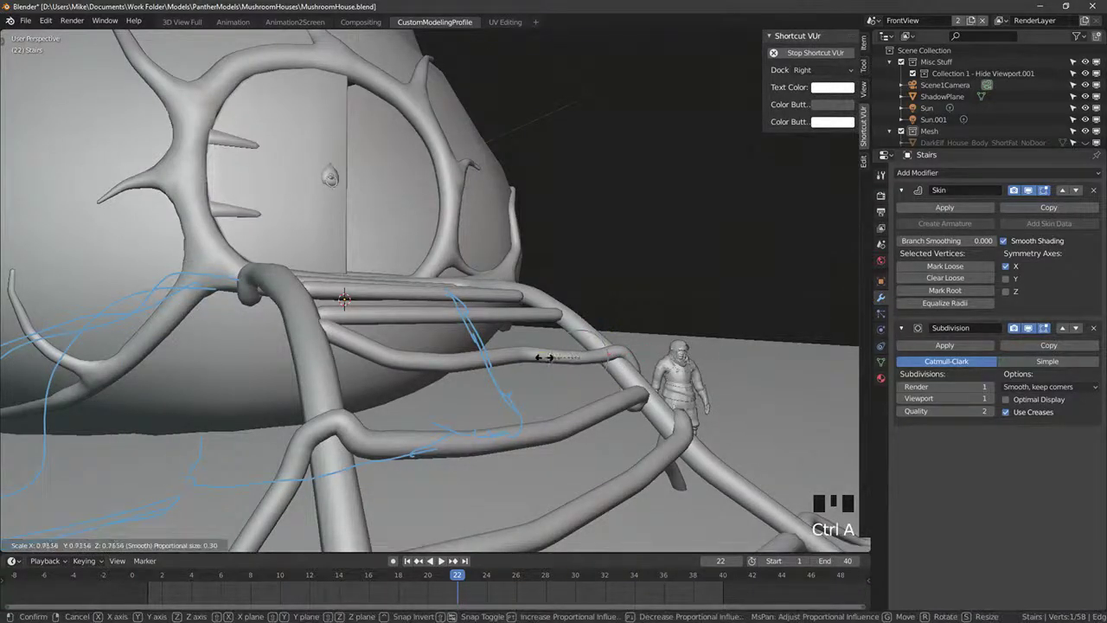
pyautogui.rightClick(545, 357)
# Step: Resize the skin thickness along the fourth step's middle and left points
pyautogui.hotkey('ctrl', 'a')
pyautogui.click(519, 357)
pyautogui.moveTo(450, 364)
pyautogui.mouseDown(button='middle')
pyautogui.moveTo(480, 379)
pyautogui.moveTo(454, 369)
pyautogui.mouseUp(button='middle')
pyautogui.hotkey('ctrl', 'a')
pyautogui.click(454, 363)
pyautogui.rightClick(432, 371)
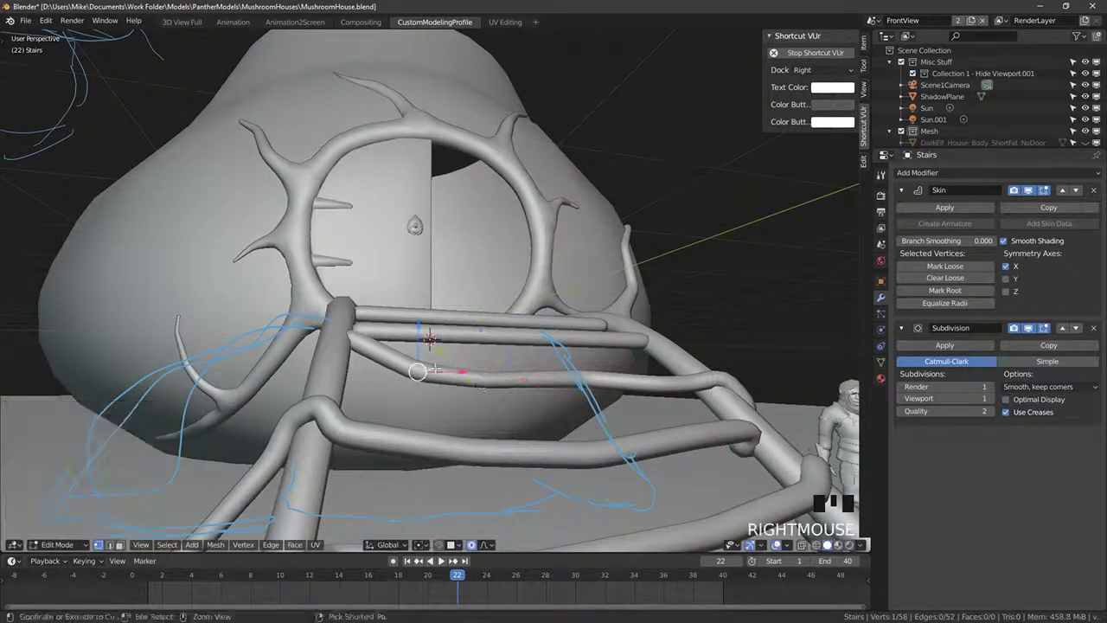
pyautogui.hotkey('ctrl', 'a')
pyautogui.click(418, 372)
# Step: Move the fourth step's left end to fit against the left rail
pyautogui.rightClick(360, 346)
pyautogui.moveTo(360, 346); pyautogui.dragTo(382, 348, button='middle')
pyautogui.press('g')
pyautogui.click(379, 346)
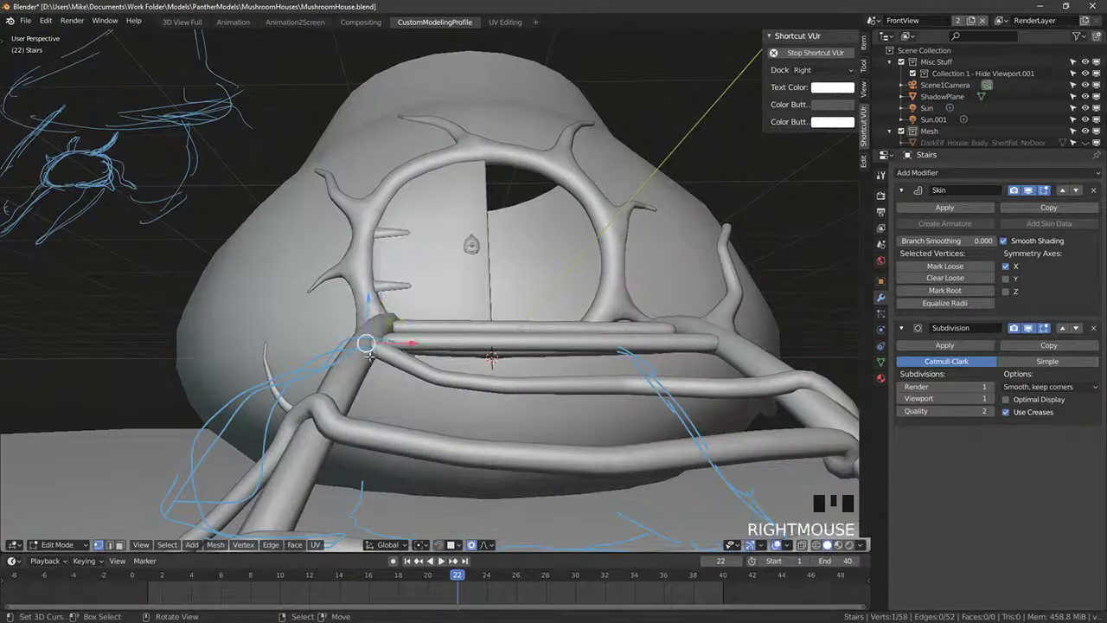
# Step: Extrude the fourth step's left end over the left rail and down its outer side, the last point -0.026, 0.085, -0.175
pyautogui.press('e')
pyautogui.click(354, 329)
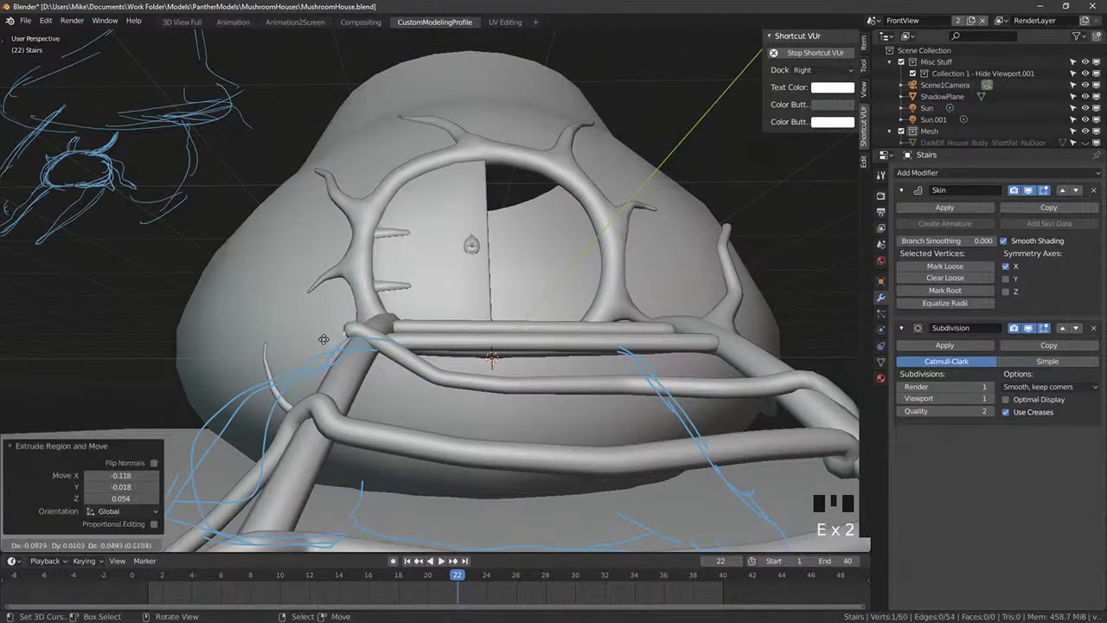
pyautogui.moveTo(338, 338); pyautogui.dragTo(346, 337, button='middle')
pyautogui.press('e')
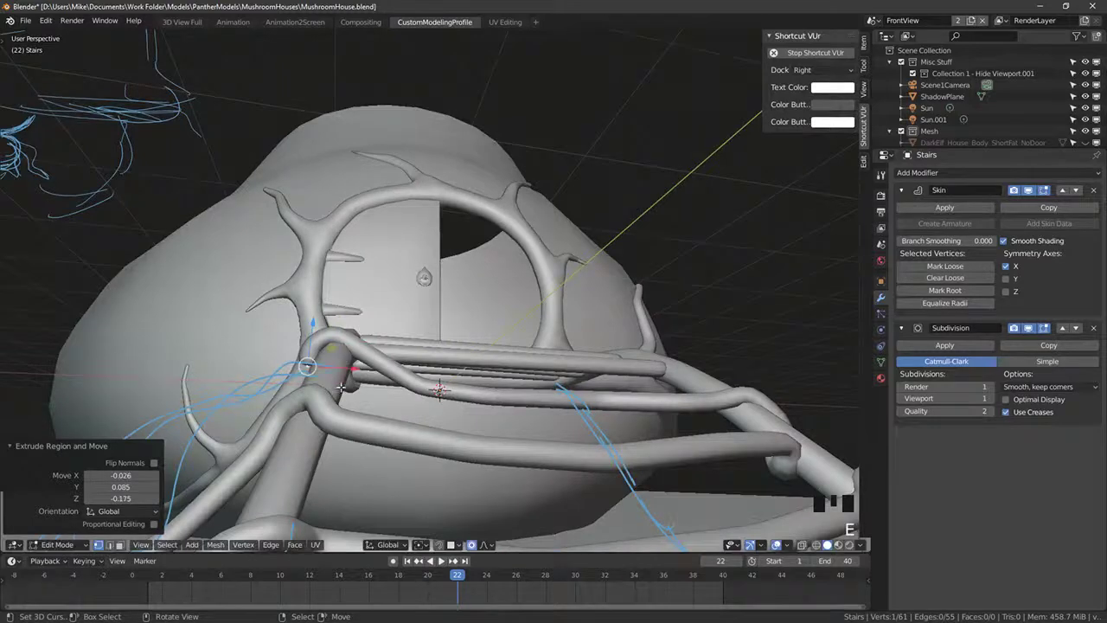
pyautogui.hotkey('ctrl', 'z')
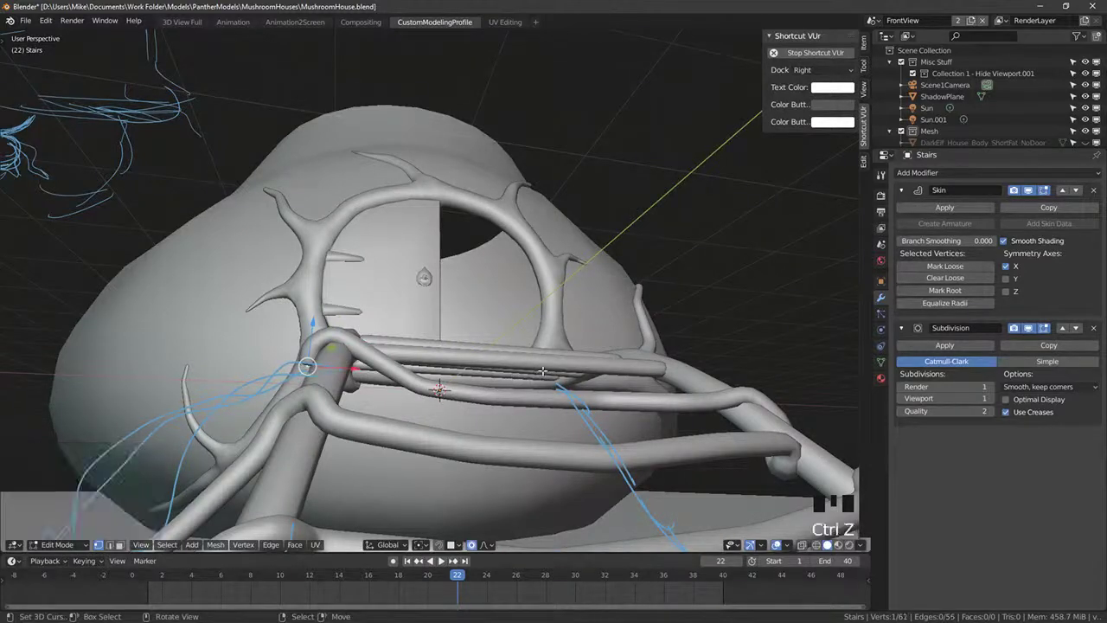
# Step: Save the file and scale the skin of the fourth step's left wrap end to 0.708
pyautogui.hotkey('ctrl', 's')
pyautogui.hotkey('ctrl', 'a')
pyautogui.click(506, 369)
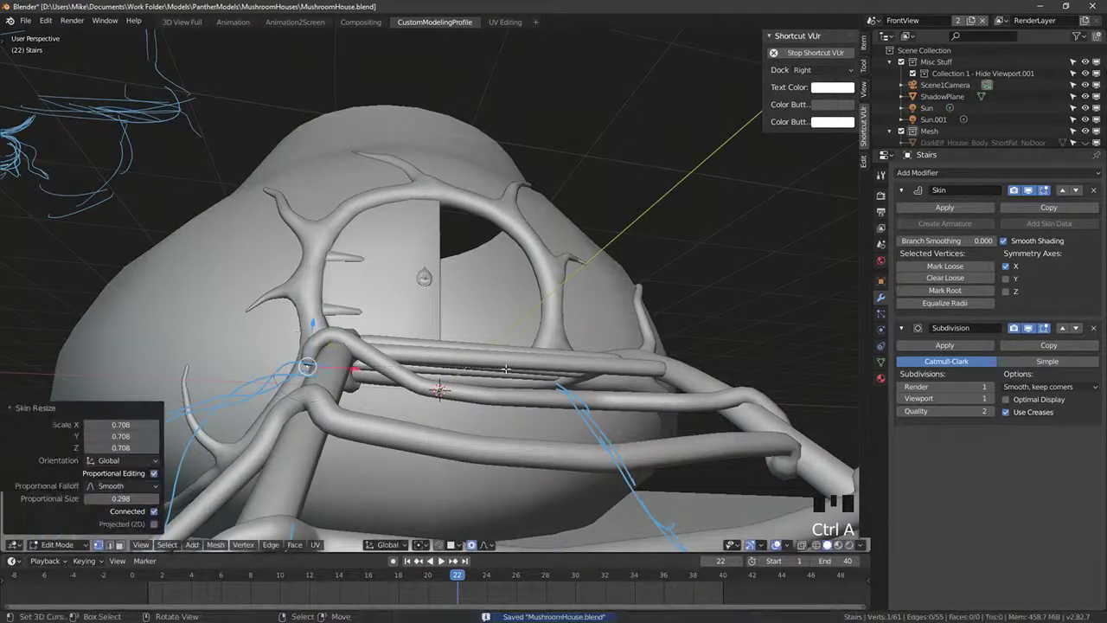
# Step: Extrude the fourth step's left wrap further down as a hanging twig, thinning the skin toward its tip
pyautogui.click(501, 417)
pyautogui.hotkey('ctrl', 'a')
pyautogui.click(462, 411)
pyautogui.keyDown('shift'); pyautogui.moveTo(381, 398); pyautogui.dragTo(407, 387, button='middle'); pyautogui.keyUp('shift')
pyautogui.click(296, 420)
pyautogui.hotkey('ctrl', 'a')
pyautogui.click(297, 424)
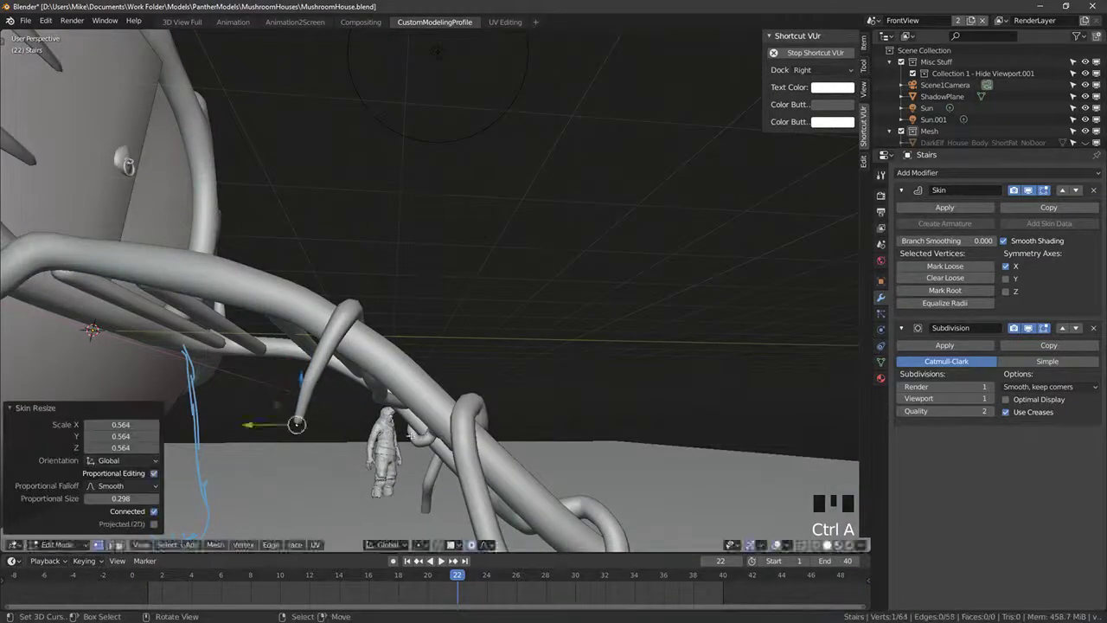
pyautogui.click(403, 479)
pyautogui.hotkey('ctrl', 'a')
pyautogui.click(454, 462)
pyautogui.moveTo(460, 450); pyautogui.dragTo(359, 471, button='middle')
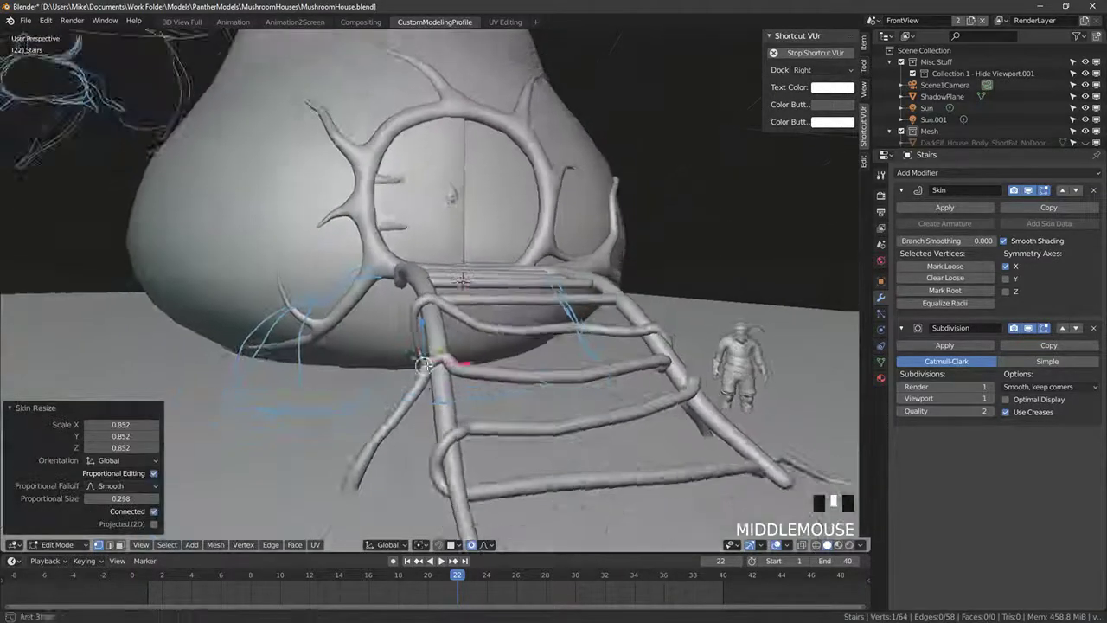
# Step: Extrude a side twig from the fourth step's end at the right rail and scale its skin to 0.448
pyautogui.press('KP_1')
pyautogui.scroll(-1, 396, 367)
pyautogui.scroll(4, 397, 367)
pyautogui.keyDown('shift'); pyautogui.moveTo(658, 346); pyautogui.dragTo(511, 269, button='middle'); pyautogui.keyUp('shift')
pyautogui.press('Tab')
pyautogui.press('Tab')
pyautogui.press('z')
pyautogui.press('e')
pyautogui.click(522, 258)
pyautogui.hotkey('ctrl', 'a')
pyautogui.click(547, 267)
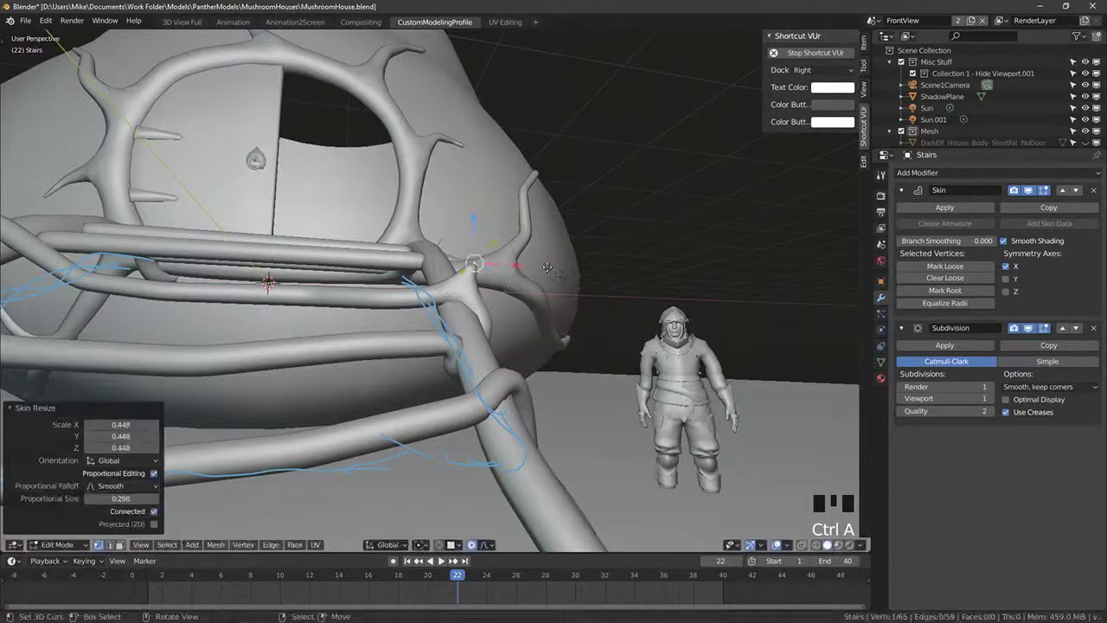
# Step: Extend the fourth step's right twig with two thinner points and reposition them, moving the tip -0.109, 0.009, 0.091
pyautogui.click(571, 261)
pyautogui.hotkey('ctrl', 'a')
pyautogui.click(501, 260)
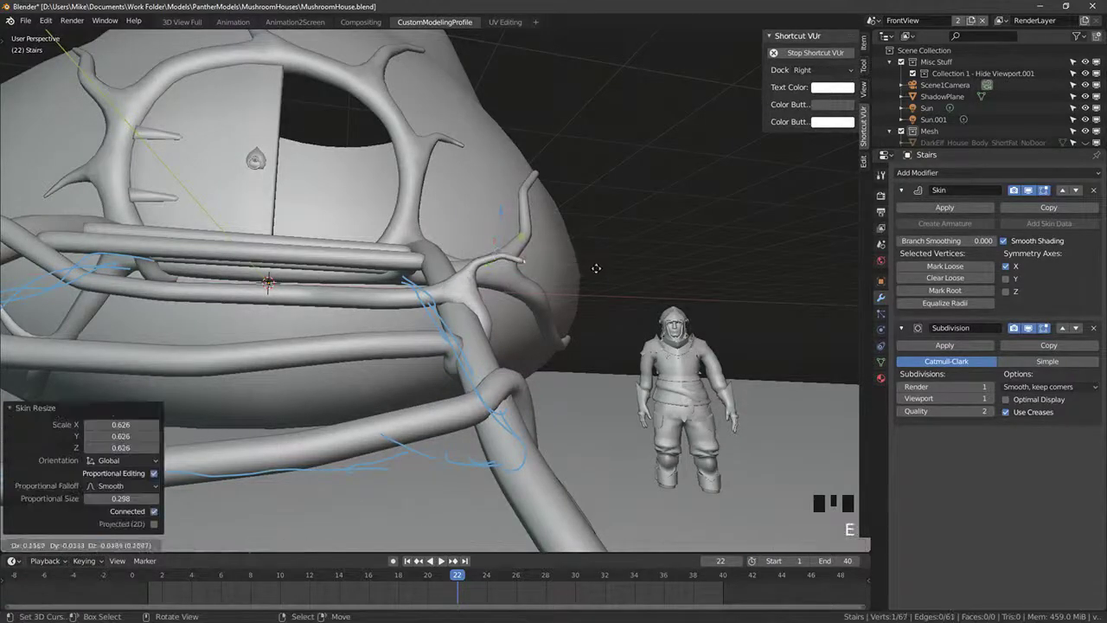
pyautogui.press('e')
pyautogui.click(533, 267)
pyautogui.hotkey('ctrl', 'a')
pyautogui.rightClick(519, 258)
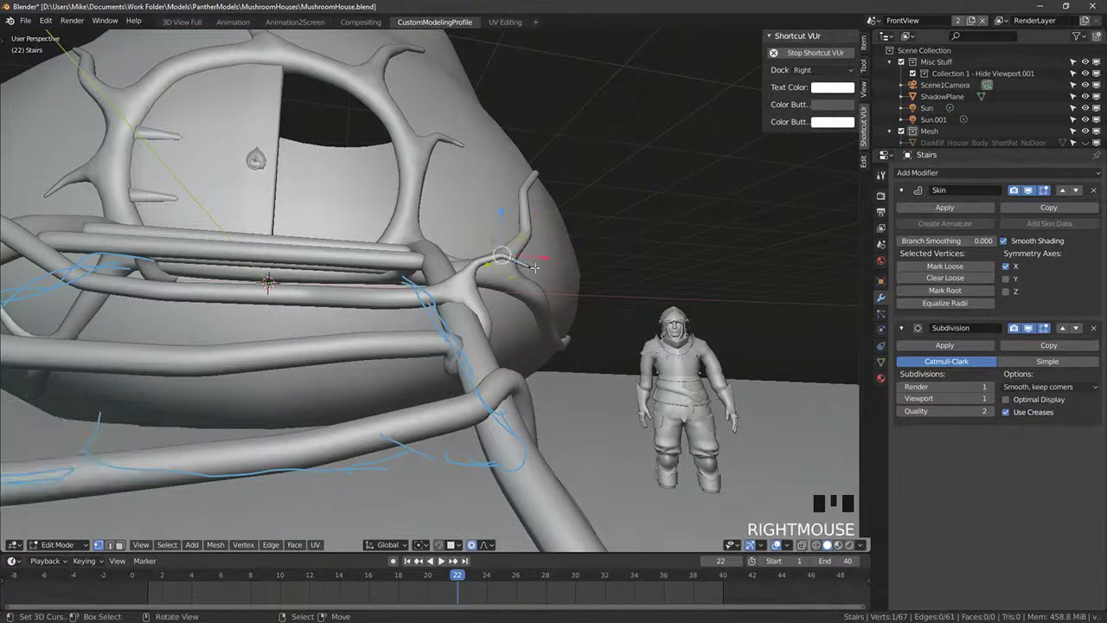
pyautogui.press('g')
pyautogui.click(517, 251)
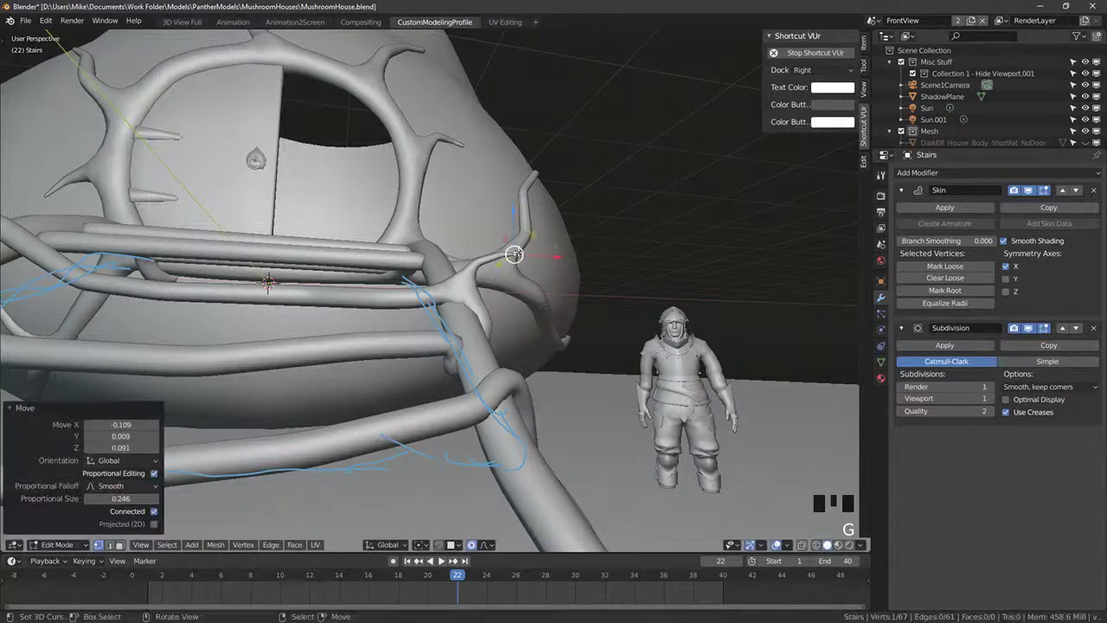
# Step: Extrude a downward twig from the wrap between the third and fourth steps on the right rail, scaling its skin to 0.563
pyautogui.press('Tab')
pyautogui.moveTo(519, 259); pyautogui.dragTo(584, 418, button='middle')
pyautogui.press('Tab')
pyautogui.press('e')
pyautogui.click(481, 348)
pyautogui.hotkey('ctrl', 'a')
pyautogui.click(465, 346)
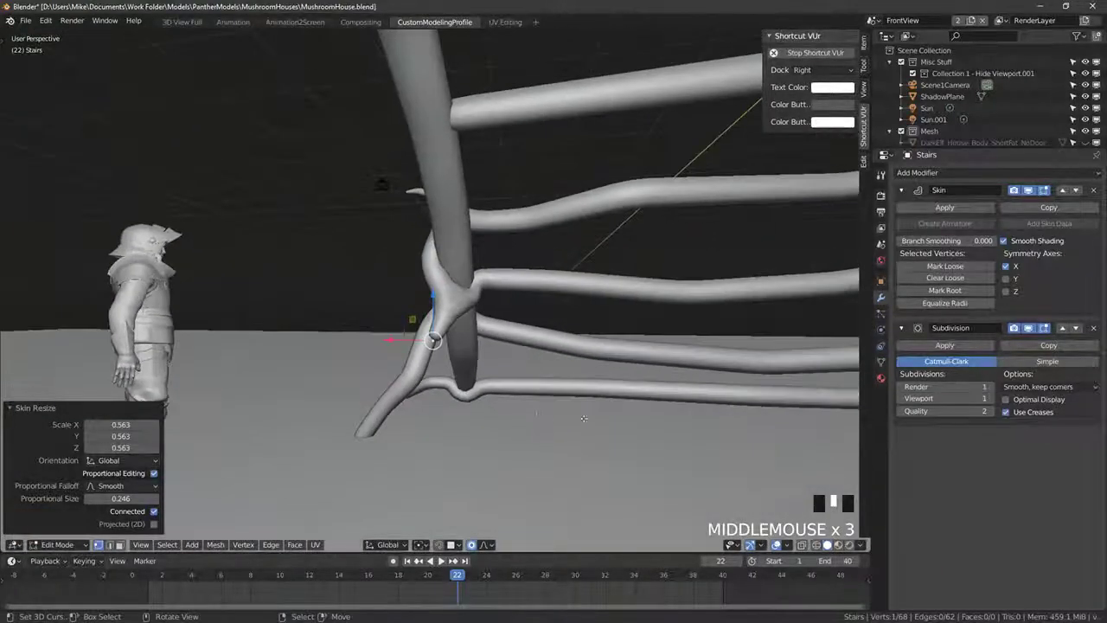
# Step: Extend the hanging twig on the right rail with two tapered points, the last offset 0.010, -0.010, -0.237
pyautogui.click(520, 462)
pyautogui.hotkey('ctrl', 'a')
pyautogui.click(516, 439)
pyautogui.press('e')
pyautogui.click(511, 497)
pyautogui.hotkey('ctrl', 'a')
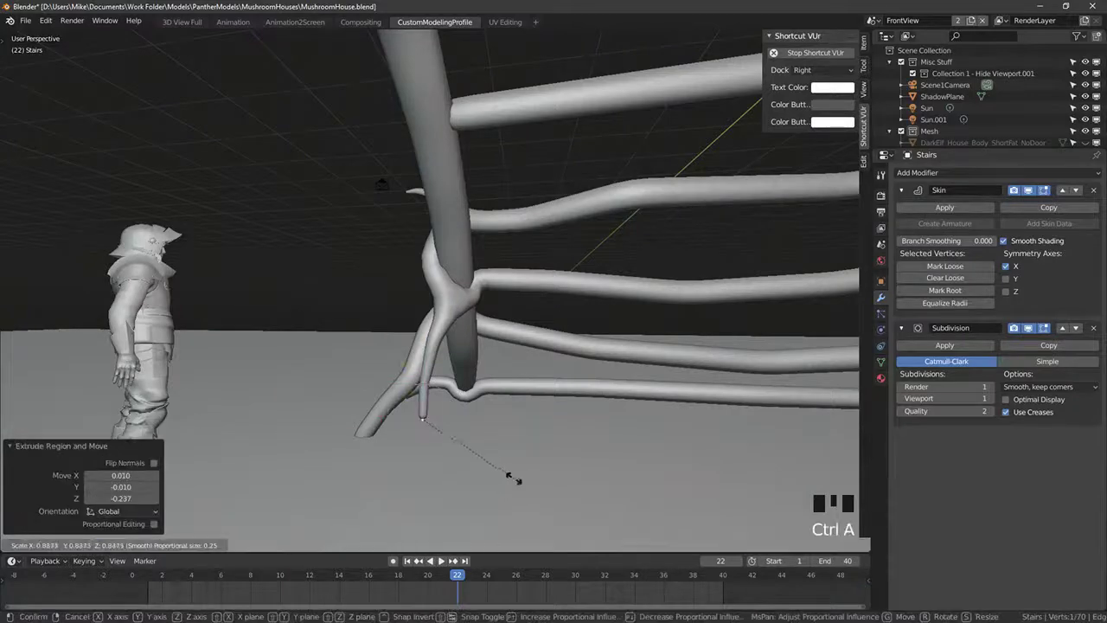
pyautogui.click(481, 459)
# Step: Extrude a side twig from the second step's right ground branch by 0.284, -0.005, 0.116 and scale its skin to 0.371
pyautogui.moveTo(476, 456); pyautogui.dragTo(470, 391, button='middle')
pyautogui.rightClick(457, 374)
pyautogui.click(509, 373)
pyautogui.hotkey('ctrl', 'a')
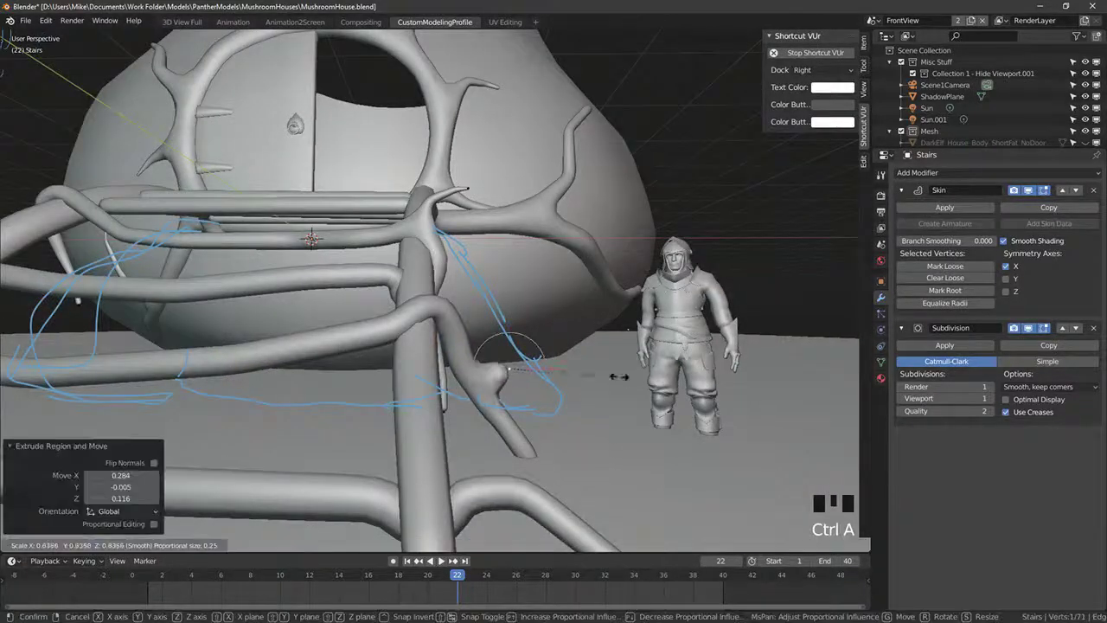
pyautogui.click(567, 378)
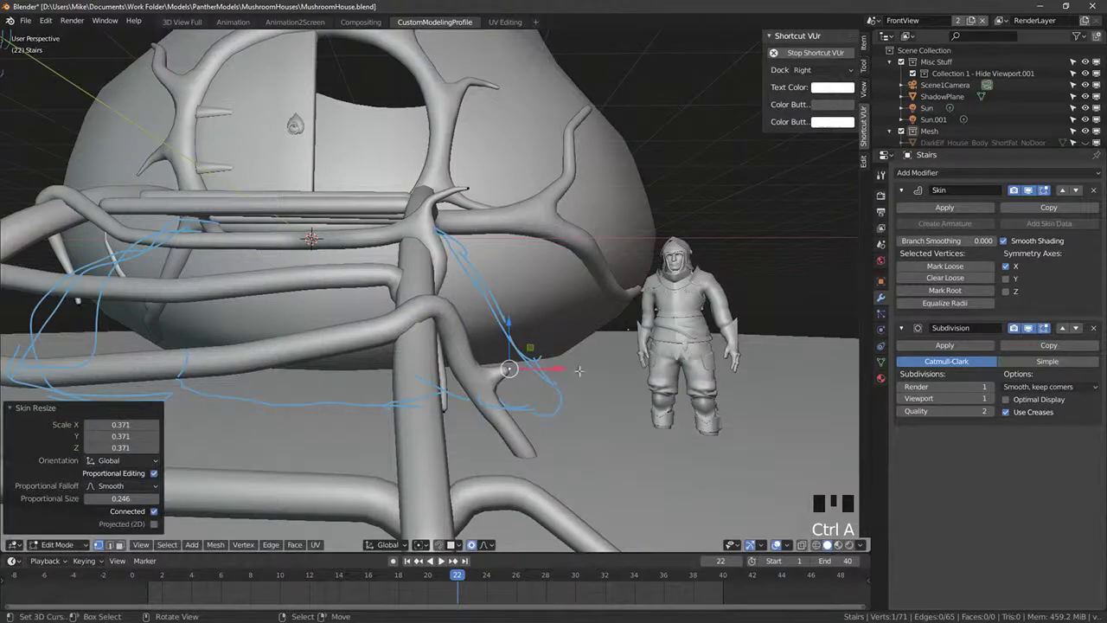
# Step: Extend the ground branch's side twig by one point, raise its middle point and scale the tip's skin to 0.729
pyautogui.click(638, 367)
pyautogui.hotkey('ctrl', 'a')
pyautogui.click(607, 369)
pyautogui.rightClick(513, 369)
pyautogui.press('g')
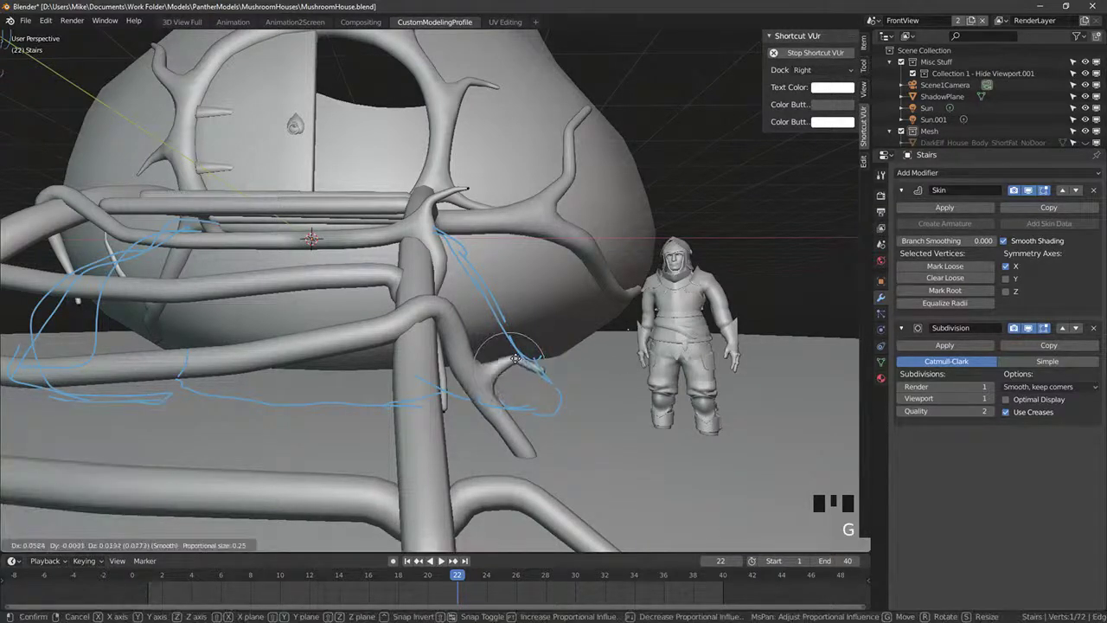
pyautogui.rightClick(515, 358)
pyautogui.hotkey('ctrl', 'a')
pyautogui.click(565, 376)
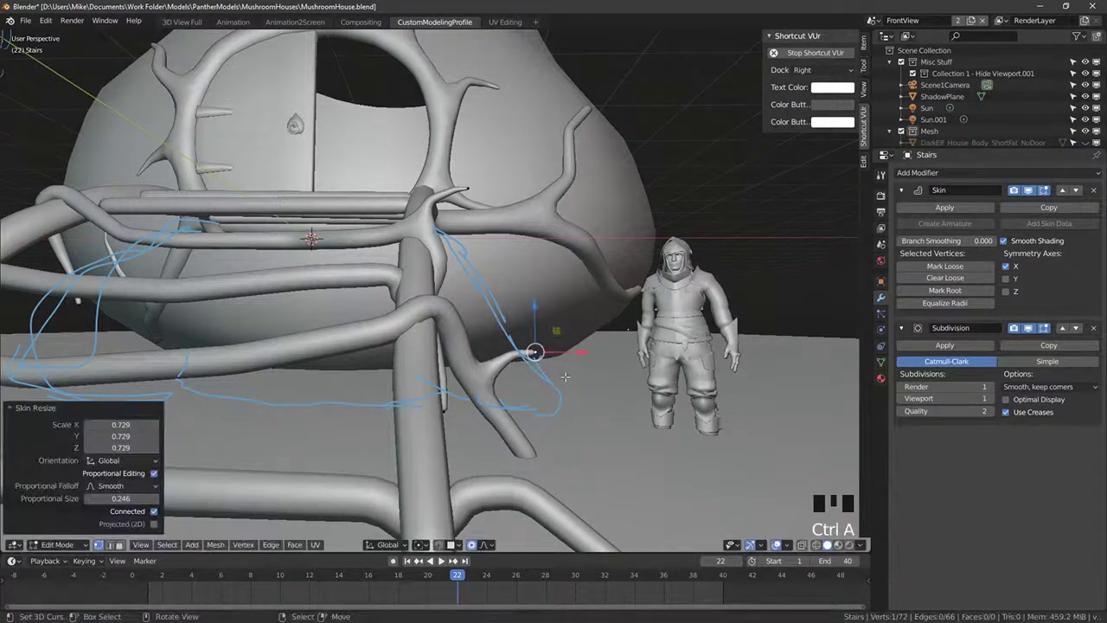
# Step: Extrude a second, two-point twig forward from the second step's right ground branch, thinning each point
pyautogui.moveTo(565, 377); pyautogui.dragTo(441, 364, button='middle')
pyautogui.scroll(-2, 484, 372)
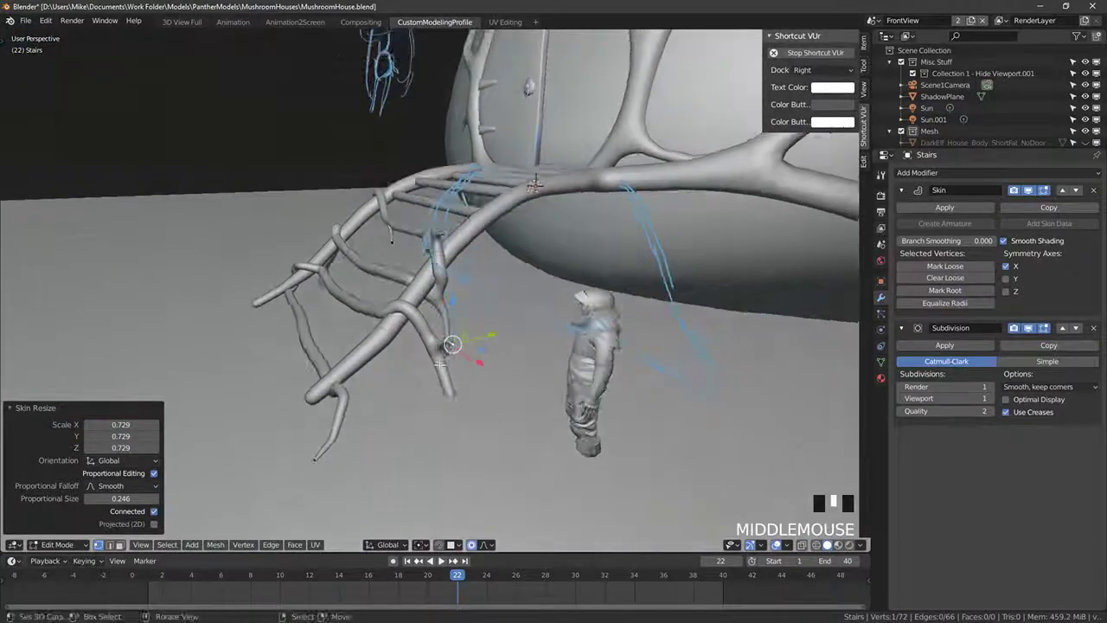
pyautogui.press('Tab')
pyautogui.press('Tab')
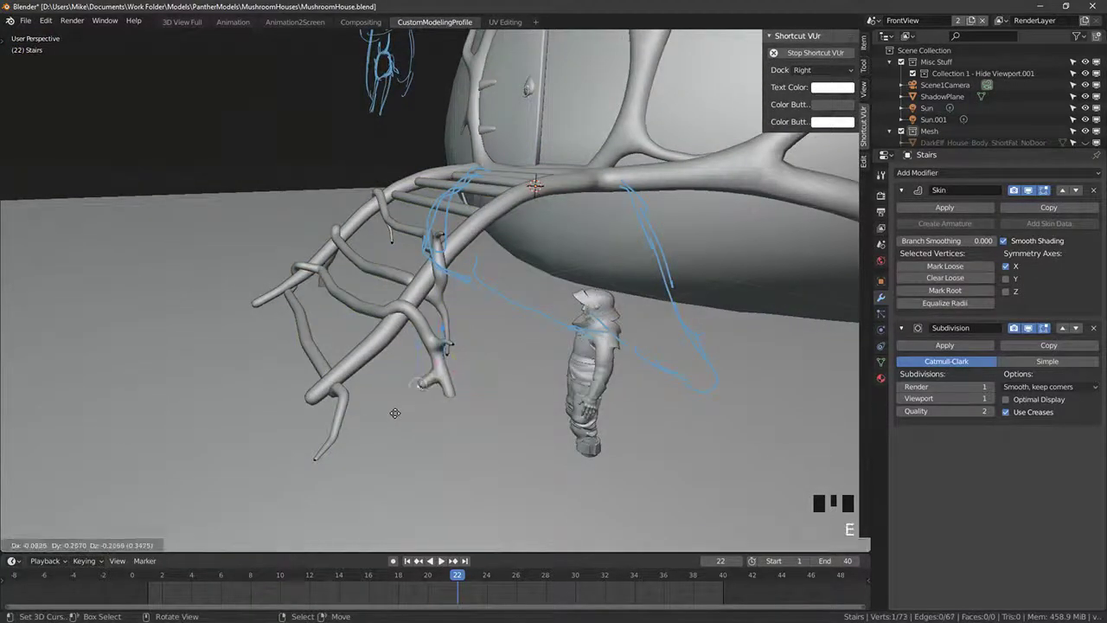
pyautogui.click(395, 413)
pyautogui.moveTo(394, 413); pyautogui.dragTo(391, 391, button='middle')
pyautogui.hotkey('ctrl', 'a')
pyautogui.click(398, 399)
pyautogui.press('e')
pyautogui.click(375, 428)
pyautogui.hotkey('ctrl', 'a')
pyautogui.click(383, 419)
# Step: Extrude a two-point side twig from the first step's right branch, starting 0.067, 0.254, -0.141, with end skin scaled to 0.537
pyautogui.rightClick(323, 377)
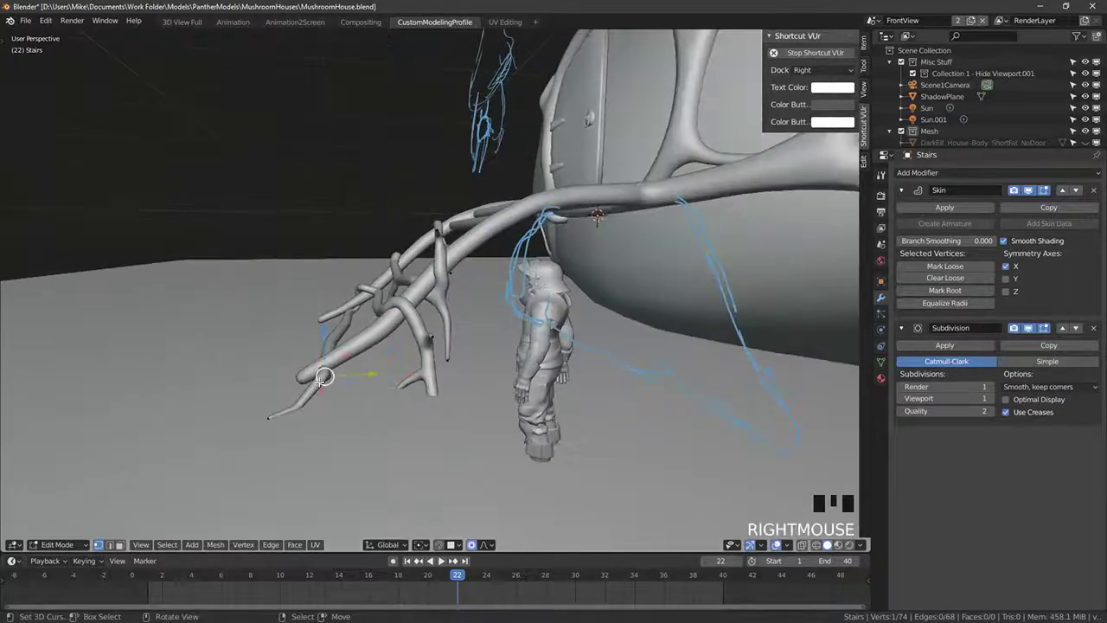
pyautogui.click(345, 389)
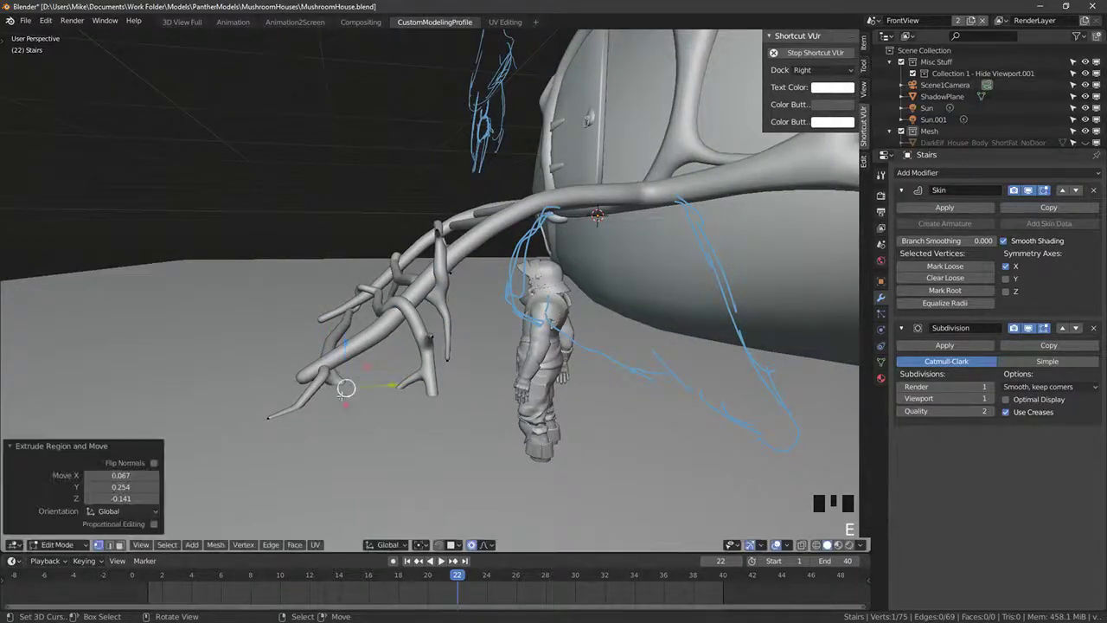
pyautogui.hotkey('ctrl', 'a')
pyautogui.click(346, 383)
pyautogui.moveTo(346, 383); pyautogui.dragTo(370, 399, button='middle')
pyautogui.press('e')
pyautogui.hotkey('ctrl', 'a')
pyautogui.click(409, 423)
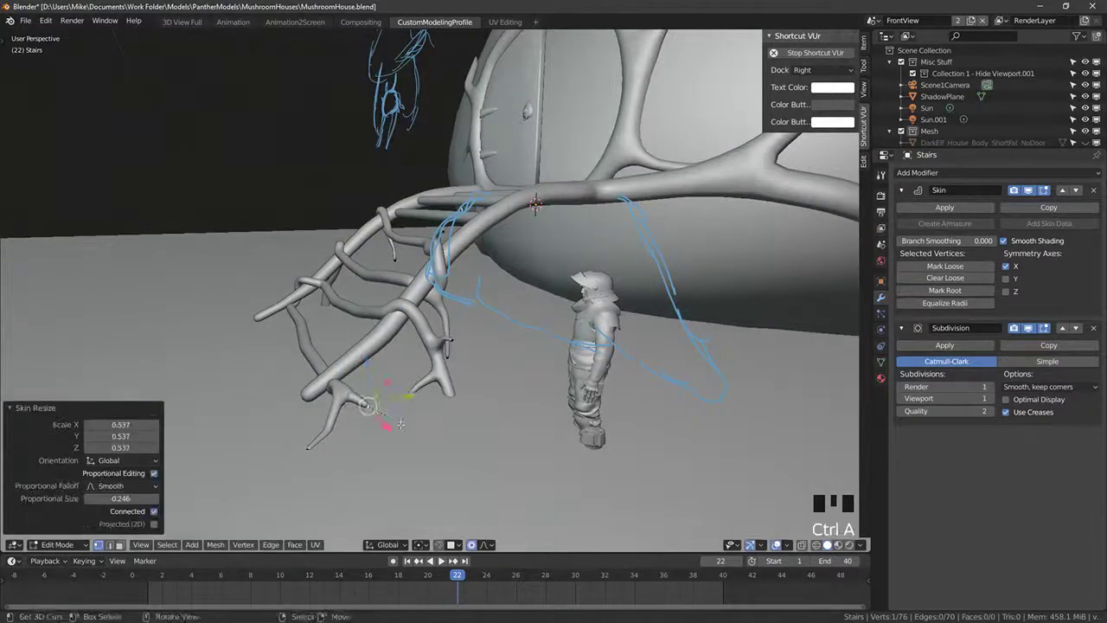
# Step: Adjust the first step's right side twig and extend it with one more thinned point
pyautogui.moveTo(408, 422); pyautogui.dragTo(363, 381, button='middle')
pyautogui.press('g')
pyautogui.click(414, 428)
pyautogui.click(431, 433)
pyautogui.hotkey('ctrl', 'a')
pyautogui.click(424, 428)
# Step: Extrude a two-point root twig from the wrap at the first step's left end, scaling the first point's skin to 0.689 and tapering the tip
pyautogui.rightClick(367, 379)
pyautogui.press('e')
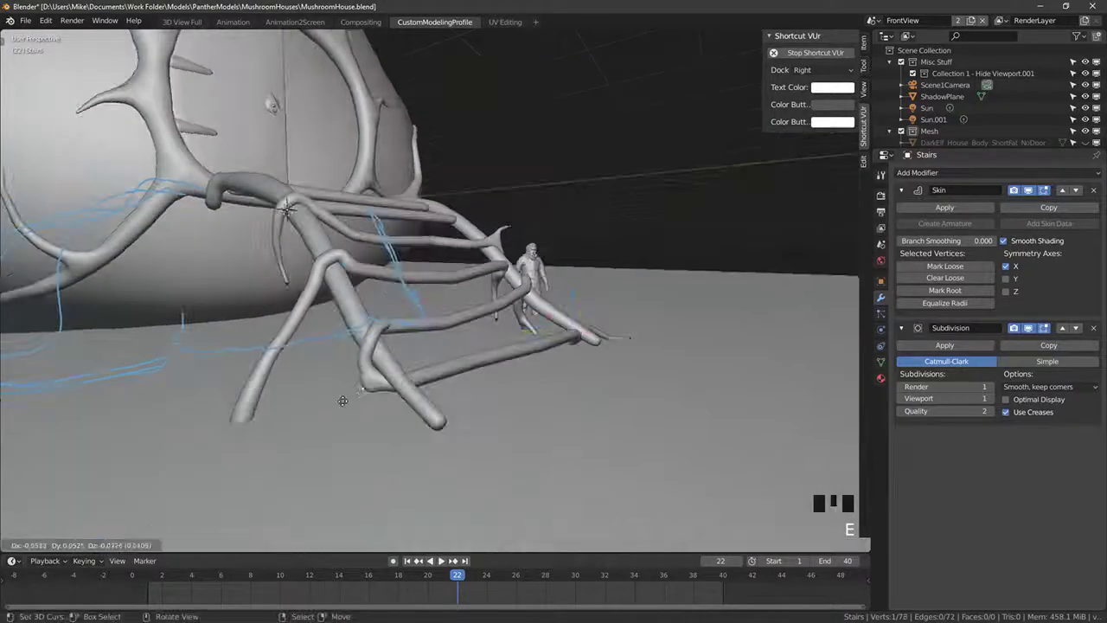
pyautogui.click(362, 408)
pyautogui.hotkey('ctrl', 'a')
pyautogui.click(398, 412)
pyautogui.press('e')
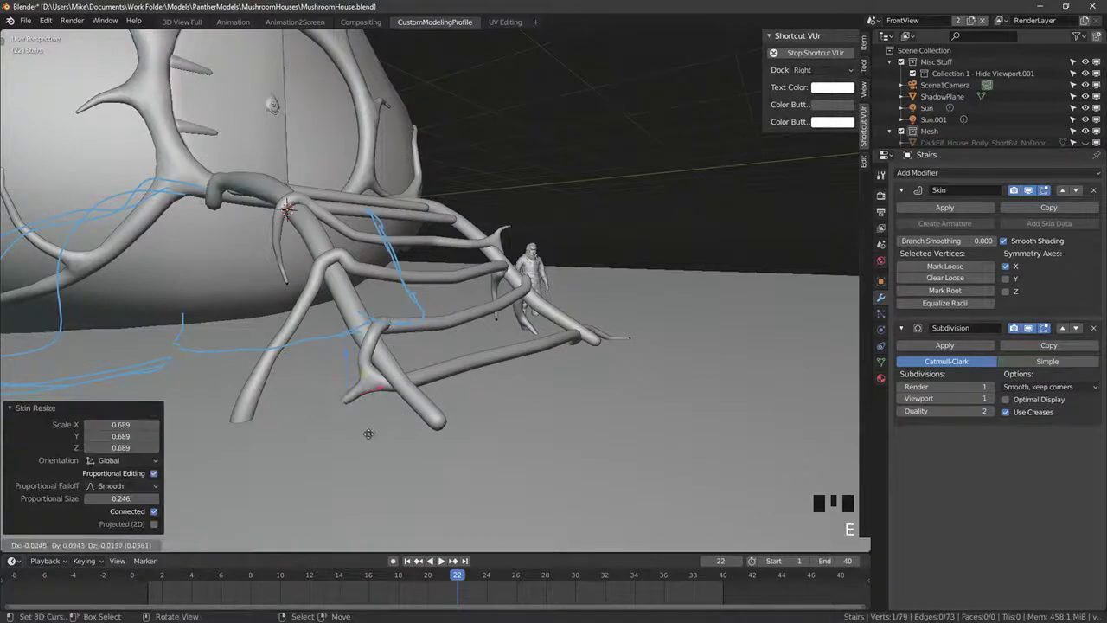
pyautogui.click(353, 455)
pyautogui.hotkey('ctrl', 'a')
pyautogui.click(377, 444)
# Step: Extrude a side twig from the third step's left ground branch and resize the skin at the branch's foot
pyautogui.moveTo(379, 442); pyautogui.dragTo(709, 415, button='middle')
pyautogui.moveTo(389, 385); pyautogui.dragTo(596, 421, button='middle')
pyautogui.hotkey('alt', 'a')
pyautogui.scroll(-2, 420, 381)
pyautogui.moveTo(420, 380); pyautogui.dragTo(311, 308, button='middle')
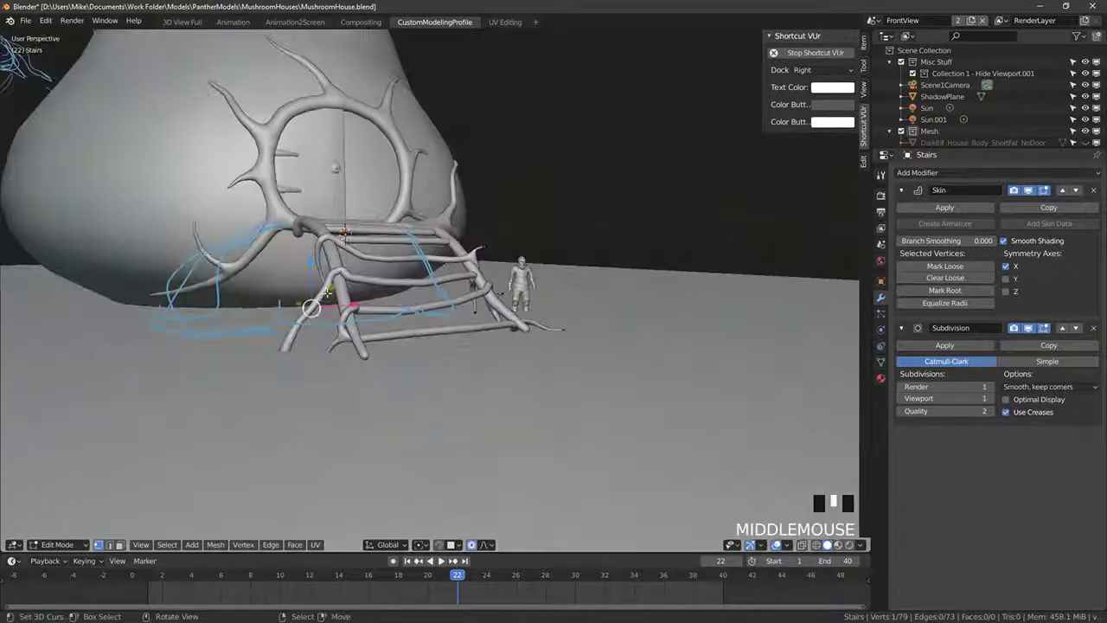
pyautogui.click(322, 319)
pyautogui.hotkey('ctrl', 'a')
pyautogui.click(370, 341)
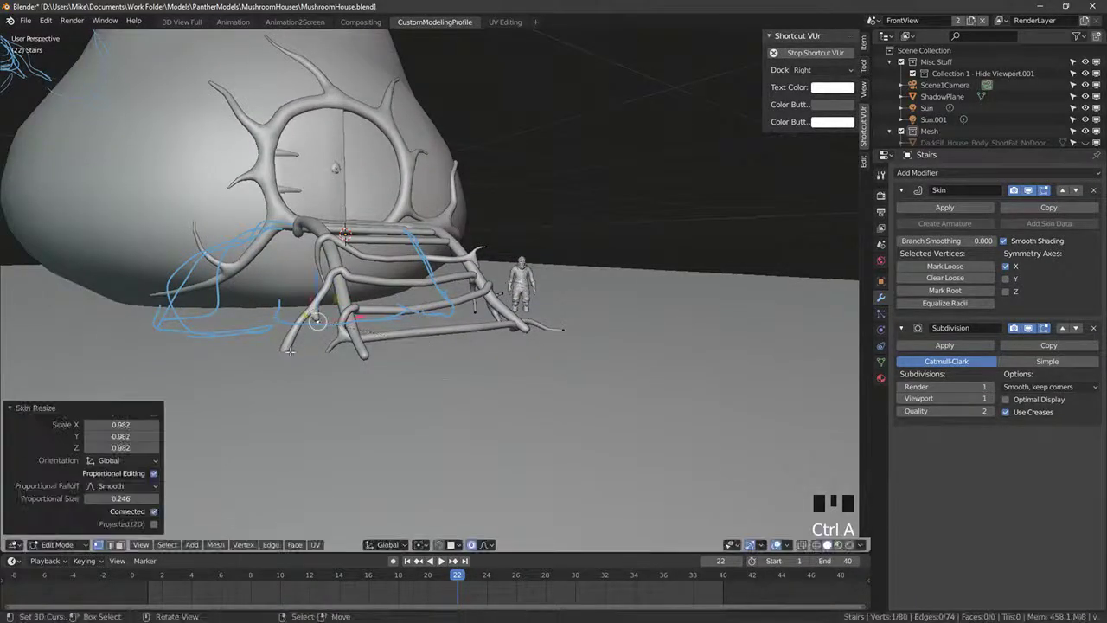
pyautogui.rightClick(288, 350)
pyautogui.hotkey('ctrl', 'a')
pyautogui.click(393, 370)
# Step: Thin the left ground branch's side twig and extend it to the ground with an end skin scale of 0.660
pyautogui.moveTo(314, 318); pyautogui.dragTo(327, 337, button='right')
pyautogui.hotkey('ctrl', 'a')
pyautogui.click(426, 358)
pyautogui.press('e')
pyautogui.moveTo(427, 358); pyautogui.dragTo(458, 353, button='middle')
pyautogui.click(517, 370)
pyautogui.hotkey('ctrl', 'a')
pyautogui.click(551, 371)
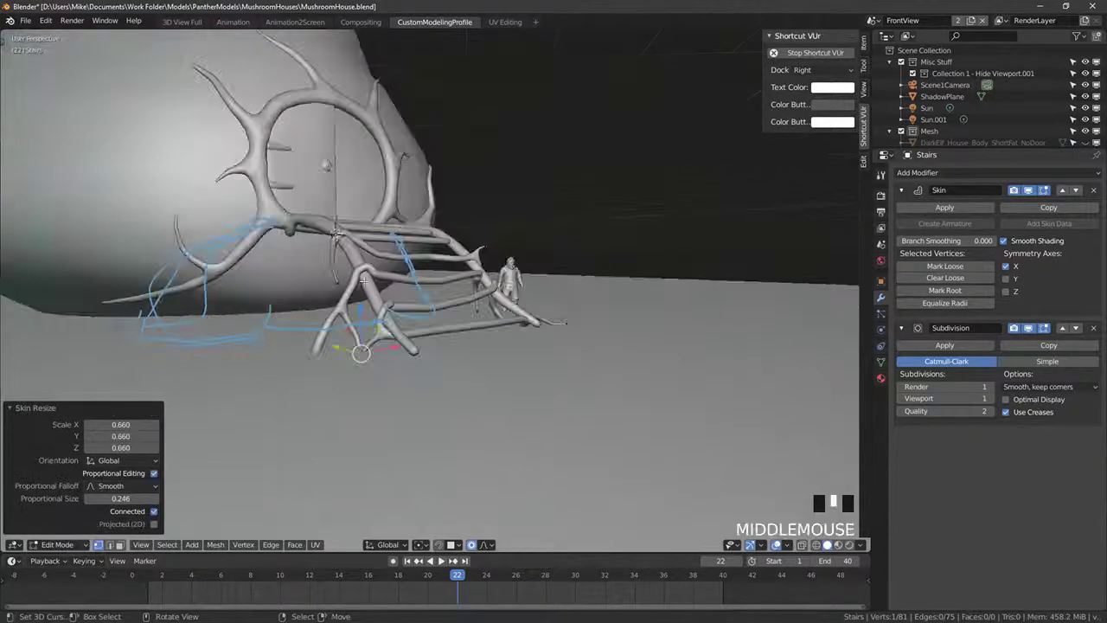
# Step: Extrude a new twig from the third step's left wrap by -0.204, 0.221, 0.107 and thin its skin
pyautogui.rightClick(357, 272)
pyautogui.press('e')
pyautogui.click(344, 263)
pyautogui.hotkey('ctrl', 'a')
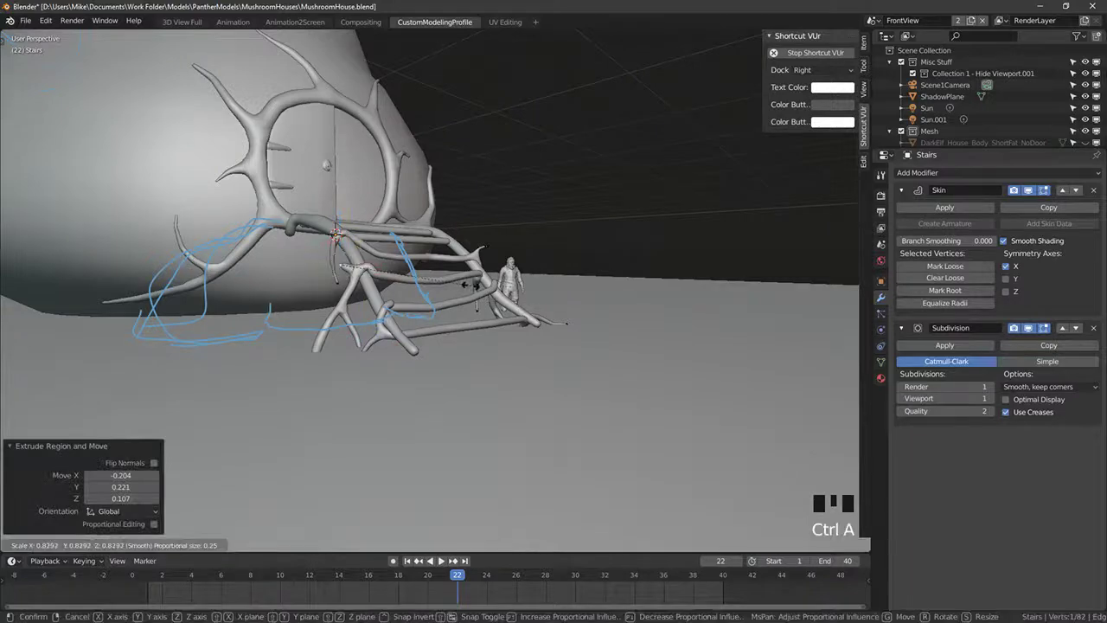
pyautogui.click(443, 285)
# Step: Extend the third step's left twig with two thinner points, the last offset 0.025, 0.156, 0.074
pyautogui.moveTo(443, 286); pyautogui.dragTo(553, 285, button='middle')
pyautogui.press('e')
pyautogui.click(438, 364)
pyautogui.hotkey('ctrl', 'a')
pyautogui.click(549, 366)
pyautogui.press('e')
pyautogui.click(558, 268)
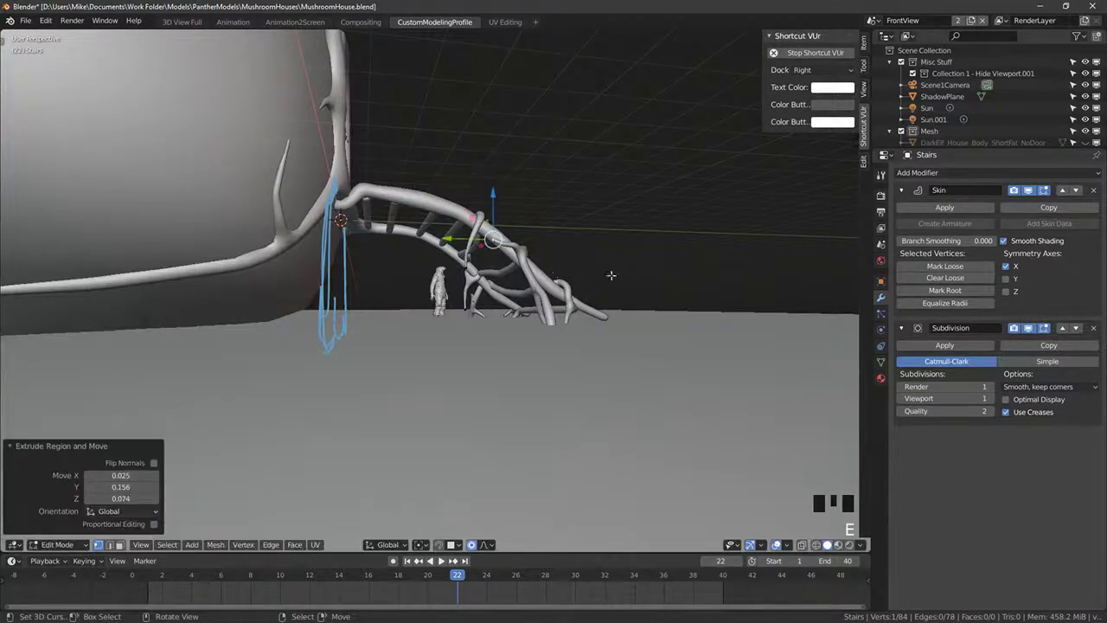
pyautogui.hotkey('ctrl', 'a')
pyautogui.click(516, 245)
# Step: Extrude an upward twig from the fourth step's left wrap by -0.219, 0.070, 0.219, thin its skin and reposition its end
pyautogui.moveTo(511, 246); pyautogui.dragTo(333, 292, button='middle')
pyautogui.scroll(1, 298, 232)
pyautogui.rightClick(308, 257)
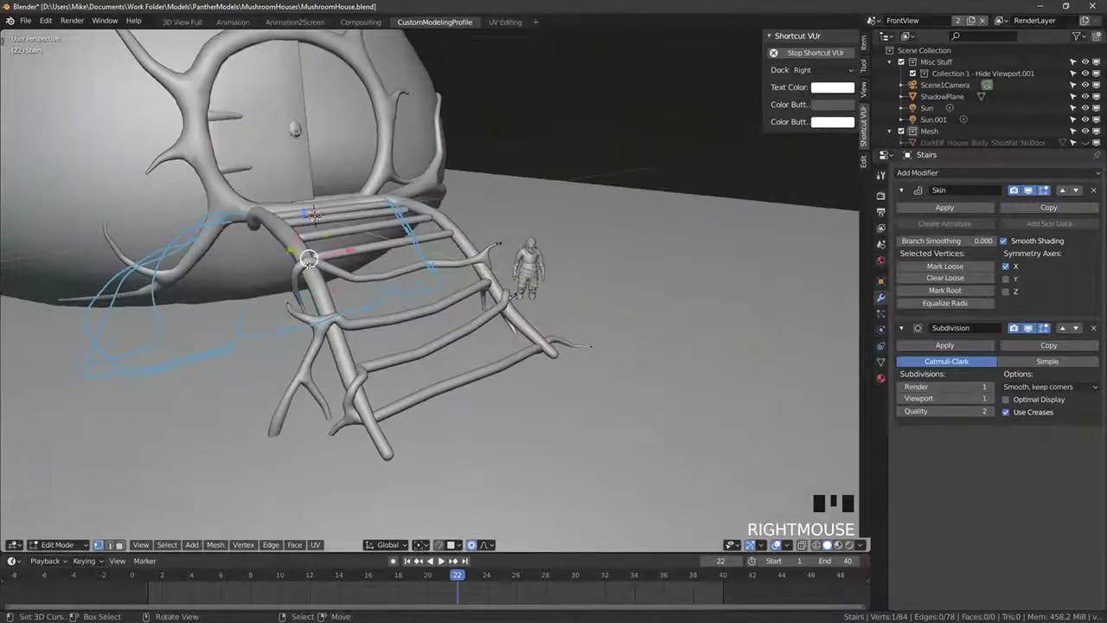
pyautogui.moveTo(308, 257); pyautogui.dragTo(263, 254, button='middle')
pyautogui.click(256, 215)
pyautogui.hotkey('ctrl', 'a')
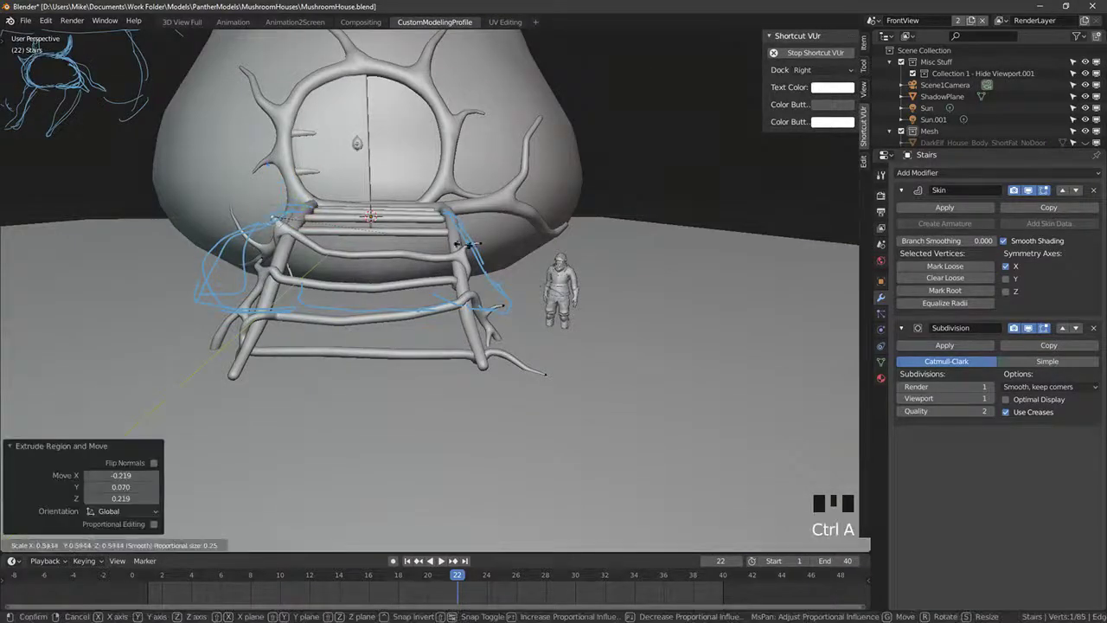
pyautogui.click(400, 234)
pyautogui.click(381, 221)
pyautogui.hotkey('ctrl', 'z')
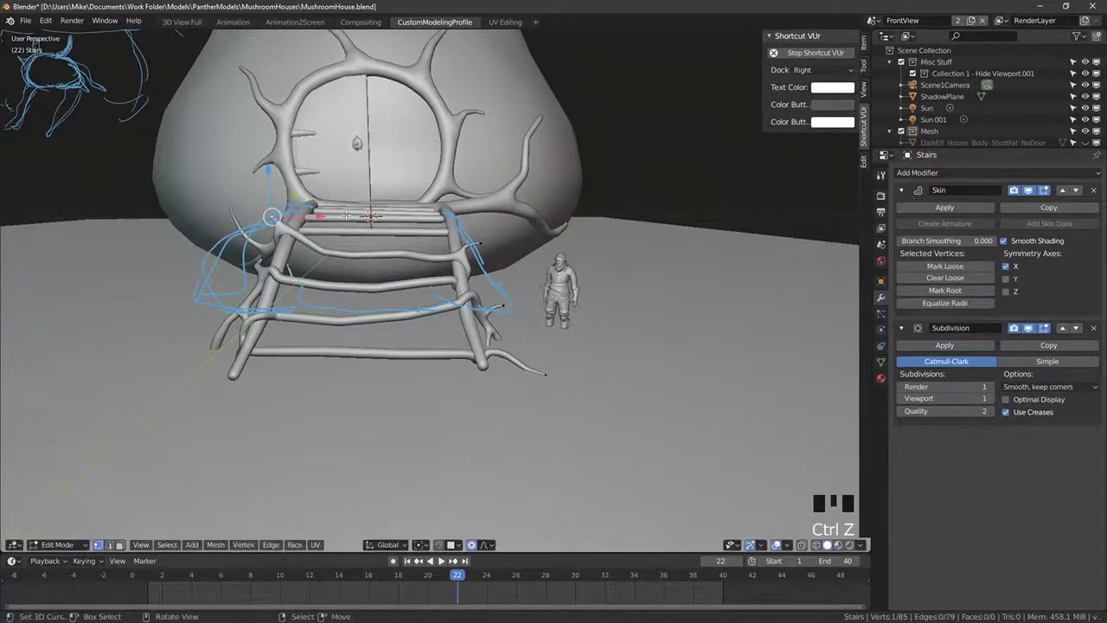
pyautogui.press('g')
pyautogui.click(348, 207)
# Step: Extend the fourth step's left twig by -0.142, 0.215, 0.118, taper it and move the tip 0.032, -0.082, 0.003
pyautogui.moveTo(351, 254); pyautogui.dragTo(463, 216, button='middle')
pyautogui.scroll(3, 398, 259)
pyautogui.hotkey('ctrl', 'a')
pyautogui.click(446, 268)
pyautogui.press('e')
pyautogui.click(446, 268)
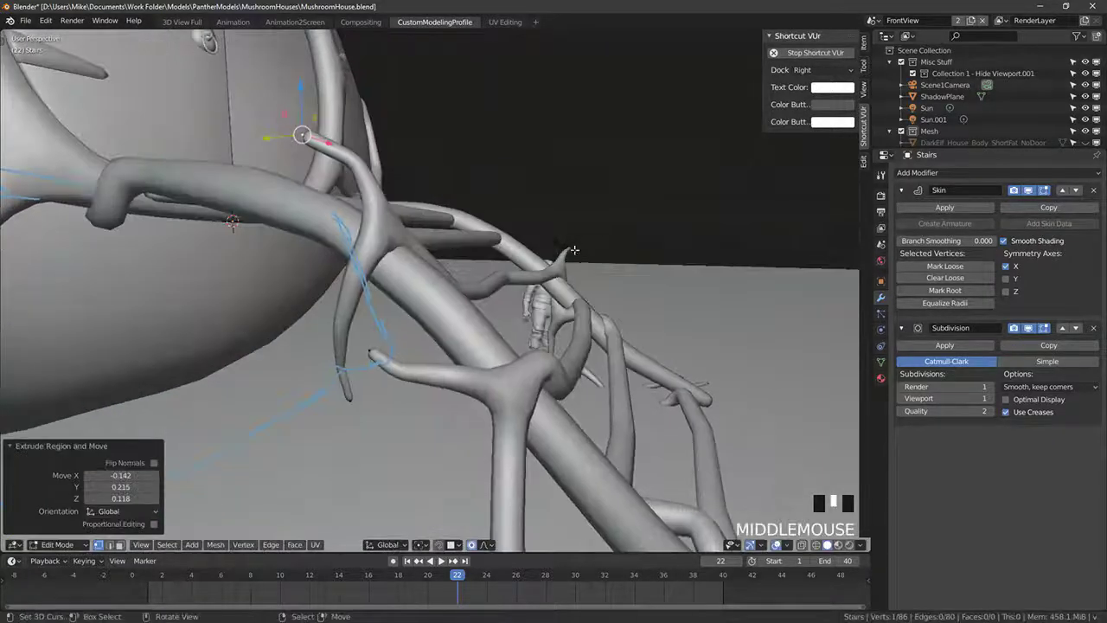
pyautogui.hotkey('ctrl', 'a')
pyautogui.click(467, 215)
pyautogui.press('g')
pyautogui.click(483, 213)
pyautogui.scroll(-2, 542, 240)
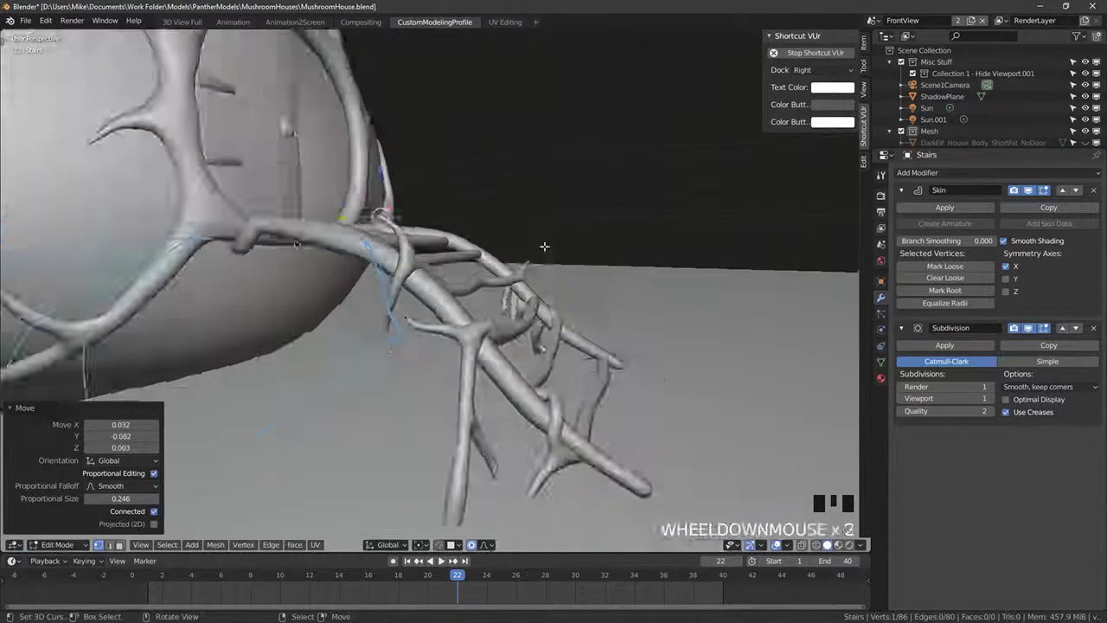
# Step: Examine the stairs from the front in rendered shading, beside the sketch lines and the human figure
pyautogui.press('Tab')
pyautogui.moveTo(544, 247)
pyautogui.mouseDown(button='middle')
pyautogui.moveTo(394, 271)
pyautogui.moveTo(487, 281)
pyautogui.moveTo(585, 341)
pyautogui.moveTo(510, 339)
pyautogui.mouseUp(button='middle')
pyautogui.scroll(-5, 376, 283)
pyautogui.press('z')
pyautogui.press('KP_1')
pyautogui.scroll(3, 565, 402)
pyautogui.scroll(6, 565, 404)
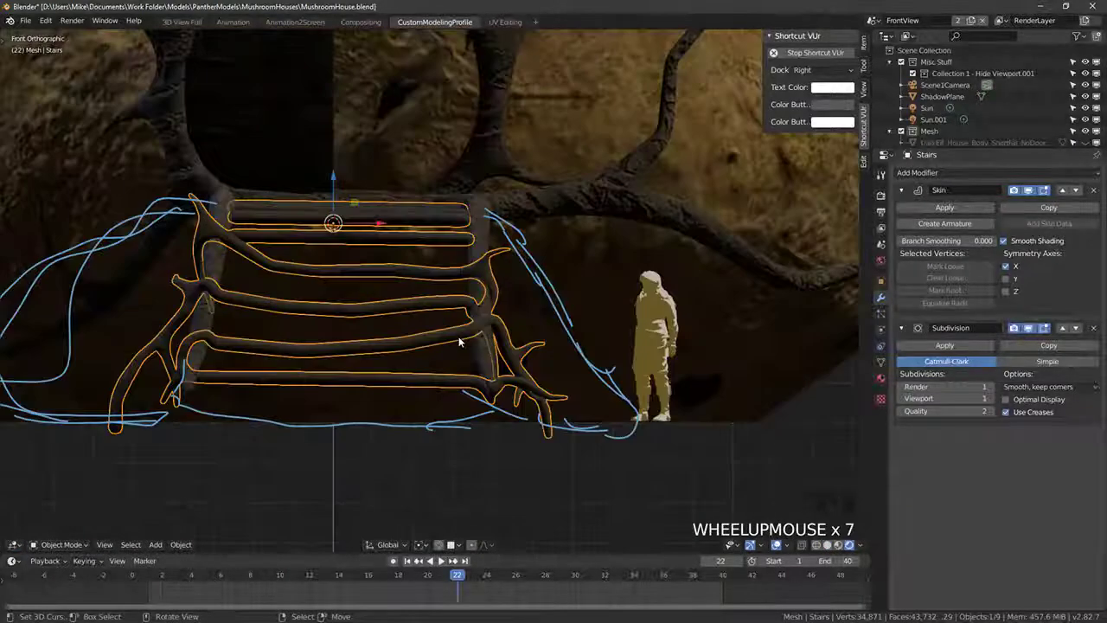
pyautogui.press('Tab')
pyautogui.press('Tab')
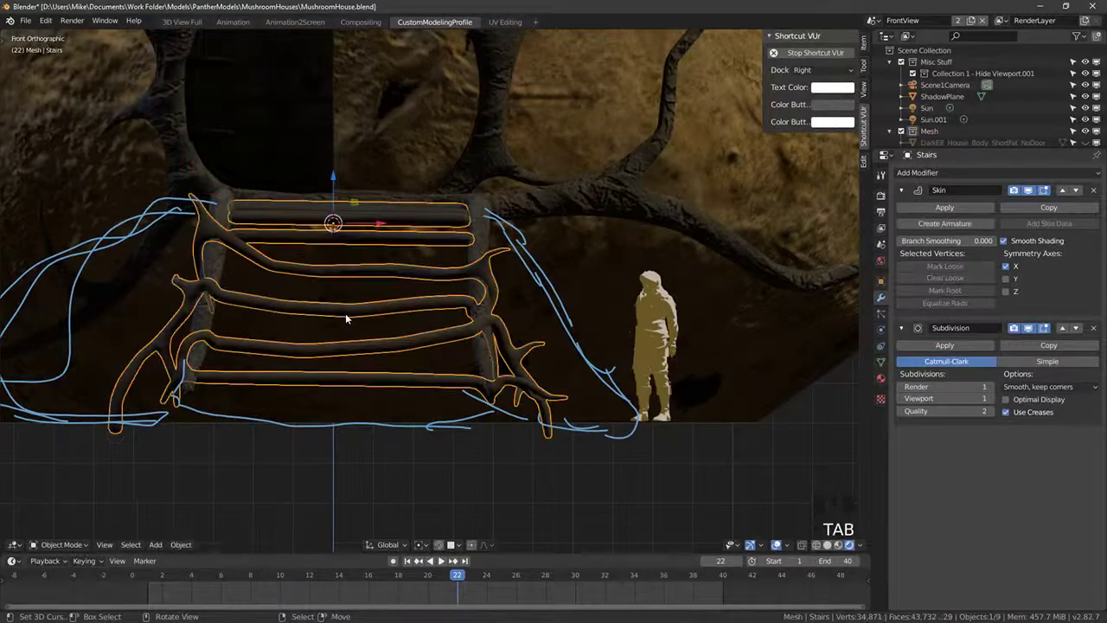
# Step: Raise the middle of the third step from the ground slightly, with proportional editing bending its neighbouring points
pyautogui.rightClick(345, 313)
pyautogui.press('Tab')
pyautogui.press('Tab')
pyautogui.rightClick(347, 308)
pyautogui.press('Tab')
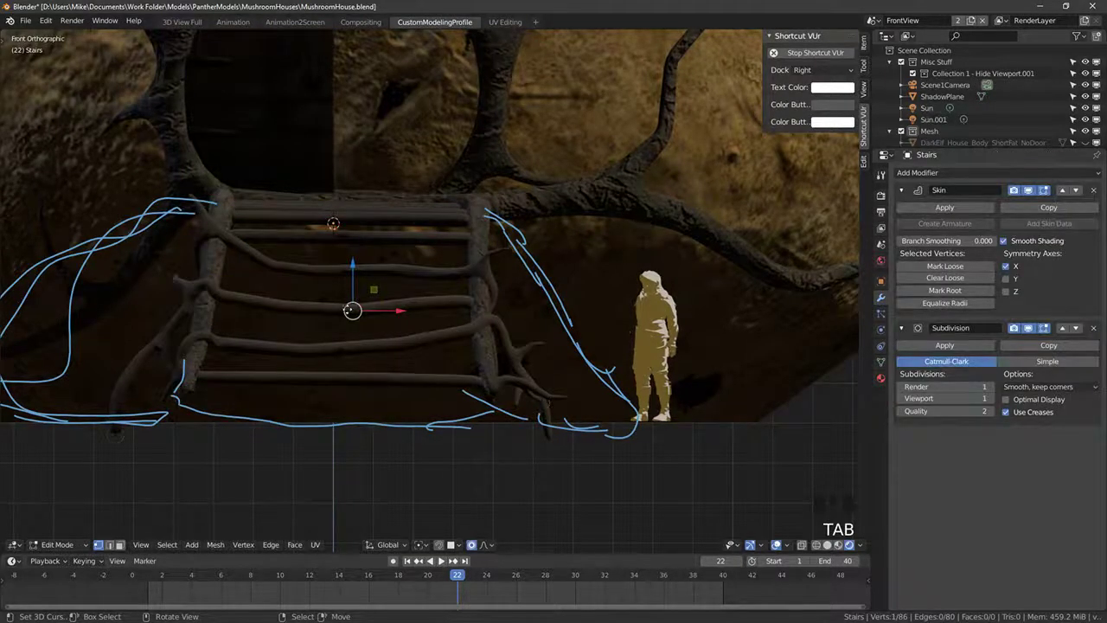
pyautogui.press('g')
pyautogui.scroll(-5, 345, 307)
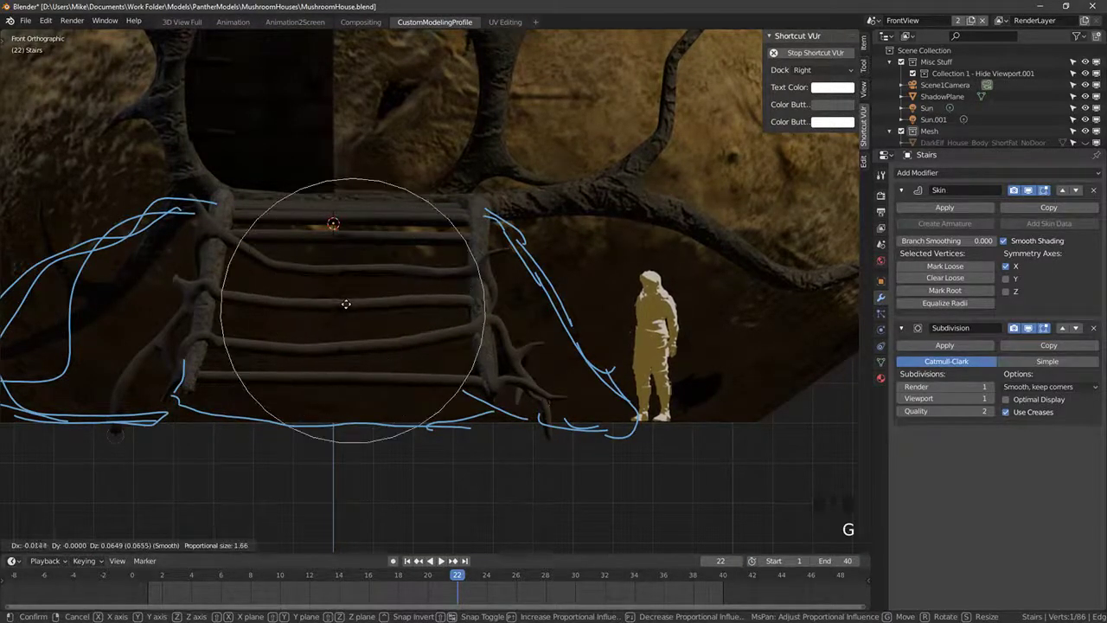
pyautogui.click(346, 305)
# Step: Delete the right-side points of the two straight steps nearest the door
pyautogui.moveTo(346, 304); pyautogui.dragTo(364, 320, button='middle')
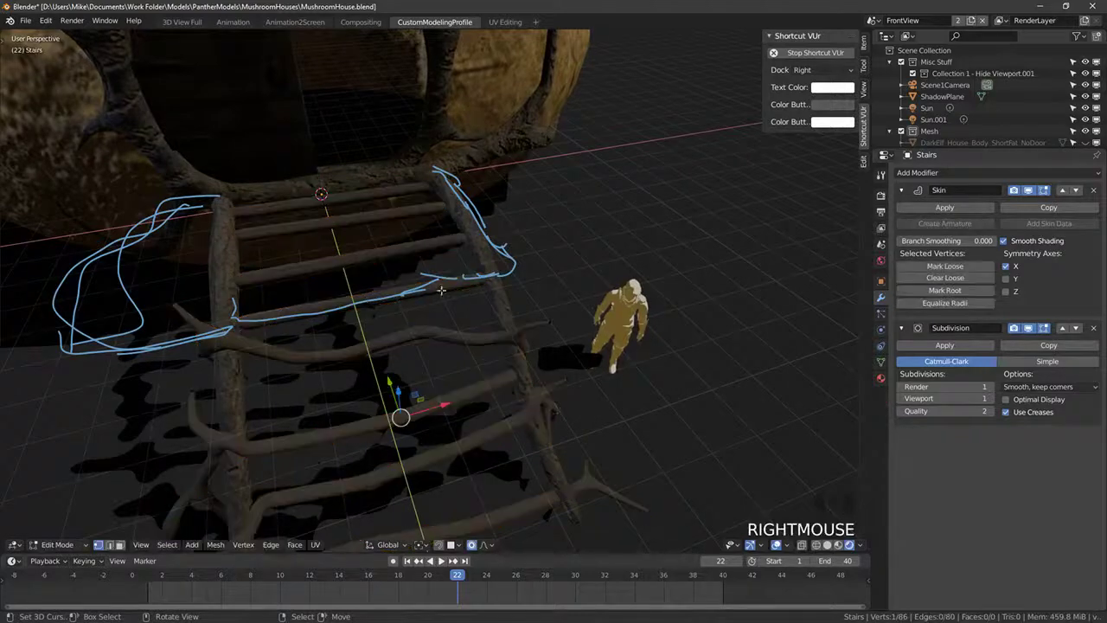
pyautogui.press('z')
pyautogui.click(493, 296)
pyautogui.press('z')
pyautogui.press('c')
pyautogui.moveTo(470, 271); pyautogui.dragTo(453, 213)
pyautogui.press('x')
pyautogui.click(450, 215)
pyautogui.moveTo(469, 247); pyautogui.dragTo(424, 277, button='middle')
pyautogui.hotkey('ctrl', 'z')
pyautogui.press('c')
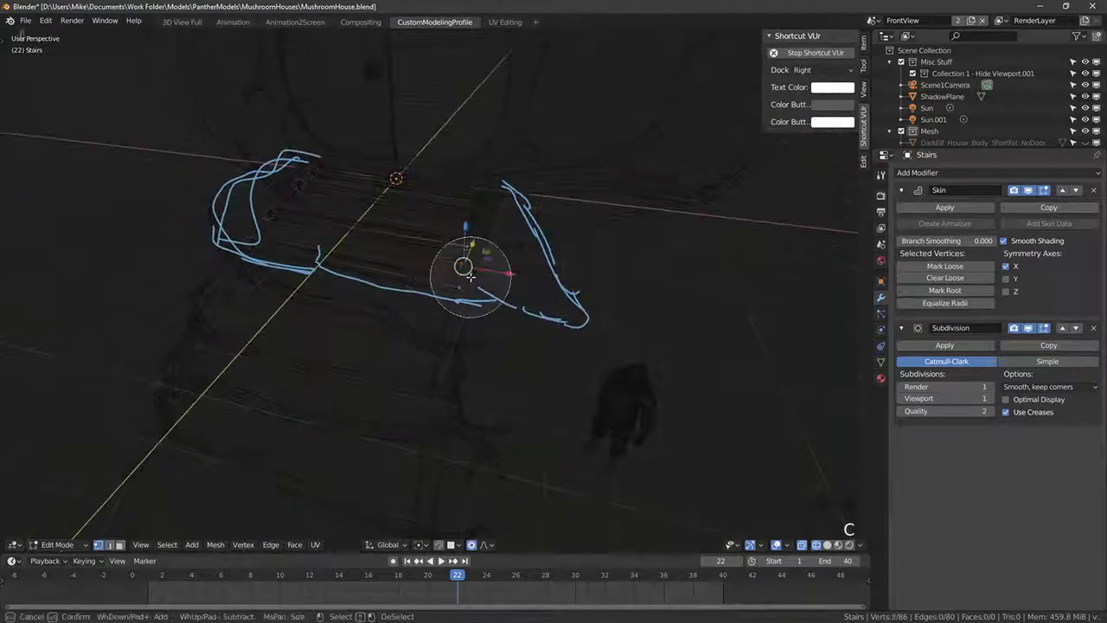
pyautogui.press('Escape')
pyautogui.press('x')
pyautogui.click(478, 207)
pyautogui.hotkey('shift', 'z')
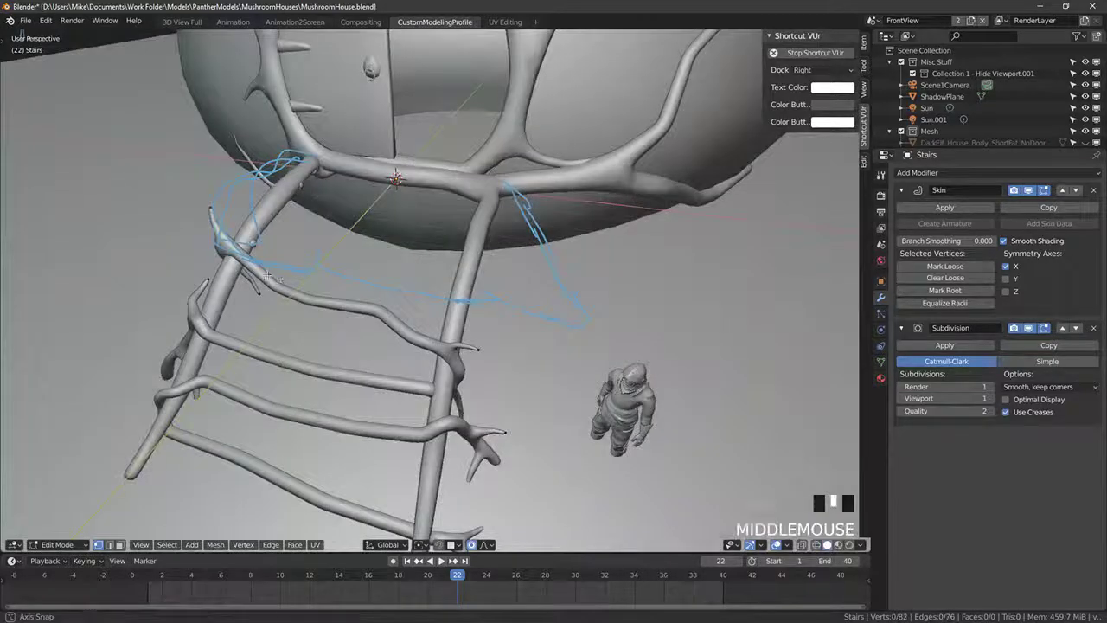
# Step: Delete the remaining left-side points of the two straight steps nearest the door
pyautogui.moveTo(269, 277); pyautogui.dragTo(361, 299, button='middle')
pyautogui.hotkey('shift', 'z')
pyautogui.press('c')
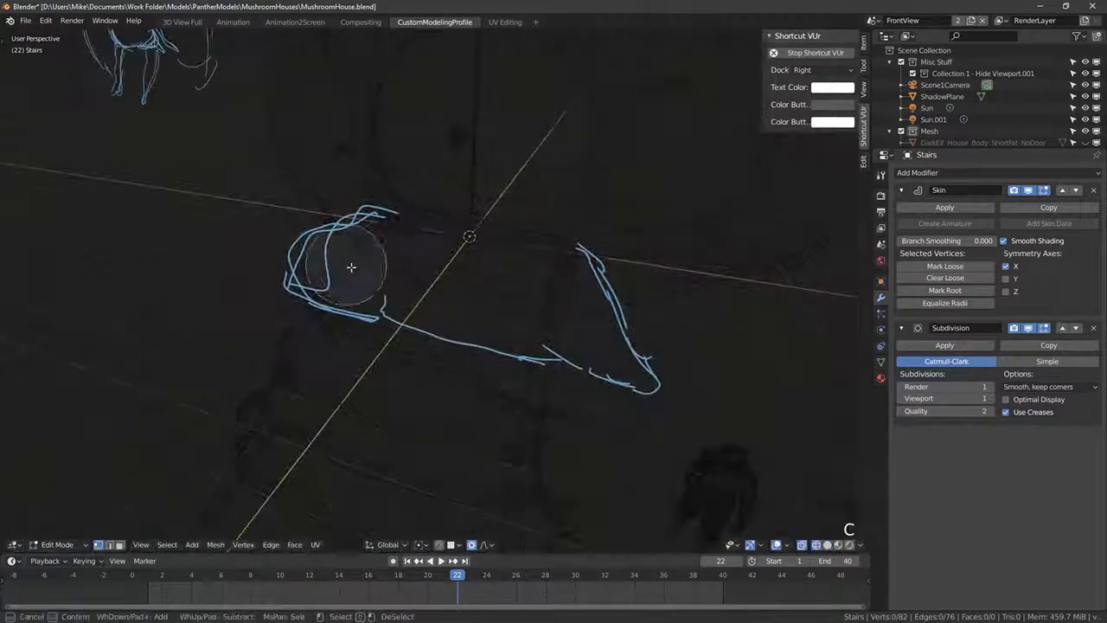
pyautogui.moveTo(359, 264); pyautogui.dragTo(387, 242)
pyautogui.press('Escape')
pyautogui.press('x')
pyautogui.press('Escape')
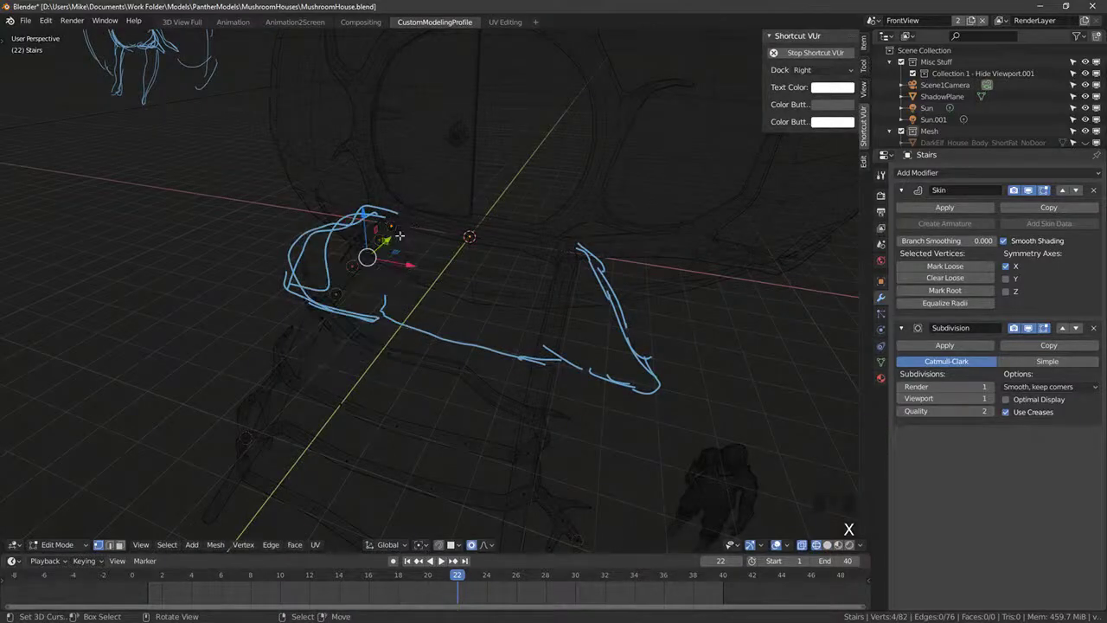
pyautogui.press('x')
pyautogui.click(399, 234)
pyautogui.hotkey('shift', 'z')
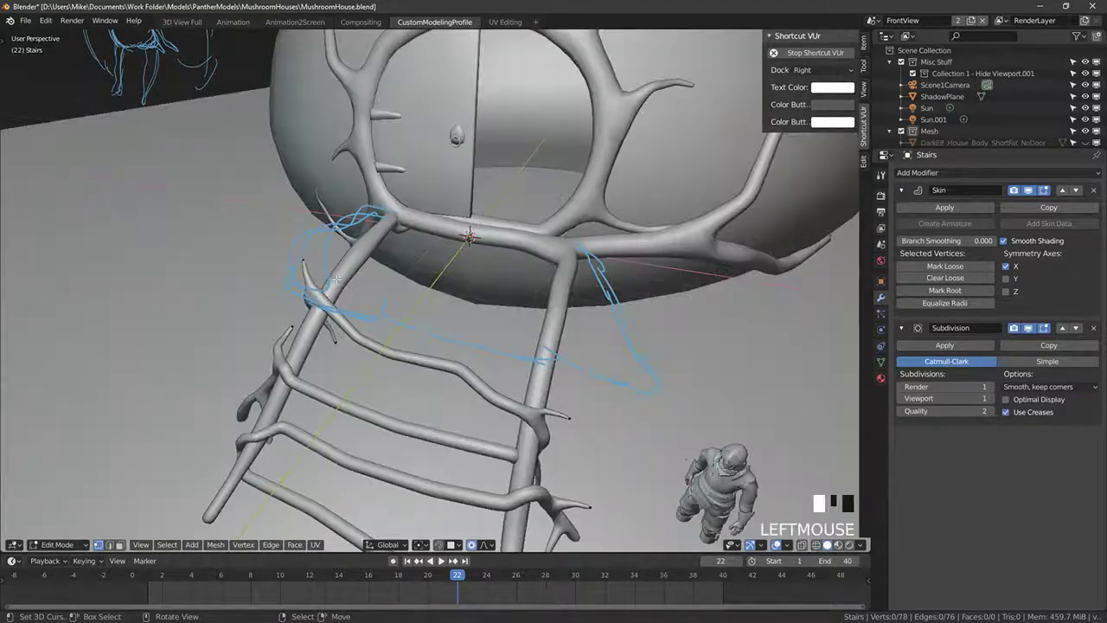
# Step: Try to find an add vertex command for placing a new point on the upper left rail
pyautogui.hotkey('shift', 'a')
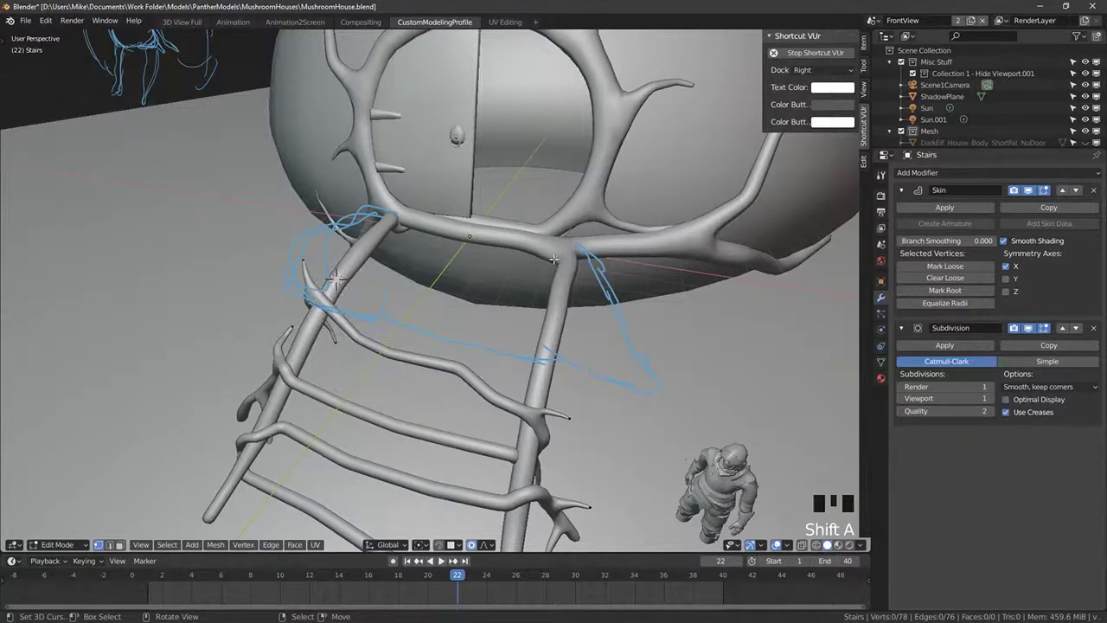
pyautogui.press('space')
pyautogui.write('add vertex')
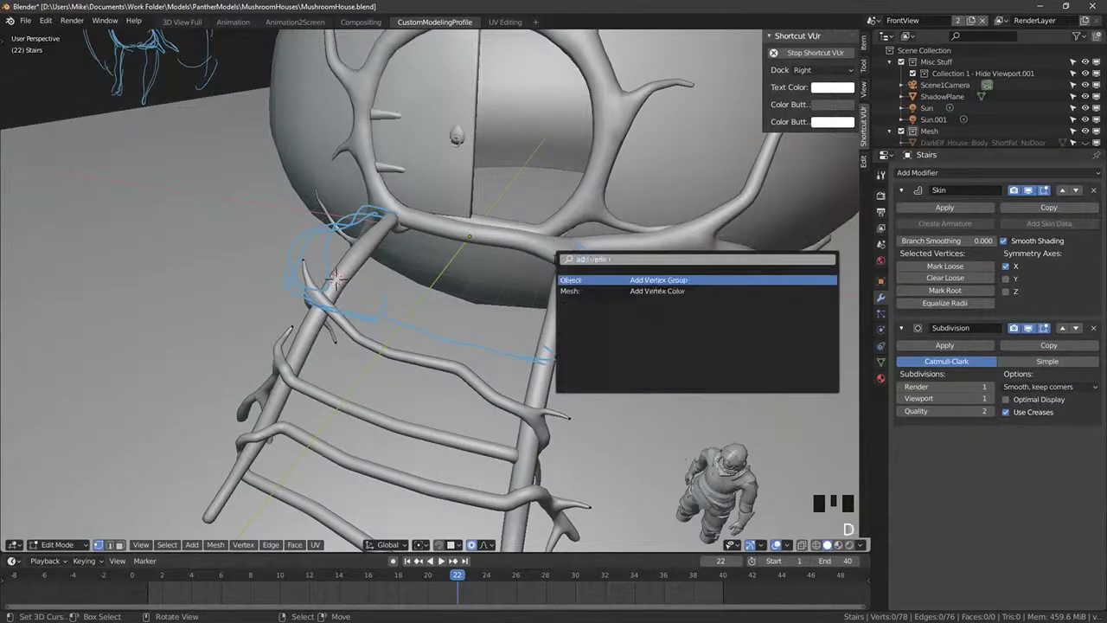
pyautogui.press('Escape')
pyautogui.hotkey('shift', 'a')
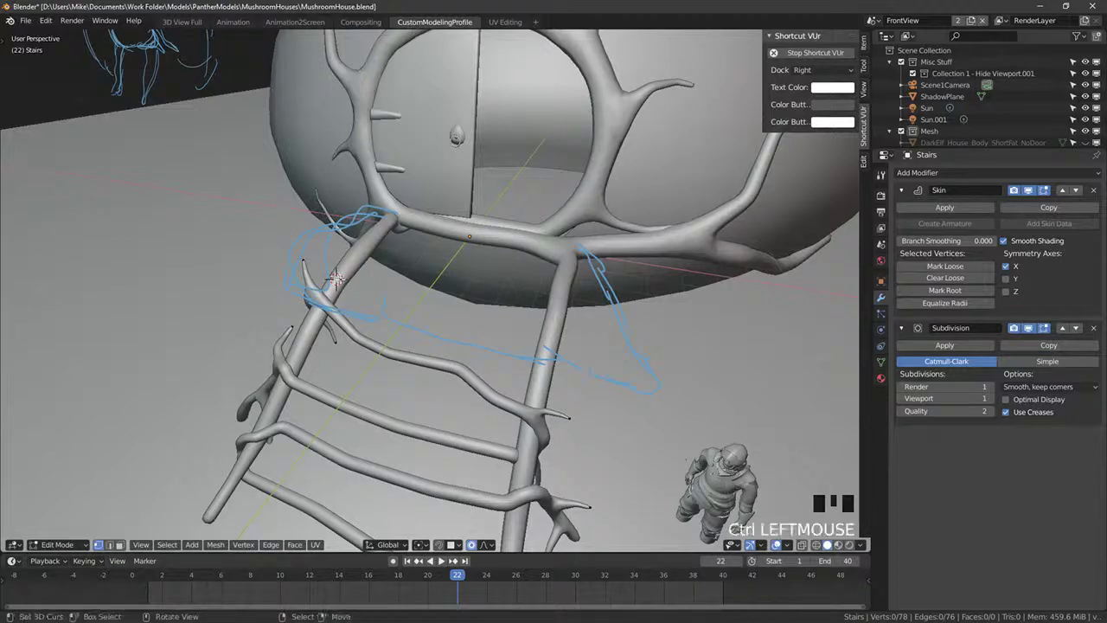
pyautogui.scroll(3, 287, 280)
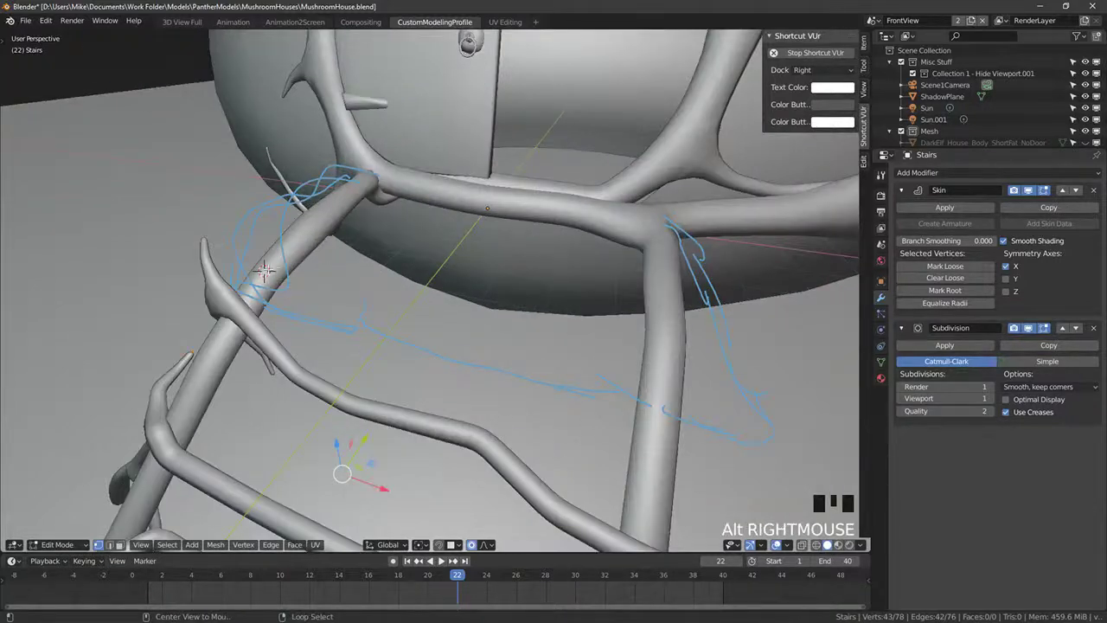
pyautogui.scroll(-5, 265, 271)
pyautogui.press('z')
pyautogui.keyDown('ctrl'); pyautogui.rightClick(335, 282); pyautogui.keyUp('ctrl')
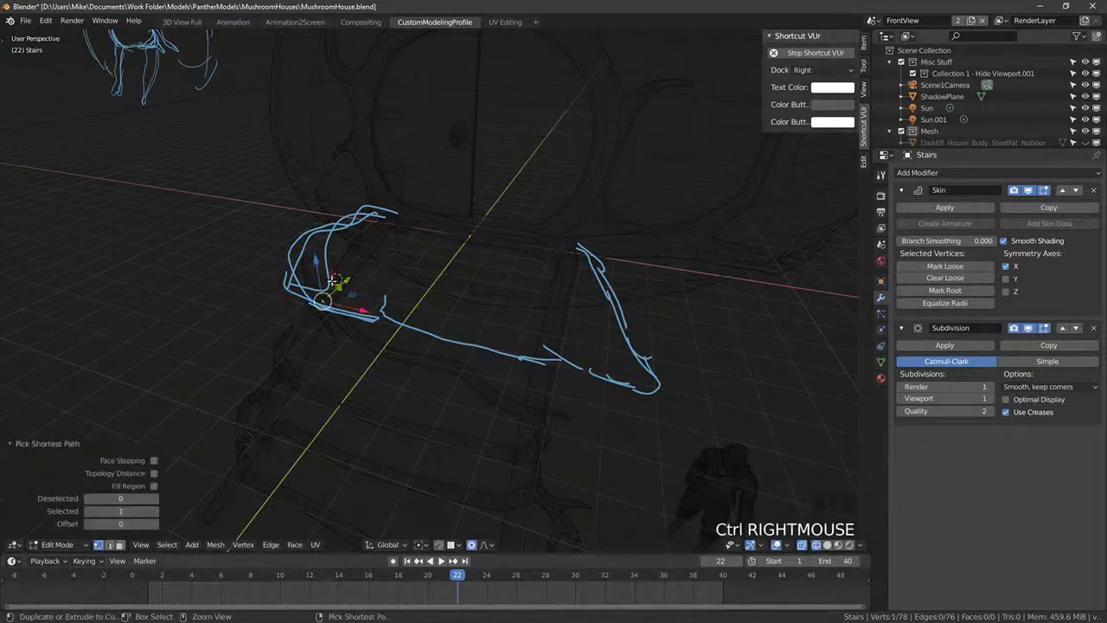
pyautogui.press('a')
pyautogui.keyDown('ctrl'); pyautogui.rightClick(337, 279); pyautogui.keyUp('ctrl')
pyautogui.press('space')
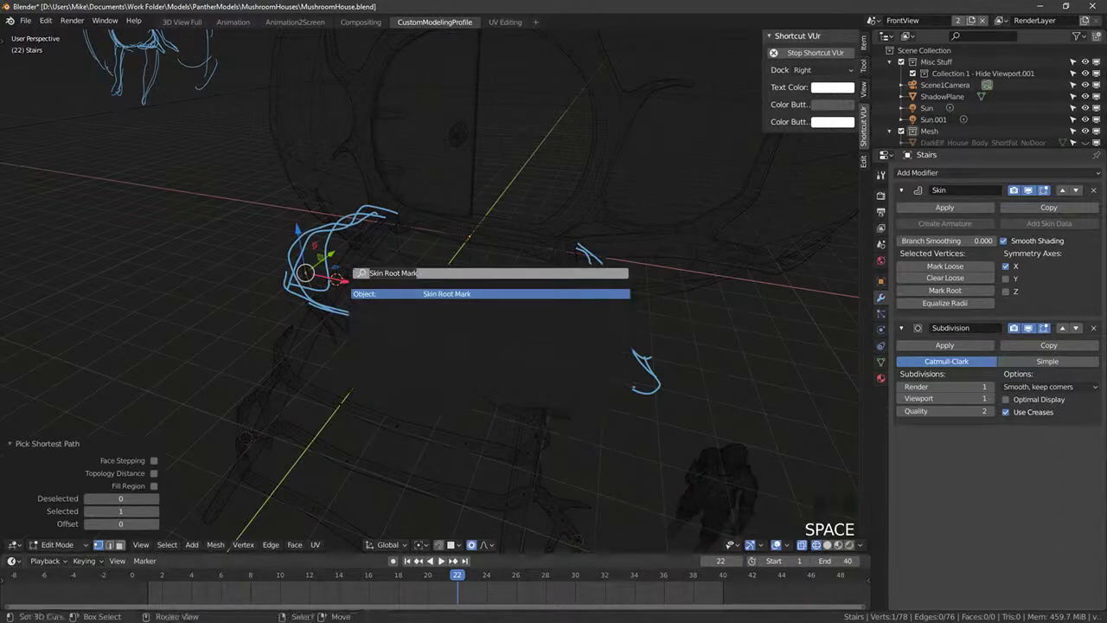
pyautogui.press('Return')
pyautogui.keyDown('ctrl'); pyautogui.rightClick(378, 248); pyautogui.keyUp('ctrl')
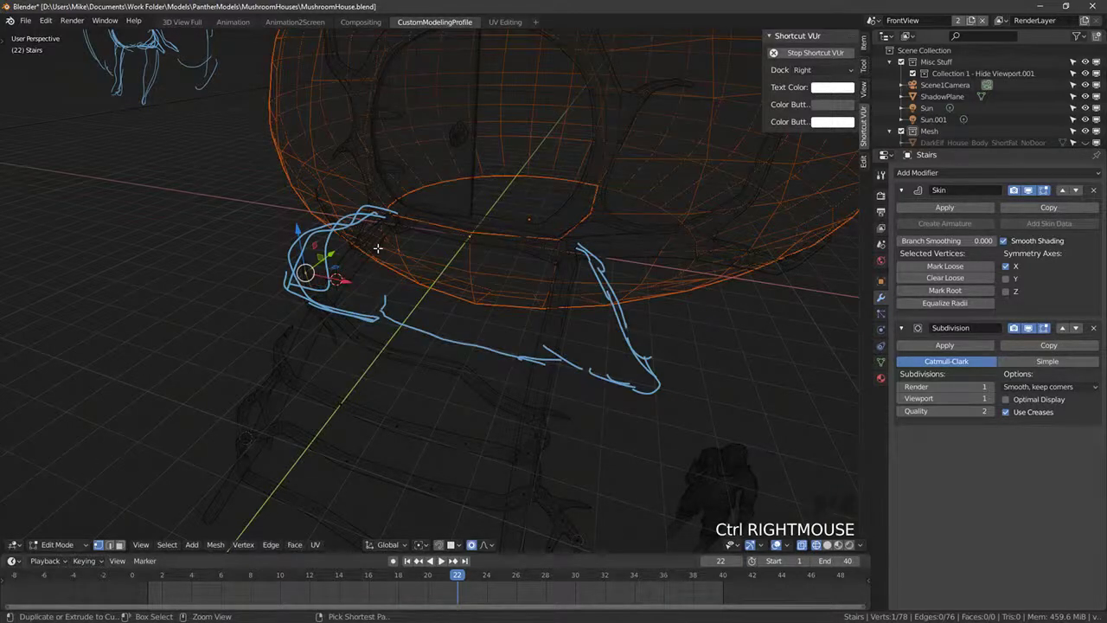
# Step: Duplicate a left twig point of the Stairs mesh and place the copy beside the upper left rail
pyautogui.press('Tab')
pyautogui.rightClick(341, 287)
pyautogui.rightClick(305, 287)
pyautogui.press('Tab')
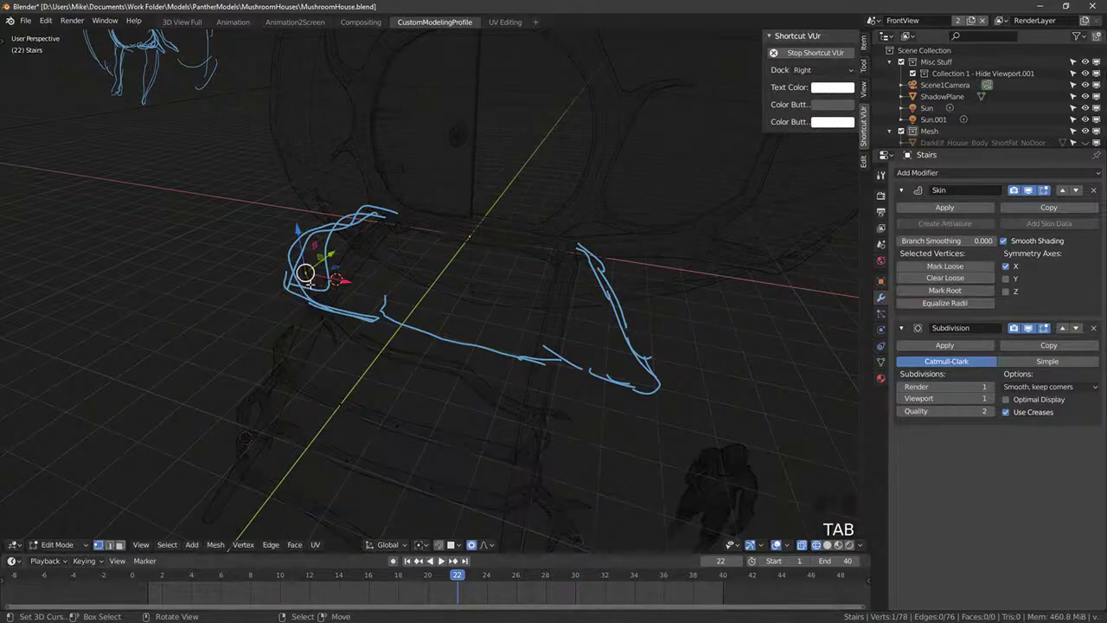
pyautogui.hotkey('shift', 'd')
pyautogui.click(361, 263)
pyautogui.moveTo(361, 263)
pyautogui.mouseDown(button='middle')
pyautogui.moveTo(475, 248)
pyautogui.moveTo(546, 256)
pyautogui.moveTo(531, 289)
pyautogui.moveTo(485, 294)
pyautogui.moveTo(348, 277)
pyautogui.moveTo(357, 251)
pyautogui.moveTo(392, 283)
pyautogui.mouseUp(button='middle')
pyautogui.press('z')
pyautogui.press('g')
pyautogui.click(520, 304)
pyautogui.press('g')
pyautogui.click(315, 259)
pyautogui.scroll(2, 357, 251)
pyautogui.press('e')
pyautogui.click(368, 252)
pyautogui.hotkey('ctrl', 'z')
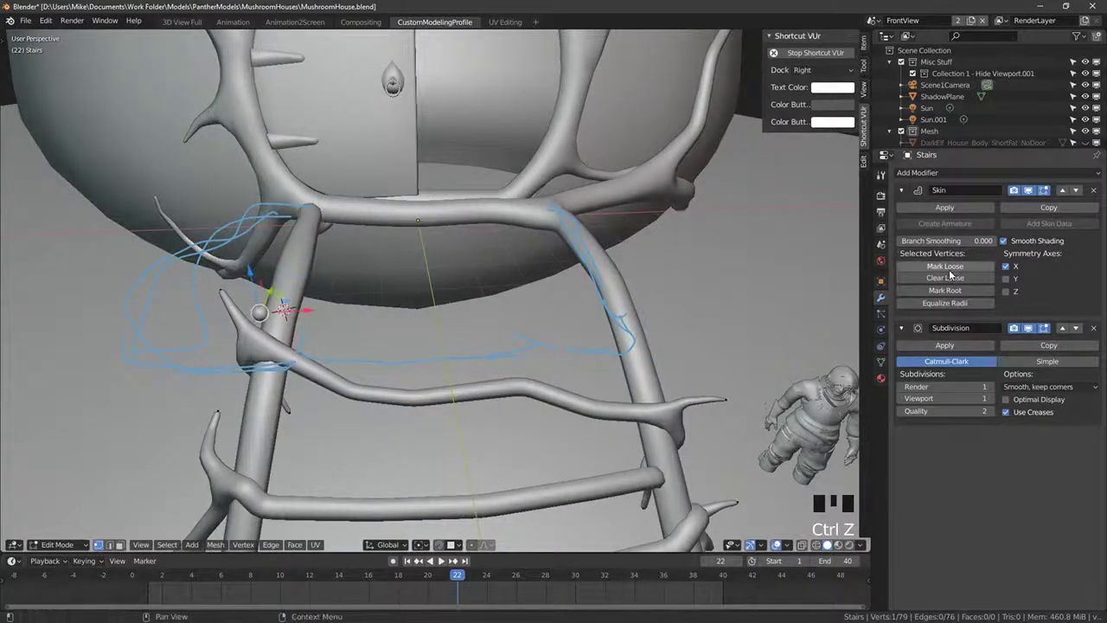
# Step: Mark the duplicated point as a skin root and extrude a short segment from it across the left rail
pyautogui.click(956, 292)
pyautogui.press('e')
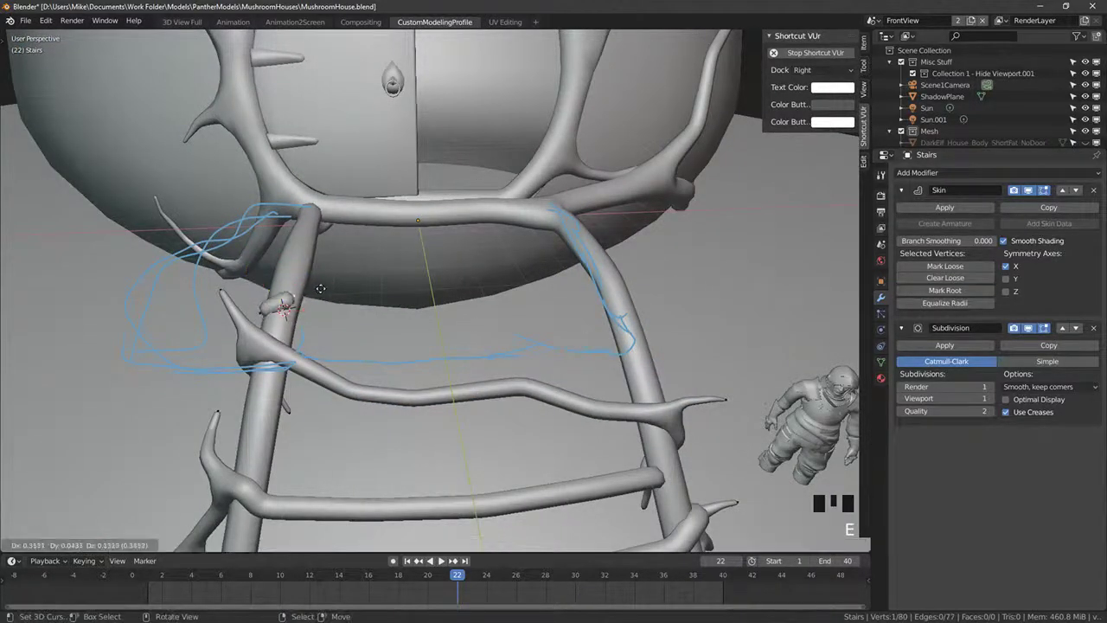
pyautogui.click(320, 288)
pyautogui.moveTo(320, 289); pyautogui.dragTo(319, 282, button='middle')
# Step: Reposition the new segment's points so that it sits close against the upper left rail
pyautogui.rightClick(290, 290)
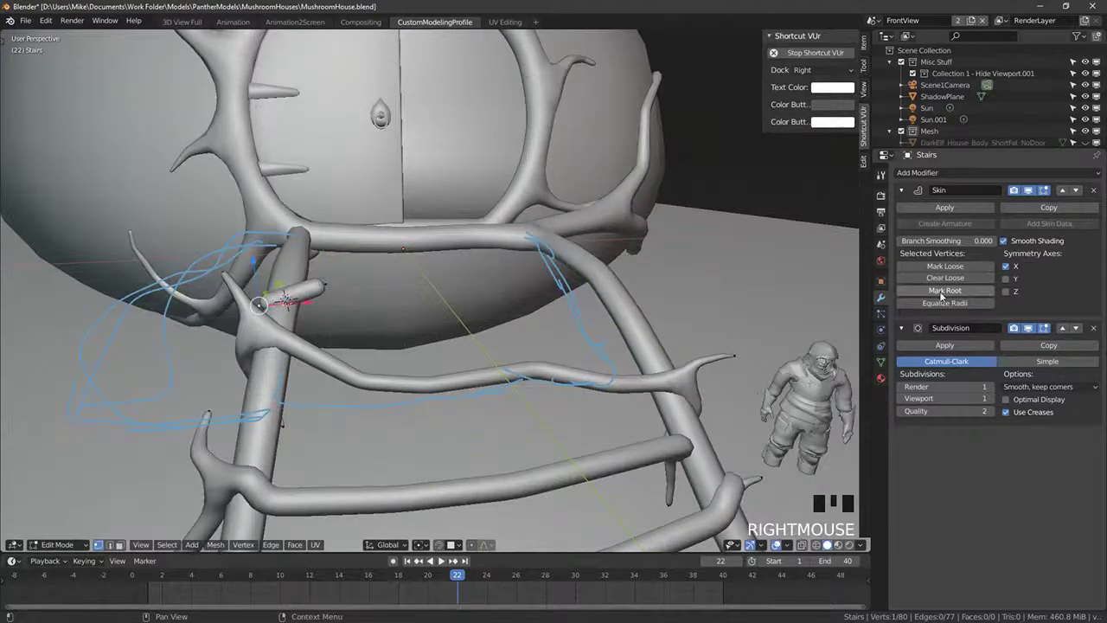
pyautogui.press('g')
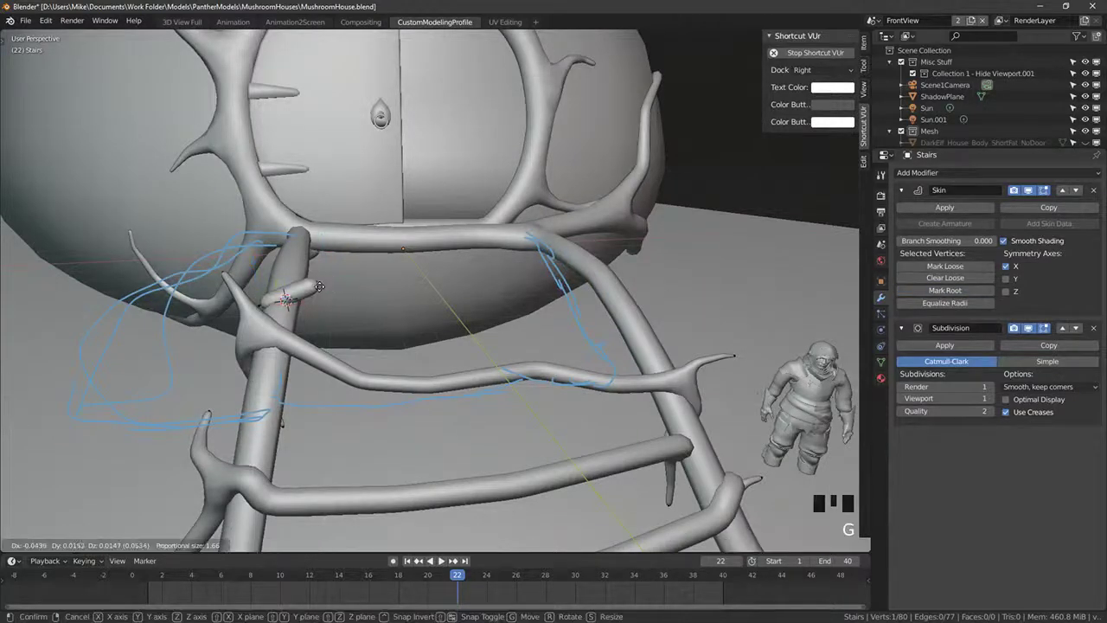
pyautogui.click(309, 282)
pyautogui.press('g')
pyautogui.click(320, 294)
pyautogui.press('g')
pyautogui.press('g')
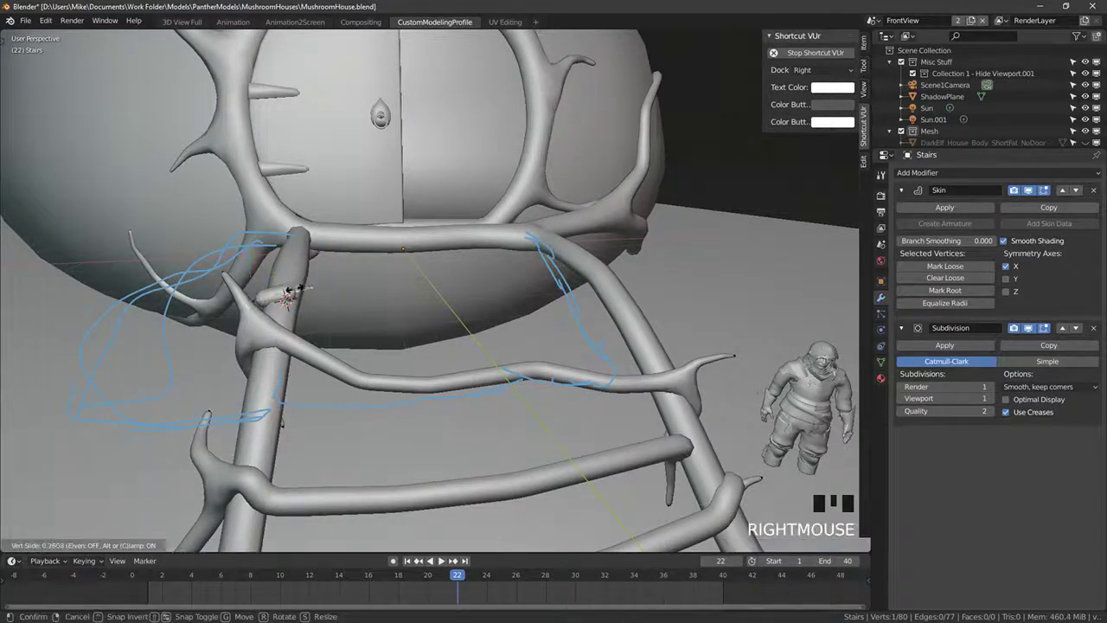
pyautogui.press('g')
pyautogui.click(297, 285)
# Step: Extrude two more points over the left rail, the first by 0.142, -0.058, 0.063, and move the bend -0.049, -0.014, -0.145
pyautogui.press('e')
pyautogui.moveTo(297, 284); pyautogui.dragTo(321, 295, button='middle')
pyautogui.click(350, 358)
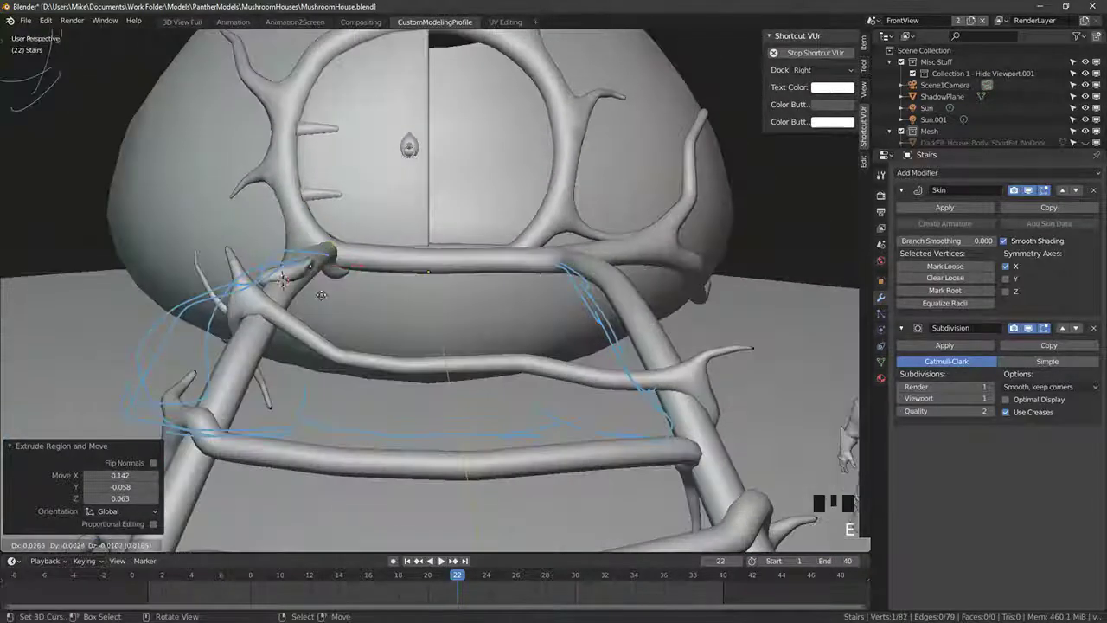
pyautogui.click(353, 320)
pyautogui.rightClick(315, 279)
pyautogui.press('g')
pyautogui.click(319, 291)
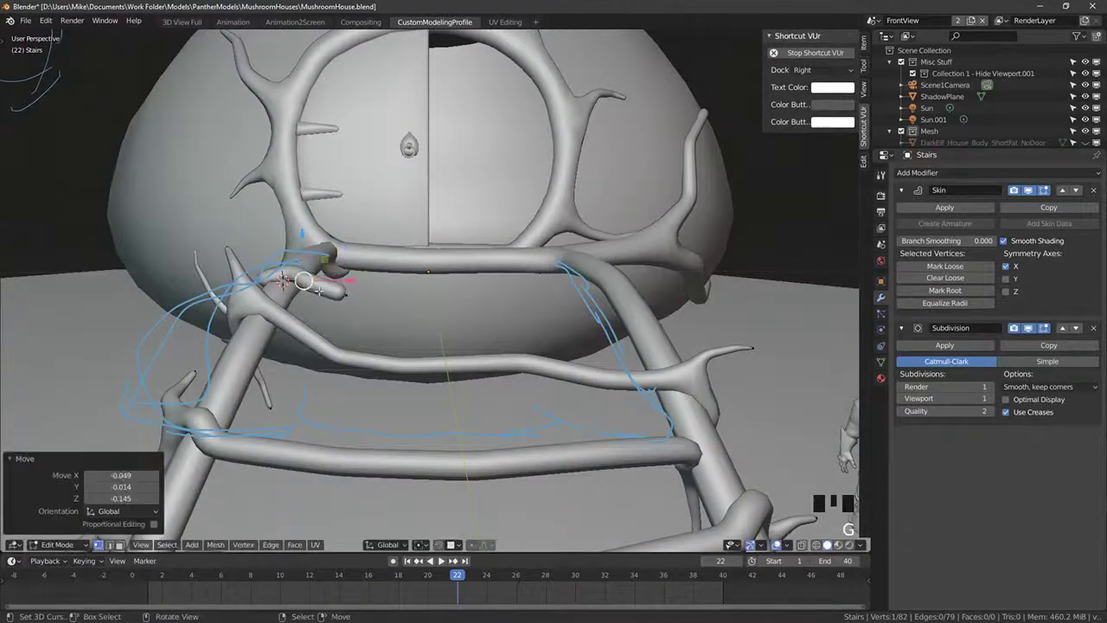
# Step: Extrude the new top step across to the right rail, starting with a segment of 0.431, -0.016, -0.038
pyautogui.rightClick(349, 305)
pyautogui.click(393, 313)
pyautogui.press('e')
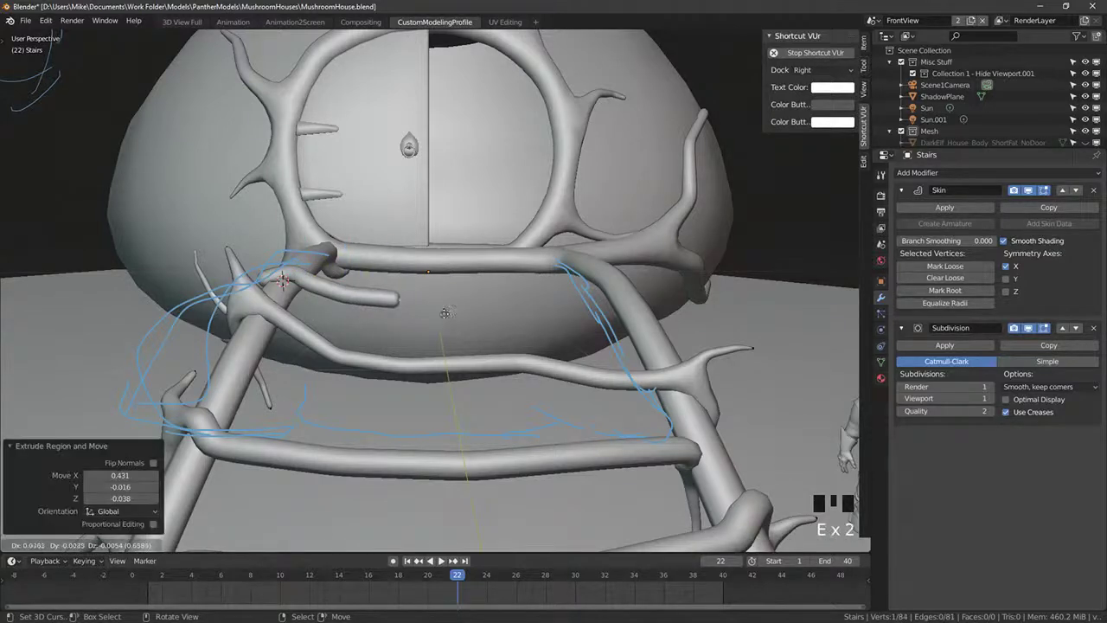
pyautogui.click(518, 315)
pyautogui.click(641, 303)
# Step: Wrap the top step over the right rail and extrude its end downward by 0.087, 0.037, -0.189
pyautogui.moveTo(641, 303); pyautogui.dragTo(668, 305, button='middle')
pyautogui.press('e')
pyautogui.click(638, 385)
pyautogui.press('g')
pyautogui.click(678, 277)
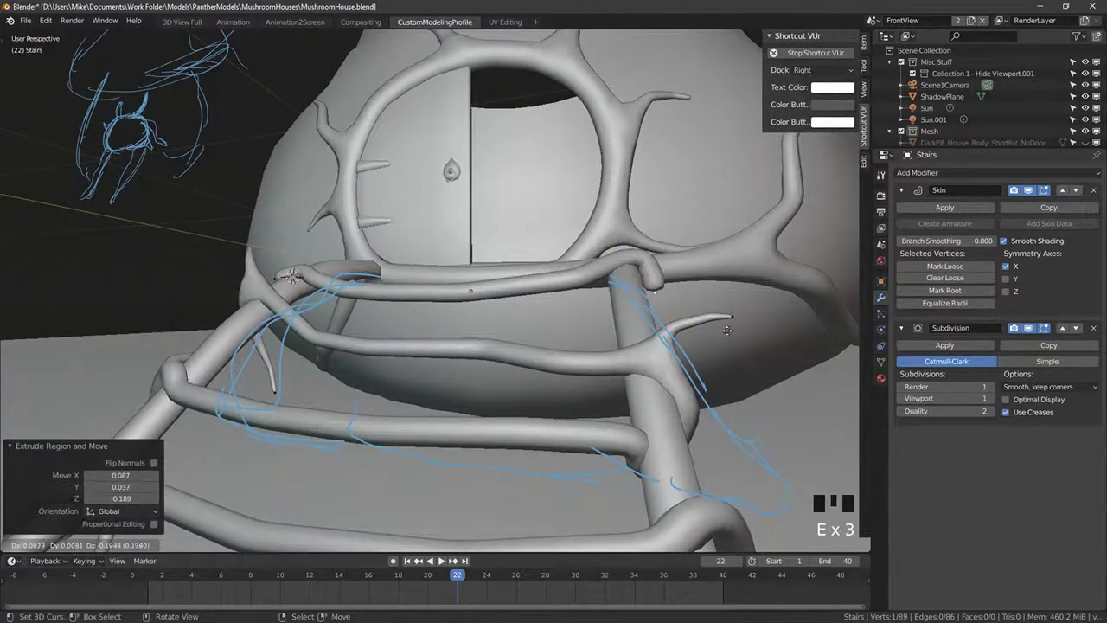
# Step: Thin the skin at the points of the top step's right wrap to taper its end
pyautogui.hotkey('ctrl', 'a')
pyautogui.click(692, 322)
pyautogui.rightClick(656, 278)
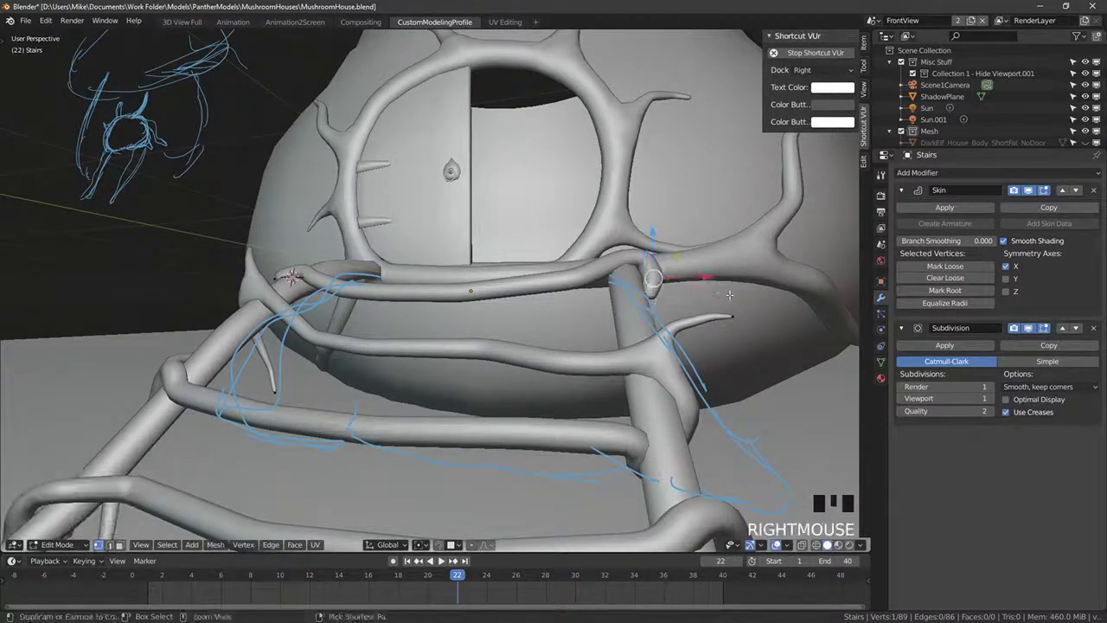
pyautogui.hotkey('ctrl', 'a')
pyautogui.click(710, 293)
pyautogui.moveTo(656, 282); pyautogui.dragTo(641, 306, button='right')
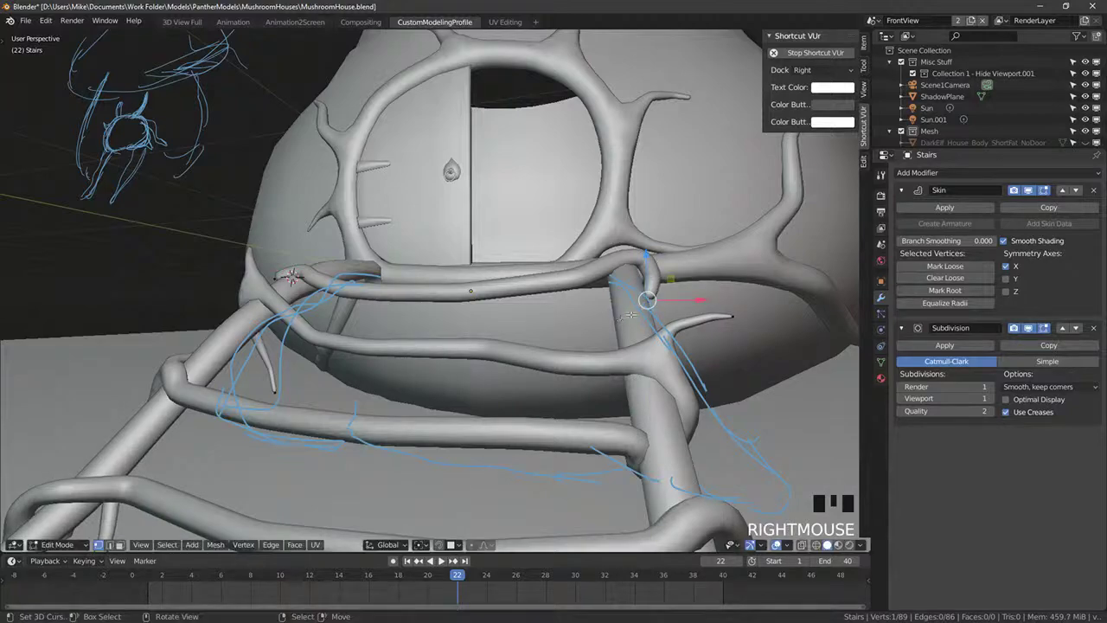
# Step: Extrude the right wrap behind the rail, move that point -0.086, 0.032, 0.048 and extrude another by -0.428, 0.048, 0.150
pyautogui.moveTo(641, 307); pyautogui.dragTo(571, 316, button='middle')
pyautogui.press('e')
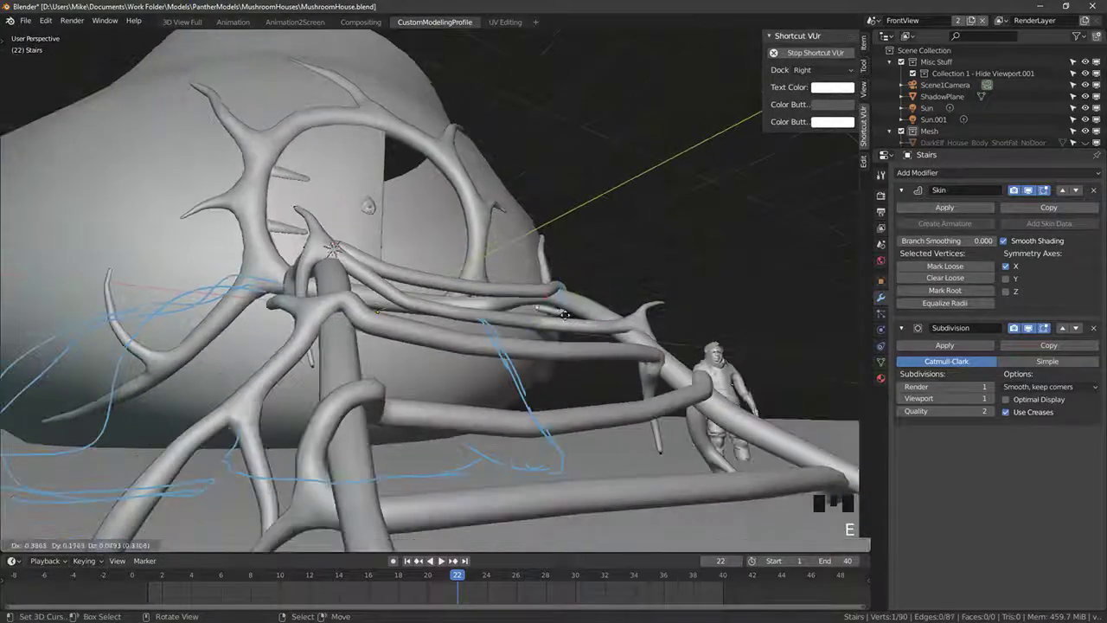
pyautogui.click(564, 315)
pyautogui.rightClick(563, 311)
pyautogui.click(558, 307)
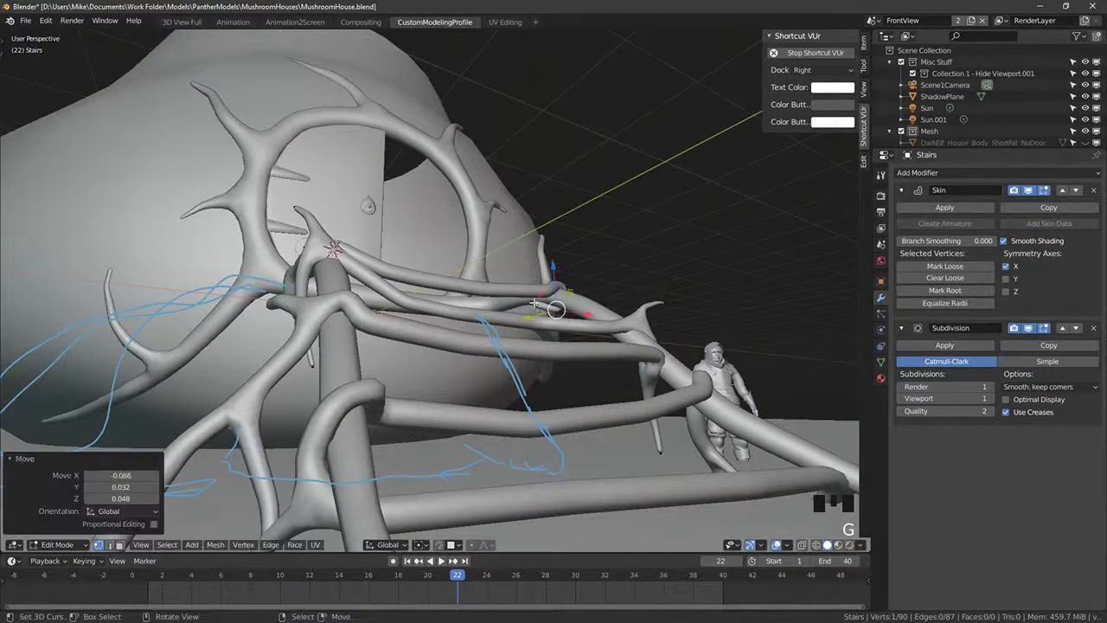
pyautogui.moveTo(554, 307); pyautogui.dragTo(456, 274, button='middle')
pyautogui.click(446, 313)
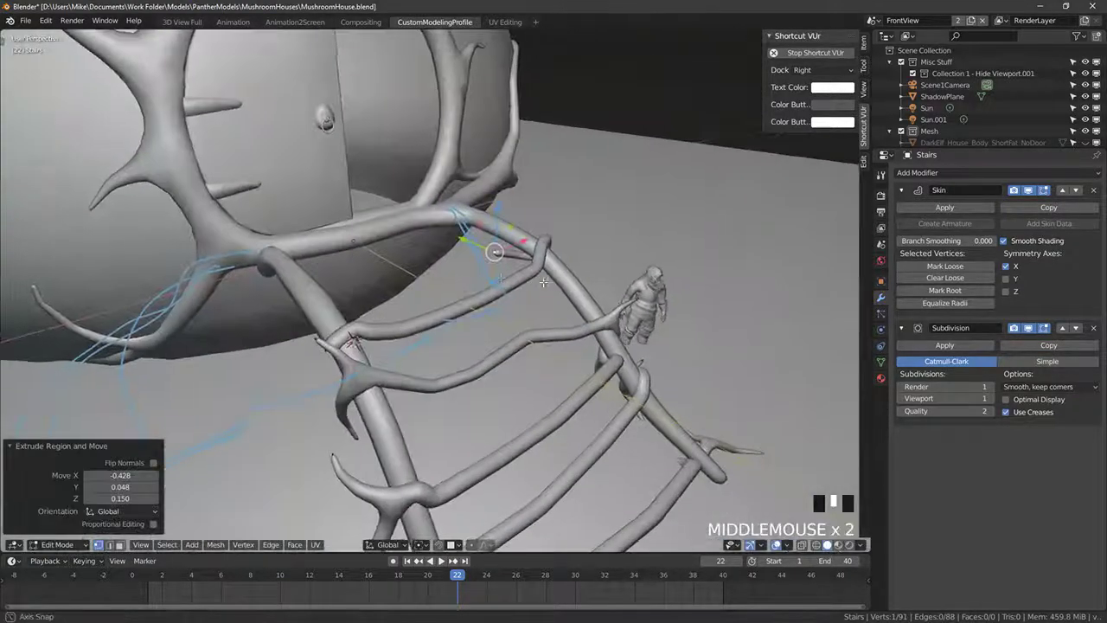
pyautogui.press('e')
pyautogui.hotkey('ctrl', 'z')
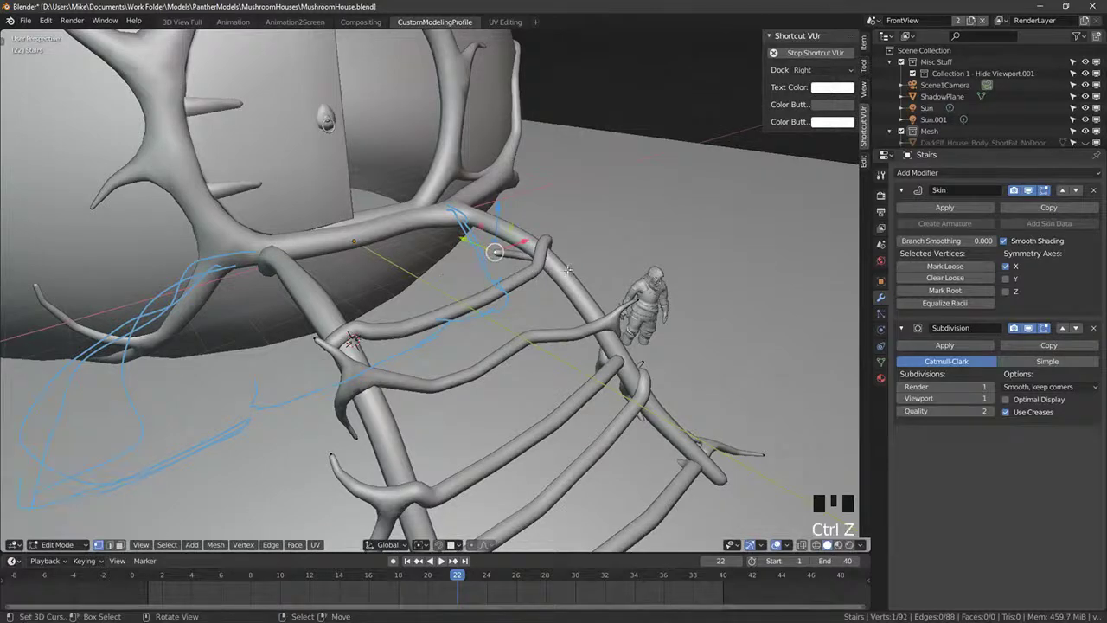
# Step: Reposition the points of the right wrap's inner branch so that it curves around behind the rail
pyautogui.click(591, 263)
pyautogui.moveTo(591, 263)
pyautogui.mouseDown(button='middle')
pyautogui.moveTo(526, 275)
pyautogui.moveTo(614, 211)
pyautogui.mouseUp(button='middle')
pyautogui.rightClick(564, 289)
pyautogui.press('z')
pyautogui.moveTo(640, 289)
pyautogui.mouseDown(button='middle')
pyautogui.moveTo(715, 327)
pyautogui.moveTo(692, 363)
pyautogui.mouseUp(button='middle')
pyautogui.click(731, 312)
pyautogui.press('g')
pyautogui.click(644, 316)
pyautogui.moveTo(645, 316); pyautogui.dragTo(574, 321, button='middle')
# Step: Extend the right wrap's inner branch toward the middle of the stairs by -0.633, 0.070, 0.014
pyautogui.rightClick(535, 277)
pyautogui.press('g')
pyautogui.click(511, 271)
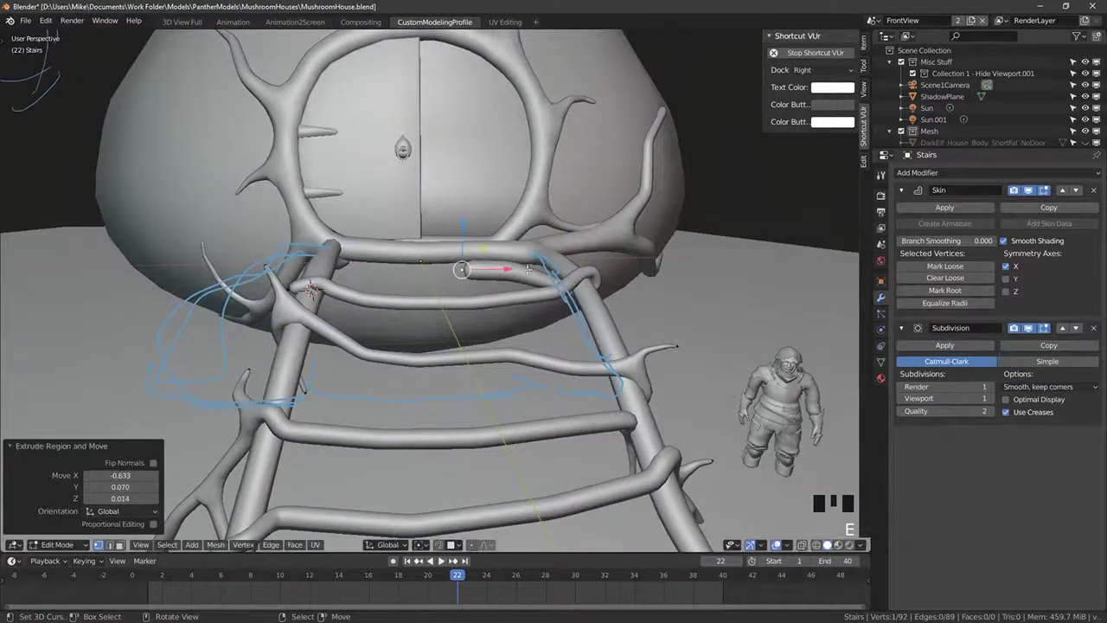
# Step: Taper the inner branch extending from the right rail, scaling its end point's skin by 0.809
pyautogui.rightClick(528, 271)
pyautogui.hotkey('ctrl', 'a')
pyautogui.rightClick(531, 271)
pyautogui.hotkey('ctrl', 'a')
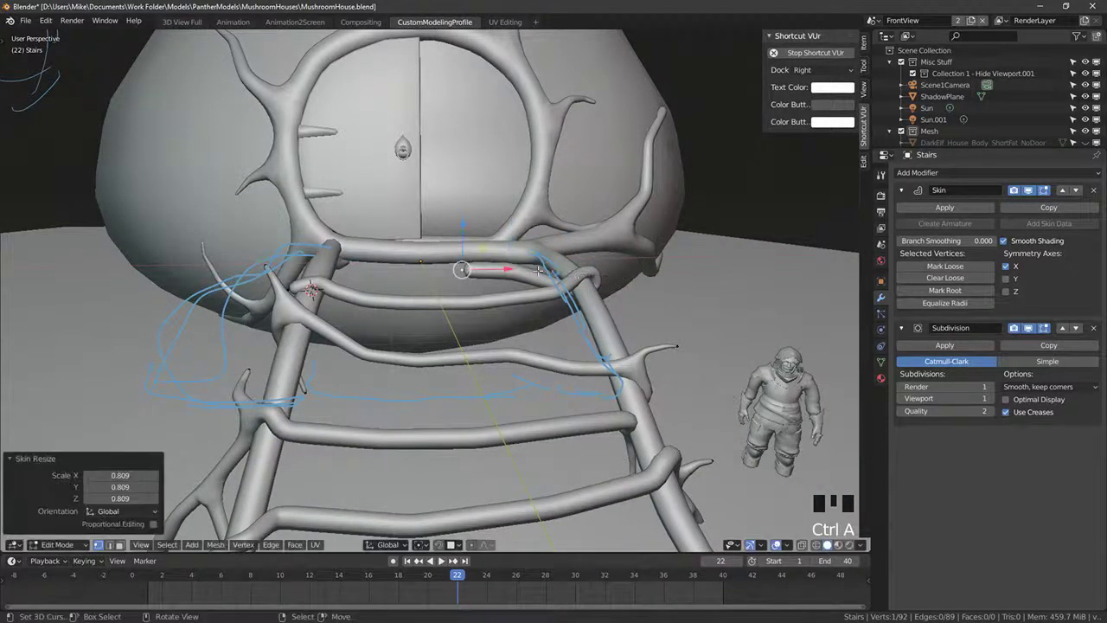
# Step: Thin the inner branch from the right rail, scaling the skin of its points by 0.830 and 0.936
pyautogui.rightClick(536, 271)
pyautogui.hotkey('ctrl', 'a')
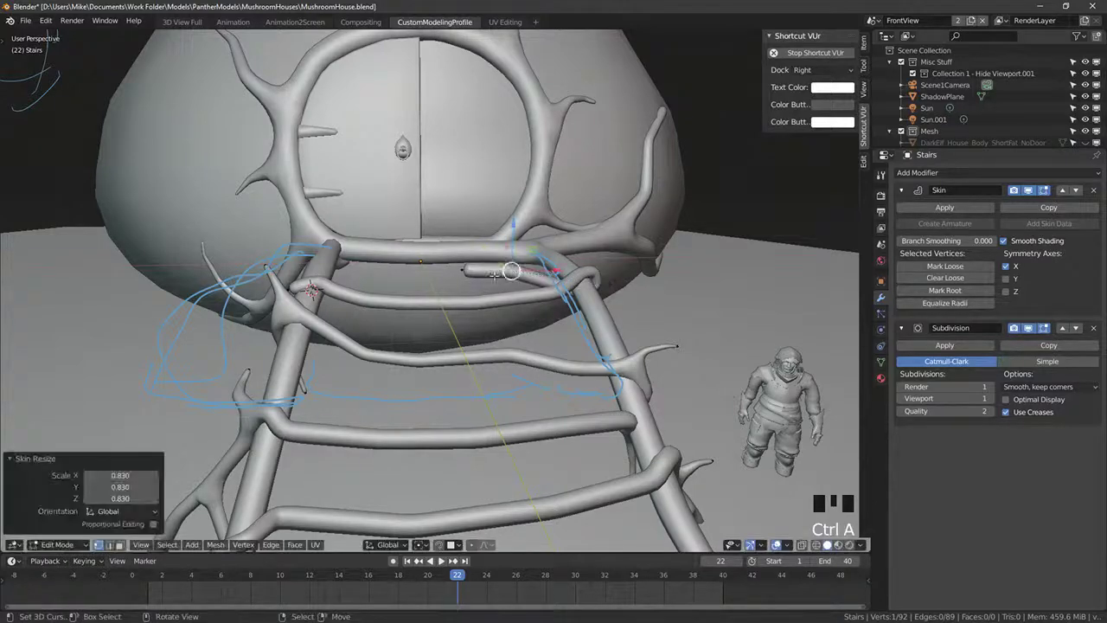
pyautogui.rightClick(498, 275)
pyautogui.hotkey('ctrl', 'a')
pyautogui.moveTo(498, 275); pyautogui.dragTo(568, 323, button='middle')
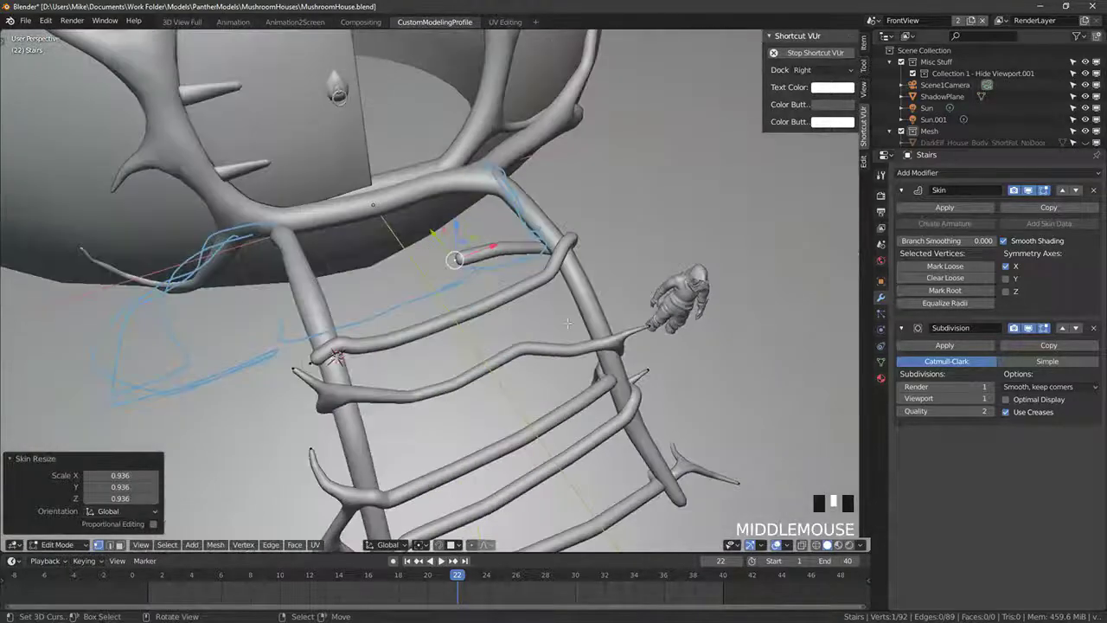
# Step: Extrude the inner branch across to the left rail and around it, including a segment of 0.068, 0.049, 0.244
pyautogui.click(445, 330)
pyautogui.moveTo(445, 330); pyautogui.dragTo(290, 249, button='middle')
pyautogui.press('g')
pyautogui.click(285, 233)
pyautogui.click(269, 228)
pyautogui.press('e')
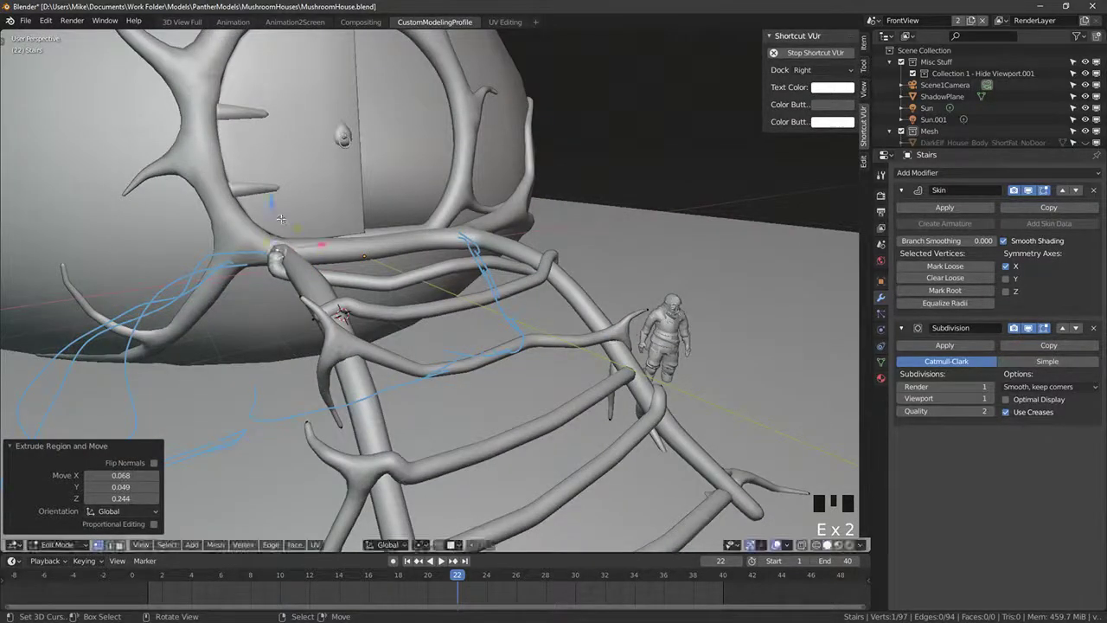
# Step: Thin the wrap around the upper left rail point by point, scaling the skin of its end point by 0.695
pyautogui.hotkey('ctrl', 'a')
pyautogui.click(351, 241)
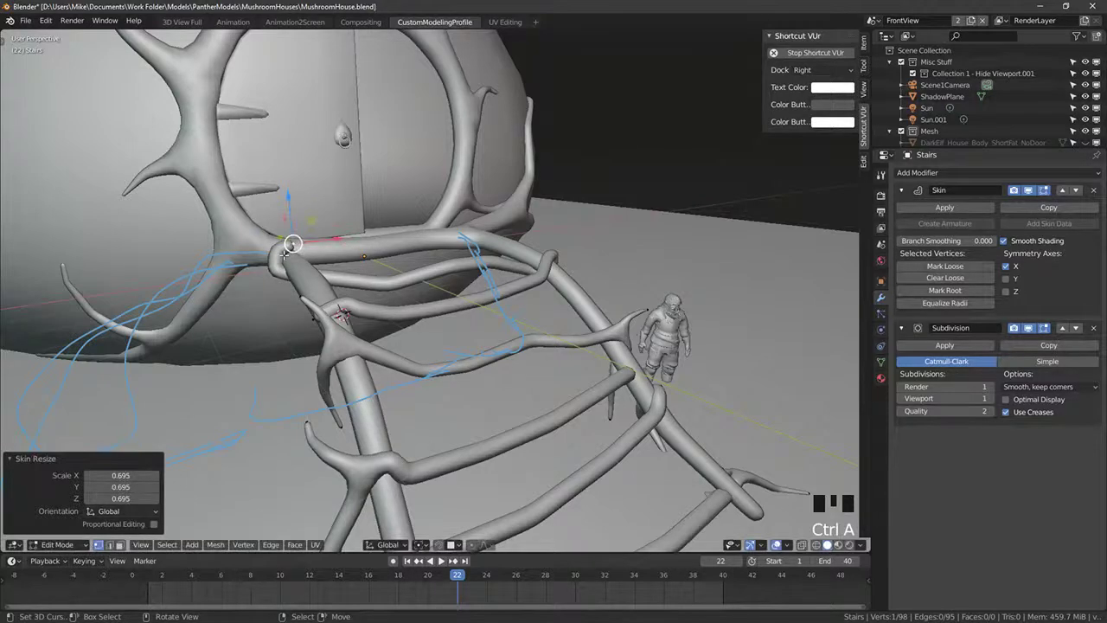
pyautogui.rightClick(278, 250)
pyautogui.hotkey('ctrl', 'a')
pyautogui.click(305, 260)
pyautogui.rightClick(272, 270)
pyautogui.hotkey('ctrl', 'a')
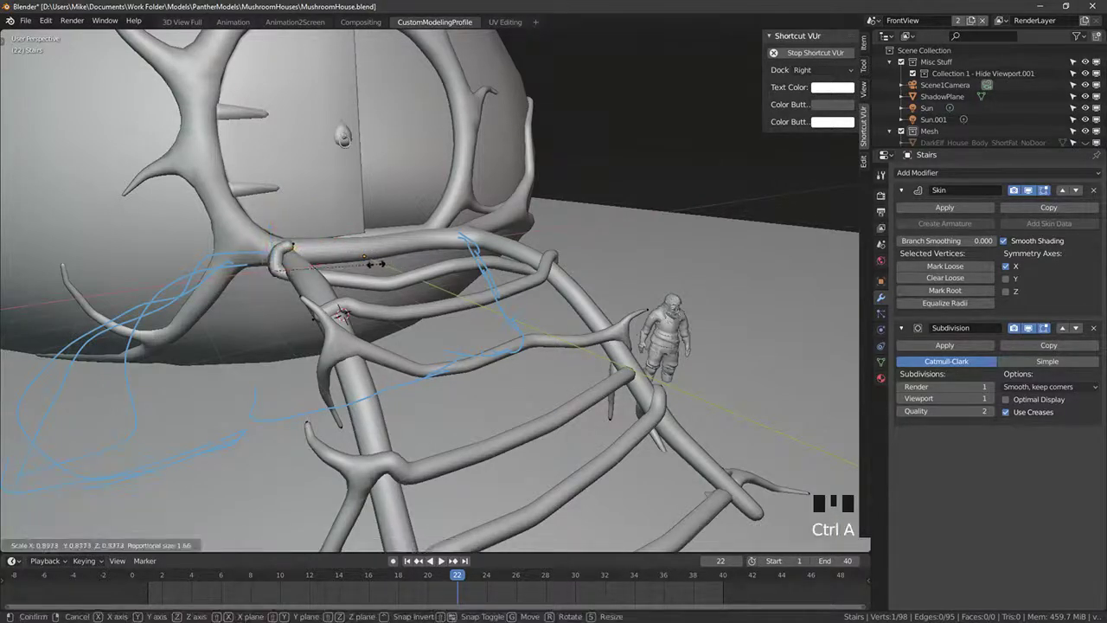
pyautogui.click(317, 257)
# Step: Extrude the left wrap over the rail and toward the middle of the top step, with a segment of 0.711, -0.102, -0.123
pyautogui.moveTo(317, 257)
pyautogui.mouseDown(button='middle')
pyautogui.moveTo(307, 245)
pyautogui.moveTo(329, 244)
pyautogui.mouseUp(button='middle')
pyautogui.press('e')
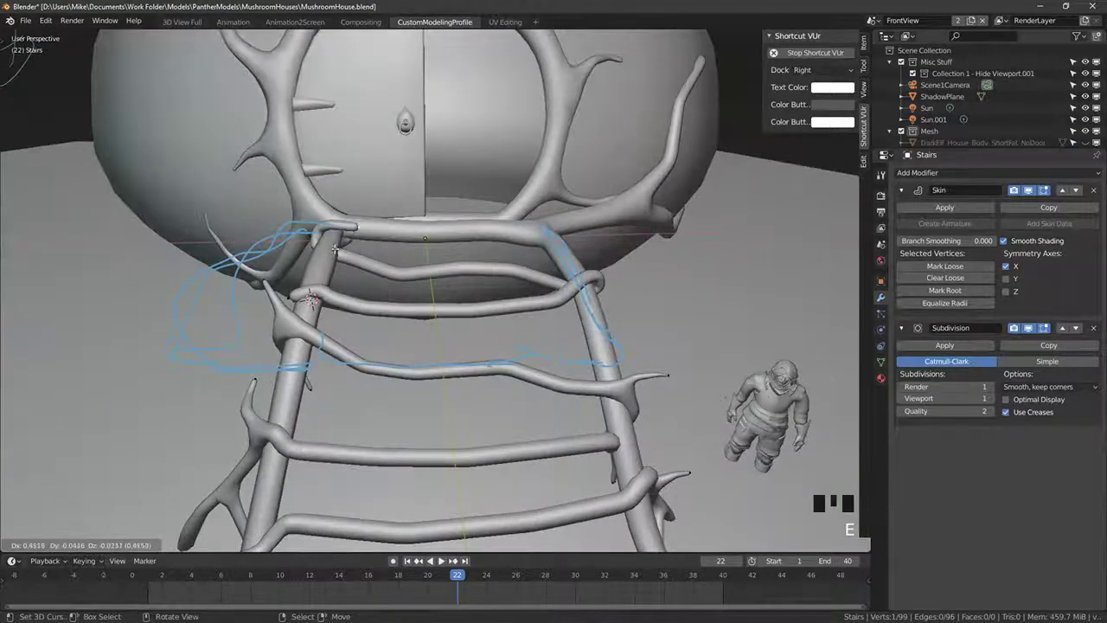
pyautogui.click(335, 248)
pyautogui.press('g')
pyautogui.click(381, 238)
pyautogui.click(428, 253)
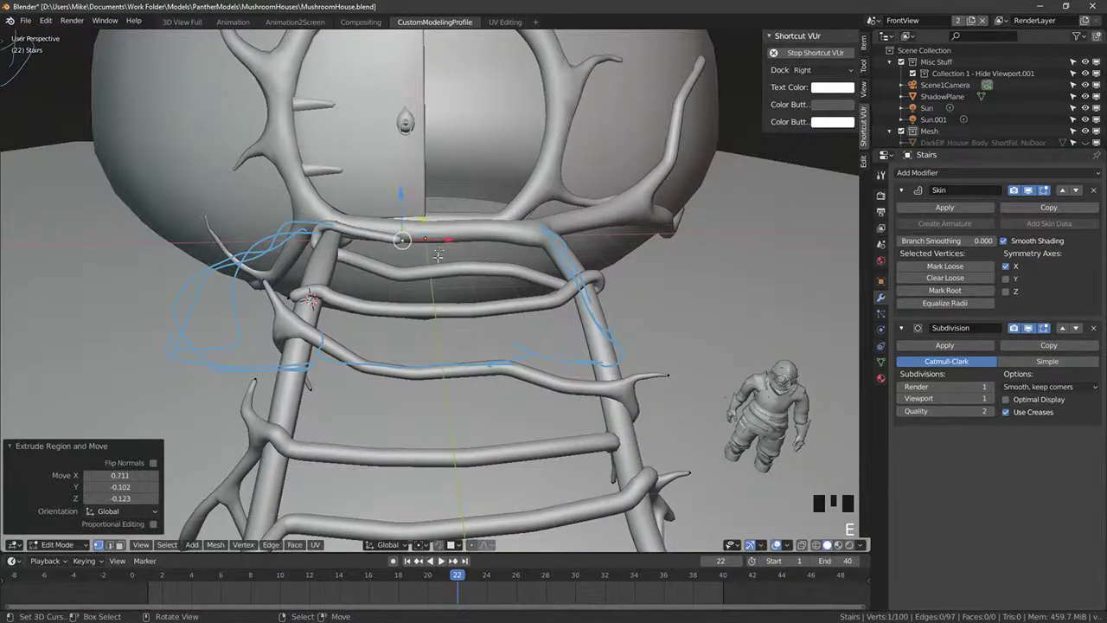
# Step: Move the top branch's end point 0.049, 0.007, 0.028 and extrude it onward toward the right rail
pyautogui.moveTo(428, 253); pyautogui.dragTo(405, 241, button='middle')
pyautogui.press('e')
pyautogui.rightClick(556, 266)
pyautogui.hotkey('ctrl', 'z')
pyautogui.press('g')
pyautogui.click(406, 240)
pyautogui.press('e')
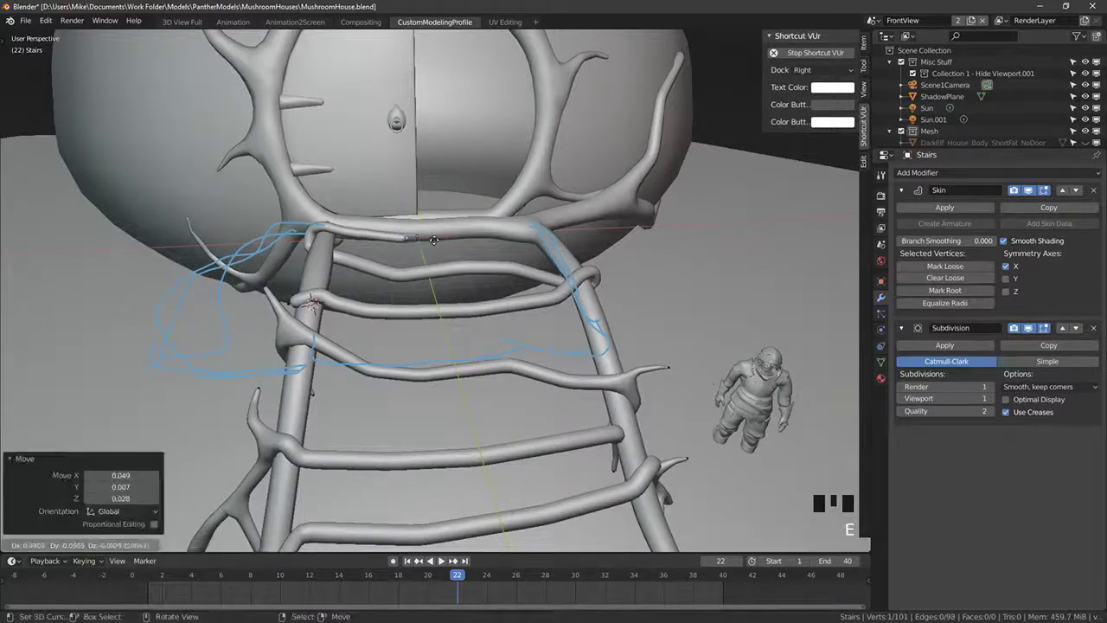
pyautogui.click(533, 235)
# Step: Extrude the top branch over the right rail and reposition its end point on the rail's outer side
pyautogui.moveTo(533, 234); pyautogui.dragTo(621, 267, button='middle')
pyautogui.press('e')
pyautogui.press('e')
pyautogui.rightClick(608, 308)
pyautogui.click(593, 325)
pyautogui.rightClick(639, 304)
pyautogui.press('g')
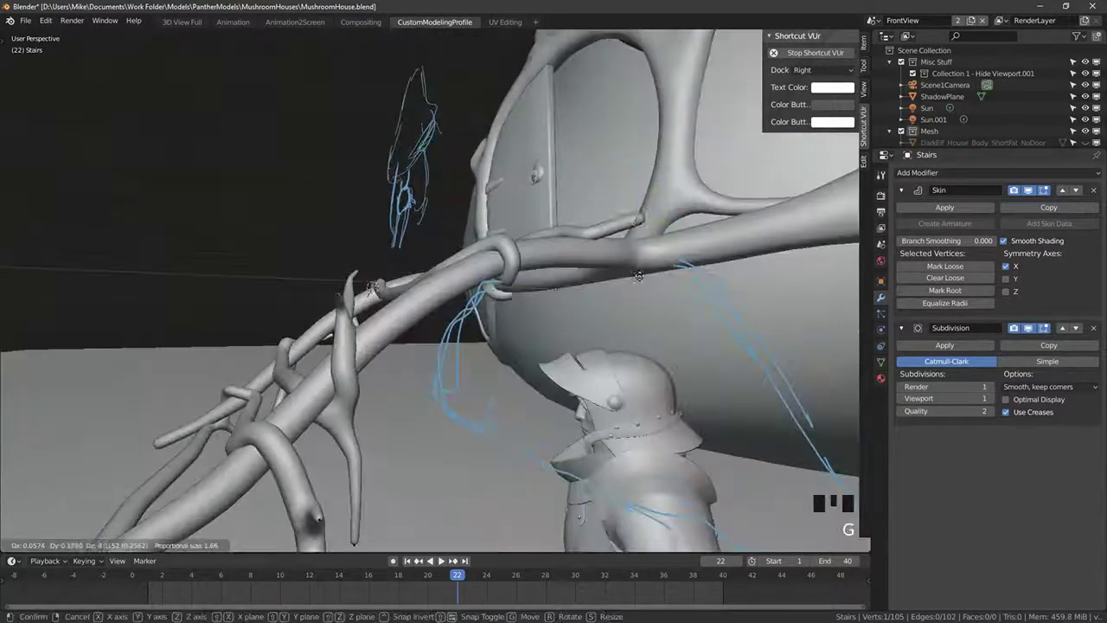
pyautogui.click(606, 310)
# Step: Continue the wrap beneath the right rail with extrusions of -0.173, -0.172, -0.025 and -0.162, 0.159, 0.054
pyautogui.moveTo(605, 309)
pyautogui.mouseDown(button='middle')
pyautogui.moveTo(654, 321)
pyautogui.moveTo(603, 330)
pyautogui.mouseUp(button='middle')
pyautogui.press('e')
pyautogui.click(653, 321)
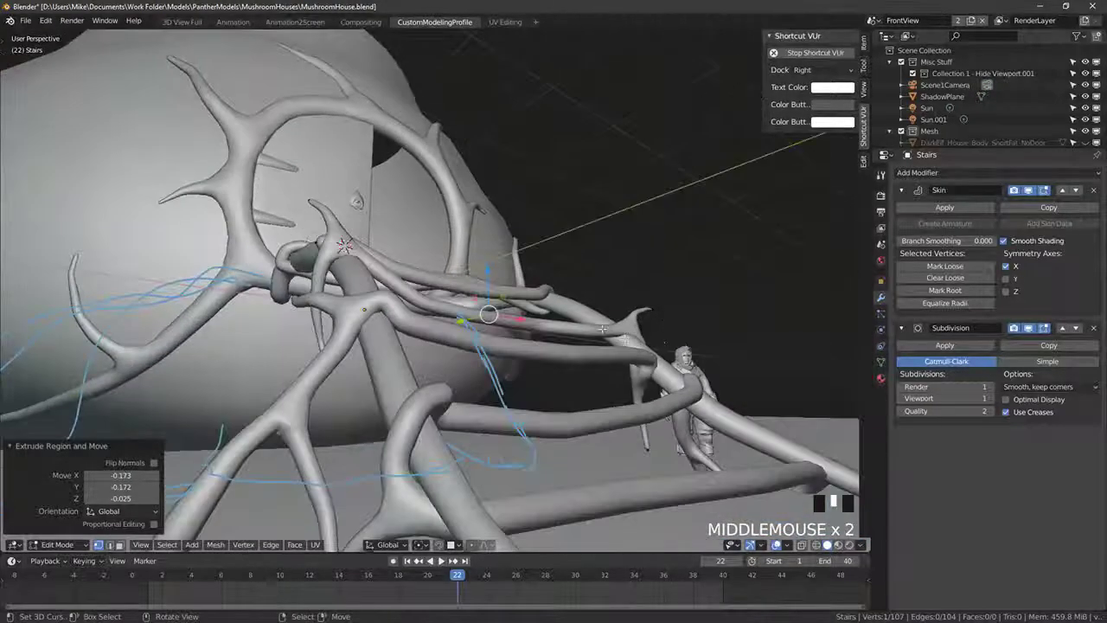
pyautogui.scroll(3, 516, 277)
pyautogui.moveTo(517, 277); pyautogui.dragTo(502, 255, button='middle')
pyautogui.click(459, 350)
pyautogui.moveTo(459, 349); pyautogui.dragTo(663, 312, button='middle')
# Step: Move the end point of the wrap under the right rail by -0.001, -0.051, 0.062
pyautogui.hotkey('shift', 'b')
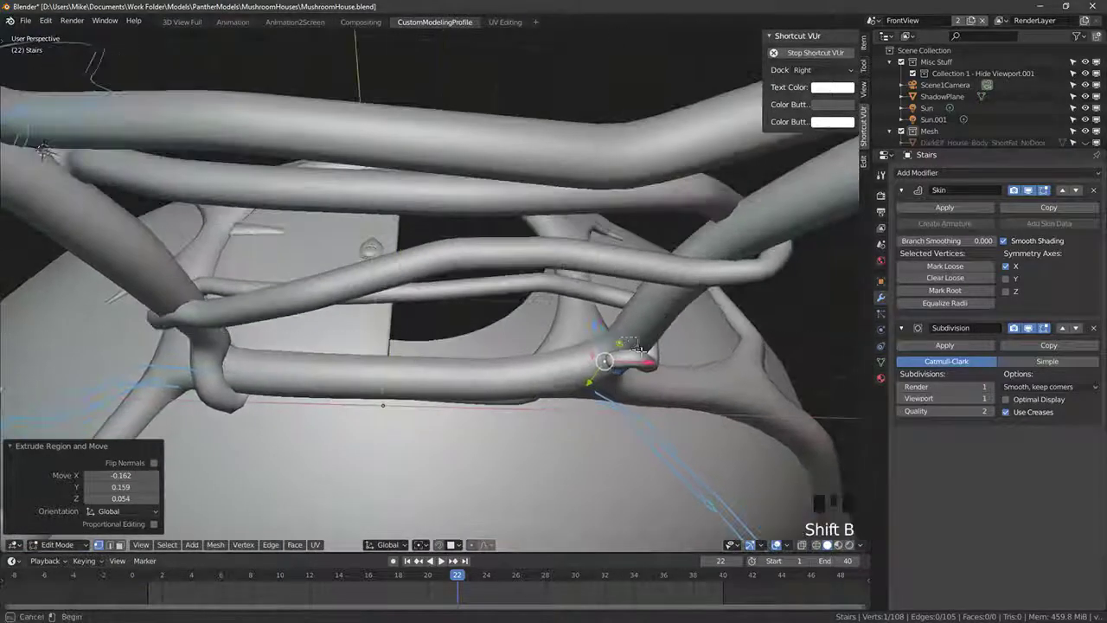
pyautogui.moveTo(571, 333); pyautogui.dragTo(658, 390)
pyautogui.scroll(-7, 407, 380)
pyautogui.press('g')
pyautogui.click(444, 333)
pyautogui.moveTo(444, 333); pyautogui.dragTo(381, 283, button='middle')
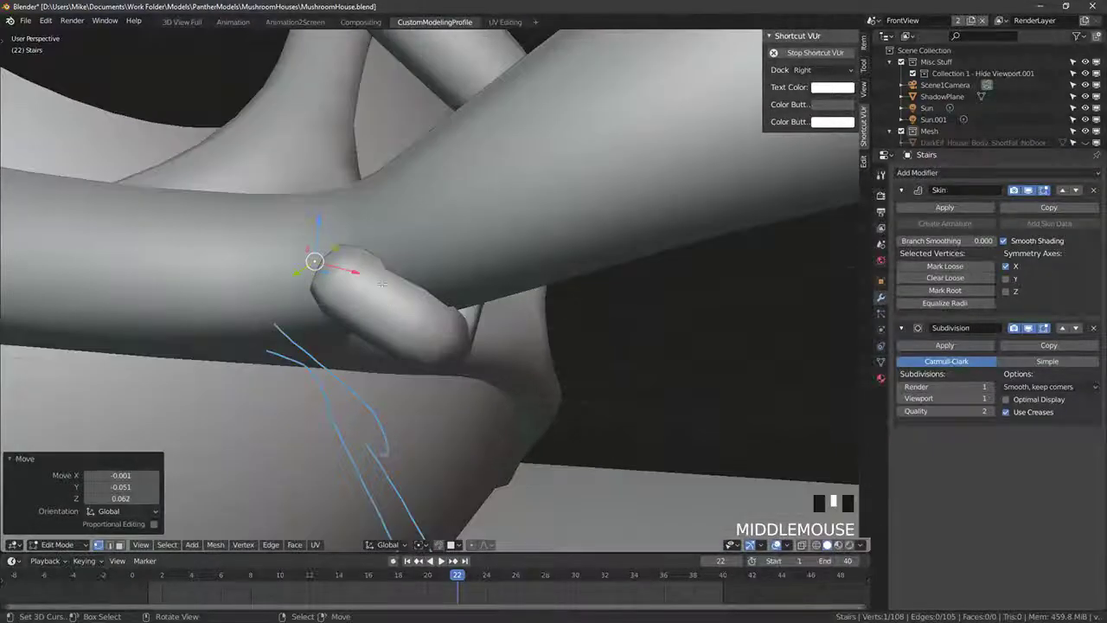
# Step: Extrude one more point up the right rail's inner side and move it -0.002, 0.025, 0.069
pyautogui.click(279, 188)
pyautogui.moveTo(279, 188); pyautogui.dragTo(383, 298, button='middle')
pyautogui.press('g')
pyautogui.click(385, 201)
pyautogui.scroll(-2, 450, 234)
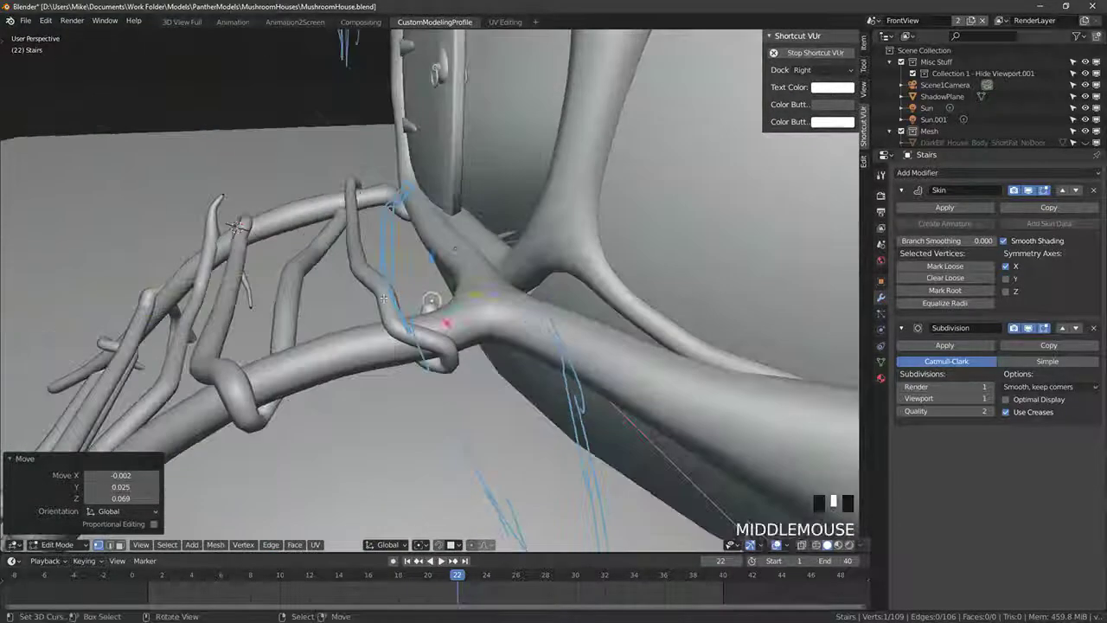
# Step: Extrude a branch from the top rung's curled end along the house root beside the door
pyautogui.click(453, 265)
pyautogui.moveTo(453, 265); pyautogui.dragTo(520, 248, button='middle')
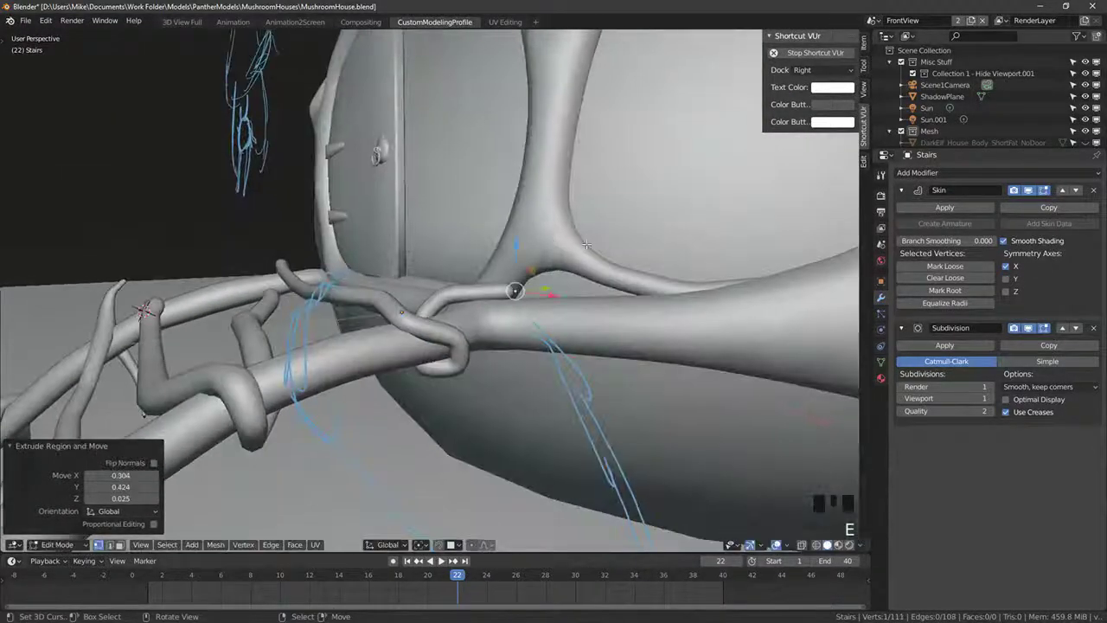
pyautogui.click(618, 260)
pyautogui.moveTo(619, 259)
pyautogui.mouseDown(button='middle')
pyautogui.moveTo(564, 348)
pyautogui.moveTo(540, 280)
pyautogui.moveTo(592, 333)
pyautogui.mouseUp(button='middle')
pyautogui.scroll(-4, 643, 300)
pyautogui.hotkey('shift', 'z')
pyautogui.press('Tab')
pyautogui.scroll(-1, 539, 350)
pyautogui.scroll(-4, 542, 286)
pyautogui.moveTo(462, 338); pyautogui.dragTo(450, 332, button='middle')
pyautogui.scroll(5, 458, 331)
# Step: Extrude a second twig from the top rung's curled end, scaling its skin to 0.290 and its base skin by 2.019
pyautogui.rightClick(457, 327)
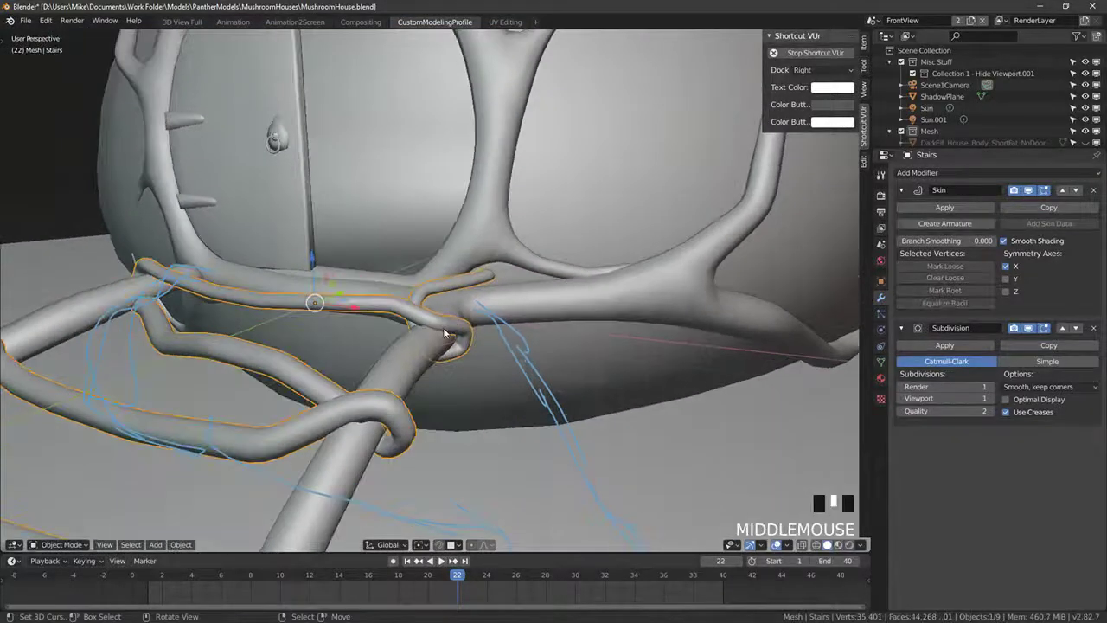
pyautogui.press('Tab')
pyautogui.hotkey('ctrl', 'a')
pyautogui.click(613, 336)
pyautogui.moveTo(616, 337); pyautogui.dragTo(561, 324, button='middle')
pyautogui.rightClick(460, 323)
pyautogui.hotkey('ctrl', 'a')
pyautogui.click(458, 324)
pyautogui.click(472, 327)
pyautogui.moveTo(472, 327); pyautogui.dragTo(548, 287, button='middle')
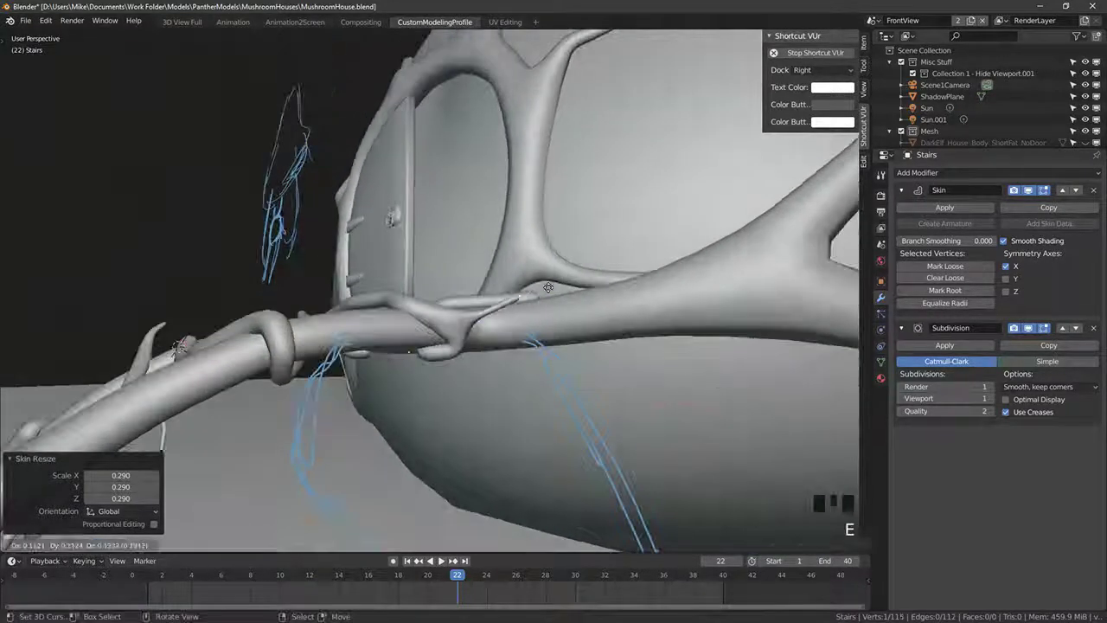
pyautogui.rightClick(475, 317)
pyautogui.click(543, 319)
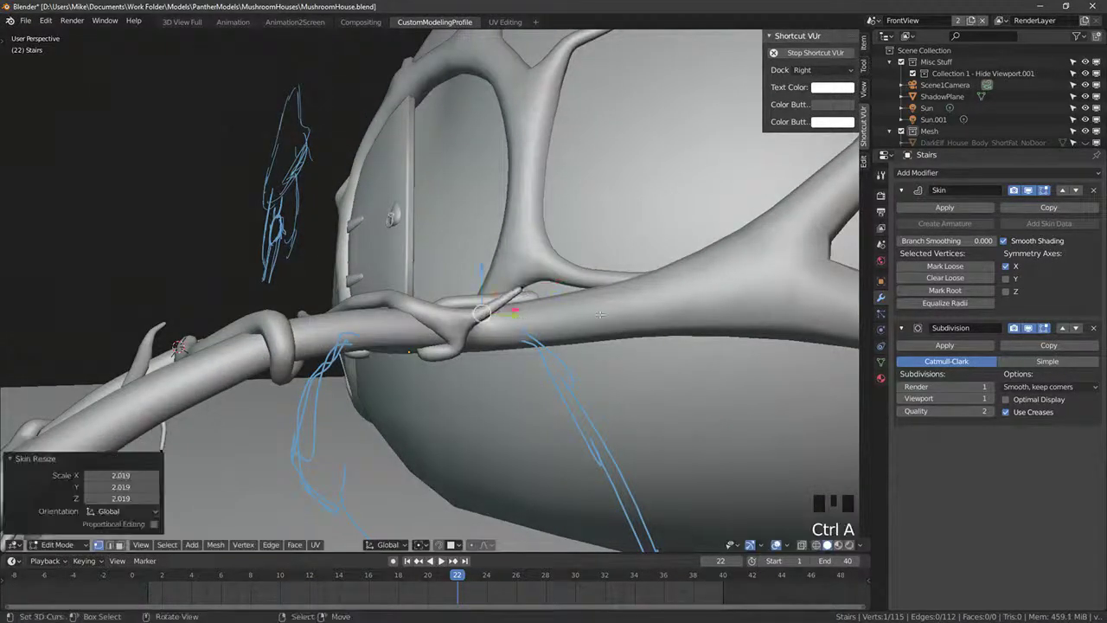
# Step: Reposition the second twig's points on the root, extrude its tip further toward the house and resize its skin
pyautogui.moveTo(522, 289); pyautogui.dragTo(537, 288, button='right')
pyautogui.rightClick(516, 300)
pyautogui.moveTo(517, 300); pyautogui.dragTo(546, 304, button='middle')
pyautogui.press('g')
pyautogui.click(526, 367)
pyautogui.press('e')
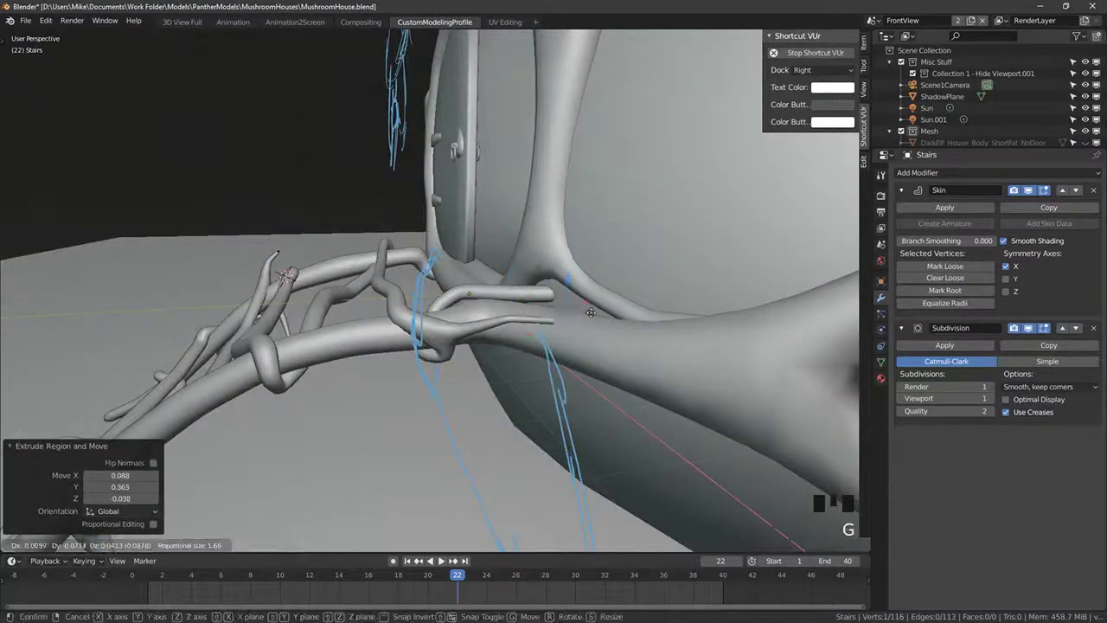
pyautogui.moveTo(582, 318); pyautogui.dragTo(574, 332, button='right')
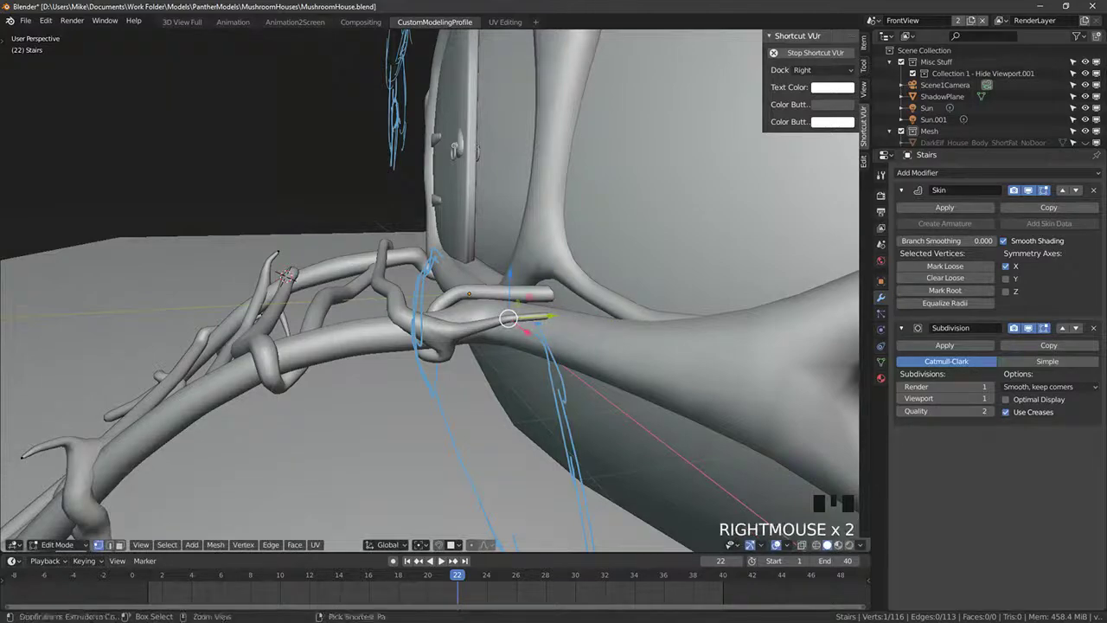
pyautogui.hotkey('ctrl', 'a')
pyautogui.rightClick(565, 315)
# Step: Extrude a short two-segment twig downward from the top rung's curled end and resize its skin
pyautogui.moveTo(564, 315); pyautogui.dragTo(439, 328, button='middle')
pyautogui.click(429, 355)
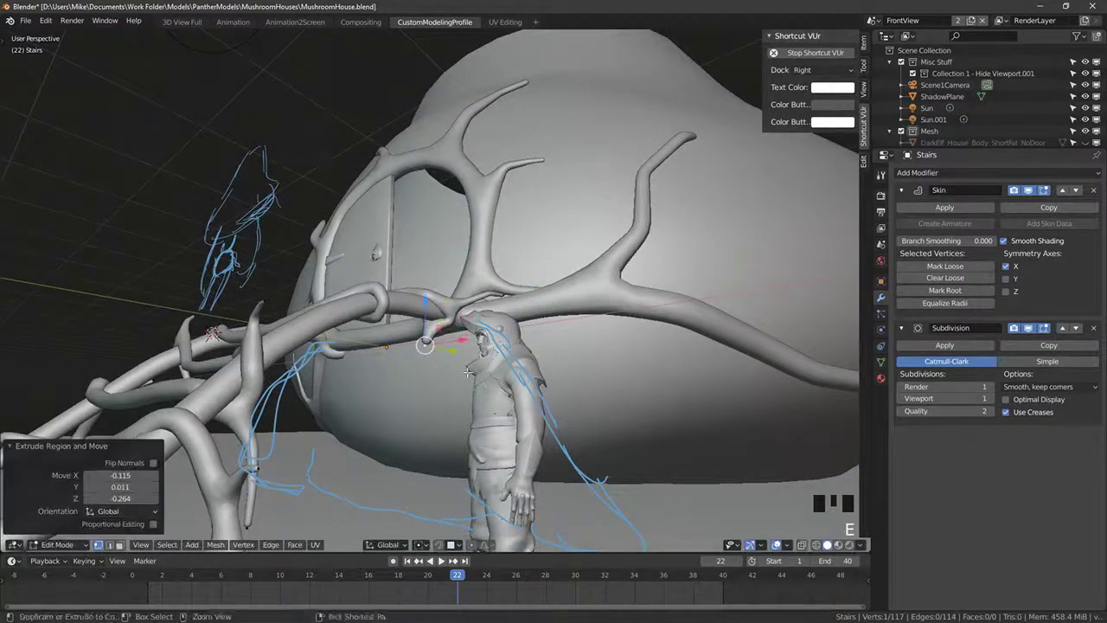
pyautogui.hotkey('ctrl', 'a')
pyautogui.click(449, 375)
pyautogui.press('e')
pyautogui.click(446, 384)
pyautogui.keyDown('shift'); pyautogui.moveTo(445, 385); pyautogui.dragTo(636, 416, button='middle'); pyautogui.keyUp('shift')
# Step: Extrude a side twig from the middle of the second rung and resize its skin
pyautogui.rightClick(437, 326)
pyautogui.moveTo(438, 326); pyautogui.dragTo(466, 372, button='middle')
pyautogui.press('Tab')
pyautogui.press('Tab')
pyautogui.press('e')
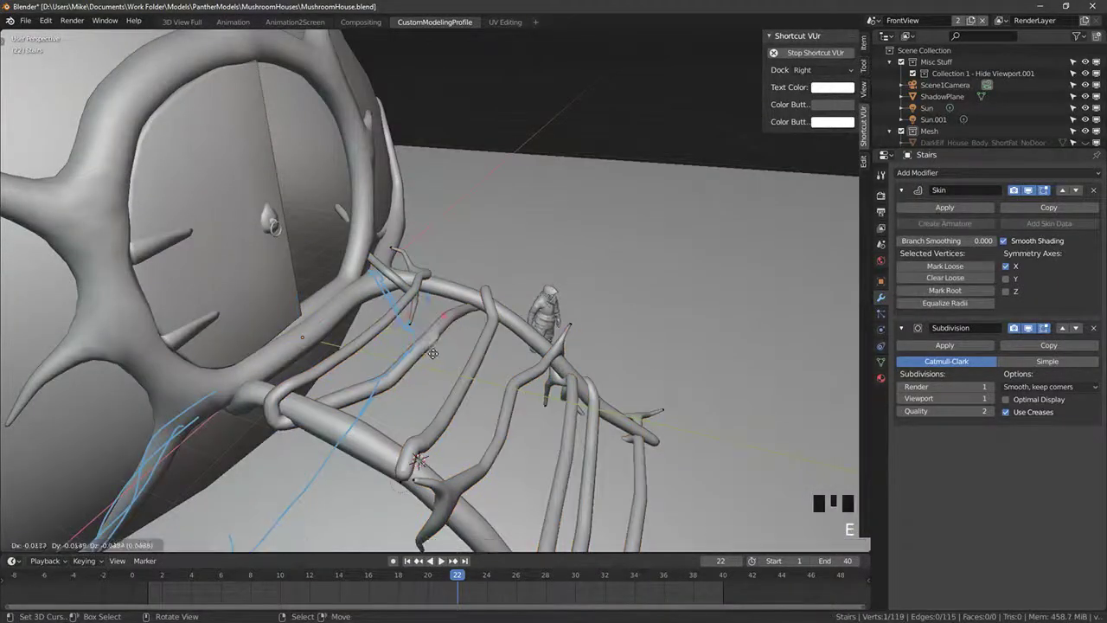
pyautogui.click(439, 380)
pyautogui.hotkey('ctrl', 'a')
pyautogui.click(468, 372)
# Step: Extend the second rung's side twig toward the third rung, reposition its points and taper its tip
pyautogui.moveTo(468, 372); pyautogui.dragTo(597, 275, button='middle')
pyautogui.click(251, 340)
pyautogui.scroll(2, 252, 340)
pyautogui.press('e')
pyautogui.click(552, 228)
pyautogui.press('g')
pyautogui.click(573, 235)
pyautogui.press('g')
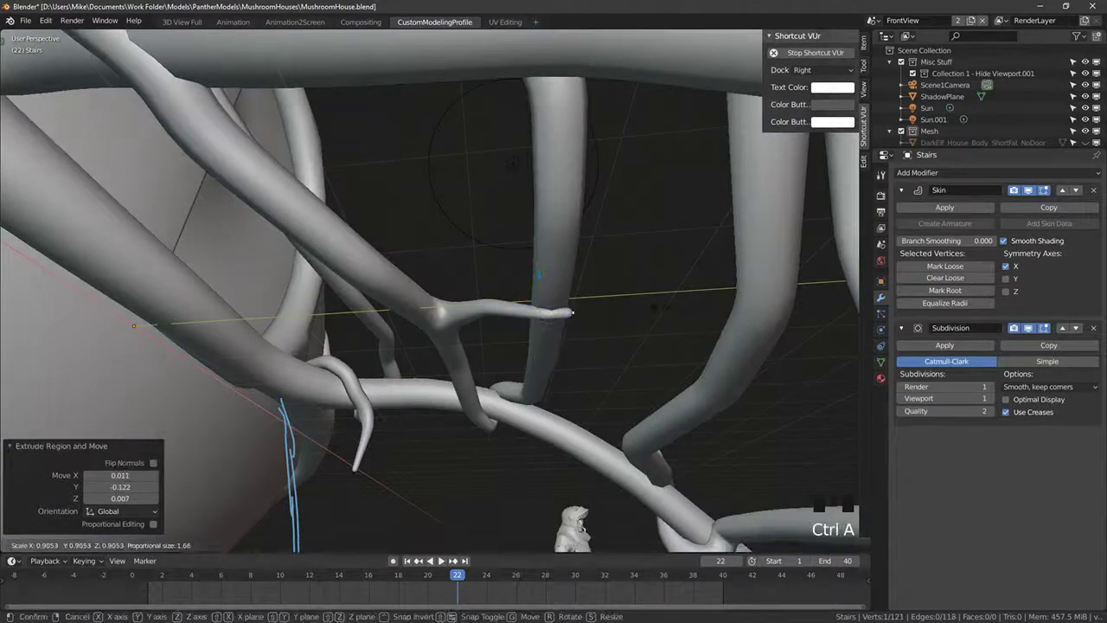
pyautogui.click(572, 313)
pyautogui.moveTo(572, 312); pyautogui.dragTo(551, 257, button='middle')
pyautogui.press('Tab')
pyautogui.scroll(4, 487, 384)
pyautogui.press('Tab')
pyautogui.press('Tab')
pyautogui.press('Tab')
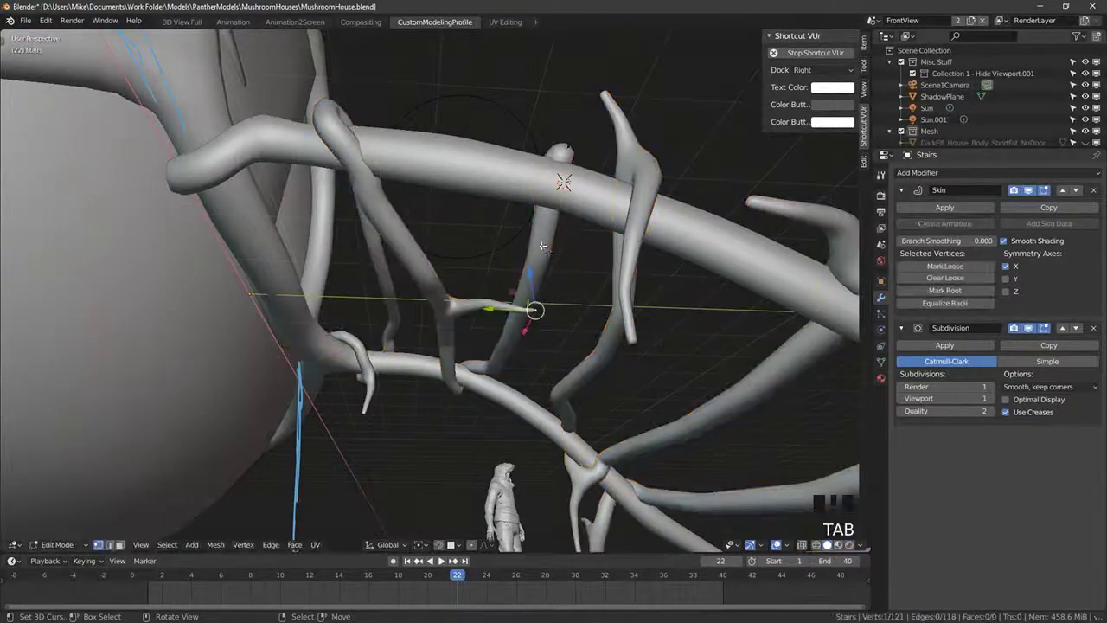
# Step: Extrude a tapering twig from the third rung toward the second rung and move its tip into place
pyautogui.click(487, 229)
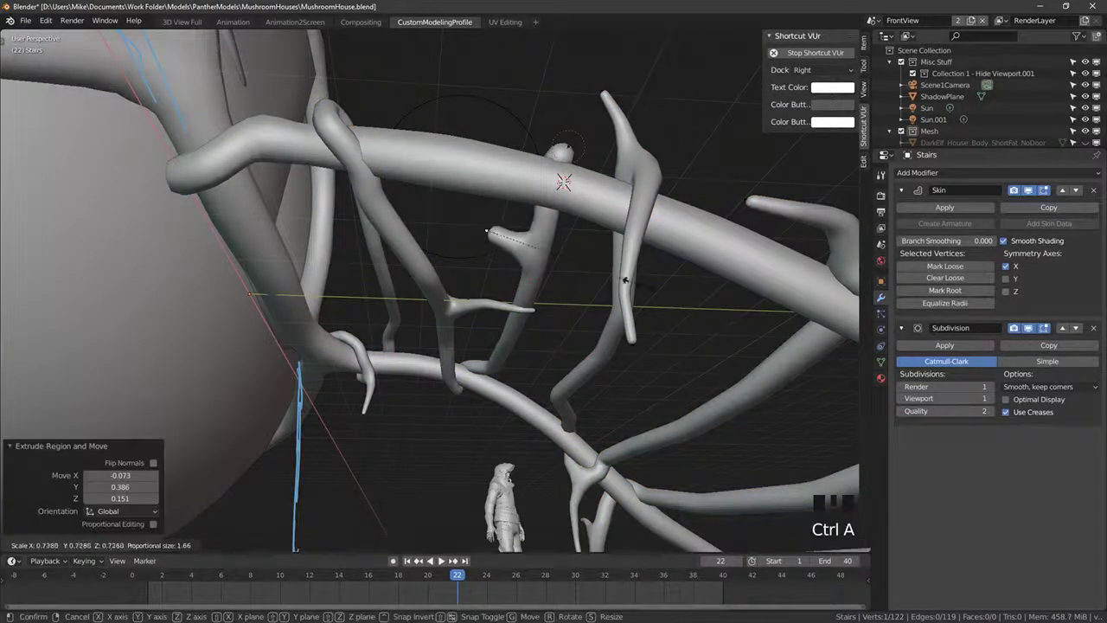
pyautogui.click(554, 260)
pyautogui.moveTo(500, 246); pyautogui.dragTo(467, 263, button='middle')
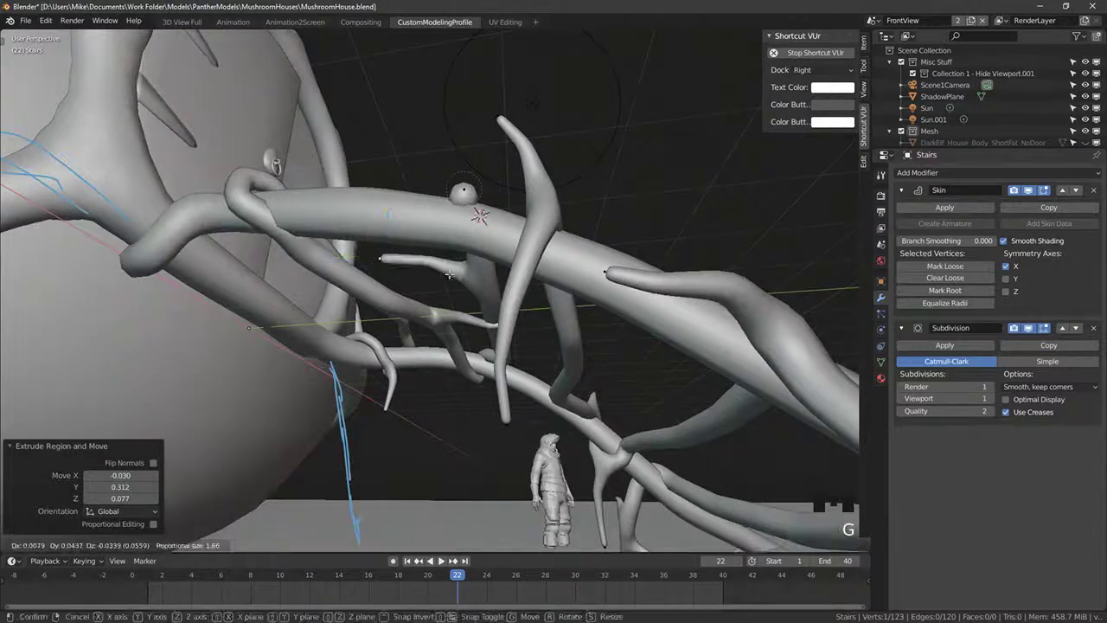
pyautogui.click(431, 278)
pyautogui.press('e')
pyautogui.click(380, 293)
pyautogui.moveTo(377, 293); pyautogui.dragTo(406, 302, button='middle')
pyautogui.press('g')
pyautogui.click(406, 314)
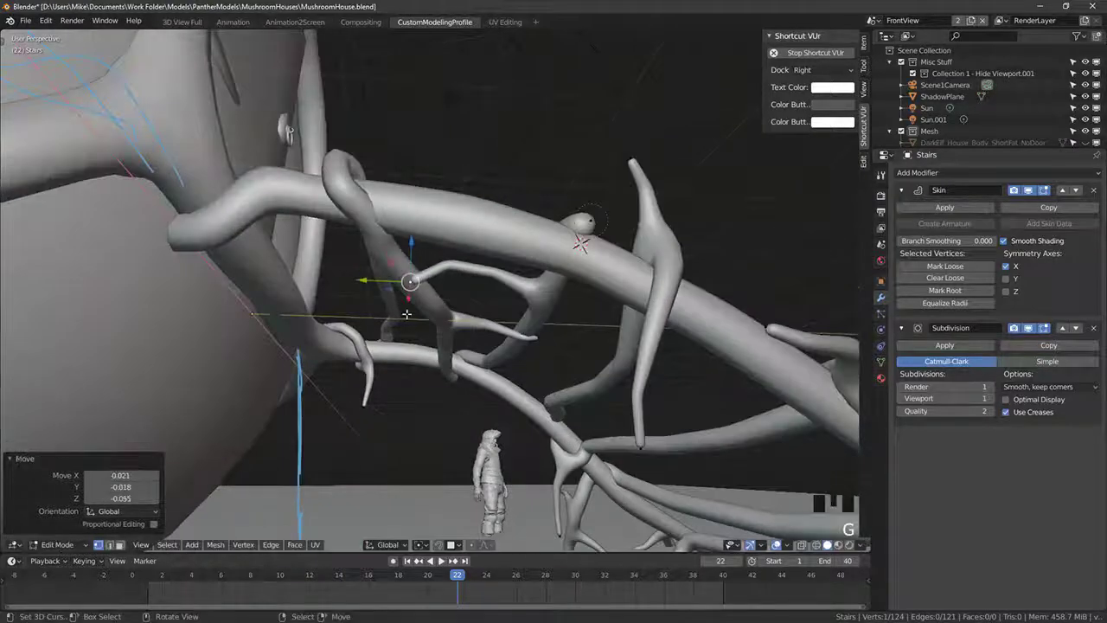
# Step: Reshape the third rung's twig at its last bend and extrude its tip past the second rung
pyautogui.rightClick(451, 271)
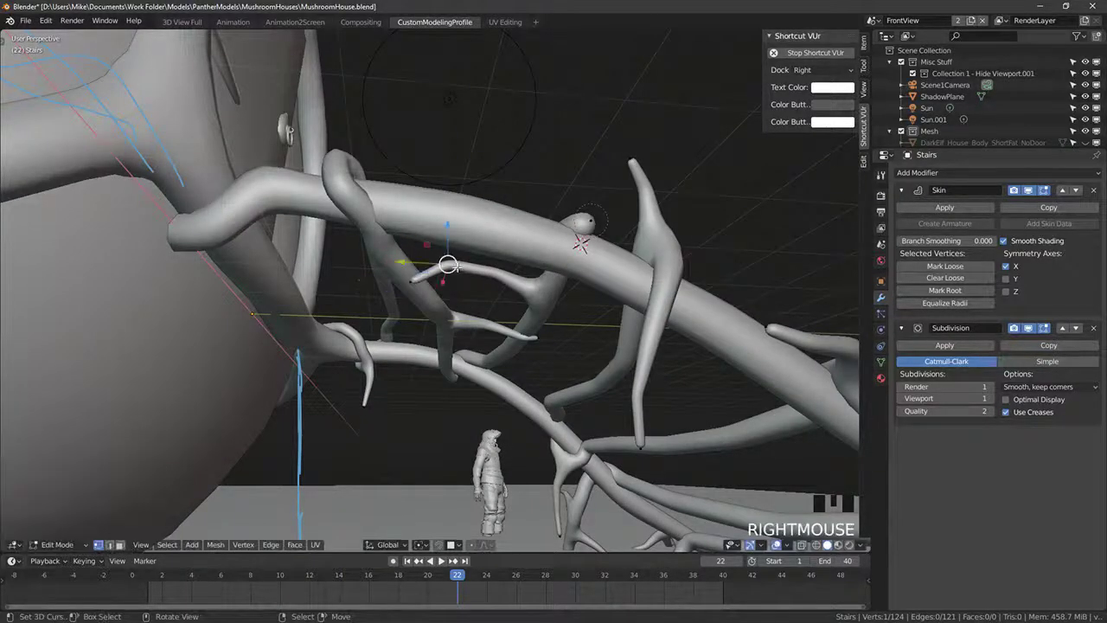
pyautogui.press('g')
pyautogui.click(468, 273)
pyautogui.press('e')
pyautogui.click(391, 281)
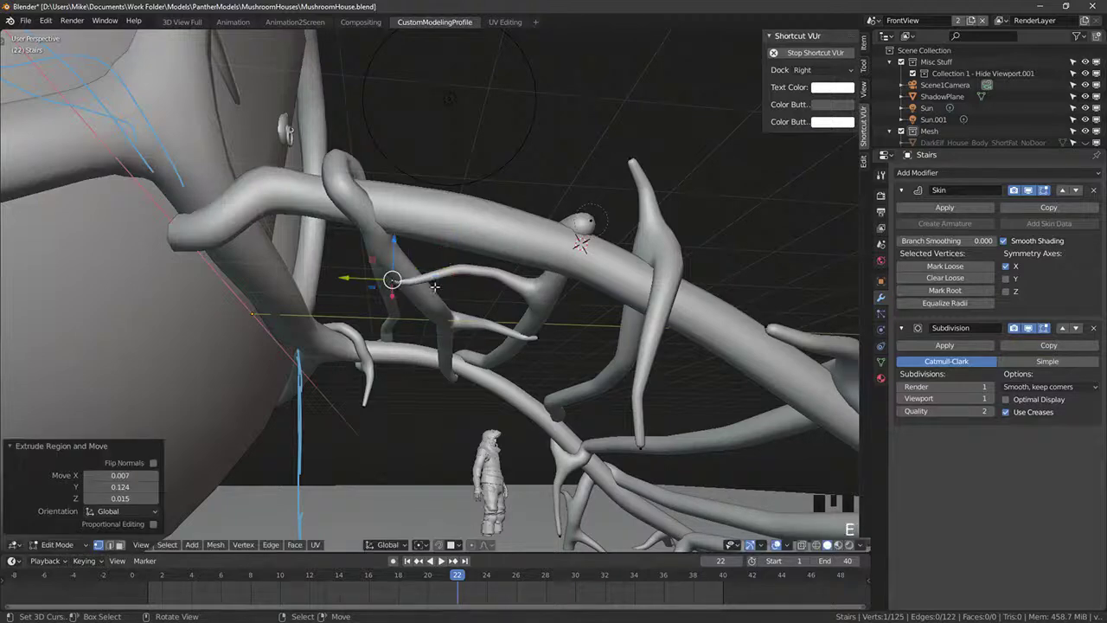
pyautogui.press('KP_Decimal')
pyautogui.hotkey('shift', 'a')
pyautogui.moveTo(620, 242); pyautogui.dragTo(462, 324, button='middle')
pyautogui.scroll(3, 528, 320)
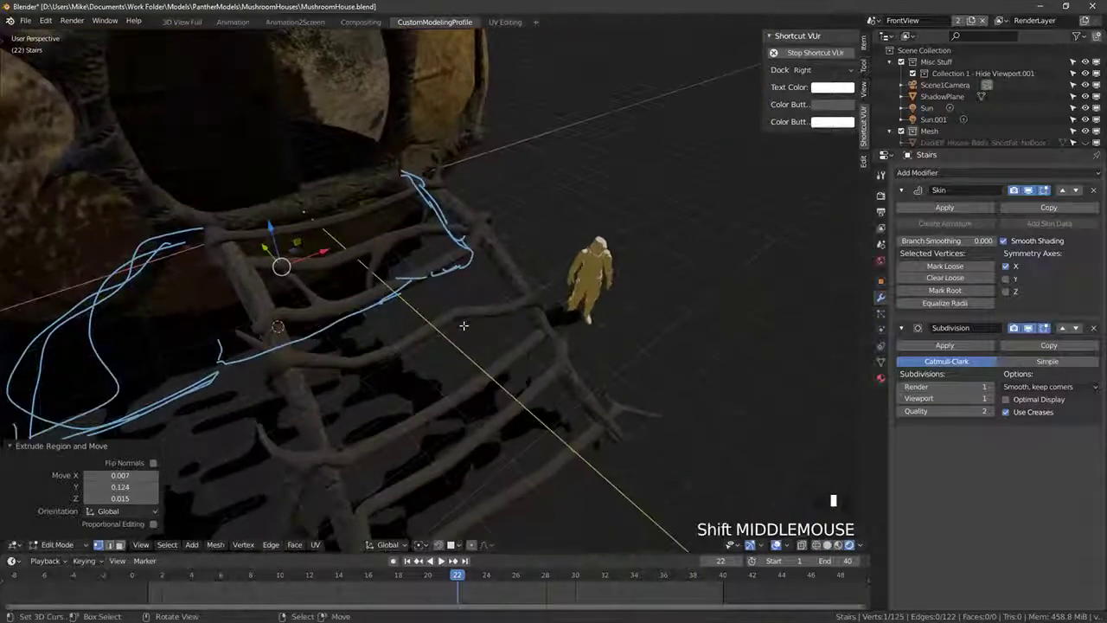
# Step: Extrude a twig downward from the middle of the fourth rung, thin its end and adjust its position
pyautogui.rightClick(461, 323)
pyautogui.press('g')
pyautogui.press('Tab')
pyautogui.press('Tab')
pyautogui.scroll(3, 457, 313)
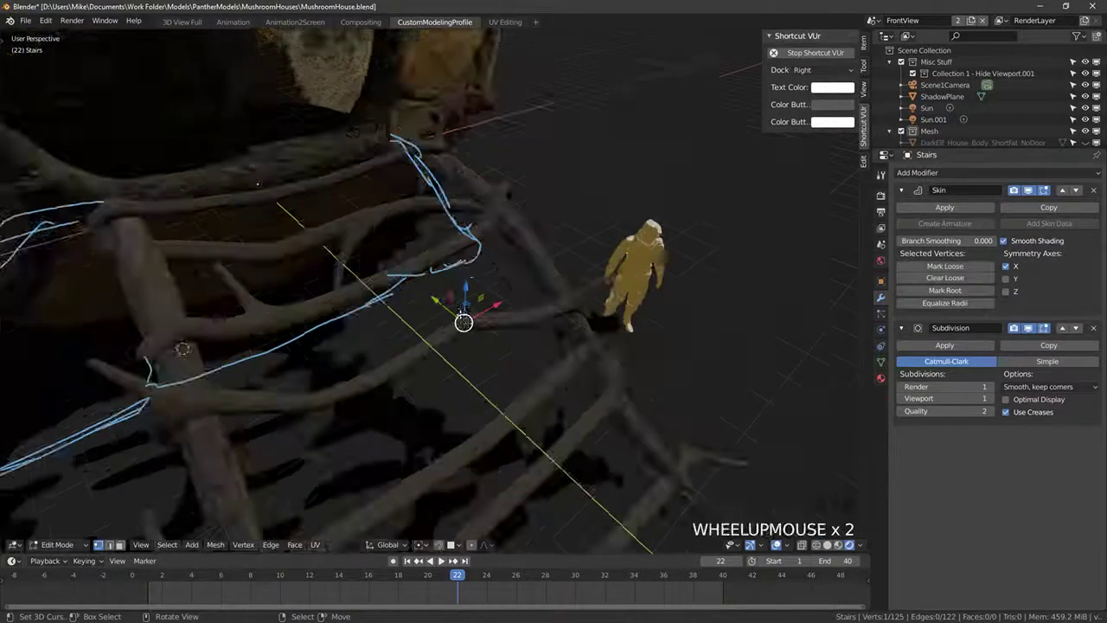
pyautogui.hotkey('shift', 'z')
pyautogui.press('z')
pyautogui.moveTo(457, 313)
pyautogui.mouseDown(button='middle')
pyautogui.moveTo(377, 308)
pyautogui.moveTo(468, 278)
pyautogui.mouseUp(button='middle')
pyautogui.click(498, 300)
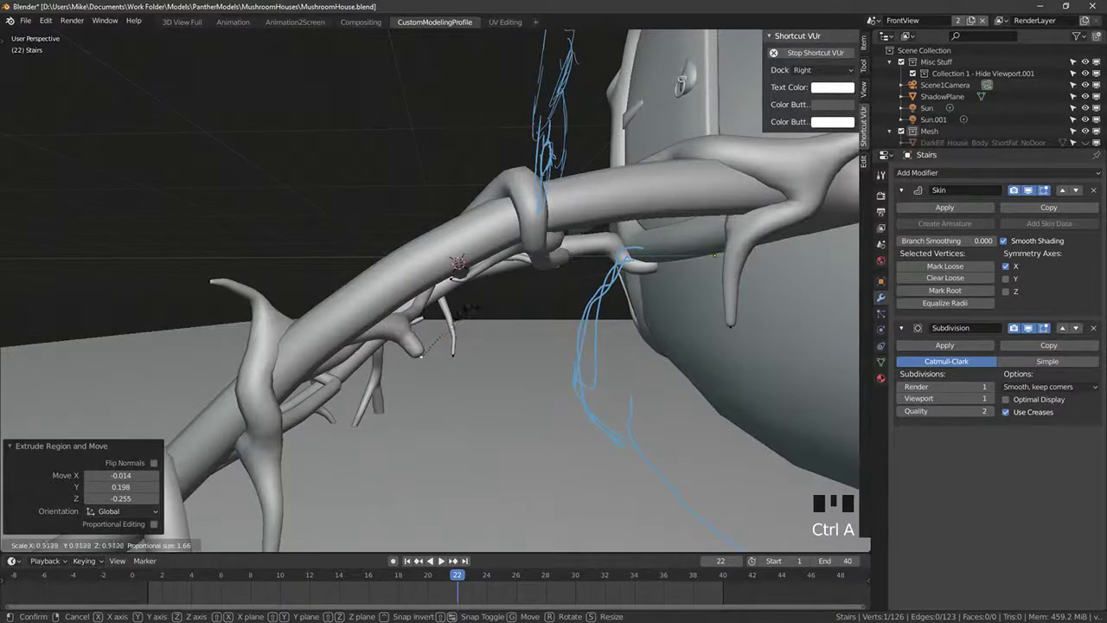
pyautogui.click(441, 327)
pyautogui.click(472, 379)
# Step: Lengthen the fourth rung's hanging twig with another segment and scale its tip skin to 0.599
pyautogui.keyDown('shift'); pyautogui.moveTo(473, 379); pyautogui.dragTo(490, 374, button='middle'); pyautogui.keyUp('shift')
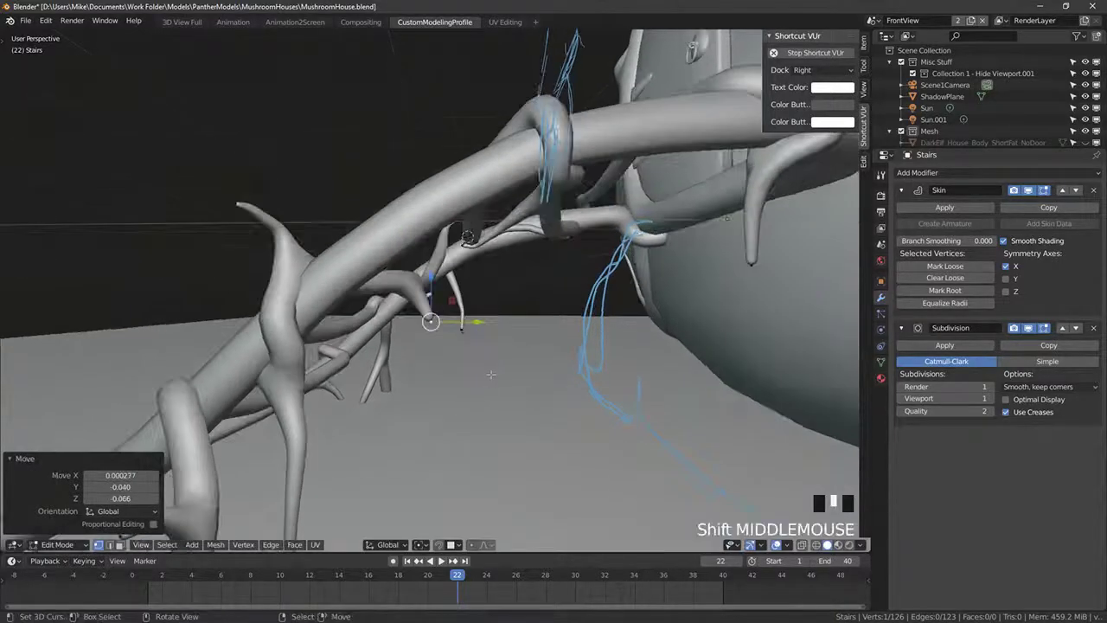
pyautogui.hotkey('ctrl', 'a')
pyautogui.click(468, 401)
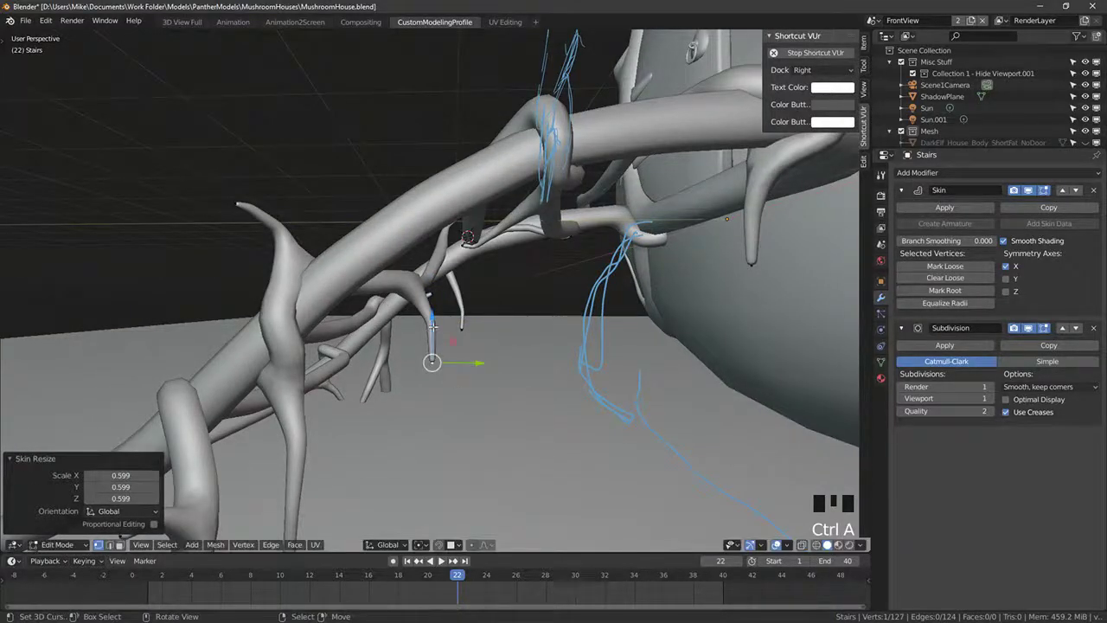
pyautogui.press('Tab')
pyautogui.moveTo(433, 326); pyautogui.dragTo(364, 333, button='middle')
pyautogui.scroll(-5, 496, 394)
pyautogui.scroll(2, 348, 327)
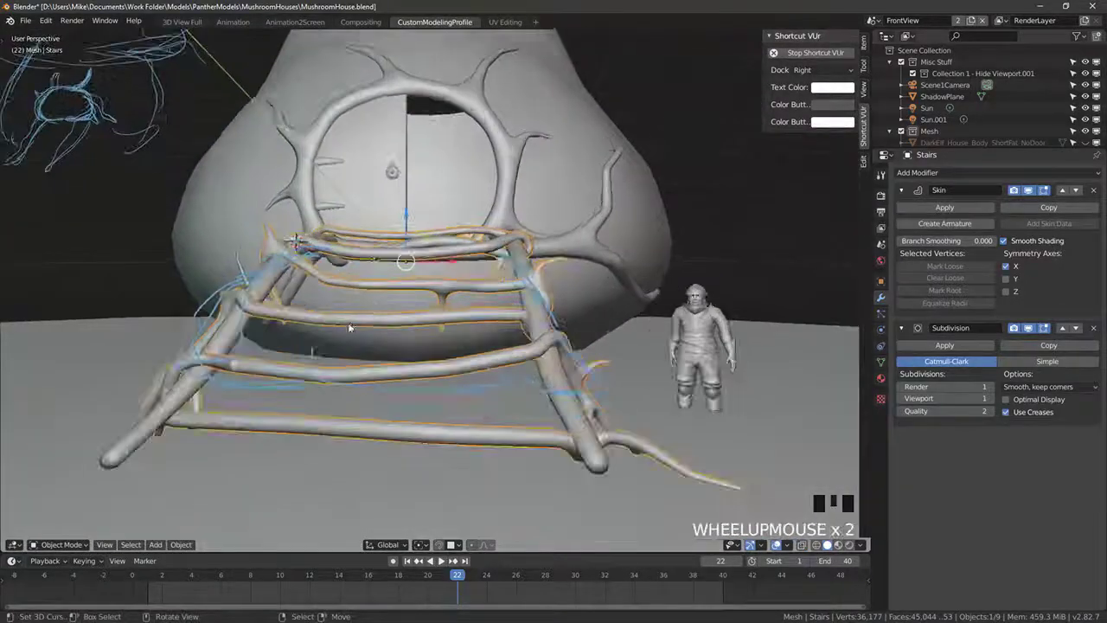
# Step: Extrude a new twig from the fifth rung near its curled end and resize its skin
pyautogui.rightClick(348, 324)
pyautogui.press('Tab')
pyautogui.press('Tab')
pyautogui.moveTo(348, 324); pyautogui.dragTo(368, 327, button='right')
pyautogui.moveTo(353, 327); pyautogui.dragTo(413, 357, button='middle')
pyautogui.press('Tab')
pyautogui.rightClick(537, 320)
pyautogui.press('Tab')
pyautogui.rightClick(560, 317)
pyautogui.press('Tab')
pyautogui.press('e')
pyautogui.click(394, 353)
pyautogui.hotkey('ctrl', 'a')
pyautogui.click(400, 350)
# Step: Reposition the fifth rung's twig and extrude a thinner second segment, moving its tip into place below the rung
pyautogui.press('g')
pyautogui.click(523, 416)
pyautogui.press('e')
pyautogui.click(514, 384)
pyautogui.hotkey('ctrl', 'a')
pyautogui.click(486, 379)
pyautogui.press('g')
pyautogui.click(430, 339)
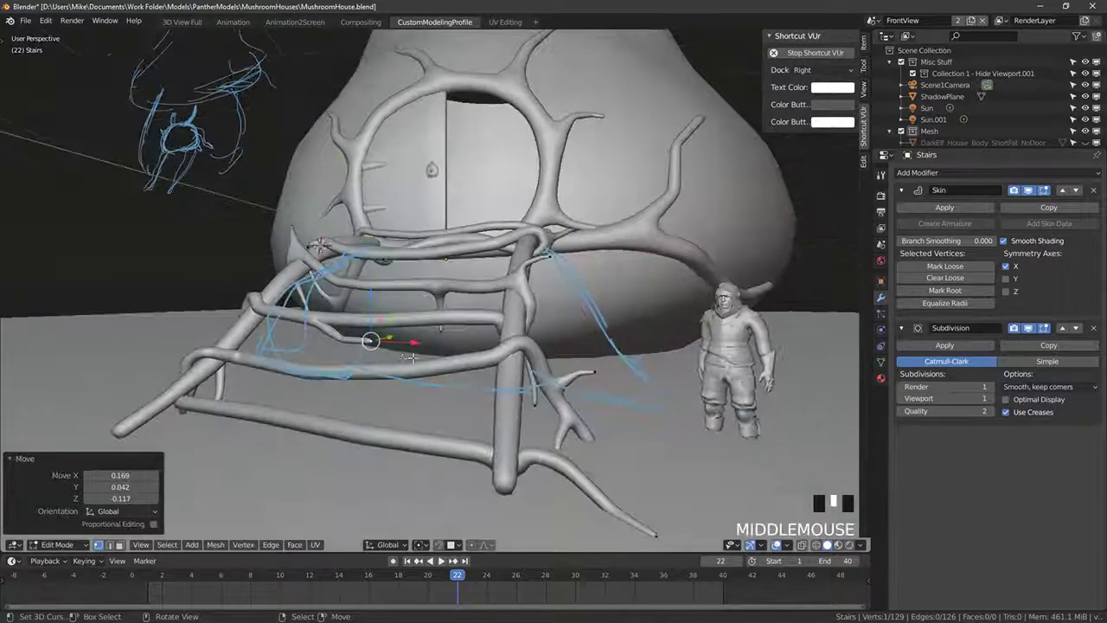
# Step: Extend the fifth rung's twig with two more segments, scaling the skin to 0.771, and adjust its lower bend
pyautogui.click(441, 347)
pyautogui.hotkey('ctrl', 'a')
pyautogui.click(454, 339)
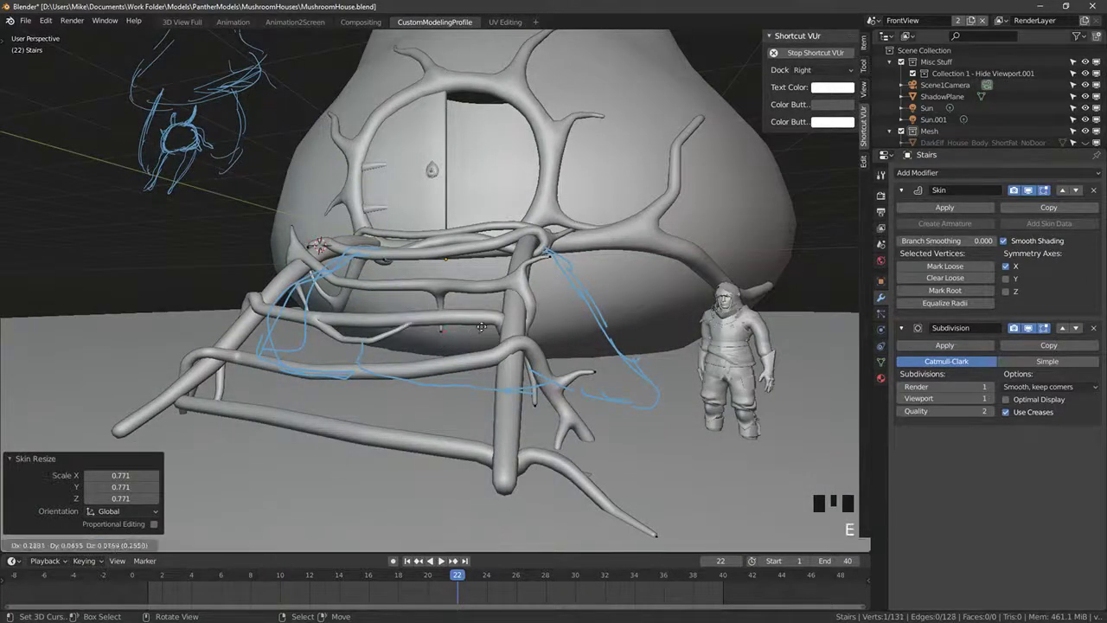
pyautogui.click(494, 330)
pyautogui.rightClick(360, 342)
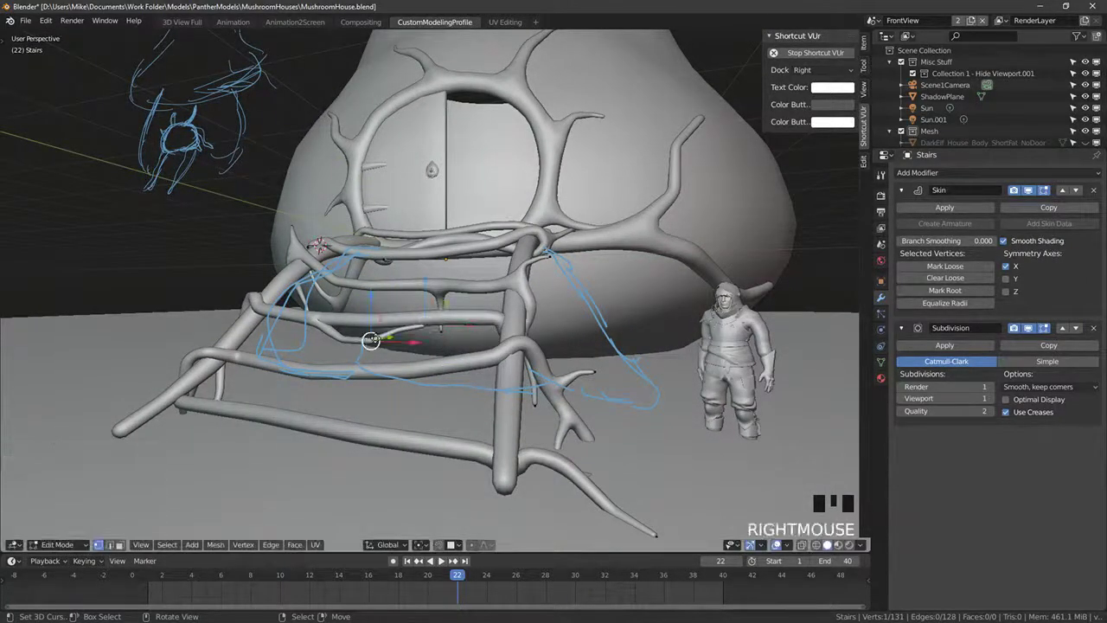
pyautogui.press('g')
pyautogui.press('g')
pyautogui.press('g')
pyautogui.click(344, 334)
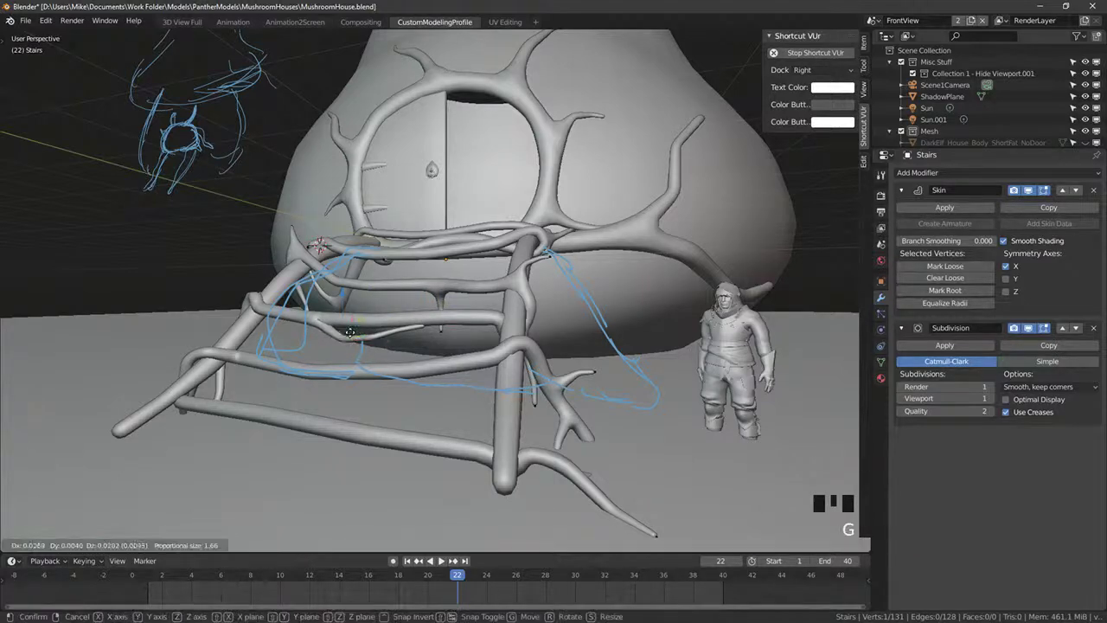
# Step: Lower the outer points of the fifth rung's twig to pull it farther below the rung
pyautogui.moveTo(384, 332); pyautogui.dragTo(325, 248, button='middle')
pyautogui.hotkey('shift', 'b')
pyautogui.scroll(-15, 325, 247)
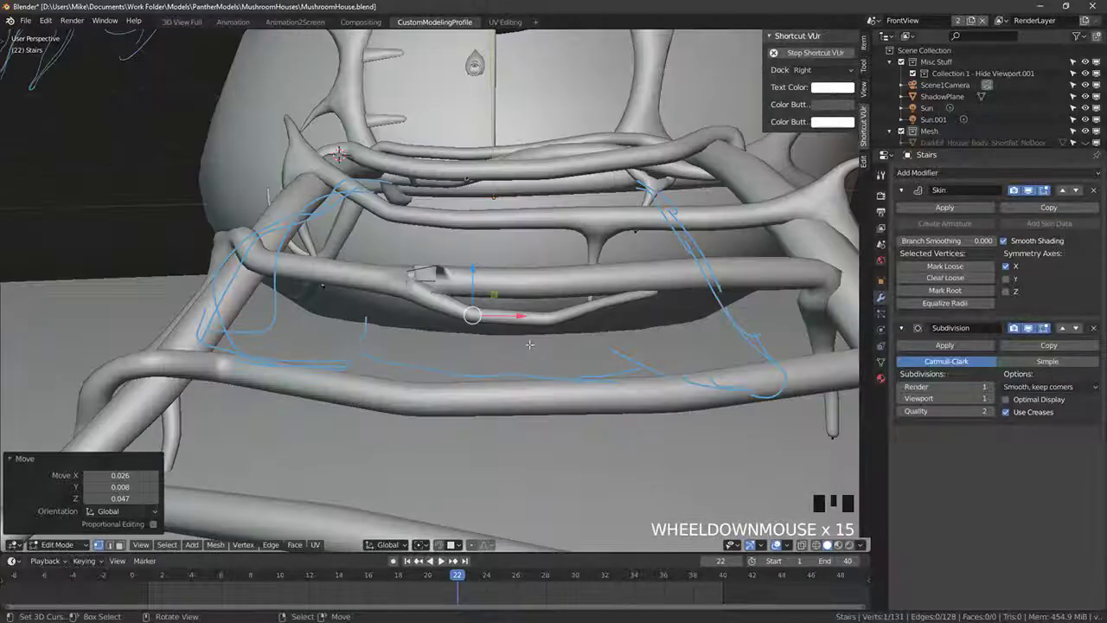
pyautogui.keyDown('shift'); pyautogui.moveTo(537, 320); pyautogui.dragTo(558, 296, button='middle'); pyautogui.keyUp('shift')
pyautogui.keyDown('shift'); pyautogui.rightClick(559, 296); pyautogui.keyUp('shift')
pyautogui.press('g')
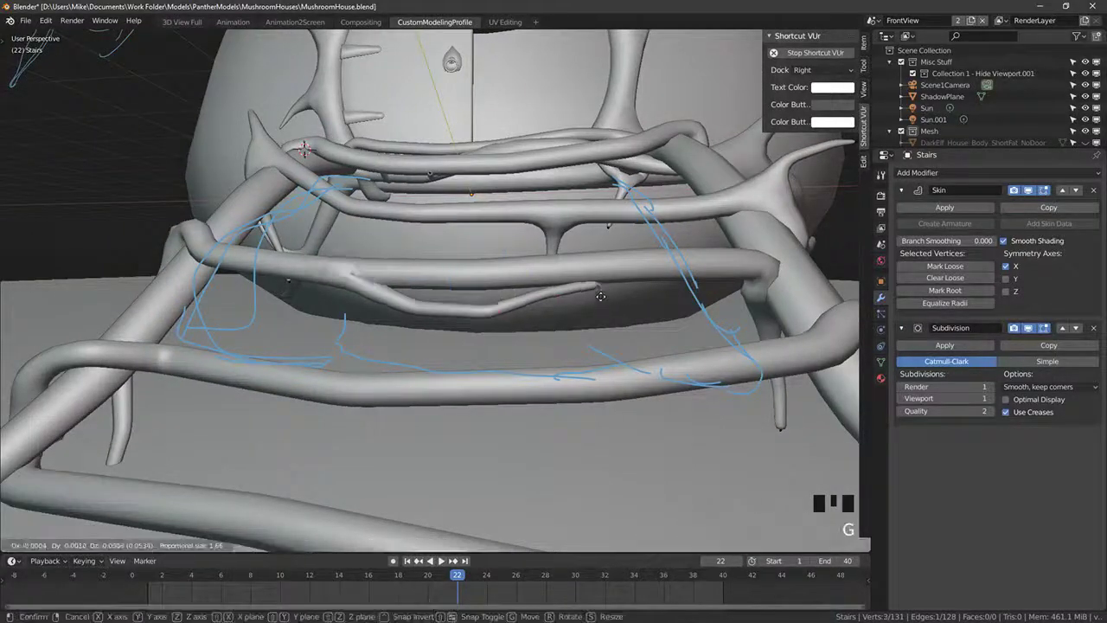
pyautogui.click(593, 302)
pyautogui.rightClick(559, 304)
pyautogui.press('g')
pyautogui.click(552, 310)
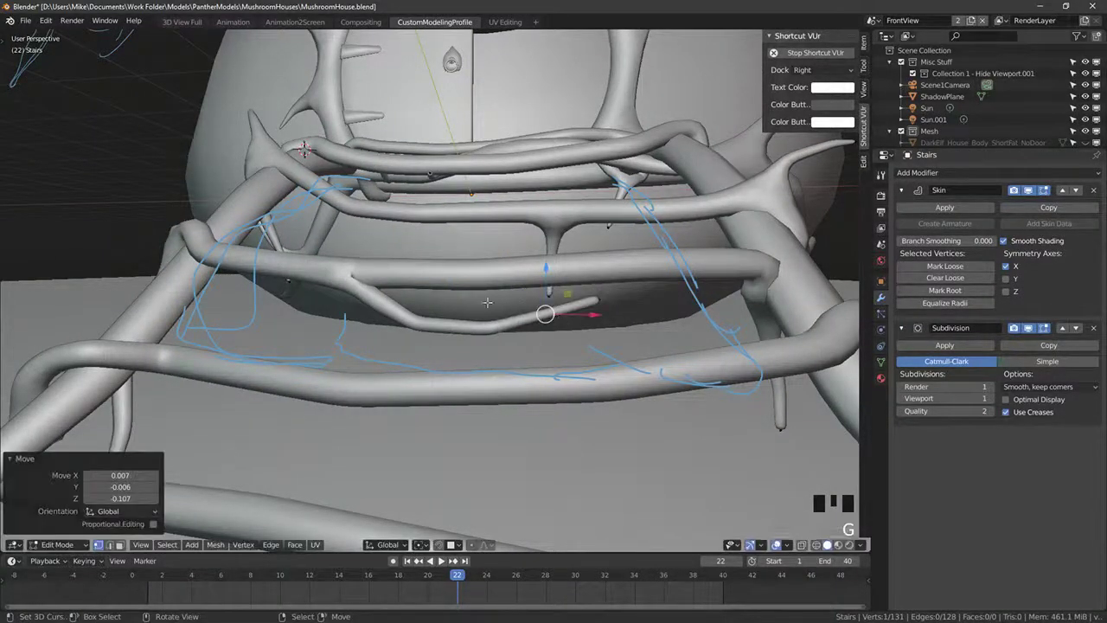
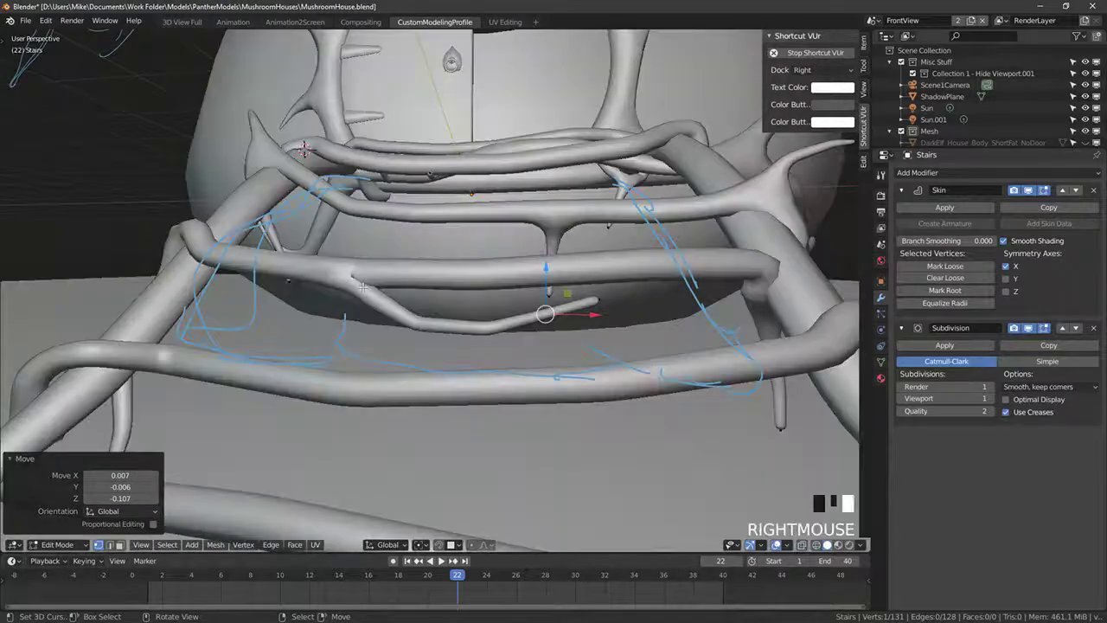
# Step: Move the twig's bend points and tip down one by one to lay it along the sixth rung
pyautogui.rightClick(398, 317)
pyautogui.press('g')
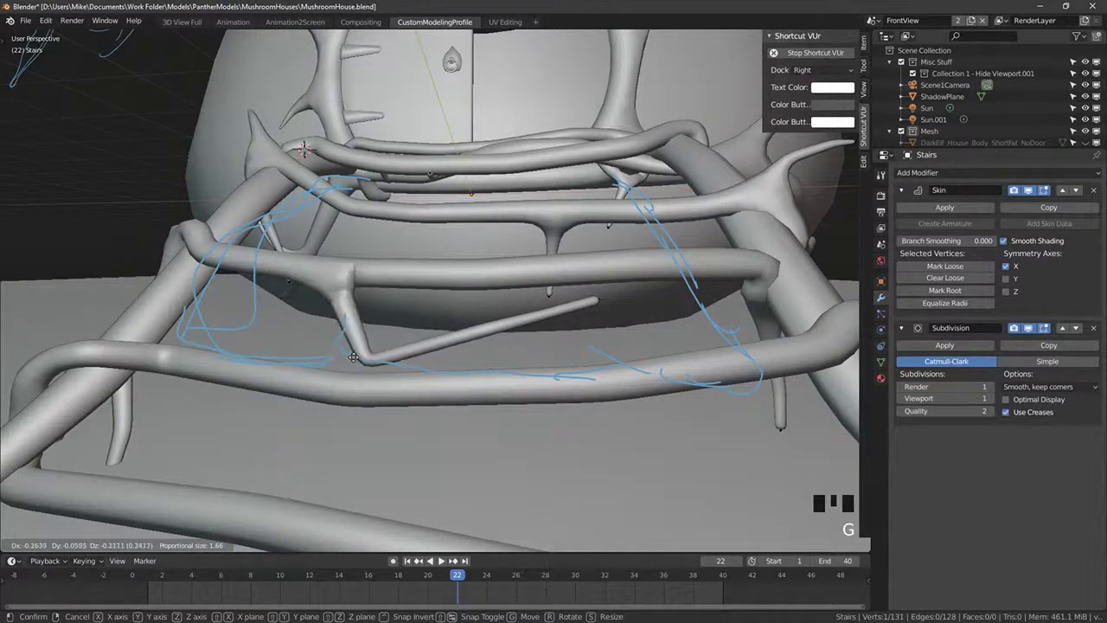
pyautogui.click(380, 353)
pyautogui.rightClick(487, 326)
pyautogui.press('g')
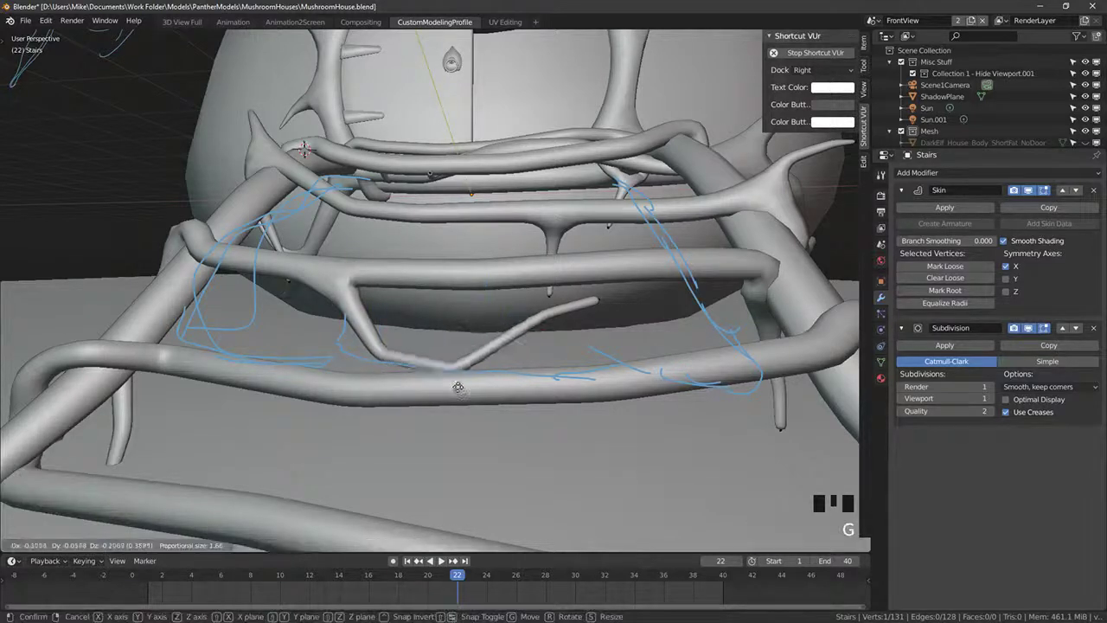
pyautogui.click(479, 365)
pyautogui.rightClick(588, 301)
pyautogui.press('g')
pyautogui.click(586, 355)
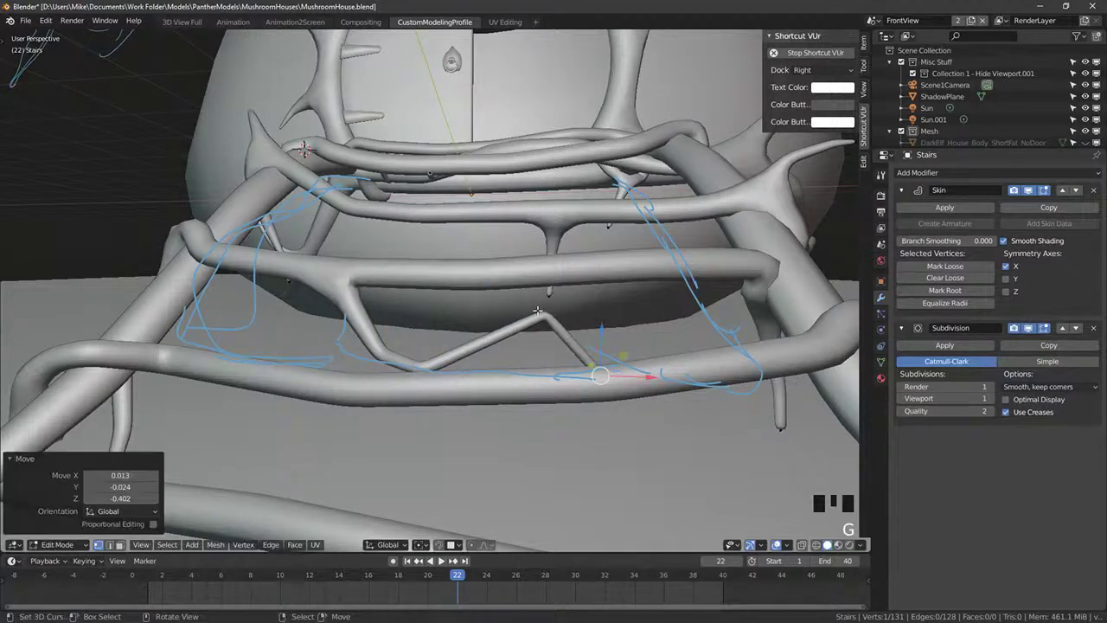
pyautogui.moveTo(540, 311); pyautogui.dragTo(532, 388, button='right')
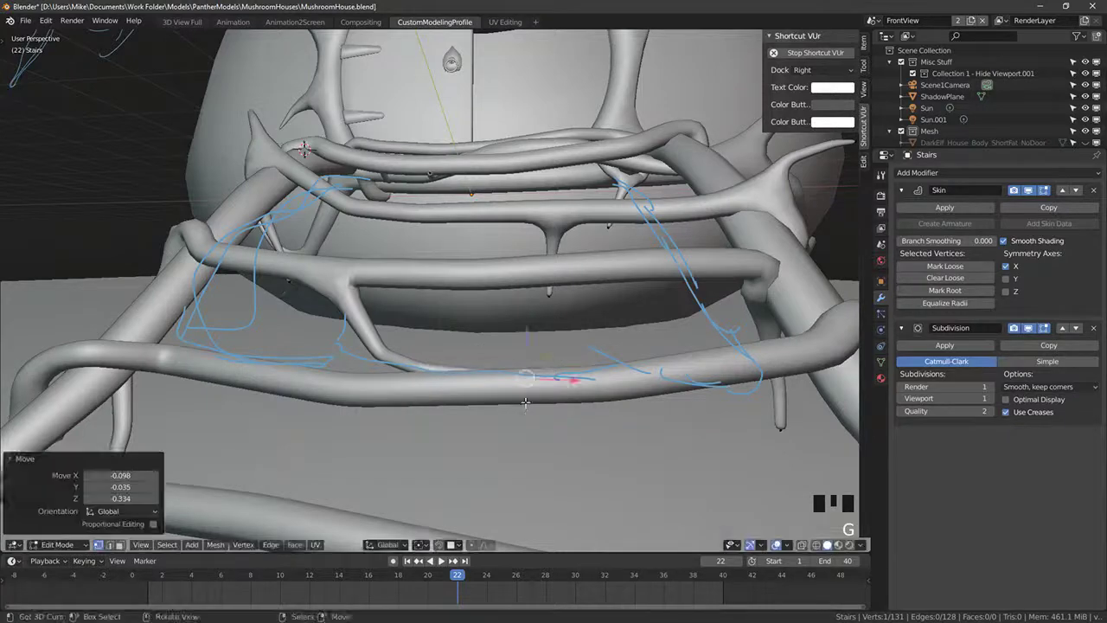
# Step: Move the branch point beside the side rail into place with two adjustments
pyautogui.moveTo(532, 388); pyautogui.dragTo(486, 343, button='middle')
pyautogui.rightClick(426, 371)
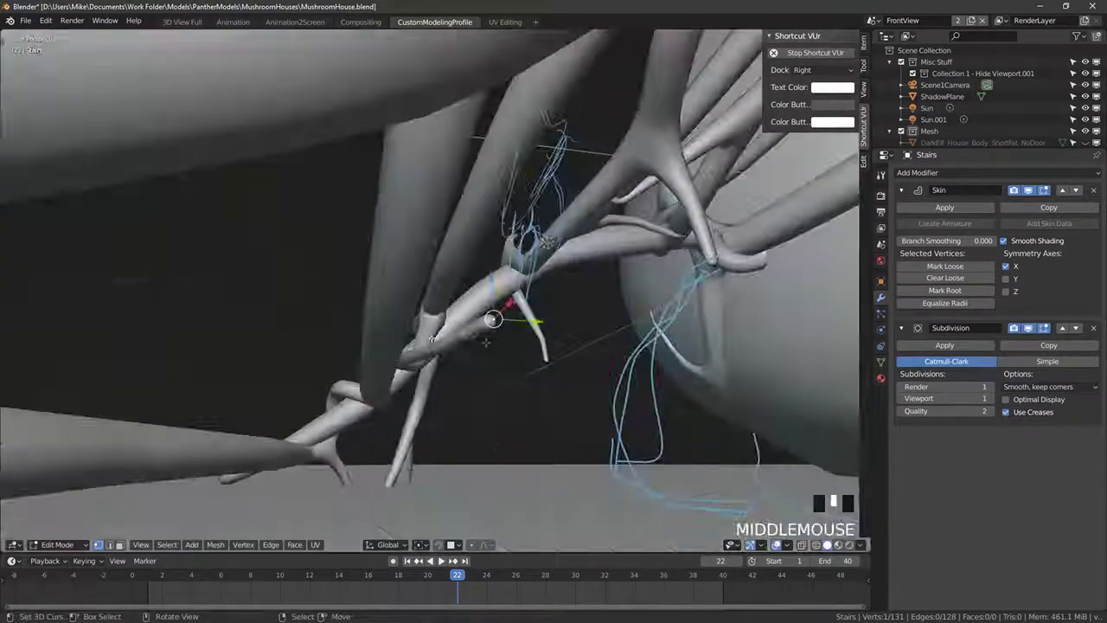
pyautogui.press('g')
pyautogui.press('g')
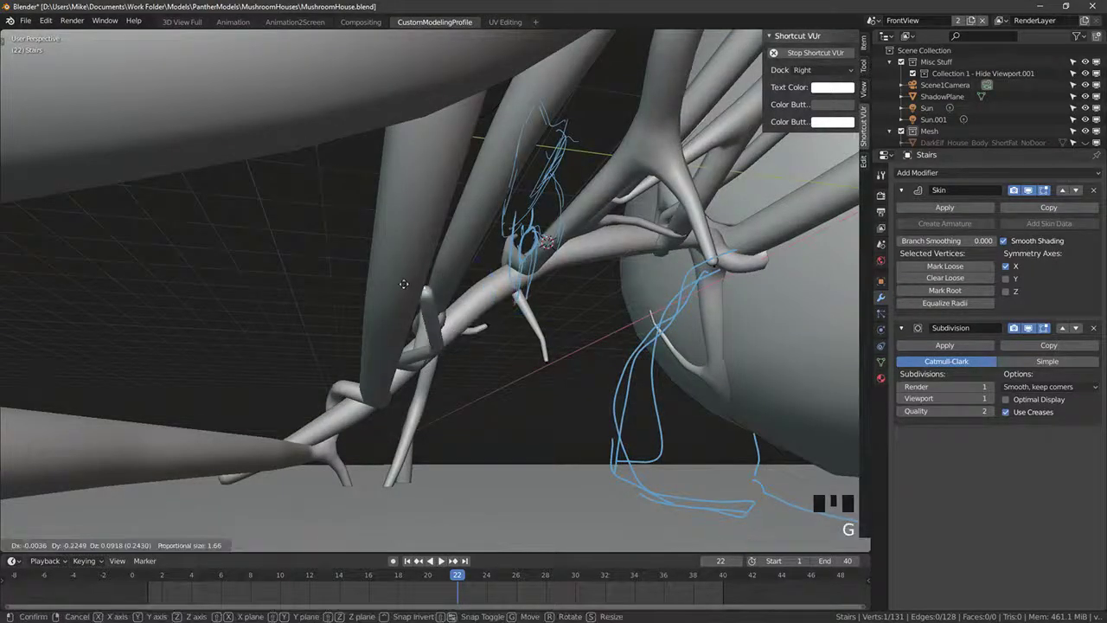
pyautogui.click(415, 290)
pyautogui.press('g')
pyautogui.click(391, 336)
# Step: Extrude a twig from the top rung's left-end bend toward the door frame, scale its skin to about 0.52 and adjust its tip
pyautogui.moveTo(391, 337)
pyautogui.mouseDown(button='middle')
pyautogui.moveTo(381, 346)
pyautogui.moveTo(519, 380)
pyautogui.moveTo(453, 388)
pyautogui.moveTo(430, 357)
pyautogui.moveTo(464, 317)
pyautogui.moveTo(420, 279)
pyautogui.moveTo(424, 228)
pyautogui.mouseUp(button='middle')
pyautogui.hotkey('shift', 'z')
pyautogui.press('Tab')
pyautogui.rightClick(426, 230)
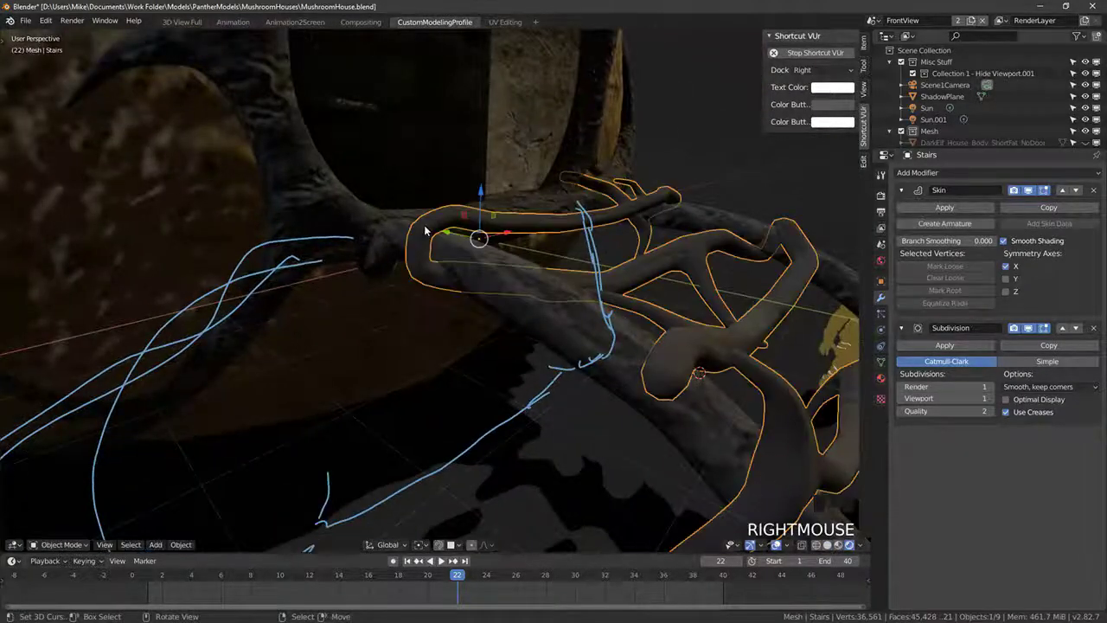
pyautogui.rightClick(424, 227)
pyautogui.rightClick(423, 225)
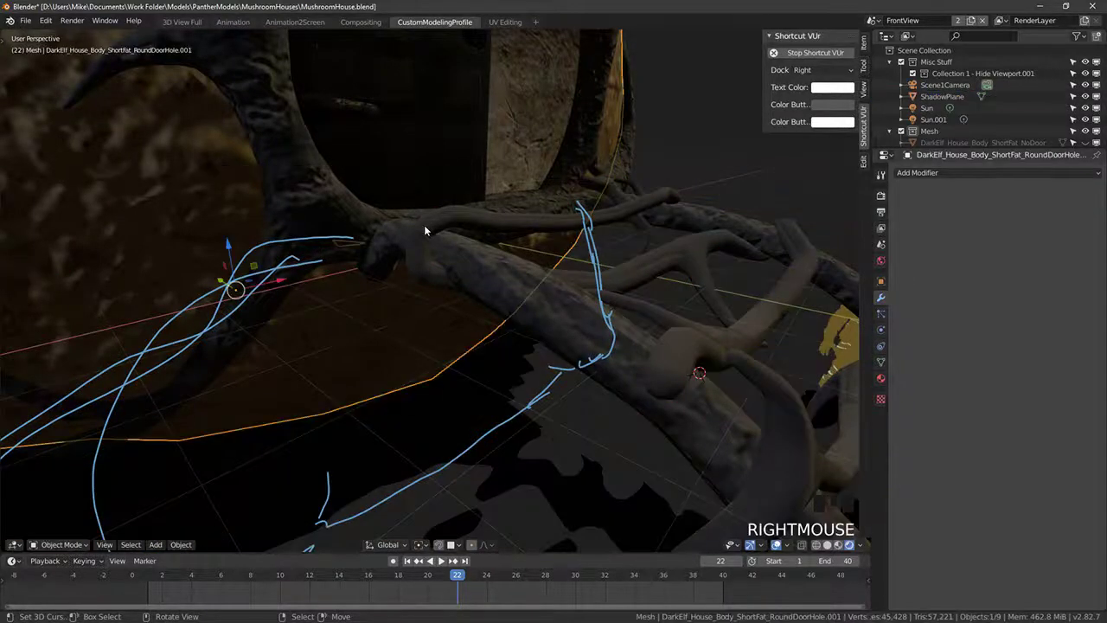
pyautogui.press('Tab')
pyautogui.press('Tab')
pyautogui.rightClick(425, 223)
pyautogui.press('Tab')
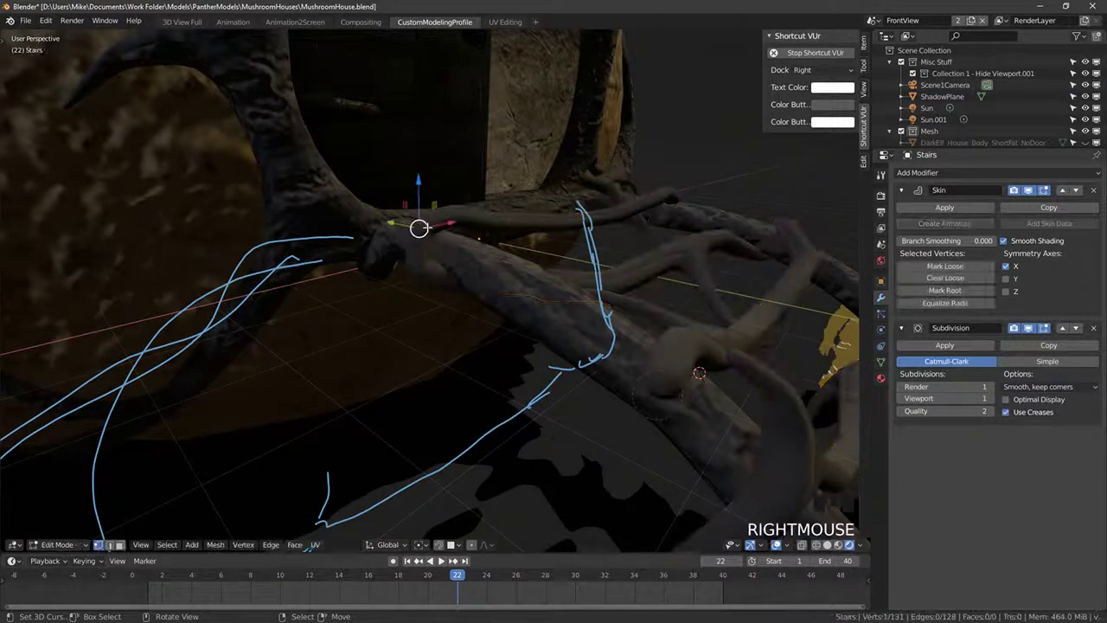
pyautogui.click(359, 208)
pyautogui.hotkey('ctrl', 'a')
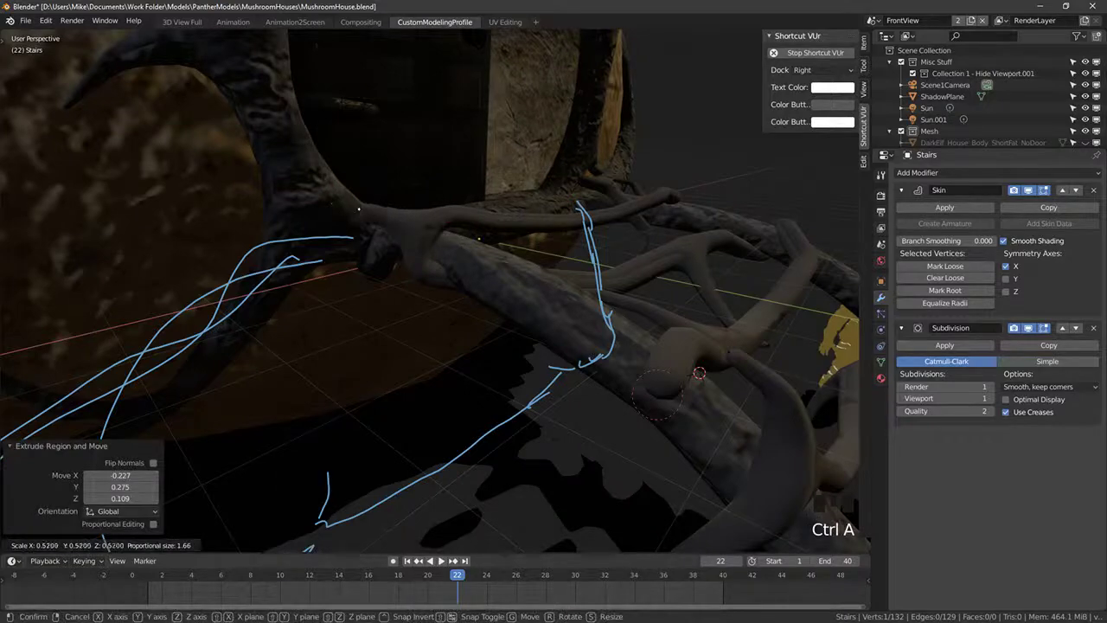
pyautogui.click(359, 208)
pyautogui.moveTo(359, 209)
pyautogui.mouseDown(button='middle')
pyautogui.moveTo(363, 262)
pyautogui.moveTo(465, 239)
pyautogui.moveTo(420, 227)
pyautogui.mouseUp(button='middle')
pyautogui.press('g')
pyautogui.click(363, 257)
# Step: Extend the top rung's twig with two more segments over the side rail and scale the tip's skin to about 0.57
pyautogui.press('e')
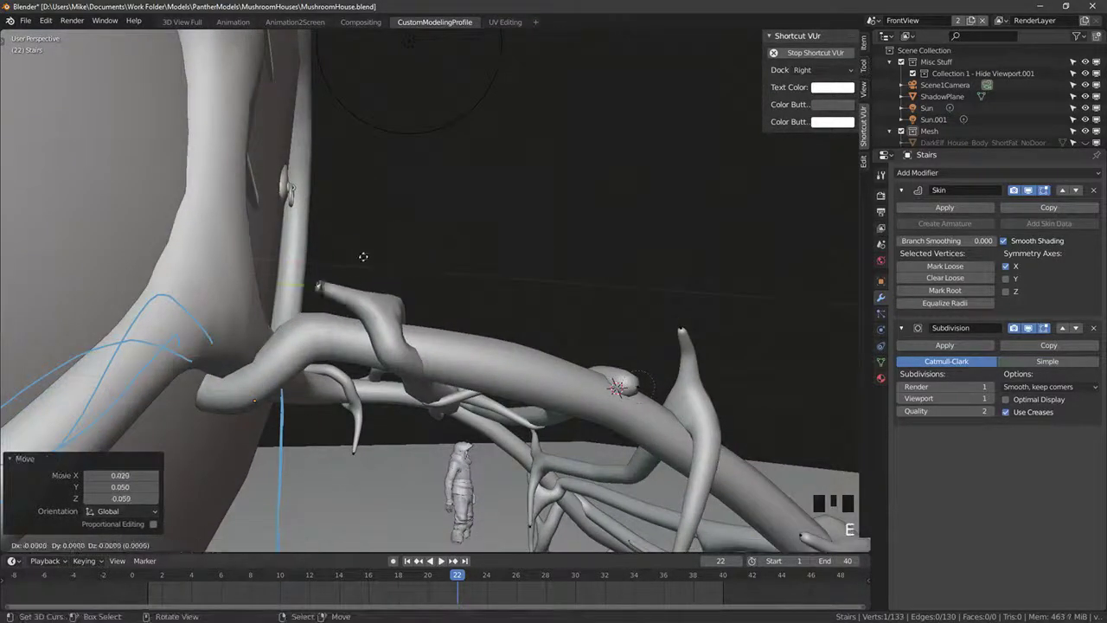
pyautogui.click(264, 302)
pyautogui.press('g')
pyautogui.click(271, 297)
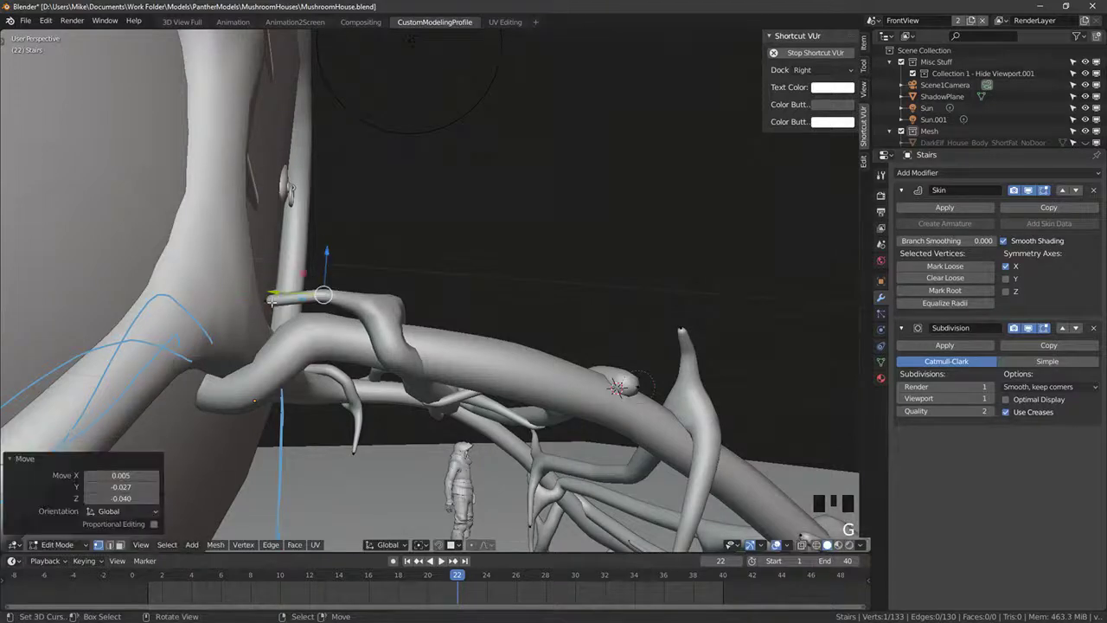
pyautogui.moveTo(271, 297); pyautogui.dragTo(228, 348, button='middle')
pyautogui.click(205, 376)
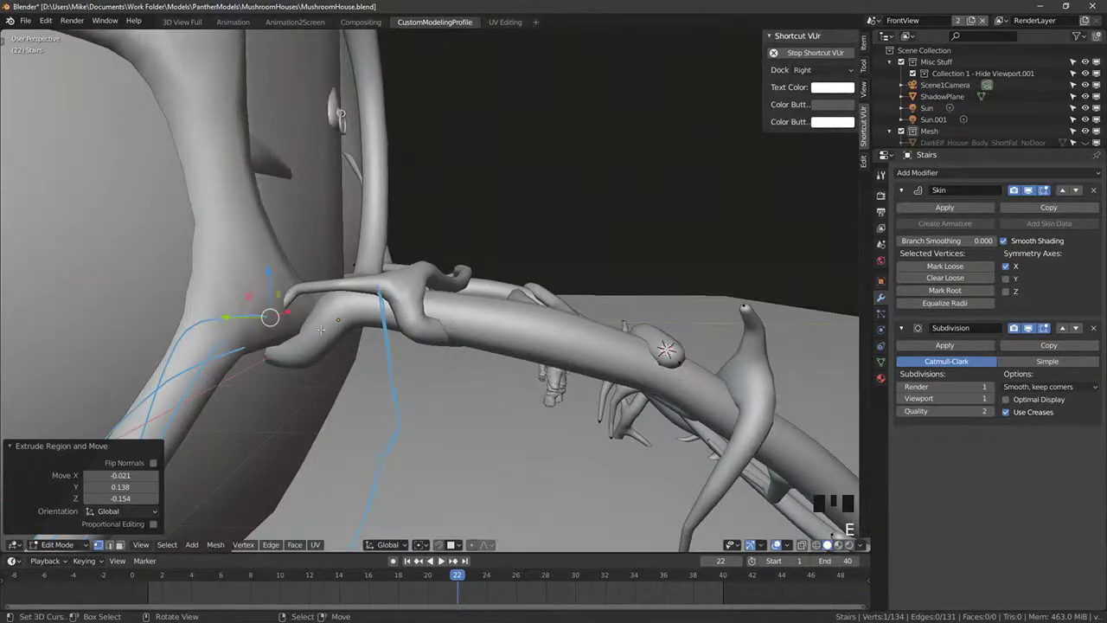
pyautogui.moveTo(321, 331); pyautogui.dragTo(286, 304, button='middle')
pyautogui.press('g')
pyautogui.click(328, 357)
pyautogui.hotkey('ctrl', 'a')
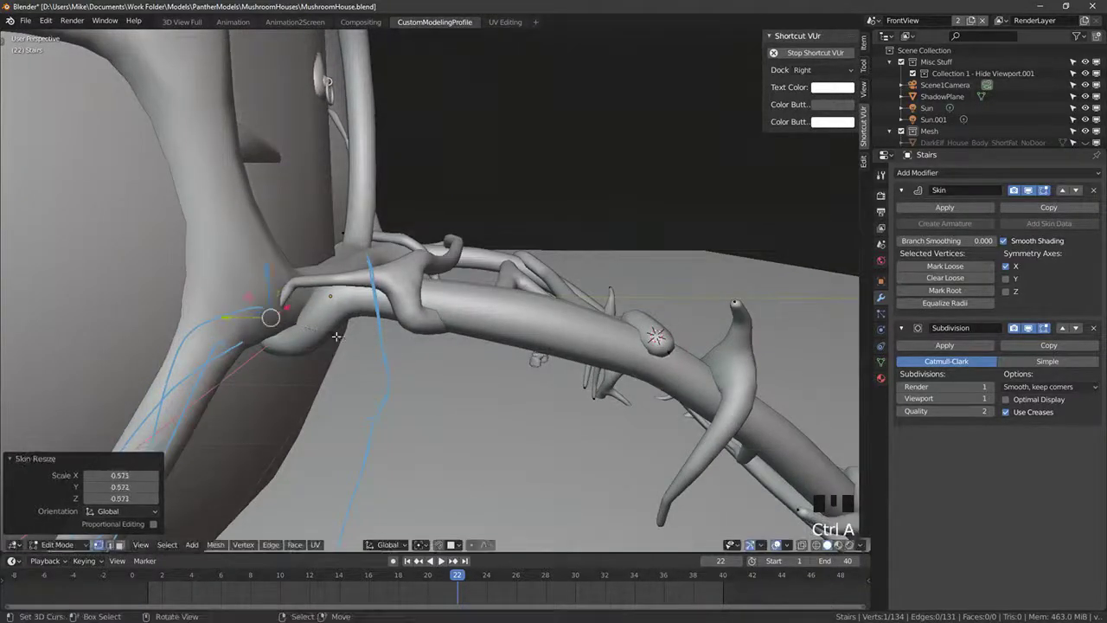
# Step: Move the twig's bend point and tip so it curves along the side rail toward the door frame
pyautogui.rightClick(339, 337)
pyautogui.press('g')
pyautogui.click(327, 294)
pyautogui.press('g')
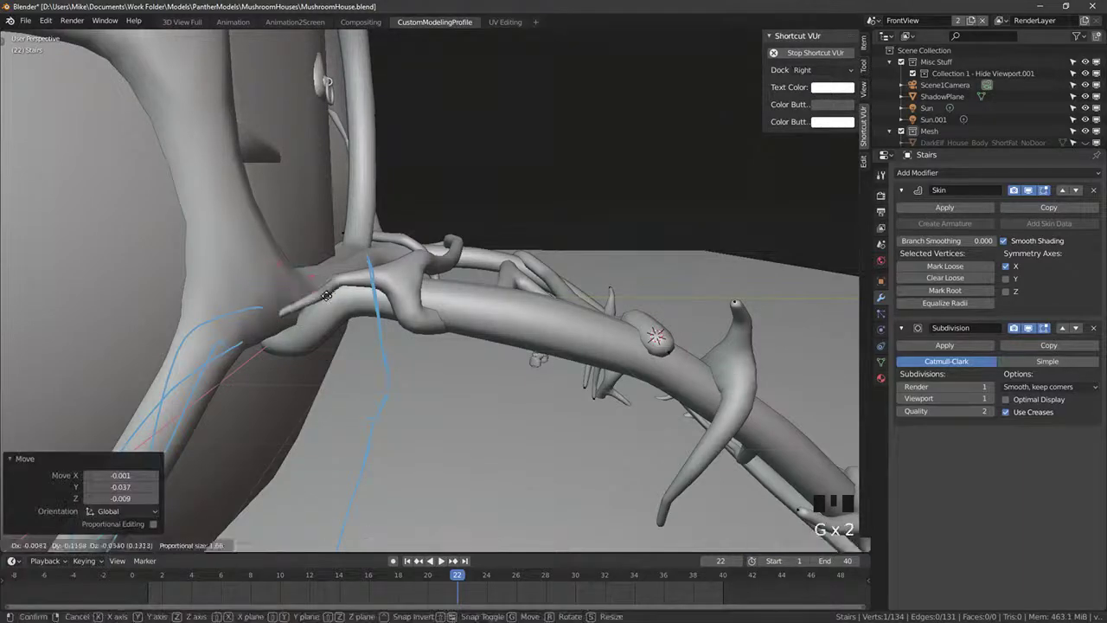
pyautogui.rightClick(272, 314)
pyautogui.press('g')
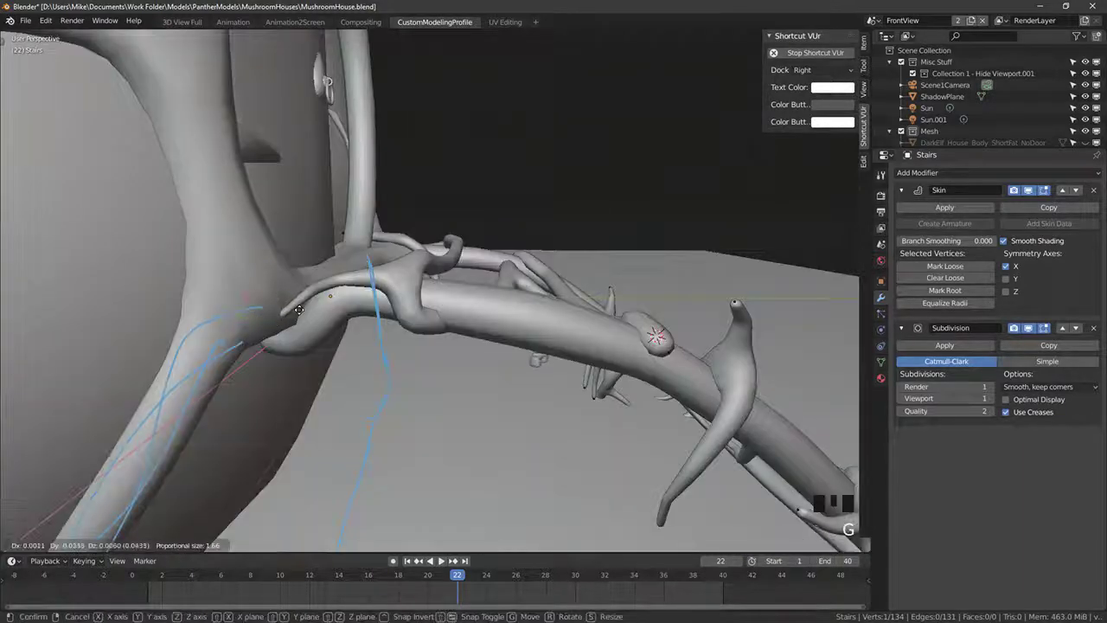
pyautogui.click(298, 316)
# Step: Extrude a short final segment from the twig's end down along the rail and shrink its skin to a thin tip
pyautogui.press('e')
pyautogui.click(277, 333)
pyautogui.hotkey('ctrl', 'a')
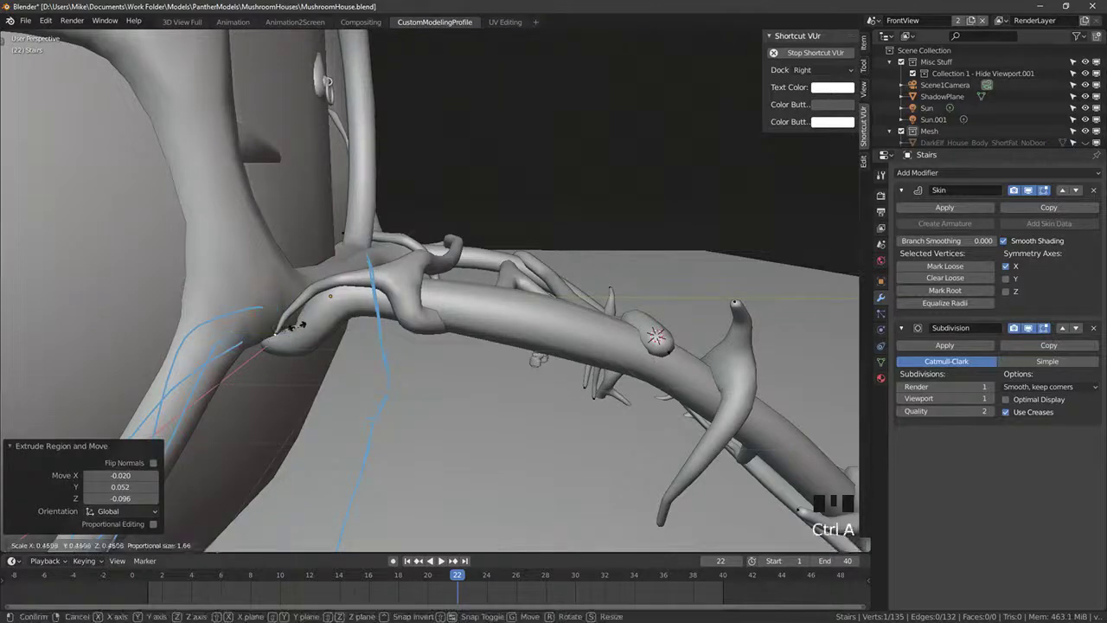
pyautogui.click(321, 327)
# Step: Extrude a second twig downward from the top rung's wrapped left end and scale its skin to 0.365
pyautogui.press('Tab')
pyautogui.moveTo(321, 327); pyautogui.dragTo(449, 330, button='middle')
pyautogui.scroll(-5, 382, 346)
pyautogui.scroll(3, 473, 324)
pyautogui.press('Tab')
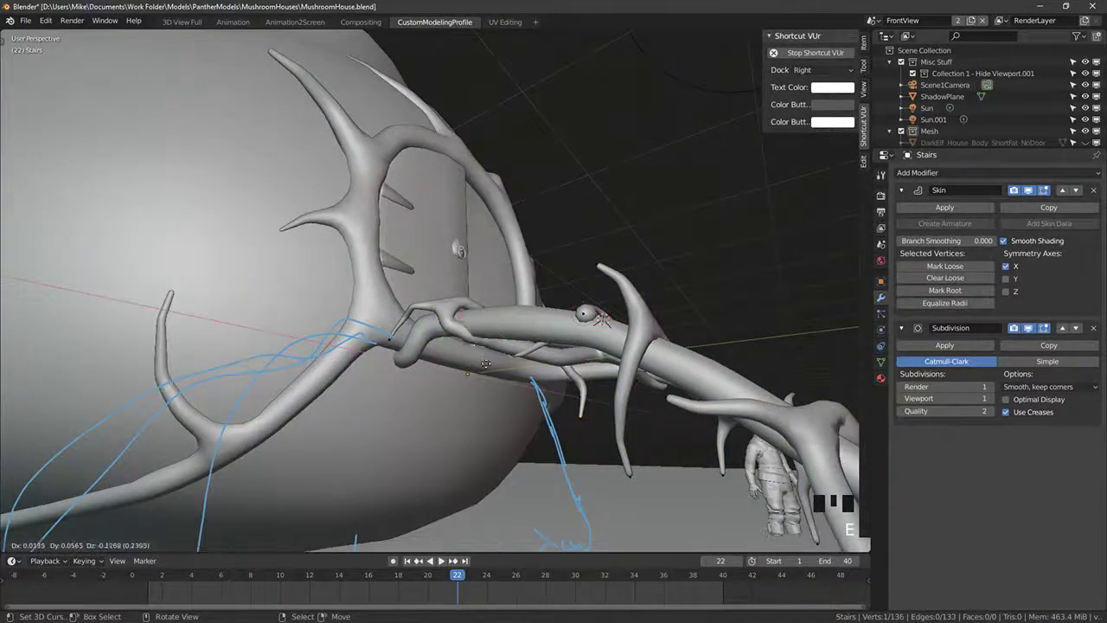
pyautogui.click(486, 363)
pyautogui.hotkey('ctrl', 'a')
pyautogui.click(480, 368)
pyautogui.moveTo(480, 368); pyautogui.dragTo(522, 403, button='middle')
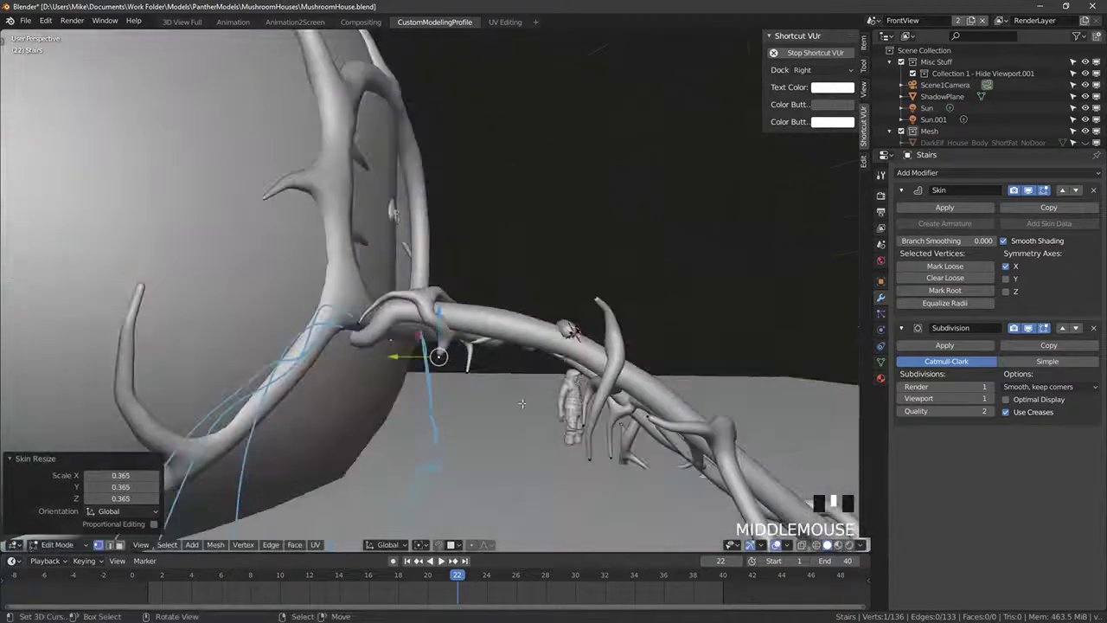
# Step: Lengthen the hanging twig with two more downward segments, tapering the skin toward the tip
pyautogui.press('e')
pyautogui.click(519, 429)
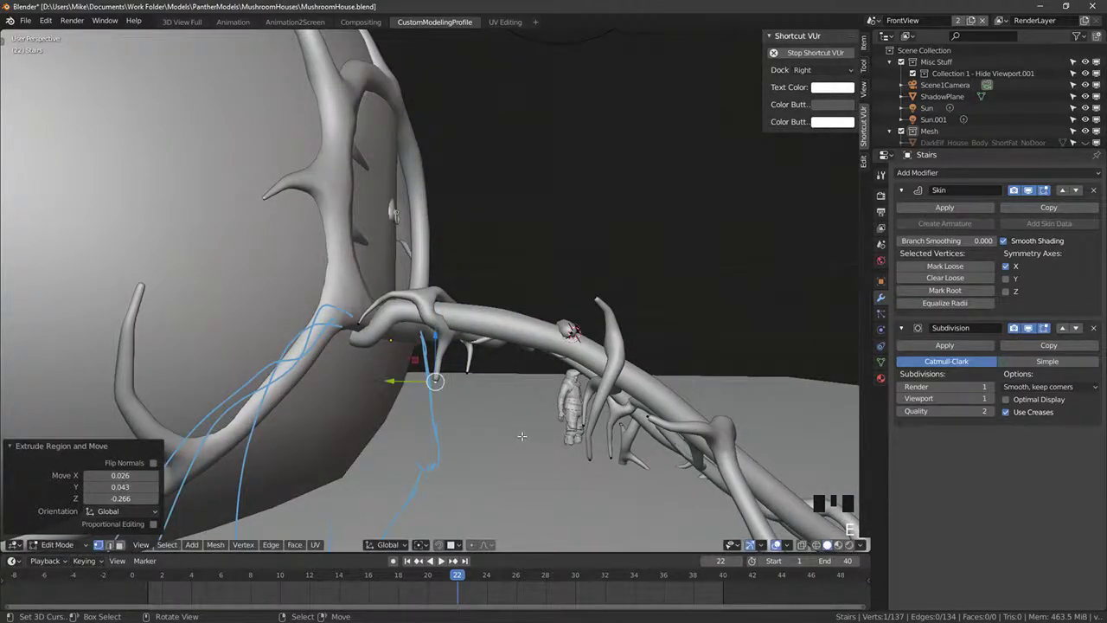
pyautogui.hotkey('ctrl', 'a')
pyautogui.click(522, 462)
pyautogui.hotkey('ctrl', 'a')
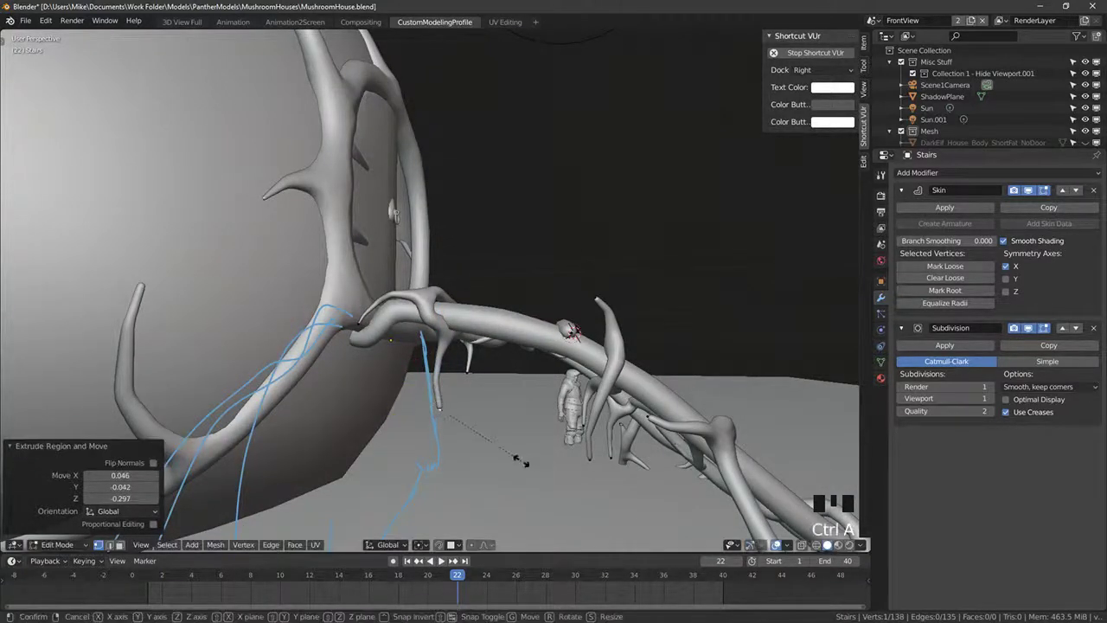
pyautogui.click(519, 457)
# Step: Leave mesh editing and examine the whole staircase from the front and top views
pyautogui.press('Tab')
pyautogui.scroll(-6, 517, 450)
pyautogui.moveTo(517, 445); pyautogui.dragTo(650, 192, button='middle')
pyautogui.scroll(-4, 415, 418)
pyautogui.press('KP_1')
pyautogui.press('KP_7')
pyautogui.scroll(3, 487, 402)
# Step: Select the Stairs object, collapse the Misc Stuff collection and duplicate the stairs in place
pyautogui.rightClick(401, 271)
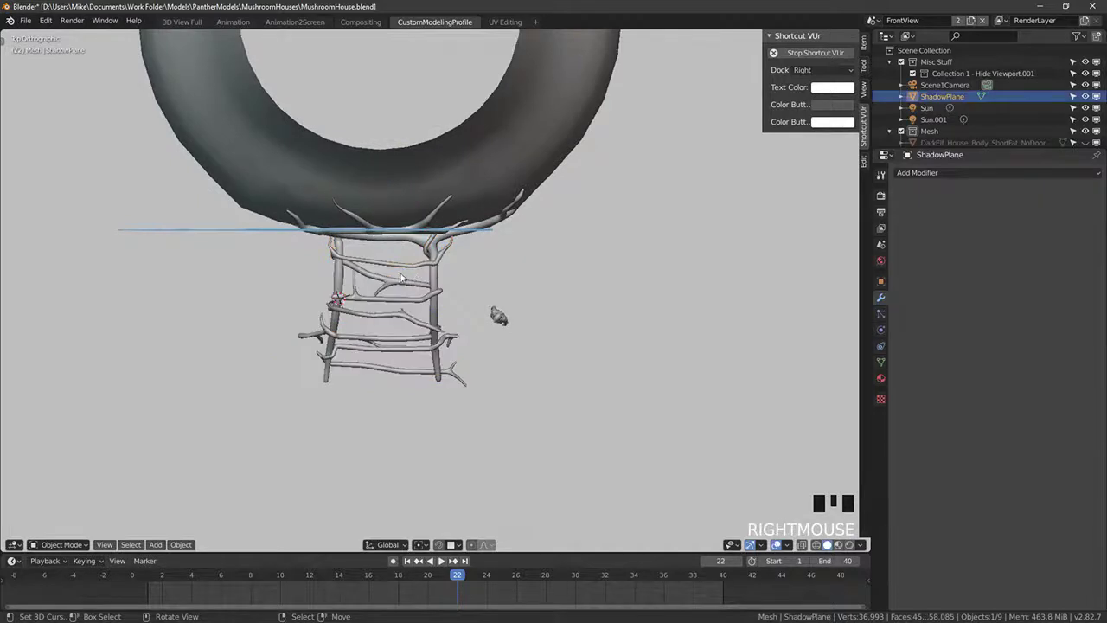
pyautogui.rightClick(398, 288)
pyautogui.scroll(-9, 1094, 87)
pyautogui.scroll(8, 1096, 84)
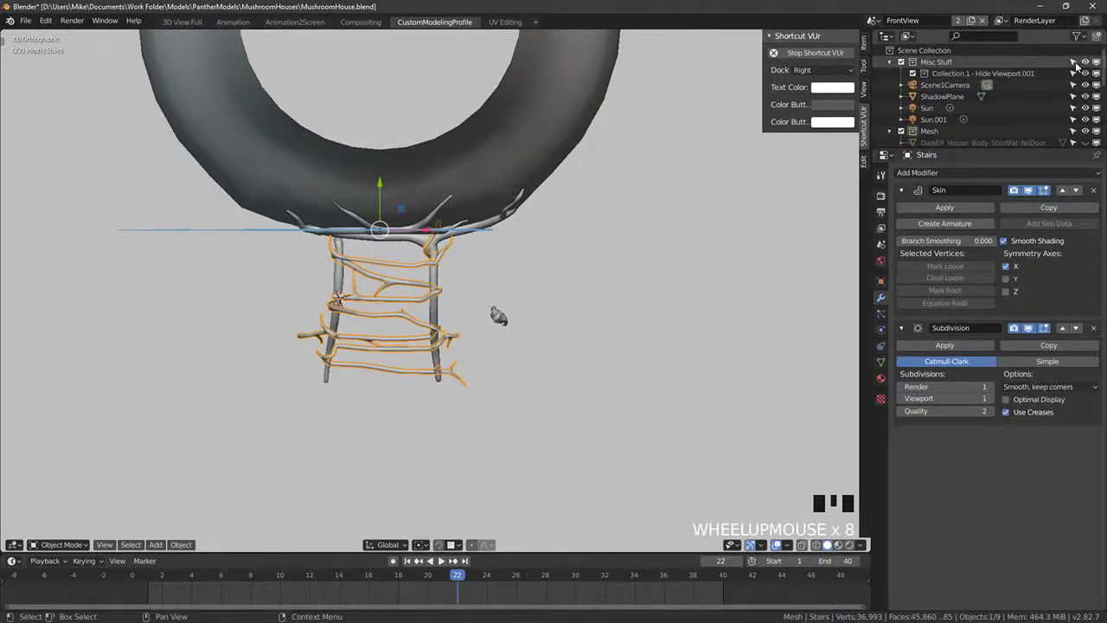
pyautogui.click(891, 62)
pyautogui.moveTo(537, 285); pyautogui.dragTo(543, 213, button='middle')
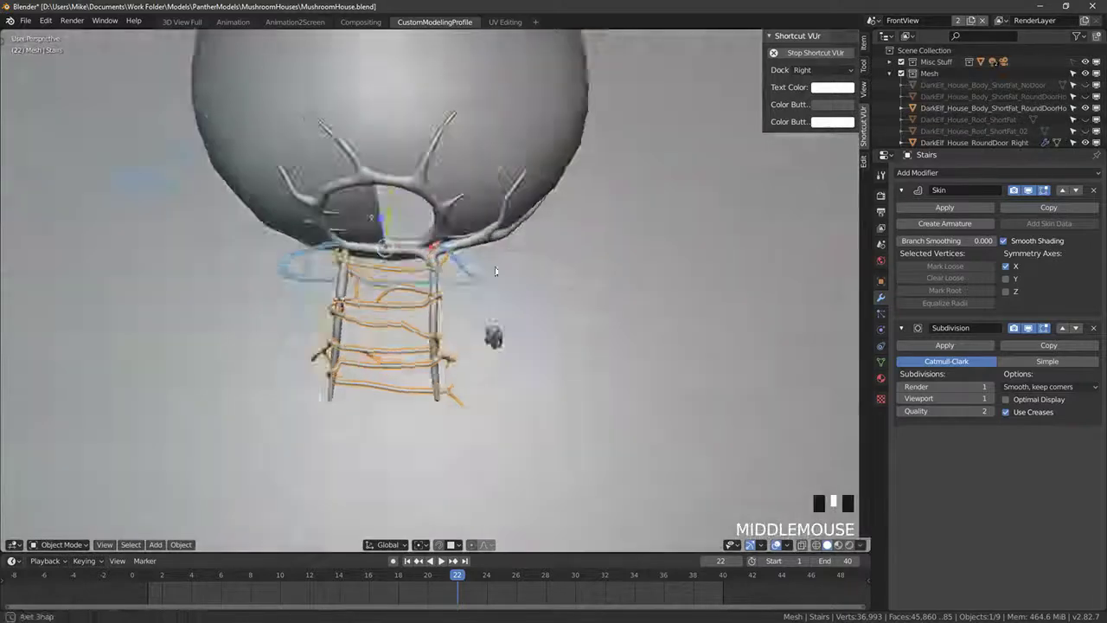
pyautogui.scroll(3, 544, 213)
pyautogui.hotkey('shift', 'd')
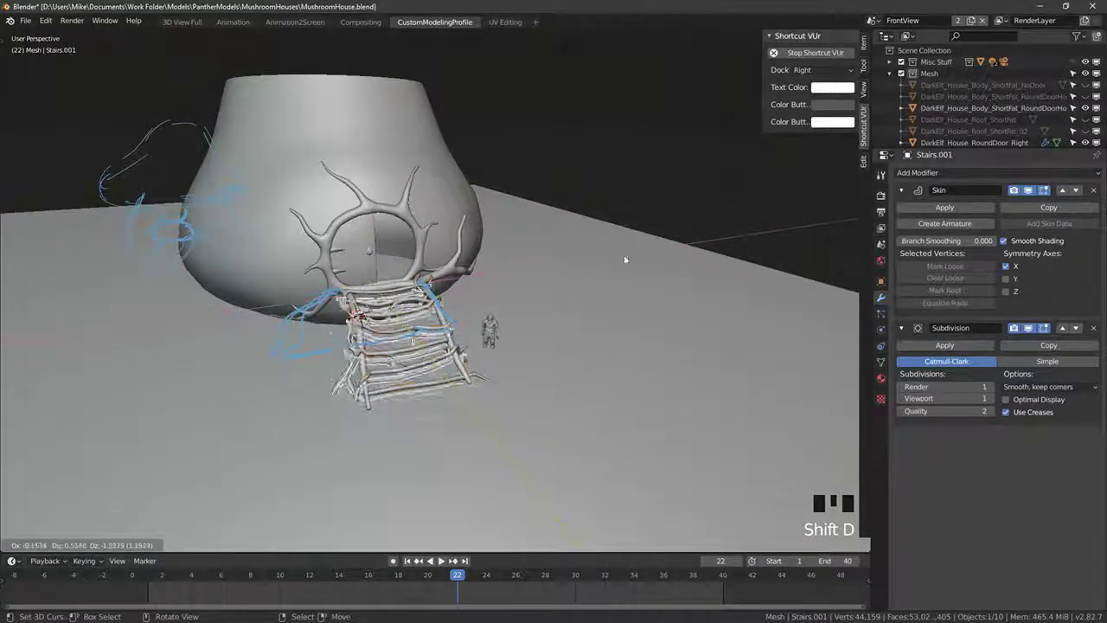
pyautogui.rightClick(625, 247)
# Step: Hide the original Stairs object, keep Stairs.001 visible, and remove the viewport-disable toggle column from the outliner
pyautogui.scroll(-7, 980, 143)
pyautogui.click(939, 136)
pyautogui.doubleClick(938, 136)
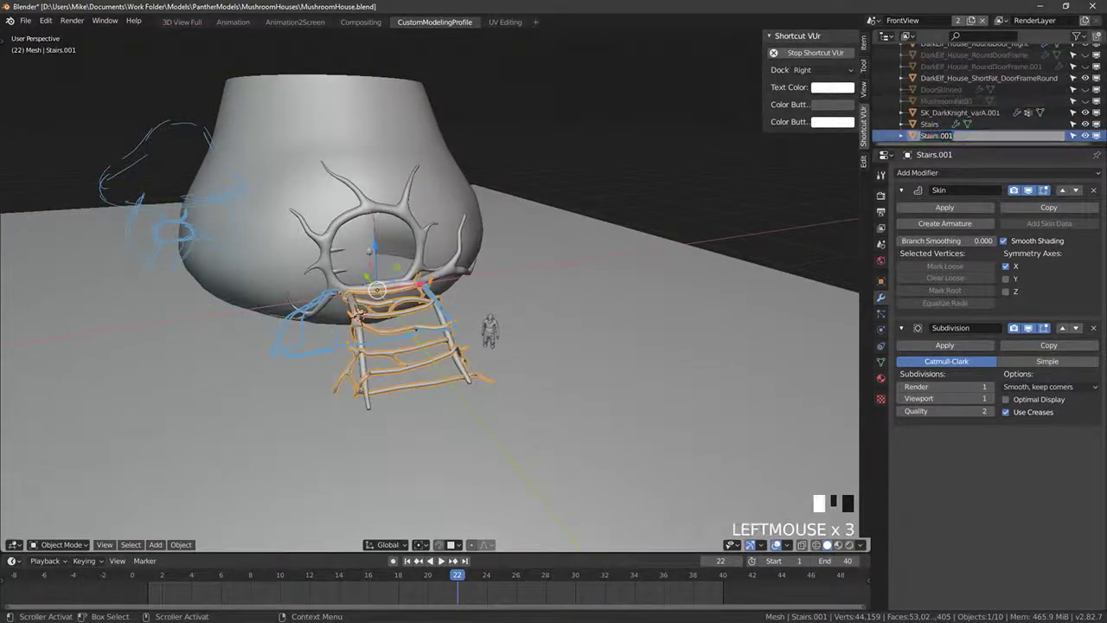
pyautogui.click(1086, 132)
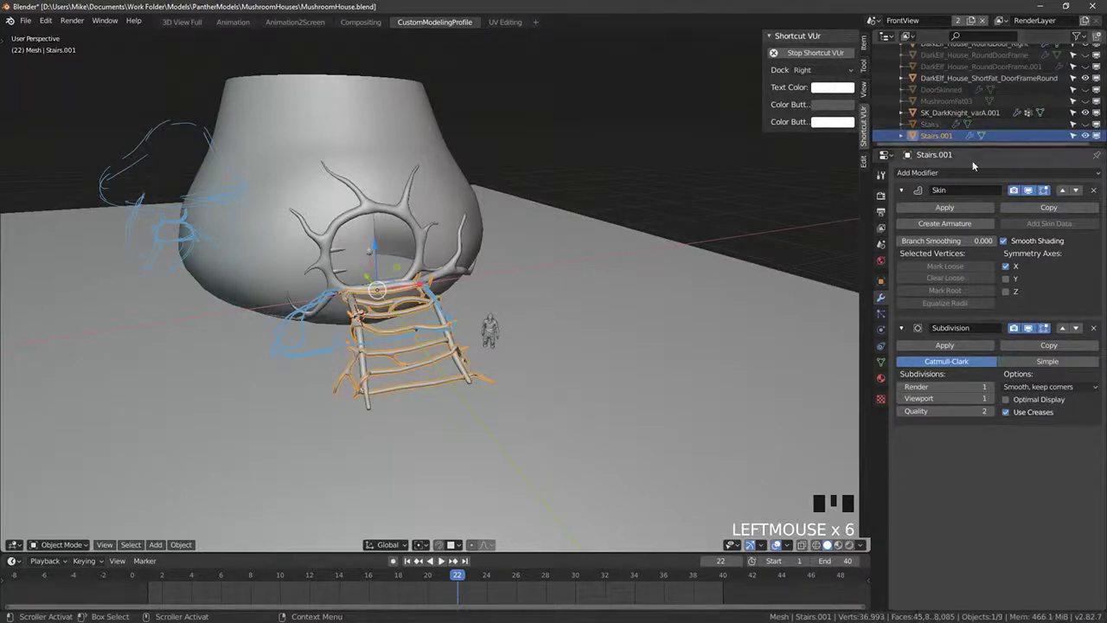
pyautogui.click(951, 139)
pyautogui.click(1077, 36)
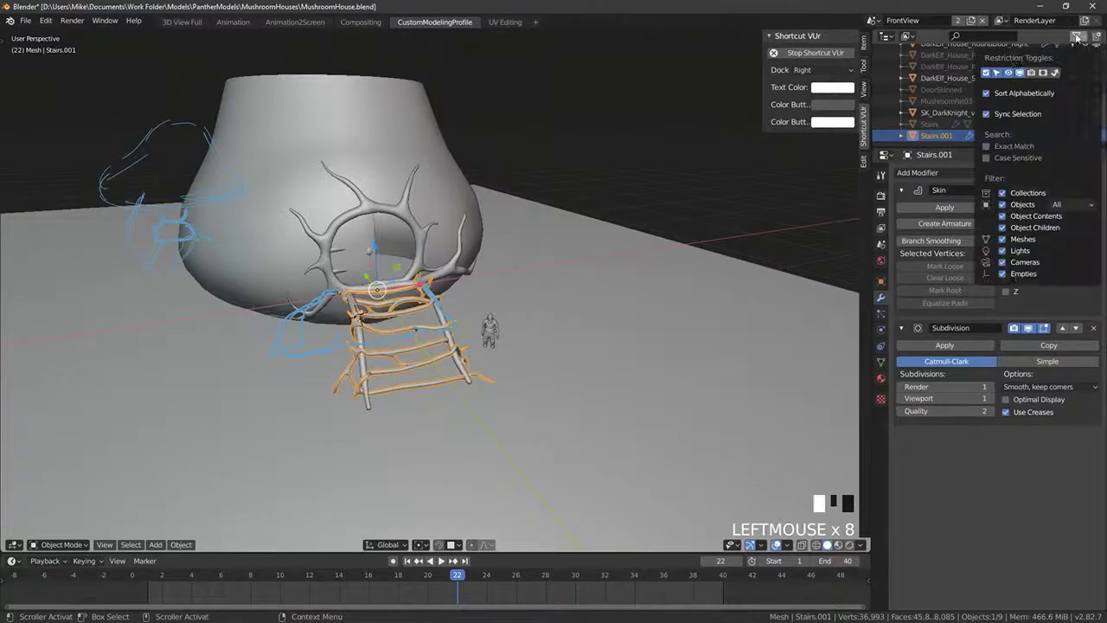
# Step: Convert Stairs.001 to a plain mesh and check its topology in wireframe
pyautogui.scroll(-3, 414, 322)
pyautogui.scroll(5, 415, 322)
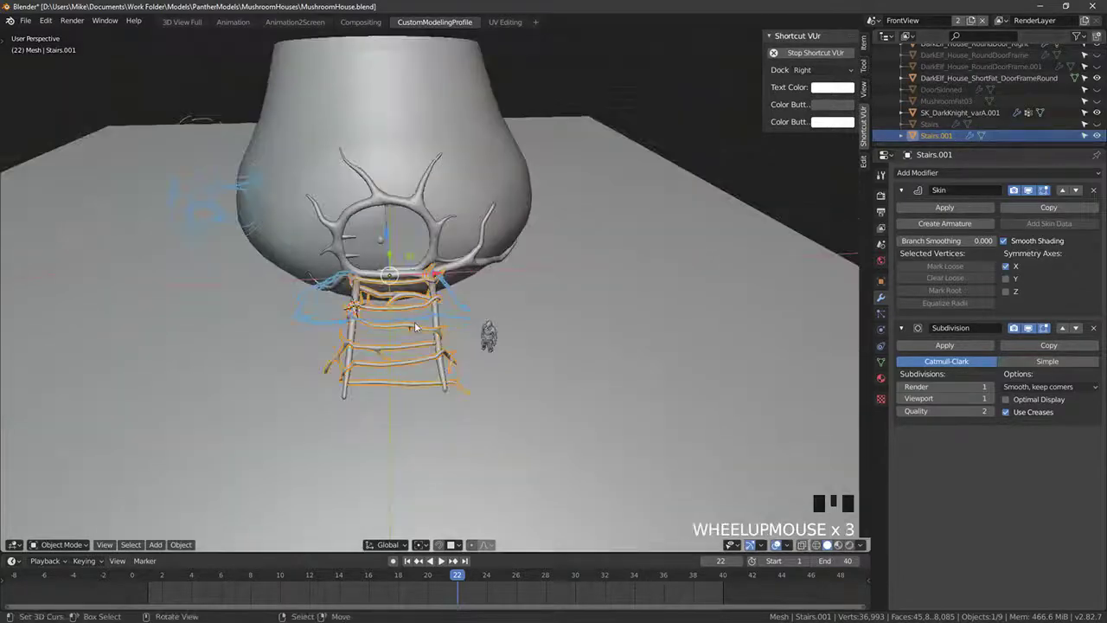
pyautogui.moveTo(414, 322); pyautogui.dragTo(609, 249, button='middle')
pyautogui.scroll(2, 609, 248)
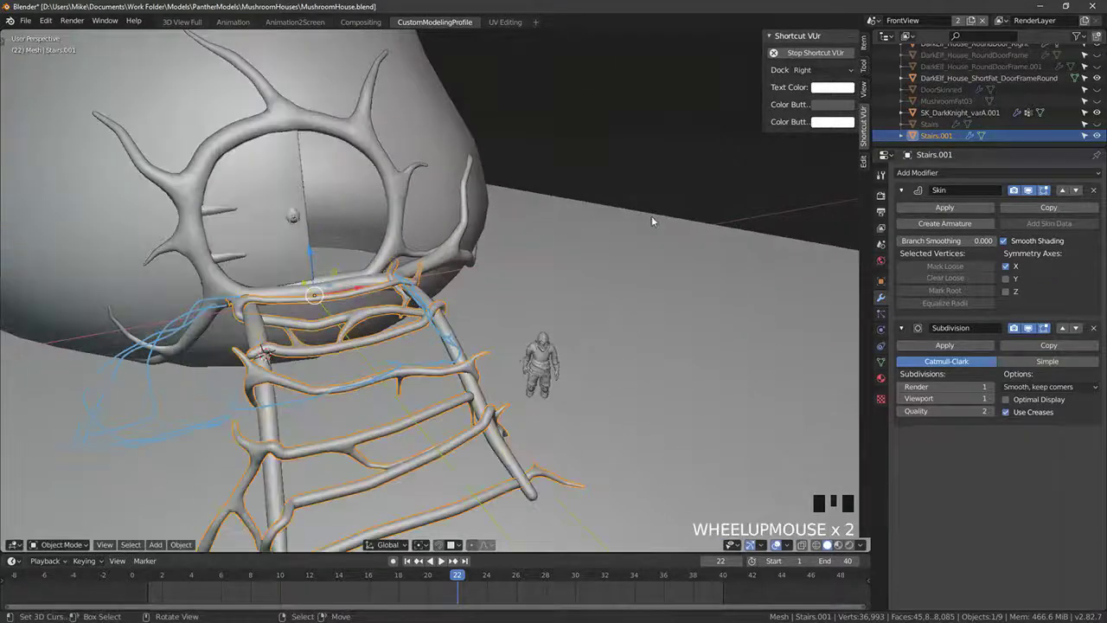
pyautogui.moveTo(651, 215); pyautogui.dragTo(682, 261, button='middle')
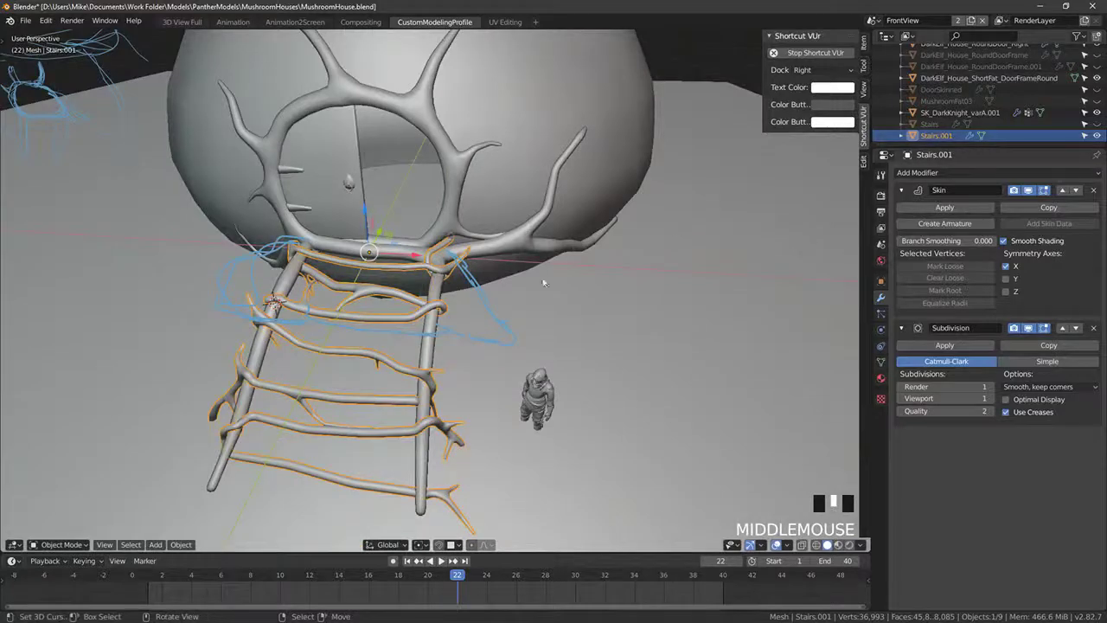
pyautogui.moveTo(474, 345); pyautogui.dragTo(574, 289, button='middle')
pyautogui.hotkey('alt', 'c')
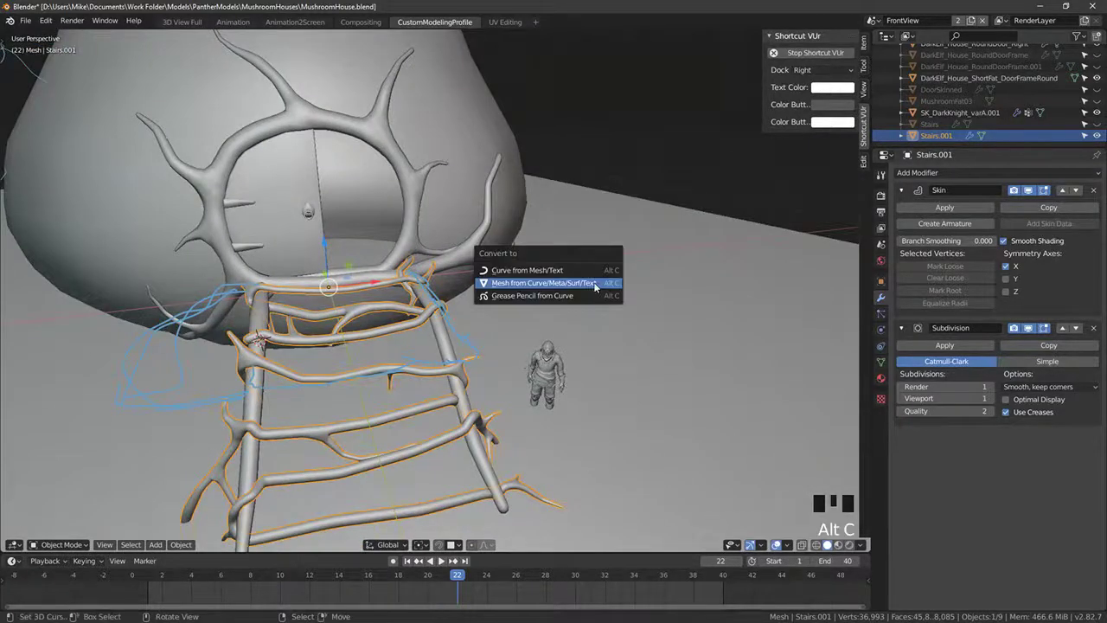
pyautogui.click(593, 285)
pyautogui.moveTo(522, 347); pyautogui.dragTo(582, 355, button='middle')
pyautogui.press('z')
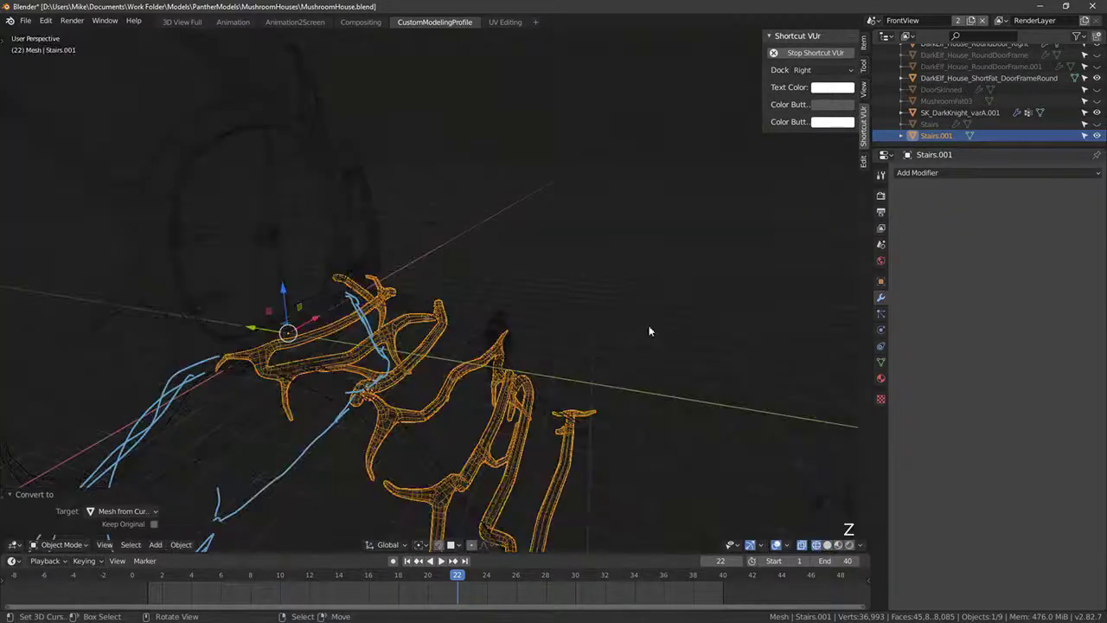
pyautogui.press('z')
# Step: Unwrap the entire Stairs.001 mesh with Smart UV Project using an angle limit of 66
pyautogui.moveTo(649, 330); pyautogui.dragTo(578, 367, button='middle')
pyautogui.press('Tab')
pyautogui.keyDown('shift'); pyautogui.moveTo(506, 406); pyautogui.dragTo(636, 333, button='middle'); pyautogui.keyUp('shift')
pyautogui.scroll(2, 516, 364)
pyautogui.press('a')
pyautogui.scroll(-3, 639, 331)
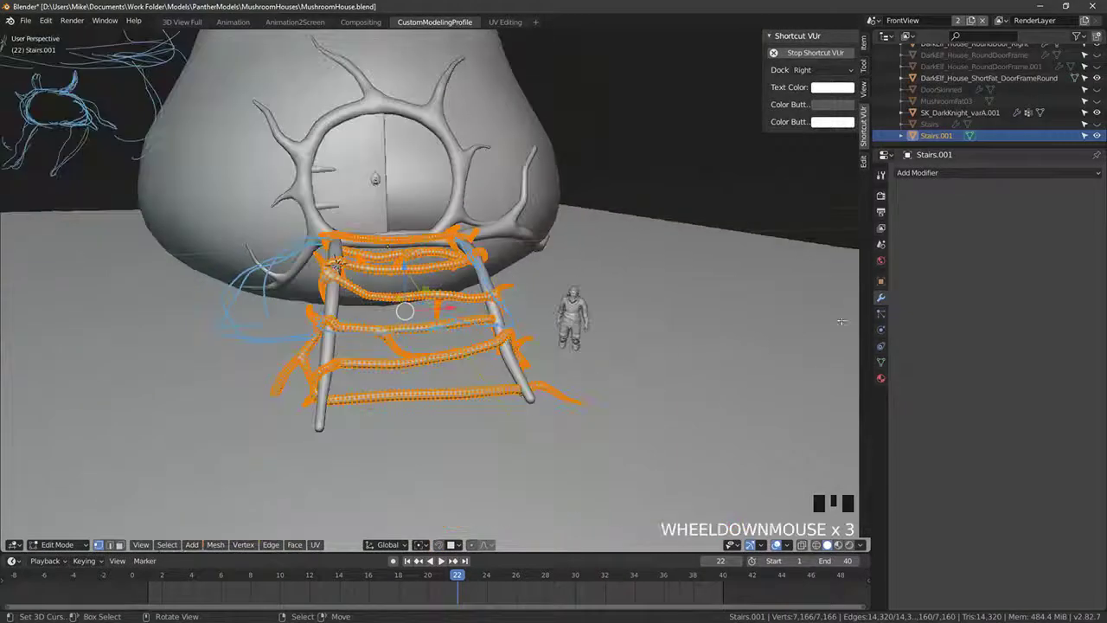
pyautogui.press('u')
pyautogui.click(616, 239)
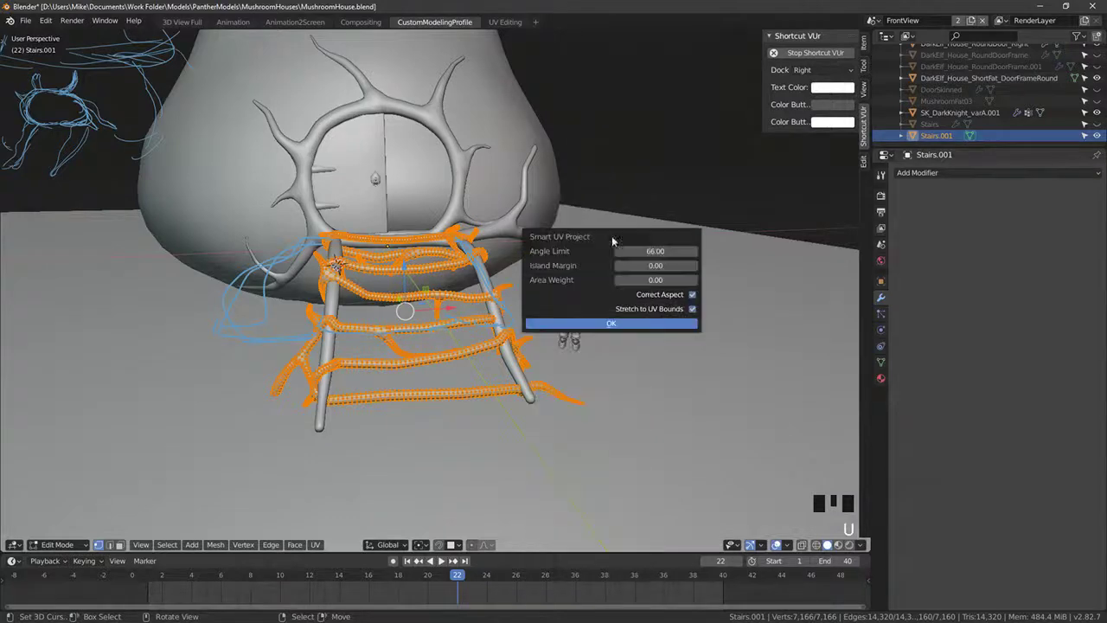
pyautogui.click(613, 323)
# Step: Leave mesh editing and display the stairs in Material Preview shading to inspect the bark texture
pyautogui.moveTo(615, 354)
pyautogui.mouseDown(button='middle')
pyautogui.moveTo(632, 354)
pyautogui.moveTo(615, 371)
pyautogui.mouseUp(button='middle')
pyautogui.press('z')
pyautogui.press('z')
pyautogui.scroll(3, 648, 380)
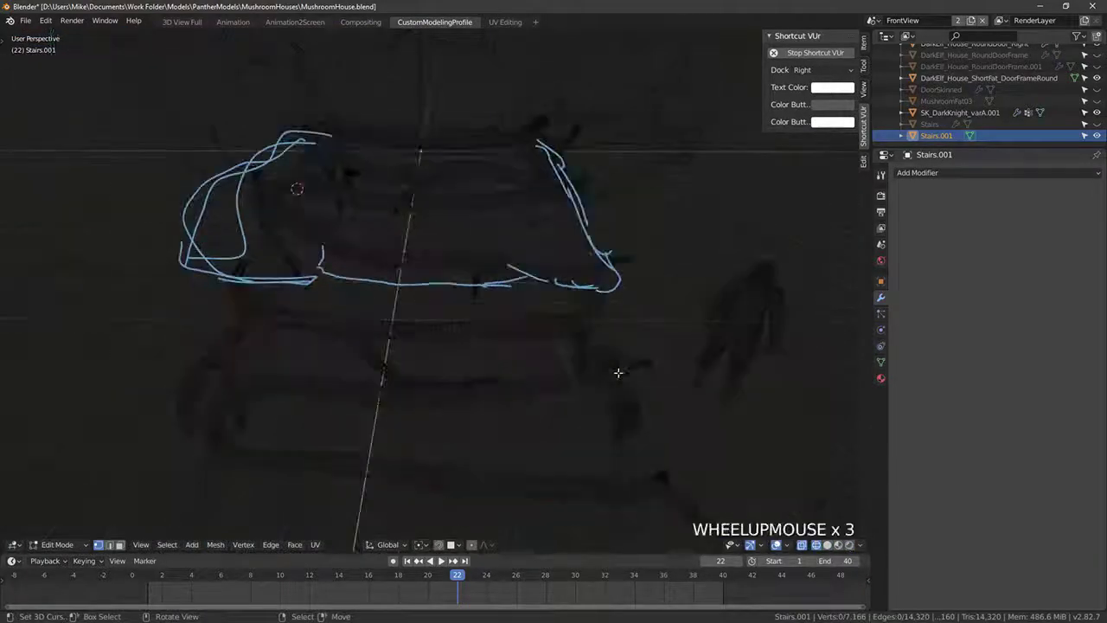
pyautogui.press('Tab')
pyautogui.click(838, 545)
pyautogui.moveTo(702, 390)
pyautogui.mouseDown(button='middle')
pyautogui.moveTo(703, 376)
pyautogui.moveTo(753, 395)
pyautogui.moveTo(797, 429)
pyautogui.mouseUp(button='middle')
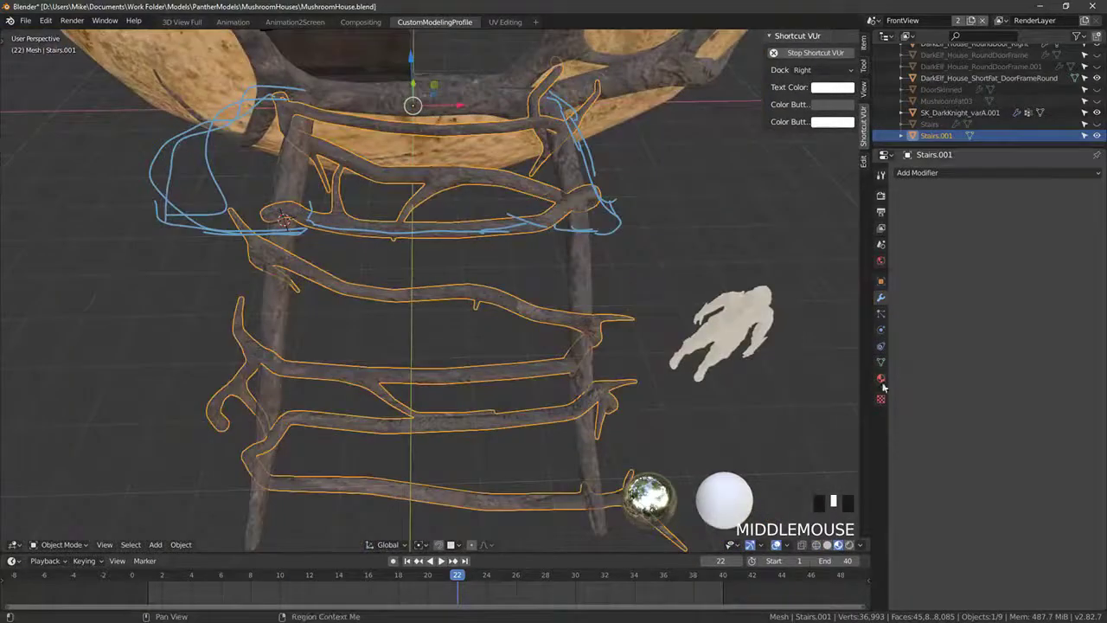
# Step: Add a Decimate modifier to Stairs.001 and set it to Un-Subdivide mode
pyautogui.click(881, 378)
pyautogui.click(881, 313)
pyautogui.click(881, 297)
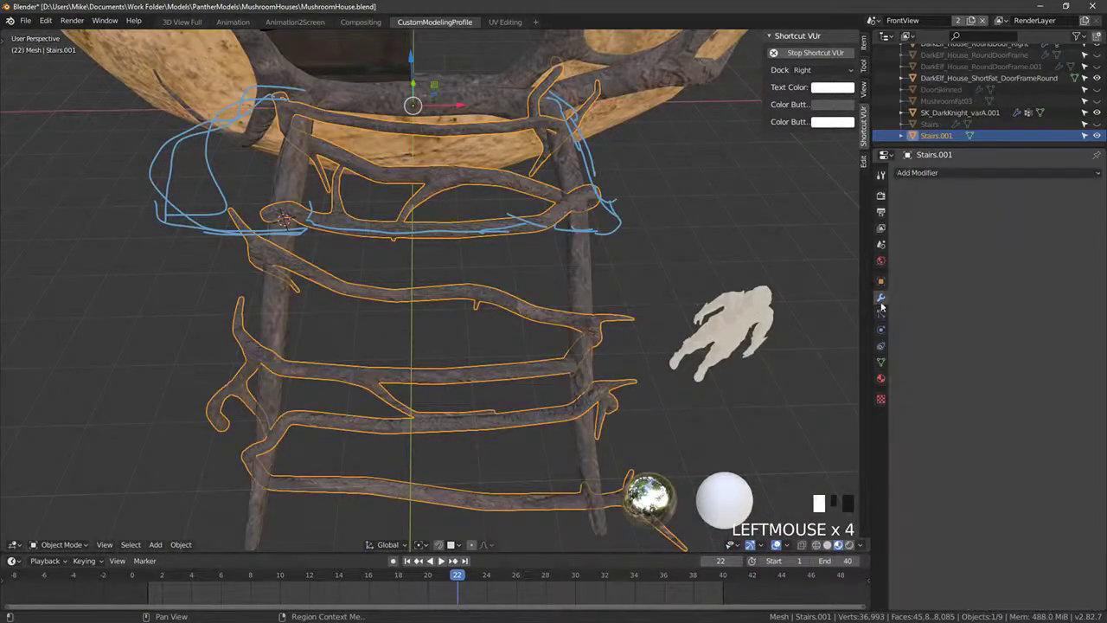
pyautogui.click(925, 173)
pyautogui.click(870, 254)
pyautogui.moveTo(638, 250); pyautogui.dragTo(668, 240, button='middle')
pyautogui.click(991, 226)
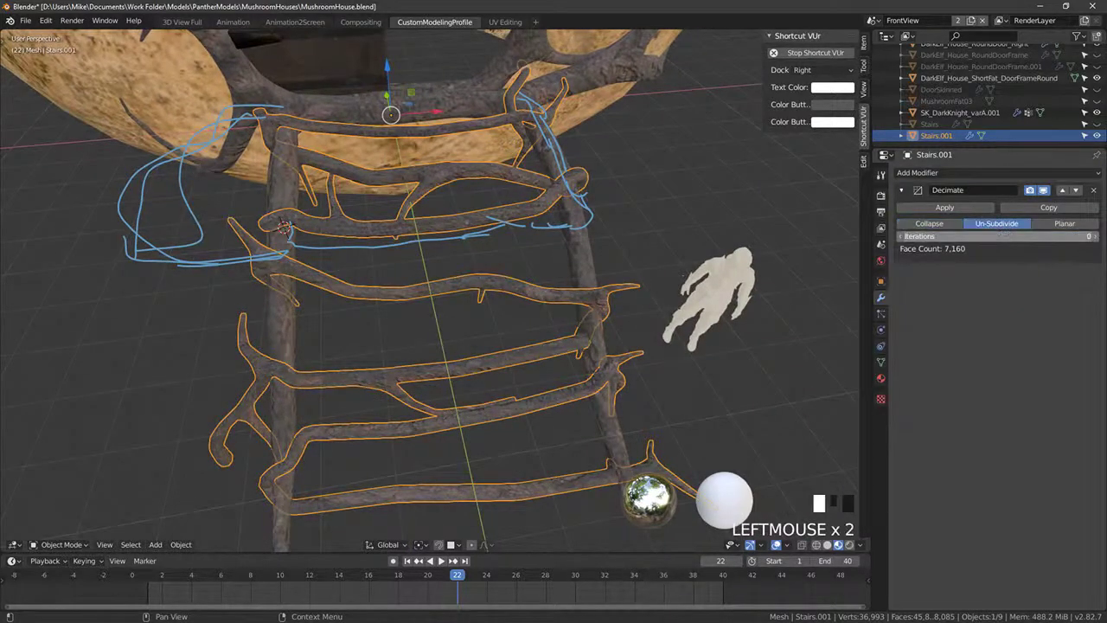
# Step: Try reducing Stairs.001 with 4 Un-Subdivide iterations in the Decimate modifier
pyautogui.moveTo(1003, 236)
pyautogui.mouseDown()
pyautogui.moveTo(1019, 236)
pyautogui.moveTo(1001, 238)
pyautogui.mouseUp()
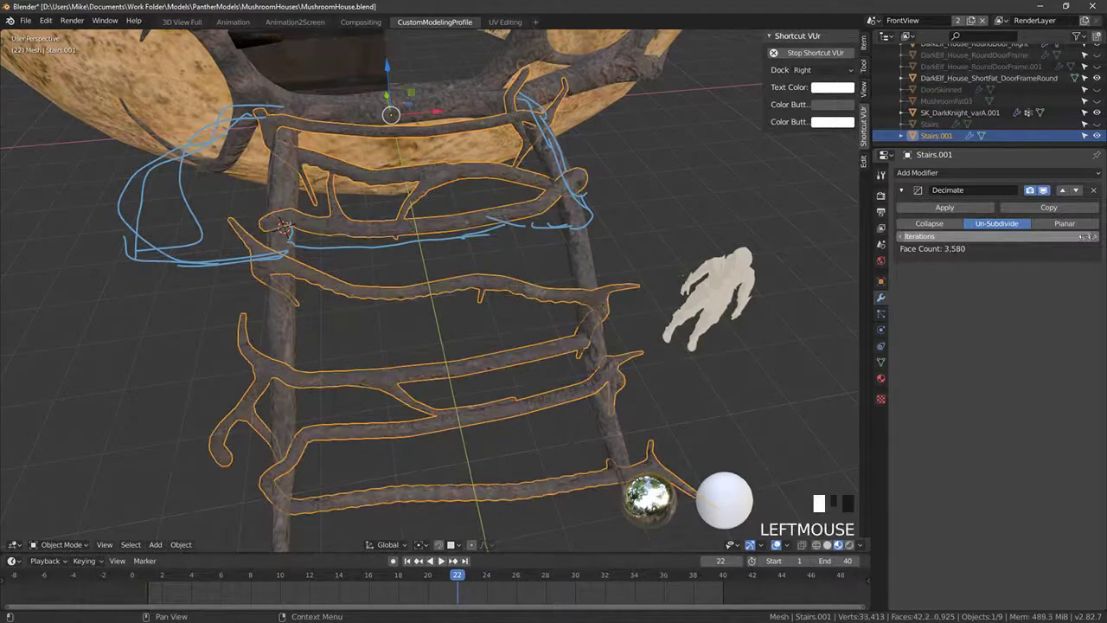
pyautogui.click(1096, 236)
pyautogui.click(1096, 237)
pyautogui.click(1096, 236)
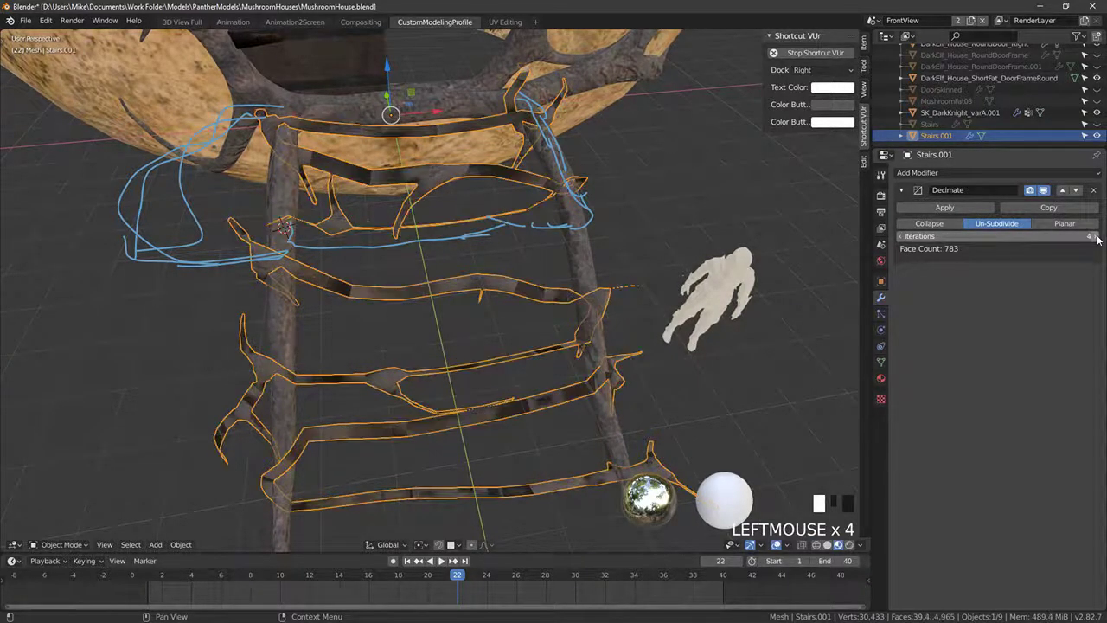
# Step: Switch the Decimate modifier to Collapse with a ratio of 0.2153 and display the stairs in wireframe
pyautogui.click(955, 224)
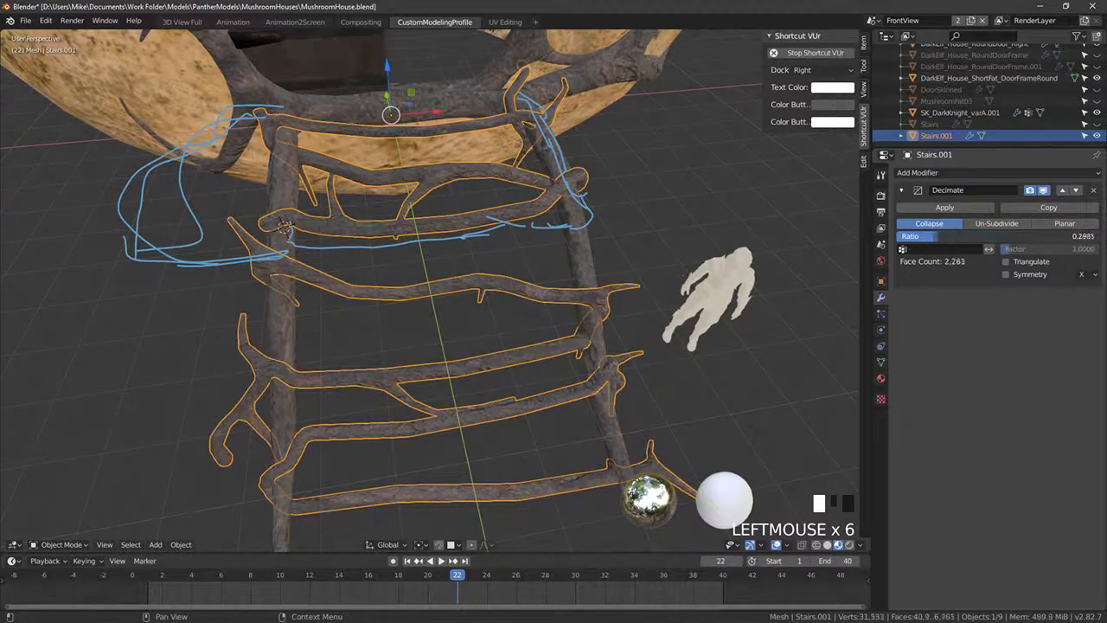
pyautogui.moveTo(958, 236)
pyautogui.mouseDown()
pyautogui.moveTo(923, 236)
pyautogui.moveTo(940, 236)
pyautogui.mouseUp()
pyautogui.moveTo(593, 338)
pyautogui.mouseDown(button='middle')
pyautogui.moveTo(633, 297)
pyautogui.moveTo(672, 329)
pyautogui.moveTo(750, 355)
pyautogui.moveTo(623, 306)
pyautogui.moveTo(610, 389)
pyautogui.mouseUp(button='middle')
pyautogui.press('z')
pyautogui.press('z')
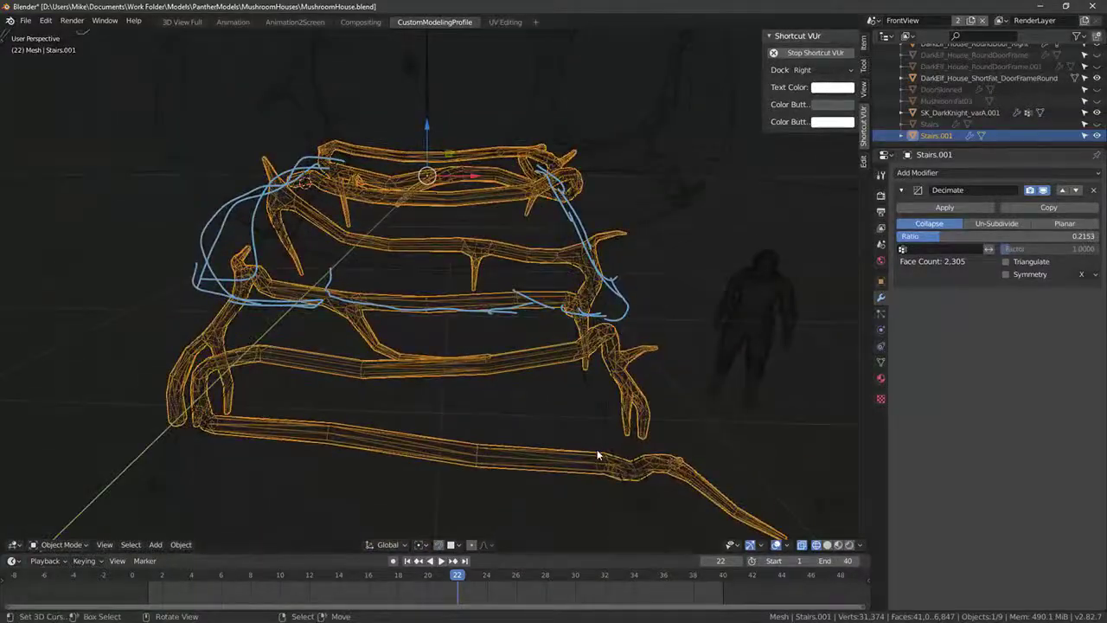
# Step: Compare the decimated stairs with the original dense mesh and apply the Decimate modifier to Stairs.001
pyautogui.rightClick(593, 456)
pyautogui.rightClick(593, 456)
pyautogui.press('Tab')
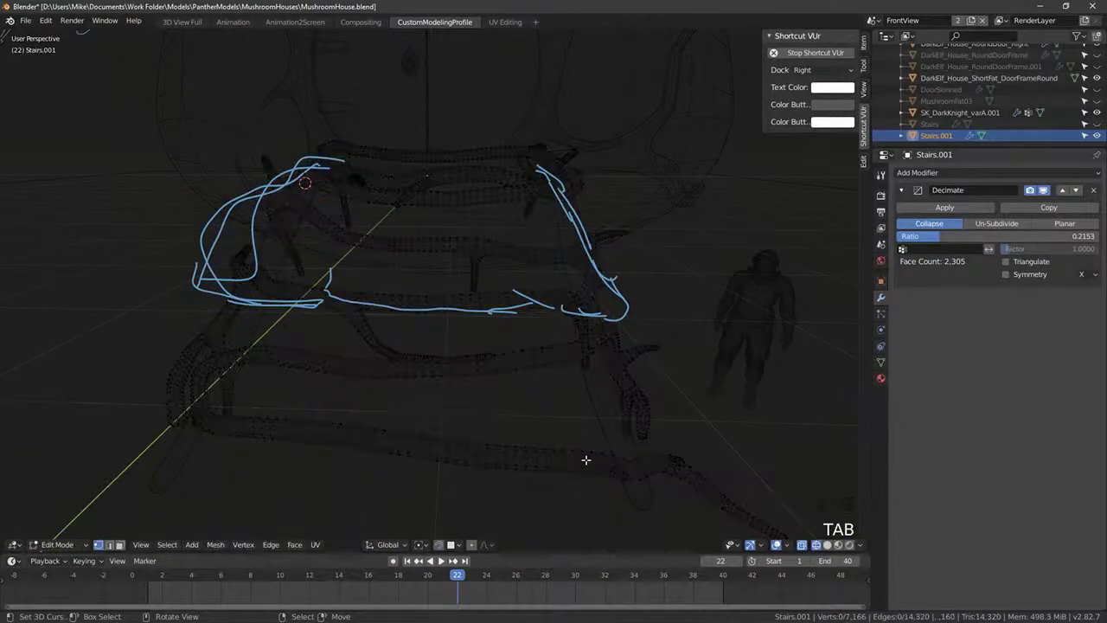
pyautogui.press('a')
pyautogui.press('Tab')
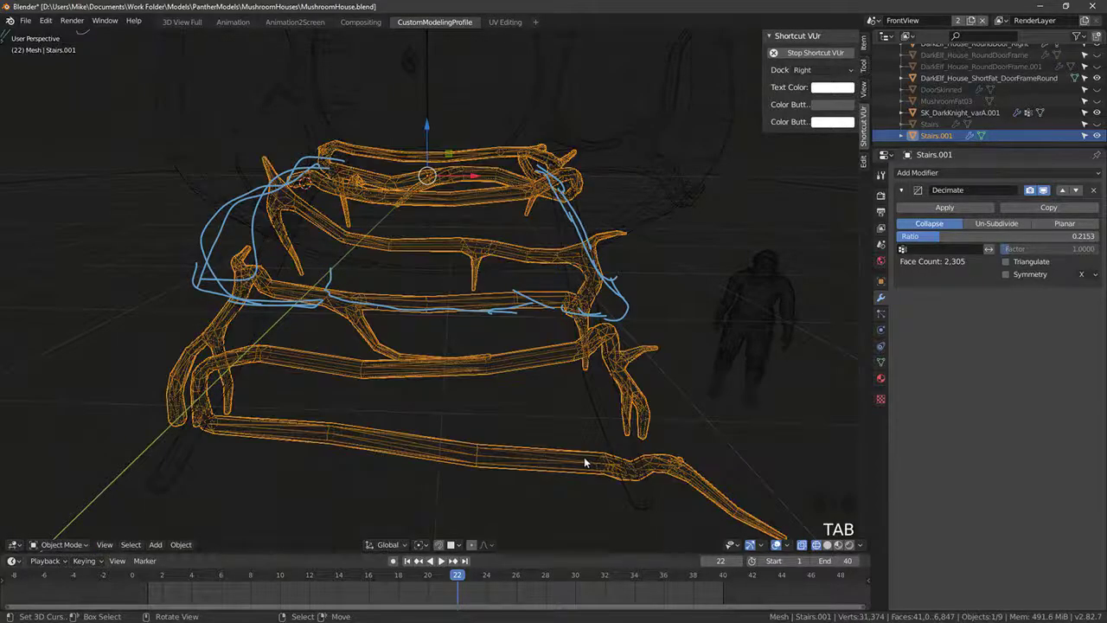
pyautogui.scroll(-4, 623, 377)
pyautogui.moveTo(623, 377); pyautogui.dragTo(657, 360, button='middle')
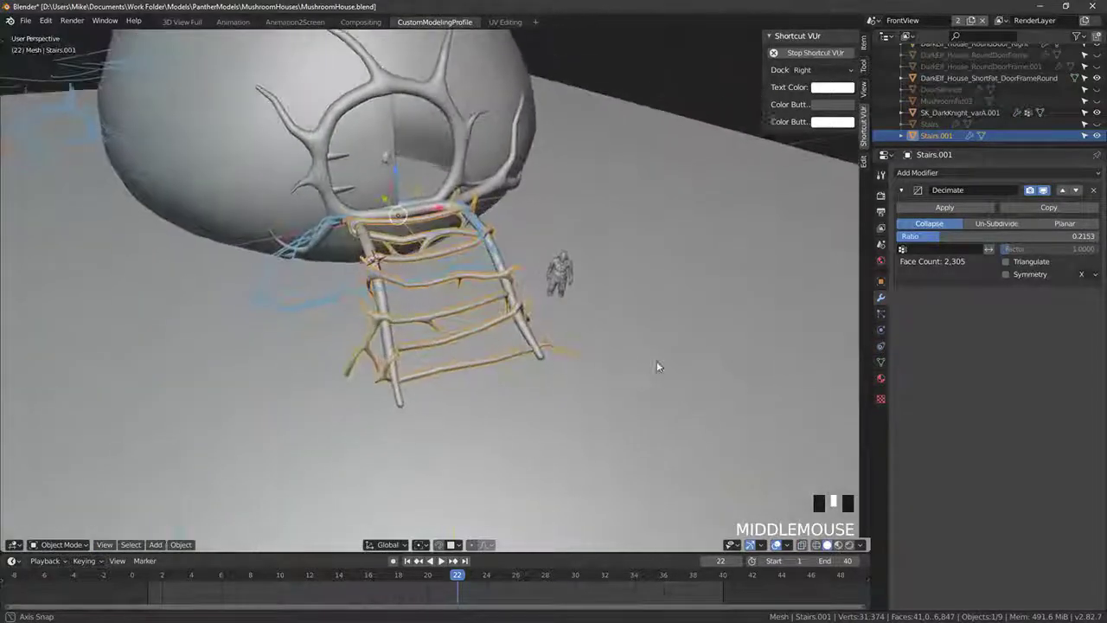
pyautogui.click(945, 206)
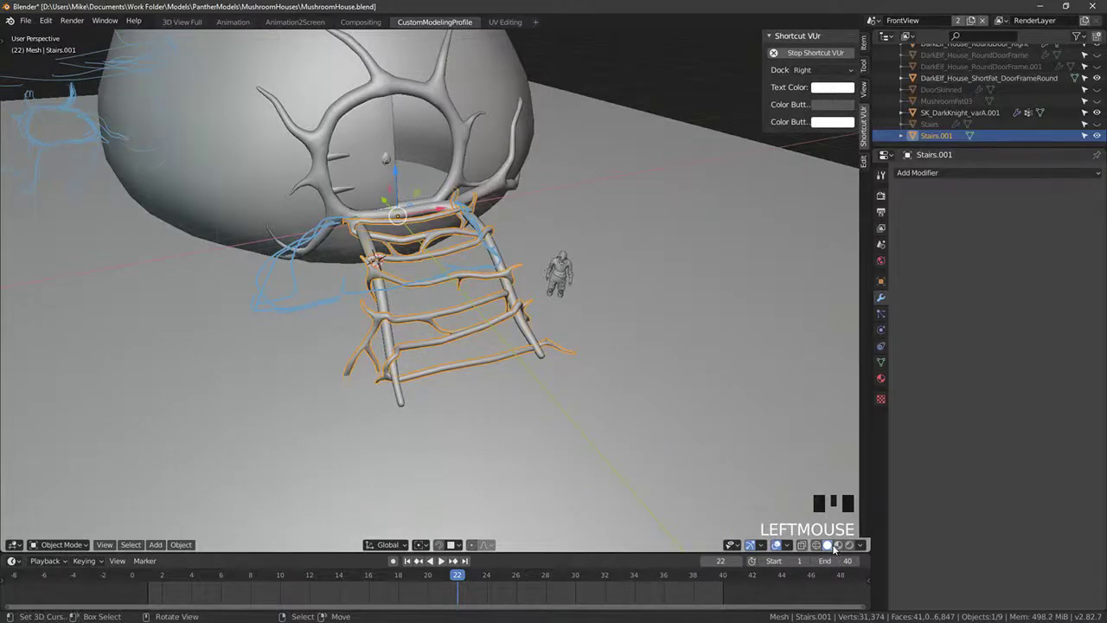
# Step: Examine the reduced stairs' topology and bark texture in Material Preview shading
pyautogui.click(837, 545)
pyautogui.scroll(4, 599, 334)
pyautogui.press('Tab')
pyautogui.press('a')
pyautogui.press('a')
pyautogui.press('a')
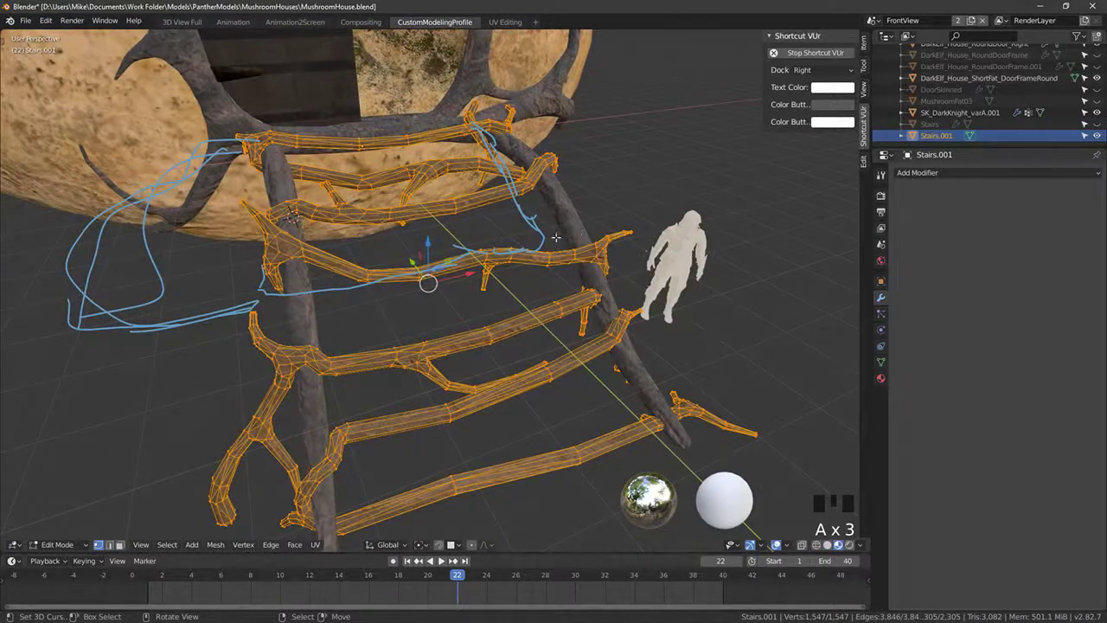
pyautogui.moveTo(556, 237); pyautogui.dragTo(548, 234, button='middle')
pyautogui.press('Tab')
pyautogui.press('Tab')
pyautogui.press('Tab')
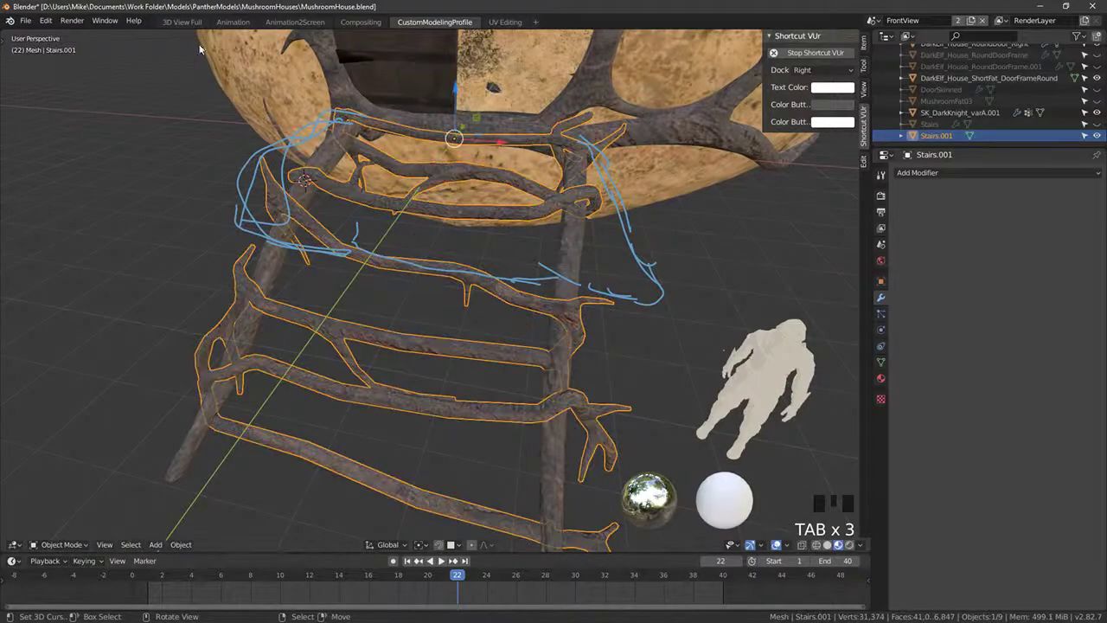
# Step: Circle-select the twig faces poking below the ground at one end of the stairs in wireframe and delete them
pyautogui.press('Tab')
pyautogui.scroll(-2, 515, 200)
pyautogui.moveTo(516, 201); pyautogui.dragTo(438, 112, button='middle')
pyautogui.scroll(4, 481, 153)
pyautogui.moveTo(480, 153)
pyautogui.mouseDown(button='middle')
pyautogui.moveTo(487, 104)
pyautogui.moveTo(528, 121)
pyautogui.moveTo(538, 143)
pyautogui.mouseUp(button='middle')
pyautogui.press('z')
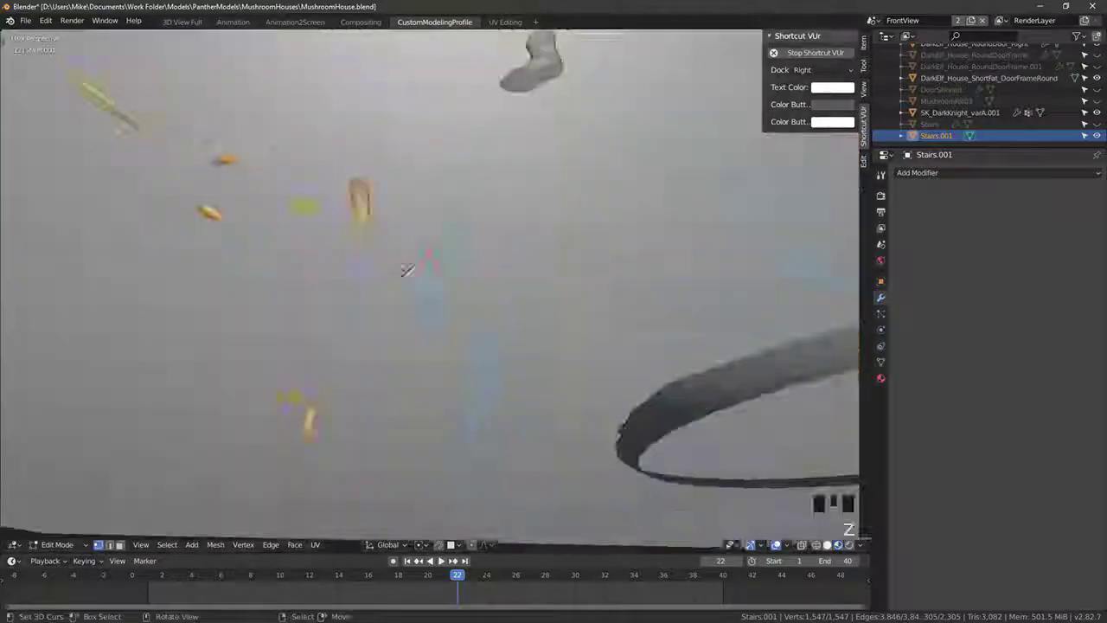
pyautogui.moveTo(519, 216); pyautogui.dragTo(485, 277, button='middle')
pyautogui.scroll(3, 481, 292)
pyautogui.press('a')
pyautogui.press('z')
pyautogui.press('c')
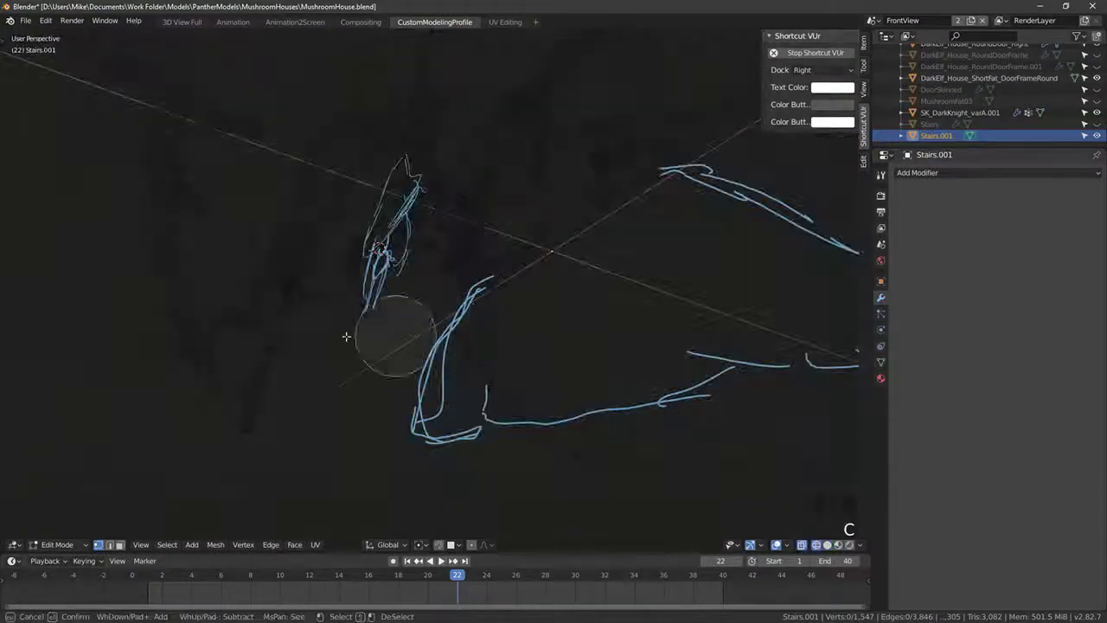
pyautogui.press('Escape')
pyautogui.moveTo(513, 378); pyautogui.dragTo(704, 425, button='middle')
pyautogui.press('c')
pyautogui.click(704, 425)
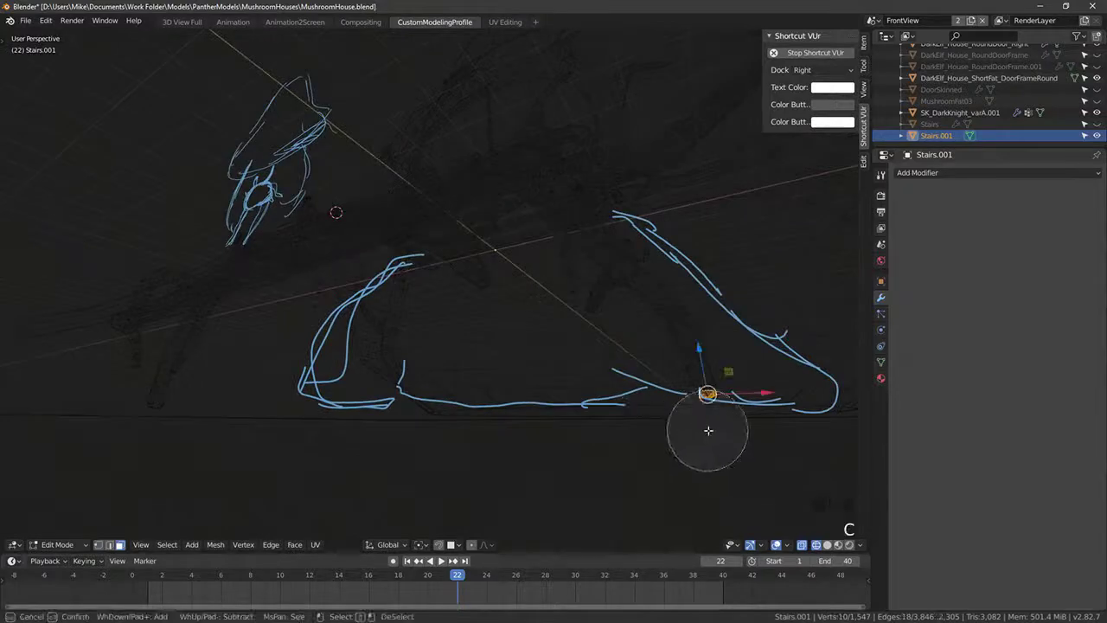
pyautogui.press('Escape')
pyautogui.press('x')
pyautogui.click(684, 463)
# Step: Delete the twig faces poking below the ground at the opposite end of the stairs
pyautogui.keyDown('shift'); pyautogui.moveTo(684, 463); pyautogui.dragTo(395, 420, button='middle'); pyautogui.keyUp('shift')
pyautogui.press('c')
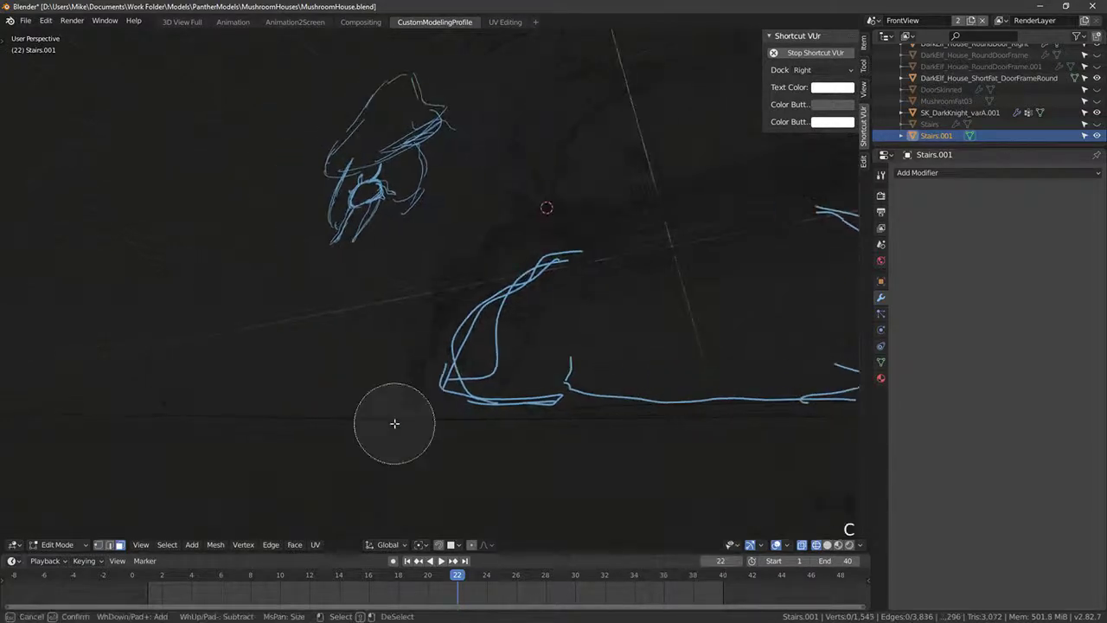
pyautogui.click(412, 433)
pyautogui.press('Escape')
pyautogui.press('x')
pyautogui.click(414, 438)
# Step: Delete the last small group of stair faces hanging below the ground plane and return to solid shading
pyautogui.moveTo(356, 378)
pyautogui.mouseDown(button='middle')
pyautogui.moveTo(375, 404)
pyautogui.moveTo(349, 445)
pyautogui.moveTo(421, 352)
pyautogui.moveTo(477, 366)
pyautogui.mouseUp(button='middle')
pyautogui.press('z')
pyautogui.press('z')
pyautogui.press('c')
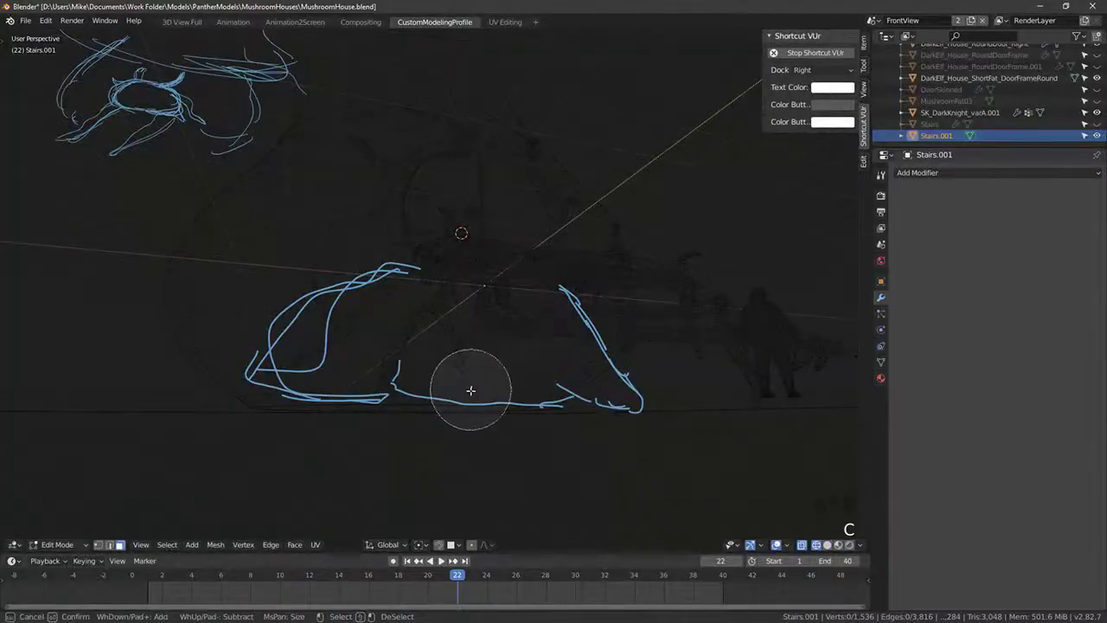
pyautogui.click(472, 403)
pyautogui.rightClick(479, 409)
pyautogui.press('x')
pyautogui.click(477, 414)
pyautogui.press('z')
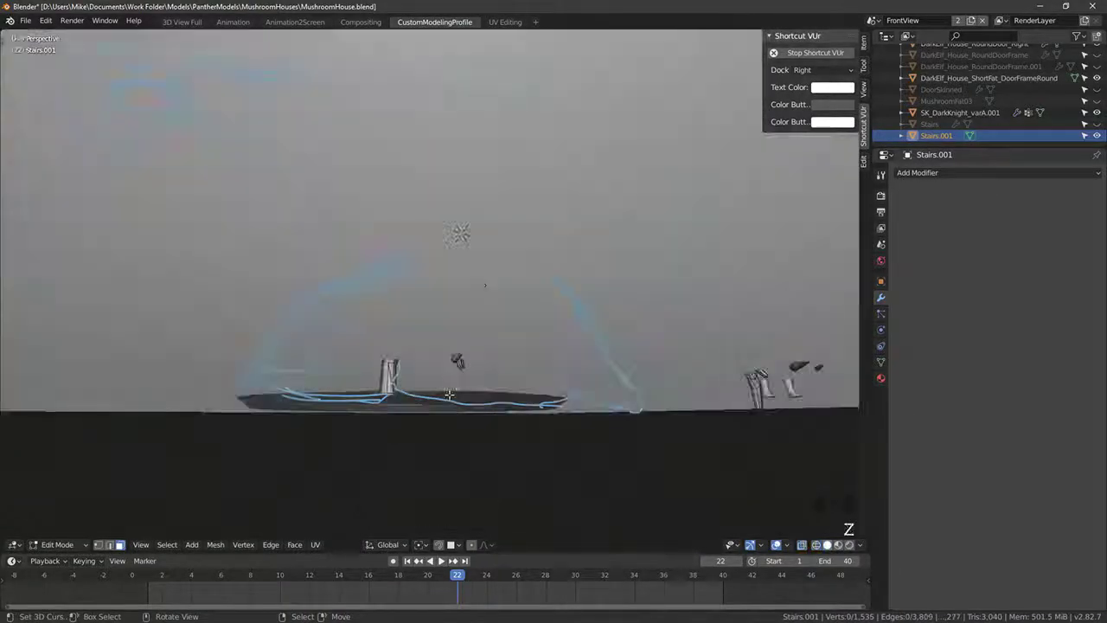
# Step: Select the whole trimmed stairs mesh in Material Preview shading and save the file
pyautogui.moveTo(477, 415); pyautogui.dragTo(545, 372, button='middle')
pyautogui.moveTo(753, 376); pyautogui.dragTo(645, 404, button='middle')
pyautogui.press('Tab')
pyautogui.press('Tab')
pyautogui.scroll(5, 683, 449)
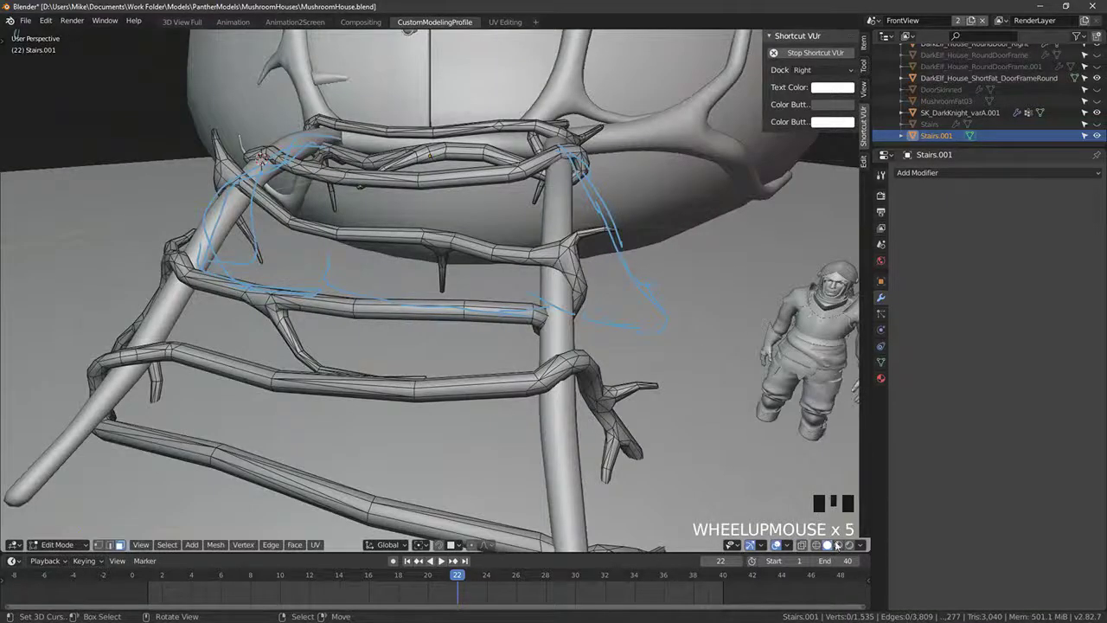
pyautogui.click(838, 544)
pyautogui.press('a')
pyautogui.press('a')
pyautogui.press('a')
pyautogui.press('a')
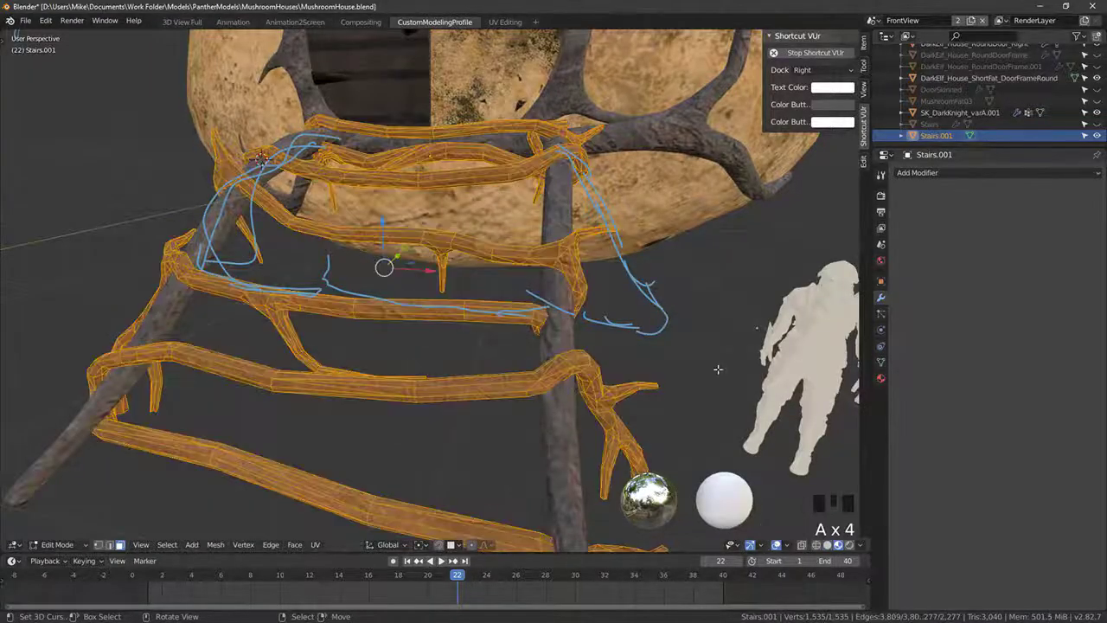
pyautogui.hotkey('ctrl', 's')
# Step: Unwrap the stairs mesh with Smart UV Project at an angle limit of 66 and leave mesh editing
pyautogui.press('u')
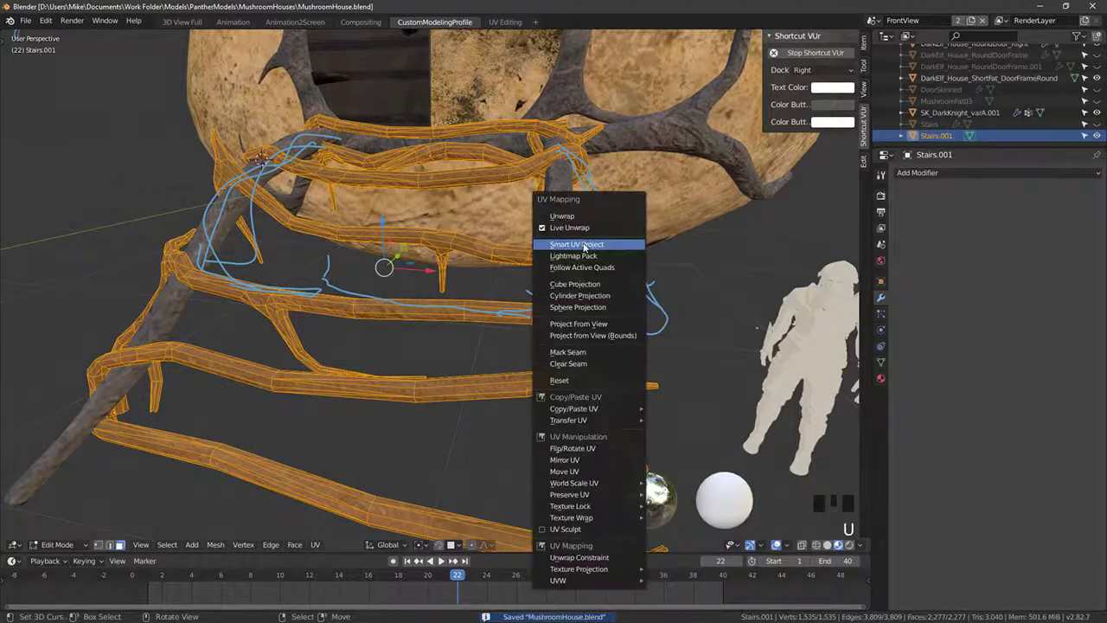
pyautogui.click(584, 245)
pyautogui.click(605, 329)
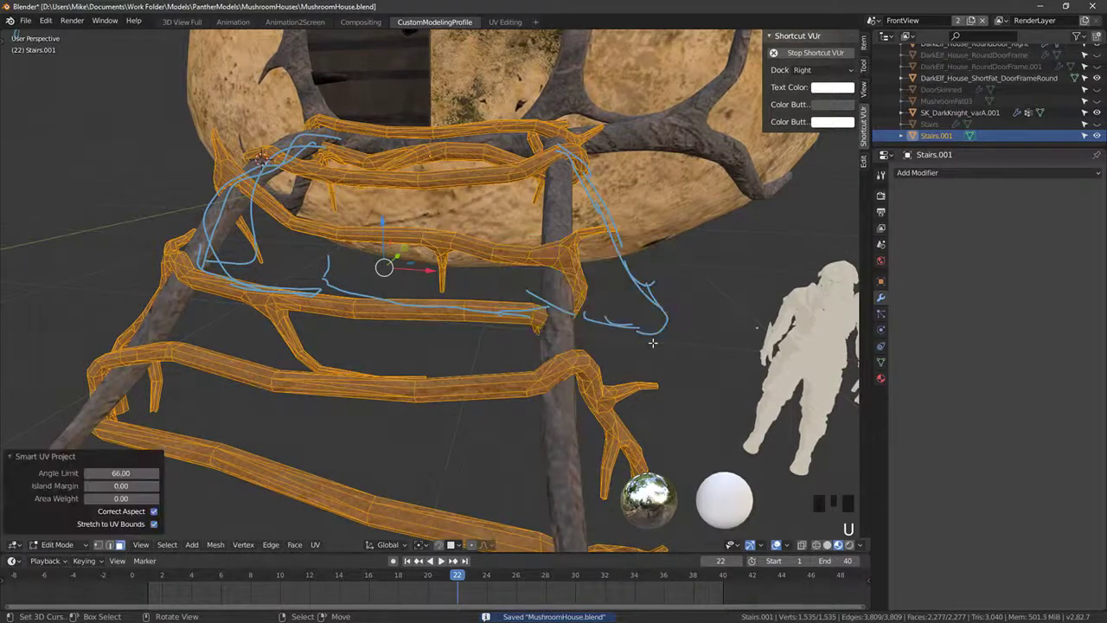
pyautogui.press('a')
pyautogui.press('Tab')
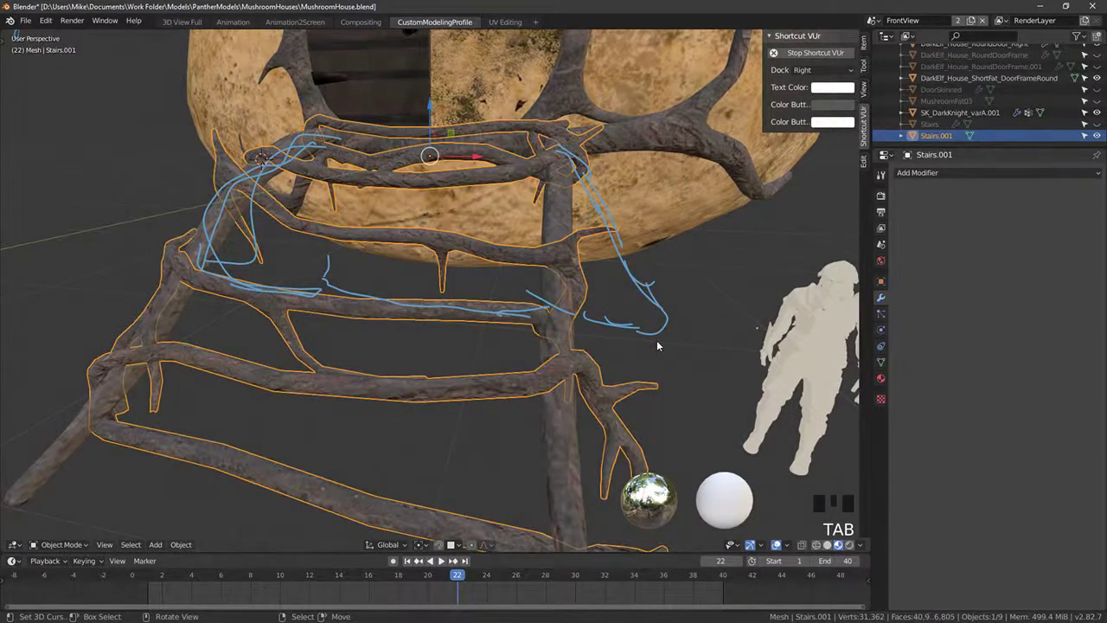
# Step: Save the file and export only the selected stairs as FBX, overwriting DarkElf_House_ShortFat_Staircase.fbx
pyautogui.scroll(-4, 657, 339)
pyautogui.moveTo(657, 340); pyautogui.dragTo(694, 357, button='middle')
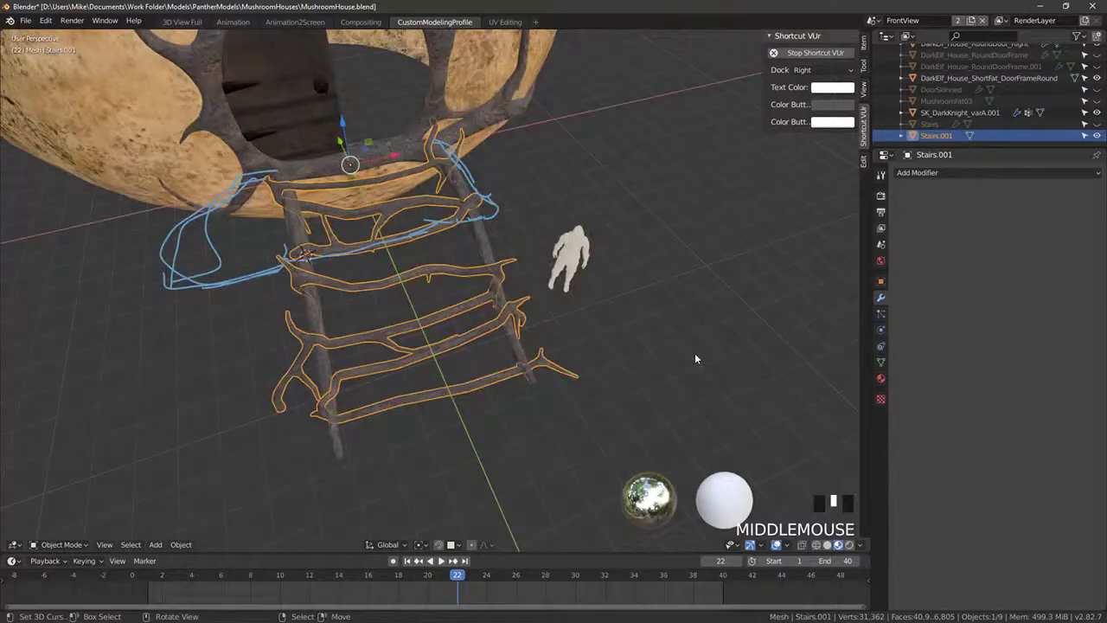
pyautogui.click(25, 20)
pyautogui.click(46, 99)
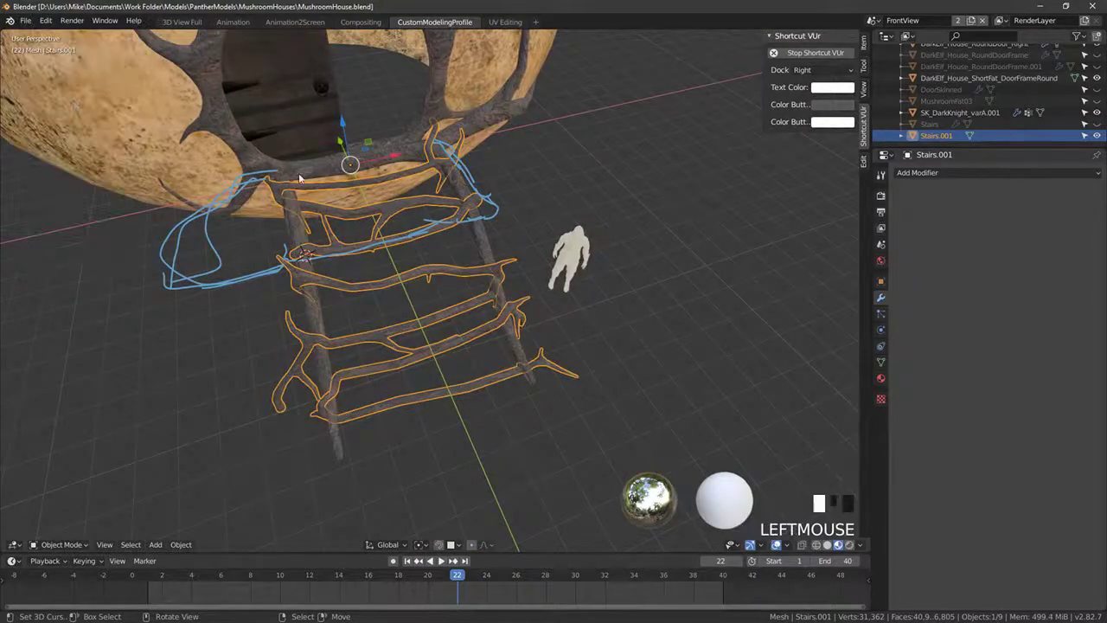
pyautogui.click(25, 20)
pyautogui.moveTo(77, 181)
pyautogui.click(181, 228)
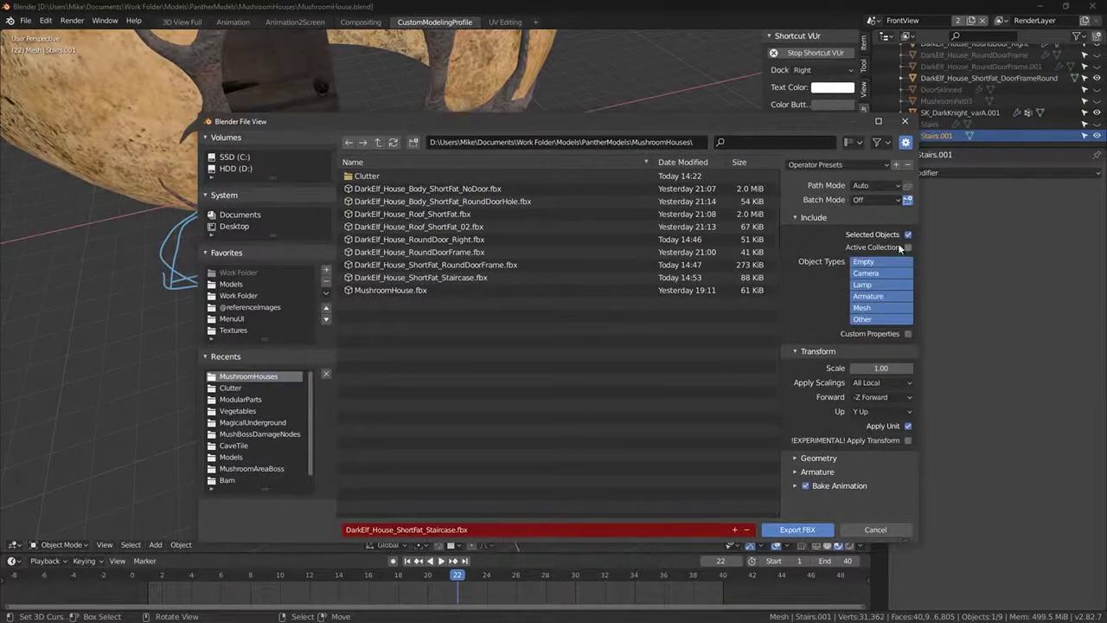
pyautogui.click(811, 526)
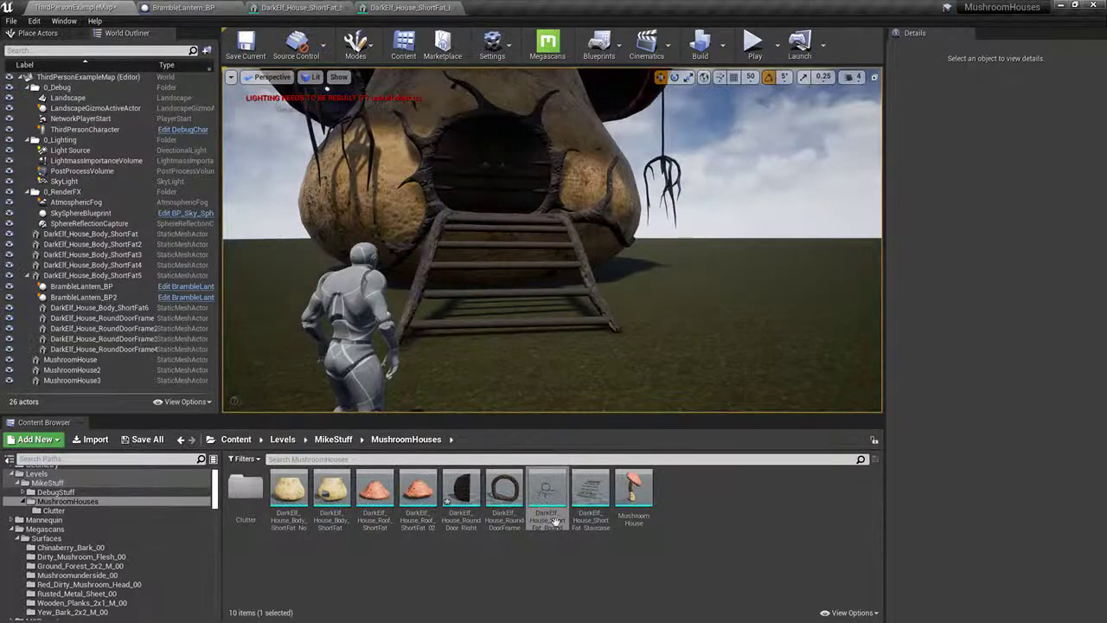
# Step: Switch to Unreal Editor, reimport the DarkElf_House_ShortFat_Staircase mesh and open it in the static mesh editor
pyautogui.rightClick(591, 497)
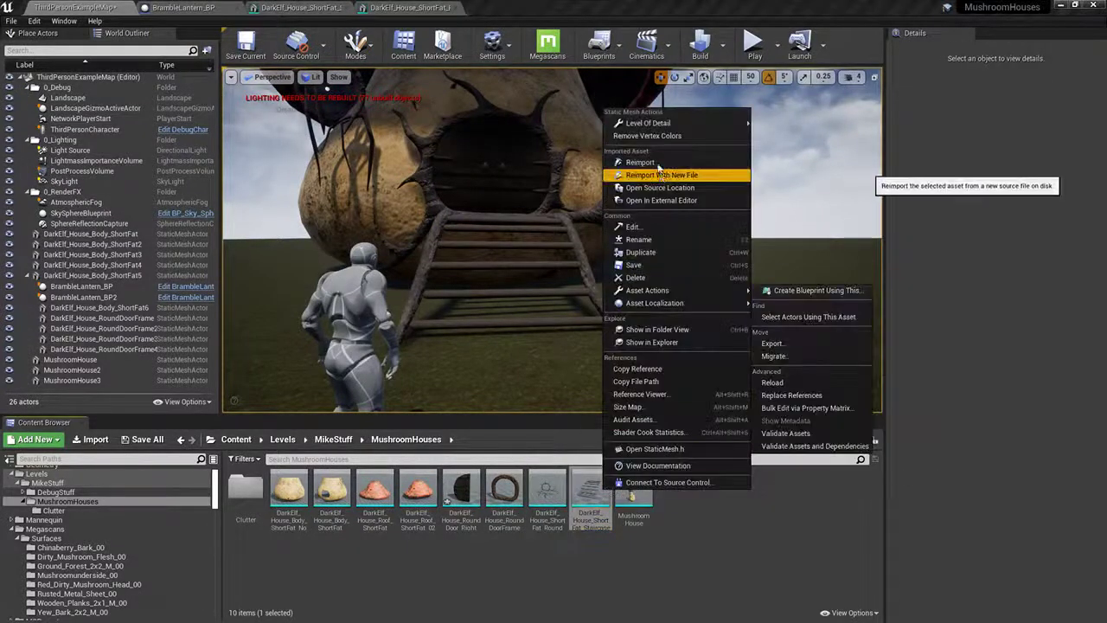
pyautogui.click(657, 163)
pyautogui.doubleClick(610, 489)
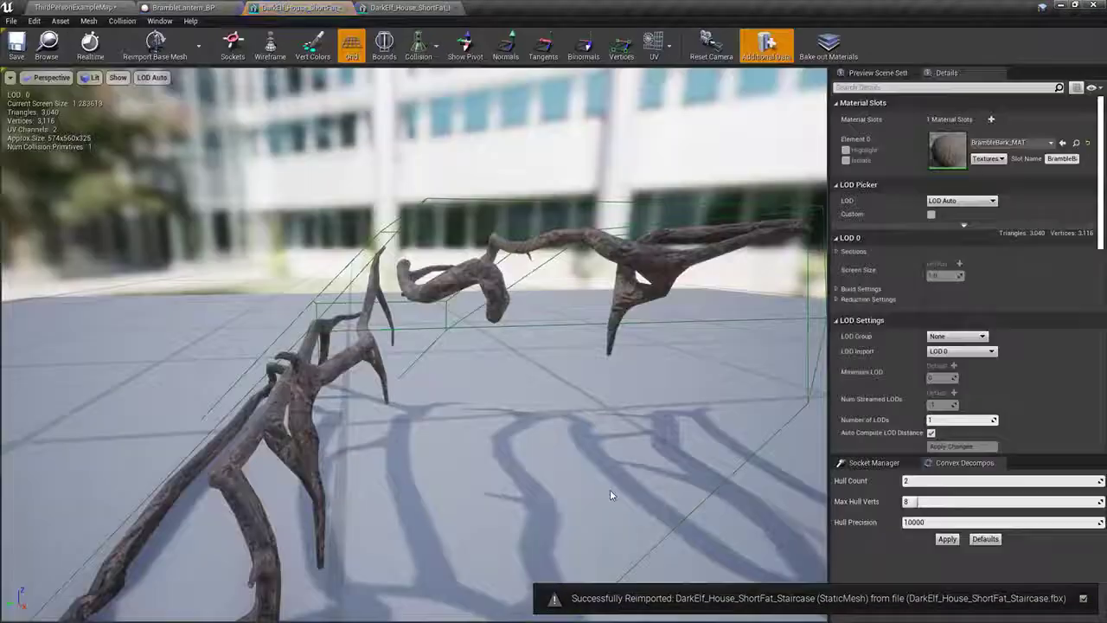
# Step: Delete the staircase's existing collision hull and add a box simplified collision
pyautogui.moveTo(427, 312); pyautogui.dragTo(320, 313)
pyautogui.scroll(-4, 415, 312)
pyautogui.click(415, 300)
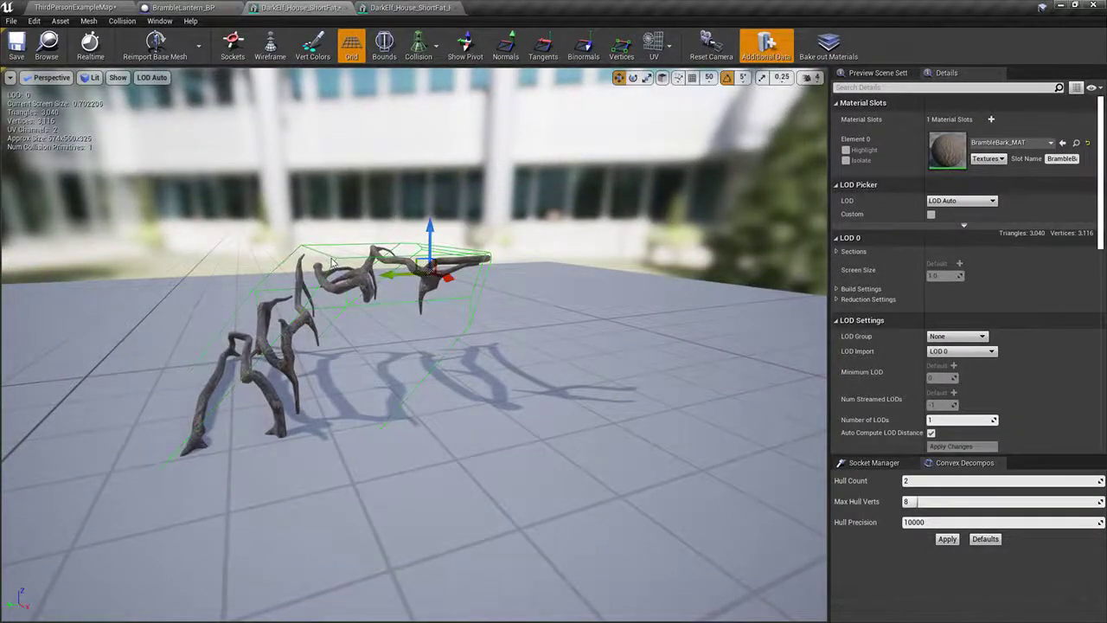
pyautogui.press('Delete')
pyautogui.moveTo(415, 300); pyautogui.dragTo(396, 292, button='right')
pyautogui.click(122, 22)
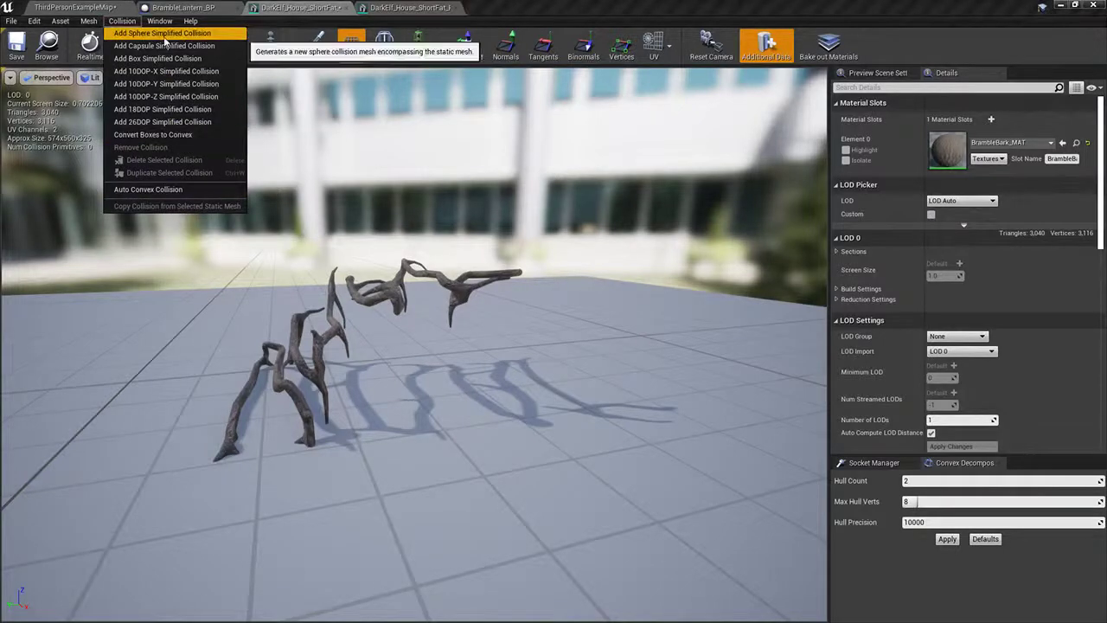
pyautogui.click(160, 58)
# Step: Flatten the collision box into a thin slab and rotate it to match the slope of the stairs
pyautogui.moveTo(502, 372); pyautogui.dragTo(501, 343, button='right')
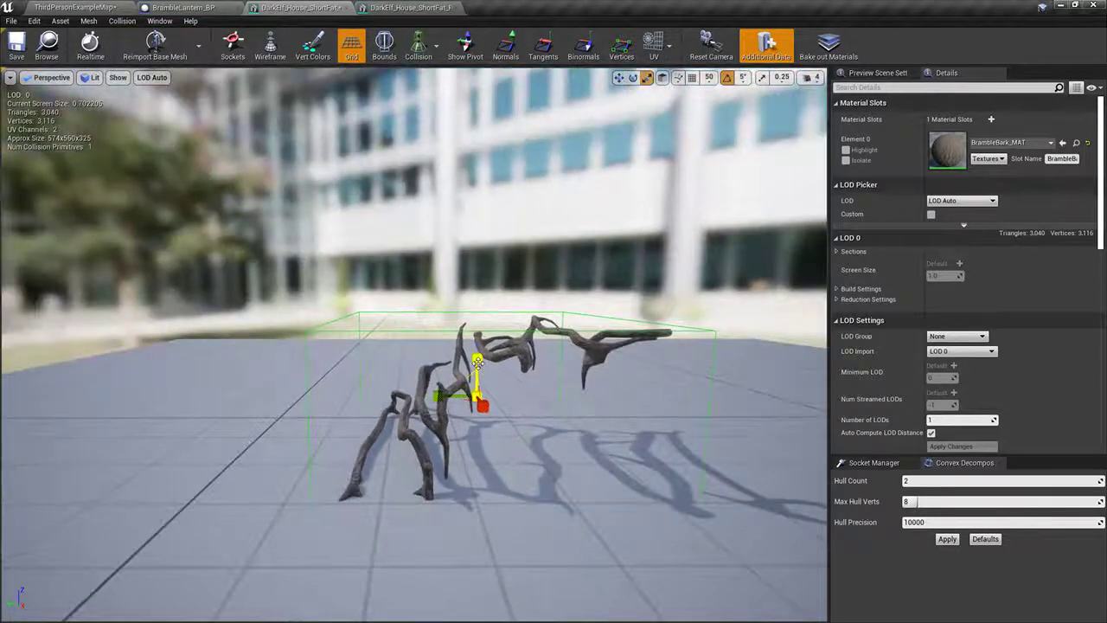
pyautogui.moveTo(476, 359); pyautogui.dragTo(476, 389)
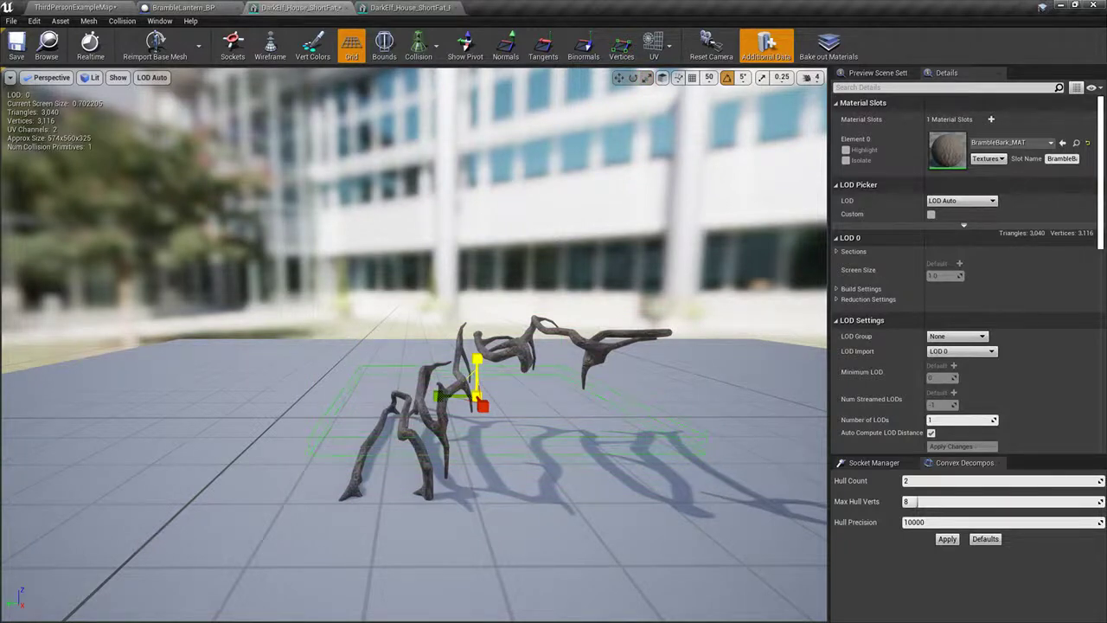
pyautogui.press('e')
pyautogui.moveTo(519, 367); pyautogui.dragTo(398, 368)
# Step: Scale and move the tilted collision slab so it lies along the sloping lower rungs
pyautogui.press('w')
pyautogui.press('e')
pyautogui.press('w')
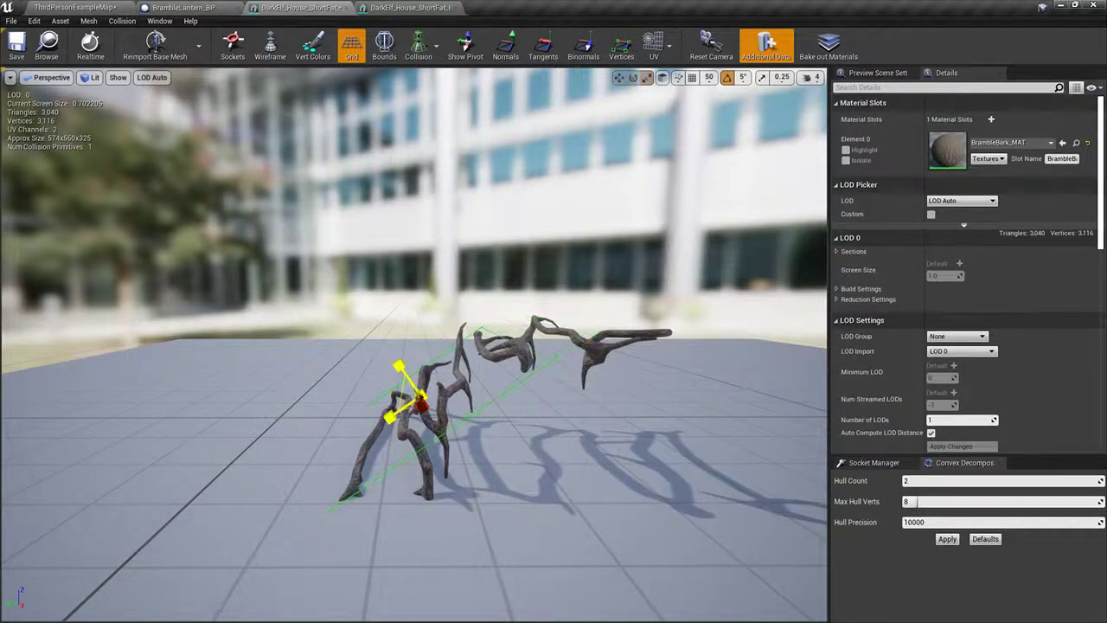
pyautogui.moveTo(522, 372); pyautogui.dragTo(562, 364)
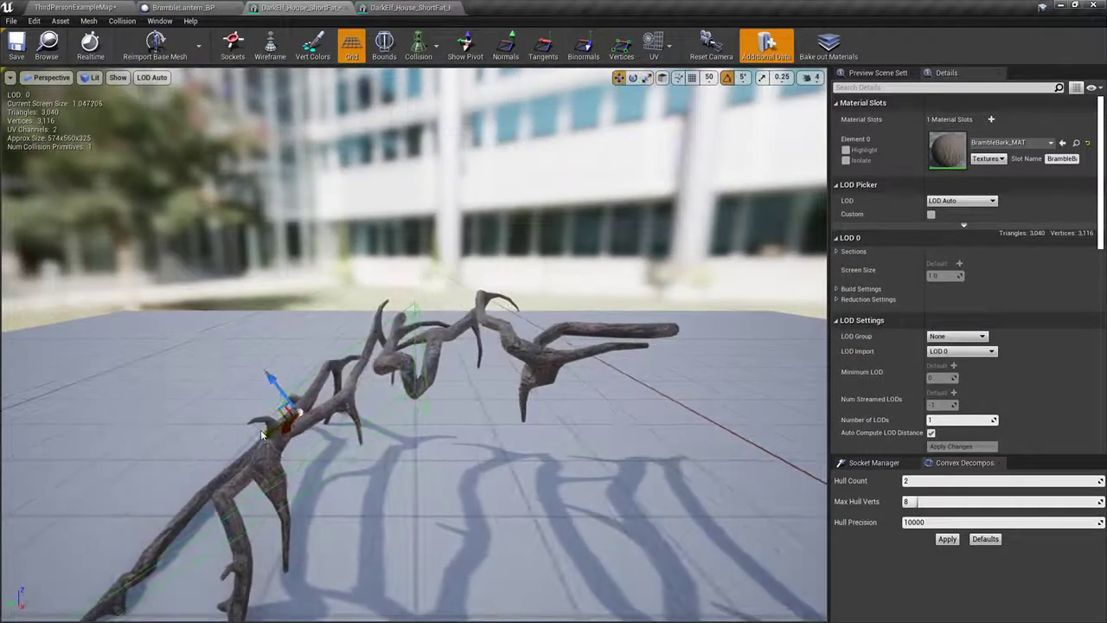
pyautogui.moveTo(265, 433); pyautogui.dragTo(366, 418)
# Step: Duplicate the sloping collision slab, rotate the copy level and move it onto the staircase's upper landing
pyautogui.hotkey('ctrl', 'w')
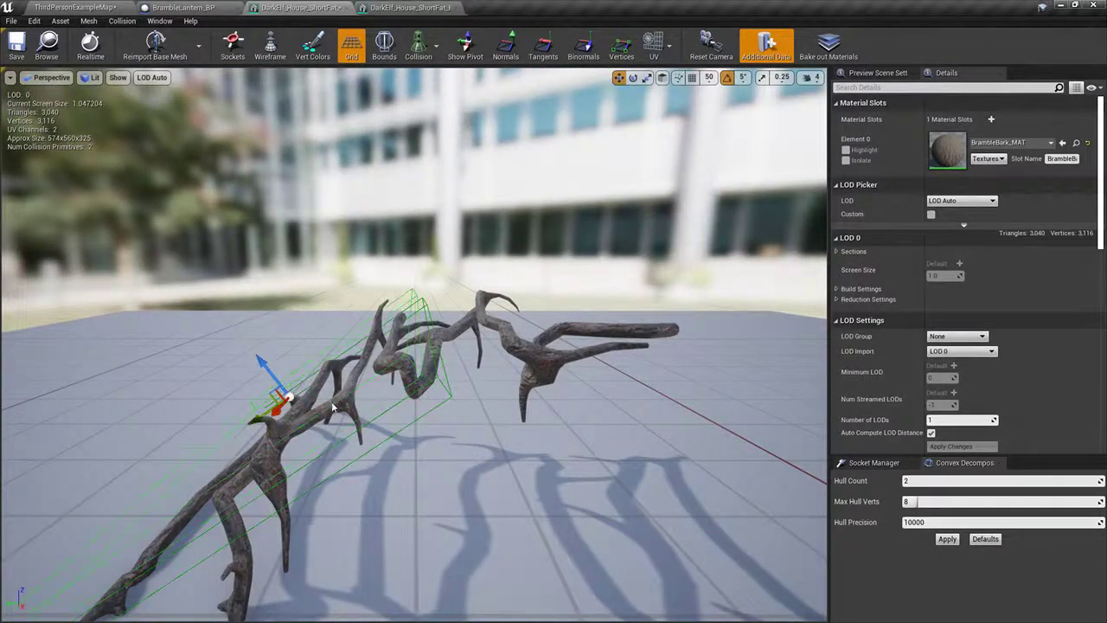
pyautogui.press('e')
pyautogui.moveTo(299, 348); pyautogui.dragTo(328, 352)
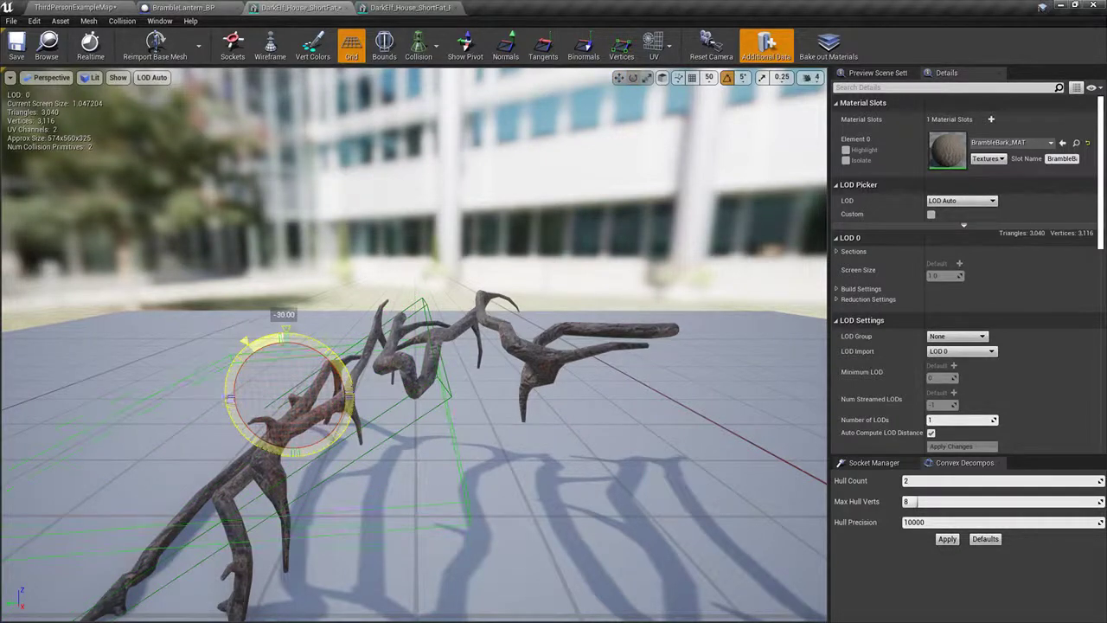
pyautogui.moveTo(329, 352); pyautogui.dragTo(302, 271)
pyautogui.press('w')
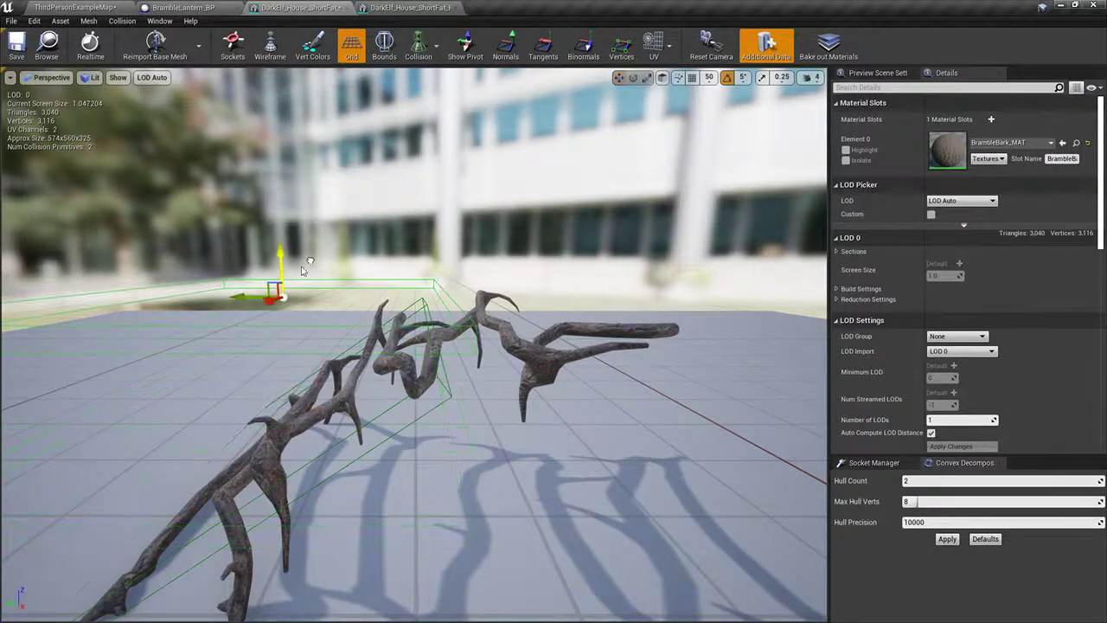
pyautogui.moveTo(251, 297); pyautogui.dragTo(482, 306)
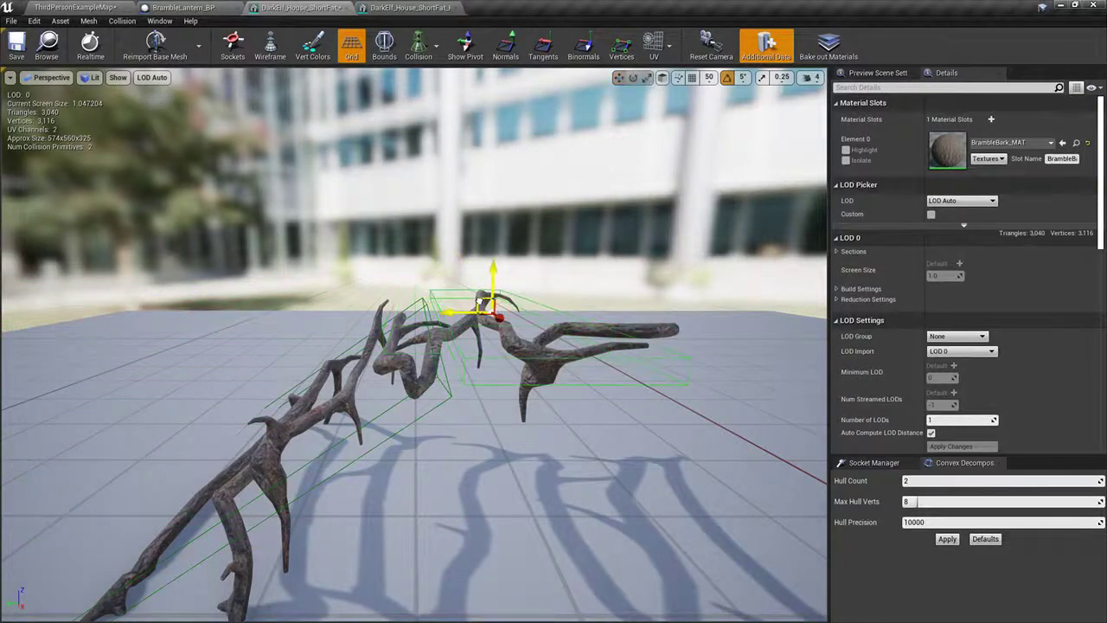
# Step: Scale the level collision slab to fit the upper landing, and select the sloping slab for scaling
pyautogui.press('d')
pyautogui.moveTo(389, 305); pyautogui.dragTo(387, 304, button='right')
pyautogui.press('r')
pyautogui.moveTo(332, 300); pyautogui.dragTo(337, 277)
pyautogui.click(161, 355)
pyautogui.press('r')
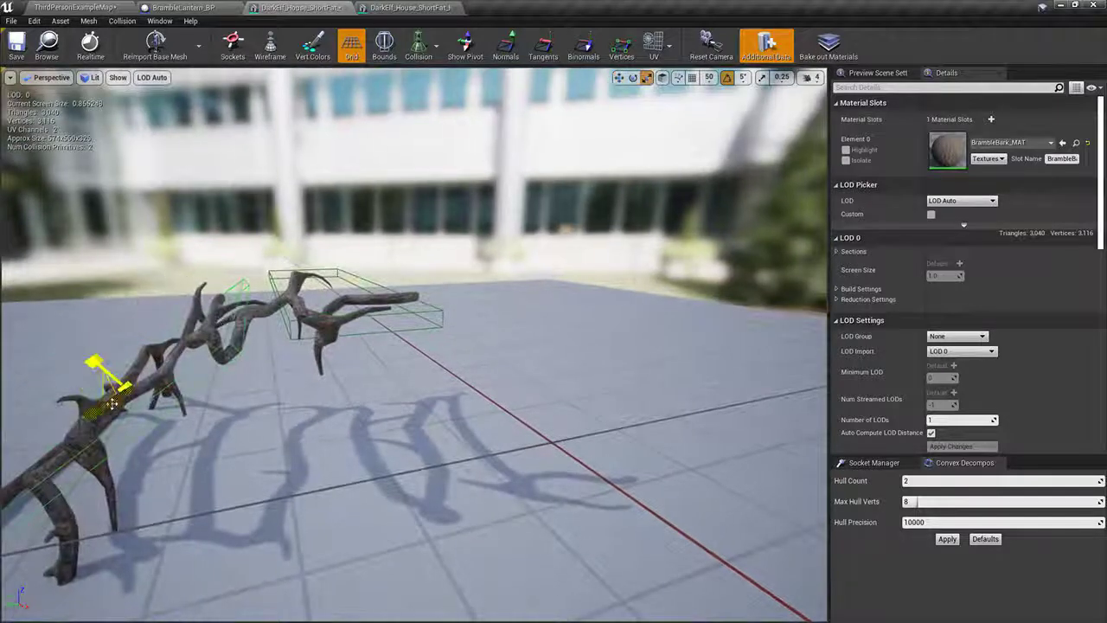
# Step: Play the ThirdPersonExampleMap level and run the character up the stairs to test the new collision
pyautogui.click(76, 6)
pyautogui.click(754, 45)
pyautogui.press('w')
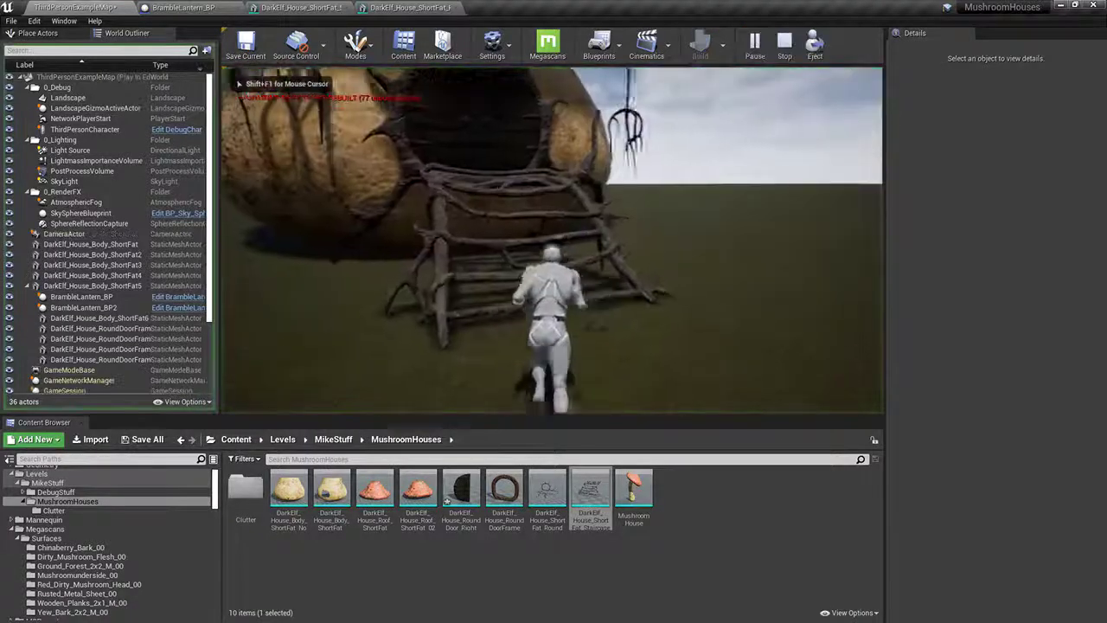
pyautogui.press('w')
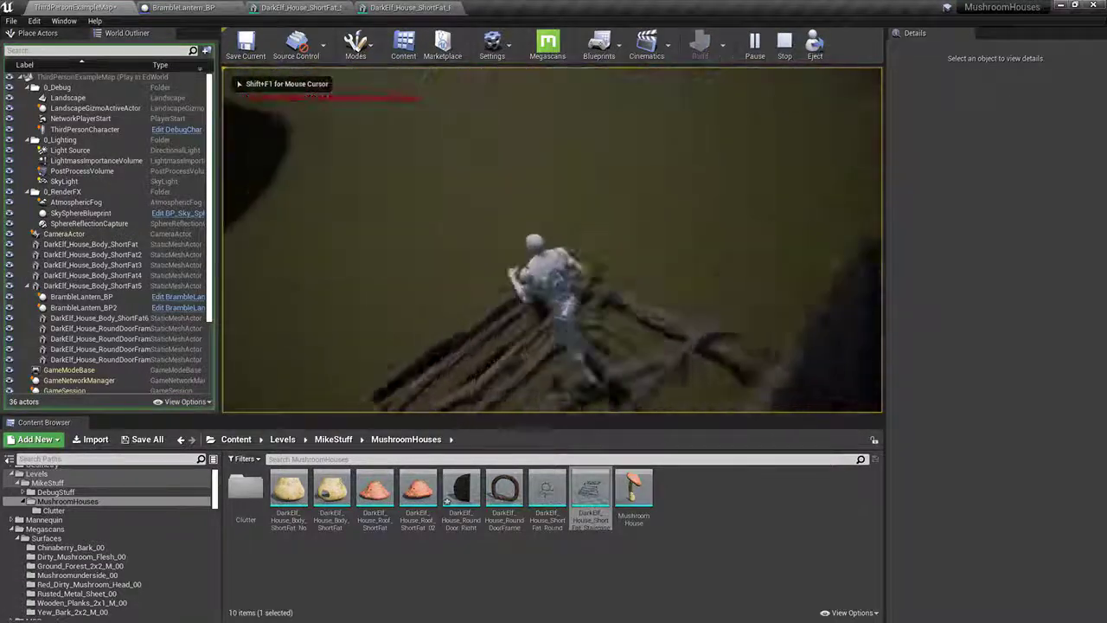
pyautogui.press('w')
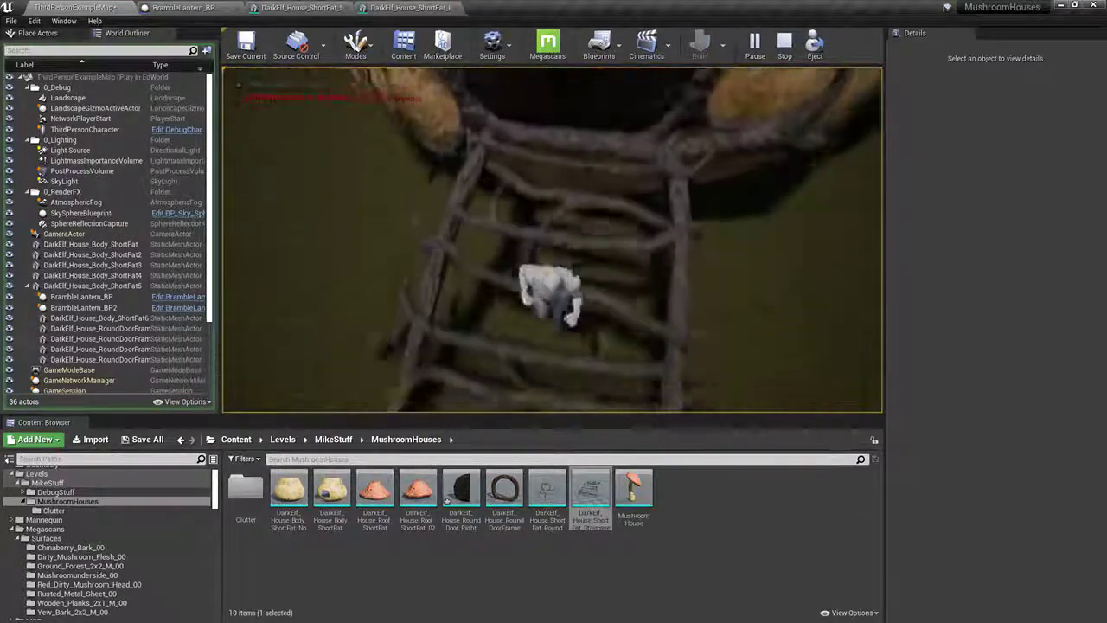
pyautogui.press('s')
pyautogui.press('w')
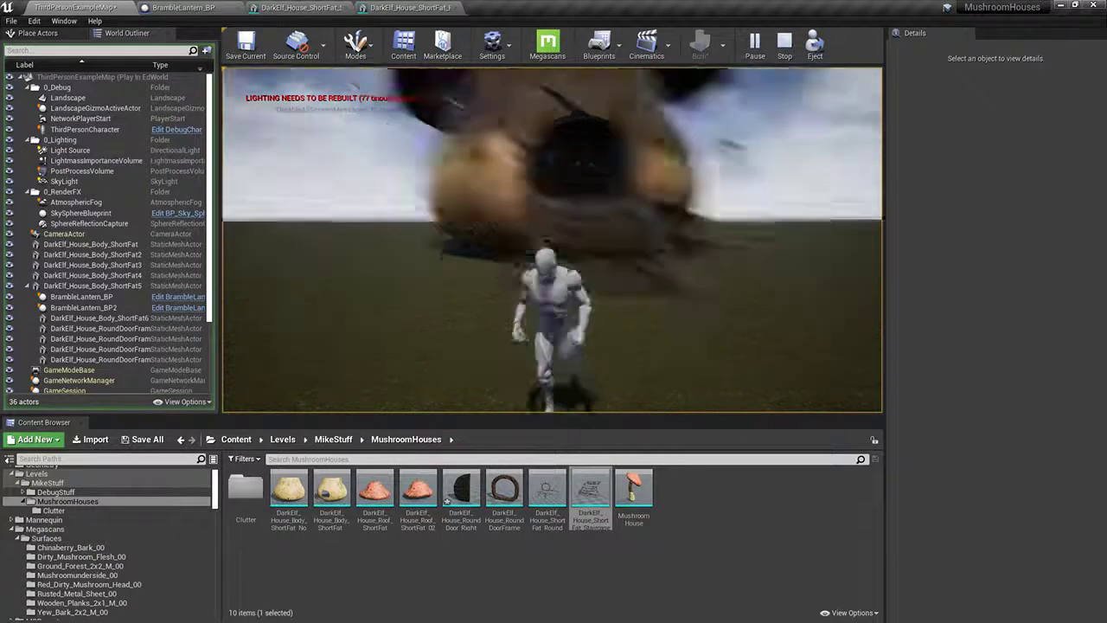
pyautogui.press('a')
pyautogui.press('s')
pyautogui.press('Escape')
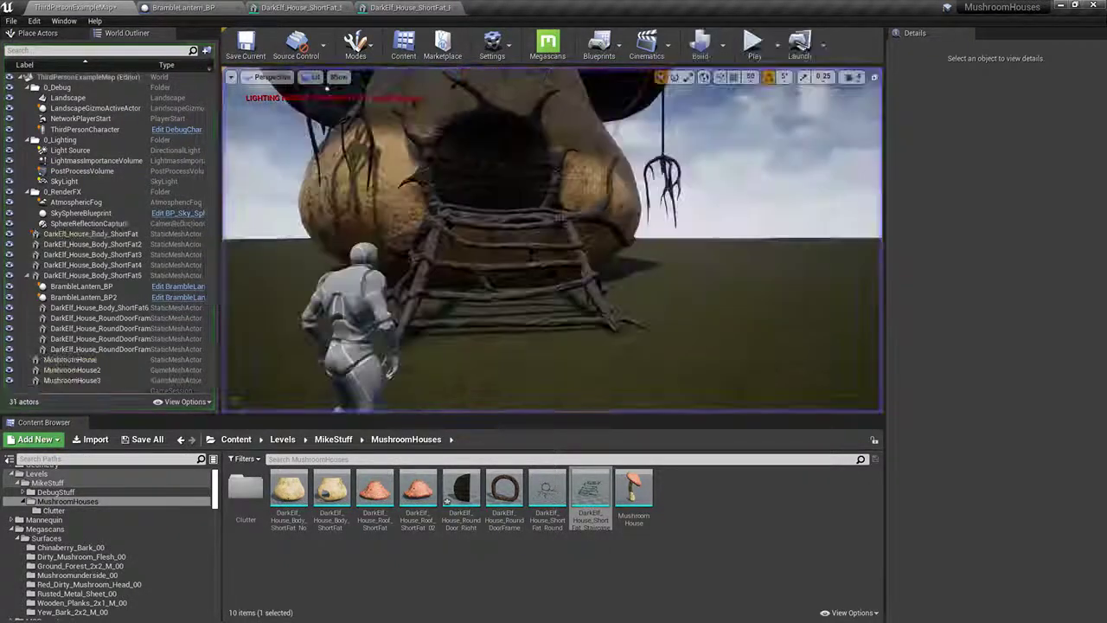
# Step: Examine the mushroom house and its staircase in the level from outside, including in an enlarged view
pyautogui.press('s')
pyautogui.moveTo(553, 242); pyautogui.dragTo(493, 208, button='right')
pyautogui.rightClick(544, 197)
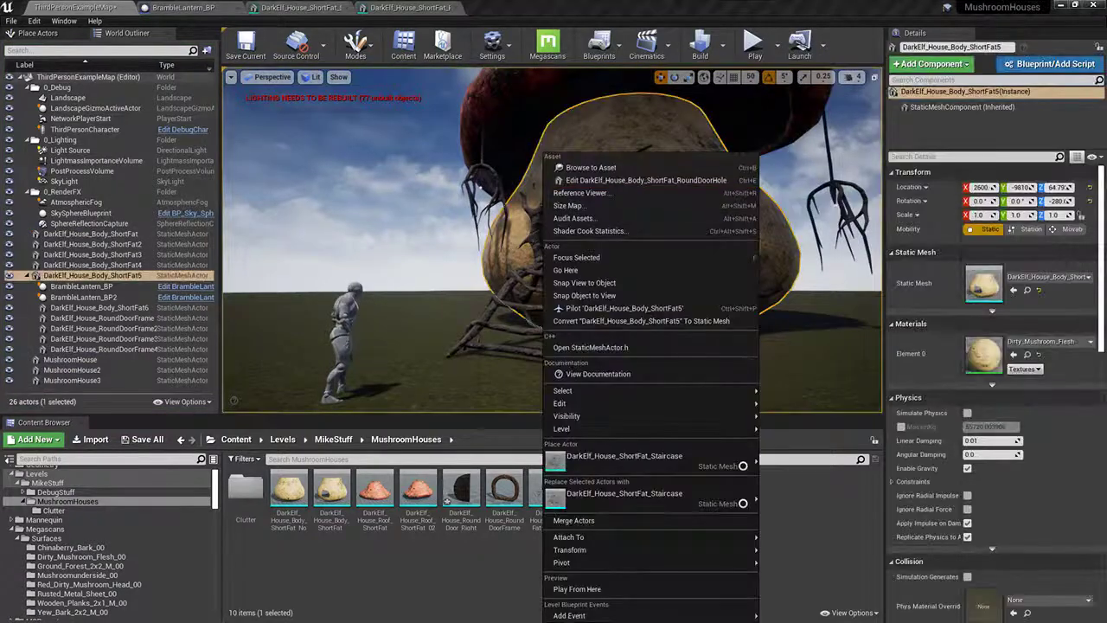
pyautogui.press('Escape')
pyautogui.moveTo(571, 212); pyautogui.dragTo(593, 177, button='right')
pyautogui.press('F11')
pyautogui.scroll(-5, 635, 240)
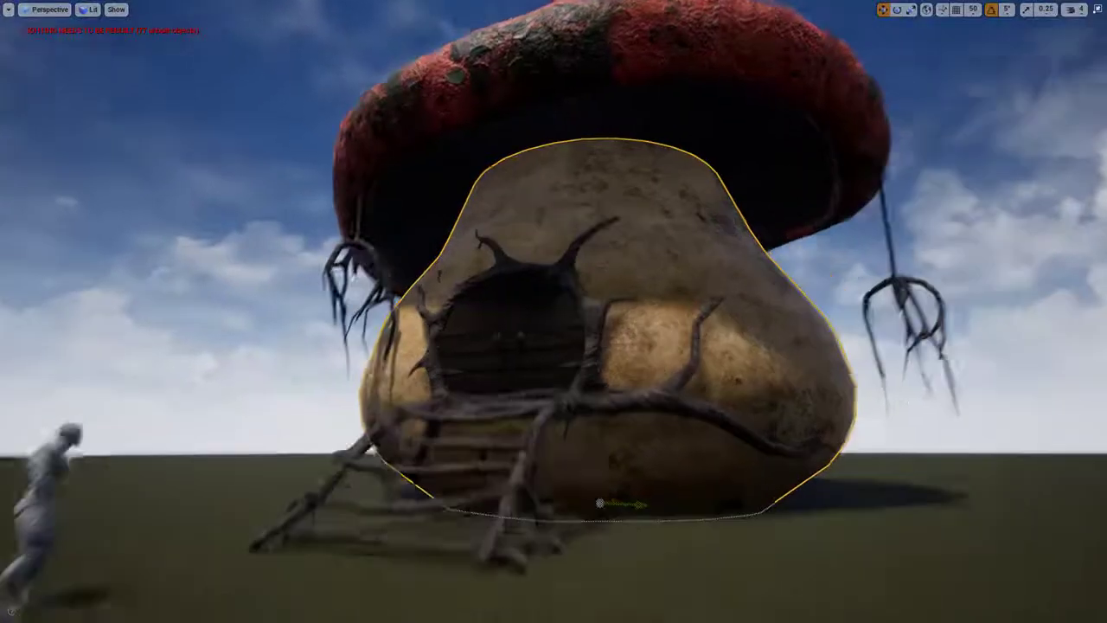
pyautogui.press('F11')
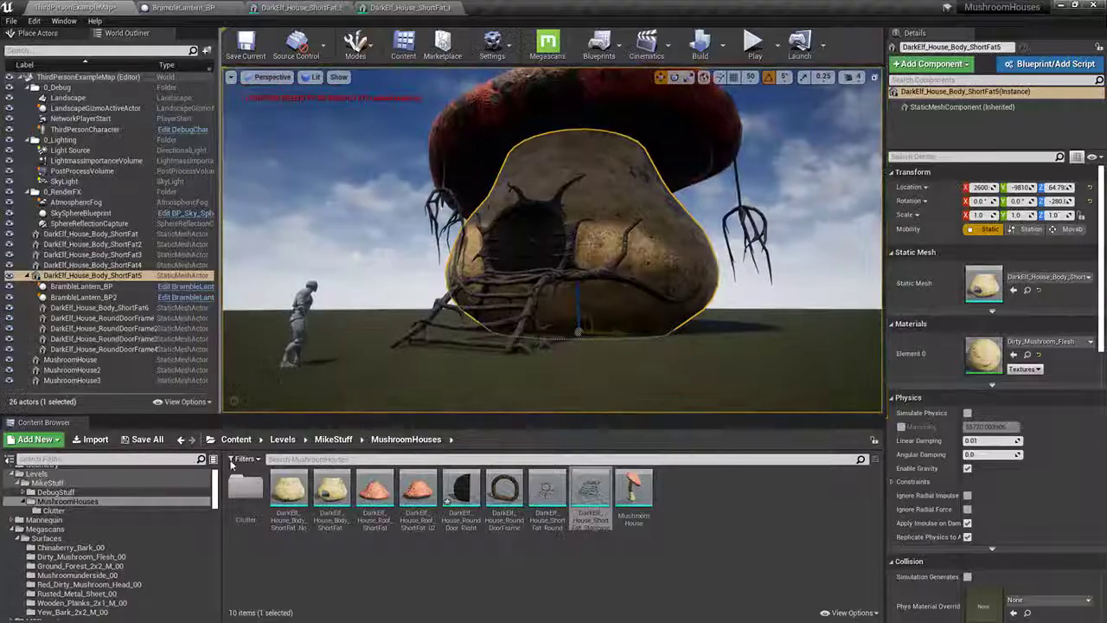
# Step: Save all modified assets and close the two static mesh editors
pyautogui.click(147, 440)
pyautogui.click(652, 420)
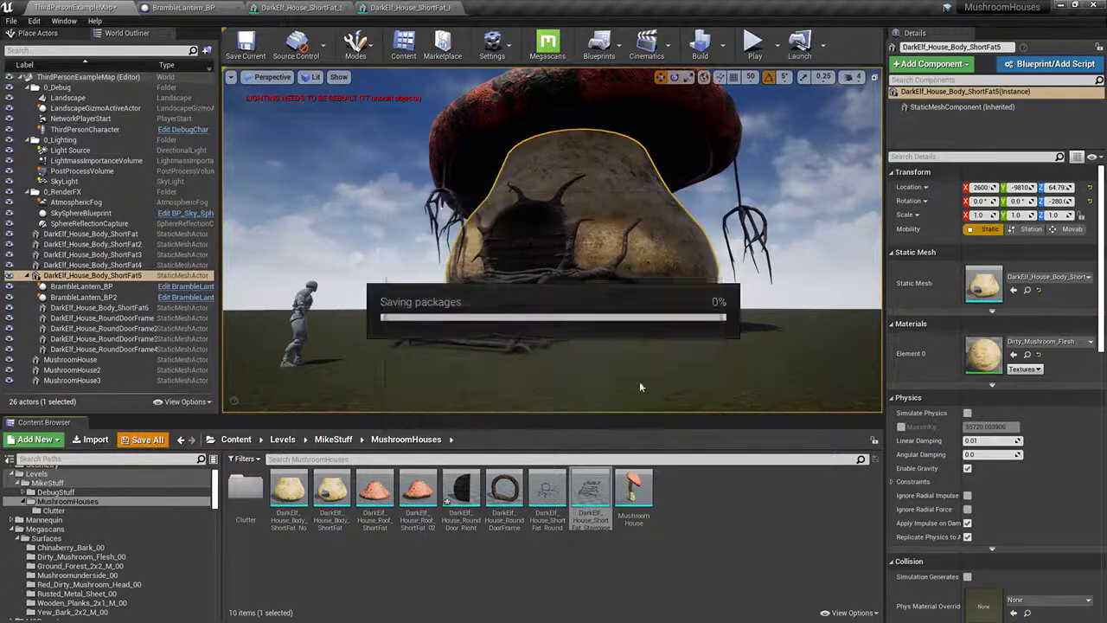
pyautogui.click(452, 8)
pyautogui.click(344, 8)
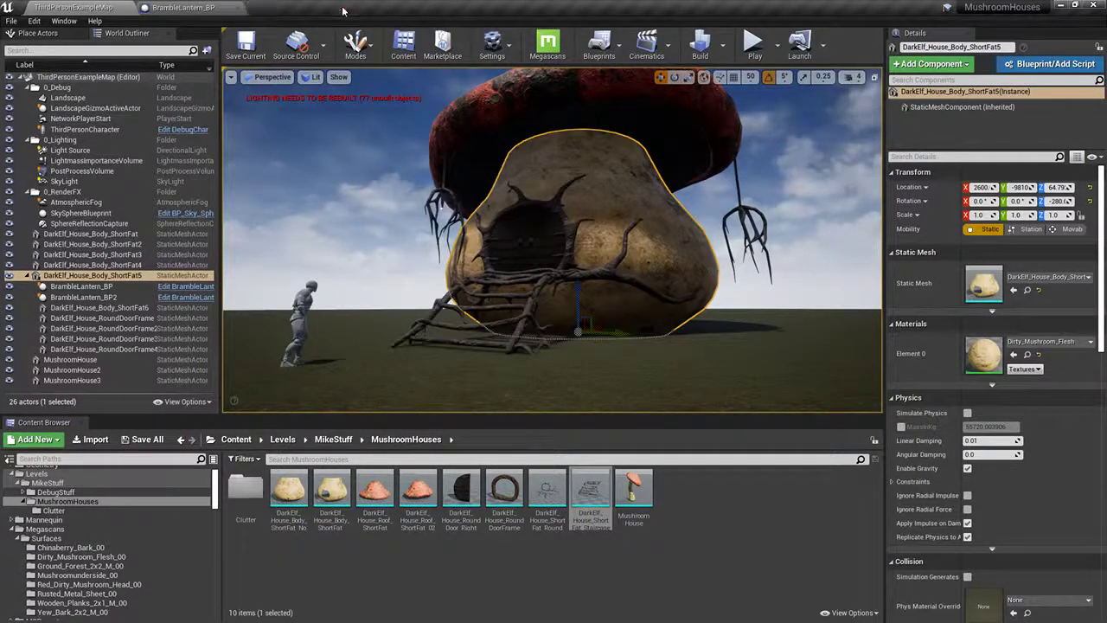
# Step: Frame the house and character in a full-screen viewport with editor overlays hidden, and capture a screenshot of that area
pyautogui.moveTo(415, 190)
pyautogui.mouseDown(button='right')
pyautogui.moveTo(417, 147)
pyautogui.moveTo(417, 186)
pyautogui.mouseUp(button='right')
pyautogui.press('F11')
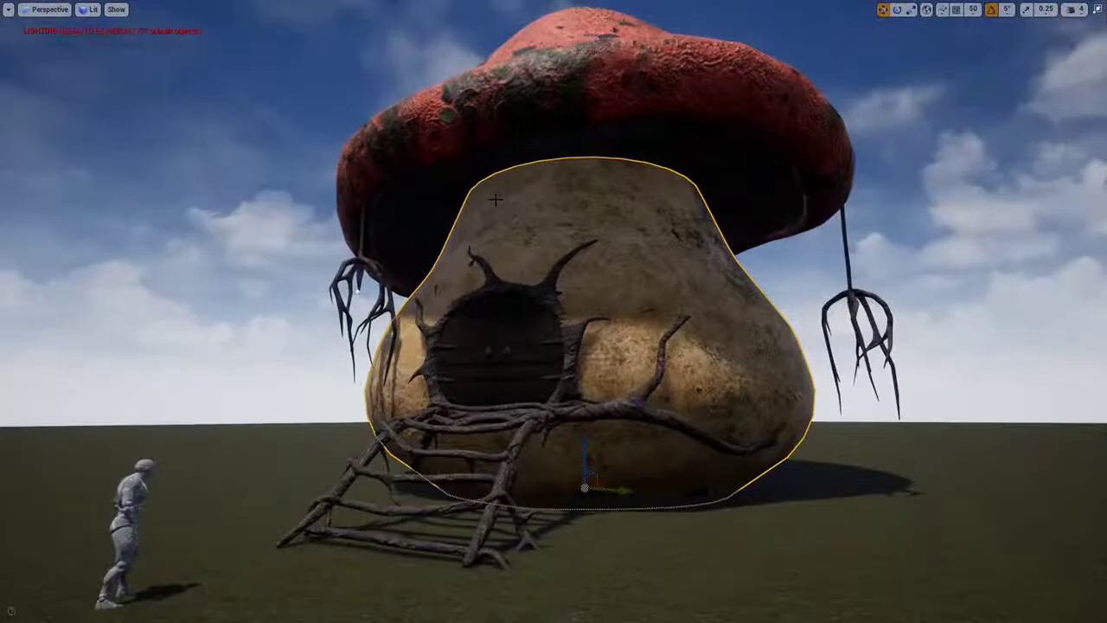
pyautogui.press('s')
pyautogui.moveTo(496, 192); pyautogui.dragTo(495, 173, button='right')
pyautogui.press('w')
pyautogui.press('g')
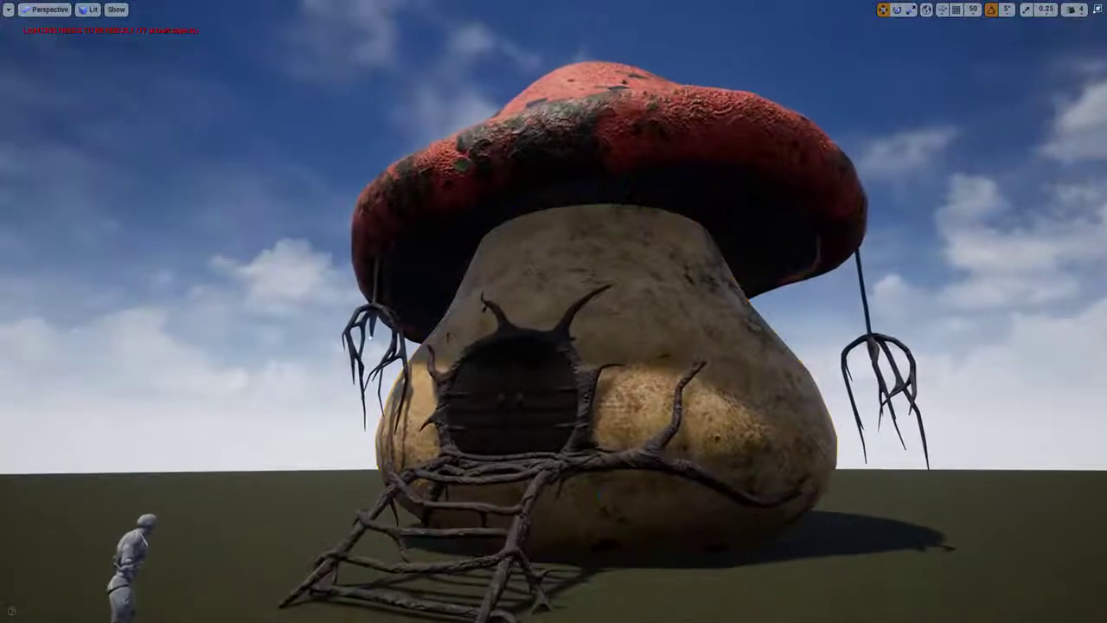
pyautogui.scroll(-2, 279, 212)
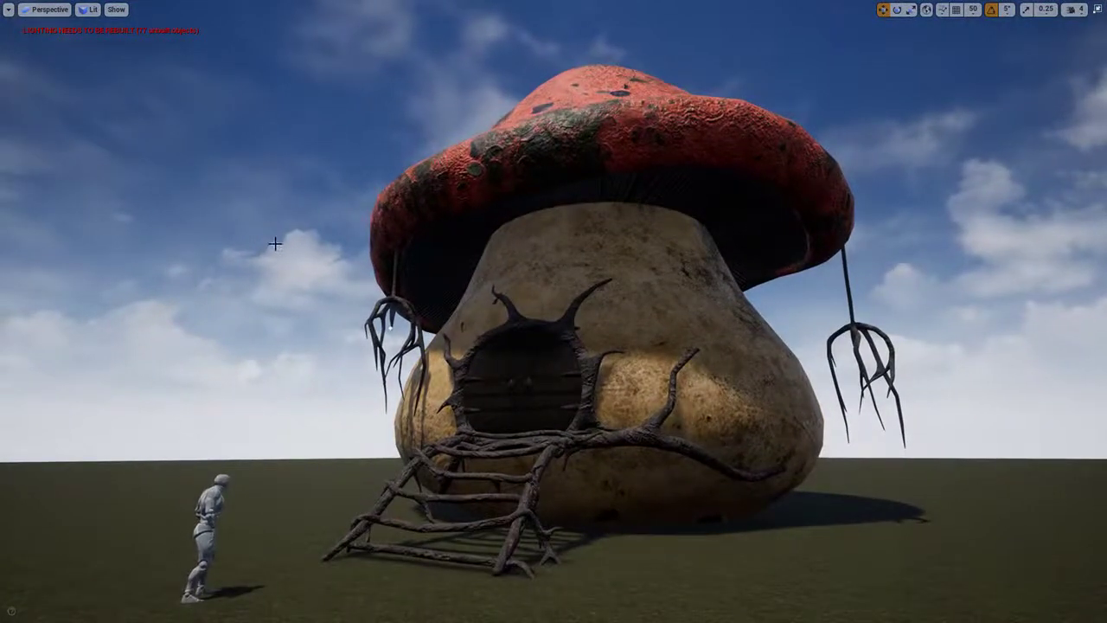
pyautogui.press('super+shift+s')
pyautogui.moveTo(171, 36); pyautogui.dragTo(1010, 590)
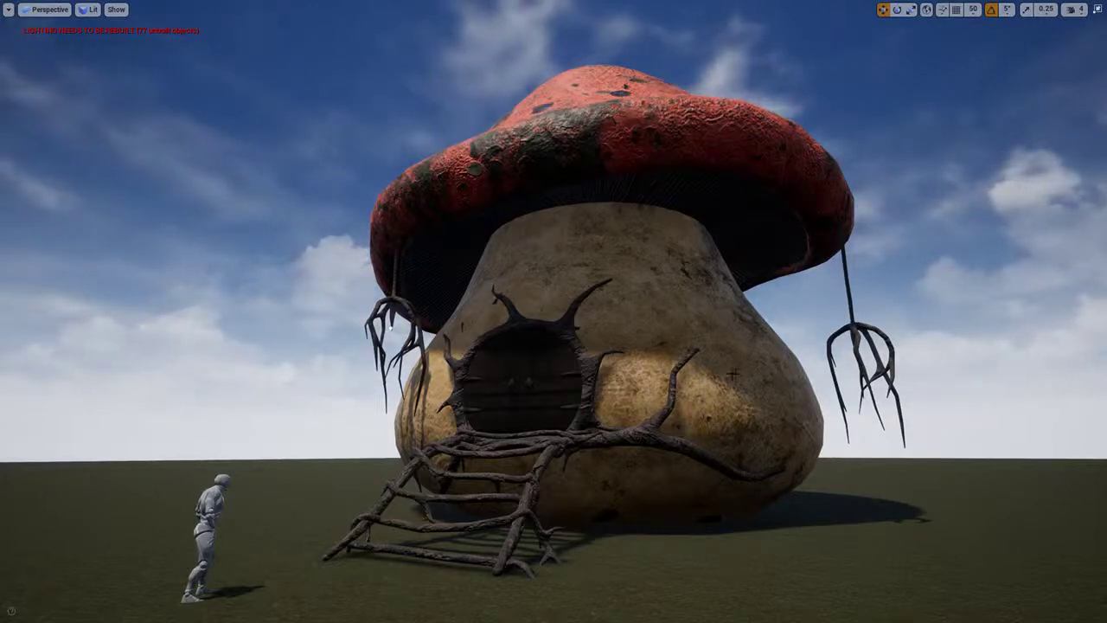
# Step: Inspect the finished mushroom house from all around, including the stairs, door and hanging lanterns
pyautogui.moveTo(733, 374); pyautogui.dragTo(762, 407, button='right')
pyautogui.press('w')
pyautogui.press('s')
pyautogui.press('d')
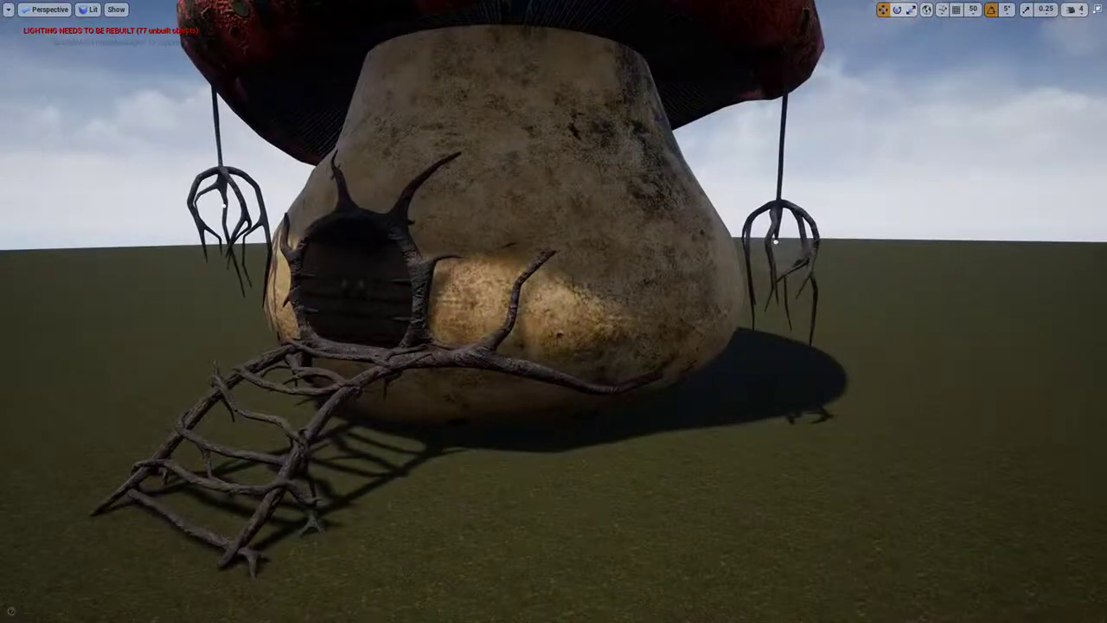
pyautogui.press('a')
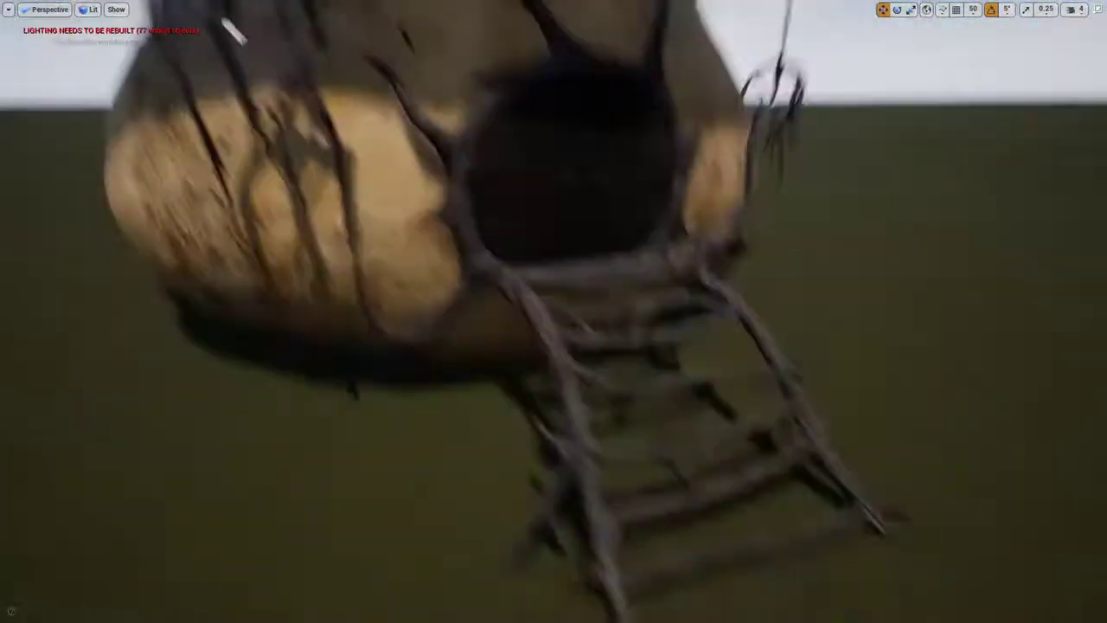
pyautogui.press('d')
pyautogui.press('s')
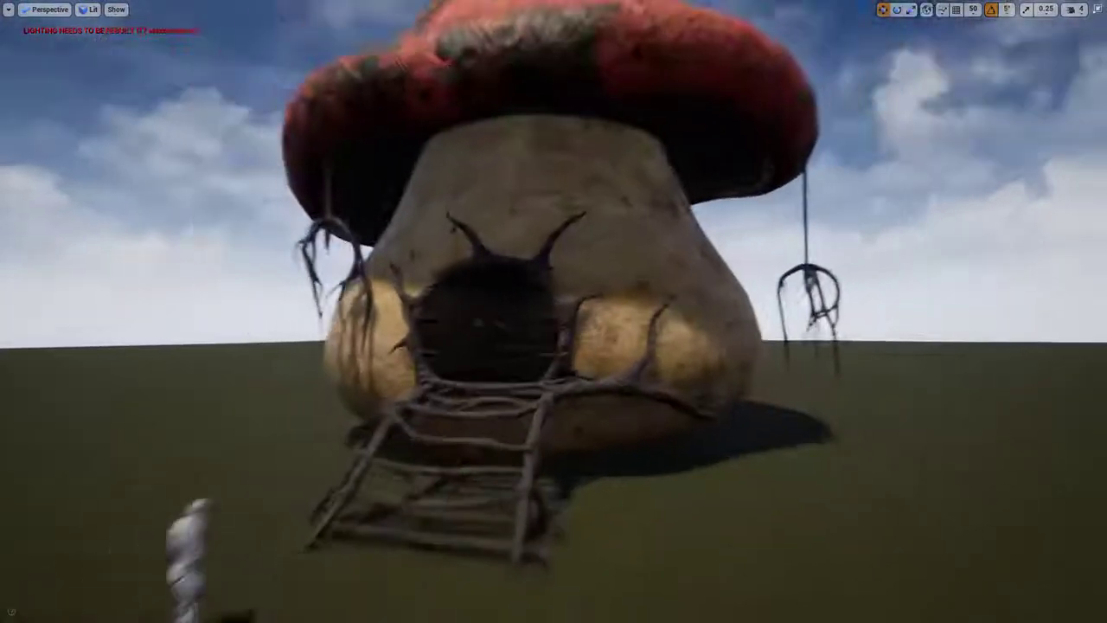
pyautogui.press('a')
pyautogui.press('a')
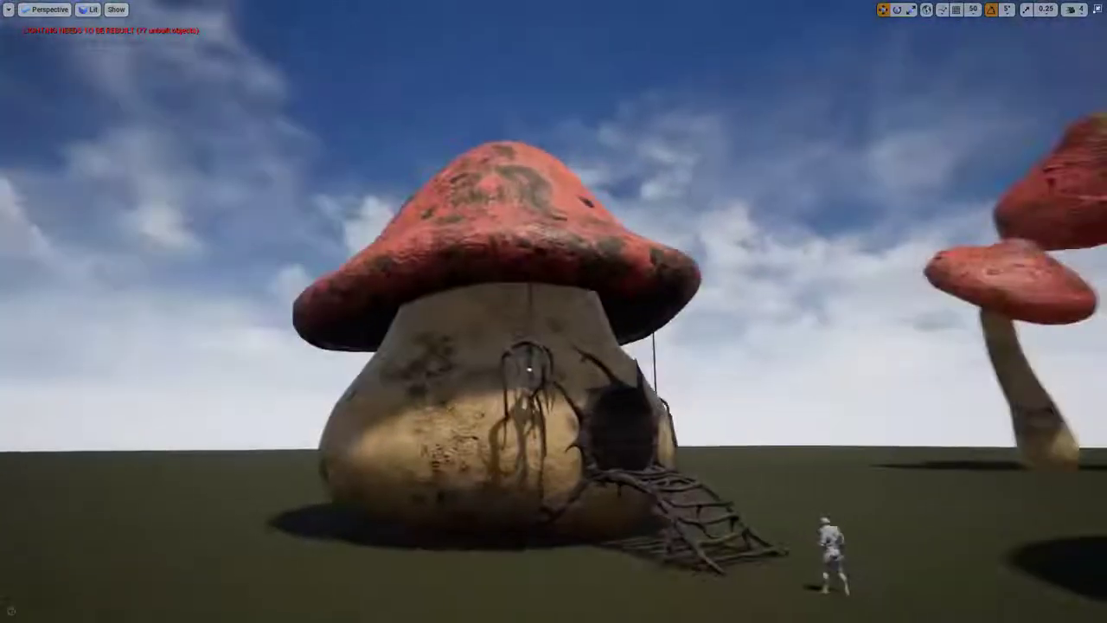
pyautogui.press('w')
pyautogui.press('w')
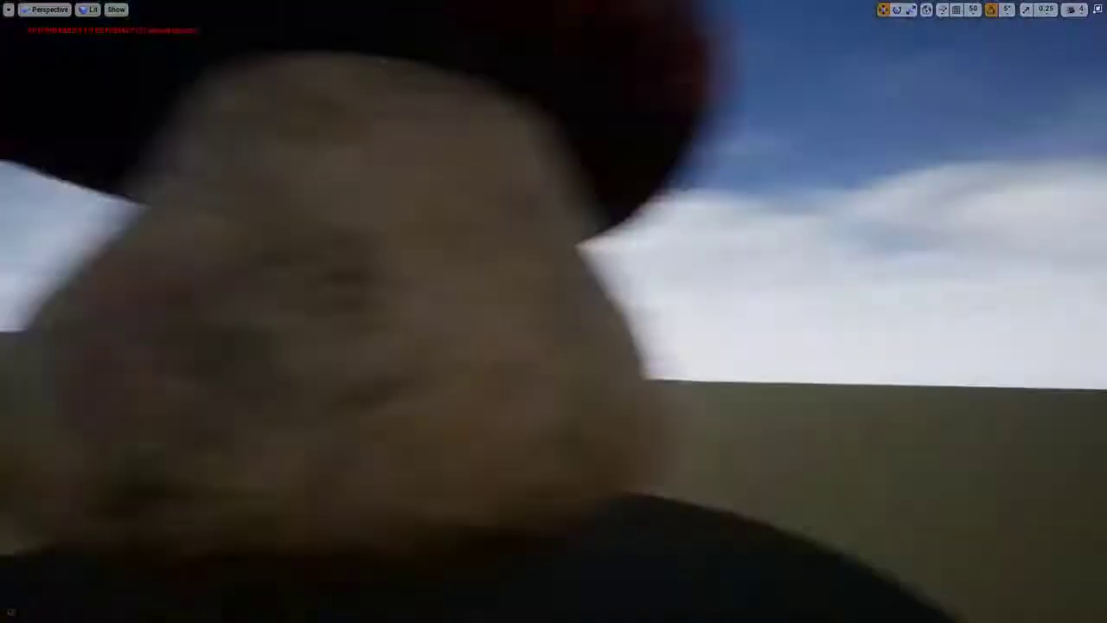
pyautogui.press('a')
pyautogui.press('w')
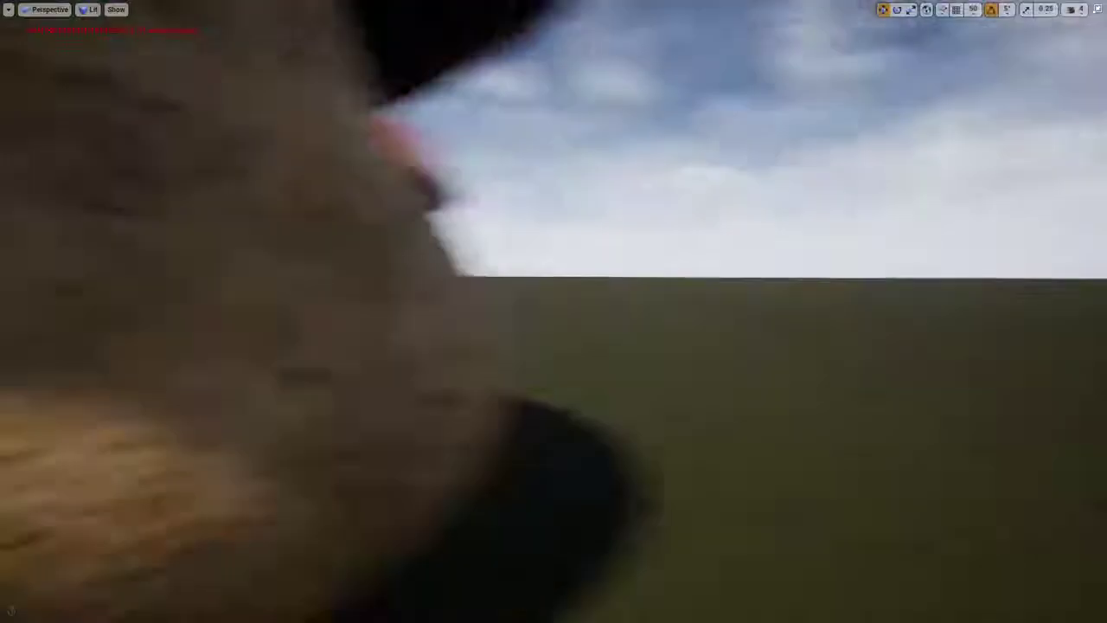
pyautogui.press('F11')
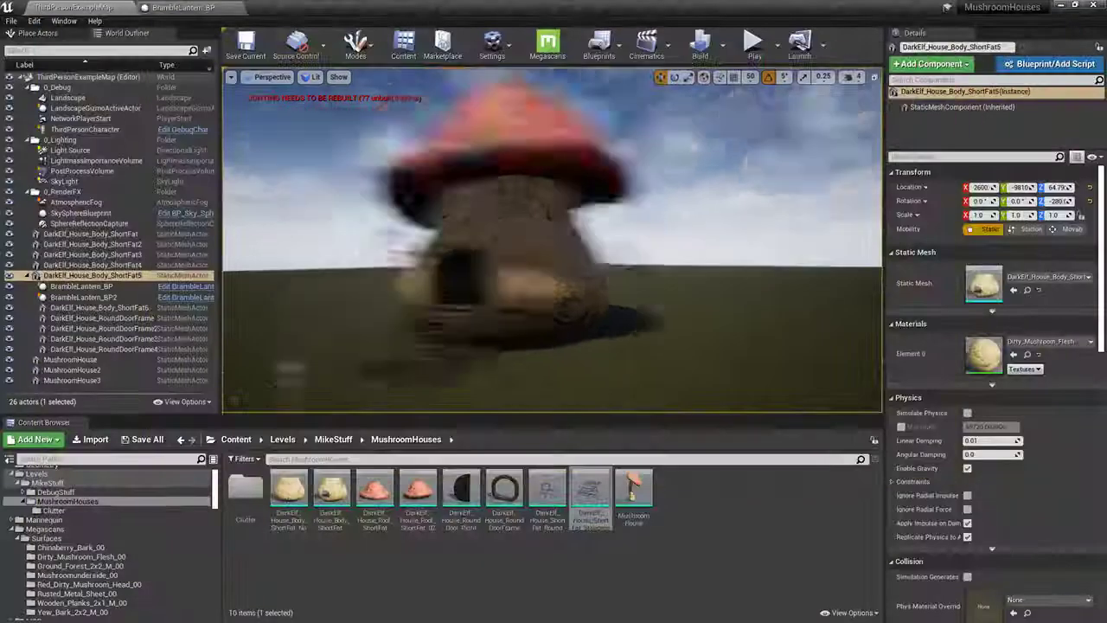
pyautogui.press('w')
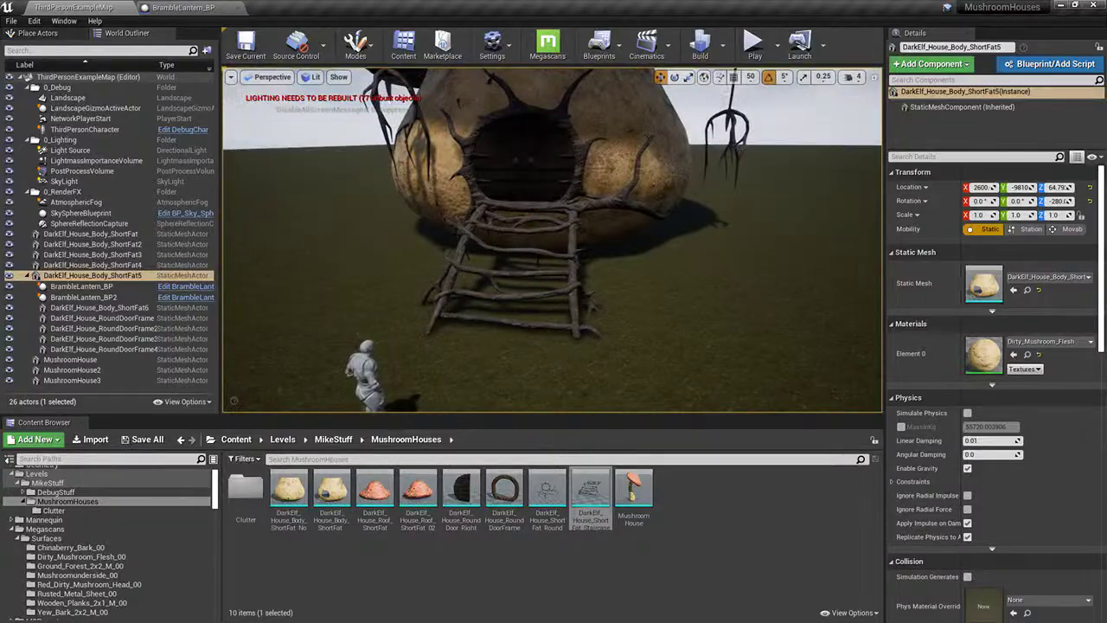
# Step: Switch to Blender, save MushroomHouse.blend and show the house in front view
pyautogui.hotkey('alt', 'Tab')
pyautogui.moveTo(675, 309); pyautogui.dragTo(667, 258, button='middle')
pyautogui.hotkey('ctrl', 's')
pyautogui.scroll(-4, 658, 255)
pyautogui.press('KP_1')
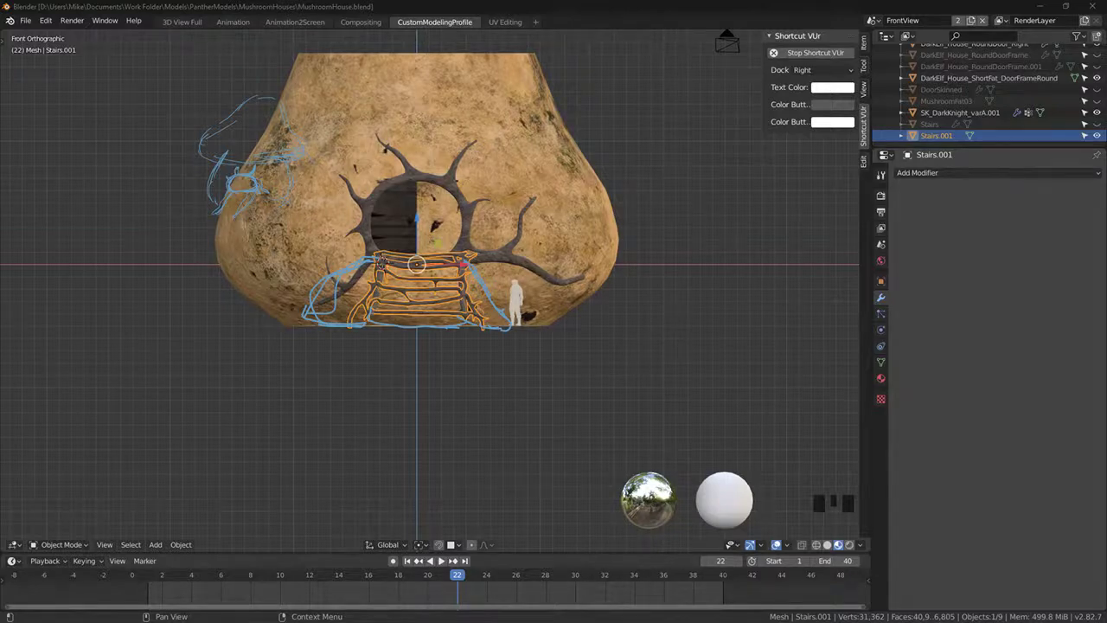
# Step: Cancel the accidental move of the house body and deselect all objects in the scene
pyautogui.rightClick(423, 276)
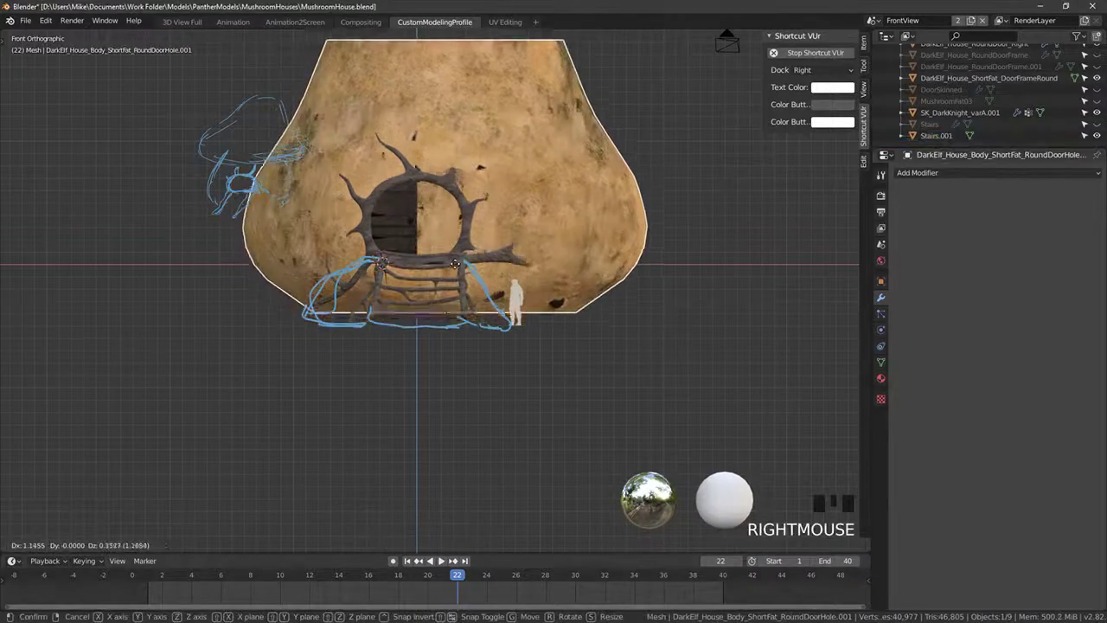
pyautogui.moveTo(422, 276); pyautogui.dragTo(648, 331, button='middle')
pyautogui.press('a')
pyautogui.press('a')
pyautogui.press('a')
pyautogui.press('a')
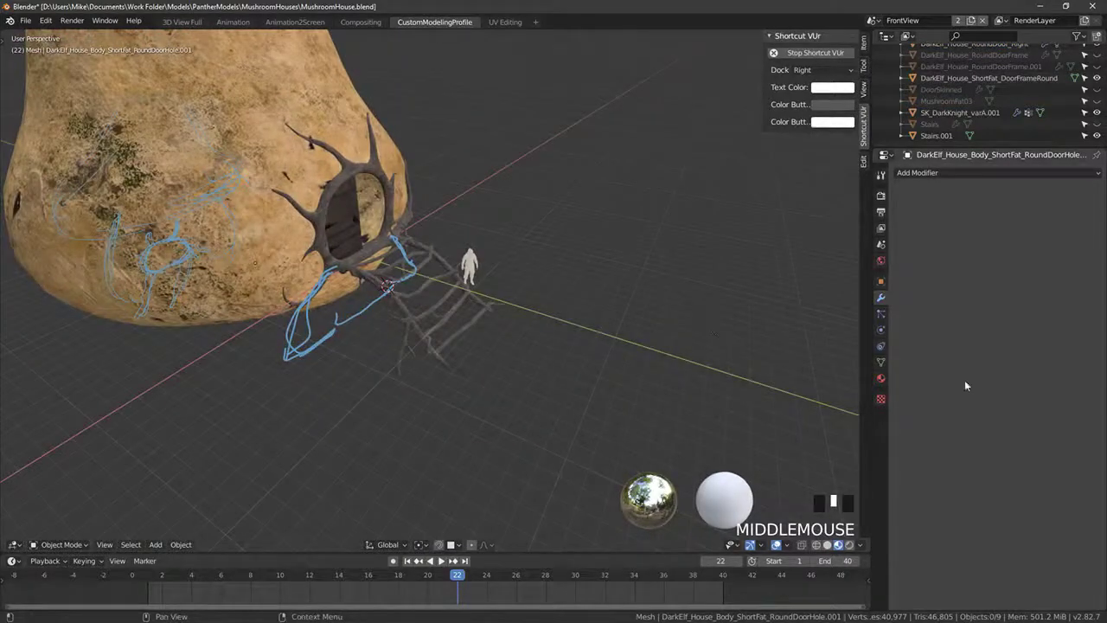
pyautogui.moveTo(597, 290); pyautogui.dragTo(434, 311, button='middle')
pyautogui.press('KP_1')
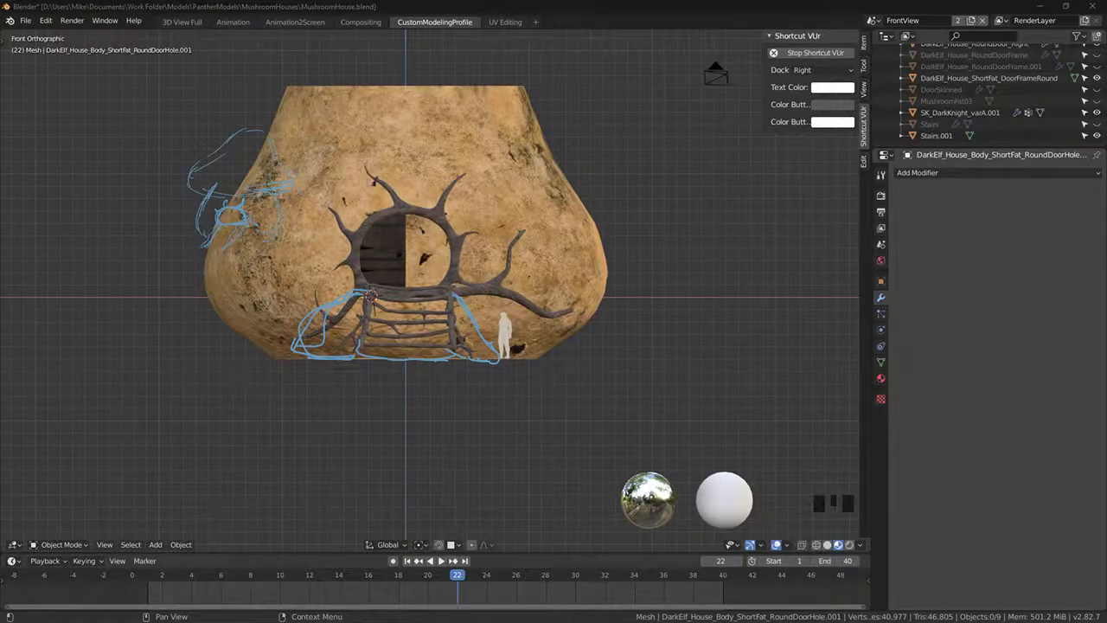
pyautogui.moveTo(652, 363); pyautogui.dragTo(614, 422, button='middle')
pyautogui.click(25, 20)
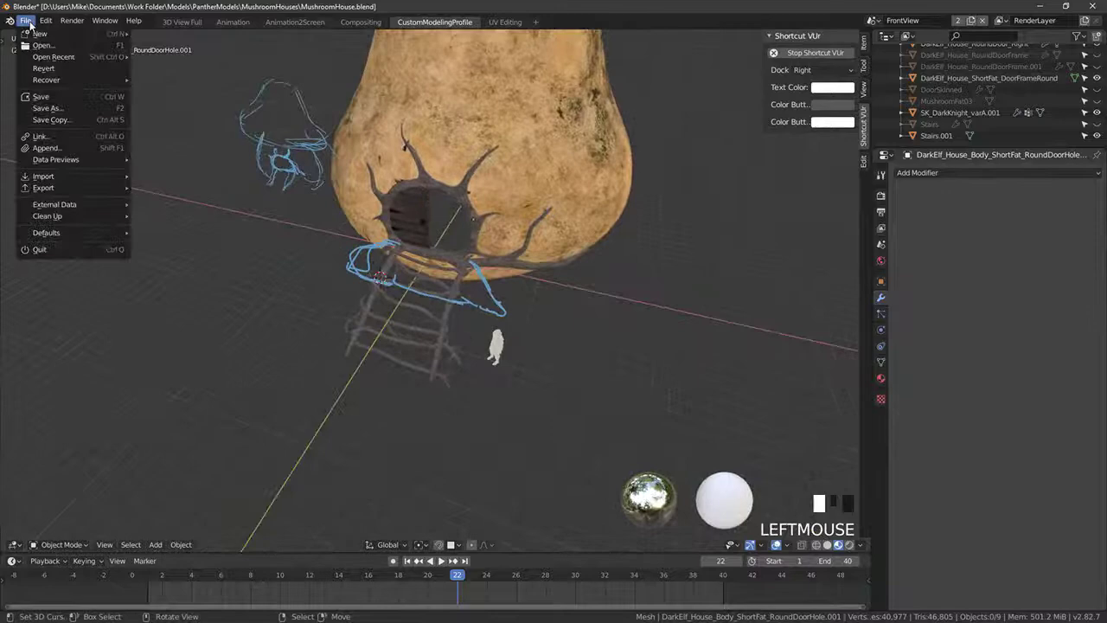
pyautogui.click(47, 107)
pyautogui.press('Escape')
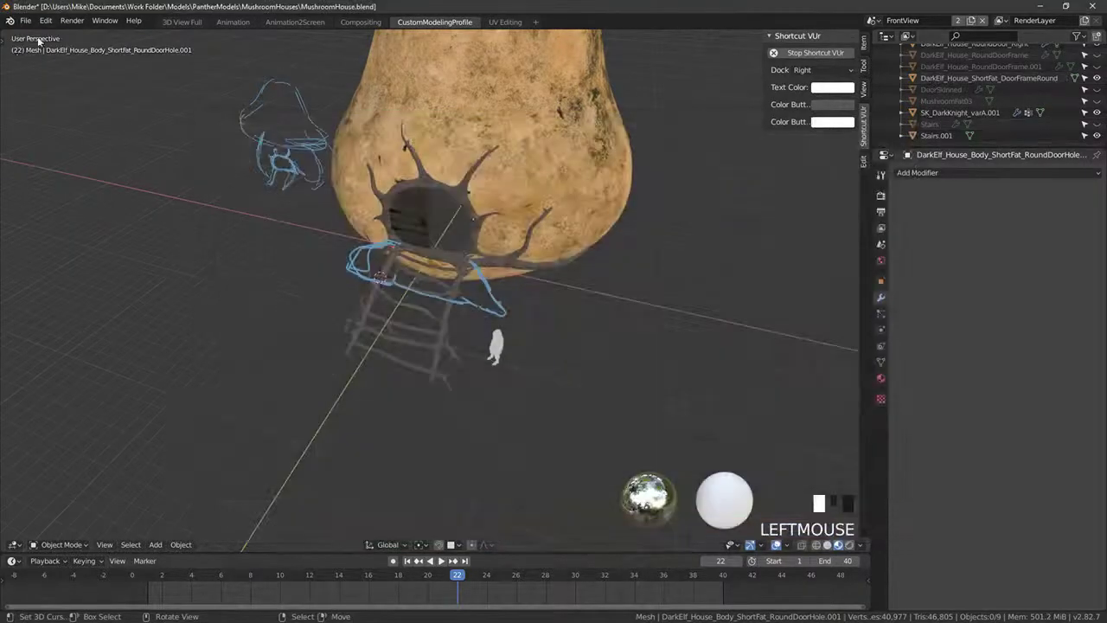
pyautogui.click(25, 20)
# Step: Sketch a freehand annotation over the house body's side next to the character, and save the Blender file
pyautogui.moveTo(217, 181)
pyautogui.mouseDown(button='middle')
pyautogui.moveTo(513, 343)
pyautogui.moveTo(537, 329)
pyautogui.mouseUp(button='middle')
pyautogui.moveTo(536, 346)
pyautogui.mouseDown()
pyautogui.moveTo(528, 226)
pyautogui.moveTo(550, 262)
pyautogui.mouseUp()
pyautogui.moveTo(554, 310)
pyautogui.mouseDown()
pyautogui.moveTo(554, 279)
pyautogui.moveTo(544, 341)
pyautogui.mouseUp()
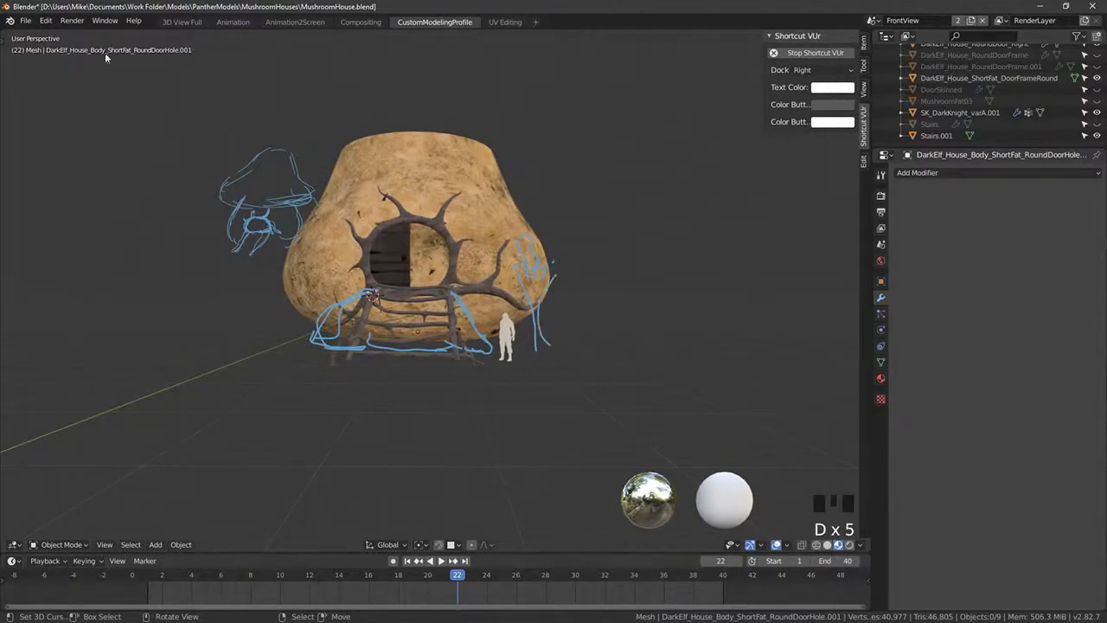
pyautogui.click(26, 21)
pyautogui.click(40, 96)
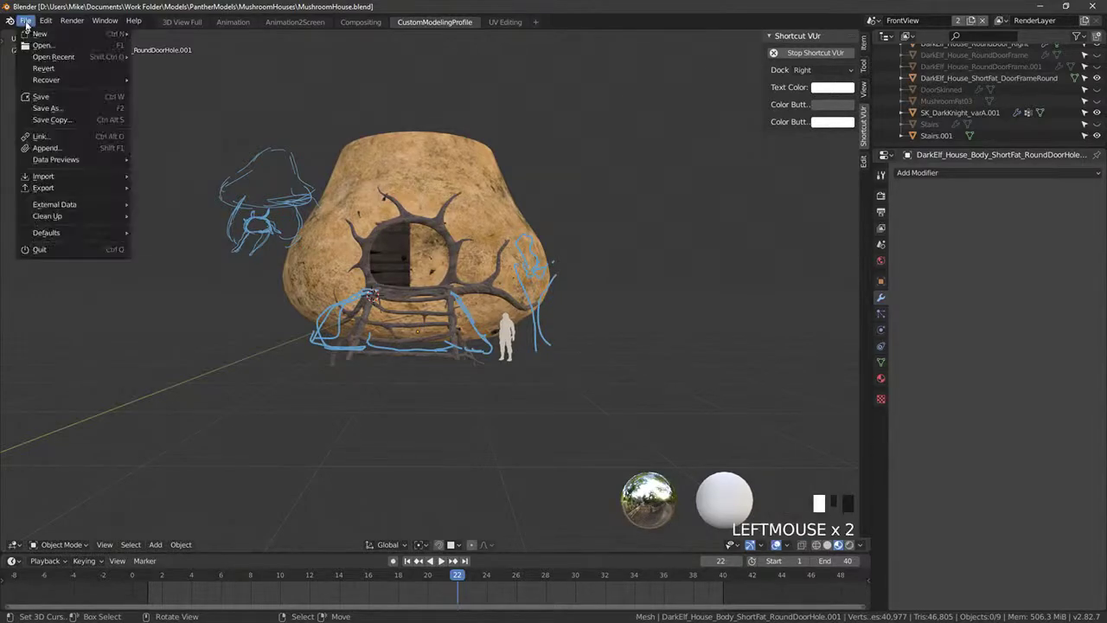
# Step: Open the recent file BrambleLanterns.blend and hide the hanging lantern's cylinder, both spheres and branch mesh
pyautogui.moveTo(53, 57)
pyautogui.click(190, 72)
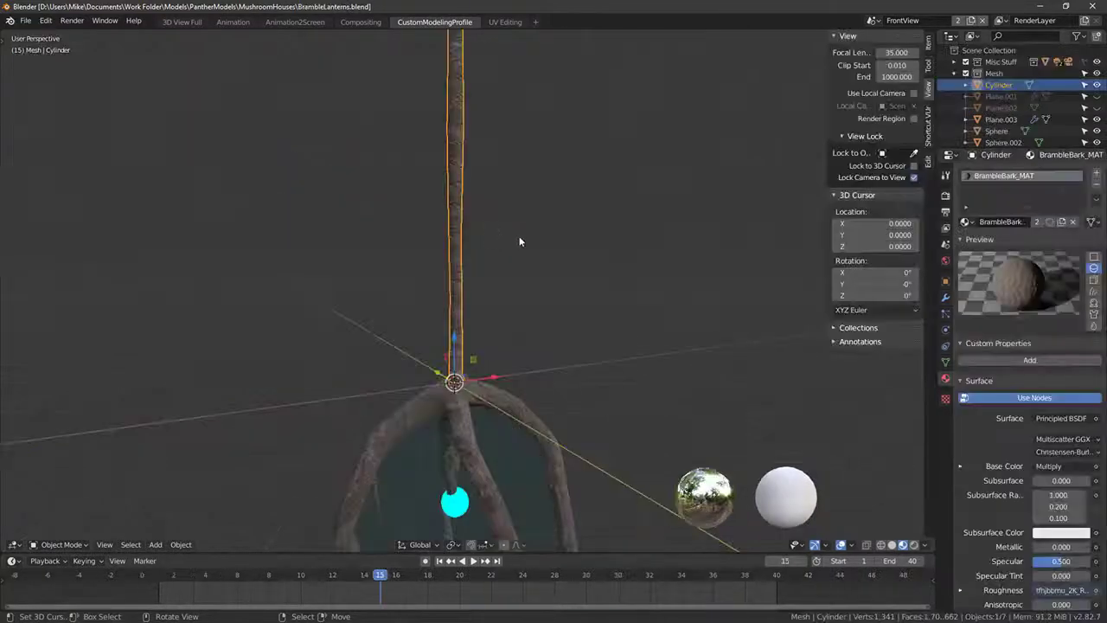
pyautogui.press('KP_1')
pyautogui.keyDown('shift'); pyautogui.click(466, 374); pyautogui.keyUp('shift')
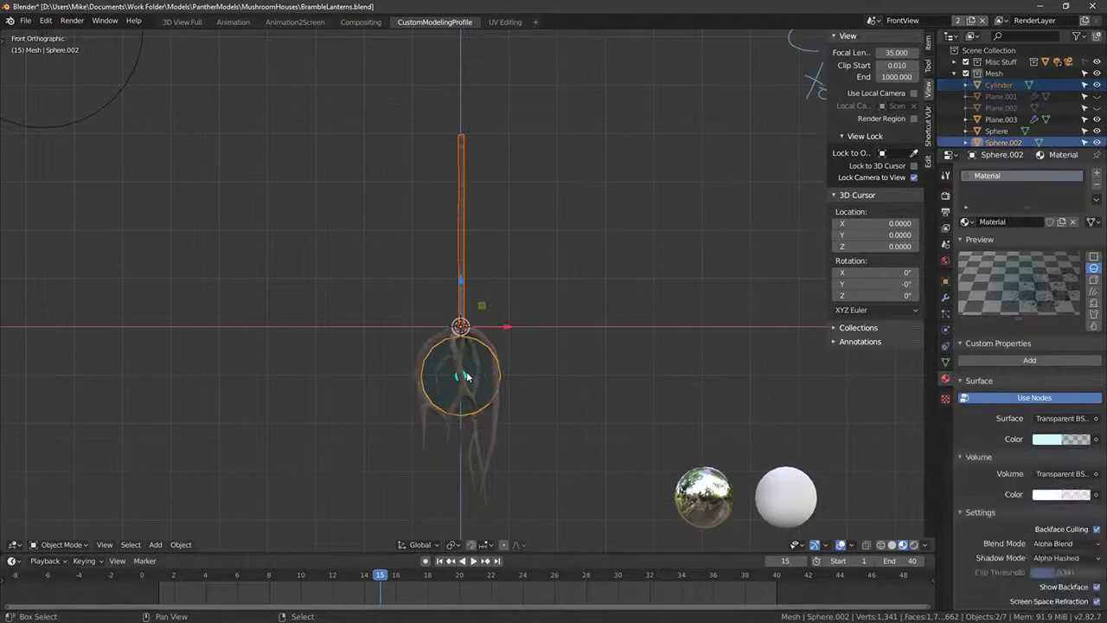
pyautogui.press('z')
pyautogui.hotkey('shift', 'z')
pyautogui.keyDown('shift'); pyautogui.click(465, 374); pyautogui.keyUp('shift')
pyautogui.press('g')
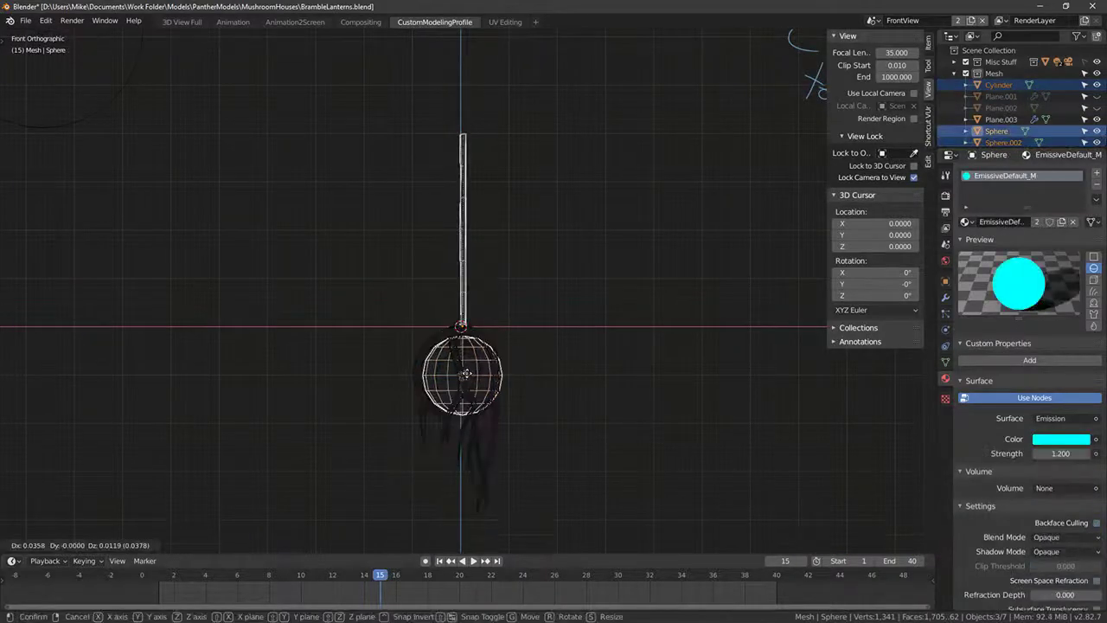
pyautogui.press('Escape')
pyautogui.hotkey('shift', 'z')
pyautogui.click(463, 449)
pyautogui.moveTo(462, 450)
pyautogui.mouseDown(button='middle')
pyautogui.moveTo(536, 342)
pyautogui.moveTo(511, 334)
pyautogui.mouseUp(button='middle')
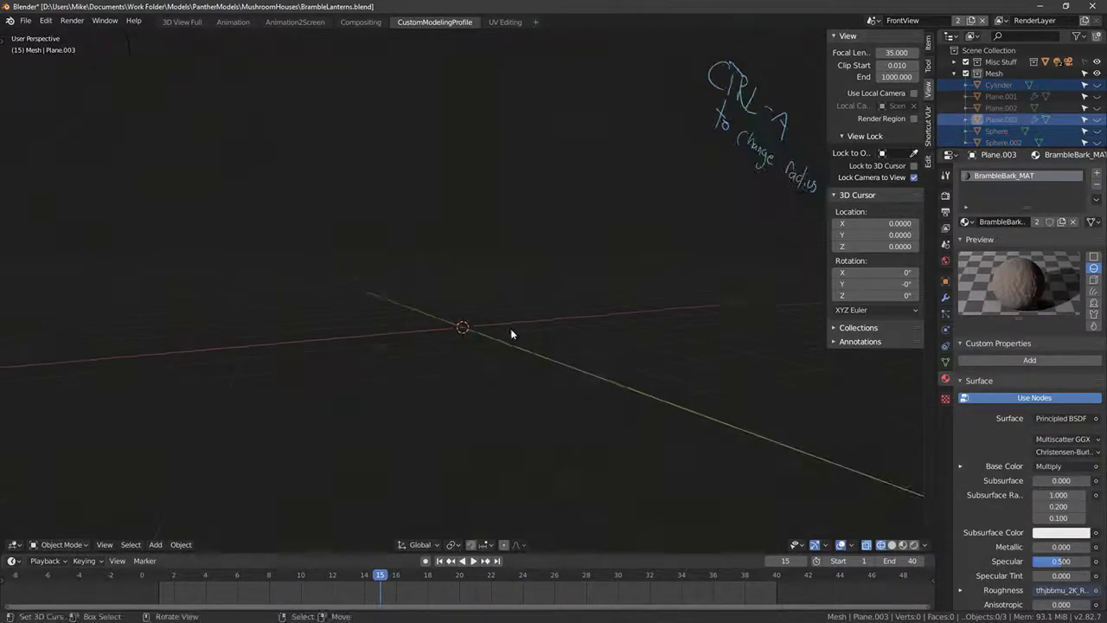
# Step: Add a plane at the origin and merge its vertices at center into a single vertex
pyautogui.press('KP_1')
pyautogui.hotkey('shift', 'a')
pyautogui.moveTo(491, 323)
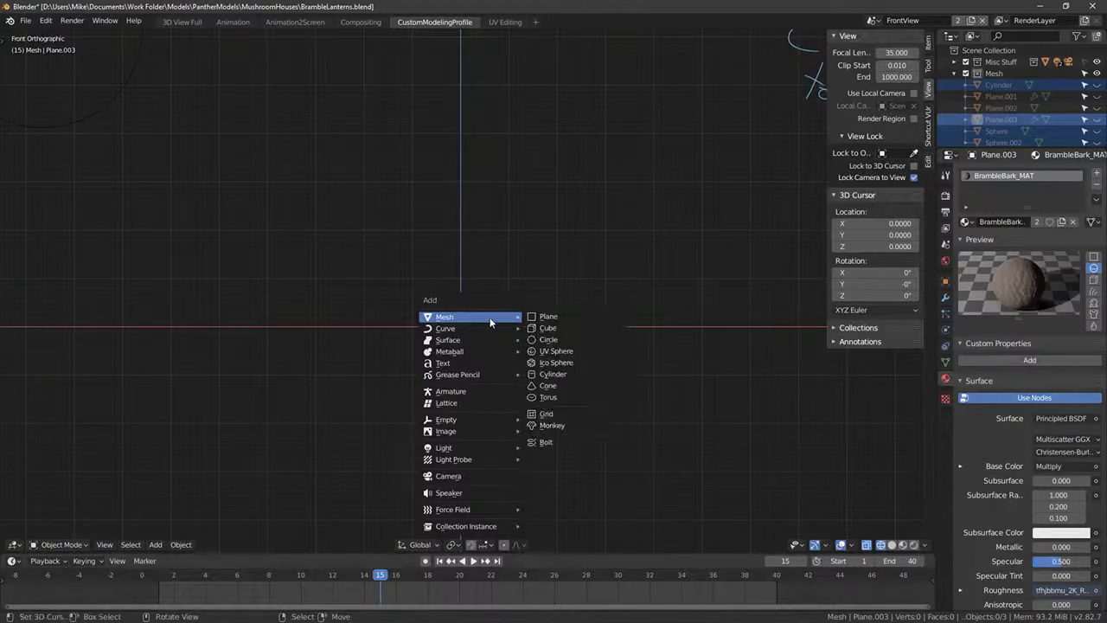
pyautogui.click(530, 317)
pyautogui.moveTo(530, 317); pyautogui.dragTo(588, 376, button='middle')
pyautogui.press('Tab')
pyautogui.press('s')
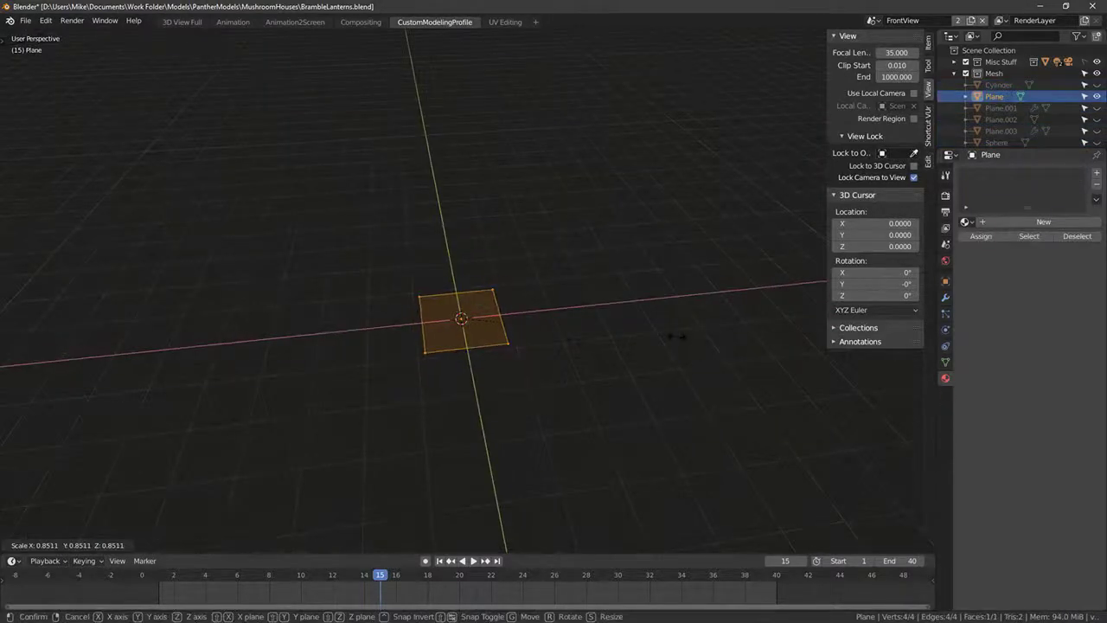
pyautogui.click(617, 333)
pyautogui.press('m')
pyautogui.click(600, 317)
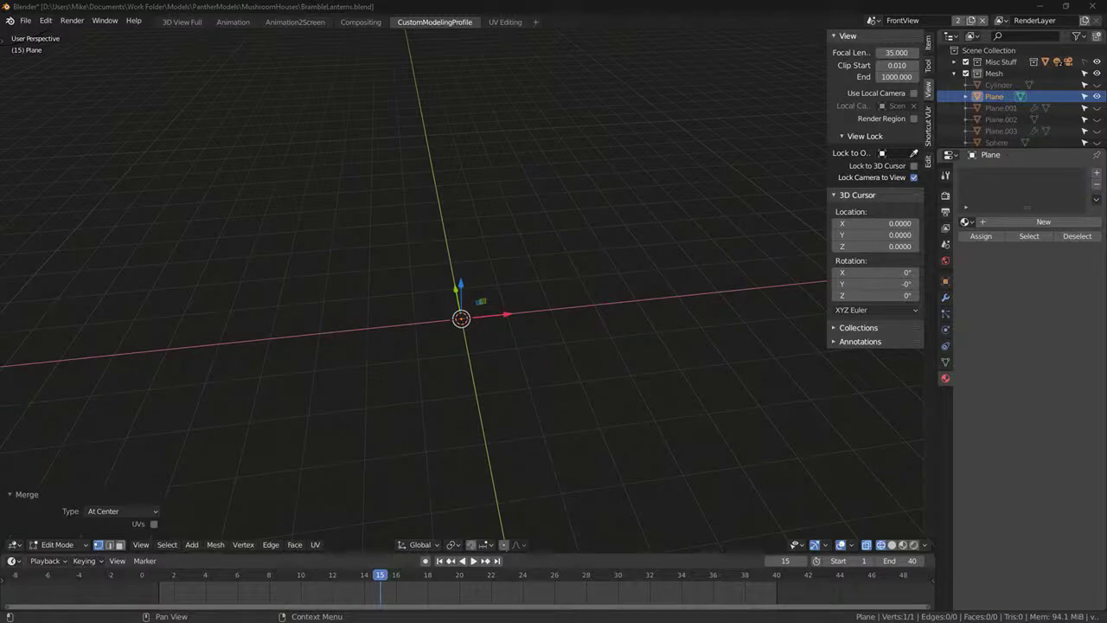
# Step: Extrude the vertex in front view by about 0.41 in X and 1.28 in Z, and give the plane a Skin modifier
pyautogui.moveTo(897, 504); pyautogui.dragTo(611, 373, button='middle')
pyautogui.press('KP_1')
pyautogui.press('e')
pyautogui.click(610, 279)
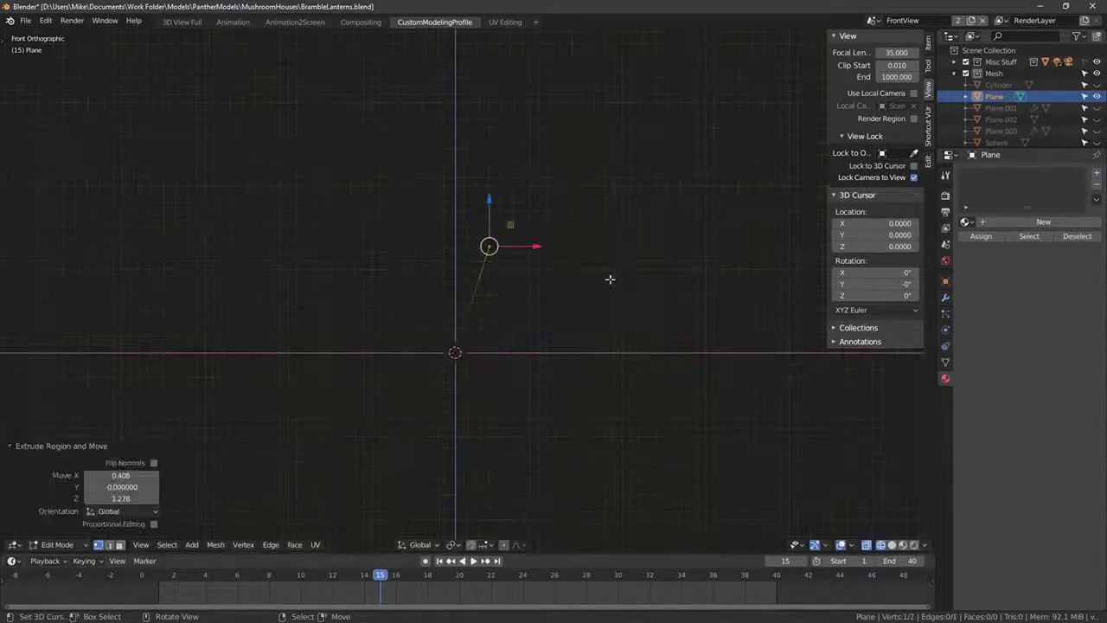
pyautogui.click(945, 297)
pyautogui.click(996, 173)
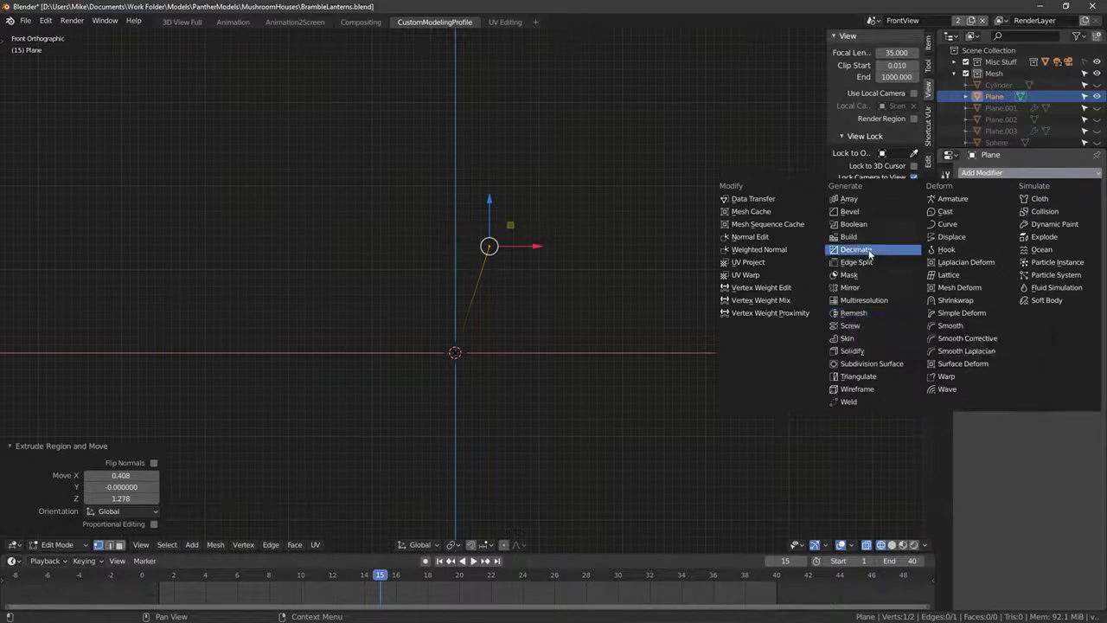
pyautogui.click(851, 326)
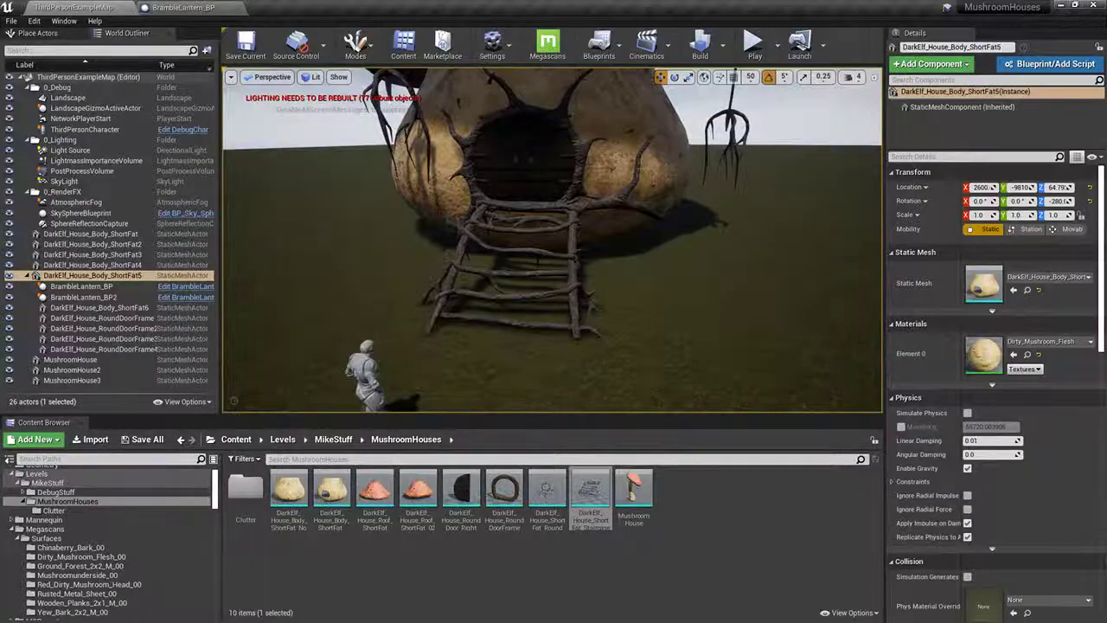
# Step: Switch to Unreal Engine, frame the mushroom house in a full-screen viewport and run the console command disableallscreenmessages
pyautogui.moveTo(554, 240); pyautogui.dragTo(562, 171, button='right')
pyautogui.moveTo(677, 325); pyautogui.dragTo(681, 325, button='right')
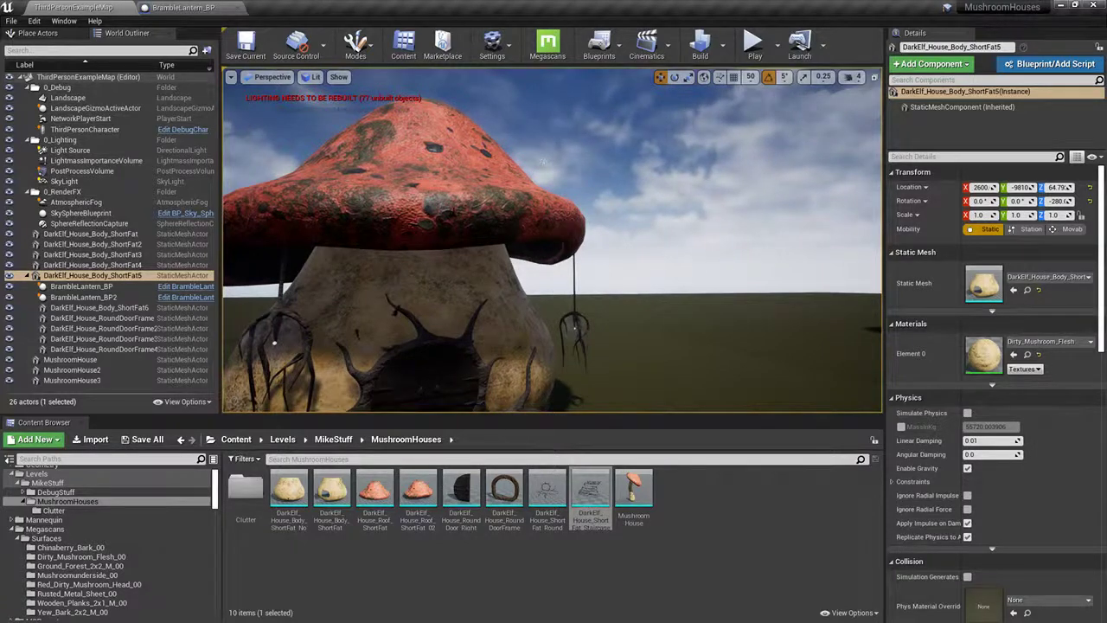
pyautogui.moveTo(543, 160); pyautogui.dragTo(651, 189, button='right')
pyautogui.press('F11')
pyautogui.press('`')
pyautogui.write('disableallsc')
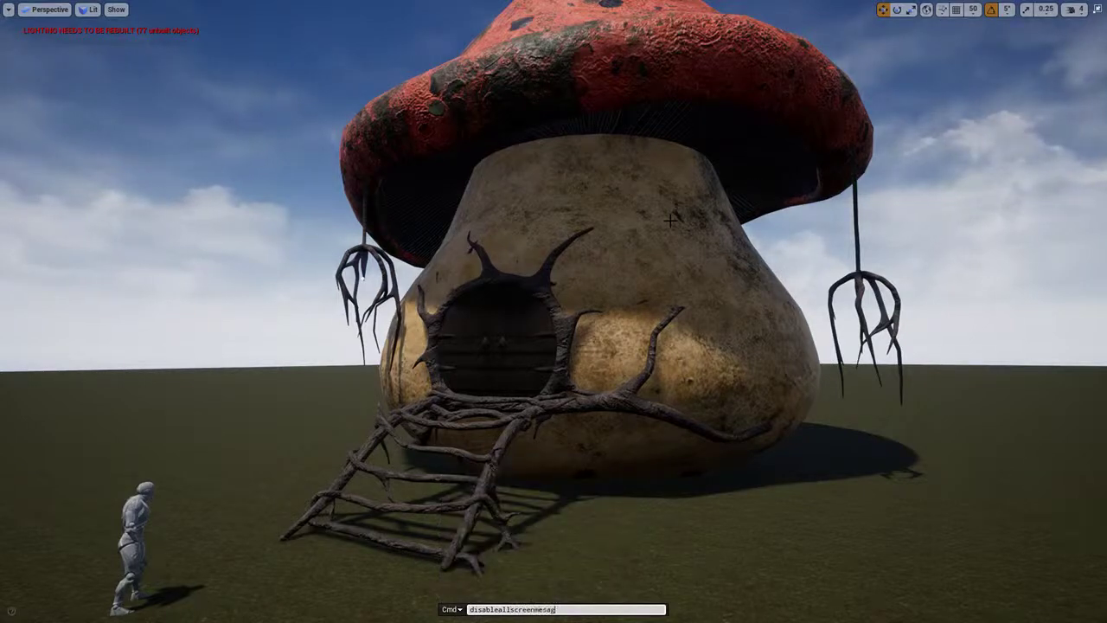
pyautogui.write('reenmessages')
pyautogui.press('Return')
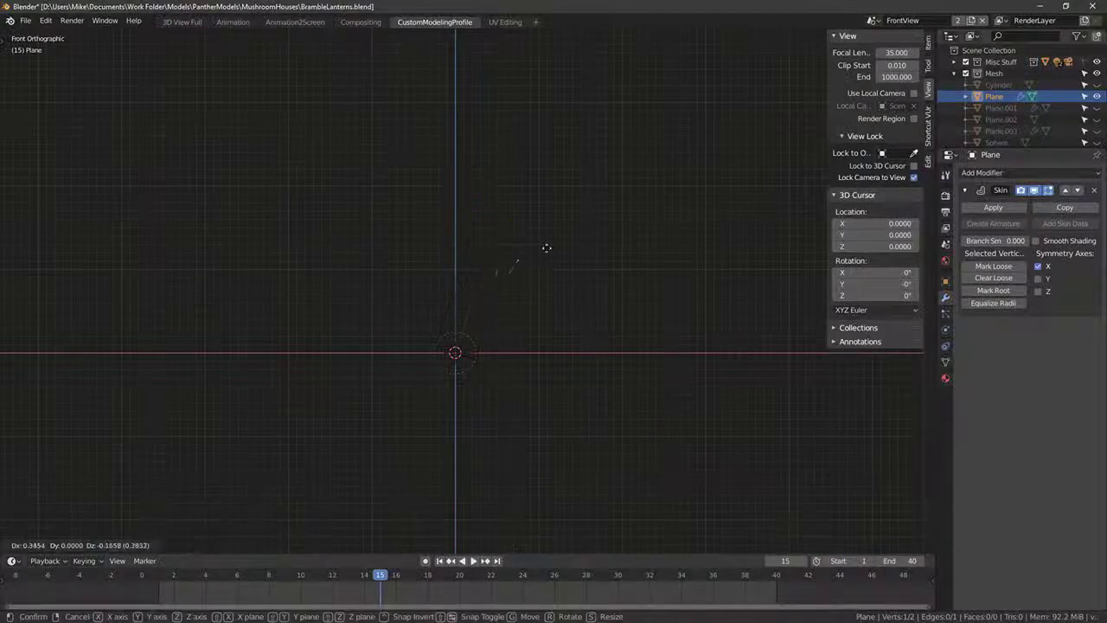
# Step: Switch back to Blender and sketch a freehand annotation of an upright branch post holding a round lantern above the origin
pyautogui.scroll(-3, 540, 194)
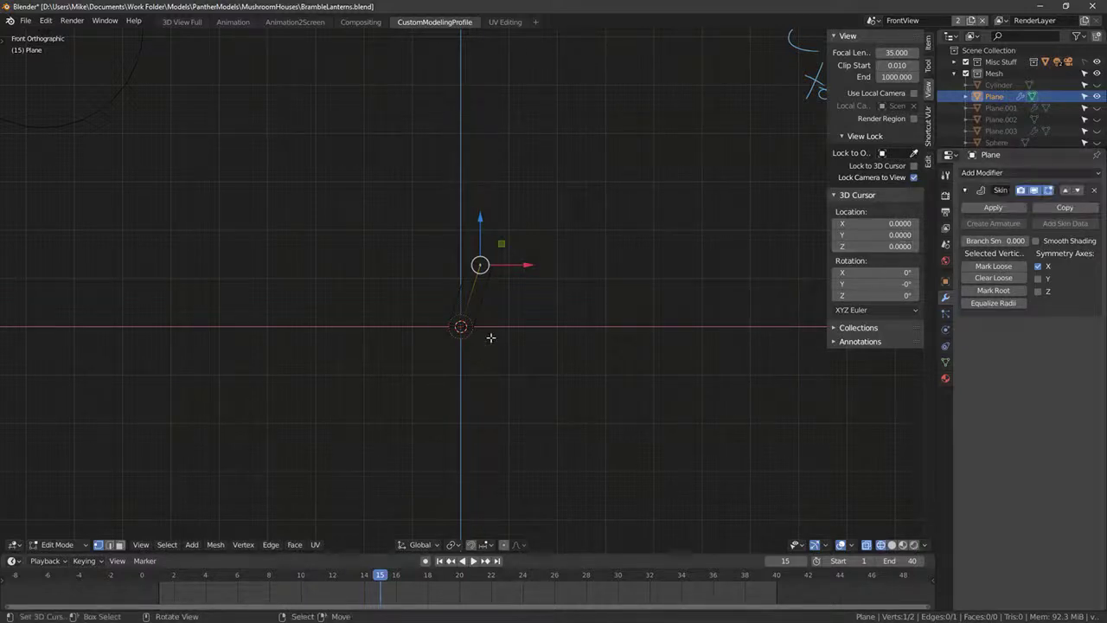
pyautogui.moveTo(463, 284); pyautogui.dragTo(457, 218)
pyautogui.keyDown('shift'); pyautogui.moveTo(479, 196); pyautogui.dragTo(436, 366, button='middle'); pyautogui.keyUp('shift')
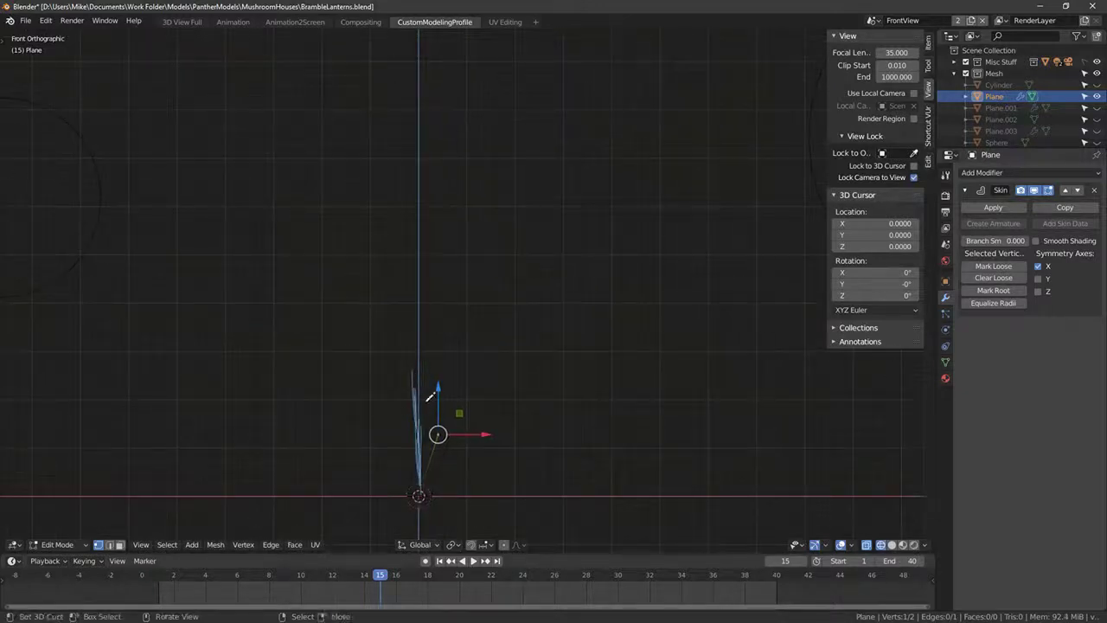
pyautogui.moveTo(428, 400)
pyautogui.mouseDown()
pyautogui.moveTo(419, 403)
pyautogui.moveTo(436, 372)
pyautogui.moveTo(410, 476)
pyautogui.moveTo(428, 370)
pyautogui.moveTo(424, 467)
pyautogui.mouseUp()
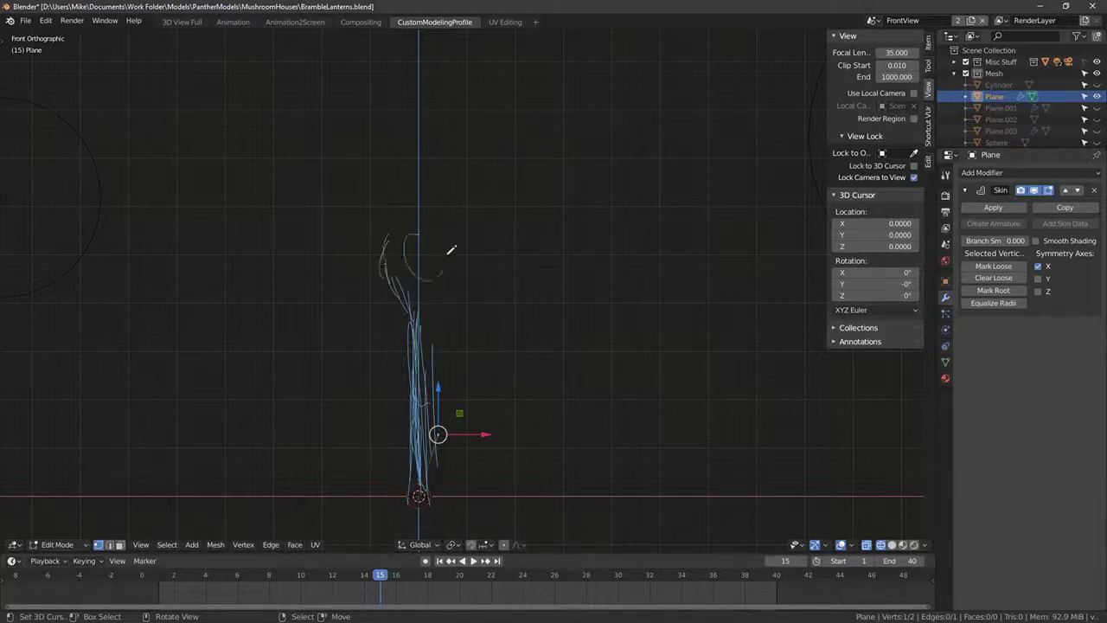
pyautogui.moveTo(451, 250); pyautogui.dragTo(398, 234)
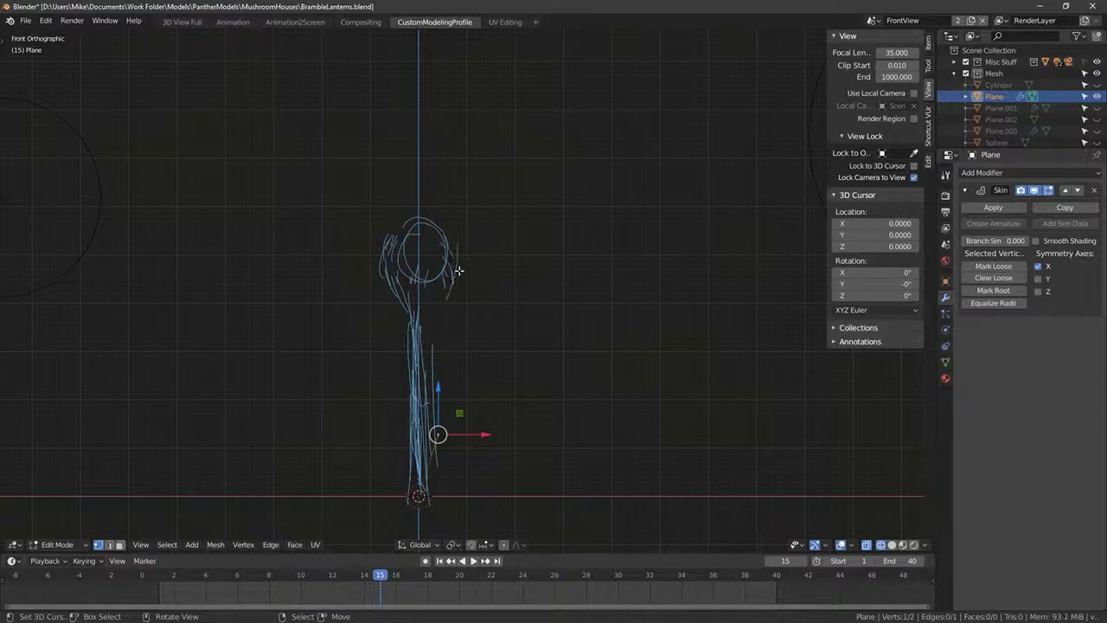
pyautogui.moveTo(428, 363); pyautogui.dragTo(450, 298)
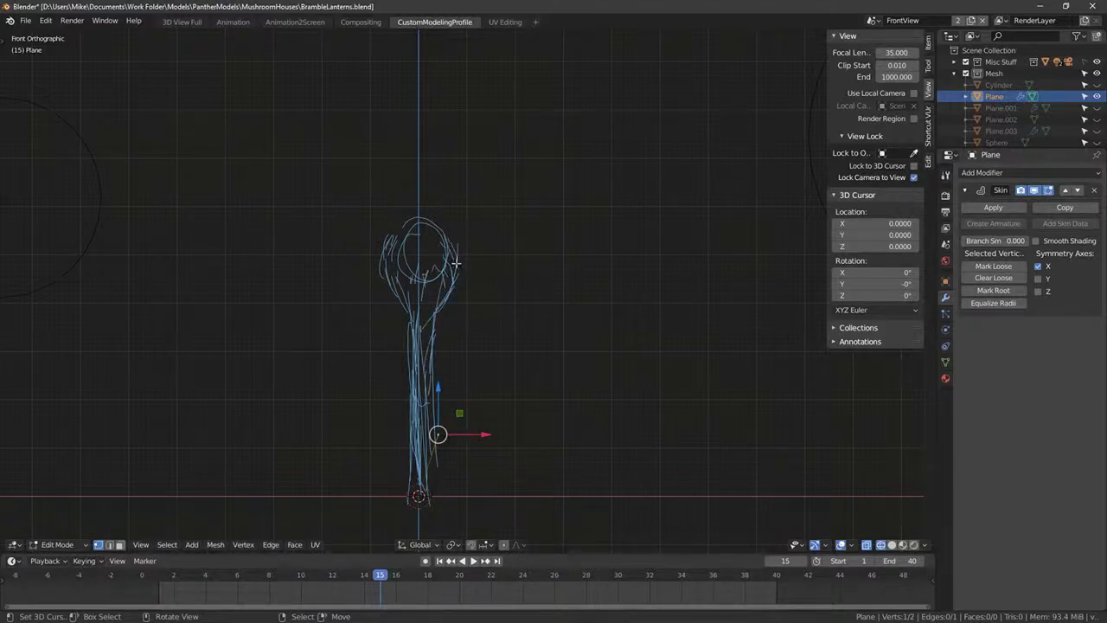
# Step: In front view, move the edge's upper vertex by about -0.37 in X and -0.21 in Z into the sketched post
pyautogui.scroll(-2, 456, 263)
pyautogui.moveTo(482, 329); pyautogui.dragTo(507, 366, button='middle')
pyautogui.press('KP_1')
pyautogui.press('KP_3')
pyautogui.press('KP_1')
pyautogui.scroll(4, 585, 403)
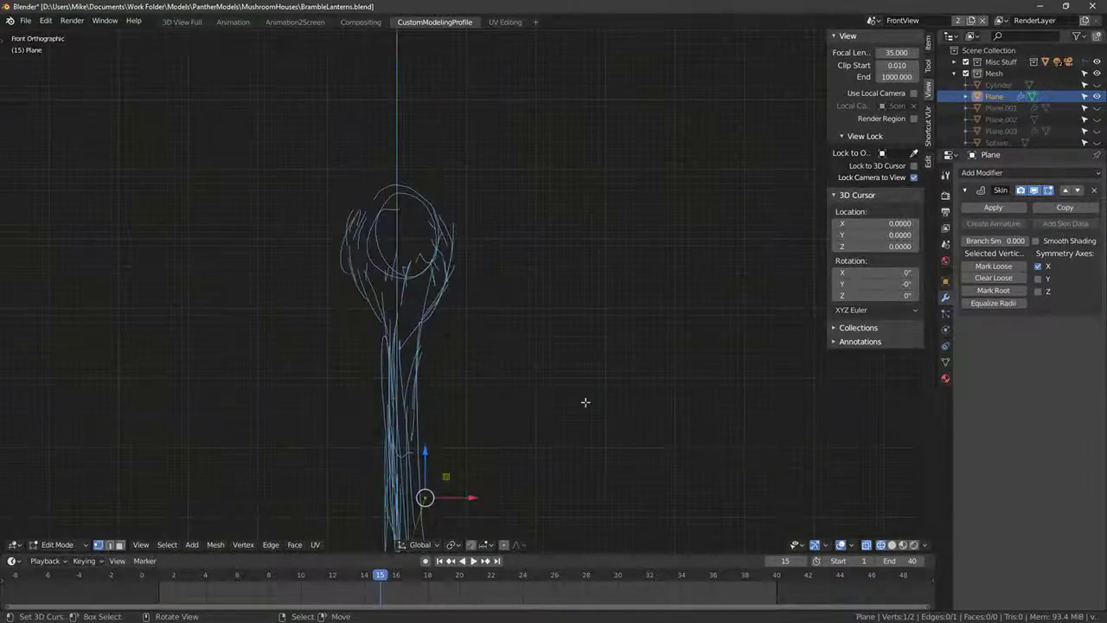
pyautogui.scroll(-1, 586, 403)
pyautogui.keyDown('shift'); pyautogui.moveTo(589, 376); pyautogui.dragTo(613, 344, button='middle'); pyautogui.keyUp('shift')
pyautogui.press('g')
pyautogui.click(476, 455)
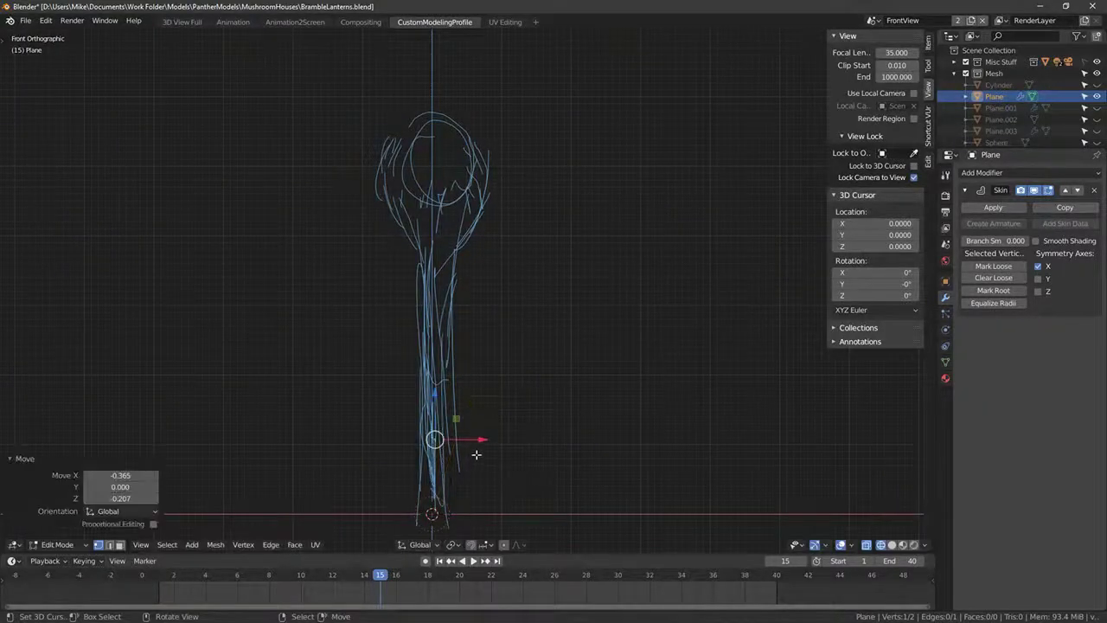
# Step: Extrude the vertex upward in four segments along the sketched post, bending the last one left below the lantern circle
pyautogui.press('e')
pyautogui.click(494, 358)
pyautogui.press('e')
pyautogui.click(510, 294)
pyautogui.press('e')
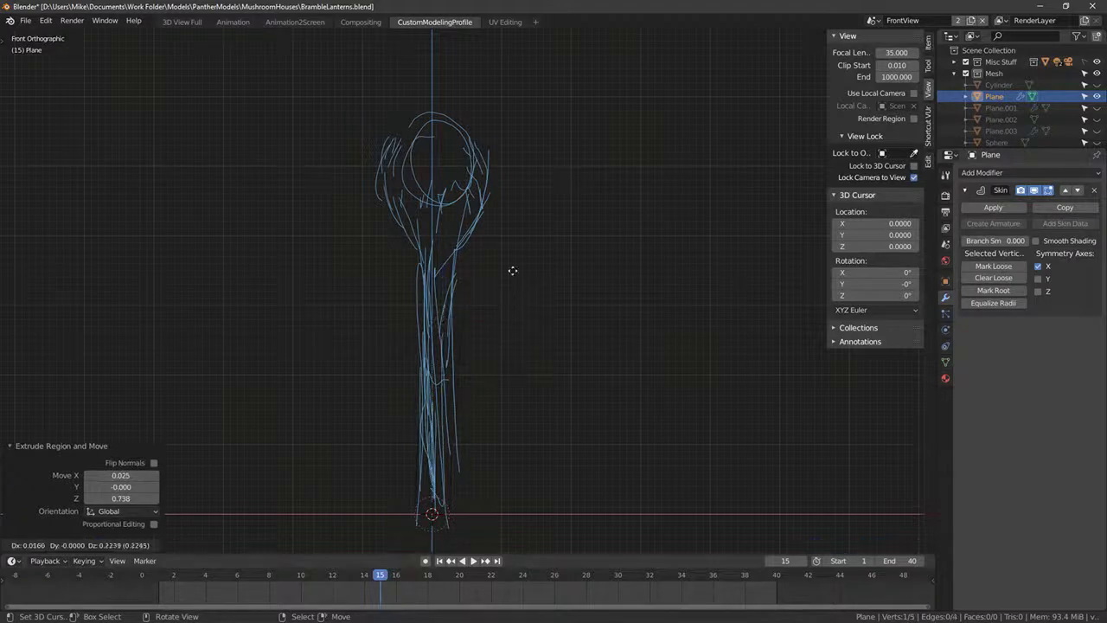
pyautogui.click(516, 233)
pyautogui.keyDown('shift'); pyautogui.moveTo(504, 192); pyautogui.dragTo(523, 239, button='middle'); pyautogui.keyUp('shift')
pyautogui.press('e')
pyautogui.click(523, 205)
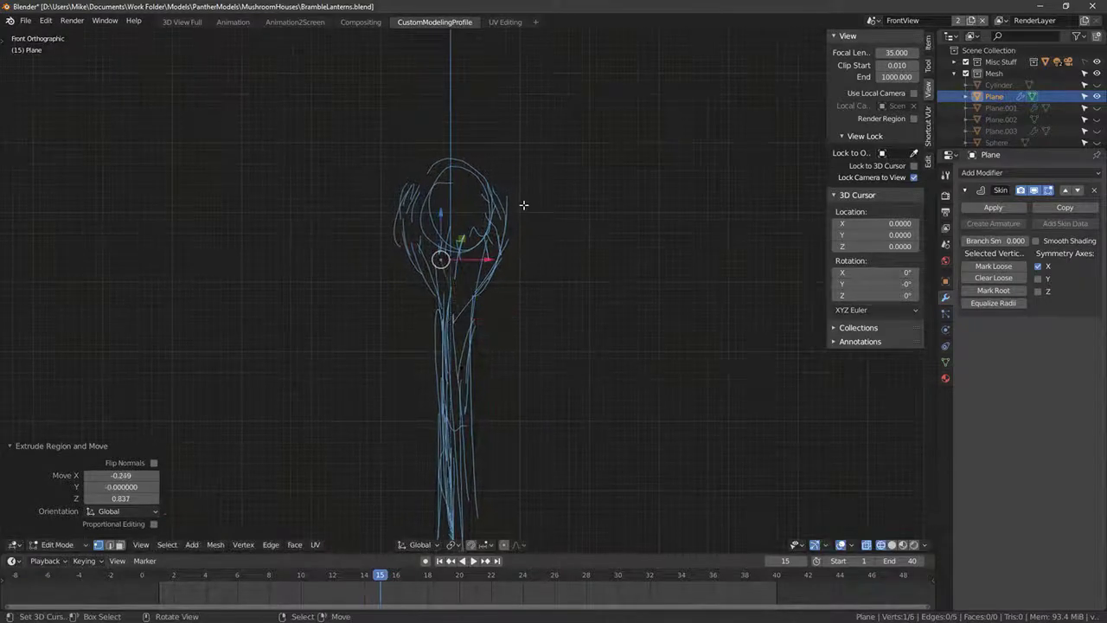
# Step: Select all vertices of the post and reduce their skin radius
pyautogui.press('a')
pyautogui.keyDown('shift'); pyautogui.moveTo(601, 381); pyautogui.dragTo(598, 230, button='middle'); pyautogui.keyUp('shift')
pyautogui.press('s')
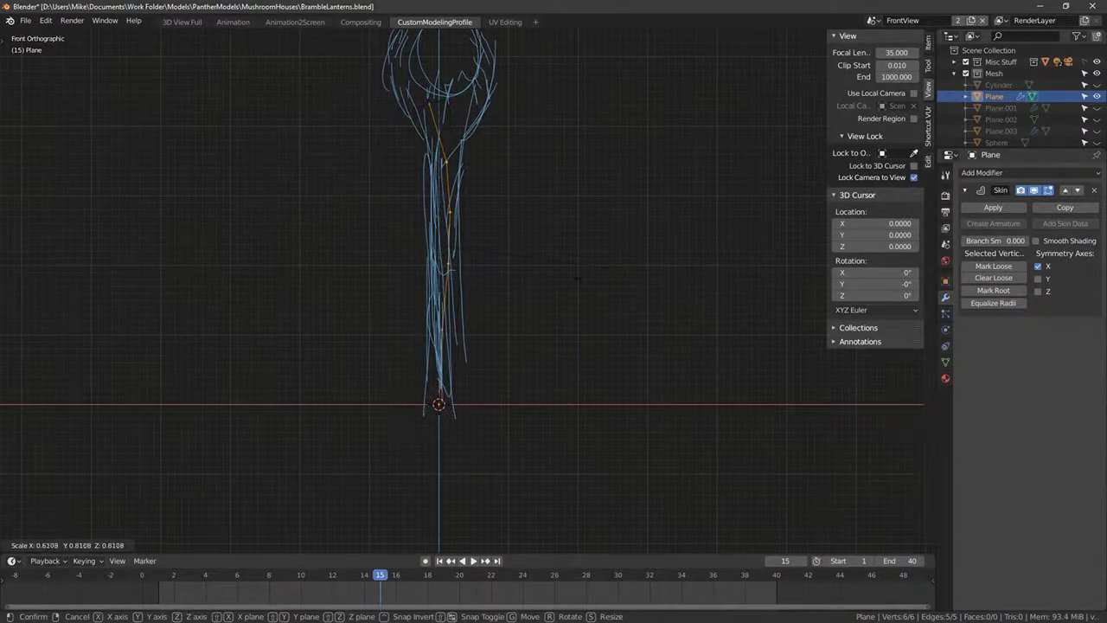
pyautogui.click(554, 279)
# Step: Raise the post's base vertex by about 0.4 in Z and extrude a new base vertex about 0.41 back down
pyautogui.click(457, 388)
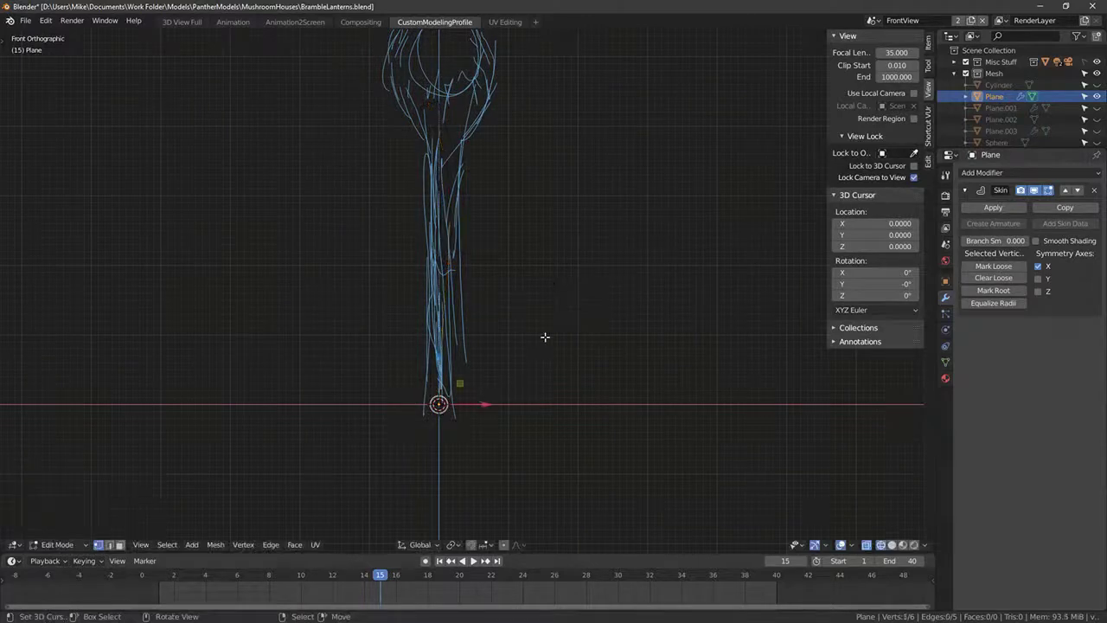
pyautogui.hotkey('alt', 'z')
pyautogui.keyDown('shift'); pyautogui.moveTo(536, 319); pyautogui.dragTo(578, 409, button='middle'); pyautogui.keyUp('shift')
pyautogui.keyDown('shift'); pyautogui.moveTo(583, 340); pyautogui.dragTo(571, 197, button='middle'); pyautogui.keyUp('shift')
pyautogui.rightClick(478, 423)
pyautogui.press('e')
pyautogui.click(478, 387)
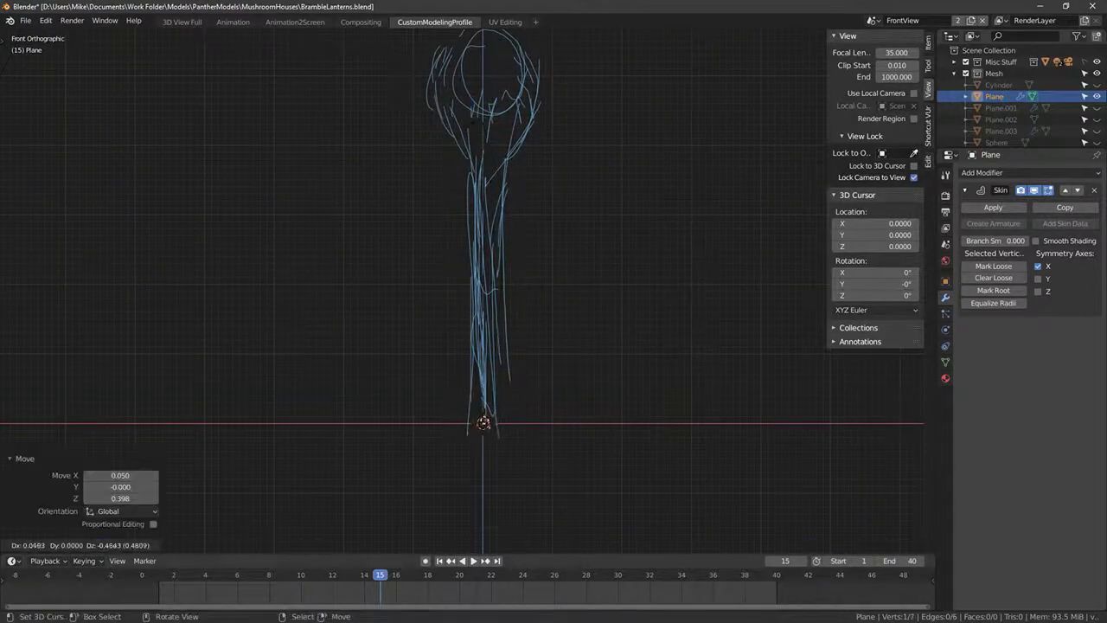
# Step: Enlarge the skin radius at the post's base by a factor of 1.433
pyautogui.press('s')
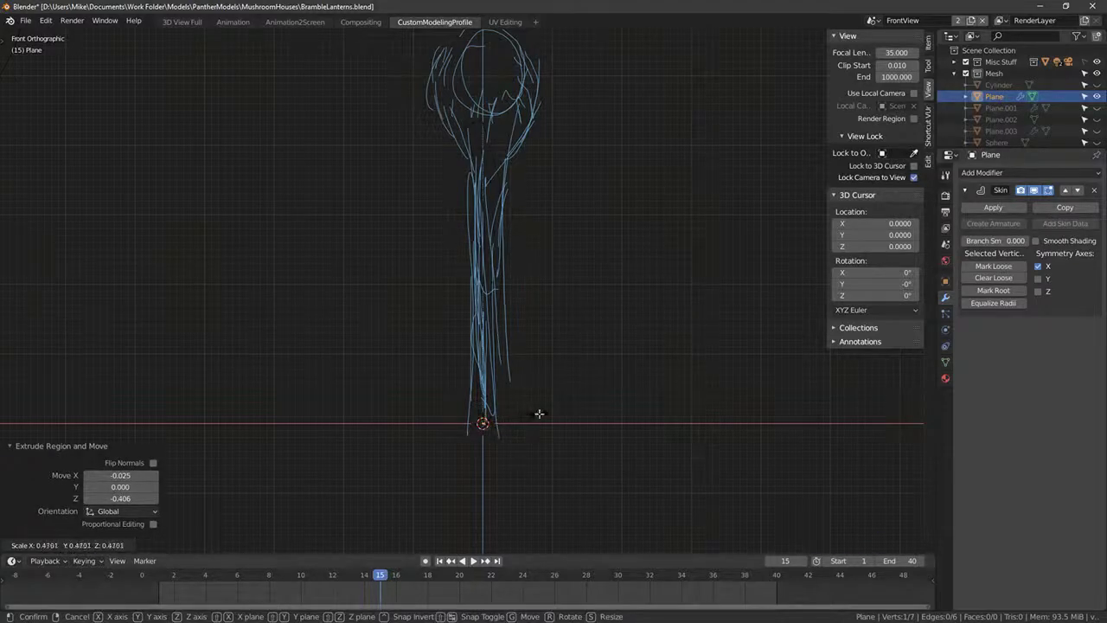
pyautogui.rightClick(539, 414)
pyautogui.rightClick(541, 401)
pyautogui.hotkey('ctrl', 'a')
pyautogui.click(596, 402)
# Step: Extrude the post's top vertex in two segments up the sketched lantern holder's left side and thin the skin at the tip
pyautogui.keyDown('shift'); pyautogui.moveTo(477, 145); pyautogui.dragTo(489, 253, button='middle'); pyautogui.keyUp('shift')
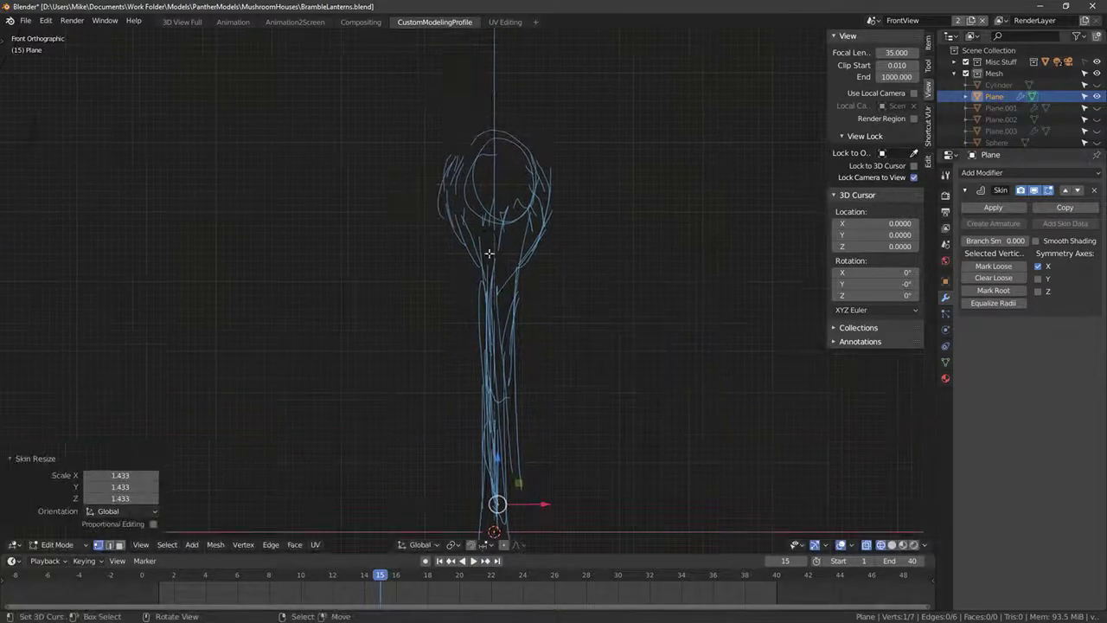
pyautogui.press('e')
pyautogui.scroll(4, 467, 285)
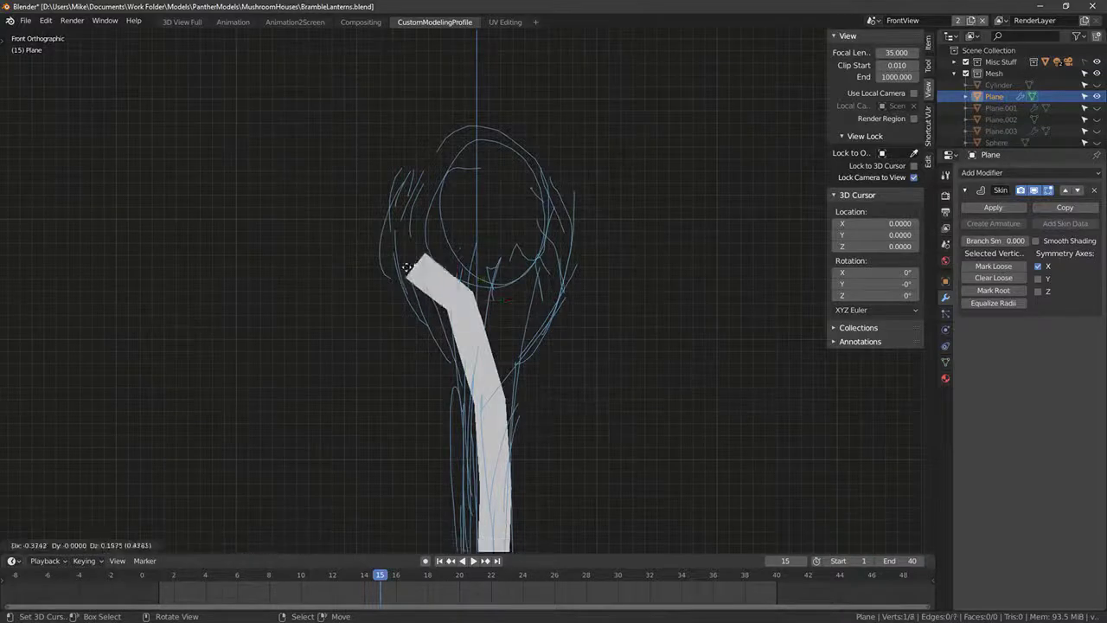
pyautogui.click(399, 238)
pyautogui.press('s')
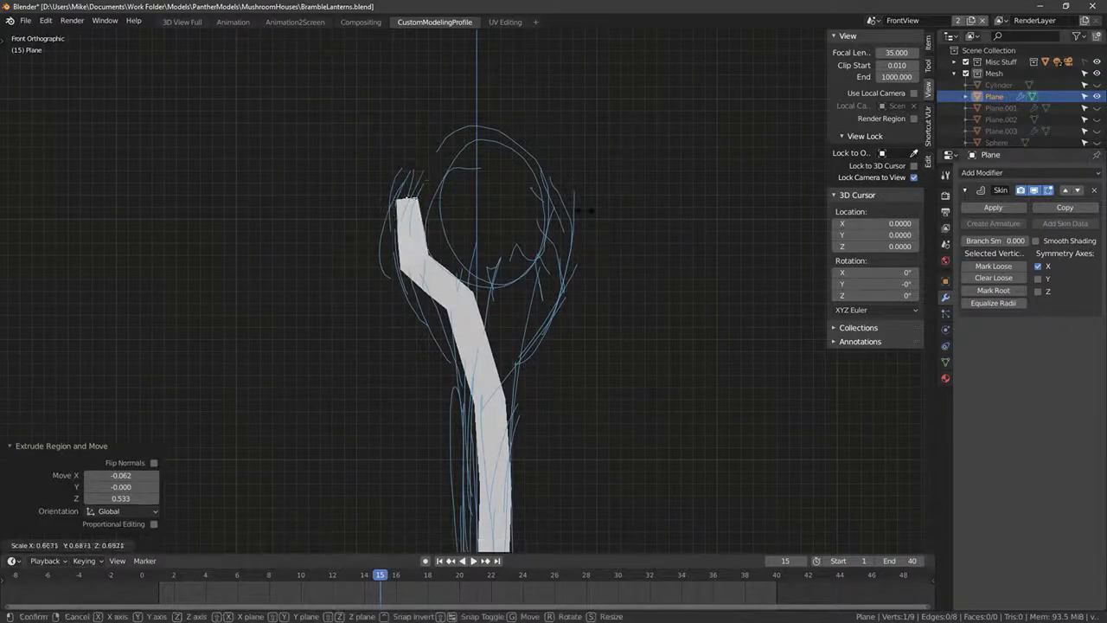
pyautogui.press('Escape')
# Step: Give the post a Subdivision Surface modifier with render, viewport and quality levels of 1, and check the smoothed shape
pyautogui.click(1019, 173)
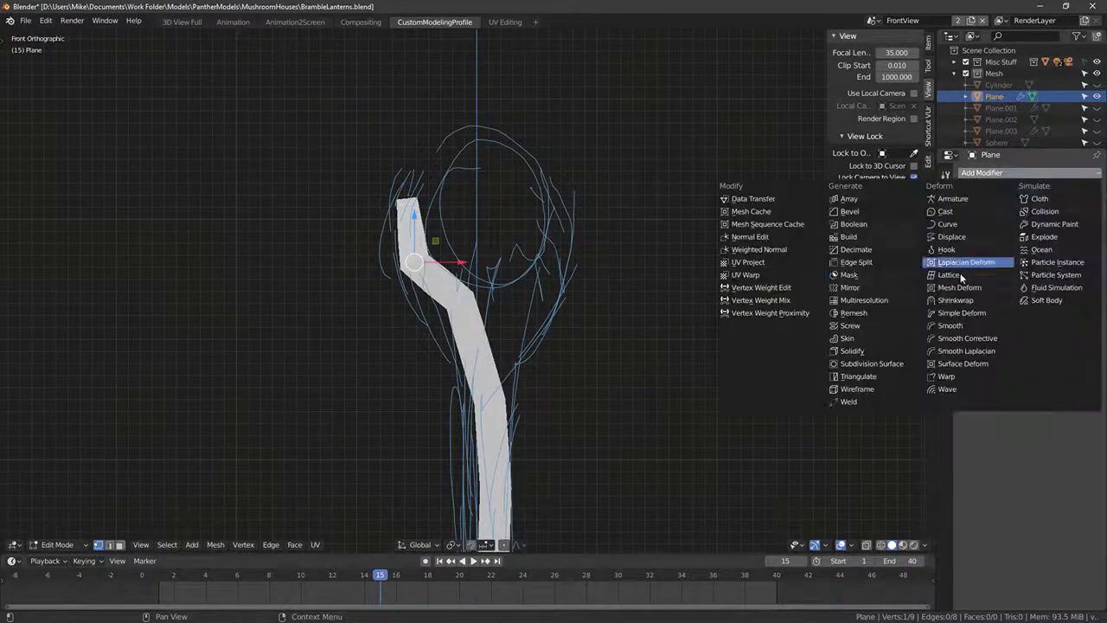
pyautogui.click(888, 369)
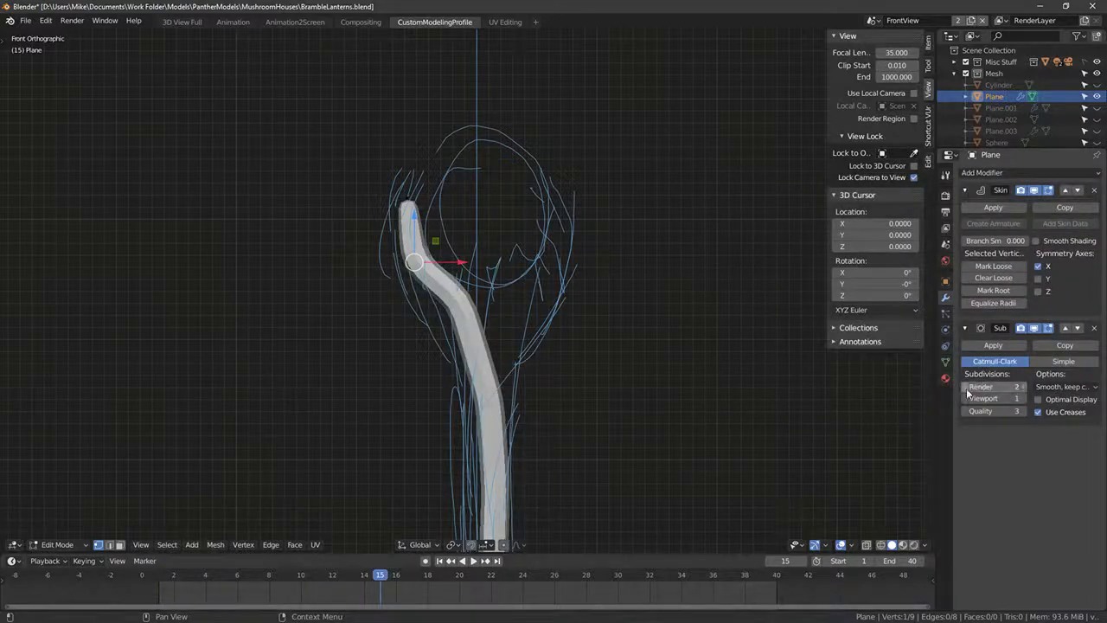
pyautogui.moveTo(622, 343); pyautogui.dragTo(536, 362, button='middle')
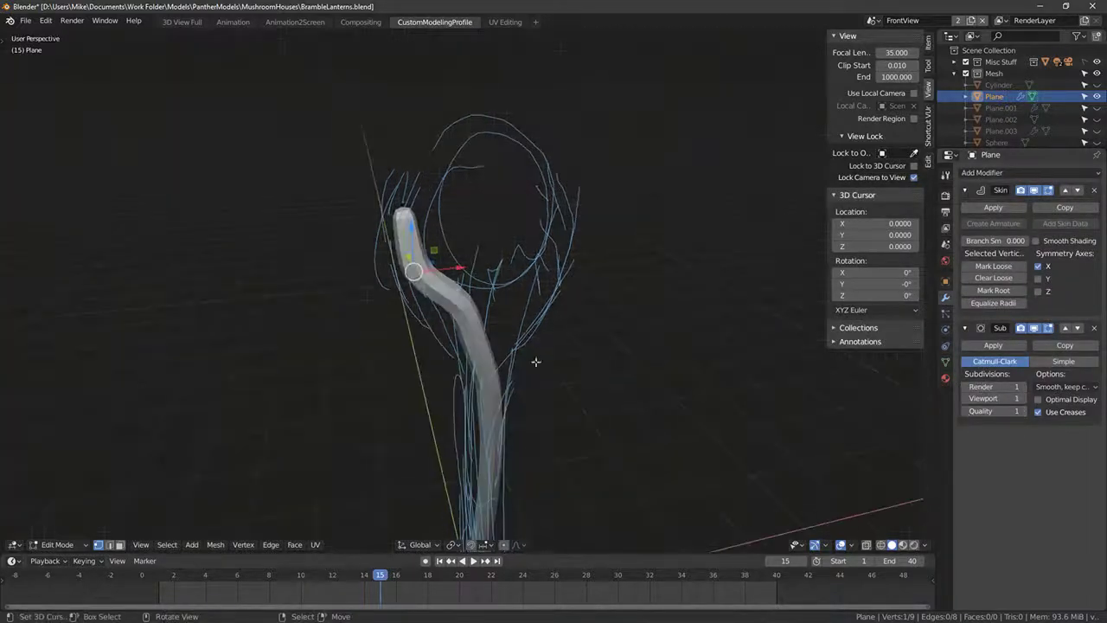
pyautogui.press('KP_1')
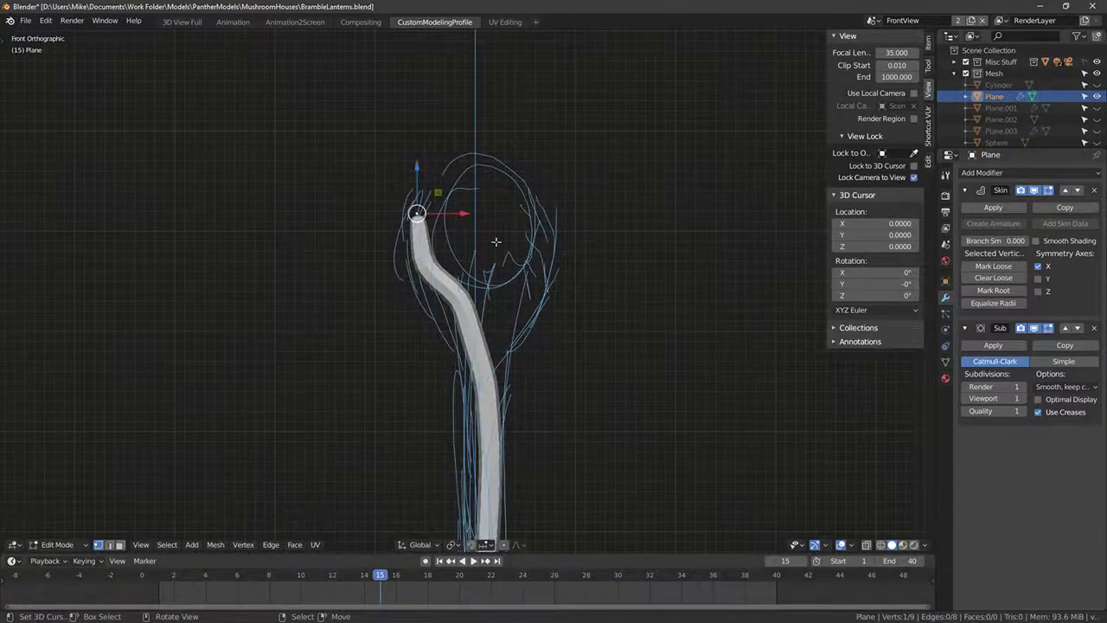
pyautogui.moveTo(495, 241); pyautogui.dragTo(804, 186, button='middle')
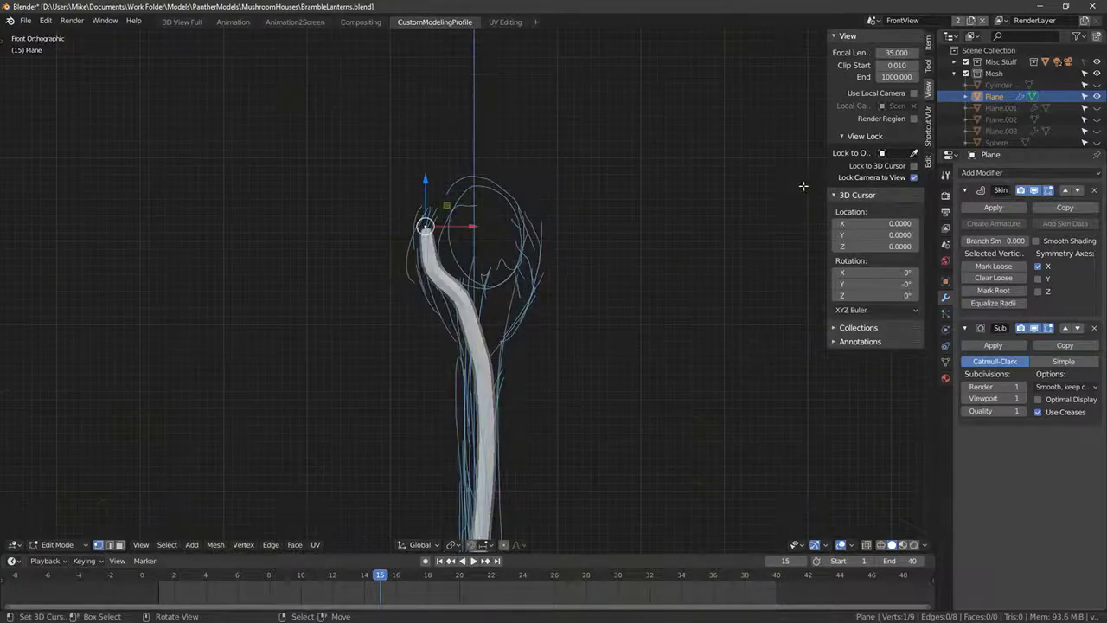
pyautogui.scroll(-4, 593, 292)
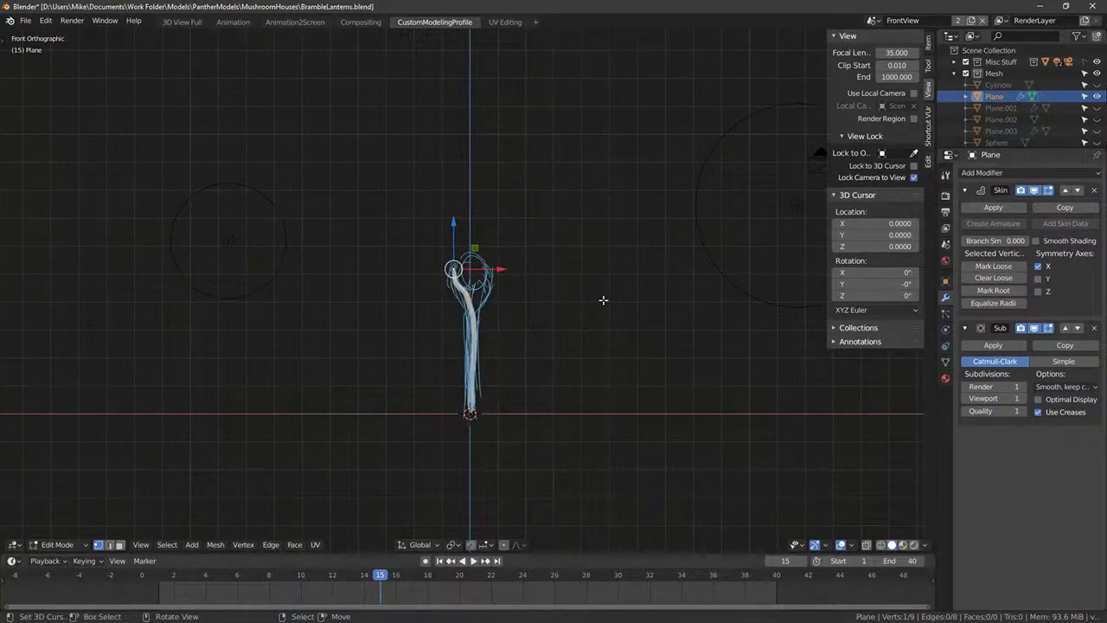
# Step: Save the BrambleLanterns.blend file
pyautogui.scroll(3, 588, 232)
pyautogui.scroll(-2, 511, 321)
pyautogui.hotkey('ctrl', 's')
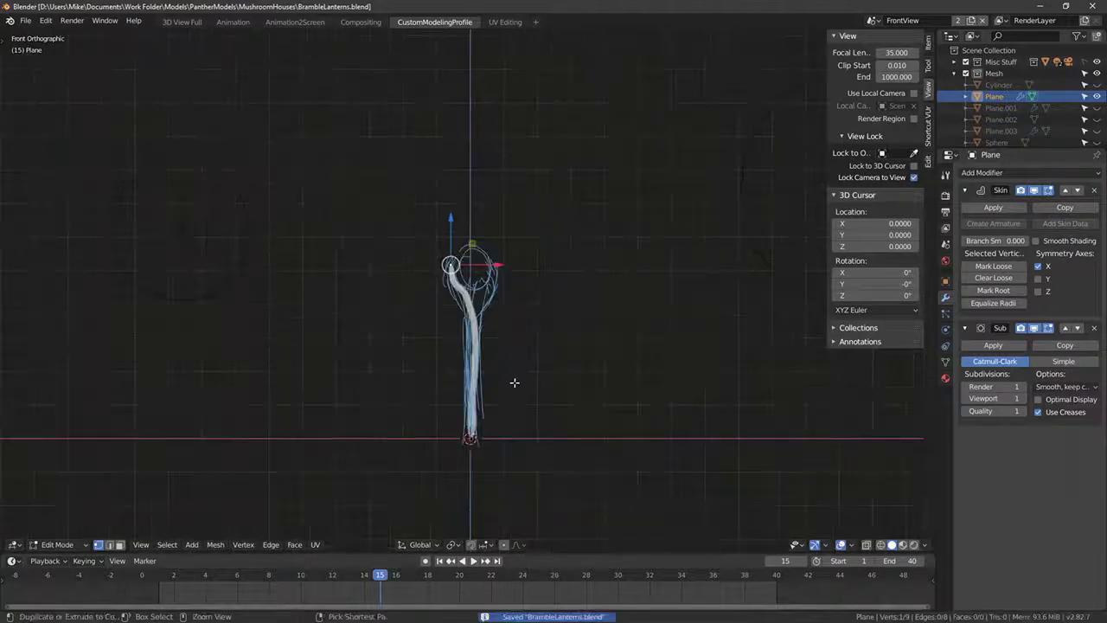
pyautogui.press('s')
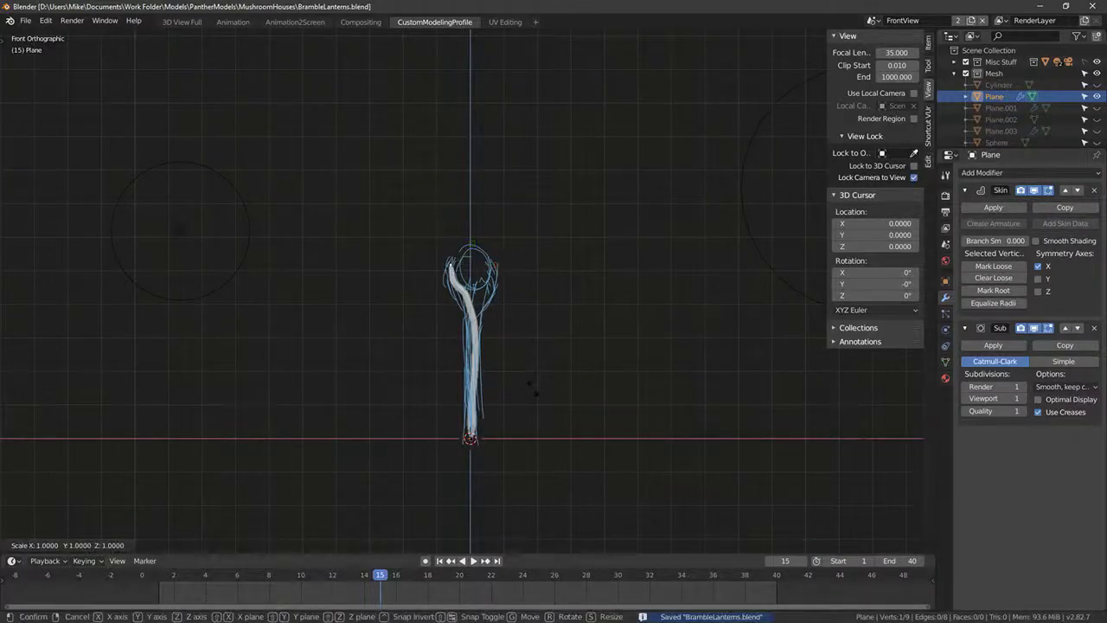
pyautogui.press('Escape')
pyautogui.hotkey('shift', 'a')
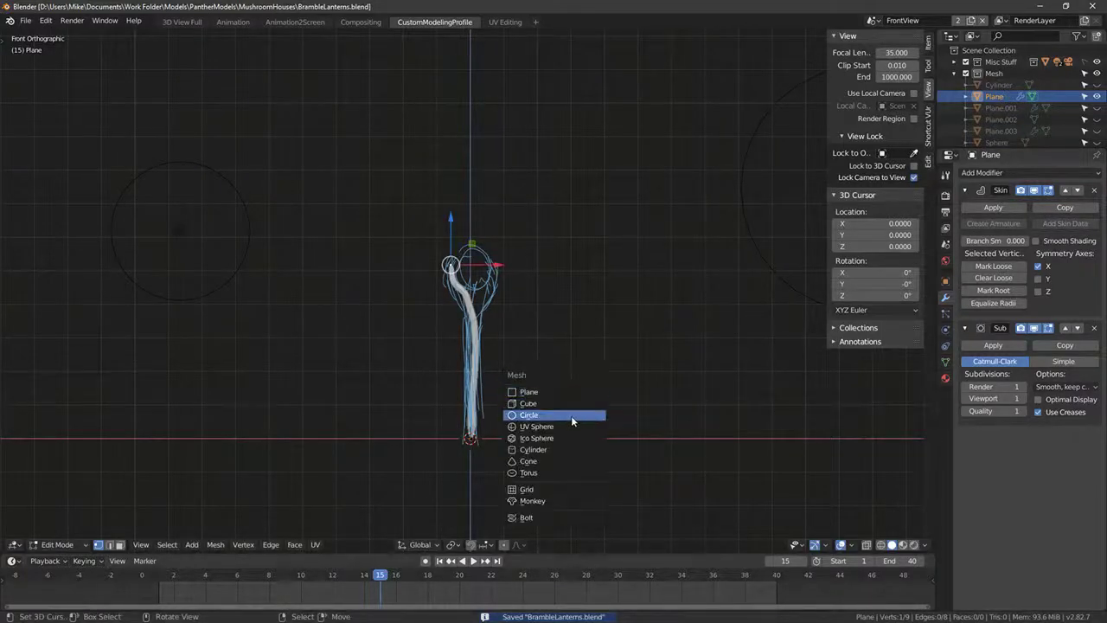
pyautogui.click(570, 417)
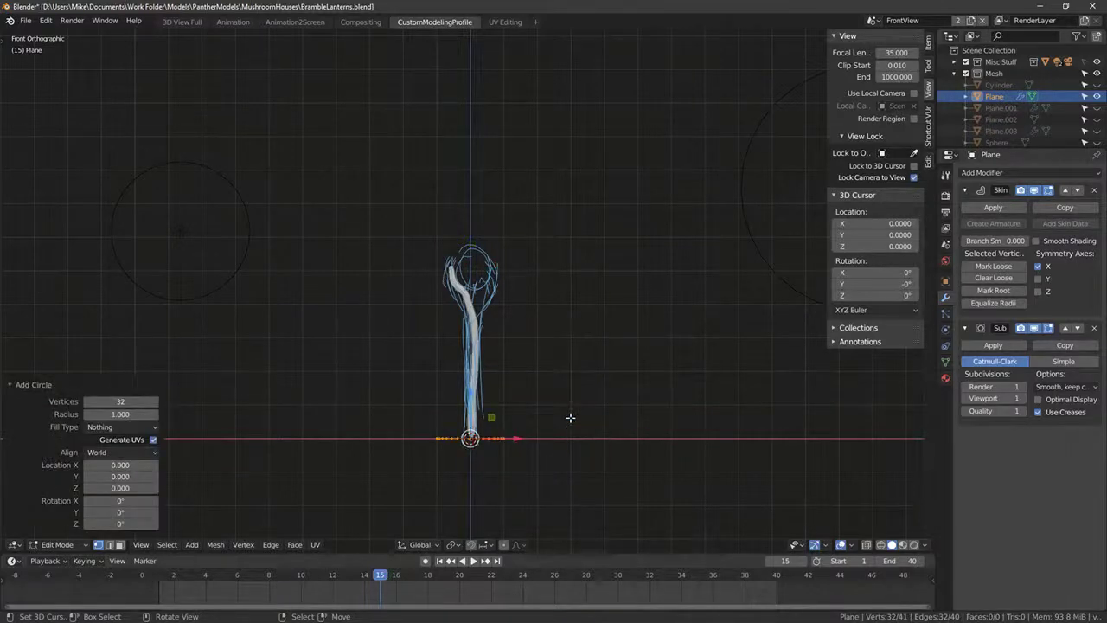
pyautogui.hotkey('ctrl', 'z')
pyautogui.hotkey('shift', 'a')
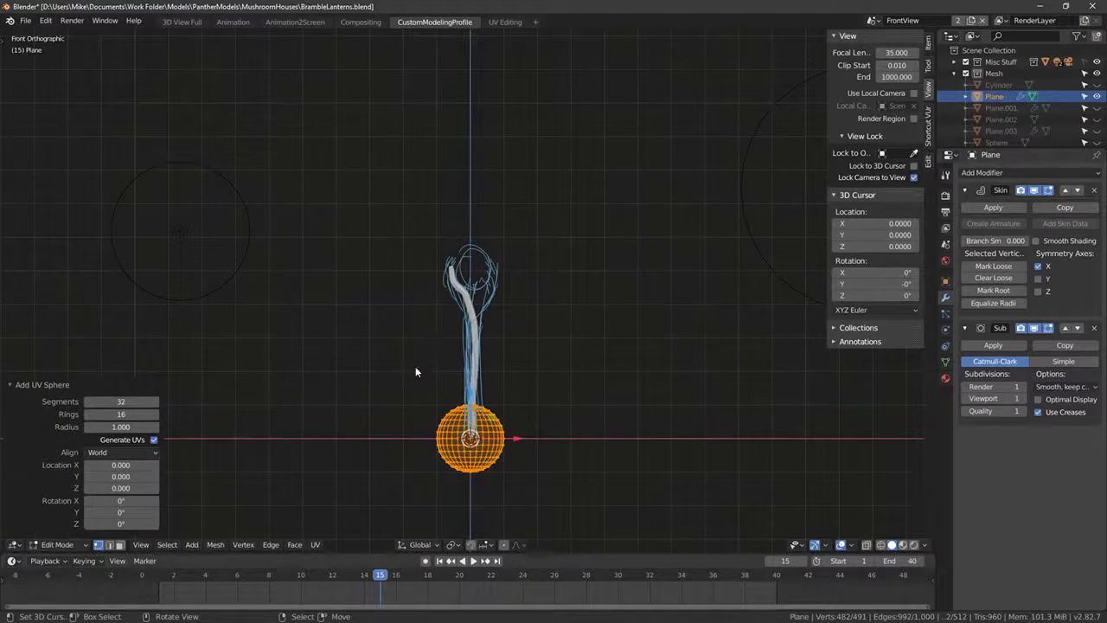
pyautogui.press('x')
pyautogui.click(409, 353)
# Step: Add a UV sphere with 32 segments and 16 rings as a separate object and shade it smooth
pyautogui.press('Tab')
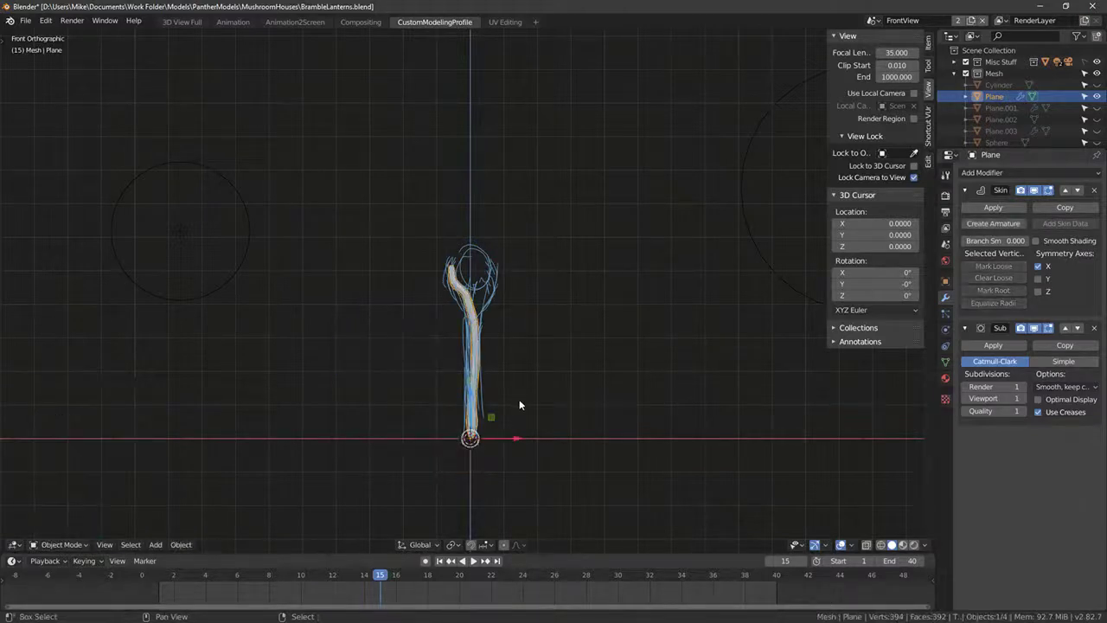
pyautogui.hotkey('shift', 'a')
pyautogui.moveTo(489, 393)
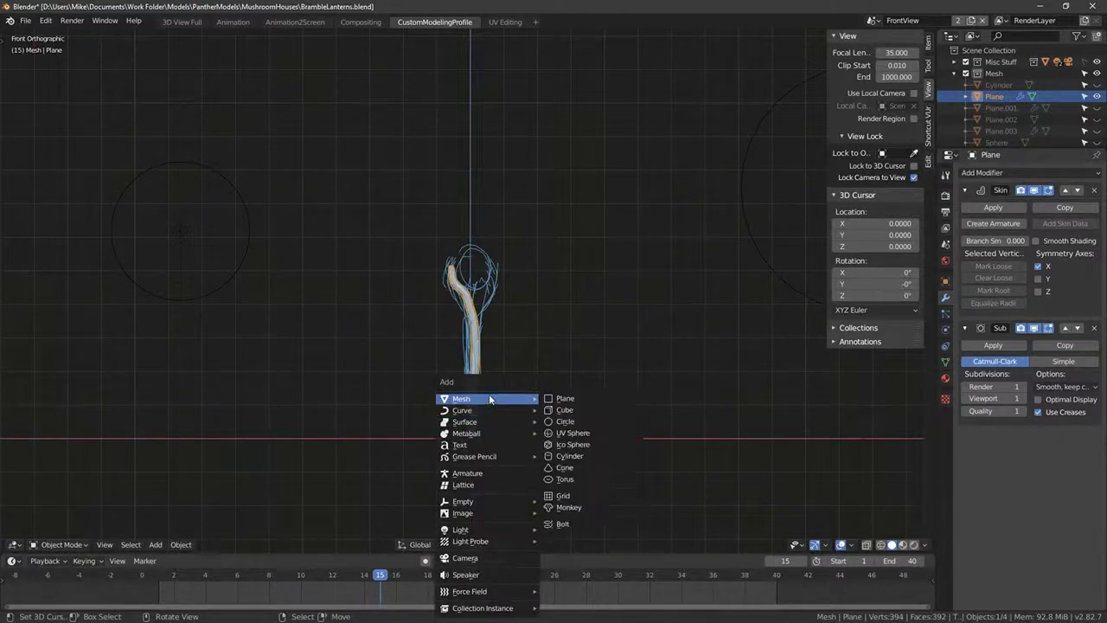
pyautogui.click(575, 433)
pyautogui.press('F3')
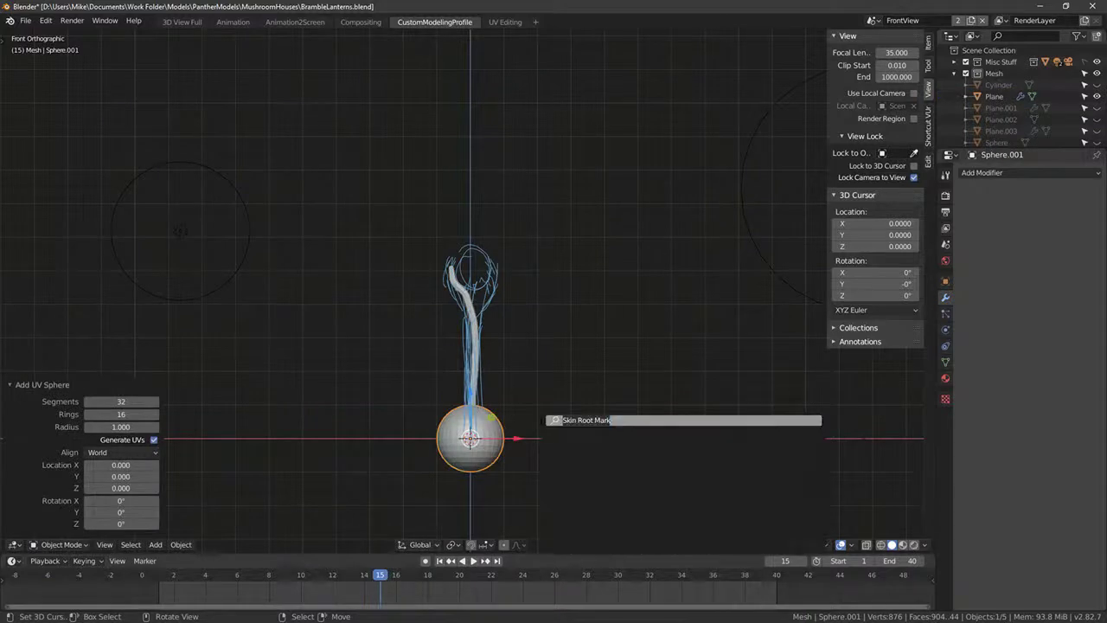
pyautogui.write('shade s')
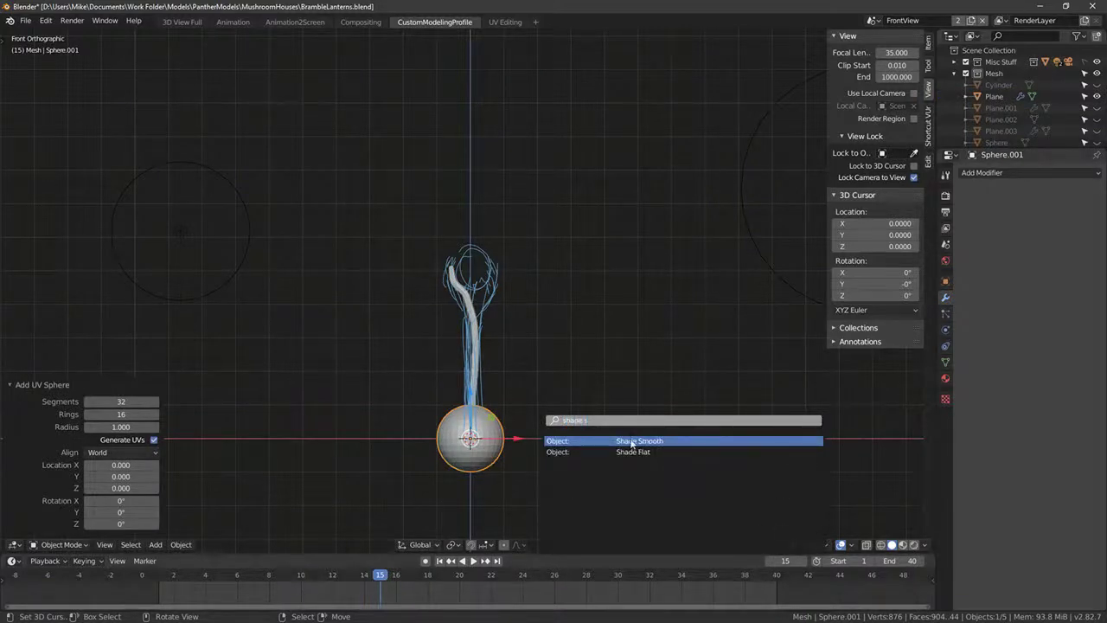
pyautogui.click(632, 442)
# Step: Raise the sphere about 4.85 and another 0.31 in Z to the post's top, scaling it down to fit the sketched lantern
pyautogui.press('g')
pyautogui.press('z')
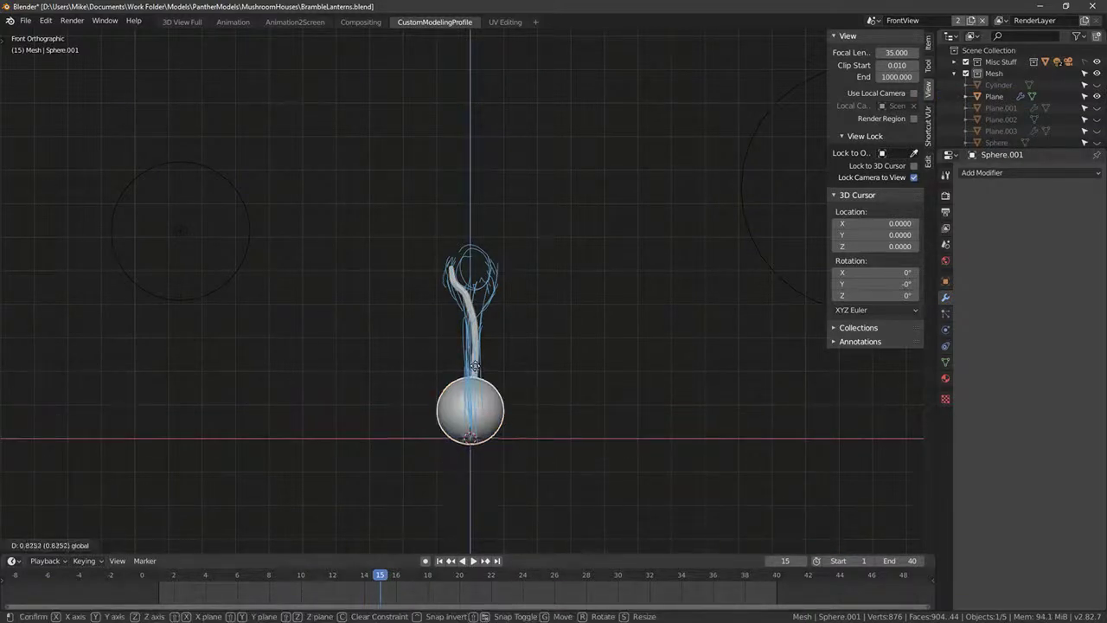
pyautogui.click(496, 240)
pyautogui.press('s')
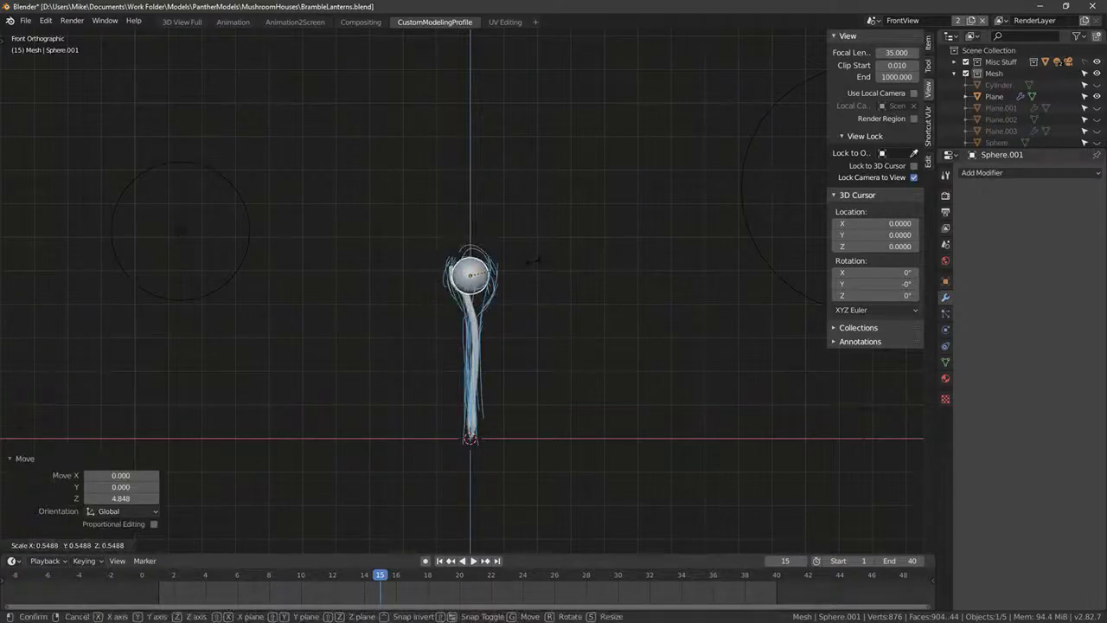
pyautogui.click(510, 265)
pyautogui.moveTo(471, 232); pyautogui.dragTo(471, 221)
pyautogui.scroll(3, 571, 270)
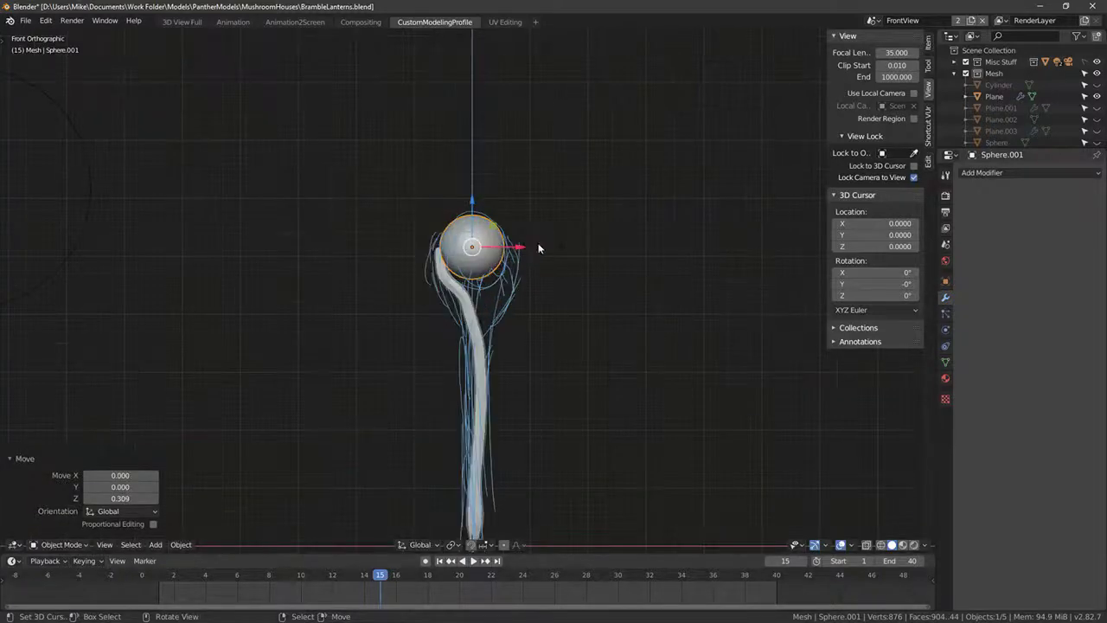
pyautogui.press('s')
pyautogui.click(535, 247)
# Step: Shrink the skin radius at the post's tip by a factor of 0.773, and thin the skin of the whole post
pyautogui.rightClick(442, 288)
pyautogui.press('Tab')
pyautogui.scroll(3, 438, 259)
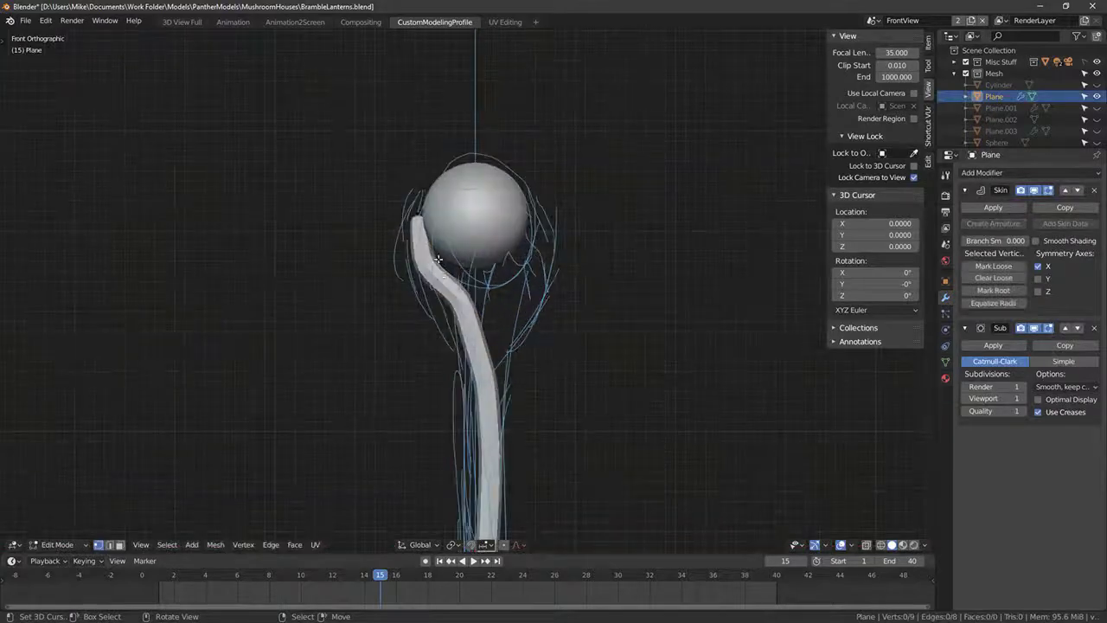
pyautogui.hotkey('ctrl', 'a')
pyautogui.click(537, 221)
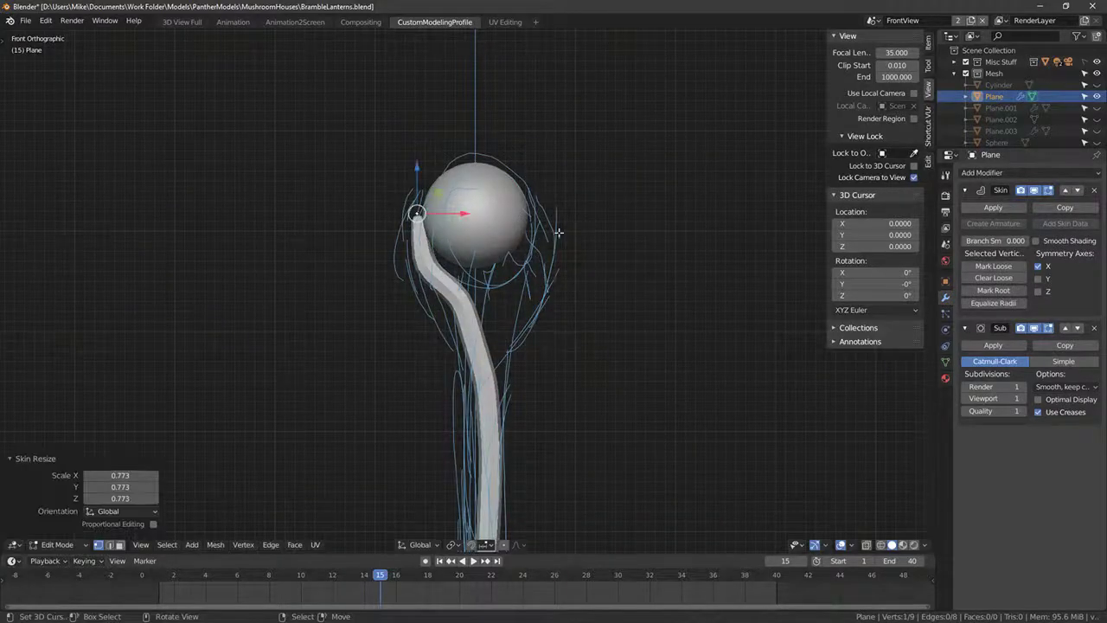
pyautogui.press('a')
pyautogui.hotkey('ctrl', 'a')
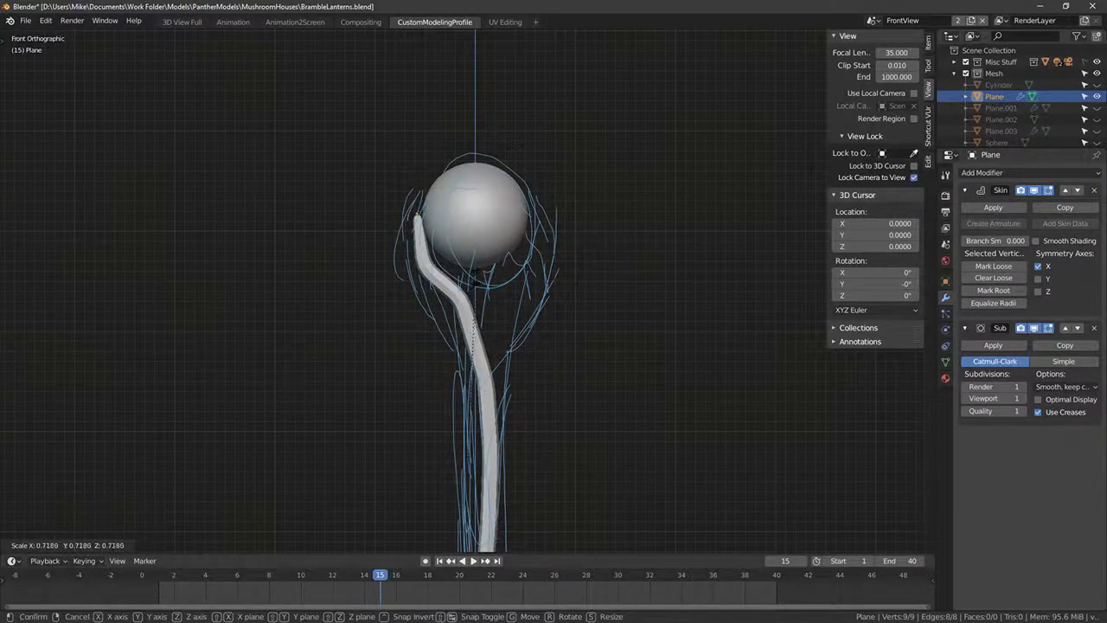
pyautogui.click(452, 292)
# Step: Extrude the post's tip further up the sphere's left side and reposition the vertices below it to hug the sphere
pyautogui.moveTo(416, 219); pyautogui.dragTo(414, 211, button='right')
pyautogui.click(419, 192)
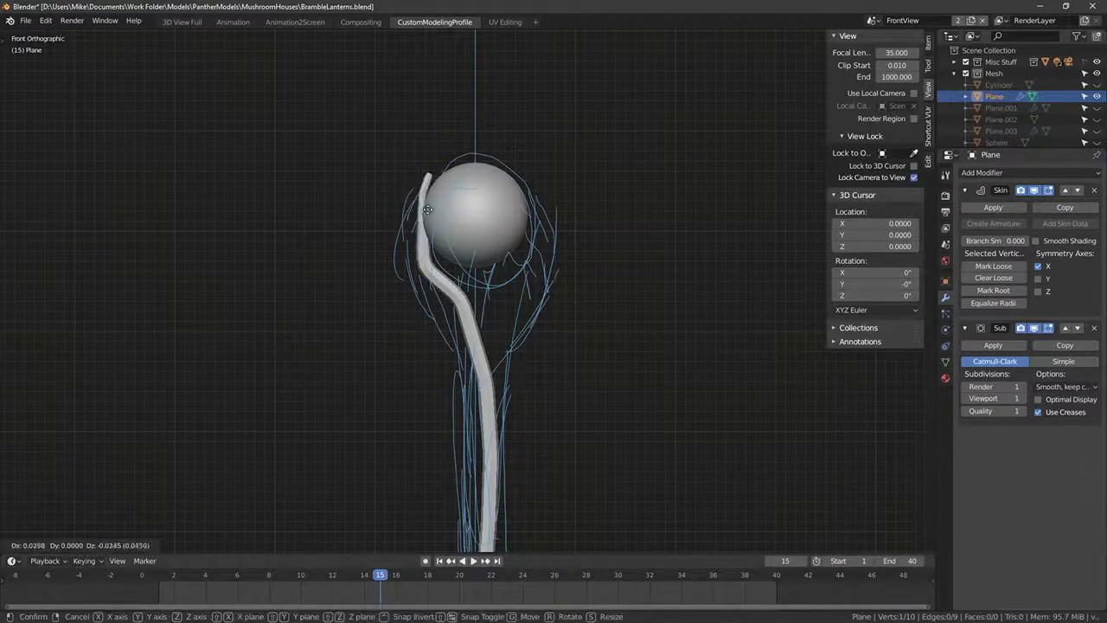
pyautogui.click(442, 191)
pyautogui.scroll(4, 441, 192)
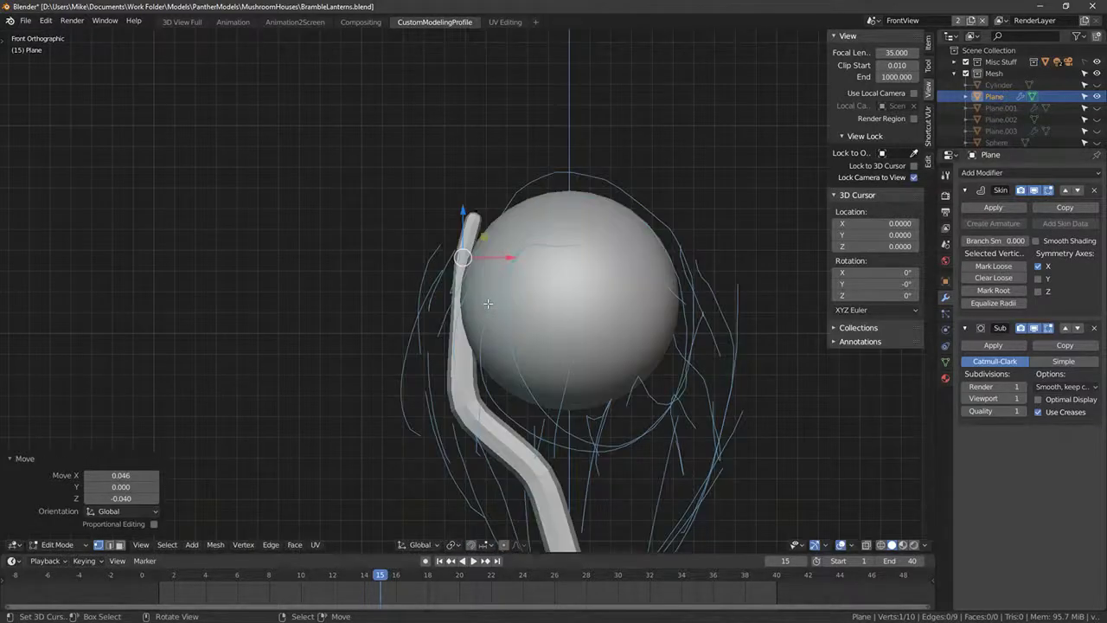
pyautogui.rightClick(460, 405)
pyautogui.press('g')
pyautogui.click(453, 359)
pyautogui.scroll(-2, 472, 354)
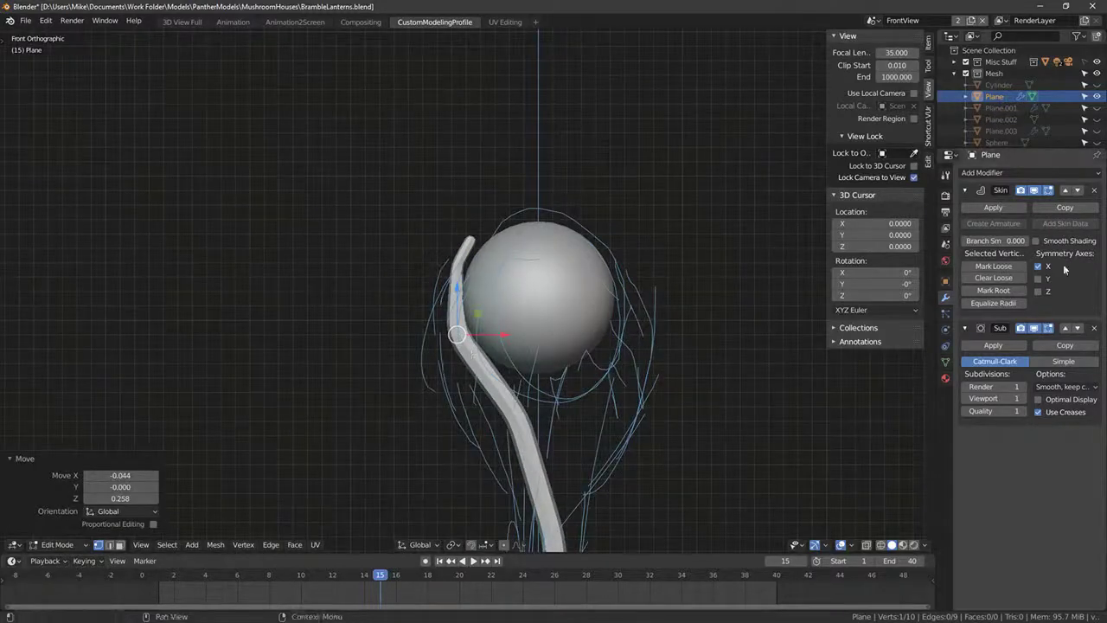
# Step: Enable smooth shading in the Skin modifier, thin the skin at the bend below the sphere, and adjust the vertex above it
pyautogui.click(1037, 240)
pyautogui.hotkey('ctrl', 'a')
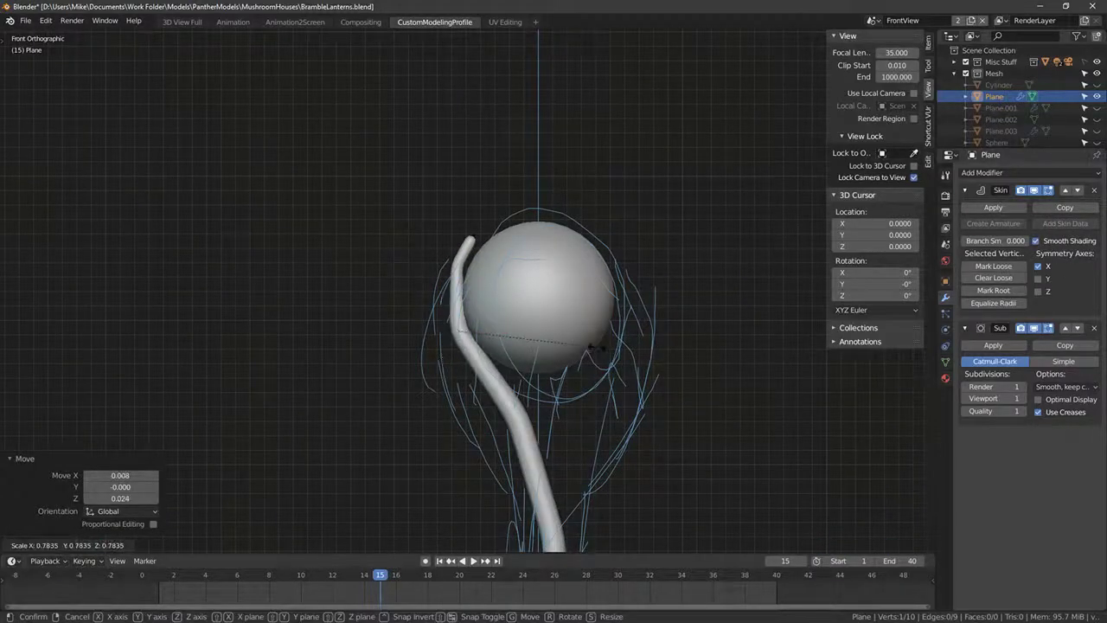
pyautogui.click(597, 347)
pyautogui.rightClick(451, 263)
pyautogui.press('g')
pyautogui.click(452, 274)
# Step: Subdivide the topmost edge of the branch once and move its middle and tip vertices to curve around the sphere
pyautogui.keyDown('shift'); pyautogui.rightClick(473, 239); pyautogui.keyUp('shift')
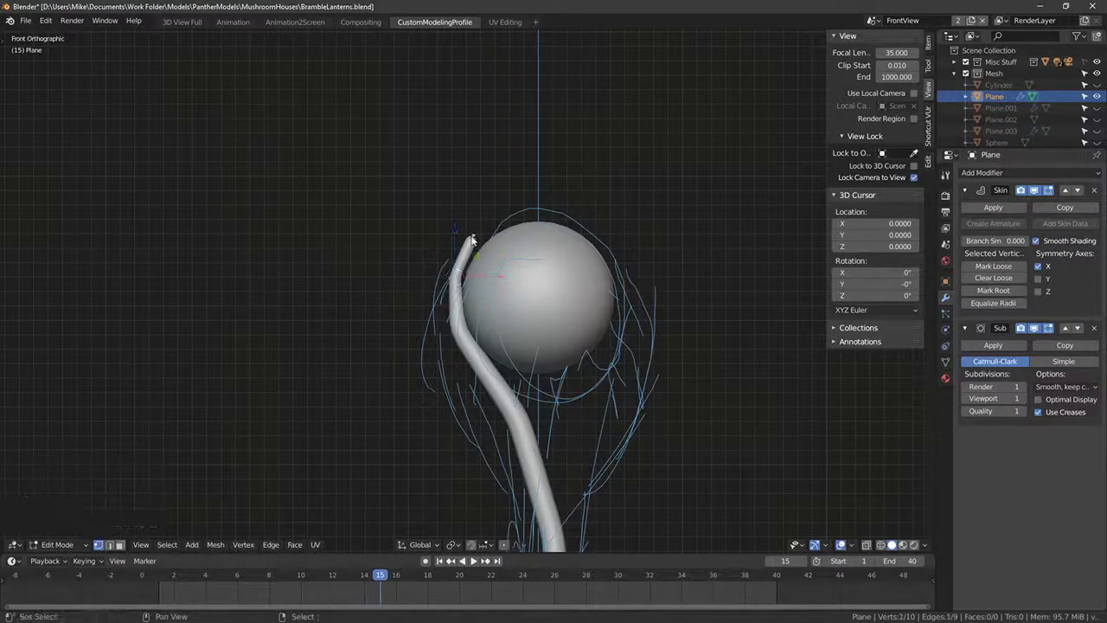
pyautogui.hotkey('ctrl', 'd')
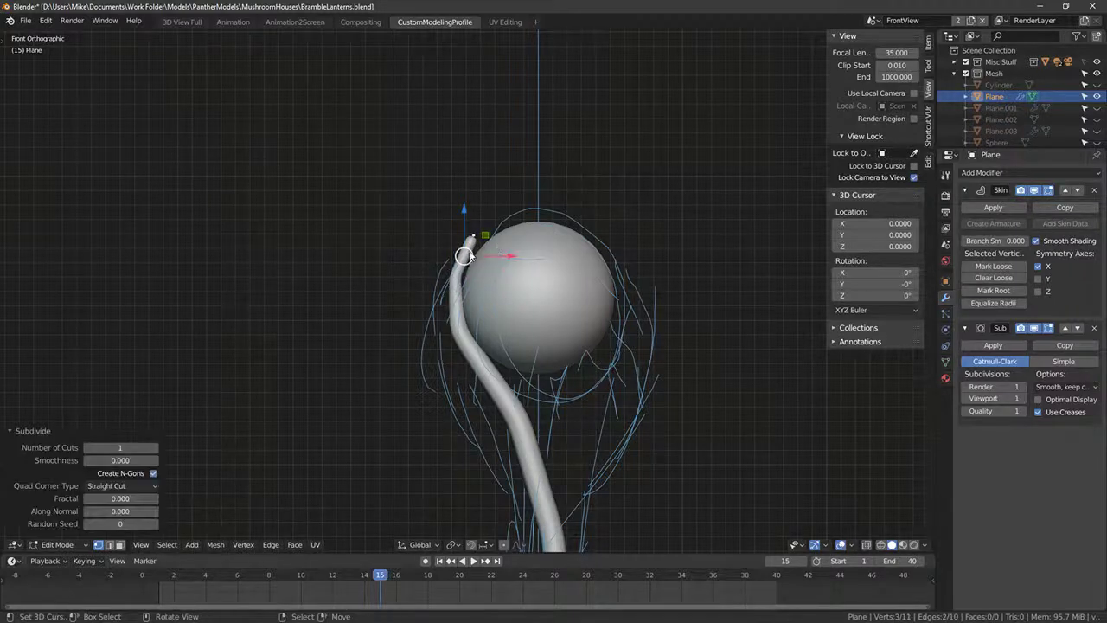
pyautogui.rightClick(467, 254)
pyautogui.press('g')
pyautogui.click(469, 256)
pyautogui.rightClick(479, 239)
pyautogui.press('g')
pyautogui.click(485, 234)
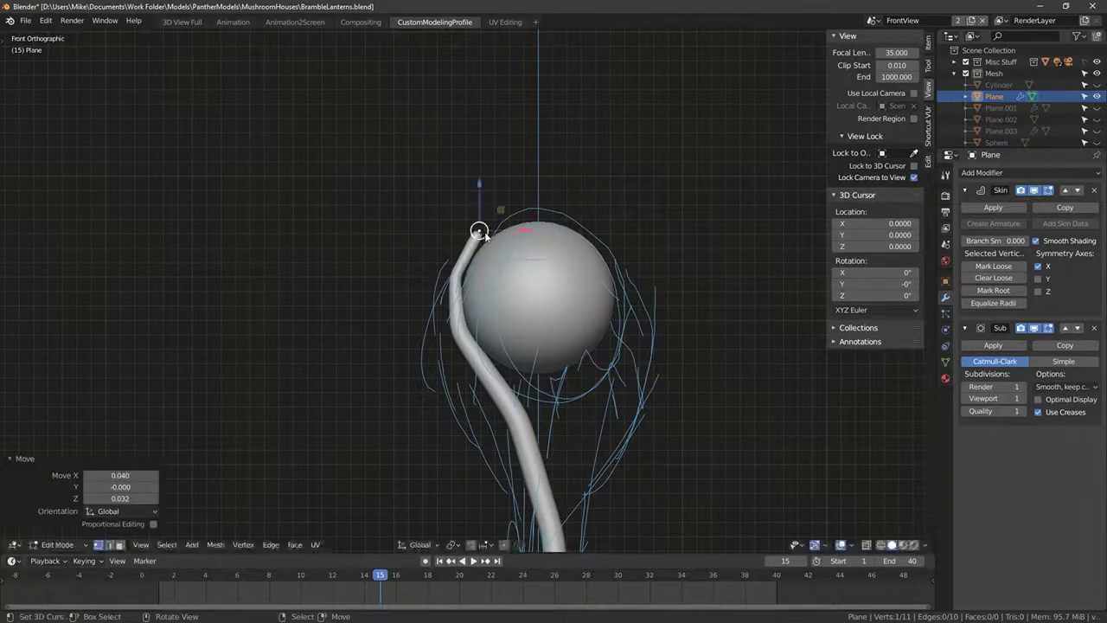
# Step: Extrude the branch tip a short way upward and adjust its end position
pyautogui.press('e')
pyautogui.click(485, 210)
pyautogui.press('g')
pyautogui.click(478, 213)
# Step: Reposition the vertex beside the sphere's upper left and slide a branch vertex along its edge to smooth the curve
pyautogui.rightClick(465, 257)
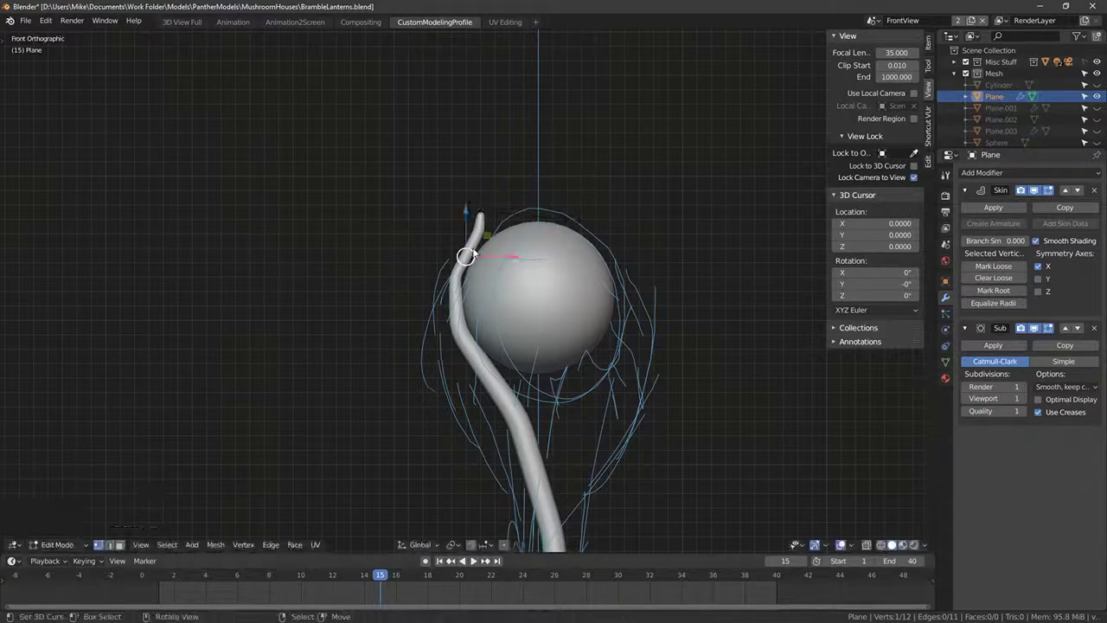
pyautogui.press('g')
pyautogui.click(464, 261)
pyautogui.press('g')
pyautogui.click(459, 278)
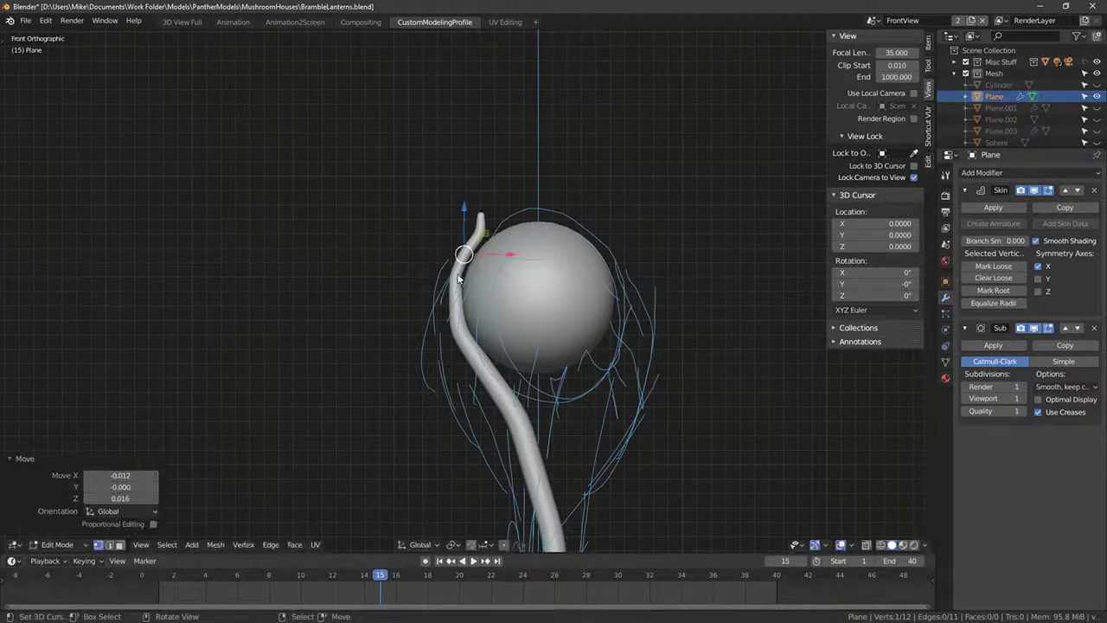
pyautogui.press('g')
pyautogui.press('g')
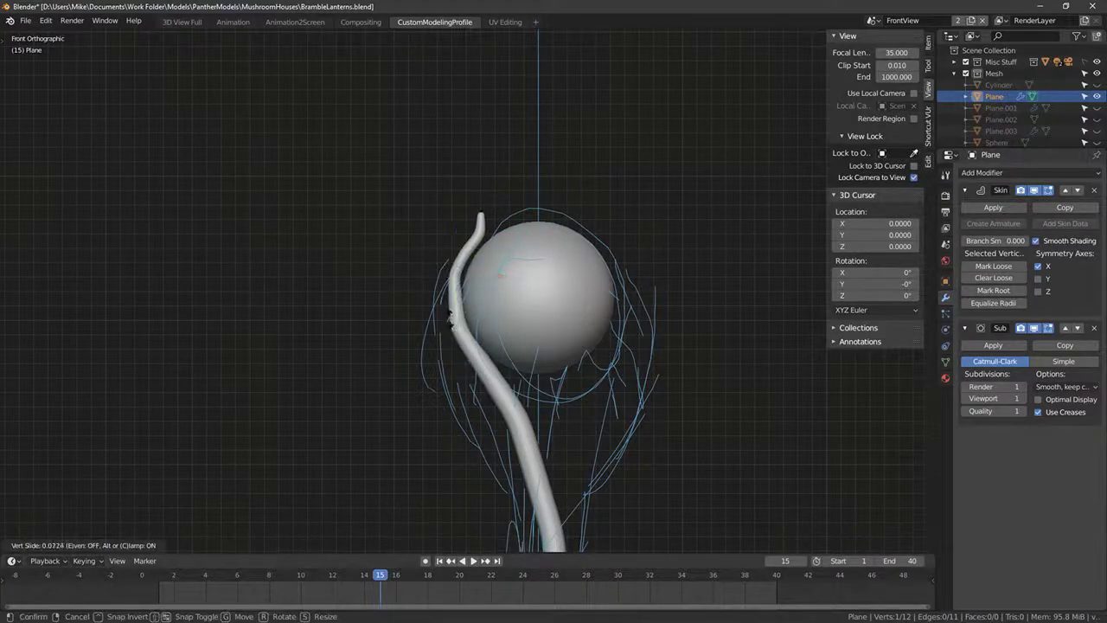
pyautogui.click(469, 298)
# Step: Subdivide the branch edge along the sphere's left side and move the new vertex about -0.028 in X and -0.008 in Z
pyautogui.hotkey('shift', 'z')
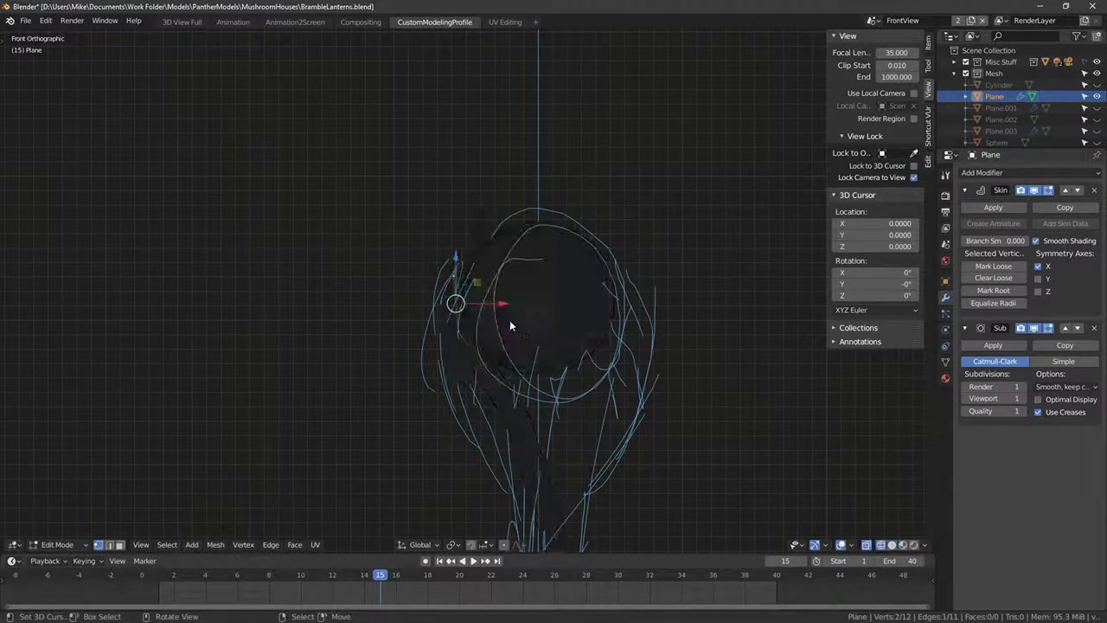
pyautogui.hotkey('shift', 'z')
pyautogui.rightClick(549, 304)
pyautogui.click(549, 303)
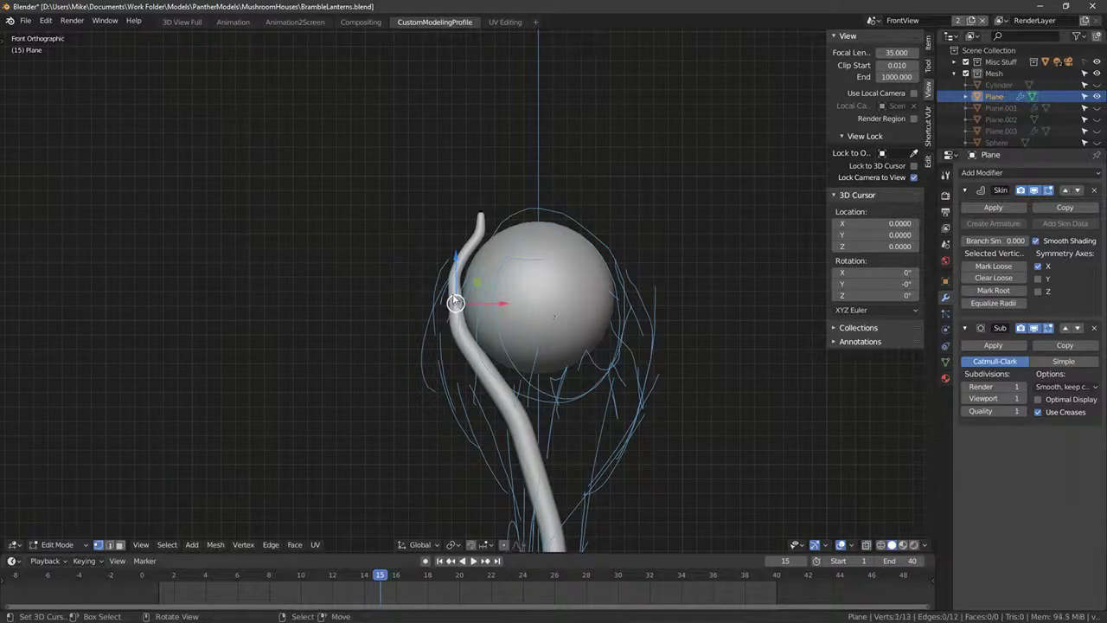
pyautogui.moveTo(452, 302); pyautogui.dragTo(449, 304)
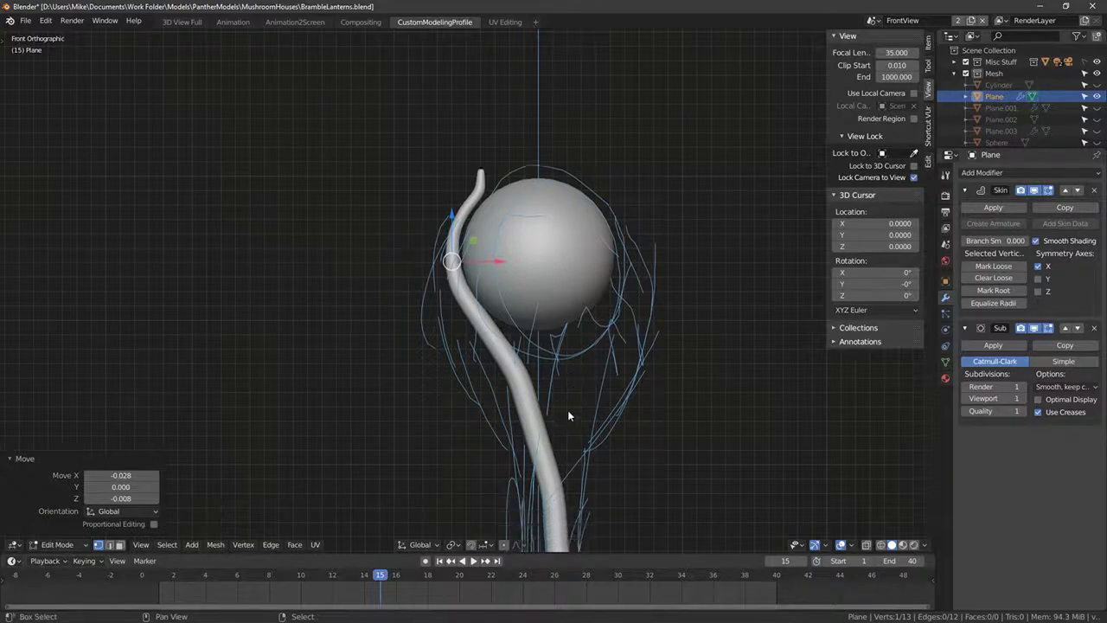
# Step: Move the two post vertices below the sphere up and slightly left, by about 0.088 and 0.028 in Z
pyautogui.keyDown('shift'); pyautogui.moveTo(568, 410); pyautogui.dragTo(542, 336, button='middle'); pyautogui.keyUp('shift')
pyautogui.moveTo(490, 331); pyautogui.dragTo(487, 324)
pyautogui.scroll(-3, 514, 372)
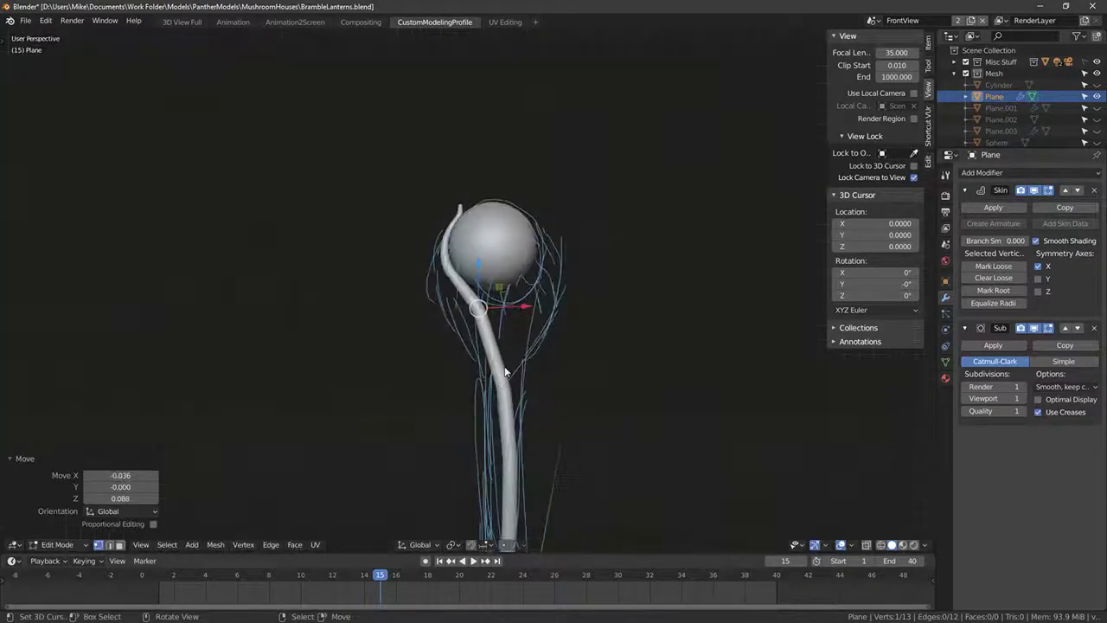
pyautogui.click(504, 386)
pyautogui.moveTo(519, 389); pyautogui.dragTo(516, 383)
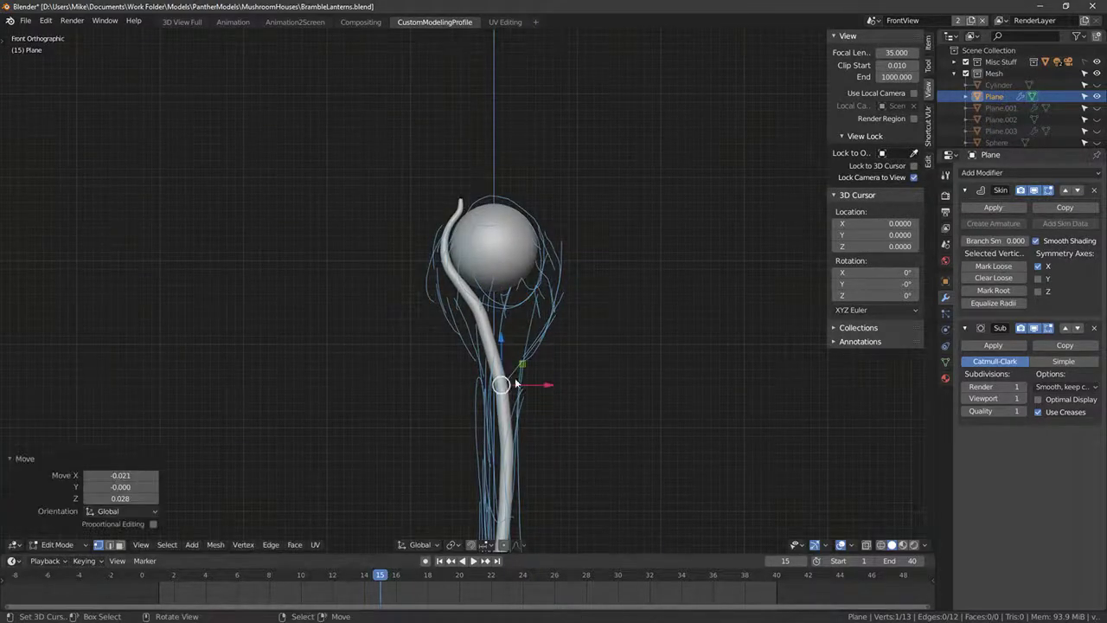
# Step: Reposition the vertices along the post's lower half to give it a gentle curve down to the base
pyautogui.keyDown('shift'); pyautogui.moveTo(519, 447); pyautogui.dragTo(494, 366, button='middle'); pyautogui.keyUp('shift')
pyautogui.click(489, 411)
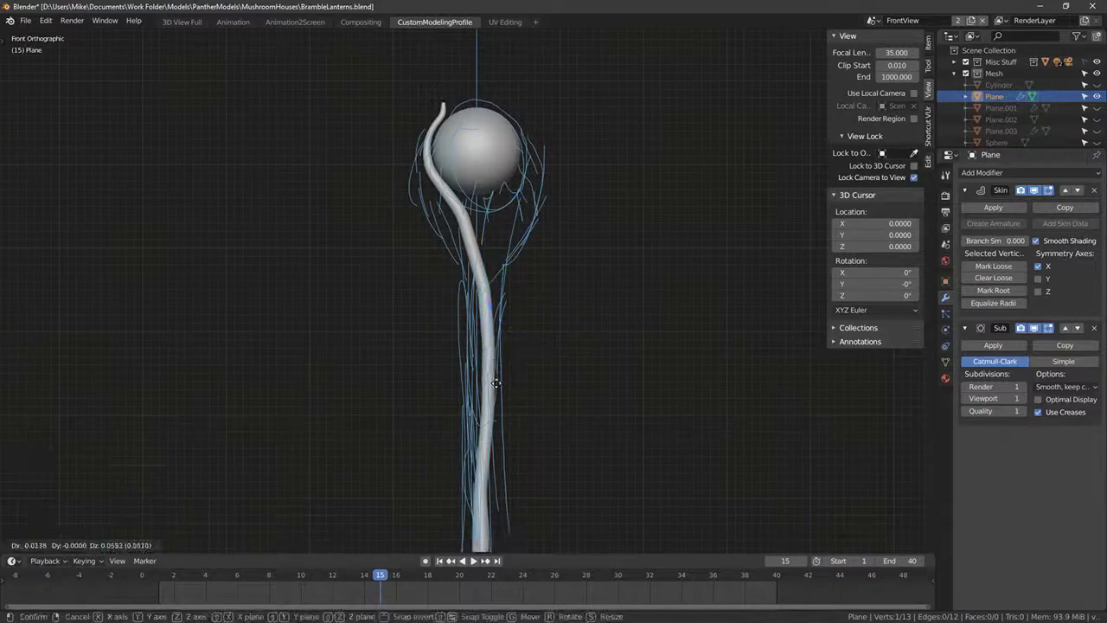
pyautogui.moveTo(495, 432); pyautogui.dragTo(494, 429)
pyautogui.keyDown('shift'); pyautogui.moveTo(494, 429); pyautogui.dragTo(489, 351, button='middle'); pyautogui.keyUp('shift')
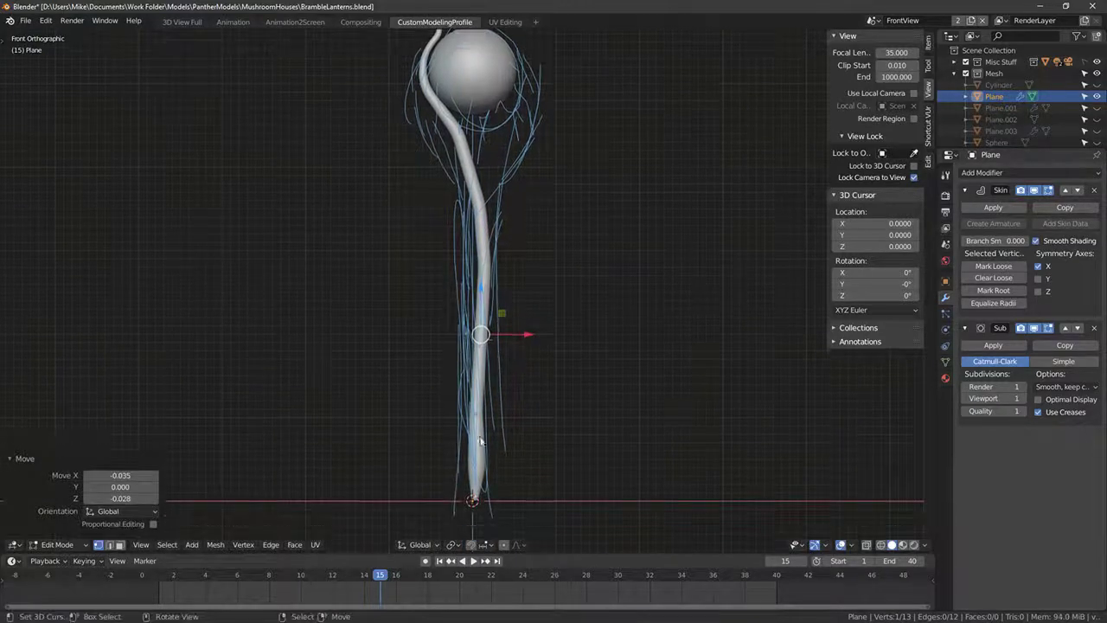
pyautogui.click(481, 439)
pyautogui.click(488, 501)
# Step: Select all of the post's linked geometry and duplicate it in place, working in top view
pyautogui.moveTo(500, 405); pyautogui.dragTo(544, 347, button='middle')
pyautogui.hotkey('ctrl', 'l')
pyautogui.scroll(-3, 559, 337)
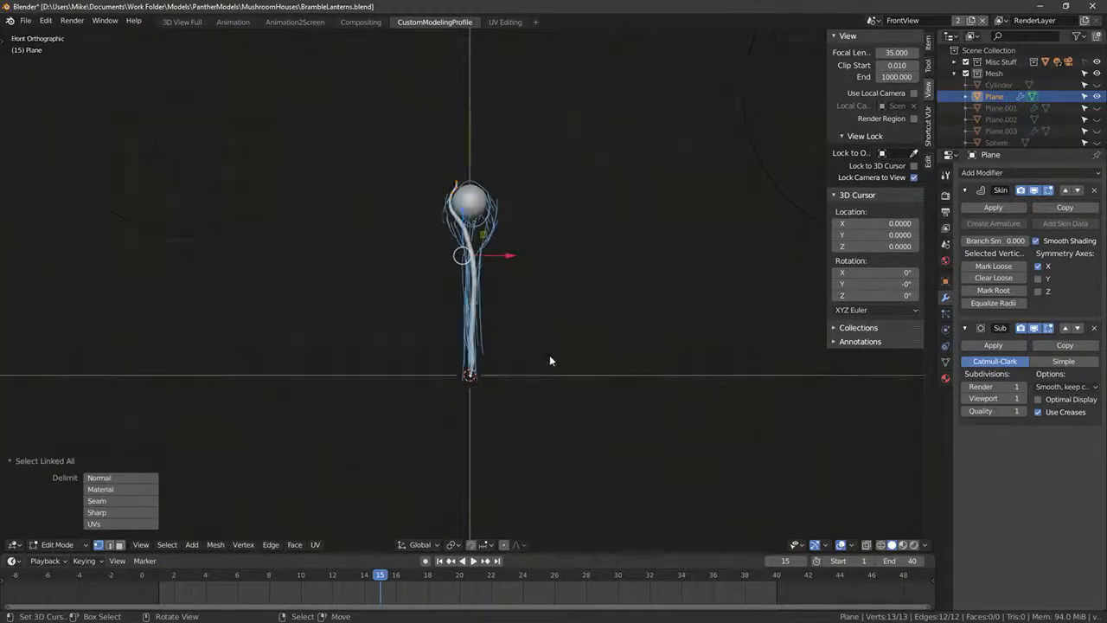
pyautogui.press('KP_7')
pyautogui.hotkey('shift', 'd')
pyautogui.press('Escape')
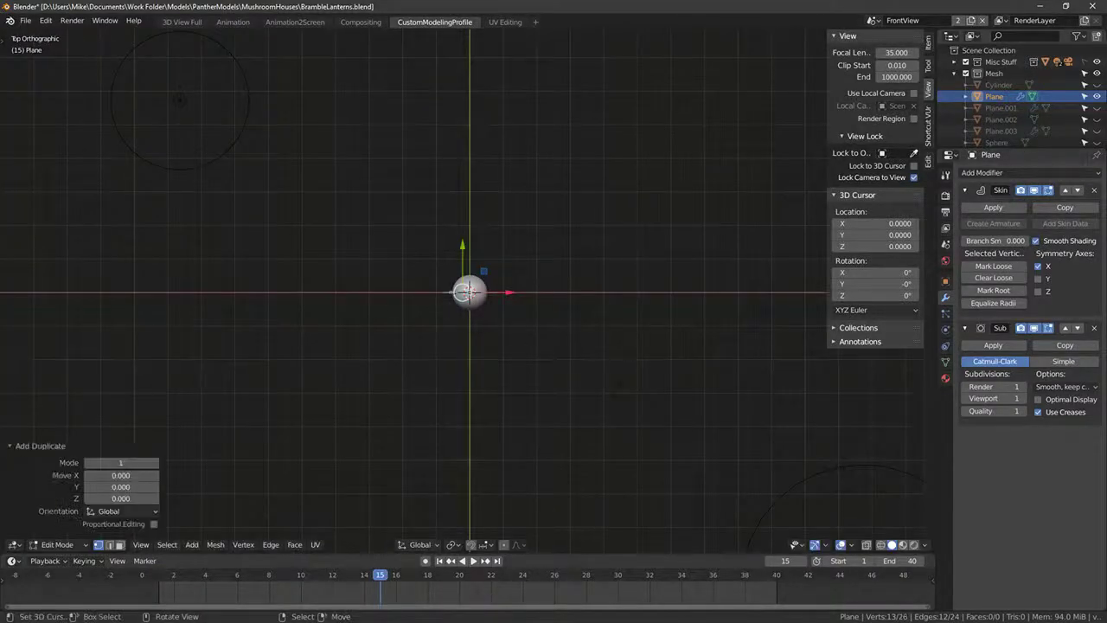
# Step: Rotate the duplicated branch about the 3D cursor in top view so it stands apart from the original
pyautogui.hotkey('shift', 's')
pyautogui.click(609, 384)
pyautogui.press('r')
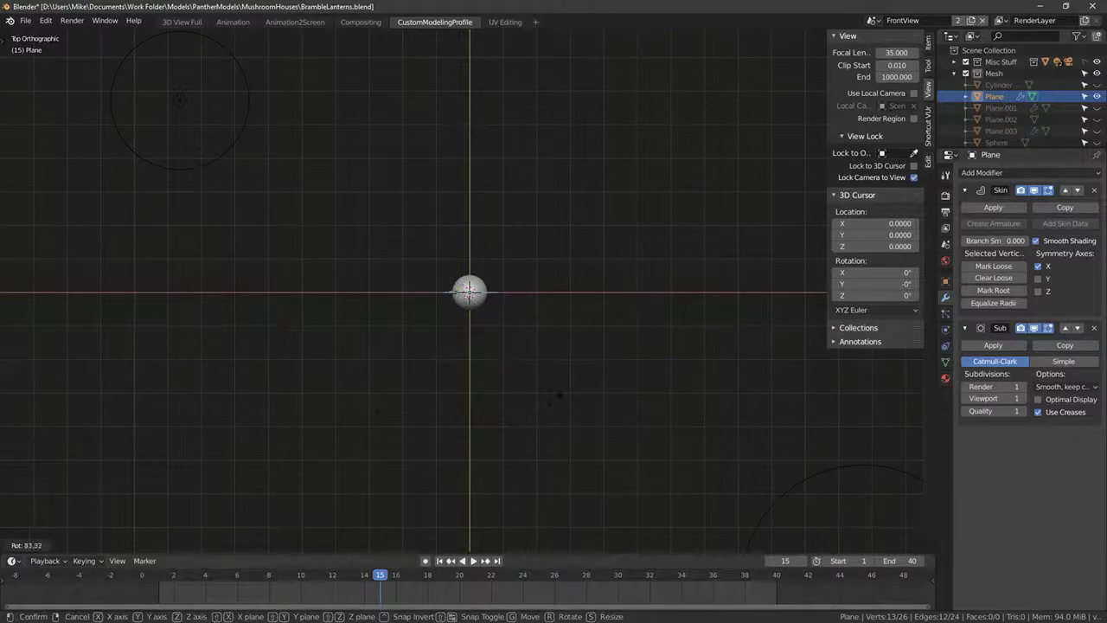
pyautogui.click(593, 393)
pyautogui.press('r')
pyautogui.click(522, 378)
# Step: Duplicate the rotated branch in place and rotate the copy about the 3D cursor to form a third branch
pyautogui.hotkey('shift', 'd')
pyautogui.rightClick(528, 332)
pyautogui.press('r')
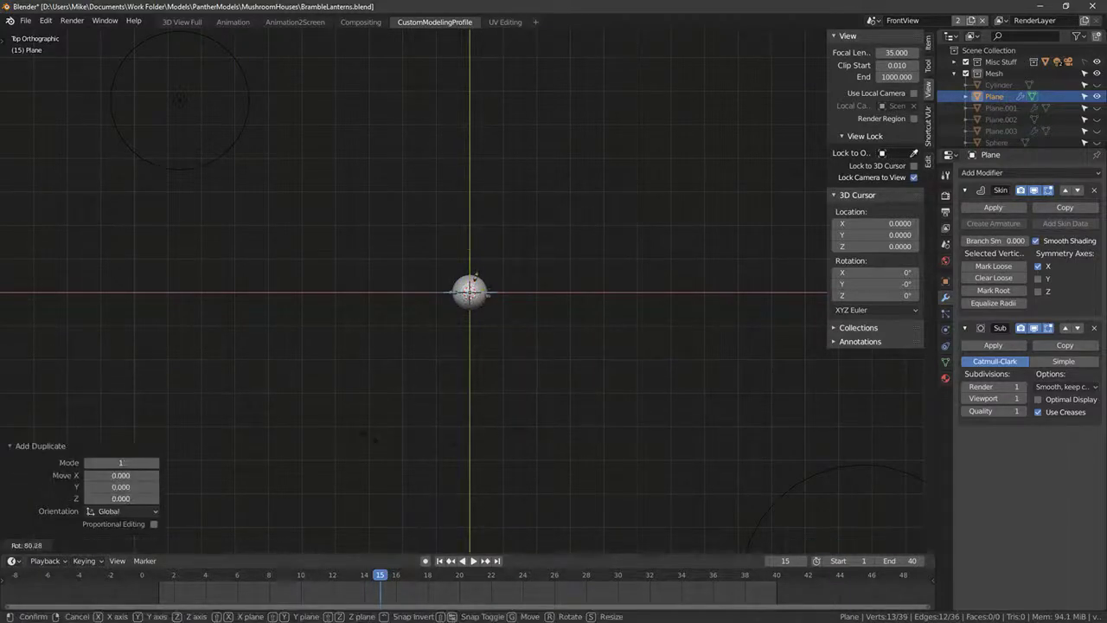
pyautogui.click(547, 363)
# Step: Examine how the three branches cross and cluster below the sphere in wireframe and material preview
pyautogui.moveTo(547, 363); pyautogui.dragTo(505, 293, button='middle')
pyautogui.click(465, 280)
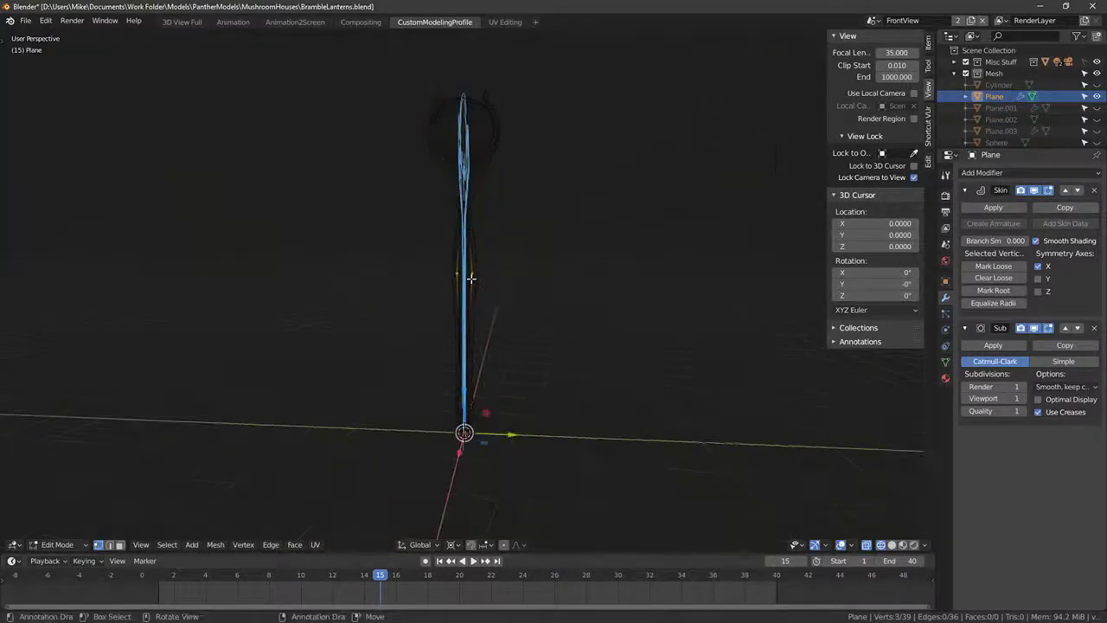
pyautogui.scroll(5, 539, 323)
pyautogui.hotkey('shift', 'z')
pyautogui.press('KP_3')
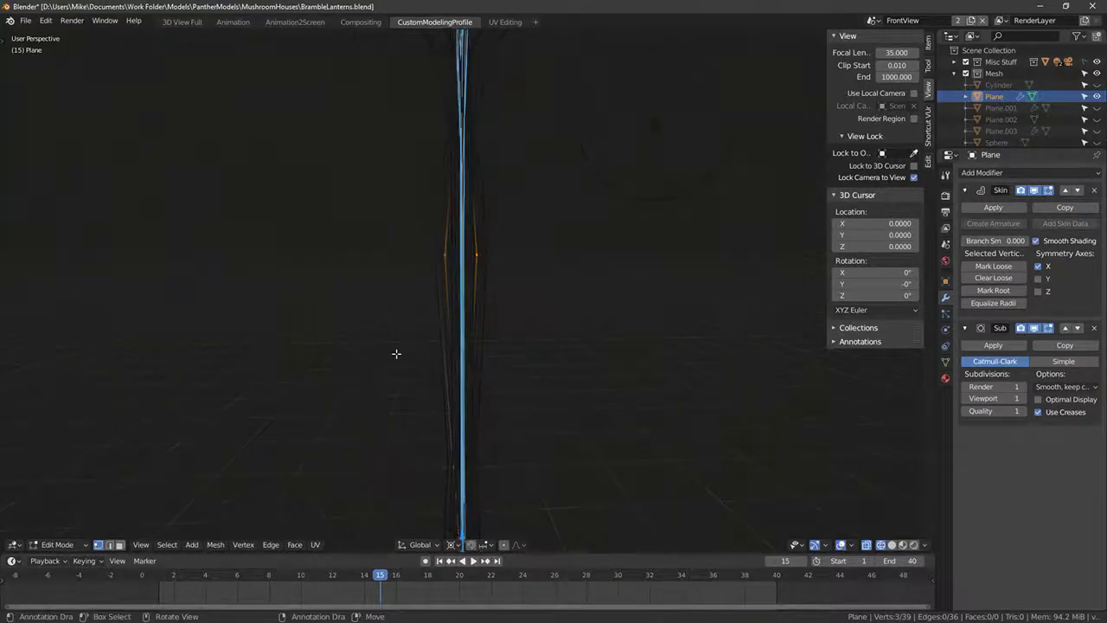
pyautogui.press('KP_1')
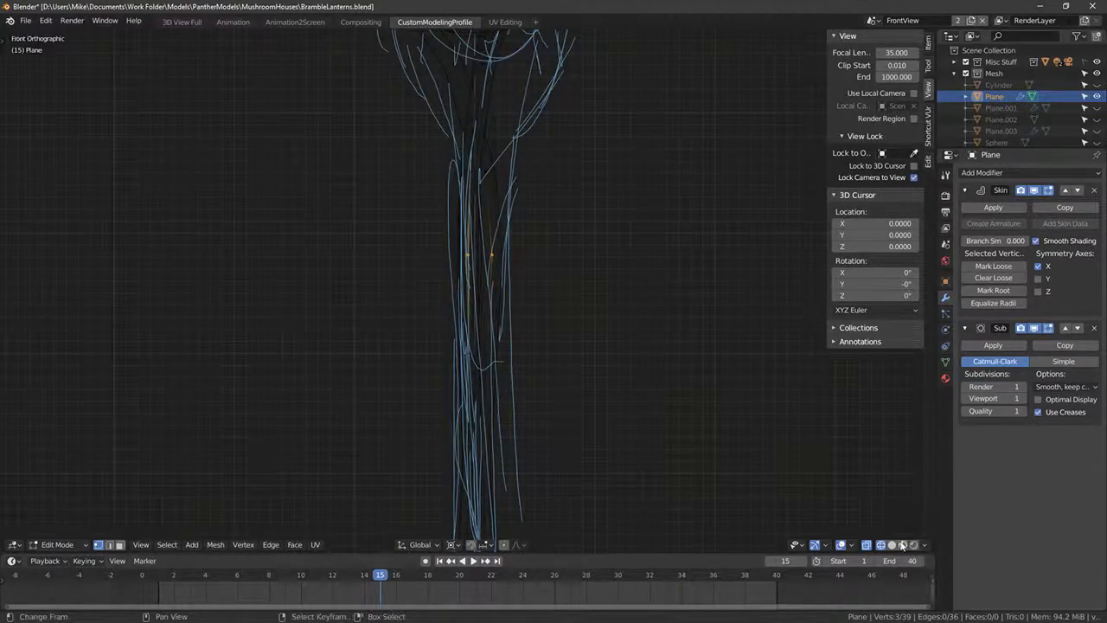
pyautogui.click(903, 544)
pyautogui.scroll(-4, 513, 210)
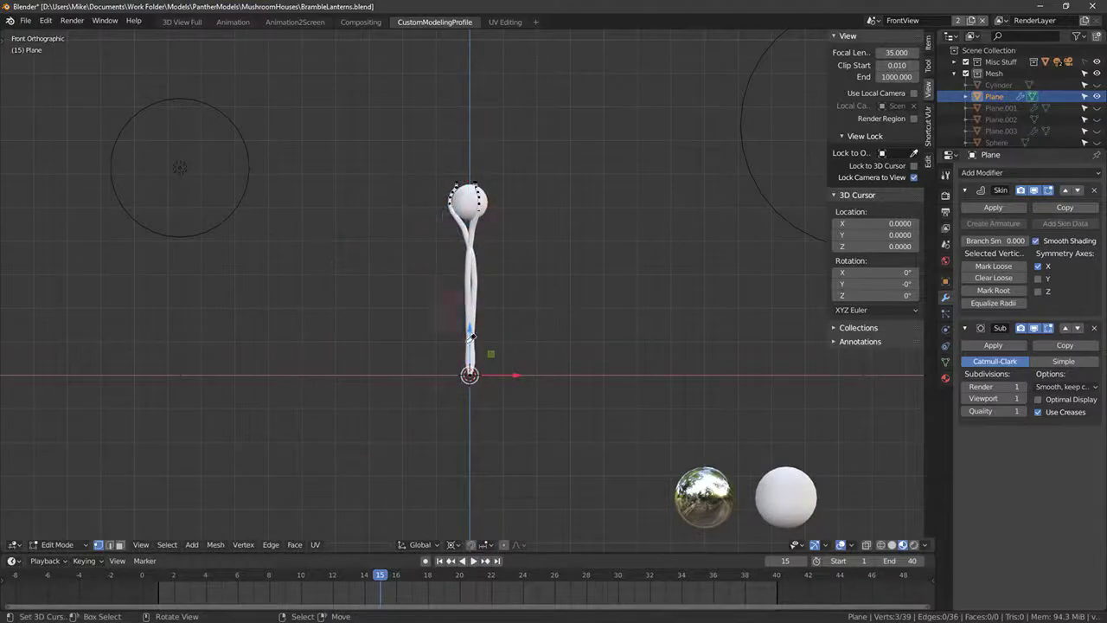
pyautogui.scroll(5, 574, 336)
pyautogui.moveTo(475, 230); pyautogui.dragTo(427, 186, button='middle')
pyautogui.press('Tab')
pyautogui.press('KP_1')
pyautogui.press('Tab')
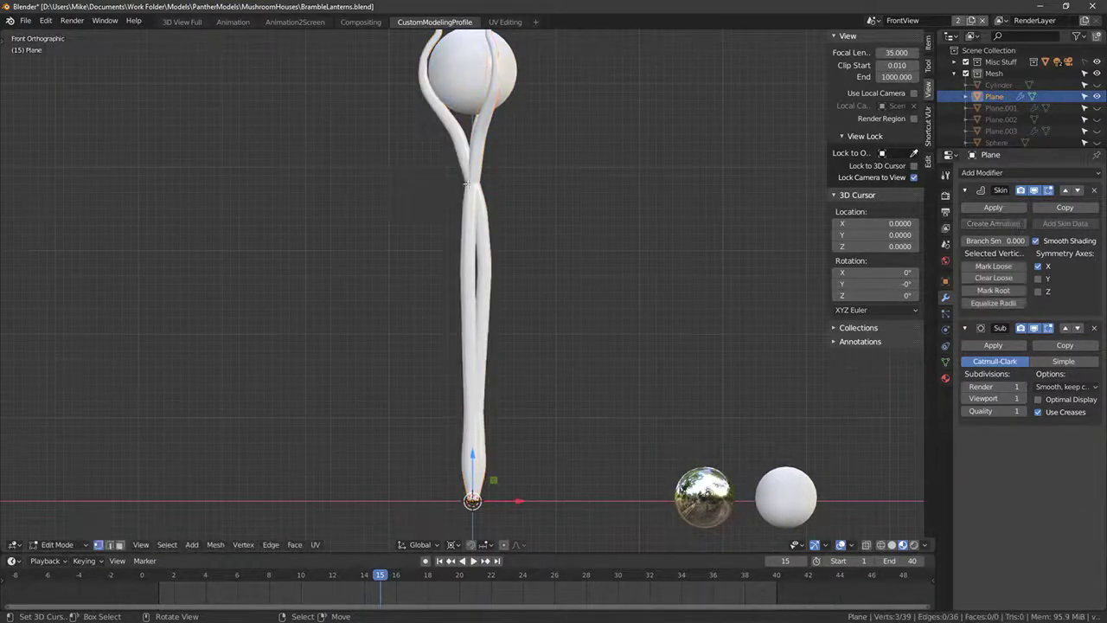
pyautogui.press('Tab')
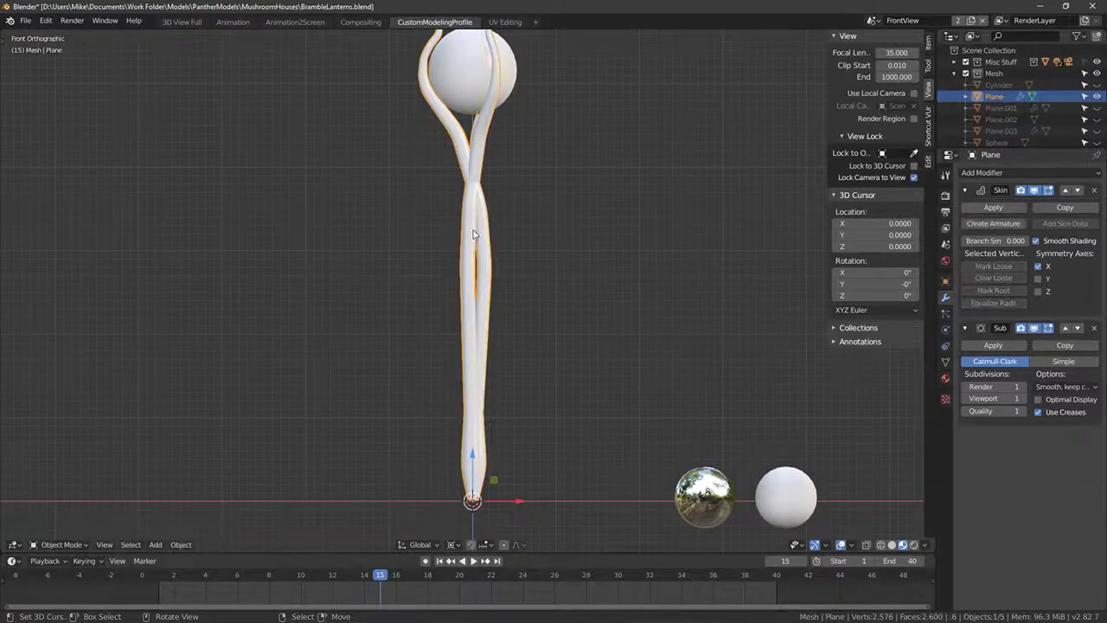
pyautogui.press('Tab')
# Step: Reposition the vertex of one branch just below the fork, where the branches meet under the sphere
pyautogui.hotkey('alt', 'z')
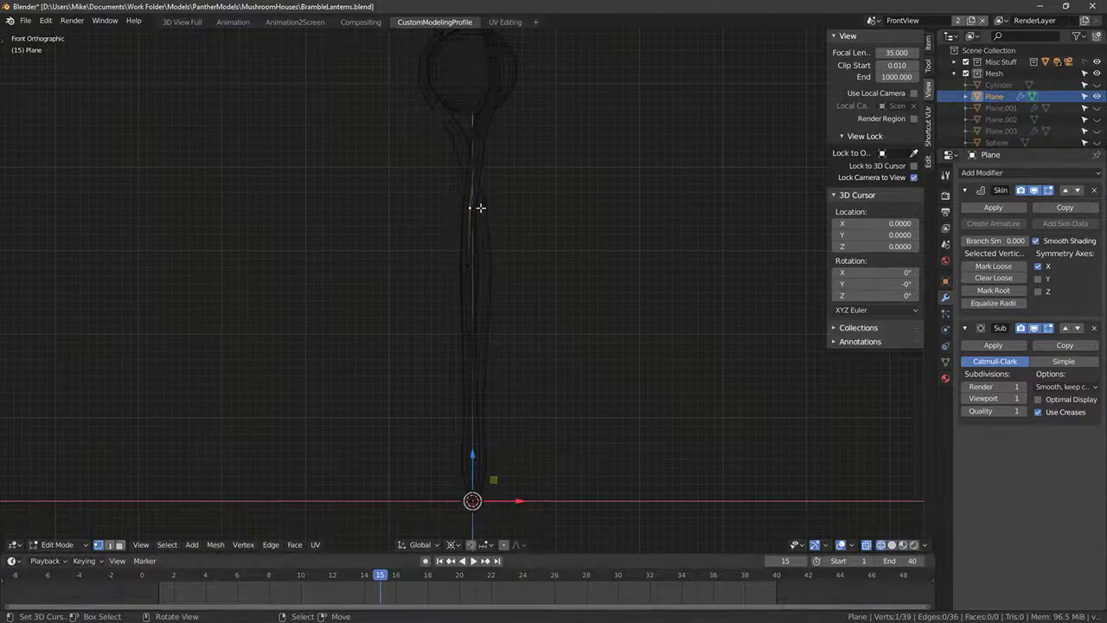
pyautogui.press('Tab')
pyautogui.press('Tab')
pyautogui.moveTo(480, 207); pyautogui.dragTo(450, 199, button='middle')
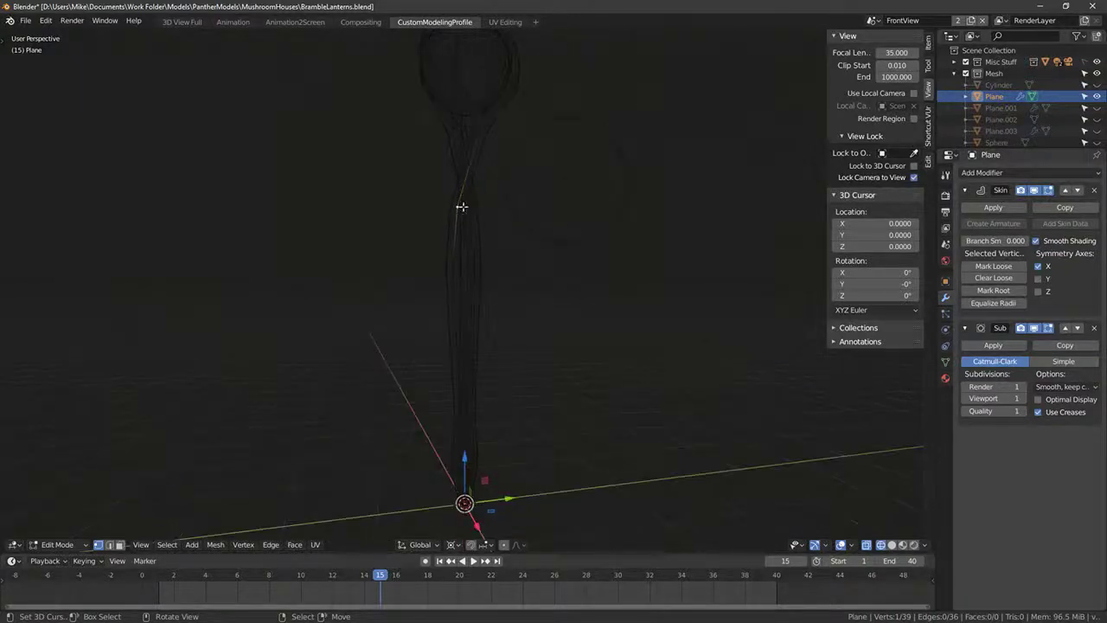
pyautogui.press('g')
pyautogui.click(499, 206)
pyautogui.rightClick(474, 208)
pyautogui.press('g')
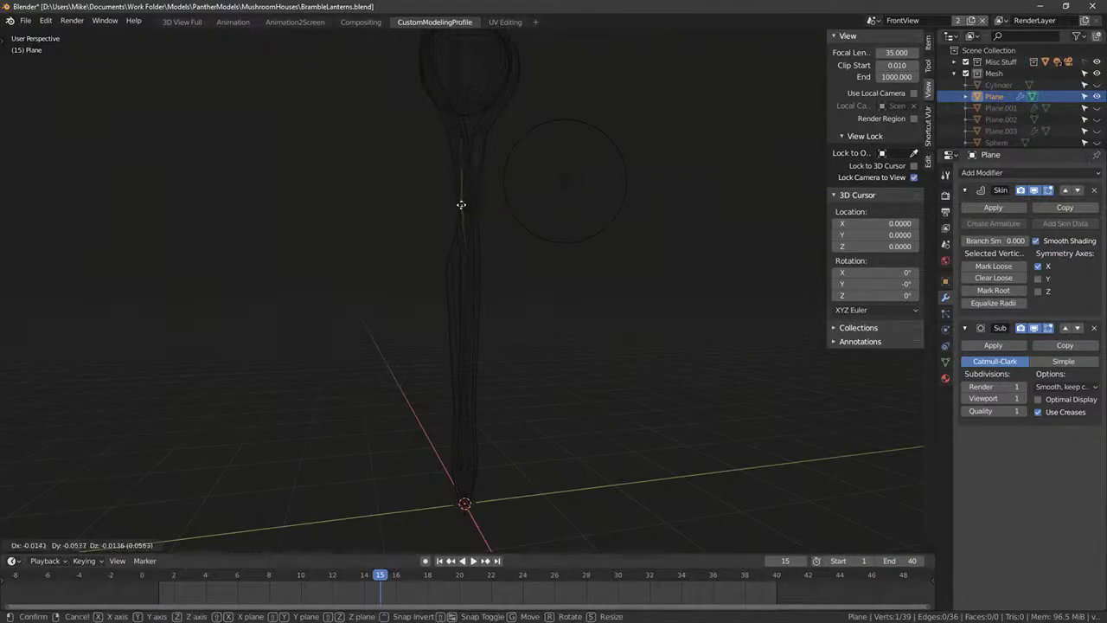
pyautogui.click(461, 204)
# Step: Move the next two vertices down that branch, the upper one by about 0.051 in X, 0.191 in Y and -0.034 in Z
pyautogui.press('g')
pyautogui.click(455, 321)
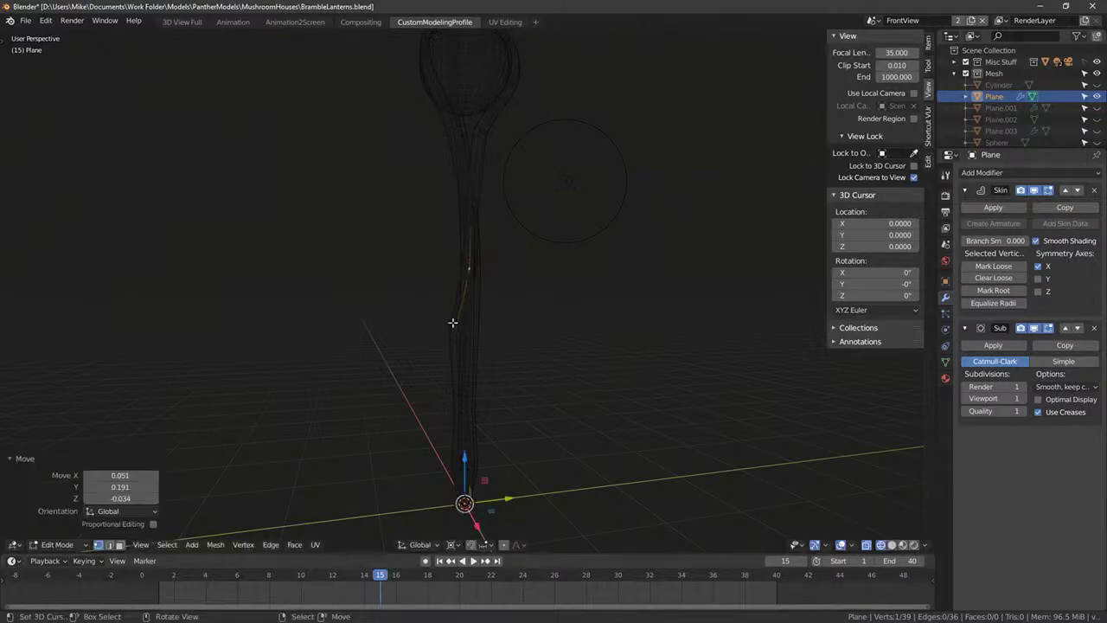
pyautogui.press('g')
pyautogui.click(474, 338)
pyautogui.click(460, 414)
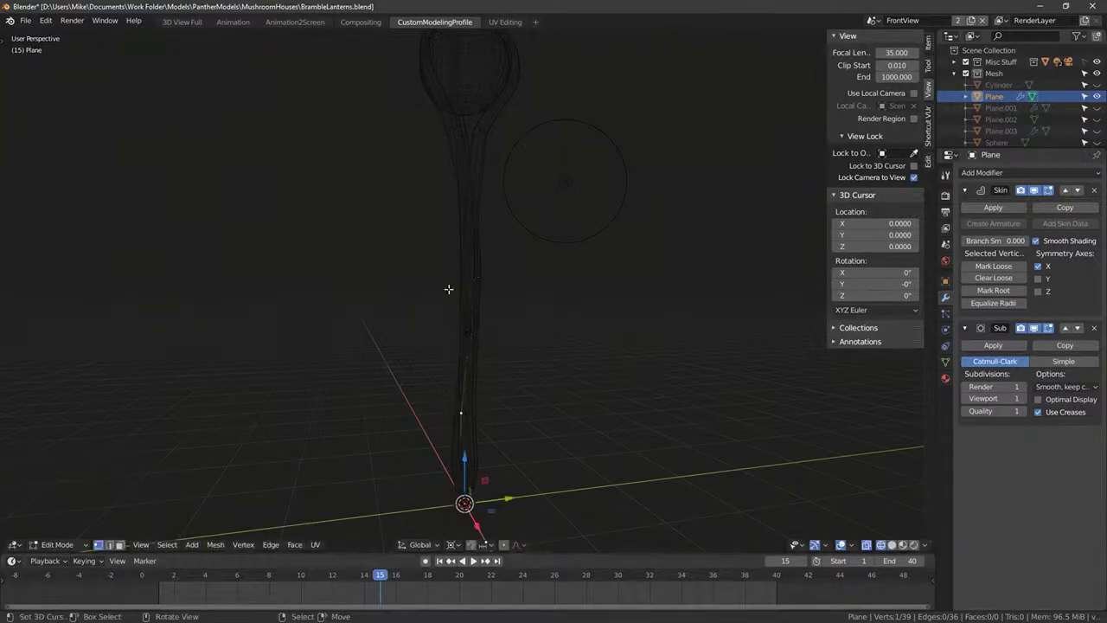
# Step: Move another branch's two upper post vertices, the lower of them by about -0.215 in X, 0.215 in Y and -0.041 in Z
pyautogui.moveTo(497, 254); pyautogui.dragTo(494, 215, button='middle')
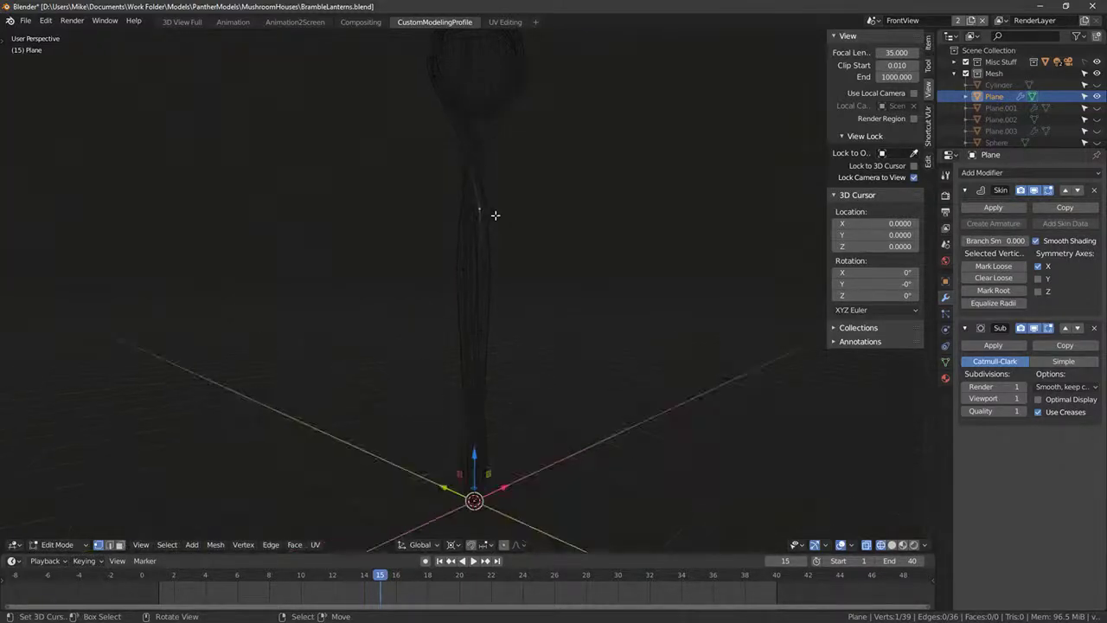
pyautogui.press('g')
pyautogui.click(481, 220)
pyautogui.press('g')
pyautogui.click(459, 264)
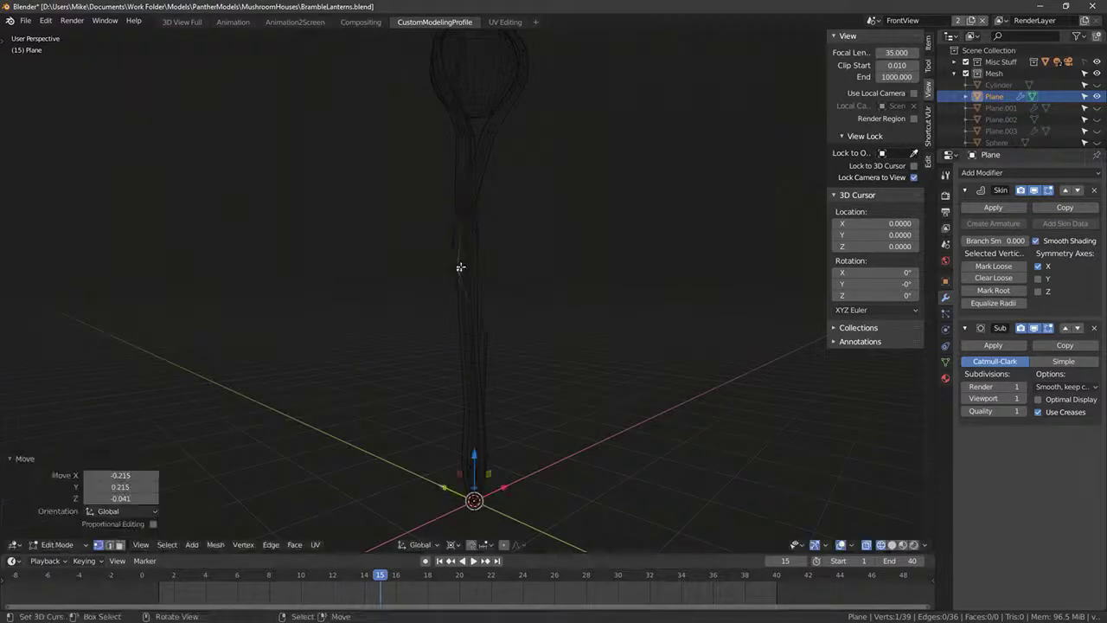
# Step: Move that branch's two lower vertices toward the other branches and check the post in solid view
pyautogui.click(466, 337)
pyautogui.press('g')
pyautogui.click(444, 346)
pyautogui.click(484, 401)
pyautogui.press('g')
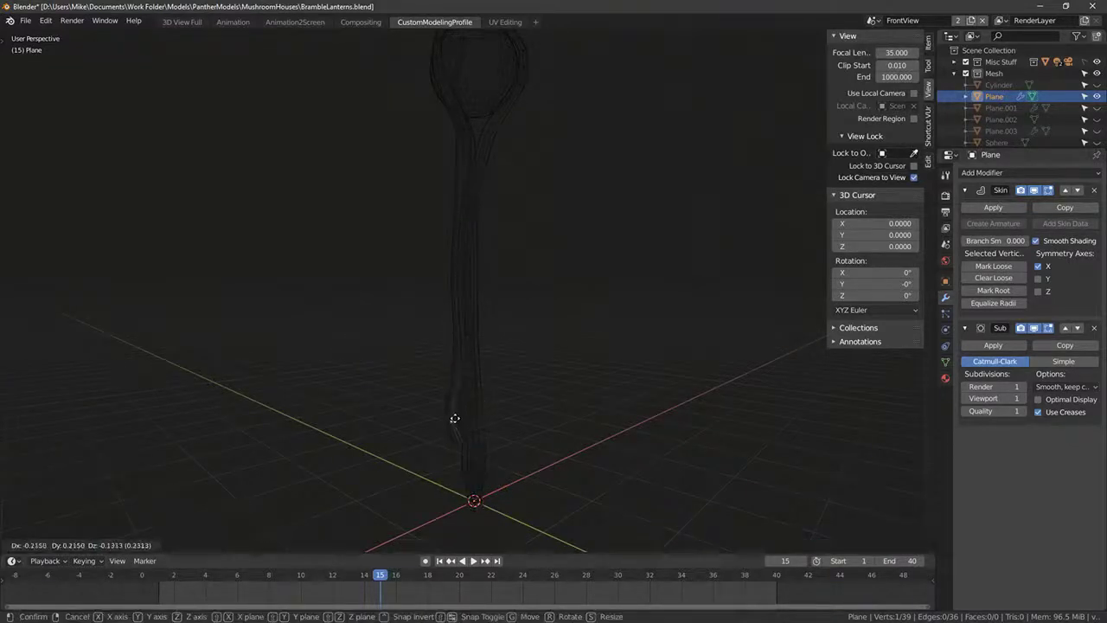
pyautogui.click(467, 404)
pyautogui.hotkey('shift', 'z')
pyautogui.moveTo(482, 247)
pyautogui.mouseDown(button='middle')
pyautogui.moveTo(545, 251)
pyautogui.moveTo(475, 207)
pyautogui.mouseUp(button='middle')
pyautogui.press('Tab')
pyautogui.press('Tab')
pyautogui.press('Tab')
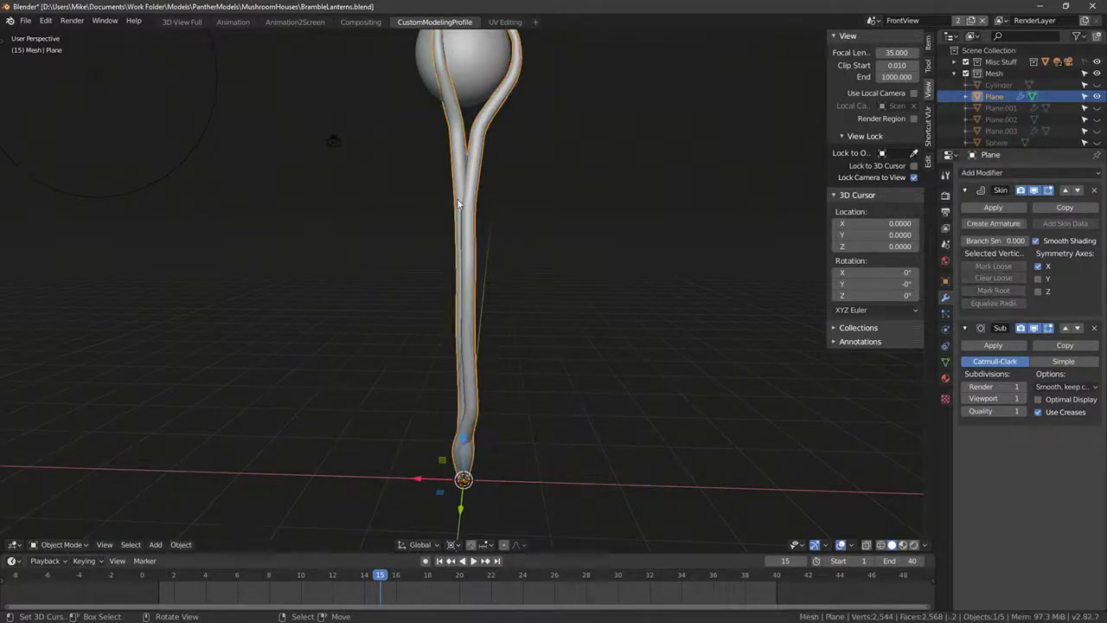
# Step: Move the selected branch vertex below the fork by about -0.046 in X and -0.012 in Y
pyautogui.hotkey('shift', 'z')
pyautogui.press('Tab')
pyautogui.press('KP_1')
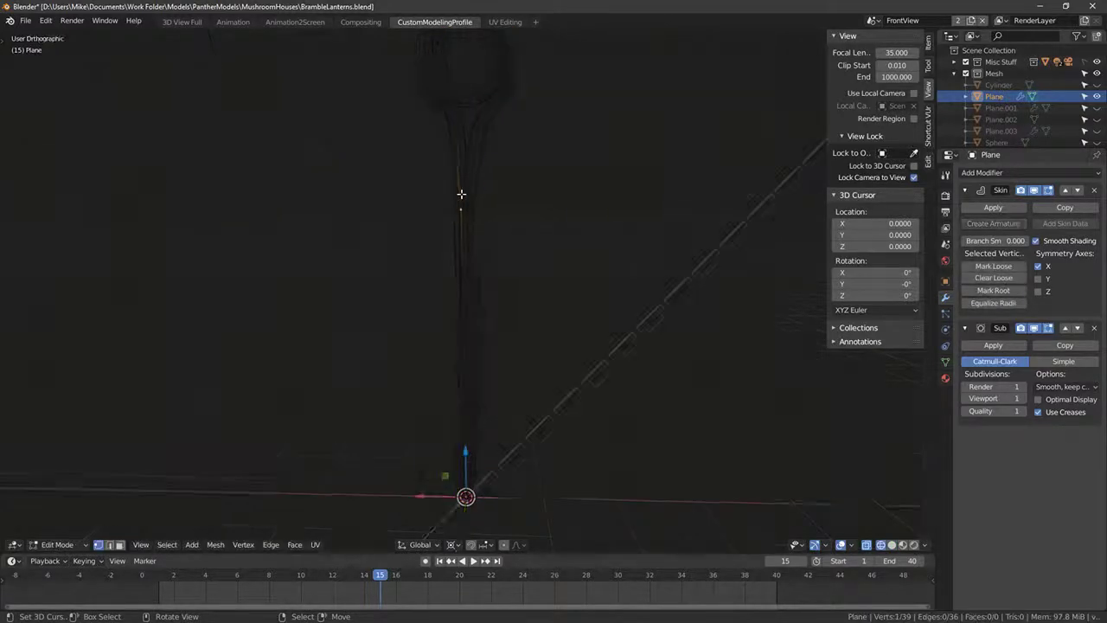
pyautogui.moveTo(491, 202)
pyautogui.mouseDown(button='middle')
pyautogui.moveTo(542, 210)
pyautogui.moveTo(546, 279)
pyautogui.moveTo(473, 198)
pyautogui.mouseUp(button='middle')
pyautogui.hotkey('shift', 'z')
pyautogui.hotkey('shift', 'z')
pyautogui.press('g')
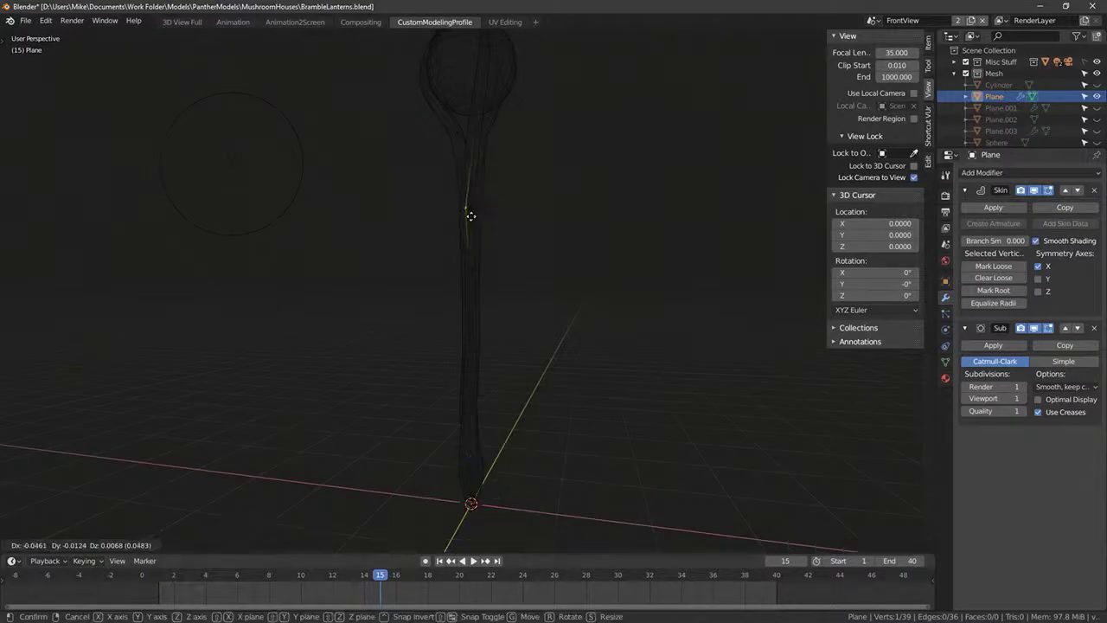
pyautogui.click(471, 216)
# Step: Select all linked vertices of that branch and deselect the ones around the sphere, keeping the lower part selected
pyautogui.hotkey('ctrl', 'l')
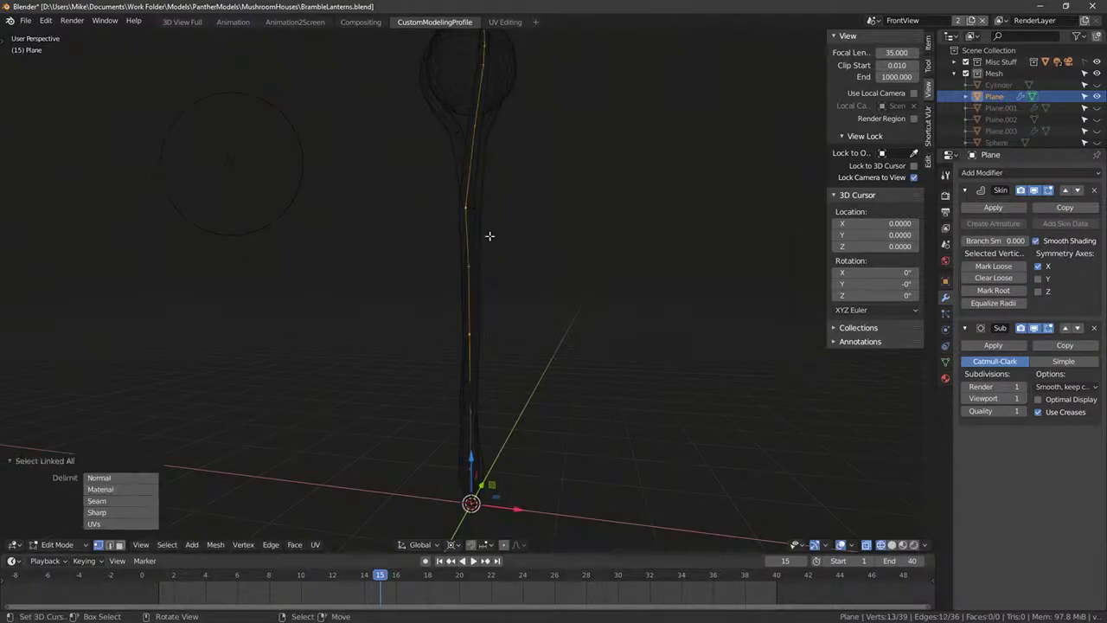
pyautogui.scroll(-4, 483, 130)
pyautogui.press('c')
pyautogui.moveTo(471, 162); pyautogui.dragTo(478, 188, button='middle')
pyautogui.rightClick(479, 189)
pyautogui.scroll(5, 516, 282)
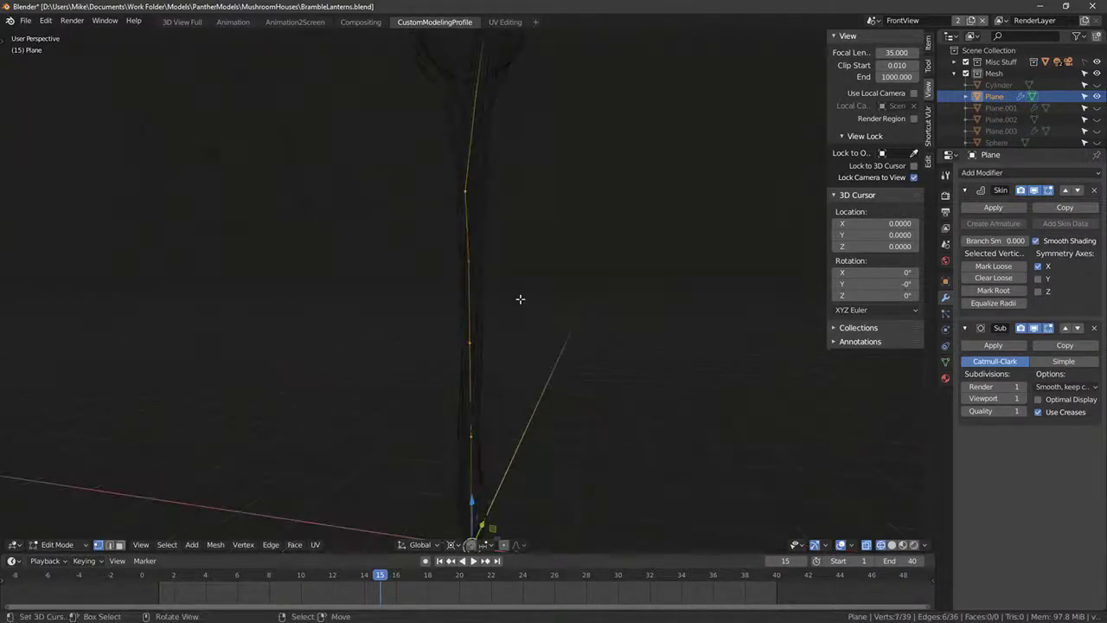
pyautogui.hotkey('shift', 'z')
pyautogui.hotkey('shift', 'z')
pyautogui.press('c')
pyautogui.middleClick(473, 179)
pyautogui.rightClick(564, 292)
pyautogui.hotkey('shift', 'z')
# Step: Exclude one more upper vertex from the selection and move the rest about -0.104 in X and -0.028 in Y
pyautogui.press('g')
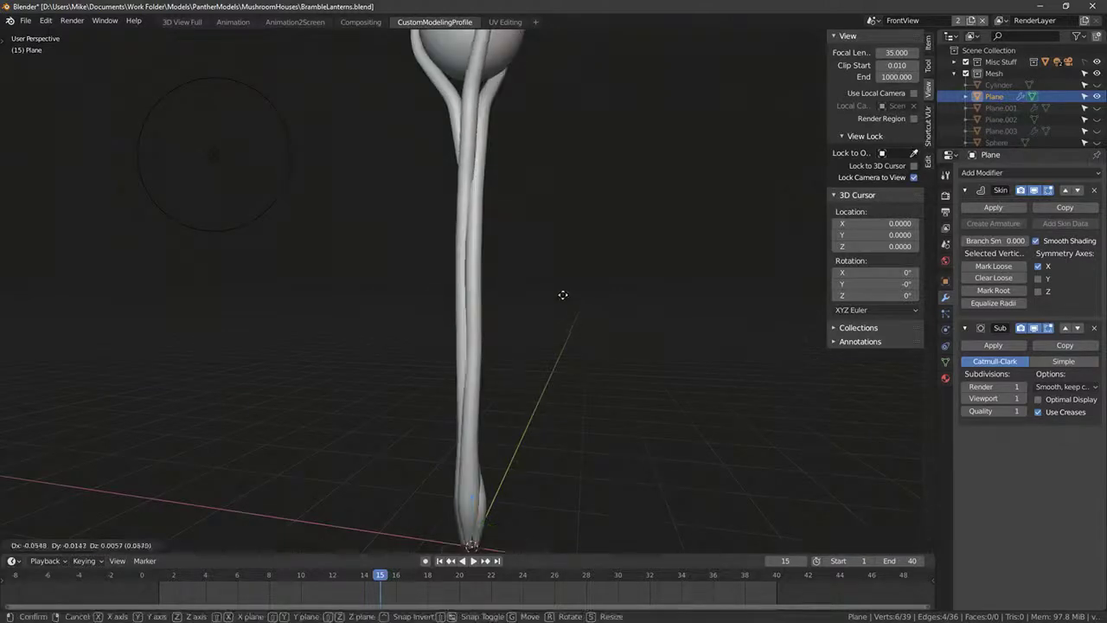
pyautogui.rightClick(562, 295)
pyautogui.hotkey('shift', 'z')
pyautogui.press('c')
pyautogui.middleClick(487, 93)
pyautogui.rightClick(487, 93)
pyautogui.hotkey('shift', 'z')
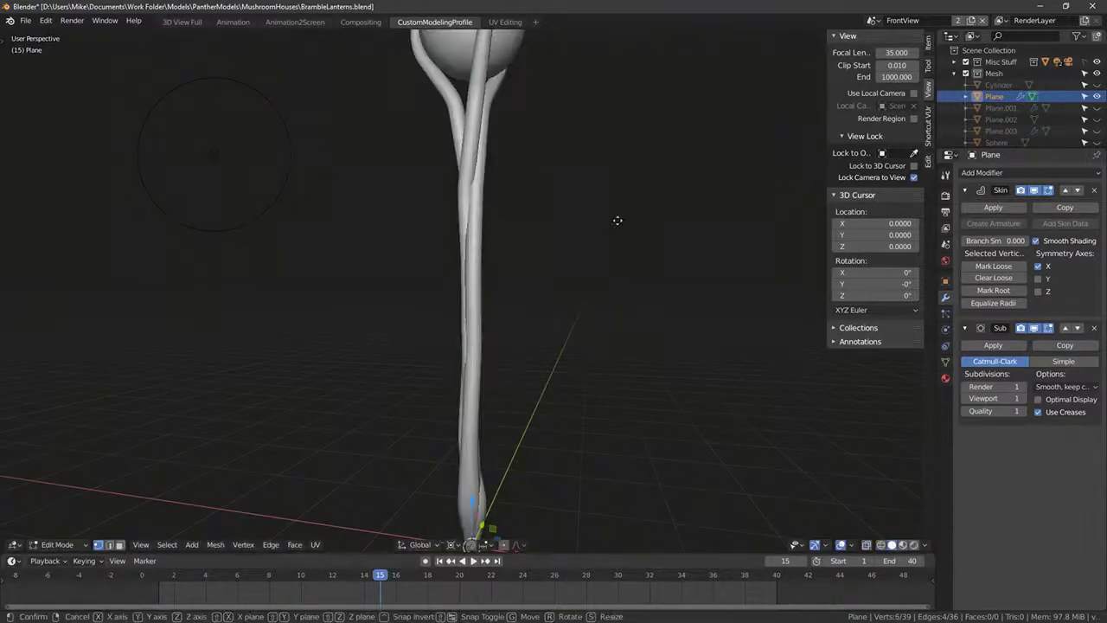
pyautogui.press('g')
pyautogui.click(606, 221)
# Step: Reposition the single branch vertex just above the base to even out the bulge there
pyautogui.moveTo(563, 371); pyautogui.dragTo(493, 320, button='middle')
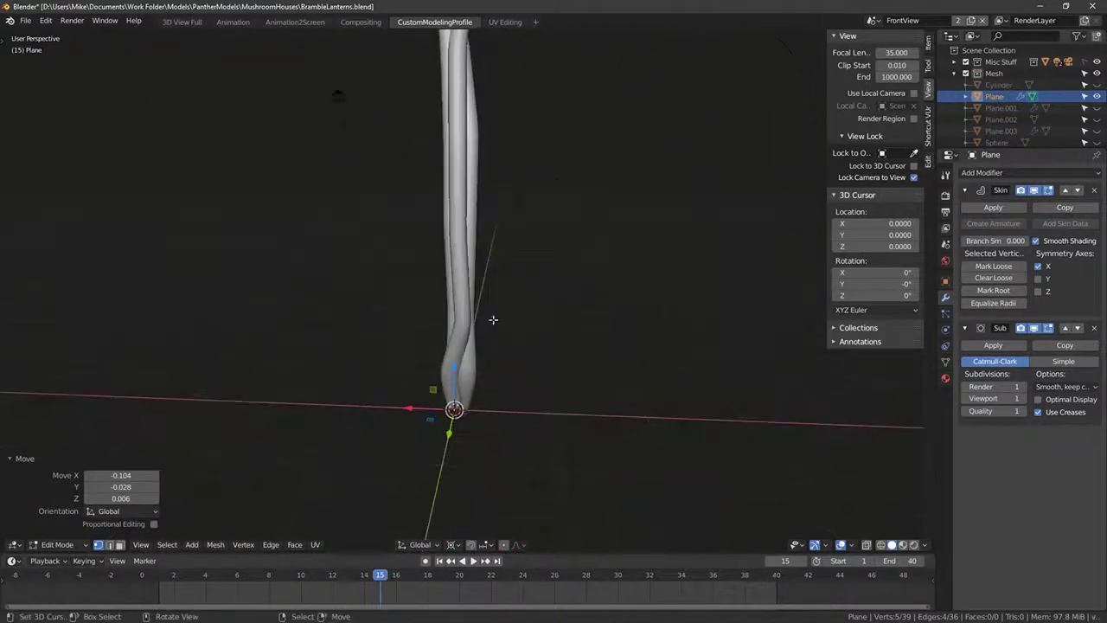
pyautogui.press('Tab')
pyautogui.moveTo(438, 386); pyautogui.dragTo(493, 381, button='middle')
pyautogui.press('Tab')
pyautogui.hotkey('shift', 'z')
pyautogui.hotkey('shift', 'z')
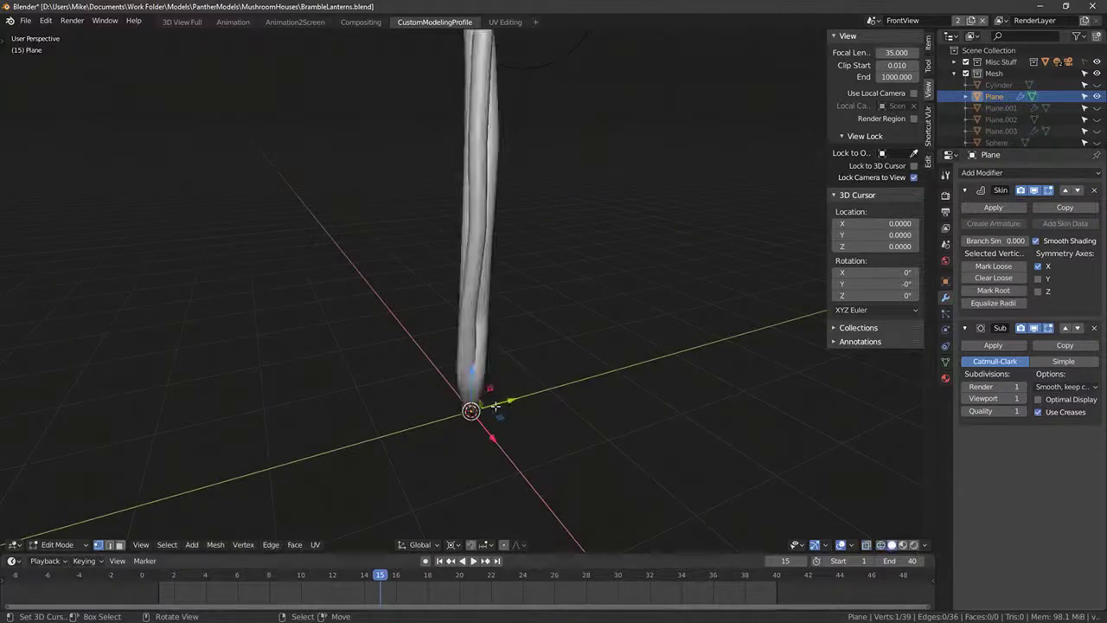
pyautogui.press('g')
pyautogui.click(522, 352)
pyautogui.moveTo(521, 352)
pyautogui.mouseDown(button='middle')
pyautogui.moveTo(526, 328)
pyautogui.moveTo(458, 329)
pyautogui.moveTo(492, 324)
pyautogui.moveTo(329, 239)
pyautogui.moveTo(274, 234)
pyautogui.moveTo(500, 334)
pyautogui.mouseUp(button='middle')
# Step: Select the three branch vertices just above the base and resize their skin radius to 0.680
pyautogui.press('Tab')
pyautogui.press('Tab')
pyautogui.hotkey('shift', 'z')
pyautogui.press('Tab')
pyautogui.hotkey('shift', 'z')
pyautogui.hotkey('alt', 'z')
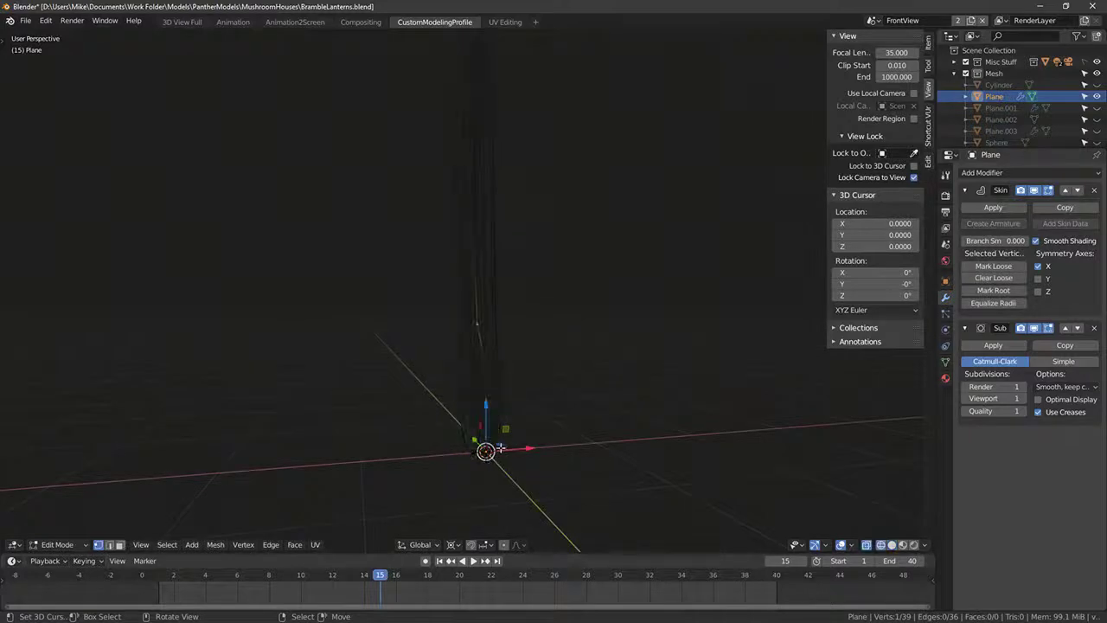
pyautogui.press('Tab')
pyautogui.press('Tab')
pyautogui.press('c')
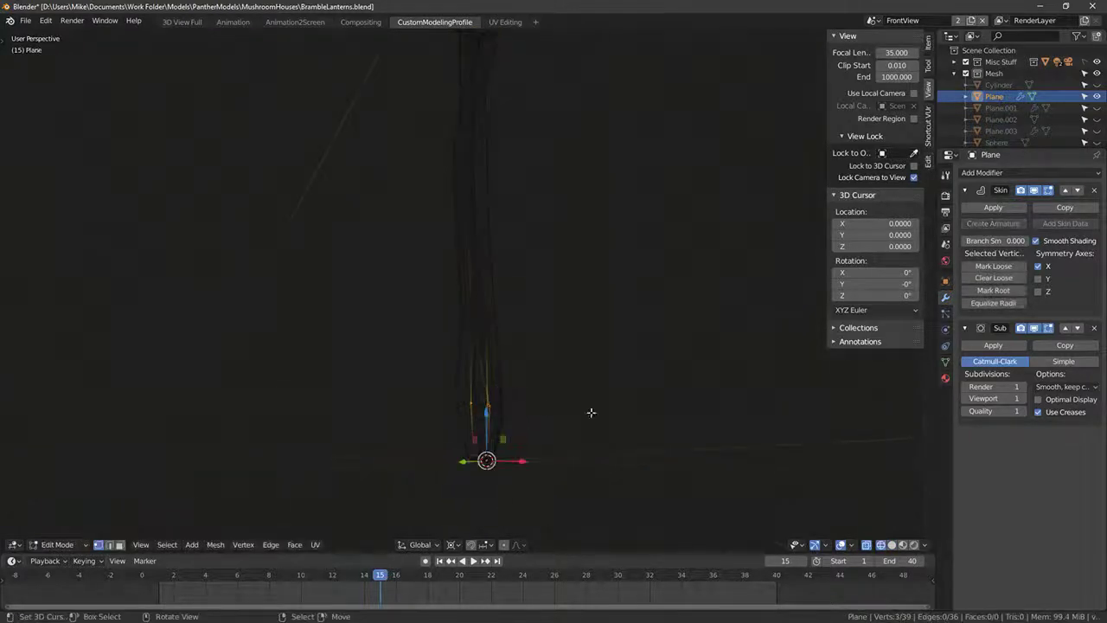
pyautogui.hotkey('ctrl', 'a')
pyautogui.click(612, 411)
# Step: Select the vertices along all three branches between the base and the fork and subdivide the edges between them
pyautogui.press('KP_1')
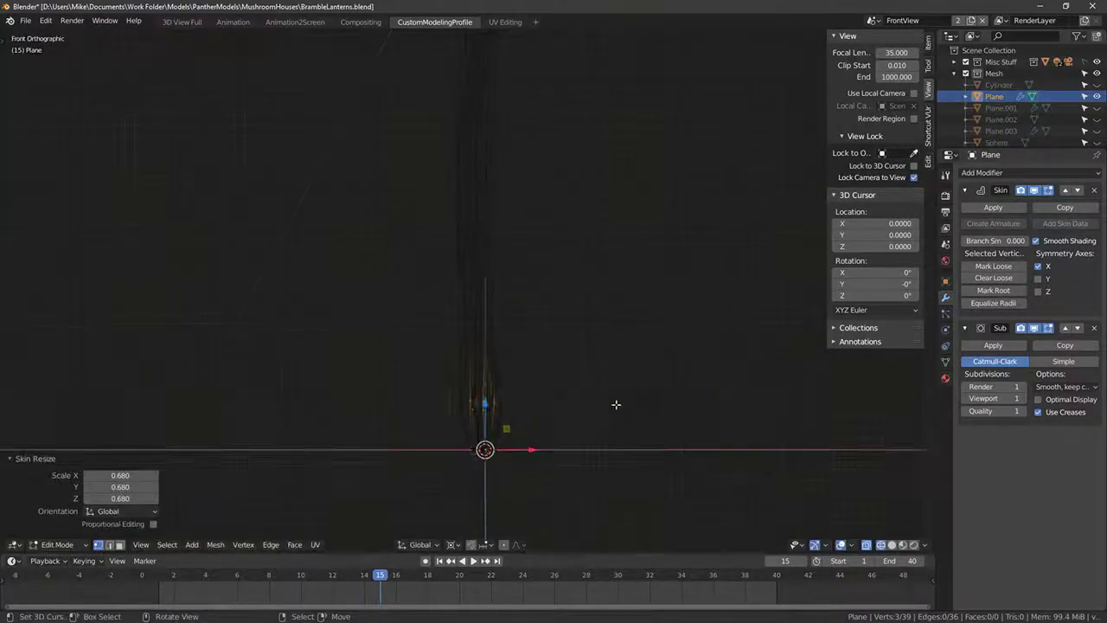
pyautogui.press('c')
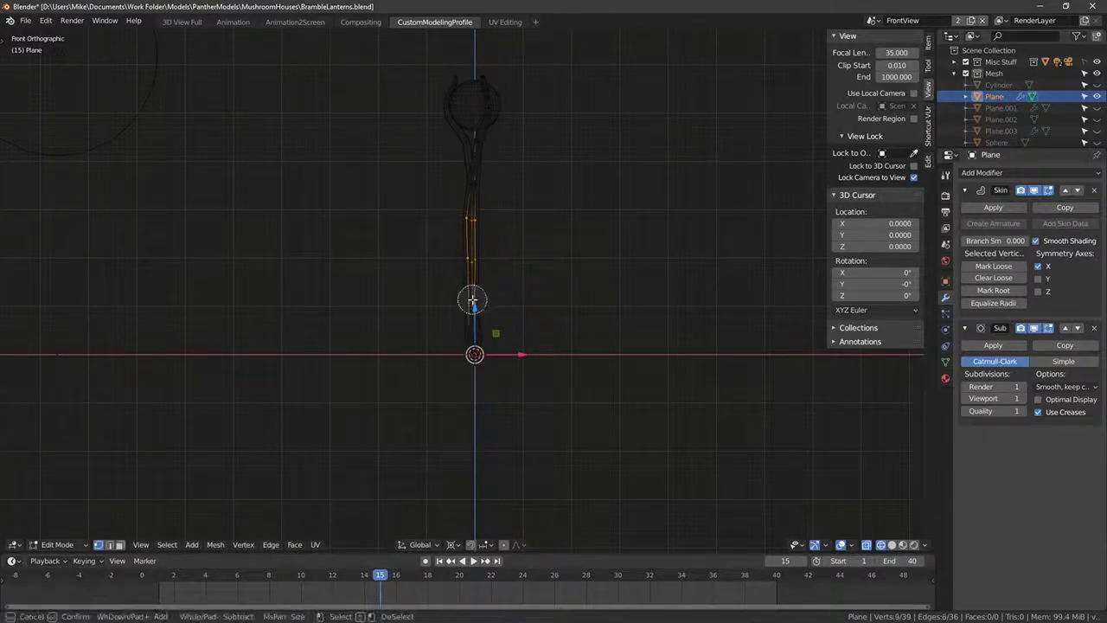
pyautogui.keyDown('shift'); pyautogui.moveTo(452, 173); pyautogui.dragTo(487, 198); pyautogui.keyUp('shift')
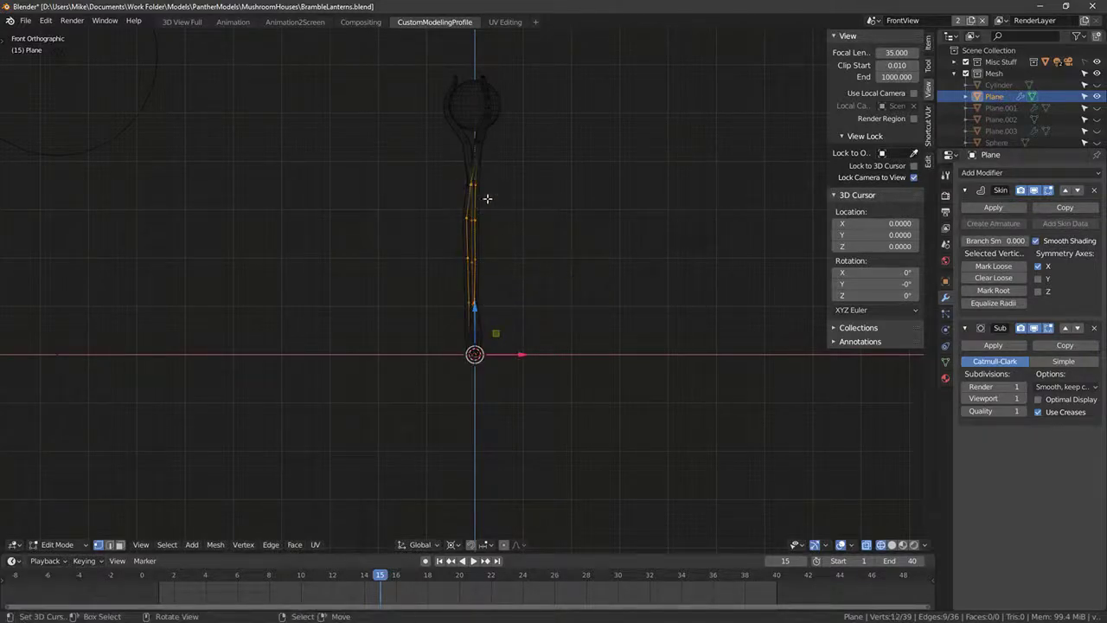
pyautogui.press('w')
pyautogui.click(621, 257)
# Step: Select three branch vertices at one level of the post and enable smooth proportional editing
pyautogui.moveTo(511, 256)
pyautogui.mouseDown(button='middle')
pyautogui.moveTo(505, 286)
pyautogui.moveTo(567, 274)
pyautogui.moveTo(607, 302)
pyautogui.mouseUp(button='middle')
pyautogui.hotkey('alt', 'a')
pyautogui.press('c')
pyautogui.hotkey('shift', 'z')
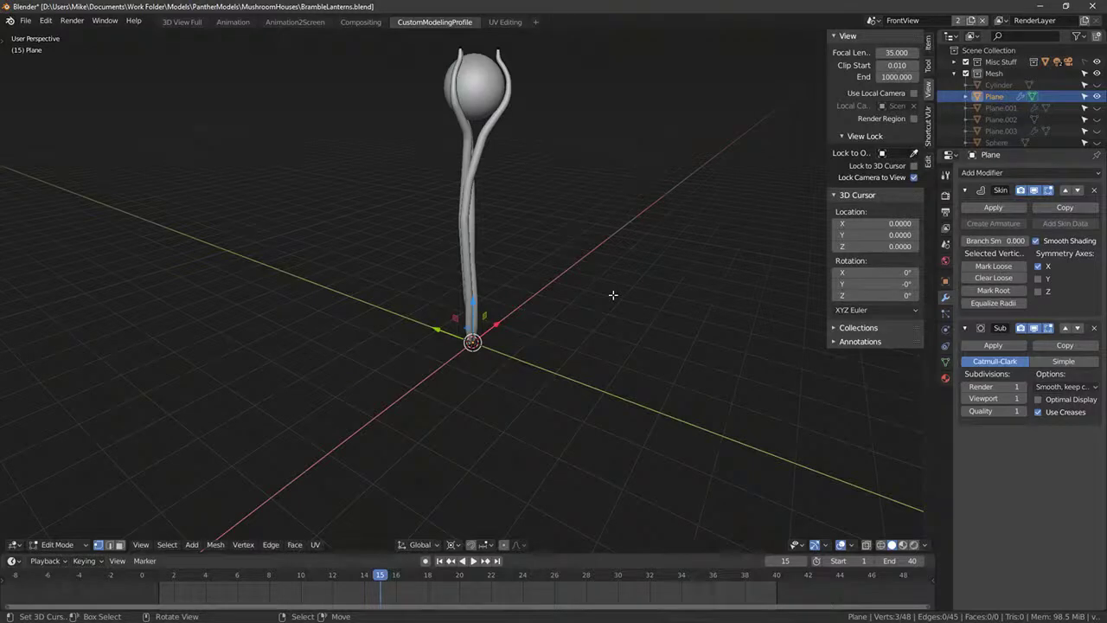
pyautogui.press('Escape')
pyautogui.press('r')
pyautogui.press('z')
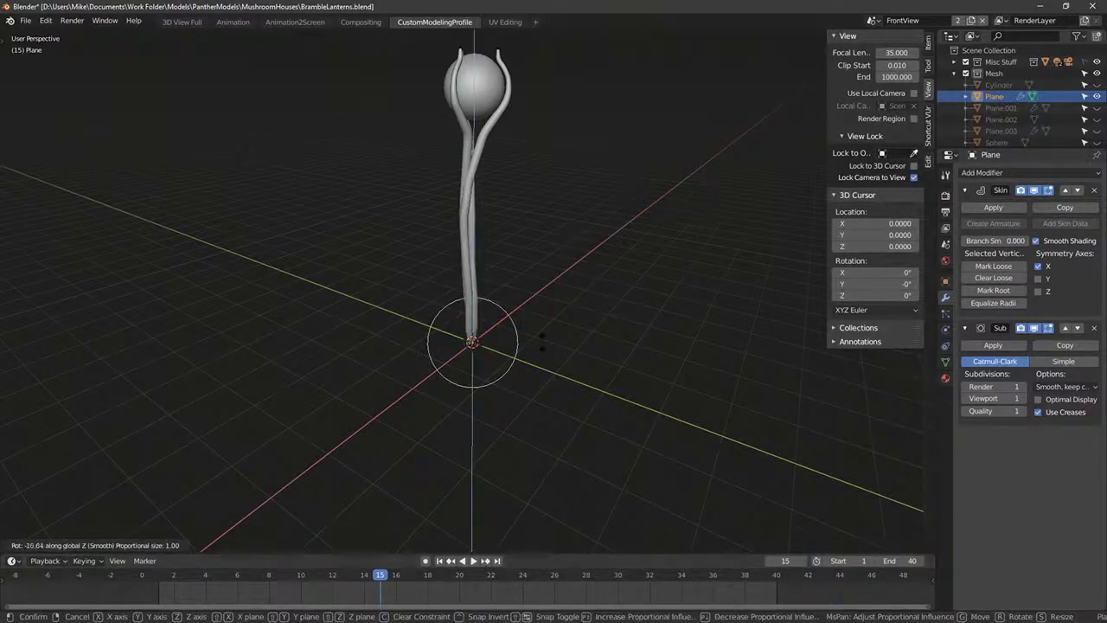
pyautogui.scroll(3, 545, 341)
pyautogui.scroll(-2, 553, 329)
pyautogui.rightClick(525, 353)
pyautogui.moveTo(555, 365); pyautogui.dragTo(580, 344, button='middle')
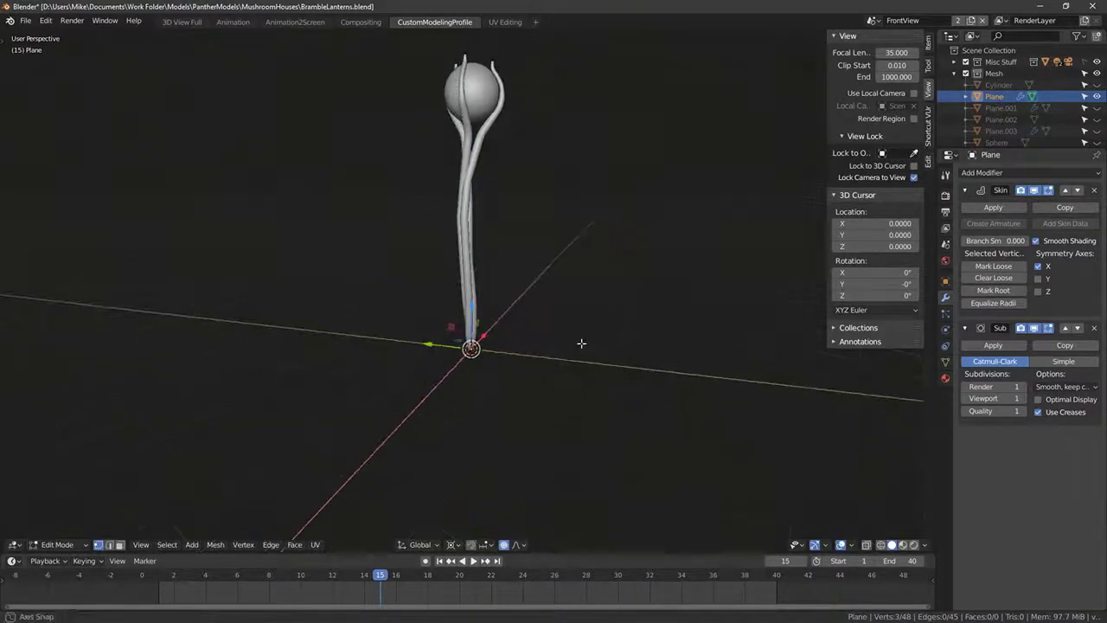
pyautogui.press('r')
pyautogui.press('z')
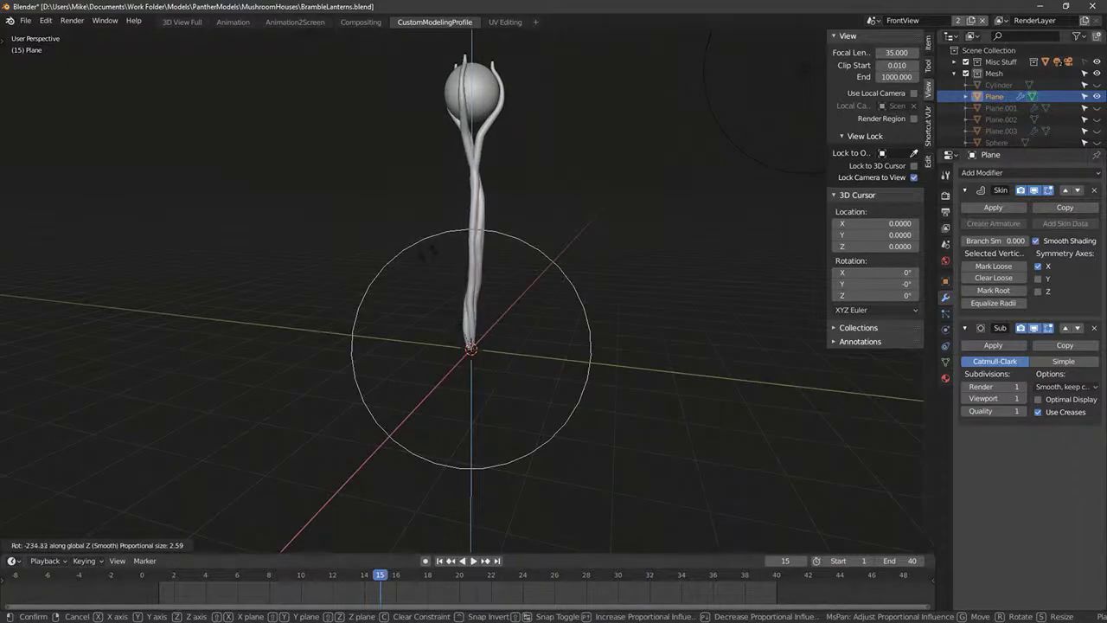
pyautogui.rightClick(407, 277)
# Step: In wireframe, select six branch vertices around the post's mid-height and shift them slightly toward negative Y with proportional editing
pyautogui.hotkey('shift', 'z')
pyautogui.moveTo(407, 276)
pyautogui.mouseDown(button='middle')
pyautogui.moveTo(522, 259)
pyautogui.moveTo(490, 271)
pyautogui.mouseUp(button='middle')
pyautogui.press('KP_1')
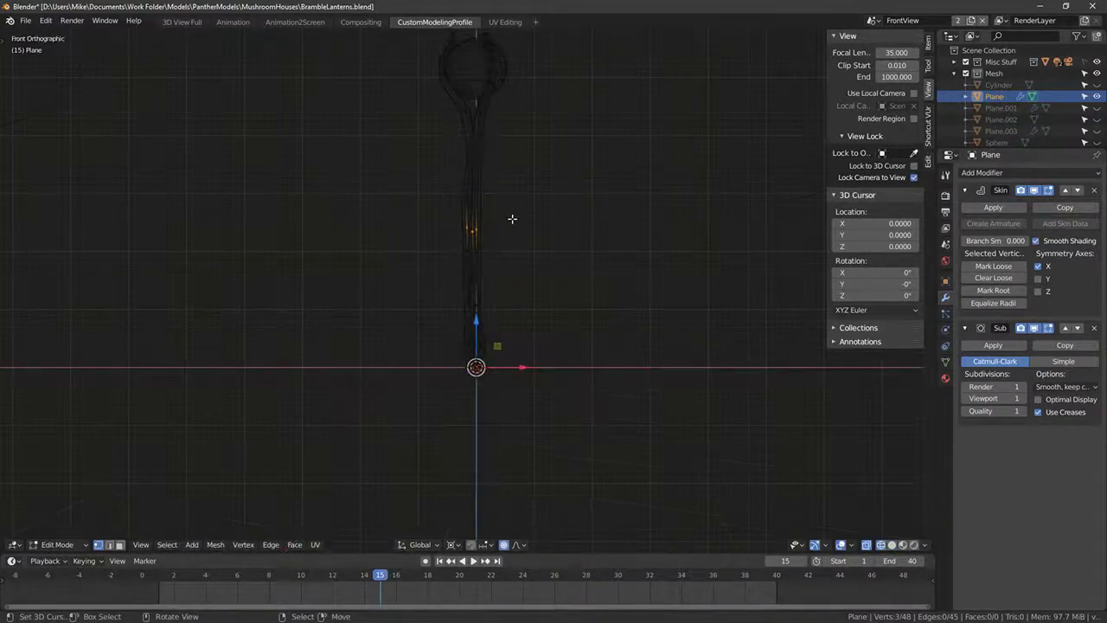
pyautogui.press('KP_6')
pyautogui.press('KP_6')
pyautogui.press('KP_6')
pyautogui.press('KP_6')
pyautogui.press('KP_6')
pyautogui.press('KP_6')
pyautogui.press('KP_6')
pyautogui.press('KP_4')
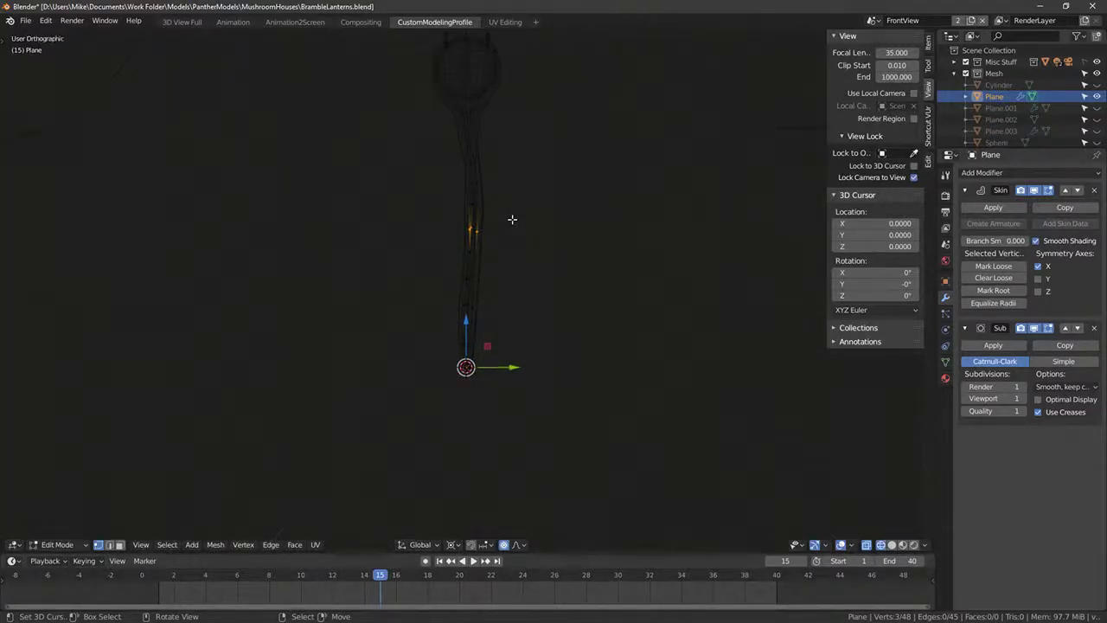
pyautogui.press('g')
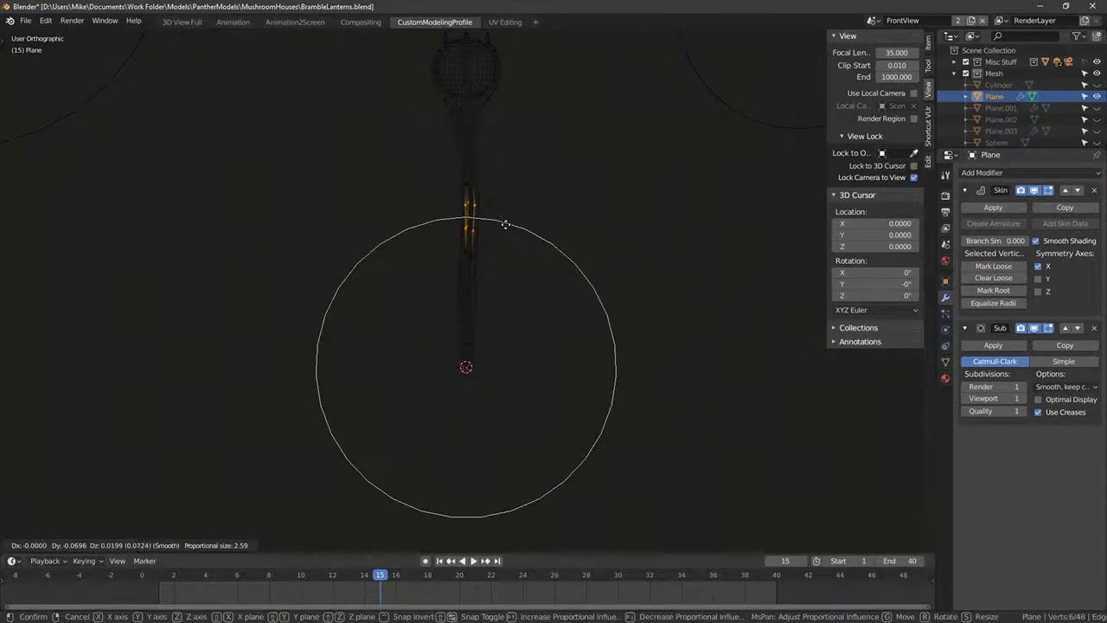
pyautogui.click(501, 224)
# Step: Select the three branch vertices in the lower part of the post and move them 0.010 along Y
pyautogui.hotkey('alt', 'a')
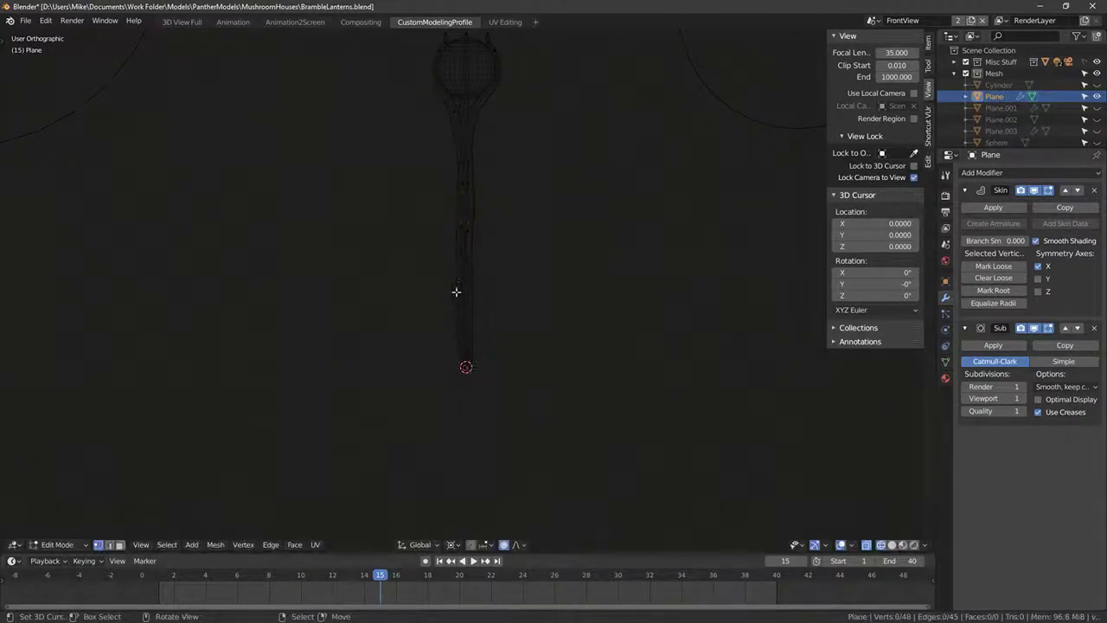
pyautogui.moveTo(455, 292); pyautogui.dragTo(469, 315)
pyautogui.press('g')
pyautogui.click(464, 307)
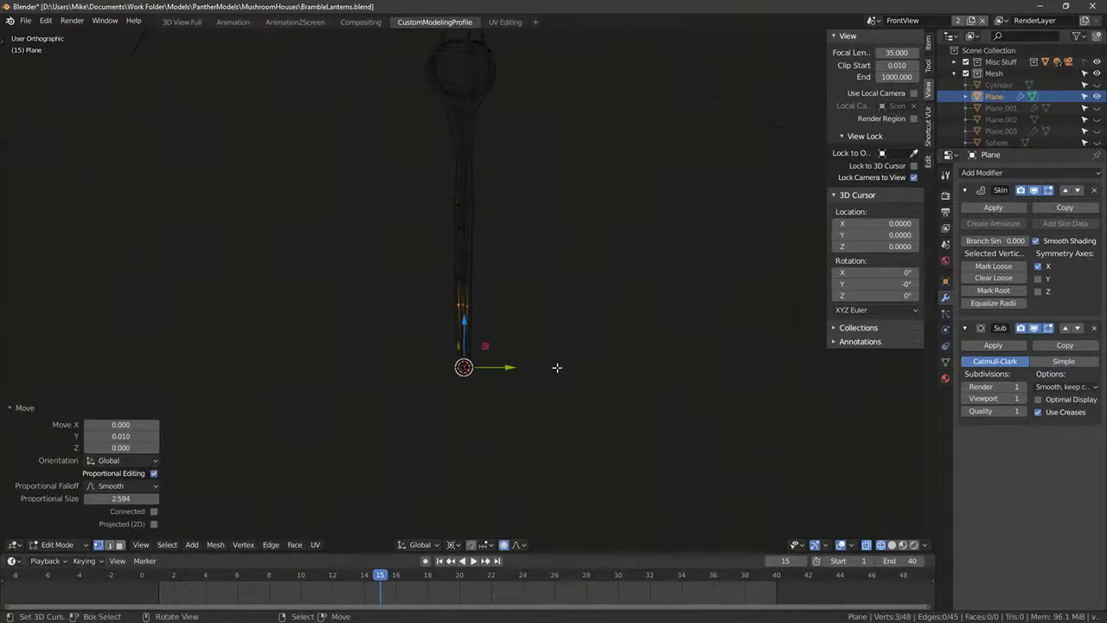
pyautogui.press('KP_1')
pyautogui.press('KP_3')
pyautogui.press('KP_1')
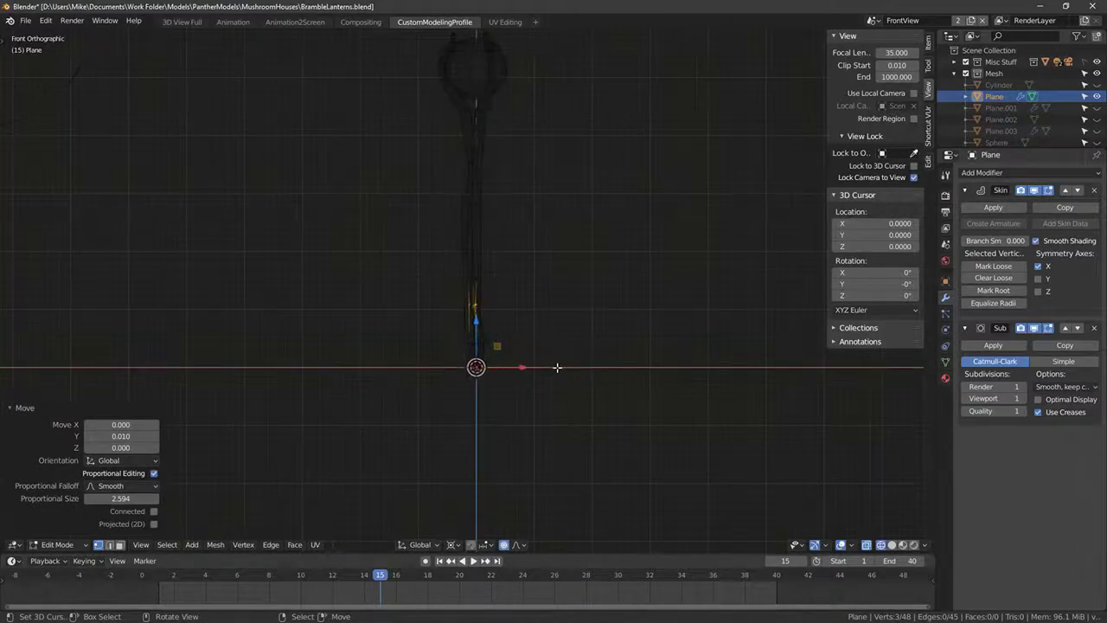
pyautogui.press('KP_3')
pyautogui.press('ctrl+KP_3')
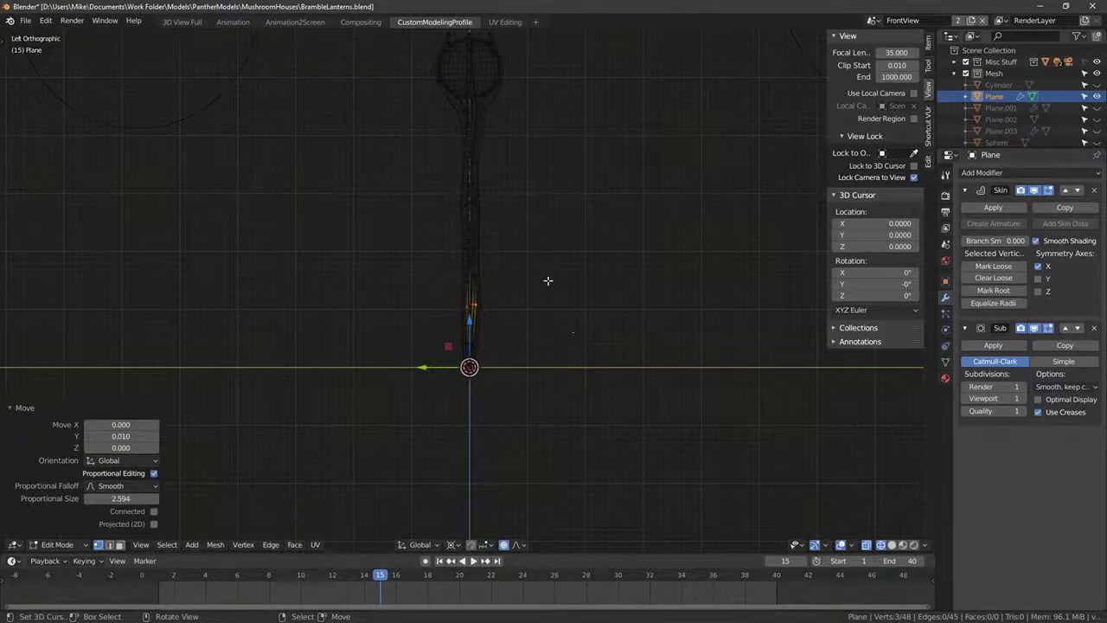
# Step: Select the three mid-height branch vertices, pivot around the selection instead of the 3D cursor, and twist them about global Z with a proportional size of 3.14
pyautogui.click(468, 226)
pyautogui.press('r')
pyautogui.press('z')
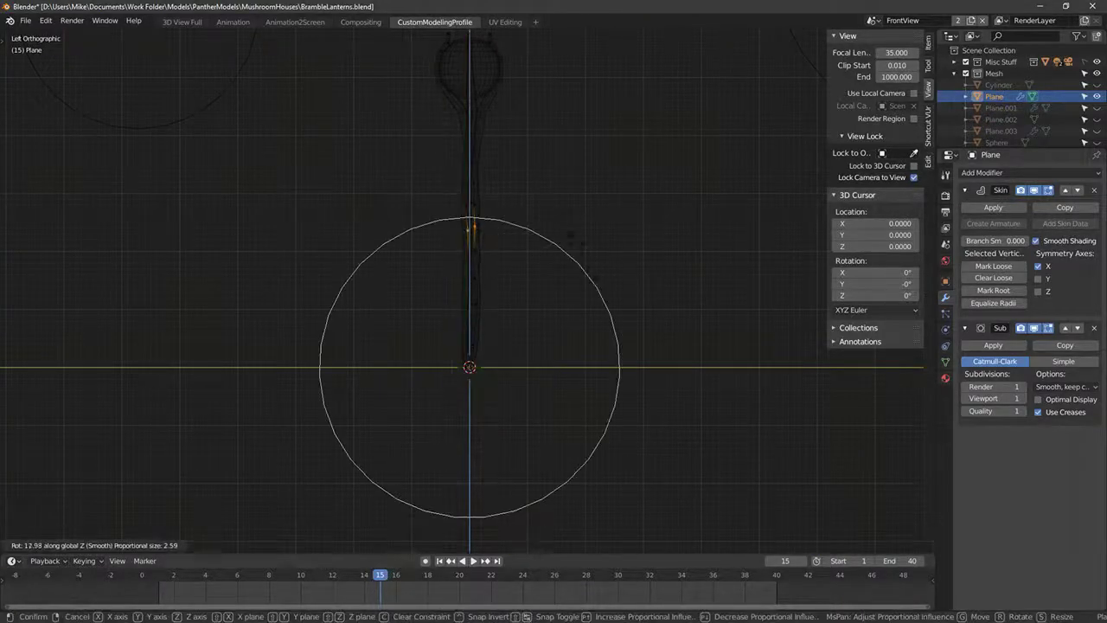
pyautogui.rightClick(523, 464)
pyautogui.press(',')
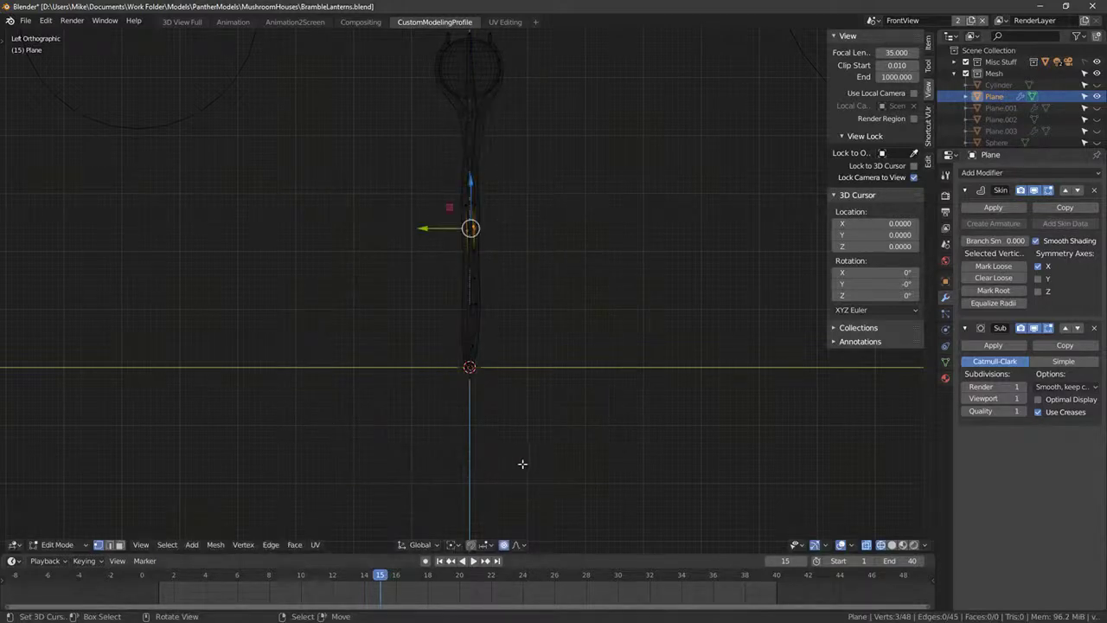
pyautogui.press('r')
pyautogui.press('z')
pyautogui.scroll(-2, 484, 380)
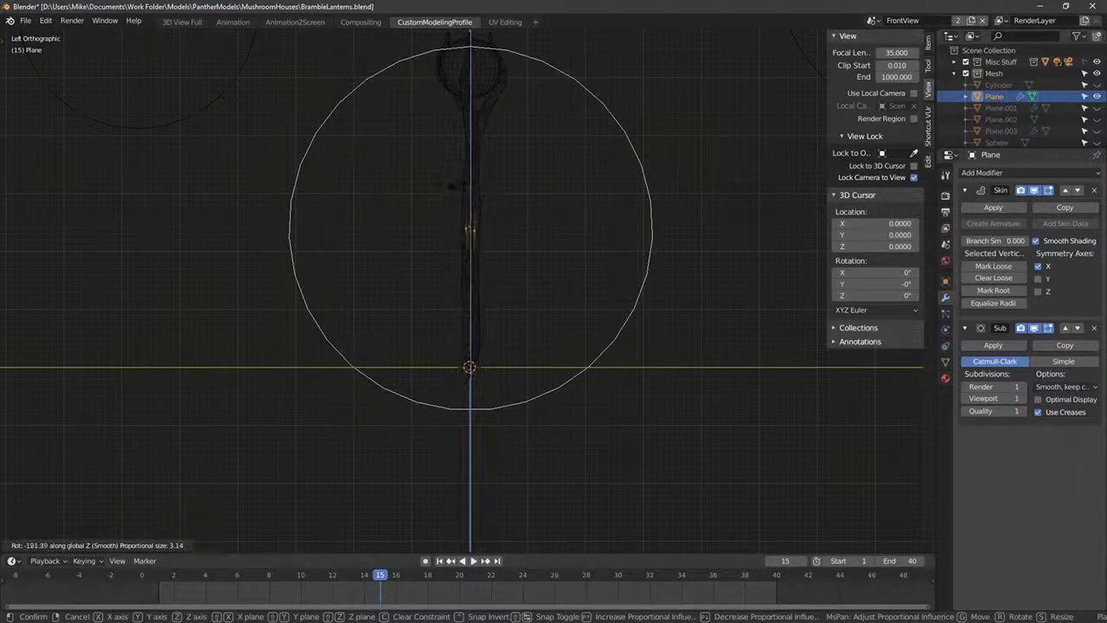
pyautogui.click(447, 251)
# Step: Examine the twist of the branches along the post from several angles in solid shading
pyautogui.press('z')
pyautogui.press('Tab')
pyautogui.moveTo(447, 251); pyautogui.dragTo(519, 324, button='middle')
pyautogui.press('Tab')
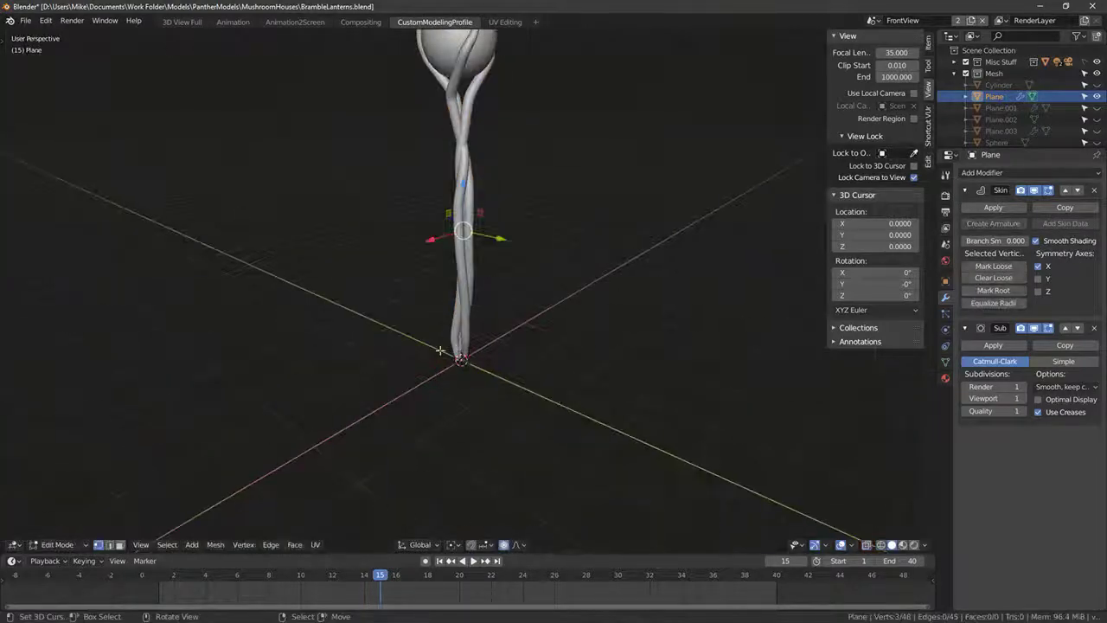
pyautogui.moveTo(442, 349)
pyautogui.mouseDown(button='middle')
pyautogui.moveTo(487, 392)
pyautogui.moveTo(611, 383)
pyautogui.mouseUp(button='middle')
pyautogui.press('KP_1')
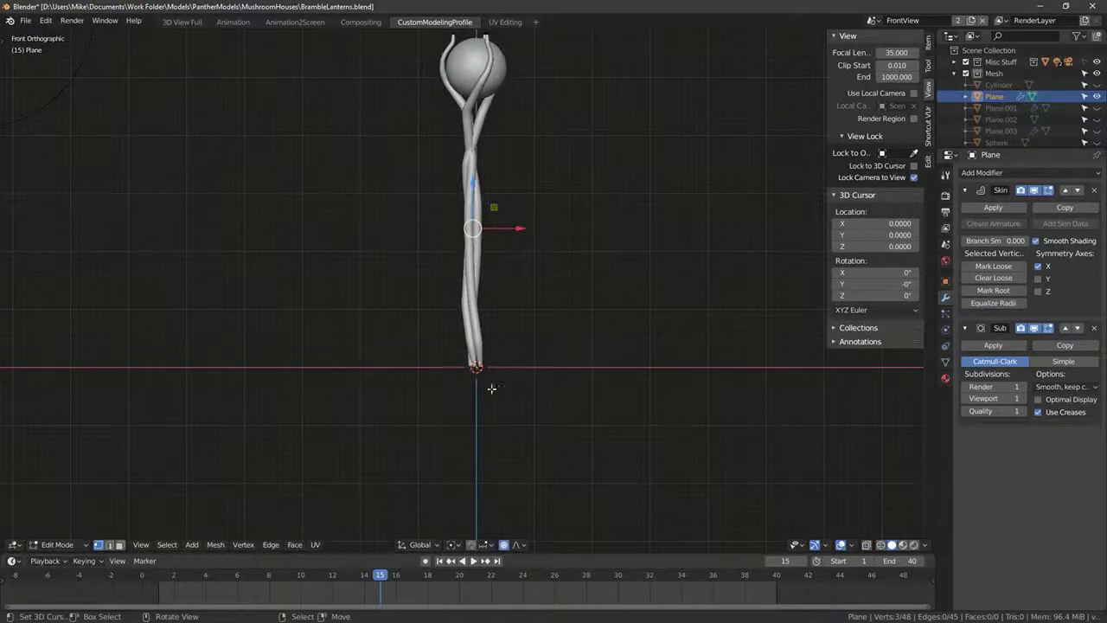
pyautogui.press('Tab')
pyautogui.press('Tab')
pyautogui.moveTo(475, 377); pyautogui.dragTo(588, 393, button='middle')
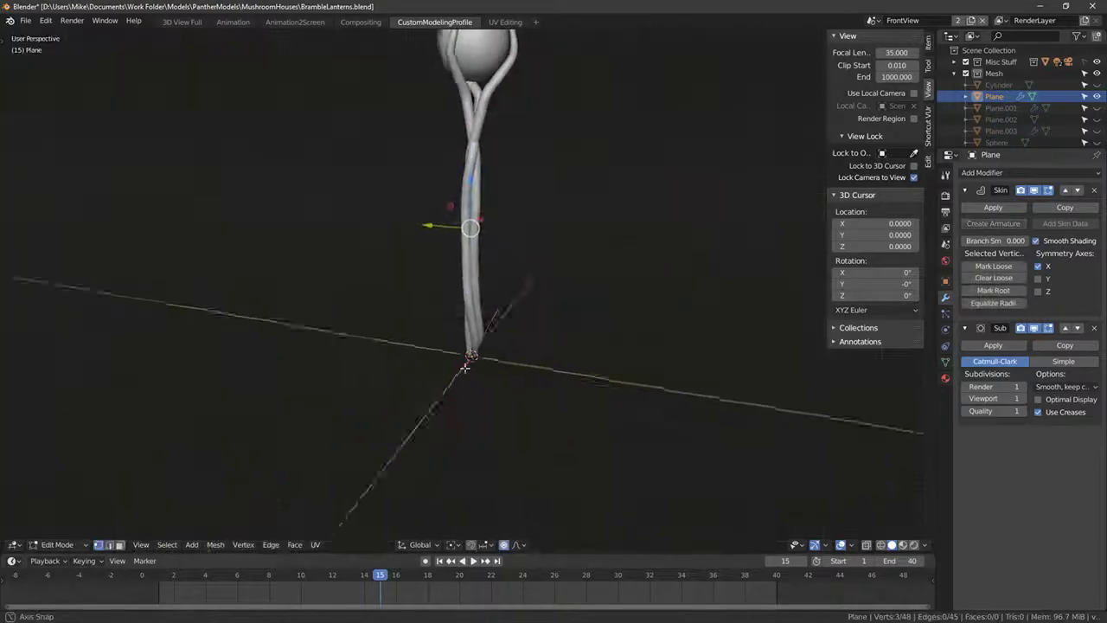
pyautogui.press('Tab')
pyautogui.scroll(3, 481, 385)
pyautogui.press('Tab')
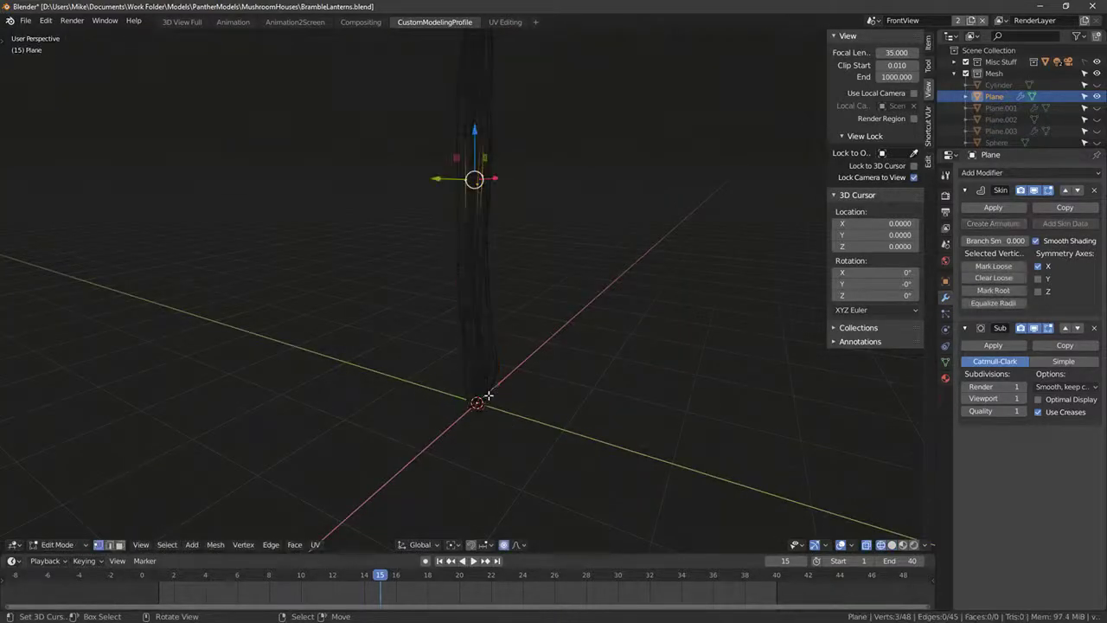
# Step: Turn off proportional editing and move the base vertex of one branch away from the post's centre
pyautogui.press('g')
pyautogui.rightClick(481, 414)
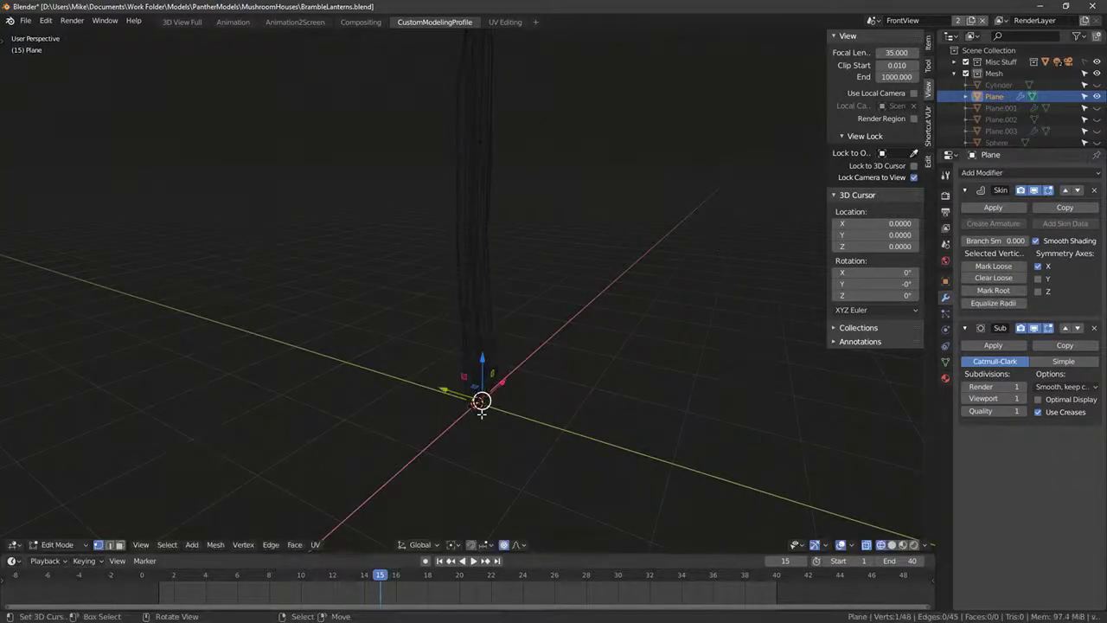
pyautogui.press('o')
pyautogui.scroll(2, 493, 417)
pyautogui.press('g')
pyautogui.click(512, 434)
# Step: Move the base vertices of the other branches outward to spread the post's feet
pyautogui.rightClick(486, 448)
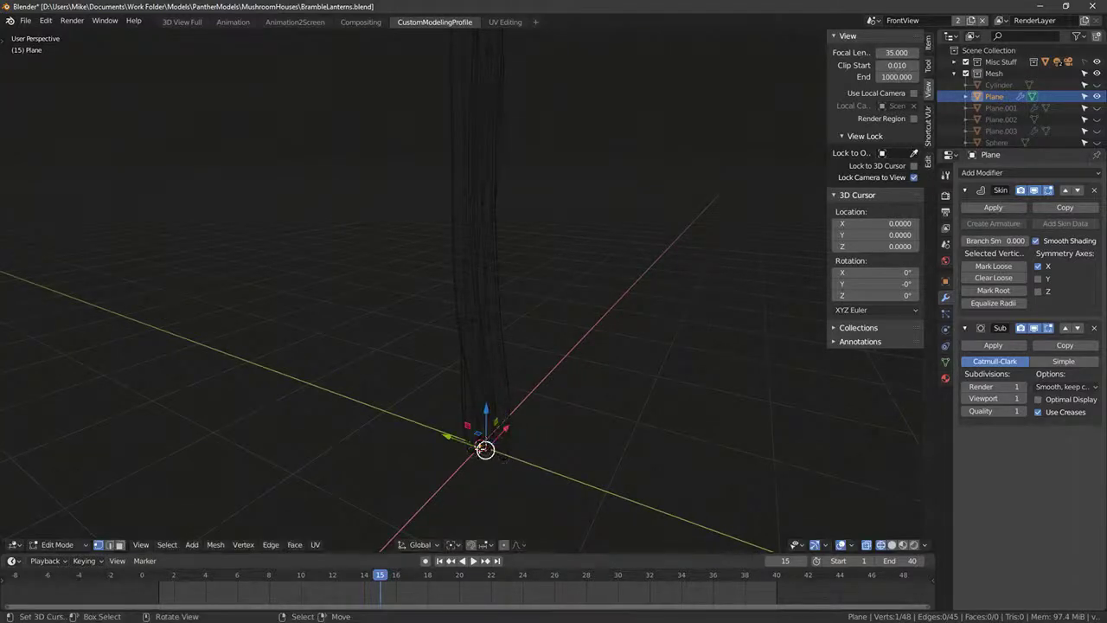
pyautogui.moveTo(486, 450); pyautogui.dragTo(363, 480, button='middle')
pyautogui.press('g')
pyautogui.click(400, 477)
pyautogui.rightClick(479, 447)
pyautogui.moveTo(479, 446); pyautogui.dragTo(604, 439, button='middle')
pyautogui.press('g')
pyautogui.click(544, 434)
# Step: Enlarge the skin radius at the last moved foot vertex and adjust that vertex's position
pyautogui.hotkey('ctrl', 'a')
pyautogui.moveTo(507, 445)
pyautogui.mouseDown(button='middle')
pyautogui.moveTo(588, 440)
pyautogui.moveTo(559, 455)
pyautogui.moveTo(523, 432)
pyautogui.mouseUp(button='middle')
pyautogui.click(787, 475)
pyautogui.press('g')
pyautogui.click(592, 470)
# Step: Reposition the vertices just above the feet of two branches so the legs flare outward
pyautogui.rightClick(473, 430)
pyautogui.press('g')
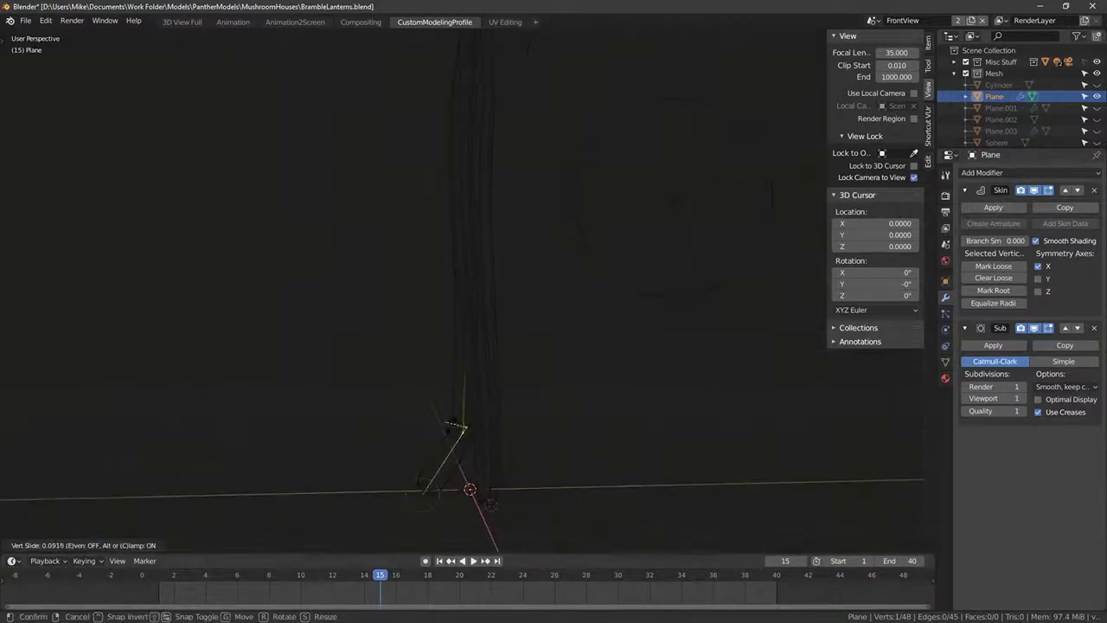
pyautogui.click(476, 425)
pyautogui.press('g')
pyautogui.click(512, 421)
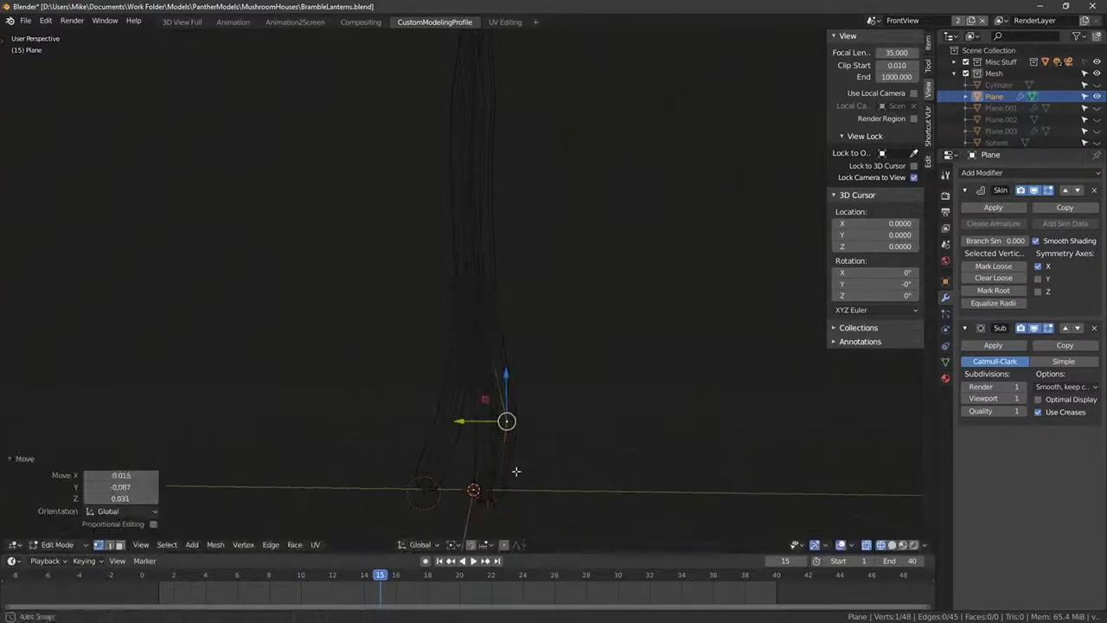
# Step: Move the foot vertex below the last adjusted one outward and enlarge its skin radius
pyautogui.press('g')
pyautogui.click(512, 495)
pyautogui.moveTo(512, 495); pyautogui.dragTo(581, 506, button='middle')
pyautogui.hotkey('ctrl', 'a')
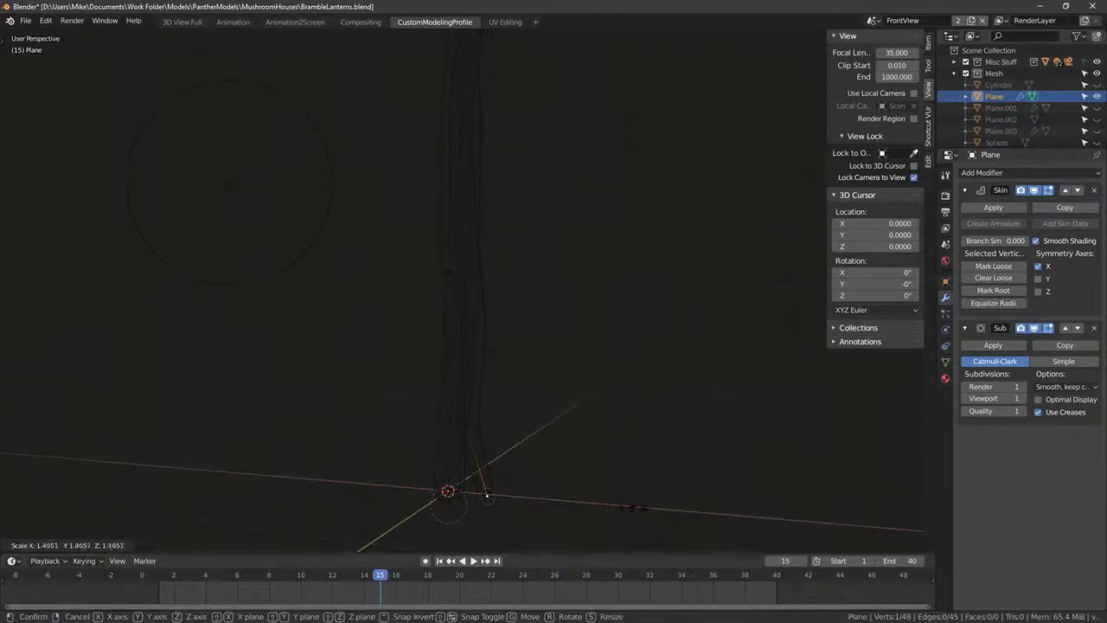
pyautogui.click(644, 509)
pyautogui.press('g')
pyautogui.click(664, 513)
# Step: Pull the vertex just above the remaining branch foot away from the post
pyautogui.rightClick(478, 423)
pyautogui.press('g')
pyautogui.click(553, 417)
# Step: Subdivide the edge above the pulled-out vertex and move the new vertex outward to round the leg's bend
pyautogui.keyDown('shift'); pyautogui.click(488, 338); pyautogui.keyUp('shift')
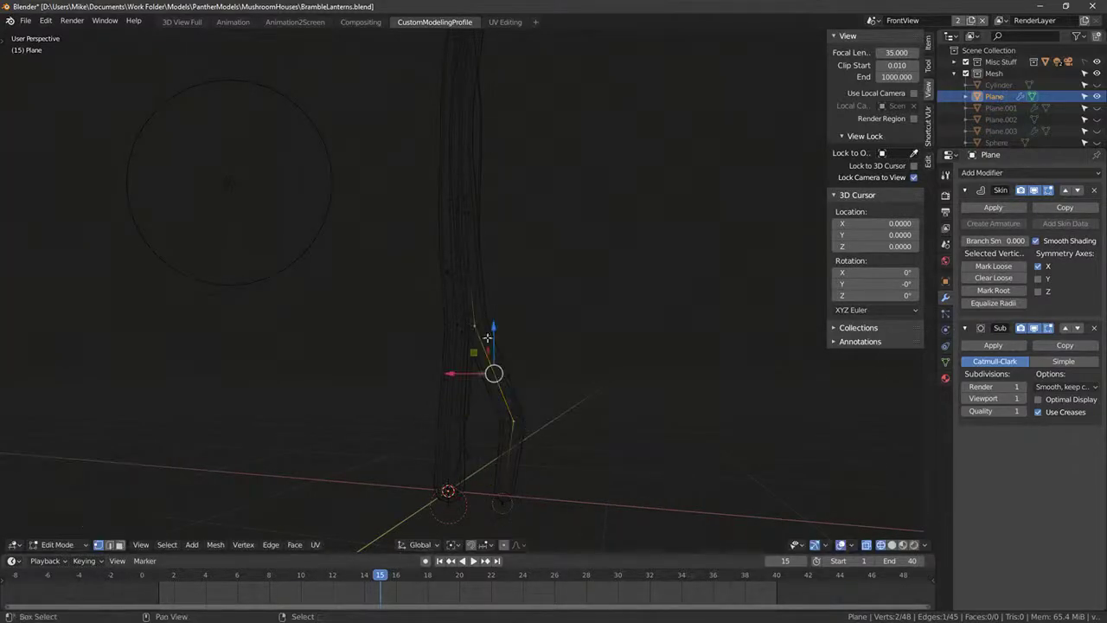
pyautogui.press('w')
pyautogui.rightClick(500, 375)
pyautogui.press('g')
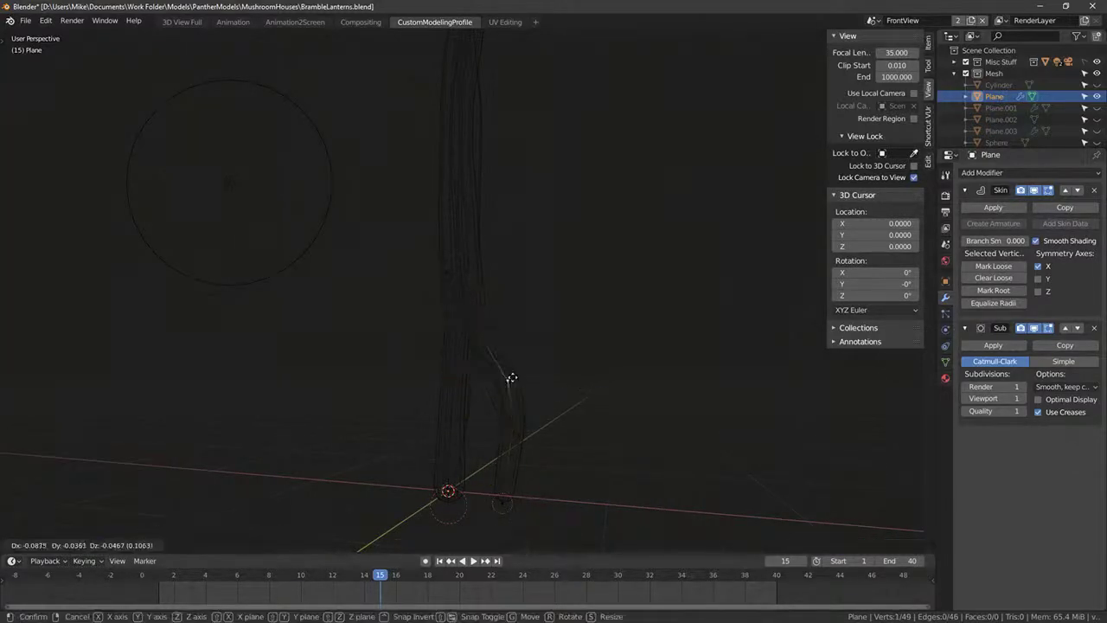
pyautogui.click(513, 379)
# Step: Move the splayed leg's knee vertex and foot vertex farther outward to straighten its lower part
pyautogui.rightClick(516, 420)
pyautogui.press('g')
pyautogui.click(521, 425)
pyautogui.rightClick(511, 484)
pyautogui.press('g')
pyautogui.click(527, 482)
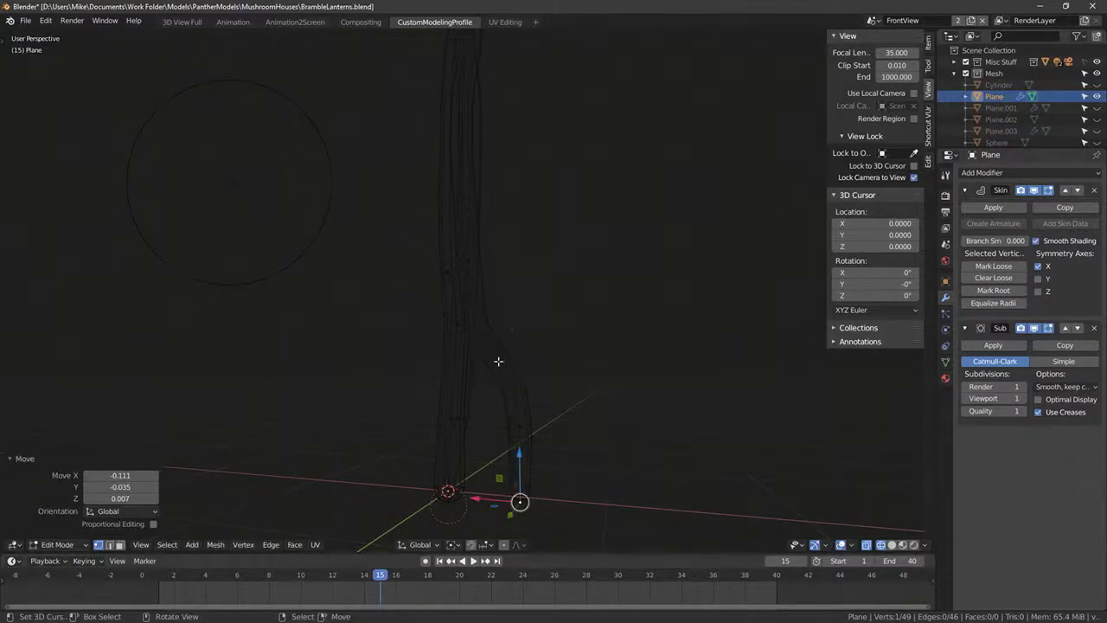
# Step: Adjust the skin radius at the splayed leg's bend, knee and foot vertices so it thickens toward the foot
pyautogui.rightClick(499, 363)
pyautogui.hotkey('ctrl', 'a')
pyautogui.click(510, 384)
pyautogui.rightClick(521, 426)
pyautogui.click(603, 441)
pyautogui.rightClick(524, 501)
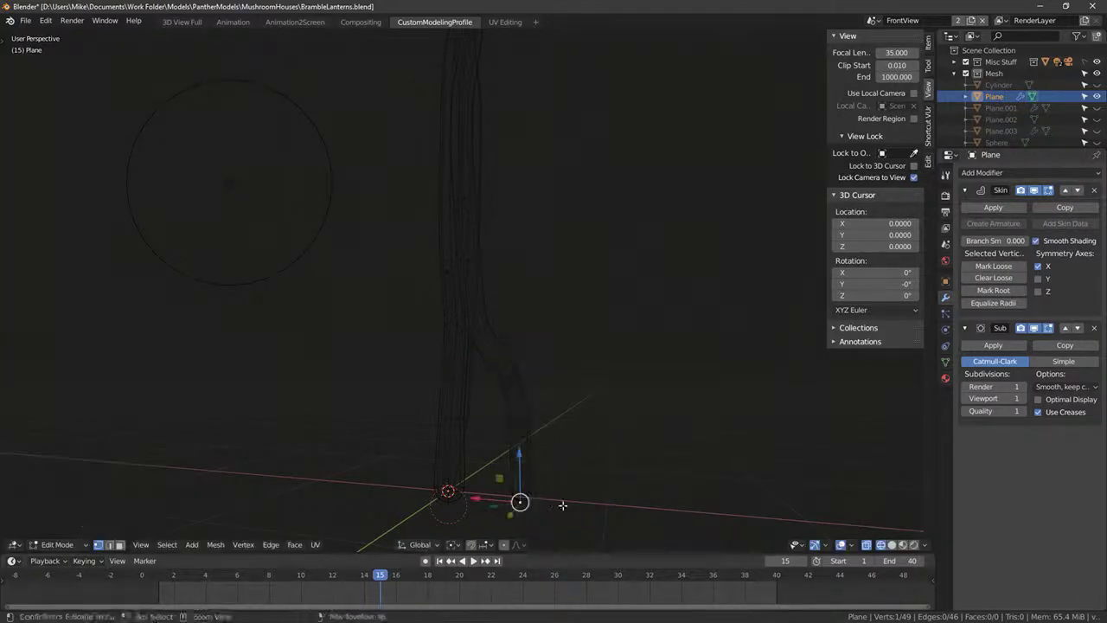
pyautogui.hotkey('ctrl', 'a')
pyautogui.click(609, 512)
pyautogui.click(579, 496)
# Step: Switch to solid shading and save the file
pyautogui.press('z')
pyautogui.moveTo(576, 493)
pyautogui.mouseDown(button='middle')
pyautogui.moveTo(430, 462)
pyautogui.moveTo(424, 380)
pyautogui.moveTo(355, 390)
pyautogui.mouseUp(button='middle')
pyautogui.hotkey('ctrl', 's')
# Step: Reposition the vertices along the lower bends of the legs to smooth their curve into the feet
pyautogui.rightClick(424, 380)
pyautogui.press('g')
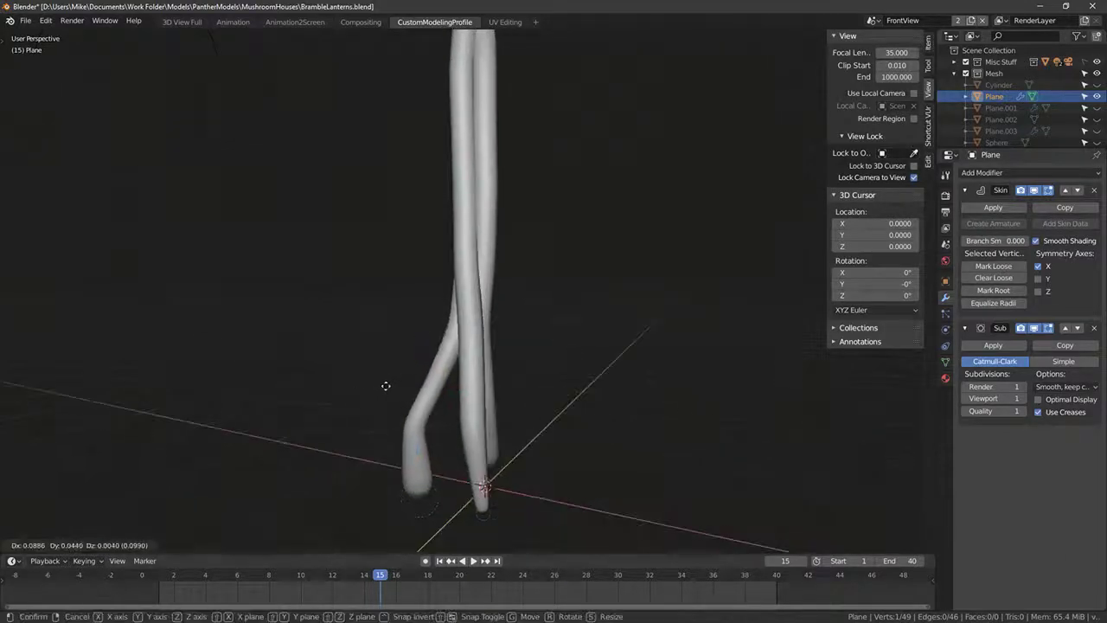
pyautogui.click(389, 390)
pyautogui.rightClick(413, 429)
pyautogui.press('g')
pyautogui.click(460, 448)
# Step: Enlarge the skin radius at the thin leg's foot vertex and adjust it at the vertex just above
pyautogui.moveTo(468, 450); pyautogui.dragTo(606, 432, button='middle')
pyautogui.rightClick(534, 502)
pyautogui.hotkey('ctrl', 'a')
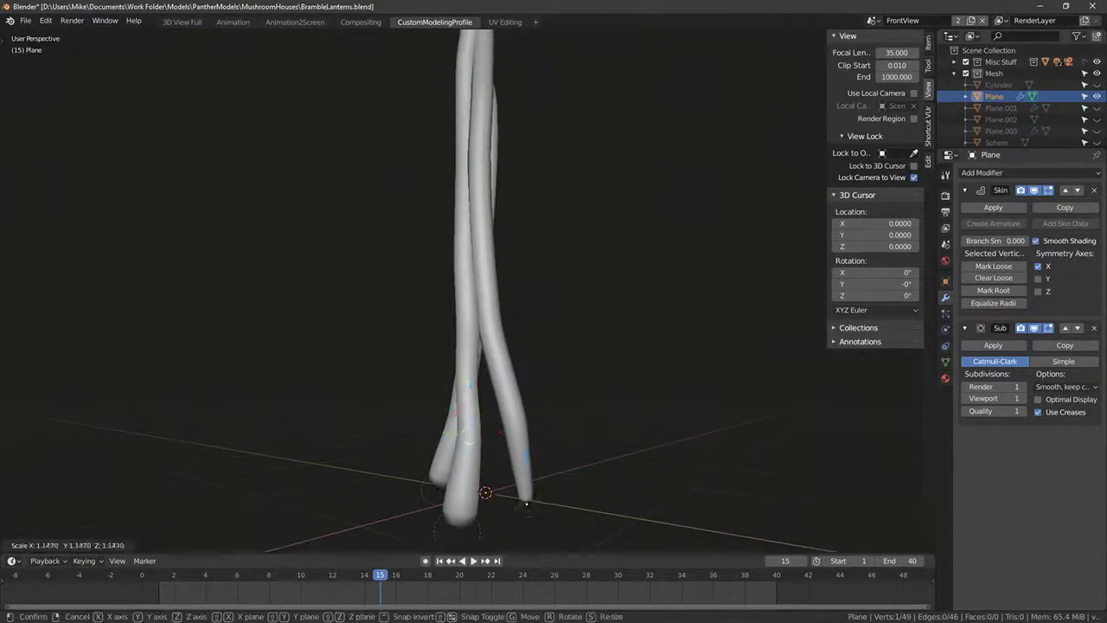
pyautogui.click(573, 499)
pyautogui.rightClick(545, 427)
pyautogui.hotkey('ctrl', 'a')
pyautogui.click(543, 428)
# Step: Move that leg's foot vertex about -0.047 in X and 0.055 in Y
pyautogui.rightClick(526, 500)
pyautogui.press('g')
pyautogui.click(517, 502)
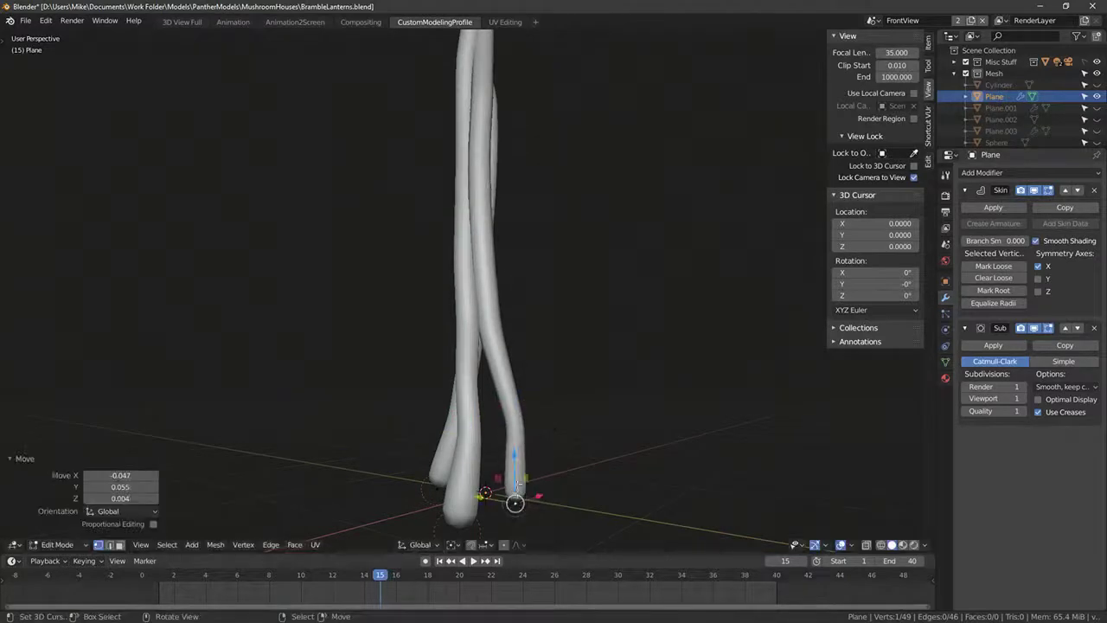
# Step: Lower that leg's upper bend vertex and move the vertex above its foot about -0.034 in X and 0.049 in Y
pyautogui.rightClick(516, 423)
pyautogui.rightClick(500, 342)
pyautogui.press('g')
pyautogui.click(505, 371)
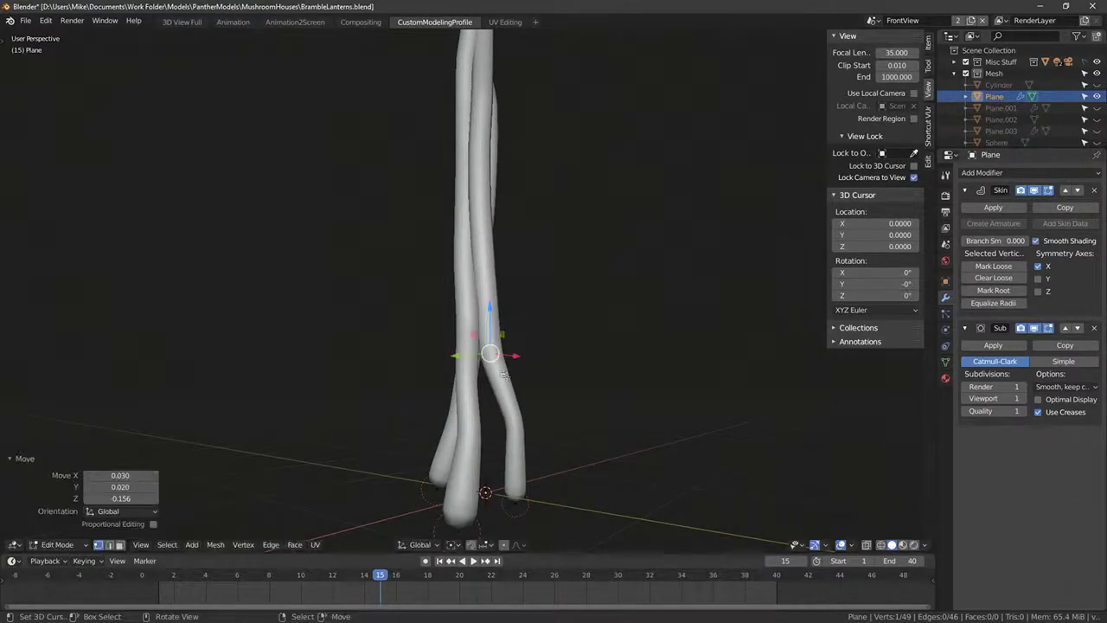
pyautogui.hotkey('ctrl', 'z')
pyautogui.rightClick(515, 424)
pyautogui.hotkey('ctrl', 'a')
pyautogui.click(519, 424)
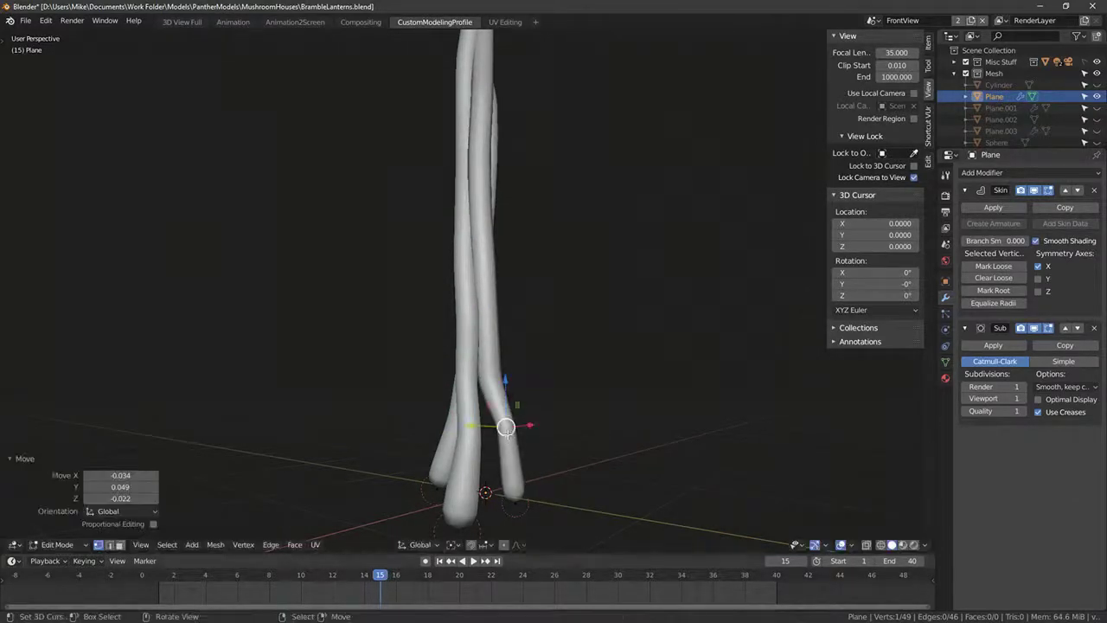
# Step: Bring the foot vertex in line beneath the bend and resize skin radius there by 0.875
pyautogui.rightClick(506, 504)
pyautogui.hotkey('ctrl', 'a')
pyautogui.click(574, 500)
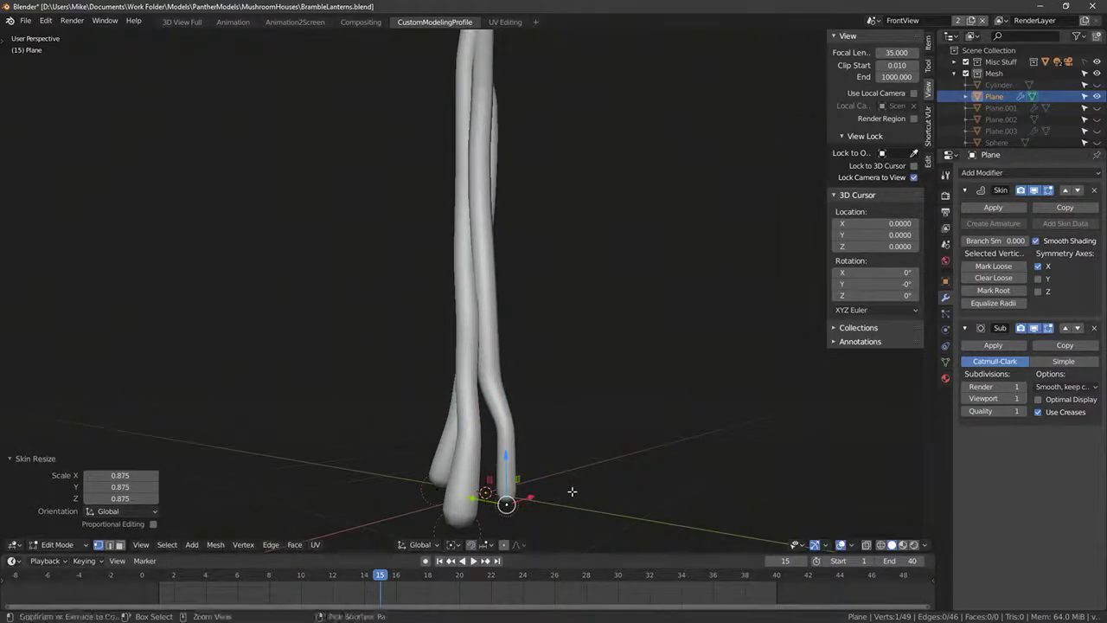
pyautogui.press('g')
pyautogui.click(583, 477)
# Step: Move the thick leg's foot vertex outward and down, and resize the skin radius at the vertex above it by 0.773
pyautogui.moveTo(585, 476); pyautogui.dragTo(514, 490, button='middle')
pyautogui.press('g')
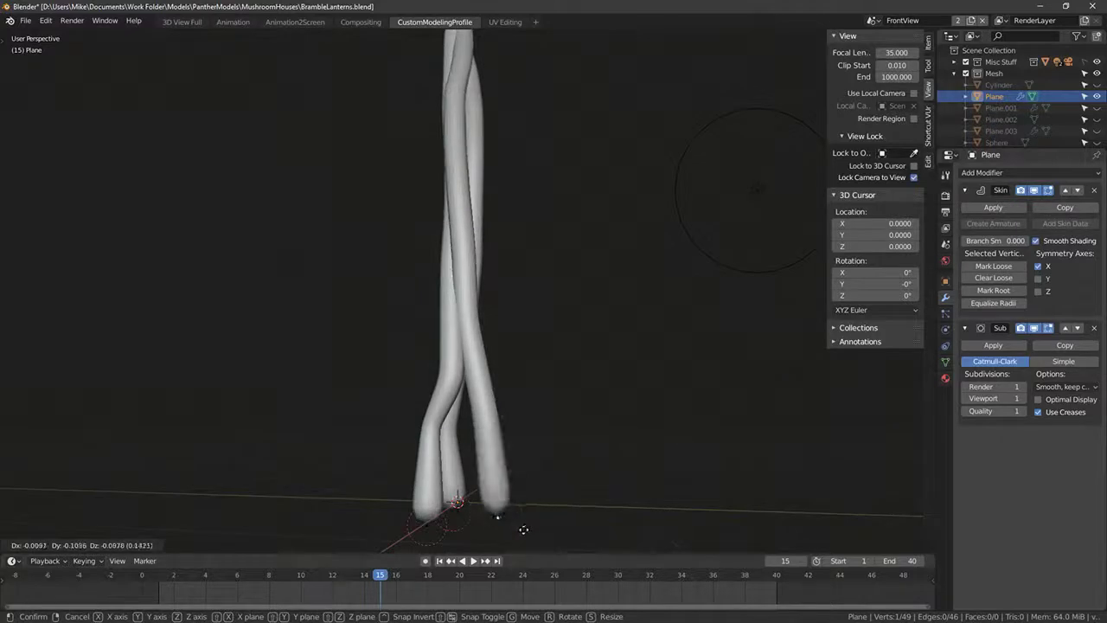
pyautogui.click(524, 530)
pyautogui.rightClick(485, 418)
pyautogui.hotkey('ctrl', 'a')
pyautogui.click(546, 417)
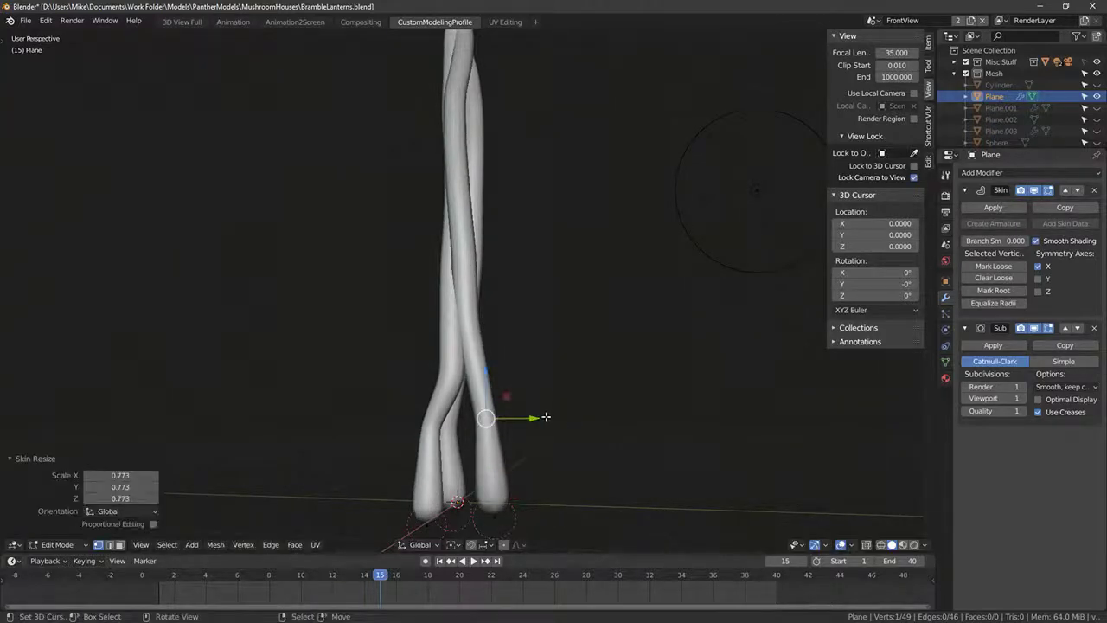
# Step: Return to Object Mode and assign the existing BrambleBark_MAT material to the lantern post
pyautogui.press('Tab')
pyautogui.moveTo(546, 417); pyautogui.dragTo(622, 364, button='middle')
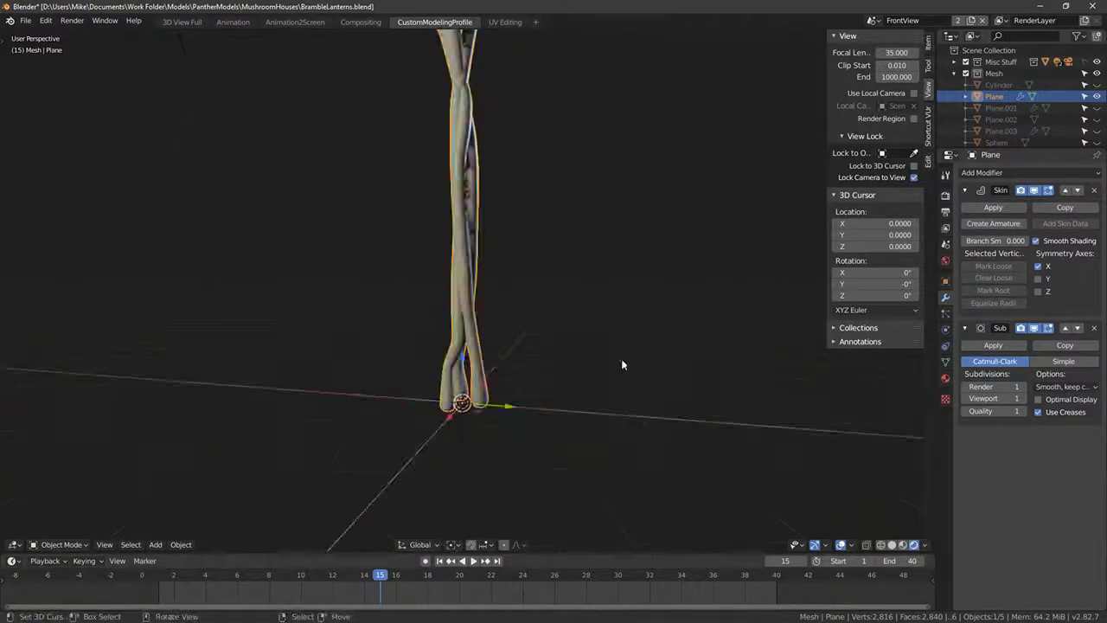
pyautogui.press('KP_1')
pyautogui.click(945, 379)
pyautogui.click(969, 224)
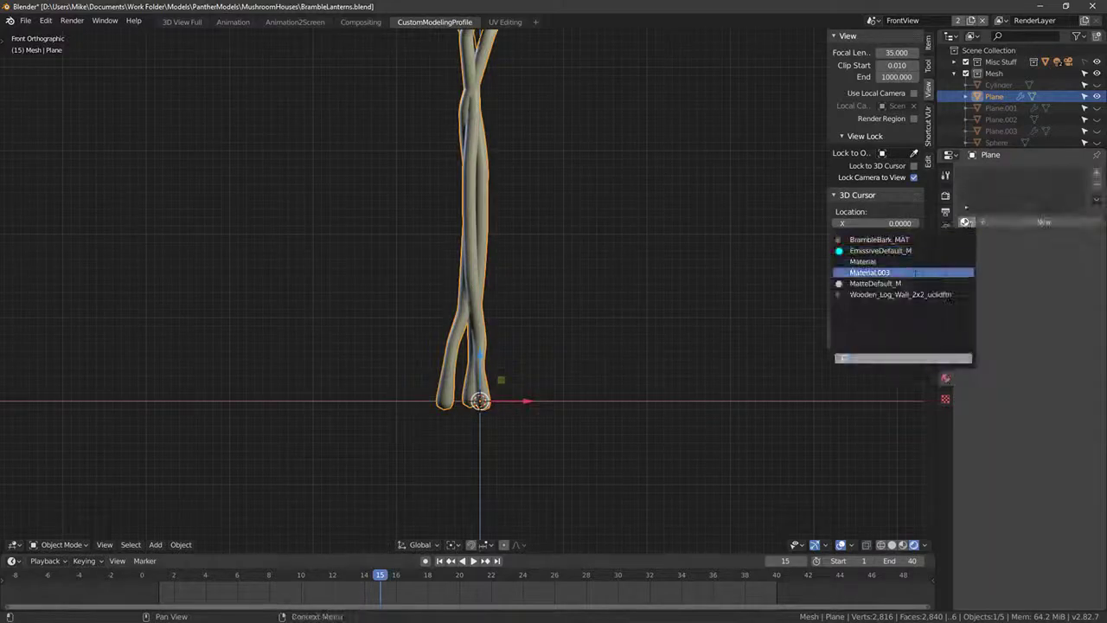
pyautogui.click(832, 239)
pyautogui.keyDown('shift'); pyautogui.moveTo(470, 218); pyautogui.dragTo(621, 287, button='middle'); pyautogui.keyUp('shift')
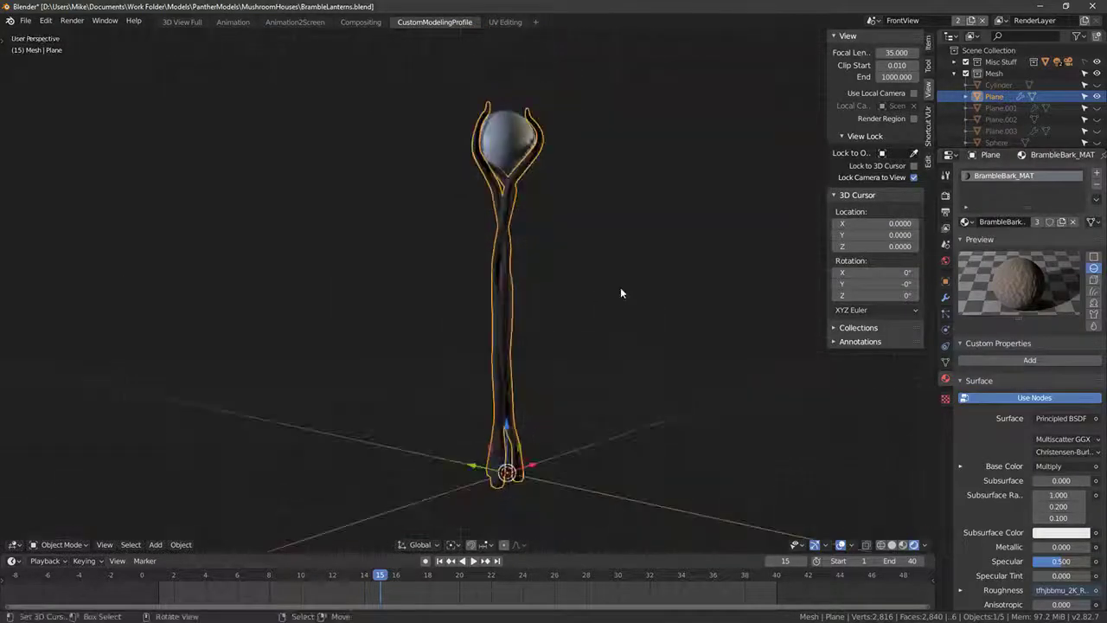
pyautogui.press('KP_5')
pyautogui.press('KP_3')
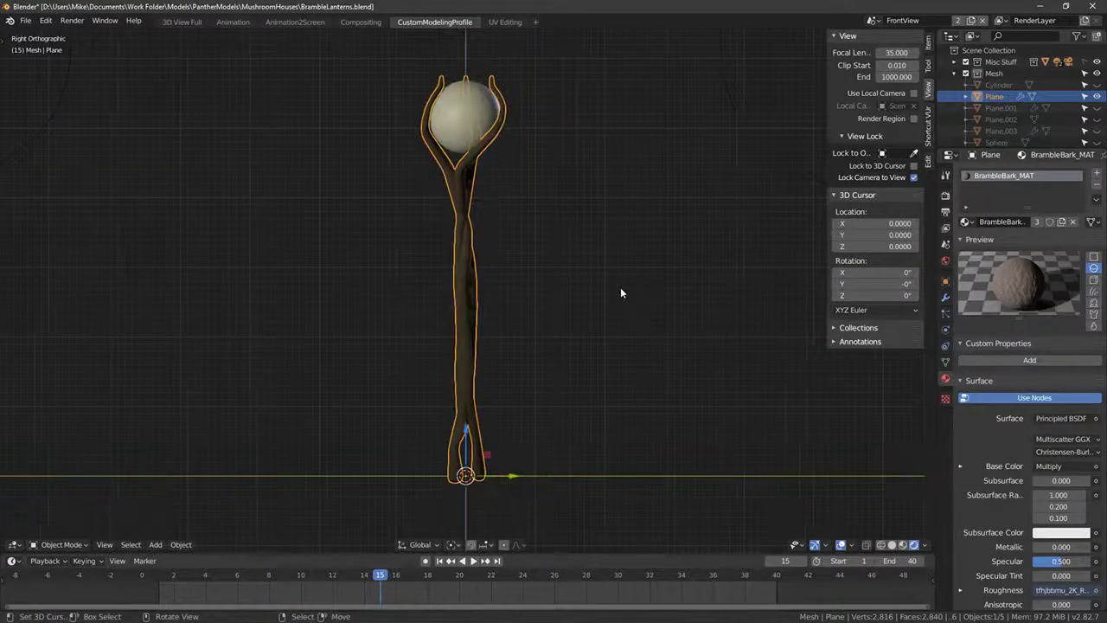
# Step: Enter Edit Mode on the lantern post and turn on snapping to faces
pyautogui.moveTo(630, 277); pyautogui.dragTo(450, 190, button='middle')
pyautogui.scroll(5, 430, 292)
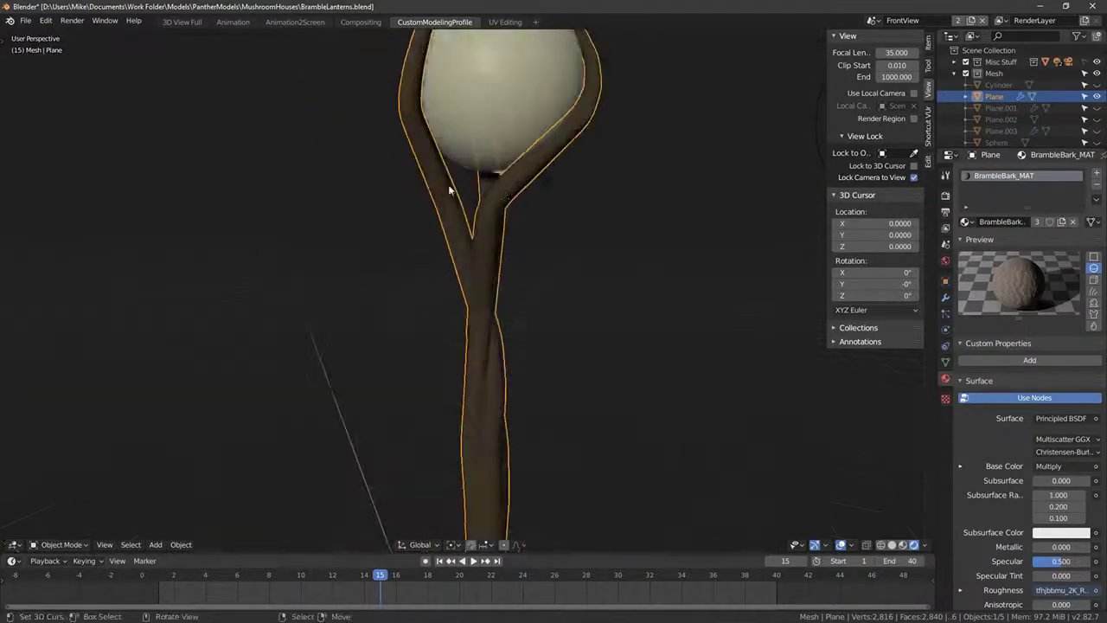
pyautogui.press('Tab')
pyautogui.scroll(-3, 665, 282)
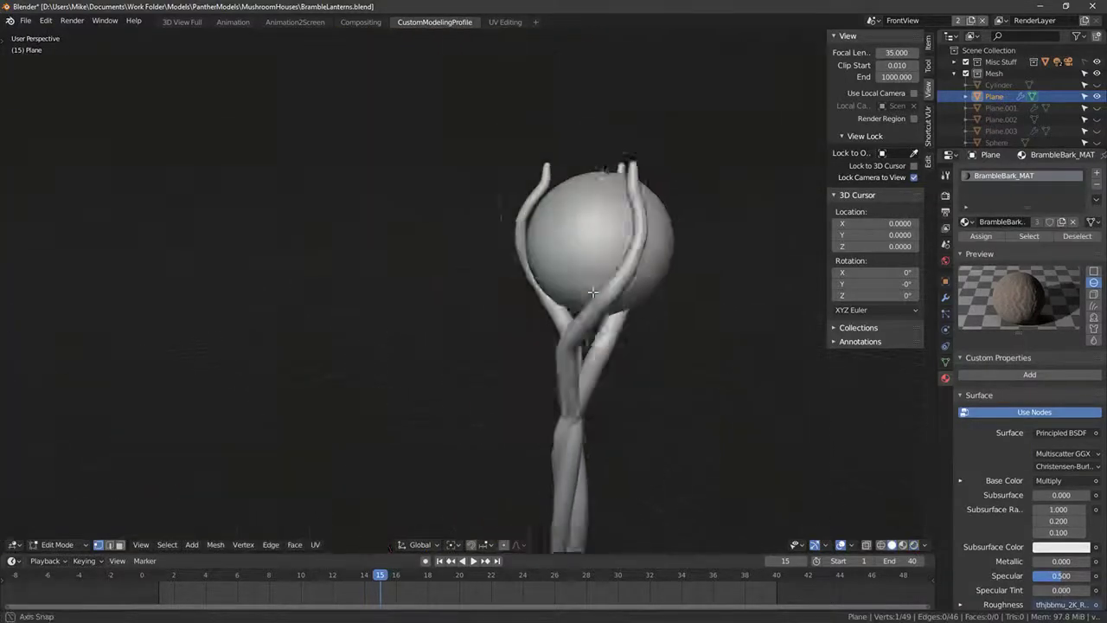
pyautogui.moveTo(631, 281)
pyautogui.mouseDown(button='middle')
pyautogui.moveTo(539, 257)
pyautogui.moveTo(486, 289)
pyautogui.moveTo(521, 292)
pyautogui.mouseUp(button='middle')
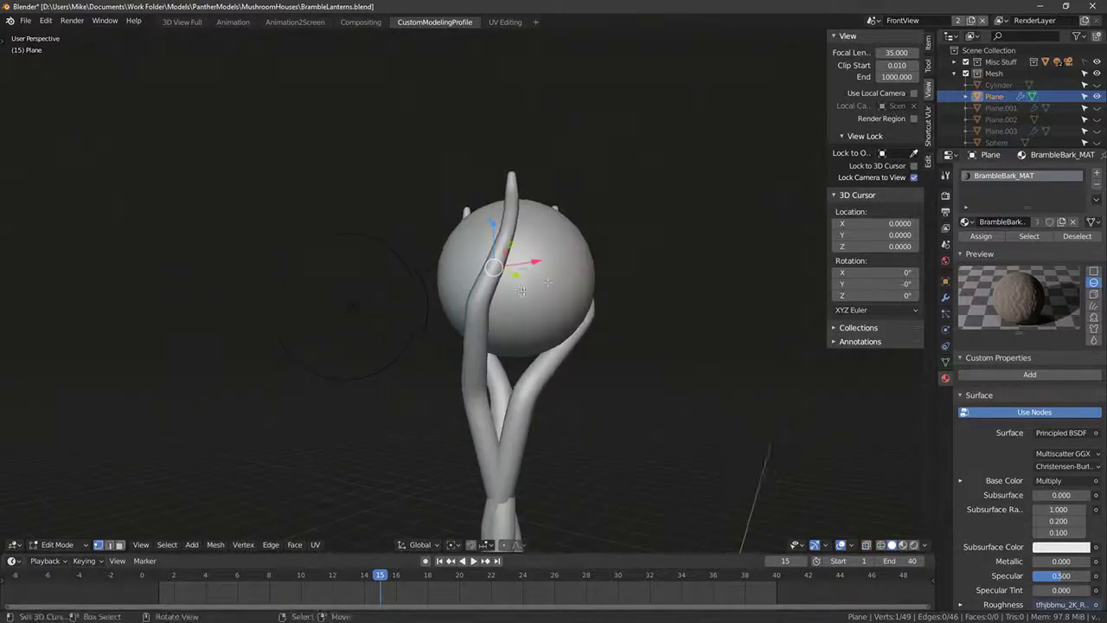
pyautogui.click(482, 544)
pyautogui.click(482, 381)
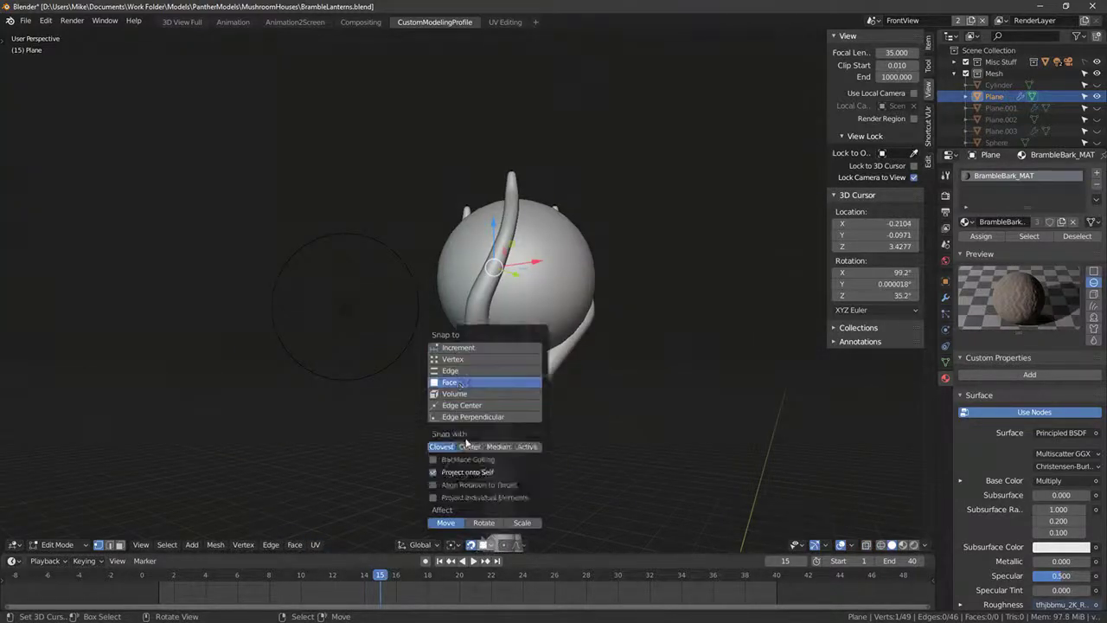
# Step: Extrude a three-segment side twig from one holding branch along the sphere's surface, starting 0.205, 0.239, 0.051 and ending with -0.062, 0.123, 0.182
pyautogui.moveTo(482, 381); pyautogui.dragTo(431, 346, button='middle')
pyautogui.press('e')
pyautogui.click(492, 249)
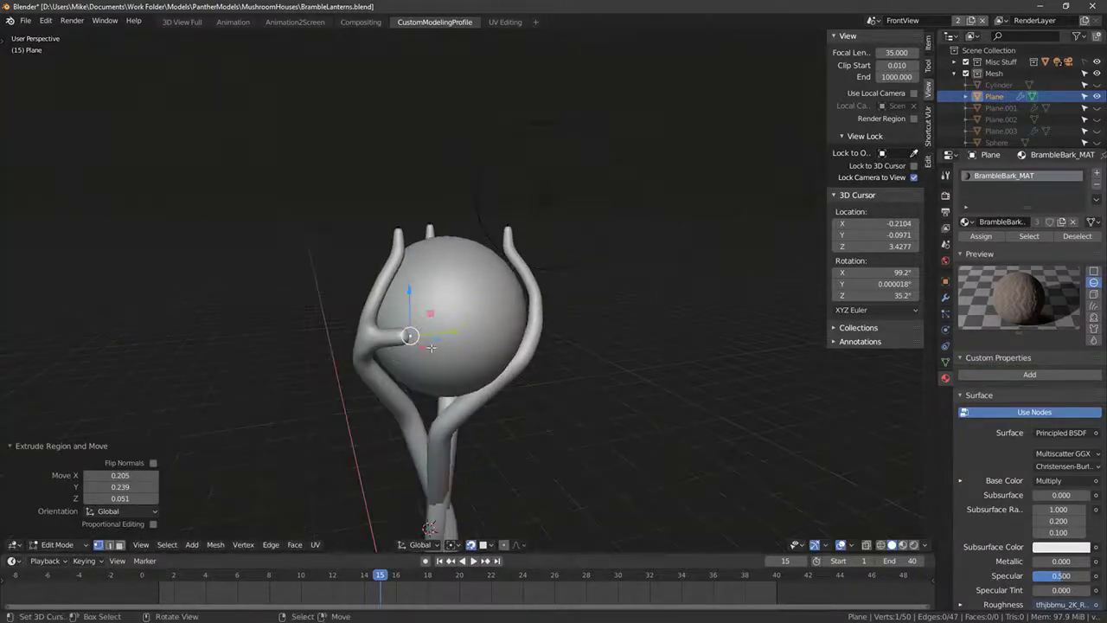
pyautogui.press('e')
pyautogui.click(467, 332)
pyautogui.press('e')
pyautogui.click(531, 289)
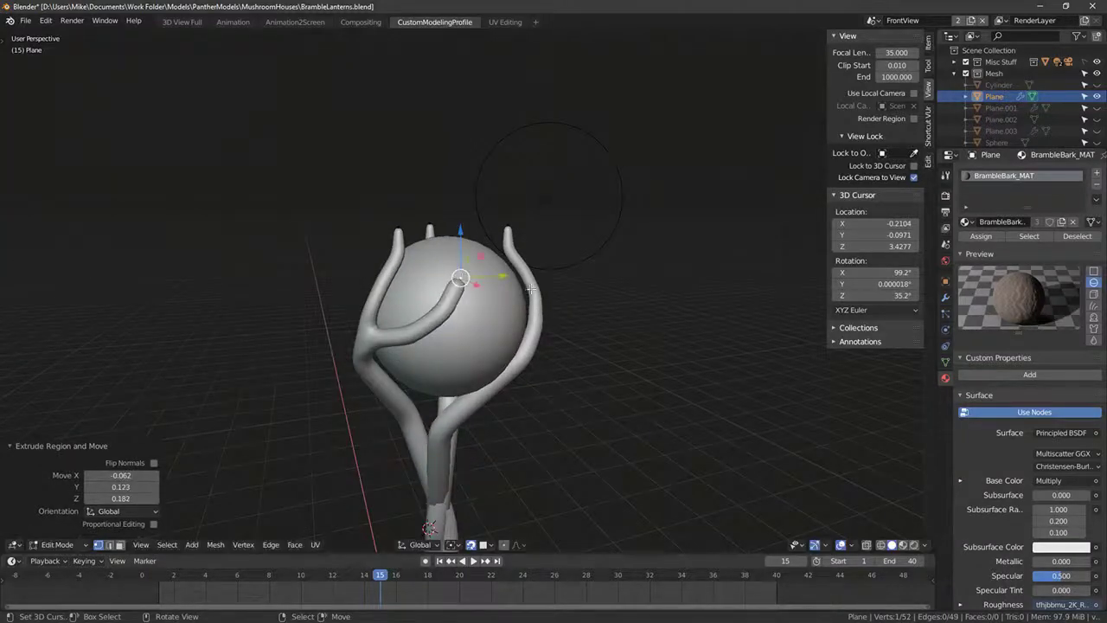
# Step: Resize the skin radius at the new twig's three vertices so it tapers towards its tip
pyautogui.hotkey('ctrl', 'a')
pyautogui.click(483, 292)
pyautogui.rightClick(442, 314)
pyautogui.hotkey('ctrl', 'a')
pyautogui.click(501, 325)
pyautogui.rightClick(410, 335)
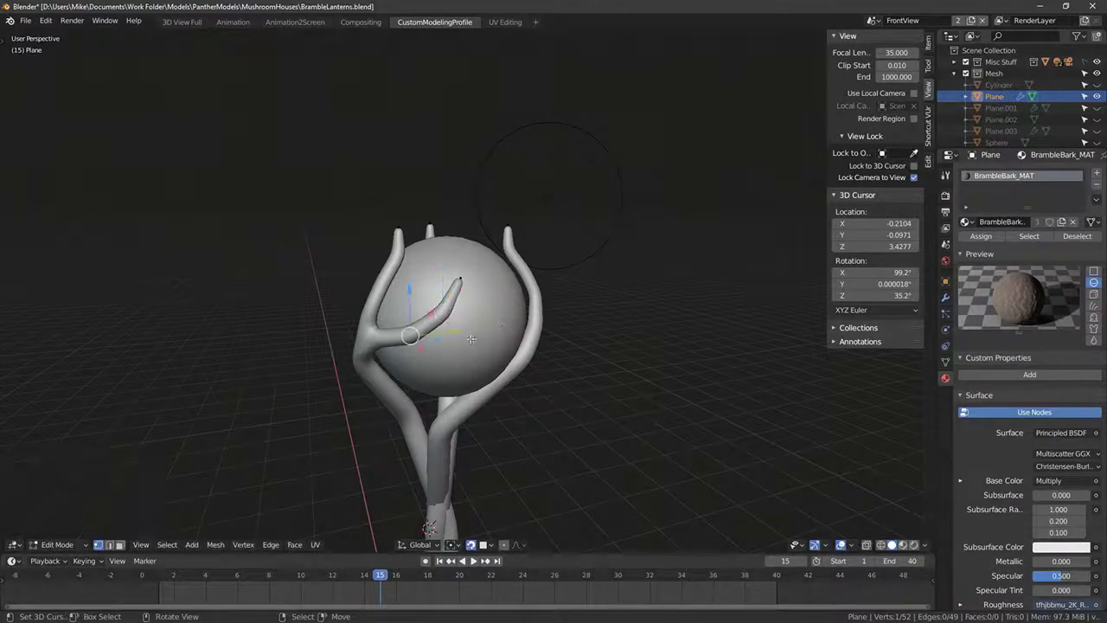
pyautogui.hotkey('ctrl', 'a')
pyautogui.click(471, 338)
# Step: Extrude a twig from the opposite side of the same branch by -0.283, 0.107, 0.113 and shrink its skin radius
pyautogui.moveTo(471, 338); pyautogui.dragTo(591, 343, button='middle')
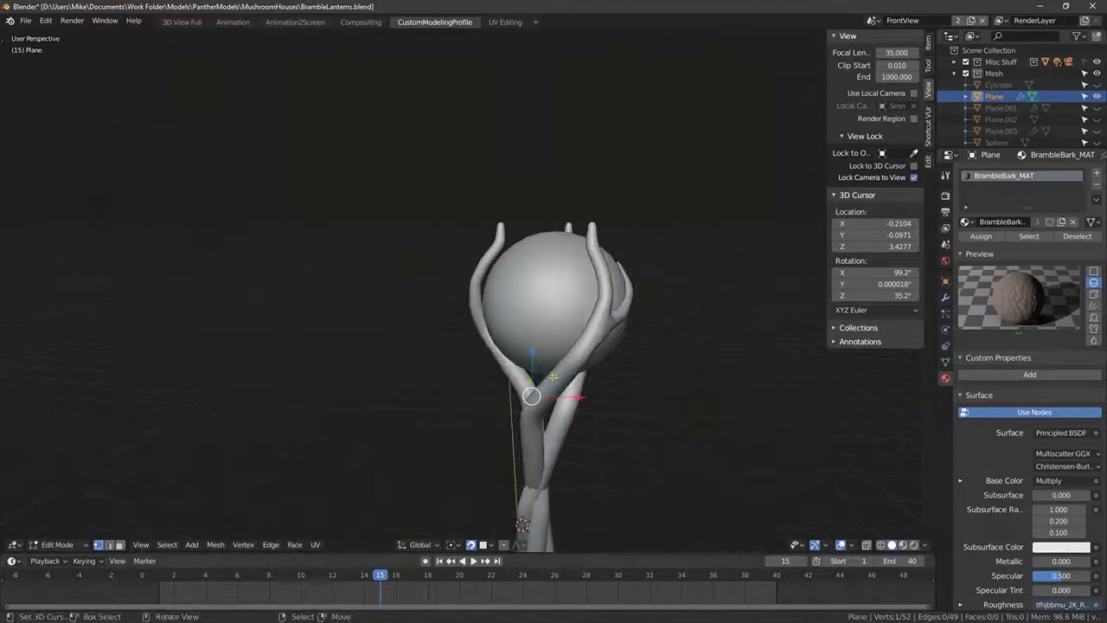
pyautogui.moveTo(557, 377); pyautogui.dragTo(532, 353, button='middle')
pyautogui.press('e')
pyautogui.click(513, 321)
pyautogui.hotkey('ctrl', 'a')
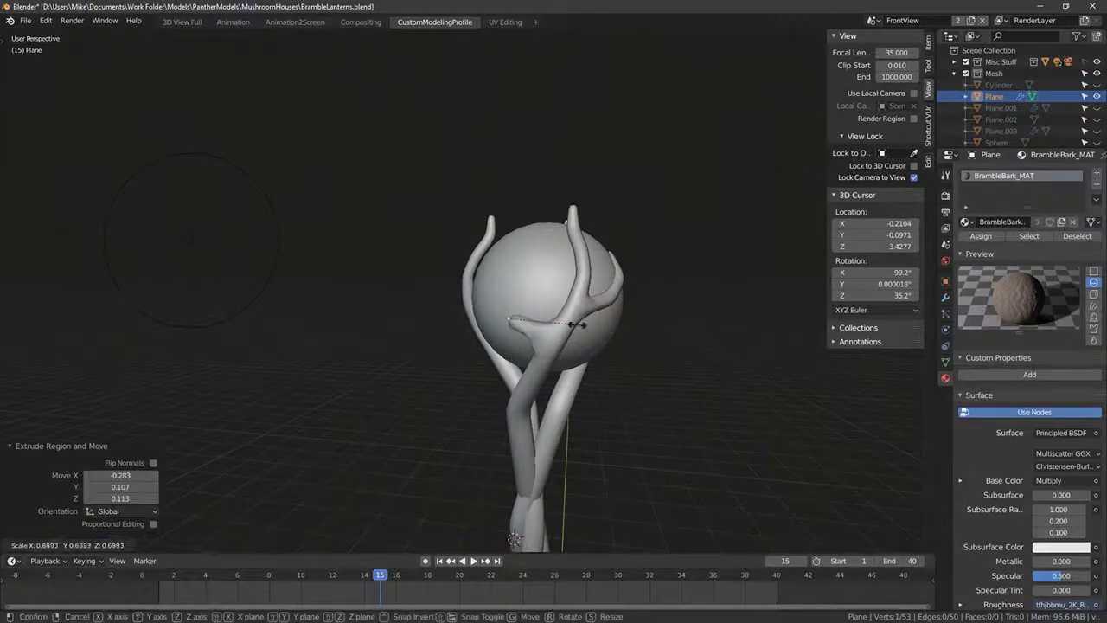
pyautogui.click(576, 324)
# Step: Extend that twig up the sphere with two more segments, resizing the skin radius by 0.856 at the first and tapering the tip
pyautogui.press('e')
pyautogui.click(496, 288)
pyautogui.hotkey('ctrl', 'a')
pyautogui.click(507, 292)
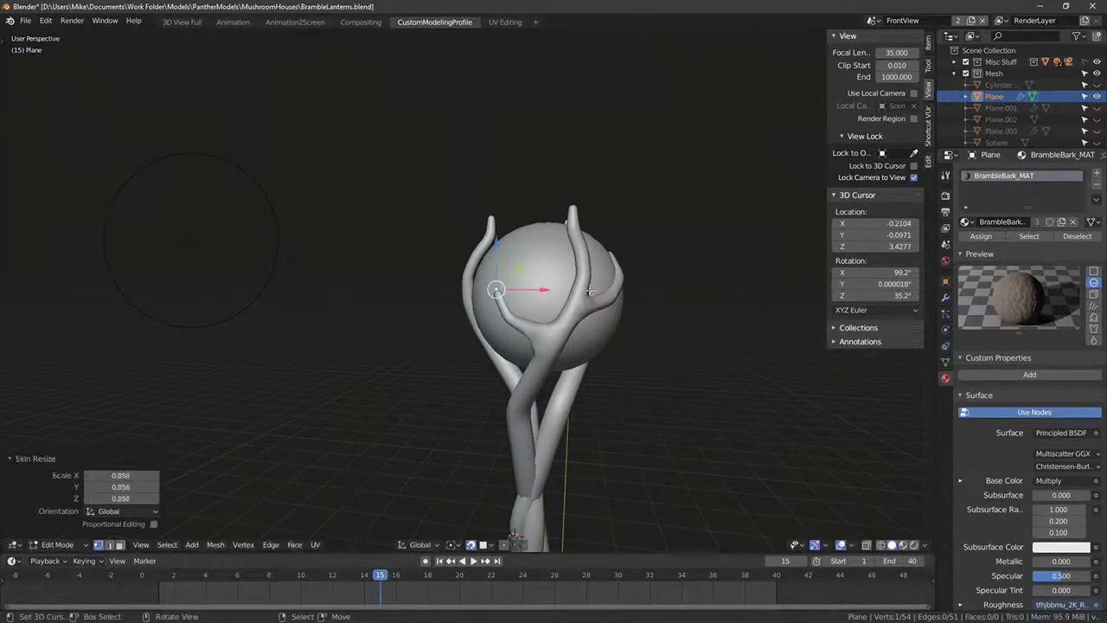
pyautogui.press('e')
pyautogui.click(501, 257)
pyautogui.moveTo(501, 257); pyautogui.dragTo(549, 309, button='middle')
pyautogui.hotkey('ctrl', 'a')
pyautogui.click(566, 289)
# Step: Extrude a two-segment side twig from the next branch onto the sphere, beginning with 0.145, 0.207, 0.184, and shrink its skin radius along the way
pyautogui.rightClick(503, 340)
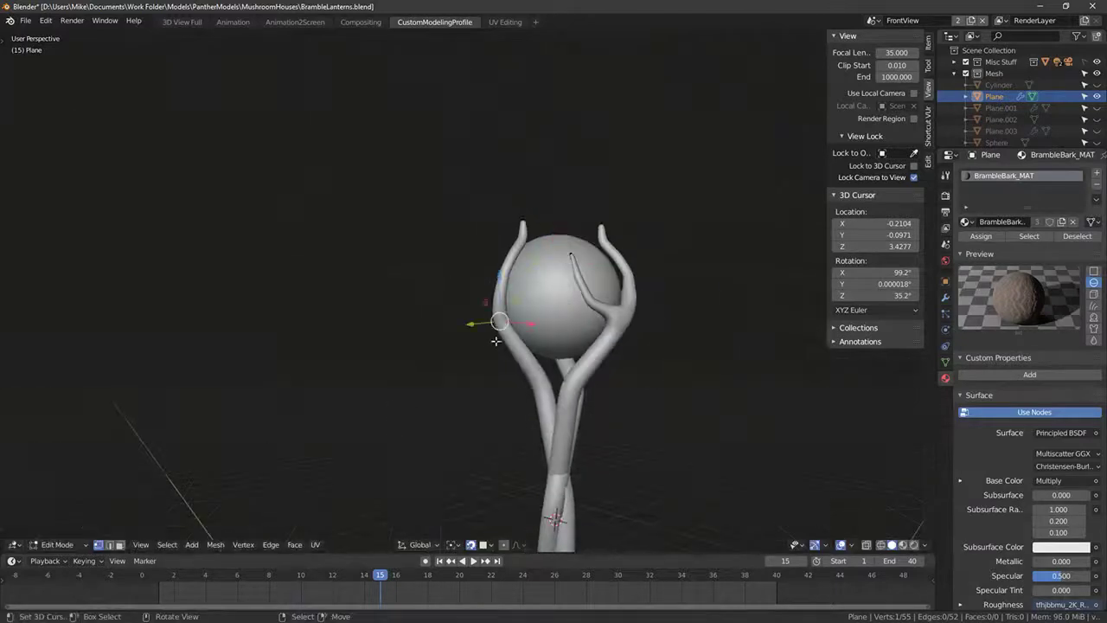
pyautogui.moveTo(501, 339); pyautogui.dragTo(556, 338, button='middle')
pyautogui.press('e')
pyautogui.click(471, 319)
pyautogui.hotkey('ctrl', 'a')
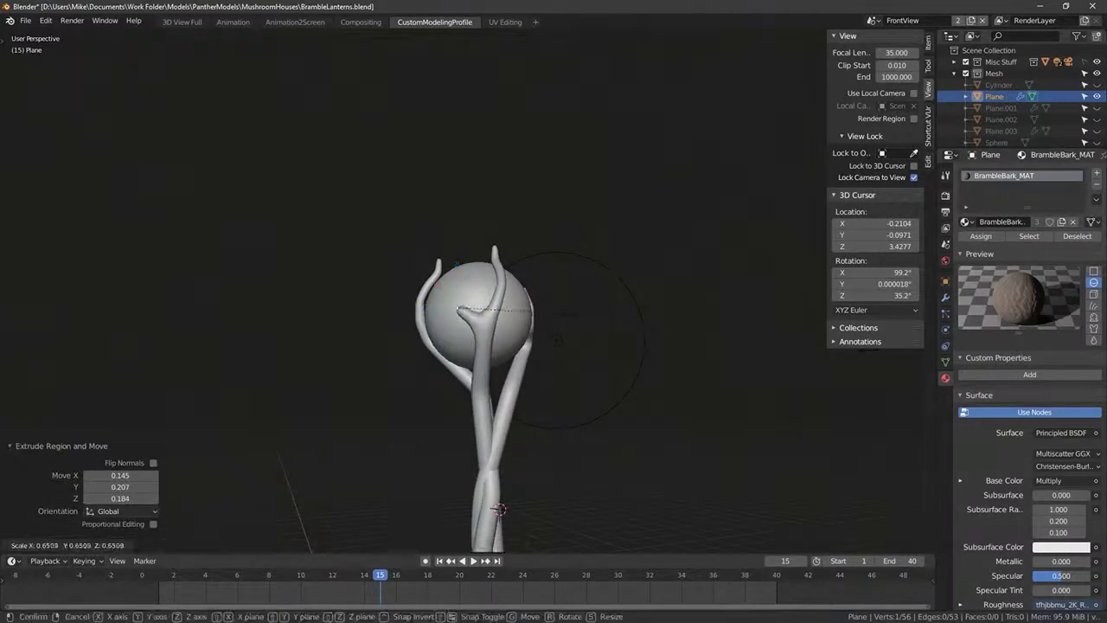
pyautogui.click(498, 307)
pyautogui.press('e')
pyautogui.click(456, 291)
pyautogui.hotkey('ctrl', 'a')
pyautogui.moveTo(456, 292); pyautogui.dragTo(504, 316, button='middle')
pyautogui.click(467, 294)
# Step: Move that branch's upper end onto the sphere, extrude it across the sphere's top and taper the new tip
pyautogui.rightClick(472, 277)
pyautogui.press('g')
pyautogui.click(489, 264)
pyautogui.press('g')
pyautogui.click(517, 313)
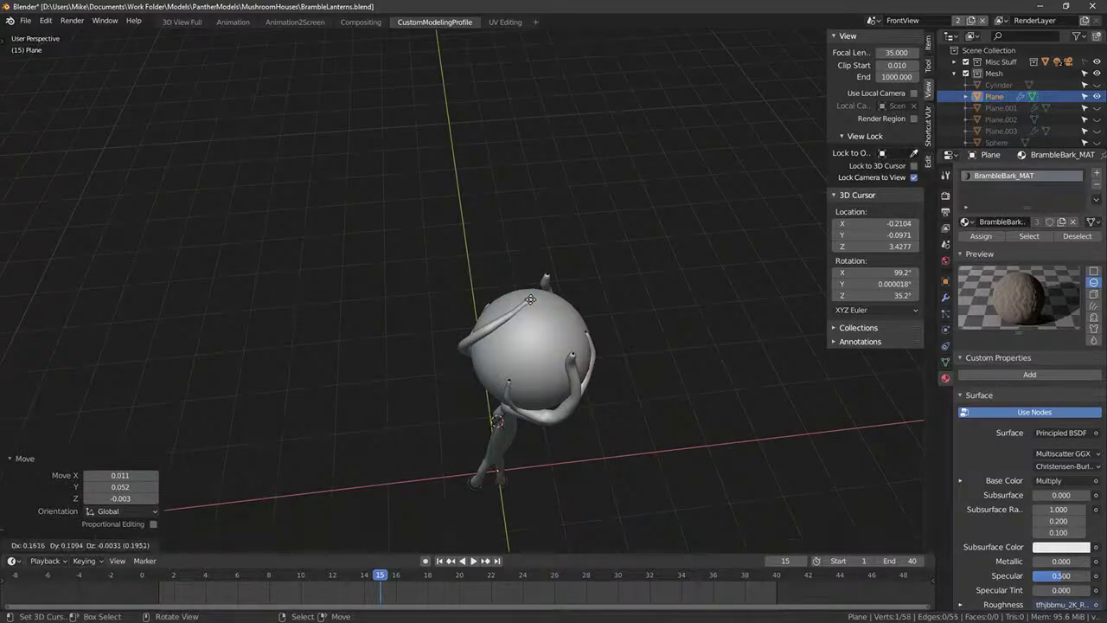
pyautogui.press('e')
pyautogui.click(526, 298)
pyautogui.hotkey('ctrl', 'a')
pyautogui.click(586, 358)
# Step: Extrude a fork from the upper part of the first branch by -0.274, 0.126, 0.111 and shrink its skin radius
pyautogui.click(585, 358)
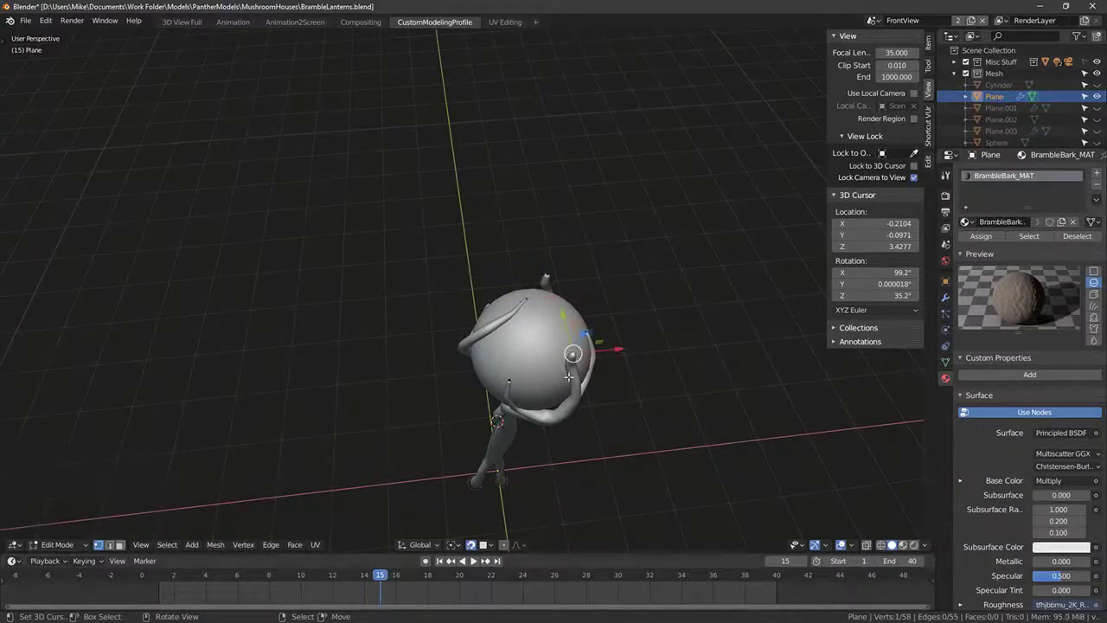
pyautogui.press('e')
pyautogui.click(530, 366)
pyautogui.hotkey('ctrl', 'a')
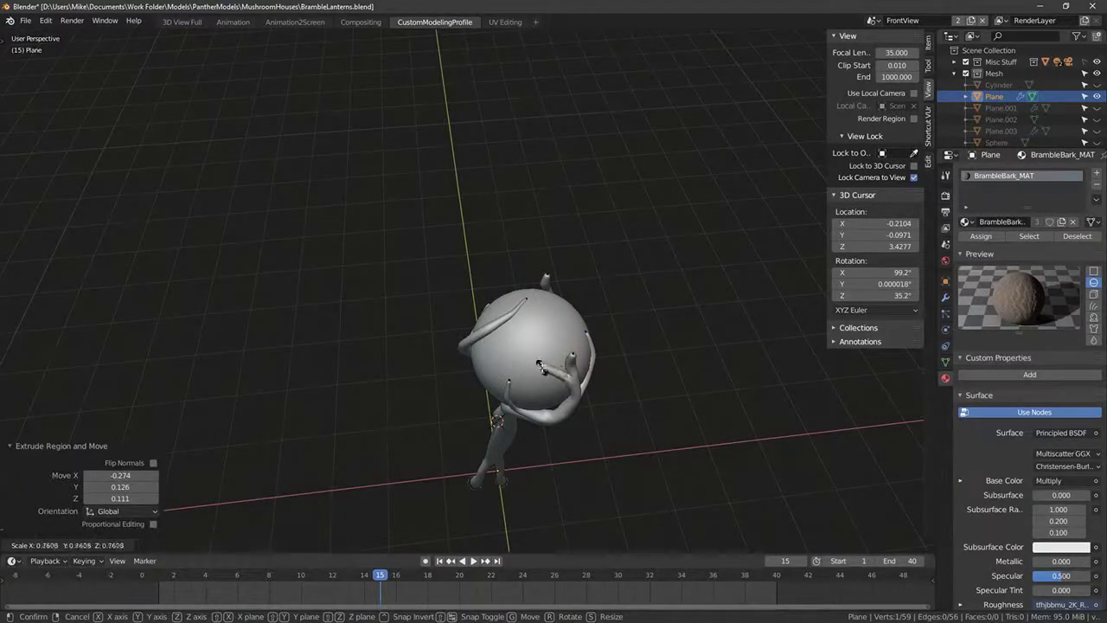
pyautogui.click(540, 367)
# Step: Reposition the forked upper end of the branch against the sphere and resize the fork tip's skin radius by 0.672
pyautogui.moveTo(540, 367); pyautogui.dragTo(554, 320, button='middle')
pyautogui.press('g')
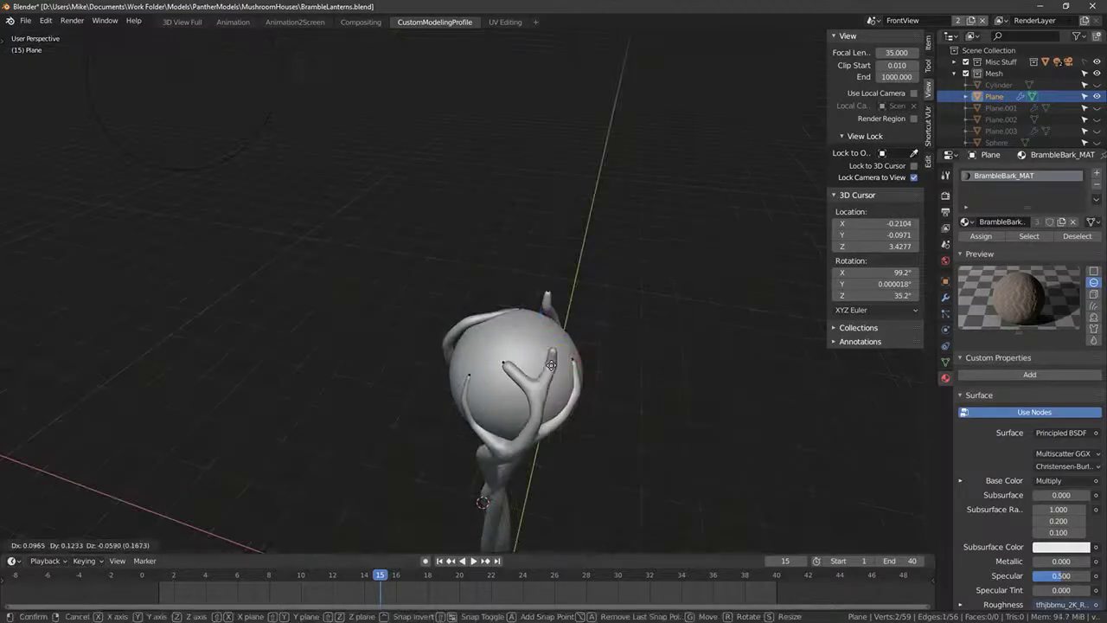
pyautogui.click(552, 358)
pyautogui.click(508, 368)
pyautogui.hotkey('ctrl', 'a')
pyautogui.click(574, 377)
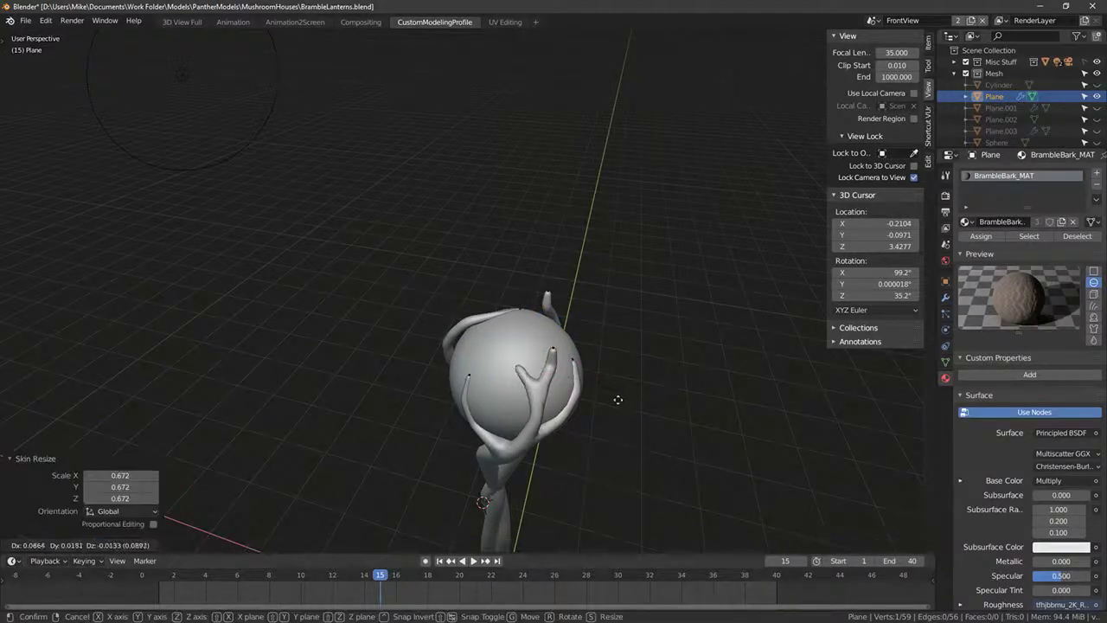
pyautogui.press('g')
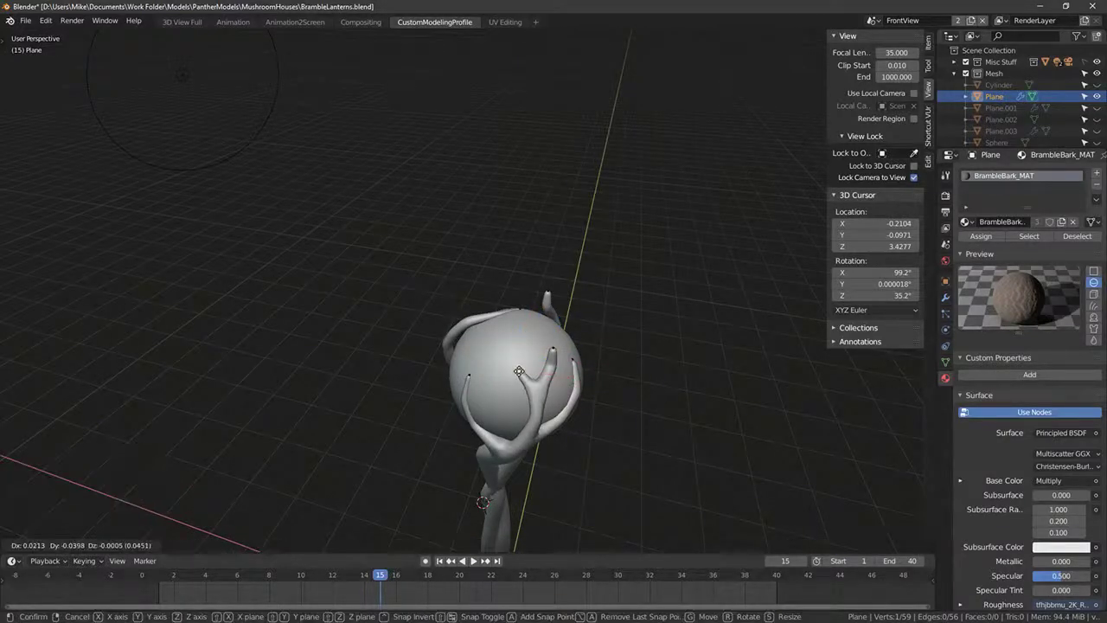
pyautogui.click(525, 375)
# Step: Extrude one more segment from the fork's tip up the sphere and resize its skin radius by 0.674
pyautogui.press('e')
pyautogui.click(511, 353)
pyautogui.hotkey('ctrl', 'a')
pyautogui.click(563, 352)
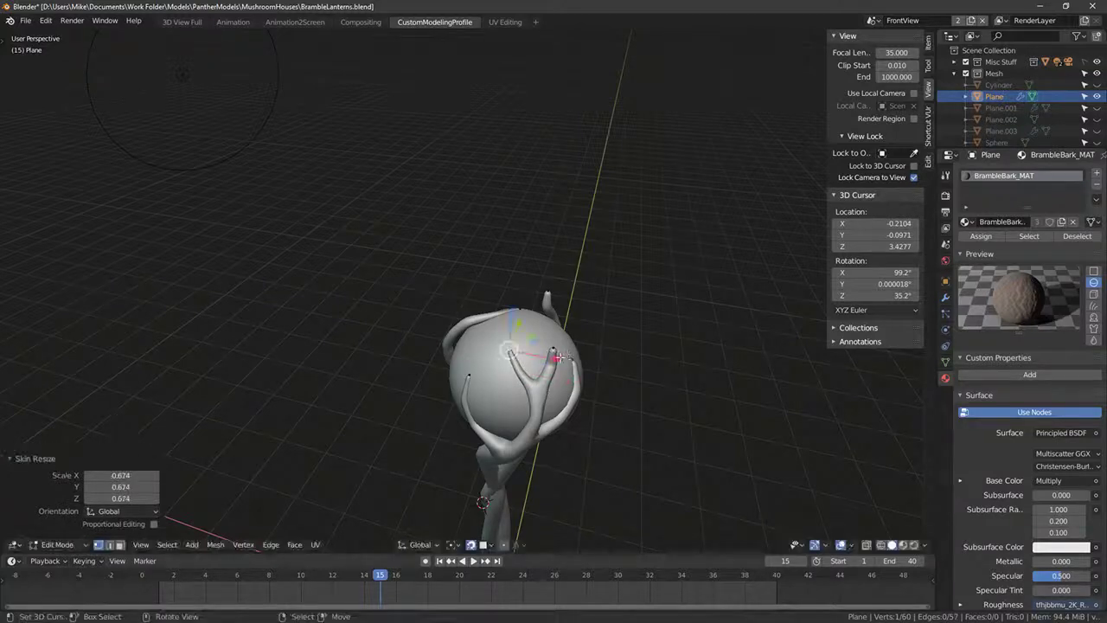
# Step: Move the over-the-top branch's bend vertex 0.039, 0.050, -0.058 and thin the side twig below, resizing its lower vertex's skin radius by 0.714
pyautogui.moveTo(562, 352); pyautogui.dragTo(476, 284, button='middle')
pyautogui.press('g')
pyautogui.click(465, 292)
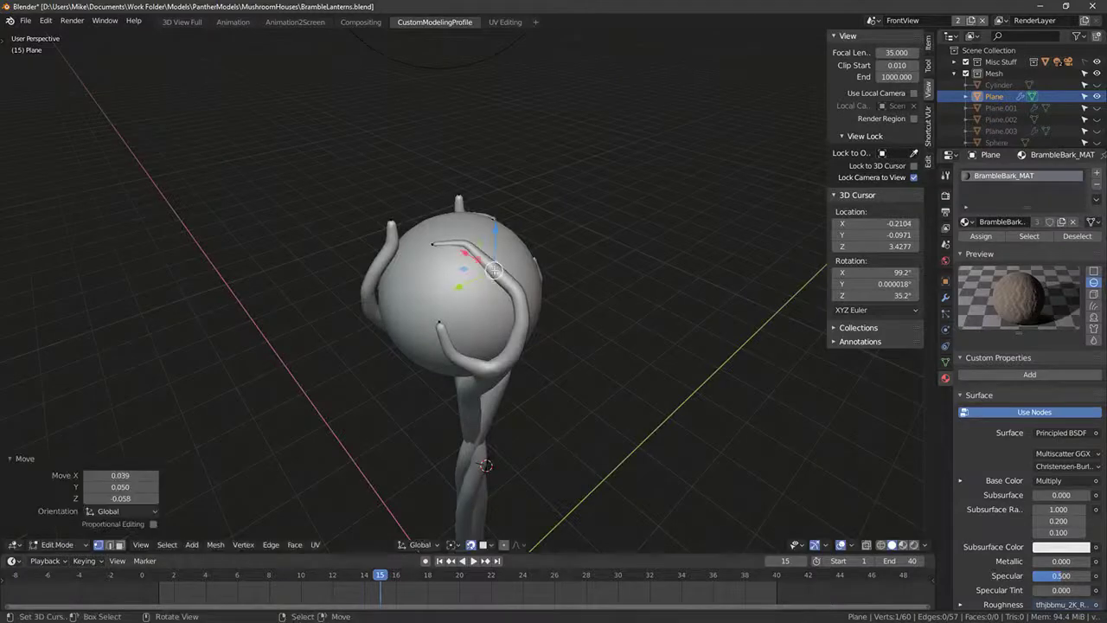
pyautogui.rightClick(436, 326)
pyautogui.moveTo(436, 326); pyautogui.dragTo(491, 314, button='middle')
pyautogui.hotkey('ctrl', 'a')
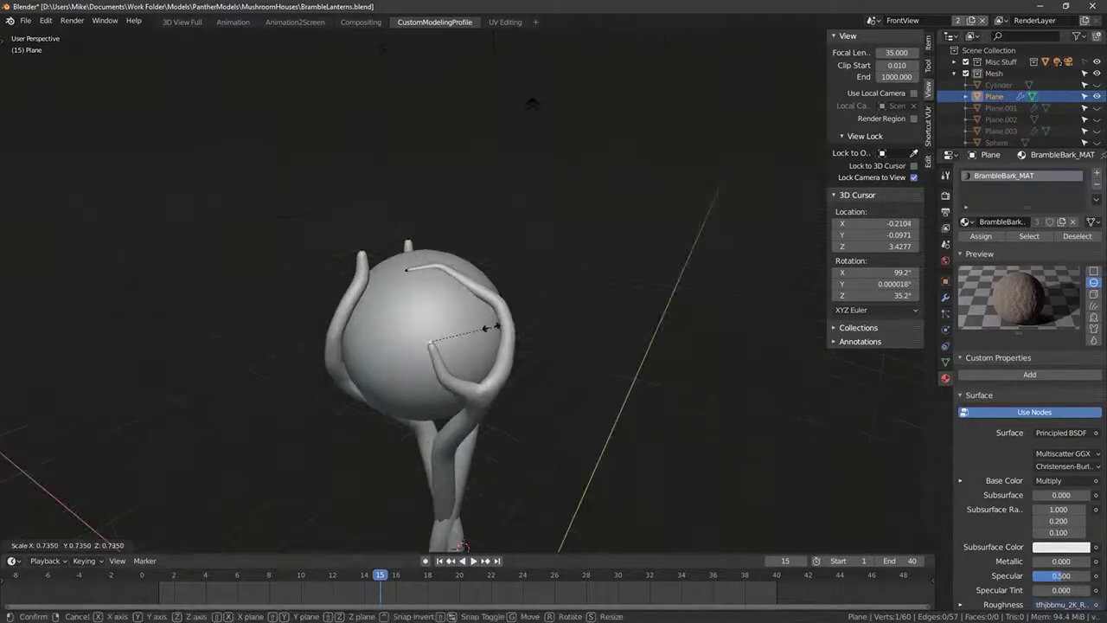
pyautogui.click(492, 327)
pyautogui.hotkey('ctrl', 'a')
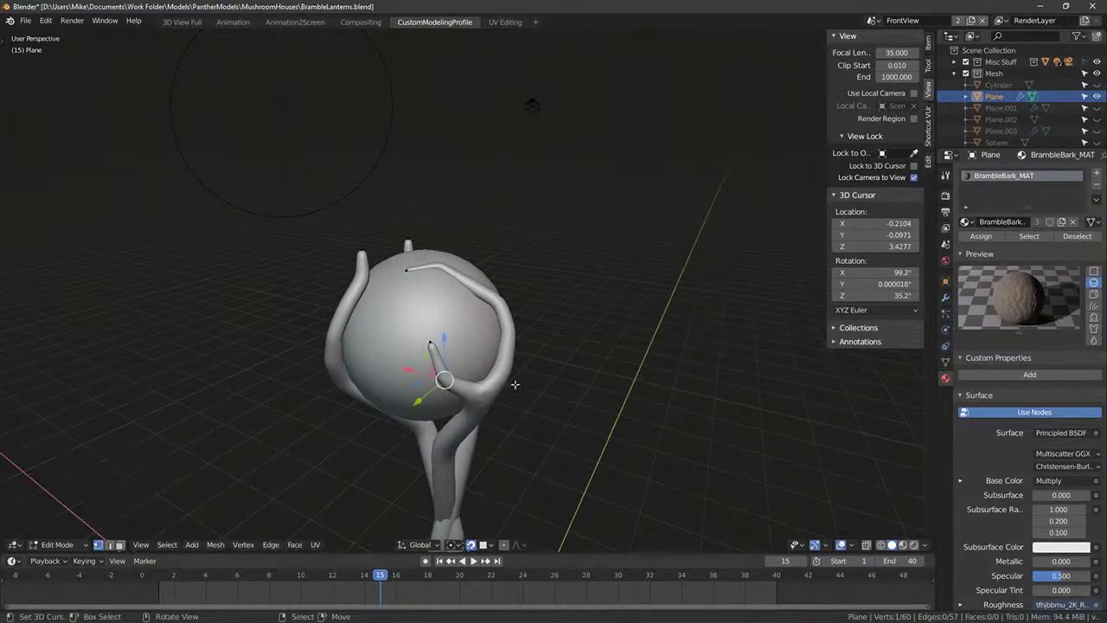
pyautogui.click(541, 383)
# Step: Extrude a side twig from the remaining branch by -0.220, -0.037, 0.017 onto the sphere and resize its skin radius
pyautogui.moveTo(542, 383); pyautogui.dragTo(472, 325, button='middle')
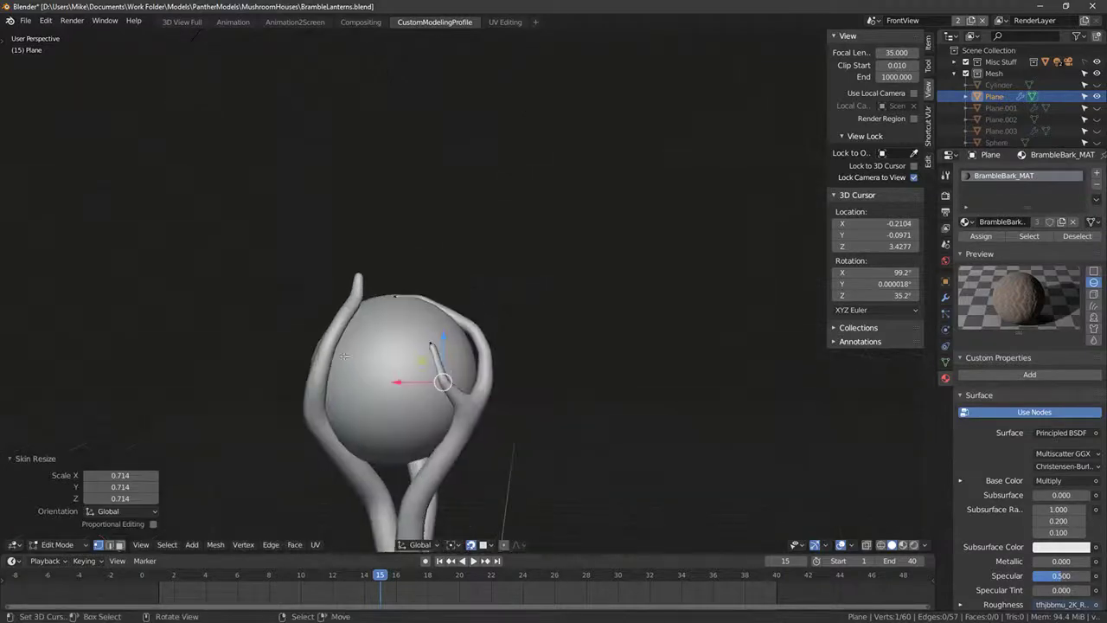
pyautogui.rightClick(322, 343)
pyautogui.moveTo(322, 343); pyautogui.dragTo(393, 346, button='middle')
pyautogui.press('e')
pyautogui.click(411, 353)
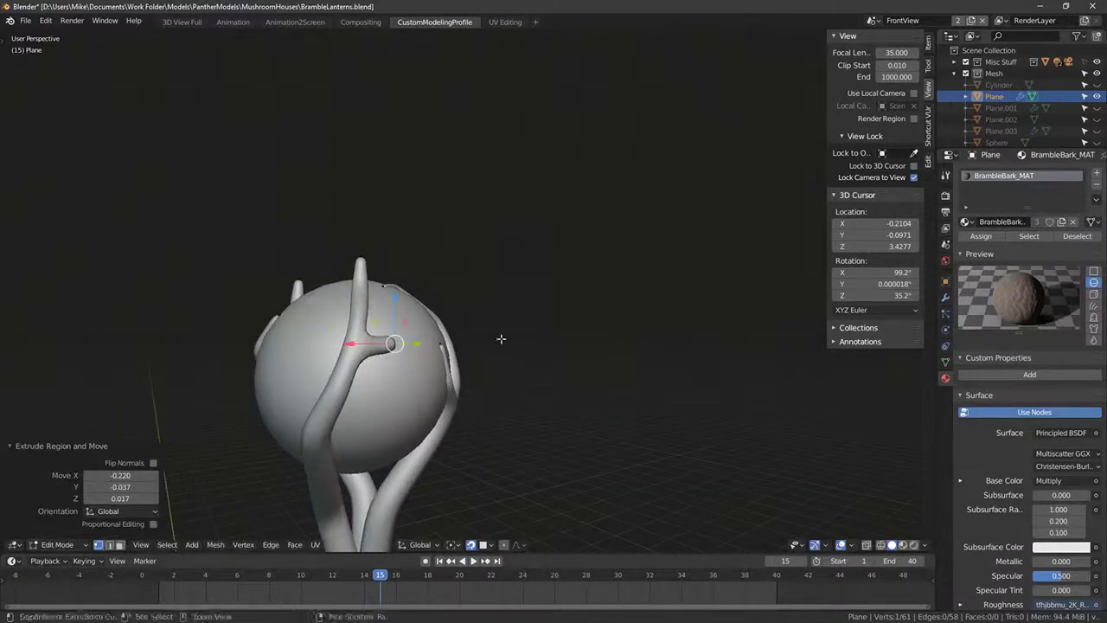
pyautogui.hotkey('ctrl', 'a')
pyautogui.click(502, 338)
# Step: Extrude a second segment of that twig along the sphere and nudge its first vertex 0.036, -0.004, 0.001
pyautogui.moveTo(501, 338); pyautogui.dragTo(372, 342, button='middle')
pyautogui.press('e')
pyautogui.click(395, 346)
pyautogui.press('g')
pyautogui.click(370, 341)
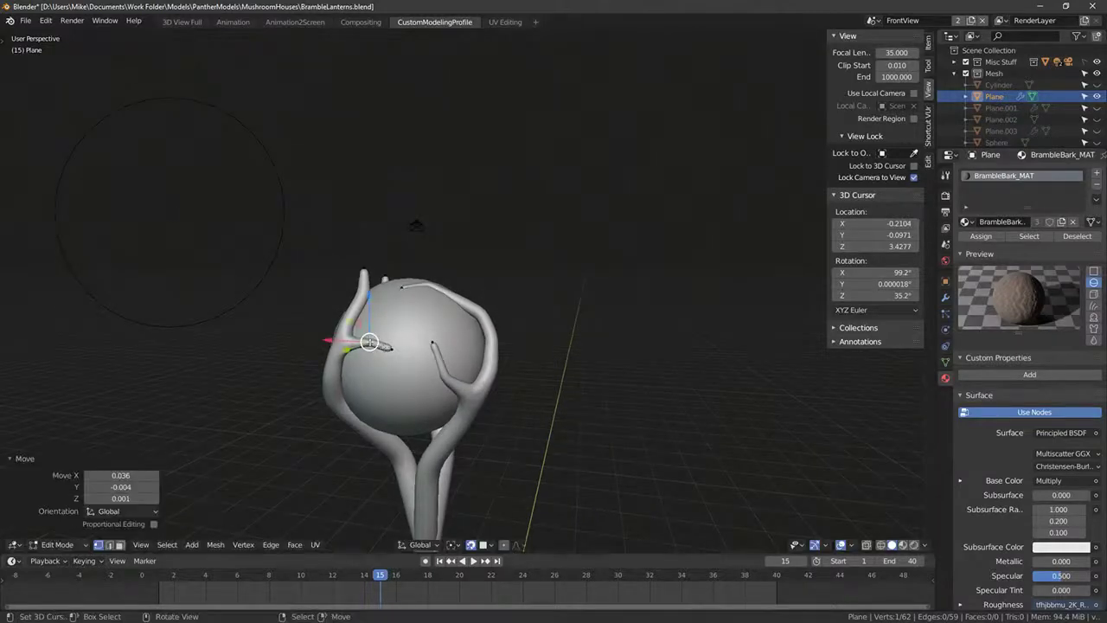
# Step: Extrude the twig's end downward by -0.073, -0.006, -0.091 and taper its tip
pyautogui.rightClick(390, 349)
pyautogui.press('e')
pyautogui.click(402, 368)
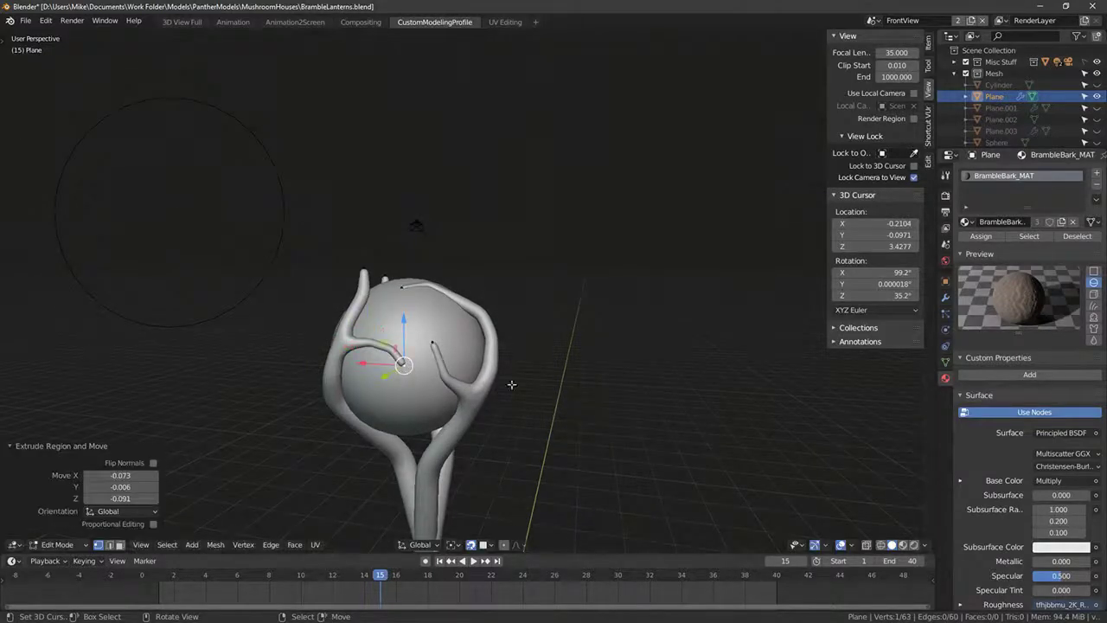
pyautogui.hotkey('ctrl', 'a')
pyautogui.click(514, 450)
# Step: Move the two top vertices of the upright branch end -0.039 in X, -0.143 in Y and 0.023 in Z towards the sphere, using X-ray display
pyautogui.moveTo(514, 450); pyautogui.dragTo(519, 317, button='middle')
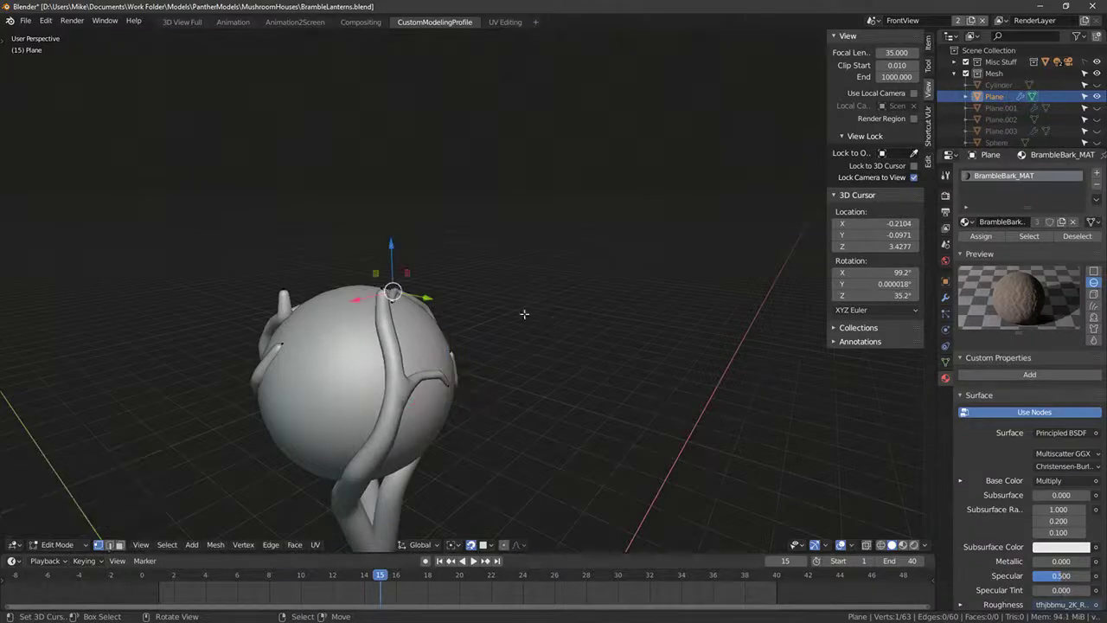
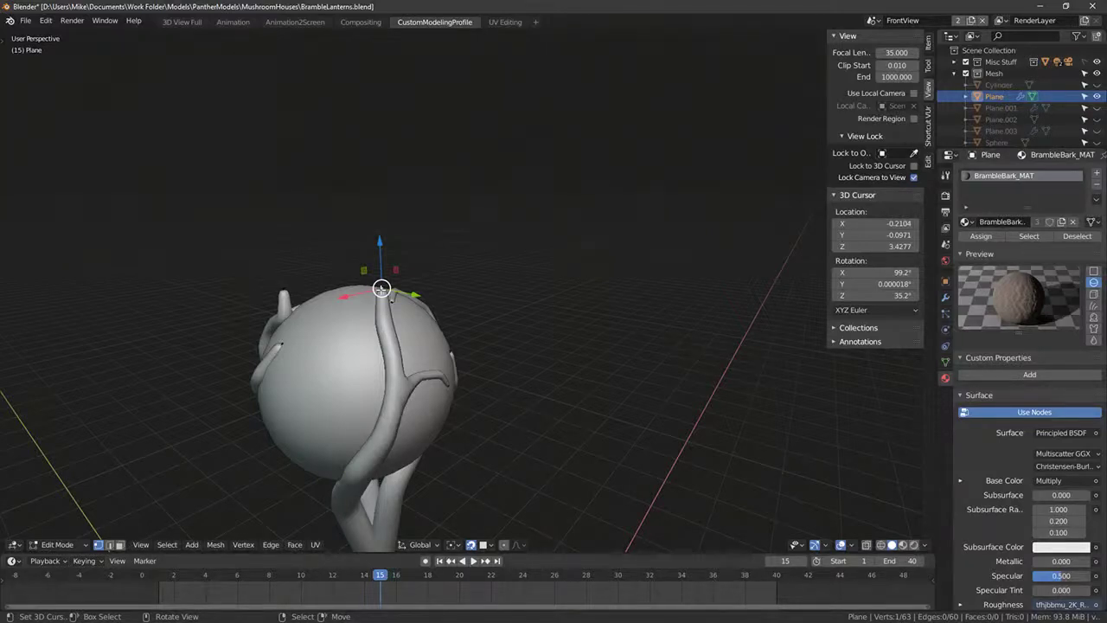
pyautogui.press('KP_1')
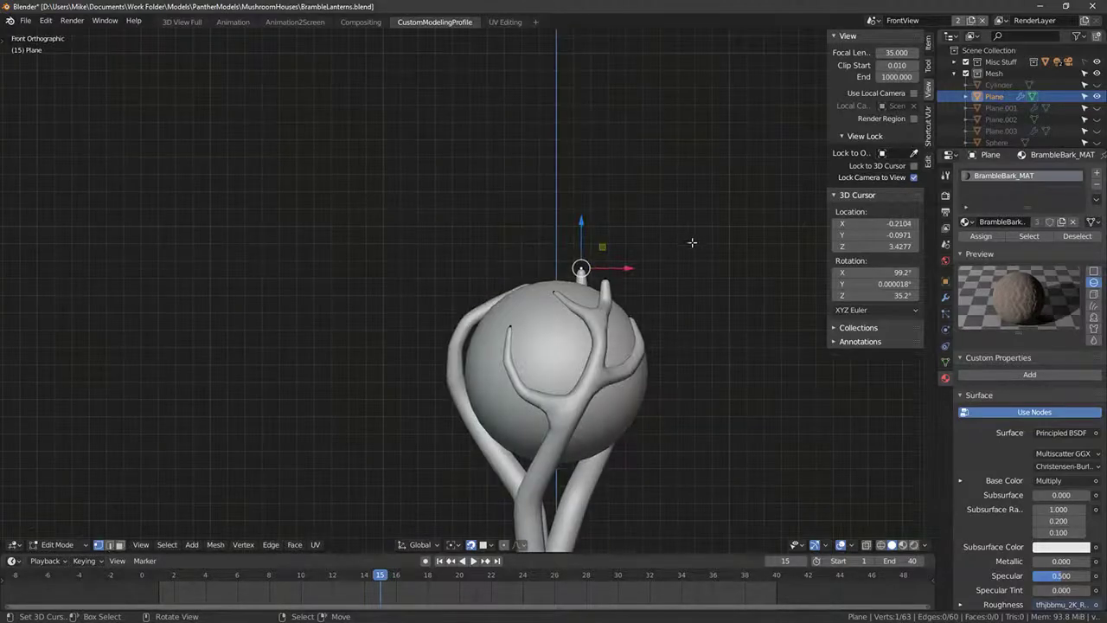
pyautogui.moveTo(692, 242); pyautogui.dragTo(516, 290, button='middle')
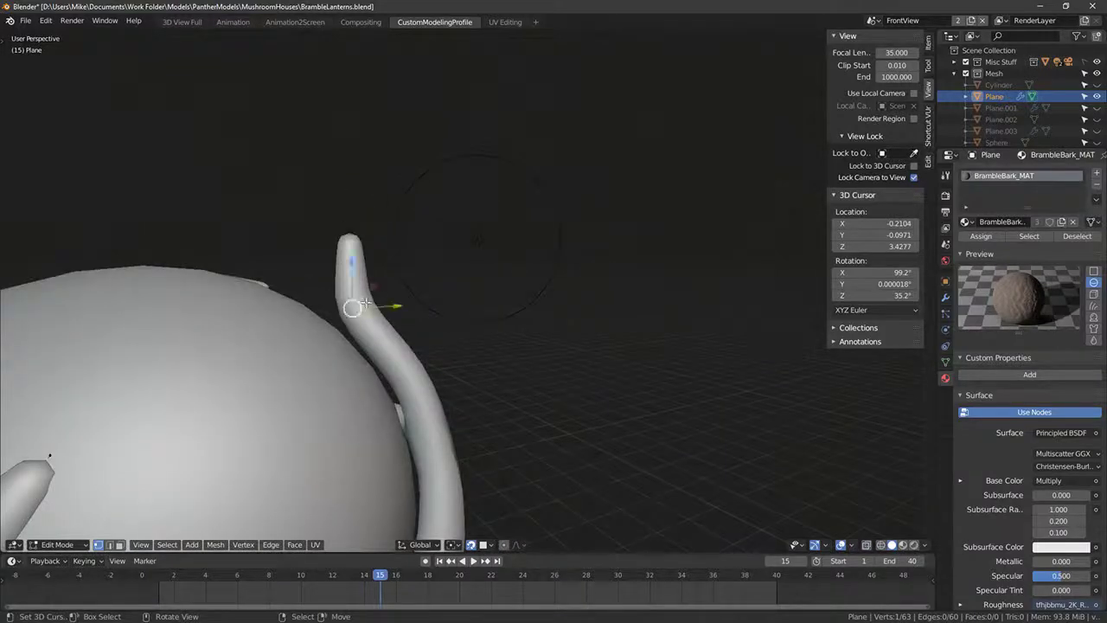
pyautogui.hotkey('alt', 'z')
pyautogui.keyDown('shift'); pyautogui.click(288, 326); pyautogui.keyUp('shift')
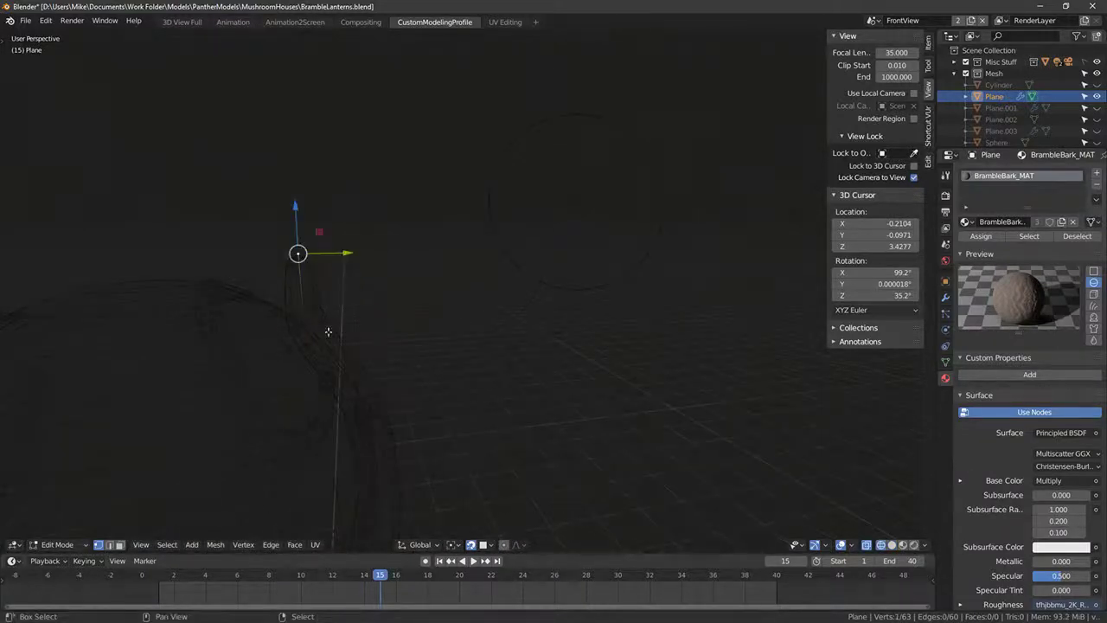
pyautogui.press('g')
pyautogui.click(279, 309)
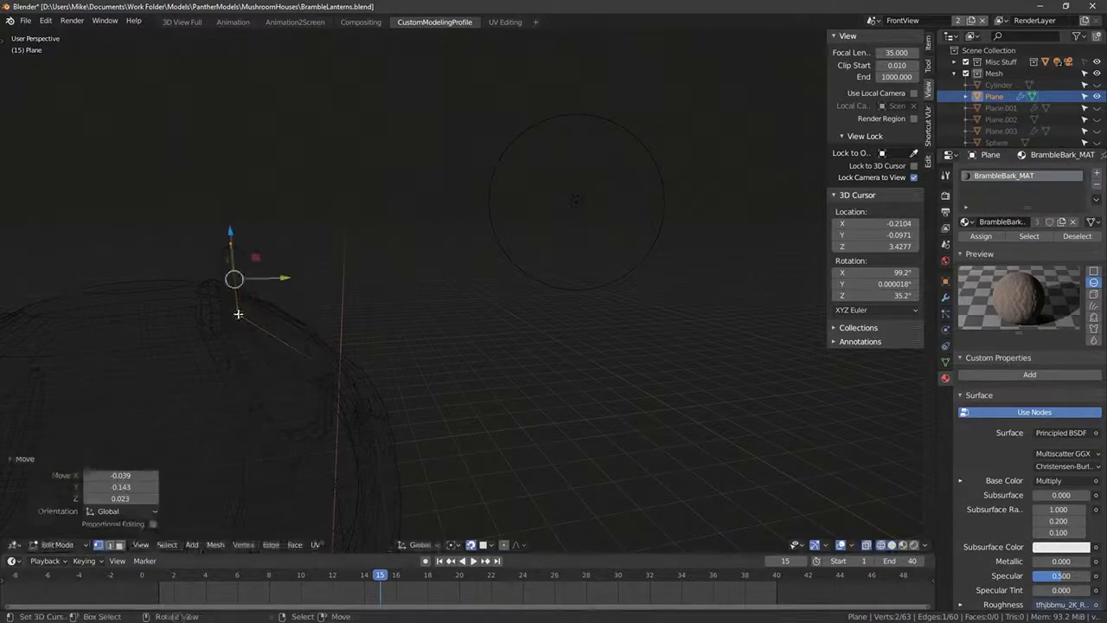
# Step: Turn X-ray display off and move the vertex at that branch's upper bend by 0.022, 0.022, 0.018
pyautogui.hotkey('alt', 'z')
pyautogui.click(227, 231)
pyautogui.press('g')
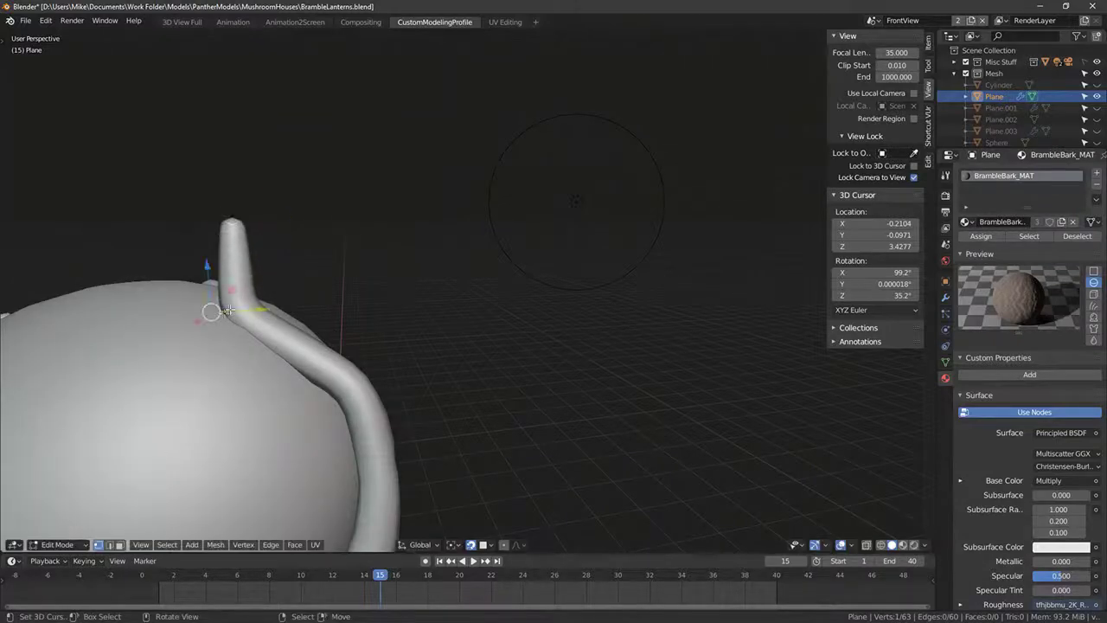
pyautogui.press('Escape')
pyautogui.moveTo(445, 485); pyautogui.dragTo(410, 208, button='middle')
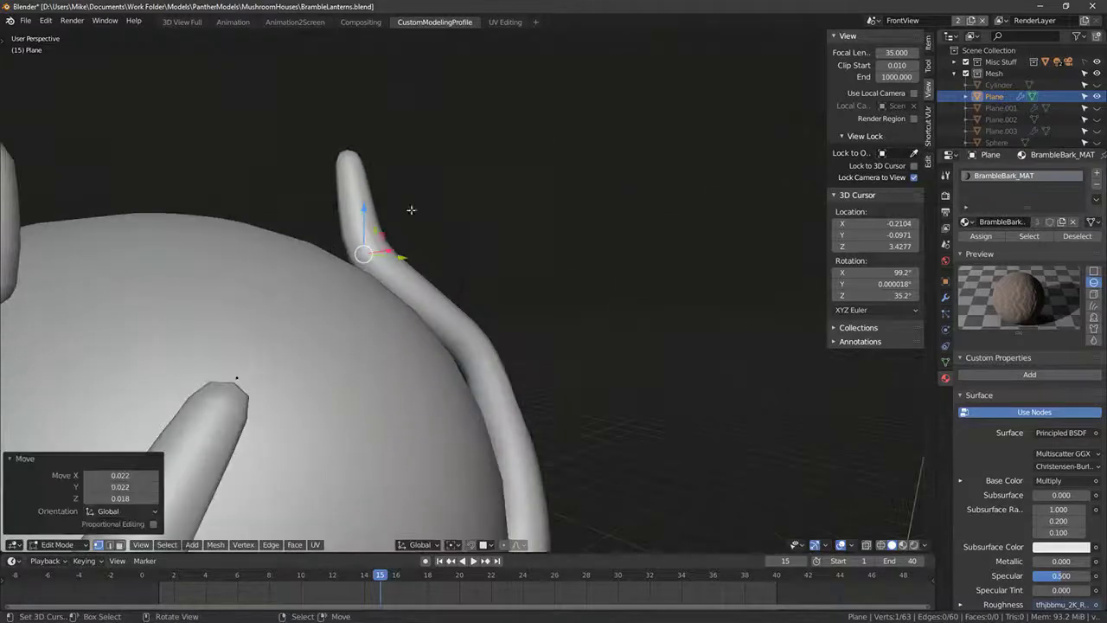
# Step: Extrude the upright branch end by -0.022, 0.020, 0.092 and taper the skin radius from its tip down to the bend
pyautogui.moveTo(578, 216); pyautogui.dragTo(461, 250, button='middle')
pyautogui.click(459, 194)
pyautogui.hotkey('ctrl', 'a')
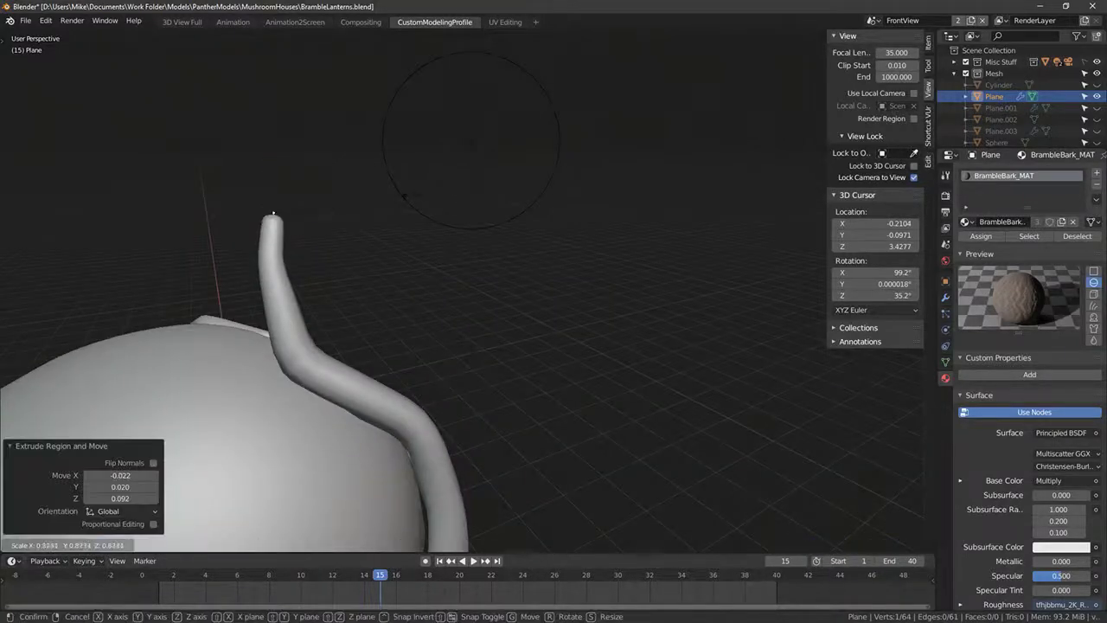
pyautogui.click(350, 226)
pyautogui.rightClick(285, 255)
pyautogui.hotkey('ctrl', 'a')
pyautogui.click(379, 284)
pyautogui.rightClick(294, 366)
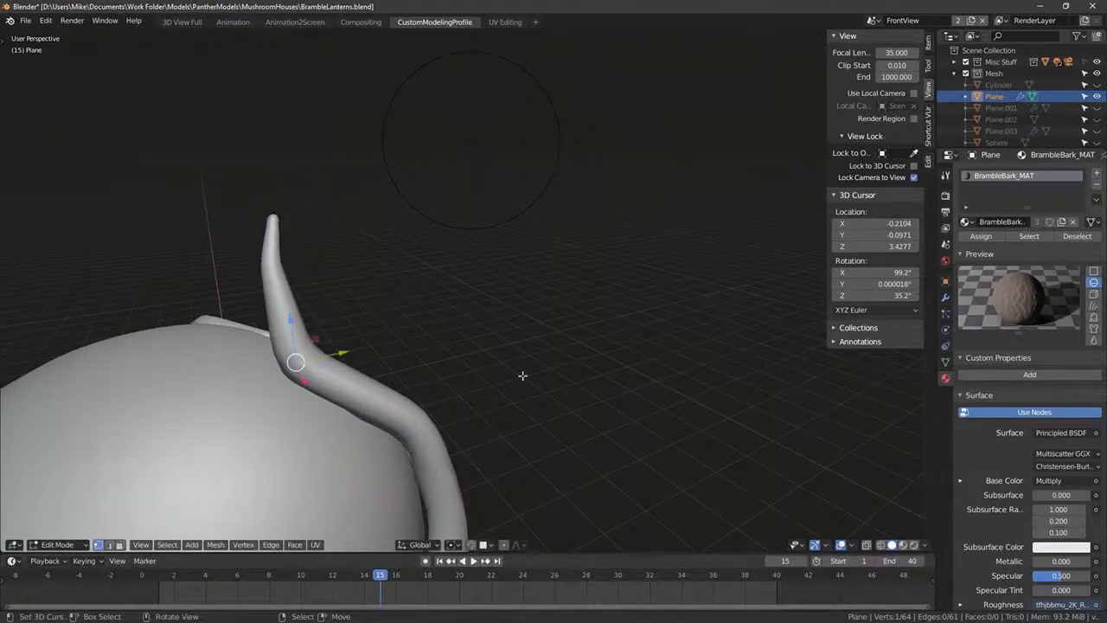
pyautogui.hotkey('ctrl', 'a')
pyautogui.click(484, 372)
# Step: Reposition the vertex at that branch's lower bend beside the sphere and resize its skin radius
pyautogui.keyDown('shift'); pyautogui.moveTo(485, 372); pyautogui.dragTo(456, 295, button='middle'); pyautogui.keyUp('shift')
pyautogui.rightClick(398, 346)
pyautogui.press('g')
pyautogui.click(404, 357)
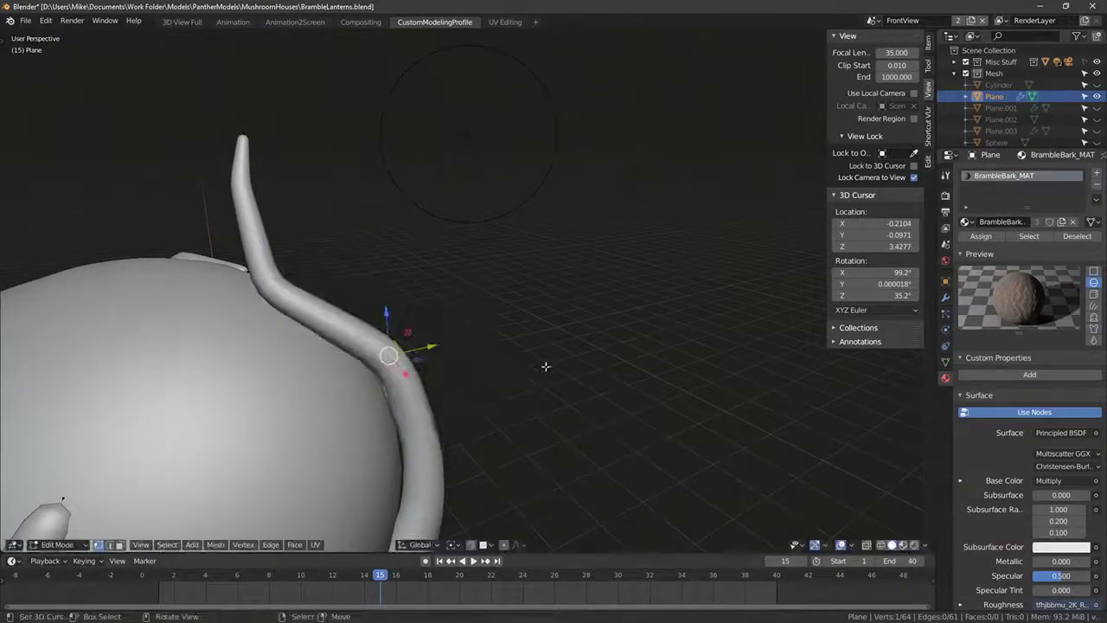
pyautogui.hotkey('ctrl', 'a')
pyautogui.click(512, 372)
# Step: Examine the lantern head in Object Mode from several angles, comparing the branches in different shading modes
pyautogui.scroll(-6, 423, 368)
pyautogui.moveTo(497, 403)
pyautogui.mouseDown(button='middle')
pyautogui.moveTo(423, 369)
pyautogui.moveTo(502, 380)
pyautogui.moveTo(574, 420)
pyautogui.moveTo(686, 405)
pyautogui.moveTo(492, 389)
pyautogui.moveTo(536, 412)
pyautogui.moveTo(725, 419)
pyautogui.moveTo(718, 436)
pyautogui.mouseUp(button='middle')
pyautogui.press('Tab')
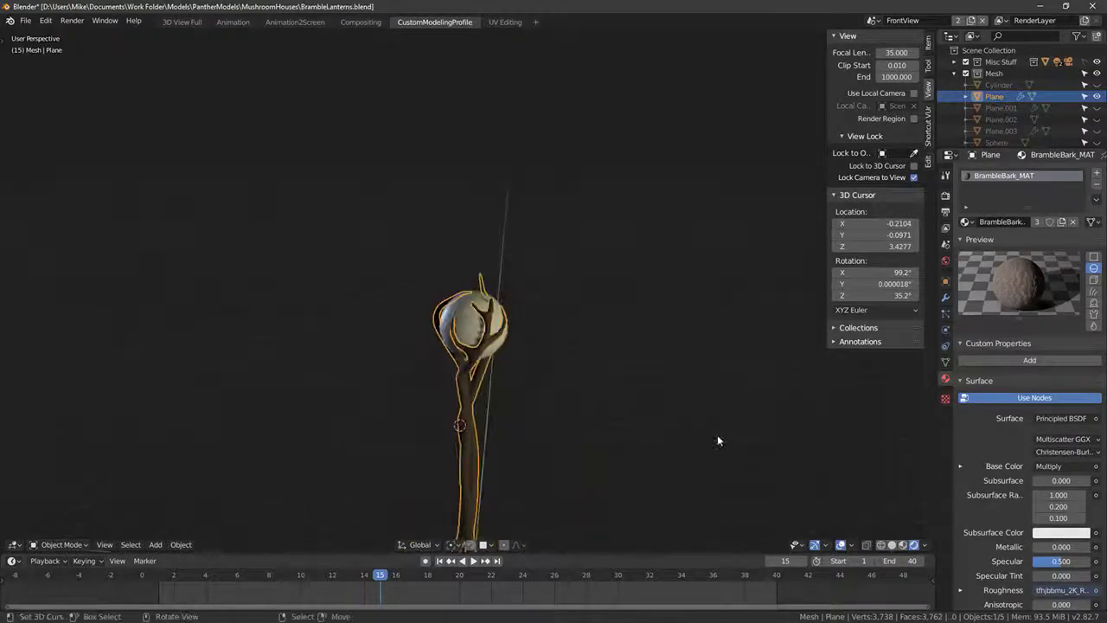
pyautogui.scroll(4, 509, 350)
pyautogui.hotkey('shift', 'z')
pyautogui.rightClick(501, 342)
pyautogui.moveTo(488, 346)
pyautogui.mouseDown(button='middle')
pyautogui.moveTo(543, 357)
pyautogui.moveTo(546, 348)
pyautogui.mouseUp(button='middle')
pyautogui.press('z')
# Step: Extrude one more segment from the twig end lying over the sphere's upper front, adjusting the new end's position and skin radius
pyautogui.rightClick(537, 329)
pyautogui.press('Tab')
pyautogui.hotkey('shift', 'z')
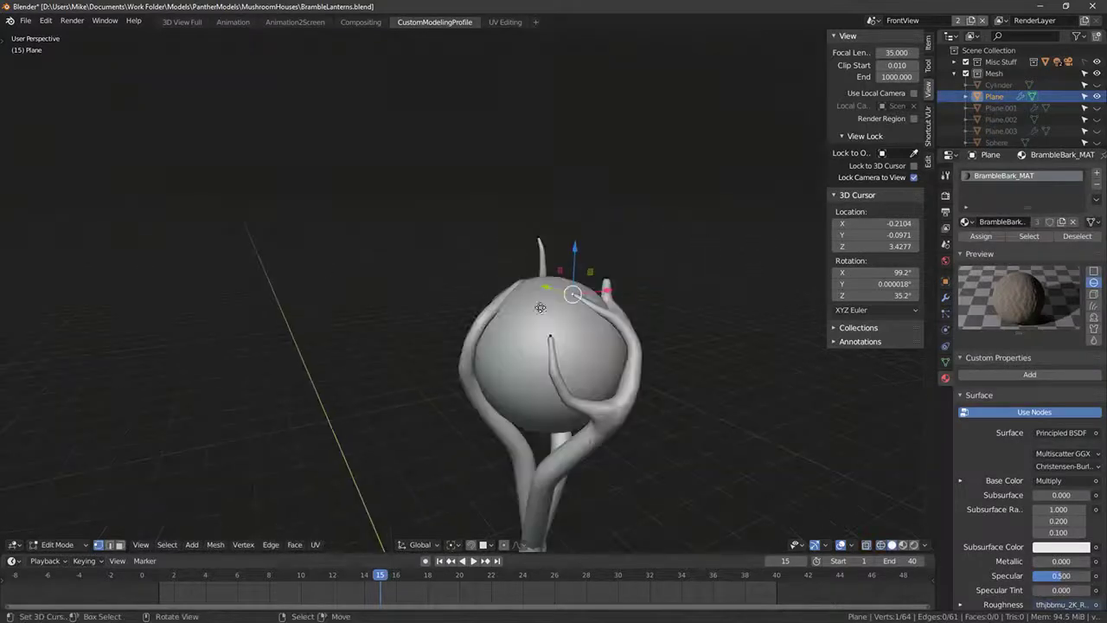
pyautogui.click(524, 306)
pyautogui.scroll(1, 623, 286)
pyautogui.press('s')
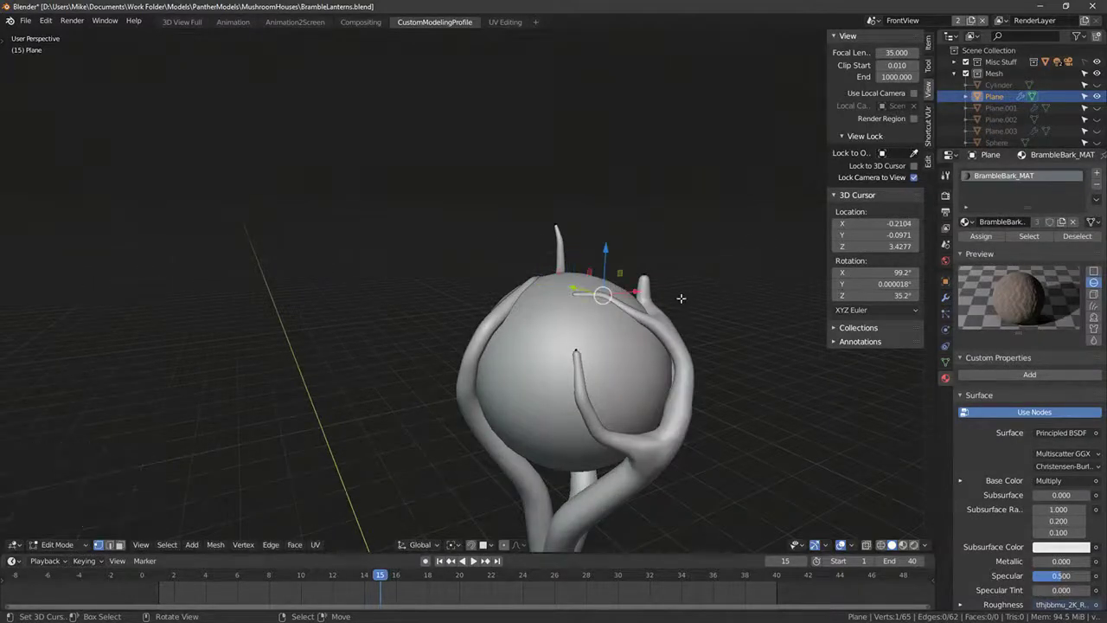
pyautogui.click(688, 299)
pyautogui.press('g')
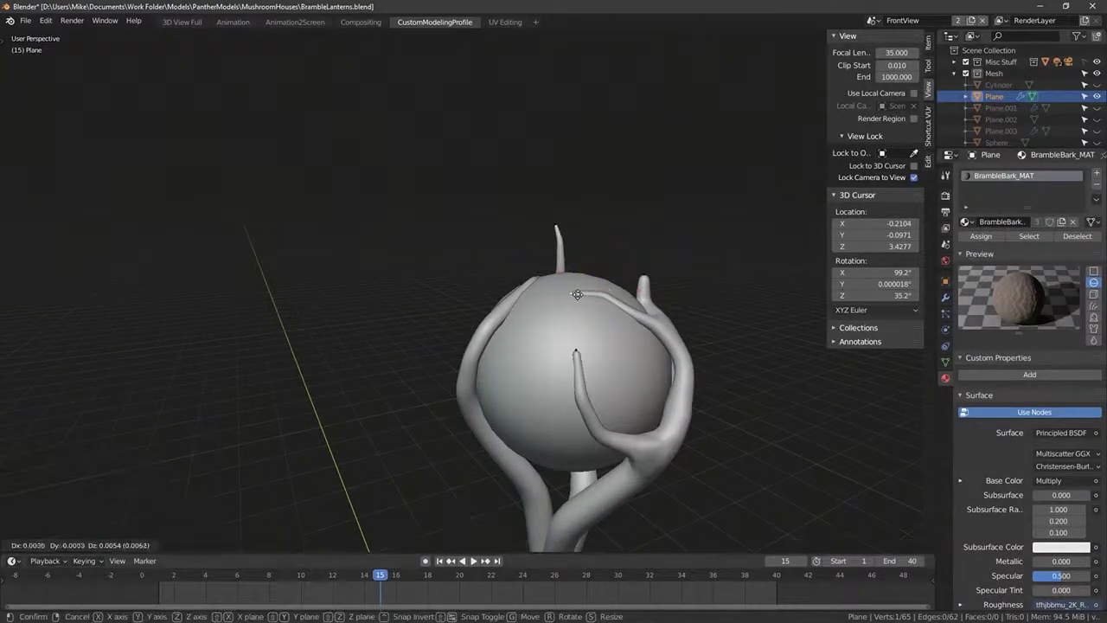
pyautogui.click(585, 298)
pyautogui.scroll(3, 692, 307)
pyautogui.hotkey('ctrl', 'a')
pyautogui.click(795, 316)
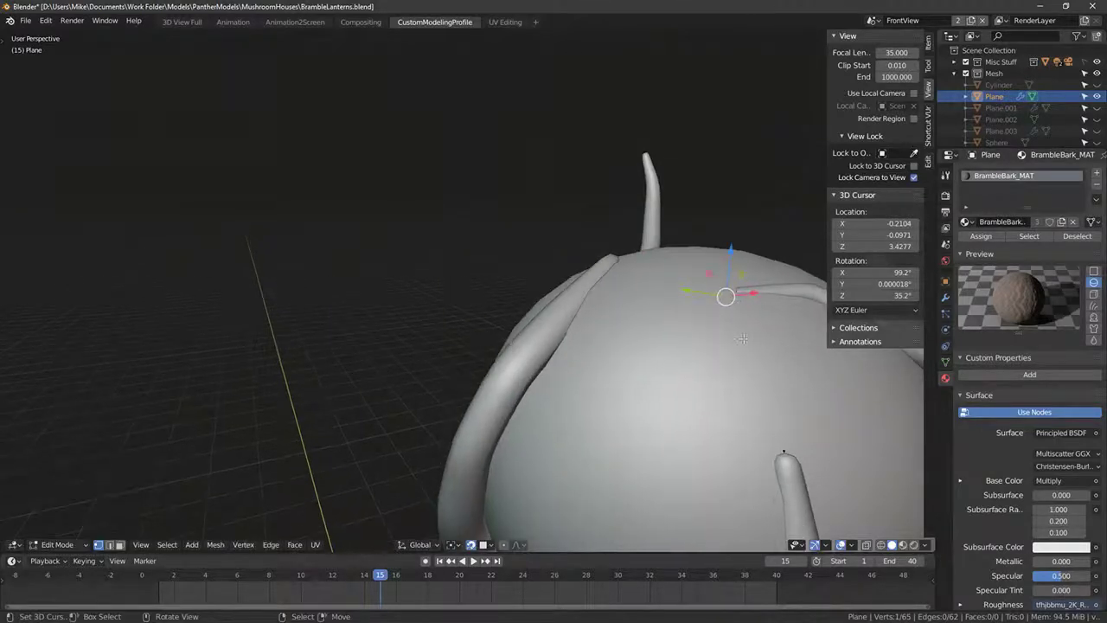
# Step: Extrude that twig by -0.133, 0.070, -0.036 across the sphere, thin its tip and nudge it -0.019, -0.036, -0.028
pyautogui.press('e')
pyautogui.click(665, 306)
pyautogui.click(650, 306)
pyautogui.hotkey('ctrl', 'a')
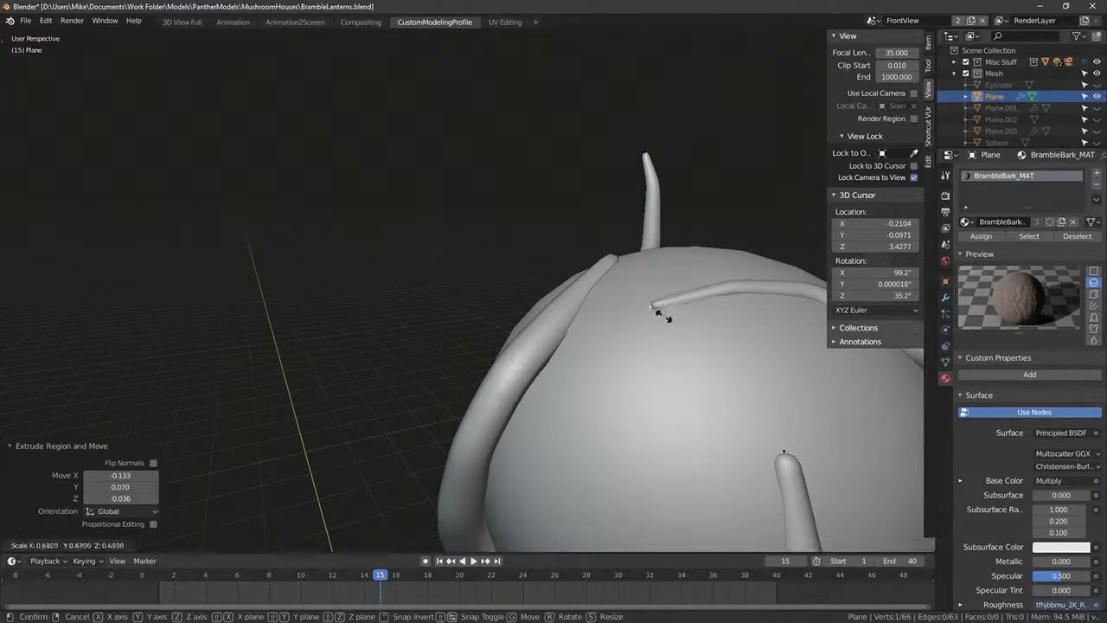
pyautogui.click(661, 313)
pyautogui.press('g')
pyautogui.click(638, 346)
# Step: Thicken the skin of the twig's last four vertices by about 1.26 and reposition its tip on the sphere
pyautogui.scroll(-6, 636, 348)
pyautogui.moveTo(572, 316); pyautogui.dragTo(545, 321, button='middle')
pyautogui.keyDown('shift'); pyautogui.moveTo(545, 321); pyautogui.dragTo(407, 321, button='middle'); pyautogui.keyUp('shift')
pyautogui.scroll(7, 407, 322)
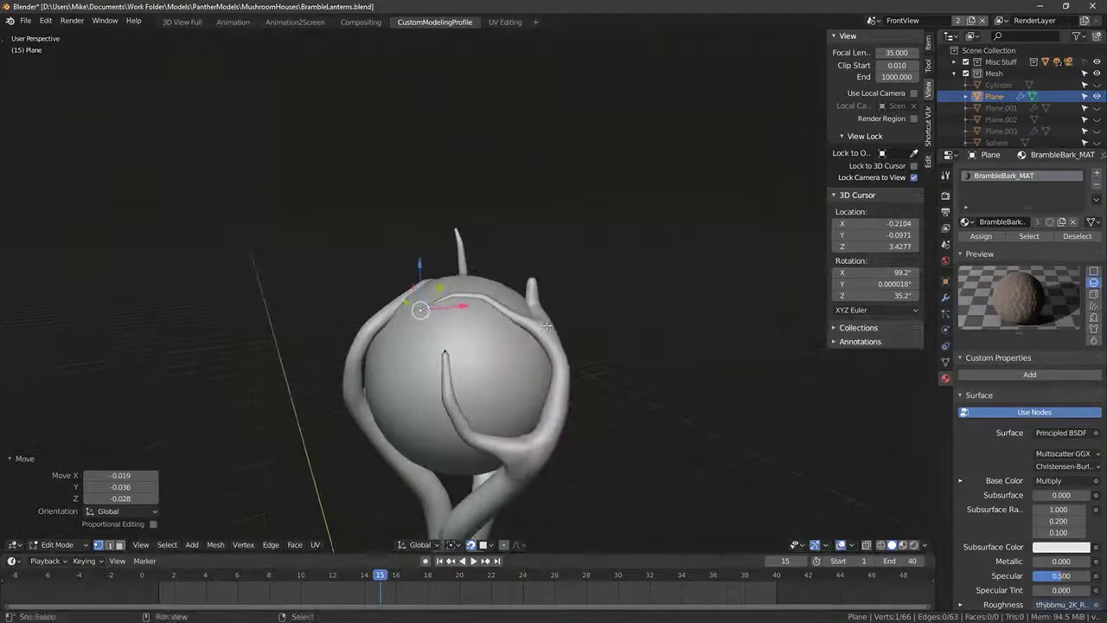
pyautogui.keyDown('ctrl'); pyautogui.rightClick(427, 306); pyautogui.keyUp('ctrl')
pyautogui.hotkey('shift', 'z')
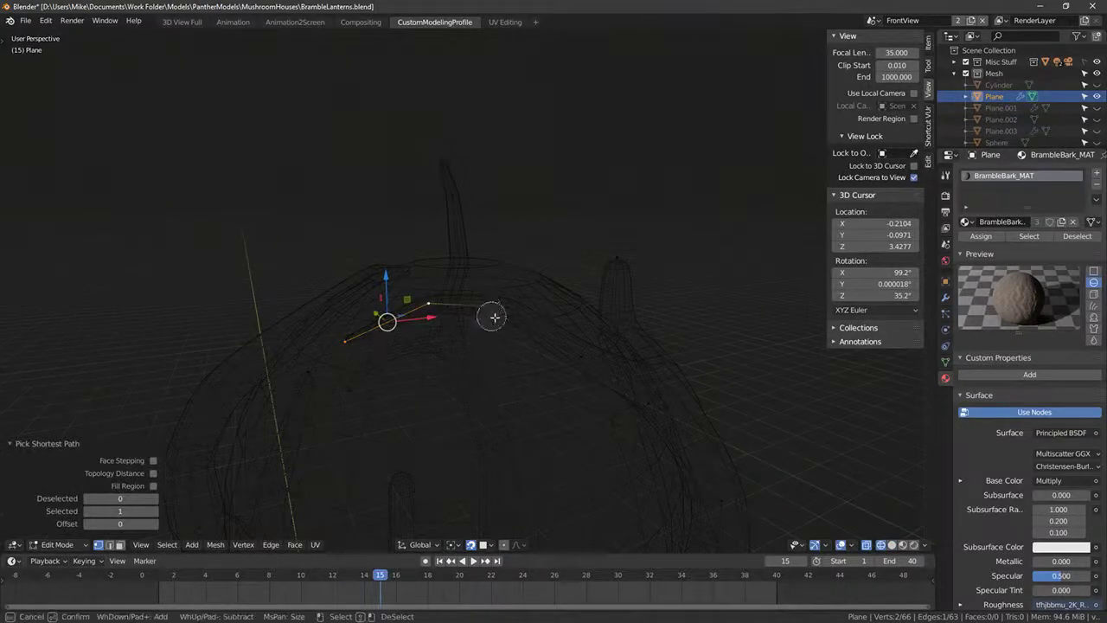
pyautogui.hotkey('ctrl', 'a')
pyautogui.hotkey('shift', 'z')
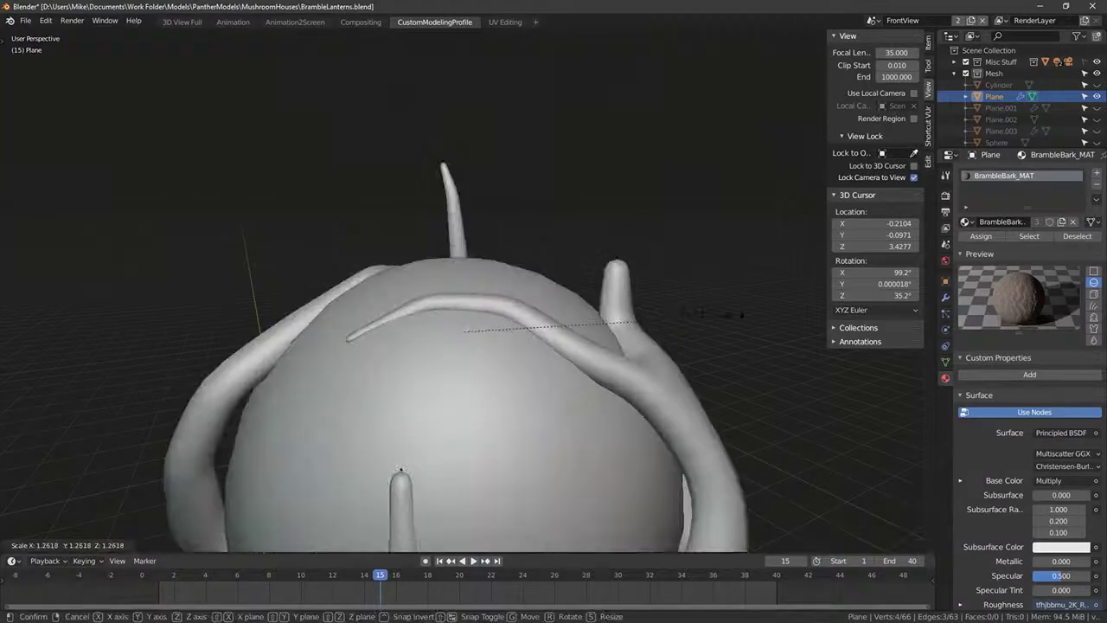
pyautogui.click(715, 316)
pyautogui.rightClick(339, 343)
pyautogui.press('g')
pyautogui.click(357, 325)
# Step: Extrude the other short upright twig's end, nudge it -0.006, -0.042, -0.026 and scale its skin radius to 0.971
pyautogui.scroll(-4, 372, 327)
pyautogui.moveTo(380, 329); pyautogui.dragTo(510, 359, button='middle')
pyautogui.rightClick(371, 282)
pyautogui.press('e')
pyautogui.moveTo(406, 302); pyautogui.dragTo(312, 230, button='middle')
pyautogui.click(395, 212)
pyautogui.press('g')
pyautogui.click(372, 249)
pyautogui.hotkey('ctrl', 'a')
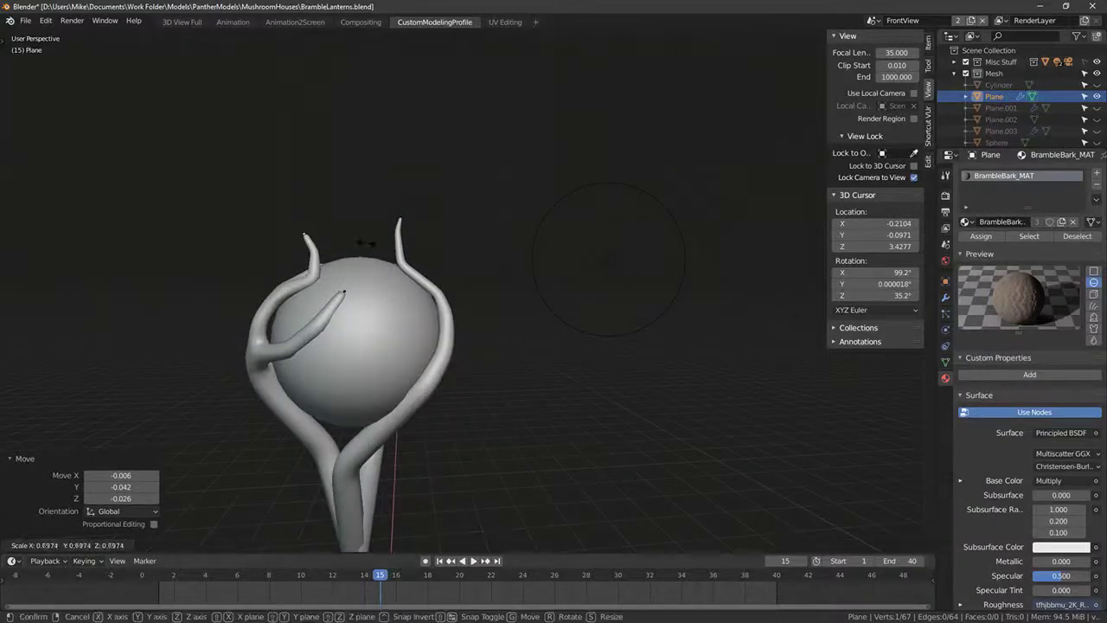
pyautogui.click(333, 251)
pyautogui.click(335, 252)
# Step: Examine how the three branches cross in the stem below the sphere from several angles
pyautogui.moveTo(303, 367); pyautogui.dragTo(339, 348, button='middle')
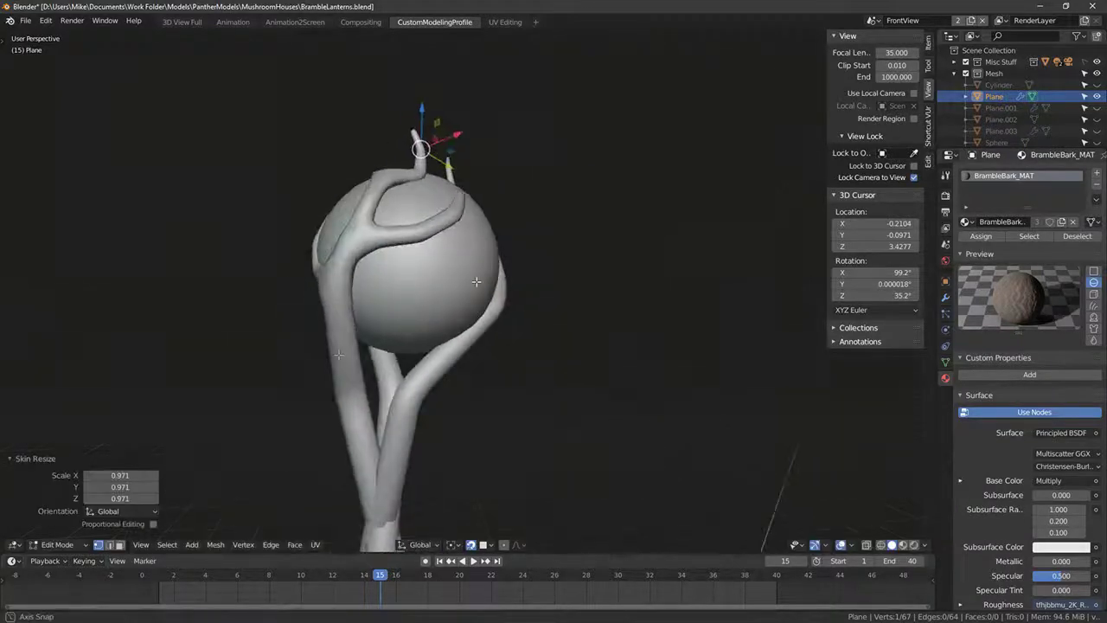
pyautogui.press('g')
pyautogui.press('x')
pyautogui.rightClick(354, 381)
pyautogui.scroll(-4, 370, 424)
pyautogui.keyDown('shift'); pyautogui.moveTo(387, 472); pyautogui.dragTo(424, 376, button='middle'); pyautogui.keyUp('shift')
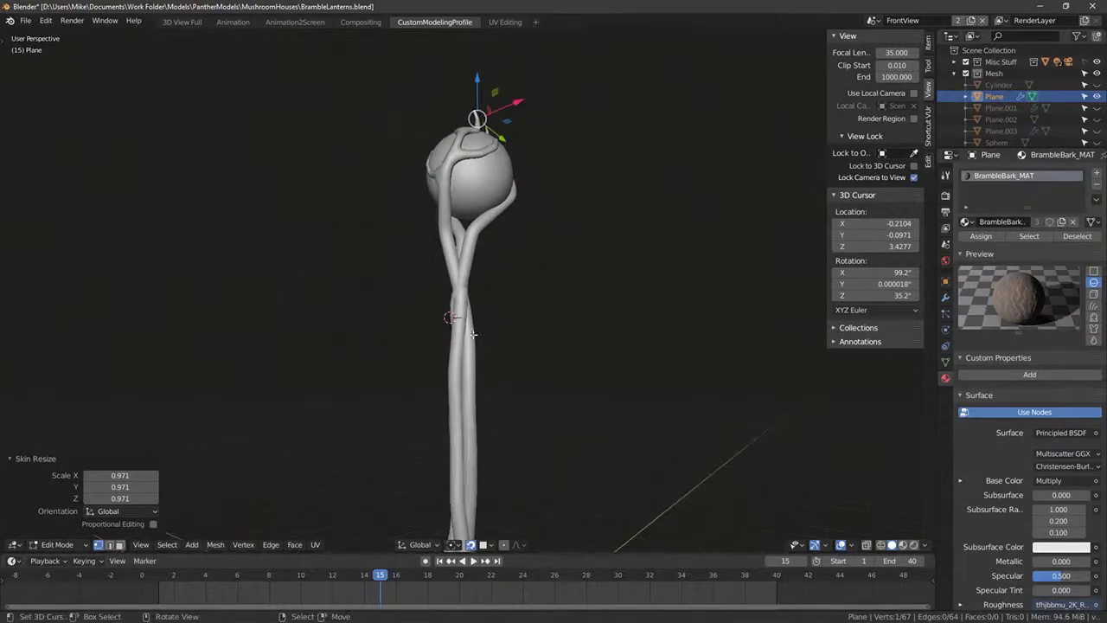
pyautogui.moveTo(468, 342); pyautogui.dragTo(507, 323, button='middle')
pyautogui.scroll(3, 507, 324)
pyautogui.press('Tab')
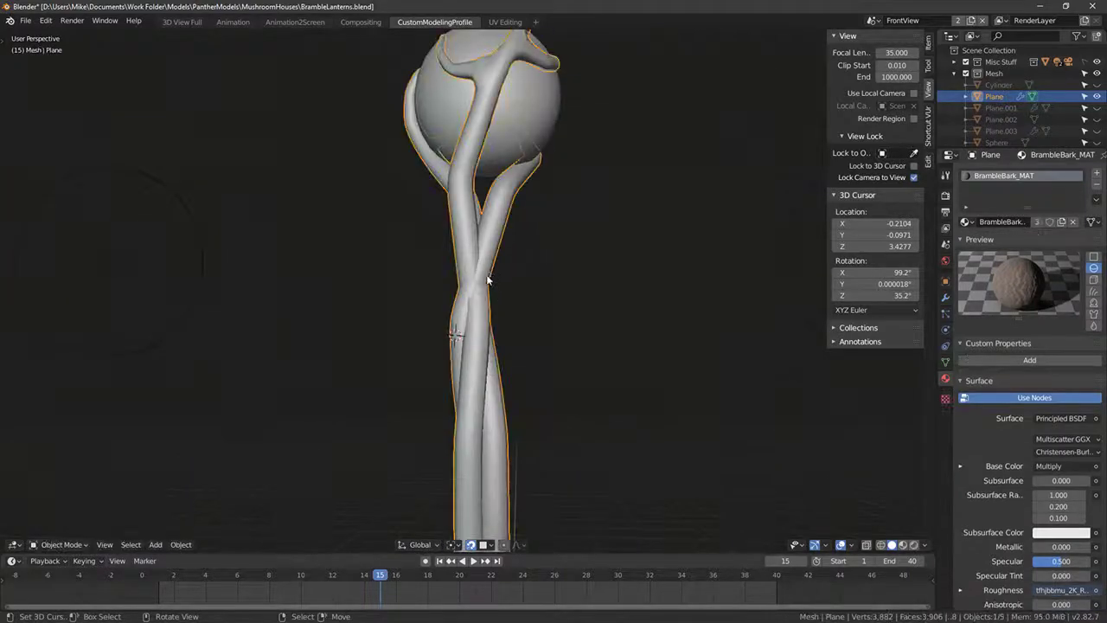
pyautogui.moveTo(487, 279); pyautogui.dragTo(409, 298, button='middle')
pyautogui.press('Tab')
pyautogui.scroll(-1, 409, 299)
pyautogui.scroll(-4, 440, 280)
pyautogui.scroll(4, 446, 276)
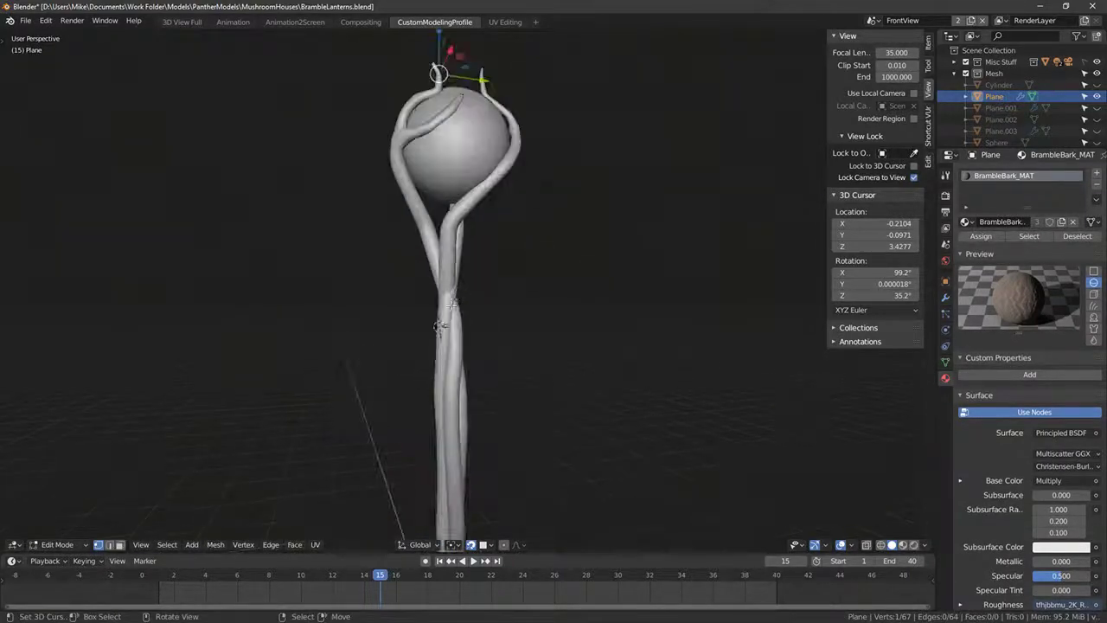
# Step: In wireframe display, move the stem vertex below the sphere about 0.135, 0.097, 0.039 outward, plus a further 0.026, 0.0005, 0.010
pyautogui.press('z')
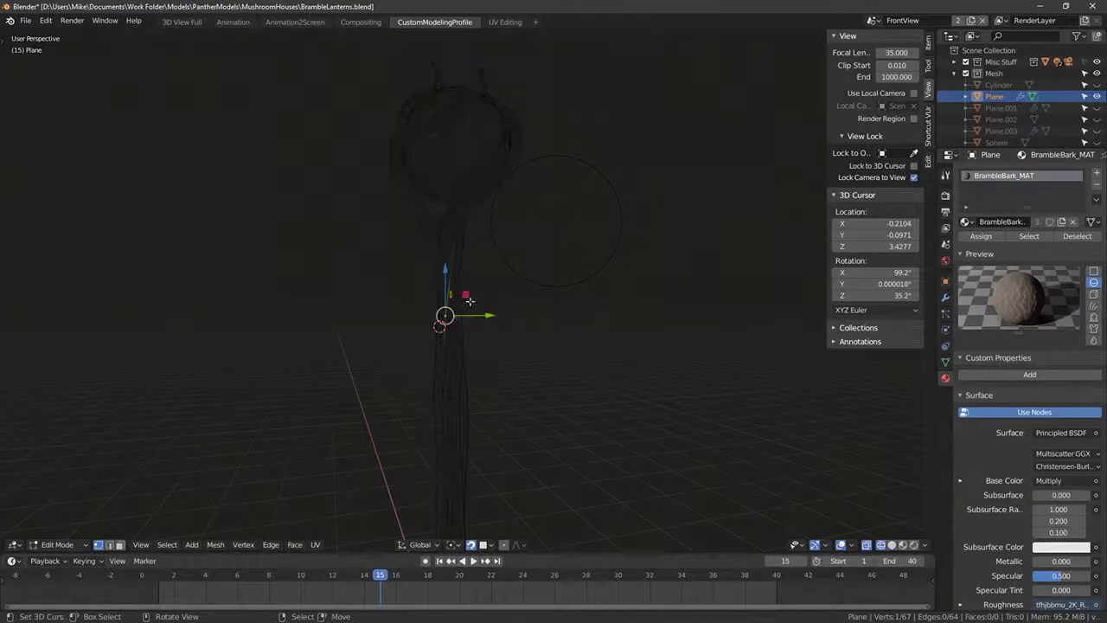
pyautogui.press('g')
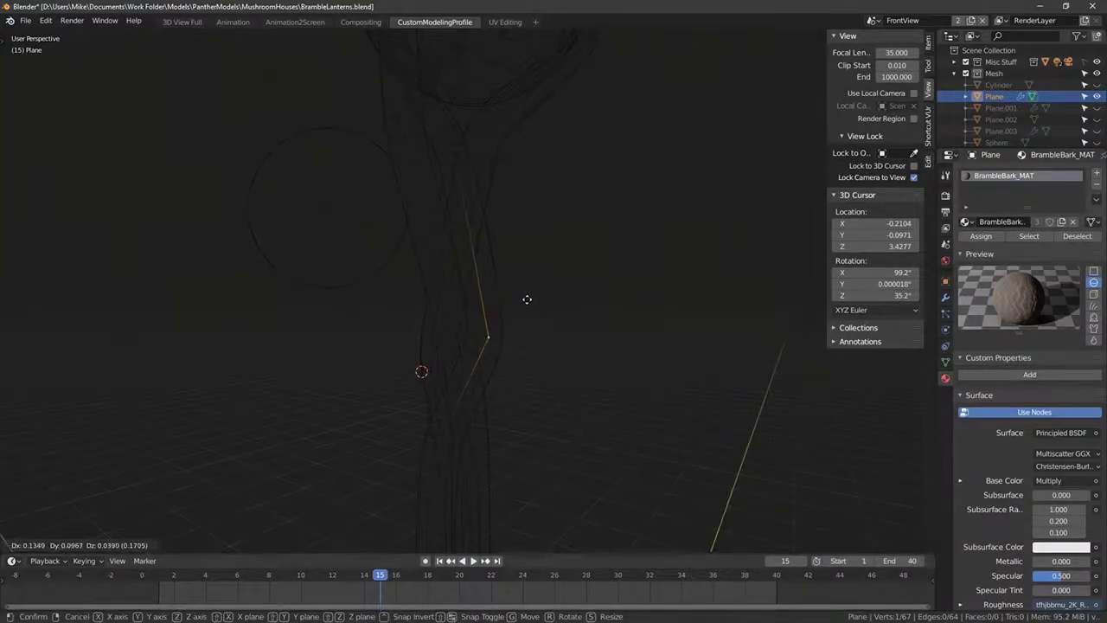
pyautogui.click(527, 299)
pyautogui.hotkey('shift', 'z')
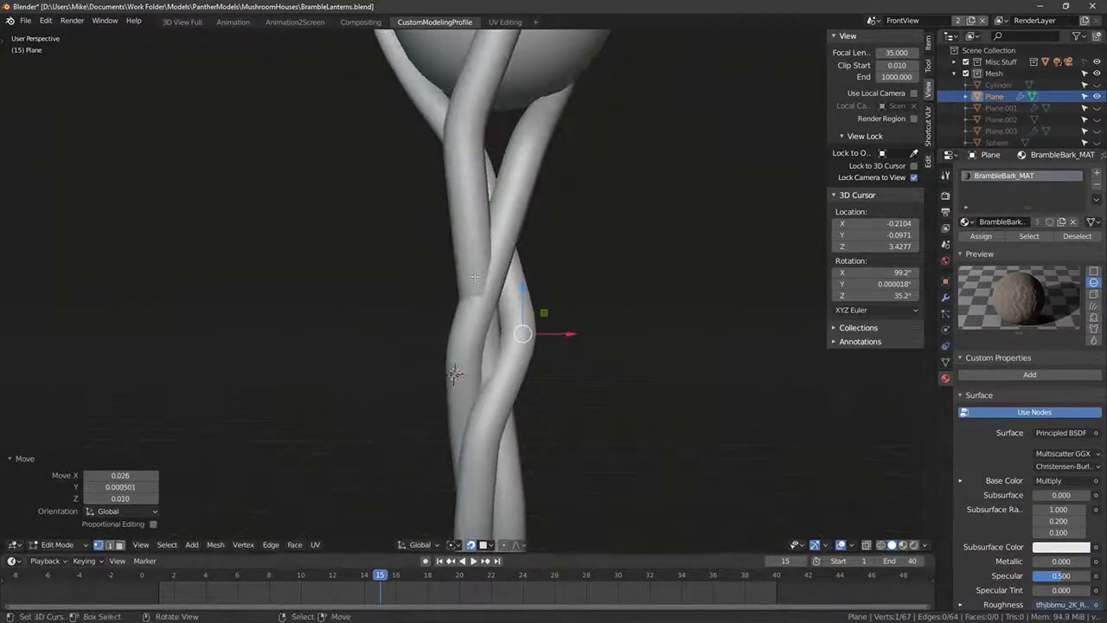
pyautogui.press('Tab')
pyautogui.moveTo(474, 277); pyautogui.dragTo(521, 295, button='middle')
pyautogui.press('Tab')
# Step: Move another branch's vertex at the stem crossing in wireframe display and shift it along the Y axis in solid display
pyautogui.hotkey('shift', 'z')
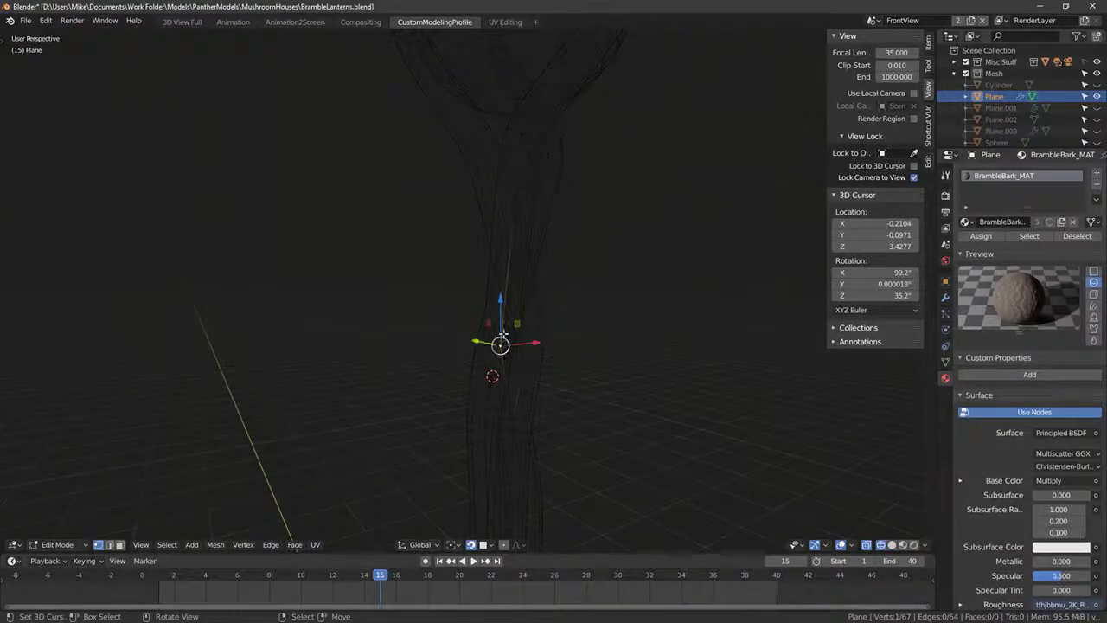
pyautogui.press('g')
pyautogui.click(470, 329)
pyautogui.hotkey('shift', 'z')
pyautogui.moveTo(480, 333)
pyautogui.mouseDown(button='middle')
pyautogui.moveTo(572, 343)
pyautogui.moveTo(557, 323)
pyautogui.moveTo(519, 320)
pyautogui.mouseUp(button='middle')
pyautogui.press('g')
pyautogui.press('y')
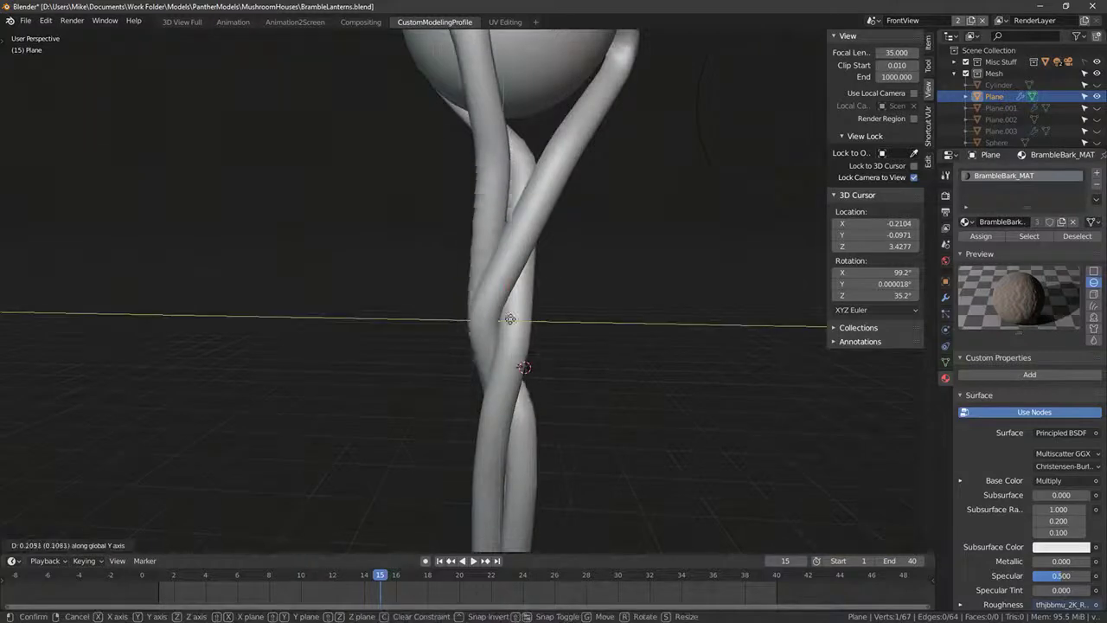
pyautogui.click(511, 318)
pyautogui.press('Tab')
# Step: Lower the stem-crossing vertex by about -0.003, -0.016, -0.063 in wireframe display and adjust its position once more
pyautogui.press('Tab')
pyautogui.hotkey('shift', 'z')
pyautogui.press('g')
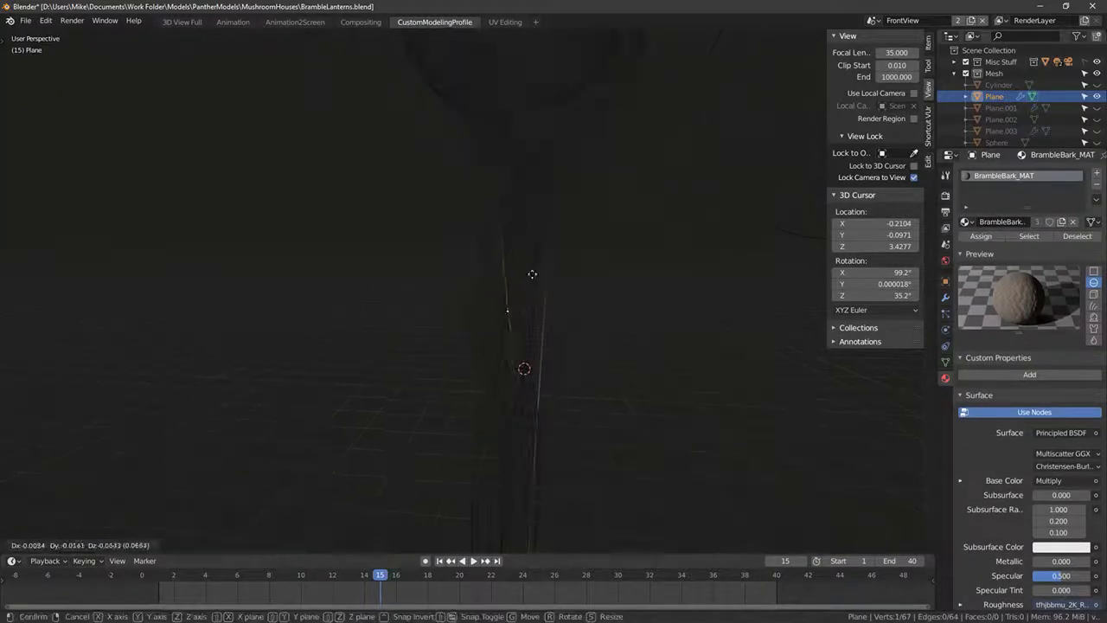
pyautogui.click(532, 274)
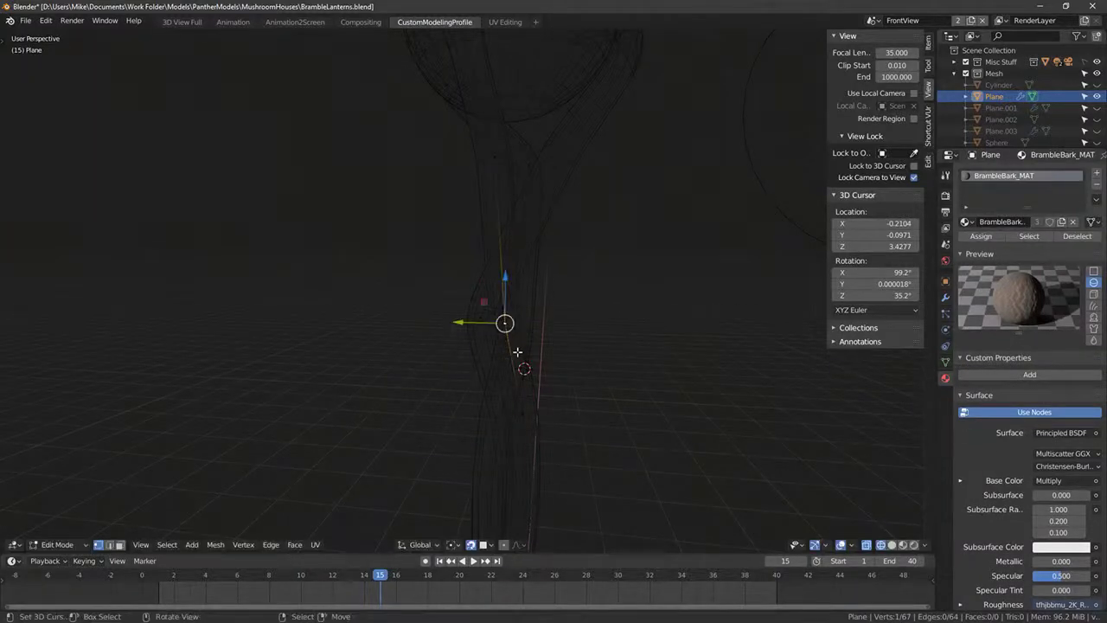
pyautogui.press('g')
pyautogui.click(546, 306)
pyautogui.press('Tab')
# Step: Reposition the stem-crossing vertex from another viewing angle so the branches wrap around each other
pyautogui.moveTo(558, 326)
pyautogui.mouseDown(button='middle')
pyautogui.moveTo(524, 324)
pyautogui.moveTo(576, 354)
pyautogui.moveTo(423, 345)
pyautogui.moveTo(464, 388)
pyautogui.moveTo(418, 353)
pyautogui.moveTo(460, 319)
pyautogui.mouseUp(button='middle')
pyautogui.hotkey('shift', 'z')
pyautogui.press('Tab')
pyautogui.press('g')
pyautogui.click(424, 346)
pyautogui.click(424, 346)
pyautogui.press('g')
pyautogui.click(432, 337)
# Step: Select the adjacent branch's vertex at the upper crossing and move it 0.018, -0.032, -0.003
pyautogui.rightClick(422, 236)
pyautogui.press('g')
pyautogui.click(419, 234)
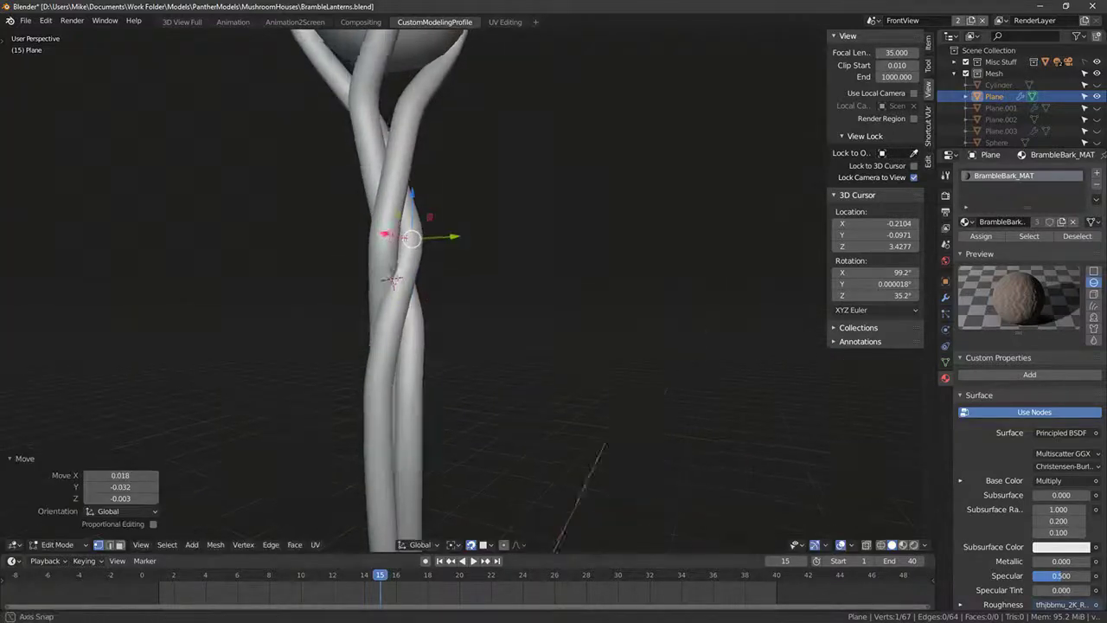
# Step: Enlarge the skin radius of a vertex near the post's feet by a factor of about 1.29
pyautogui.scroll(-3, 422, 236)
pyautogui.moveTo(423, 235); pyautogui.dragTo(430, 395, button='middle')
pyautogui.scroll(-2, 551, 238)
pyautogui.press('s')
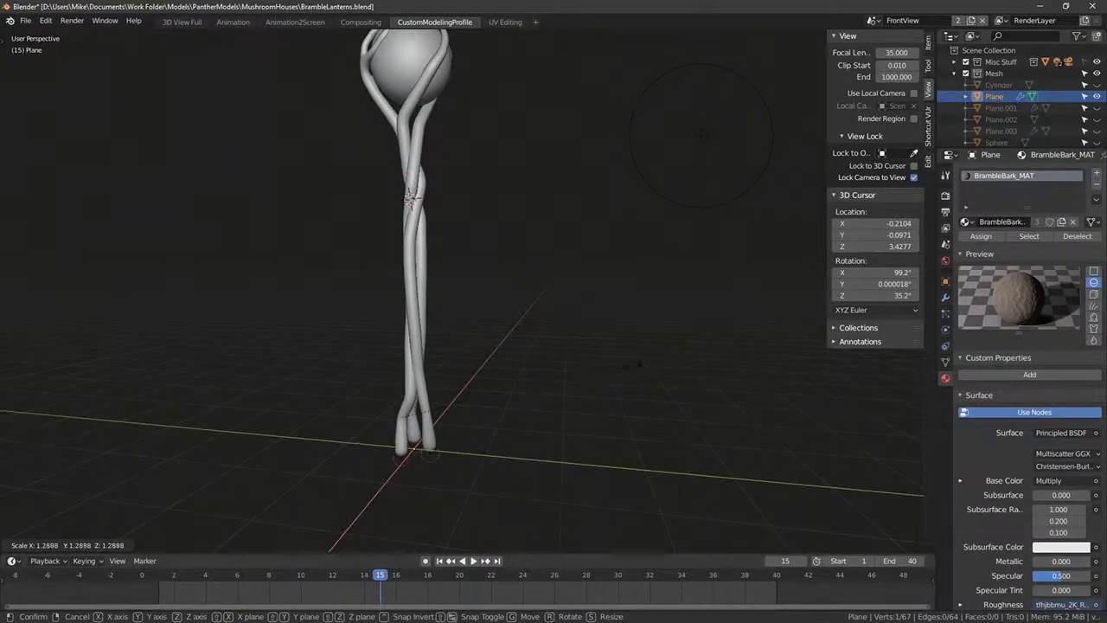
pyautogui.click(634, 365)
# Step: Resize the skin of the vertex just above the feet and move it 0.005, -0.061, 0.008
pyautogui.rightClick(411, 397)
pyautogui.hotkey('ctrl', 'a')
pyautogui.moveTo(418, 393); pyautogui.dragTo(480, 384, button='middle')
pyautogui.click(509, 375)
pyautogui.press('g')
pyautogui.click(443, 377)
pyautogui.scroll(-2, 416, 281)
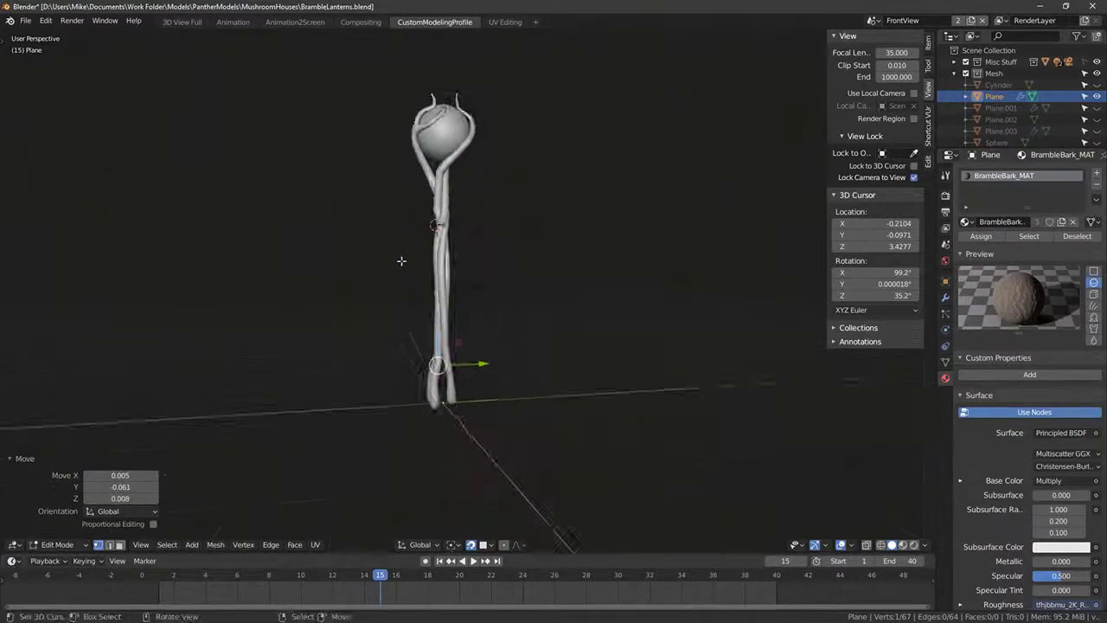
# Step: Extrude a new twig by -0.231, 0.077, 0.445 from the branch beneath the sphere, scaling its skin to 0.517 and thinning it further
pyautogui.moveTo(402, 261); pyautogui.dragTo(600, 317, button='middle')
pyautogui.scroll(4, 537, 328)
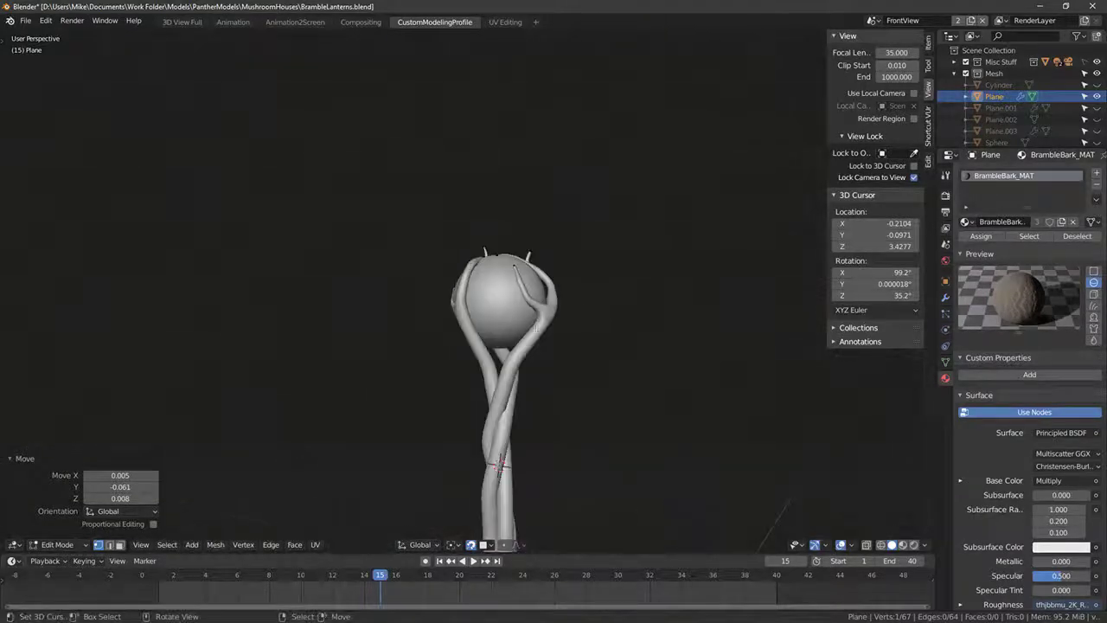
pyautogui.moveTo(508, 359); pyautogui.dragTo(523, 350, button='middle')
pyautogui.click(502, 306)
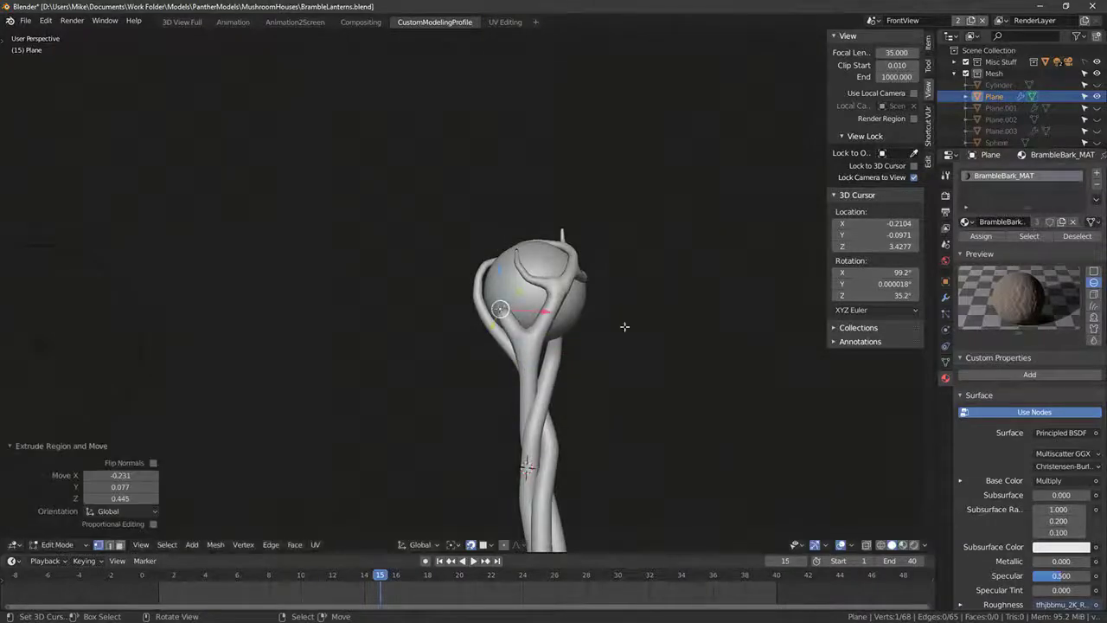
pyautogui.hotkey('ctrl', 'a')
pyautogui.click(564, 318)
pyautogui.moveTo(564, 319); pyautogui.dragTo(544, 332, button='middle')
pyautogui.hotkey('ctrl', 'a')
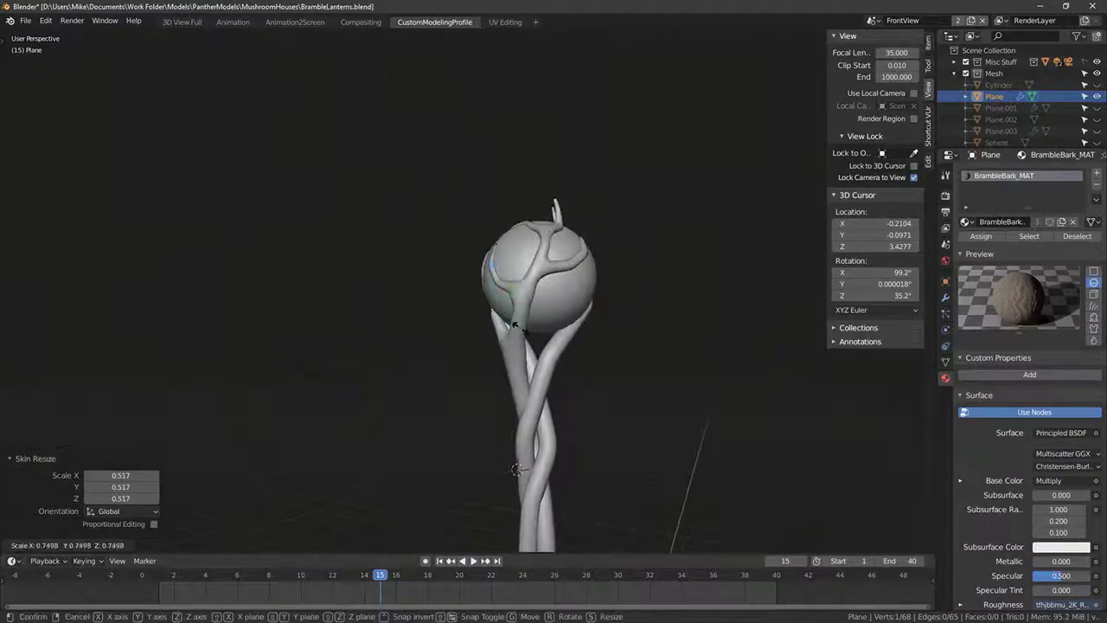
pyautogui.click(527, 329)
# Step: Reposition the new twig's end against the sphere, extend it upward and scale the tip's skin radius to 0.685
pyautogui.press('g')
pyautogui.moveTo(460, 317); pyautogui.dragTo(511, 277, button='middle')
pyautogui.click(498, 305)
pyautogui.click(489, 289)
pyautogui.hotkey('ctrl', 'a')
pyautogui.click(523, 284)
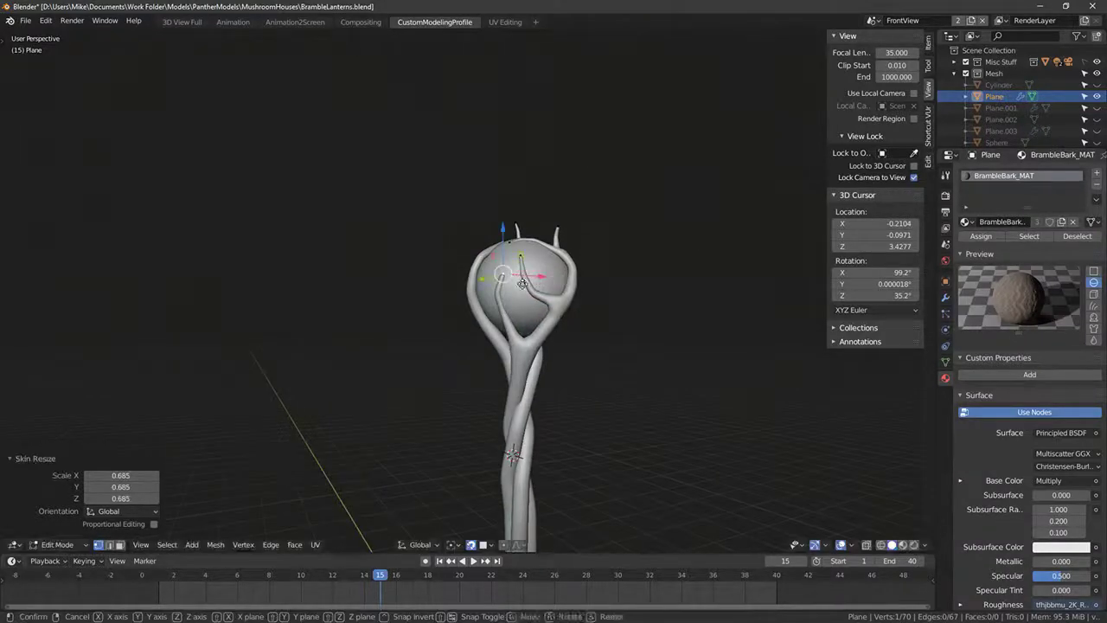
# Step: Reposition that twig's middle vertex, scale its skin radius to 1.078 and shift the twig along the Y axis
pyautogui.click(499, 298)
pyautogui.hotkey('ctrl', 'a')
pyautogui.click(585, 295)
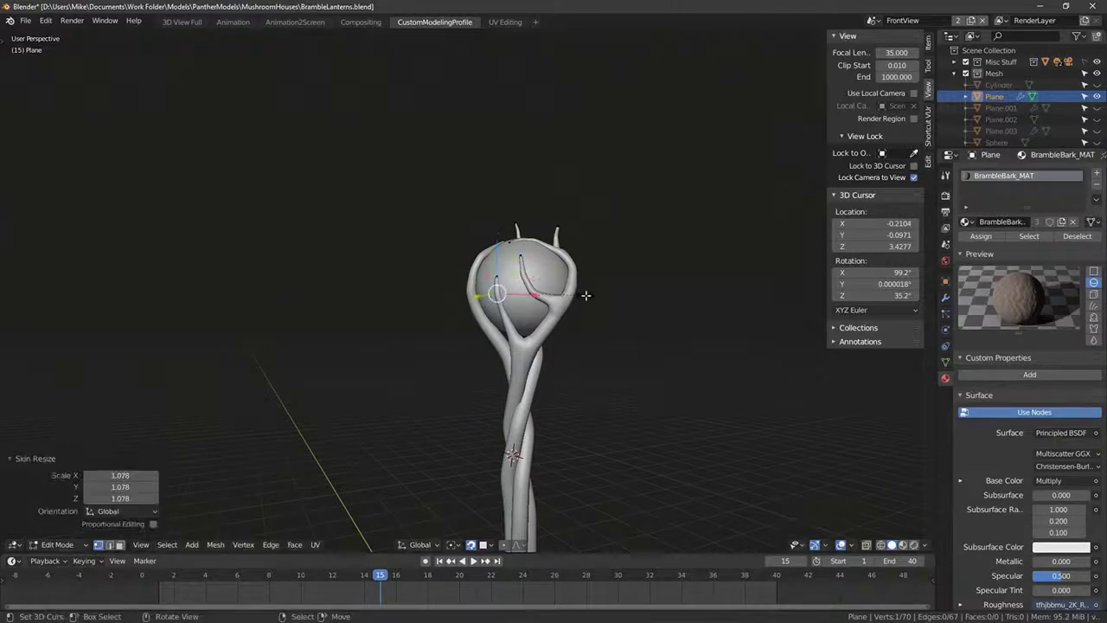
pyautogui.click(558, 318)
pyautogui.moveTo(558, 319); pyautogui.dragTo(571, 348, button='middle')
pyautogui.press('g')
pyautogui.press('y')
pyautogui.click(536, 340)
# Step: Extrude a twig from the neighbouring branch under the sphere, move its end 0.104, -0.116, 0.172 and scale its skin to 0.519
pyautogui.press('e')
pyautogui.click(564, 296)
pyautogui.click(573, 322)
pyautogui.press('g')
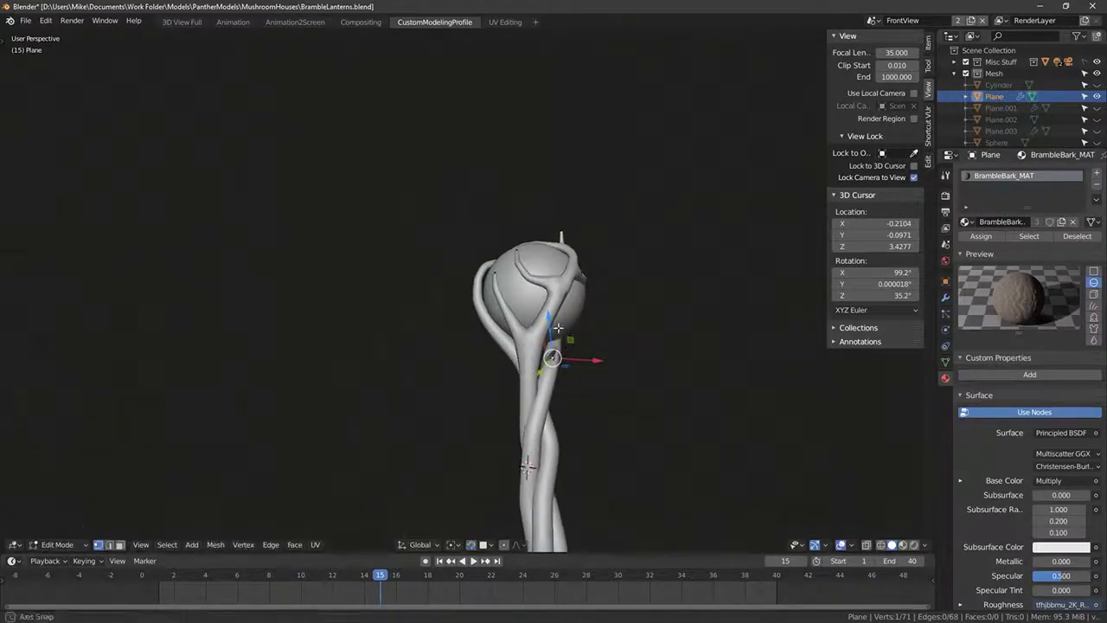
pyautogui.hotkey('ctrl', 'a')
pyautogui.click(584, 310)
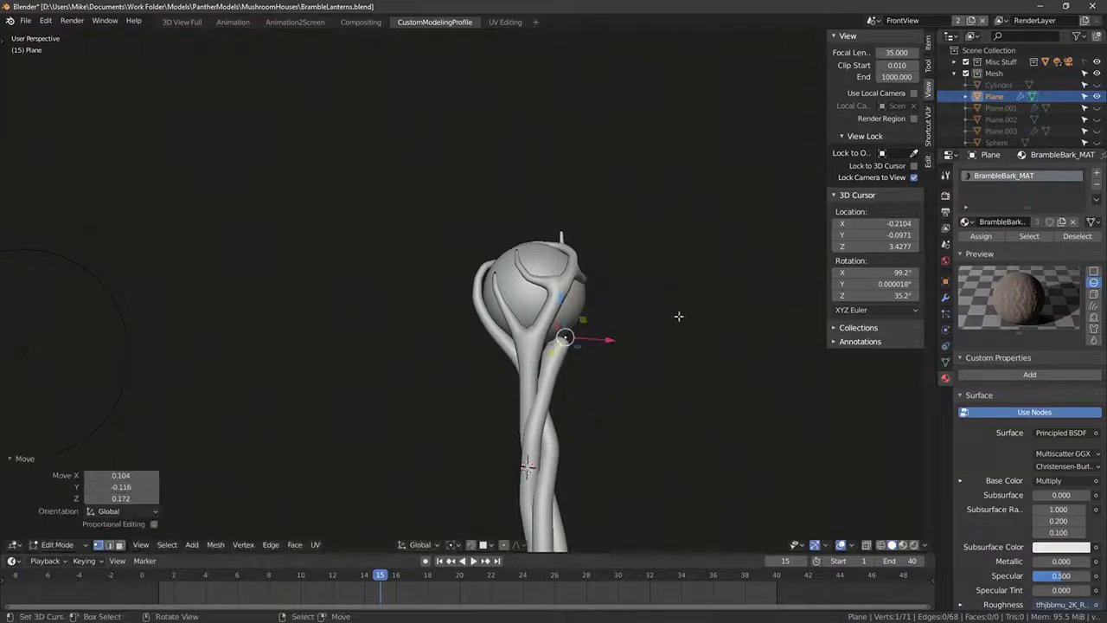
pyautogui.moveTo(585, 310); pyautogui.dragTo(613, 324, button='middle')
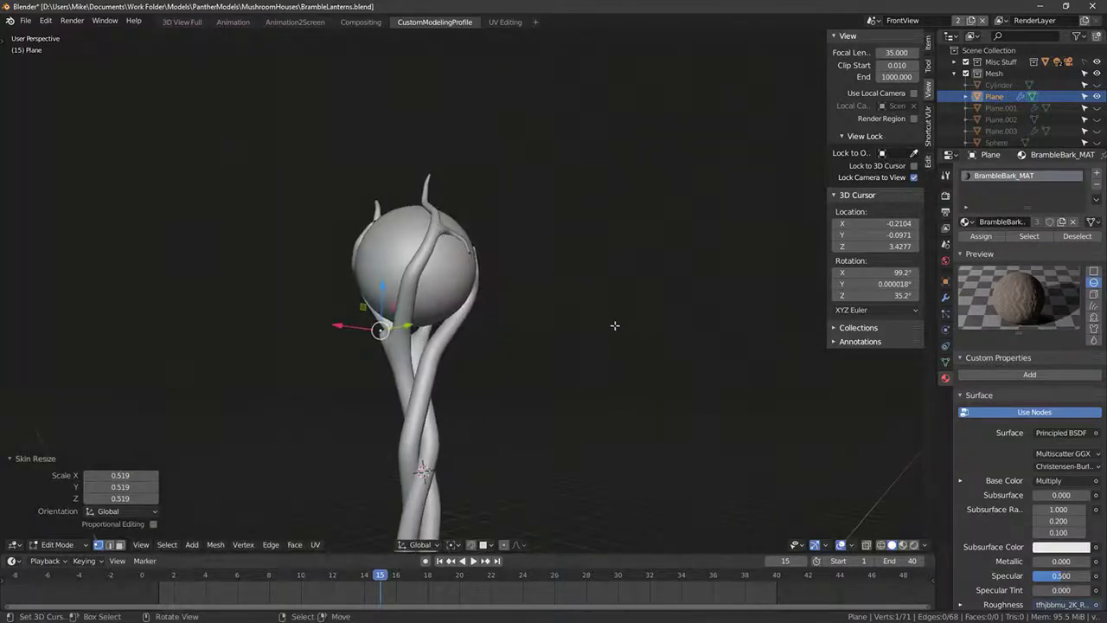
# Step: Extend the new twig under the sphere by 0.080, -0.017, 0.121 and scale its end's skin radius to 0.740
pyautogui.hotkey('ctrl', 'a')
pyautogui.click(613, 323)
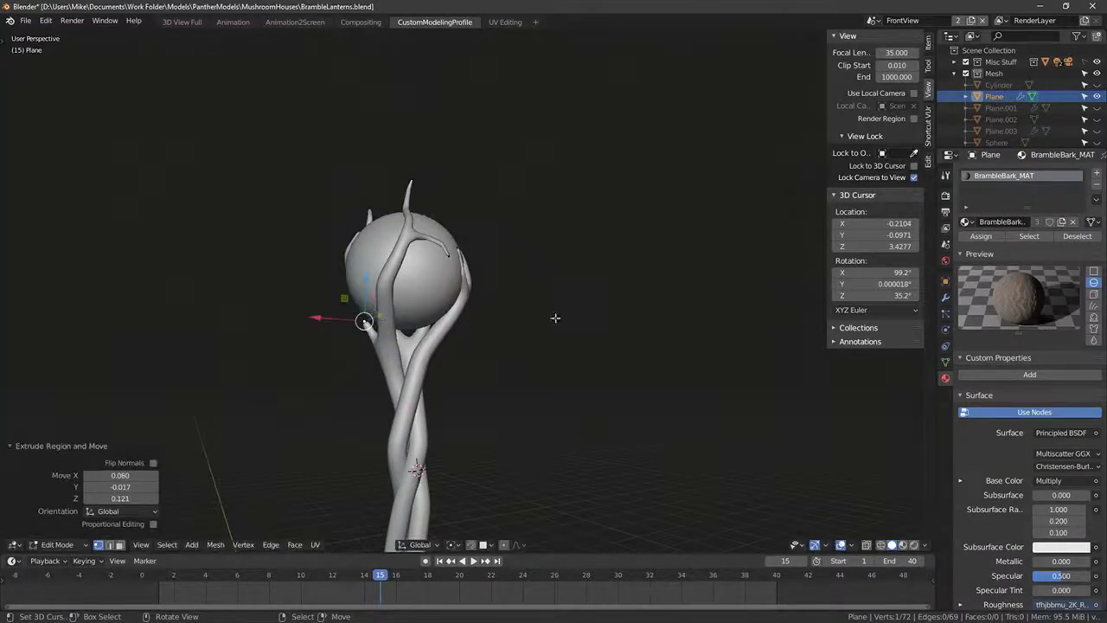
pyautogui.hotkey('ctrl', 'a')
pyautogui.click(503, 316)
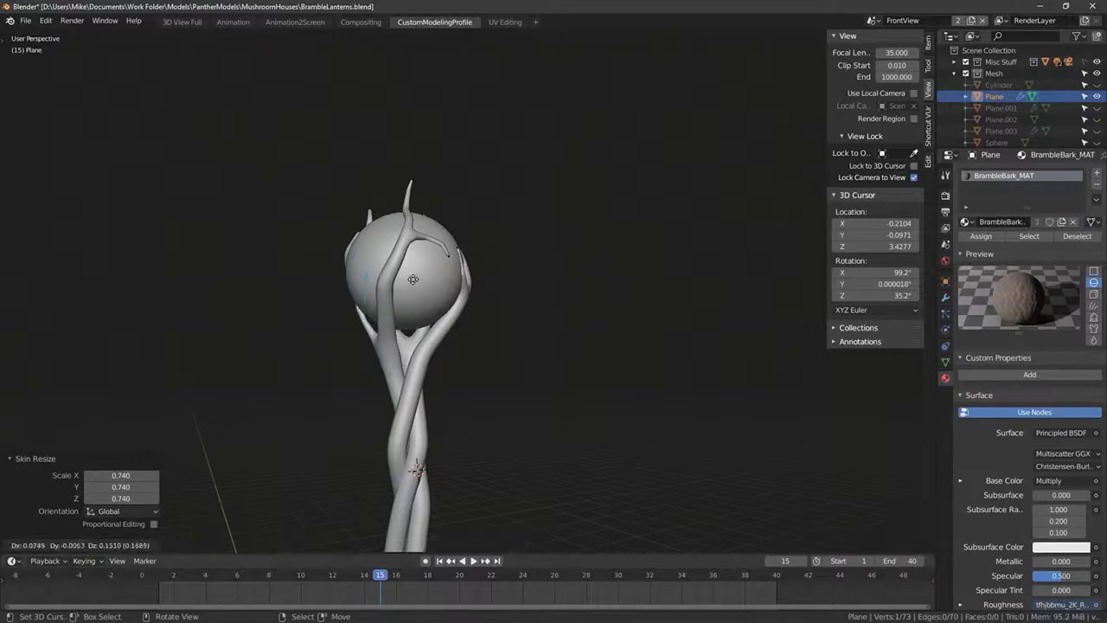
# Step: Extrude another segment of the twig along the sphere, thin its skin and move its tip 0.028, 0.085, 0.009
pyautogui.click(359, 307)
pyautogui.moveTo(359, 307); pyautogui.dragTo(436, 342, button='middle')
pyautogui.hotkey('ctrl', 'a')
pyautogui.click(581, 287)
pyautogui.scroll(3, 508, 328)
pyautogui.press('g')
pyautogui.click(353, 410)
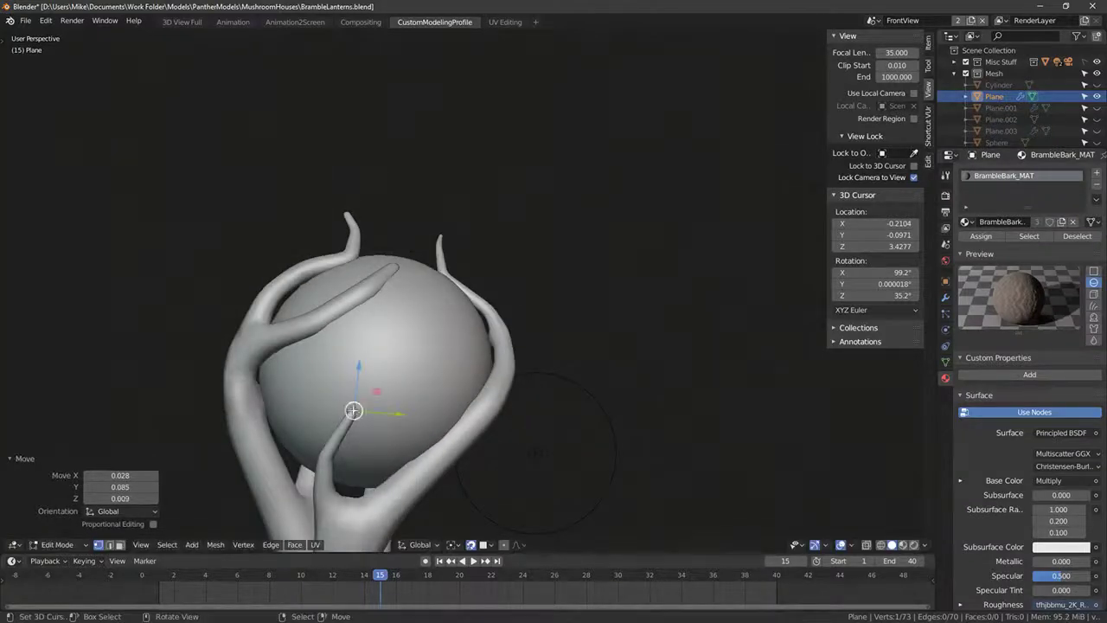
# Step: Undo the last change, turn snapping off and shift the vertex below the twig's tip by 0.018, 0.022, -0.001
pyautogui.hotkey('ctrl', 'z')
pyautogui.moveTo(322, 457); pyautogui.dragTo(446, 342, button='middle')
pyautogui.hotkey('shift', 'Tab')
pyautogui.press('g')
pyautogui.click(431, 327)
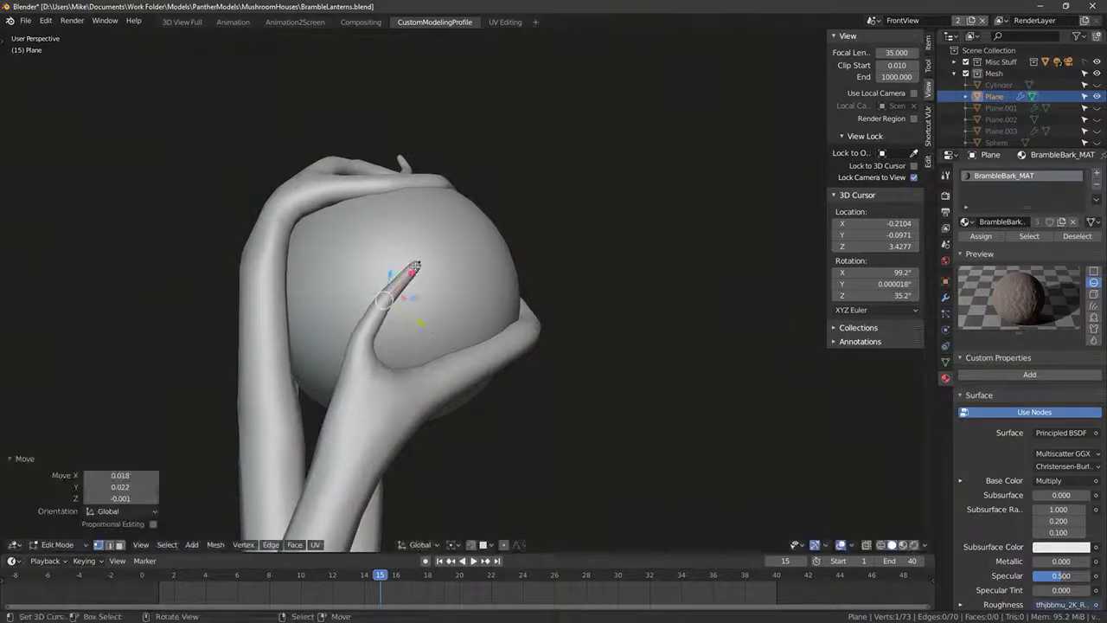
# Step: Extend the twig from its tip with one more segment and scale the skin radius by 0.75
pyautogui.rightClick(419, 268)
pyautogui.moveTo(426, 273); pyautogui.dragTo(489, 358, button='middle')
pyautogui.click(371, 339)
pyautogui.hotkey('ctrl', 'a')
pyautogui.write('.75')
pyautogui.press('Return')
pyautogui.scroll(-4, 372, 385)
pyautogui.scroll(3, 465, 391)
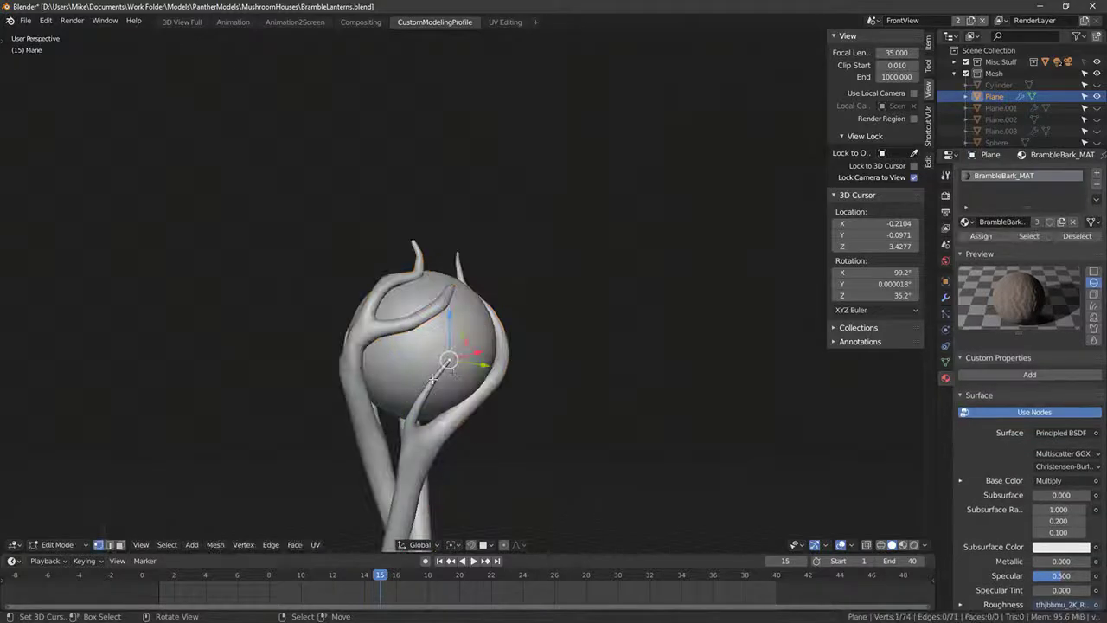
# Step: Resize the skin radius along the twig's middle and at its tip to refine the taper
pyautogui.hotkey('shift', 'z')
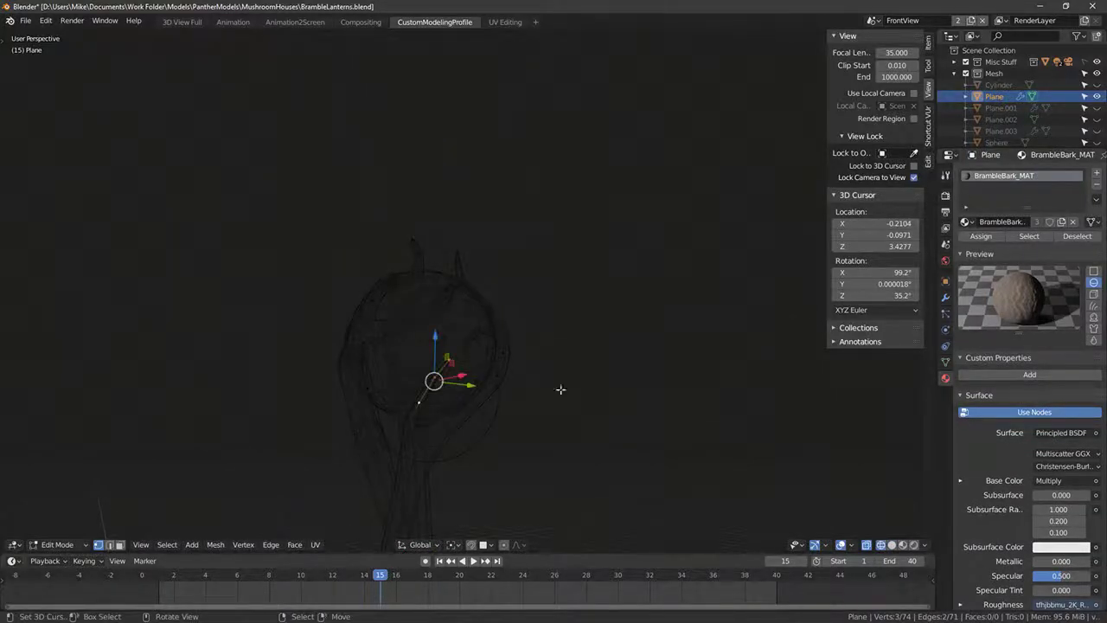
pyautogui.hotkey('shift', 'z')
pyautogui.hotkey('ctrl', 'a')
pyautogui.click(642, 404)
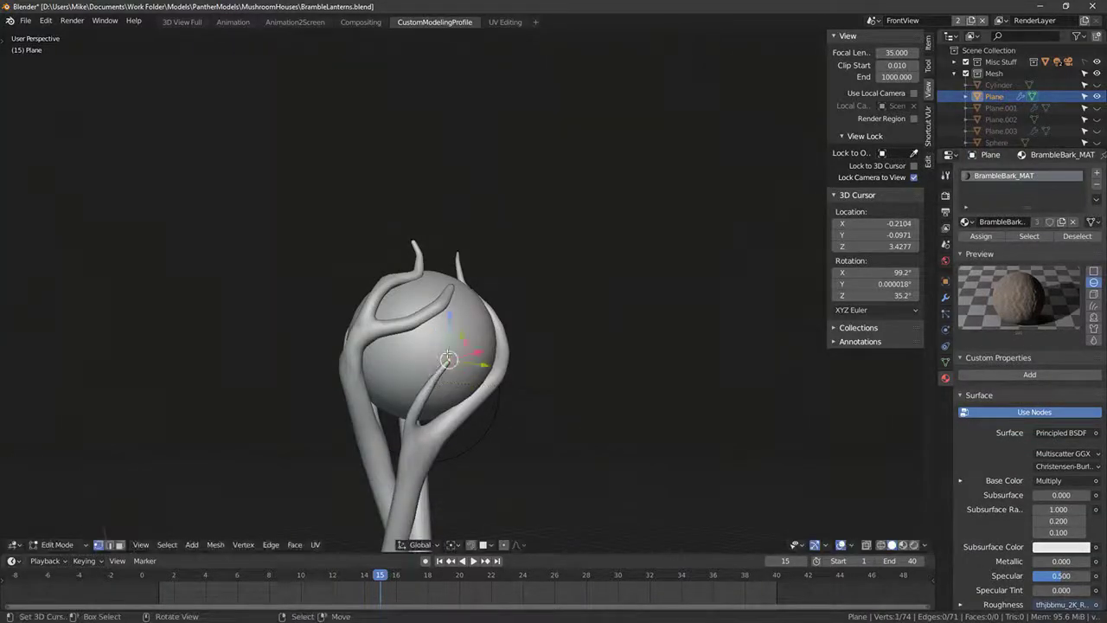
pyautogui.hotkey('ctrl', 'a')
pyautogui.click(407, 417)
# Step: Scale the skin radius of the branch vertex where the twig forks off to 0.803
pyautogui.hotkey('shift', 'z')
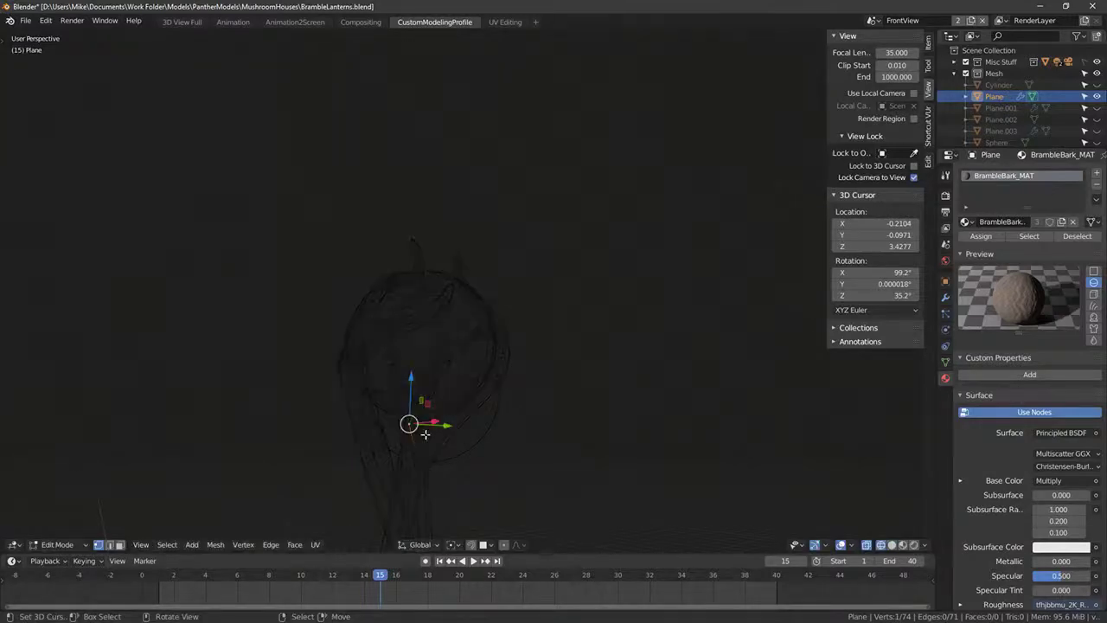
pyautogui.press('g')
pyautogui.click(427, 452)
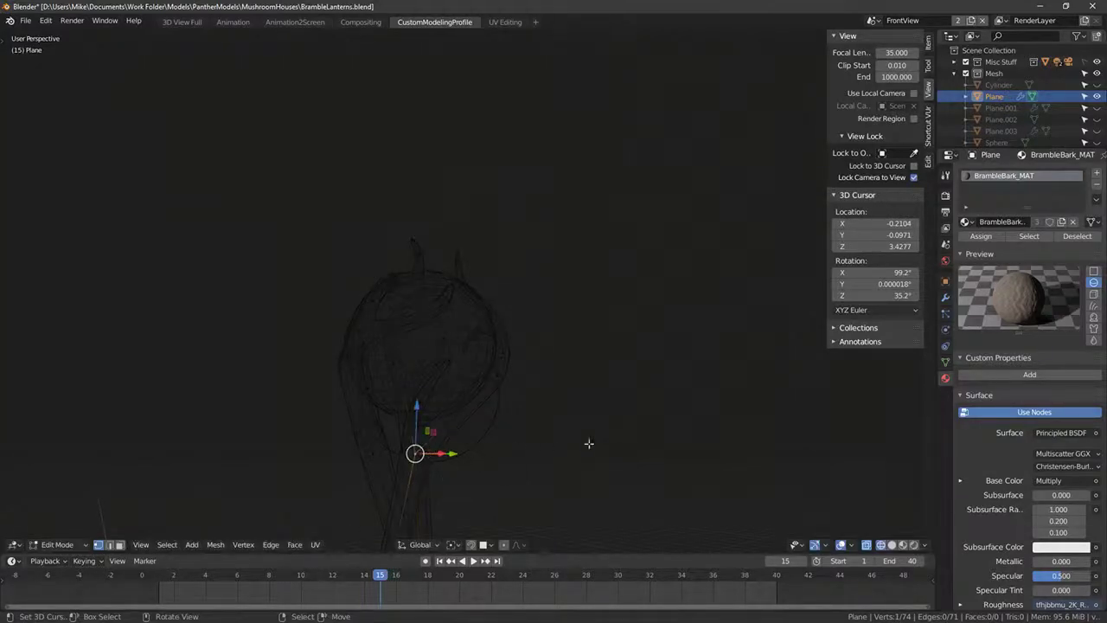
pyautogui.click(572, 447)
pyautogui.hotkey('shift', 'z')
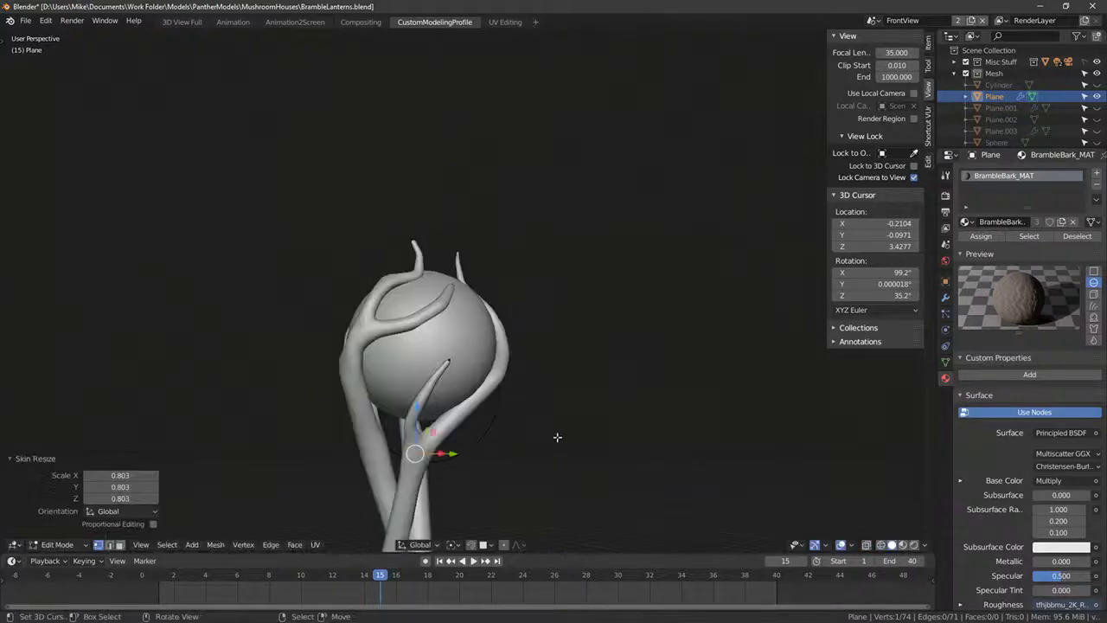
# Step: Nudge the twig's lower vertex by about 0.012, 0.019, 0.010 and adjust the position of its tip
pyautogui.press('g')
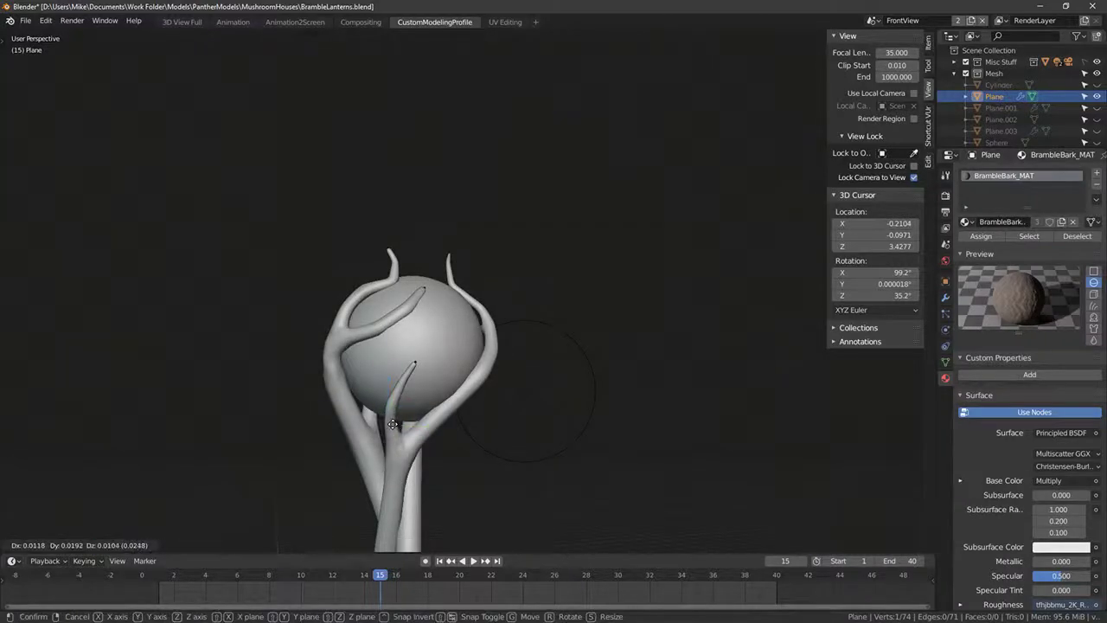
pyautogui.click(393, 423)
pyautogui.press('g')
pyautogui.click(413, 364)
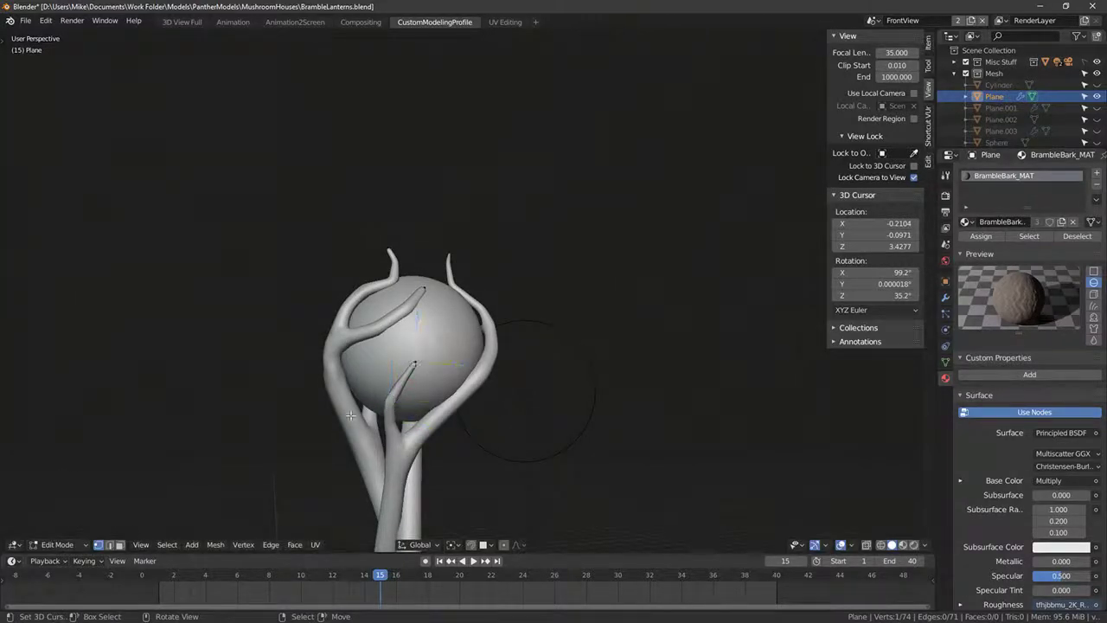
pyautogui.moveTo(350, 415); pyautogui.dragTo(404, 385, button='middle')
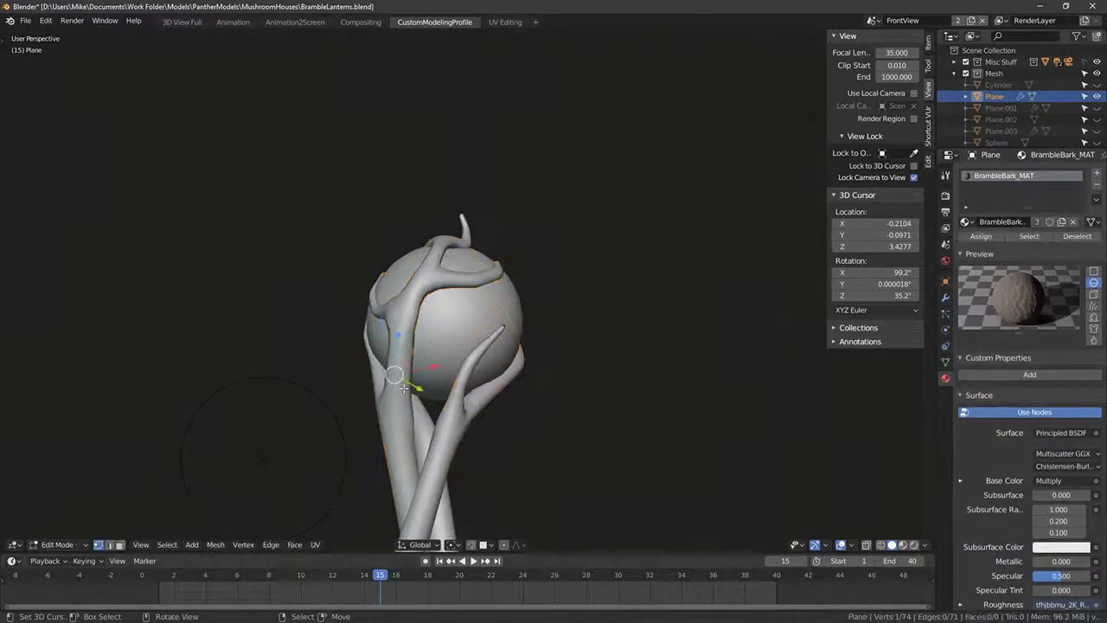
pyautogui.press('e')
pyautogui.rightClick(464, 343)
pyautogui.hotkey('ctrl', 'z')
pyautogui.moveTo(463, 343); pyautogui.dragTo(528, 401, button='middle')
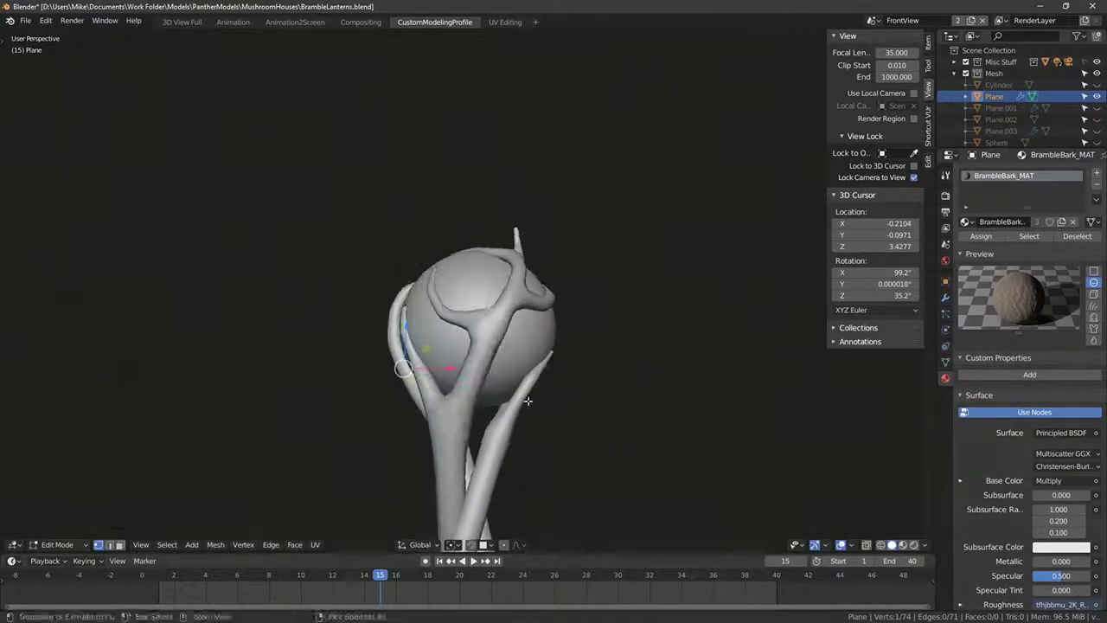
# Step: Subdivide the segment of the neighbouring branch beside the sphere and move the added vertex 0.026, 0.002, -0.003
pyautogui.press('Tab')
pyautogui.hotkey('shift', 'z')
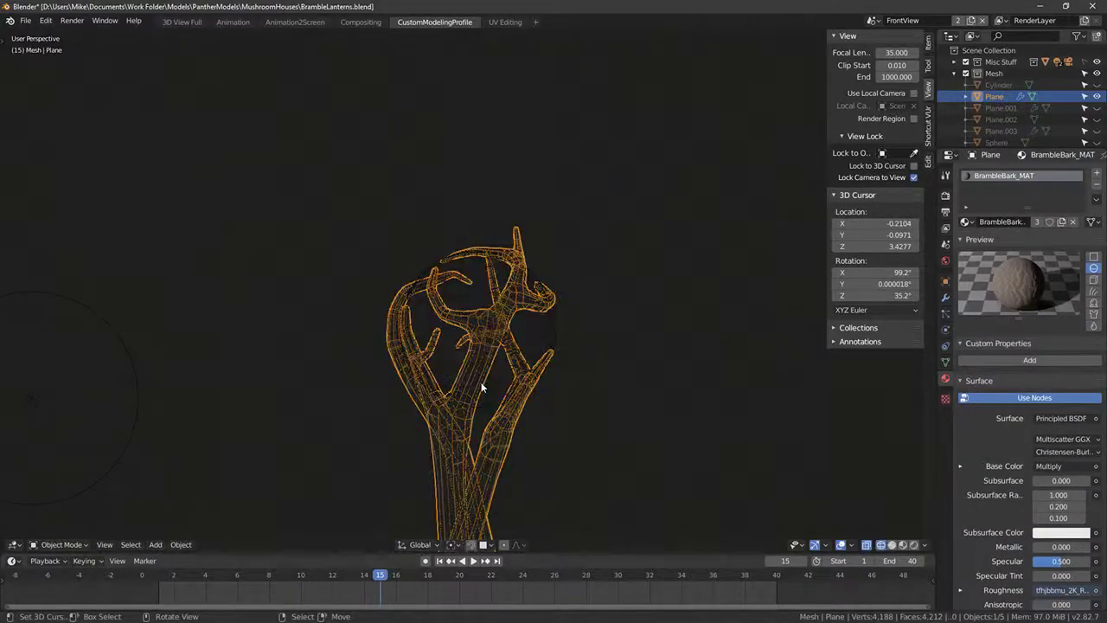
pyautogui.press('Tab')
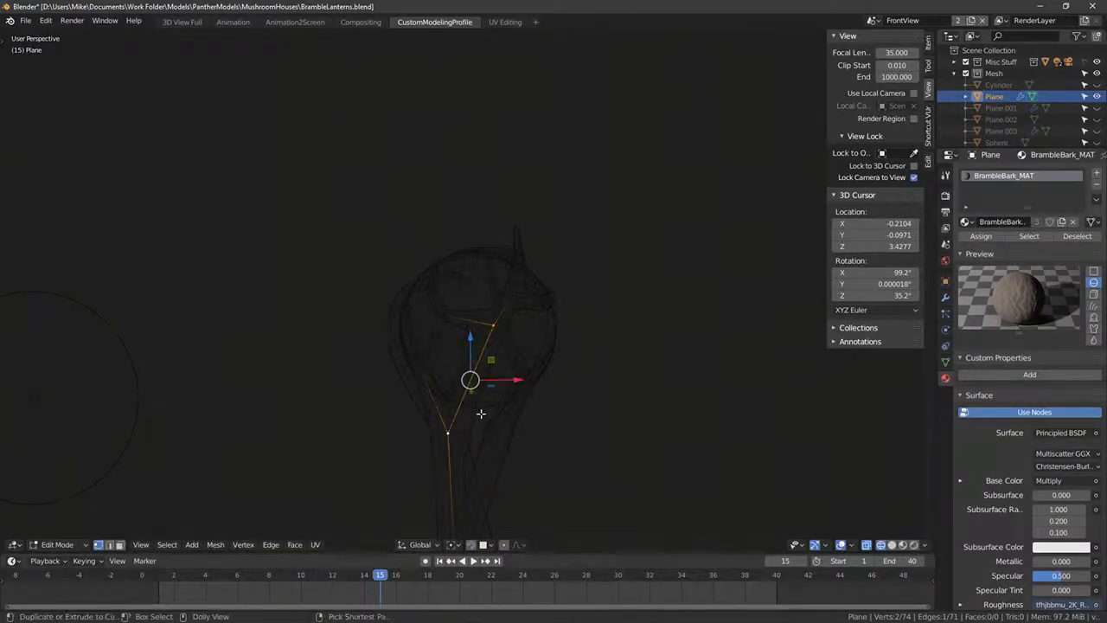
pyautogui.hotkey('ctrl', 'd')
pyautogui.rightClick(486, 376)
pyautogui.press('g')
pyautogui.click(502, 383)
pyautogui.moveTo(502, 383); pyautogui.dragTo(498, 383, button='middle')
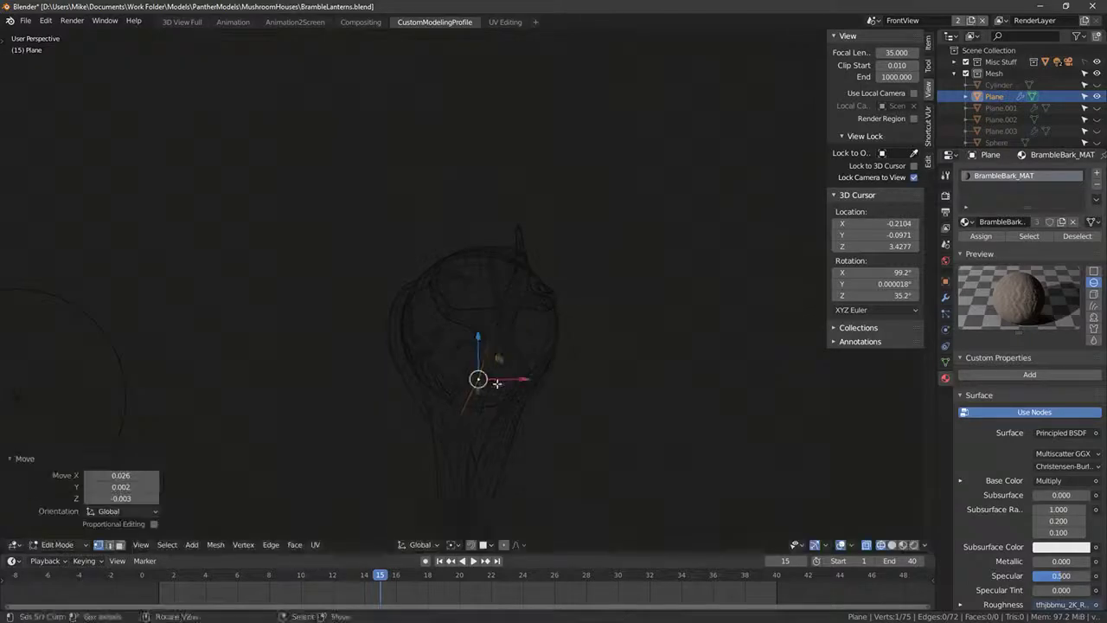
# Step: Extrude a twig 0.238, 0.016, 0.117 from the added vertex, scale its skin to 0.209 and lower its end against the sphere
pyautogui.hotkey('shift', 'z')
pyautogui.press('e')
pyautogui.click(498, 312)
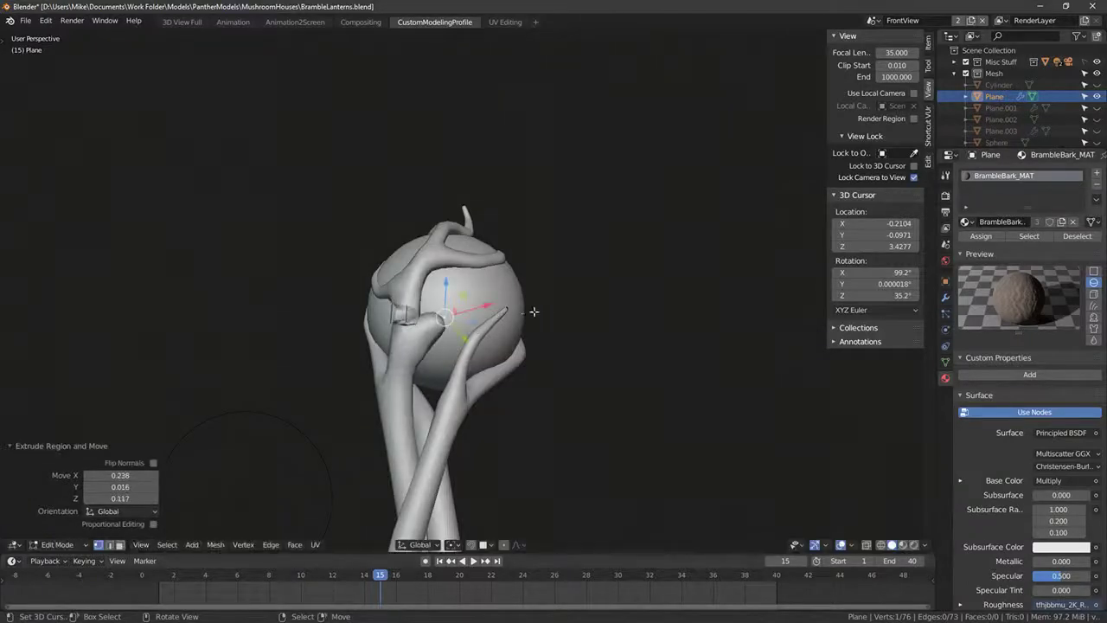
pyautogui.hotkey('ctrl', 'a')
pyautogui.click(466, 318)
pyautogui.press('g')
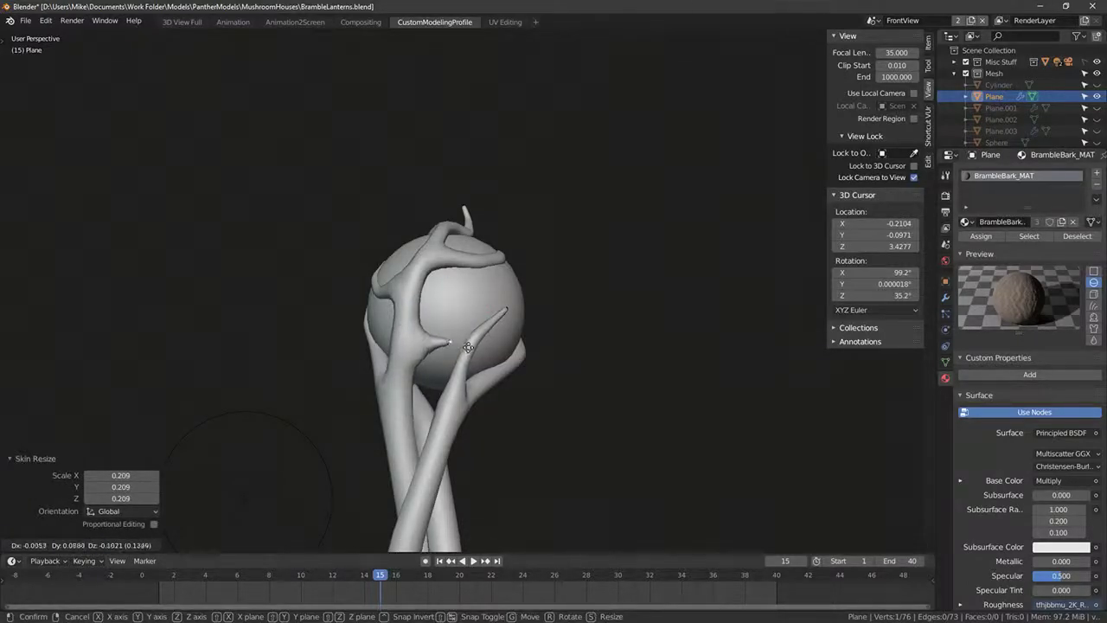
pyautogui.click(468, 347)
# Step: Extend that twig with two more segments, thinning the skin and nudging the tip so it curls up the sphere
pyautogui.press('e')
pyautogui.click(490, 329)
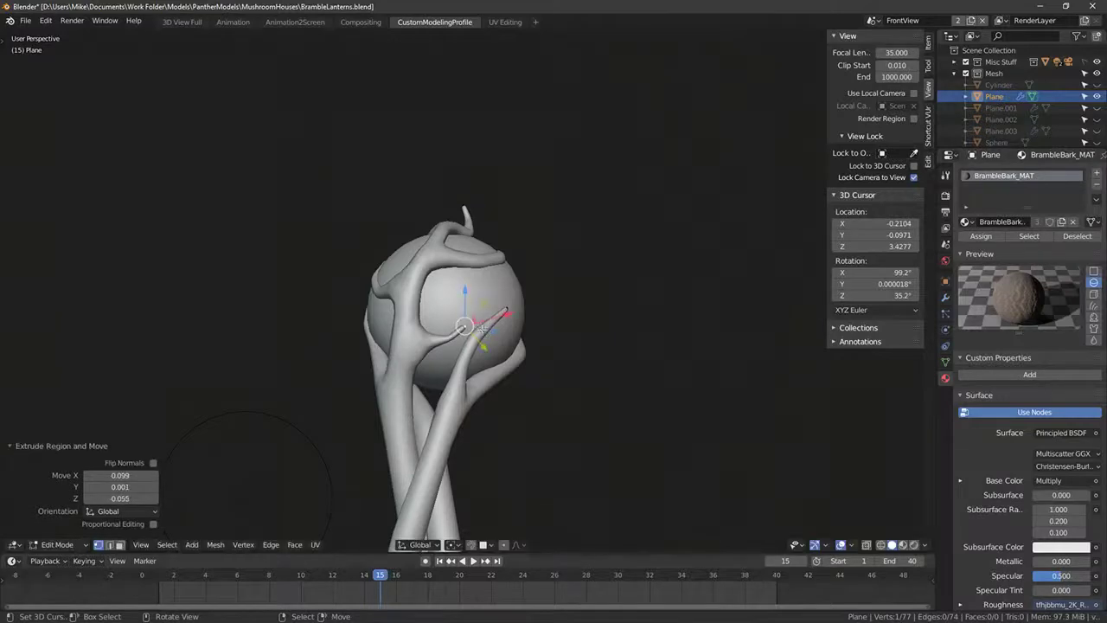
pyautogui.hotkey('ctrl', 'a')
pyautogui.click(487, 342)
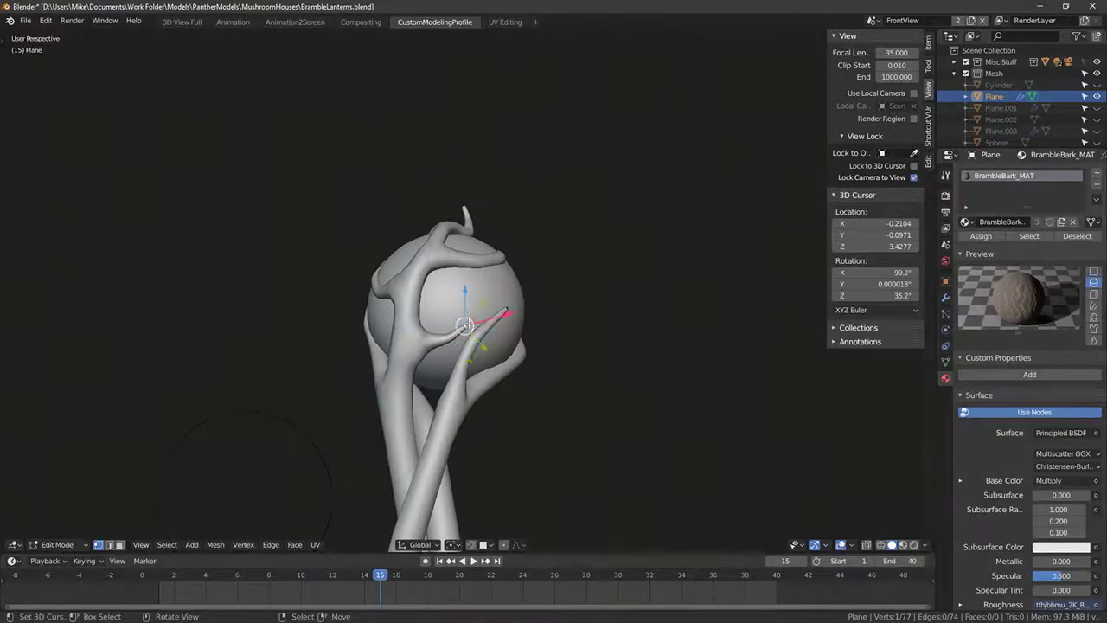
pyautogui.press('e')
pyautogui.click(507, 318)
pyautogui.press('g')
pyautogui.click(510, 317)
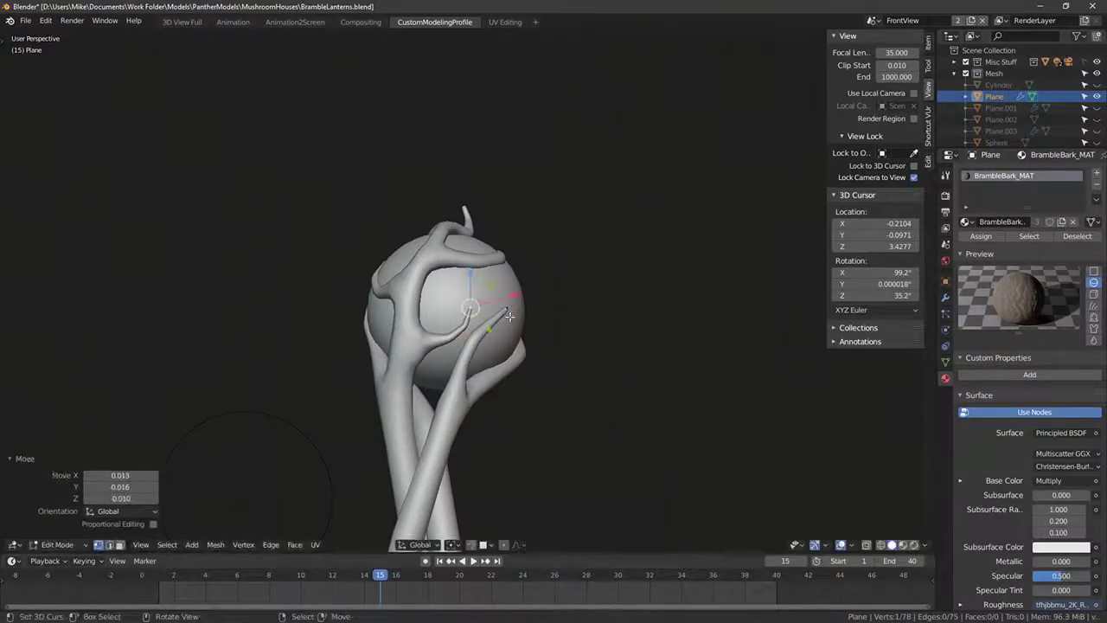
# Step: Examine the twigs gripping the sphere from other sides in both object and edit mode
pyautogui.press('Tab')
pyautogui.scroll(-3, 501, 333)
pyautogui.moveTo(491, 350); pyautogui.dragTo(342, 391, button='middle')
pyautogui.scroll(-1, 419, 426)
pyautogui.scroll(4, 501, 420)
pyautogui.press('Tab')
pyautogui.press('Tab')
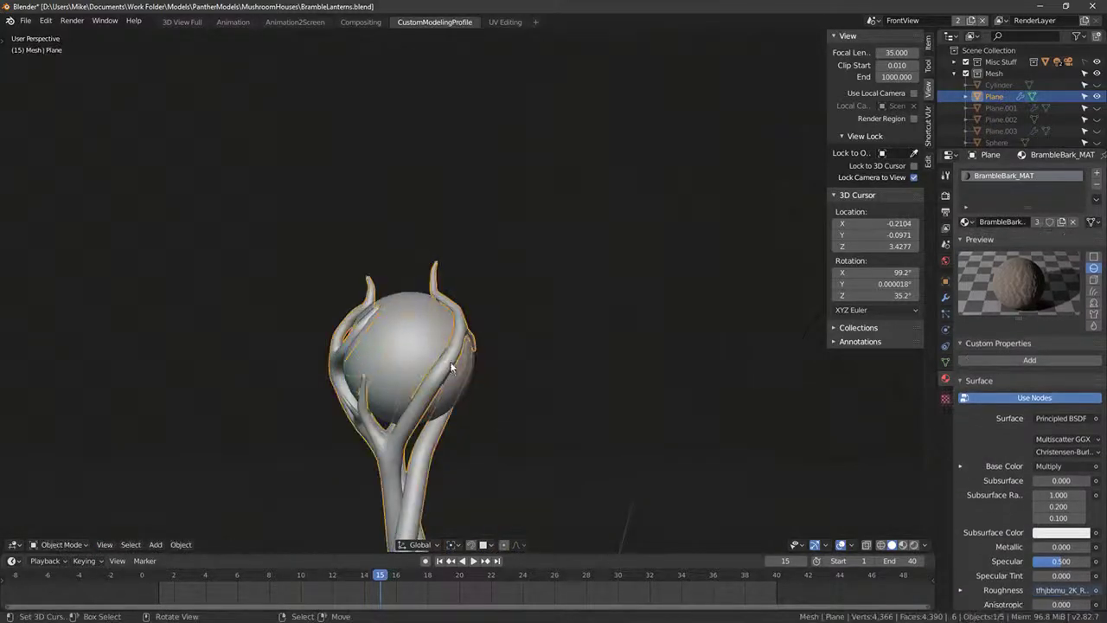
pyautogui.press('Tab')
pyautogui.moveTo(450, 372); pyautogui.dragTo(437, 363, button='middle')
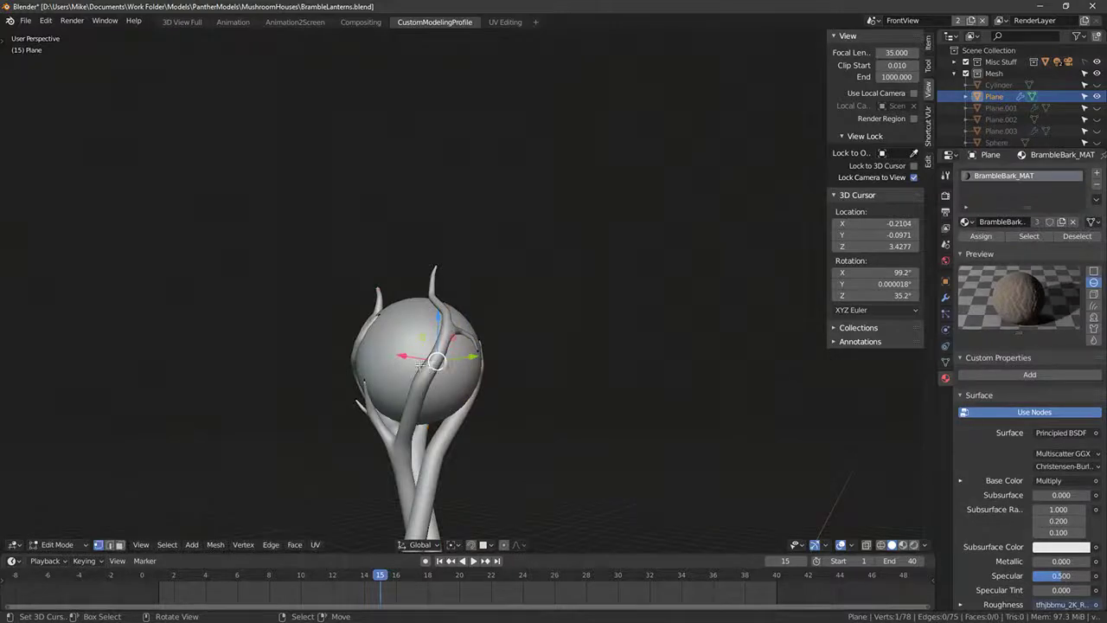
pyautogui.press('Tab')
pyautogui.press('Tab')
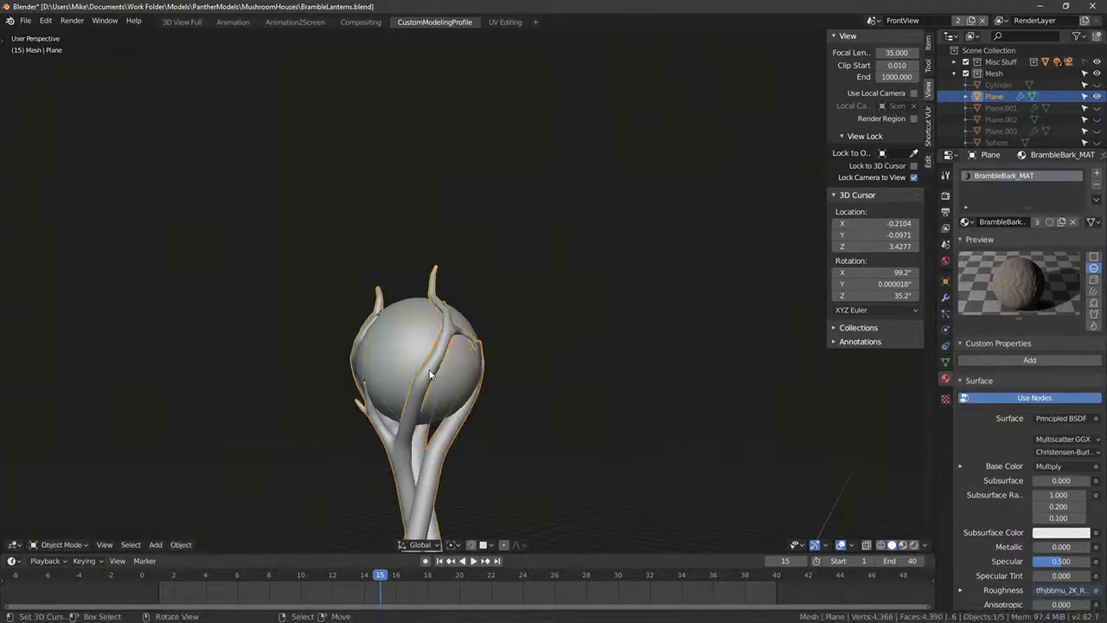
# Step: Extrude a twig 0.083, -0.039, 0.124 from the branch crossing the front of the sphere and scale its end down
pyautogui.hotkey('shift', 'z')
pyautogui.rightClick(423, 381)
pyautogui.rightClick(423, 382)
pyautogui.rightClick(423, 382)
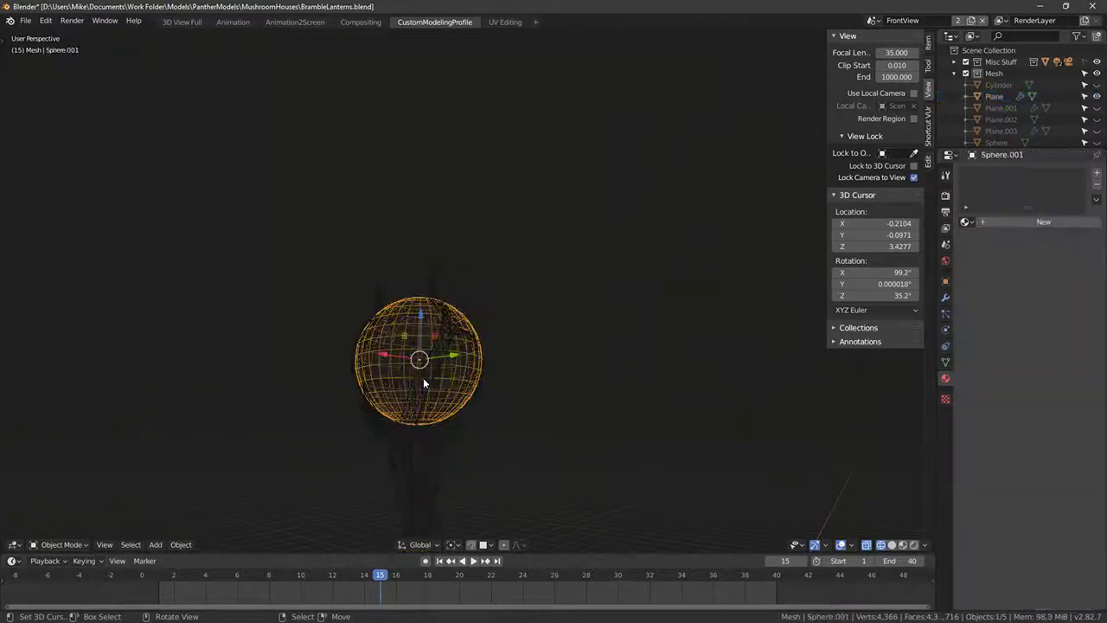
pyautogui.press('Tab')
pyautogui.click(401, 354)
pyautogui.hotkey('shift', 'z')
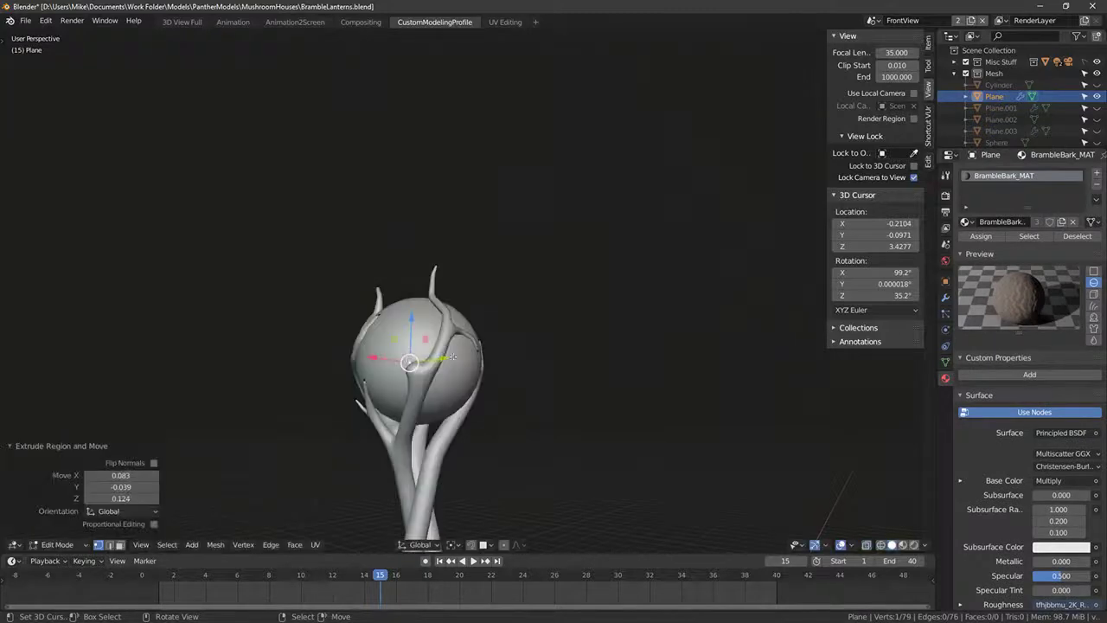
pyautogui.press('s')
pyautogui.click(476, 358)
# Step: Extend the twig from the branch's lower part, move its end 0.049, -0.065, 0.148 and scale its skin to about 0.514
pyautogui.moveTo(476, 358); pyautogui.dragTo(395, 395, button='middle')
pyautogui.rightClick(370, 418)
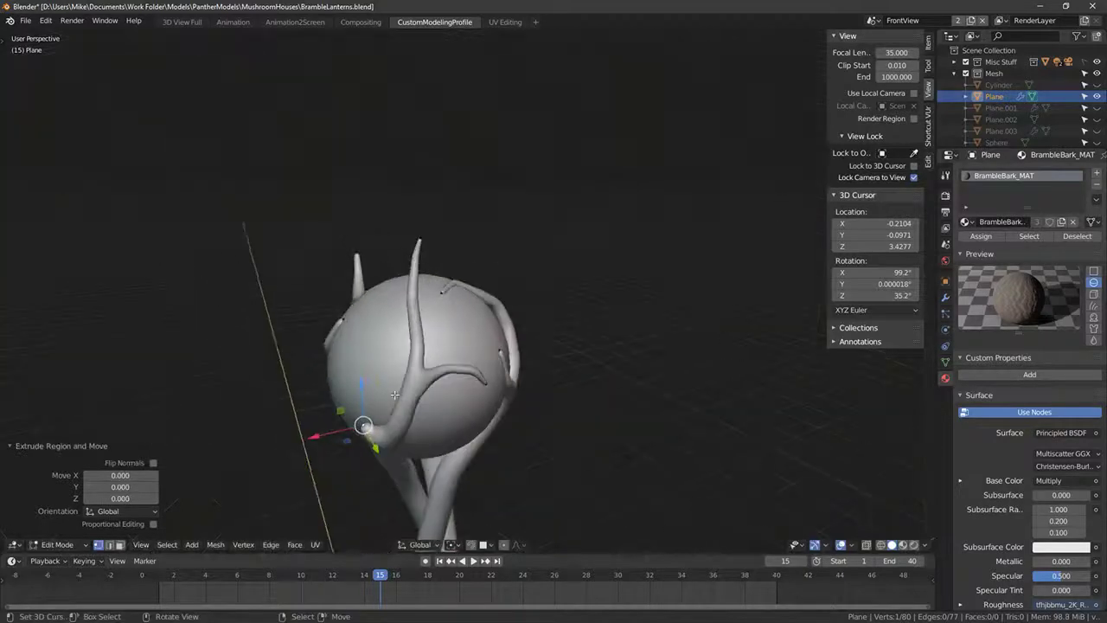
pyautogui.rightClick(330, 367)
pyautogui.hotkey('ctrl', 'z')
pyautogui.press('g')
pyautogui.click(334, 373)
pyautogui.hotkey('ctrl', 'a')
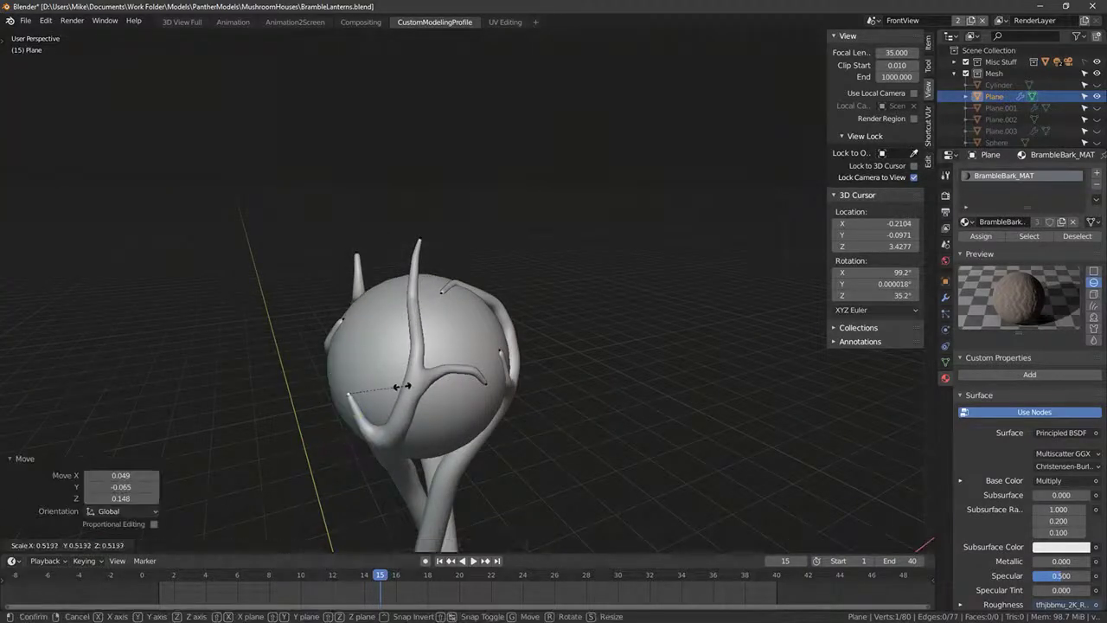
pyautogui.click(403, 387)
# Step: Extend the twig across the sphere with further segments and scale the skin of the vertex behind its tip to 1.497
pyautogui.click(344, 372)
pyautogui.scroll(2, 462, 348)
pyautogui.moveTo(344, 372); pyautogui.dragTo(356, 344, button='middle')
pyautogui.click(424, 354)
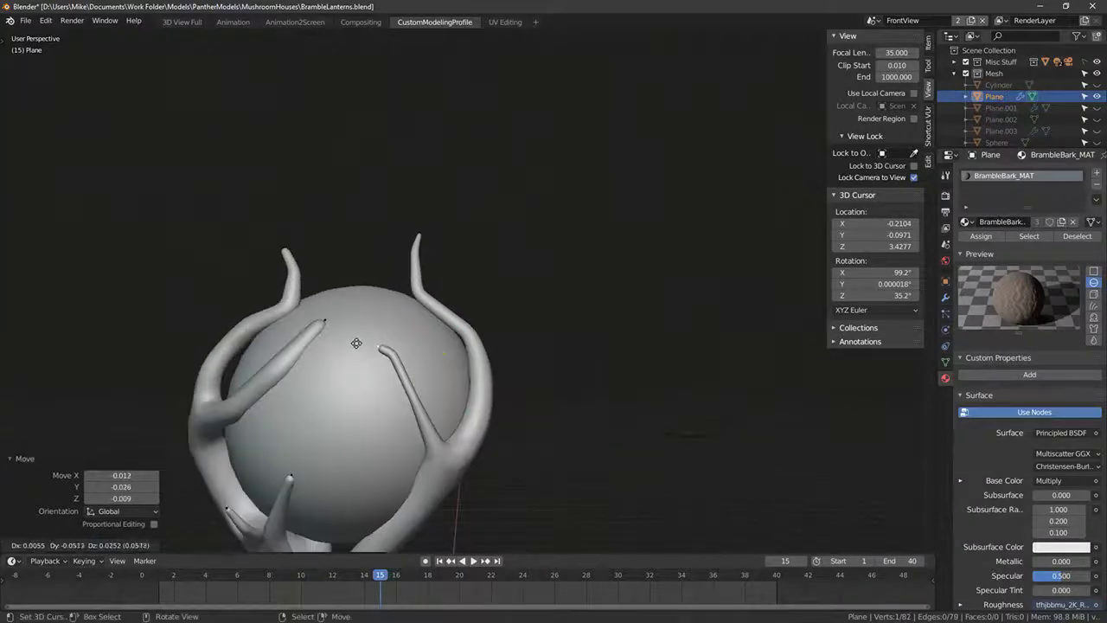
pyautogui.press('e')
pyautogui.click(442, 407)
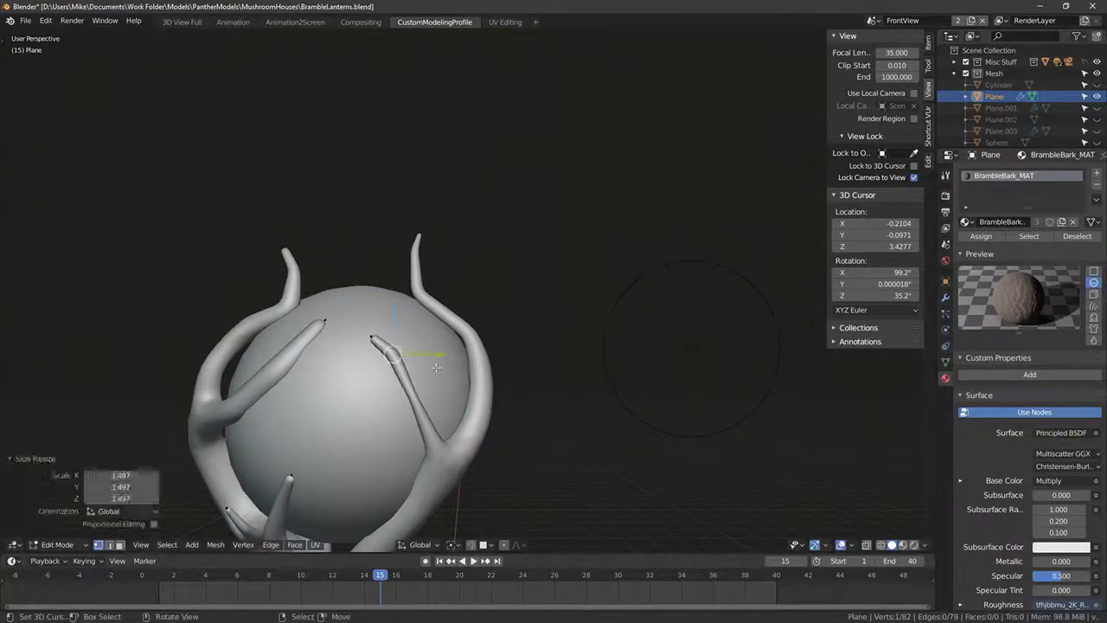
# Step: Thicken the twig's lower part, scaling the skin radius by about 1.31 near the fork and by 1.384 midway
pyautogui.hotkey('ctrl', 'a')
pyautogui.click(461, 414)
pyautogui.hotkey('ctrl', 'a')
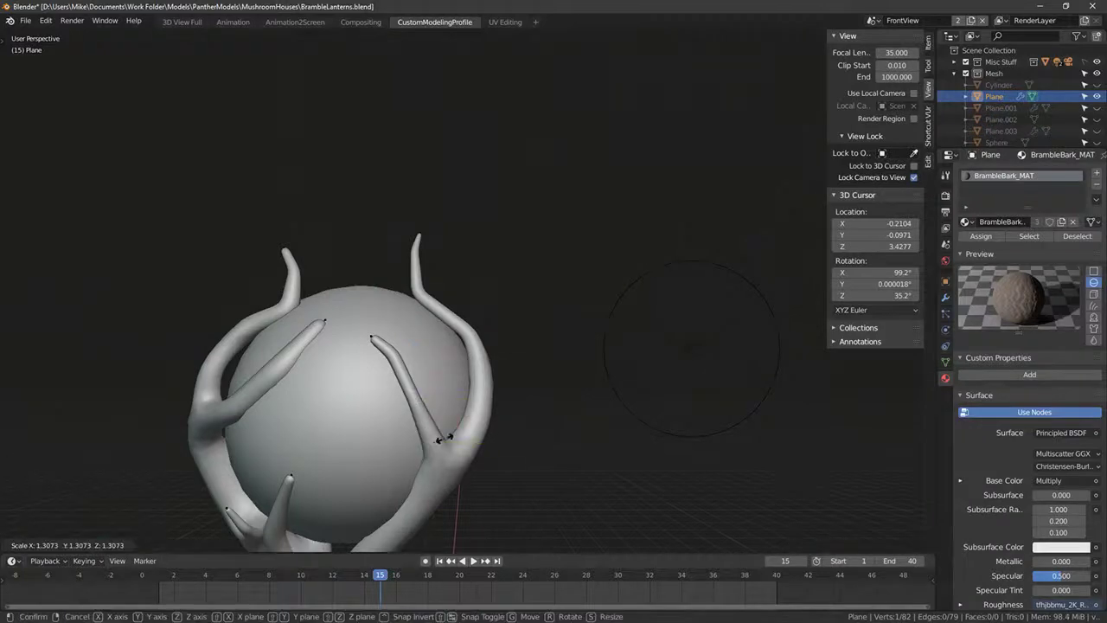
pyautogui.click(446, 436)
pyautogui.rightClick(416, 399)
pyautogui.hotkey('ctrl', 'a')
pyautogui.click(427, 398)
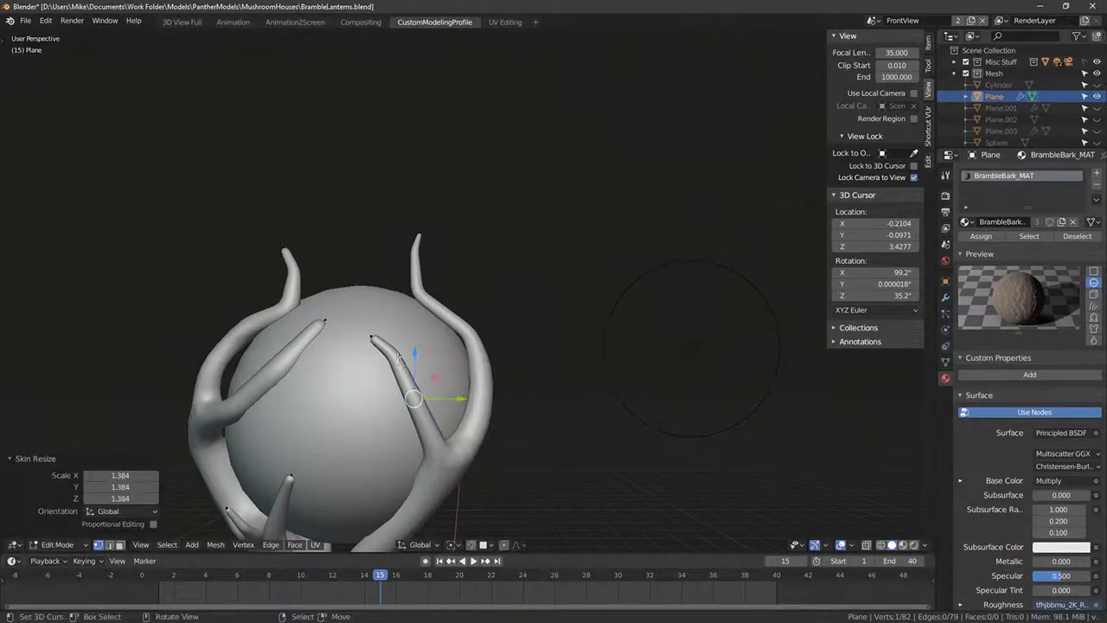
# Step: Reposition the tip and a middle vertex of the twig crossing the sphere, using wireframe display for the middle vertex
pyautogui.rightClick(370, 336)
pyautogui.click(375, 331)
pyautogui.hotkey('ctrl', 'z')
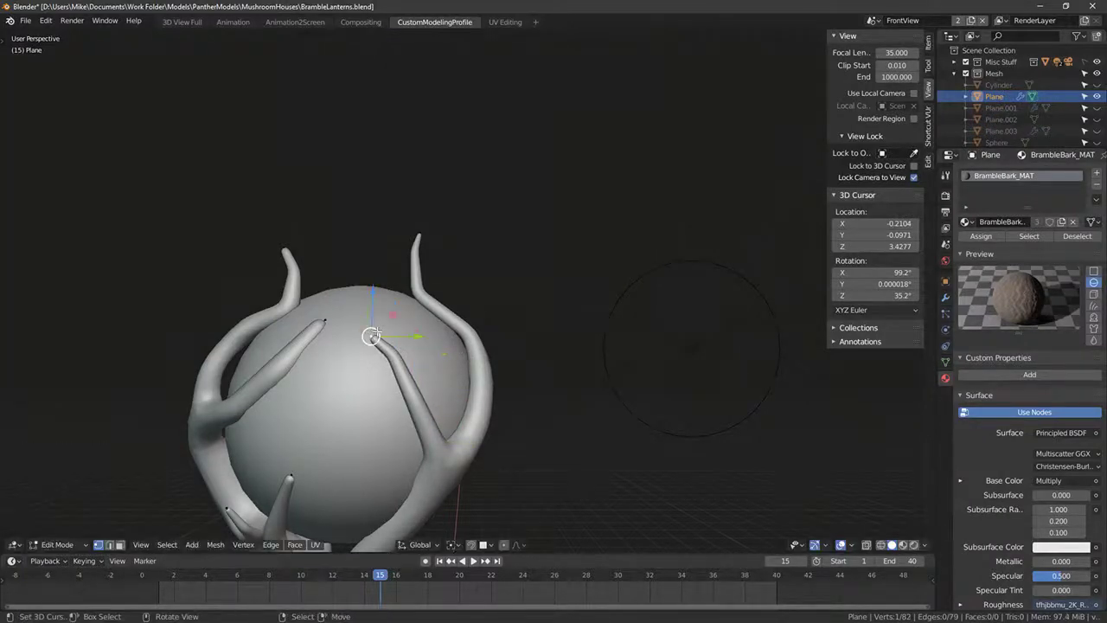
pyautogui.press('g')
pyautogui.click(381, 333)
pyautogui.rightClick(402, 371)
pyautogui.press('g')
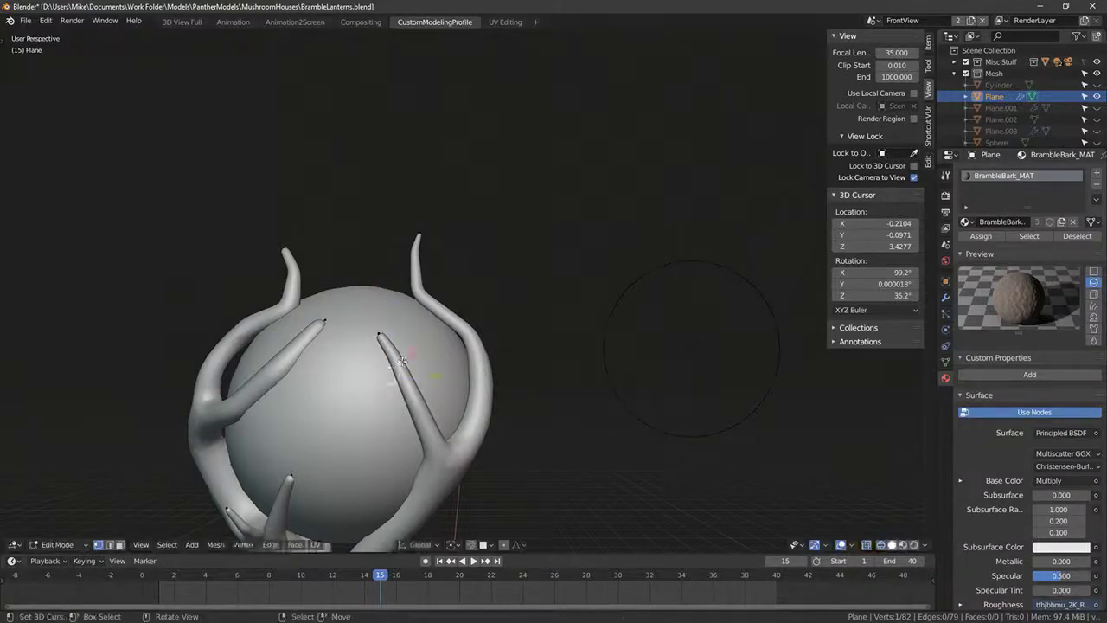
pyautogui.hotkey('shift', 'z')
pyautogui.click(419, 391)
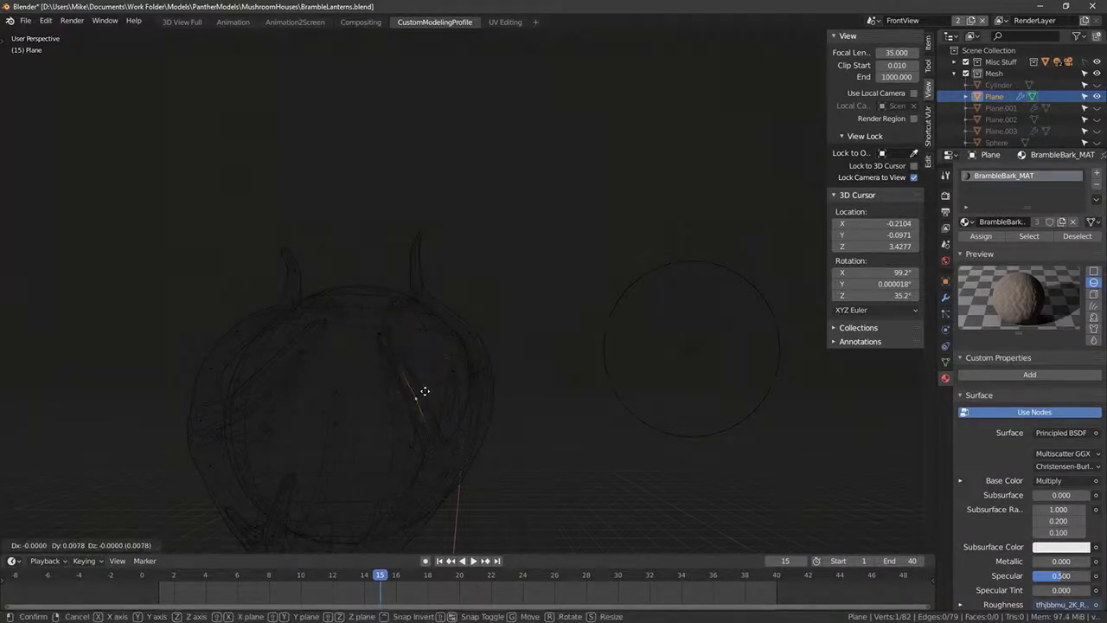
pyautogui.press('Tab')
pyautogui.hotkey('shift', 'z')
# Step: Extrude a new twig -0.141, 0.257, 0.130 from the branch below the sphere and scale its end's skin to 0.372
pyautogui.moveTo(420, 430); pyautogui.dragTo(387, 414, button='middle')
pyautogui.press('Tab')
pyautogui.press('Tab')
pyautogui.rightClick(512, 419)
pyautogui.press('e')
pyautogui.click(471, 375)
pyautogui.moveTo(470, 375); pyautogui.dragTo(624, 401, button='middle')
pyautogui.hotkey('ctrl', 'a')
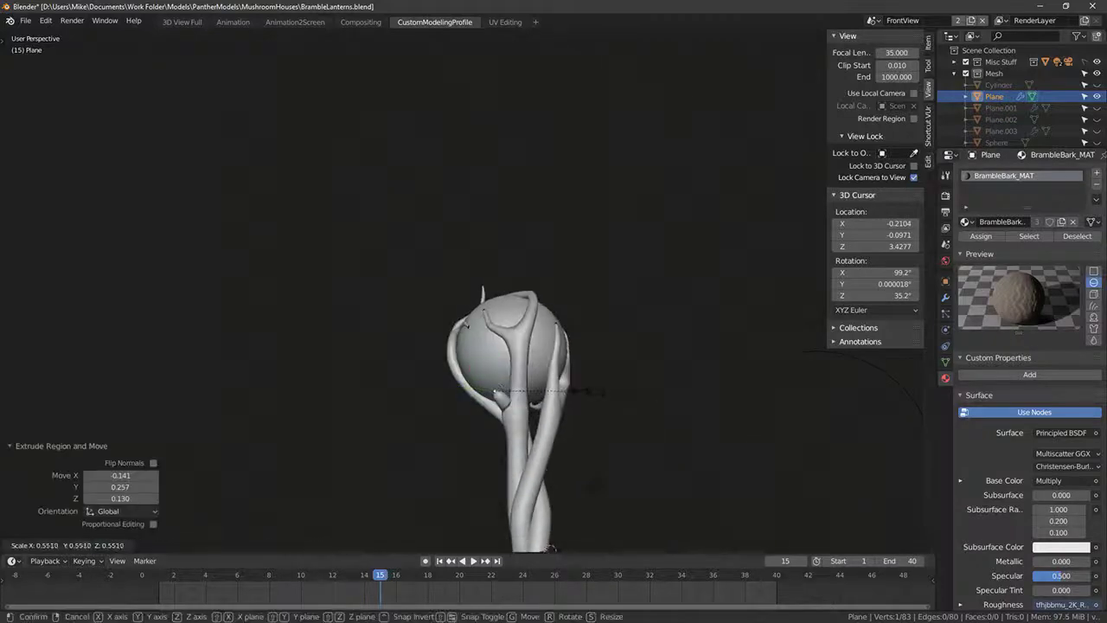
pyautogui.click(542, 398)
# Step: Adjust the new twig's end position from several sides so it sits just below the sphere
pyautogui.moveTo(542, 397); pyautogui.dragTo(552, 391, button='middle')
pyautogui.press('g')
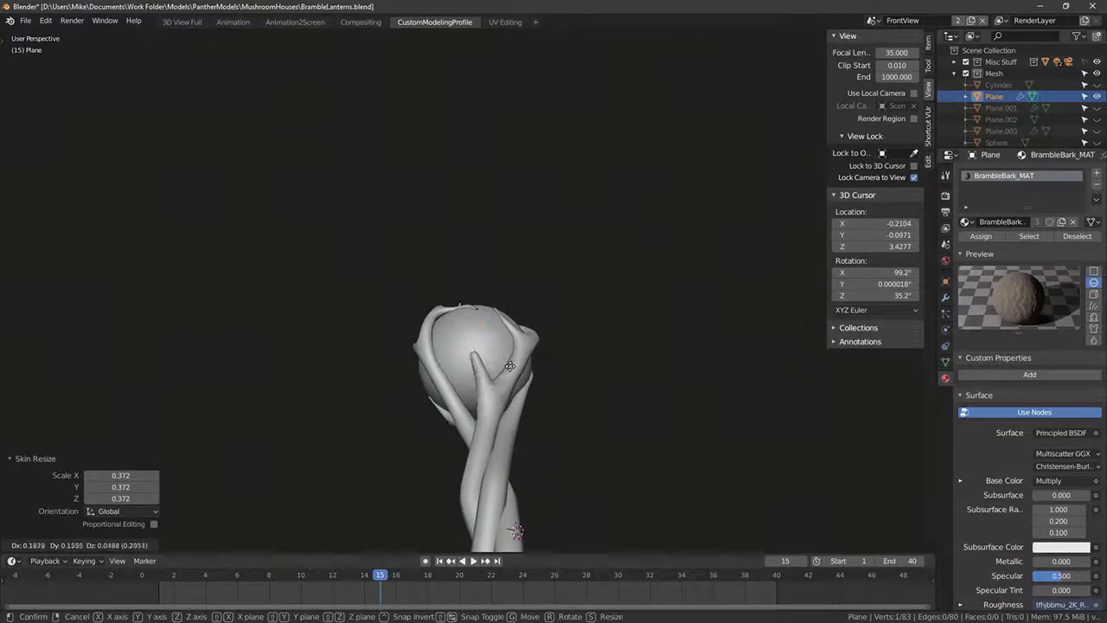
pyautogui.click(508, 363)
pyautogui.moveTo(508, 363); pyautogui.dragTo(398, 420, button='middle')
pyautogui.press('g')
pyautogui.click(504, 379)
pyautogui.scroll(4, 432, 450)
pyautogui.scroll(-2, 458, 468)
pyautogui.press('g')
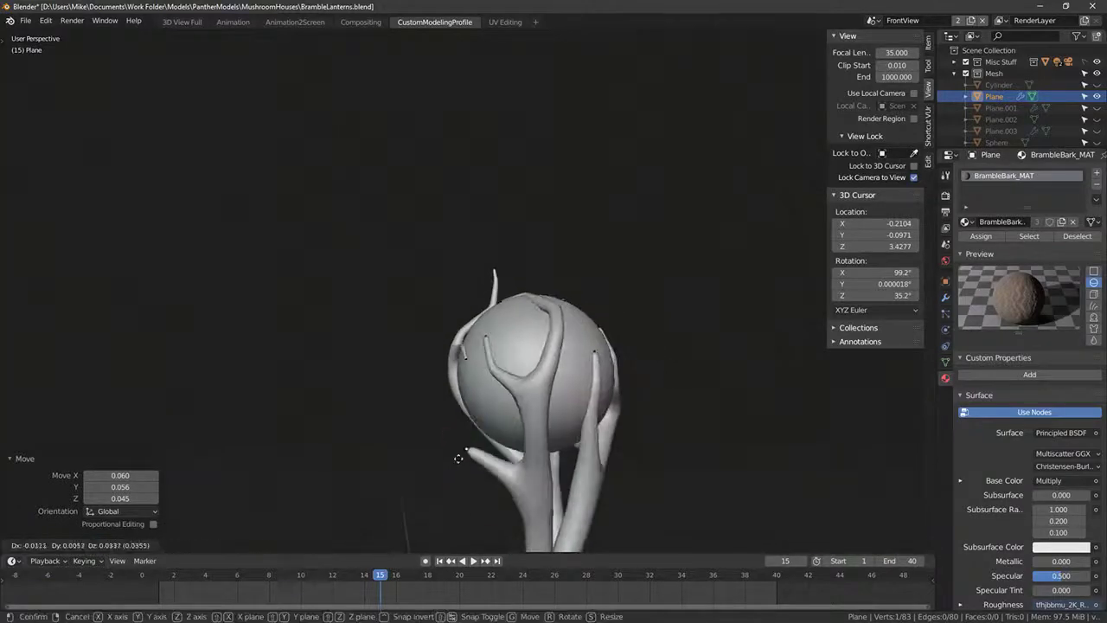
pyautogui.click(464, 450)
# Step: Extrude the twig another segment -0.041, 0.071, 0.155 alongside the sphere, toggle snapping and reposition the segment's end
pyautogui.press('e')
pyautogui.click(421, 443)
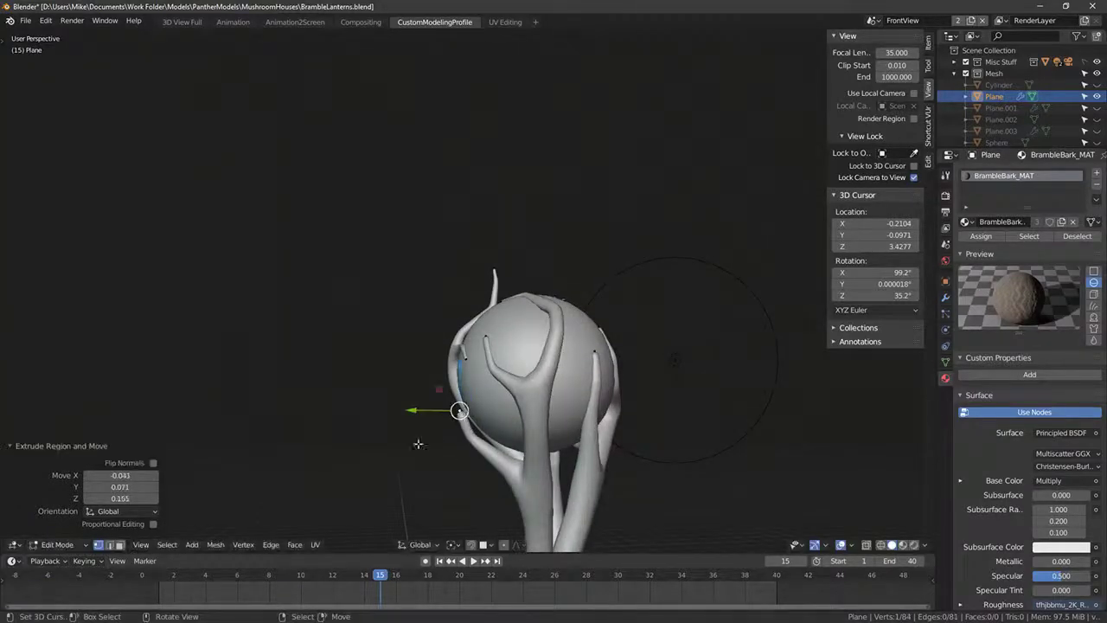
pyautogui.moveTo(421, 443); pyautogui.dragTo(479, 542, button='middle')
pyautogui.hotkey('shift', 'Tab')
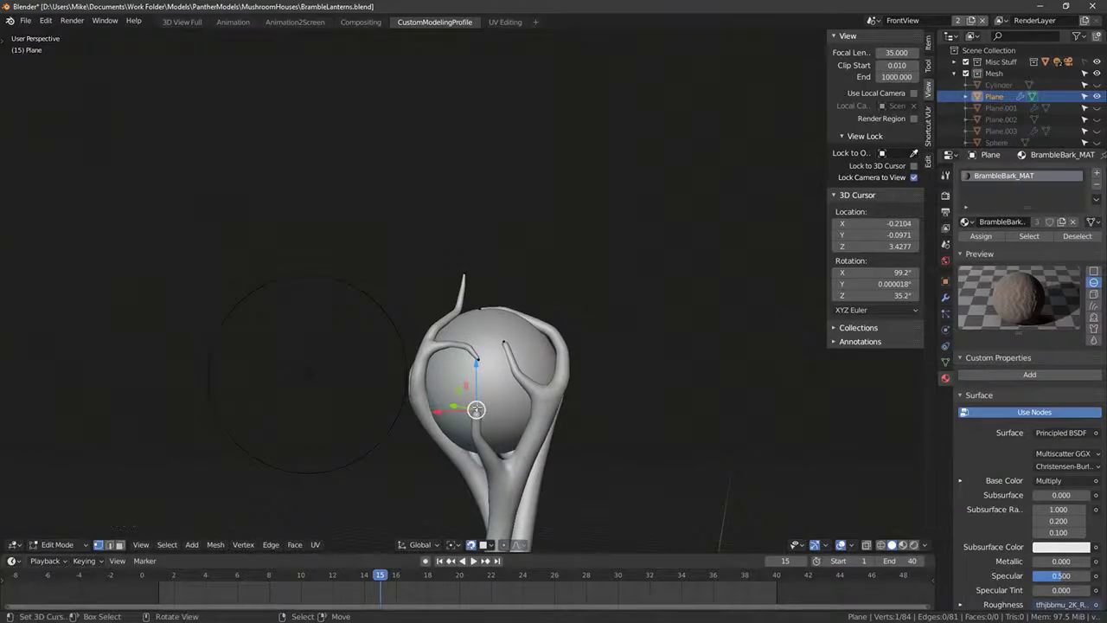
pyautogui.press('g')
pyautogui.click(491, 429)
# Step: Move the vertex at the twig's bend inwards to bring the twig closer to the sphere
pyautogui.rightClick(533, 420)
pyautogui.moveTo(528, 428); pyautogui.dragTo(451, 453, button='middle')
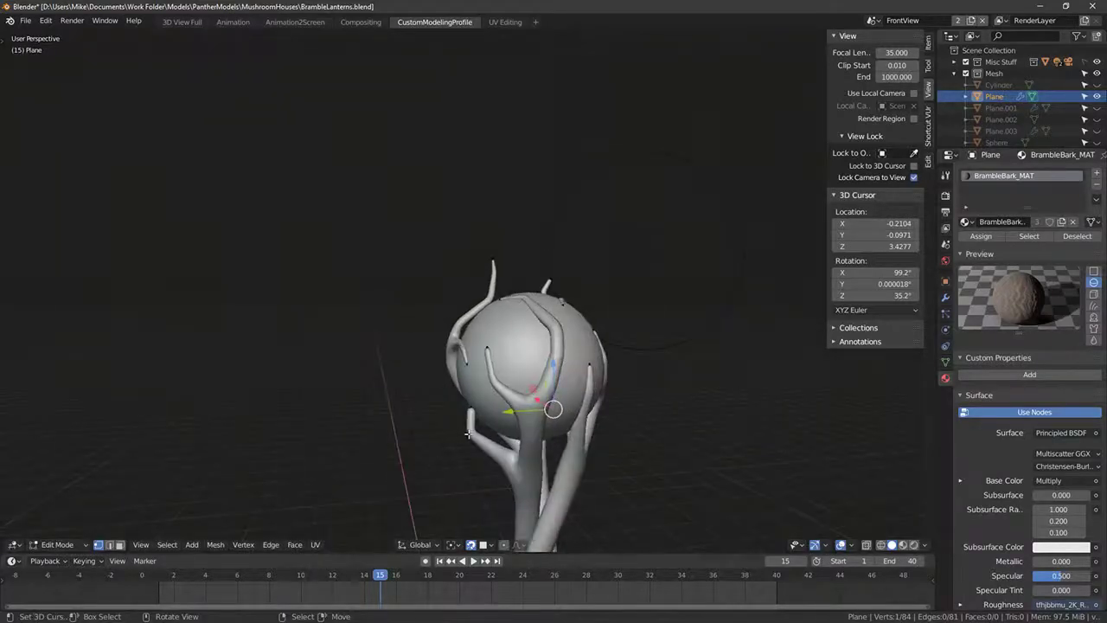
pyautogui.press('g')
pyautogui.click(469, 434)
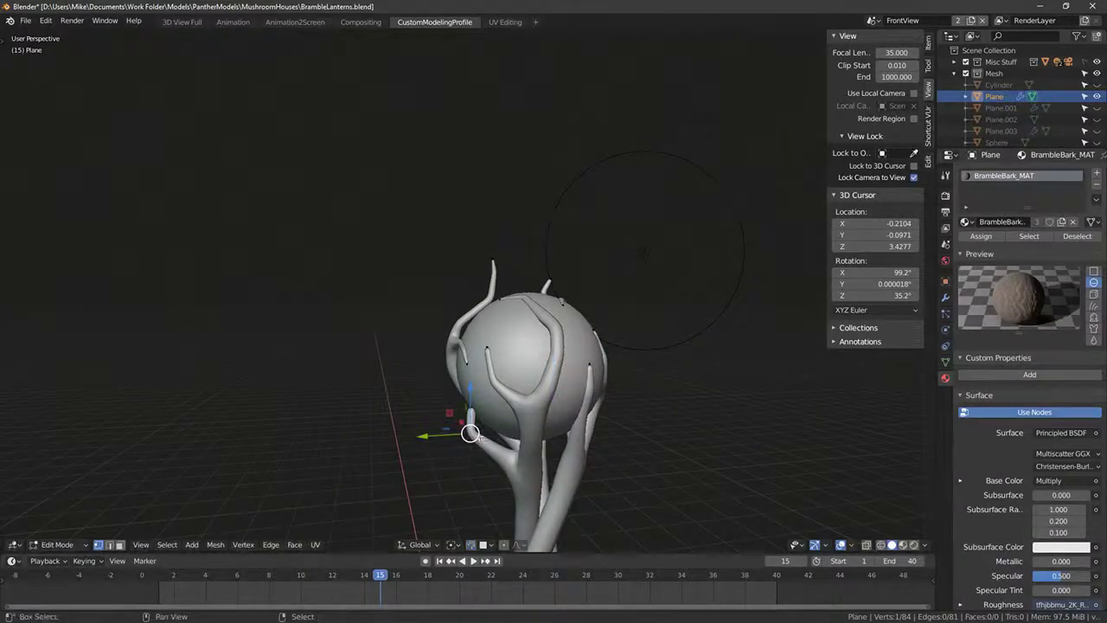
pyautogui.press('g')
pyautogui.click(488, 430)
pyautogui.moveTo(489, 430); pyautogui.dragTo(526, 366, button='middle')
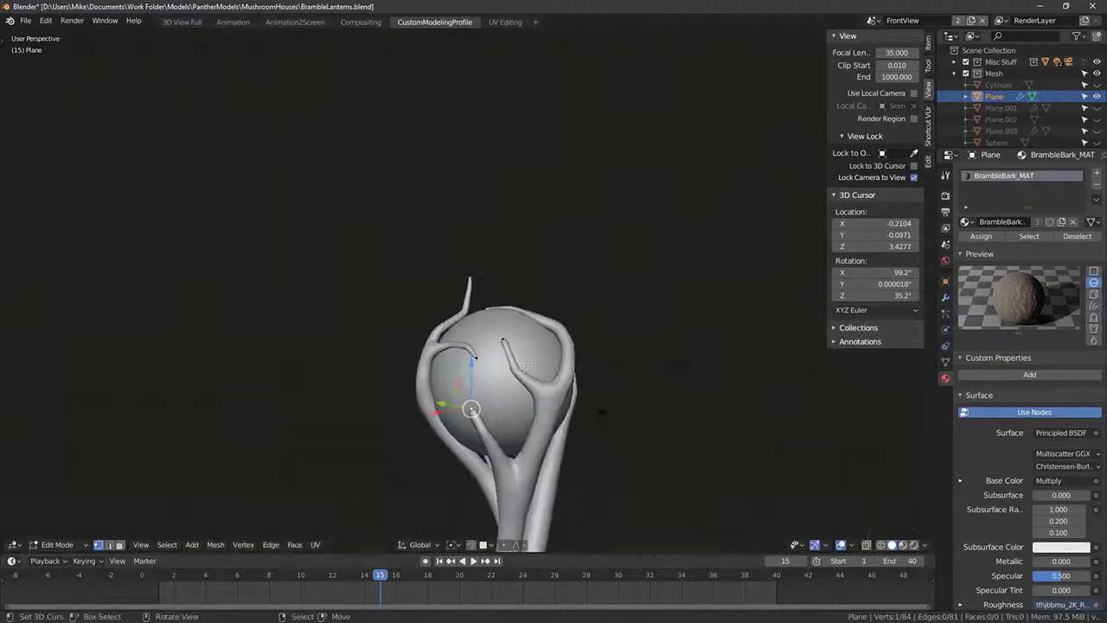
# Step: Extrude the twig's tip 0.015, 0.049, 0.113, scale the tip down and adjust the skin radius of the vertex behind it
pyautogui.press('e')
pyautogui.click(483, 391)
pyautogui.press('s')
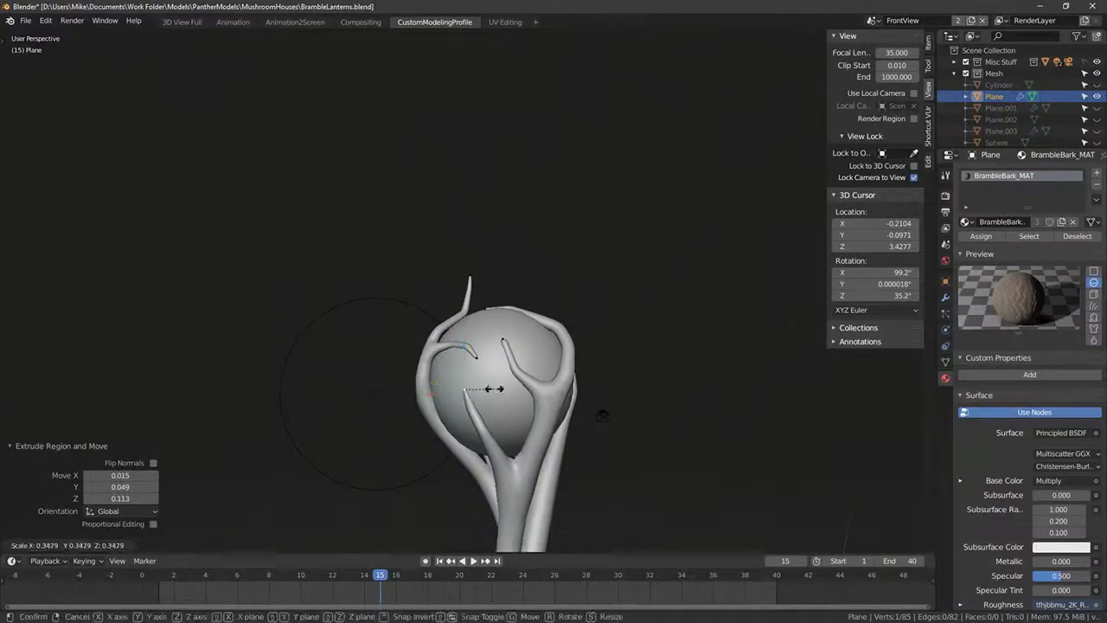
pyautogui.click(510, 390)
pyautogui.rightClick(479, 411)
pyautogui.hotkey('ctrl', 'a')
pyautogui.click(545, 414)
pyautogui.rightClick(489, 446)
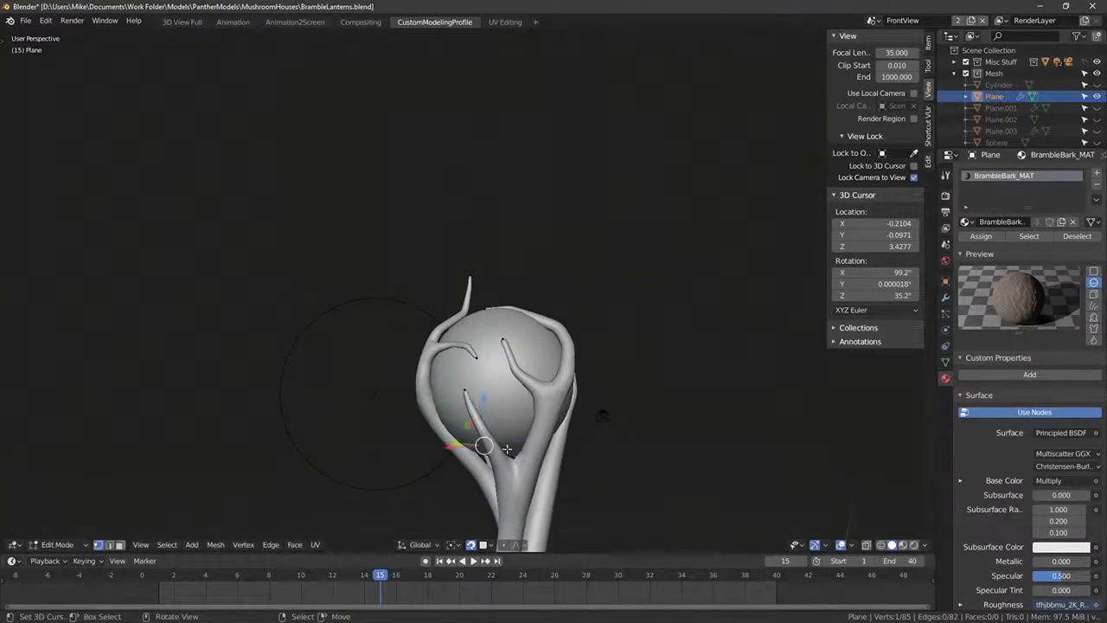
# Step: Check the whole lantern post in front orthographic view with rendered shading
pyautogui.scroll(-8, 591, 438)
pyautogui.moveTo(519, 448); pyautogui.dragTo(615, 440, button='middle')
pyautogui.moveTo(490, 392); pyautogui.dragTo(673, 389, button='middle')
pyautogui.press('KP_1')
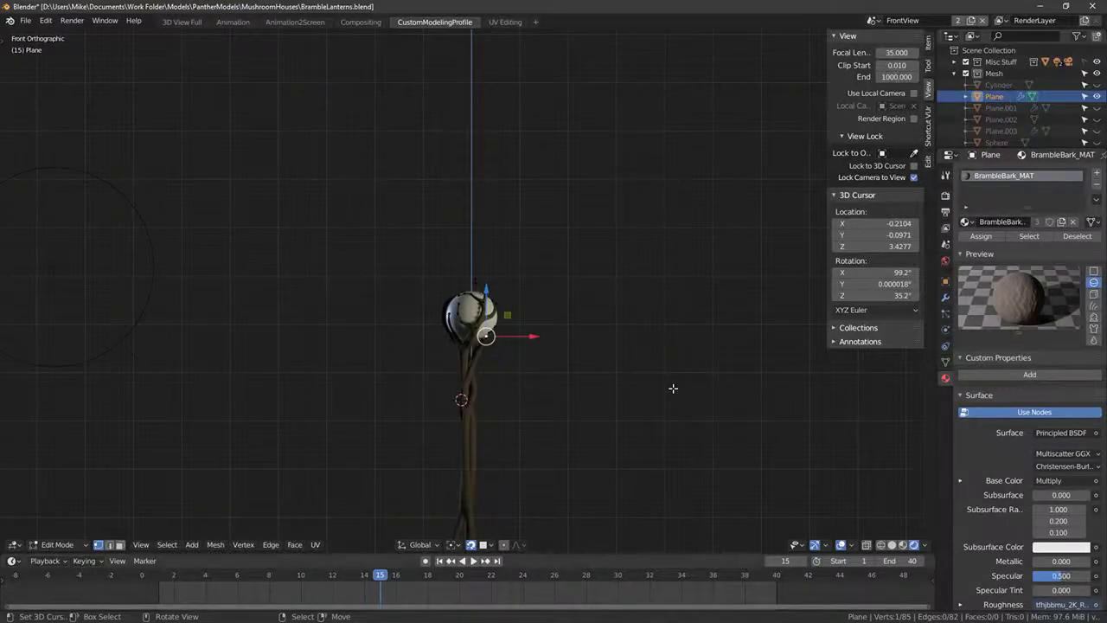
# Step: Leave Edit Mode and duplicate the bramble torch mesh in place
pyautogui.press('Tab')
pyautogui.moveTo(585, 396); pyautogui.dragTo(541, 416, button='middle')
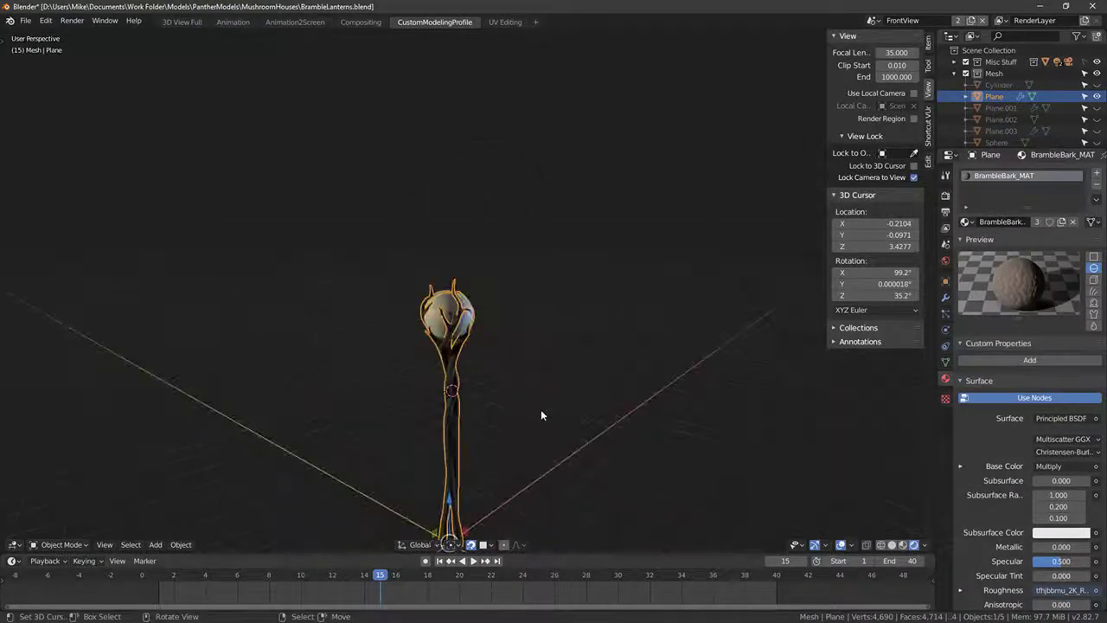
pyautogui.hotkey('shift', 'd')
pyautogui.press('Escape')
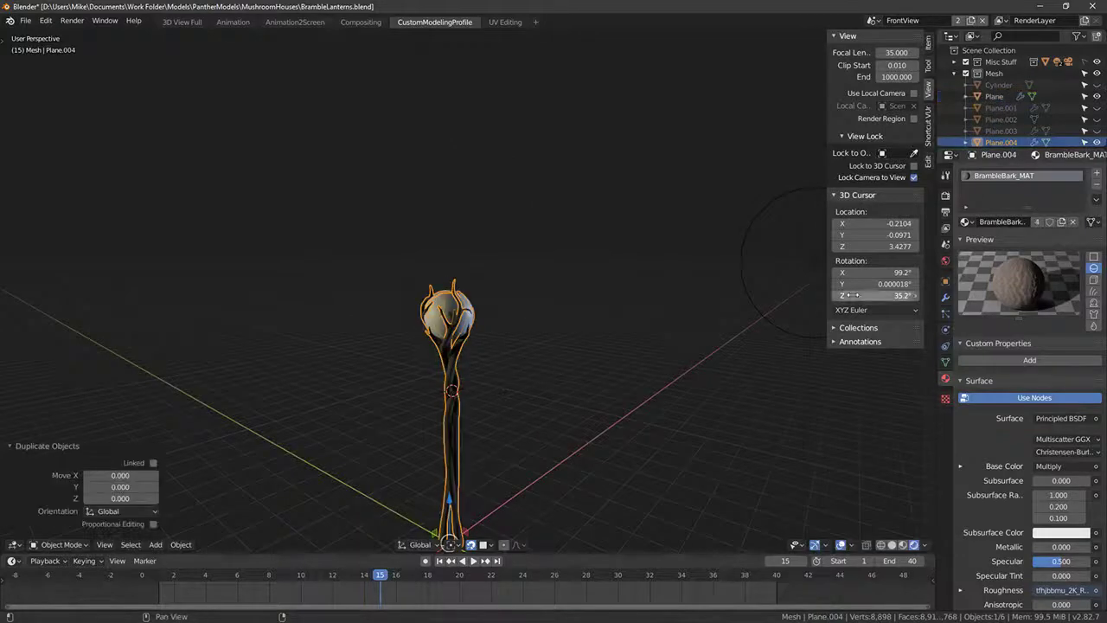
# Step: Hide the original Plane object and rename the duplicate BrambleTikiTorch
pyautogui.click(1097, 96)
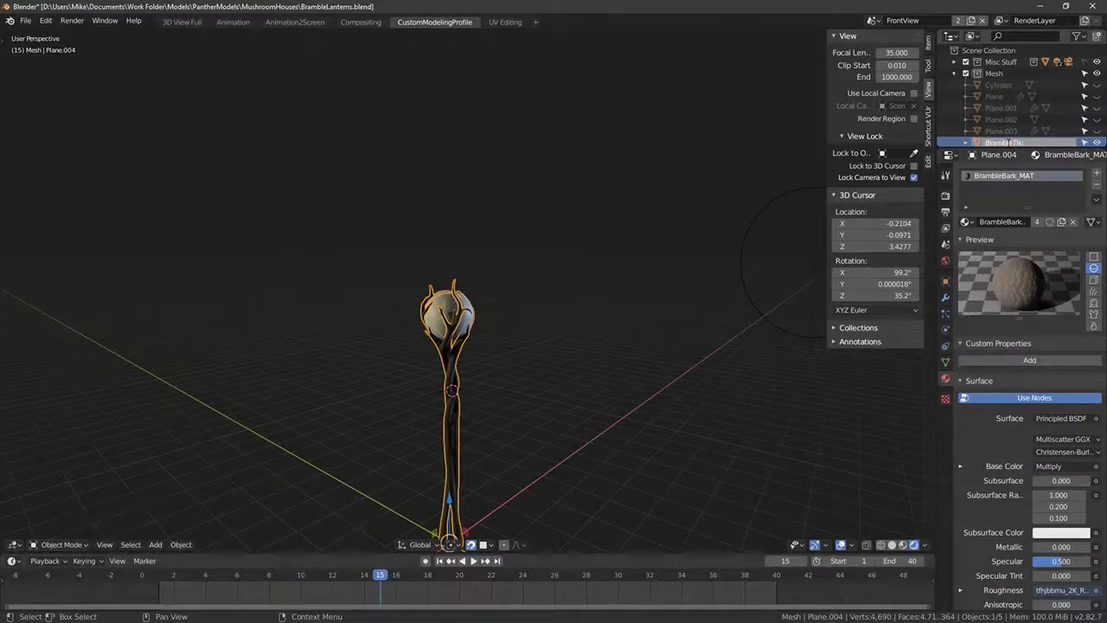
pyautogui.press('Return')
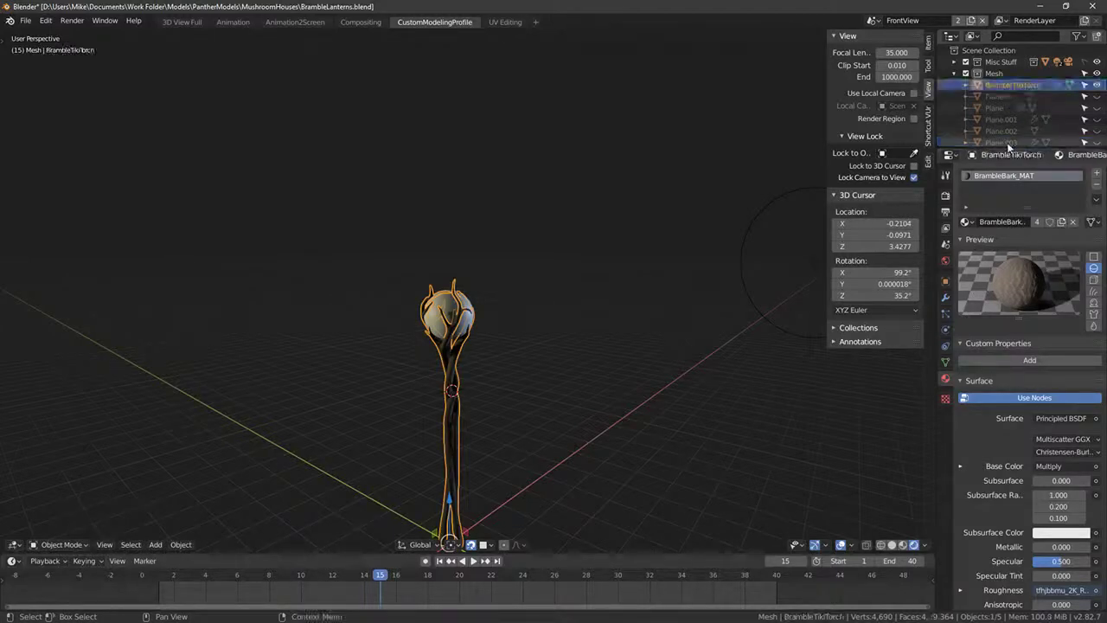
# Step: Delete the sphere held inside the torch's branching head
pyautogui.click(452, 313)
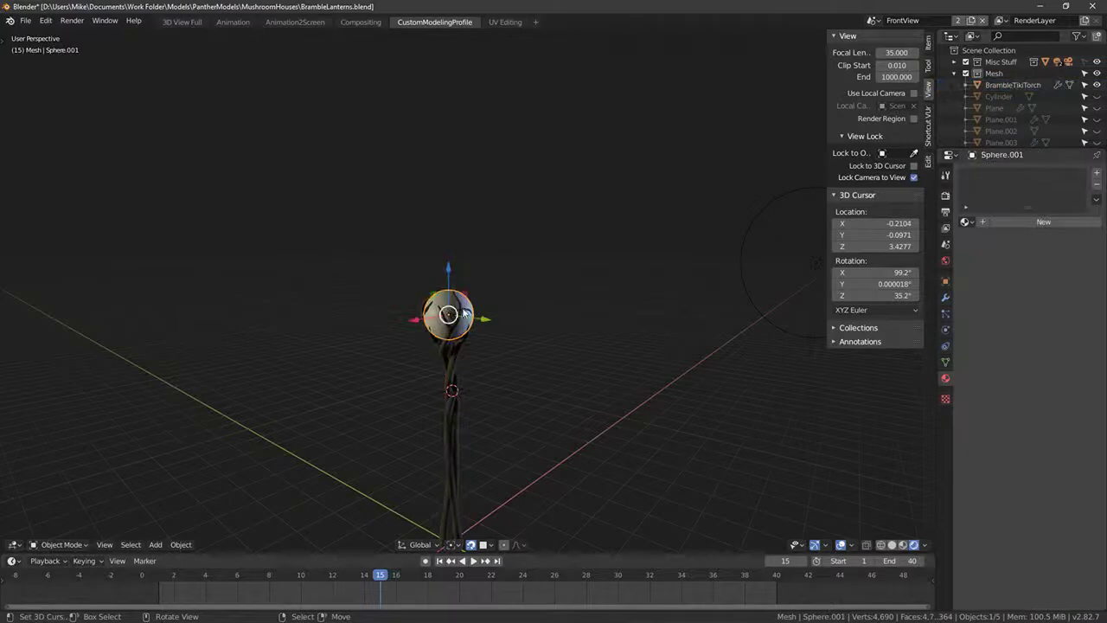
pyautogui.press('Delete')
pyautogui.moveTo(530, 342); pyautogui.dragTo(285, 377, button='middle')
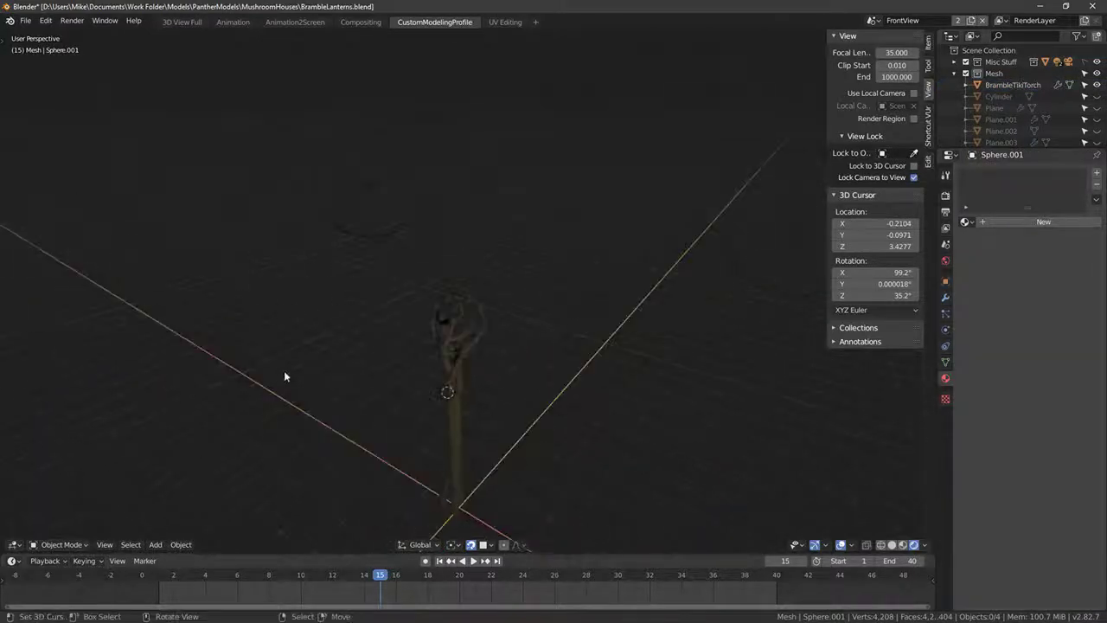
# Step: Select the bramble torch, view it from the front, and save the blend file
pyautogui.click(450, 357)
pyautogui.press('KP_1')
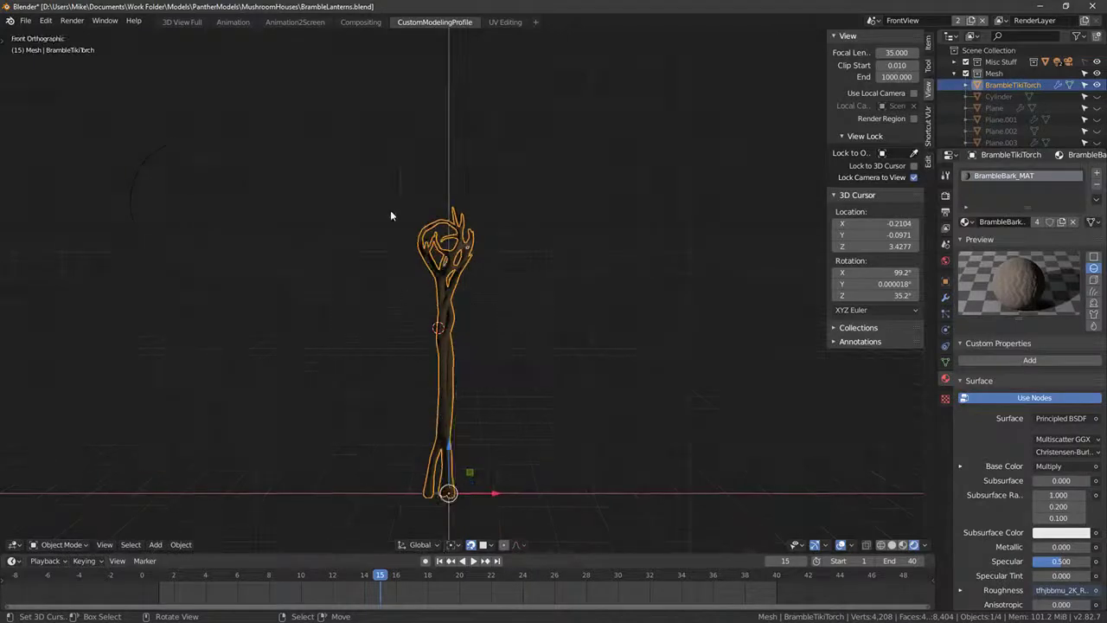
pyautogui.click(26, 20)
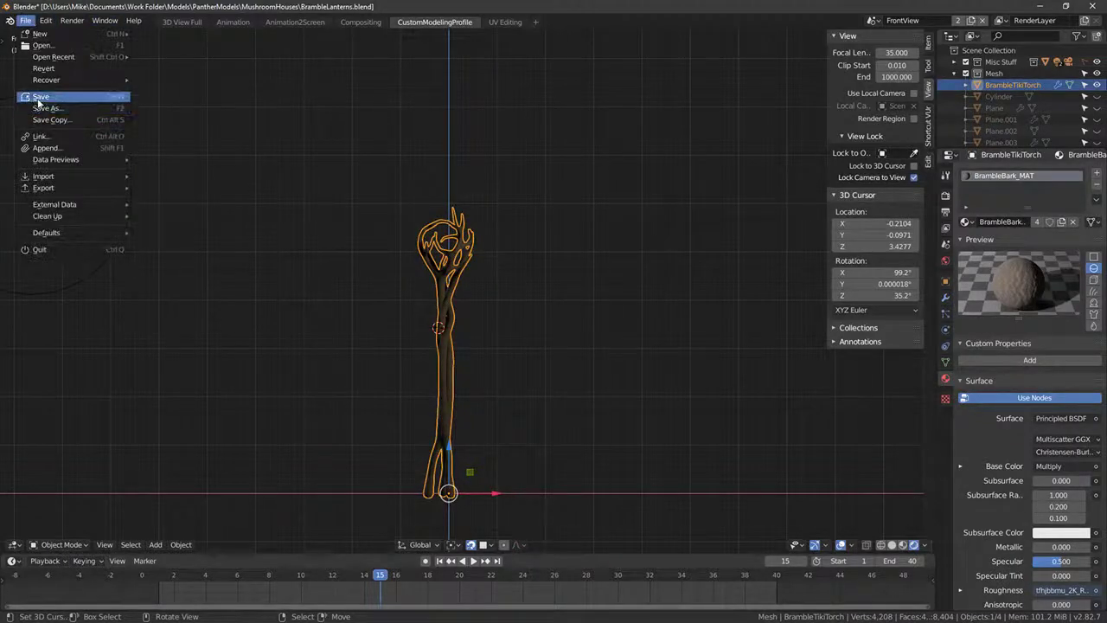
pyautogui.moveTo(490, 330); pyautogui.dragTo(488, 297, button='middle')
pyautogui.scroll(-3, 1008, 108)
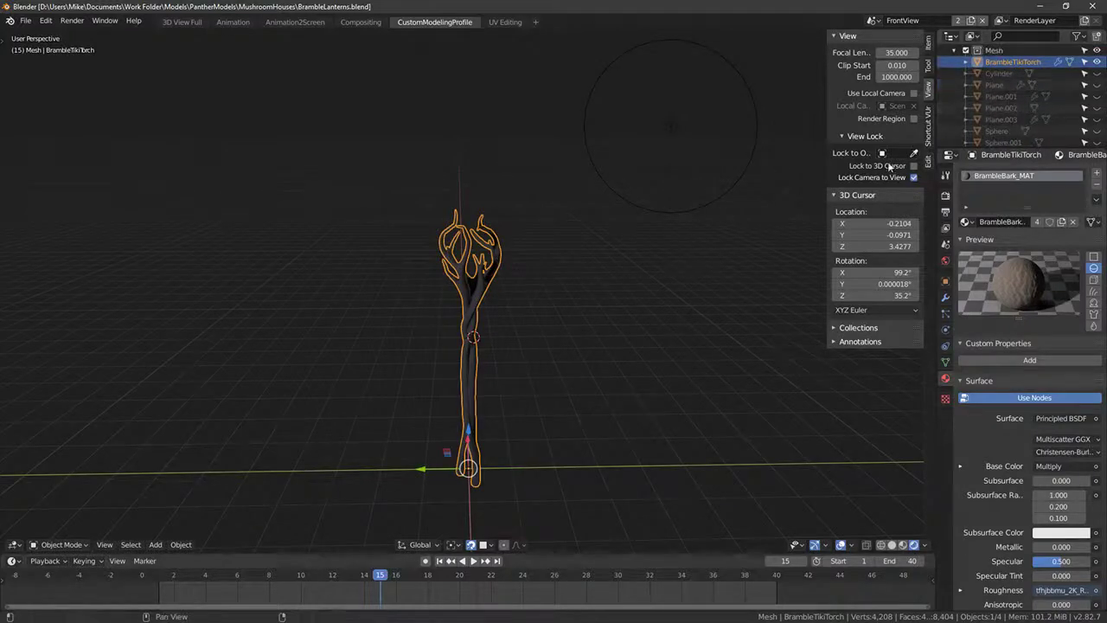
# Step: Convert BrambleTikiTorch to a plain mesh using Mesh from Curve/Meta/Surf/Text and enter Edit Mode
pyautogui.scroll(3, 1008, 112)
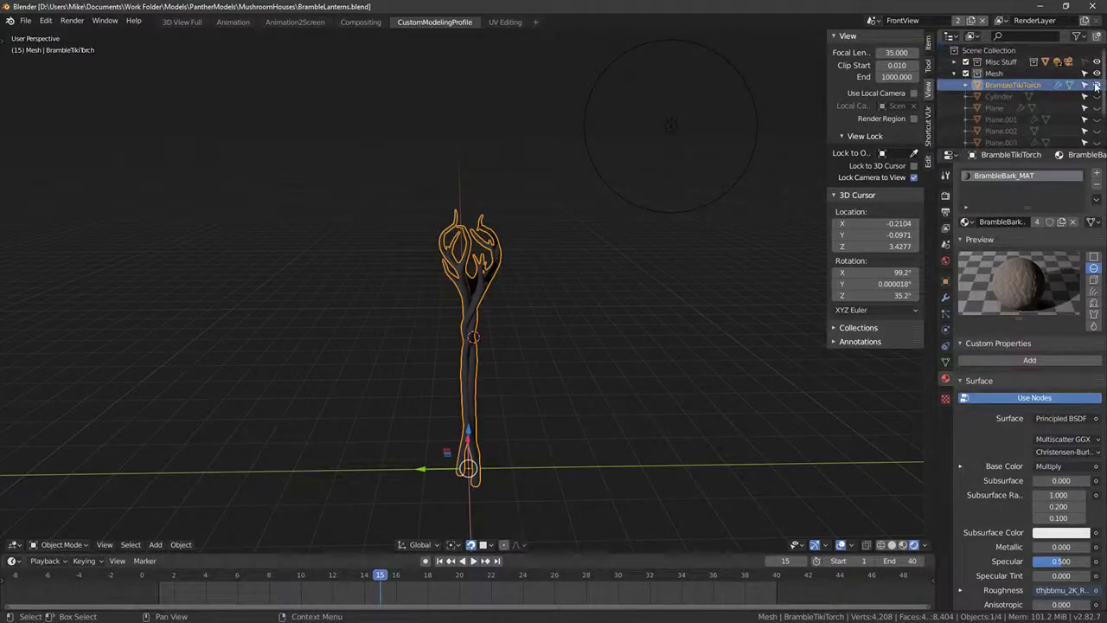
pyautogui.click(1097, 84)
pyautogui.click(1097, 85)
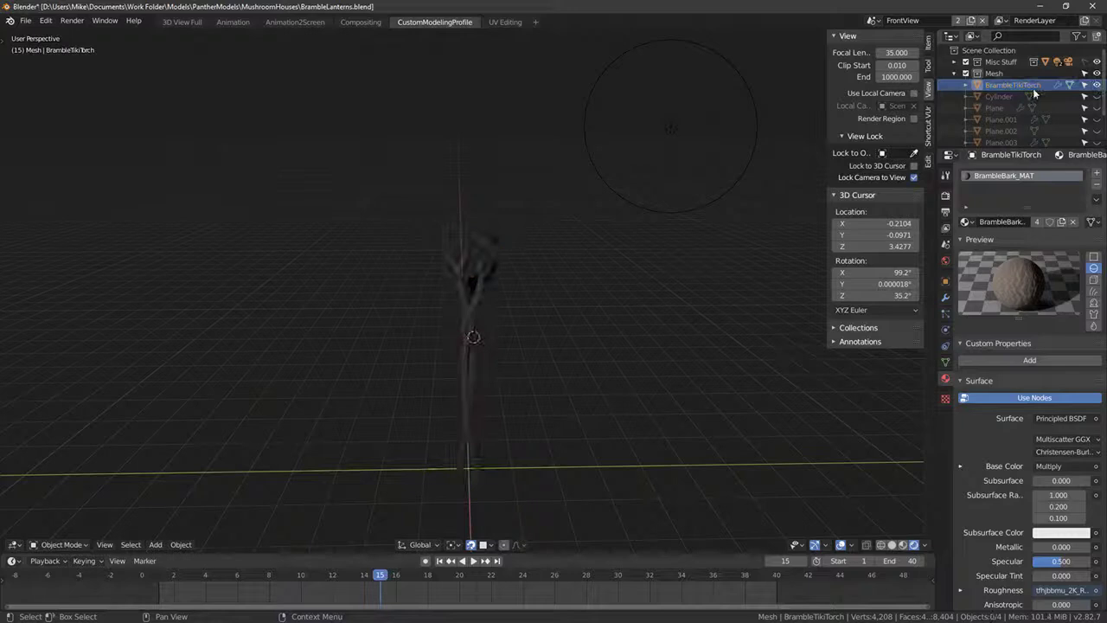
pyautogui.click(494, 273)
pyautogui.hotkey('alt', 'c')
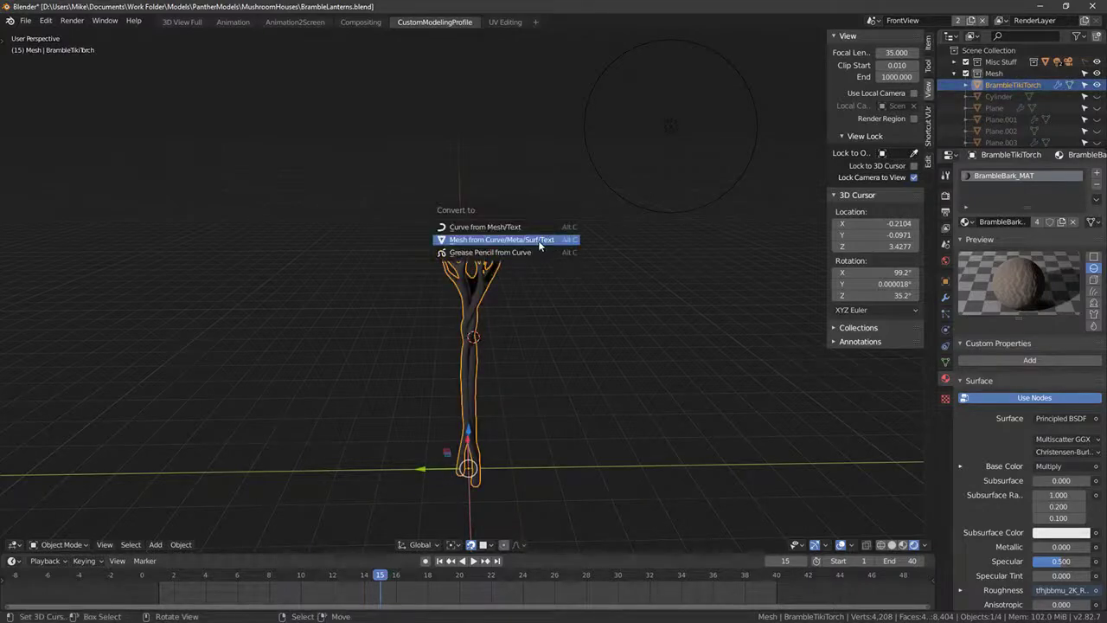
pyautogui.click(551, 239)
pyautogui.moveTo(498, 366); pyautogui.dragTo(582, 368, button='middle')
pyautogui.press('Tab')
pyautogui.press('a')
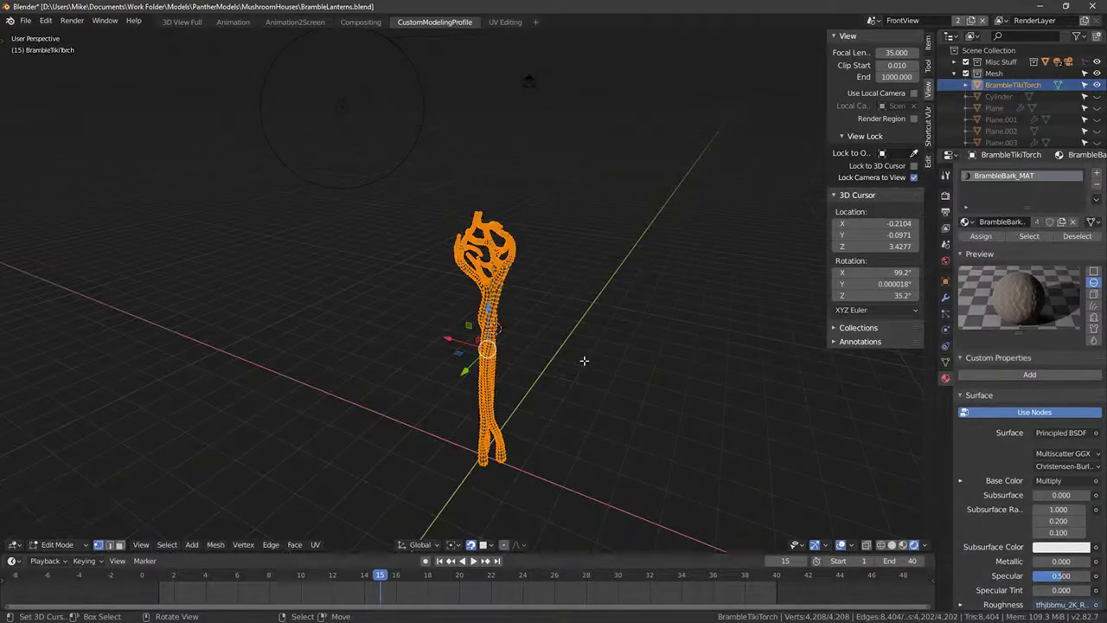
pyautogui.press('u')
pyautogui.moveTo(584, 380); pyautogui.dragTo(736, 338, button='middle')
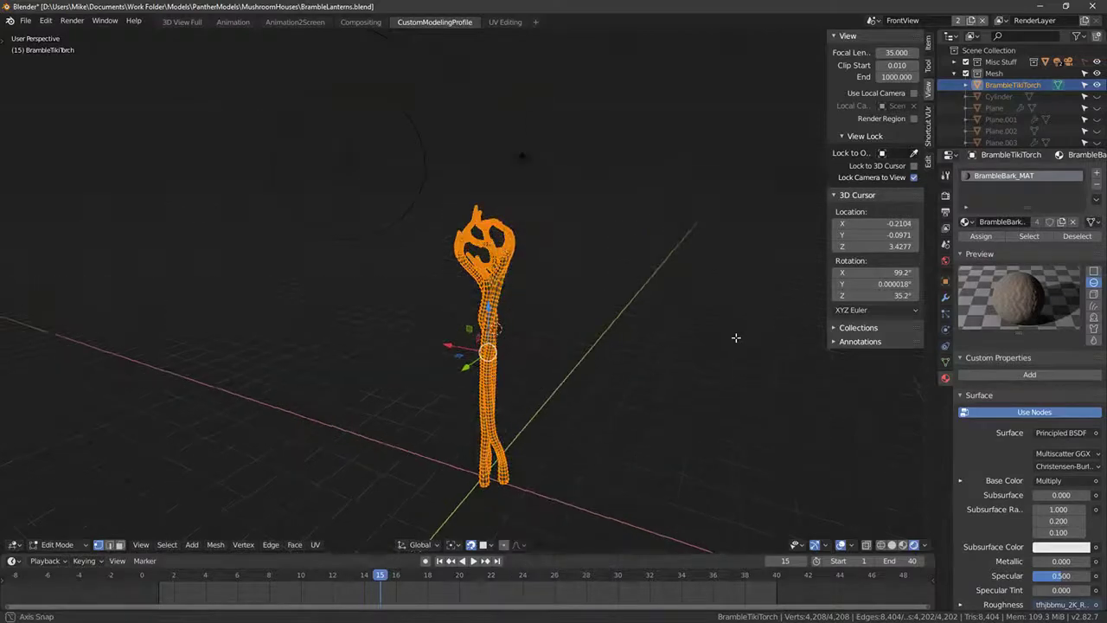
# Step: Delete the end-cap faces on the undersides of the torch's three legs, circle-selecting them in wireframe from the front view
pyautogui.press('KP_1')
pyautogui.keyDown('shift'); pyautogui.moveTo(615, 384); pyautogui.dragTo(579, 204, button='middle'); pyautogui.keyUp('shift')
pyautogui.scroll(11, 539, 378)
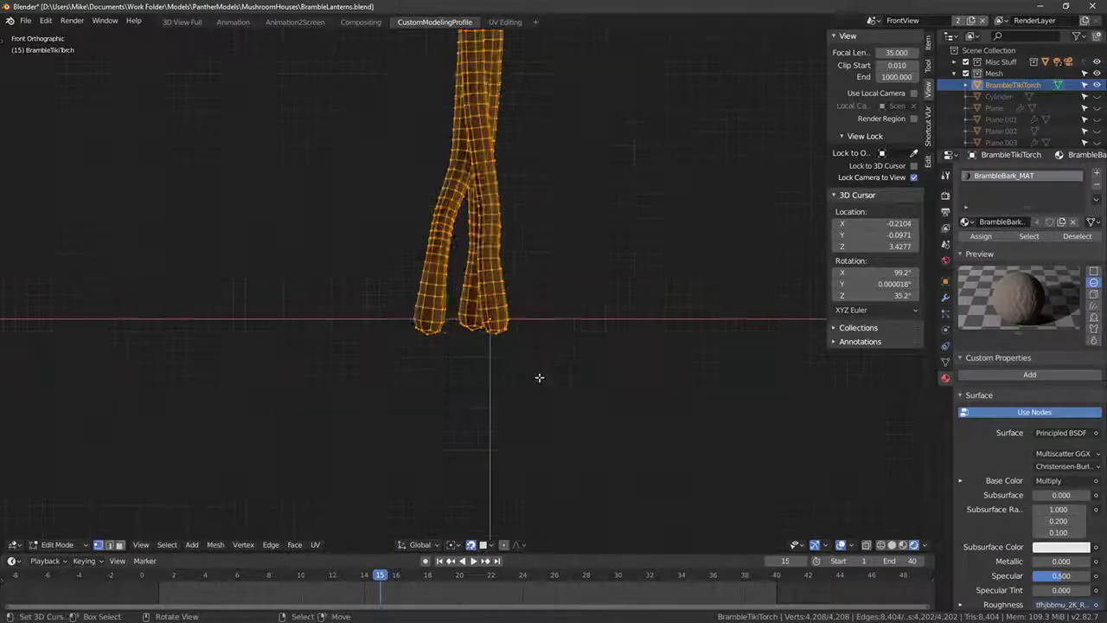
pyautogui.click(120, 545)
pyautogui.hotkey('alt', 'a')
pyautogui.press('c')
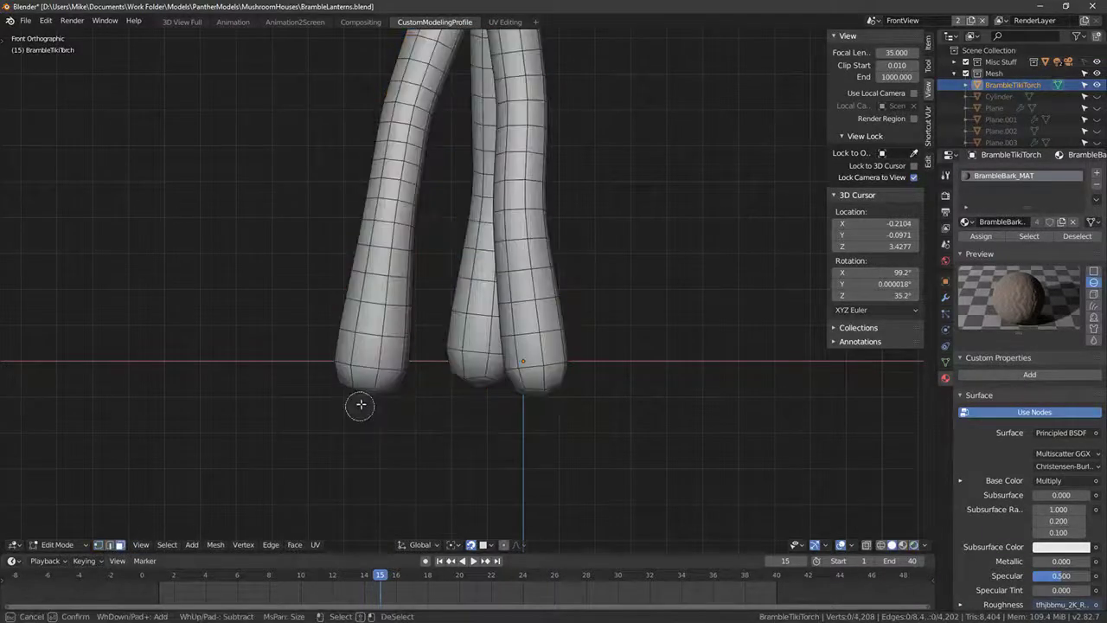
pyautogui.press('Escape')
pyautogui.hotkey('shift', 'z')
pyautogui.press('c')
pyautogui.moveTo(363, 403)
pyautogui.mouseDown()
pyautogui.moveTo(548, 404)
pyautogui.moveTo(473, 391)
pyautogui.mouseUp()
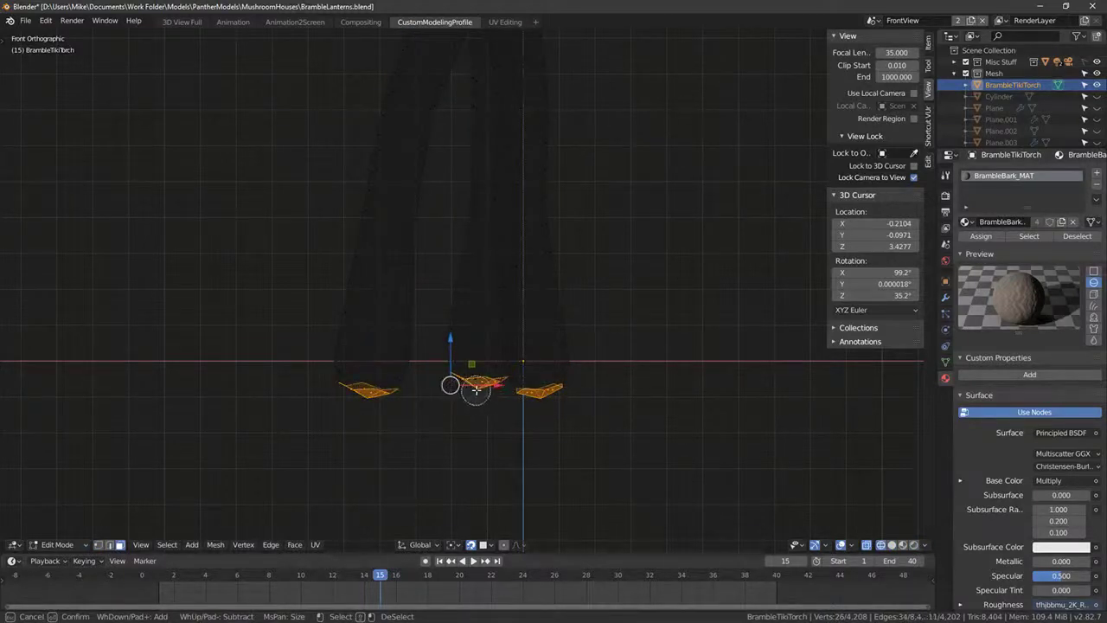
pyautogui.press('Escape')
pyautogui.hotkey('shift', 'z')
pyautogui.press('x')
pyautogui.click(453, 424)
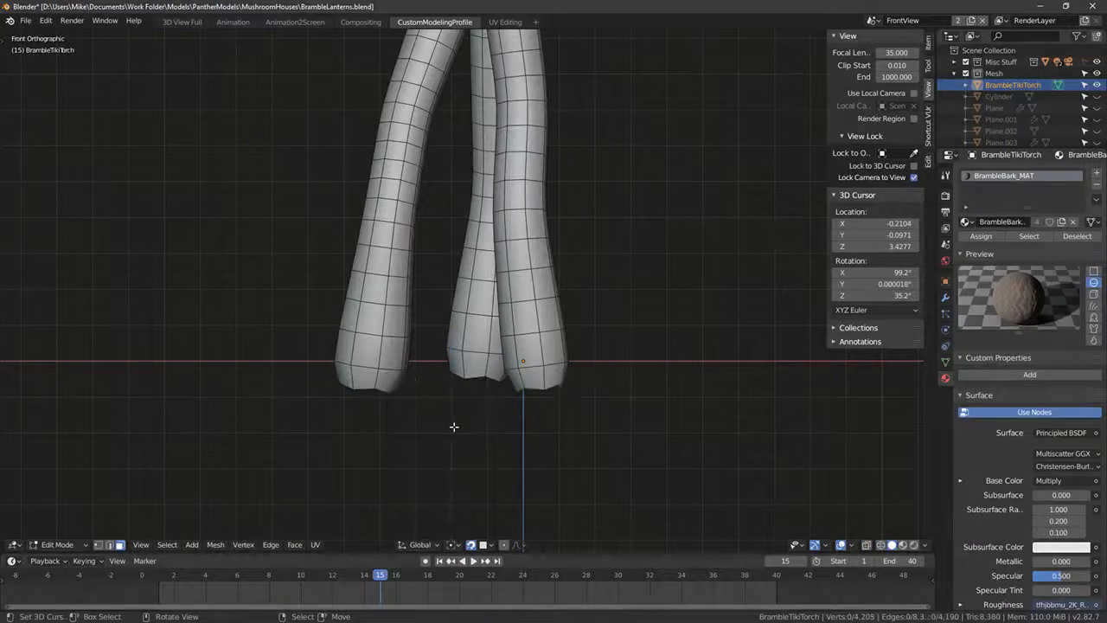
# Step: Unwrap the entire torch mesh with Smart UV Project, using an angle limit of 66 and an island margin of 0
pyautogui.scroll(-5, 454, 426)
pyautogui.moveTo(455, 426); pyautogui.dragTo(560, 387, button='middle')
pyautogui.scroll(-5, 485, 398)
pyautogui.press('Tab')
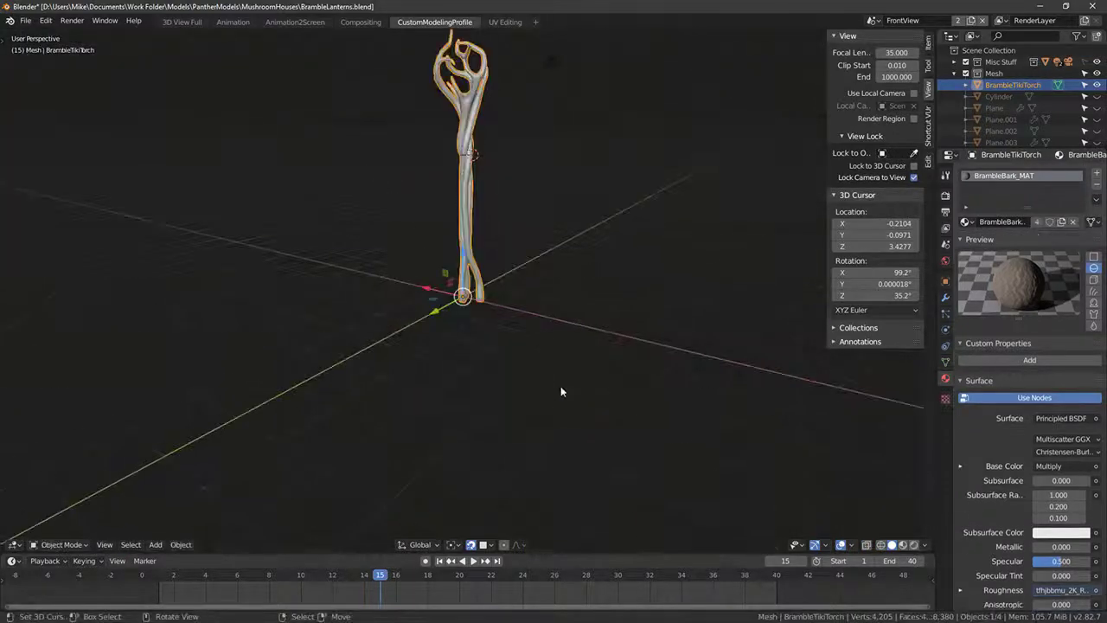
pyautogui.press('Tab')
pyautogui.press('a')
pyautogui.press('u')
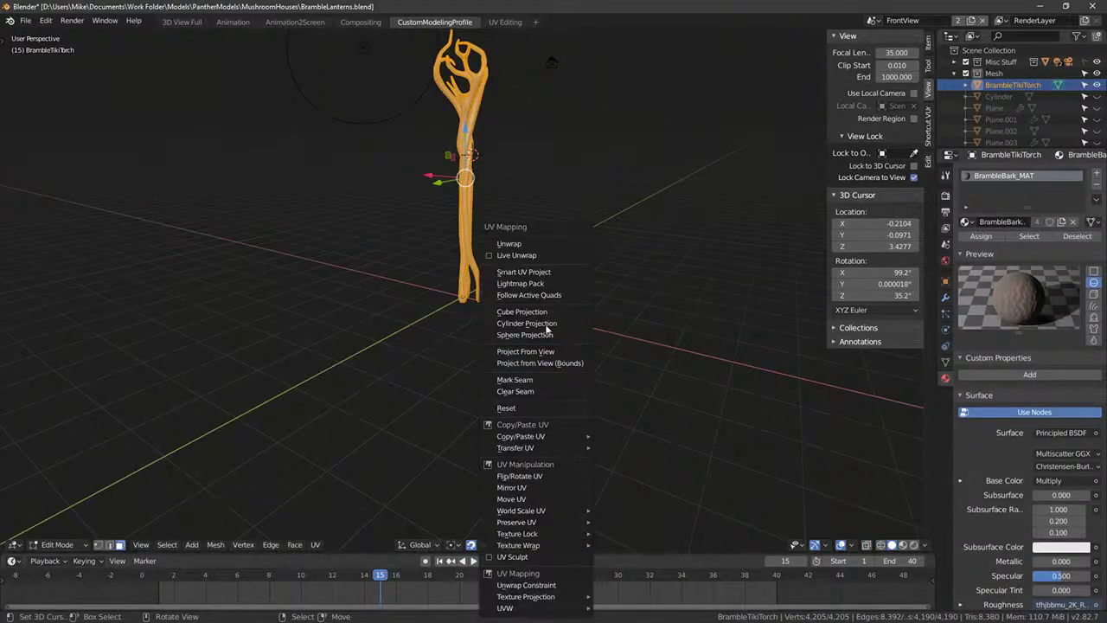
pyautogui.click(517, 272)
pyautogui.click(530, 360)
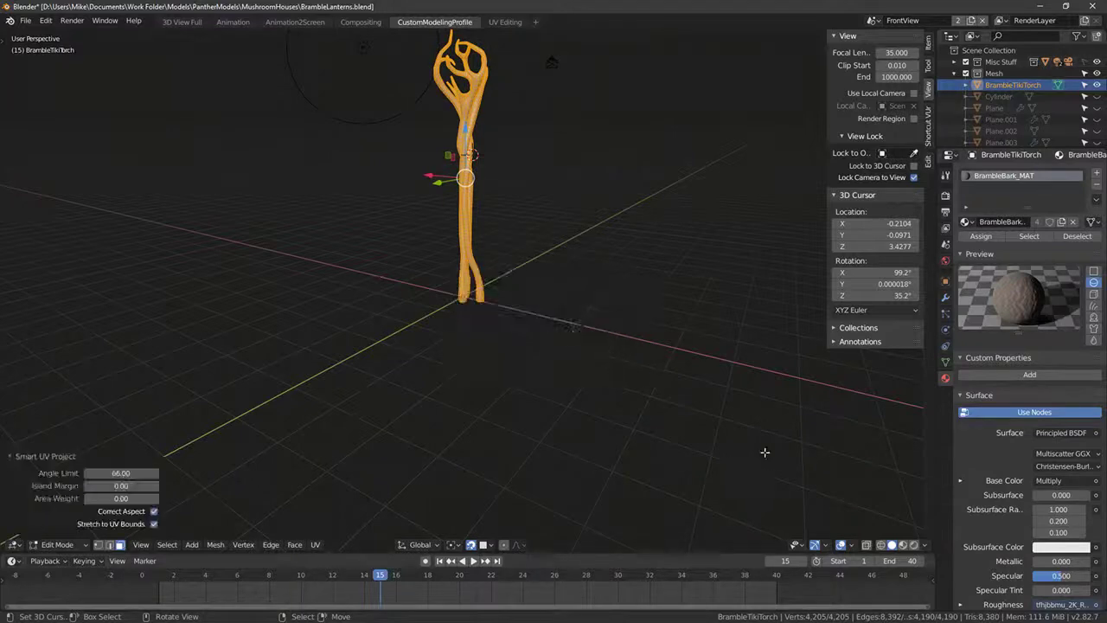
# Step: Return to Object Mode and display the torch's bark texture in Material Preview shading
pyautogui.click(903, 546)
pyautogui.press('z')
pyautogui.moveTo(571, 268)
pyautogui.keyDown('shift'); pyautogui.mouseDown(button='middle')
pyautogui.moveTo(562, 333)
pyautogui.moveTo(620, 278)
pyautogui.moveTo(639, 277)
pyautogui.moveTo(905, 353)
pyautogui.mouseUp(button='middle'); pyautogui.keyUp('shift')
pyautogui.press('Tab')
pyautogui.scroll(4, 571, 346)
pyautogui.click(903, 545)
# Step: Add a Decimate modifier to BrambleTikiTorch
pyautogui.click(946, 297)
pyautogui.click(991, 172)
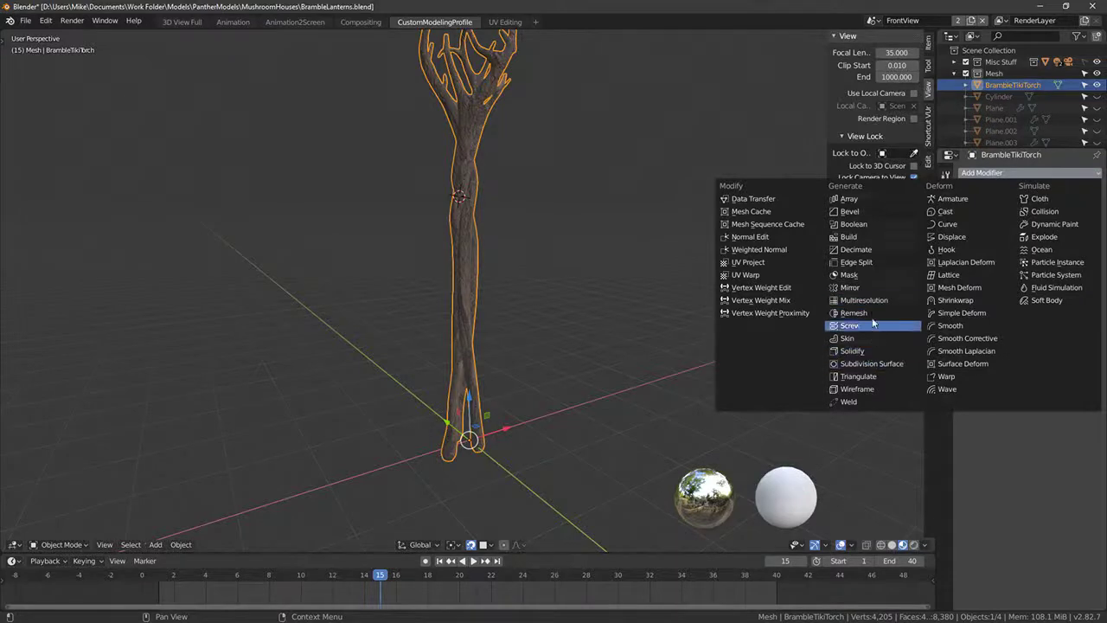
pyautogui.click(878, 249)
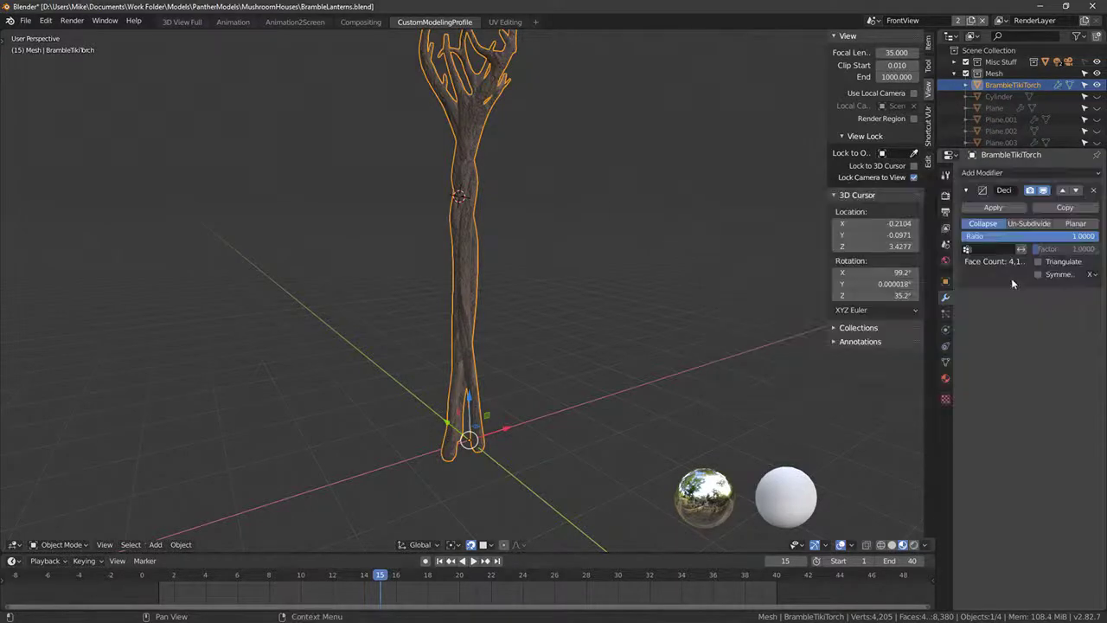
# Step: Try the Decimate modifier's Un-Subdivide mode with 3 iterations and inspect the torch's shape
pyautogui.click(1031, 225)
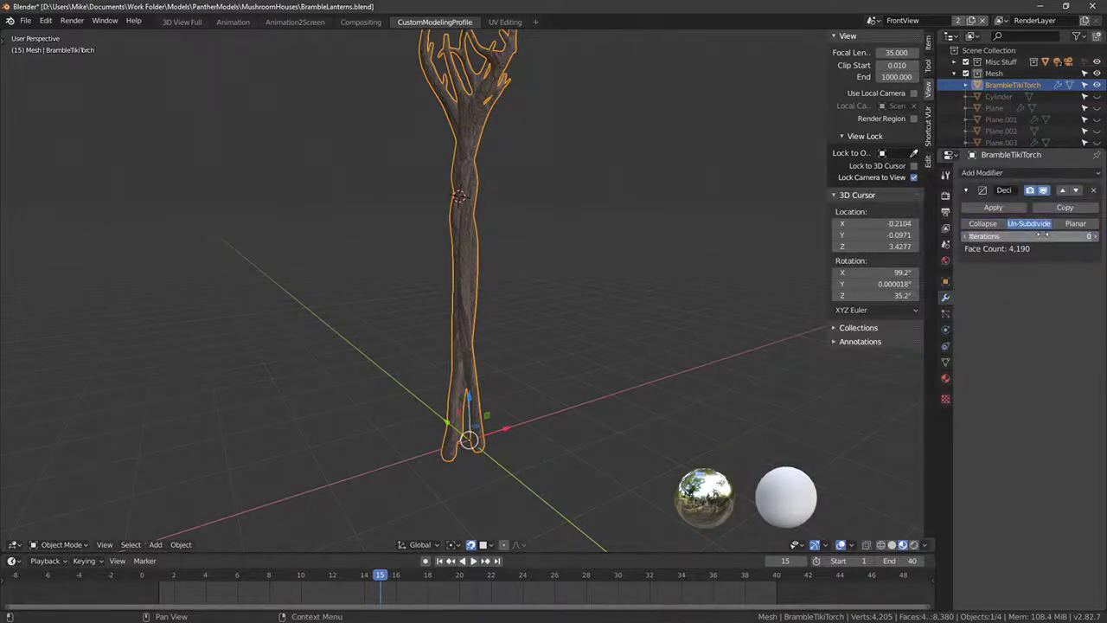
pyautogui.click(1096, 237)
pyautogui.click(1096, 238)
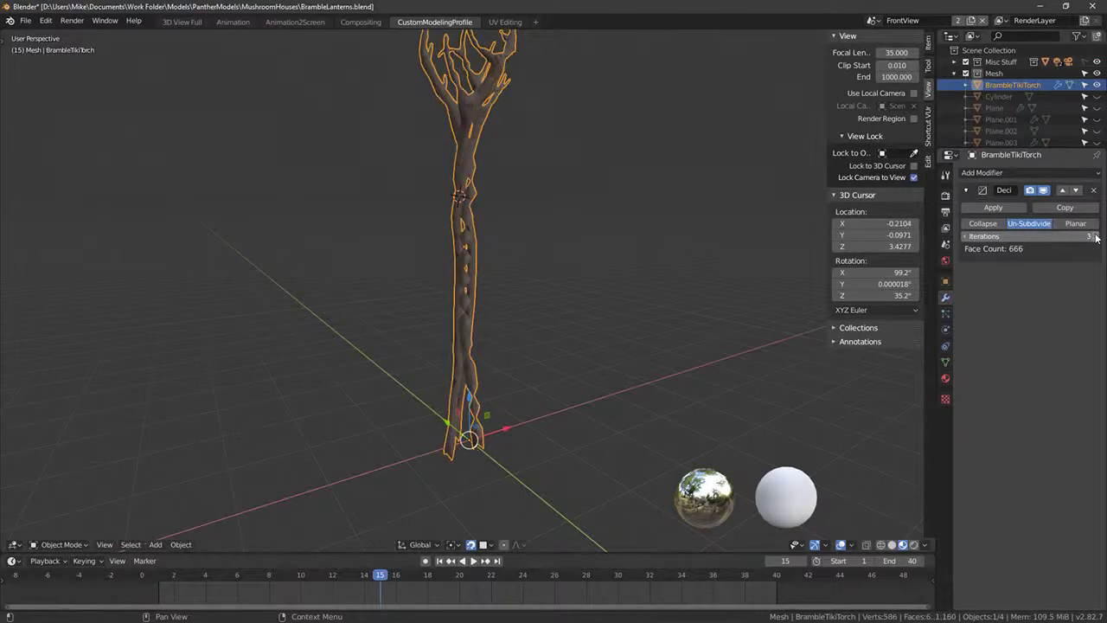
pyautogui.moveTo(822, 259); pyautogui.dragTo(606, 259, button='middle')
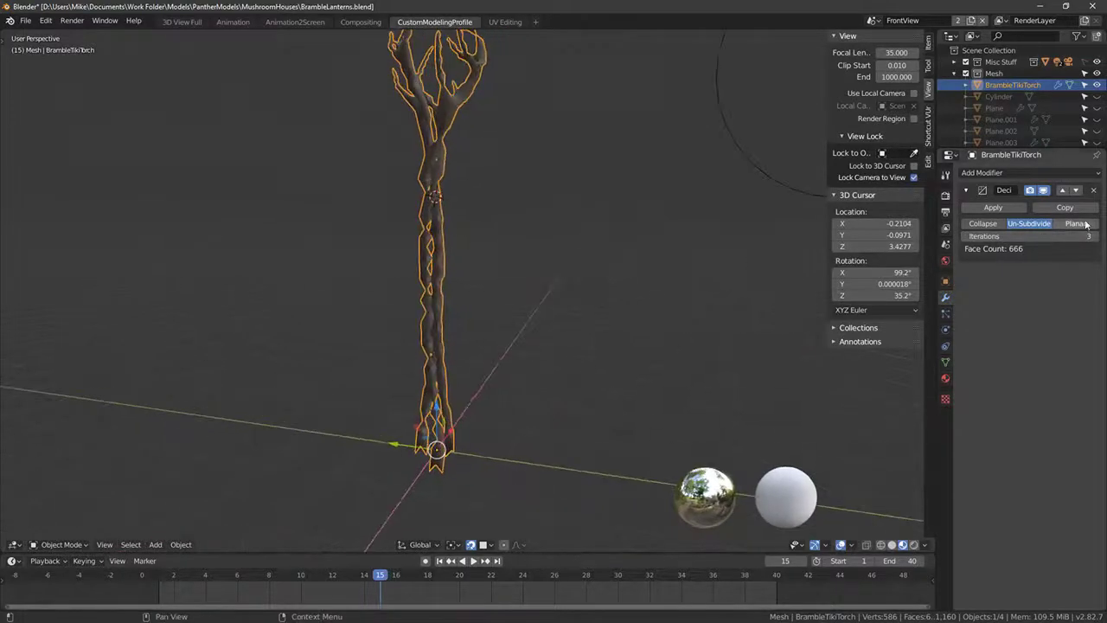
# Step: Set the Decimate modifier to Collapse with a ratio of about 0.07 and check the torch from several angles
pyautogui.click(983, 225)
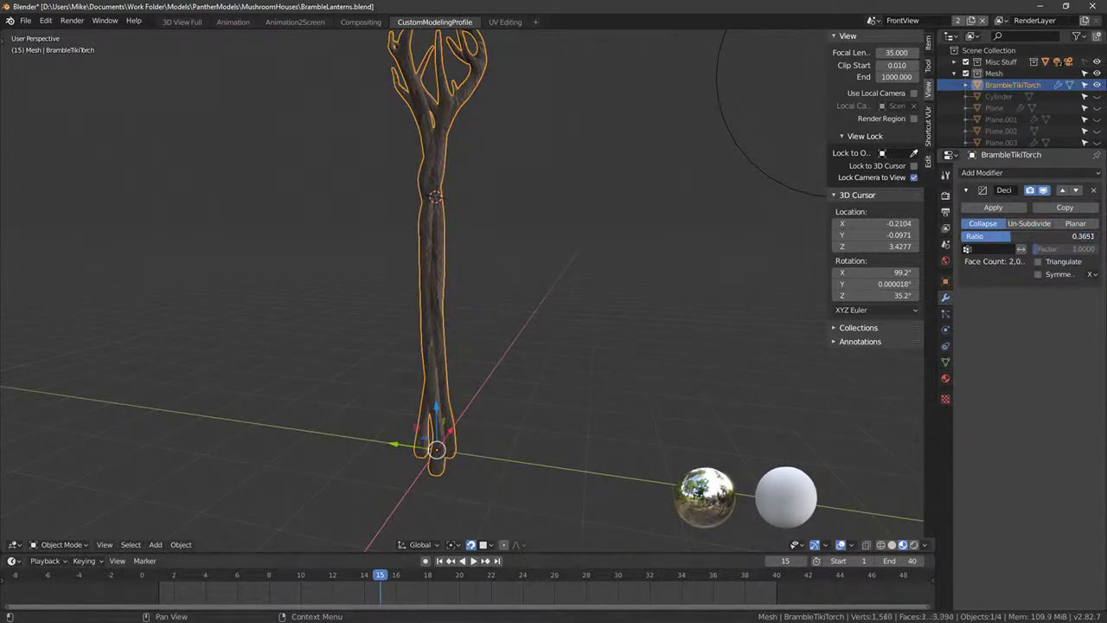
pyautogui.moveTo(1093, 236); pyautogui.dragTo(1049, 237)
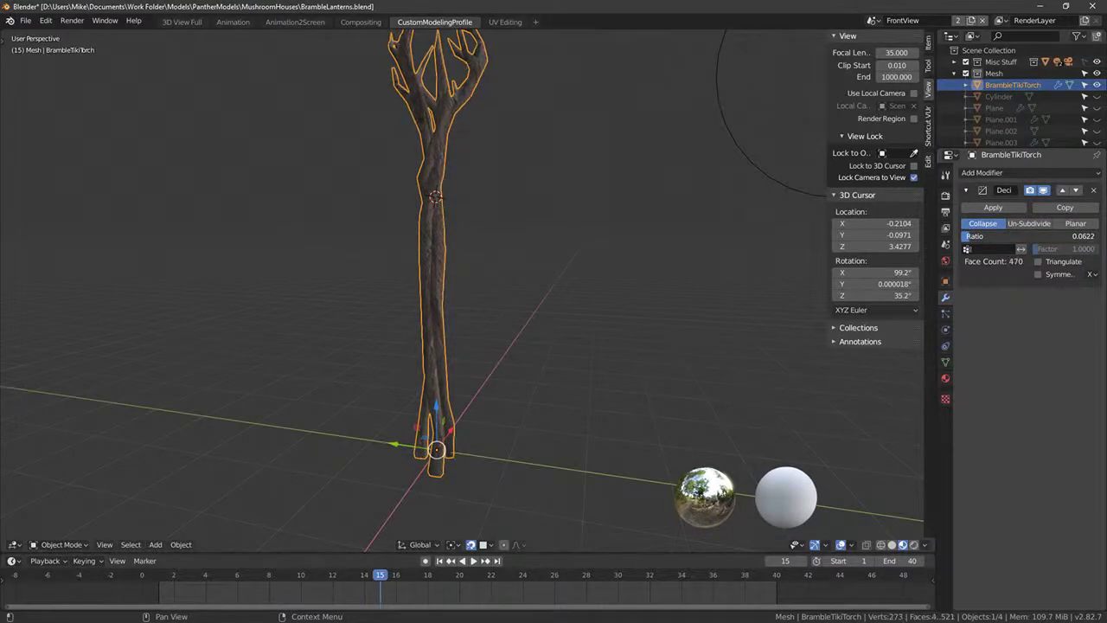
pyautogui.moveTo(725, 329); pyautogui.dragTo(714, 246, button='middle')
pyautogui.moveTo(652, 215); pyautogui.dragTo(456, 249, button='middle')
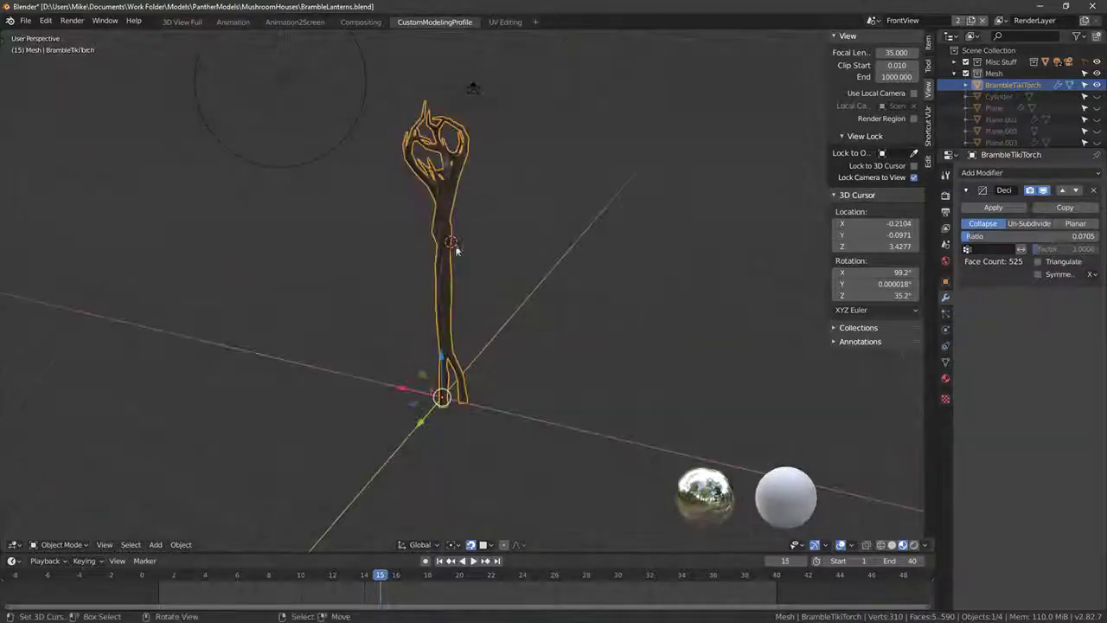
# Step: Export only the selected torch as BrambleTikiTorch.fbx into the MushroomHouses Clutter folder
pyautogui.click(24, 21)
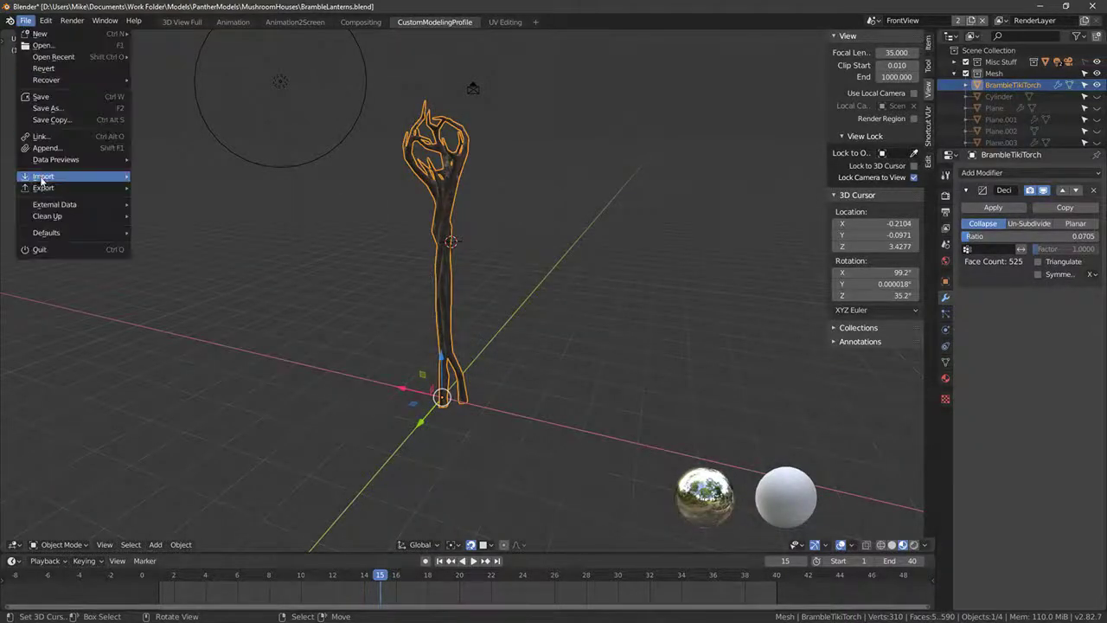
pyautogui.click(26, 20)
pyautogui.moveTo(36, 178)
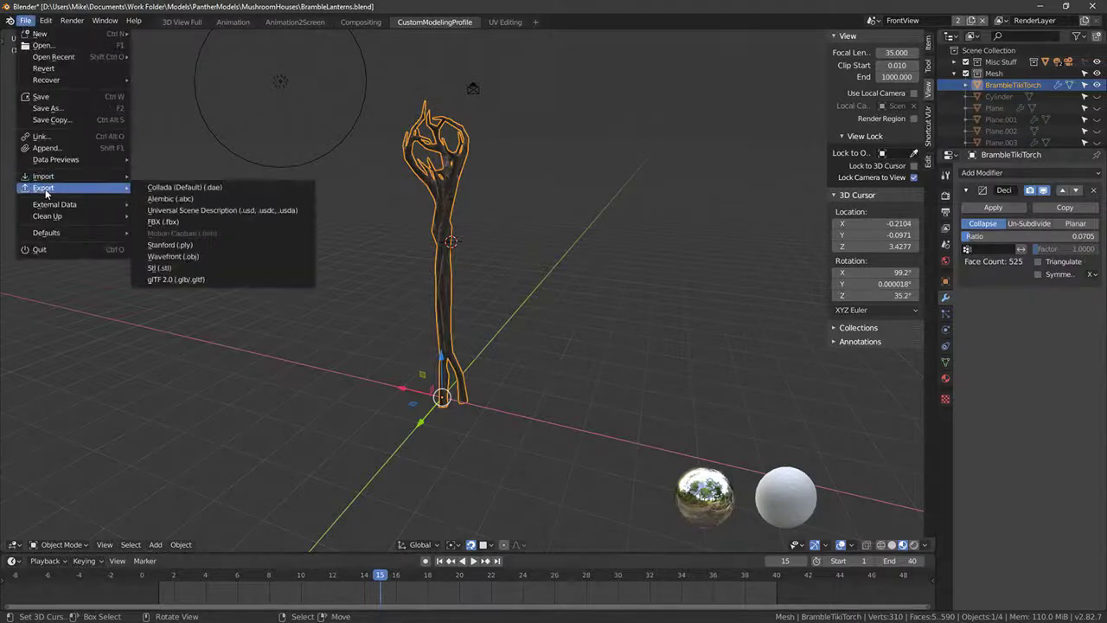
pyautogui.click(181, 227)
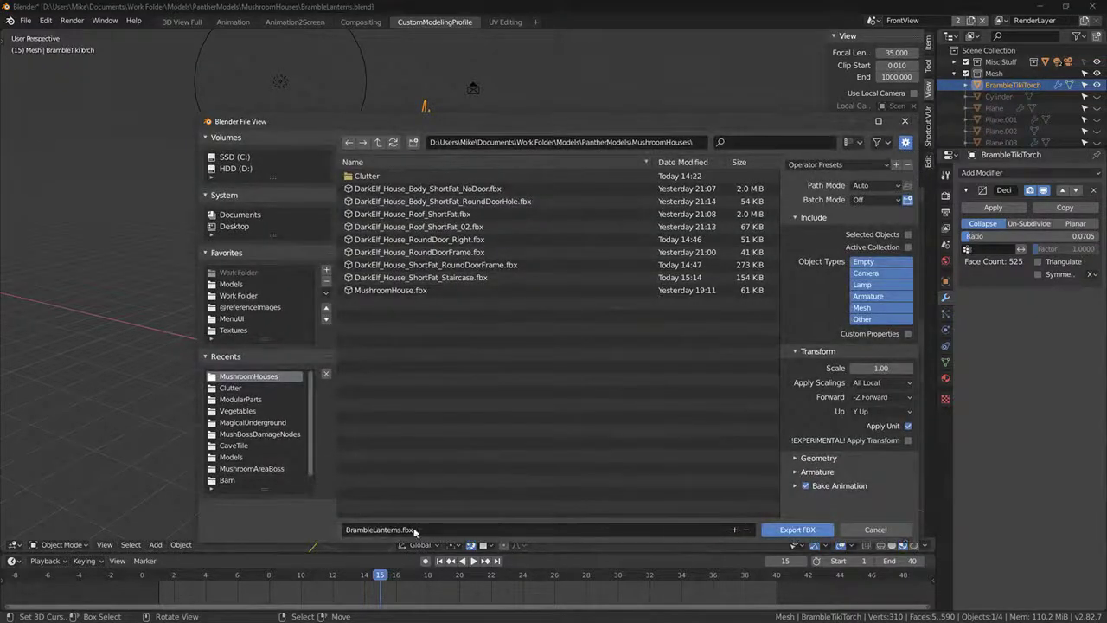
pyautogui.doubleClick(377, 177)
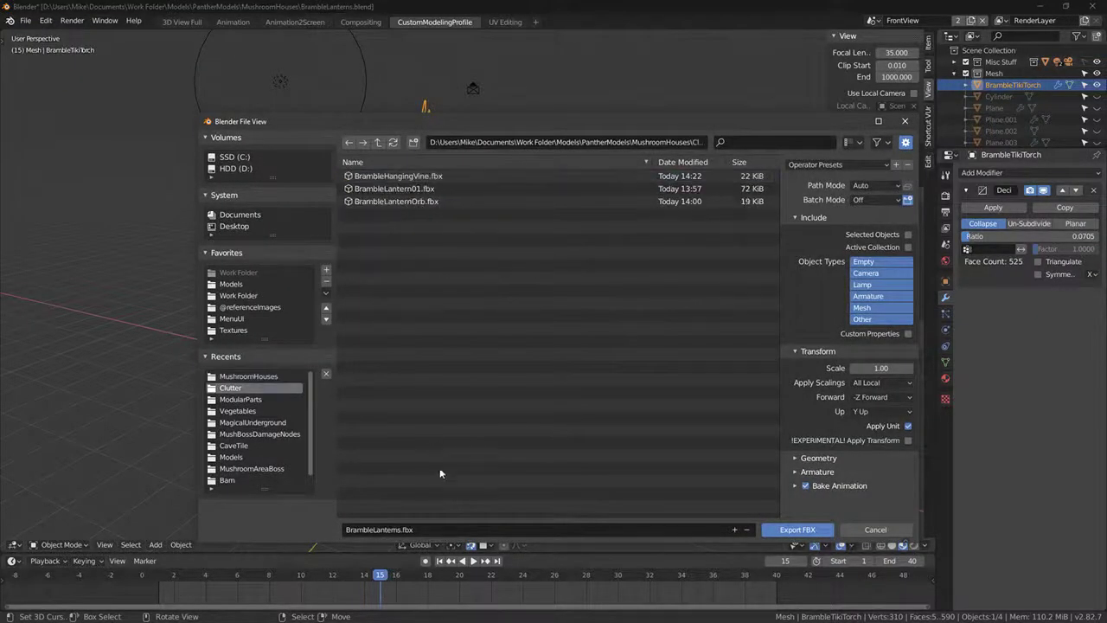
pyautogui.click(424, 531)
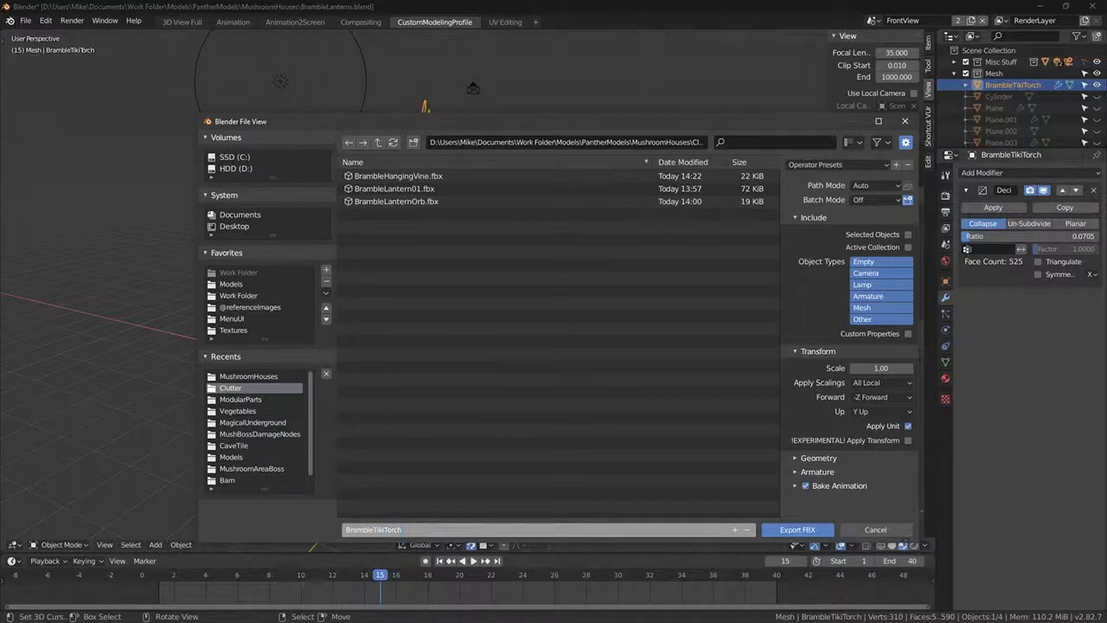
pyautogui.press('Return')
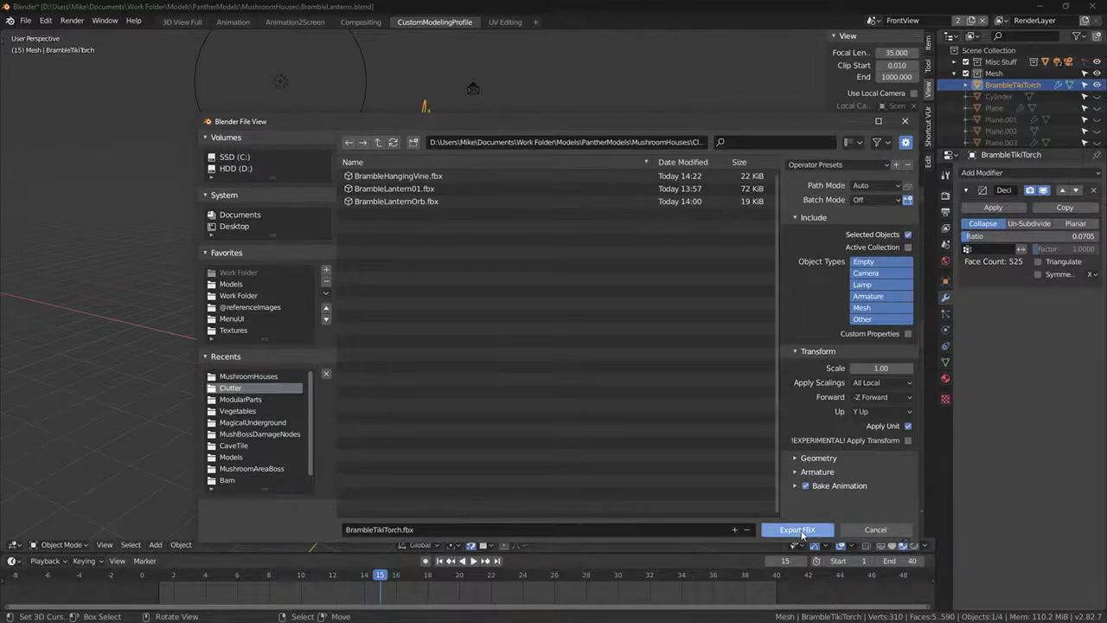
pyautogui.click(801, 535)
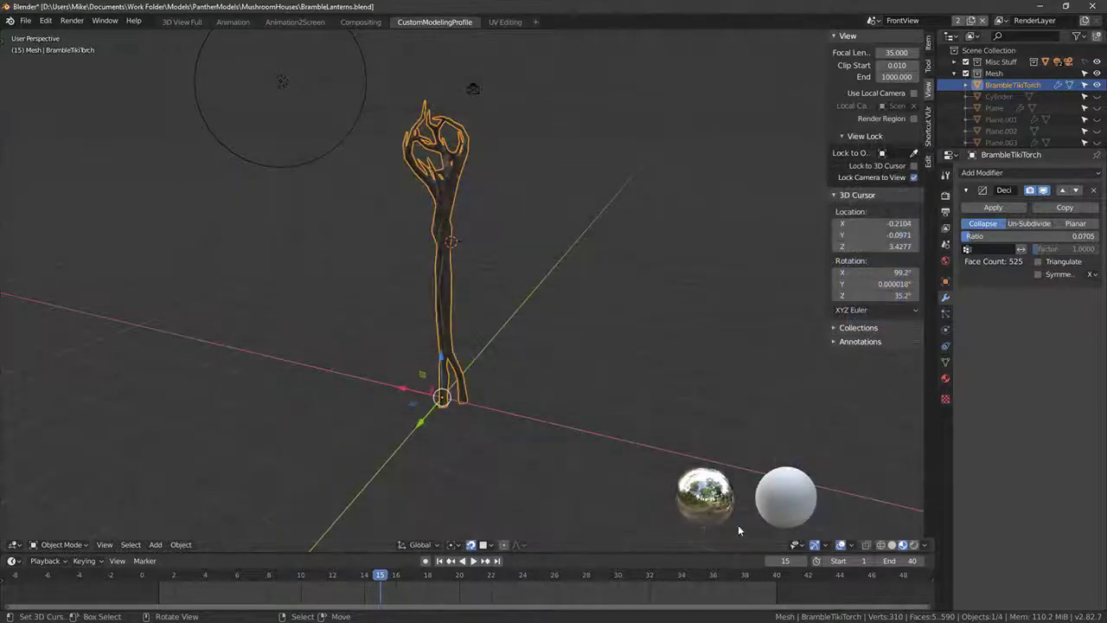
pyautogui.moveTo(489, 346); pyautogui.dragTo(522, 216, button='middle')
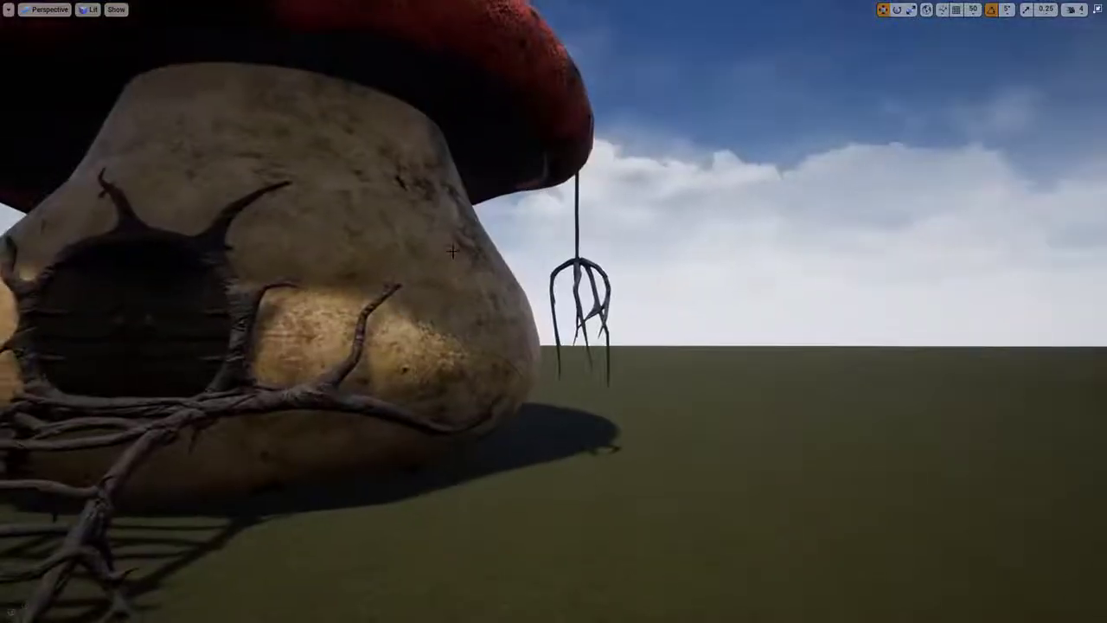
# Step: Switch to Unreal Editor and import BrambleTikiTorch.fbx into the MushroomHouses Clutter folder as a static mesh, without creating a material
pyautogui.press('F11')
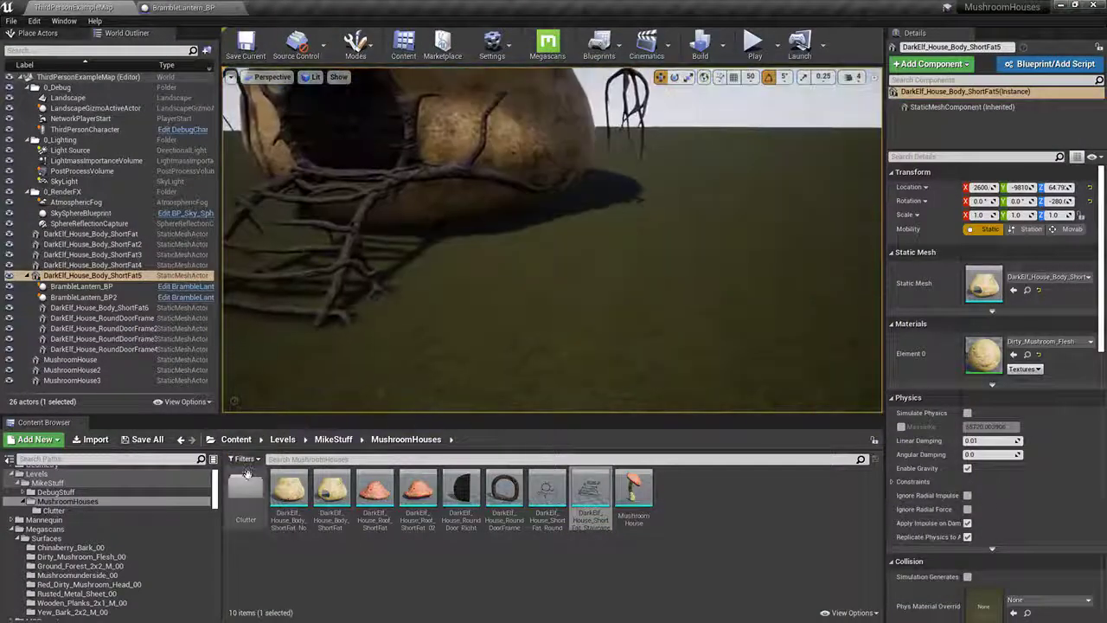
pyautogui.doubleClick(236, 489)
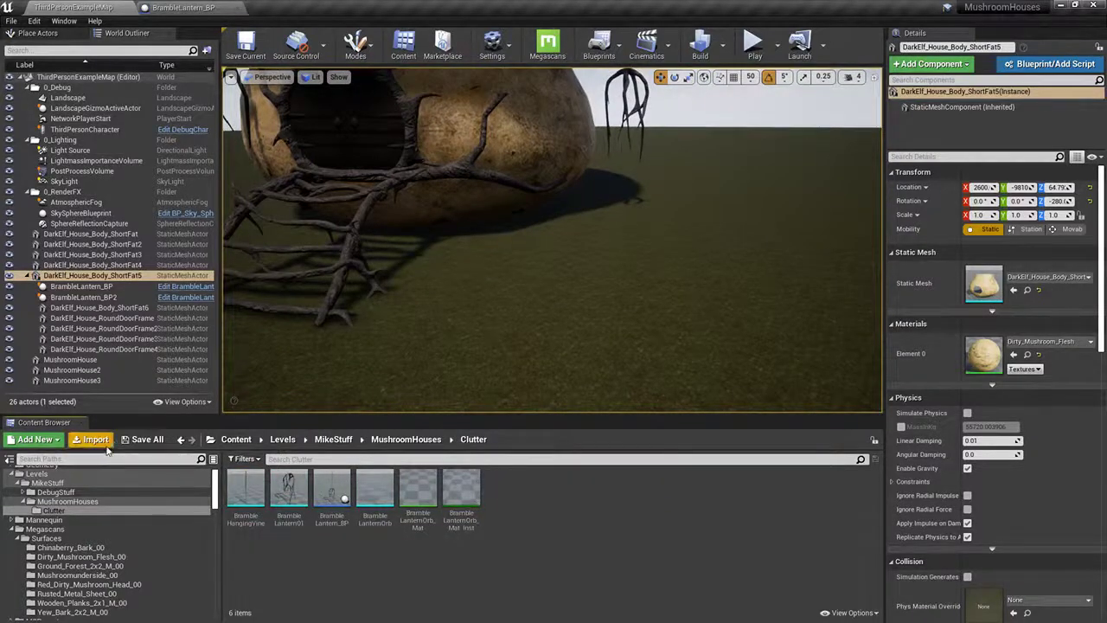
pyautogui.click(104, 443)
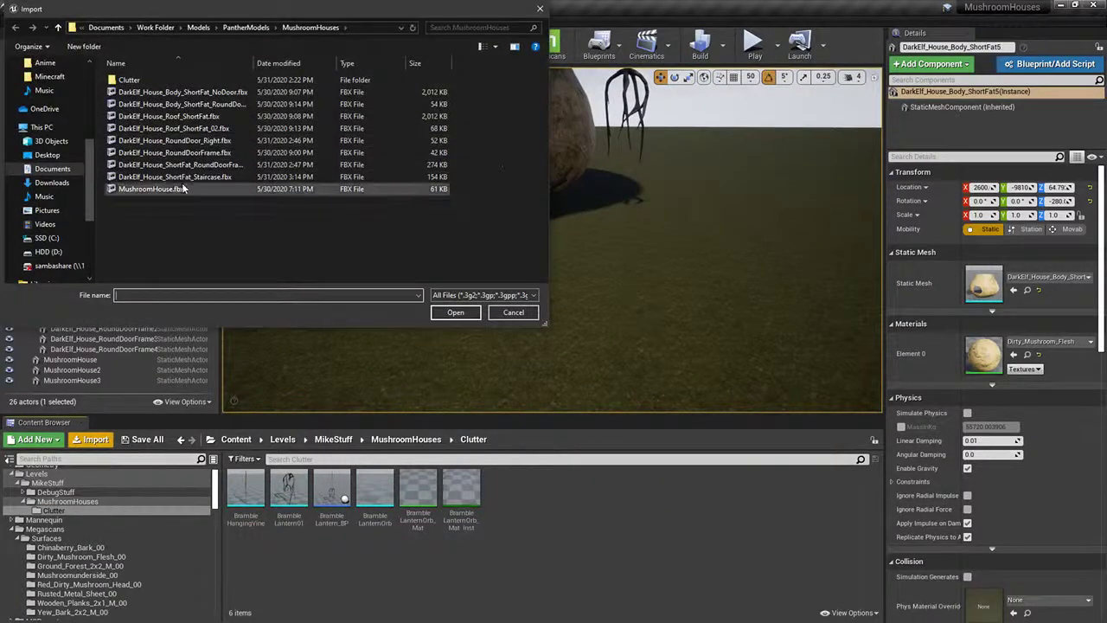
pyautogui.doubleClick(134, 79)
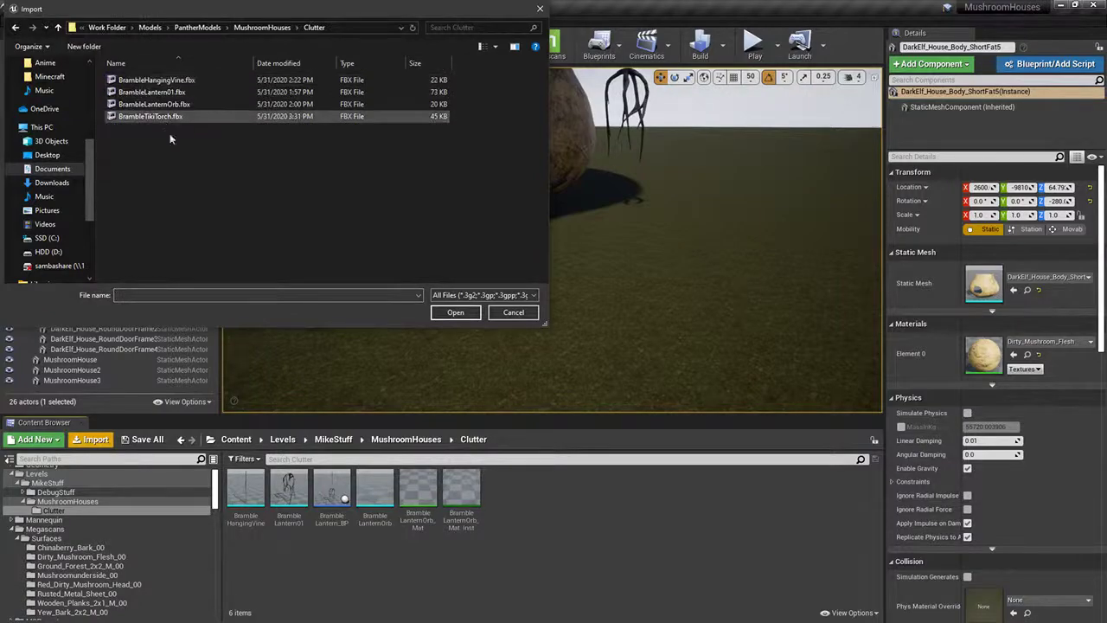
pyautogui.click(176, 117)
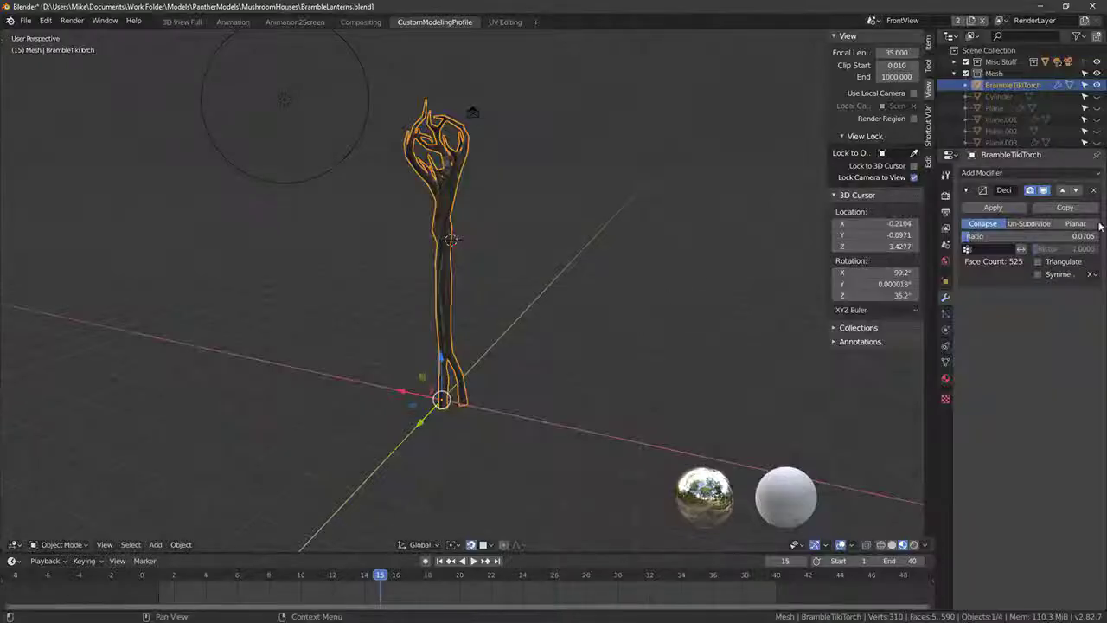
pyautogui.click(946, 378)
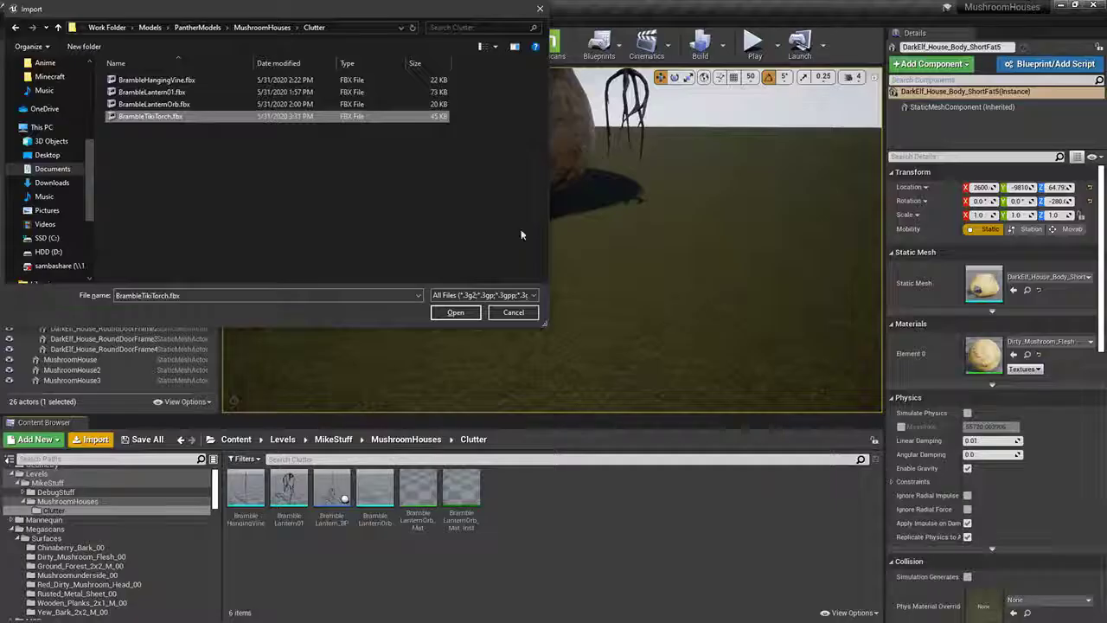
pyautogui.click(456, 313)
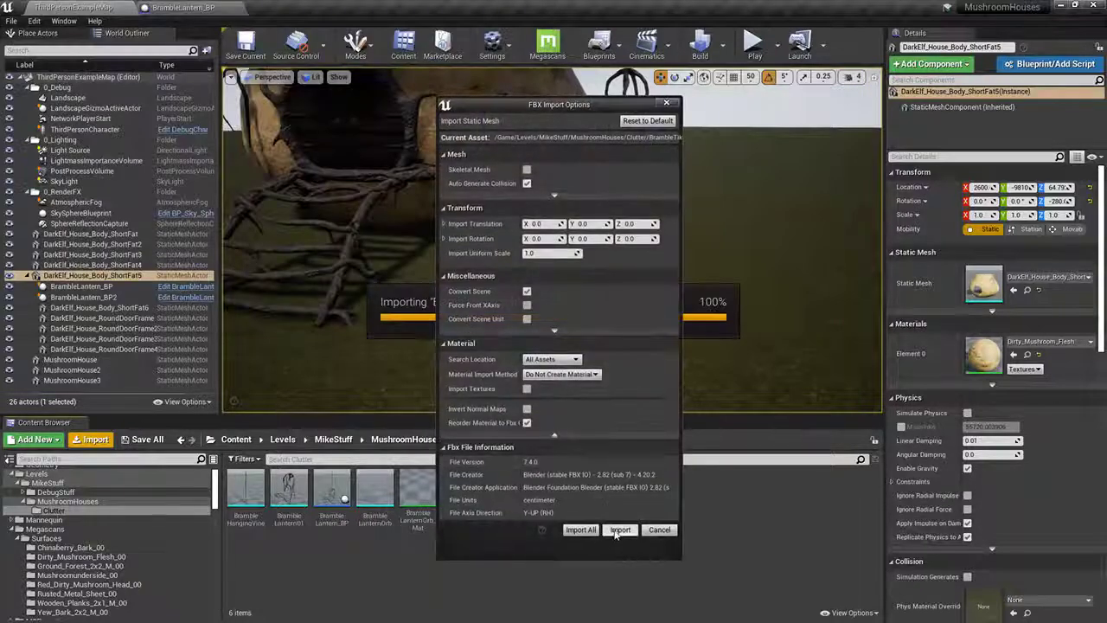
pyautogui.click(620, 529)
# Step: Place the BrambleTikiTorch mesh in the level in front of the mushroom house
pyautogui.moveTo(505, 497); pyautogui.dragTo(505, 306)
pyautogui.moveTo(505, 306); pyautogui.dragTo(510, 195, button='right')
pyautogui.press('g')
pyautogui.moveTo(505, 307); pyautogui.dragTo(490, 340, button='right')
pyautogui.press('g')
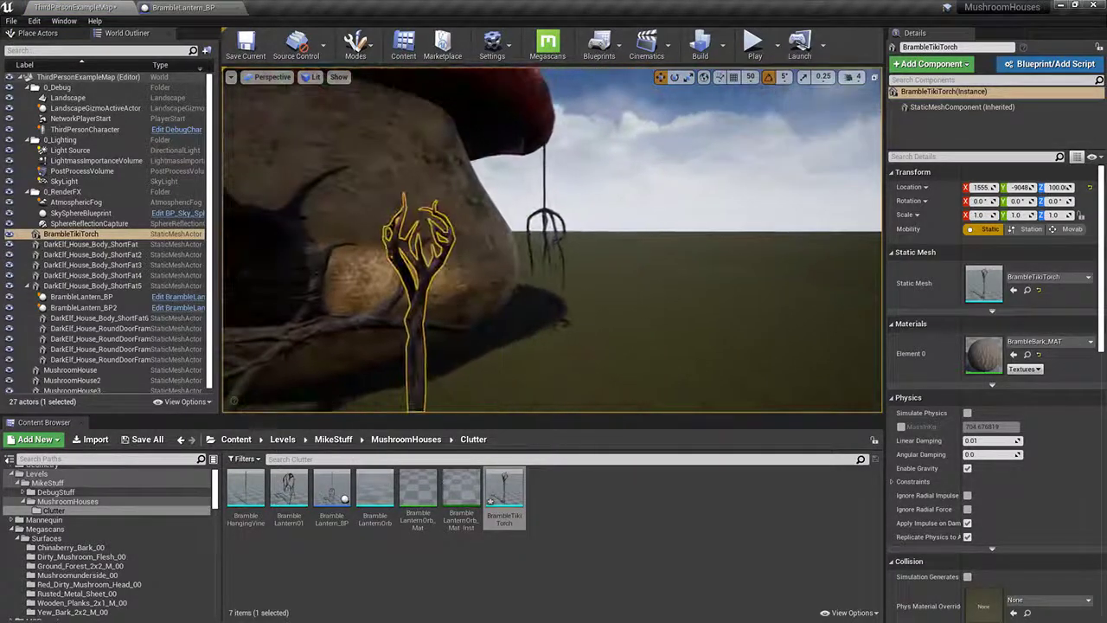
# Step: Duplicate the BrambleLantern_BP blueprint and name the copy BrambleTikiTorch_BP
pyautogui.click(332, 495)
pyautogui.hotkey('ctrl', 'w')
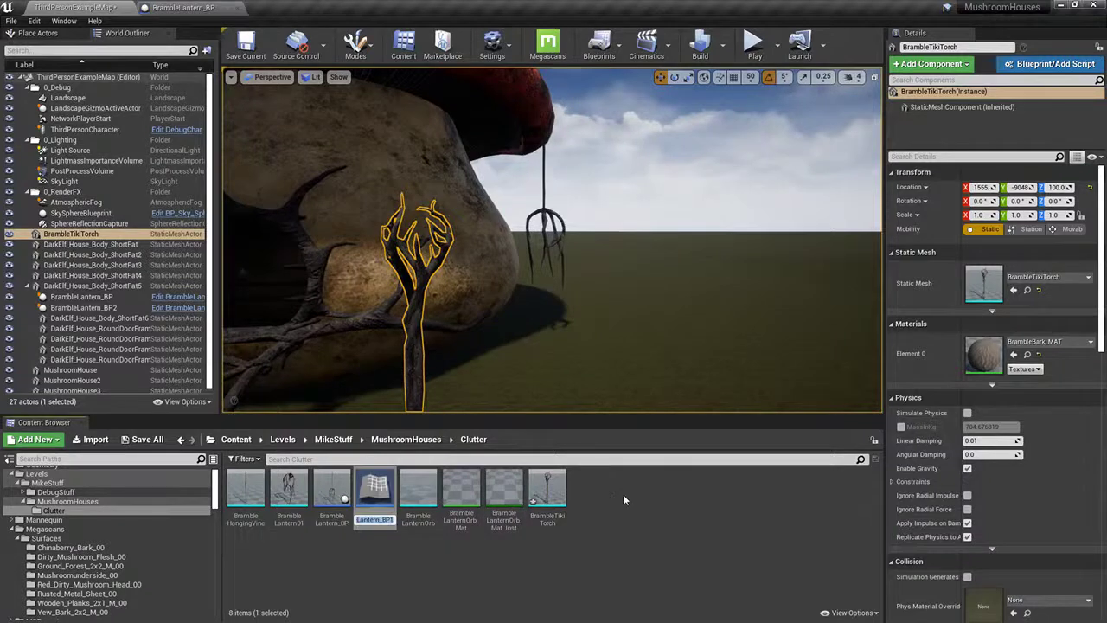
pyautogui.write('Br')
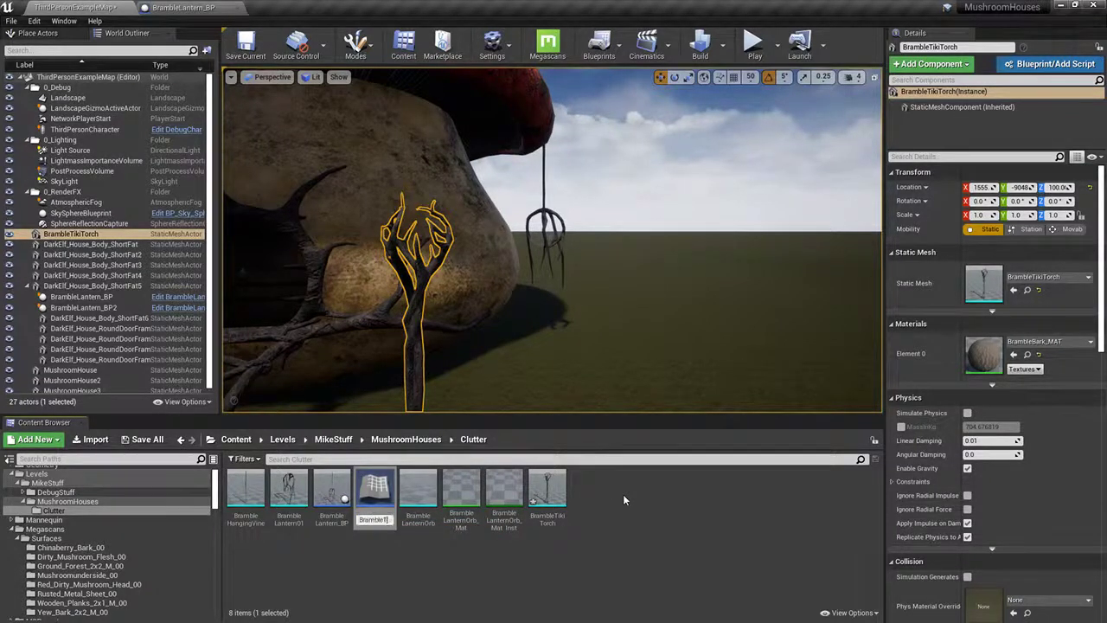
pyautogui.write('ambleTikiTorch_BP')
pyautogui.press('Return')
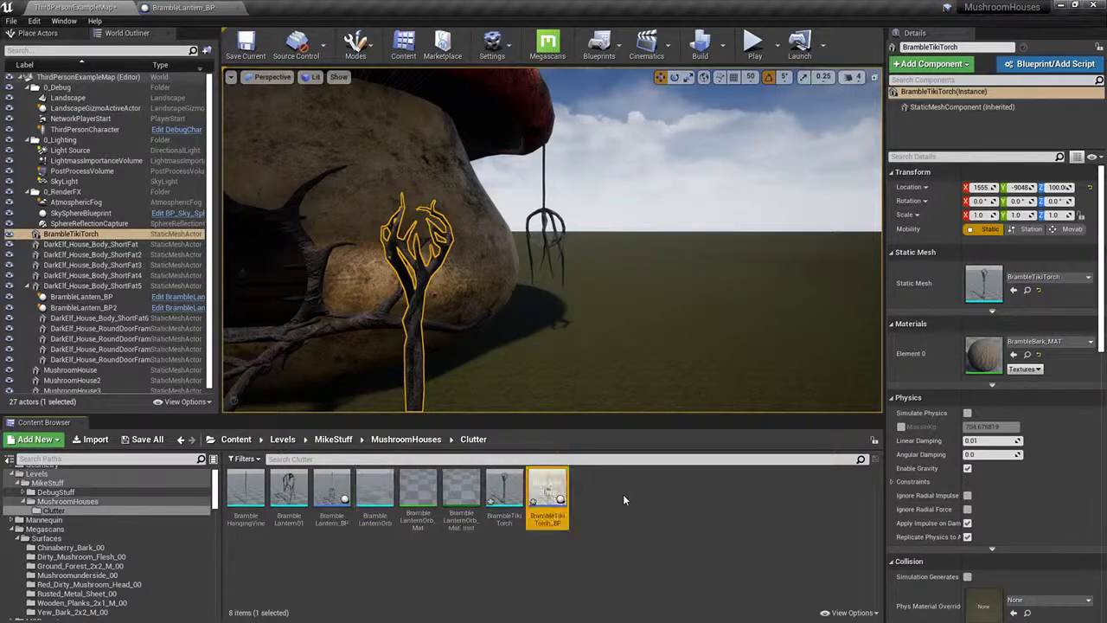
# Step: Open BrambleTikiTorch_BP in its viewport view and delete the BrambleHangingVine component
pyautogui.doubleClick(551, 488)
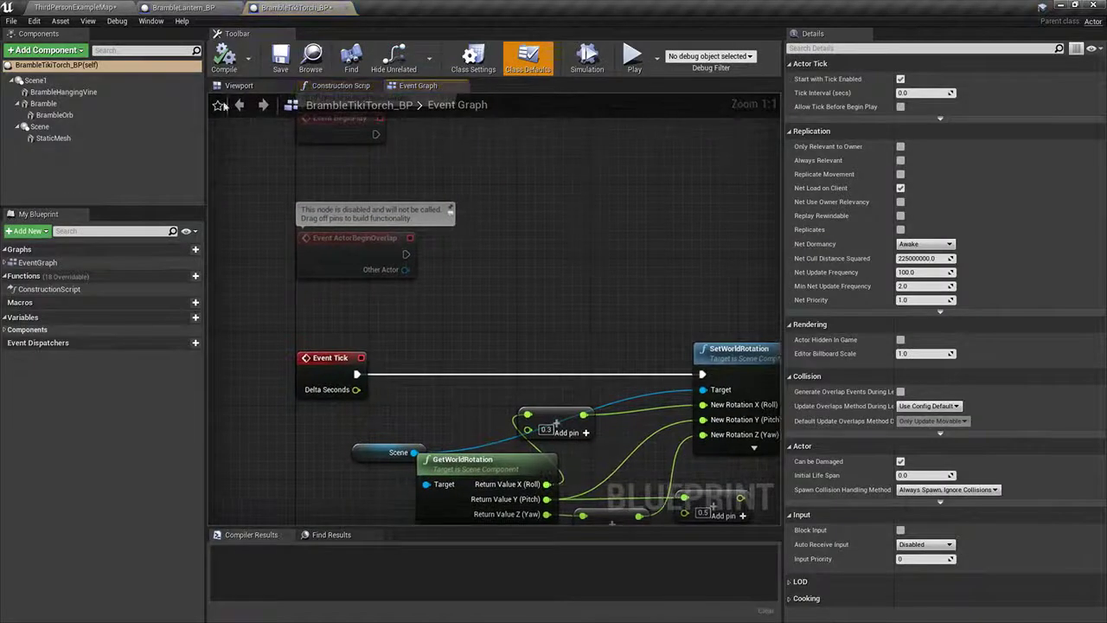
pyautogui.click(240, 86)
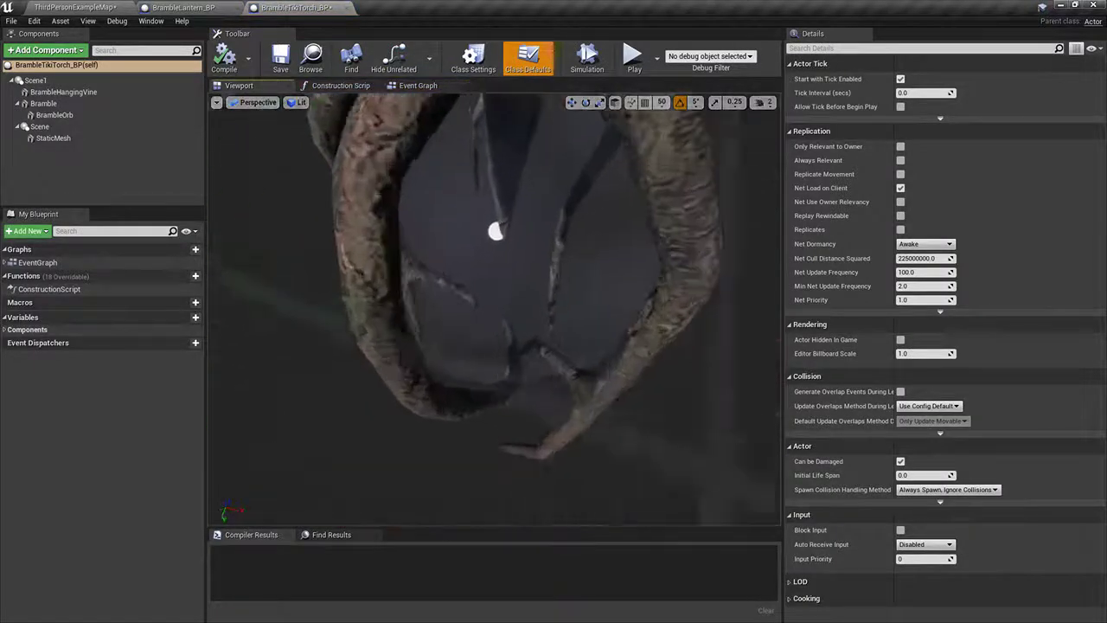
pyautogui.click(62, 92)
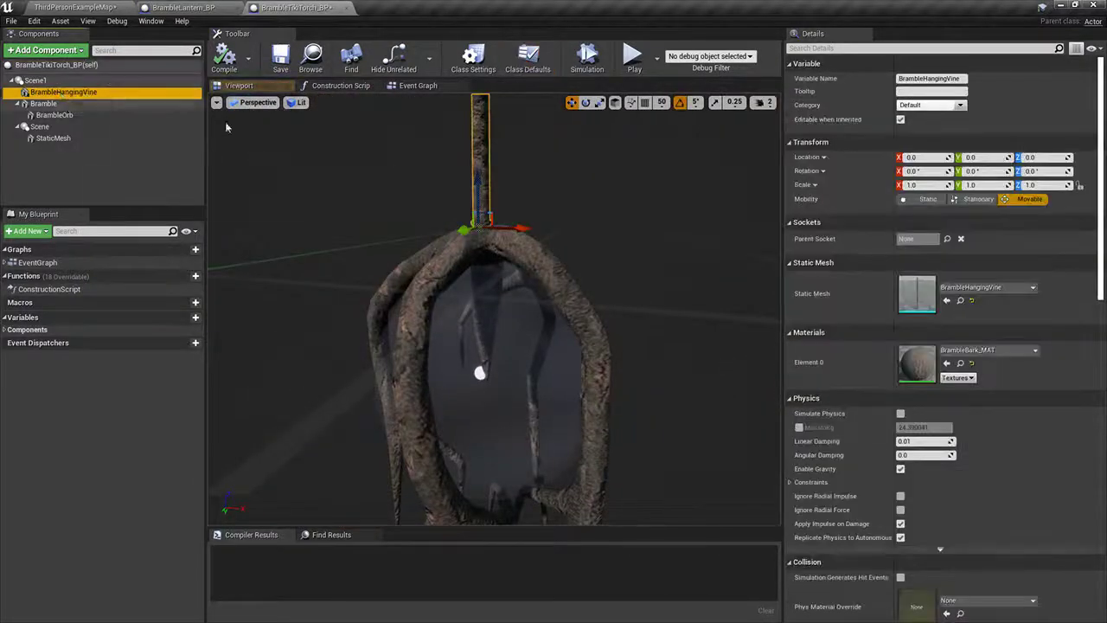
pyautogui.press('Delete')
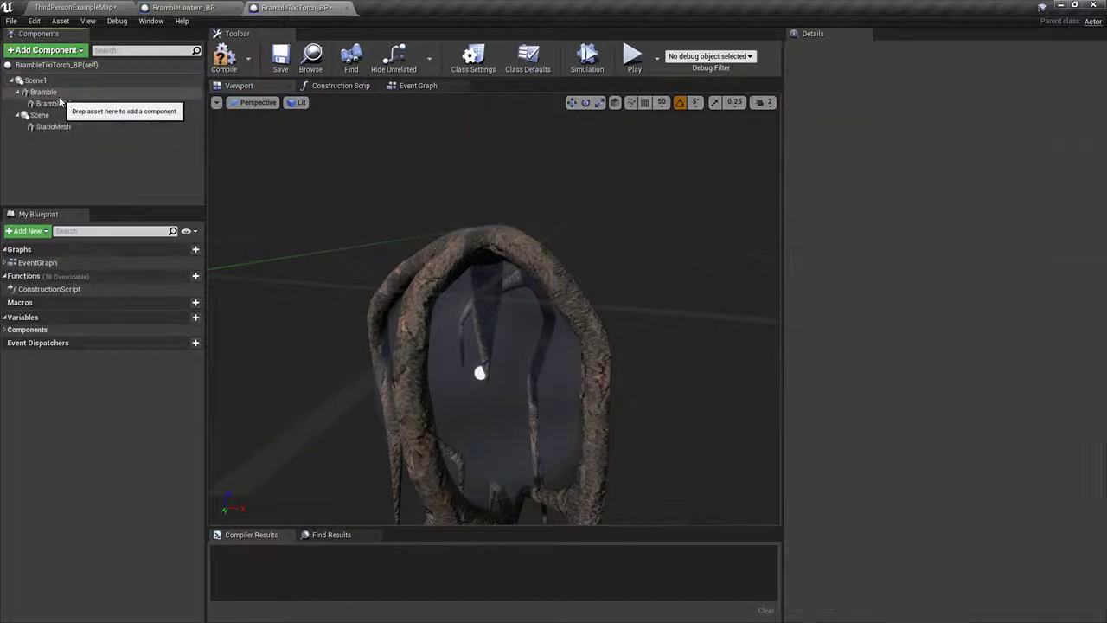
# Step: Set the Bramble component's static mesh to BrambleTikiTorch and reset its location to the origin
pyautogui.click(58, 95)
pyautogui.click(969, 288)
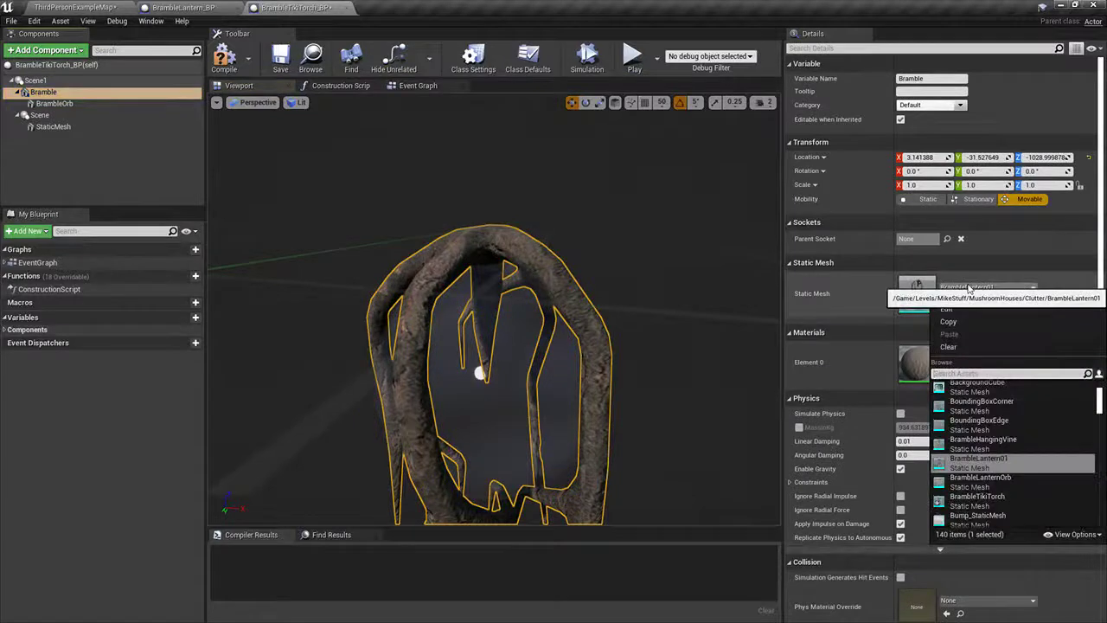
pyautogui.write('brambletiki')
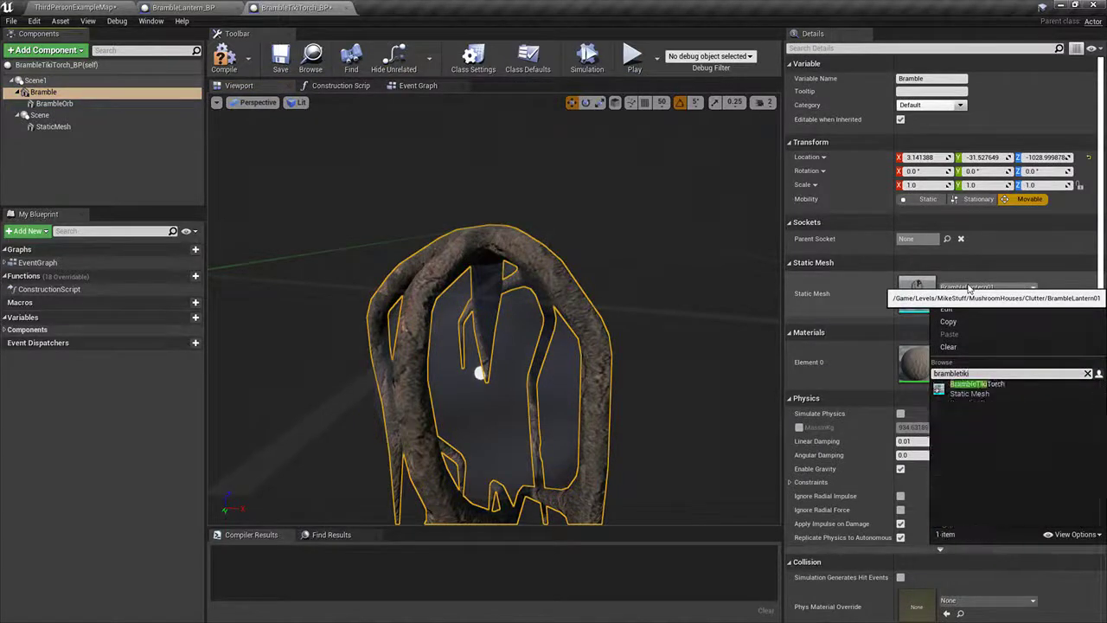
pyautogui.click(974, 385)
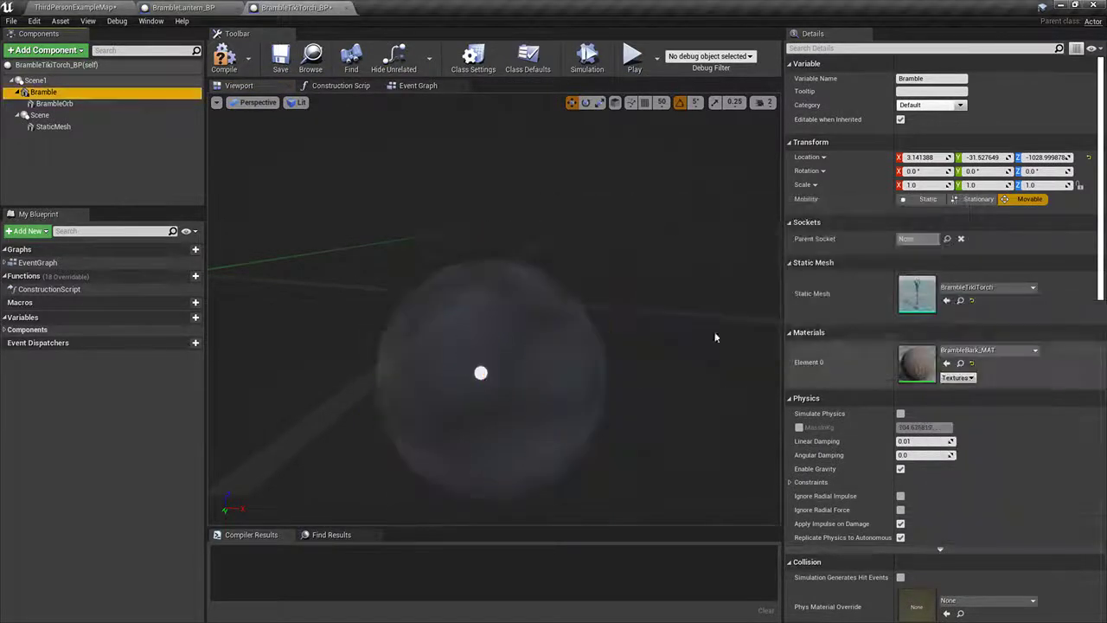
pyautogui.click(1088, 157)
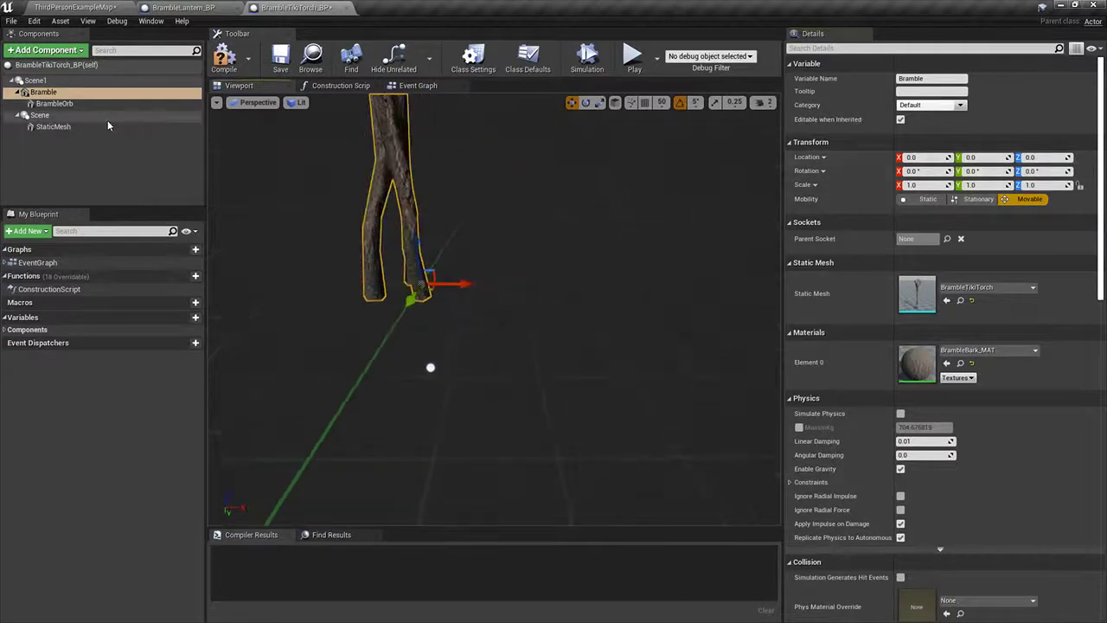
# Step: Move the BrambleOrb component down to a Z location of about -399 so its orb surrounds the torch head
pyautogui.click(55, 103)
pyautogui.moveTo(558, 242); pyautogui.dragTo(558, 190, button='right')
pyautogui.press('f')
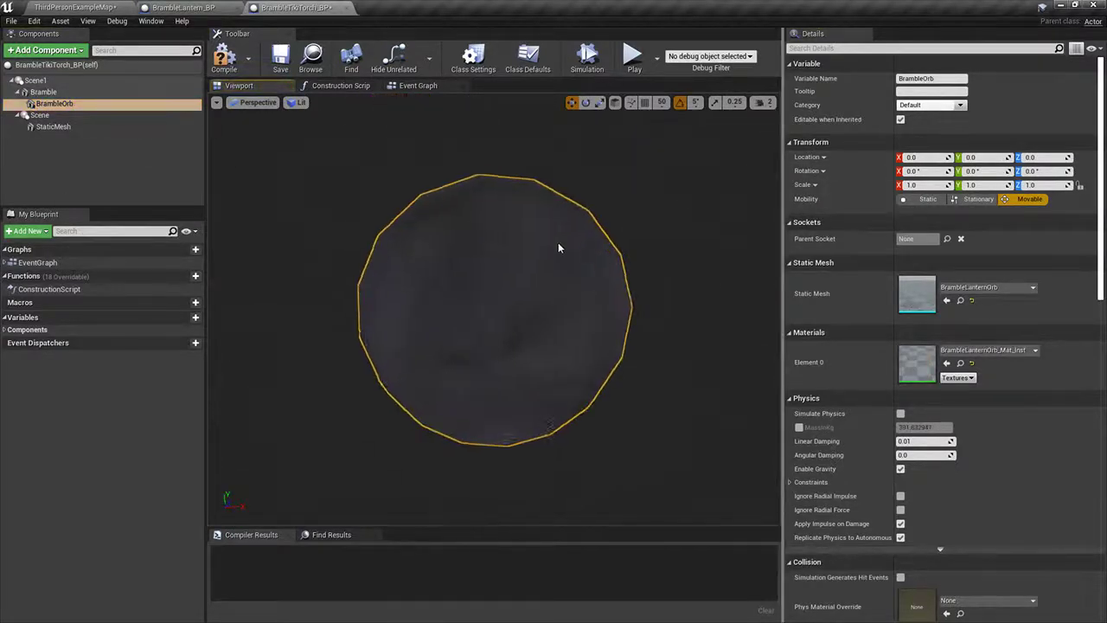
pyautogui.moveTo(558, 242); pyautogui.dragTo(558, 337, button='right')
pyautogui.moveTo(493, 303)
pyautogui.mouseDown(button='right')
pyautogui.moveTo(527, 298)
pyautogui.moveTo(527, 229)
pyautogui.moveTo(554, 281)
pyautogui.moveTo(536, 294)
pyautogui.moveTo(537, 233)
pyautogui.moveTo(502, 294)
pyautogui.moveTo(515, 301)
pyautogui.mouseUp(button='right')
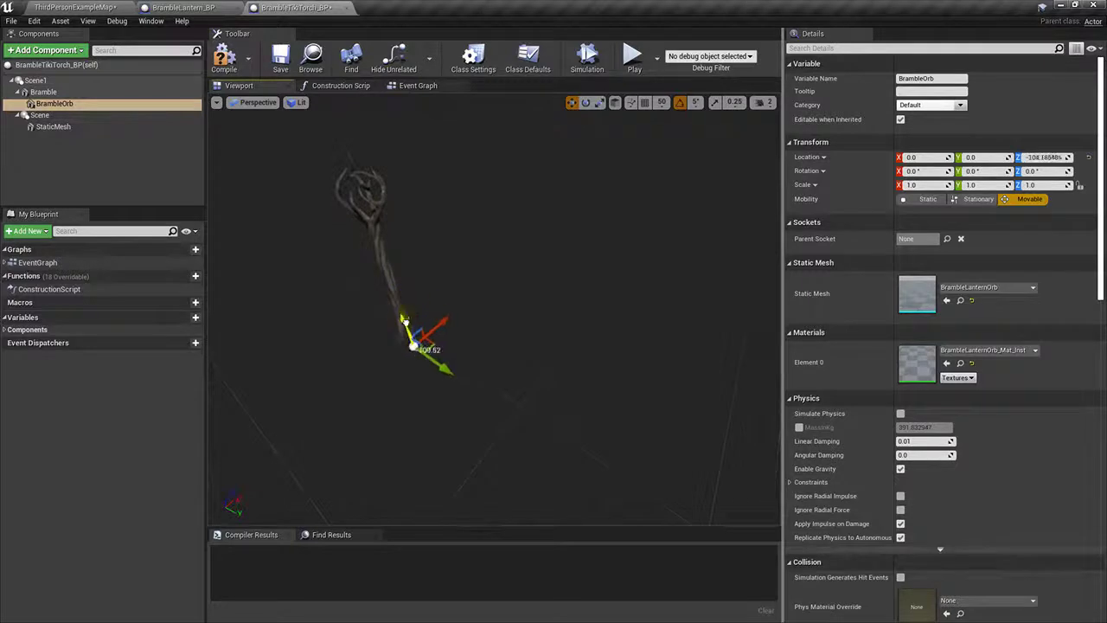
pyautogui.moveTo(405, 321); pyautogui.dragTo(419, 361)
pyautogui.moveTo(419, 360); pyautogui.dragTo(463, 298, button='right')
# Step: Replace the BrambleOrb component's static mesh with Sphere
pyautogui.press('e')
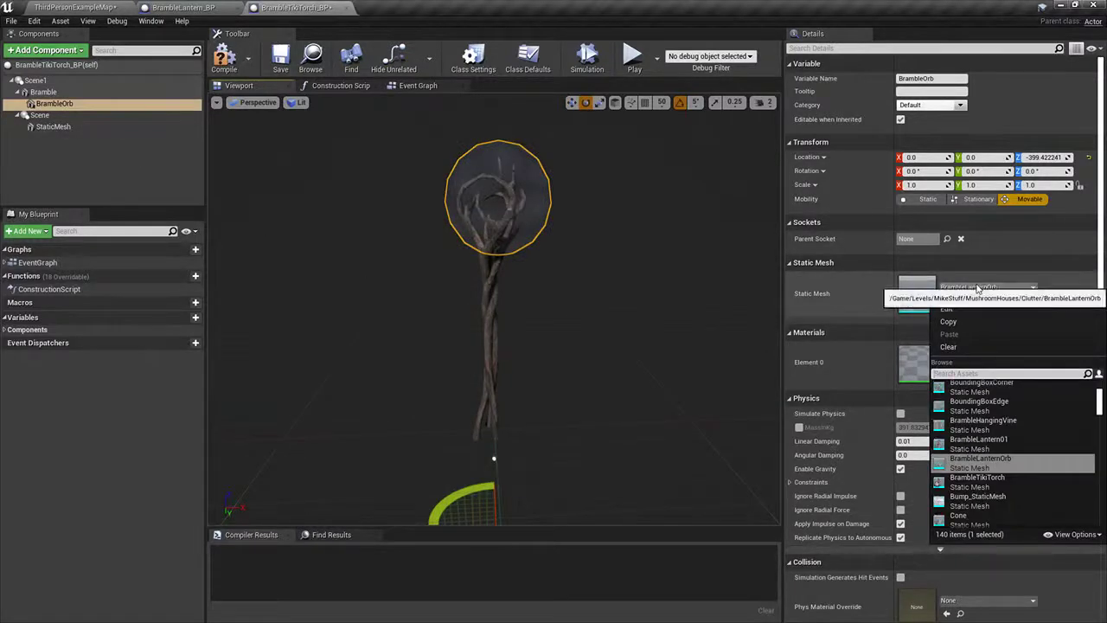
pyautogui.write('ere')
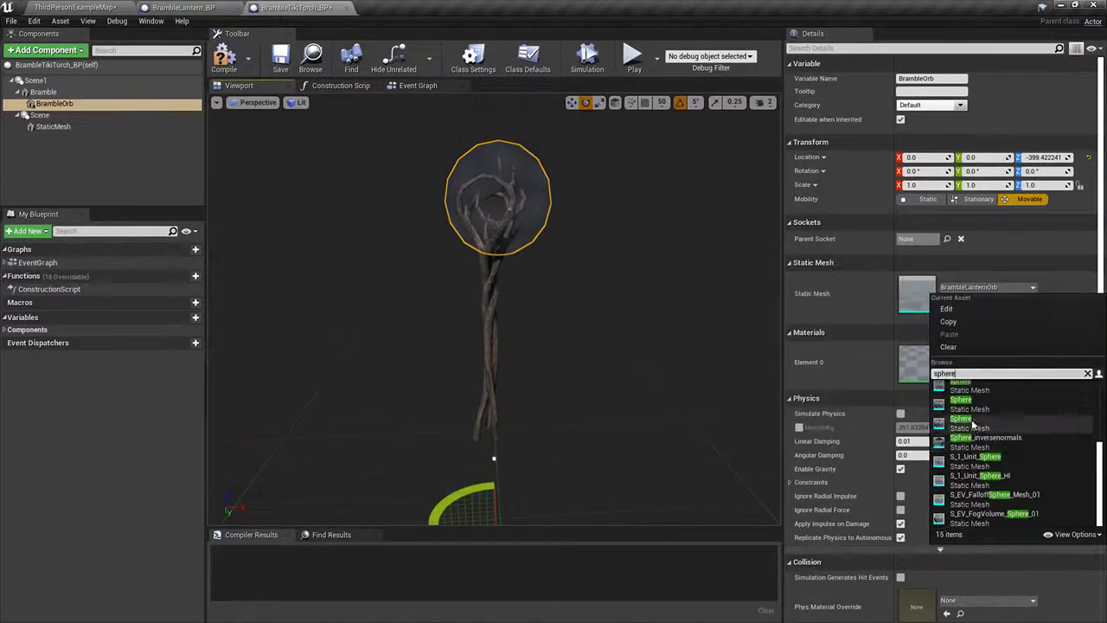
pyautogui.click(991, 418)
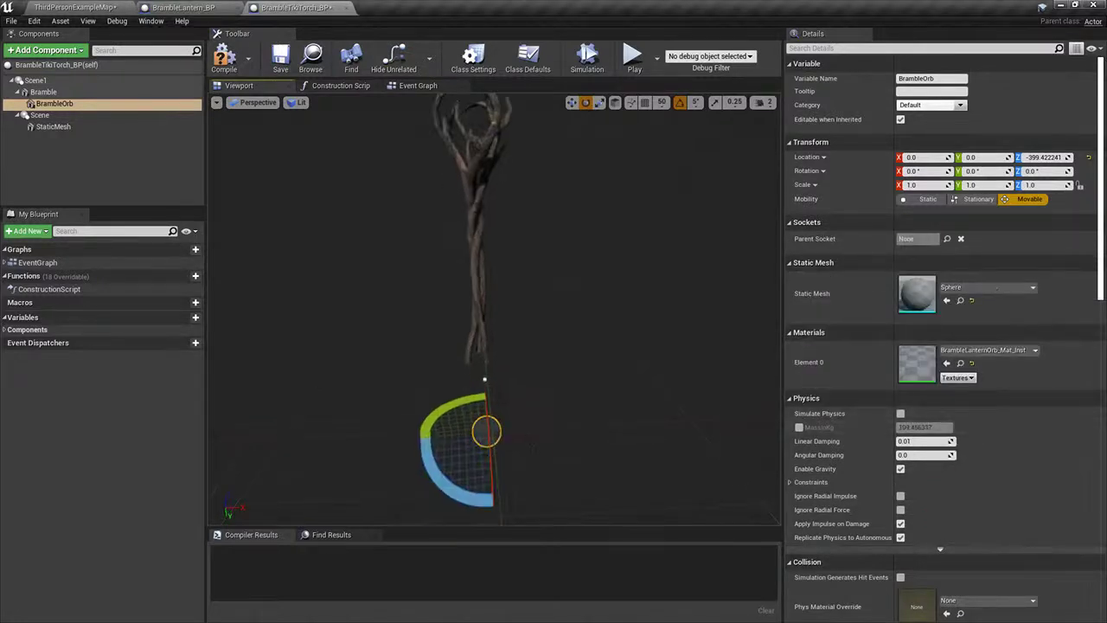
# Step: Raise the BrambleOrb sphere into the torch's branch cage, to a Z location of about 514
pyautogui.press('w')
pyautogui.moveTo(484, 428); pyautogui.dragTo(477, 129)
pyautogui.press('f')
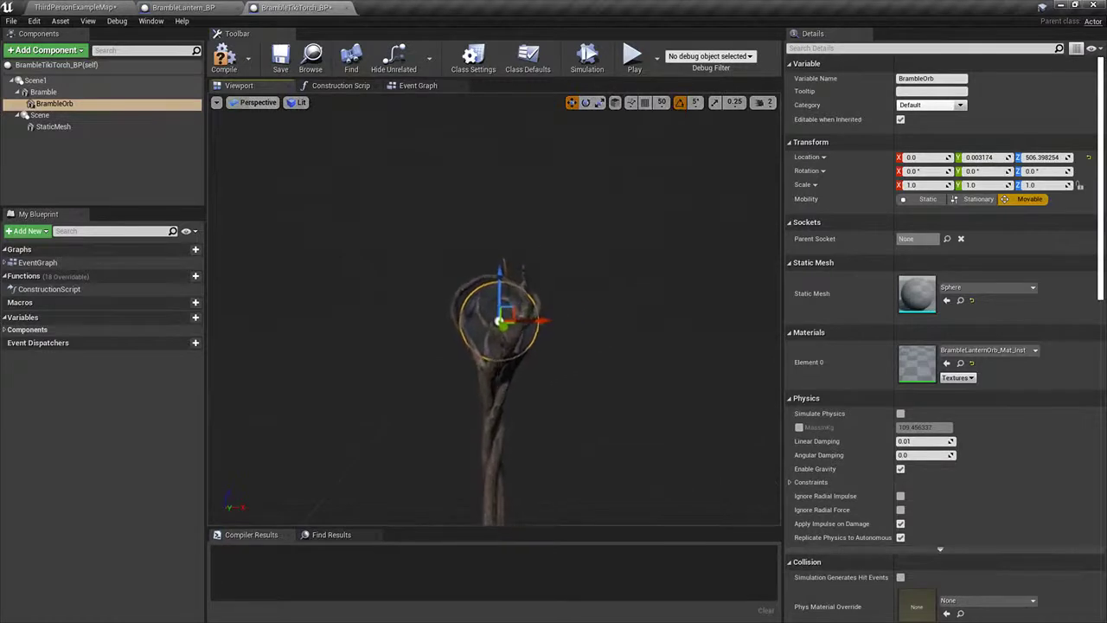
pyautogui.moveTo(477, 213); pyautogui.dragTo(481, 213, button='right')
pyautogui.moveTo(498, 296); pyautogui.dragTo(498, 285)
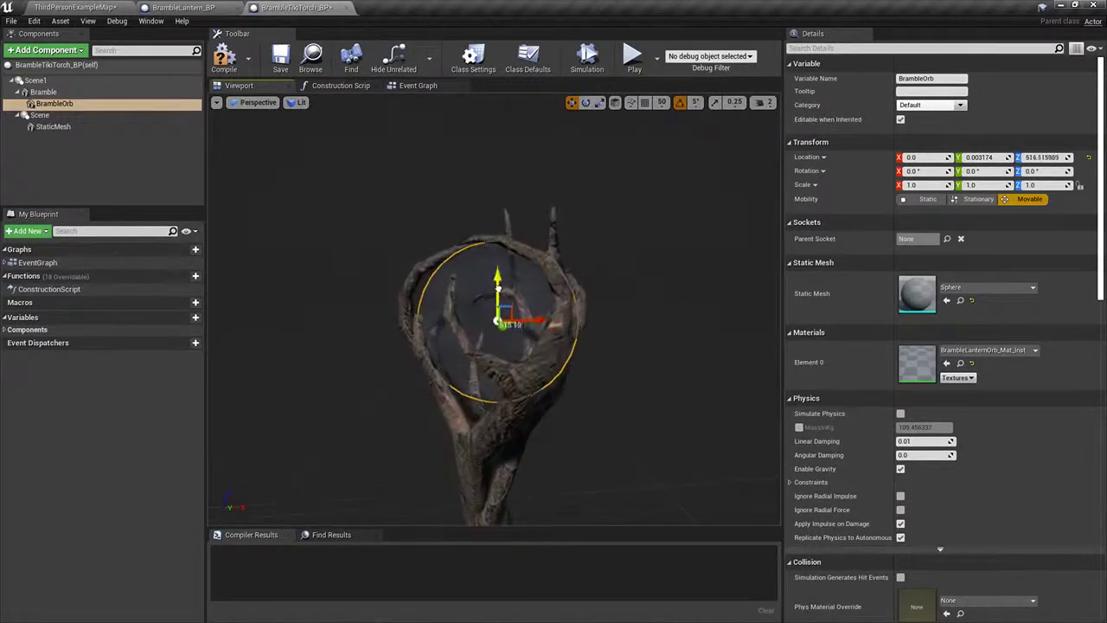
# Step: Scale the BrambleOrb sphere uniformly down to about 0.92 to fit inside the branches
pyautogui.press('space')
pyautogui.press('space')
pyautogui.moveTo(496, 325); pyautogui.dragTo(486, 330)
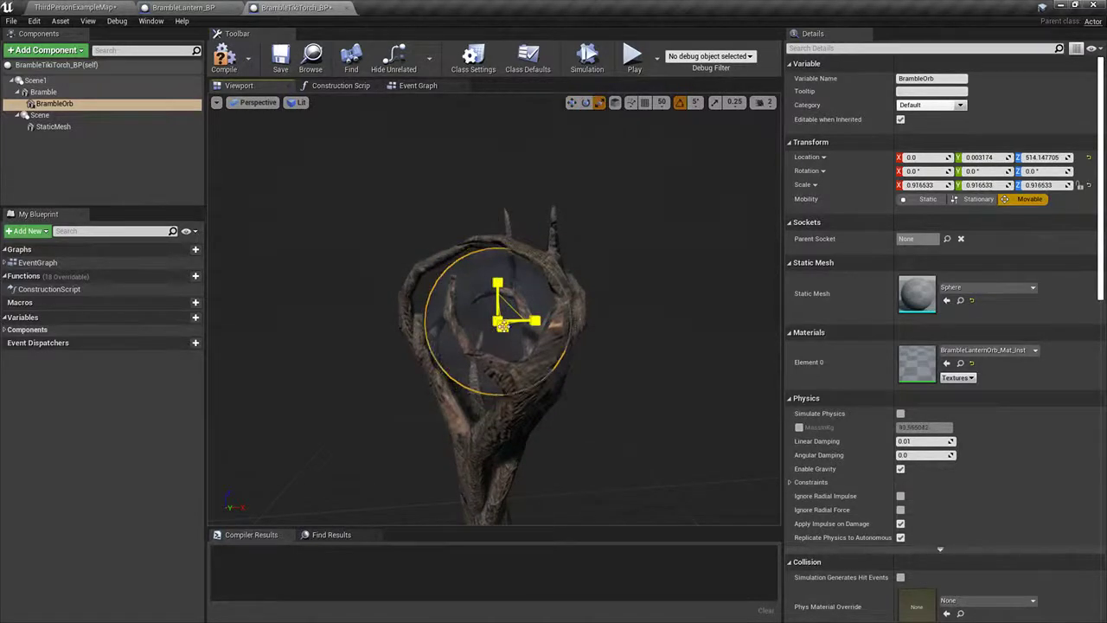
# Step: Raise the Scene component that holds the light sphere into the torch's branch cage, to a Z location of about 523
pyautogui.moveTo(496, 325); pyautogui.dragTo(597, 292, button='right')
pyautogui.moveTo(474, 259); pyautogui.dragTo(422, 363, button='right')
pyautogui.click(60, 117)
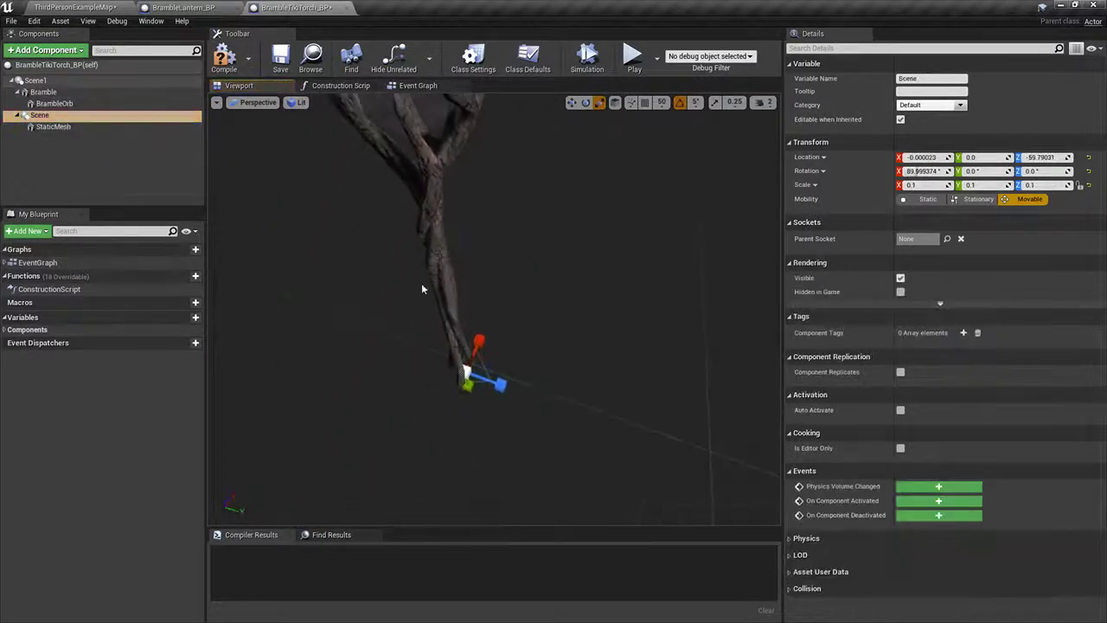
pyautogui.press('w')
pyautogui.moveTo(469, 360); pyautogui.dragTo(459, 230)
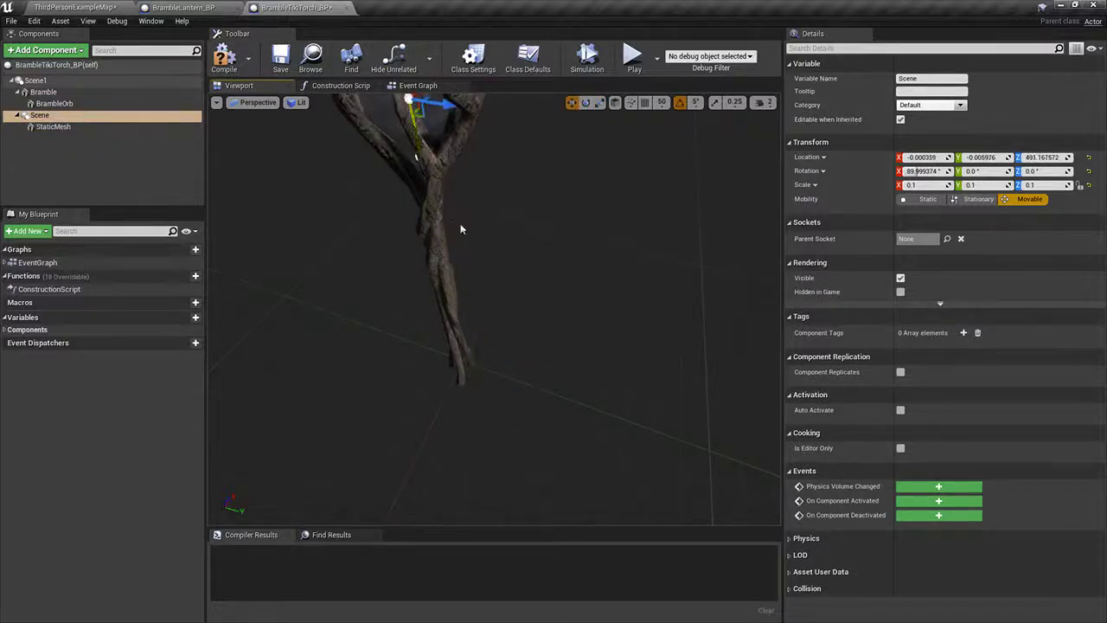
pyautogui.moveTo(459, 231); pyautogui.dragTo(475, 265, button='right')
pyautogui.moveTo(489, 295); pyautogui.dragTo(490, 246)
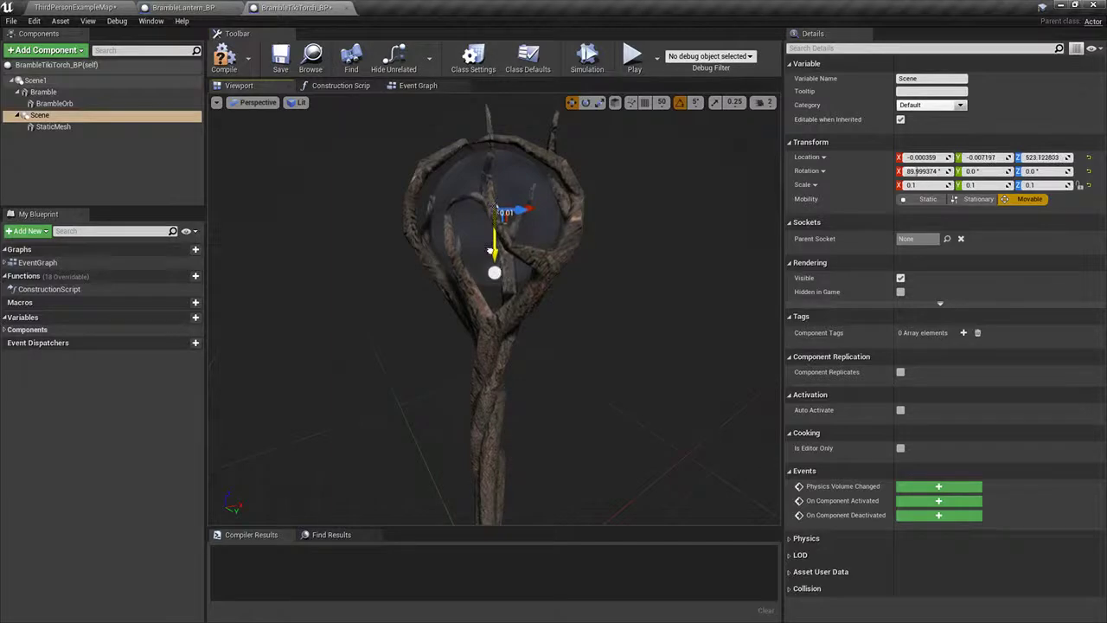
# Step: Lower the StaticMesh light sphere to a Y location of about 396, then compile and save the blueprint
pyautogui.click(53, 127)
pyautogui.moveTo(489, 309); pyautogui.dragTo(490, 299)
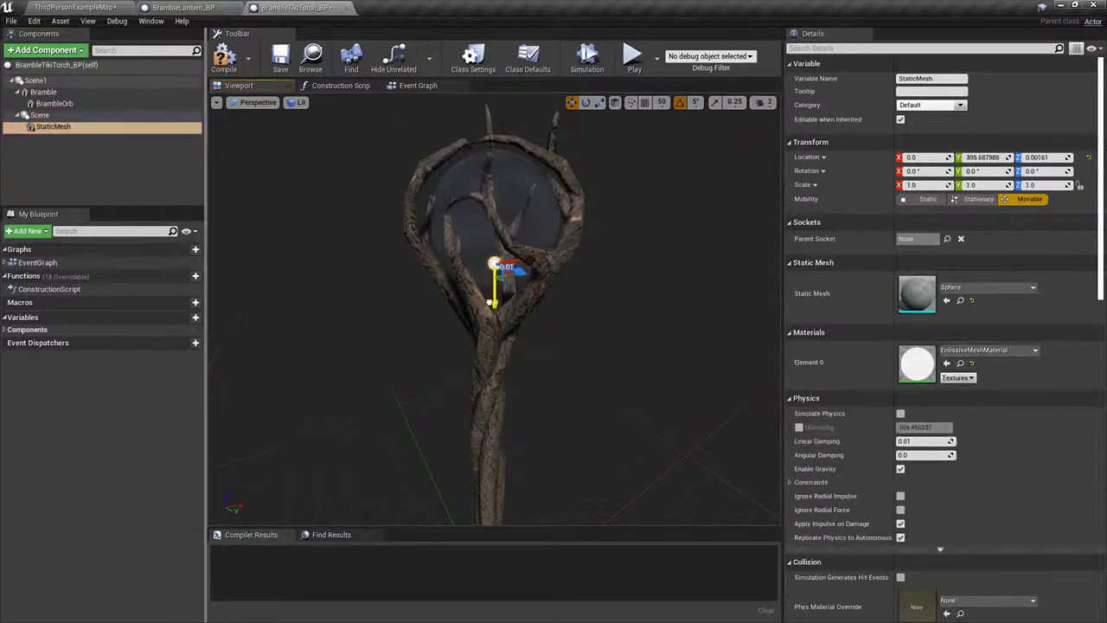
pyautogui.click(224, 58)
pyautogui.click(280, 58)
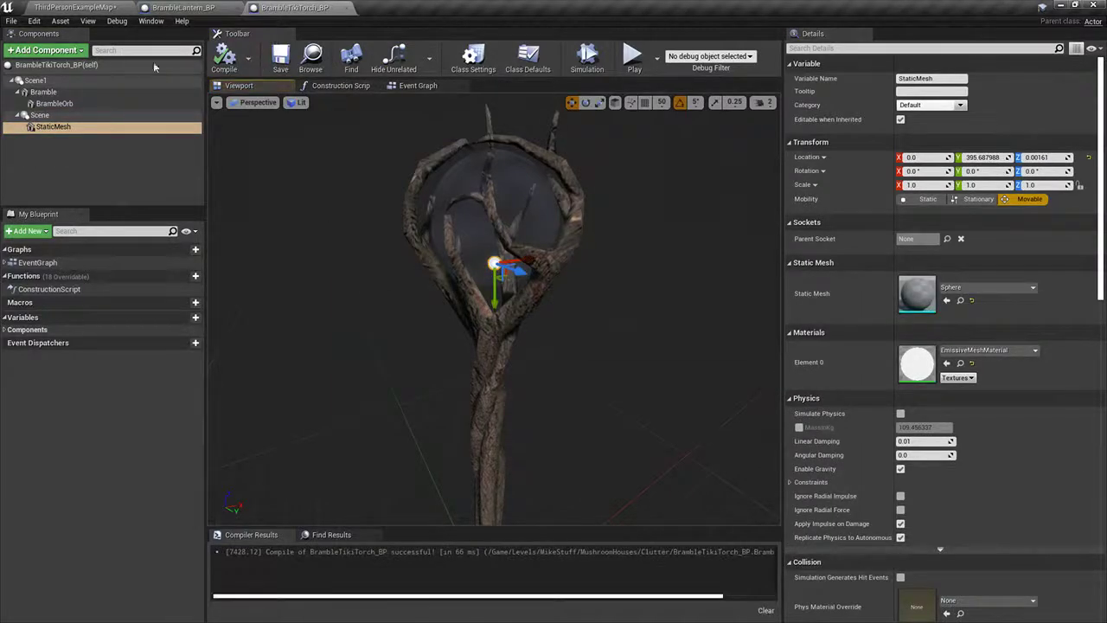
# Step: In the ThirdPersonExampleMap level, replace the plain torch mesh with three BrambleTikiTorch_BP torches around the mushroom house entrance, rotating the third to 45° about Z
pyautogui.click(75, 7)
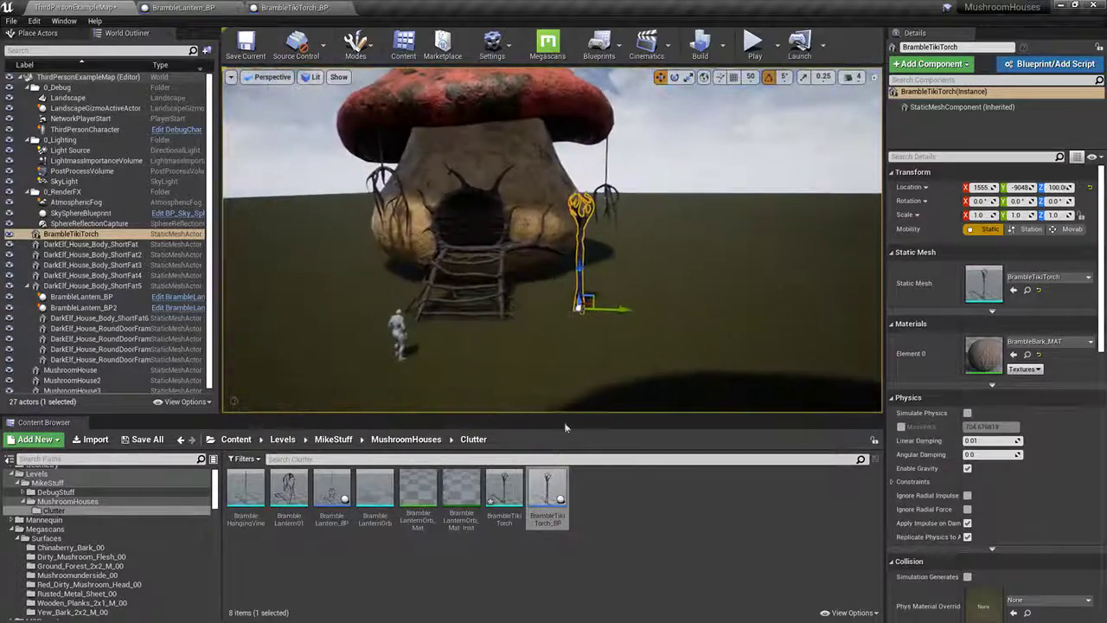
pyautogui.click(571, 311)
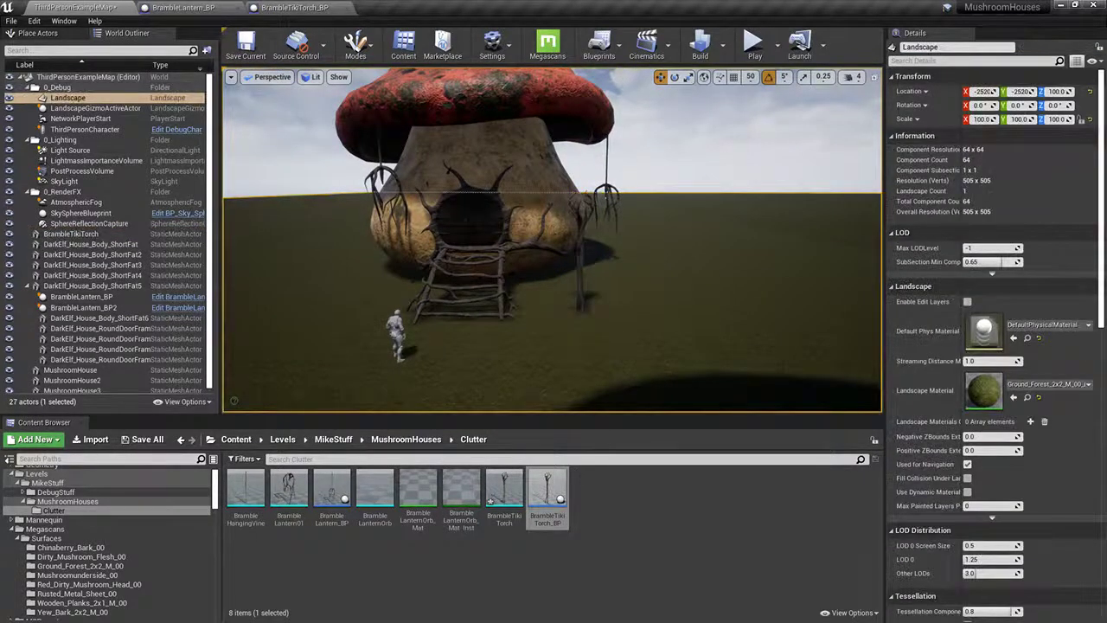
pyautogui.moveTo(548, 495); pyautogui.dragTo(679, 350)
pyautogui.press('e')
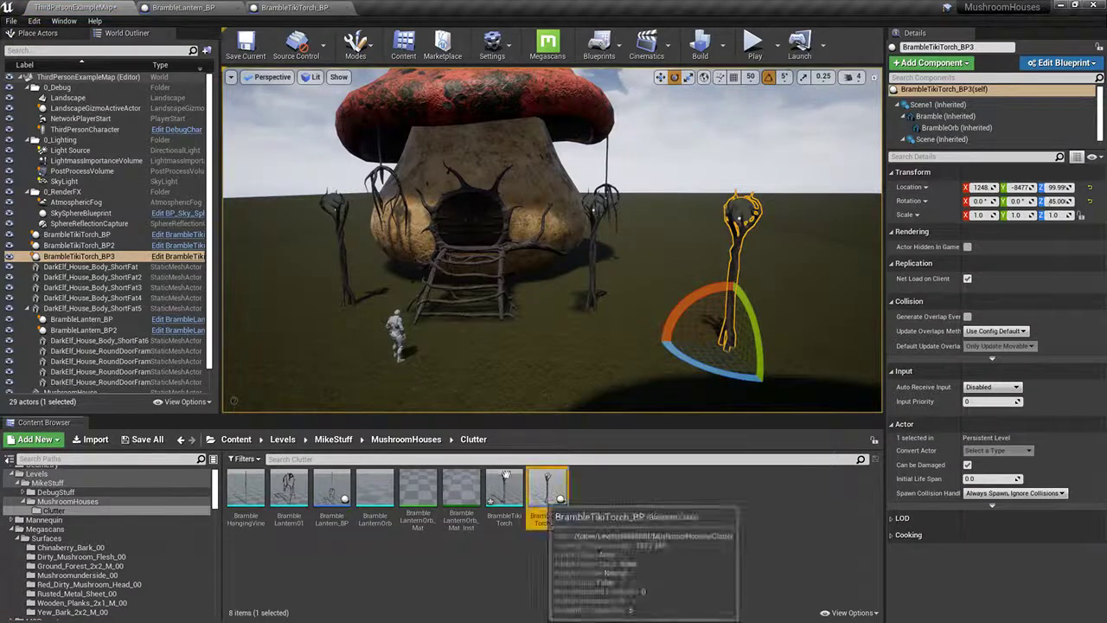
# Step: Place a fourth BrambleTikiTorch_BP torch on the open side of the entrance and rotate it to -20° about Z
pyautogui.moveTo(536, 493); pyautogui.dragTo(251, 333)
pyautogui.moveTo(277, 251); pyautogui.dragTo(260, 234)
pyautogui.moveTo(259, 259); pyautogui.dragTo(432, 259, button='right')
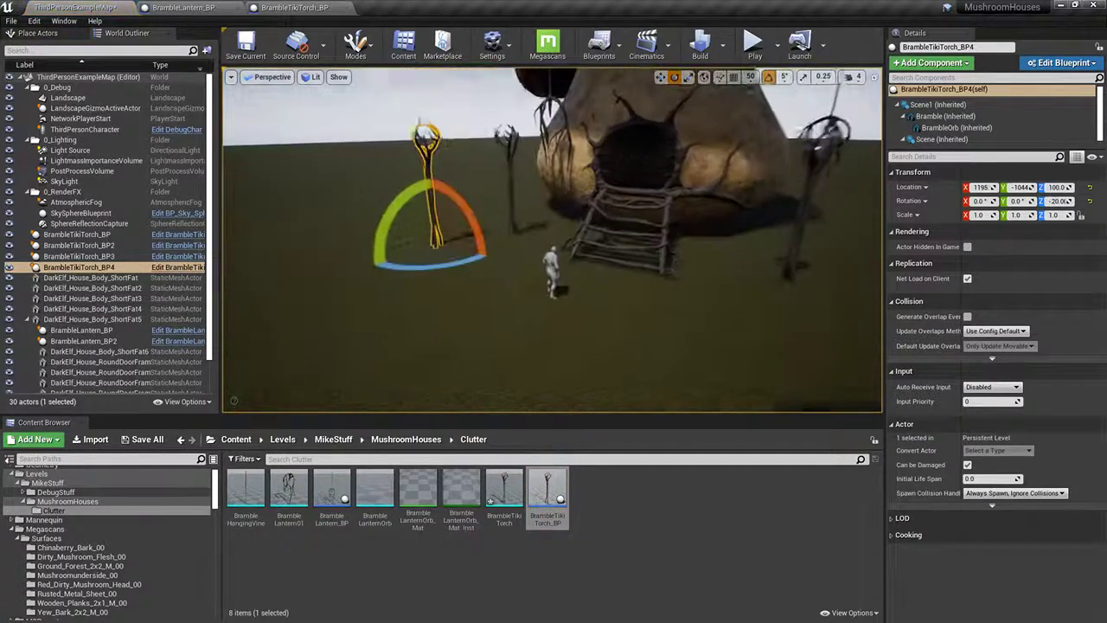
pyautogui.moveTo(553, 243); pyautogui.dragTo(692, 220, button='right')
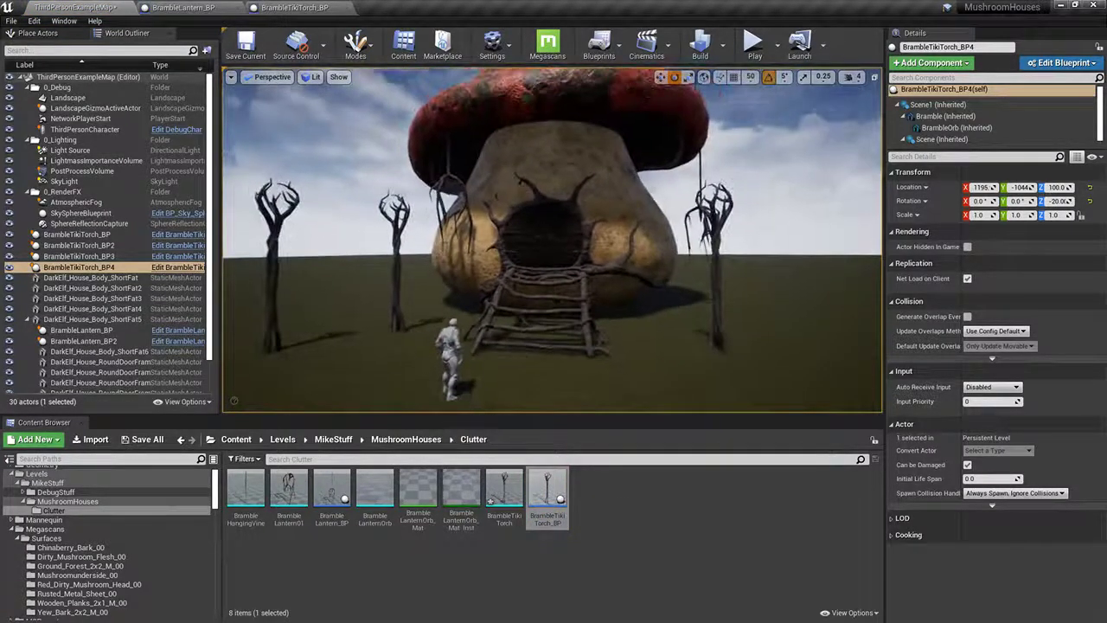
# Step: Play the level full screen and run the character around the mushroom house to inspect the torches and lanterns
pyautogui.click(753, 43)
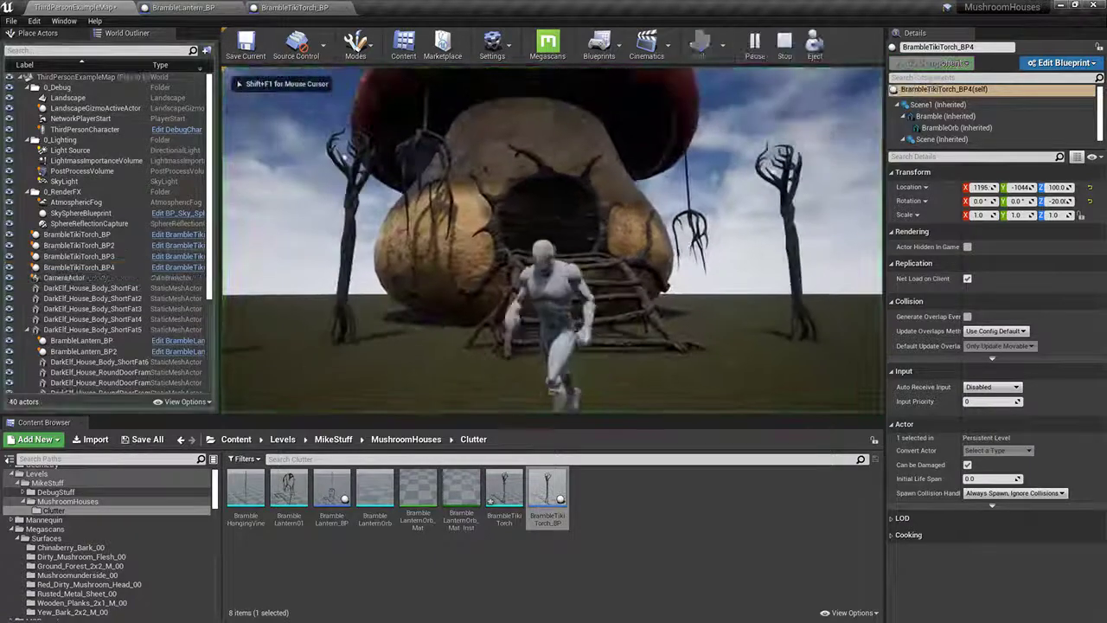
pyautogui.press('F11')
pyautogui.press('d')
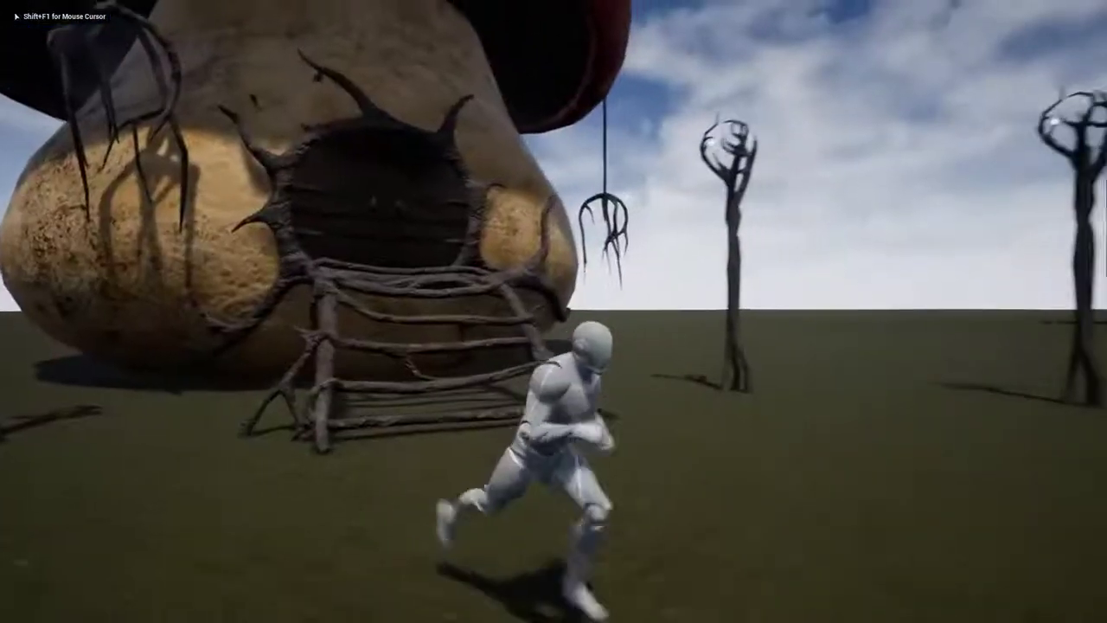
pyautogui.press('w')
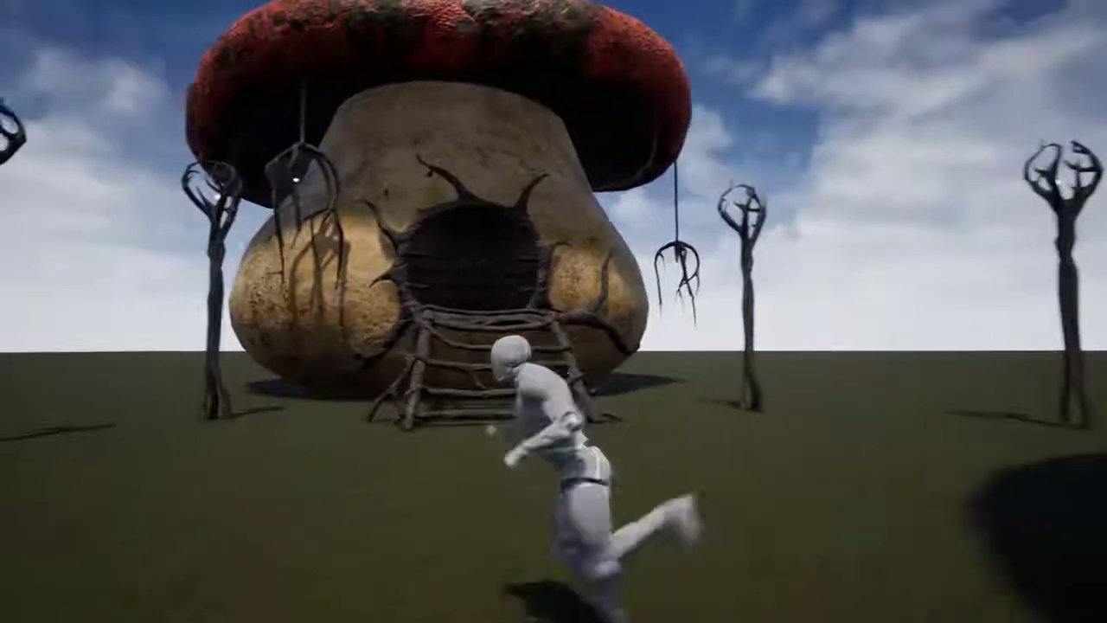
pyautogui.press('d')
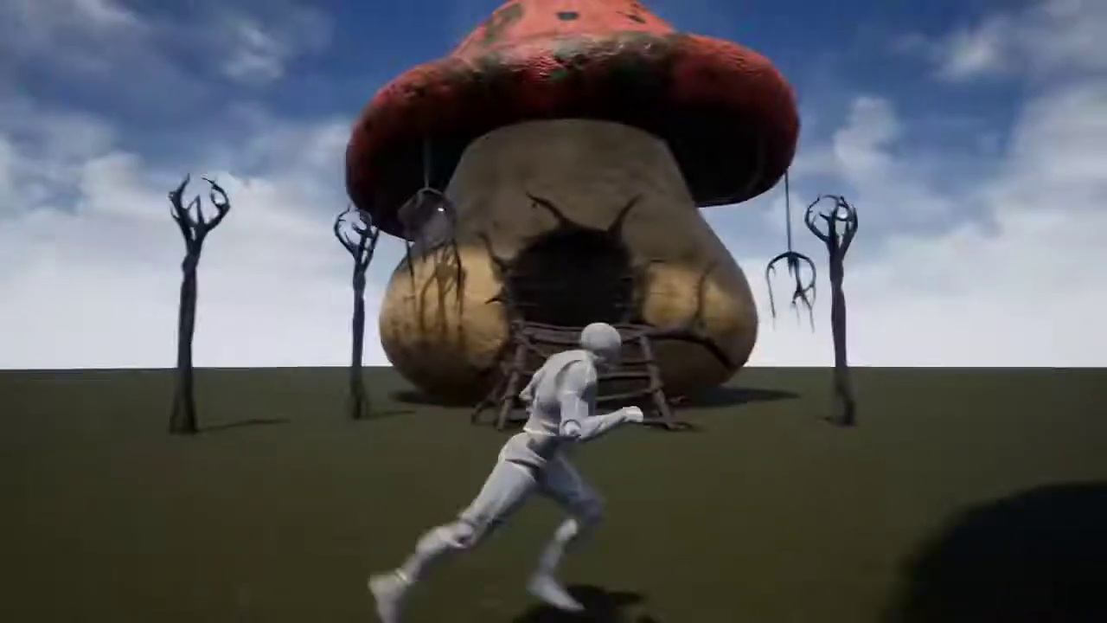
pyautogui.press('w')
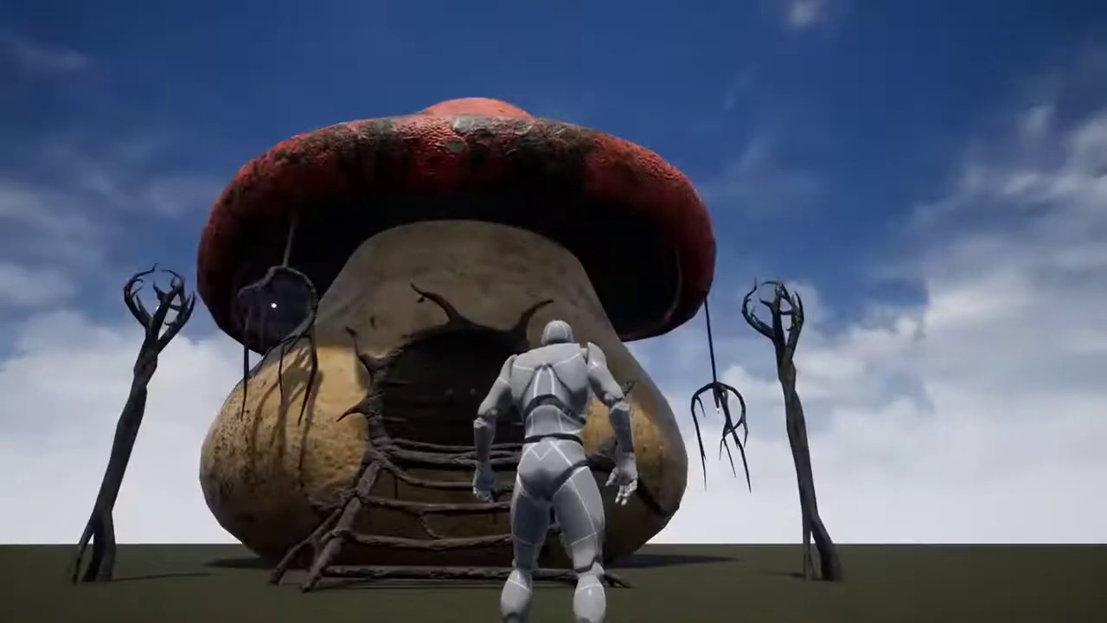
pyautogui.press('Escape')
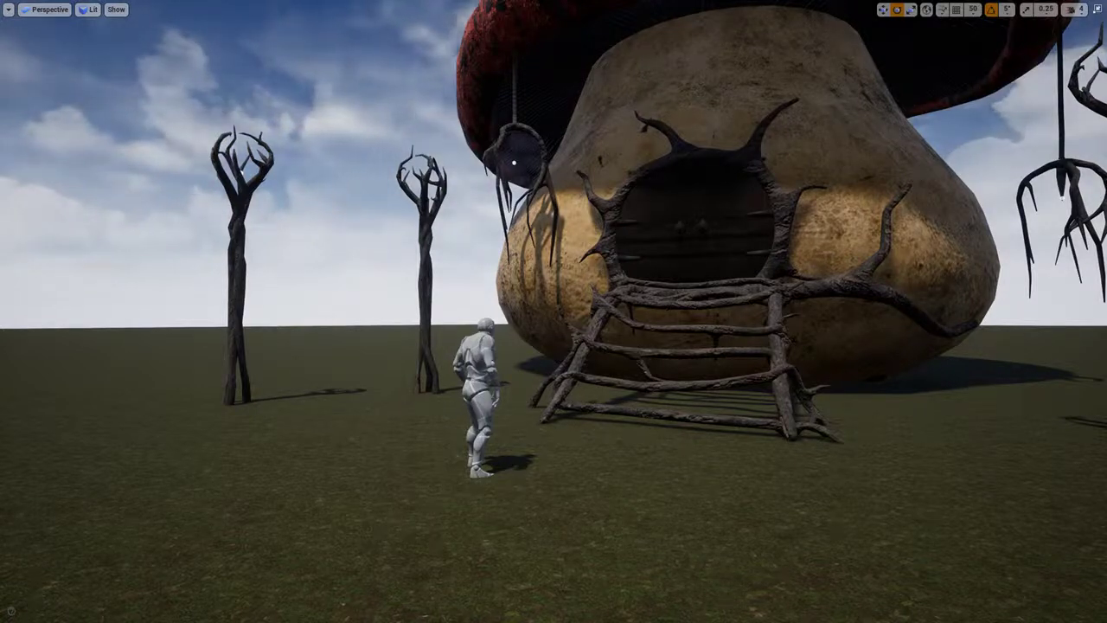
# Step: Examine the mushroom house, its lanterns and the four torches from several angles in the full-screen level viewport
pyautogui.moveTo(553, 312); pyautogui.dragTo(655, 288, button='right')
pyautogui.click(547, 132)
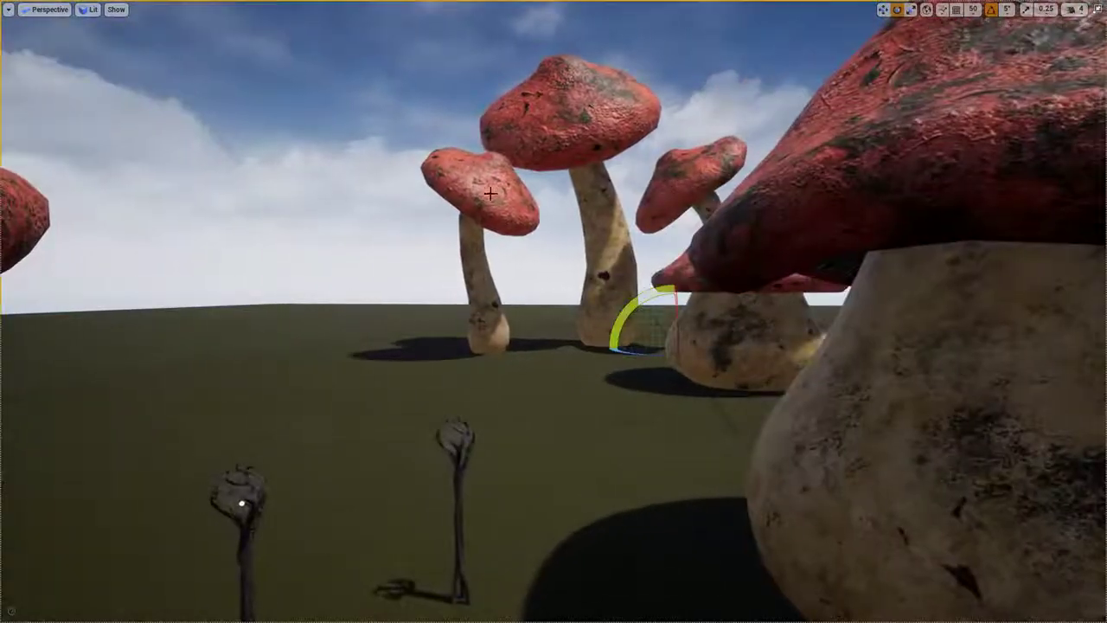
pyautogui.moveTo(490, 191)
pyautogui.mouseDown(button='right')
pyautogui.moveTo(515, 167)
pyautogui.moveTo(501, 208)
pyautogui.mouseUp(button='right')
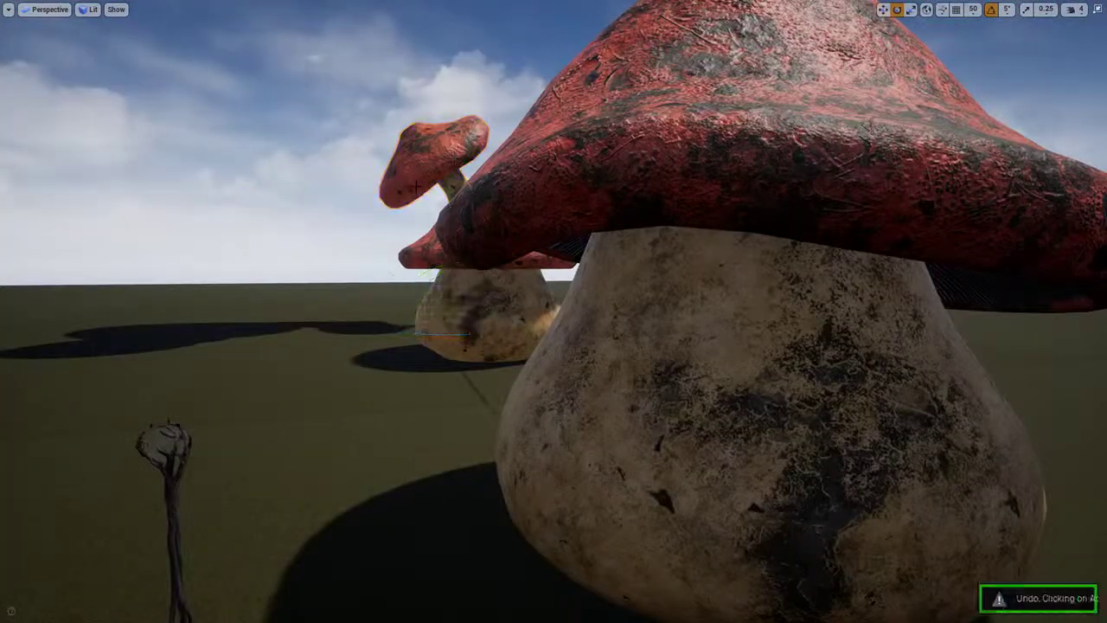
pyautogui.moveTo(418, 187)
pyautogui.mouseDown(button='right')
pyautogui.moveTo(405, 187)
pyautogui.moveTo(406, 130)
pyautogui.moveTo(389, 145)
pyautogui.moveTo(433, 195)
pyautogui.moveTo(413, 192)
pyautogui.moveTo(407, 116)
pyautogui.moveTo(424, 113)
pyautogui.moveTo(415, 198)
pyautogui.moveTo(403, 200)
pyautogui.moveTo(424, 203)
pyautogui.moveTo(393, 206)
pyautogui.moveTo(416, 208)
pyautogui.mouseUp(button='right')
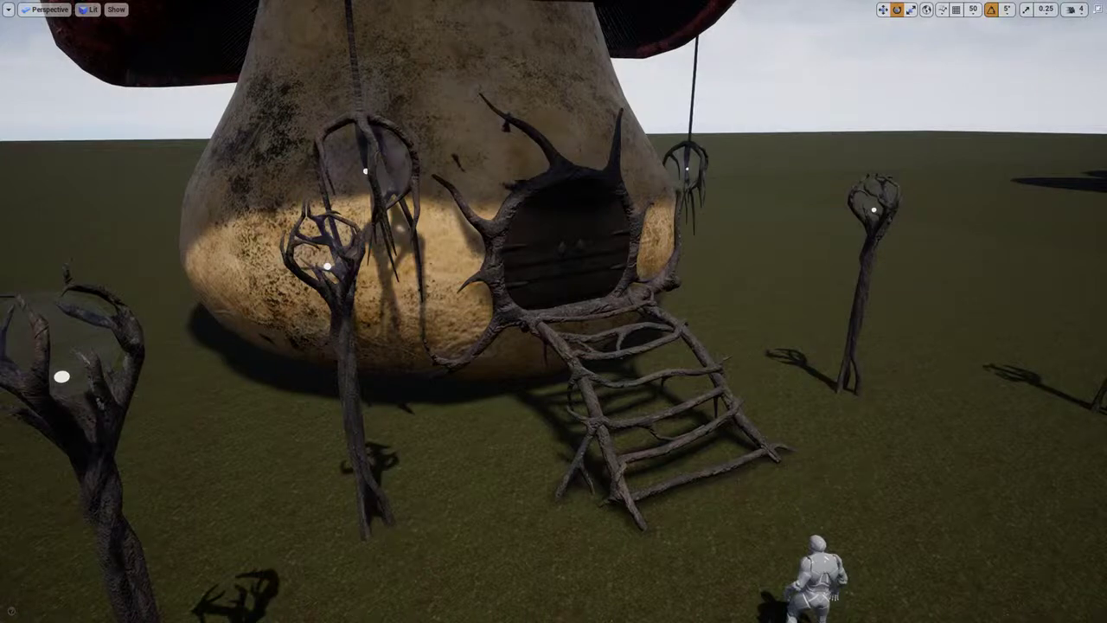
pyautogui.moveTo(554, 311)
pyautogui.mouseDown(button='right')
pyautogui.moveTo(585, 279)
pyautogui.moveTo(567, 295)
pyautogui.mouseUp(button='right')
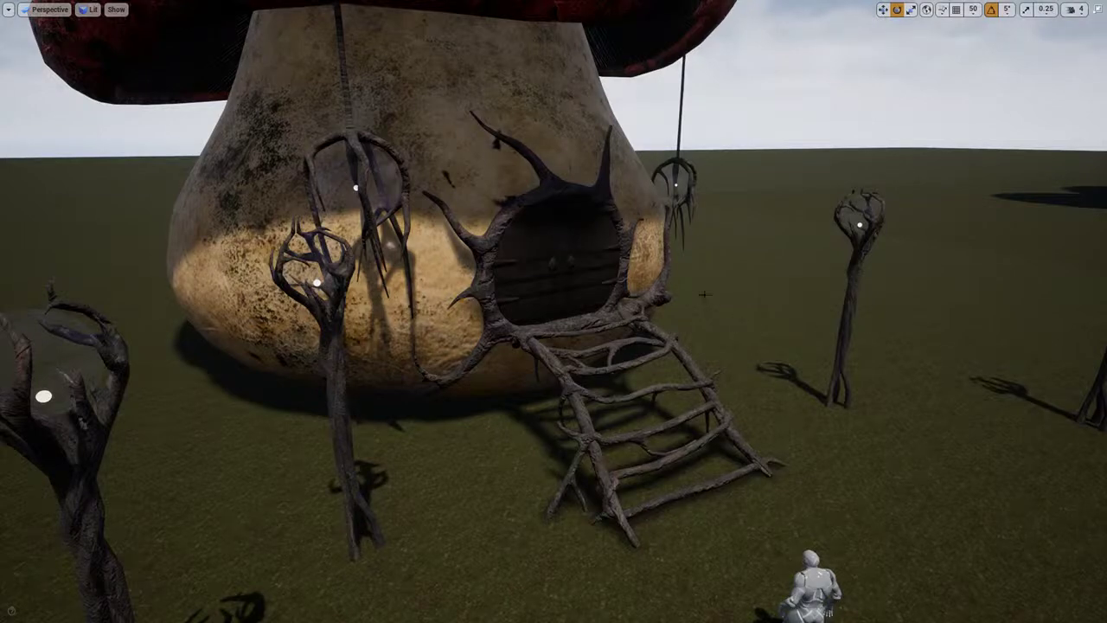
pyautogui.scroll(-6, 705, 294)
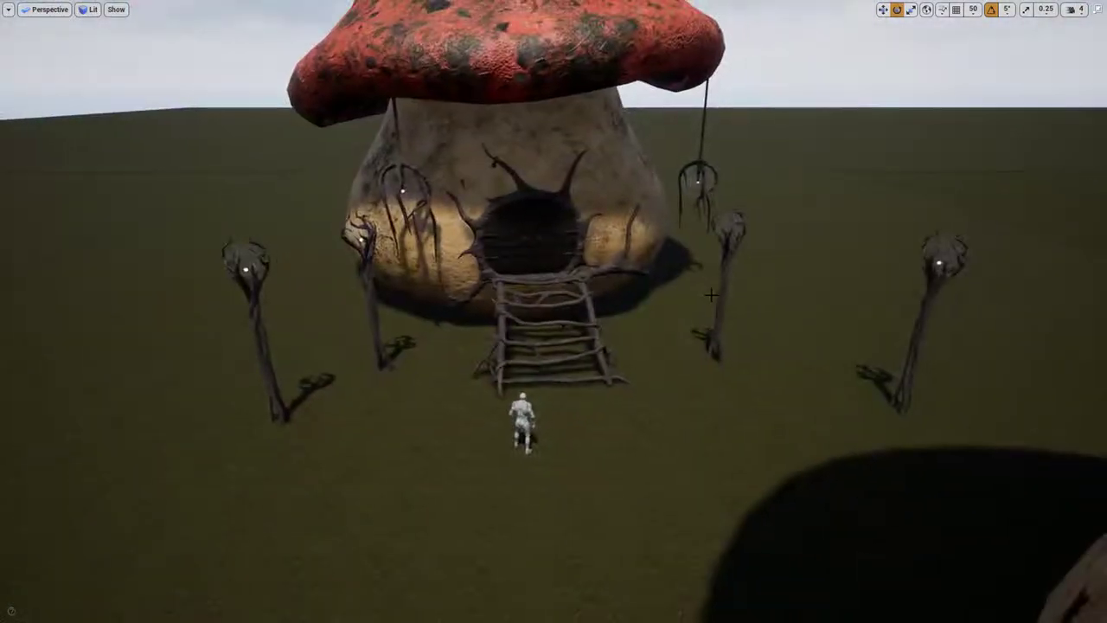
pyautogui.moveTo(580, 226); pyautogui.dragTo(476, 212, button='right')
pyautogui.press('a')
pyautogui.press('w')
pyautogui.press('s')
pyautogui.press('d')
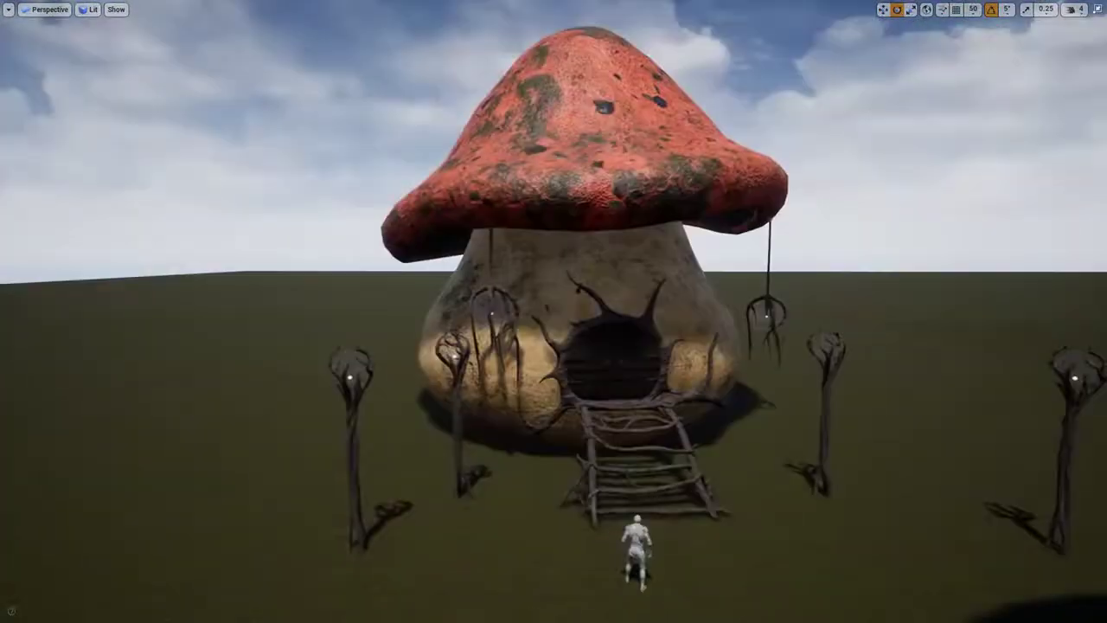
pyautogui.press('F11')
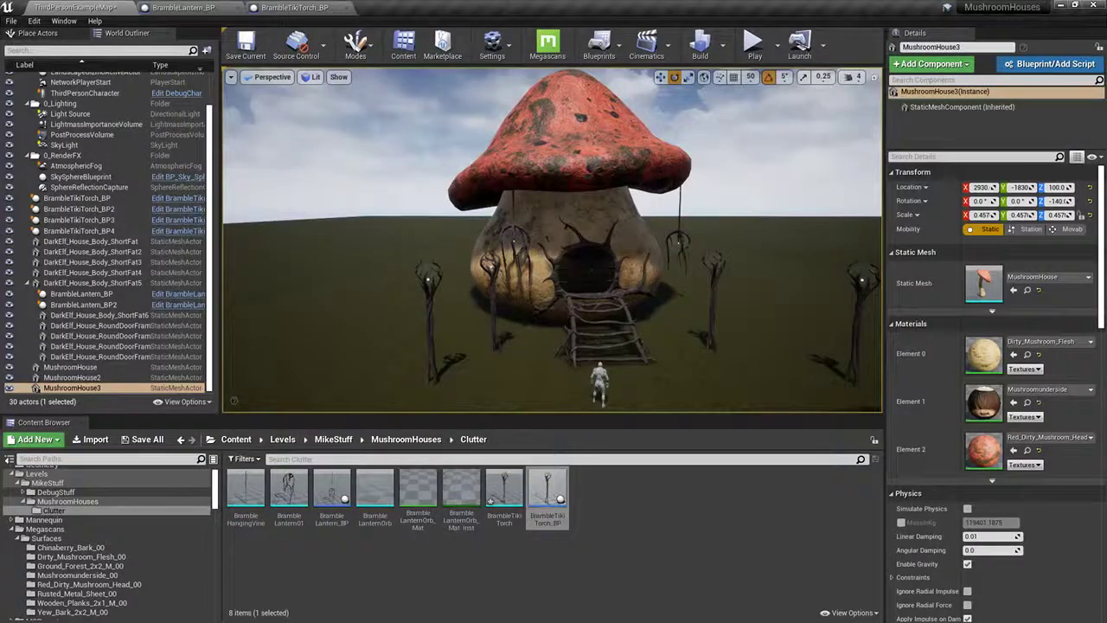
# Step: Switch to Blender, save BrambleLanterns.blend and open MushroomHouse.blend
pyautogui.hotkey('alt', 'Tab')
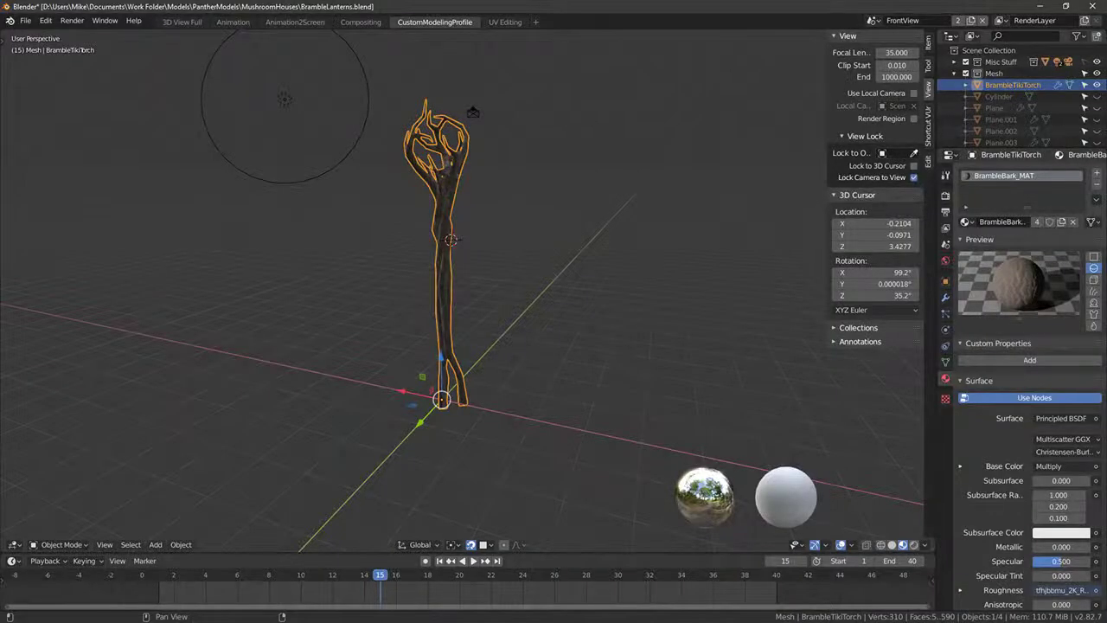
pyautogui.hotkey('ctrl', 's')
pyautogui.click(25, 20)
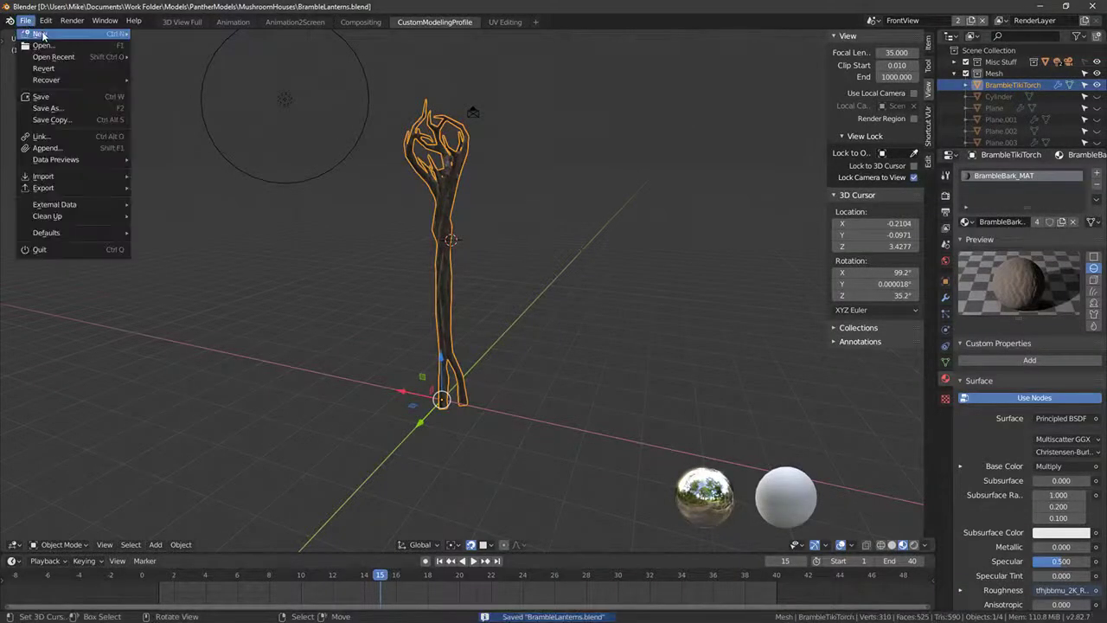
pyautogui.moveTo(82, 56)
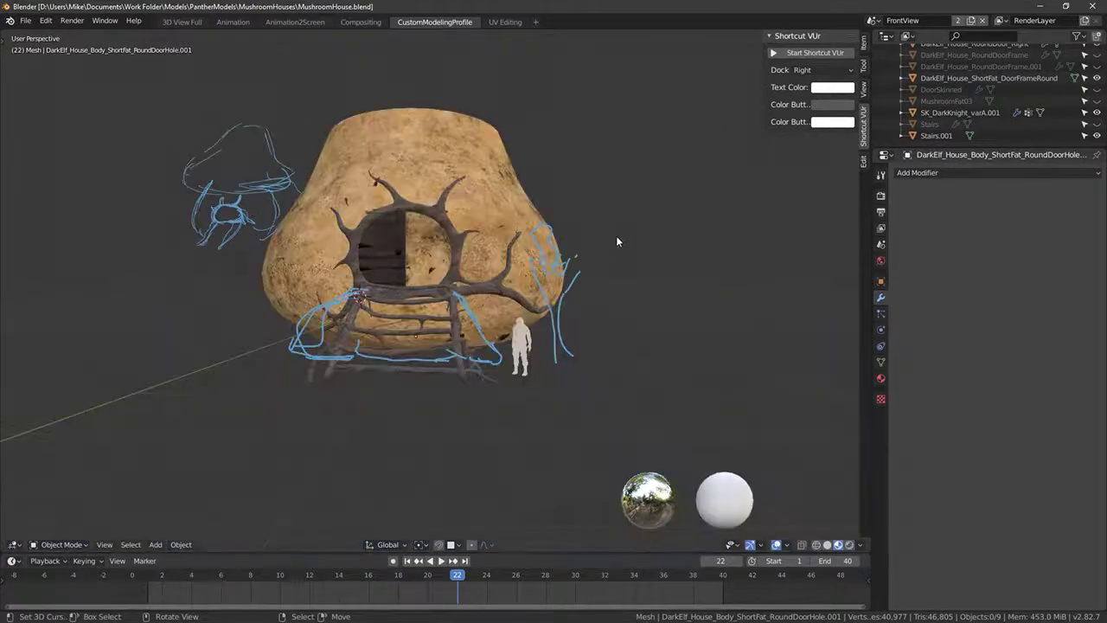
# Step: Set the viewport to solid shading and hide the DarkElf_House_ShortFat_DoorFrameRound object
pyautogui.press('KP_1')
pyautogui.click(449, 310)
pyautogui.moveTo(449, 310); pyautogui.dragTo(407, 339, button='middle')
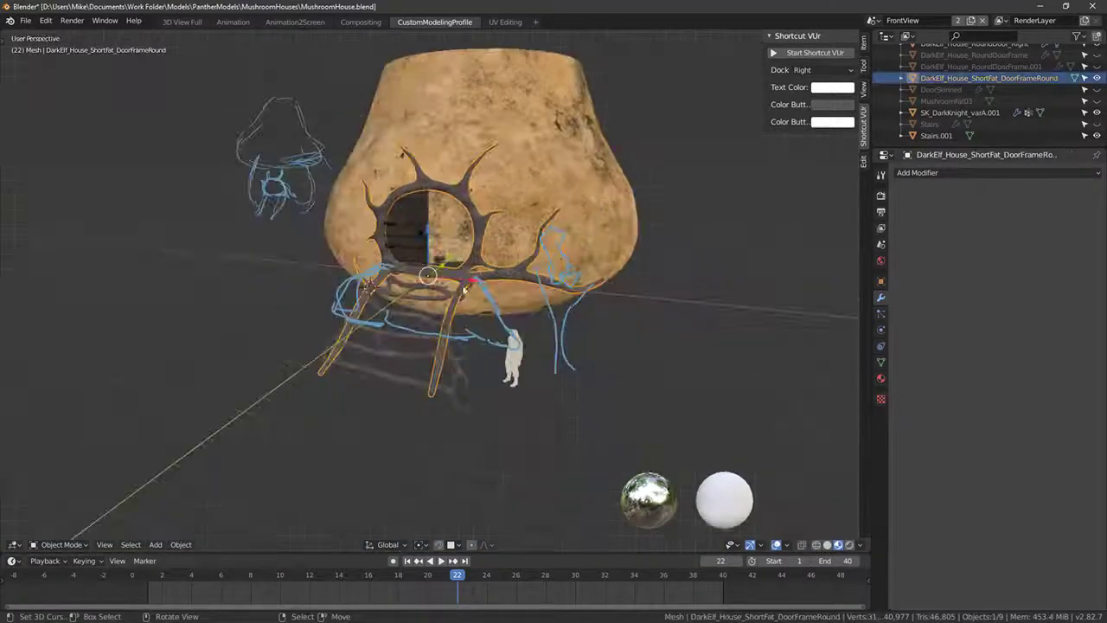
pyautogui.click(827, 545)
pyautogui.moveTo(531, 235); pyautogui.dragTo(494, 290, button='middle')
pyautogui.scroll(3, 493, 290)
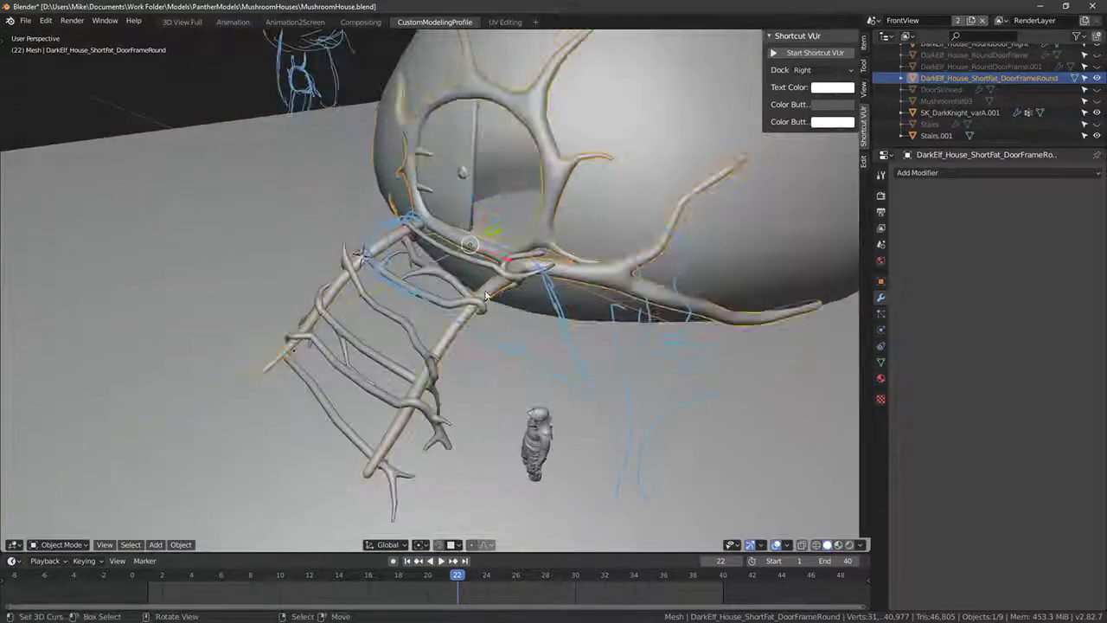
pyautogui.rightClick(493, 290)
pyautogui.rightClick(490, 290)
pyautogui.press('h')
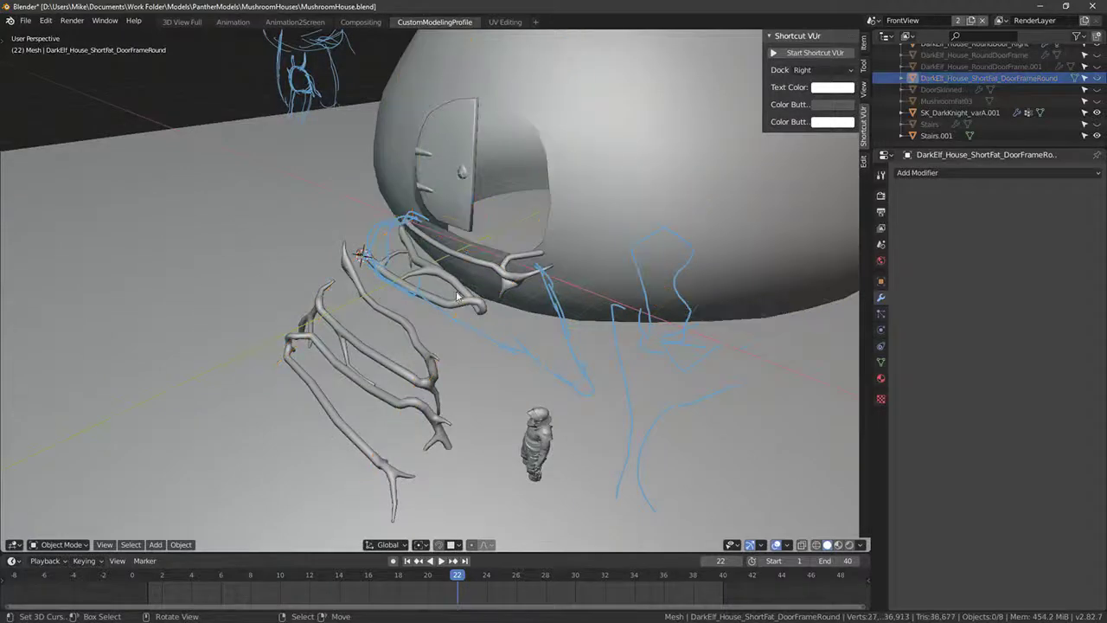
# Step: Hide the stair branches, the mushroom house body and the right round door
pyautogui.rightClick(459, 292)
pyautogui.press('h')
pyautogui.rightClick(572, 228)
pyautogui.press('h')
pyautogui.rightClick(463, 215)
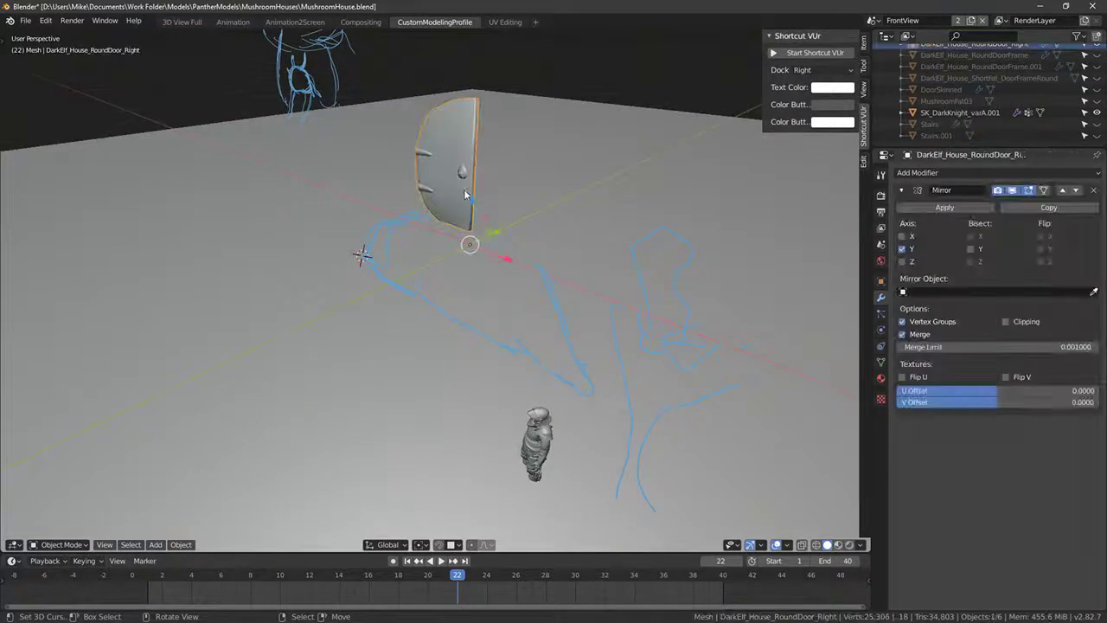
pyautogui.scroll(-6, 457, 205)
pyautogui.press('h')
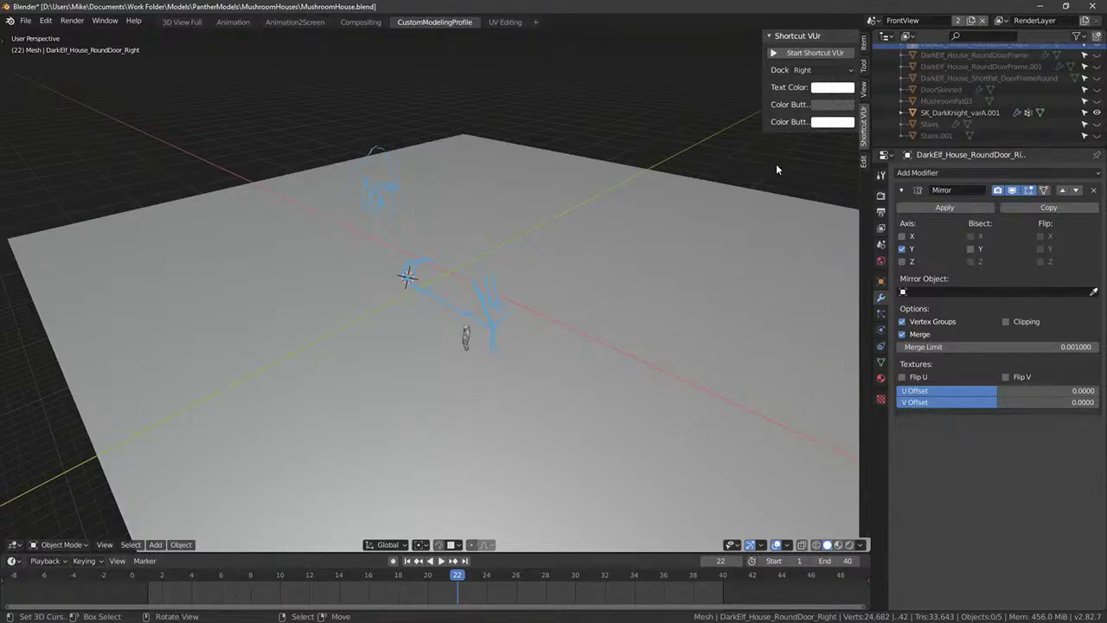
# Step: Unhide the DarkElf_House_RoundDoorFrame object and delete it
pyautogui.scroll(2, 948, 104)
pyautogui.click(952, 100)
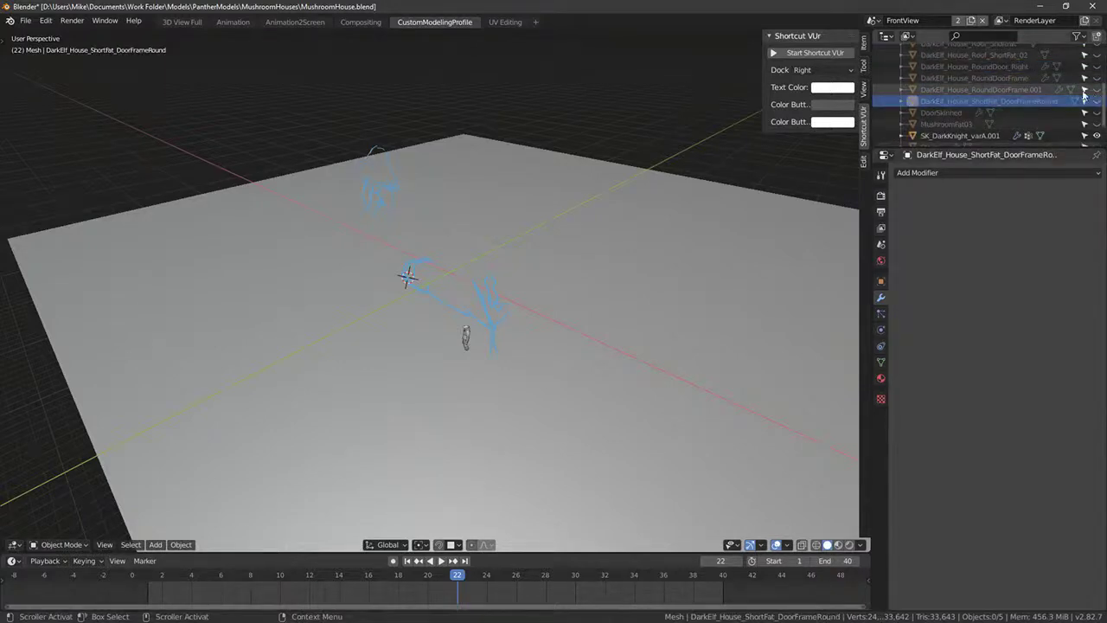
pyautogui.click(1003, 78)
pyautogui.click(1096, 80)
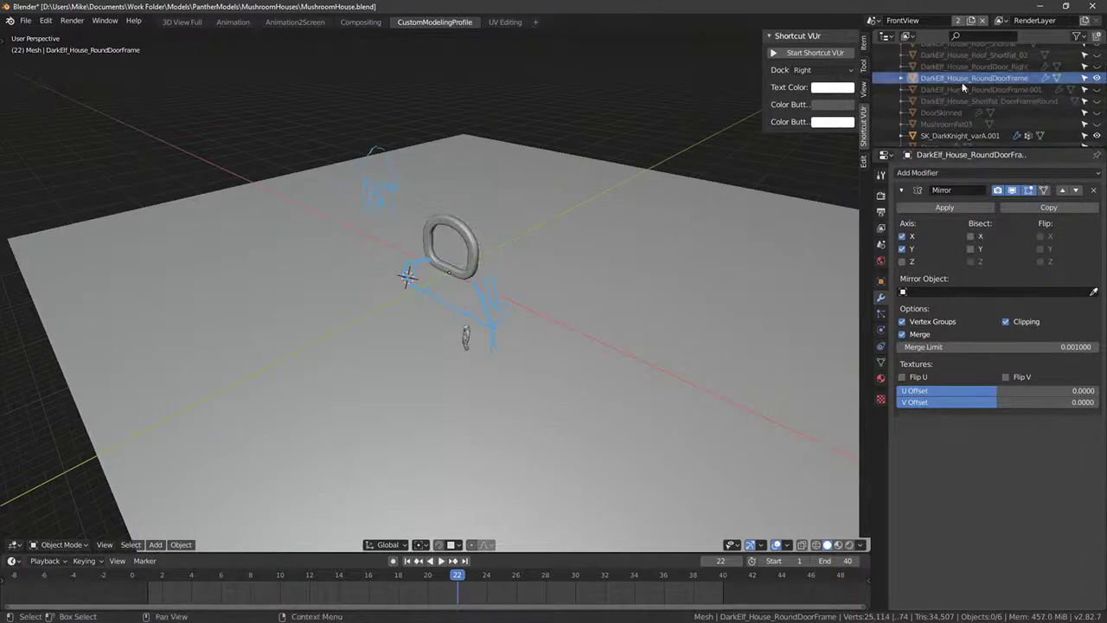
pyautogui.click(471, 241)
pyautogui.press('x')
pyautogui.click(471, 239)
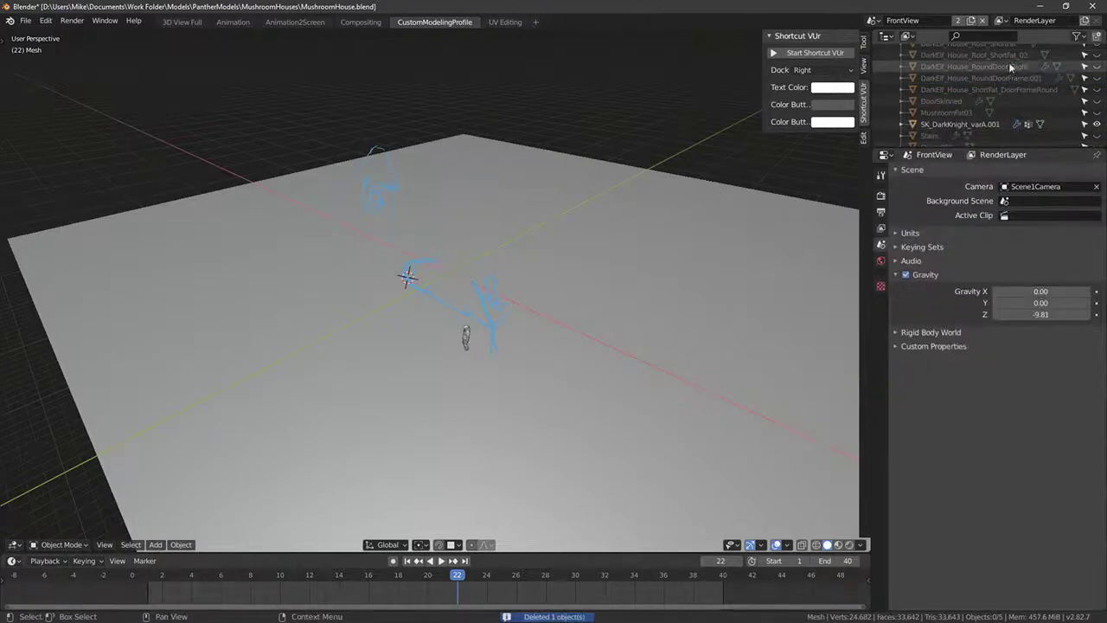
# Step: Unhide the DarkElf_House_ShortFat_DoorFrameRound object
pyautogui.click(1077, 90)
pyautogui.click(1096, 90)
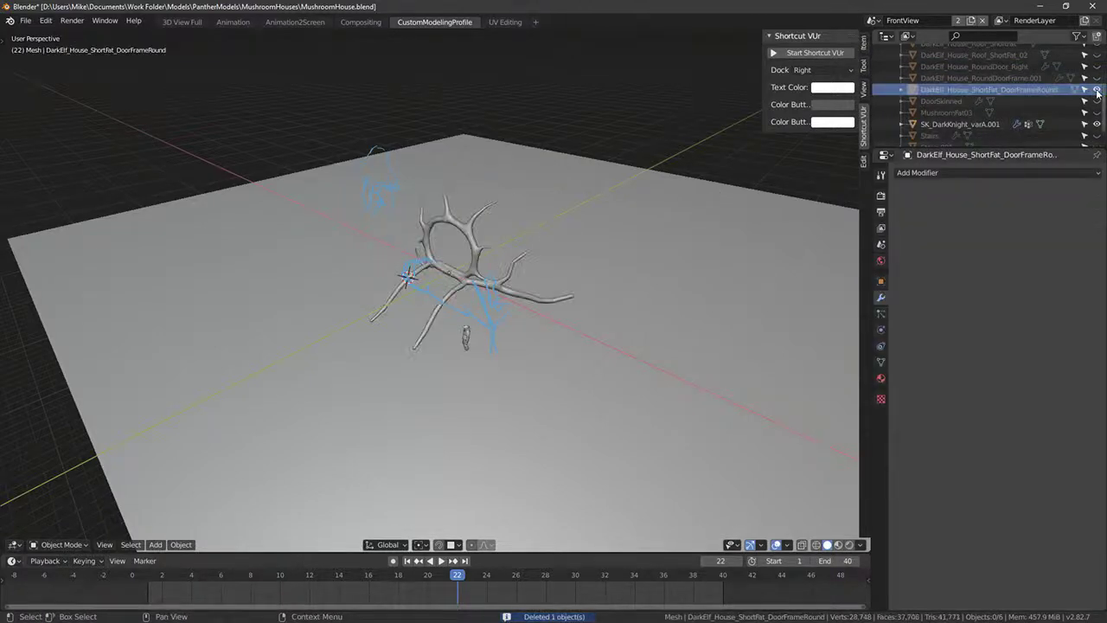
# Step: Unhide the DarkElf_House_Body_ShortFat_RoundDoorHole.001 object
pyautogui.scroll(4, 1038, 112)
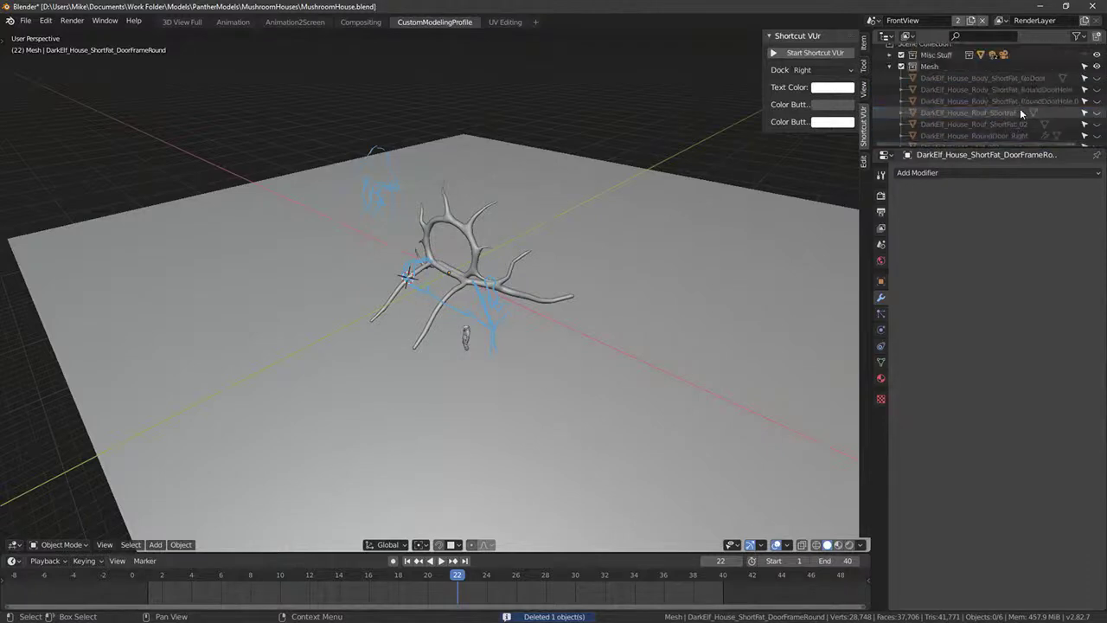
pyautogui.click(997, 76)
pyautogui.click(998, 90)
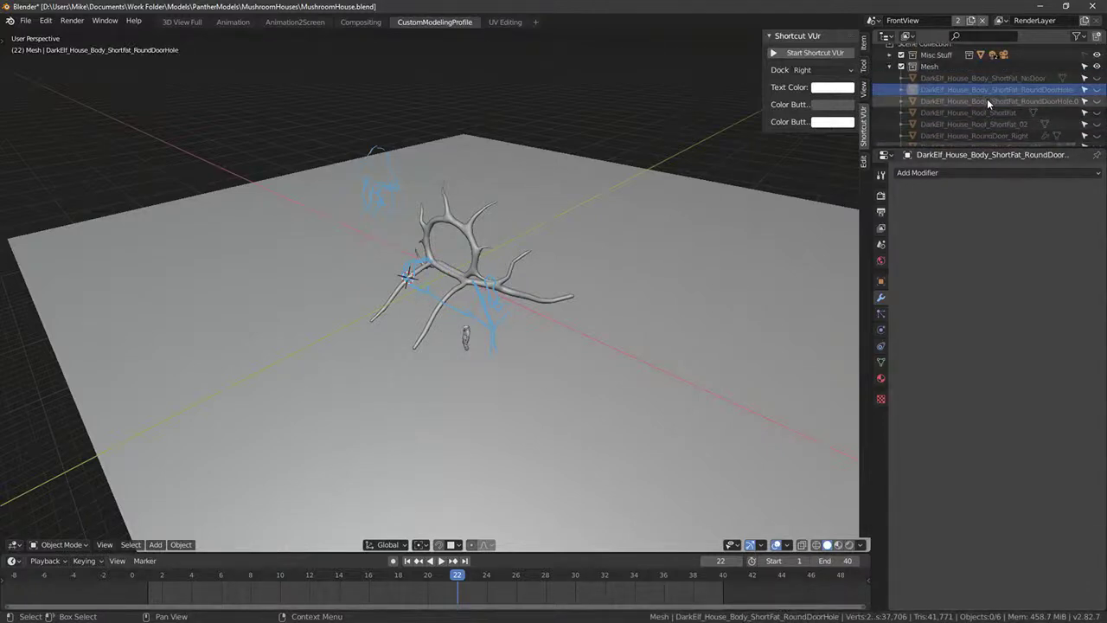
pyautogui.click(989, 103)
pyautogui.click(1096, 102)
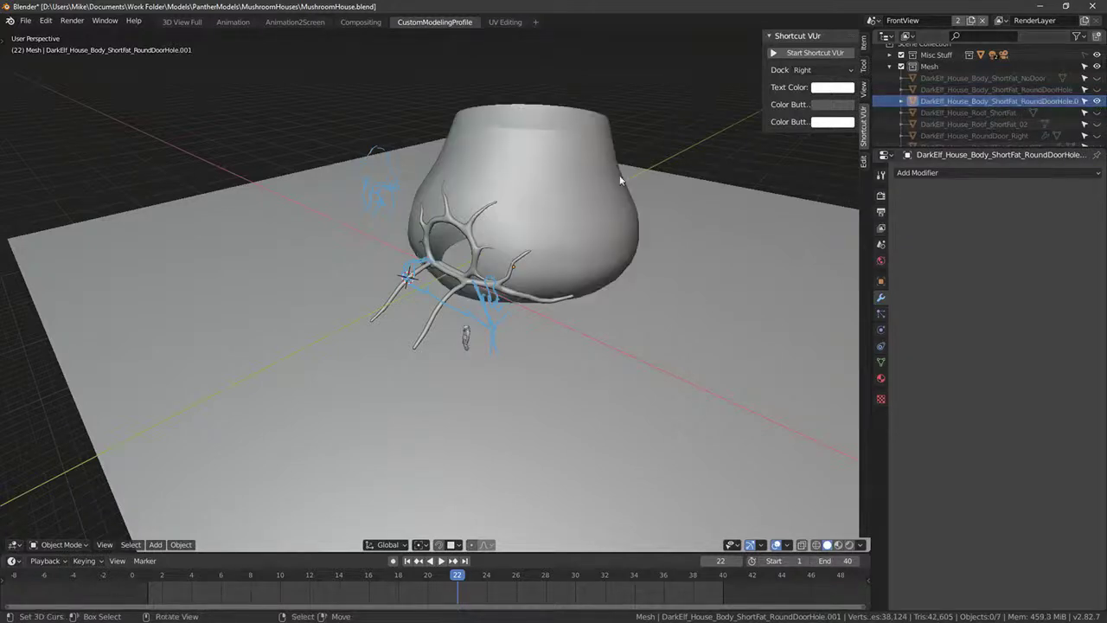
# Step: In the body's mesh, enable proportional editing and scale up the edge loop below the top rim by about 1.07
pyautogui.press('KP_3')
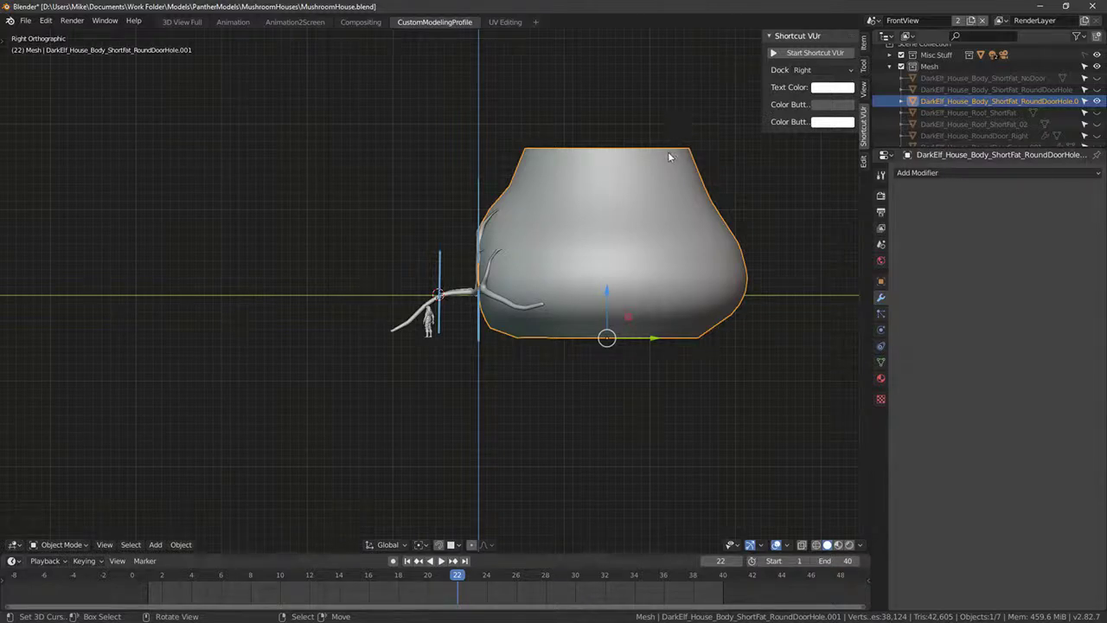
pyautogui.moveTo(587, 201); pyautogui.dragTo(553, 233, button='middle')
pyautogui.press('KP_1')
pyautogui.press('KP_3')
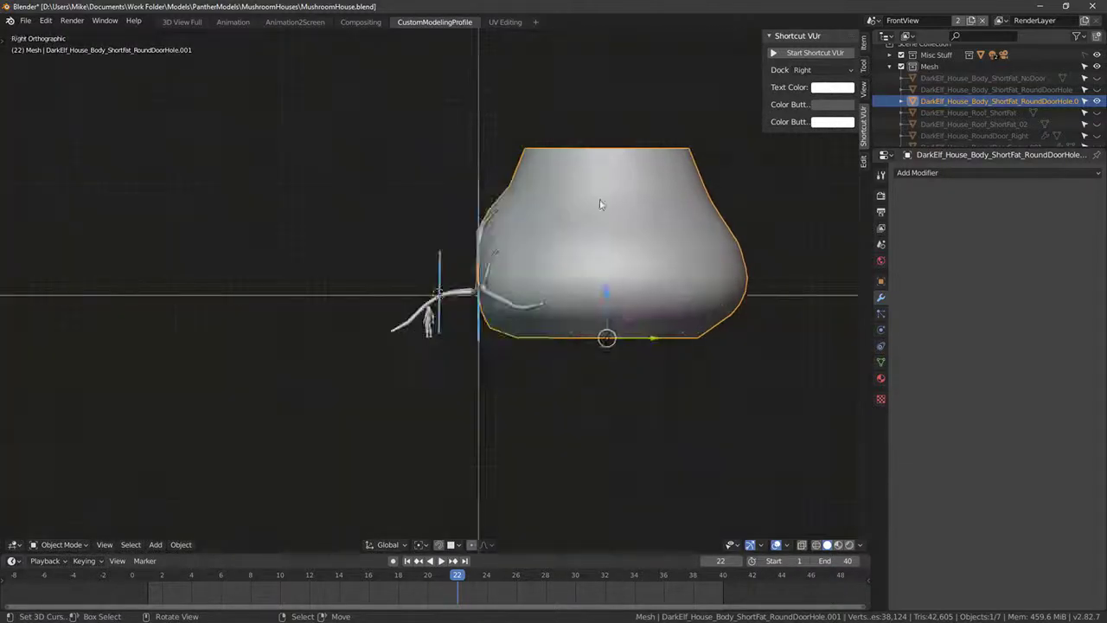
pyautogui.press('Tab')
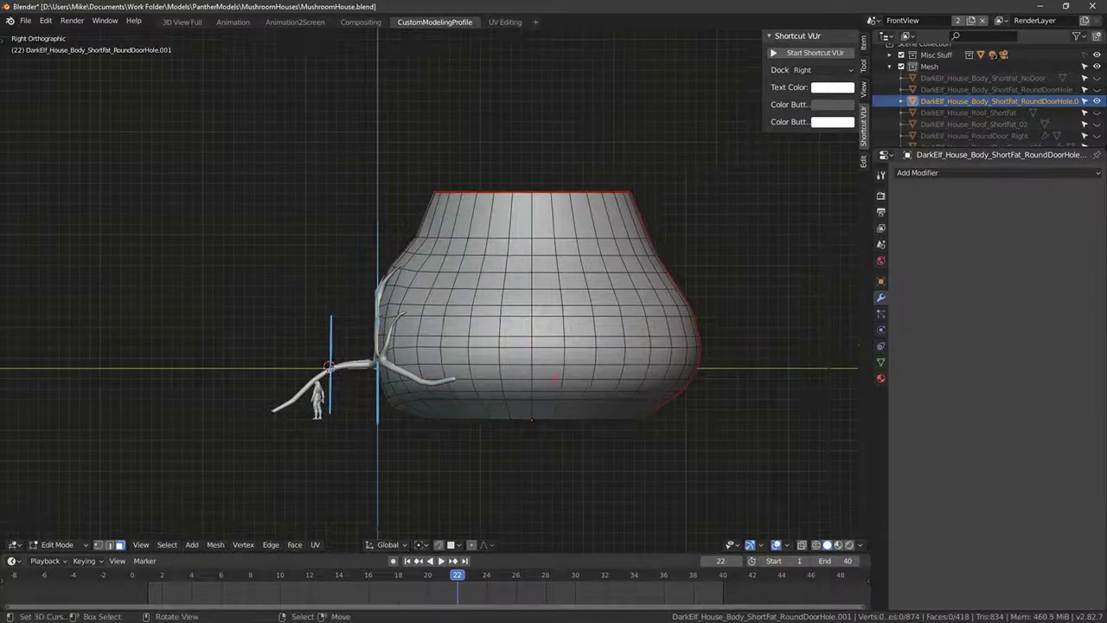
pyautogui.keyDown('shift'); pyautogui.moveTo(435, 234); pyautogui.dragTo(382, 267, button='middle'); pyautogui.keyUp('shift')
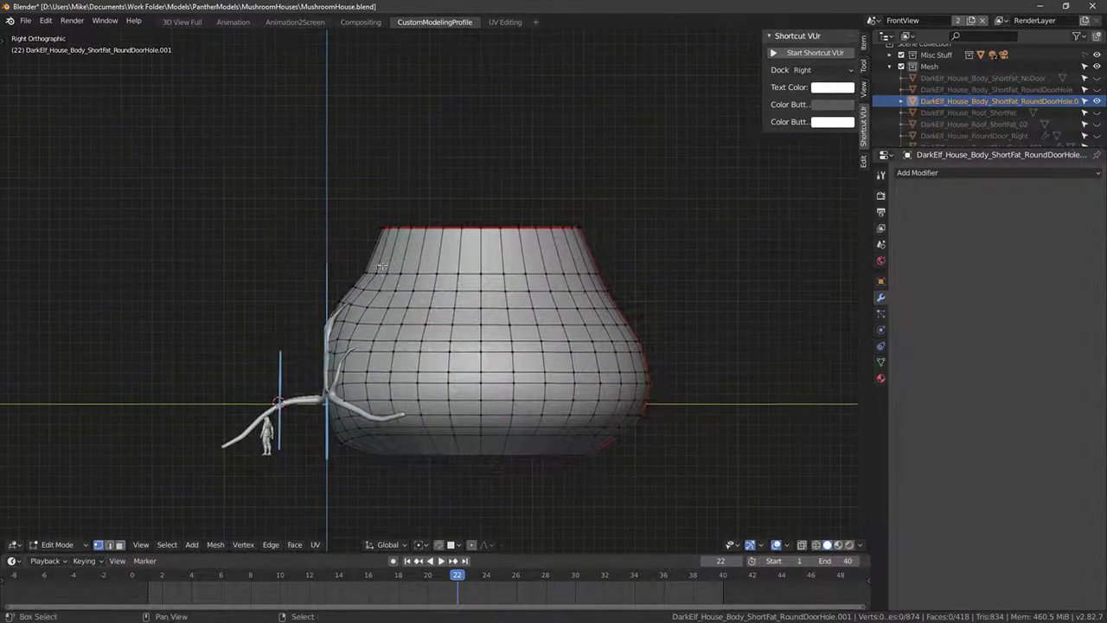
pyautogui.press('a')
pyautogui.hotkey('alt', 'a')
pyautogui.keyDown('alt'); pyautogui.click(426, 273); pyautogui.keyUp('alt')
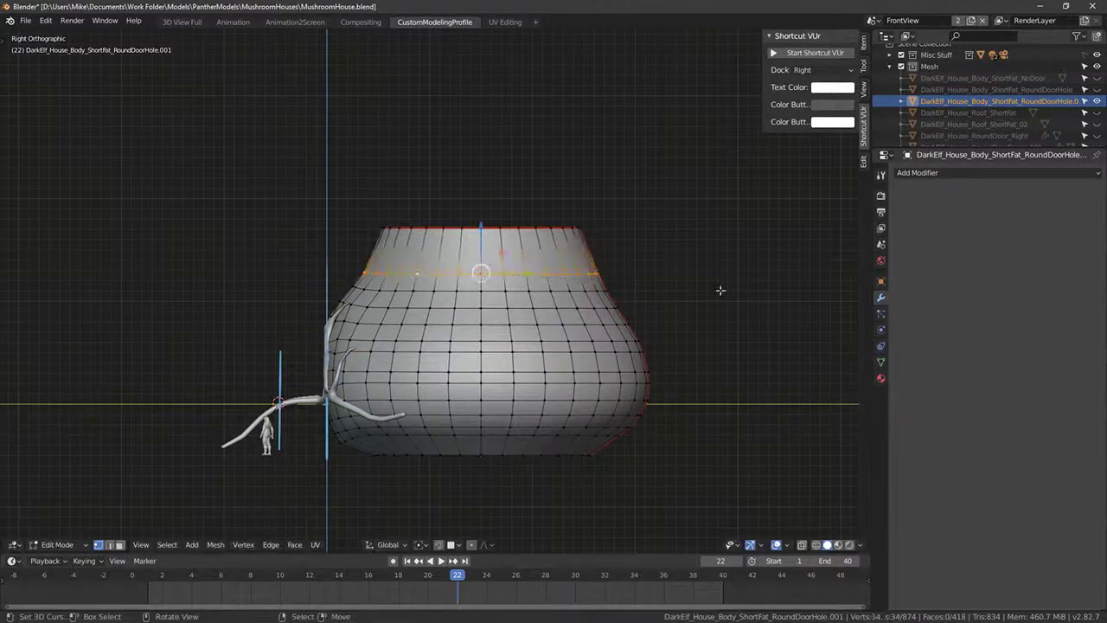
pyautogui.press('o')
pyautogui.press('s')
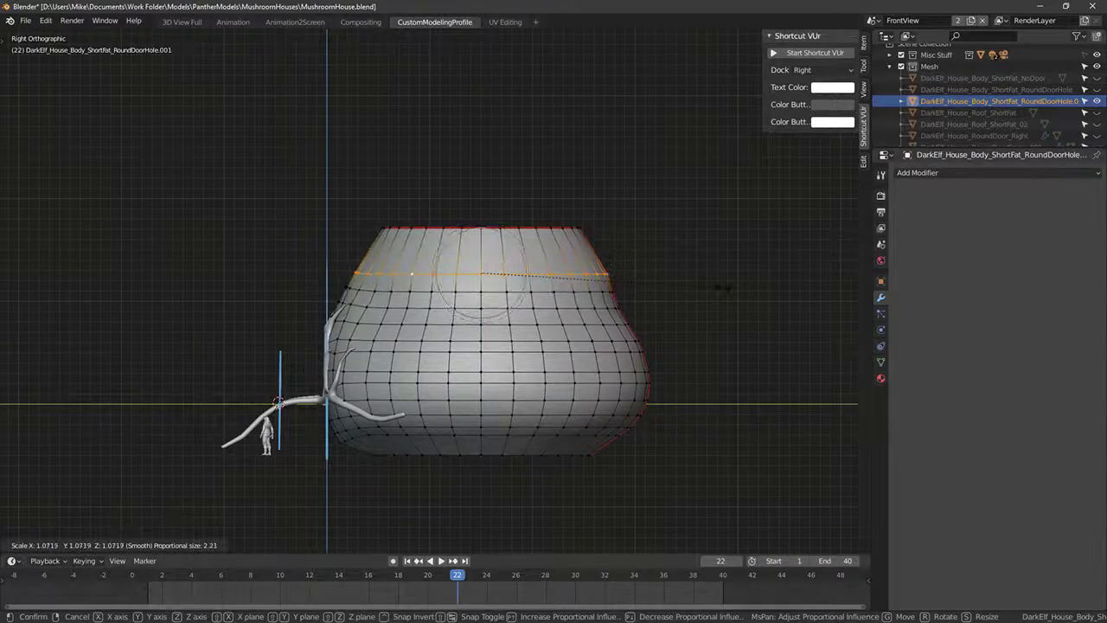
pyautogui.click(725, 288)
# Step: Widen the body's top rim loop, lower it, and widen it again by about 1.08 with proportional editing
pyautogui.keyDown('alt'); pyautogui.click(471, 225); pyautogui.keyUp('alt')
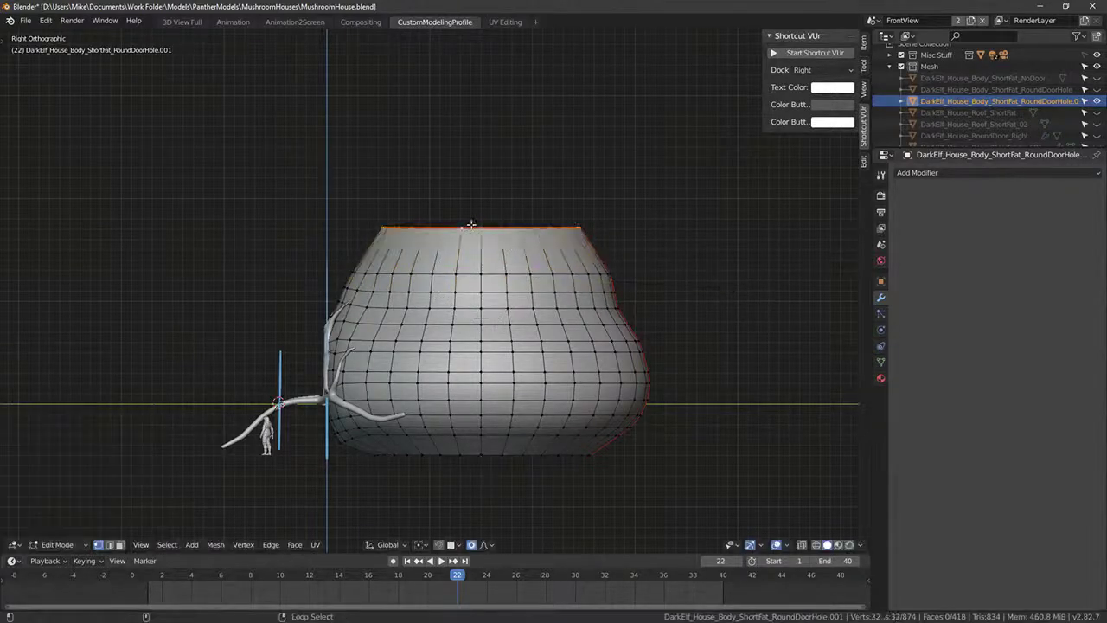
pyautogui.press('x')
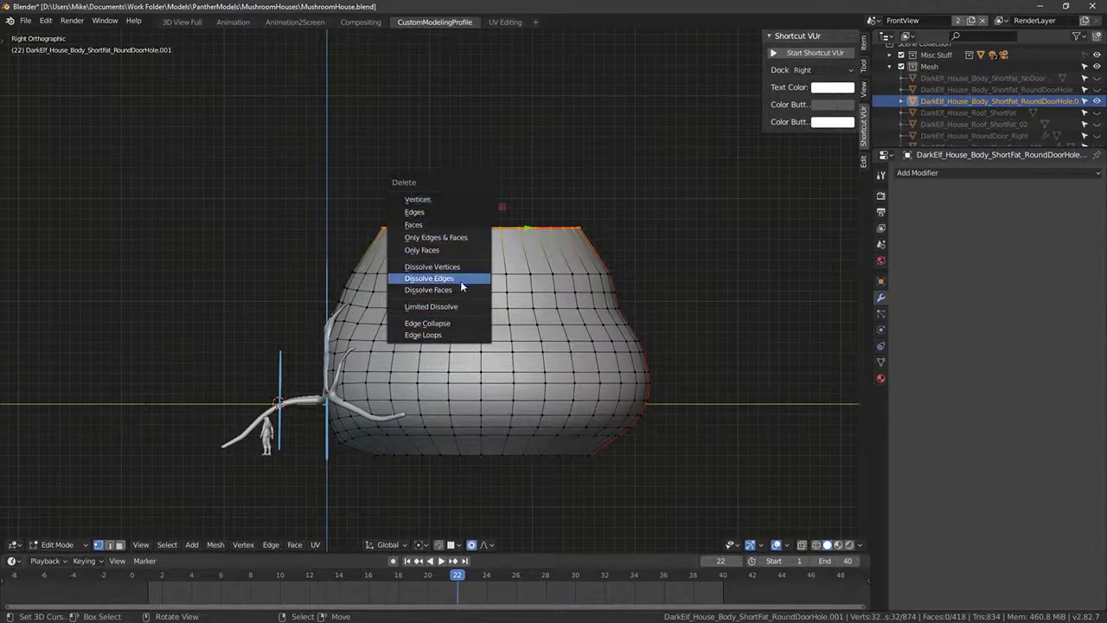
pyautogui.press('Escape')
pyautogui.hotkey('ctrl', 'e')
pyautogui.press('Escape')
pyautogui.press('s')
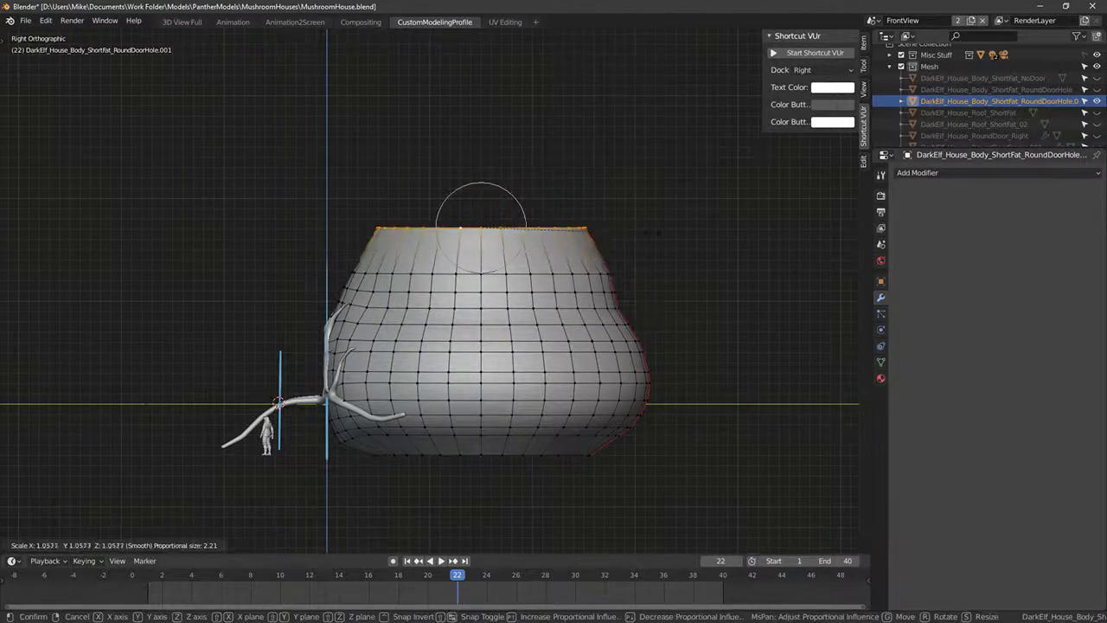
pyautogui.click(651, 231)
pyautogui.press('g')
pyautogui.click(648, 247)
pyautogui.press('s')
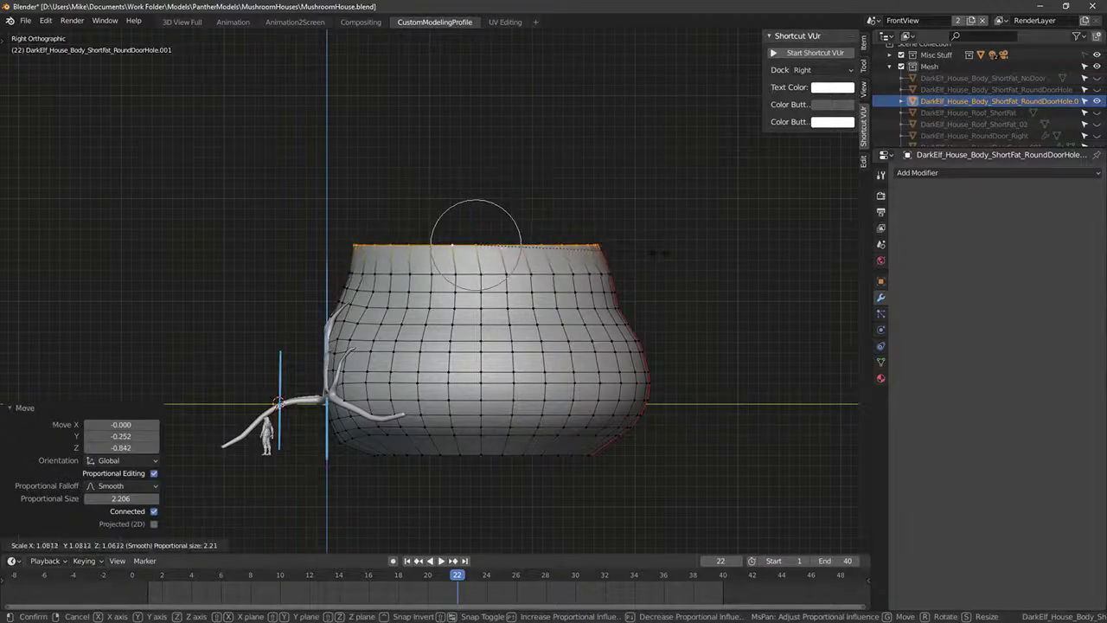
pyautogui.click(665, 251)
# Step: Delete the vertices of the body's top rim loop
pyautogui.moveTo(666, 251); pyautogui.dragTo(771, 277, button='middle')
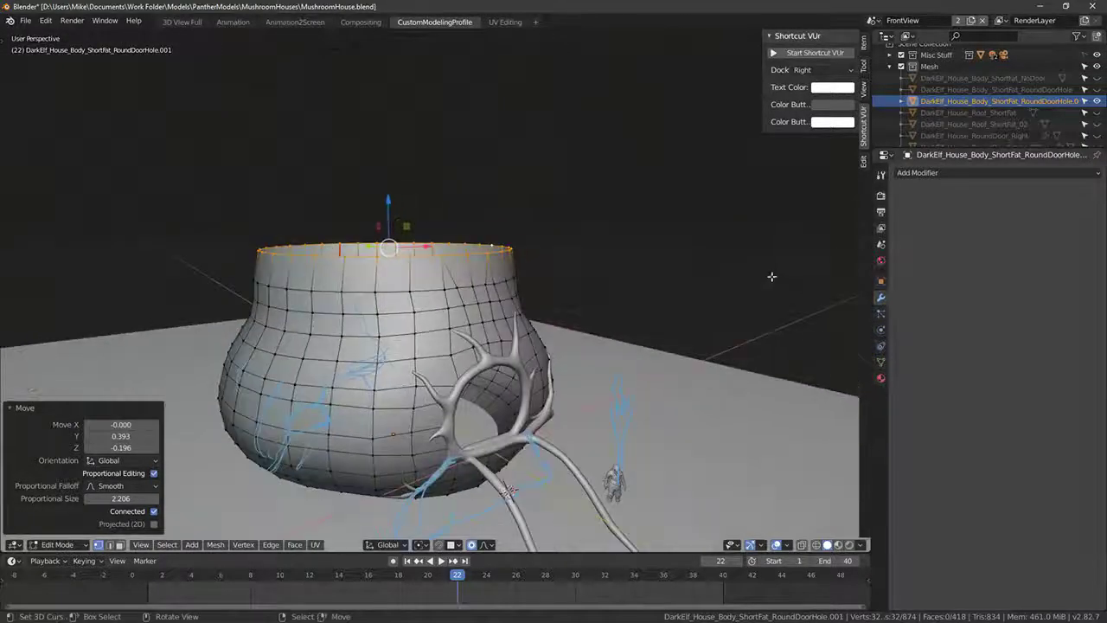
pyautogui.press('x')
pyautogui.click(699, 240)
pyautogui.moveTo(699, 240); pyautogui.dragTo(622, 244, button='middle')
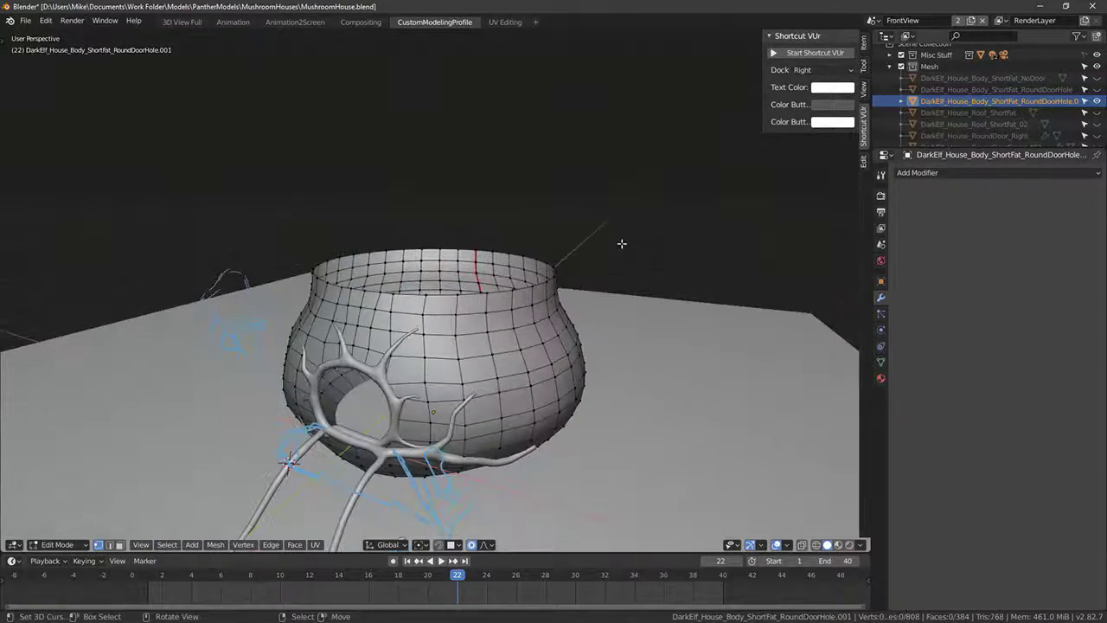
# Step: Scale the edge loop just below the new rim outward by about 1.02 in front view
pyautogui.press('KP_1')
pyautogui.press('a')
pyautogui.keyDown('alt'); pyautogui.click(413, 277); pyautogui.keyUp('alt')
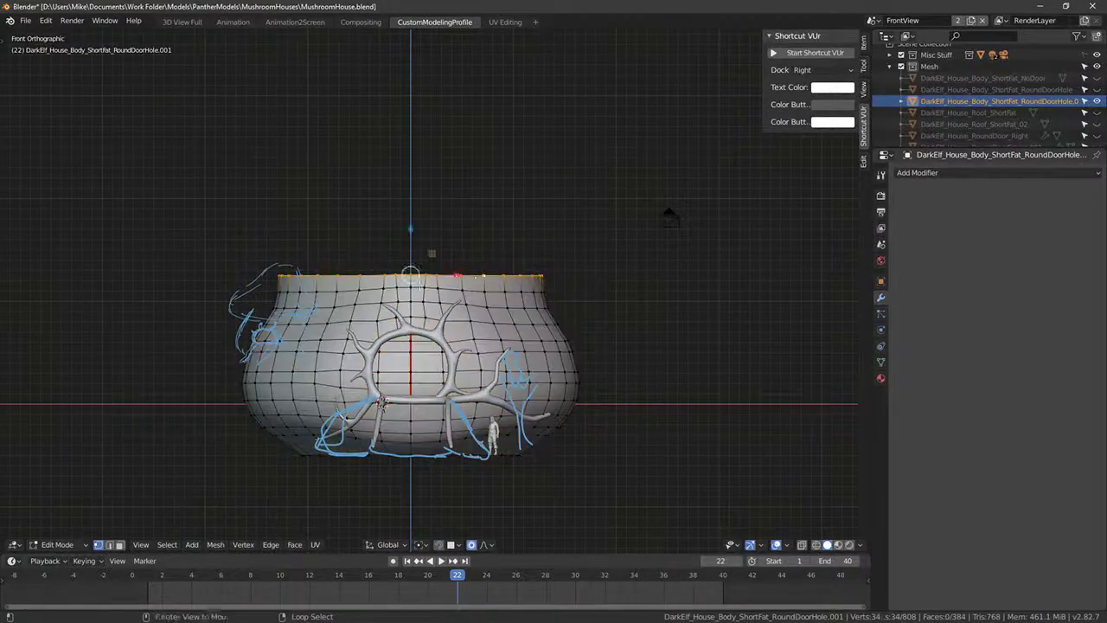
pyautogui.keyDown('alt'); pyautogui.click(413, 291); pyautogui.keyUp('alt')
pyautogui.press('s')
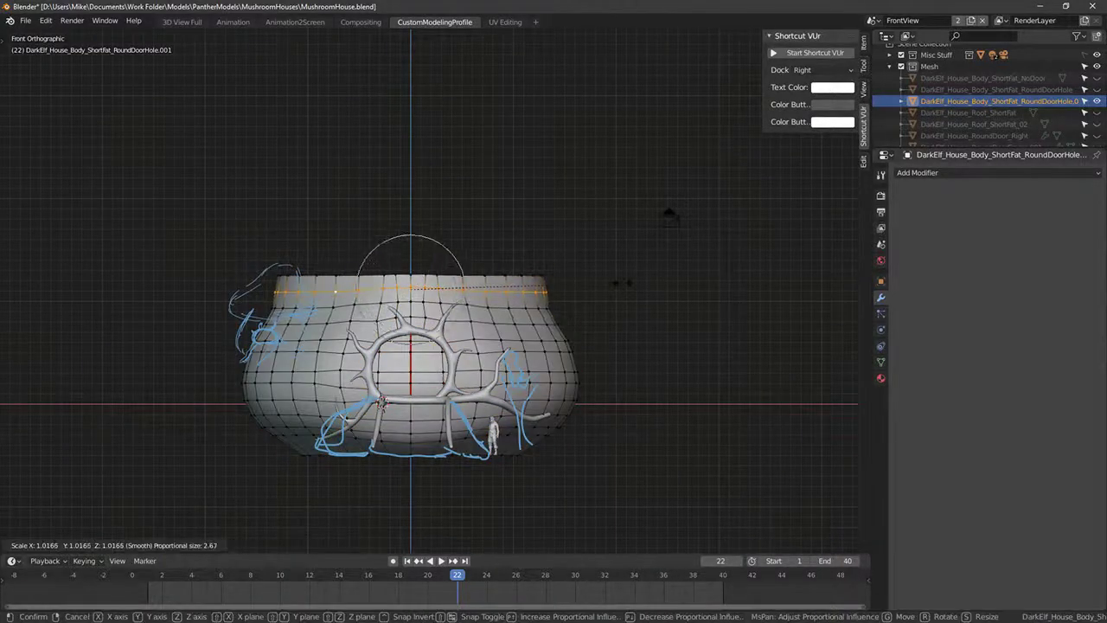
pyautogui.click(623, 279)
# Step: Widen the second edge loop below the rim slightly along the X axis
pyautogui.keyDown('alt'); pyautogui.keyDown('shift'); pyautogui.click(620, 279); pyautogui.keyUp('shift'); pyautogui.keyUp('alt')
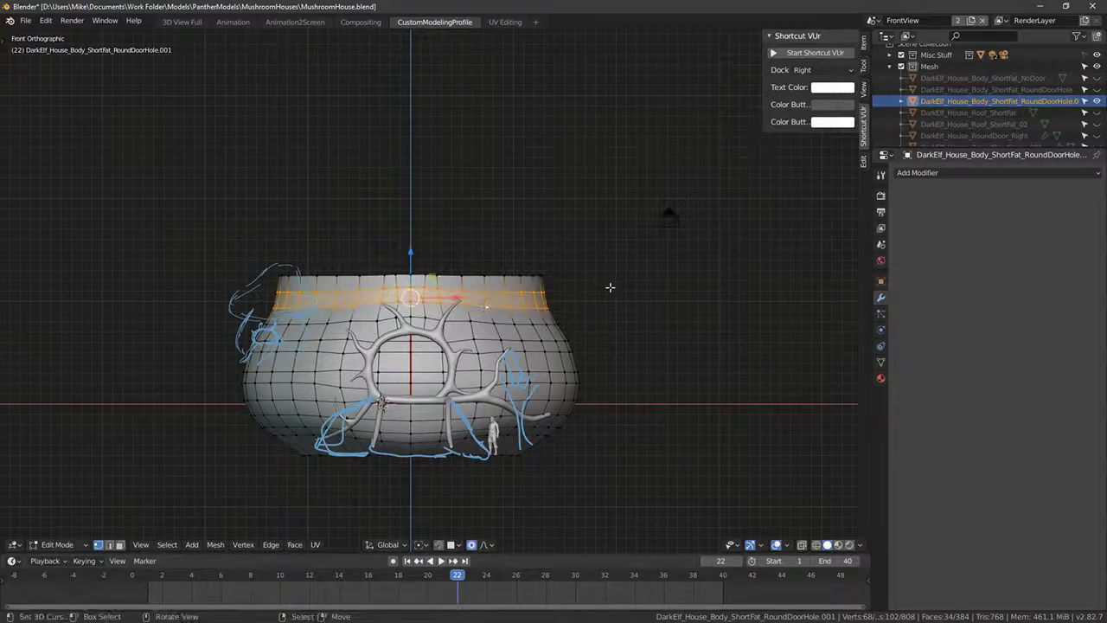
pyautogui.press('s')
pyautogui.press('z')
pyautogui.press('x')
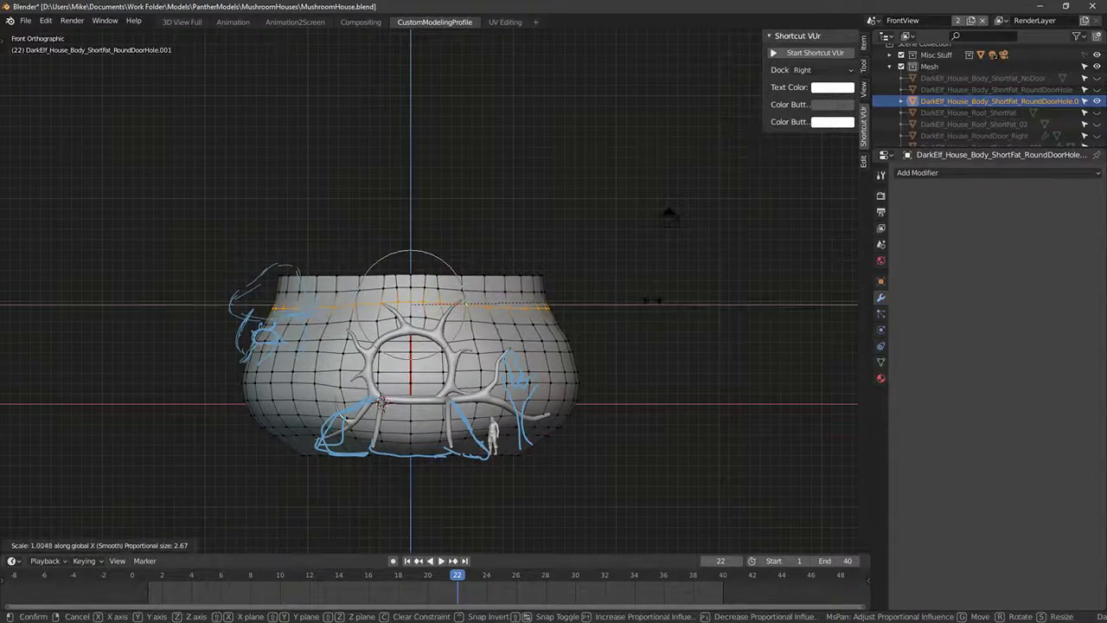
pyautogui.click(670, 216)
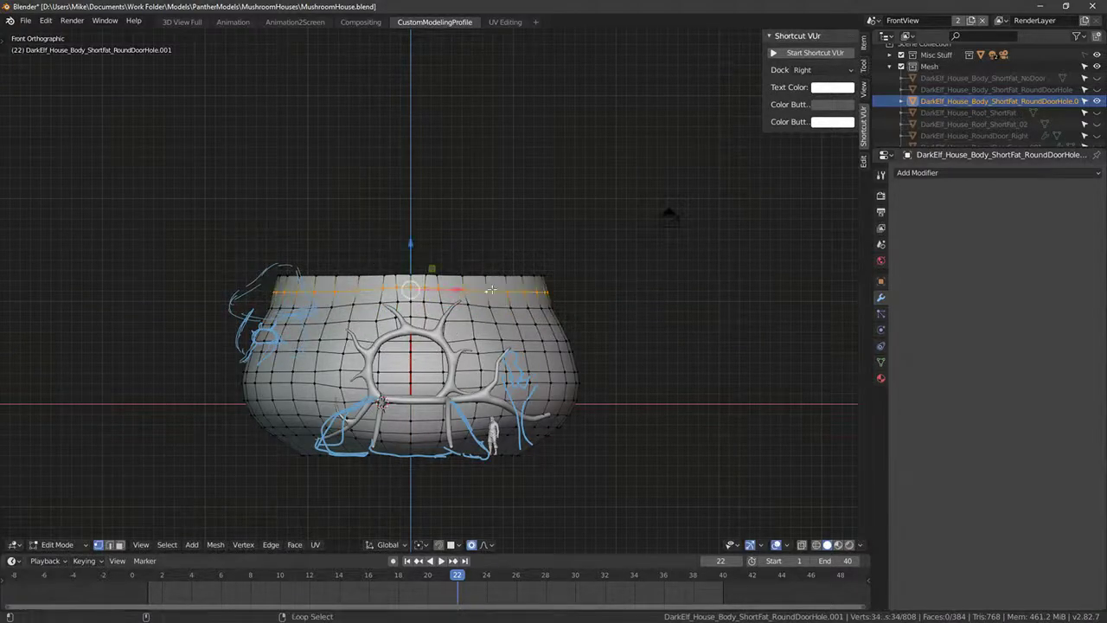
# Step: Scale the first edge loop below the rim by about 1.04 along the X axis
pyautogui.moveTo(671, 216); pyautogui.dragTo(540, 279, button='middle')
pyautogui.press('KP_1')
pyautogui.press('KP_3')
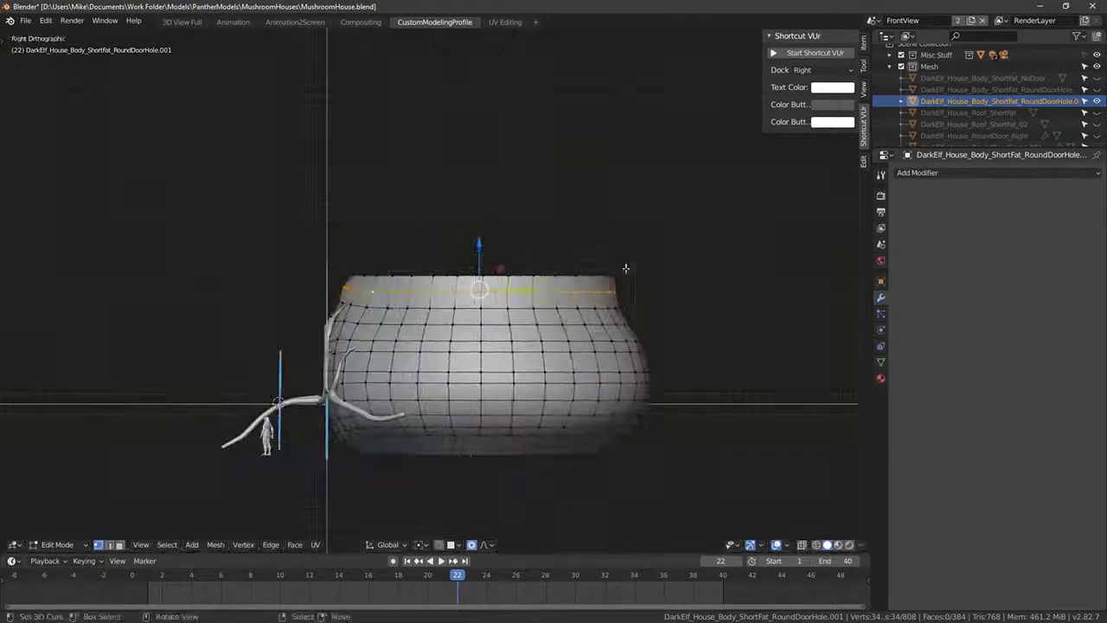
pyautogui.moveTo(626, 269); pyautogui.dragTo(660, 282, button='middle')
pyautogui.press('KP_1')
pyautogui.press('s')
pyautogui.press('z')
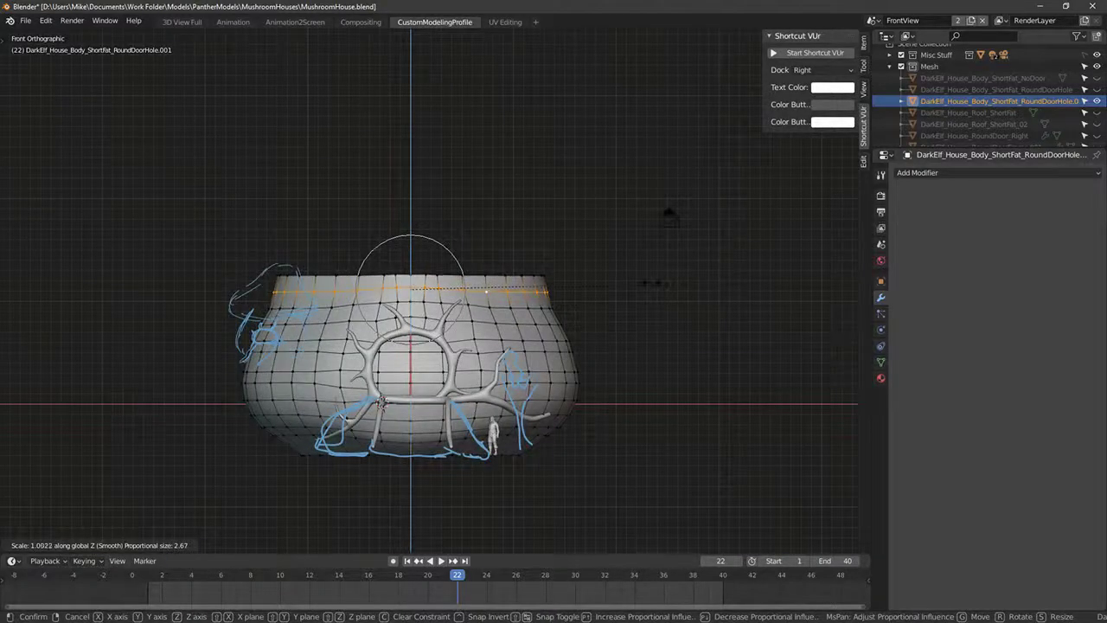
pyautogui.press('x')
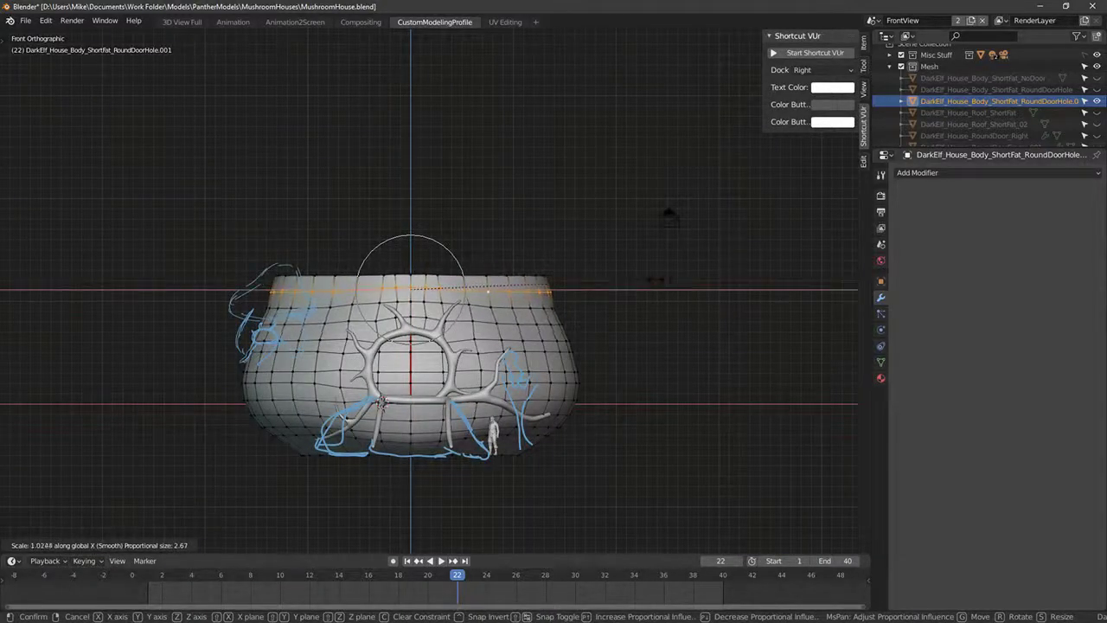
pyautogui.click(661, 279)
pyautogui.press('s')
pyautogui.press('z')
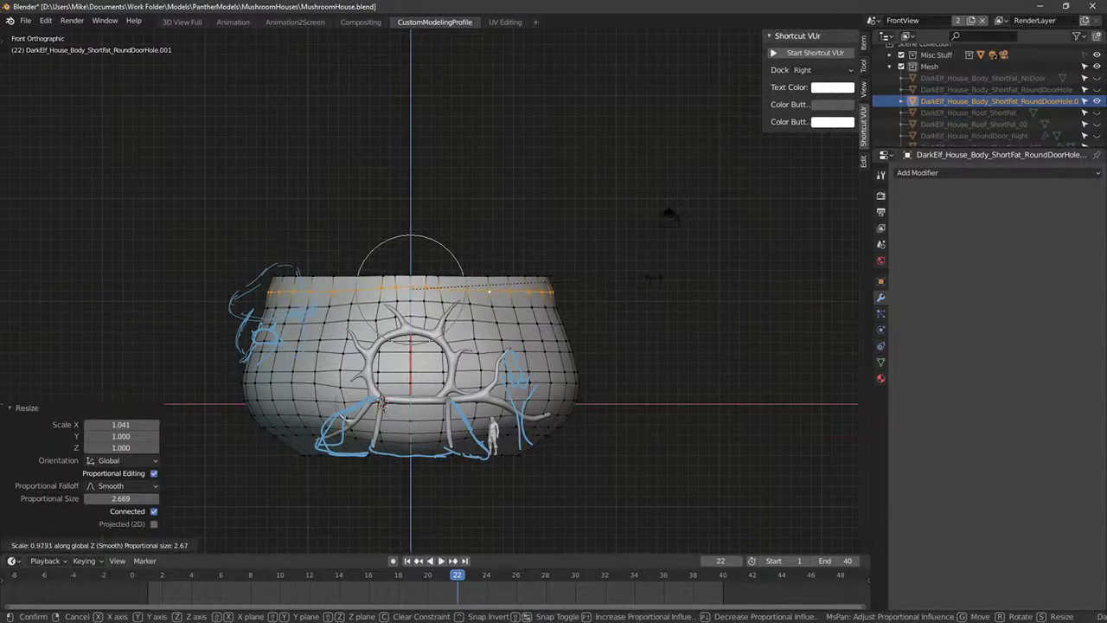
pyautogui.click(530, 278)
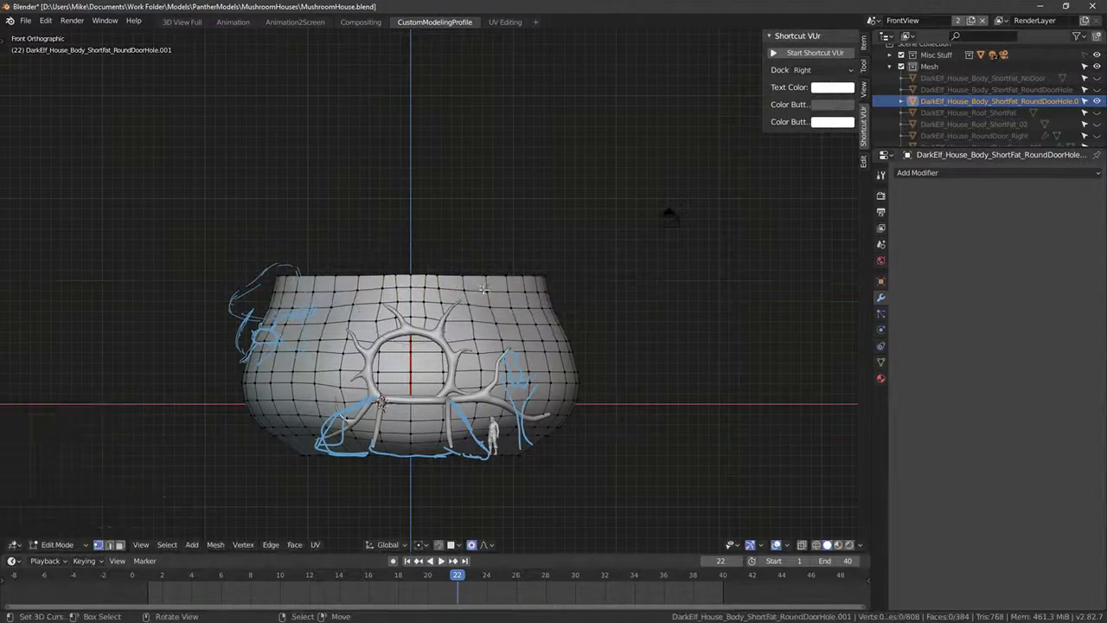
# Step: Scale the body's top rim loop by 1.035 along the X axis
pyautogui.press('s')
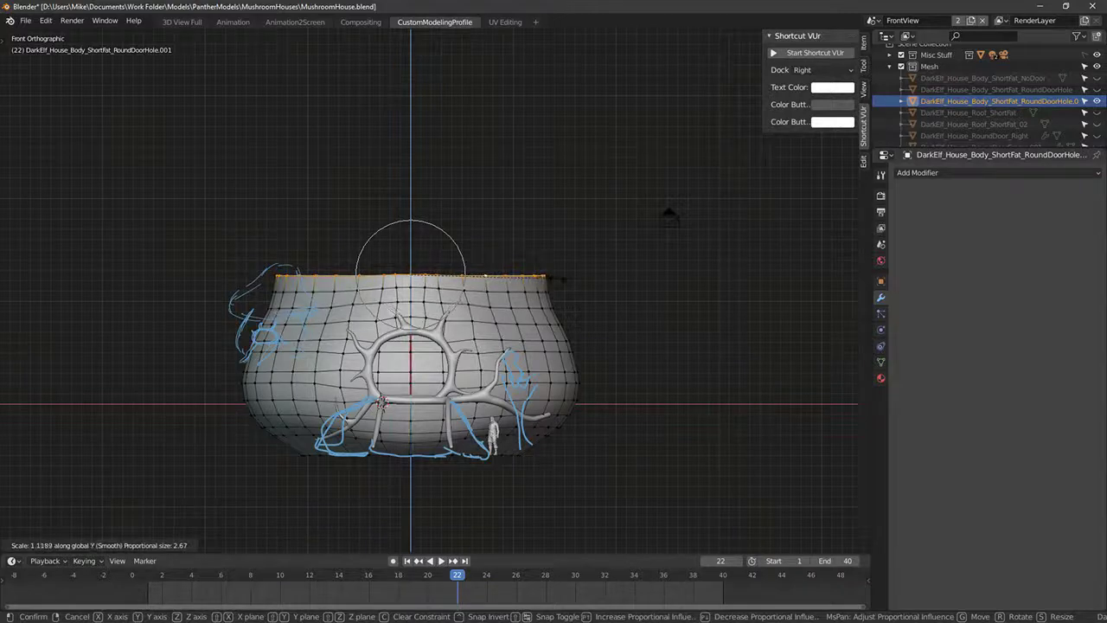
pyautogui.press('x')
pyautogui.click(645, 286)
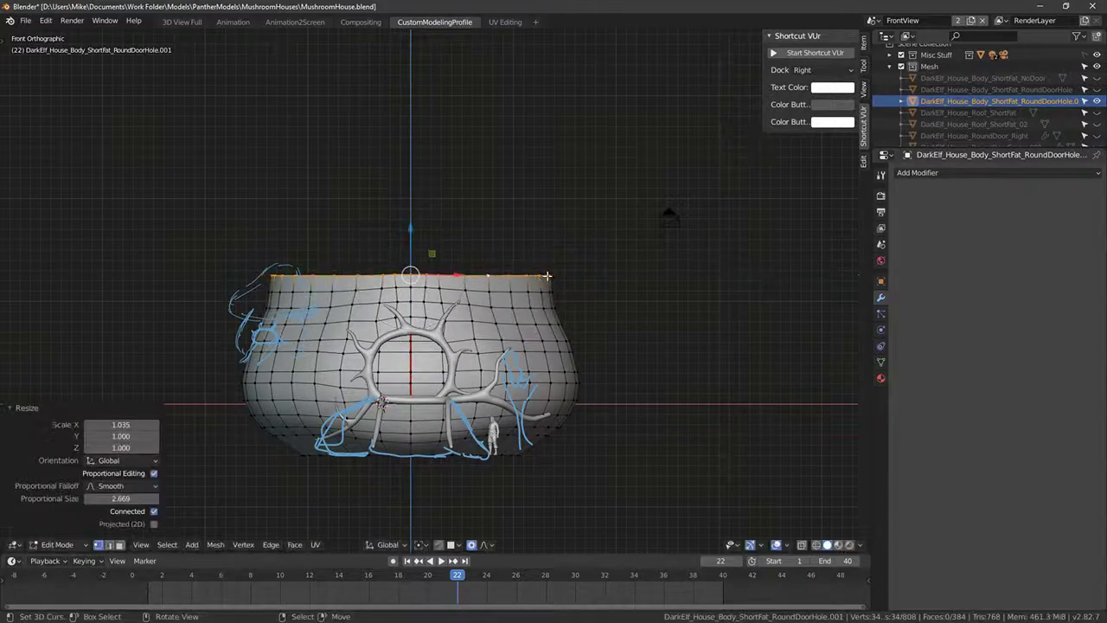
# Step: Select the upper back vertices through the mesh in side view, move them about 0.48 outward along Y, and return to object mode
pyautogui.press('KP_3')
pyautogui.hotkey('alt', 'z')
pyautogui.press('c')
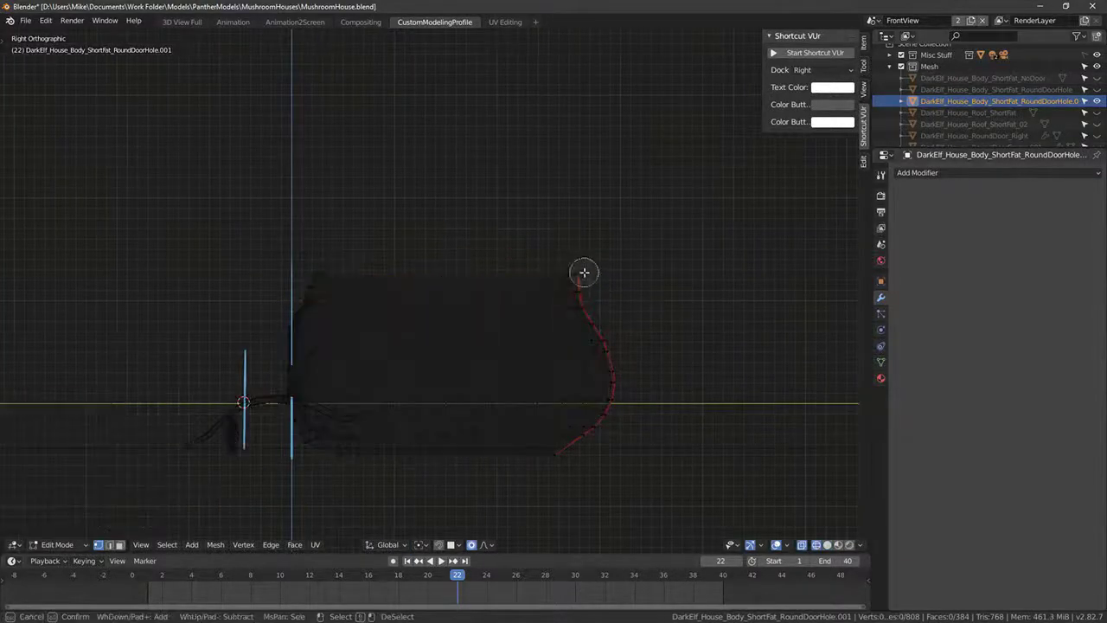
pyautogui.moveTo(577, 285); pyautogui.dragTo(568, 289)
pyautogui.click(561, 289)
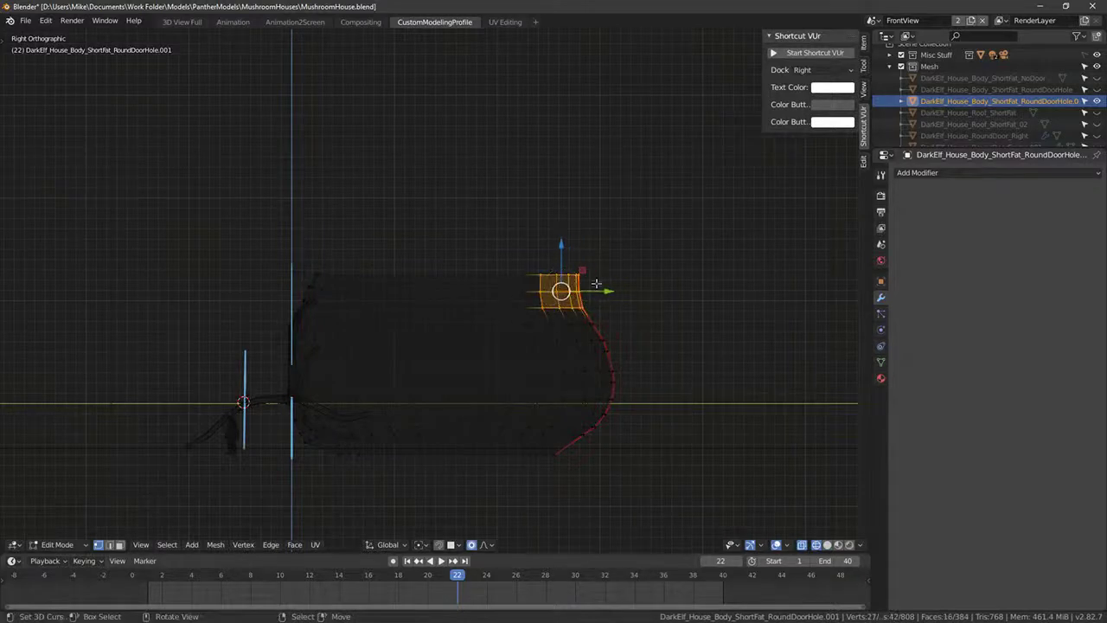
pyautogui.press('Escape')
pyautogui.hotkey('alt', 'z')
pyautogui.press('g')
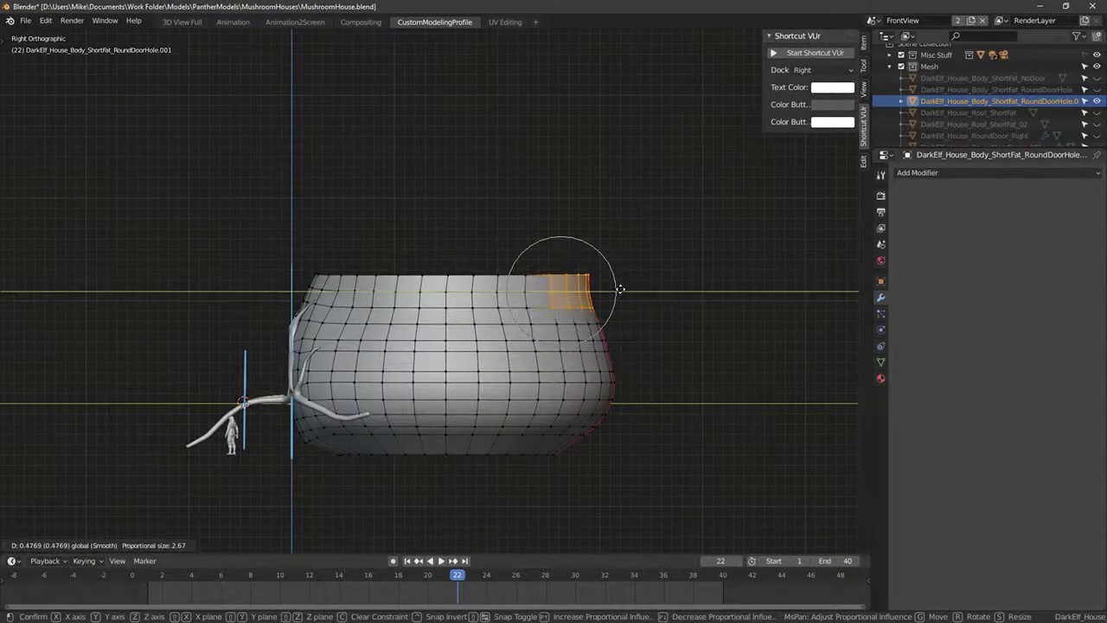
pyautogui.click(618, 291)
pyautogui.press('Tab')
# Step: Sketch a large circular annotation outline in the empty space beside the house body in front view
pyautogui.scroll(-3, 523, 309)
pyautogui.moveTo(523, 309); pyautogui.dragTo(662, 298, button='middle')
pyautogui.press('KP_1')
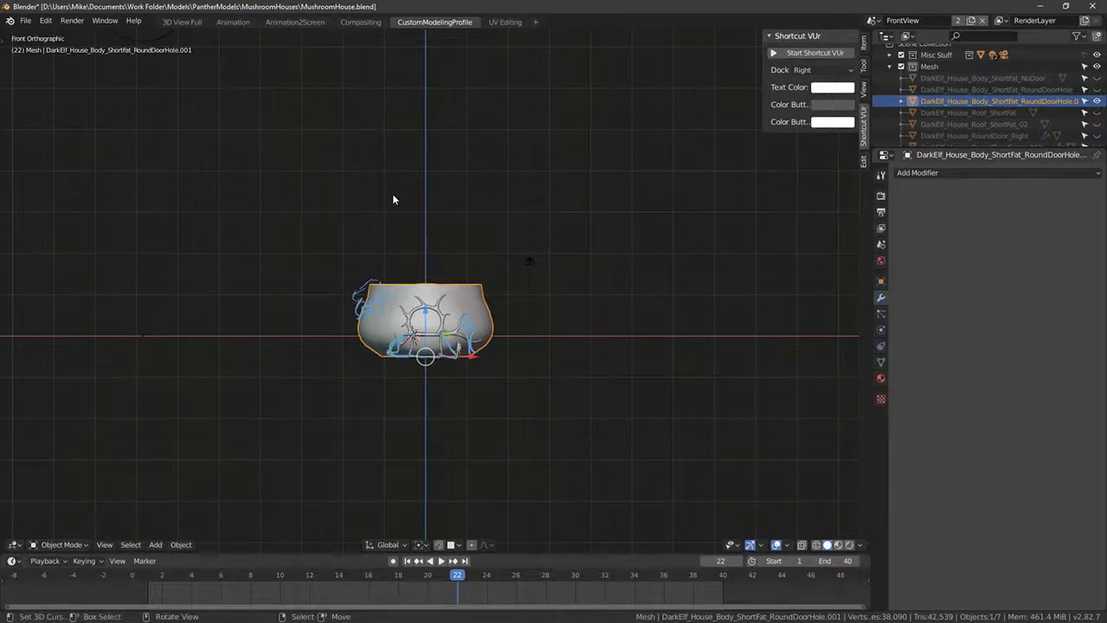
pyautogui.keyDown('shift'); pyautogui.moveTo(378, 187); pyautogui.dragTo(522, 146, button='middle'); pyautogui.keyUp('shift')
pyautogui.moveTo(571, 99); pyautogui.dragTo(432, 229, button='middle')
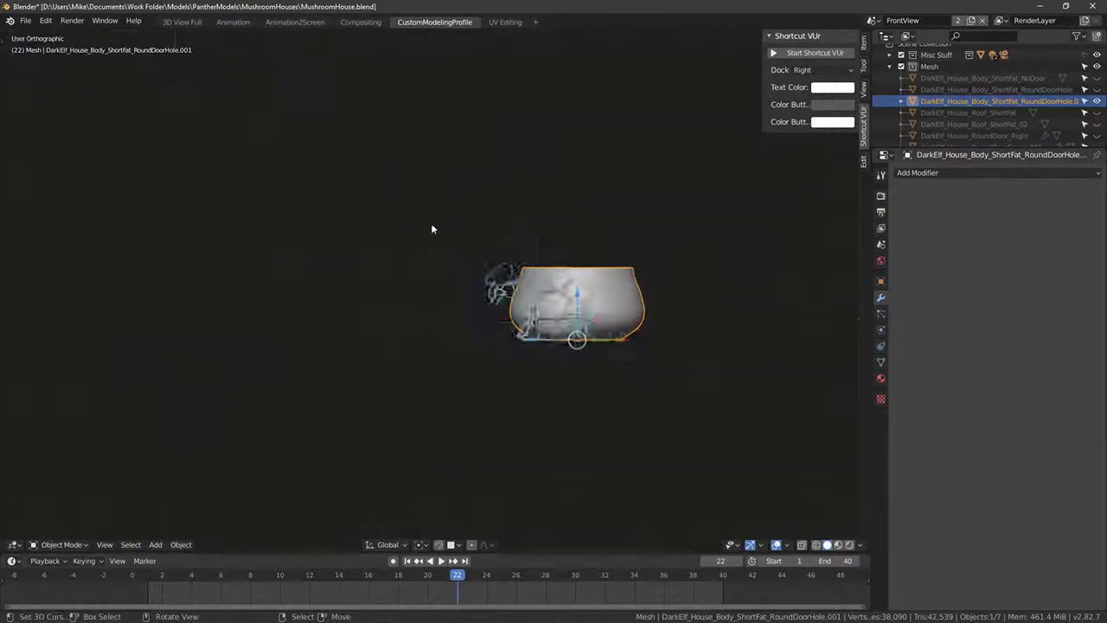
pyautogui.press('KP_1')
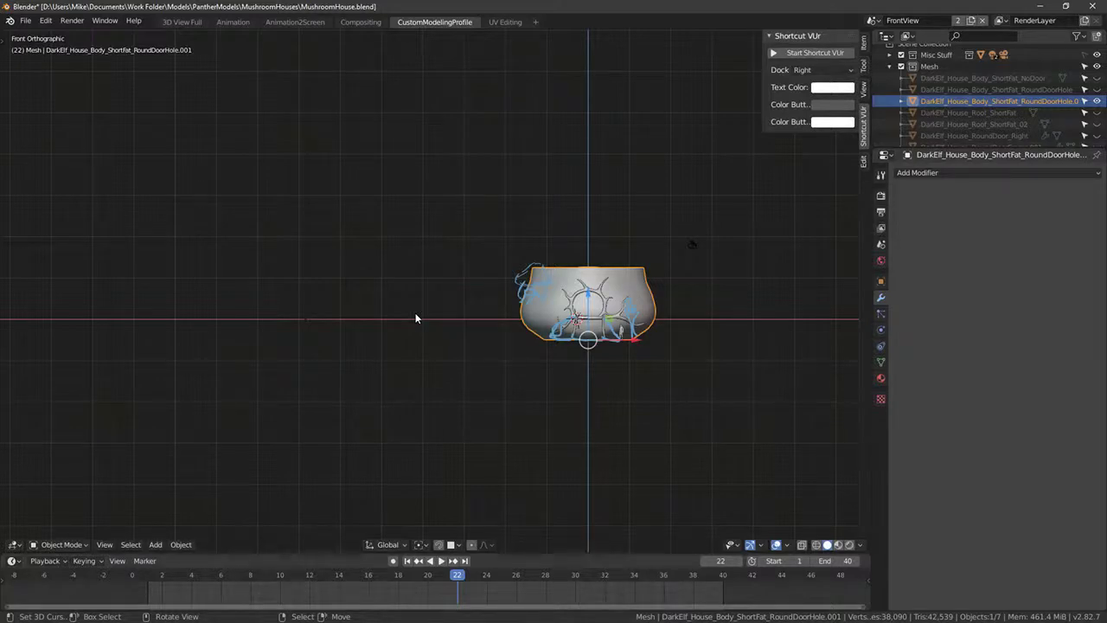
pyautogui.moveTo(122, 114); pyautogui.dragTo(395, 214)
pyautogui.moveTo(147, 124)
pyautogui.mouseDown()
pyautogui.moveTo(324, 106)
pyautogui.moveTo(62, 152)
pyautogui.mouseUp()
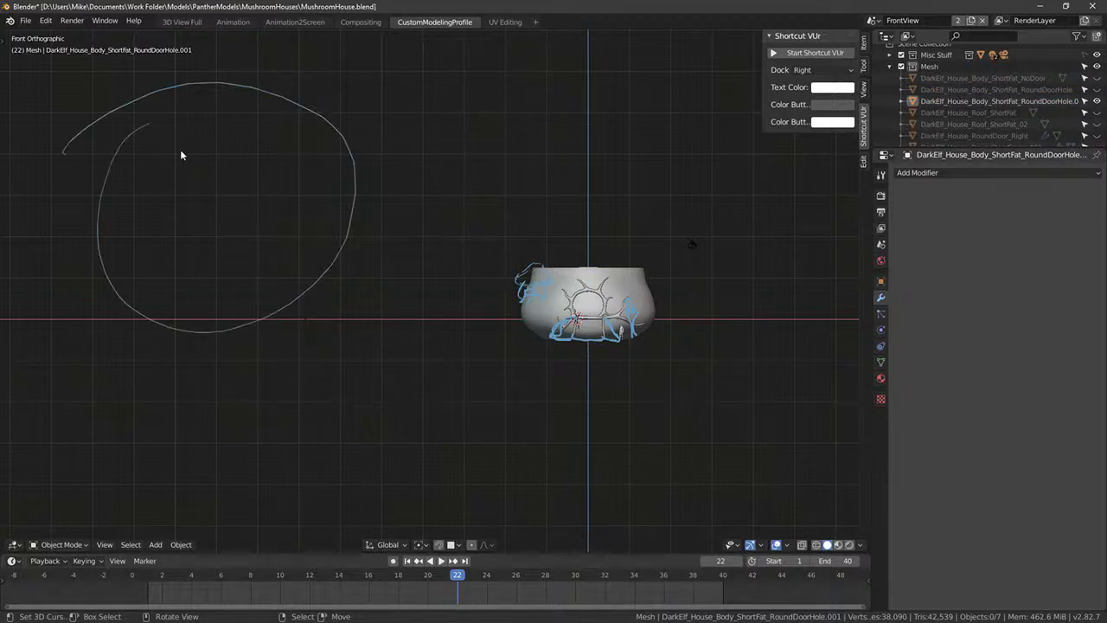
# Step: Annotate the circle with an inner crescent curve and short radiating strokes between the crescent and the outer outline
pyautogui.moveTo(187, 128)
pyautogui.mouseDown()
pyautogui.moveTo(159, 223)
pyautogui.moveTo(218, 261)
pyautogui.moveTo(253, 258)
pyautogui.mouseUp()
pyautogui.moveTo(127, 148); pyautogui.dragTo(153, 150)
pyautogui.moveTo(125, 172)
pyautogui.mouseDown()
pyautogui.moveTo(147, 167)
pyautogui.moveTo(163, 198)
pyautogui.mouseUp()
pyautogui.moveTo(132, 226)
pyautogui.mouseDown()
pyautogui.moveTo(156, 225)
pyautogui.moveTo(141, 290)
pyautogui.mouseUp()
pyautogui.moveTo(165, 270)
pyautogui.mouseDown()
pyautogui.moveTo(151, 302)
pyautogui.moveTo(186, 318)
pyautogui.mouseUp()
pyautogui.moveTo(216, 276); pyautogui.dragTo(218, 310)
pyautogui.moveTo(247, 267)
pyautogui.mouseDown()
pyautogui.moveTo(250, 298)
pyautogui.moveTo(297, 219)
pyautogui.moveTo(330, 234)
pyautogui.moveTo(327, 263)
pyautogui.mouseUp()
pyautogui.moveTo(310, 206)
pyautogui.mouseDown()
pyautogui.moveTo(321, 210)
pyautogui.moveTo(214, 156)
pyautogui.moveTo(223, 120)
pyautogui.moveTo(209, 177)
pyautogui.moveTo(304, 190)
pyautogui.moveTo(297, 205)
pyautogui.moveTo(222, 215)
pyautogui.moveTo(213, 173)
pyautogui.moveTo(224, 97)
pyautogui.mouseUp()
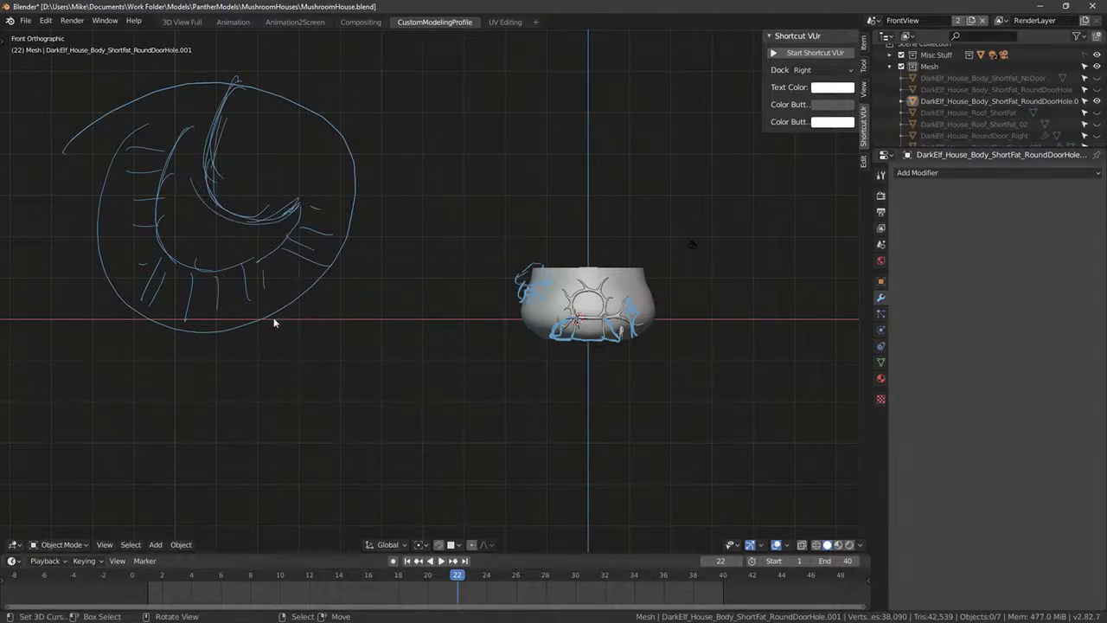
# Step: Annotate a doorstep at the lower edge of the circular sketch, with jagged, branching root strokes beneath it
pyautogui.moveTo(285, 298)
pyautogui.mouseDown()
pyautogui.moveTo(244, 330)
pyautogui.moveTo(279, 384)
pyautogui.moveTo(329, 368)
pyautogui.mouseUp()
pyautogui.moveTo(253, 336); pyautogui.dragTo(303, 379)
pyautogui.moveTo(300, 321)
pyautogui.mouseDown()
pyautogui.moveTo(324, 312)
pyautogui.moveTo(318, 346)
pyautogui.mouseUp()
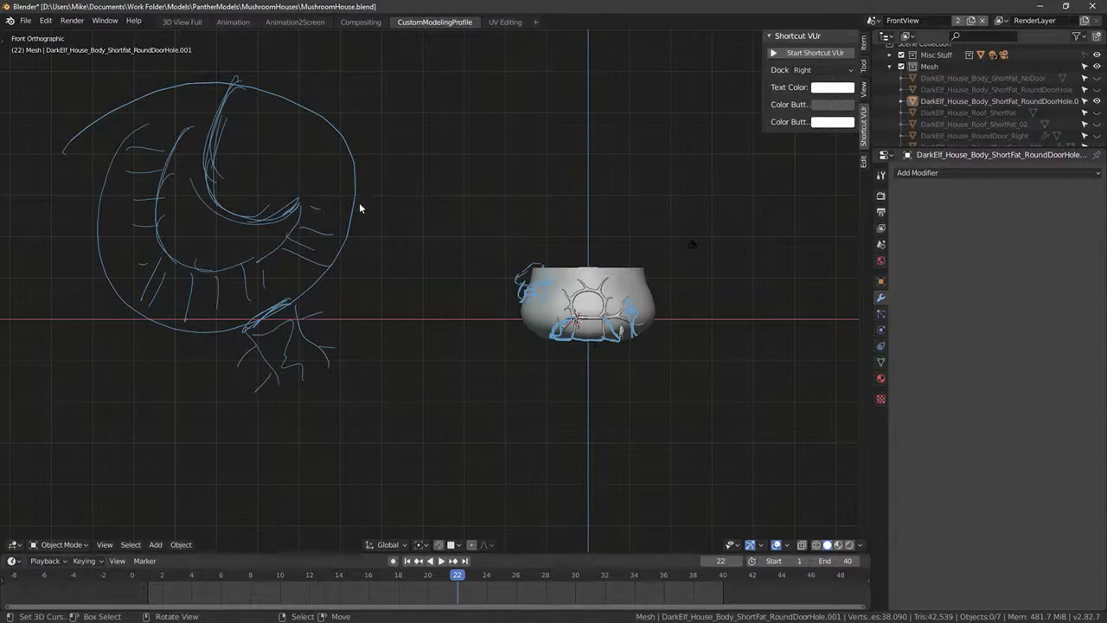
# Step: Start a new annotation beside the circular sketch, outlining the lower stem and rounded, bulging base of a tall mushroom house
pyautogui.keyDown('shift'); pyautogui.moveTo(325, 365); pyautogui.dragTo(697, 383, button='middle'); pyautogui.keyUp('shift')
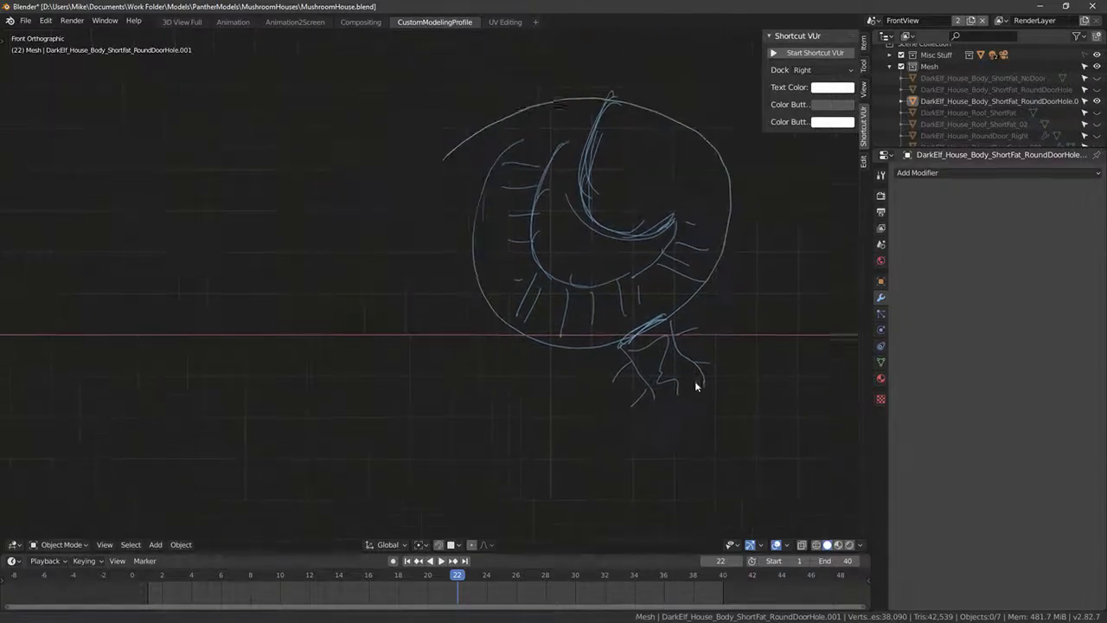
pyautogui.moveTo(235, 205)
pyautogui.keyDown('alt'); pyautogui.mouseDown(button='middle')
pyautogui.moveTo(190, 366)
pyautogui.moveTo(183, 346)
pyautogui.moveTo(223, 199)
pyautogui.mouseUp(button='middle'); pyautogui.keyUp('alt')
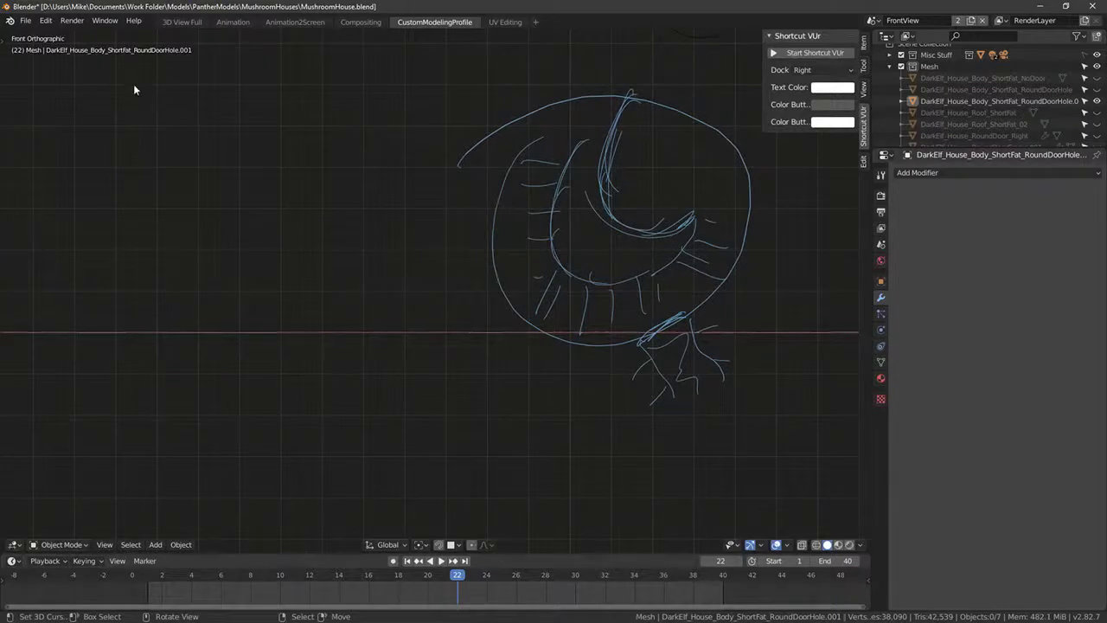
pyautogui.moveTo(139, 130); pyautogui.dragTo(133, 69)
pyautogui.moveTo(142, 105); pyautogui.dragTo(143, 231)
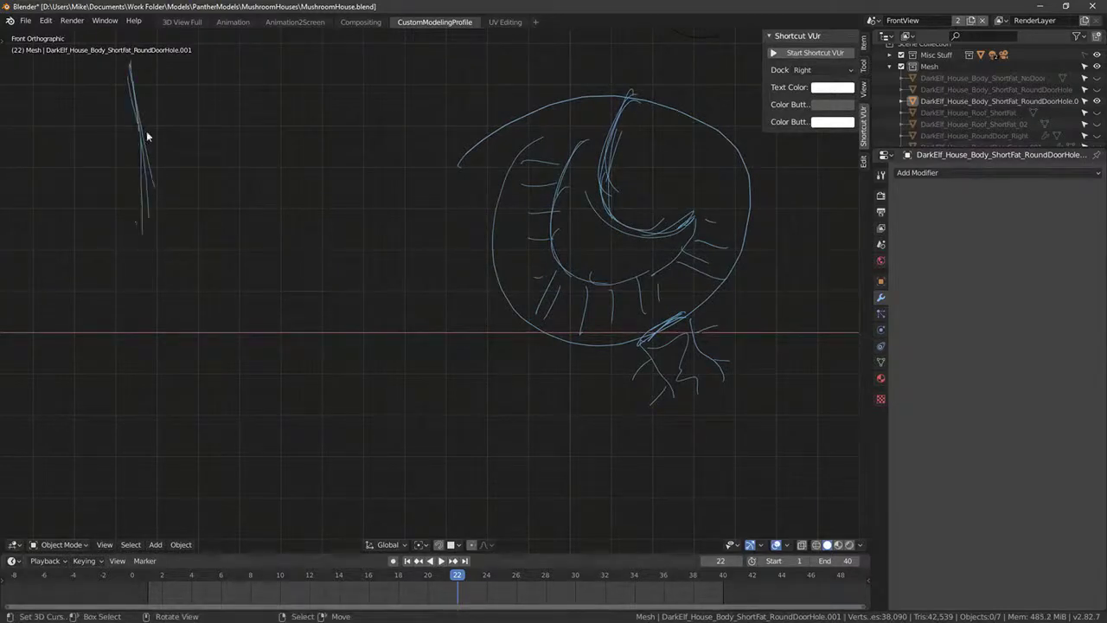
pyautogui.moveTo(149, 149)
pyautogui.mouseDown()
pyautogui.moveTo(125, 301)
pyautogui.moveTo(259, 329)
pyautogui.moveTo(321, 299)
pyautogui.mouseUp()
pyautogui.moveTo(302, 226); pyautogui.dragTo(309, 278)
pyautogui.moveTo(315, 229); pyautogui.dragTo(311, 290)
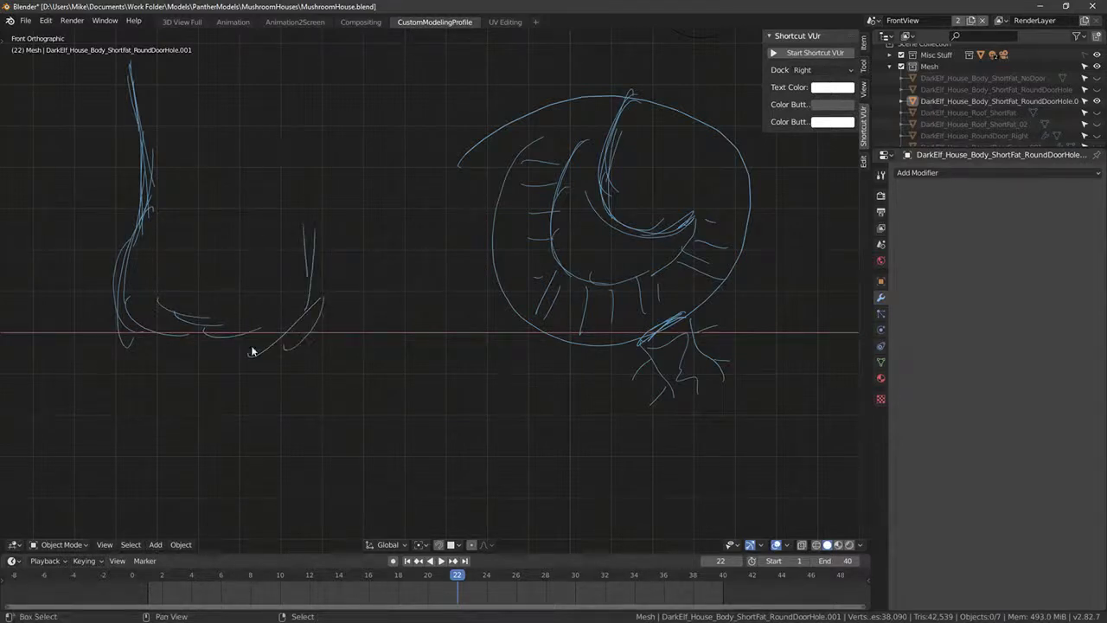
# Step: Extend both sides of the mushroom stem sketch upward with long, slightly curved annotation strokes
pyautogui.keyDown('shift'); pyautogui.moveTo(252, 350); pyautogui.dragTo(269, 518, button='middle'); pyautogui.keyUp('shift')
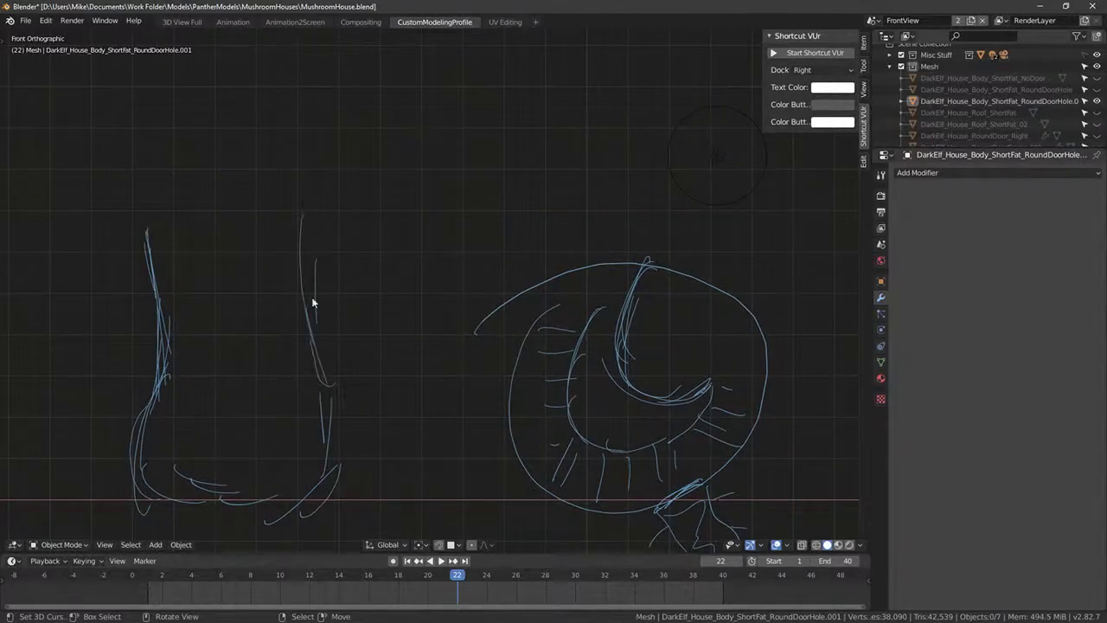
pyautogui.moveTo(314, 68); pyautogui.dragTo(282, 355)
pyautogui.moveTo(117, 83); pyautogui.dragTo(159, 336)
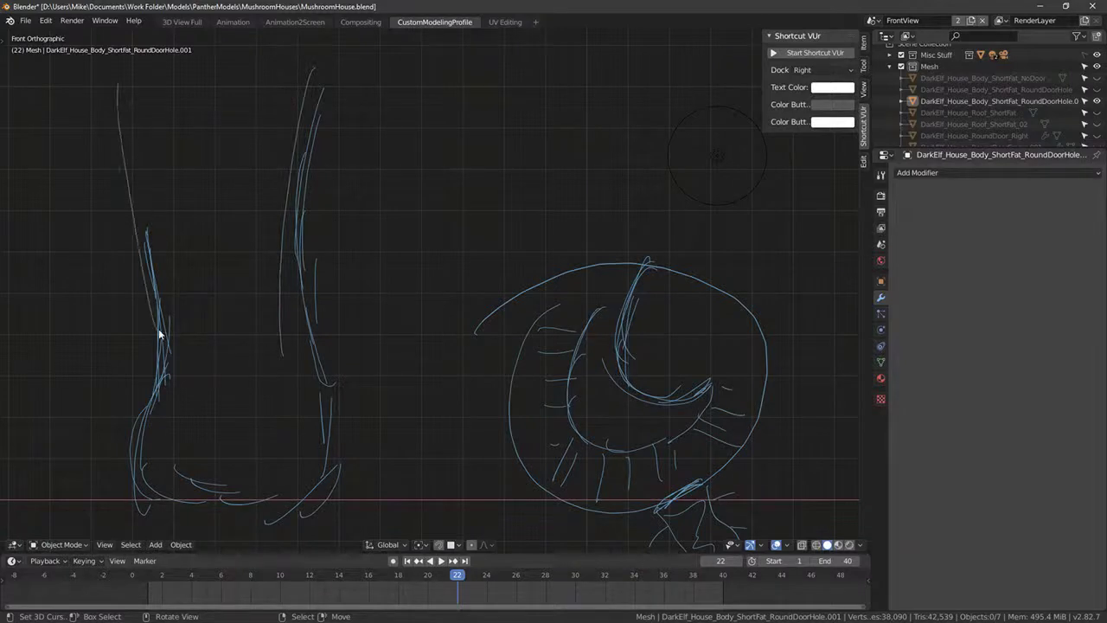
pyautogui.moveTo(111, 118)
pyautogui.mouseDown()
pyautogui.moveTo(158, 364)
pyautogui.moveTo(143, 418)
pyautogui.mouseUp()
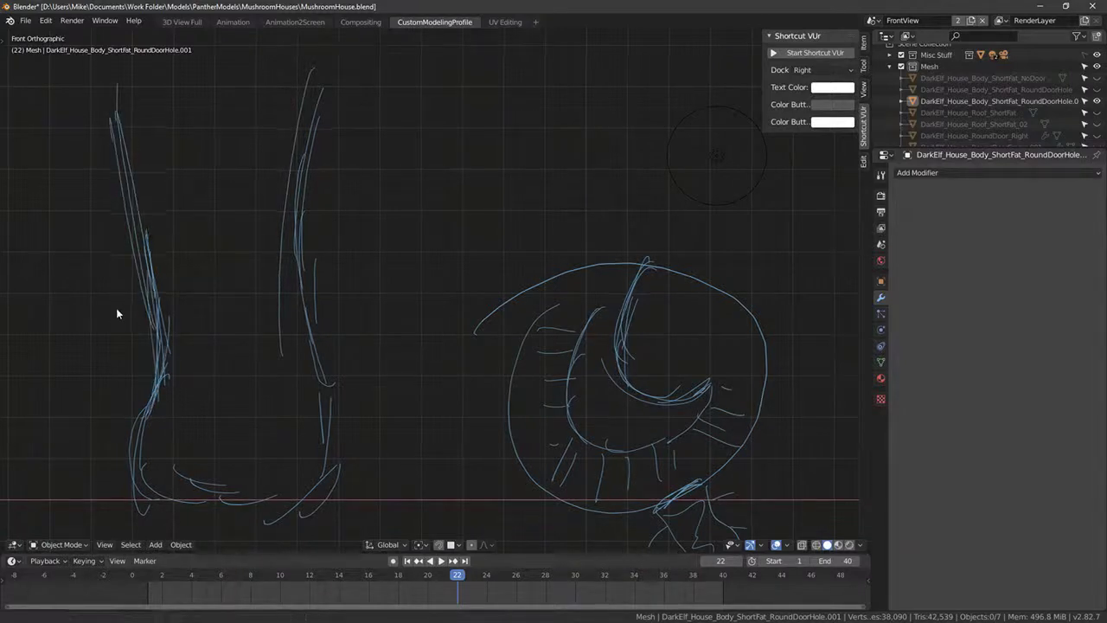
# Step: Sketch the left part of the mushroom cap, with its drooping underside, rounded rim and rising outer edge
pyautogui.keyDown('shift'); pyautogui.moveTo(115, 308); pyautogui.dragTo(161, 464, button='middle'); pyautogui.keyUp('shift')
pyautogui.moveTo(156, 240); pyautogui.dragTo(160, 268)
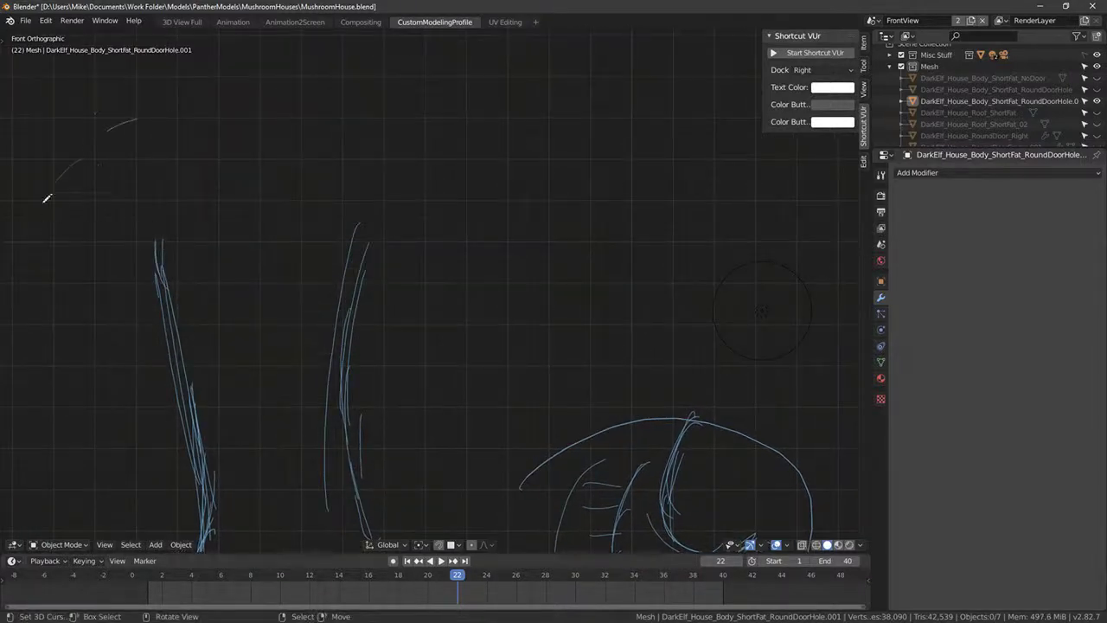
pyautogui.moveTo(162, 342); pyautogui.dragTo(176, 372)
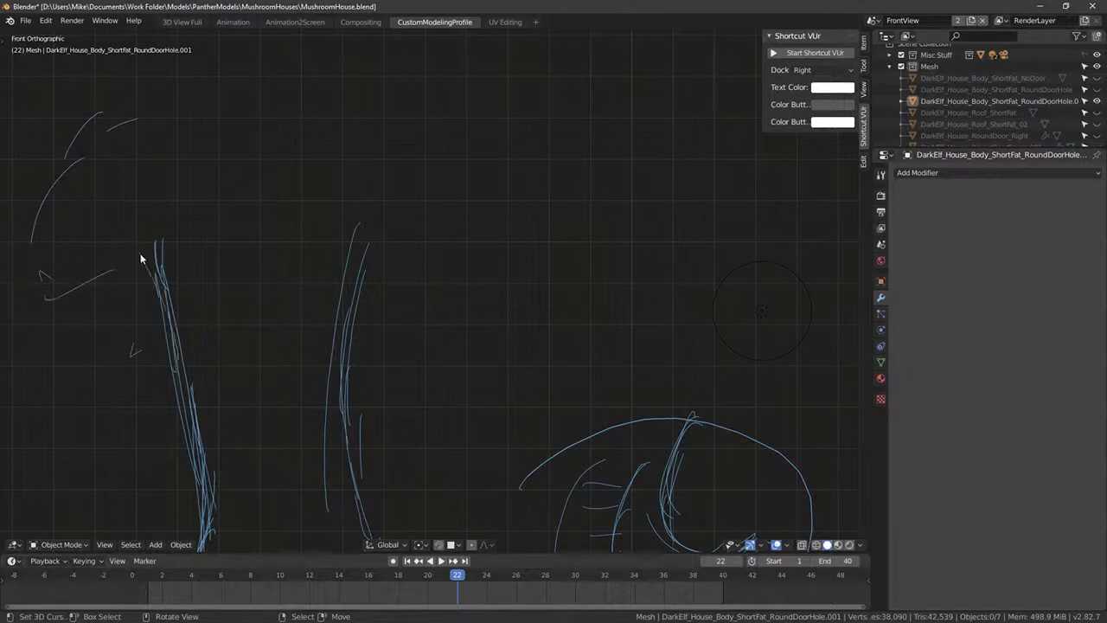
pyautogui.moveTo(140, 253); pyautogui.dragTo(168, 313)
pyautogui.moveTo(125, 250); pyautogui.dragTo(139, 266)
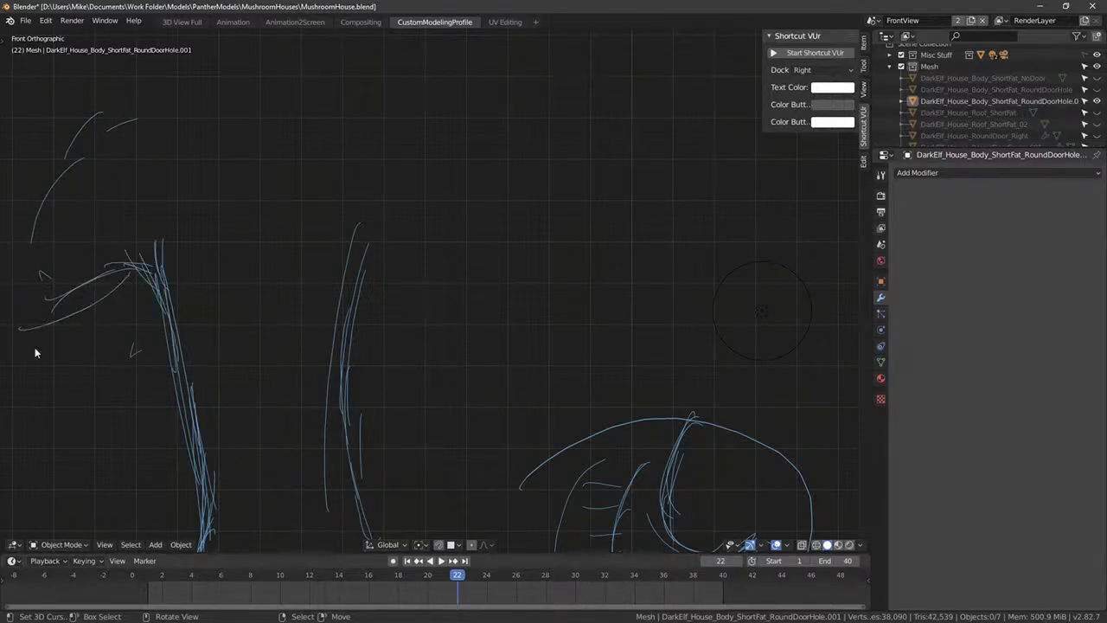
pyautogui.keyDown('shift'); pyautogui.moveTo(34, 352); pyautogui.dragTo(175, 259, button='middle'); pyautogui.keyUp('shift')
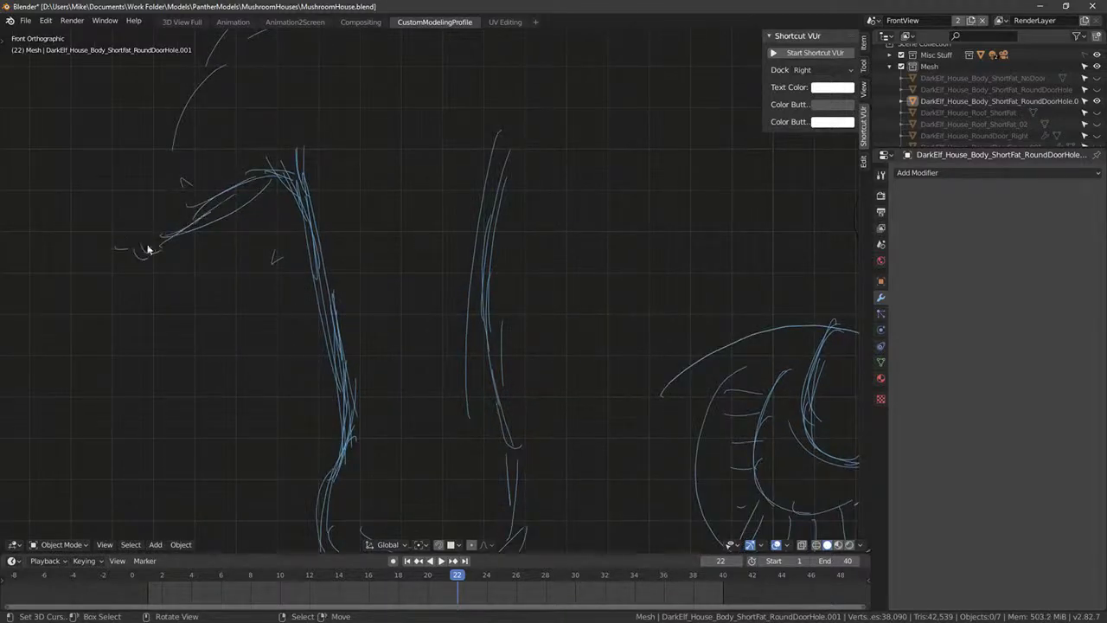
pyautogui.moveTo(118, 251); pyautogui.dragTo(175, 187)
pyautogui.moveTo(119, 207); pyautogui.dragTo(213, 90)
pyautogui.moveTo(135, 261)
pyautogui.keyDown('shift'); pyautogui.mouseDown(button='middle')
pyautogui.moveTo(108, 281)
pyautogui.moveTo(223, 205)
pyautogui.mouseUp(button='middle'); pyautogui.keyUp('shift')
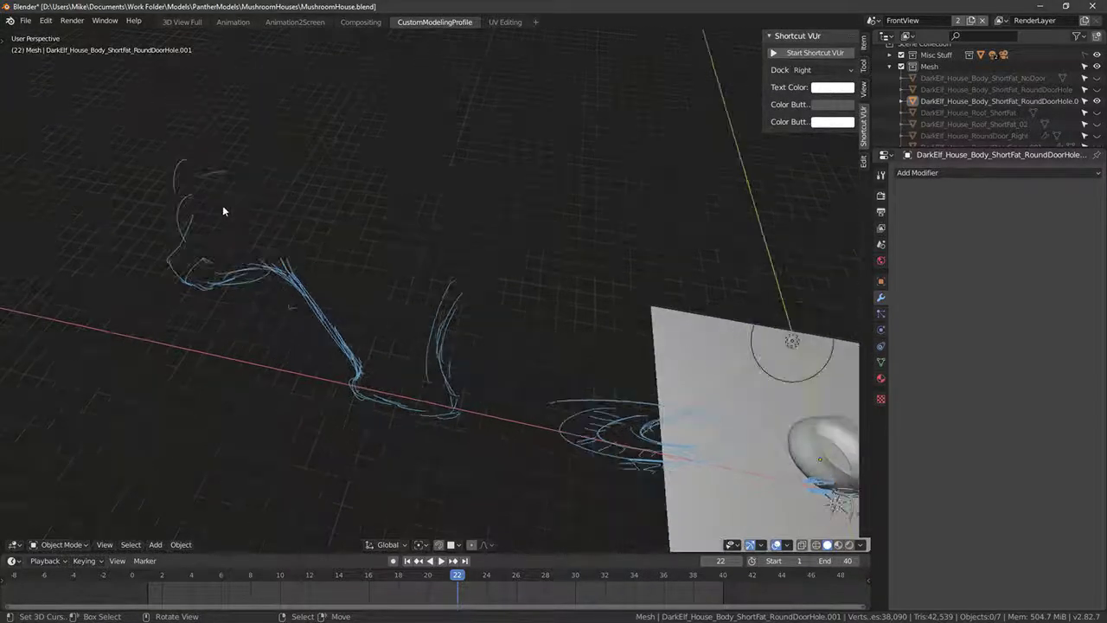
# Step: Return to front view, reinforce the stem and base outline, and curve the stem's right side out into the cap's underside
pyautogui.press('KP_1')
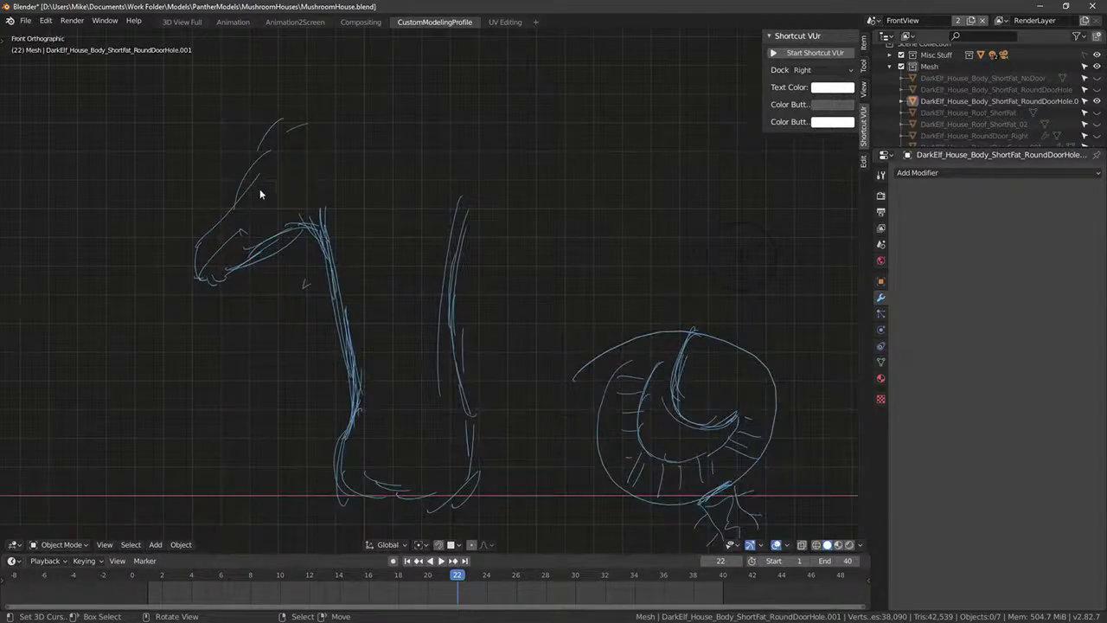
pyautogui.scroll(-3, 262, 213)
pyautogui.press('d')
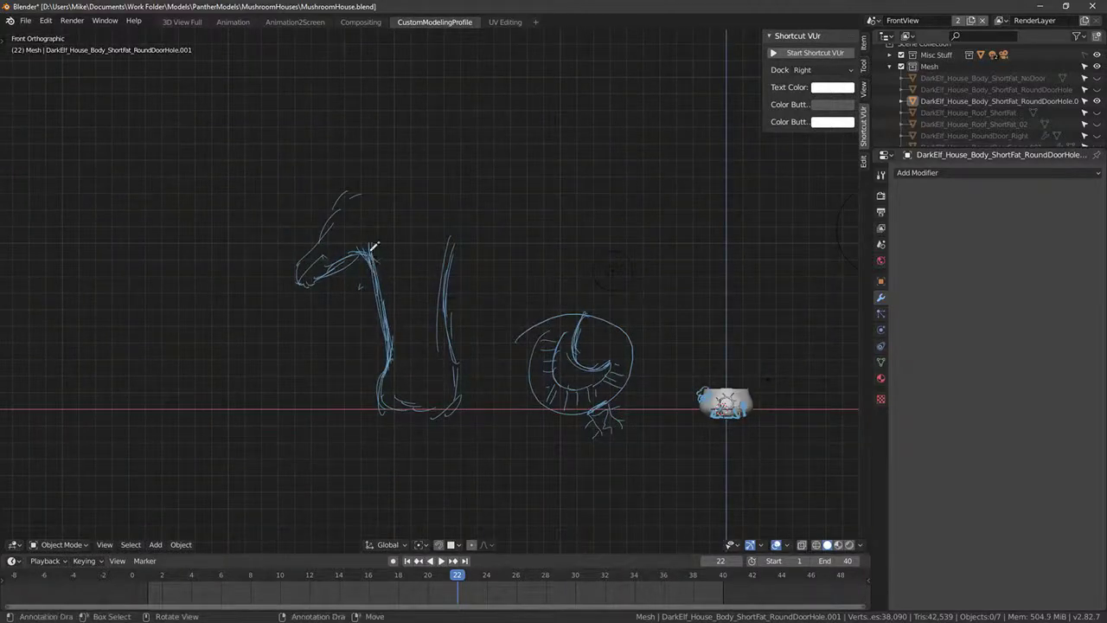
pyautogui.moveTo(394, 335)
pyautogui.mouseDown()
pyautogui.moveTo(372, 414)
pyautogui.moveTo(392, 420)
pyautogui.mouseUp()
pyautogui.moveTo(464, 396)
pyautogui.mouseDown()
pyautogui.moveTo(446, 237)
pyautogui.moveTo(486, 243)
pyautogui.mouseUp()
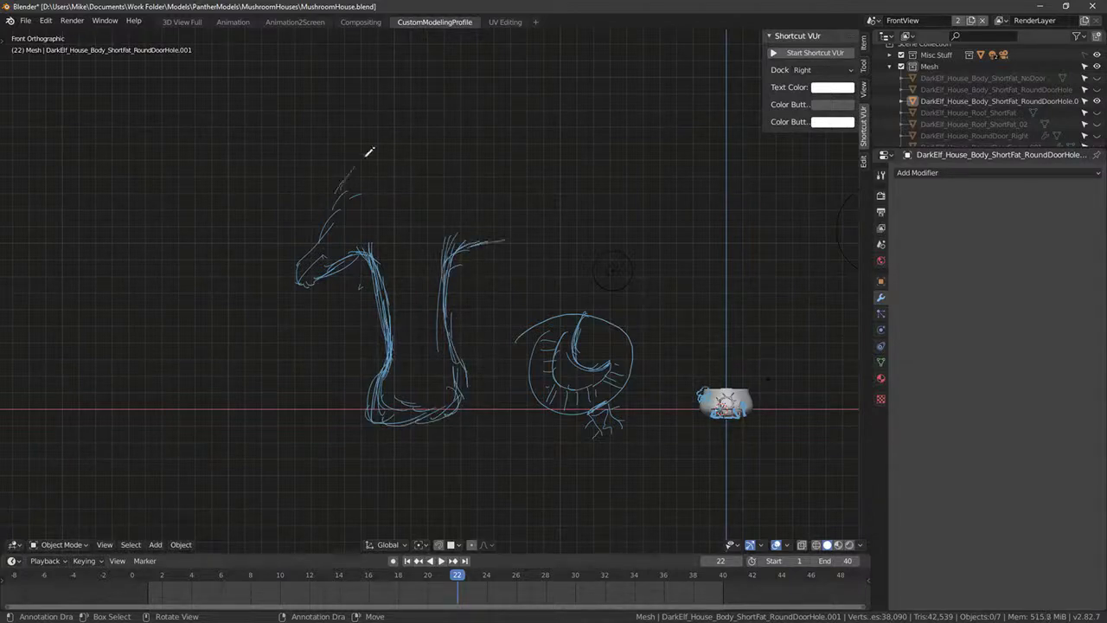
# Step: Complete the pointed mushroom cap sketch with a peak, sloping right side, rounded right rim, underside curve and reinforced left slope
pyautogui.moveTo(363, 164)
pyautogui.mouseDown()
pyautogui.moveTo(340, 207)
pyautogui.moveTo(383, 141)
pyautogui.moveTo(499, 186)
pyautogui.mouseUp()
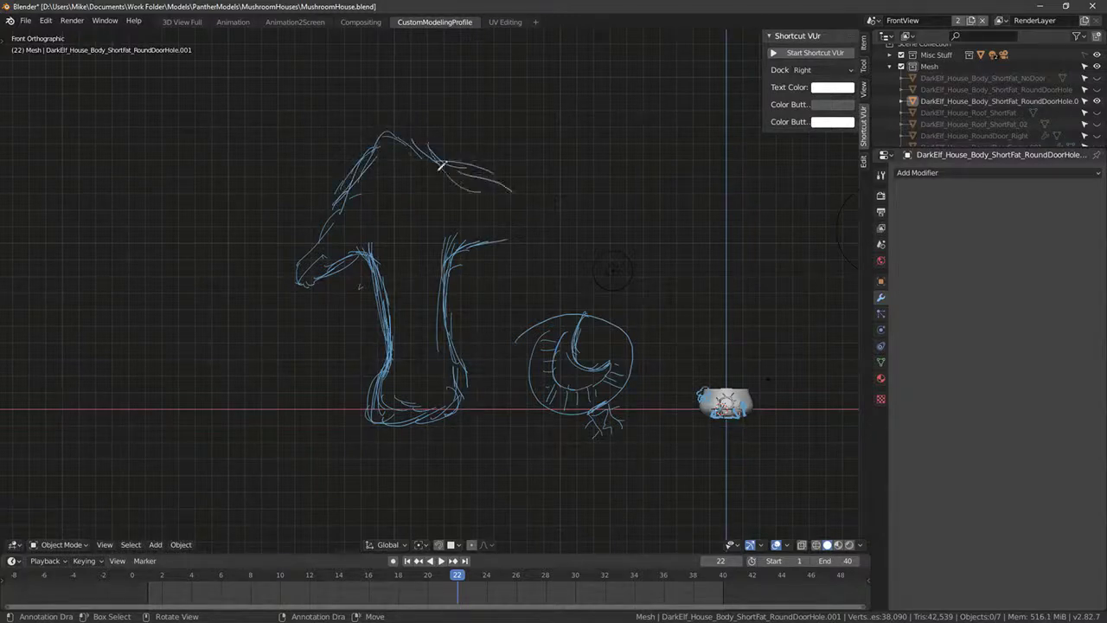
pyautogui.moveTo(440, 165)
pyautogui.mouseDown()
pyautogui.moveTo(539, 230)
pyautogui.moveTo(492, 185)
pyautogui.moveTo(444, 173)
pyautogui.moveTo(348, 188)
pyautogui.moveTo(336, 231)
pyautogui.moveTo(458, 228)
pyautogui.moveTo(356, 249)
pyautogui.moveTo(358, 181)
pyautogui.moveTo(316, 185)
pyautogui.moveTo(352, 161)
pyautogui.mouseUp()
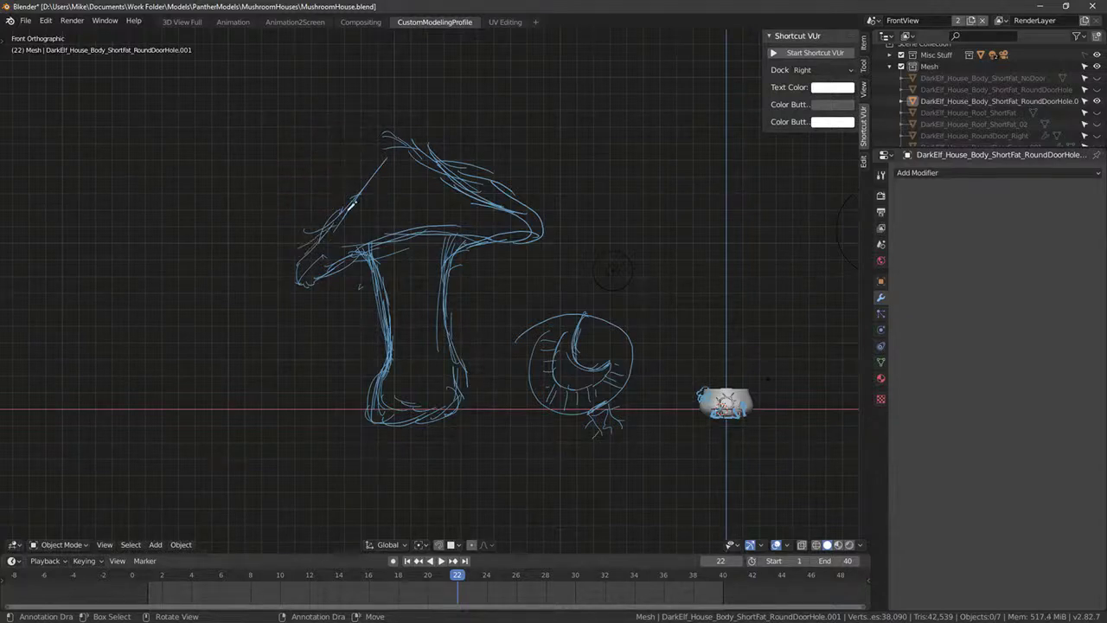
pyautogui.moveTo(349, 211); pyautogui.dragTo(373, 167)
pyautogui.moveTo(349, 206)
pyautogui.mouseDown()
pyautogui.moveTo(364, 162)
pyautogui.moveTo(428, 160)
pyautogui.mouseUp()
pyautogui.moveTo(440, 128); pyautogui.dragTo(536, 216)
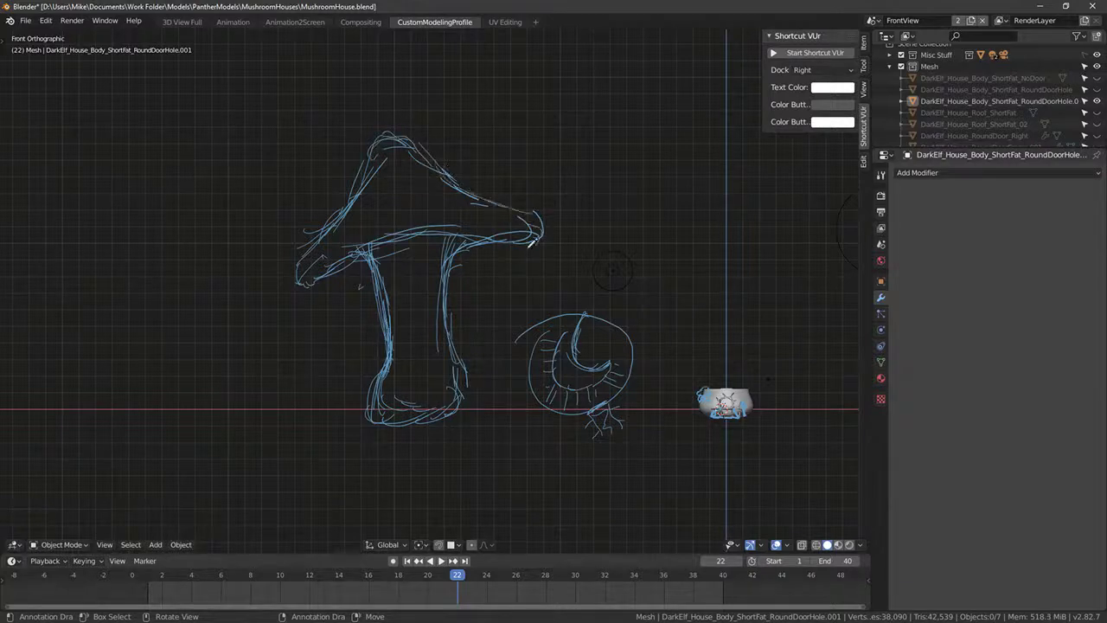
pyautogui.moveTo(531, 243); pyautogui.dragTo(483, 235)
pyautogui.moveTo(360, 197); pyautogui.dragTo(299, 276)
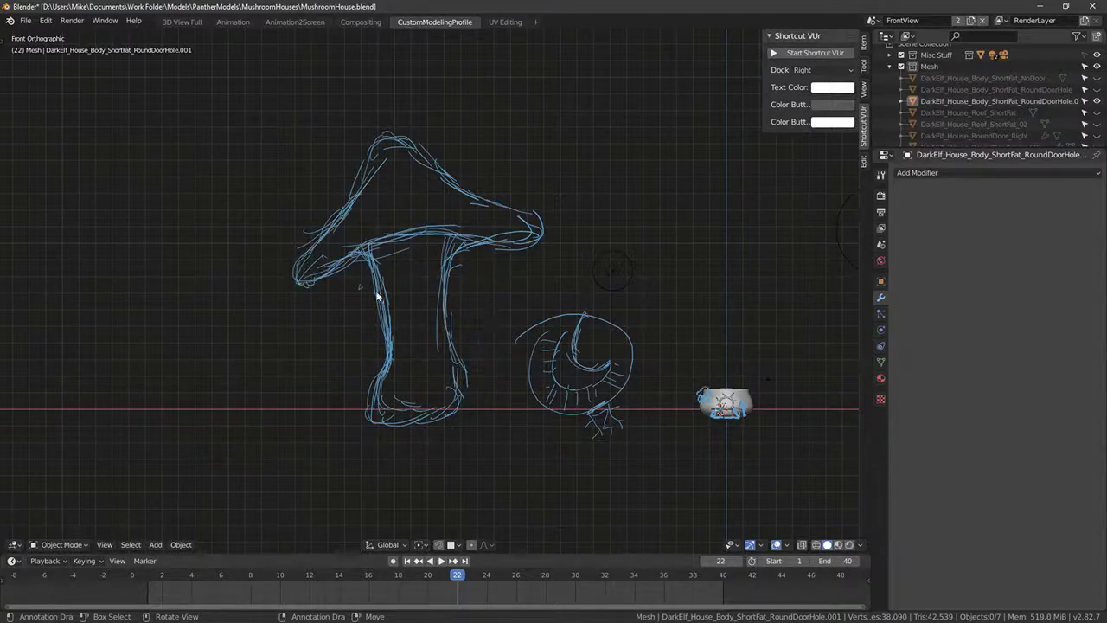
# Step: Erase and redraw the stem with a wider flared base, and add two round cross-paned windows and an arched door
pyautogui.moveTo(386, 290)
pyautogui.keyDown('ctrl'); pyautogui.mouseDown()
pyautogui.moveTo(383, 314)
pyautogui.moveTo(447, 292)
pyautogui.moveTo(439, 304)
pyautogui.mouseUp(); pyautogui.keyUp('ctrl')
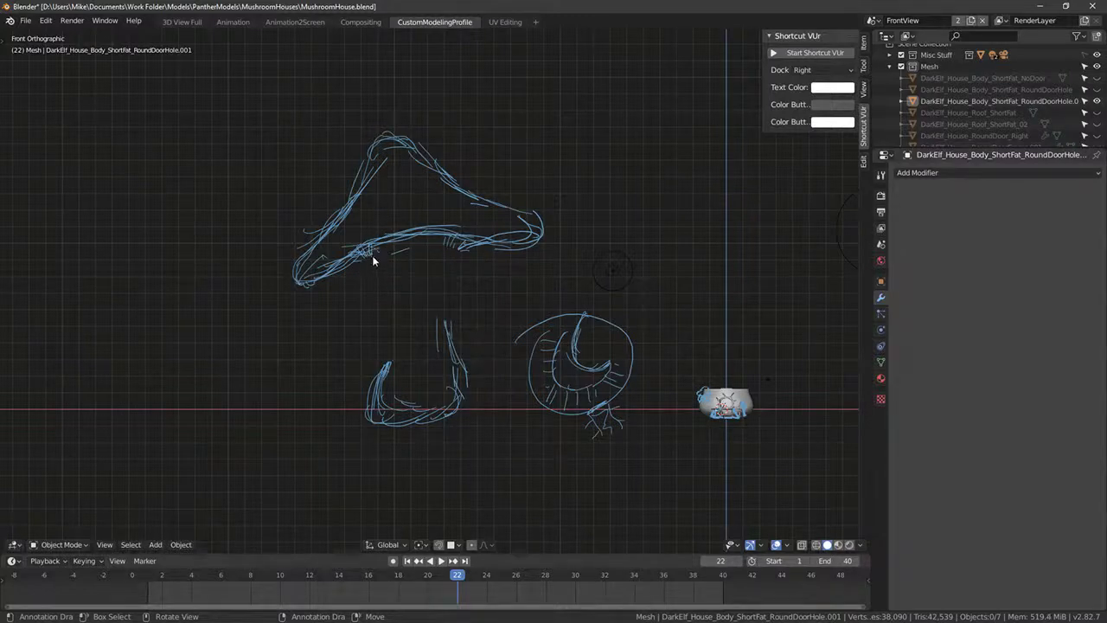
pyautogui.moveTo(381, 262)
pyautogui.mouseDown()
pyautogui.moveTo(389, 289)
pyautogui.moveTo(362, 396)
pyautogui.moveTo(446, 415)
pyautogui.mouseUp()
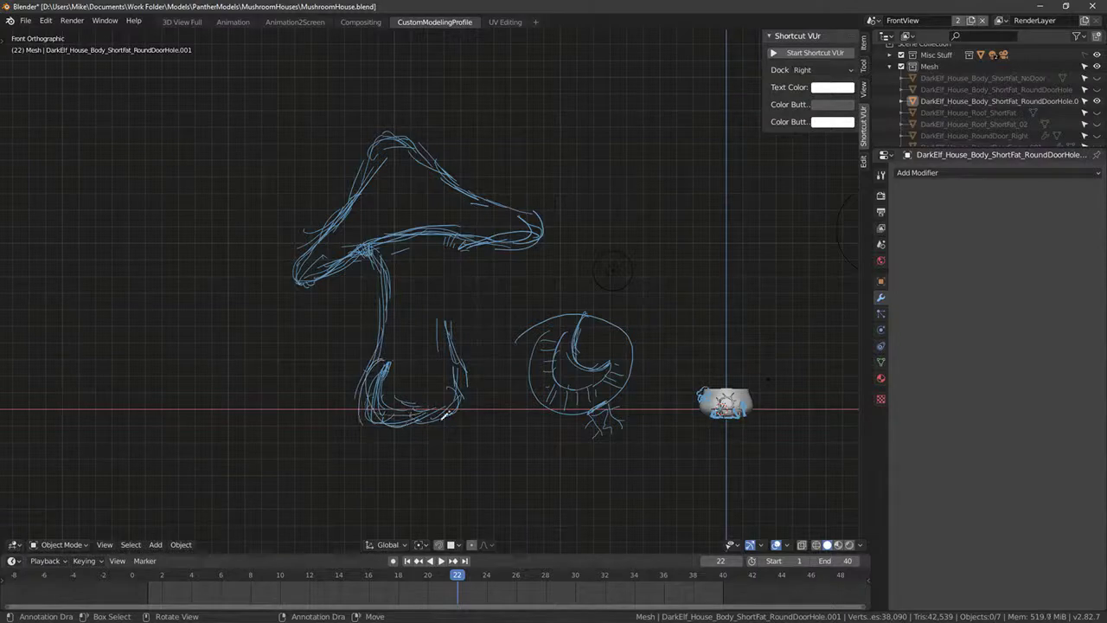
pyautogui.moveTo(465, 342)
pyautogui.mouseDown()
pyautogui.moveTo(470, 242)
pyautogui.moveTo(447, 308)
pyautogui.moveTo(475, 314)
pyautogui.moveTo(446, 413)
pyautogui.moveTo(383, 309)
pyautogui.moveTo(373, 363)
pyautogui.mouseUp()
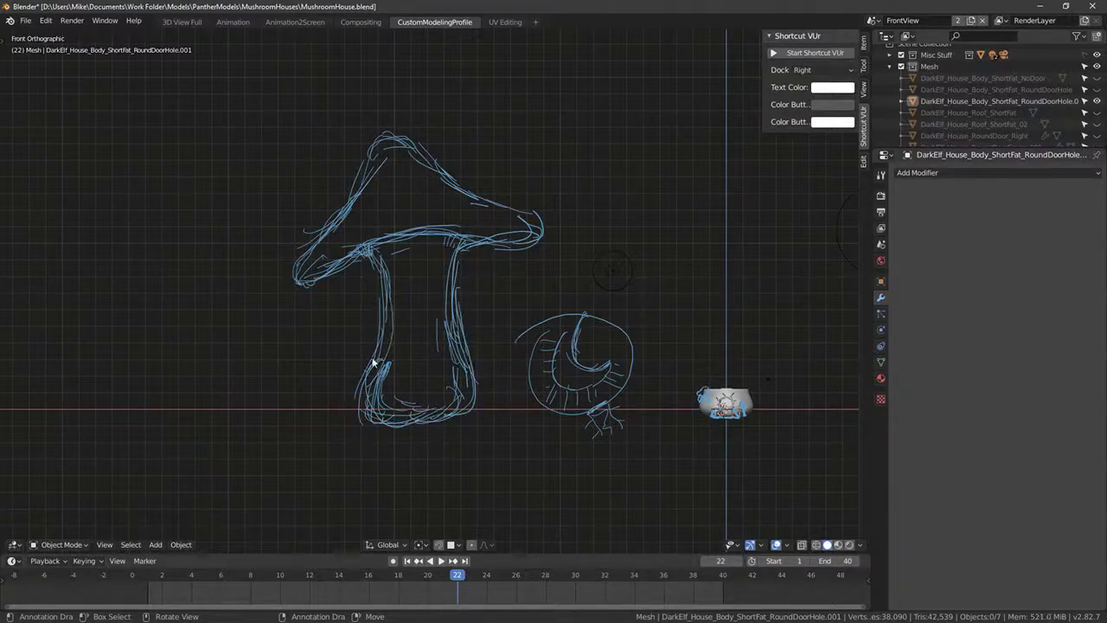
pyautogui.moveTo(387, 295); pyautogui.dragTo(412, 272)
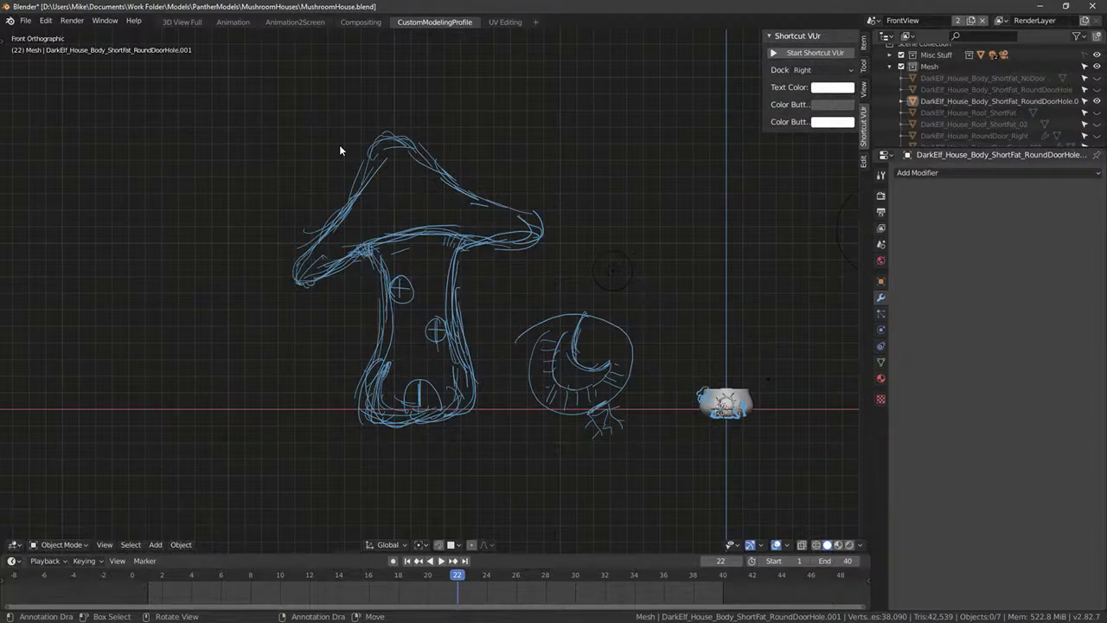
# Step: Enter edit mode on the house body in front view and extrude its top rim loop in place
pyautogui.moveTo(339, 149)
pyautogui.mouseDown(button='middle')
pyautogui.moveTo(316, 153)
pyautogui.moveTo(625, 343)
pyautogui.moveTo(571, 339)
pyautogui.moveTo(584, 347)
pyautogui.mouseUp(button='middle')
pyautogui.press('KP_1')
pyautogui.click(489, 374)
pyautogui.press('Tab')
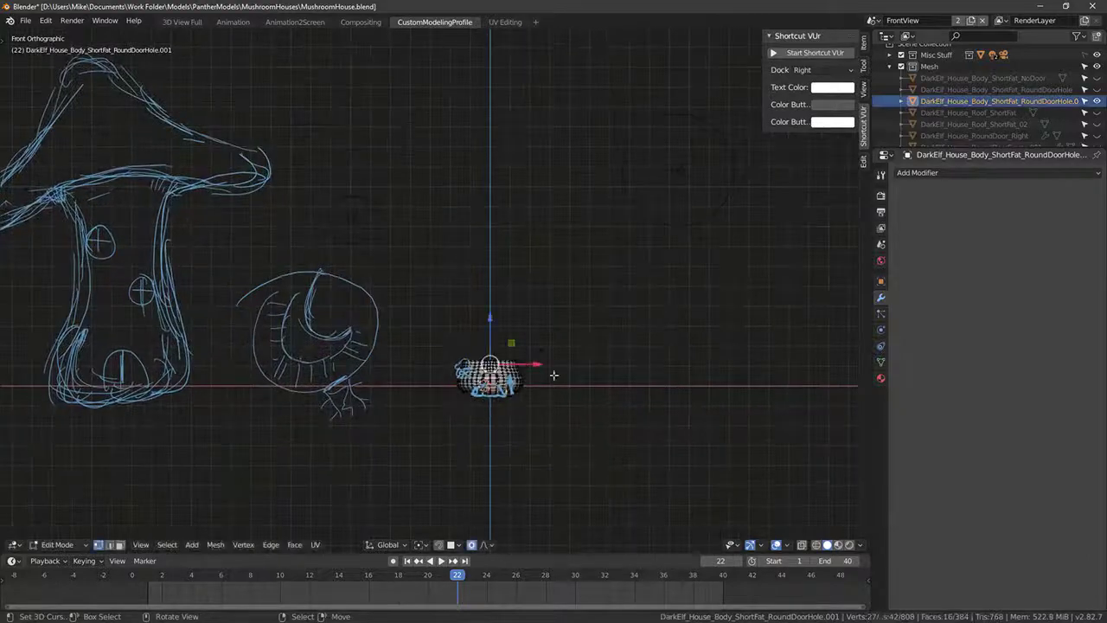
pyautogui.keyDown('alt'); pyautogui.click(506, 360); pyautogui.keyUp('alt')
pyautogui.press('e')
pyautogui.press('Escape')
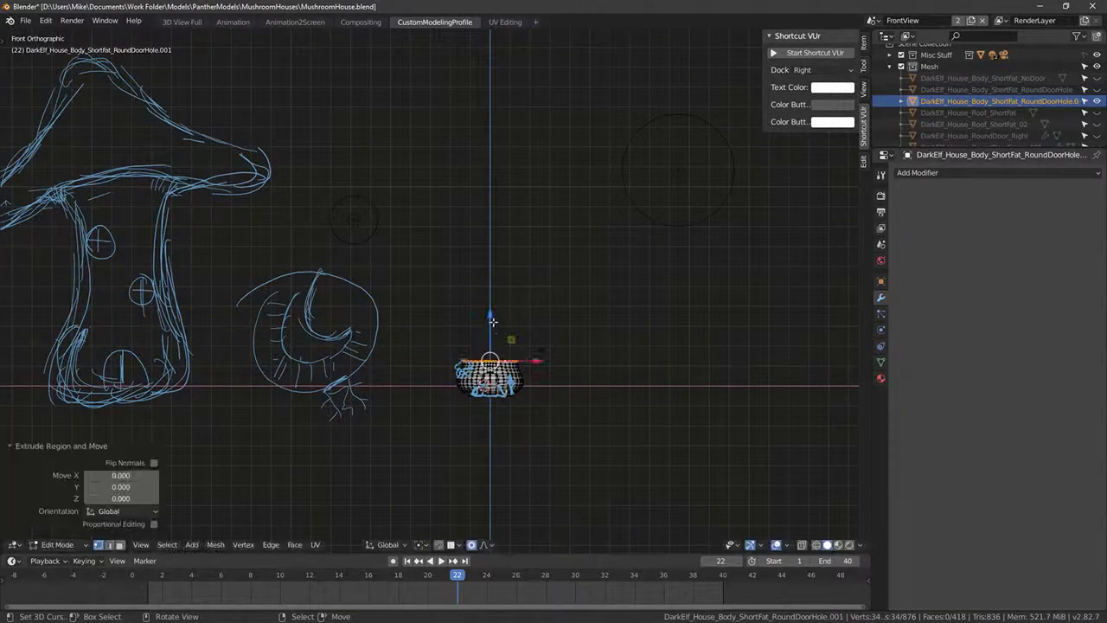
pyautogui.press('e')
pyautogui.press('Escape')
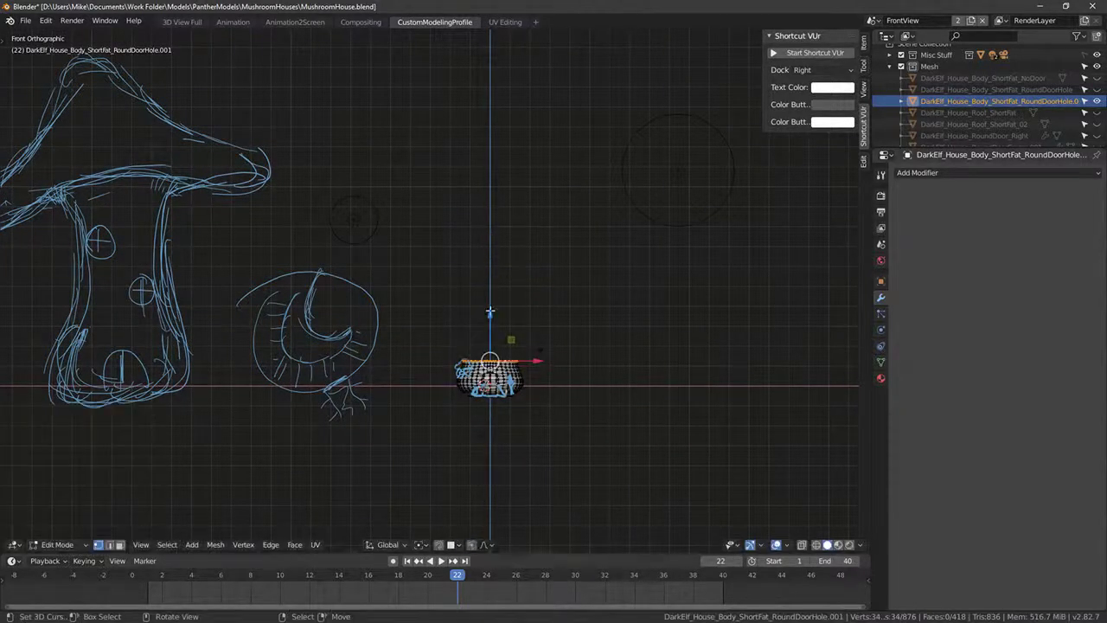
# Step: Try raising the extruded rim about 42.27 along Z and adding five evenly spaced loop cuts to the new wall
pyautogui.press('e')
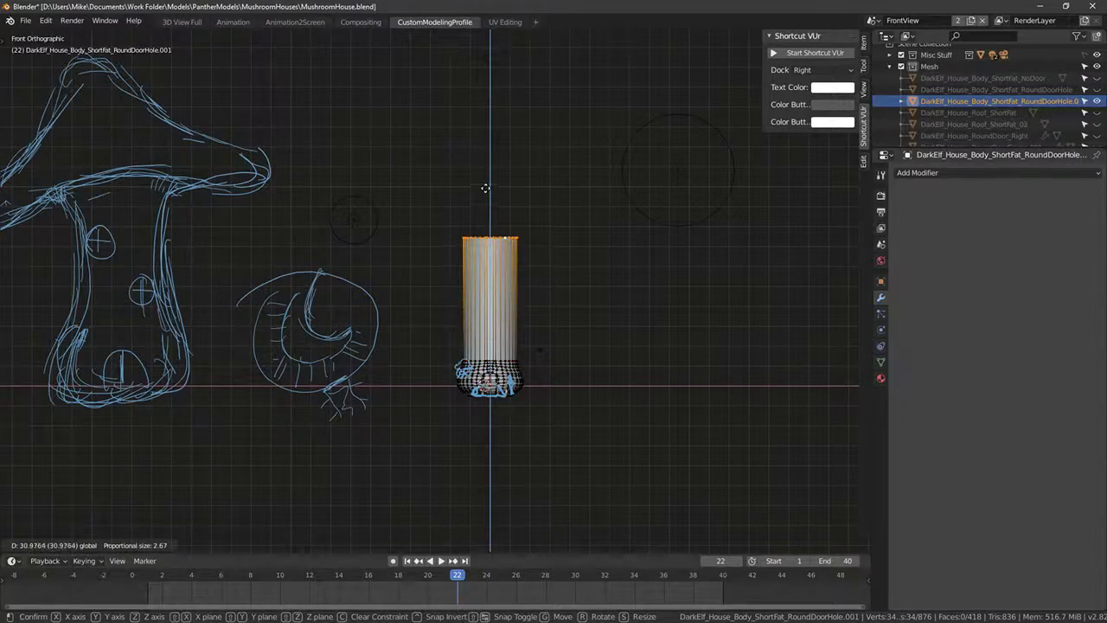
pyautogui.click(498, 224)
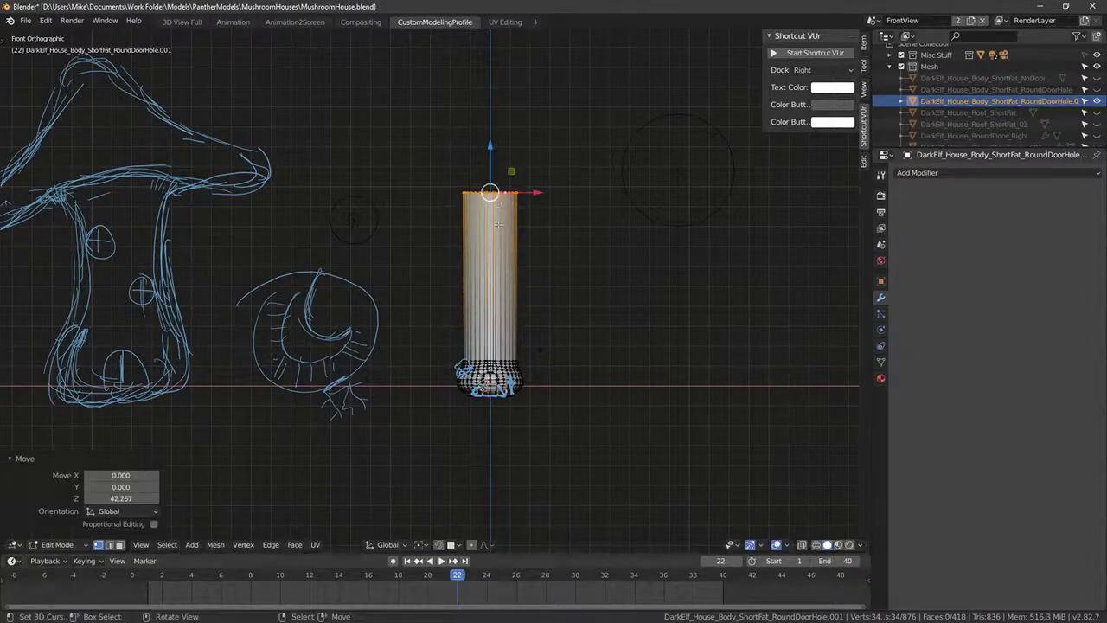
pyautogui.hotkey('ctrl', 'r')
pyautogui.scroll(4, 506, 260)
pyautogui.click(510, 276)
pyautogui.rightClick(510, 275)
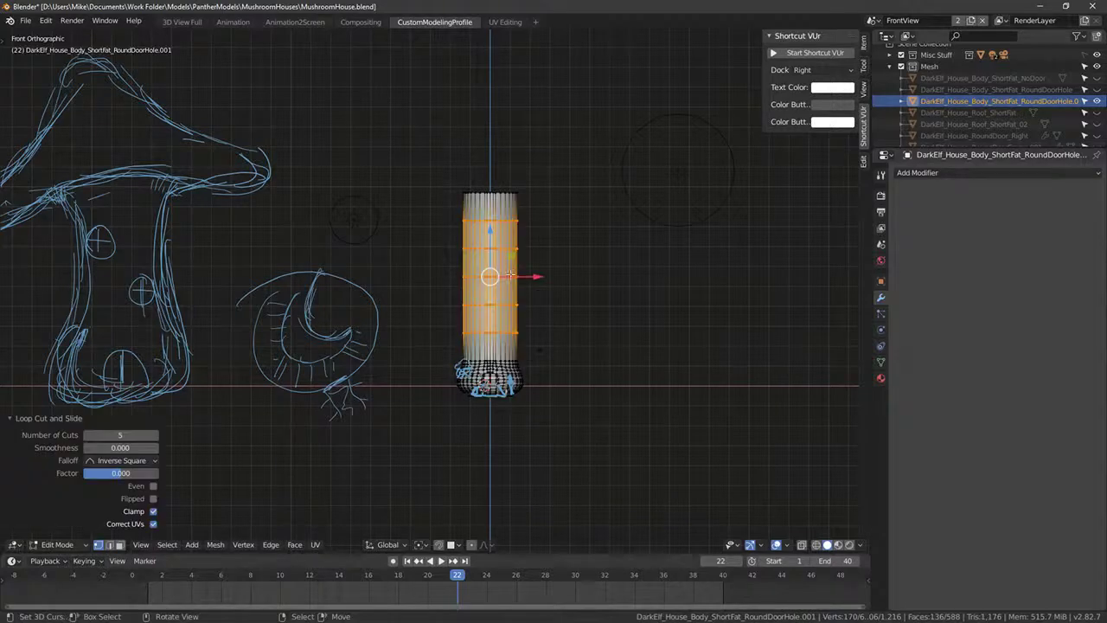
pyautogui.hotkey('ctrl', 'z')
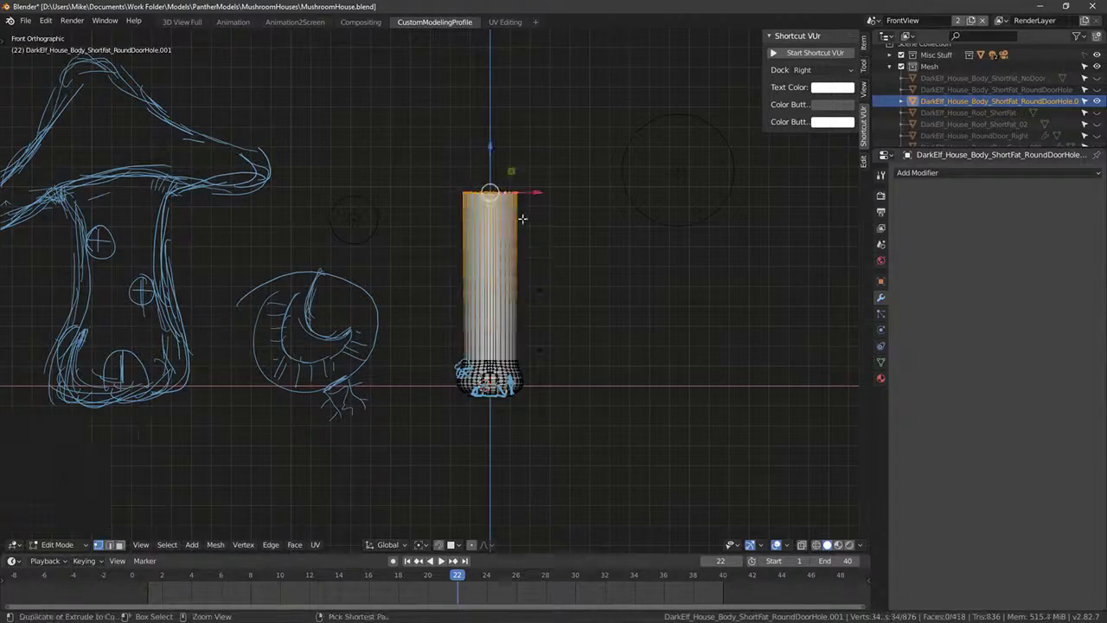
pyautogui.hotkey('ctrl', 'z')
# Step: Raise the extruded rim about 28.08 along Z, add five evenly spaced loop cuts to the new wall and clear the selection
pyautogui.press('e')
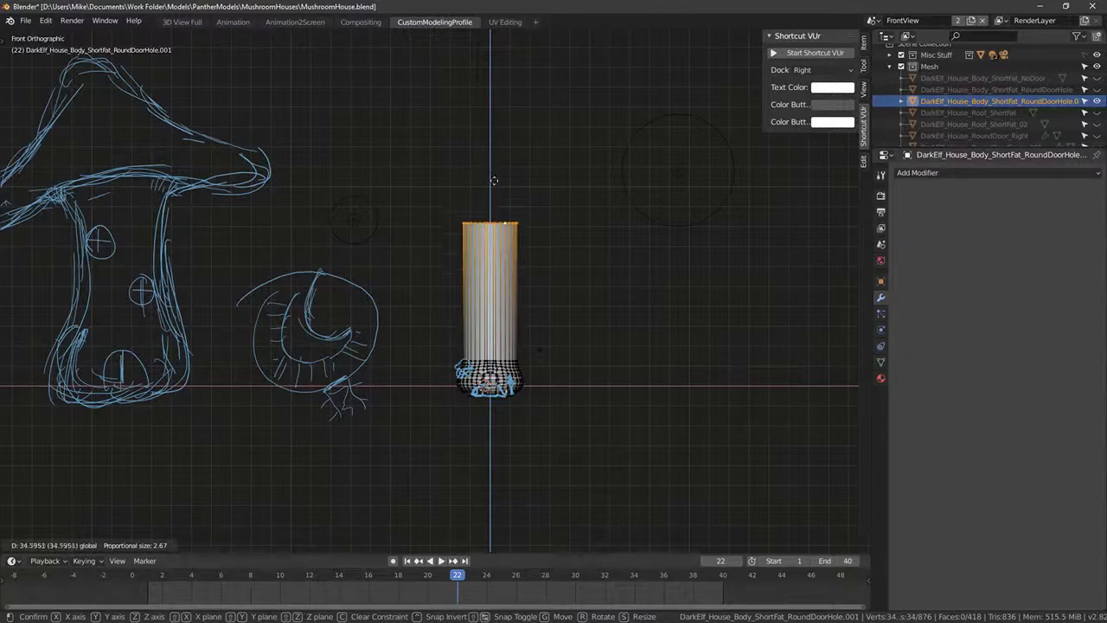
pyautogui.click(490, 250)
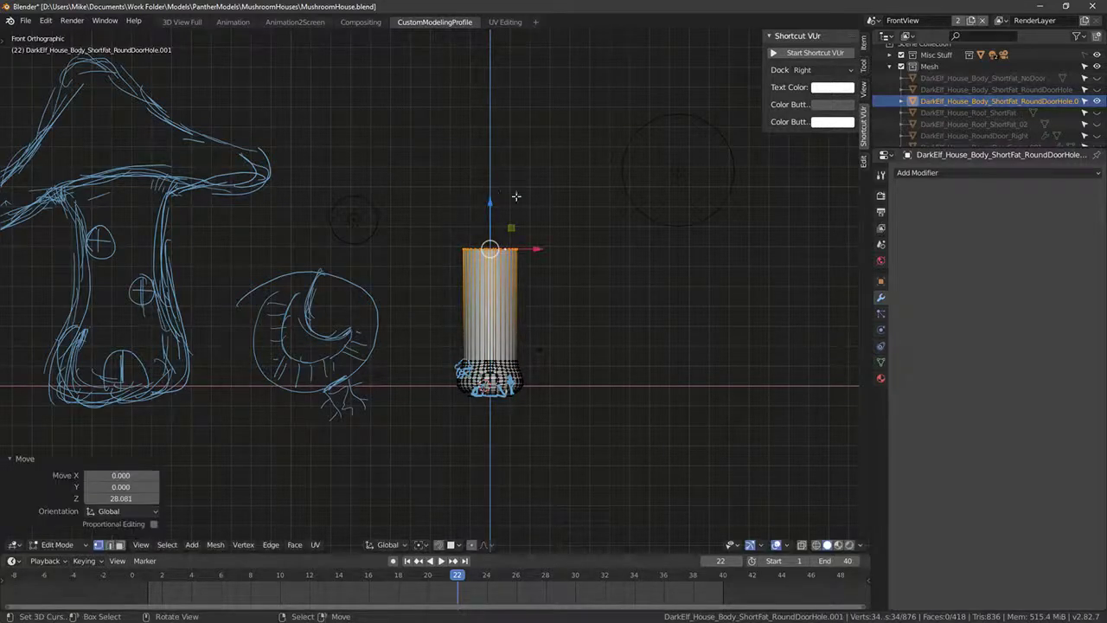
pyautogui.hotkey('ctrl', 'r')
pyautogui.click(481, 309)
pyautogui.hotkey('alt', 'a')
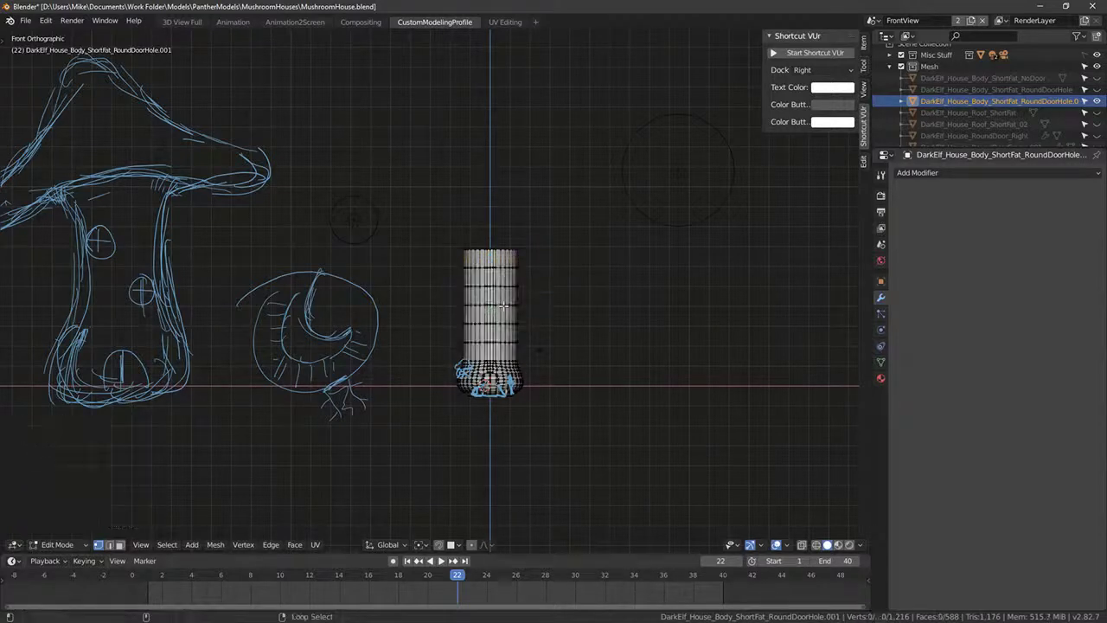
# Step: Pinch in the middle of the stem by scaling its middle loop to about 0.78 with smooth proportional editing, excluding Z, and deselect it
pyautogui.keyDown('alt'); pyautogui.click(489, 303); pyautogui.keyUp('alt')
pyautogui.press('s')
pyautogui.click(632, 285)
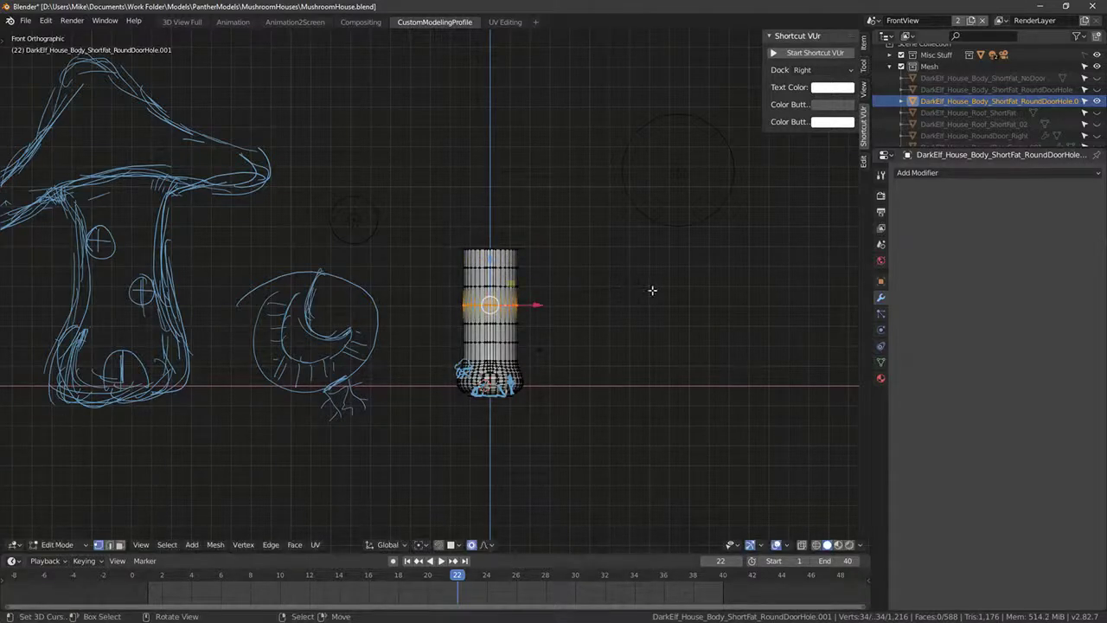
pyautogui.press('s')
pyautogui.scroll(-5, 653, 289)
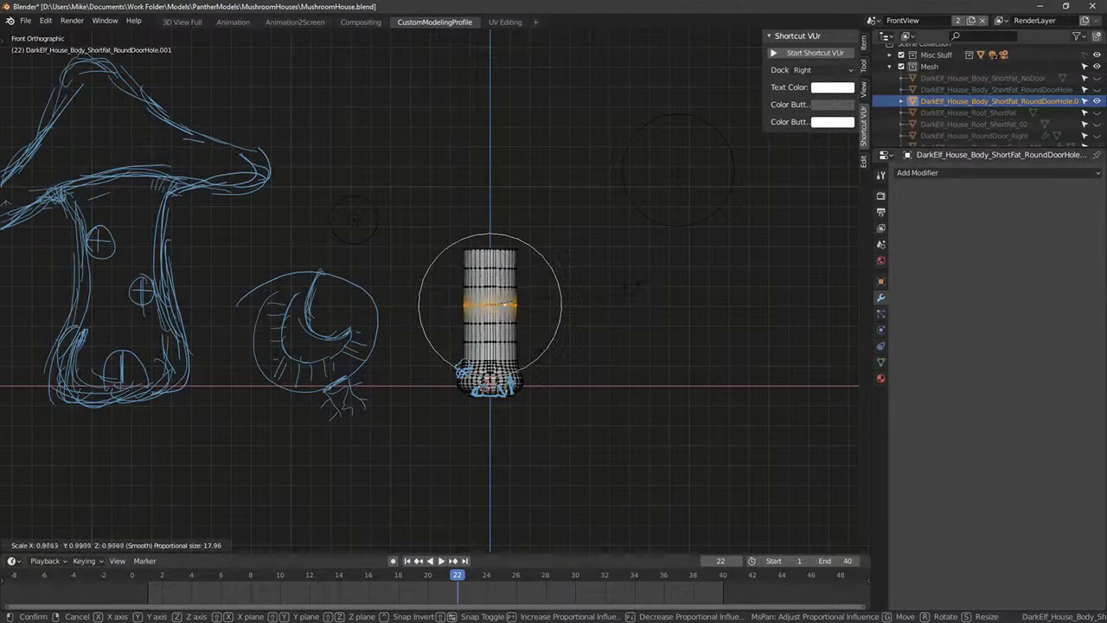
pyautogui.hotkey('shift', 'z')
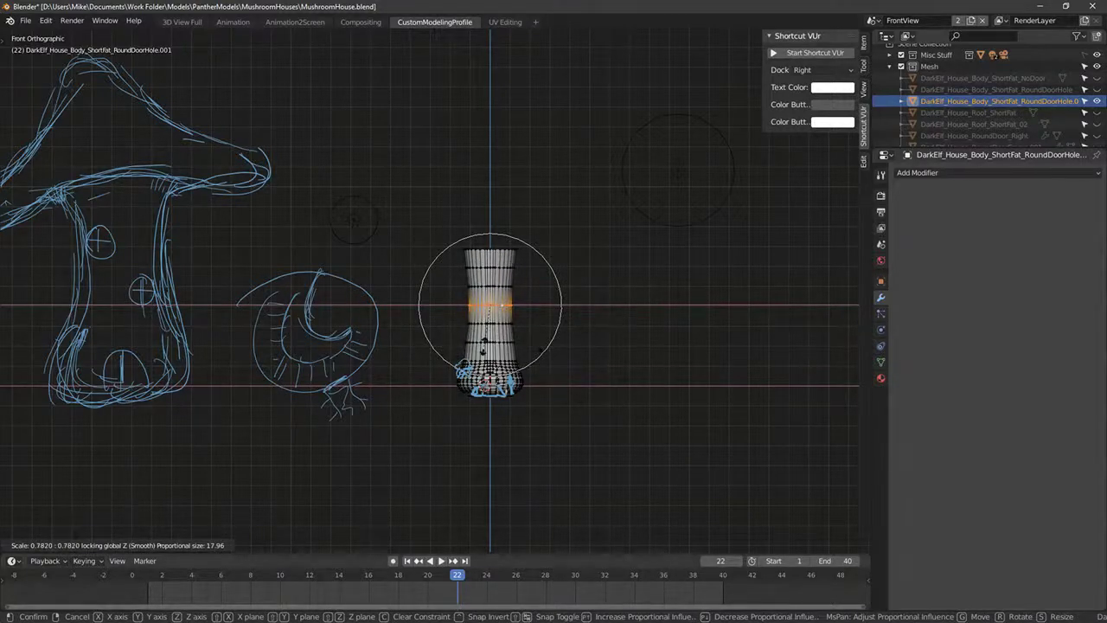
pyautogui.click(531, 341)
pyautogui.hotkey('alt', 'a')
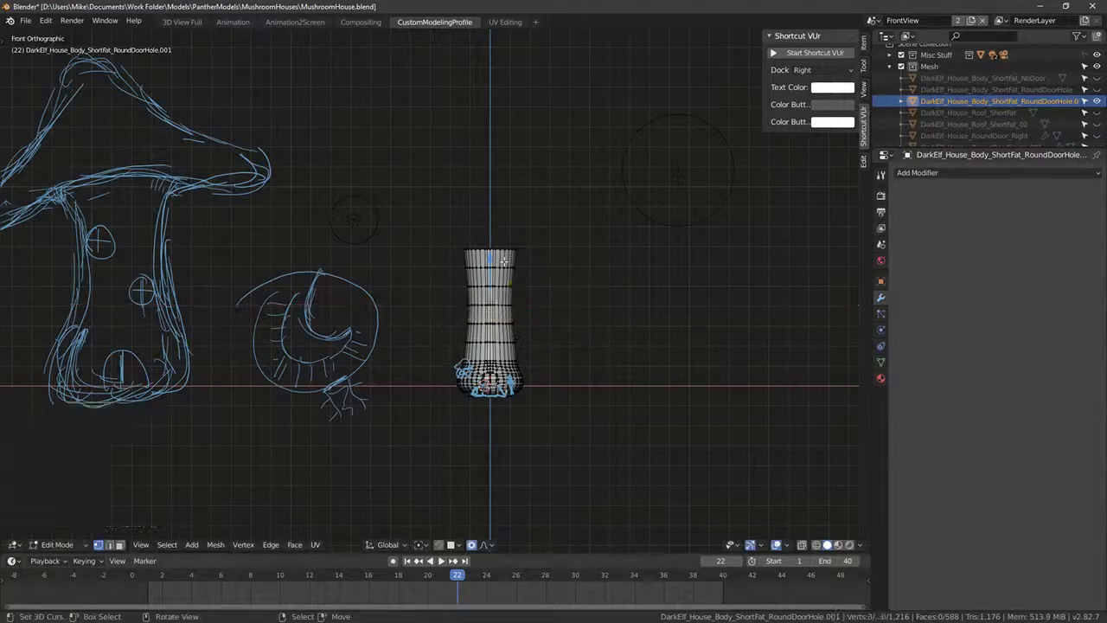
# Step: Extrude the stem's top rim, scale it outward about 2.03 and raise it slightly to start the cap's underside
pyautogui.keyDown('alt'); pyautogui.click(493, 250); pyautogui.keyUp('alt')
pyautogui.press('e')
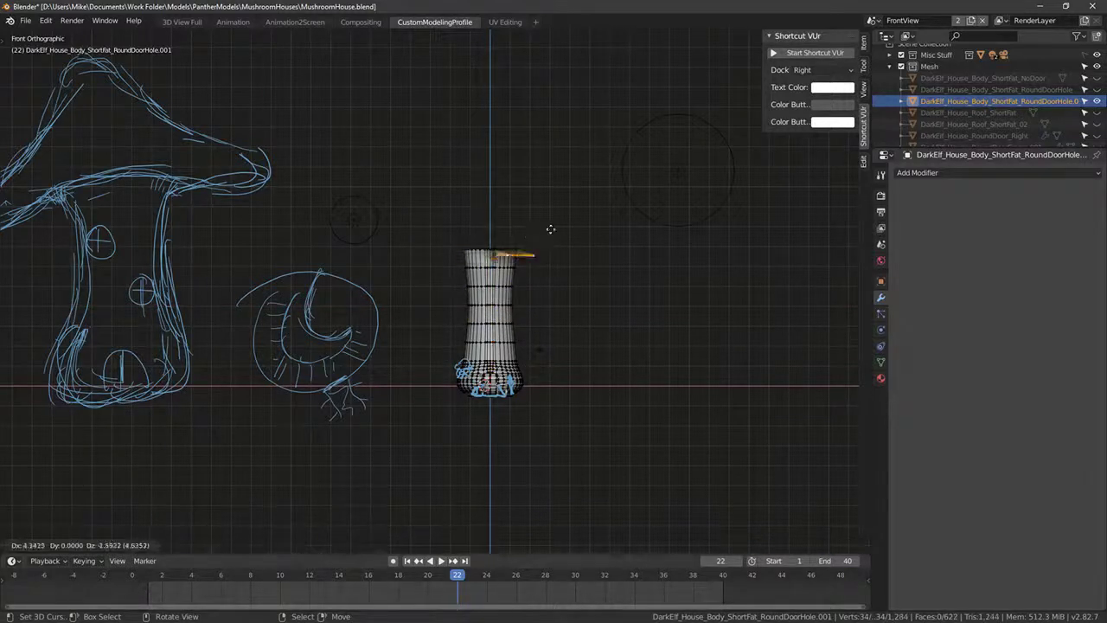
pyautogui.rightClick(570, 237)
pyautogui.press('s')
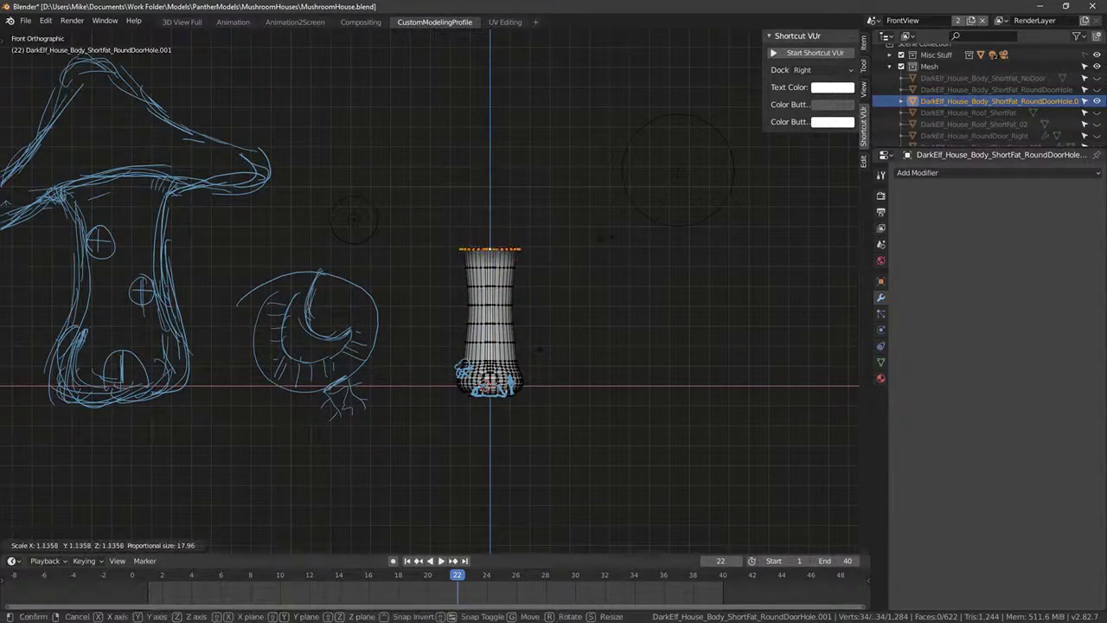
pyautogui.click(637, 237)
pyautogui.press('g')
pyautogui.press('z')
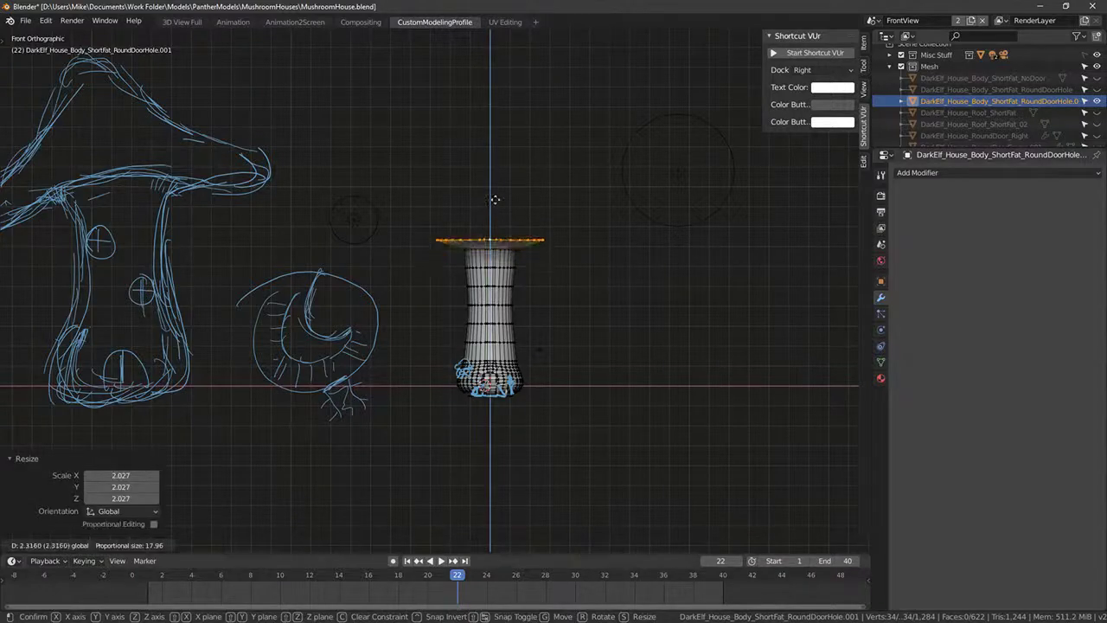
pyautogui.click(524, 204)
# Step: Extrude the widened rim again, scale it about 2.1 and adjust its height to roughly level with the stem's top
pyautogui.press('e')
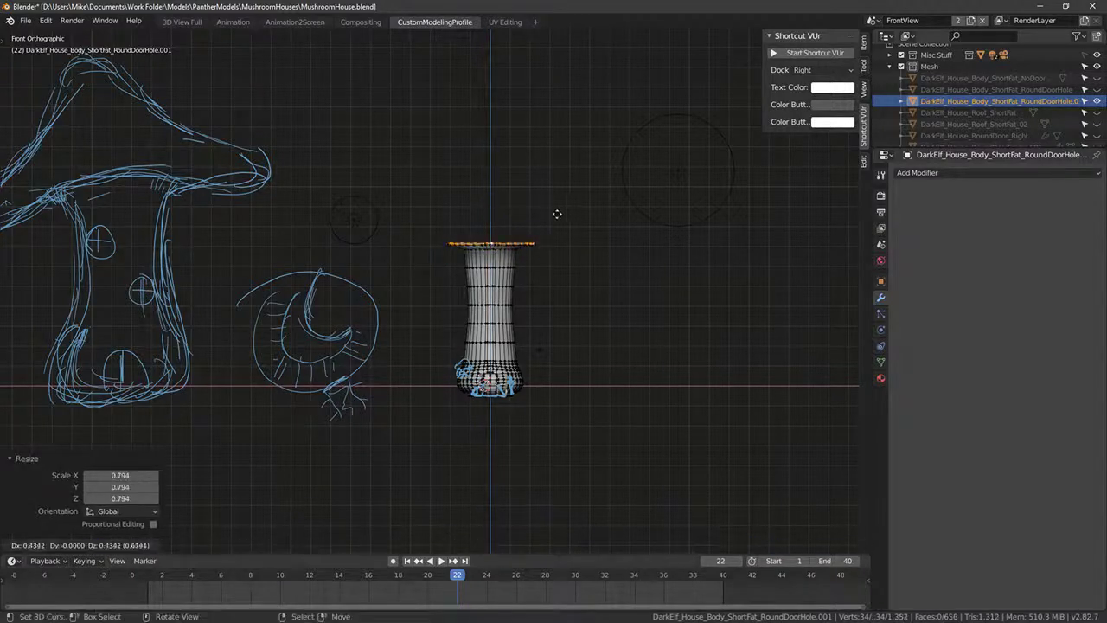
pyautogui.rightClick(562, 216)
pyautogui.press('g')
pyautogui.press('z')
pyautogui.click(590, 213)
pyautogui.press('s')
pyautogui.click(576, 211)
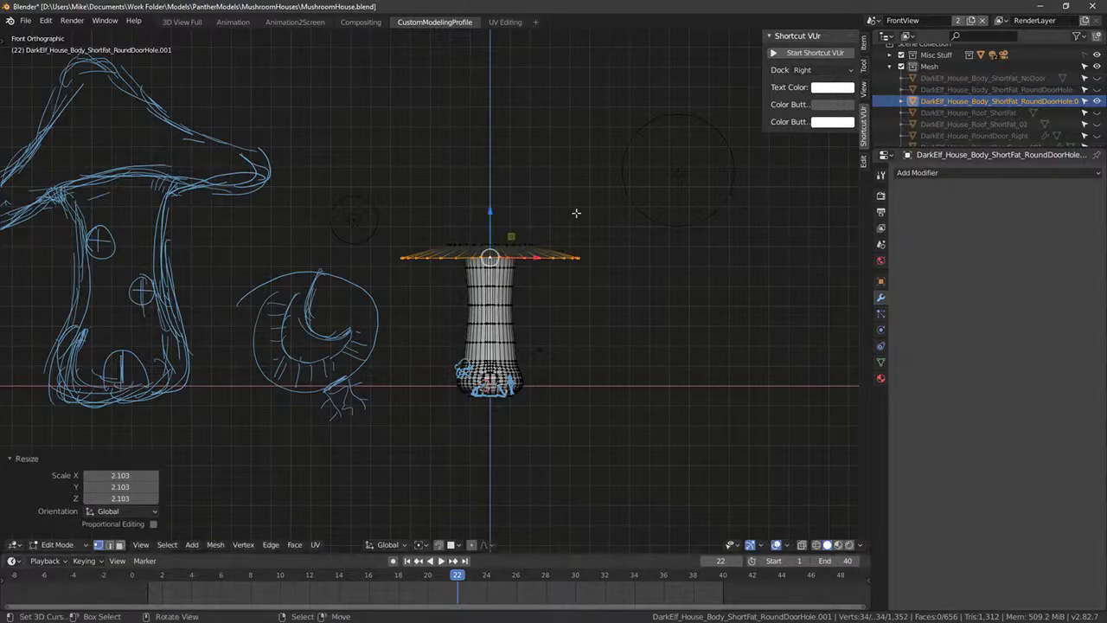
pyautogui.press('g')
pyautogui.press('z')
pyautogui.click(497, 208)
# Step: Extrude the cap's outer edge upward and scale it to about 0.14 to form a cone
pyautogui.press('e')
pyautogui.rightClick(523, 187)
pyautogui.press('g')
pyautogui.press('z')
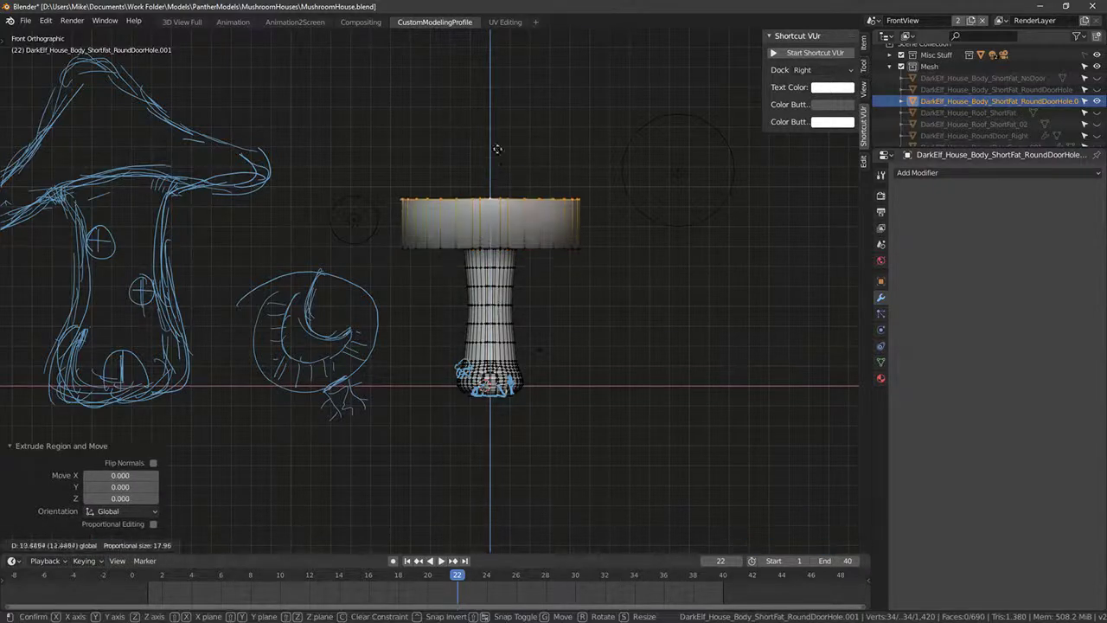
pyautogui.click(614, 133)
pyautogui.press('s')
pyautogui.click(506, 168)
# Step: Extrude the cone's small upper loop a little higher and fill the opening with a face
pyautogui.press('e')
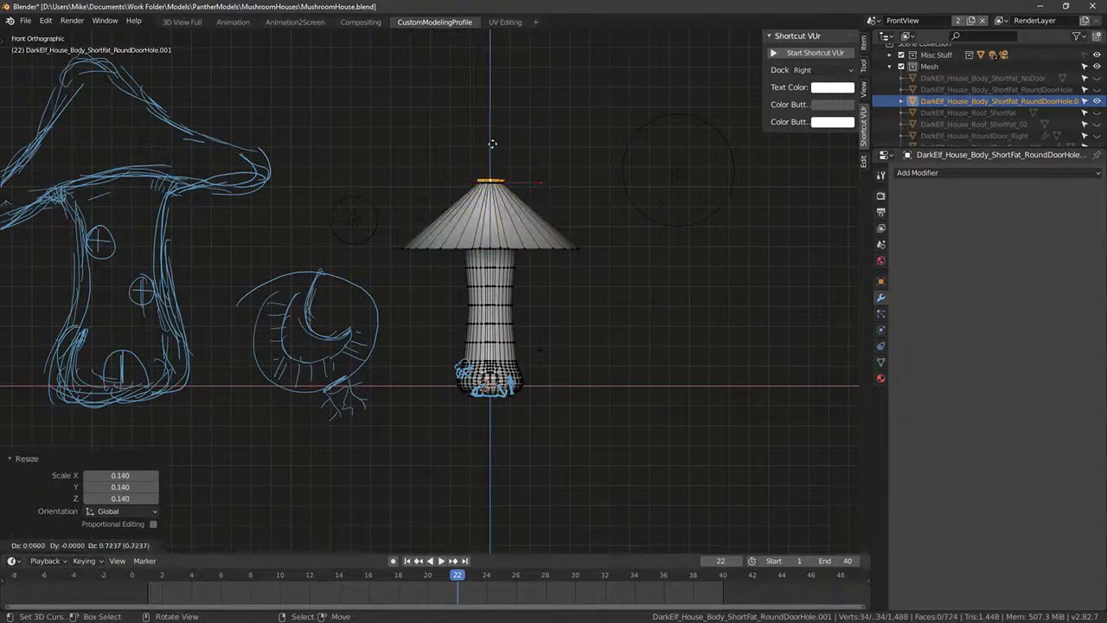
pyautogui.rightClick(492, 142)
pyautogui.press('g')
pyautogui.press('z')
pyautogui.click(542, 136)
pyautogui.press('f')
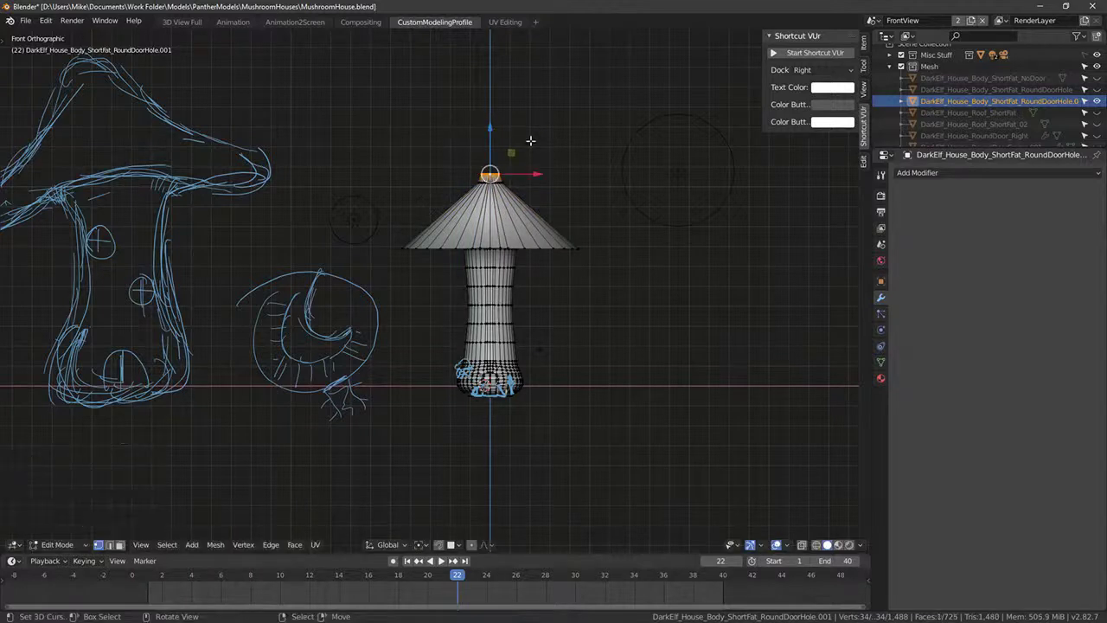
# Step: Add one centred loop cut around the cap's cone and scale it inward for a concave slope
pyautogui.hotkey('ctrl', 'r')
pyautogui.click(456, 214)
pyautogui.rightClick(456, 214)
pyautogui.press('s')
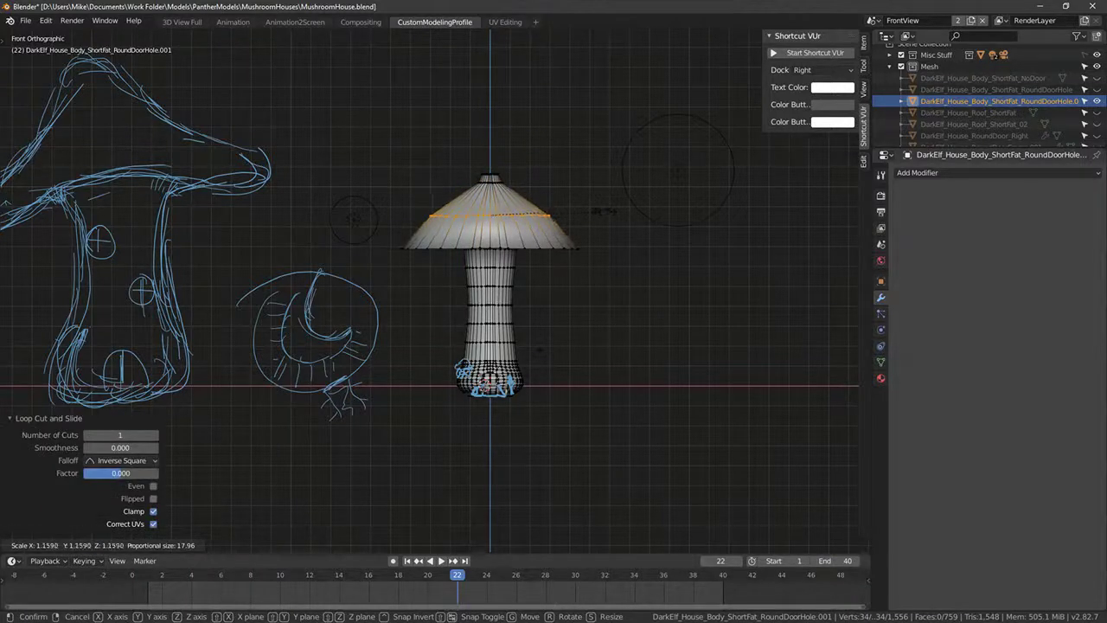
pyautogui.click(605, 211)
pyautogui.hotkey('alt', 'a')
# Step: Add another loop cut near the cap's lower edge and scale it outward to round the brim
pyautogui.hotkey('ctrl', 'r')
pyautogui.click(435, 239)
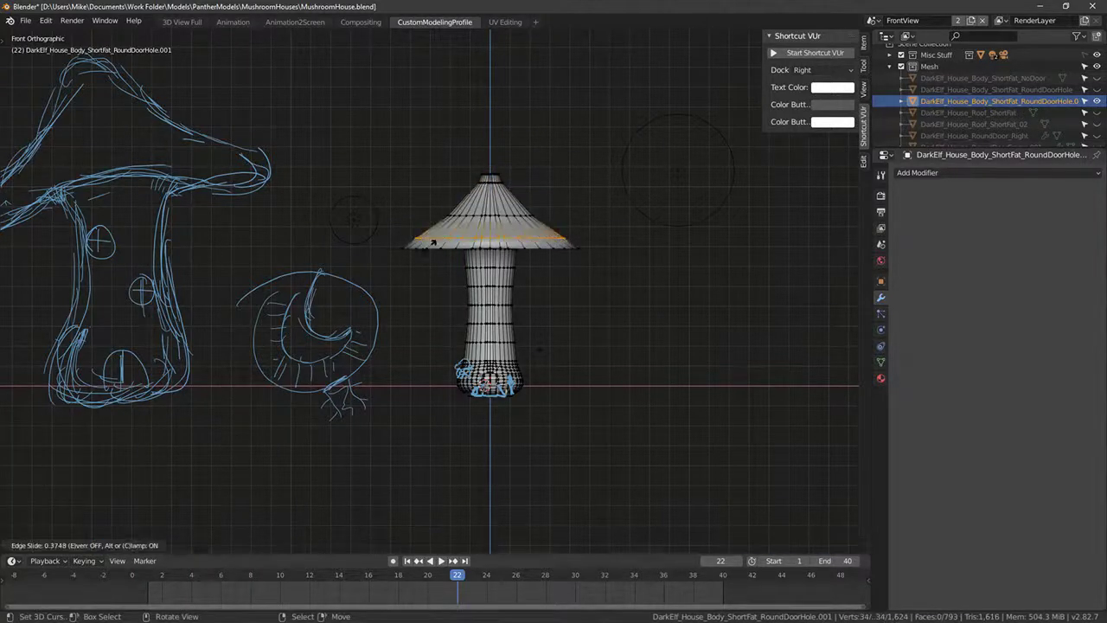
pyautogui.click(435, 243)
pyautogui.press('s')
pyautogui.click(673, 238)
pyautogui.hotkey('alt', 'a')
# Step: Add a loop cut on the cap's underside near the brim, slid to about -0.574, and move it about -1.086 along Z
pyautogui.moveTo(433, 257); pyautogui.dragTo(467, 259, button='middle')
pyautogui.press('a')
pyautogui.hotkey('alt', 'a')
pyautogui.hotkey('ctrl', 'r')
pyautogui.click(573, 227)
pyautogui.click(573, 233)
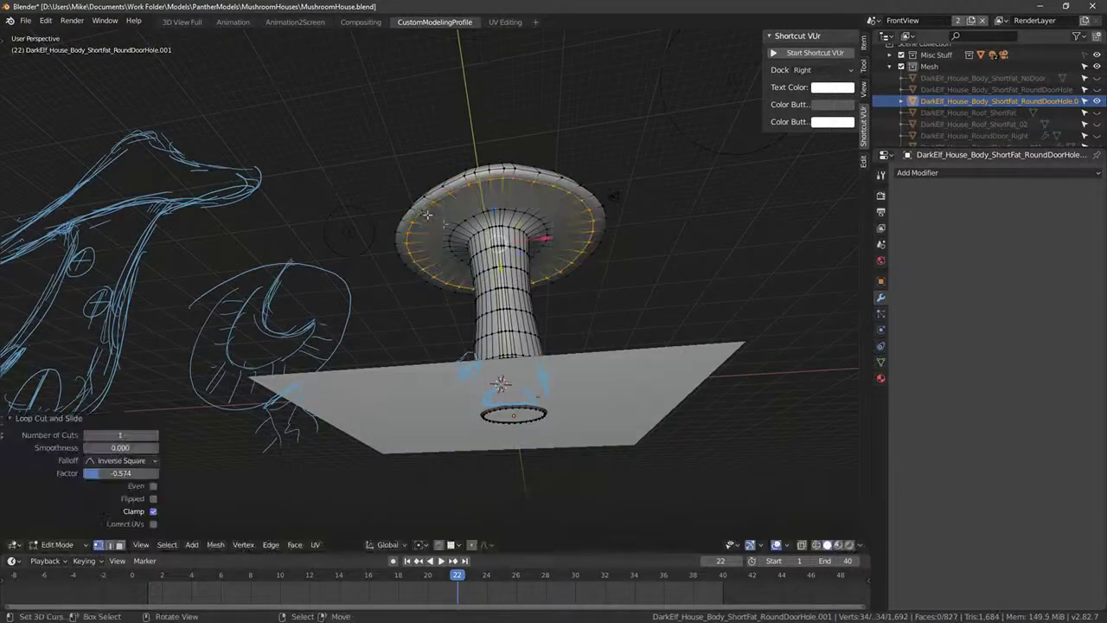
pyautogui.press('KP_1')
pyautogui.moveTo(503, 207); pyautogui.dragTo(504, 213)
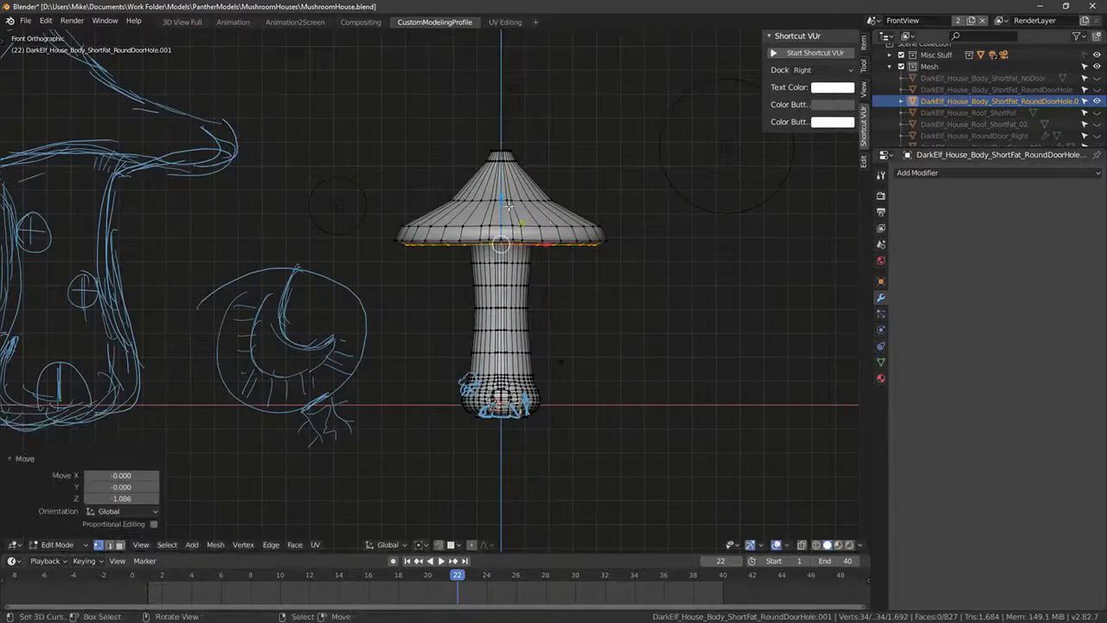
# Step: Examine the mushroom's cap and stem silhouette from the front and at an angle
pyautogui.moveTo(511, 209); pyautogui.dragTo(557, 230, button='middle')
pyautogui.press('KP_1')
pyautogui.scroll(-2, 556, 227)
pyautogui.scroll(4, 556, 227)
pyautogui.scroll(-5, 528, 251)
pyautogui.hotkey('alt', 'a')
pyautogui.moveTo(491, 272); pyautogui.dragTo(660, 292, button='middle')
pyautogui.press('KP_1')
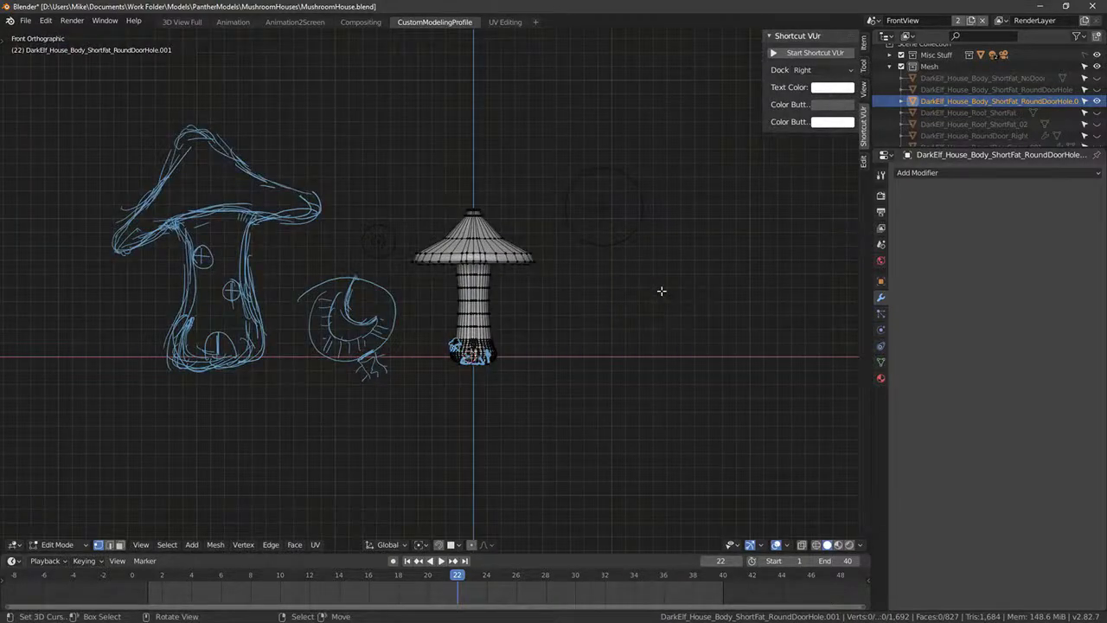
pyautogui.scroll(6, 660, 291)
pyautogui.scroll(-5, 507, 315)
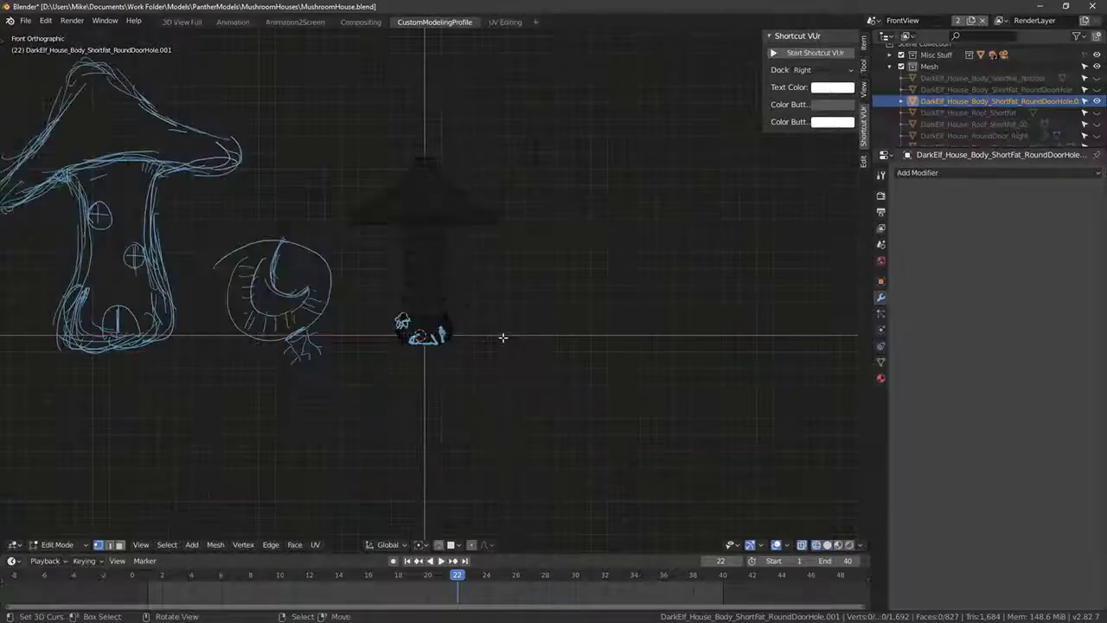
# Step: Leave edit mode and switch the viewport shading to Material Preview
pyautogui.press('Tab')
pyautogui.moveTo(502, 334); pyautogui.dragTo(628, 354, button='middle')
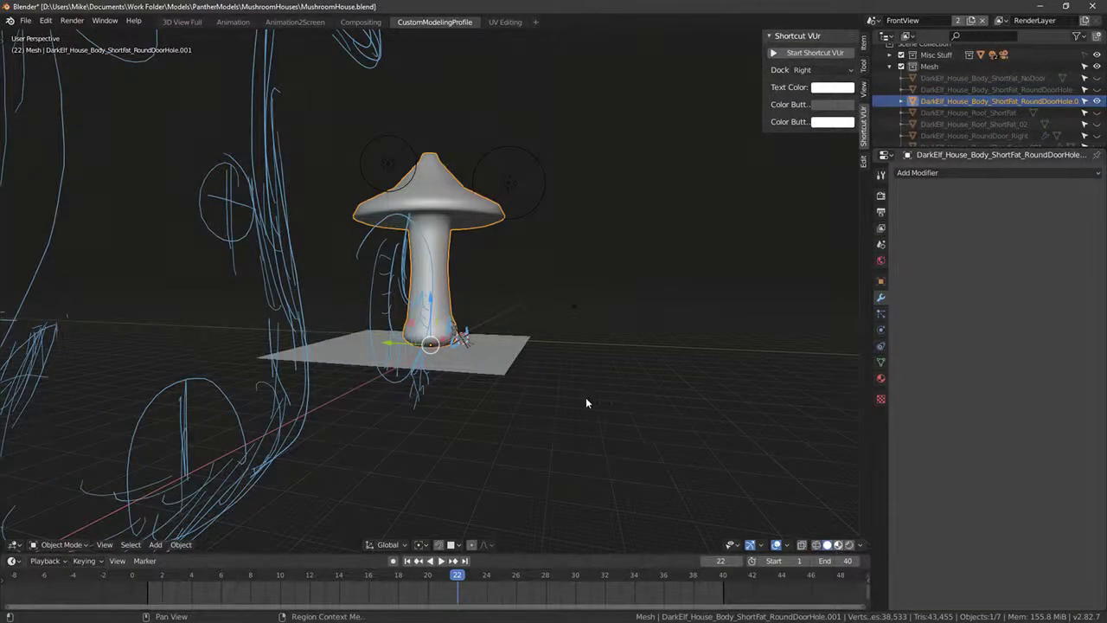
pyautogui.click(839, 545)
pyautogui.moveTo(839, 545)
pyautogui.mouseDown(button='middle')
pyautogui.moveTo(584, 348)
pyautogui.moveTo(519, 393)
pyautogui.mouseUp(button='middle')
pyautogui.scroll(3, 498, 379)
# Step: Unwrap the whole house mesh with Smart UV Project at a 66 degree angle limit and 0 island margin
pyautogui.press('Tab')
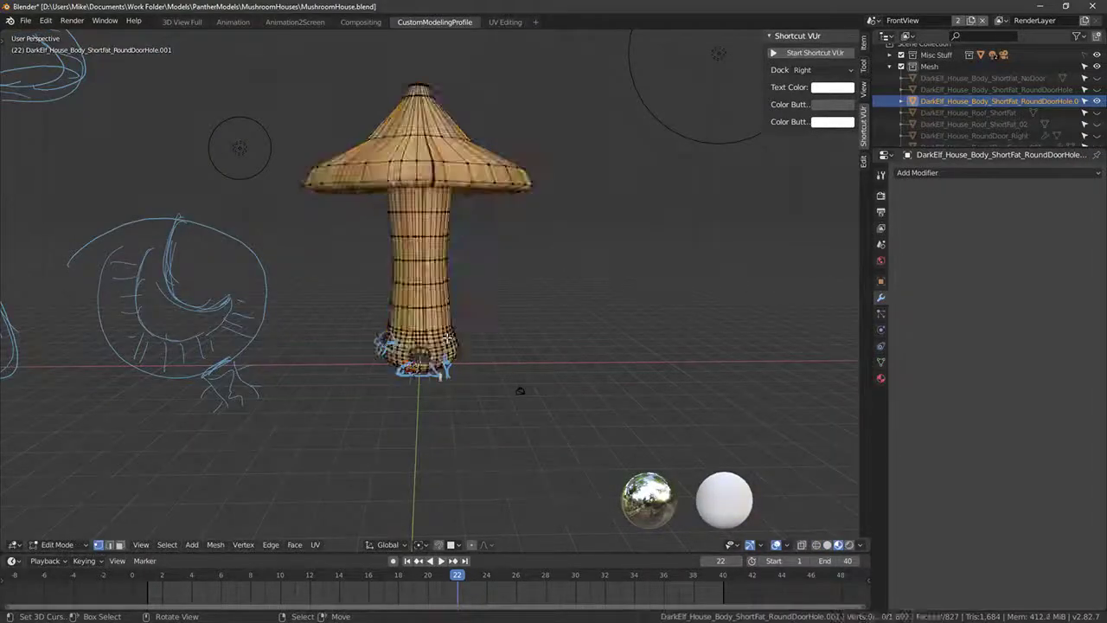
pyautogui.press('a')
pyautogui.press('u')
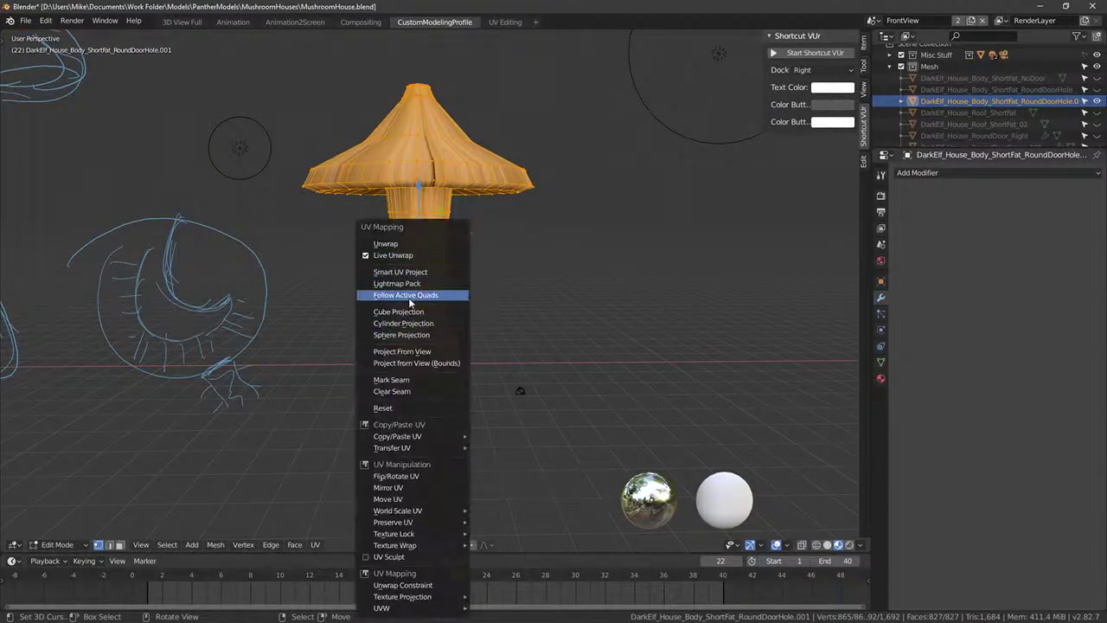
pyautogui.click(413, 271)
pyautogui.click(421, 363)
pyautogui.moveTo(487, 375); pyautogui.dragTo(554, 366, button='middle')
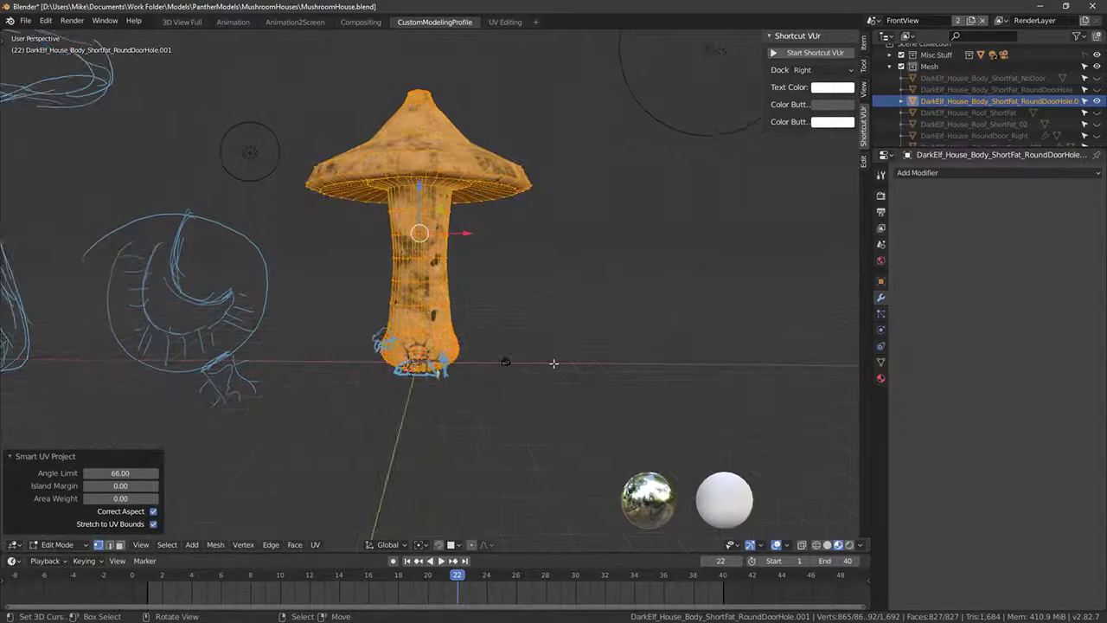
# Step: Mark seams on the loop where the stem meets the cap and on the underside loop near the brim
pyautogui.scroll(5, 507, 302)
pyautogui.moveTo(482, 216); pyautogui.dragTo(452, 152, button='middle')
pyautogui.hotkey('alt', 'a')
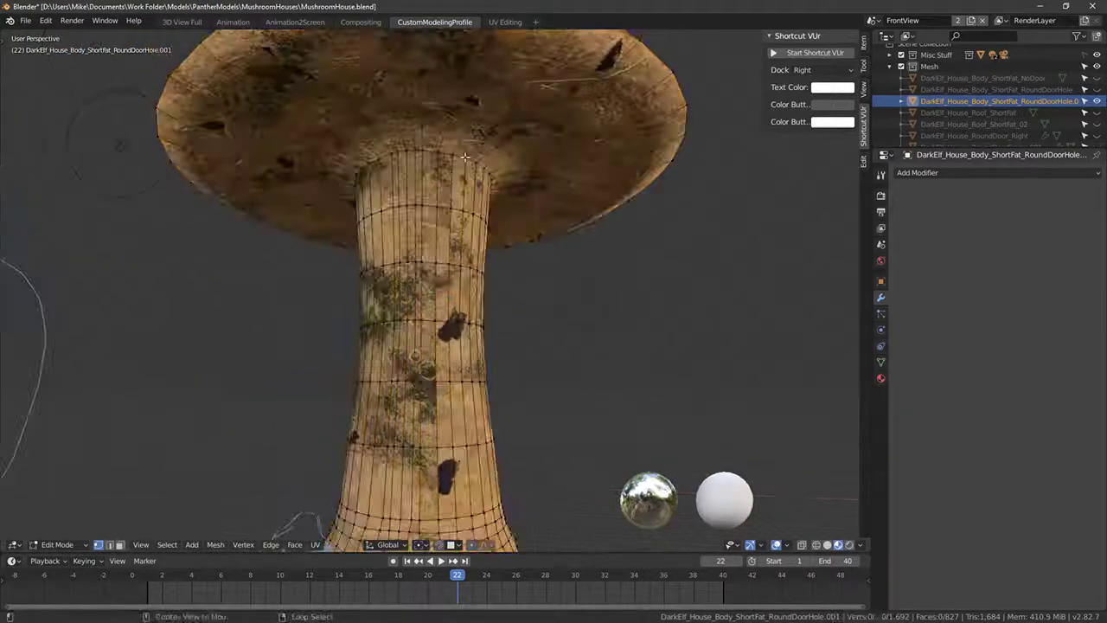
pyautogui.keyDown('alt'); pyautogui.click(453, 152); pyautogui.keyUp('alt')
pyautogui.hotkey('ctrl', 'z')
pyautogui.keyDown('alt'); pyautogui.click(460, 153); pyautogui.keyUp('alt')
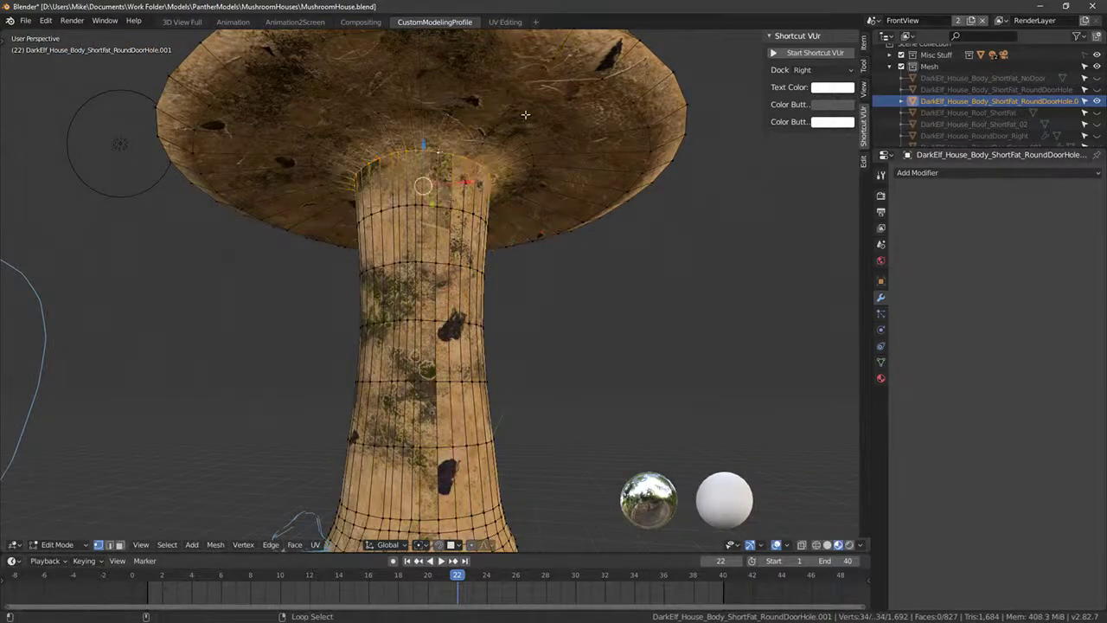
pyautogui.keyDown('alt'); pyautogui.keyDown('shift'); pyautogui.click(607, 75); pyautogui.keyUp('shift'); pyautogui.keyUp('alt')
pyautogui.hotkey('ctrl', 'e')
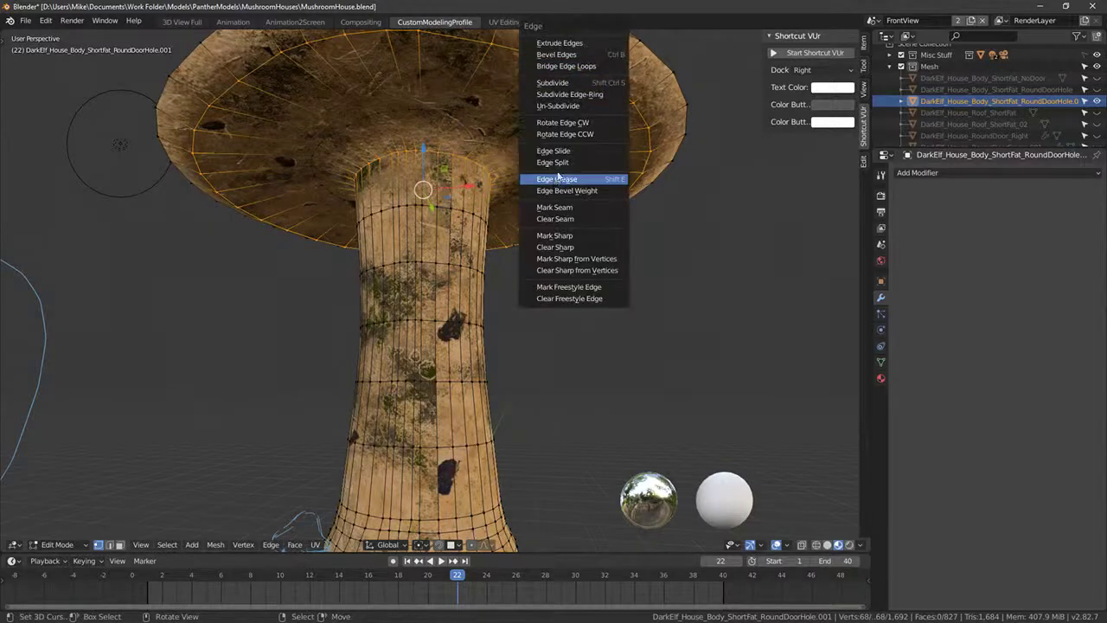
pyautogui.click(555, 208)
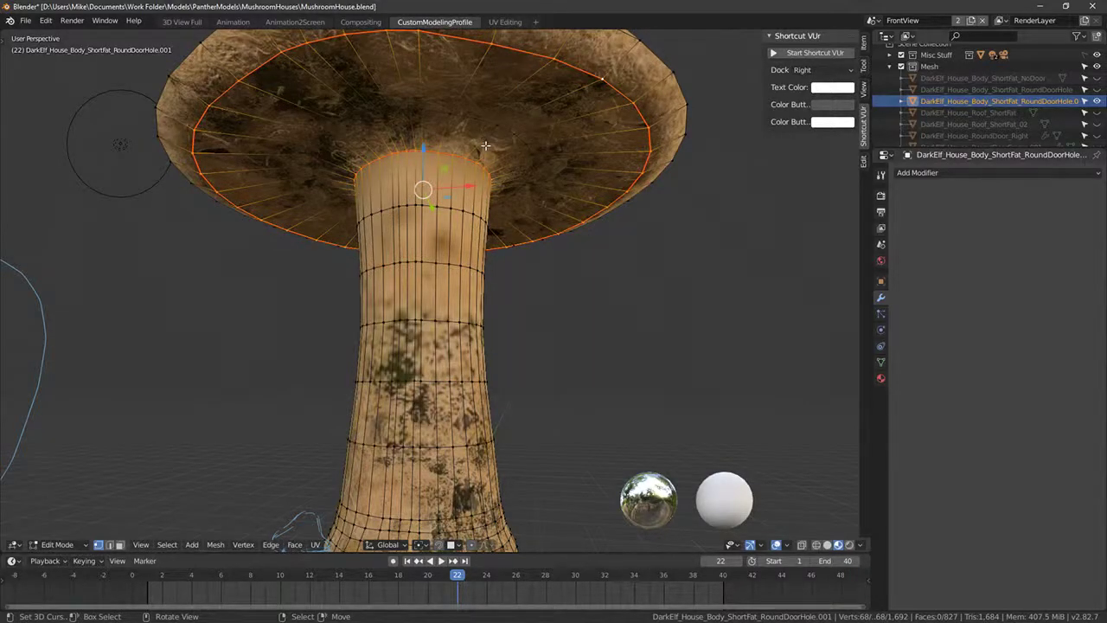
# Step: Select the cap underside's linked faces delimited by seams and assign them the Mushroomunderside material
pyautogui.hotkey('ctrl', 'l')
pyautogui.hotkey('alt', 'a')
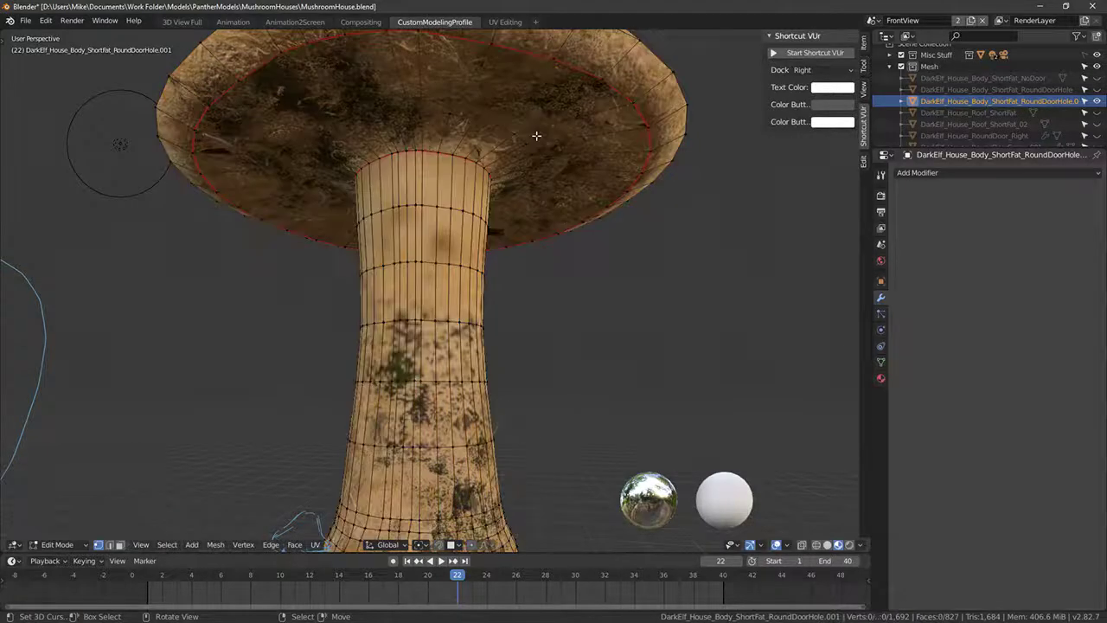
pyautogui.press('l')
pyautogui.click(122, 501)
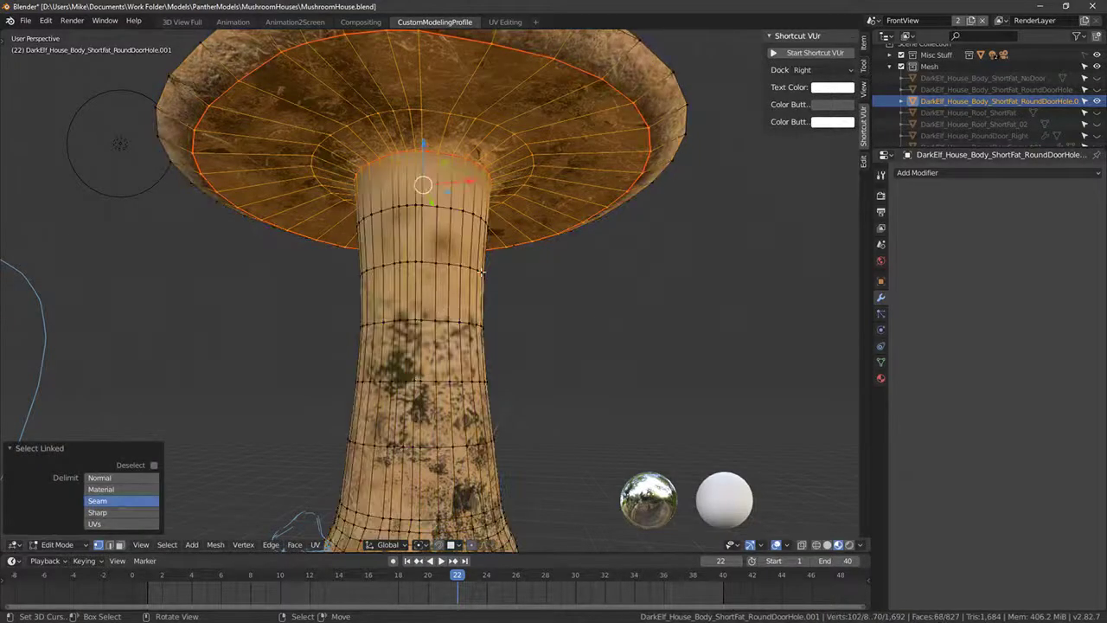
pyautogui.click(881, 378)
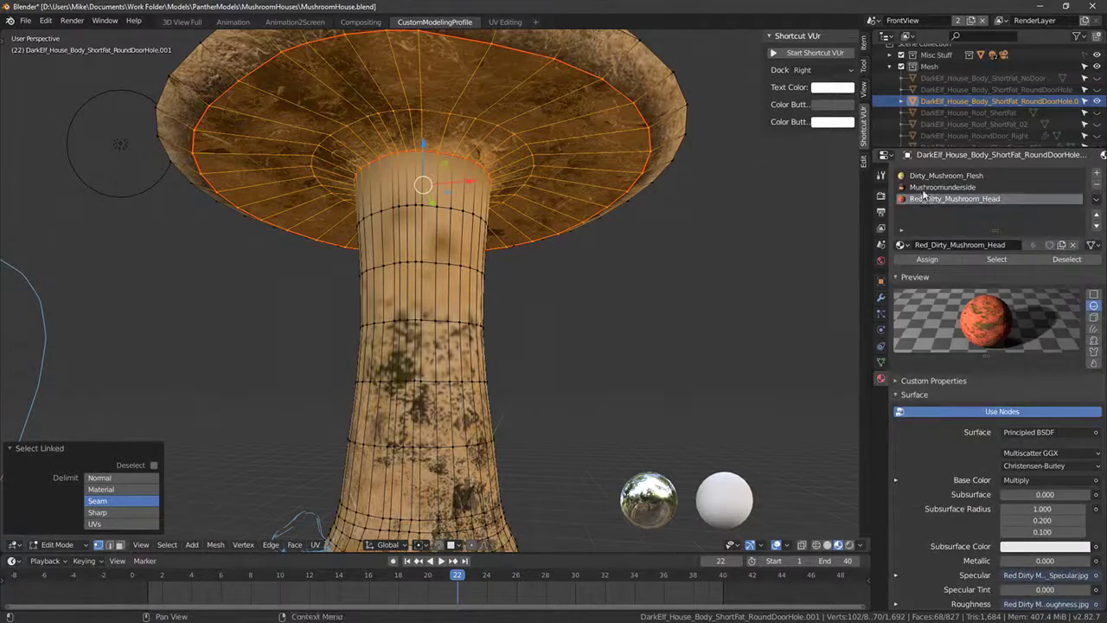
pyautogui.click(943, 187)
pyautogui.click(923, 260)
pyautogui.scroll(-5, 589, 231)
pyautogui.press('KP_1')
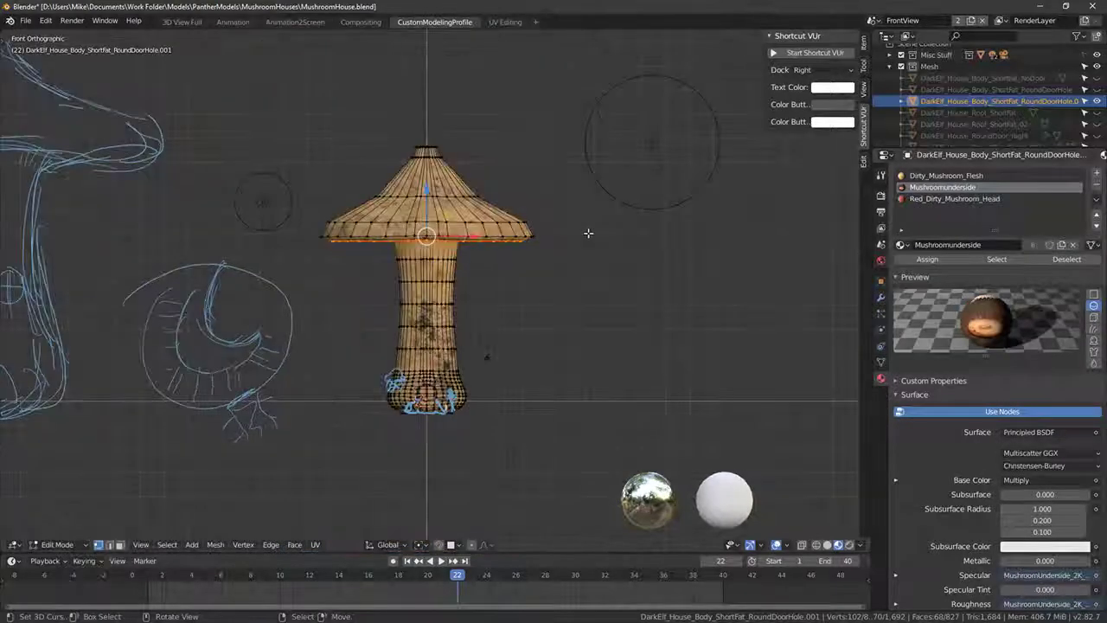
# Step: In the UV Editing workspace, move and scale the underside's UV island to fit the dark gills of the mushroom image
pyautogui.click(505, 21)
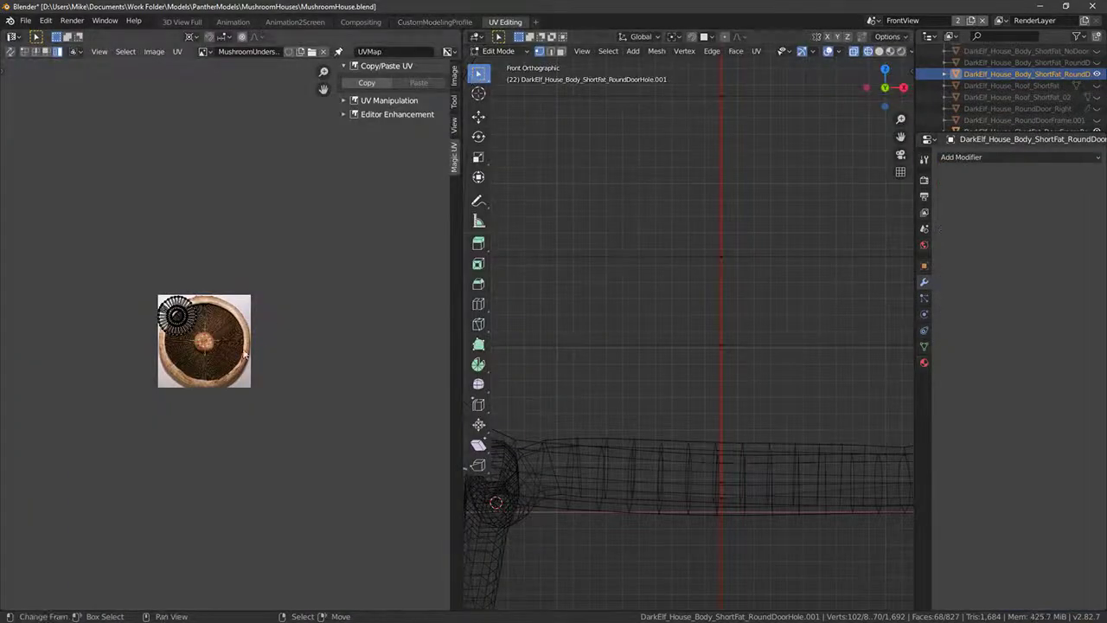
pyautogui.scroll(3, 178, 319)
pyautogui.press('g')
pyautogui.click(239, 388)
pyautogui.press('s')
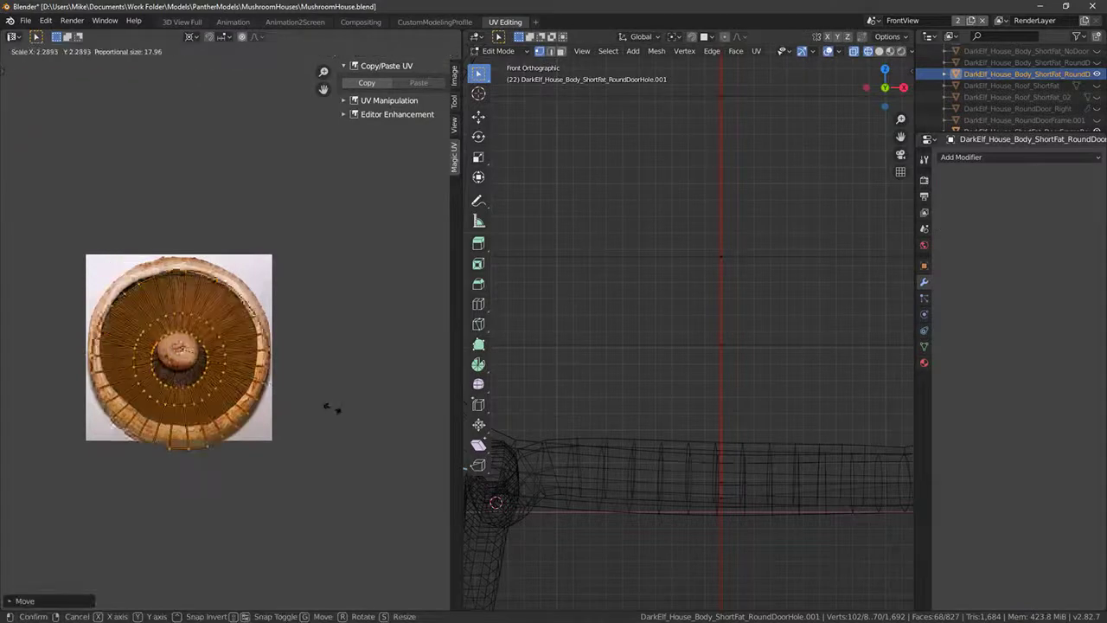
pyautogui.click(306, 395)
pyautogui.press('g')
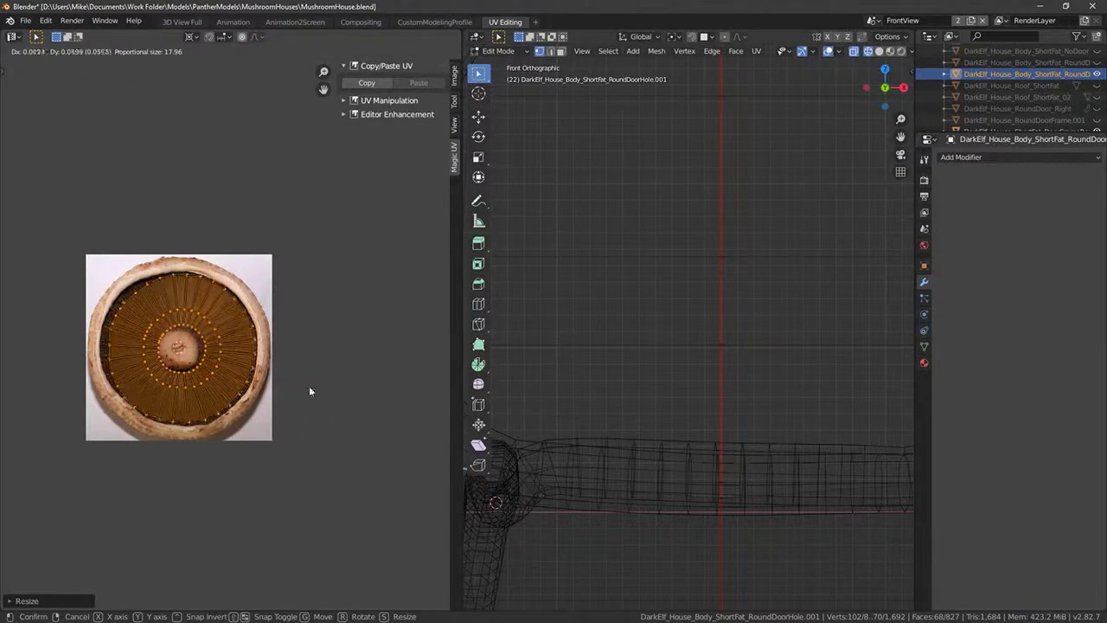
pyautogui.click(307, 388)
pyautogui.press('s')
pyautogui.click(287, 390)
pyautogui.press('g')
pyautogui.click(251, 374)
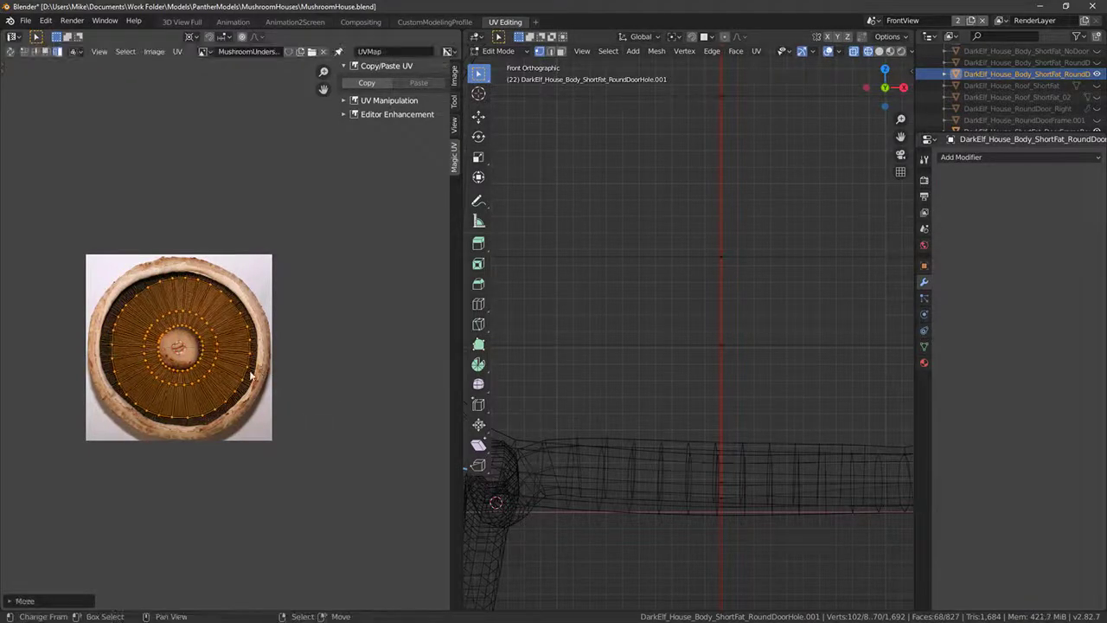
# Step: Scale up the innermost ring of the underside's UV island around the pictured stem, and reposition the whole island over the gills
pyautogui.hotkey('alt', 'a')
pyautogui.press('c')
pyautogui.moveTo(178, 346)
pyautogui.mouseDown()
pyautogui.moveTo(195, 332)
pyautogui.moveTo(185, 369)
pyautogui.moveTo(165, 339)
pyautogui.moveTo(199, 356)
pyautogui.mouseUp()
pyautogui.rightClick(219, 359)
pyautogui.press('s')
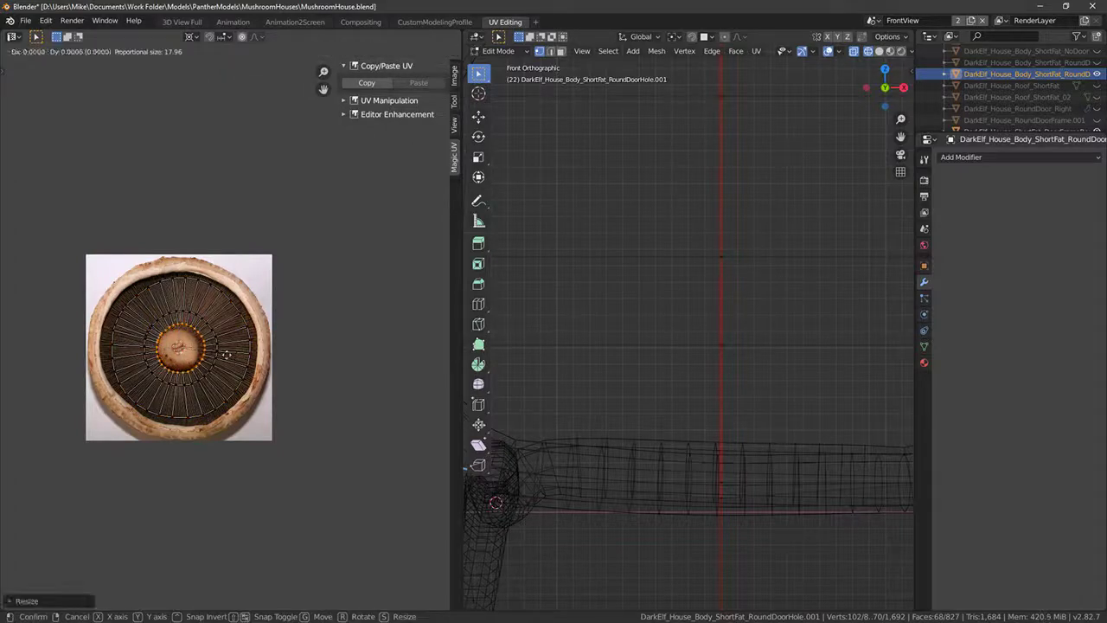
pyautogui.click(229, 350)
pyautogui.press('a')
pyautogui.press('g')
pyautogui.click(229, 354)
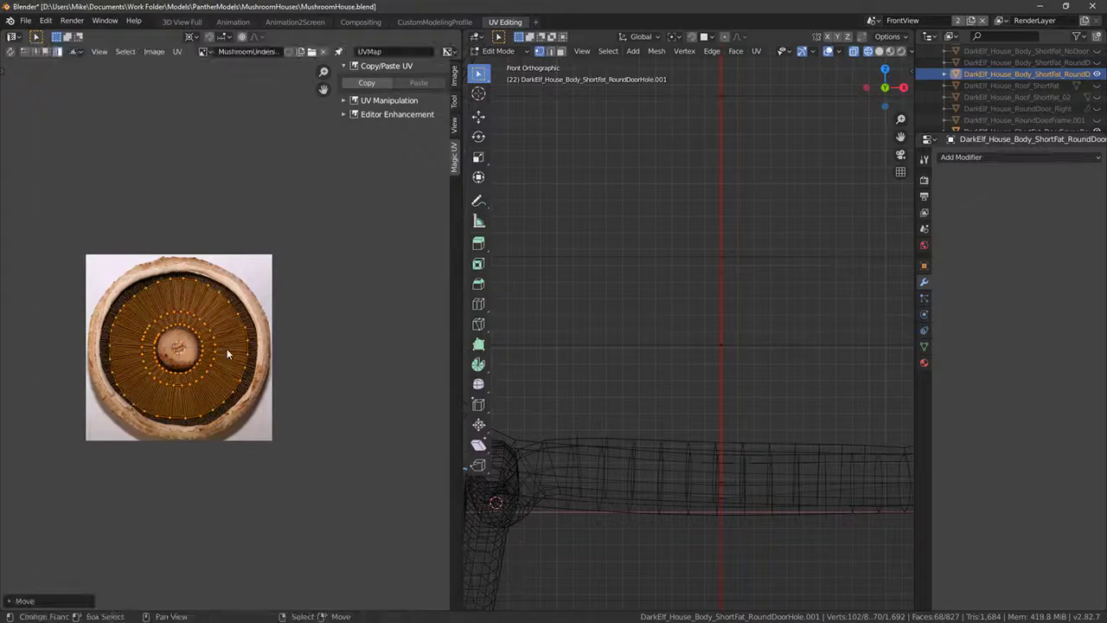
# Step: Return to the CustomModelingProfile workspace and display the mushroom's underside in Material Preview shading
pyautogui.press('Tab')
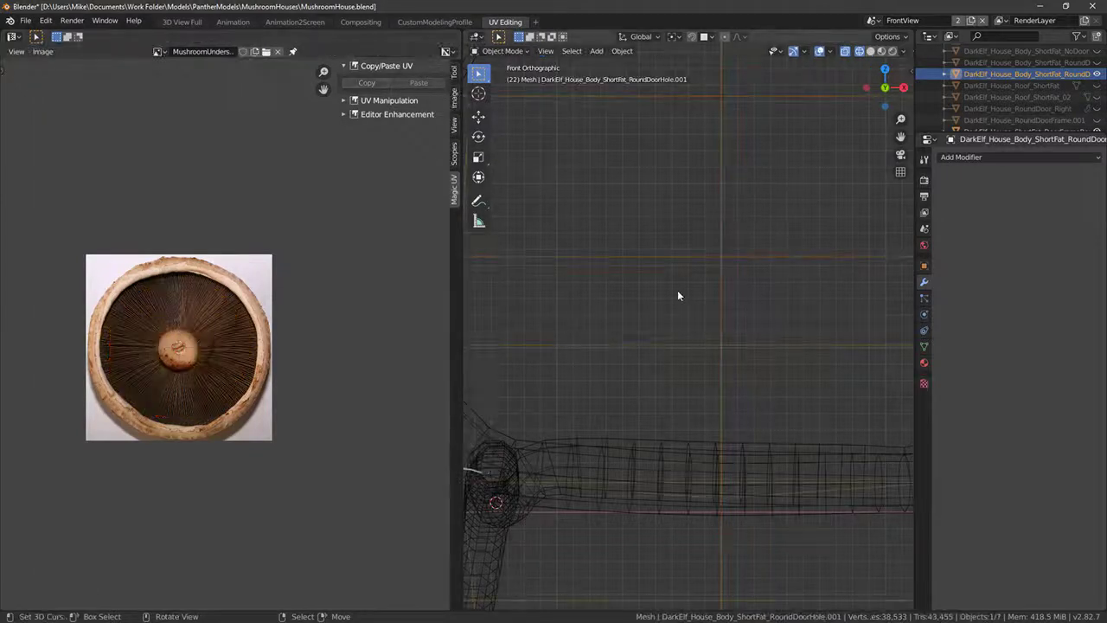
pyautogui.press('Tab')
pyautogui.click(421, 24)
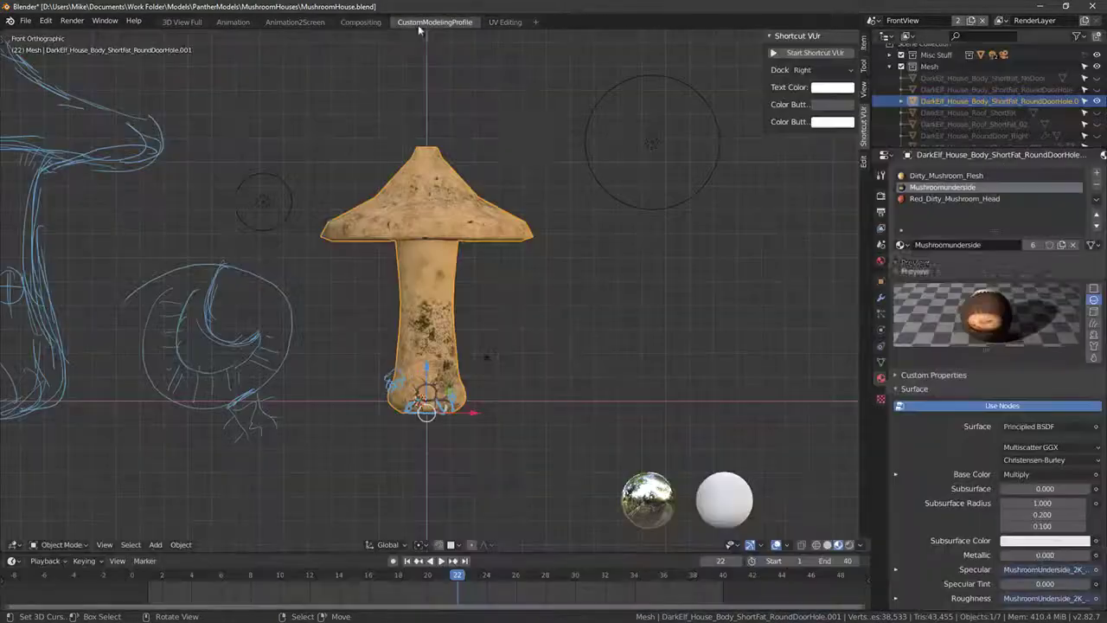
pyautogui.moveTo(519, 165); pyautogui.dragTo(560, 170, button='middle')
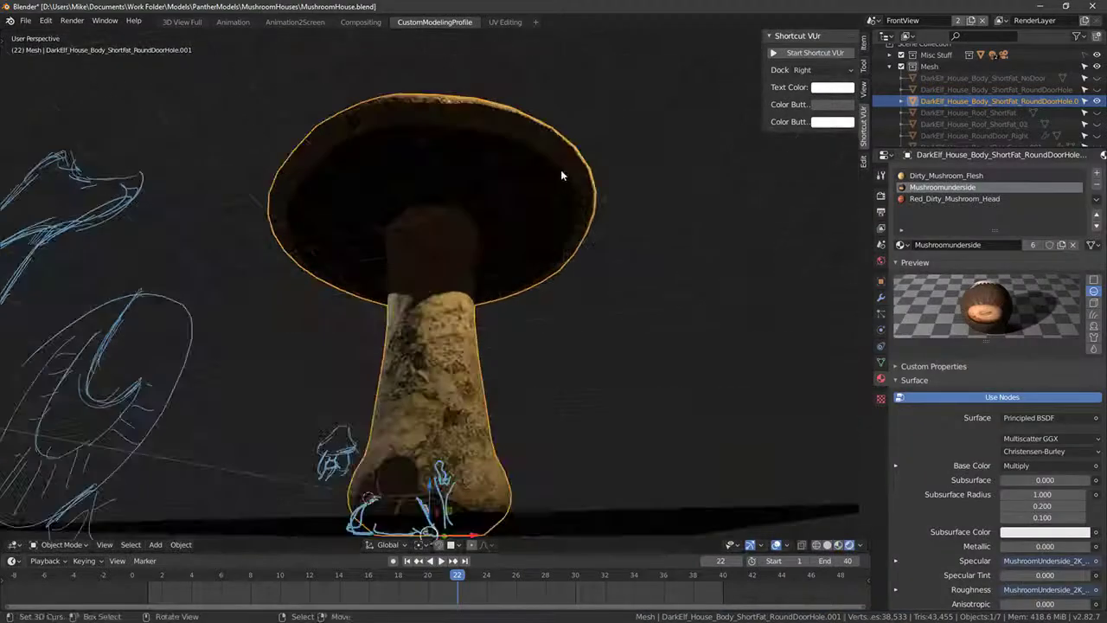
pyautogui.press('Tab')
pyautogui.click(838, 545)
# Step: Try to move the inner edge loop of the cap's underside down about 0.58 along Z
pyautogui.moveTo(600, 328)
pyautogui.mouseDown(button='middle')
pyautogui.moveTo(555, 323)
pyautogui.moveTo(584, 309)
pyautogui.moveTo(535, 295)
pyautogui.moveTo(571, 341)
pyautogui.moveTo(586, 303)
pyautogui.mouseUp(button='middle')
pyautogui.press('Tab')
pyautogui.press('Tab')
pyautogui.keyDown('alt'); pyautogui.rightClick(497, 181); pyautogui.keyUp('alt')
pyautogui.moveTo(510, 184); pyautogui.dragTo(541, 203, button='middle')
pyautogui.moveTo(418, 145); pyautogui.dragTo(417, 156)
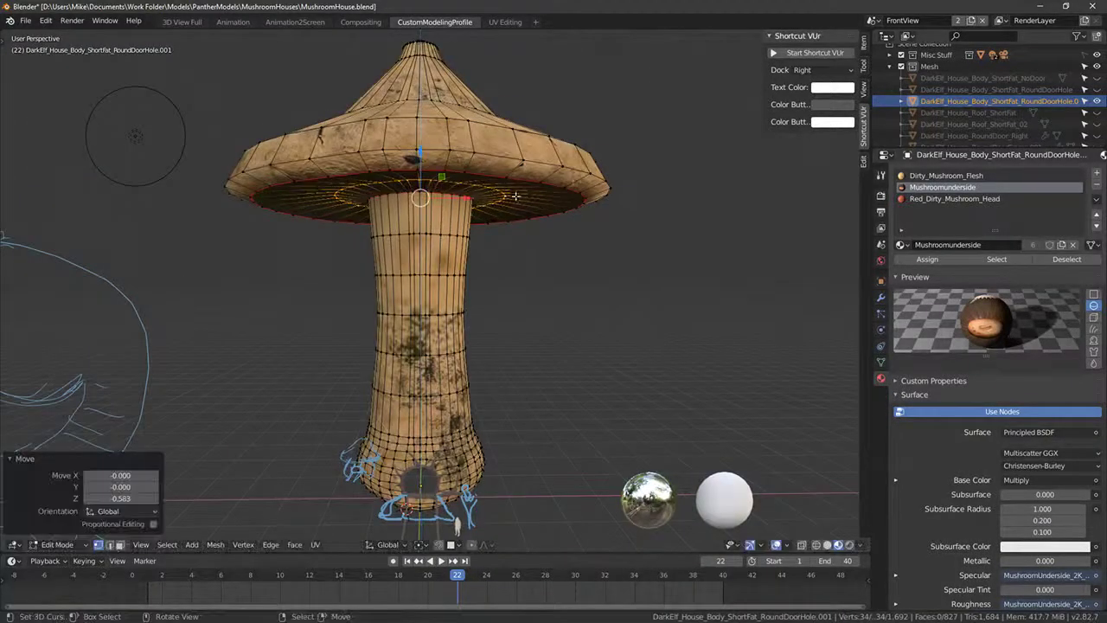
pyautogui.hotkey('ctrl', 'z')
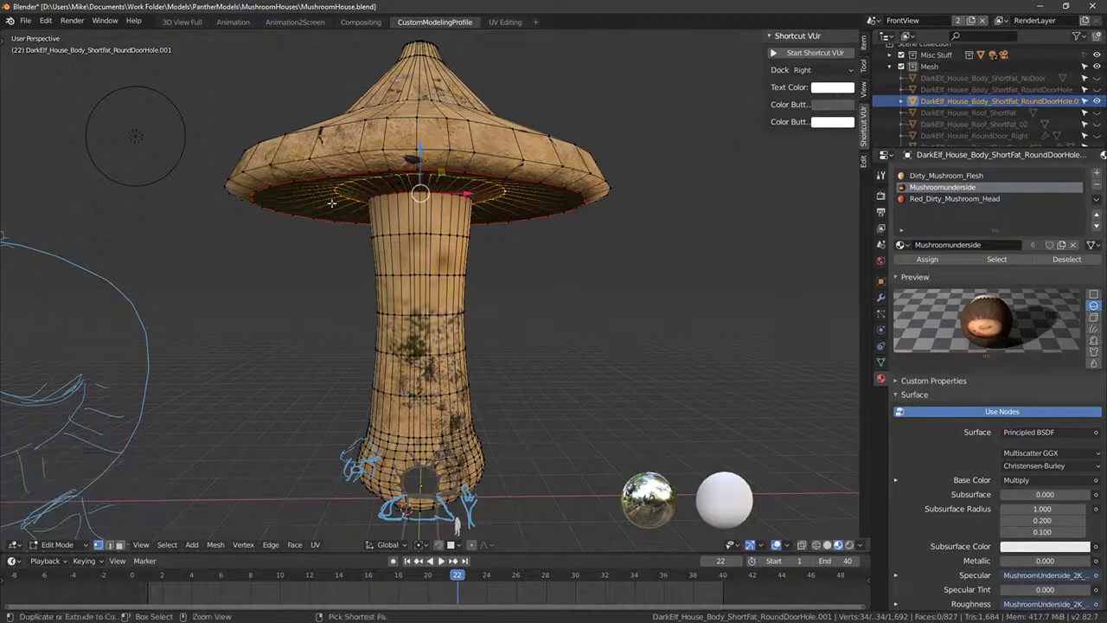
# Step: Add an edge loop on the cap's underside between the inner ring and the brim, and raise it slightly
pyautogui.doubleClick(316, 193)
pyautogui.moveTo(421, 154); pyautogui.dragTo(421, 151)
pyautogui.moveTo(423, 203); pyautogui.dragTo(417, 184, button='middle')
pyautogui.hotkey('alt', 'a')
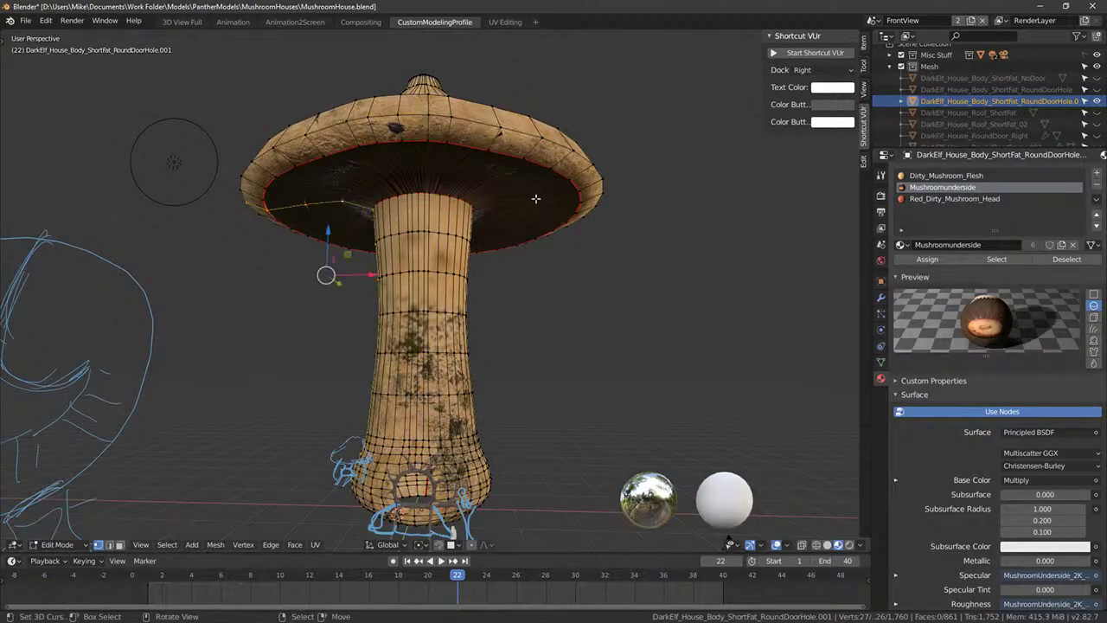
# Step: Bevel the inner edge loop of the cap's underside into two loops around the stem
pyautogui.keyDown('ctrl'); pyautogui.keyDown('alt'); pyautogui.click(346, 193); pyautogui.keyUp('alt'); pyautogui.keyUp('ctrl')
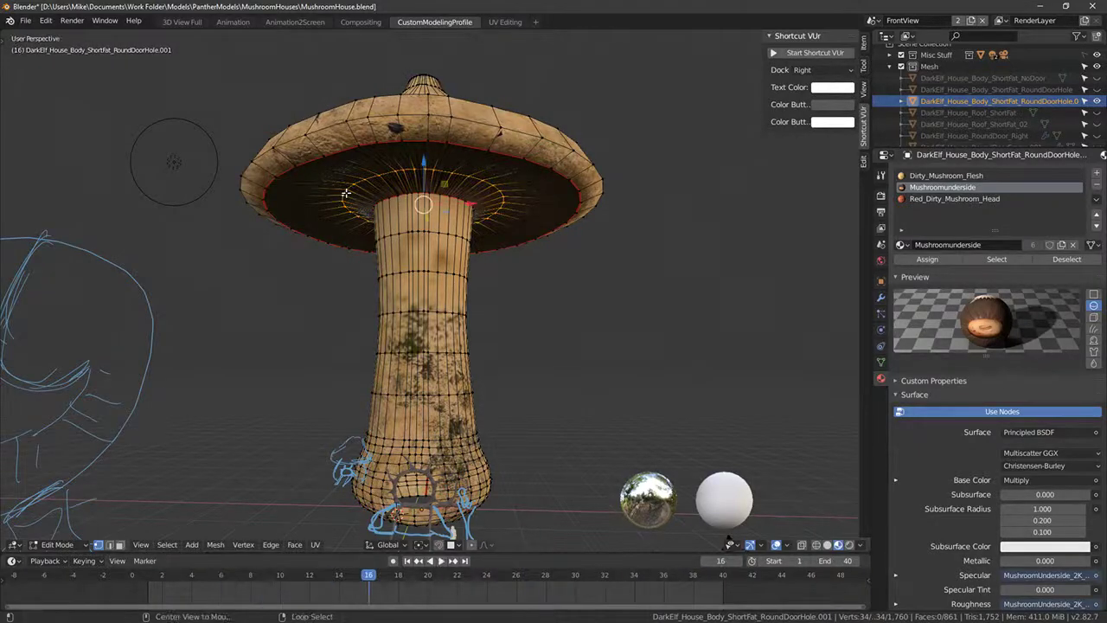
pyautogui.hotkey('ctrl', 'b')
pyautogui.click(624, 194)
pyautogui.hotkey('alt', 'a')
# Step: Add an edge loop near the stem's upper end, slid toward the cap, and scale it outward slightly
pyautogui.moveTo(617, 198); pyautogui.dragTo(638, 206, button='middle')
pyautogui.press('a')
pyautogui.scroll(4, 423, 226)
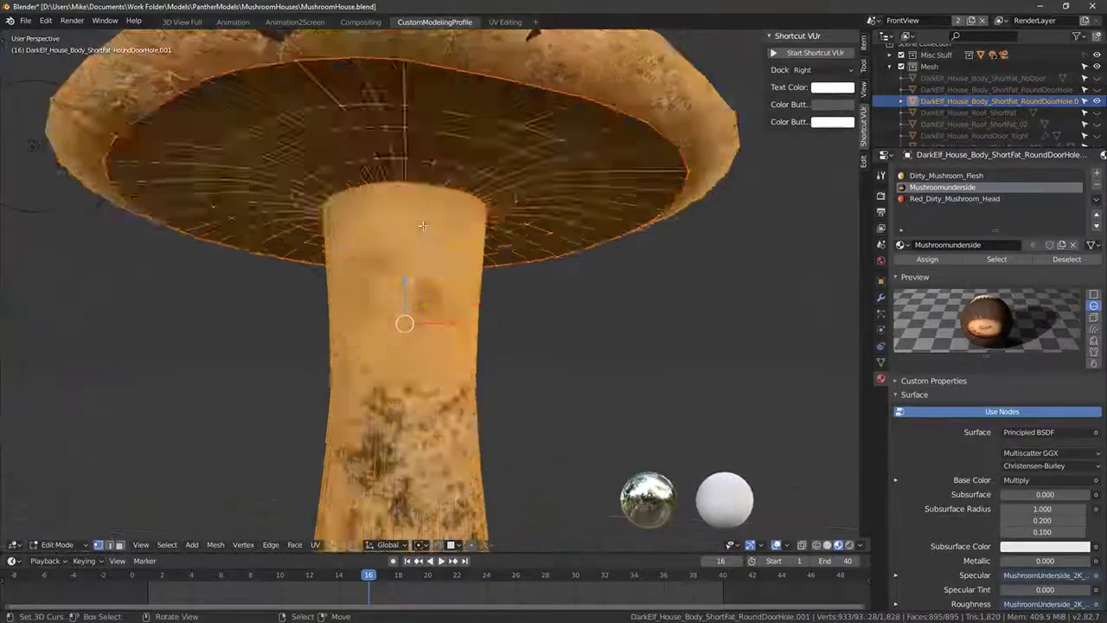
pyautogui.hotkey('alt', 'a')
pyautogui.hotkey('ctrl', 'r')
pyautogui.click(477, 232)
pyautogui.click(482, 217)
pyautogui.press('s')
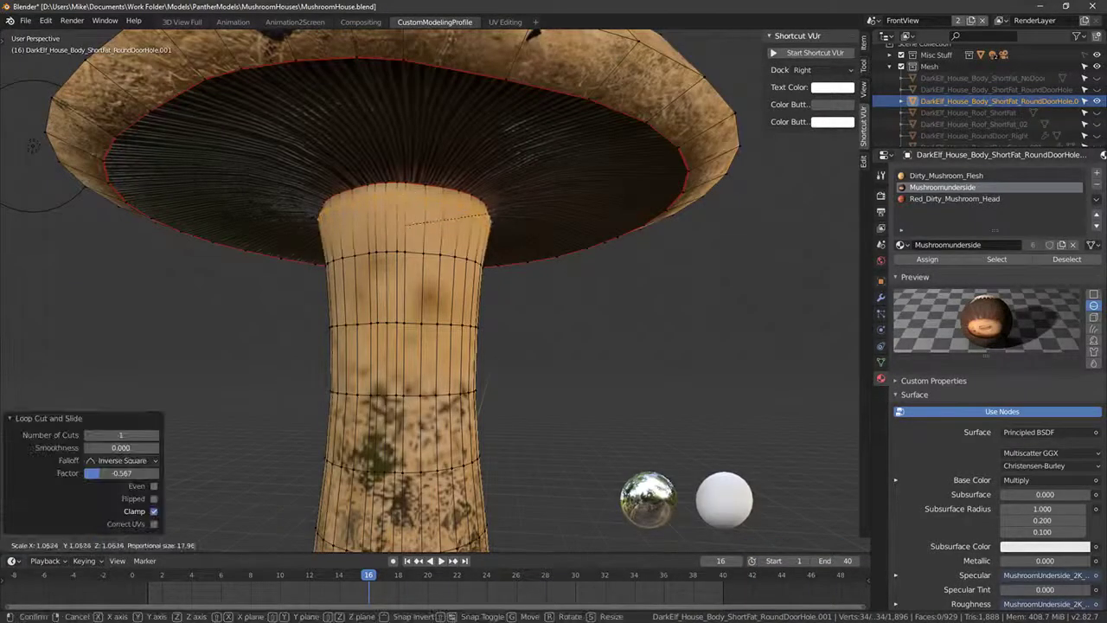
pyautogui.click(490, 215)
# Step: Add another edge loop just below the stem's seam with the cap, slide it by a factor of -0.550, and widen it slightly
pyautogui.moveTo(491, 214); pyautogui.dragTo(458, 233, button='middle')
pyautogui.hotkey('alt', 'a')
pyautogui.hotkey('ctrl', 'r')
pyautogui.rightClick(401, 185)
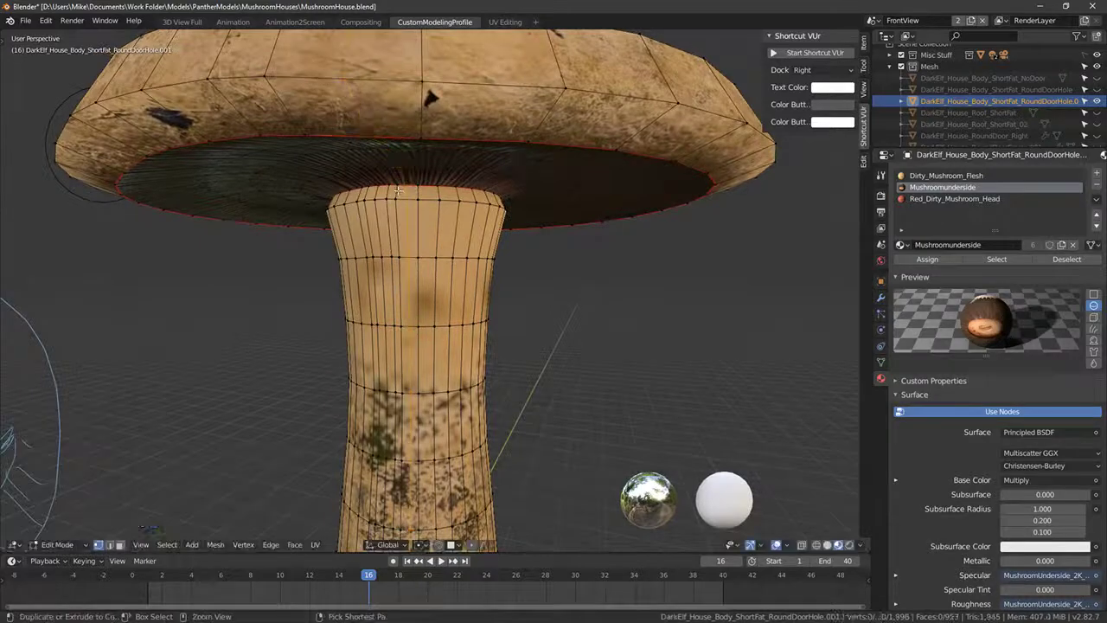
pyautogui.hotkey('ctrl', 'r')
pyautogui.click(398, 191)
pyautogui.rightClick(398, 190)
pyautogui.press('g')
pyautogui.press('g')
pyautogui.click(576, 190)
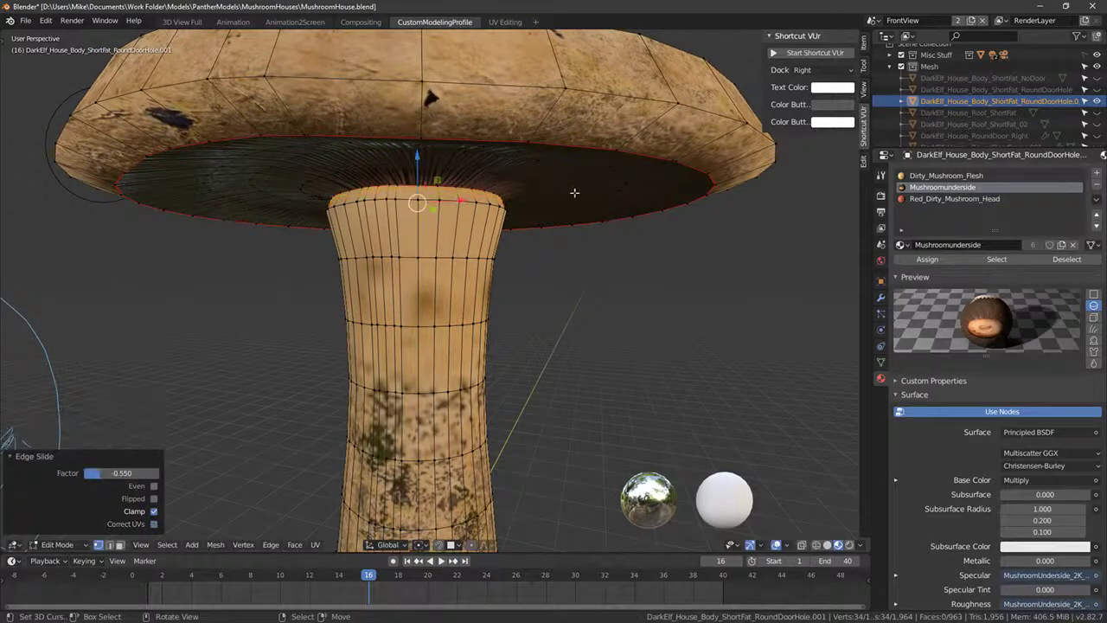
pyautogui.press('s')
pyautogui.click(580, 195)
pyautogui.press('Left')
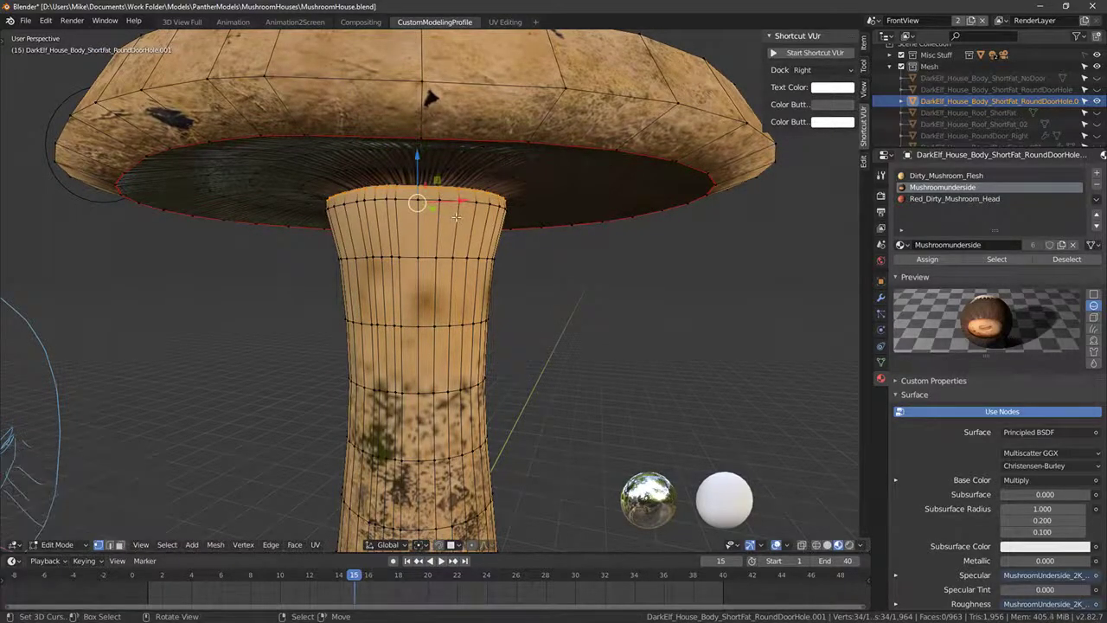
# Step: Select the cap's upper faces linked within the seams and assign them the Red_Dirty_Mushroom_Head material
pyautogui.hotkey('ctrl', 'l')
pyautogui.scroll(-4, 407, 204)
pyautogui.click(472, 178)
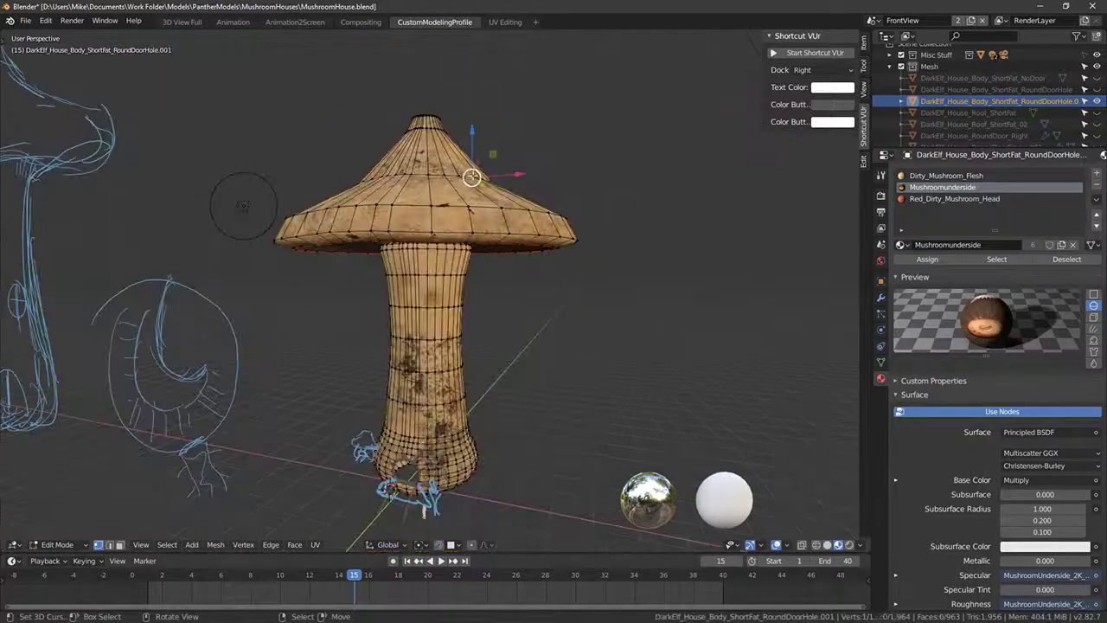
pyautogui.hotkey('ctrl', 'l')
pyautogui.click(952, 199)
pyautogui.click(928, 259)
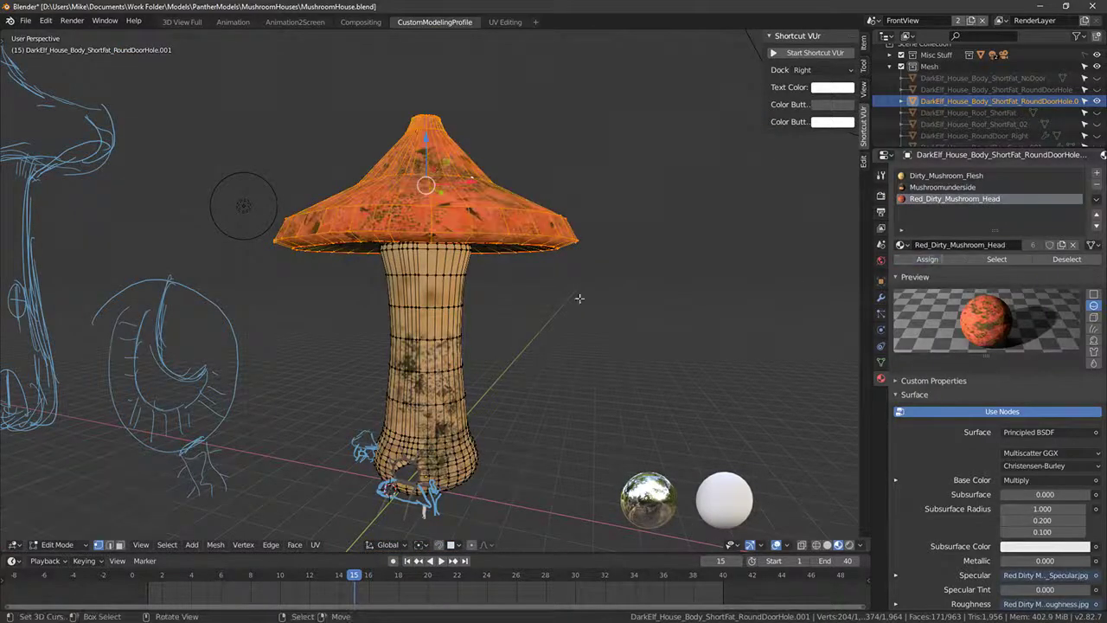
# Step: Select the stem's linked faces delimited by seams and unwrap them
pyautogui.click(451, 282)
pyautogui.hotkey('ctrl', 'l')
pyautogui.press('u')
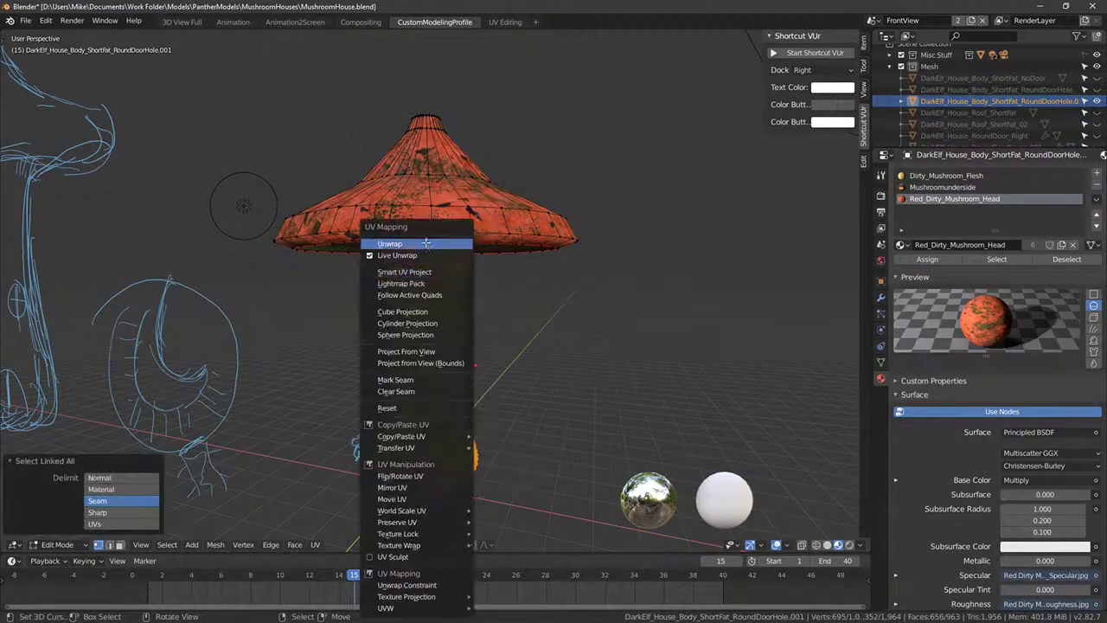
pyautogui.click(427, 244)
# Step: Try to mark a seam on the full vertical edge loop running along the back of the stem
pyautogui.moveTo(465, 298); pyautogui.dragTo(519, 358, button='middle')
pyautogui.keyDown('alt'); pyautogui.click(451, 326); pyautogui.keyUp('alt')
pyautogui.hotkey('ctrl', 'e')
pyautogui.click(437, 337)
pyautogui.hotkey('alt', 'a')
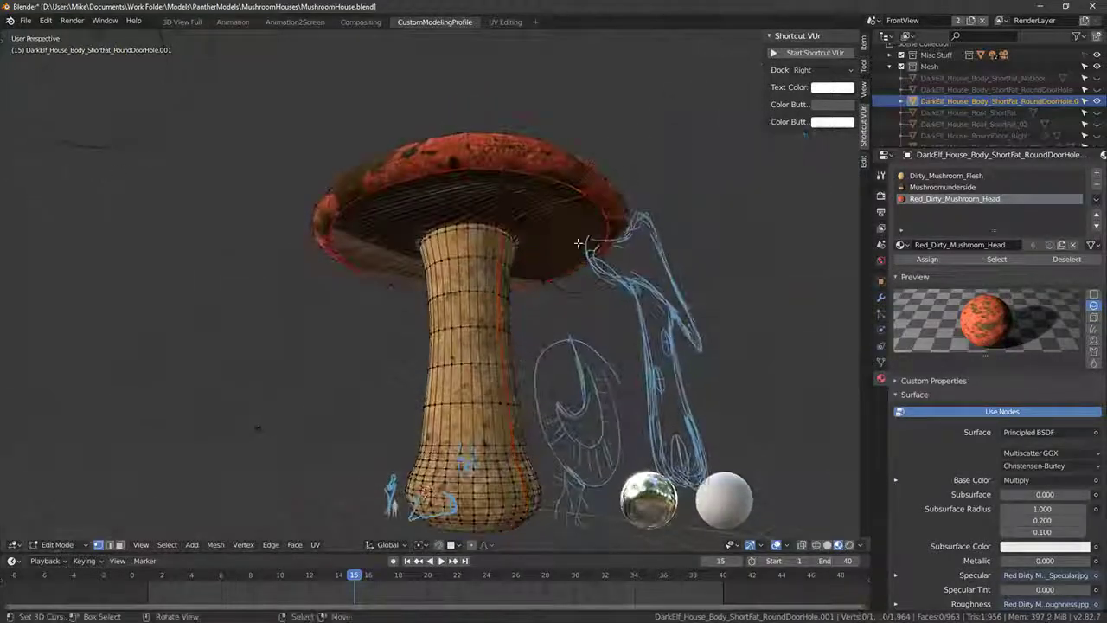
pyautogui.keyDown('alt'); pyautogui.click(559, 211); pyautogui.keyUp('alt')
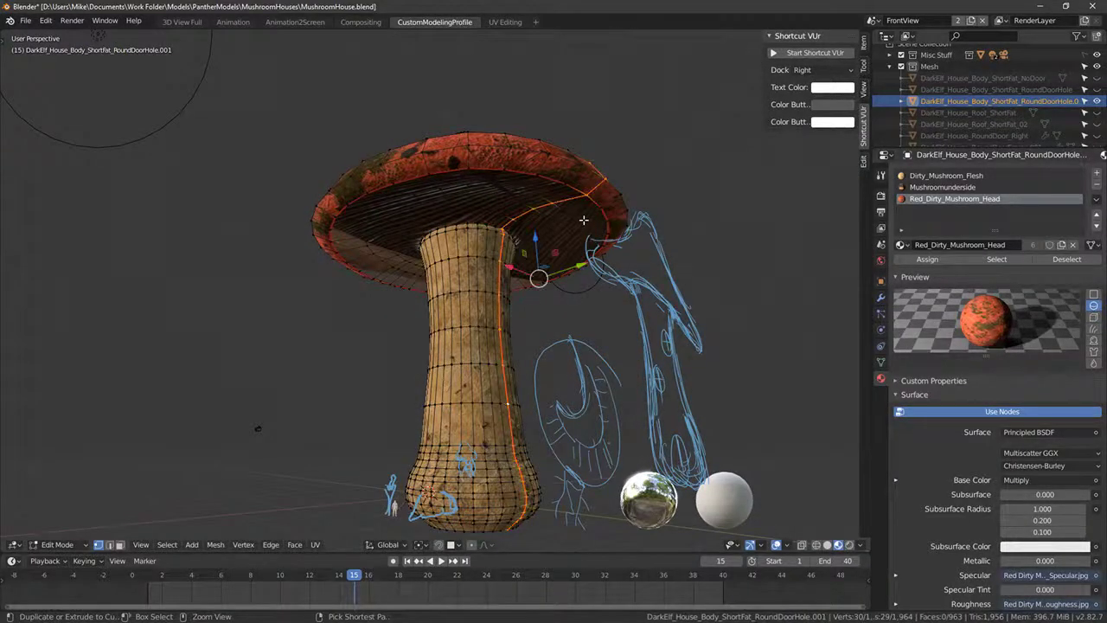
# Step: Select the shortest vertical edge path down the back of the stem from its top to the existing base seam, and mark it as a seam
pyautogui.click(504, 228)
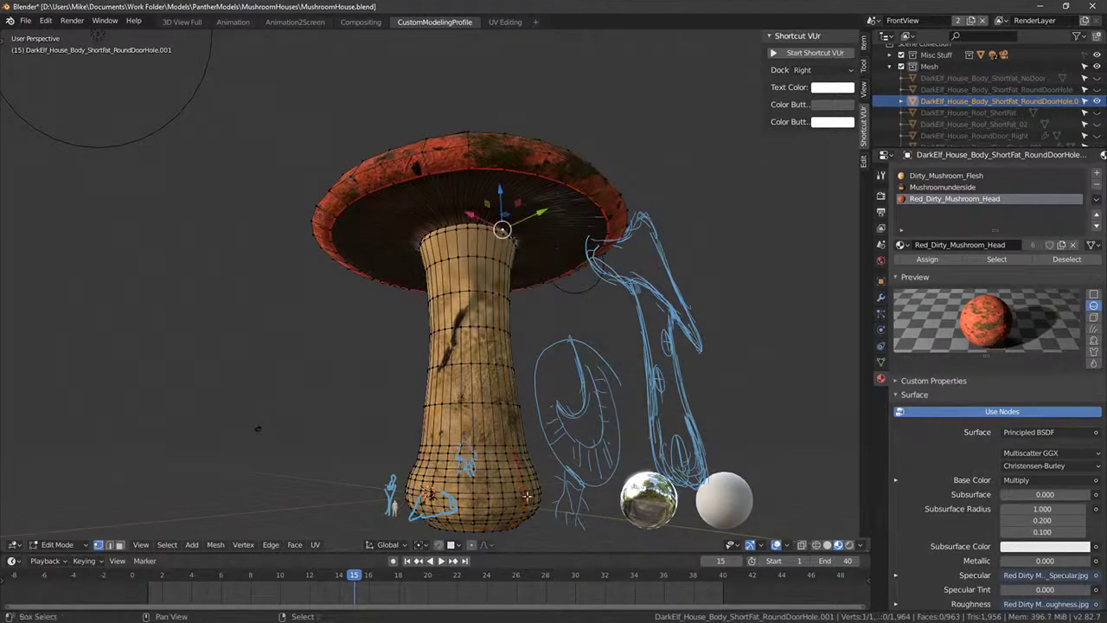
pyautogui.keyDown('ctrl'); pyautogui.click(514, 444); pyautogui.keyUp('ctrl')
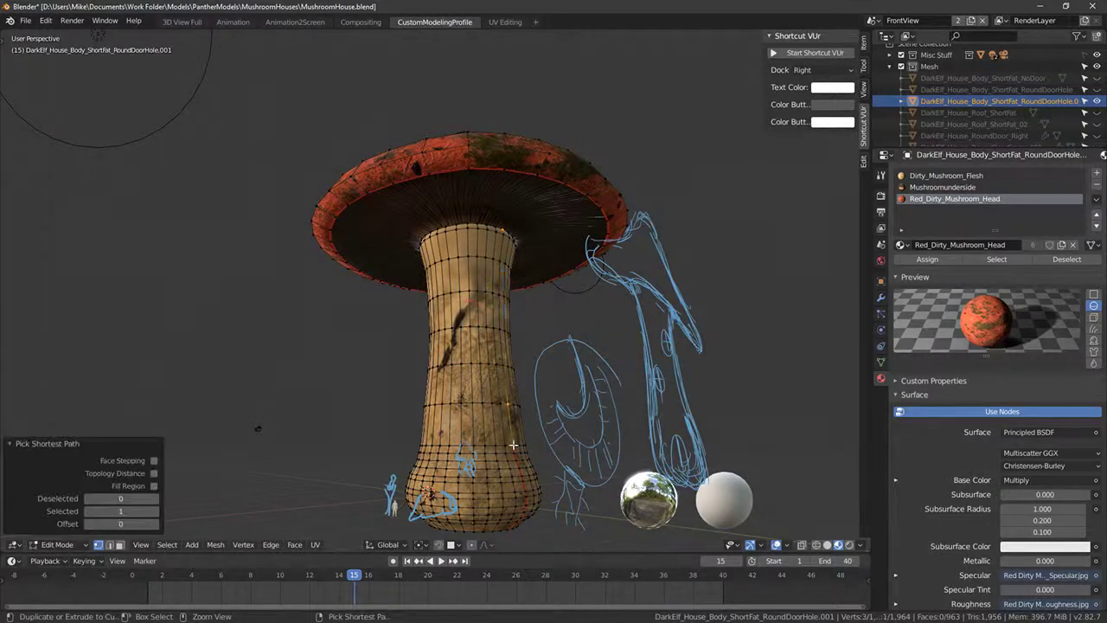
pyautogui.hotkey('ctrl', 'e')
pyautogui.click(504, 236)
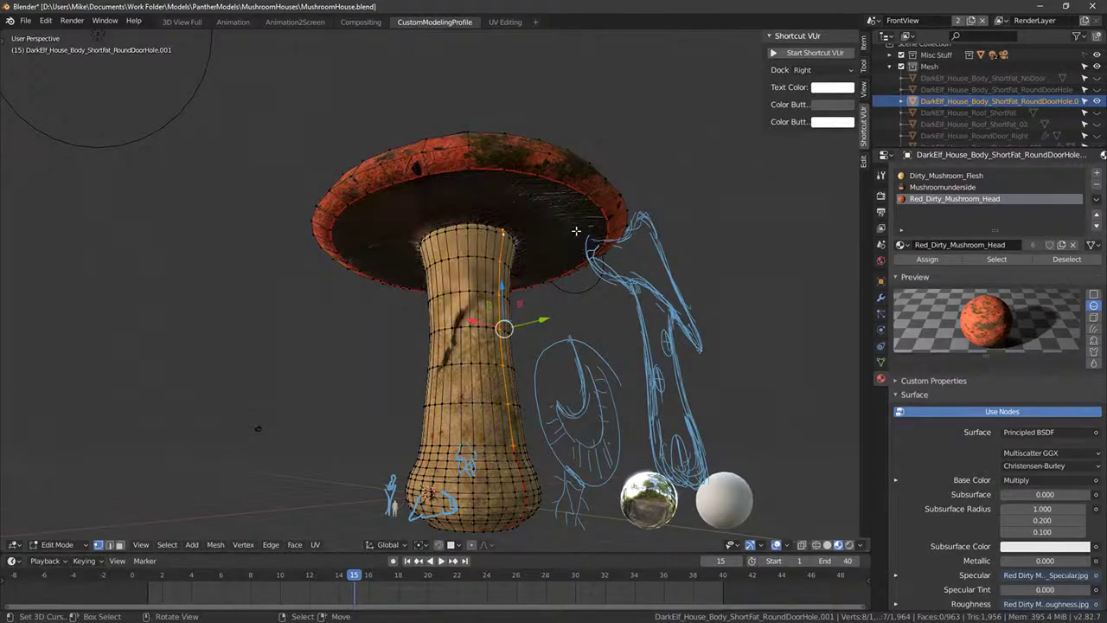
pyautogui.press('u')
pyautogui.press('Escape')
pyautogui.hotkey('ctrl', 'e')
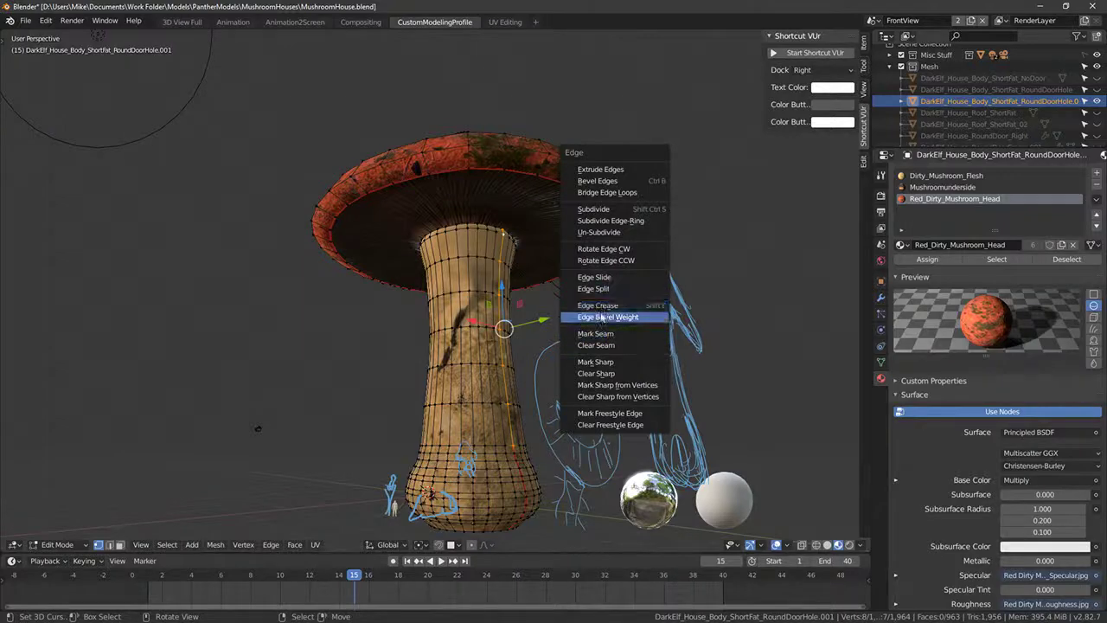
pyautogui.press('Escape')
pyautogui.hotkey('ctrl', 'e')
pyautogui.click(608, 316)
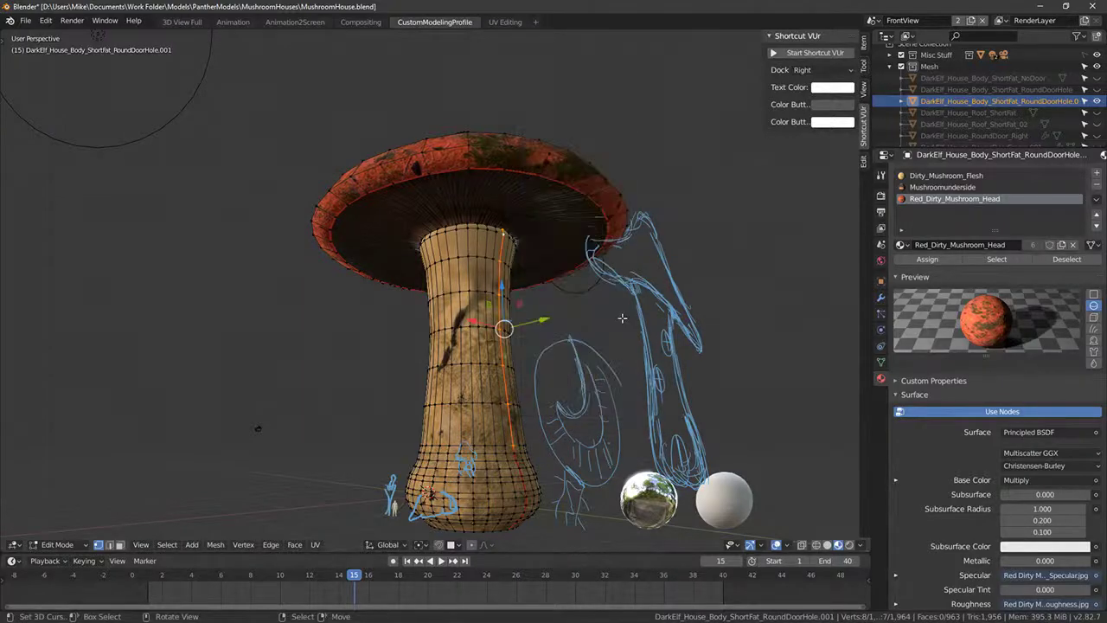
# Step: Mark a seam along the edge path on the back of the cap from the brim up toward the tip
pyautogui.moveTo(608, 316); pyautogui.dragTo(552, 296, button='middle')
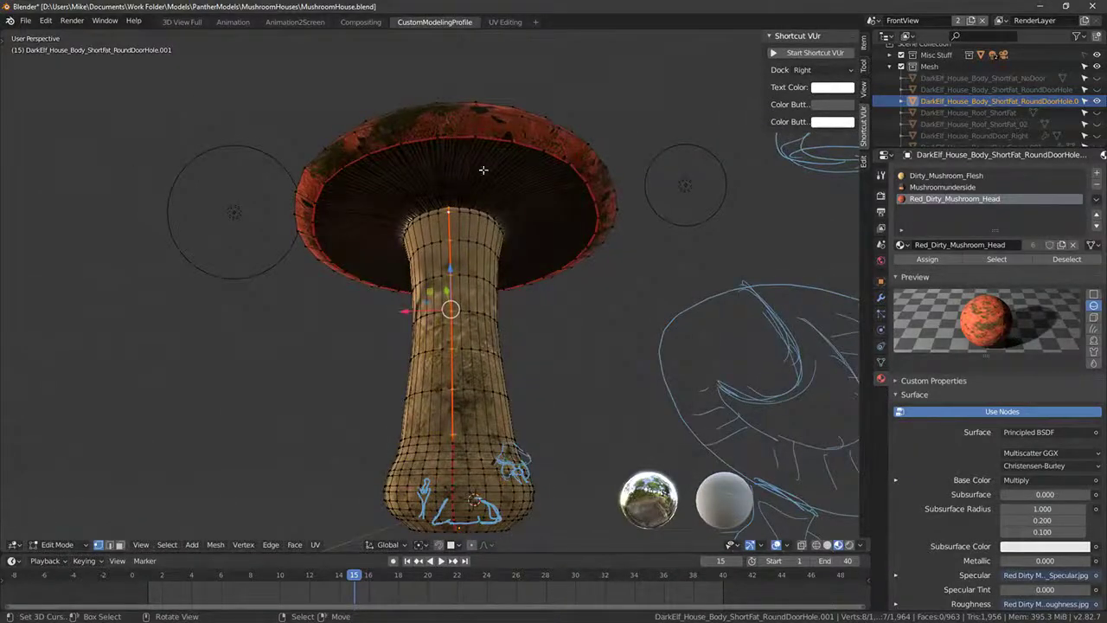
pyautogui.moveTo(483, 170); pyautogui.dragTo(455, 188, button='middle')
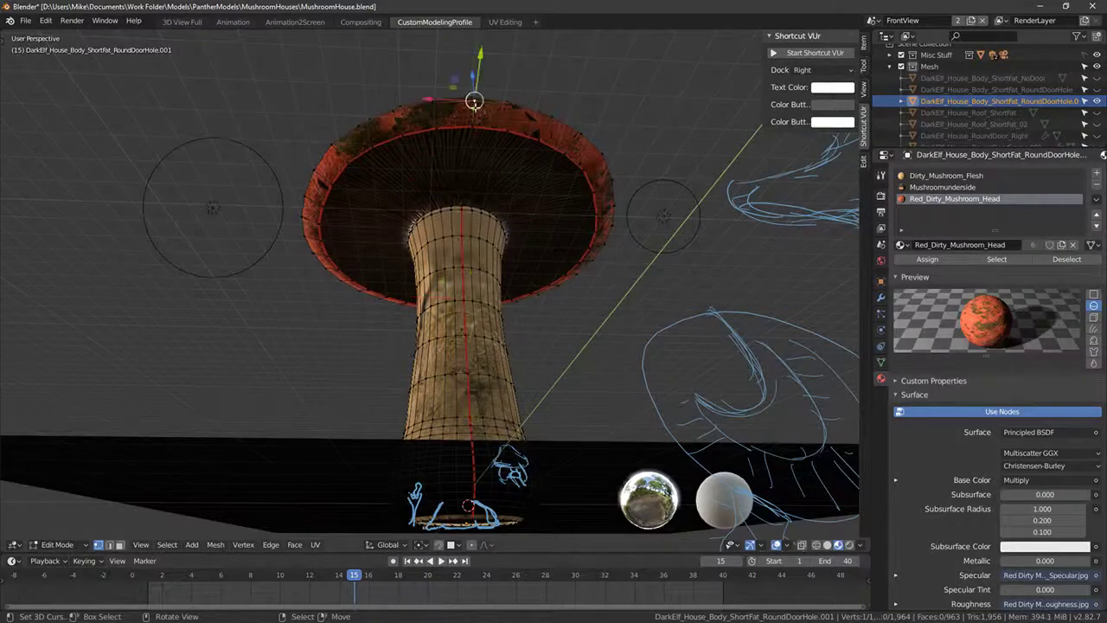
pyautogui.moveTo(463, 115); pyautogui.dragTo(453, 164, button='middle')
pyautogui.keyDown('ctrl'); pyautogui.click(446, 132); pyautogui.keyUp('ctrl')
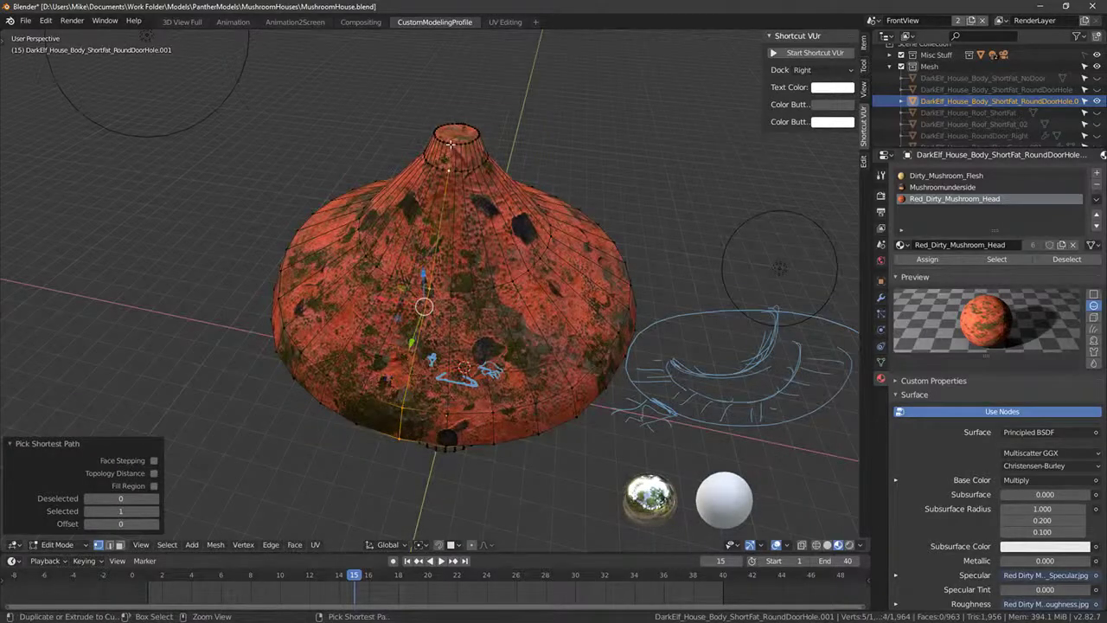
pyautogui.hotkey('ctrl', 'e')
pyautogui.click(407, 209)
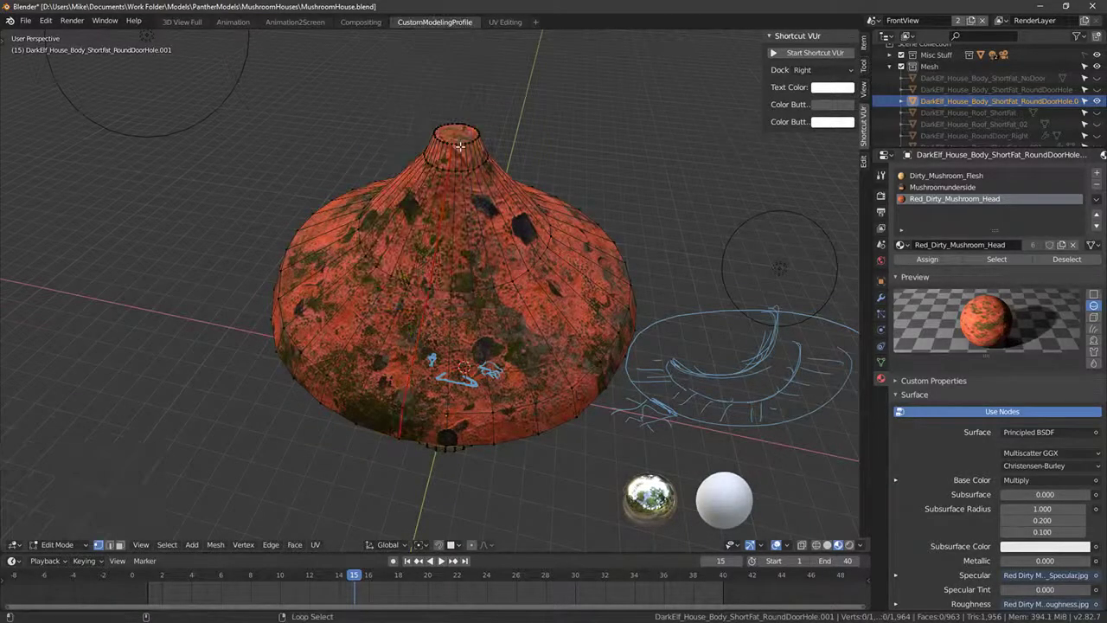
# Step: Bevel the edge loop around the cap's flat tip
pyautogui.keyDown('alt'); pyautogui.rightClick(459, 147); pyautogui.keyUp('alt')
pyautogui.press('a')
pyautogui.hotkey('alt', 'a')
pyautogui.keyDown('alt'); pyautogui.rightClick(459, 143); pyautogui.keyUp('alt')
pyautogui.hotkey('ctrl', 'b')
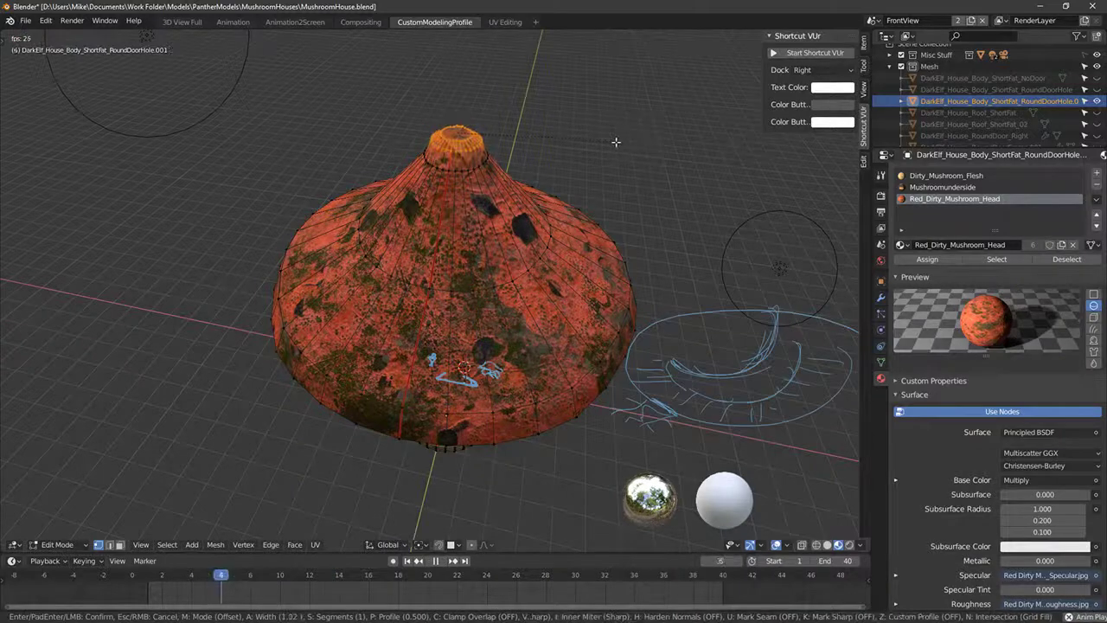
pyautogui.click(617, 143)
pyautogui.hotkey('alt', 'a')
# Step: Slide the edge loop below the cap's tip down the slope and bevel it
pyautogui.keyDown('alt'); pyautogui.rightClick(463, 170); pyautogui.keyUp('alt')
pyautogui.press('g')
pyautogui.press('g')
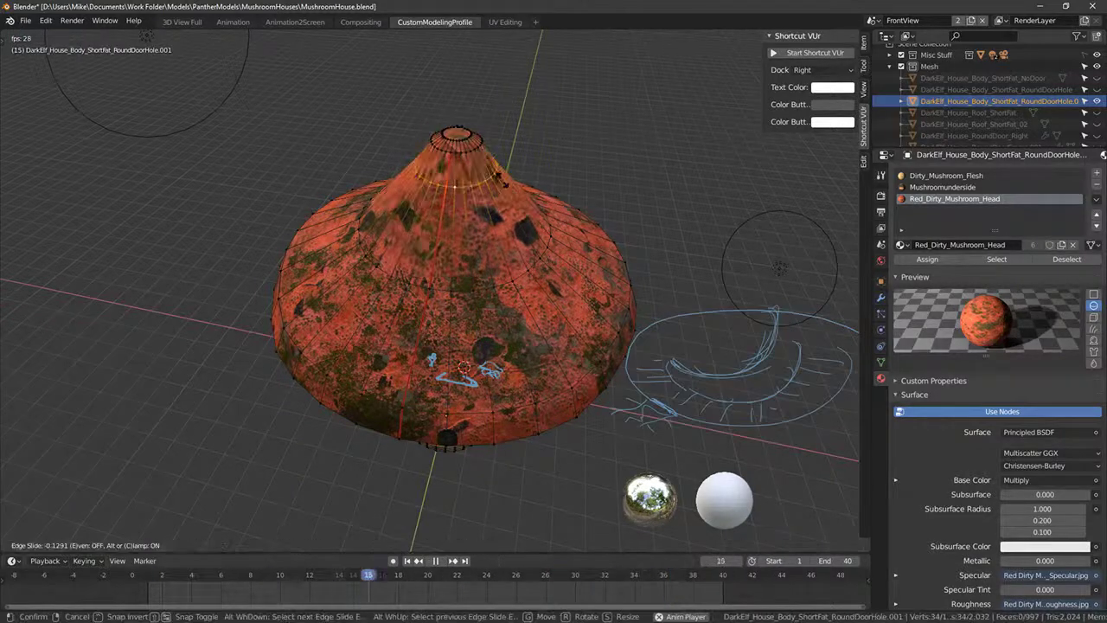
pyautogui.click(477, 185)
pyautogui.hotkey('ctrl', 'b')
pyautogui.click(585, 188)
pyautogui.hotkey('alt', 'a')
# Step: Bevel the edge loop around the middle of the cap with an offset of about 5.2, and stop the animation playback
pyautogui.moveTo(586, 188); pyautogui.dragTo(653, 177, button='middle')
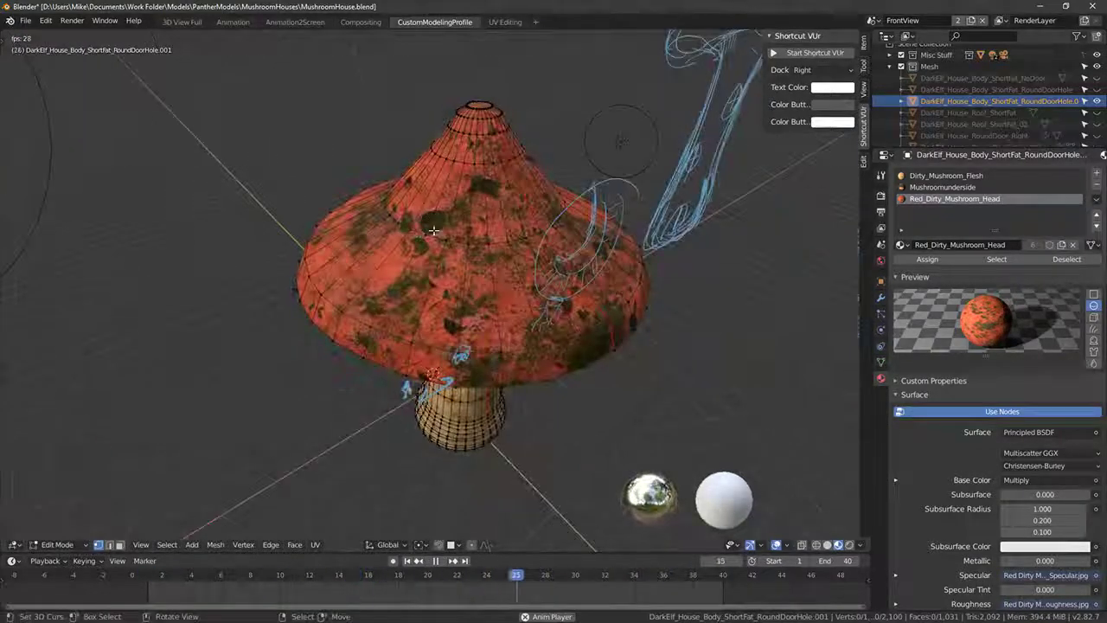
pyautogui.keyDown('alt'); pyautogui.rightClick(421, 231); pyautogui.keyUp('alt')
pyautogui.hotkey('ctrl', 'b')
pyautogui.rightClick(652, 225)
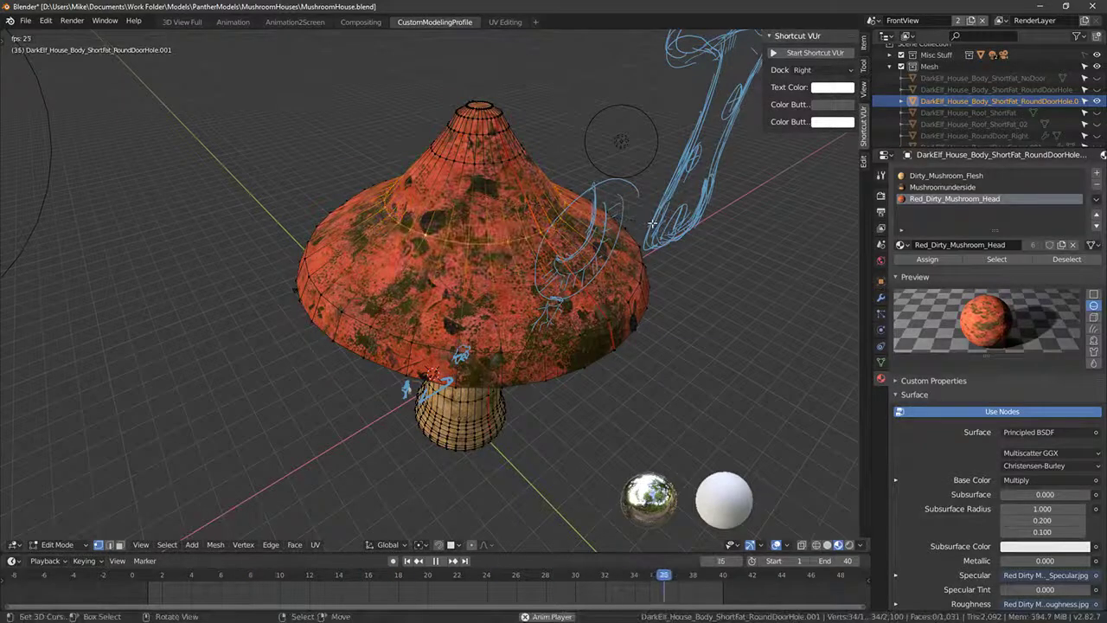
pyautogui.hotkey('ctrl', 'b')
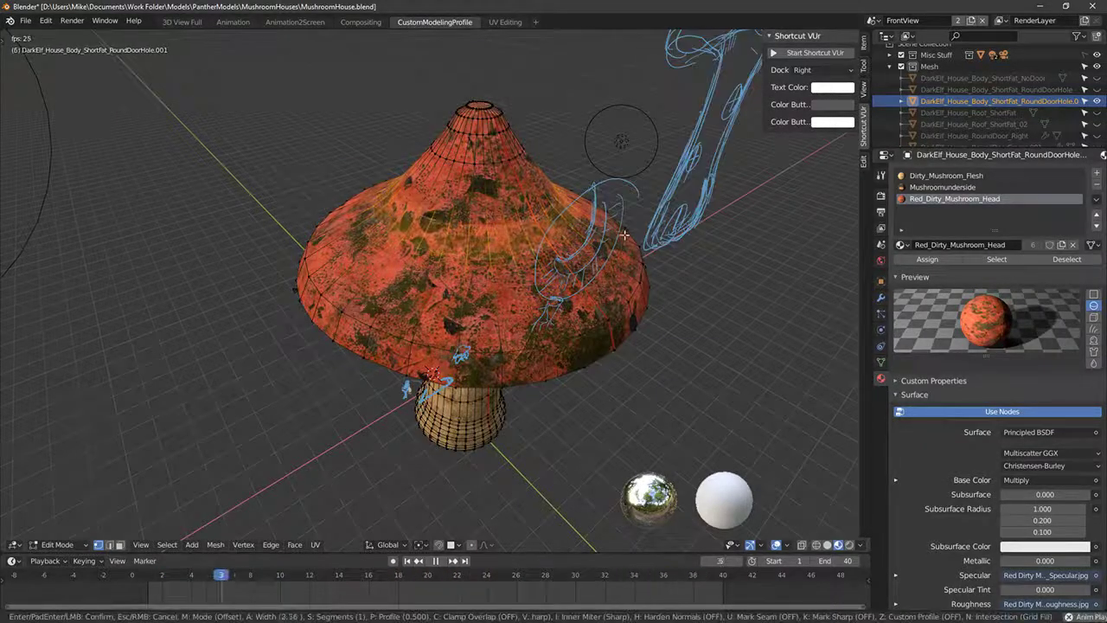
pyautogui.click(634, 240)
pyautogui.press('space')
# Step: In front view, bevel the edge loop just above the cap's brim with an offset of about 1.43
pyautogui.press('KP_1')
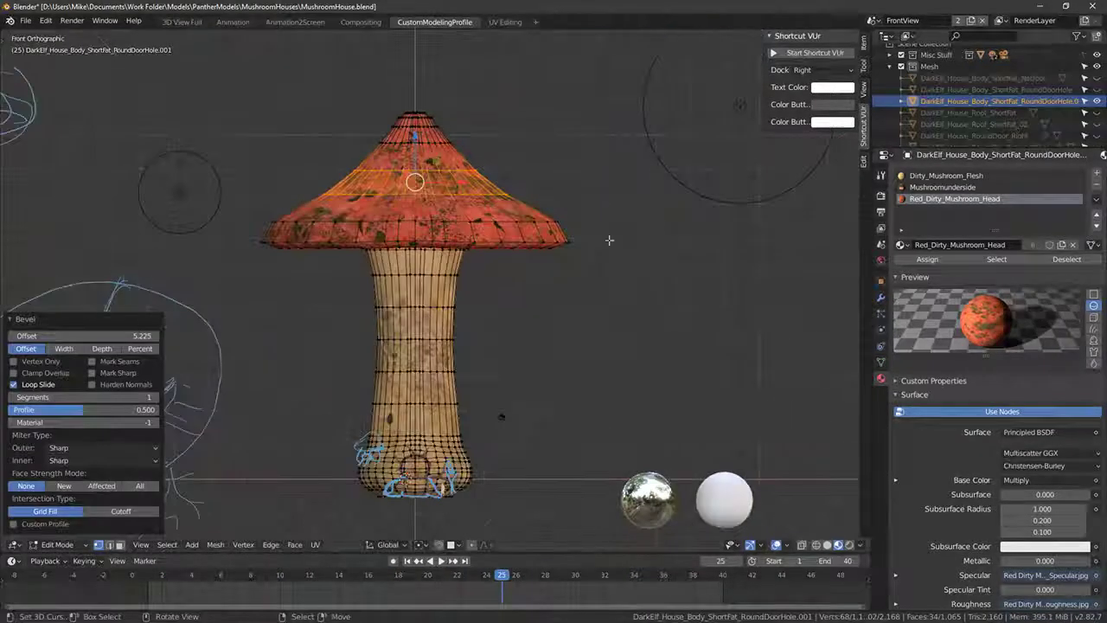
pyautogui.keyDown('alt'); pyautogui.rightClick(347, 221); pyautogui.keyUp('alt')
pyautogui.hotkey('ctrl', 'b')
pyautogui.click(606, 227)
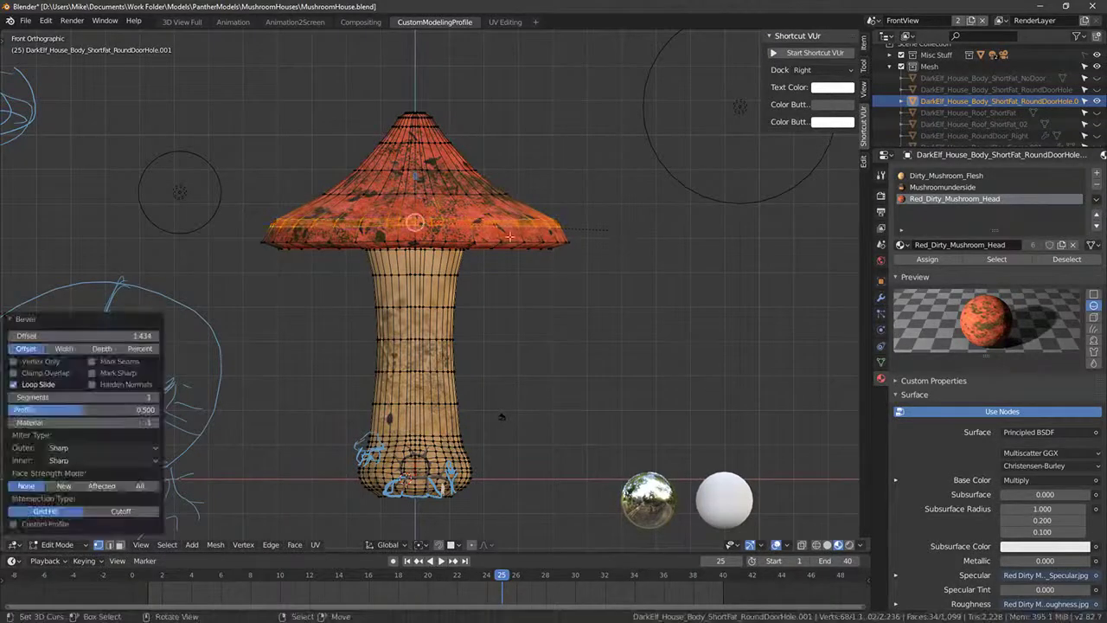
# Step: Scale up the edge loop above the cap's brim by about 1.04 and bevel the brim's lower edge loop with a width of about 1.21
pyautogui.hotkey('alt', 'a')
pyautogui.keyDown('alt'); pyautogui.rightClick(484, 220); pyautogui.keyUp('alt')
pyautogui.press('s')
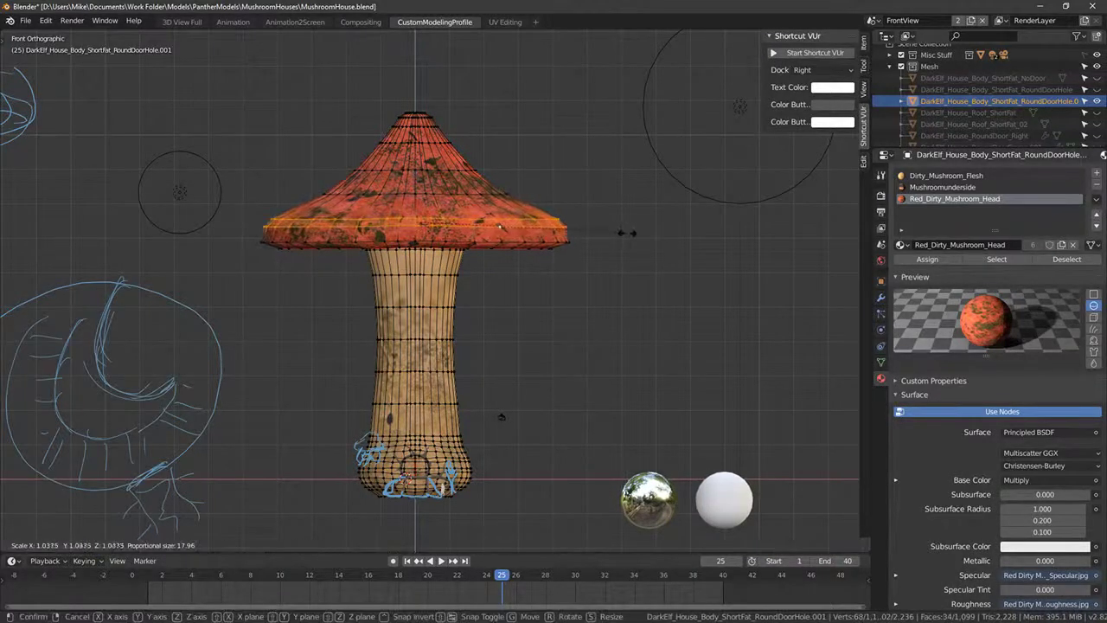
pyautogui.click(556, 239)
pyautogui.hotkey('alt', 'a')
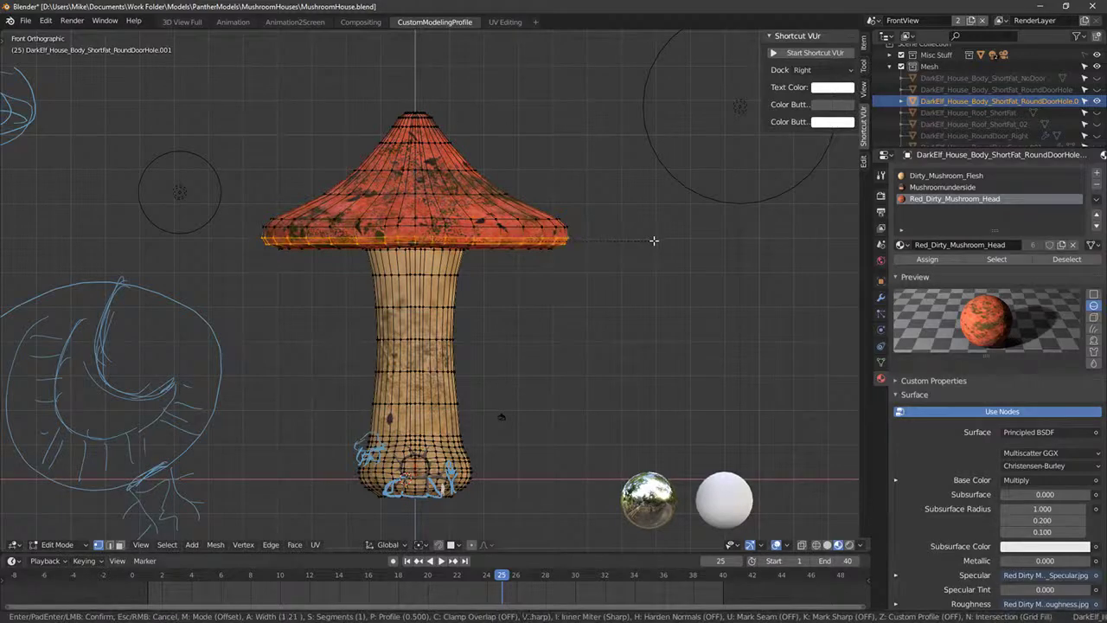
# Step: Add a loop cut along the lower brim beside the underside seam and move it down about 0.84 on Z
pyautogui.moveTo(594, 247); pyautogui.dragTo(267, 212, button='middle')
pyautogui.moveTo(267, 212); pyautogui.dragTo(321, 245)
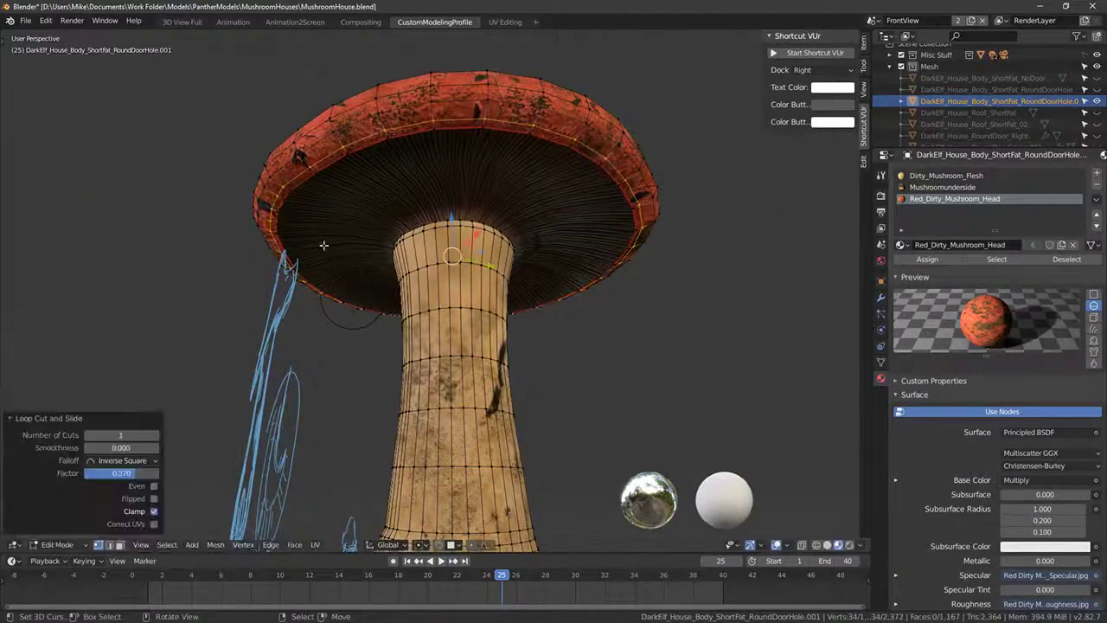
pyautogui.moveTo(321, 245); pyautogui.dragTo(452, 242, button='middle')
pyautogui.press('g')
pyautogui.press('z')
pyautogui.click(451, 210)
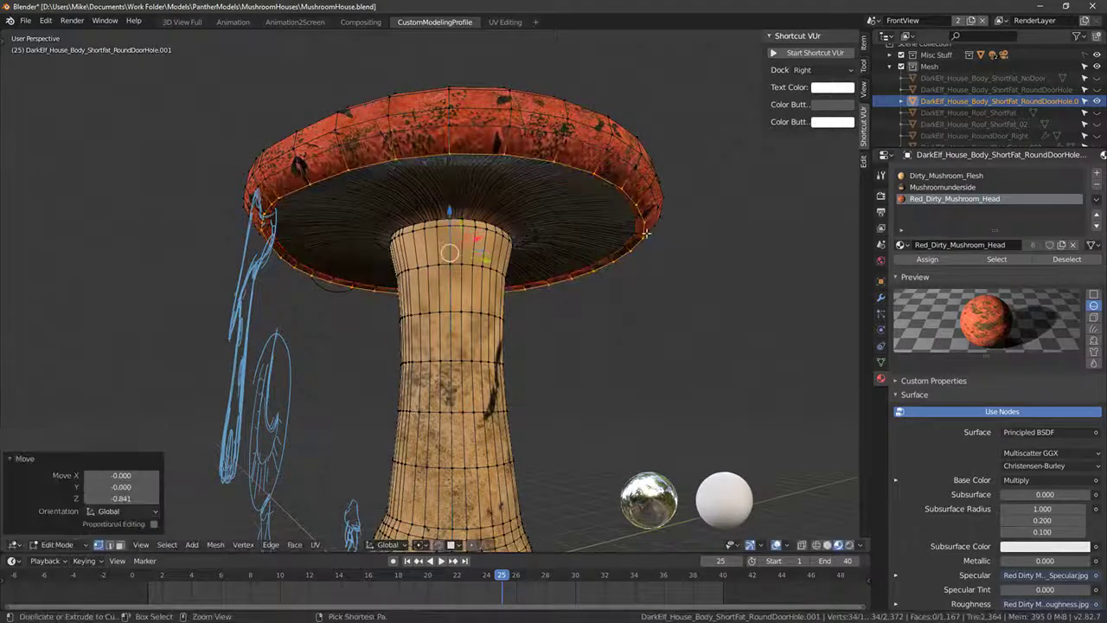
# Step: Bevel the brim's lower rim loop with an offset of about 0.8 and scale the result up by about 1.02
pyautogui.hotkey('ctrl', 'b')
pyautogui.click(662, 239)
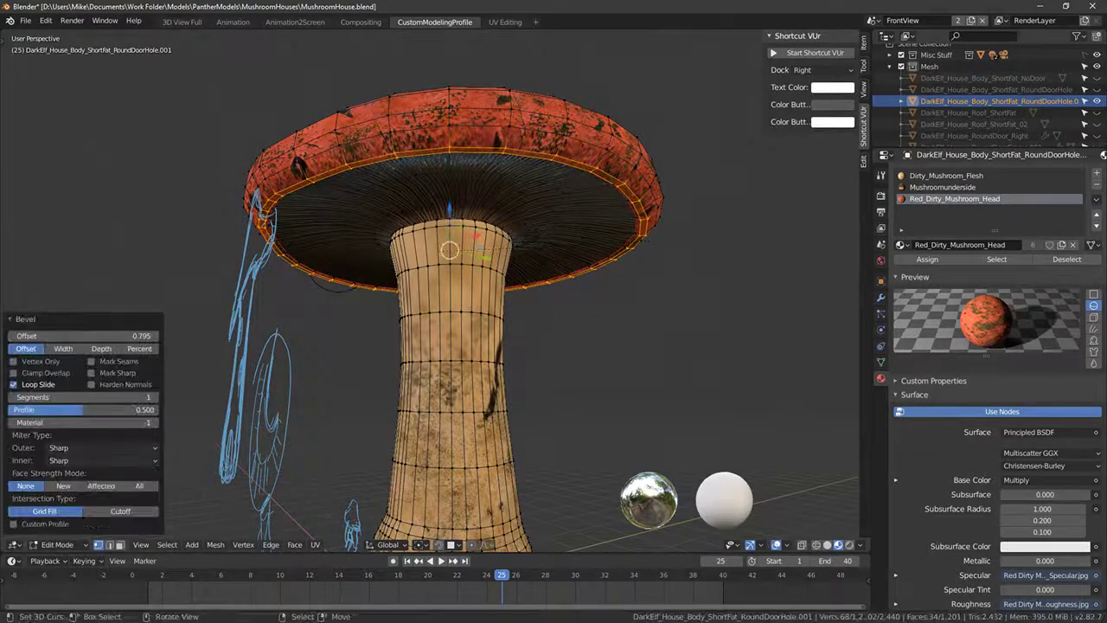
pyautogui.press('s')
pyautogui.click(665, 241)
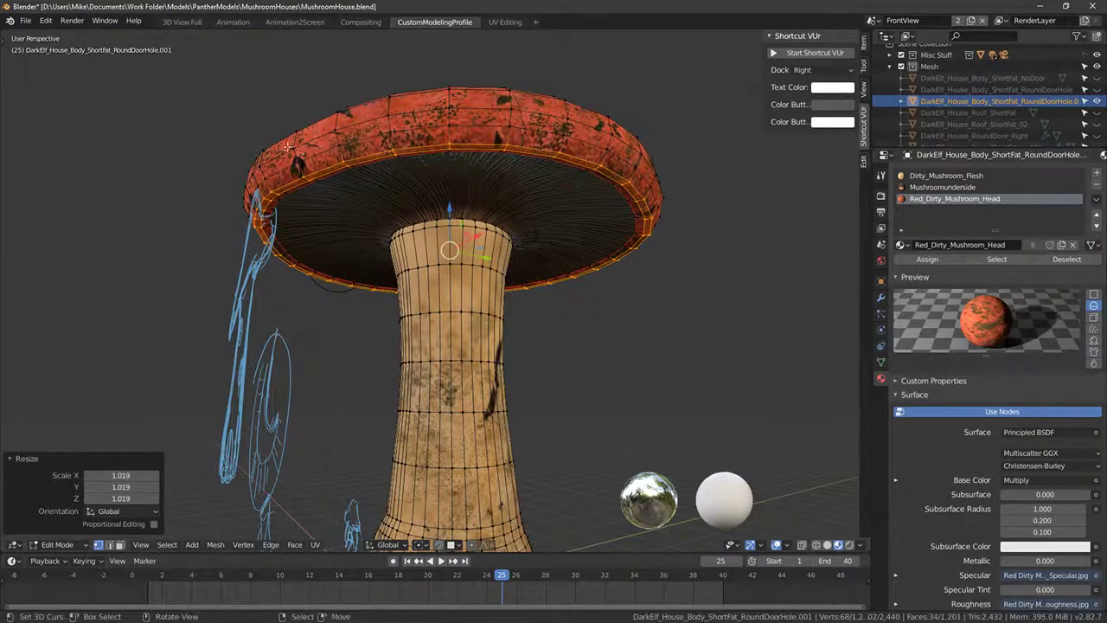
pyautogui.press('s')
pyautogui.click(666, 240)
# Step: Widen the stem's top edge loop beneath the cap by scaling it to about 1.08
pyautogui.moveTo(665, 241); pyautogui.dragTo(388, 243, button='middle')
pyautogui.press('KP_1')
pyautogui.scroll(2, 514, 268)
pyautogui.press('Tab')
pyautogui.press('Tab')
pyautogui.scroll(5, 387, 244)
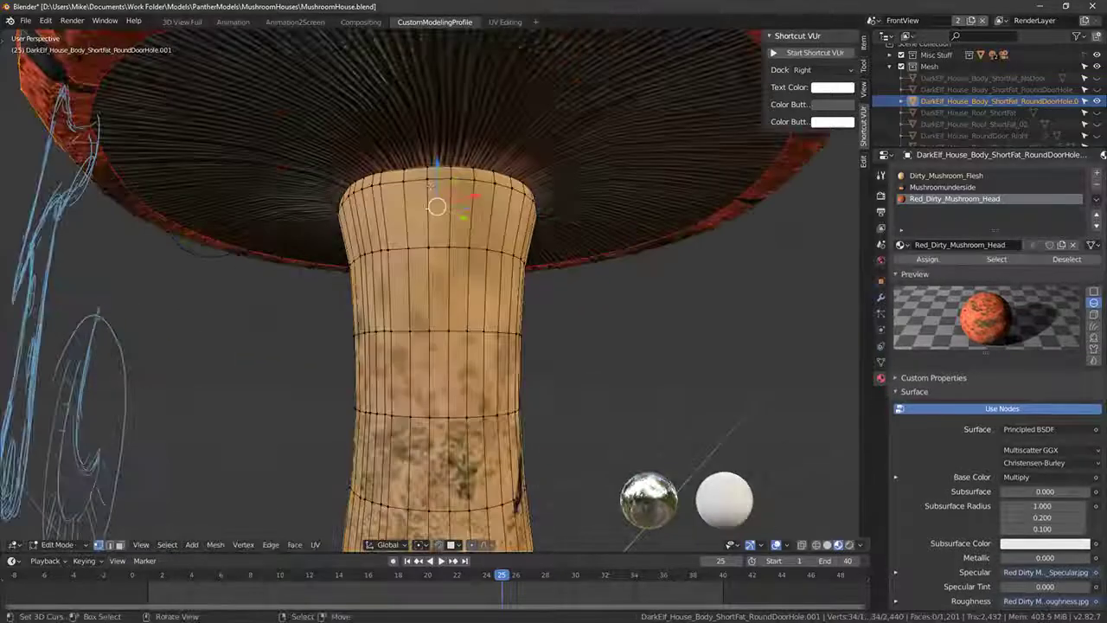
pyautogui.moveTo(418, 180); pyautogui.dragTo(640, 242, button='middle')
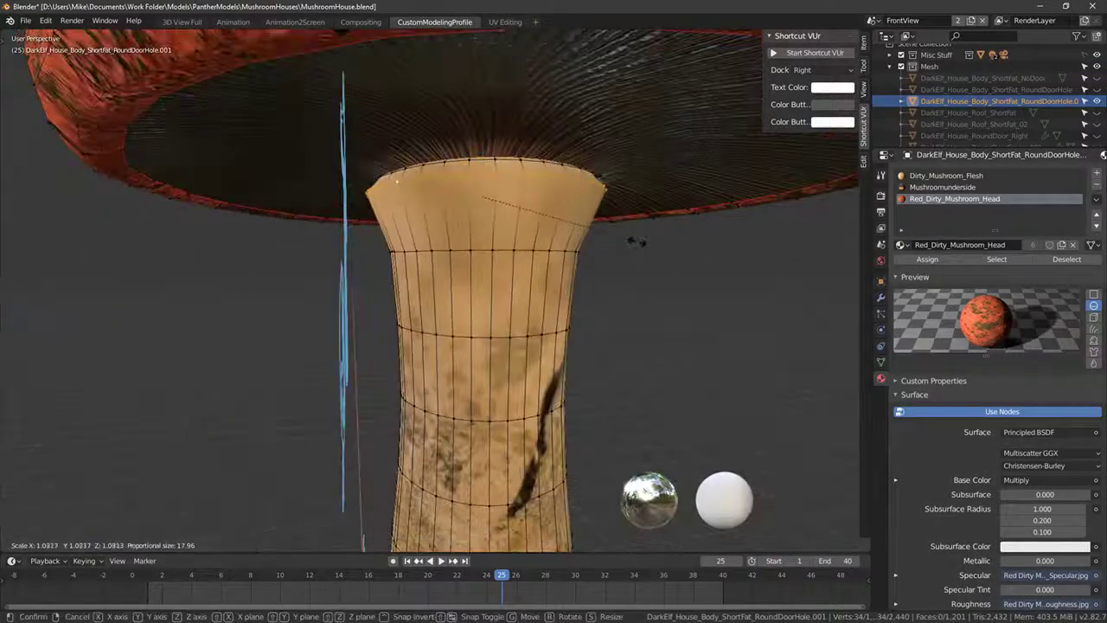
pyautogui.keyDown('alt'); pyautogui.click(445, 166); pyautogui.keyUp('alt')
pyautogui.press('s')
pyautogui.click(480, 173)
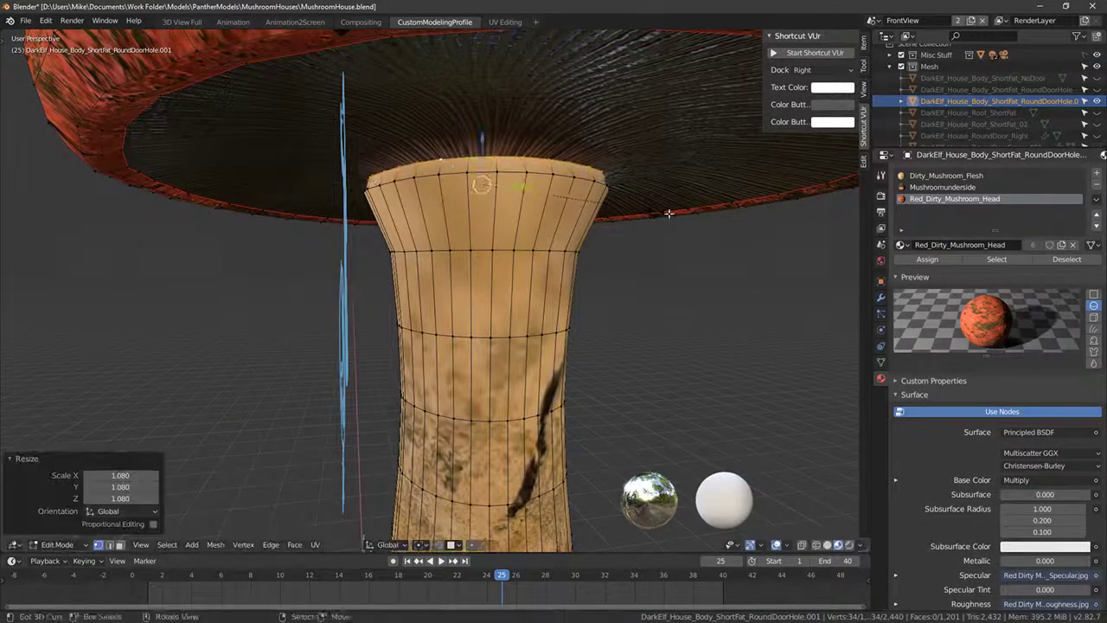
# Step: Slide the edge loop at the top of the stem slightly along its surface, bevel it, and clear the selection
pyautogui.moveTo(480, 173); pyautogui.dragTo(548, 180, button='middle')
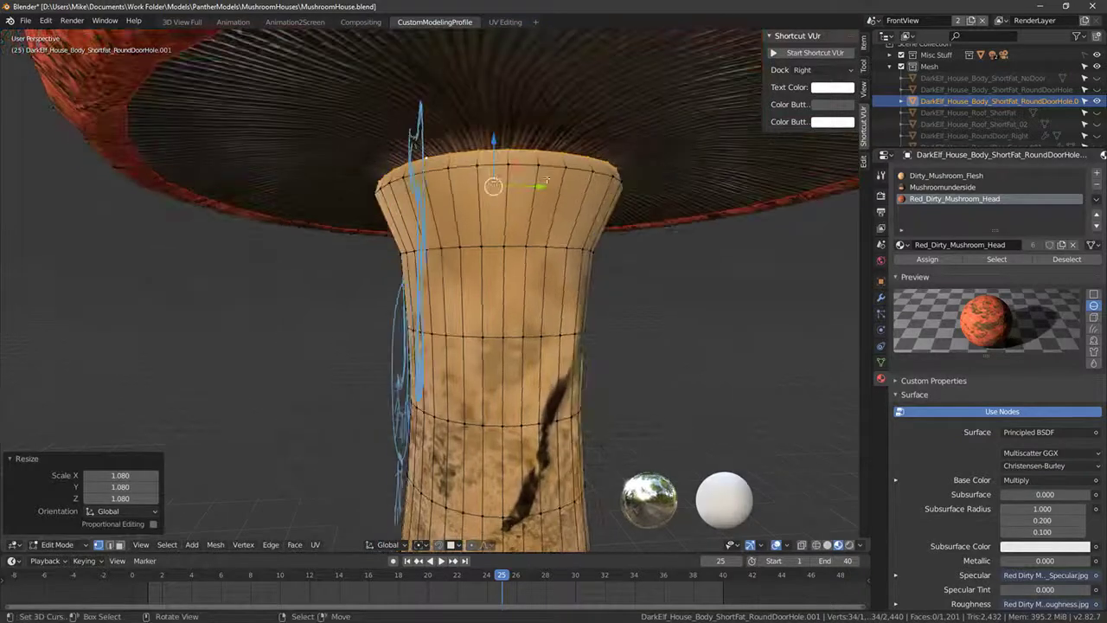
pyautogui.keyDown('alt'); pyautogui.click(439, 168); pyautogui.keyUp('alt')
pyautogui.press('g')
pyautogui.press('g')
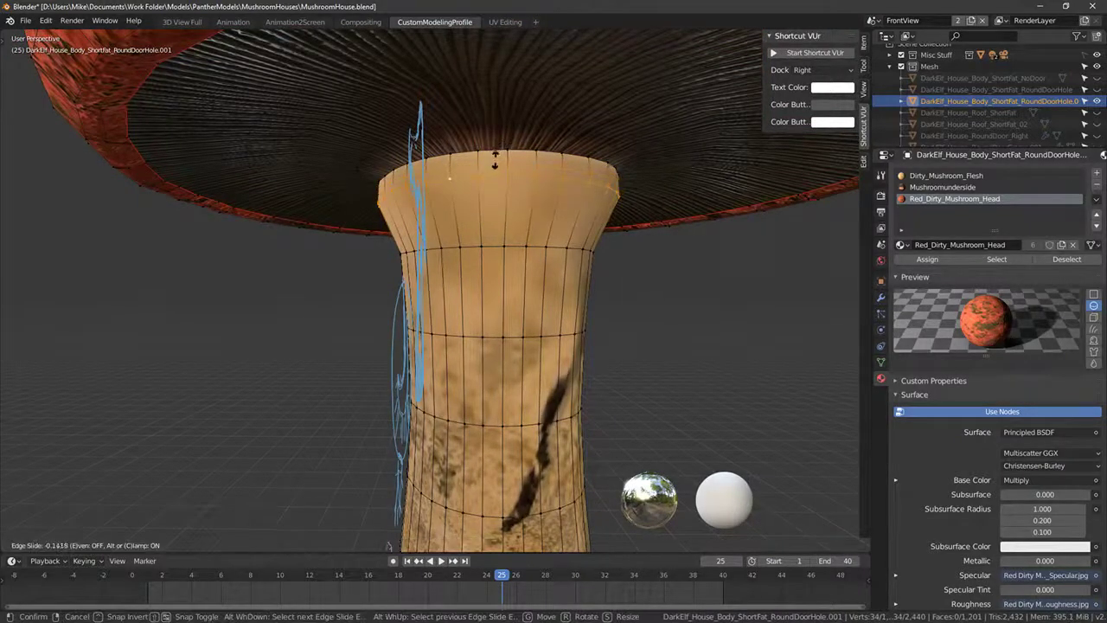
pyautogui.click(494, 162)
pyautogui.hotkey('ctrl', 'b')
pyautogui.click(628, 178)
pyautogui.hotkey('alt', 'a')
pyautogui.moveTo(640, 185); pyautogui.dragTo(493, 243, button='middle')
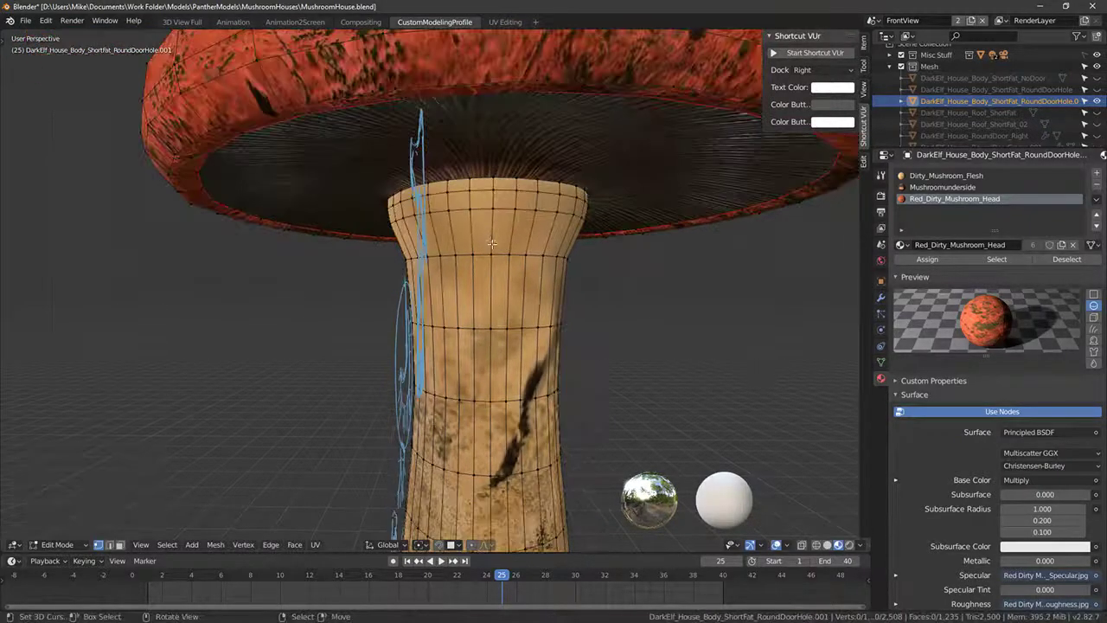
# Step: Examine the whole mushroom in solid, rendered and wireframe shading, from the front and from below
pyautogui.press('a')
pyautogui.press('KP_Decimal')
pyautogui.hotkey('alt', 'a')
pyautogui.press('KP_1')
pyautogui.hotkey('shift', 'z')
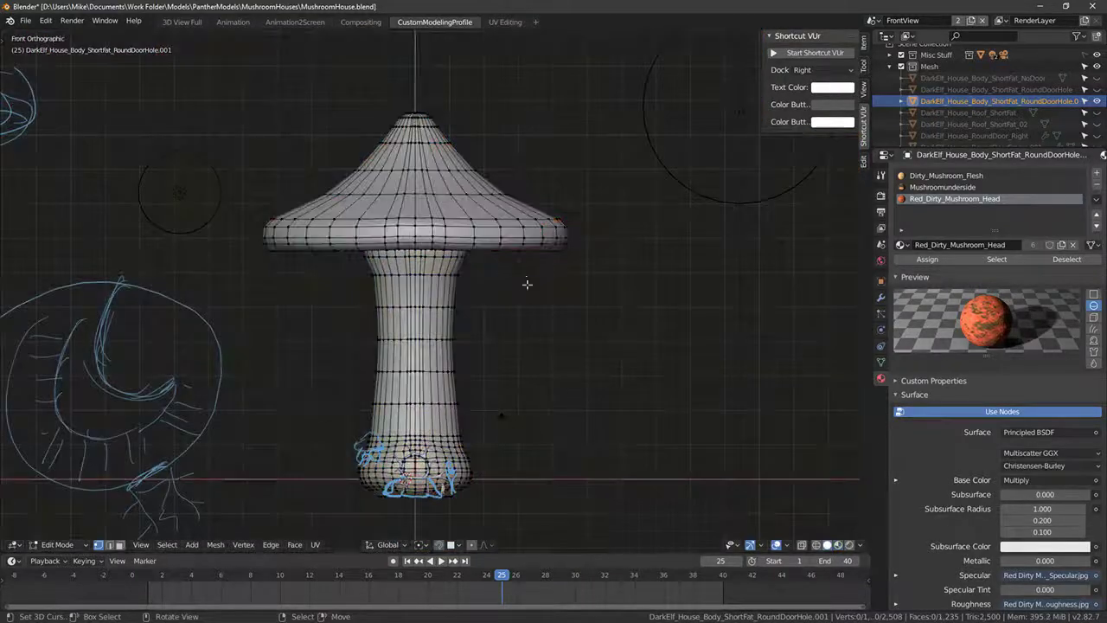
pyautogui.scroll(-4, 506, 292)
pyautogui.scroll(5, 495, 303)
pyautogui.scroll(-4, 495, 339)
pyautogui.press('a')
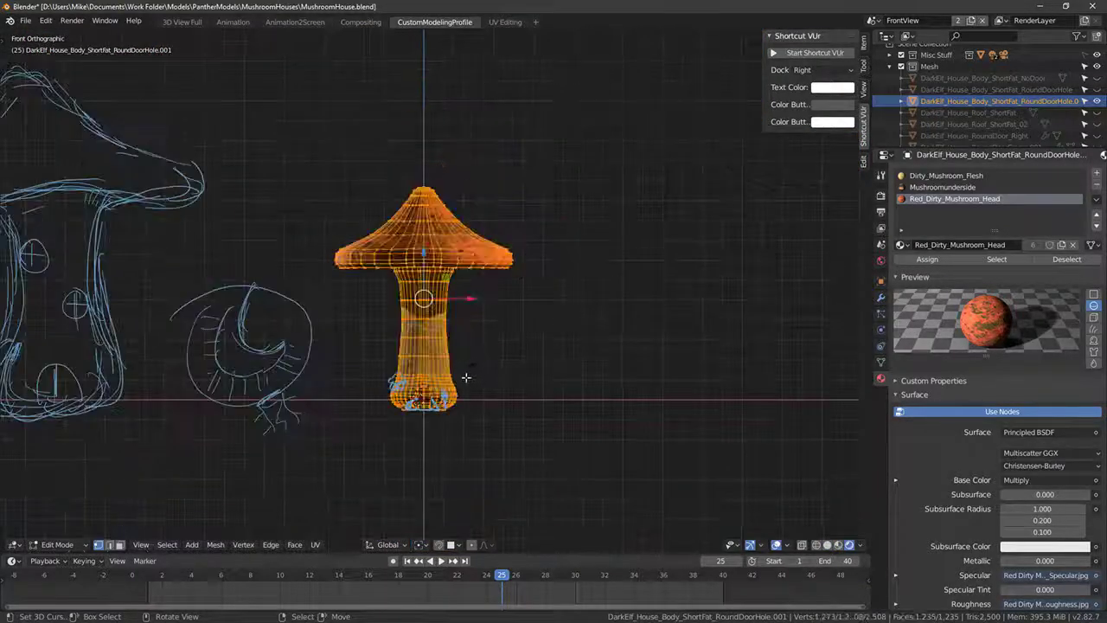
pyautogui.press('Tab')
pyautogui.moveTo(494, 341)
pyautogui.mouseDown(button='middle')
pyautogui.moveTo(519, 408)
pyautogui.moveTo(641, 407)
pyautogui.mouseUp(button='middle')
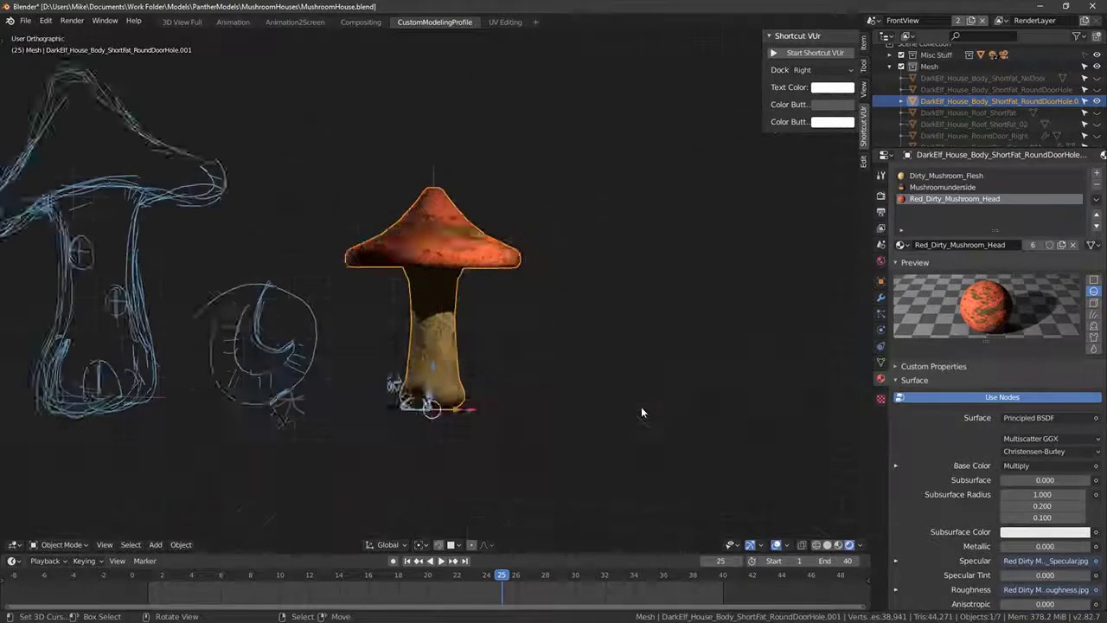
pyautogui.press('KP_1')
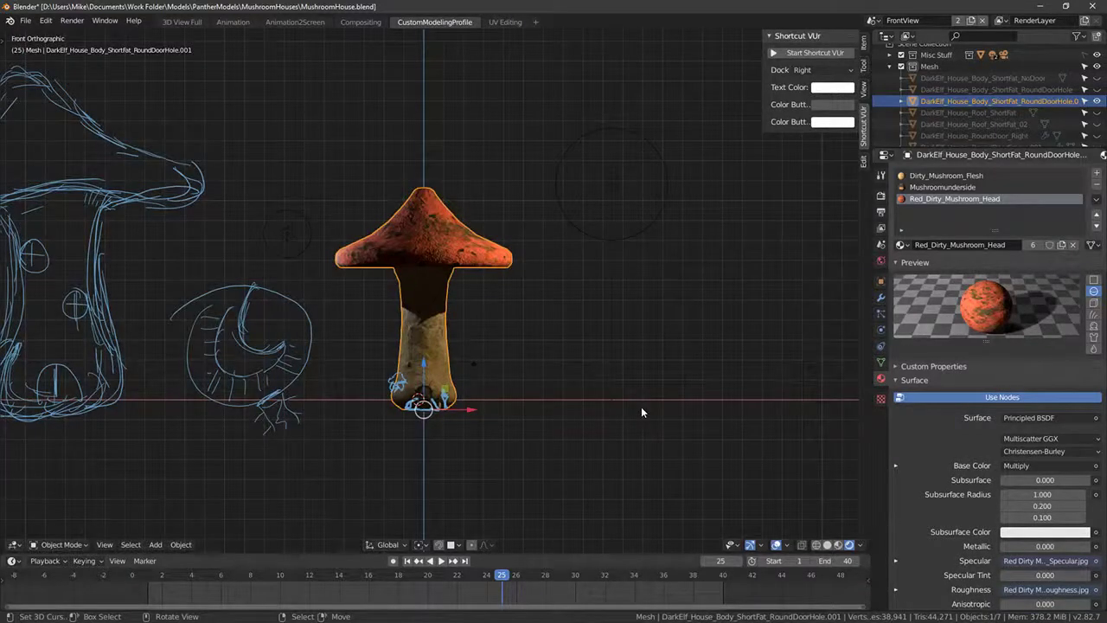
pyautogui.scroll(5, 440, 230)
pyautogui.moveTo(440, 230); pyautogui.dragTo(415, 284, button='middle')
pyautogui.scroll(-1, 415, 284)
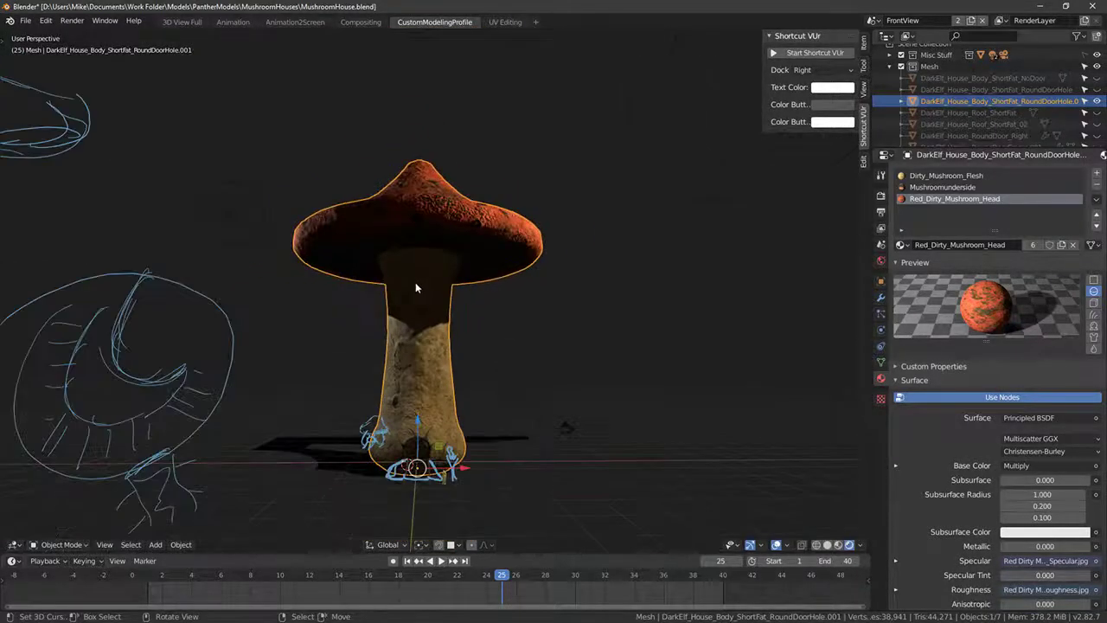
pyautogui.press('KP_1')
pyautogui.scroll(2, 415, 284)
pyautogui.press('z')
pyautogui.hotkey('shift', 'z')
pyautogui.scroll(-3, 421, 337)
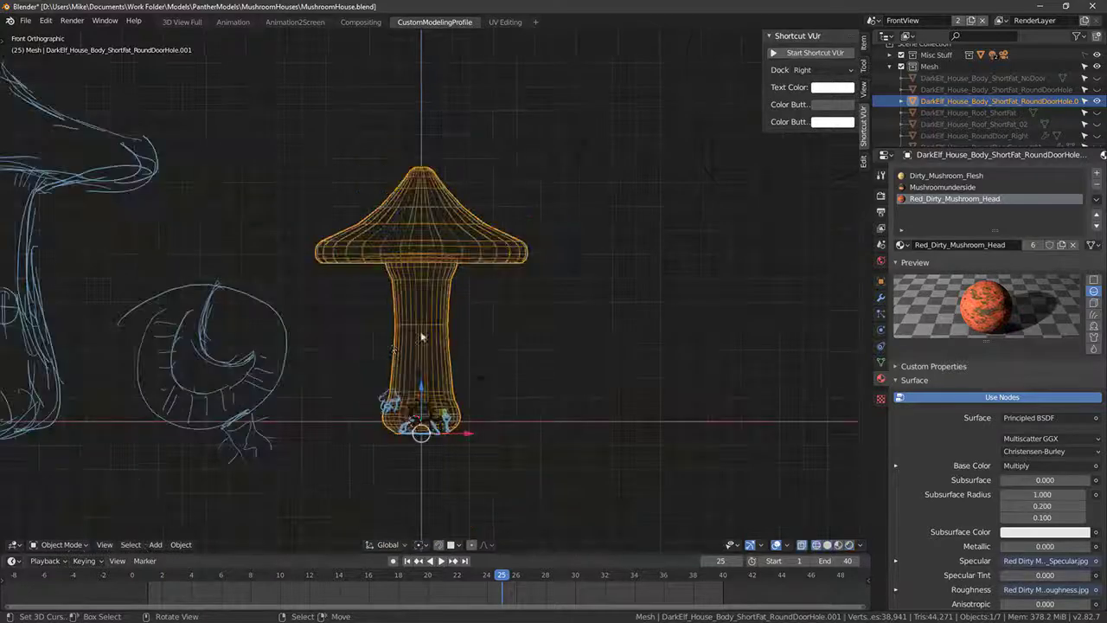
# Step: Annotate horizontal lines across the stem's middle and base, plus curves running from the cap to the stem, and return to editing the mesh
pyautogui.moveTo(356, 330); pyautogui.dragTo(394, 324)
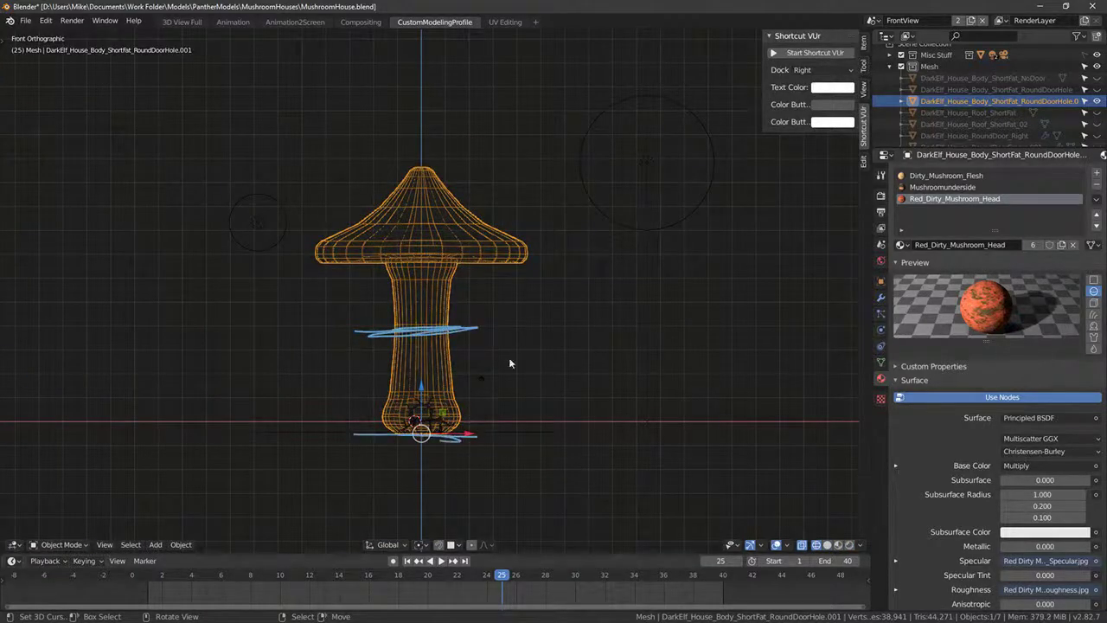
pyautogui.press('Tab')
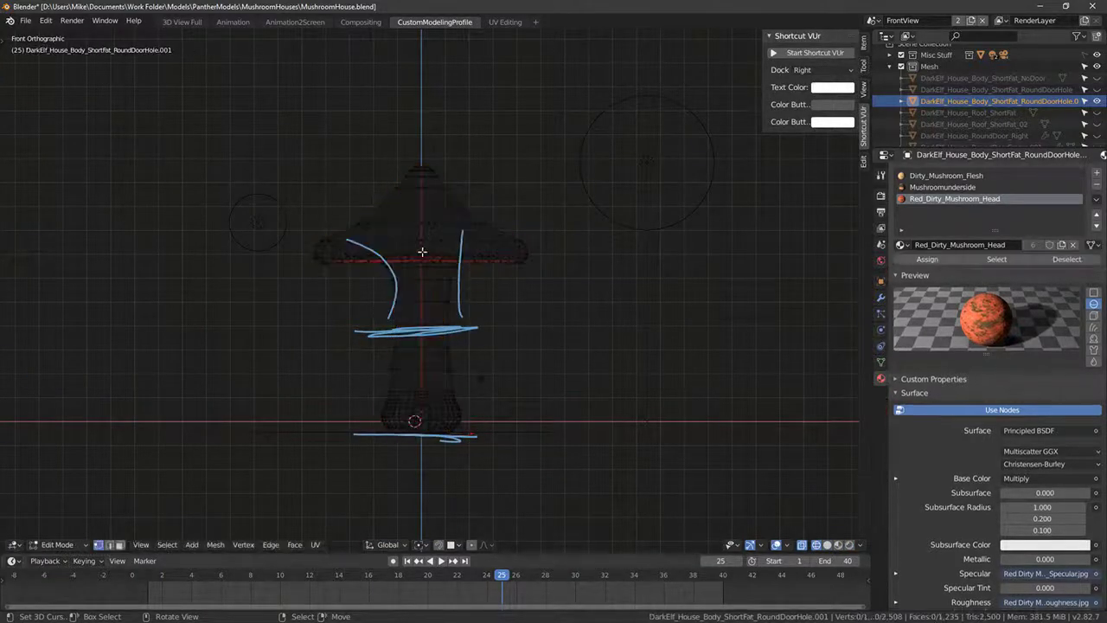
pyautogui.scroll(-2, 341, 247)
pyautogui.scroll(3, 342, 257)
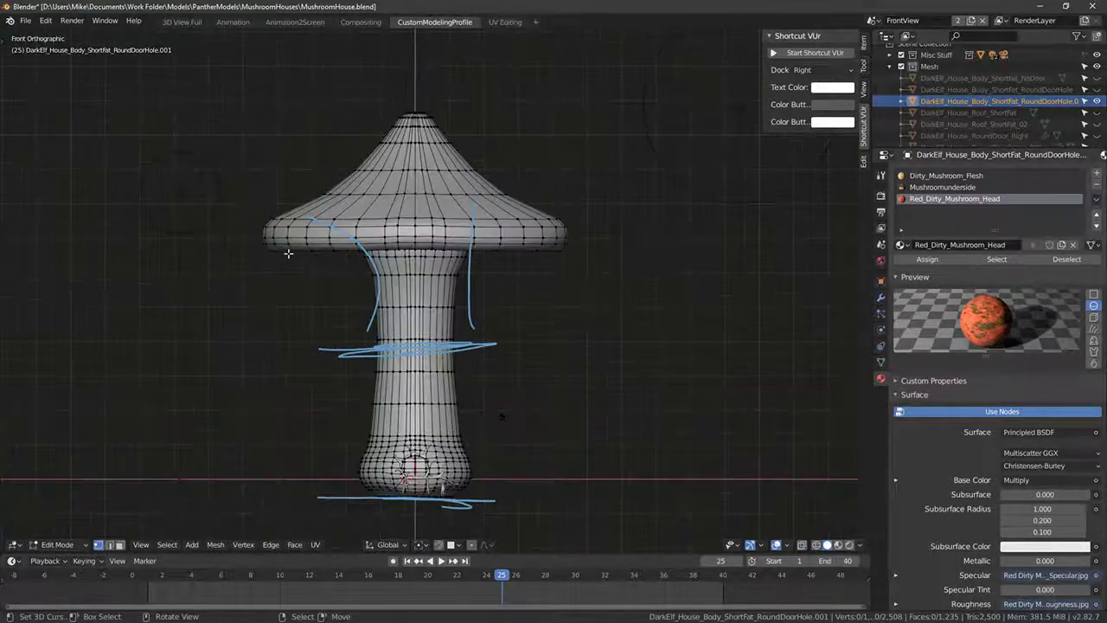
# Step: With proportional editing, move the vertices at the brim's left end down about 0.5 and rotate them about -11.3° in front view
pyautogui.moveTo(299, 269); pyautogui.dragTo(317, 295, button='middle')
pyautogui.keyDown('ctrl'); pyautogui.click(318, 295); pyautogui.keyUp('ctrl')
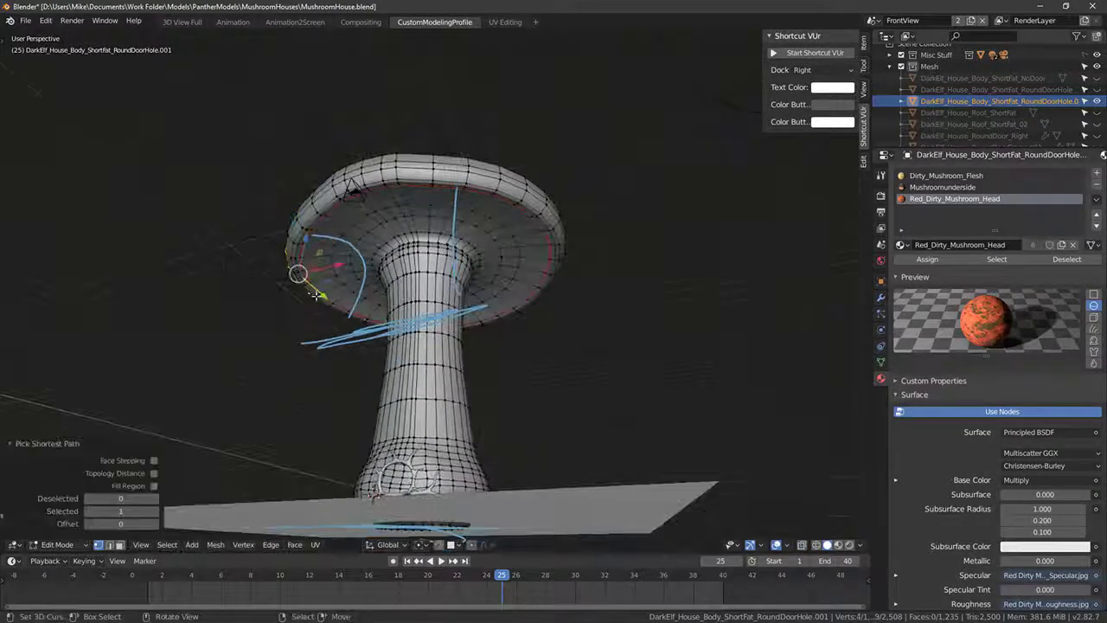
pyautogui.press('KP_1')
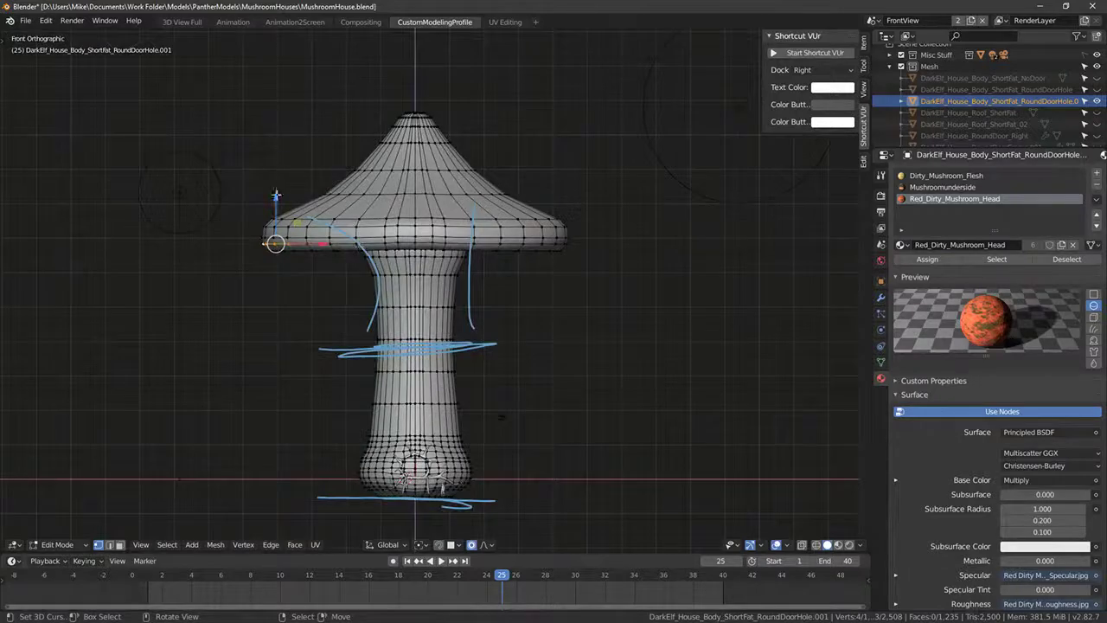
pyautogui.scroll(-8, 278, 212)
pyautogui.moveTo(276, 196)
pyautogui.mouseDown()
pyautogui.moveTo(278, 215)
pyautogui.moveTo(280, 198)
pyautogui.mouseUp()
pyautogui.press('r')
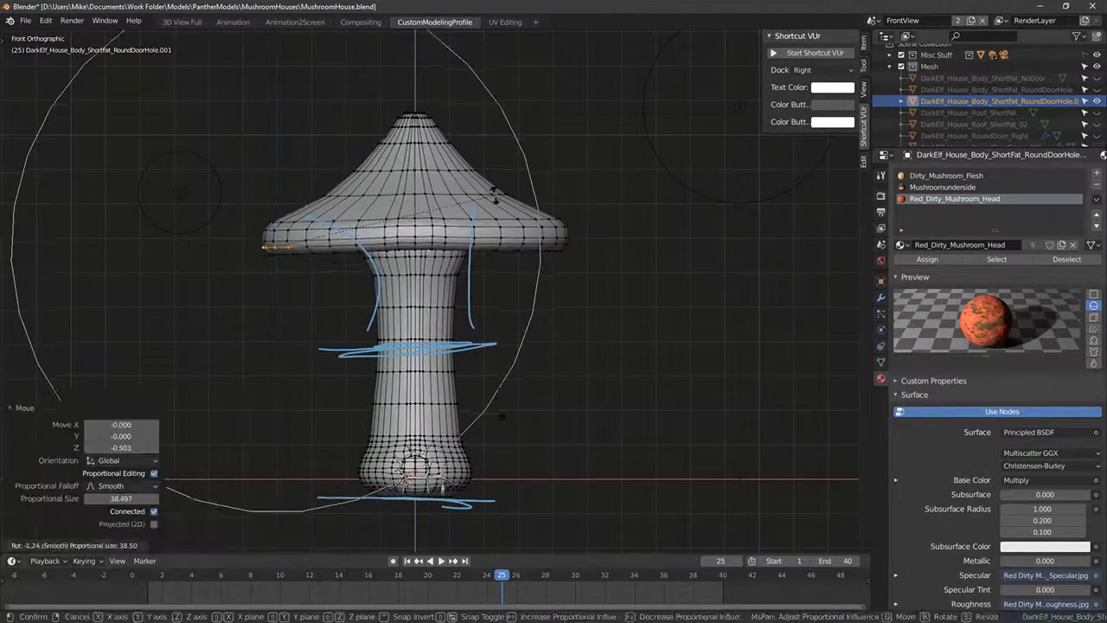
pyautogui.click(483, 177)
# Step: Lower the left brim further, and shift a vertex on the cap's left slope about -0.67 in X and 0.17 in Z
pyautogui.press('g')
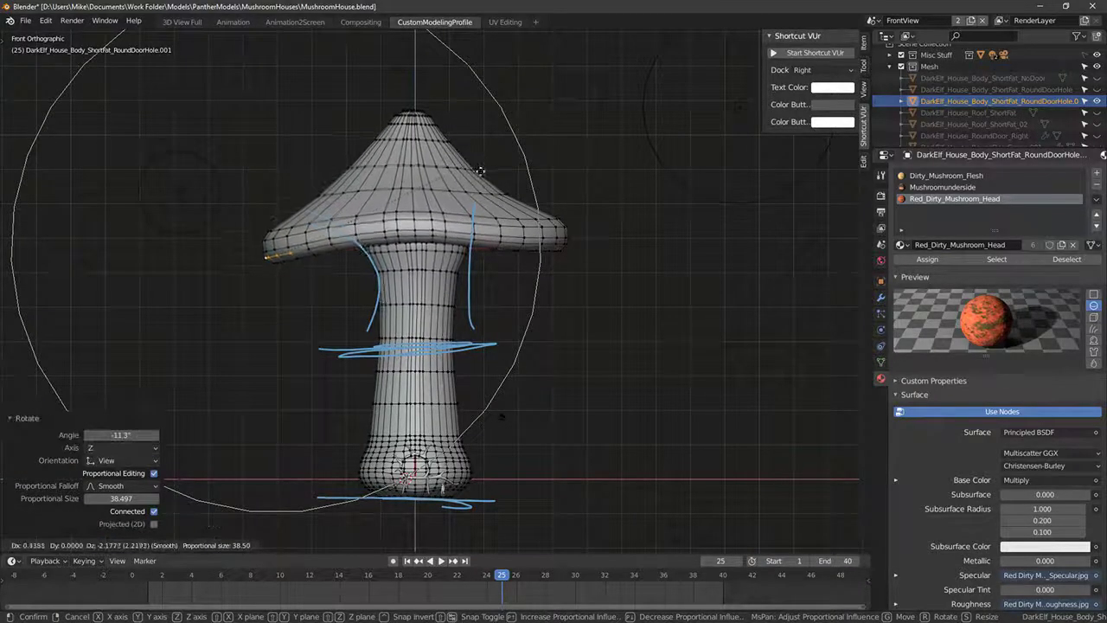
pyautogui.scroll(5, 337, 173)
pyautogui.click(342, 175)
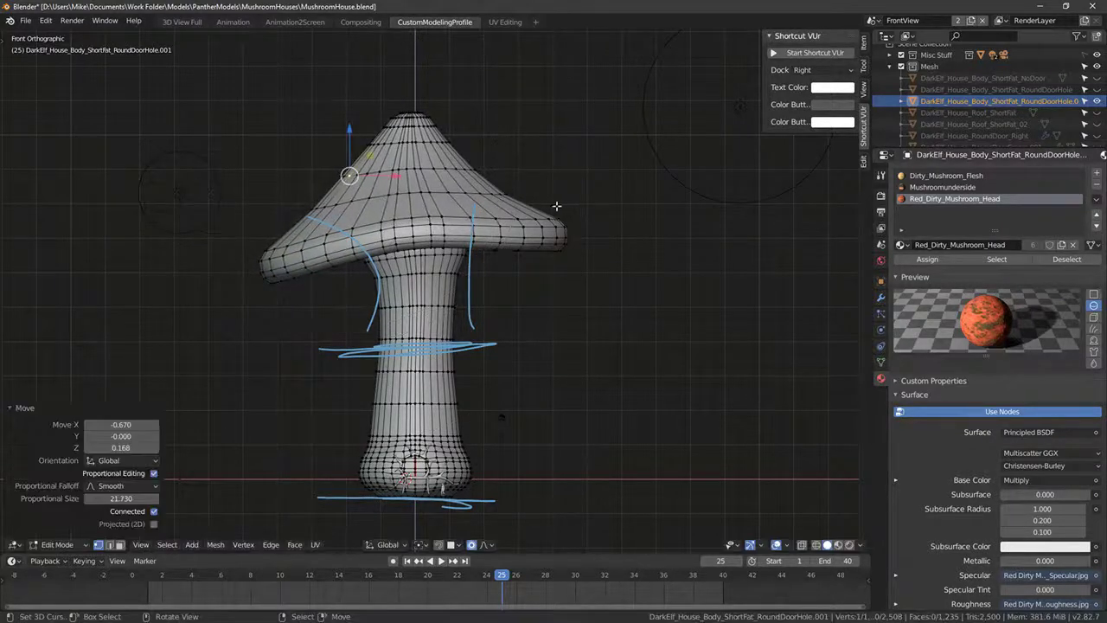
# Step: Select the vertex at the cap's right brim, rotate it about 18.1° with proportional editing and adjust its position
pyautogui.click(559, 216)
pyautogui.press('r')
pyautogui.click(600, 237)
pyautogui.press('g')
pyautogui.click(564, 217)
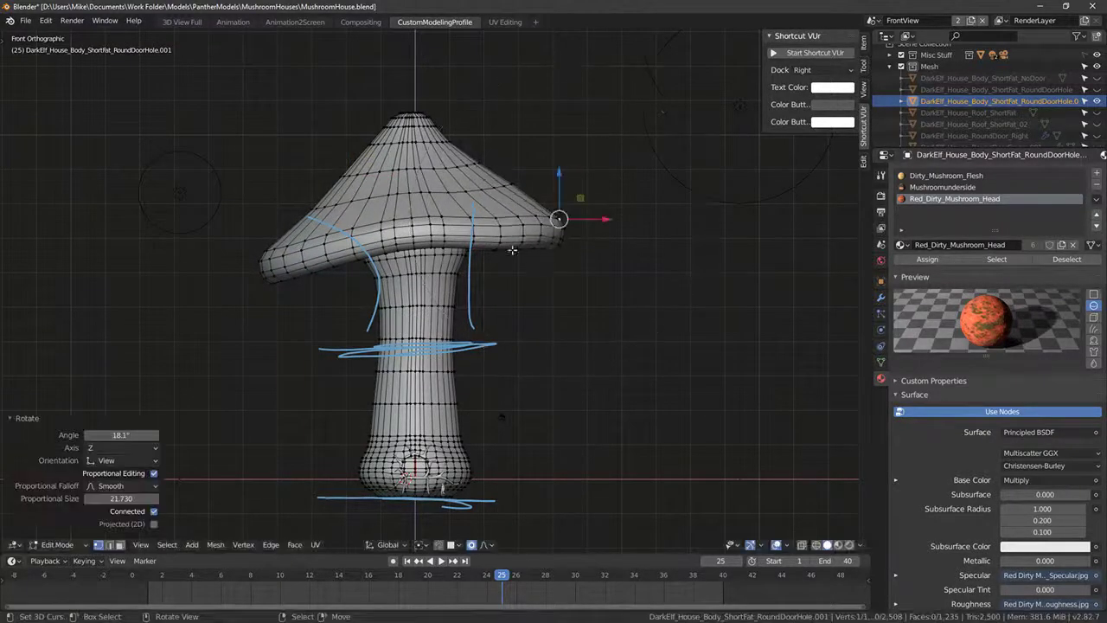
# Step: Pull the brim's lower edge loop down about 1.6 with a wider proportional falloff
pyautogui.keyDown('alt'); pyautogui.click(517, 253); pyautogui.keyUp('alt')
pyautogui.press('g')
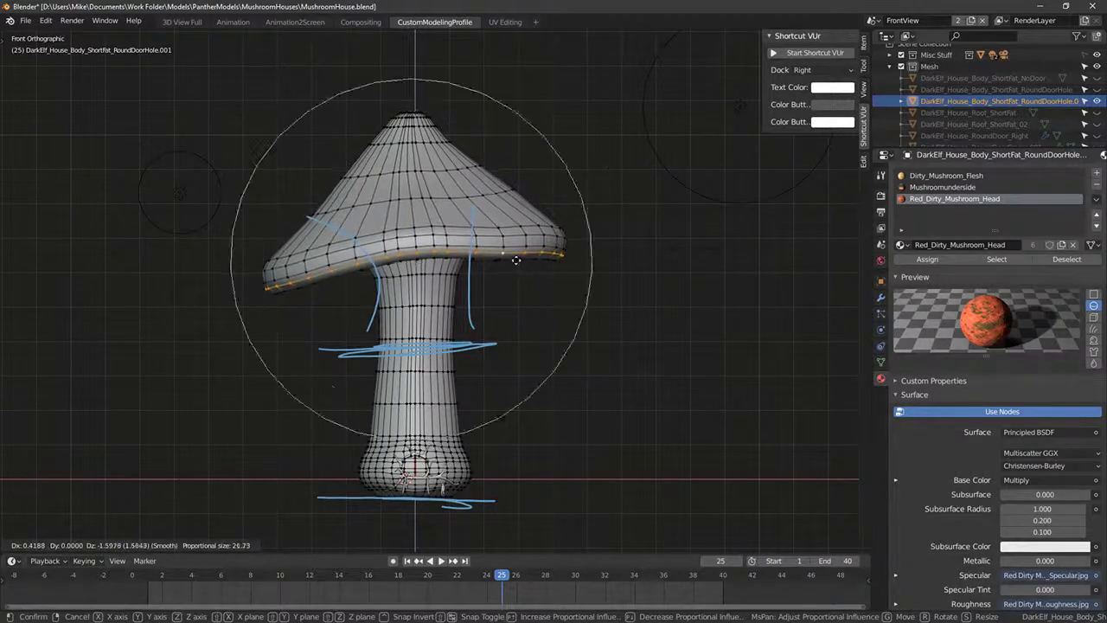
pyautogui.scroll(-2, 516, 259)
pyautogui.click(514, 259)
# Step: Circle-select the cap's tip in wireframe, then lower it slightly to the right and tilt it about 4.8° with proportional editing
pyautogui.press('c')
pyautogui.click(400, 111)
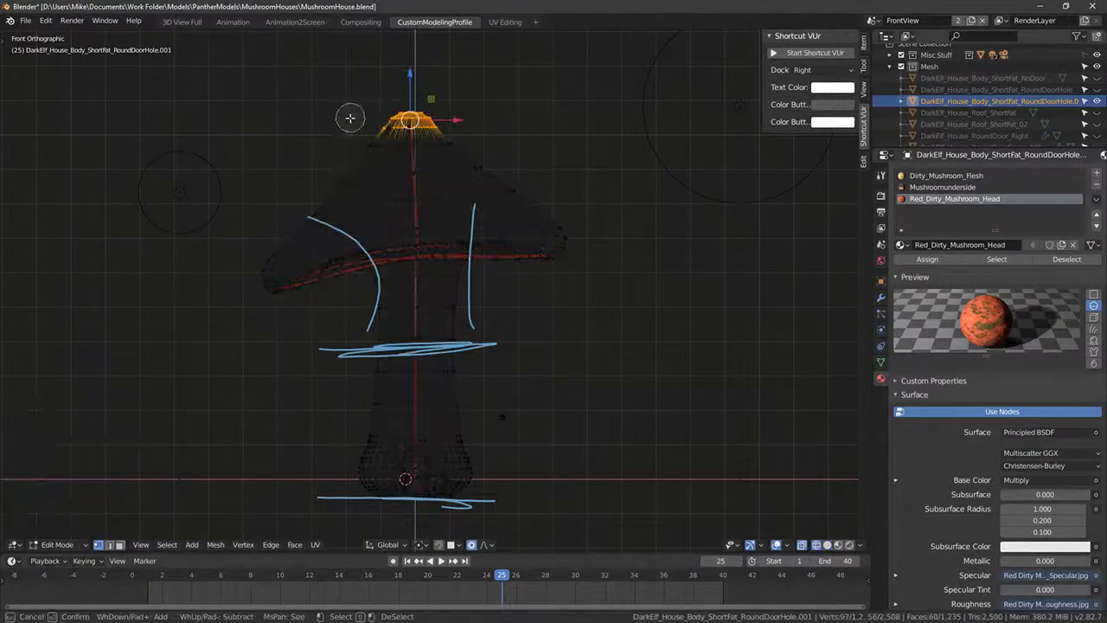
pyautogui.rightClick(349, 117)
pyautogui.press('g')
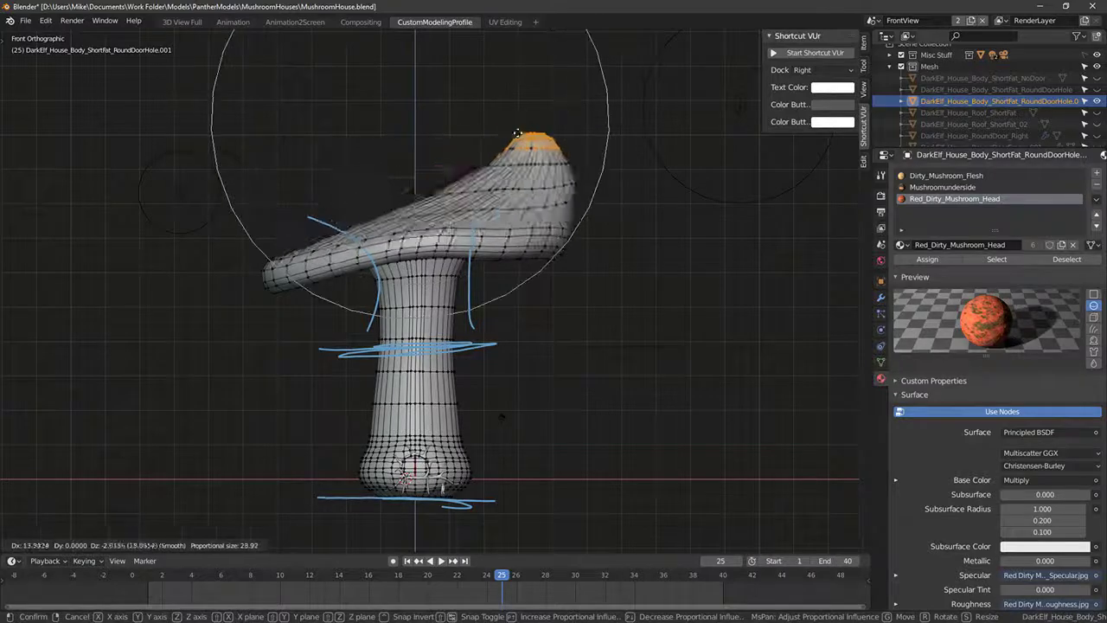
pyautogui.click(409, 133)
pyautogui.press('r')
pyautogui.click(551, 146)
# Step: Nudge the cap's tip about 0.17 in X and -0.25 in Z and fine-tune its tilt
pyautogui.press('g')
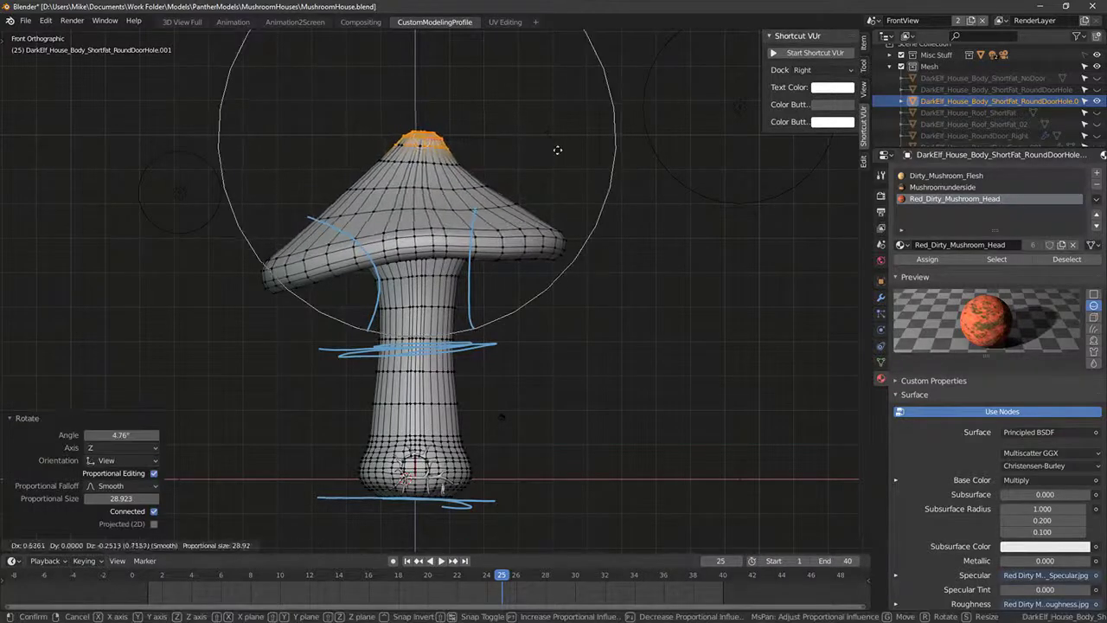
pyautogui.click(558, 151)
pyautogui.press('r')
pyautogui.click(555, 156)
# Step: Select the vertices on the cap's left slope through the mesh and move them about 0.17 in X and -0.08 in Z with proportional editing
pyautogui.hotkey('shift', 'z')
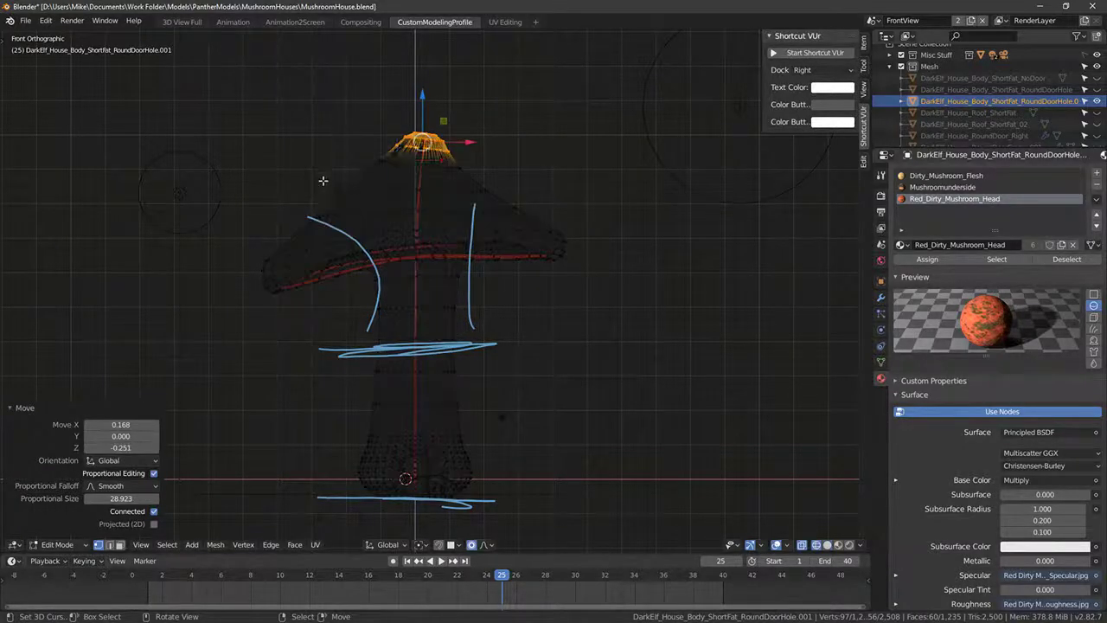
pyautogui.press('c')
pyautogui.click(337, 183)
pyautogui.rightClick(337, 182)
pyautogui.hotkey('shift', 'z')
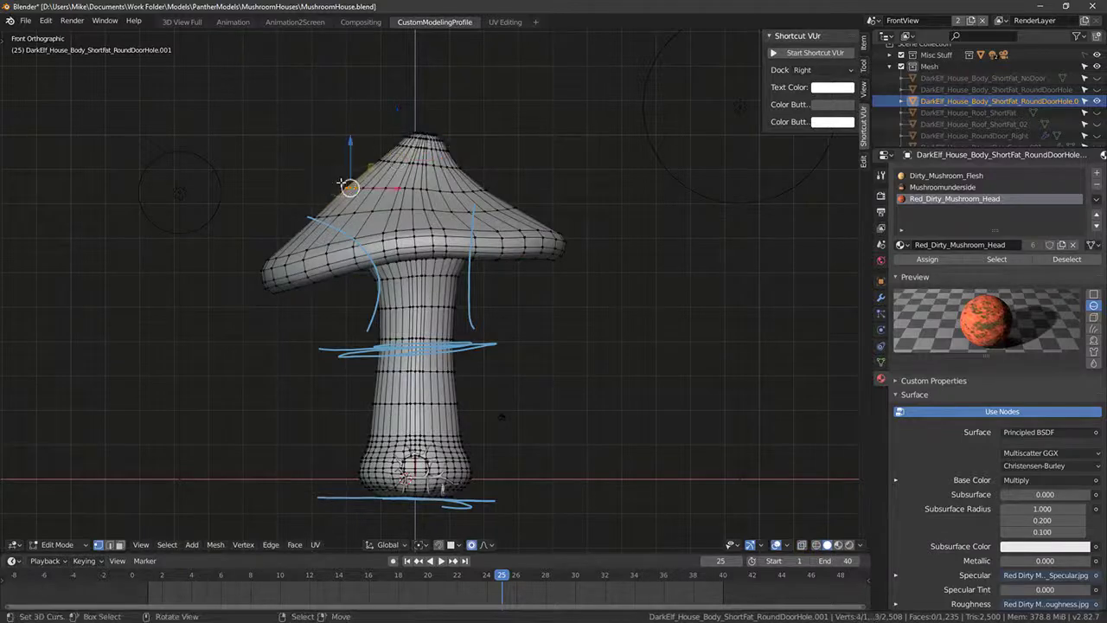
pyautogui.hotkey('shift', 'z')
pyautogui.press('g')
pyautogui.scroll(3, 341, 185)
pyautogui.click(351, 189)
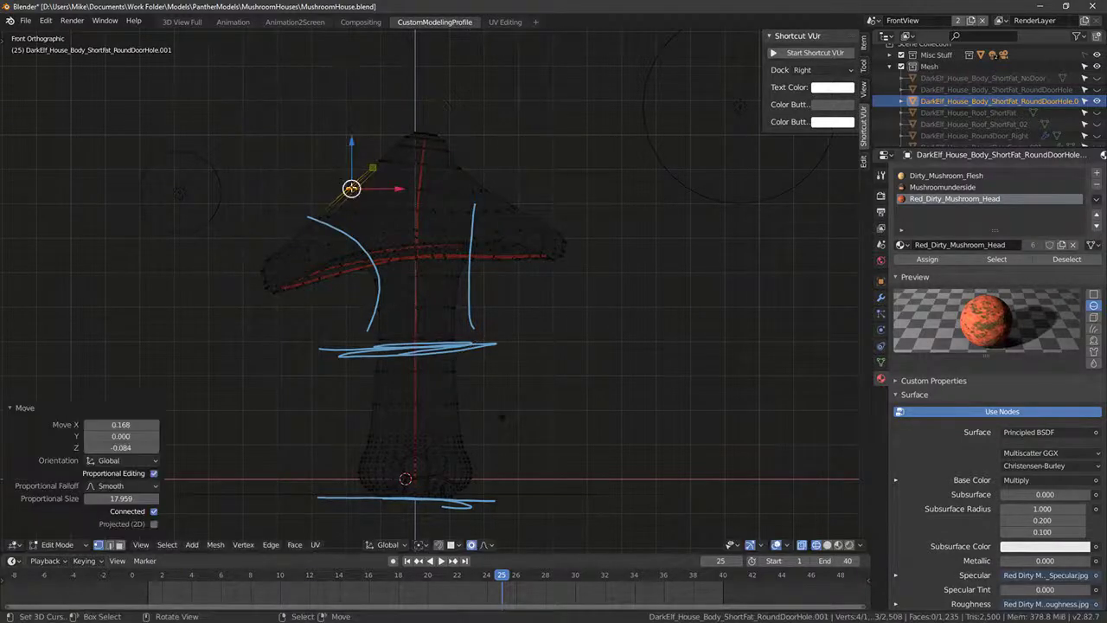
# Step: Rotate the selected vertex on the cap's brim about -19.8° and reshape that side with proportional editing
pyautogui.moveTo(351, 189)
pyautogui.mouseDown(button='middle')
pyautogui.moveTo(406, 199)
pyautogui.moveTo(288, 245)
pyautogui.mouseUp(button='middle')
pyautogui.hotkey('shift', 'z')
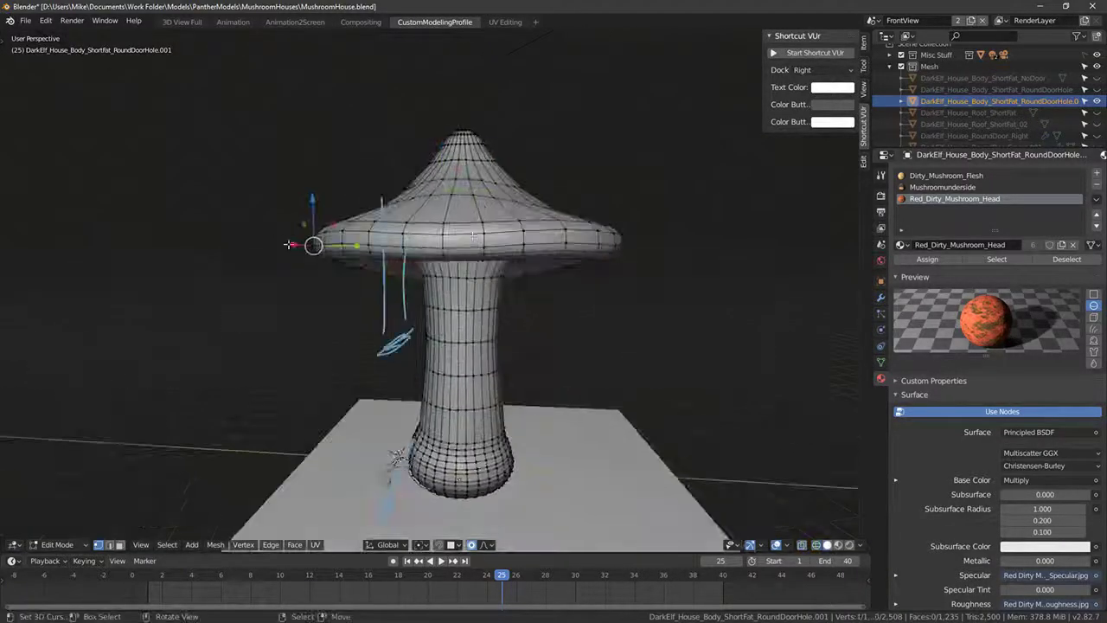
pyautogui.press('r')
pyautogui.click(457, 186)
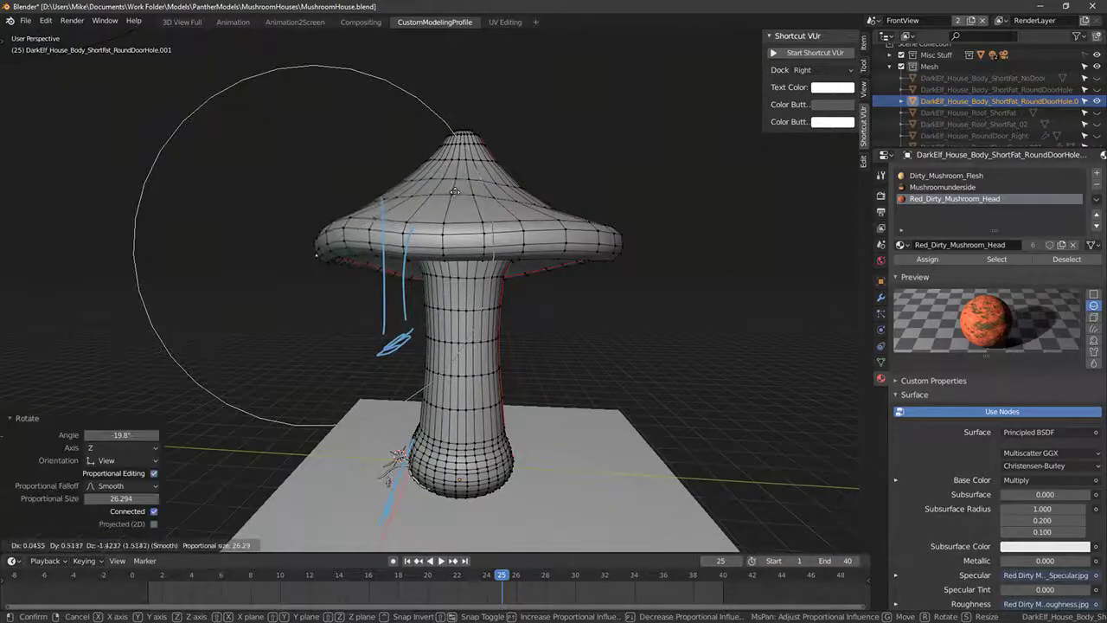
pyautogui.moveTo(597, 234); pyautogui.dragTo(606, 257, button='middle')
pyautogui.press('r')
pyautogui.click(648, 286)
pyautogui.moveTo(647, 286); pyautogui.dragTo(656, 286, button='middle')
pyautogui.rightClick(553, 247)
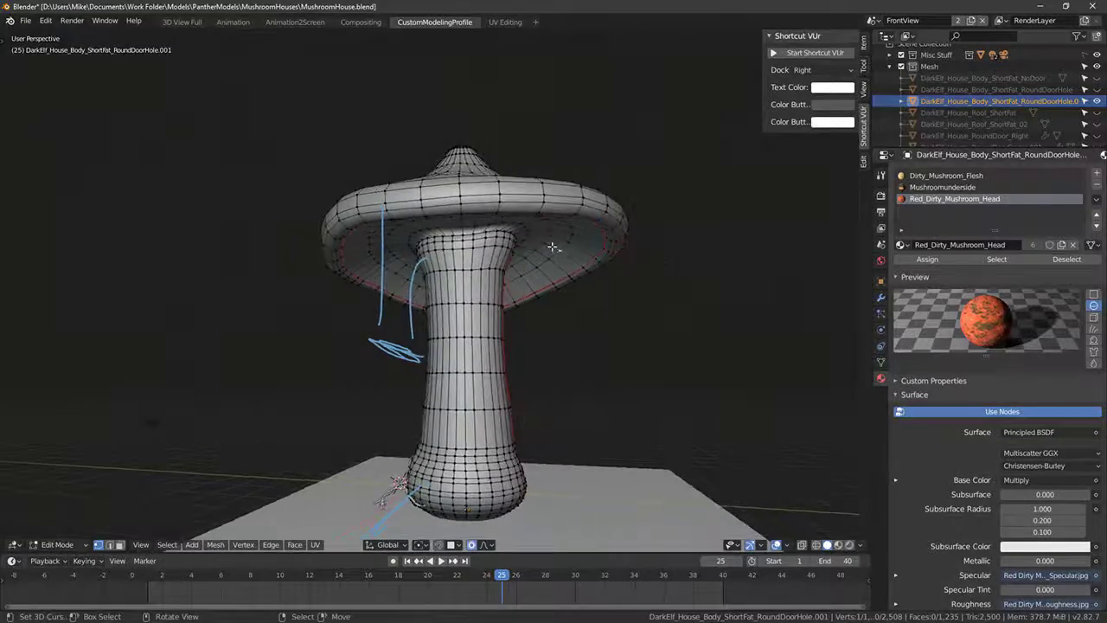
# Step: Move the edge loop on the cap's underside around the stem down about 1.03 with proportional editing
pyautogui.press('g')
pyautogui.click(553, 258)
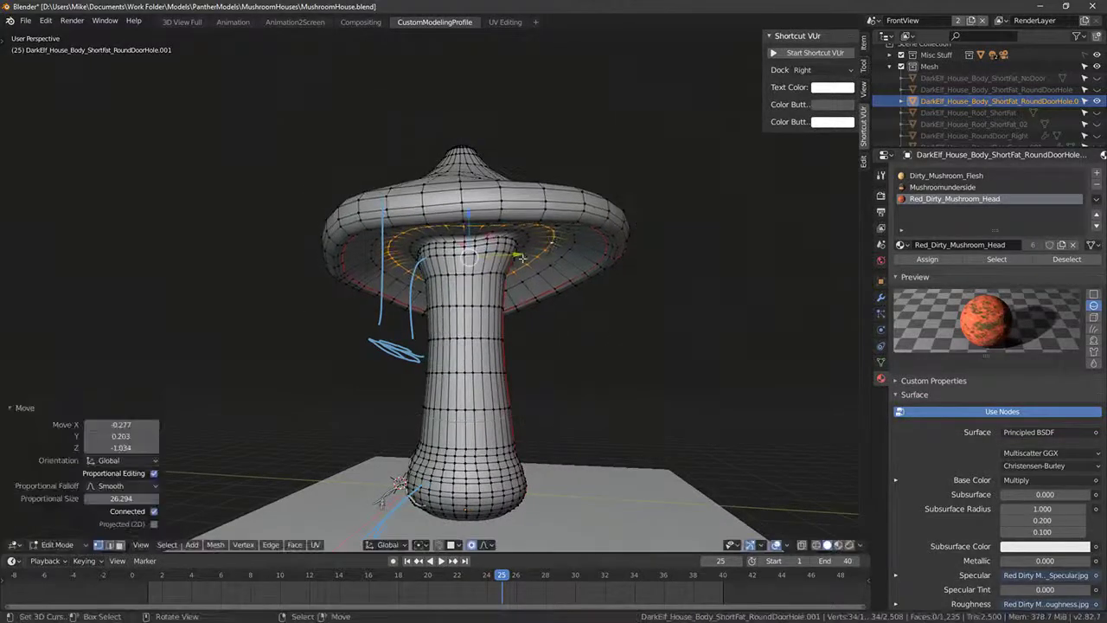
# Step: From the right view, select the cap's upper and brim edge loops, tilt them, and move them about -0.58 in Y and -1.01 in Z
pyautogui.press('Tab')
pyautogui.moveTo(554, 257); pyautogui.dragTo(490, 295, button='middle')
pyautogui.scroll(-4, 490, 294)
pyautogui.press('KP_3')
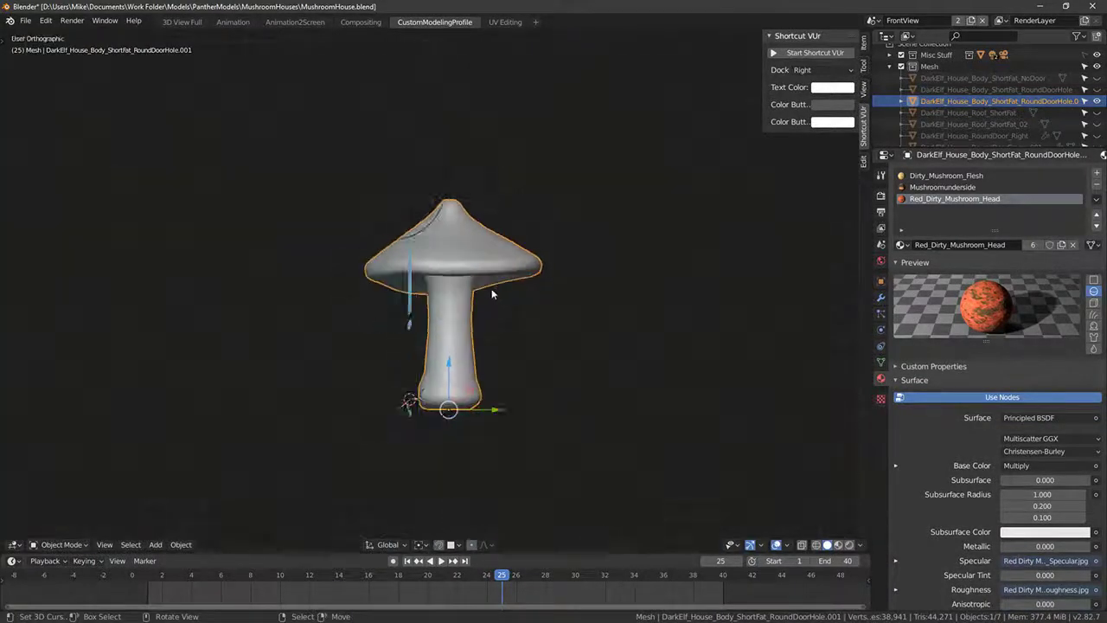
pyautogui.press('Tab')
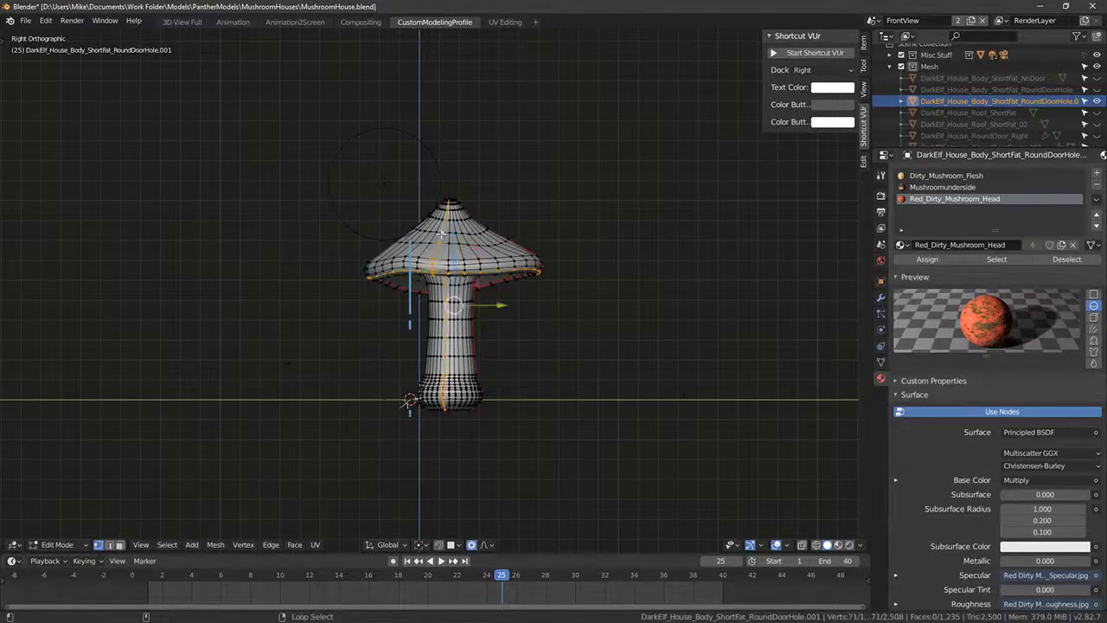
pyautogui.keyDown('alt'); pyautogui.click(504, 259); pyautogui.keyUp('alt')
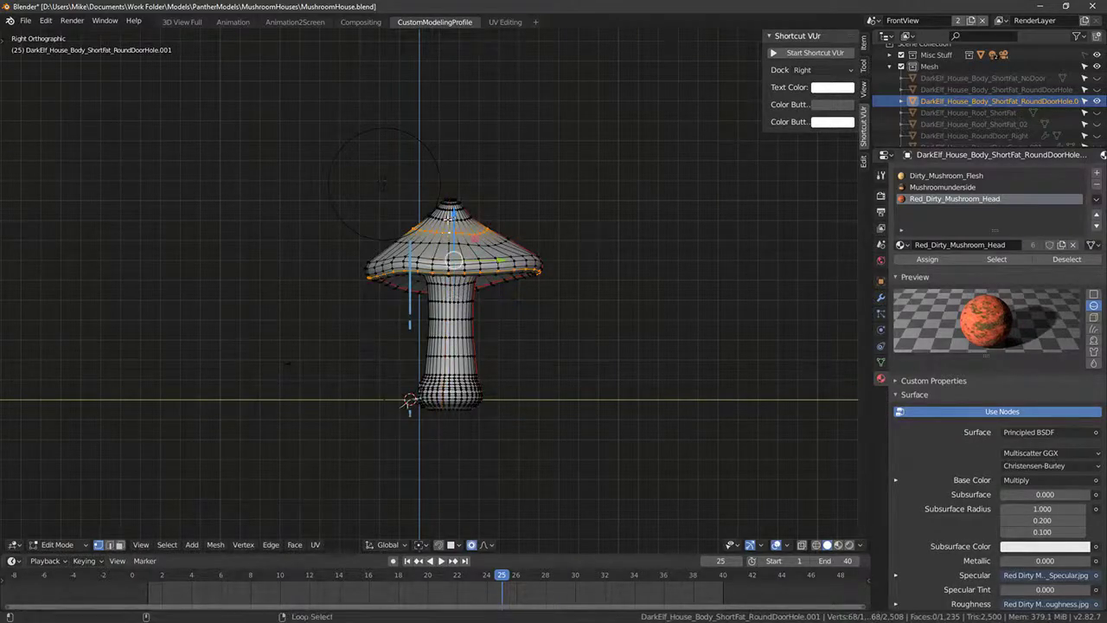
pyautogui.keyDown('alt'); pyautogui.click(447, 224); pyautogui.keyUp('alt')
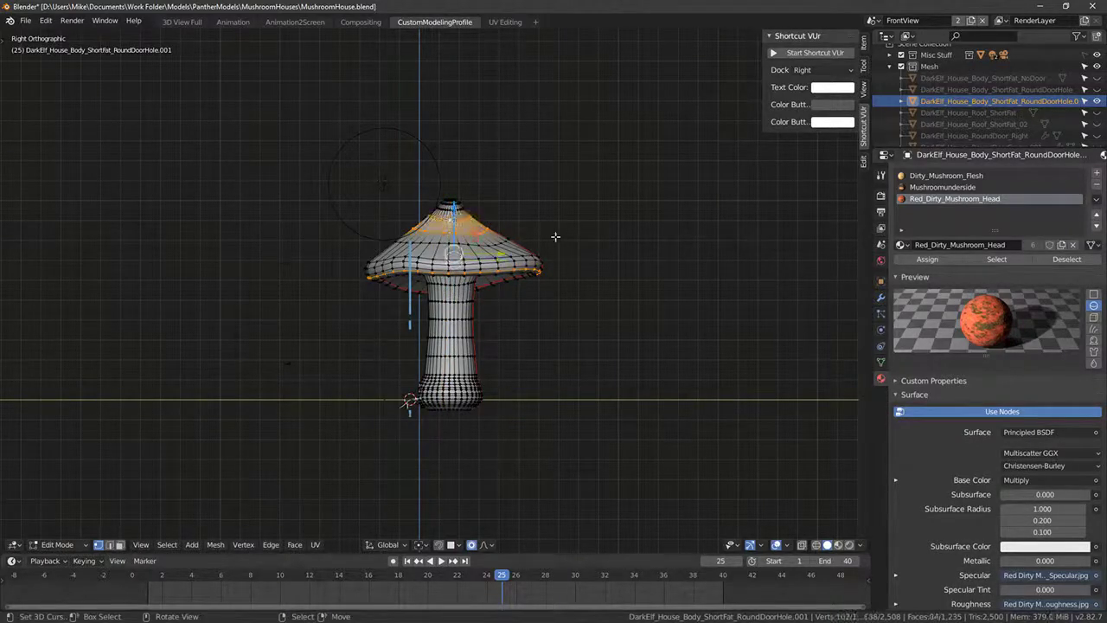
pyautogui.press('r')
pyautogui.click(640, 179)
pyautogui.press('g')
pyautogui.click(638, 184)
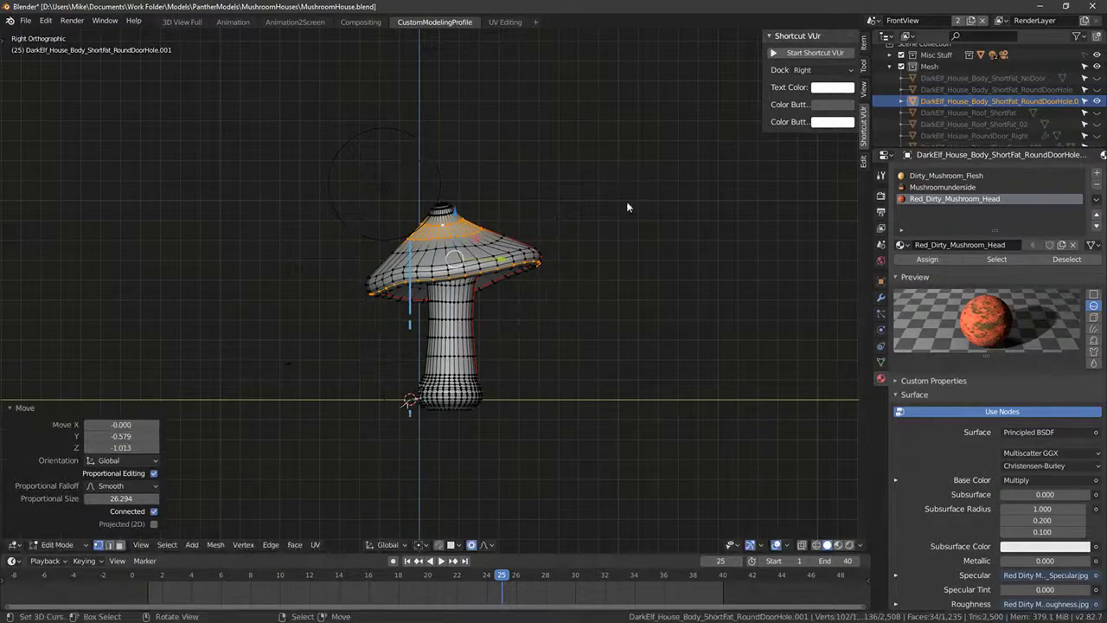
# Step: Scale the edge loop on the lower middle of the stem slightly inward with proportional editing in front view
pyautogui.press('Tab')
pyautogui.moveTo(628, 208); pyautogui.dragTo(534, 323, button='middle')
pyautogui.press('KP_1')
pyautogui.scroll(4, 473, 390)
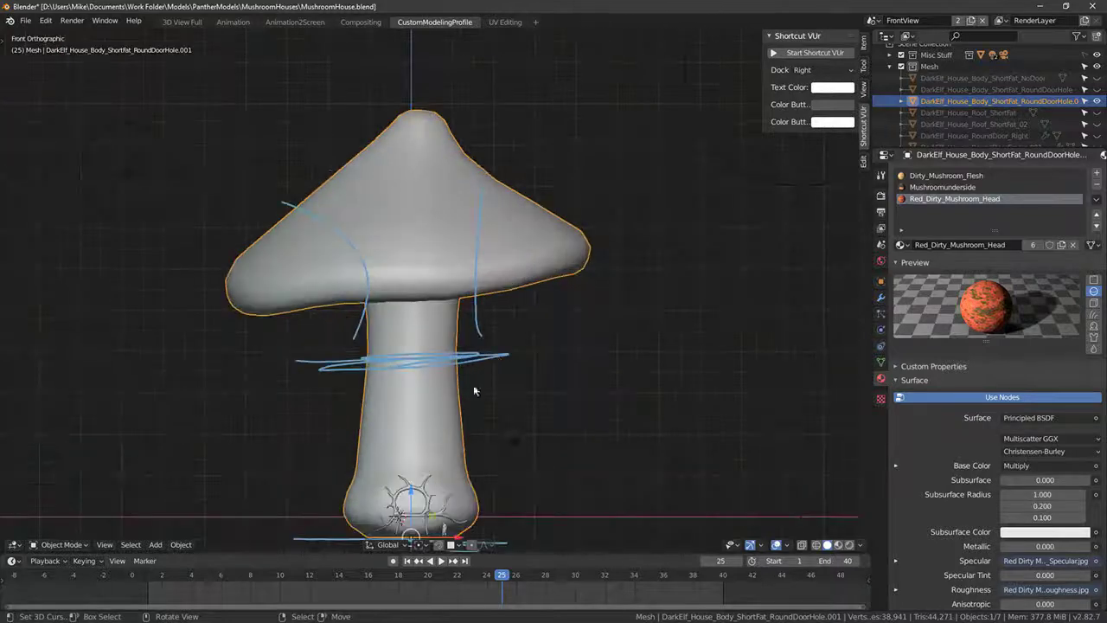
pyautogui.press('Tab')
pyautogui.keyDown('shift'); pyautogui.moveTo(474, 391); pyautogui.dragTo(465, 342, button='middle'); pyautogui.keyUp('shift')
pyautogui.hotkey('alt', 'a')
pyautogui.keyDown('alt'); pyautogui.click(446, 378); pyautogui.keyUp('alt')
pyautogui.press('s')
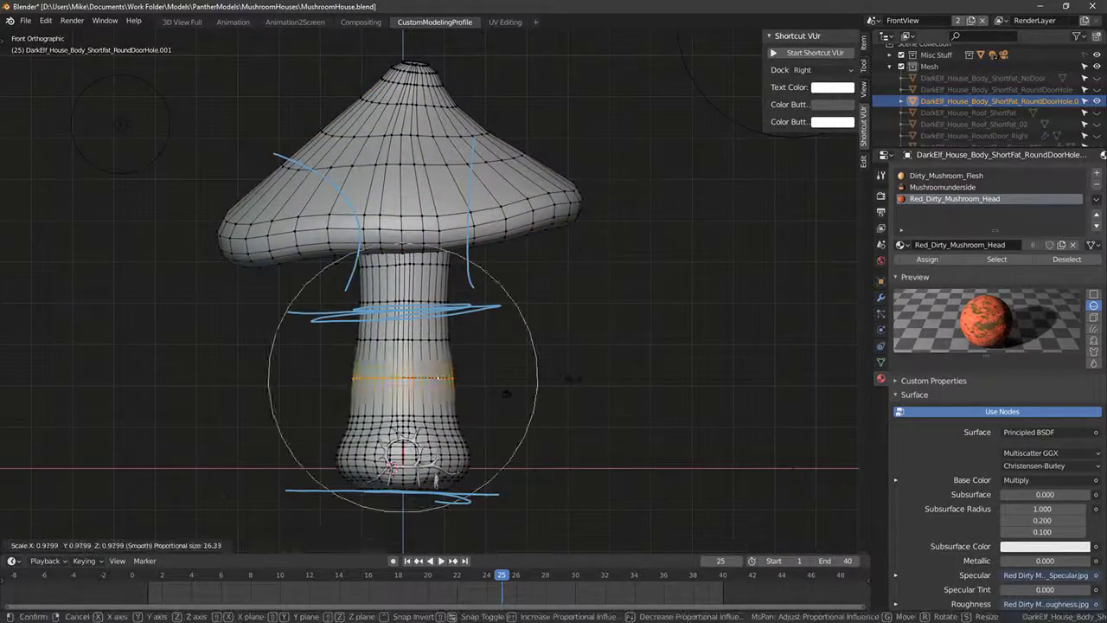
pyautogui.scroll(5, 564, 381)
pyautogui.click(563, 380)
pyautogui.hotkey('alt', 'a')
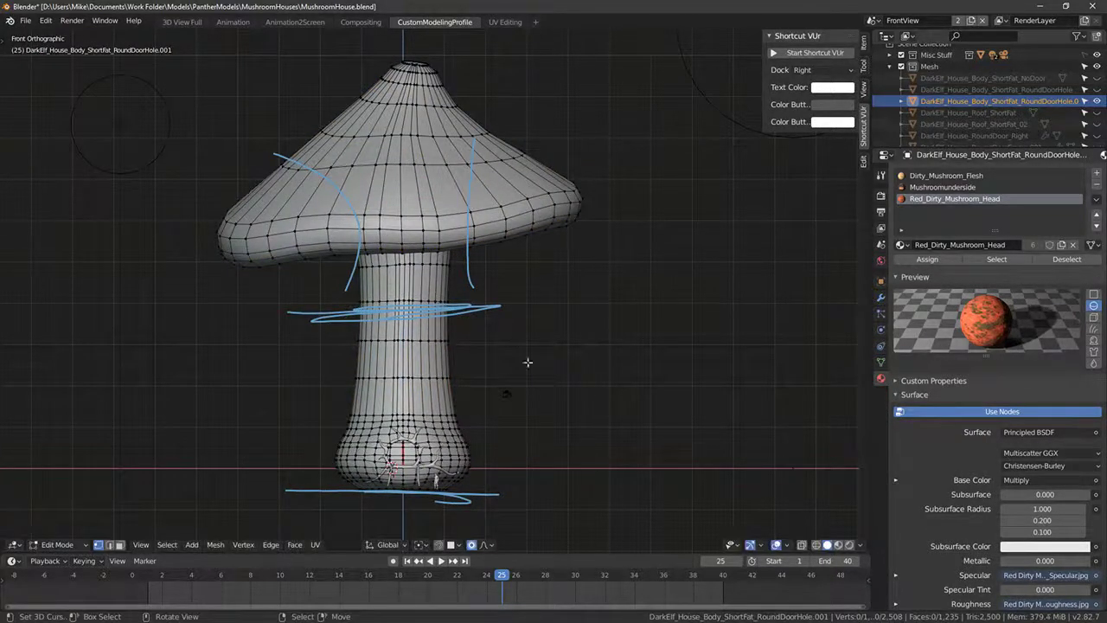
# Step: Edge-slide the loop just above the stem's bulging base by a factor of about 0.29
pyautogui.keyDown('alt'); pyautogui.click(424, 415); pyautogui.keyUp('alt')
pyautogui.press('s')
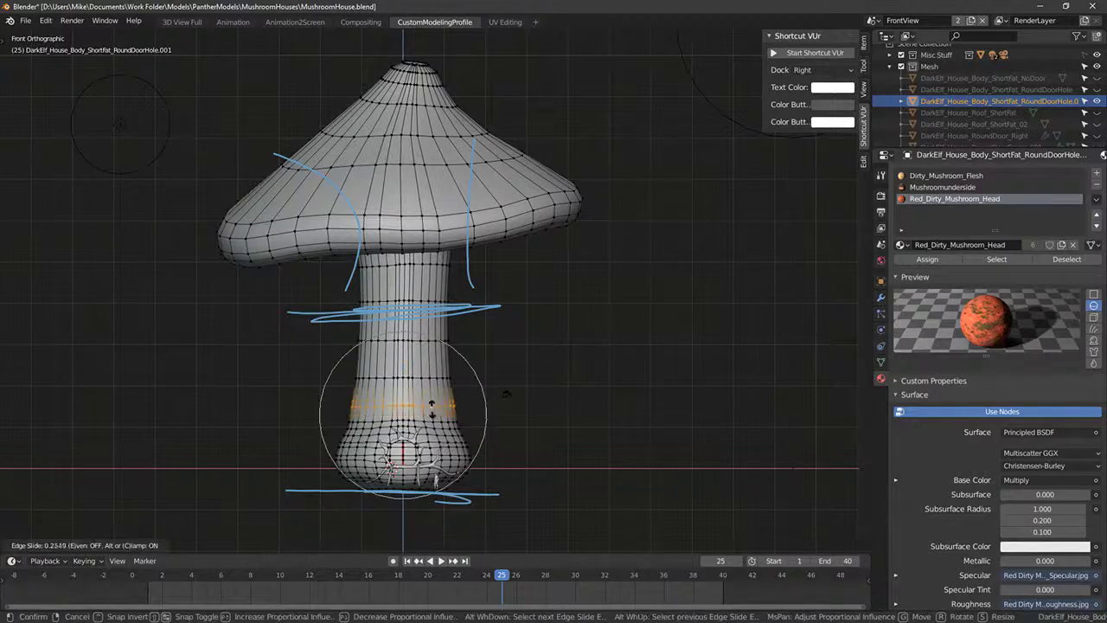
pyautogui.click(427, 418)
pyautogui.hotkey('alt', 'a')
pyautogui.click(417, 419)
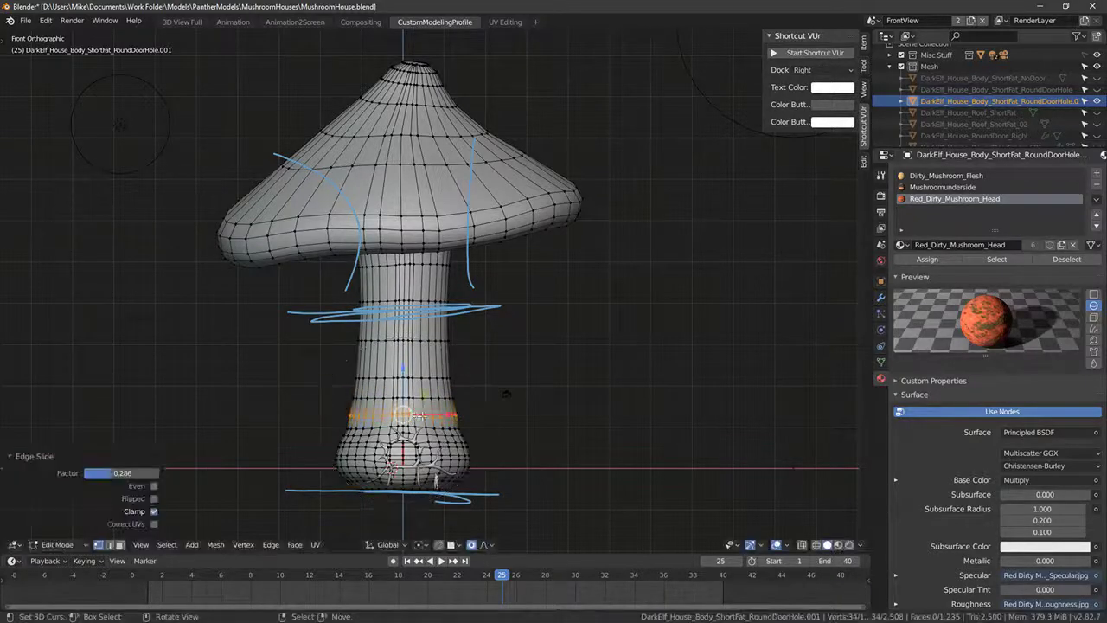
pyautogui.hotkey('alt', 'a')
# Step: Examine the mushroom's overall silhouette from several angles outside mesh editing
pyautogui.moveTo(416, 419)
pyautogui.mouseDown(button='middle')
pyautogui.moveTo(465, 403)
pyautogui.moveTo(534, 455)
pyautogui.moveTo(547, 367)
pyautogui.mouseUp(button='middle')
pyautogui.hotkey('shift', 'z')
pyautogui.press('Tab')
pyautogui.moveTo(363, 392)
pyautogui.mouseDown(button='middle')
pyautogui.moveTo(402, 356)
pyautogui.moveTo(494, 309)
pyautogui.moveTo(574, 383)
pyautogui.moveTo(586, 353)
pyautogui.moveTo(514, 314)
pyautogui.moveTo(511, 235)
pyautogui.moveTo(469, 210)
pyautogui.moveTo(461, 225)
pyautogui.moveTo(453, 147)
pyautogui.mouseUp(button='middle')
pyautogui.scroll(-3, 514, 314)
pyautogui.hotkey('shift', 'z')
pyautogui.scroll(4, 511, 234)
# Step: Select the whole cap up to its seam and lower it along Z with a wide proportional falloff
pyautogui.press('Tab')
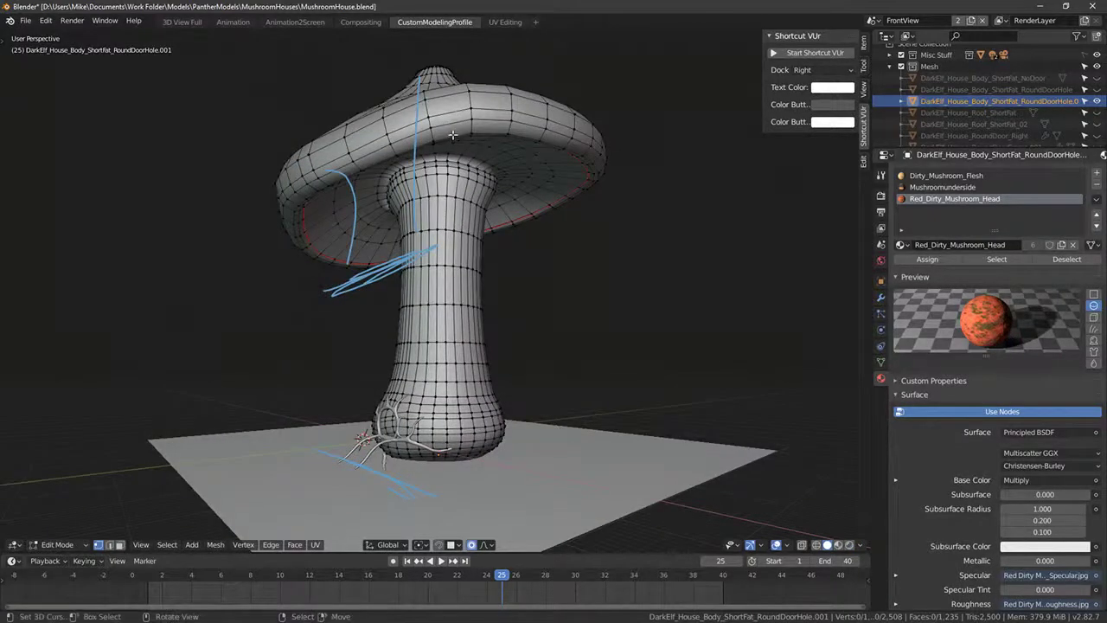
pyautogui.press('l')
pyautogui.press('KP_1')
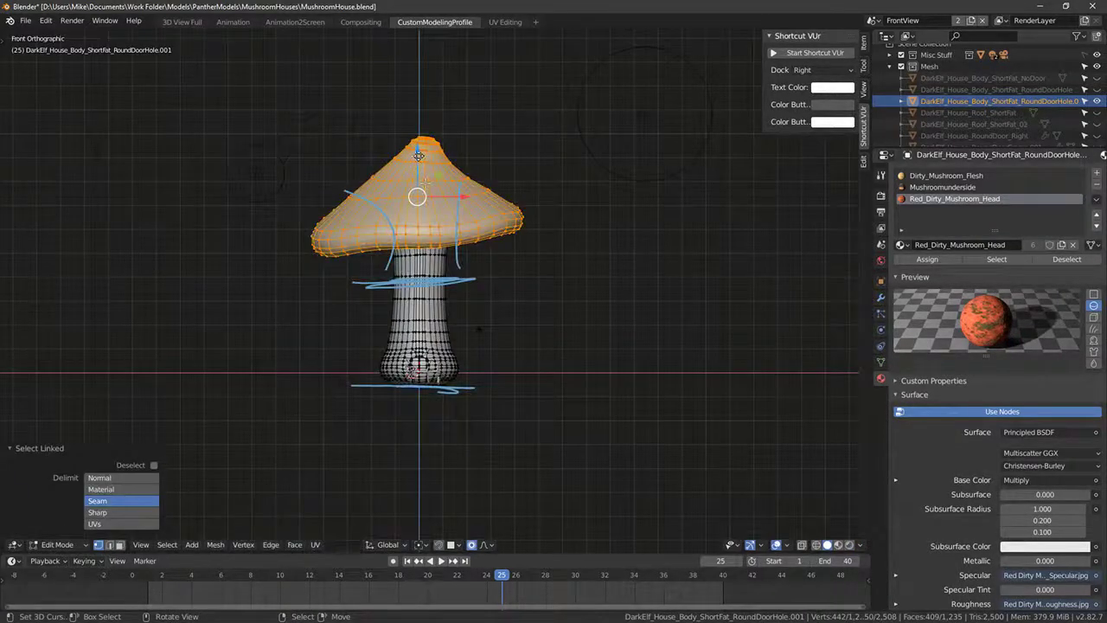
pyautogui.press('g')
pyautogui.press('z')
pyautogui.scroll(-8, 422, 173)
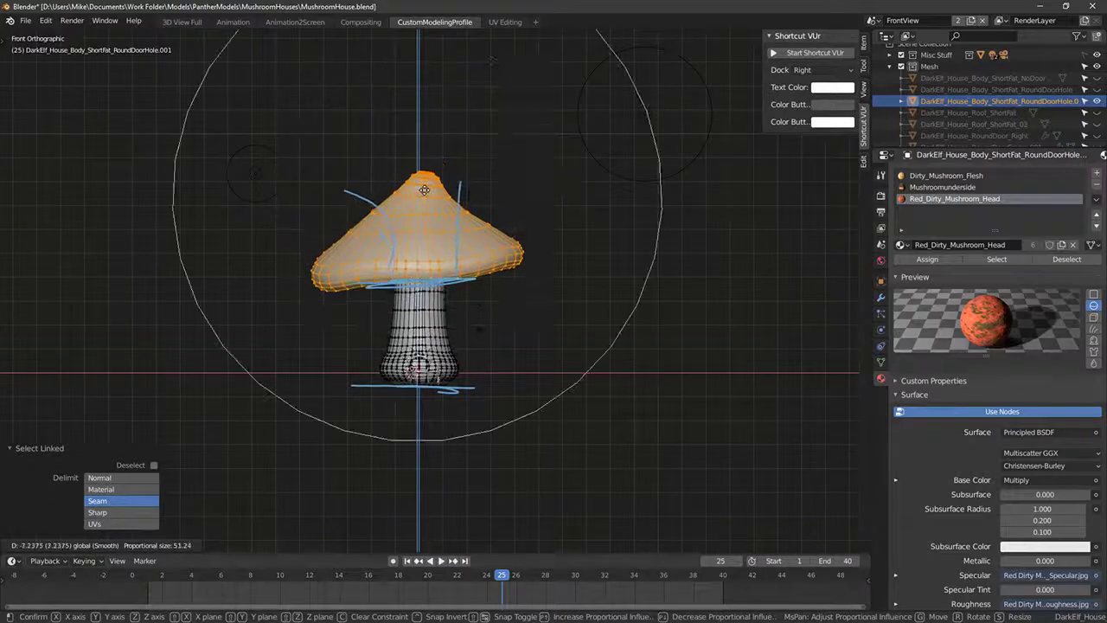
pyautogui.click(425, 183)
# Step: Examine the lowered cap and its textures in rendered shading from the front and from below
pyautogui.moveTo(424, 182)
pyautogui.mouseDown(button='middle')
pyautogui.moveTo(433, 227)
pyautogui.moveTo(436, 199)
pyautogui.moveTo(384, 221)
pyautogui.moveTo(554, 264)
pyautogui.mouseUp(button='middle')
pyautogui.press('Tab')
pyautogui.press('z')
pyautogui.press('Tab')
pyautogui.press('KP_1')
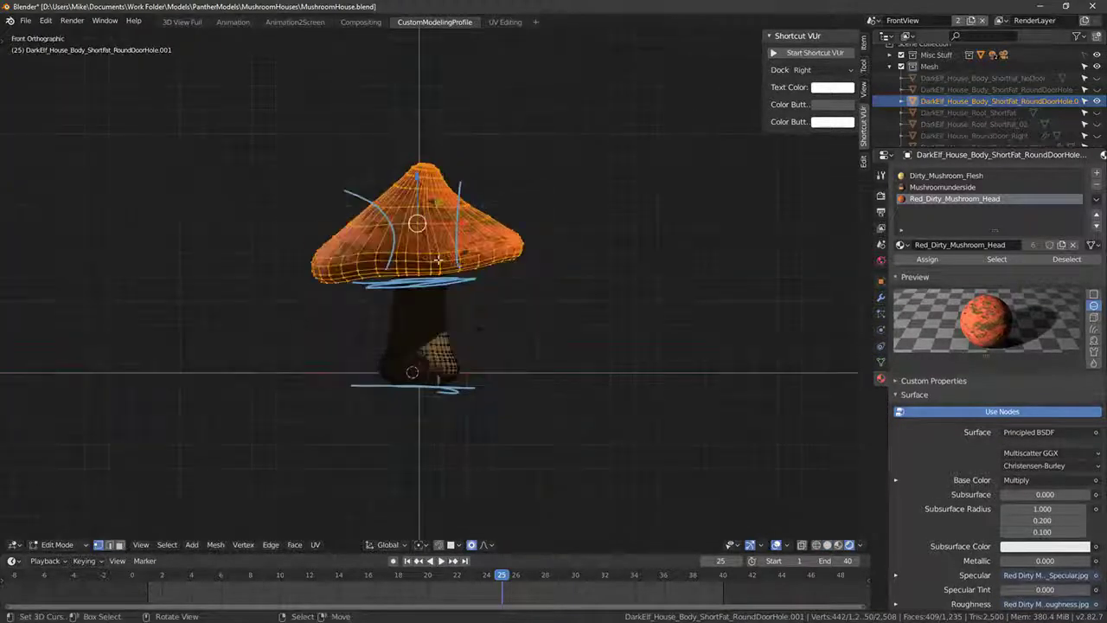
pyautogui.moveTo(439, 260); pyautogui.dragTo(574, 297, button='middle')
pyautogui.press('Tab')
pyautogui.scroll(6, 425, 309)
# Step: Select the whole stem up to its seams and redo its UV mapping, applying Smart UV Project with an angle limit of 66
pyautogui.press('Tab')
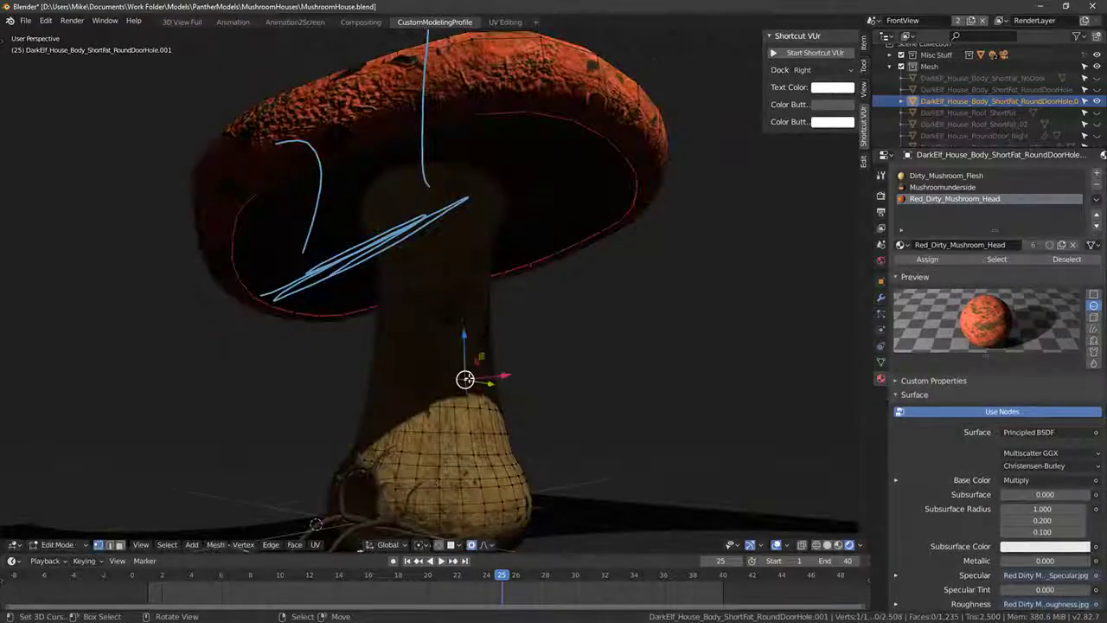
pyautogui.hotkey('ctrl', 'l')
pyautogui.press('u')
pyautogui.click(425, 272)
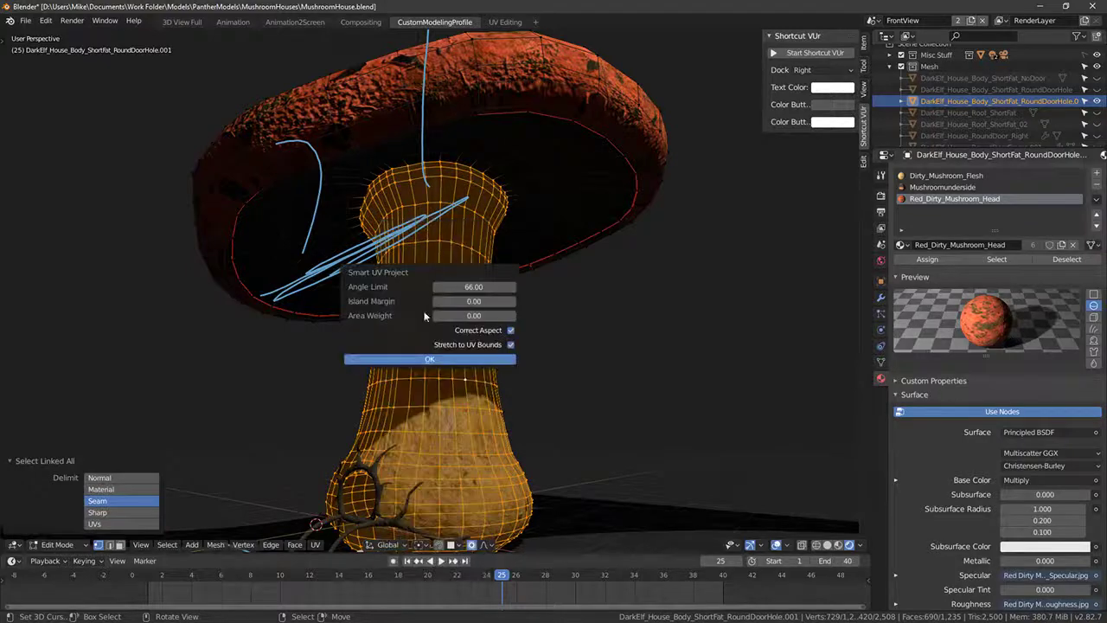
pyautogui.click(409, 358)
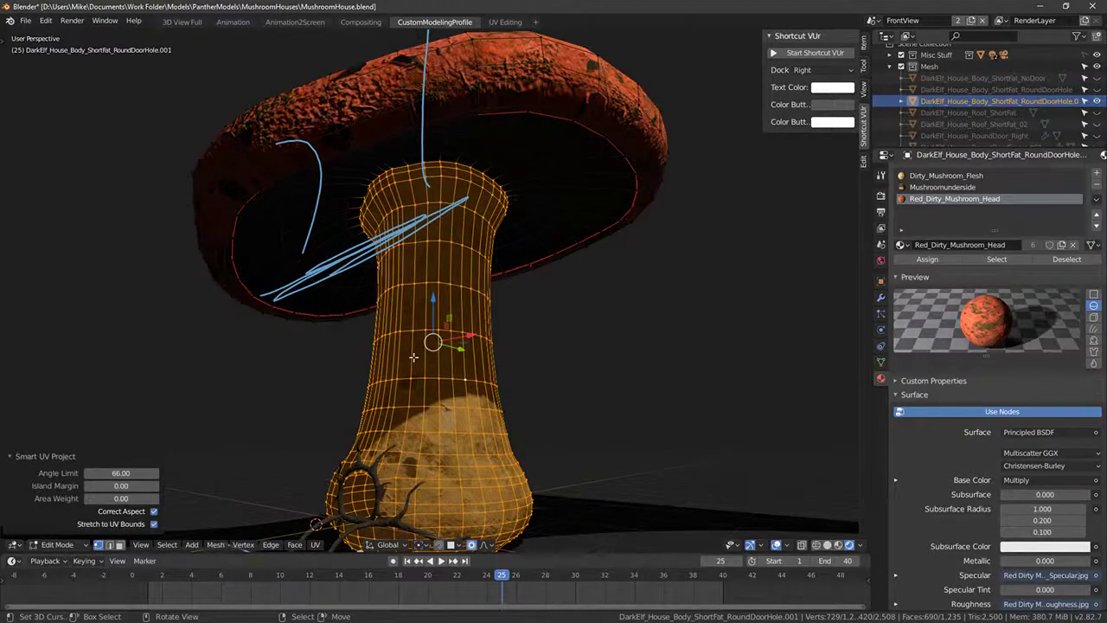
pyautogui.press('u')
pyautogui.click(399, 243)
# Step: Select the edge loops around the stem's flared top and lower them slightly with proportional editing
pyautogui.hotkey('alt', 'a')
pyautogui.moveTo(557, 295); pyautogui.dragTo(230, 337, button='middle')
pyautogui.moveTo(363, 394)
pyautogui.mouseDown(button='middle')
pyautogui.moveTo(349, 253)
pyautogui.moveTo(388, 346)
pyautogui.moveTo(435, 360)
pyautogui.mouseUp(button='middle')
pyautogui.press('z')
pyautogui.press('z')
pyautogui.hotkey('shift', 'z')
pyautogui.moveTo(369, 132); pyautogui.dragTo(397, 77, button='middle')
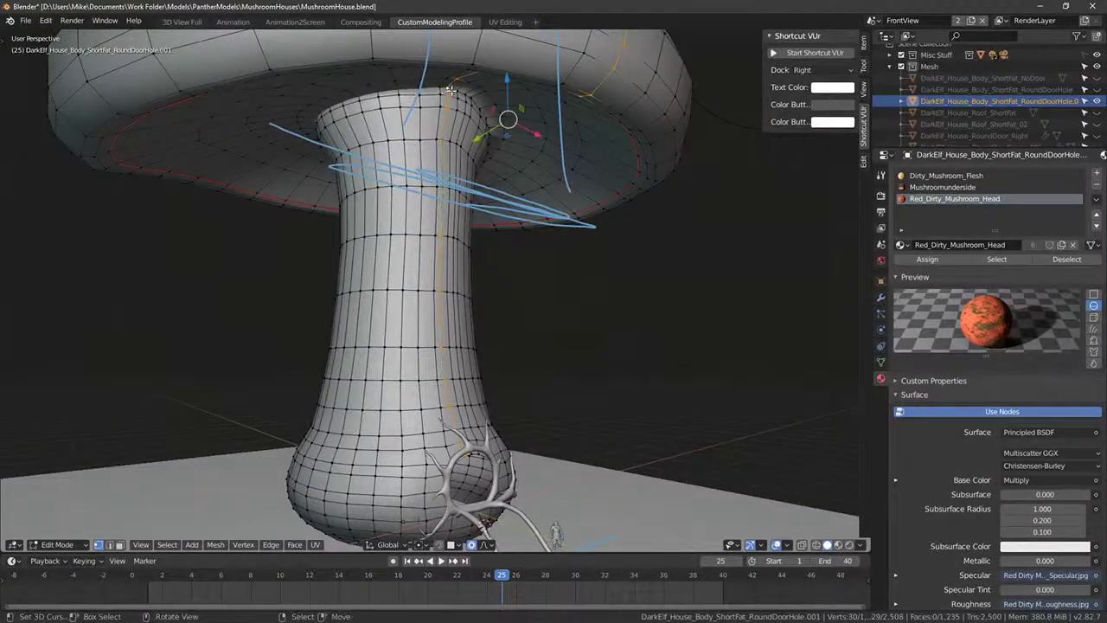
pyautogui.press('g')
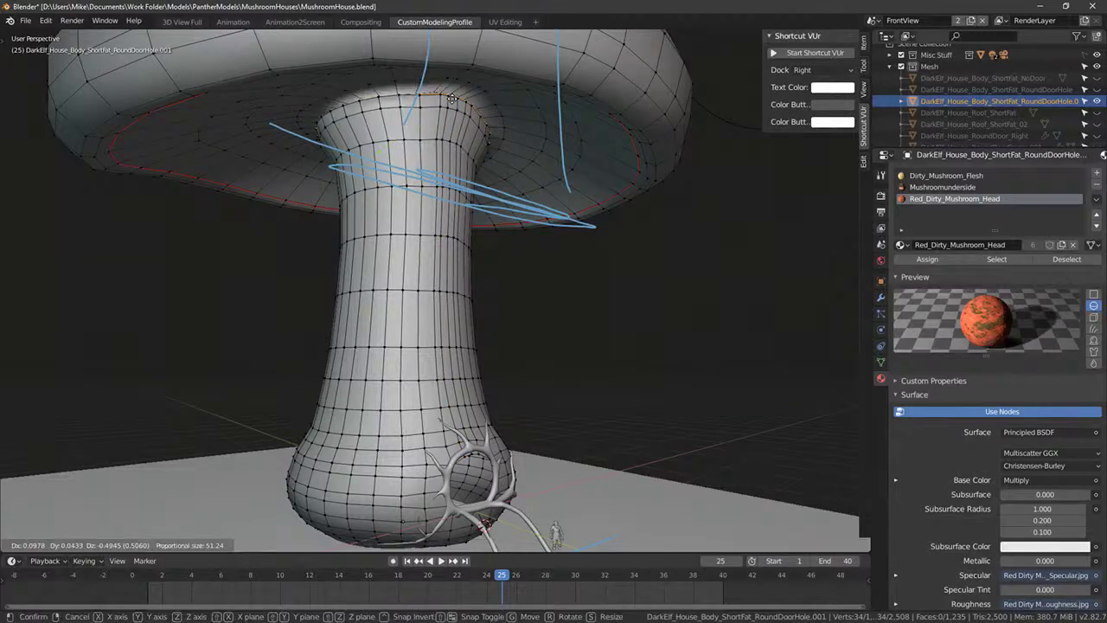
pyautogui.click(446, 100)
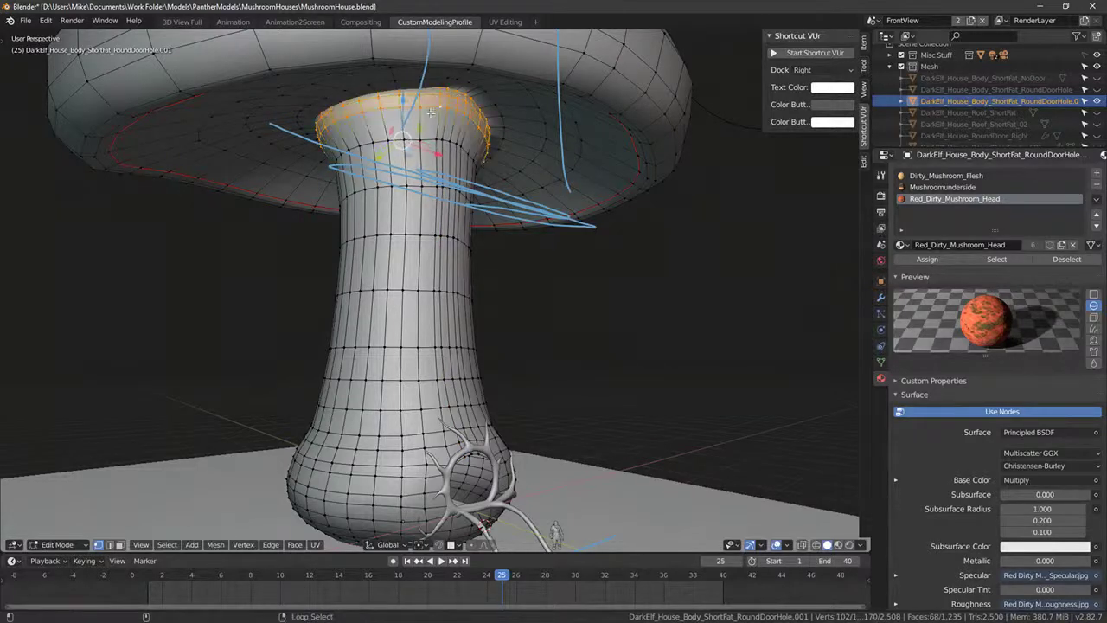
pyautogui.moveTo(404, 102); pyautogui.dragTo(406, 108)
# Step: Examine the finished tall mushroom with its materials from below and from the front
pyautogui.moveTo(406, 108)
pyautogui.mouseDown(button='middle')
pyautogui.moveTo(426, 121)
pyautogui.moveTo(425, 145)
pyautogui.moveTo(493, 159)
pyautogui.moveTo(462, 257)
pyautogui.moveTo(417, 166)
pyautogui.moveTo(479, 222)
pyautogui.moveTo(502, 158)
pyautogui.moveTo(473, 151)
pyautogui.mouseUp(button='middle')
pyautogui.press('Tab')
pyautogui.hotkey('shift', 'z')
pyautogui.scroll(-4, 426, 121)
pyautogui.press('Tab')
pyautogui.press('Tab')
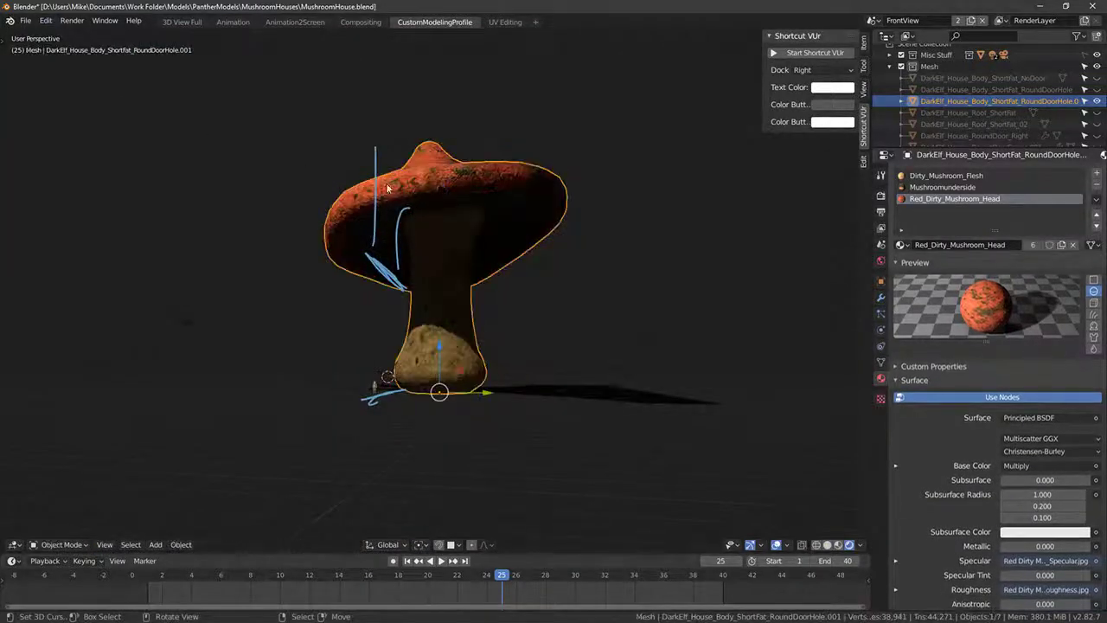
pyautogui.moveTo(330, 153); pyautogui.dragTo(566, 222, button='middle')
pyautogui.press('KP_1')
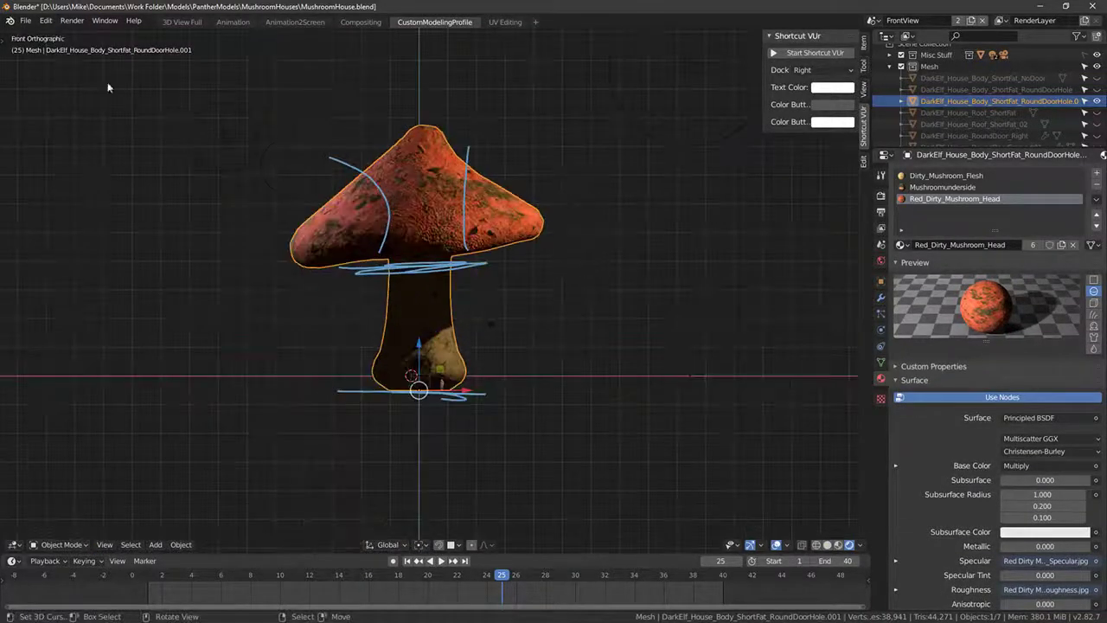
# Step: Save the scene and export only the selected object as DarkElf_House_Body_Tall_RoundDoorHole.fbx in the MushroomHouses folder
pyautogui.click(25, 20)
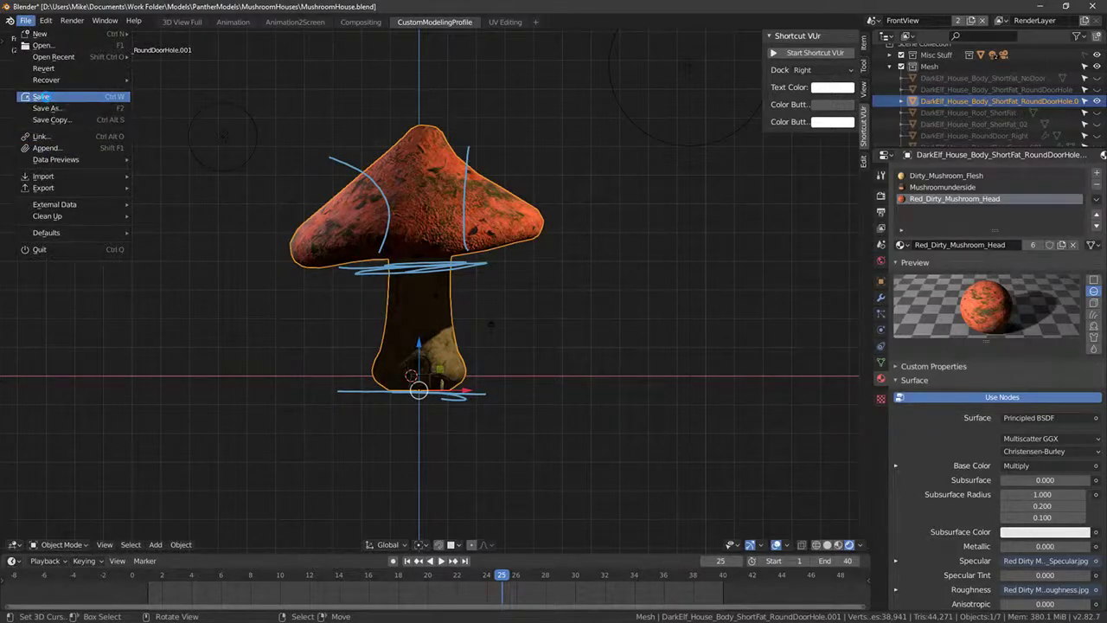
pyautogui.click(41, 97)
pyautogui.click(26, 22)
pyautogui.moveTo(60, 192)
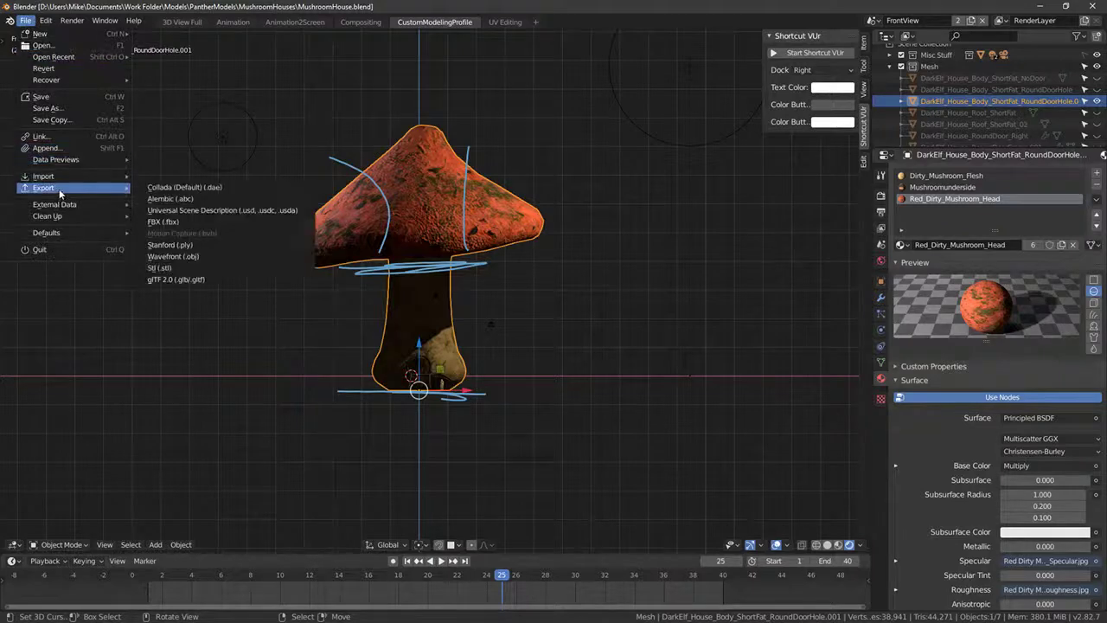
pyautogui.click(164, 221)
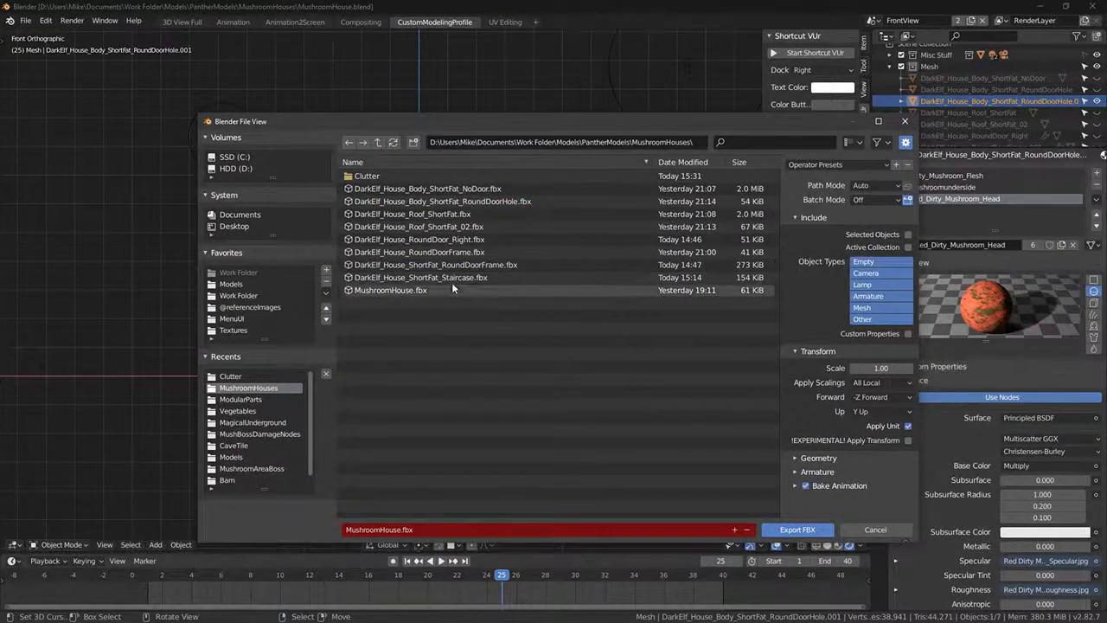
pyautogui.click(453, 191)
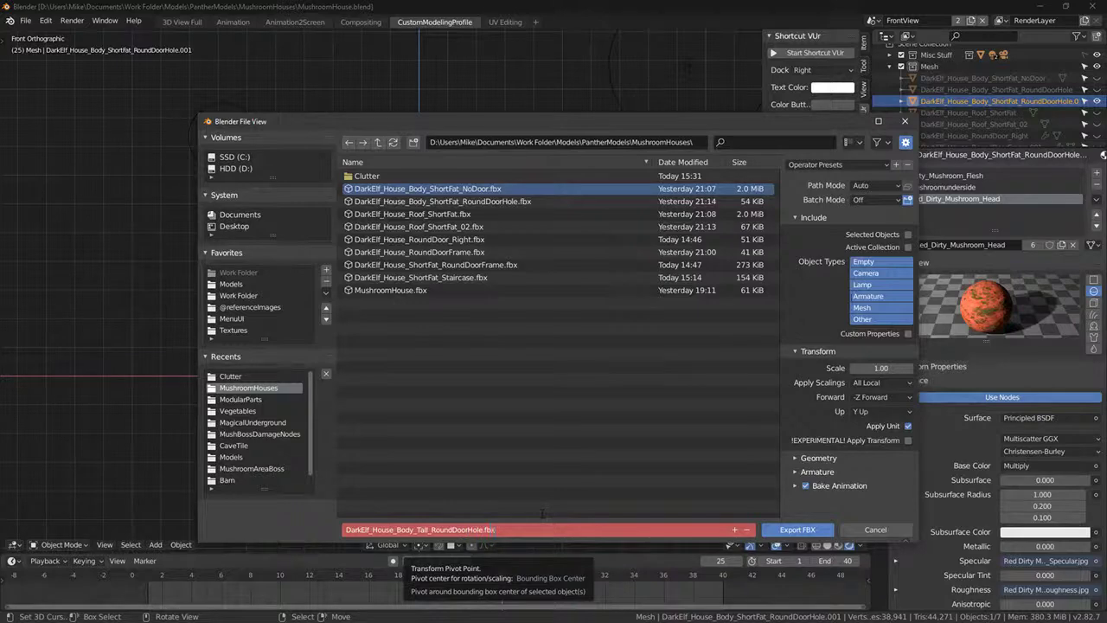
pyautogui.click(876, 239)
pyautogui.click(792, 531)
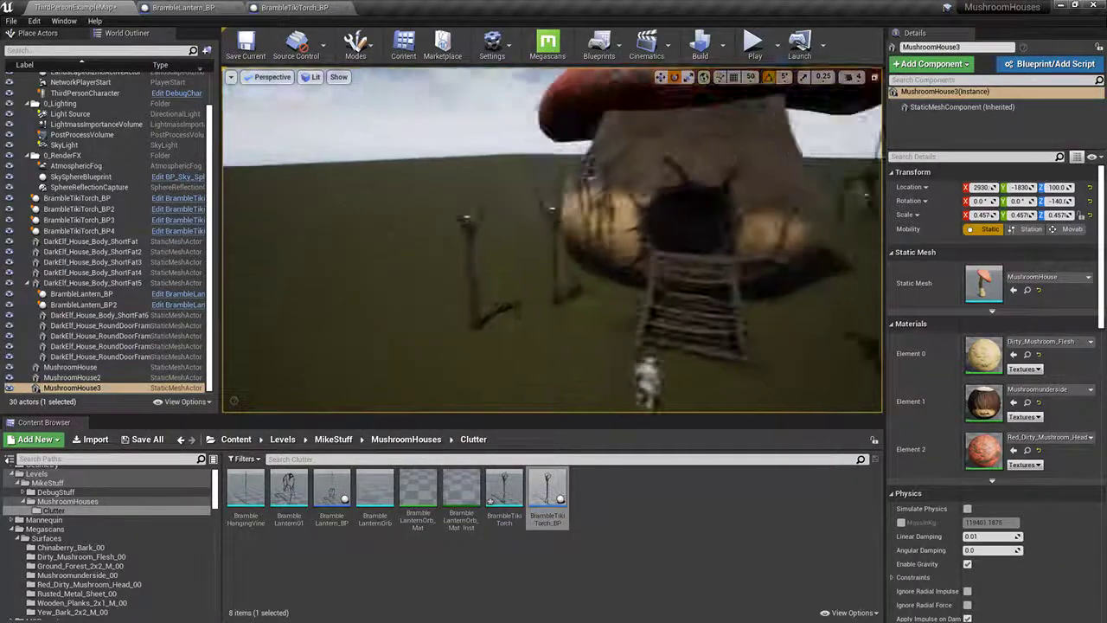
# Step: Import DarkElf_House_Body_Tall_RoundDoorHole.fbx as a static mesh into the MushroomHouses content folder without creating materials
pyautogui.click(69, 502)
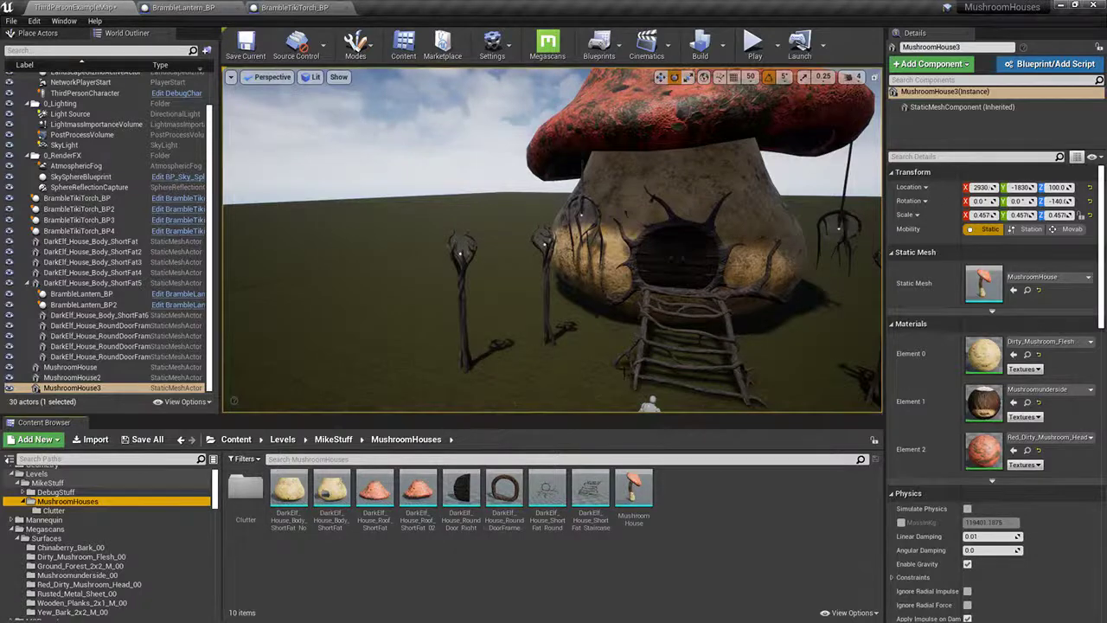
pyautogui.moveTo(616, 357); pyautogui.dragTo(593, 346, button='right')
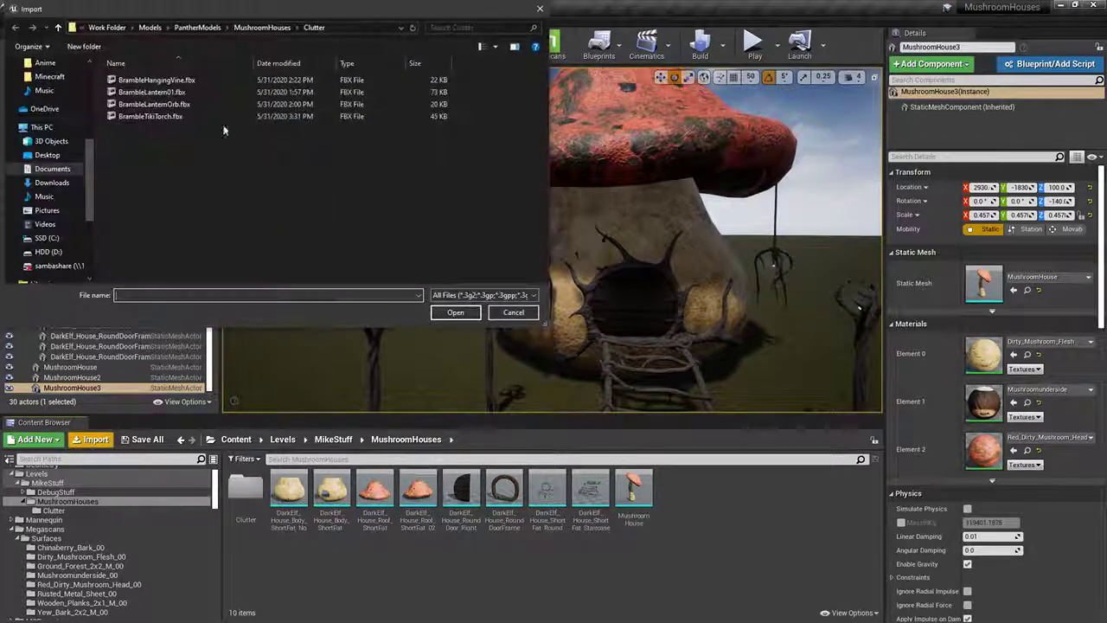
pyautogui.click(154, 104)
pyautogui.click(262, 27)
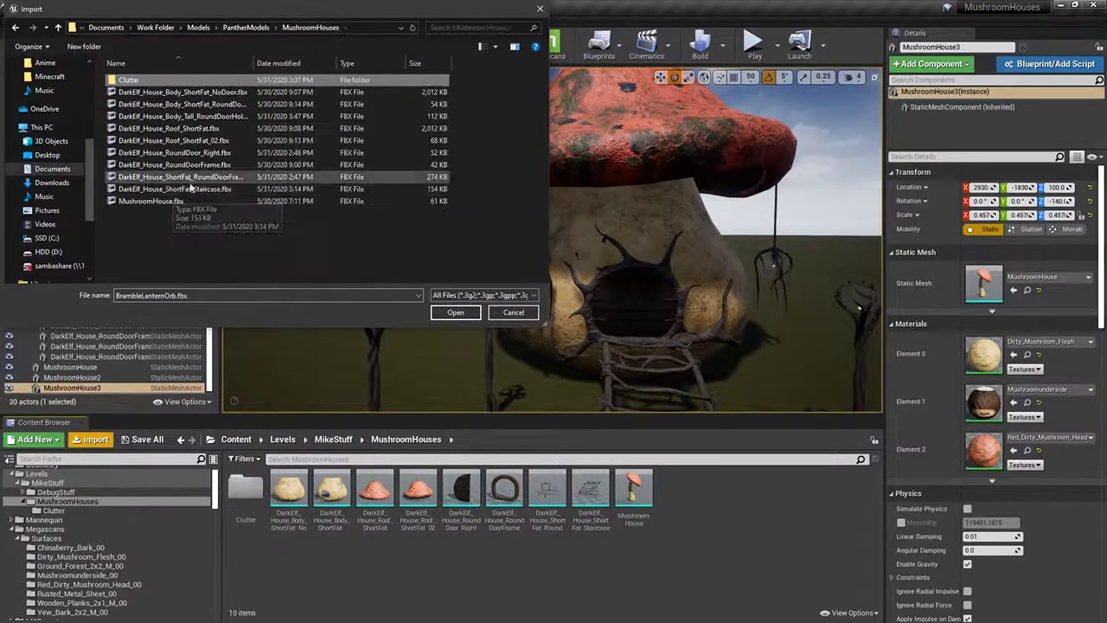
pyautogui.click(192, 120)
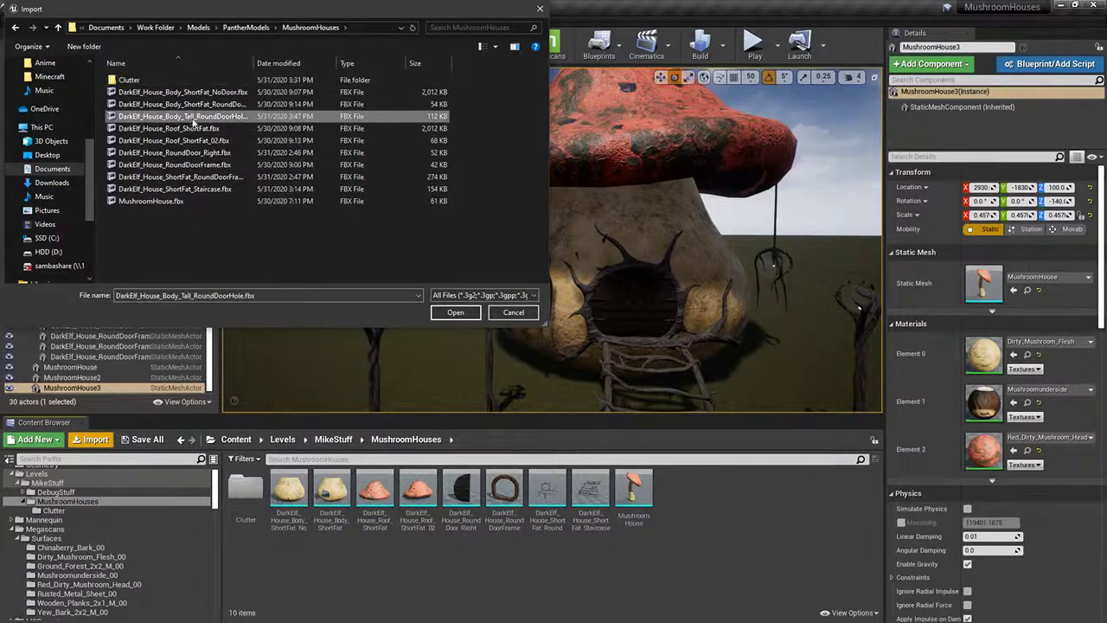
pyautogui.click(464, 316)
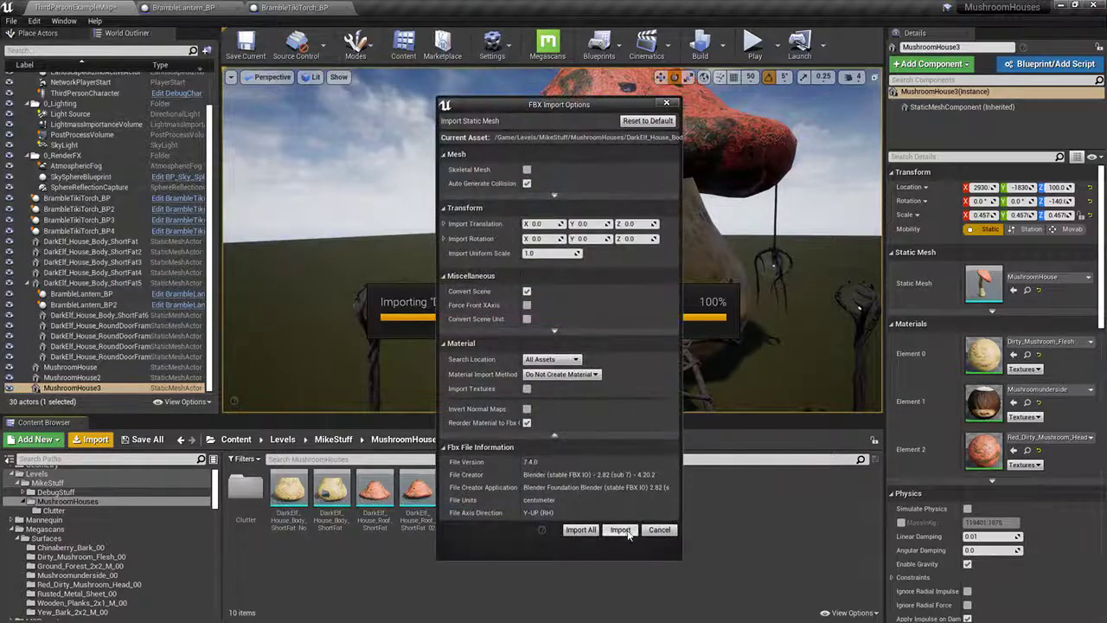
pyautogui.click(621, 530)
# Step: Place the tall mushroom mesh in the level near the short house and raise it to about 254 in Z
pyautogui.moveTo(375, 493); pyautogui.dragTo(404, 324)
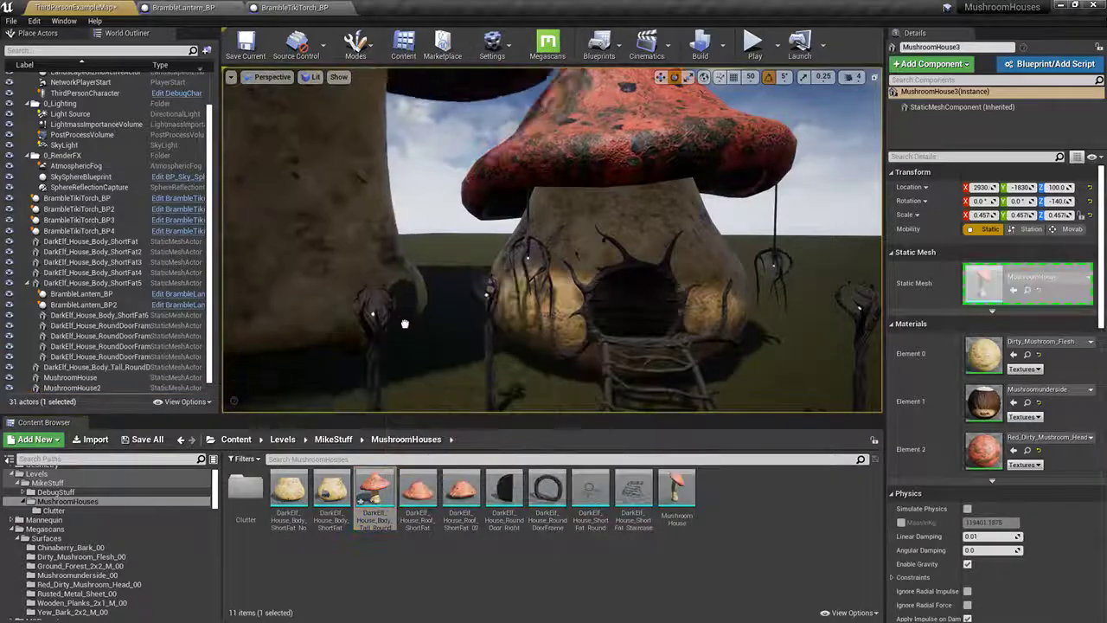
pyautogui.moveTo(395, 321); pyautogui.dragTo(417, 294, button='right')
pyautogui.press('e')
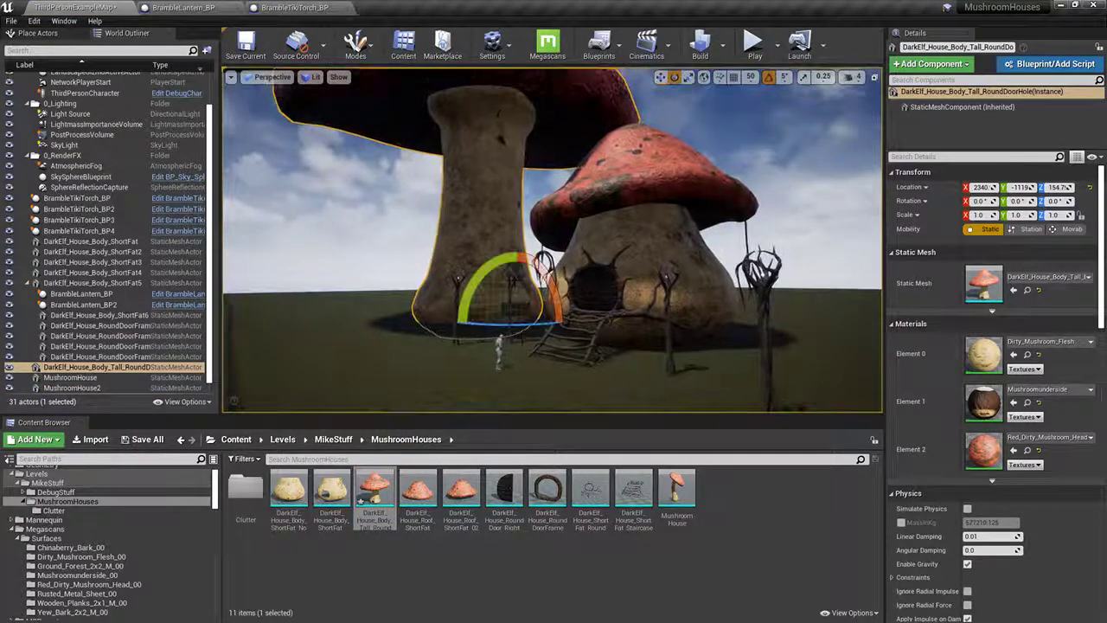
pyautogui.moveTo(517, 273); pyautogui.dragTo(519, 267)
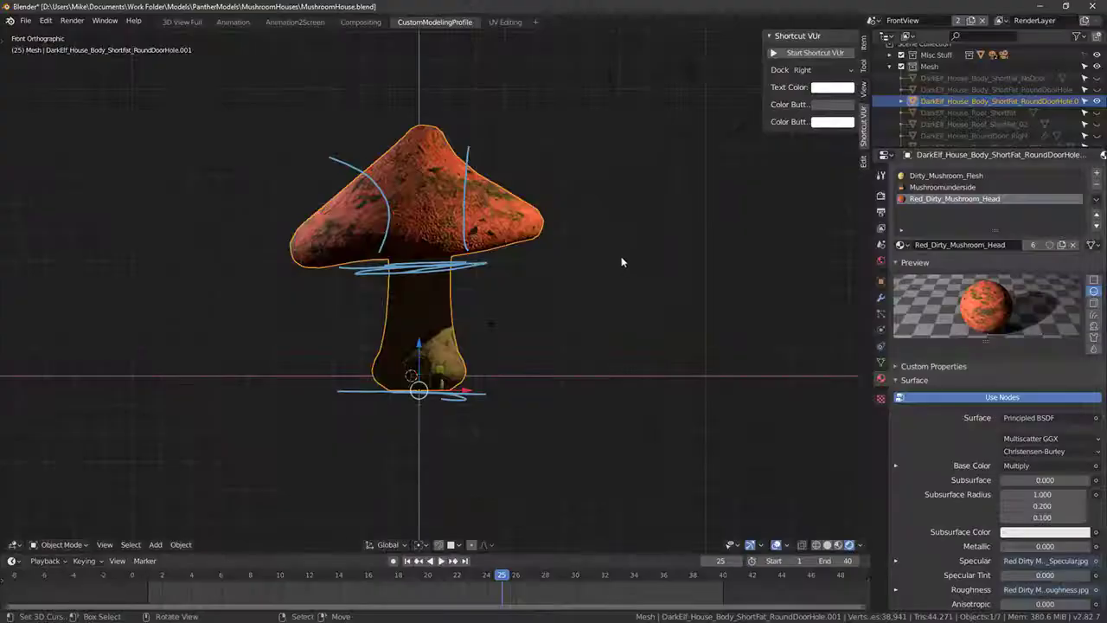
# Step: Switch to Blender and clear the tall mushroom object's location so its base sits at the world origin
pyautogui.moveTo(621, 256); pyautogui.dragTo(446, 279, button='middle')
pyautogui.press('KP_3')
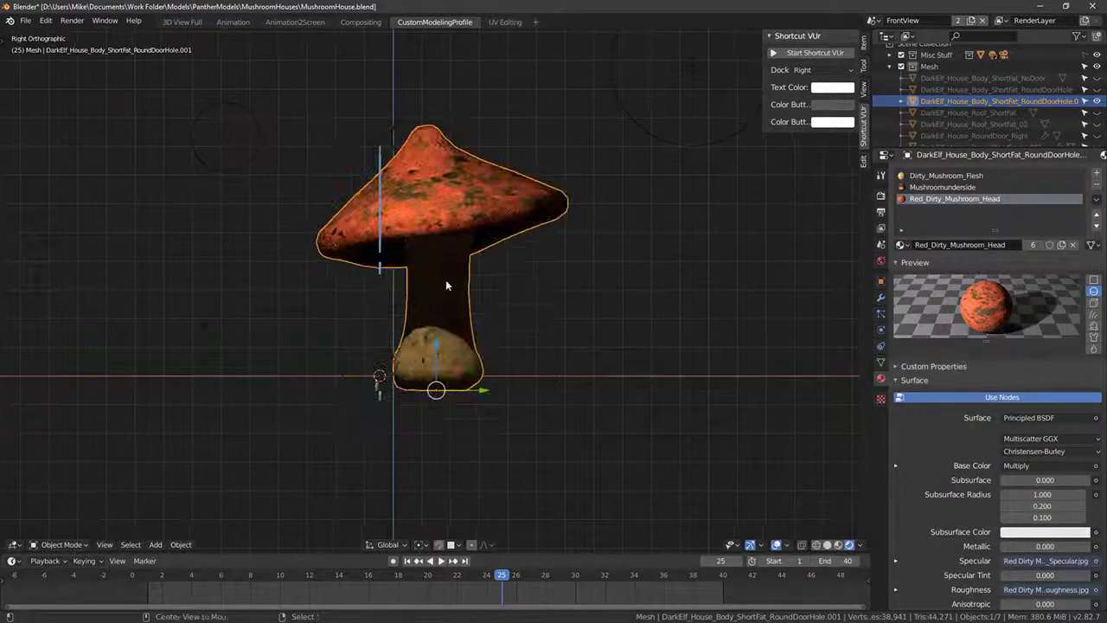
pyautogui.hotkey('alt', 'g')
pyautogui.hotkey('ctrl', 'z')
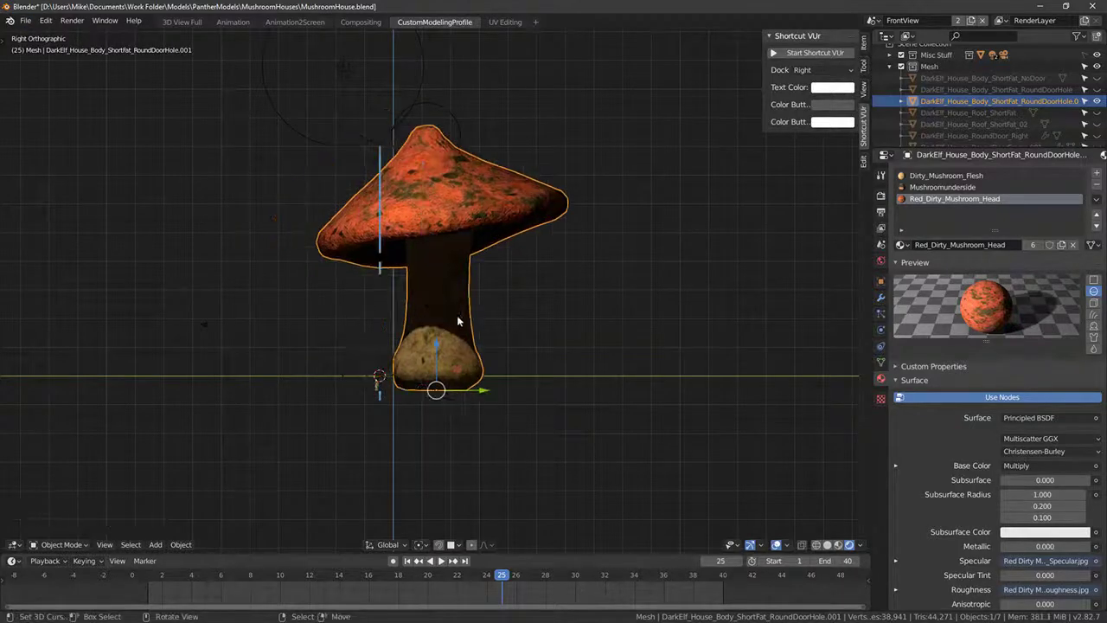
pyautogui.press('g')
pyautogui.press('Escape')
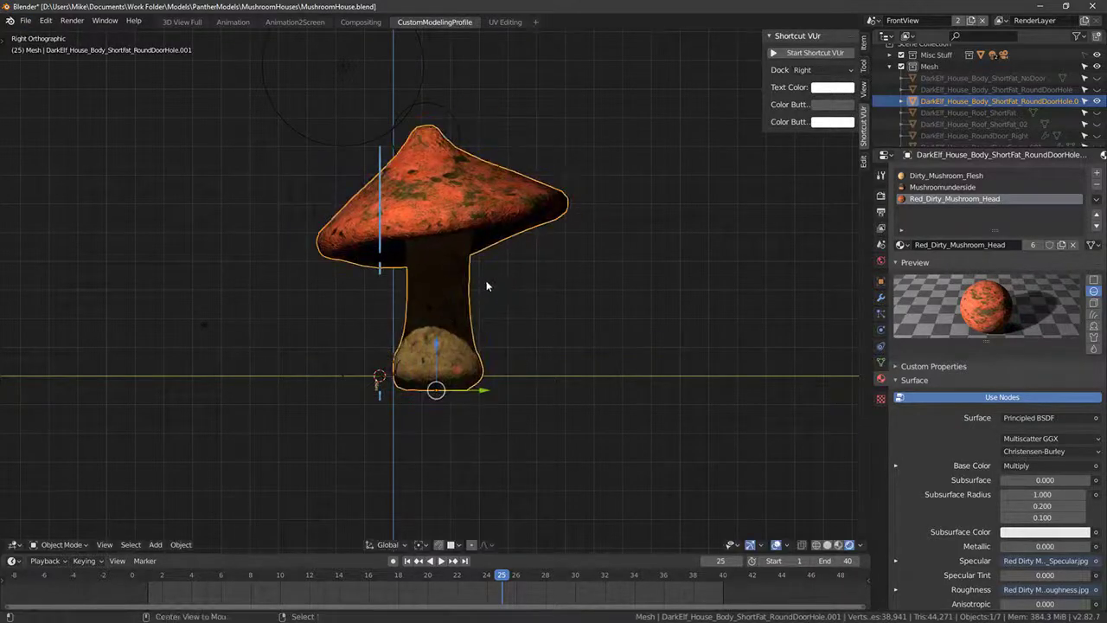
pyautogui.hotkey('alt', 'g')
# Step: Export the selected mushroom again as FBX, overwriting DarkElf_House_Body_Tall_RoundDoorHole.fbx
pyautogui.click(27, 20)
pyautogui.moveTo(44, 188)
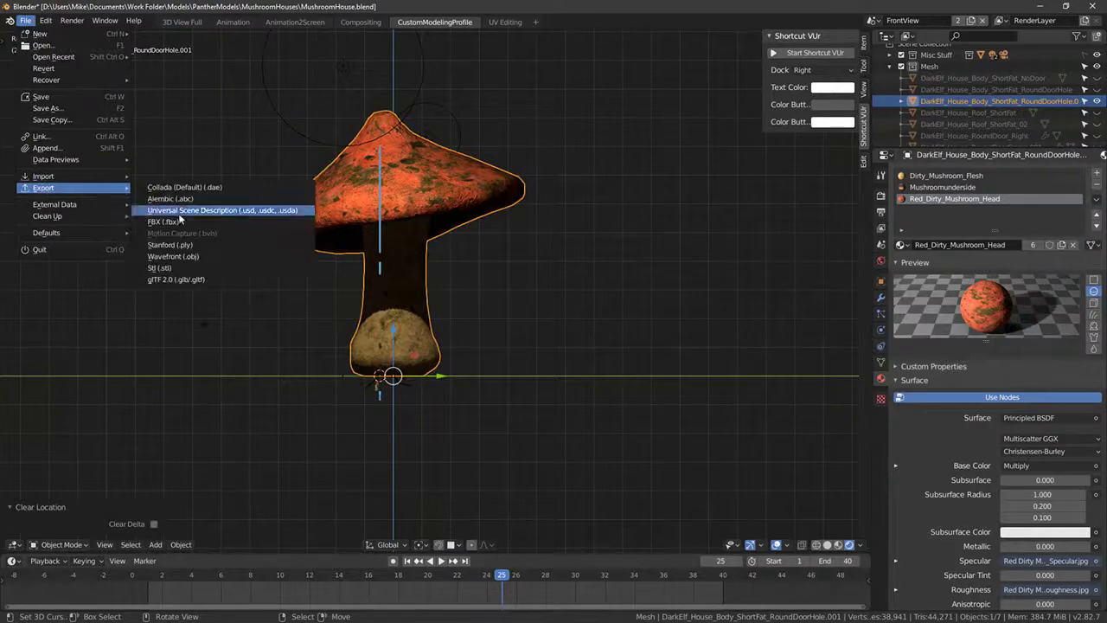
pyautogui.click(177, 225)
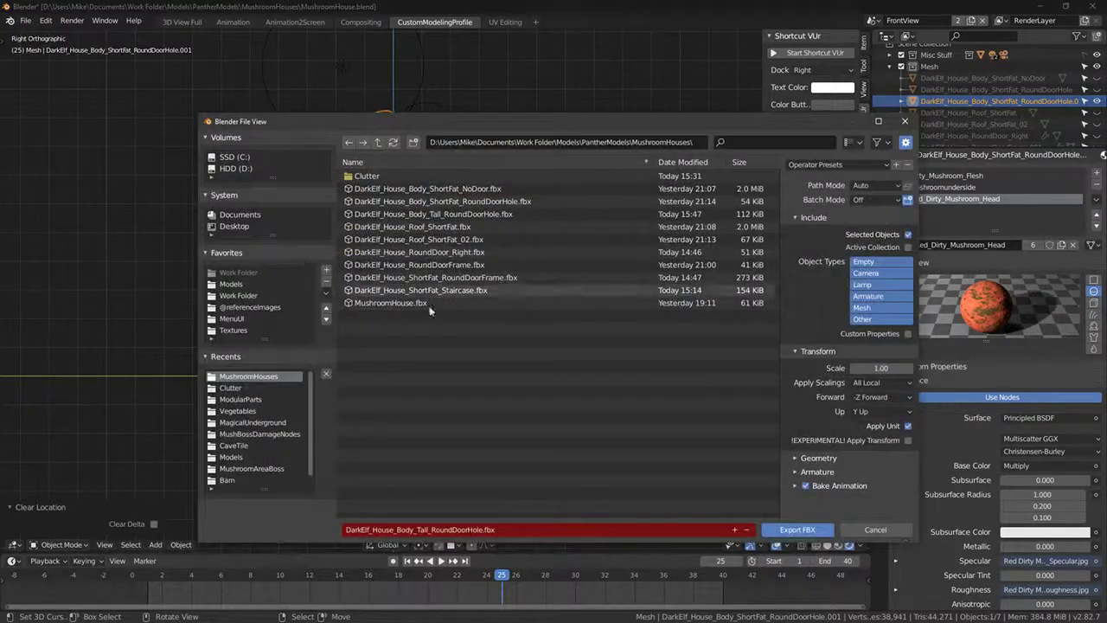
pyautogui.click(789, 533)
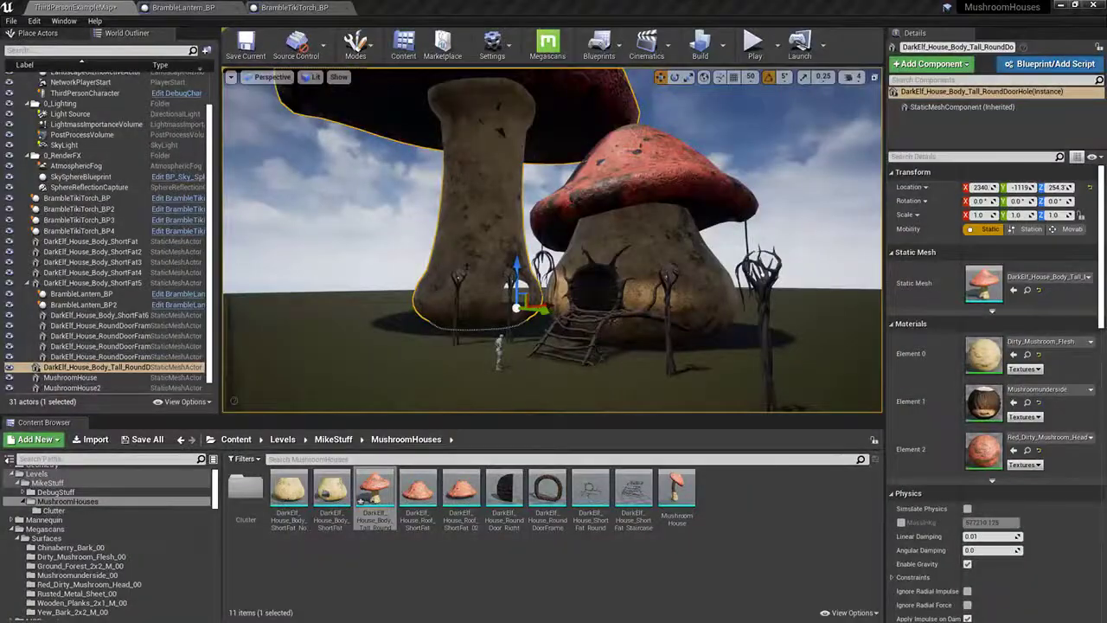
# Step: Switch to Unreal and reimport the DarkElf_House_Body_Tall_RoundDoorHole mesh from its updated file
pyautogui.rightClick(470, 221)
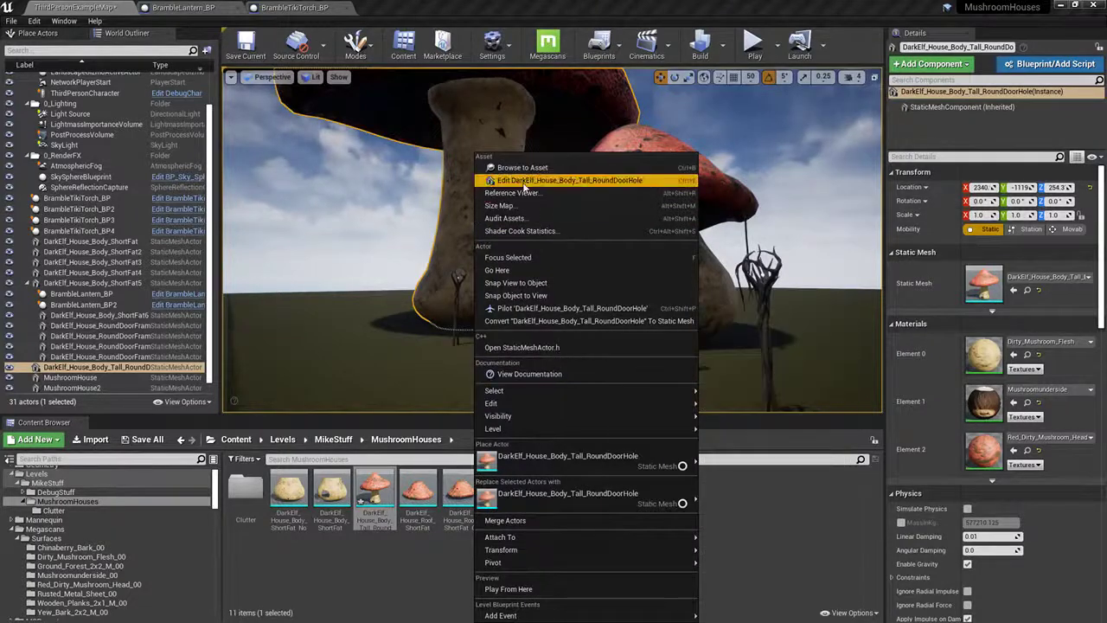
pyautogui.rightClick(378, 501)
pyautogui.click(430, 173)
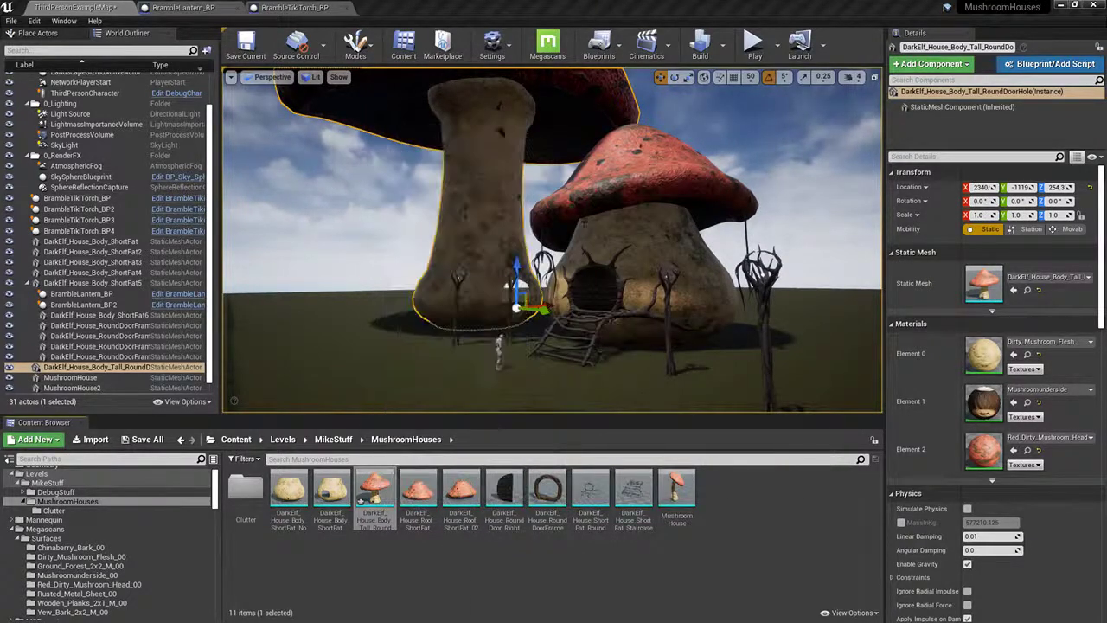
pyautogui.click(636, 173)
pyautogui.hotkey('ctrl', 'z')
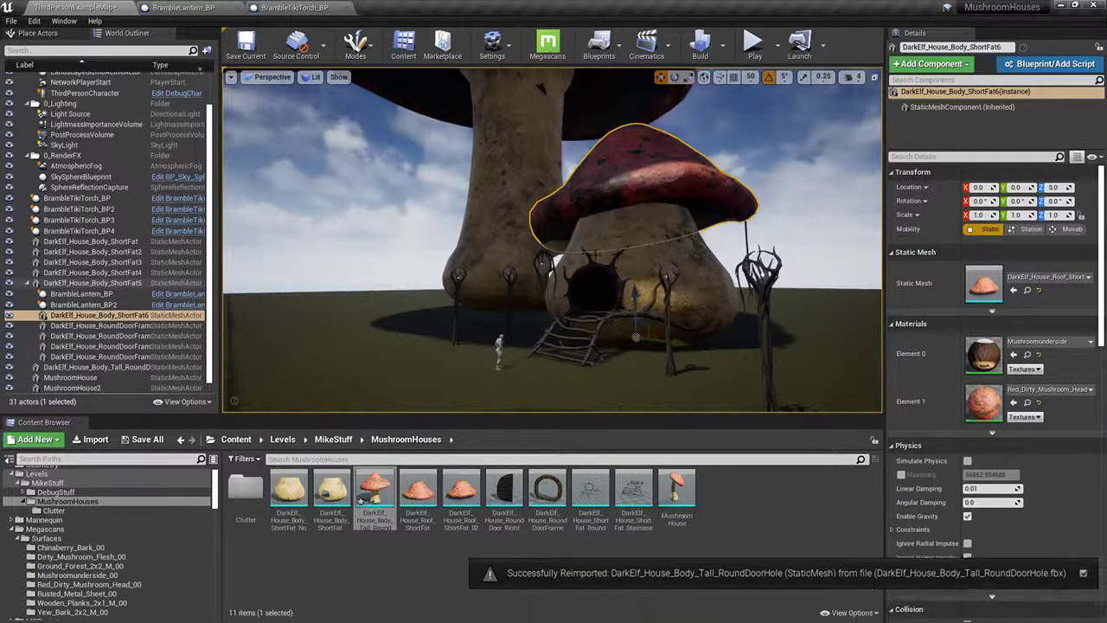
# Step: Try the placed tall mushroom beside the short houses, turned 35° about Z, and delete that placed copy
pyautogui.click(517, 220)
pyautogui.moveTo(516, 221); pyautogui.dragTo(623, 294, button='right')
pyautogui.press('e')
pyautogui.moveTo(385, 234); pyautogui.dragTo(305, 238)
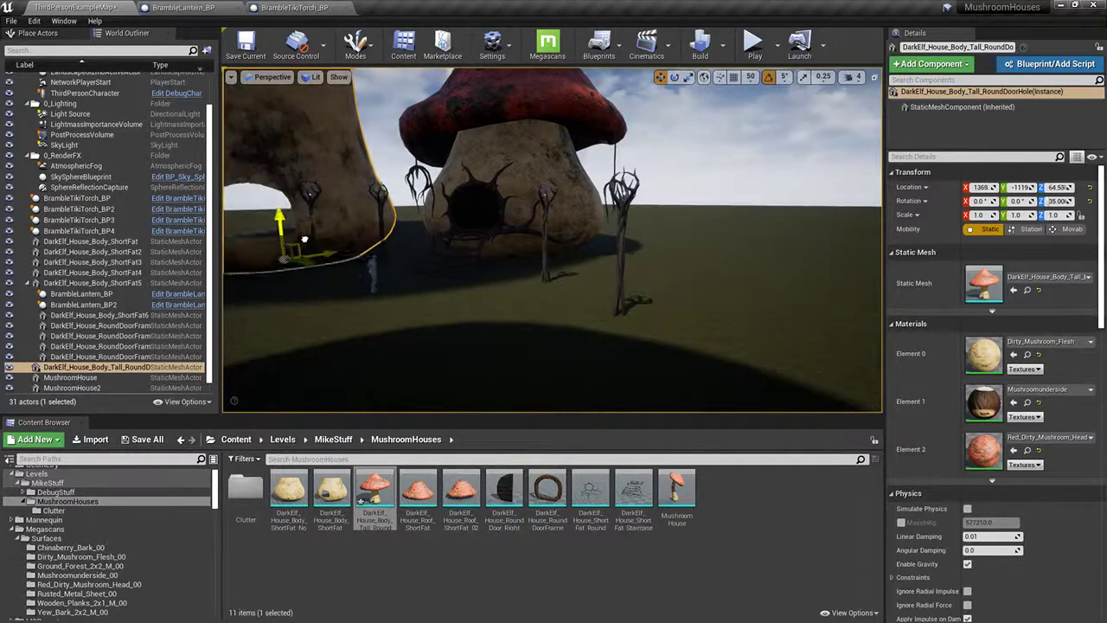
pyautogui.moveTo(299, 243); pyautogui.dragTo(412, 258, button='right')
pyautogui.moveTo(412, 258); pyautogui.dragTo(270, 262)
pyautogui.moveTo(270, 263); pyautogui.dragTo(369, 257, button='right')
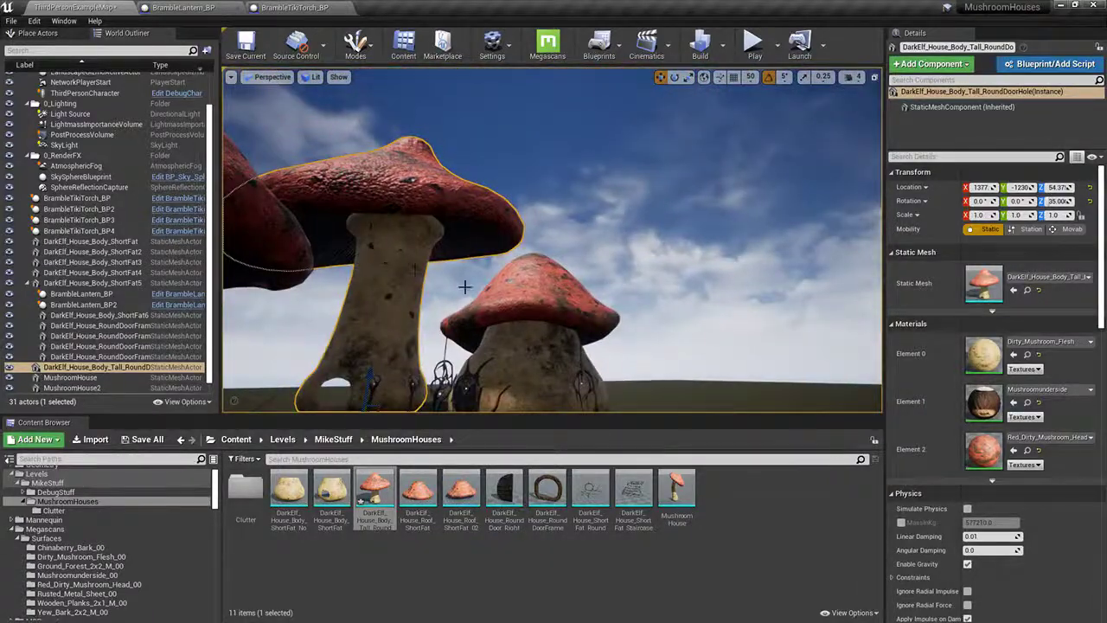
pyautogui.press('Delete')
# Step: Try to duplicate only the DarkElf_House_Body_ShortFat5 body and move the copy away, and undo it
pyautogui.doubleClick(92, 283)
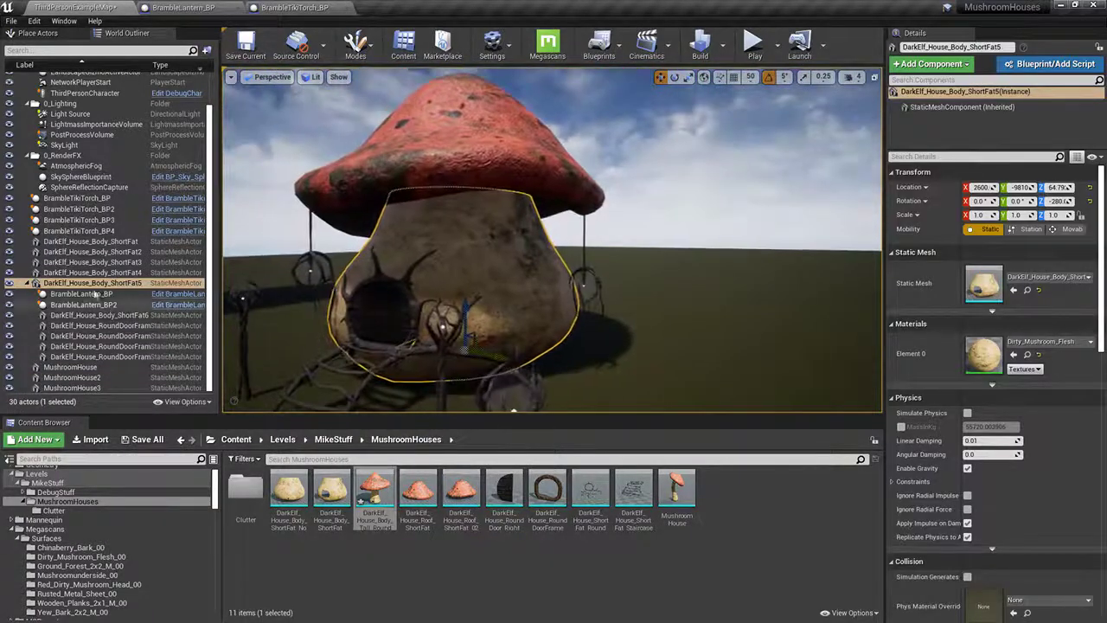
pyautogui.moveTo(553, 252); pyautogui.dragTo(640, 302, button='right')
pyautogui.hotkey('ctrl', 'w')
pyautogui.moveTo(554, 252); pyautogui.dragTo(552, 199, button='right')
pyautogui.moveTo(554, 230); pyautogui.dragTo(730, 275)
pyautogui.hotkey('ctrl', 'z')
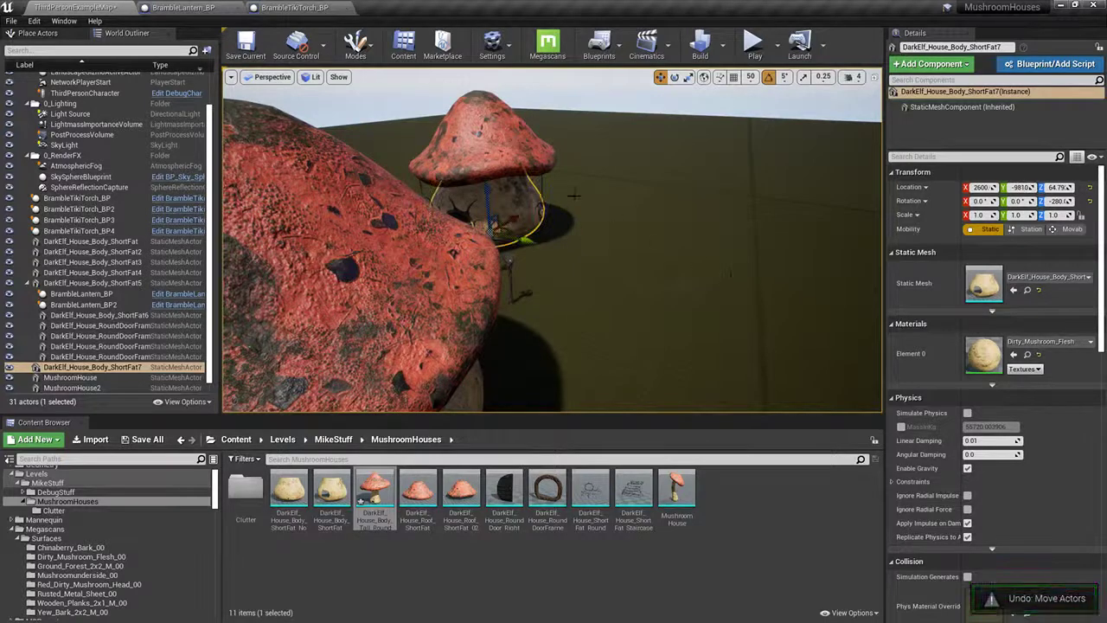
pyautogui.hotkey('ctrl', 'z')
# Step: Duplicate the DarkElf_House_Body_ShortFat5 house with all its attached parts and place the copy beside it, turned to about -260° around Z
pyautogui.click(83, 273)
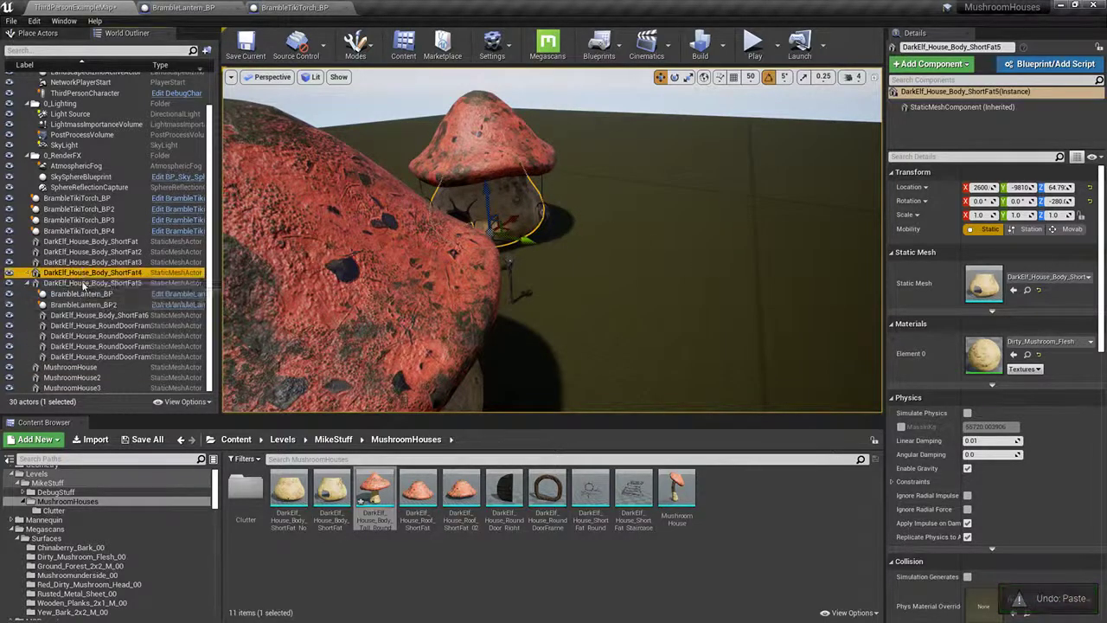
pyautogui.click(83, 283)
pyautogui.moveTo(485, 259); pyautogui.dragTo(528, 257, button='right')
pyautogui.hotkey('ctrl', 'v')
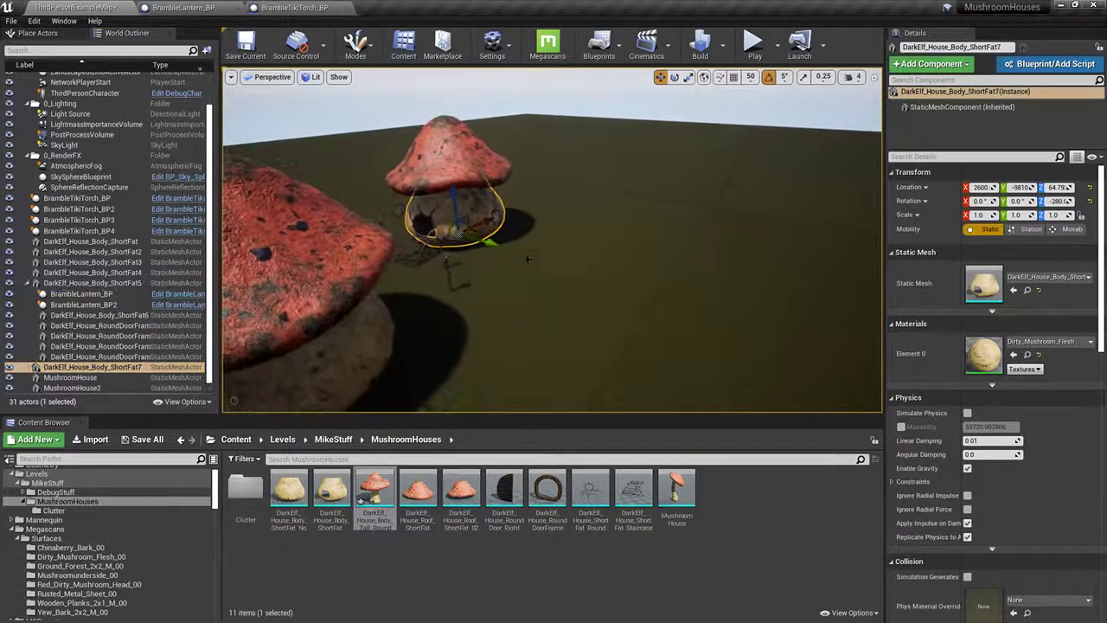
pyautogui.hotkey('ctrl', 'z')
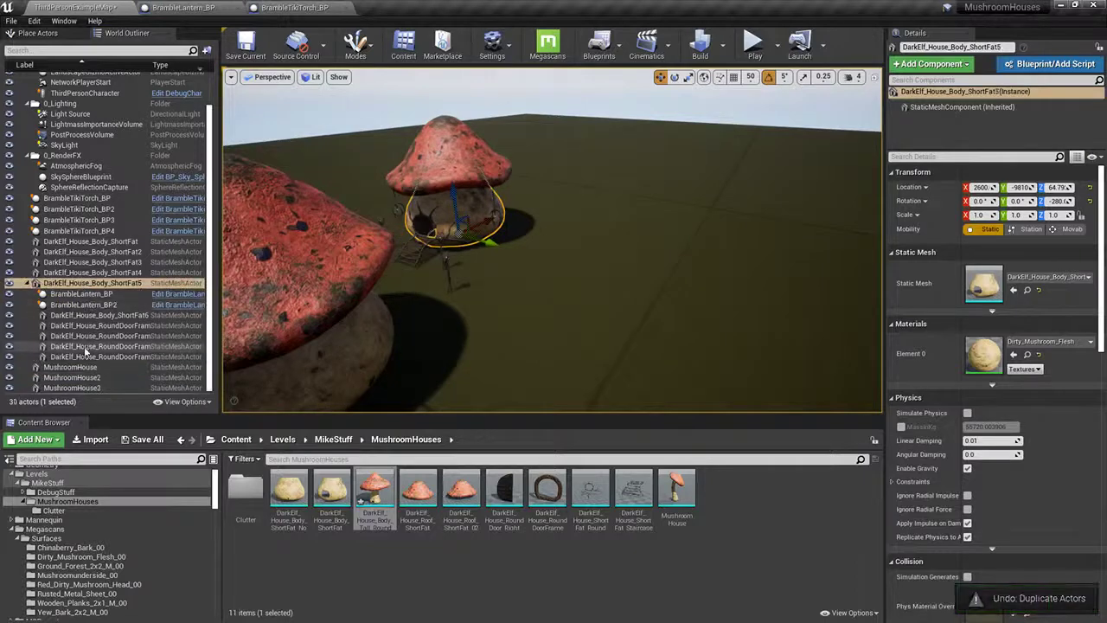
pyautogui.keyDown('shift'); pyautogui.click(99, 357); pyautogui.keyUp('shift')
pyautogui.keyDown('alt'); pyautogui.moveTo(454, 247); pyautogui.dragTo(672, 326); pyautogui.keyUp('alt')
pyautogui.moveTo(672, 325)
pyautogui.mouseDown(button='right')
pyautogui.moveTo(741, 317)
pyautogui.moveTo(658, 320)
pyautogui.mouseUp(button='right')
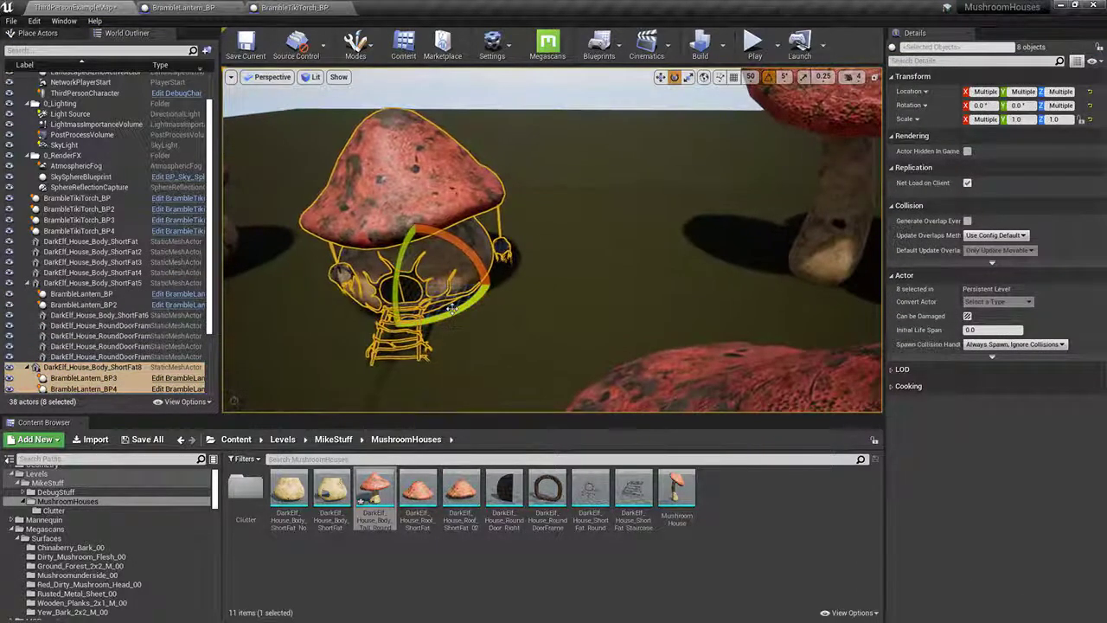
pyautogui.moveTo(441, 275); pyautogui.dragTo(404, 279, button='right')
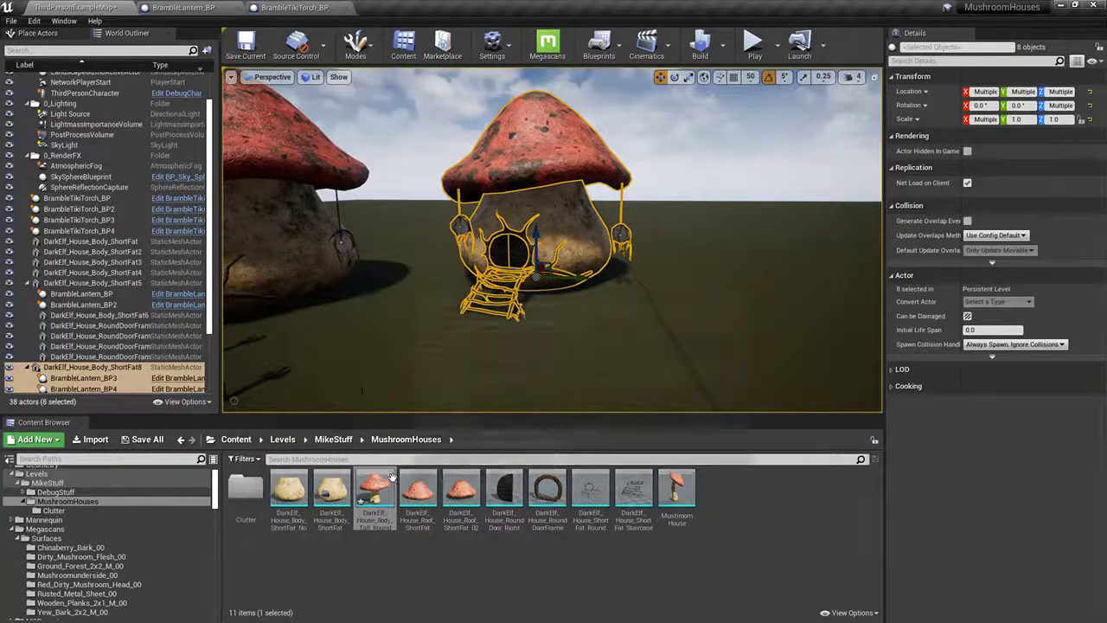
# Step: Delete the red roof from the duplicated short house
pyautogui.click(558, 202)
pyautogui.click(545, 154)
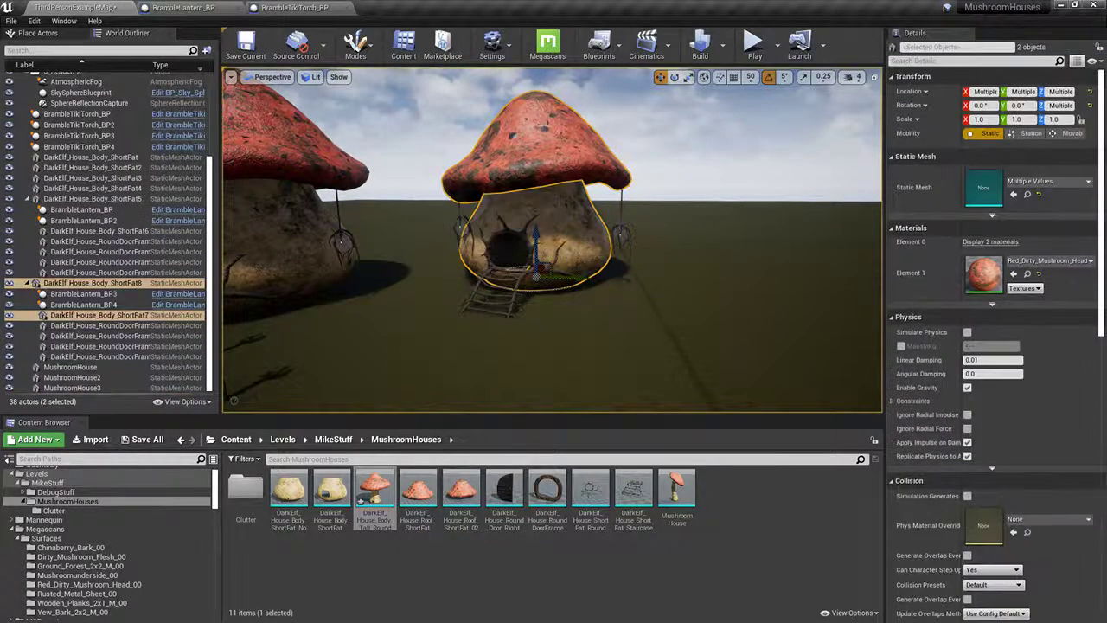
pyautogui.press('Delete')
# Step: Replace the duplicated house's body mesh with DarkElf_House_Body_Tall_RoundDoorHole, turned to about 100° around Z so its door hole meets the frame
pyautogui.click(592, 217)
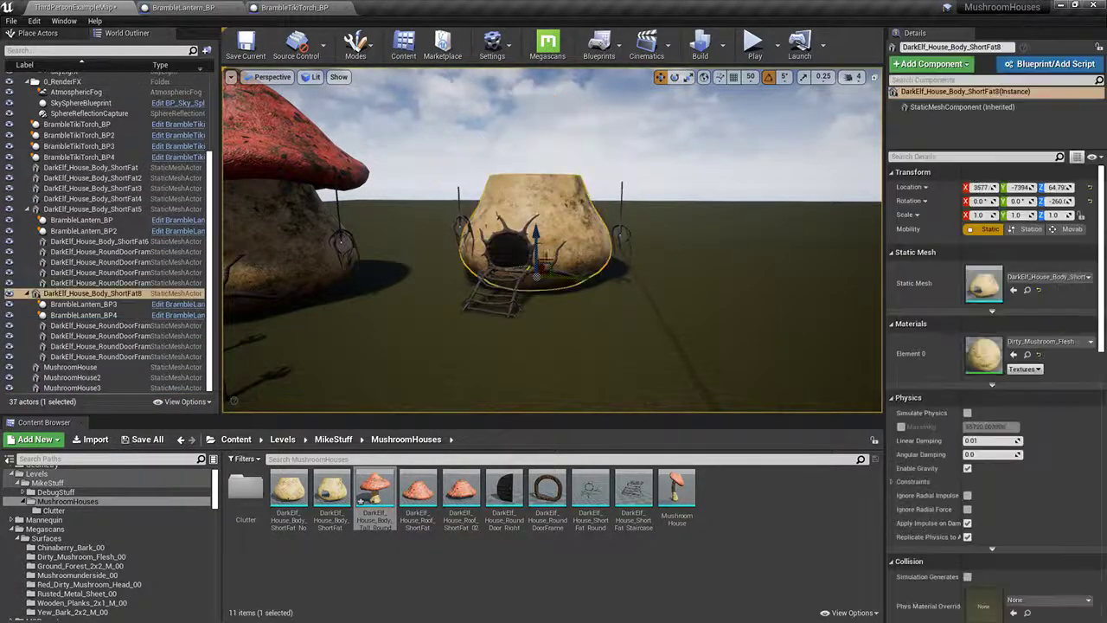
pyautogui.click(378, 489)
pyautogui.rightClick(564, 151)
pyautogui.click(623, 498)
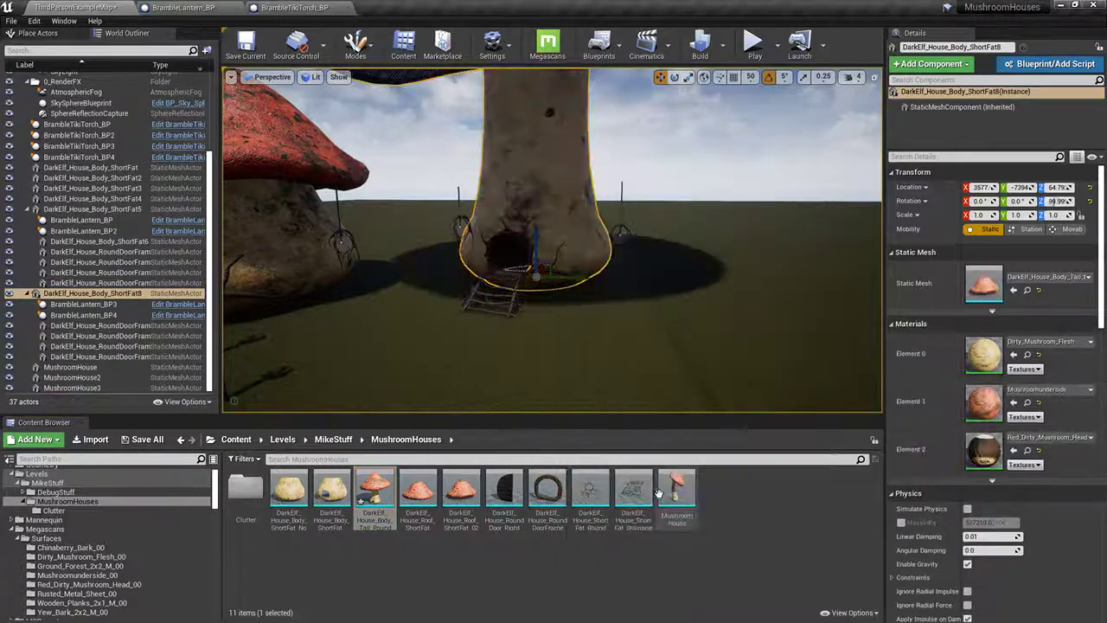
pyautogui.moveTo(553, 242); pyautogui.dragTo(554, 203, button='right')
pyautogui.press('w')
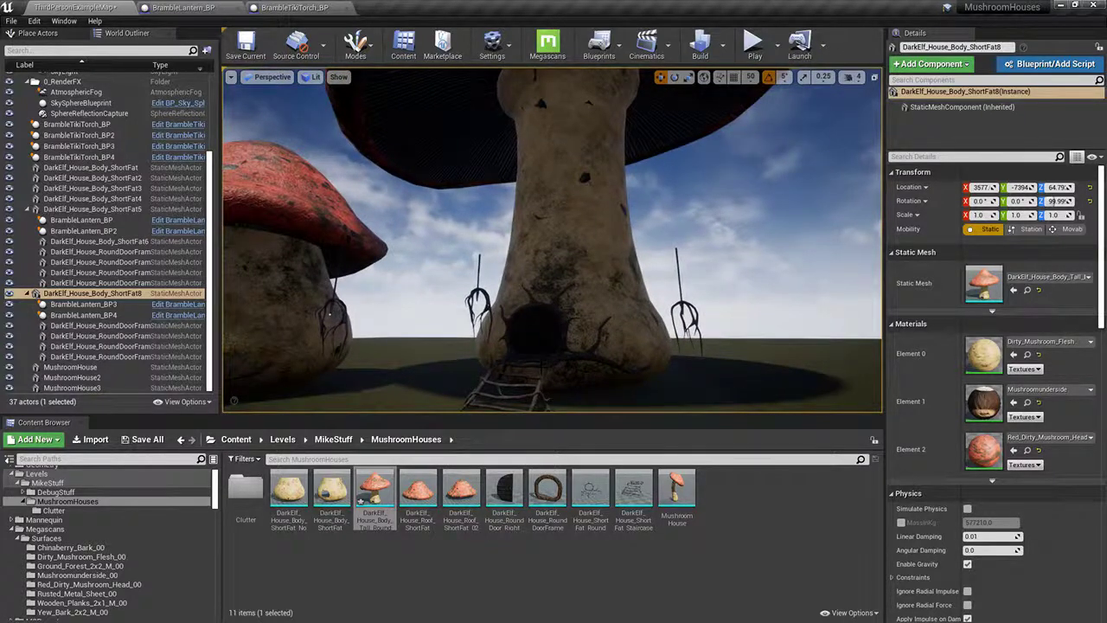
pyautogui.moveTo(599, 283); pyautogui.dragTo(527, 170, button='right')
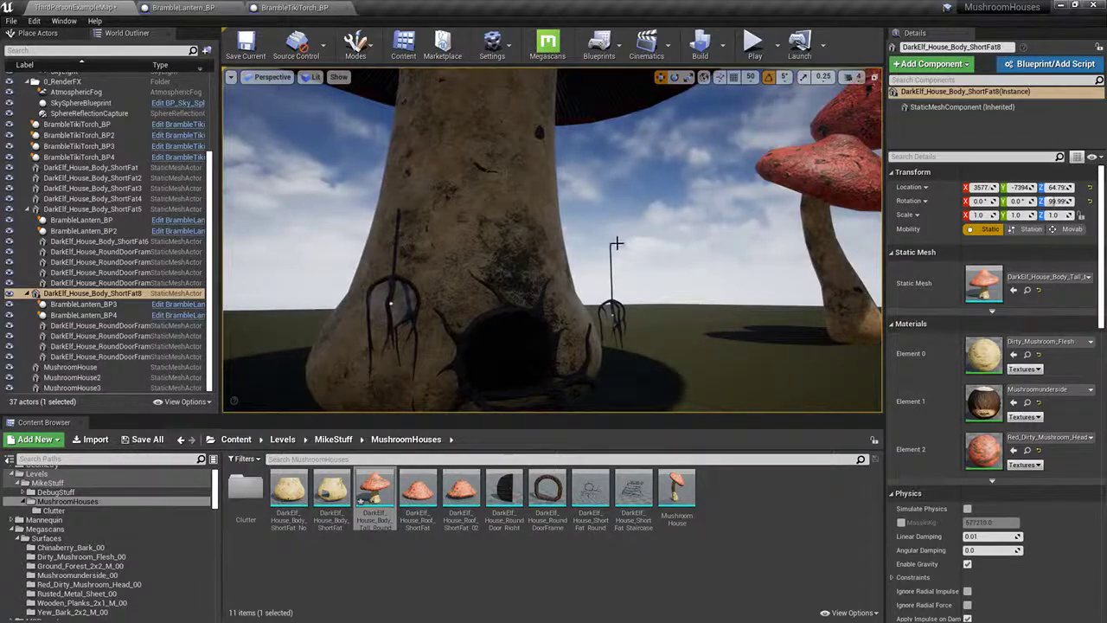
# Step: Stretch the hanging vine of BrambleLantern_BP4 beside the tall house's door to a Z scale of about 3.06
pyautogui.press('s')
pyautogui.moveTo(617, 243); pyautogui.dragTo(558, 275, button='right')
pyautogui.click(521, 229)
pyautogui.press('f')
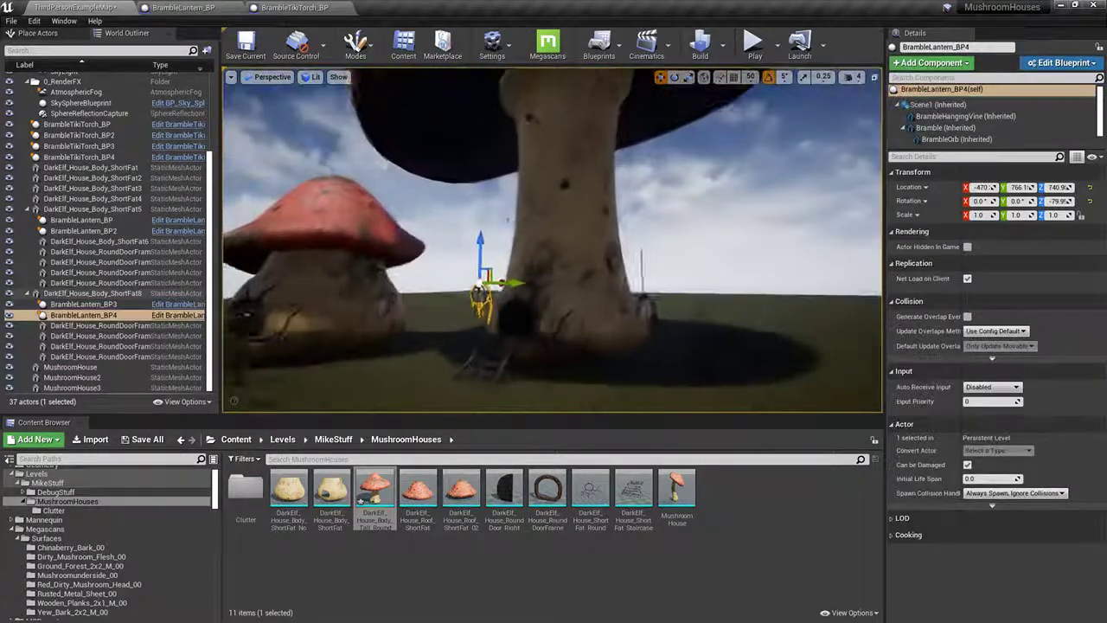
pyautogui.press('s')
pyautogui.moveTo(508, 219); pyautogui.dragTo(668, 275, button='right')
pyautogui.press('w')
pyautogui.click(960, 115)
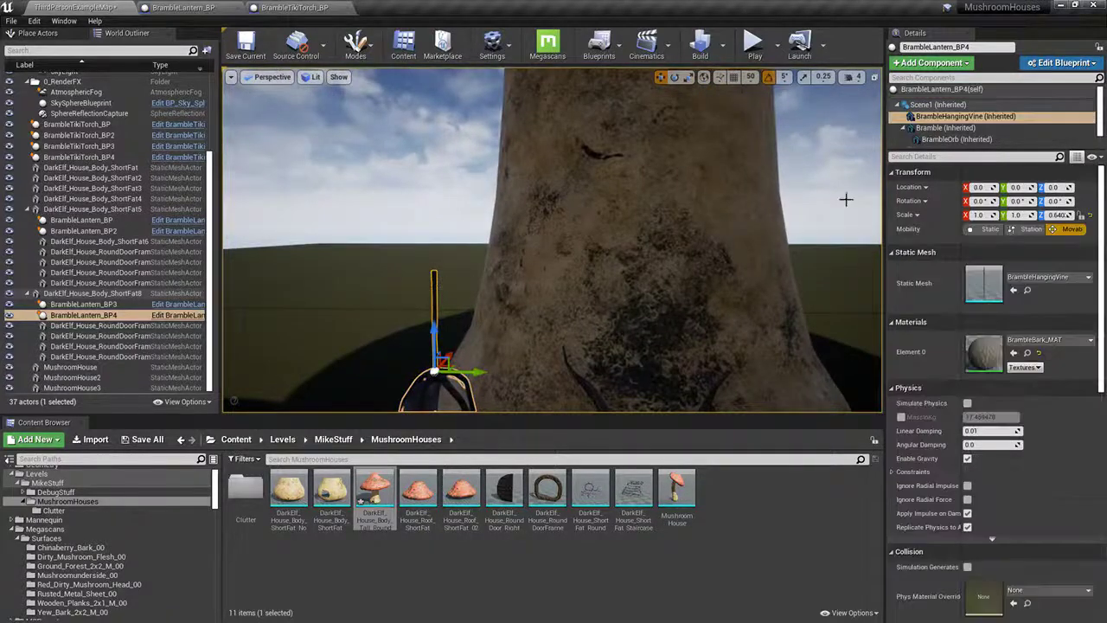
pyautogui.moveTo(556, 245)
pyautogui.mouseDown(button='right')
pyautogui.moveTo(553, 260)
pyautogui.moveTo(557, 245)
pyautogui.mouseUp(button='right')
pyautogui.press('e')
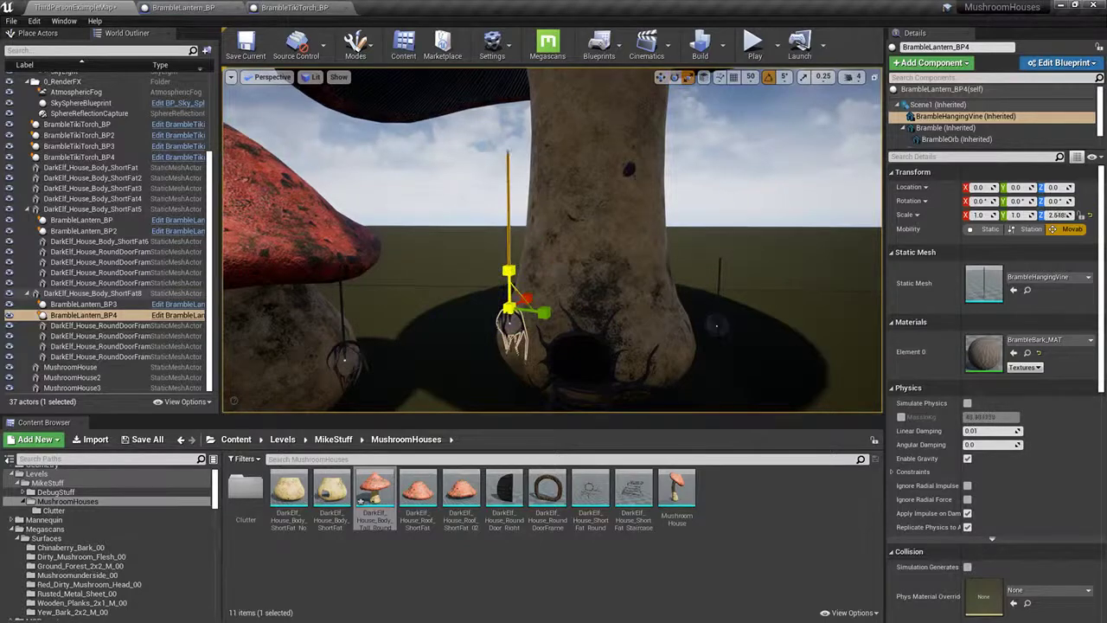
# Step: Try to raise the lantern's hanging vine component on its own, and undo the move
pyautogui.press('w')
pyautogui.moveTo(508, 261); pyautogui.dragTo(513, 269, button='right')
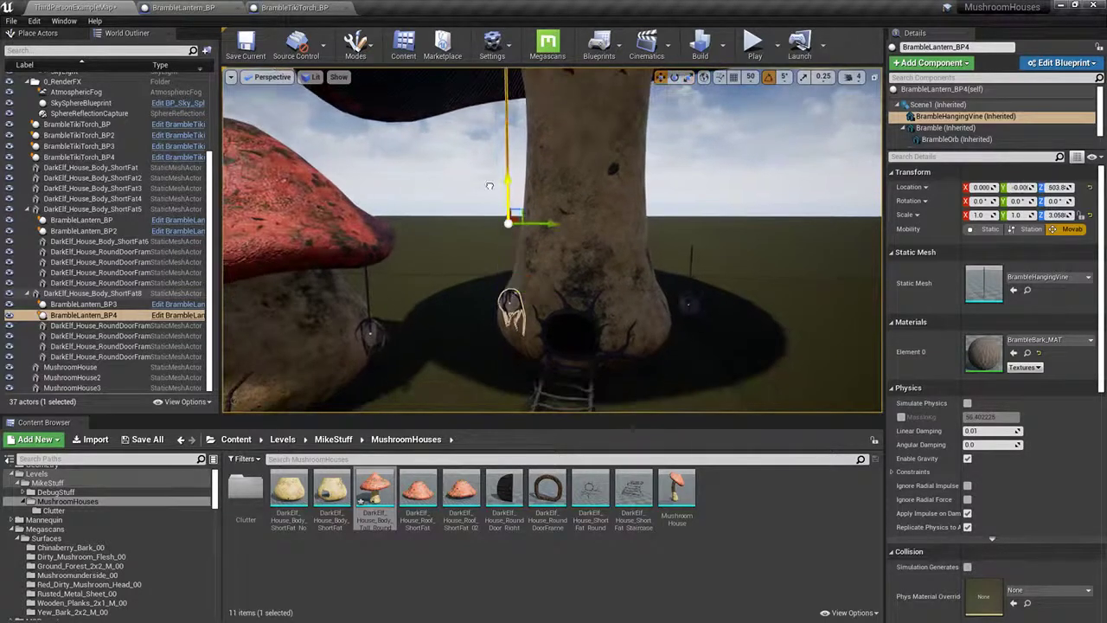
pyautogui.moveTo(490, 185); pyautogui.dragTo(455, 138, button='right')
pyautogui.moveTo(610, 282); pyautogui.dragTo(613, 303, button='right')
pyautogui.hotkey('ctrl', 'z')
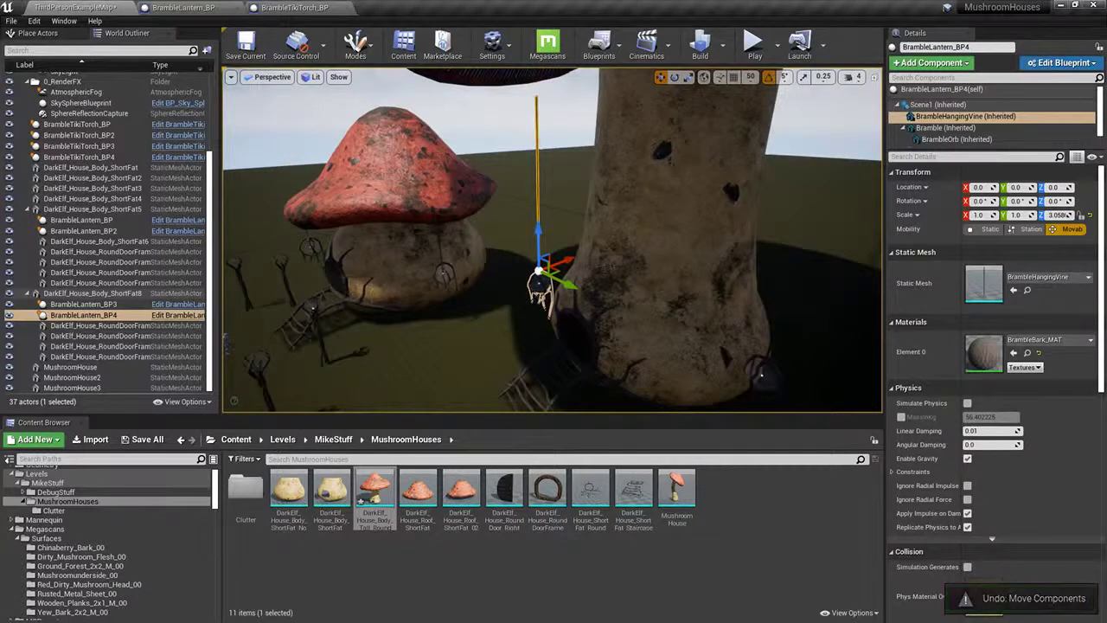
# Step: Delete the tall house's other lantern, BrambleLantern_BP3
pyautogui.click(538, 282)
pyautogui.click(539, 282)
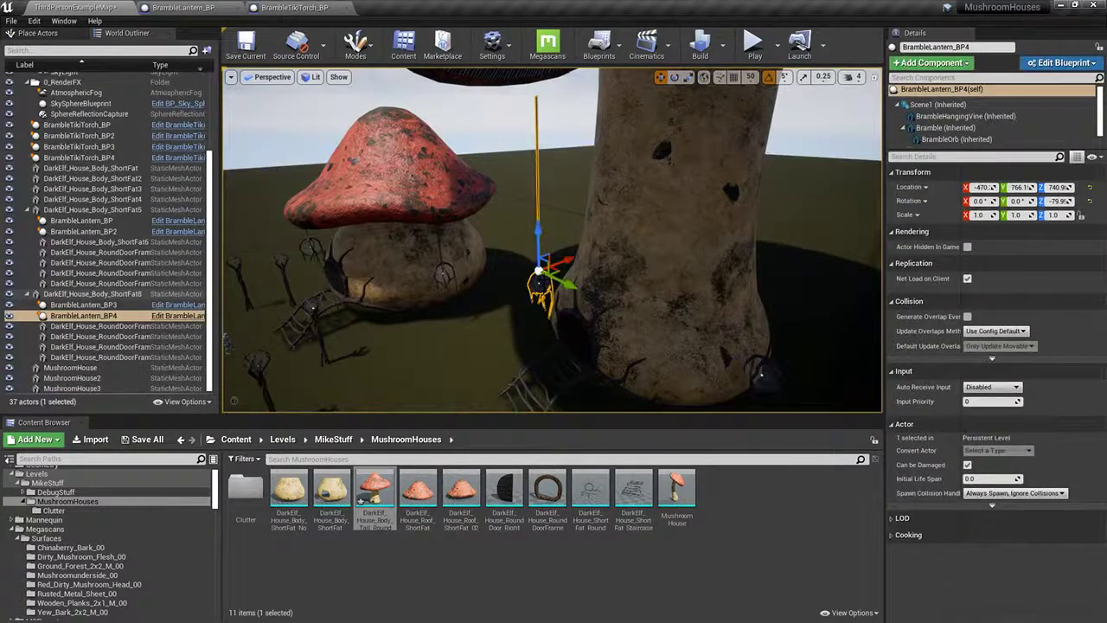
pyautogui.press('Delete')
# Step: Move BrambleLantern_BP4 out to hang from the tall house's cap edge, at about X -790, Y 1629, Z 1135
pyautogui.click(538, 282)
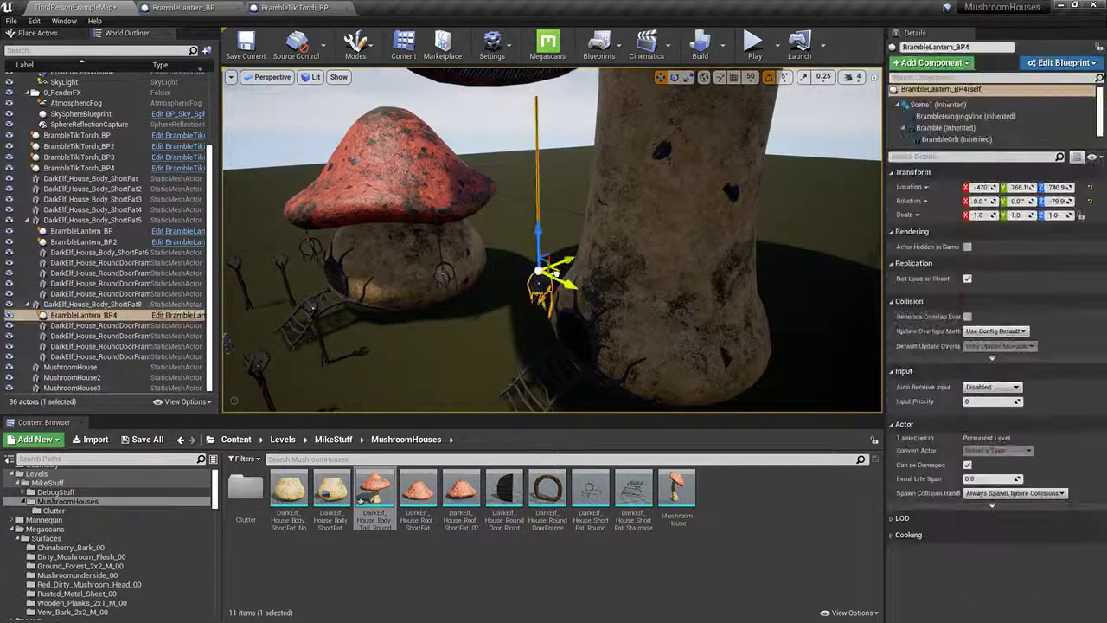
pyautogui.moveTo(477, 257); pyautogui.dragTo(485, 256)
pyautogui.moveTo(484, 256)
pyautogui.mouseDown(button='right')
pyautogui.moveTo(484, 221)
pyautogui.moveTo(489, 290)
pyautogui.moveTo(481, 277)
pyautogui.mouseUp(button='right')
pyautogui.moveTo(477, 244); pyautogui.dragTo(474, 199)
pyautogui.moveTo(474, 199); pyautogui.dragTo(519, 227, button='right')
pyautogui.moveTo(407, 279); pyautogui.dragTo(506, 301)
pyautogui.moveTo(506, 301); pyautogui.dragTo(525, 267, button='right')
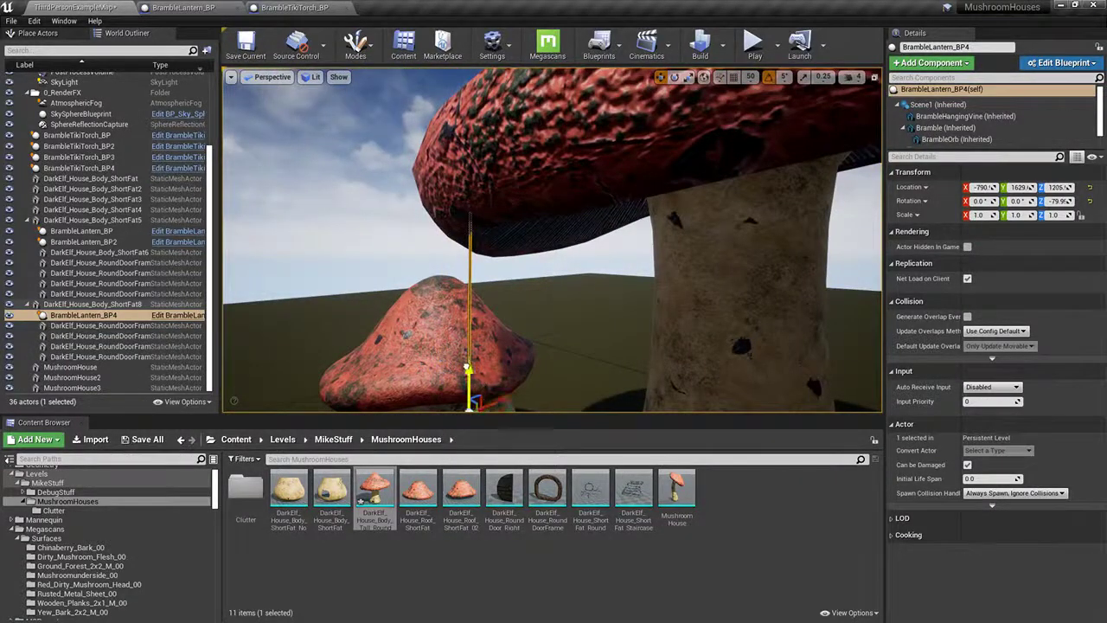
pyautogui.moveTo(465, 374); pyautogui.dragTo(465, 385)
pyautogui.moveTo(465, 385); pyautogui.dragTo(479, 407, button='right')
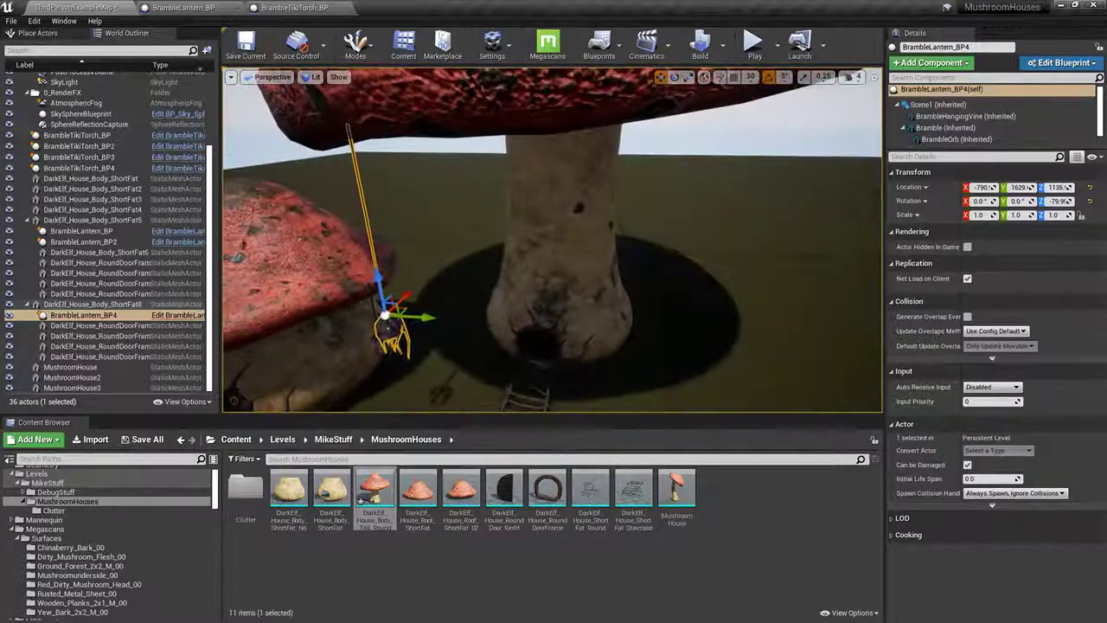
# Step: Duplicate the lantern to the cap's opposite side at about X 1148, Y 1508, Z 924 and stretch its vine to about 3.96 in Z
pyautogui.keyDown('alt'); pyautogui.moveTo(426, 313); pyautogui.dragTo(697, 321); pyautogui.keyUp('alt')
pyautogui.moveTo(697, 321)
pyautogui.mouseDown(button='right')
pyautogui.moveTo(711, 322)
pyautogui.moveTo(707, 339)
pyautogui.moveTo(698, 321)
pyautogui.moveTo(688, 334)
pyautogui.moveTo(680, 325)
pyautogui.mouseUp(button='right')
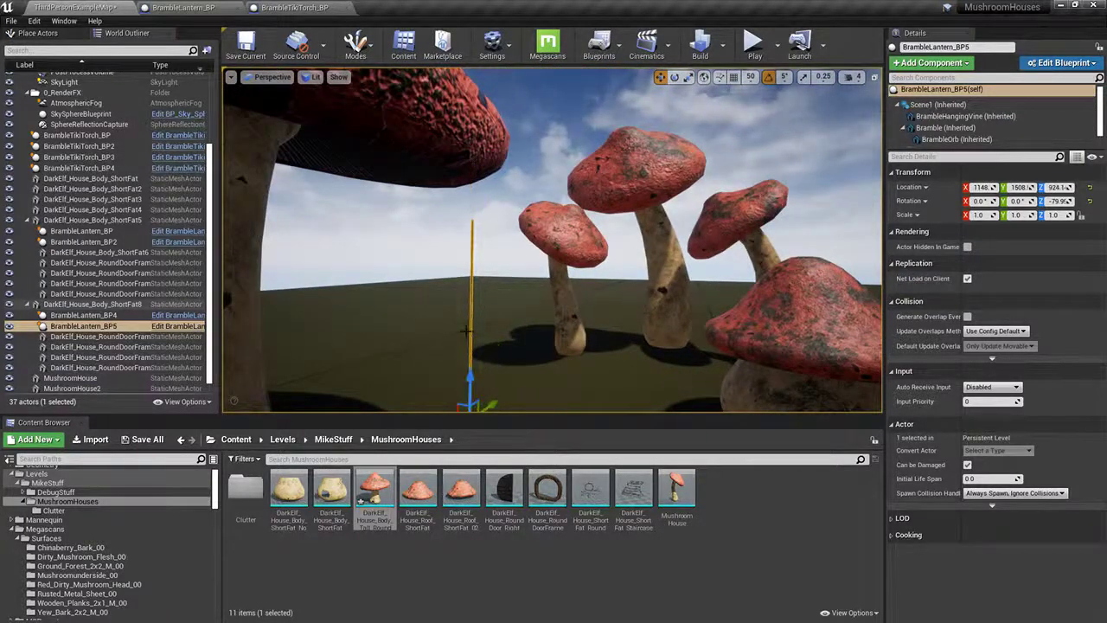
pyautogui.click(469, 328)
pyautogui.doubleClick(471, 325)
pyautogui.moveTo(473, 325)
pyautogui.mouseDown(button='right')
pyautogui.moveTo(478, 346)
pyautogui.moveTo(490, 333)
pyautogui.mouseUp(button='right')
pyautogui.press('e')
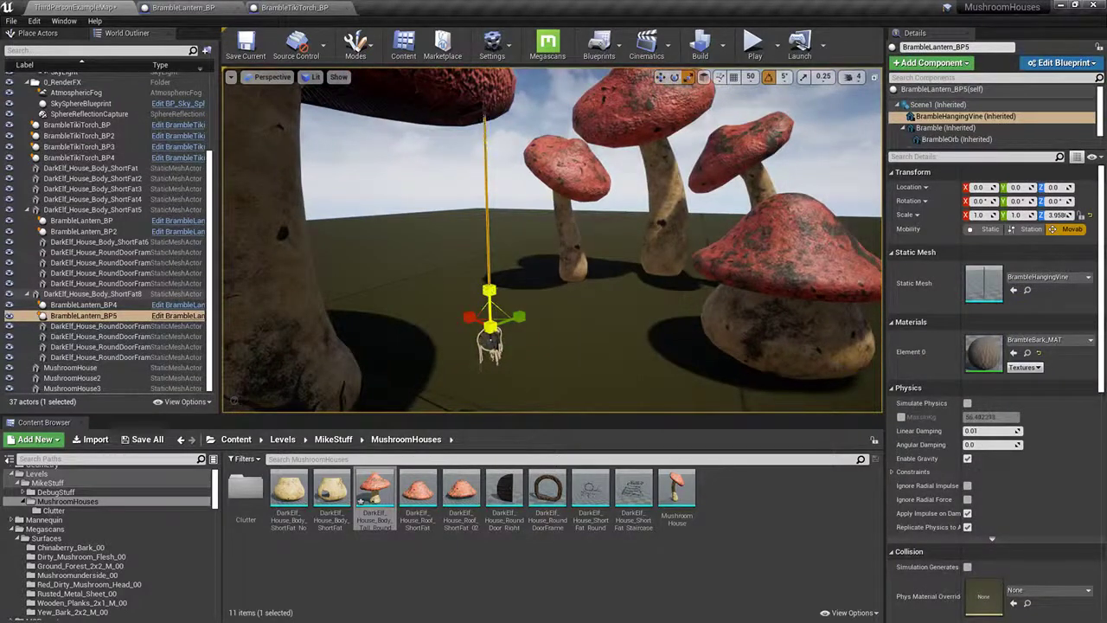
pyautogui.moveTo(586, 244); pyautogui.dragTo(564, 214, button='right')
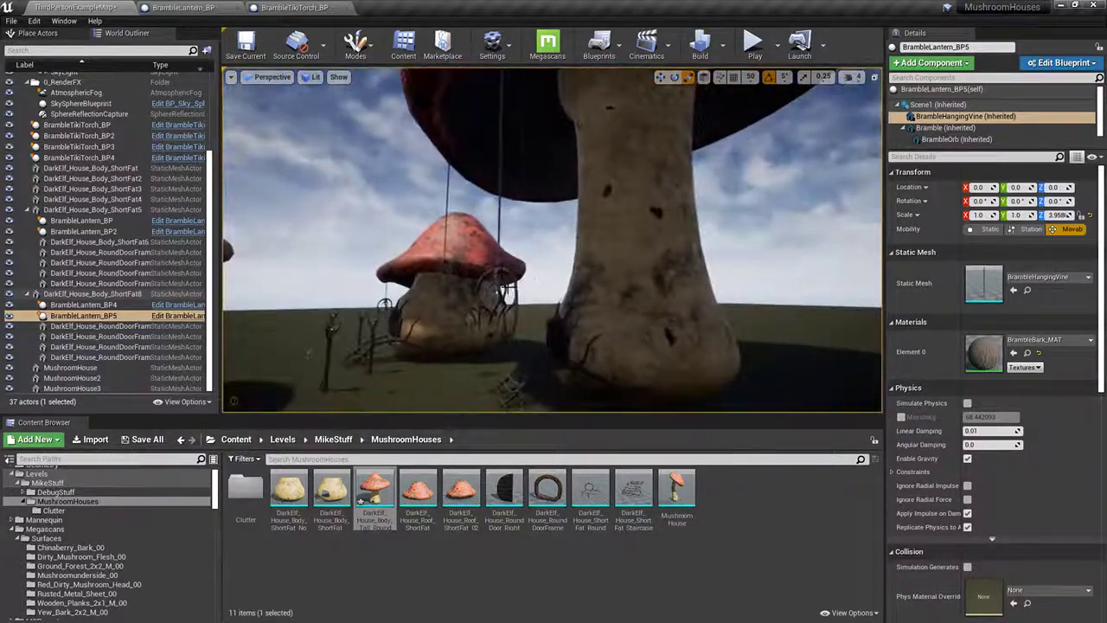
# Step: Duplicate BrambleLantern_BP4 and BrambleLantern_BP5 together and move the copies toward the rear of the tall house
pyautogui.click(493, 286)
pyautogui.click(497, 269)
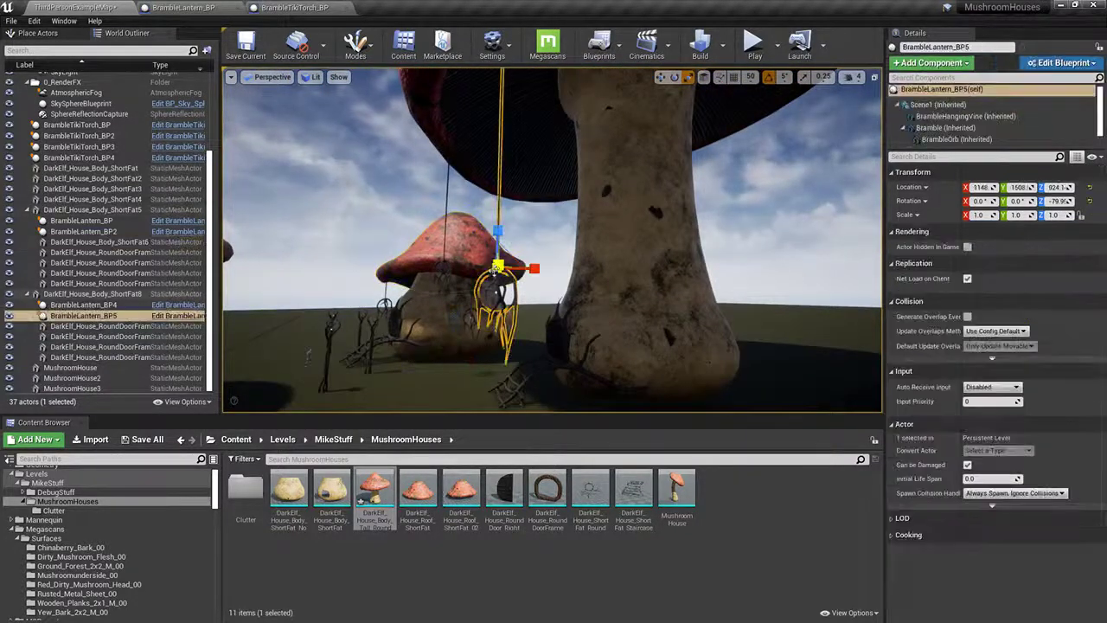
pyautogui.keyDown('ctrl'); pyautogui.click(445, 266); pyautogui.keyUp('ctrl')
pyautogui.moveTo(445, 265)
pyautogui.mouseDown(button='right')
pyautogui.moveTo(448, 298)
pyautogui.moveTo(438, 263)
pyautogui.mouseUp(button='right')
pyautogui.hotkey('ctrl', 'w')
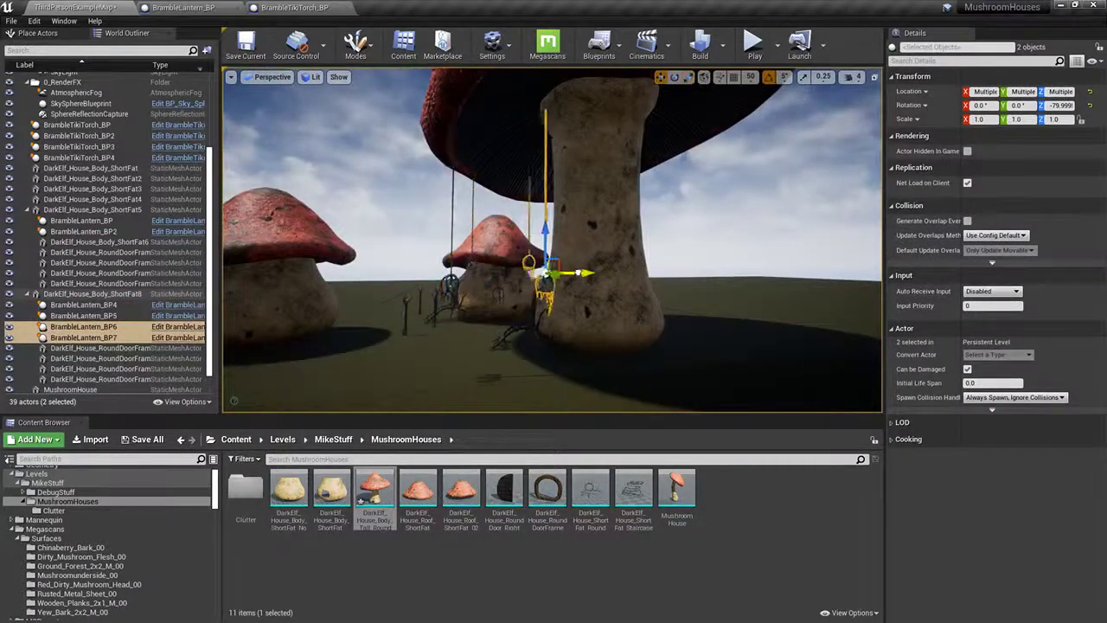
pyautogui.moveTo(578, 273); pyautogui.dragTo(514, 266, button='right')
# Step: Move BrambleLantern_BP7 under the cap edge at about X 1957, Y 367, Z 1345 and shorten its vine to about 3.38 in Z
pyautogui.click(513, 314)
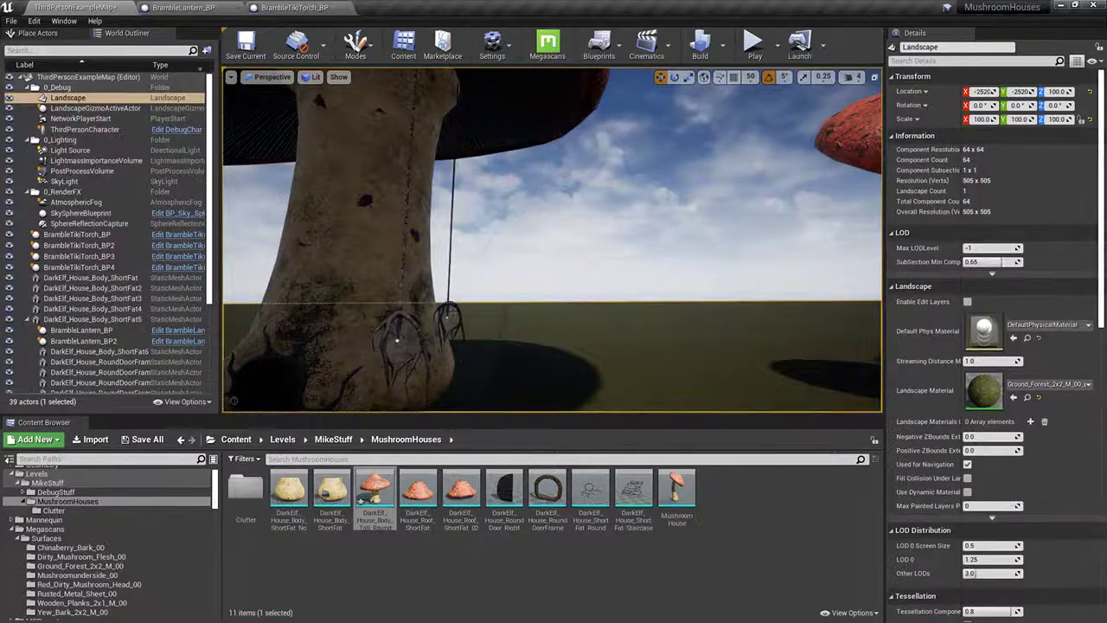
pyautogui.click(449, 322)
pyautogui.moveTo(481, 300); pyautogui.dragTo(546, 299)
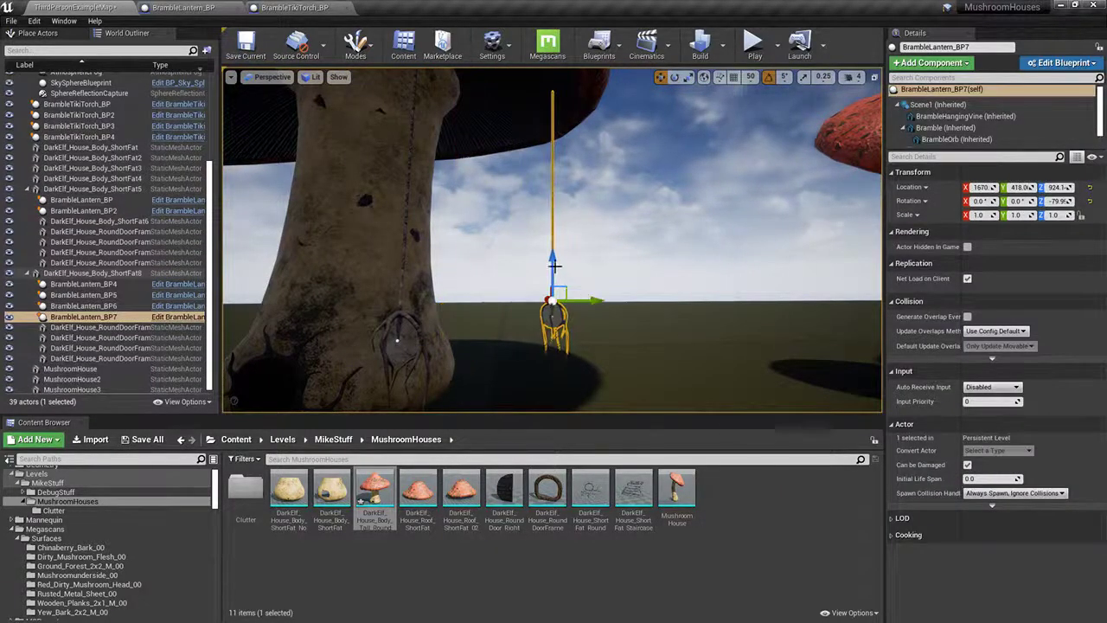
pyautogui.moveTo(568, 220); pyautogui.dragTo(562, 210)
pyautogui.moveTo(561, 210); pyautogui.dragTo(581, 173, button='right')
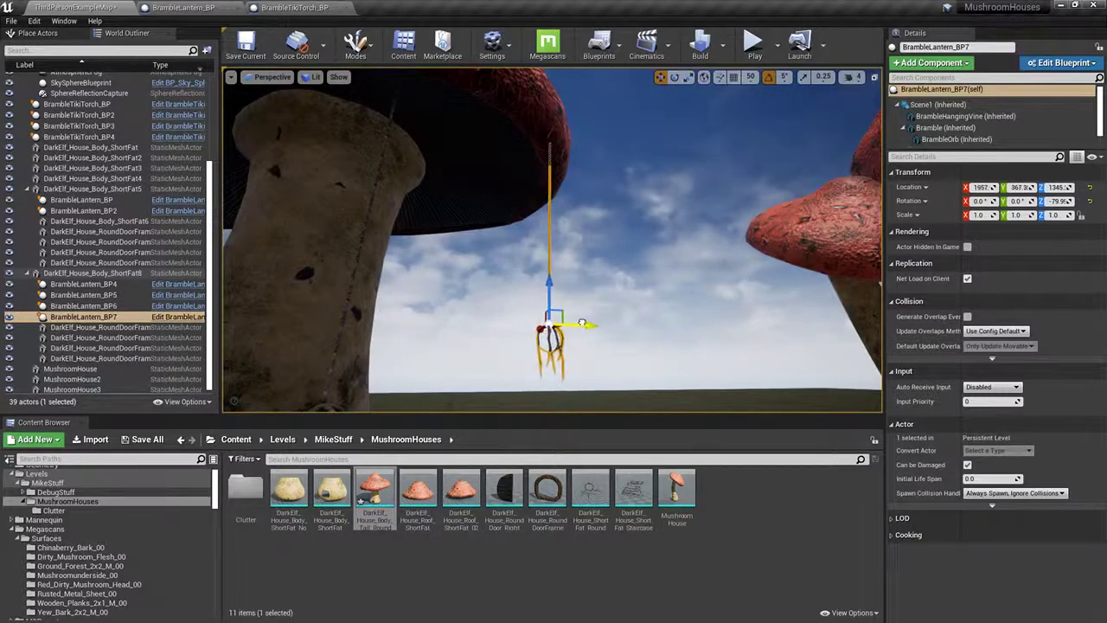
pyautogui.click(549, 249)
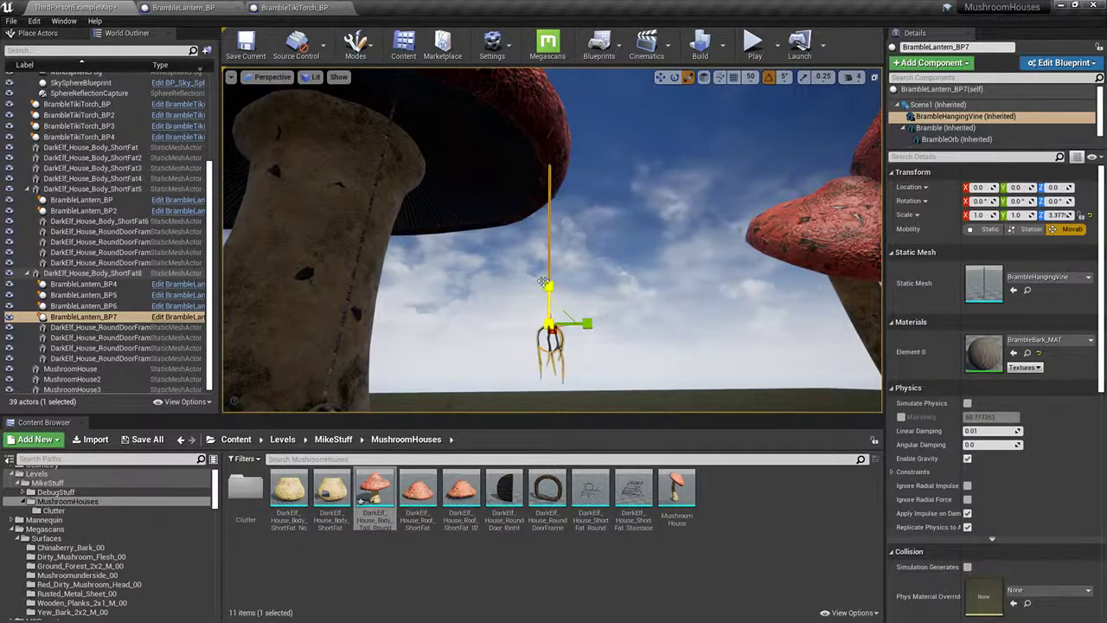
# Step: Position BrambleLantern_BP6 under the cap edge on the other side, at about X -961, Y 661
pyautogui.moveTo(544, 281); pyautogui.dragTo(460, 281, button='right')
pyautogui.click(533, 329)
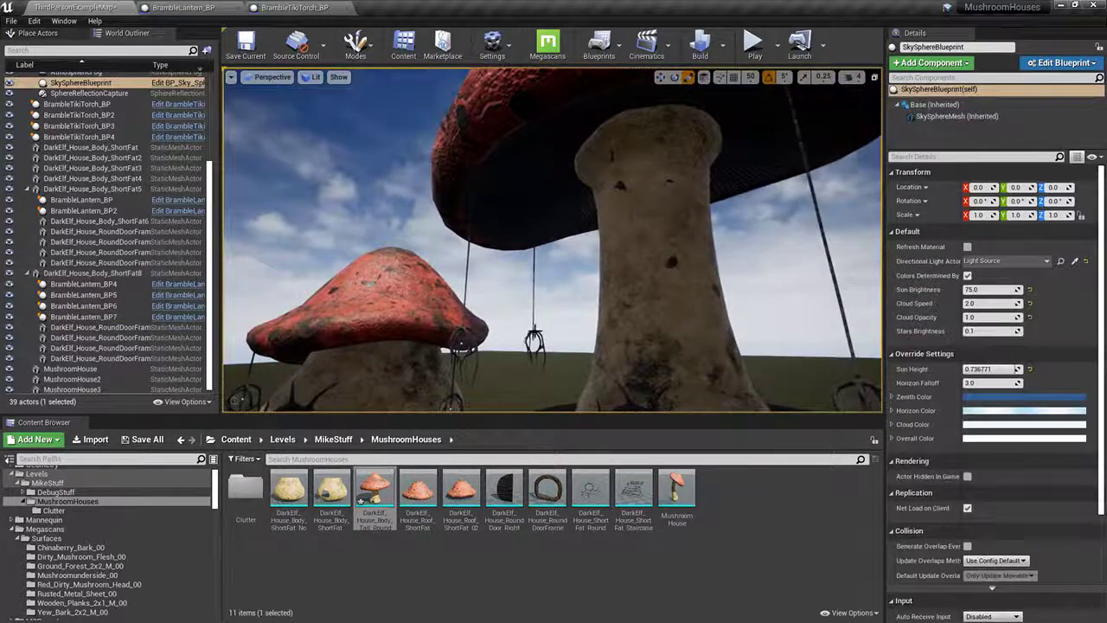
pyautogui.click(534, 333)
pyautogui.moveTo(533, 333)
pyautogui.mouseDown(button='right')
pyautogui.moveTo(540, 356)
pyautogui.moveTo(541, 324)
pyautogui.mouseUp(button='right')
pyautogui.press('w')
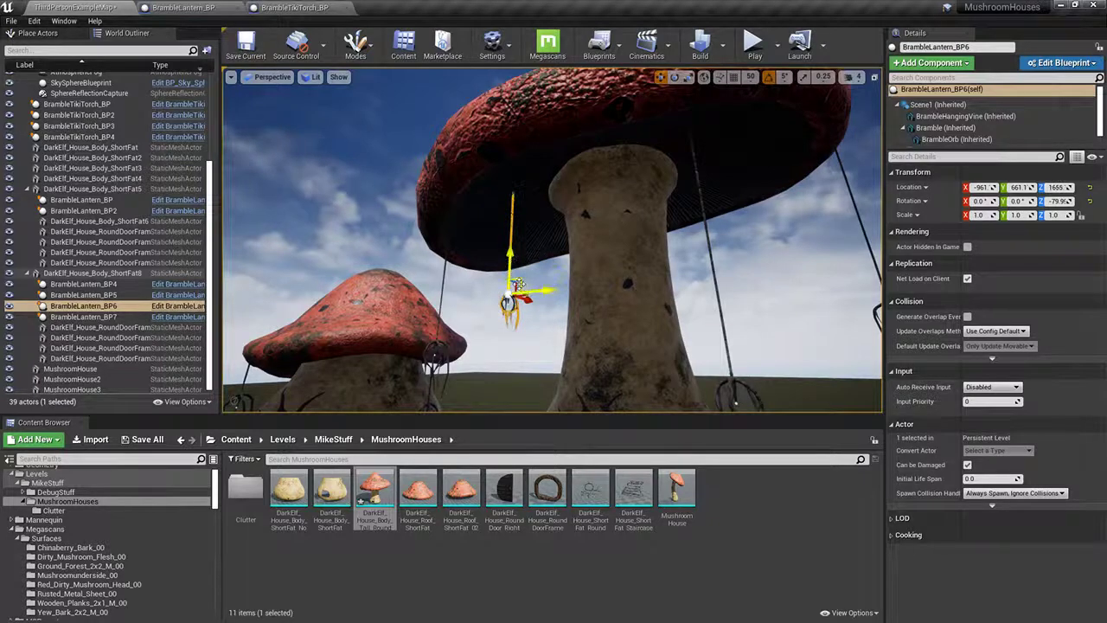
pyautogui.moveTo(512, 266); pyautogui.dragTo(511, 278)
# Step: Stretch the hanging vine of BrambleLantern_BP6 to a Z scale of about 3.75 so it meets the cap's underside
pyautogui.press('e')
pyautogui.press('r')
pyautogui.click(512, 258)
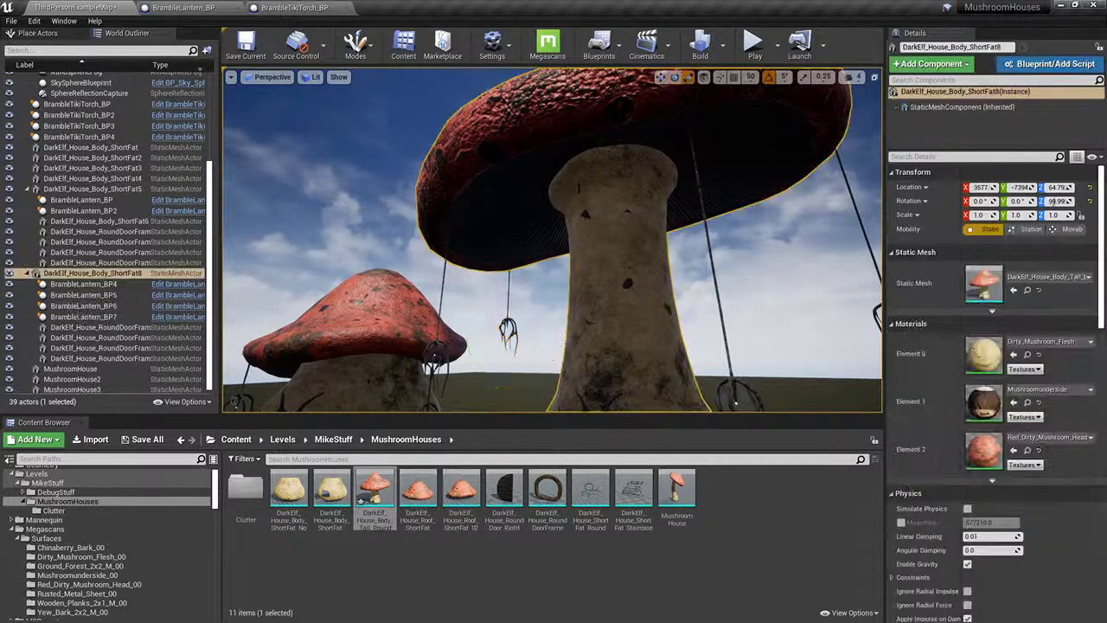
pyautogui.doubleClick(511, 258)
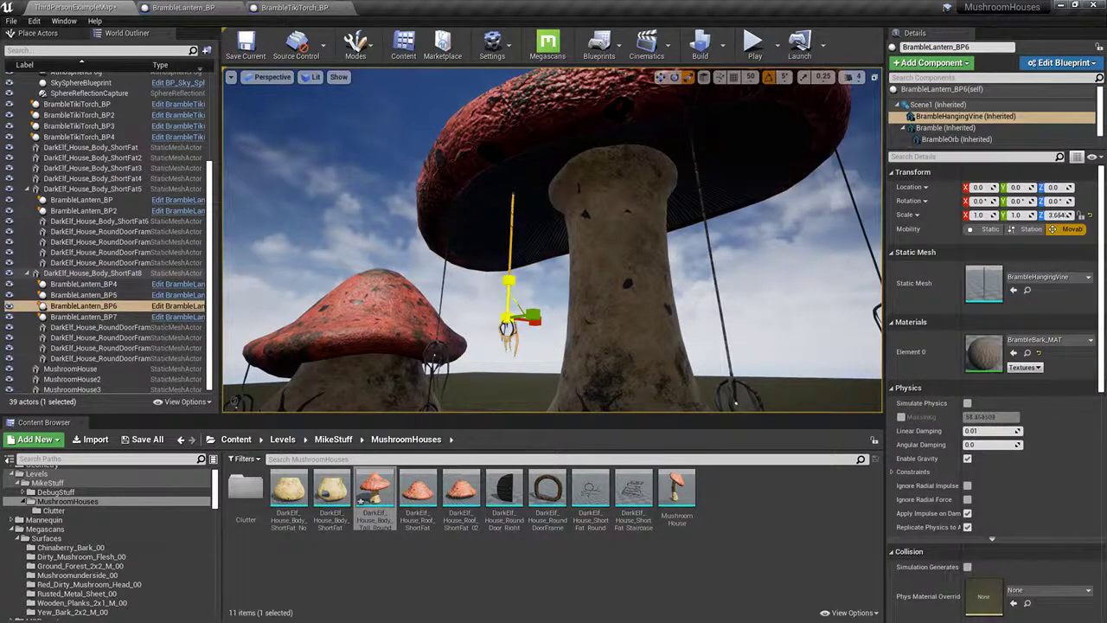
pyautogui.moveTo(509, 280); pyautogui.dragTo(509, 276)
pyautogui.moveTo(508, 276); pyautogui.dragTo(480, 320, button='right')
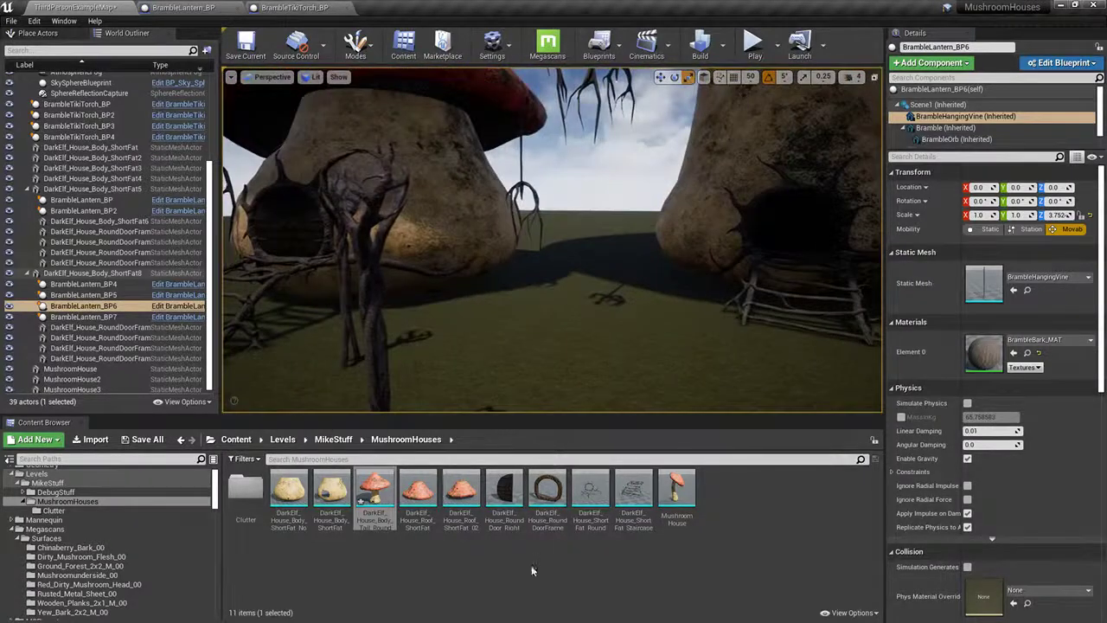
pyautogui.click(532, 566)
pyautogui.click(53, 510)
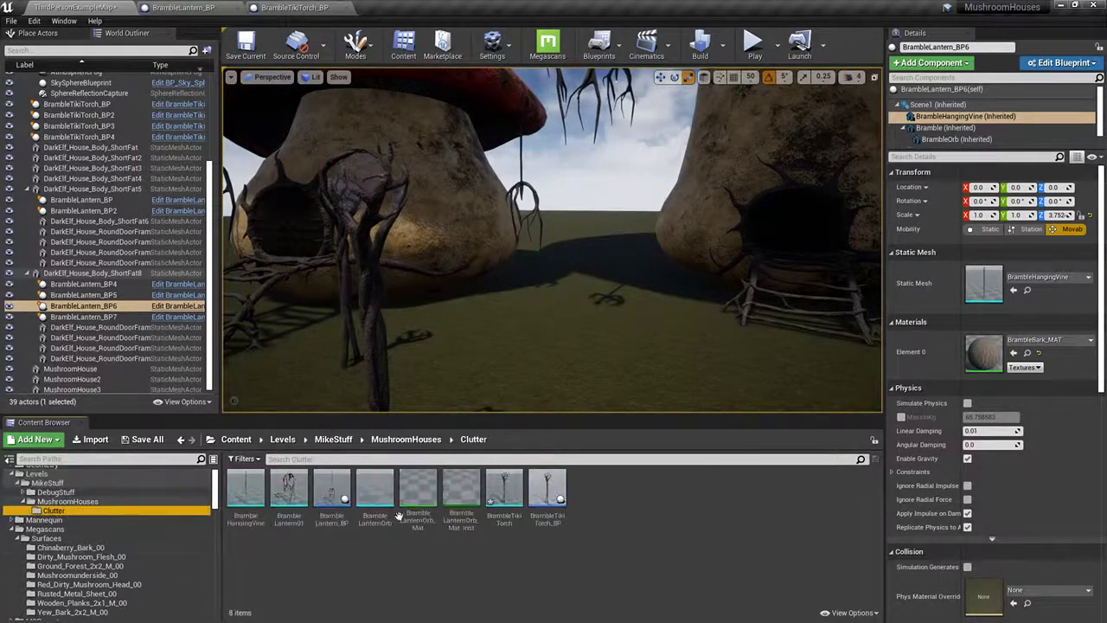
pyautogui.click(407, 439)
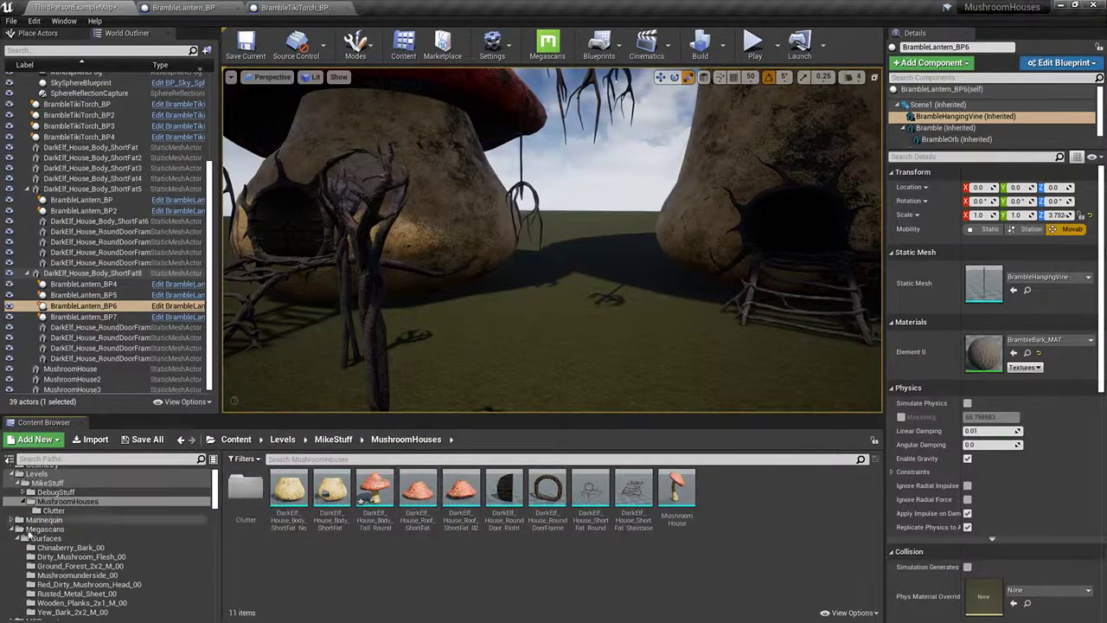
pyautogui.scroll(-3, 112, 536)
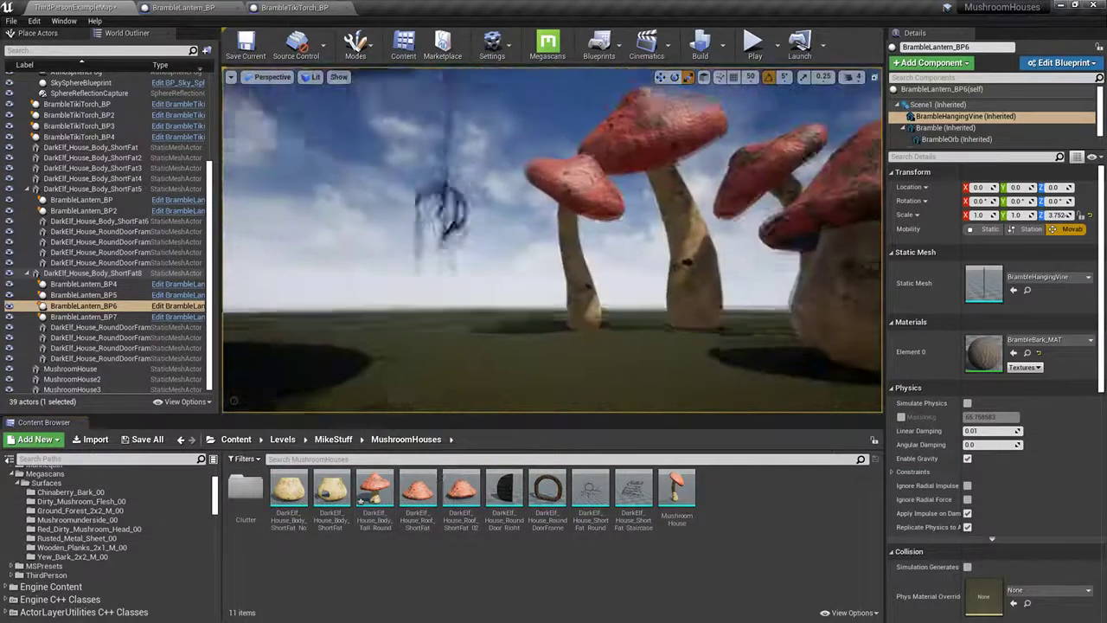
# Step: Open the blueprint of the hanging lantern BrambleLantern_BP5 for editing
pyautogui.click(422, 239)
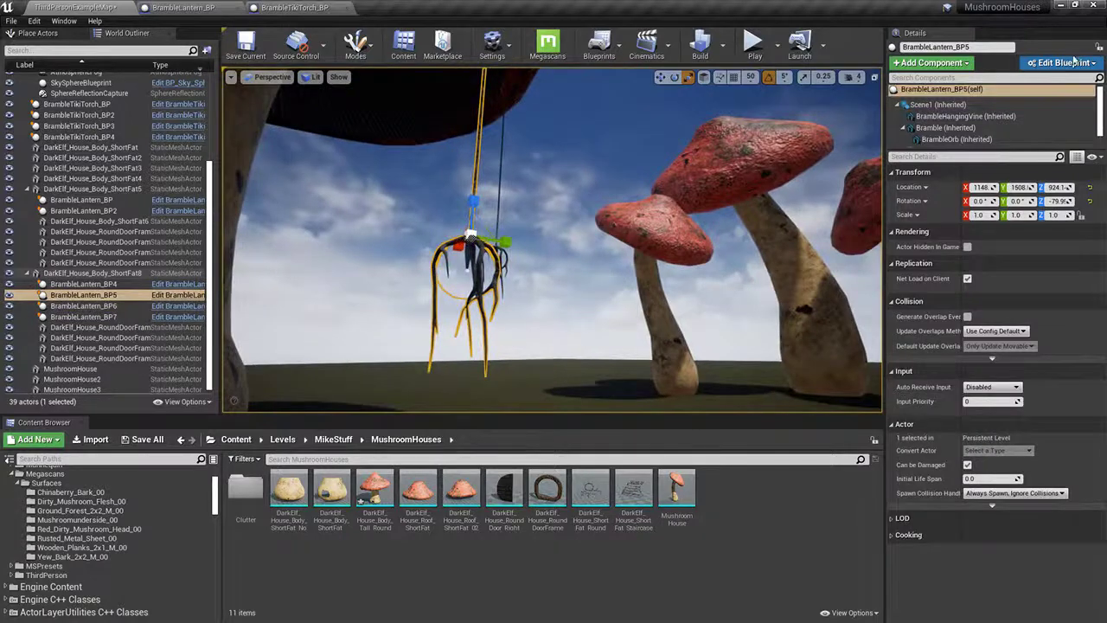
pyautogui.click(1059, 62)
pyautogui.click(1032, 89)
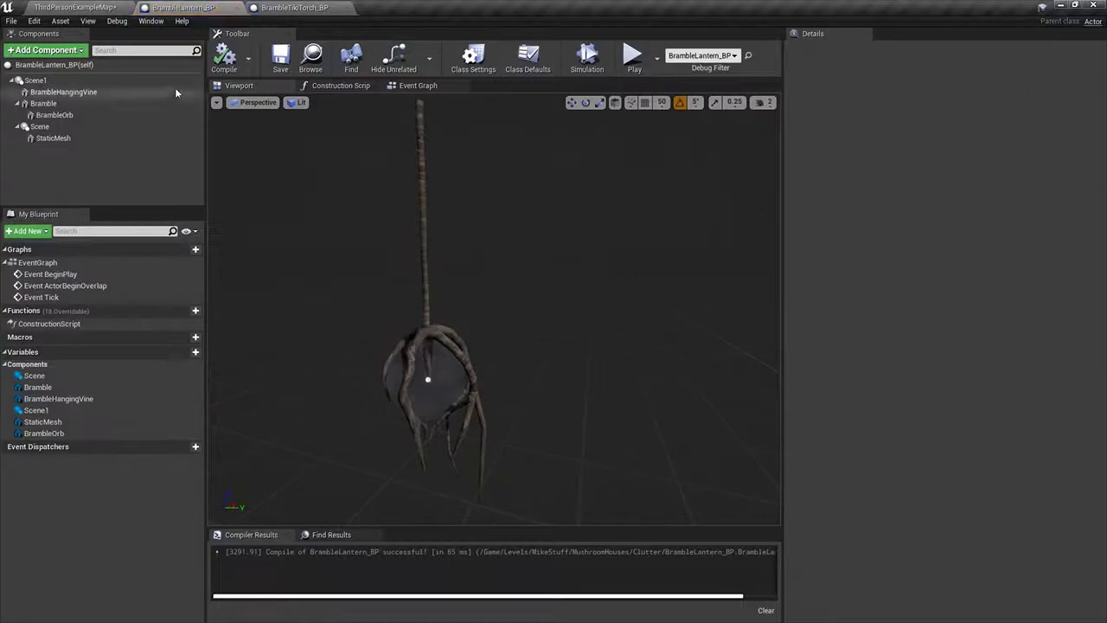
# Step: Try a Spot Light component with Static mobility in the lantern blueprint, and delete it
pyautogui.click(69, 52)
pyautogui.write('spot l')
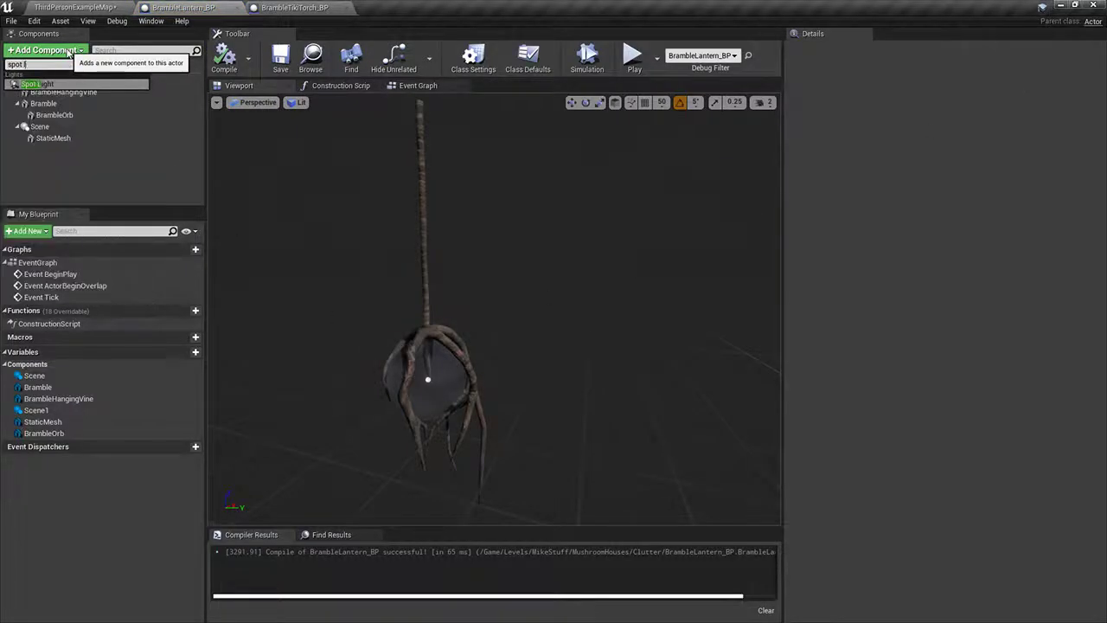
pyautogui.press('Return')
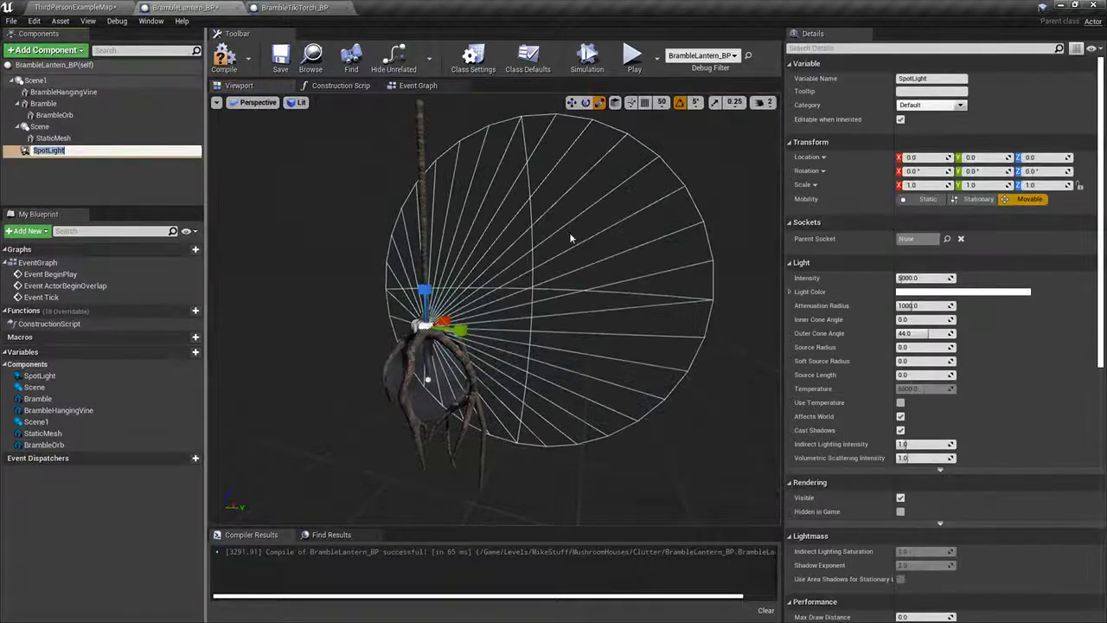
pyautogui.click(904, 199)
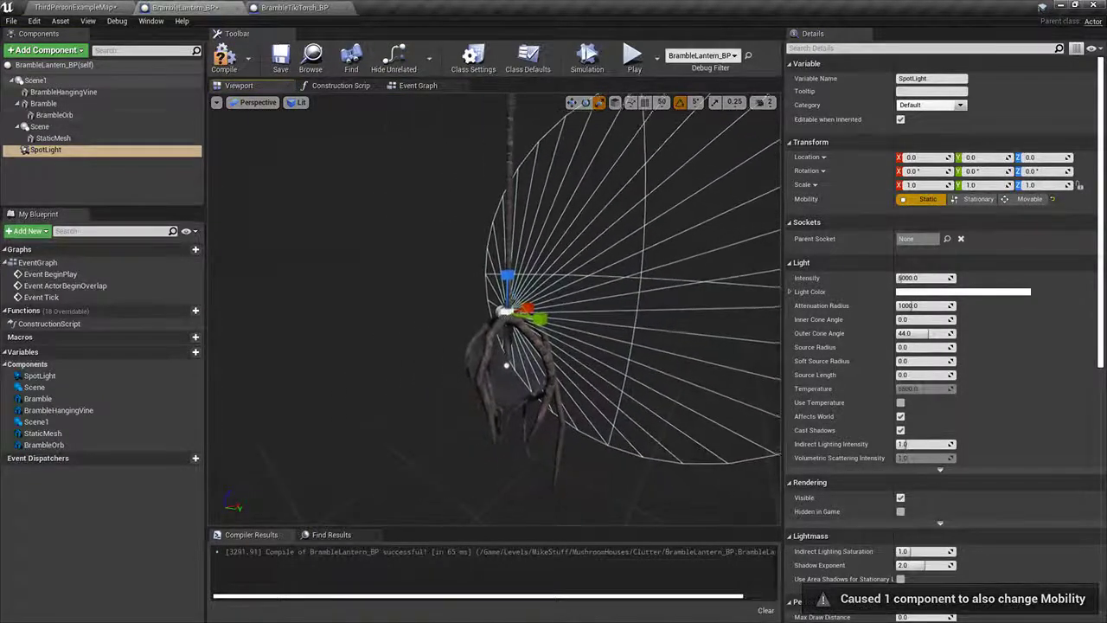
pyautogui.moveTo(45, 153)
pyautogui.mouseDown()
pyautogui.moveTo(48, 101)
pyautogui.moveTo(44, 152)
pyautogui.mouseUp()
pyautogui.press('f')
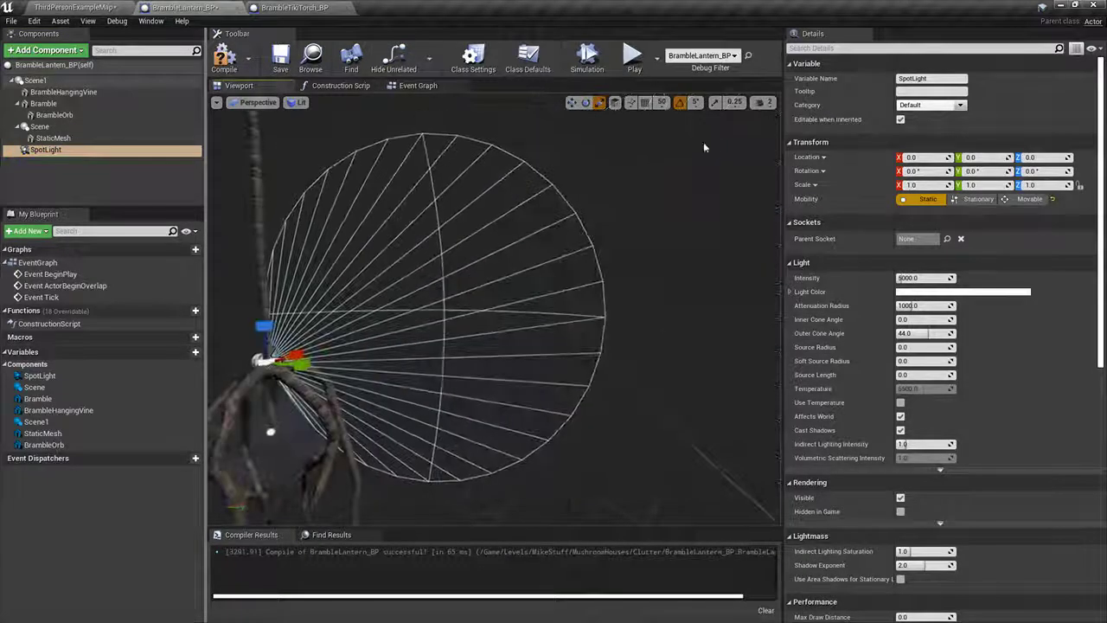
pyautogui.press('Delete')
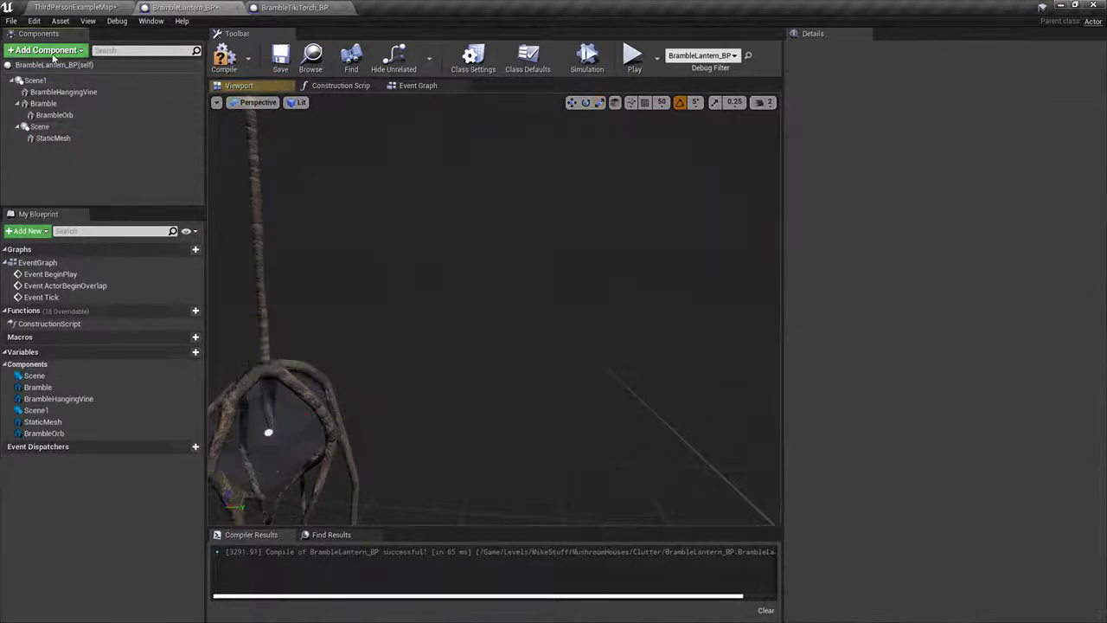
# Step: Add a Point Light component to the BrambleLantern_BP blueprint
pyautogui.click(48, 51)
pyautogui.click(55, 52)
pyautogui.click(54, 52)
pyautogui.write('point ligh')
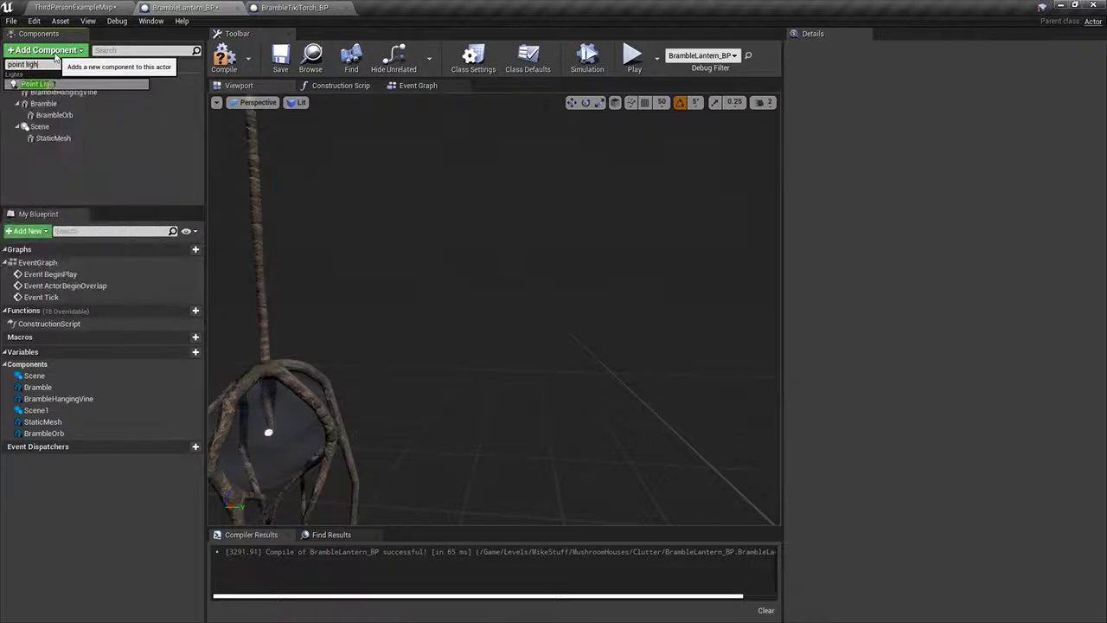
pyautogui.press('Return')
pyautogui.press('f')
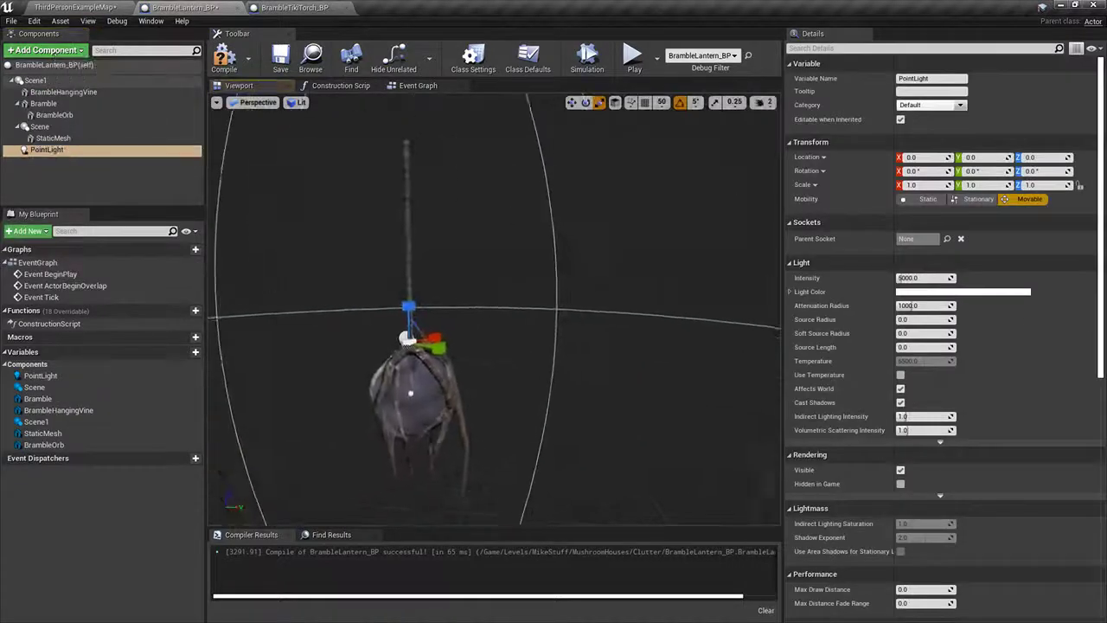
# Step: Set the point light's mobility to Static and lower it into the lantern orb, to a Z location of about -103.86
pyautogui.click(927, 199)
pyautogui.moveTo(554, 363); pyautogui.dragTo(468, 362)
pyautogui.moveTo(603, 290); pyautogui.dragTo(601, 341)
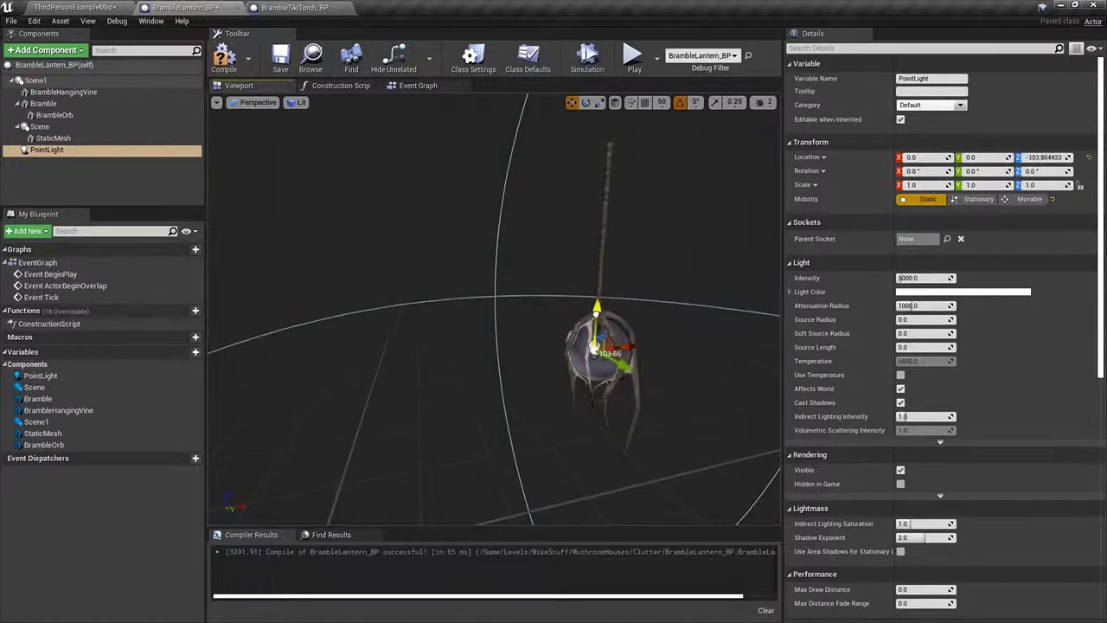
pyautogui.press('f')
pyautogui.moveTo(495, 305); pyautogui.dragTo(571, 304)
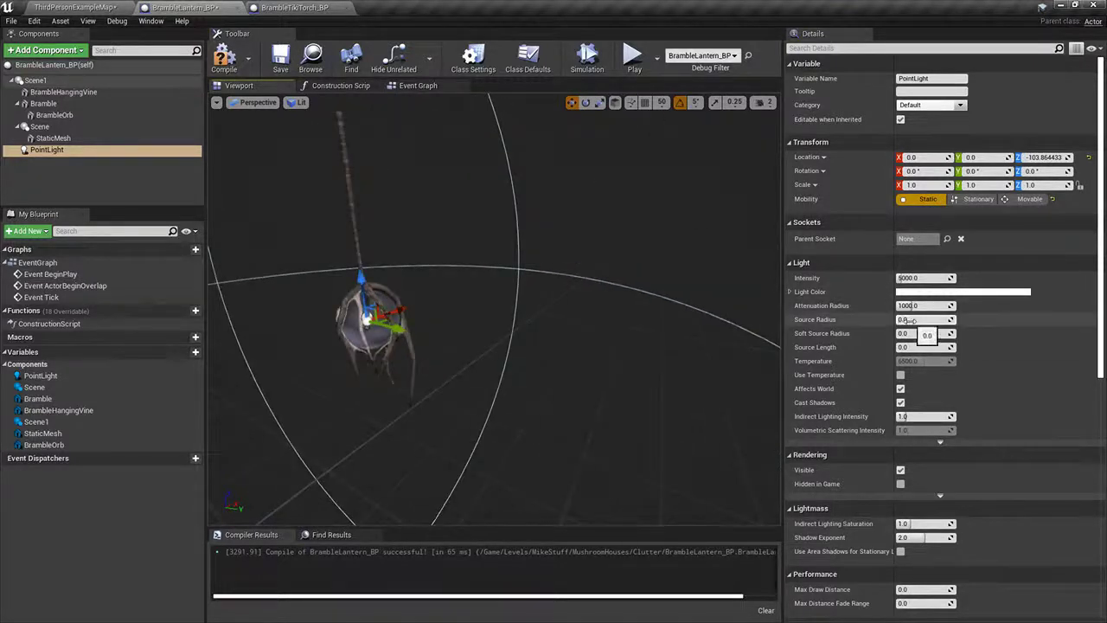
# Step: Set the point light's source radius to 100 so it fits the lantern orb
pyautogui.moveTo(924, 319); pyautogui.dragTo(1004, 320)
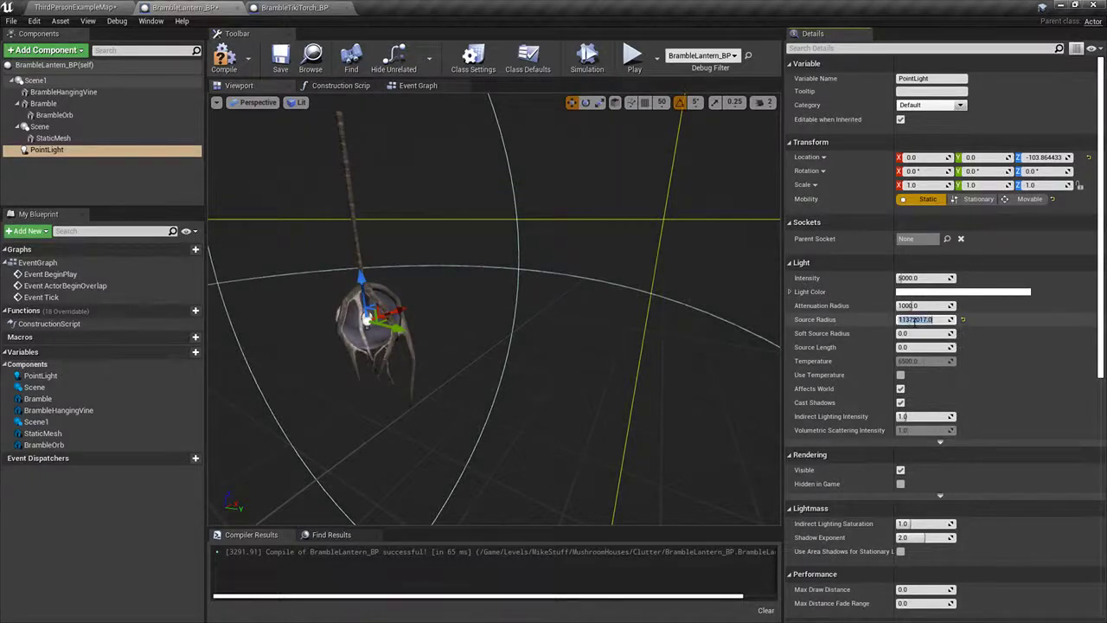
pyautogui.write('0')
pyautogui.press('Return')
pyautogui.press('f')
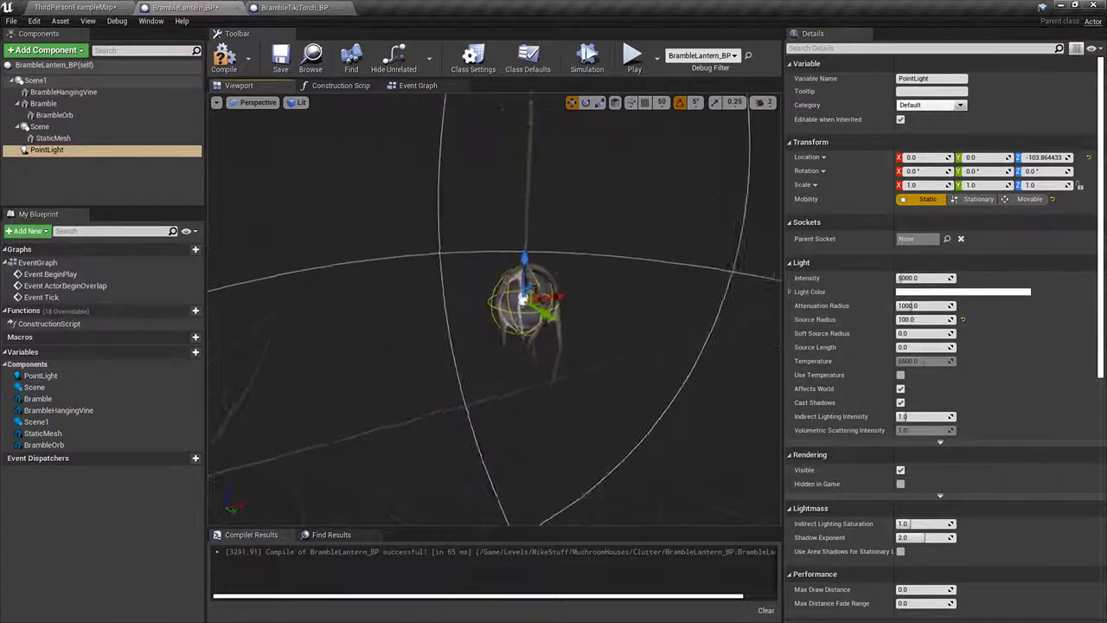
pyautogui.moveTo(527, 291)
pyautogui.keyDown('alt'); pyautogui.mouseDown()
pyautogui.moveTo(554, 294)
pyautogui.moveTo(527, 291)
pyautogui.mouseUp(); pyautogui.keyUp('alt')
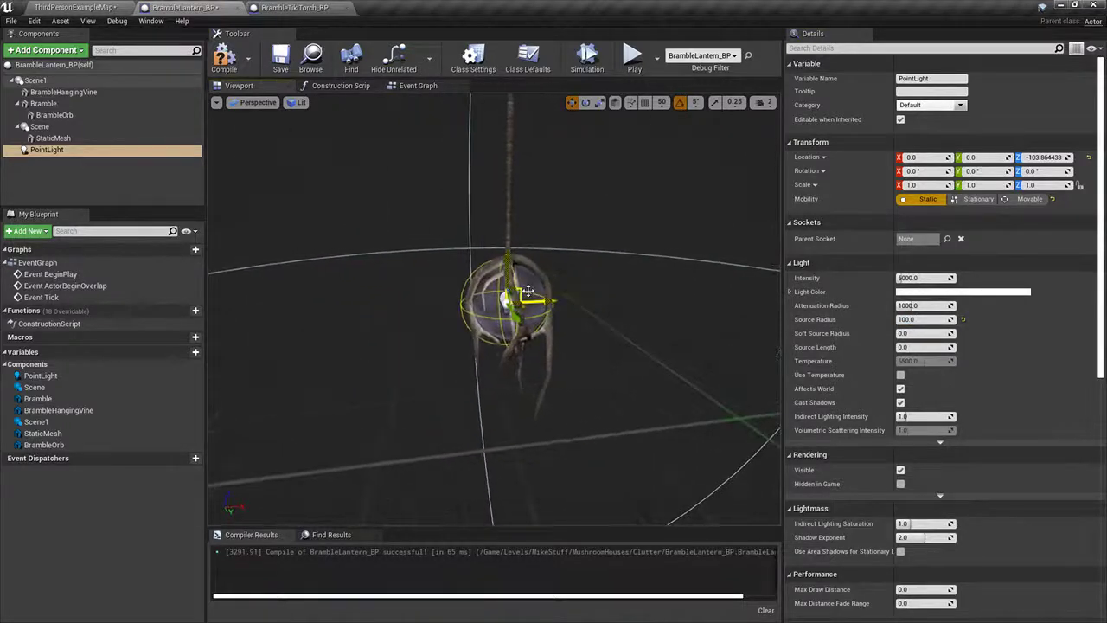
# Step: Set the point light's attenuation radius to 10000
pyautogui.scroll(-8, 514, 338)
pyautogui.moveTo(509, 338); pyautogui.dragTo(597, 339, button='right')
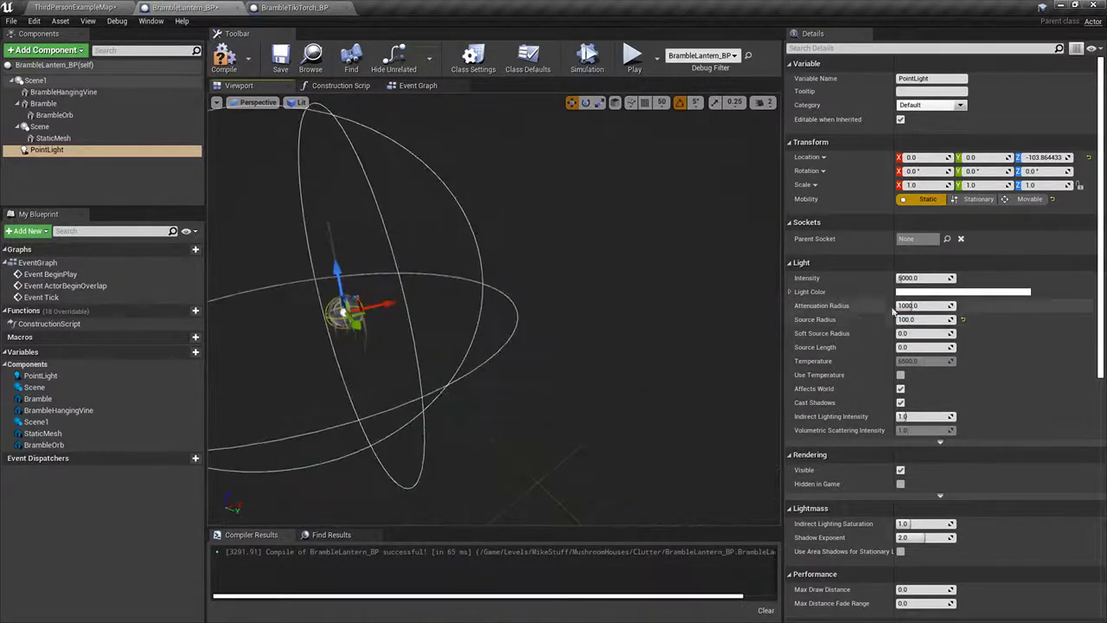
pyautogui.click(930, 305)
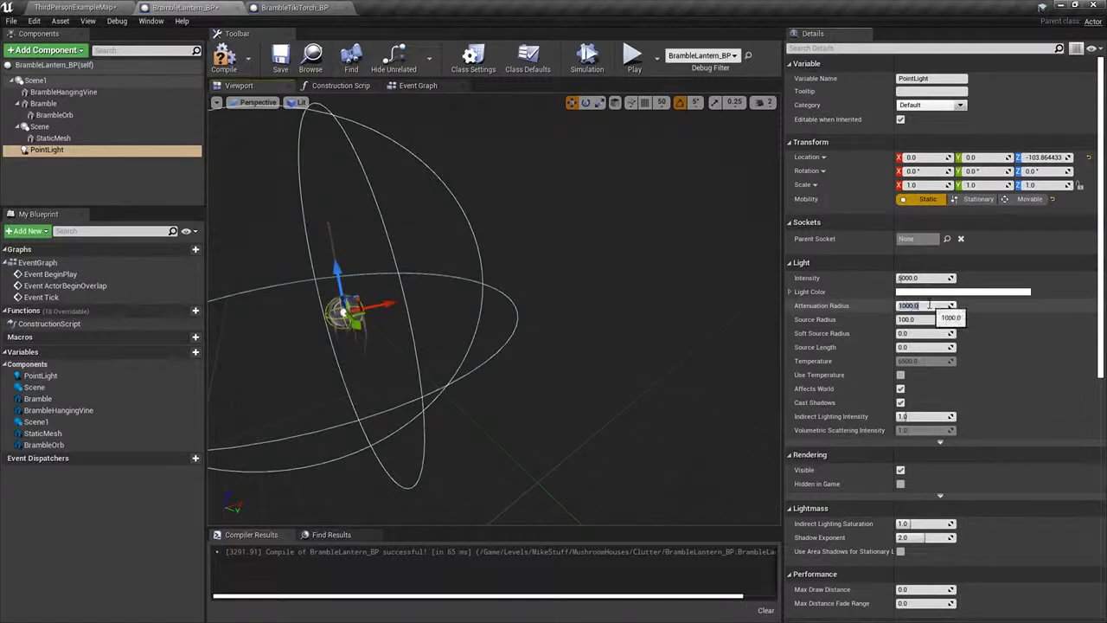
pyautogui.write('10000')
pyautogui.press('Return')
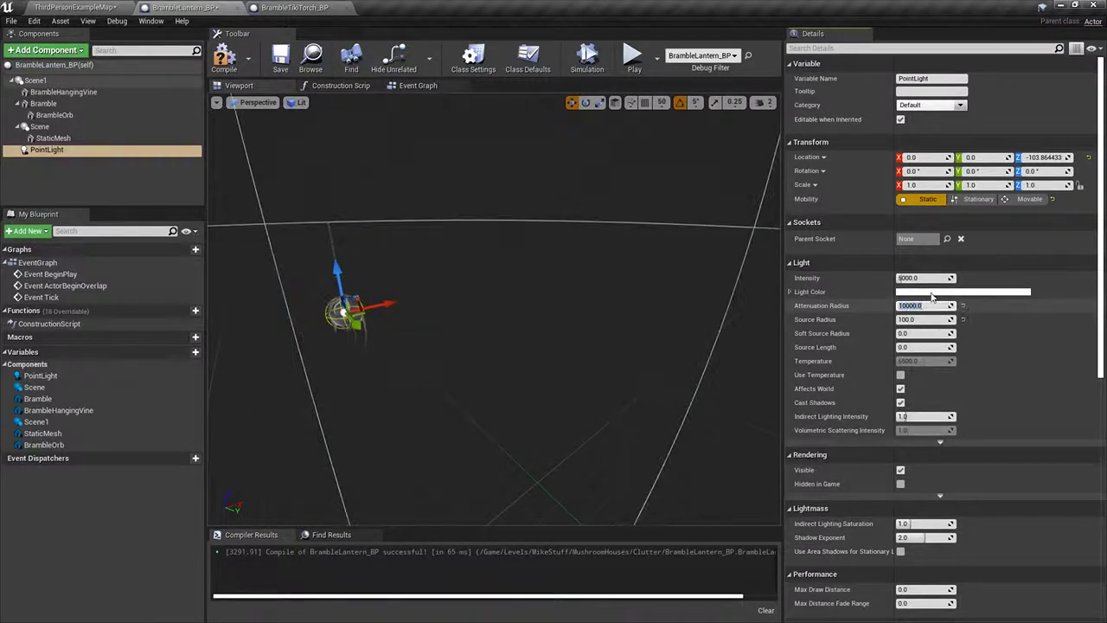
# Step: Change the point light's color to a warm orange, about hex sRGB E6A33CFF
pyautogui.click(931, 295)
pyautogui.click(765, 417)
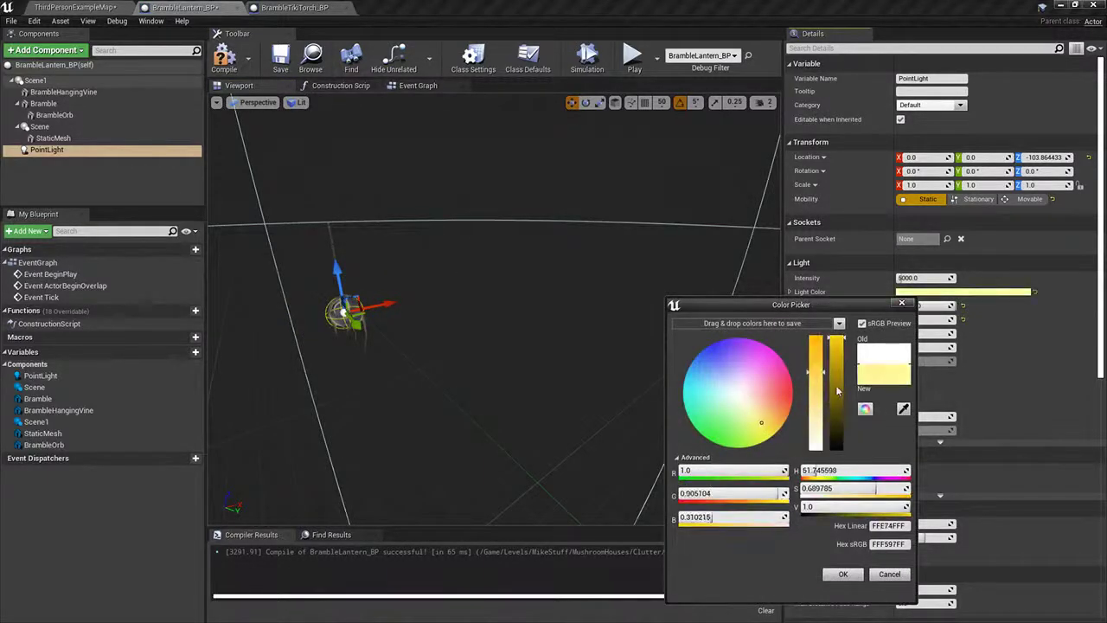
pyautogui.click(837, 386)
pyautogui.click(776, 412)
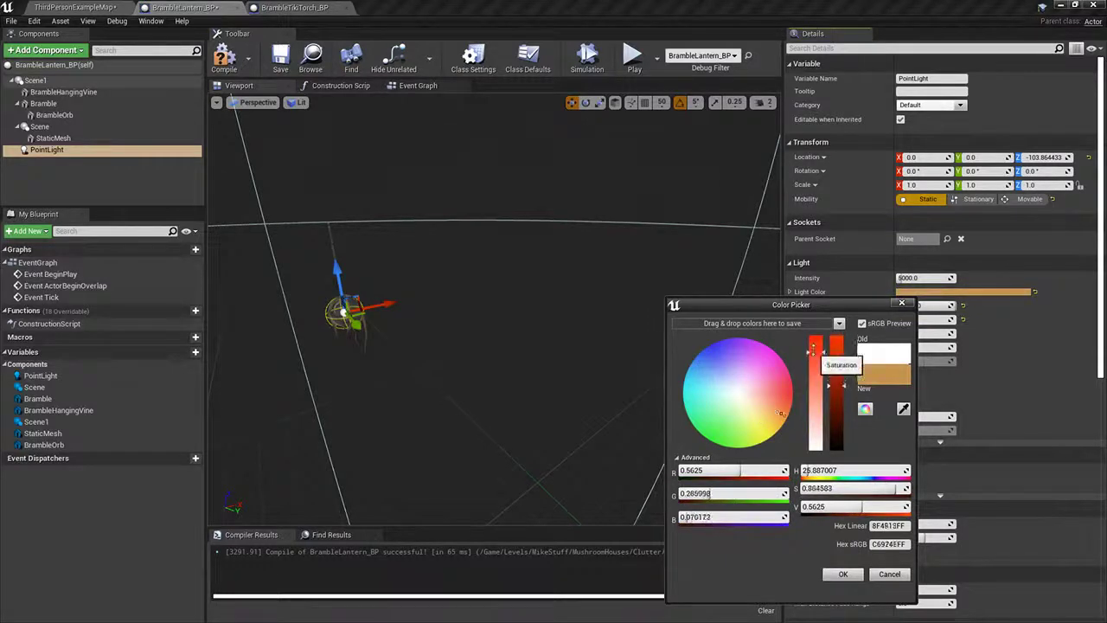
pyautogui.moveTo(836, 373); pyautogui.dragTo(836, 363)
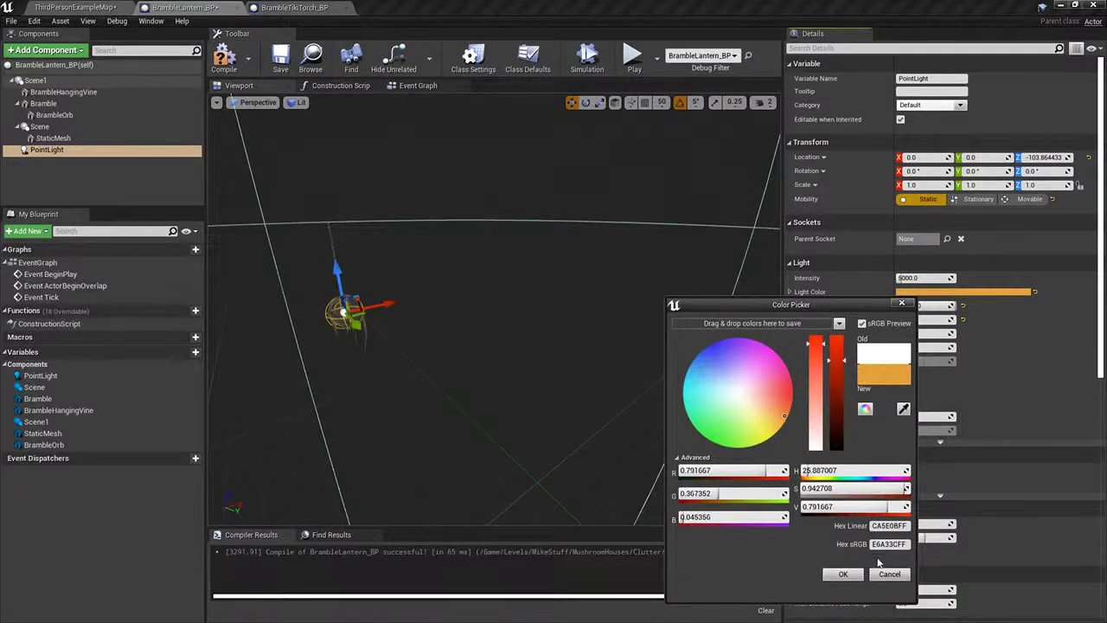
pyautogui.click(842, 574)
# Step: Set the point light's intensity to 12000 and compile the lantern blueprint
pyautogui.press('f')
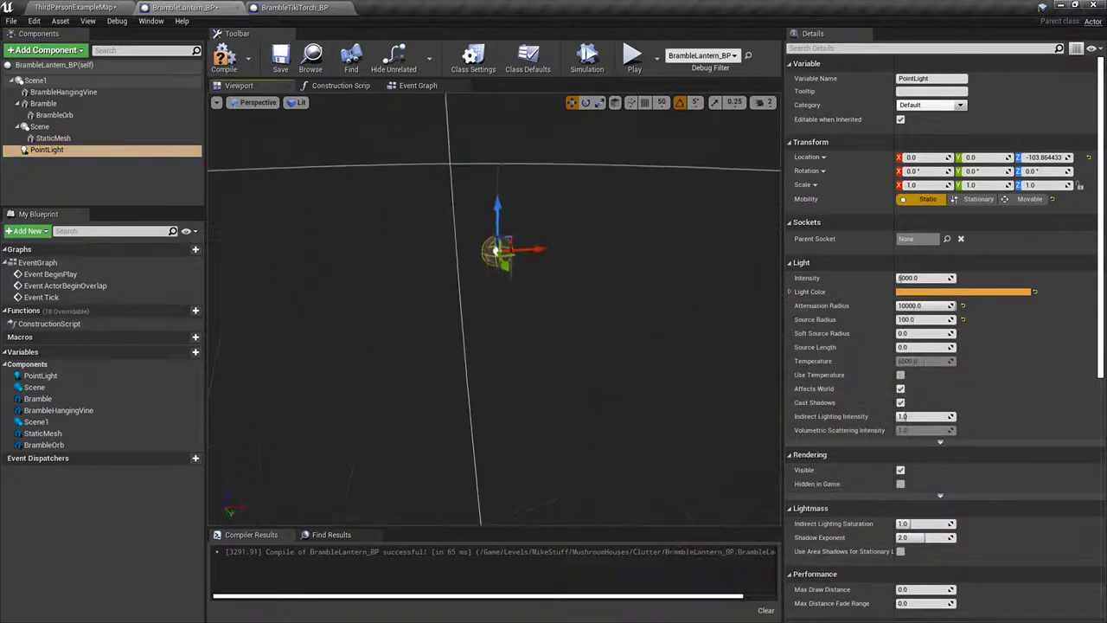
pyautogui.click(925, 278)
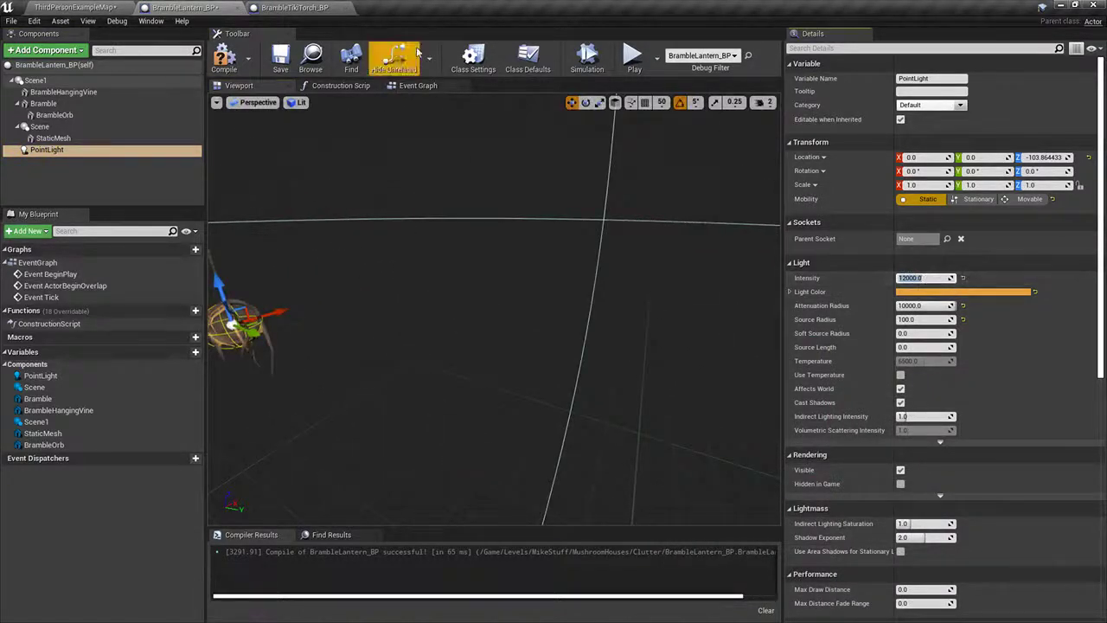
pyautogui.click(225, 59)
# Step: Examine the lanterns with their new light in the ThirdPersonExampleMap level
pyautogui.click(97, 7)
pyautogui.moveTo(537, 225); pyautogui.dragTo(368, 163, button='right')
pyautogui.press('g')
# Step: Try to copy the point light from BrambleLantern_BP into the BrambleTikiTorch_BP blueprint
pyautogui.click(290, 6)
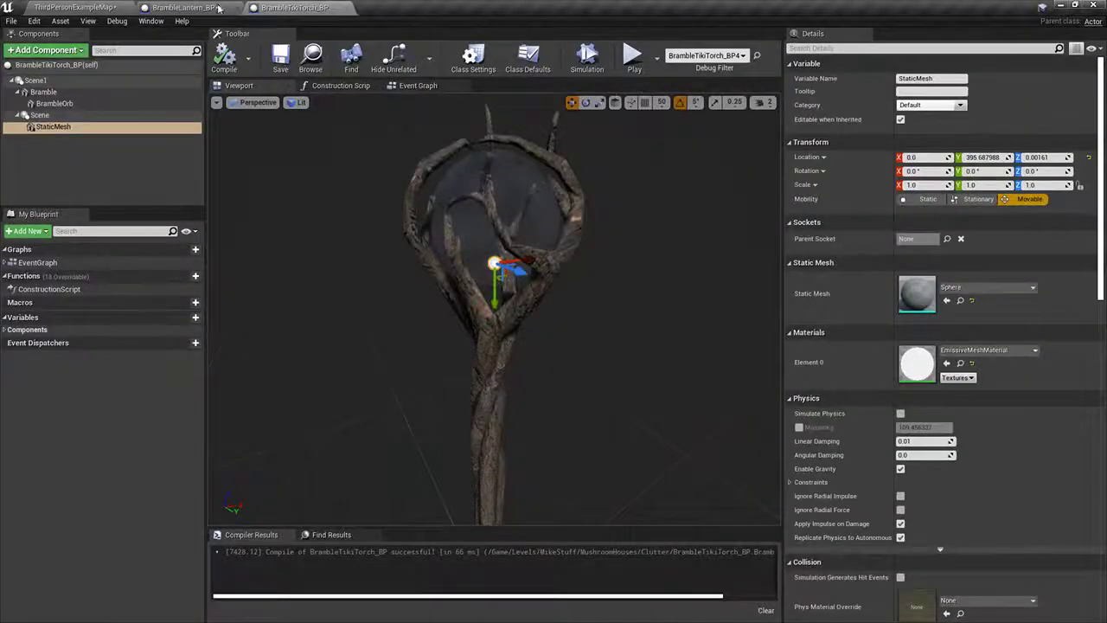
pyautogui.click(181, 7)
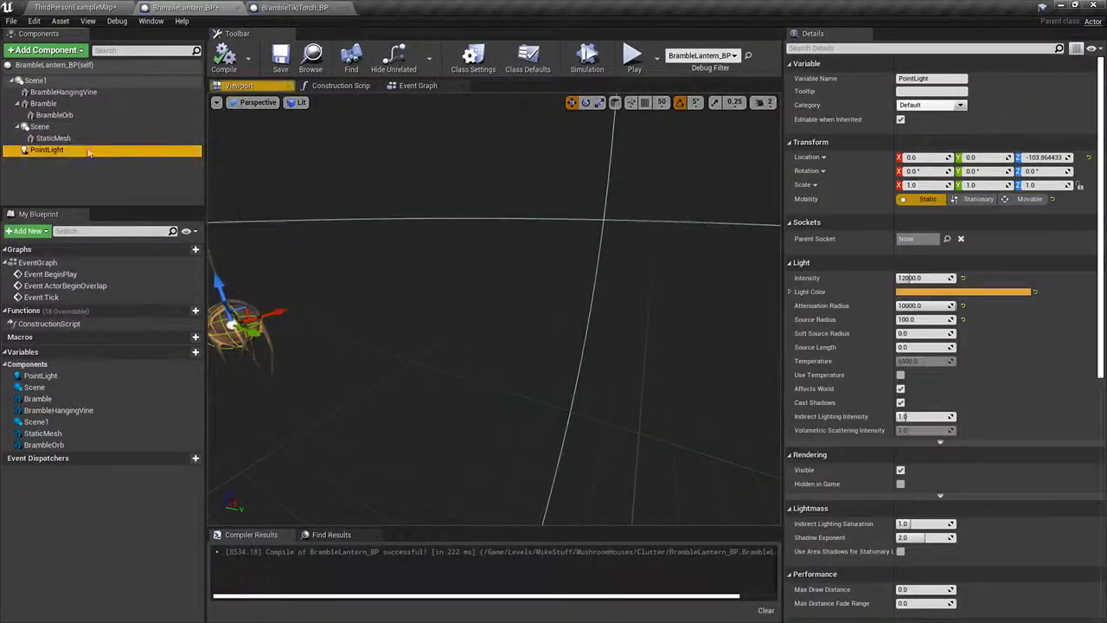
pyautogui.click(293, 7)
pyautogui.click(35, 79)
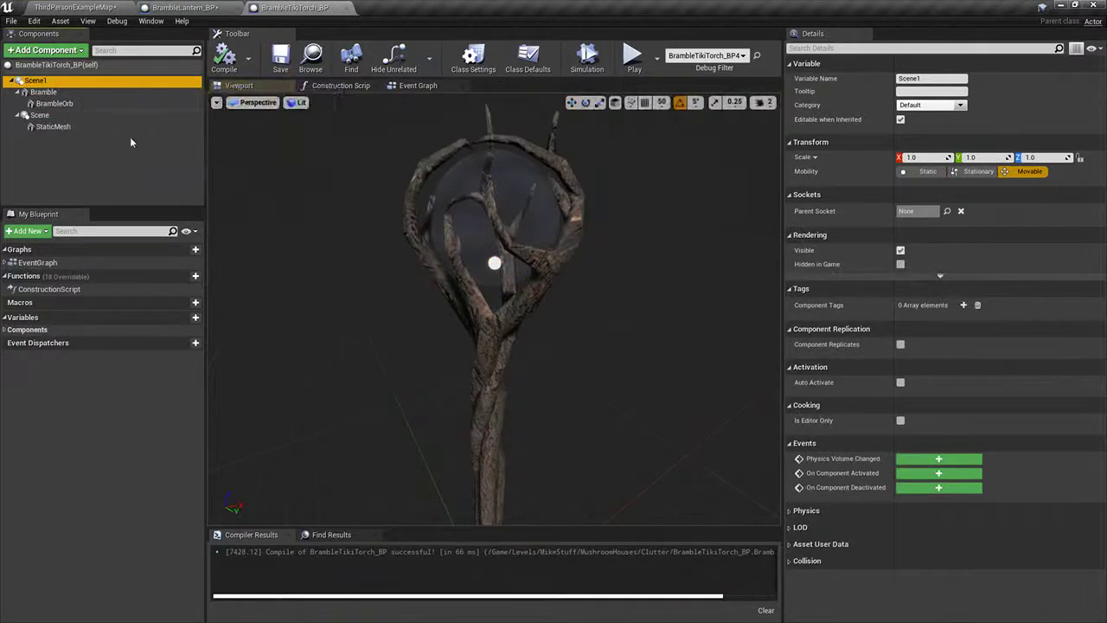
pyautogui.click(182, 7)
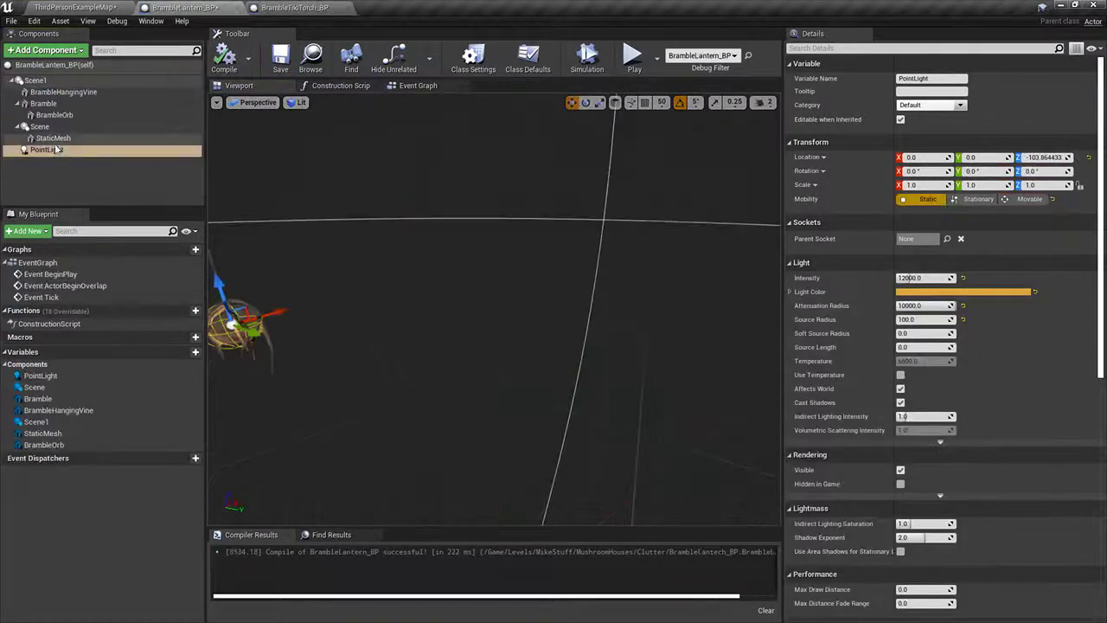
pyautogui.rightClick(48, 149)
pyautogui.click(90, 210)
pyautogui.click(286, 8)
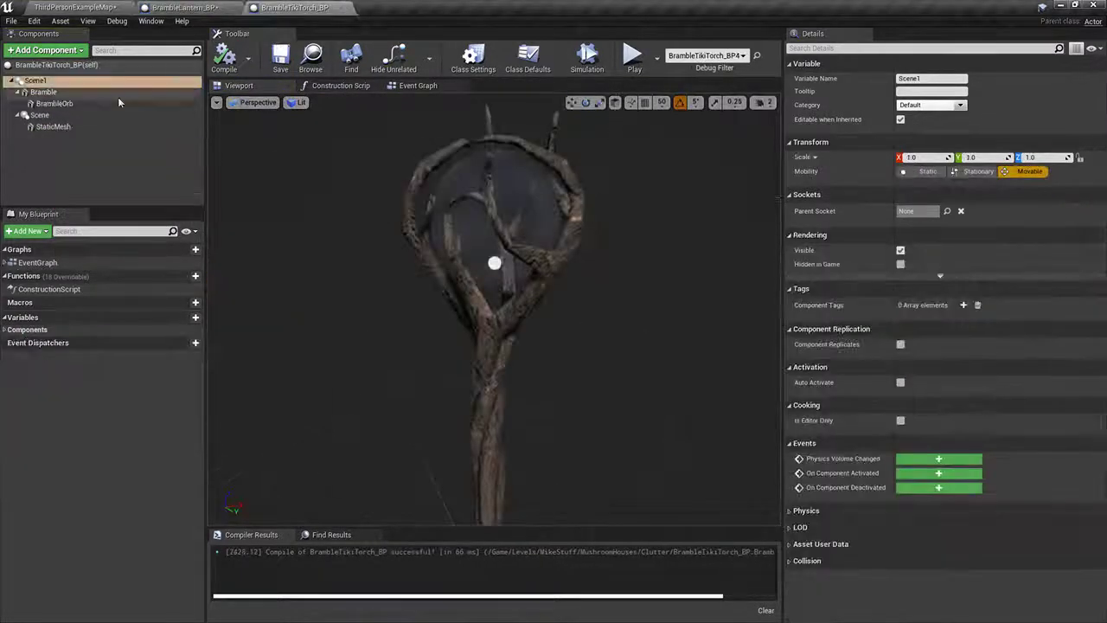
pyautogui.click(54, 81)
pyautogui.rightClick(53, 81)
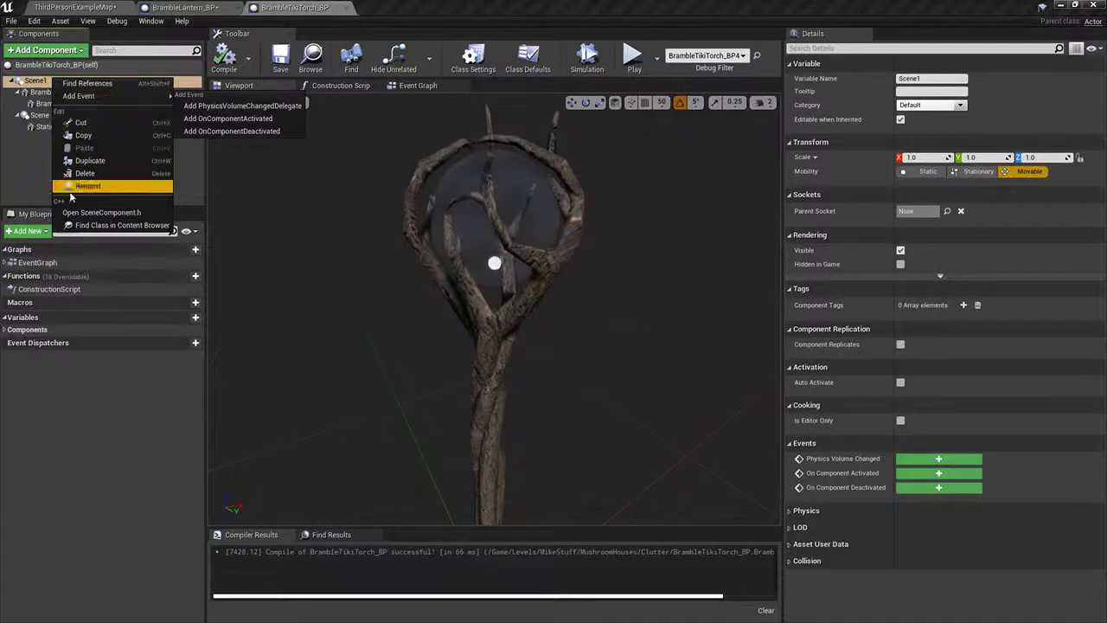
pyautogui.click(37, 162)
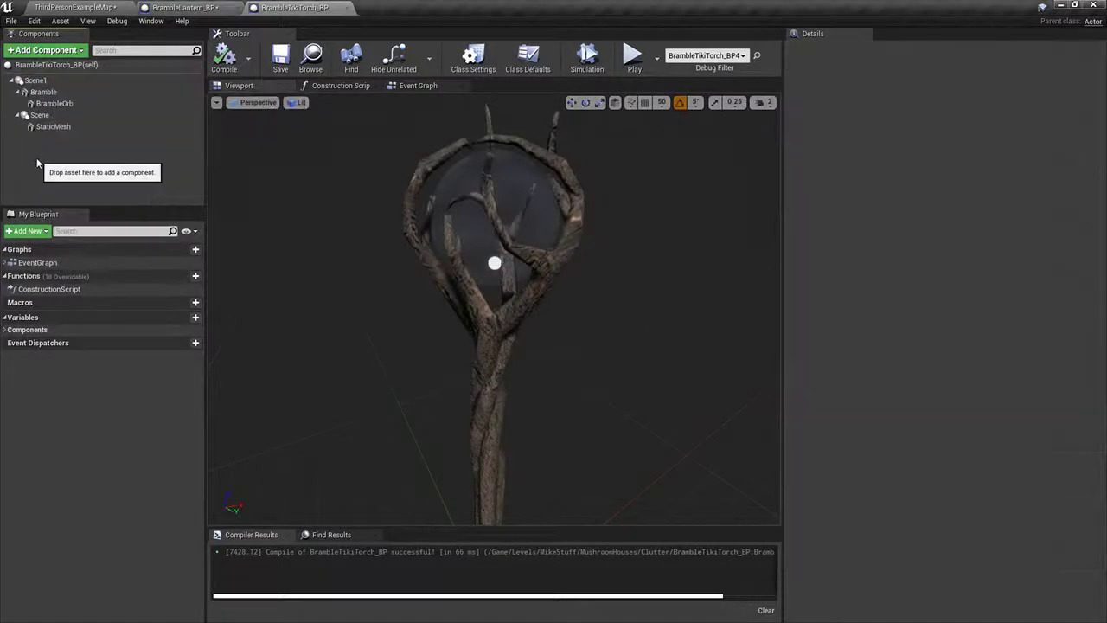
# Step: Add a Point Light component to the BrambleTikiTorch_BP blueprint
pyautogui.click(77, 51)
pyautogui.click(77, 51)
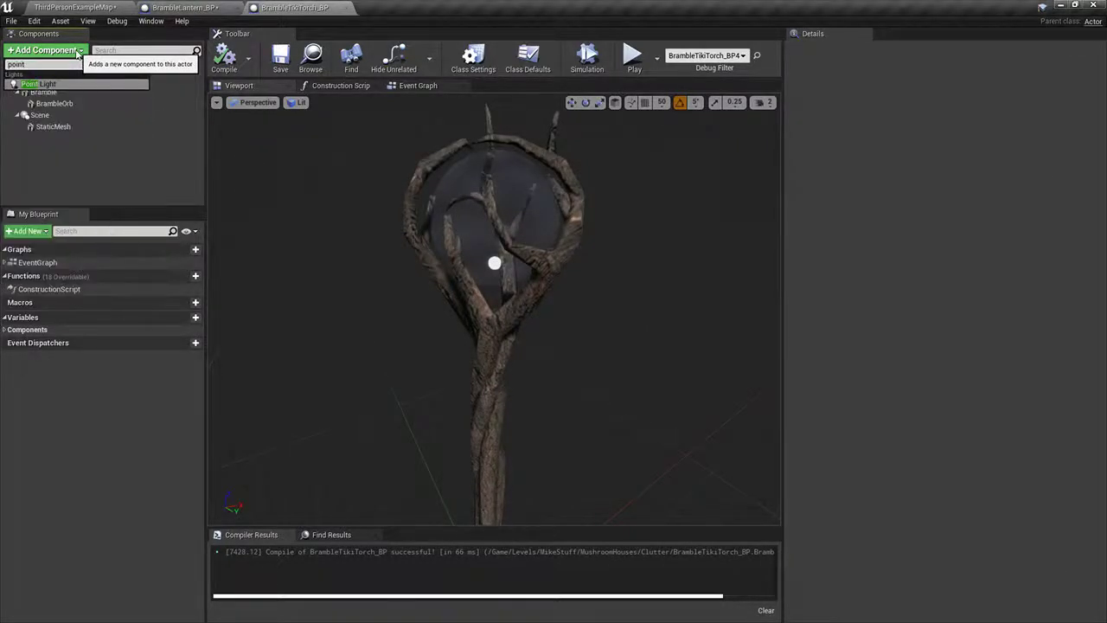
# Step: Add a Point Light component to BrambleTikiTorch_BP and set its intensity to 12000, using the light in BrambleLantern_BP as reference
pyautogui.click(47, 50)
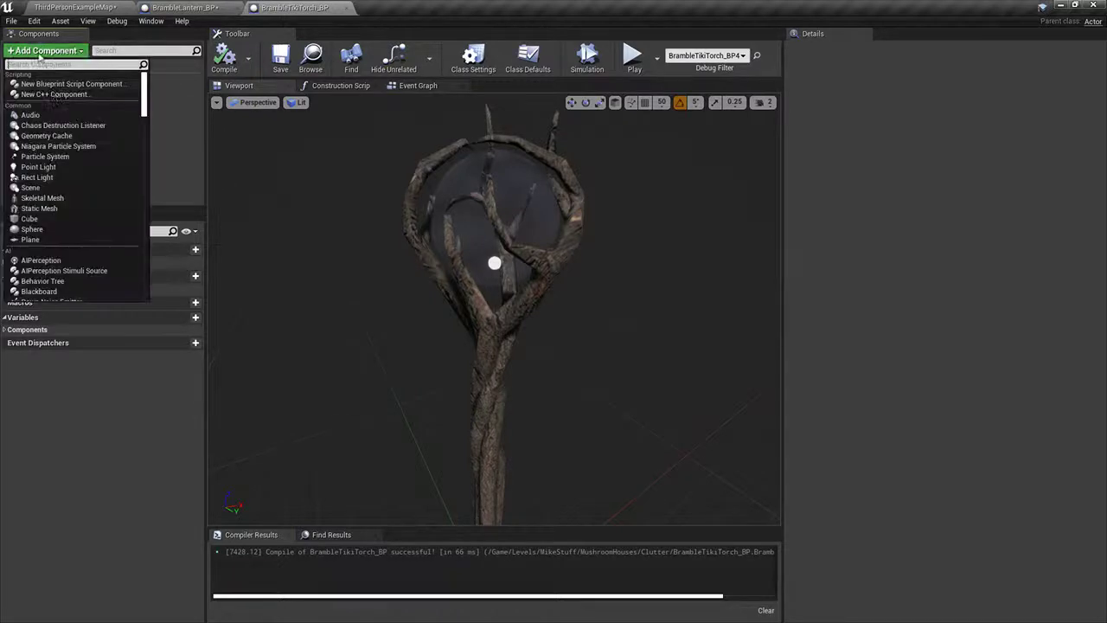
pyautogui.click(38, 167)
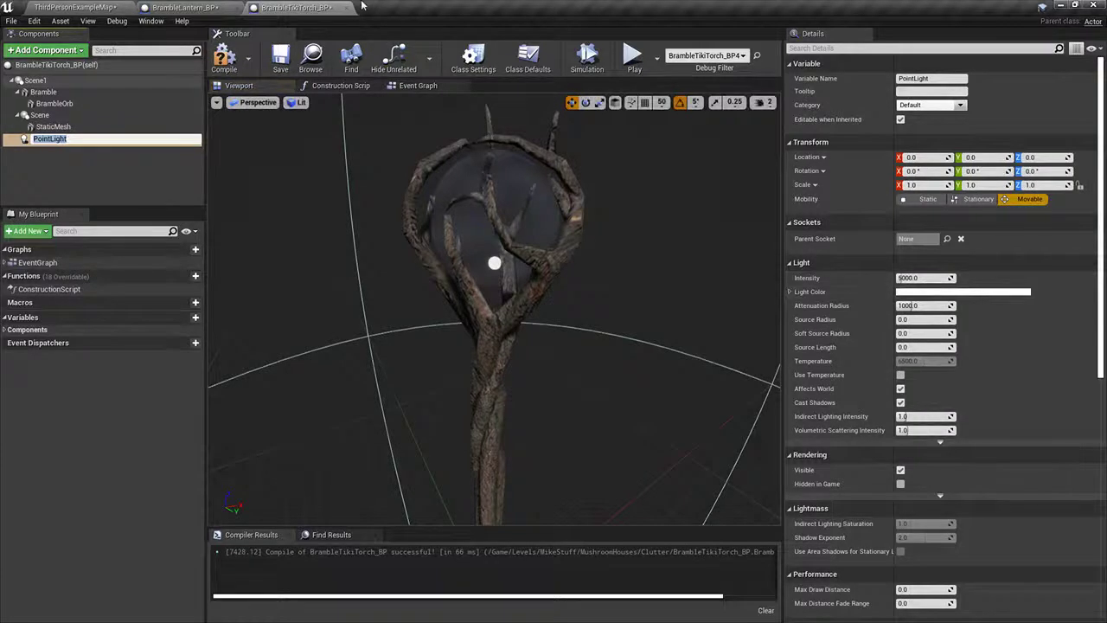
pyautogui.click(185, 7)
pyautogui.rightClick(848, 261)
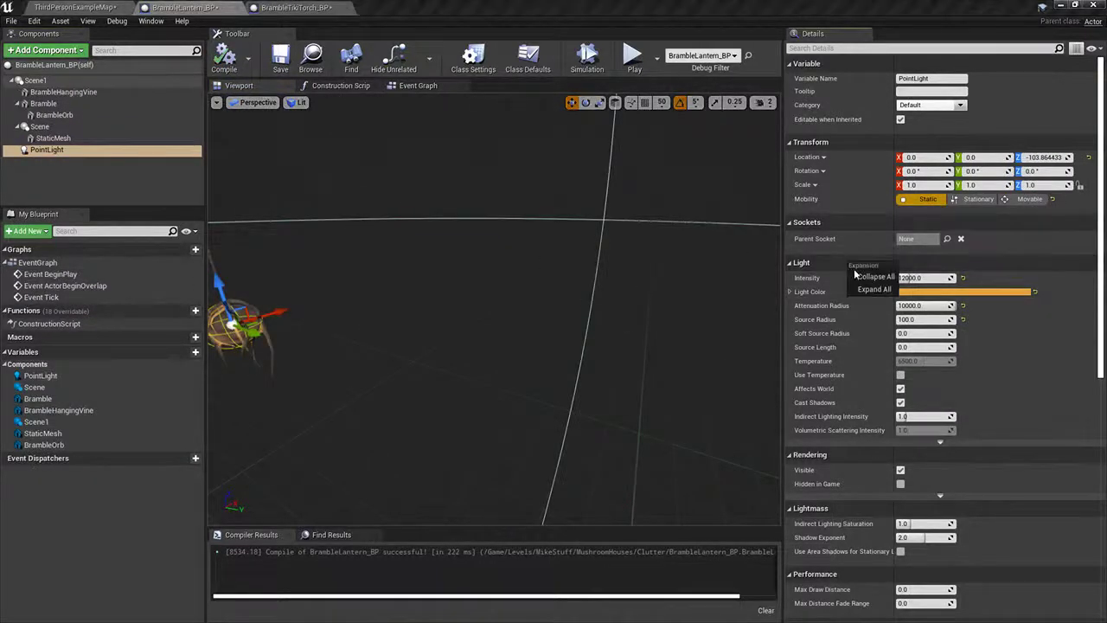
pyautogui.click(275, 5)
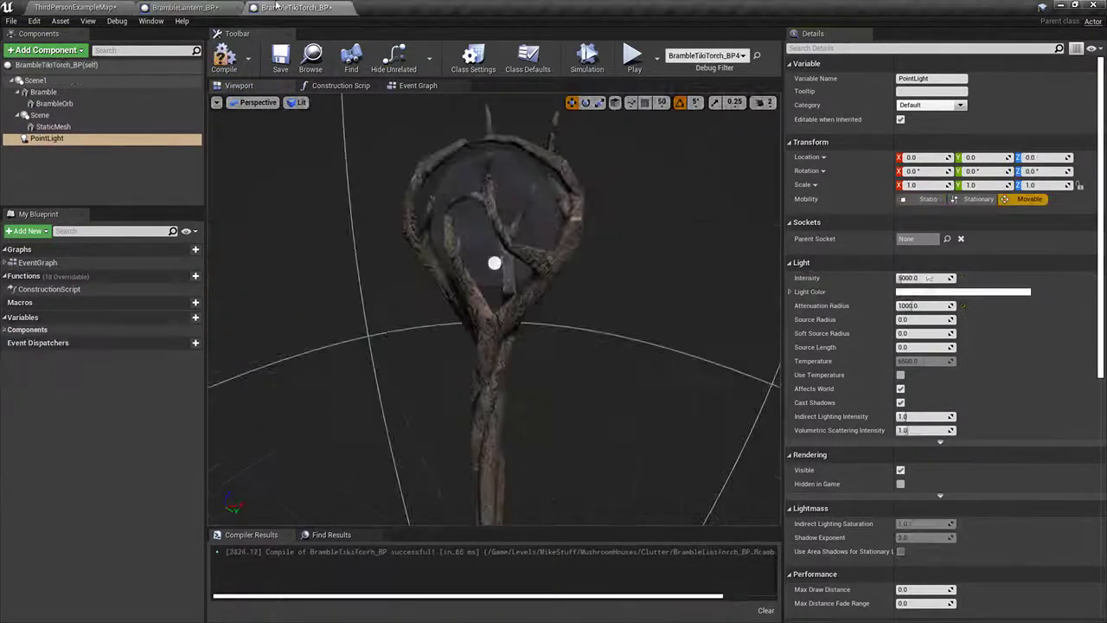
pyautogui.click(938, 278)
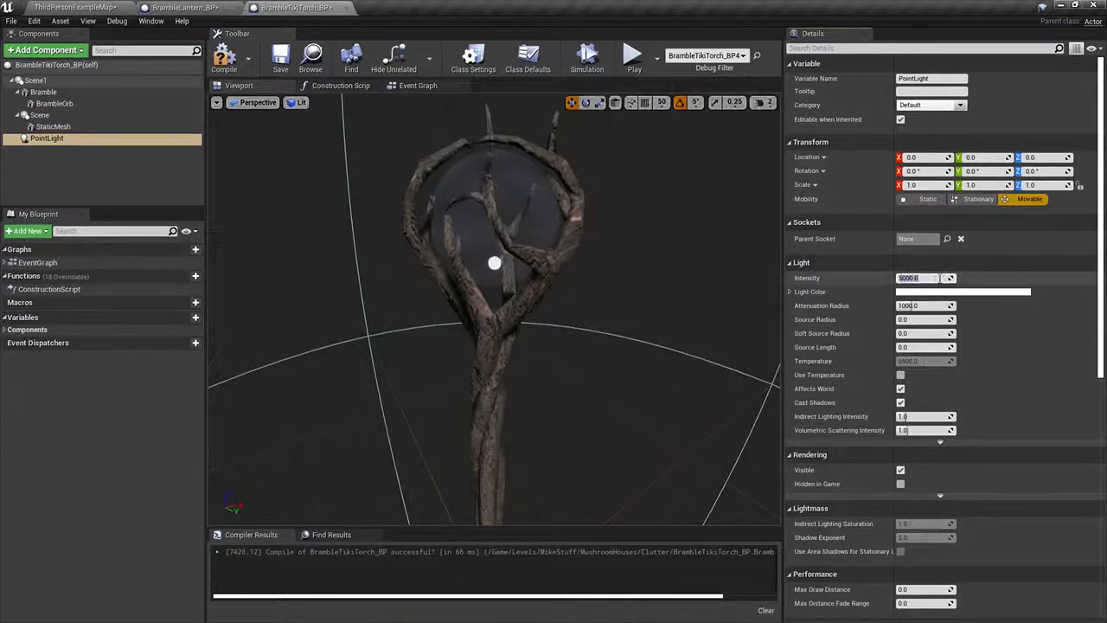
pyautogui.write('12000')
pyautogui.press('Return')
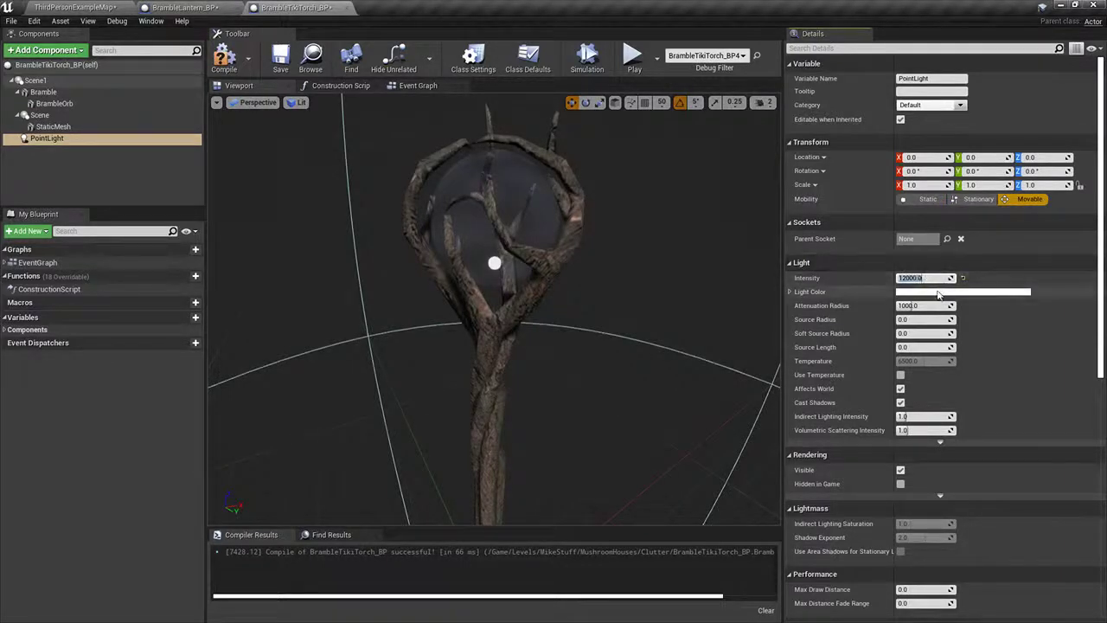
# Step: Set the torch point light's color to orange, with sRGB hex E89523FF
pyautogui.click(941, 292)
pyautogui.click(788, 401)
pyautogui.moveTo(834, 372); pyautogui.dragTo(857, 405)
pyautogui.moveTo(855, 360); pyautogui.dragTo(855, 354)
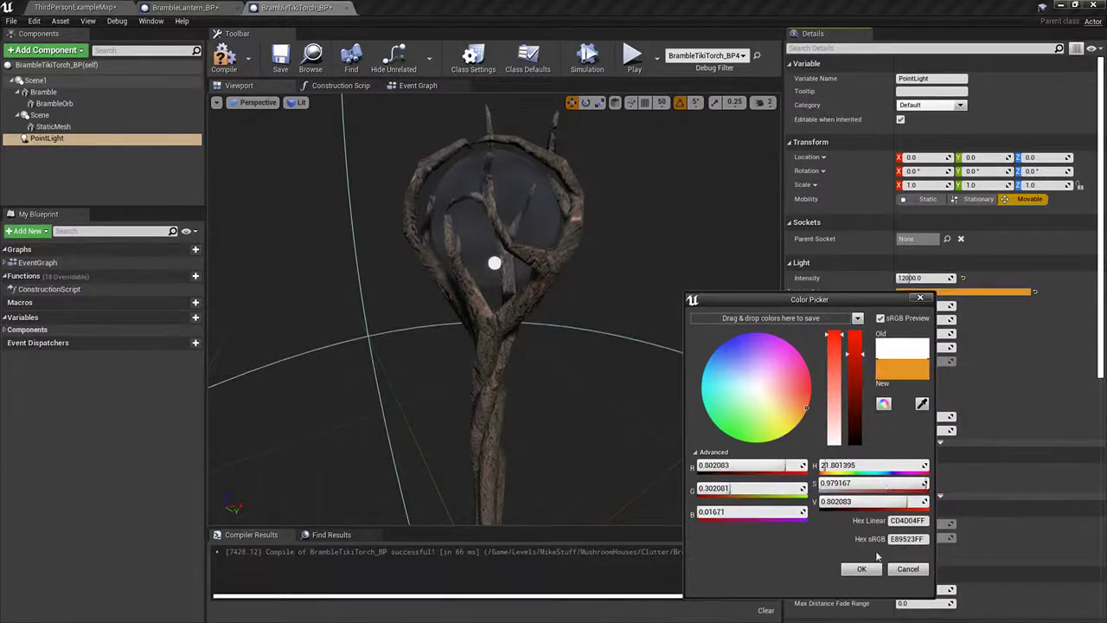
pyautogui.click(862, 569)
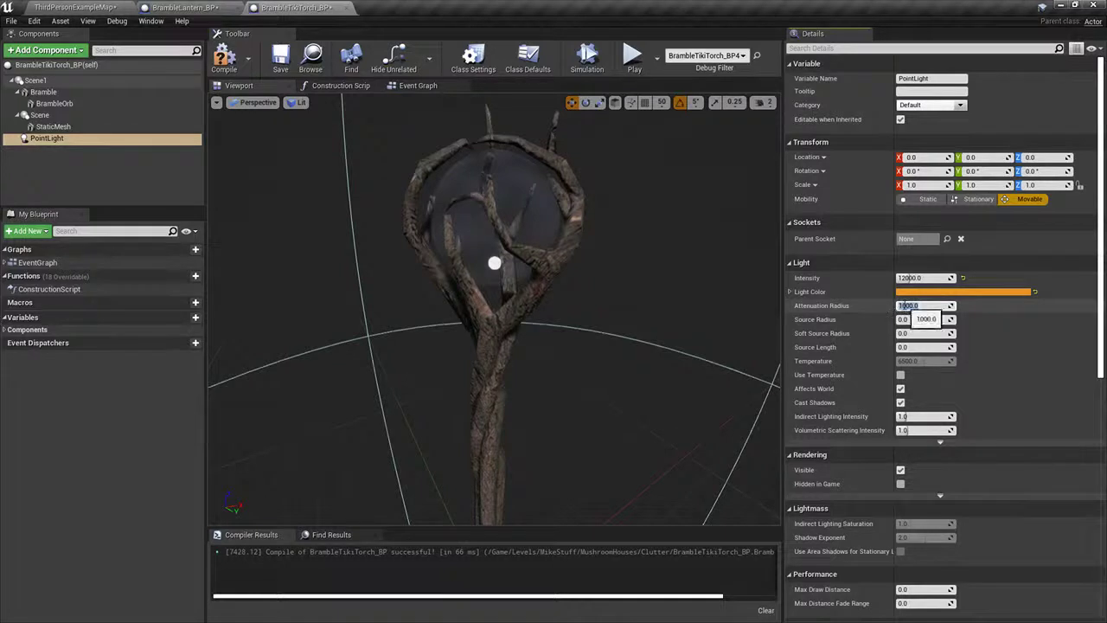
# Step: Set the light's attenuation radius to 10000, source radius to 80 and soft source radius to 120, and raise it into the orb at about Z 511
pyautogui.write('10000')
pyautogui.press('Return')
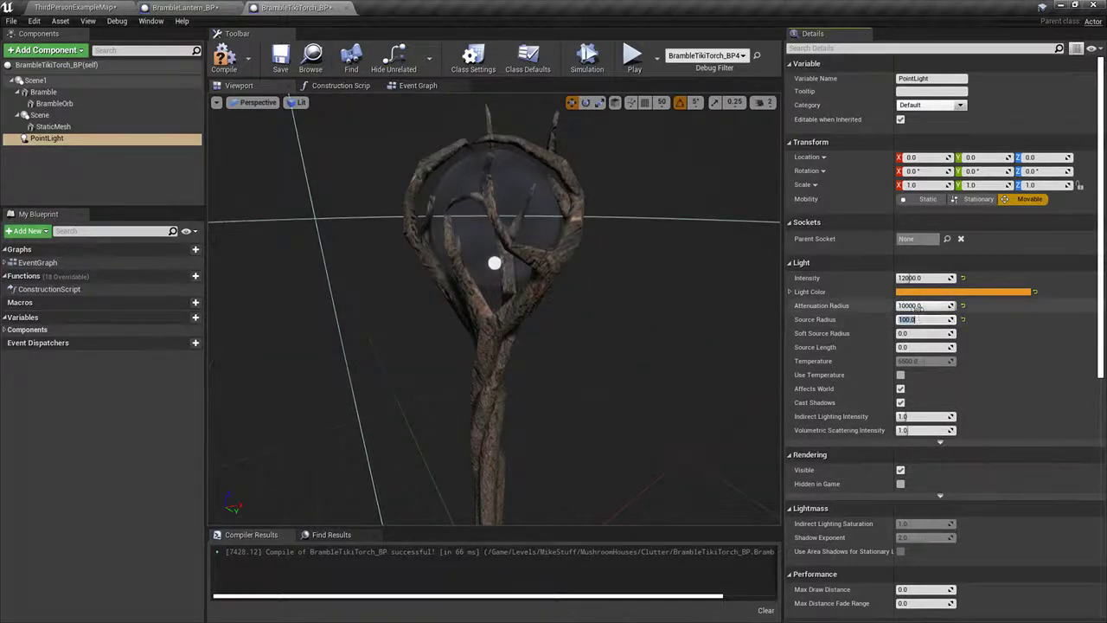
pyautogui.scroll(-5, 553, 368)
pyautogui.moveTo(505, 400); pyautogui.dragTo(503, 270)
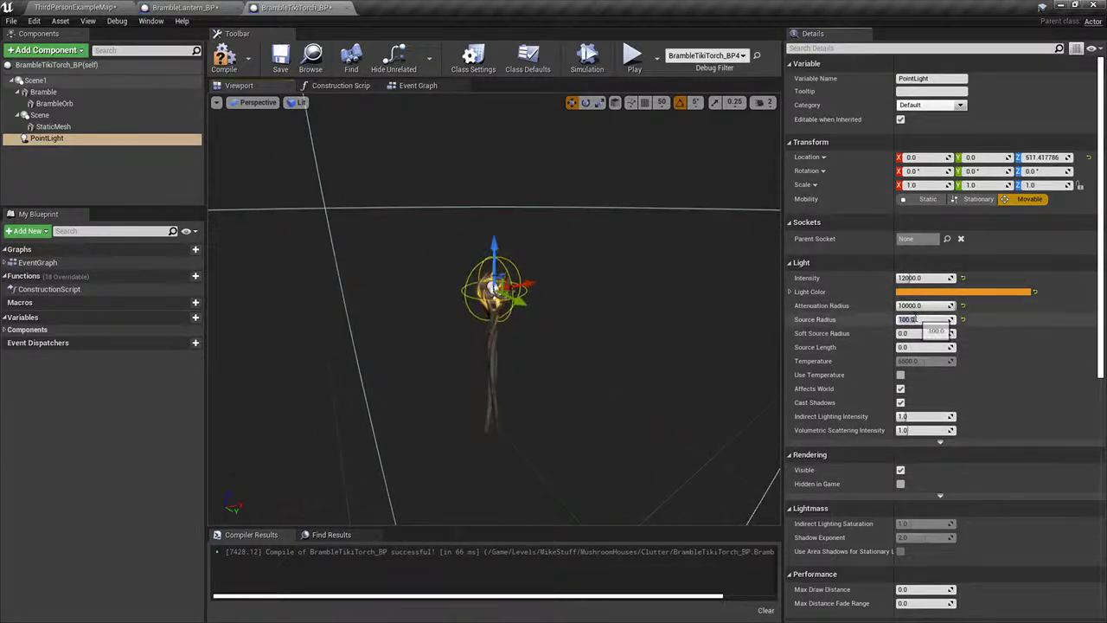
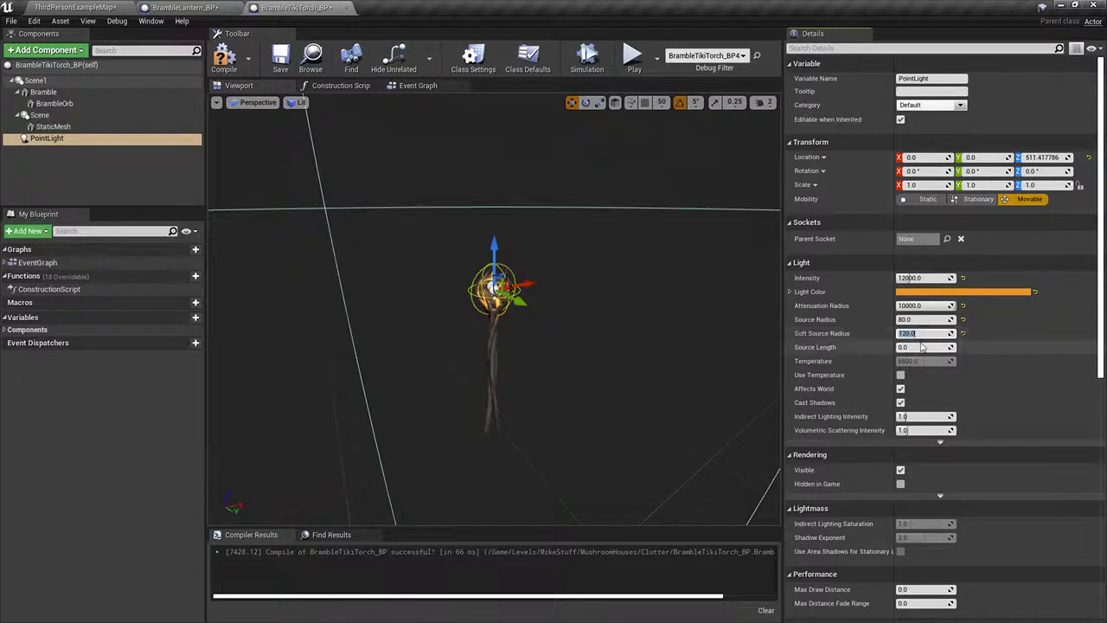
# Step: Compile and save the torch blueprint, check the lit torches in the level, and save all modified assets
pyautogui.click(227, 57)
pyautogui.click(282, 61)
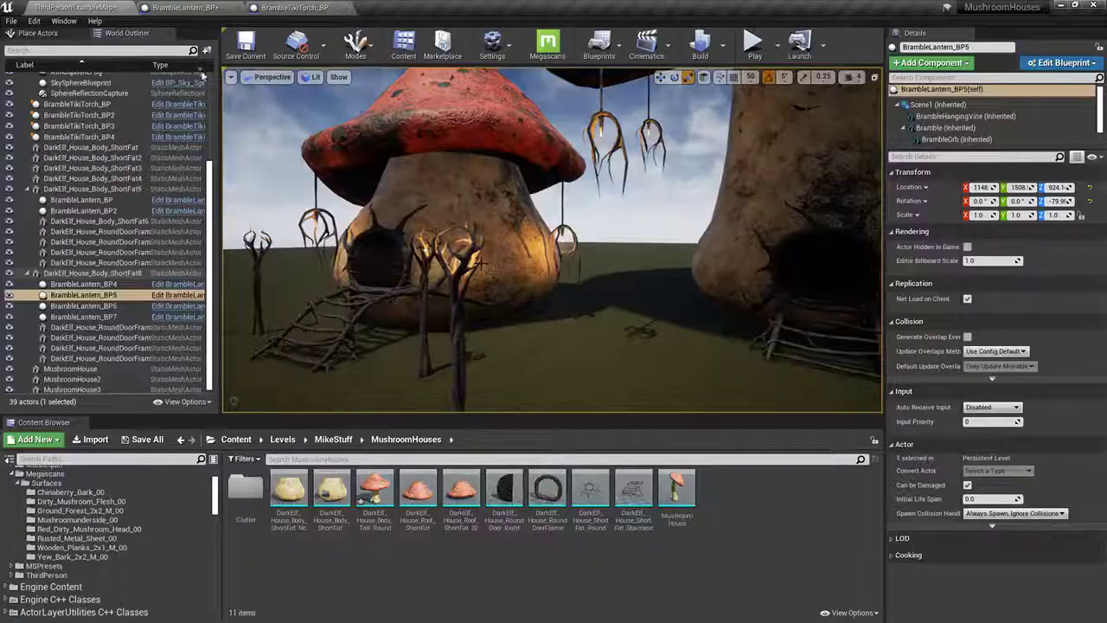
pyautogui.moveTo(552, 241); pyautogui.dragTo(433, 337, button='right')
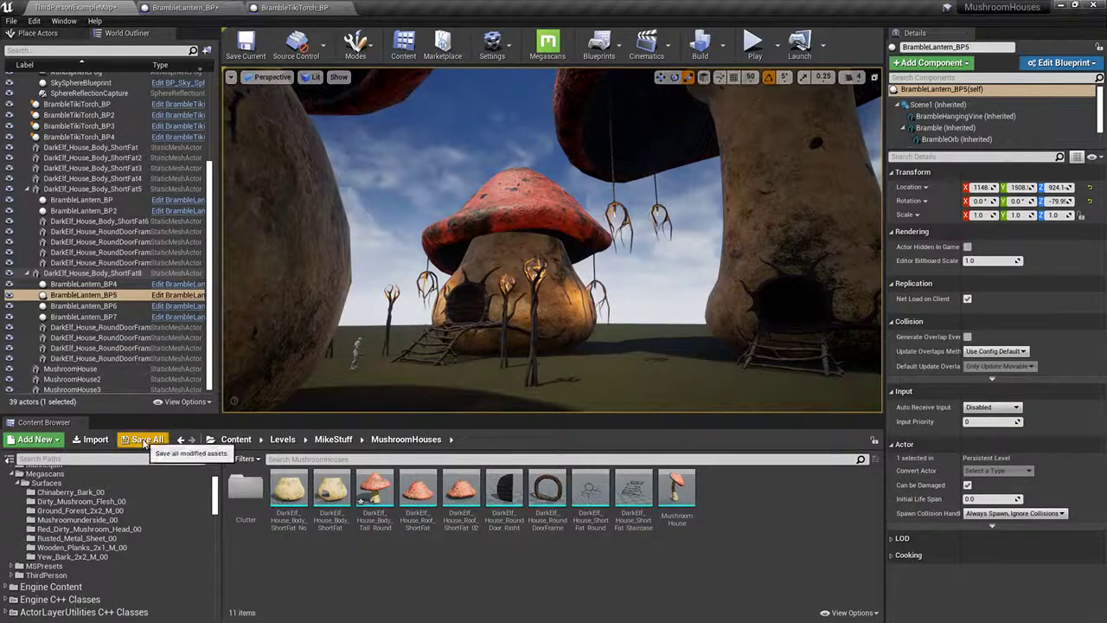
pyautogui.click(144, 439)
pyautogui.click(666, 424)
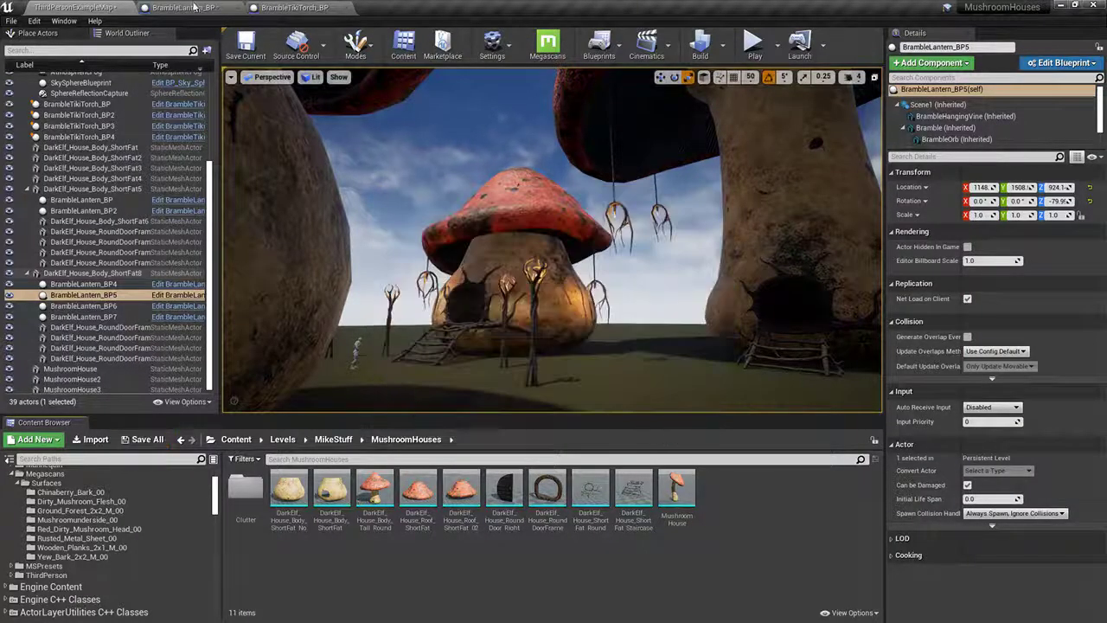
# Step: Set the torch point light's mobility to Static, compile the torch and lantern blueprints, and return to the level
pyautogui.click(308, 7)
pyautogui.click(926, 199)
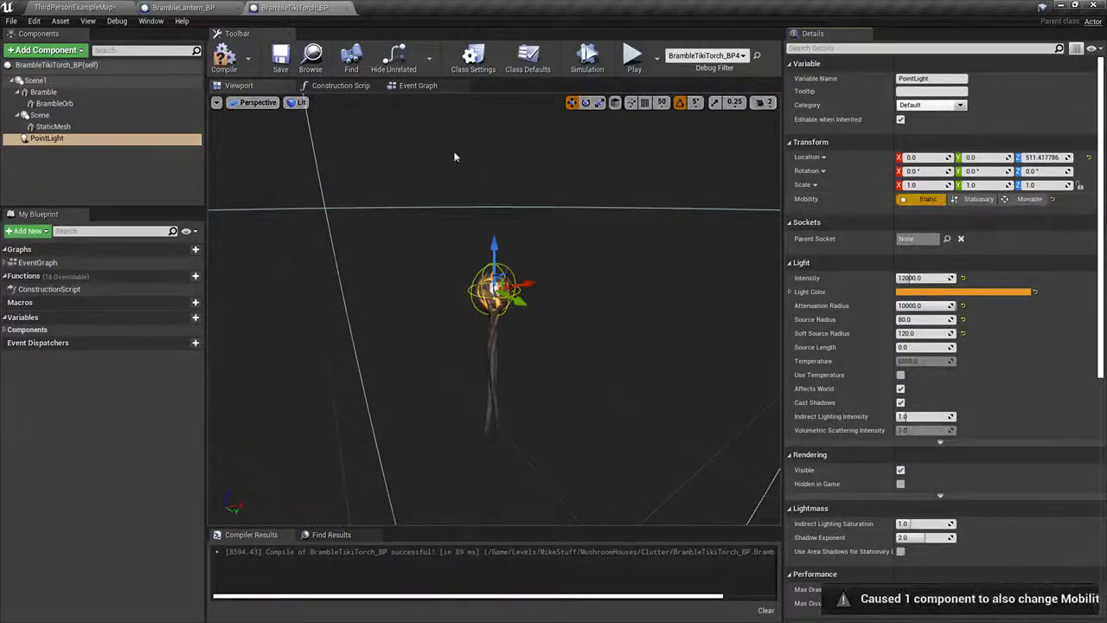
pyautogui.click(199, 8)
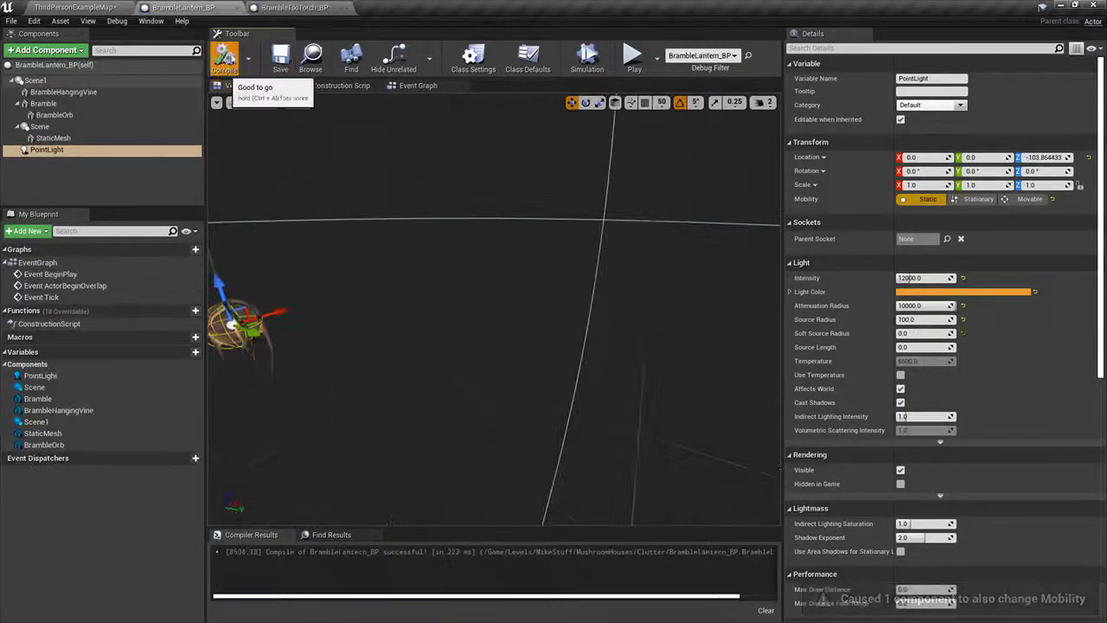
pyautogui.click(8, 8)
pyautogui.click(85, 8)
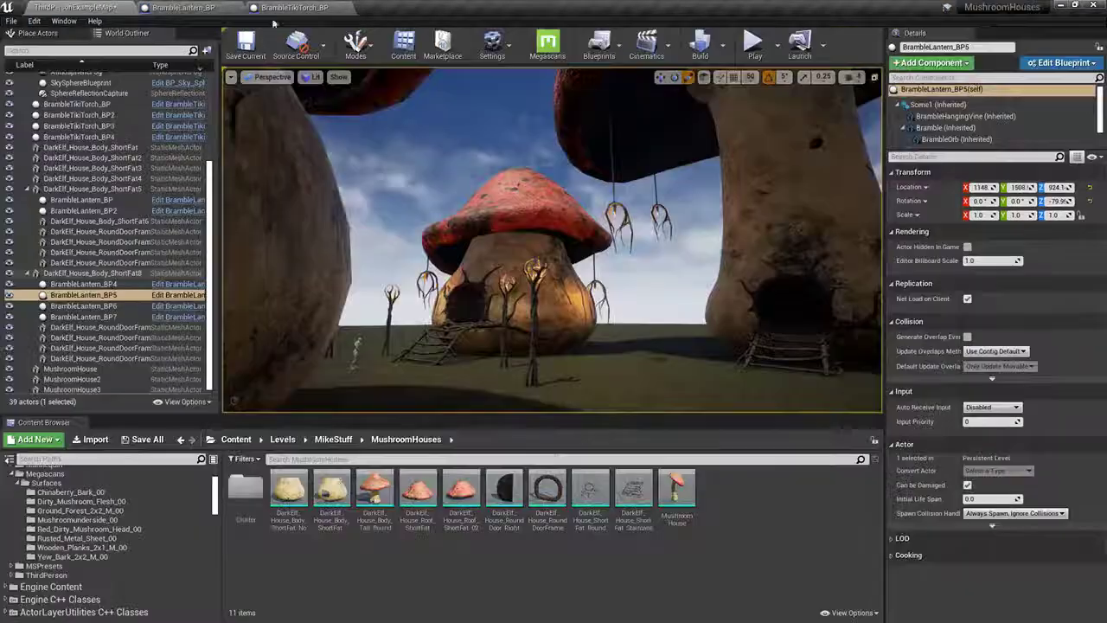
pyautogui.moveTo(554, 242); pyautogui.dragTo(670, 233, button='right')
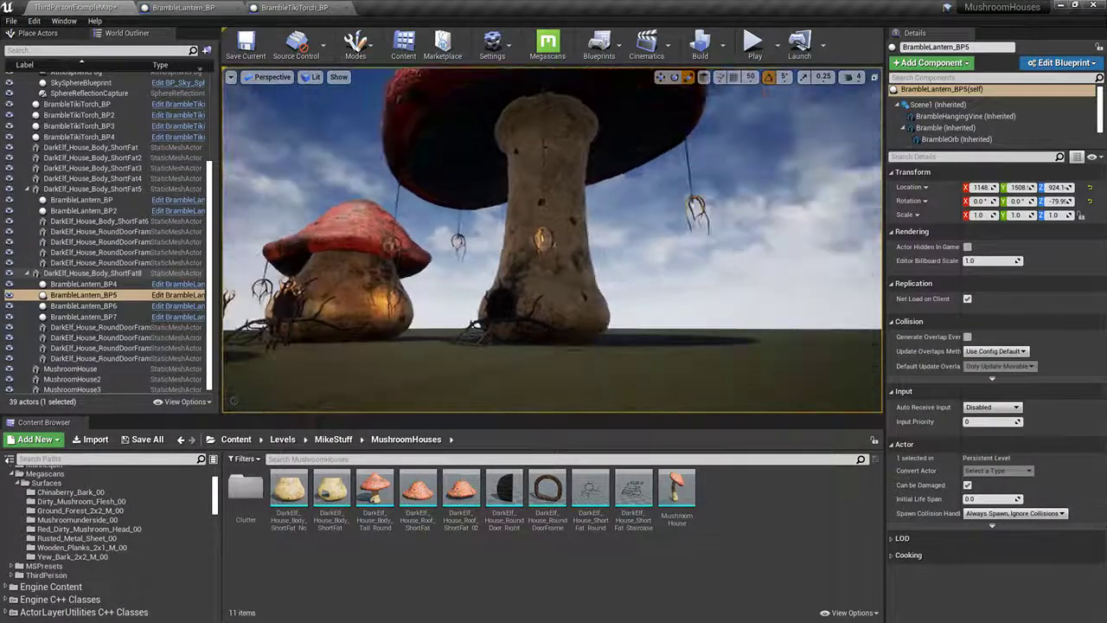
pyautogui.click(277, 7)
pyautogui.click(97, 7)
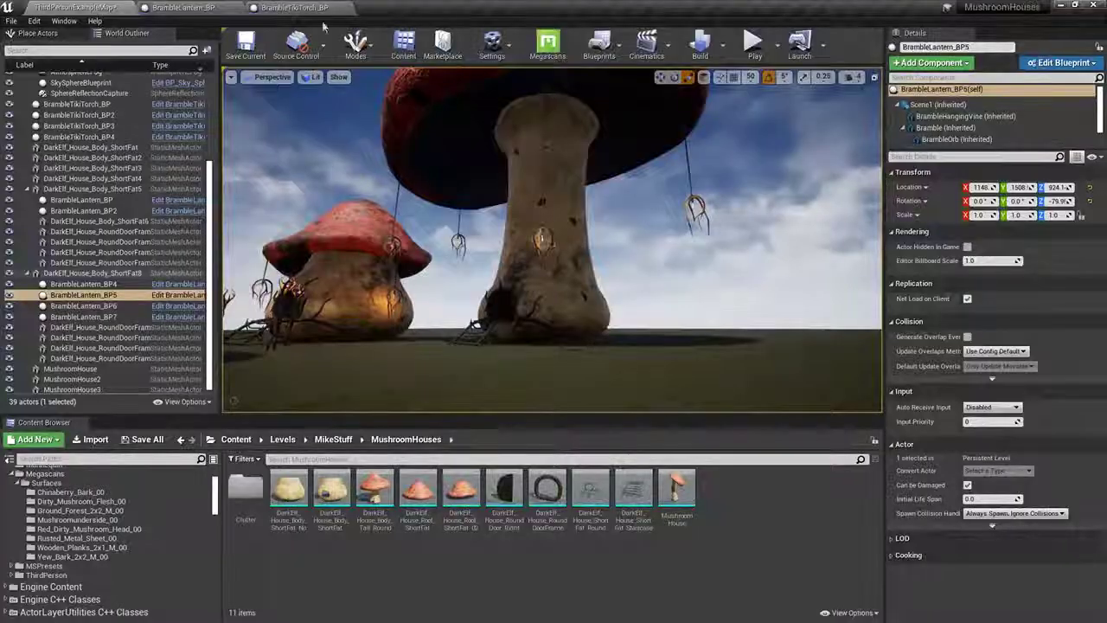
# Step: Play the level full screen and run the character around the mushroom houses to examine the torch and lantern lighting
pyautogui.click(755, 48)
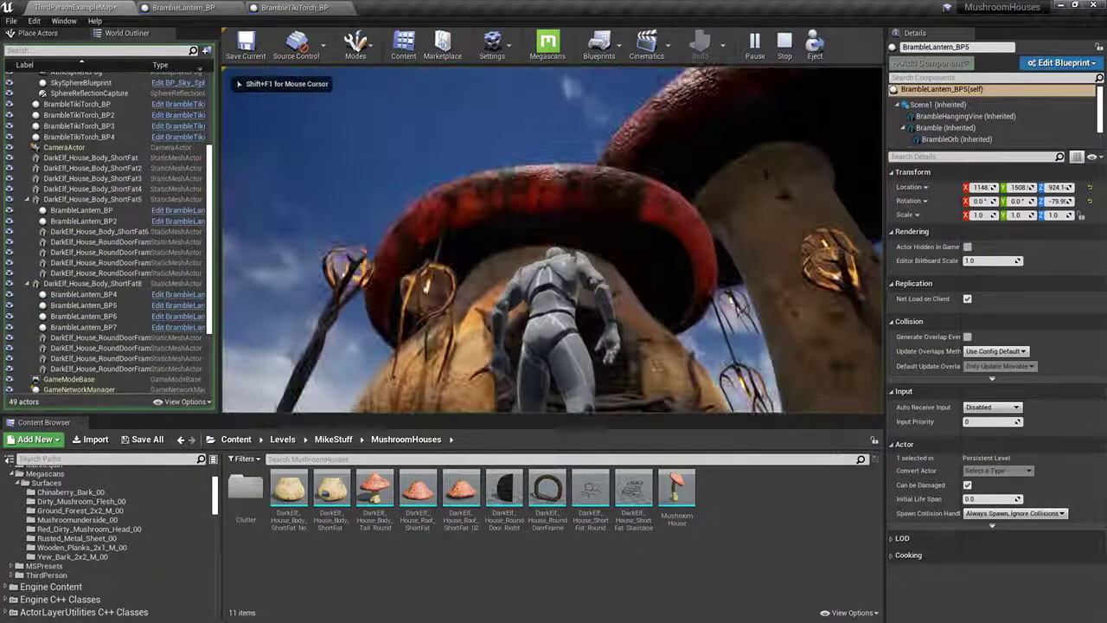
pyautogui.press('F11')
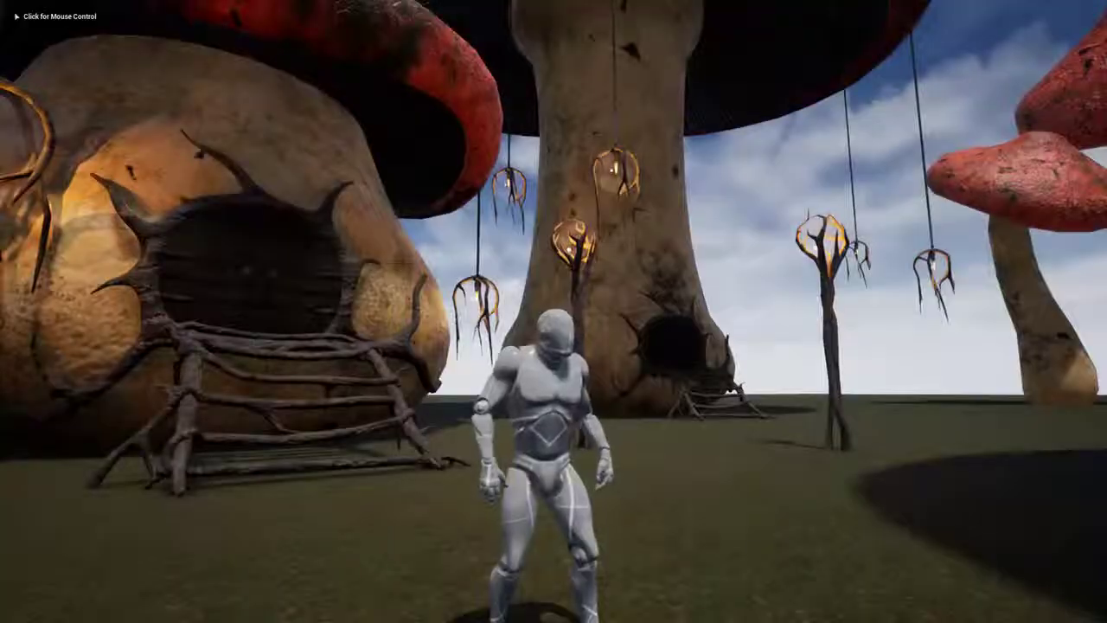
pyautogui.press('d')
pyautogui.press('w')
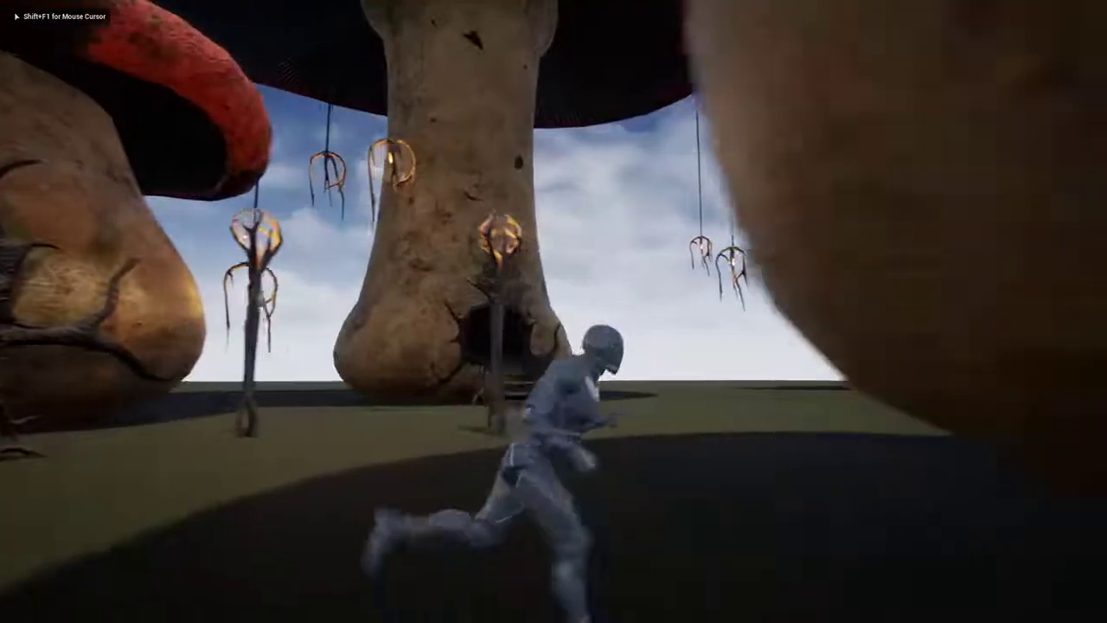
pyautogui.press('d')
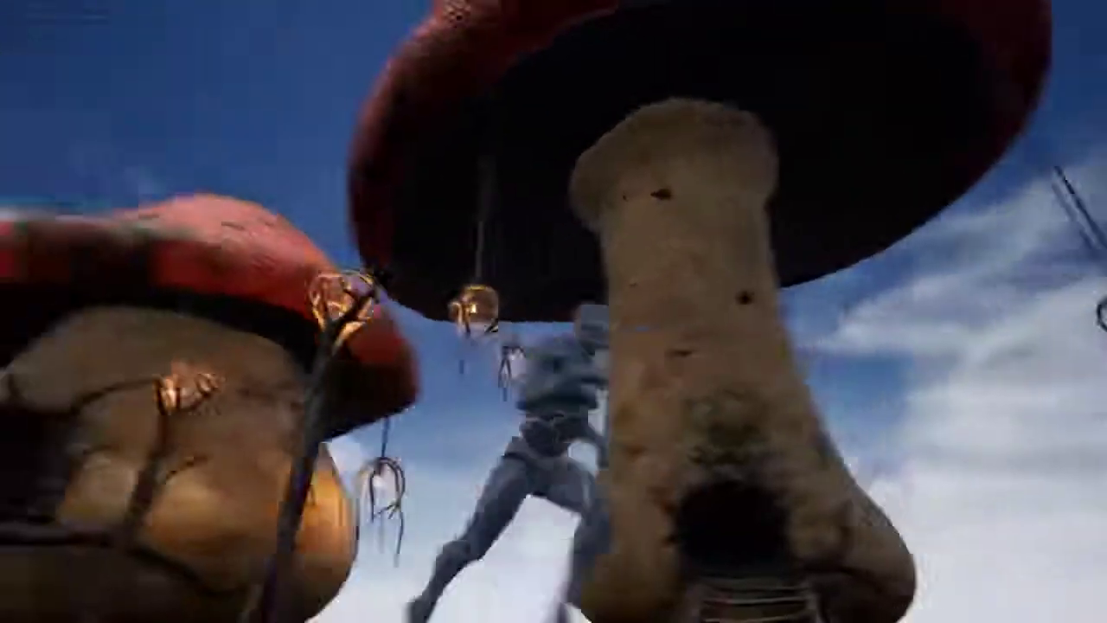
pyautogui.press('d')
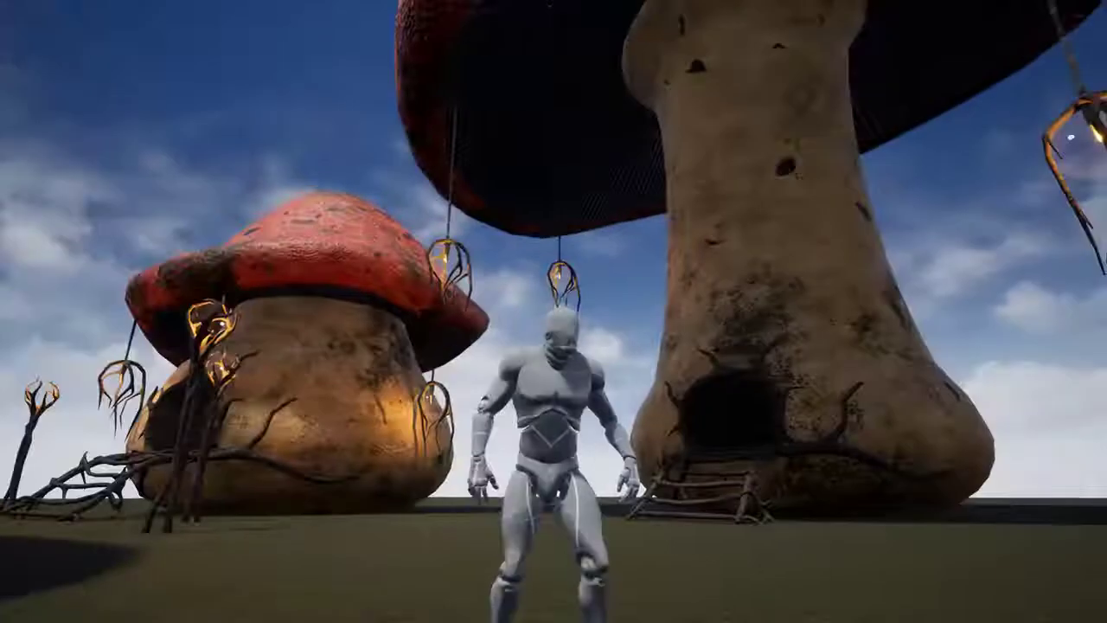
pyautogui.press('d')
# Step: Display the frame rate with the console command "stat fps", and end the play session
pyautogui.press('`')
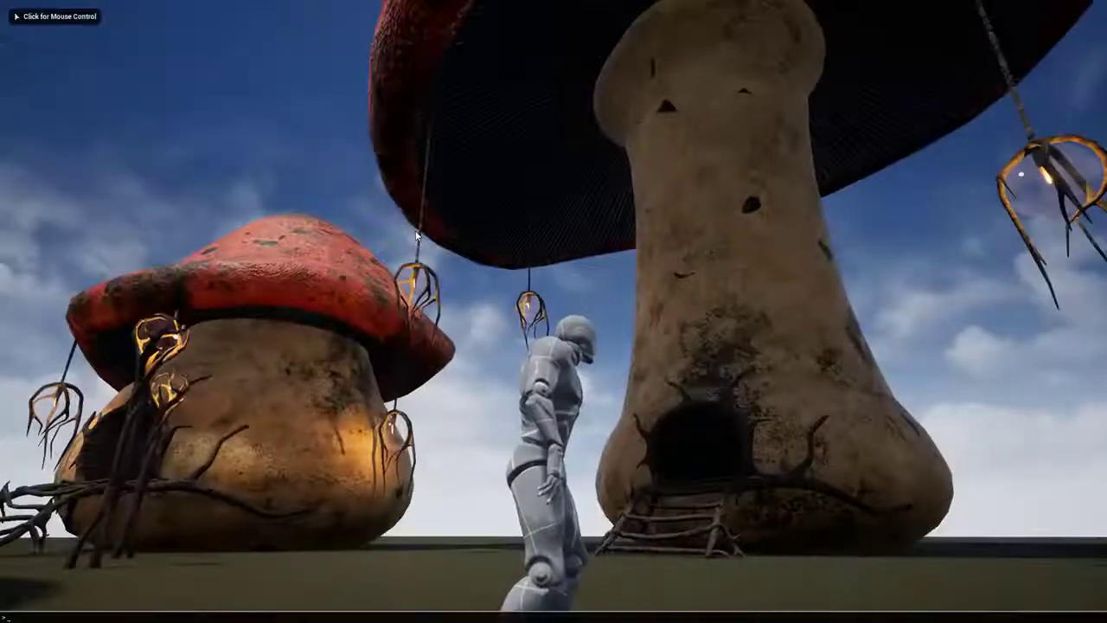
pyautogui.write('stat fps')
pyautogui.press('Return')
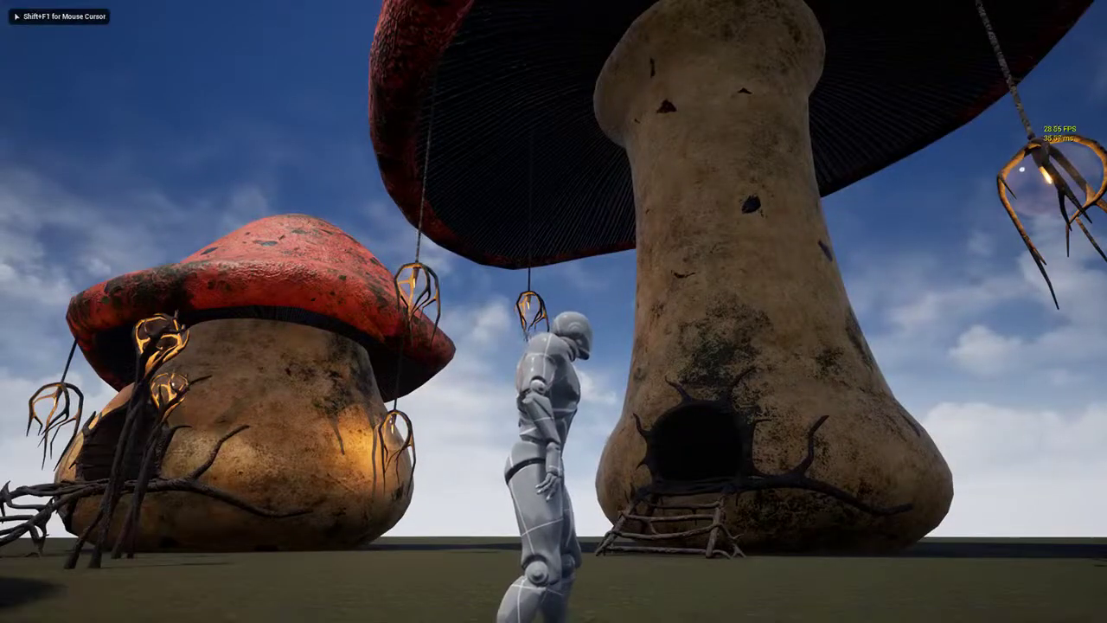
pyautogui.press('Escape')
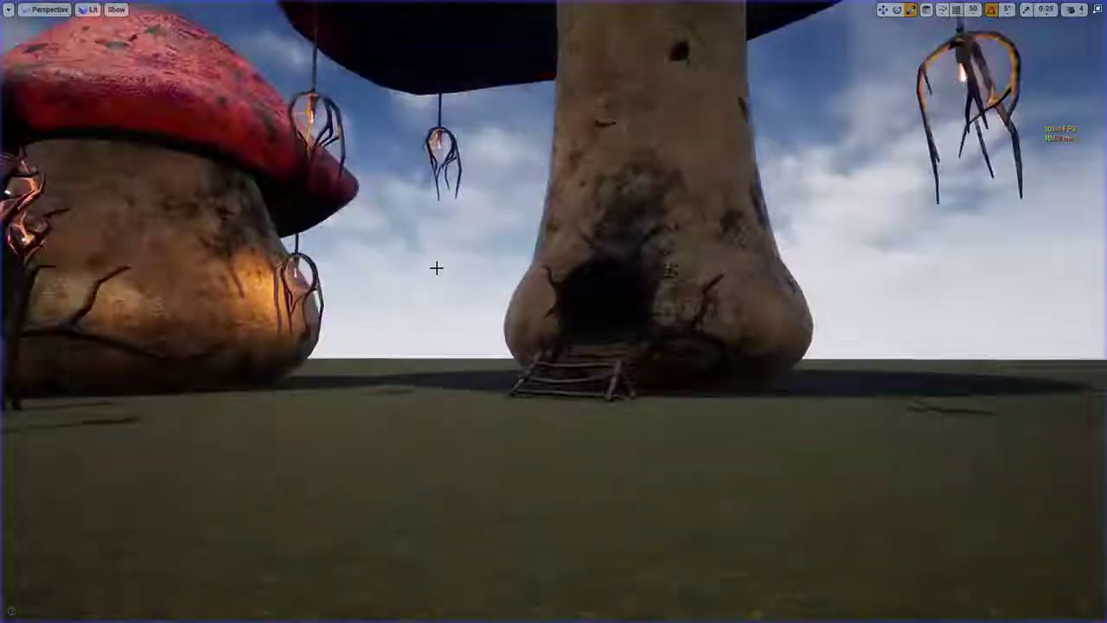
# Step: Set the torch's Bramble mesh mobility to Static and go through the mobility settings of Scene1, BrambleOrb and Scene
pyautogui.click(316, 7)
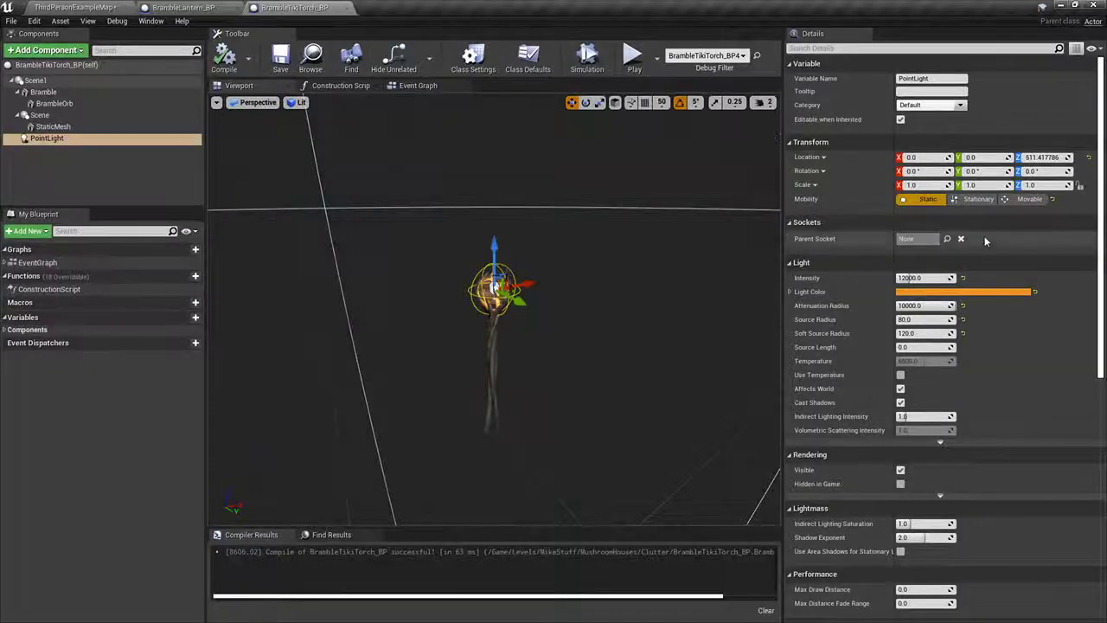
pyautogui.click(87, 66)
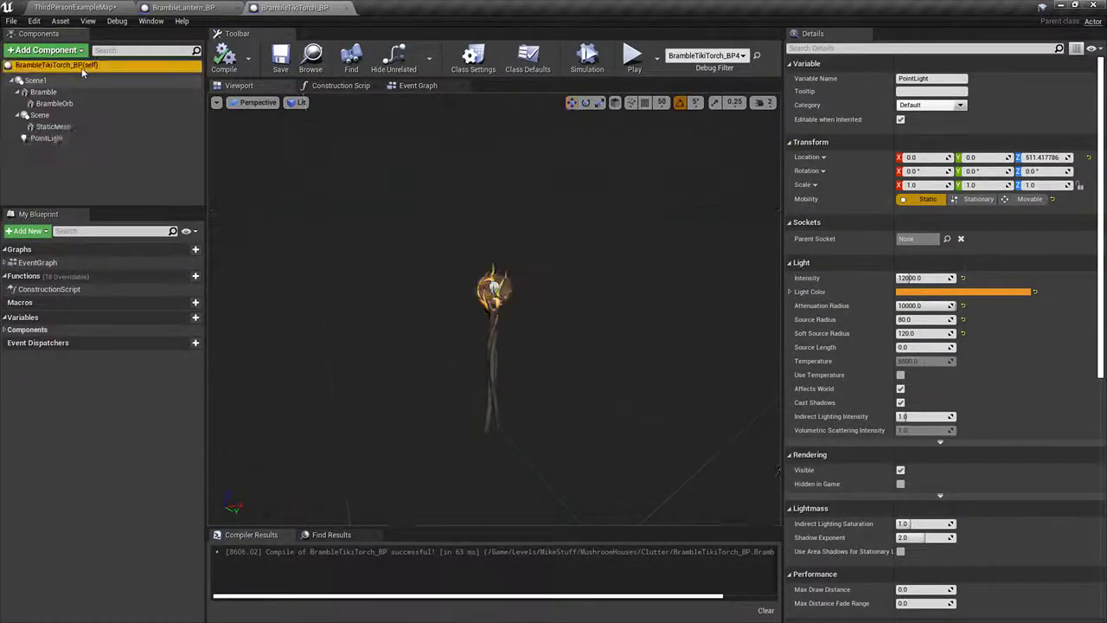
pyautogui.click(71, 80)
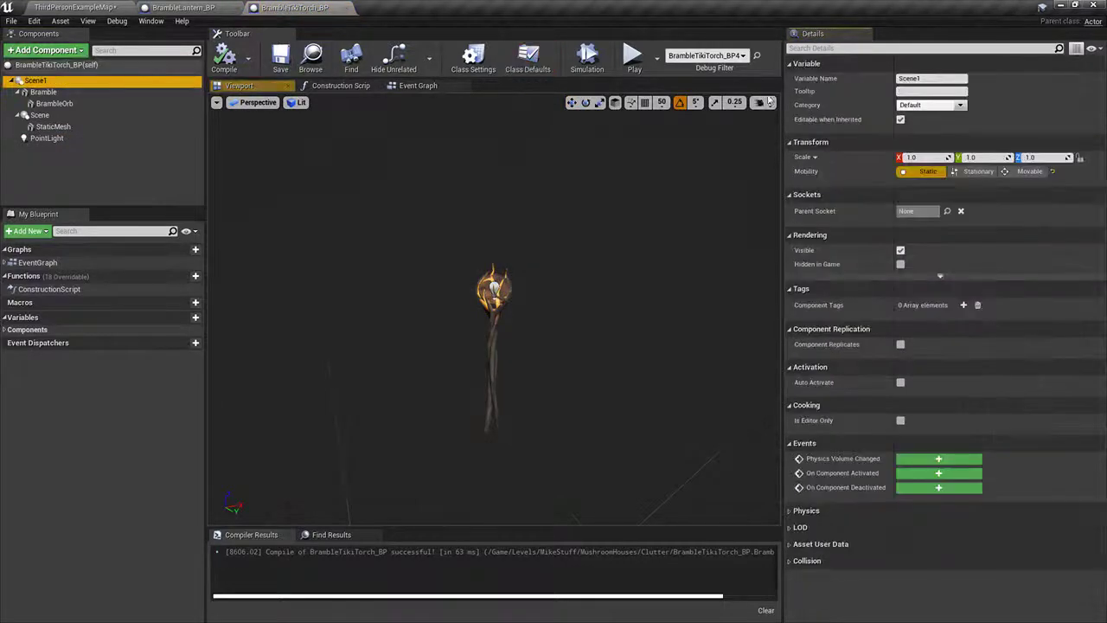
pyautogui.click(943, 173)
pyautogui.click(34, 93)
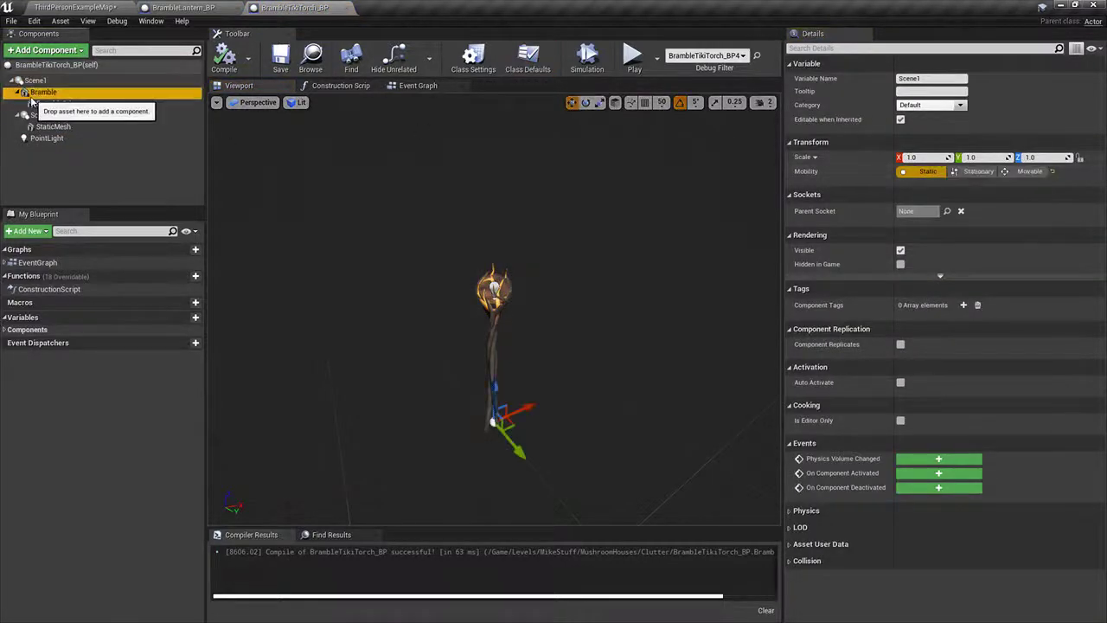
pyautogui.click(35, 103)
pyautogui.click(36, 93)
pyautogui.click(917, 199)
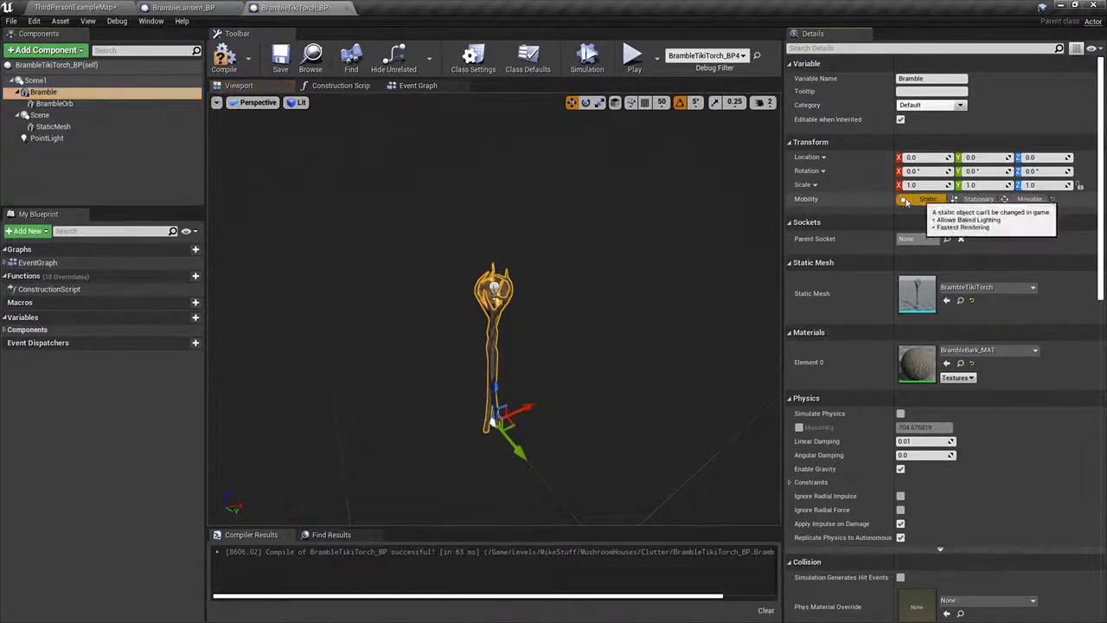
pyautogui.click(48, 103)
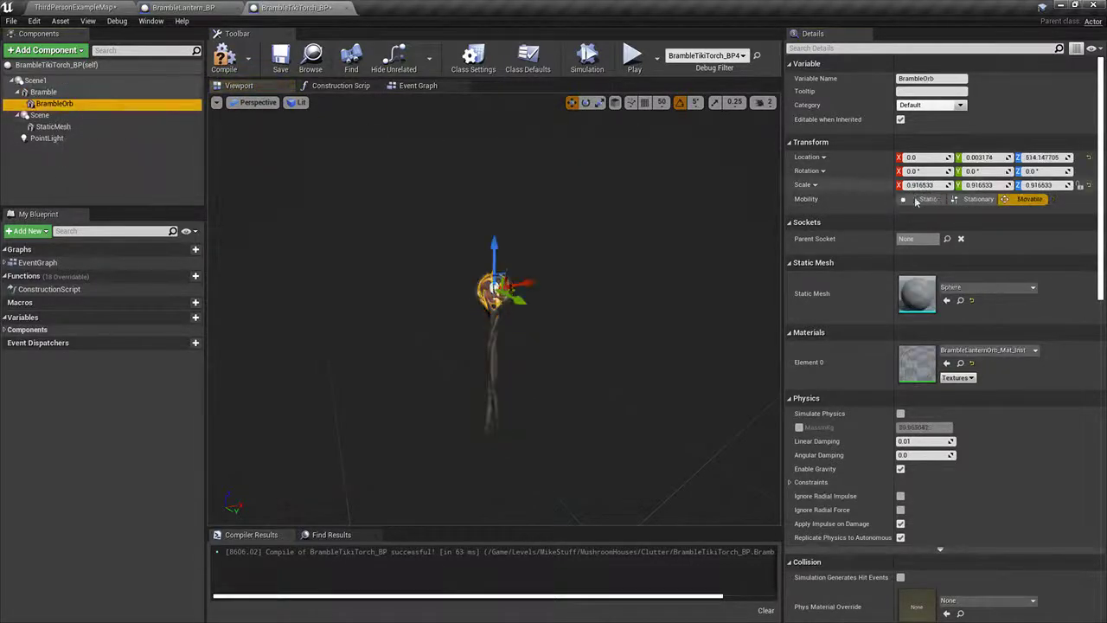
pyautogui.click(39, 115)
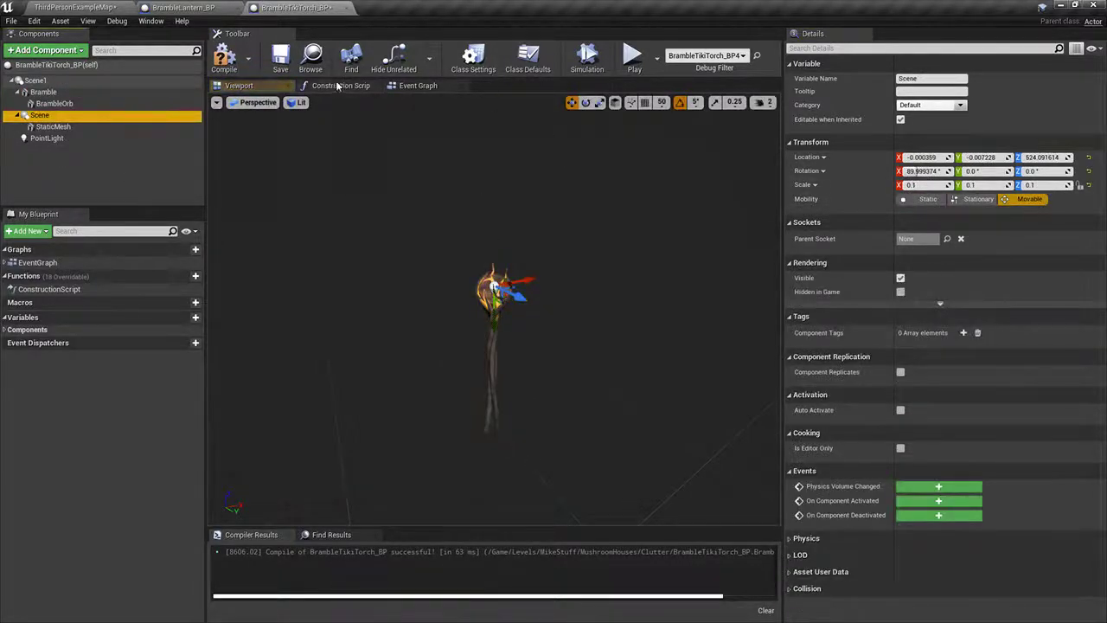
# Step: Disconnect Event Tick from the SetWorldRotation node in the event graphs of the torch and lantern blueprints
pyautogui.click(419, 85)
pyautogui.moveTo(355, 374); pyautogui.dragTo(355, 384)
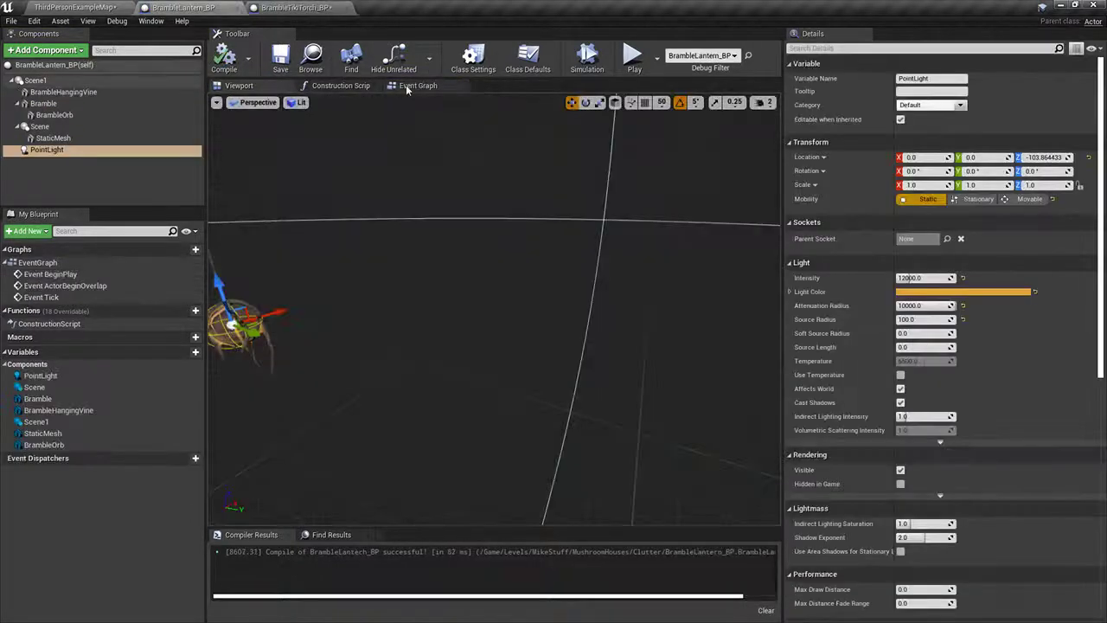
pyautogui.click(413, 86)
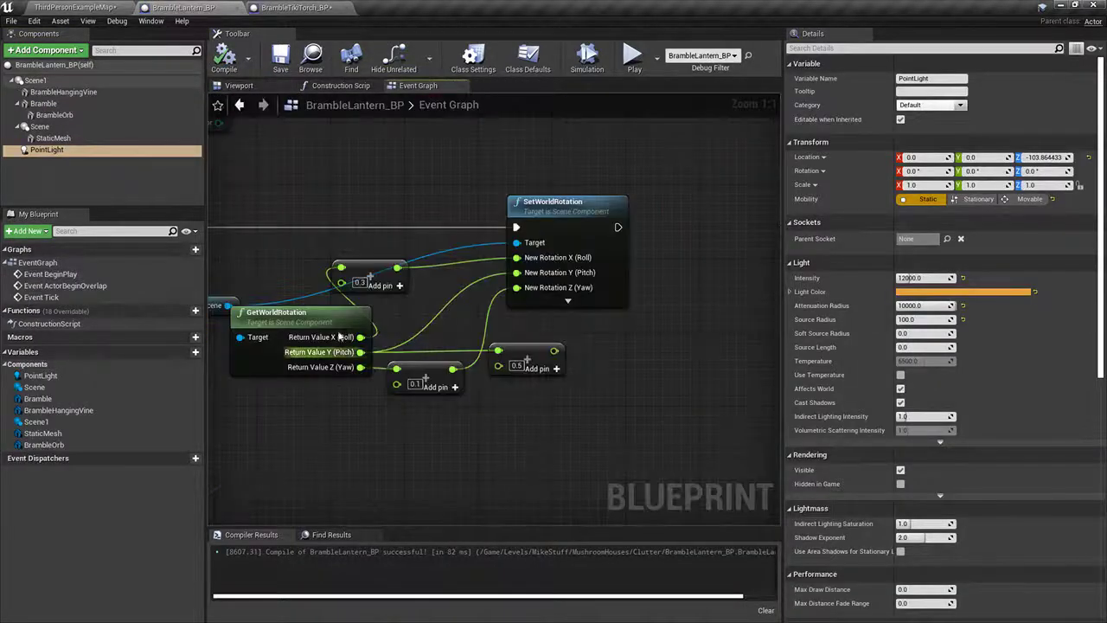
pyautogui.scroll(3, 507, 223)
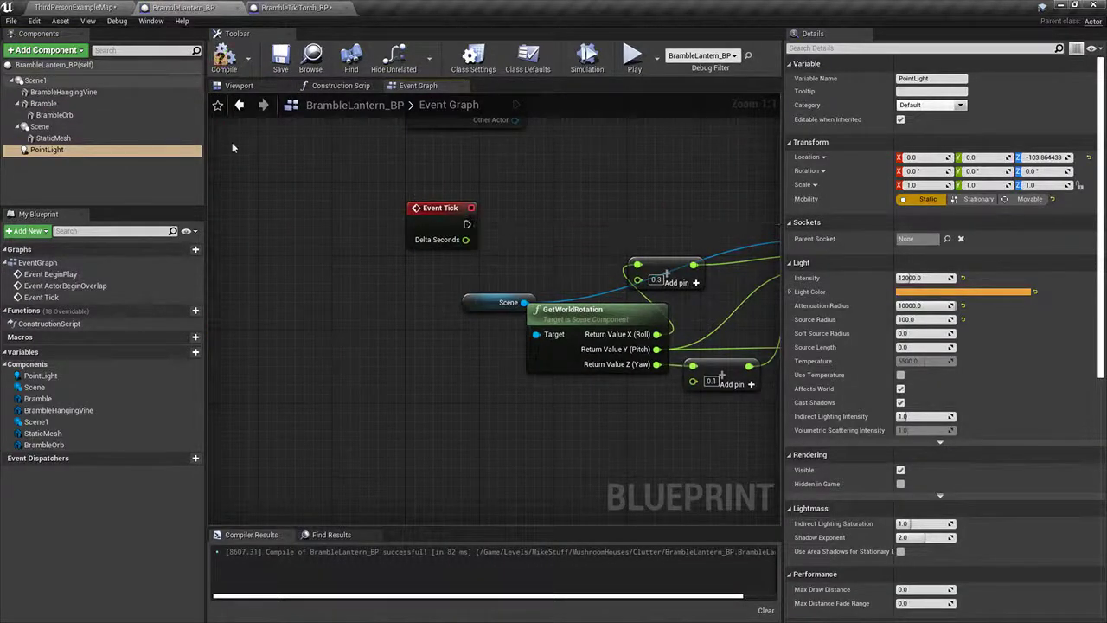
# Step: Set the mobility of the lantern blueprint's Scene and StaticMesh components to Static
pyautogui.click(48, 137)
pyautogui.click(40, 126)
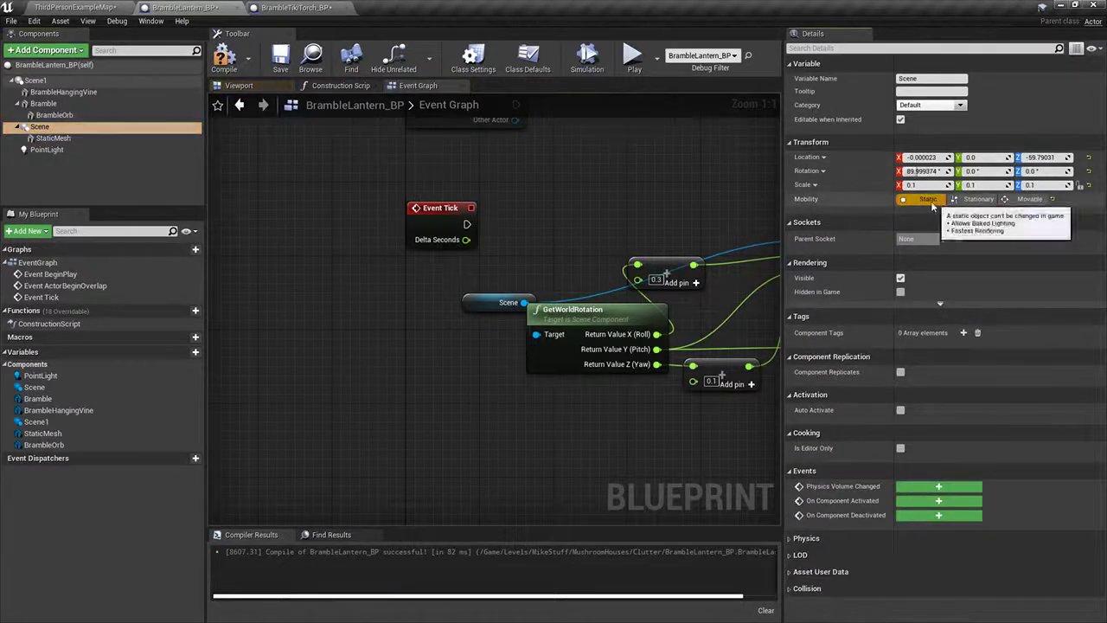
pyautogui.click(48, 137)
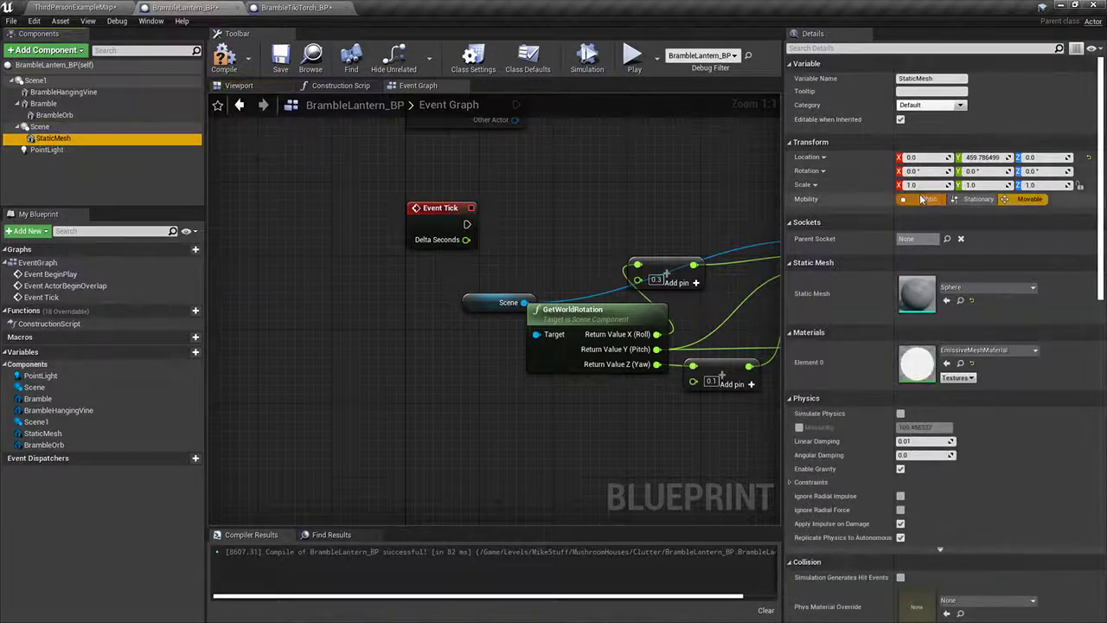
# Step: Set the lantern's BrambleOrb and BrambleHangingVine mobility to Static and check the mobility of Bramble and Scene1
pyautogui.press('Up')
pyautogui.press('Up')
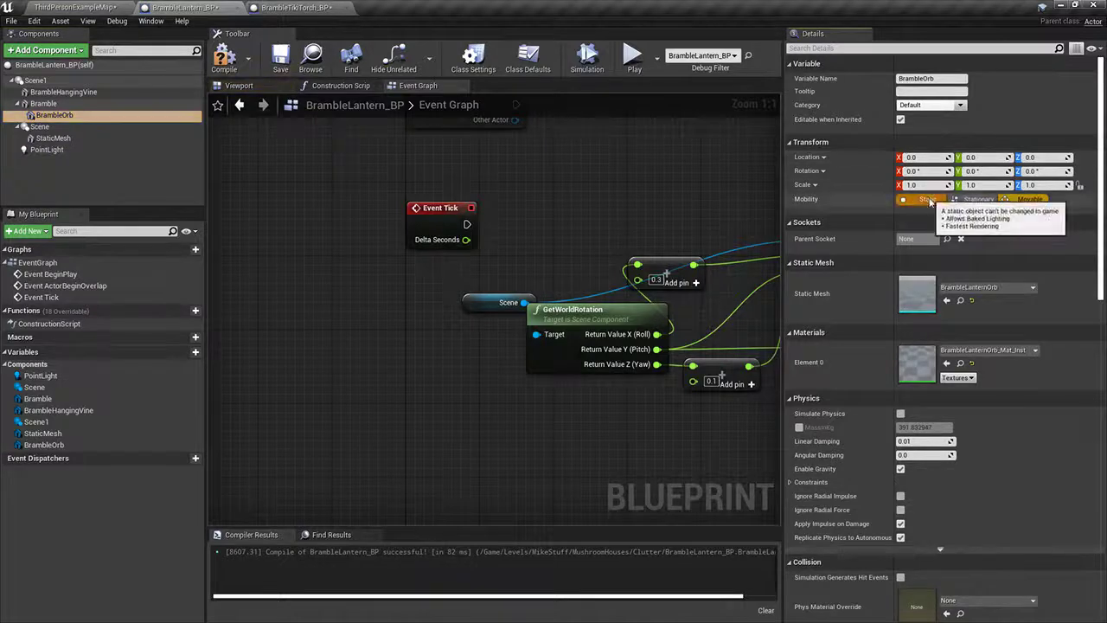
pyautogui.click(927, 200)
pyautogui.press('Up')
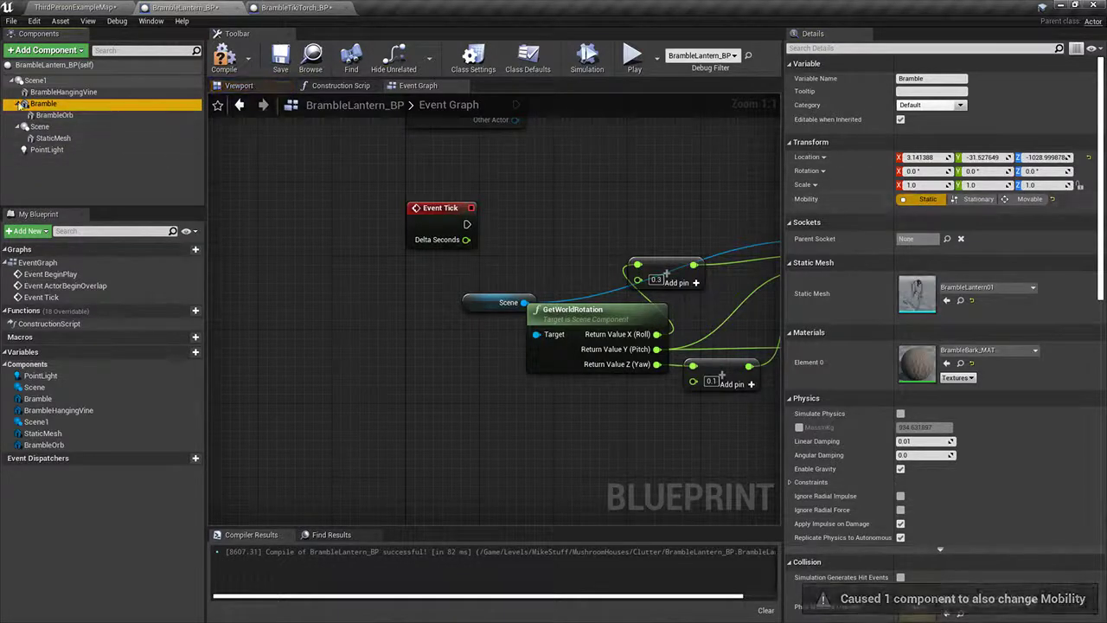
pyautogui.click(26, 92)
pyautogui.click(920, 200)
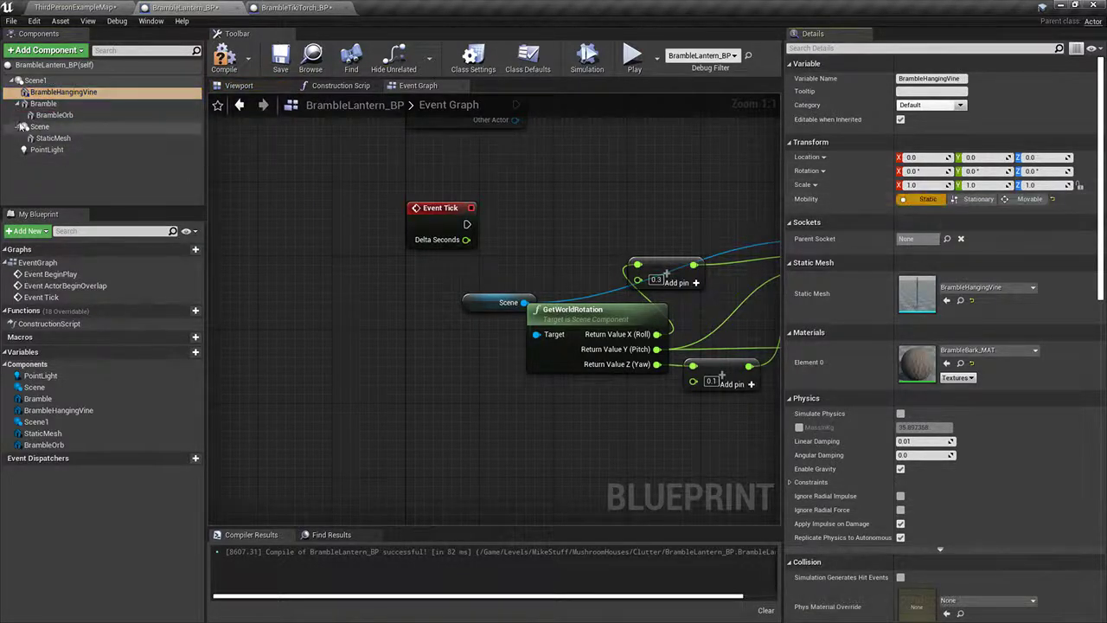
pyautogui.click(34, 80)
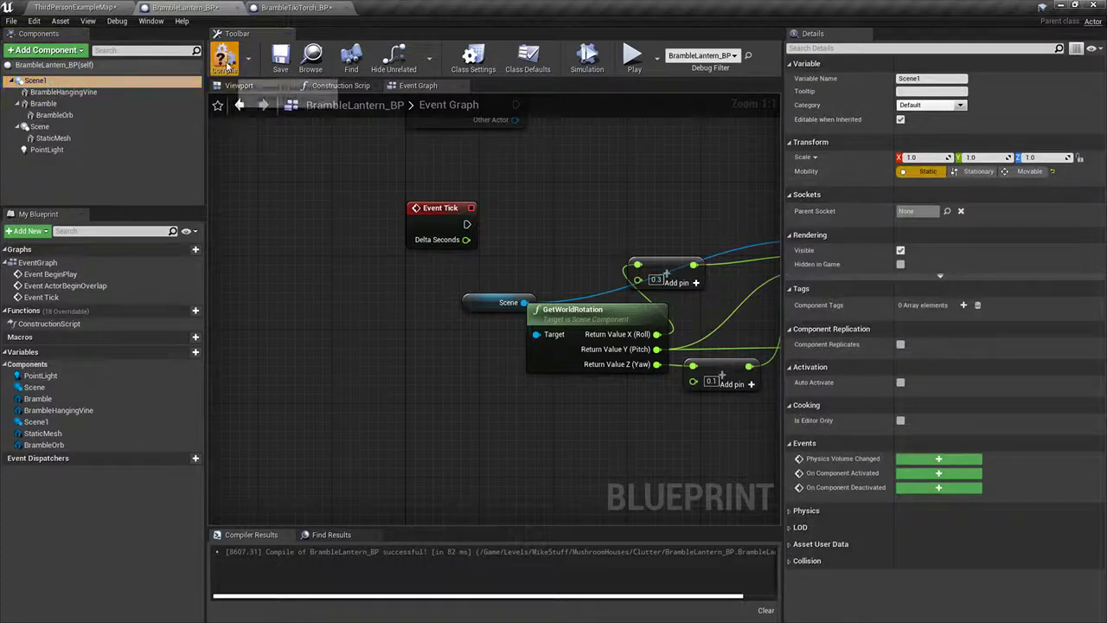
# Step: Go through the torch blueprint's components from Scene1 down, setting the Scene and StaticMesh mobility to Static
pyautogui.click(296, 8)
pyautogui.click(36, 81)
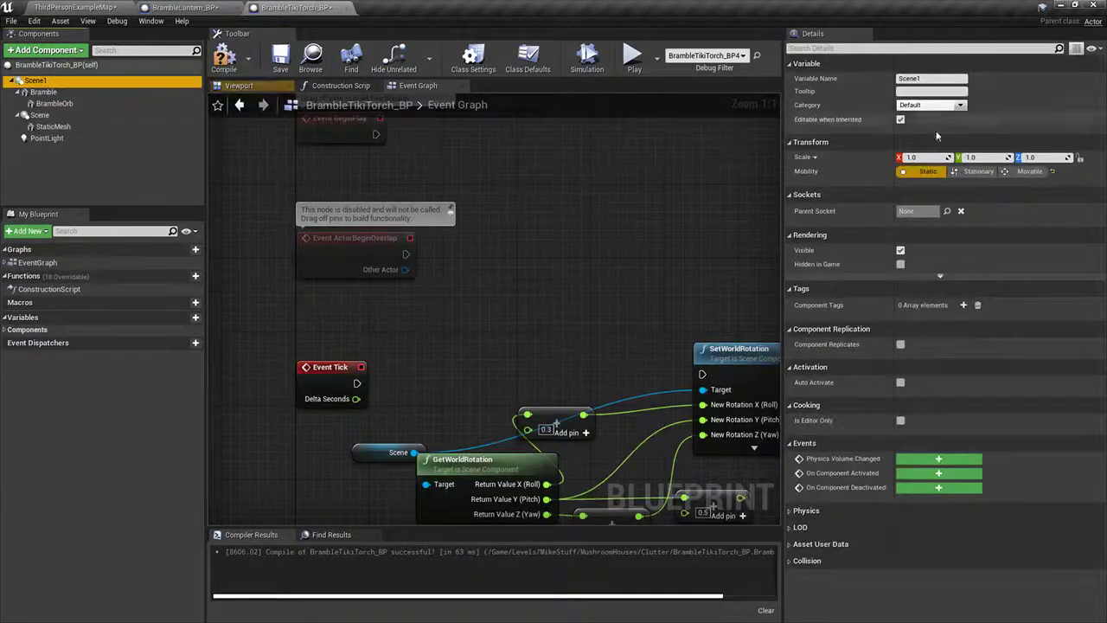
pyautogui.press('Down')
pyautogui.press('Down')
pyautogui.press('Down')
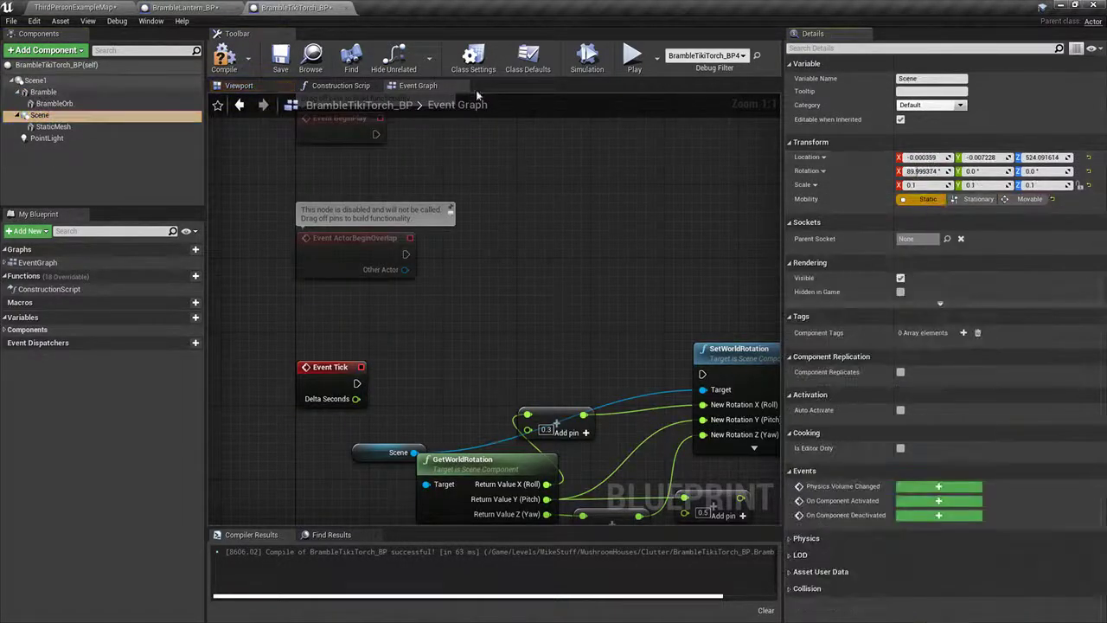
pyautogui.press('Down')
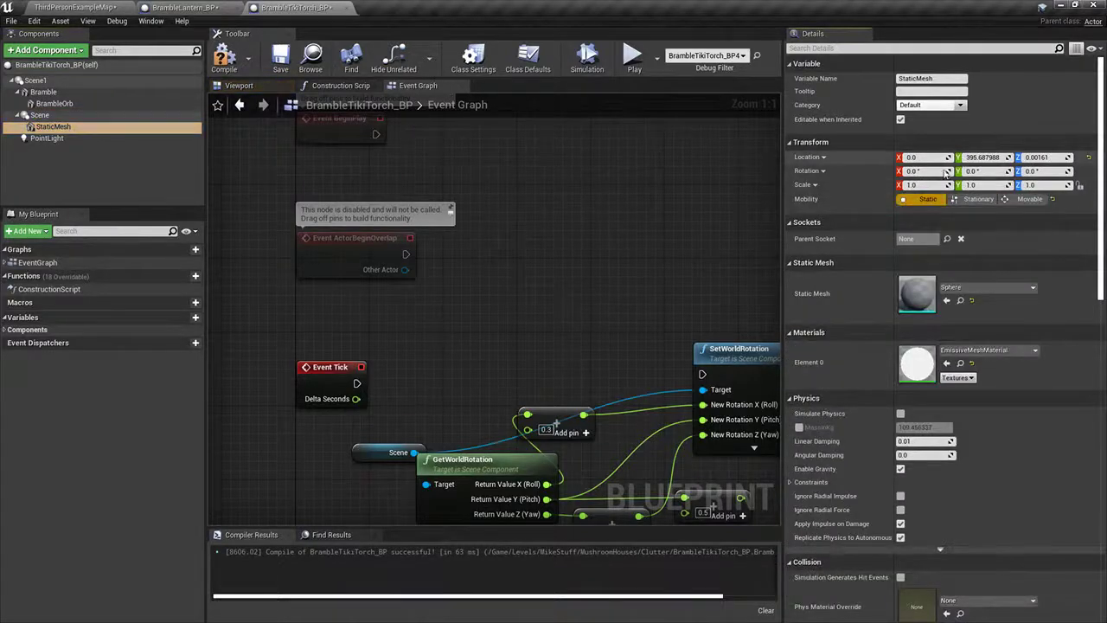
pyautogui.press('Down')
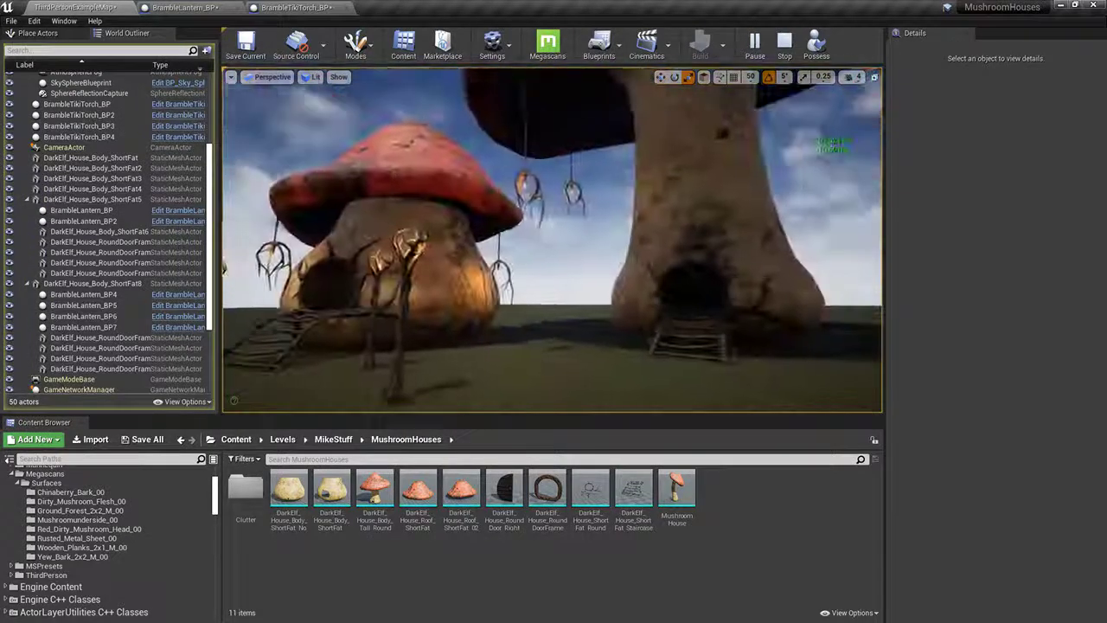
# Step: View the level full screen, delete the short red-capped mushroom house as a frame rate test, and undo the deletion
pyautogui.press('F11')
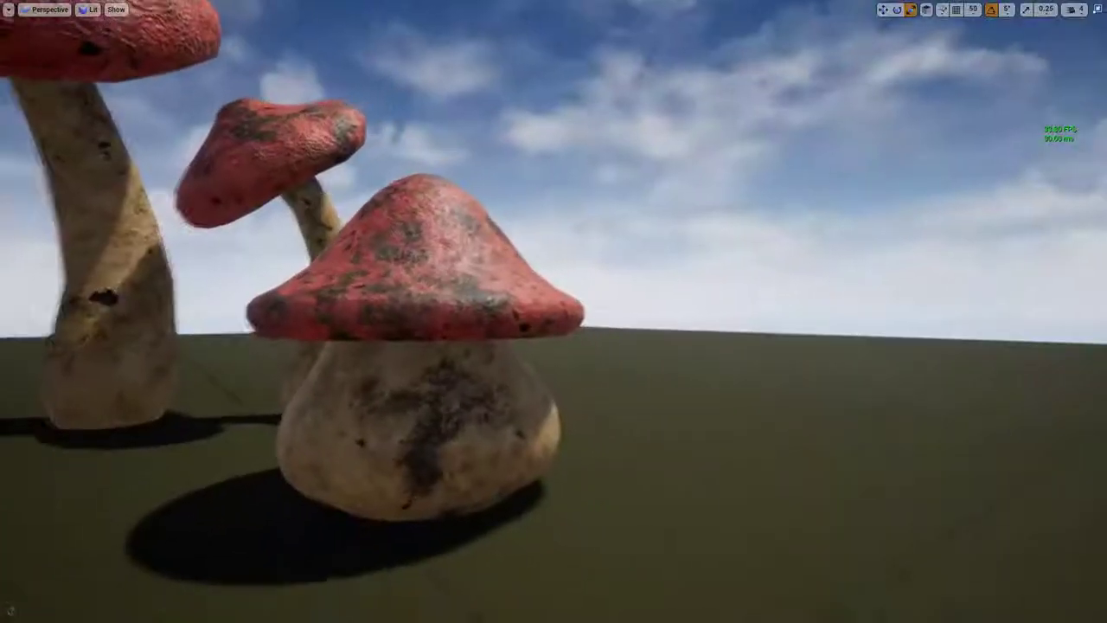
pyautogui.press('Delete')
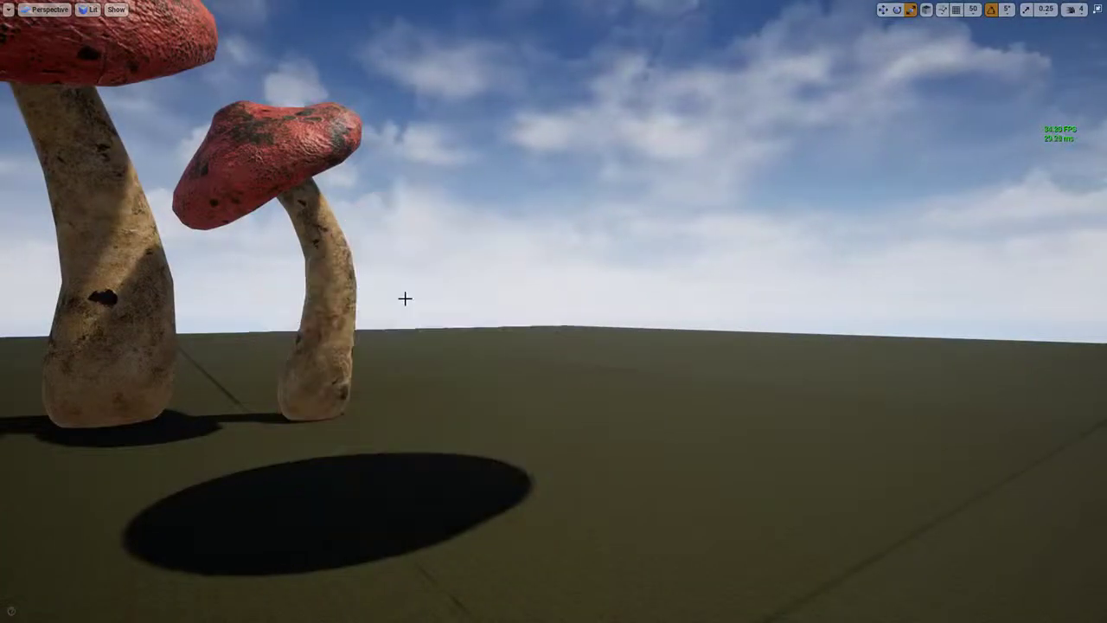
pyautogui.hotkey('ctrl', 'z')
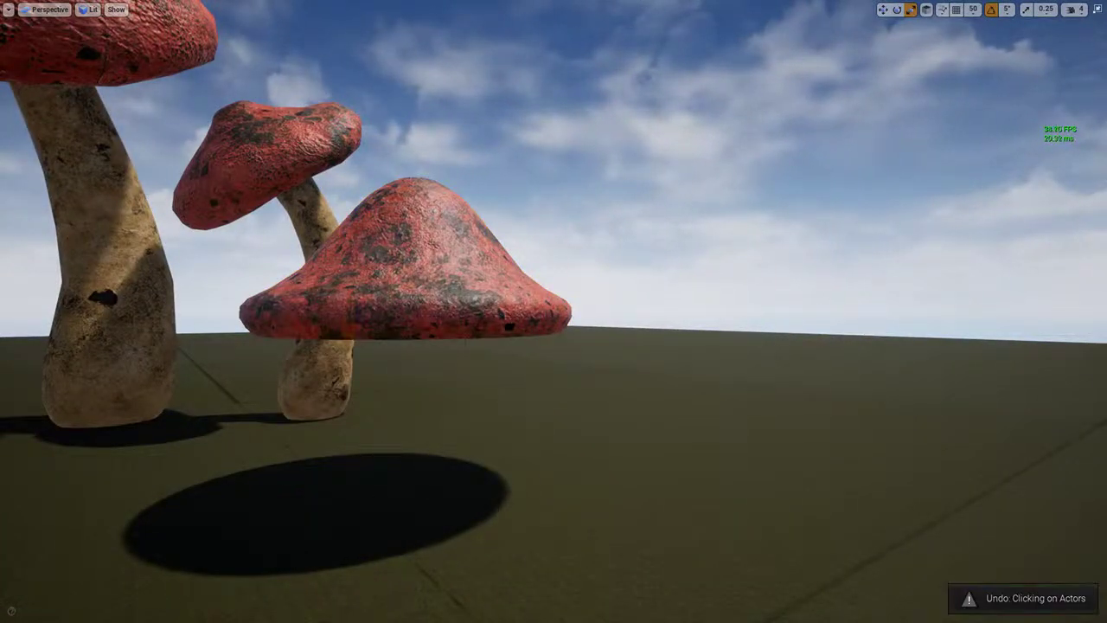
pyautogui.moveTo(484, 339); pyautogui.dragTo(561, 298, button='right')
pyautogui.hotkey('ctrl', 'z')
pyautogui.press('F11')
# Step: Delete the ThirdPersonCharacter from the level as a test and undo the deletion
pyautogui.click(560, 230)
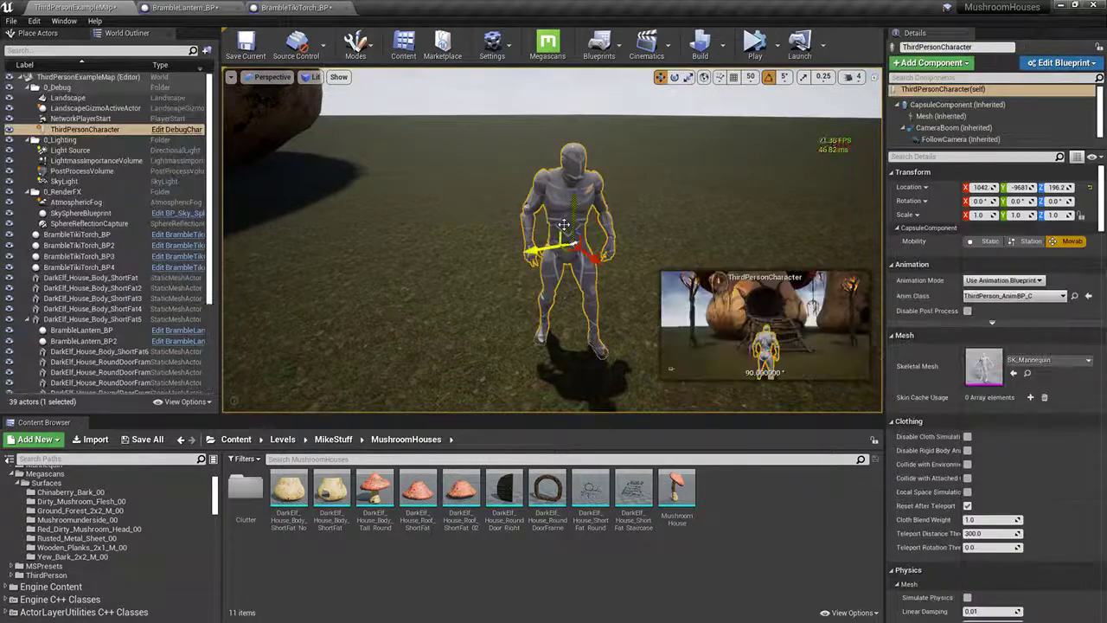
pyautogui.press('Delete')
pyautogui.hotkey('ctrl', 'z')
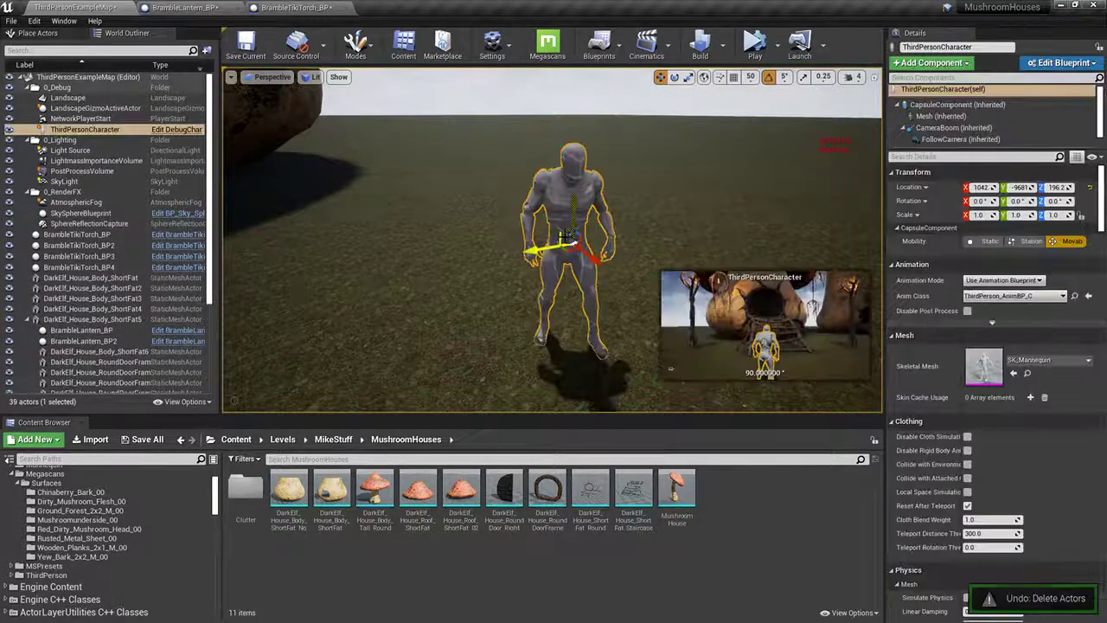
# Step: Select the ThirdPersonCharacter and find its SK_Mannequin skeletal mesh among the project's assets
pyautogui.click(649, 210)
pyautogui.press('w')
pyautogui.moveTo(650, 210); pyautogui.dragTo(649, 176, button='right')
pyautogui.press('s')
pyautogui.click(554, 219)
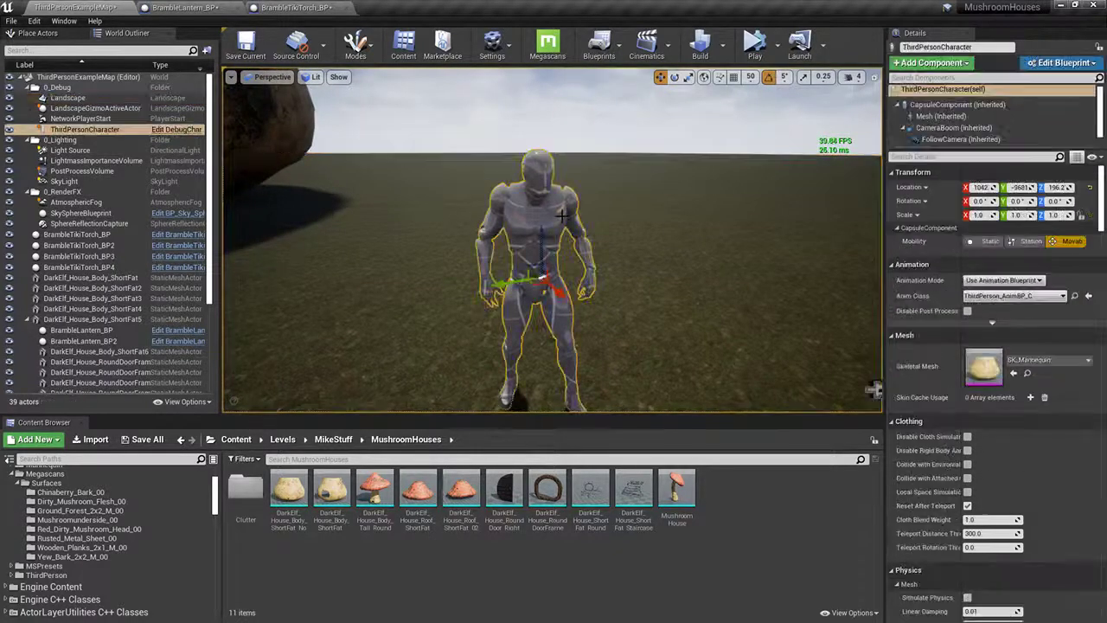
pyautogui.click(1027, 373)
# Step: Try to replace the landscape's Ground_Forest_2x2_M_00_inst material with another material
pyautogui.moveTo(403, 325); pyautogui.dragTo(403, 324, button='right')
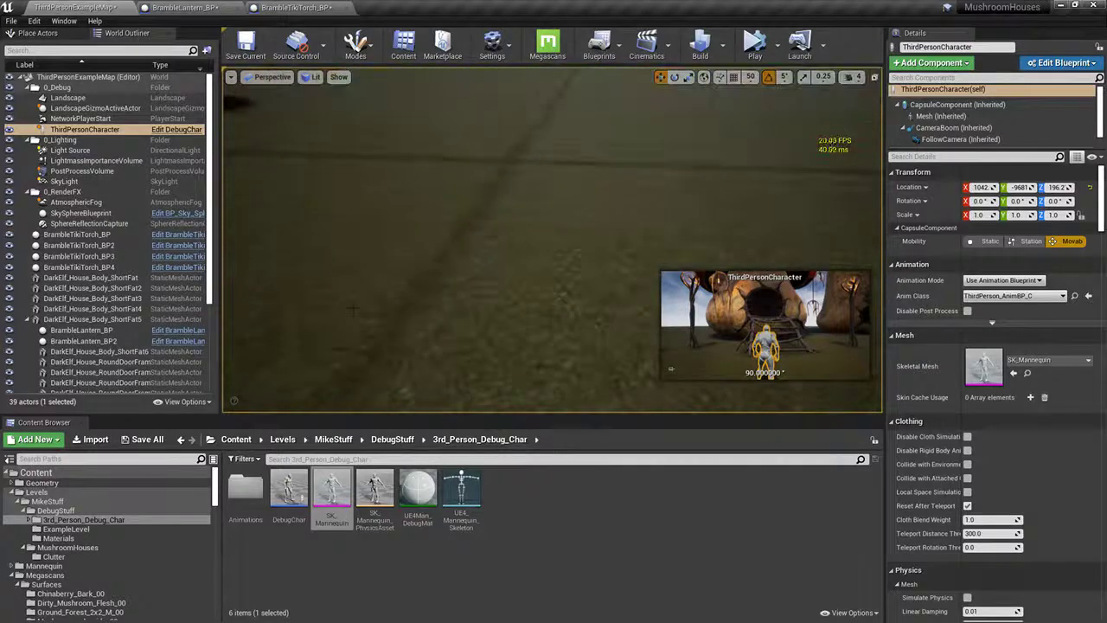
pyautogui.click(353, 309)
pyautogui.click(1049, 385)
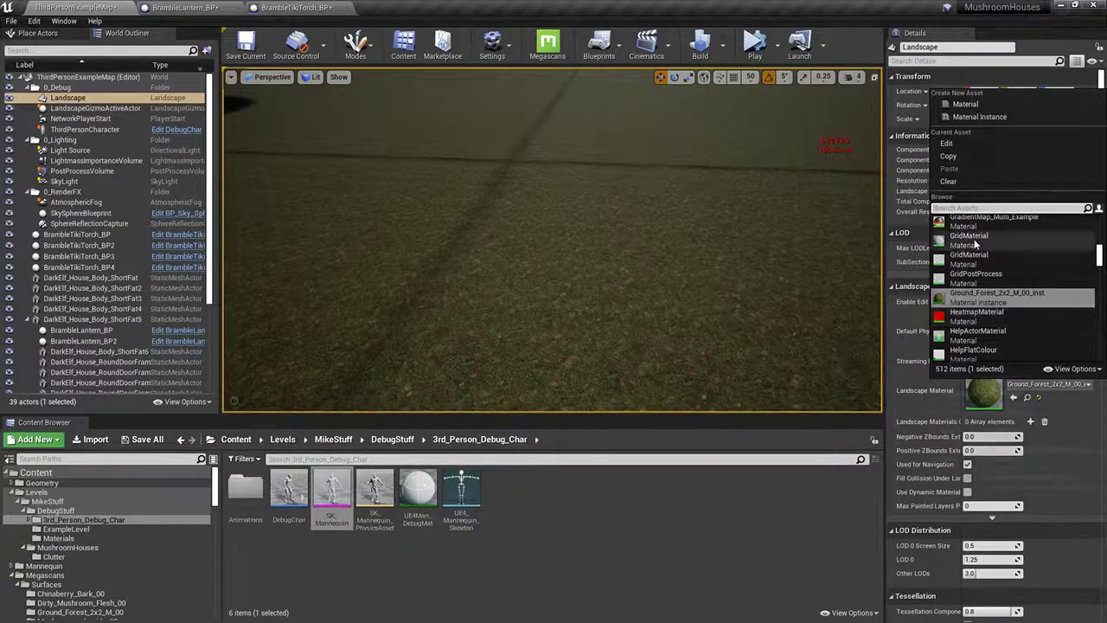
pyautogui.click(865, 246)
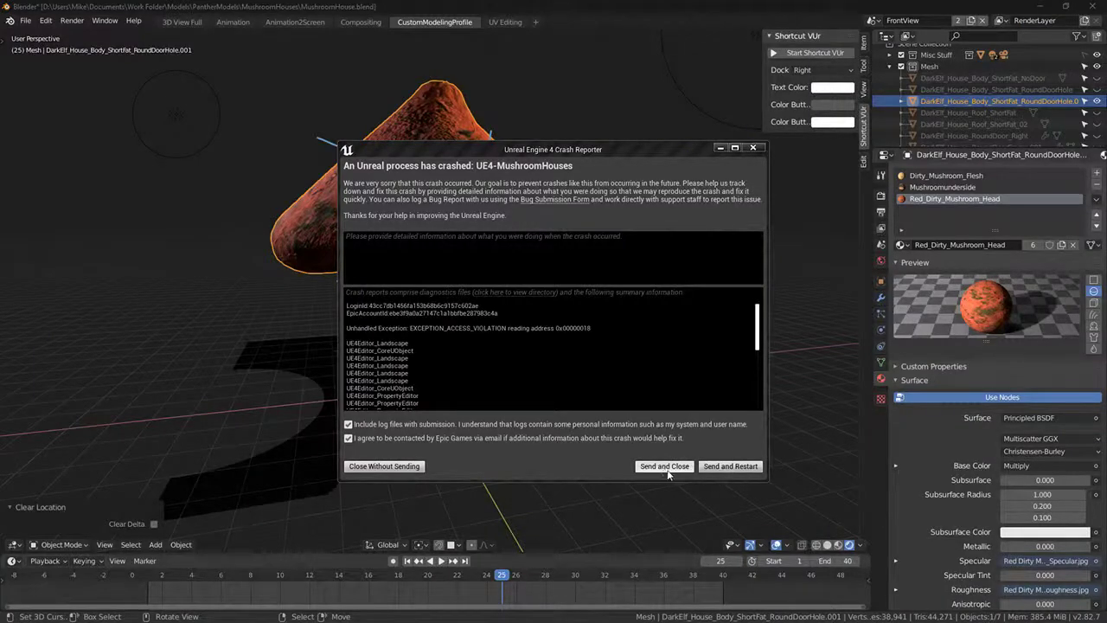
# Step: Send the Unreal crash report with a restart of the editor, and save MushroomHouse.blend in Blender
pyautogui.click(722, 468)
pyautogui.moveTo(236, 212); pyautogui.dragTo(361, 228, button='middle')
pyautogui.hotkey('ctrl', 's')
# Step: Examine the mushroom house body in front and perspective views and save the Blender file
pyautogui.moveTo(604, 258); pyautogui.dragTo(517, 216, button='middle')
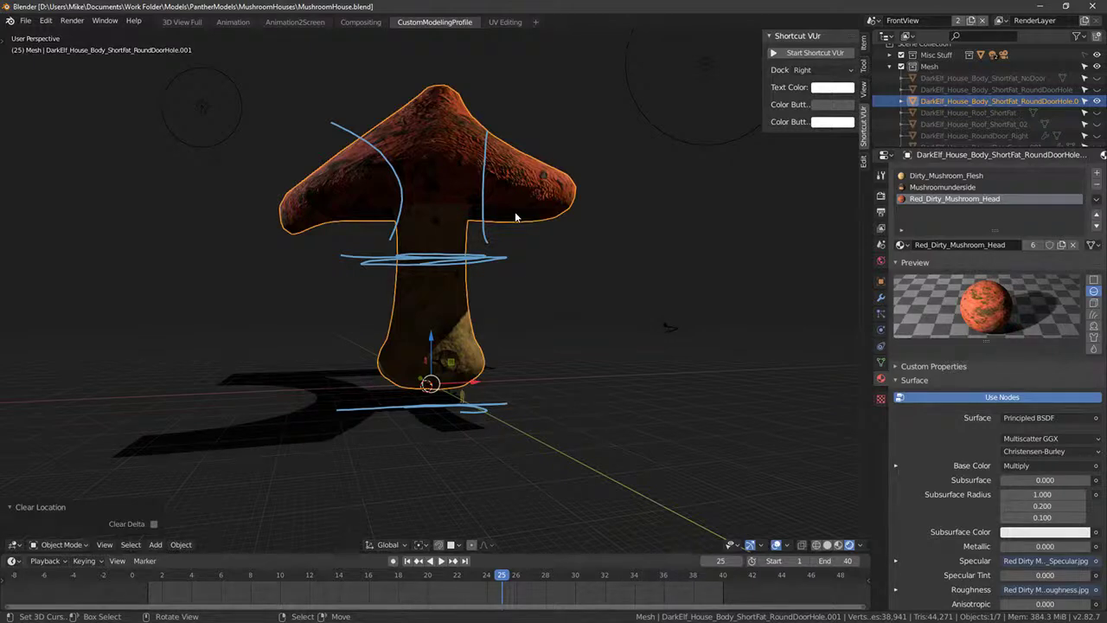
pyautogui.press('KP_1')
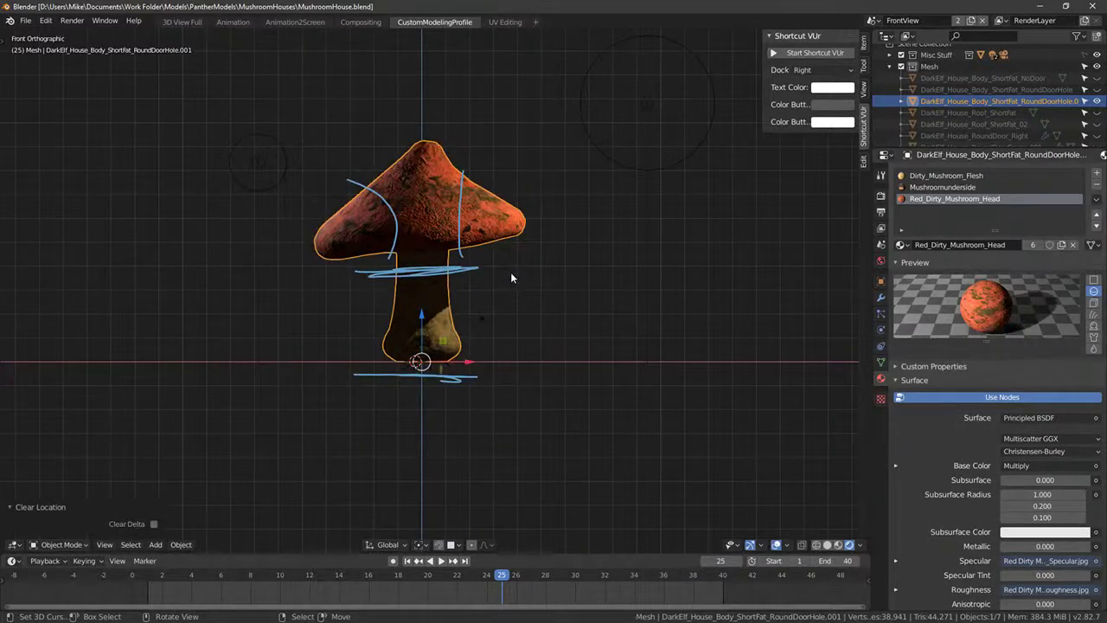
pyautogui.scroll(6, 511, 277)
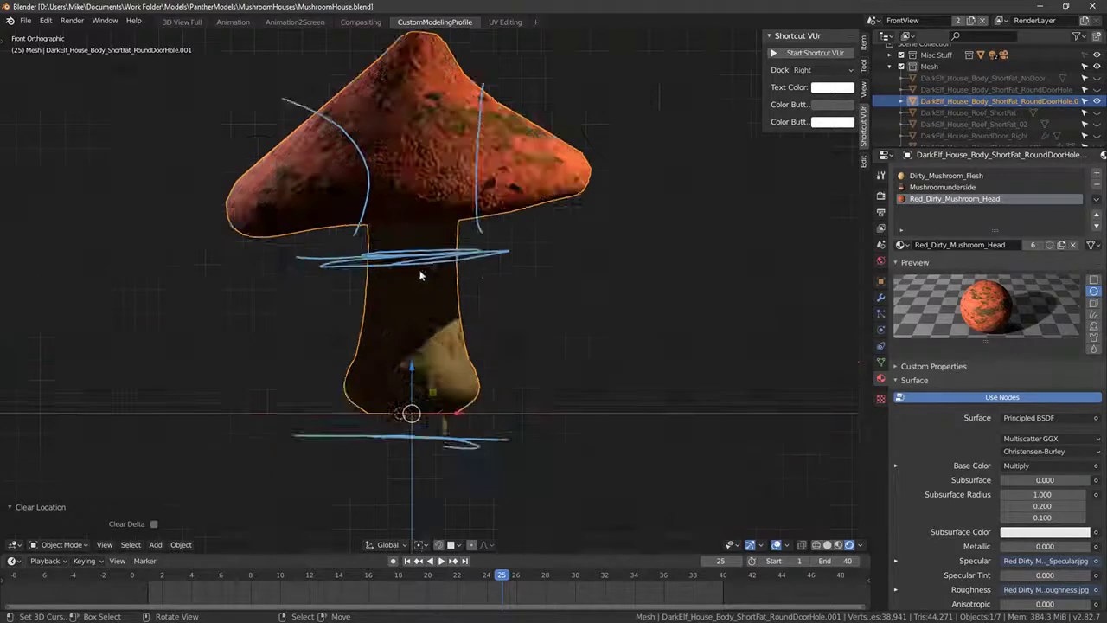
pyautogui.moveTo(421, 275); pyautogui.dragTo(453, 312, button='middle')
pyautogui.scroll(-5, 453, 312)
pyautogui.hotkey('ctrl', 's')
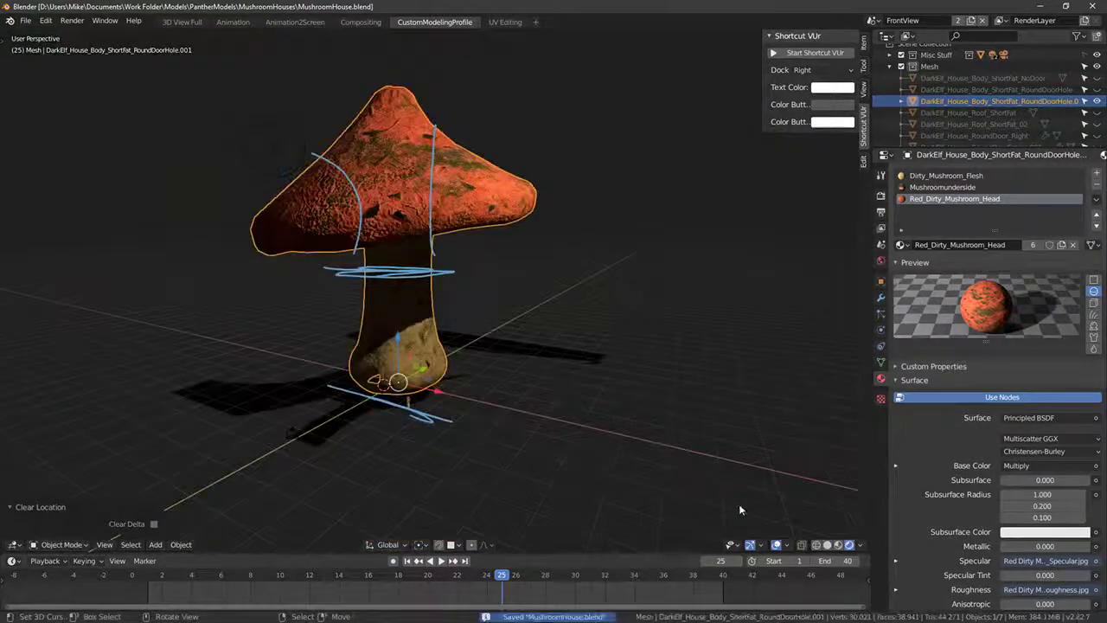
# Step: Switch the viewport to solid shading and turn on snapping with Increment as the snap target
pyautogui.click(827, 544)
pyautogui.moveTo(589, 329)
pyautogui.mouseDown(button='middle')
pyautogui.moveTo(610, 306)
pyautogui.moveTo(609, 282)
pyautogui.moveTo(593, 322)
pyautogui.moveTo(556, 325)
pyautogui.moveTo(564, 351)
pyautogui.mouseUp(button='middle')
pyautogui.click(450, 544)
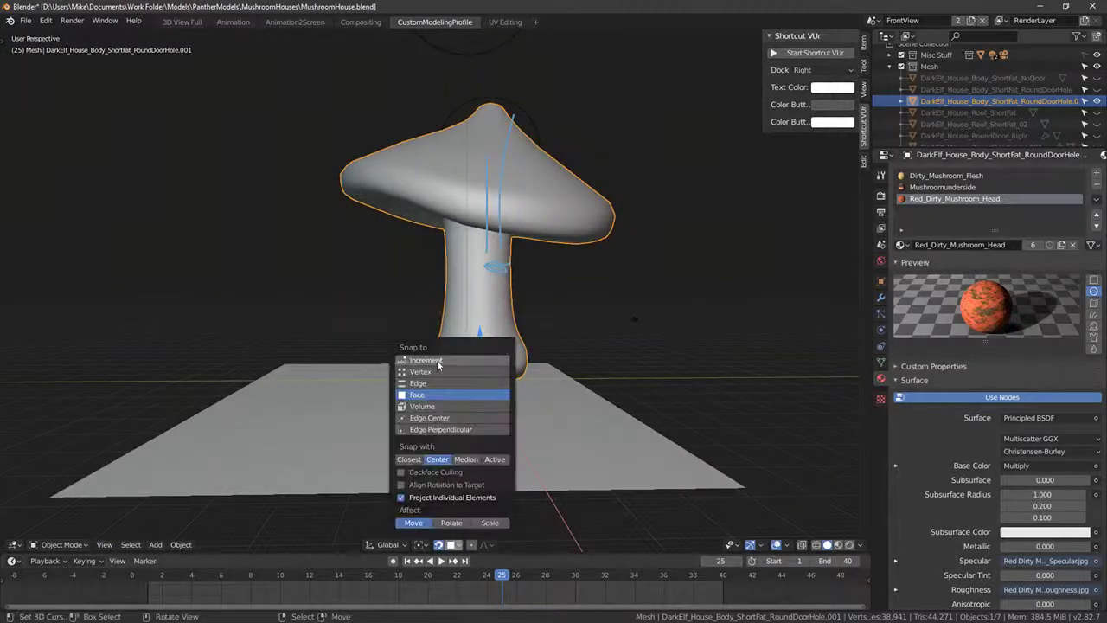
pyautogui.click(438, 364)
pyautogui.press('g')
pyautogui.rightClick(507, 351)
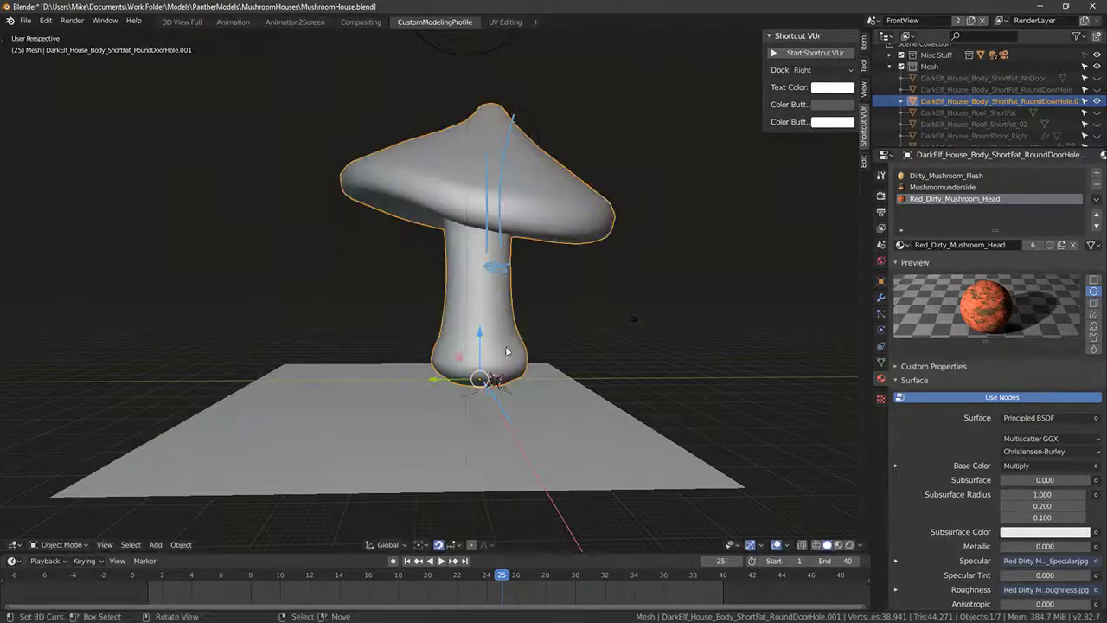
# Step: Move the mushroom house body in the right view by 7 along Y and -1.5 along Z
pyautogui.press('KP_3')
pyautogui.scroll(5, 372, 372)
pyautogui.press('g')
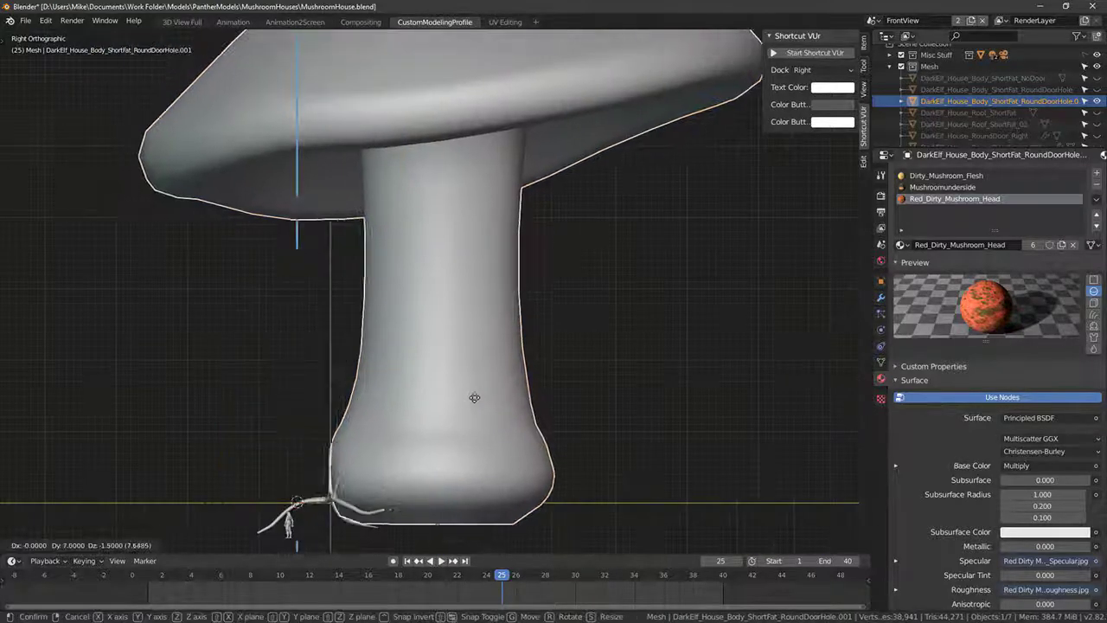
pyautogui.click(476, 397)
pyautogui.moveTo(405, 362)
pyautogui.mouseDown(button='middle')
pyautogui.moveTo(528, 365)
pyautogui.moveTo(424, 372)
pyautogui.mouseUp(button='middle')
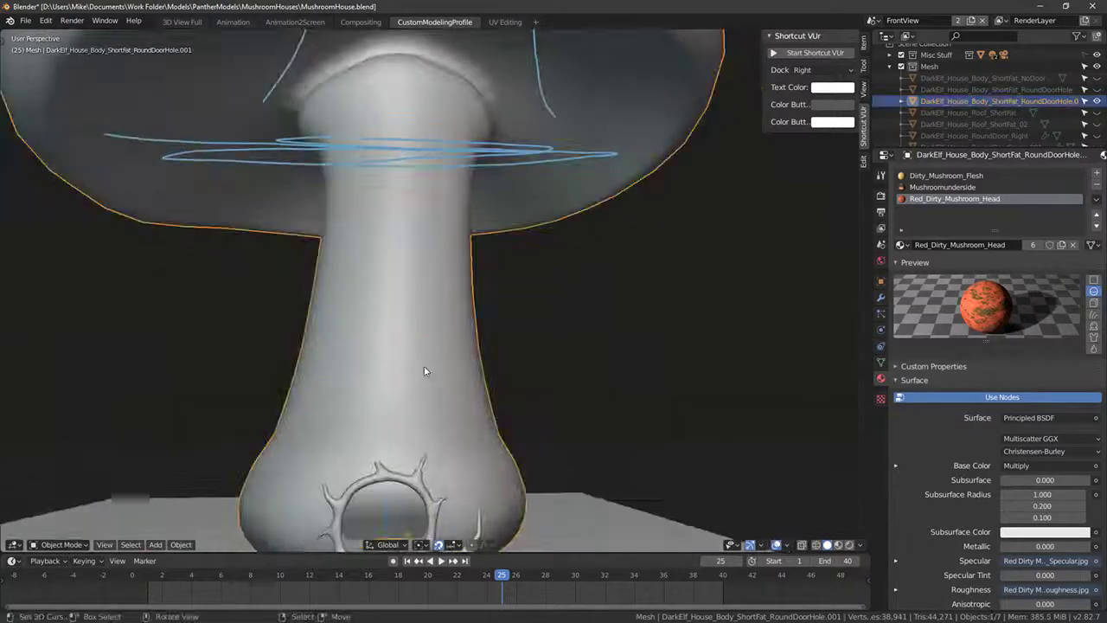
# Step: Reposition the mushroom house body once more in perspective view and deselect everything
pyautogui.scroll(-4, 424, 372)
pyautogui.press('g')
pyautogui.click(498, 358)
pyautogui.hotkey('alt', 'a')
pyautogui.moveTo(497, 358); pyautogui.dragTo(424, 389, button='middle')
# Step: Switch to the restarted Unreal Editor and decline reopening the previously open asset editor
pyautogui.press('super+Tab')
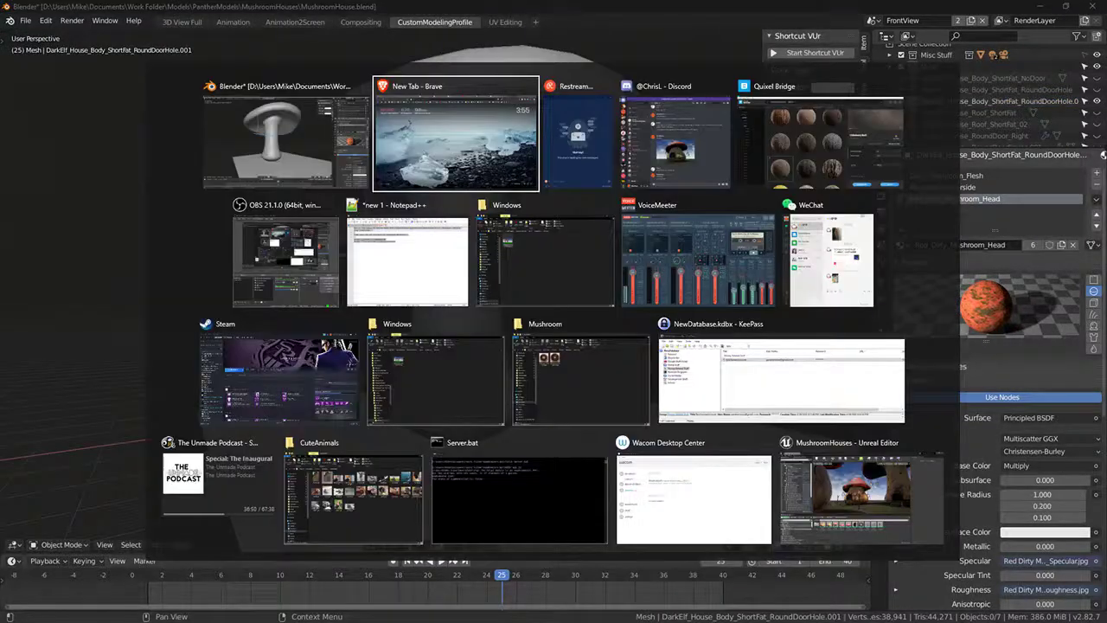
pyautogui.click(273, 149)
pyautogui.hotkey('alt', 'Tab')
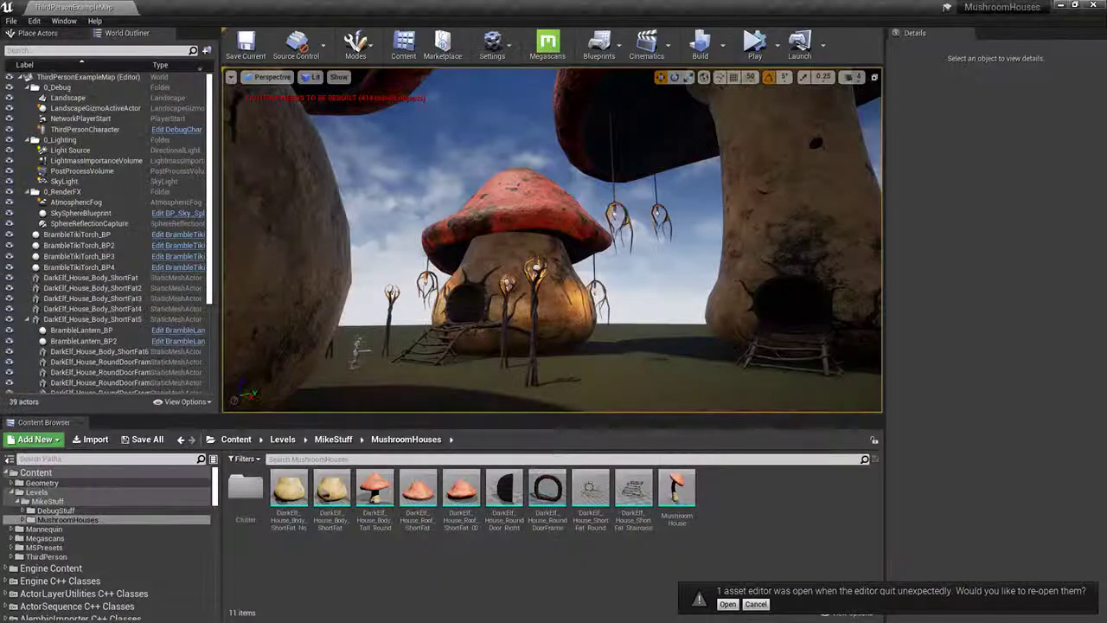
pyautogui.press('w')
pyautogui.moveTo(545, 286); pyautogui.dragTo(562, 320, button='right')
pyautogui.click(757, 603)
# Step: Select the ThirdPersonCharacter near the torches and locate its SK_Mannequin mesh asset in its project folder
pyautogui.moveTo(682, 291); pyautogui.dragTo(682, 292, button='right')
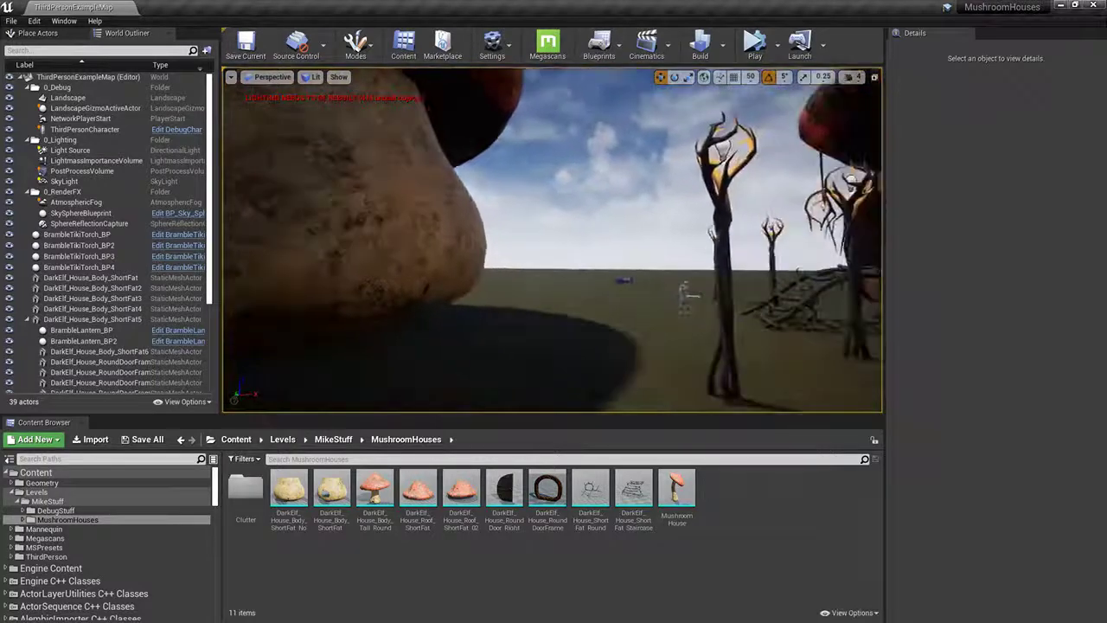
pyautogui.click(679, 290)
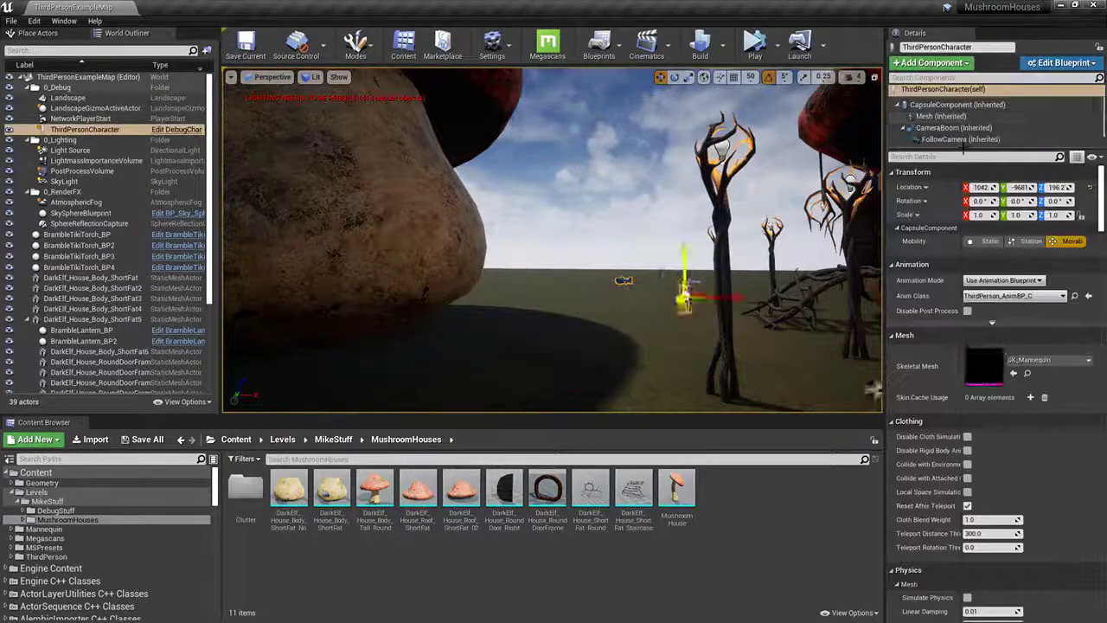
pyautogui.click(1026, 373)
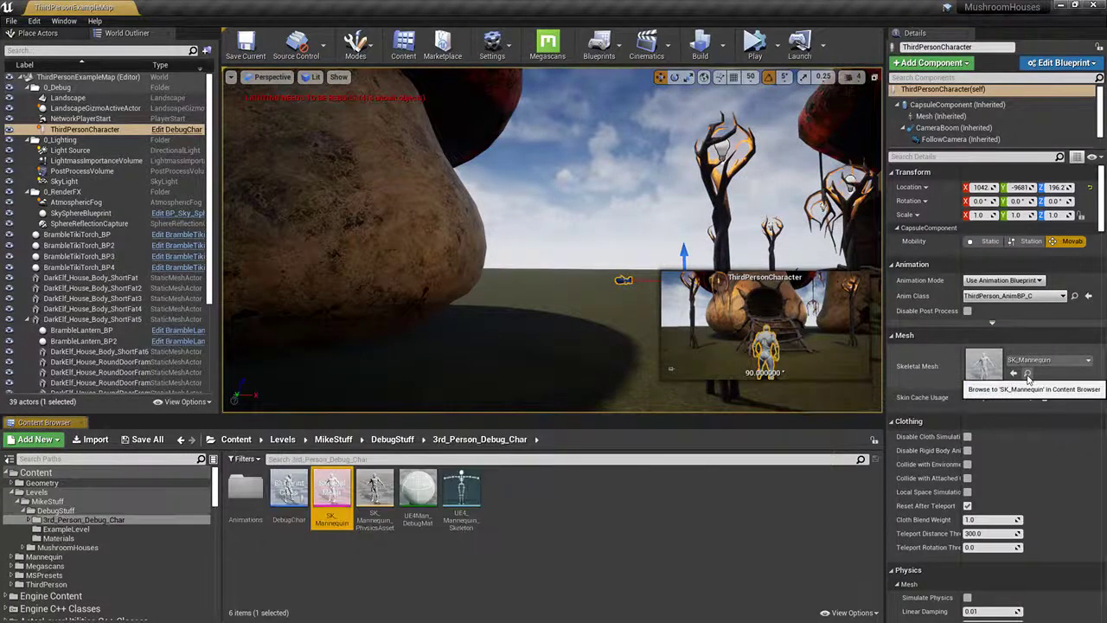
# Step: Assign WorldGridMaterial to both material slots of the SK_Mannequin skeletal mesh and save the asset
pyautogui.doubleClick(342, 502)
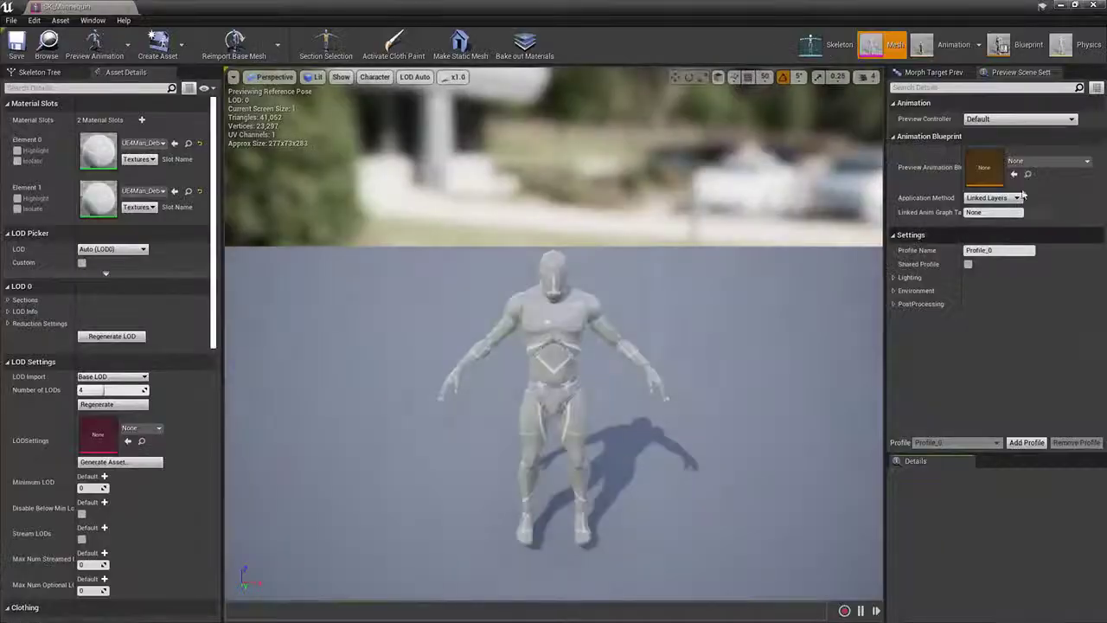
pyautogui.click(143, 143)
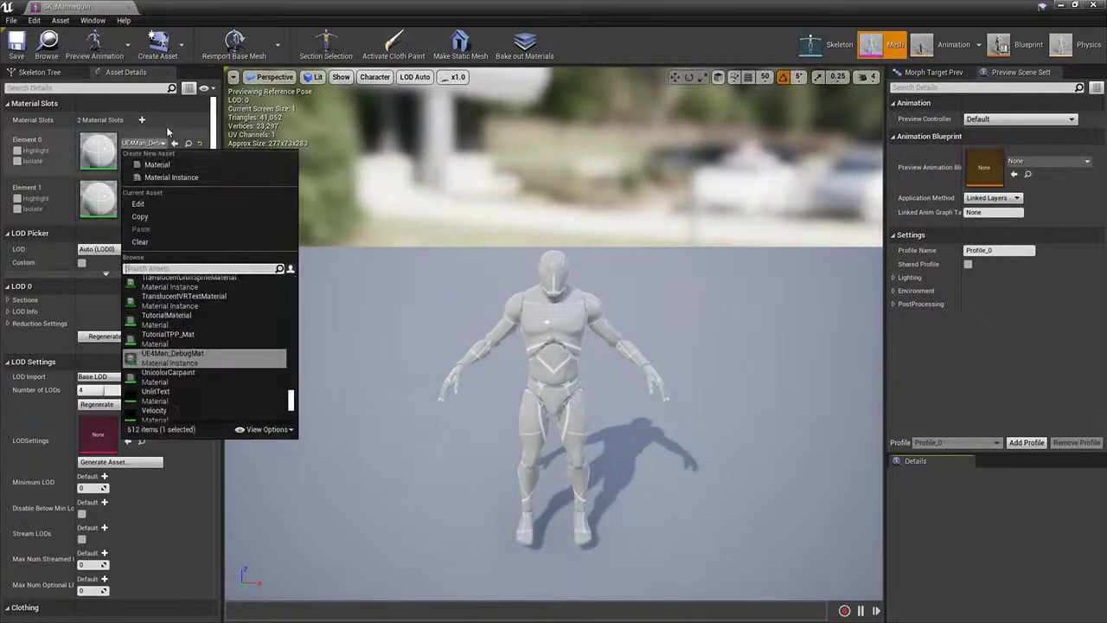
pyautogui.write('worldgrid')
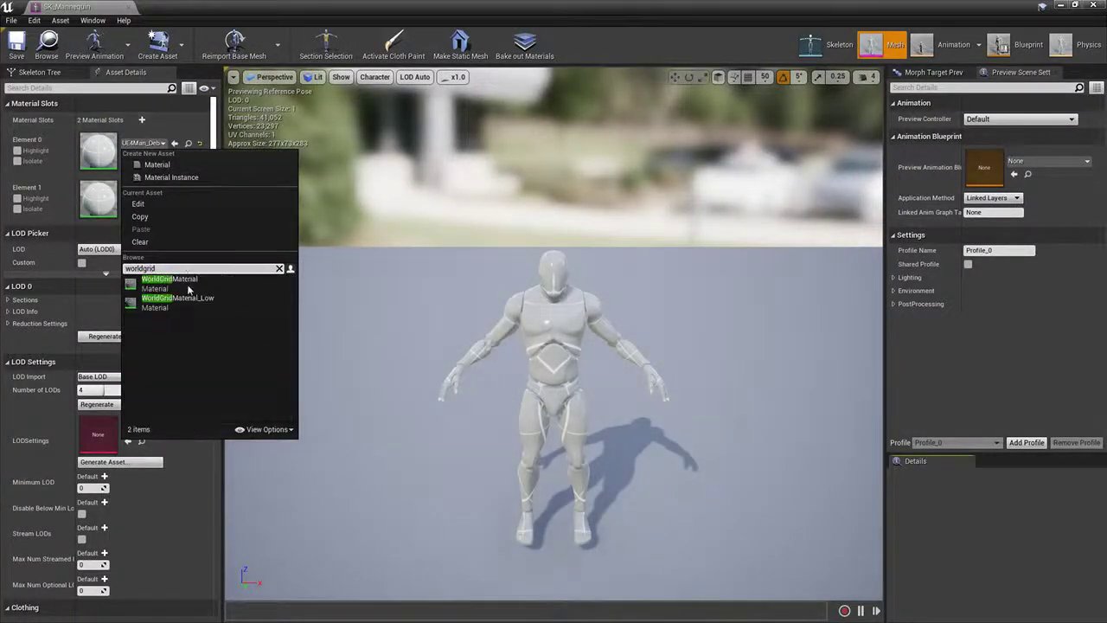
pyautogui.click(191, 288)
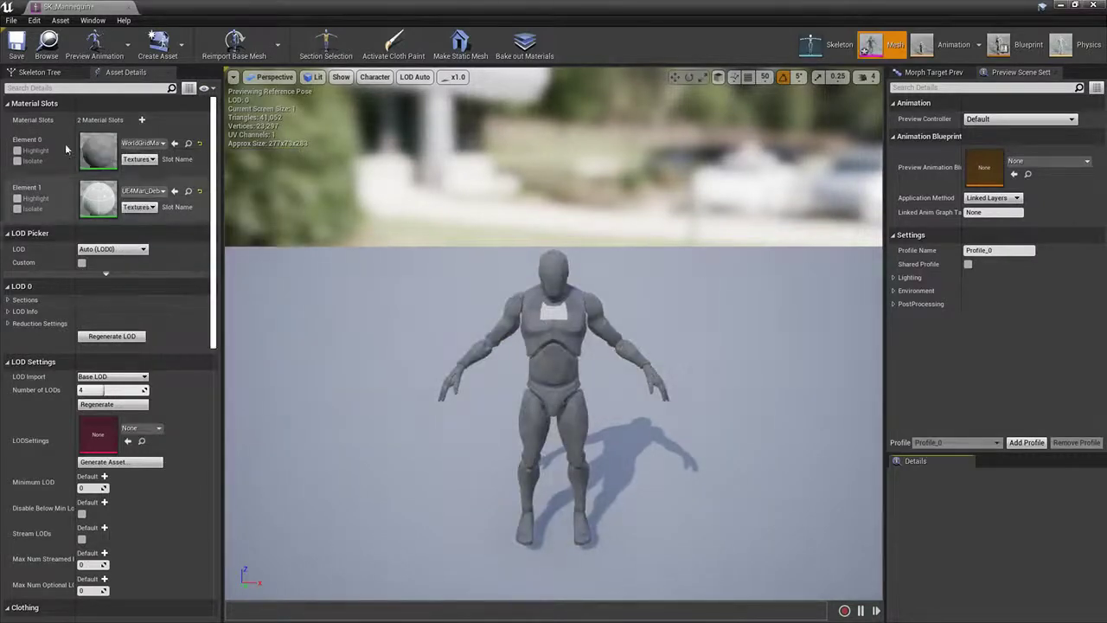
pyautogui.rightClick(64, 154)
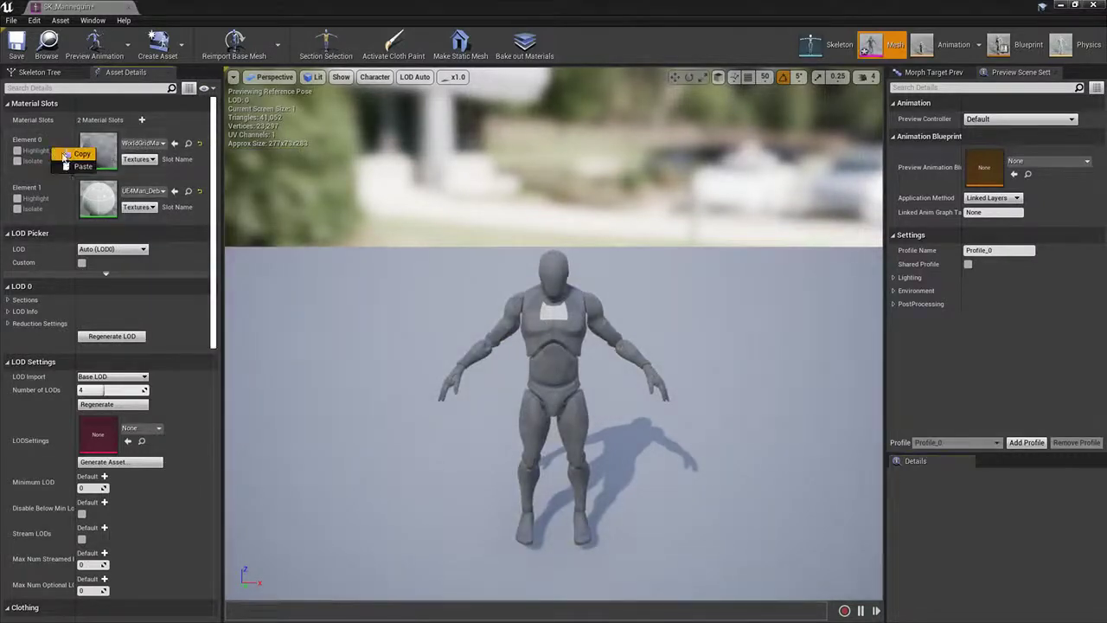
pyautogui.rightClick(66, 209)
pyautogui.click(81, 226)
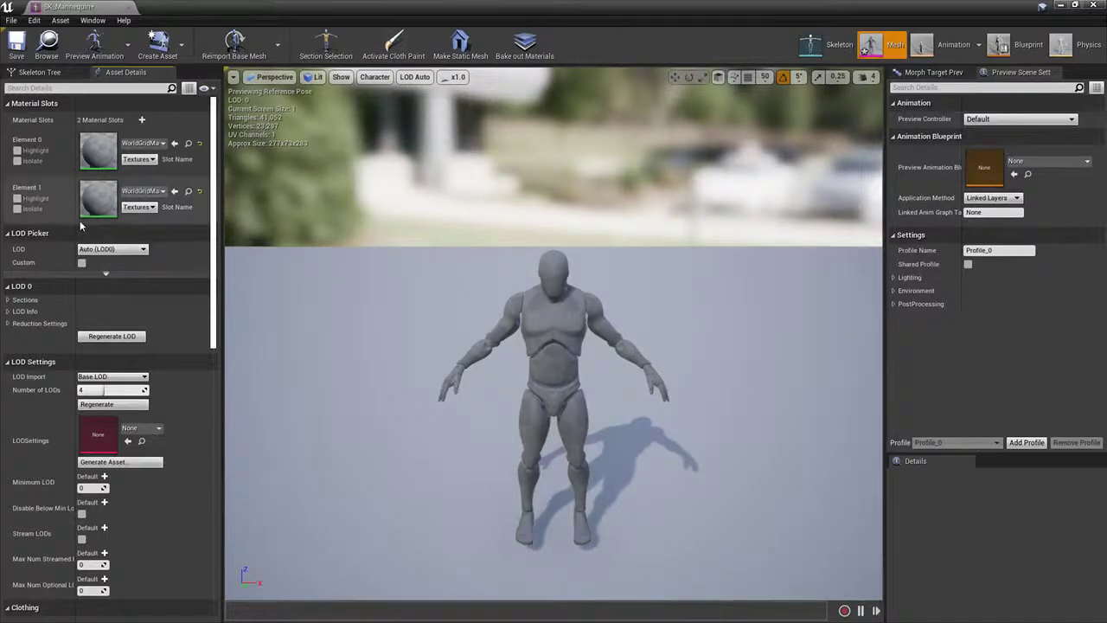
pyautogui.click(15, 42)
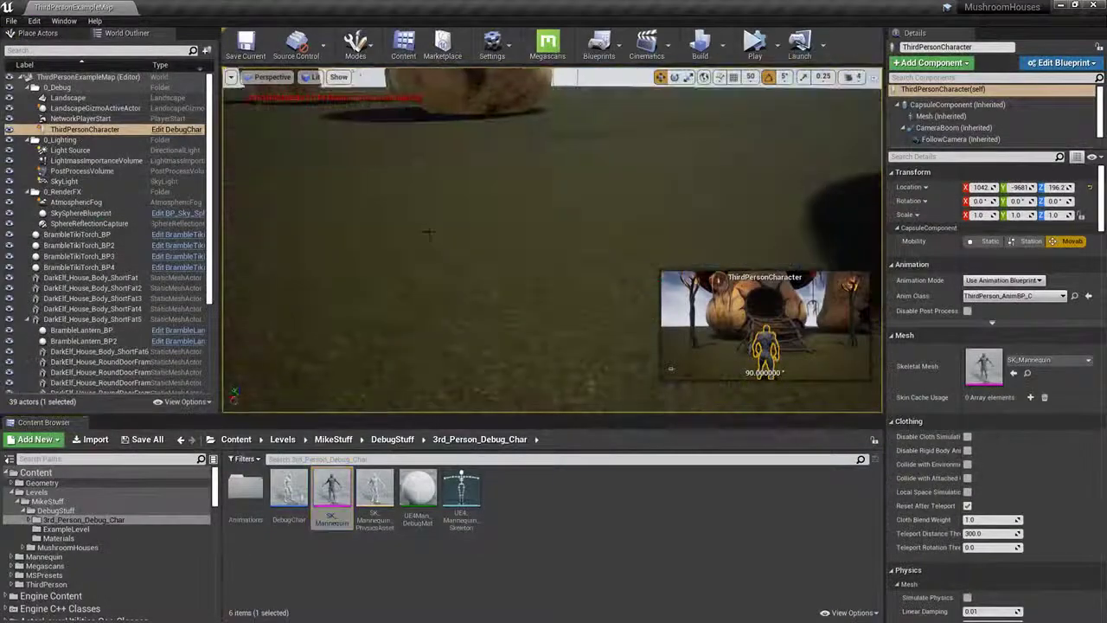
# Step: Select the Landscape in the level and replace its landscape material with WorldGridMaterial
pyautogui.click(428, 232)
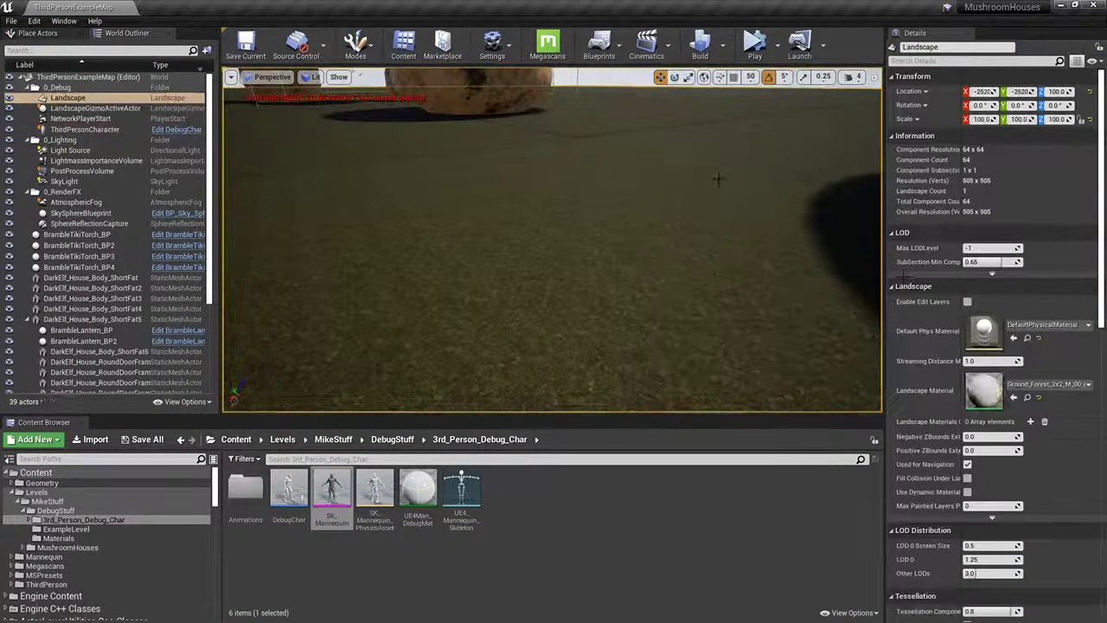
pyautogui.rightClick(936, 392)
pyautogui.click(955, 409)
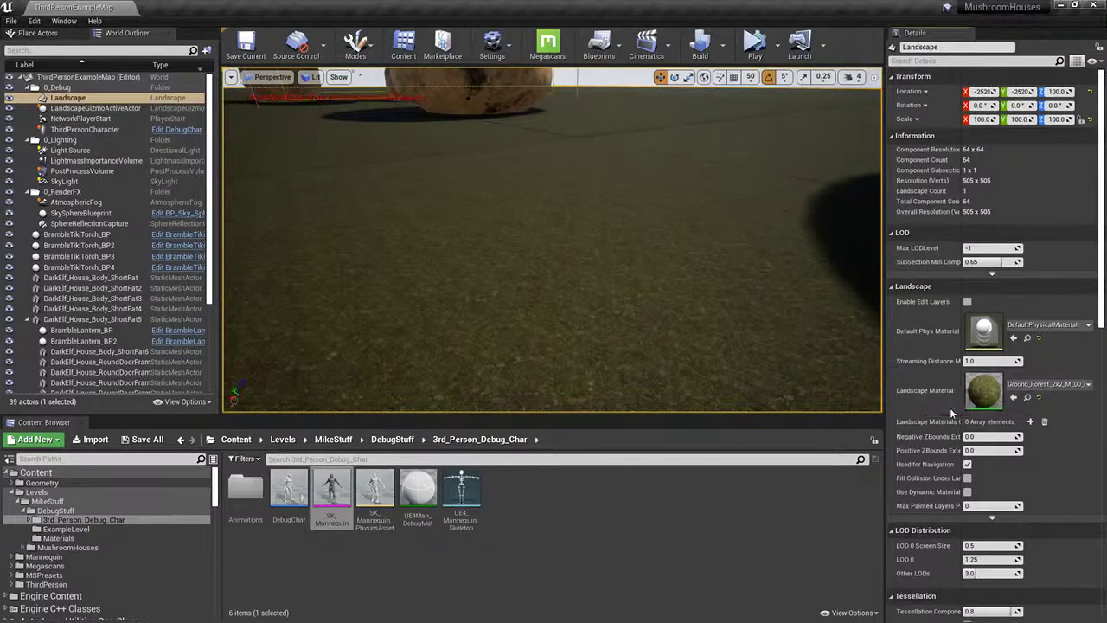
pyautogui.click(1032, 387)
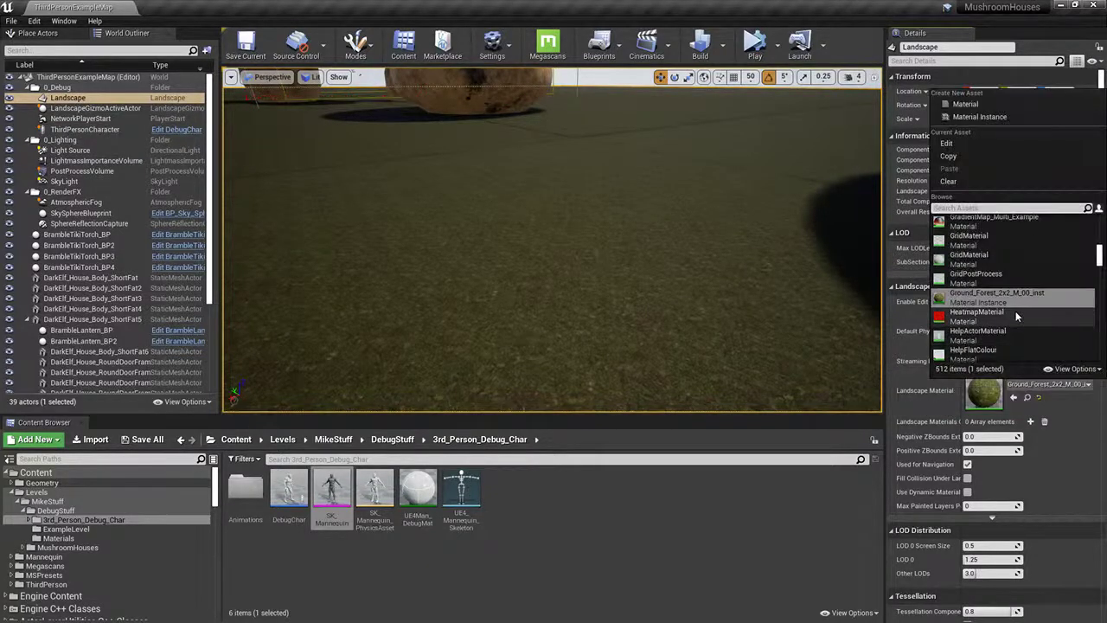
pyautogui.write('worldgrid')
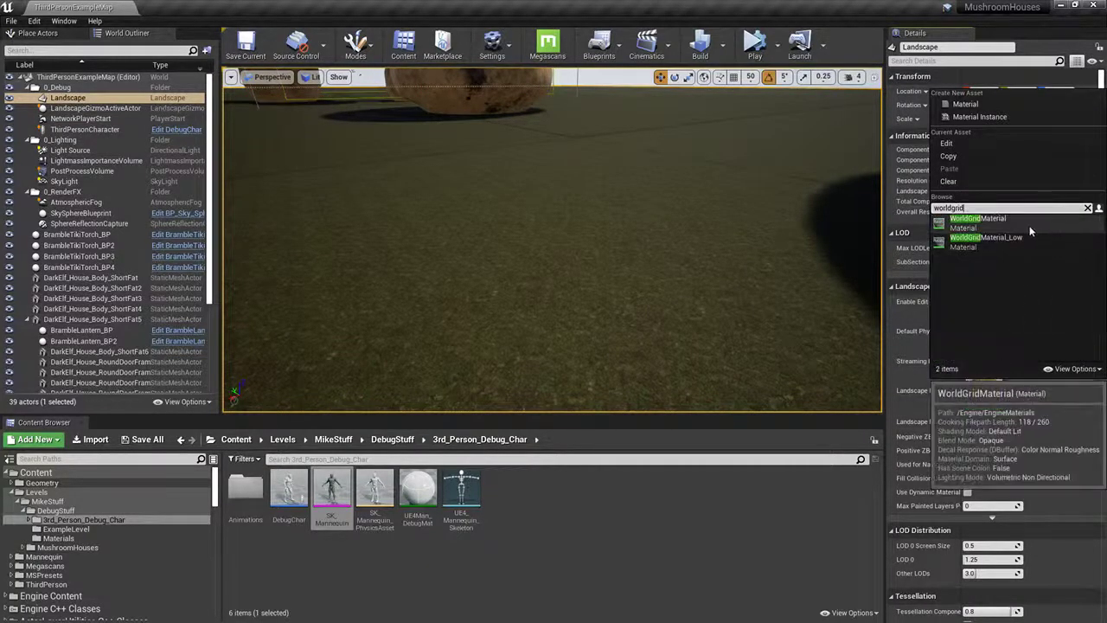
pyautogui.click(973, 222)
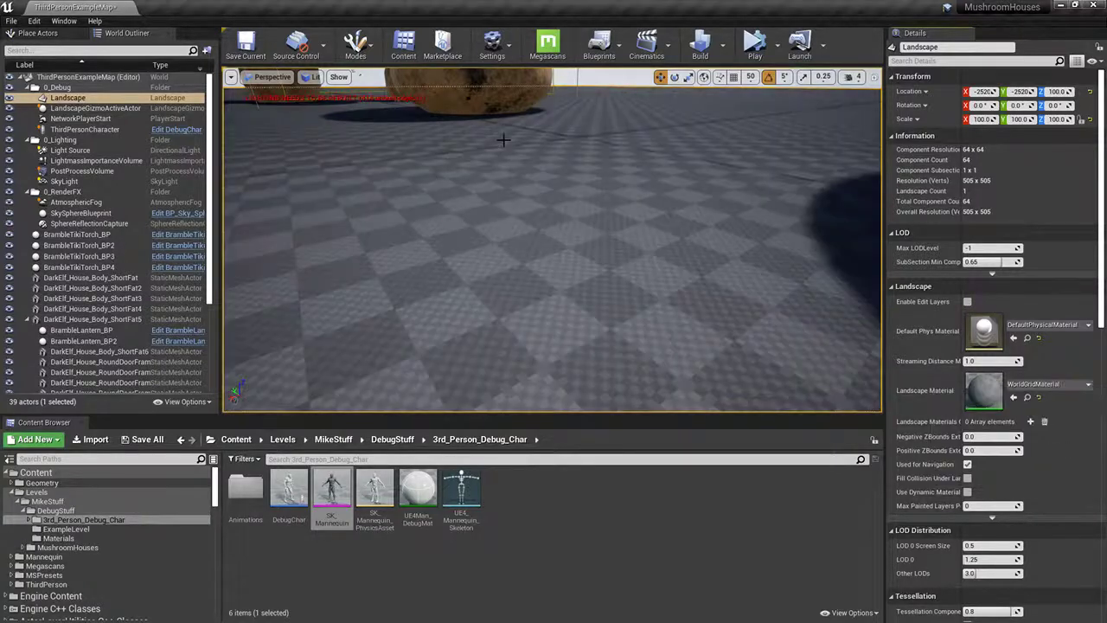
pyautogui.moveTo(512, 154); pyautogui.dragTo(468, 131, button='right')
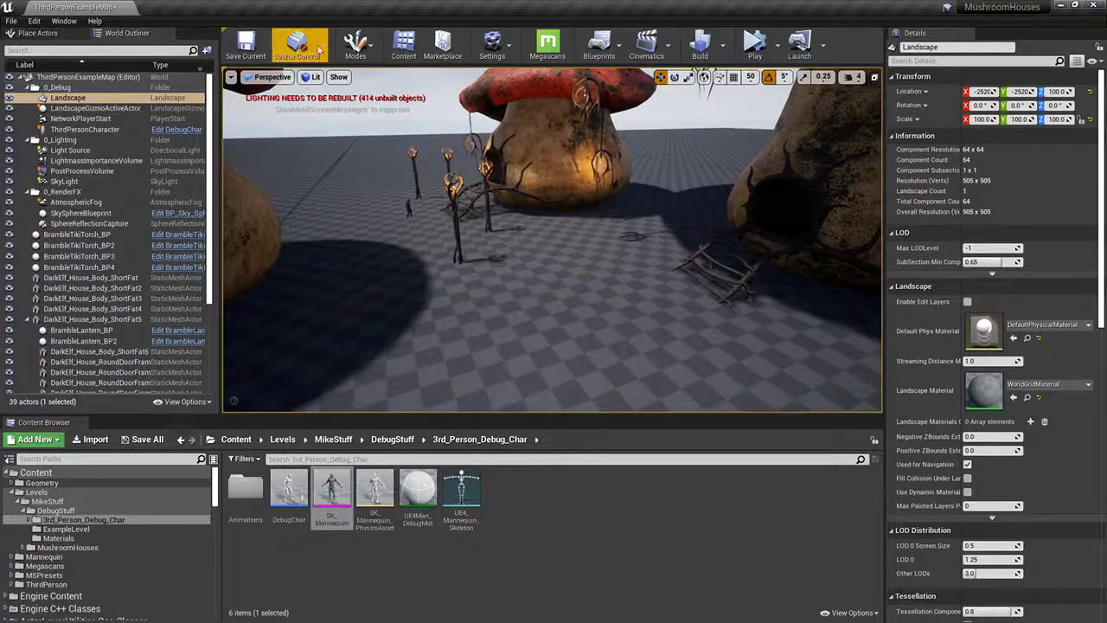
pyautogui.click(369, 52)
pyautogui.click(389, 102)
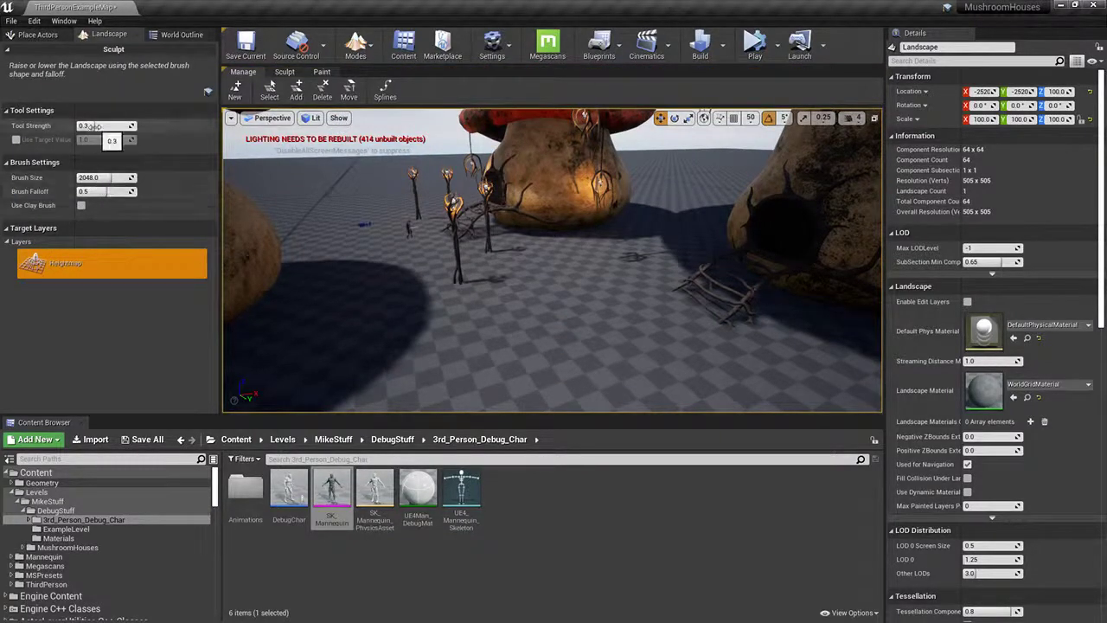
pyautogui.click(356, 44)
pyautogui.click(377, 89)
pyautogui.moveTo(553, 240); pyautogui.dragTo(546, 240, button='right')
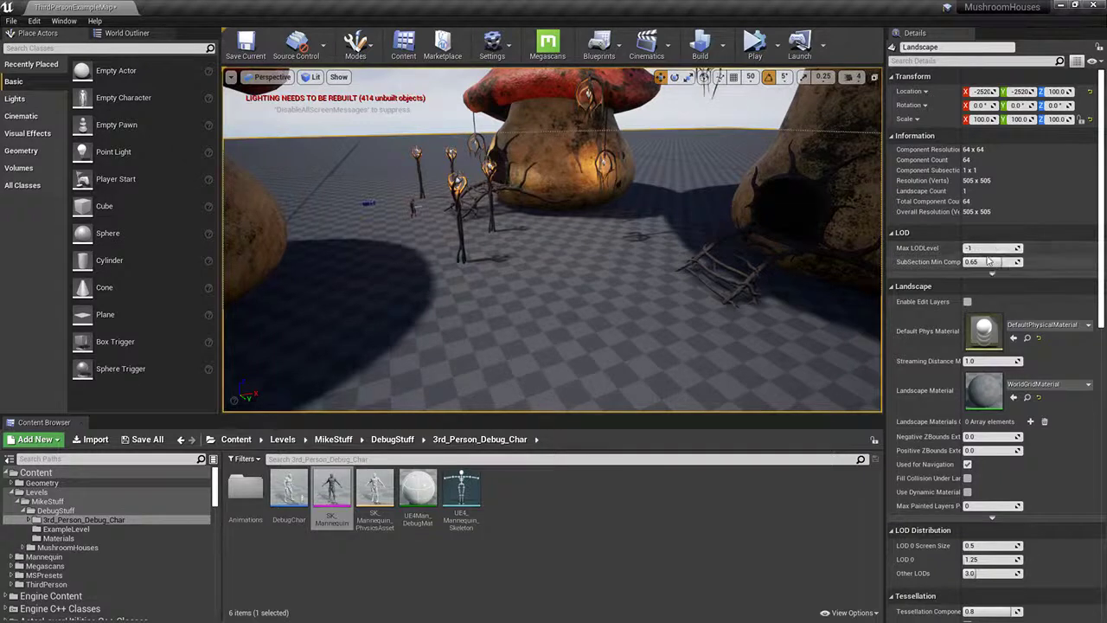
# Step: Delete the Landscape from the level to test its effect on performance
pyautogui.scroll(-3, 1063, 295)
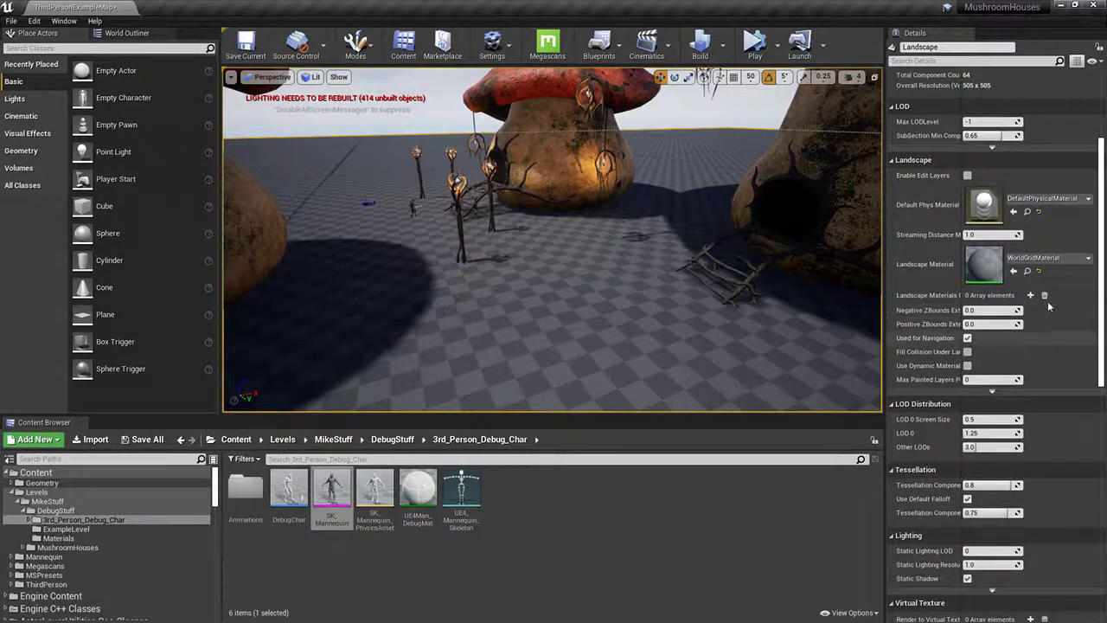
pyautogui.scroll(-1, 1030, 307)
pyautogui.press('Delete')
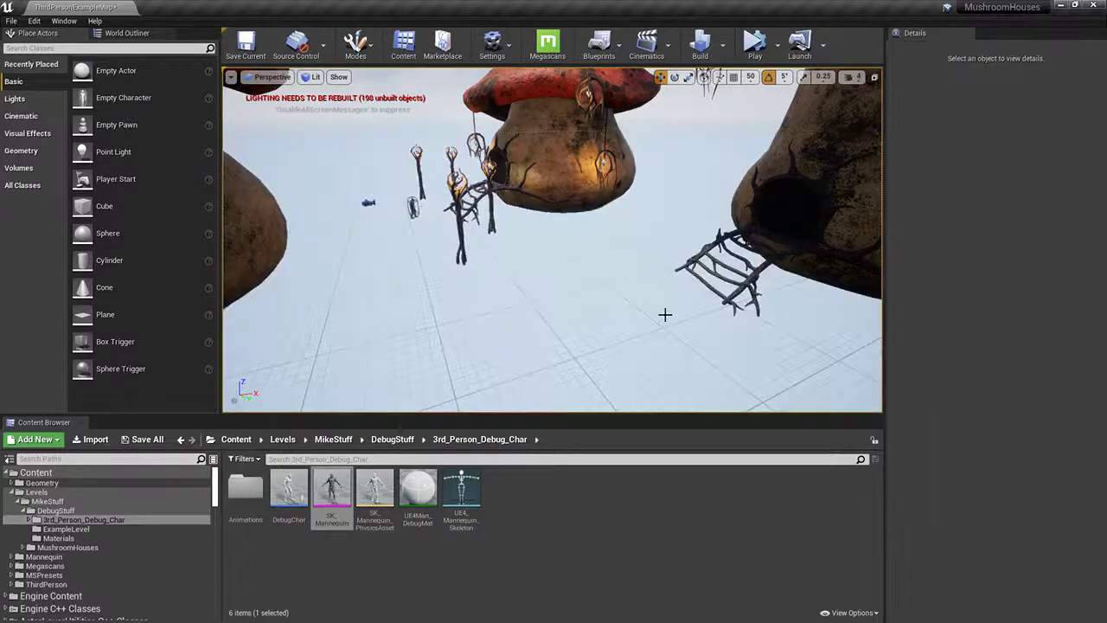
pyautogui.moveTo(659, 316)
pyautogui.mouseDown(button='right')
pyautogui.moveTo(770, 339)
pyautogui.moveTo(857, 305)
pyautogui.moveTo(659, 316)
pyautogui.moveTo(736, 354)
pyautogui.moveTo(660, 321)
pyautogui.mouseUp(button='right')
# Step: Turn on the frame rate display in the viewport with the console command stat fps
pyautogui.press('`')
pyautogui.write('stat f')
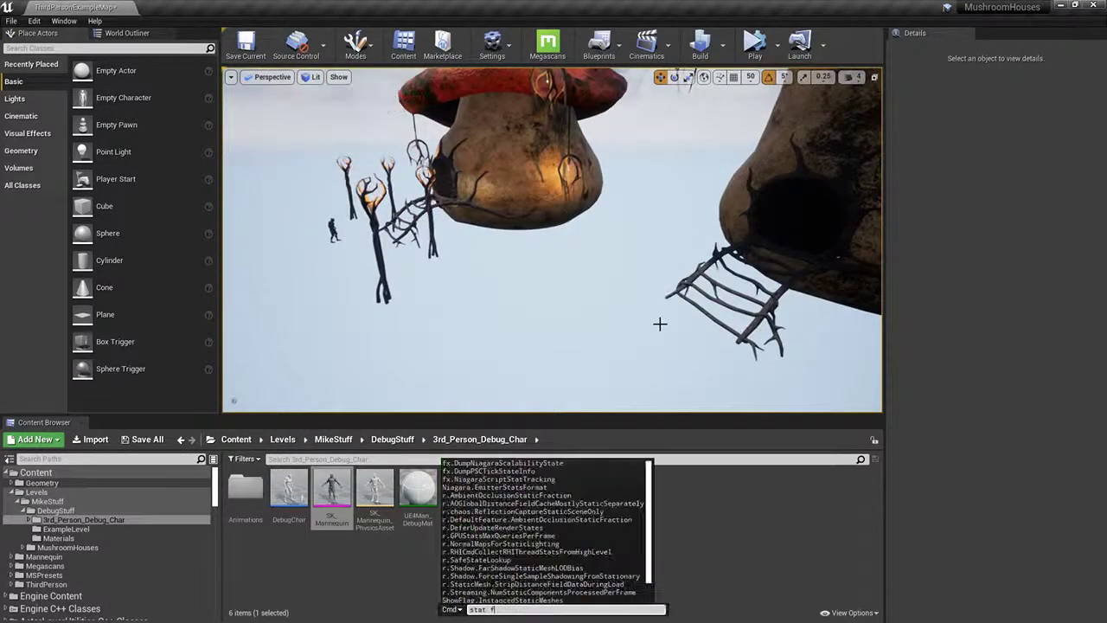
pyautogui.write('ps')
pyautogui.press('Return')
# Step: Undo the deletion of the Landscape and select the small mushroom house body
pyautogui.moveTo(657, 307); pyautogui.dragTo(388, 391, button='right')
pyautogui.hotkey('ctrl', 'z')
pyautogui.click(388, 391)
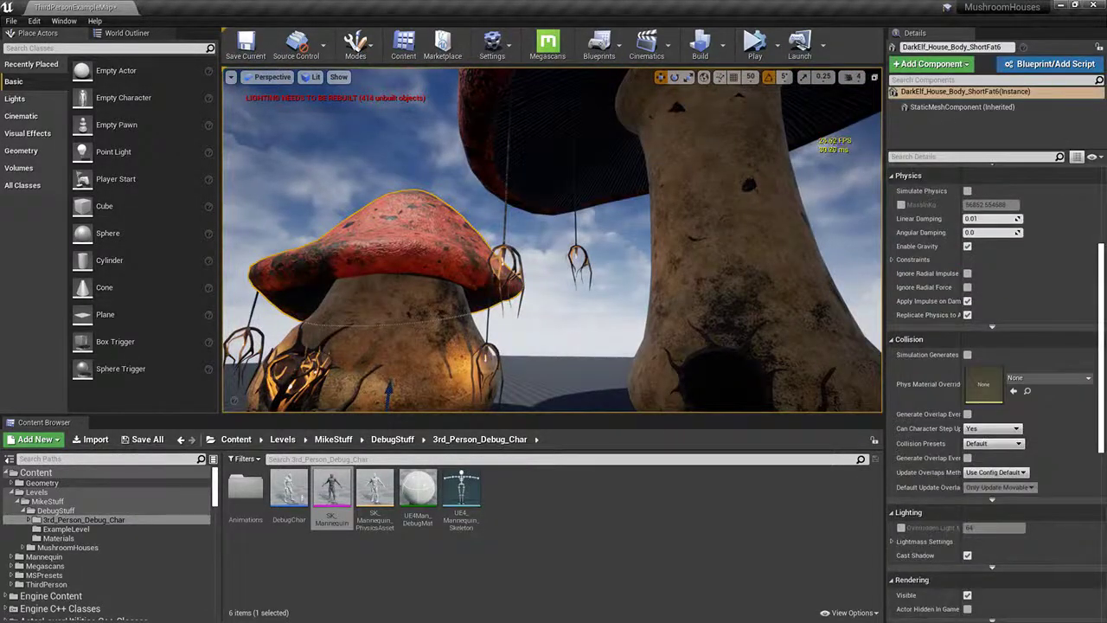
# Step: Open the blueprint of the lantern hanging beside the small mushroom house, disconnect Event Tick from SetWorldRotation, and compile
pyautogui.click(502, 266)
pyautogui.click(1058, 63)
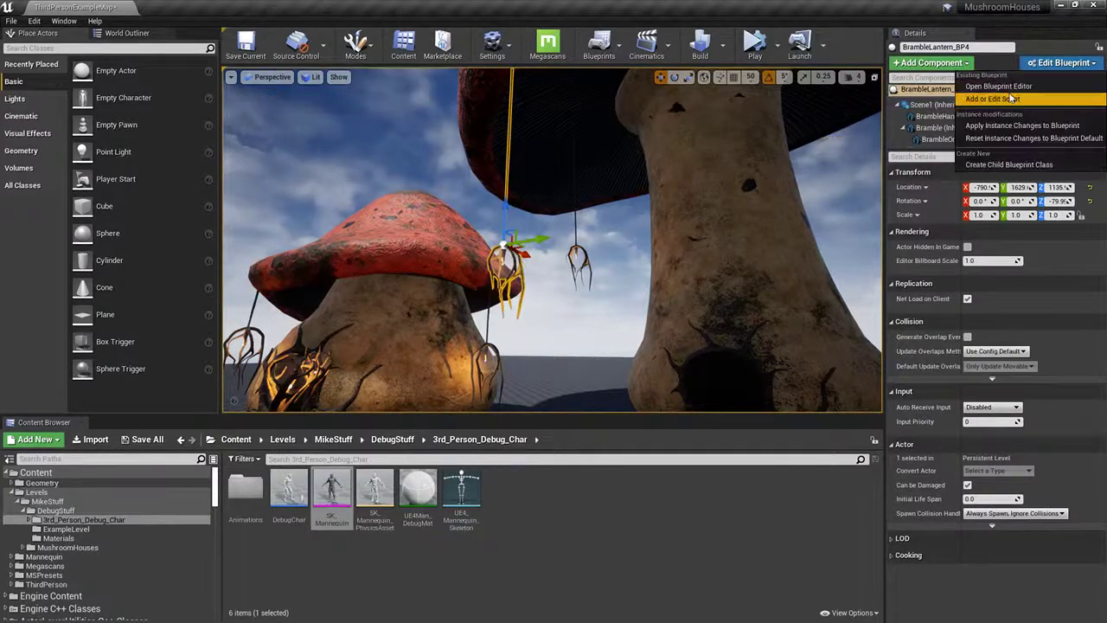
pyautogui.click(1028, 90)
pyautogui.scroll(-3, 472, 218)
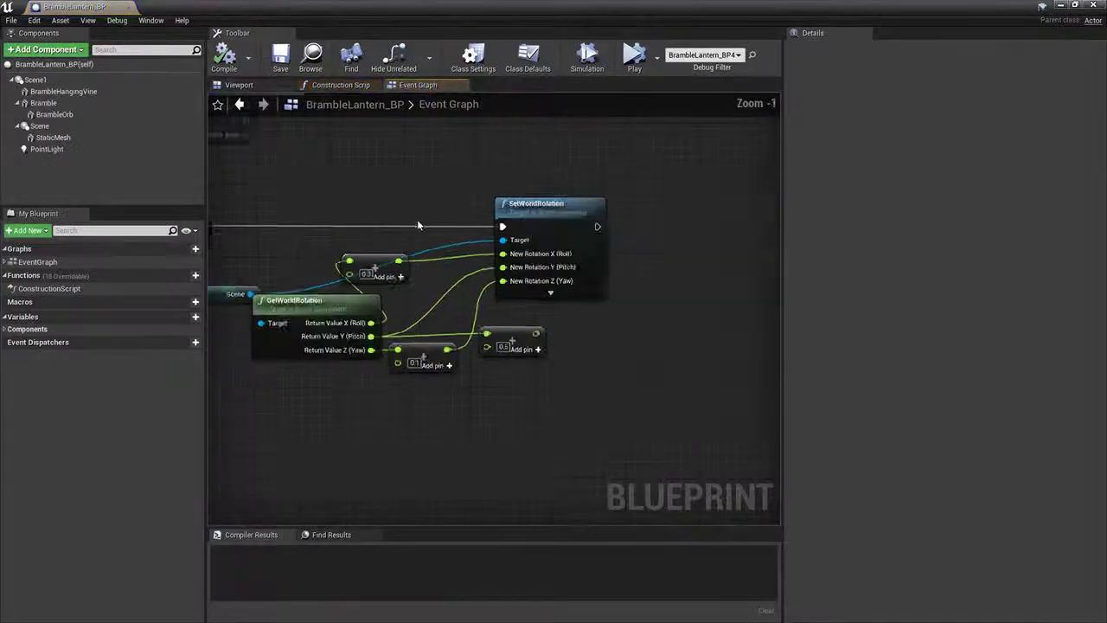
pyautogui.scroll(3, 472, 218)
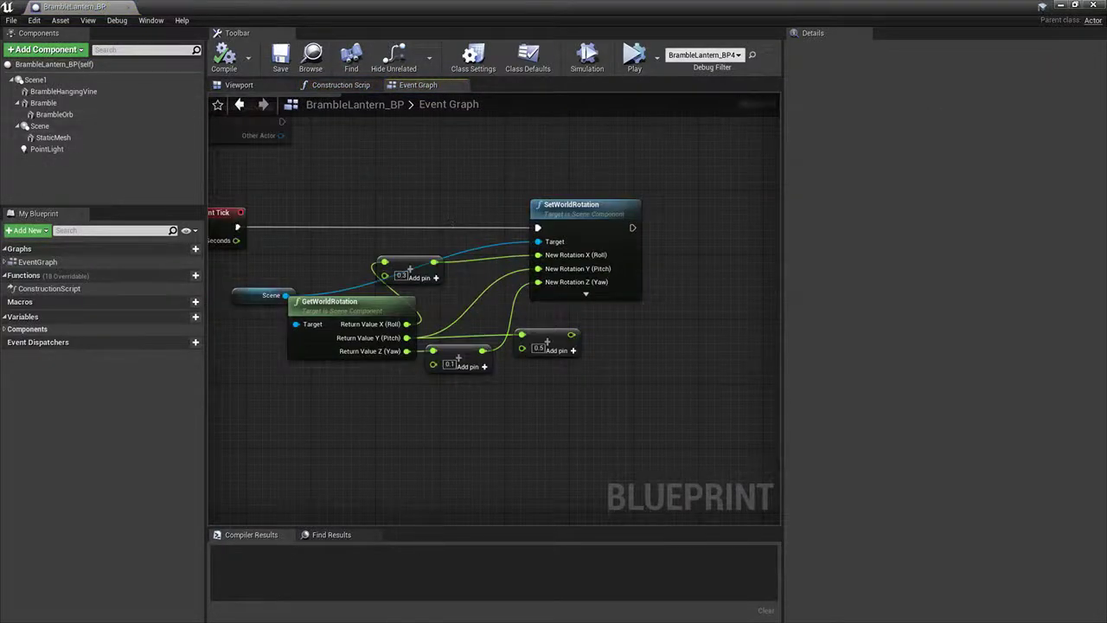
pyautogui.click(236, 53)
# Step: Set the mobility of all BrambleLantern_BP components to Static, compile and save the blueprint, and return to the level
pyautogui.click(47, 149)
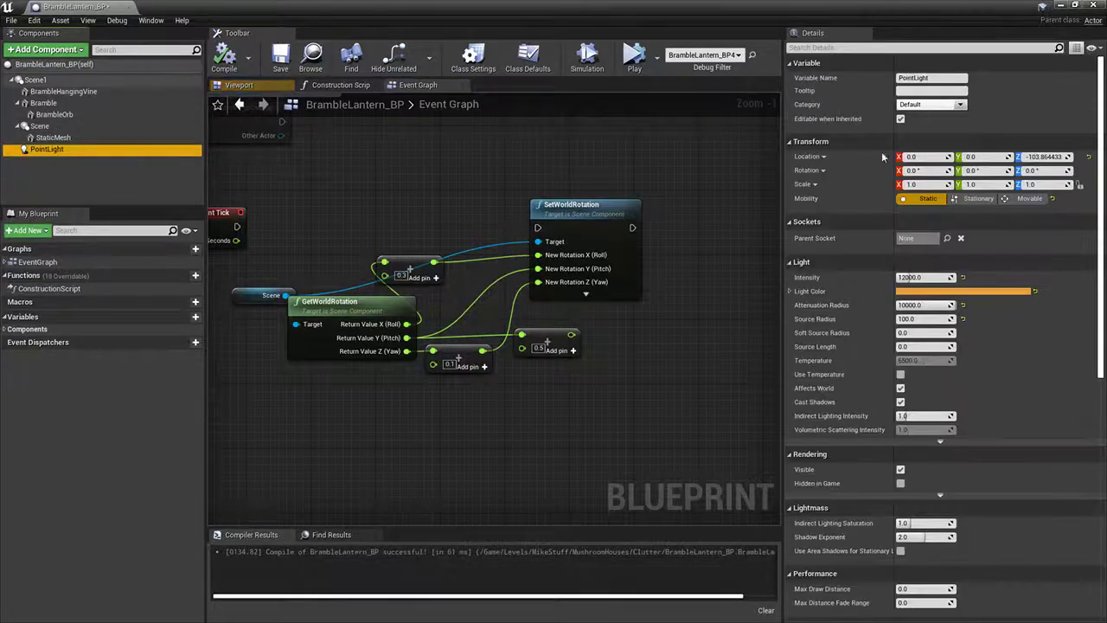
pyautogui.click(82, 138)
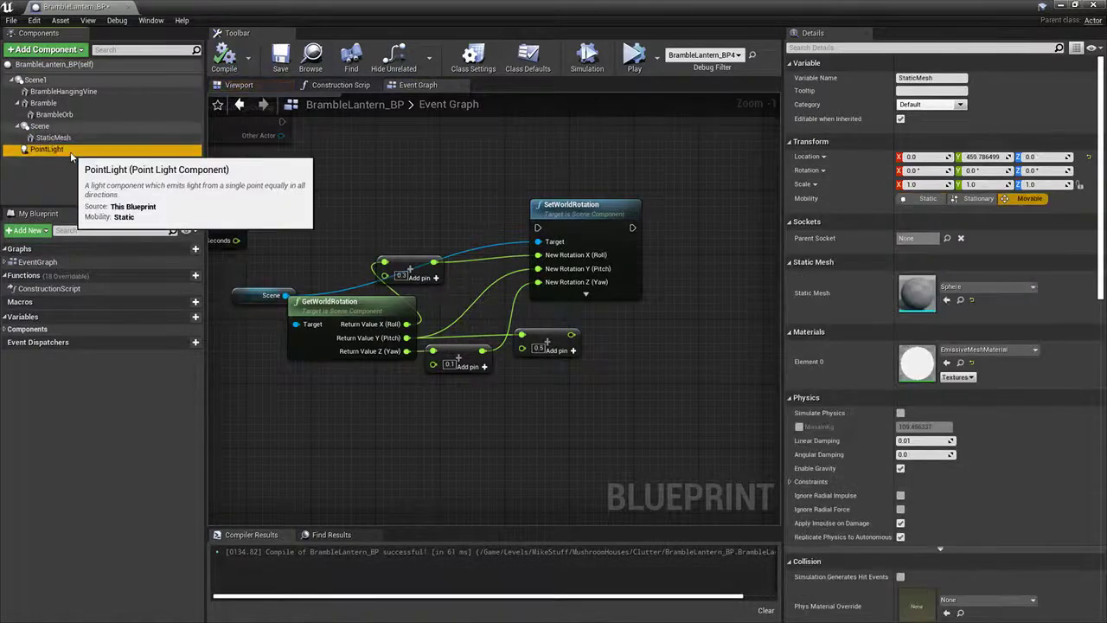
pyautogui.click(83, 149)
pyautogui.keyDown('shift'); pyautogui.click(57, 81); pyautogui.keyUp('shift')
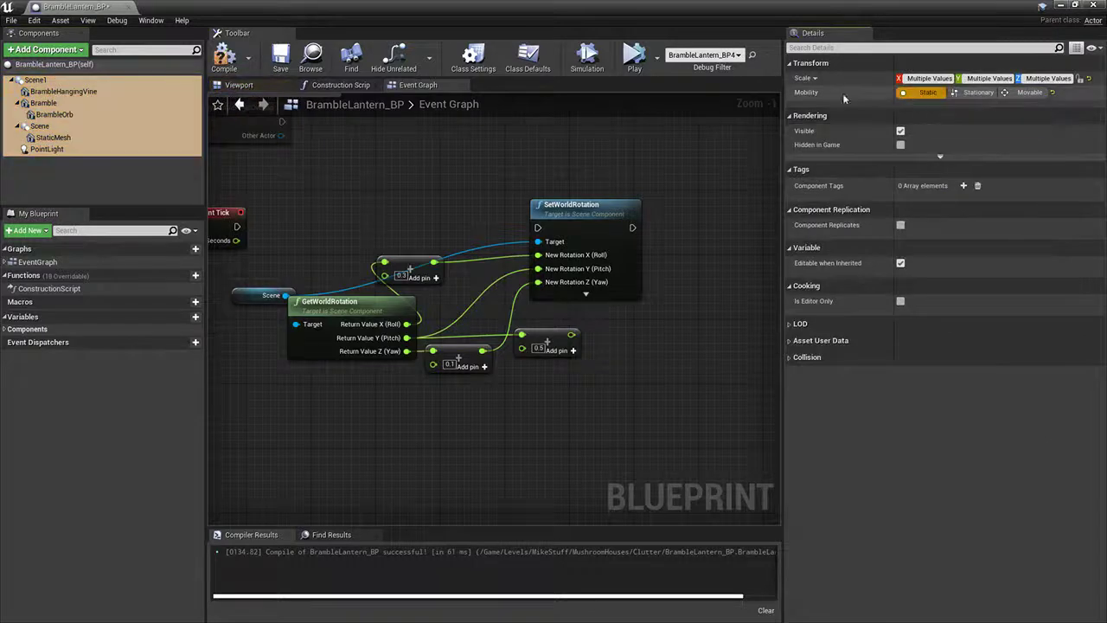
pyautogui.click(280, 57)
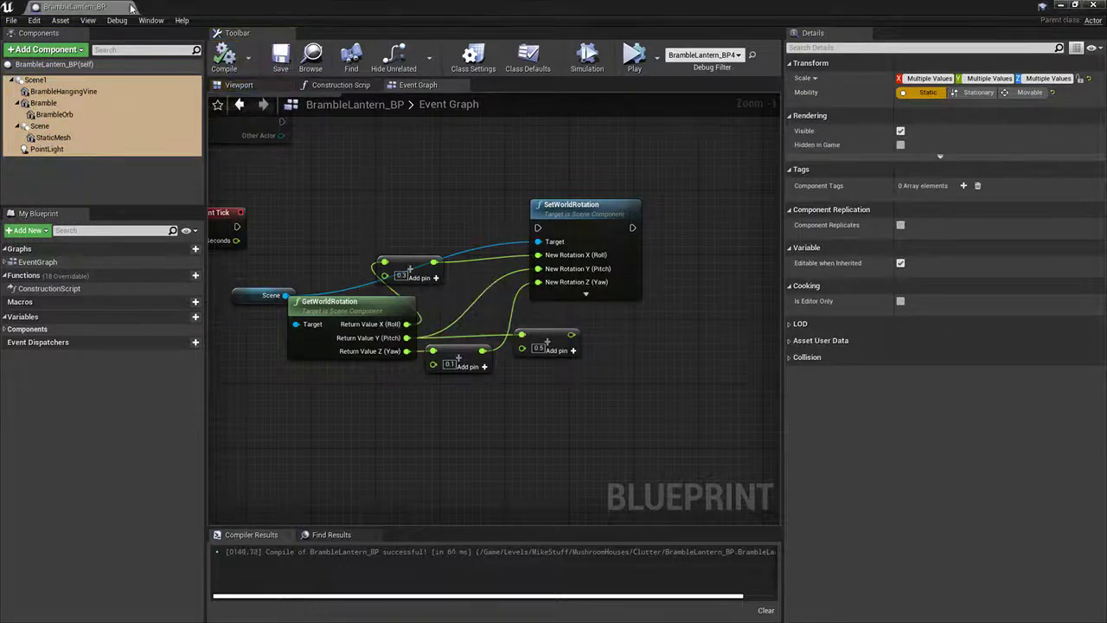
pyautogui.hotkey('alt', 'Tab')
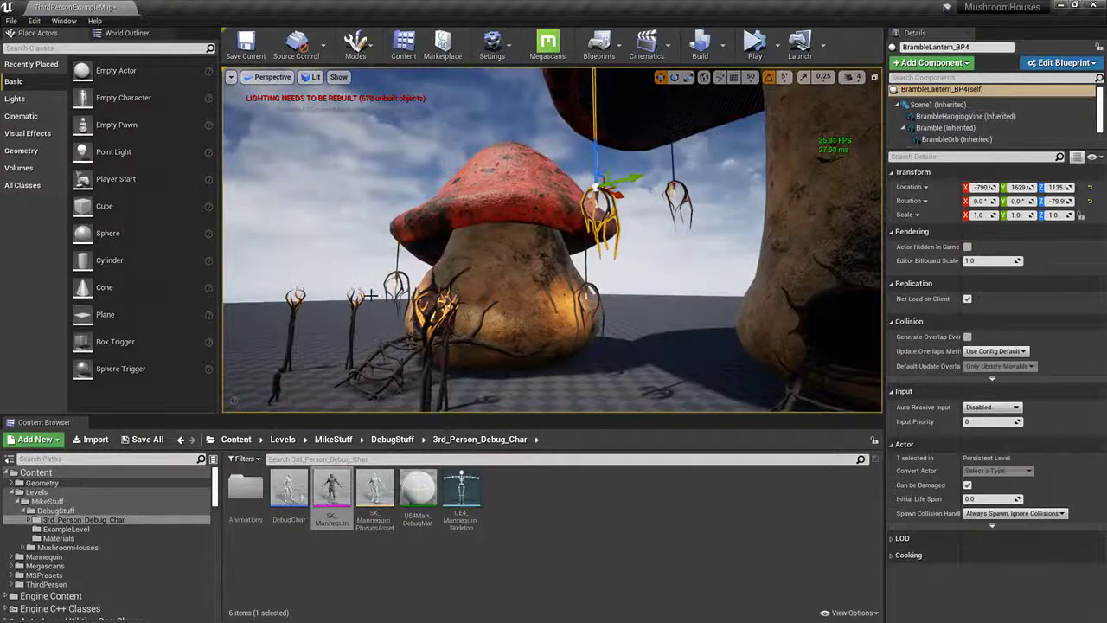
# Step: Open the BrambleTikiTorch_BP blueprint from a torch in the level, set all its components' mobility to Static, and compile
pyautogui.click(357, 312)
pyautogui.click(1069, 64)
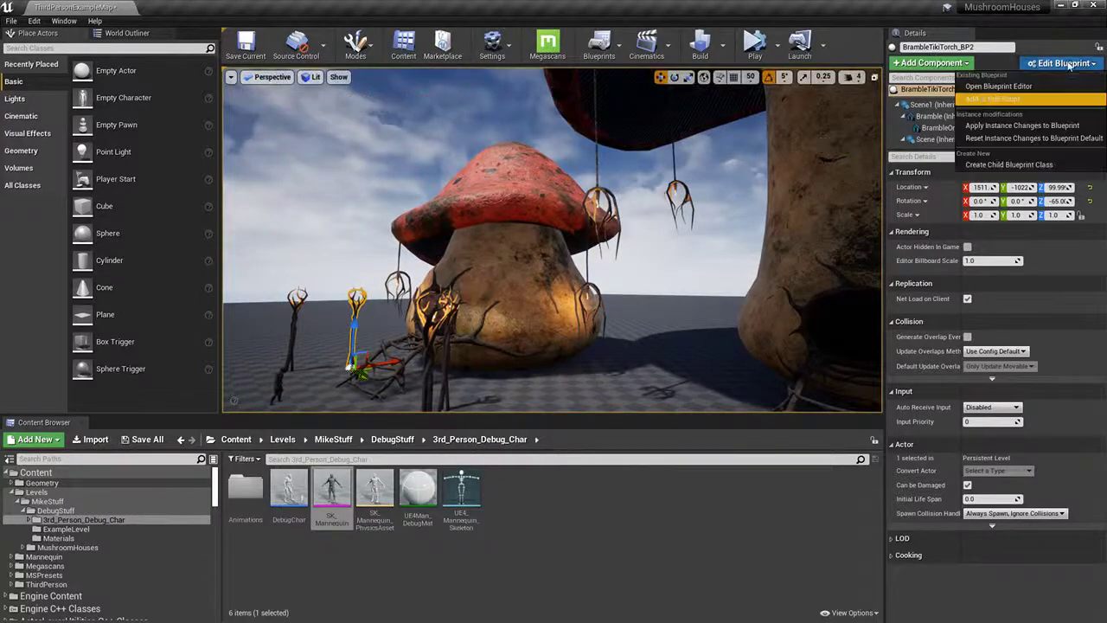
pyautogui.click(995, 99)
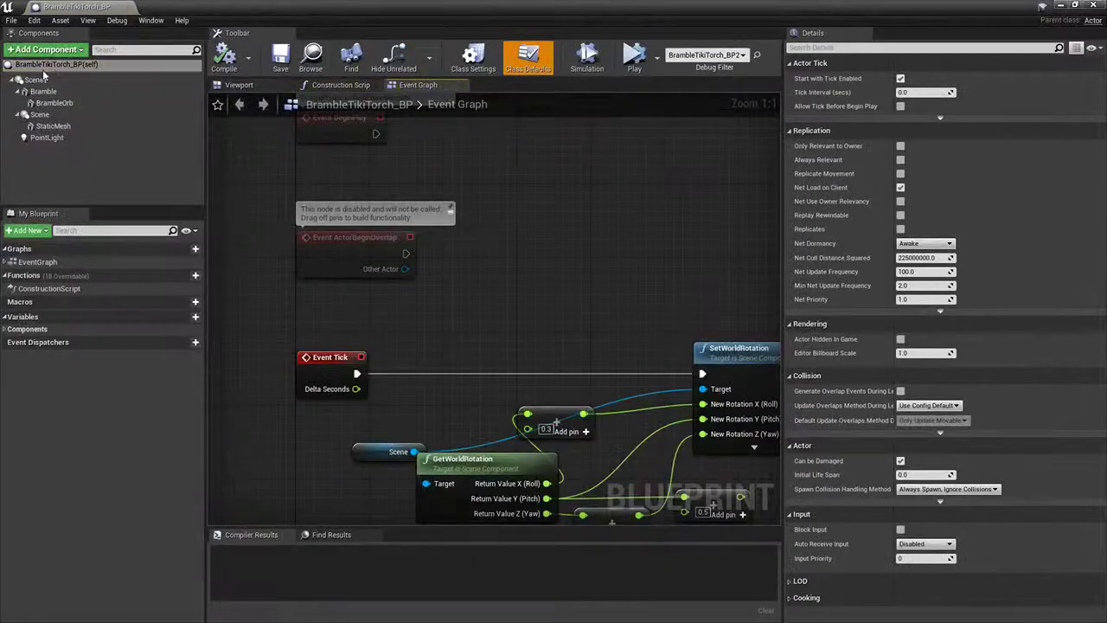
pyautogui.click(34, 80)
pyautogui.keyDown('shift'); pyautogui.click(47, 138); pyautogui.keyUp('shift')
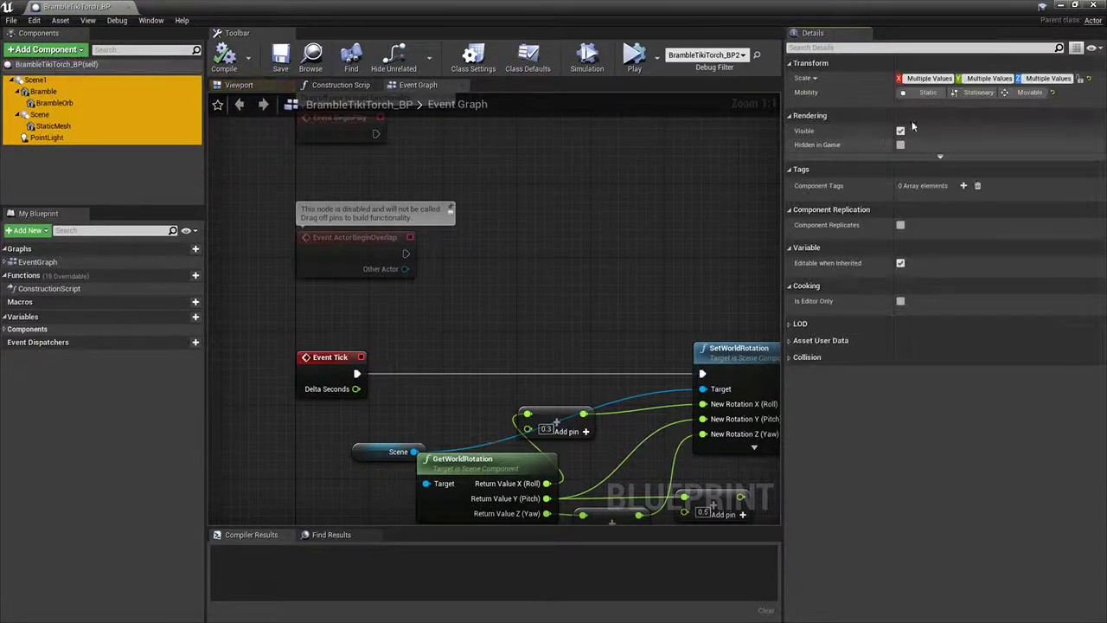
pyautogui.click(919, 94)
pyautogui.click(230, 69)
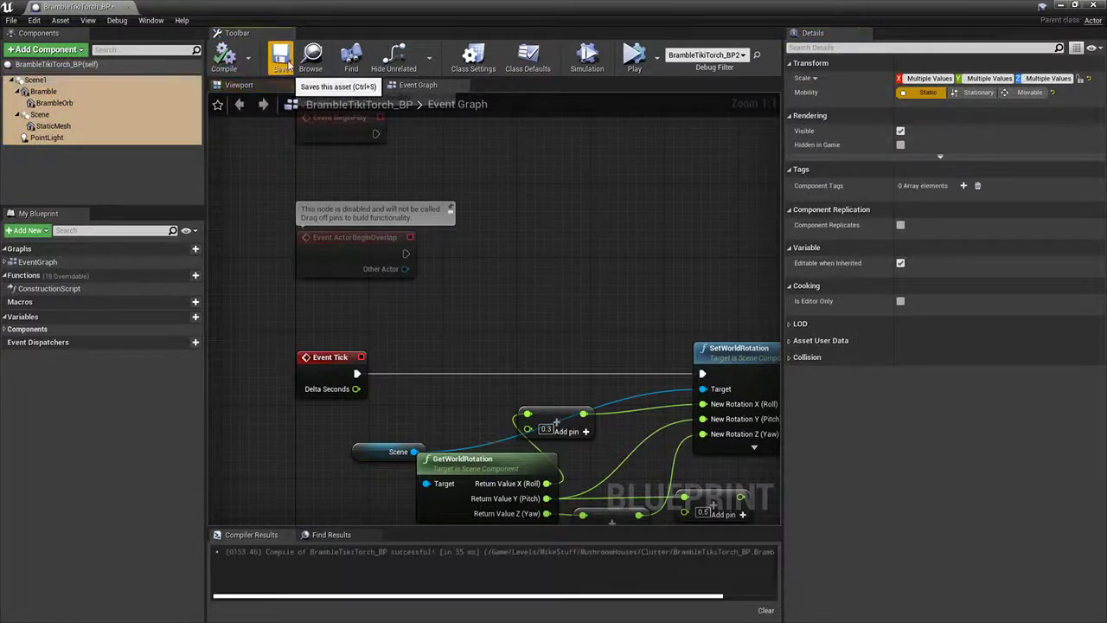
# Step: Disconnect Event Tick from SetWorldRotation in BrambleTikiTorch_BP, save the blueprint, and close it
pyautogui.keyDown('alt'); pyautogui.click(355, 374); pyautogui.keyUp('alt')
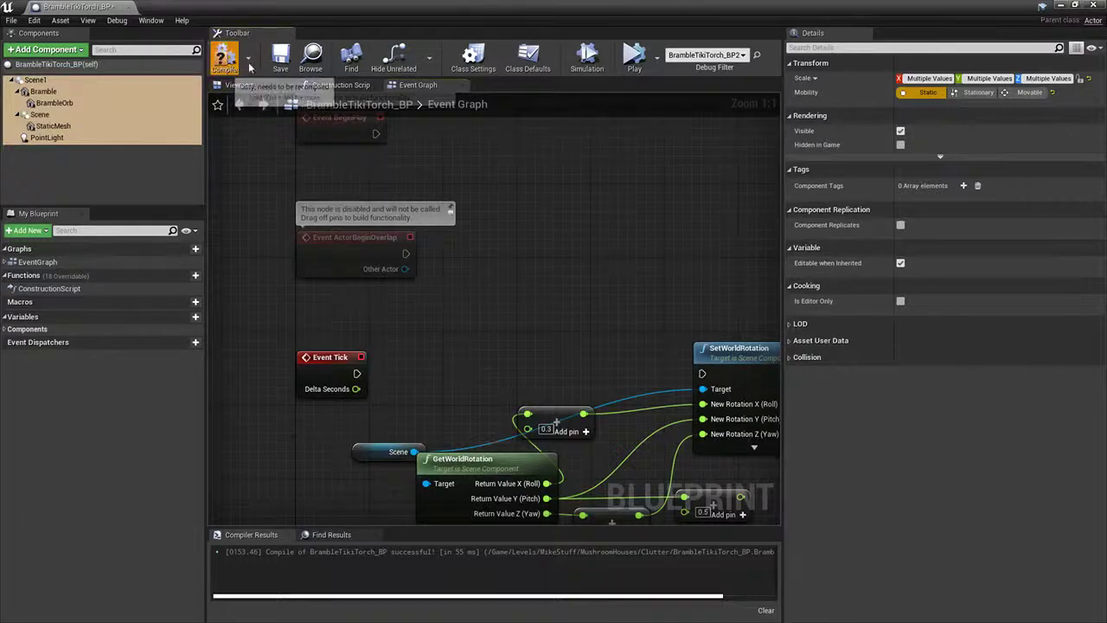
pyautogui.click(279, 62)
pyautogui.click(128, 8)
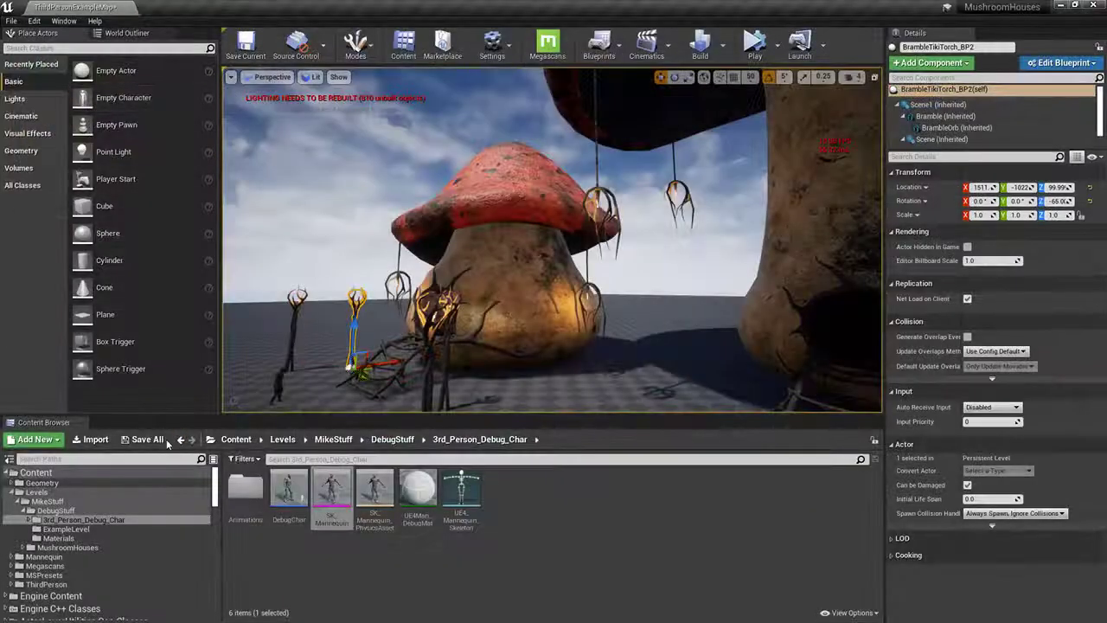
# Step: Save all modified content, including the level, and confirm the save
pyautogui.click(161, 440)
pyautogui.click(647, 422)
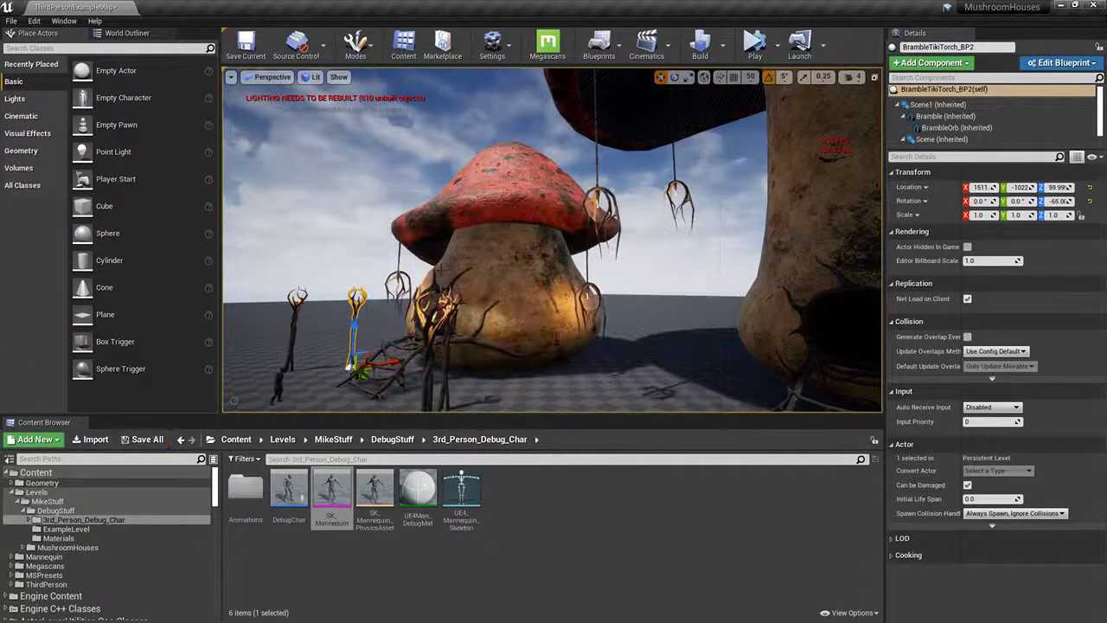
pyautogui.moveTo(441, 270); pyautogui.dragTo(639, 283, button='right')
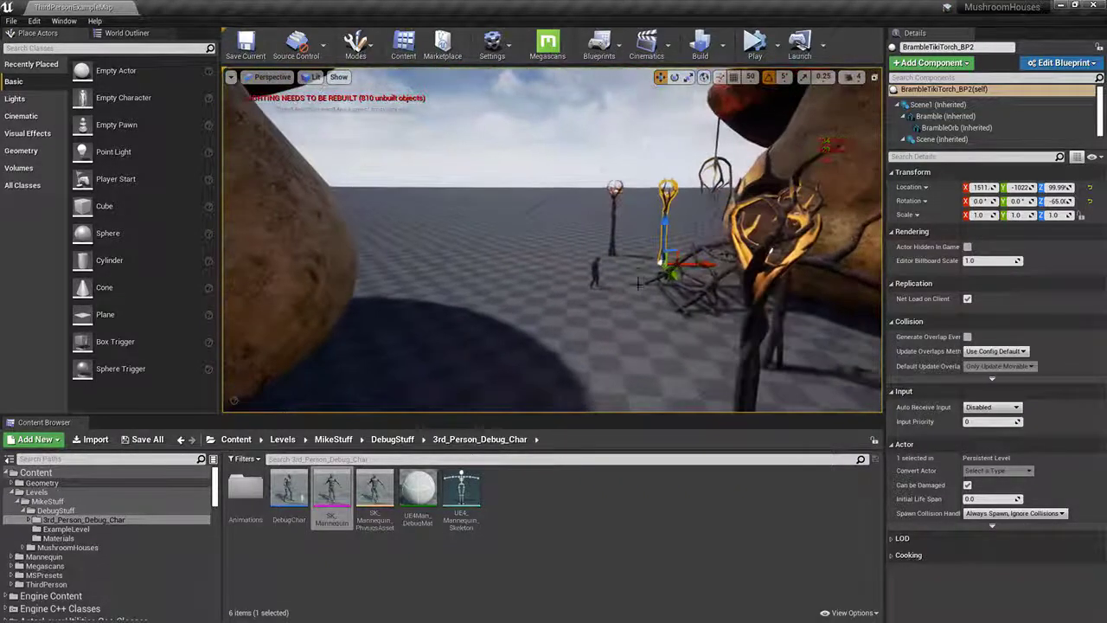
# Step: Delete the debug character standing near the torches from the level
pyautogui.click(596, 269)
pyautogui.press('Delete')
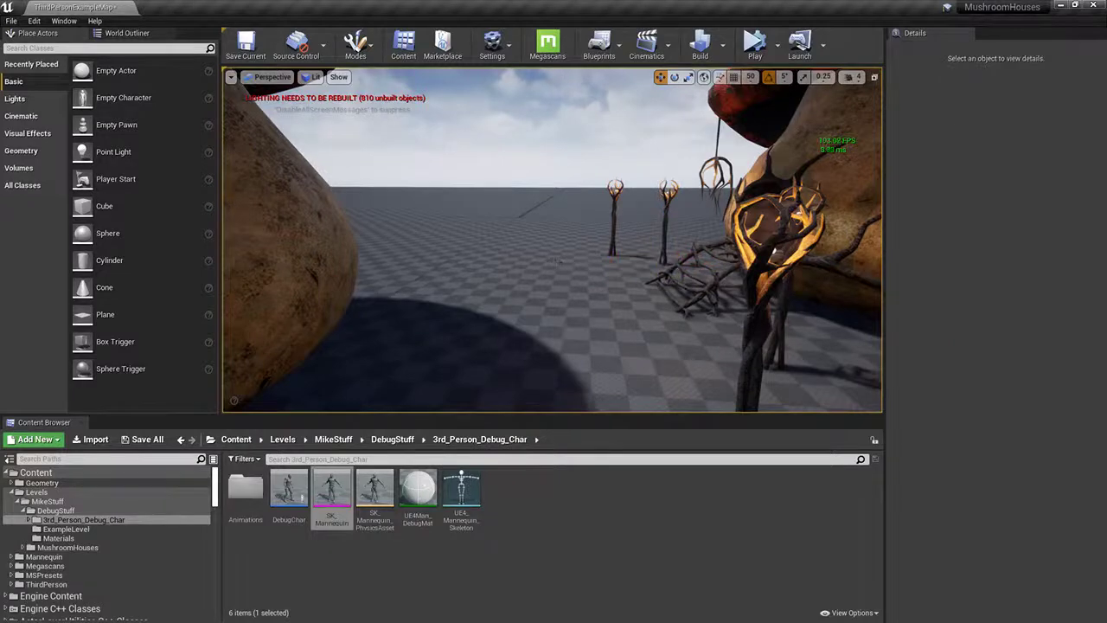
pyautogui.moveTo(558, 294); pyautogui.dragTo(604, 292, button='right')
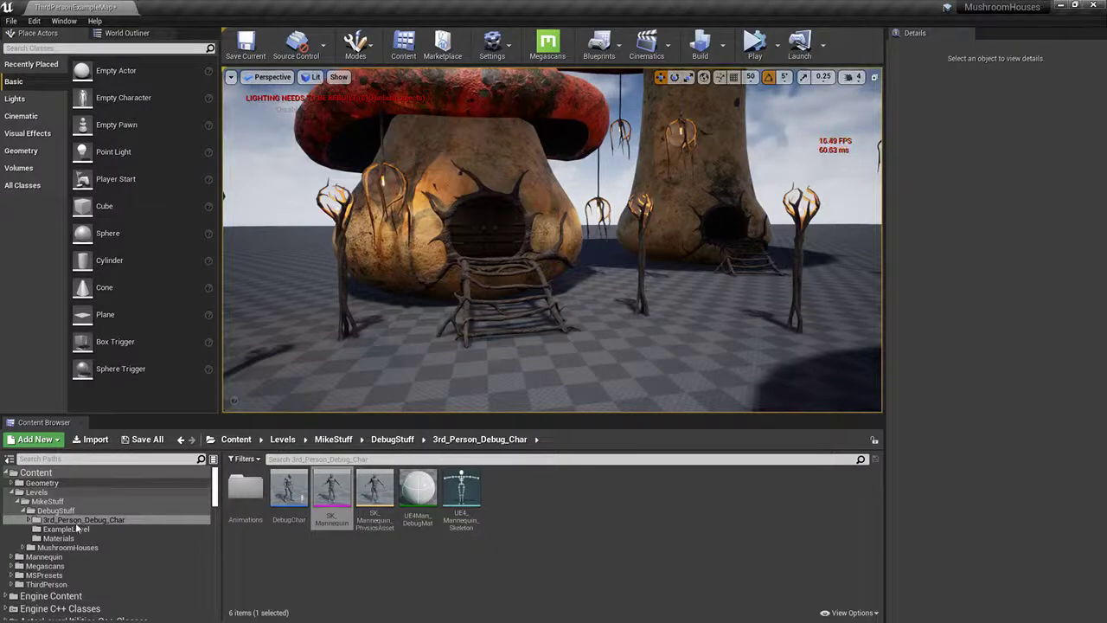
# Step: Open the BrambleLantern_BP blueprint from the Clutter folder inside MushroomHouses
pyautogui.click(60, 547)
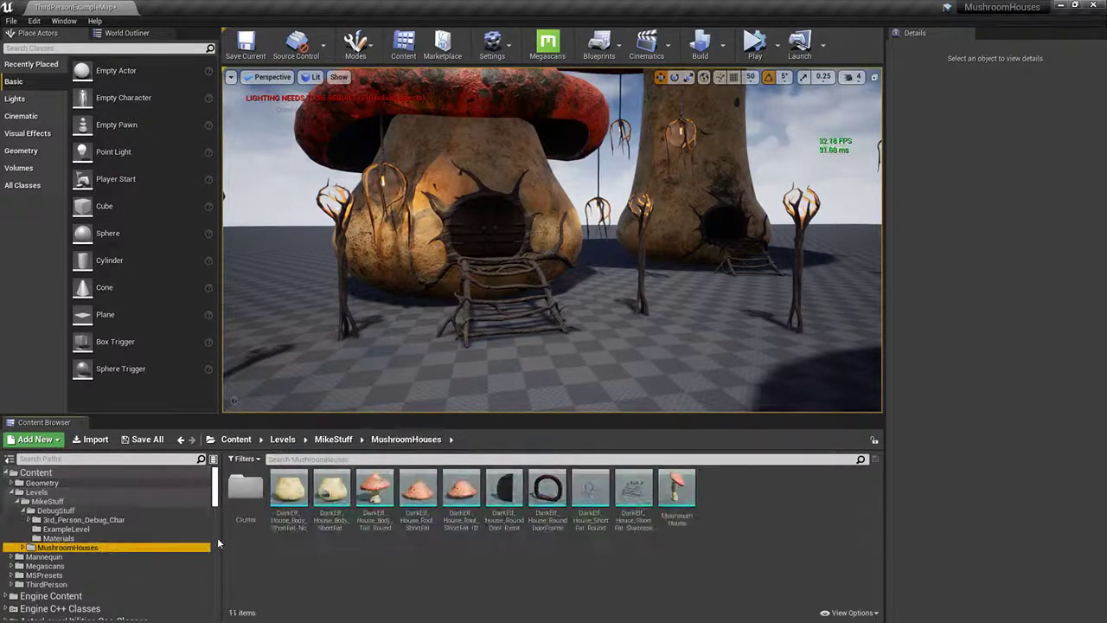
pyautogui.doubleClick(251, 487)
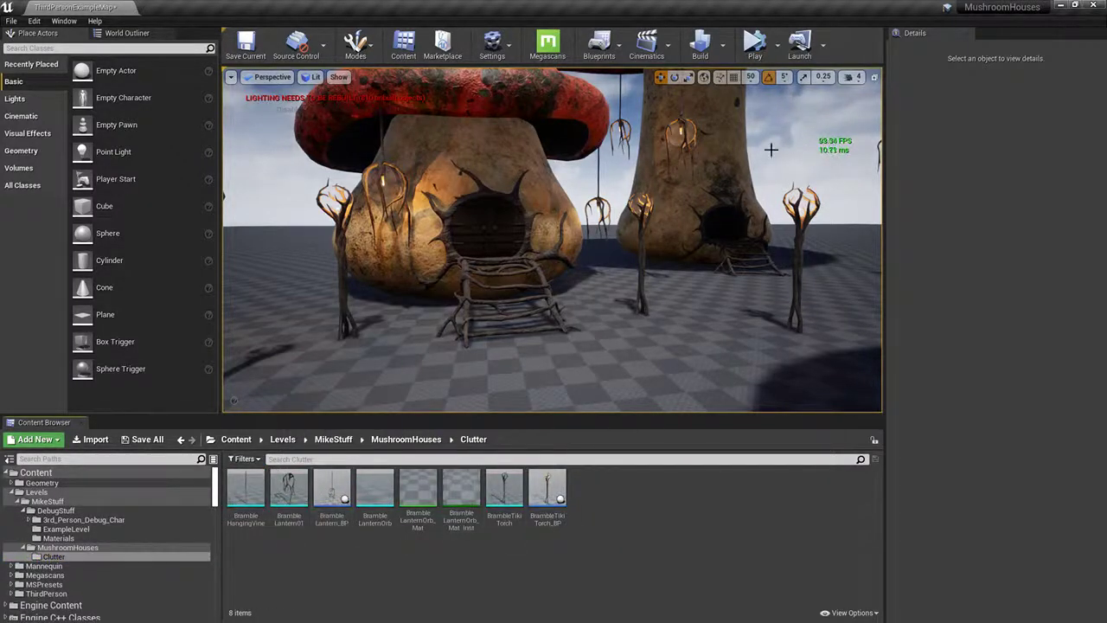
pyautogui.moveTo(771, 150); pyautogui.dragTo(722, 134, button='right')
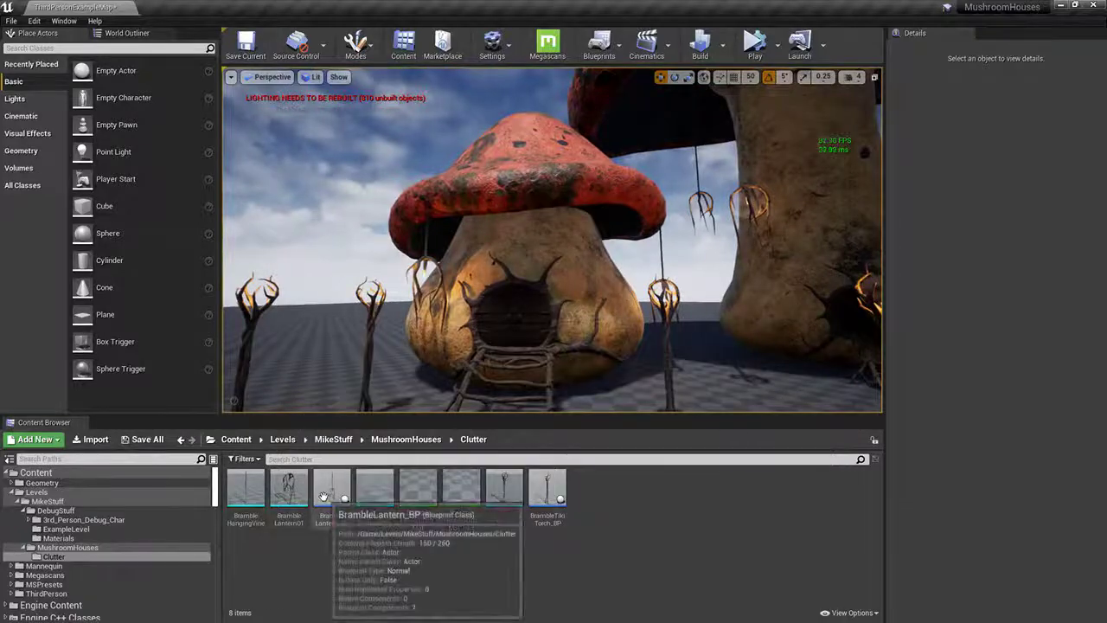
pyautogui.doubleClick(327, 488)
pyautogui.moveTo(274, 169); pyautogui.dragTo(367, 211, button='right')
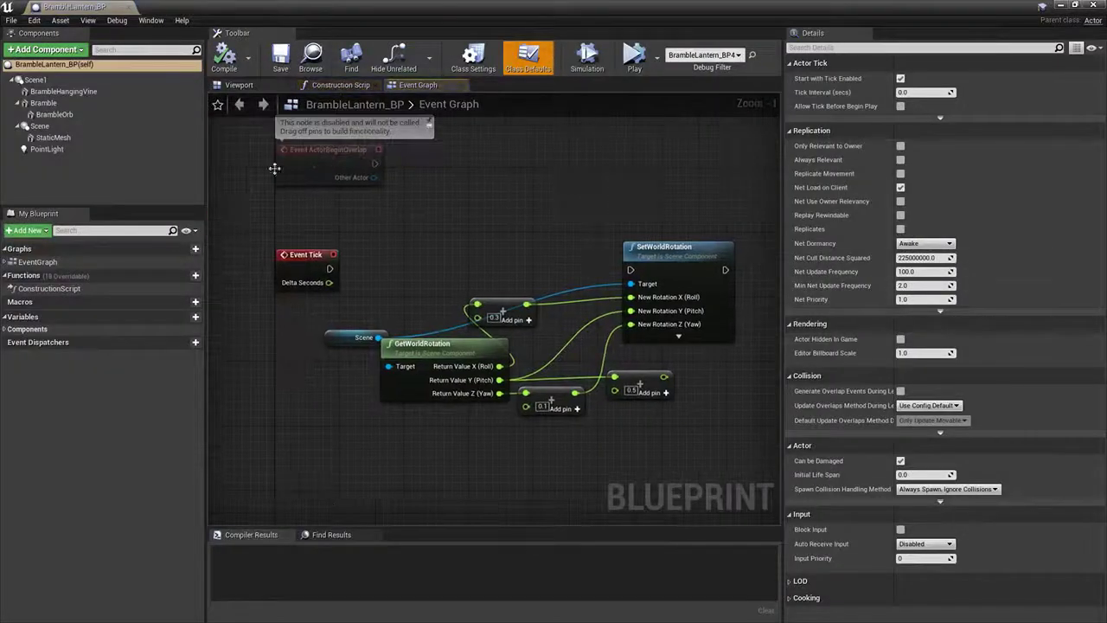
# Step: Set the attenuation radius of BrambleLantern_BP's PointLight to 1200, compile, and dock the blueprint beside the level
pyautogui.click(45, 150)
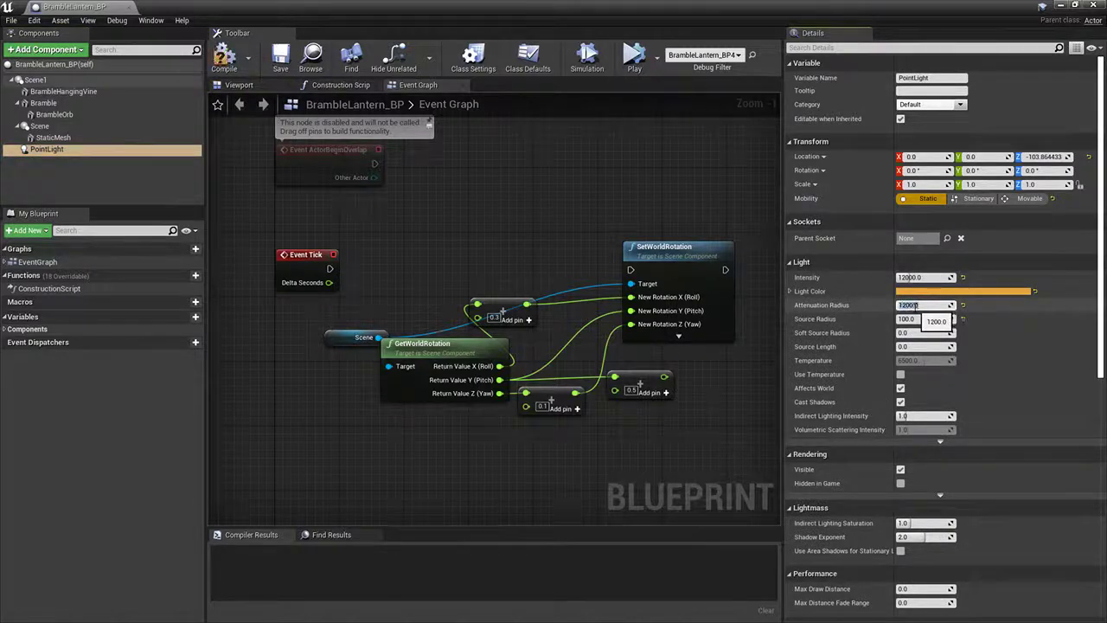
pyautogui.click(226, 46)
pyautogui.moveTo(59, 7); pyautogui.dragTo(260, 8)
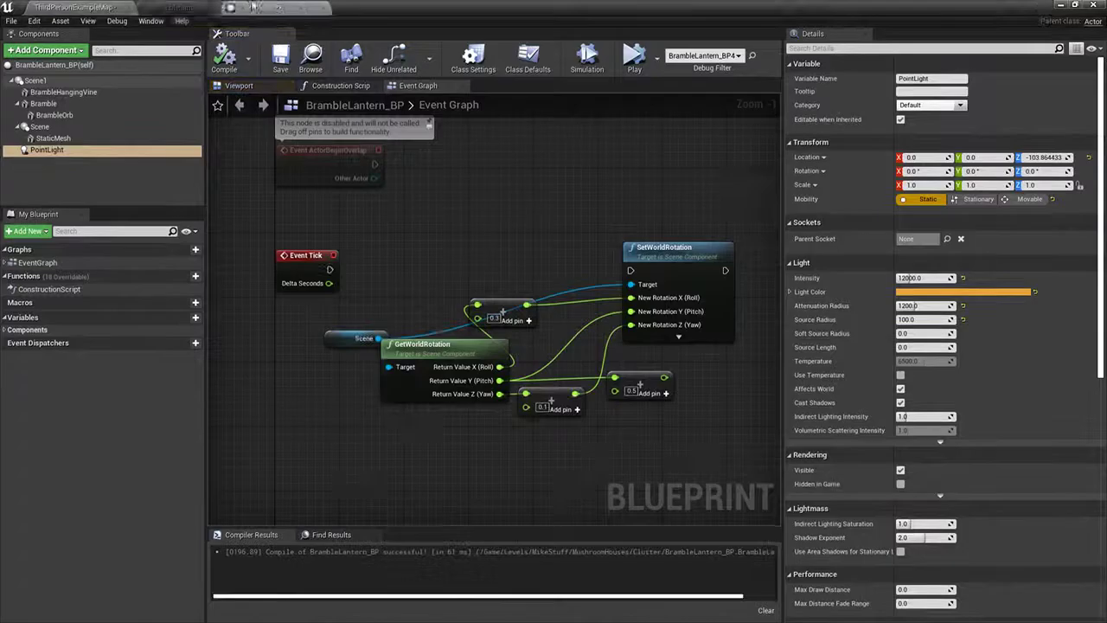
# Step: Open BrambleTikiTorch_BP from the Clutter folder, set its PointLight's attenuation radius to 1200, and compile
pyautogui.click(78, 7)
pyautogui.doubleClick(547, 488)
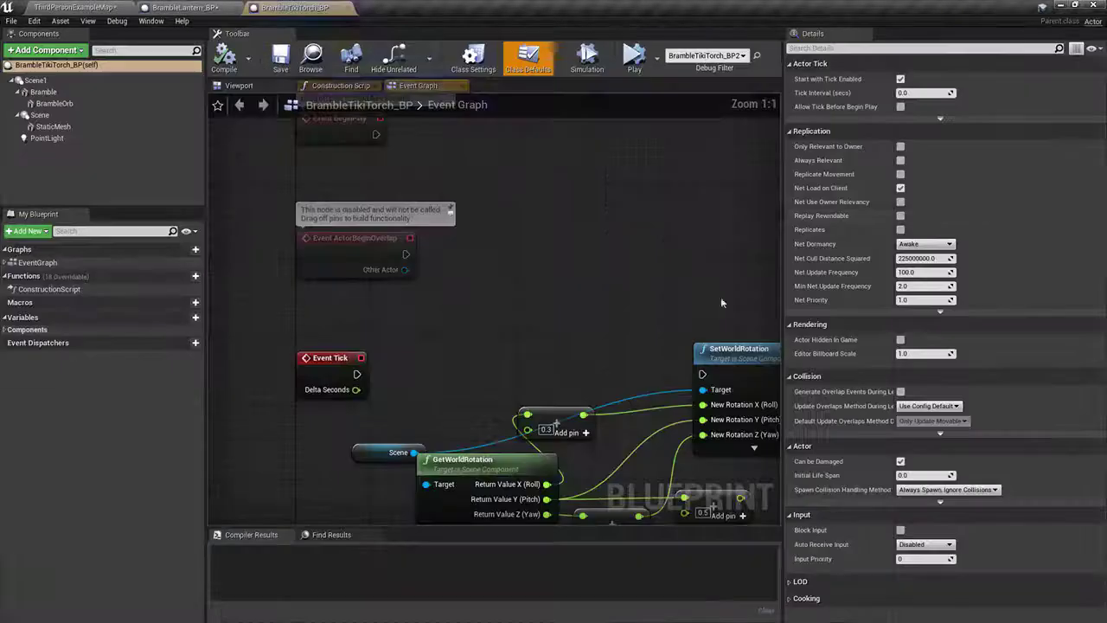
pyautogui.click(61, 141)
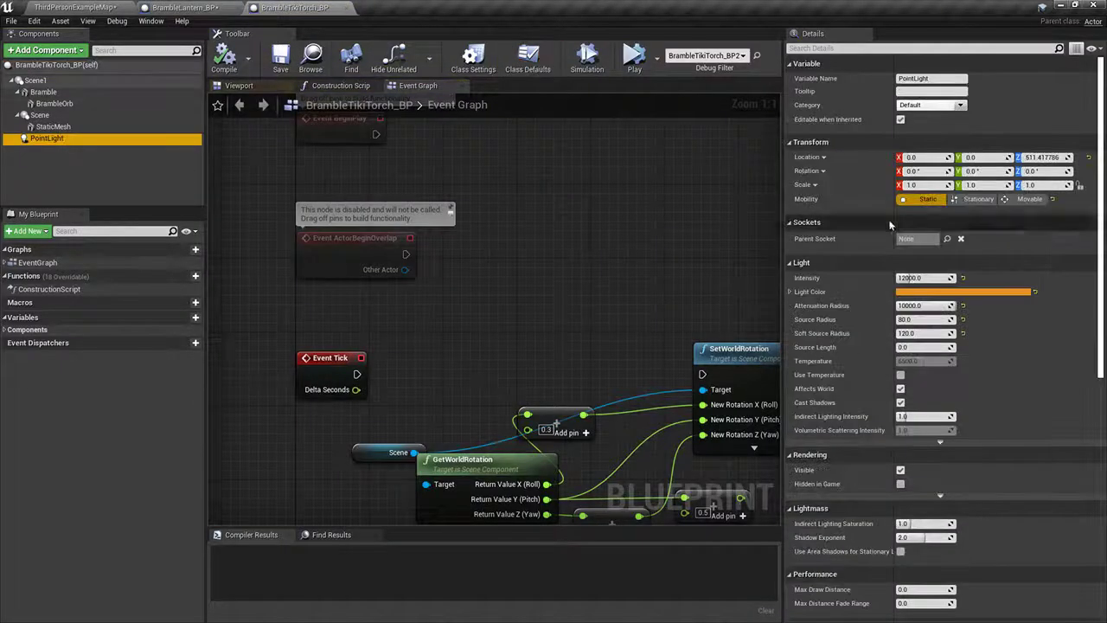
pyautogui.click(921, 277)
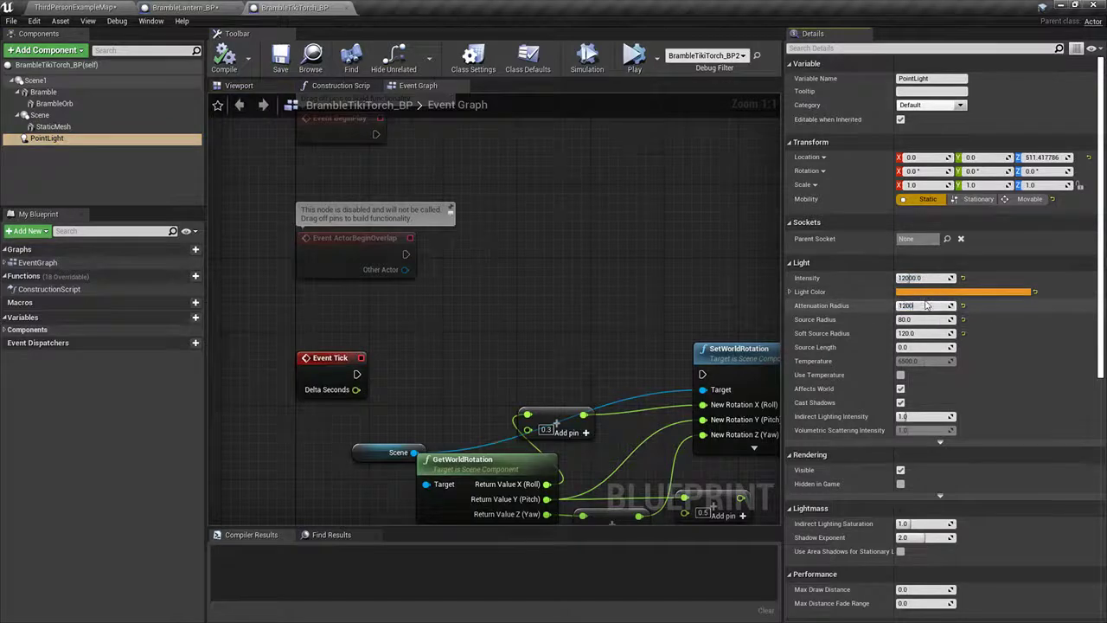
pyautogui.press('Return')
pyautogui.click(217, 71)
# Step: Save BrambleTikiTorch_BP, compile and save BrambleLantern_BP, and return to the level
pyautogui.click(126, 11)
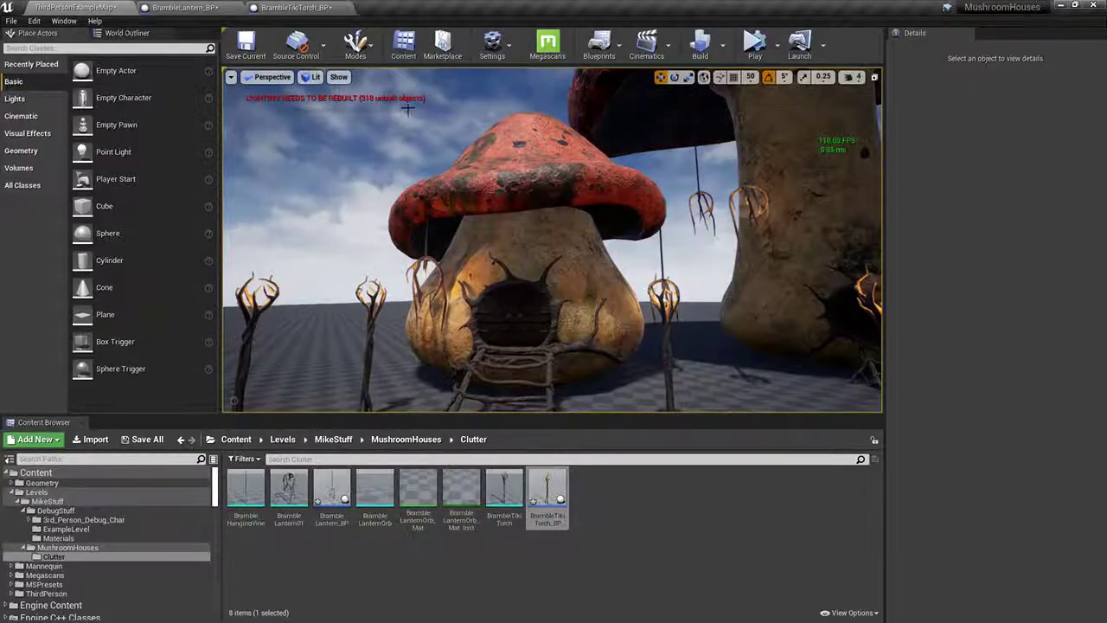
pyautogui.click(295, 10)
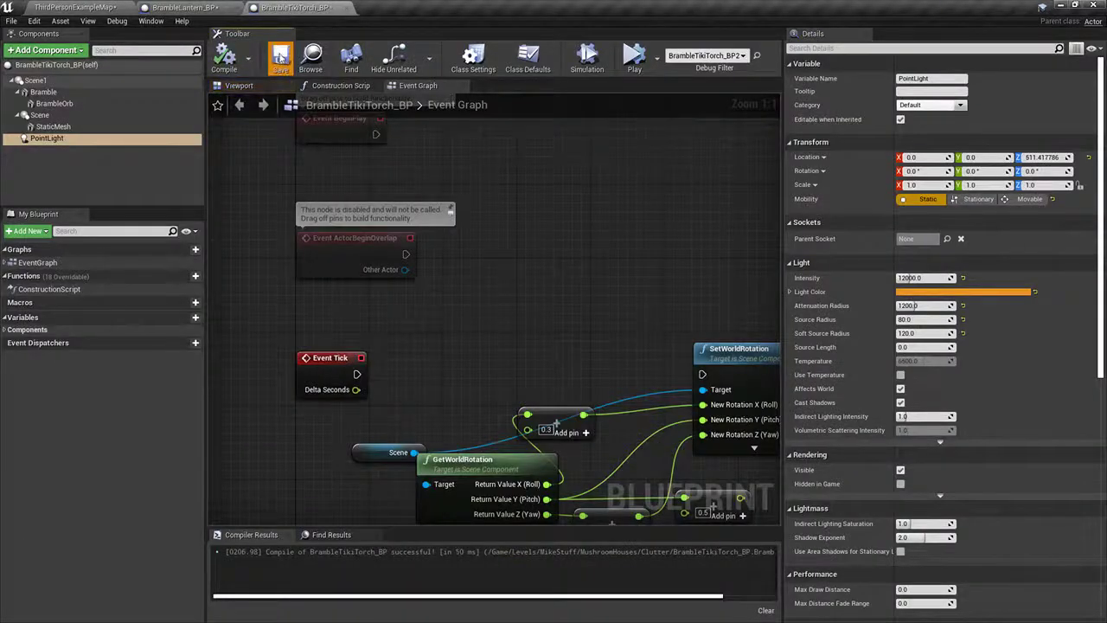
pyautogui.click(183, 8)
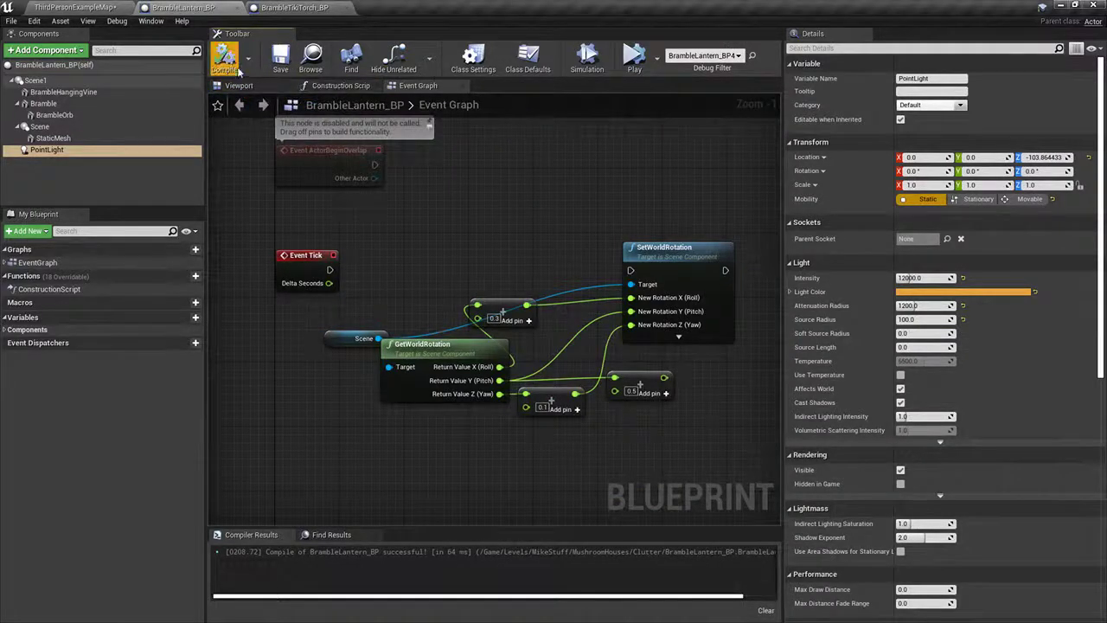
pyautogui.click(75, 7)
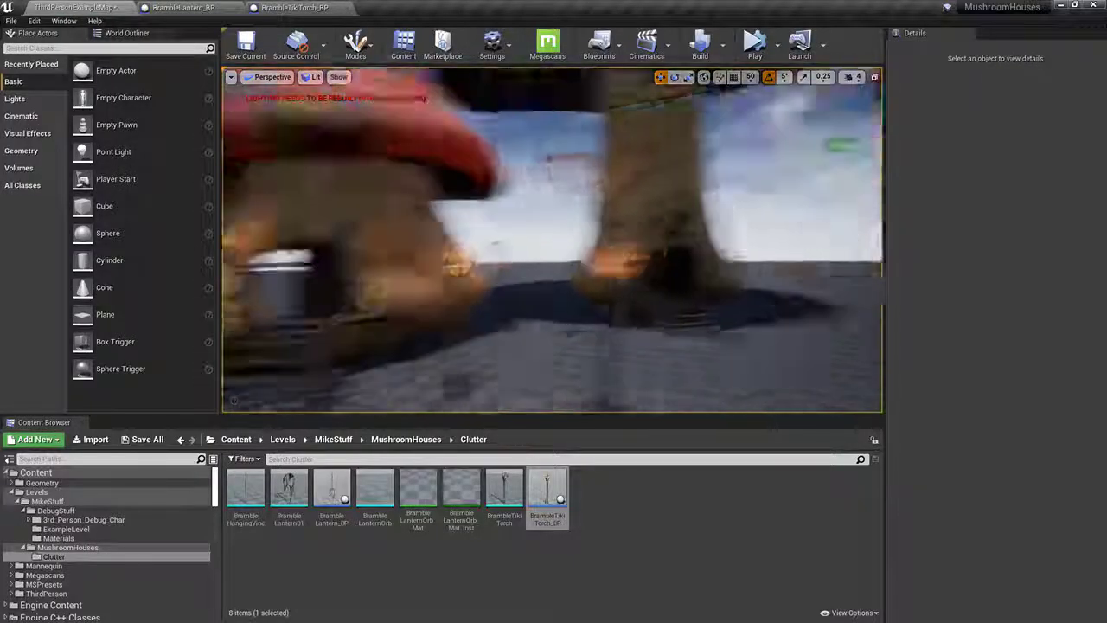
# Step: Select the landscape, try the GMG_Grass material instance on it, and replace it with Ground_Forest_2x2_M_00_inst
pyautogui.moveTo(553, 240); pyautogui.dragTo(657, 294, button='right')
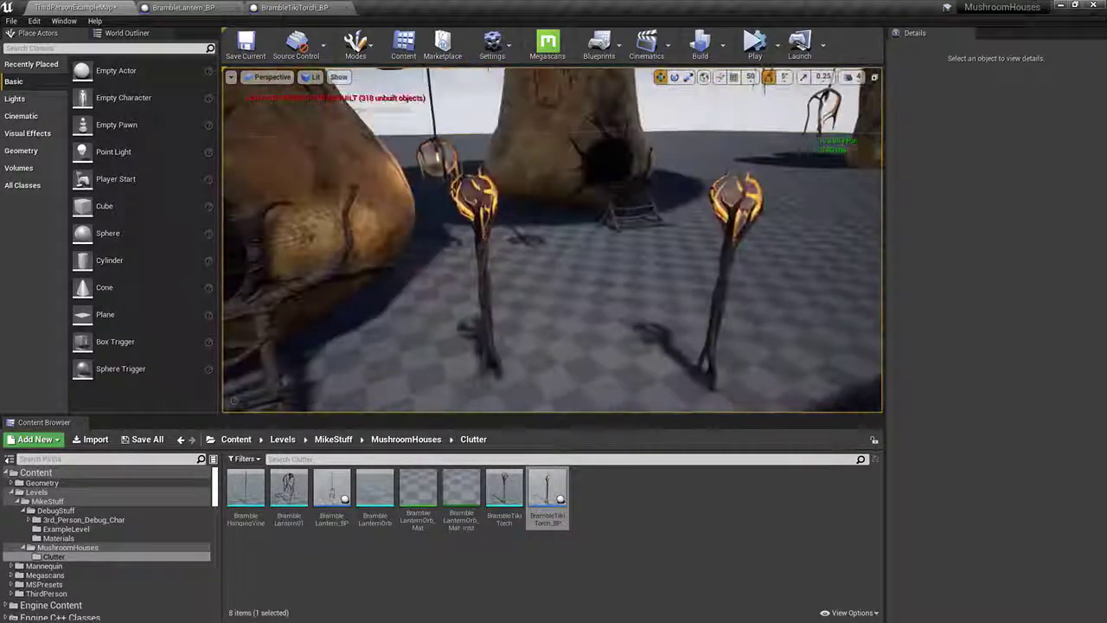
pyautogui.click(779, 320)
pyautogui.moveTo(778, 320); pyautogui.dragTo(920, 340, button='right')
pyautogui.click(1046, 383)
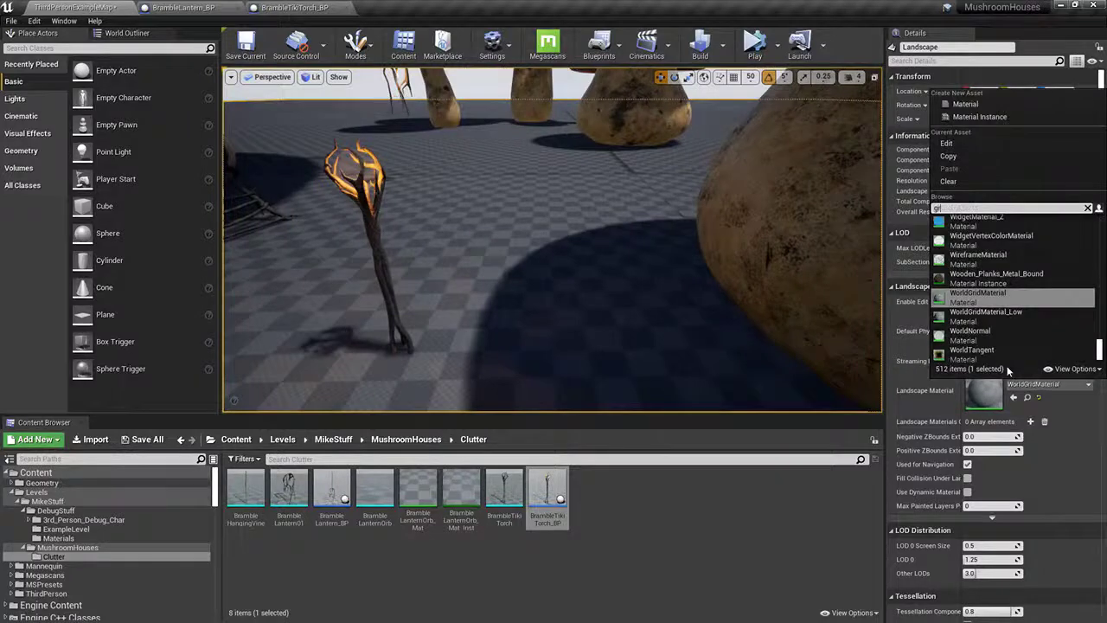
pyautogui.write('grass')
pyautogui.click(982, 228)
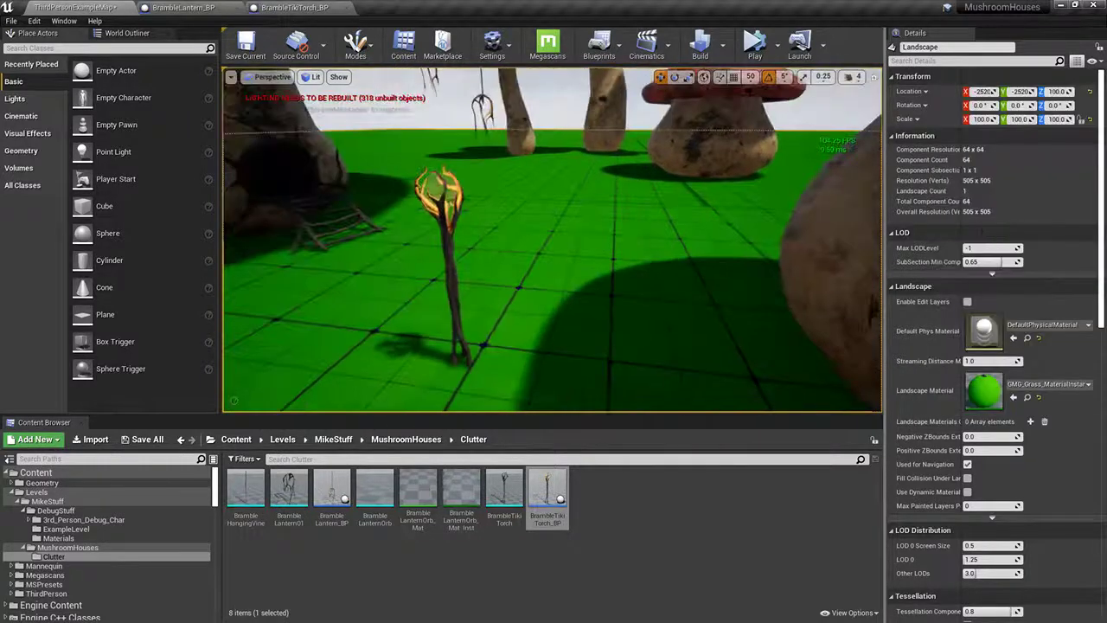
pyautogui.click(1047, 384)
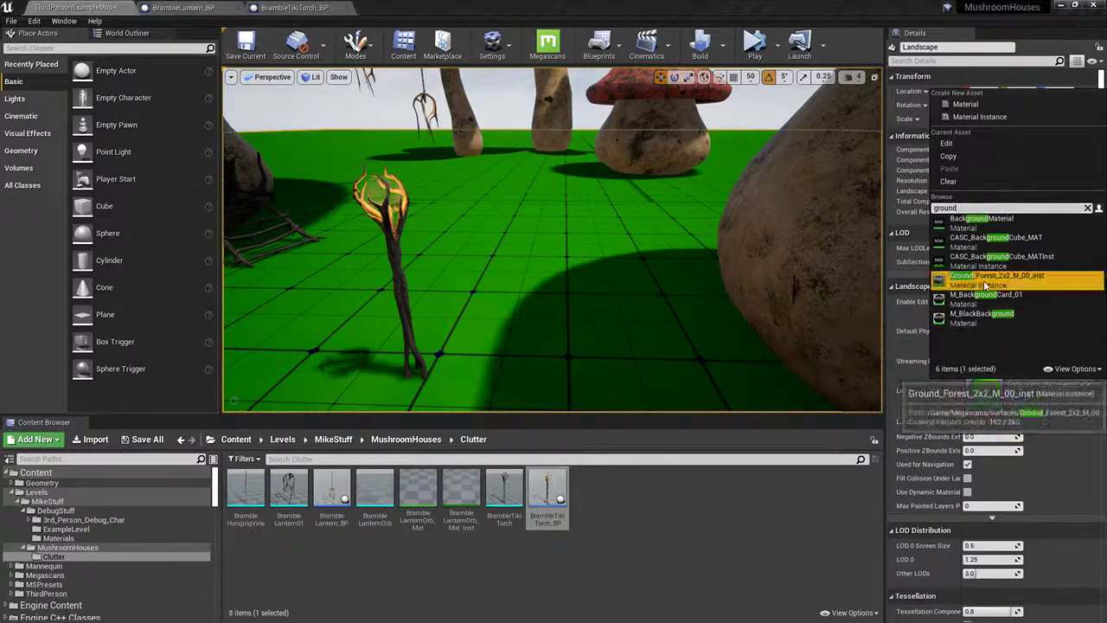
pyautogui.click(985, 286)
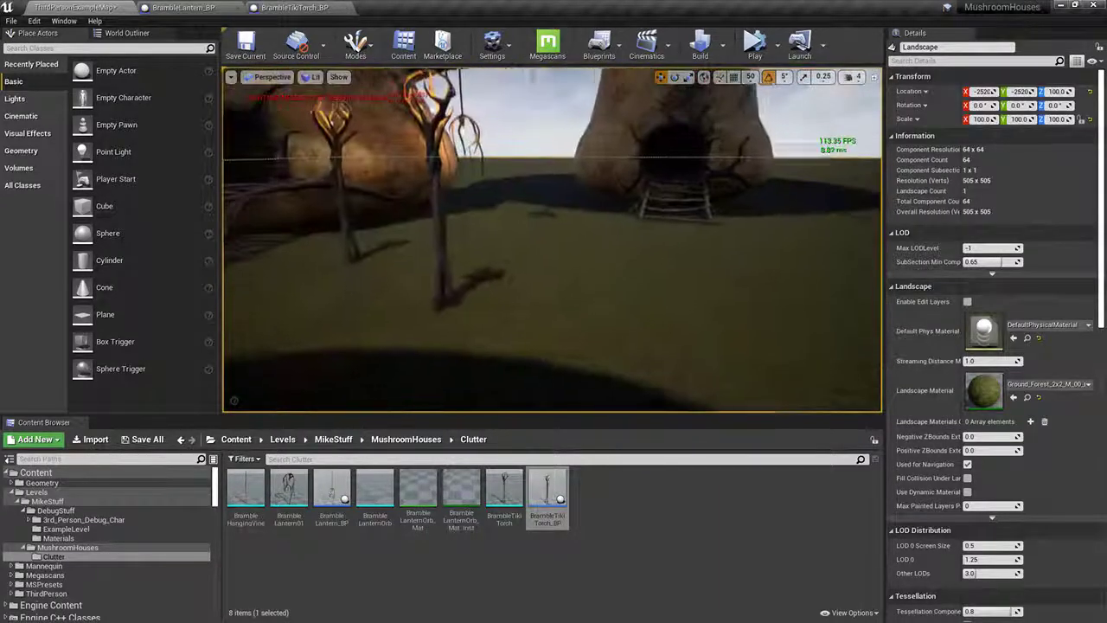
# Step: Inspect the mushroom houses and the frame rate in the full-screen viewport, including while simulating, and return to the editor
pyautogui.moveTo(635, 271); pyautogui.dragTo(634, 274, button='right')
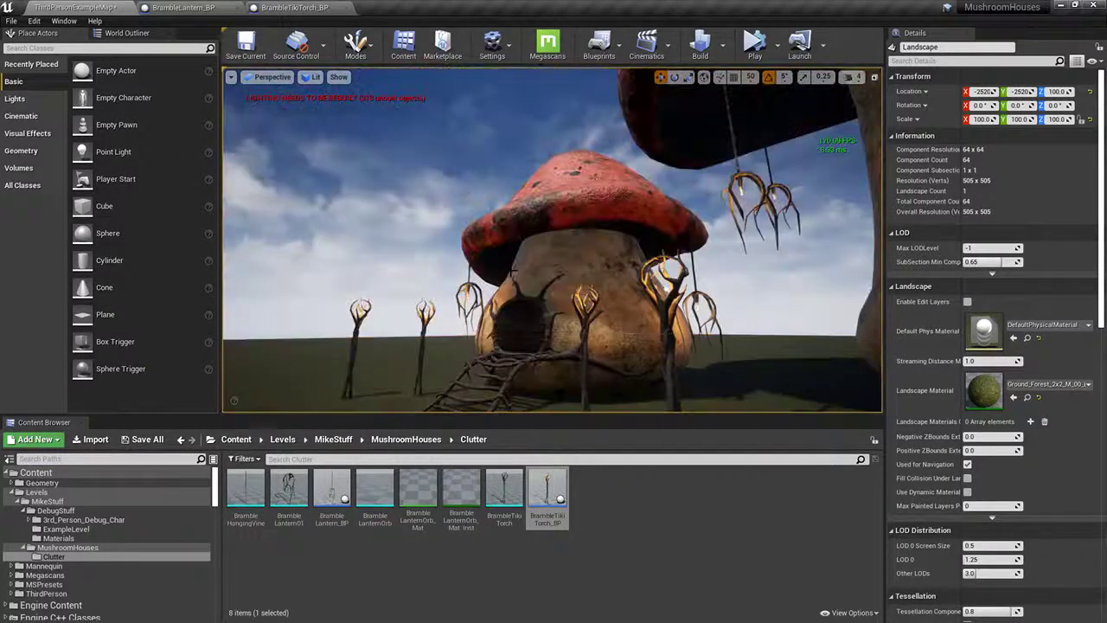
pyautogui.moveTo(505, 271); pyautogui.dragTo(550, 276, button='right')
pyautogui.press('F11')
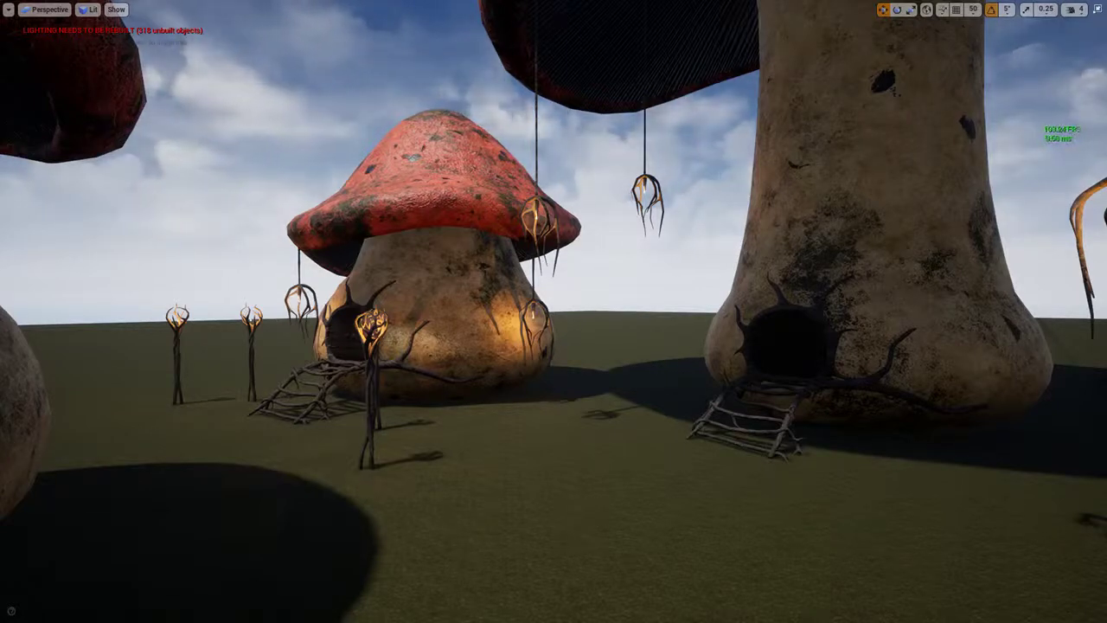
pyautogui.moveTo(554, 312); pyautogui.dragTo(540, 287, button='right')
pyautogui.press('w')
pyautogui.press('s')
pyautogui.press('w')
pyautogui.press('s')
pyautogui.hotkey('alt', 's')
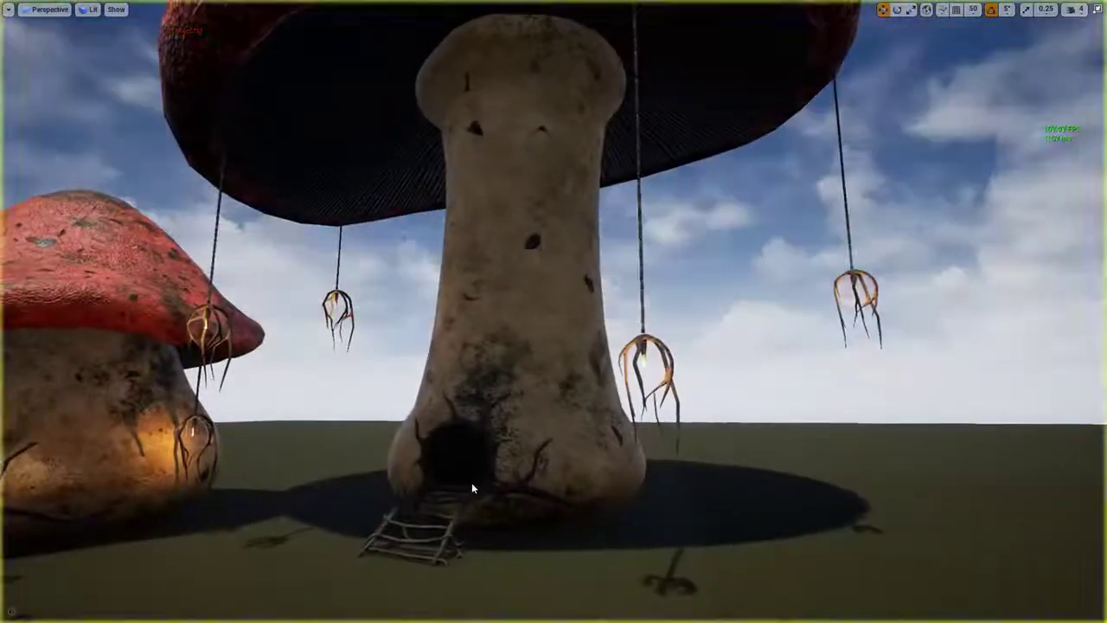
pyautogui.moveTo(473, 489); pyautogui.dragTo(410, 491, button='right')
pyautogui.press('Escape')
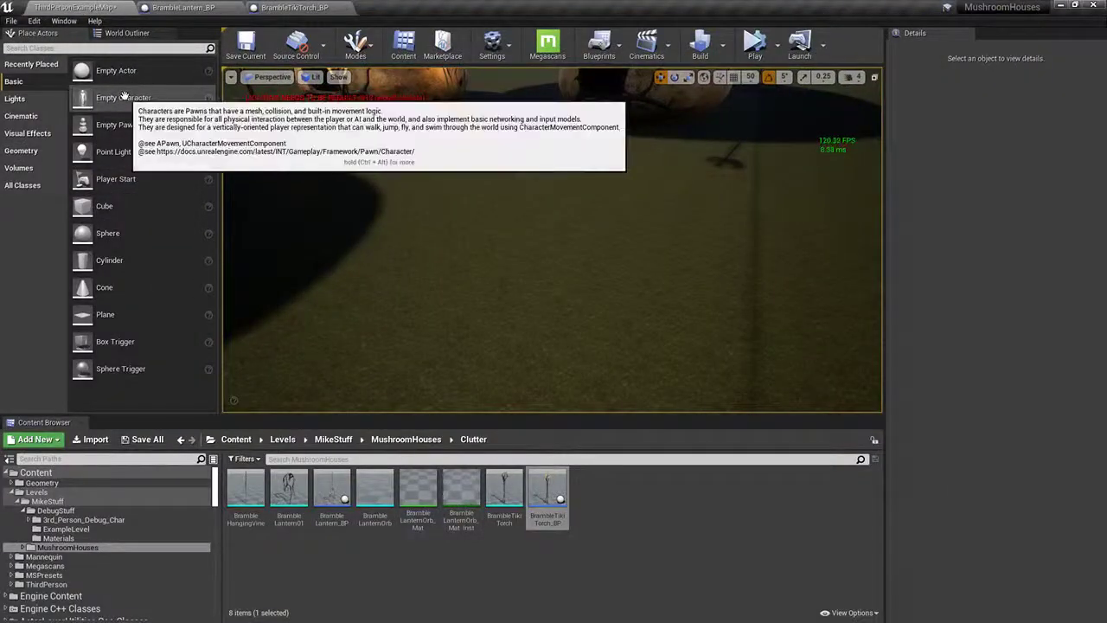
# Step: Place DebugChar from the 3rd_Person_Debug_Char folder on the ground in front of the mushroom houses
pyautogui.click(102, 519)
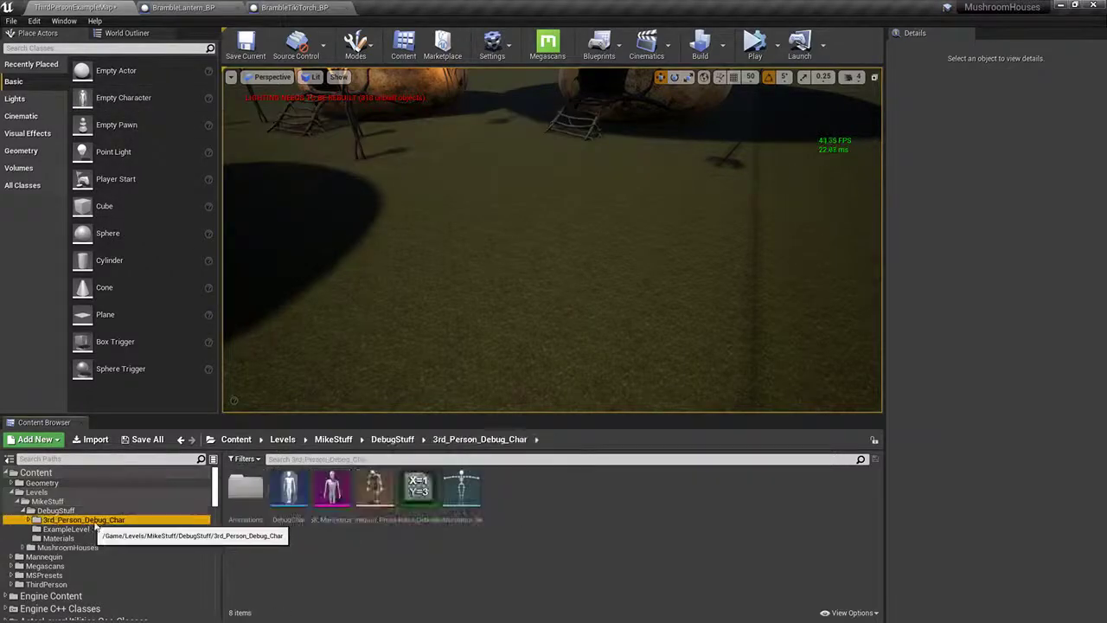
pyautogui.moveTo(289, 492); pyautogui.dragTo(429, 251)
# Step: Playtest the level by possessing the player and running it a second time to check the character and frame rate, and stop
pyautogui.click(754, 43)
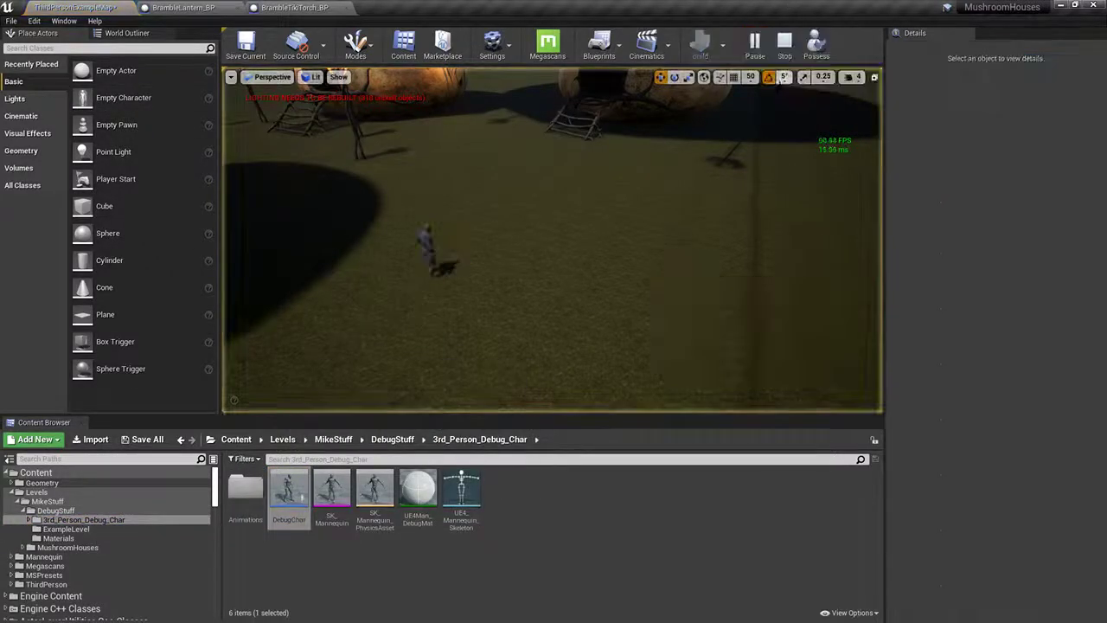
pyautogui.click(818, 78)
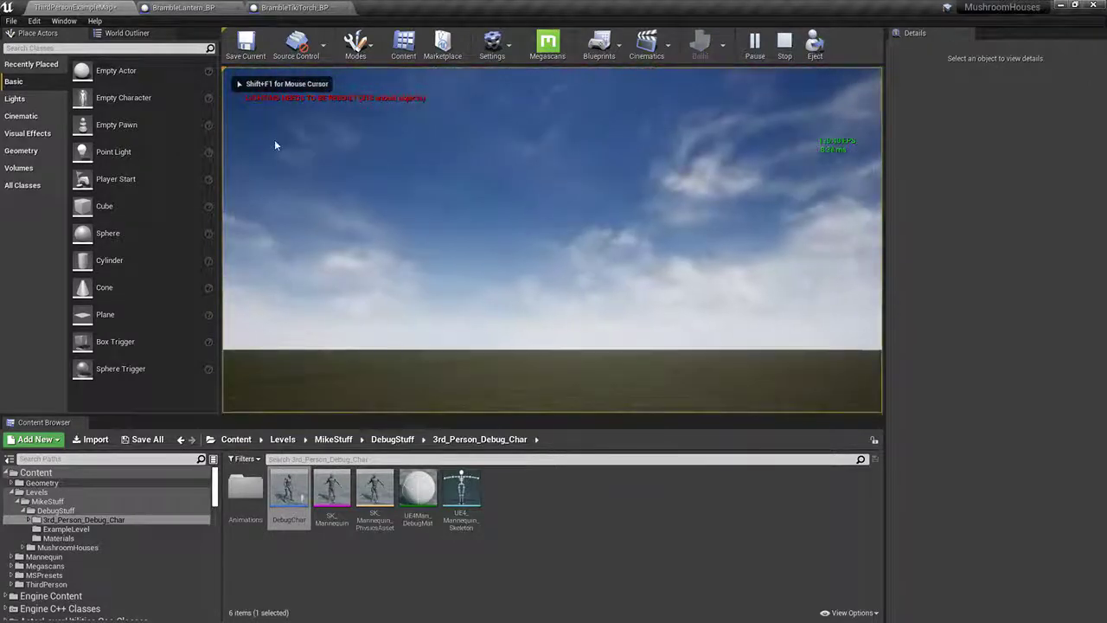
pyautogui.press('F11')
pyautogui.press('Escape')
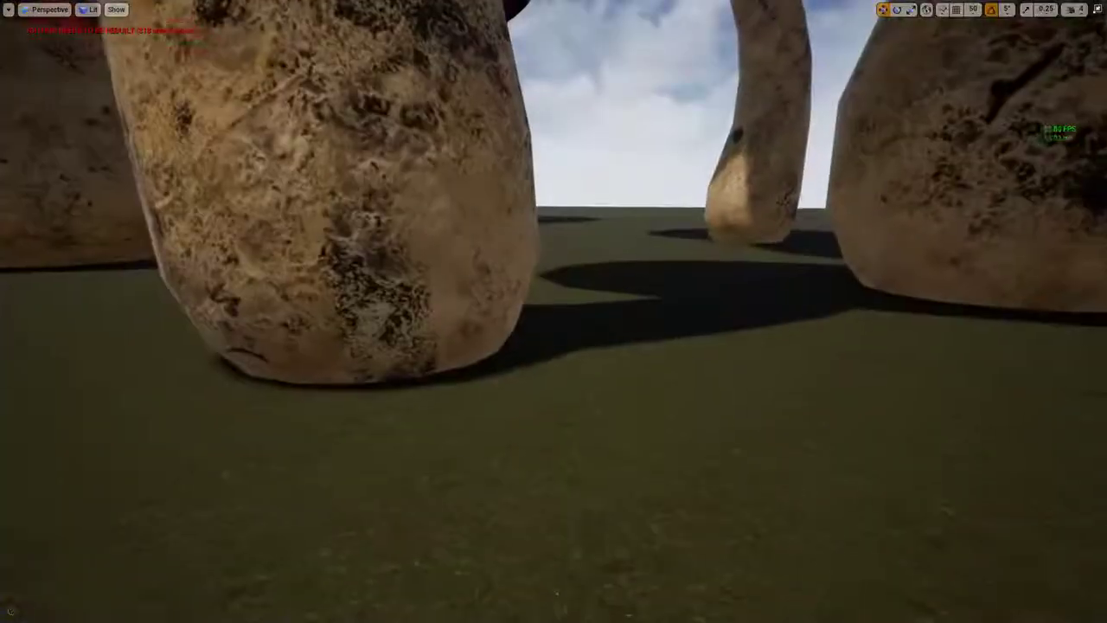
pyautogui.press('F11')
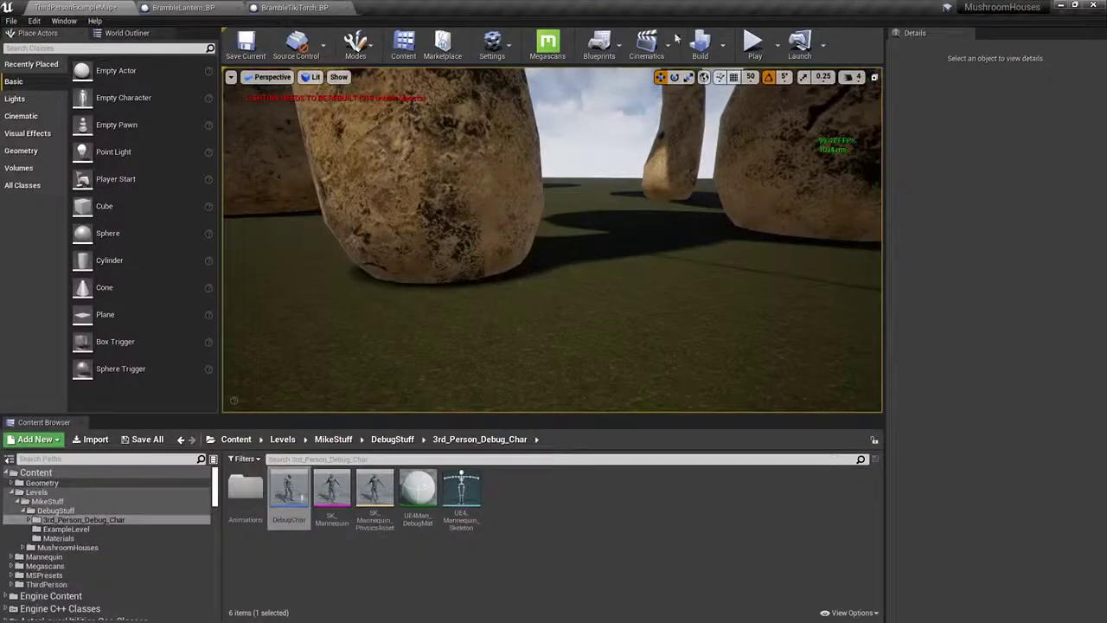
pyautogui.click(753, 45)
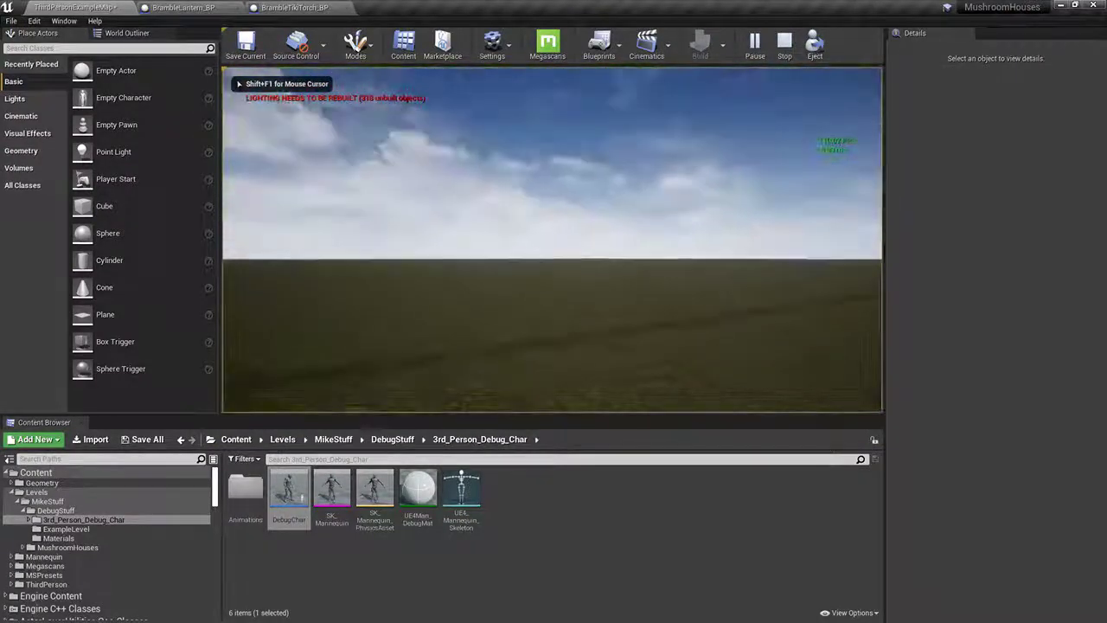
pyautogui.press('w')
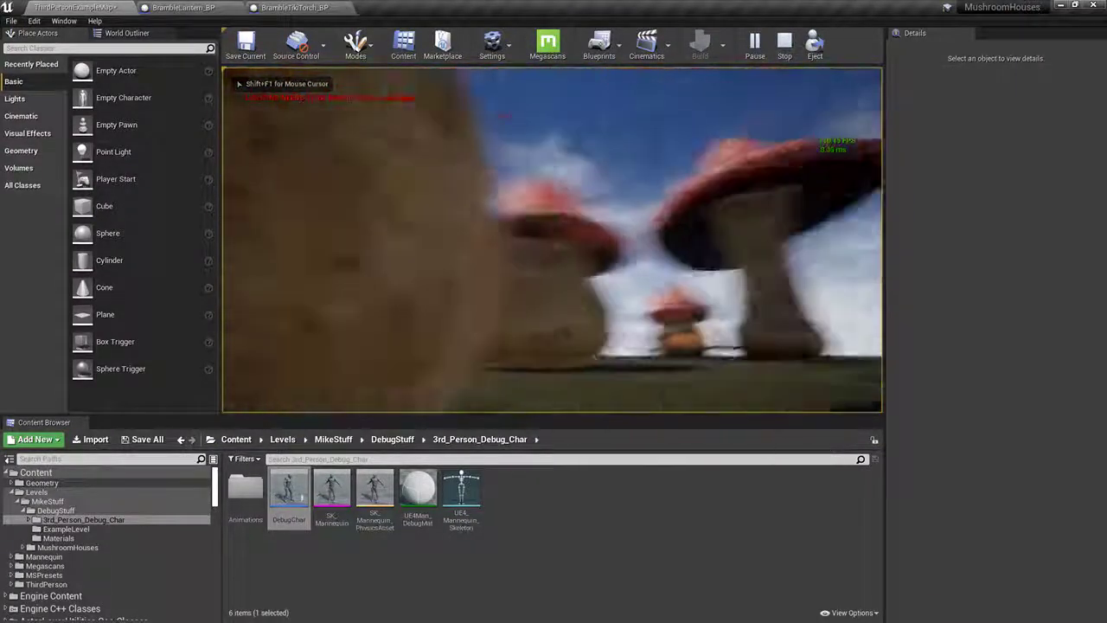
pyautogui.press('Escape')
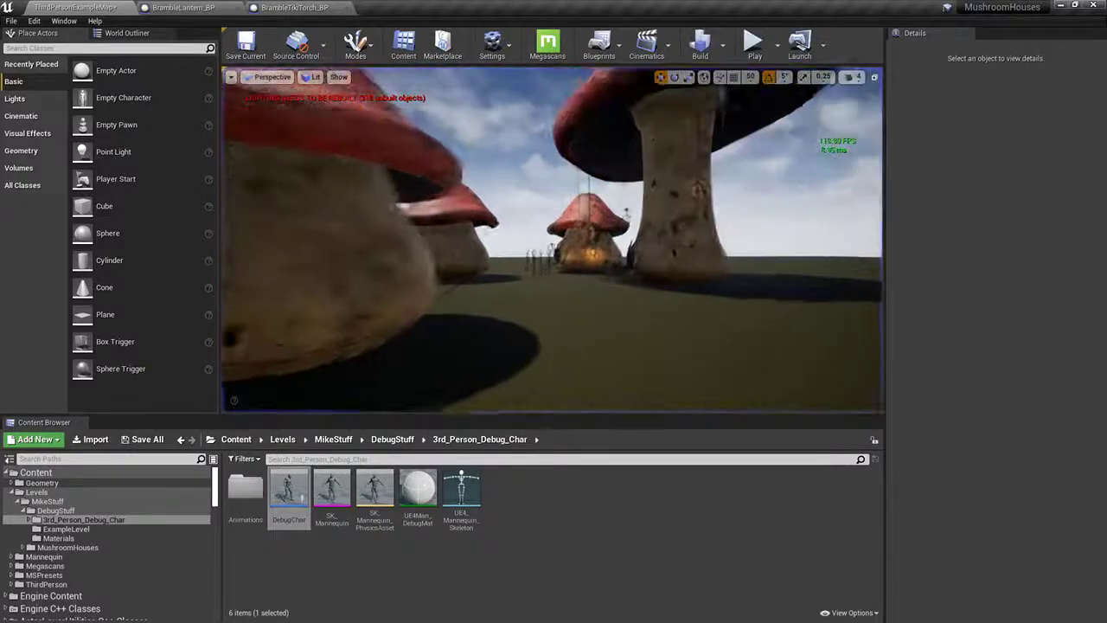
# Step: Select DebugChar in the level, open the World Settings and try GameModeBase as the GameMode Override
pyautogui.press('w')
pyautogui.moveTo(553, 240); pyautogui.dragTo(626, 306, button='right')
pyautogui.click(414, 264)
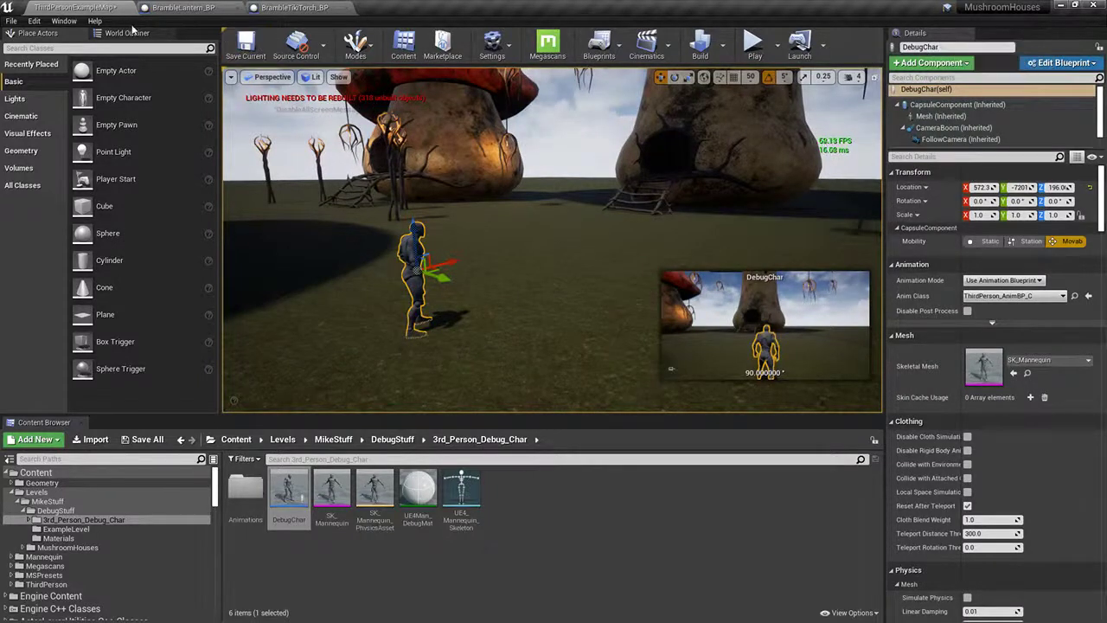
pyautogui.click(510, 48)
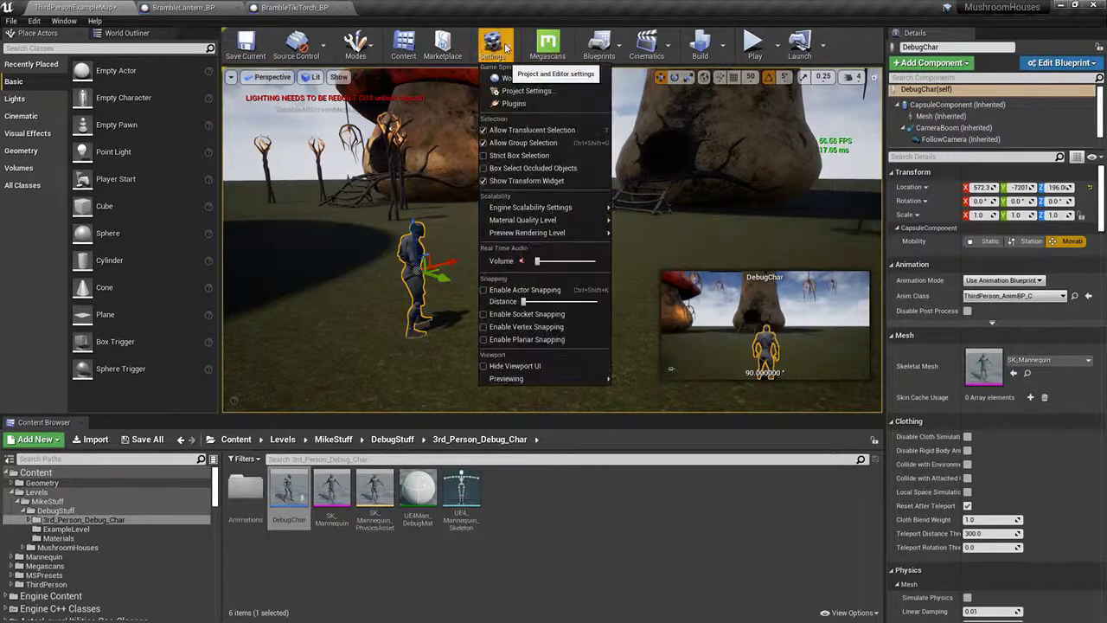
pyautogui.click(539, 79)
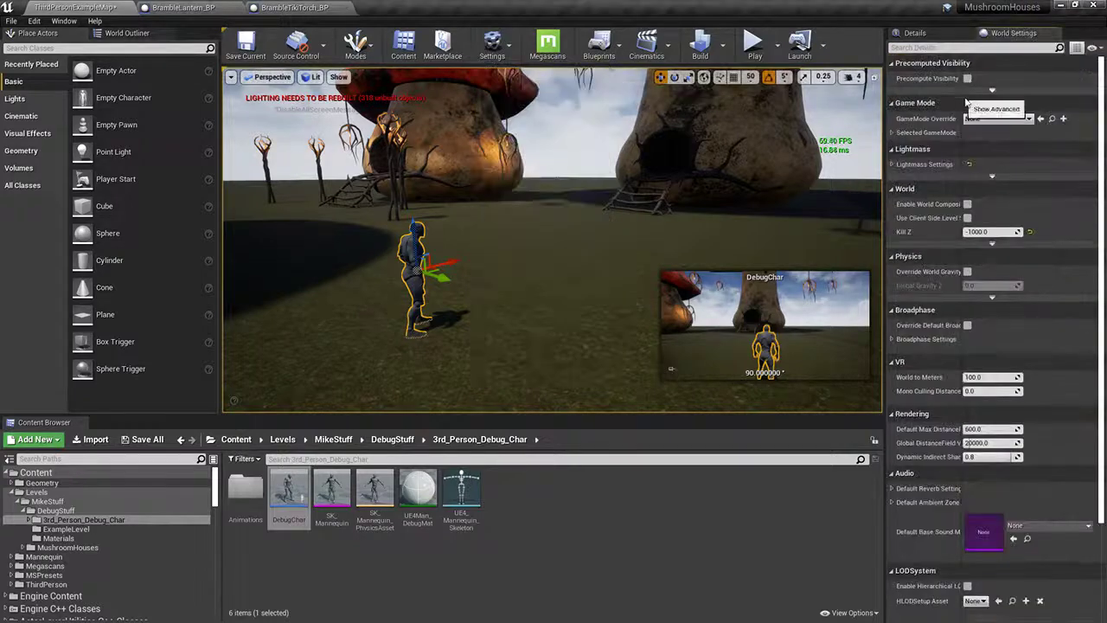
pyautogui.click(892, 134)
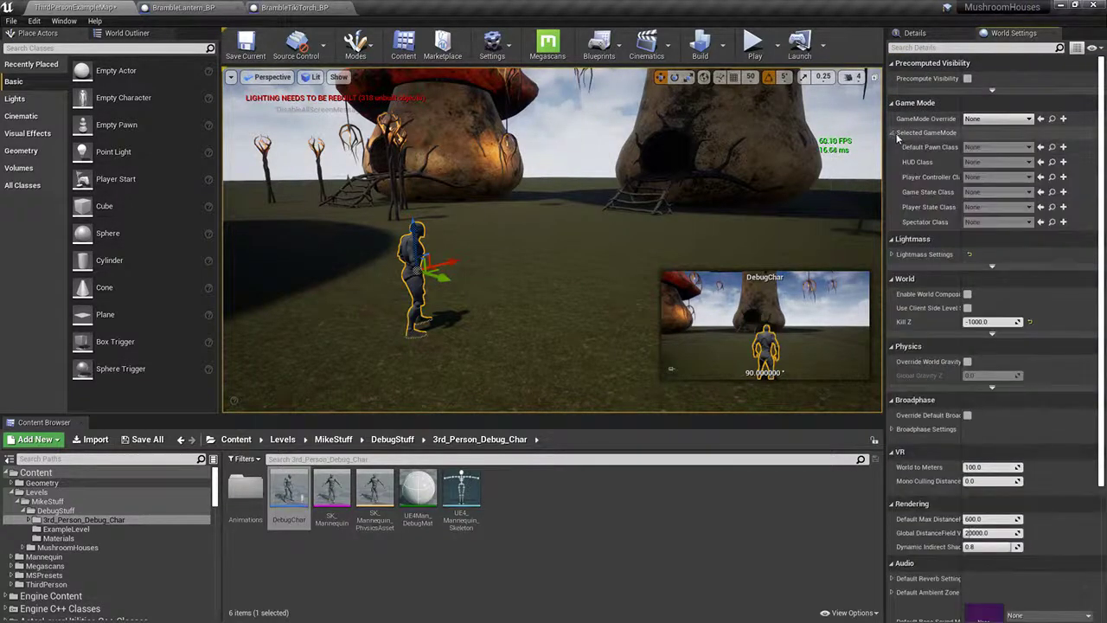
pyautogui.click(1015, 119)
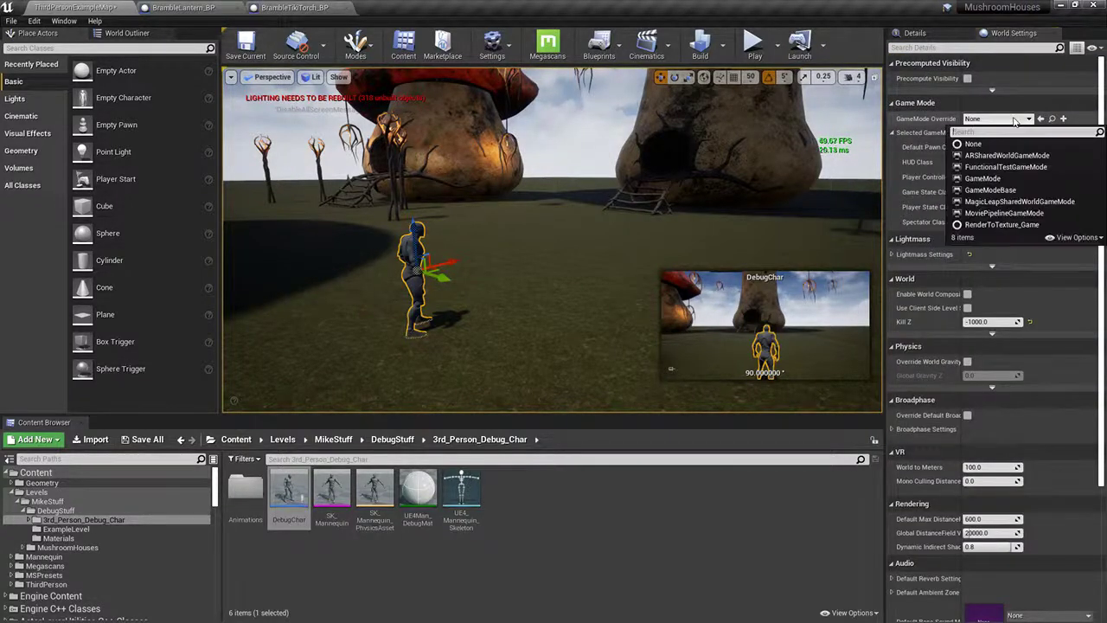
pyautogui.click(991, 190)
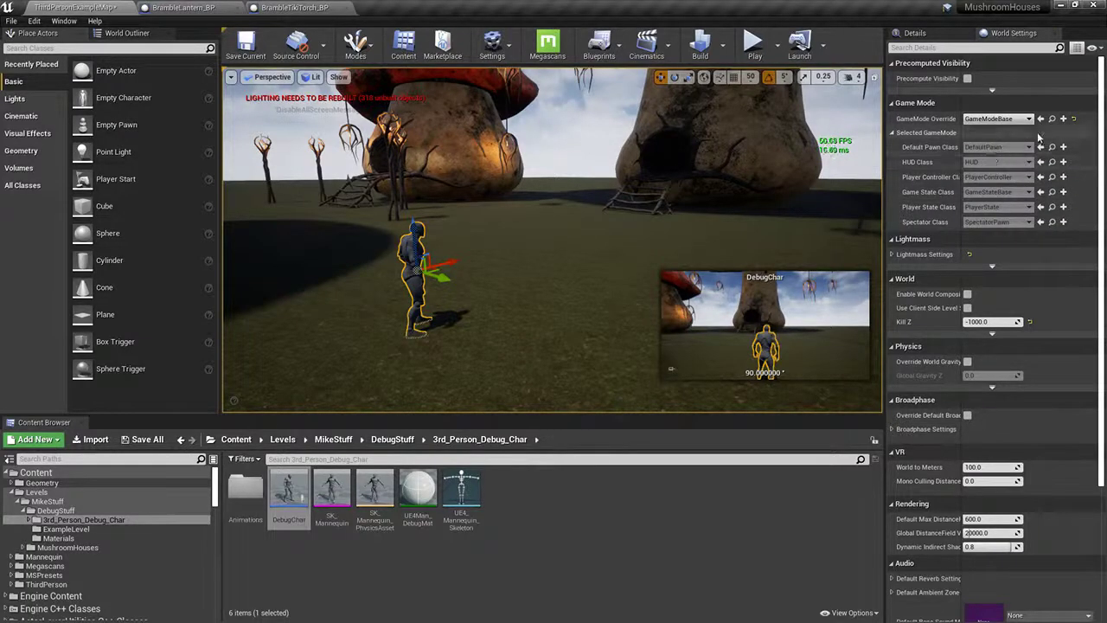
# Step: Playtest the level in the viewport, stop, and run it again with the player spawning at the Default Player Start
pyautogui.click(750, 45)
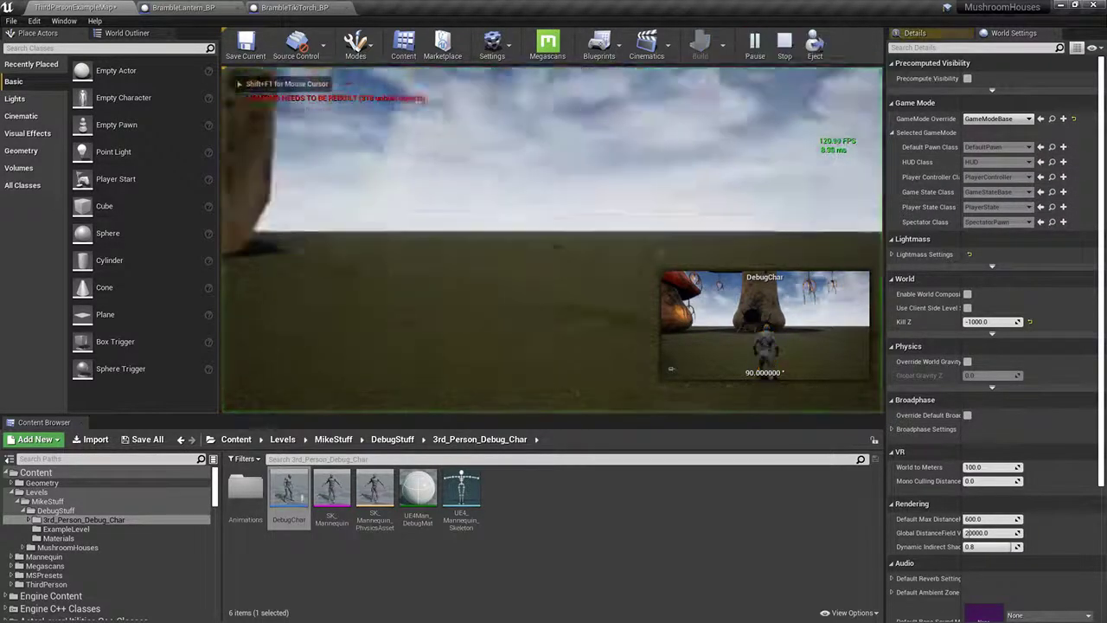
pyautogui.moveTo(554, 243); pyautogui.dragTo(813, 232, button='right')
pyautogui.click(781, 45)
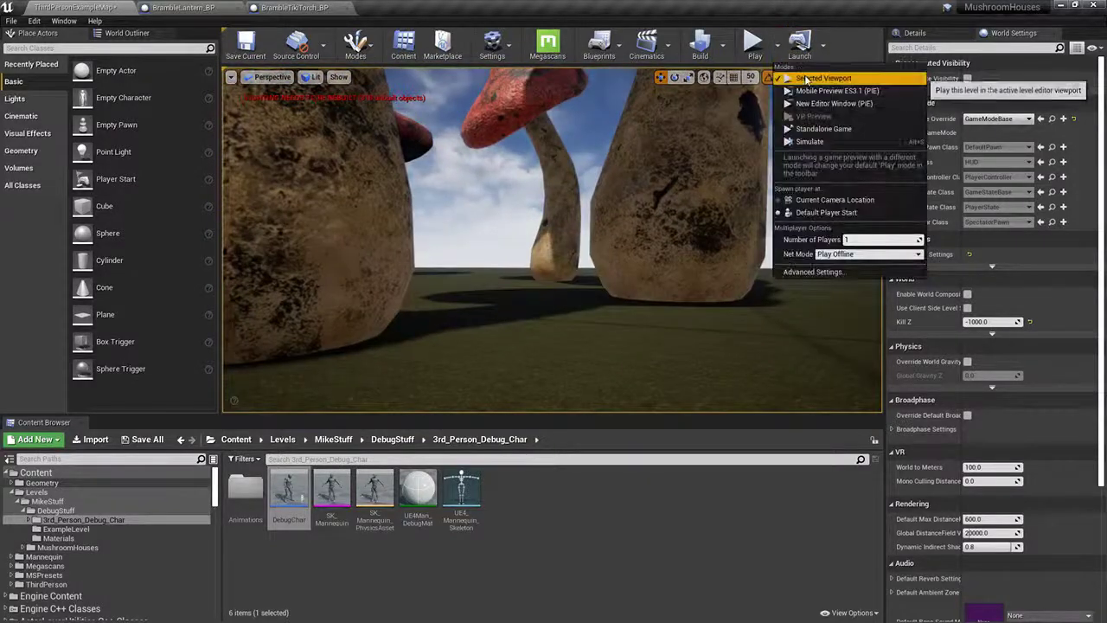
pyautogui.click(824, 214)
pyautogui.moveTo(803, 213); pyautogui.dragTo(671, 209, button='right')
# Step: Try ARSharedWorldGameMode, MoviePipelineGameMode, GameMode and GameModeBase in turn as the level's GameMode Override
pyautogui.click(998, 119)
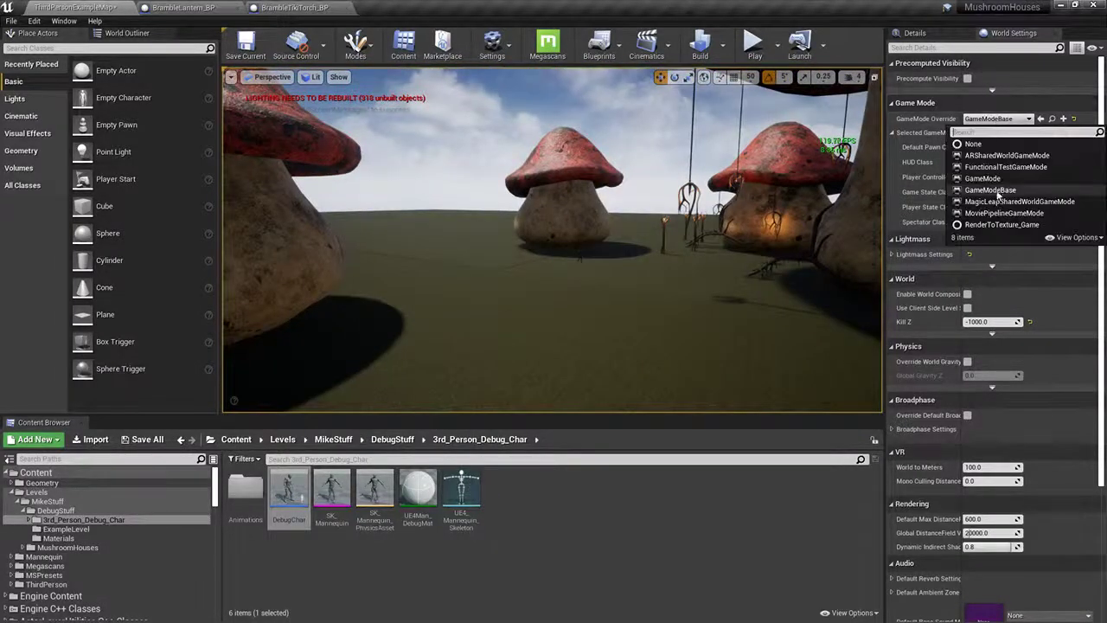
pyautogui.click(1005, 154)
pyautogui.click(998, 119)
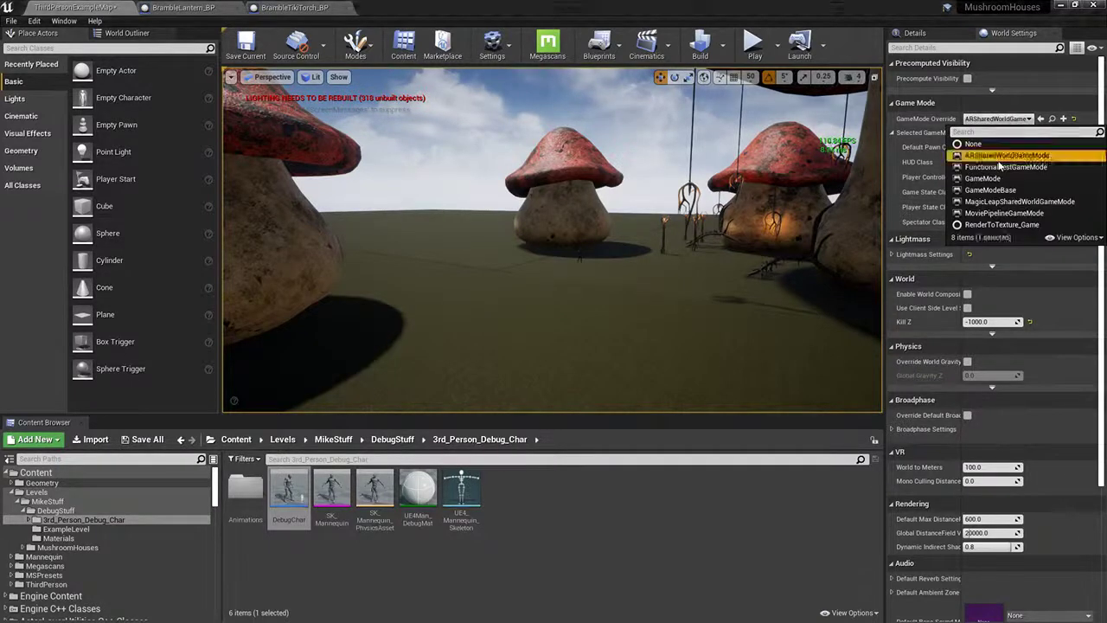
pyautogui.click(1000, 163)
pyautogui.click(998, 118)
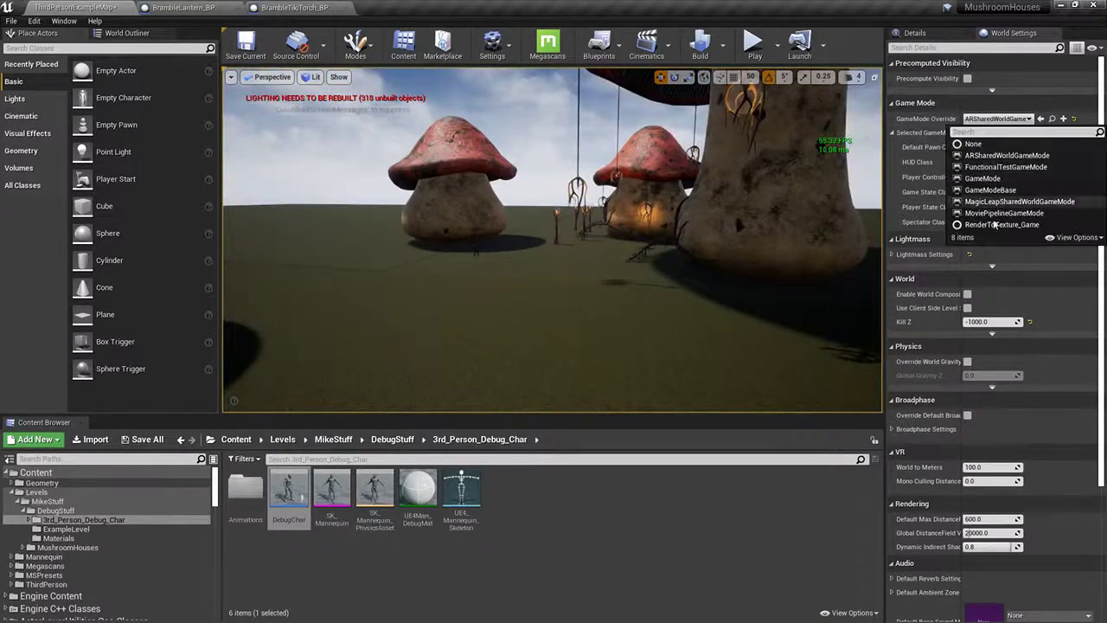
pyautogui.click(1004, 213)
pyautogui.click(998, 119)
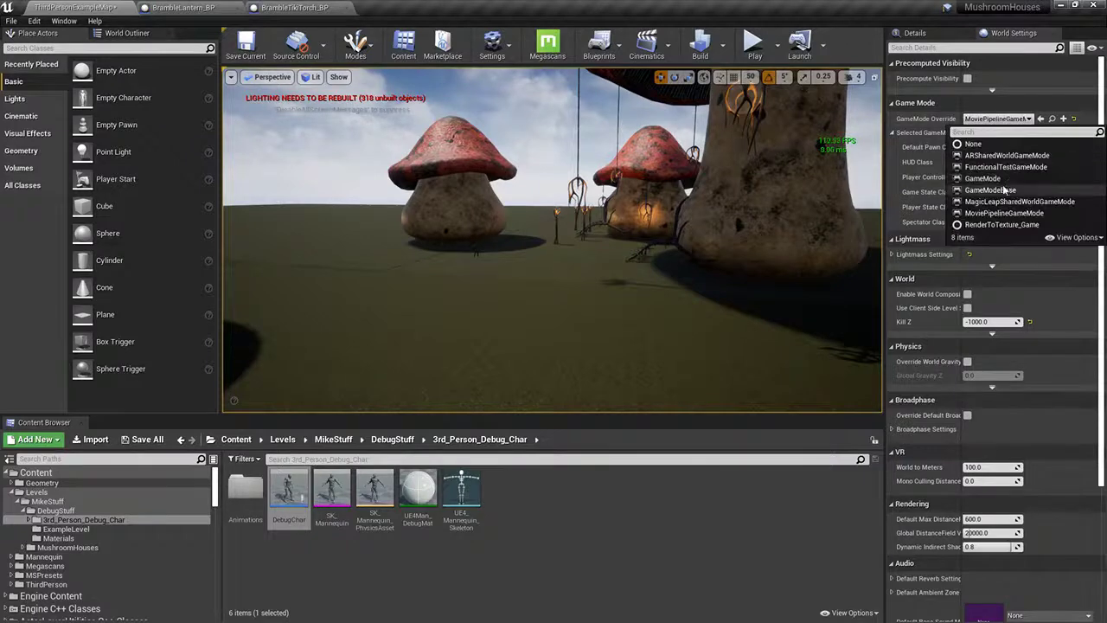
pyautogui.click(993, 179)
pyautogui.click(1008, 118)
pyautogui.click(991, 189)
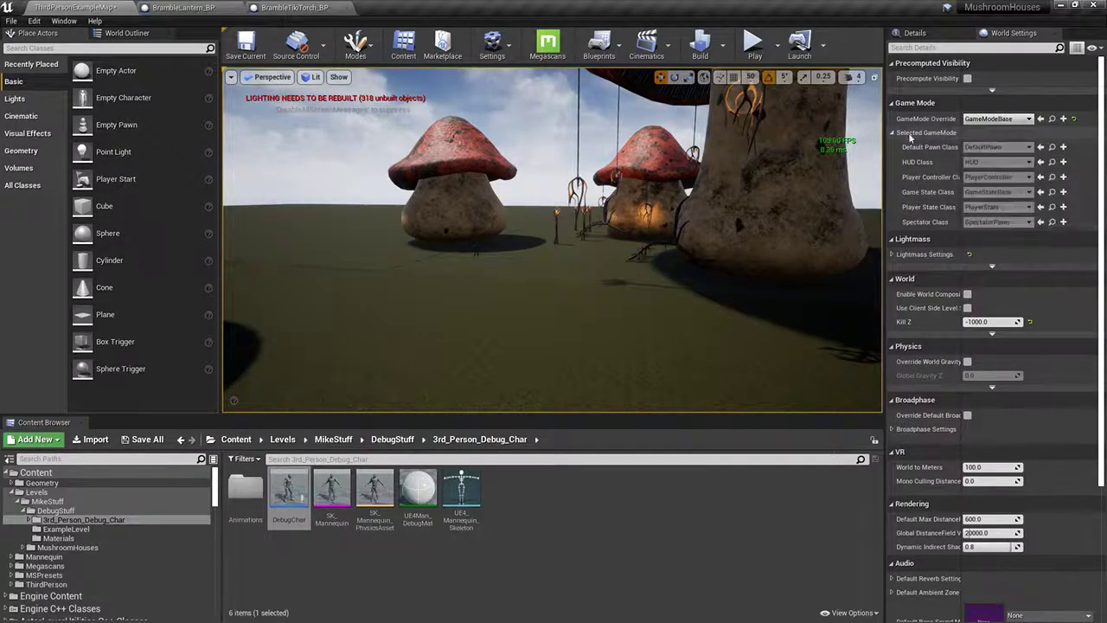
# Step: Reset the level's GameMode Override to None
pyautogui.moveTo(850, 205); pyautogui.dragTo(744, 212, button='right')
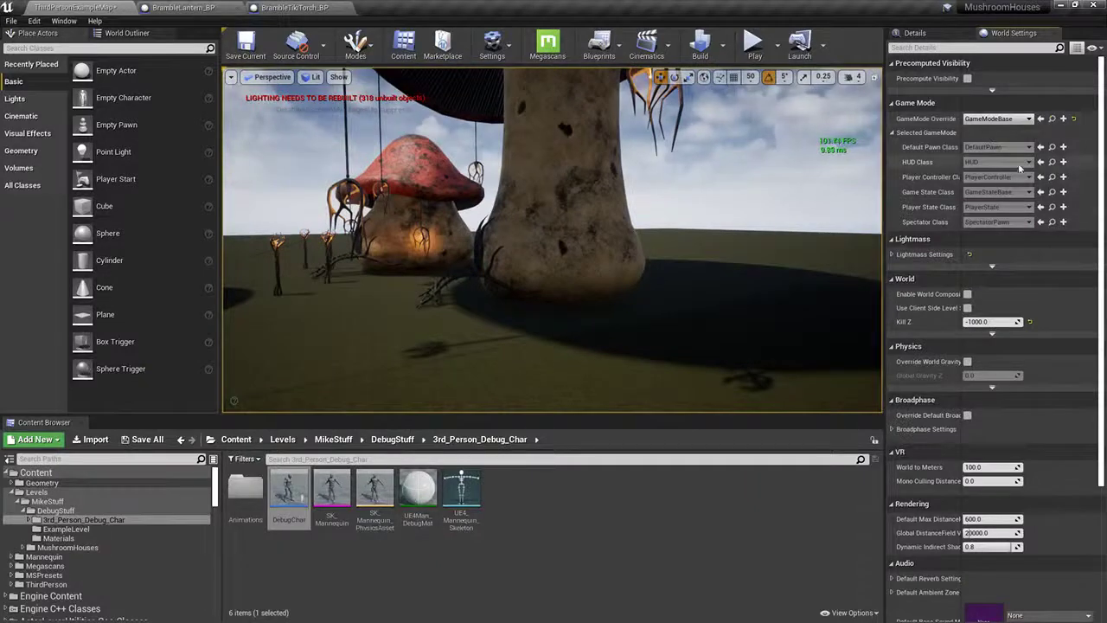
pyautogui.click(1014, 121)
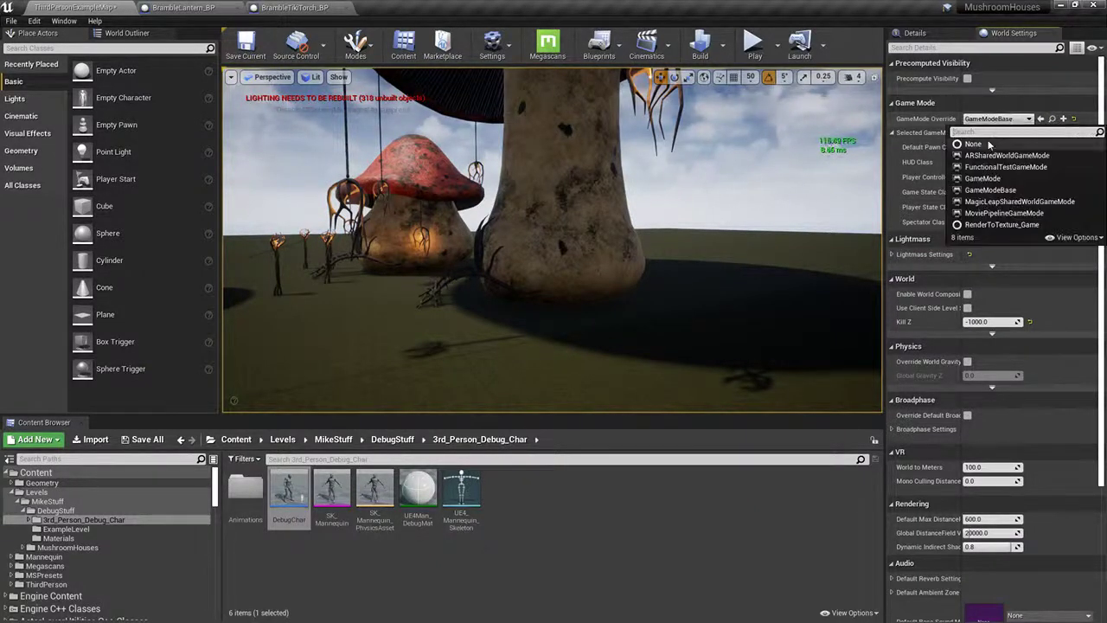
pyautogui.click(997, 136)
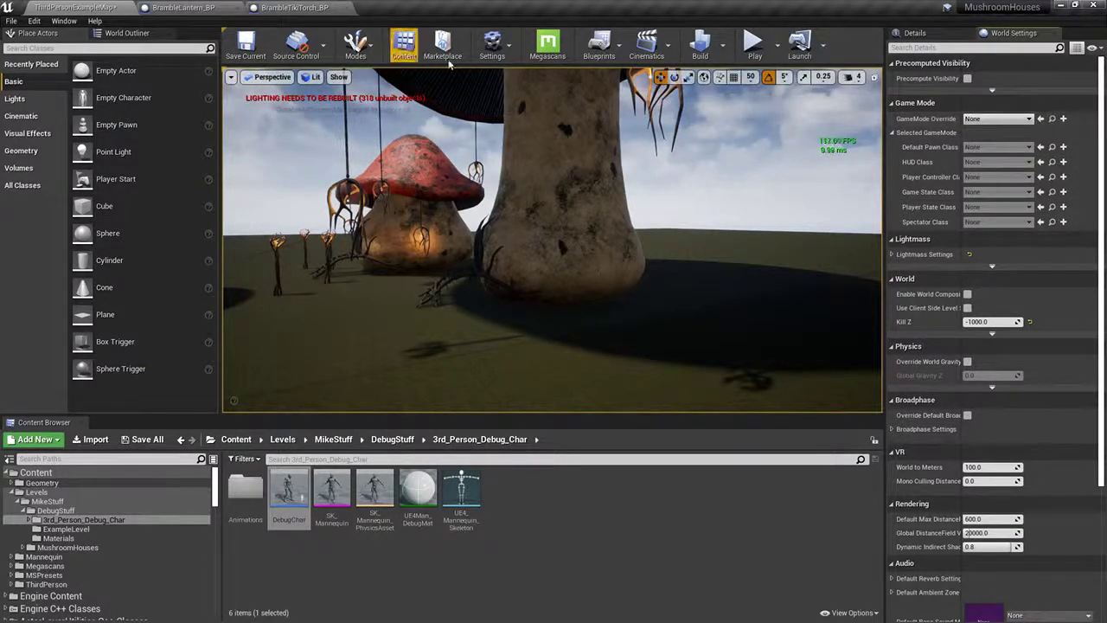
# Step: Search the Project Settings for "gamemode" and set the Global Default Server Game Mode to GameMode
pyautogui.click(492, 43)
pyautogui.click(514, 90)
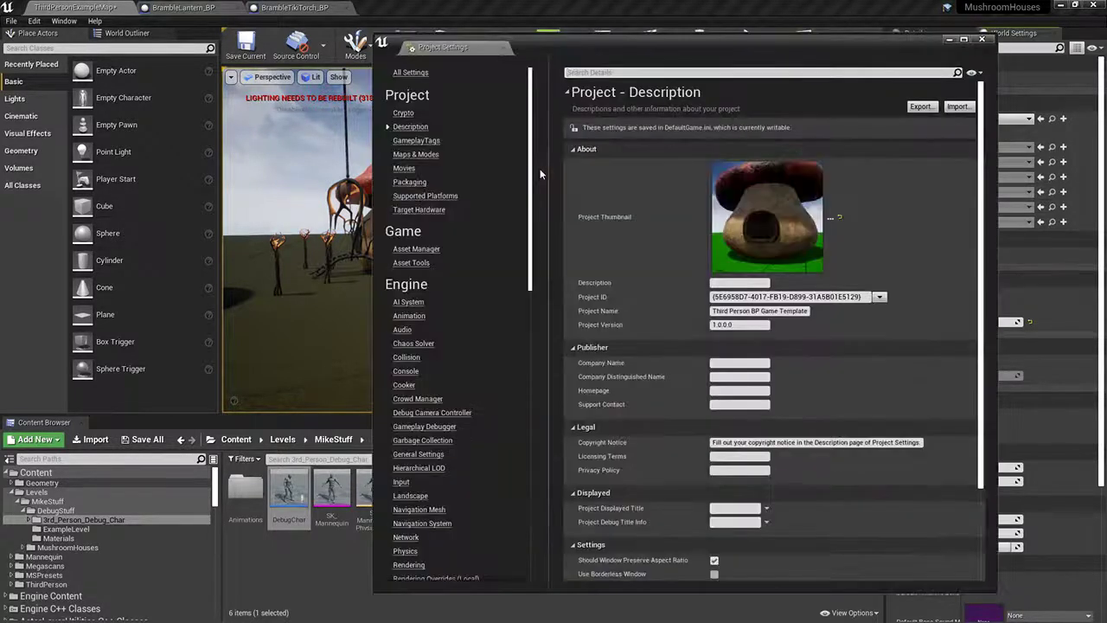
pyautogui.click(605, 72)
pyautogui.write('gamemode')
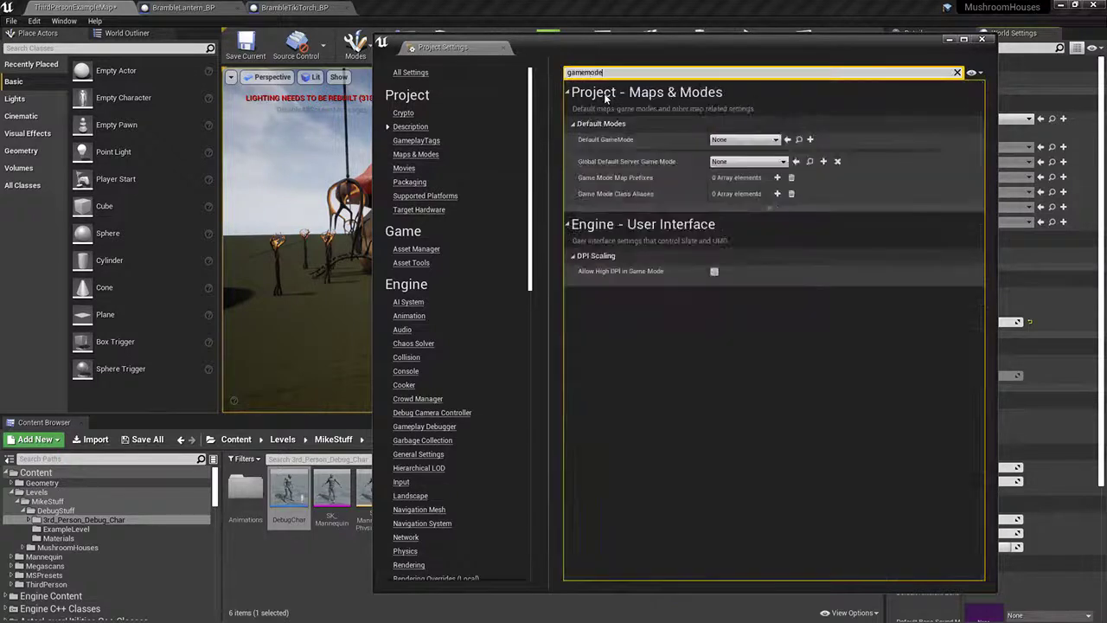
pyautogui.click(755, 161)
pyautogui.click(746, 221)
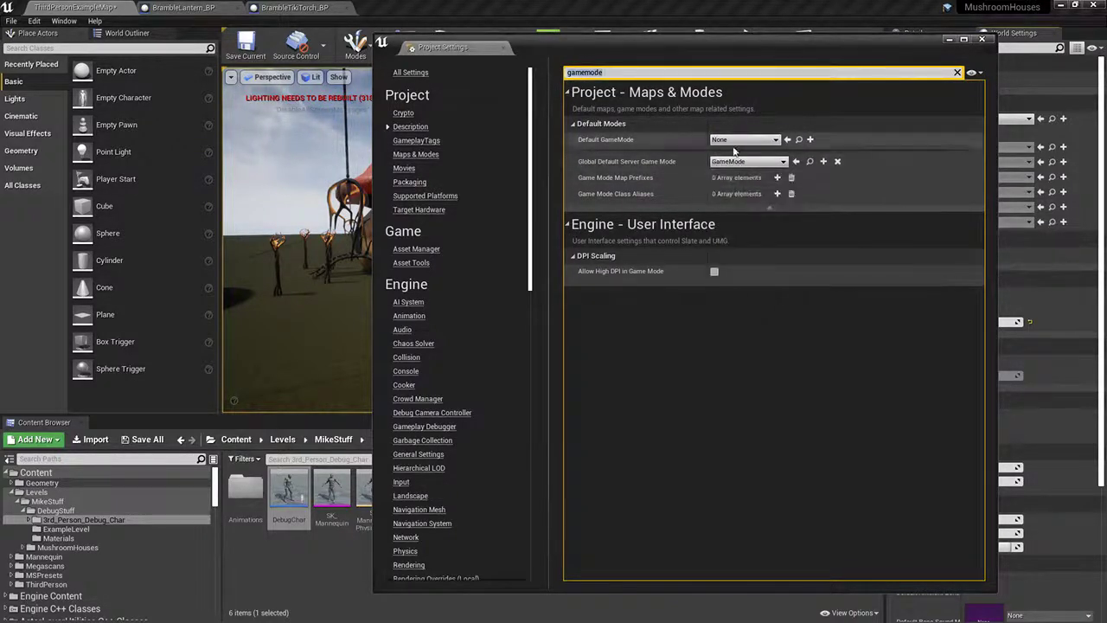
# Step: Set the project's Default GameMode to GameMode and close the Project Settings
pyautogui.click(719, 124)
pyautogui.click(719, 126)
pyautogui.click(744, 139)
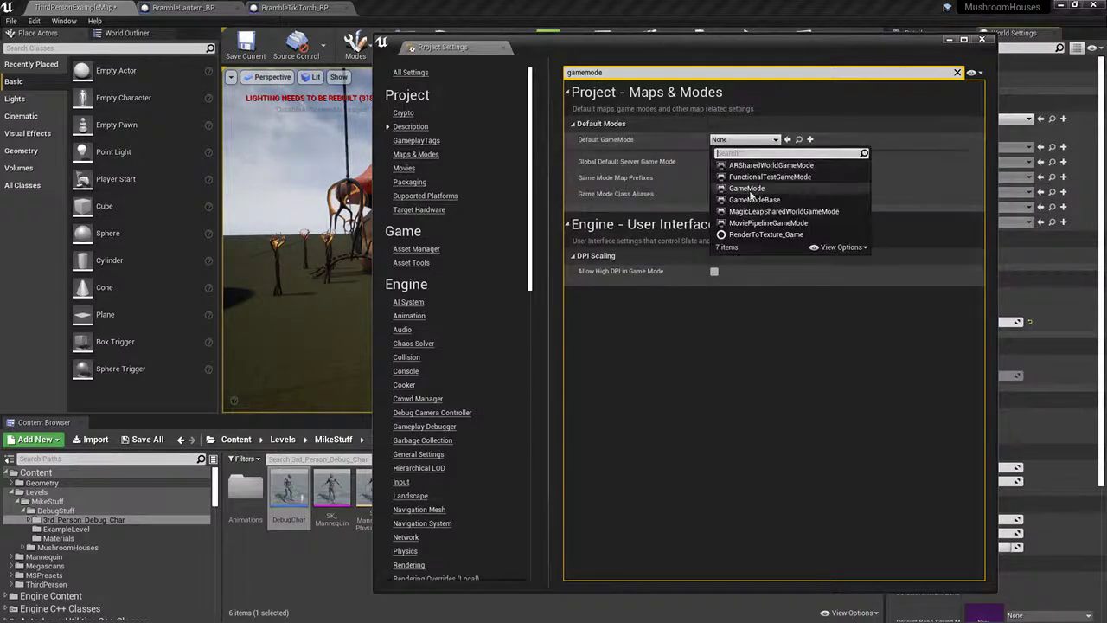
pyautogui.click(745, 185)
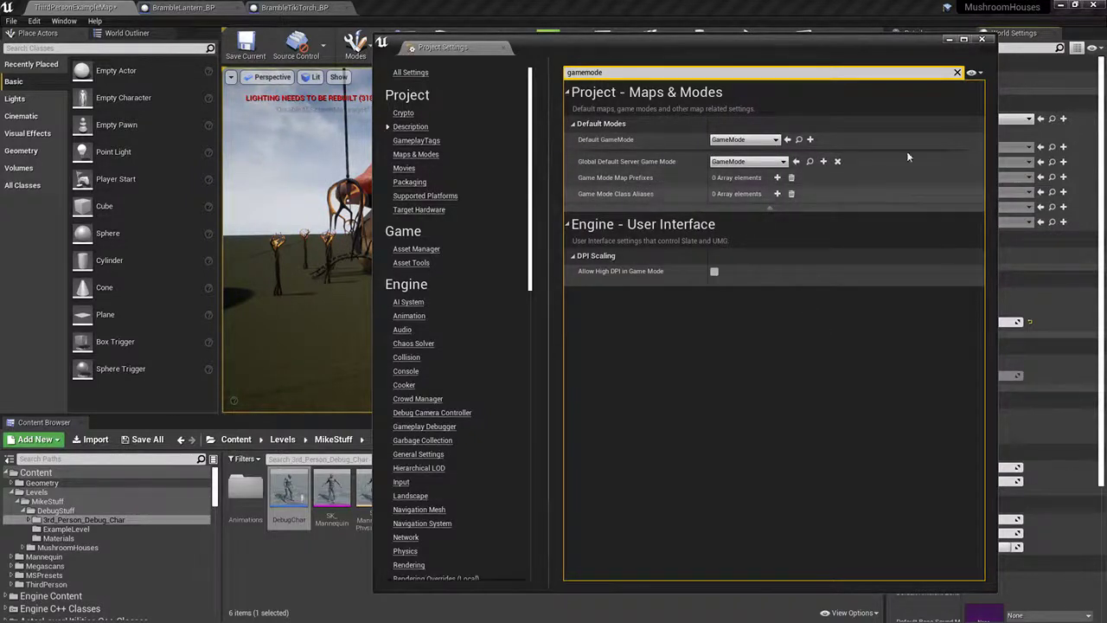
pyautogui.click(982, 39)
# Step: Select DebugChar on the ground, playtest the level to check the character, and stop
pyautogui.moveTo(554, 240); pyautogui.dragTo(519, 259, button='right')
pyautogui.press('w')
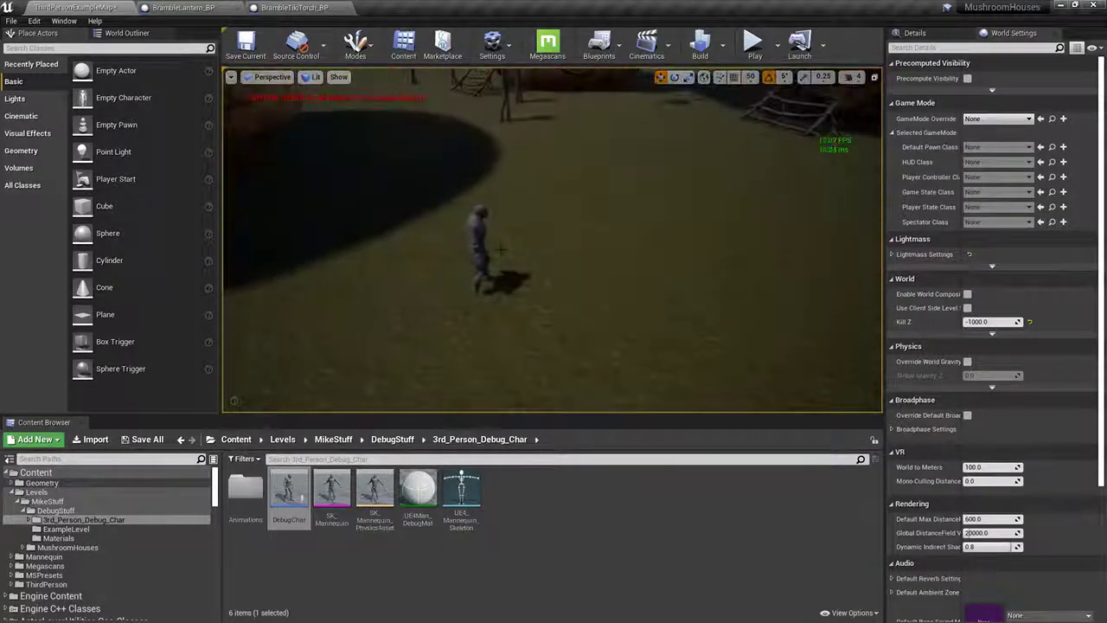
pyautogui.rightClick(482, 248)
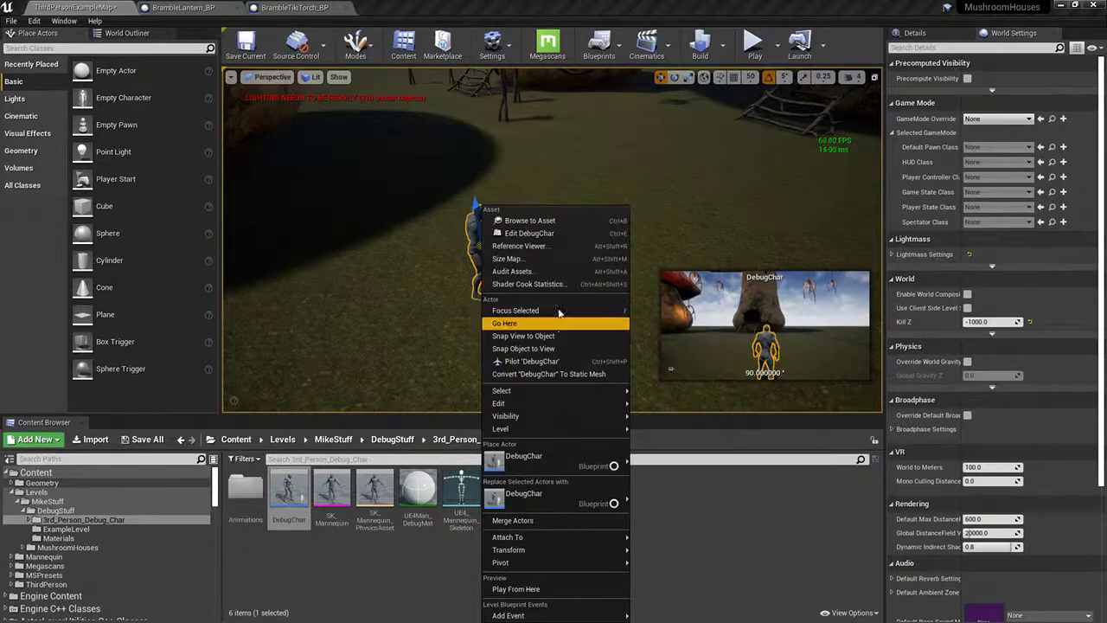
pyautogui.click(753, 42)
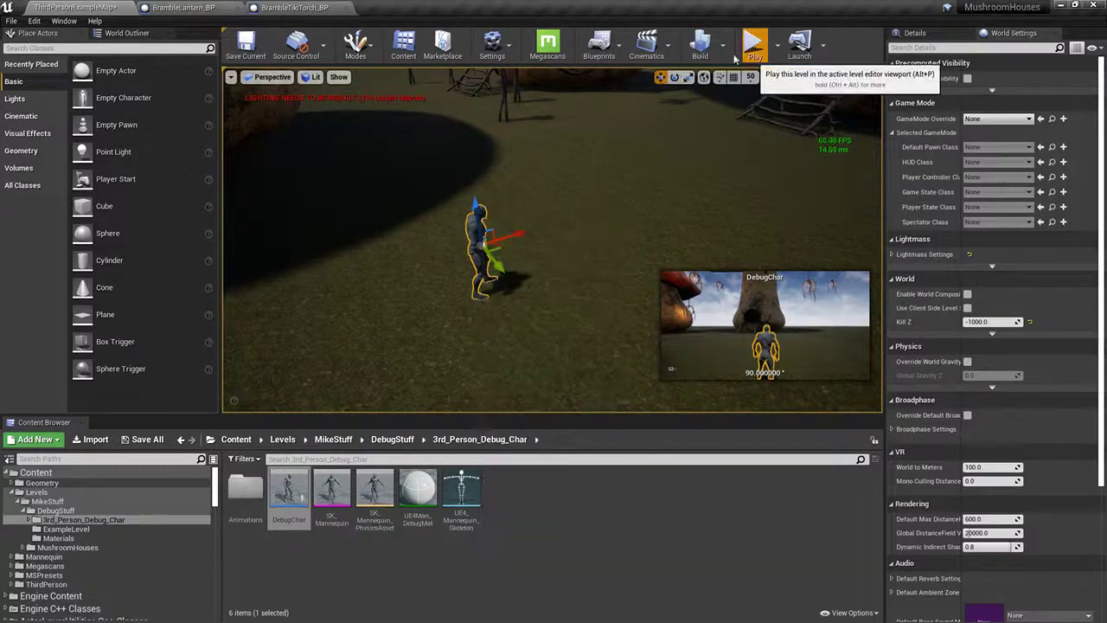
pyautogui.click(520, 210)
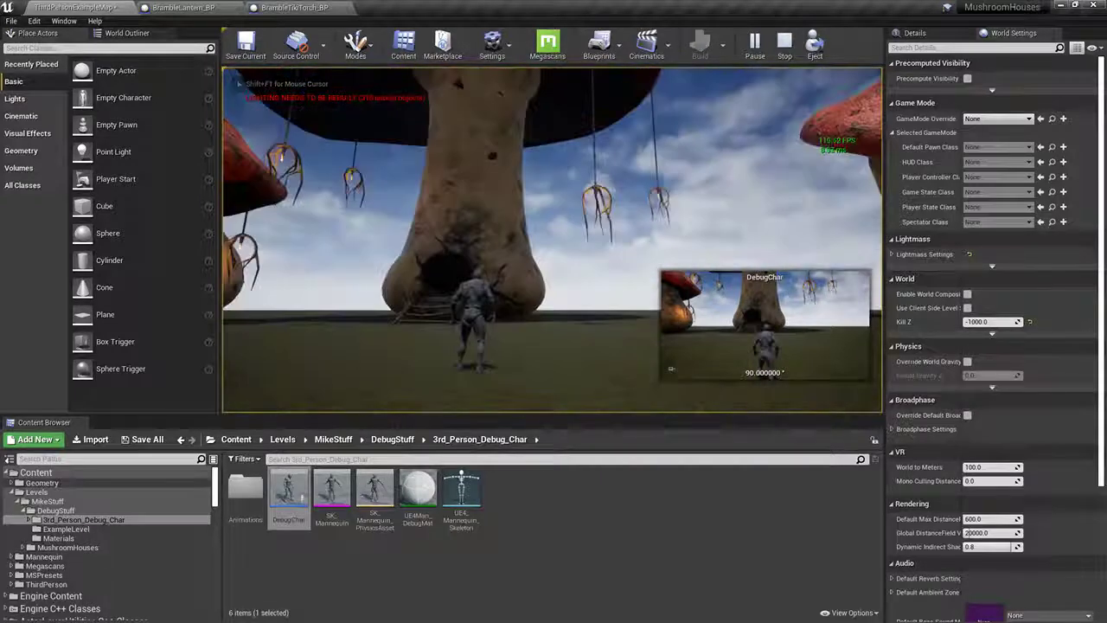
pyautogui.press('Escape')
# Step: Pilot DebugChar around in front of the mushroom houses, and stop piloting it
pyautogui.rightClick(481, 294)
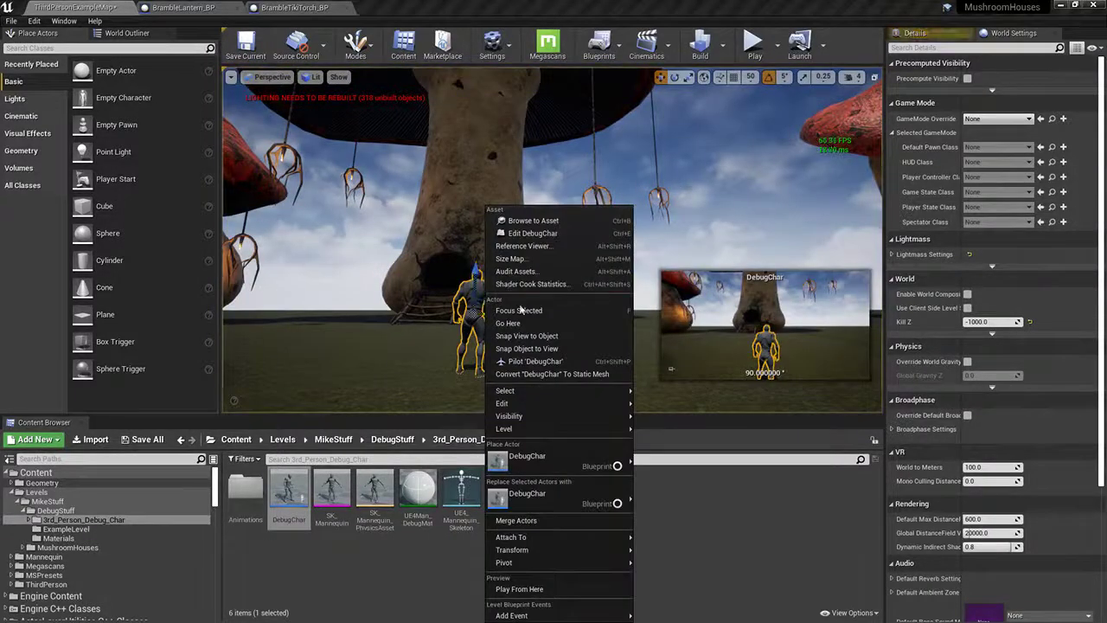
pyautogui.click(543, 360)
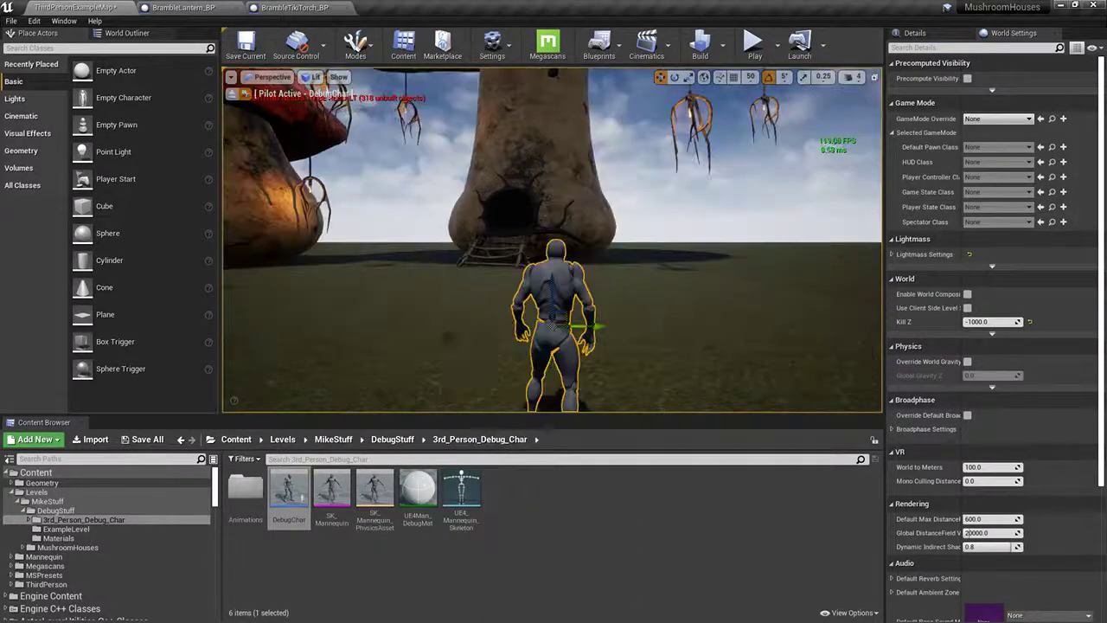
pyautogui.moveTo(543, 360); pyautogui.dragTo(484, 328, button='right')
pyautogui.moveTo(578, 249); pyautogui.dragTo(666, 303, button='right')
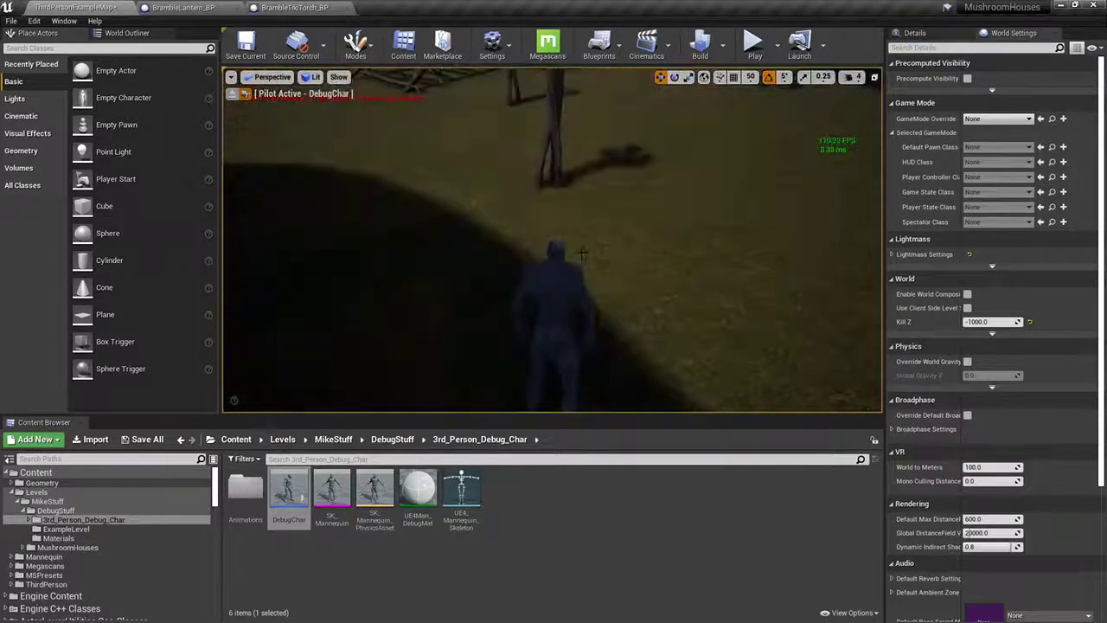
pyautogui.rightClick(571, 287)
pyautogui.click(631, 362)
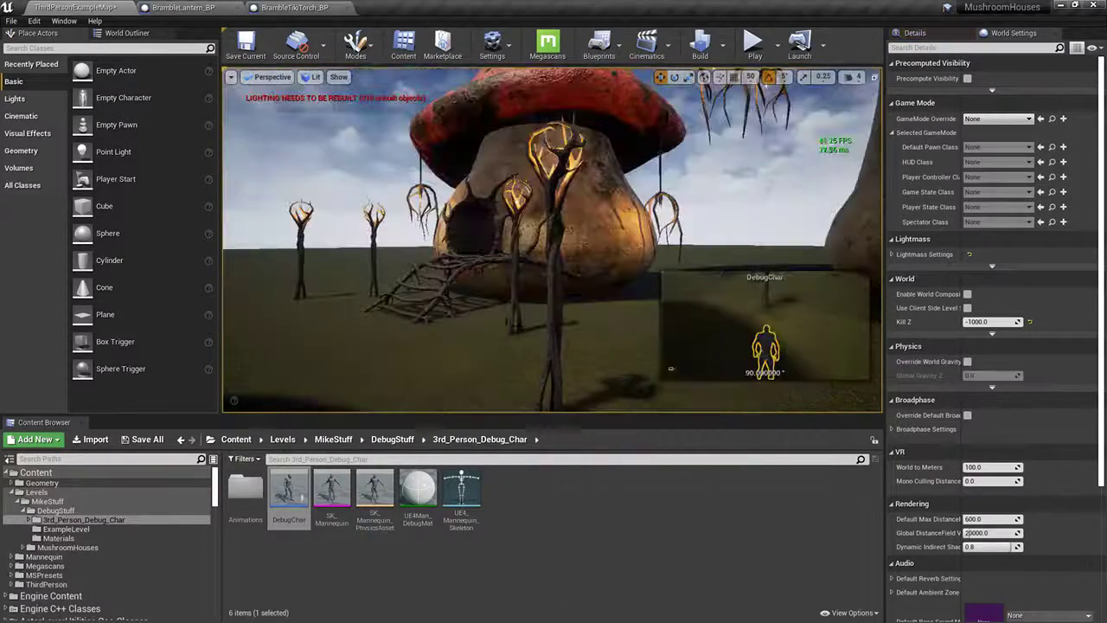
# Step: Delete the DebugChar standing near the torches
pyautogui.moveTo(495, 306); pyautogui.dragTo(581, 304, button='right')
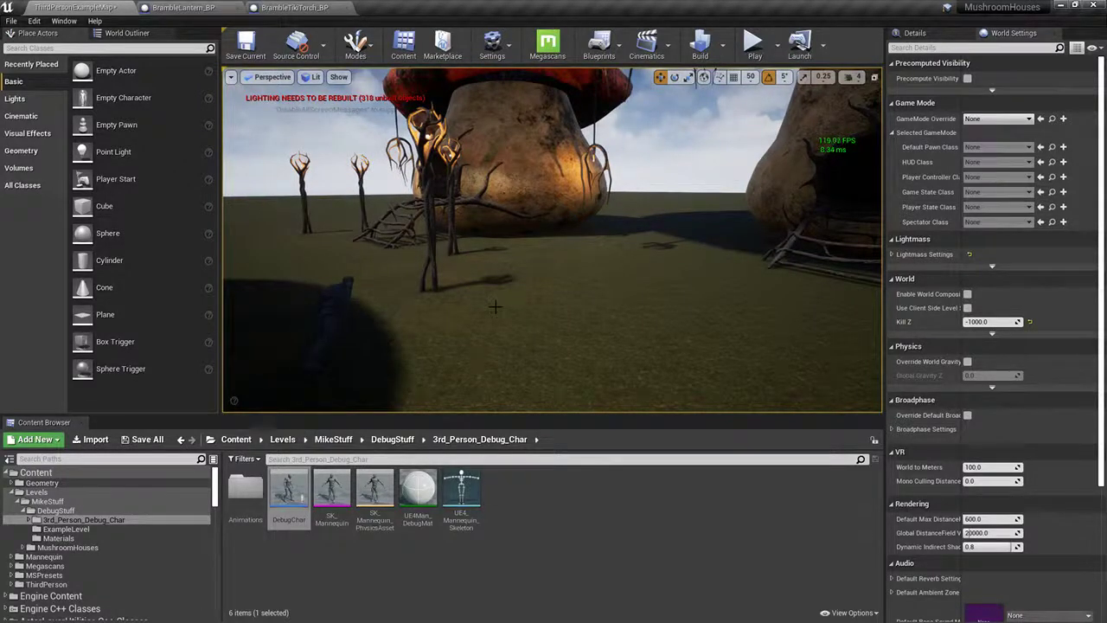
pyautogui.moveTo(495, 306); pyautogui.dragTo(346, 303, button='right')
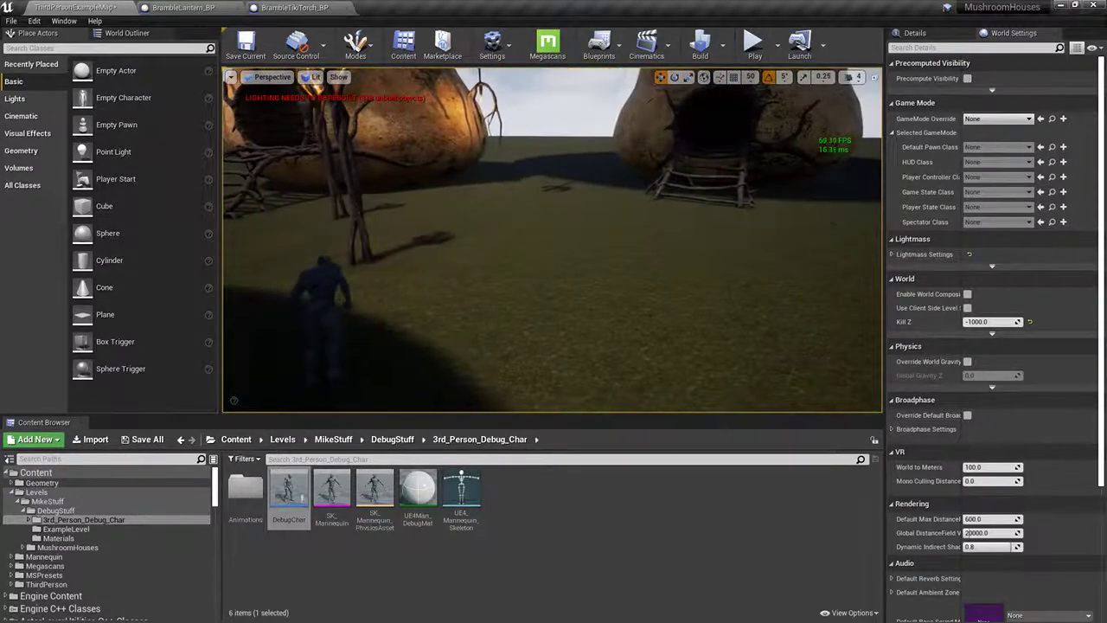
pyautogui.click(325, 294)
pyautogui.press('Delete')
# Step: Try placing an Empty Character on the ground in front of the mushroom houses, and undo the placement
pyautogui.moveTo(484, 212); pyautogui.dragTo(346, 212, button='right')
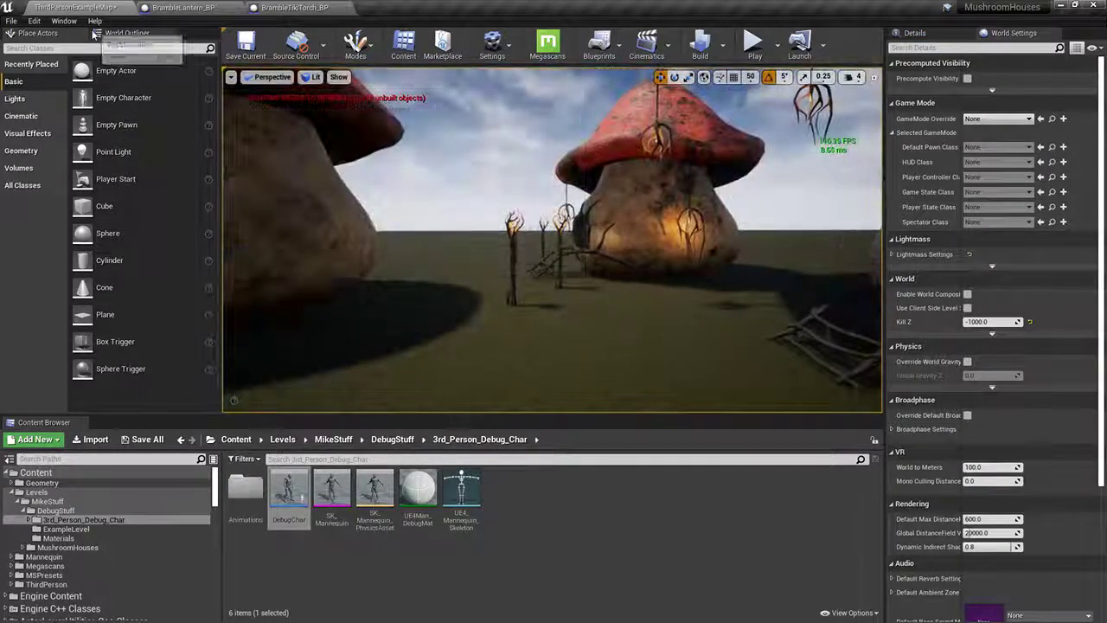
pyautogui.click(127, 33)
pyautogui.click(43, 33)
pyautogui.moveTo(101, 97); pyautogui.dragTo(606, 363)
pyautogui.moveTo(605, 364); pyautogui.dragTo(640, 389, button='right')
pyautogui.hotkey('ctrl', 'z')
# Step: Show the World Outliner and place a new DebugChar on the ground in front of the torches
pyautogui.click(127, 32)
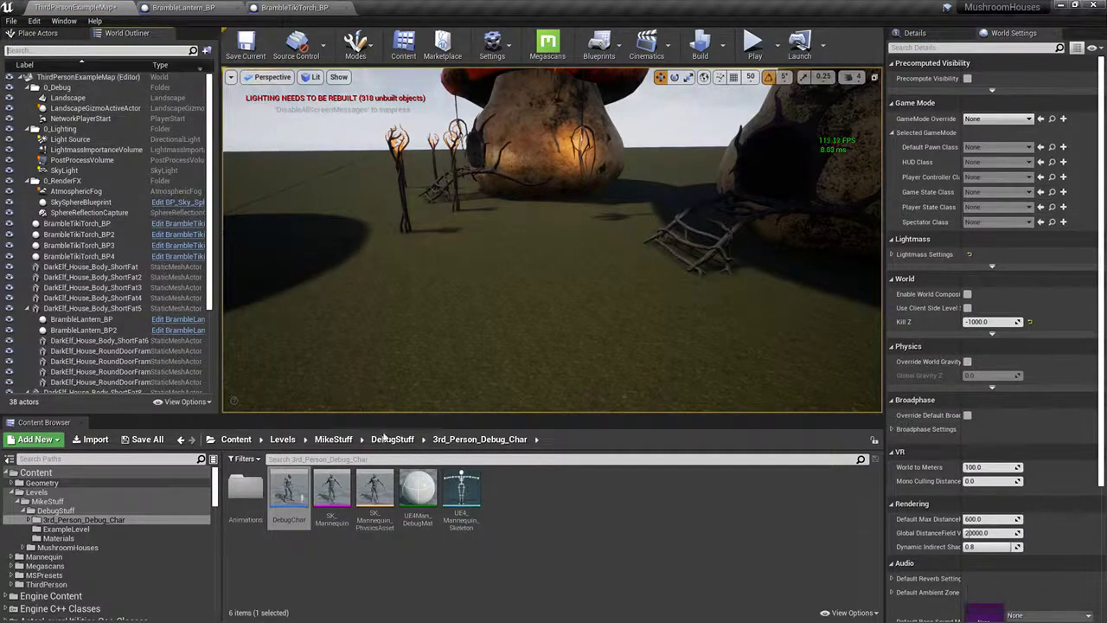
pyautogui.moveTo(288, 498); pyautogui.dragTo(421, 298)
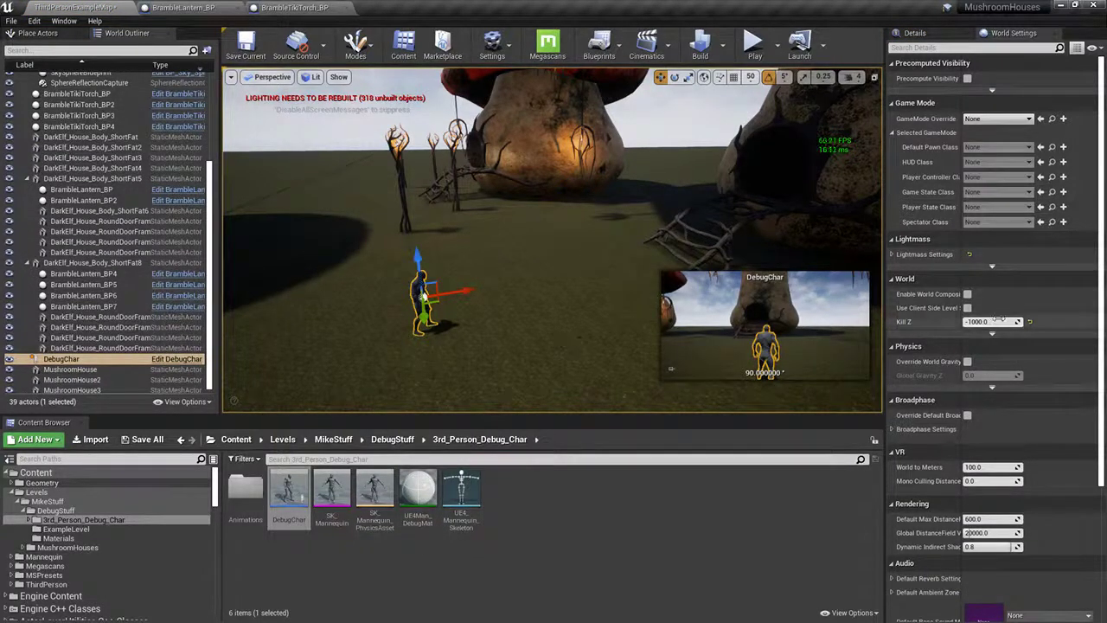
pyautogui.scroll(-5, 1025, 282)
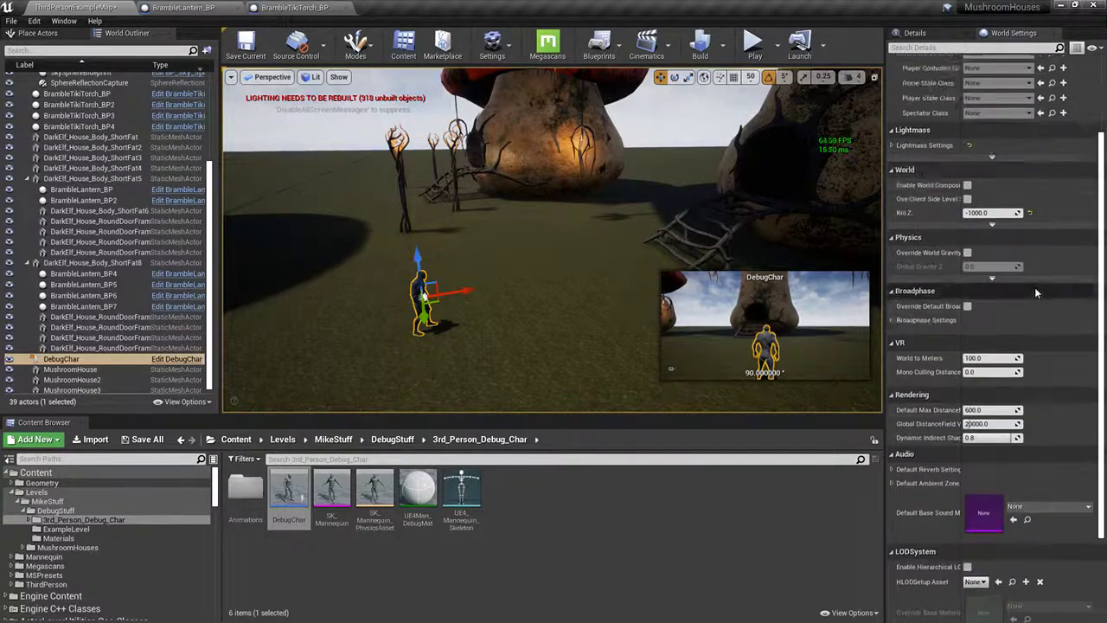
# Step: Set the world's GameMode Override to GameMode, playtest the level briefly, and switch the override to GameModeBase
pyautogui.scroll(5, 1036, 292)
pyautogui.click(983, 120)
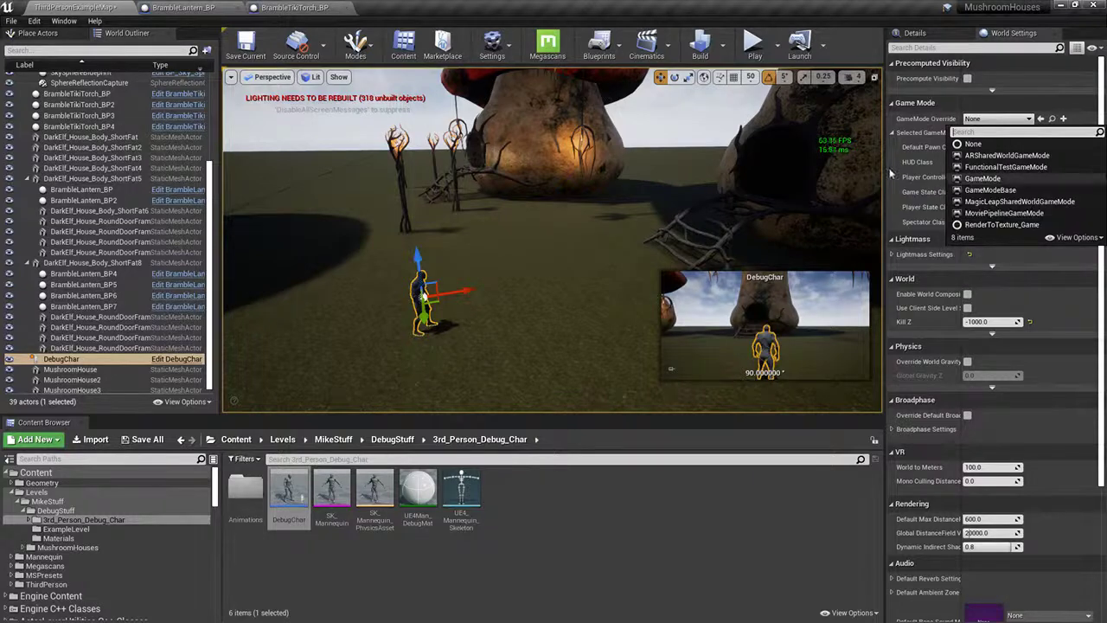
pyautogui.click(984, 179)
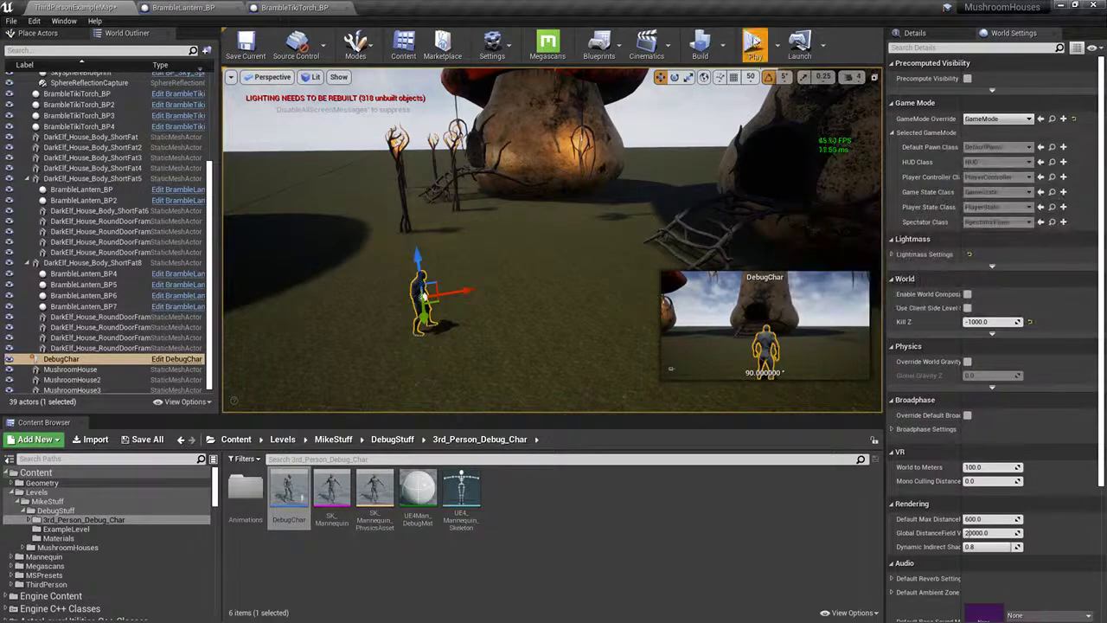
pyautogui.click(755, 44)
pyautogui.press('Escape')
pyautogui.click(994, 121)
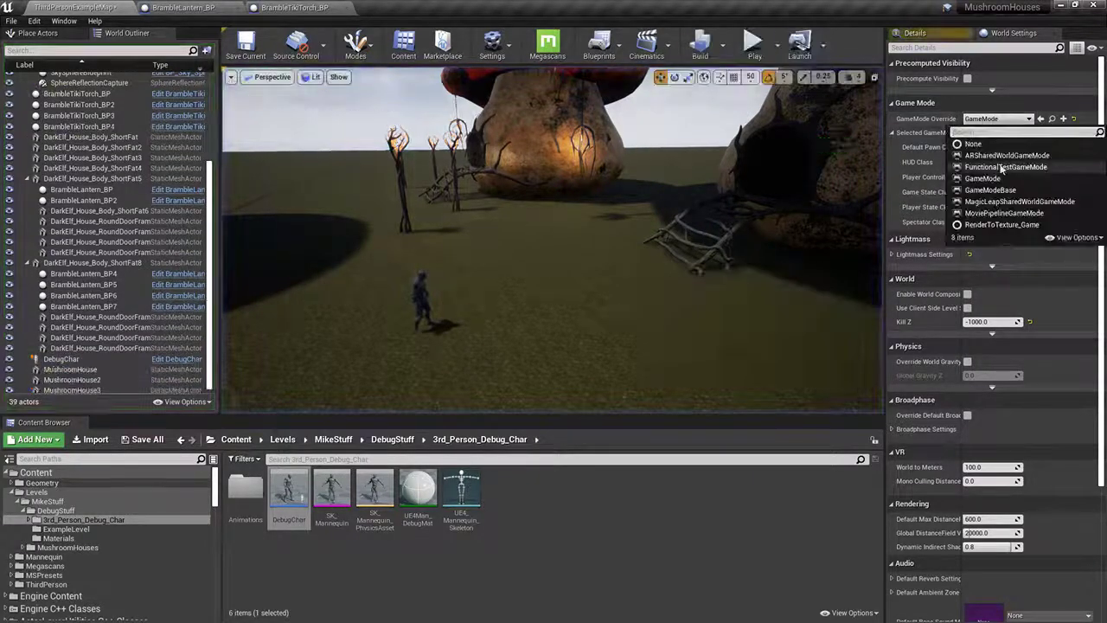
pyautogui.click(1006, 192)
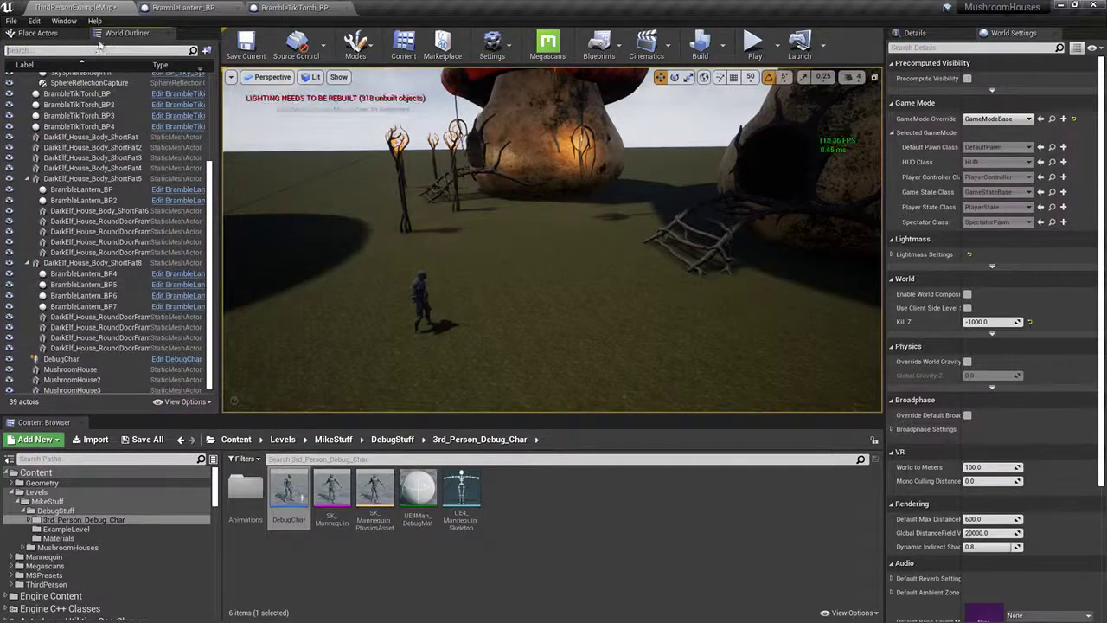
# Step: Search the World Outliner for playerstart, clear the search, and move DebugChar into the 0_Debug folder
pyautogui.write('playerstart')
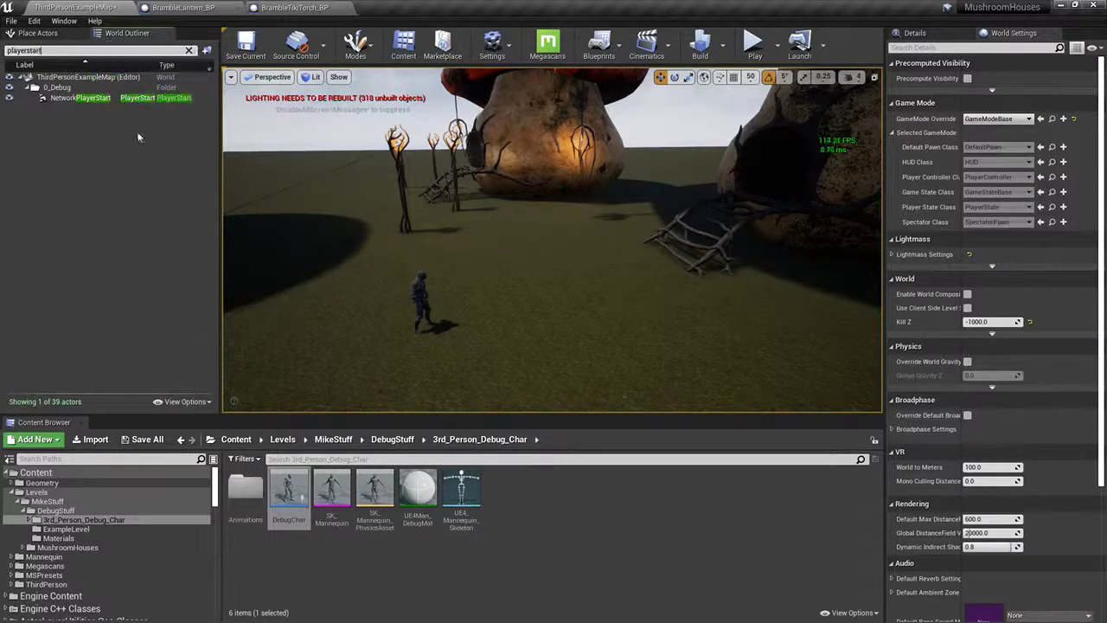
pyautogui.hotkey('ctrl', 'a')
pyautogui.press('BackSpace')
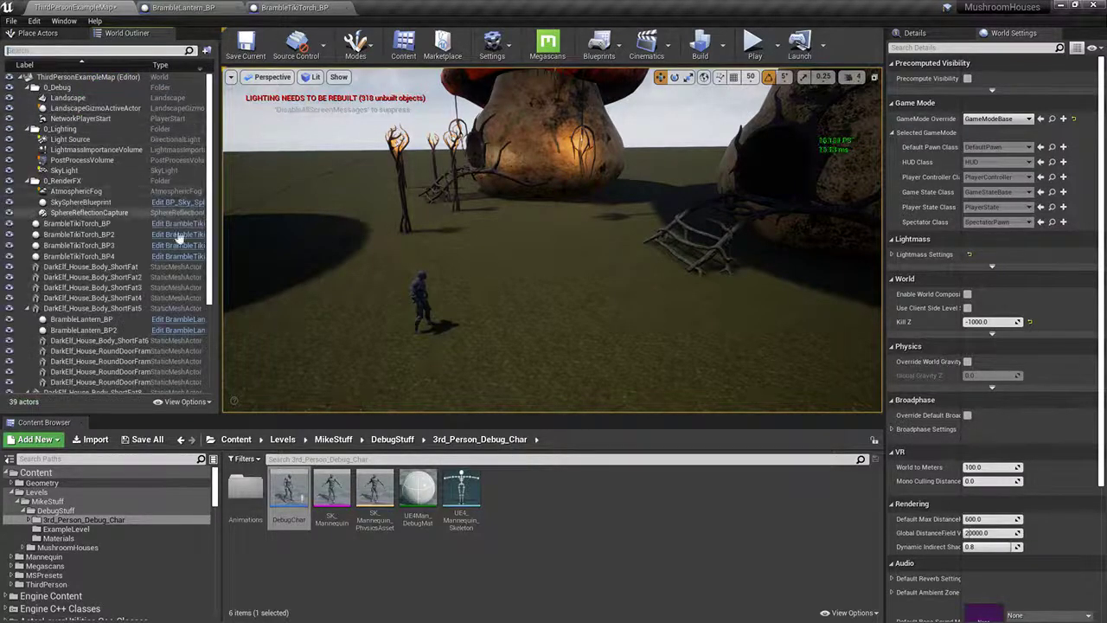
pyautogui.scroll(-5, 129, 298)
pyautogui.moveTo(73, 354); pyautogui.dragTo(68, 98)
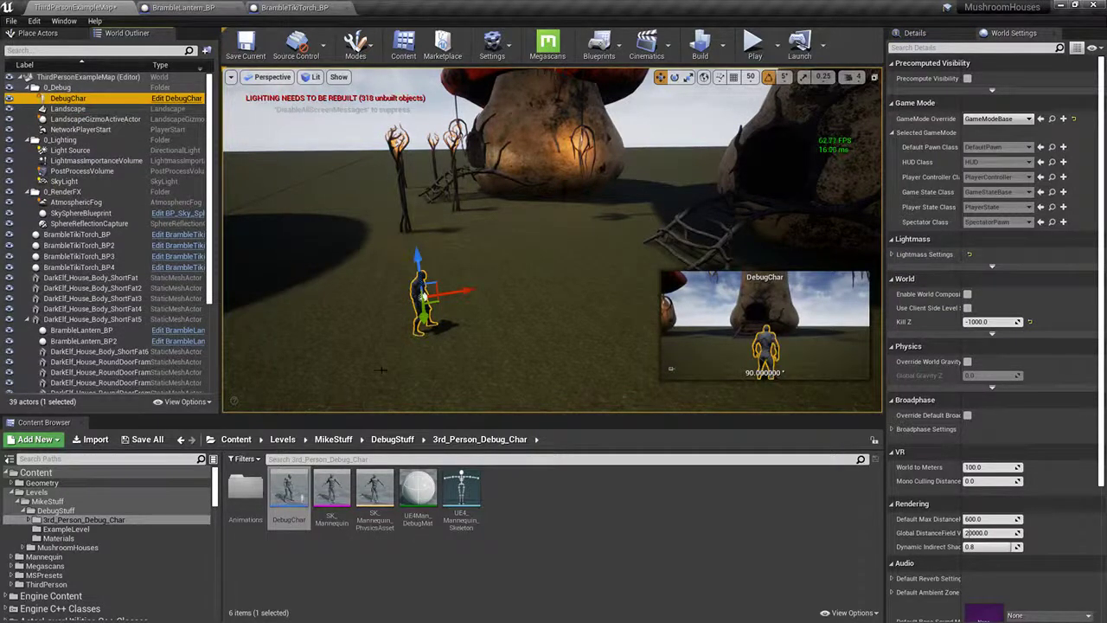
# Step: Create a game mode Blueprint Class named Debug_Gamemode in the 3rd_Person_Debug_Char folder
pyautogui.rightClick(529, 524)
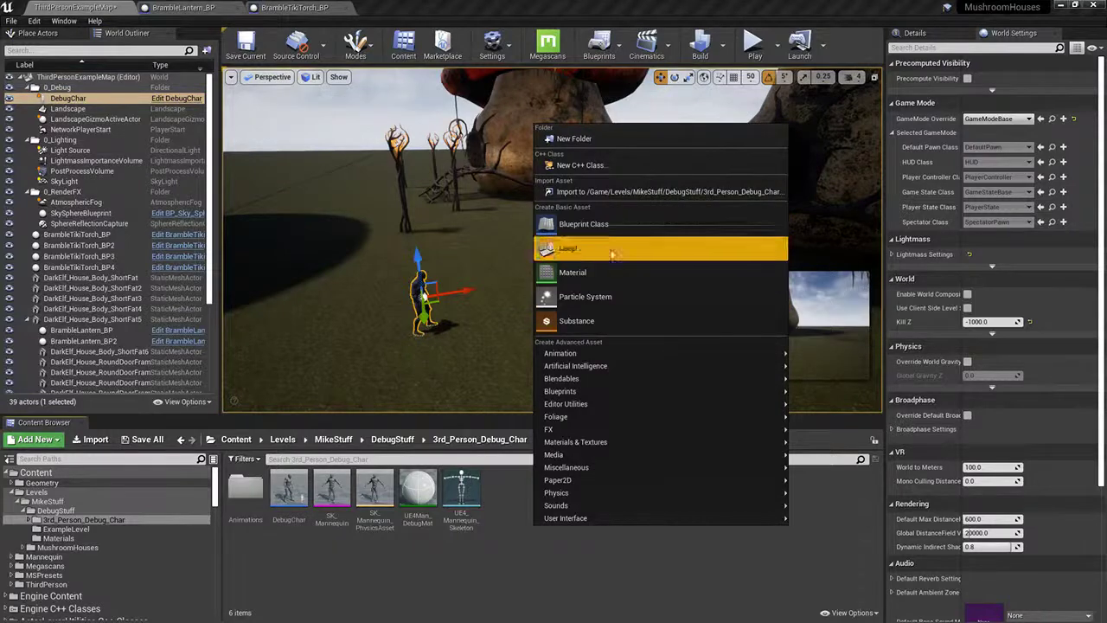
pyautogui.moveTo(605, 352)
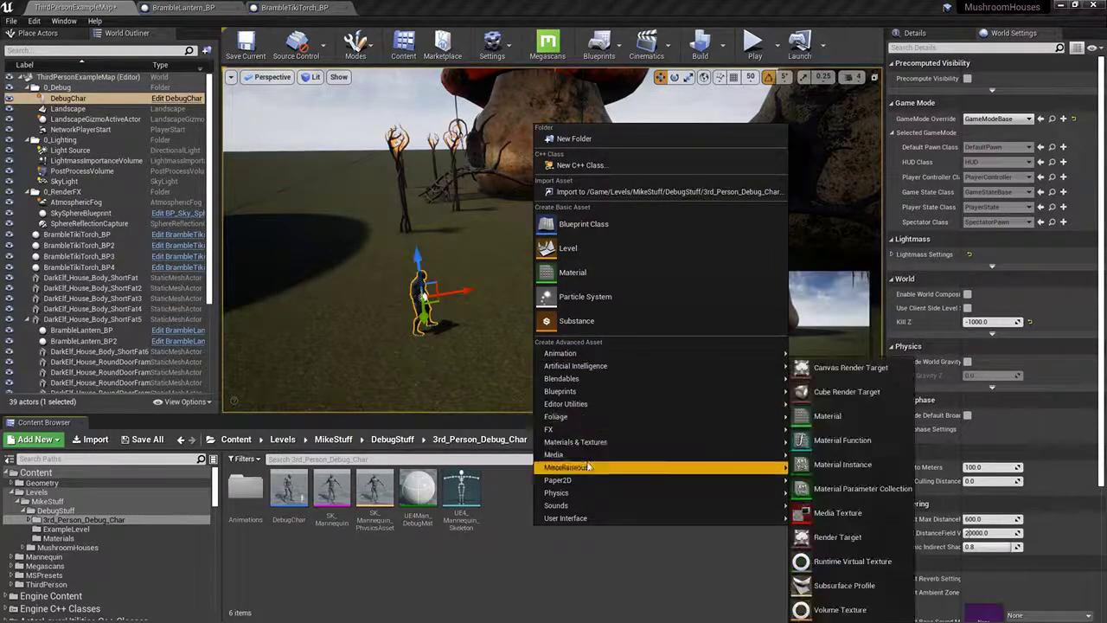
pyautogui.moveTo(587, 469)
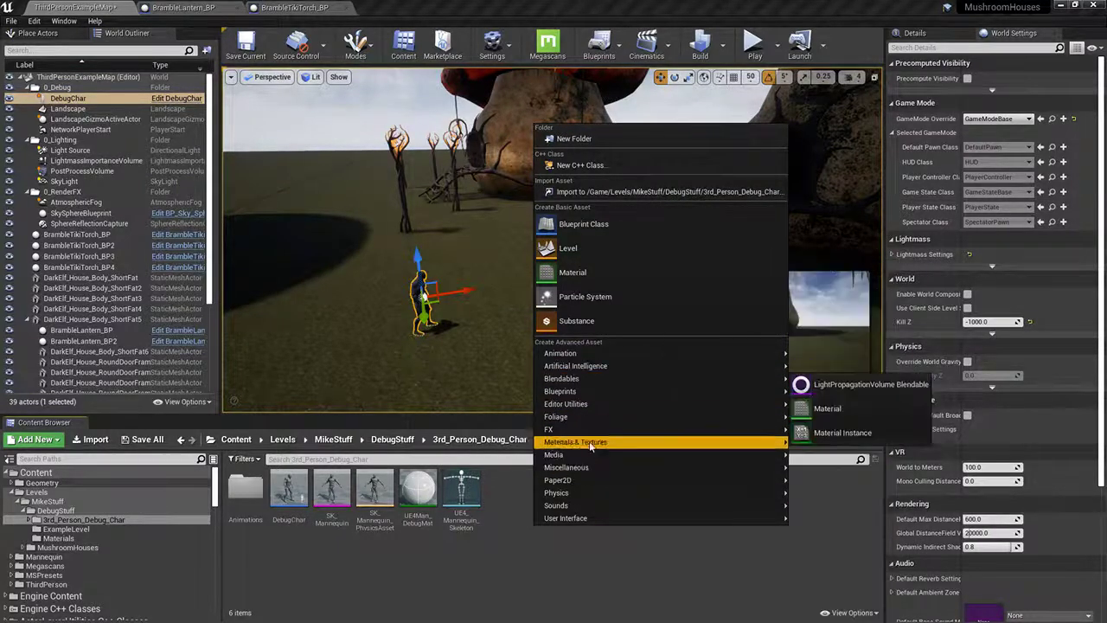
pyautogui.click(575, 225)
pyautogui.click(467, 312)
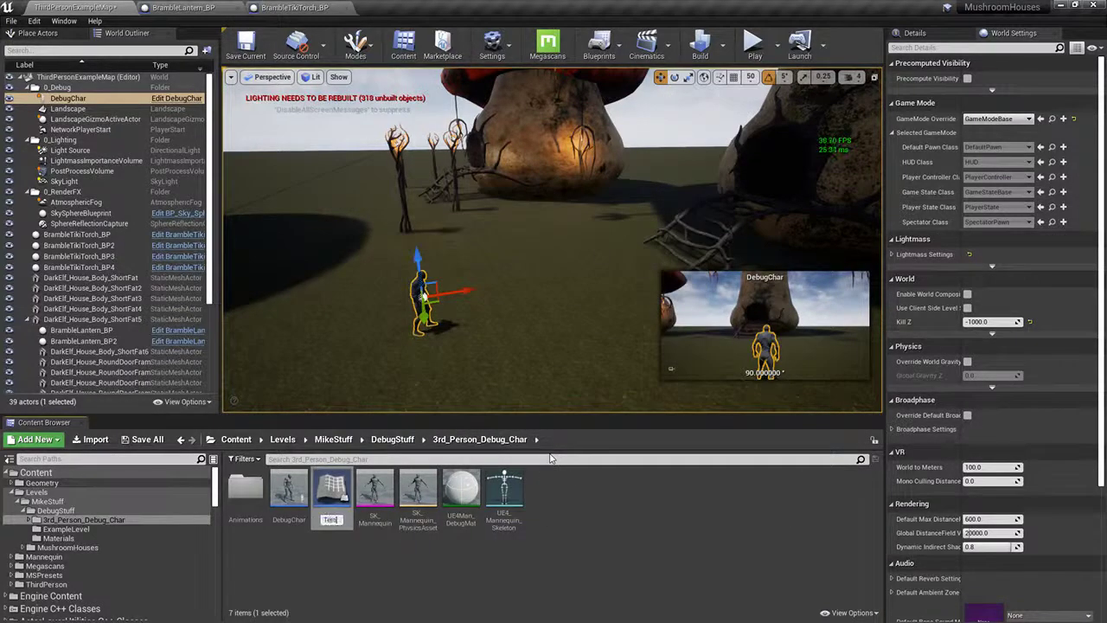
pyautogui.write('bug_Gamemode')
pyautogui.press('Return')
# Step: Assign Debug_Gamemode as the world's GameMode Override and set its Default Pawn Class to DebugChar
pyautogui.moveTo(331, 495); pyautogui.dragTo(989, 122)
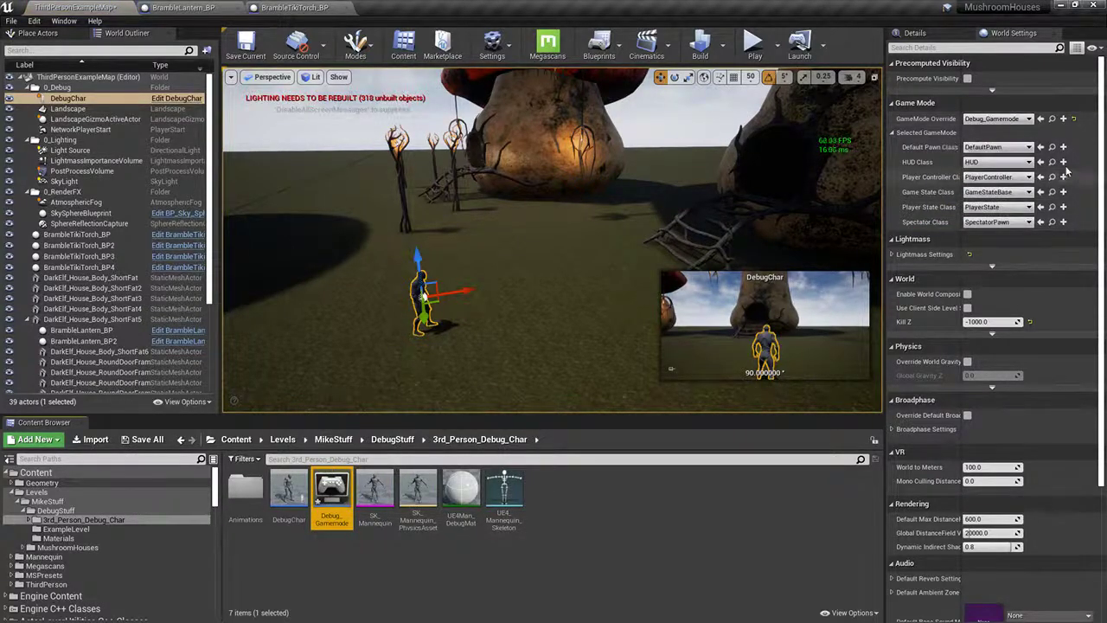
pyautogui.click(997, 148)
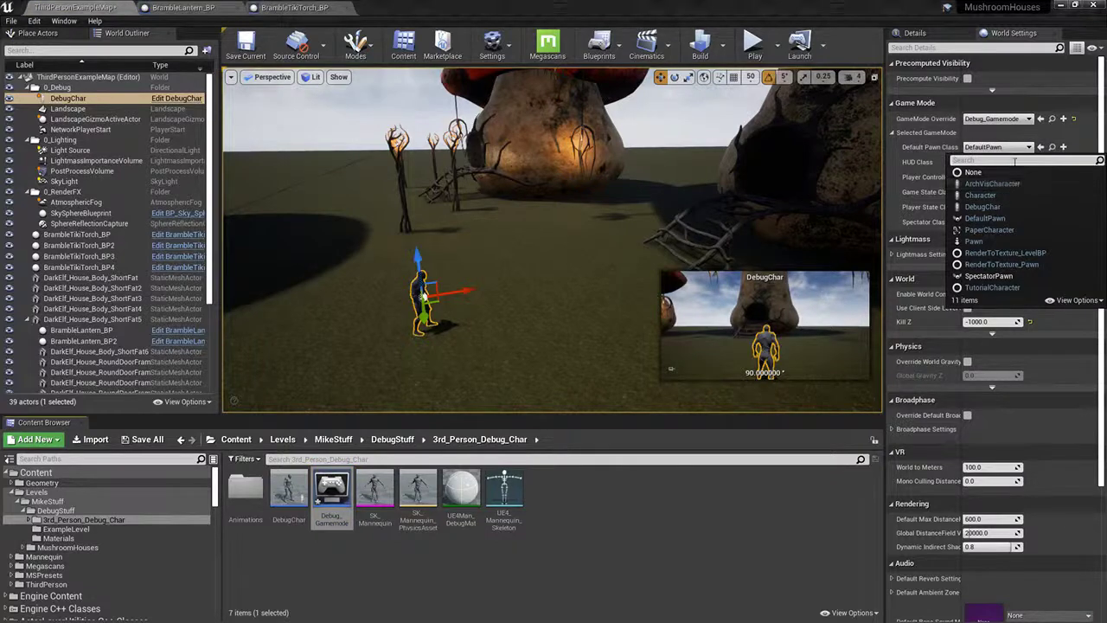
pyautogui.write('debug')
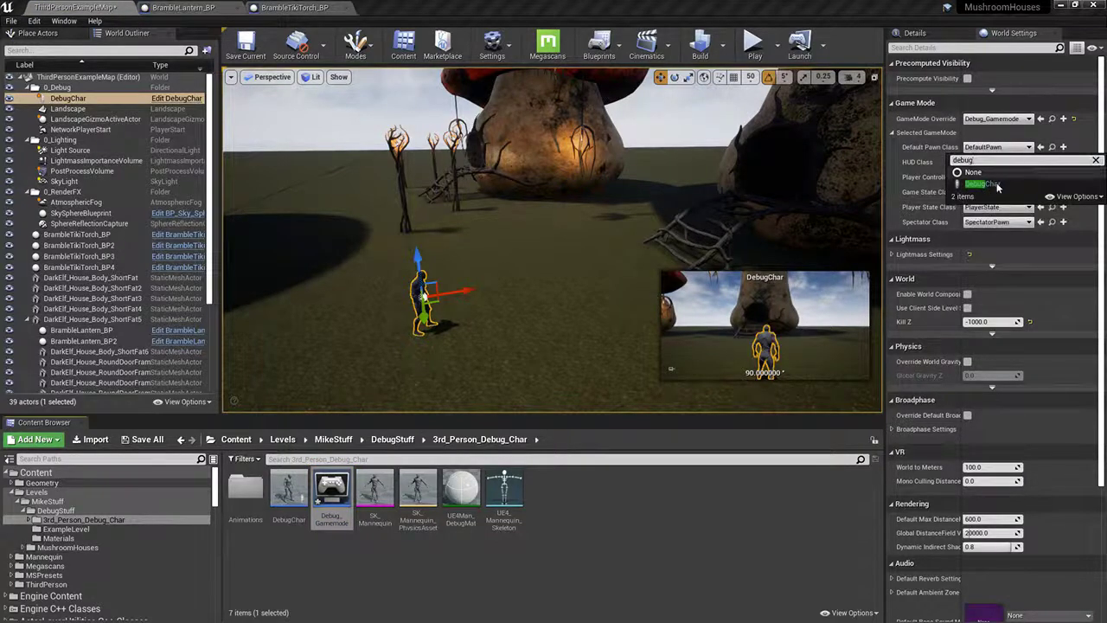
pyautogui.click(986, 183)
# Step: Playtest the level briefly, stop it, and delete the DebugChar placed in front of the torches
pyautogui.click(753, 45)
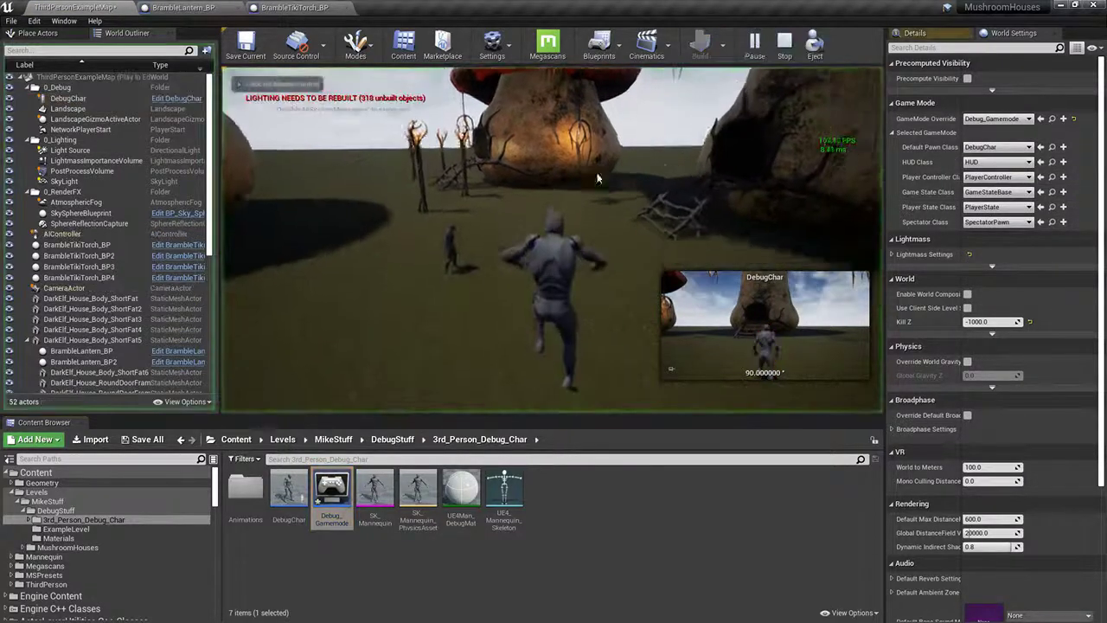
pyautogui.press('Escape')
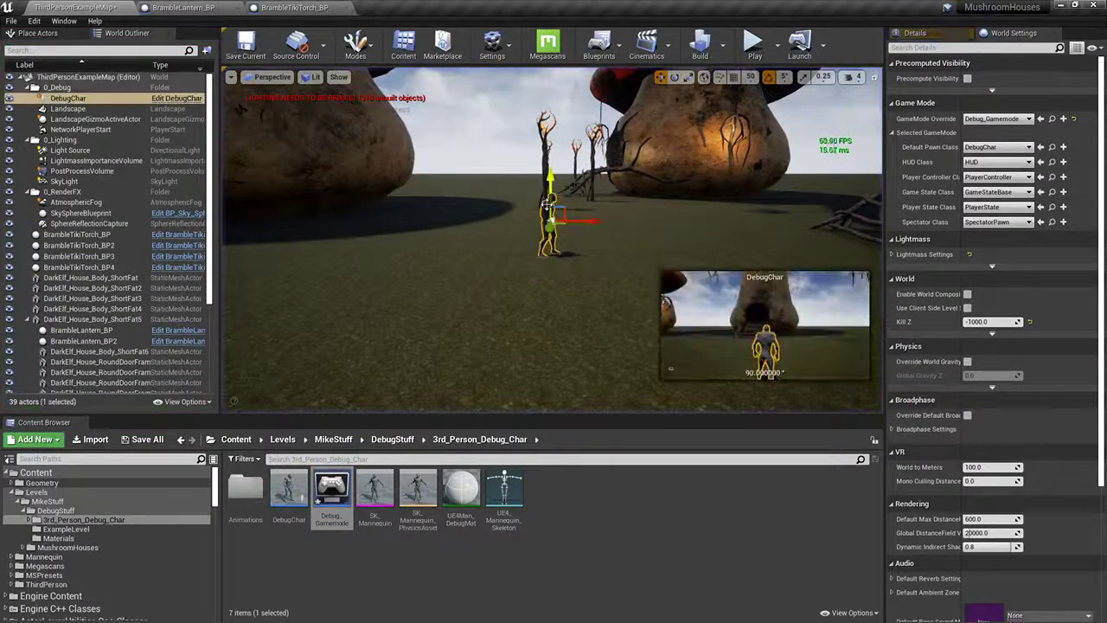
pyautogui.press('Delete')
pyautogui.moveTo(548, 204)
pyautogui.mouseDown(button='right')
pyautogui.moveTo(538, 138)
pyautogui.moveTo(571, 186)
pyautogui.moveTo(562, 191)
pyautogui.mouseUp(button='right')
# Step: Start a playtest and run the debug character up a mushroom house's ramp and around the torches
pyautogui.click(753, 45)
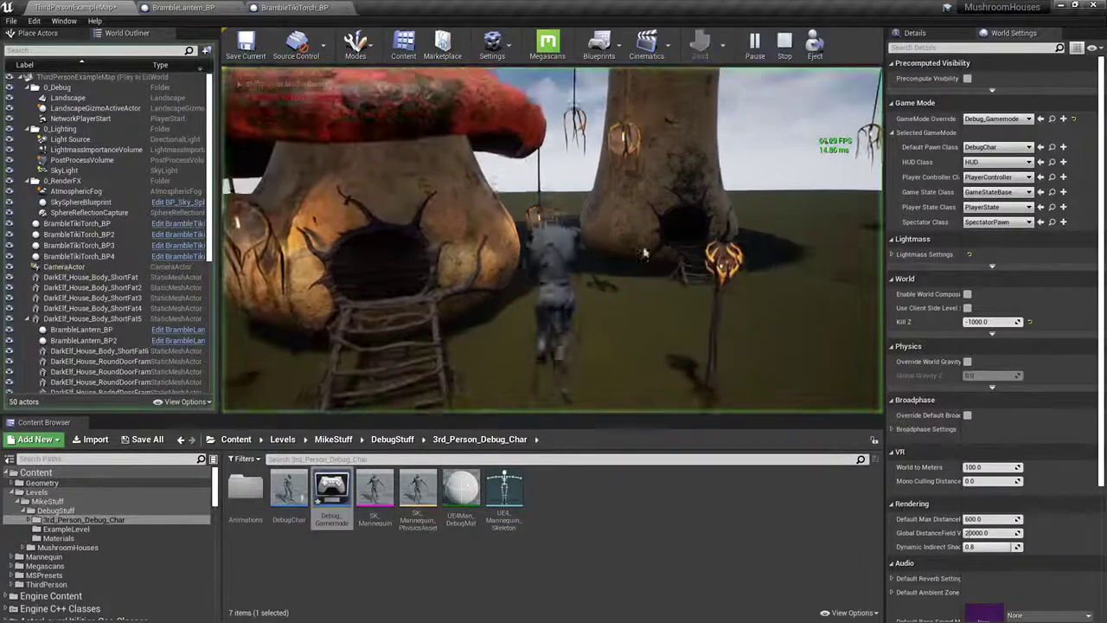
pyautogui.press('w')
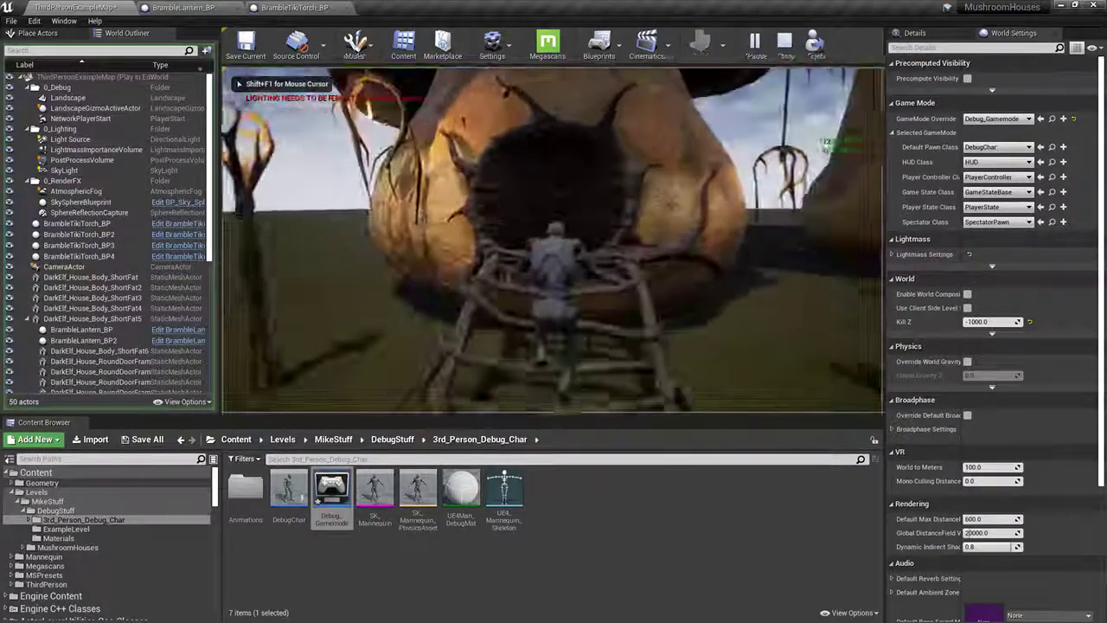
pyautogui.press('w')
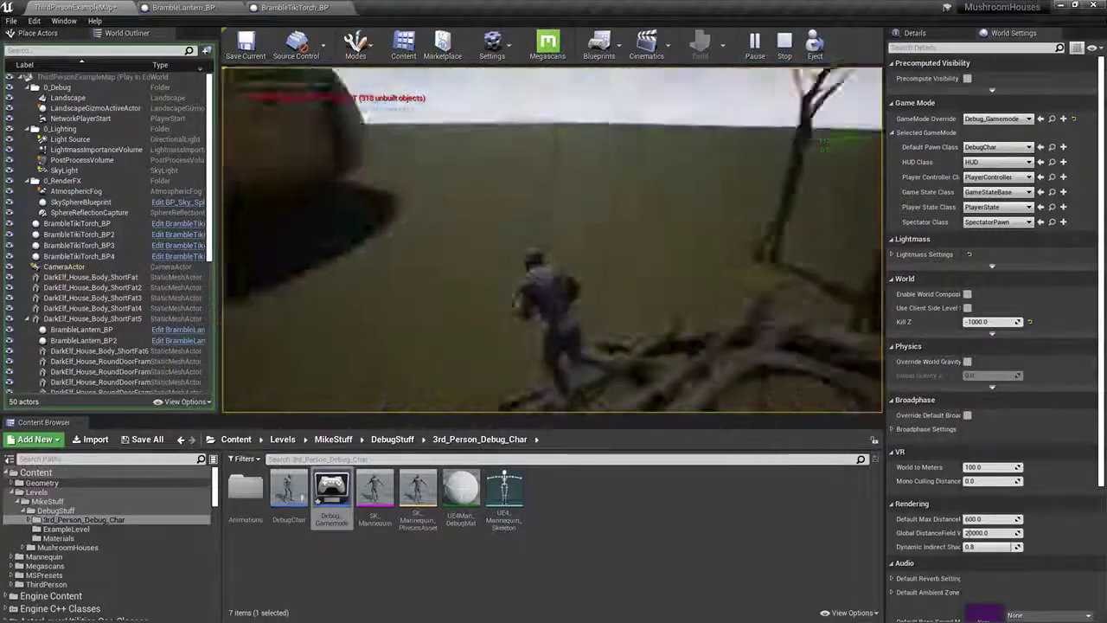
pyautogui.press('w')
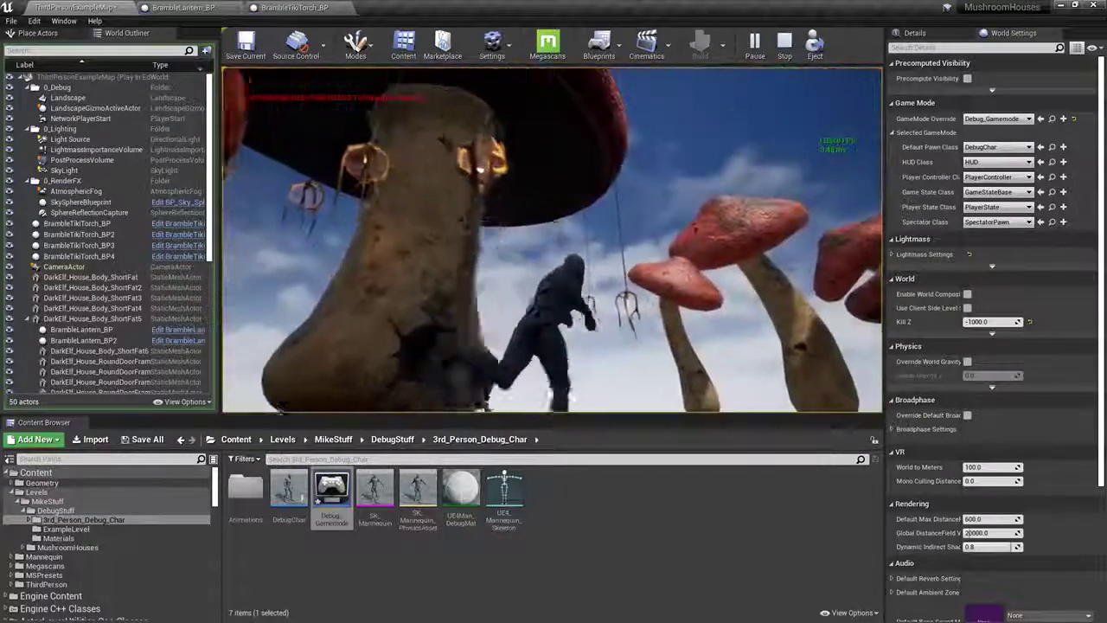
# Step: Inspect the mushroom houses, lanterns and torches in a full-screen playtest while running and jumping, then stop it and restore the normal viewport
pyautogui.press('F11')
pyautogui.press('w')
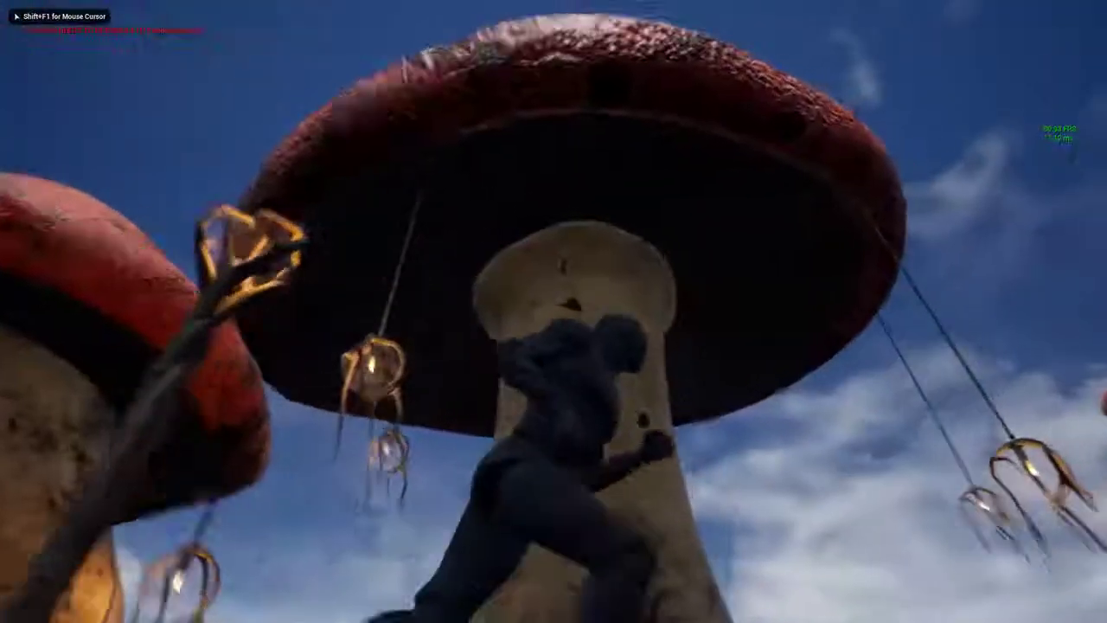
pyautogui.press('w')
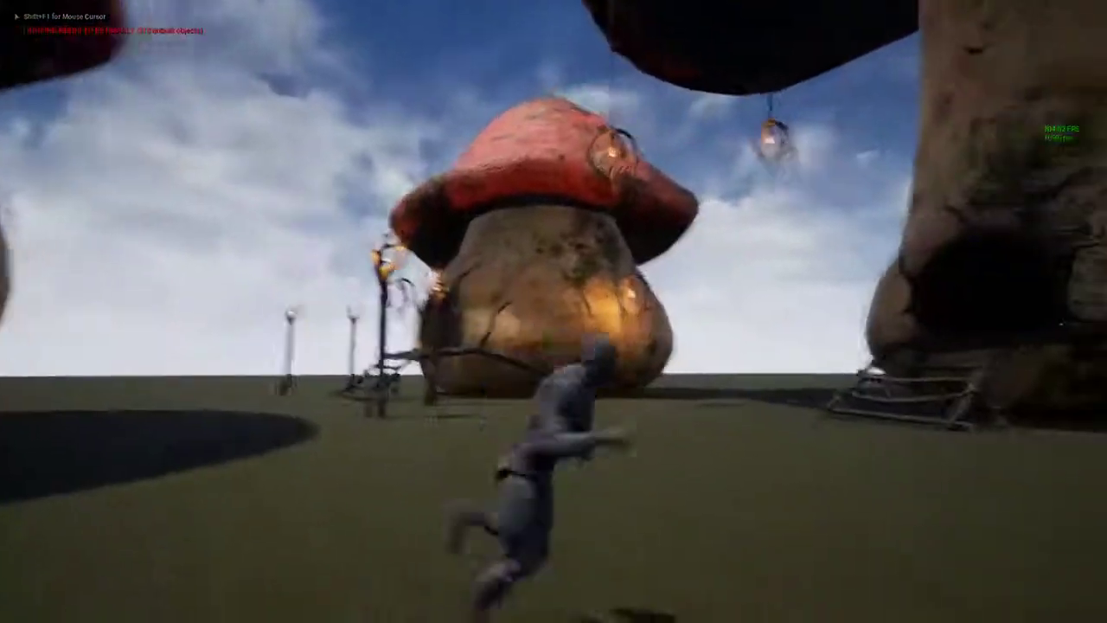
pyautogui.press('d')
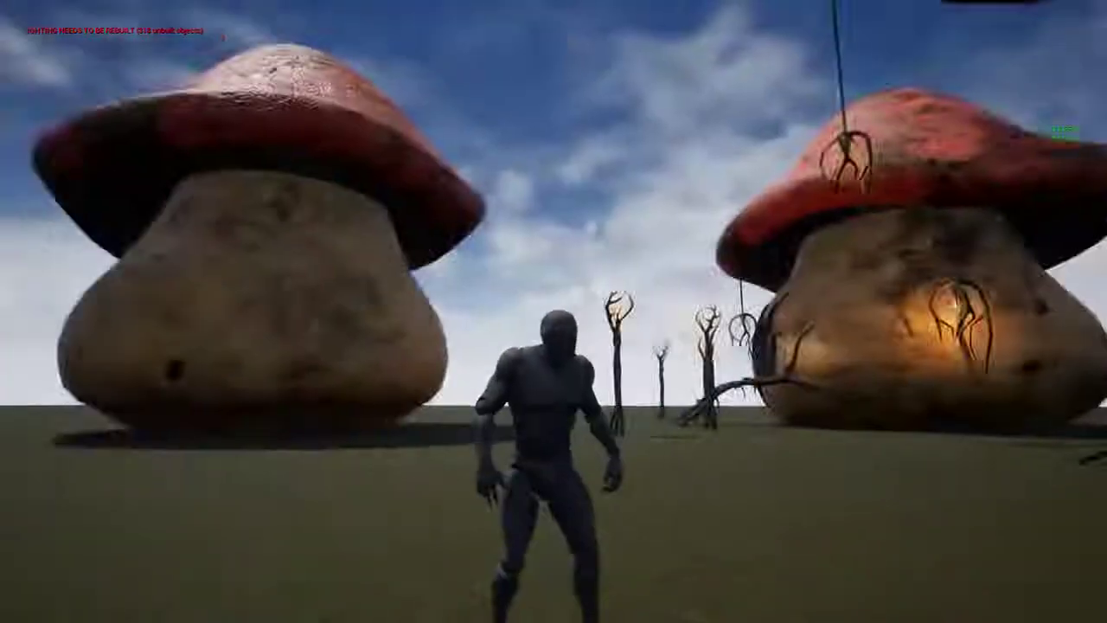
pyautogui.press('w')
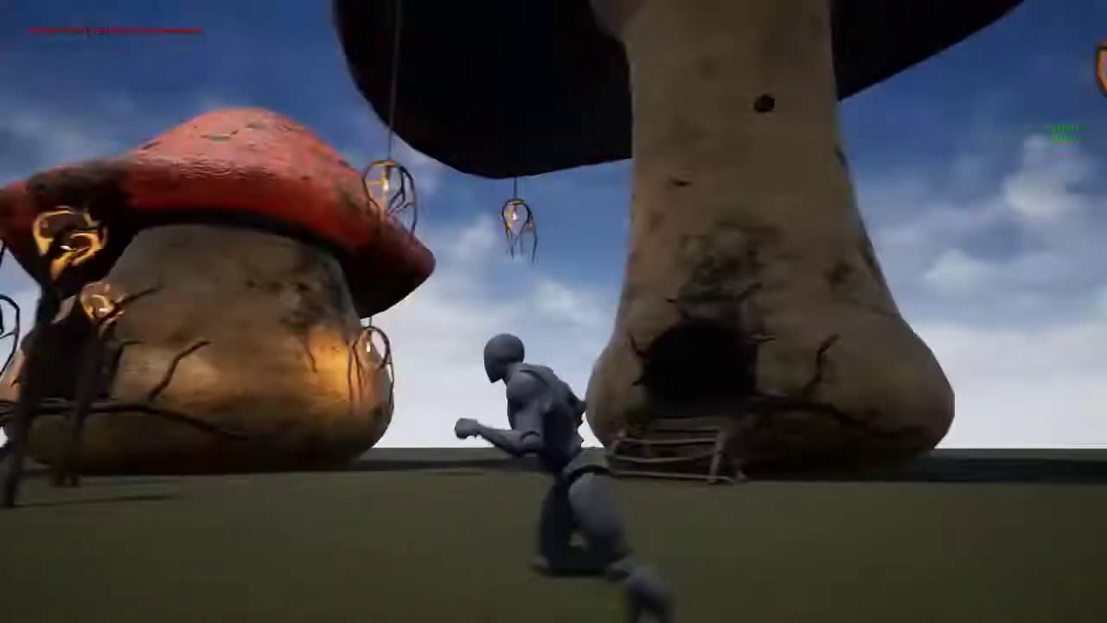
pyautogui.press('w')
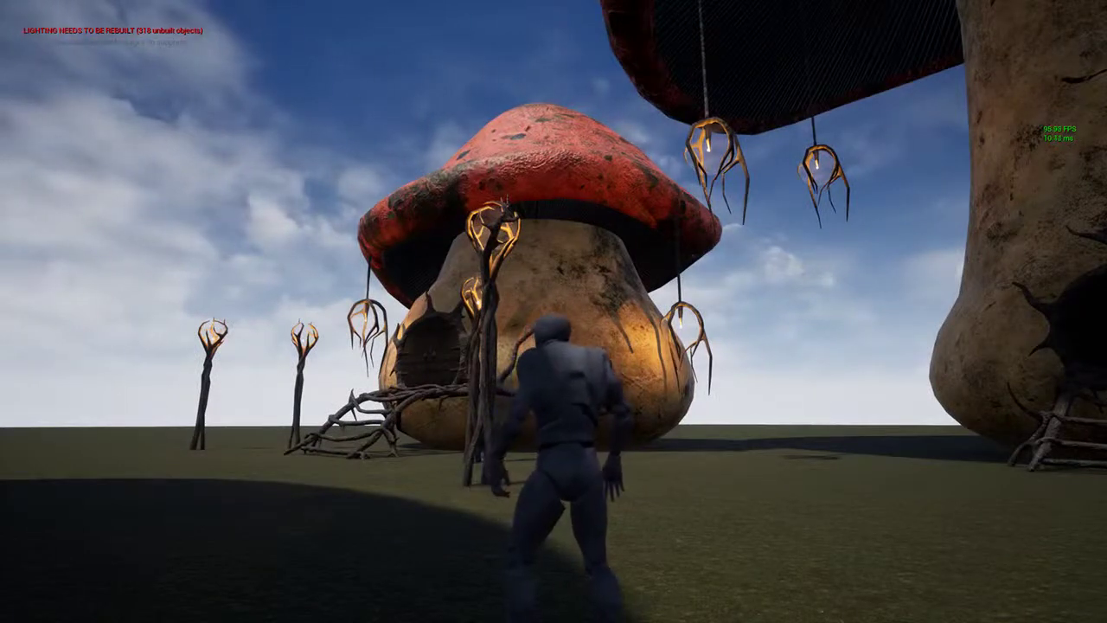
pyautogui.press('d')
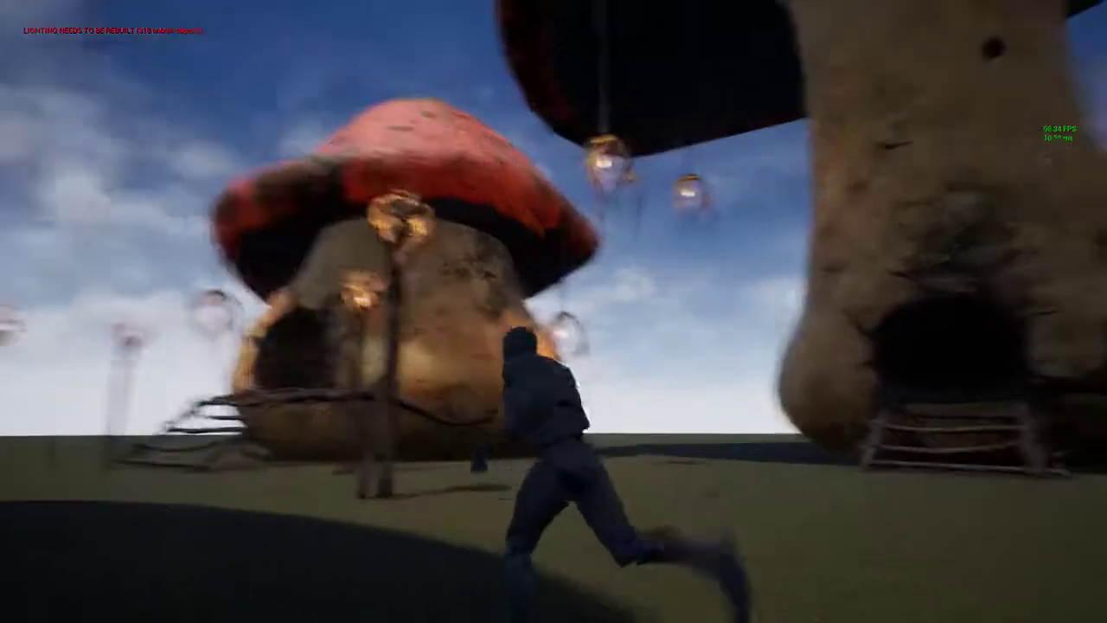
pyautogui.press('a')
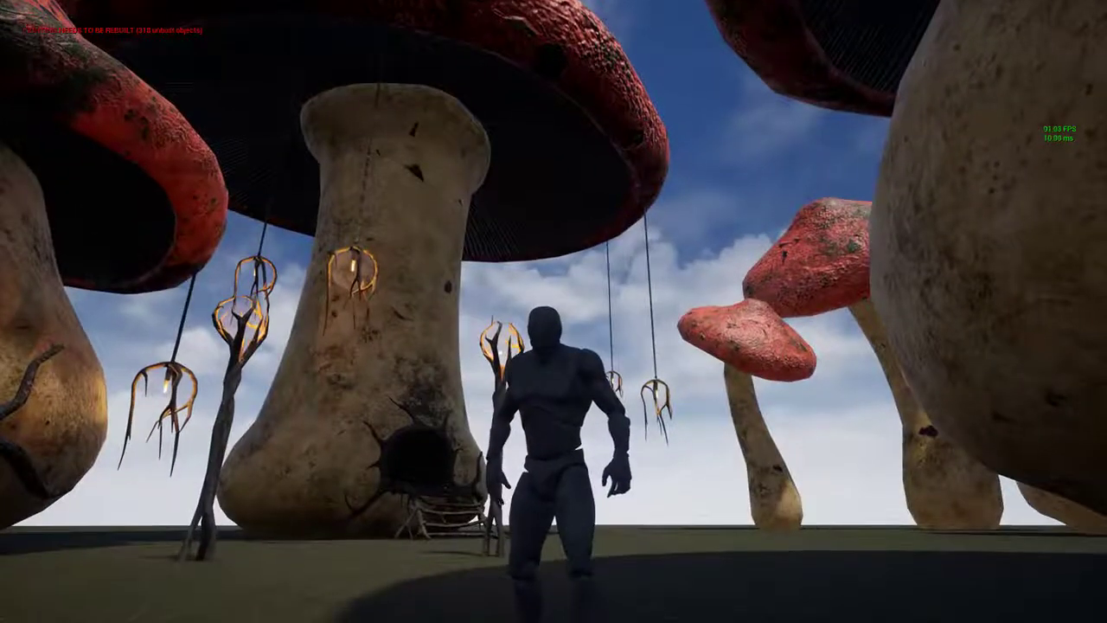
pyautogui.press('w')
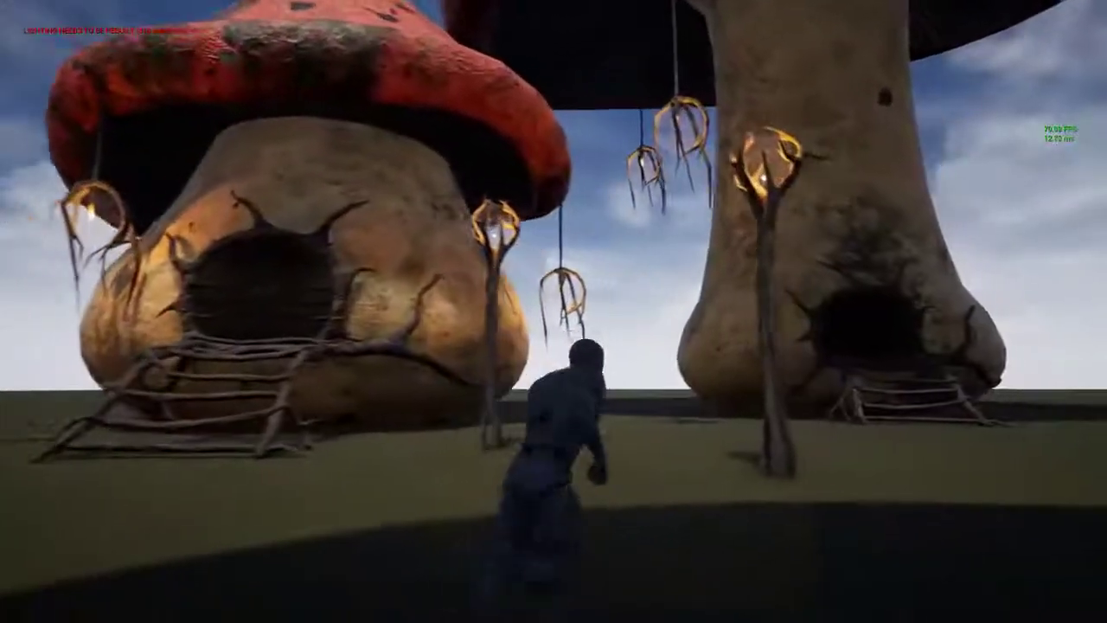
pyautogui.press('space')
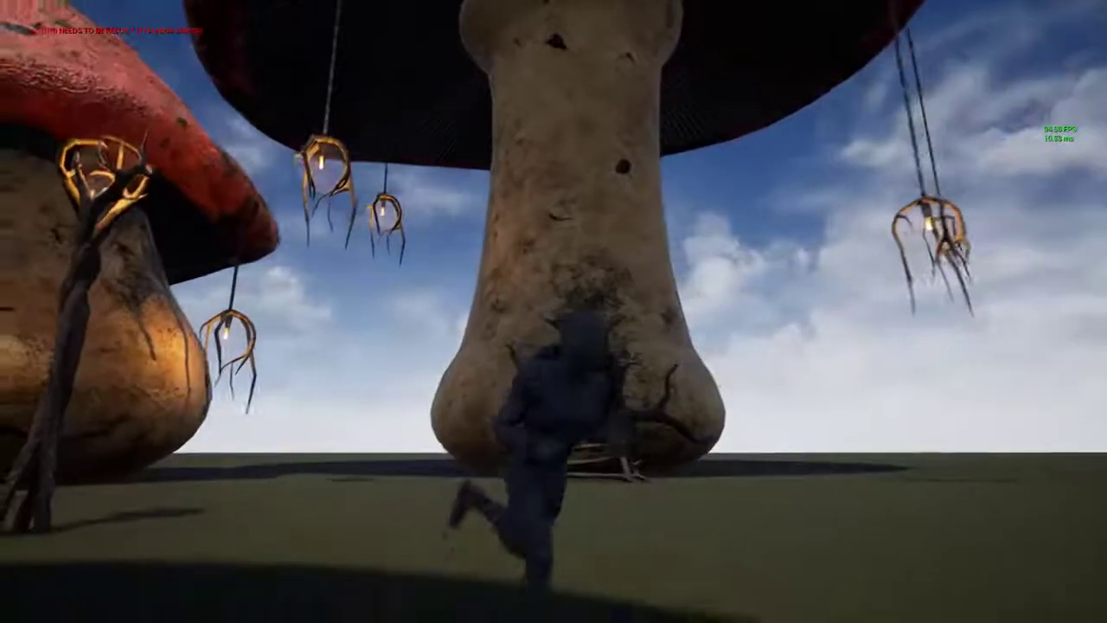
pyautogui.press('Escape')
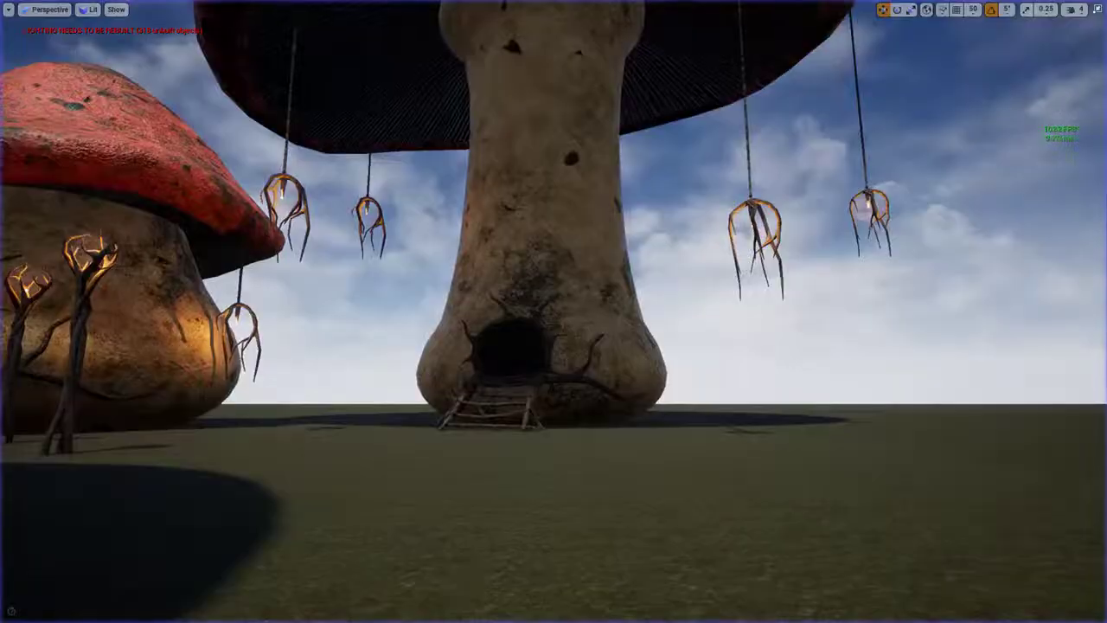
pyautogui.press('F11')
pyautogui.moveTo(552, 240); pyautogui.dragTo(554, 243, button='right')
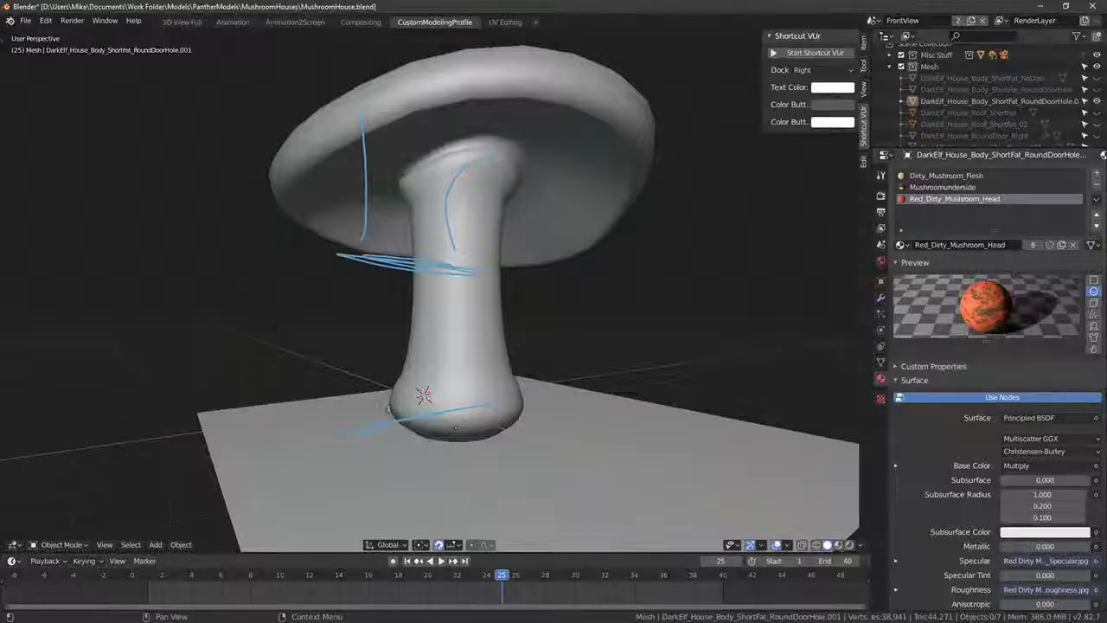
# Step: Switch to Blender, hide the tall mushroom house body DarkElf_House_Body_ShortFat_RoundDoorHole.001, and select the round door frame
pyautogui.click(482, 381)
pyautogui.moveTo(482, 382); pyautogui.dragTo(531, 206, button='middle')
pyautogui.press('h')
pyautogui.click(362, 413)
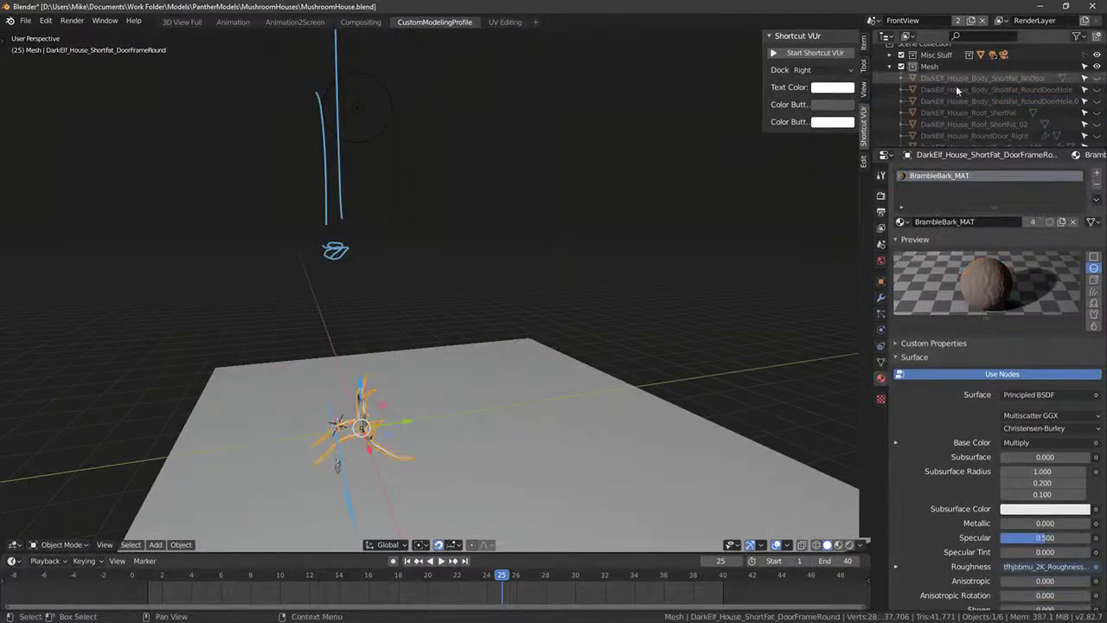
# Step: Unhide and select the DarkElf_House_Body_ShortFat_RoundDoorHole mesh, and check it from the top and front views
pyautogui.scroll(-2, 967, 128)
pyautogui.click(1097, 74)
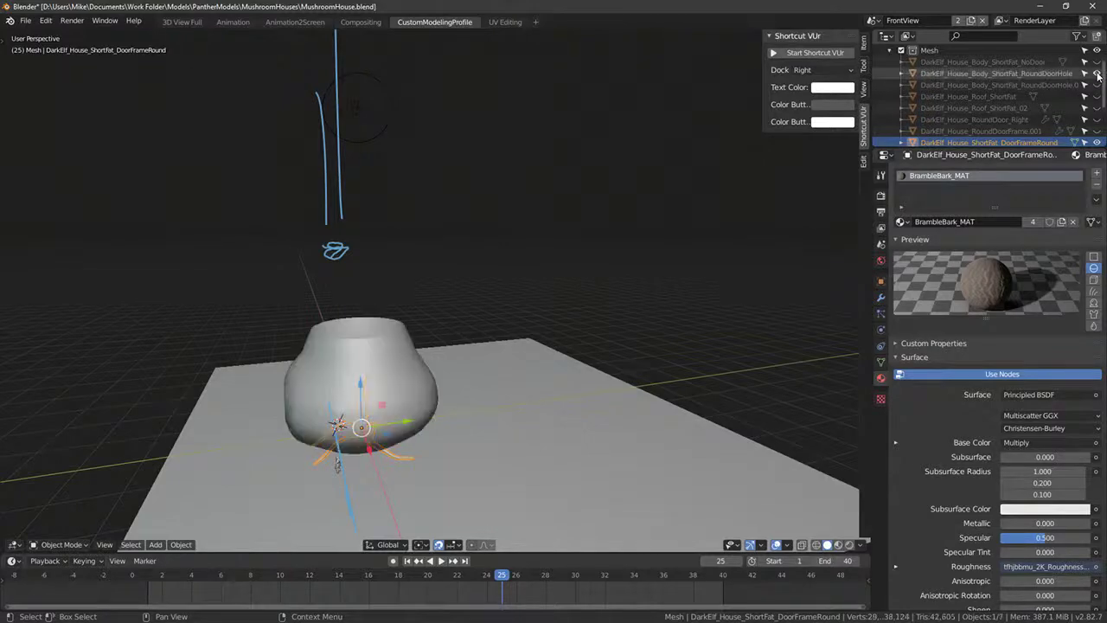
pyautogui.click(995, 74)
pyautogui.press('g')
pyautogui.click(551, 360)
pyautogui.moveTo(551, 360); pyautogui.dragTo(664, 231, button='middle')
pyautogui.press('KP_7')
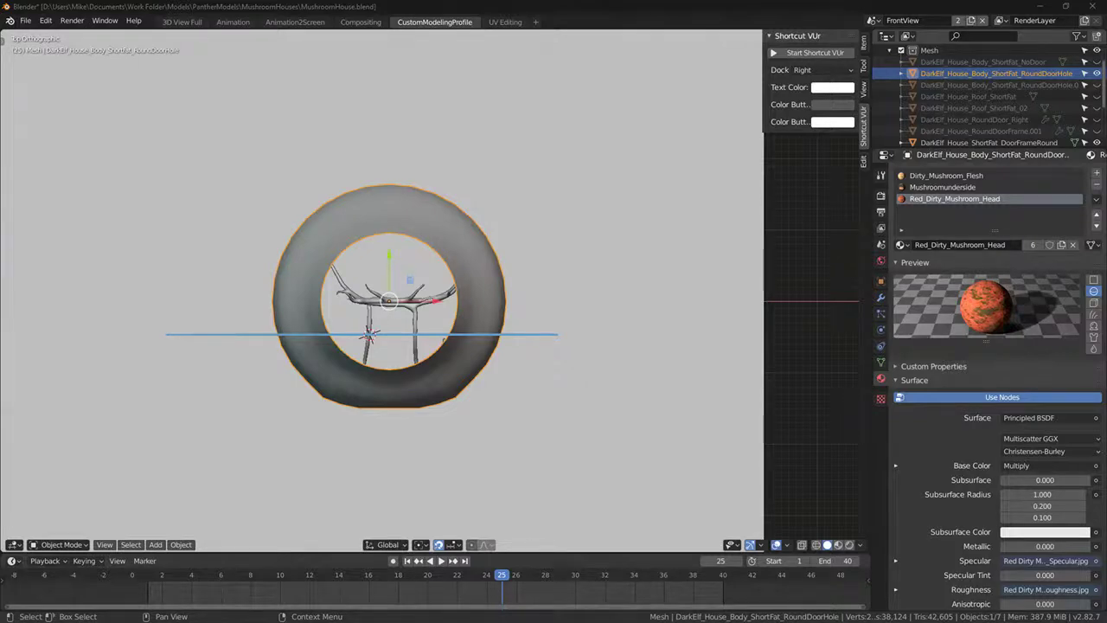
pyautogui.moveTo(460, 450); pyautogui.dragTo(503, 255, button='middle')
pyautogui.press('KP_1')
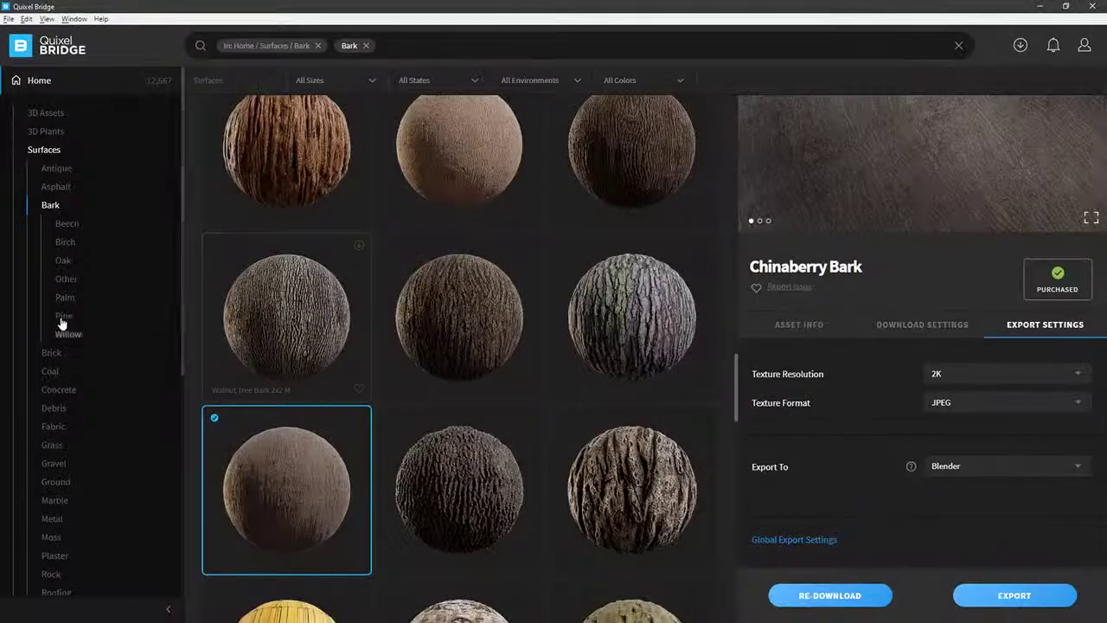
# Step: In Quixel Bridge, look through the surface categories and open the Edible category under Surfaces / Other
pyautogui.scroll(-5, 69, 406)
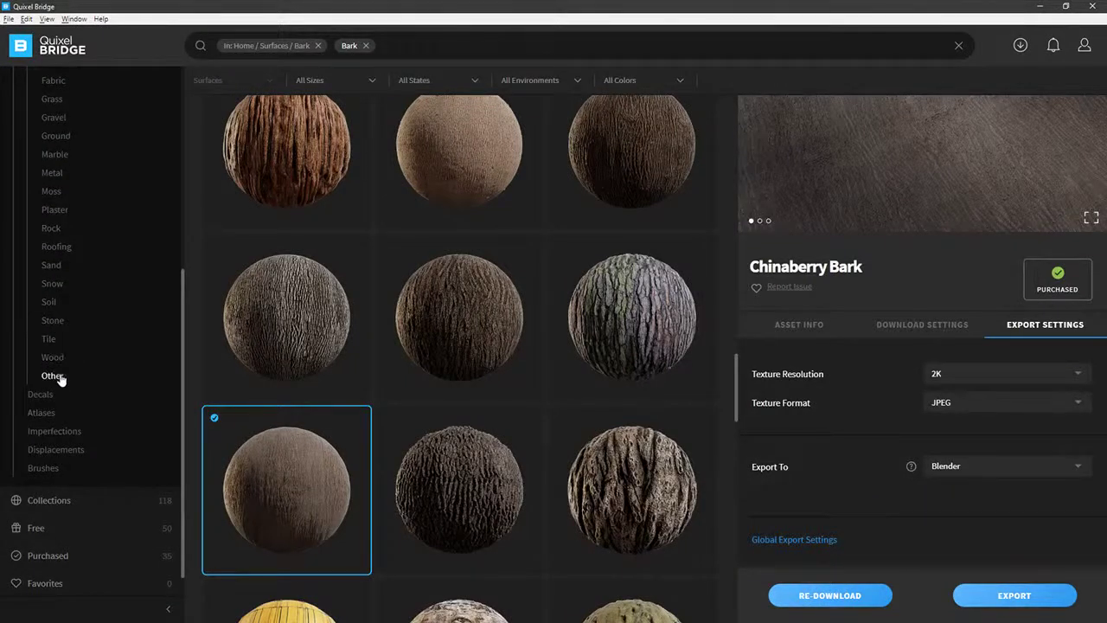
pyautogui.scroll(5, 65, 368)
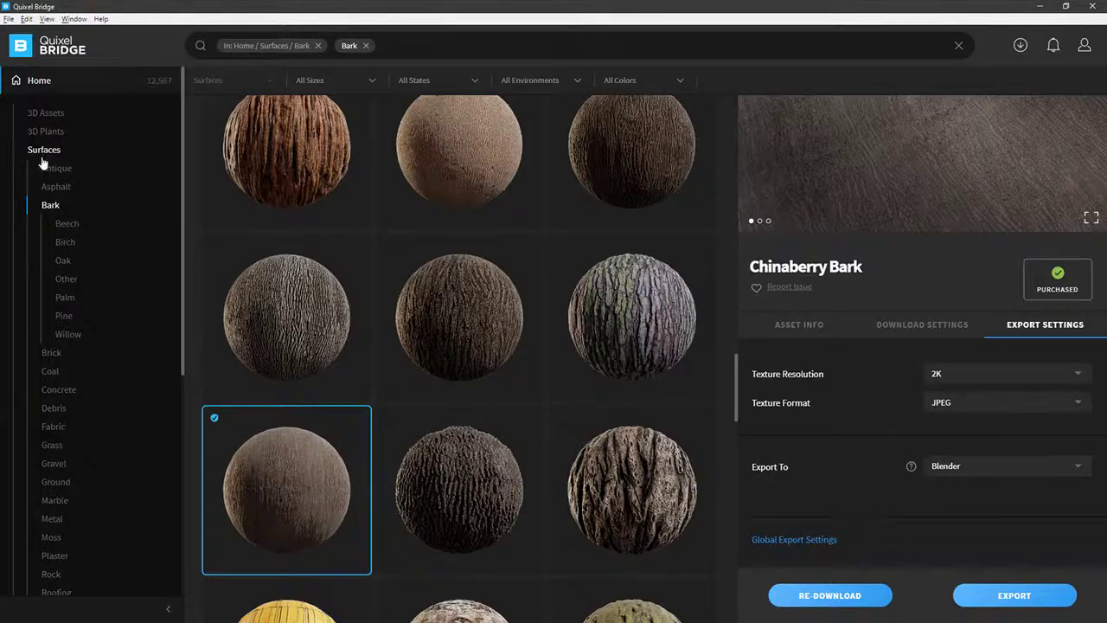
pyautogui.click(44, 152)
pyautogui.scroll(-3, 78, 359)
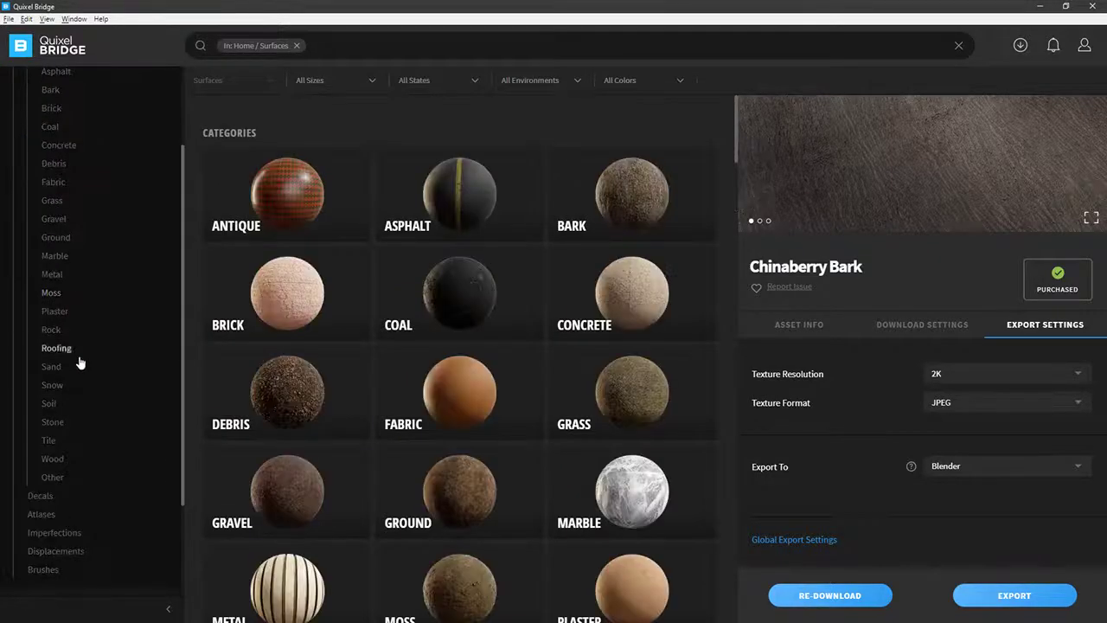
pyautogui.scroll(1, 82, 276)
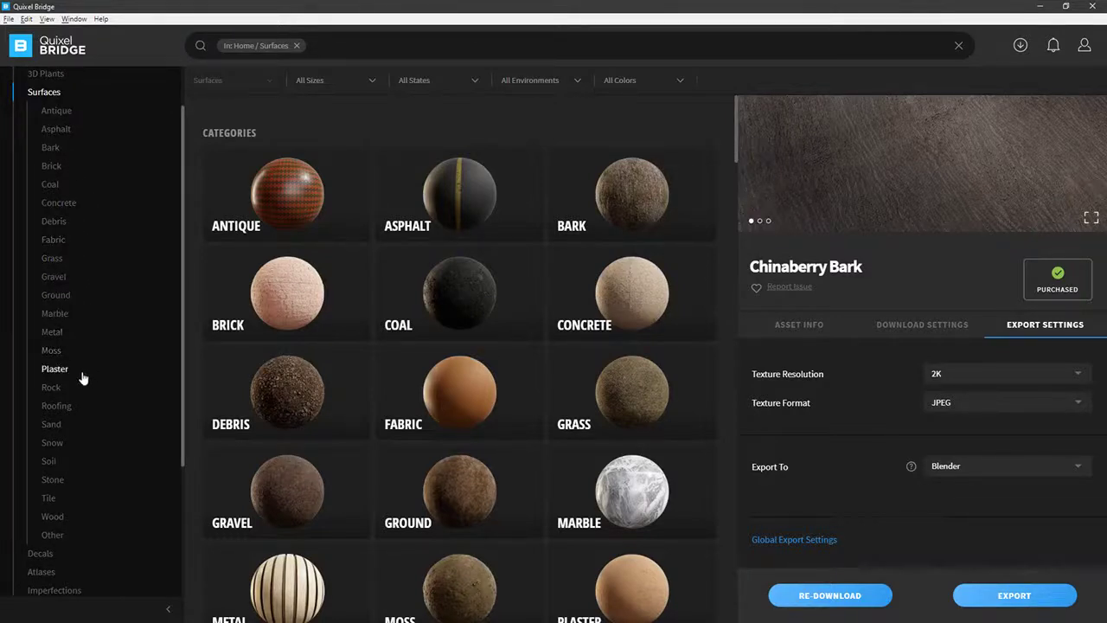
pyautogui.scroll(-1, 83, 378)
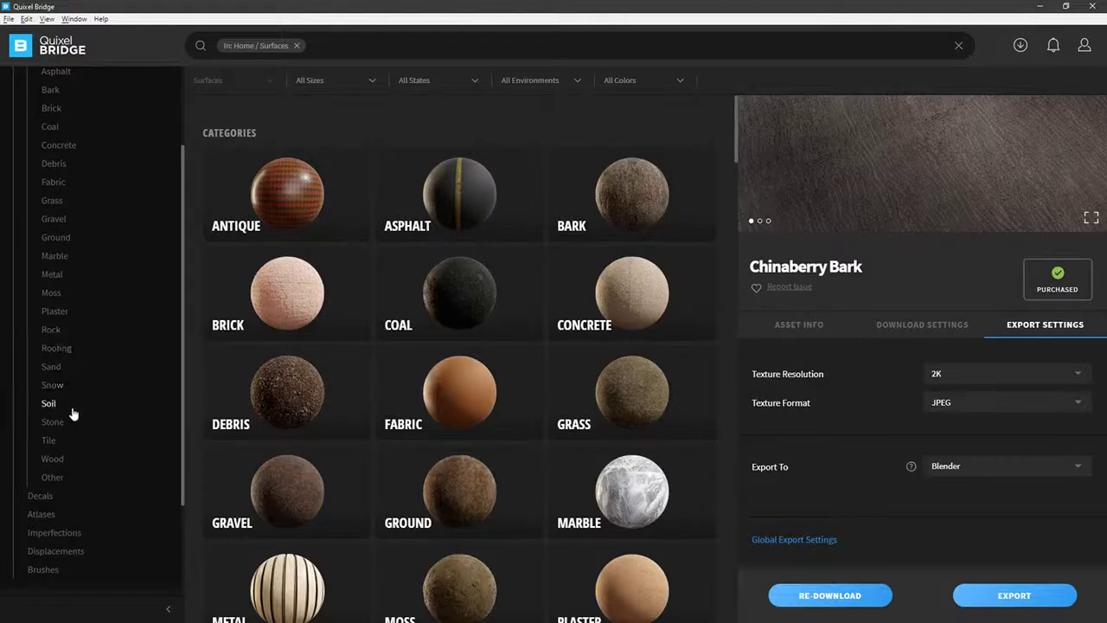
pyautogui.click(53, 478)
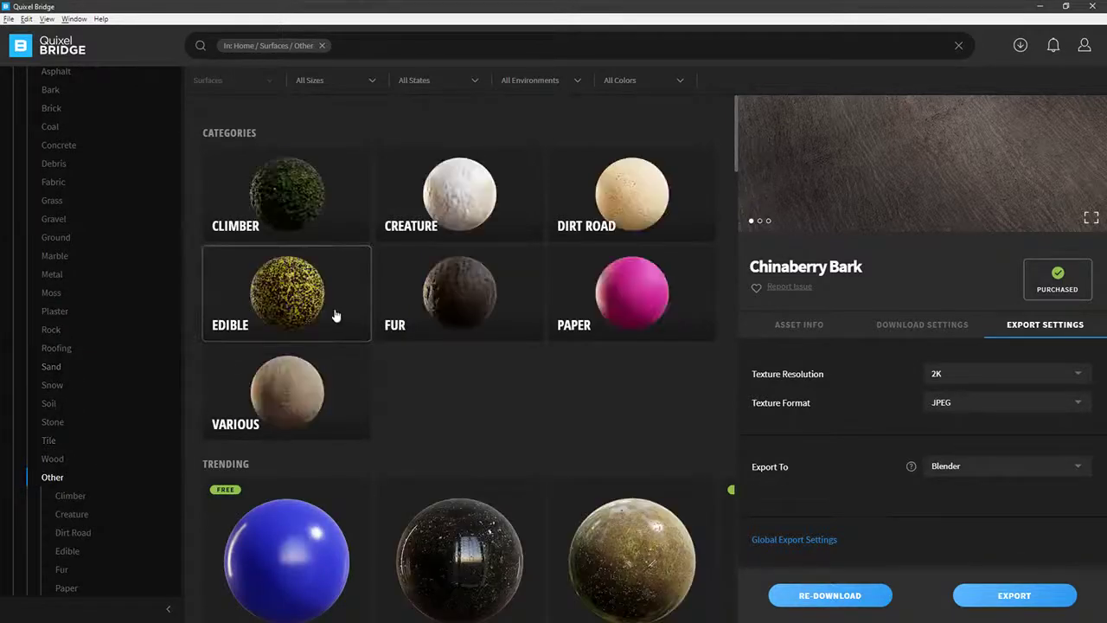
pyautogui.click(336, 315)
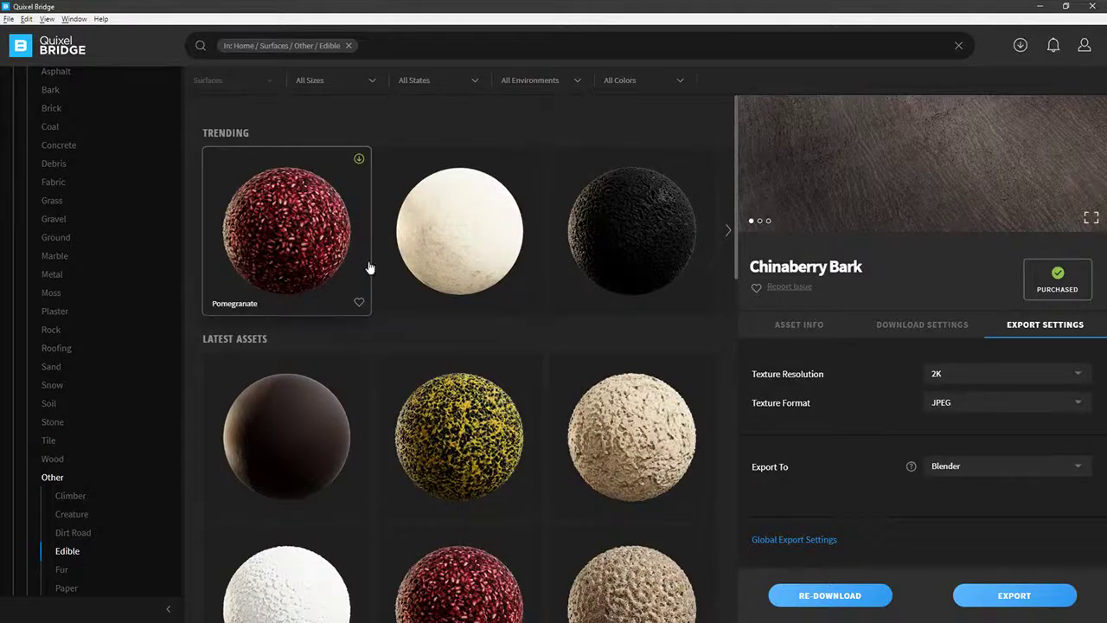
# Step: Find the Crispbread surface among the edible materials and download it at 2K with the Unreal 4 material preset
pyautogui.scroll(-1, 468, 280)
pyautogui.scroll(-2, 467, 279)
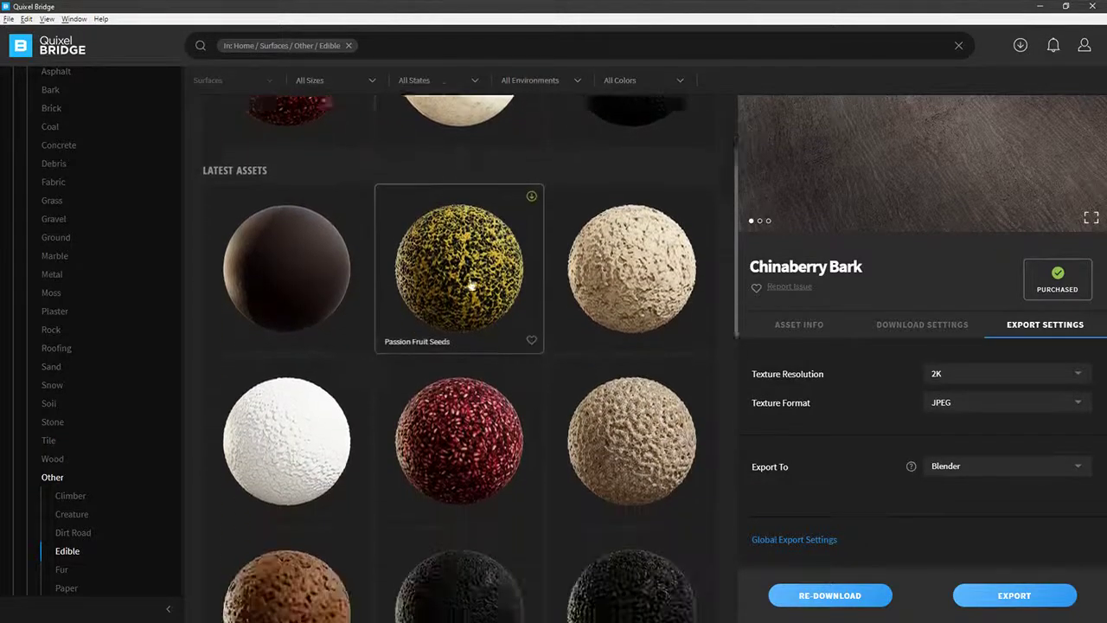
pyautogui.scroll(-3, 467, 280)
pyautogui.scroll(-1, 482, 272)
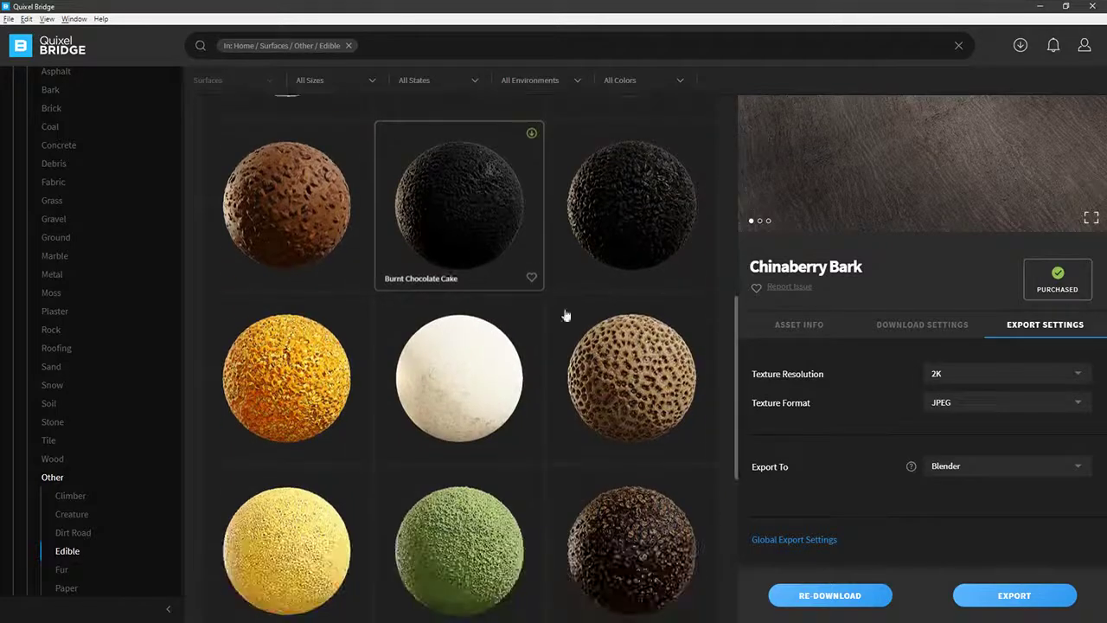
pyautogui.scroll(-4, 467, 310)
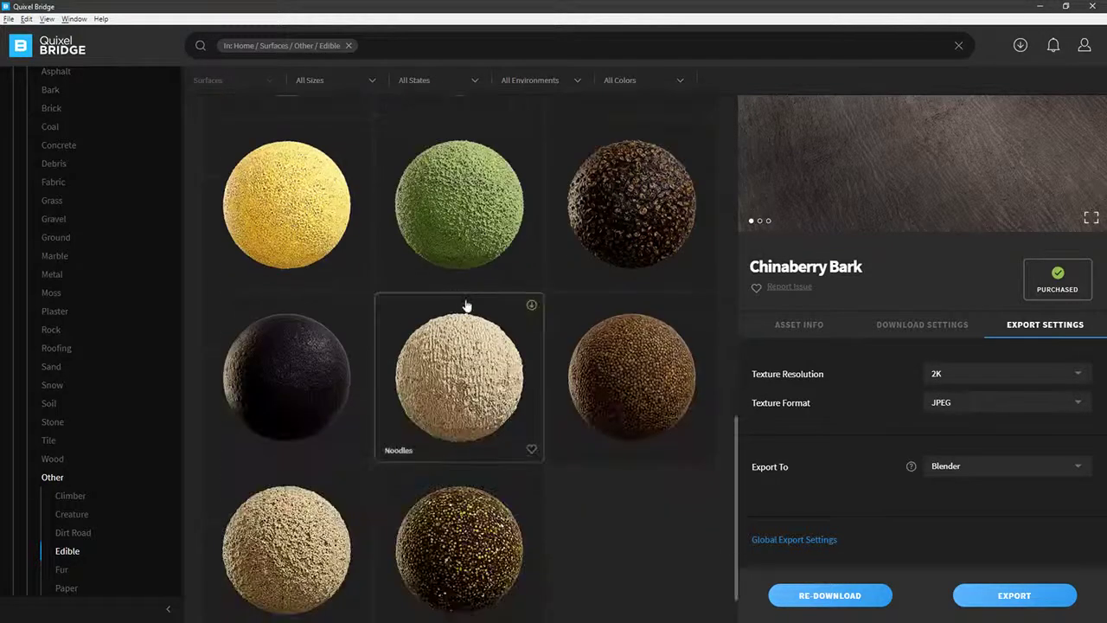
pyautogui.scroll(-1, 467, 306)
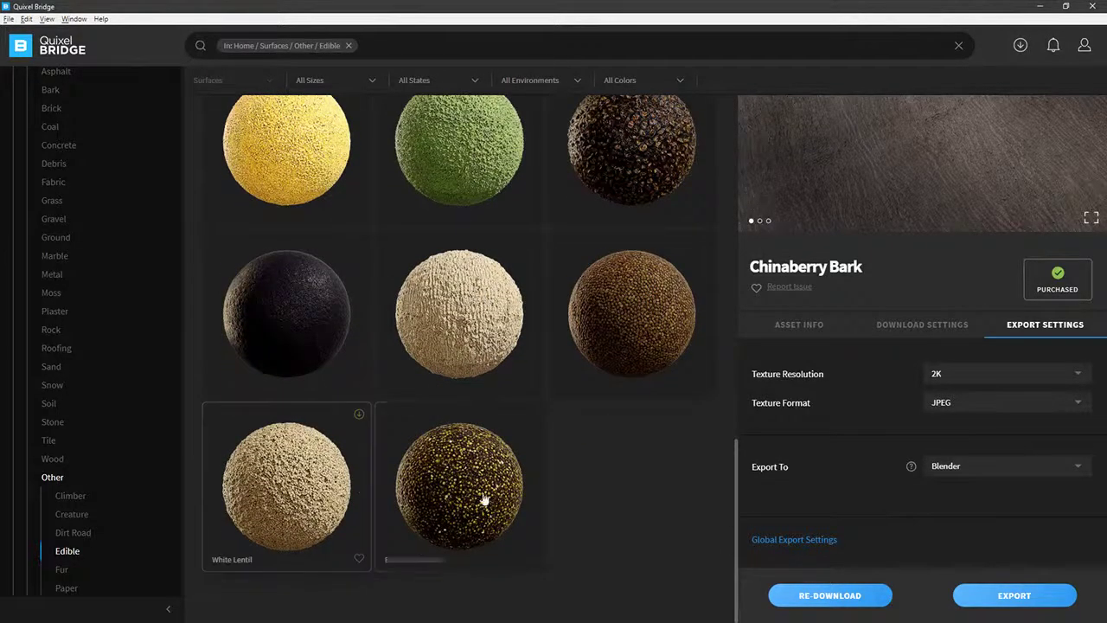
pyautogui.scroll(3, 497, 450)
pyautogui.click(665, 243)
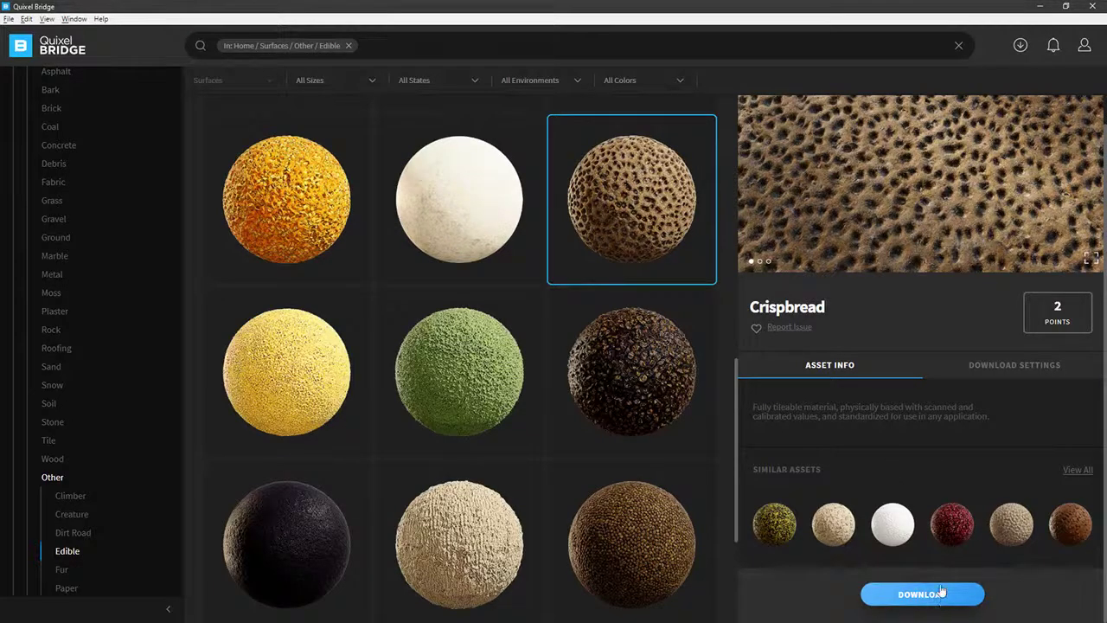
pyautogui.click(985, 364)
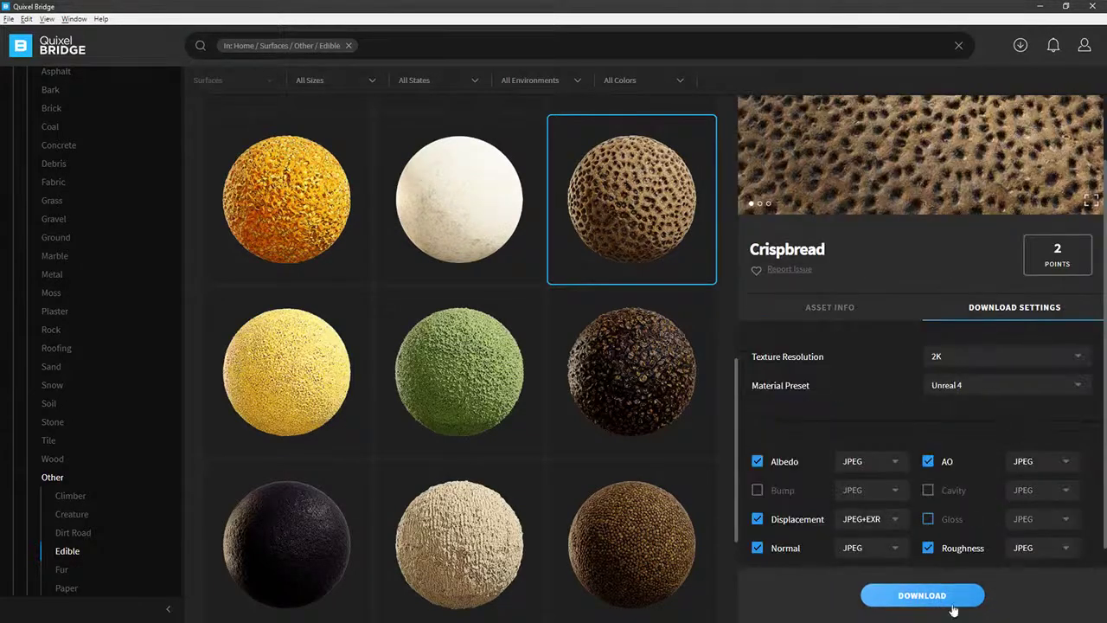
pyautogui.click(970, 387)
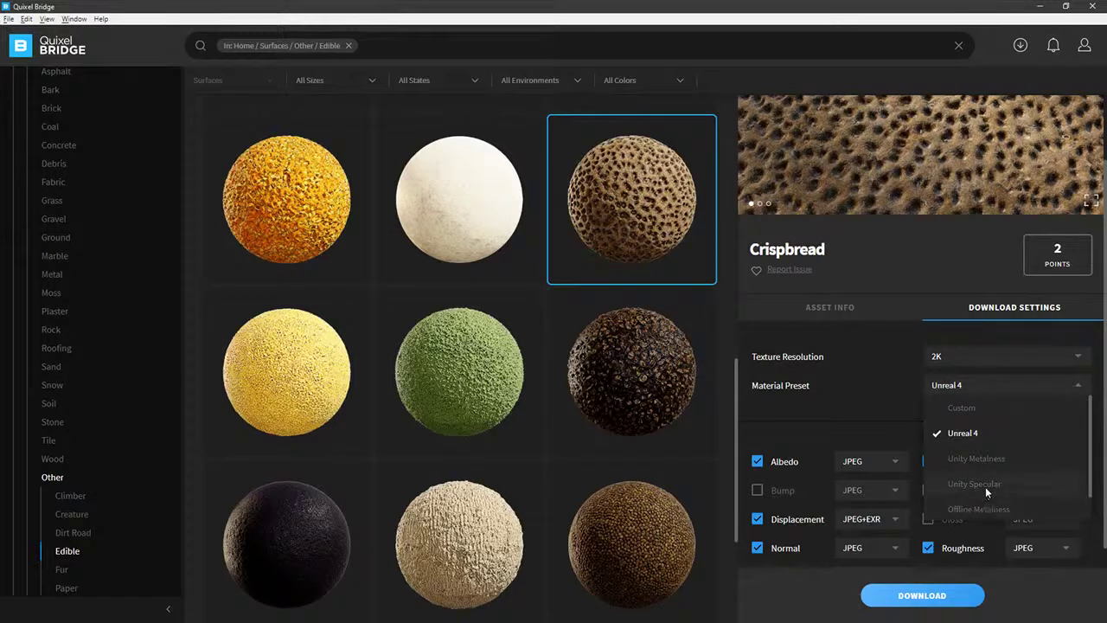
pyautogui.click(926, 605)
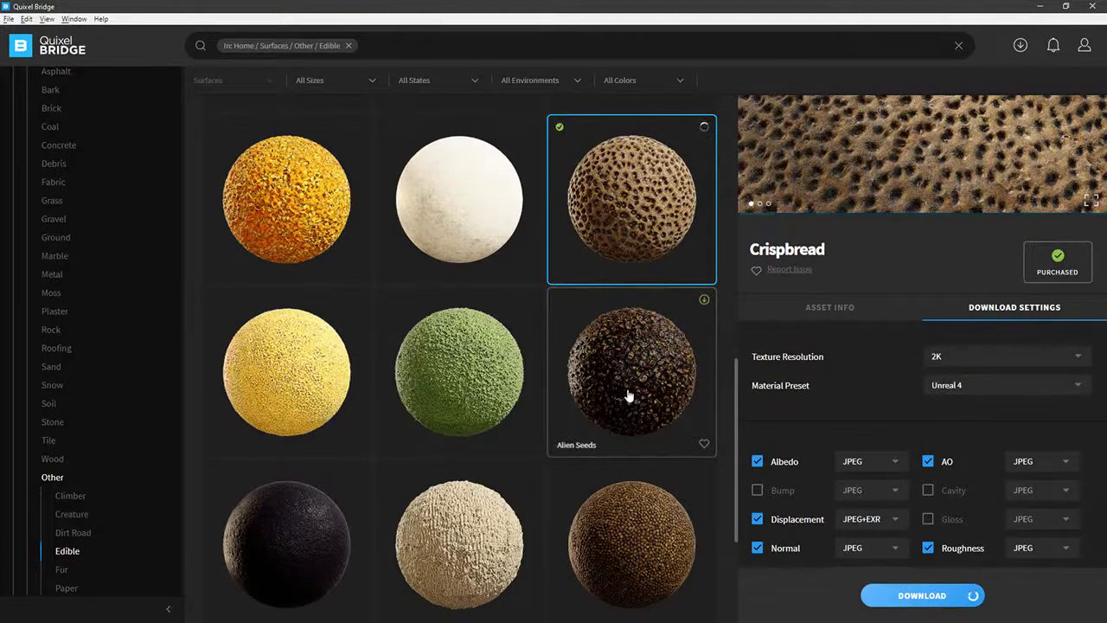
# Step: Look through the trending and latest edible surfaces for other materials that could suit the mushroom house
pyautogui.scroll(3, 624, 402)
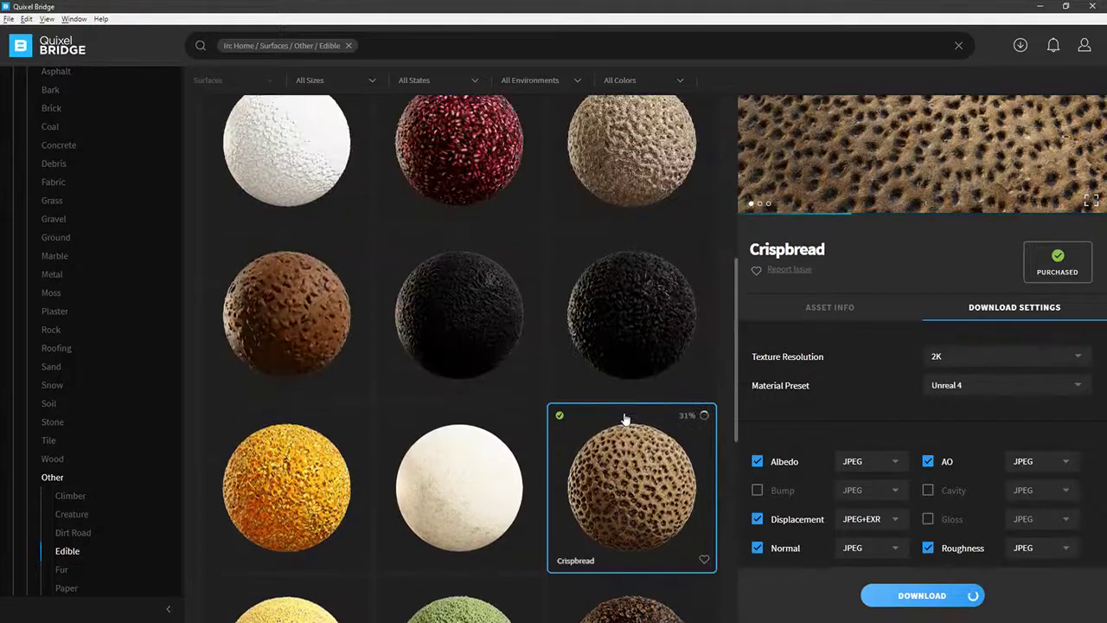
pyautogui.scroll(2, 485, 374)
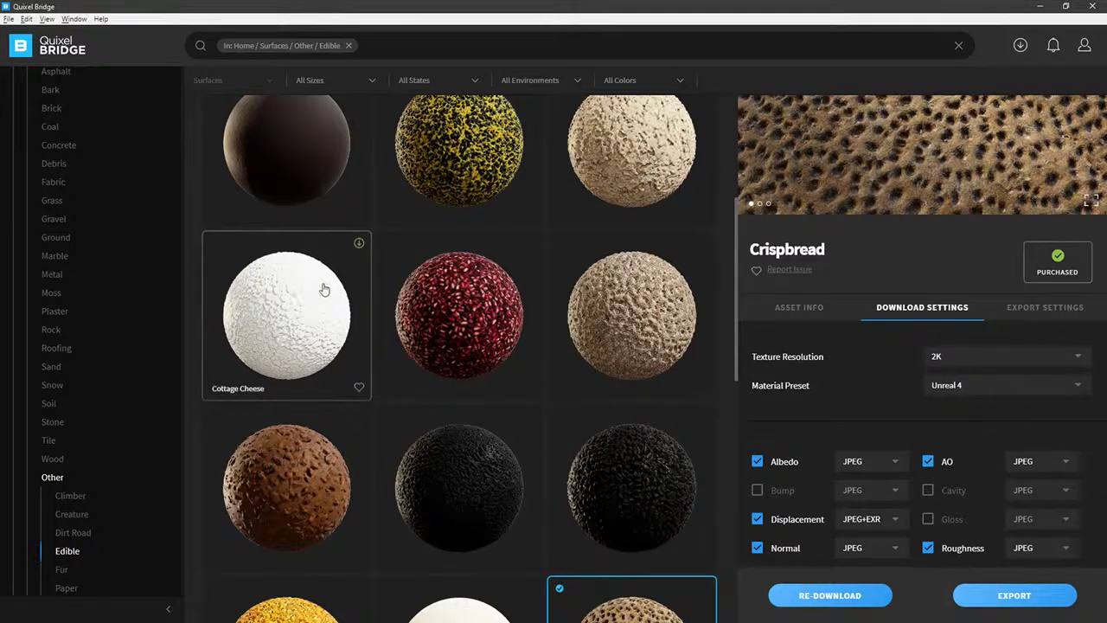
pyautogui.scroll(-5, 394, 289)
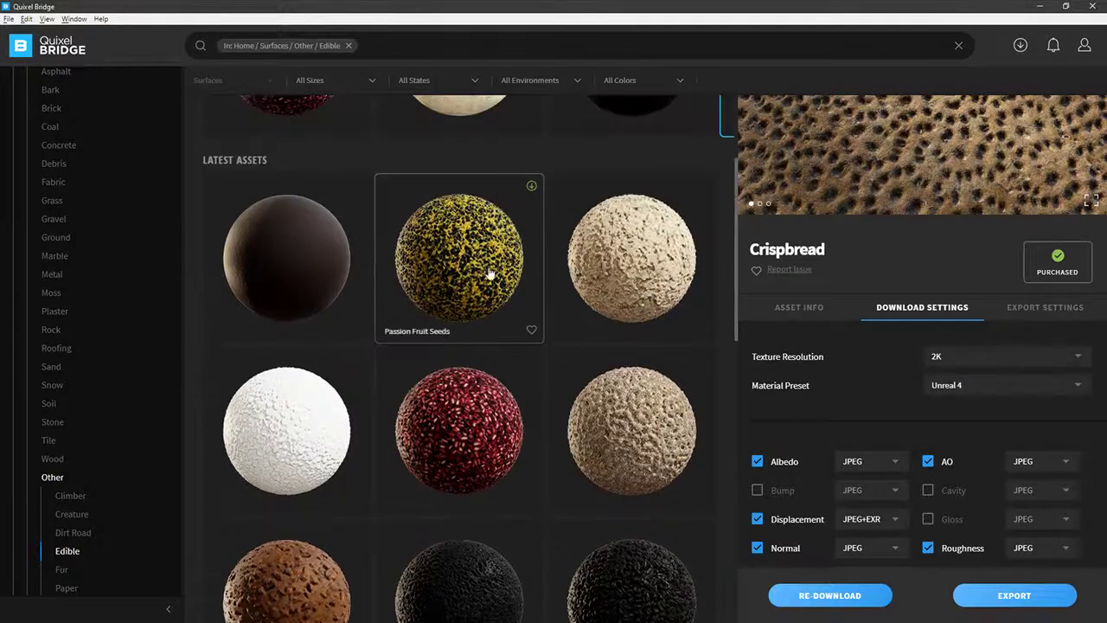
pyautogui.scroll(3, 530, 402)
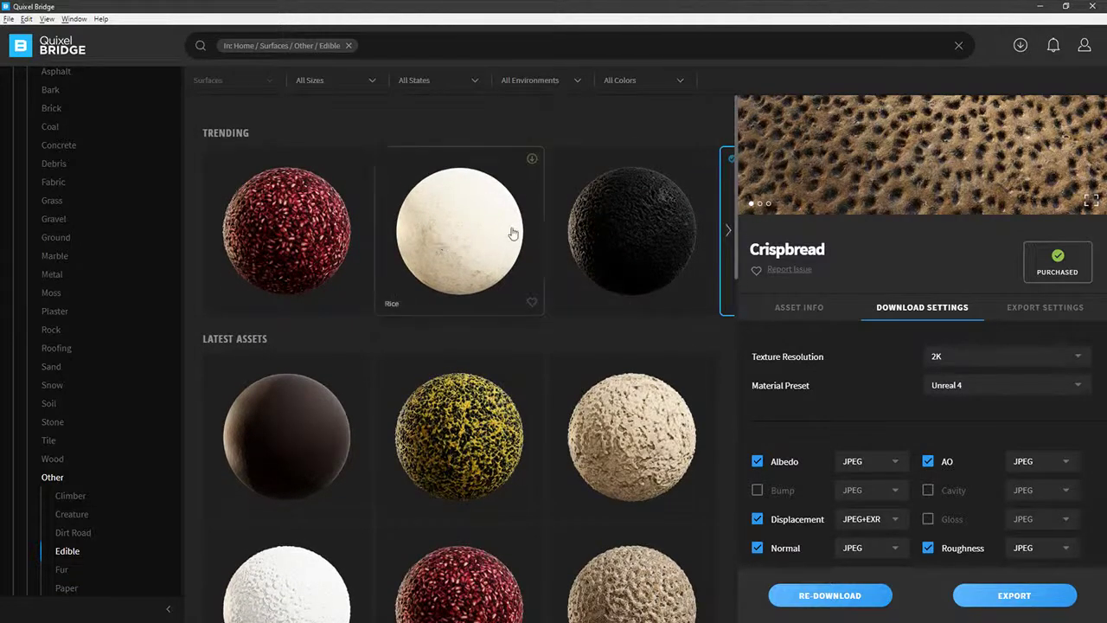
pyautogui.click(728, 230)
pyautogui.click(727, 230)
pyautogui.click(727, 230)
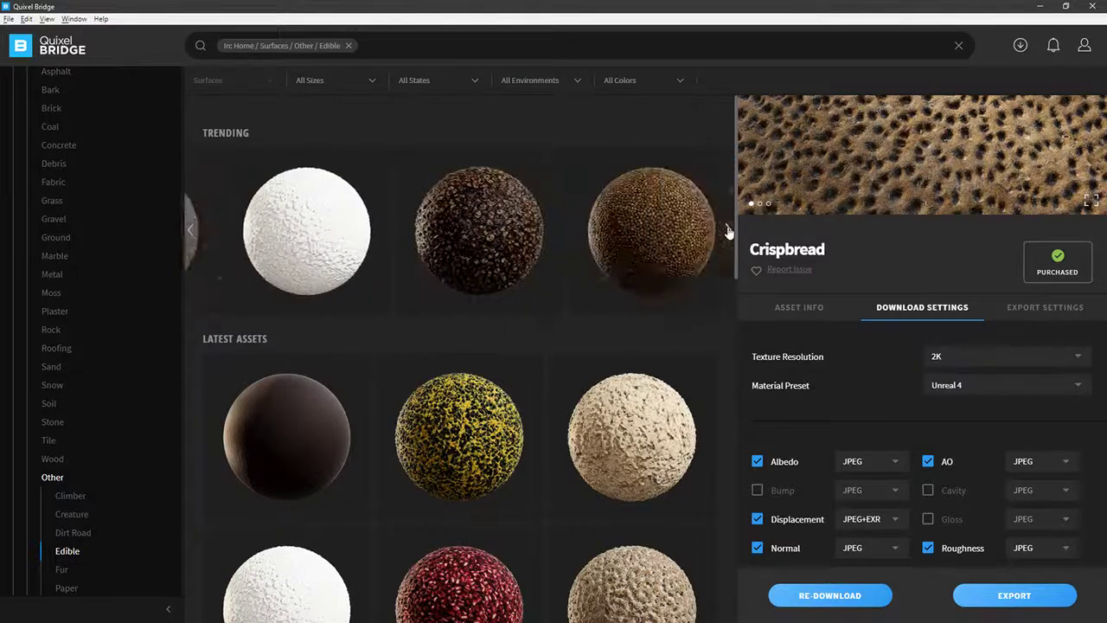
pyautogui.click(728, 230)
pyautogui.click(728, 230)
pyautogui.click(728, 230)
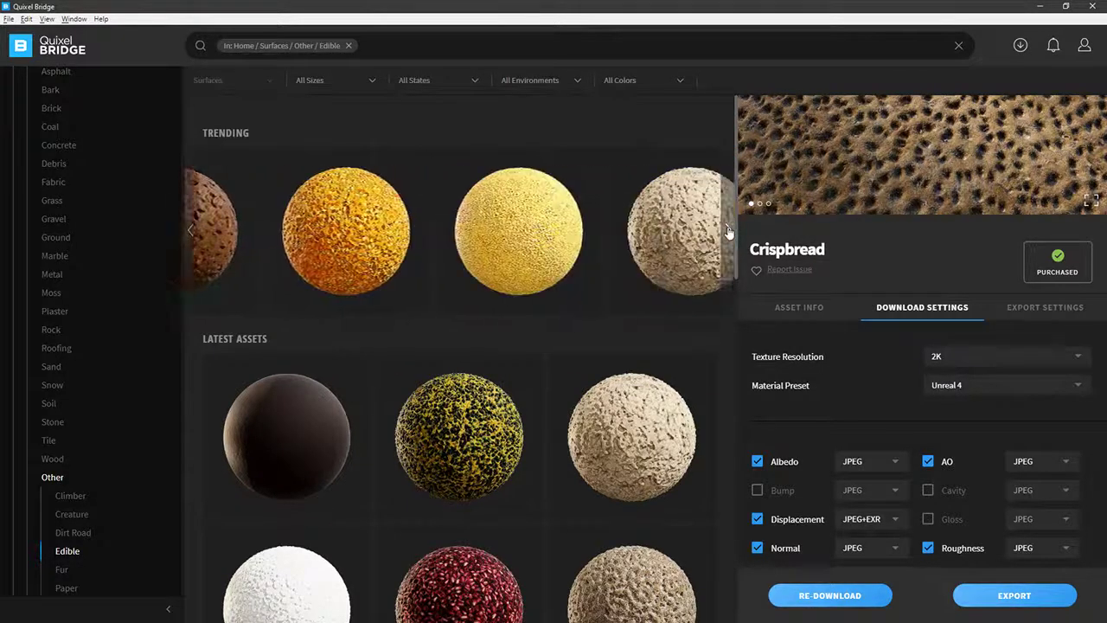
pyautogui.click(729, 231)
pyautogui.click(729, 231)
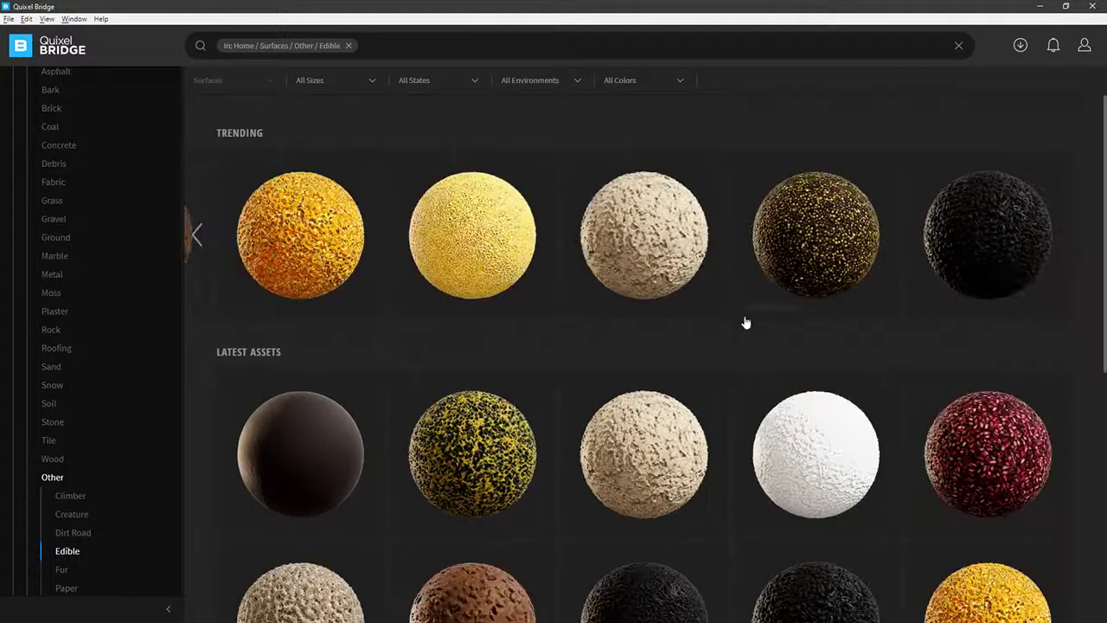
pyautogui.scroll(-5, 747, 329)
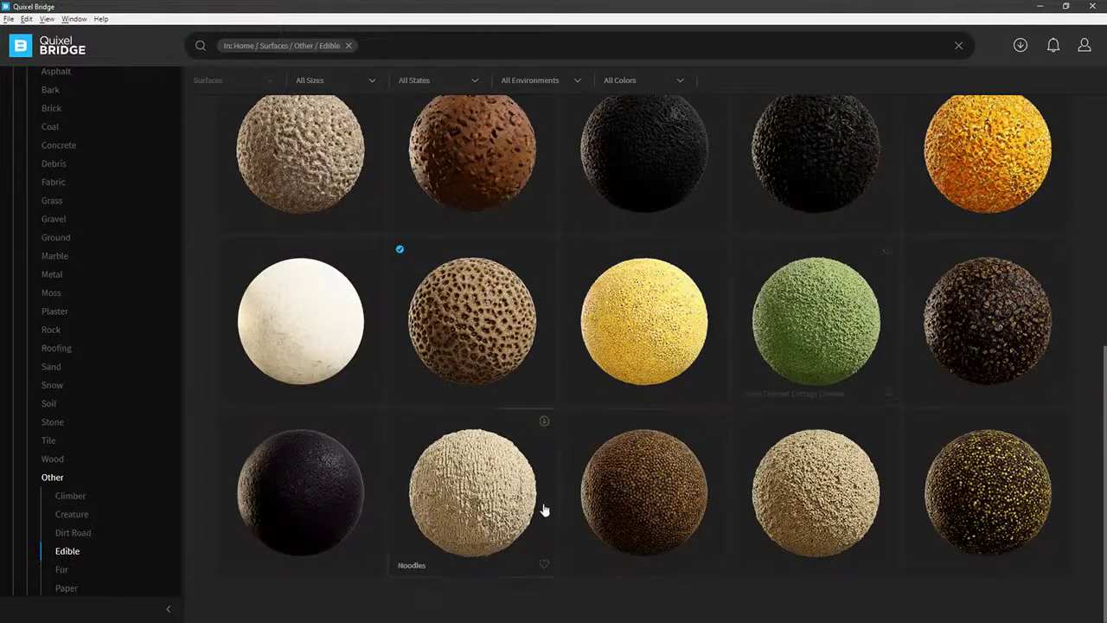
pyautogui.scroll(4, 475, 353)
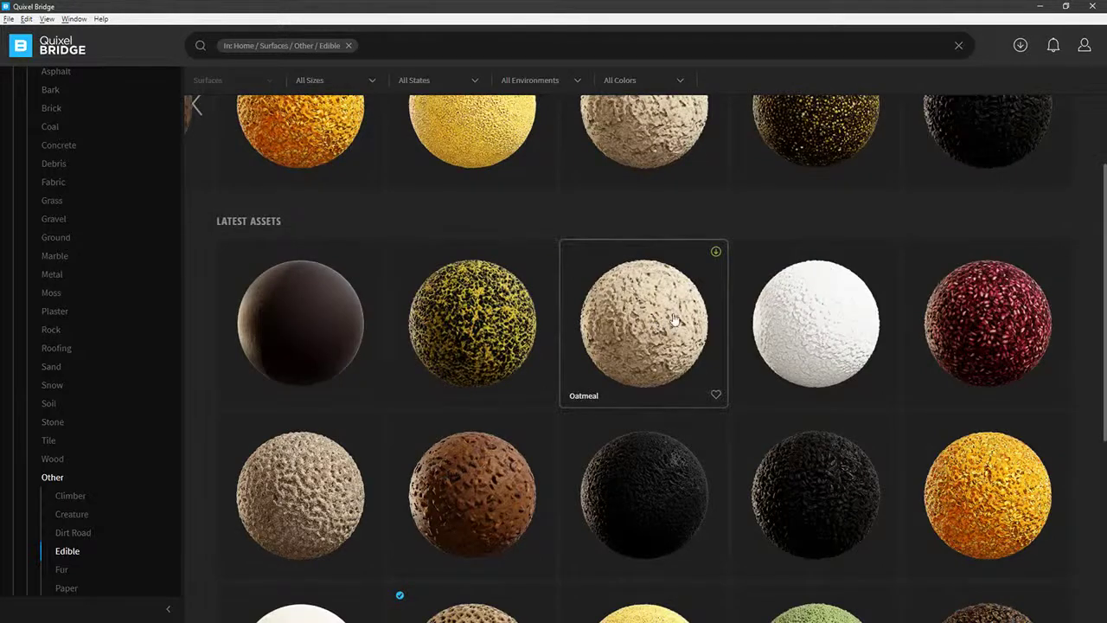
pyautogui.scroll(-4, 649, 260)
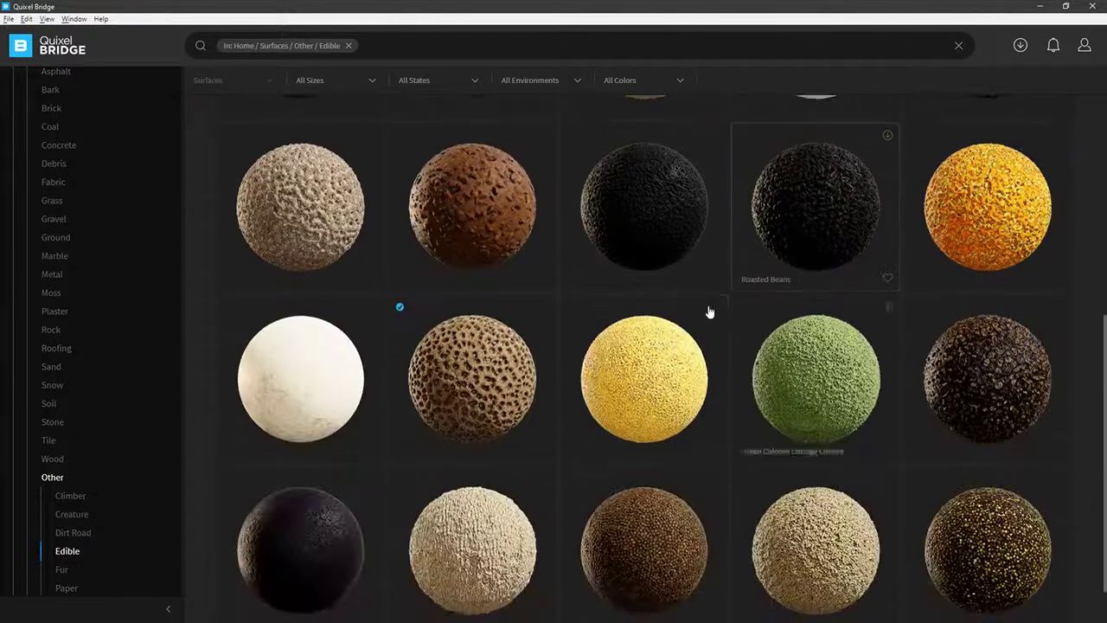
pyautogui.scroll(3, 683, 314)
pyautogui.scroll(-1, 605, 364)
pyautogui.scroll(-1, 519, 394)
# Step: Export the Crispbread surface to Blender as 2K JPEG textures
pyautogui.click(482, 395)
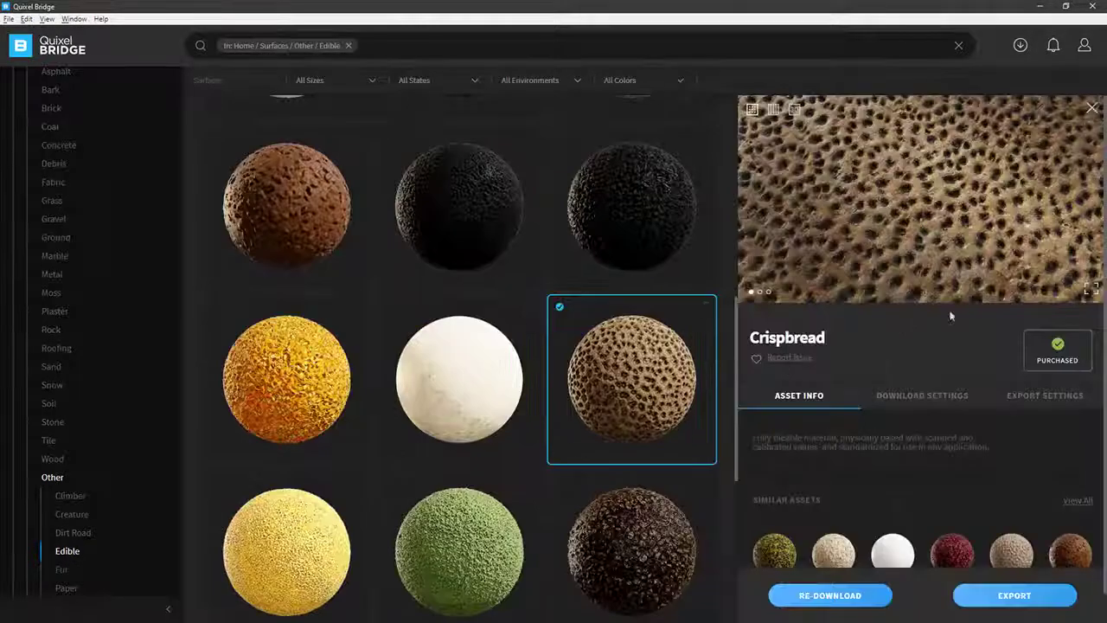
pyautogui.click(1046, 397)
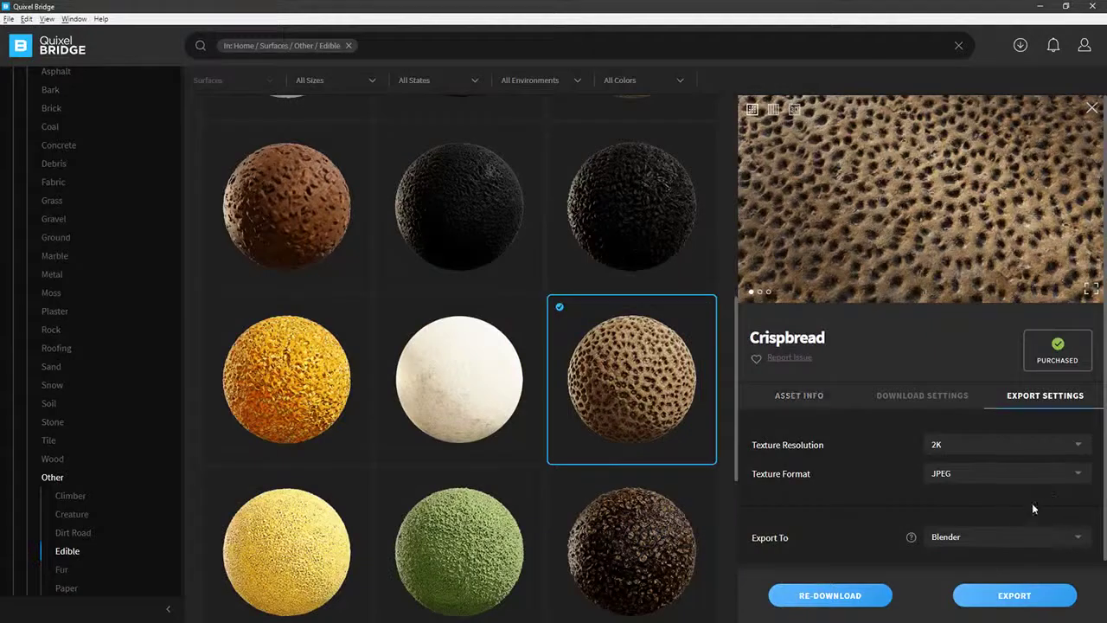
pyautogui.click(999, 593)
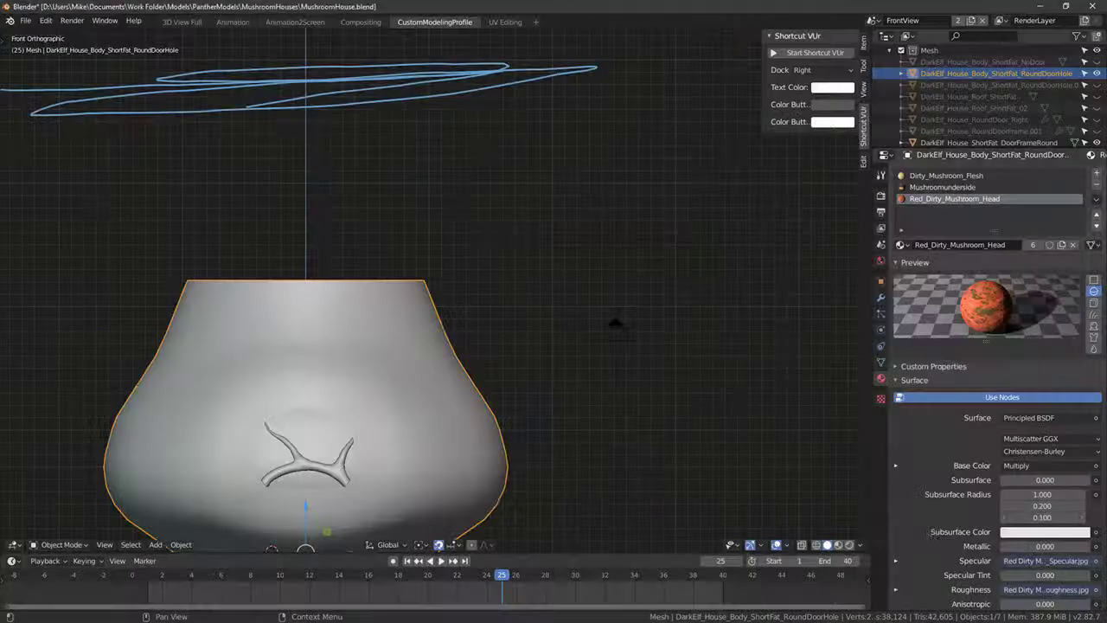
# Step: In Blender, duplicate the whole DarkElf_House_Body_ShortFat_RoundDoorHole mesh in place and offset the copy inward about 0.556 with Shrink/Fatten
pyautogui.moveTo(298, 300); pyautogui.dragTo(606, 364, button='middle')
pyautogui.press('Tab')
pyautogui.moveTo(467, 295); pyautogui.dragTo(574, 320, button='middle')
pyautogui.hotkey('ctrl', 'l')
pyautogui.press('KP_7')
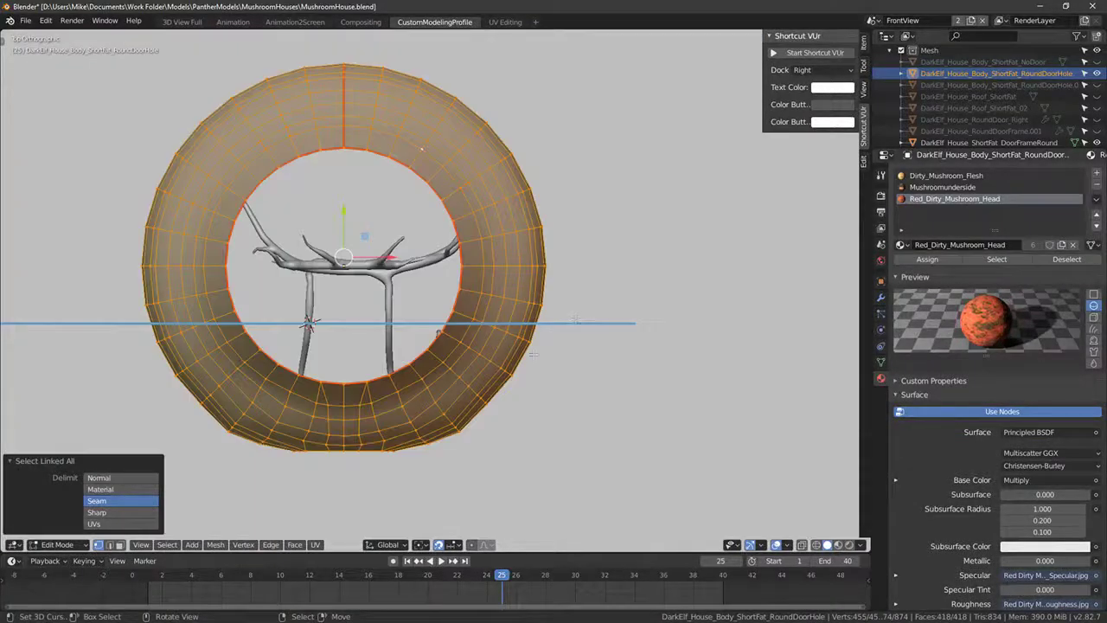
pyautogui.hotkey('shift', 'd')
pyautogui.rightClick(526, 282)
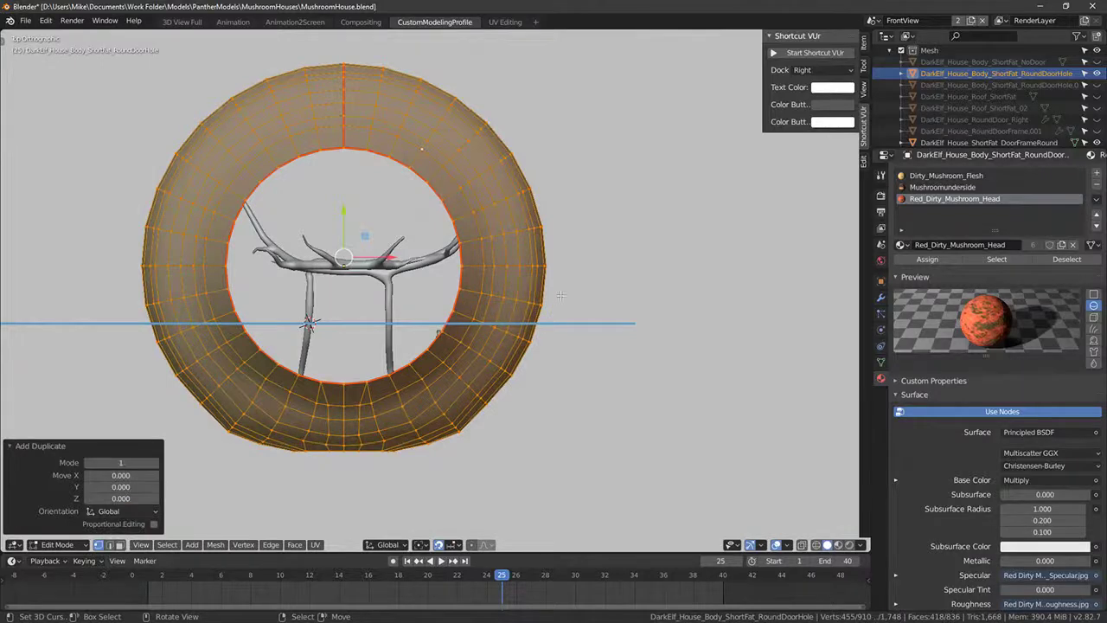
pyautogui.hotkey('alt', 's')
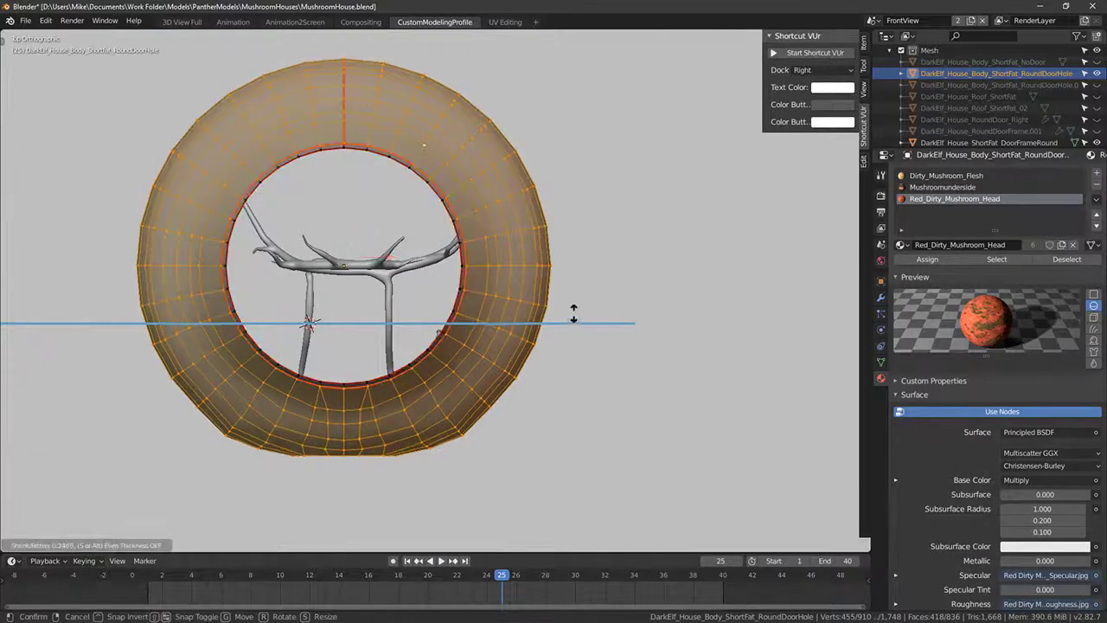
pyautogui.click(602, 424)
pyautogui.moveTo(602, 424); pyautogui.dragTo(510, 334, button='middle')
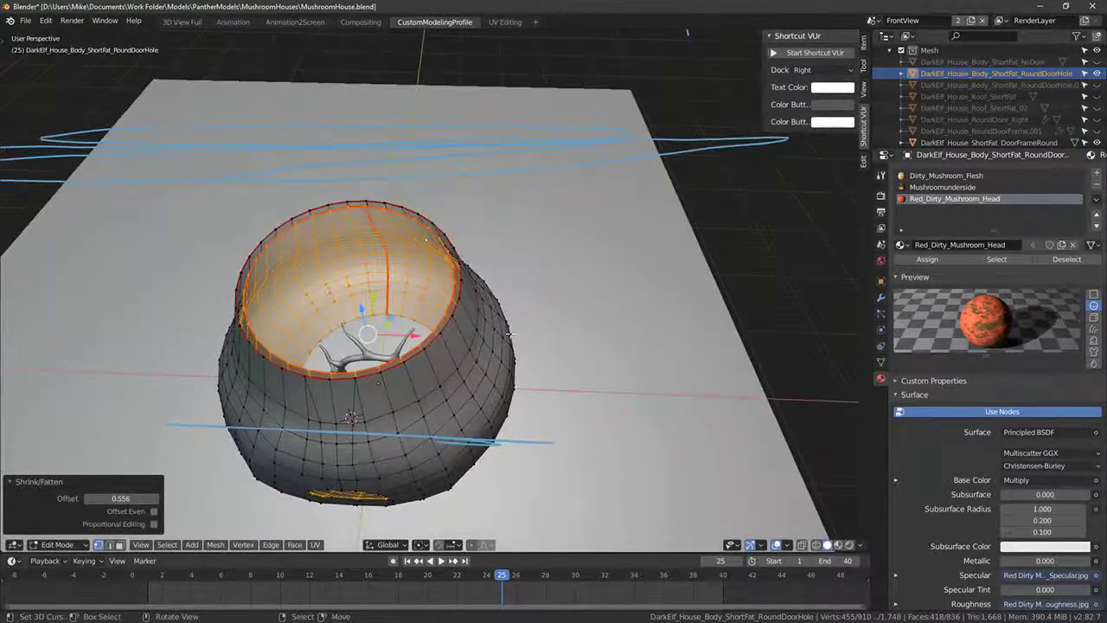
# Step: Separate the duplicated inner shell into its own object and rename it DarkElf_House_Body_ShortFat_Interior
pyautogui.press('p')
pyautogui.click(484, 345)
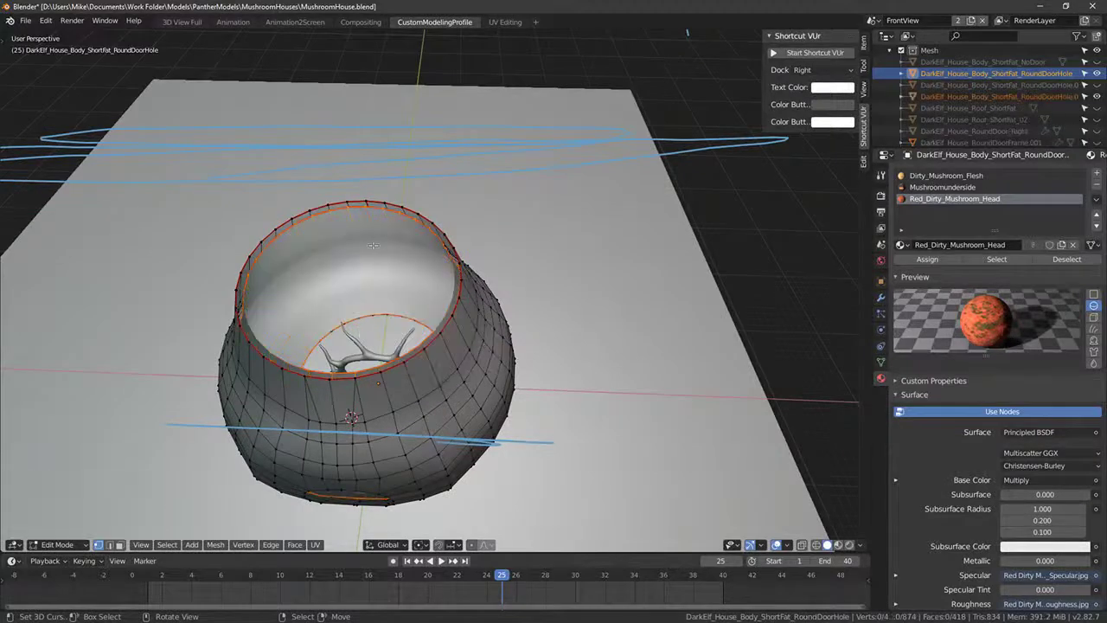
pyautogui.press('Tab')
pyautogui.click(488, 320)
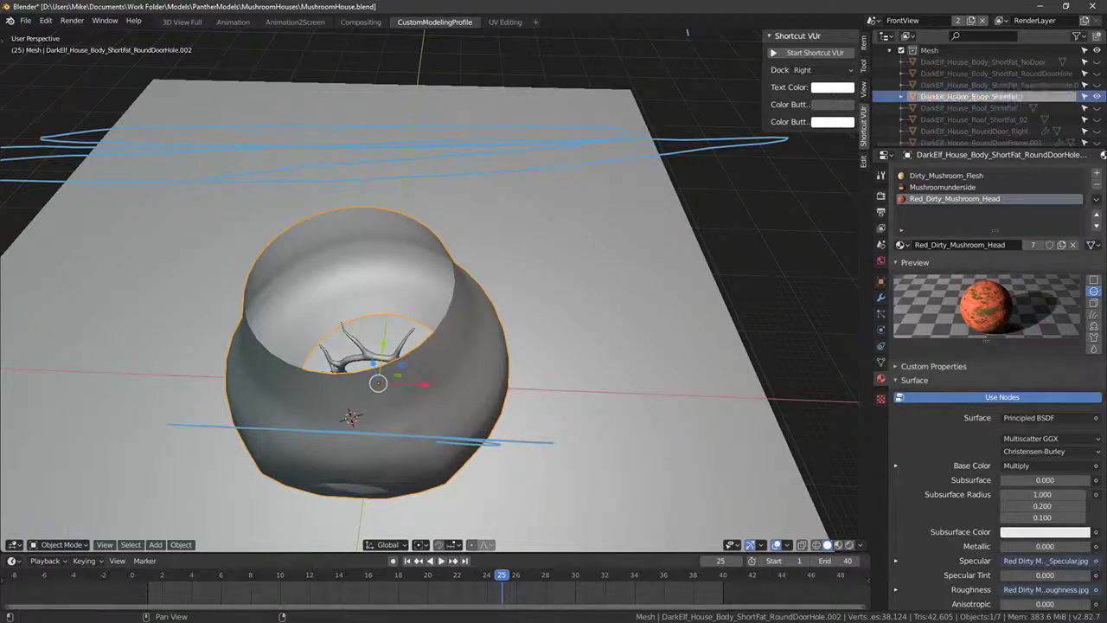
pyautogui.write('rior')
pyautogui.press('Return')
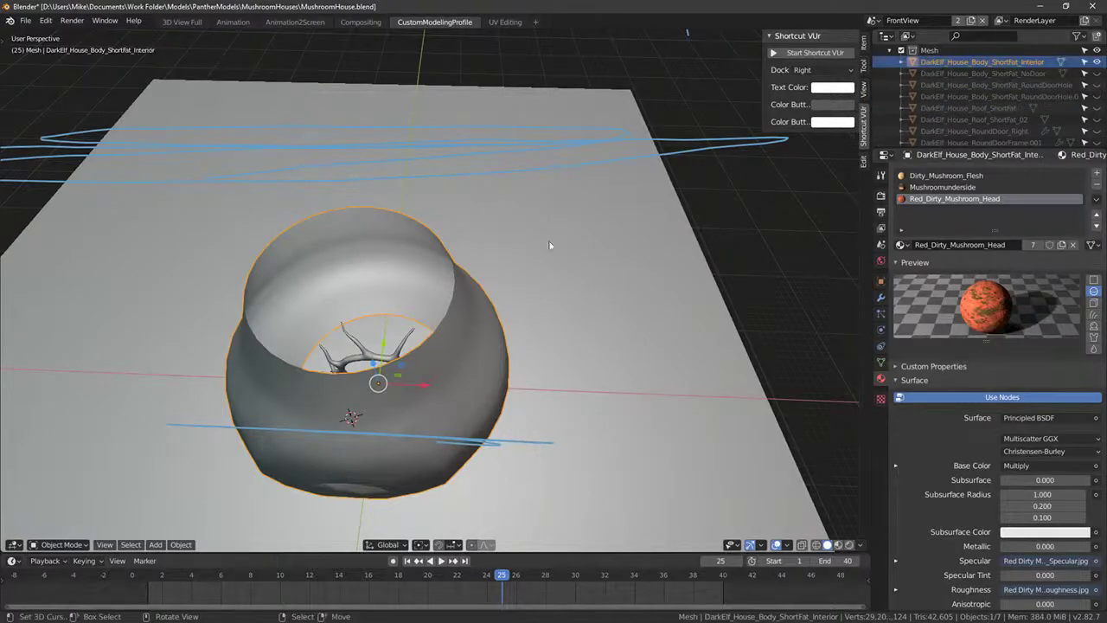
# Step: Replace the Dirty_Mushroom_Flesh material in the interior shell's first slot with Crispbread_sjvozsd
pyautogui.moveTo(549, 244); pyautogui.dragTo(613, 256, button='middle')
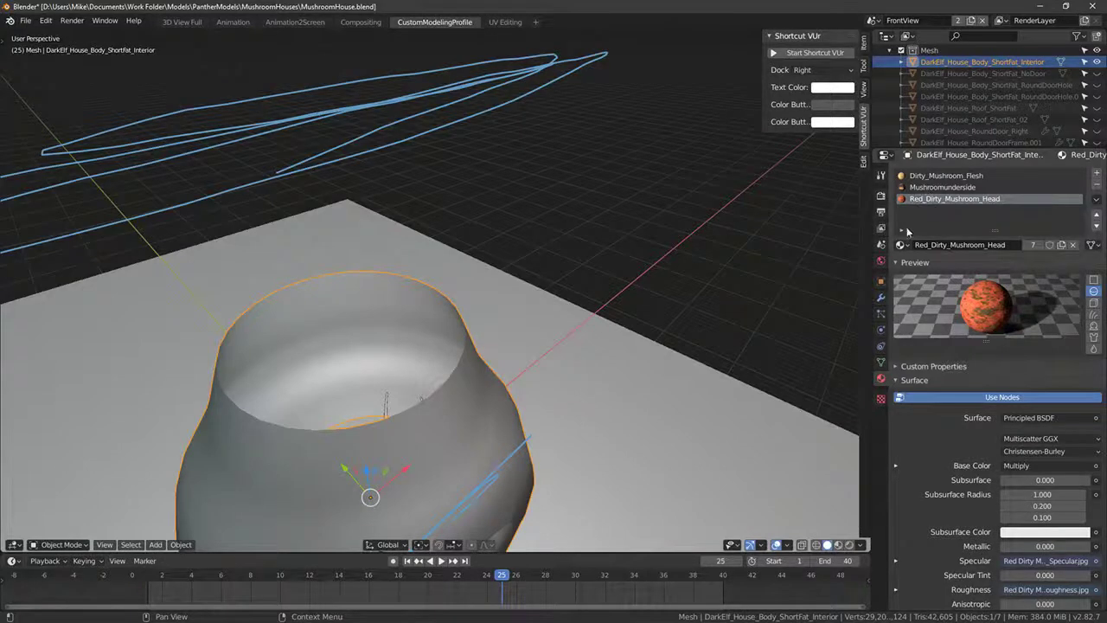
pyautogui.click(936, 175)
pyautogui.click(901, 245)
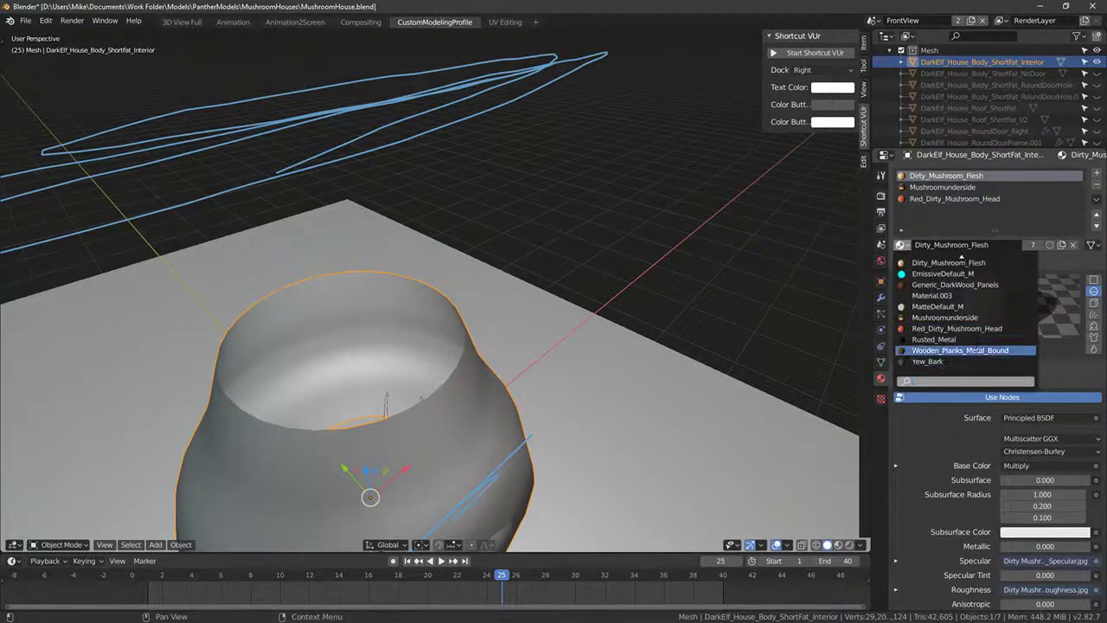
pyautogui.scroll(2, 960, 286)
pyautogui.click(957, 273)
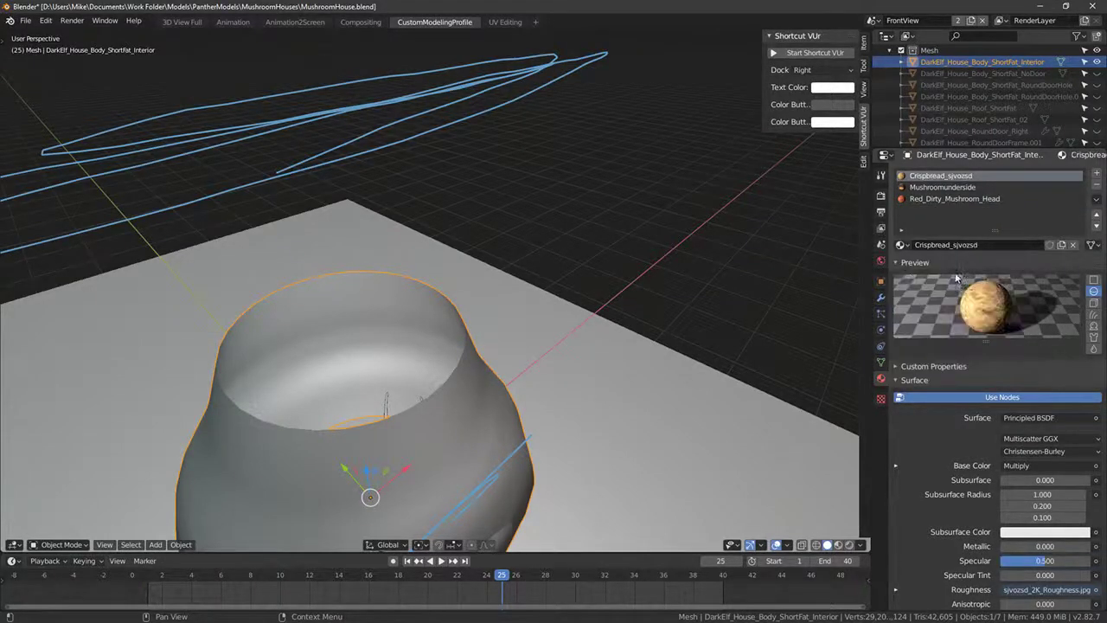
# Step: Flip the normals of the whole interior shell mesh and return to Object Mode with rendered shading on
pyautogui.moveTo(588, 264)
pyautogui.mouseDown(button='middle')
pyautogui.moveTo(678, 299)
pyautogui.moveTo(629, 305)
pyautogui.moveTo(663, 266)
pyautogui.moveTo(714, 274)
pyautogui.moveTo(683, 288)
pyautogui.mouseUp(button='middle')
pyautogui.hotkey('shift', 'z')
pyautogui.press('Tab')
pyautogui.scroll(-4, 682, 289)
pyautogui.press('a')
pyautogui.press('a')
pyautogui.press('F3')
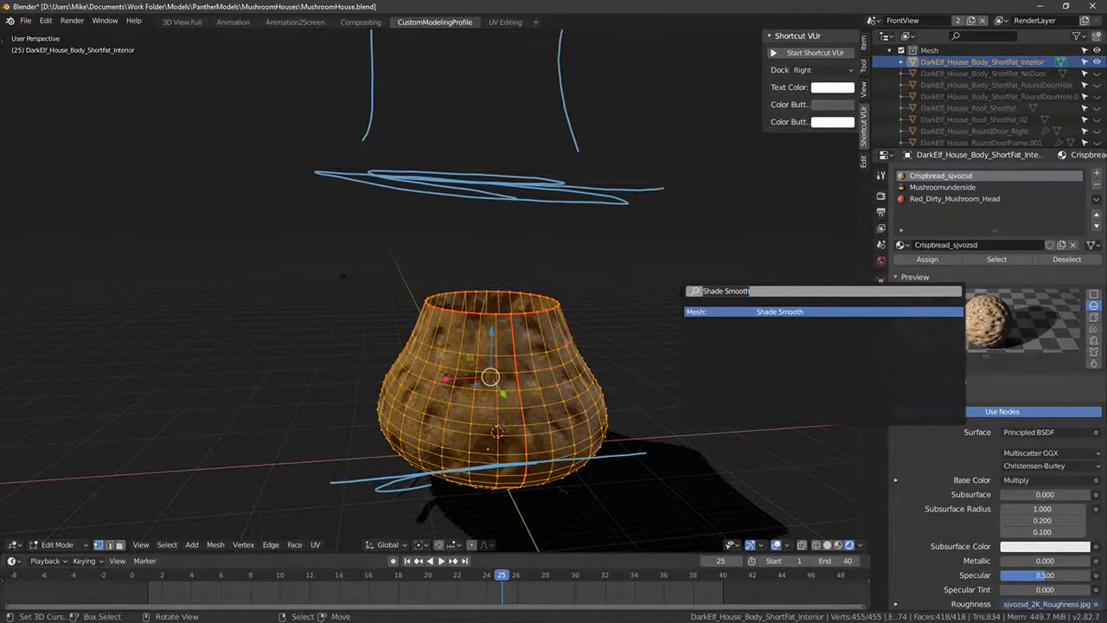
pyautogui.write('flip nor')
pyautogui.press('Return')
pyautogui.press('Tab')
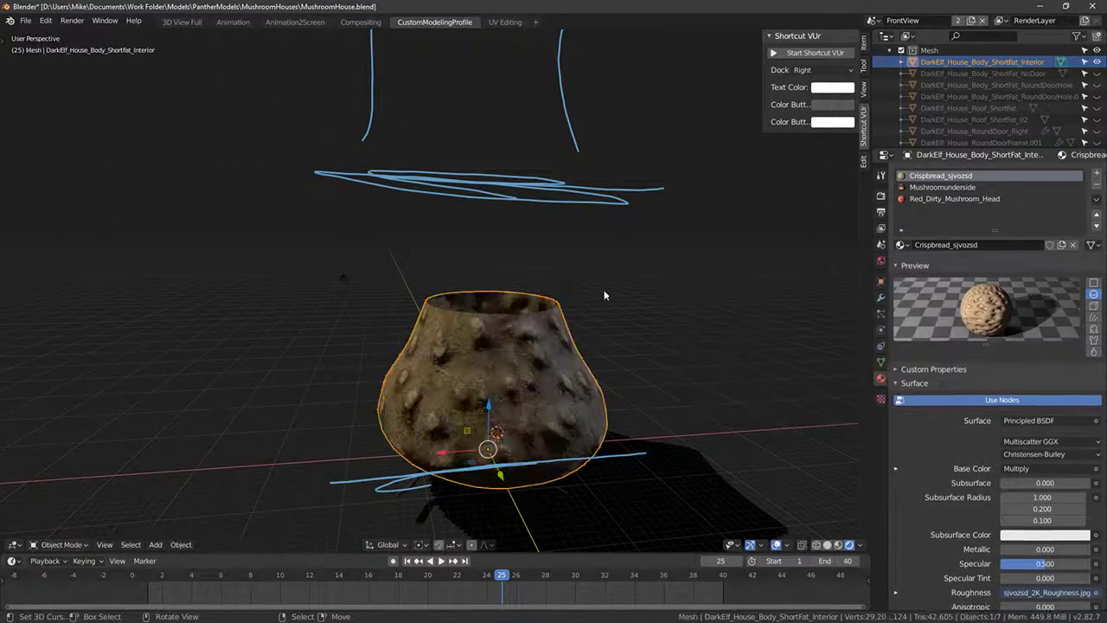
# Step: Unwrap the whole interior shell with Smart UV Project at angle limit 66 and island margin 0
pyautogui.moveTo(606, 296); pyautogui.dragTo(638, 323, button='middle')
pyautogui.scroll(3, 567, 352)
pyautogui.press('Tab')
pyautogui.scroll(2, 638, 324)
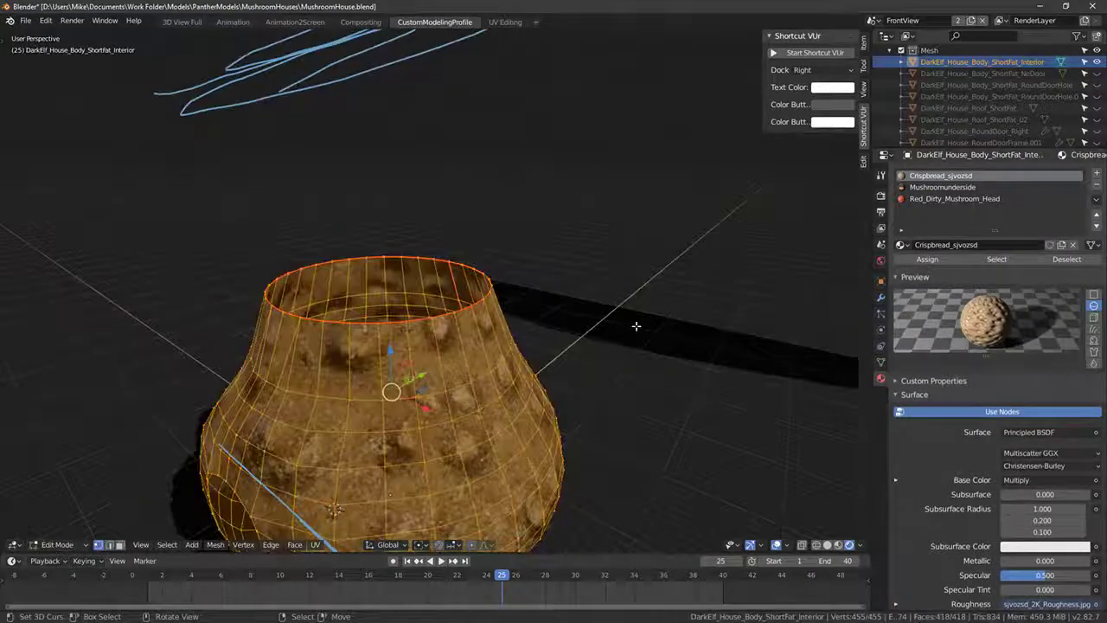
pyautogui.press('u')
pyautogui.click(621, 272)
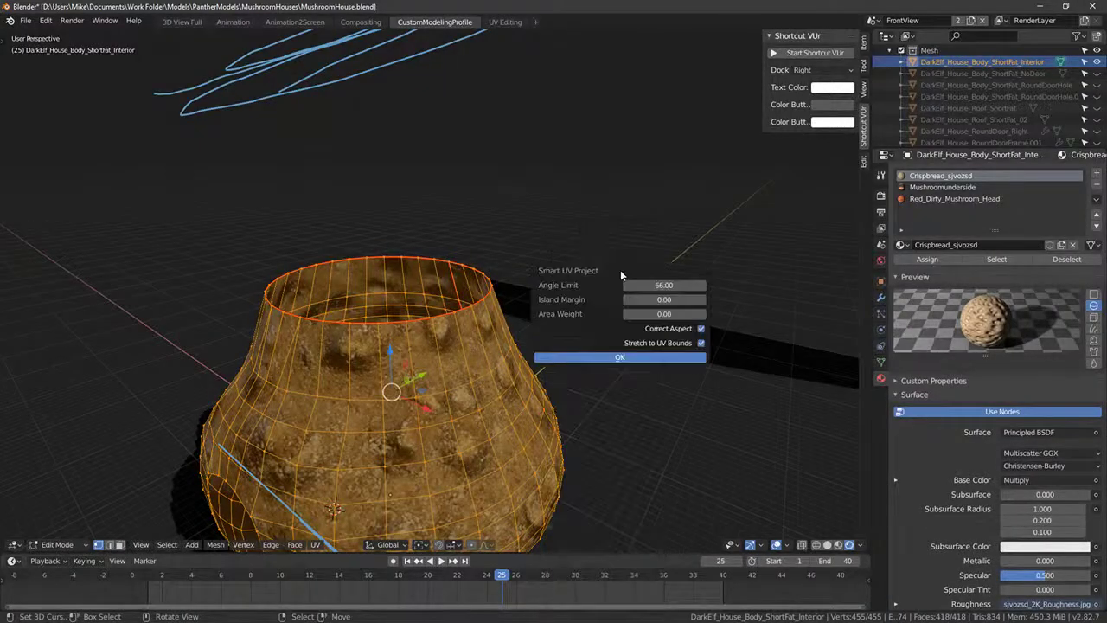
pyautogui.click(645, 359)
pyautogui.press('Tab')
pyautogui.moveTo(654, 341); pyautogui.dragTo(814, 493, button='middle')
pyautogui.scroll(-3, 653, 365)
pyautogui.scroll(2, 814, 493)
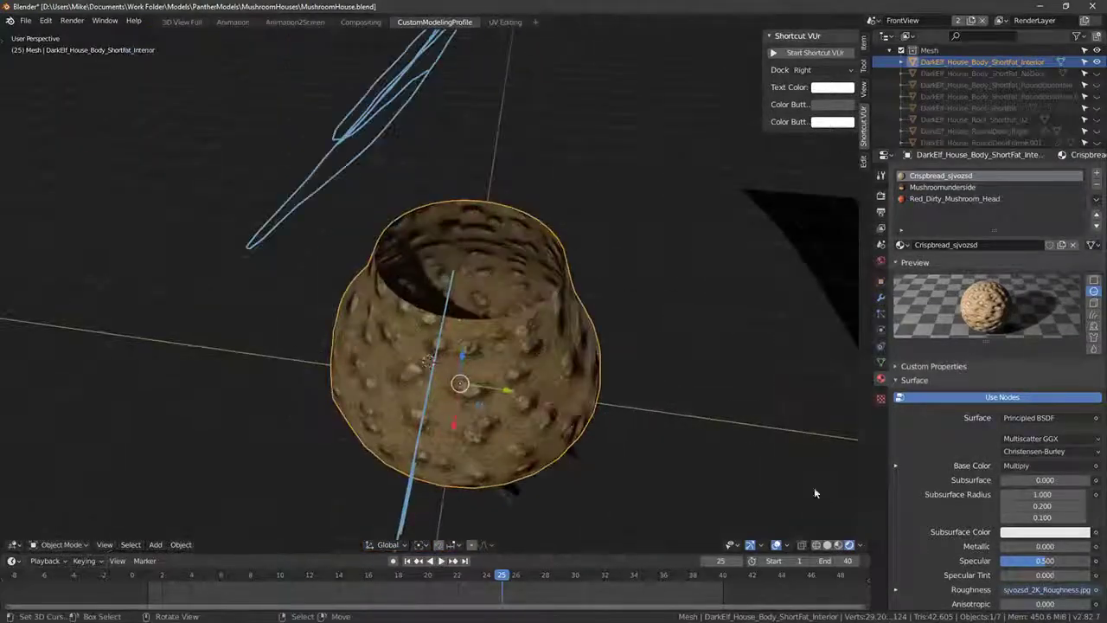
# Step: Enable backface culling in solid shading, and show the inside of the shell with the material preview shading
pyautogui.click(829, 545)
pyautogui.moveTo(659, 380)
pyautogui.mouseDown(button='middle')
pyautogui.moveTo(629, 350)
pyautogui.moveTo(589, 340)
pyautogui.moveTo(610, 381)
pyautogui.mouseUp(button='middle')
pyautogui.scroll(-3, 628, 349)
pyautogui.click(861, 546)
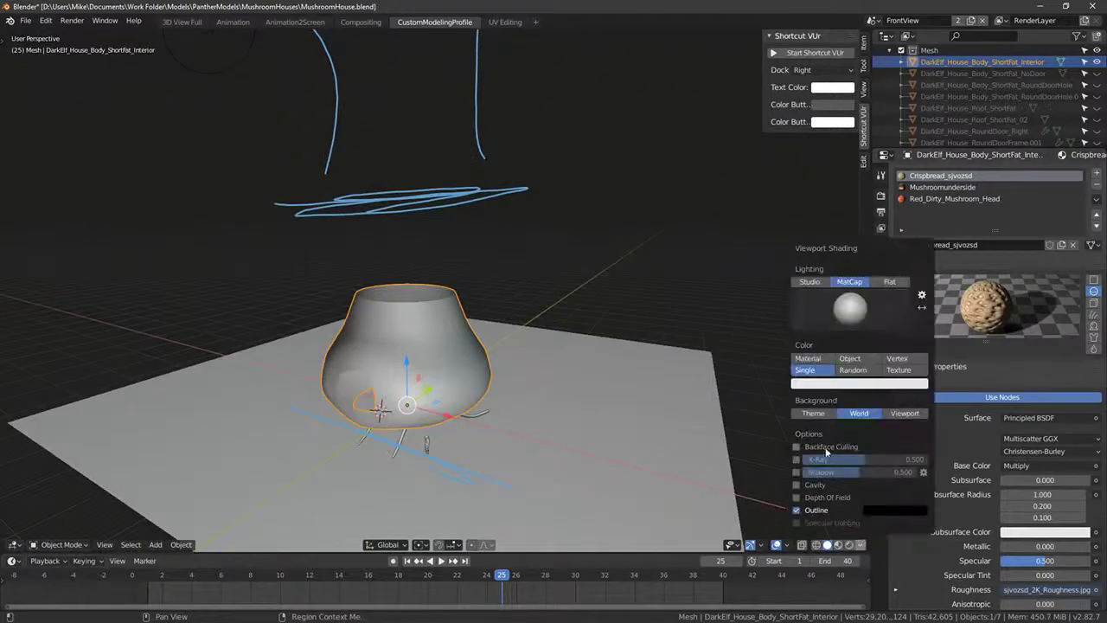
pyautogui.click(820, 448)
pyautogui.moveTo(578, 303)
pyautogui.mouseDown(button='middle')
pyautogui.moveTo(611, 312)
pyautogui.moveTo(625, 346)
pyautogui.moveTo(393, 353)
pyautogui.moveTo(715, 252)
pyautogui.moveTo(550, 457)
pyautogui.moveTo(461, 303)
pyautogui.moveTo(688, 277)
pyautogui.moveTo(818, 243)
pyautogui.moveTo(792, 343)
pyautogui.moveTo(769, 308)
pyautogui.moveTo(659, 293)
pyautogui.mouseUp(button='middle')
pyautogui.click(838, 545)
pyautogui.scroll(4, 595, 348)
pyautogui.scroll(2, 563, 485)
# Step: Delete the three lowest edge loops around the bottom of the interior shell
pyautogui.press('Tab')
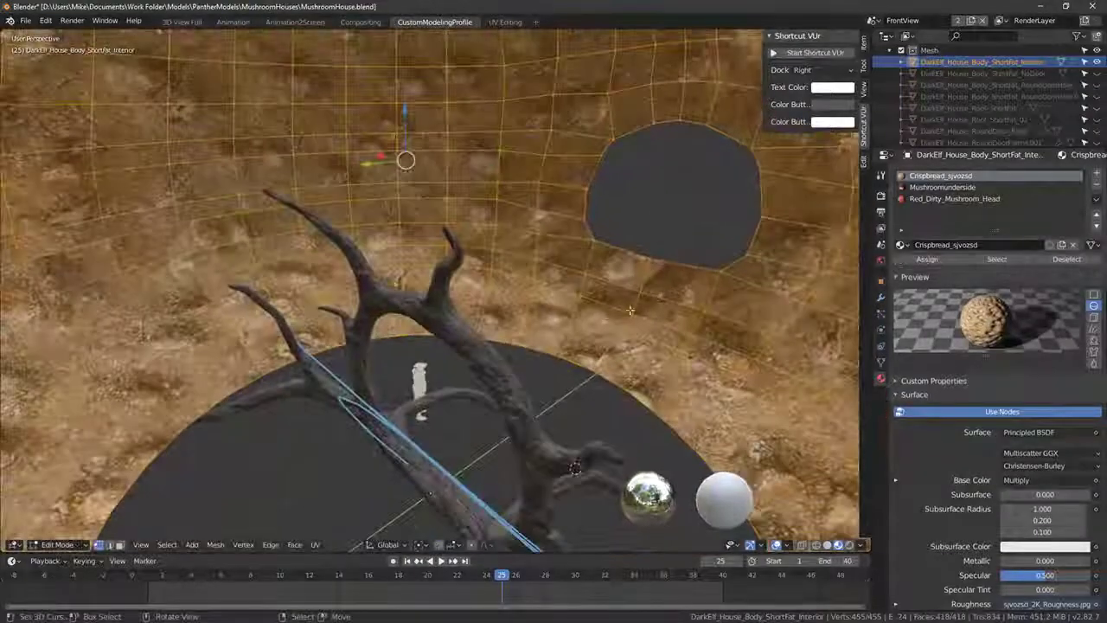
pyautogui.hotkey('alt', 'a')
pyautogui.keyDown('alt'); pyautogui.click(603, 321); pyautogui.keyUp('alt')
pyautogui.keyDown('alt'); pyautogui.keyDown('shift'); pyautogui.click(590, 338); pyautogui.keyUp('shift'); pyautogui.keyUp('alt')
pyautogui.keyDown('alt'); pyautogui.keyDown('shift'); pyautogui.click(572, 359); pyautogui.keyUp('shift'); pyautogui.keyUp('alt')
pyautogui.press('x')
pyautogui.click(541, 369)
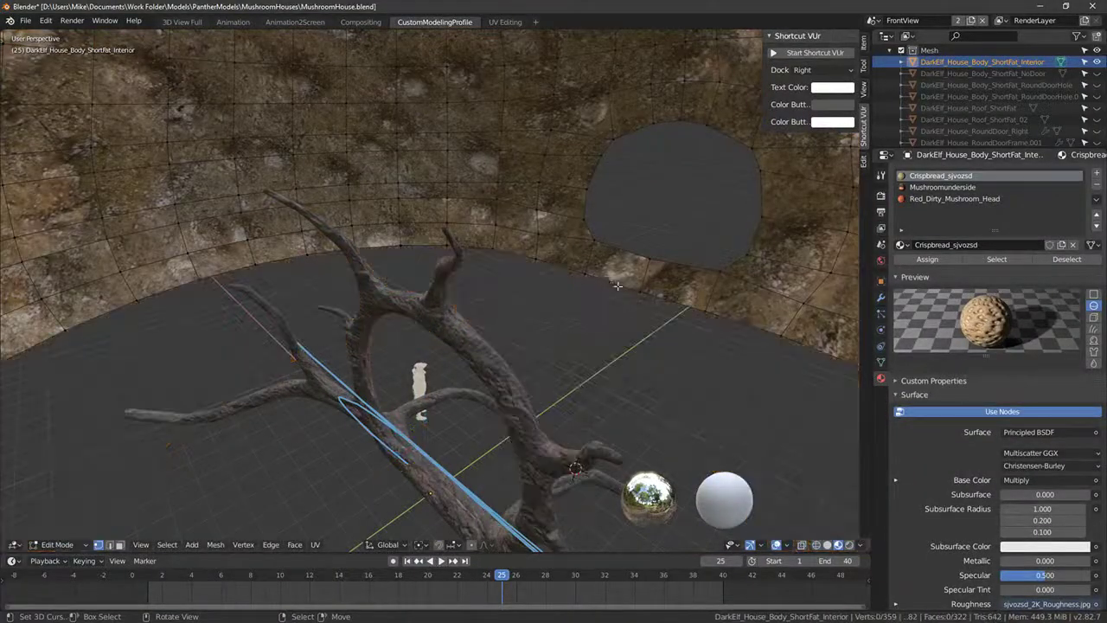
# Step: Select the open bottom edge loop of the interior shell and fill it with a floor face
pyautogui.keyDown('alt'); pyautogui.rightClick(612, 284); pyautogui.keyUp('alt')
pyautogui.moveTo(650, 289); pyautogui.dragTo(452, 400, button='middle')
pyautogui.hotkey('shift', 'd')
pyautogui.rightClick(634, 268)
pyautogui.hotkey('ctrl', 'z')
pyautogui.press('f')
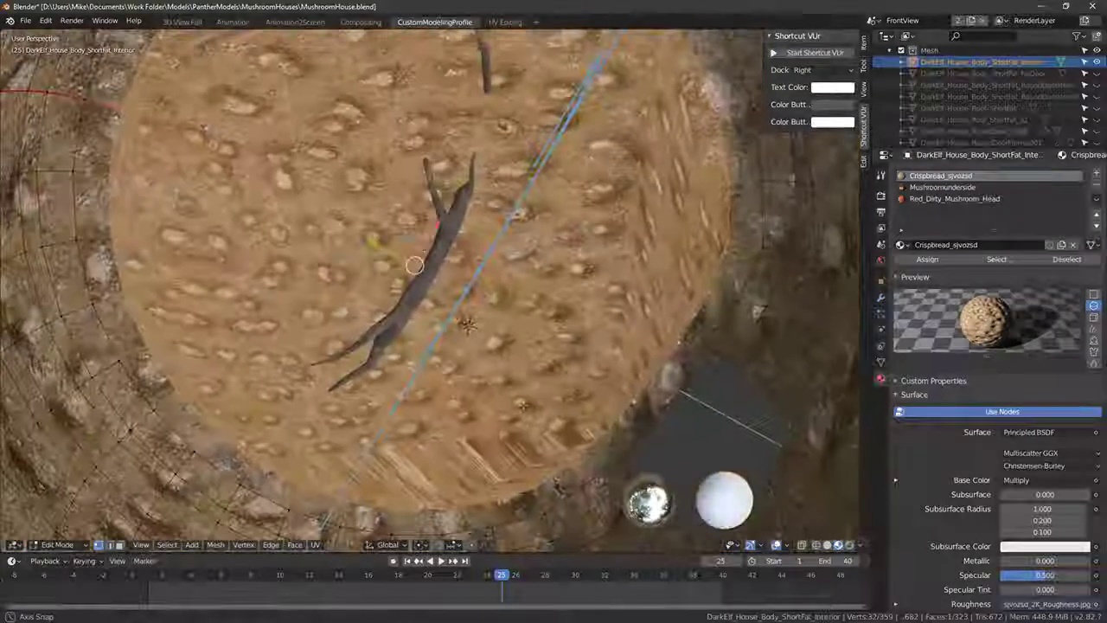
# Step: Unwrap the floor face with Project From View from the top orthographic view
pyautogui.moveTo(502, 337); pyautogui.dragTo(523, 363, button='middle')
pyautogui.press('KP_7')
pyautogui.scroll(5, 526, 365)
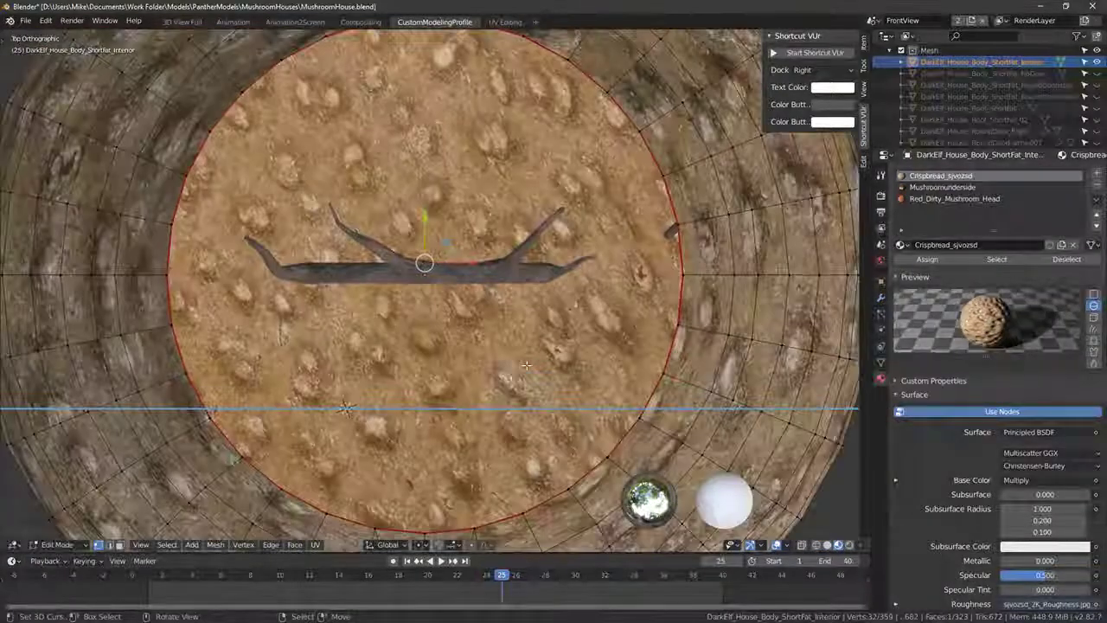
pyautogui.press('u')
pyautogui.click(498, 351)
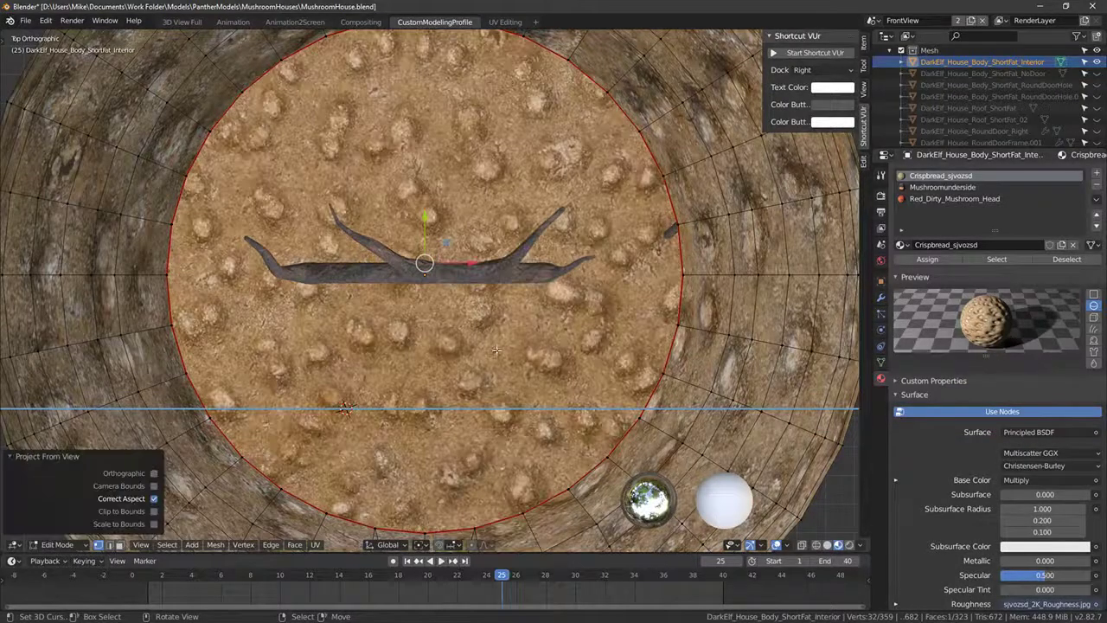
# Step: Select the Mushroomunderside material slot, switch to Quixel Bridge and search its surfaces for cobble
pyautogui.click(942, 187)
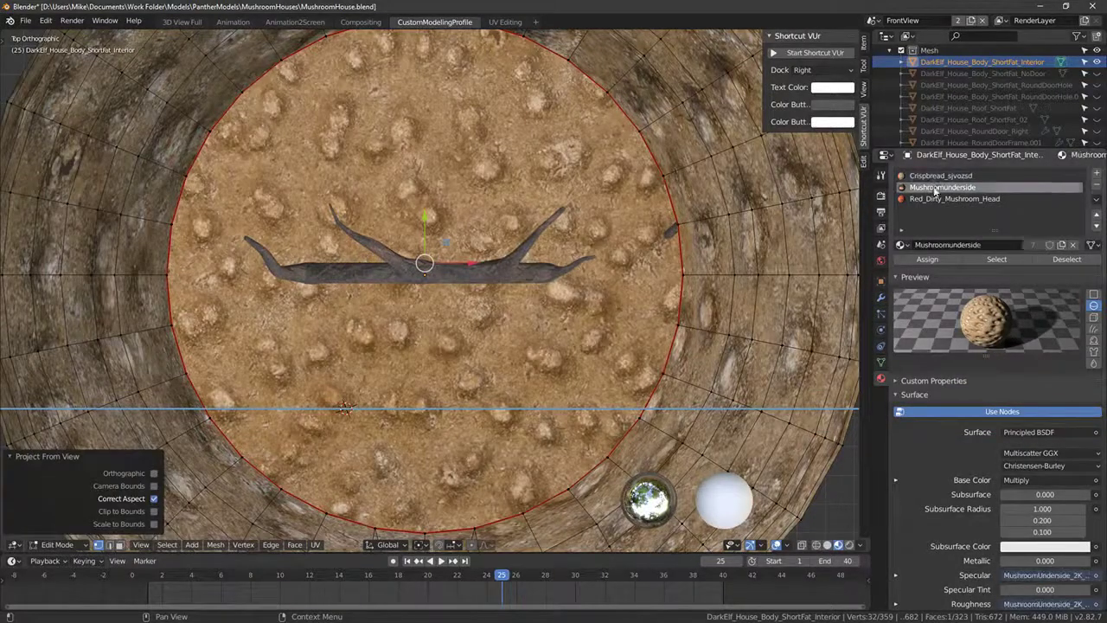
pyautogui.click(901, 245)
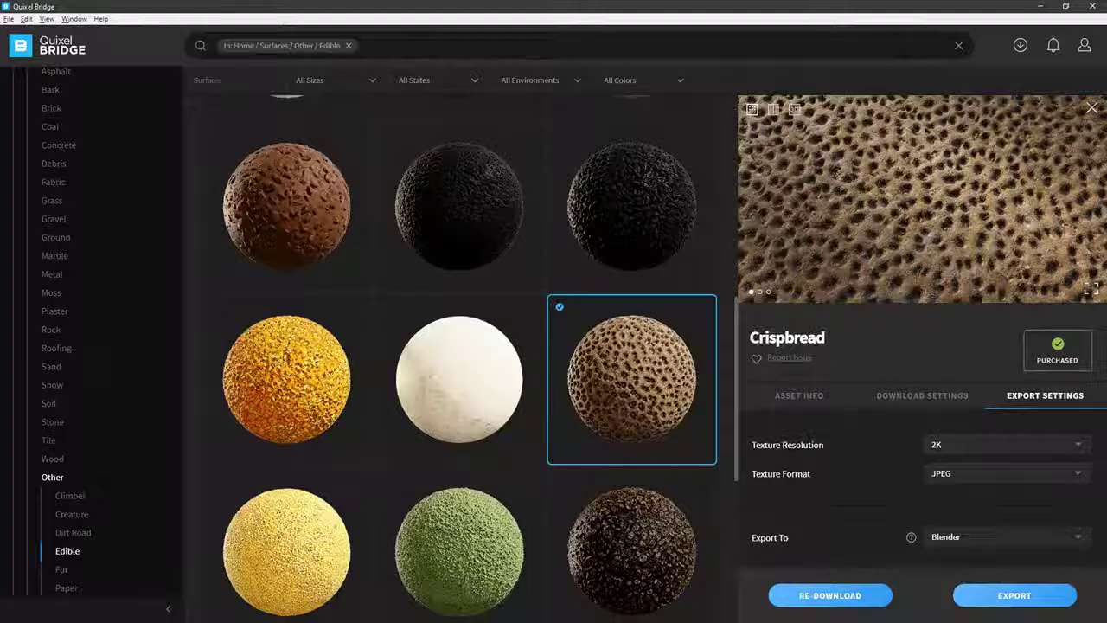
pyautogui.scroll(3, 68, 151)
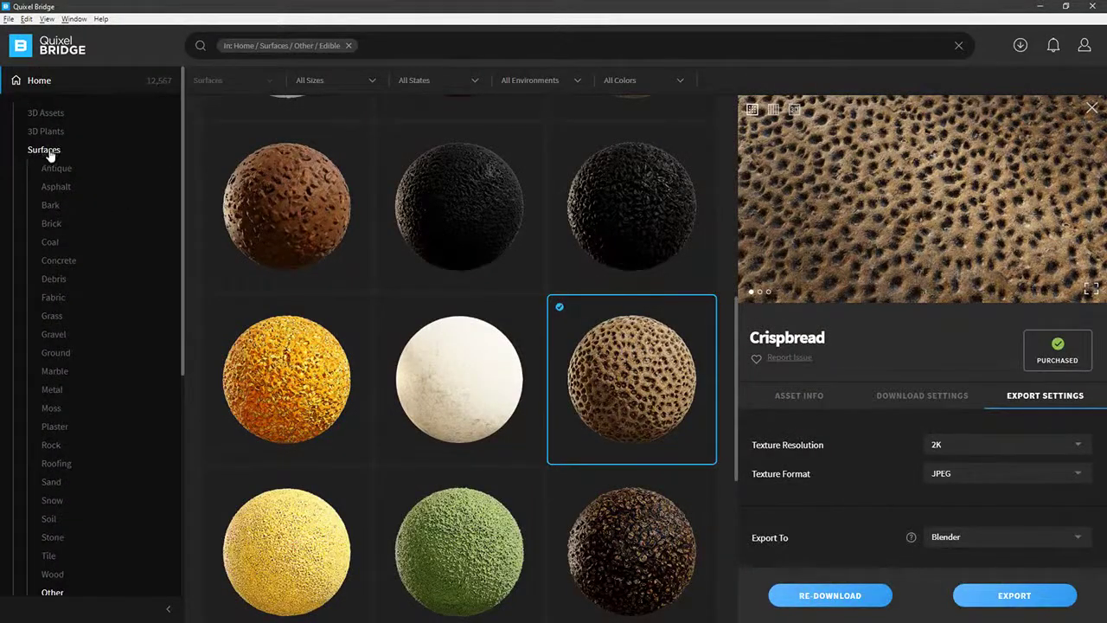
pyautogui.click(324, 52)
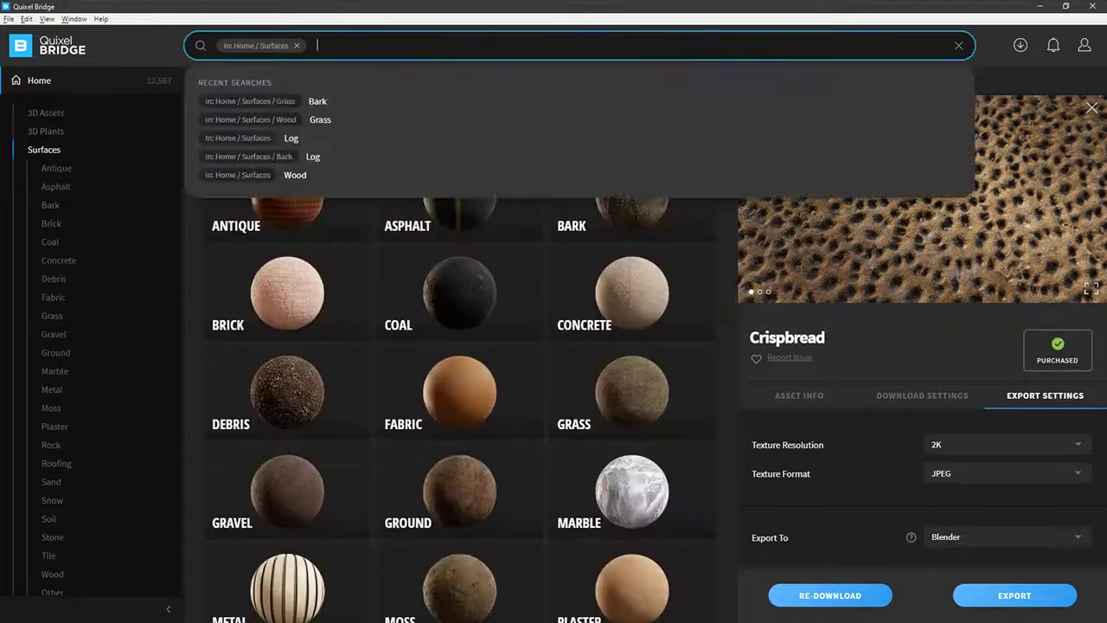
pyautogui.write('cobble')
pyautogui.press('Return')
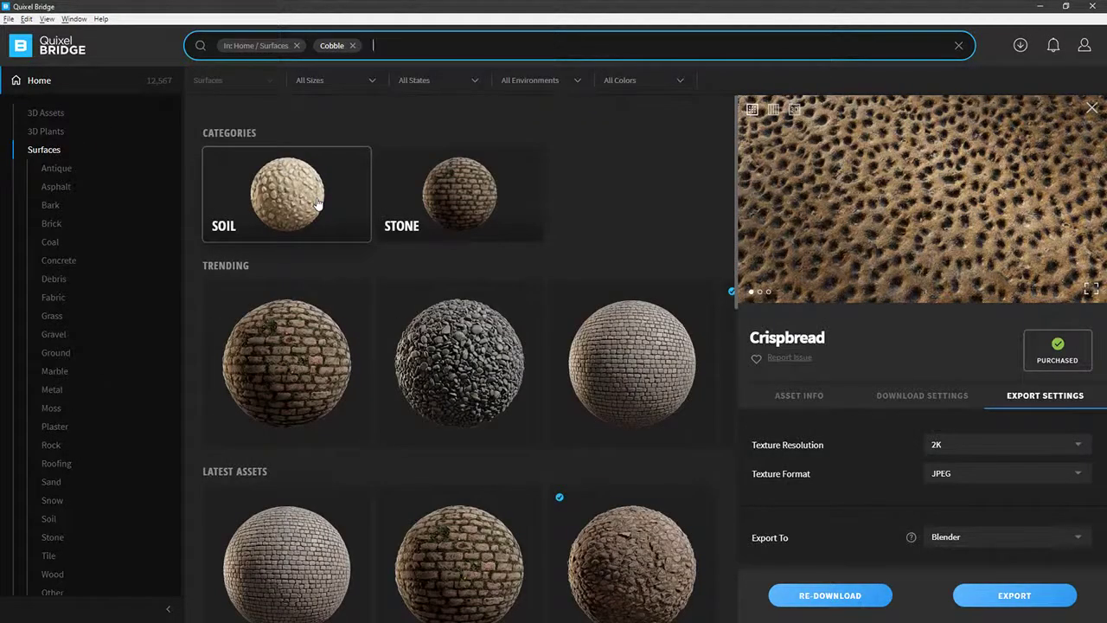
# Step: Look through the cobble results in the soil category and across all categories for a floor material
pyautogui.click(318, 203)
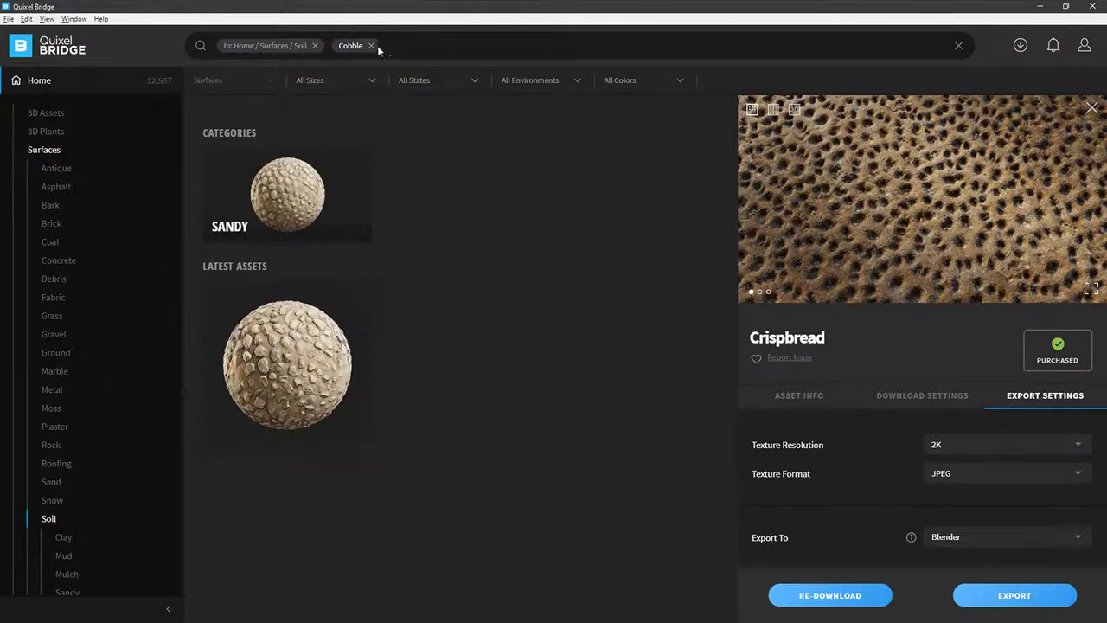
pyautogui.click(516, 243)
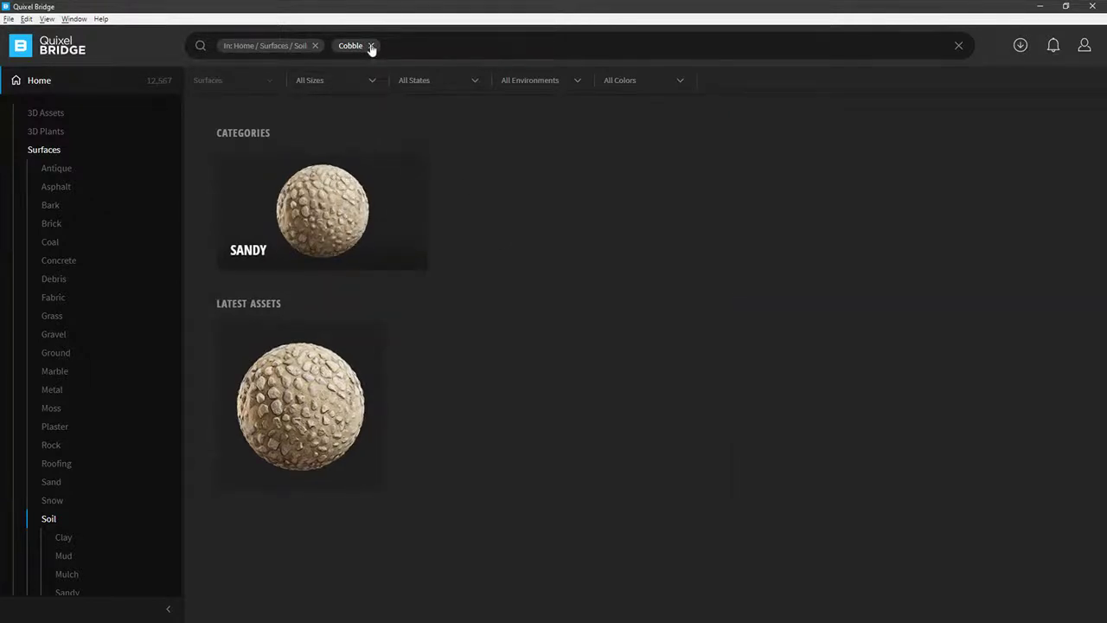
pyautogui.click(315, 46)
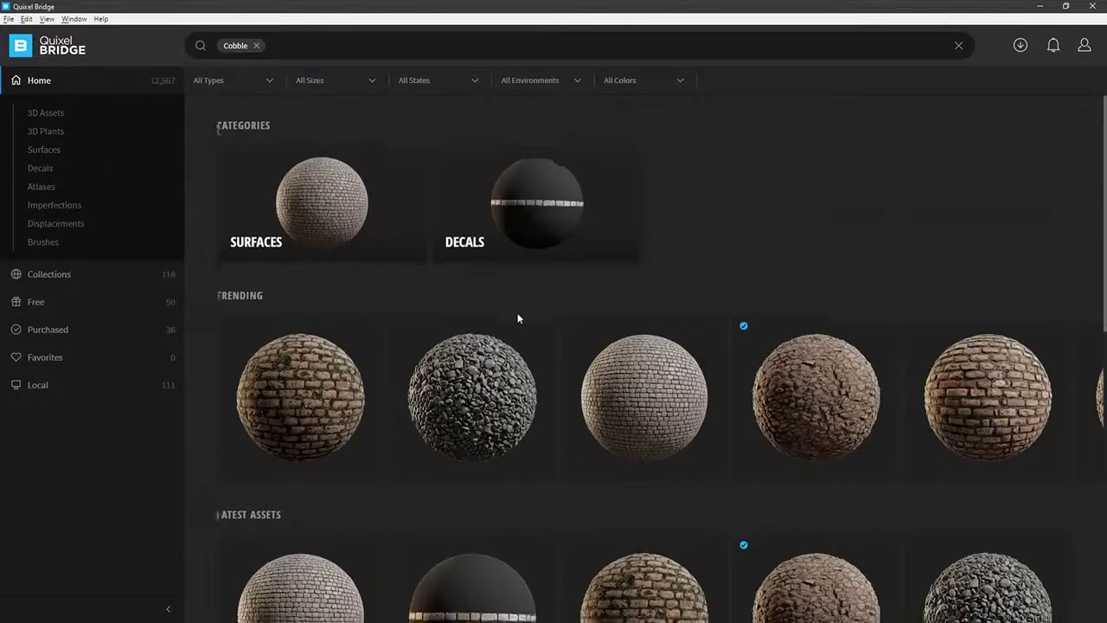
pyautogui.scroll(-2, 519, 313)
pyautogui.scroll(2, 528, 294)
pyautogui.scroll(-1, 772, 298)
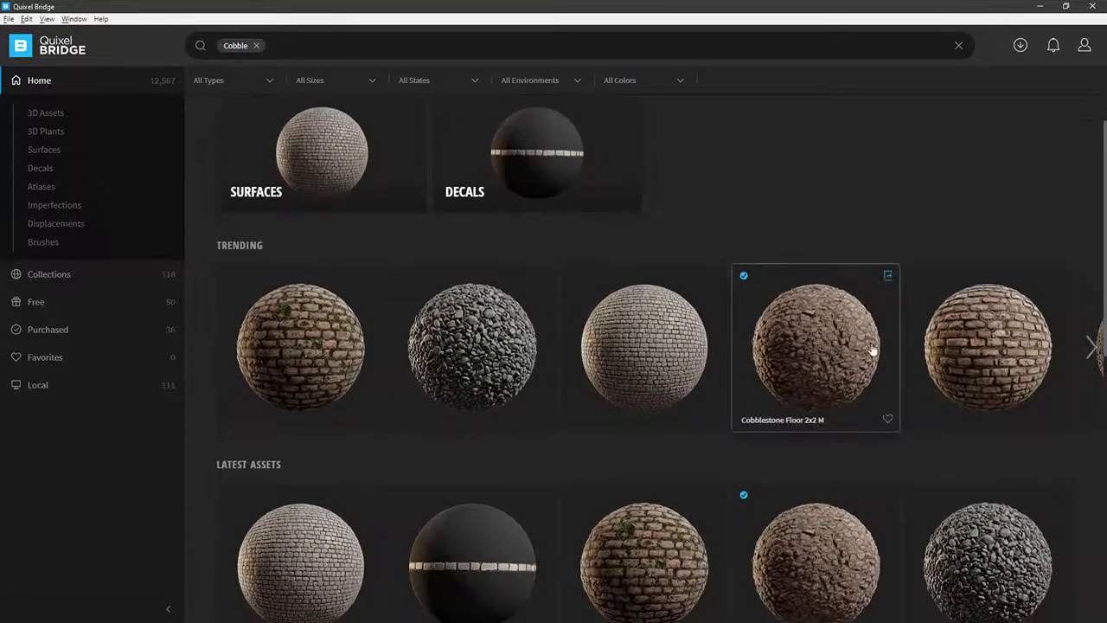
pyautogui.scroll(-1, 882, 315)
# Step: Export the Cobblestone Floor 2x2 M surface to Blender as 2K JPEG textures
pyautogui.click(828, 278)
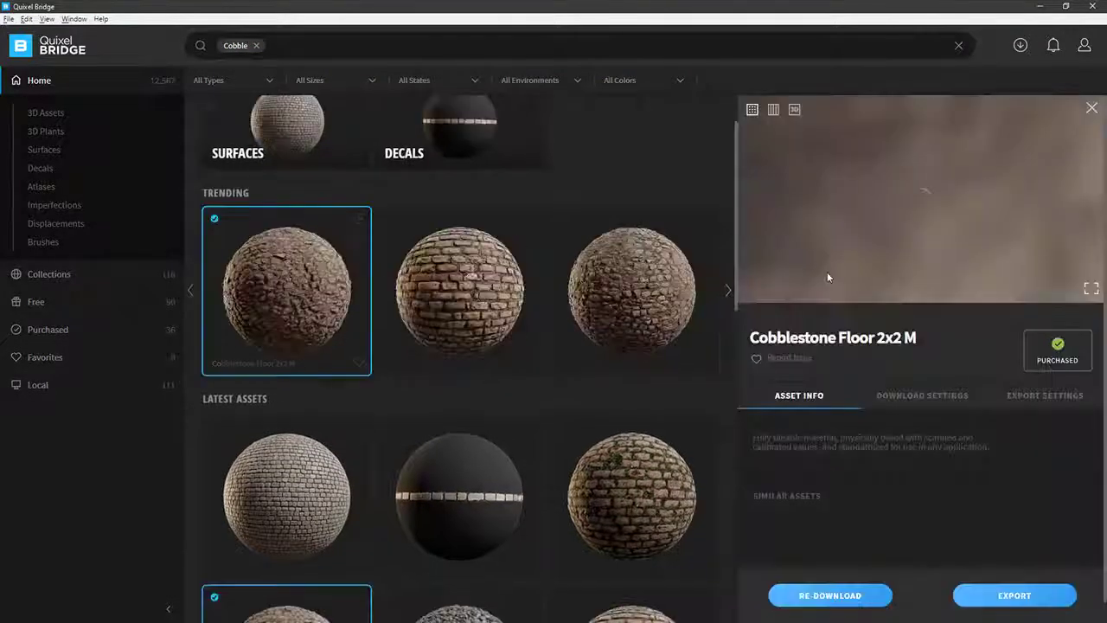
pyautogui.click(1006, 400)
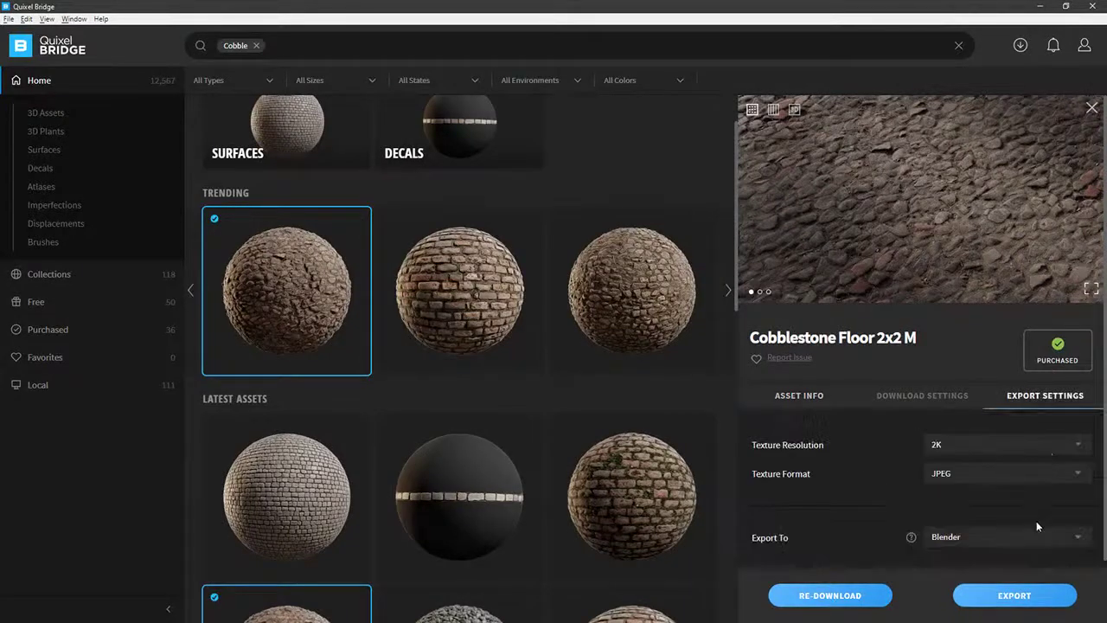
pyautogui.click(990, 597)
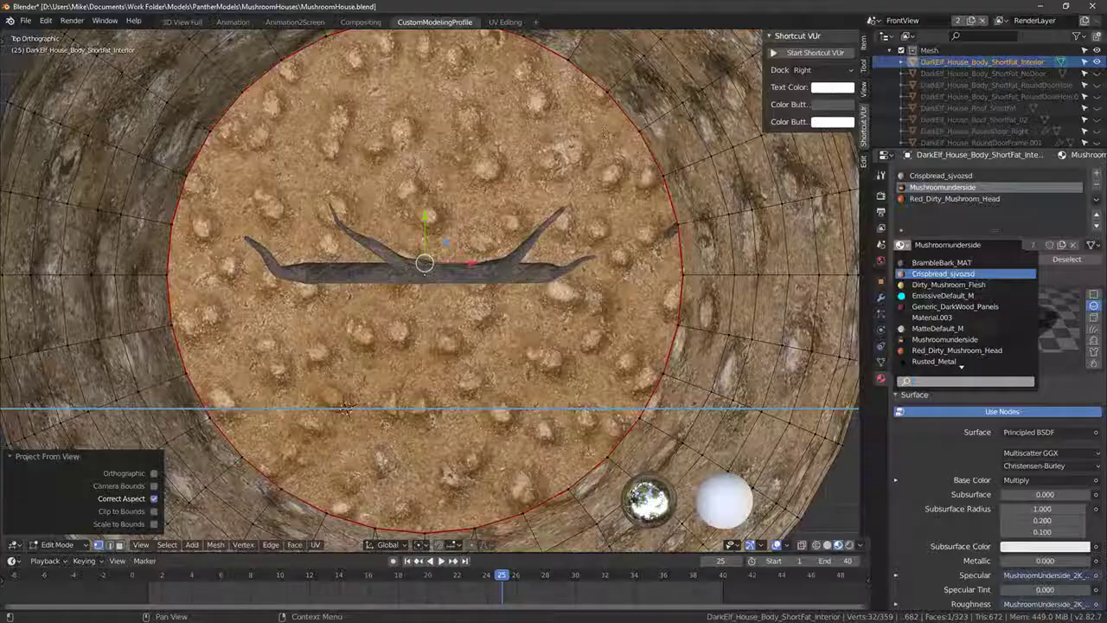
# Step: In Blender, assign the Mushroomunderside slot to the floor face and replace its material with Cobblestone_Floor_2x2_tctoehat
pyautogui.click(952, 199)
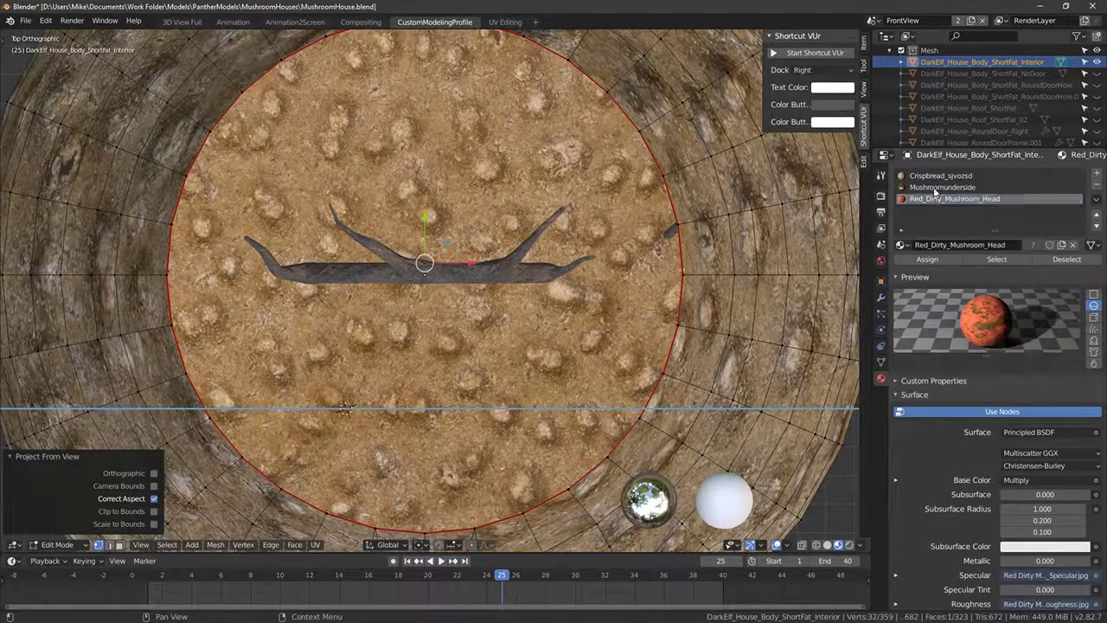
pyautogui.click(943, 187)
pyautogui.click(951, 199)
pyautogui.click(943, 187)
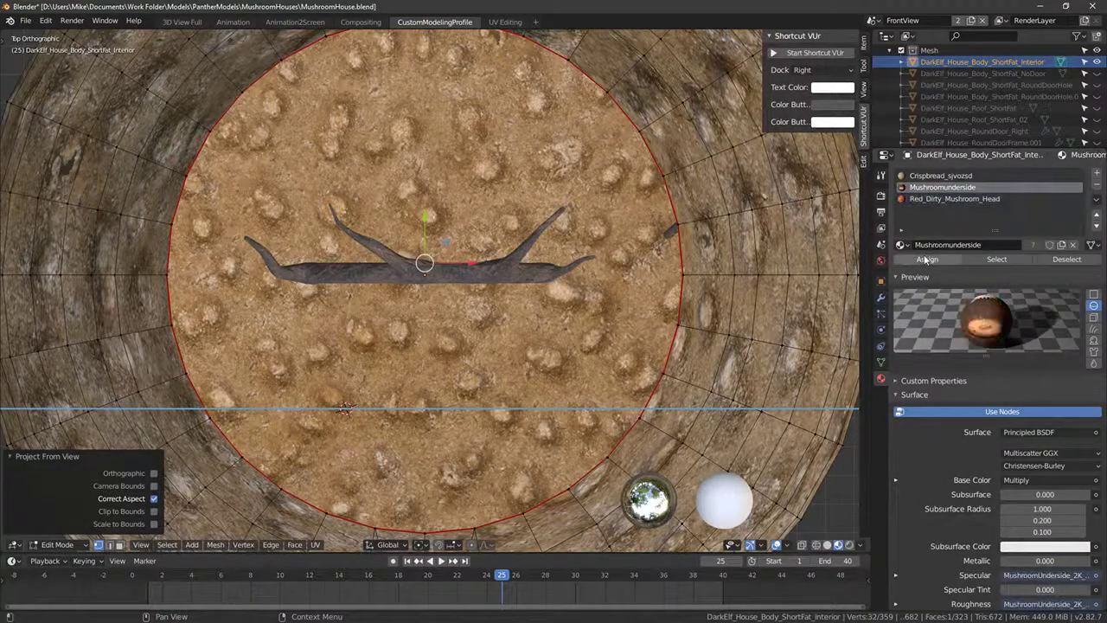
pyautogui.click(926, 258)
pyautogui.click(902, 245)
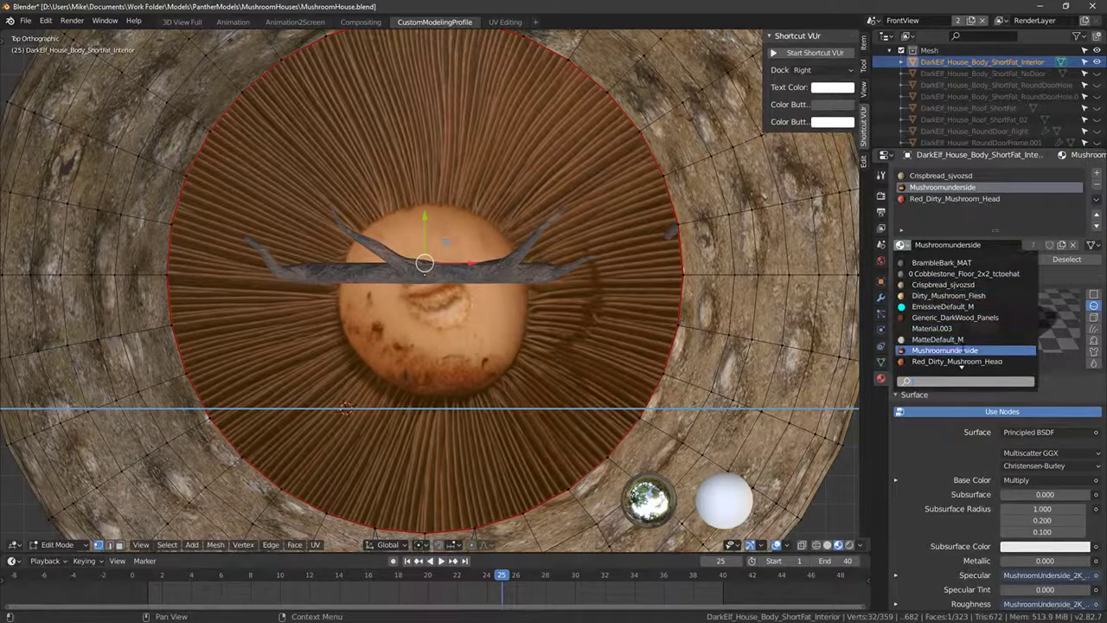
pyautogui.click(950, 273)
# Step: Move DarkElf_House_ShortFat_DoorFrameRound to the shell's door opening, with a final offset of -0.5 in X, -7.5 in Y and 2 in Z
pyautogui.moveTo(657, 207); pyautogui.dragTo(324, 302, button='middle')
pyautogui.press('Tab')
pyautogui.rightClick(294, 340)
pyautogui.scroll(-6, 310, 306)
pyautogui.press('g')
pyautogui.click(377, 293)
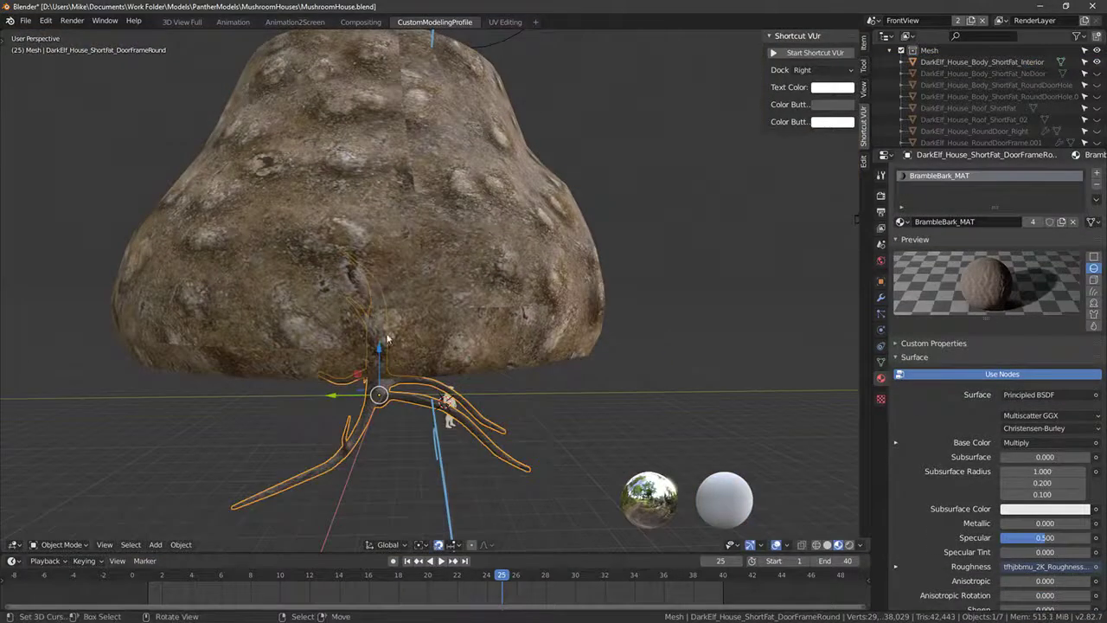
pyautogui.press('g')
pyautogui.click(618, 263)
pyautogui.press('KP_7')
pyautogui.moveTo(618, 263); pyautogui.dragTo(630, 286, button='middle')
pyautogui.scroll(6, 631, 286)
pyautogui.press('KP_1')
pyautogui.press('KP_3')
pyautogui.scroll(-1, 579, 300)
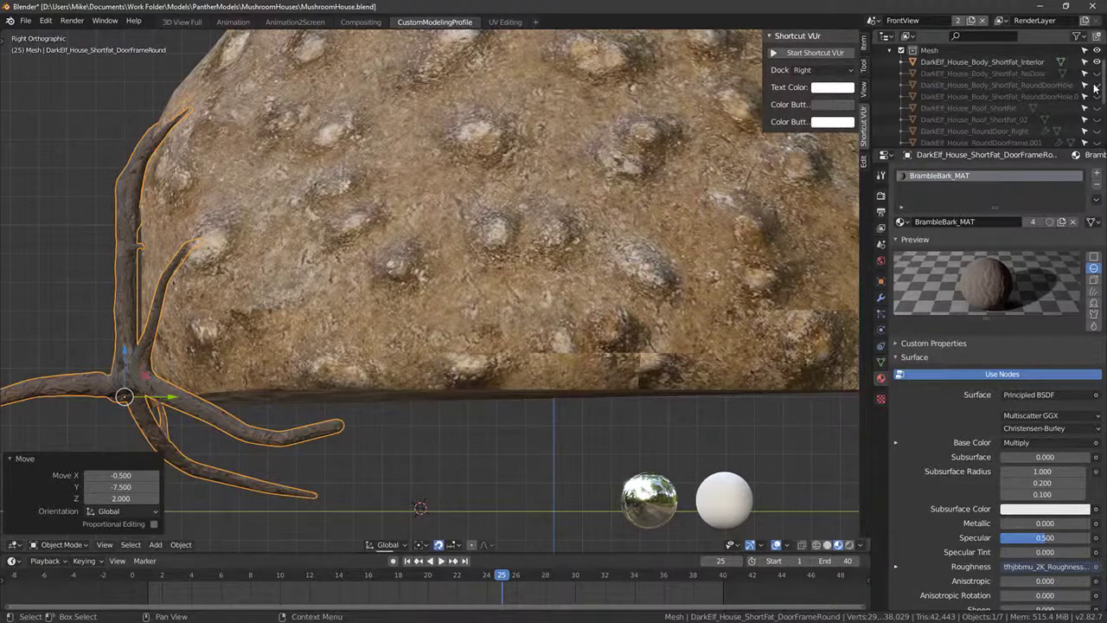
# Step: Unhide DarkElf_House_Body_ShortFat_RoundDoorHole and try nudging the door frame against its round opening
pyautogui.click(1096, 85)
pyautogui.keyDown('shift'); pyautogui.moveTo(467, 318); pyautogui.dragTo(718, 311, button='middle'); pyautogui.keyUp('shift')
pyautogui.press('g')
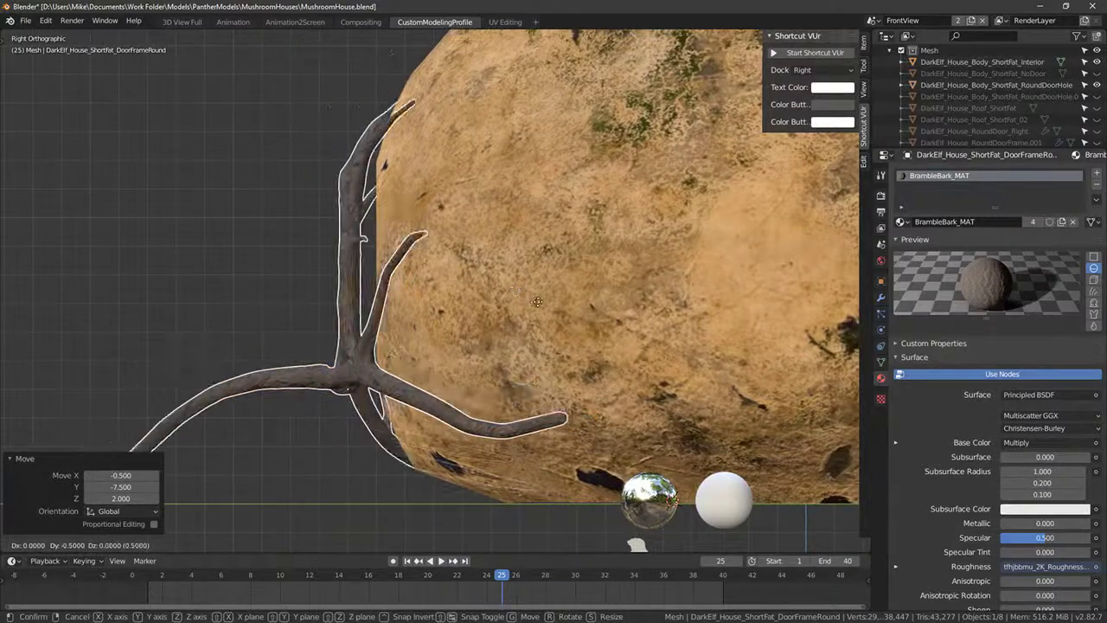
pyautogui.press('Escape')
pyautogui.moveTo(537, 301); pyautogui.dragTo(566, 325, button='middle')
pyautogui.moveTo(385, 370); pyautogui.dragTo(456, 378, button='middle')
pyautogui.press('g')
pyautogui.press('Escape')
pyautogui.scroll(-8, 573, 330)
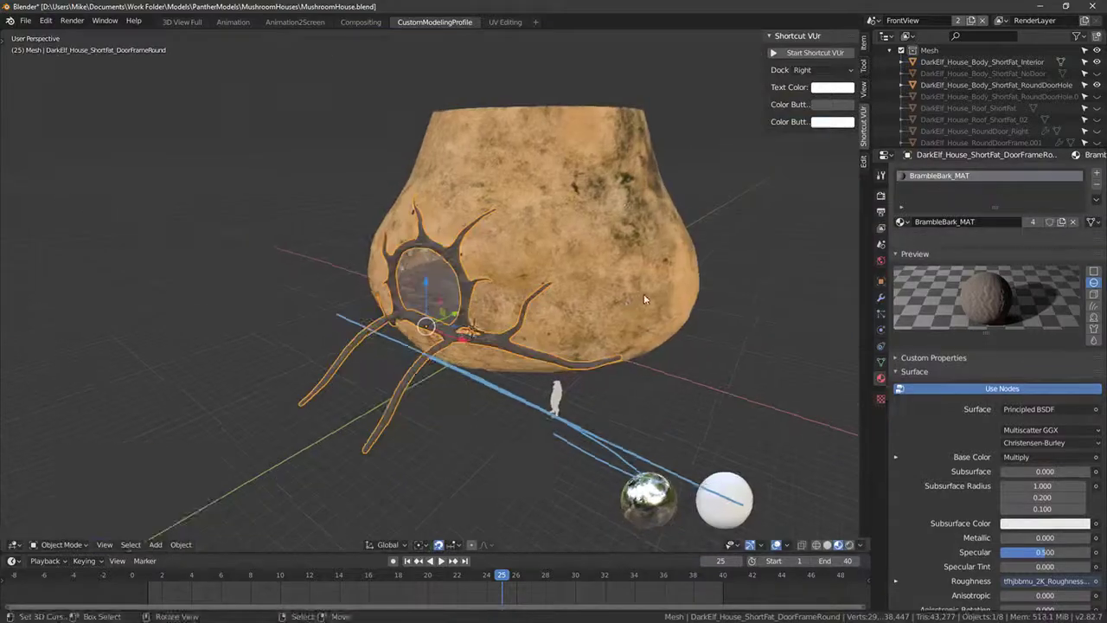
# Step: Select the edge loop of the interior shell's round door opening and move it -0.173 along Y
pyautogui.click(644, 299)
pyautogui.scroll(10, 644, 299)
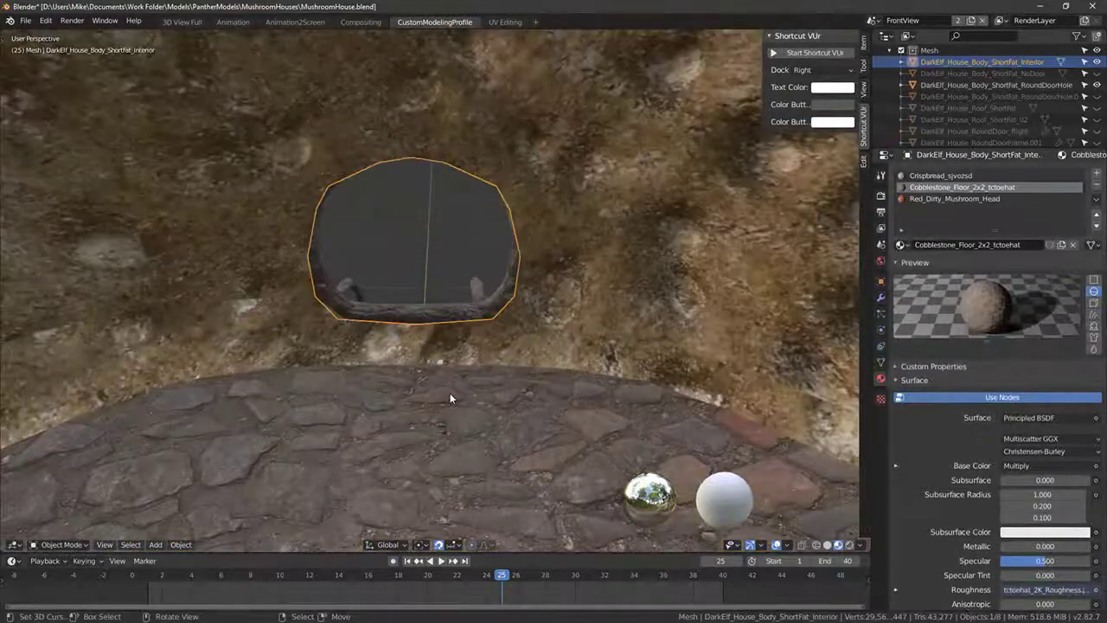
pyautogui.moveTo(450, 398); pyautogui.dragTo(346, 124, button='middle')
pyautogui.press('Tab')
pyautogui.rightClick(413, 148)
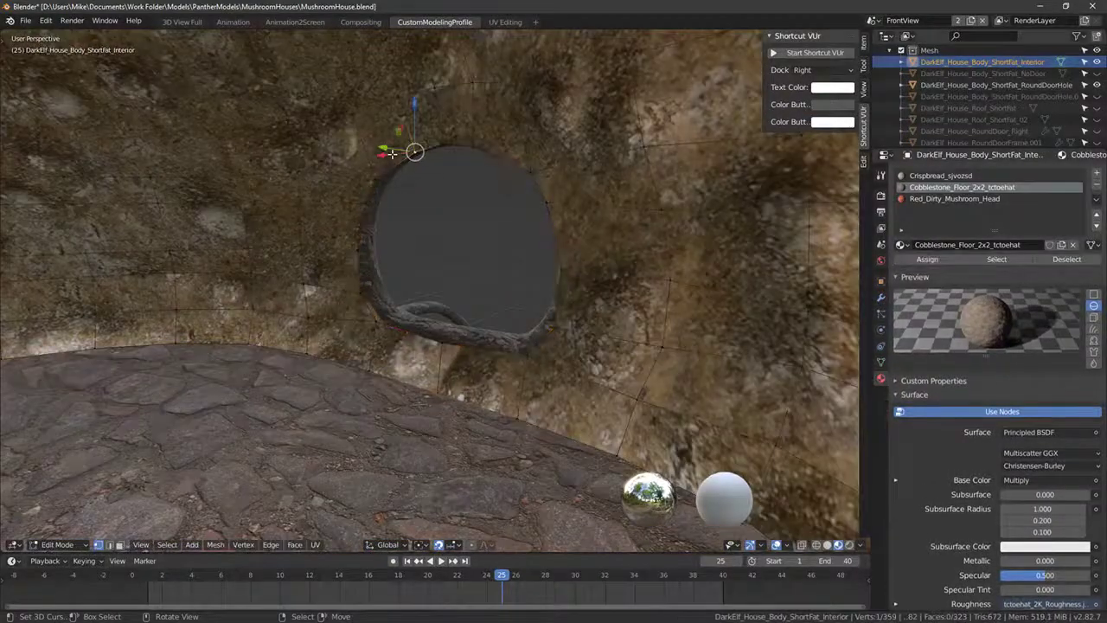
pyautogui.keyDown('alt'); pyautogui.rightClick(415, 150); pyautogui.keyUp('alt')
pyautogui.moveTo(417, 156); pyautogui.dragTo(506, 244, button='middle')
pyautogui.press('g')
pyautogui.press('y')
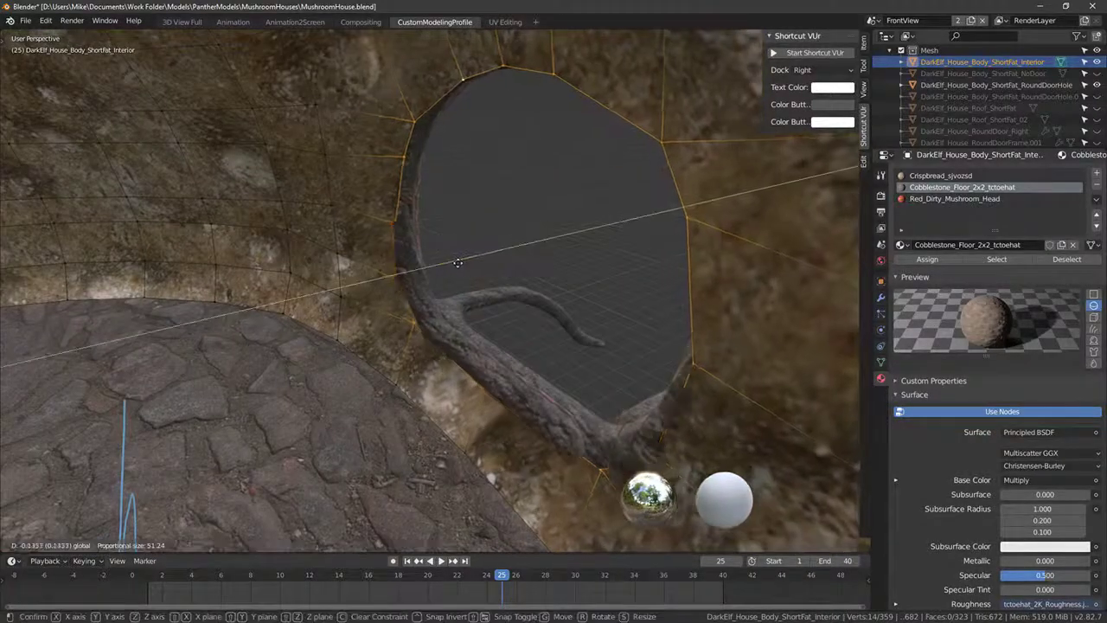
pyautogui.click(463, 264)
pyautogui.moveTo(463, 263); pyautogui.dragTo(563, 228, button='middle')
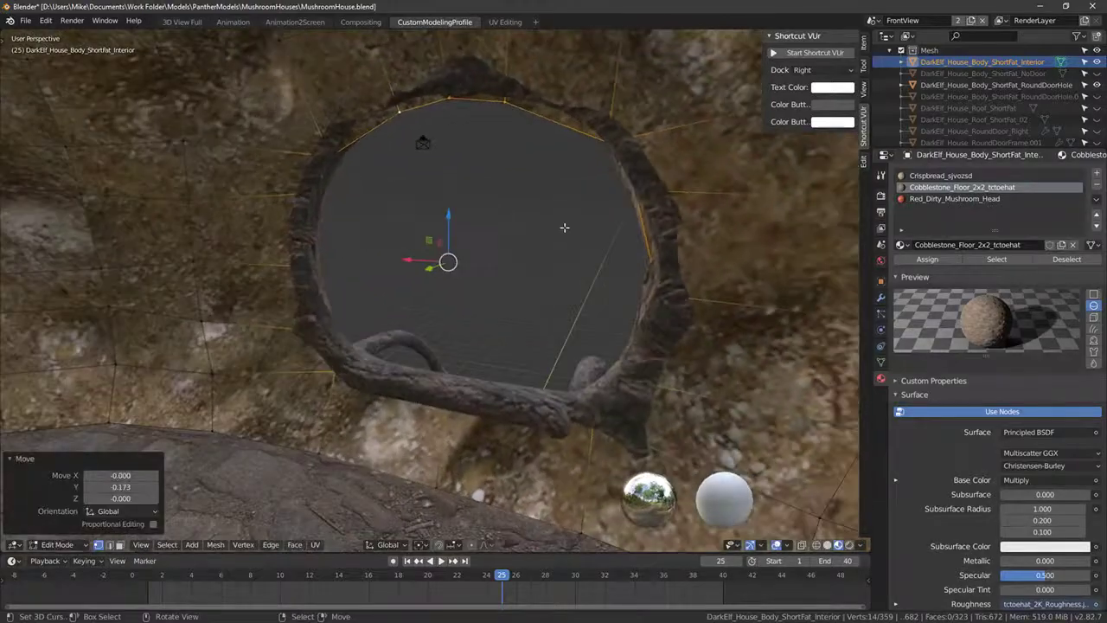
# Step: Examine the fit between the interior shell's door opening and the door frame from inside and from the front
pyautogui.press('KP_1')
pyautogui.press('ctrl+KP_1')
pyautogui.scroll(10, 495, 198)
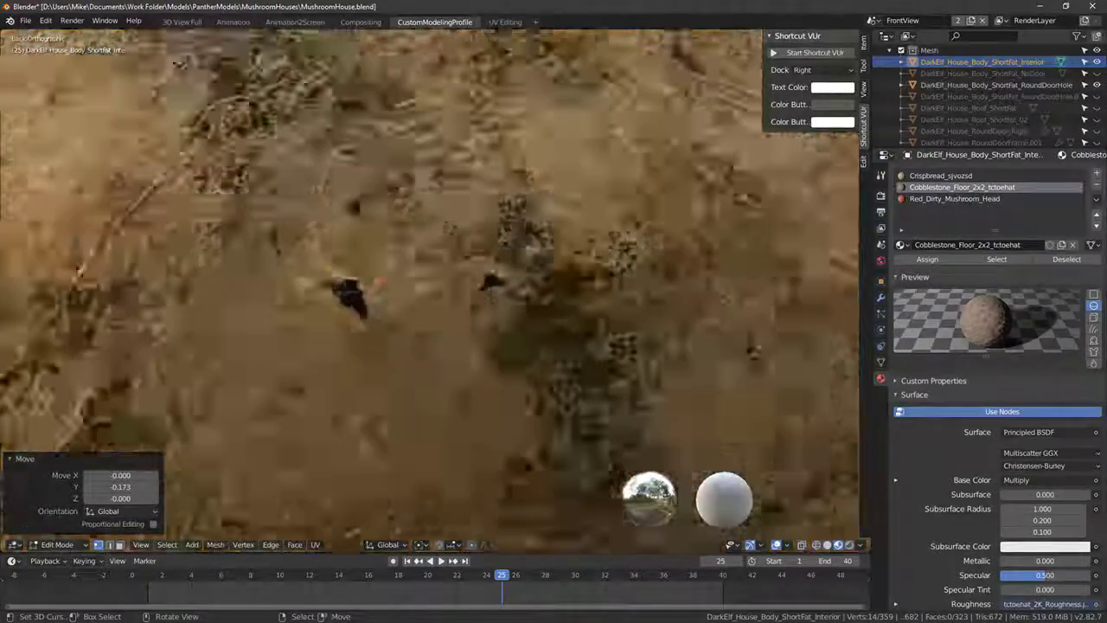
pyautogui.scroll(-10, 452, 205)
pyautogui.moveTo(462, 202); pyautogui.dragTo(437, 294, button='middle')
pyautogui.scroll(-5, 437, 294)
pyautogui.keyDown('shift'); pyautogui.moveTo(432, 388); pyautogui.dragTo(424, 275, button='middle'); pyautogui.keyUp('shift')
pyautogui.scroll(5, 424, 275)
pyautogui.scroll(-3, 425, 274)
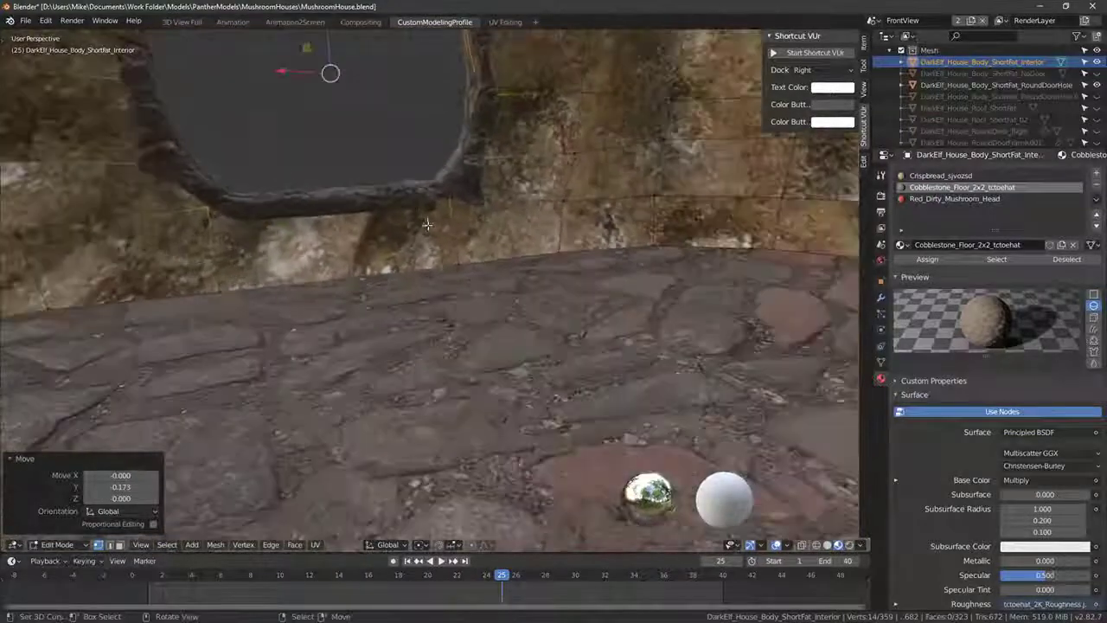
pyautogui.press('KP_1')
pyautogui.scroll(-4, 442, 214)
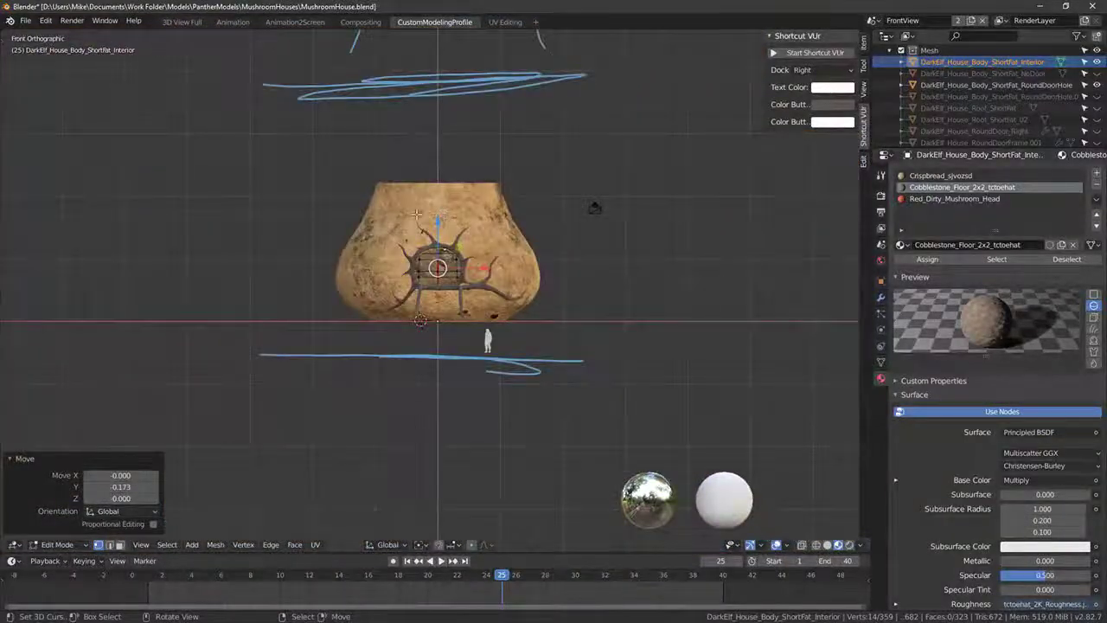
# Step: Try to box-select the door-side half of the interior shell's mesh from the right orthographic view
pyautogui.press('KP_3')
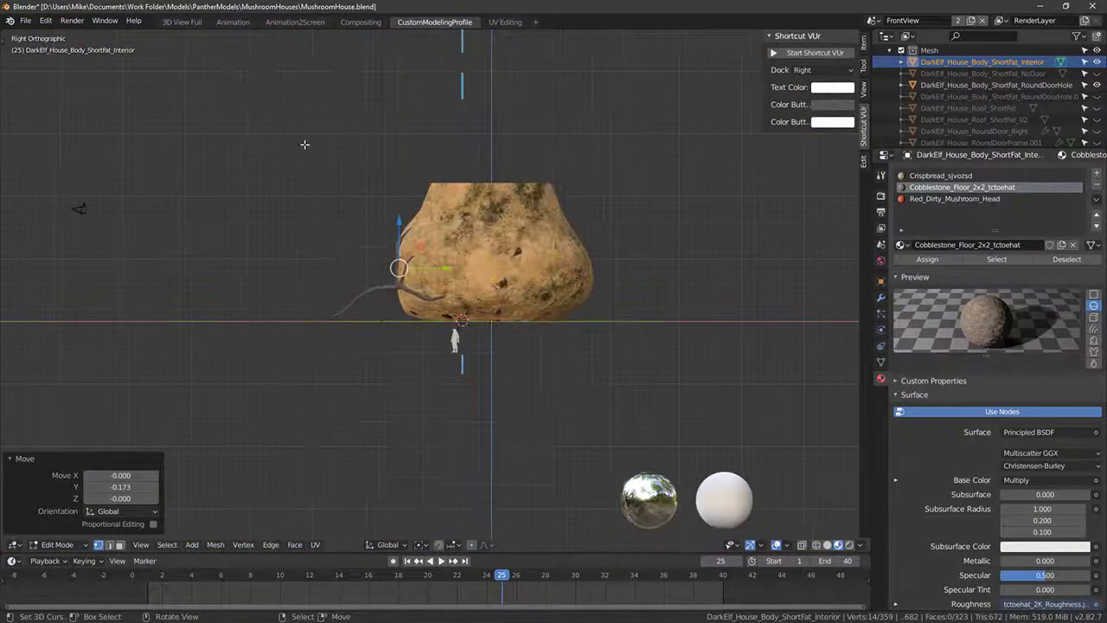
pyautogui.press('b')
pyautogui.moveTo(289, 111); pyautogui.dragTo(486, 426)
pyautogui.moveTo(483, 416); pyautogui.dragTo(460, 446, button='middle')
pyautogui.moveTo(446, 311); pyautogui.dragTo(471, 329, button='middle')
pyautogui.press('KP_1')
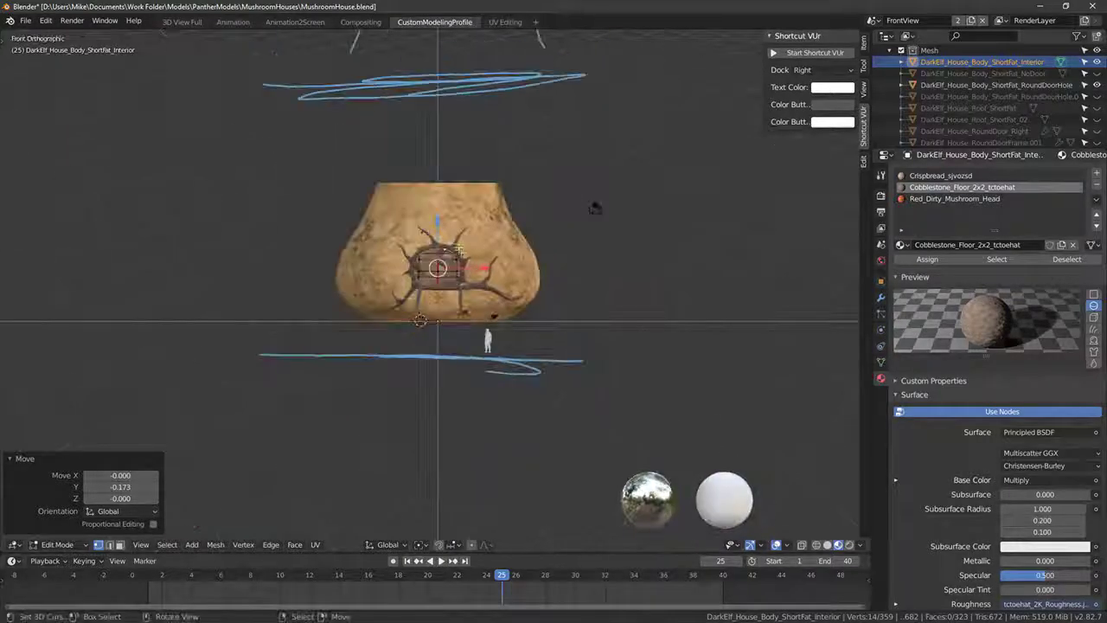
pyautogui.press('KP_3')
pyautogui.moveTo(290, 149); pyautogui.dragTo(375, 247)
pyautogui.moveTo(376, 247); pyautogui.dragTo(424, 364, button='middle')
pyautogui.keyDown('ctrl'); pyautogui.moveTo(314, 181); pyautogui.dragTo(385, 313); pyautogui.keyUp('ctrl')
pyautogui.moveTo(337, 257); pyautogui.dragTo(371, 215, button='middle')
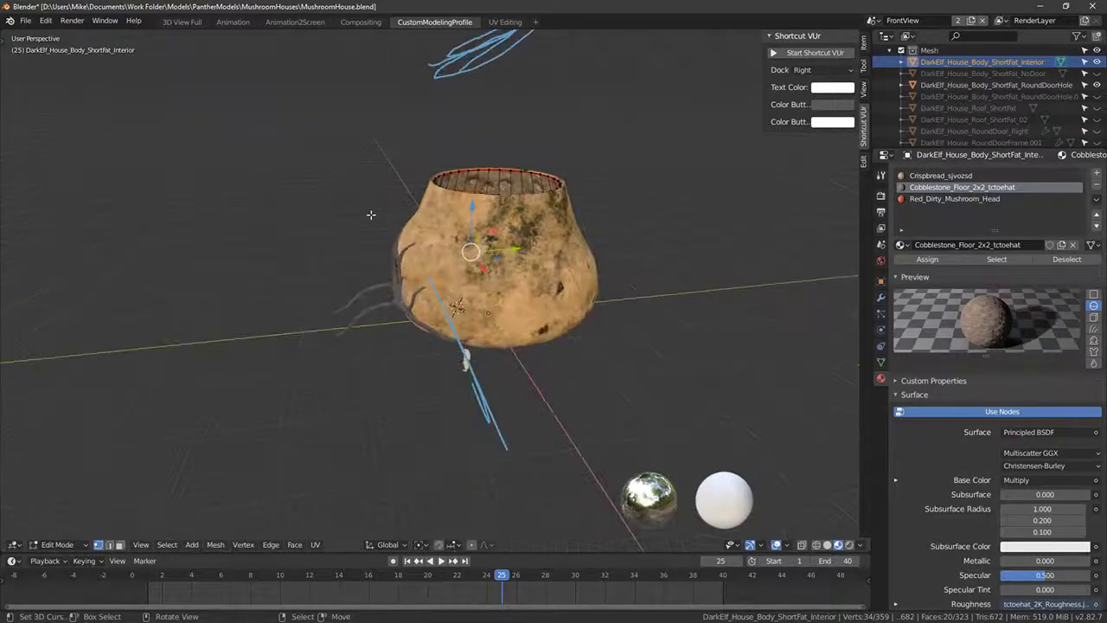
# Step: Try to box-select the interior shell's vertices from angled perspective views above the open rim
pyautogui.press('b')
pyautogui.moveTo(309, 118); pyautogui.dragTo(425, 299)
pyautogui.moveTo(396, 168); pyautogui.dragTo(354, 197, button='middle')
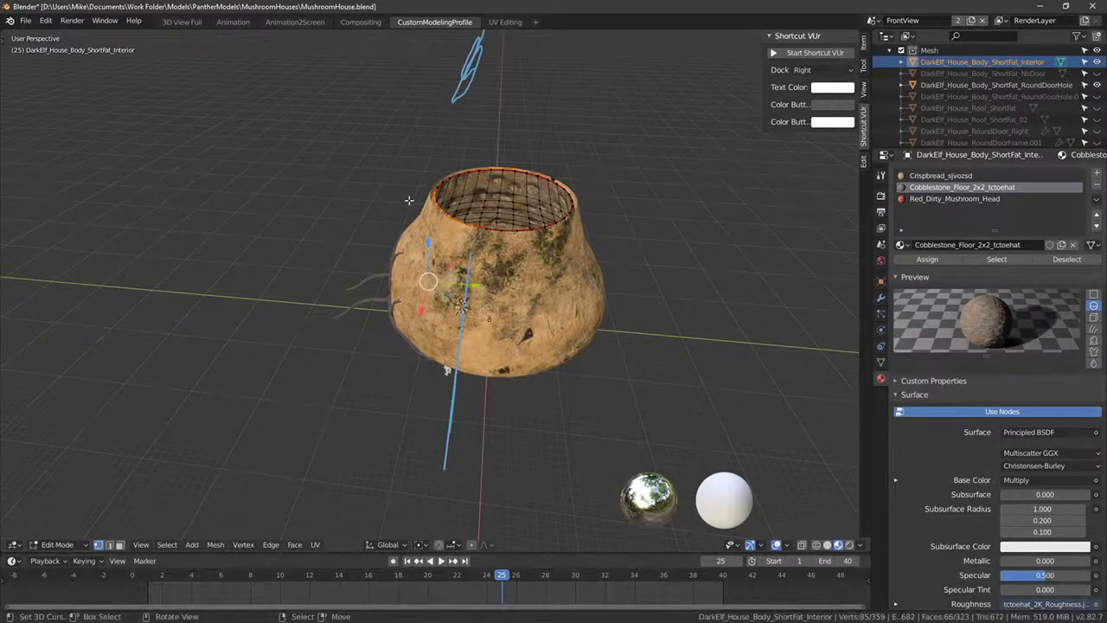
pyautogui.moveTo(408, 200); pyautogui.dragTo(279, 225, button='middle')
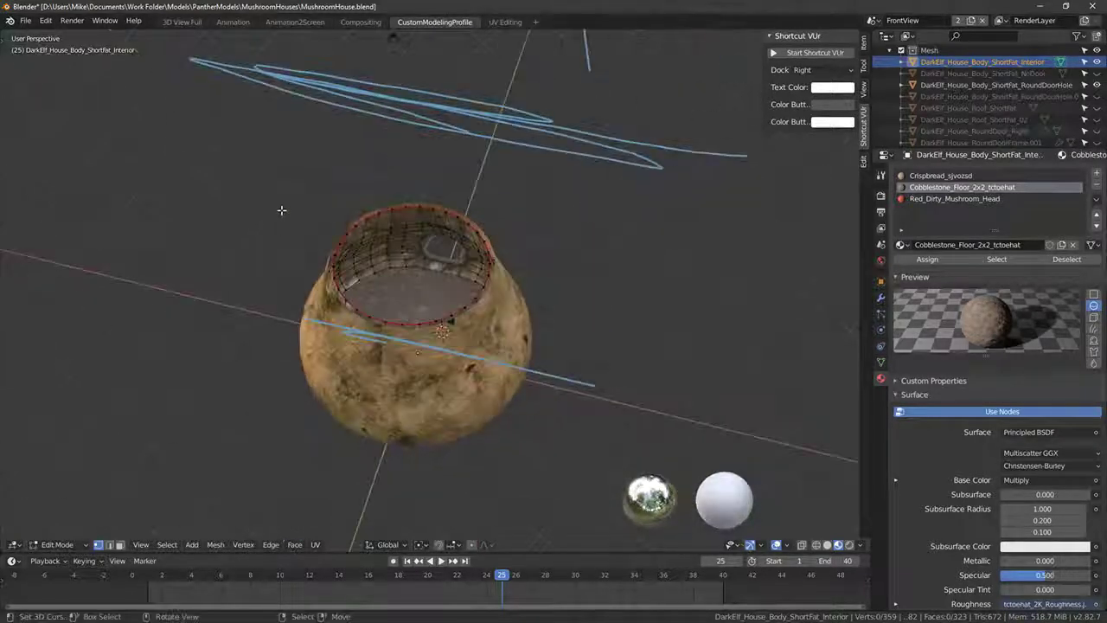
pyautogui.moveTo(195, 161); pyautogui.dragTo(386, 348)
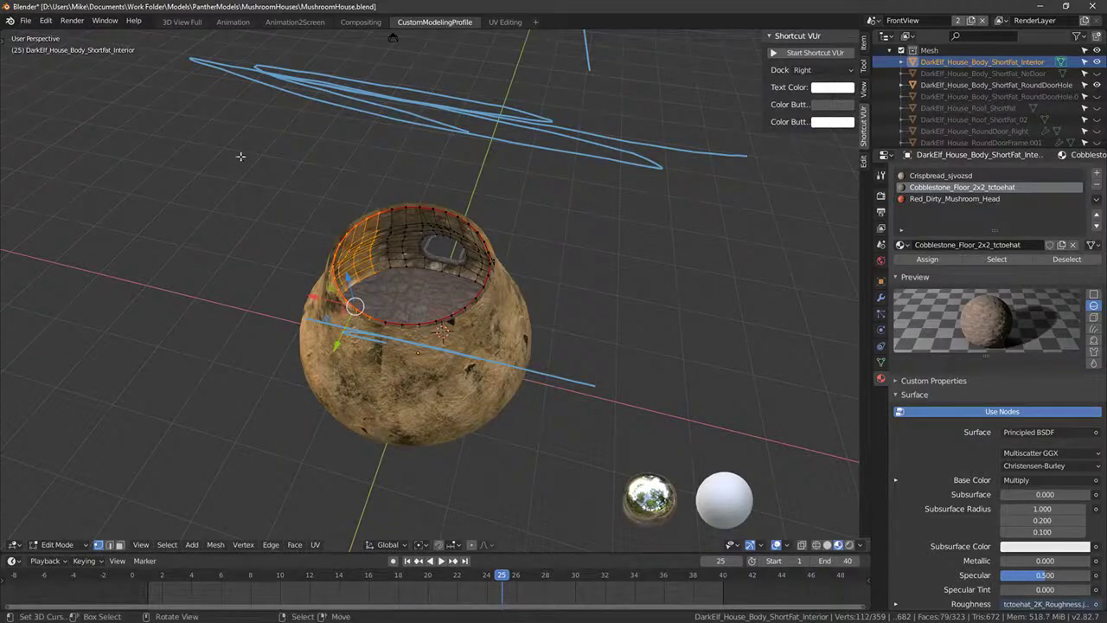
pyautogui.moveTo(236, 147); pyautogui.dragTo(380, 410)
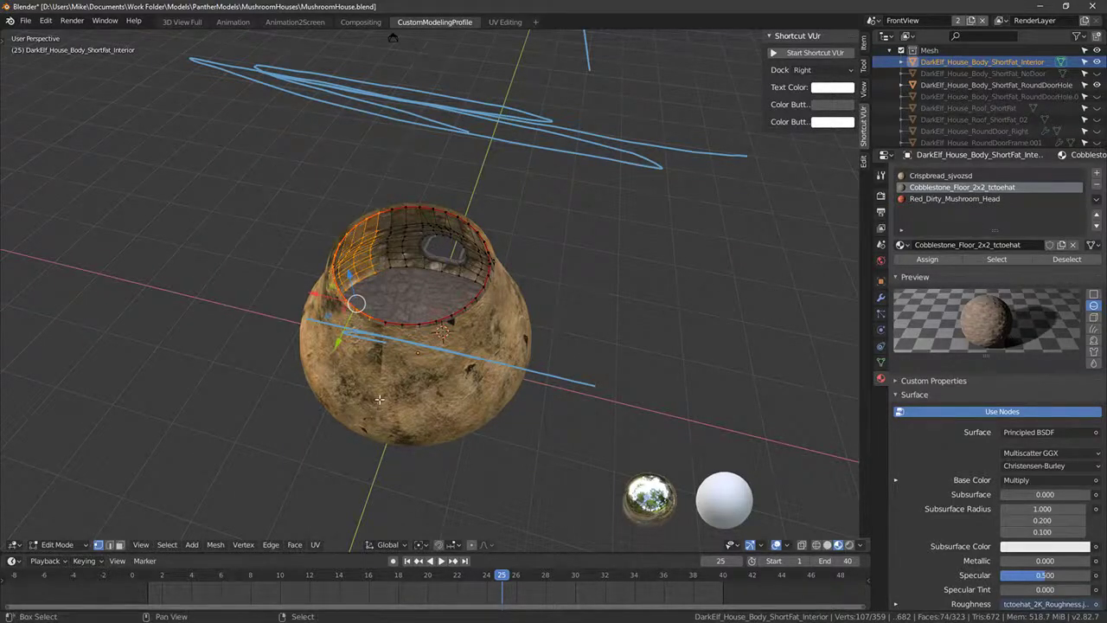
# Step: Search the operators for "box" and try the UV Bounding Box command on the selected interior mesh
pyautogui.scroll(5, 380, 398)
pyautogui.press('KP_3')
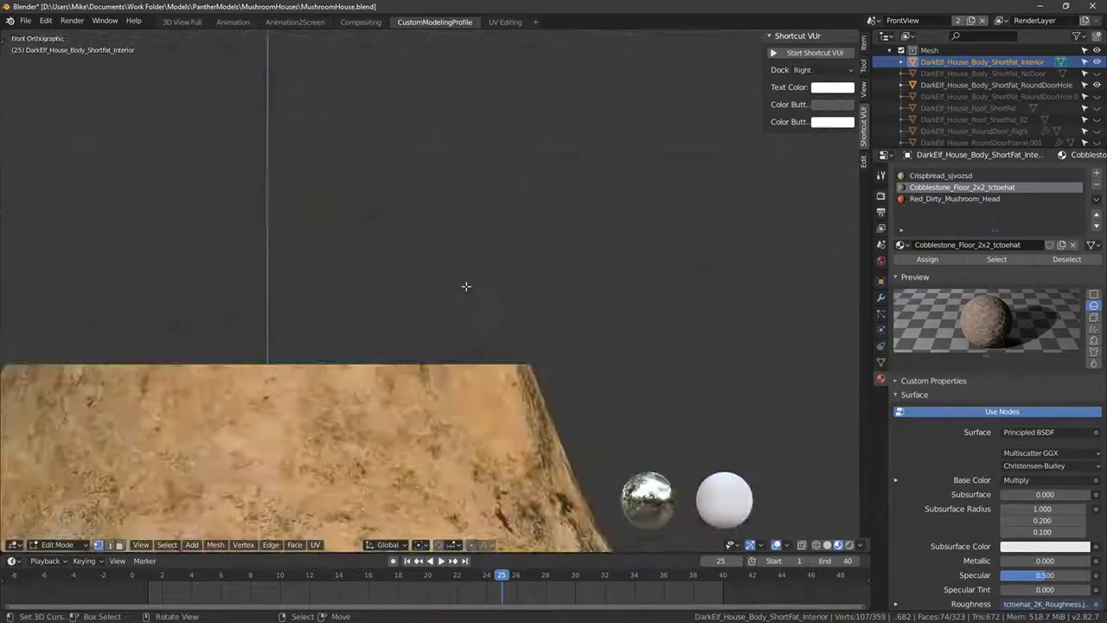
pyautogui.scroll(-5, 465, 286)
pyautogui.press('F3')
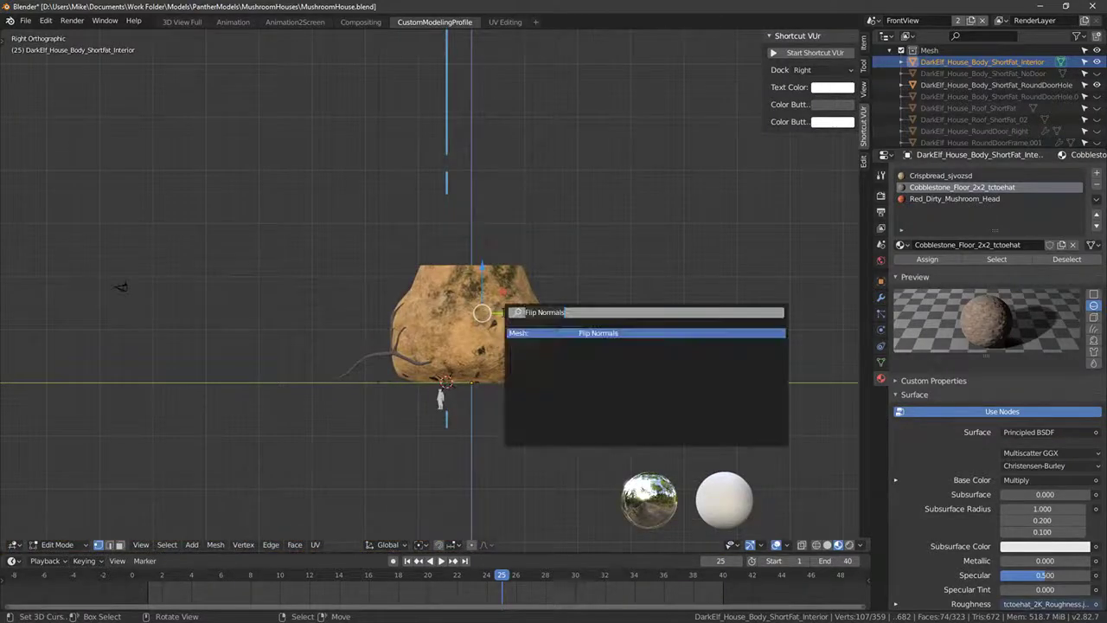
pyautogui.write('box')
pyautogui.press('Down')
pyautogui.press('Down')
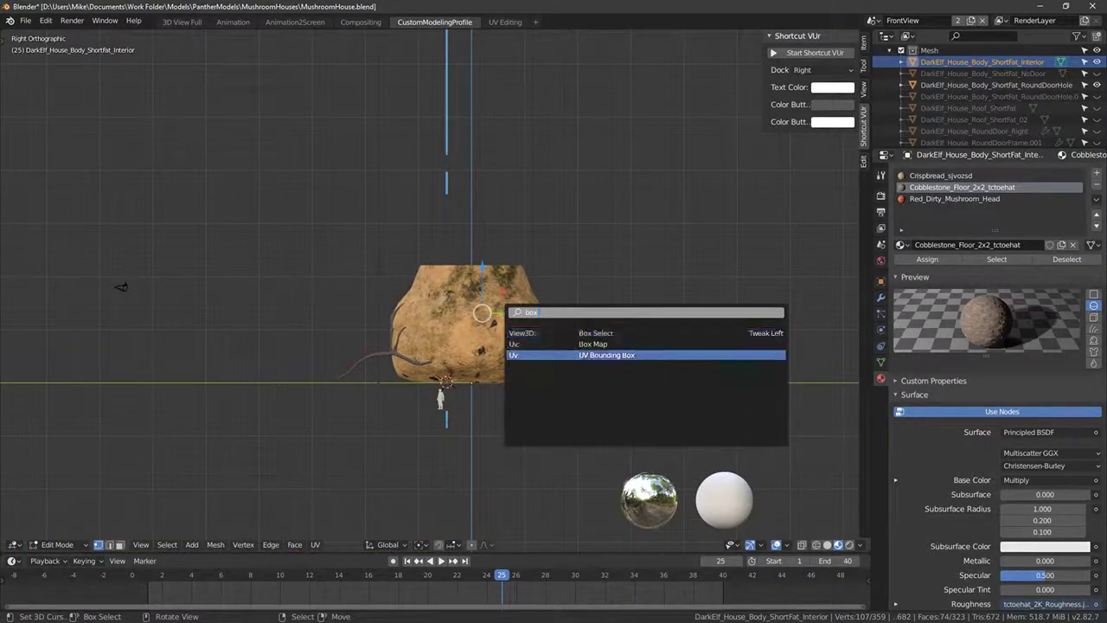
pyautogui.press('Return')
pyautogui.scroll(2, 443, 350)
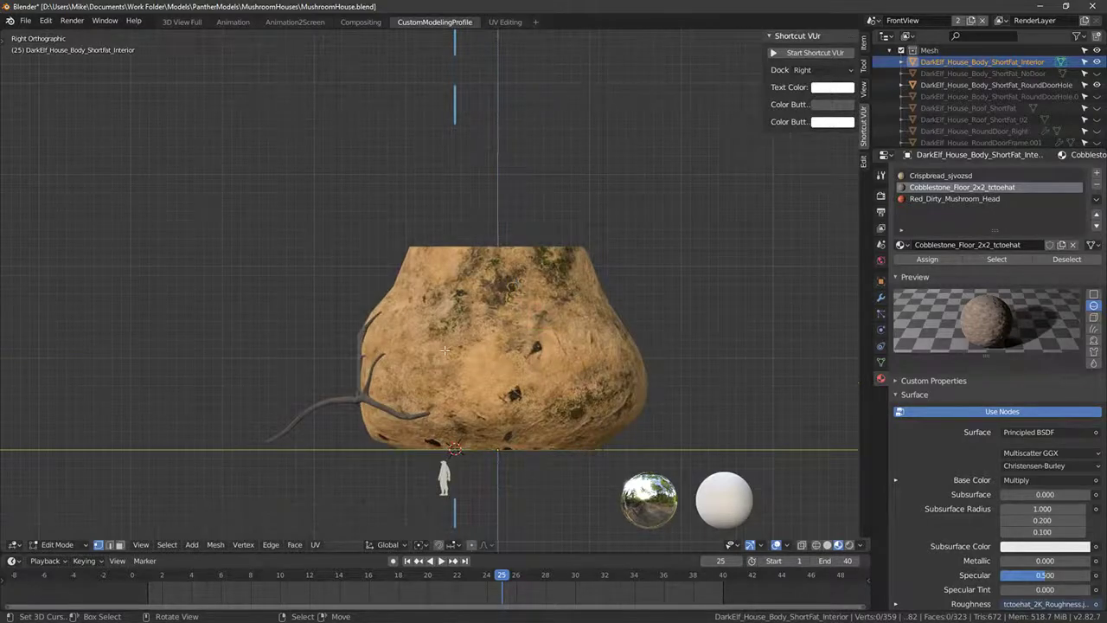
# Step: Search the operators for "b" and look through the matches for a suitable command
pyautogui.press('F3')
pyautogui.write('b')
pyautogui.press('Down')
pyautogui.press('Down')
pyautogui.press('Down')
pyautogui.press('Down')
pyautogui.press('Down')
pyautogui.press('Down')
pyautogui.press('Down')
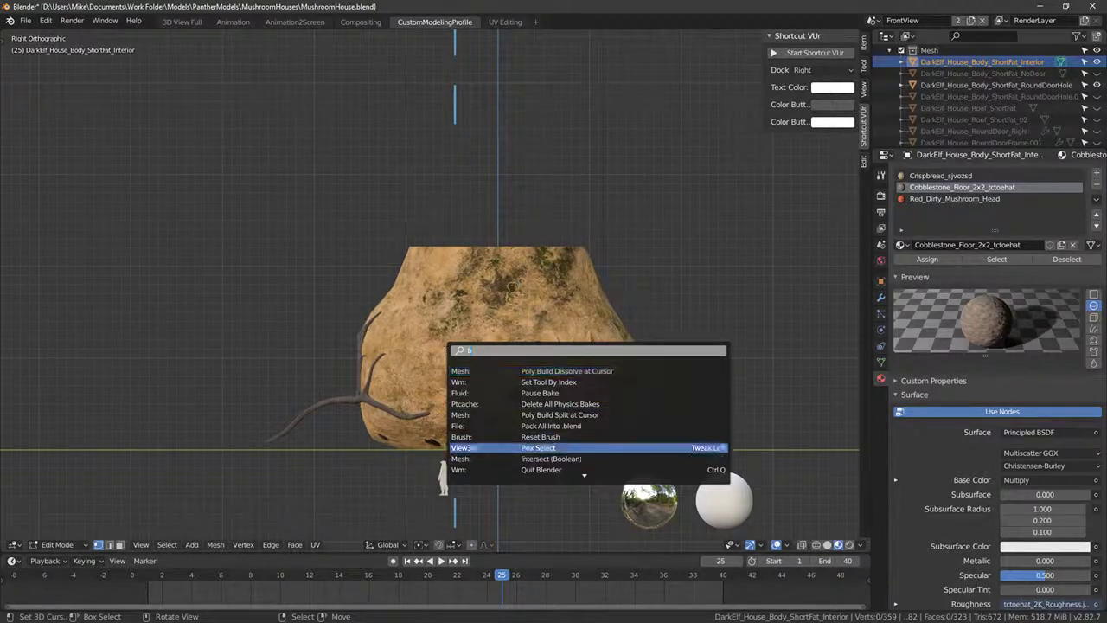
pyautogui.scroll(-20, 589, 446)
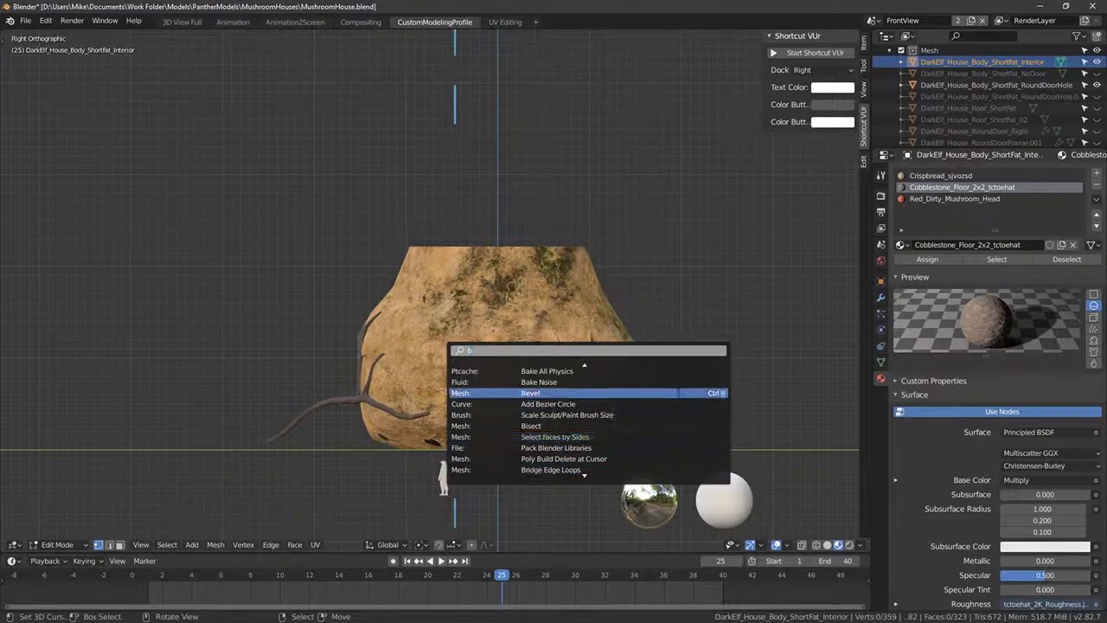
pyautogui.scroll(-20, 589, 446)
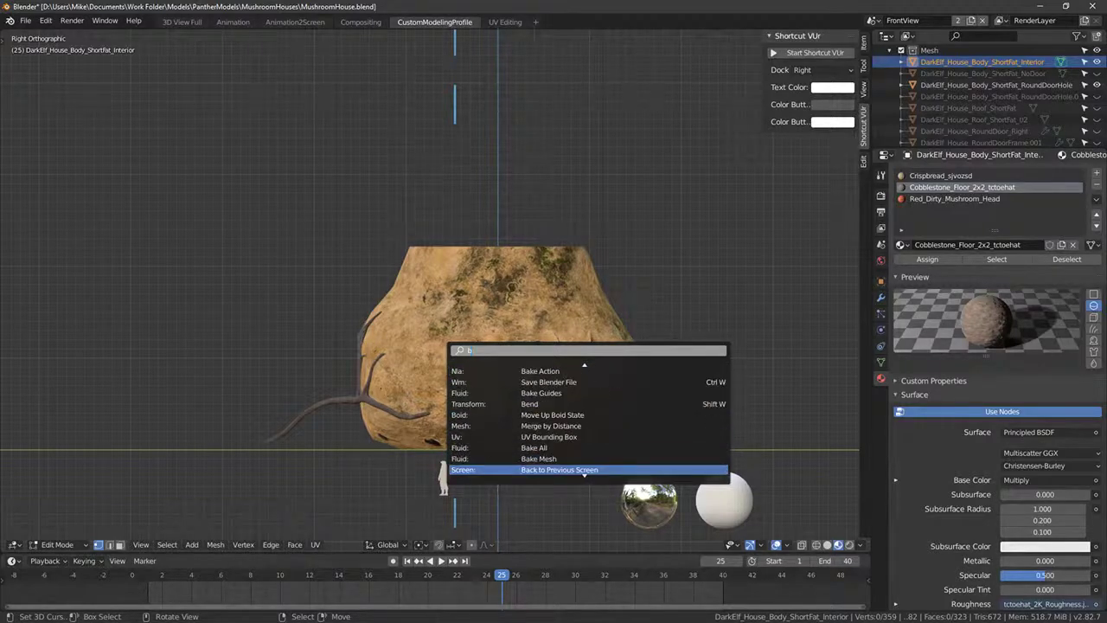
pyautogui.scroll(-2, 588, 446)
pyautogui.scroll(15, 588, 445)
pyautogui.scroll(-15, 588, 446)
pyautogui.scroll(2, 588, 445)
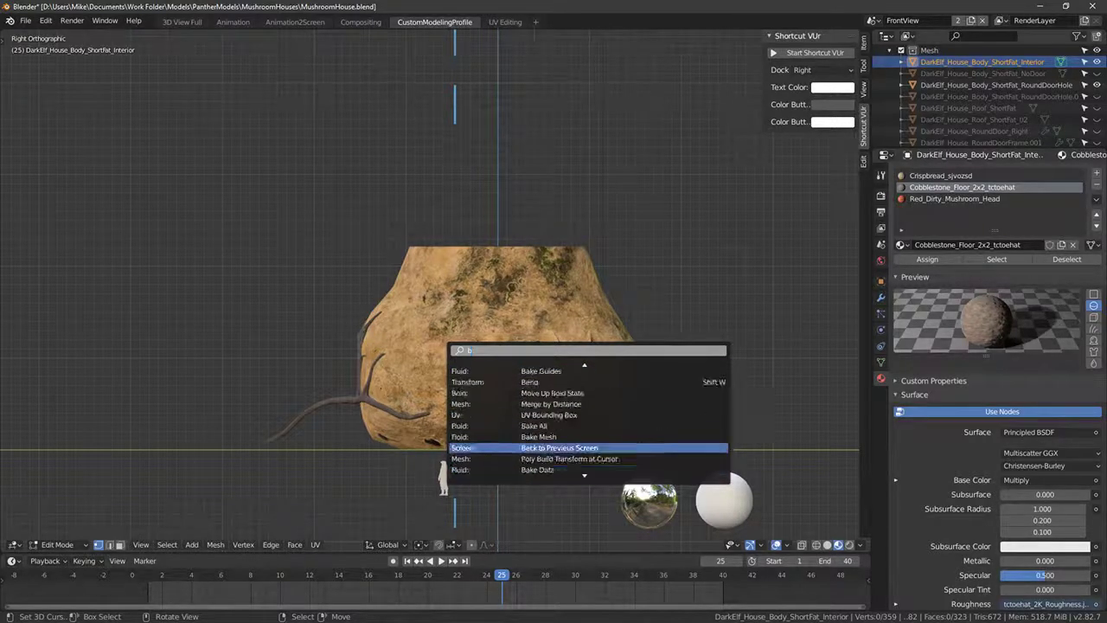
pyautogui.scroll(-20, 588, 445)
pyautogui.scroll(13, 589, 446)
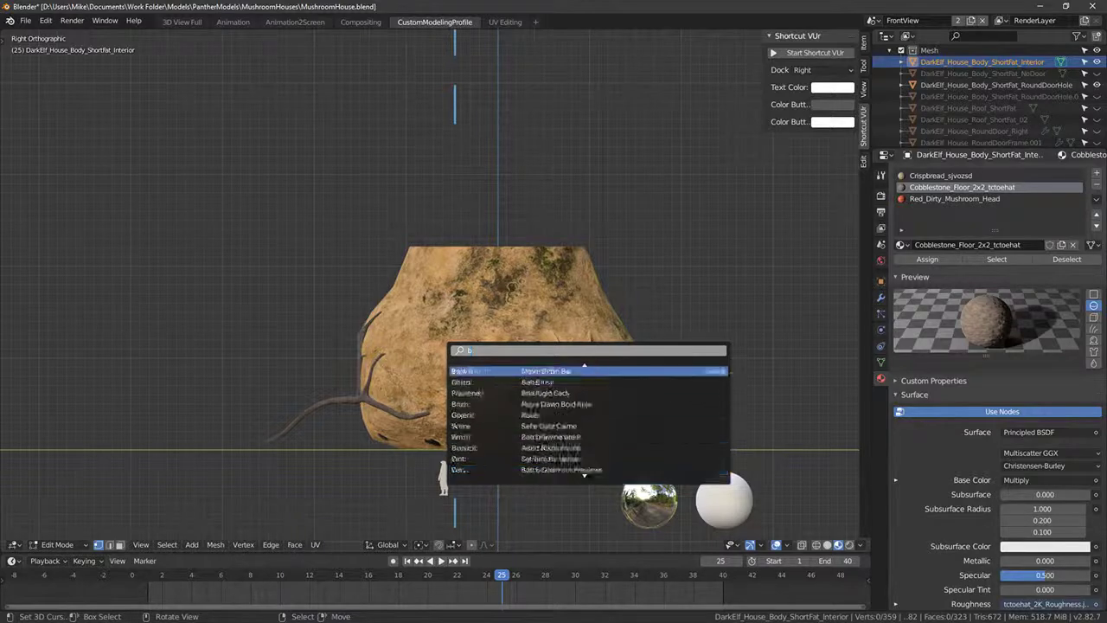
pyautogui.scroll(6, 588, 445)
pyautogui.scroll(-20, 649, 437)
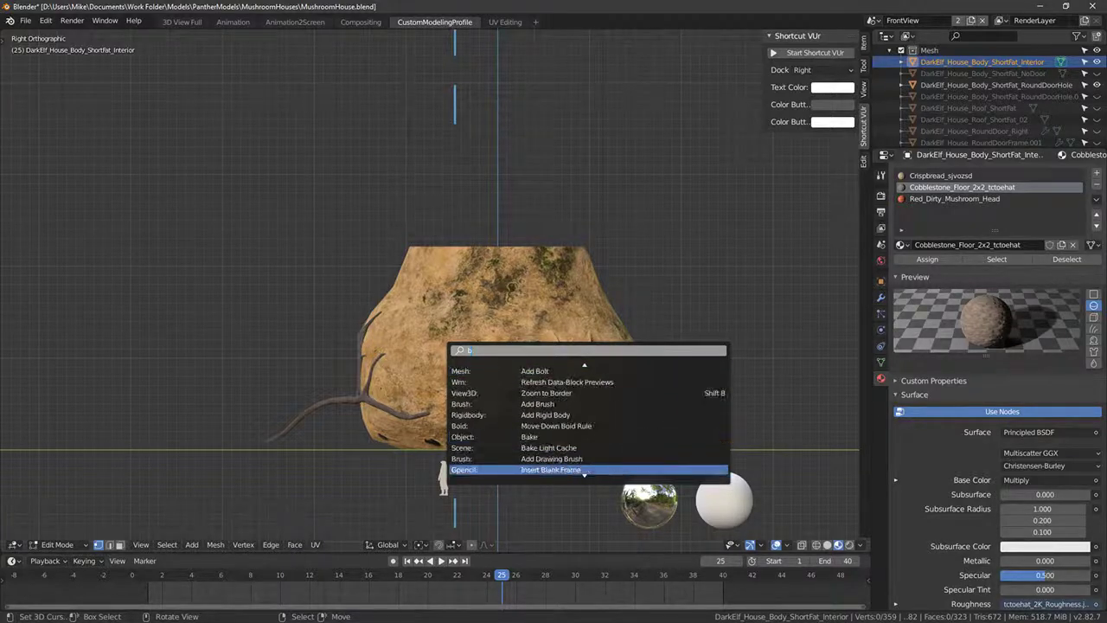
pyautogui.press('Escape')
# Step: Try box-selecting part of the interior shell from an angled view, check it from the side and clear the selection
pyautogui.moveTo(514, 271); pyautogui.dragTo(489, 334, button='middle')
pyautogui.moveTo(322, 207); pyautogui.dragTo(478, 484)
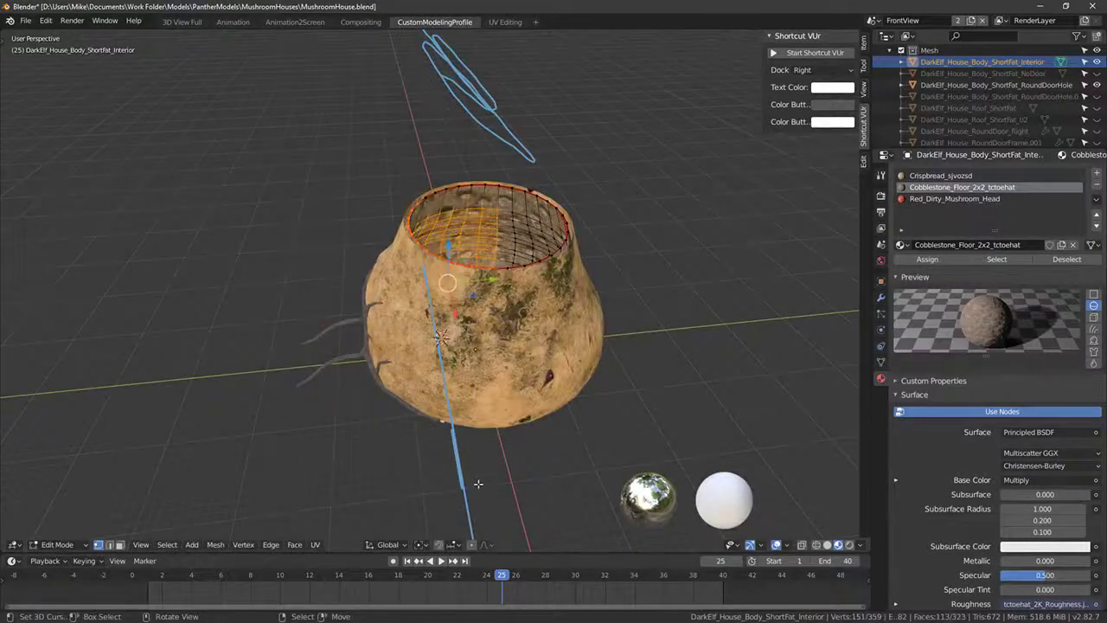
pyautogui.press('KP_1')
pyautogui.press('KP_3')
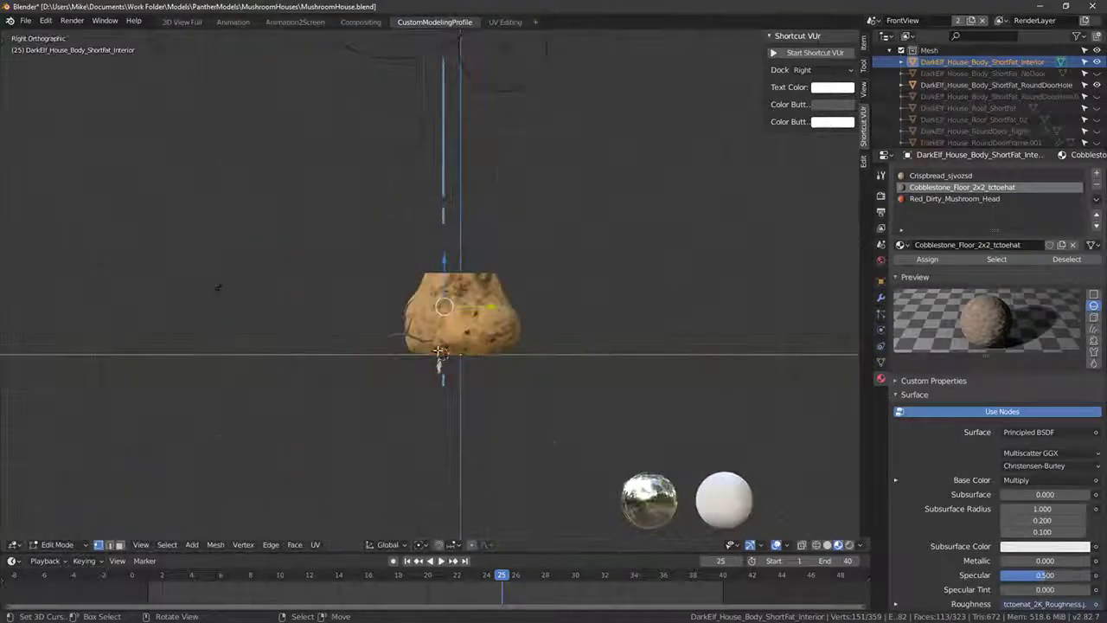
pyautogui.hotkey('alt', 'a')
# Step: Box-select the door-side part of the interior shell from the right orthographic view and return to Object Mode
pyautogui.press('w')
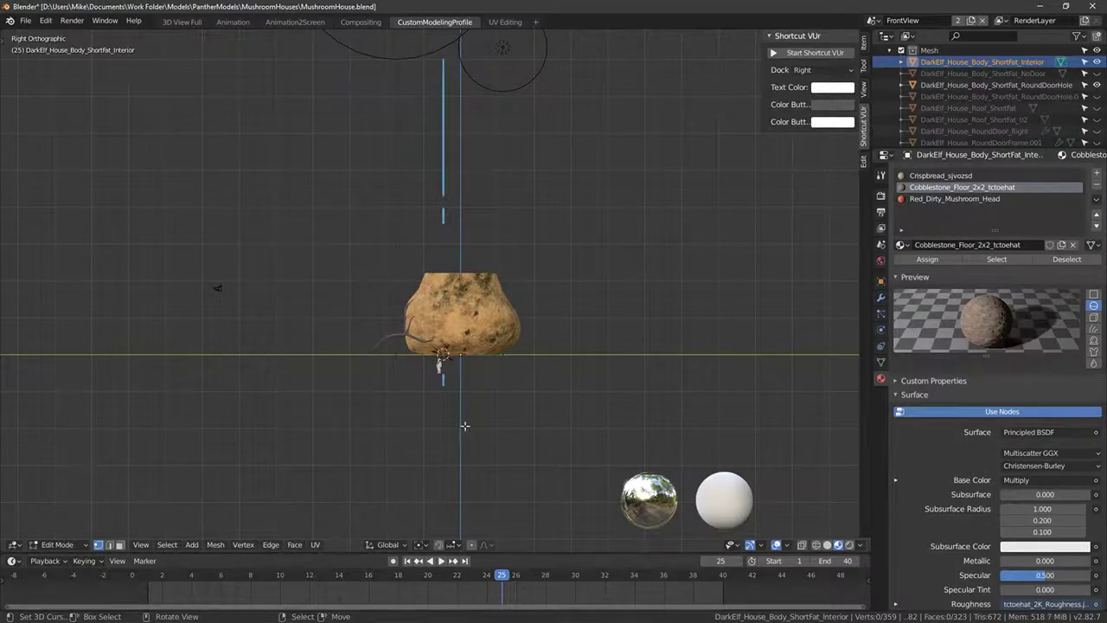
pyautogui.press('w')
pyautogui.press('b')
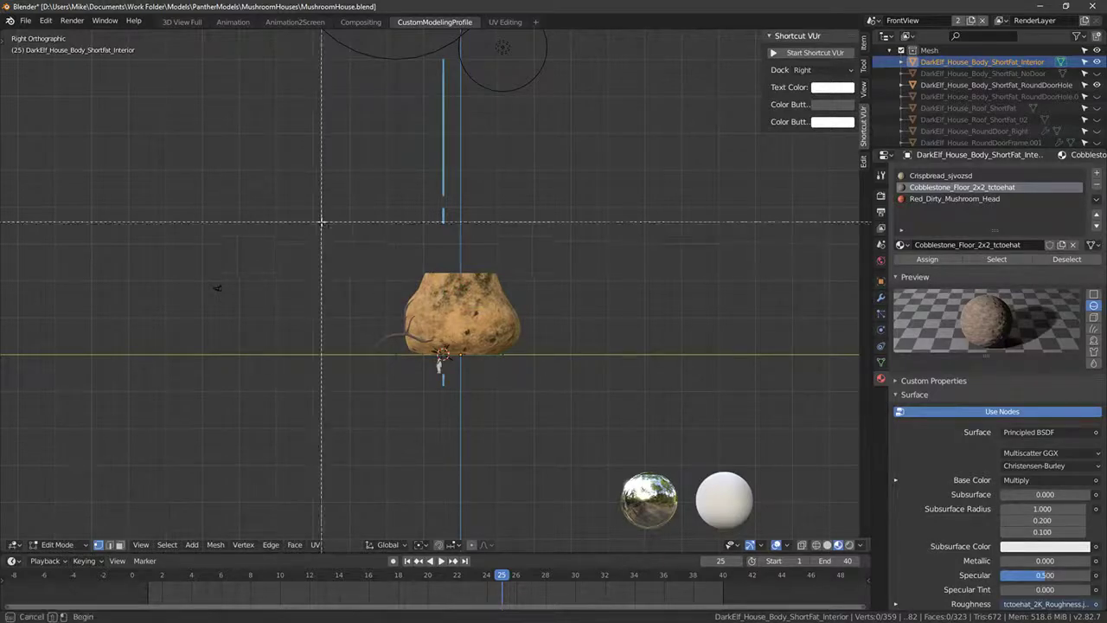
pyautogui.moveTo(323, 232); pyautogui.dragTo(447, 418)
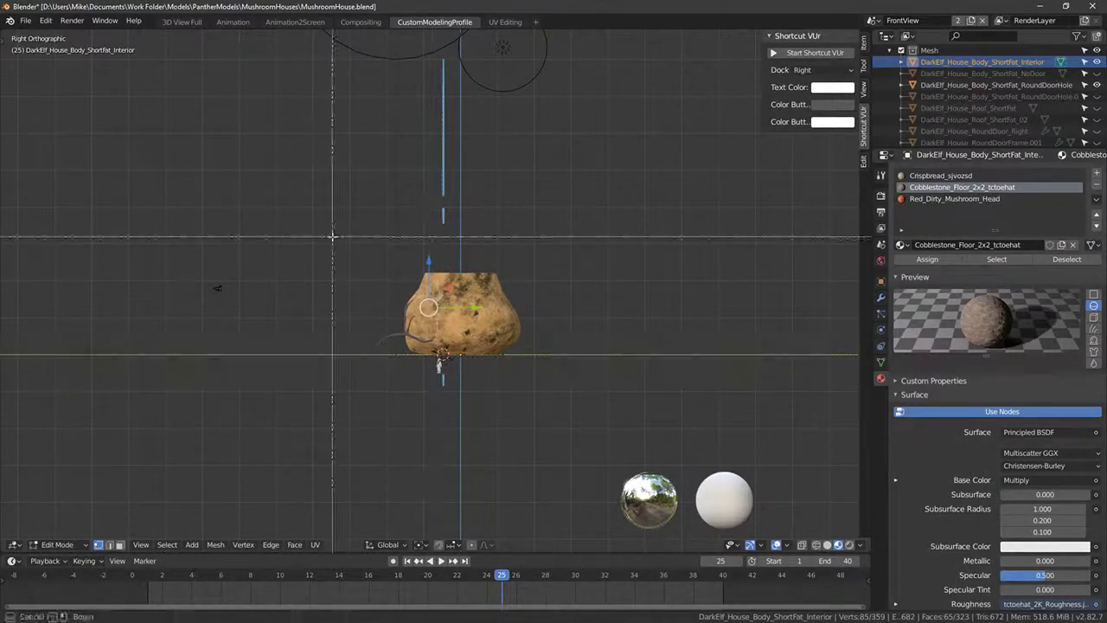
pyautogui.press('b')
pyautogui.moveTo(329, 237); pyautogui.dragTo(481, 409)
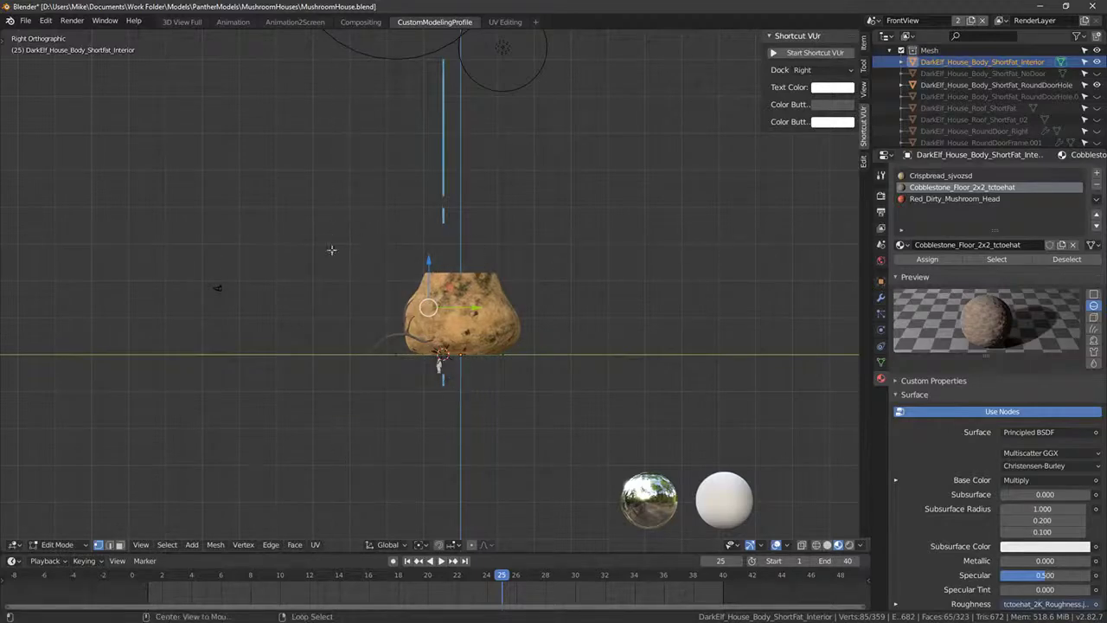
pyautogui.moveTo(465, 376); pyautogui.dragTo(529, 361, button='middle')
pyautogui.scroll(3, 469, 420)
pyautogui.press('Tab')
pyautogui.press('KP_1')
pyautogui.press('KP_3')
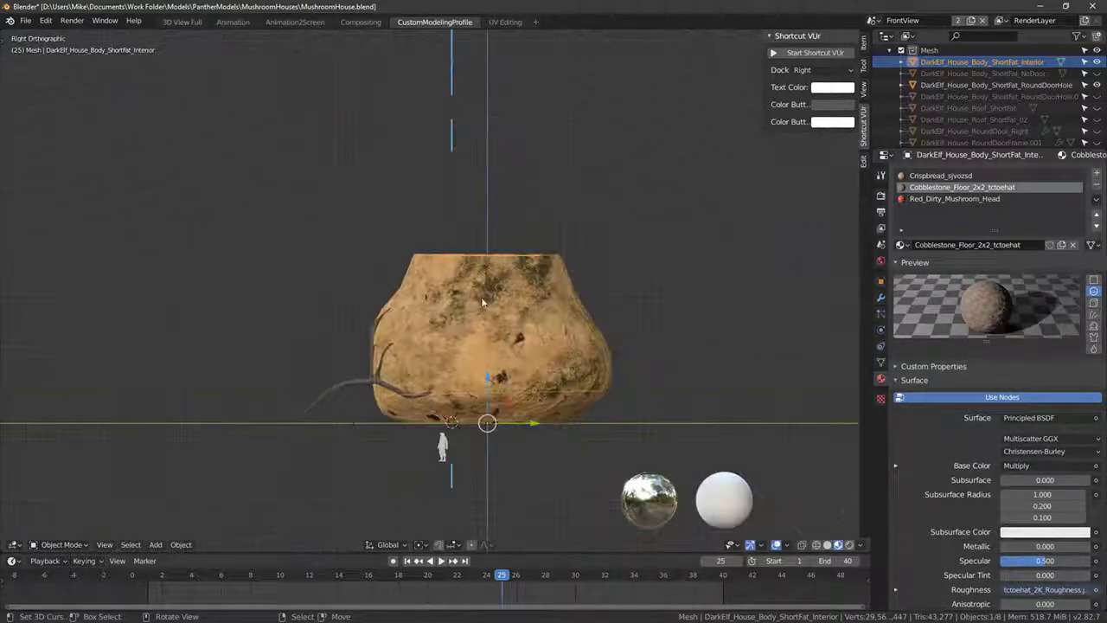
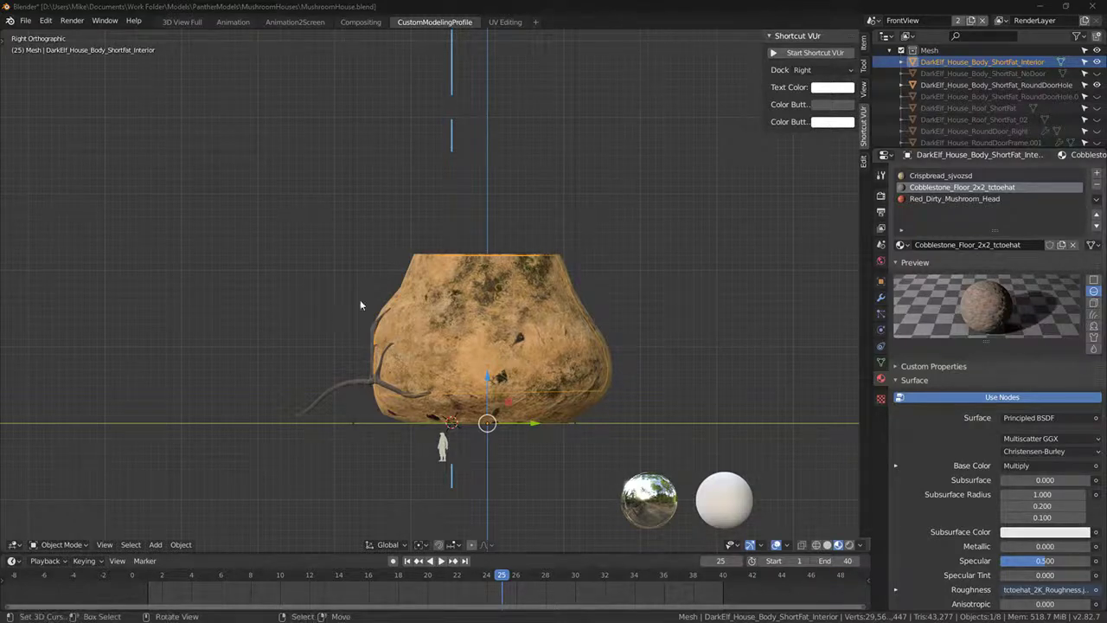
# Step: Box-select both house shells, the door frame and the scale figure, and create a custom transform orientation from them
pyautogui.moveTo(297, 199); pyautogui.dragTo(452, 482)
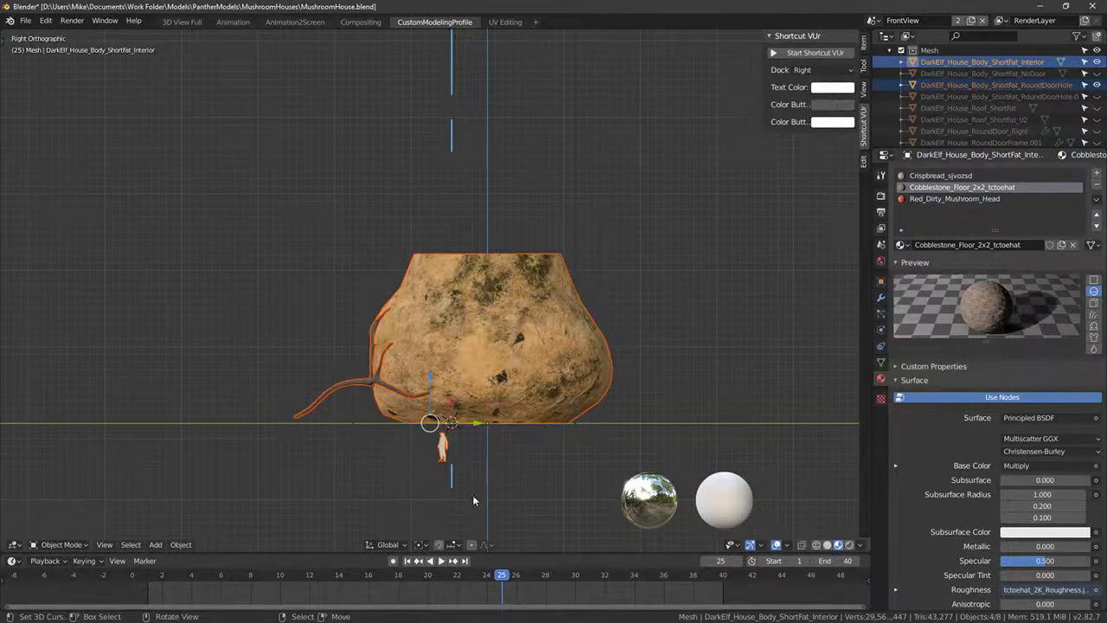
pyautogui.hotkey('ctrl', 'alt', 'space')
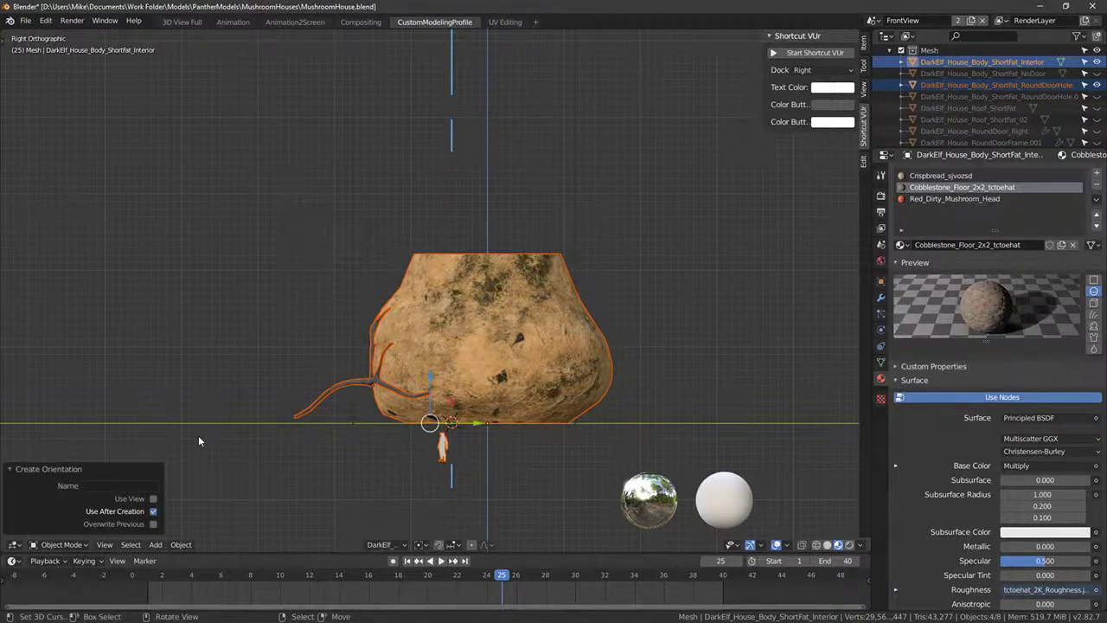
pyautogui.moveTo(329, 364); pyautogui.dragTo(271, 408, button='middle')
pyautogui.scroll(5, 286, 408)
pyautogui.moveTo(415, 406); pyautogui.dragTo(346, 428, button='middle')
pyautogui.scroll(3, 462, 437)
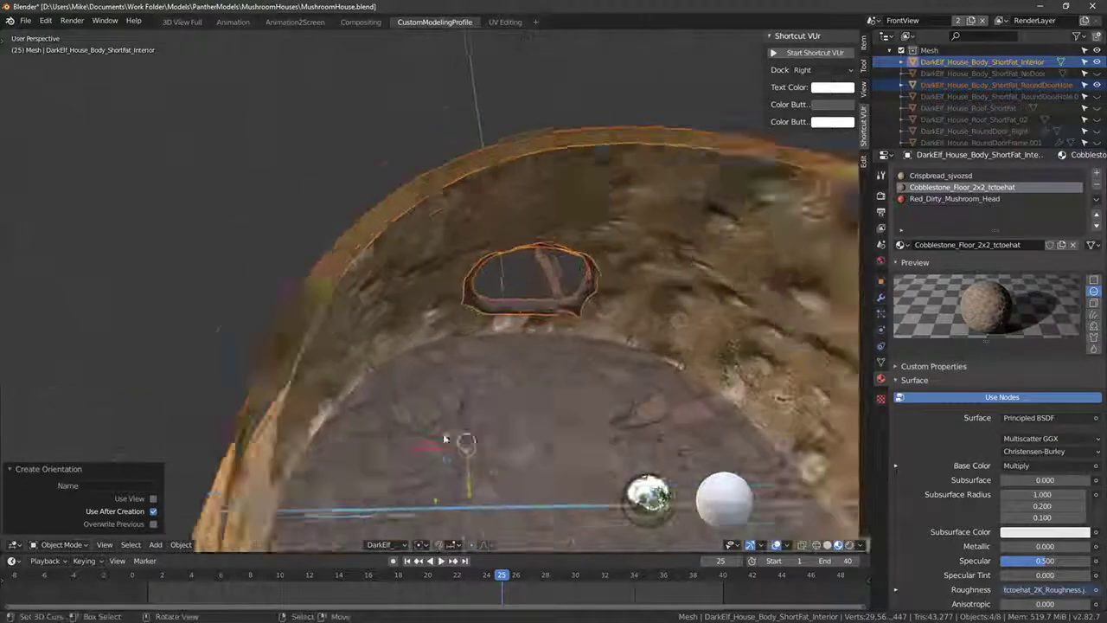
# Step: Enter Edit Mode on the interior shell and examine its selected door-side faces from inside and from the top view
pyautogui.moveTo(519, 467); pyautogui.dragTo(529, 430, button='middle')
pyautogui.scroll(2, 528, 429)
pyautogui.rightClick(520, 354)
pyautogui.press('Tab')
pyautogui.moveTo(595, 471); pyautogui.dragTo(574, 467, button='middle')
pyautogui.scroll(-5, 554, 459)
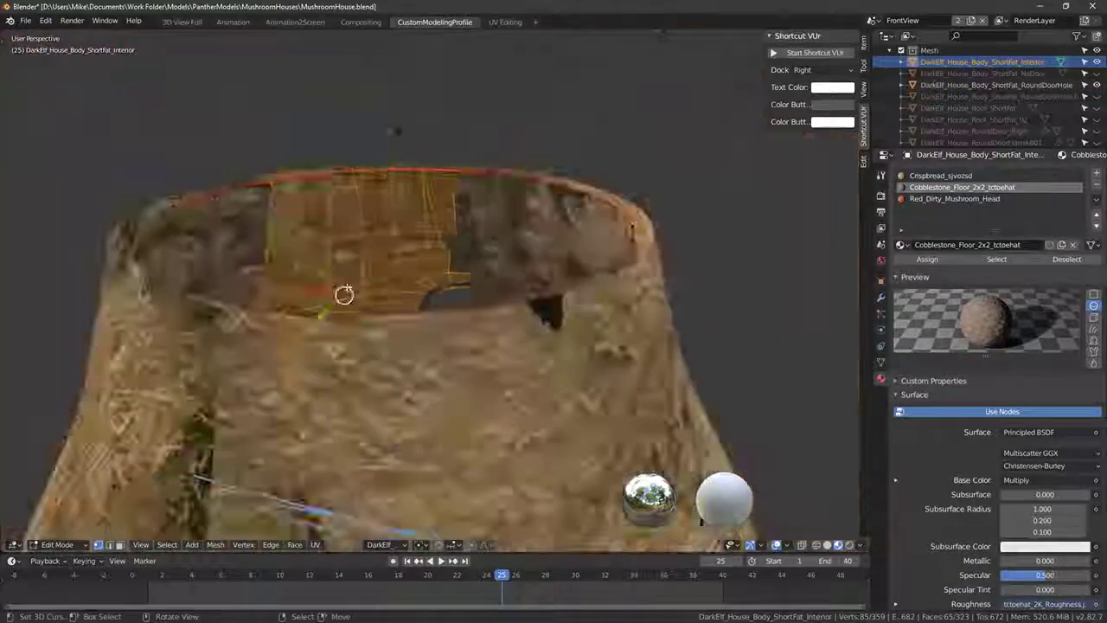
pyautogui.moveTo(346, 303); pyautogui.dragTo(423, 379, button='middle')
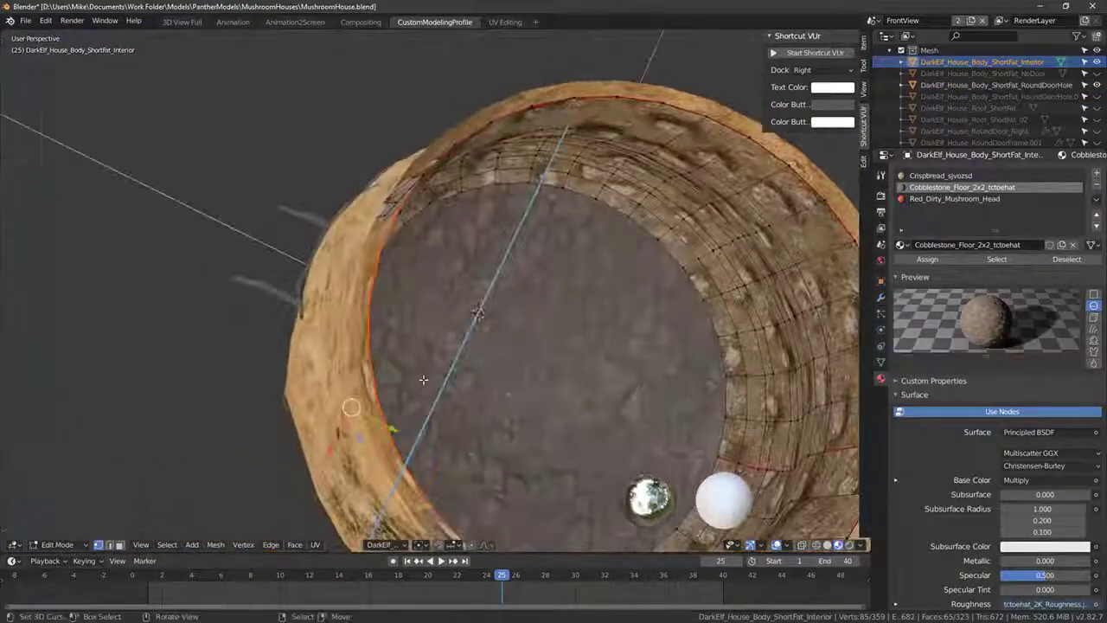
pyautogui.press('KP_7')
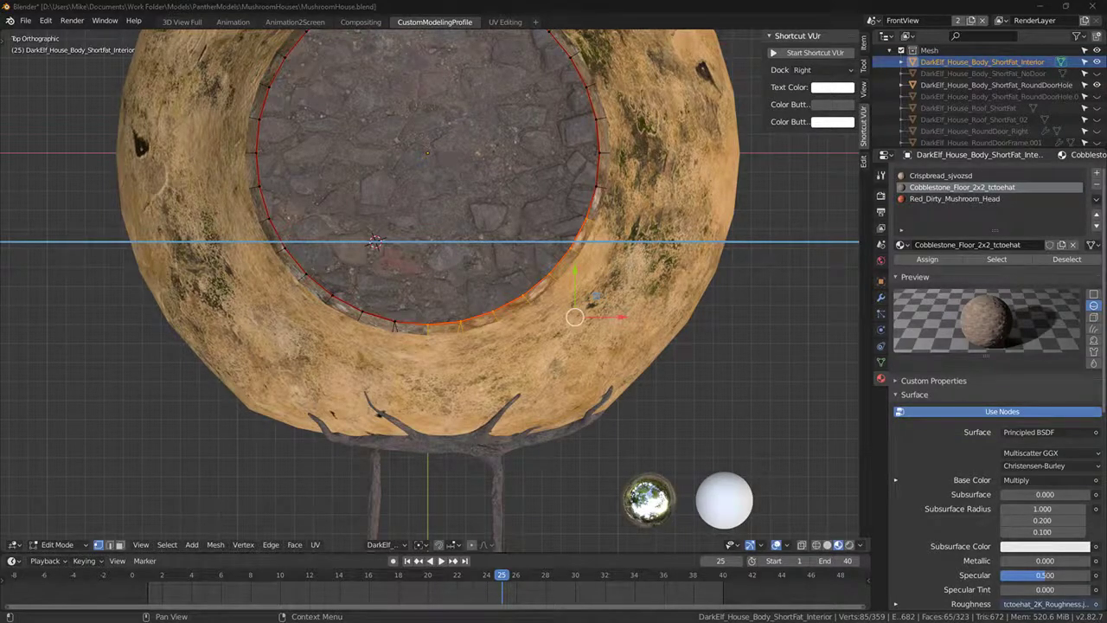
pyautogui.scroll(-3, 374, 242)
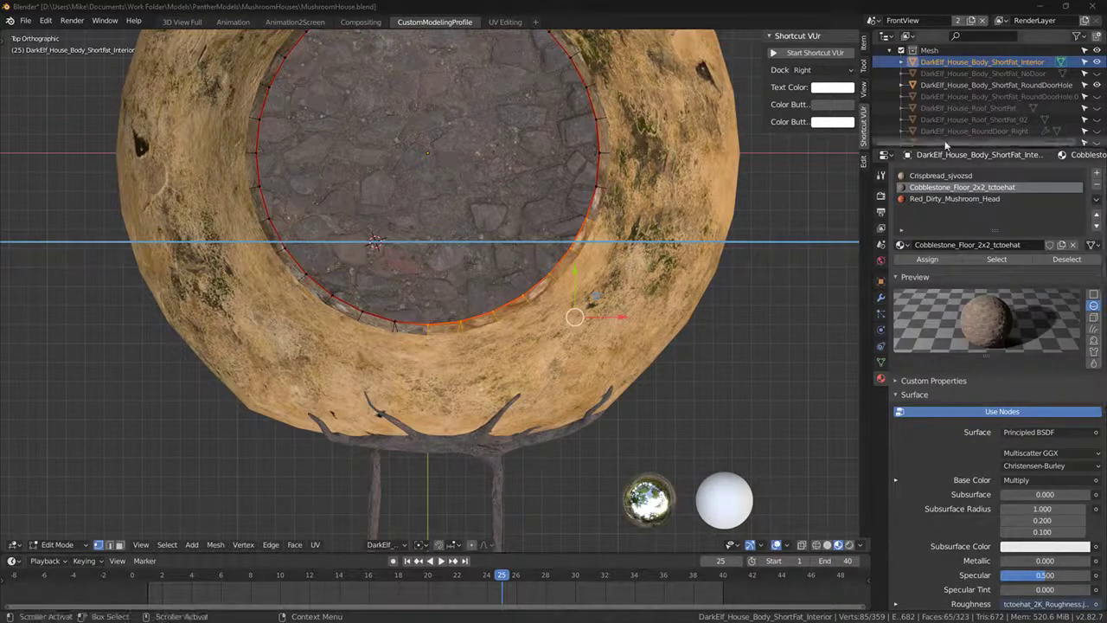
# Step: Try hiding the unselected parts of the interior shell from the right orthographic view
pyautogui.press('KP_3')
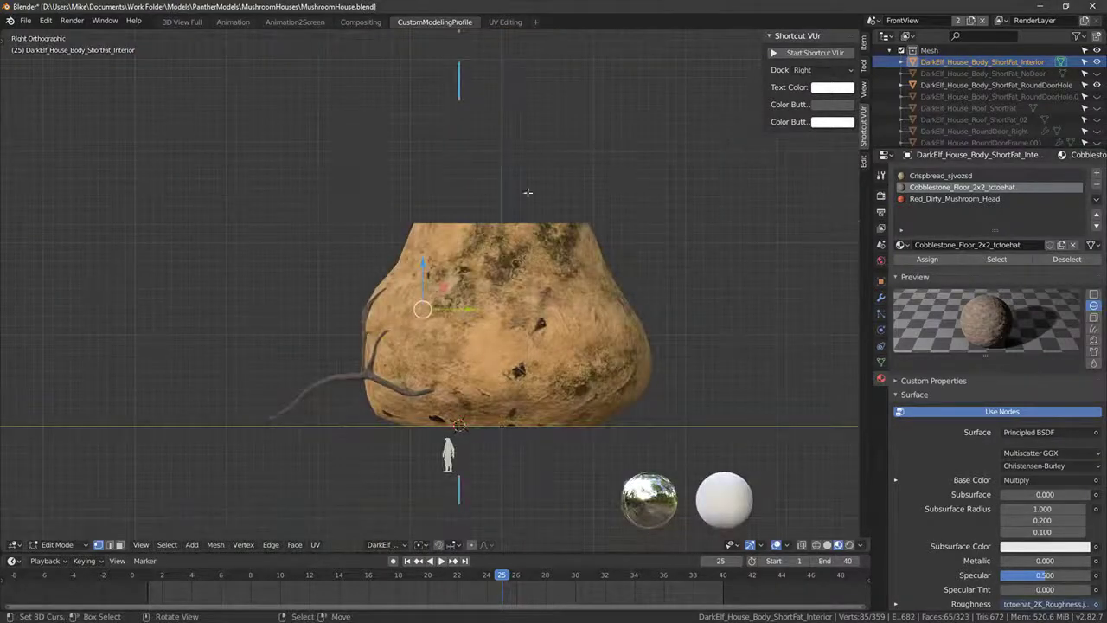
pyautogui.scroll(1, 620, 224)
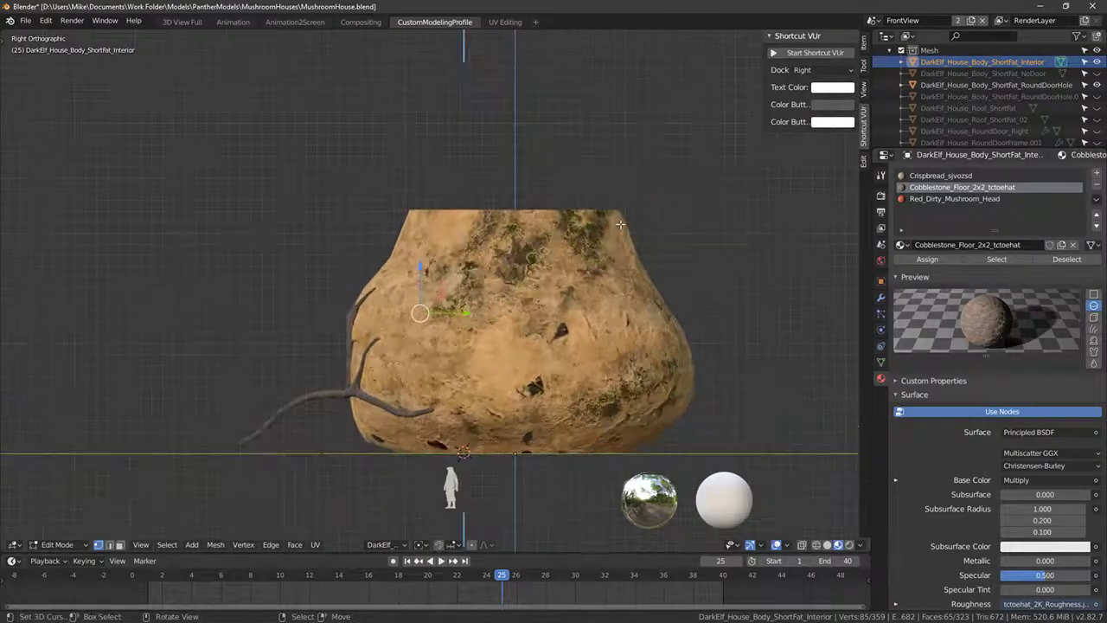
pyautogui.hotkey('shift', 'h')
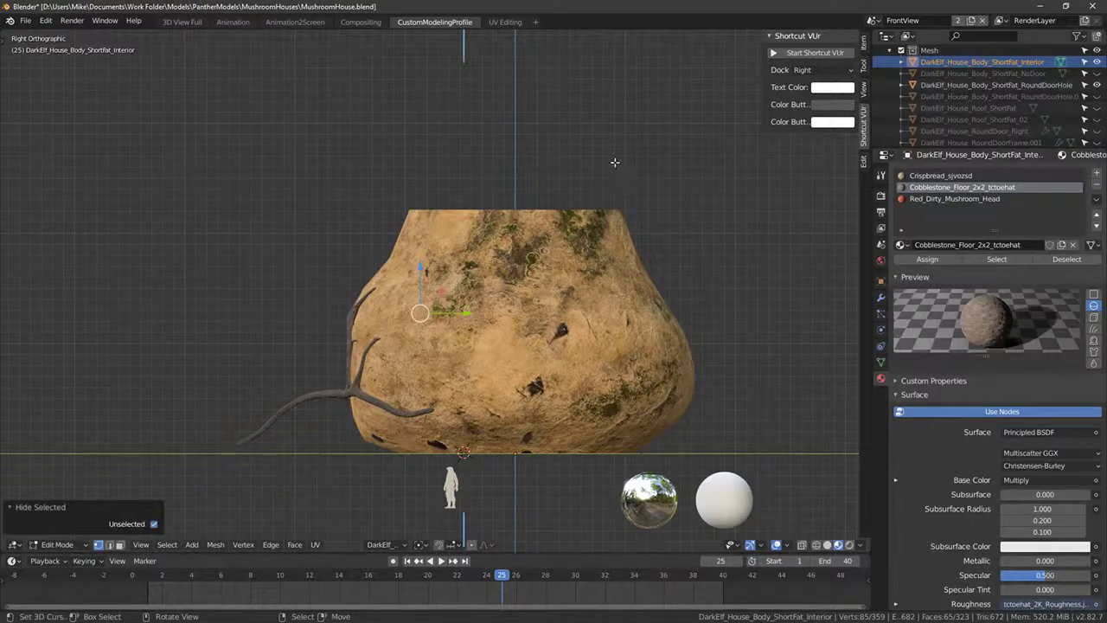
pyautogui.moveTo(614, 162); pyautogui.dragTo(555, 189, button='middle')
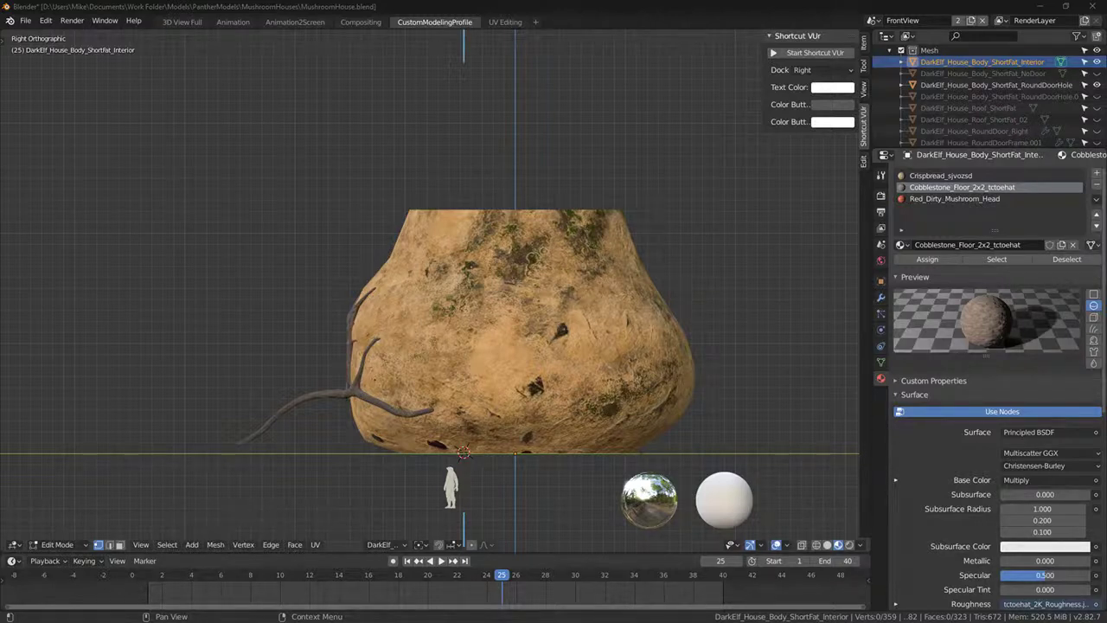
# Step: Try picking an edge loop at the interior shell's top rim and return to Object Mode
pyautogui.moveTo(641, 242); pyautogui.dragTo(680, 230, button='middle')
pyautogui.scroll(-5, 680, 230)
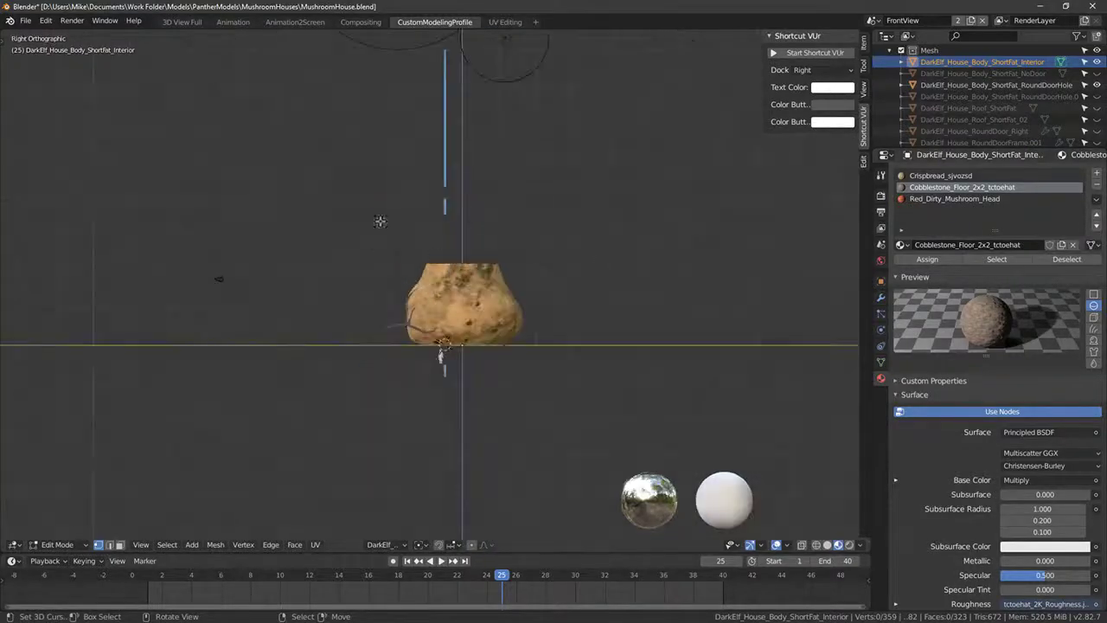
pyautogui.keyDown('alt'); pyautogui.click(452, 265); pyautogui.keyUp('alt')
pyautogui.moveTo(424, 297); pyautogui.dragTo(315, 276, button='middle')
pyautogui.scroll(3, 444, 304)
pyautogui.press('Tab')
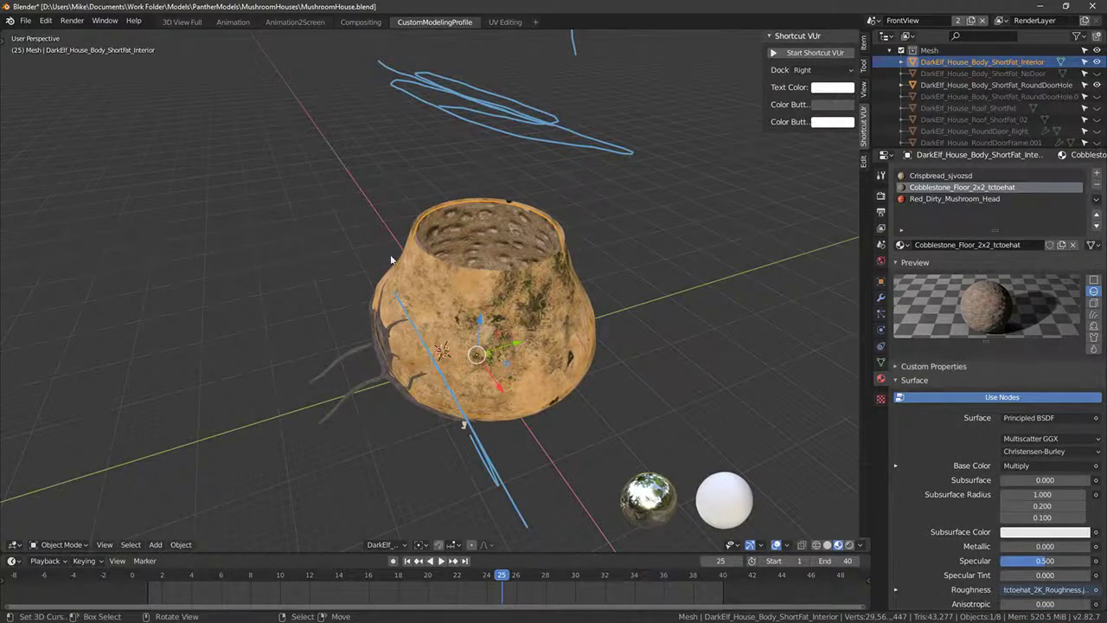
# Step: Add the outer house shell and the door frame to the selected interior shell in Object Mode
pyautogui.keyDown('shift'); pyautogui.click(403, 349); pyautogui.keyUp('shift')
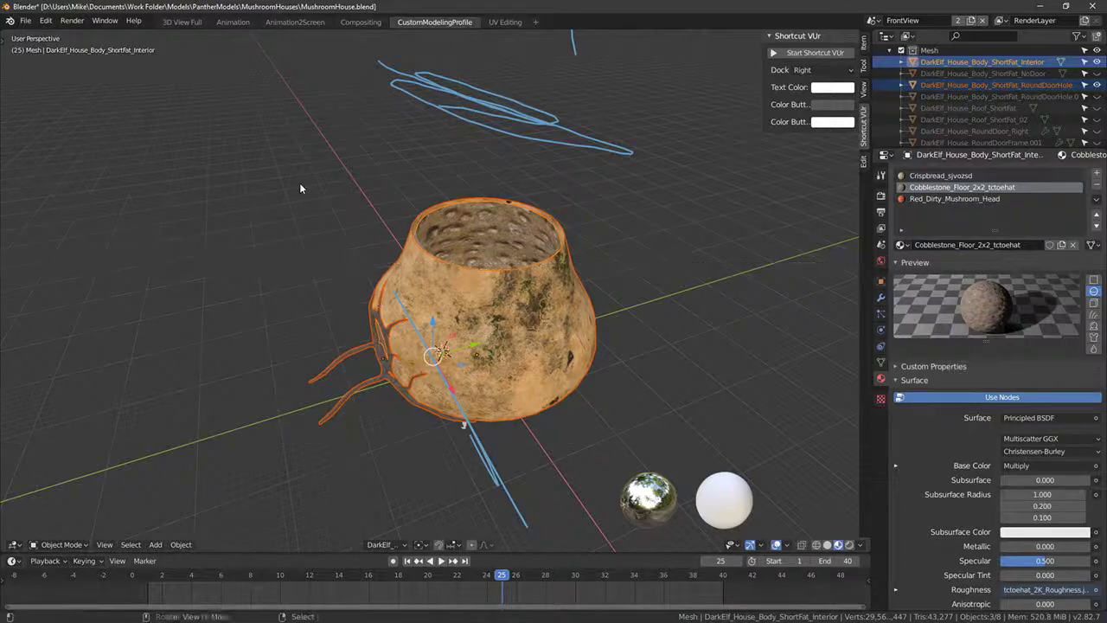
pyautogui.moveTo(300, 182); pyautogui.dragTo(383, 217, button='middle')
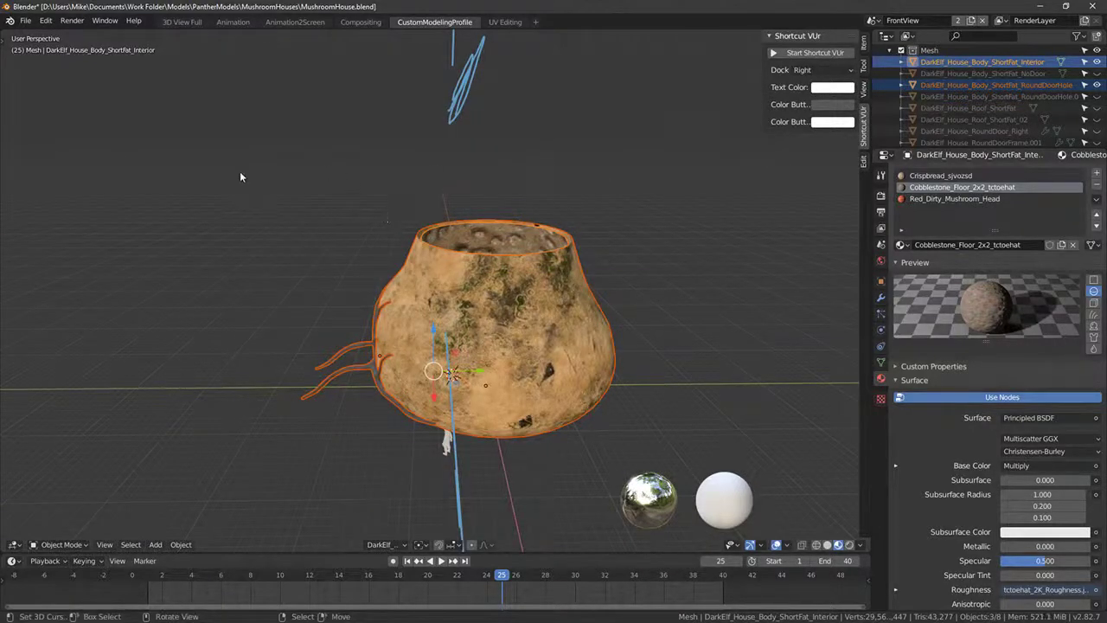
pyautogui.scroll(8, 247, 178)
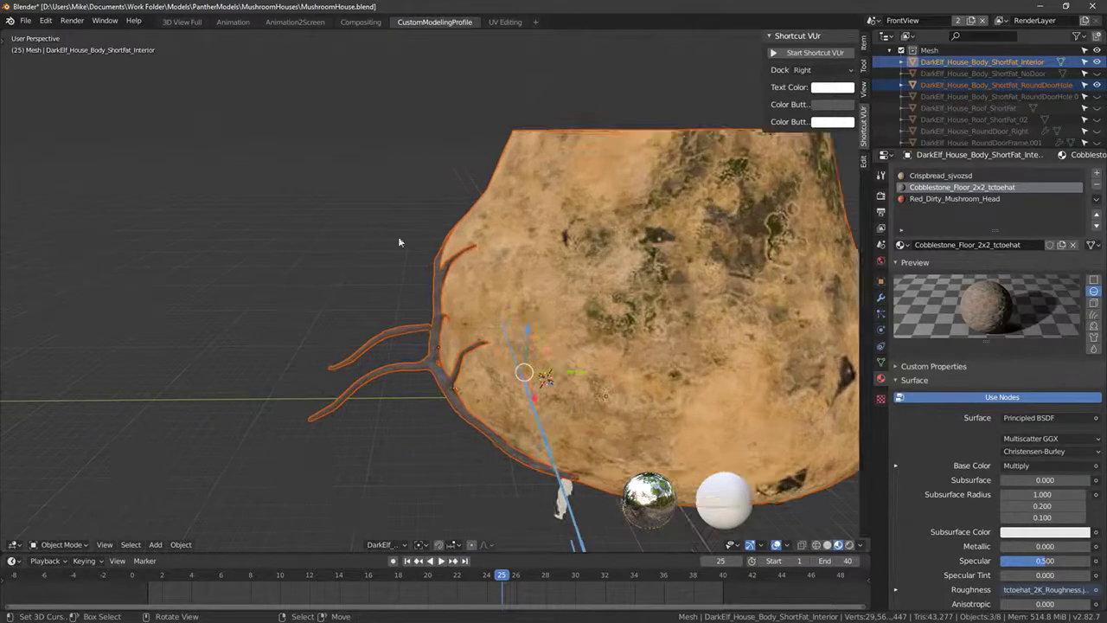
# Step: Enter Edit Mode on the interior shell and select a single vertex just above the round door opening
pyautogui.rightClick(505, 326)
pyautogui.moveTo(504, 325); pyautogui.dragTo(588, 382, button='middle')
pyautogui.press('Tab')
pyautogui.moveTo(580, 339); pyautogui.dragTo(451, 284, button='middle')
pyautogui.press('Tab')
pyautogui.scroll(4, 588, 346)
pyautogui.press('Tab')
pyautogui.click(451, 284)
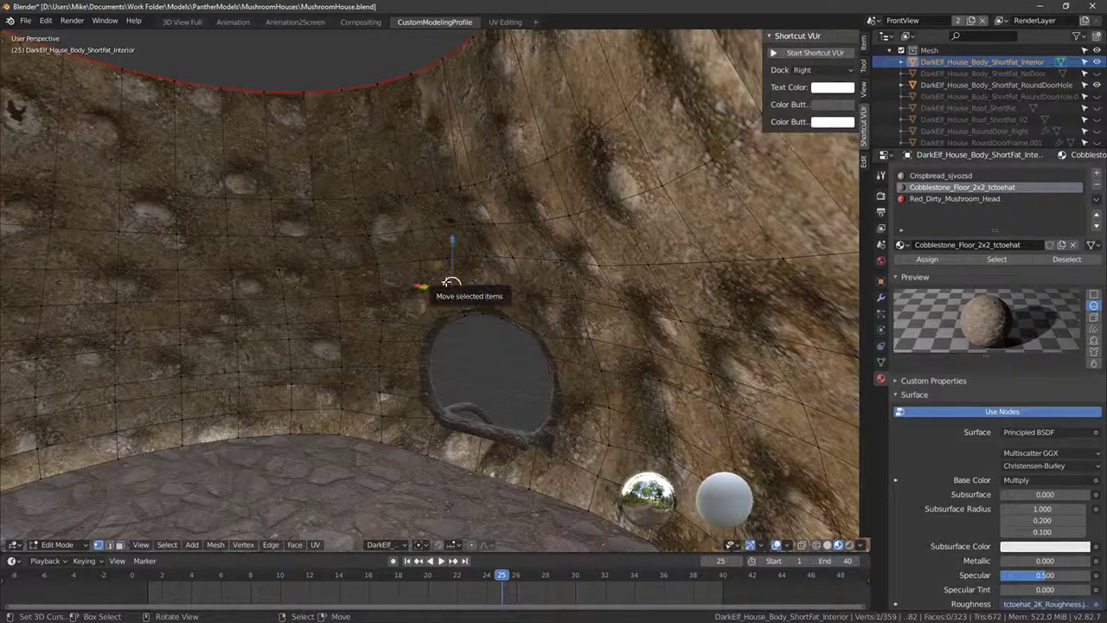
# Step: Box-select the part of the interior shell away from the door in the top orthographic view
pyautogui.press('ctrl+KP_3')
pyautogui.press('KP_3')
pyautogui.press('KP_1')
pyautogui.press('ctrl+KP_1')
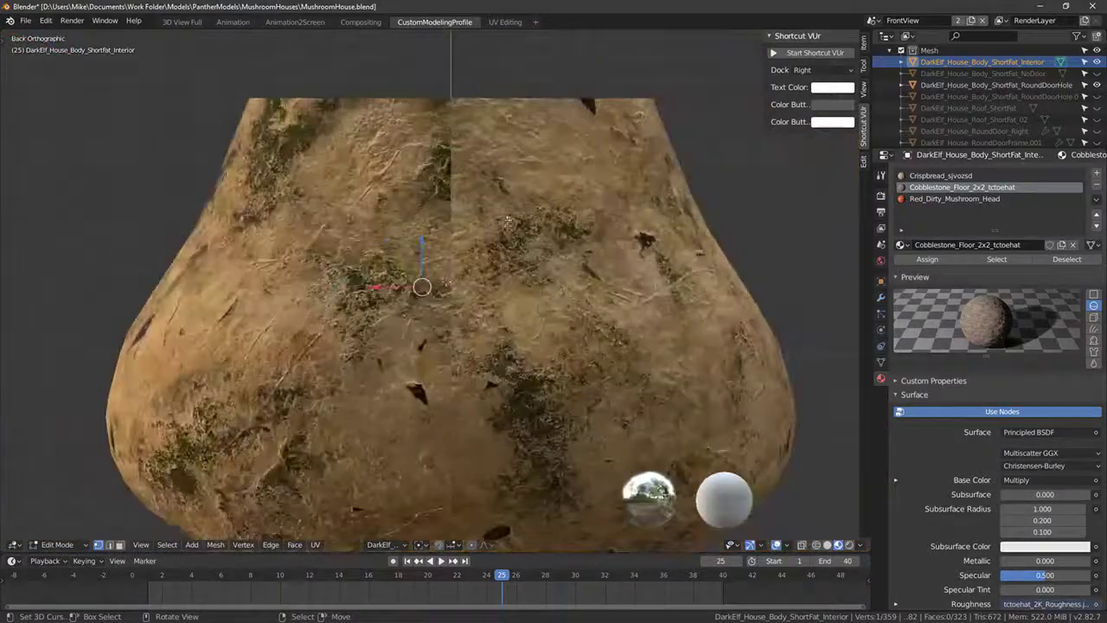
pyautogui.moveTo(541, 218); pyautogui.dragTo(412, 317, button='middle')
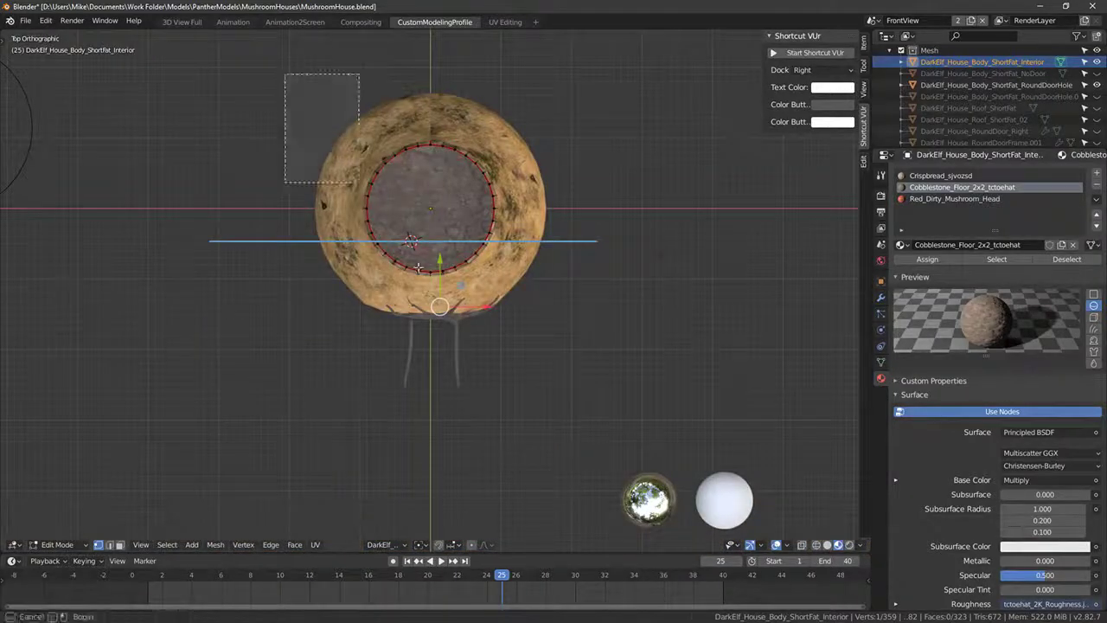
pyautogui.moveTo(371, 353); pyautogui.dragTo(503, 281, button='middle')
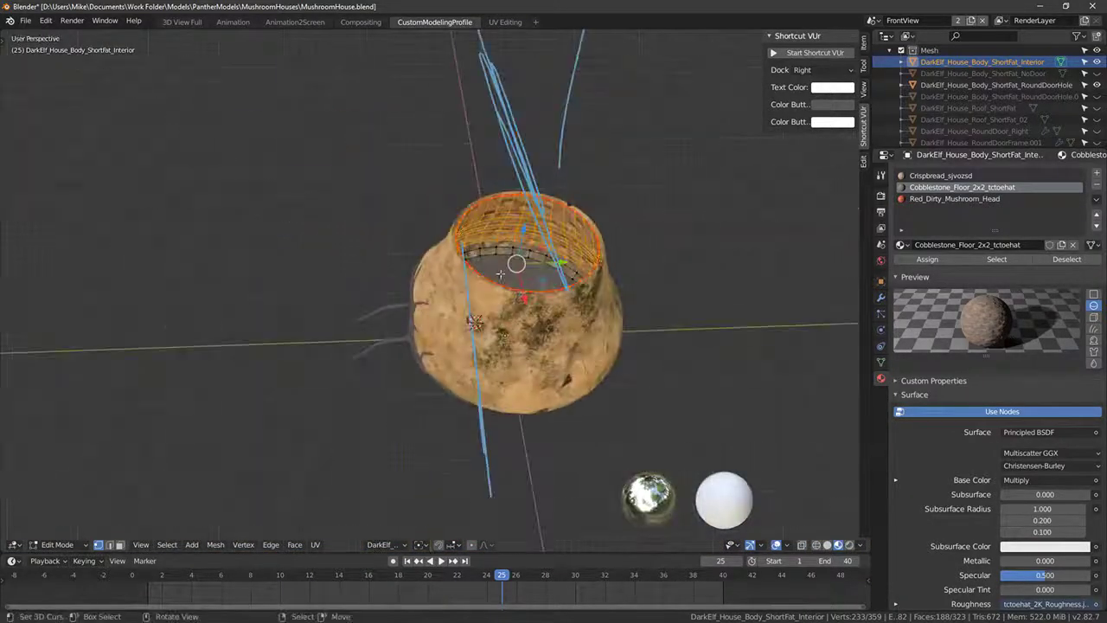
# Step: Try to bevel the selected part of the interior shell, undo it and return to Object Mode
pyautogui.hotkey('ctrl', 'b')
pyautogui.click(540, 392)
pyautogui.moveTo(378, 274); pyautogui.dragTo(506, 308, button='middle')
pyautogui.hotkey('ctrl', 'z')
pyautogui.press('Tab')
pyautogui.scroll(2, 560, 305)
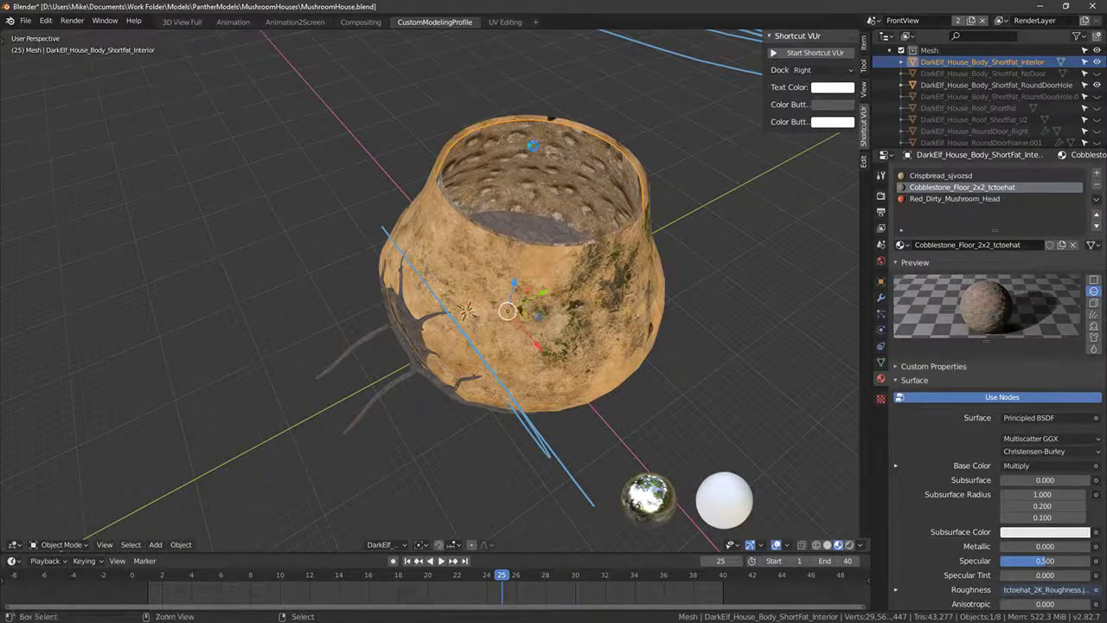
# Step: Save the file and raise the interior vertices along the door opening's upper edge by 0.182 on the custom orientation's Z axis
pyautogui.hotkey('ctrl', 's')
pyautogui.scroll(5, 523, 119)
pyautogui.moveTo(566, 272); pyautogui.dragTo(366, 285, button='middle')
pyautogui.press('Tab')
pyautogui.click(366, 291)
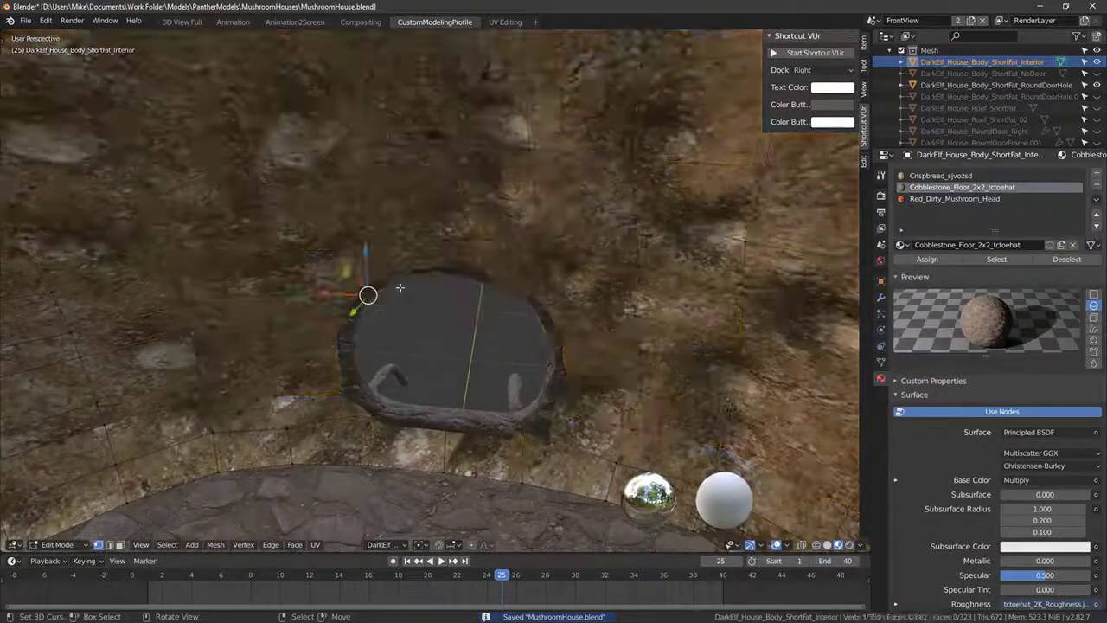
pyautogui.keyDown('ctrl'); pyautogui.click(501, 295); pyautogui.keyUp('ctrl')
pyautogui.press('g')
pyautogui.press('z')
pyautogui.click(505, 278)
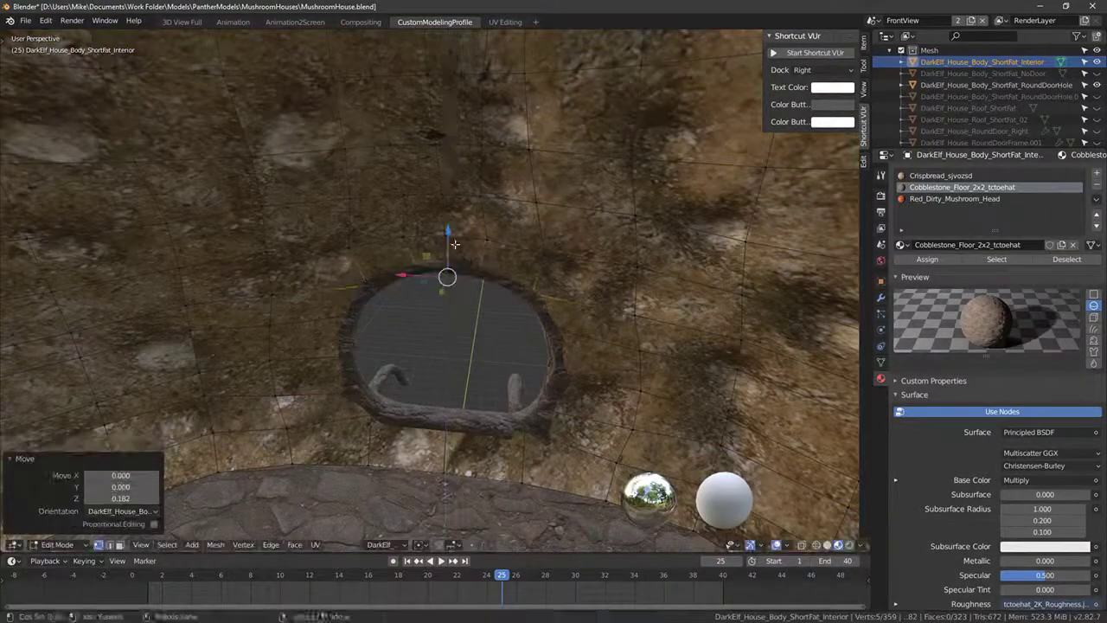
# Step: Move the opening's upper-edge vertices along the custom orientation's Y axis to fit the door frame
pyautogui.moveTo(504, 278)
pyautogui.mouseDown(button='middle')
pyautogui.moveTo(515, 287)
pyautogui.moveTo(512, 269)
pyautogui.mouseUp(button='middle')
pyautogui.hotkey('shift', 'b')
pyautogui.moveTo(442, 205); pyautogui.dragTo(524, 259)
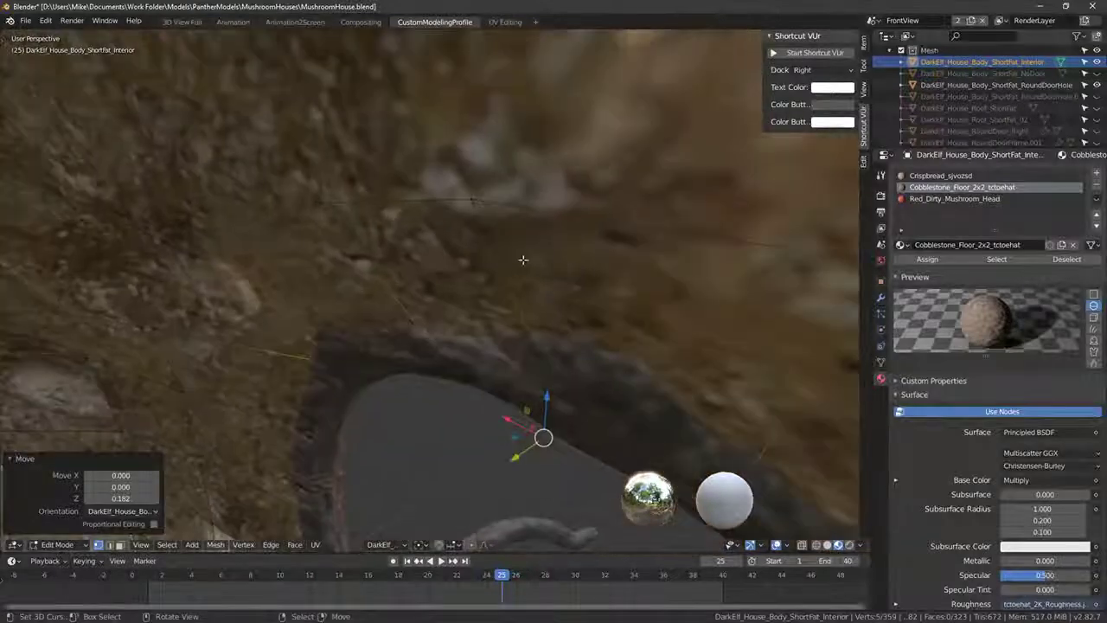
pyautogui.moveTo(490, 346); pyautogui.dragTo(491, 398, button='middle')
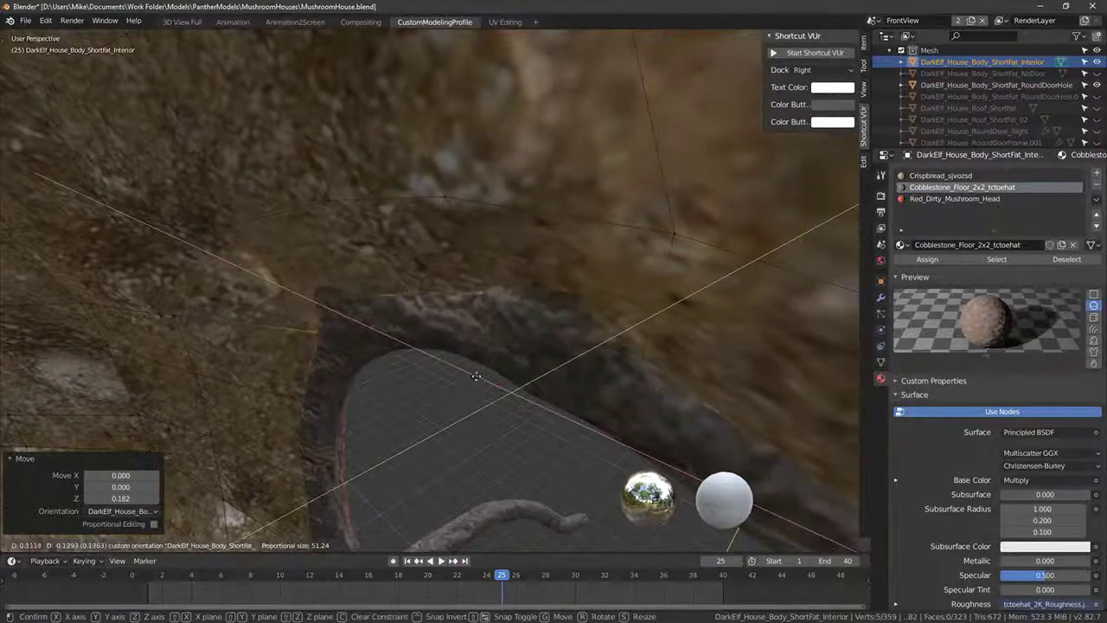
pyautogui.press('g')
pyautogui.press('y')
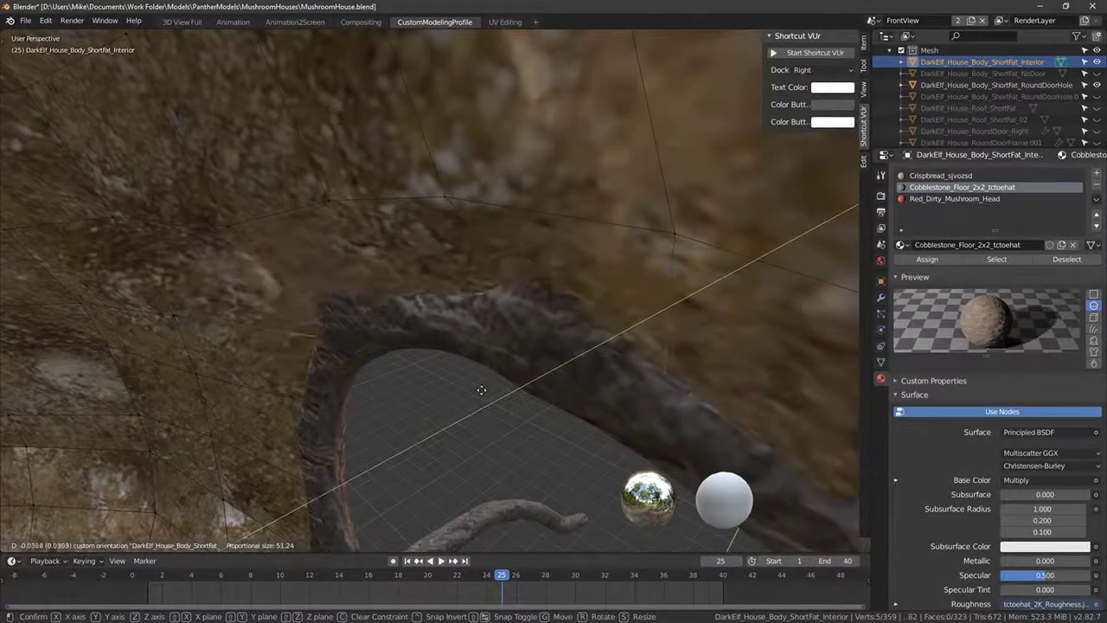
pyautogui.click(465, 397)
pyautogui.moveTo(466, 396); pyautogui.dragTo(420, 281, button='middle')
pyautogui.scroll(2, 409, 279)
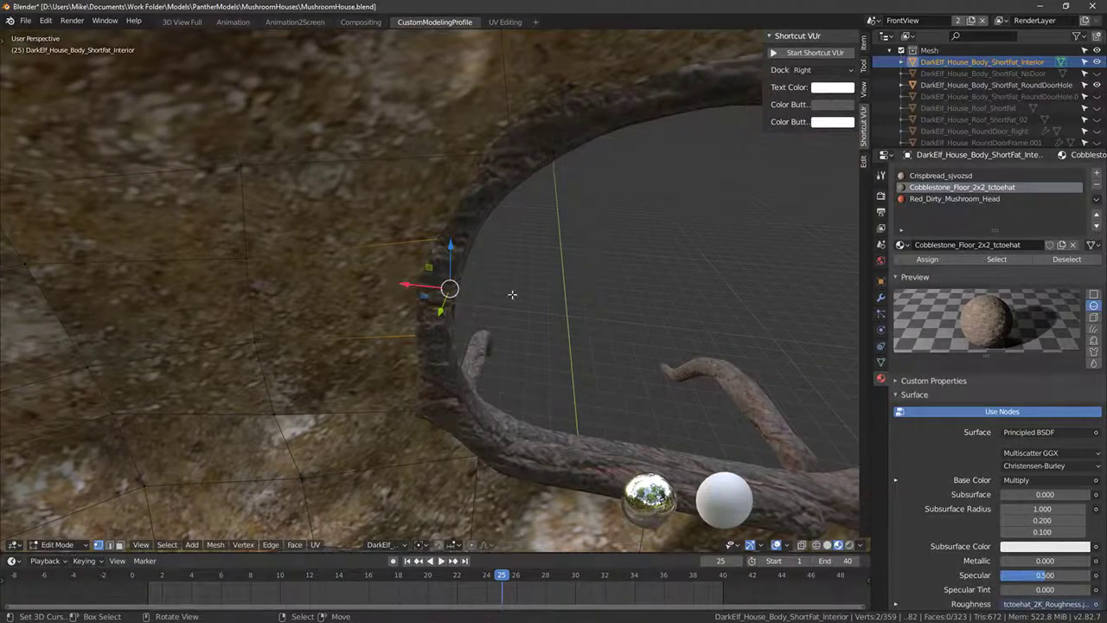
# Step: Switch the viewport to solid shading and view the house from the top
pyautogui.press('z')
pyautogui.scroll(-10, 590, 313)
pyautogui.moveTo(595, 319)
pyautogui.mouseDown(button='middle')
pyautogui.moveTo(596, 330)
pyautogui.moveTo(744, 332)
pyautogui.moveTo(839, 354)
pyautogui.moveTo(559, 489)
pyautogui.moveTo(602, 510)
pyautogui.moveTo(623, 406)
pyautogui.mouseUp(button='middle')
pyautogui.press('KP_7')
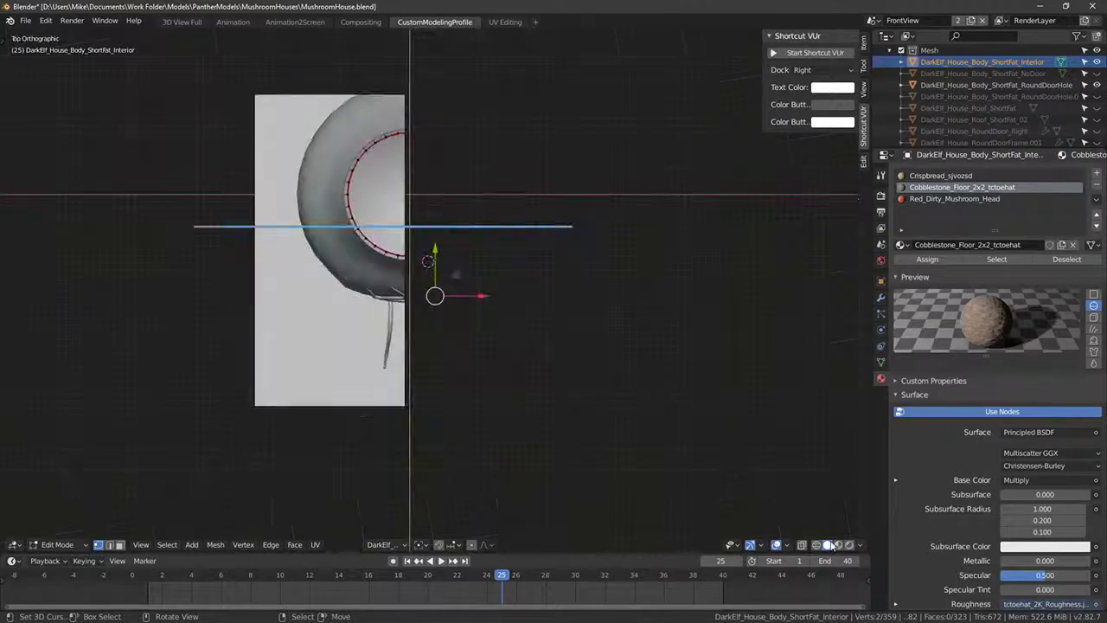
pyautogui.click(838, 545)
pyautogui.click(827, 545)
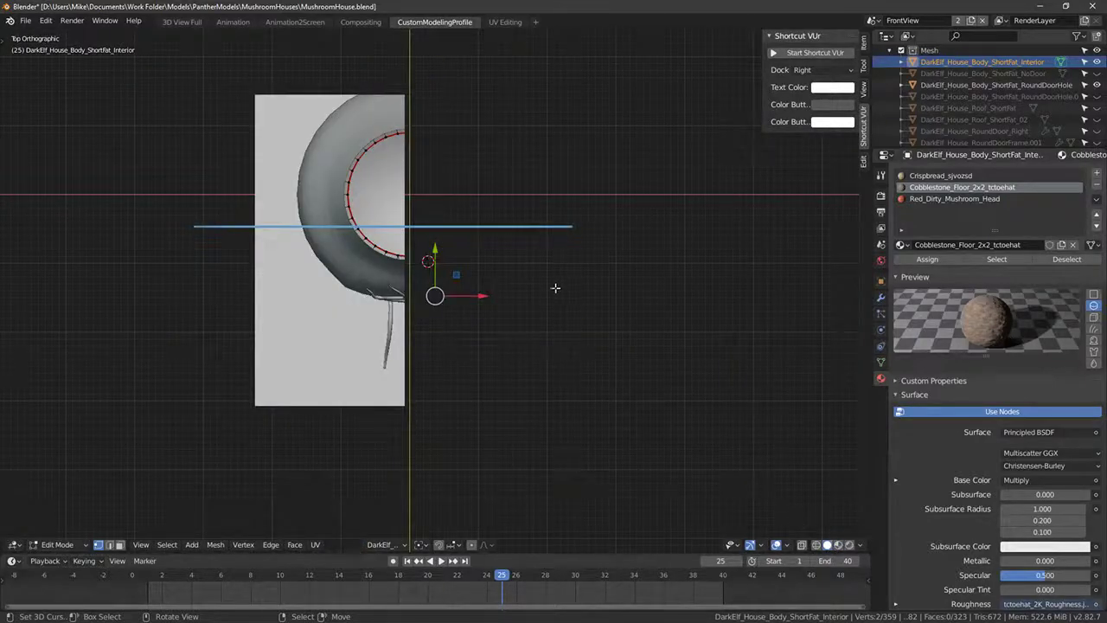
# Step: Replace the viewport clipping region with one around the door-side half, and view the opening from the back
pyautogui.hotkey('alt', 'b')
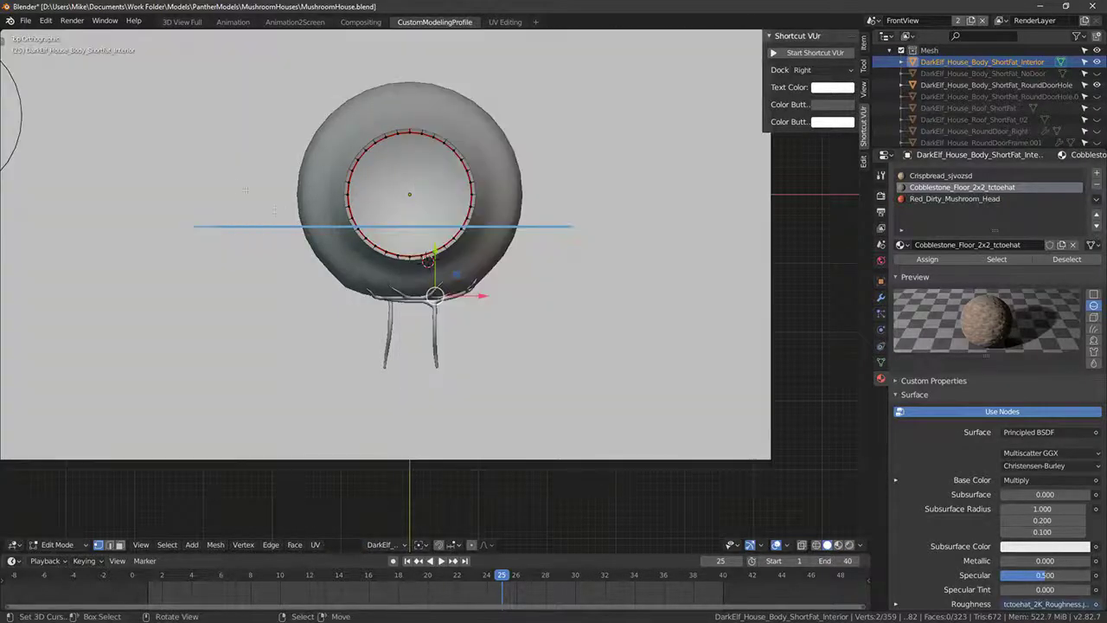
pyautogui.hotkey('alt', 'b')
pyautogui.moveTo(194, 171); pyautogui.dragTo(553, 328)
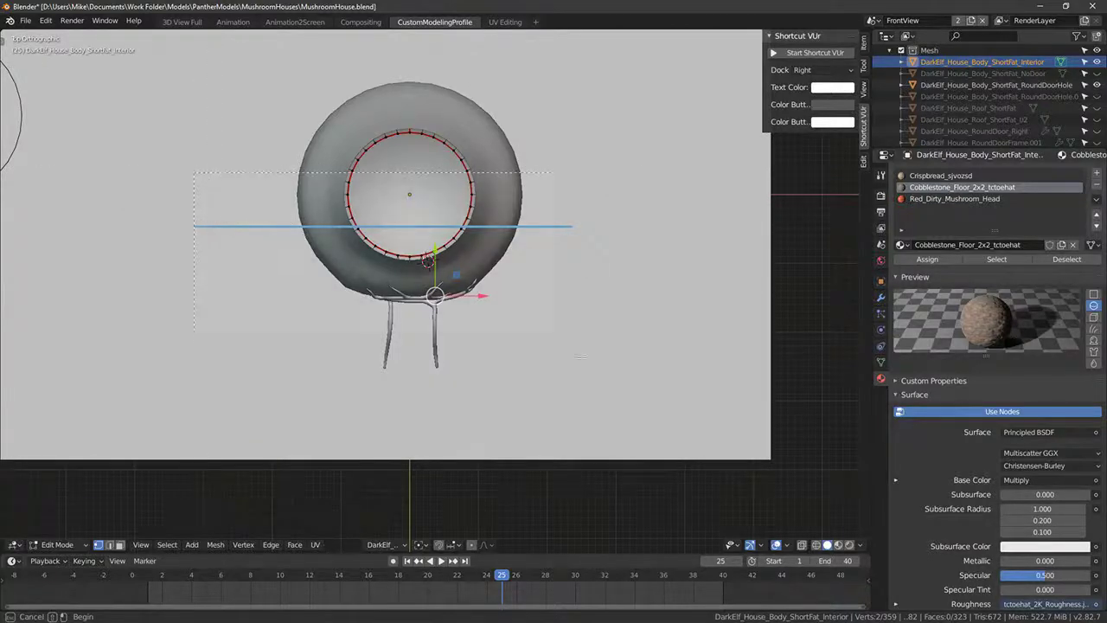
pyautogui.moveTo(682, 408); pyautogui.dragTo(720, 408)
pyautogui.moveTo(719, 408); pyautogui.dragTo(336, 325, button='middle')
pyautogui.scroll(8, 502, 283)
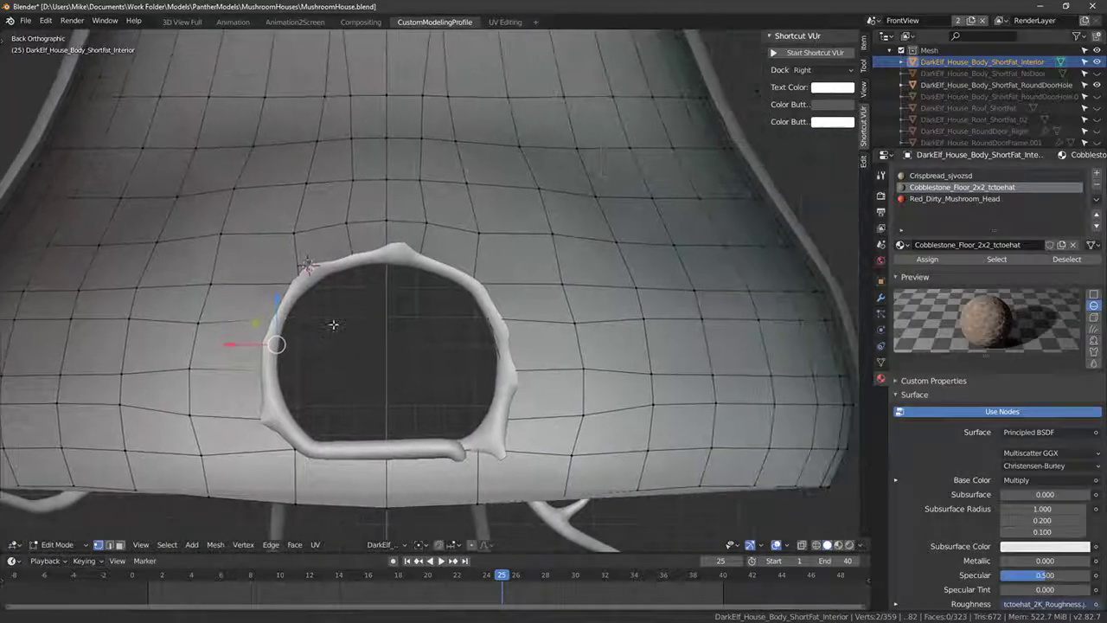
# Step: Try Flat lighting for the solid viewport shading and return it to MatCap
pyautogui.click(860, 545)
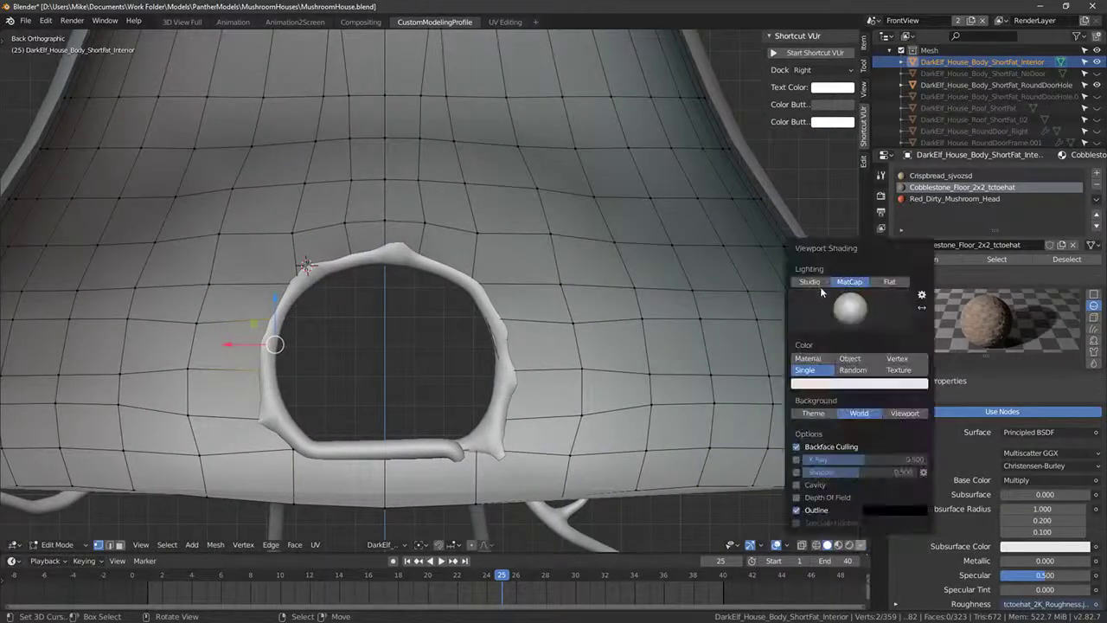
pyautogui.click(886, 282)
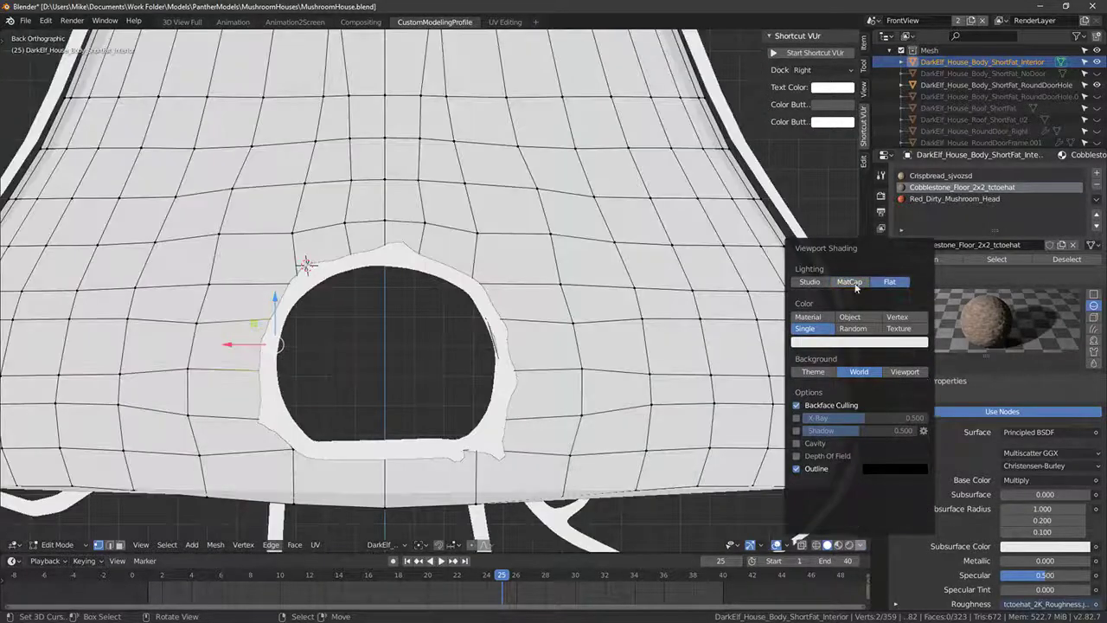
pyautogui.click(850, 282)
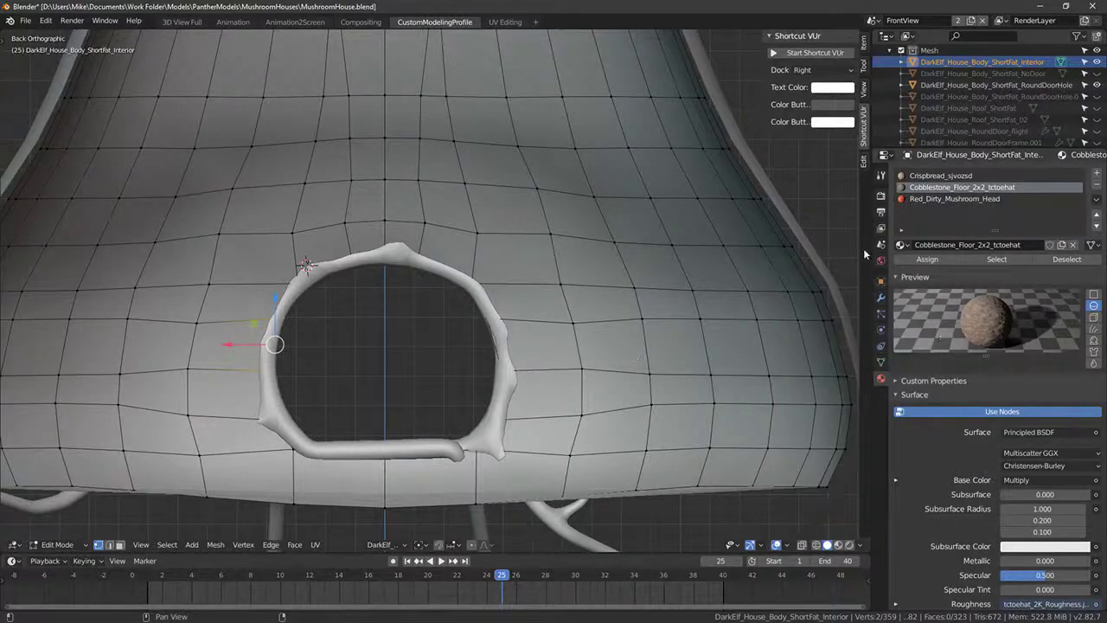
# Step: Try the Viewport background for the solid viewport shading and return it to World
pyautogui.click(860, 543)
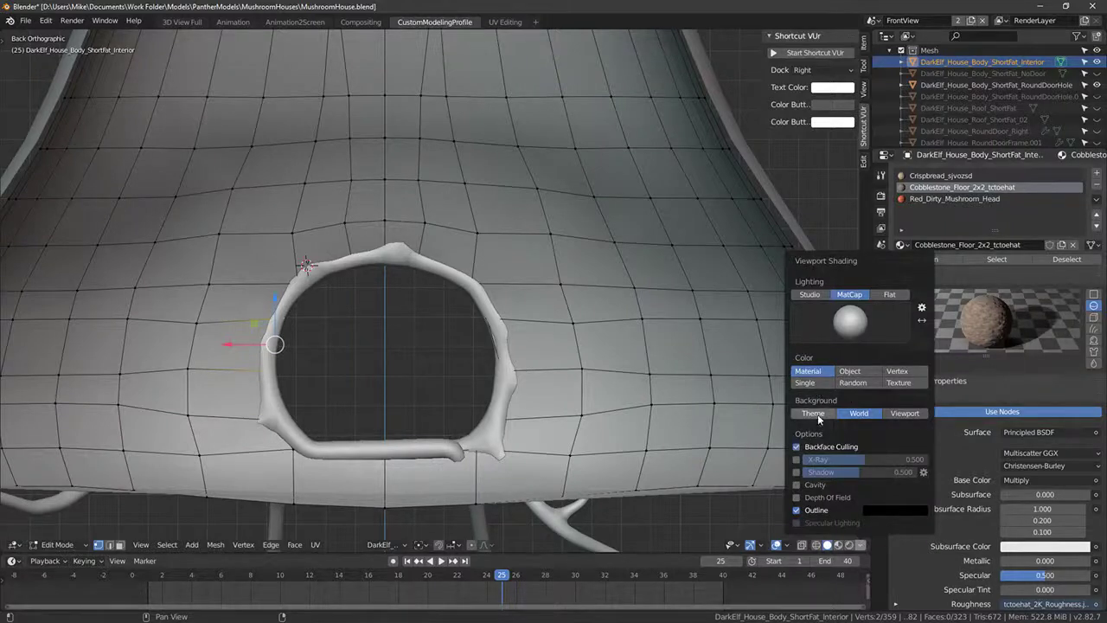
pyautogui.click(905, 412)
pyautogui.click(871, 415)
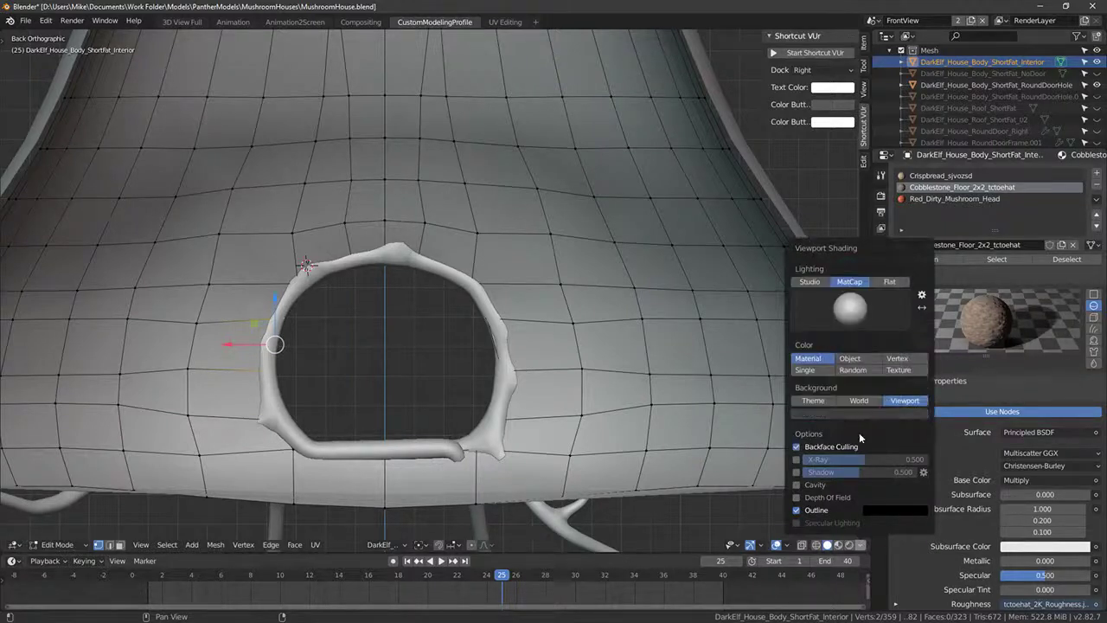
pyautogui.click(859, 412)
pyautogui.click(829, 395)
pyautogui.click(859, 400)
# Step: Compare the Object, Single, Texture and Vertex colour modes for solid shading and set the colour to Random
pyautogui.click(850, 360)
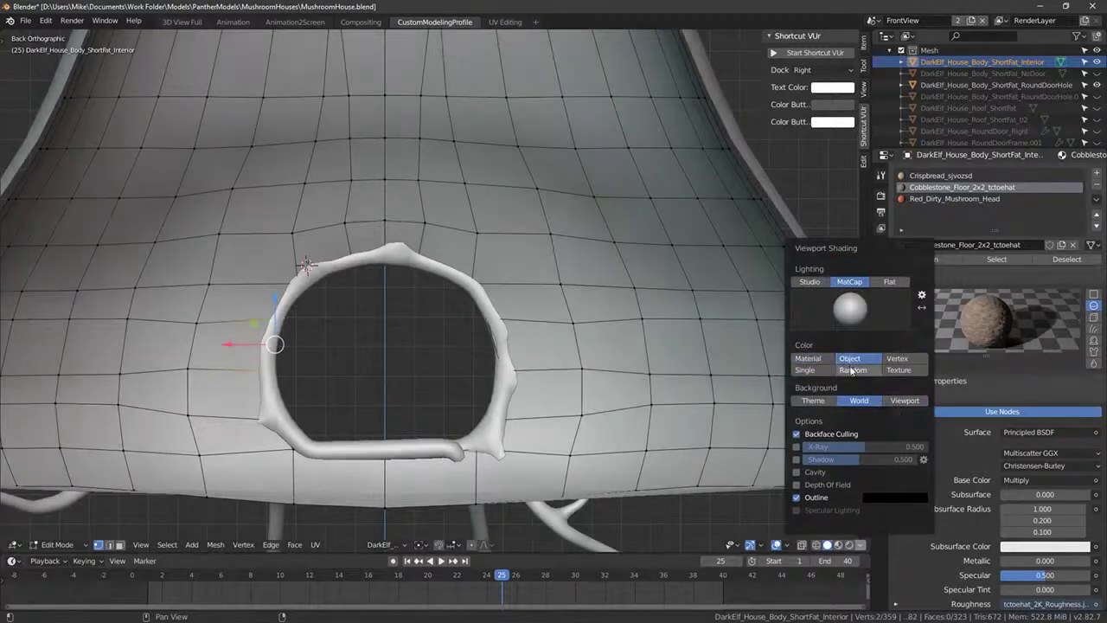
pyautogui.click(852, 371)
pyautogui.click(806, 370)
pyautogui.click(900, 370)
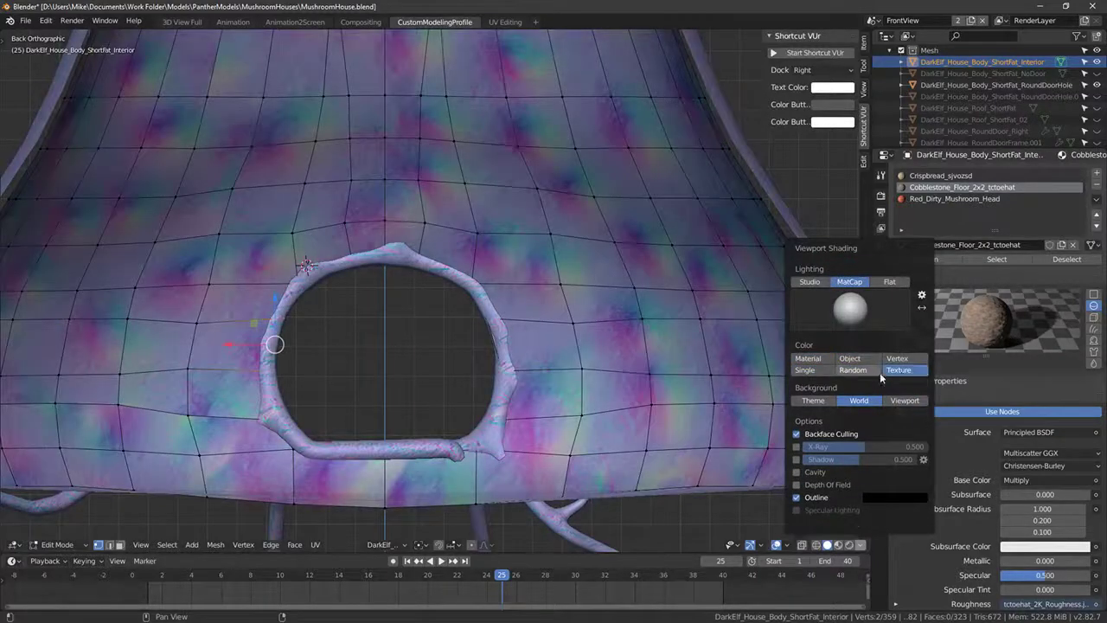
pyautogui.click(897, 358)
pyautogui.click(899, 370)
pyautogui.click(853, 370)
# Step: Select two vertices on one side of the door opening and move them along the custom orientation's X axis to fit the frame
pyautogui.moveTo(553, 359)
pyautogui.mouseDown(button='middle')
pyautogui.moveTo(485, 372)
pyautogui.moveTo(482, 361)
pyautogui.moveTo(537, 343)
pyautogui.moveTo(699, 329)
pyautogui.mouseUp(button='middle')
pyautogui.scroll(2, 481, 368)
pyautogui.press('KP_1')
pyautogui.press('ctrl+KP_1')
pyautogui.press('KP_1')
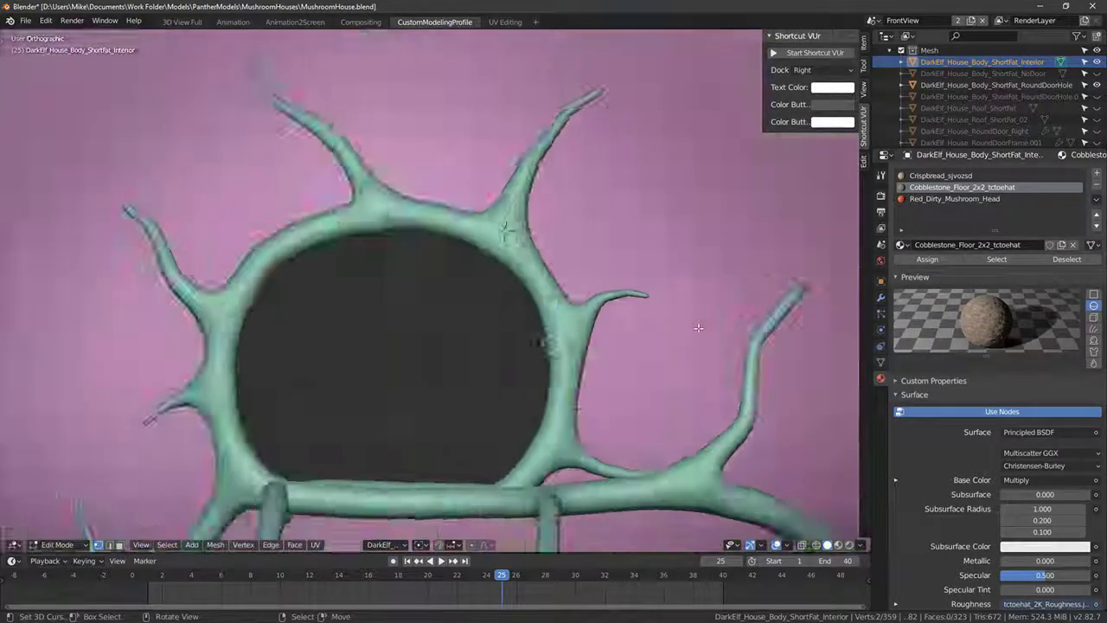
pyautogui.press('ctrl+KP_1')
pyautogui.scroll(1, 689, 372)
pyautogui.keyDown('shift'); pyautogui.moveTo(690, 375); pyautogui.dragTo(630, 353, button='middle'); pyautogui.keyUp('shift')
pyautogui.rightClick(629, 349)
pyautogui.hotkey('shift', 'z')
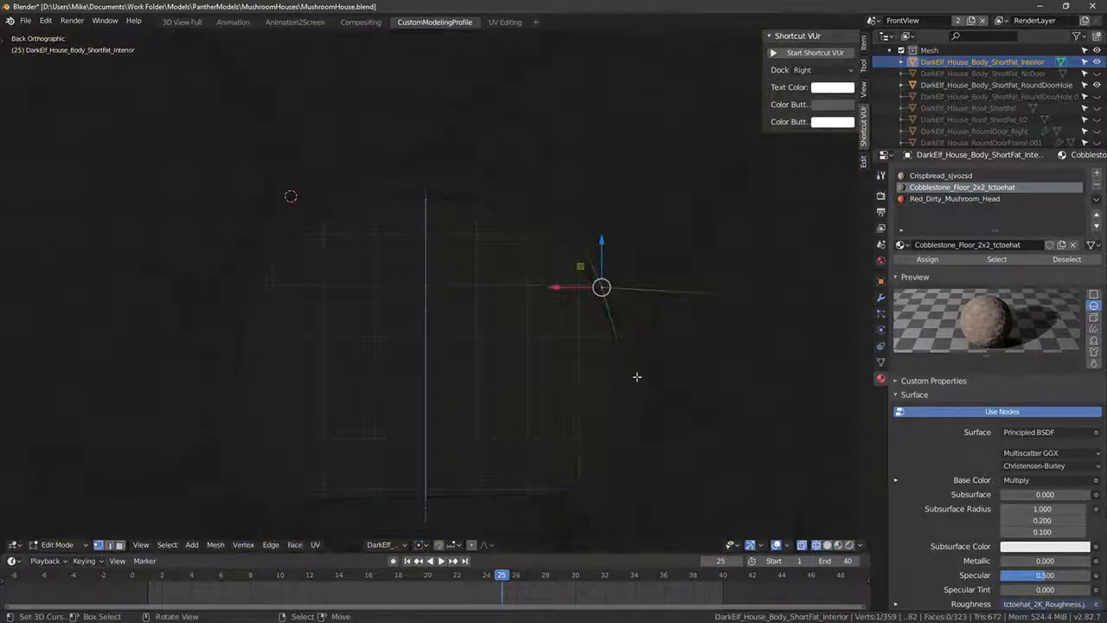
pyautogui.rightClick(636, 374)
pyautogui.hotkey('shift', 'z')
pyautogui.press('g')
pyautogui.press('x')
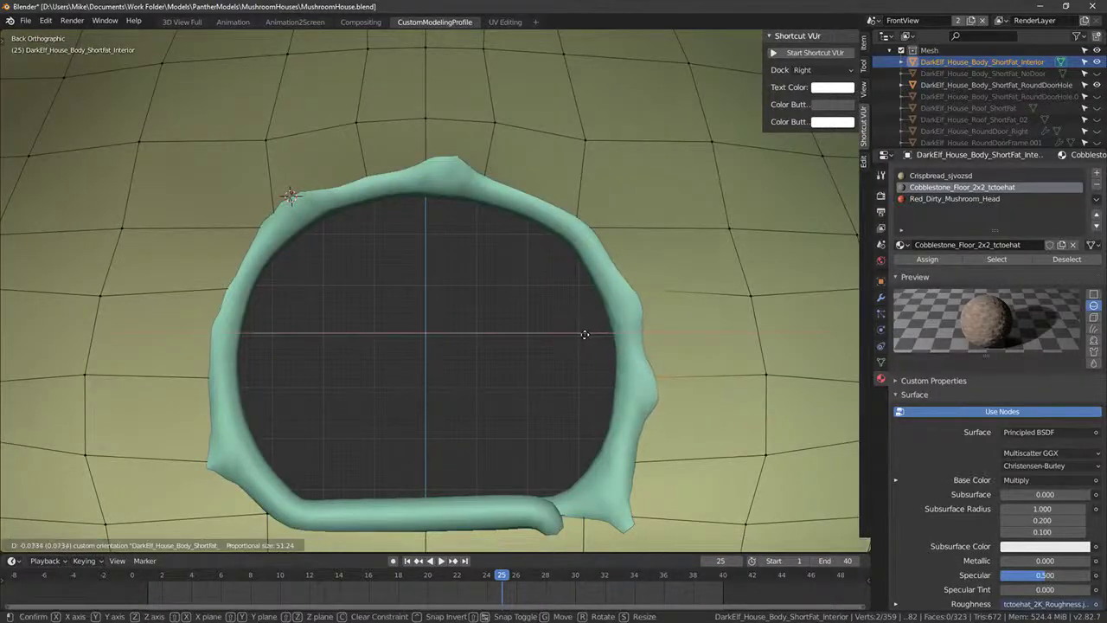
pyautogui.click(585, 334)
# Step: Select the interior's floor face and raise it along the custom orientation's Z axis toward the door frame's lower edge
pyautogui.moveTo(631, 519)
pyautogui.keyDown('shift'); pyautogui.mouseDown(button='middle')
pyautogui.moveTo(542, 406)
pyautogui.moveTo(471, 368)
pyautogui.moveTo(398, 353)
pyautogui.mouseUp(button='middle'); pyautogui.keyUp('shift')
pyautogui.hotkey('shift', 'z')
pyautogui.hotkey('shift', 'z')
pyautogui.keyDown('alt'); pyautogui.rightClick(472, 343); pyautogui.keyUp('alt')
pyautogui.moveTo(553, 351)
pyautogui.mouseDown(button='middle')
pyautogui.moveTo(484, 366)
pyautogui.moveTo(551, 345)
pyautogui.mouseUp(button='middle')
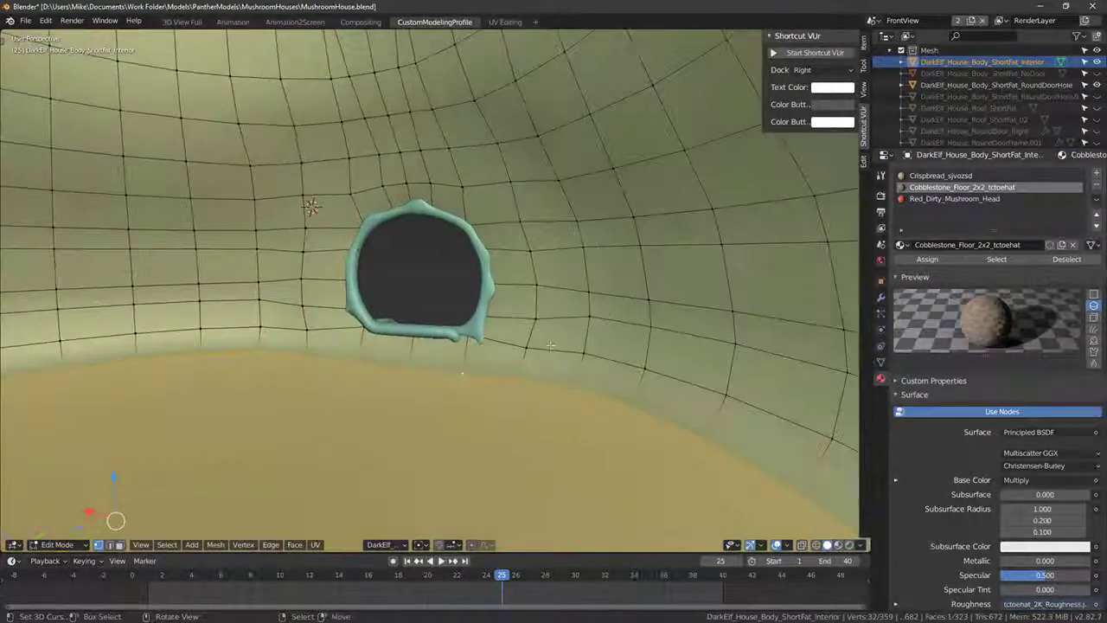
pyautogui.keyDown('shift'); pyautogui.moveTo(173, 424); pyautogui.dragTo(372, 344, button='middle'); pyautogui.keyUp('shift')
pyautogui.moveTo(378, 373); pyautogui.dragTo(382, 344)
pyautogui.moveTo(383, 344); pyautogui.dragTo(367, 258, button='middle')
pyautogui.scroll(8, 369, 258)
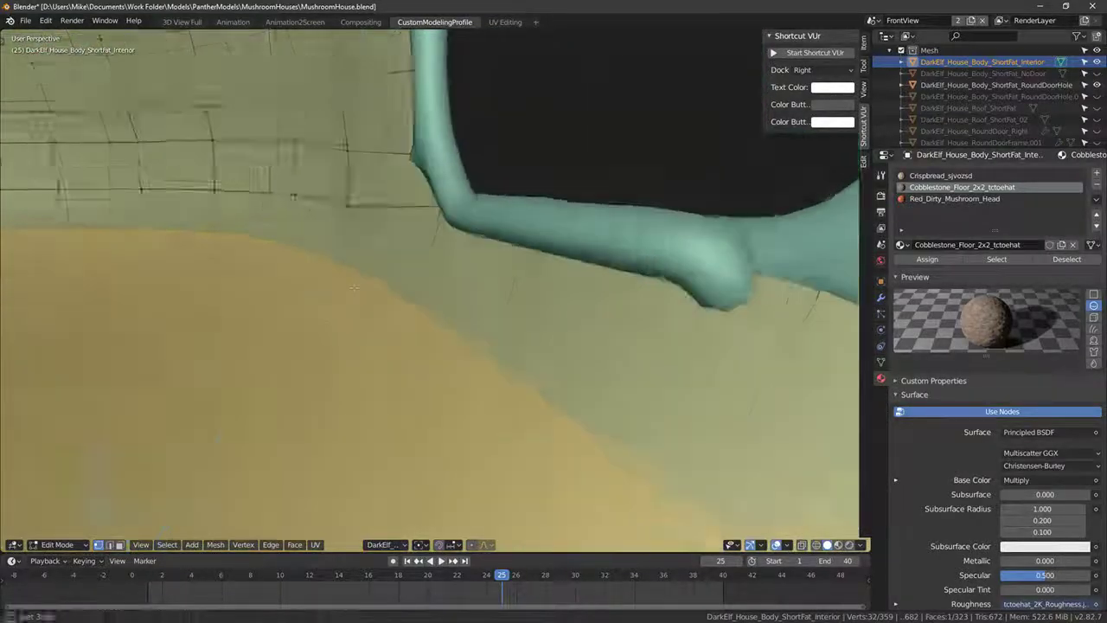
pyautogui.press('g')
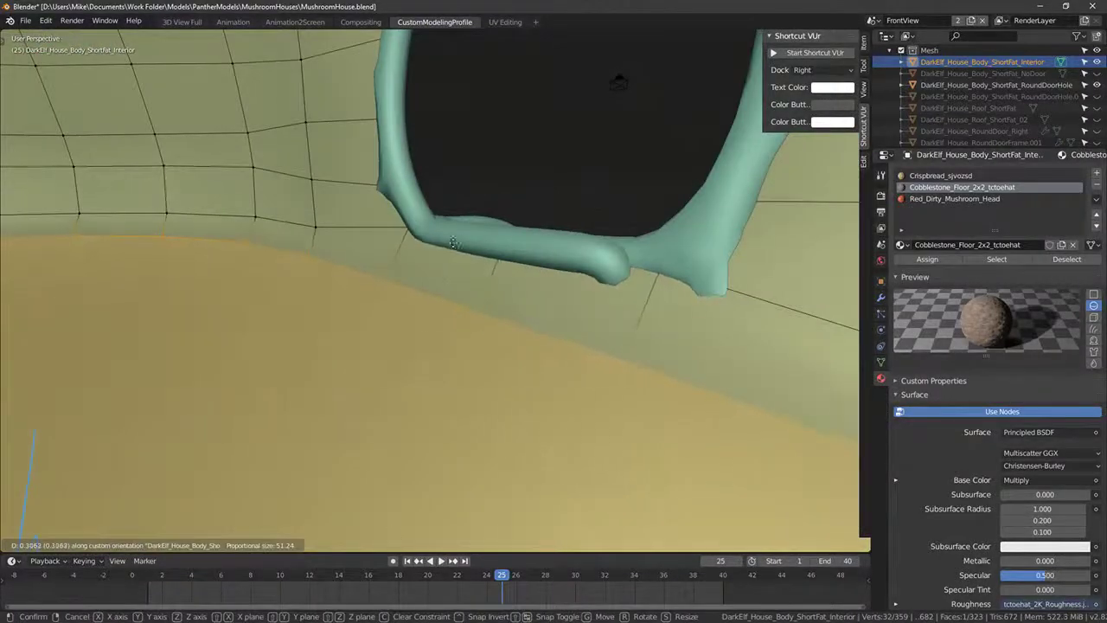
pyautogui.click(411, 303)
# Step: Reselect only the floor face, raise it by 0.181 along the custom Z axis and scale it to 1.030
pyautogui.hotkey('alt', 'a')
pyautogui.press('a')
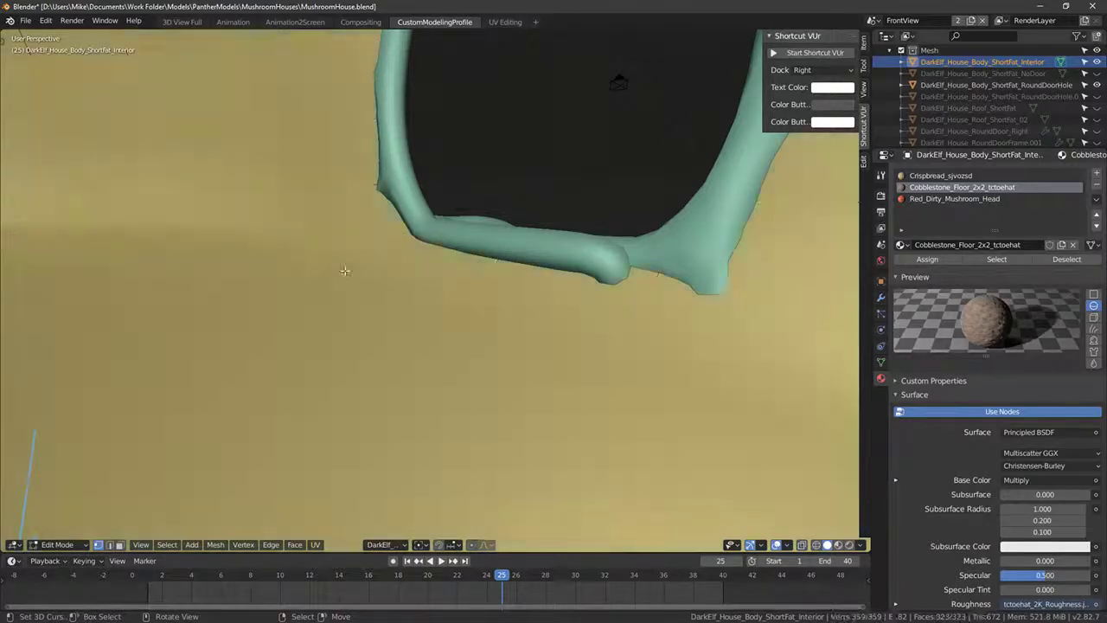
pyautogui.hotkey('alt', 'a')
pyautogui.keyDown('alt'); pyautogui.rightClick(348, 267); pyautogui.keyUp('alt')
pyautogui.press('g')
pyautogui.press('z')
pyautogui.click(385, 460)
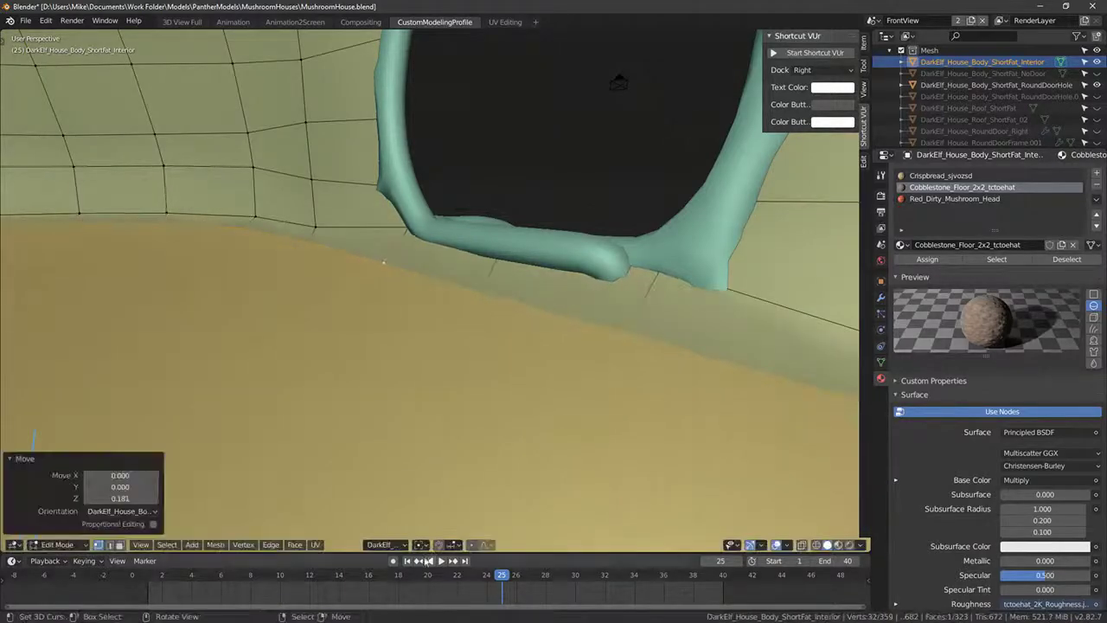
pyautogui.press('s')
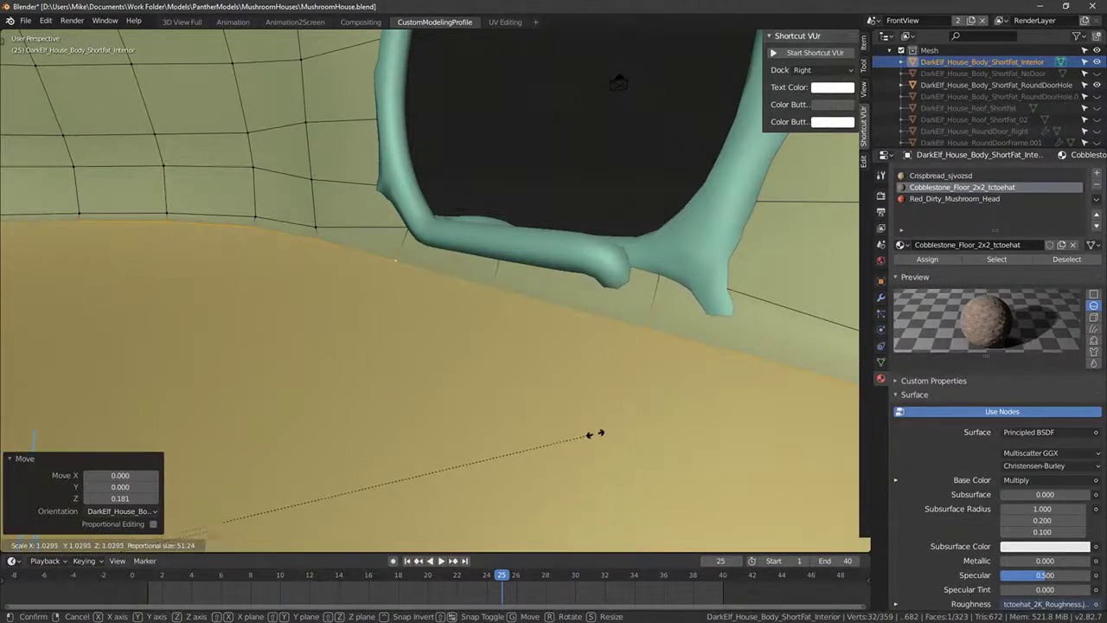
pyautogui.click(597, 434)
# Step: Select the wall edge loop just above the floor, leave out the vertices at the door, and Edge Slide it
pyautogui.scroll(-5, 589, 433)
pyautogui.moveTo(372, 404); pyautogui.dragTo(459, 300, button='middle')
pyautogui.scroll(-3, 460, 301)
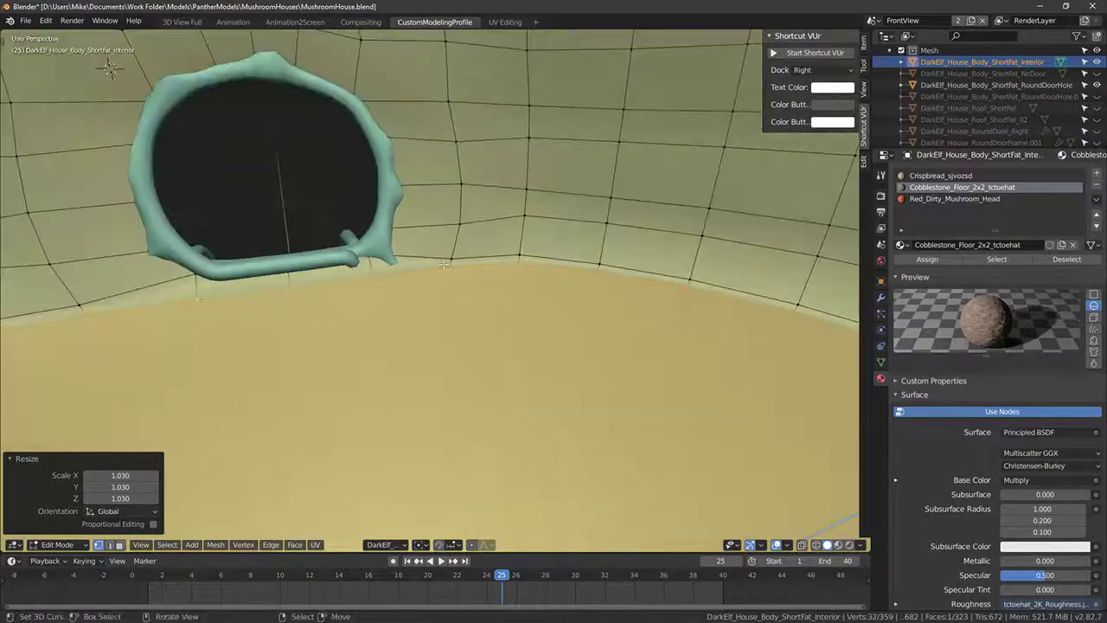
pyautogui.keyDown('alt'); pyautogui.click(491, 260); pyautogui.keyUp('alt')
pyautogui.hotkey('alt', 'z')
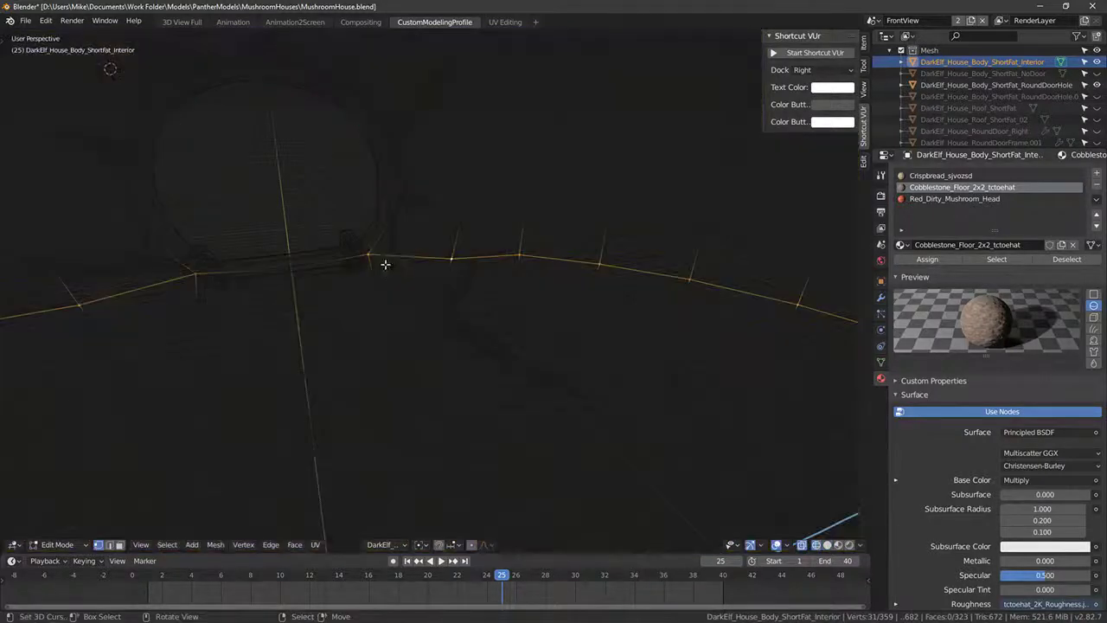
pyautogui.press('c')
pyautogui.press('Escape')
pyautogui.hotkey('alt', 'z')
pyautogui.press('g')
pyautogui.press('g')
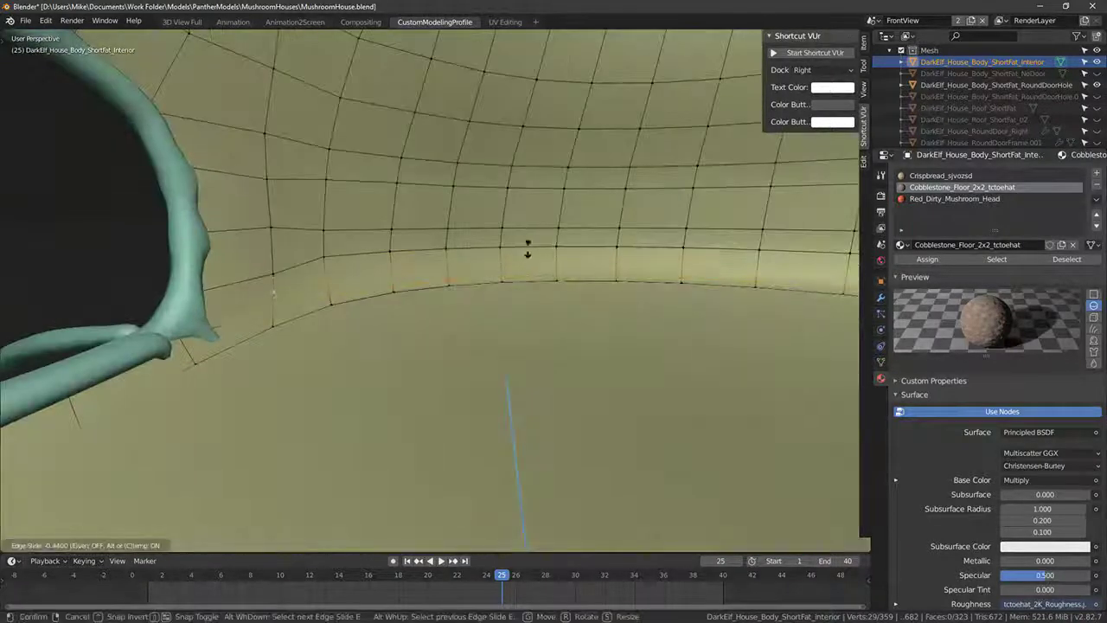
pyautogui.click(522, 256)
# Step: Try to duplicate the face ring around the floor's edge in place and fill it, and undo both operations
pyautogui.moveTo(523, 258); pyautogui.dragTo(401, 288, button='middle')
pyautogui.keyDown('alt'); pyautogui.keyDown('shift'); pyautogui.click(452, 283); pyautogui.keyUp('shift'); pyautogui.keyUp('alt')
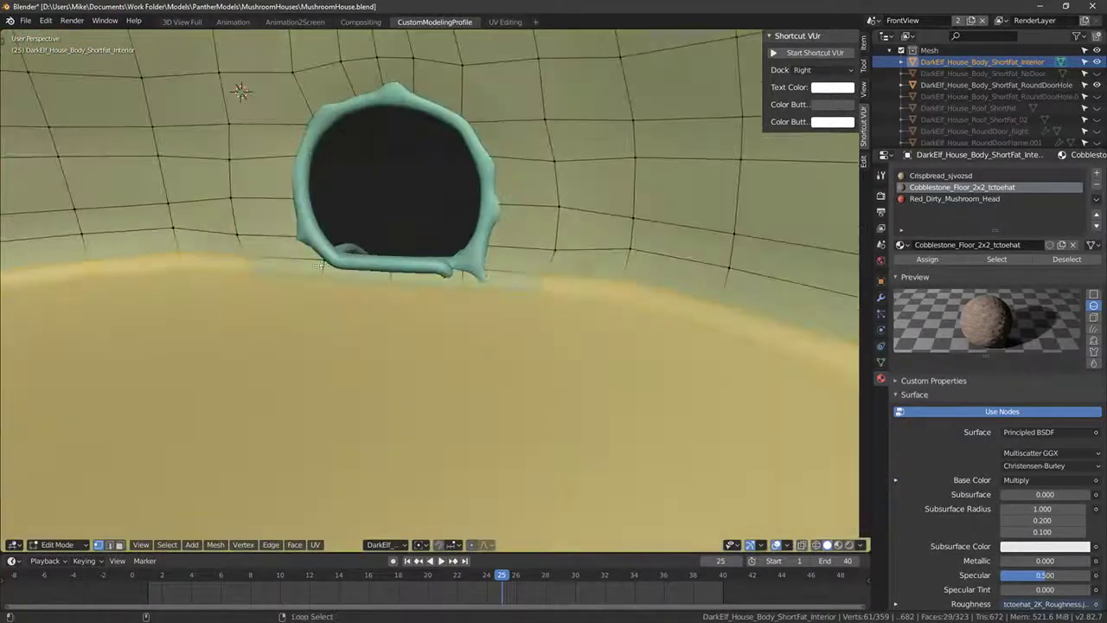
pyautogui.hotkey('shift', 'z')
pyautogui.keyDown('shift'); pyautogui.rightClick(389, 263); pyautogui.keyUp('shift')
pyautogui.keyDown('shift'); pyautogui.rightClick(466, 266); pyautogui.keyUp('shift')
pyautogui.moveTo(467, 266); pyautogui.dragTo(507, 299, button='middle')
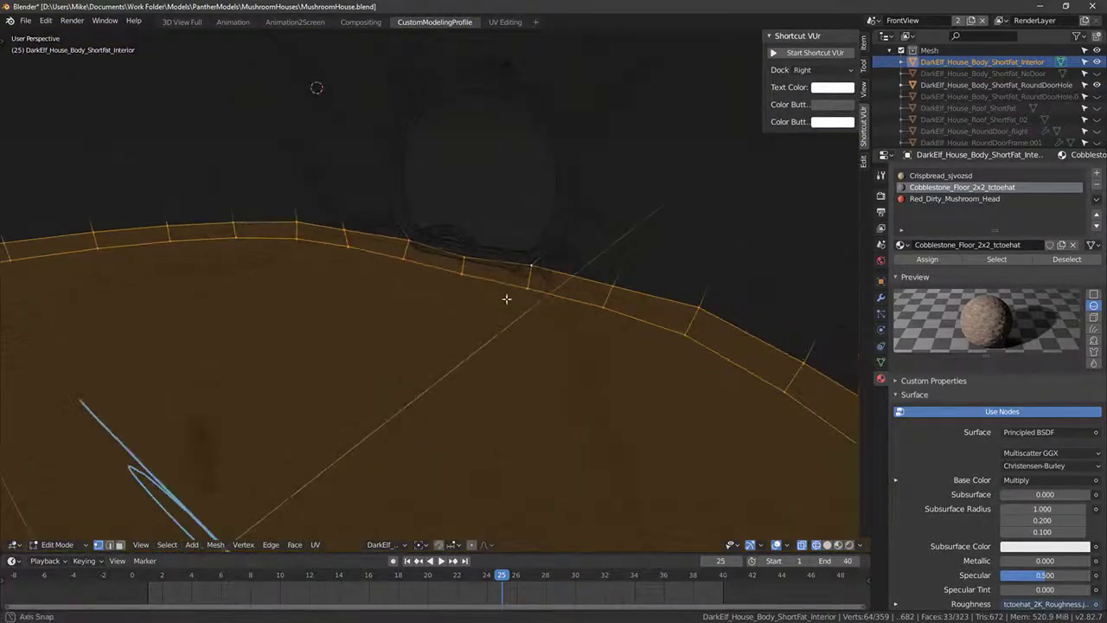
pyautogui.hotkey('shift', 'z')
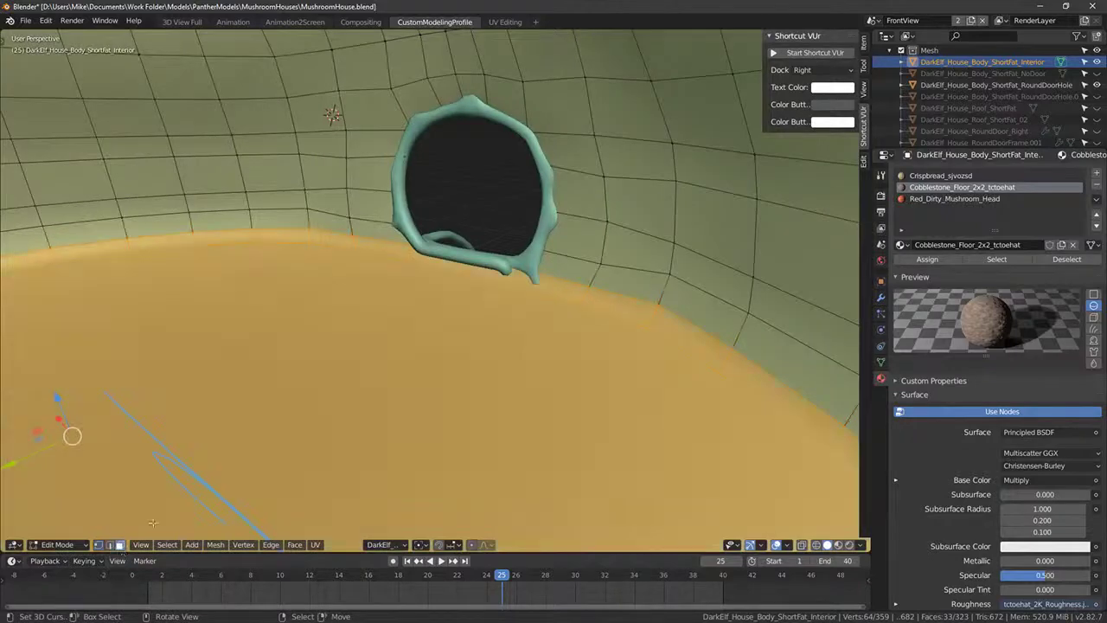
pyautogui.hotkey('shift', 'd')
pyautogui.rightClick(425, 311)
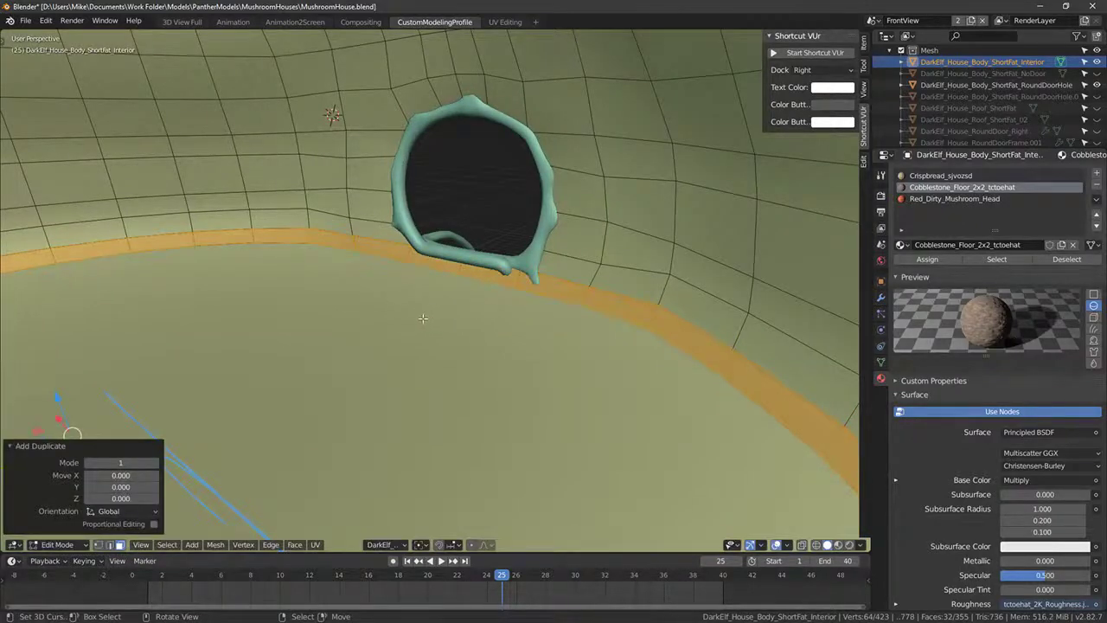
pyautogui.moveTo(423, 318); pyautogui.dragTo(437, 338, button='middle')
pyautogui.press('f')
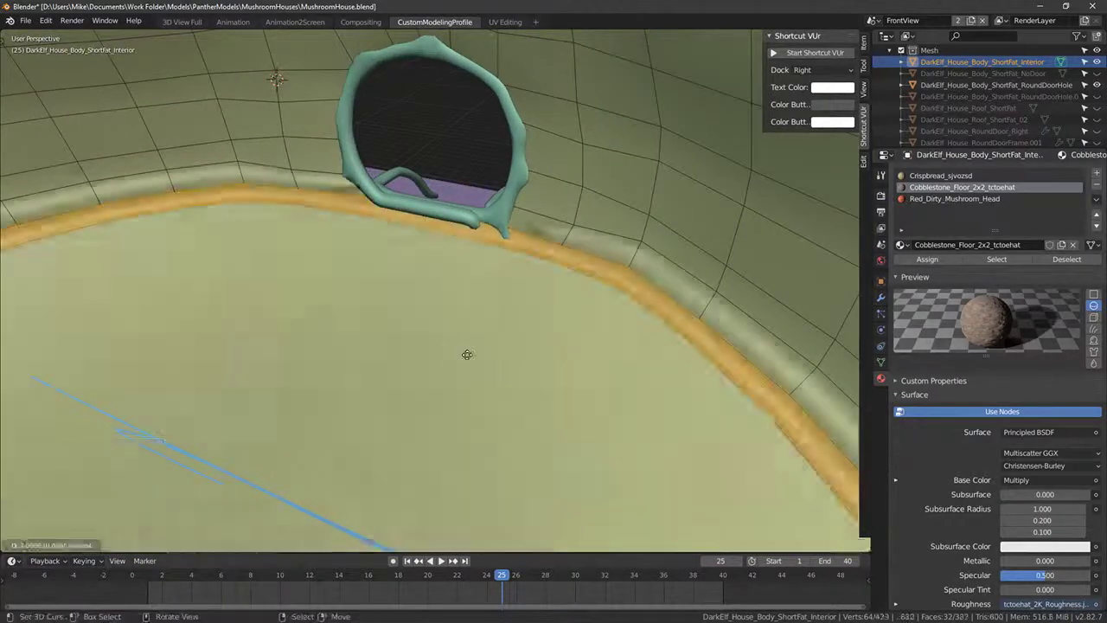
pyautogui.rightClick(467, 355)
pyautogui.hotkey('ctrl', 'z')
# Step: Extrude the face ring around the floor's edge in place and Shrink/Fatten it by about 0.33 into a raised trim
pyautogui.keyDown('alt'); pyautogui.click(260, 186); pyautogui.keyUp('alt')
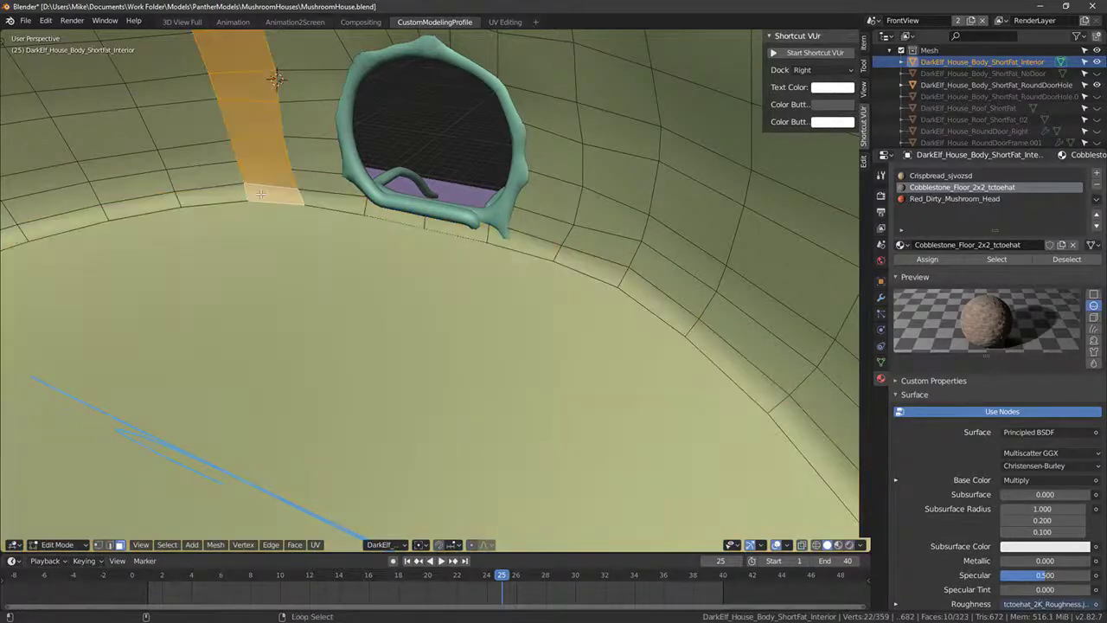
pyautogui.keyDown('alt'); pyautogui.click(247, 197); pyautogui.keyUp('alt')
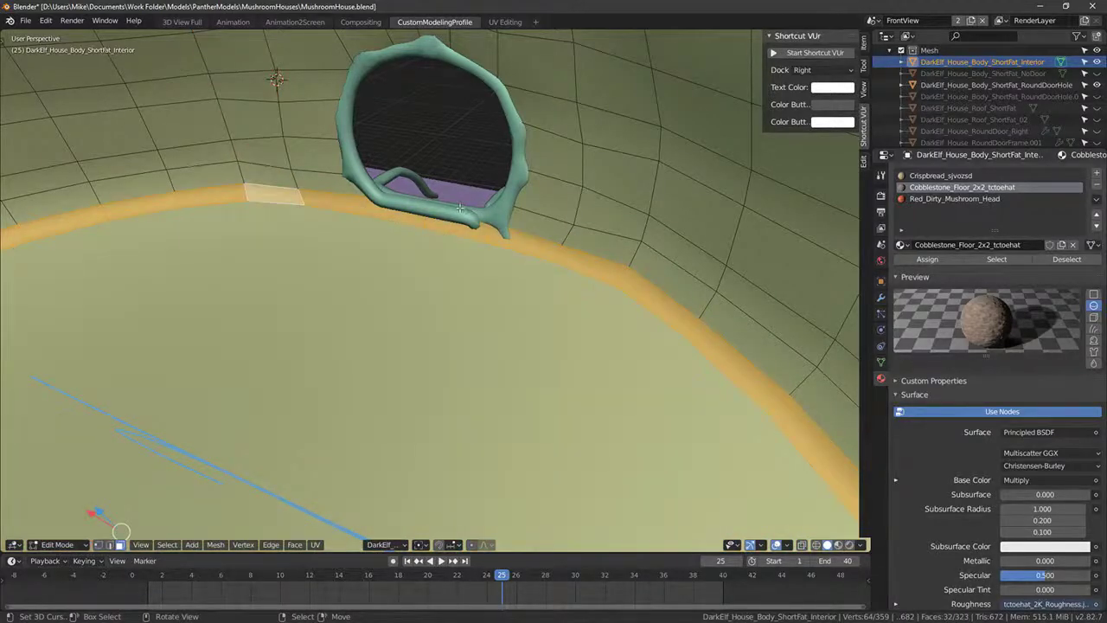
pyautogui.press('e')
pyautogui.rightClick(365, 237)
pyautogui.hotkey('alt', 's')
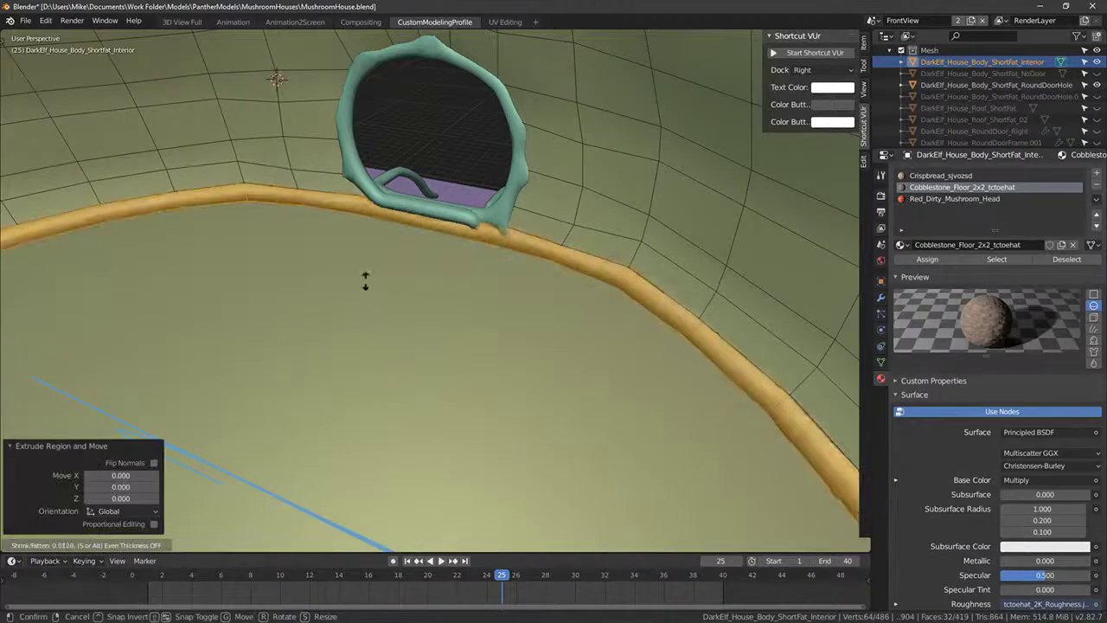
pyautogui.click(294, 469)
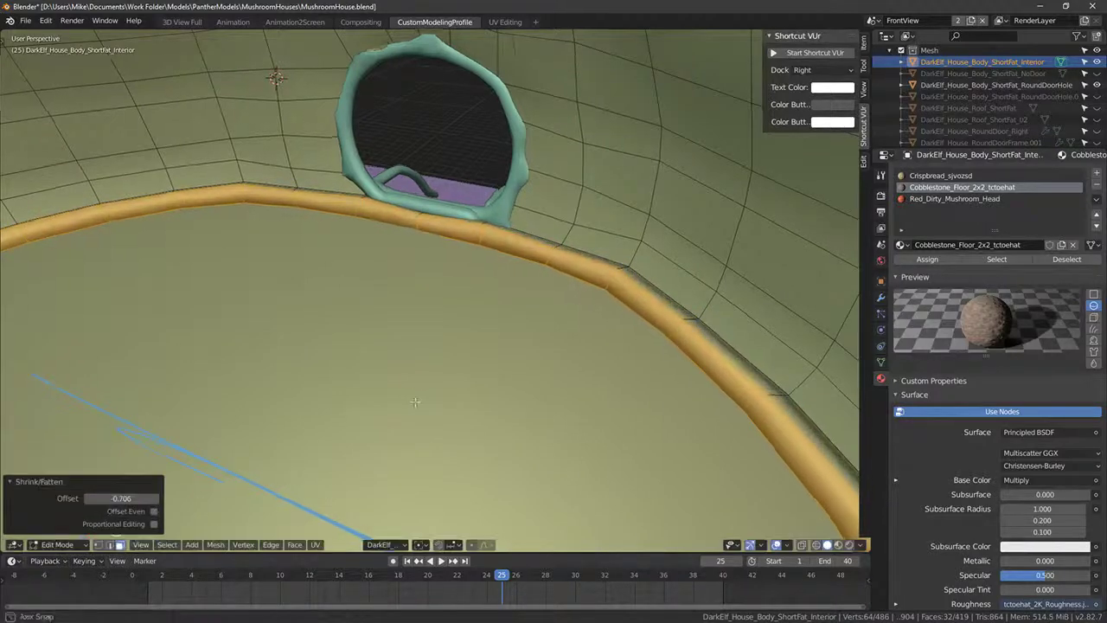
pyautogui.moveTo(369, 397); pyautogui.dragTo(522, 399, button='middle')
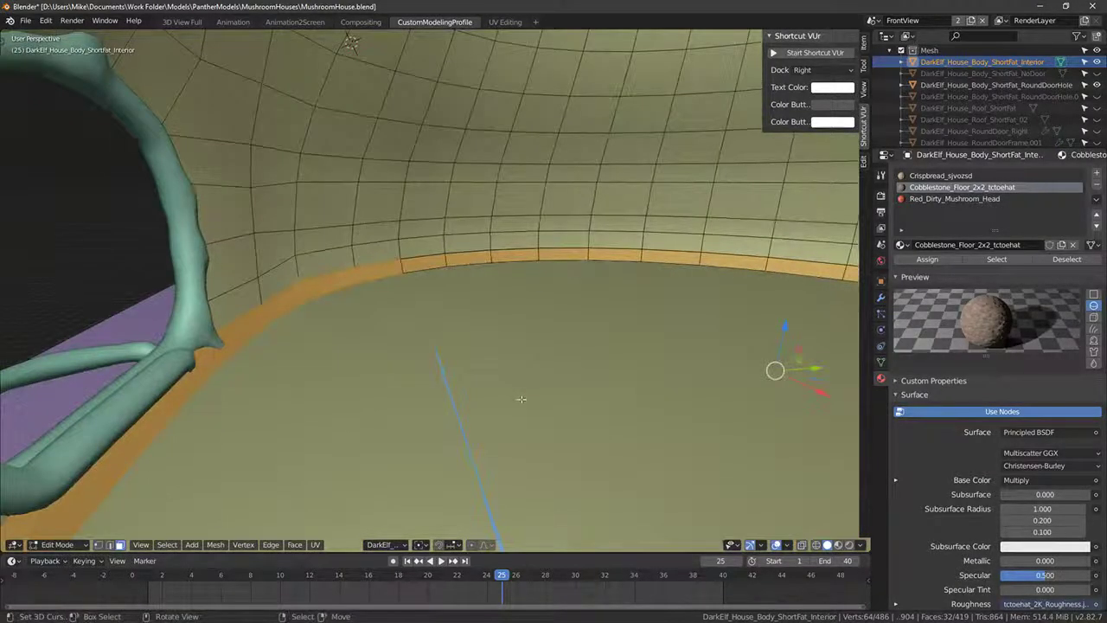
pyautogui.hotkey('alt', 's')
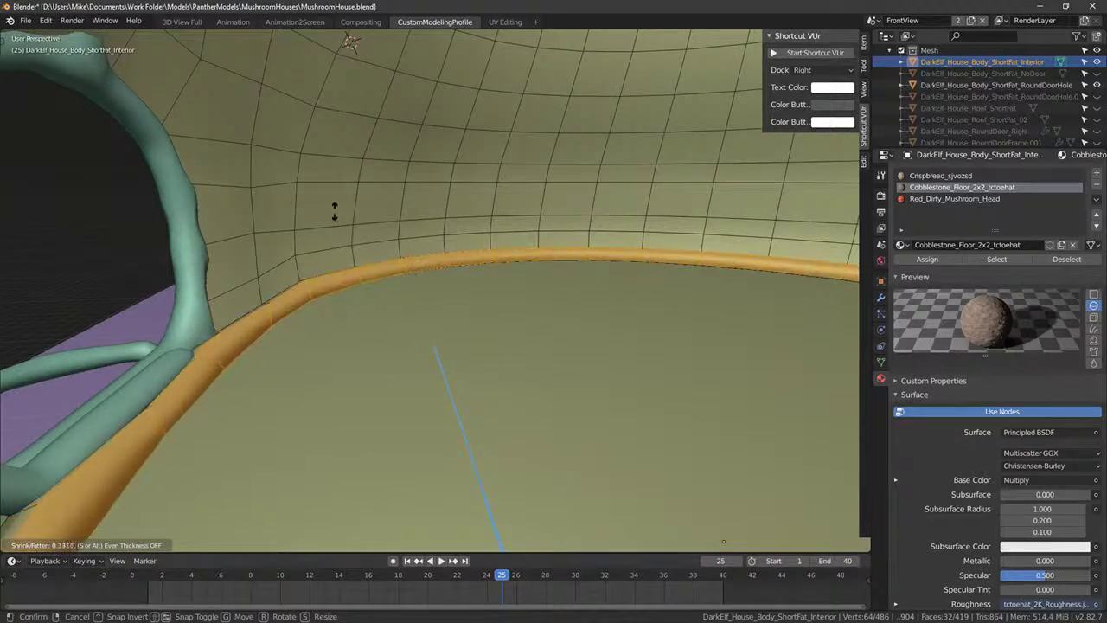
pyautogui.click(334, 212)
# Step: Bevel the raised trim's two long edge loops with one segment
pyautogui.keyDown('alt'); pyautogui.click(248, 346); pyautogui.keyUp('alt')
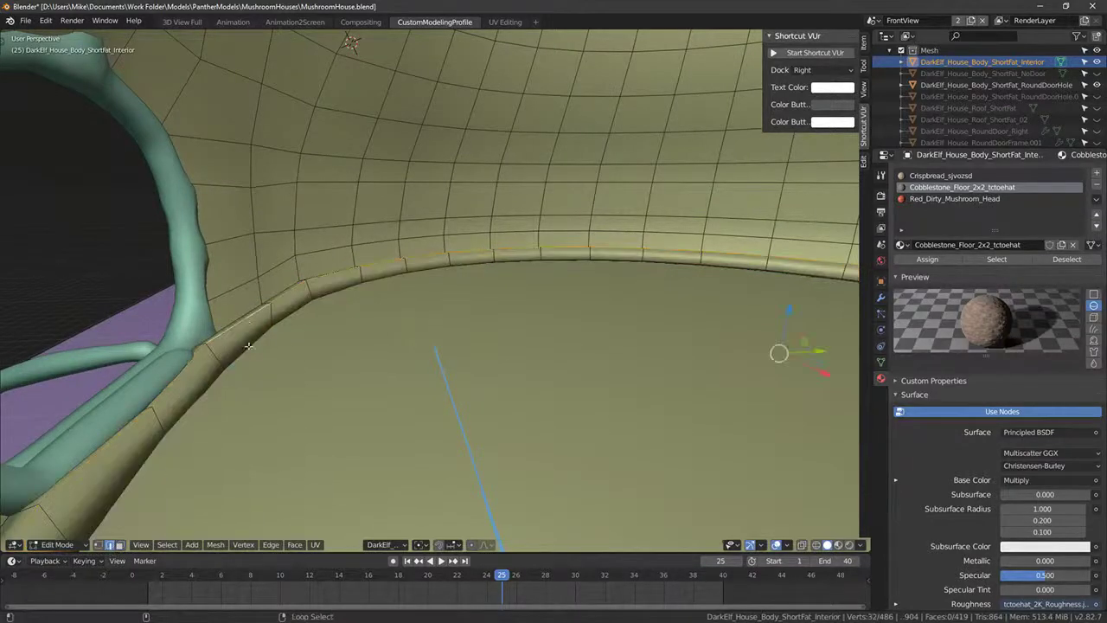
pyautogui.hotkey('ctrl', 'b')
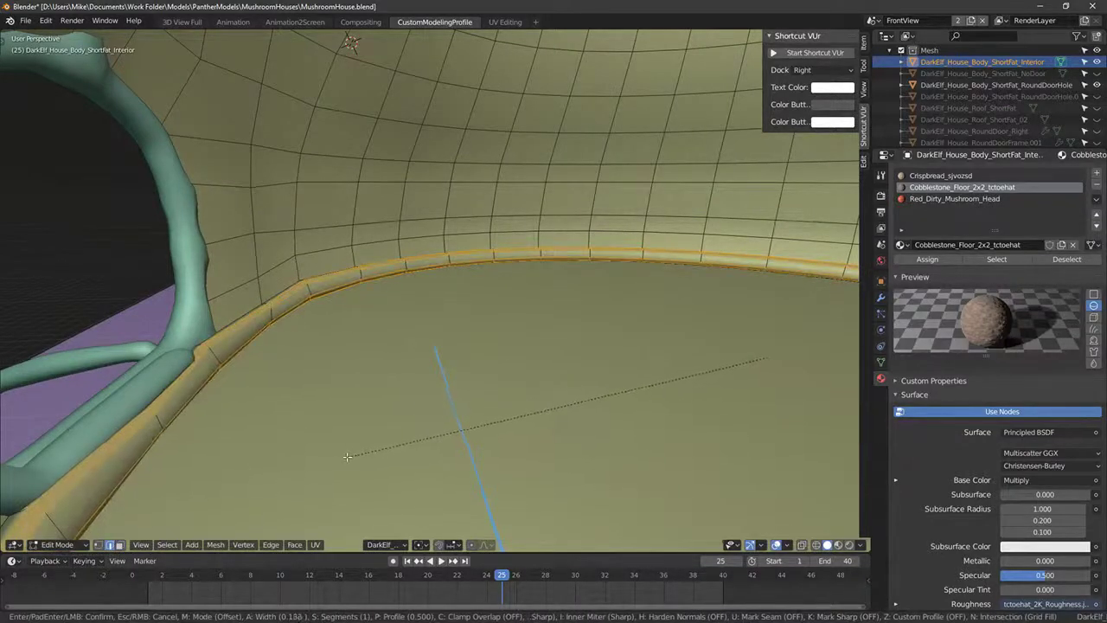
pyautogui.click(343, 458)
# Step: Select the whole linked trim and replace the Red_Dirty_Mushroom_Head slot's material with BrambleBark_MAT
pyautogui.hotkey('ctrl', 'l')
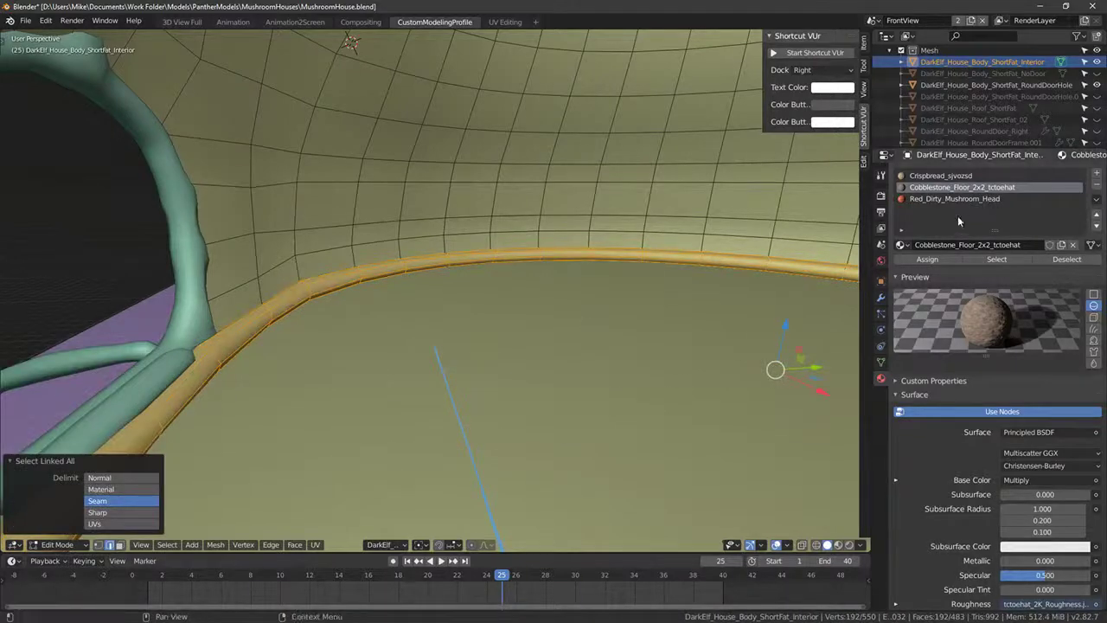
pyautogui.click(935, 199)
pyautogui.click(900, 245)
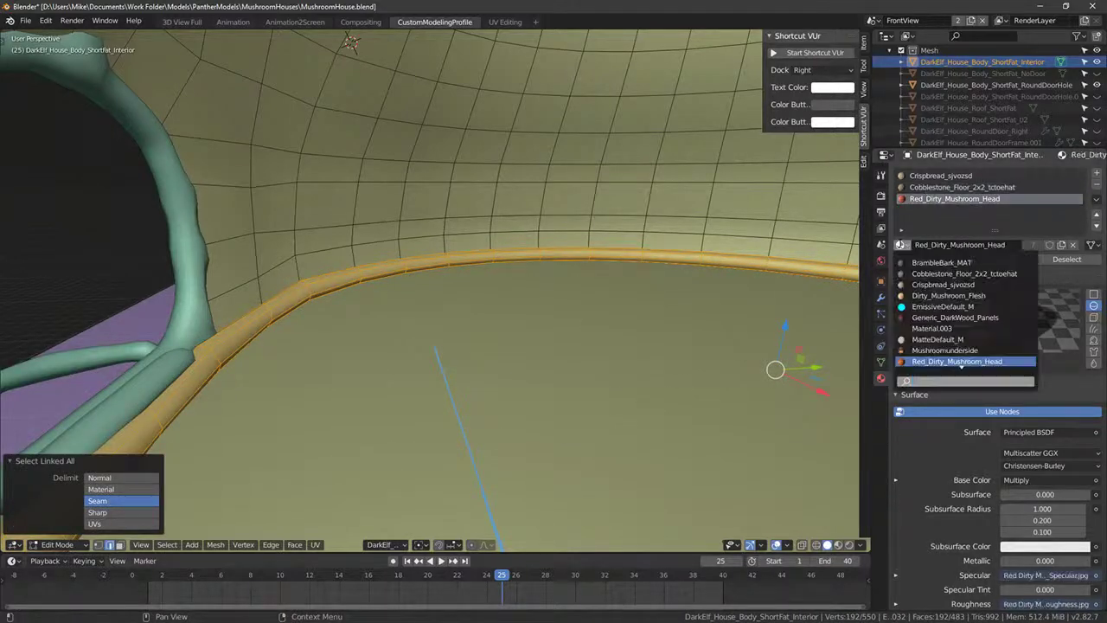
pyautogui.click(932, 262)
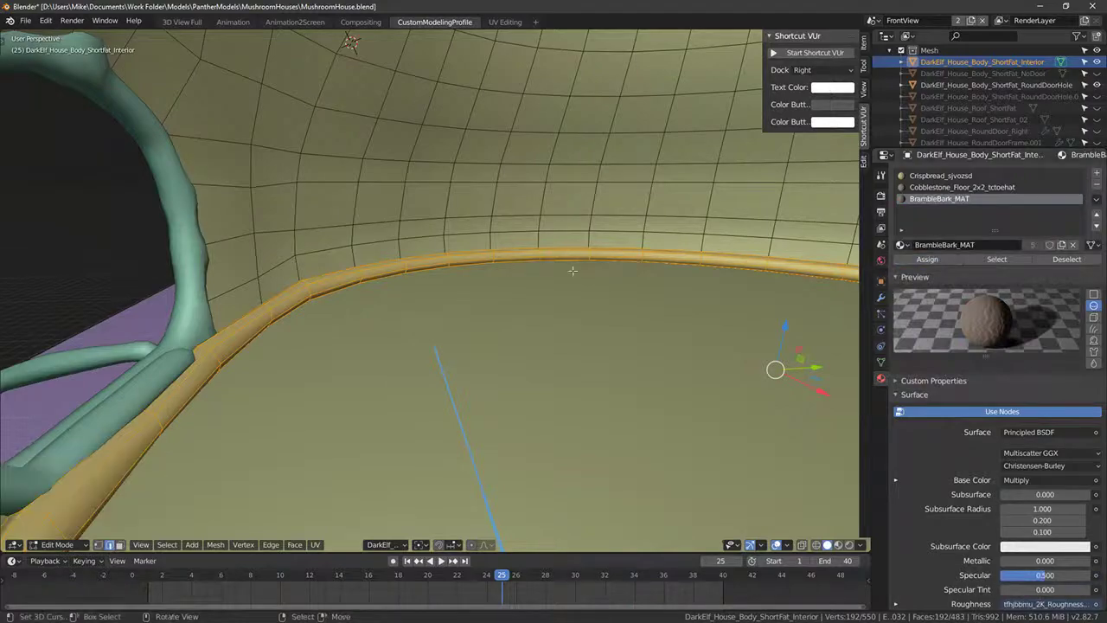
# Step: Switch the viewport to Material Preview, deselect everything, clear the clipping region and view the whole textured house
pyautogui.moveTo(753, 485); pyautogui.dragTo(770, 470, button='middle')
pyautogui.click(838, 546)
pyautogui.moveTo(770, 398)
pyautogui.mouseDown(button='middle')
pyautogui.moveTo(414, 350)
pyautogui.moveTo(490, 446)
pyautogui.moveTo(489, 322)
pyautogui.moveTo(519, 380)
pyautogui.moveTo(492, 430)
pyautogui.moveTo(469, 391)
pyautogui.mouseUp(button='middle')
pyautogui.press('b')
pyautogui.press('Escape')
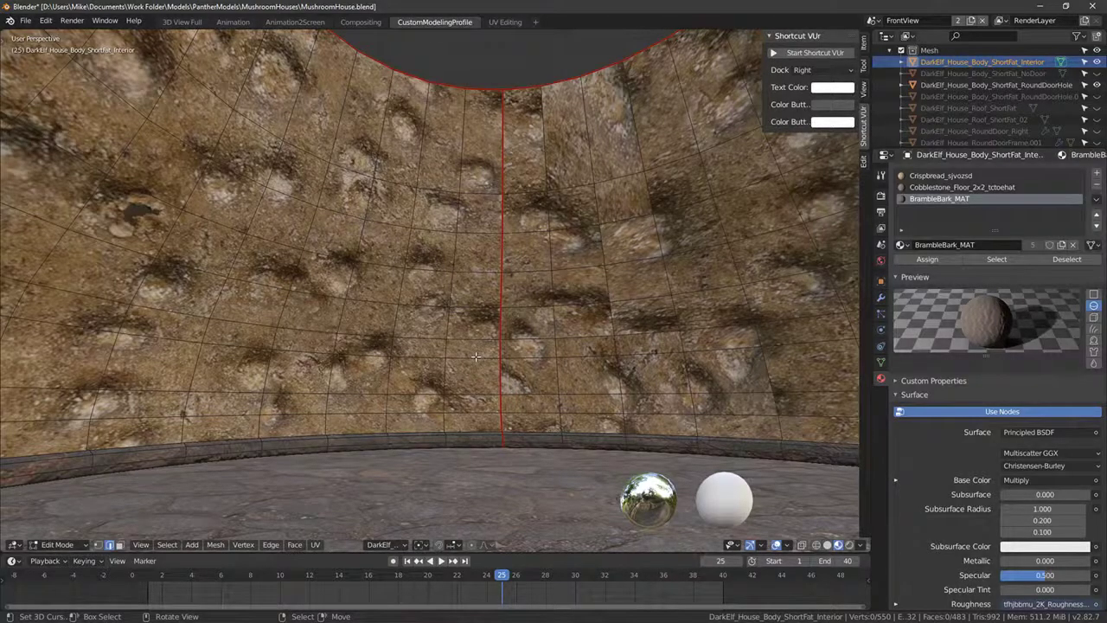
pyautogui.scroll(-5, 583, 328)
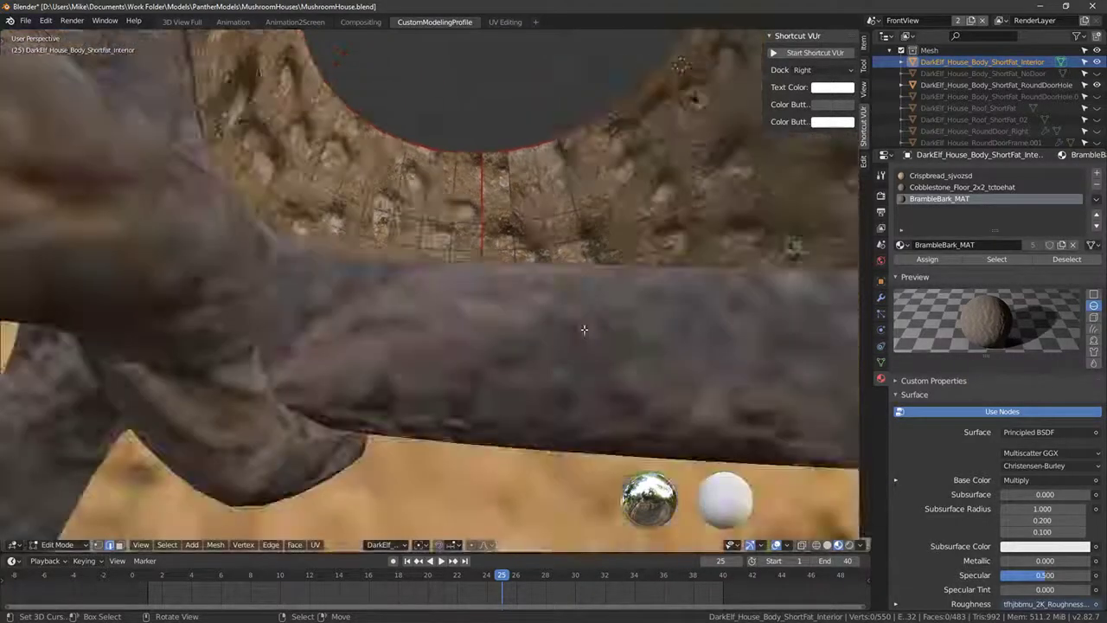
pyautogui.moveTo(583, 328); pyautogui.dragTo(848, 406, button='middle')
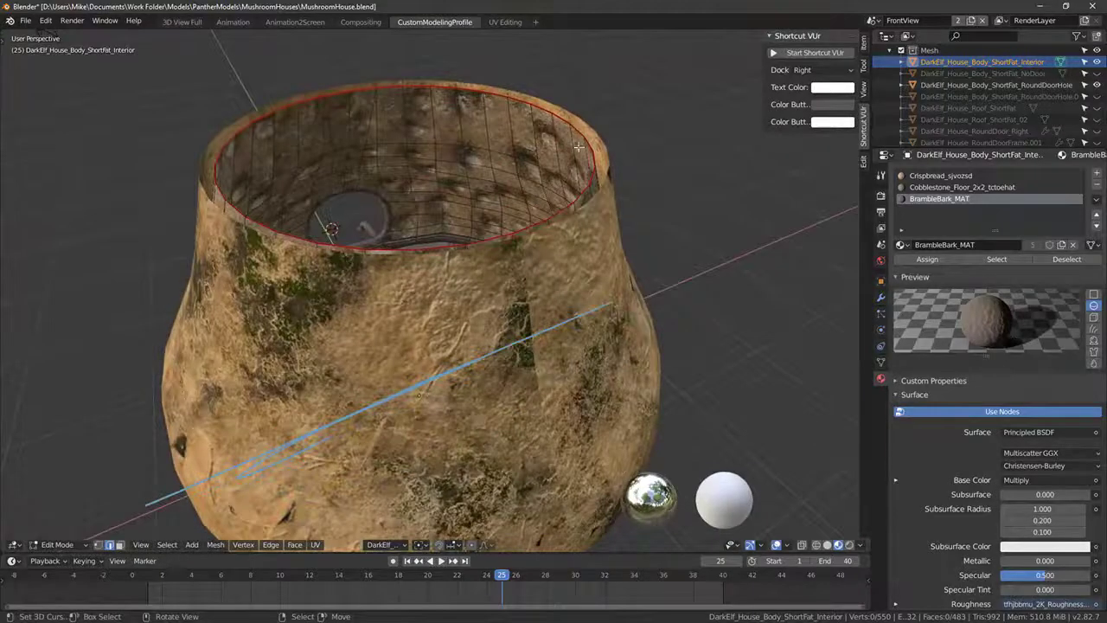
# Step: Select the edge loop around the interior wall's upper rim and duplicate it in place
pyautogui.press('a')
pyautogui.press('a')
pyautogui.keyDown('alt'); pyautogui.rightClick(594, 172); pyautogui.keyUp('alt')
pyautogui.moveTo(594, 173); pyautogui.dragTo(592, 210, button='middle')
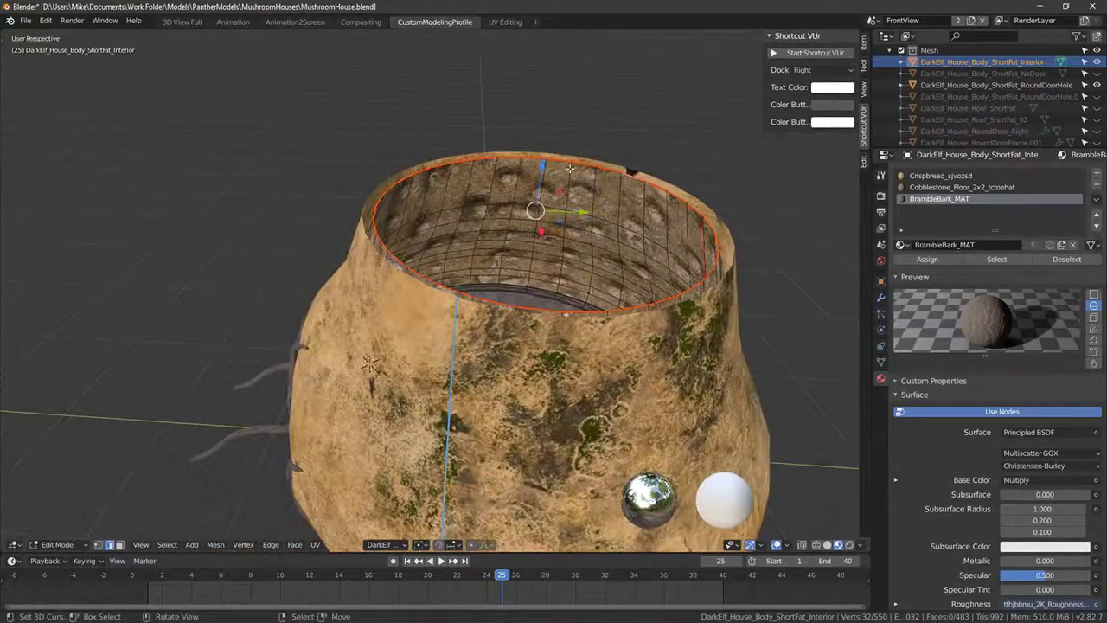
pyautogui.hotkey('shift', 'd')
pyautogui.rightClick(694, 240)
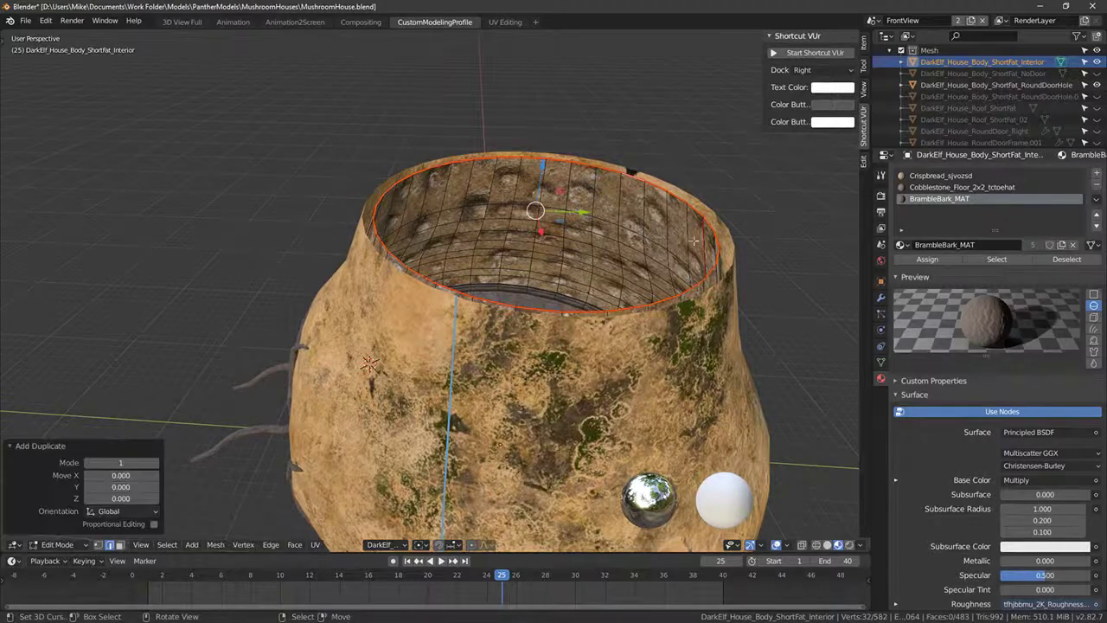
pyautogui.press('e')
pyautogui.rightClick(817, 241)
pyautogui.hotkey('ctrl', 'z')
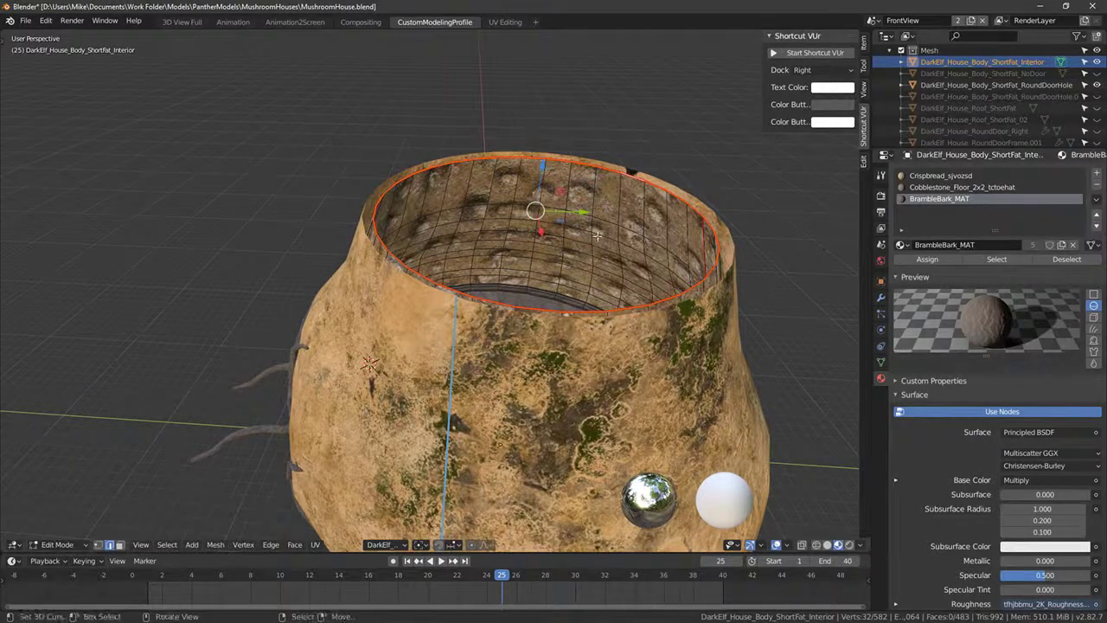
# Step: Select all the interior wall faces linked within their seams and unwrap them
pyautogui.moveTo(661, 209); pyautogui.dragTo(545, 274, button='middle')
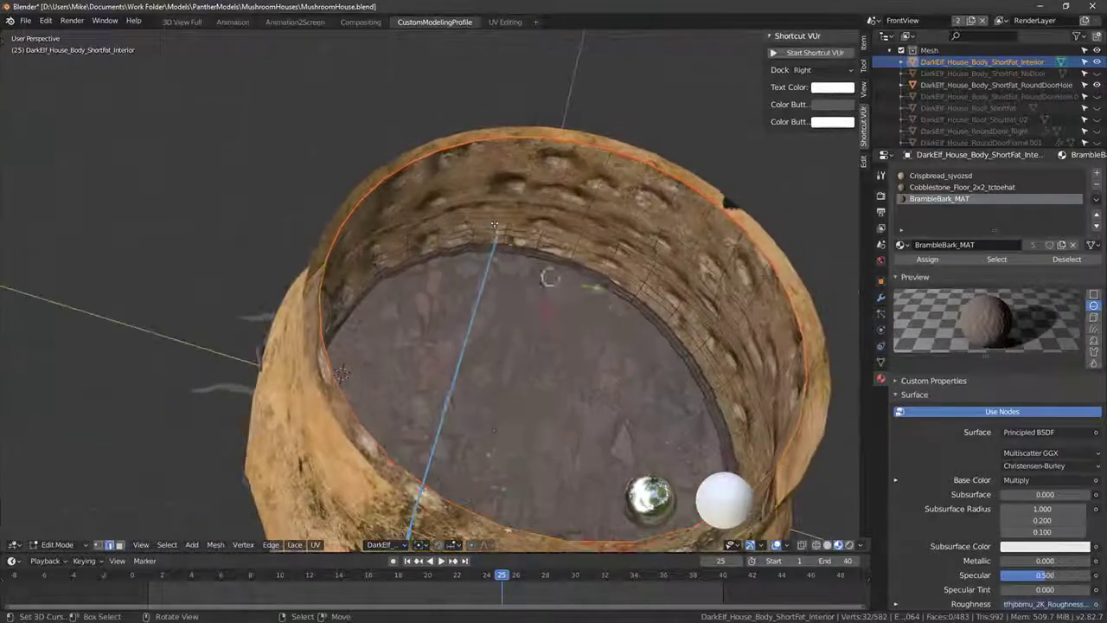
pyautogui.press('Tab')
pyautogui.press('Tab')
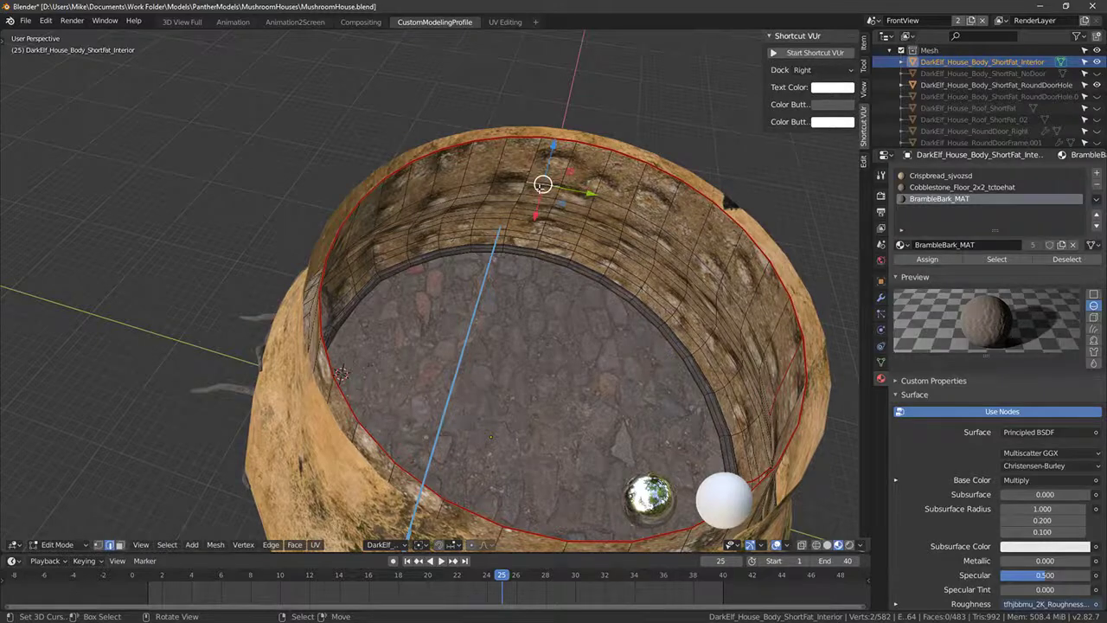
pyautogui.hotkey('ctrl', 'l')
pyautogui.press('u')
pyautogui.click(491, 78)
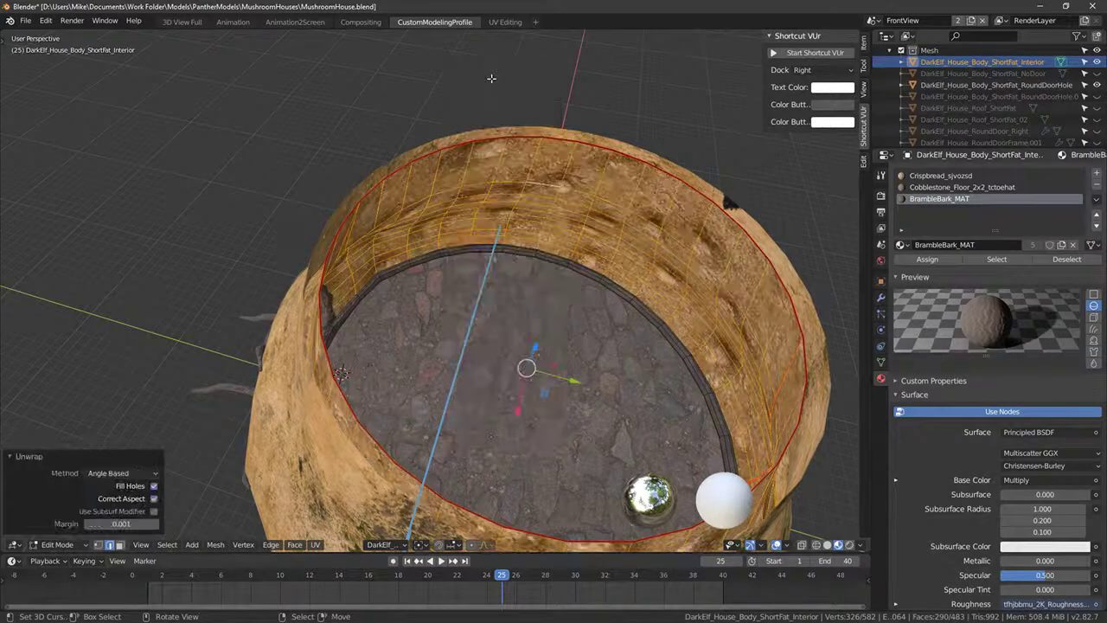
# Step: Clear the selection, select the whole linked floor trim delimited by seams, and UV-map it with Smart UV Project at the 66 angle limit
pyautogui.moveTo(492, 79); pyautogui.dragTo(391, 285, button='middle')
pyautogui.hotkey('alt', 'a')
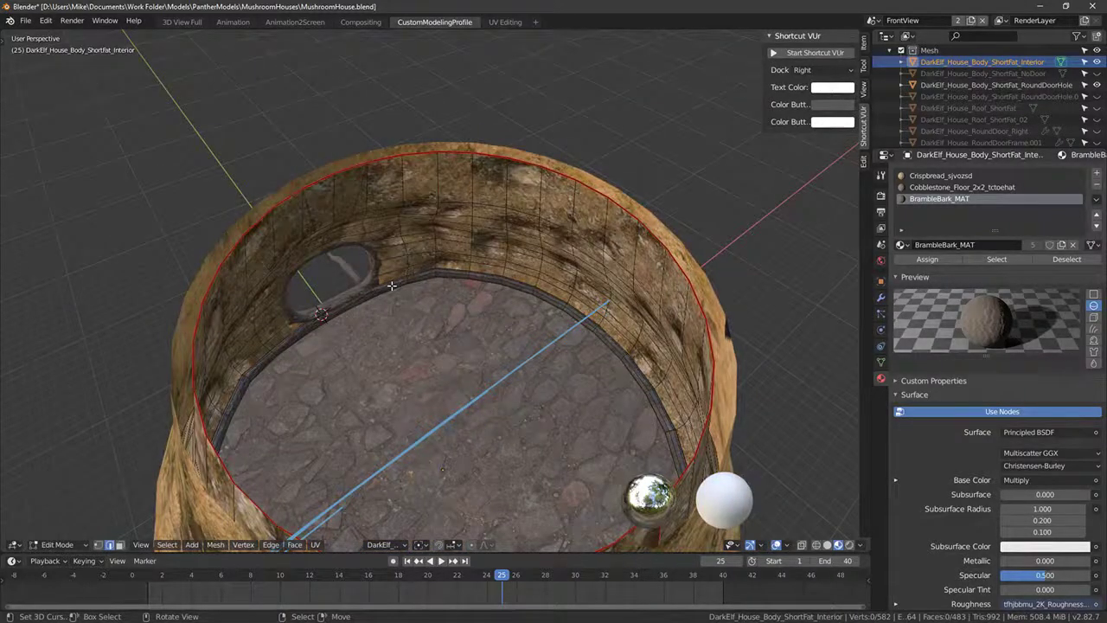
pyautogui.hotkey('ctrl', 'l')
pyautogui.press('u')
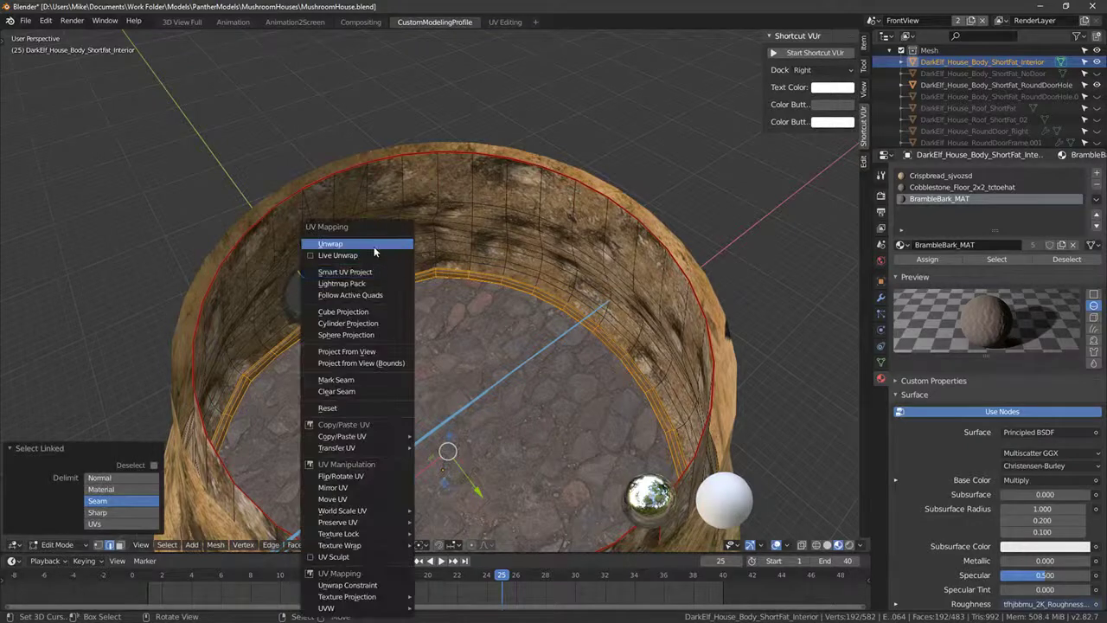
pyautogui.click(364, 274)
pyautogui.click(448, 356)
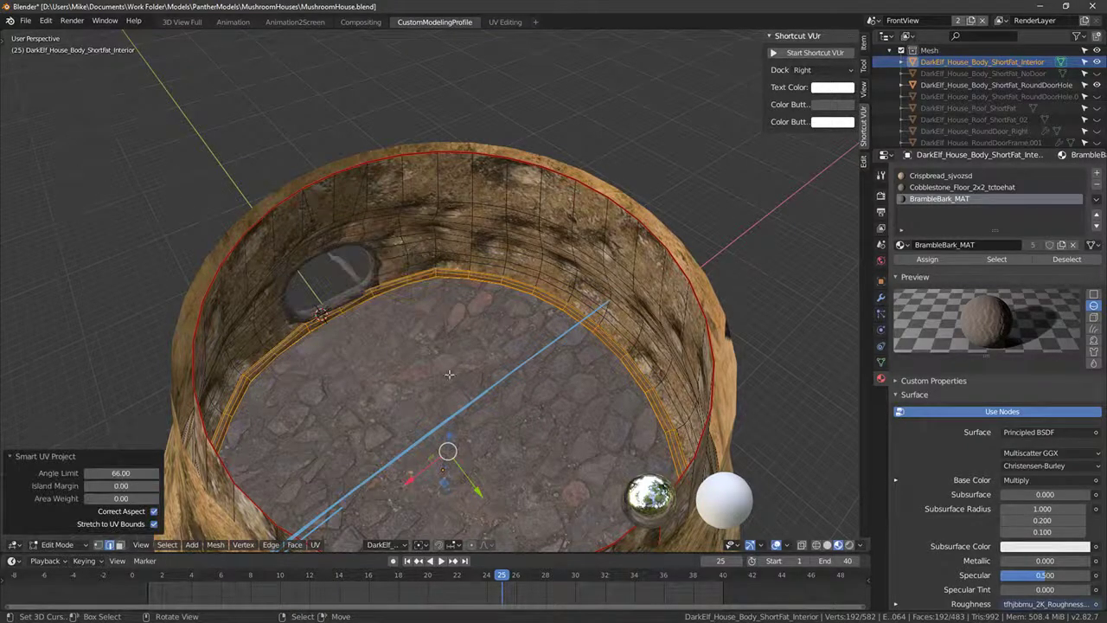
# Step: Rename the interior object to DarkElf_House_Body_ShortFat_Interior1stFloor in Object Mode and inspect it with Rendered shading
pyautogui.scroll(-2, 482, 326)
pyautogui.moveTo(482, 326)
pyautogui.mouseDown(button='middle')
pyautogui.moveTo(480, 348)
pyautogui.moveTo(442, 294)
pyautogui.moveTo(499, 270)
pyautogui.moveTo(456, 310)
pyautogui.moveTo(554, 208)
pyautogui.mouseUp(button='middle')
pyautogui.press('Tab')
pyautogui.press('z')
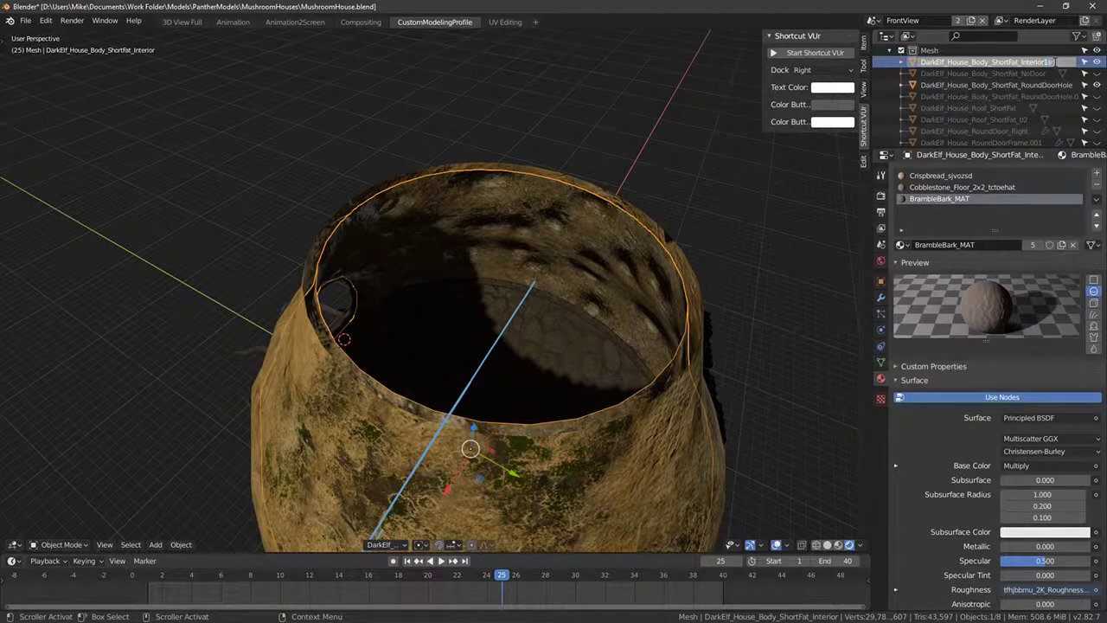
pyautogui.click(1053, 61)
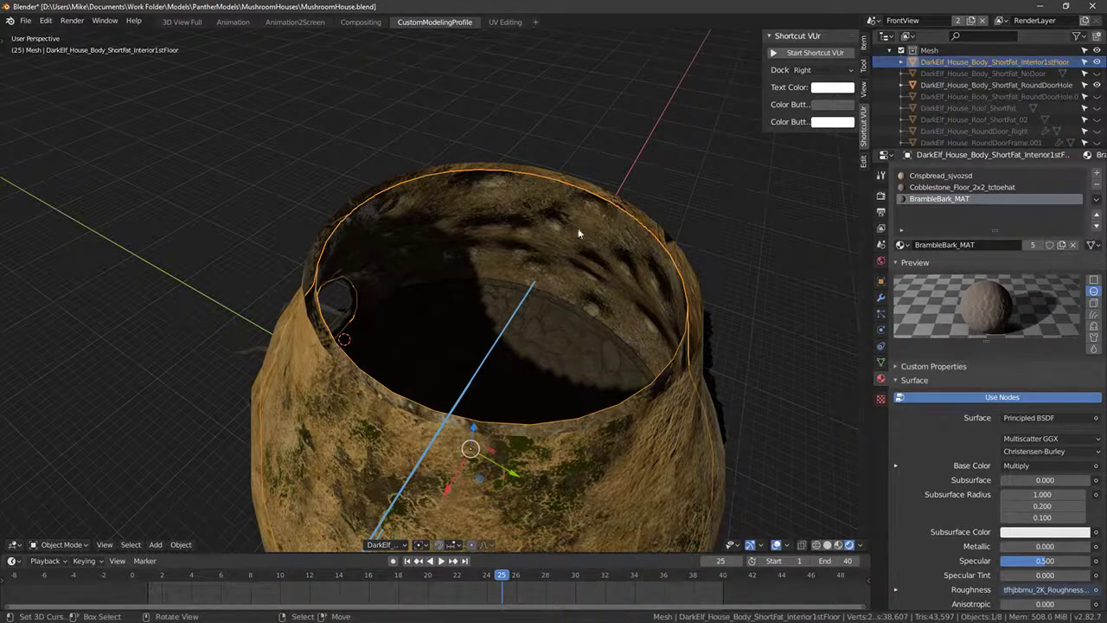
pyautogui.moveTo(578, 227); pyautogui.dragTo(402, 314, button='middle')
pyautogui.scroll(3, 461, 271)
pyautogui.scroll(6, 416, 308)
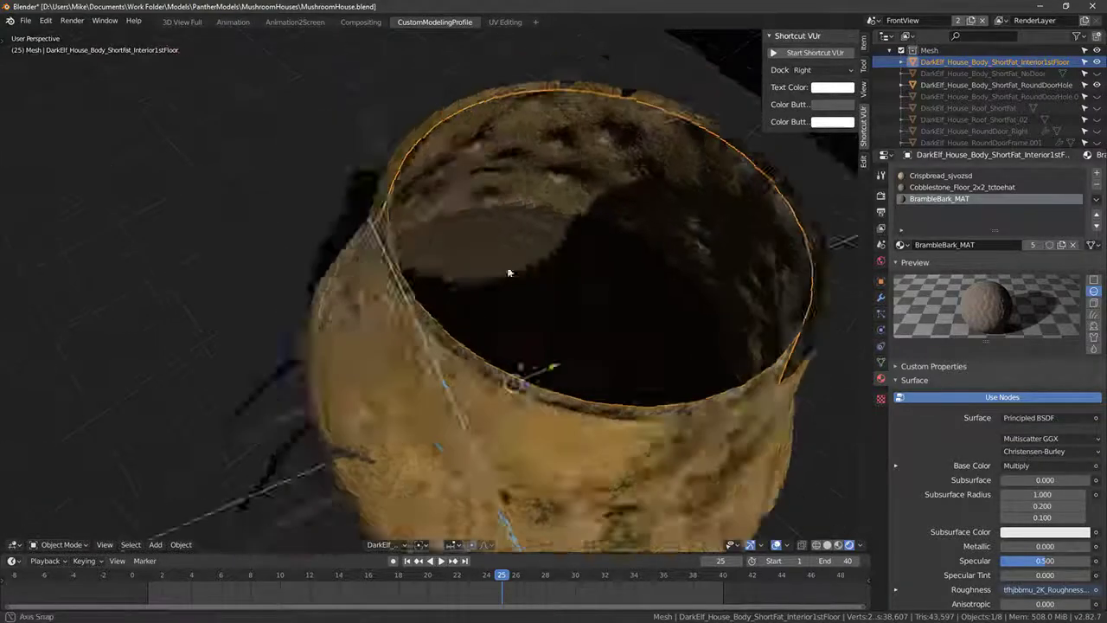
pyautogui.moveTo(508, 272); pyautogui.dragTo(463, 245, button='middle')
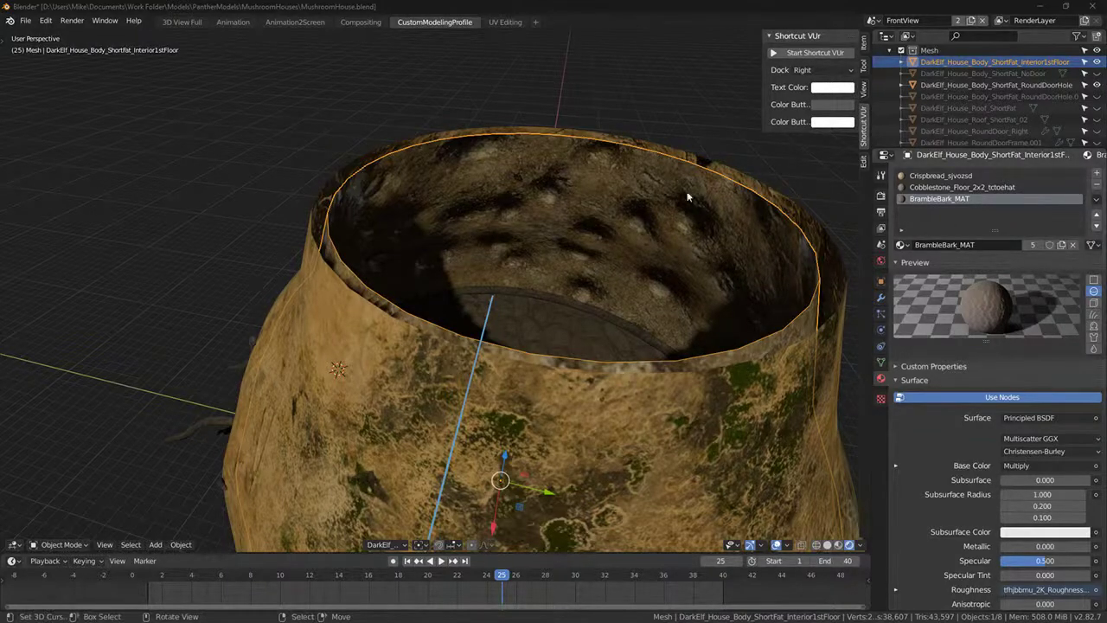
# Step: Switch to Unreal Editor, frame both mushroom houses full screen and run the console command highresshot 2
pyautogui.moveTo(689, 195); pyautogui.dragTo(748, 148, button='middle')
pyautogui.scroll(-4, 725, 168)
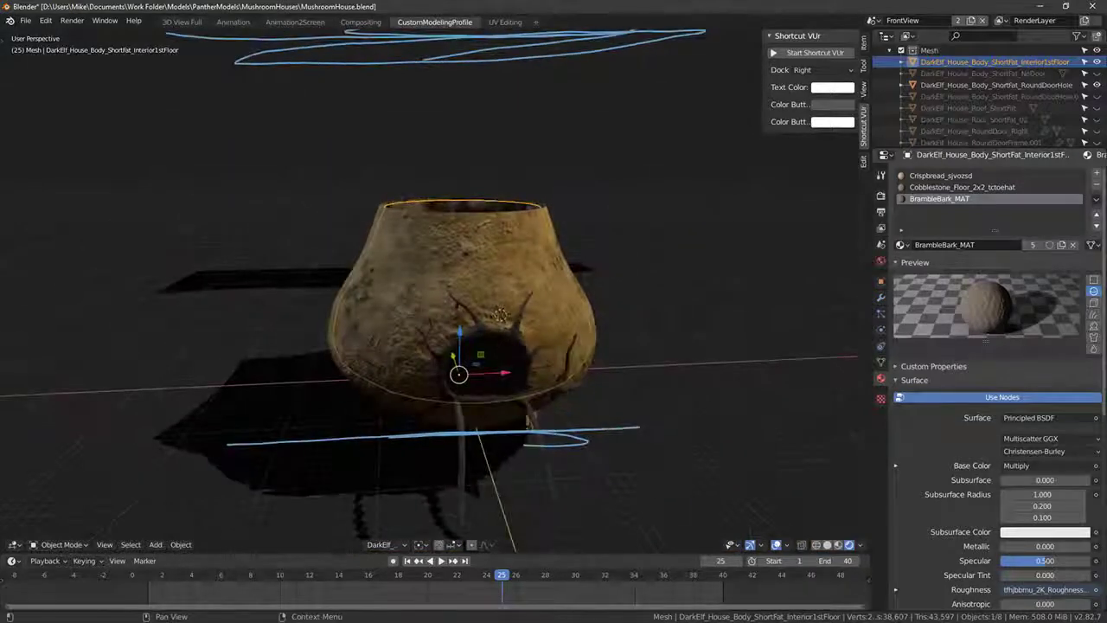
pyautogui.hotkey('alt', 'Tab')
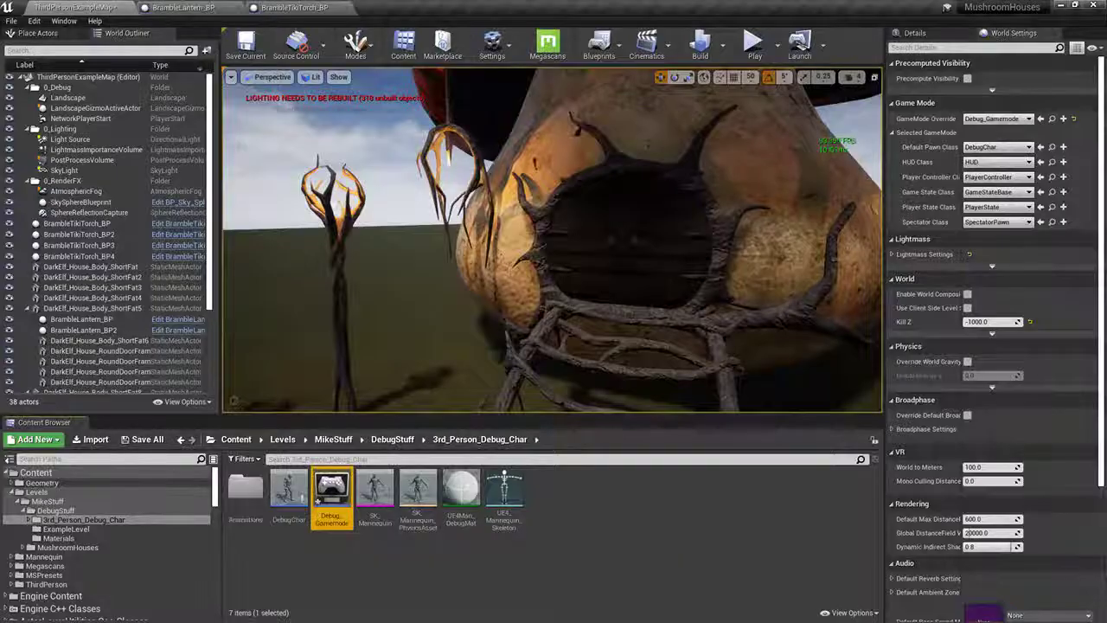
pyautogui.moveTo(554, 251); pyautogui.dragTo(593, 268, button='right')
pyautogui.press('F11')
pyautogui.press('`')
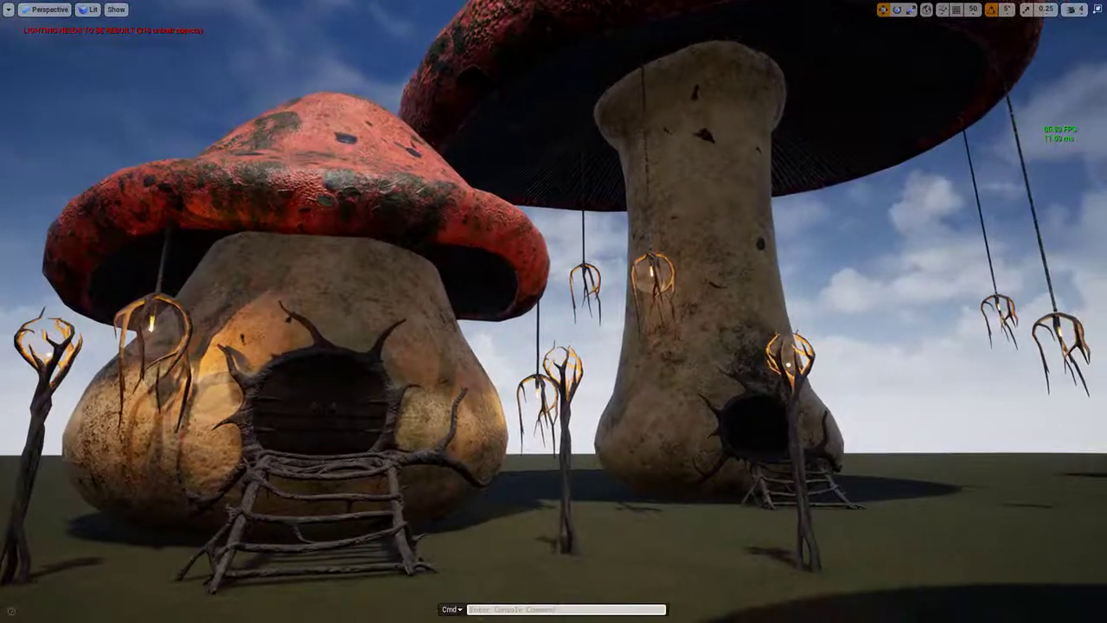
pyautogui.write('highresshot 2')
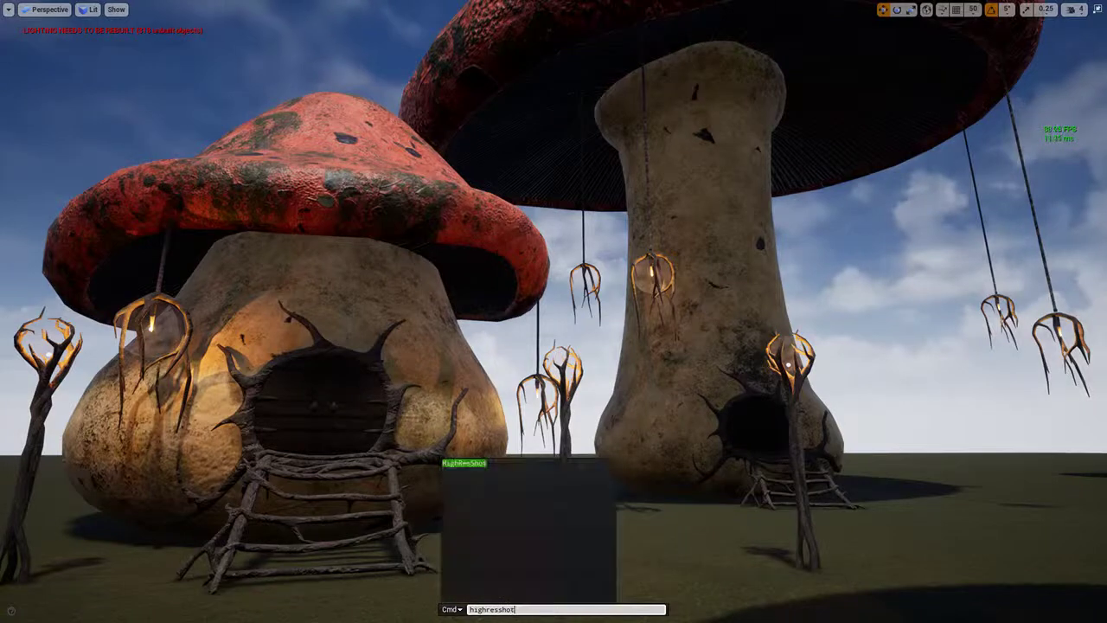
pyautogui.press('Return')
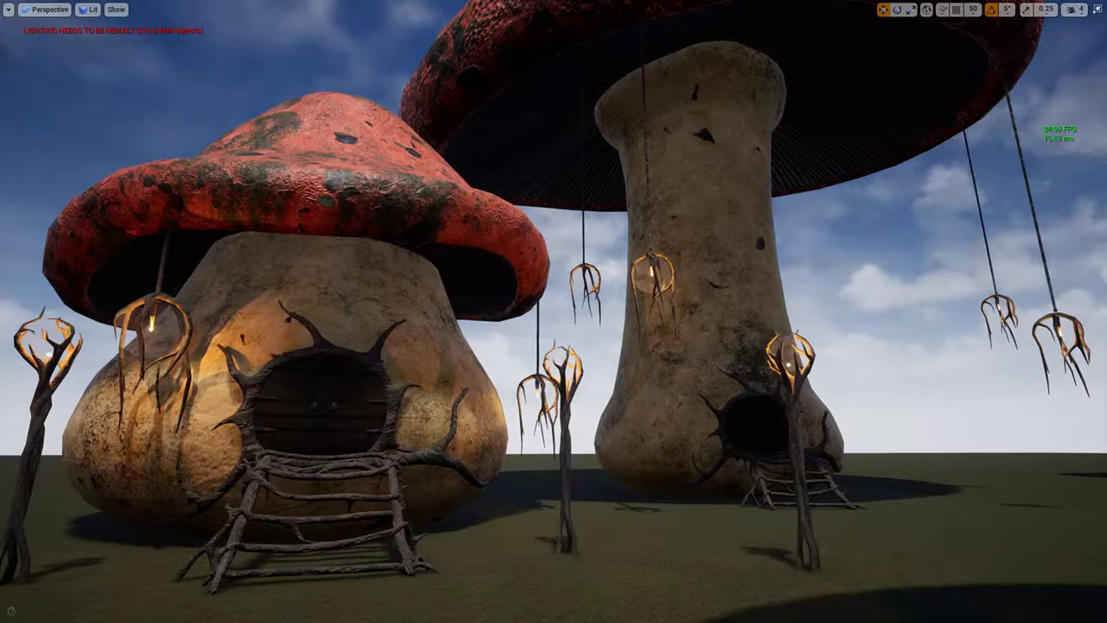
pyautogui.moveTo(620, 182); pyautogui.dragTo(536, 177, button='right')
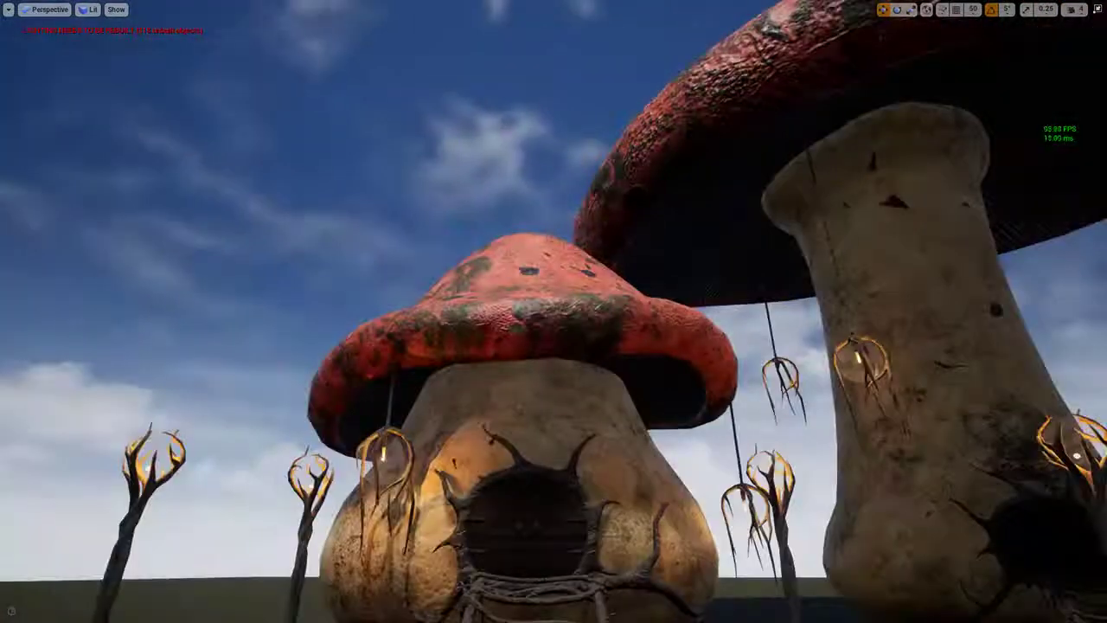
pyautogui.press('F11')
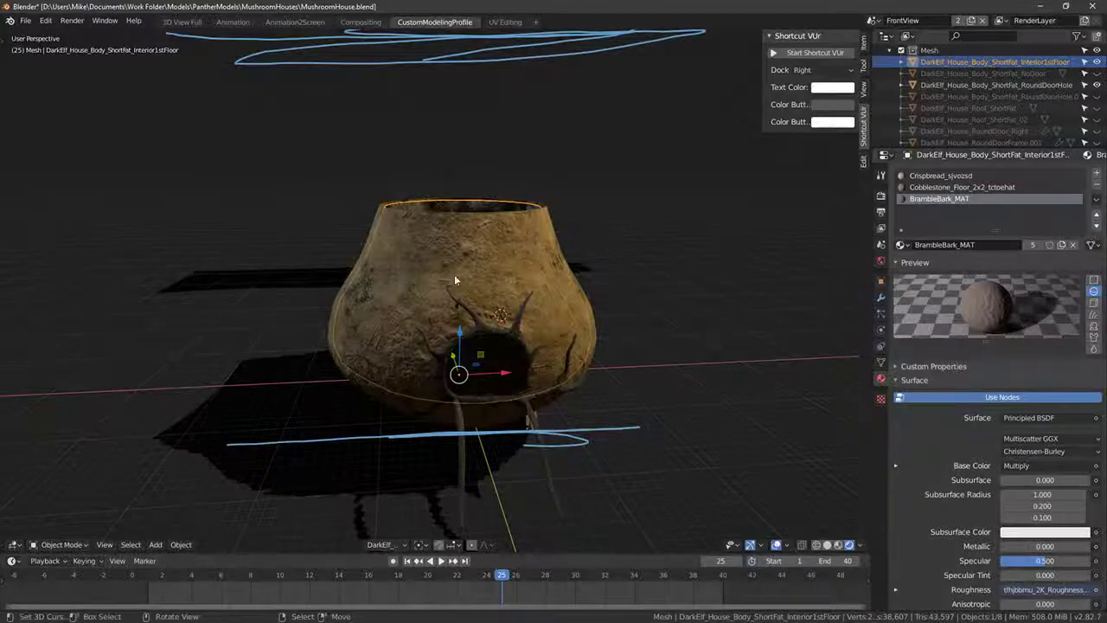
# Step: Back in Blender, rename the Cobblestone_Floor_2x2_tctoehat material of the interior mesh to Cobblestone_Floor
pyautogui.moveTo(455, 280); pyautogui.dragTo(175, 99, button='middle')
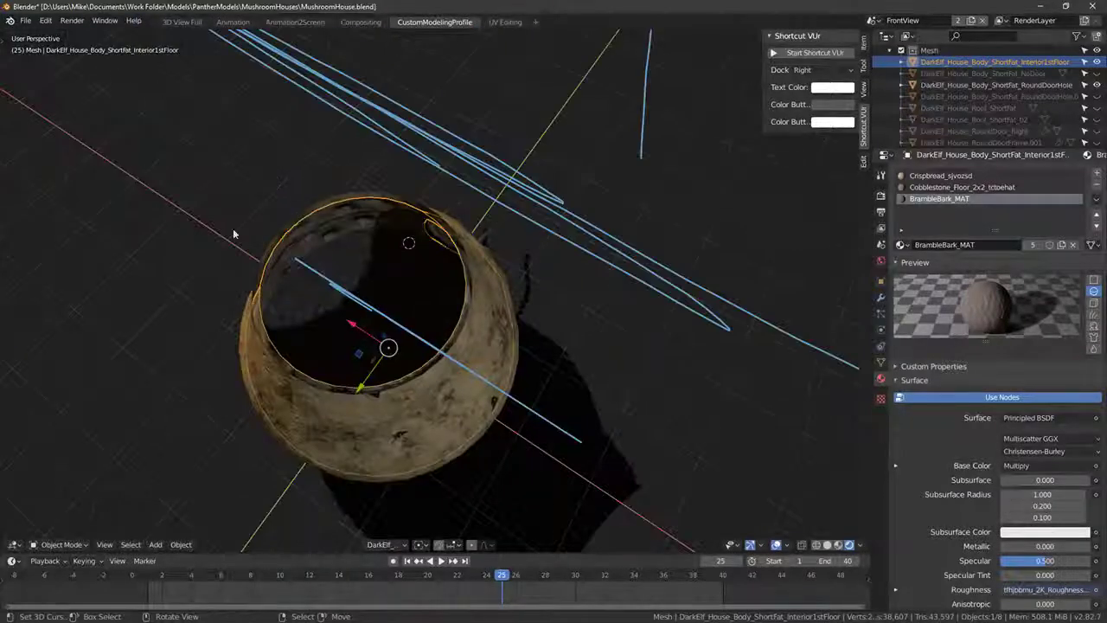
pyautogui.click(26, 20)
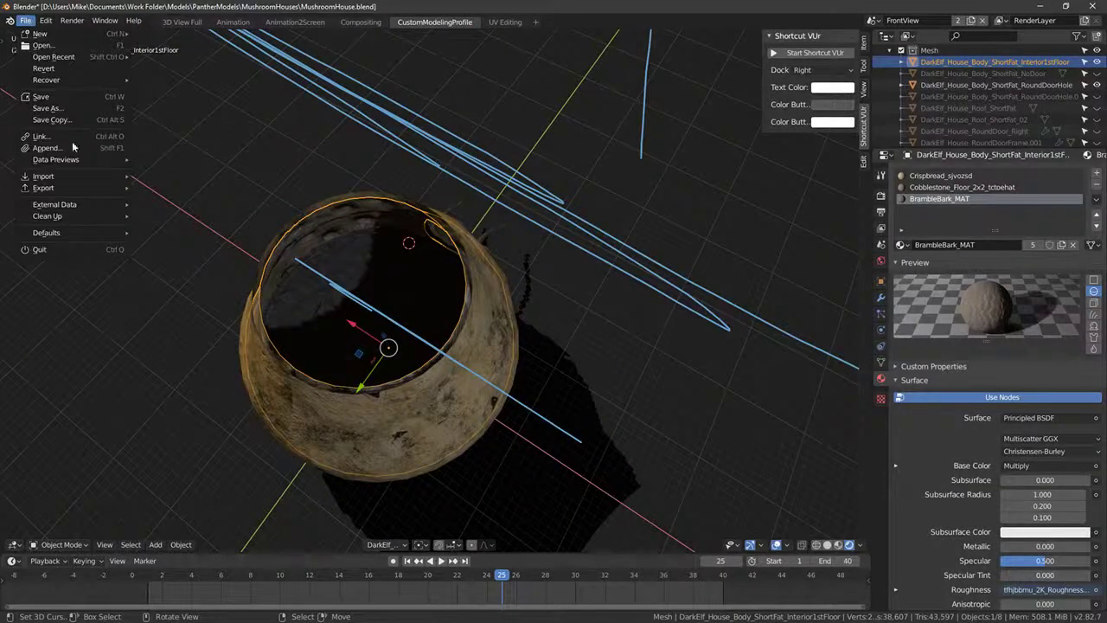
pyautogui.click(952, 187)
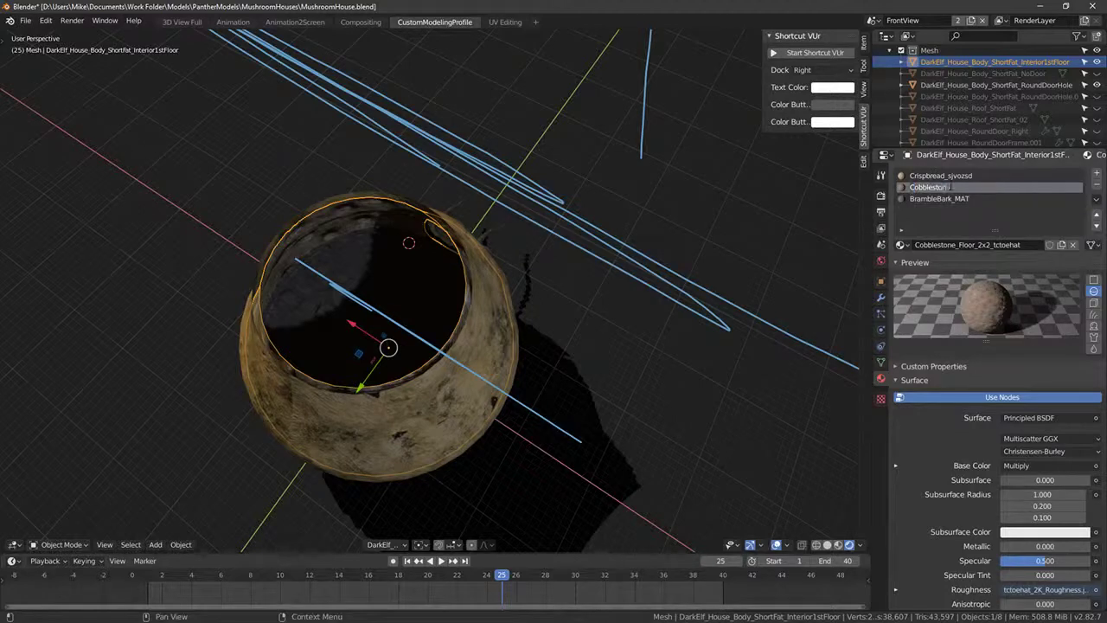
pyautogui.press('Return')
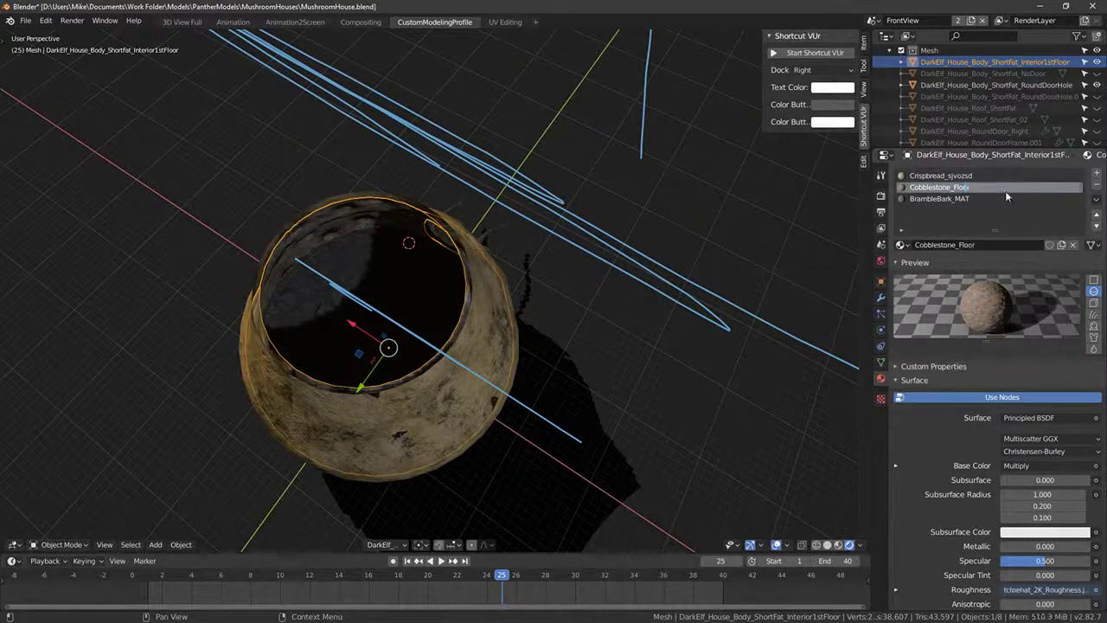
# Step: Rename the Crispbread_sjvozsd material to Mushroom_Interior and save the Blender file
pyautogui.click(941, 177)
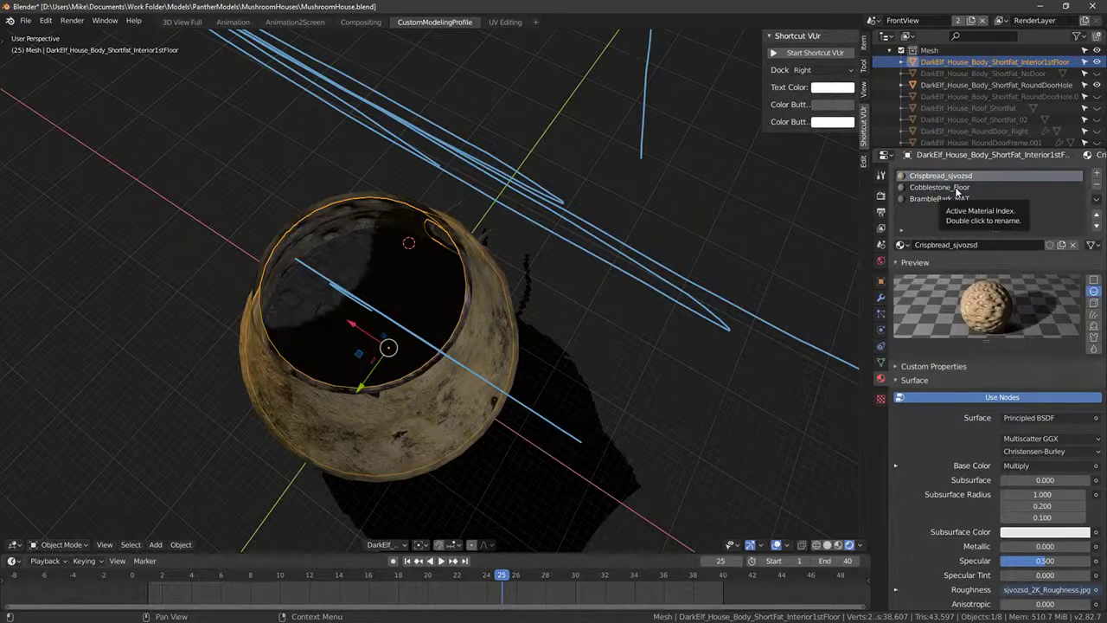
pyautogui.hotkey('ctrl', 'shift', 's')
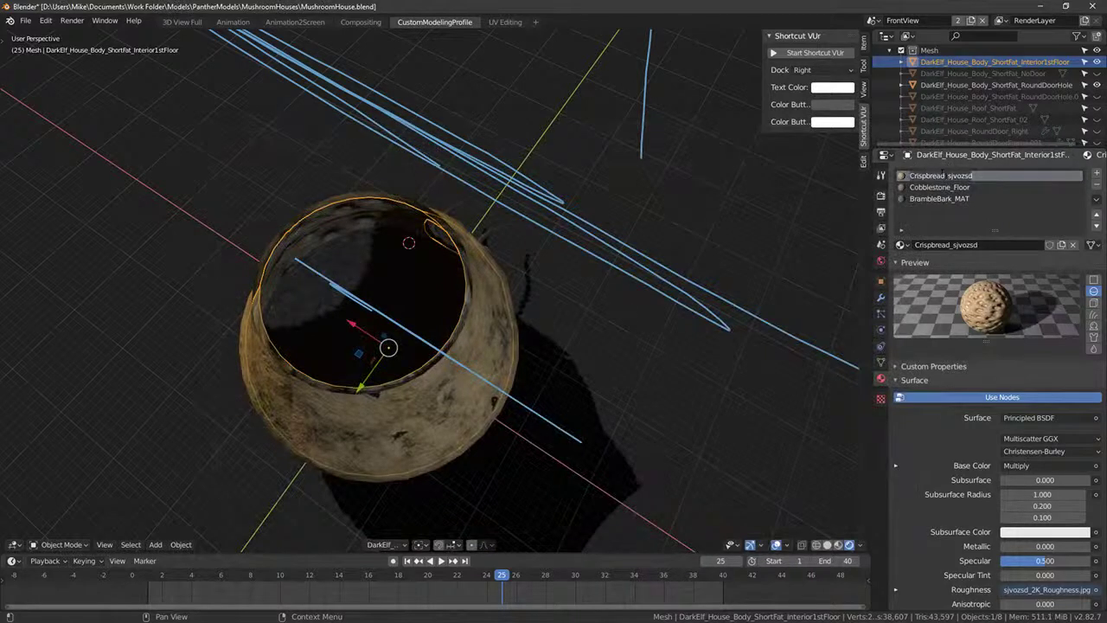
pyautogui.doubleClick(947, 175)
pyautogui.write('Meshroom_In')
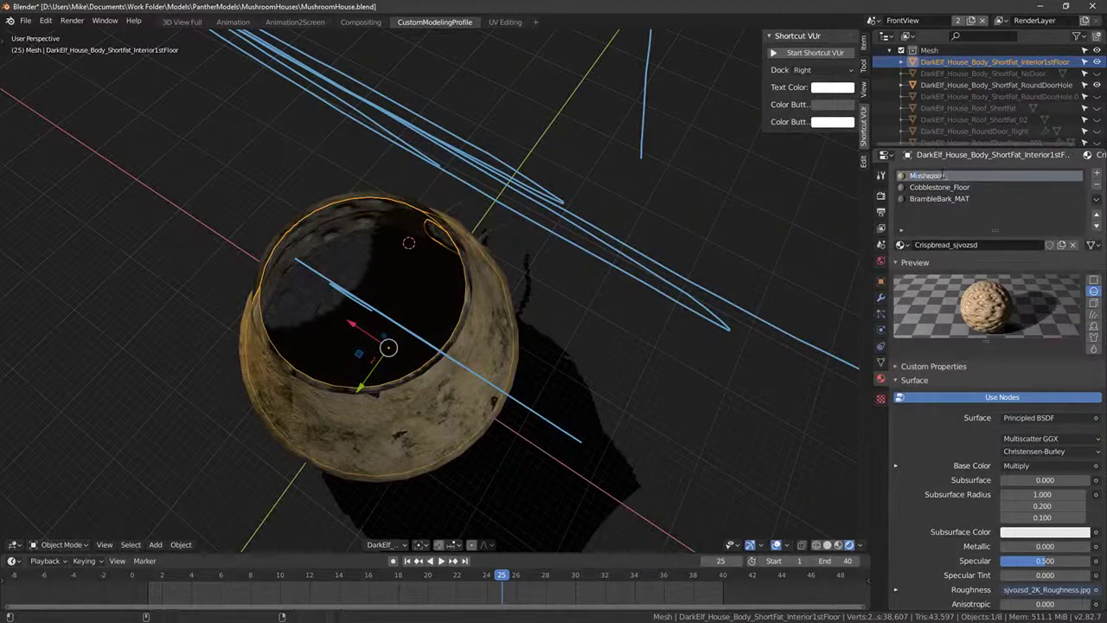
pyautogui.write('terior')
pyautogui.press('Return')
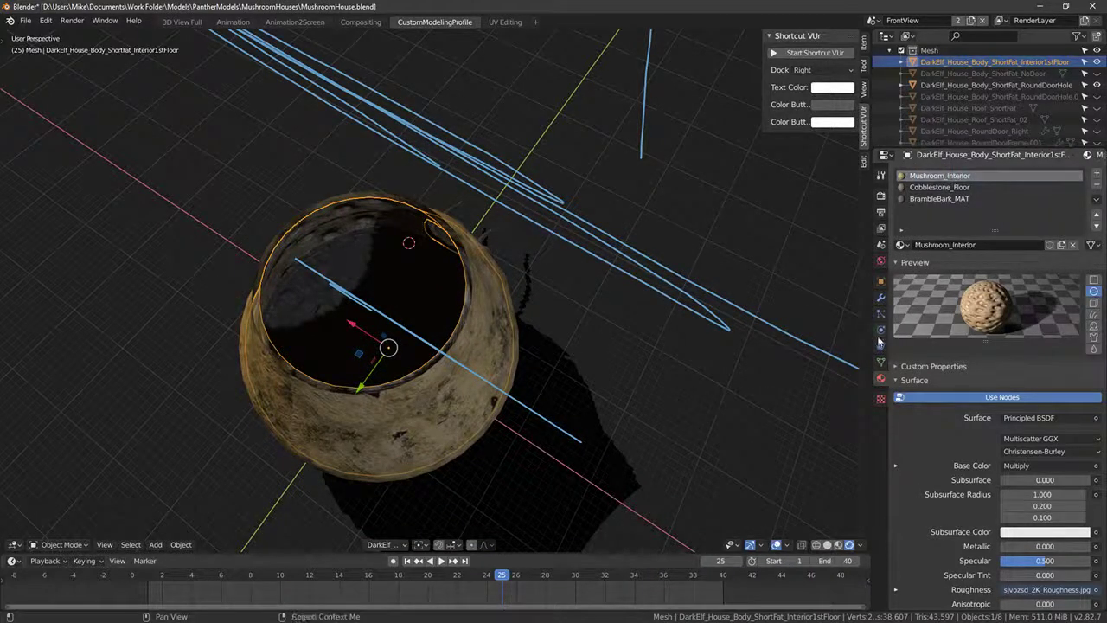
pyautogui.hotkey('ctrl', 's')
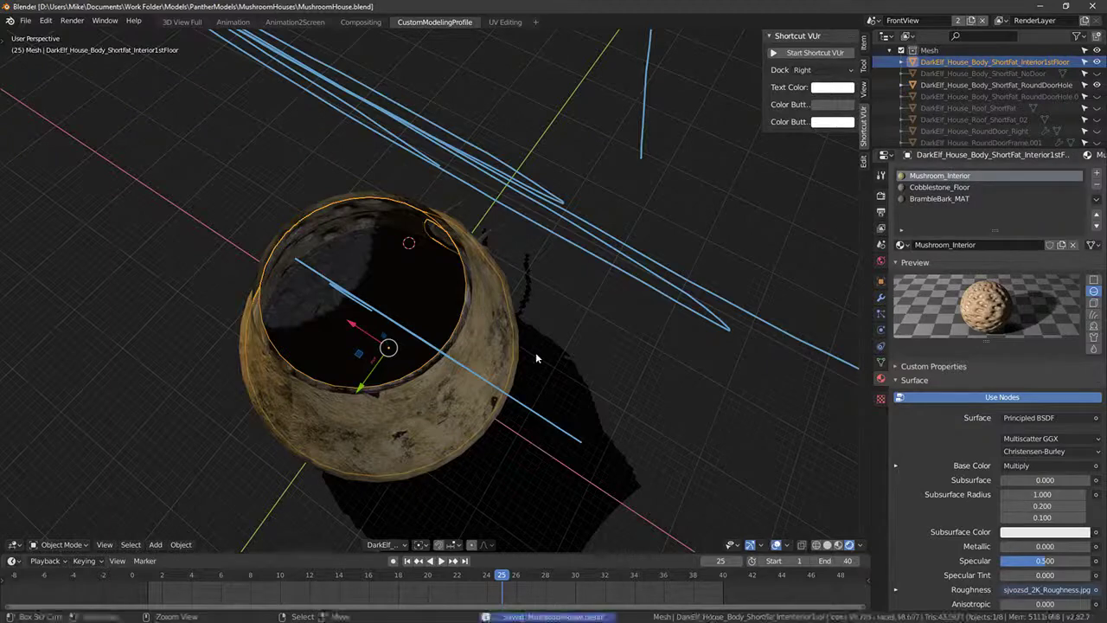
# Step: Copy the interior mesh's object name and try to export the mesh as DarkElf_House_Body_ShortFat_Interior1stFloor.fbx
pyautogui.click(25, 20)
pyautogui.moveTo(54, 190)
pyautogui.click(163, 221)
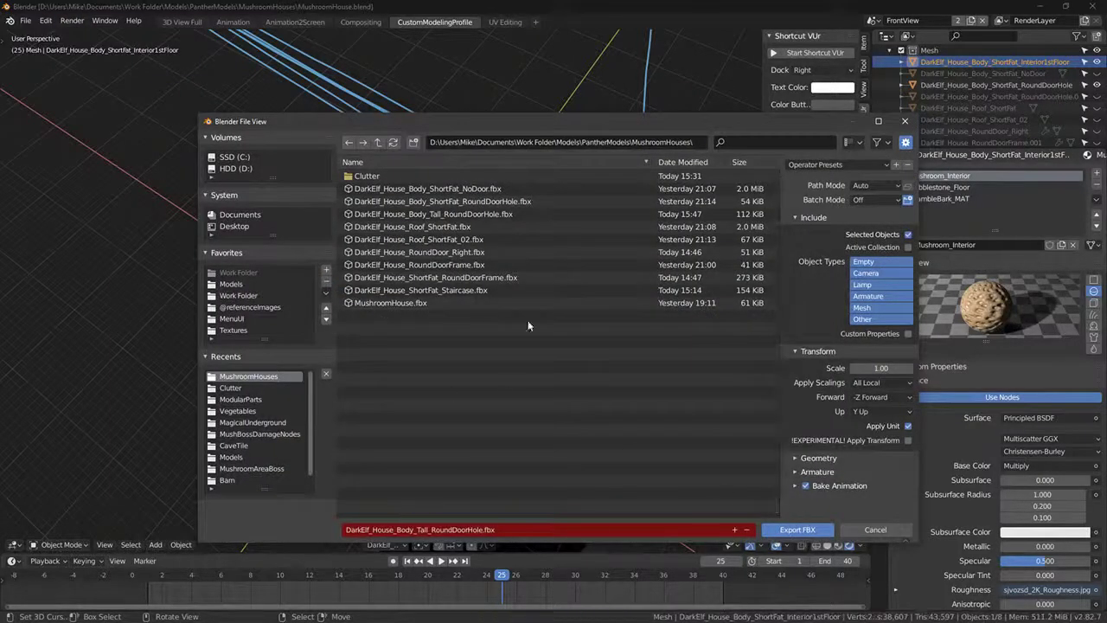
pyautogui.doubleClick(1004, 67)
pyautogui.hotkey('ctrl', 'c')
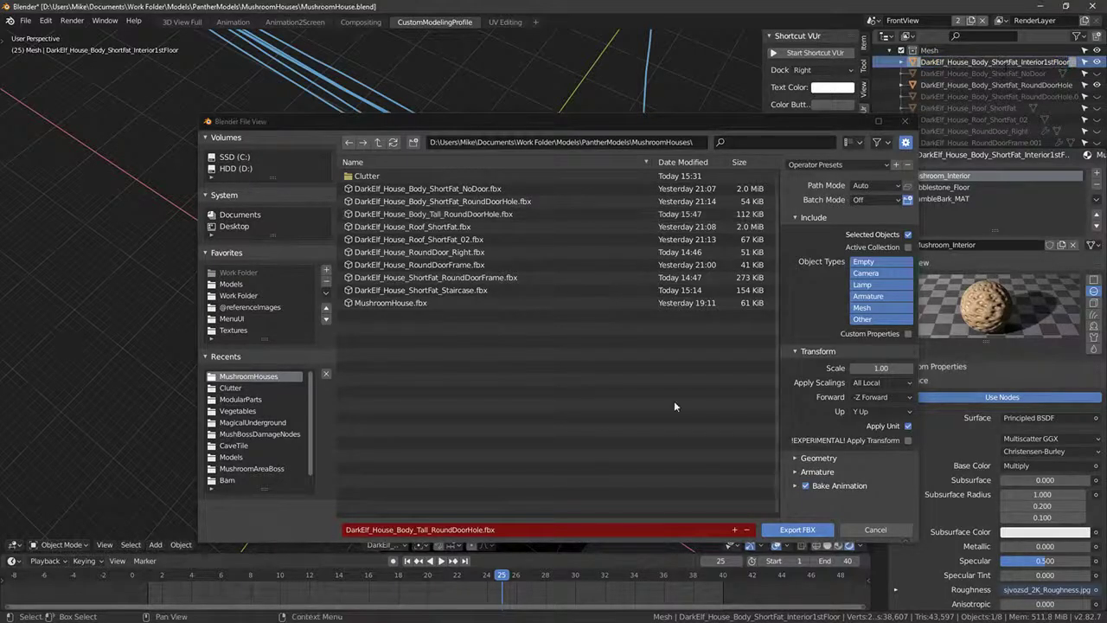
pyautogui.click(497, 529)
pyautogui.hotkey('ctrl', 'v')
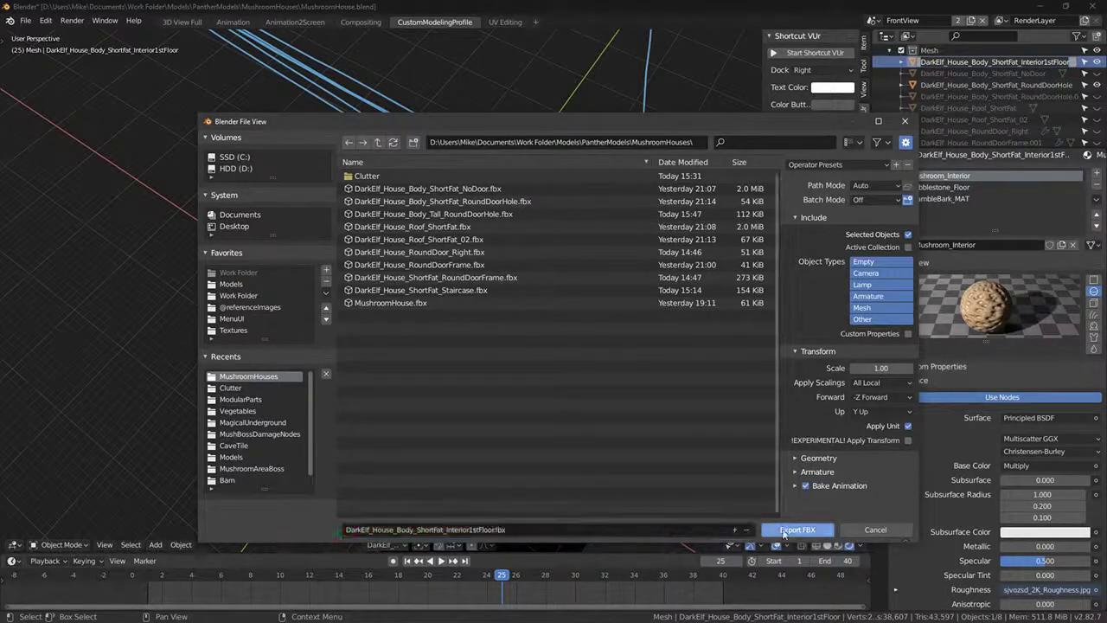
pyautogui.click(783, 529)
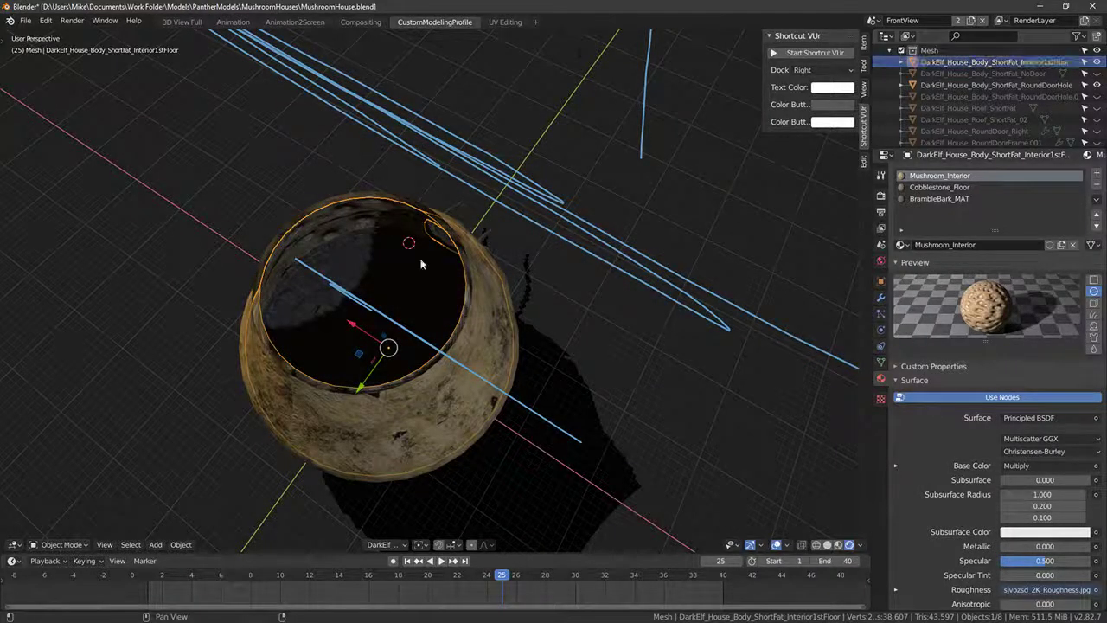
pyautogui.click(24, 20)
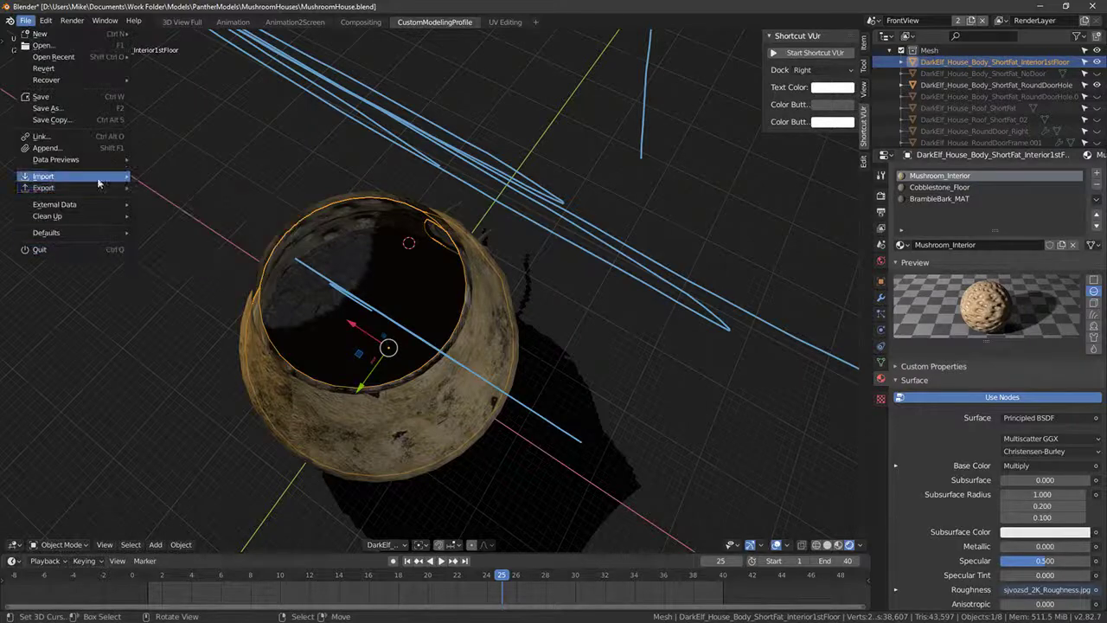
pyautogui.click(24, 21)
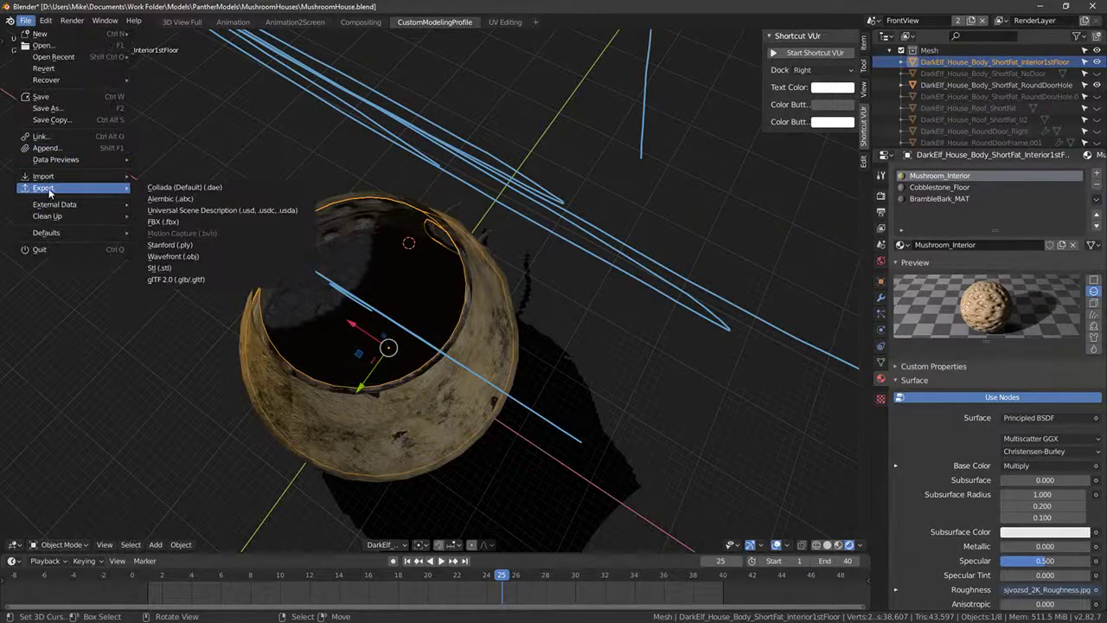
pyautogui.click(25, 21)
pyautogui.moveTo(42, 190)
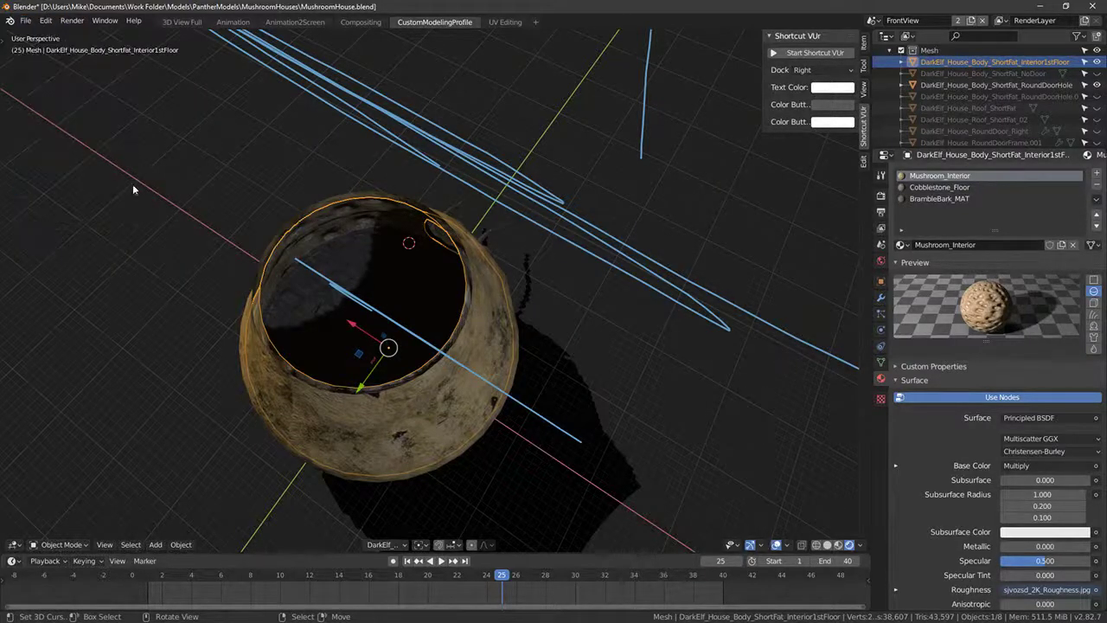
# Step: Export the selected interior mesh as FBX into the MushroomHouses folder, named DarkElf_House_Body_ShortFat_Interior1stFloor
pyautogui.click(25, 20)
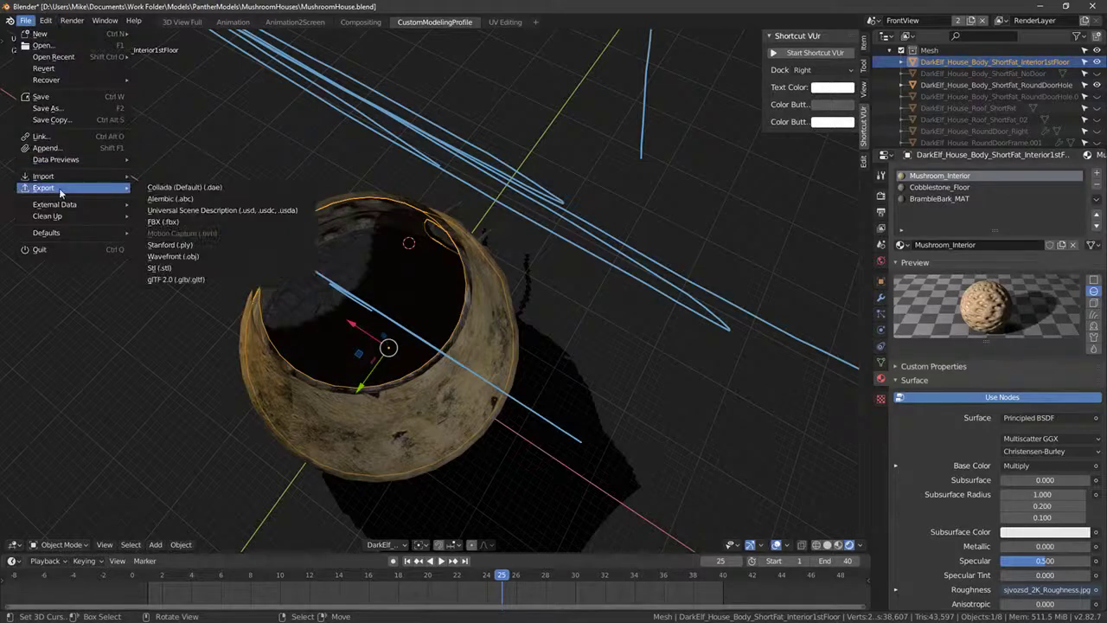
pyautogui.click(162, 222)
pyautogui.click(520, 530)
pyautogui.hotkey('ctrl', 'v')
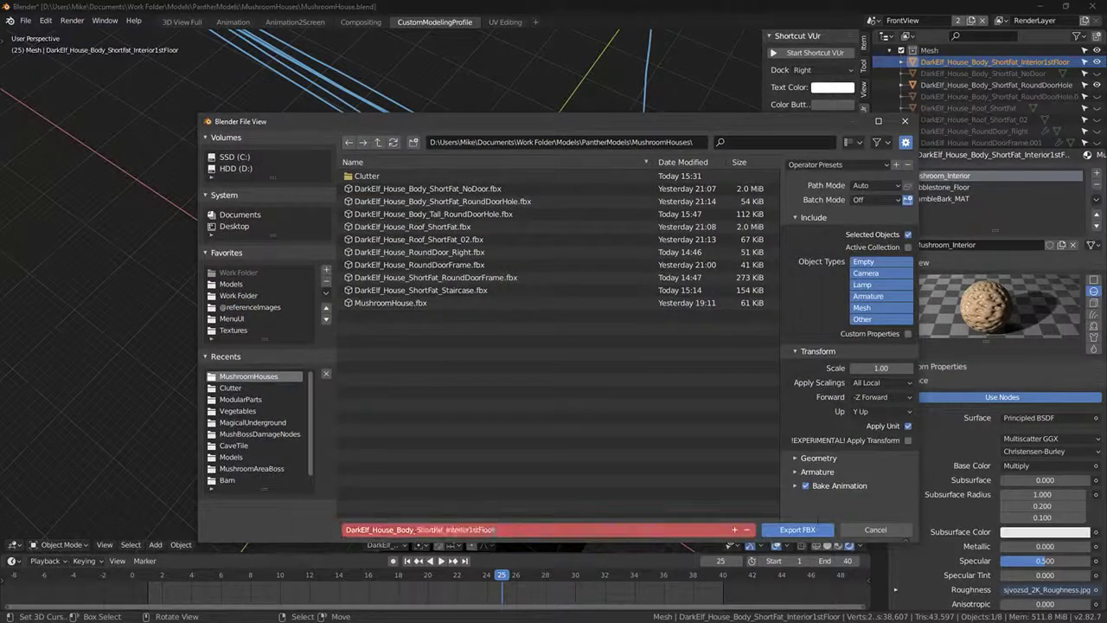
pyautogui.press('Return')
pyautogui.click(797, 530)
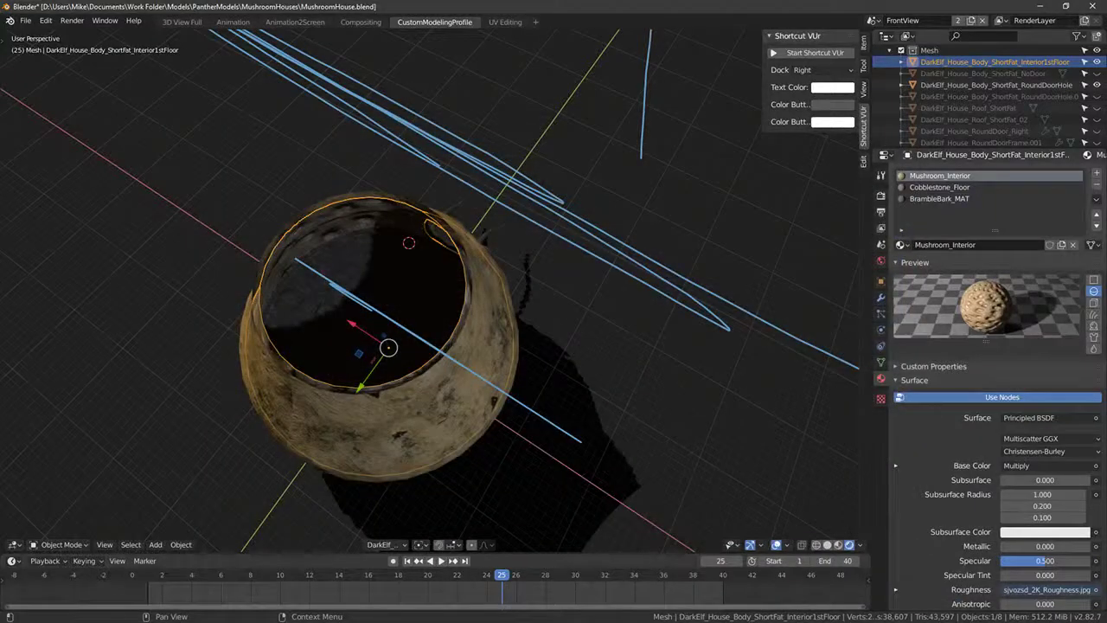
# Step: Switch to Quixel Bridge and export the Cobblestone Floor 2x2 M surface with Unreal Engine as the target
pyautogui.hotkey('alt', 'Tab')
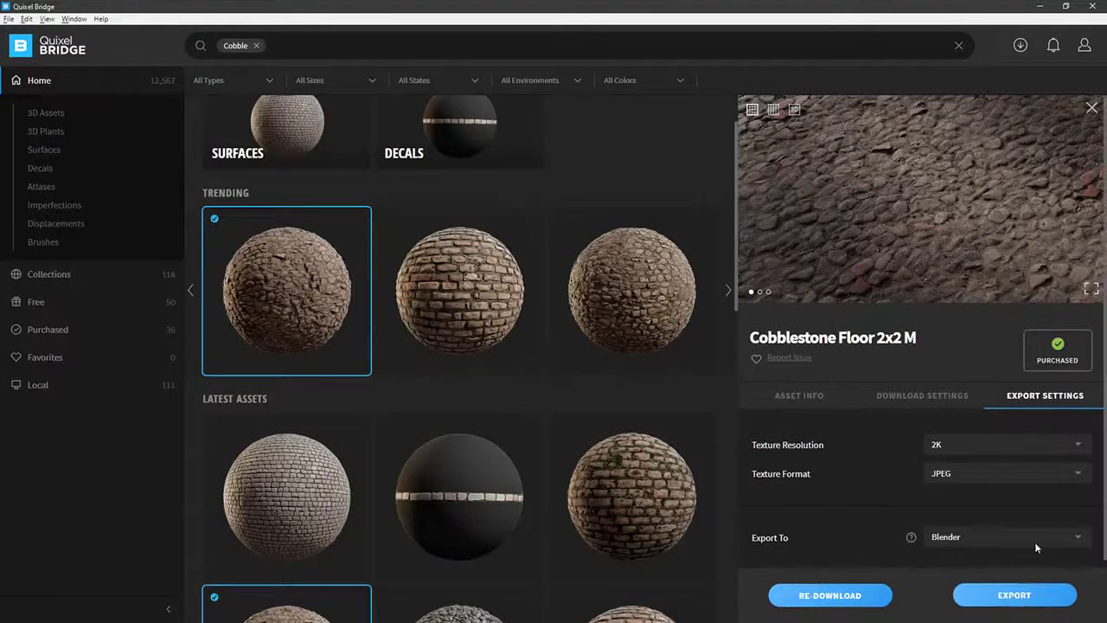
pyautogui.click(958, 541)
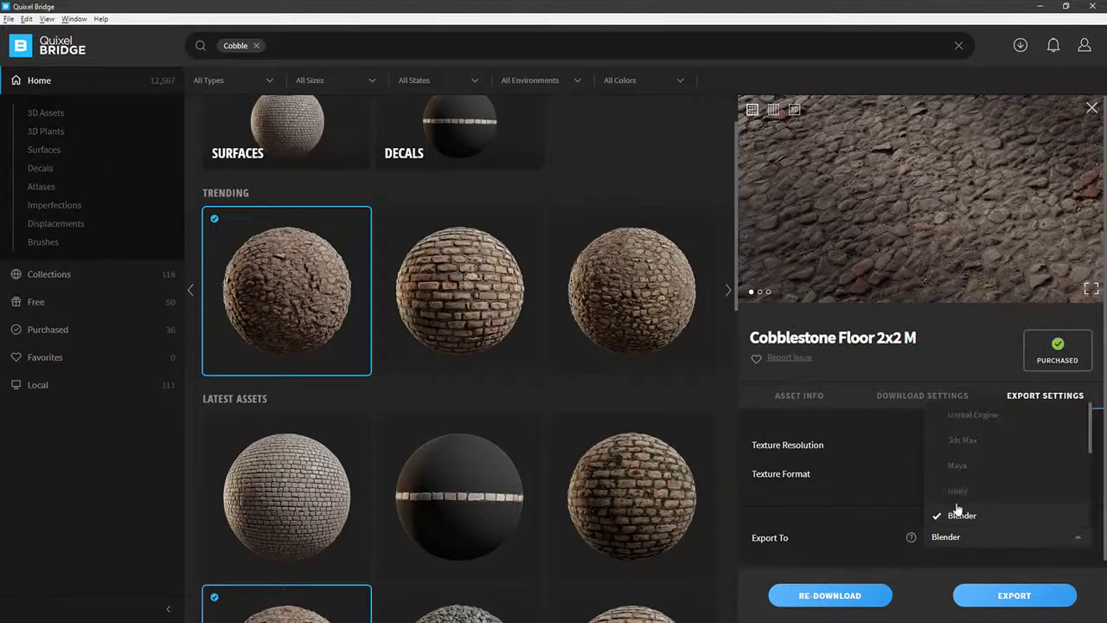
pyautogui.click(971, 416)
pyautogui.click(995, 597)
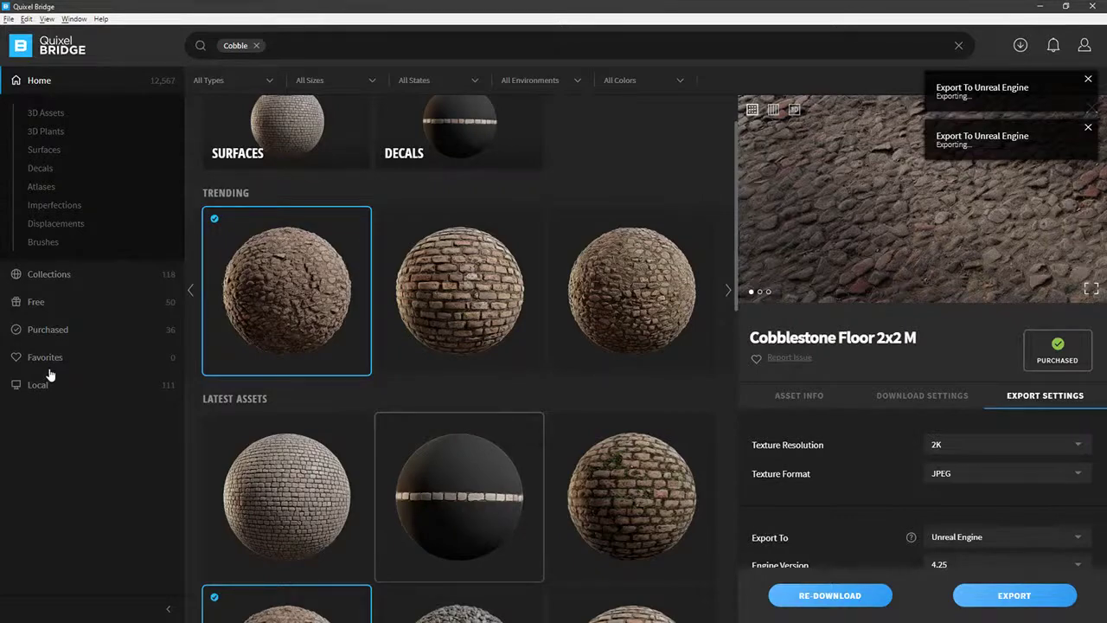
# Step: Browse the local Megascans assets and export the Crispbread surface to Unreal Engine
pyautogui.click(50, 374)
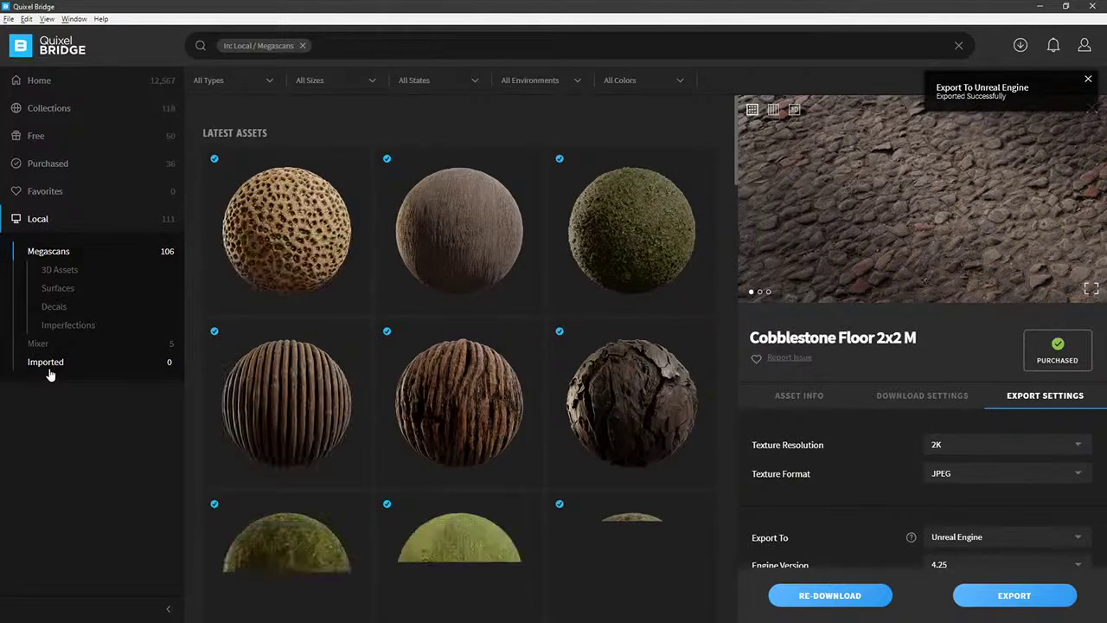
pyautogui.click(297, 274)
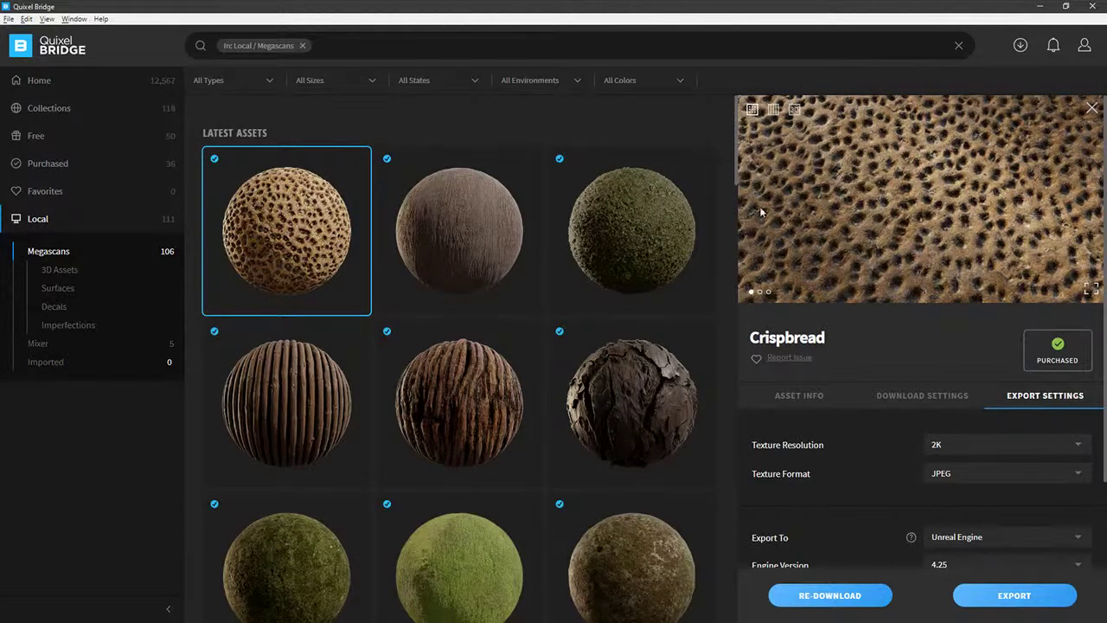
pyautogui.scroll(-4, 524, 287)
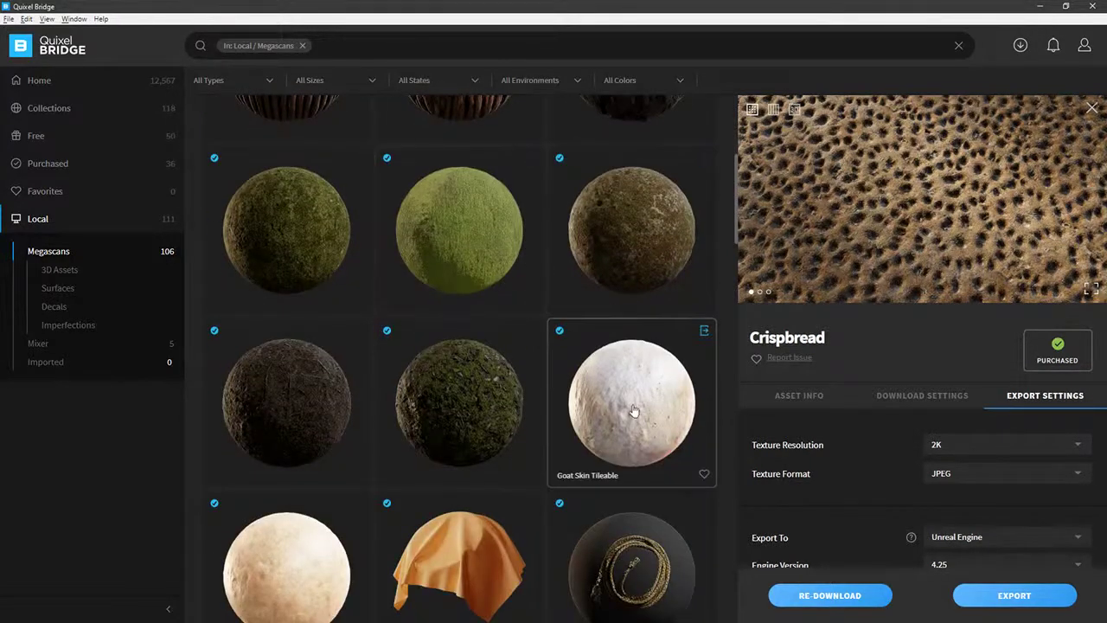
pyautogui.scroll(4, 634, 412)
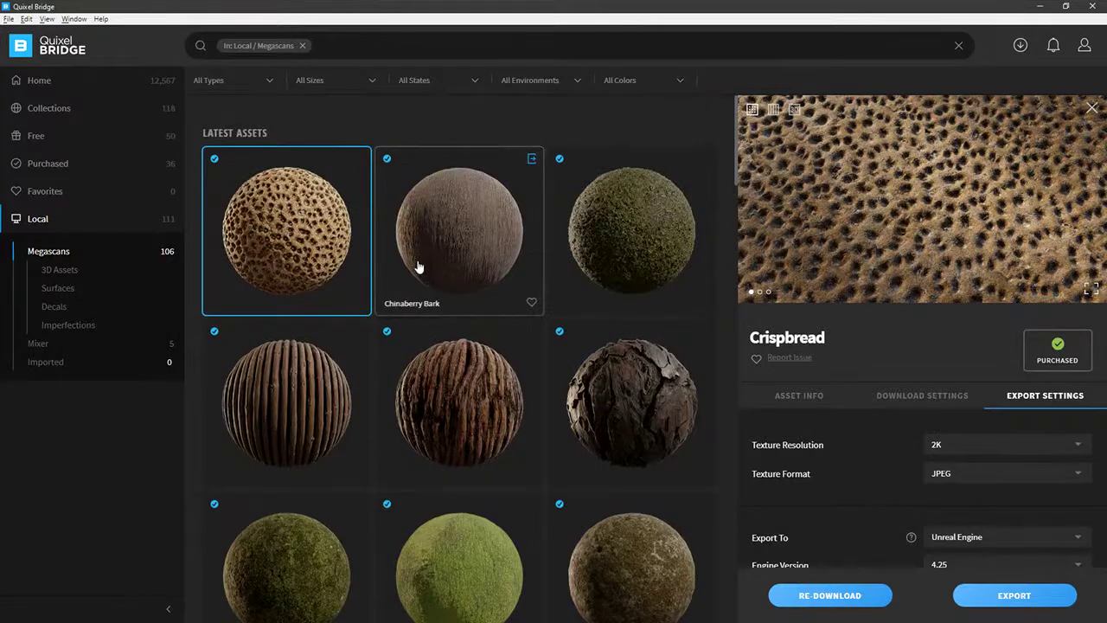
pyautogui.scroll(-5, 532, 329)
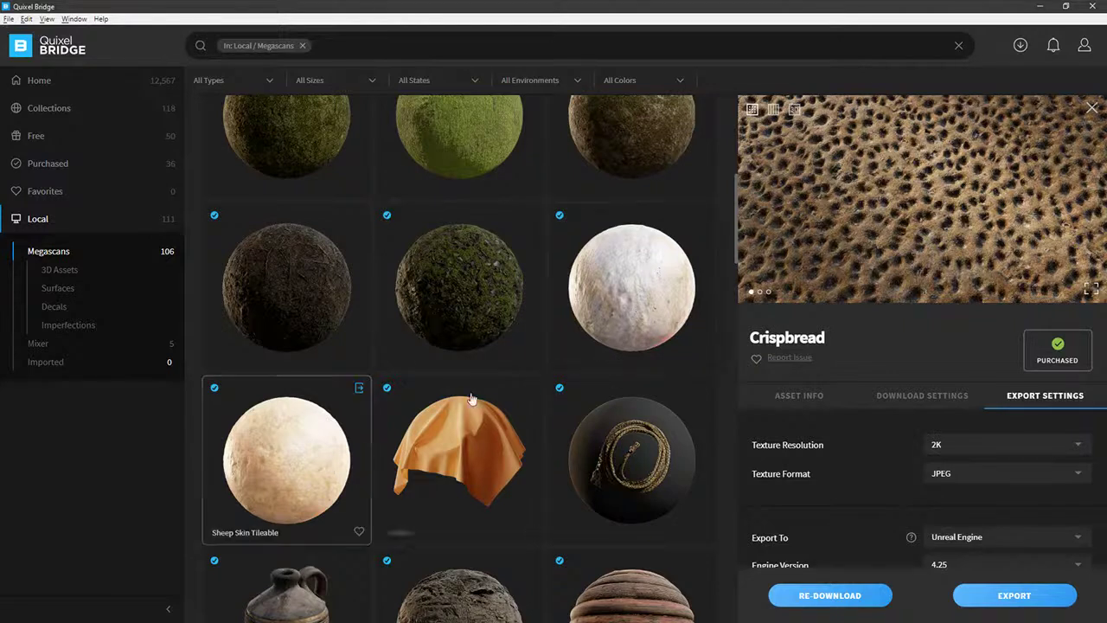
pyautogui.scroll(1, 631, 329)
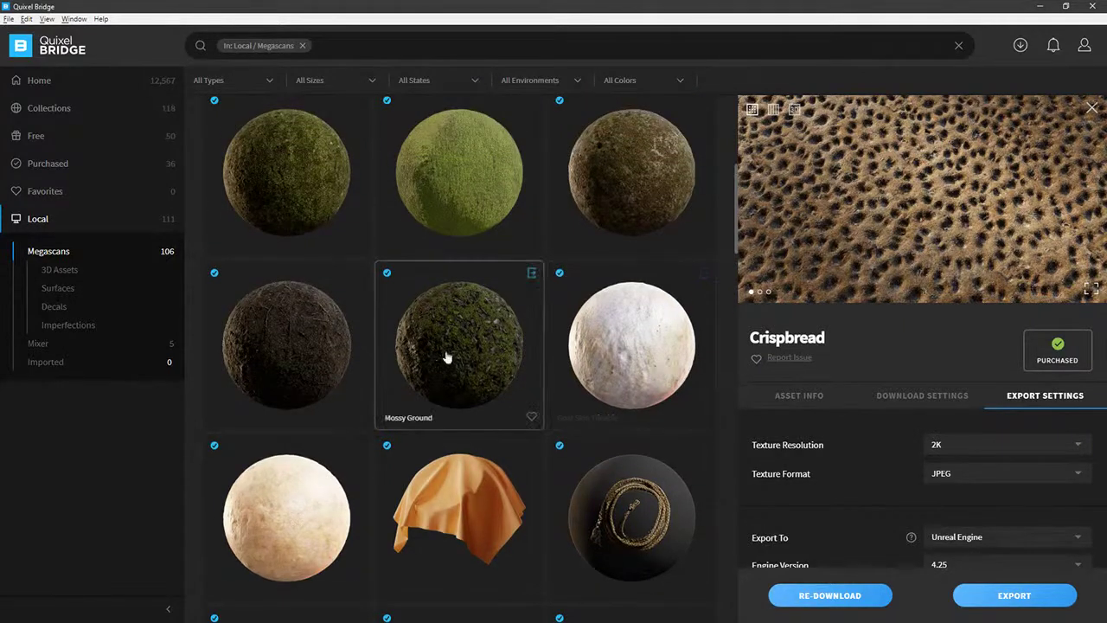
pyautogui.scroll(3, 459, 311)
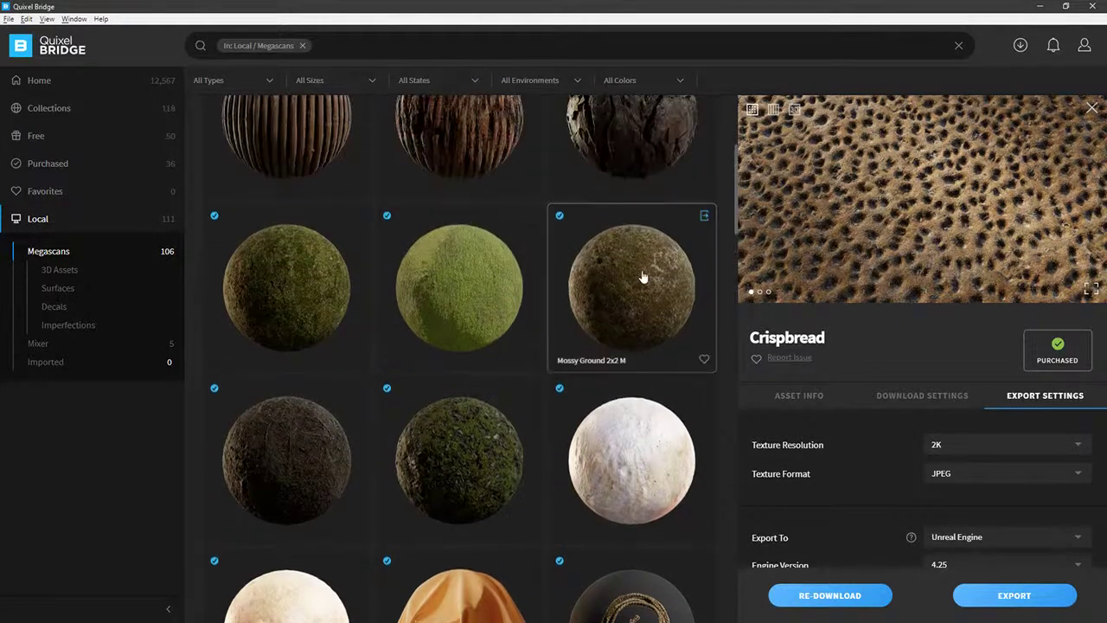
pyautogui.scroll(2, 643, 373)
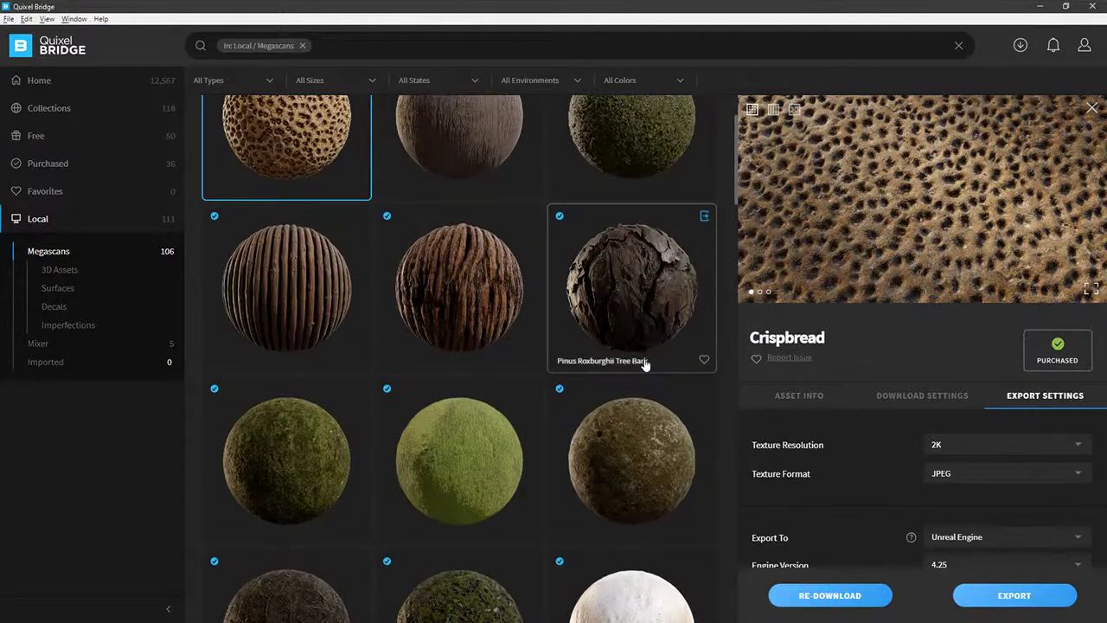
pyautogui.scroll(2, 458, 346)
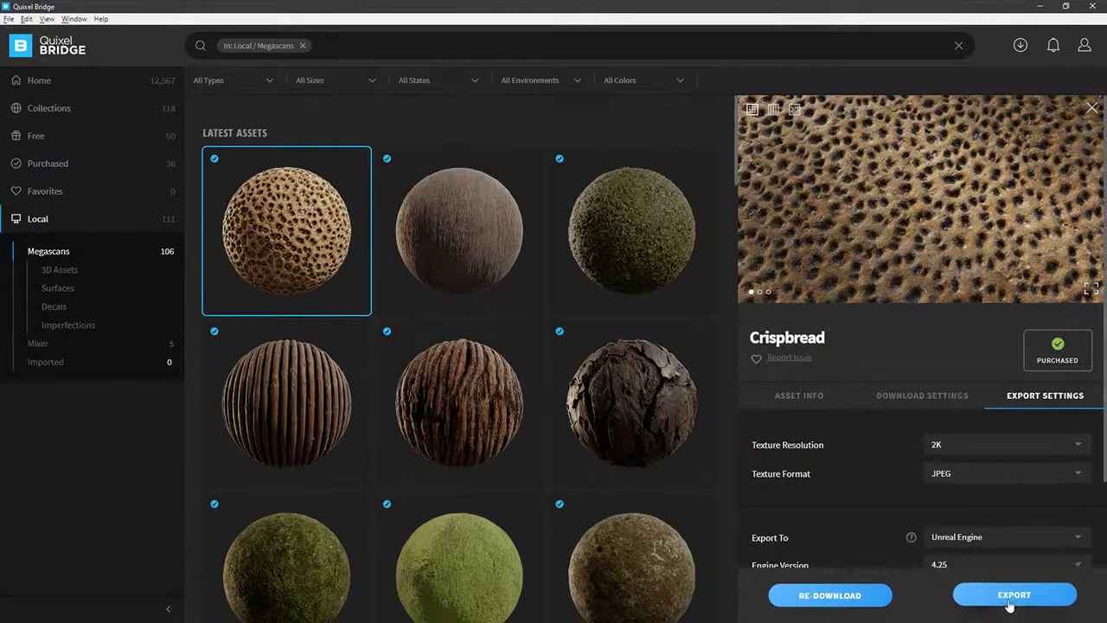
pyautogui.click(1008, 601)
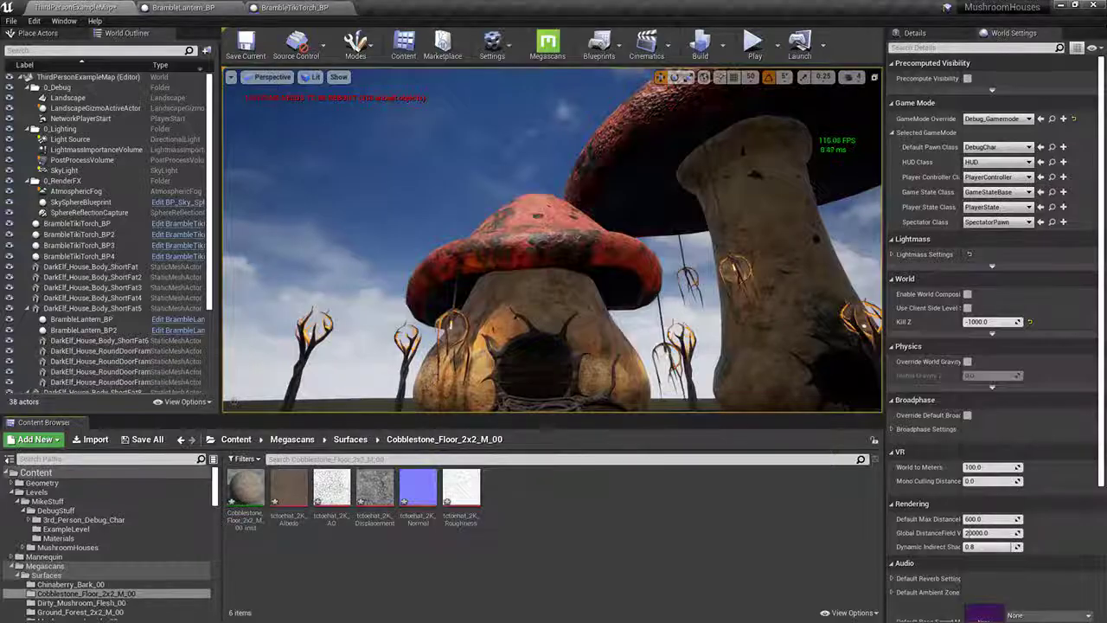
# Step: Check the Megascans Surfaces folders in Unreal Engine, and export Crispbread from Quixel Bridge again
pyautogui.moveTo(612, 338); pyautogui.dragTo(692, 333, button='right')
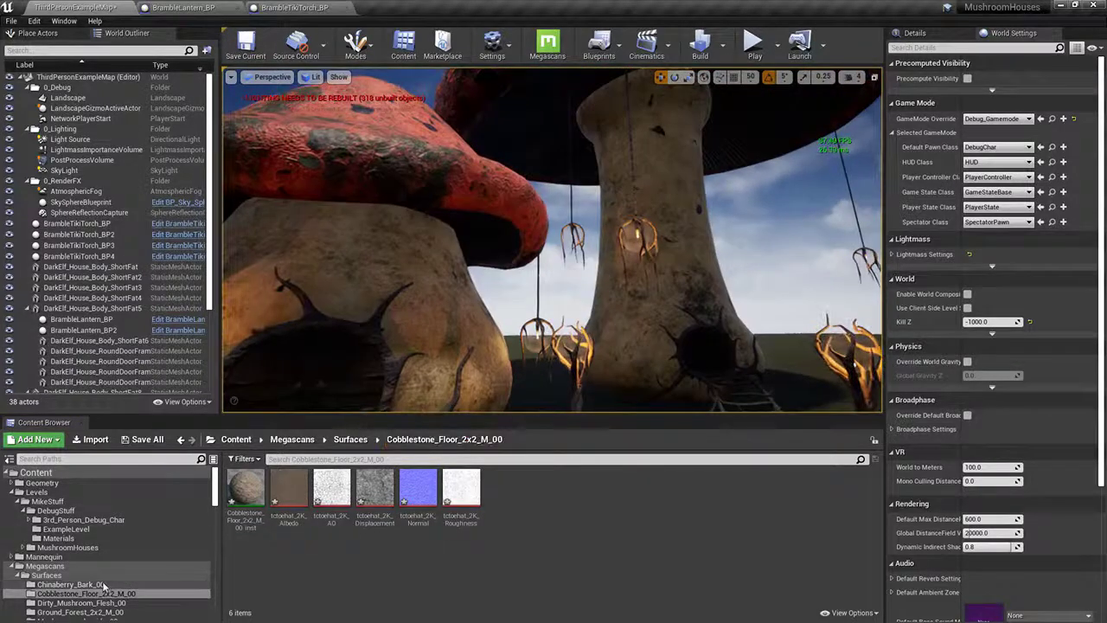
pyautogui.scroll(-3, 113, 572)
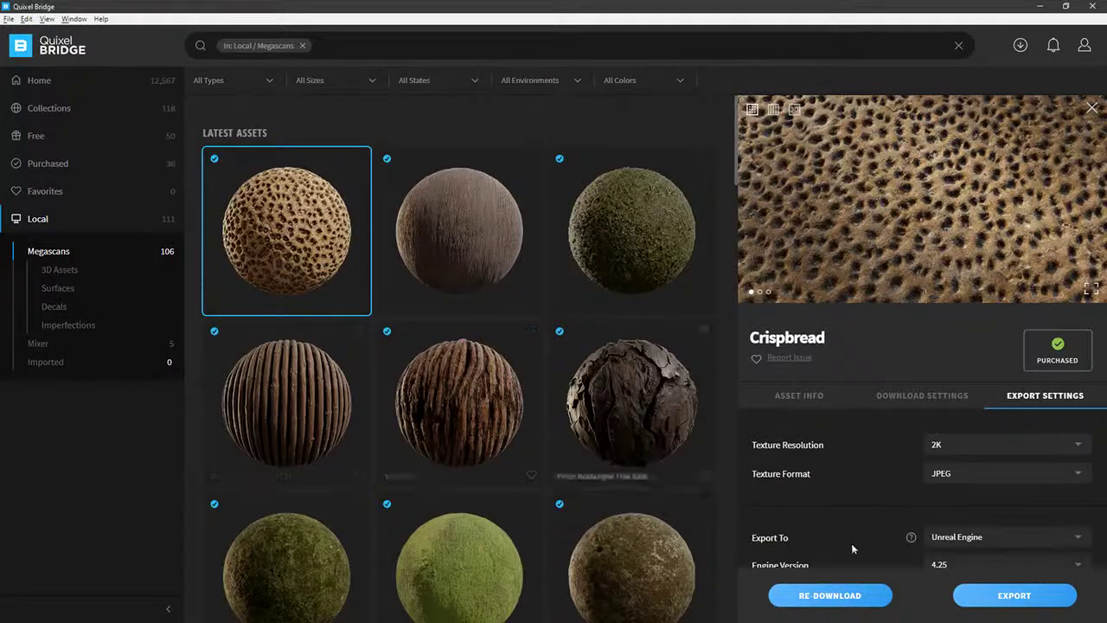
pyautogui.click(1015, 595)
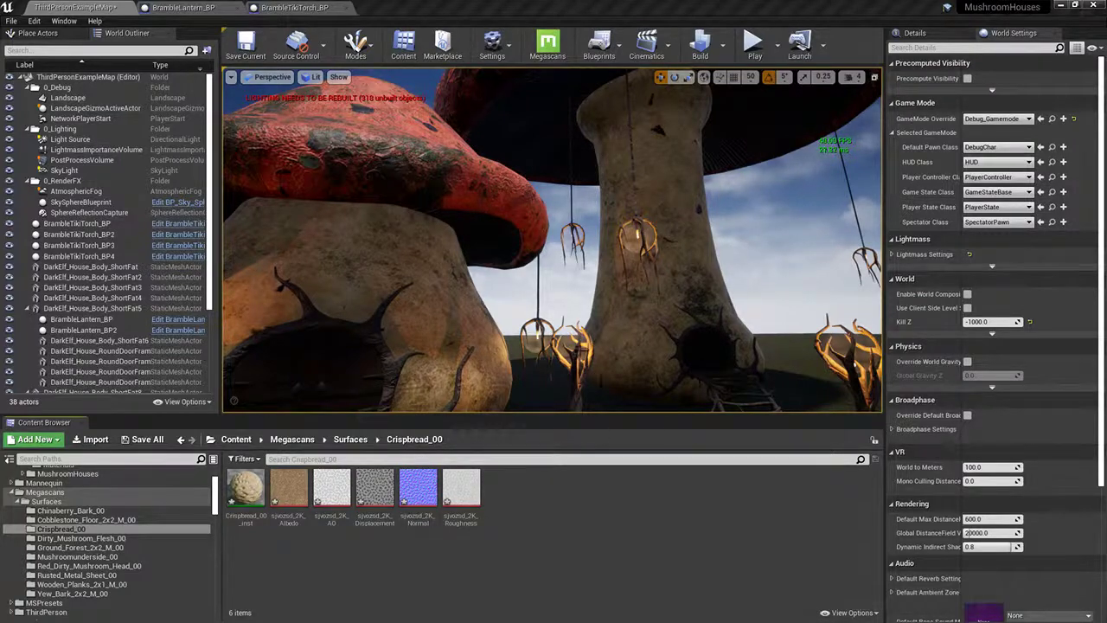
# Step: Select the left door panel in the mushroom house's round doorway, show its details and inspect it up close
pyautogui.moveTo(519, 259); pyautogui.dragTo(545, 308, button='right')
pyautogui.click(514, 275)
pyautogui.click(915, 33)
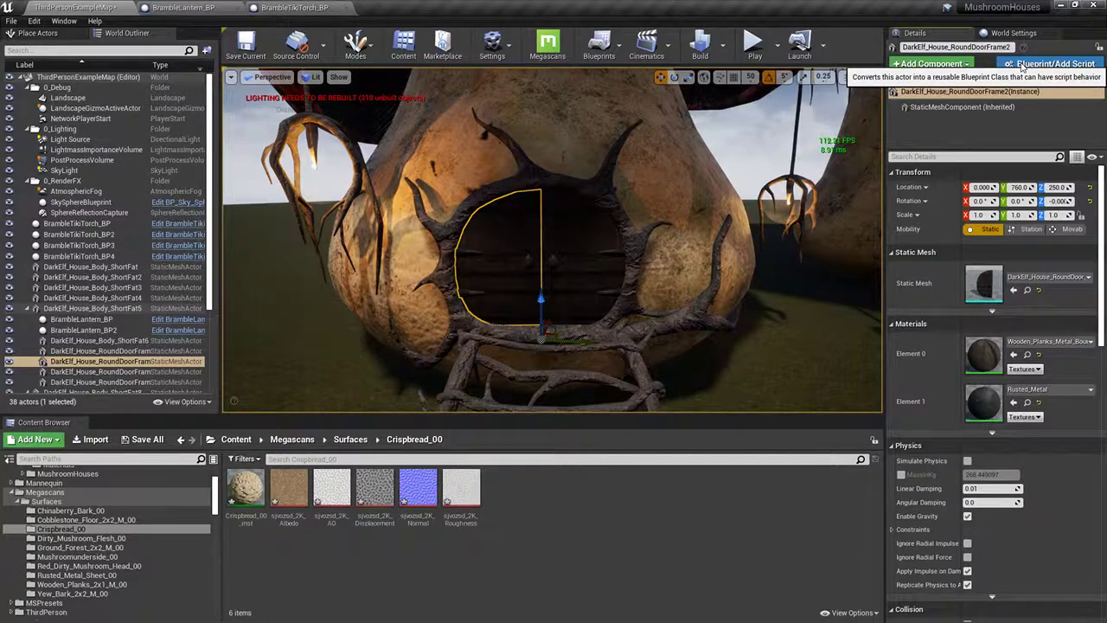
pyautogui.moveTo(689, 173); pyautogui.dragTo(716, 171, button='right')
pyautogui.press('f')
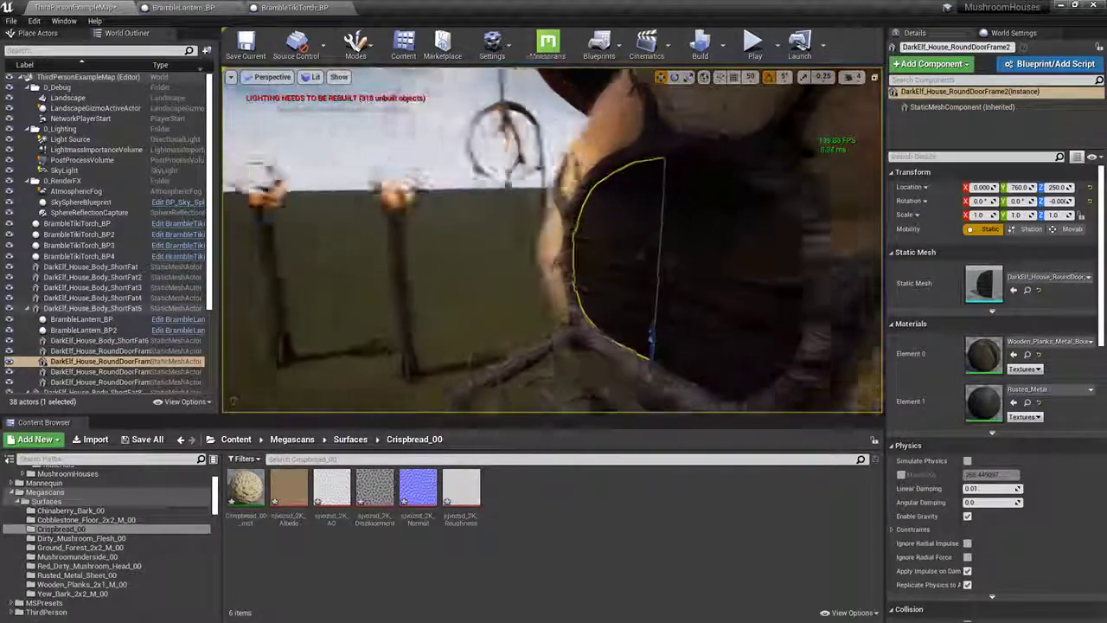
pyautogui.scroll(1, 139, 481)
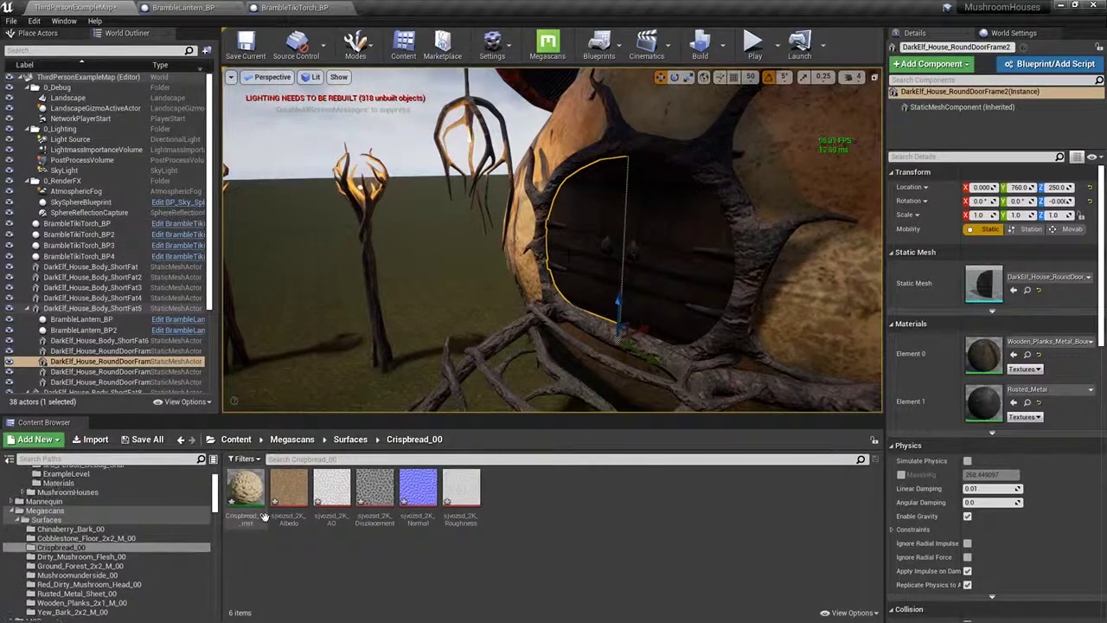
# Step: Rename the material instance in the Crispbread_00 folder as Mushroom_Interior
pyautogui.click(251, 521)
pyautogui.press('F2')
pyautogui.write('Mushr')
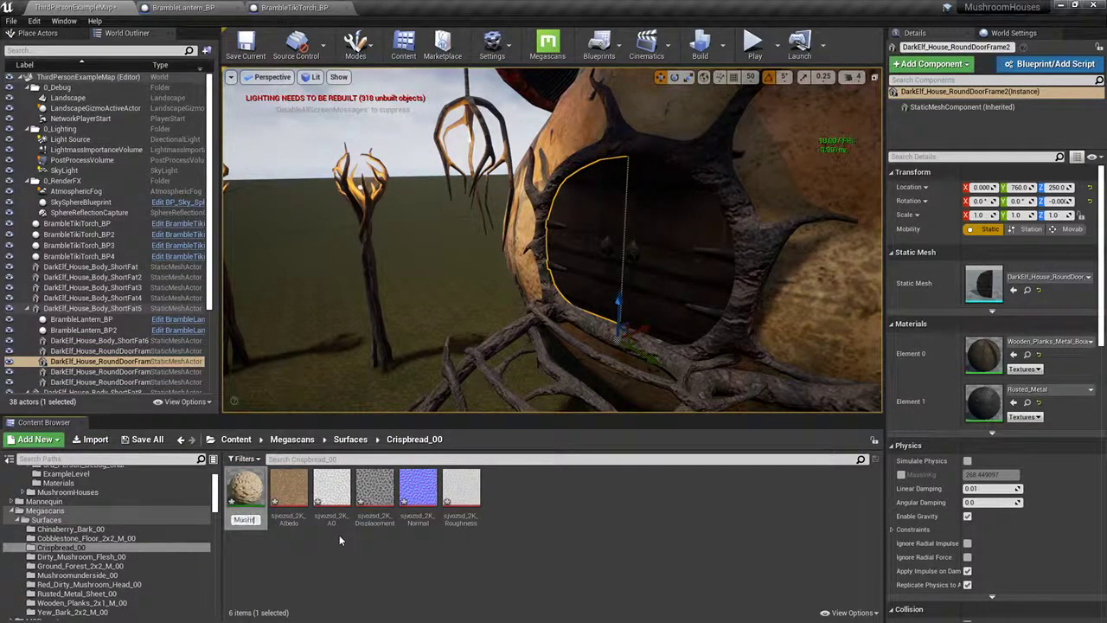
pyautogui.write('oom_Interior')
pyautogui.press('Return')
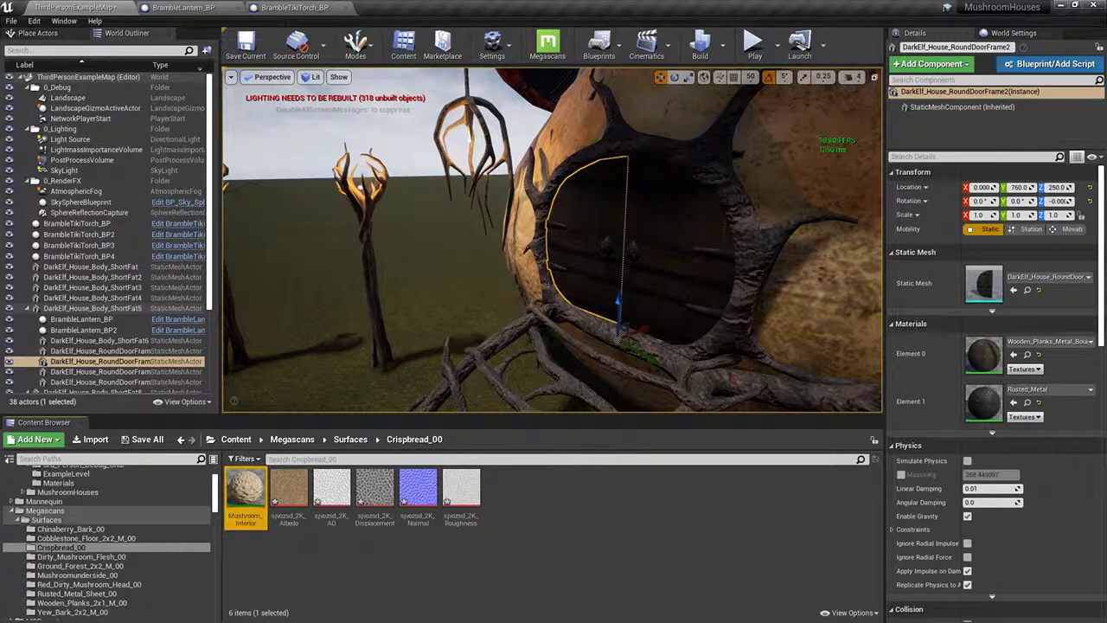
# Step: Rename the material instance in the Cobblestone_Floor_2x2_M_00 folder as Cobblestone_Floor and check the material names in Blender
pyautogui.click(87, 538)
pyautogui.click(245, 492)
pyautogui.press('F2')
pyautogui.write('Co')
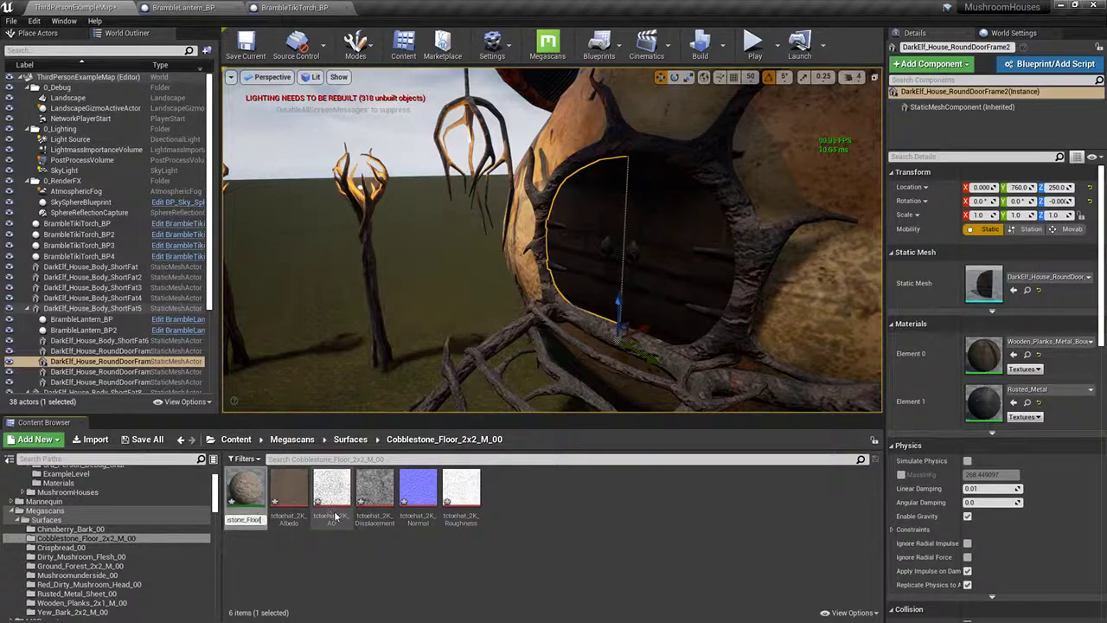
pyautogui.write('bblestone_Floor')
pyautogui.click(612, 546)
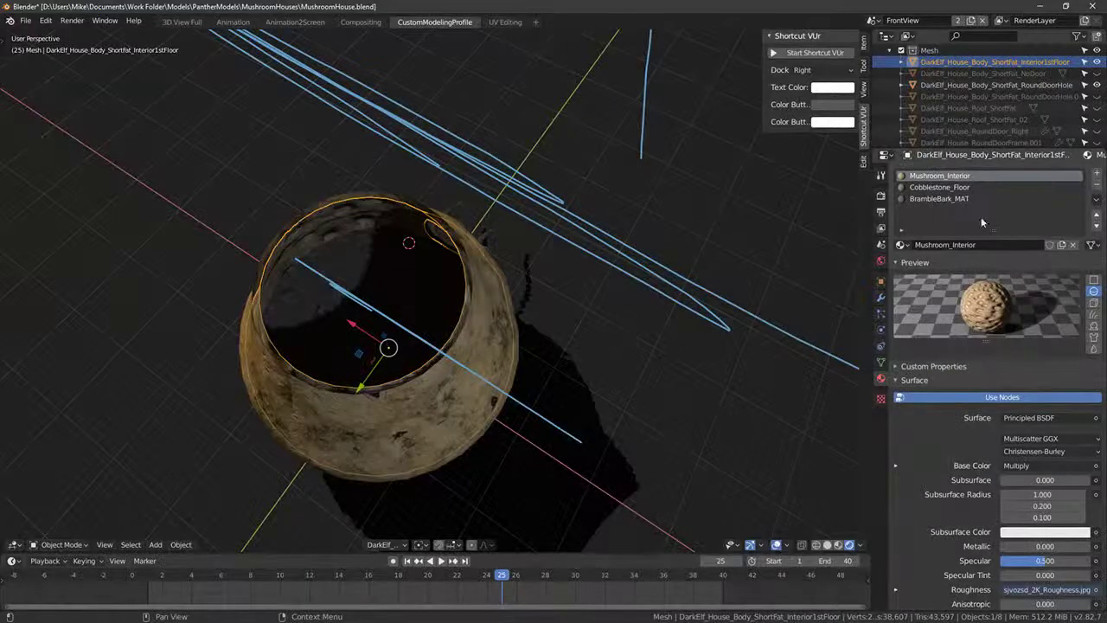
# Step: Switch back to Unreal Engine and import DarkElf_House_Body_ShortFat_Interior1stFloor.fbx into the MushroomHouses content folder
pyautogui.hotkey('alt', 'Tab')
pyautogui.hotkey('alt', 'Tab')
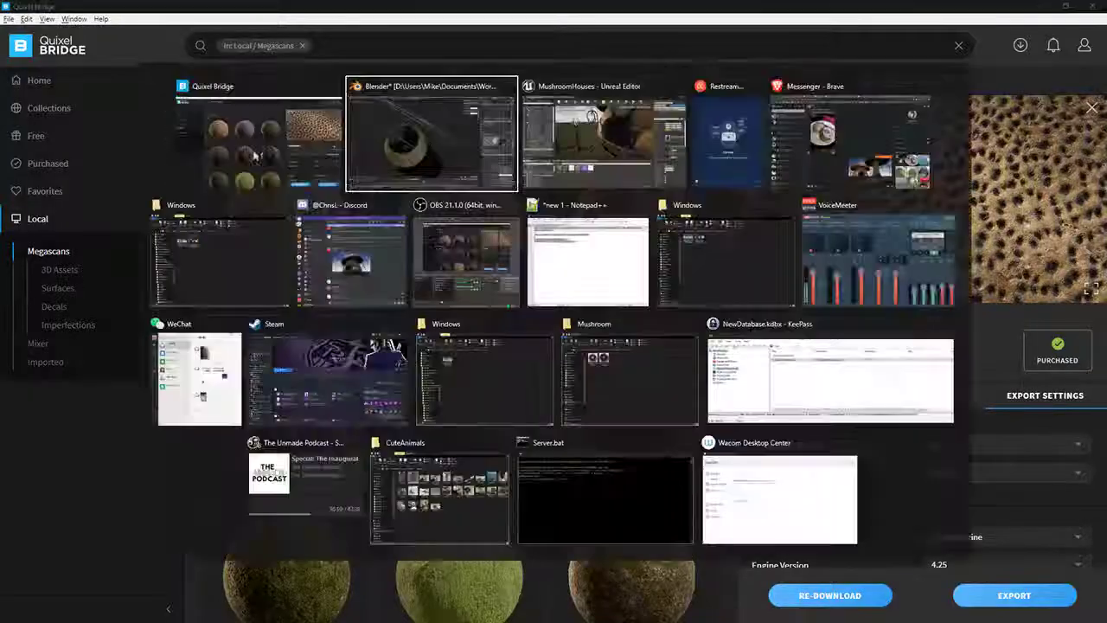
pyautogui.hotkey('alt', 'Tab')
pyautogui.hotkey('alt', 'Tab')
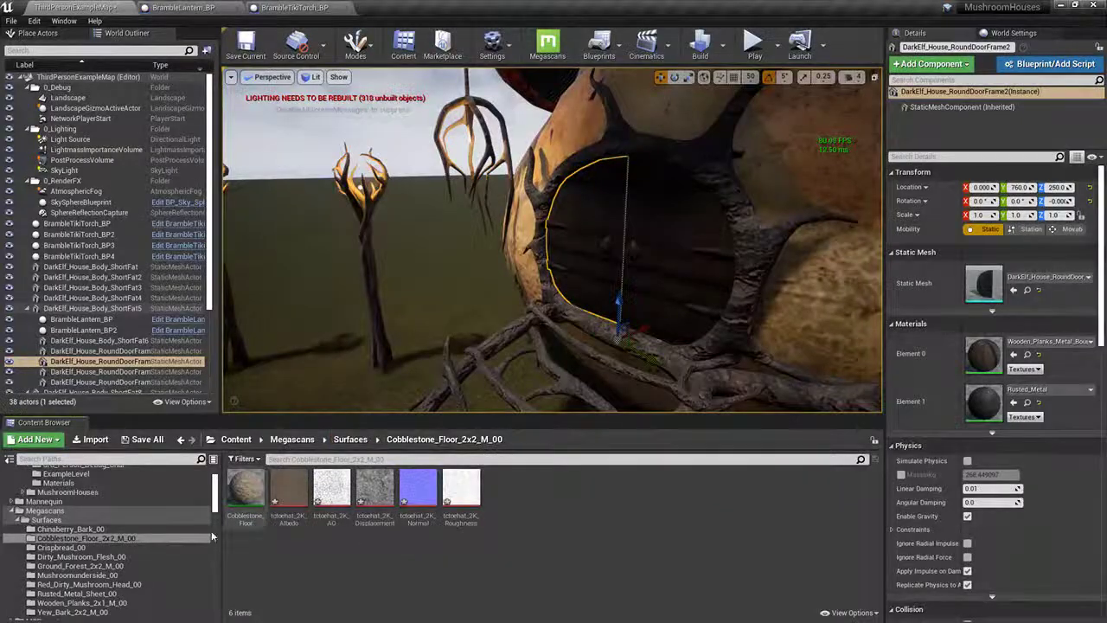
pyautogui.scroll(3, 112, 537)
pyautogui.click(65, 529)
pyautogui.click(69, 548)
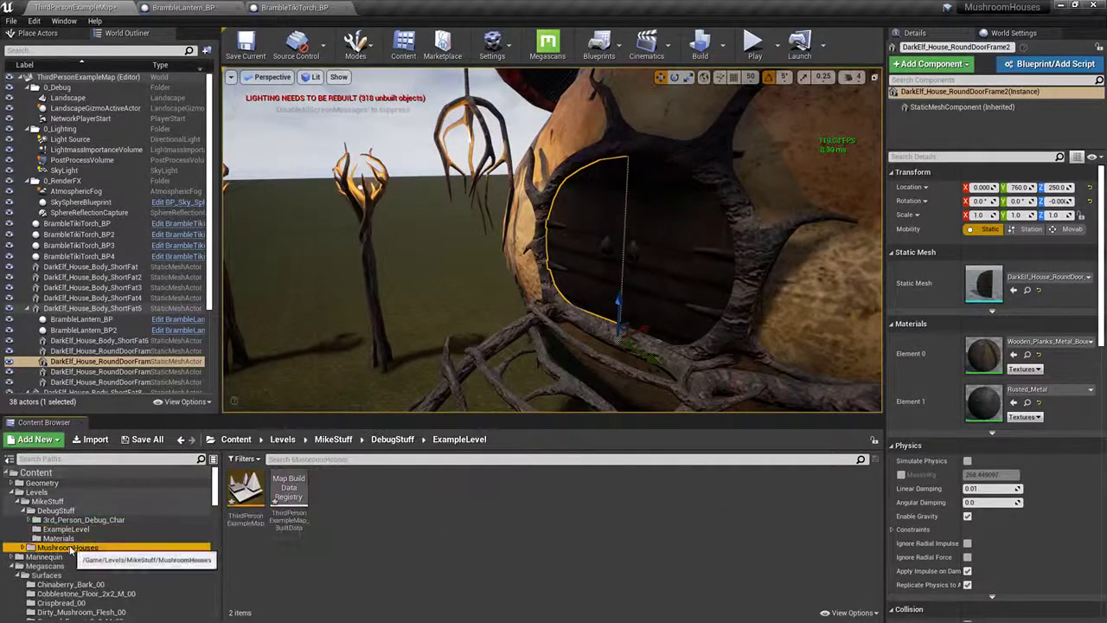
pyautogui.click(95, 438)
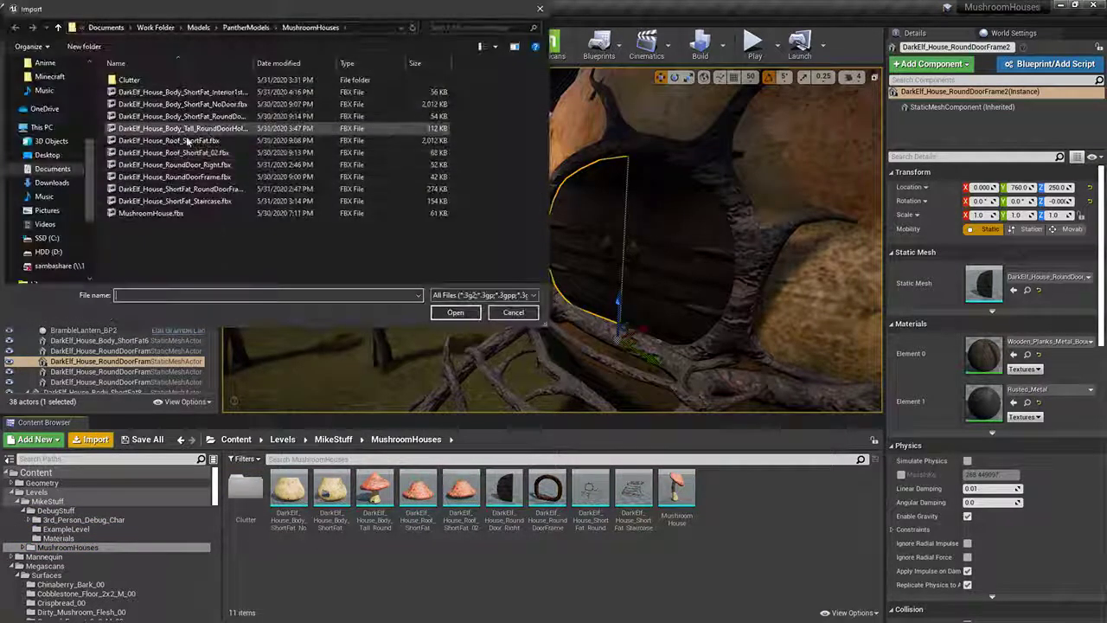
pyautogui.click(173, 91)
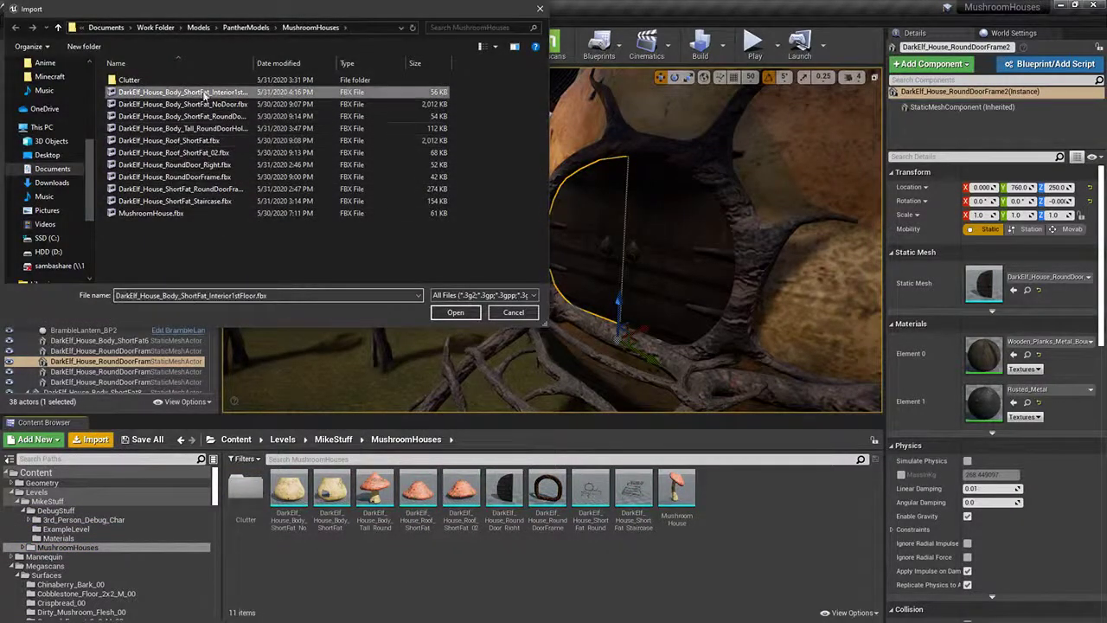
pyautogui.click(459, 312)
pyautogui.click(621, 530)
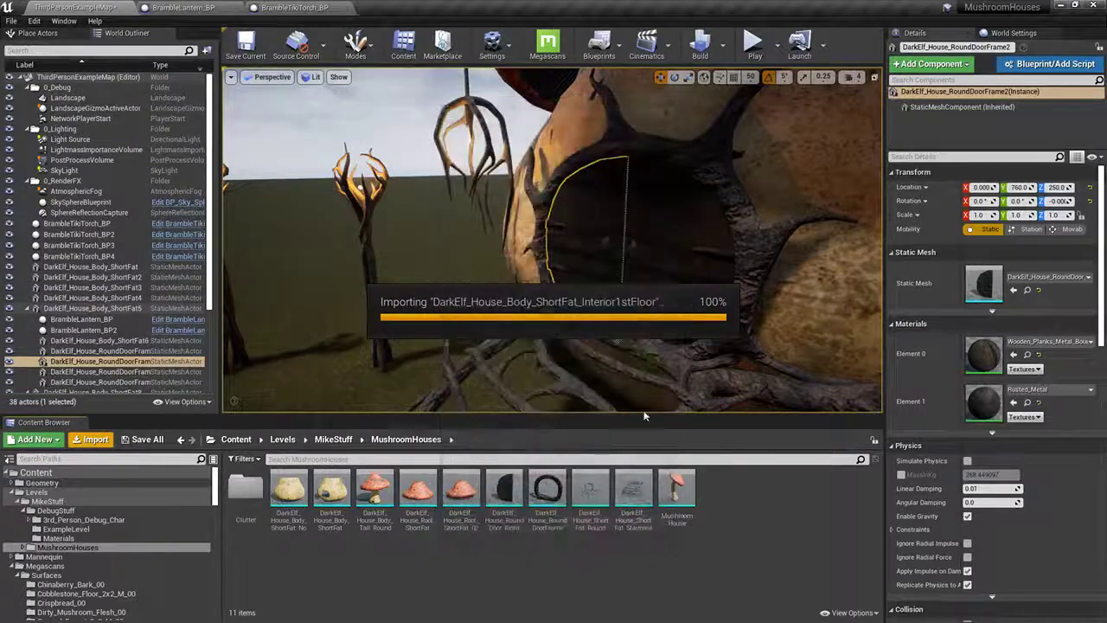
# Step: Duplicate the short mushroom house's body in place and replace the copy with the imported first-floor interior mesh
pyautogui.press('w')
pyautogui.moveTo(636, 333)
pyautogui.mouseDown(button='right')
pyautogui.moveTo(744, 354)
pyautogui.moveTo(640, 337)
pyautogui.mouseUp(button='right')
pyautogui.click(679, 278)
pyautogui.press('f')
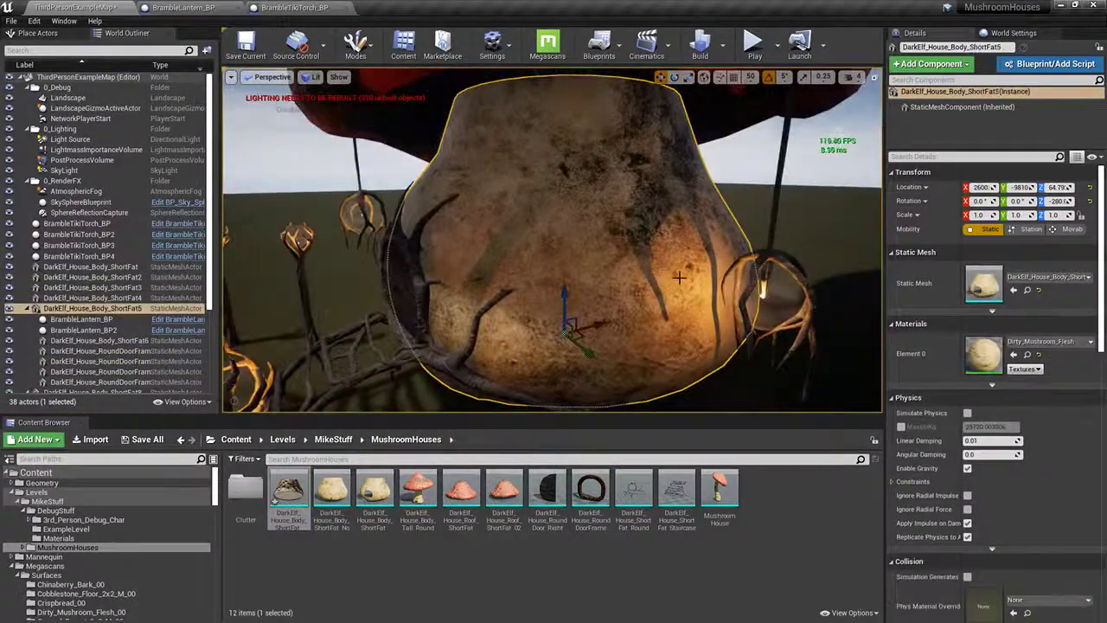
pyautogui.hotkey('ctrl', 'w')
pyautogui.rightClick(638, 312)
pyautogui.click(714, 500)
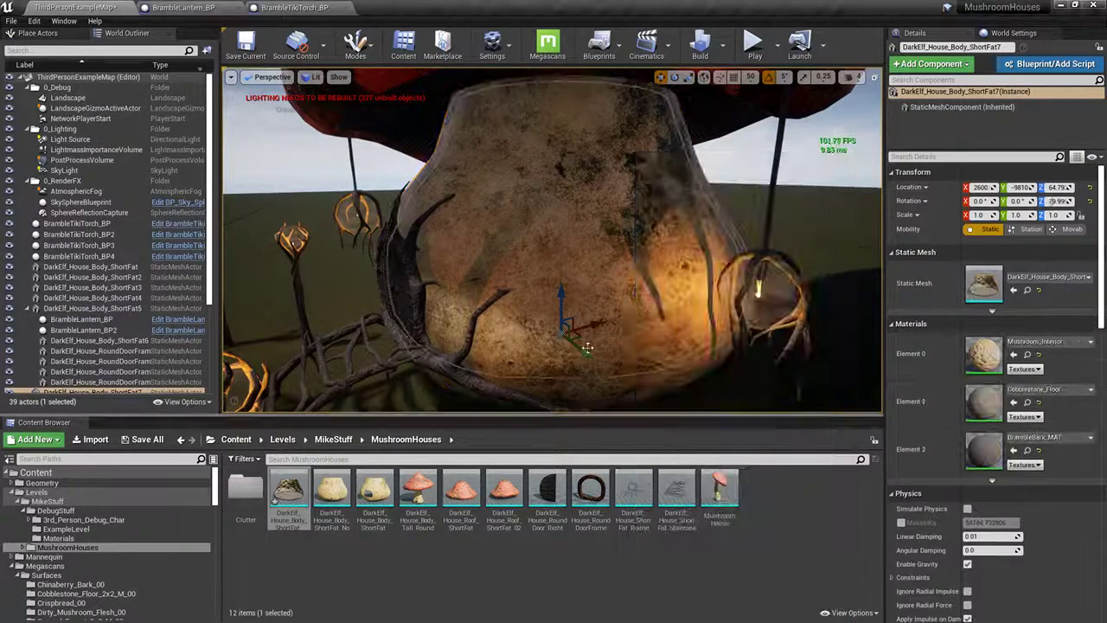
pyautogui.press('w')
pyautogui.moveTo(587, 347)
pyautogui.mouseDown(button='right')
pyautogui.moveTo(597, 354)
pyautogui.moveTo(598, 327)
pyautogui.moveTo(593, 358)
pyautogui.mouseUp(button='right')
pyautogui.press('s')
pyautogui.press('s')
pyautogui.click(593, 358)
pyautogui.click(1049, 64)
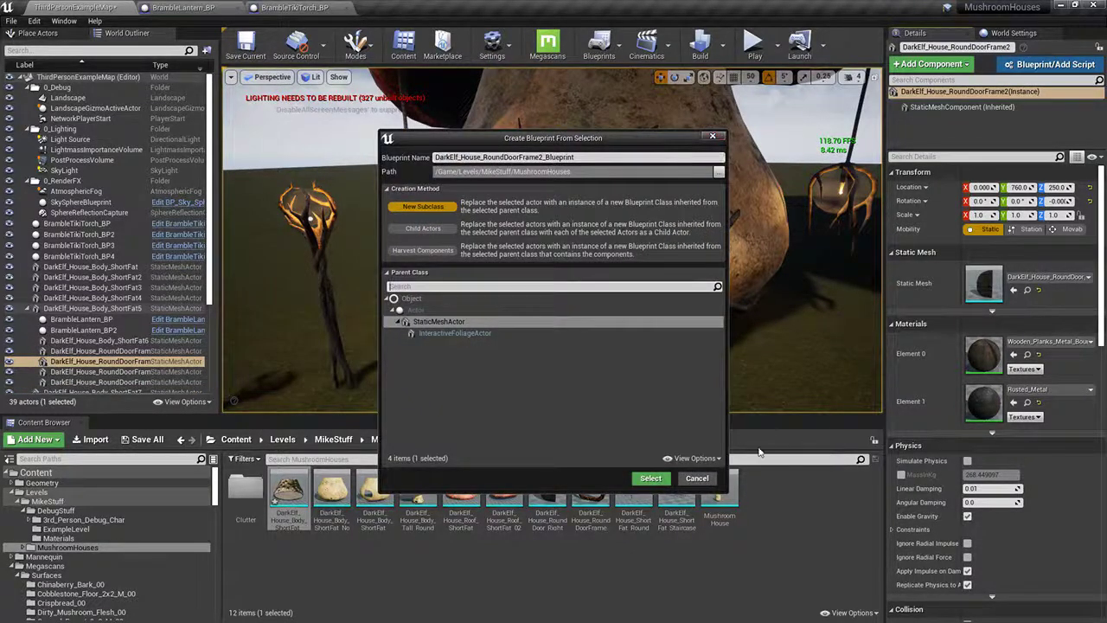
pyautogui.click(697, 479)
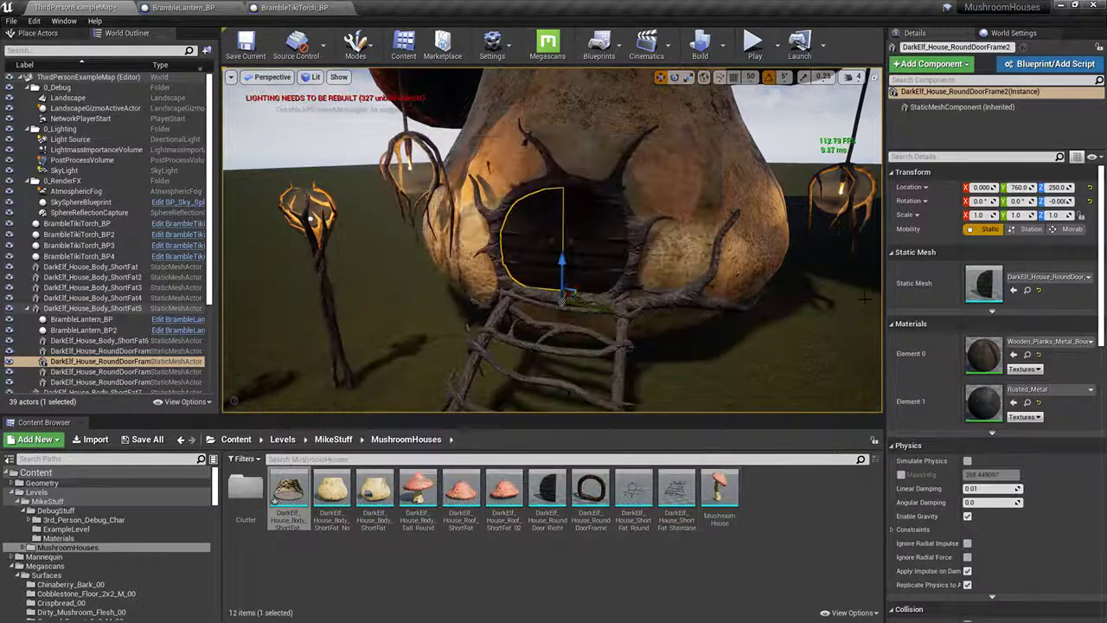
# Step: Create an Actor Blueprint class named MushroomHouse_Rounddoor_BP in the MushroomHouses folder and open its Event Graph
pyautogui.rightClick(769, 495)
pyautogui.click(831, 194)
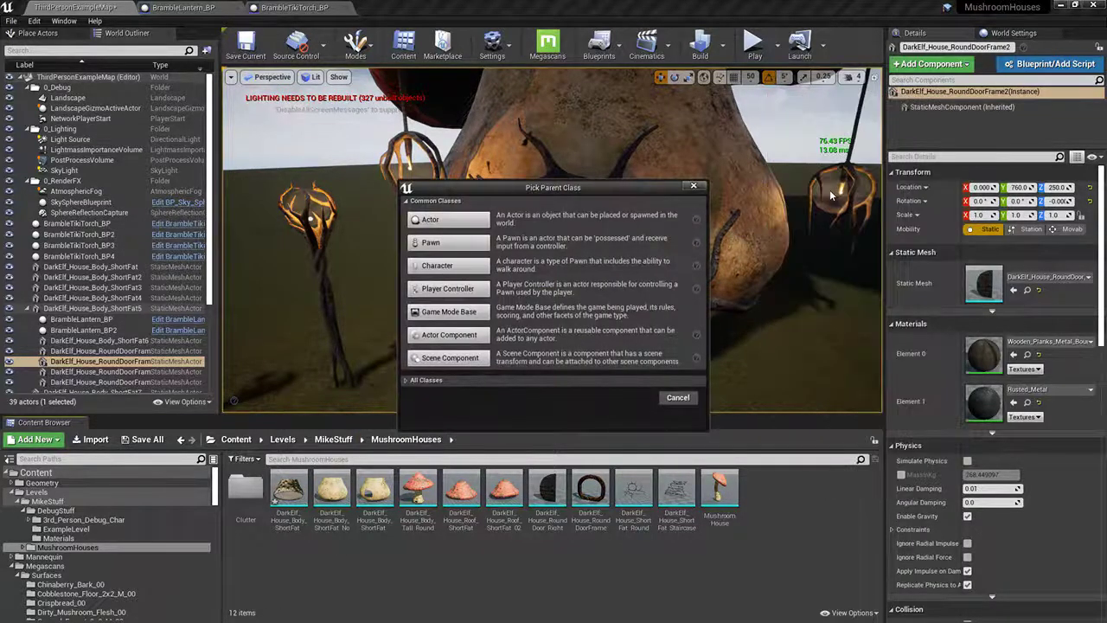
pyautogui.click(438, 266)
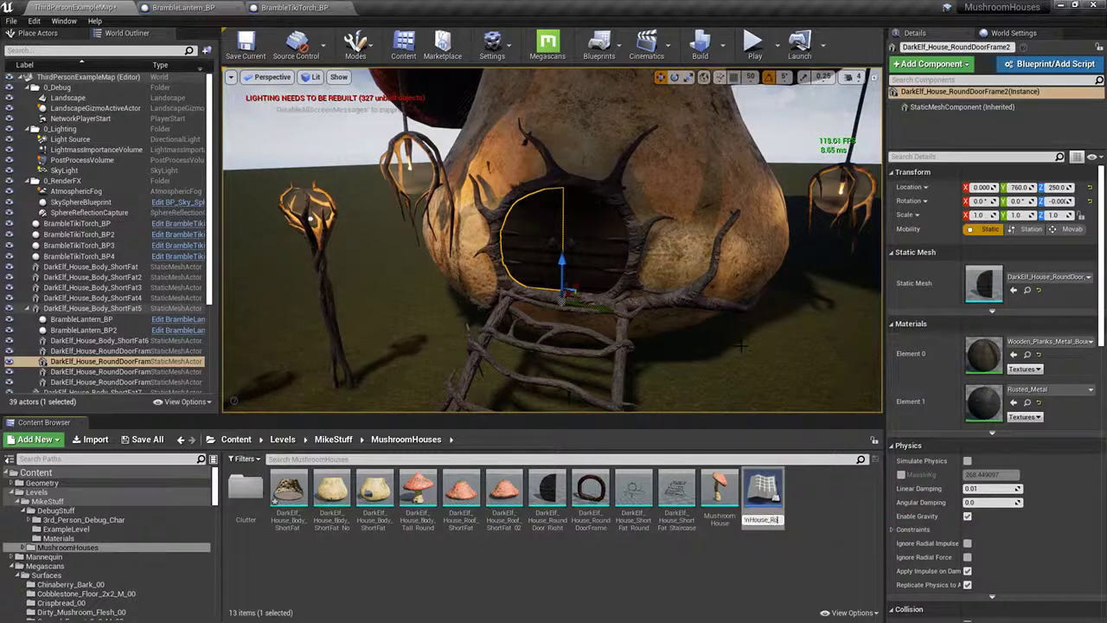
pyautogui.press('Return')
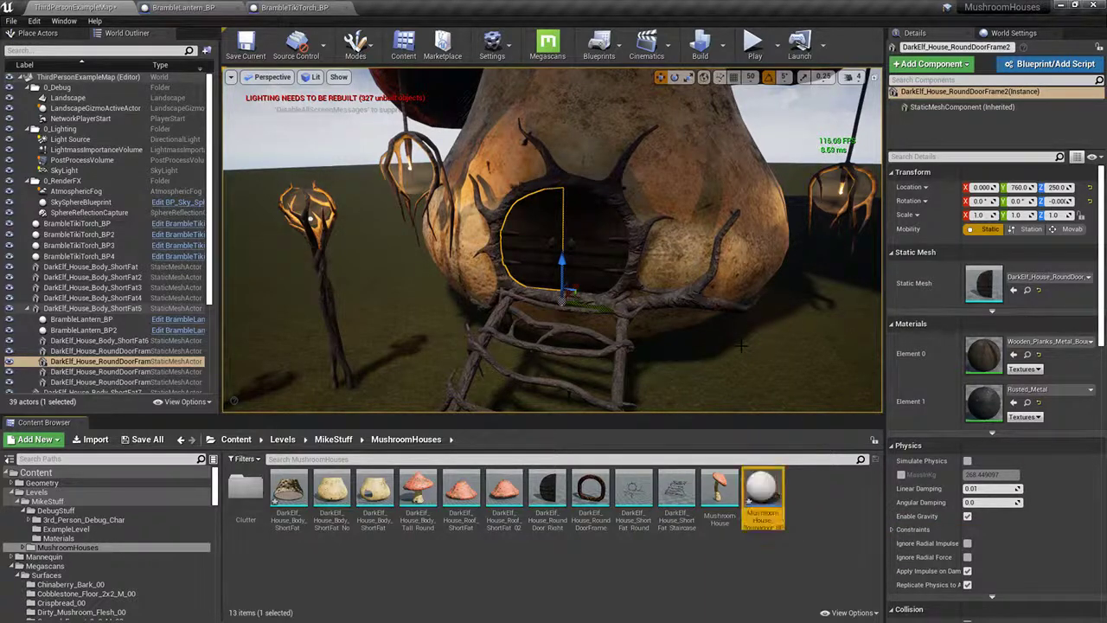
pyautogui.doubleClick(763, 494)
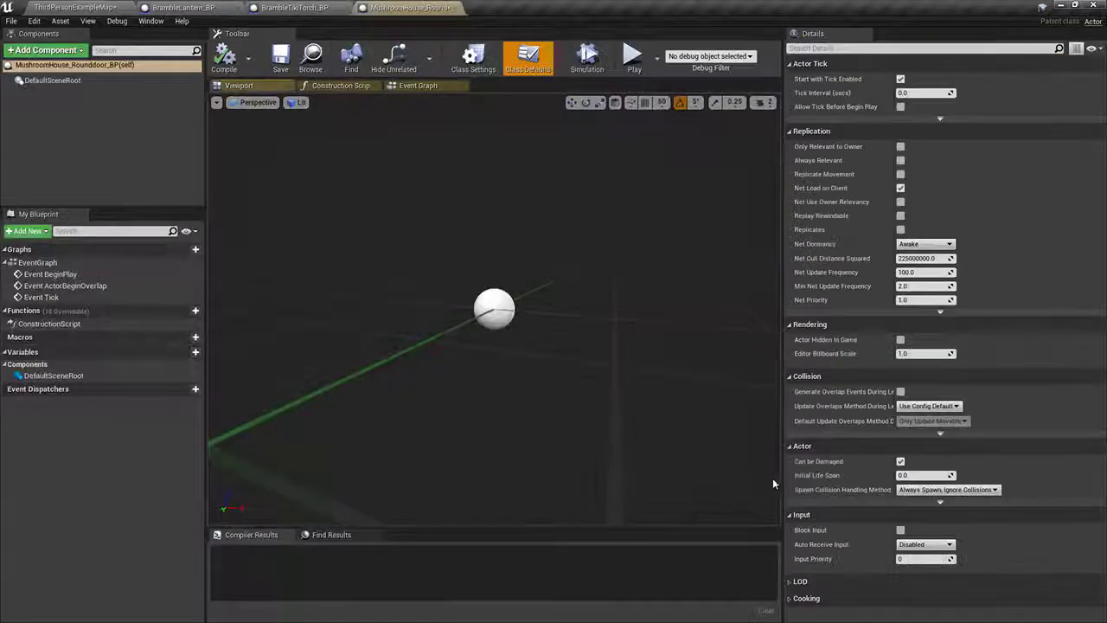
pyautogui.click(417, 85)
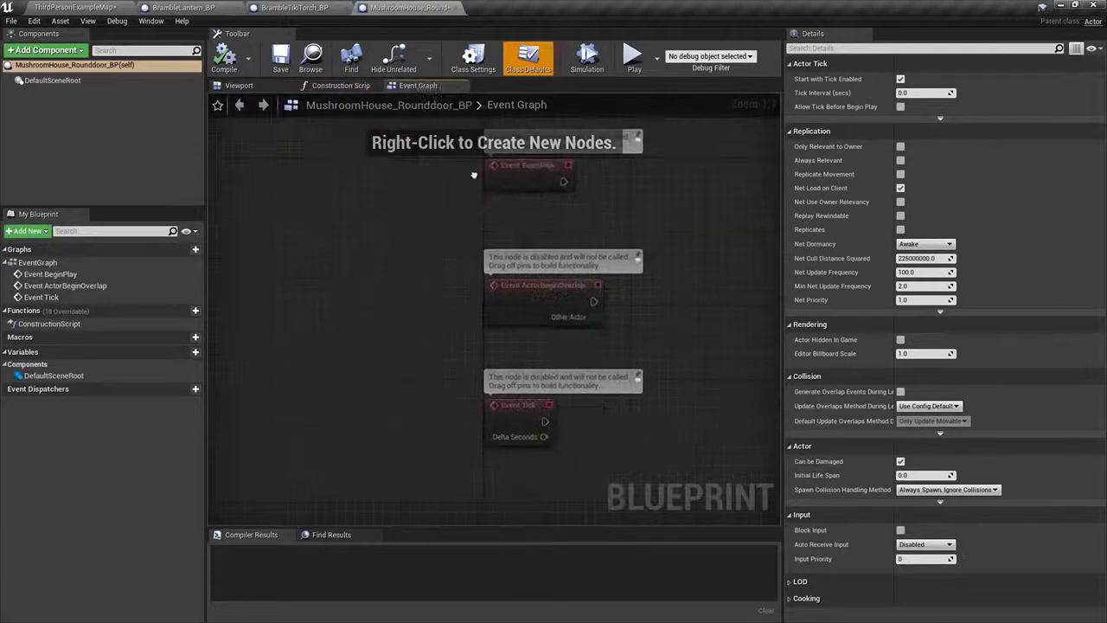
# Step: Add a Box Collision component to the round door Blueprint
pyautogui.click(327, 85)
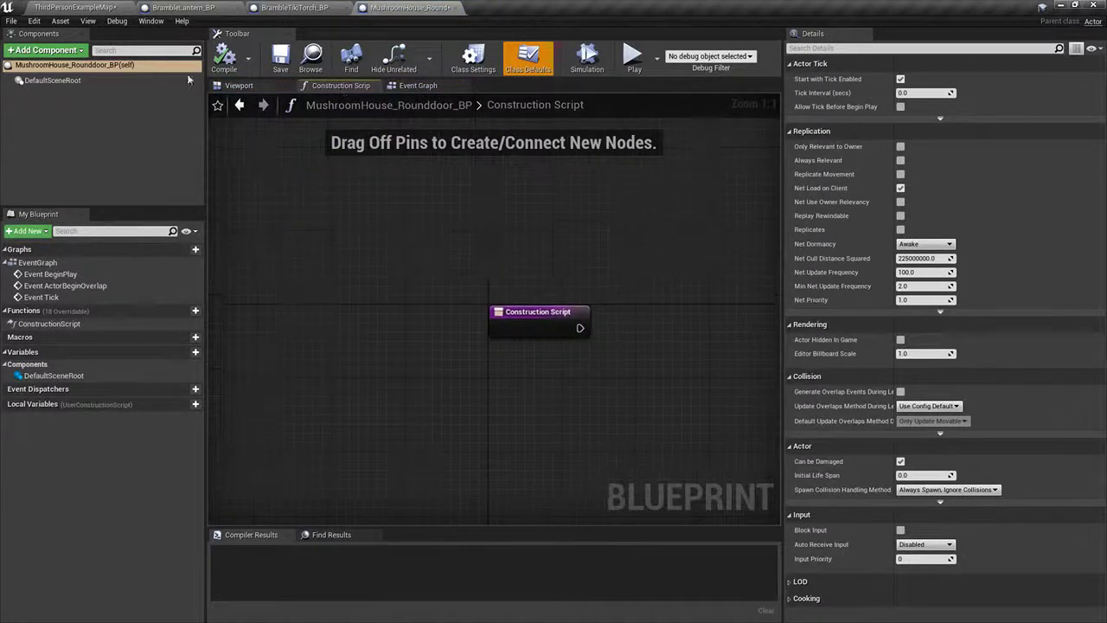
pyautogui.click(45, 49)
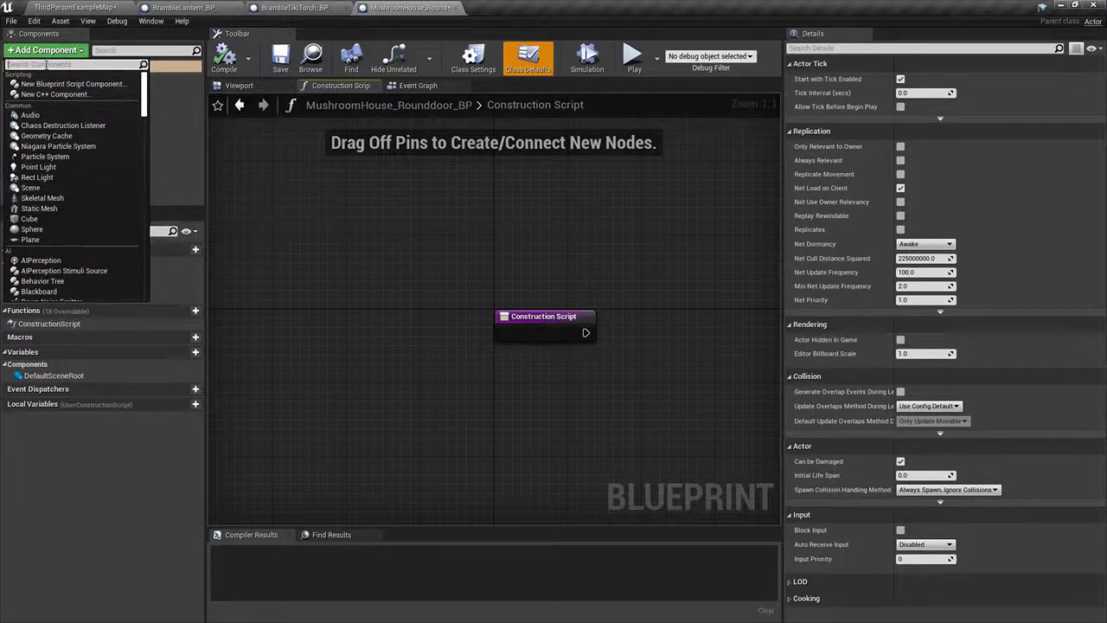
pyautogui.write('box')
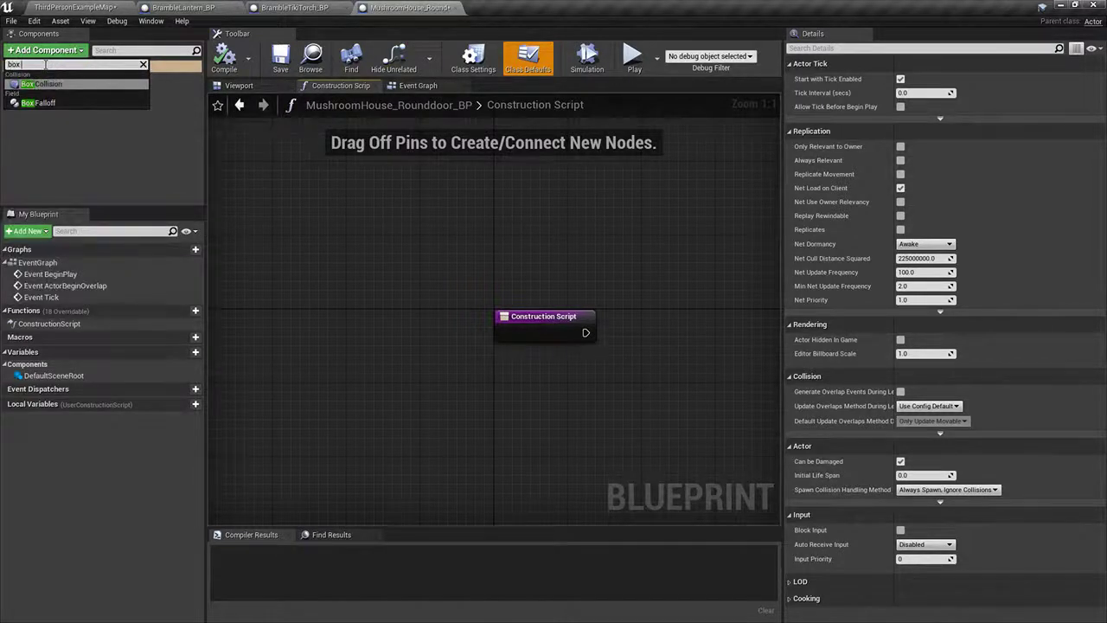
pyautogui.click(61, 87)
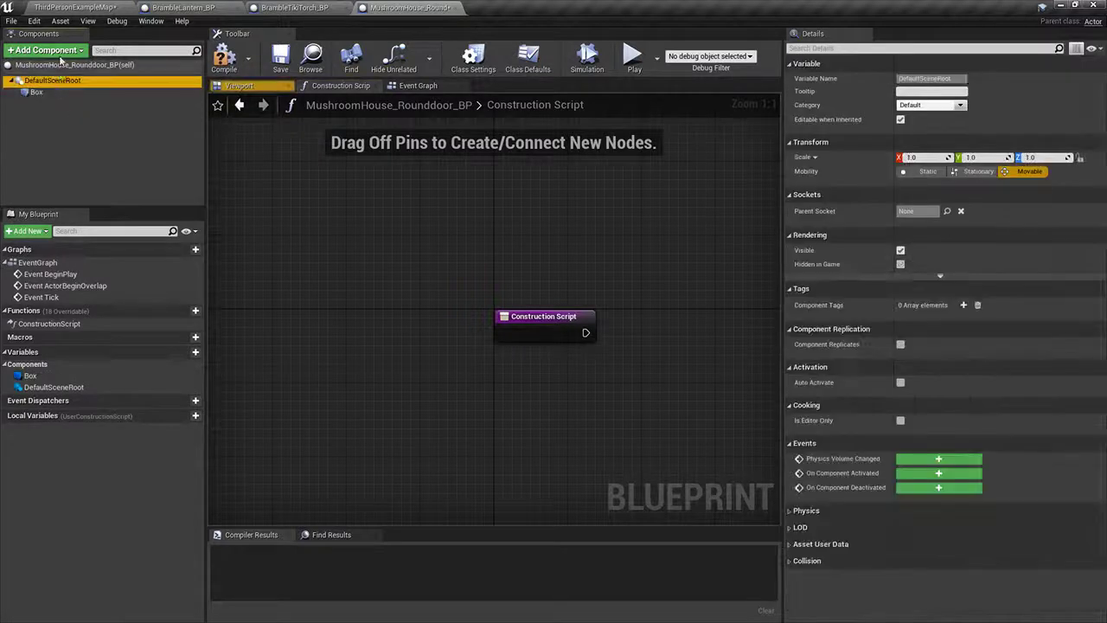
# Step: Add a Scene component under the root and a Static Mesh component nested inside it
pyautogui.click(59, 50)
pyautogui.write('stati')
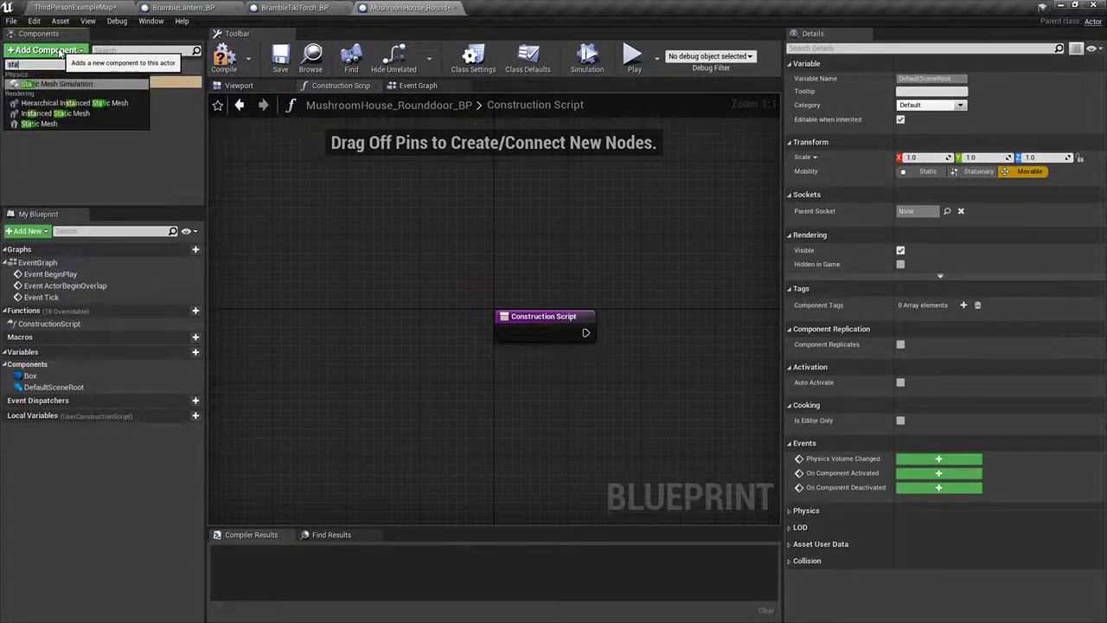
pyautogui.press('BackSpace')
pyautogui.press('BackSpace')
pyautogui.press('BackSpace')
pyautogui.write('scene')
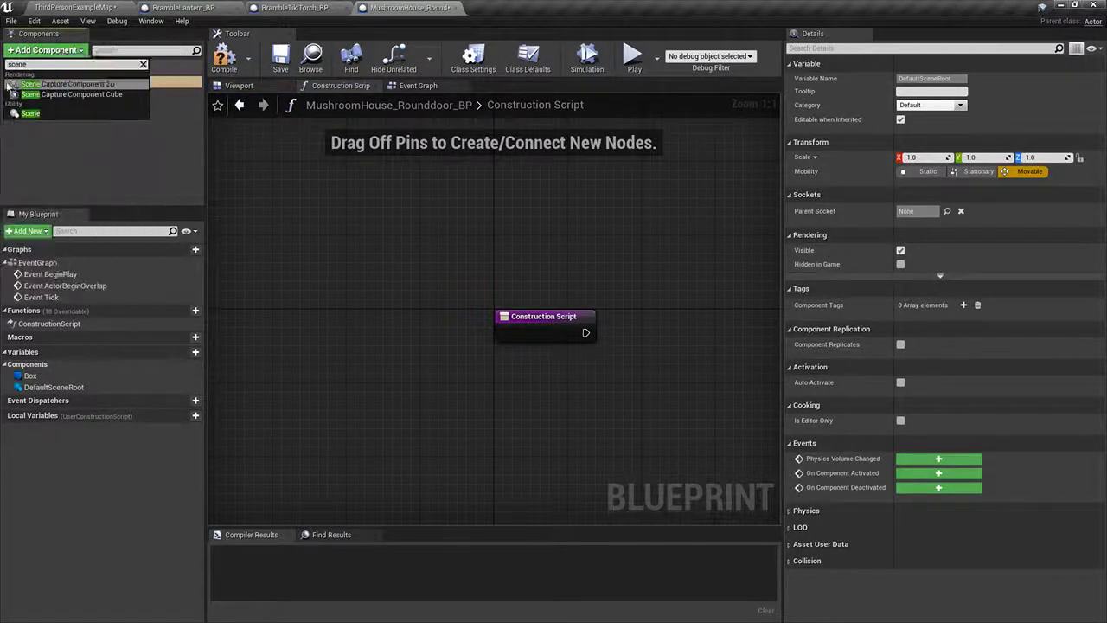
pyautogui.click(31, 113)
pyautogui.click(45, 50)
pyautogui.write('sce')
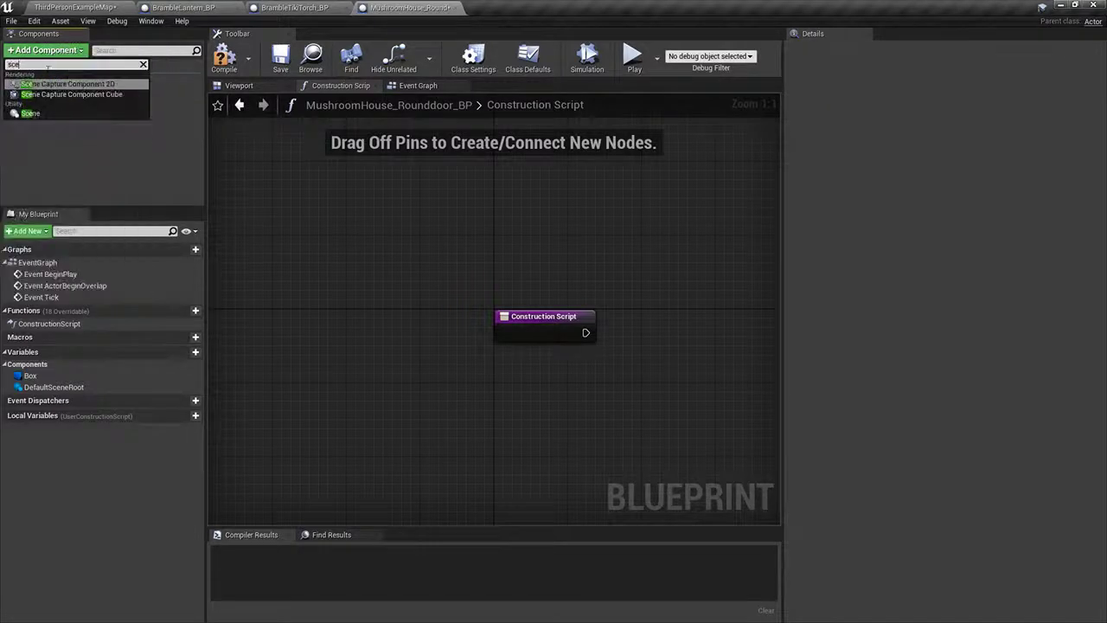
pyautogui.click(31, 114)
pyautogui.click(46, 51)
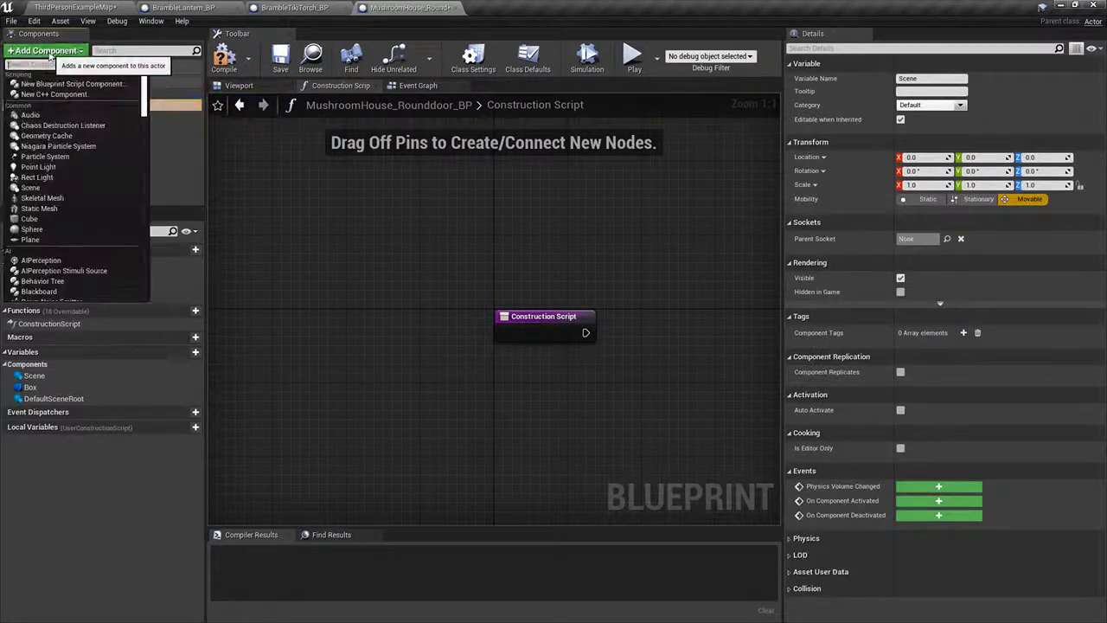
pyautogui.write('stat')
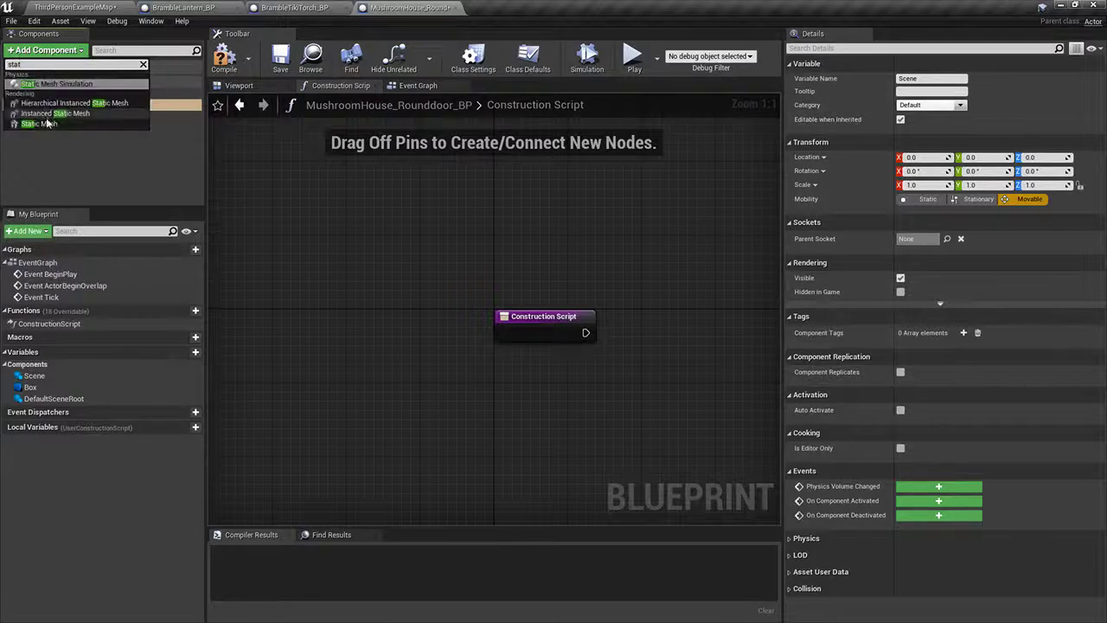
pyautogui.click(47, 123)
# Step: Add an On Component Begin Overlap event for the Box component to the Event Graph
pyautogui.click(36, 92)
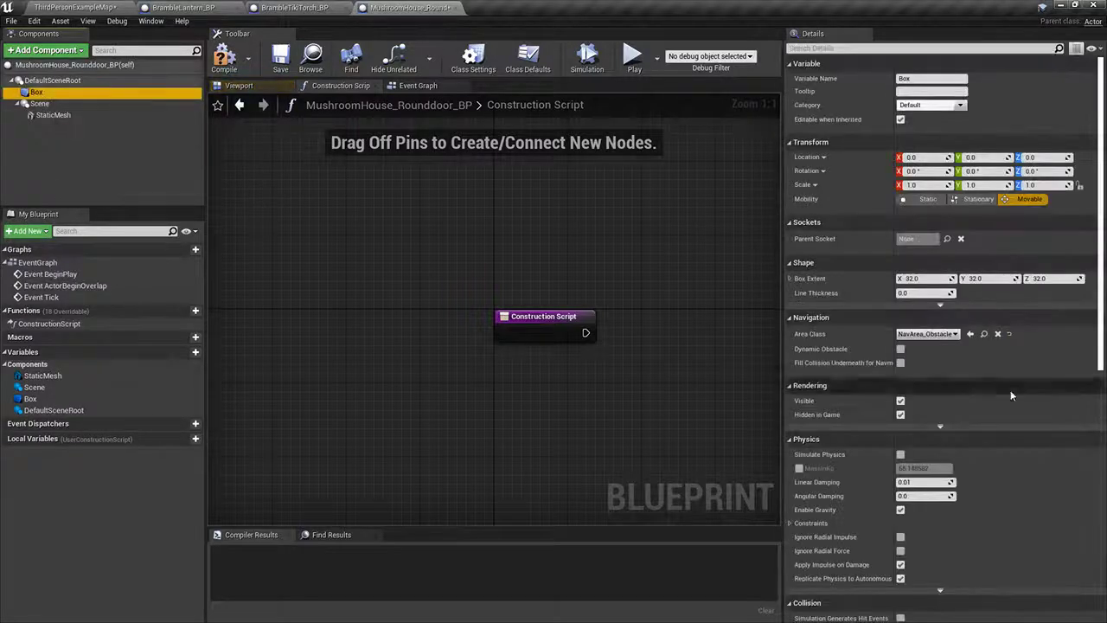
pyautogui.scroll(-8, 1010, 396)
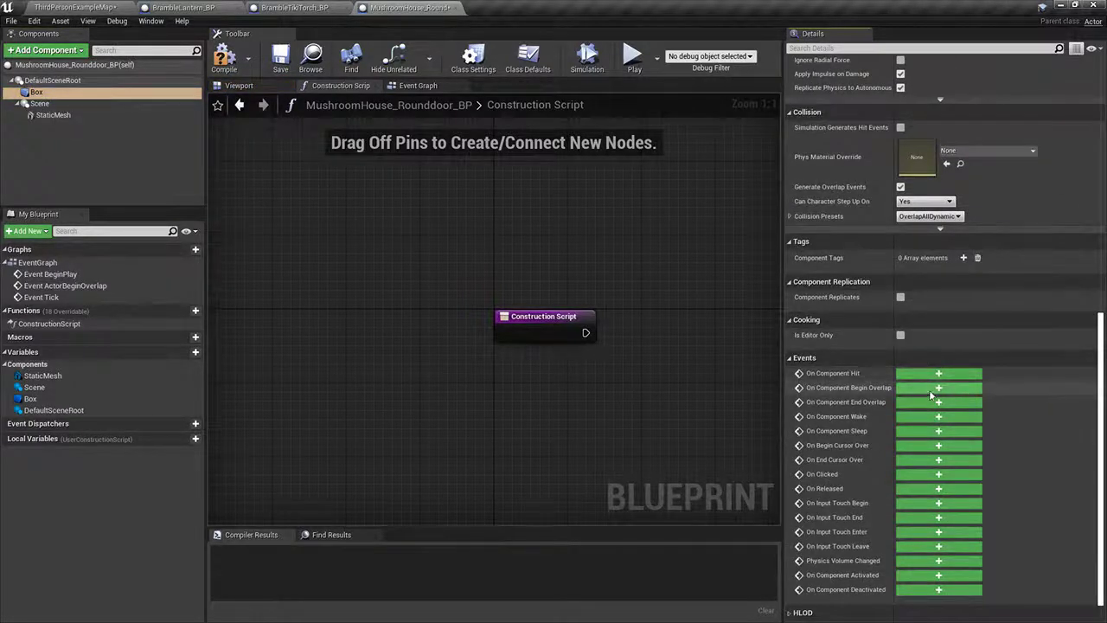
pyautogui.click(938, 388)
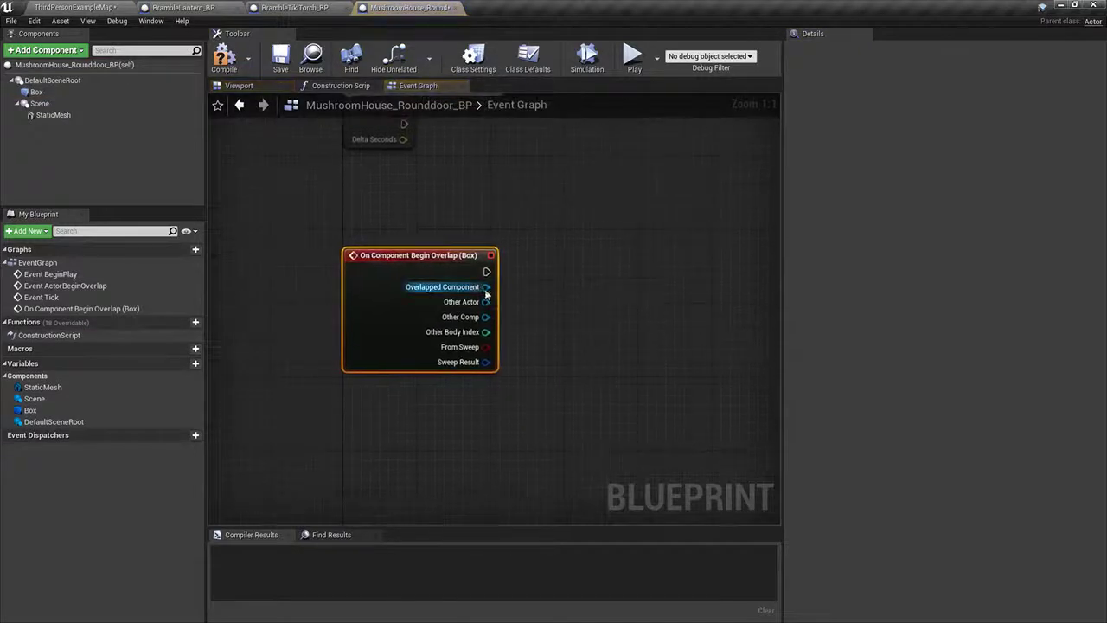
# Step: Compare the event's Overlapped Component with the DebugChar asset using an Equal (Object) node
pyautogui.moveTo(485, 287); pyautogui.dragTo(577, 295)
pyautogui.write('==')
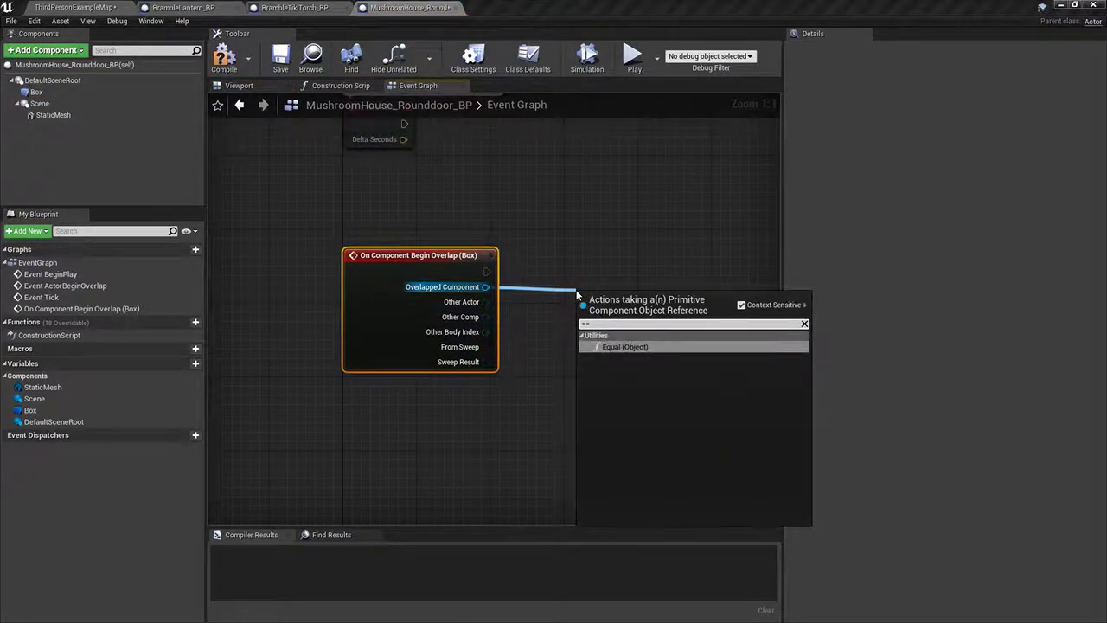
pyautogui.press('Return')
pyautogui.moveTo(615, 250); pyautogui.dragTo(471, 228, button='right')
pyautogui.click(480, 296)
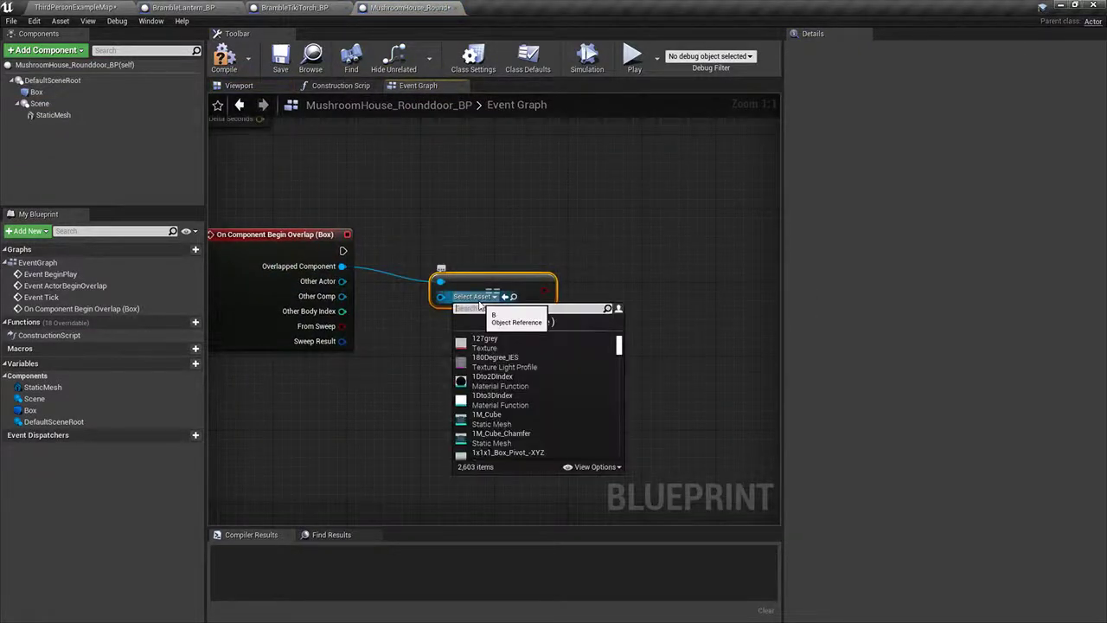
pyautogui.write('debug')
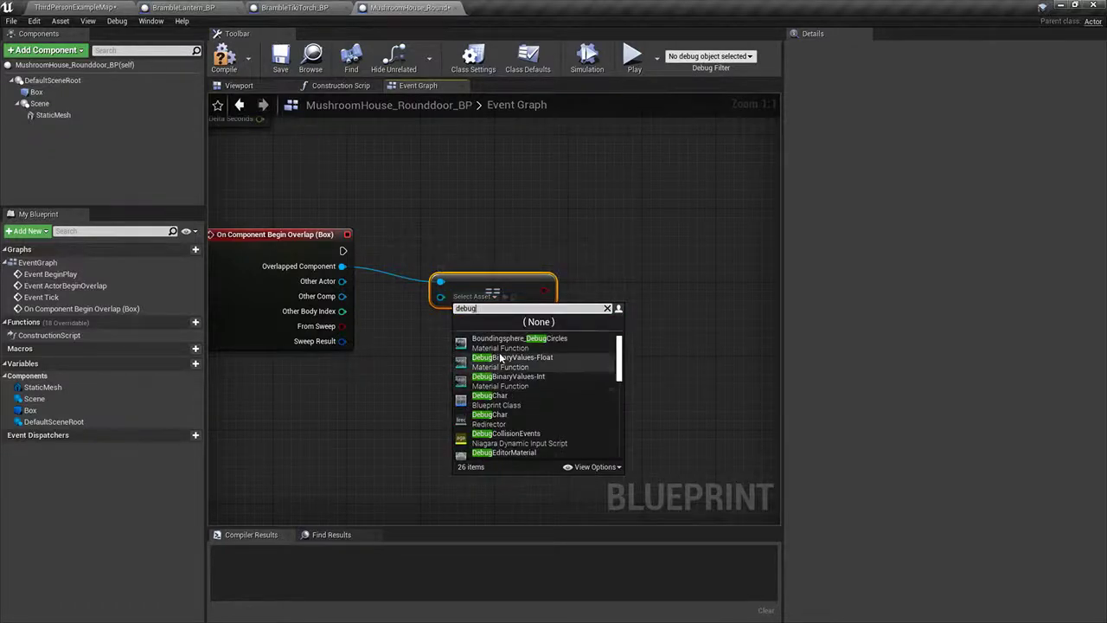
pyautogui.click(550, 356)
pyautogui.moveTo(551, 355); pyautogui.dragTo(507, 364, button='right')
# Step: Run the overlap event into a Branch node and use the Equal result as its condition
pyautogui.moveTo(299, 259); pyautogui.dragTo(563, 258)
pyautogui.write('br')
pyautogui.press('Return')
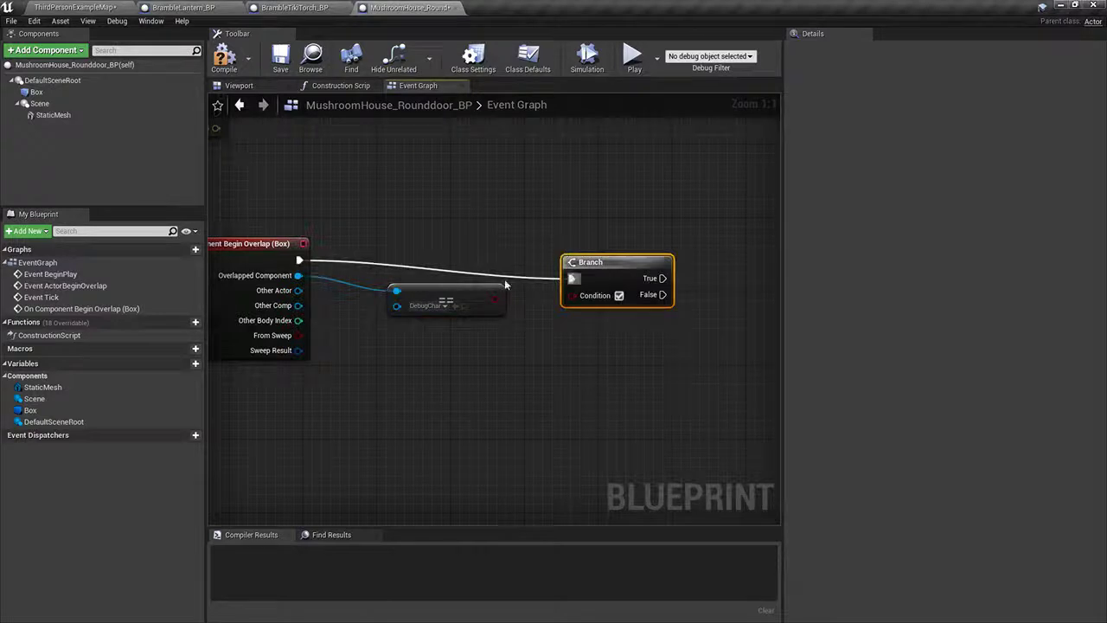
pyautogui.moveTo(495, 299); pyautogui.dragTo(572, 295)
# Step: Add a timeline named OpenDoorTimeline beside the Branch and connect the True output to its Play from Start input
pyautogui.moveTo(603, 264); pyautogui.dragTo(551, 298, button='right')
pyautogui.rightClick(551, 298)
pyautogui.write('timeline')
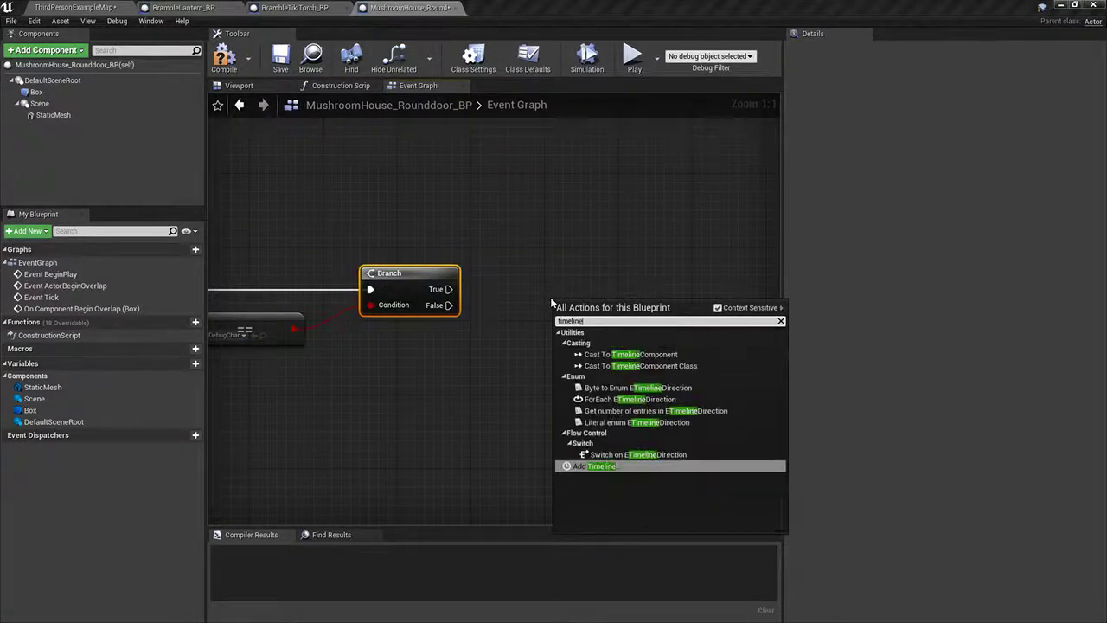
pyautogui.press('Return')
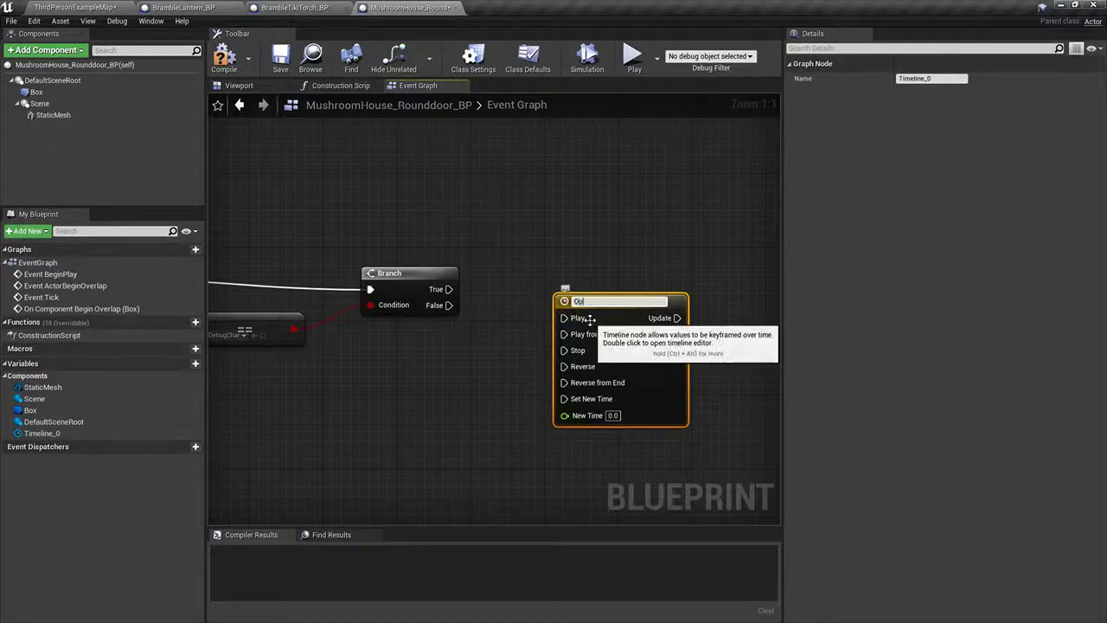
pyautogui.write('OpenDoorTimeline')
pyautogui.press('Return')
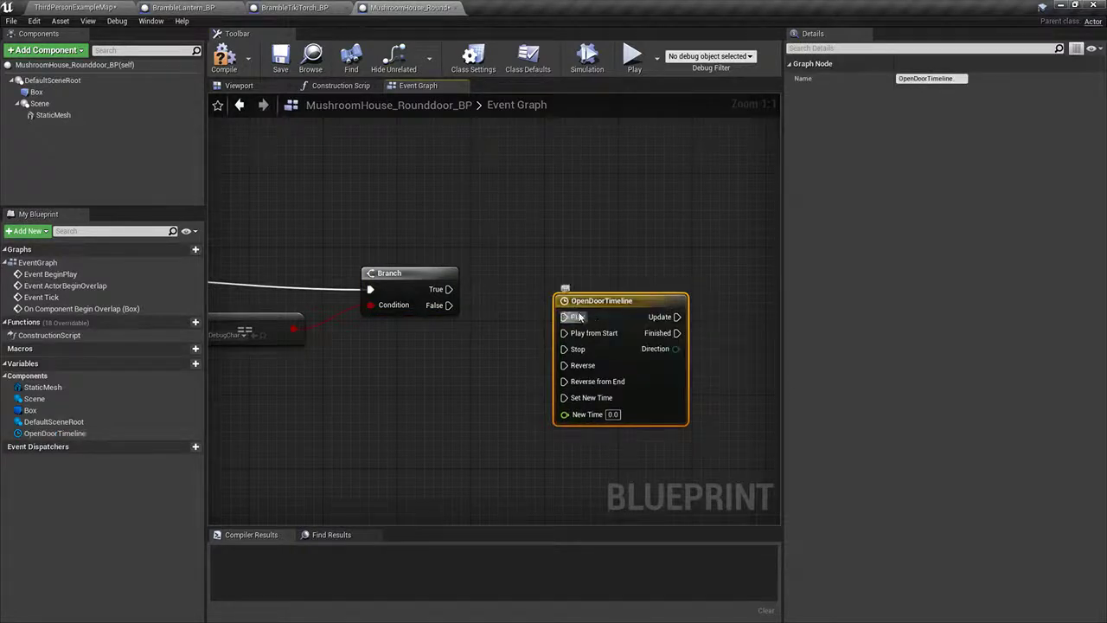
pyautogui.moveTo(616, 301); pyautogui.dragTo(570, 275)
pyautogui.moveTo(452, 295); pyautogui.dragTo(518, 307)
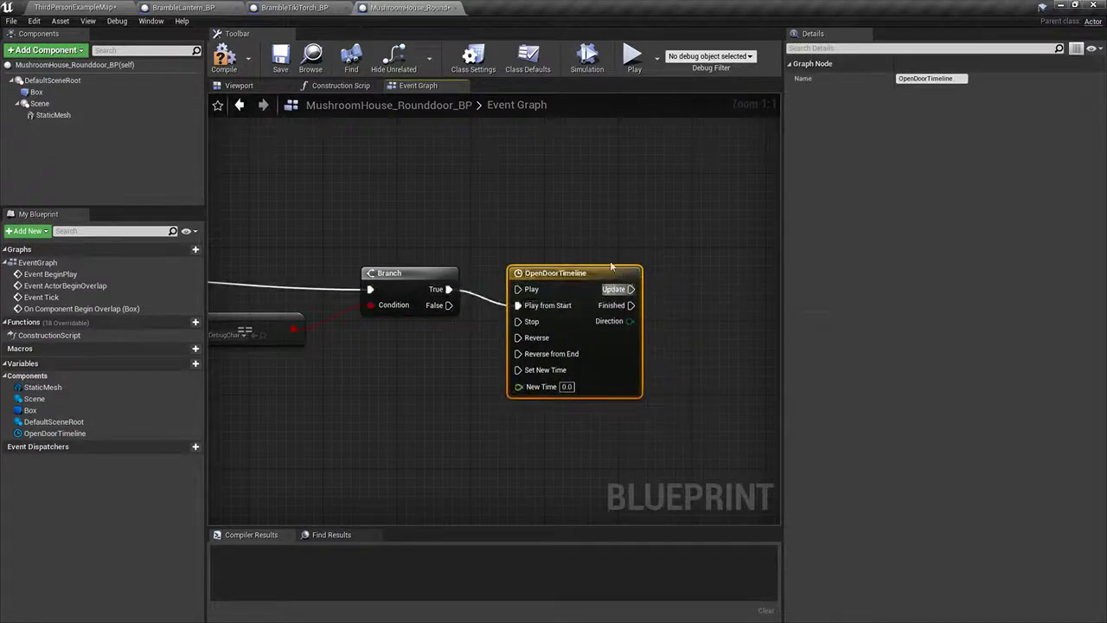
# Step: Open OpenDoorTimeline and add a float track with two curve keys, one near the start and one near the end
pyautogui.doubleClick(617, 363)
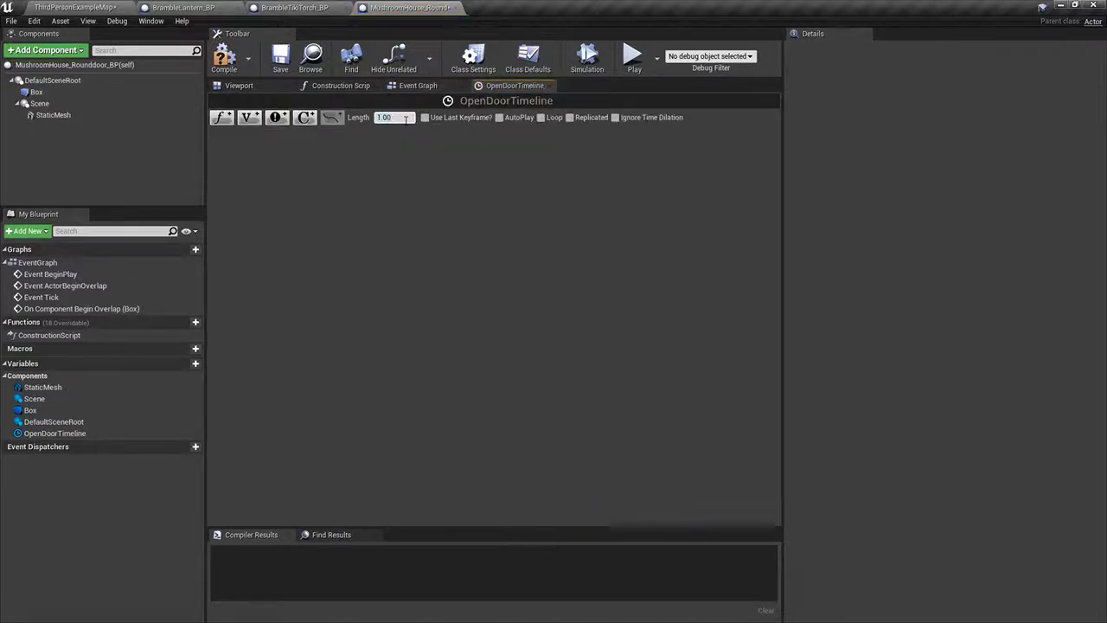
pyautogui.click(222, 117)
pyautogui.rightClick(337, 265)
pyautogui.click(372, 282)
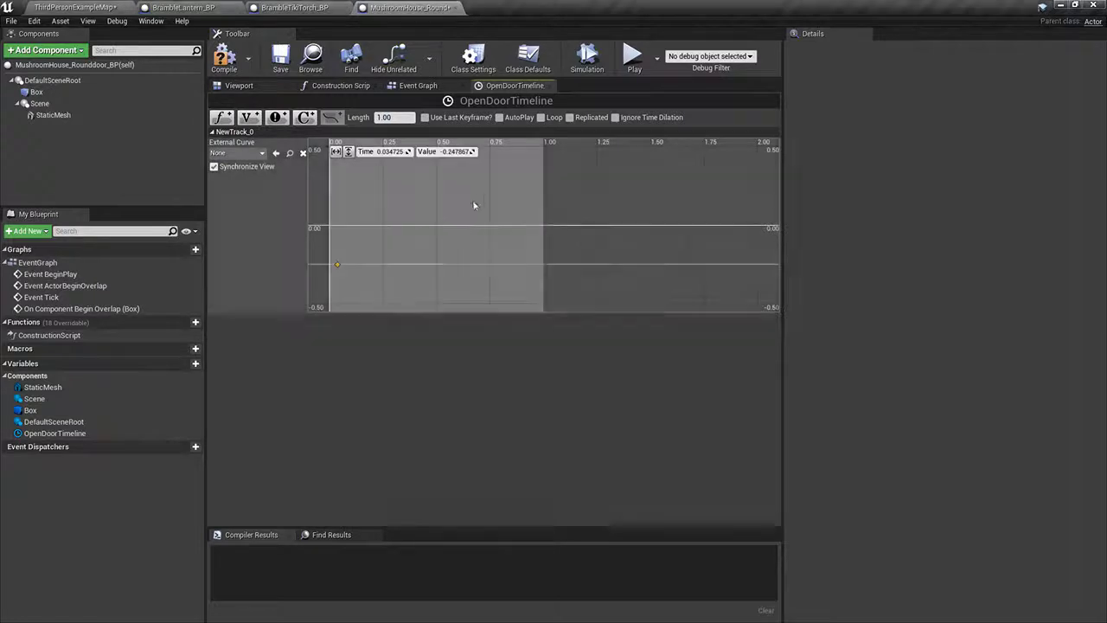
pyautogui.rightClick(480, 196)
pyautogui.click(332, 246)
pyautogui.rightClick(513, 184)
pyautogui.click(536, 197)
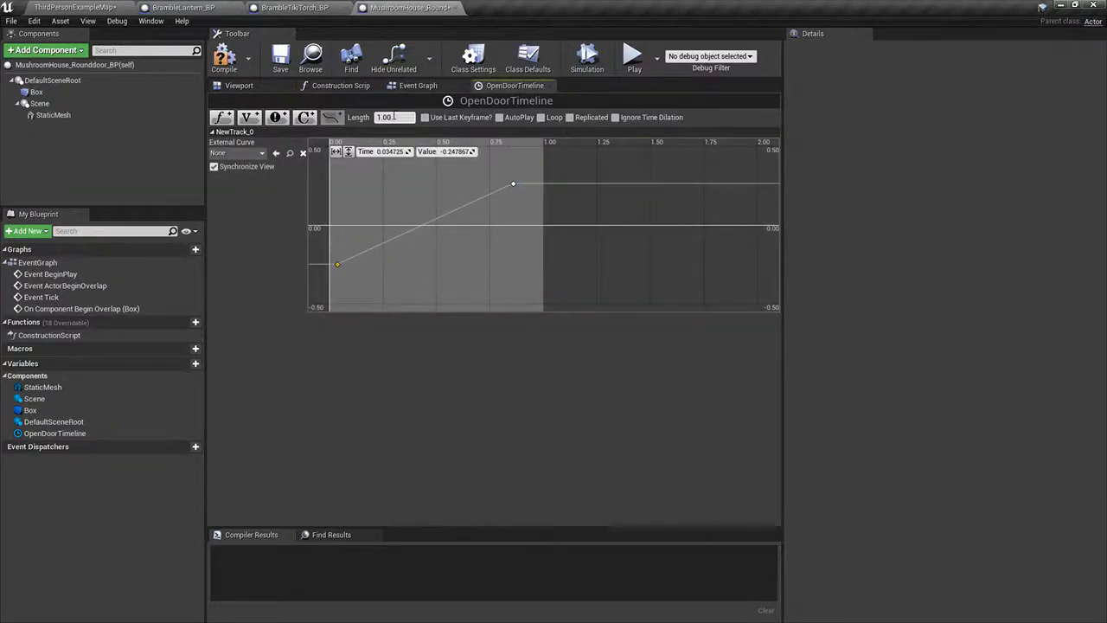
# Step: Set the track's first key to time 0, value 0 and the second to time 1, value 60, then compile and return to the Event Graph
pyautogui.write('0')
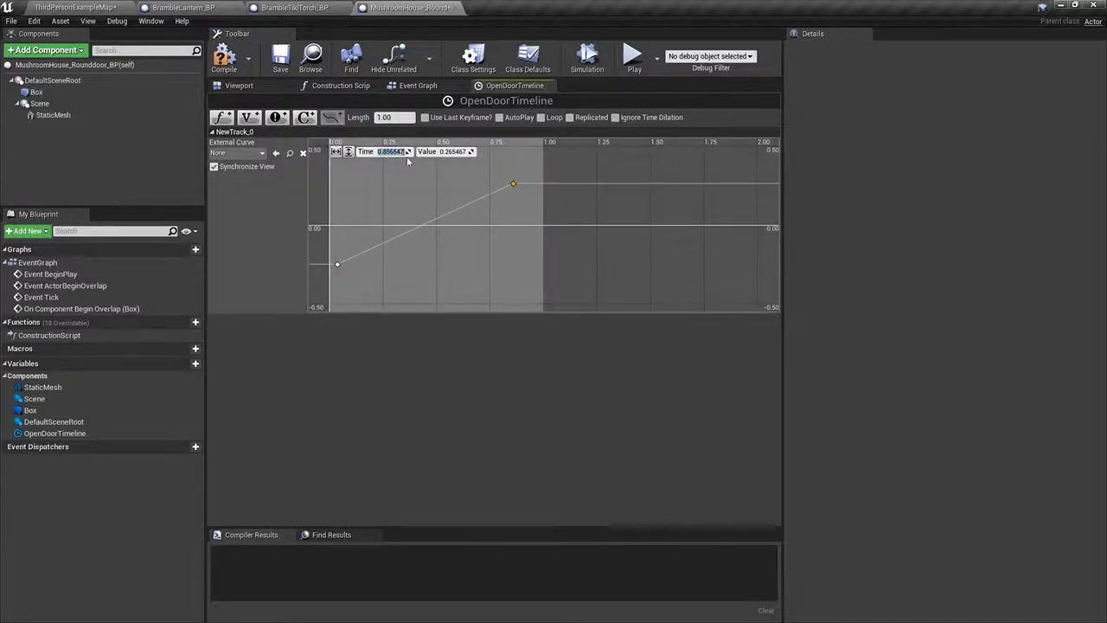
pyautogui.write('1')
pyautogui.press('Tab')
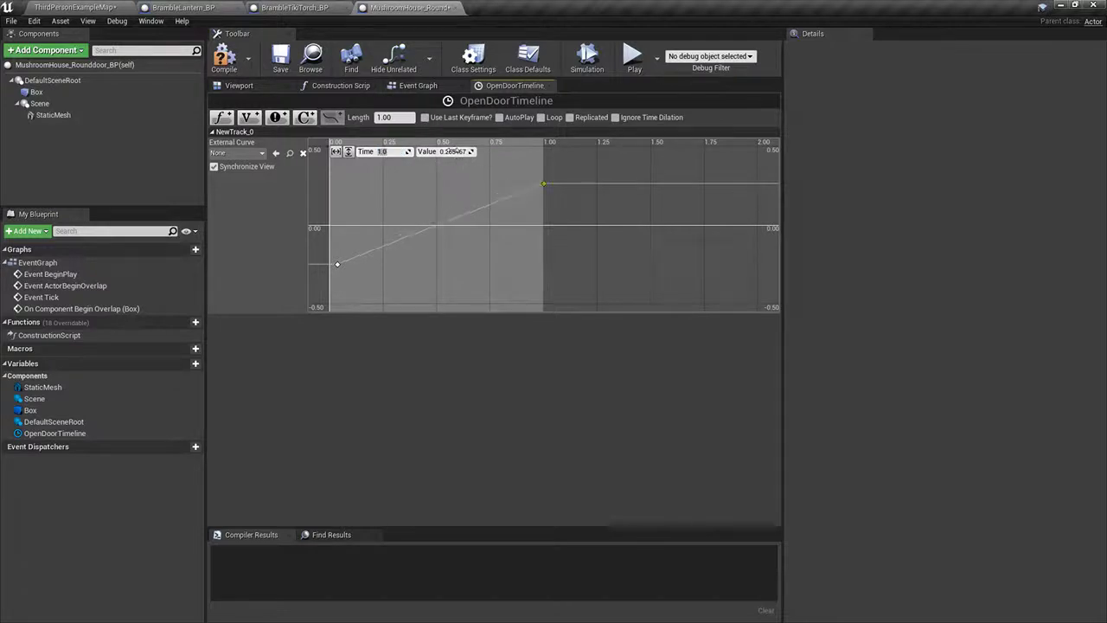
pyautogui.write('60')
pyautogui.press('Return')
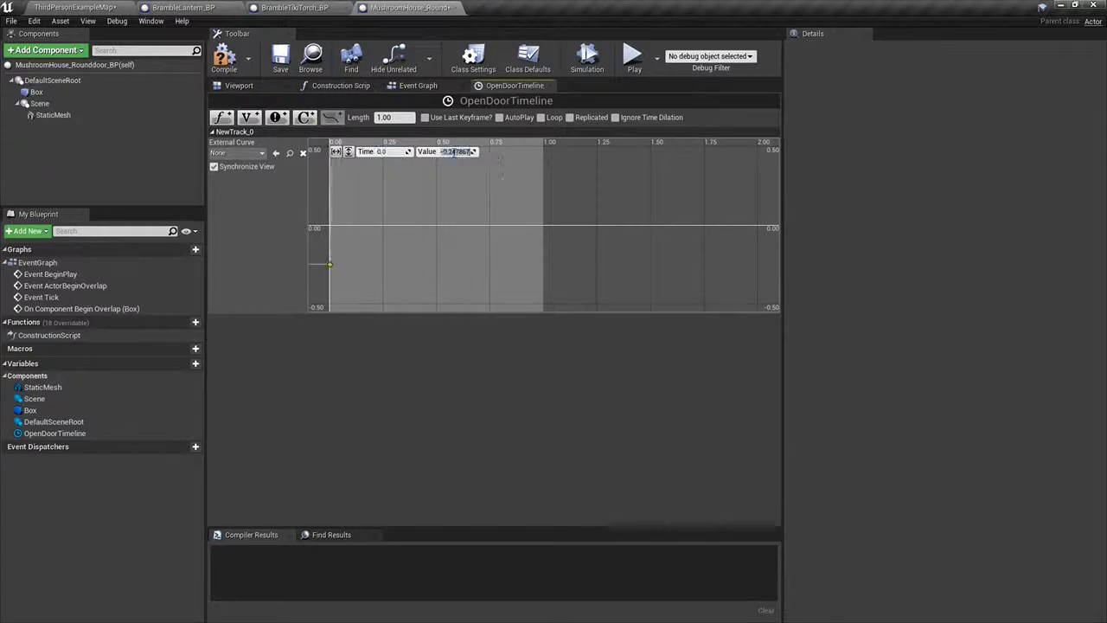
pyautogui.write('0')
pyautogui.click(224, 57)
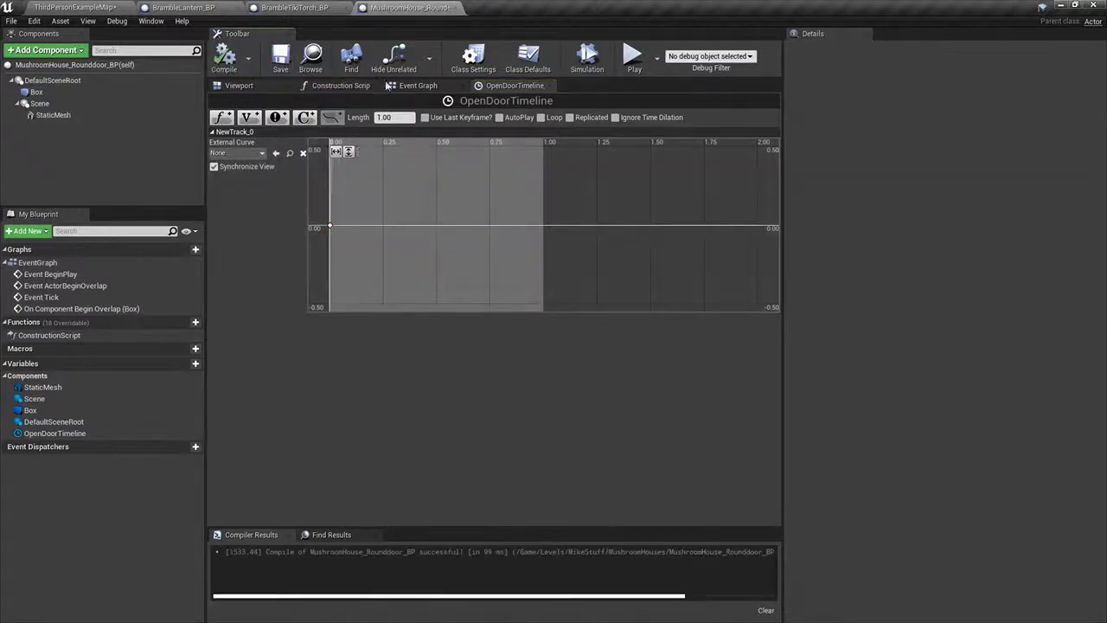
pyautogui.click(418, 85)
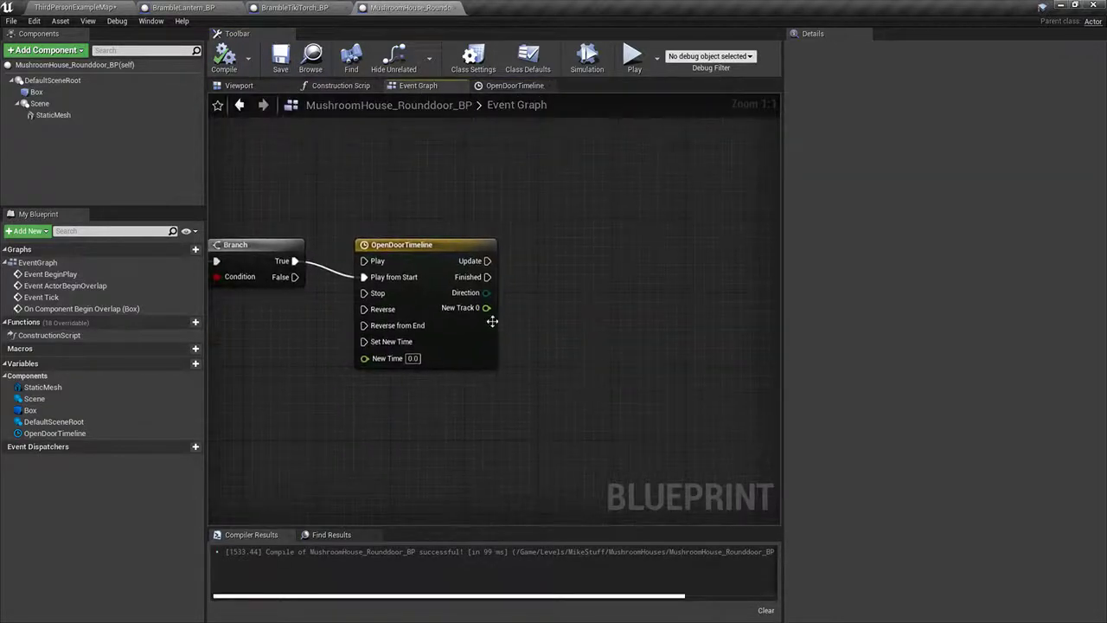
# Step: Multiply the timeline's New Track 0 output by -1.0 with a float multiplication node
pyautogui.moveTo(481, 313); pyautogui.dragTo(549, 346)
pyautogui.hotkey('ctrl', 'z')
pyautogui.moveTo(496, 308); pyautogui.dragTo(567, 331)
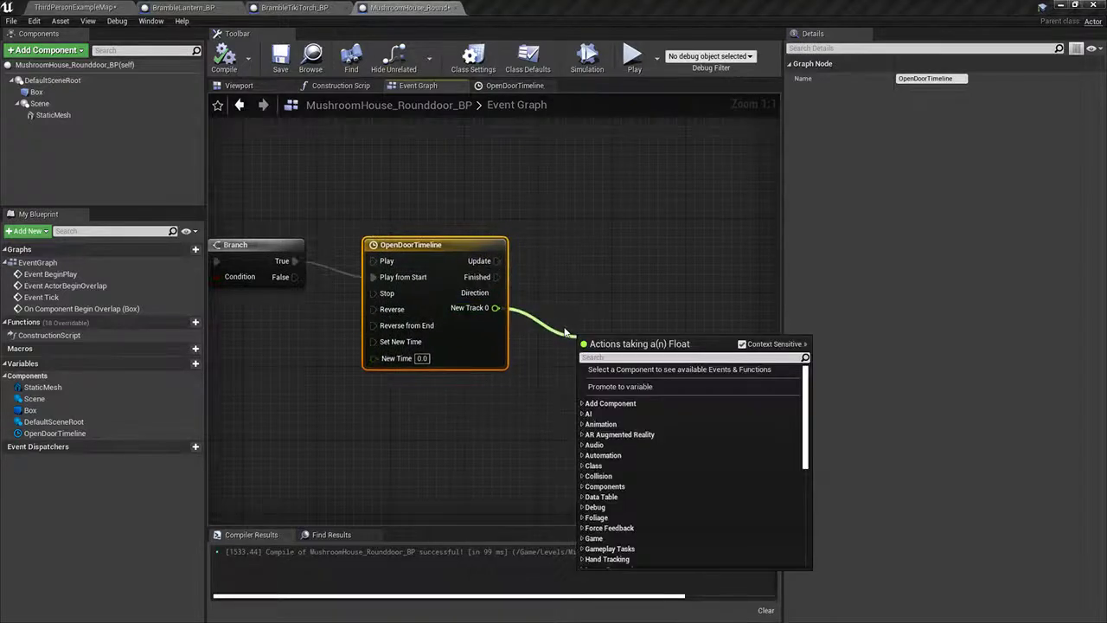
pyautogui.write('* float')
pyautogui.press('Return')
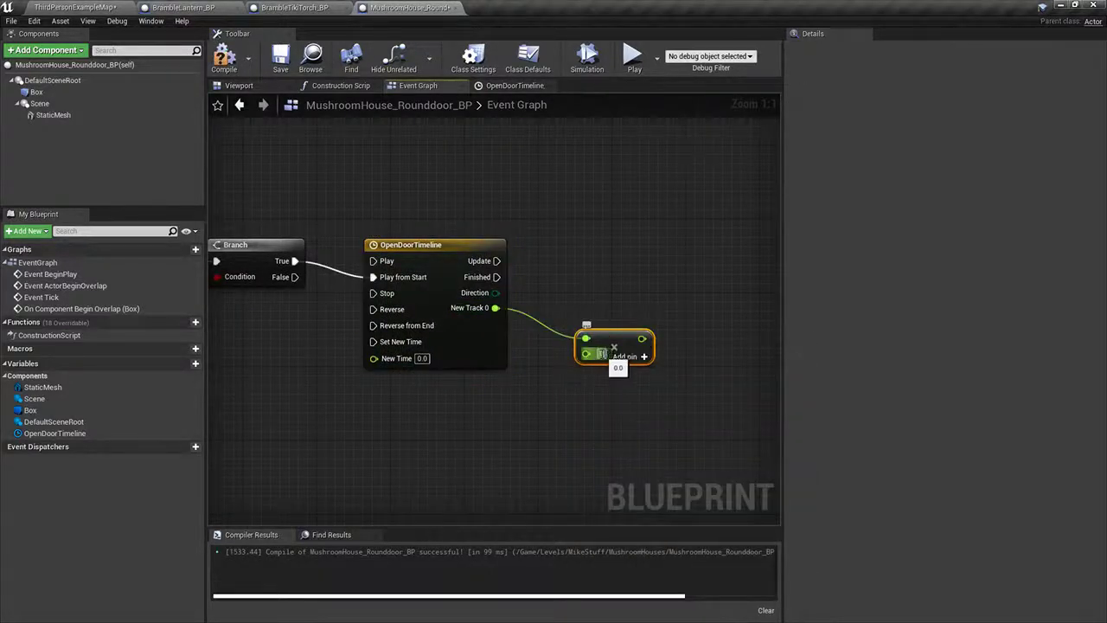
# Step: Duplicate the Scene component and the StaticMesh component in the component hierarchy
pyautogui.click(39, 103)
pyautogui.hotkey('ctrl', 'w')
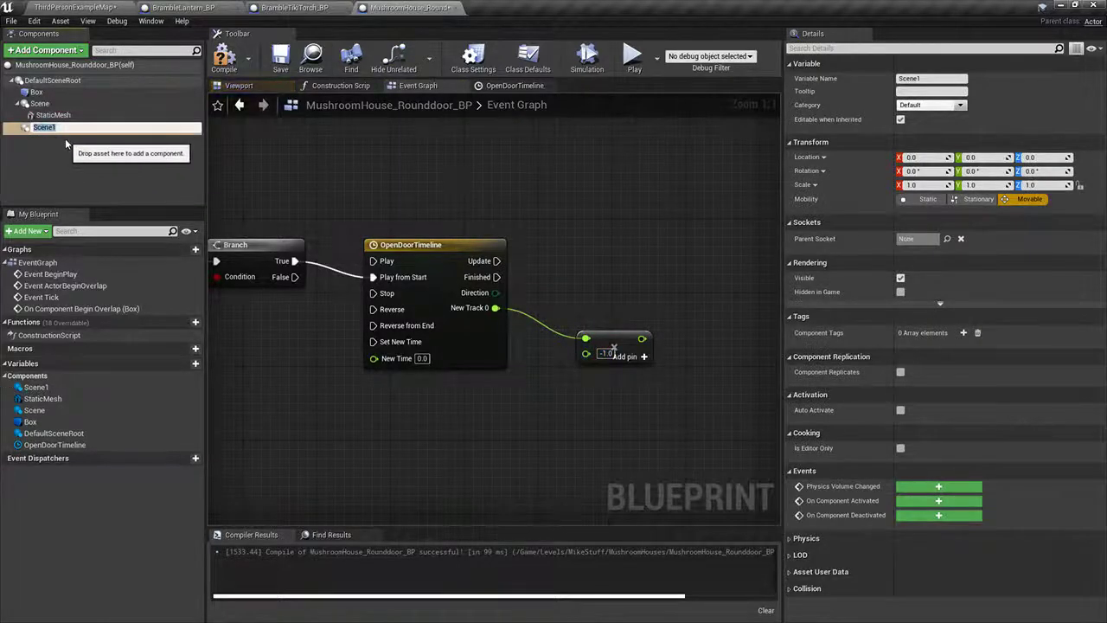
pyautogui.click(53, 134)
pyautogui.click(53, 114)
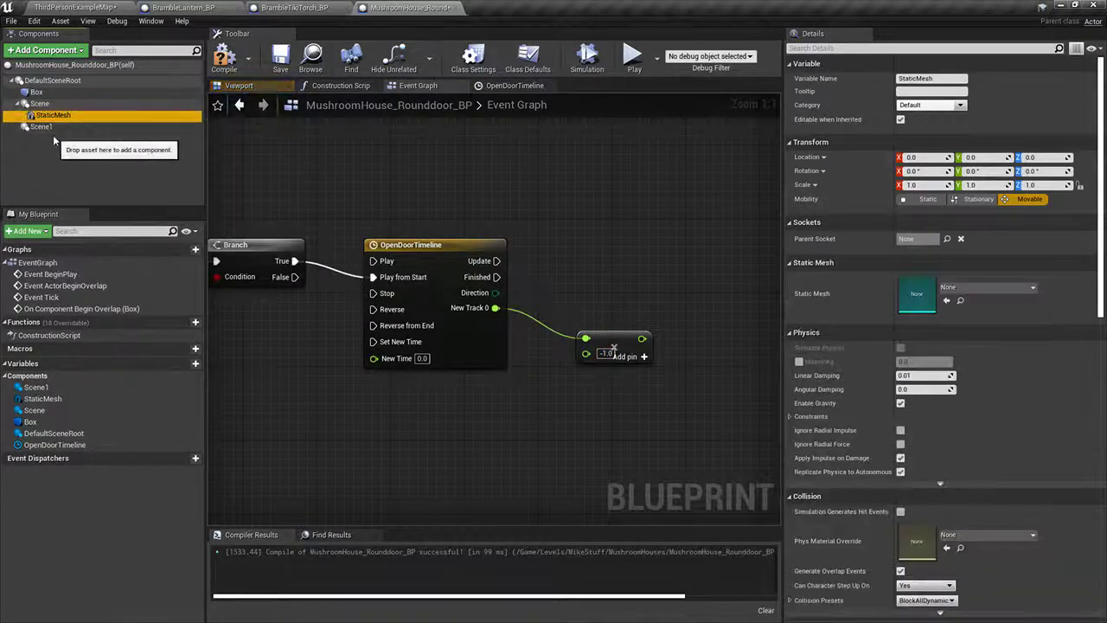
pyautogui.hotkey('ctrl', 'w')
# Step: Assign the DarkElf_House_ShortFat_RoundDoorFrame mesh to the original StaticMesh component under Scene
pyautogui.click(53, 114)
pyautogui.click(989, 286)
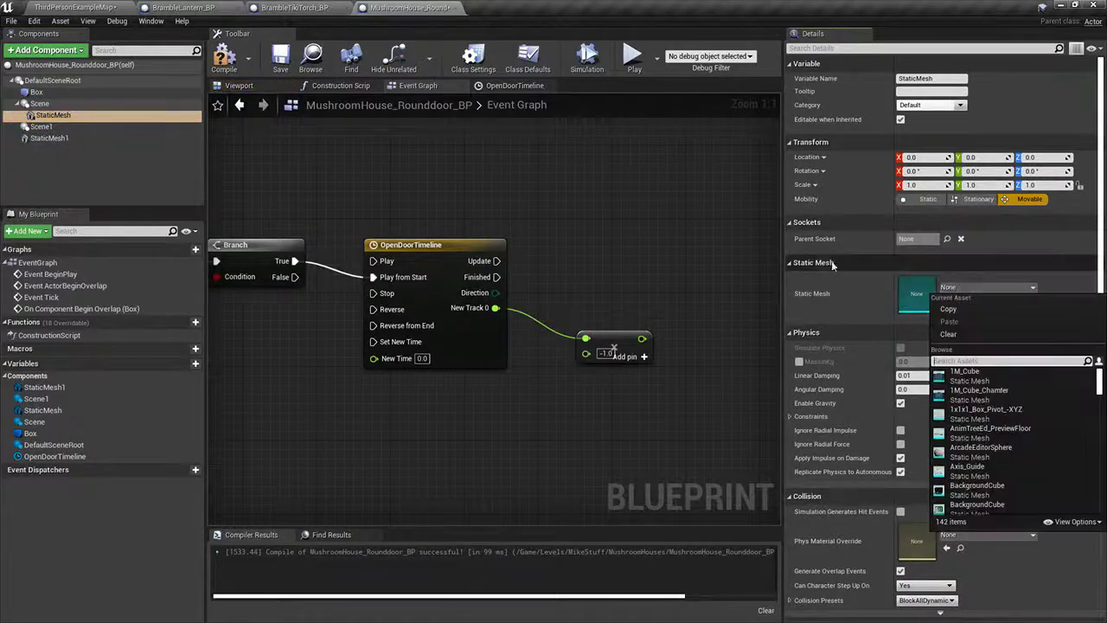
pyautogui.write('door')
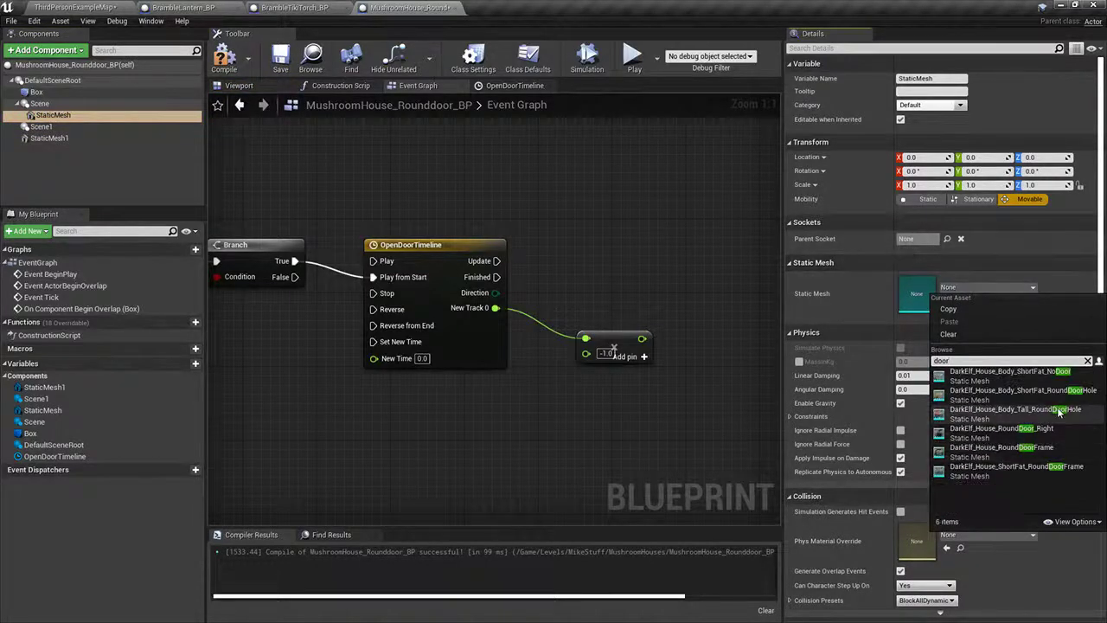
pyautogui.click(1008, 470)
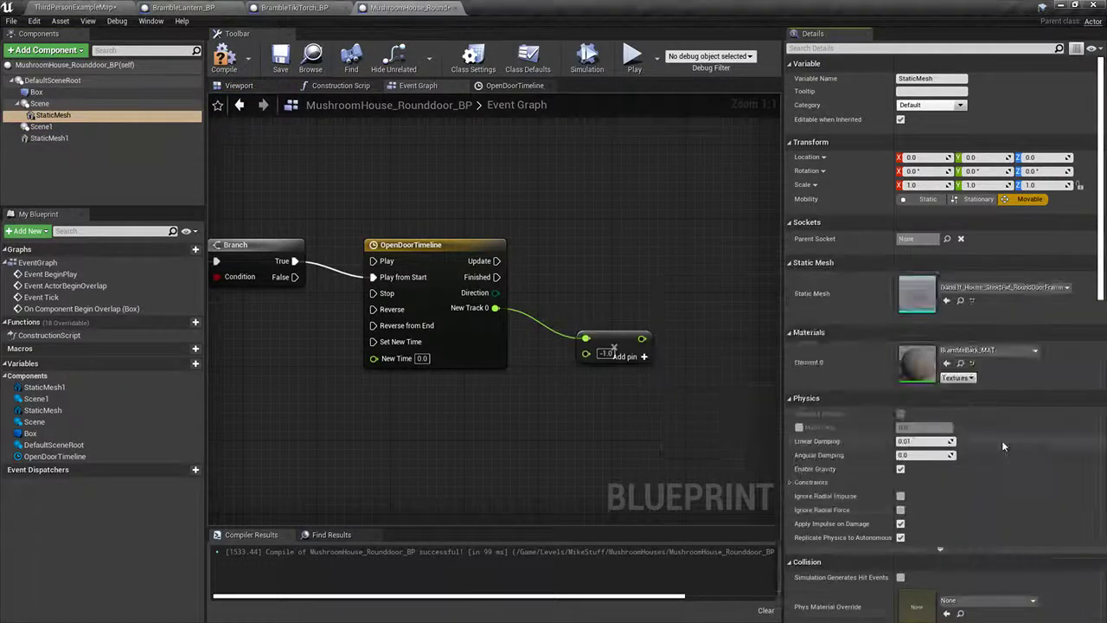
# Step: Assign the DarkElf_House_RoundDoor_Right mesh to the StaticMesh component under Scene
pyautogui.click(983, 288)
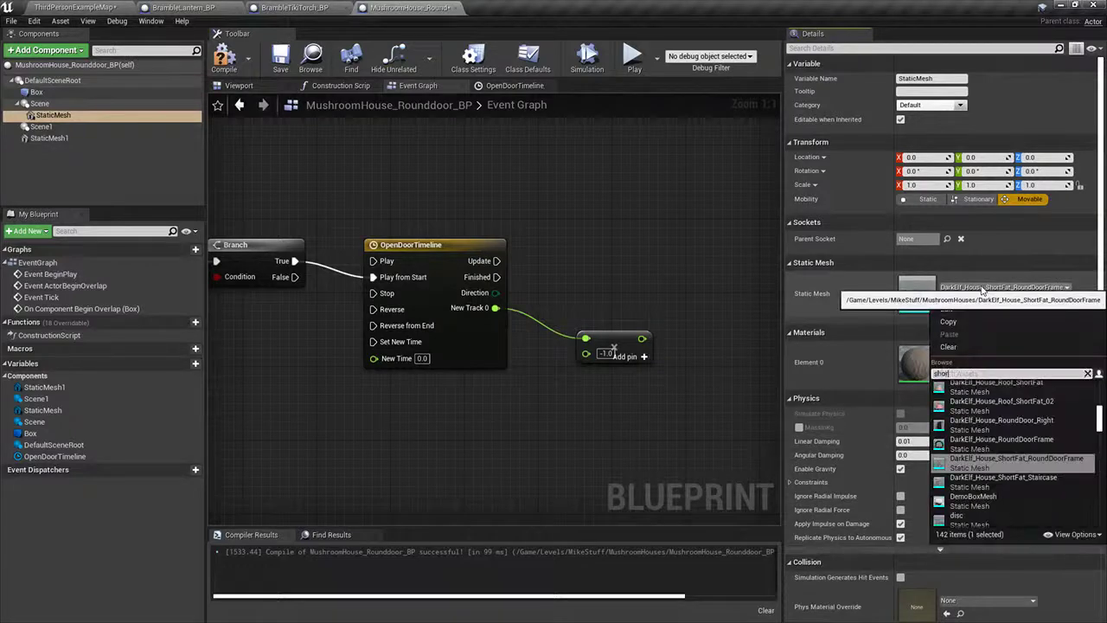
pyautogui.write('short round')
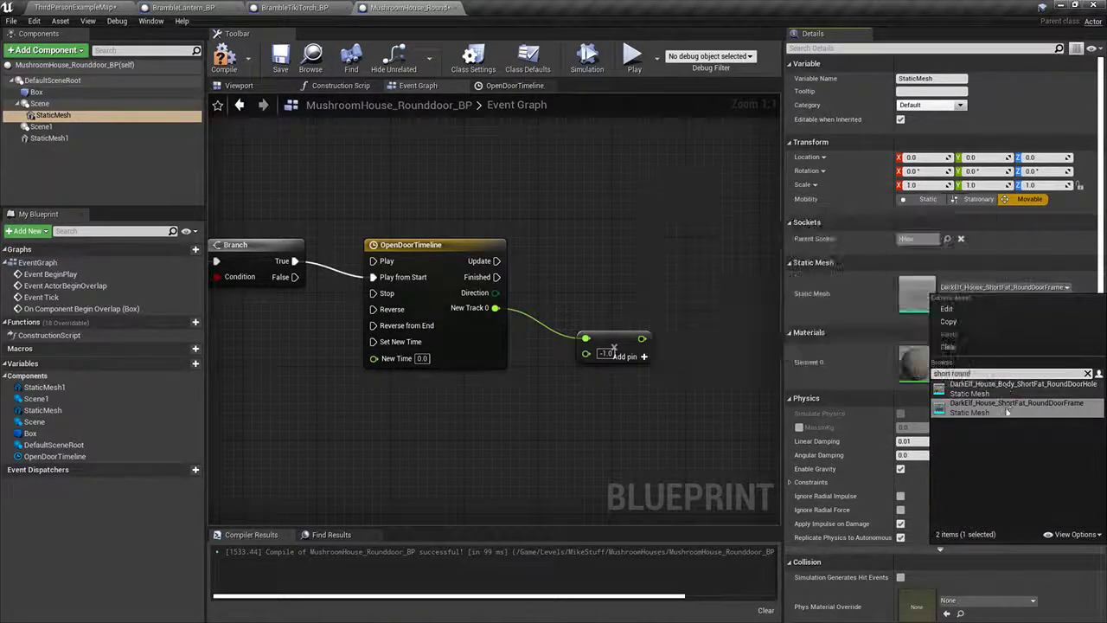
pyautogui.click(980, 372)
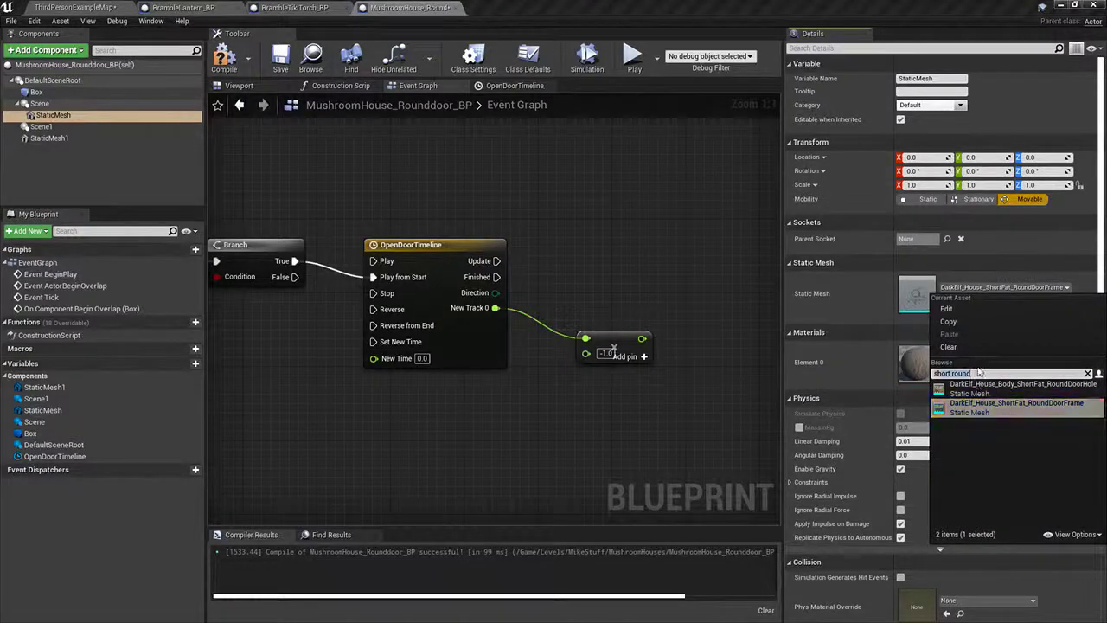
pyautogui.write('doo')
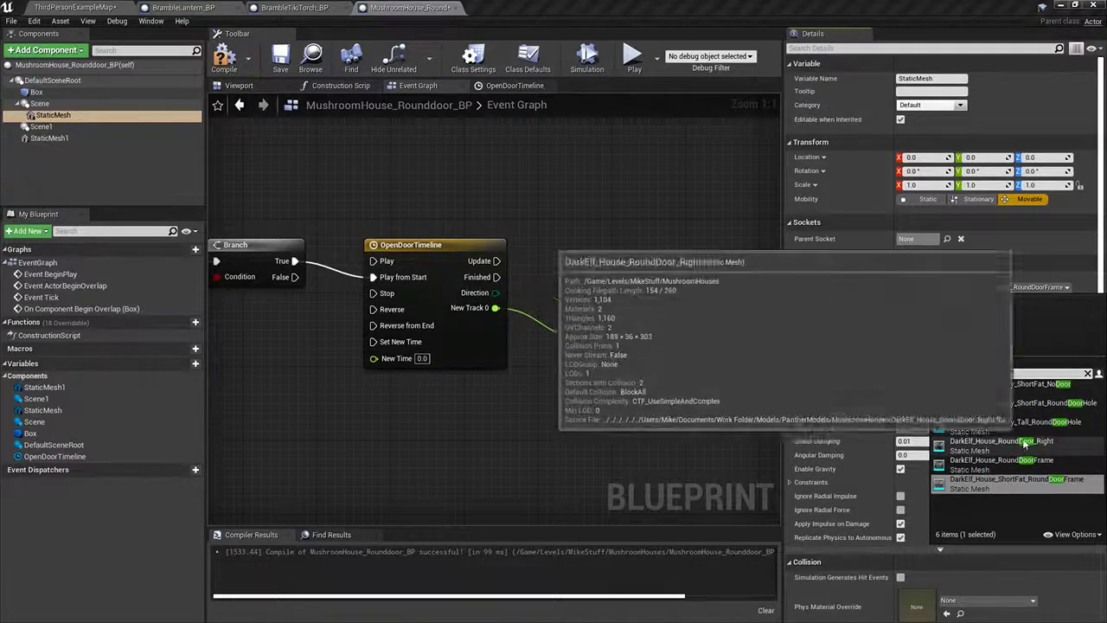
pyautogui.click(994, 488)
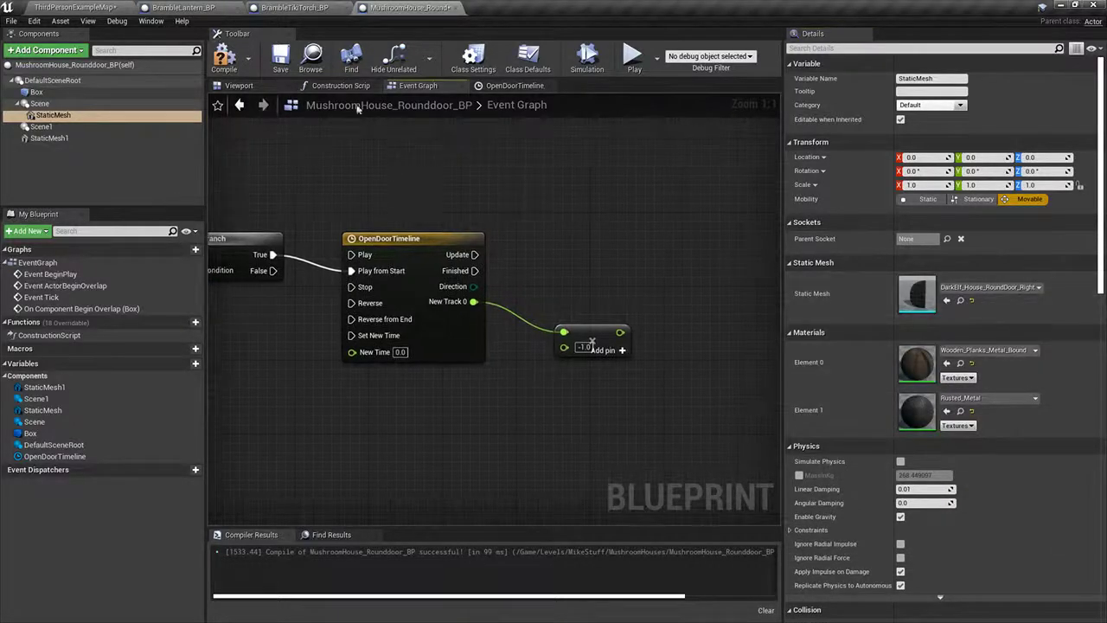
# Step: Nest StaticMesh1 under Scene1 and paste the DarkElf_House_RoundDoor_Right mesh into it
pyautogui.click(238, 85)
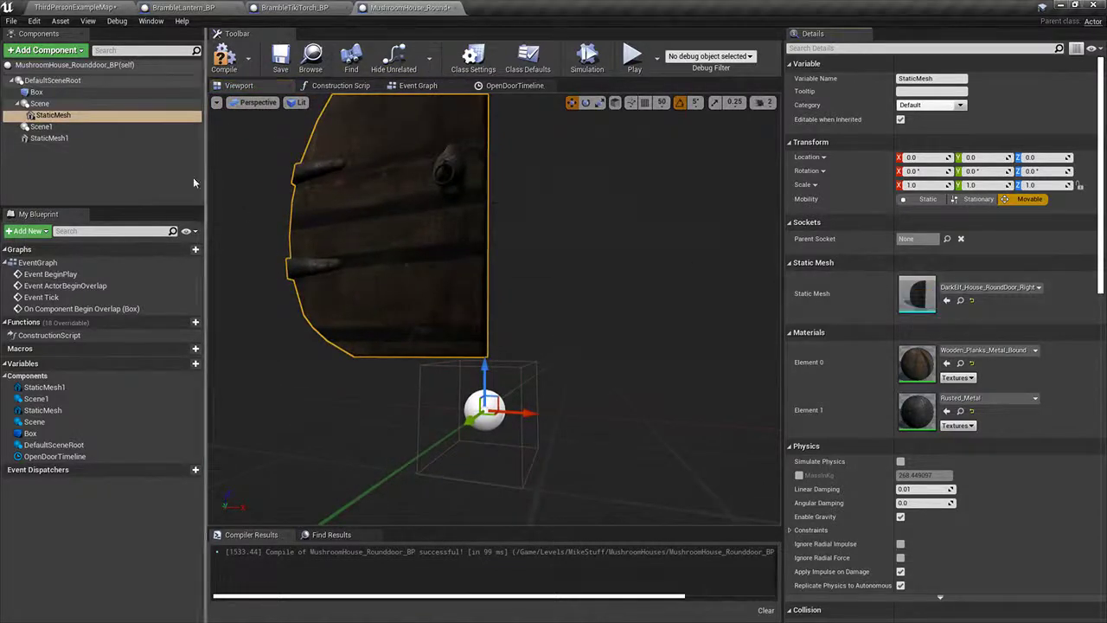
pyautogui.click(72, 128)
pyautogui.click(74, 136)
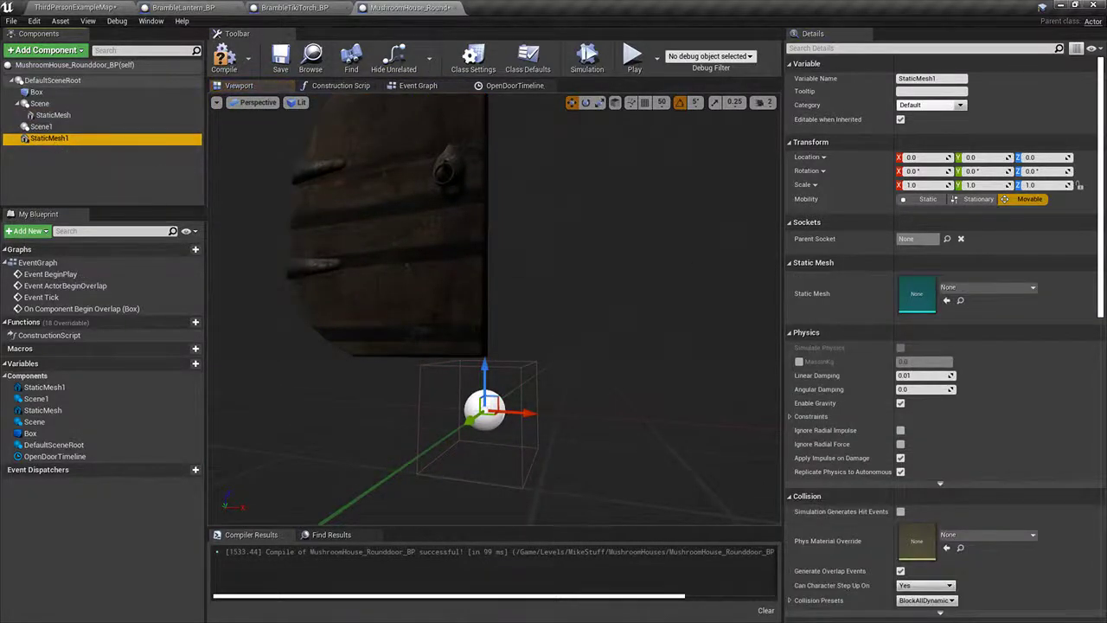
pyautogui.rightClick(878, 301)
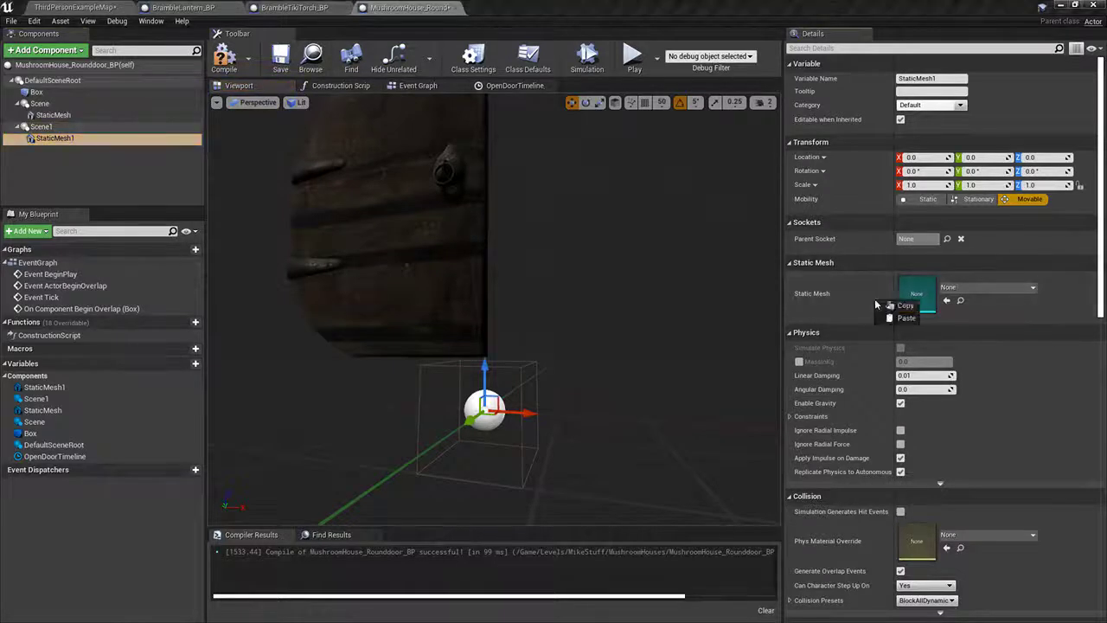
pyautogui.click(900, 319)
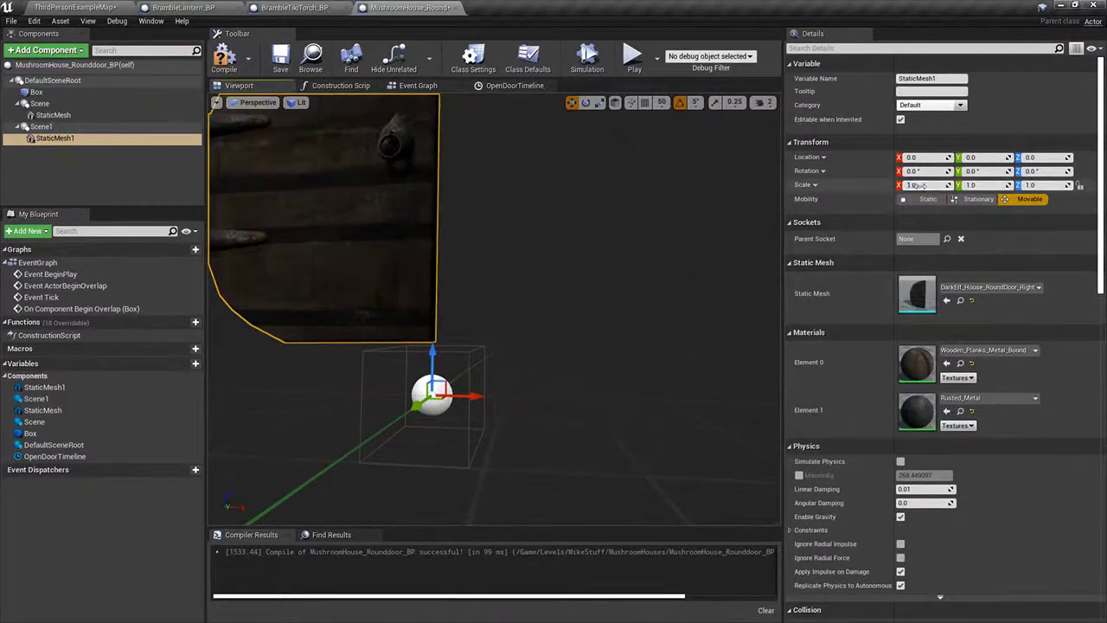
# Step: Mirror the StaticMesh1 door half by setting its X scale to -1
pyautogui.write('-1')
pyautogui.press('Return')
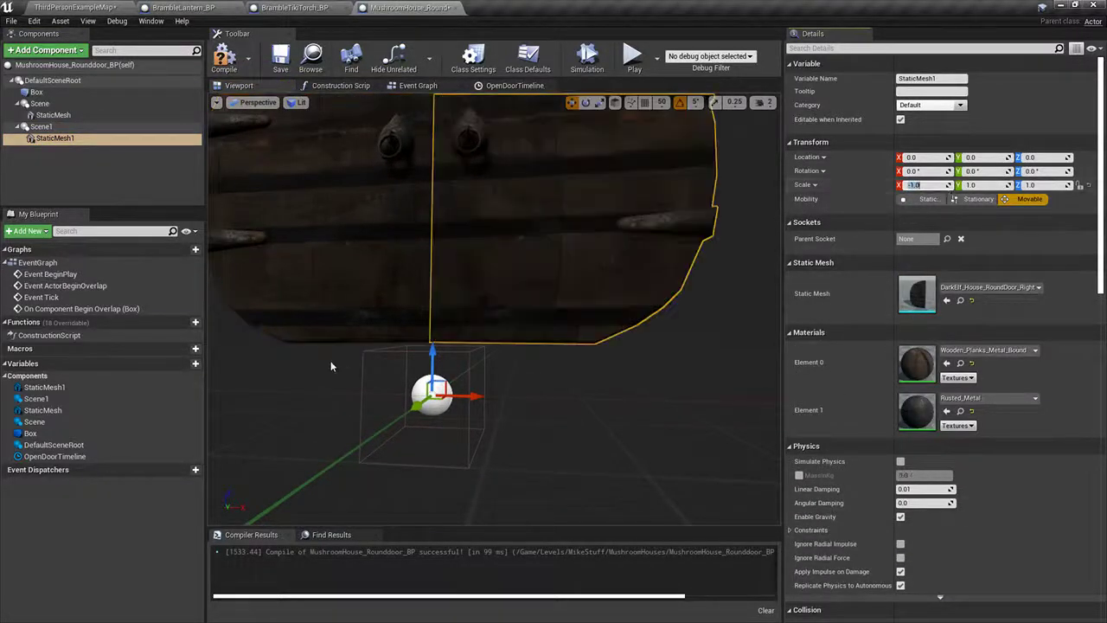
pyautogui.moveTo(330, 367)
pyautogui.mouseDown(button='right')
pyautogui.moveTo(361, 433)
pyautogui.moveTo(330, 372)
pyautogui.mouseUp(button='right')
pyautogui.press('s')
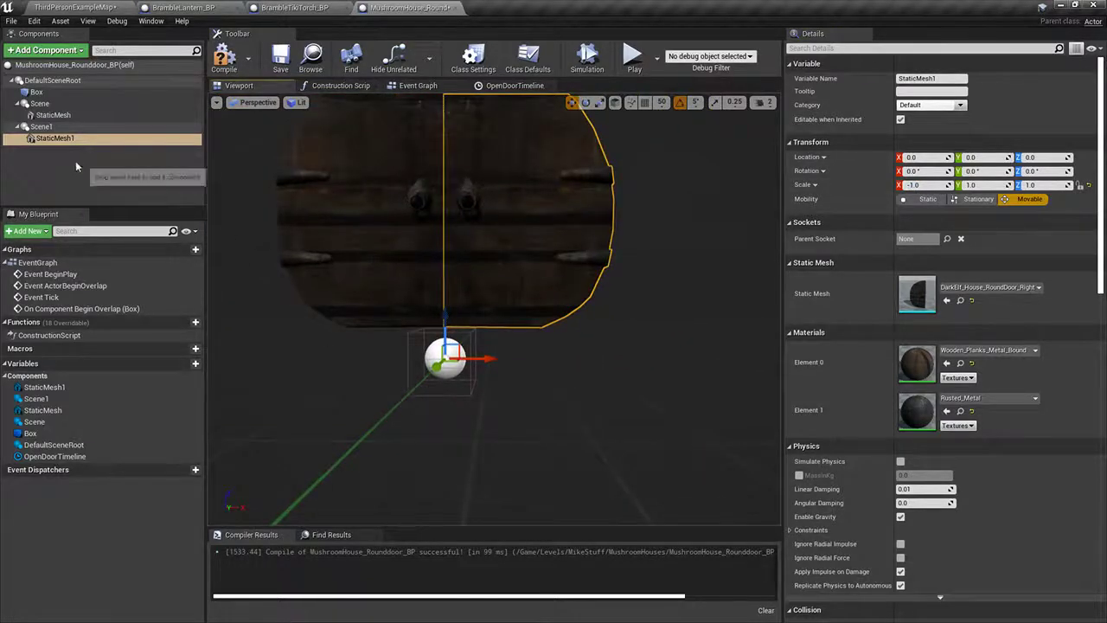
# Step: Switch the viewport from perspective to the Right orthographic view, facing both door halves
pyautogui.click(40, 127)
pyautogui.click(459, 294)
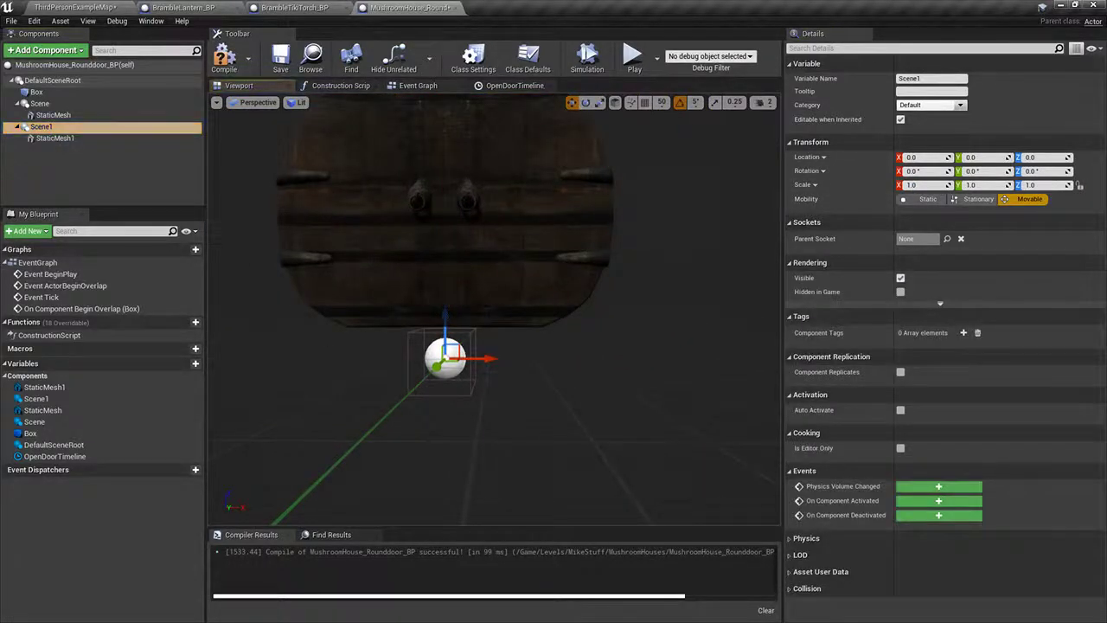
pyautogui.doubleClick(55, 138)
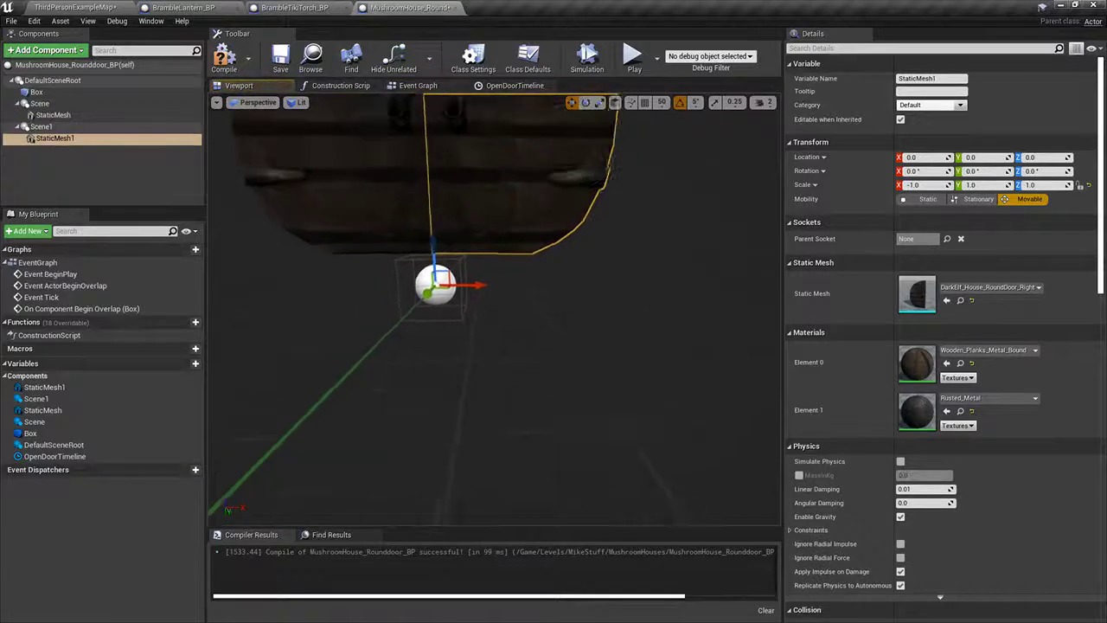
pyautogui.click(260, 104)
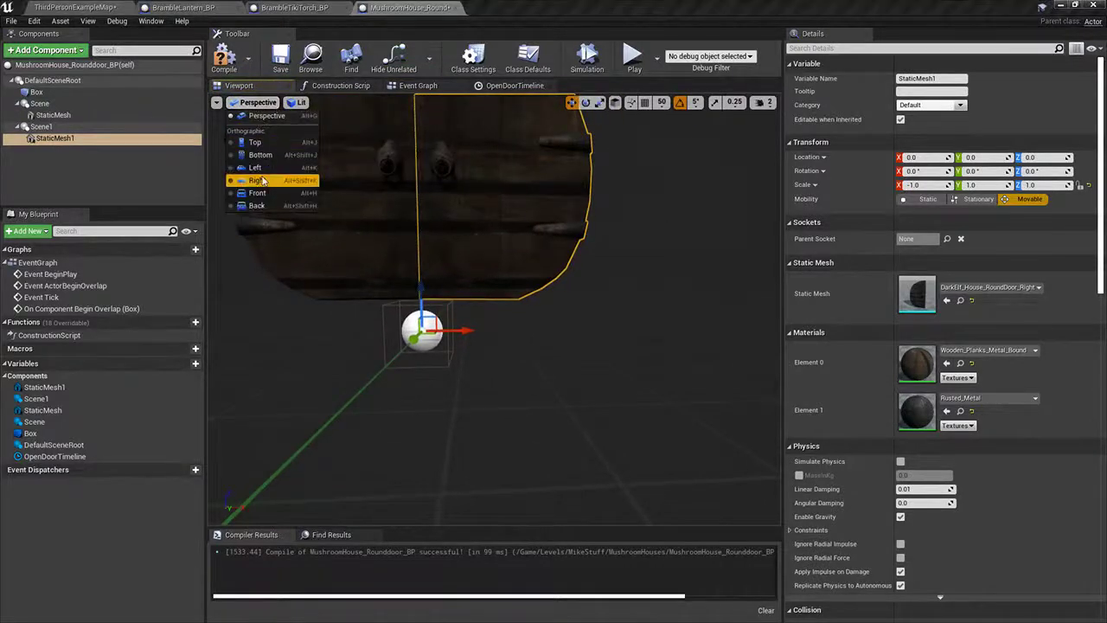
pyautogui.click(251, 201)
pyautogui.click(248, 102)
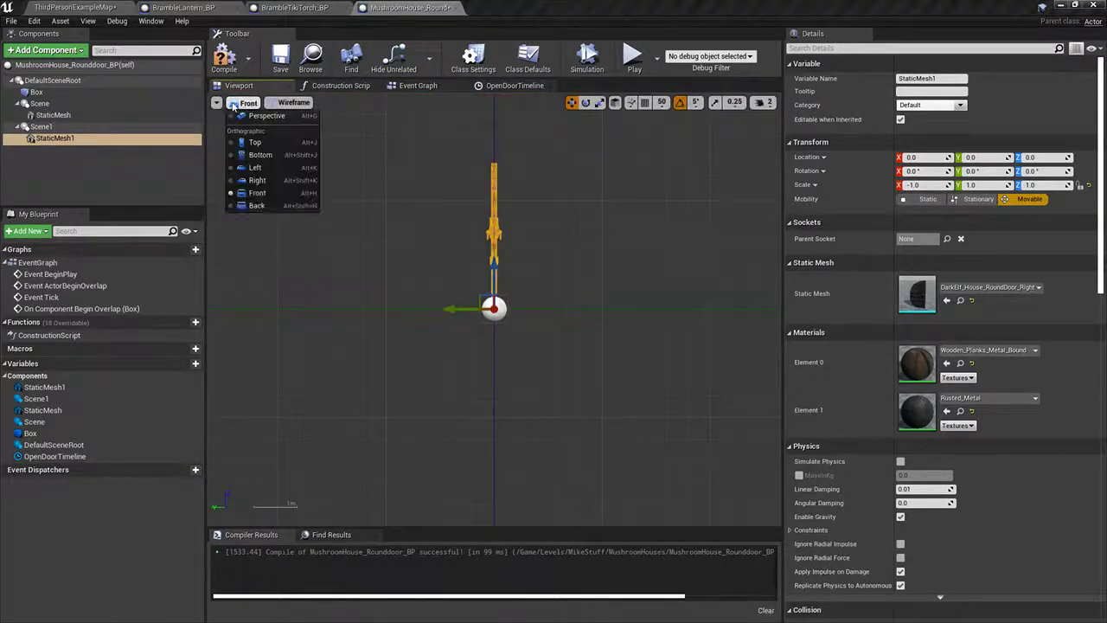
pyautogui.click(261, 155)
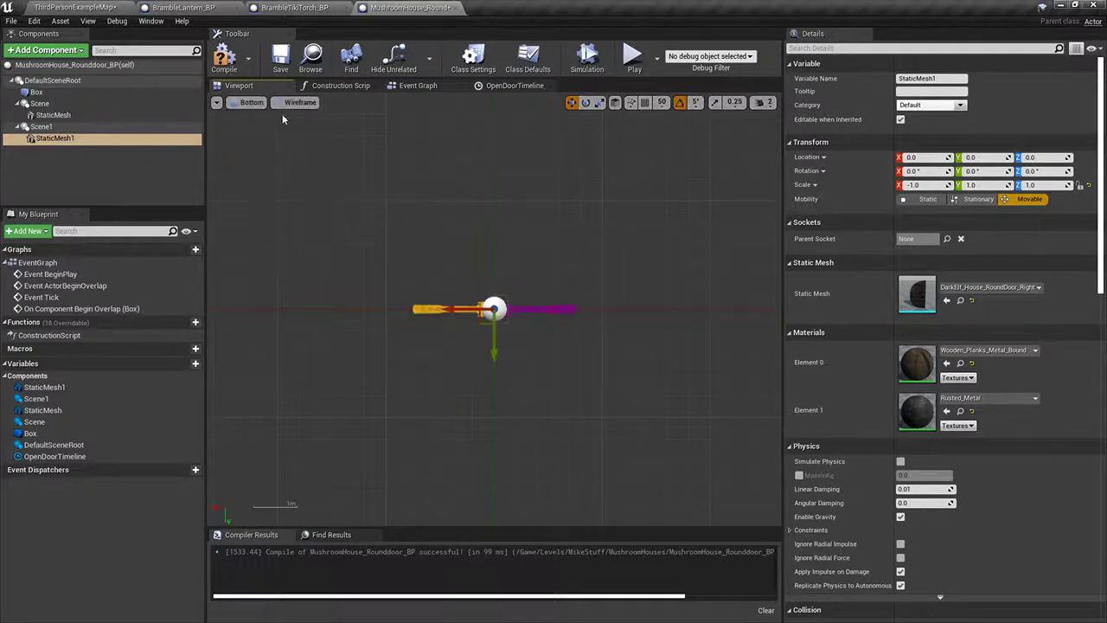
pyautogui.click(251, 102)
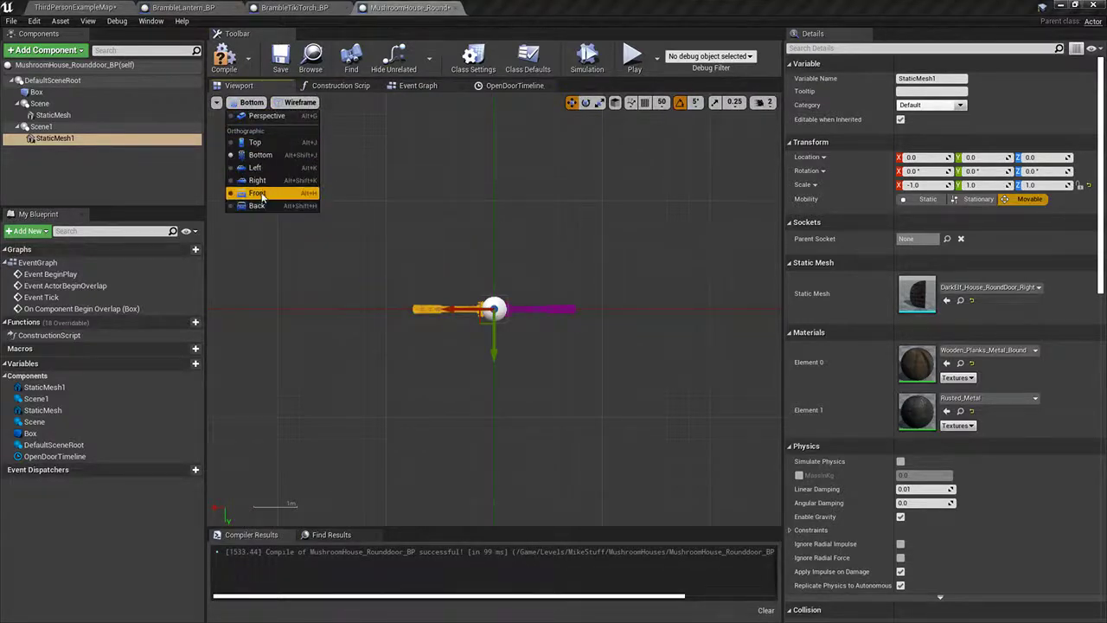
pyautogui.click(257, 180)
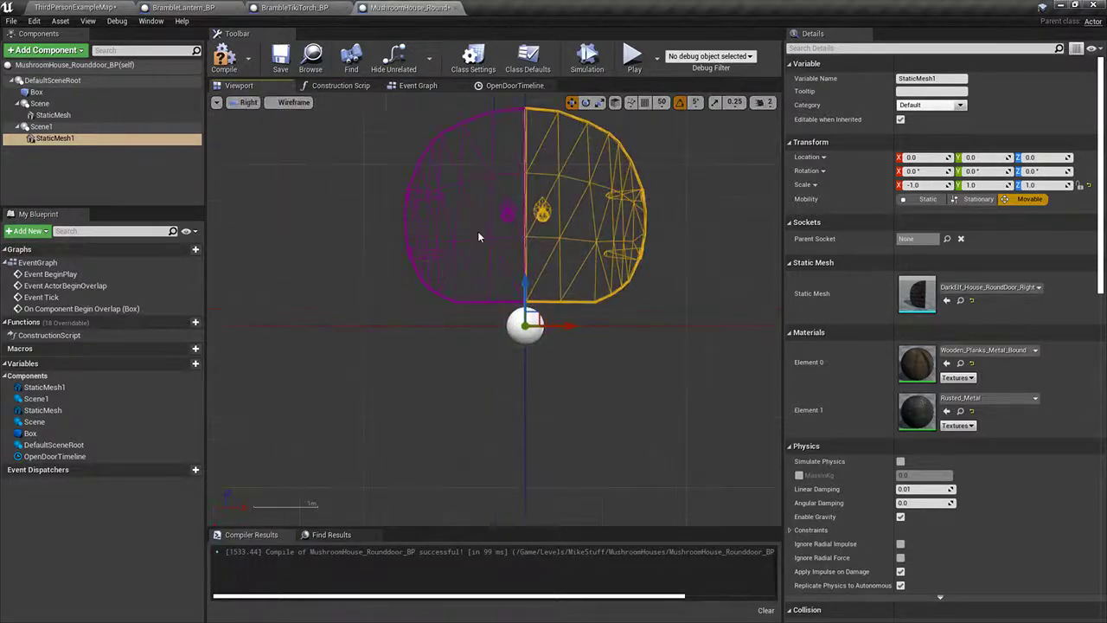
# Step: Move the Scene component along X and set its X location to -180
pyautogui.click(516, 208)
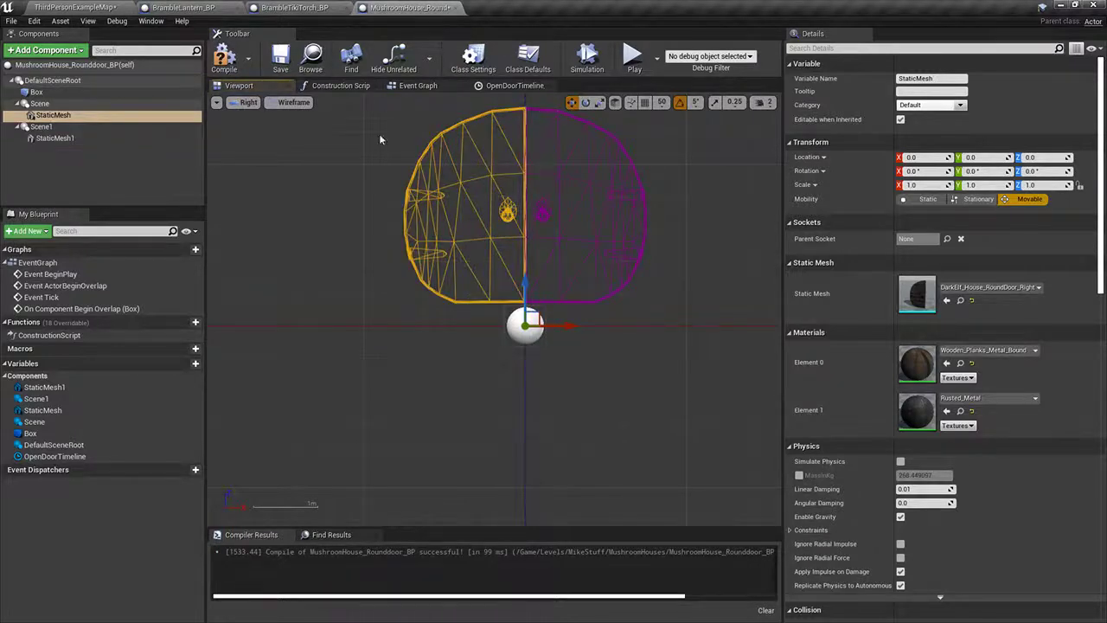
pyautogui.click(40, 126)
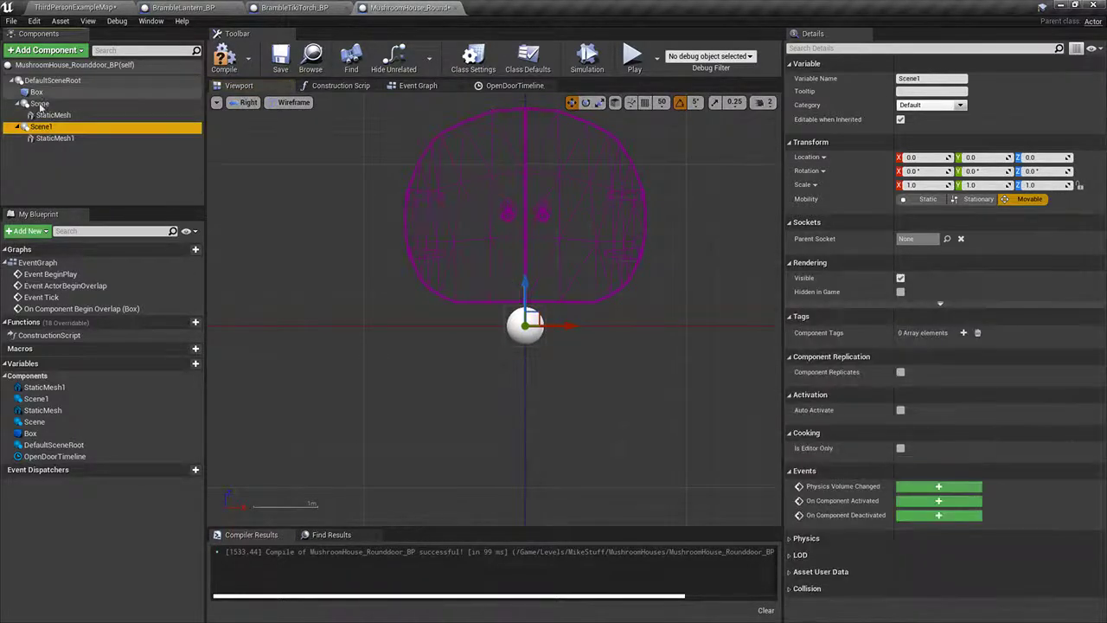
pyautogui.click(40, 104)
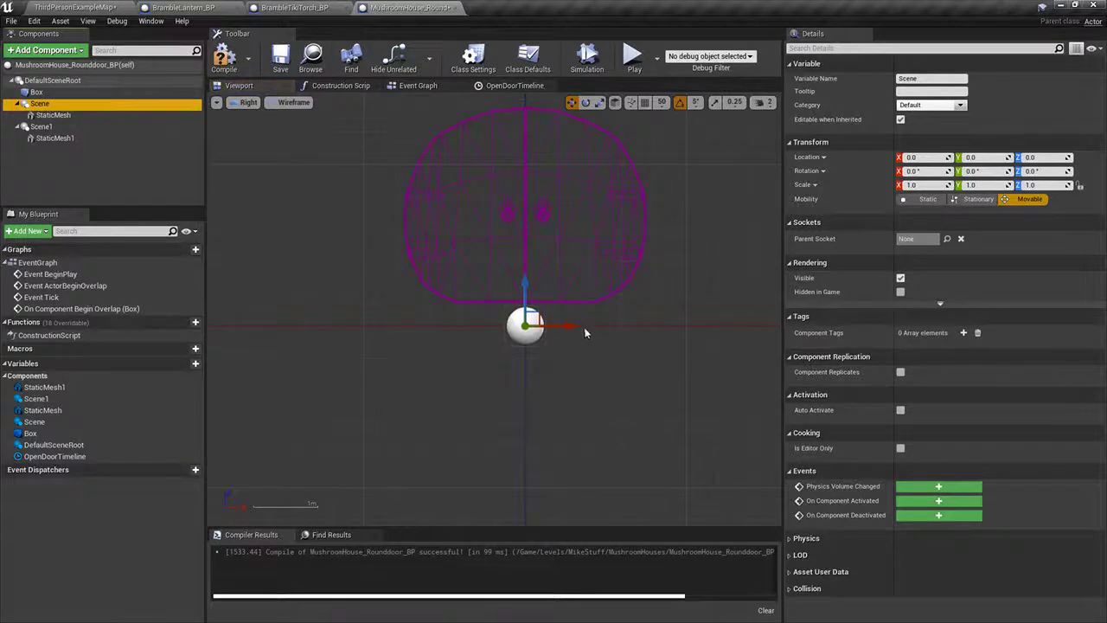
pyautogui.moveTo(575, 327); pyautogui.dragTo(424, 325)
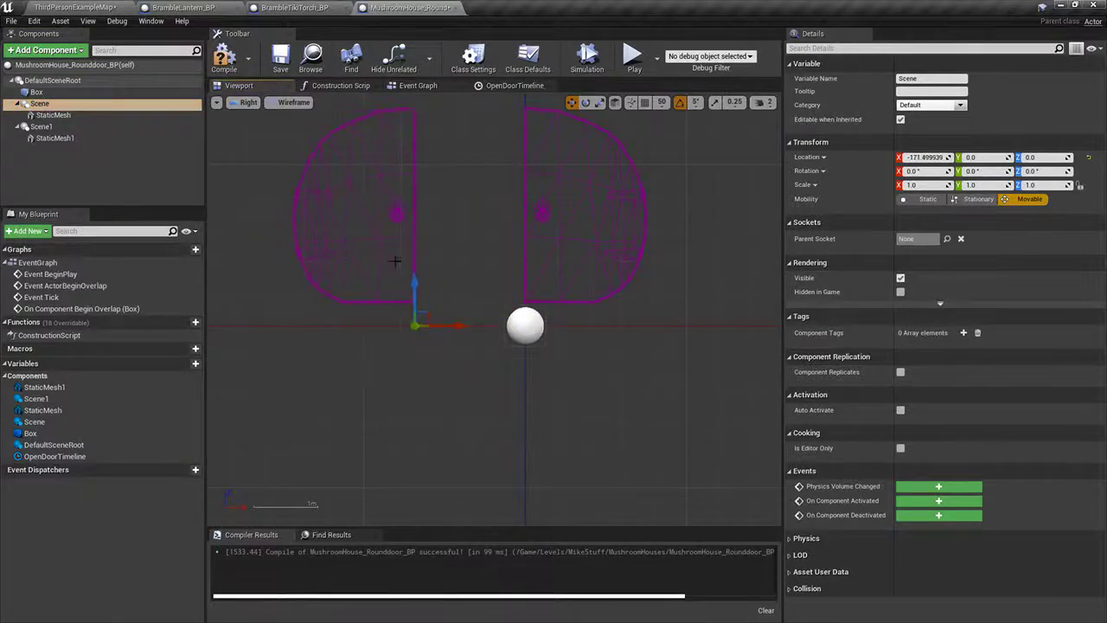
pyautogui.click(380, 223)
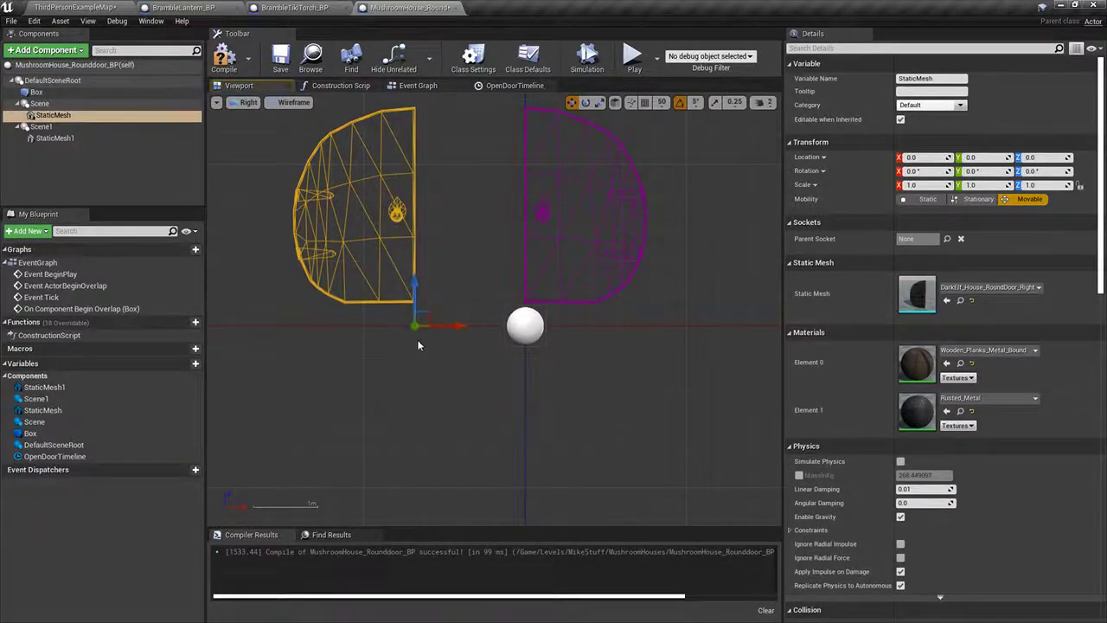
pyautogui.click(40, 103)
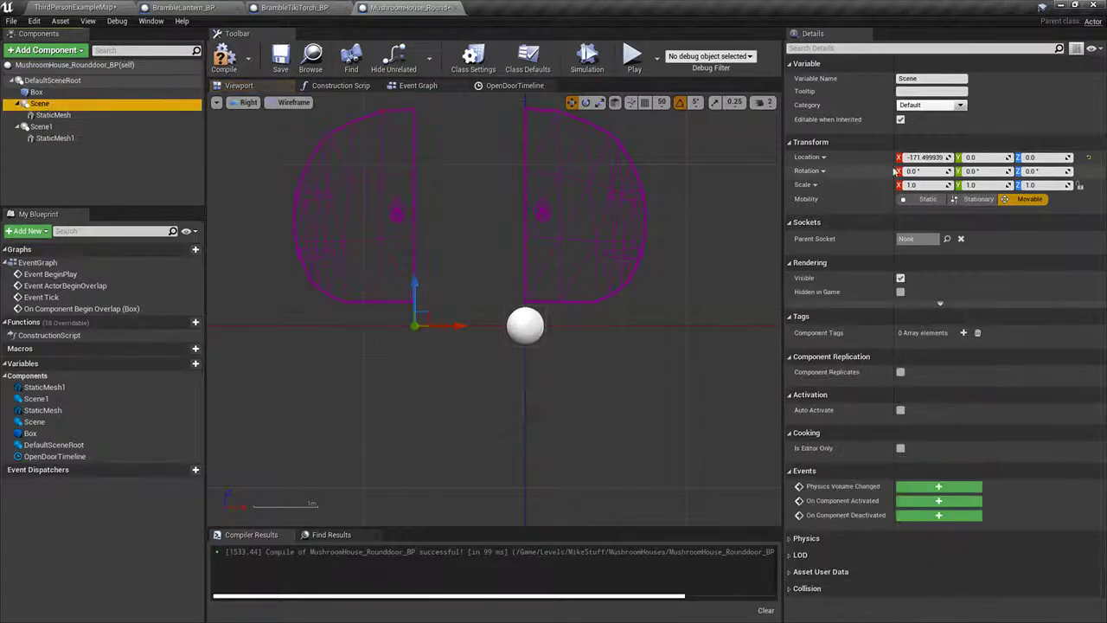
pyautogui.click(924, 157)
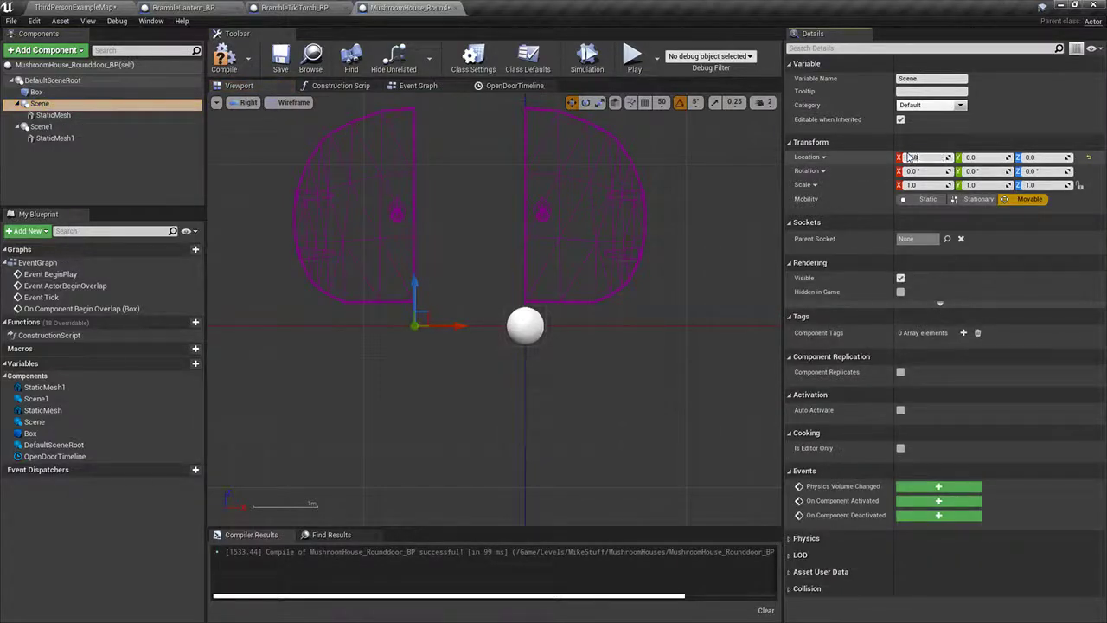
# Step: Set the X location of the StaticMesh door half under Scene to 180
pyautogui.click(393, 212)
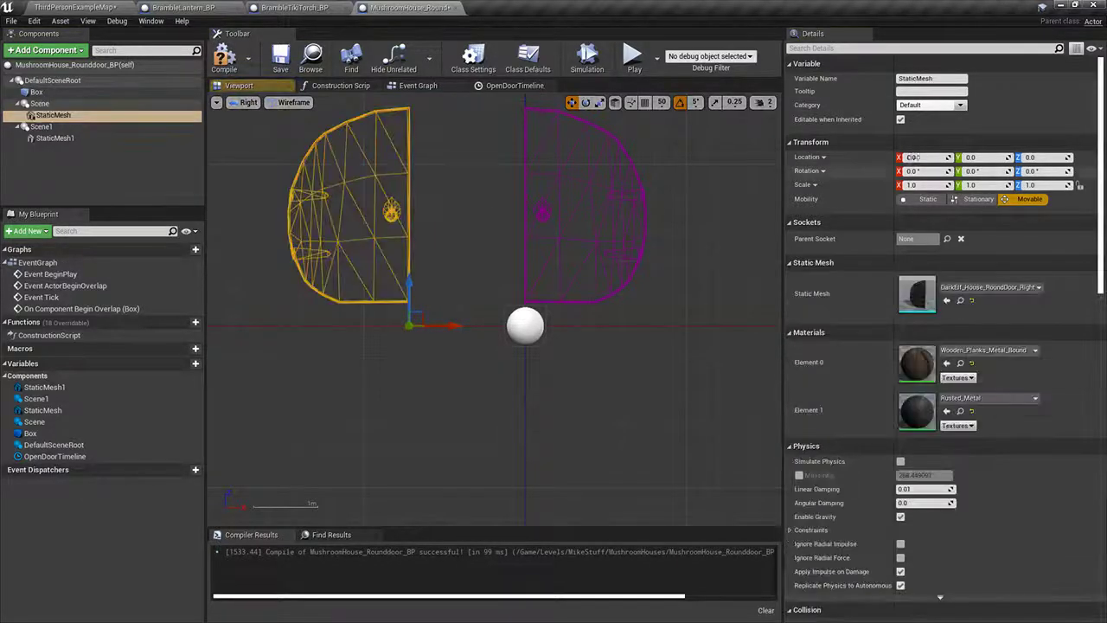
pyautogui.write('180')
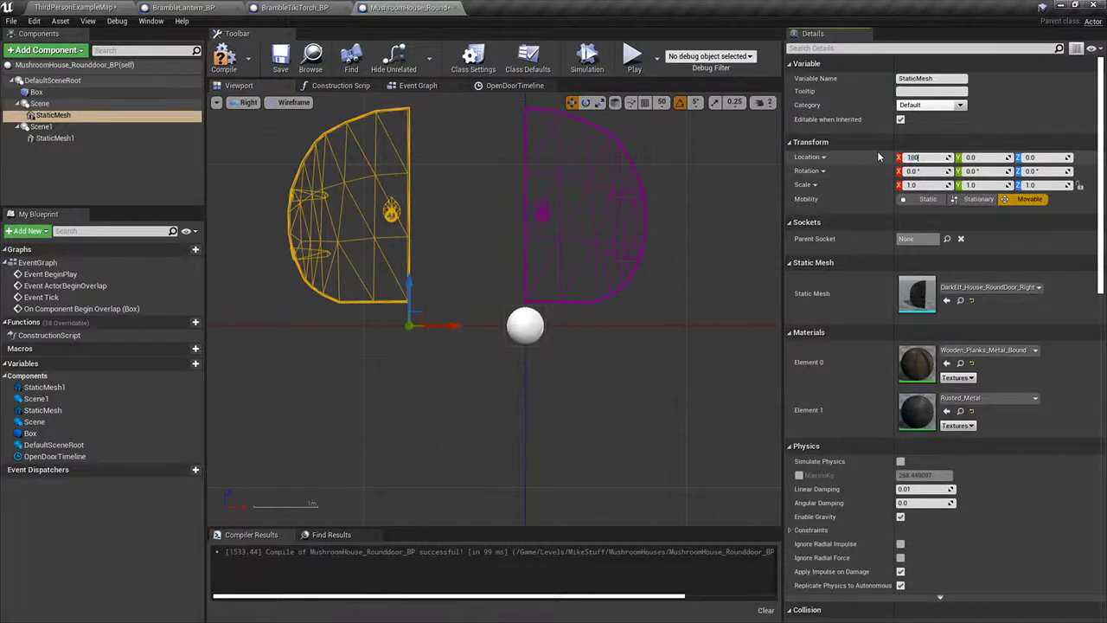
pyautogui.press('Return')
pyautogui.click(40, 103)
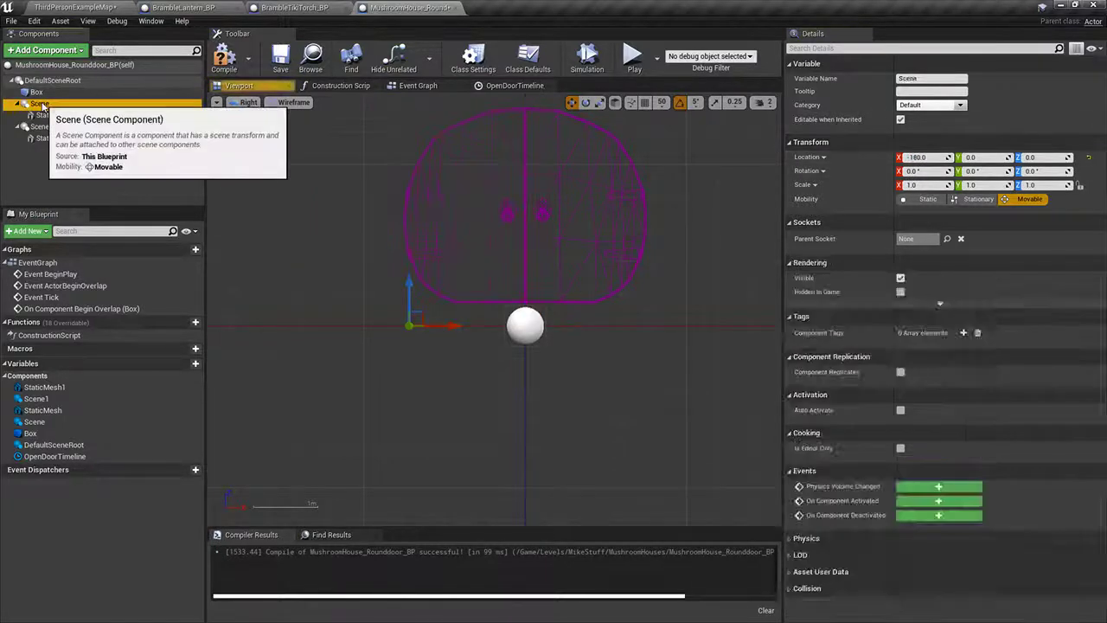
# Step: Set the X location of the Scene1 component to 180
pyautogui.click(40, 126)
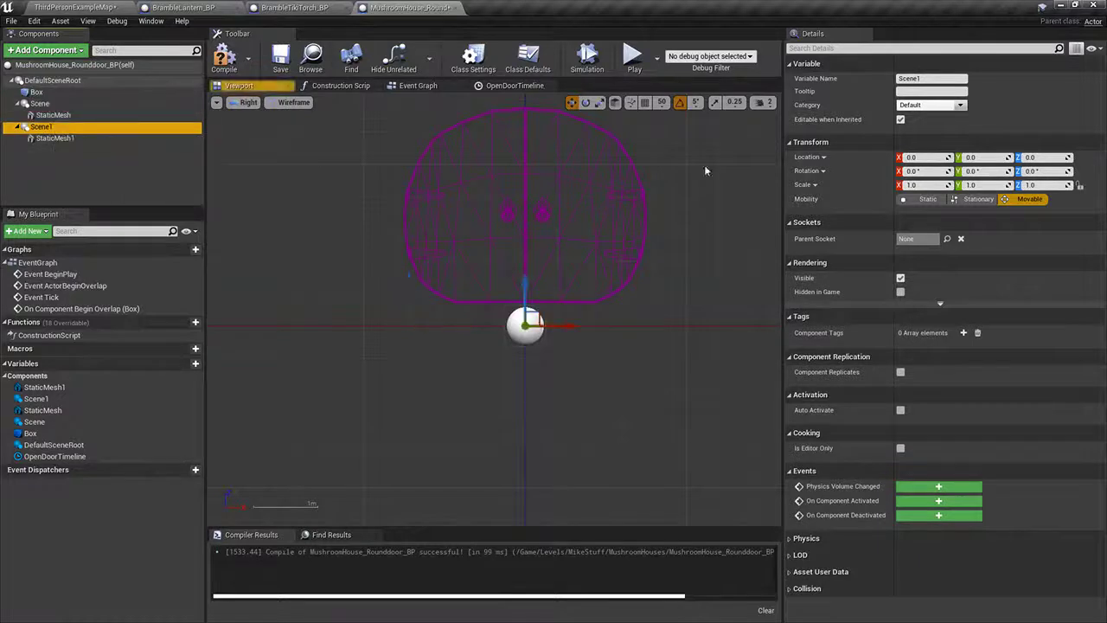
pyautogui.click(931, 157)
pyautogui.write('180')
pyautogui.press('Return')
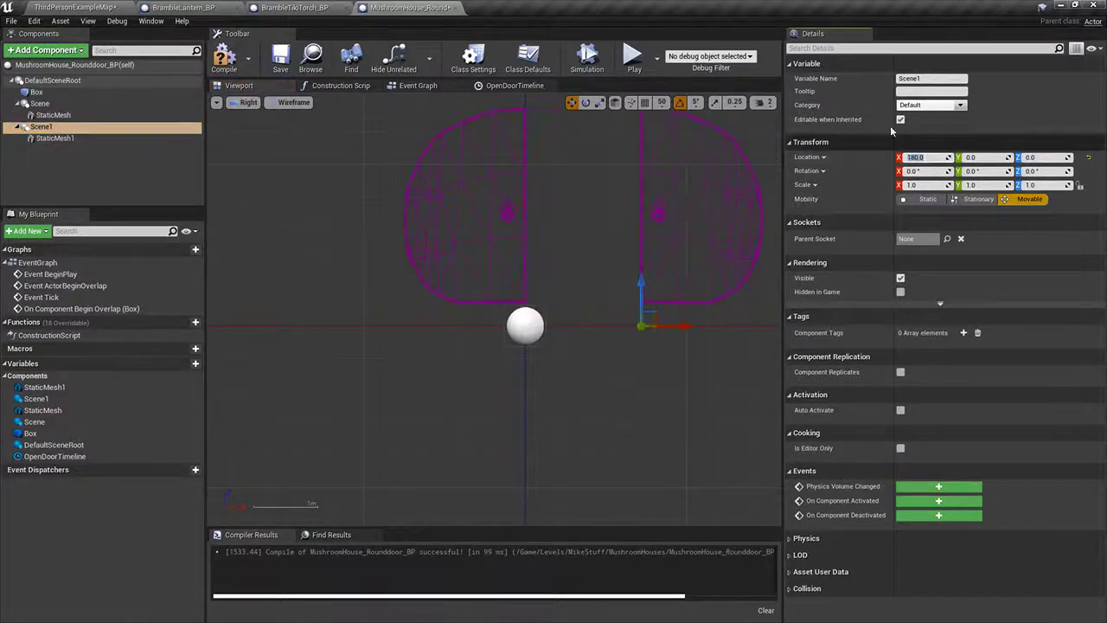
# Step: Set the X location of the StaticMesh1 door half to -180, then compile and save the Blueprint
pyautogui.click(656, 203)
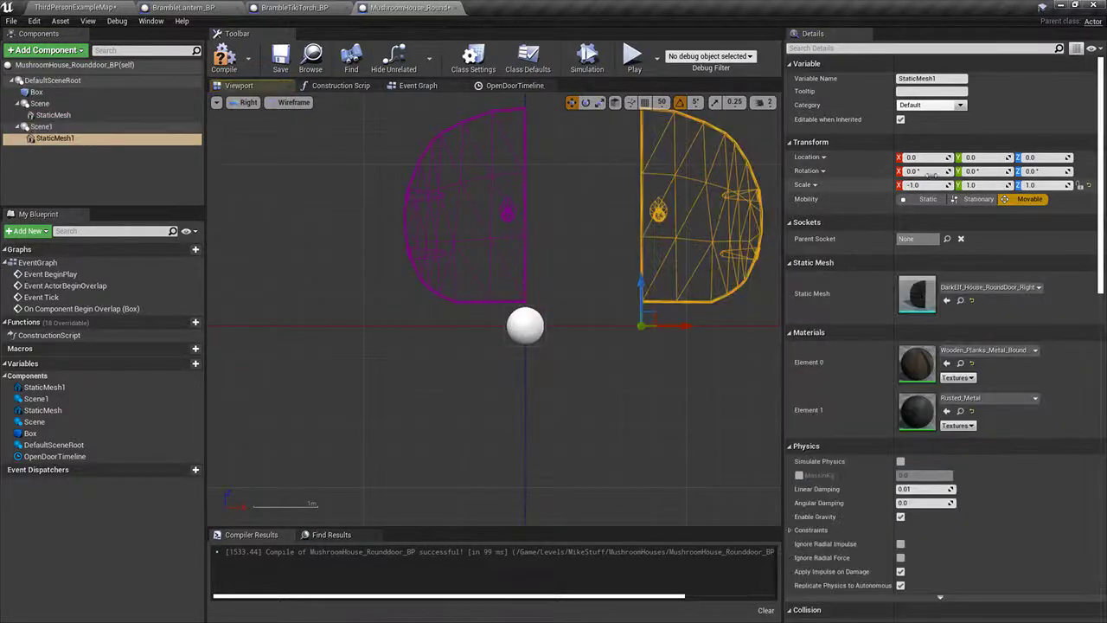
pyautogui.click(919, 158)
pyautogui.write('-180')
pyautogui.press('Return')
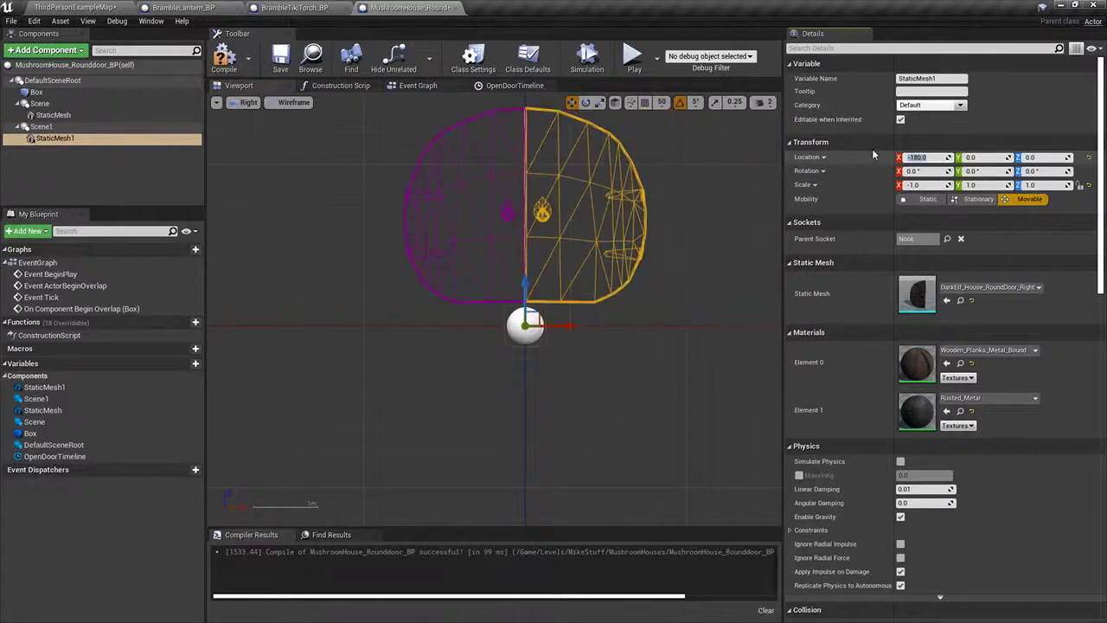
pyautogui.click(278, 55)
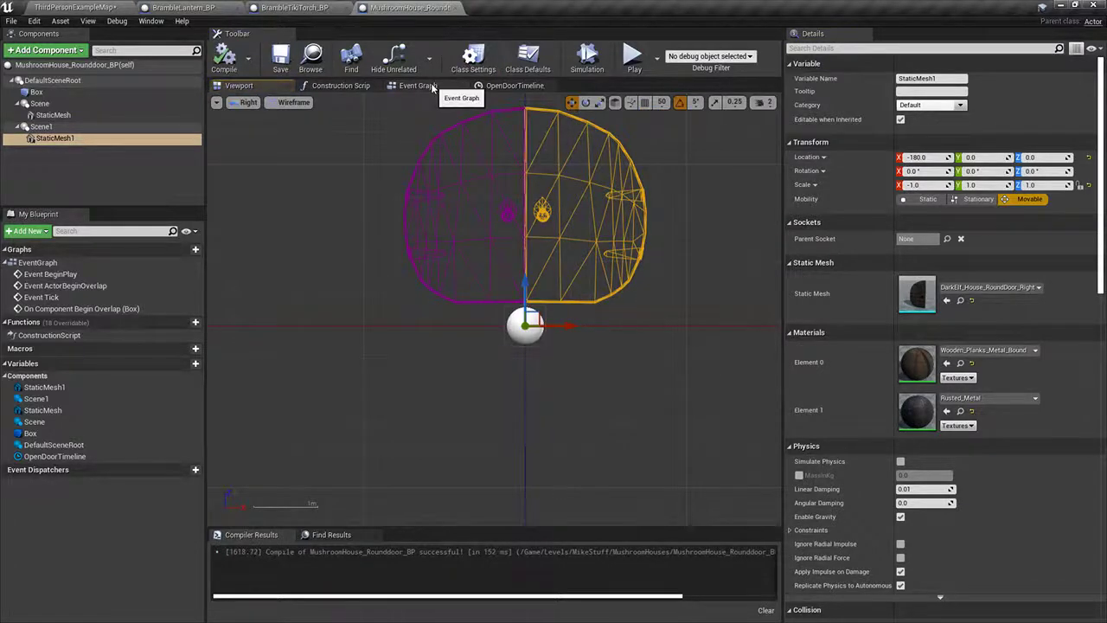
pyautogui.click(432, 89)
pyautogui.click(320, 87)
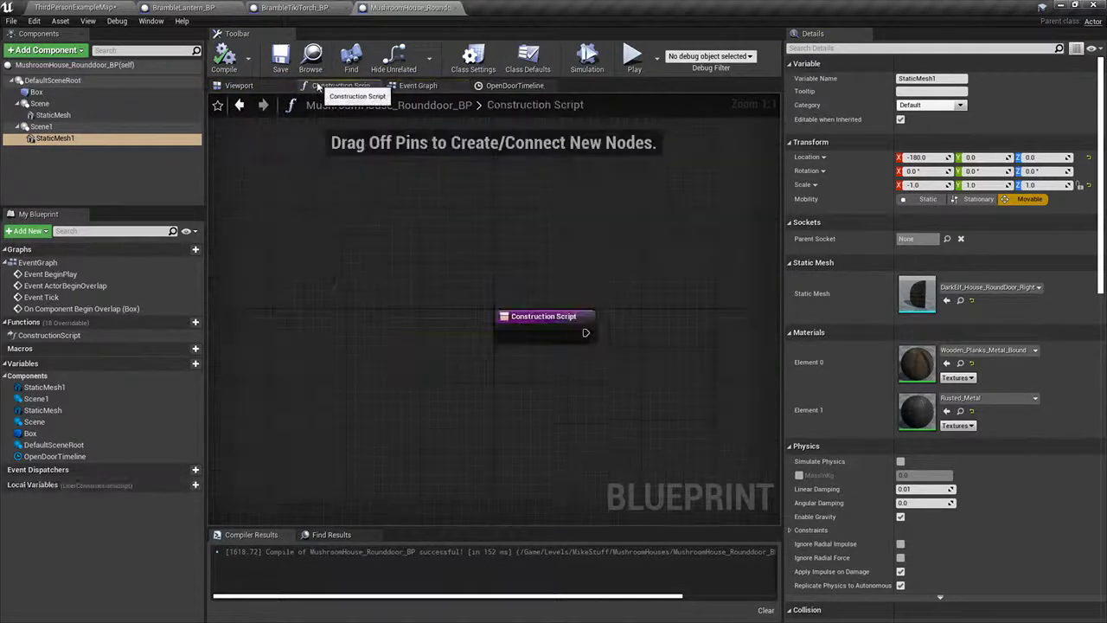
pyautogui.click(41, 127)
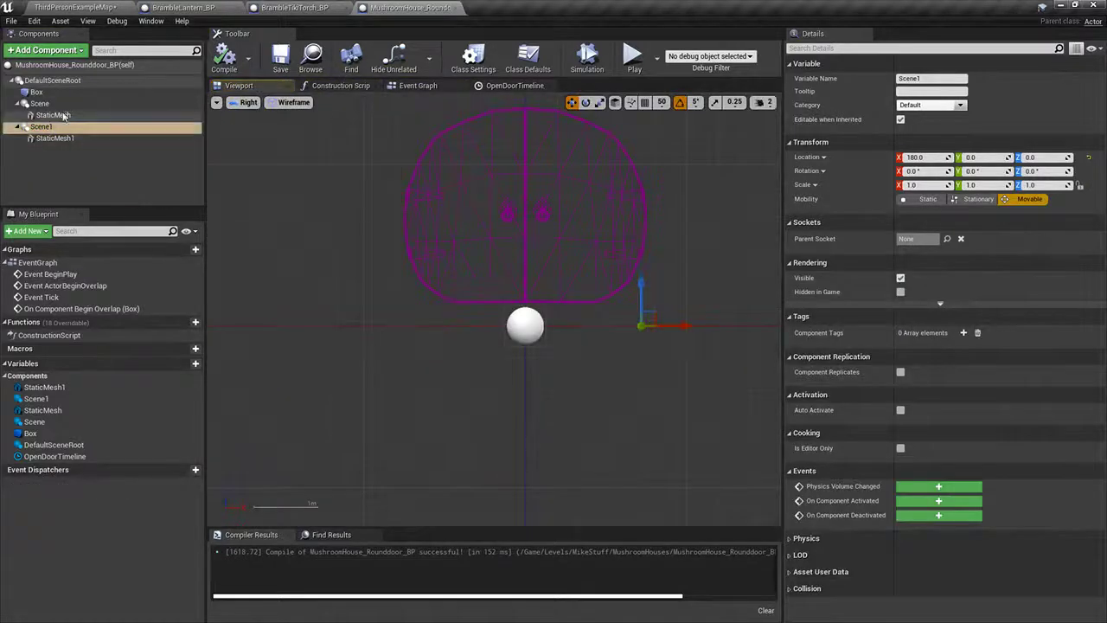
# Step: Widen the Box trigger along X to span both door halves and raise it to the door's lower edge
pyautogui.click(38, 92)
pyautogui.click(40, 104)
pyautogui.click(49, 128)
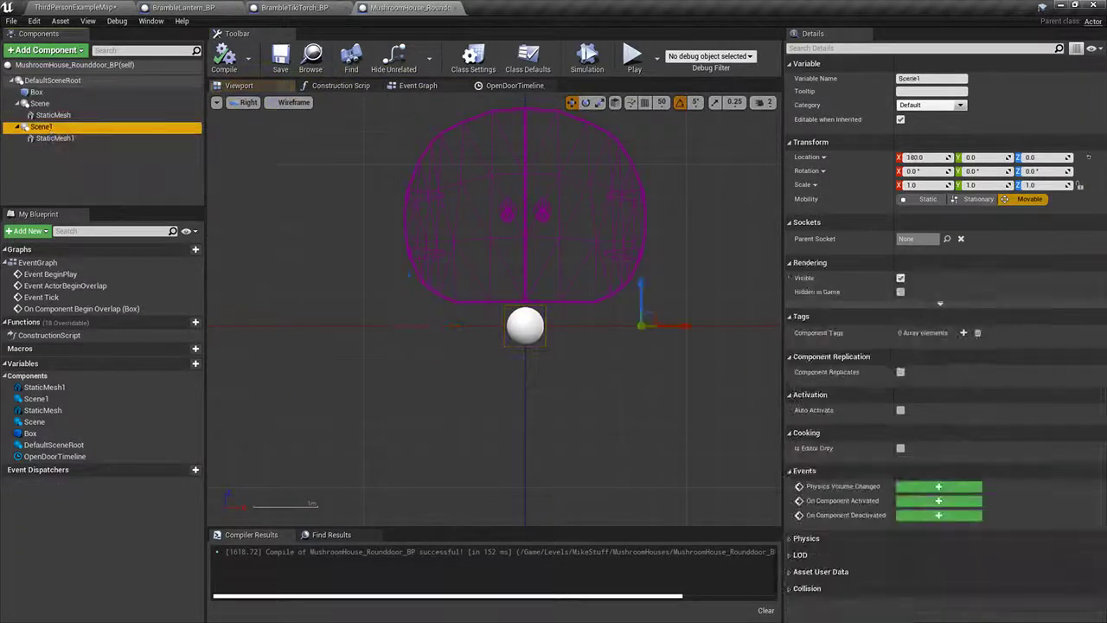
pyautogui.click(543, 347)
pyautogui.press('space')
pyautogui.press('space')
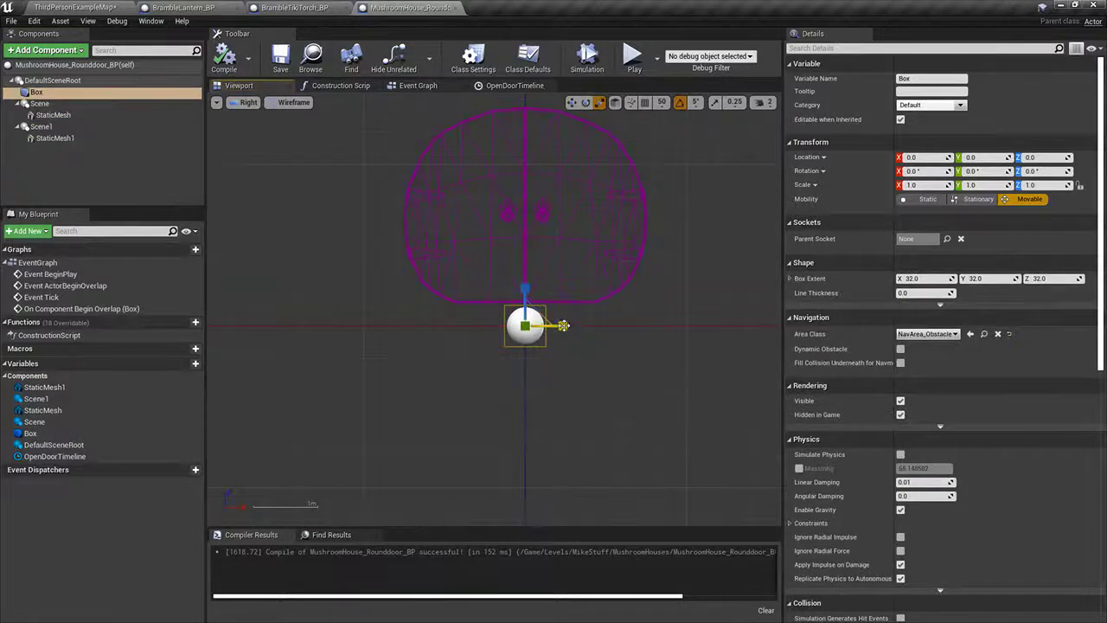
pyautogui.press('space')
pyautogui.moveTo(525, 299); pyautogui.dragTo(525, 265)
# Step: Set the Box trigger's collision preset to OverlapOnlyPawn
pyautogui.scroll(-8, 934, 418)
pyautogui.click(929, 357)
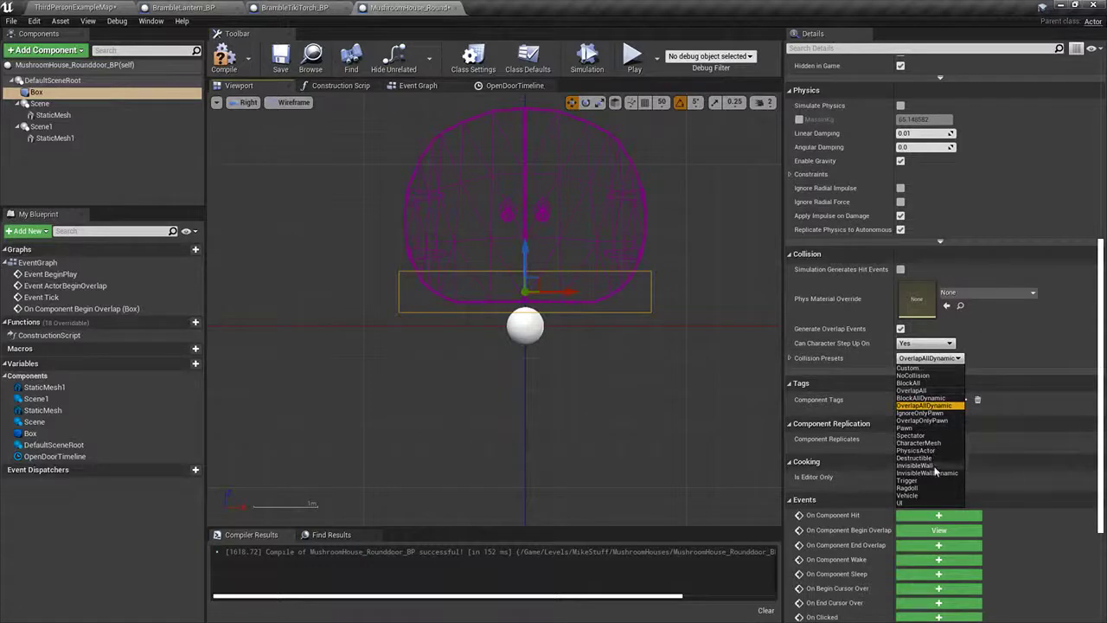
pyautogui.click(922, 420)
# Step: In the perspective view, scale the Box trigger along Y so it extends well beyond the door's faces, and compile the Blueprint
pyautogui.moveTo(568, 329); pyautogui.dragTo(427, 400, button='right')
pyautogui.click(248, 102)
pyautogui.click(259, 121)
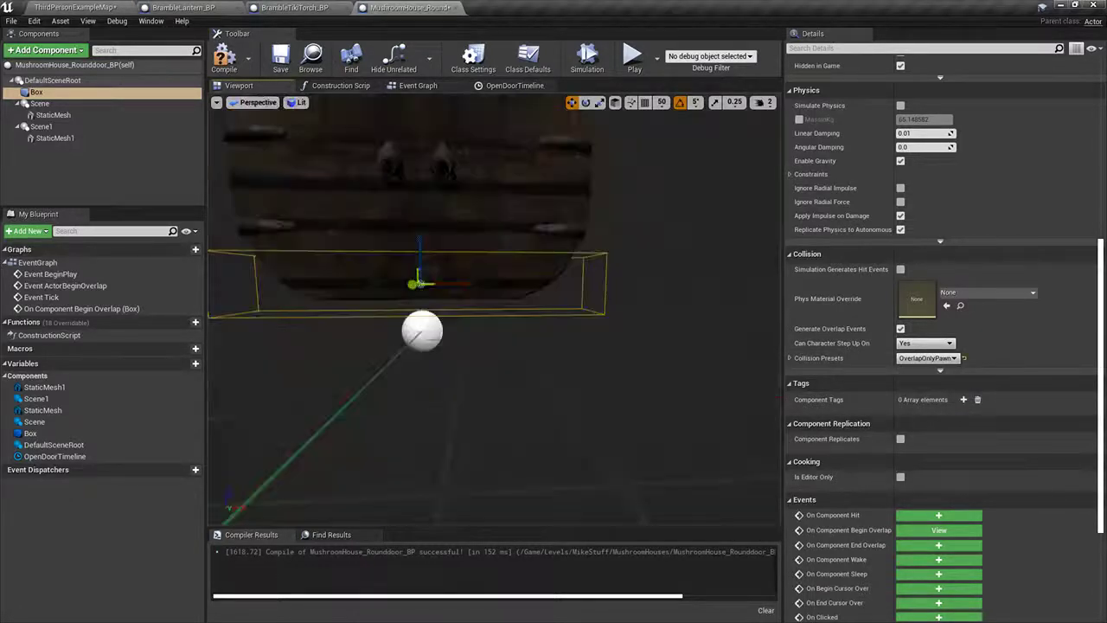
pyautogui.moveTo(484, 311); pyautogui.dragTo(592, 299, button='right')
pyautogui.press('r')
pyautogui.moveTo(526, 211); pyautogui.dragTo(419, 222)
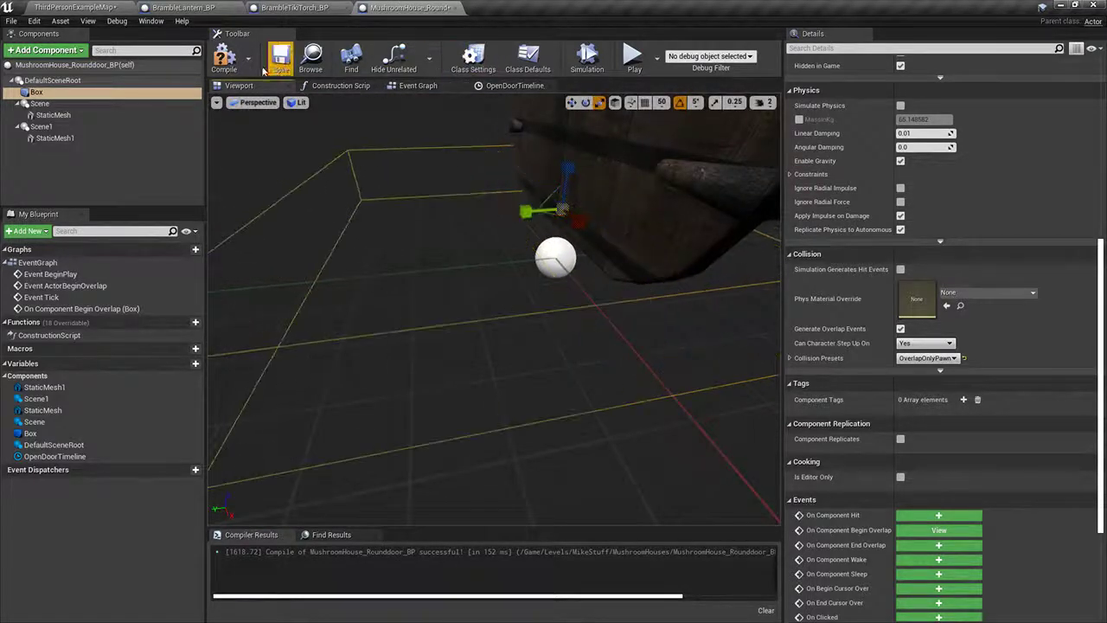
pyautogui.click(228, 58)
# Step: Add references to the Scene and Scene1 components to the event graph beside the OpenDoorTimeline node
pyautogui.moveTo(514, 240); pyautogui.dragTo(513, 210, button='right')
pyautogui.moveTo(632, 345); pyautogui.dragTo(638, 351)
pyautogui.moveTo(638, 352); pyautogui.dragTo(453, 337, button='right')
pyautogui.click(43, 104)
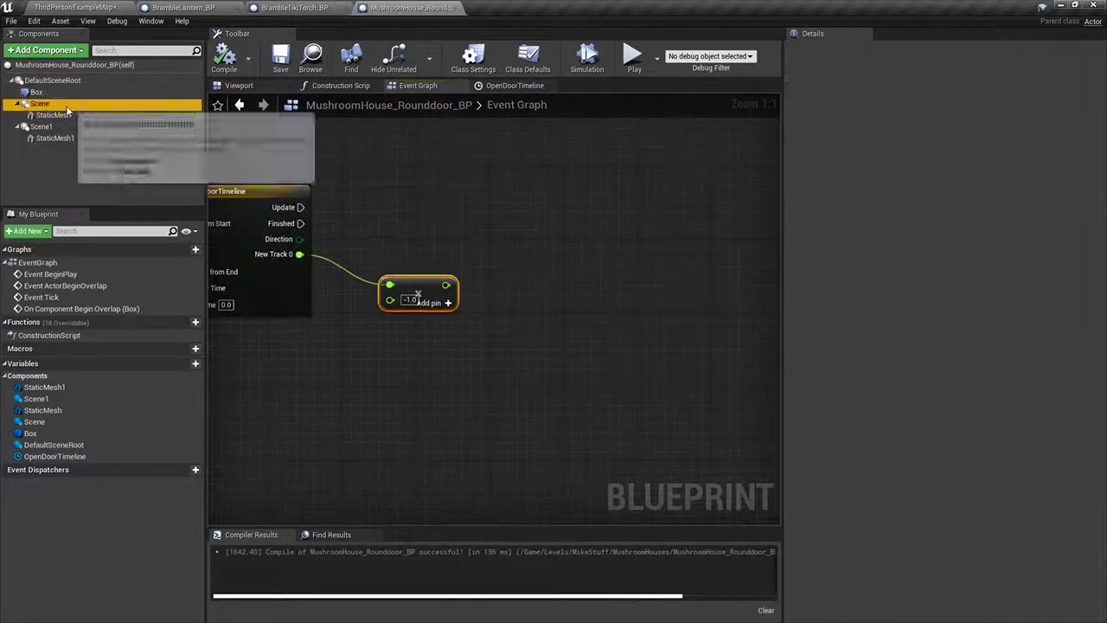
pyautogui.keyDown('shift'); pyautogui.click(45, 127); pyautogui.keyUp('shift')
pyautogui.moveTo(46, 105); pyautogui.dragTo(428, 192)
# Step: Create a SetWorldRotation node from Scene 1 and connect Scene to its Target as well
pyautogui.moveTo(524, 226); pyautogui.dragTo(526, 227)
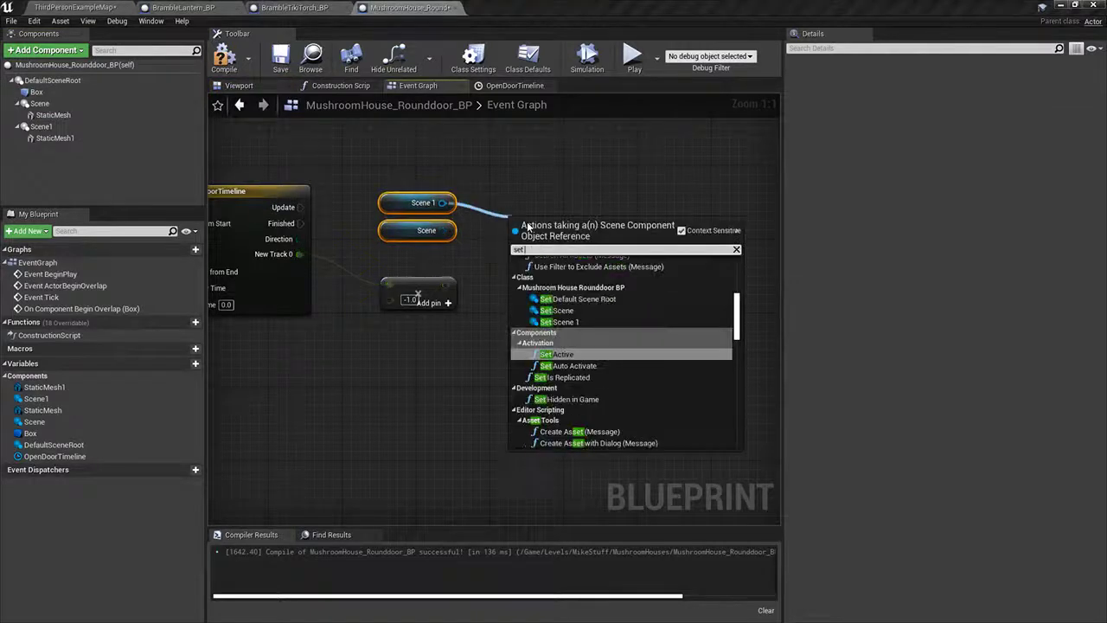
pyautogui.write('set world rota')
pyautogui.press('Return')
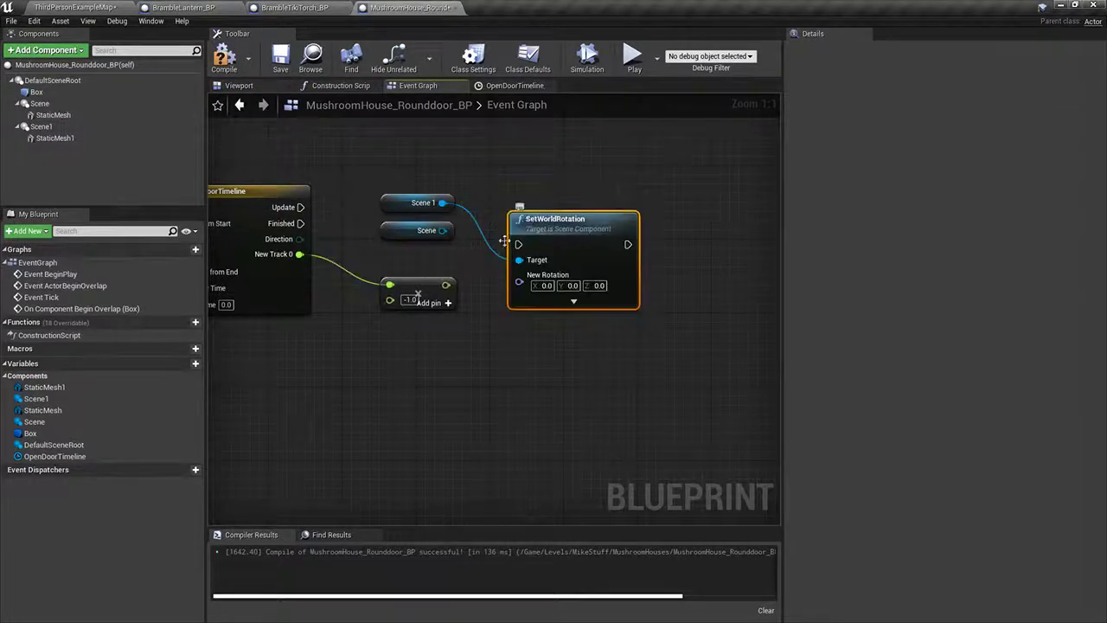
pyautogui.moveTo(497, 292); pyautogui.dragTo(519, 275)
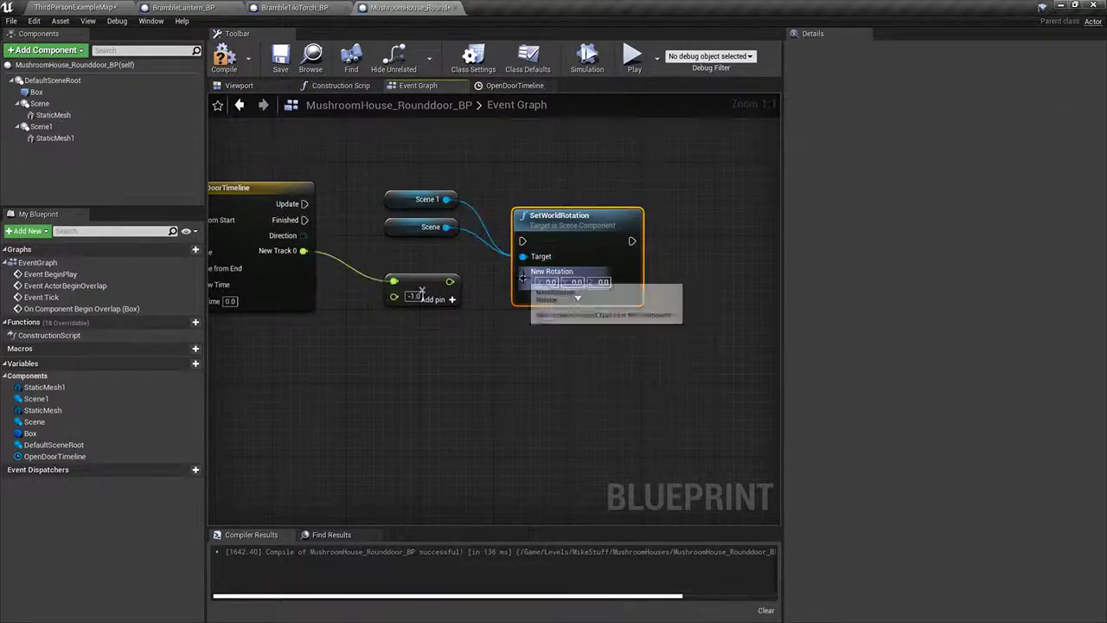
# Step: Split the New Rotation input into separate axes and feed the multiply-by--1 result into New Rotation Z (Yaw)
pyautogui.rightClick(523, 271)
pyautogui.click(542, 308)
pyautogui.moveTo(521, 323); pyautogui.dragTo(523, 319)
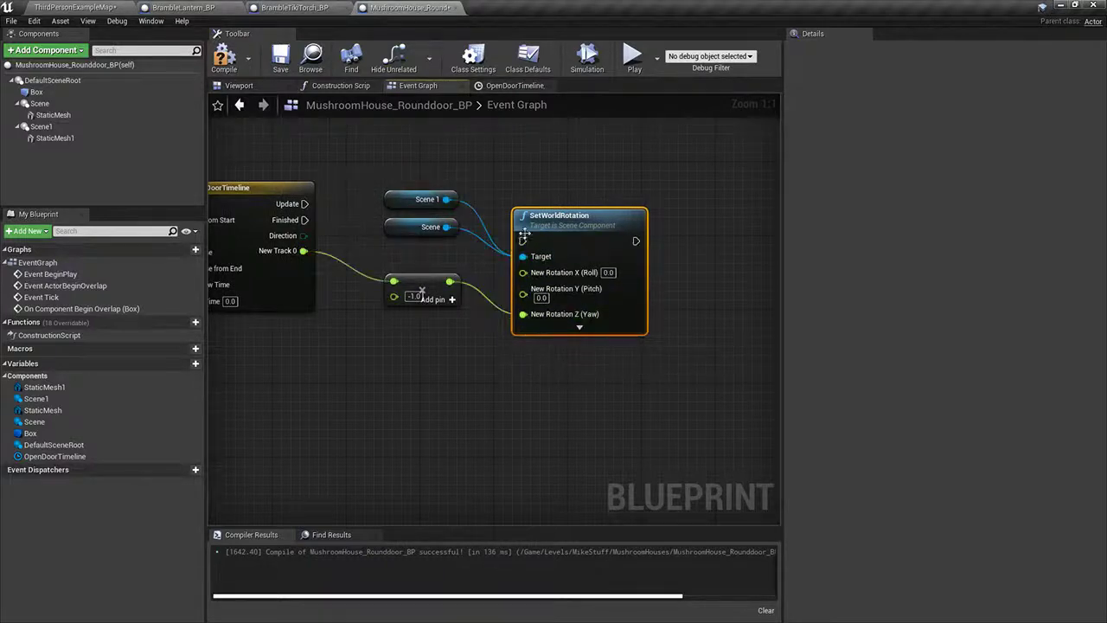
# Step: Duplicate the SetWorldRotation node and place the copy directly below the original
pyautogui.moveTo(353, 238); pyautogui.dragTo(536, 162)
pyautogui.click(528, 161)
pyautogui.click(585, 230)
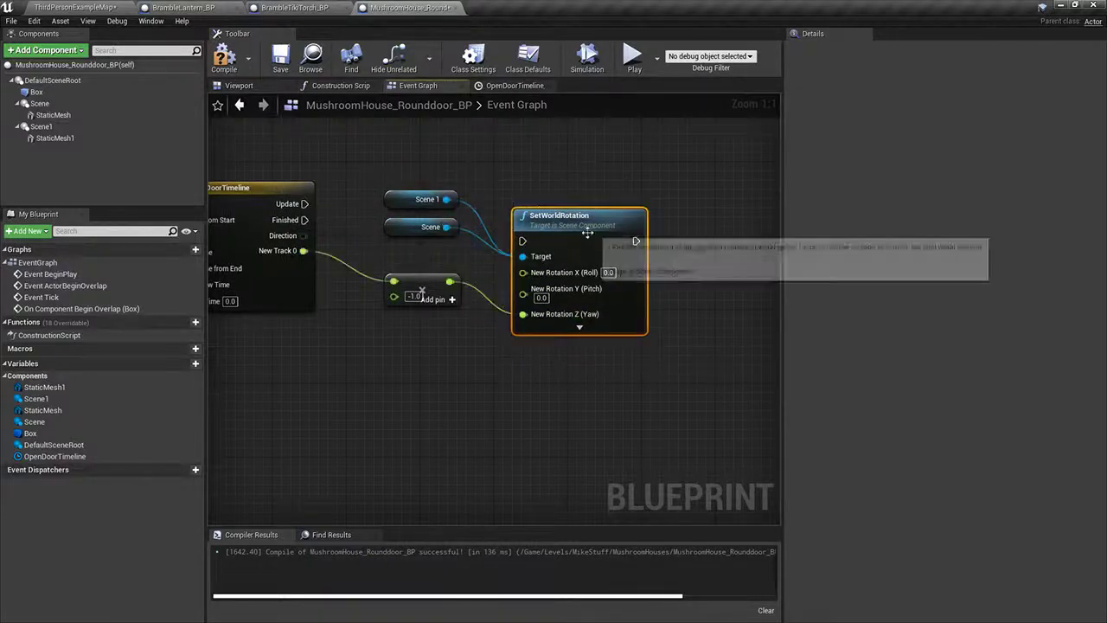
pyautogui.hotkey('ctrl', 'c')
pyautogui.hotkey('ctrl', 'v')
pyautogui.moveTo(641, 390); pyautogui.dragTo(588, 357)
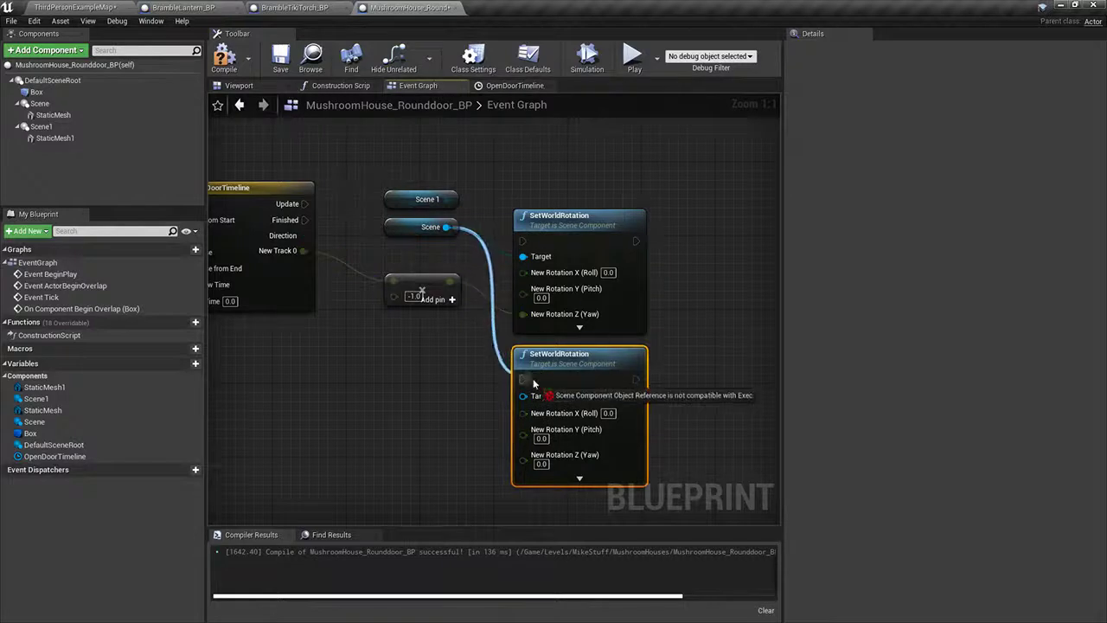
# Step: Target Scene with the lower SetWorldRotation and only Scene 1 with the upper one, and connect the timeline's Update output to the lower node
pyautogui.moveTo(533, 384); pyautogui.dragTo(526, 400)
pyautogui.moveTo(525, 458); pyautogui.dragTo(459, 285)
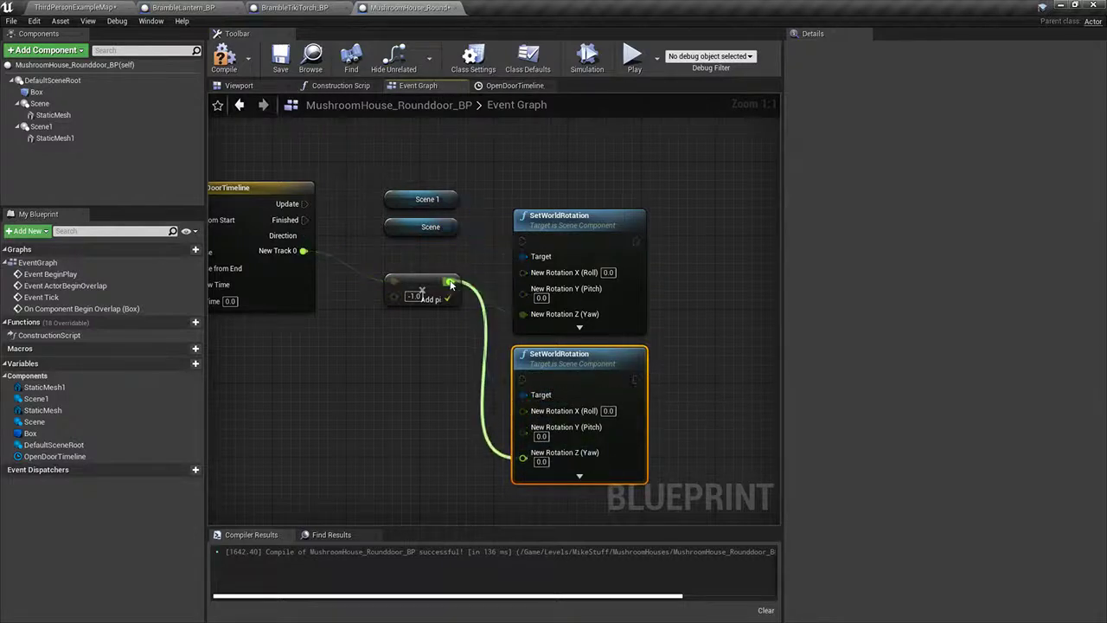
pyautogui.moveTo(434, 405); pyautogui.dragTo(458, 294)
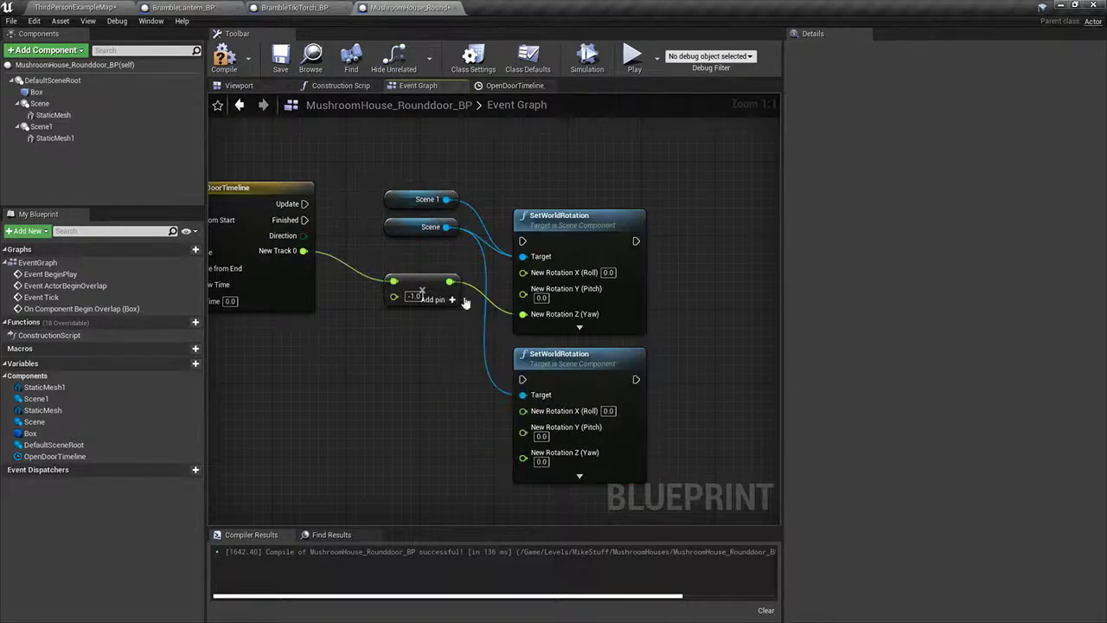
pyautogui.click(441, 201)
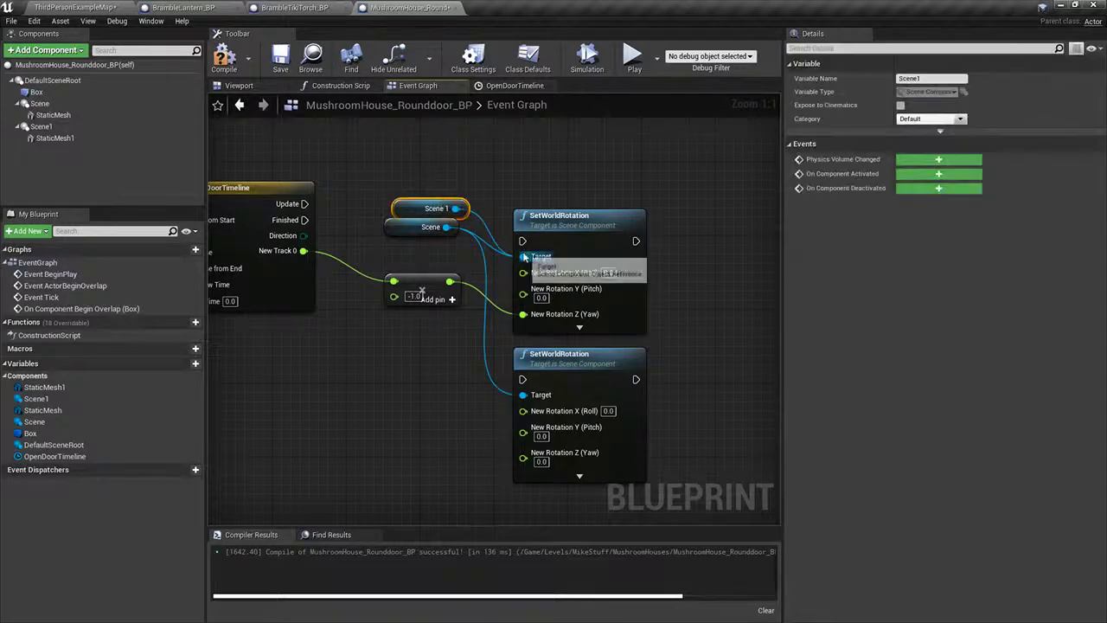
pyautogui.keyDown('ctrl'); pyautogui.moveTo(525, 256); pyautogui.dragTo(522, 380); pyautogui.keyUp('ctrl')
pyautogui.click(404, 194)
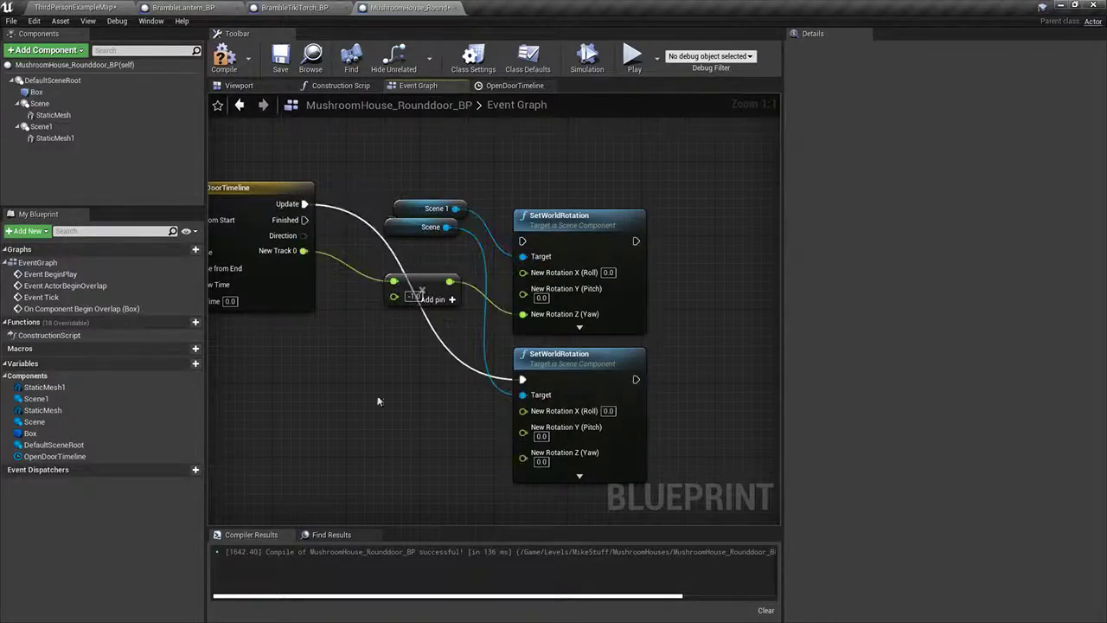
# Step: Play-test the level by running the character up to the mushroom house's round door, then end play
pyautogui.moveTo(378, 401); pyautogui.dragTo(719, 406, button='right')
pyautogui.moveTo(301, 133); pyautogui.dragTo(485, 201, button='right')
pyautogui.scroll(-2, 483, 201)
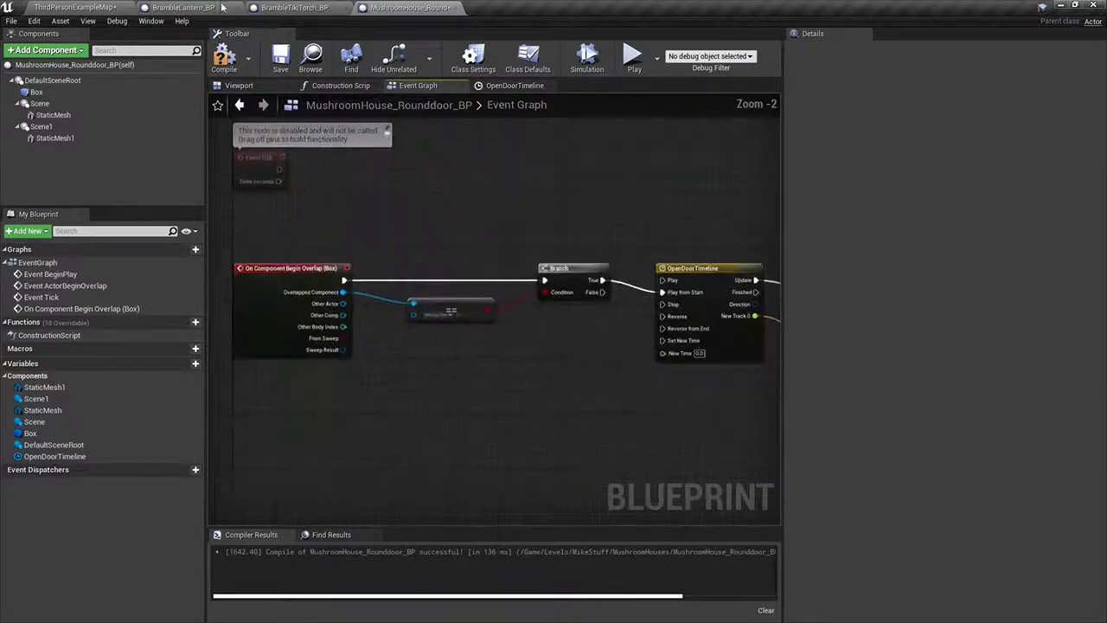
pyautogui.click(102, 8)
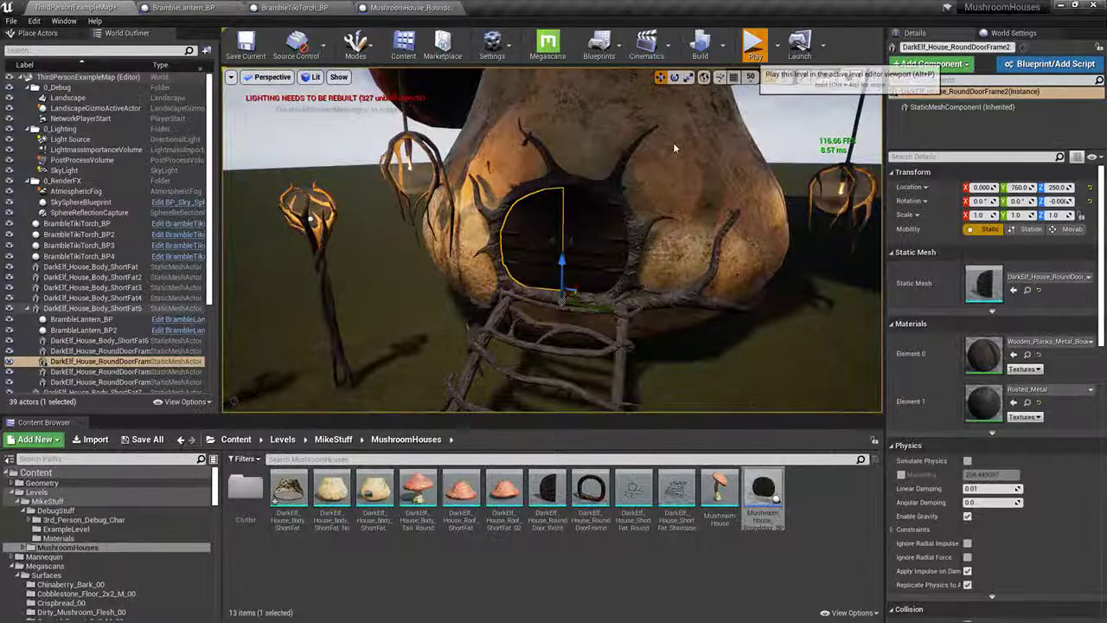
pyautogui.click(753, 48)
pyautogui.press('w')
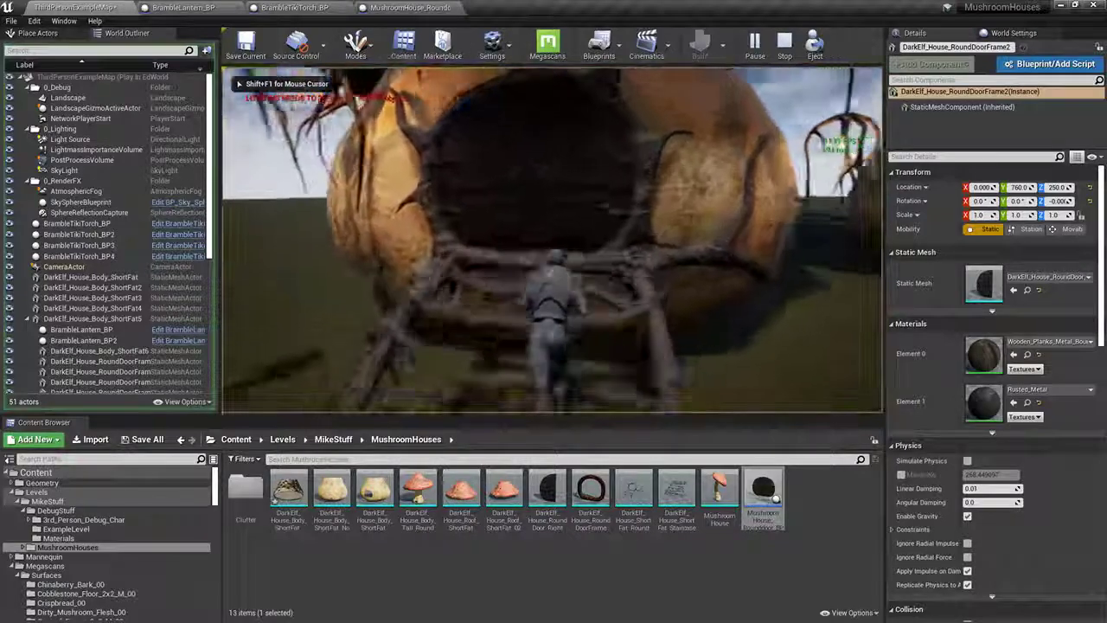
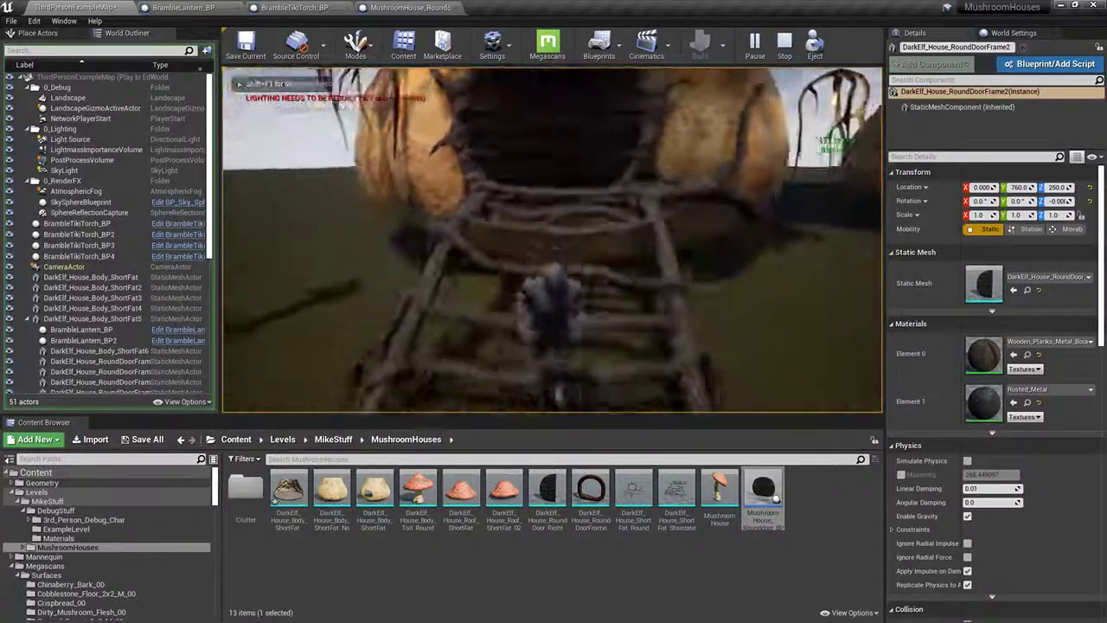
pyautogui.press('Escape')
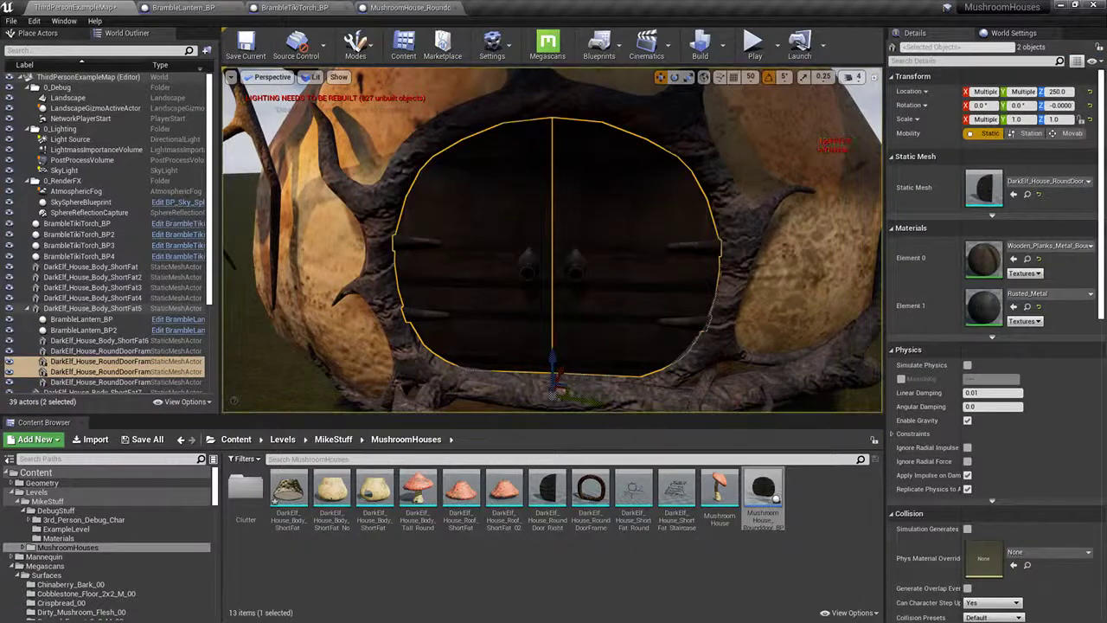
# Step: Delete the two static round-door halves from the mushroom house's doorway
pyautogui.press('Delete')
pyautogui.moveTo(763, 491); pyautogui.dragTo(563, 377)
pyautogui.hotkey('ctrl', 'z')
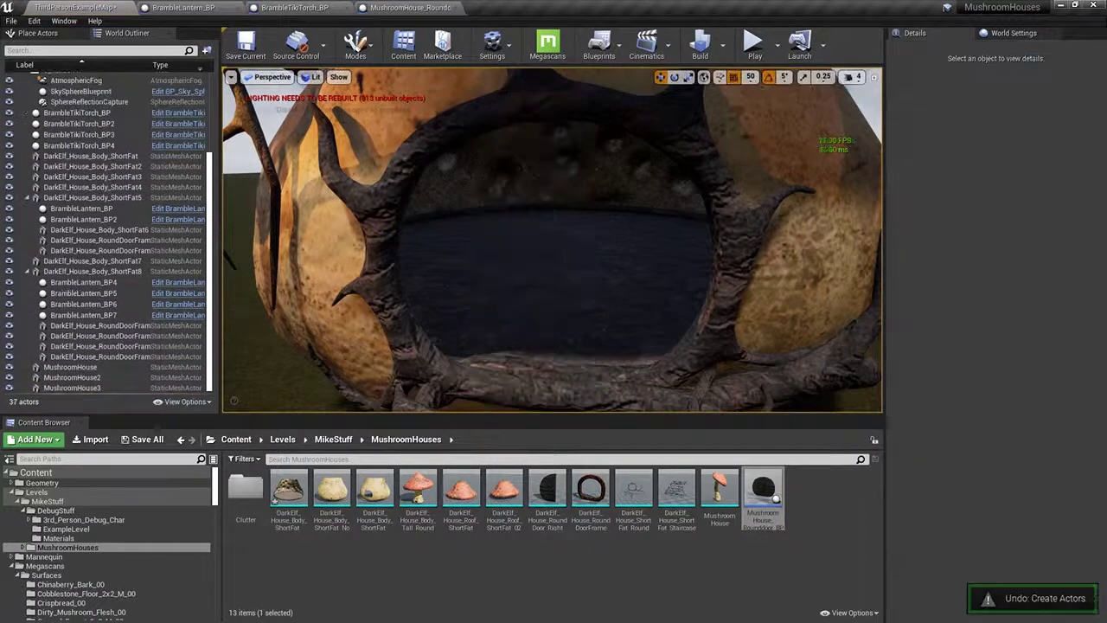
# Step: Place MushroomHouse_Rounddoor_BP in the empty doorway and rotate it about 85° around Z to face outward
pyautogui.moveTo(763, 490); pyautogui.dragTo(645, 387)
pyautogui.press('e')
pyautogui.moveTo(682, 307); pyautogui.dragTo(697, 323, button='right')
pyautogui.press('s')
pyautogui.press('w')
# Step: Toggle off the frame-rate display with the stat fps console command
pyautogui.press('`')
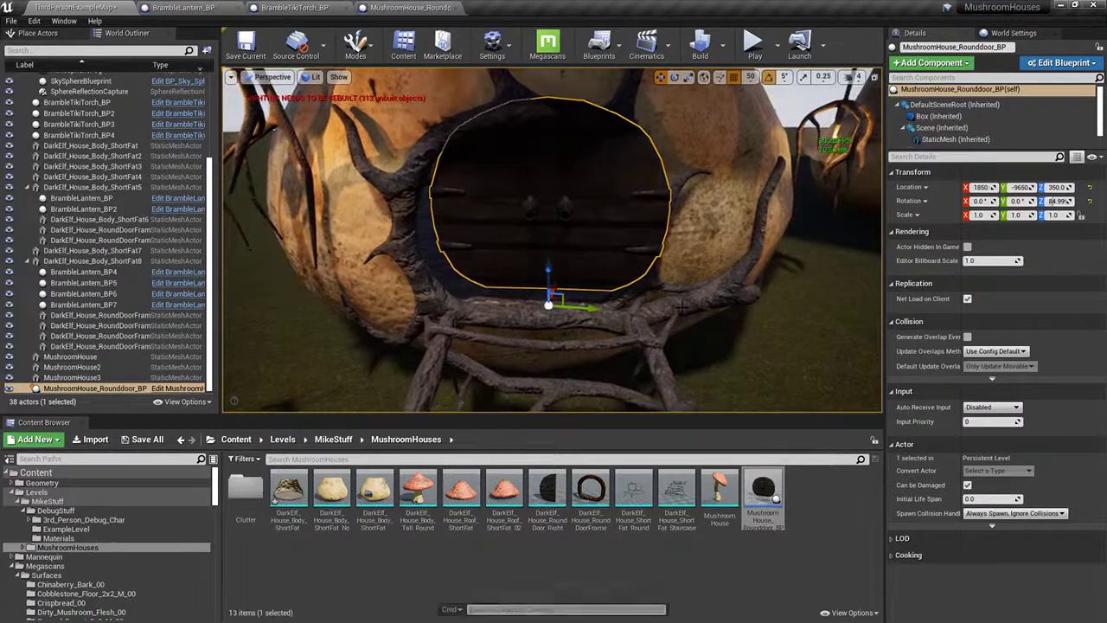
pyautogui.write('stat fp')
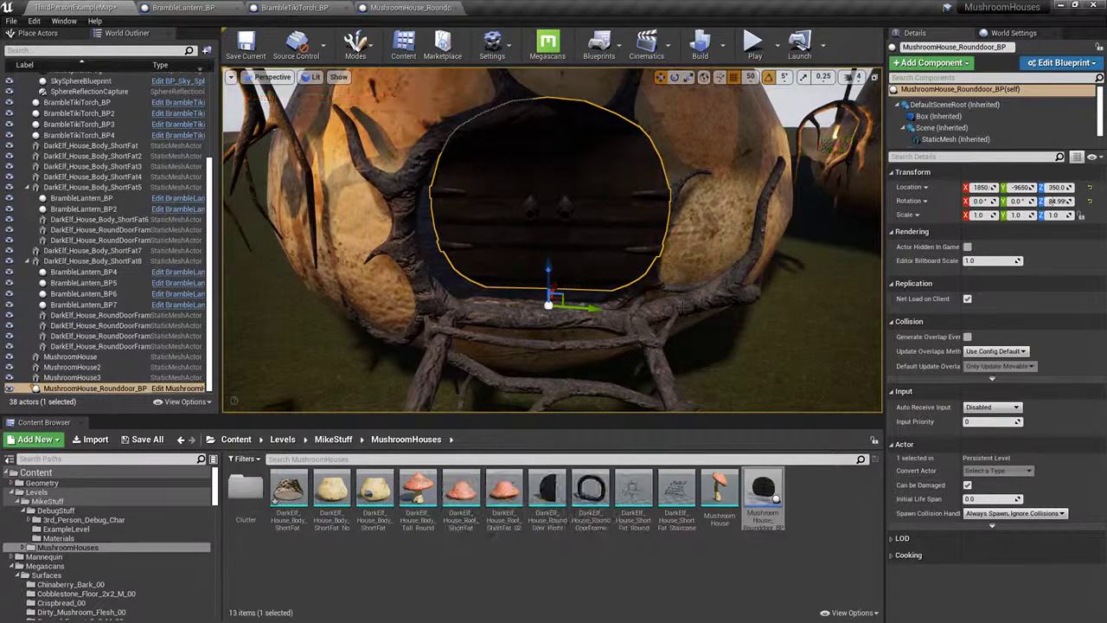
# Step: Try to fit the placed door Blueprint into the frame by moving it to Y -9700 and Z 300, then delete it
pyautogui.moveTo(580, 302); pyautogui.dragTo(552, 302)
pyautogui.moveTo(551, 302)
pyautogui.mouseDown(button='right')
pyautogui.moveTo(555, 291)
pyautogui.moveTo(555, 319)
pyautogui.mouseUp(button='right')
pyautogui.press('w')
pyautogui.press('s')
pyautogui.moveTo(554, 248); pyautogui.dragTo(554, 280)
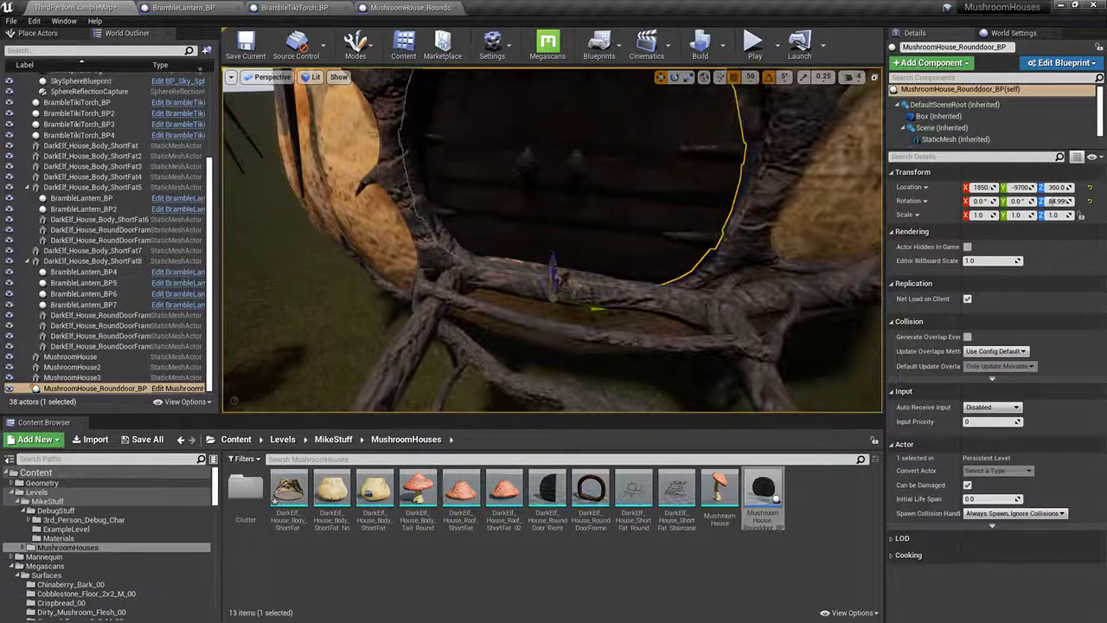
pyautogui.moveTo(609, 311)
pyautogui.mouseDown()
pyautogui.moveTo(642, 315)
pyautogui.moveTo(603, 309)
pyautogui.mouseUp()
pyautogui.press('d')
pyautogui.moveTo(603, 310)
pyautogui.mouseDown(button='right')
pyautogui.moveTo(484, 299)
pyautogui.moveTo(609, 303)
pyautogui.mouseUp(button='right')
pyautogui.press('a')
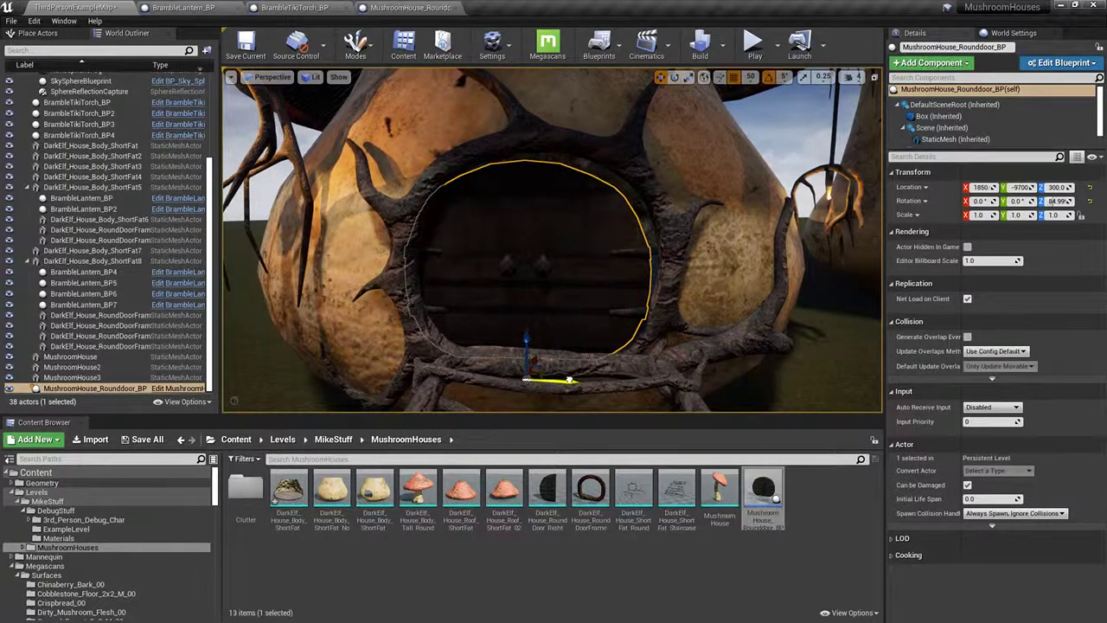
pyautogui.press('Delete')
# Step: Duplicate the bramble door frame in place and replace the duplicate with MushroomHouse_Rounddoor_BP
pyautogui.click(672, 261)
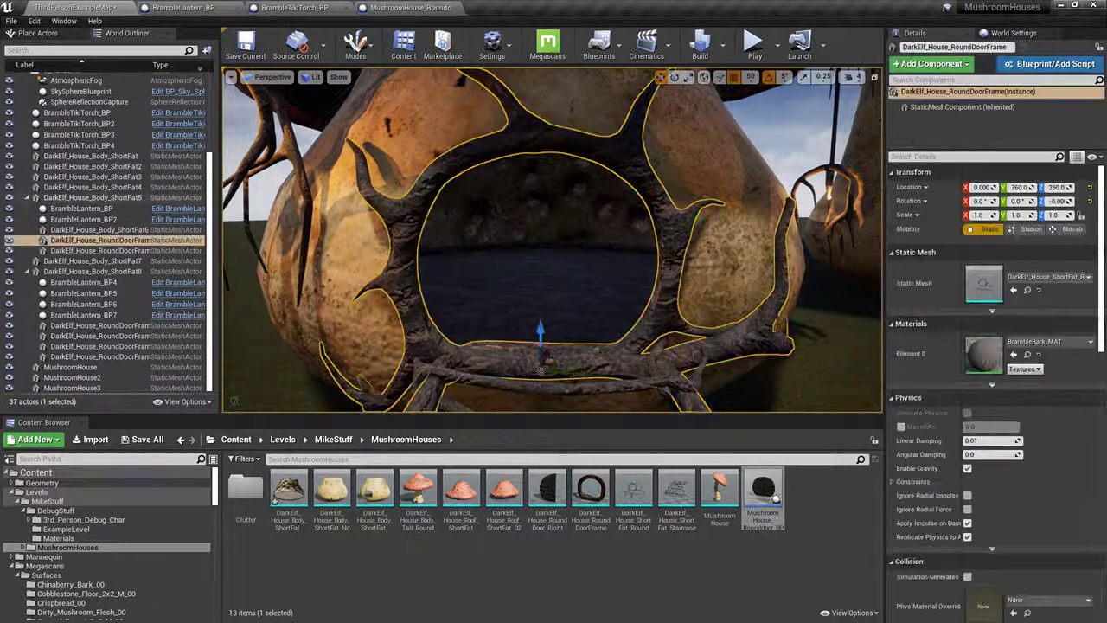
pyautogui.hotkey('ctrl', 'w')
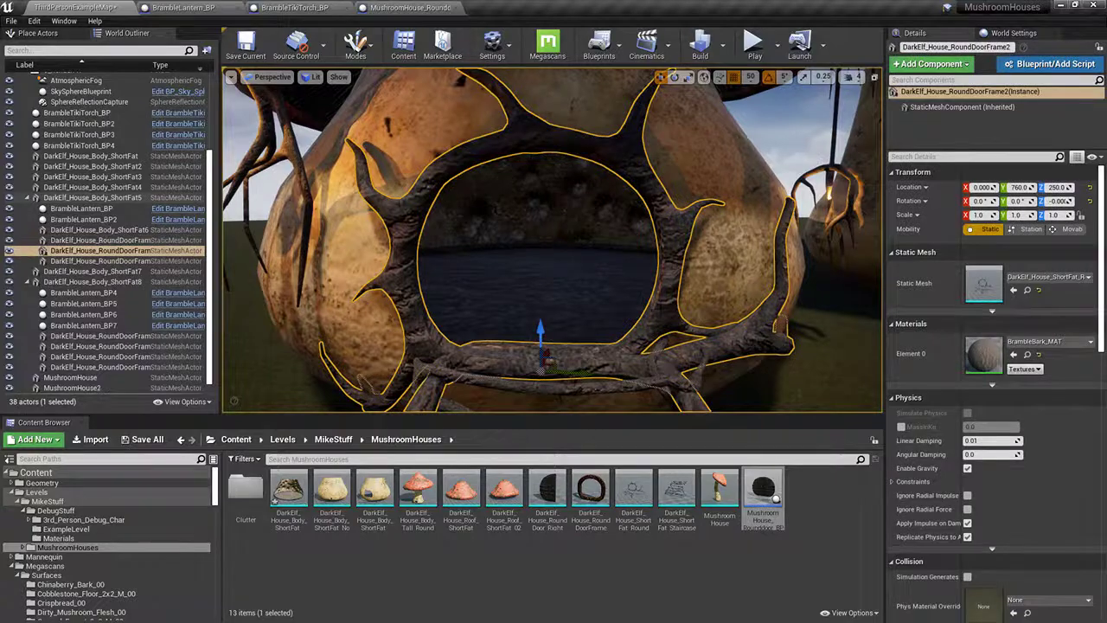
pyautogui.rightClick(659, 139)
pyautogui.click(709, 484)
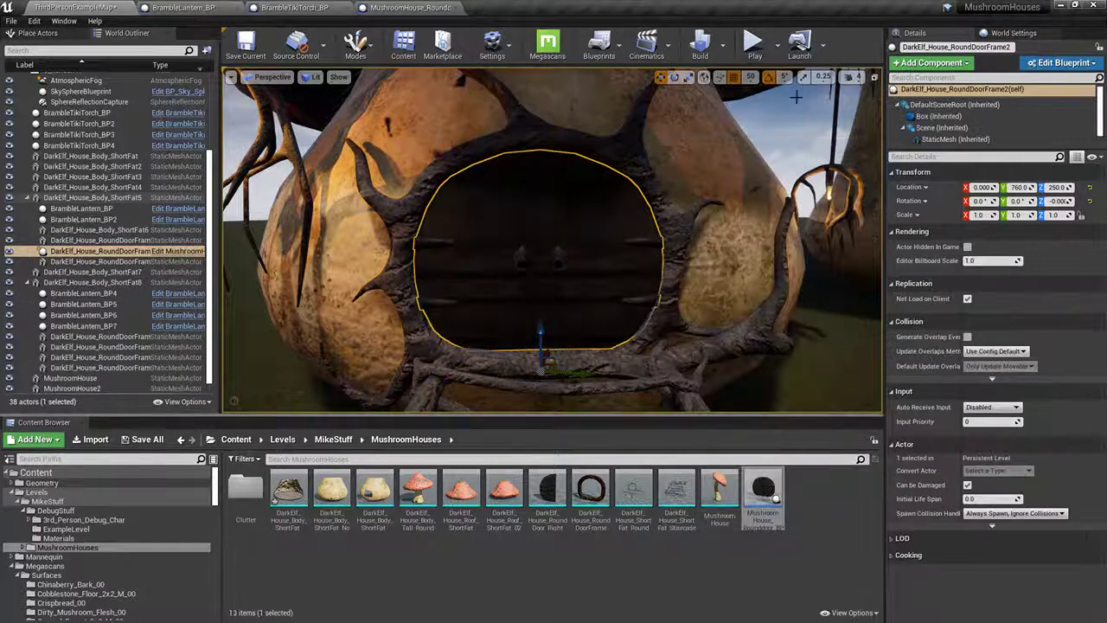
# Step: Play-test the Blueprint door by running the character into the doorway and back, then end play
pyautogui.click(754, 43)
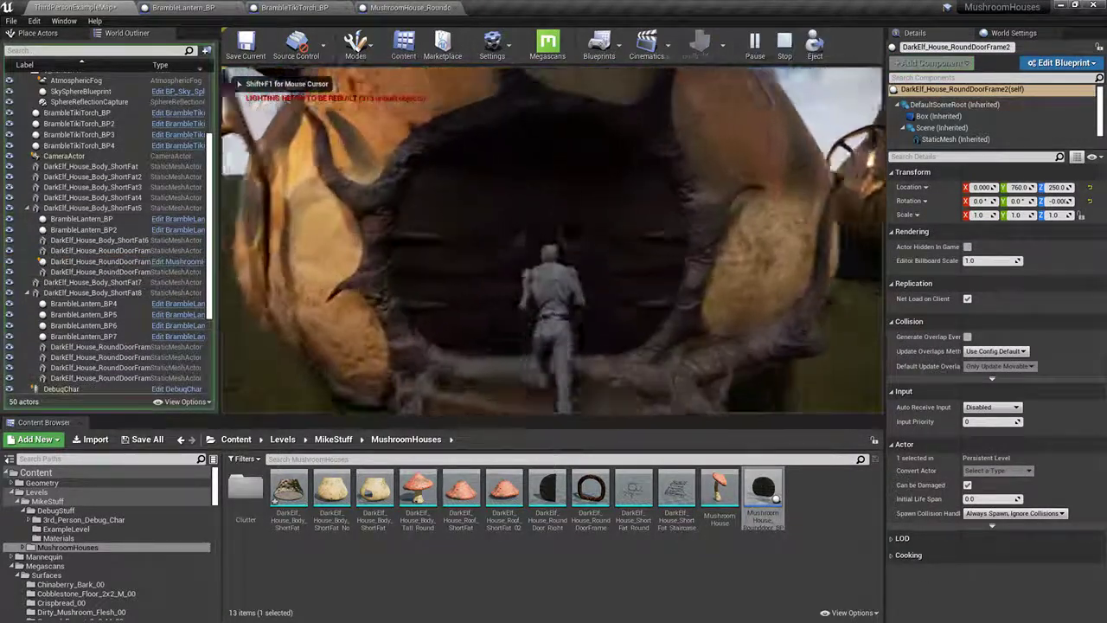
pyautogui.press('s')
pyautogui.press('w')
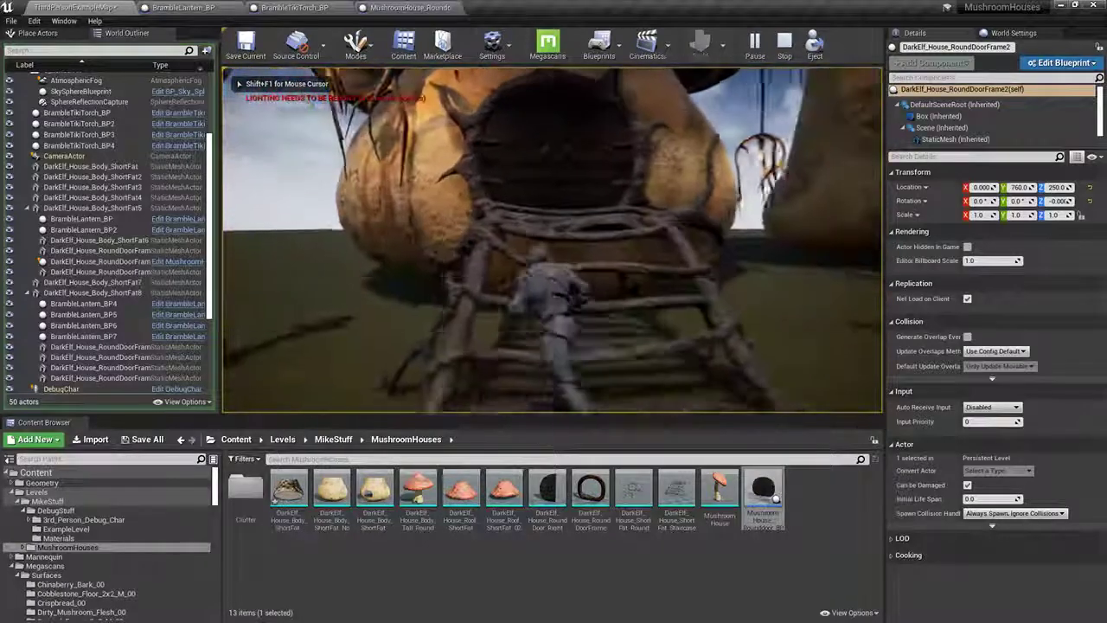
pyautogui.press('Escape')
# Step: In the round-door event graph, insert a Print String node between On Component Begin Overlap (Box) and the Branch
pyautogui.click(410, 8)
pyautogui.moveTo(439, 247); pyautogui.dragTo(570, 240, button='right')
pyautogui.moveTo(475, 243); pyautogui.dragTo(563, 141)
pyautogui.write('pruin')
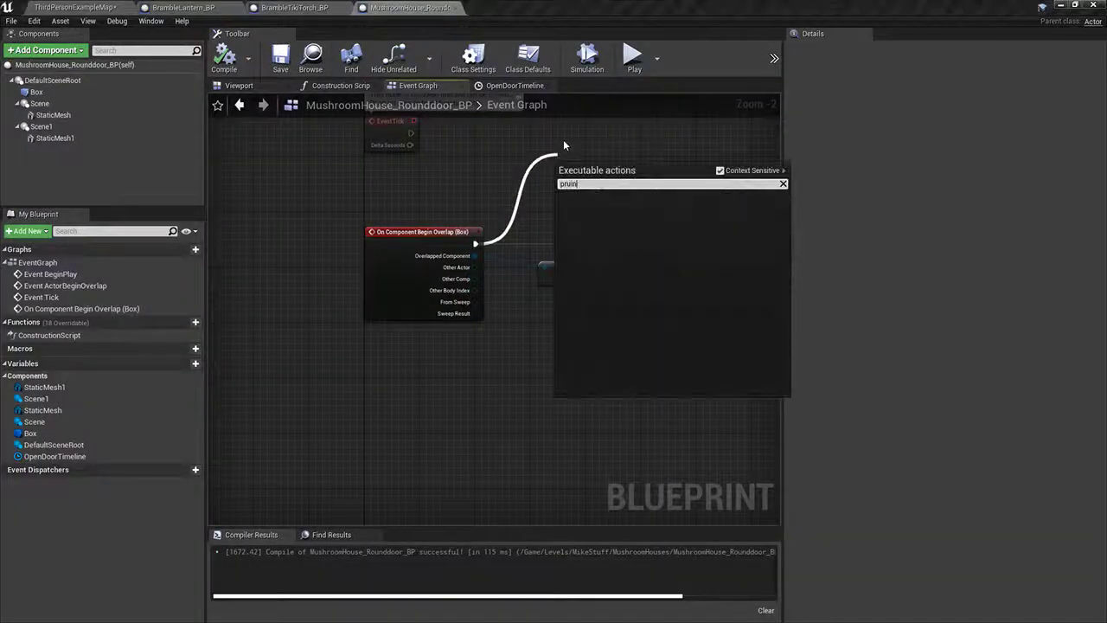
pyautogui.press('BackSpace')
pyautogui.press('BackSpace')
pyautogui.press('BackSpace')
pyautogui.write('int str')
pyautogui.press('Return')
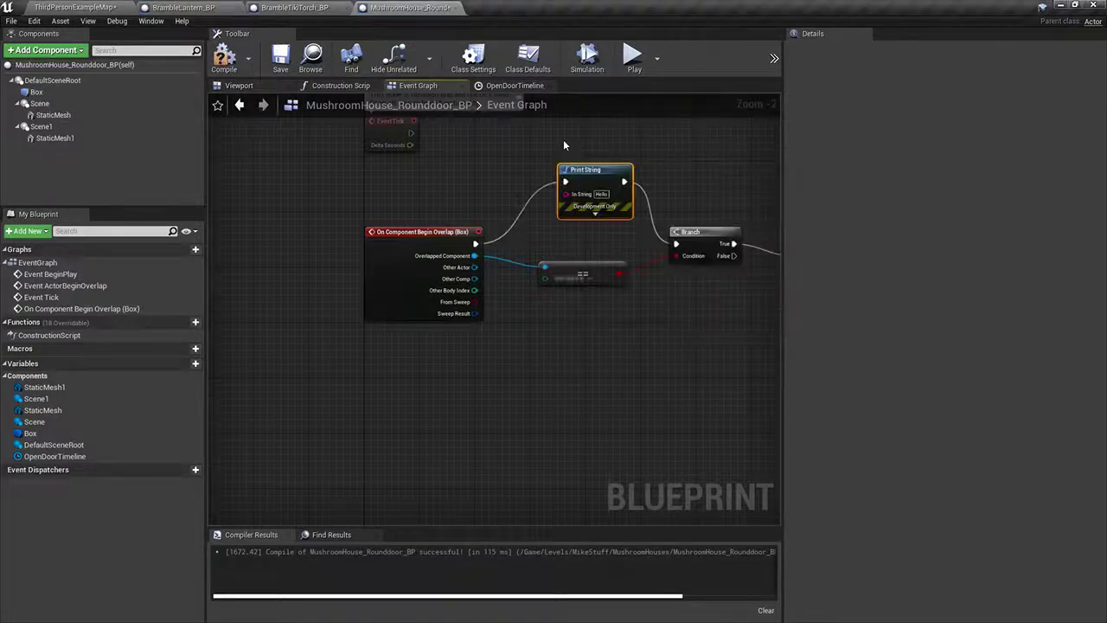
# Step: Play-test the level again to check whether approaching the round door triggers the Print String, then end play
pyautogui.click(82, 7)
pyautogui.click(753, 43)
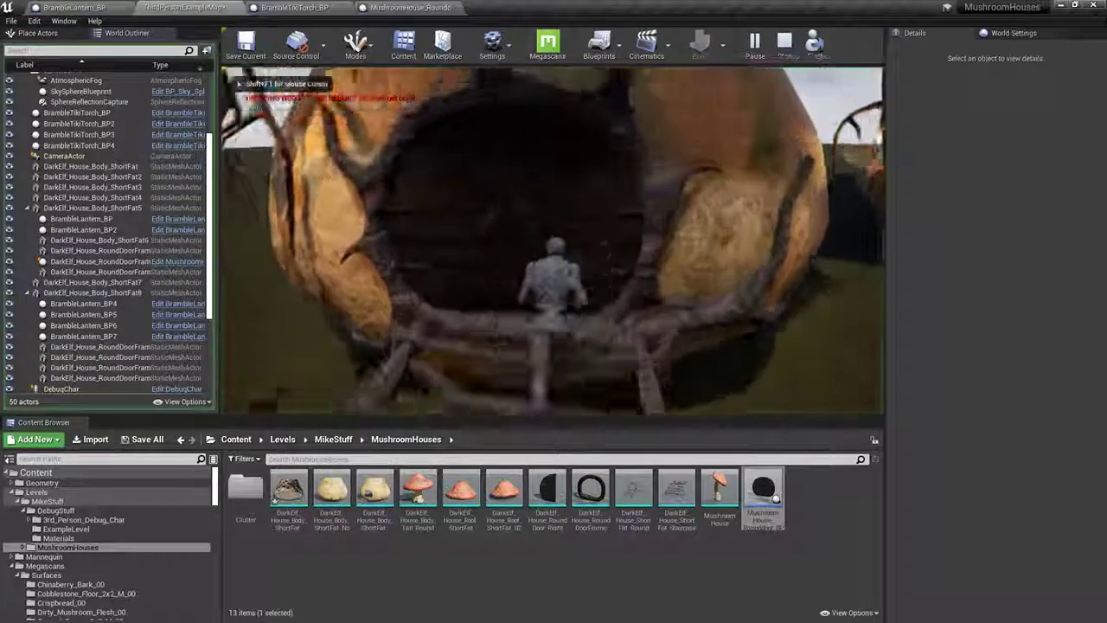
pyautogui.press('w')
pyautogui.press('Escape')
# Step: In the round door's event graph, wire Begin Overlap straight to the Branch and move Print String between Branch True and OpenDoorTimeline's Play from Start
pyautogui.click(424, 8)
pyautogui.moveTo(642, 368); pyautogui.dragTo(679, 354, button='right')
pyautogui.click(548, 308)
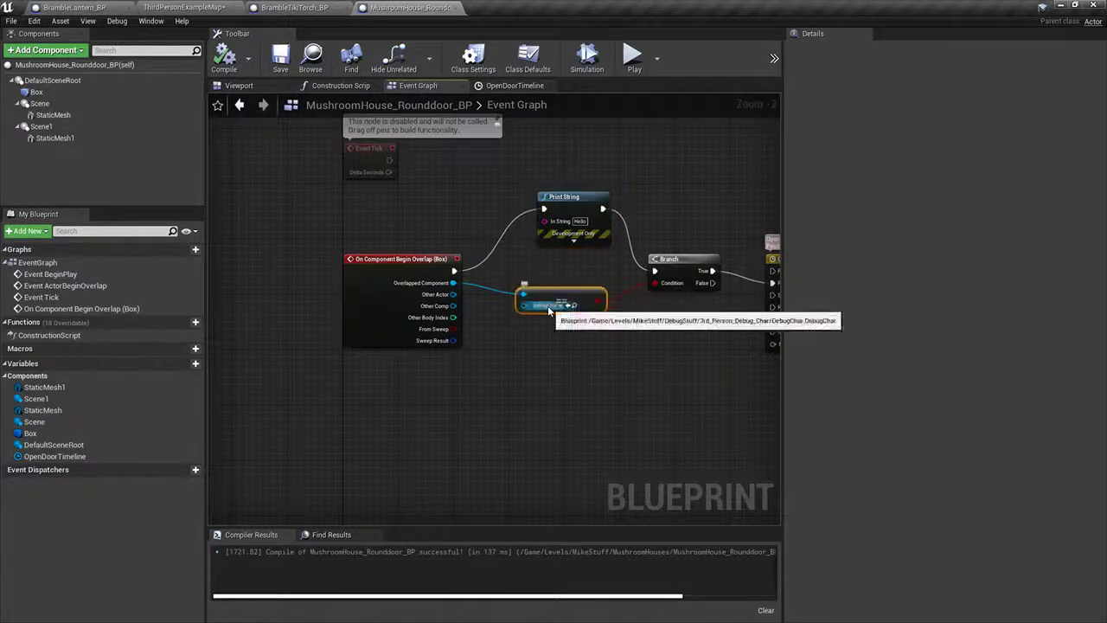
pyautogui.click(74, 7)
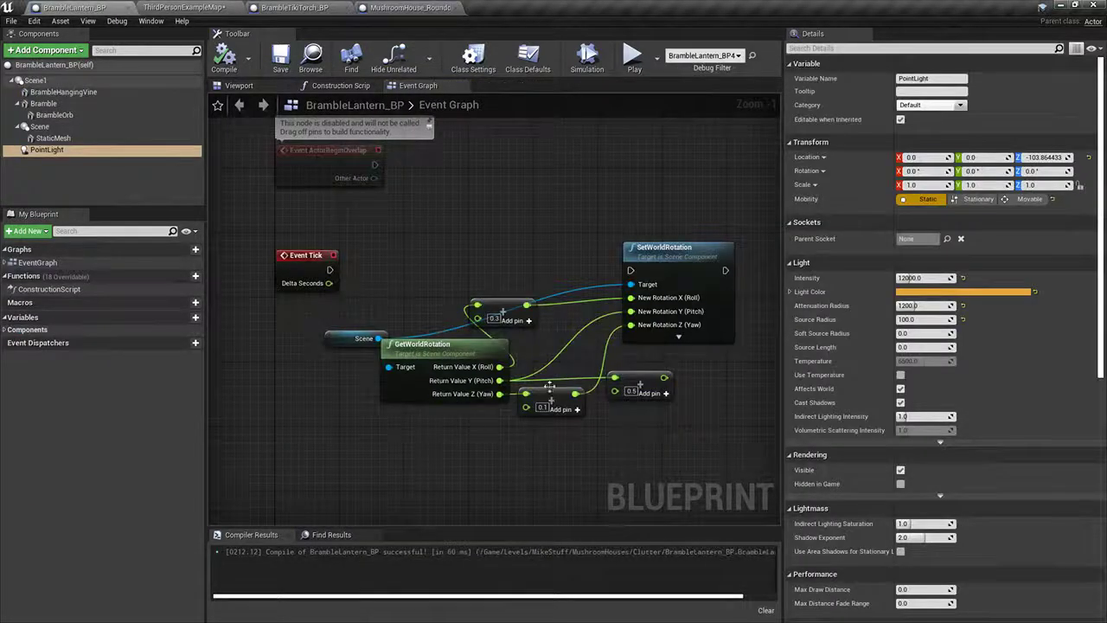
pyautogui.moveTo(549, 386); pyautogui.dragTo(424, 386, button='right')
pyautogui.click(407, 7)
pyautogui.moveTo(511, 172); pyautogui.dragTo(327, 180, button='right')
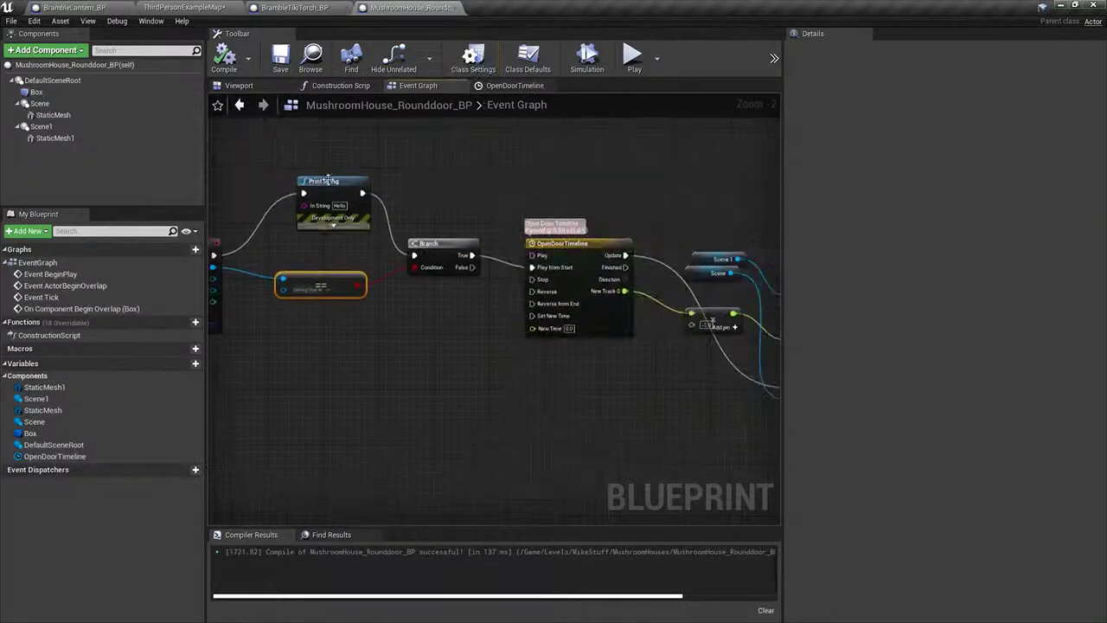
pyautogui.moveTo(216, 260); pyautogui.dragTo(247, 259, button='right')
pyautogui.moveTo(245, 256); pyautogui.dragTo(431, 255)
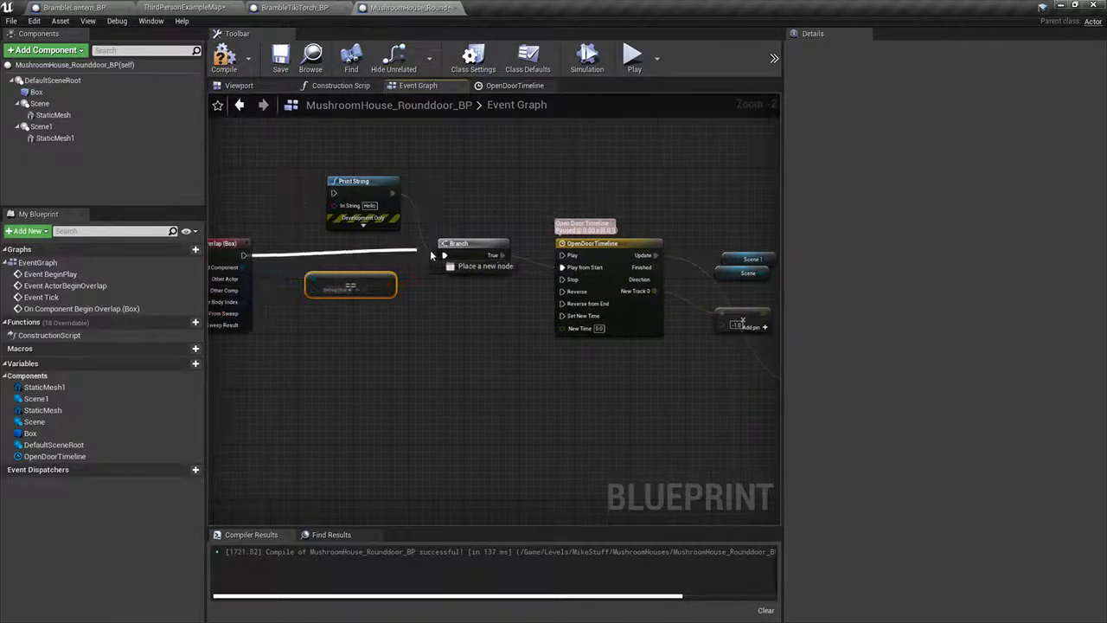
pyautogui.moveTo(347, 198); pyautogui.dragTo(553, 185)
pyautogui.moveTo(503, 255); pyautogui.dragTo(541, 179)
pyautogui.moveTo(600, 179); pyautogui.dragTo(561, 255)
pyautogui.moveTo(244, 255); pyautogui.dragTo(427, 243)
# Step: Connect OpenDoorTimeline's Update to the Scene1 SetWorldRotation, chain that node to the Scene SetWorldRotation, move the multiply node clear, and compile
pyautogui.click(40, 103)
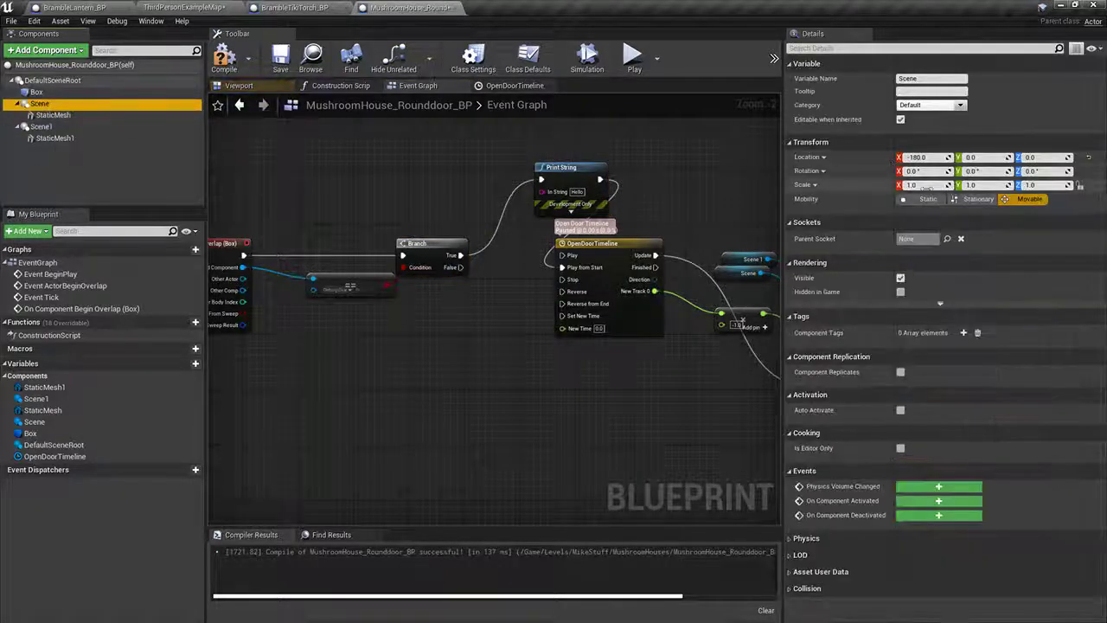
pyautogui.click(62, 127)
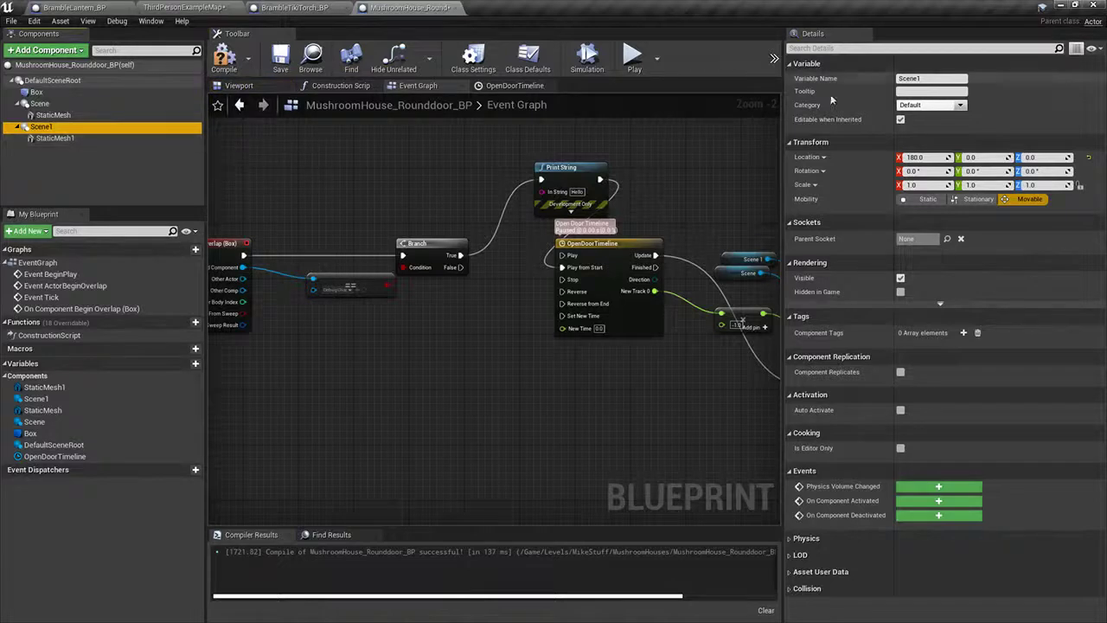
pyautogui.moveTo(621, 166); pyautogui.dragTo(396, 102, button='right')
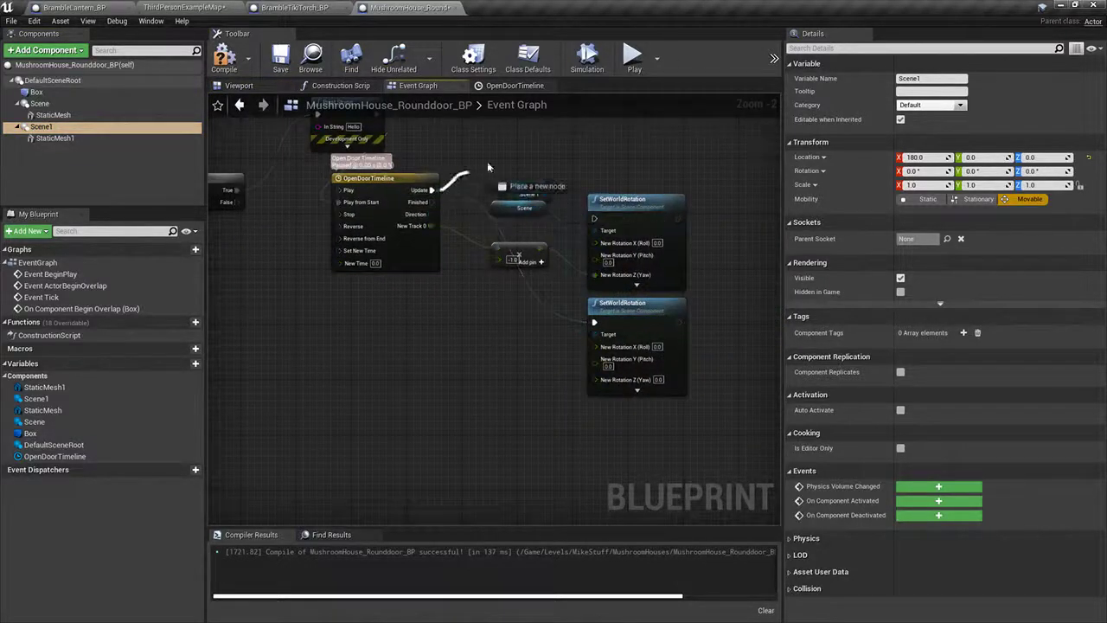
pyautogui.moveTo(425, 198); pyautogui.dragTo(427, 192)
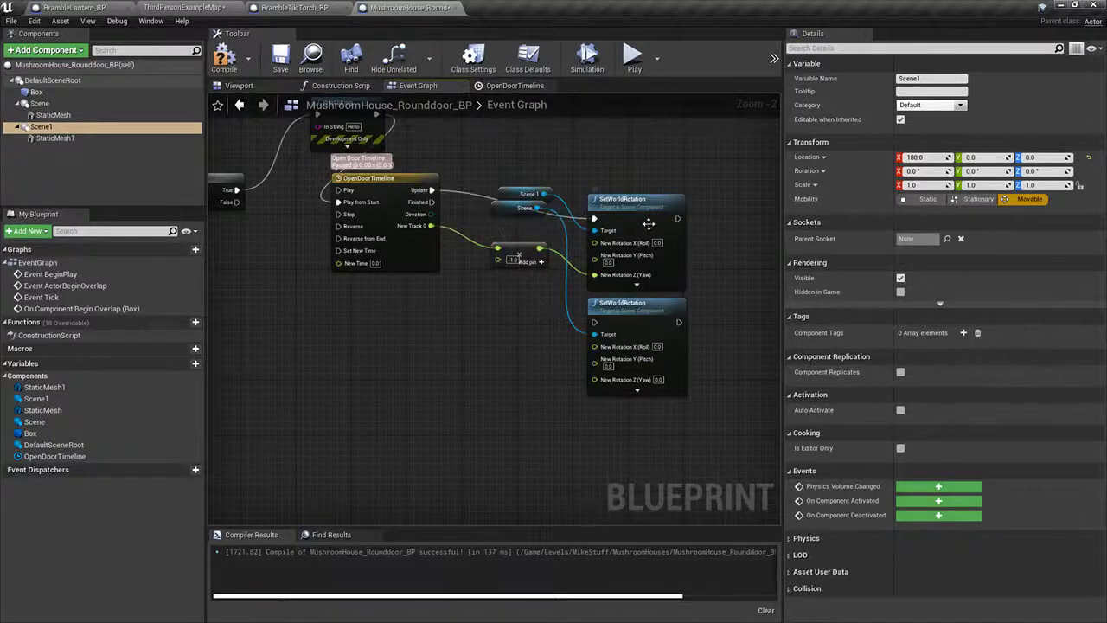
pyautogui.moveTo(602, 322); pyautogui.dragTo(596, 323)
pyautogui.moveTo(695, 169); pyautogui.dragTo(624, 181, button='right')
pyautogui.moveTo(450, 274); pyautogui.dragTo(430, 316)
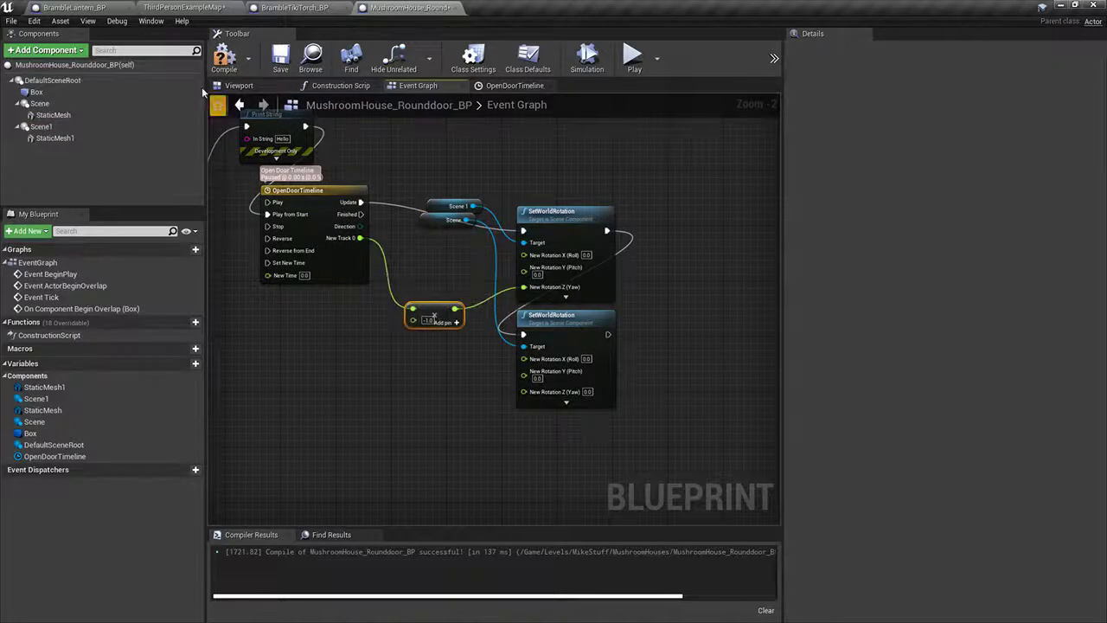
pyautogui.click(224, 57)
# Step: Play-test the rewired round door by running the character up the steps to the doorway, then end play
pyautogui.click(40, 103)
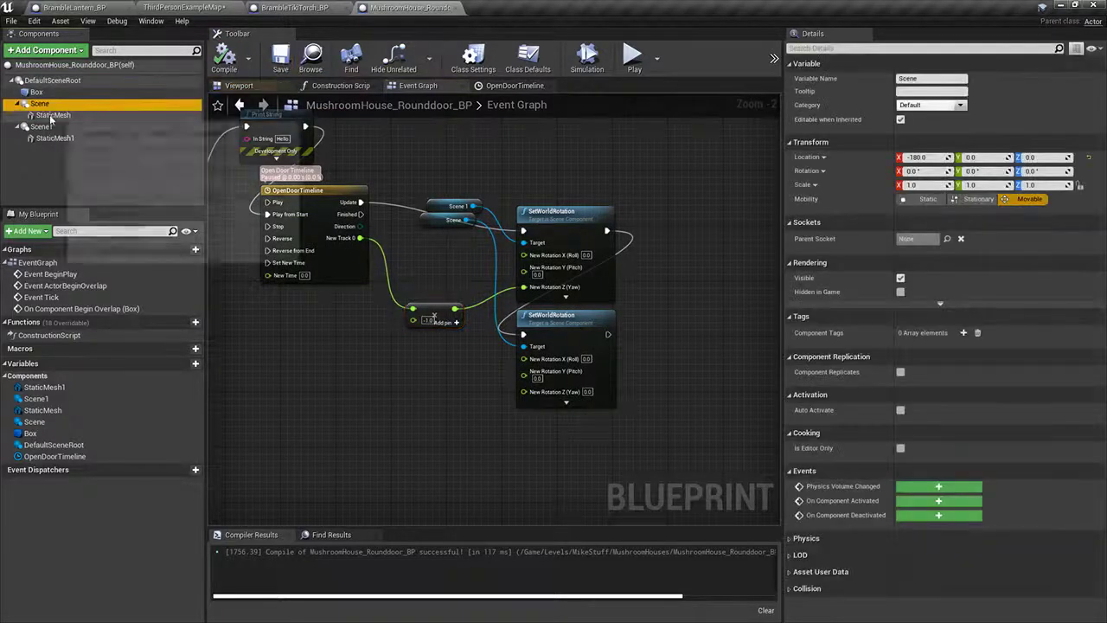
pyautogui.click(52, 115)
pyautogui.click(73, 7)
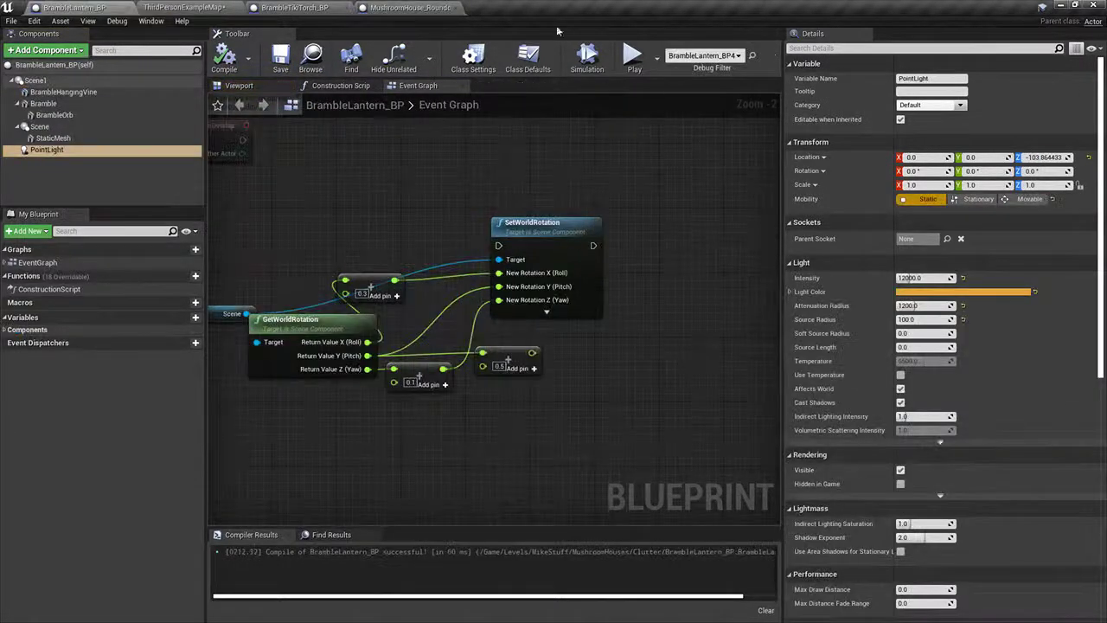
pyautogui.click(143, 7)
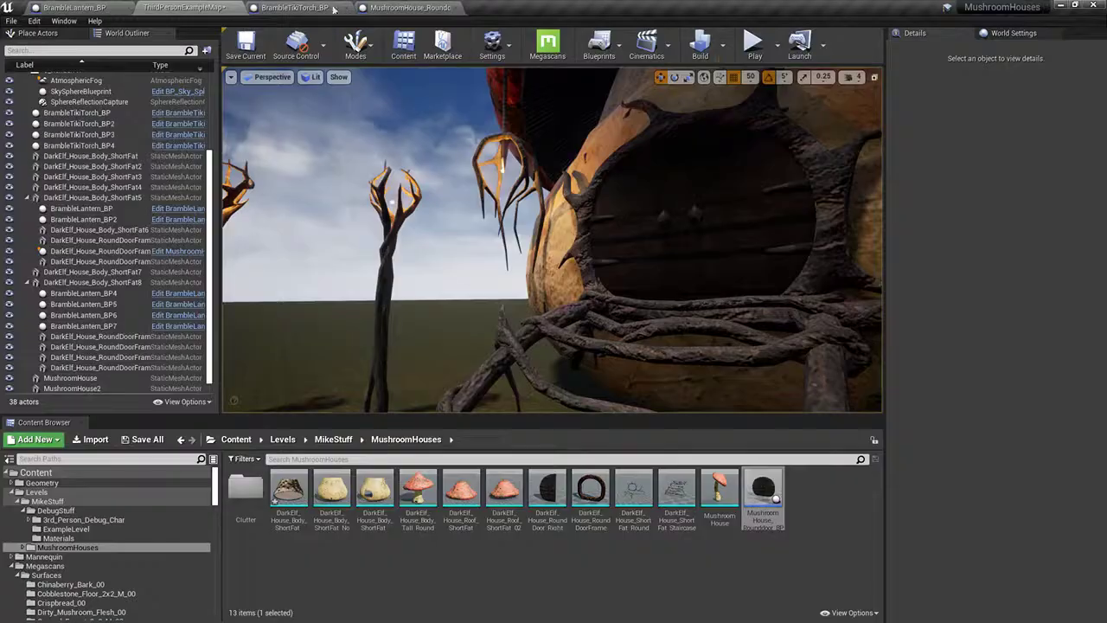
pyautogui.click(751, 48)
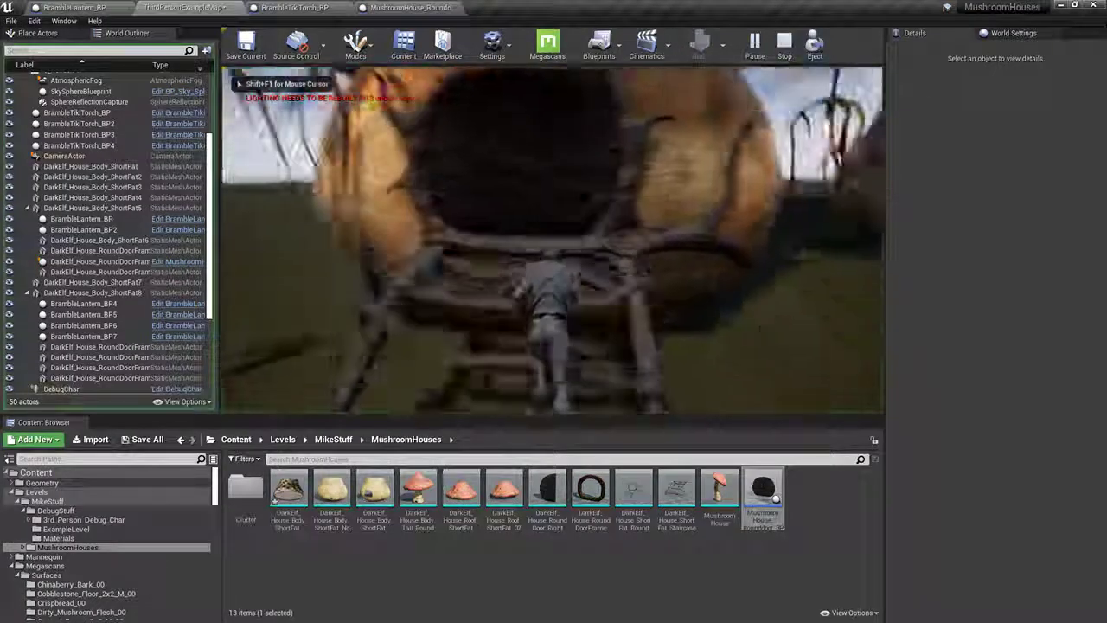
pyautogui.press('Escape')
# Step: Feed the DebugChar equality node from the overlap event's Other Actor instead of Overlapped Component
pyautogui.click(411, 6)
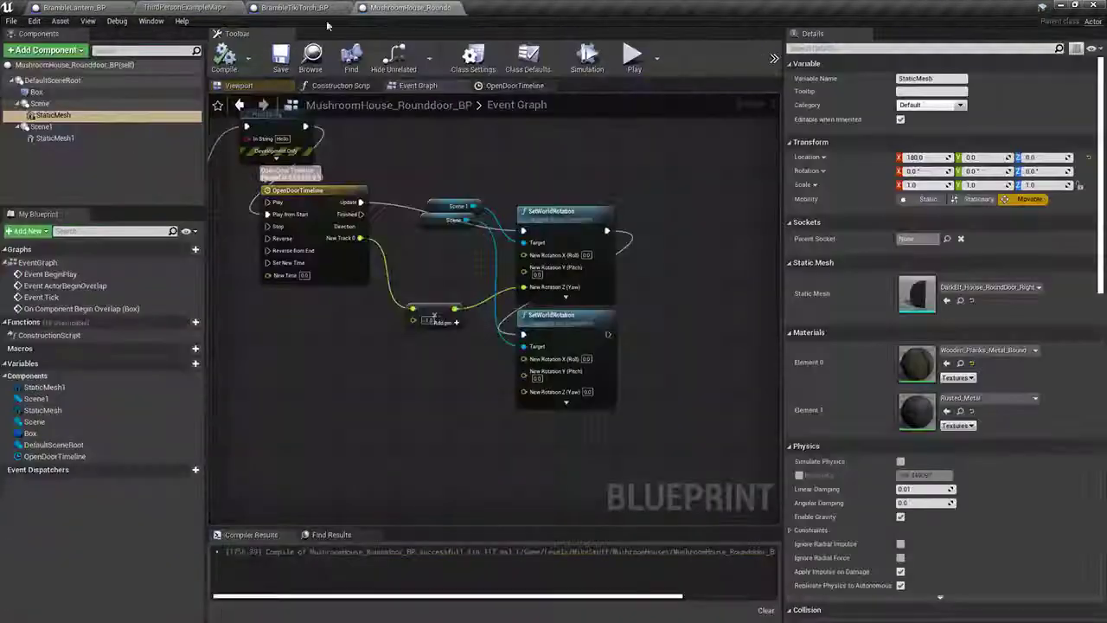
pyautogui.moveTo(641, 344); pyautogui.dragTo(708, 361, button='right')
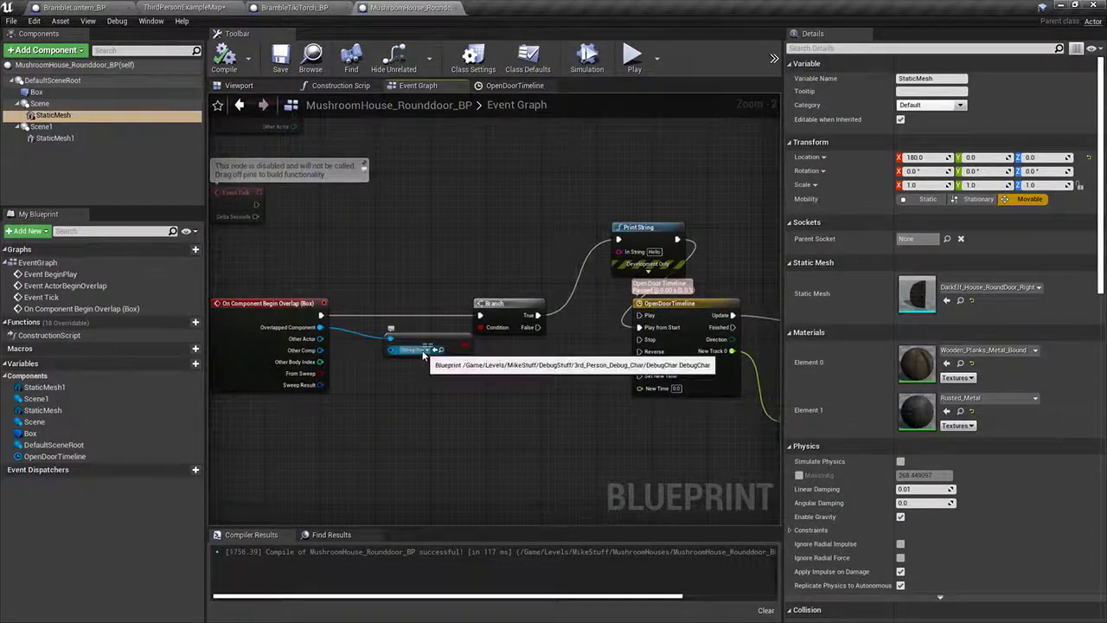
pyautogui.keyDown('alt'); pyautogui.click(320, 328); pyautogui.keyUp('alt')
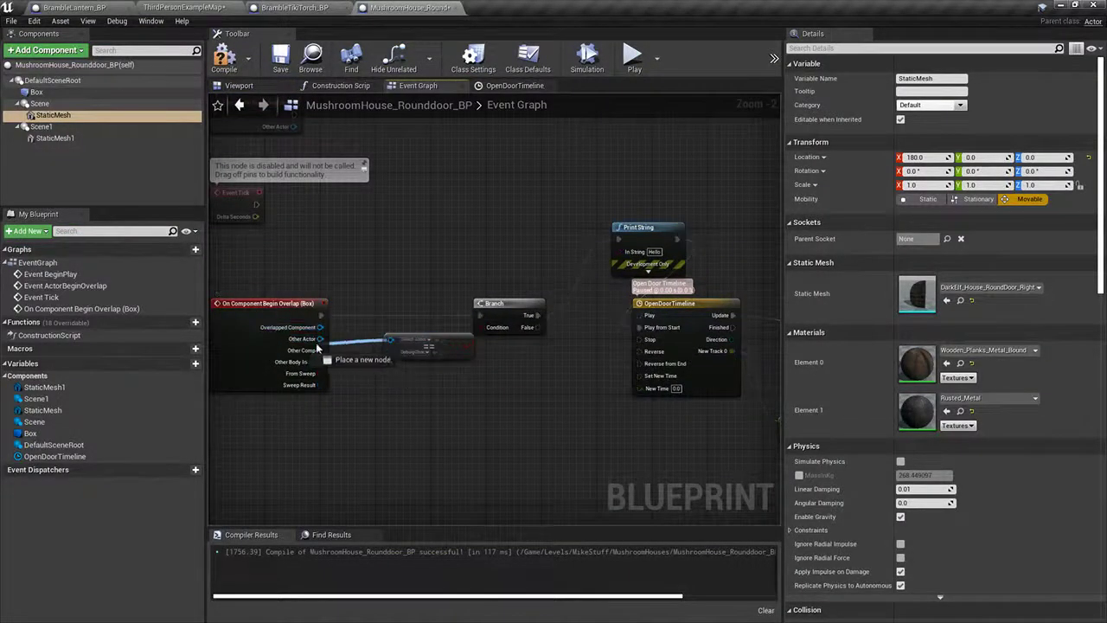
# Step: Play-test the Other Actor comparison by walking the character against the round door, then end play
pyautogui.click(91, 7)
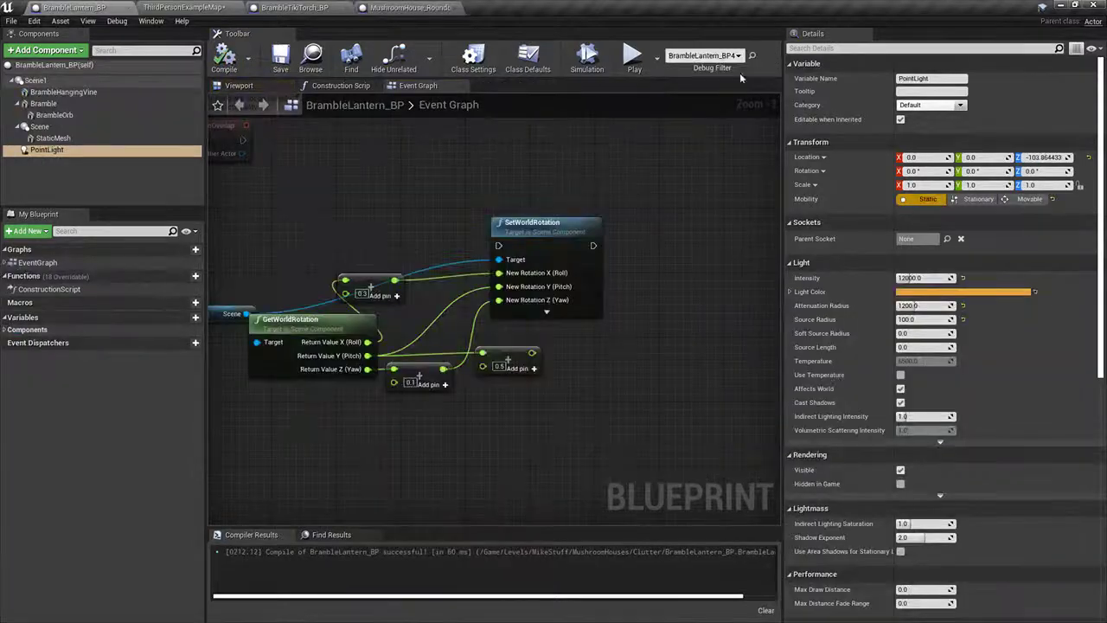
pyautogui.click(186, 7)
pyautogui.click(753, 40)
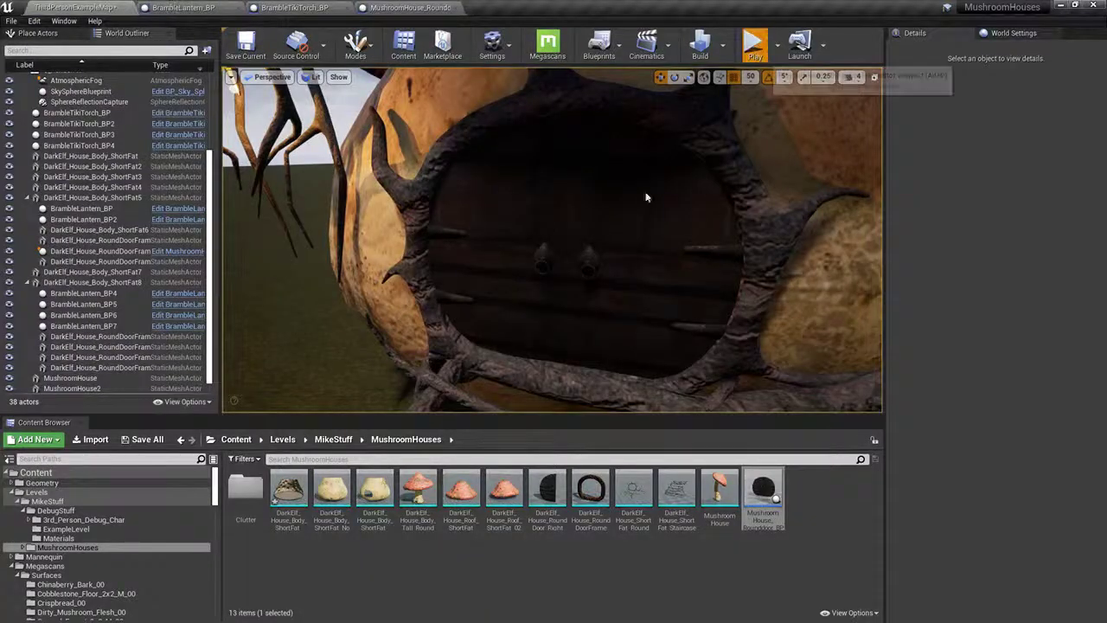
pyautogui.press('w')
pyautogui.press('w')
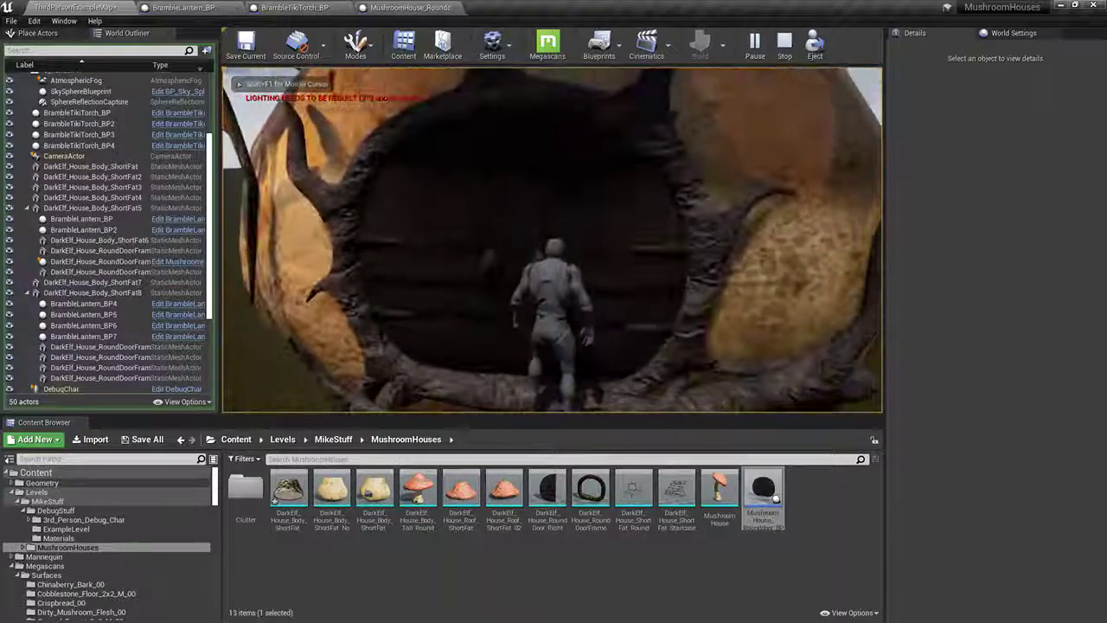
pyautogui.press('Escape')
# Step: Rearrange the round door's event graph by shifting Print String up and the equality node below the wire between Begin Overlap and Branch
pyautogui.click(410, 7)
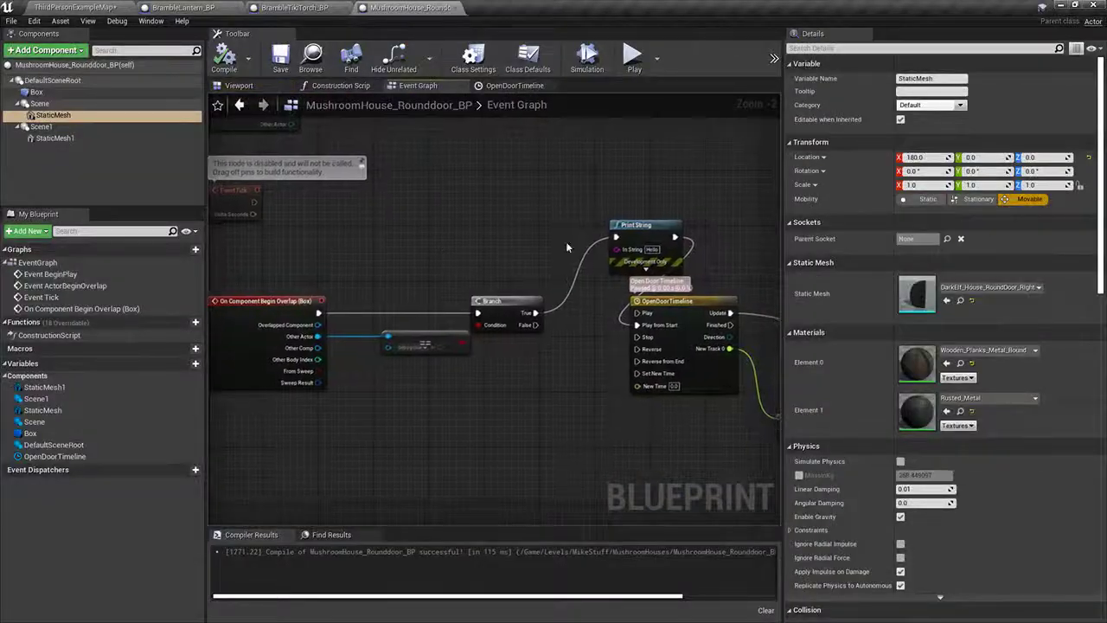
pyautogui.moveTo(643, 228); pyautogui.dragTo(588, 205)
pyautogui.moveTo(615, 280); pyautogui.dragTo(511, 244, button='right')
pyautogui.moveTo(277, 290); pyautogui.dragTo(482, 330, button='right')
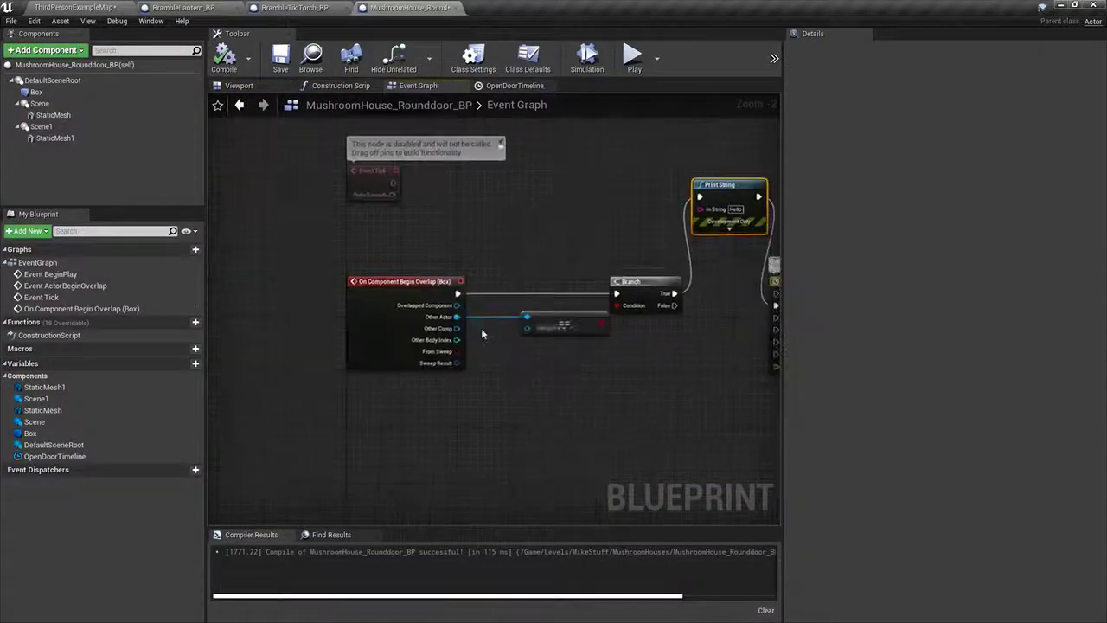
pyautogui.moveTo(578, 333); pyautogui.dragTo(490, 340, button='right')
pyautogui.moveTo(459, 328); pyautogui.dragTo(438, 369)
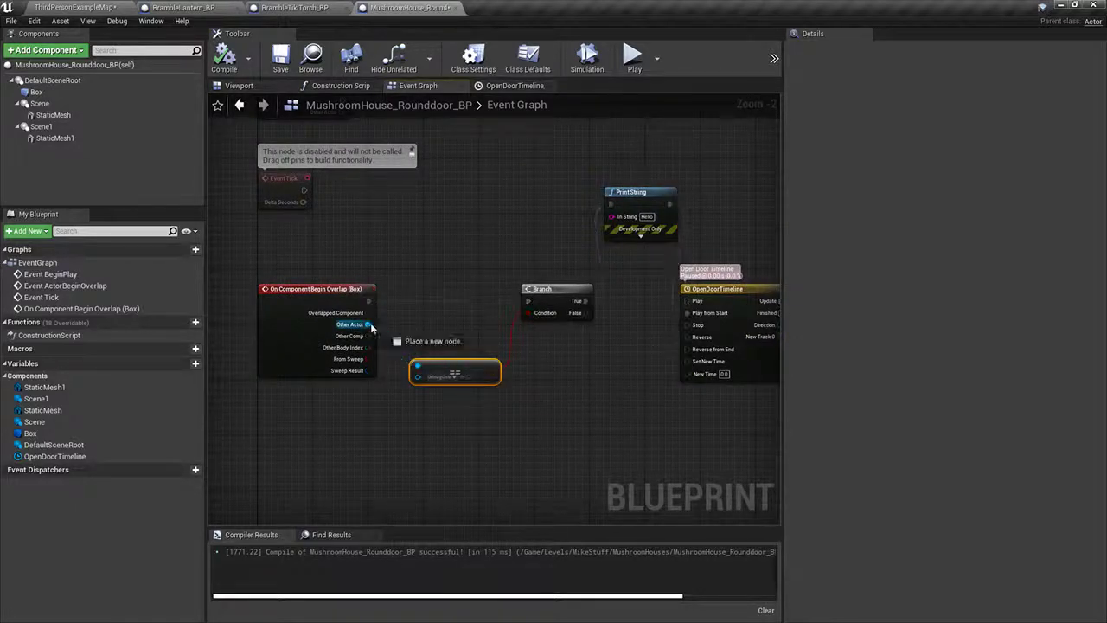
# Step: Feed Other Actor's display name into Print String and insert a copy of that print node between Begin Overlap and the Branch
pyautogui.moveTo(614, 218)
pyautogui.mouseDown()
pyautogui.moveTo(452, 225)
pyautogui.moveTo(626, 222)
pyautogui.mouseUp()
pyautogui.moveTo(615, 133); pyautogui.dragTo(656, 218)
pyautogui.hotkey('ctrl', 'c')
pyautogui.hotkey('ctrl', 'v')
pyautogui.moveTo(510, 248); pyautogui.dragTo(423, 269)
pyautogui.moveTo(452, 266); pyautogui.dragTo(453, 209)
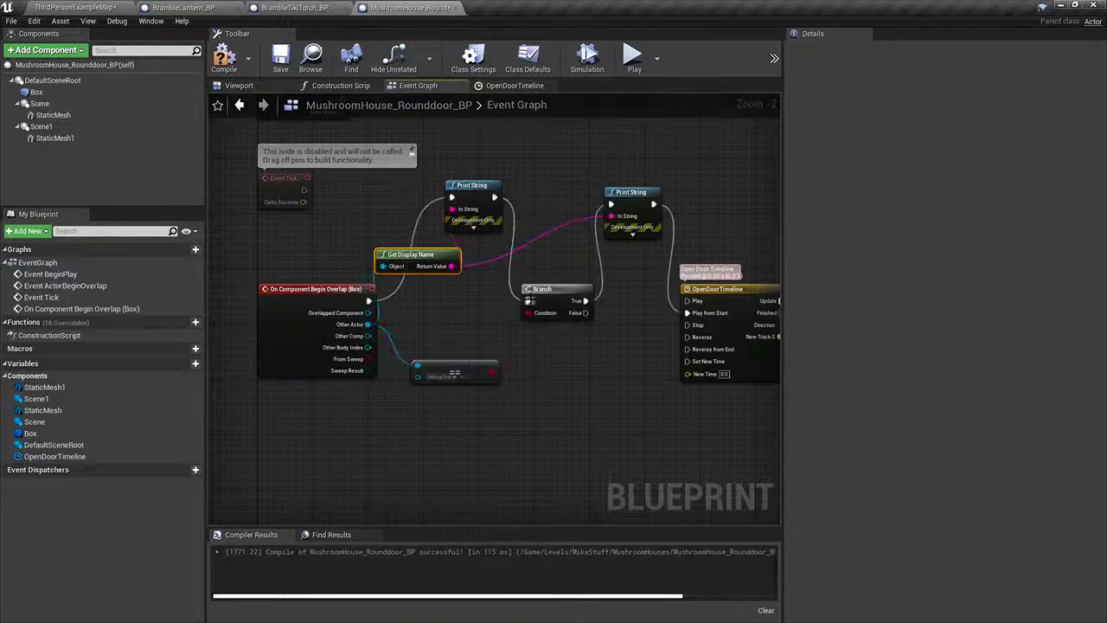
# Step: Play-test the level to see which actor name prints on approaching the round door, then end play
pyautogui.click(93, 6)
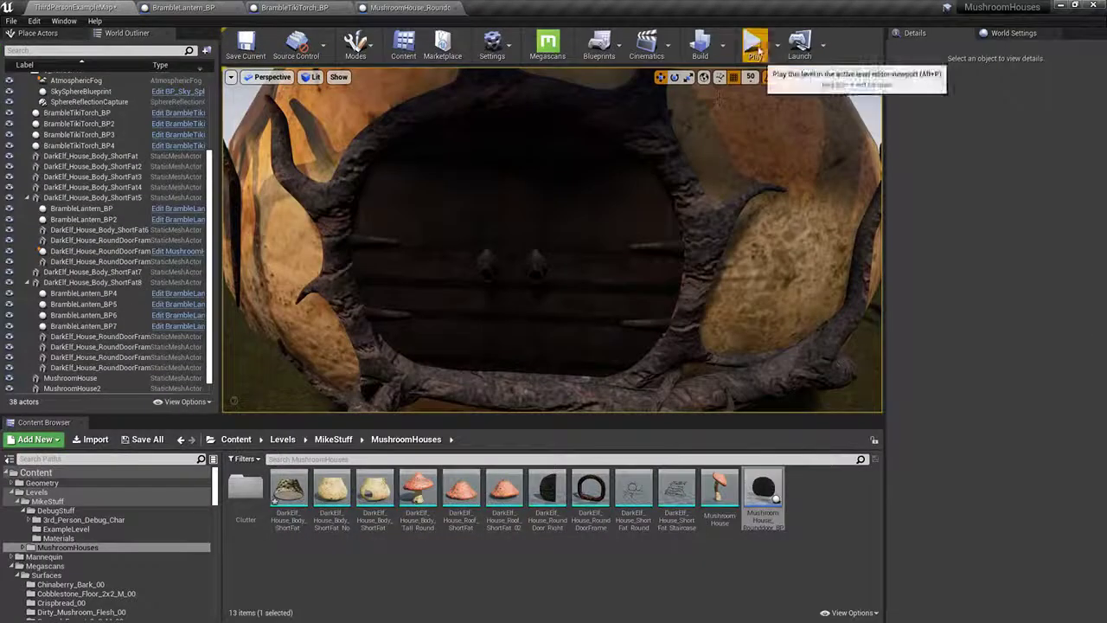
pyautogui.click(753, 41)
pyautogui.press('w')
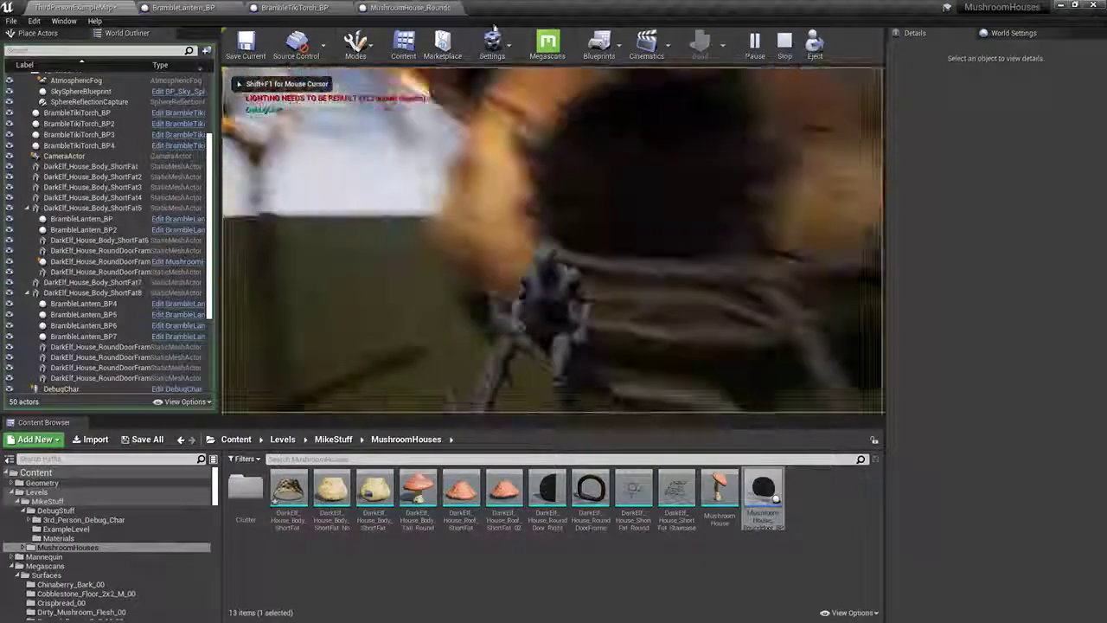
pyautogui.press('Escape')
# Step: Add a Get Class node fed by Other Actor in the round door's event graph
pyautogui.click(410, 7)
pyautogui.moveTo(370, 345); pyautogui.dragTo(362, 312, button='right')
pyautogui.moveTo(404, 301); pyautogui.dragTo(404, 299)
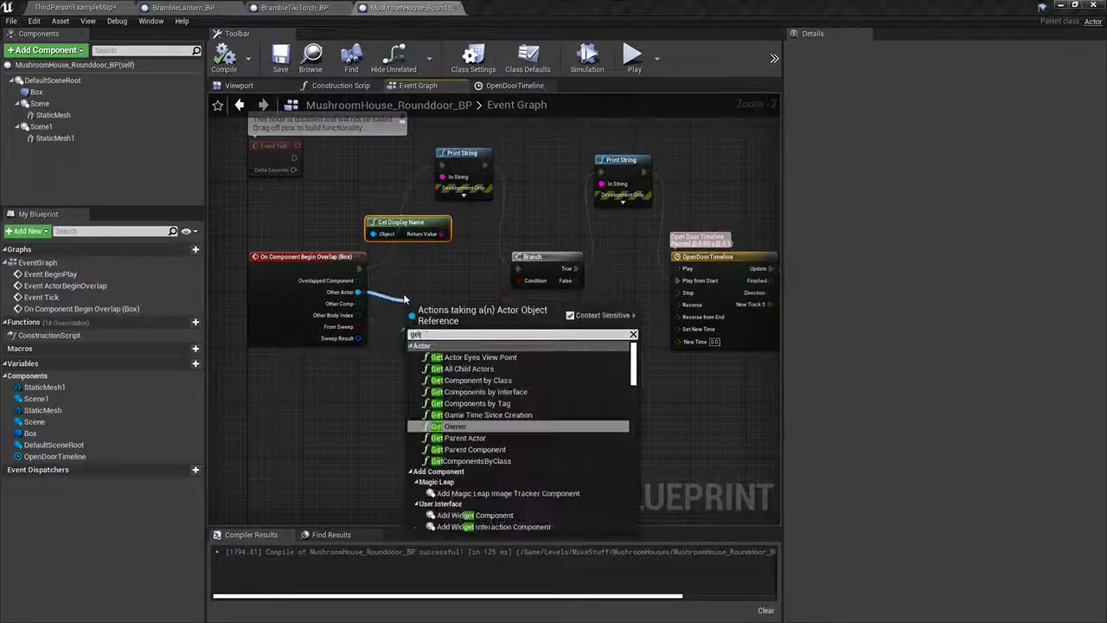
pyautogui.write('get class')
pyautogui.click(467, 412)
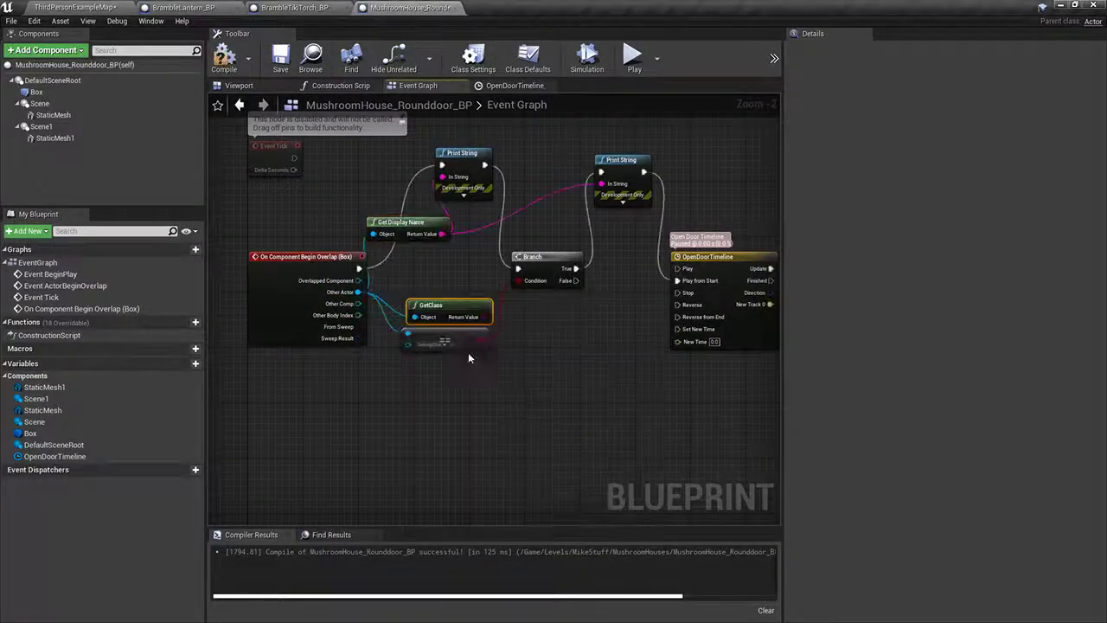
# Step: Add an equality node on the Get Class return value and set its comparison class to DebugChar
pyautogui.moveTo(484, 316); pyautogui.dragTo(442, 421)
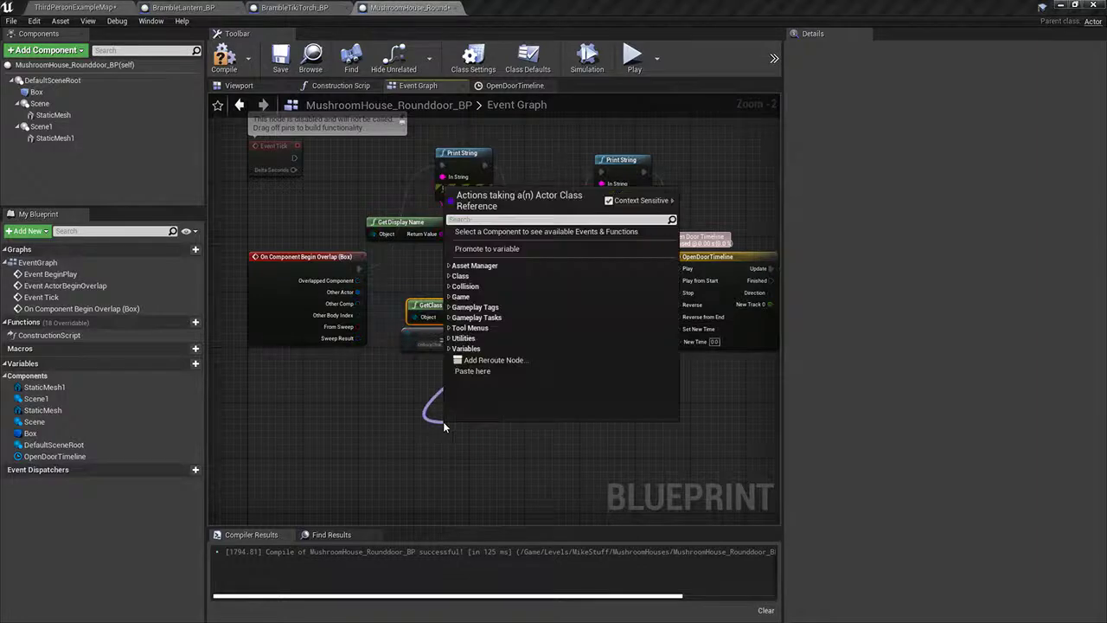
pyautogui.write('==')
pyautogui.press('Return')
pyautogui.click(472, 448)
pyautogui.write('deb')
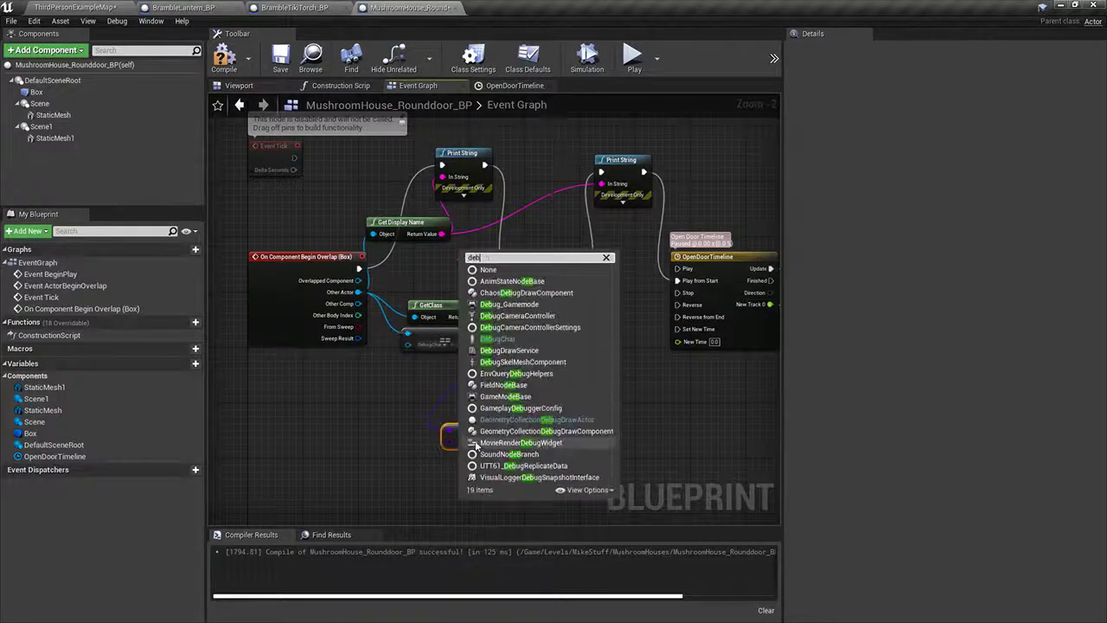
pyautogui.write('ug c')
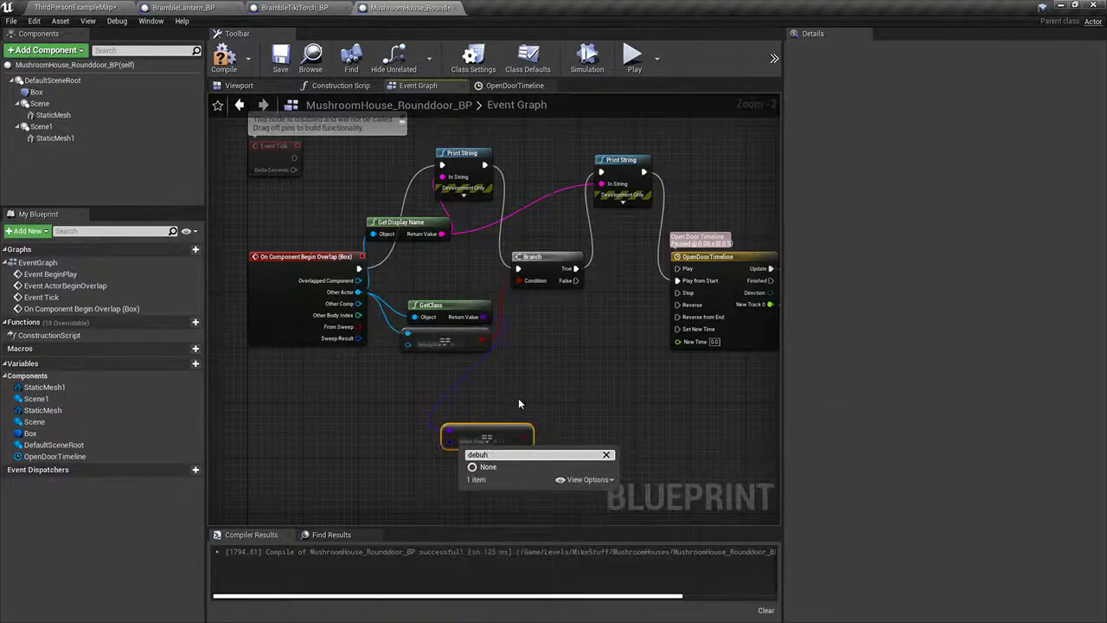
pyautogui.write('har')
pyautogui.press('Return')
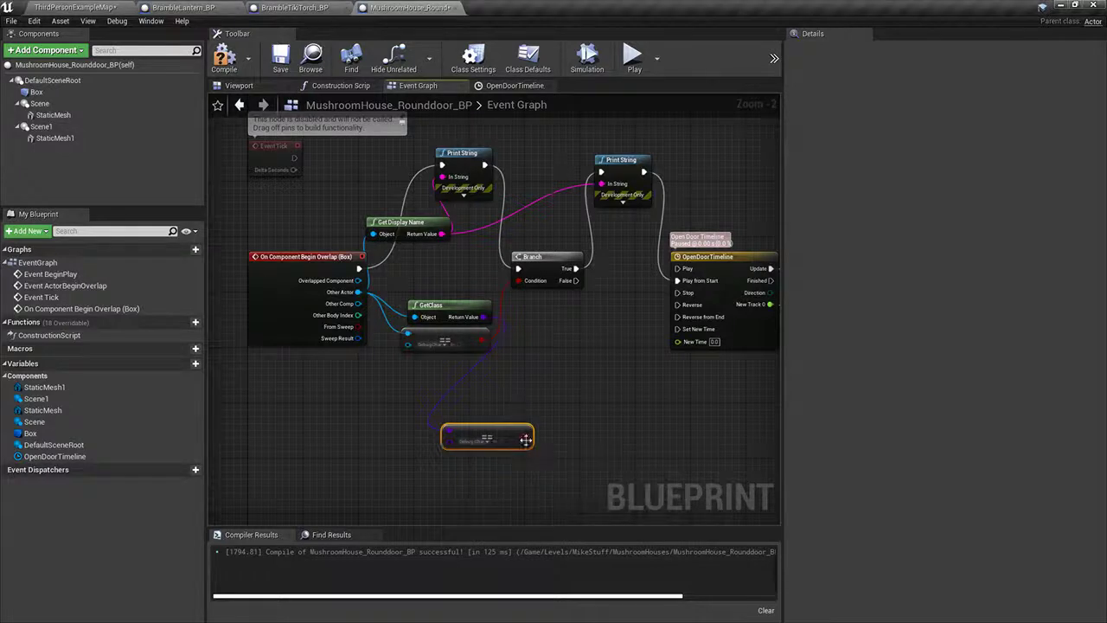
# Step: Use the class comparison as the Branch condition, delete the old object equality node, tuck the new one under Get Class, and compile
pyautogui.click(447, 336)
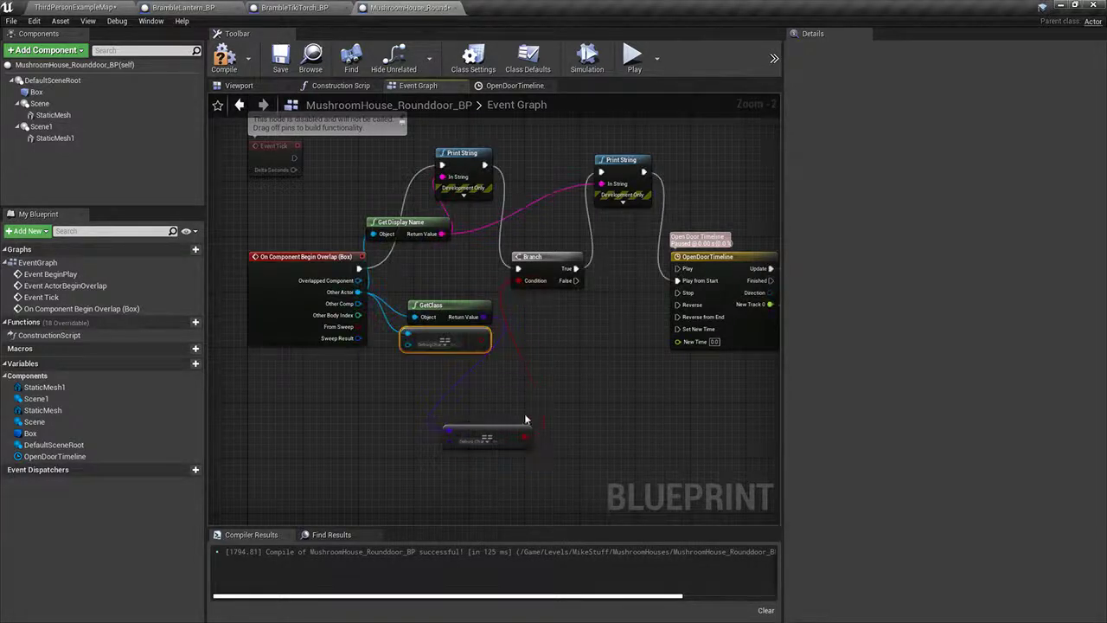
pyautogui.moveTo(479, 390); pyautogui.dragTo(444, 368)
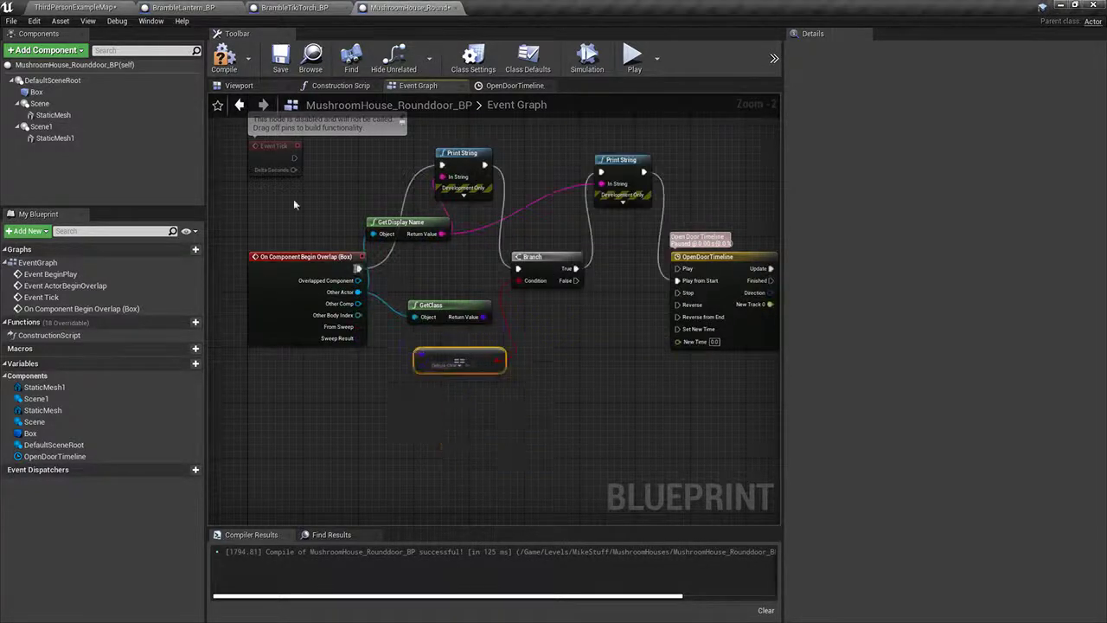
pyautogui.click(229, 55)
# Step: Play-test the class check by running the character into the round doorway
pyautogui.click(86, 7)
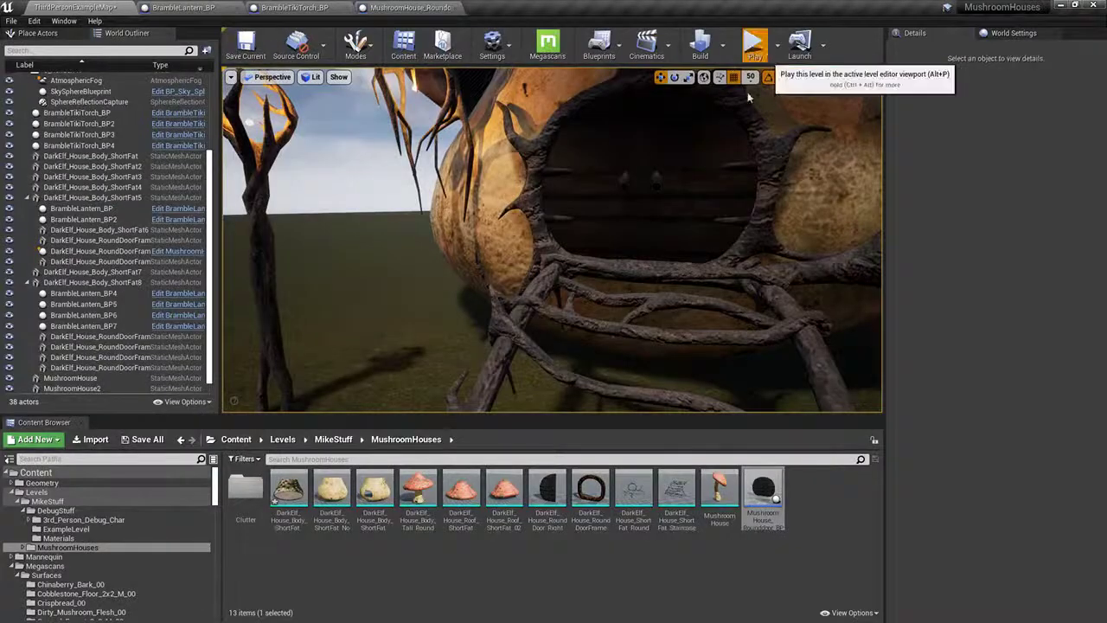
pyautogui.click(757, 45)
pyautogui.press('w')
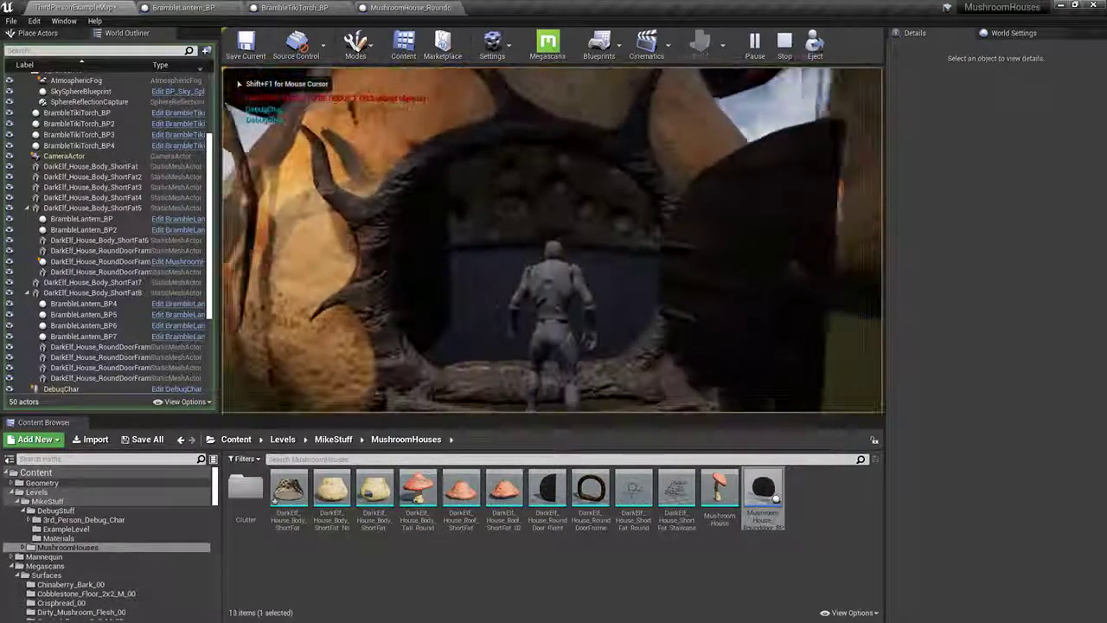
# Step: Run the character in and out of the round doorway repeatedly to check the door's swing, and end the play session
pyautogui.press('w')
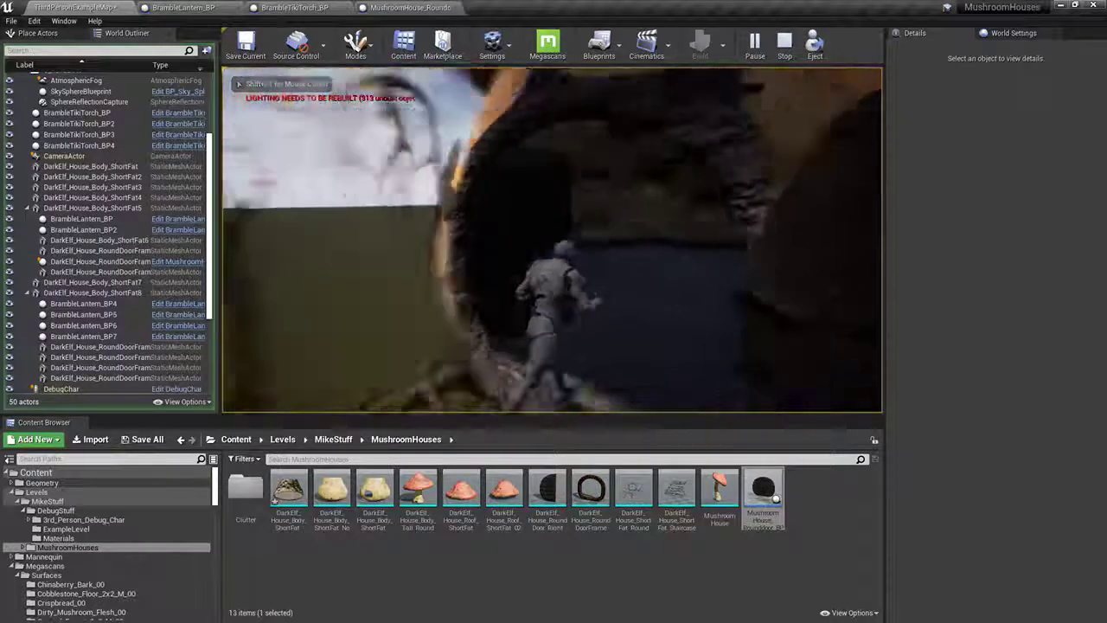
pyautogui.press('s')
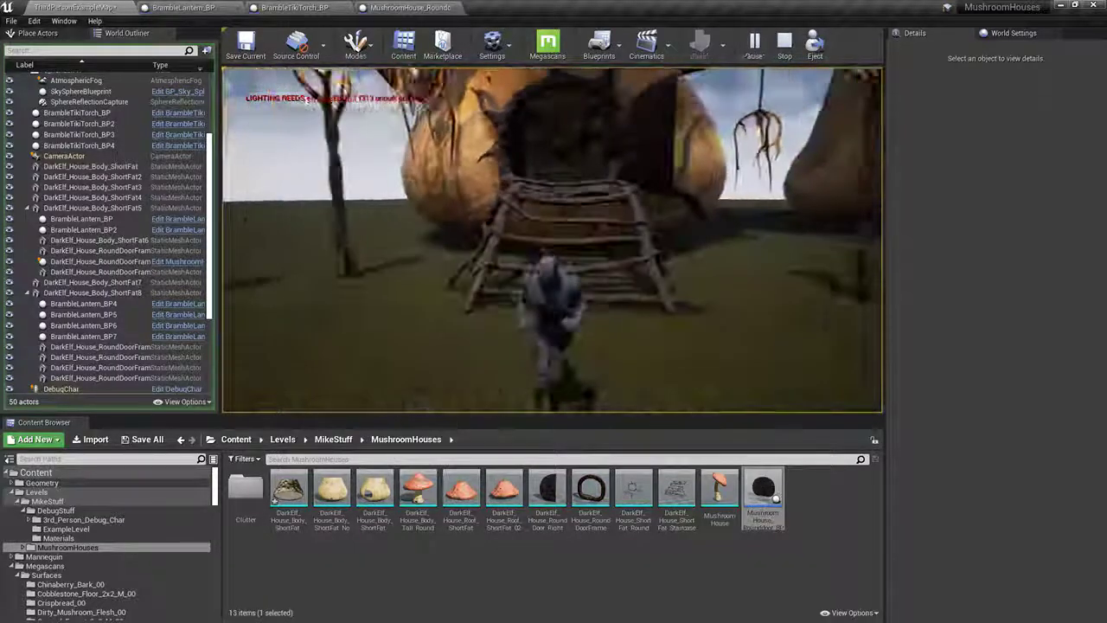
pyautogui.press('w')
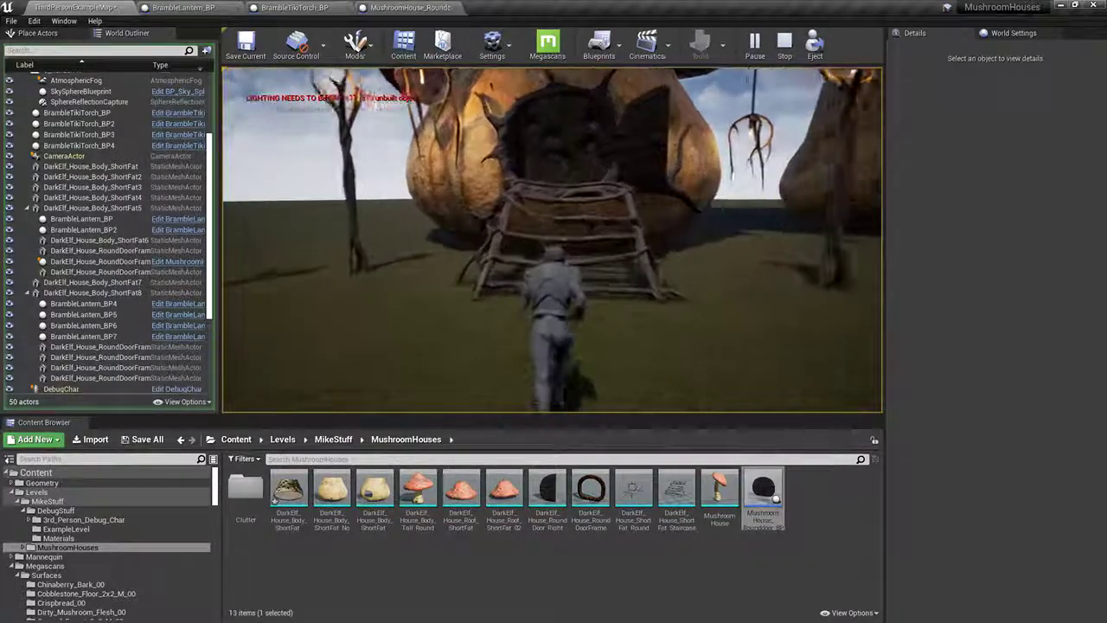
pyautogui.press('s')
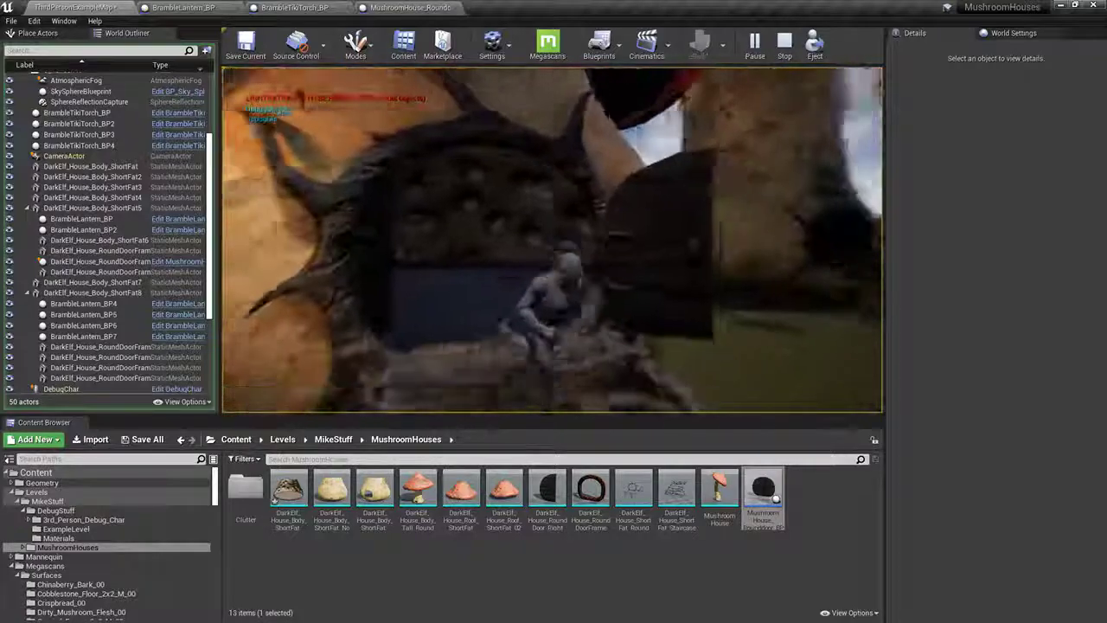
pyautogui.press('w')
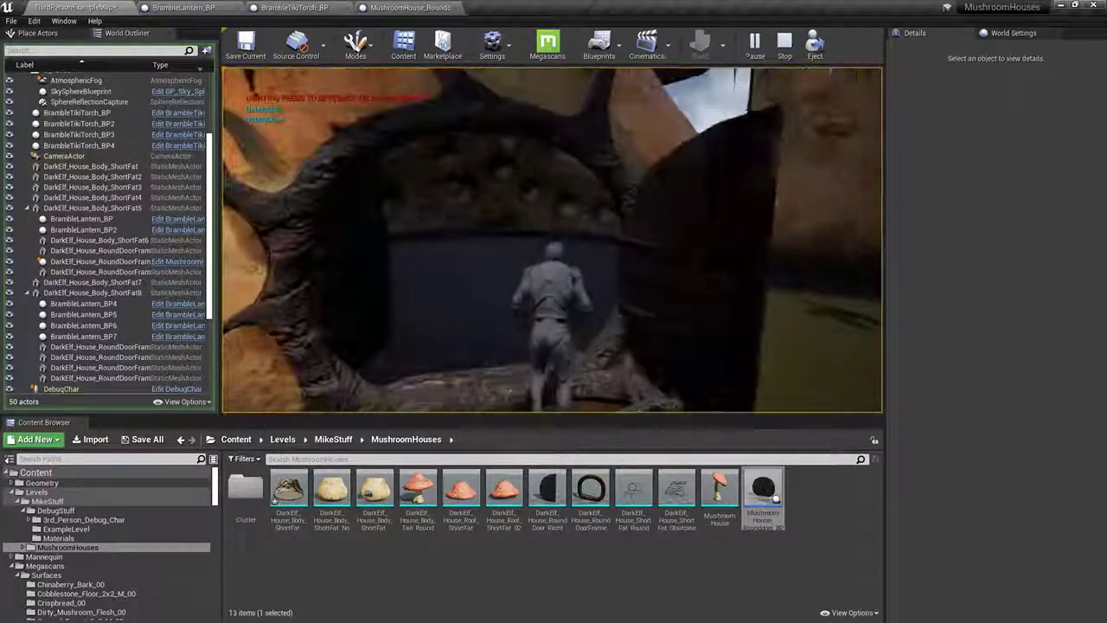
pyautogui.press('s')
pyautogui.press('Escape')
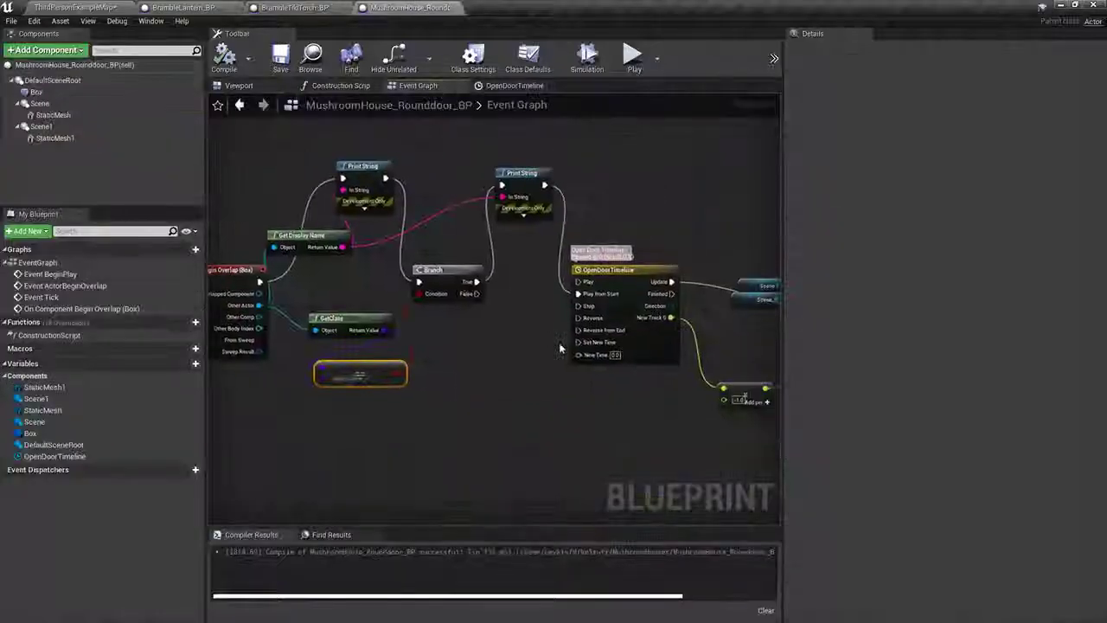
# Step: Add a SetRelativeRotation node targeting Scene1 above the SetWorldRotation nodes and make a copy of it
pyautogui.moveTo(560, 349); pyautogui.dragTo(316, 417, button='right')
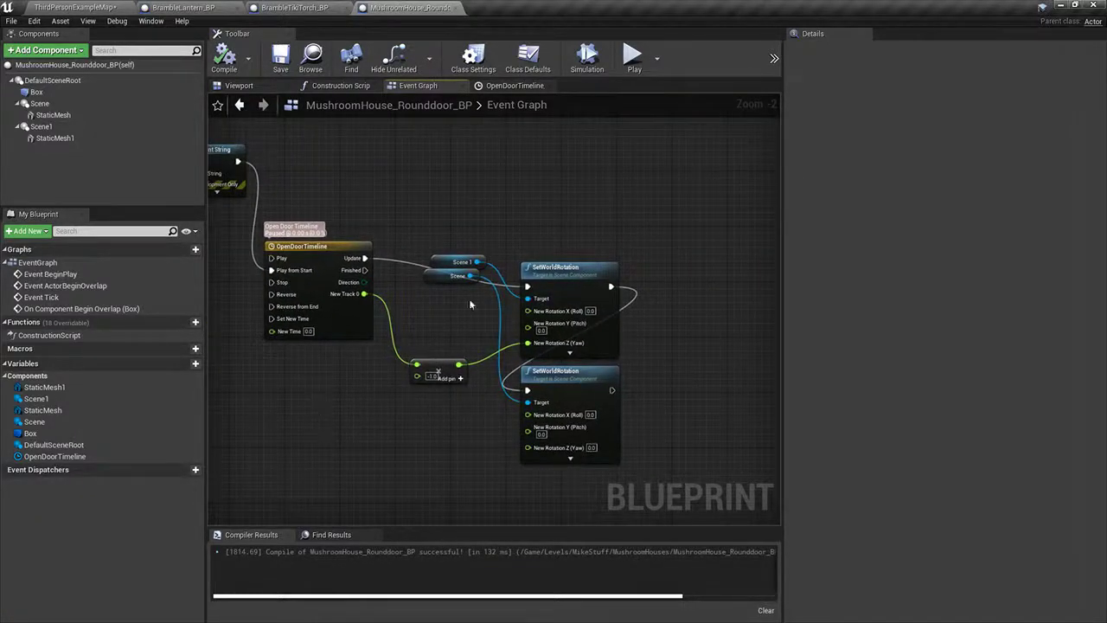
pyautogui.moveTo(482, 261); pyautogui.dragTo(531, 178)
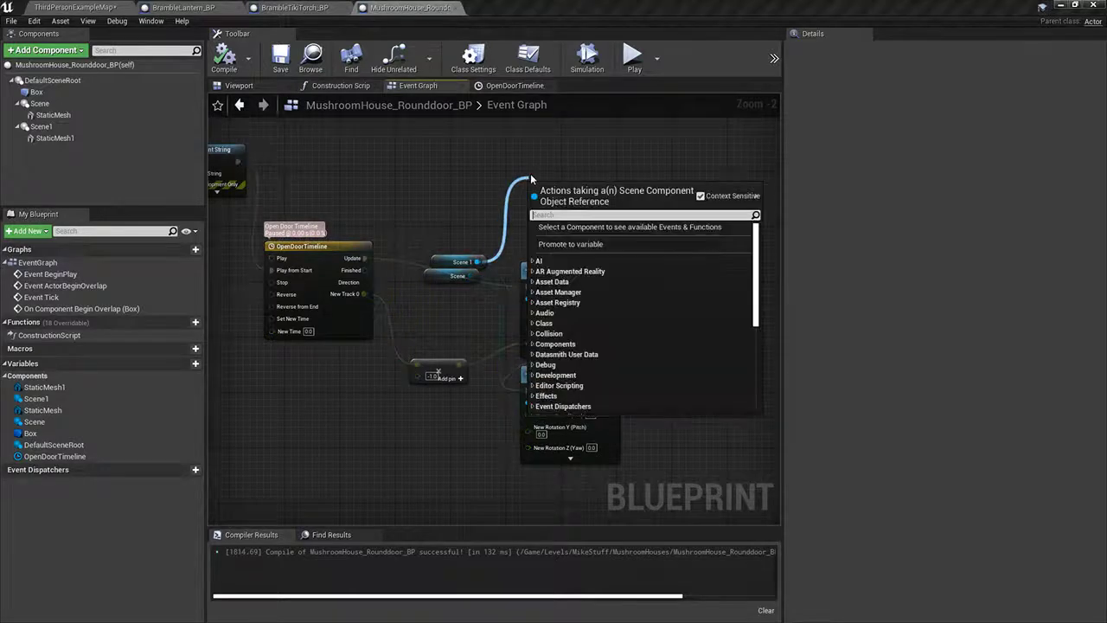
pyautogui.write('set relative rotation')
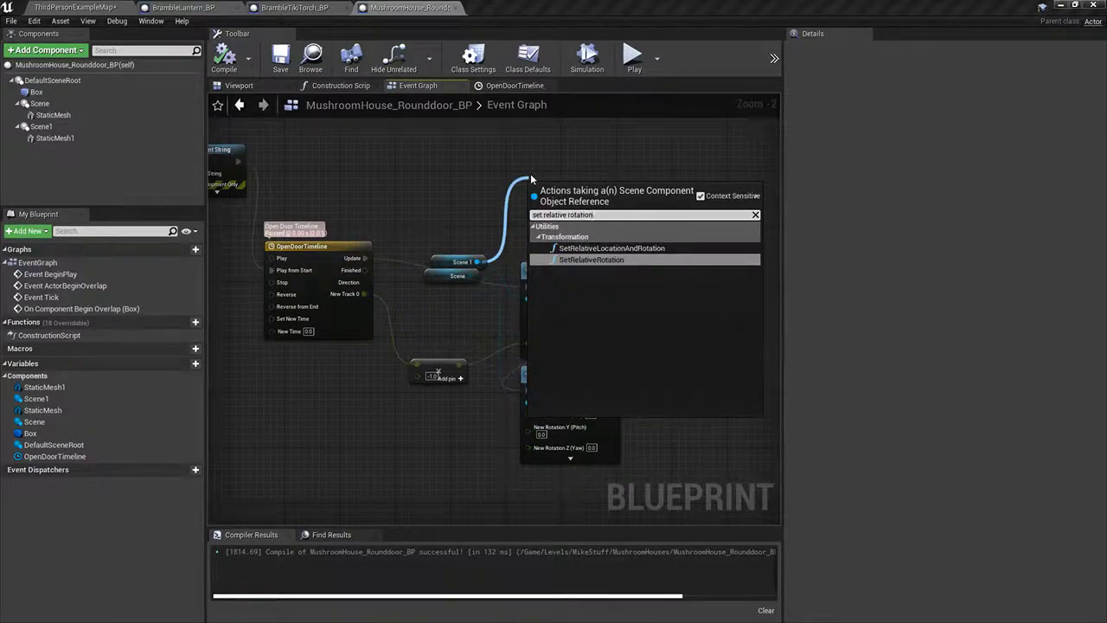
pyautogui.press('Return')
pyautogui.hotkey('ctrl', 'c')
pyautogui.hotkey('ctrl', 'v')
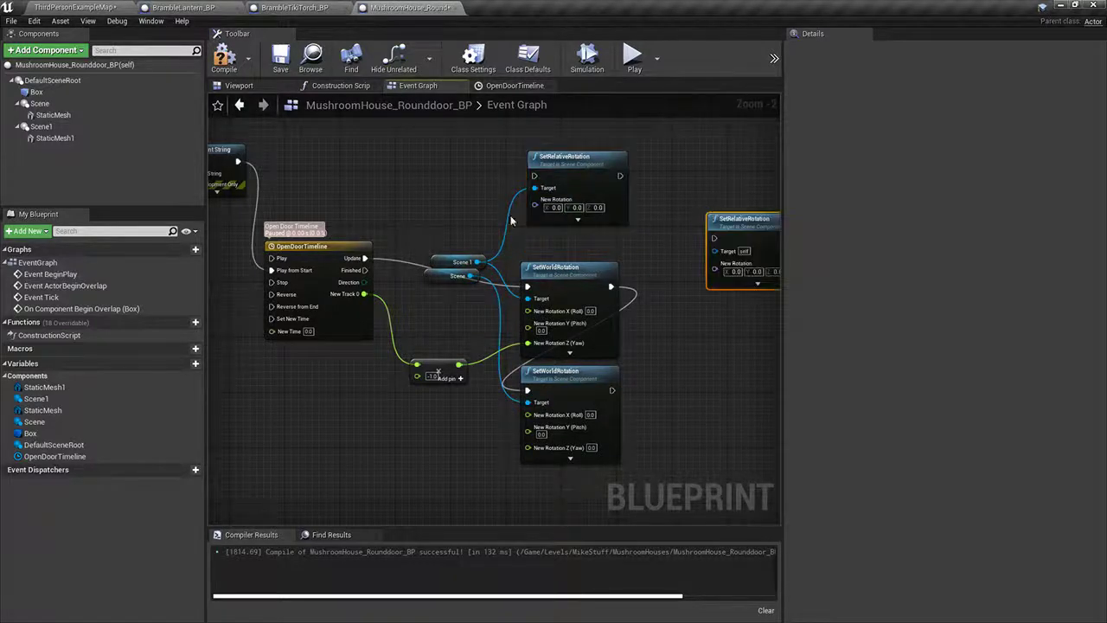
# Step: Target the copied SetRelativeRotation at Scene, split its New Rotation pin, and feed its Yaw from the -1.0 multiply node
pyautogui.moveTo(472, 257); pyautogui.dragTo(451, 237)
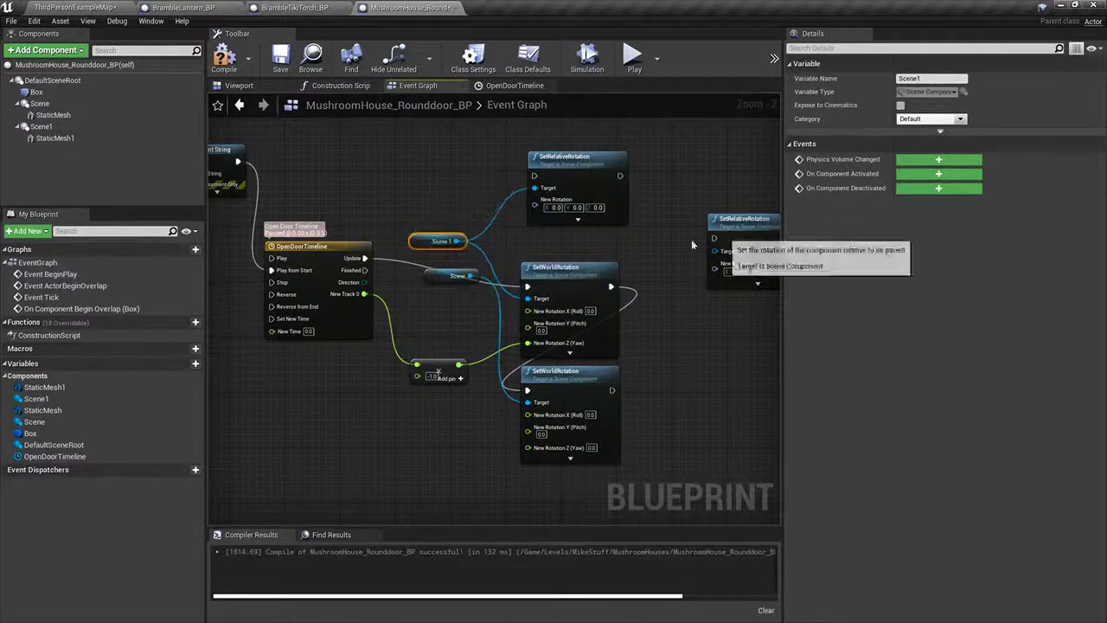
pyautogui.moveTo(471, 275)
pyautogui.mouseDown()
pyautogui.moveTo(717, 240)
pyautogui.moveTo(470, 276)
pyautogui.mouseUp()
pyautogui.rightClick(710, 272)
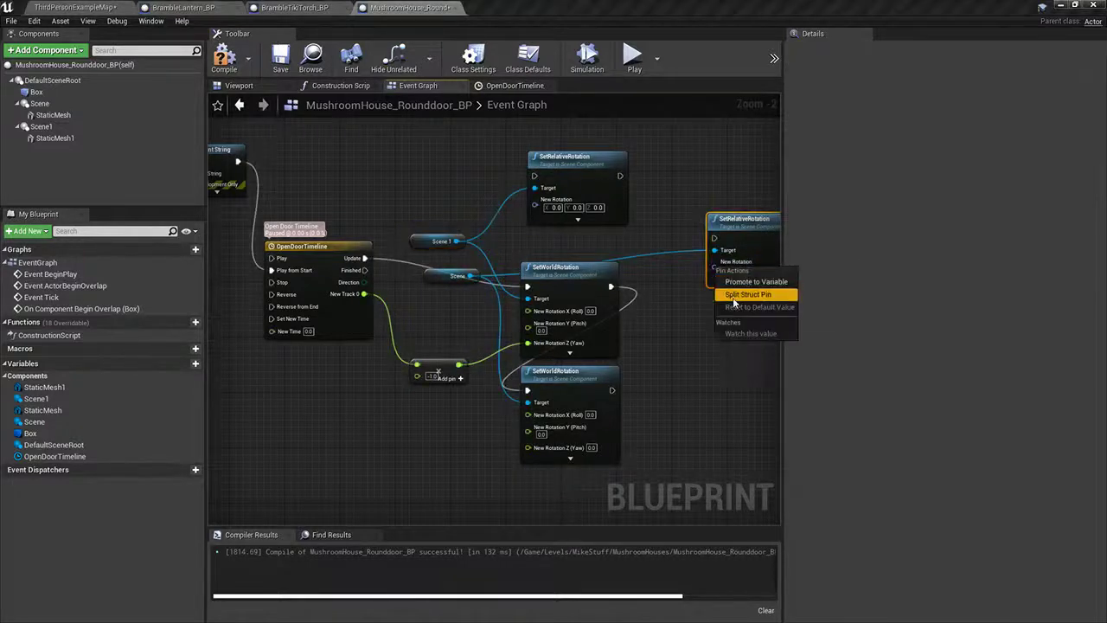
pyautogui.click(744, 296)
pyautogui.moveTo(715, 295); pyautogui.dragTo(459, 365)
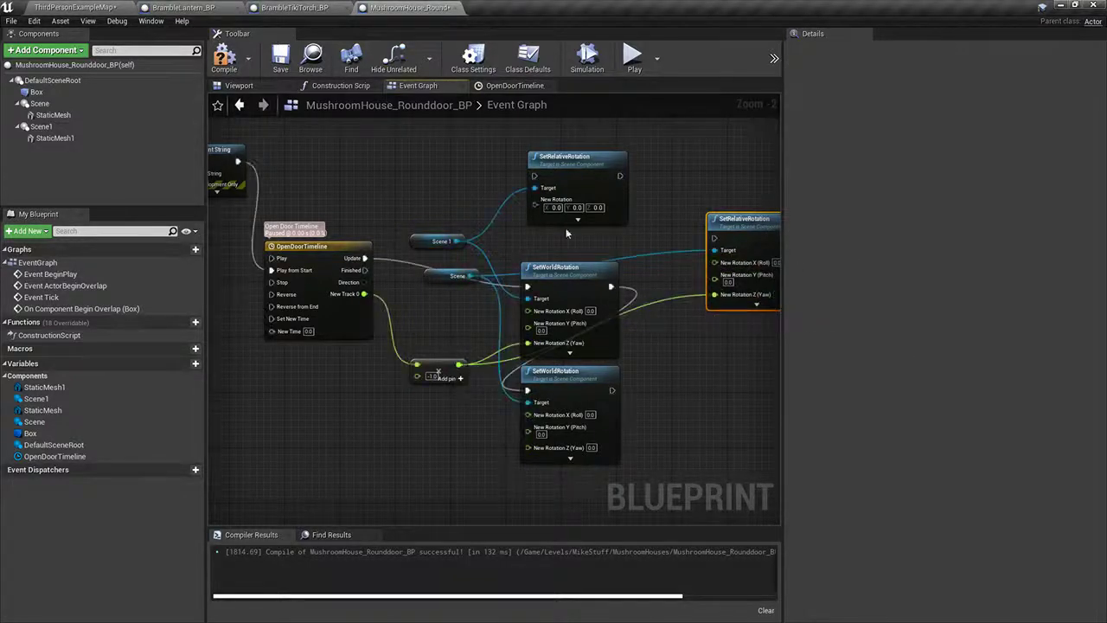
# Step: Split the Scene1 SetRelativeRotation's rotation pin, feed its Yaw from New Track 0, and chain the timeline's Update through both SetRelativeRotation nodes
pyautogui.rightClick(532, 205)
pyautogui.click(550, 227)
pyautogui.moveTo(531, 238); pyautogui.dragTo(424, 268)
pyautogui.moveTo(367, 296); pyautogui.dragTo(554, 148)
pyautogui.moveTo(640, 147); pyautogui.dragTo(700, 199)
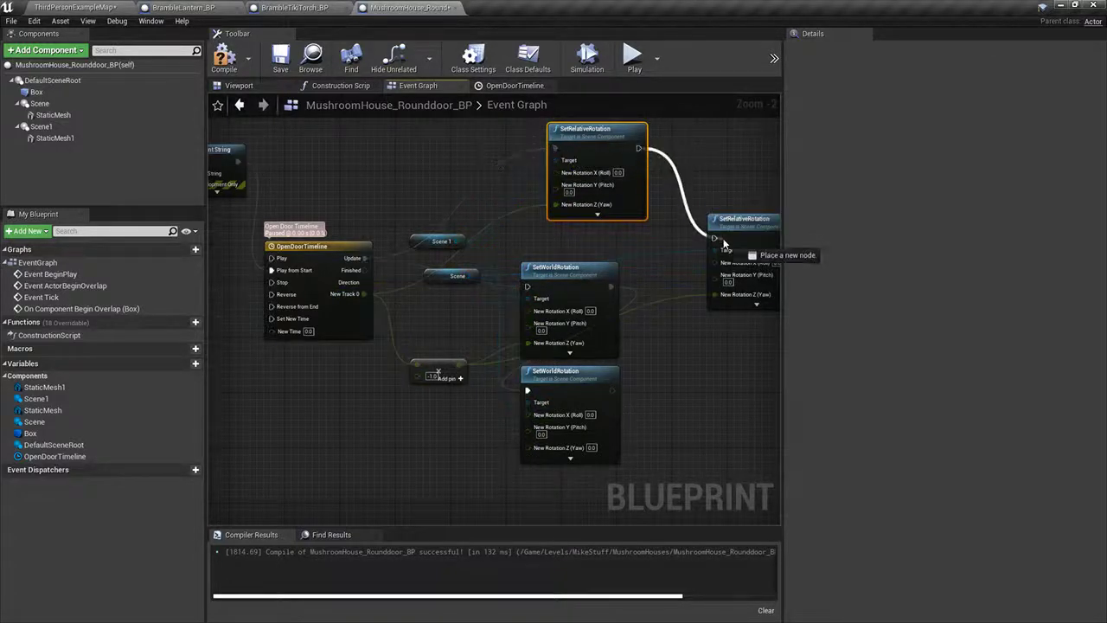
pyautogui.moveTo(725, 244); pyautogui.dragTo(638, 148)
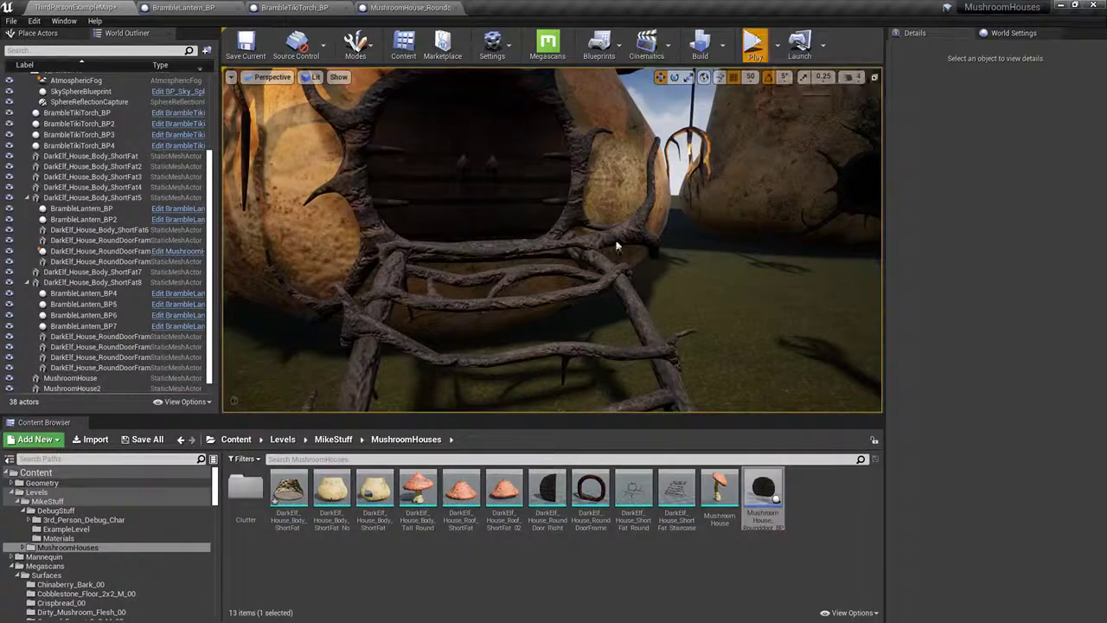
# Step: Play-test the relative rotation by running the character into the doorway and back out, and return to the round door's event graph
pyautogui.click(617, 247)
pyautogui.press('w')
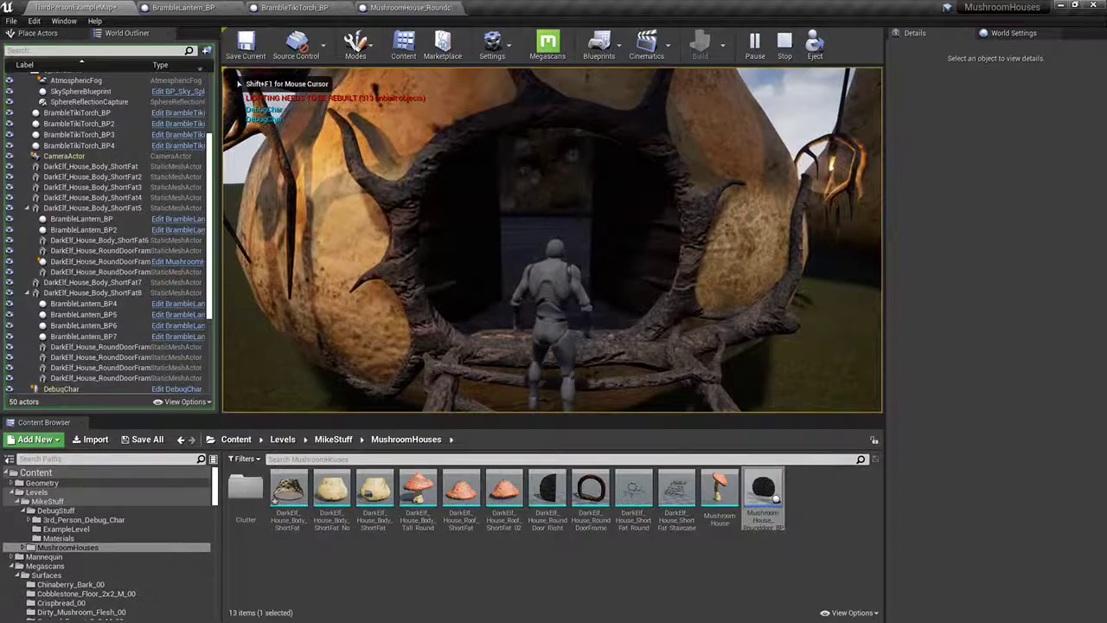
pyautogui.press('w')
pyautogui.press('s')
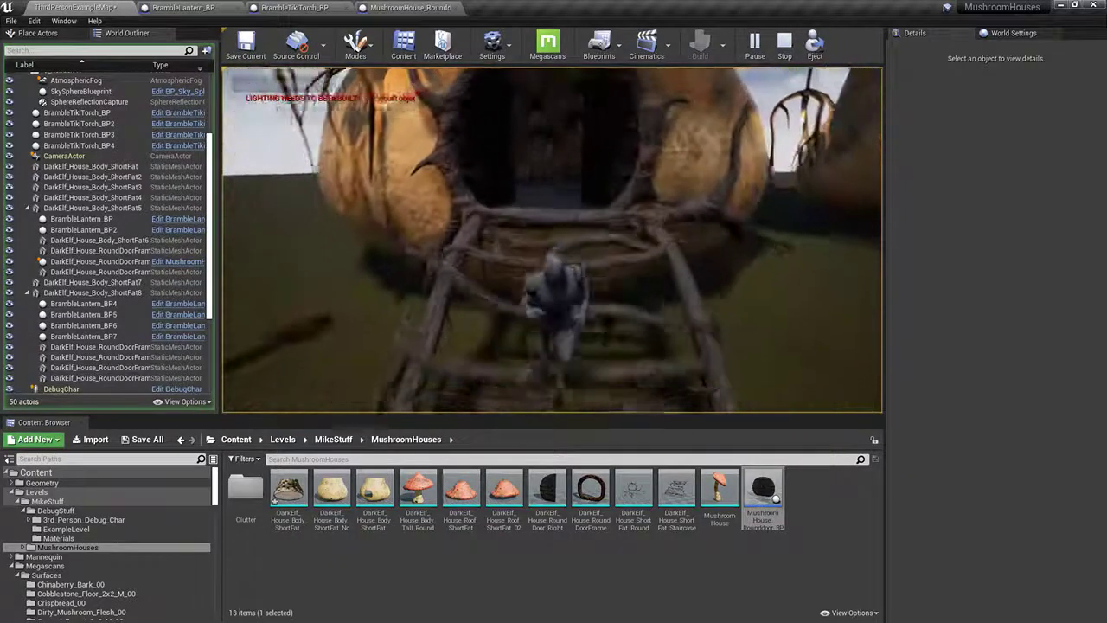
pyautogui.press('Escape')
pyautogui.click(437, 7)
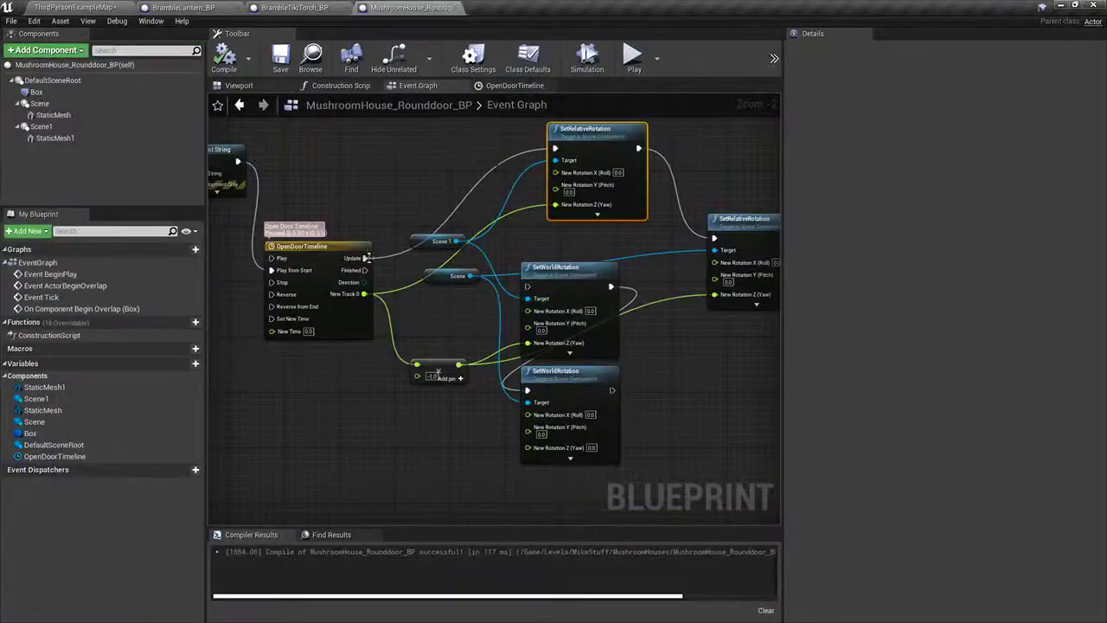
pyautogui.moveTo(291, 296); pyautogui.dragTo(739, 311, button='right')
pyautogui.click(302, 316)
pyautogui.hotkey('ctrl', 'c')
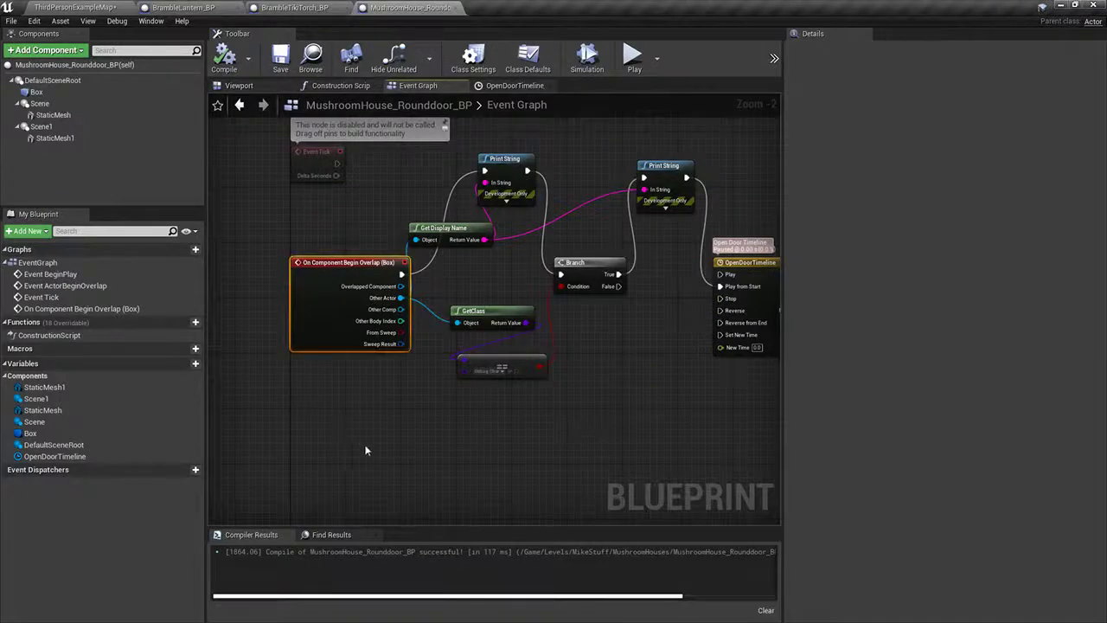
pyautogui.hotkey('ctrl', 'v')
pyautogui.press('Delete')
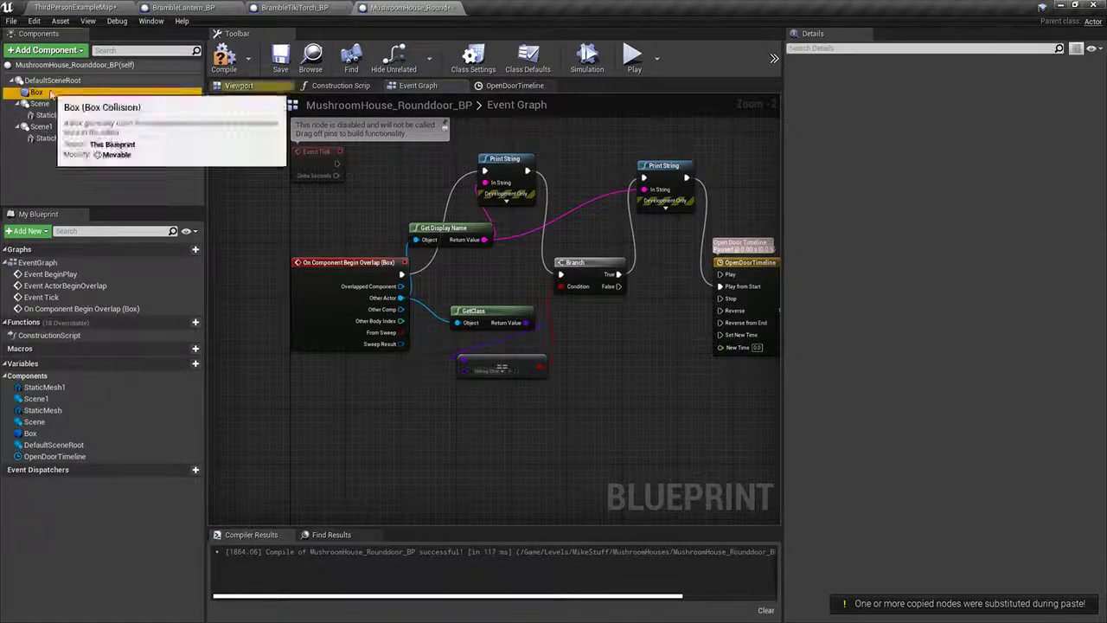
# Step: Add an On Component End Overlap event for the Box collision component
pyautogui.click(37, 92)
pyautogui.scroll(-10, 948, 426)
pyautogui.scroll(-4, 948, 426)
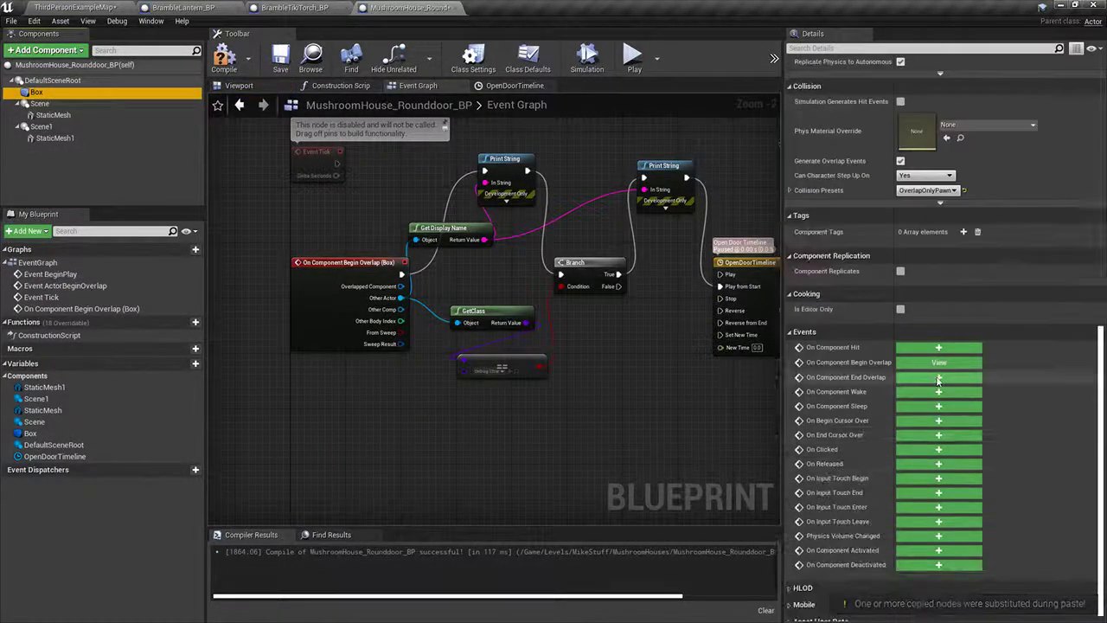
pyautogui.click(939, 378)
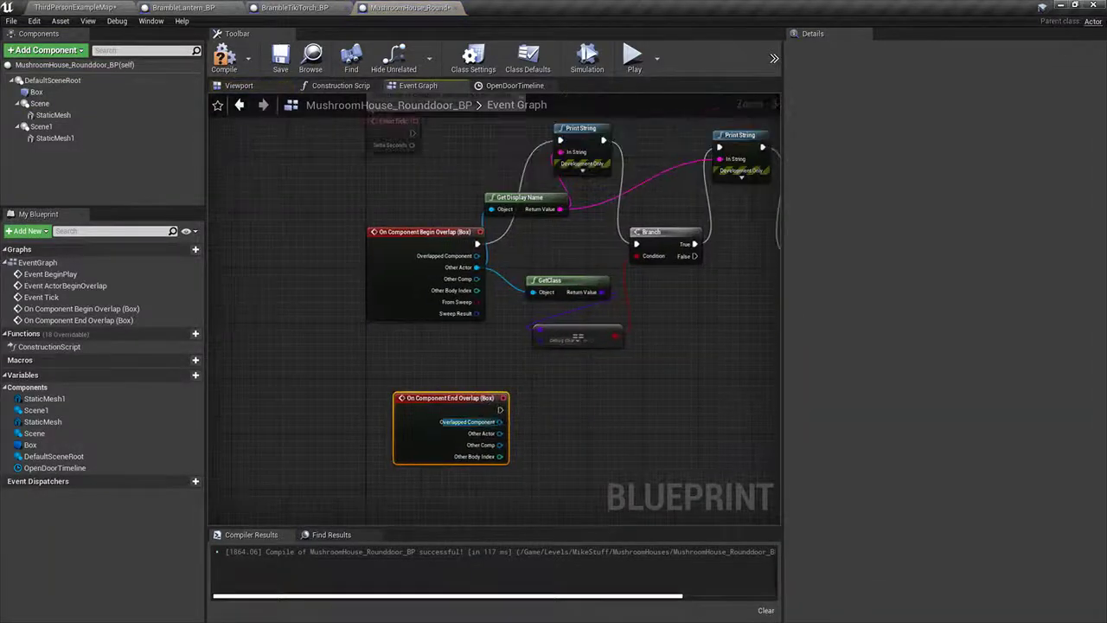
# Step: Paste copies of Branch, Get Class and equality beside the end-overlap event, wire its execution and Other Actor, and link Branch True to OpenDoorTimeline's Reverse
pyautogui.hotkey('ctrl', 'v')
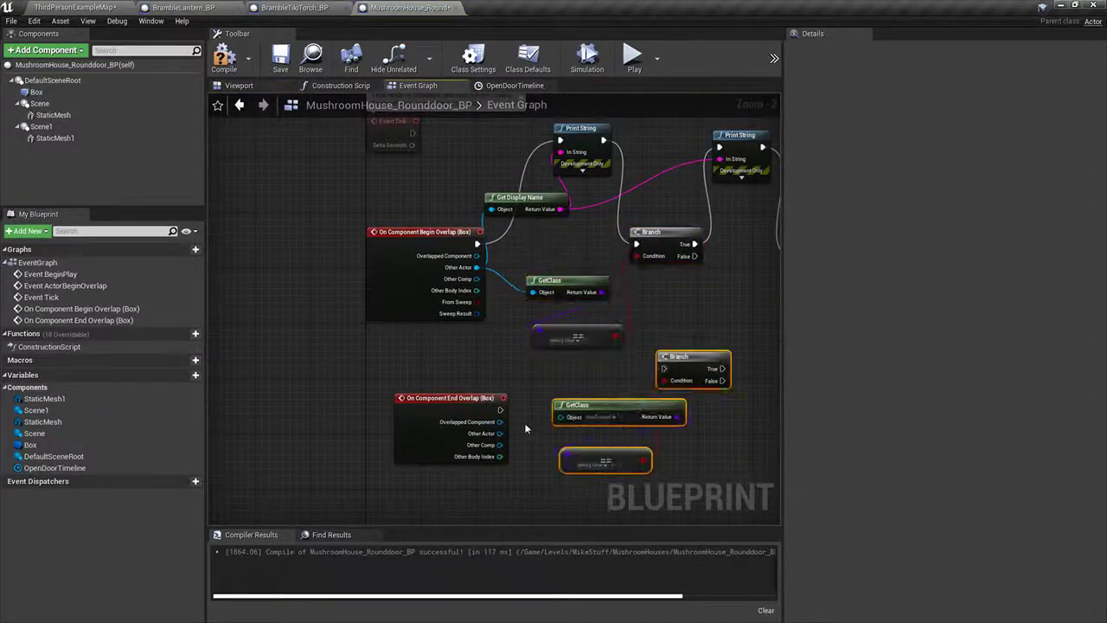
pyautogui.moveTo(501, 415); pyautogui.dragTo(668, 372)
pyautogui.moveTo(500, 433); pyautogui.dragTo(558, 417)
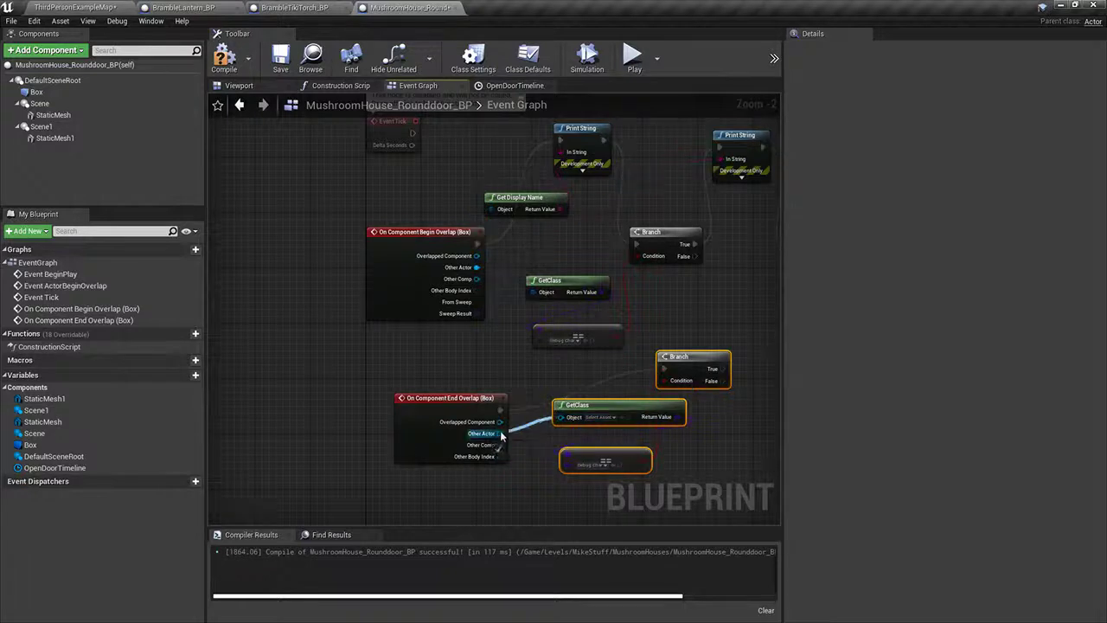
pyautogui.moveTo(605, 446); pyautogui.dragTo(531, 462, button='right')
pyautogui.moveTo(648, 385); pyautogui.dragTo(723, 297)
pyautogui.moveTo(552, 339); pyautogui.dragTo(409, 334, button='right')
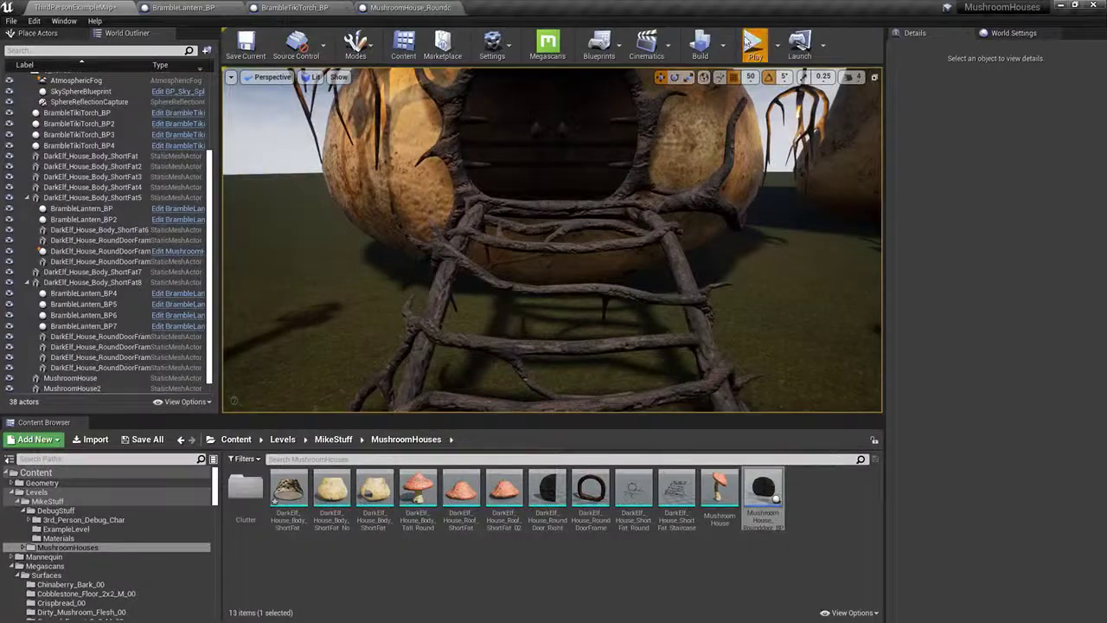
# Step: Play-test the door's closing by running the character into the doorway and backing away from the house
pyautogui.click(749, 43)
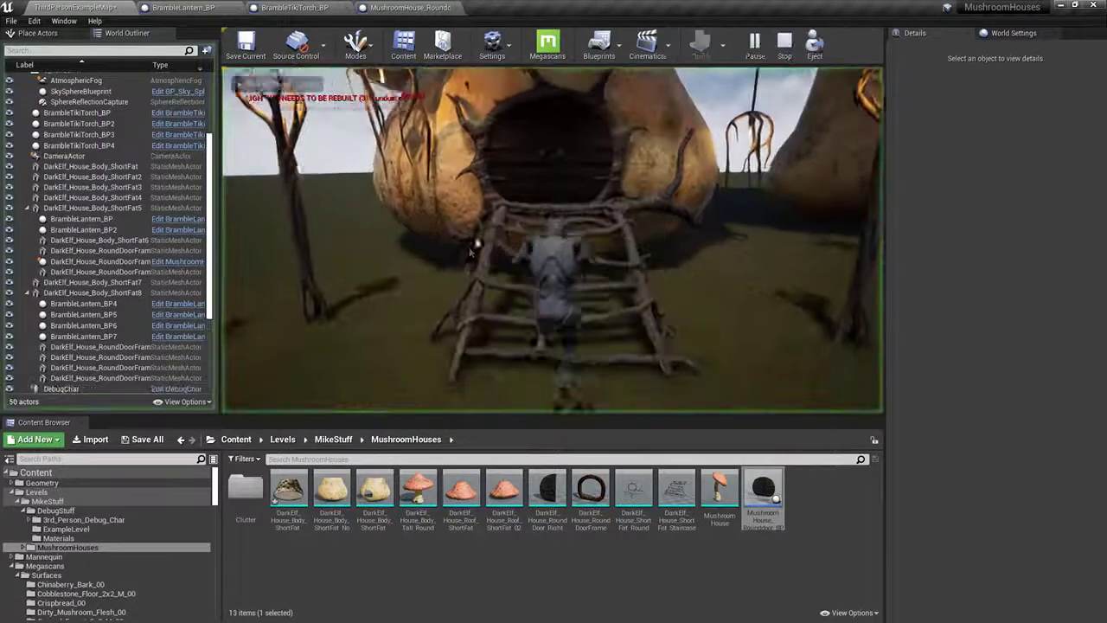
pyautogui.press('w')
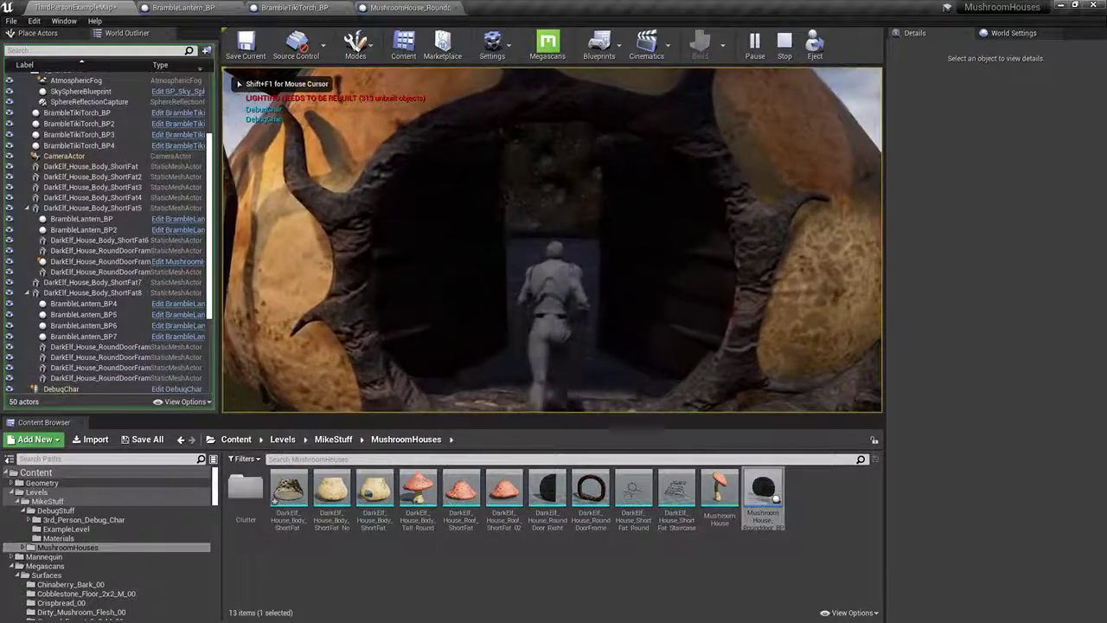
pyautogui.press('s')
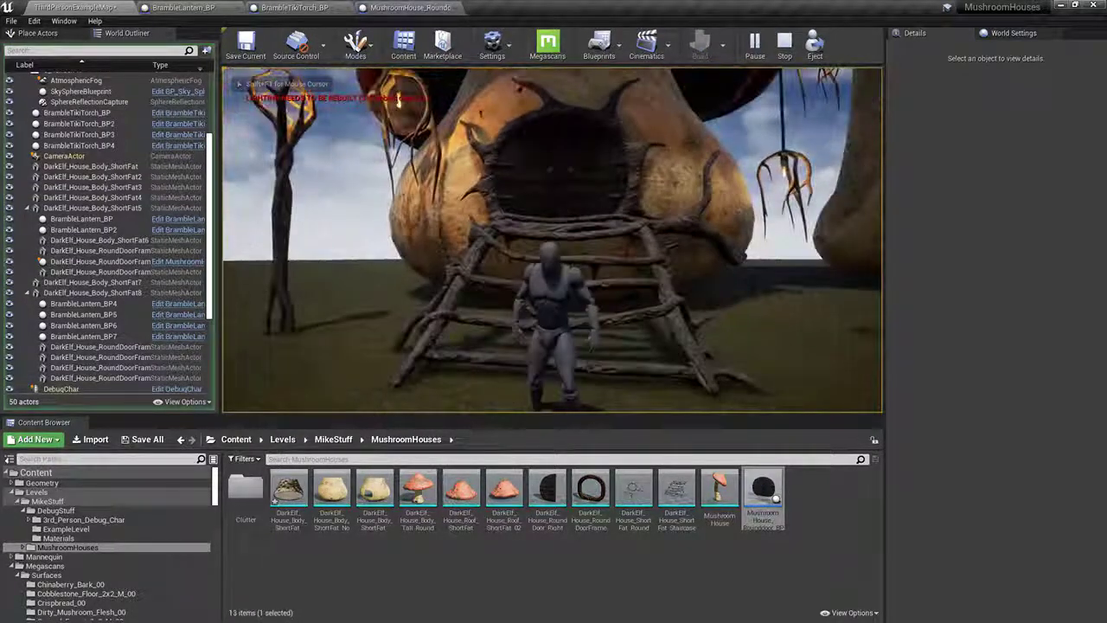
pyautogui.press('Escape')
# Step: Open the OpenDoorTimeline curve, fit it in view, and set the key at time 1.0 to a value of 100
pyautogui.click(407, 8)
pyautogui.moveTo(716, 296); pyautogui.dragTo(620, 323, button='right')
pyautogui.moveTo(775, 301); pyautogui.dragTo(506, 248, button='right')
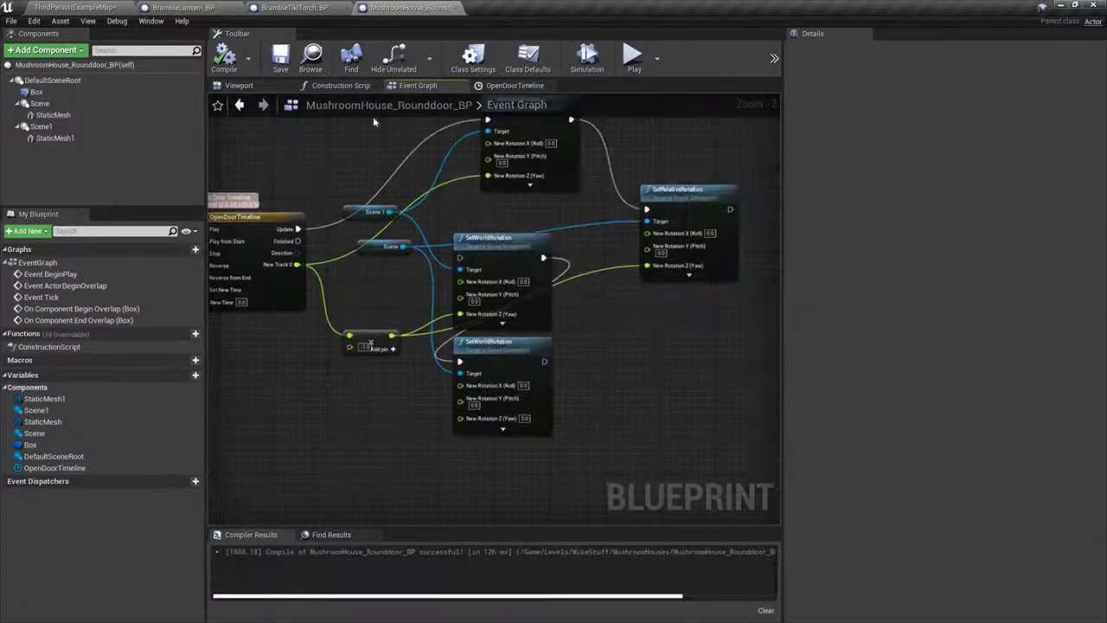
pyautogui.click(525, 90)
pyautogui.moveTo(480, 147); pyautogui.dragTo(541, 242, button='right')
pyautogui.scroll(-8, 476, 224)
pyautogui.scroll(-8, 475, 224)
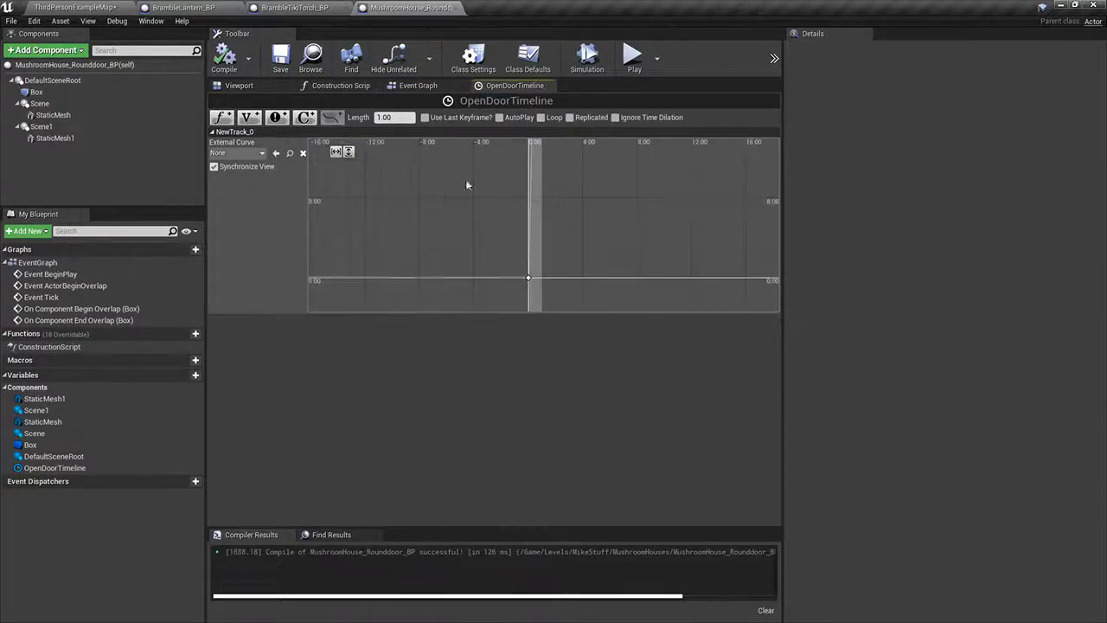
pyautogui.click(336, 152)
pyautogui.click(348, 151)
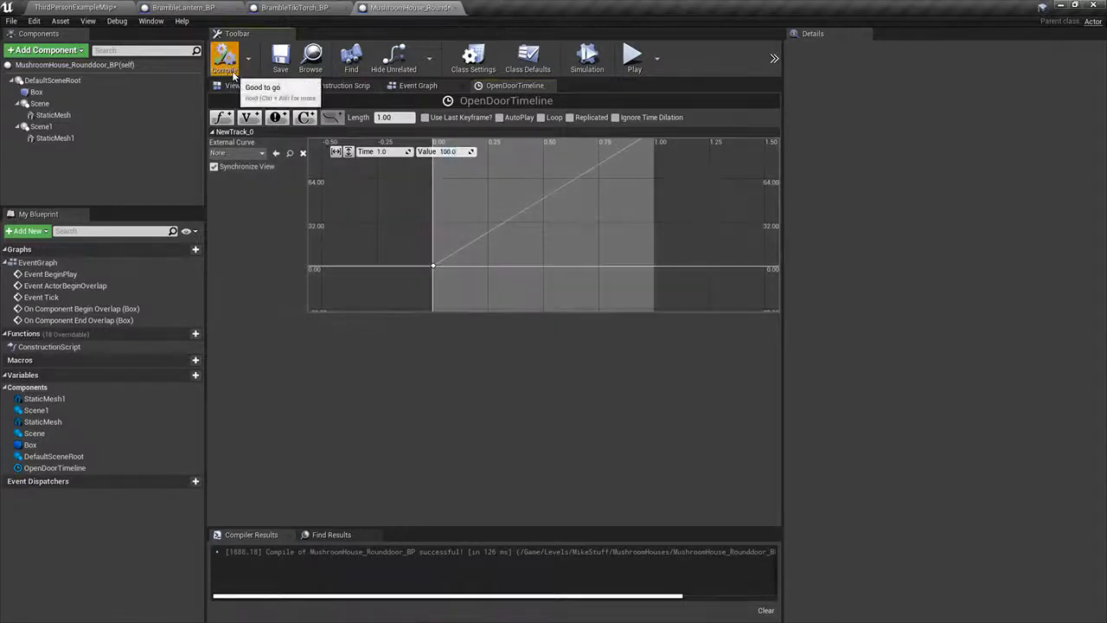
# Step: Set the timeline's key at time 0 to User interpolation and the key at time 1.0 to Auto interpolation
pyautogui.click(426, 277)
pyautogui.rightClick(434, 266)
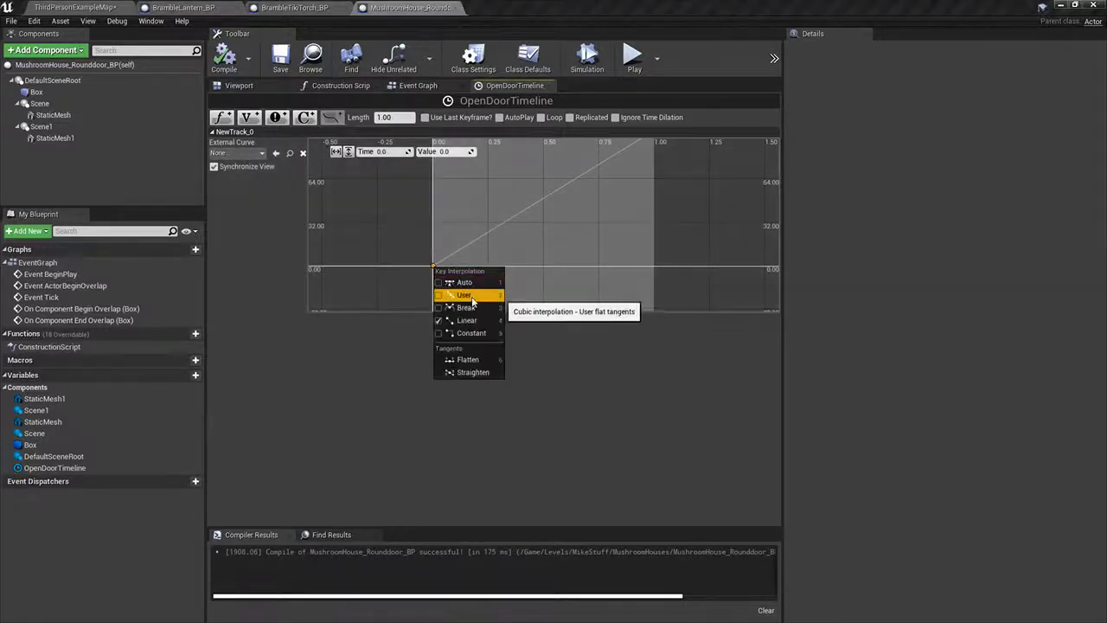
pyautogui.click(470, 294)
pyautogui.scroll(-3, 537, 174)
pyautogui.rightClick(568, 207)
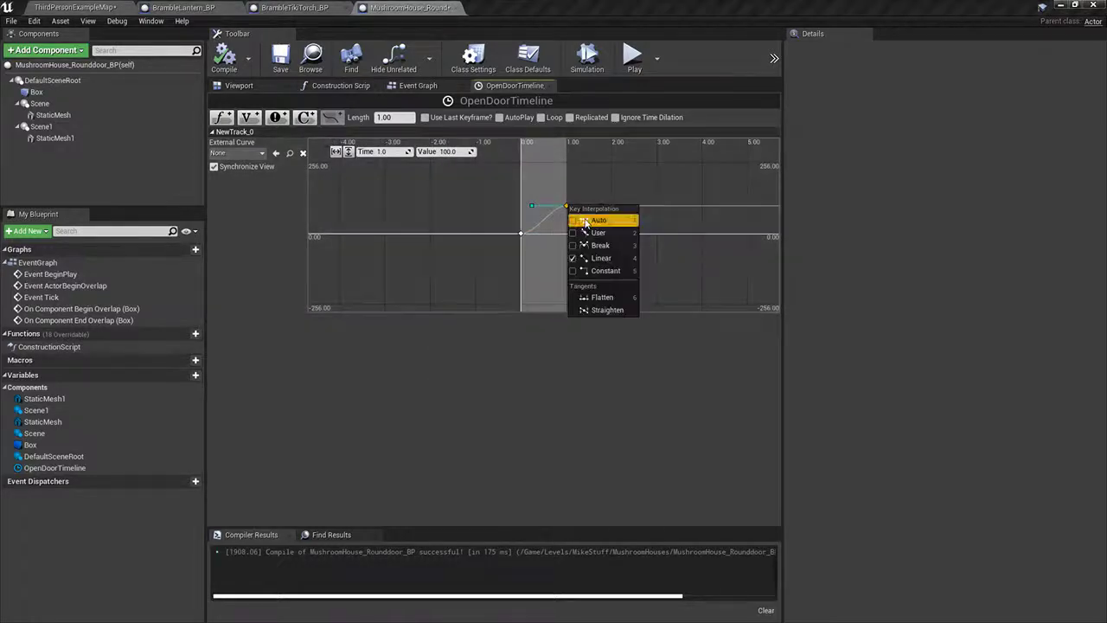
pyautogui.click(588, 217)
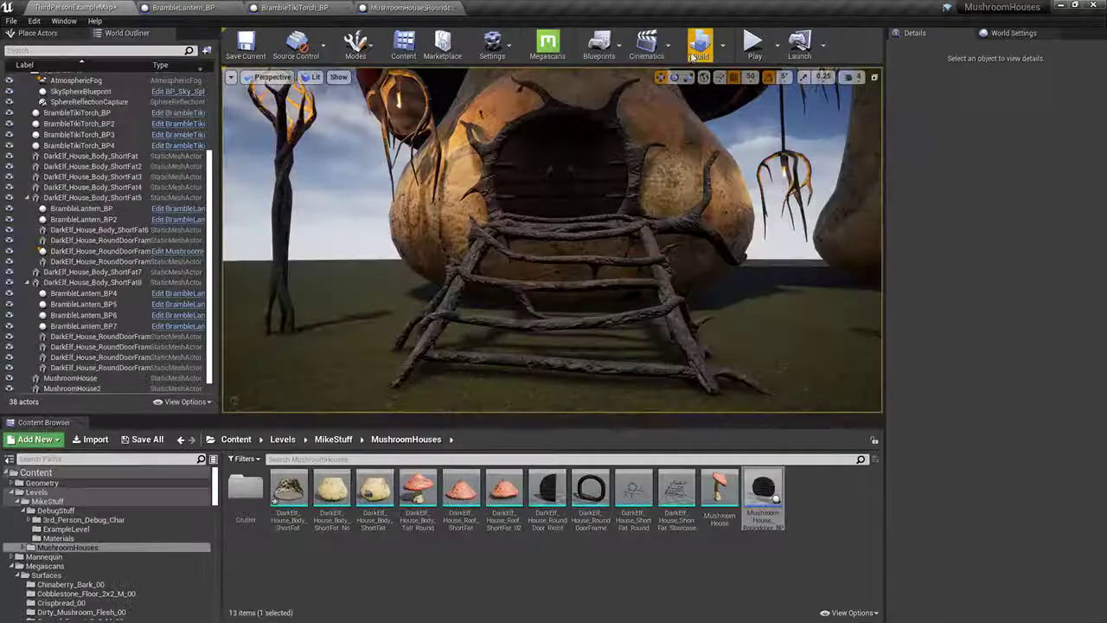
# Step: Play-test the eased door opening by running the character up to the mushroom house's doorway, and end the session
pyautogui.click(752, 43)
pyautogui.press('w')
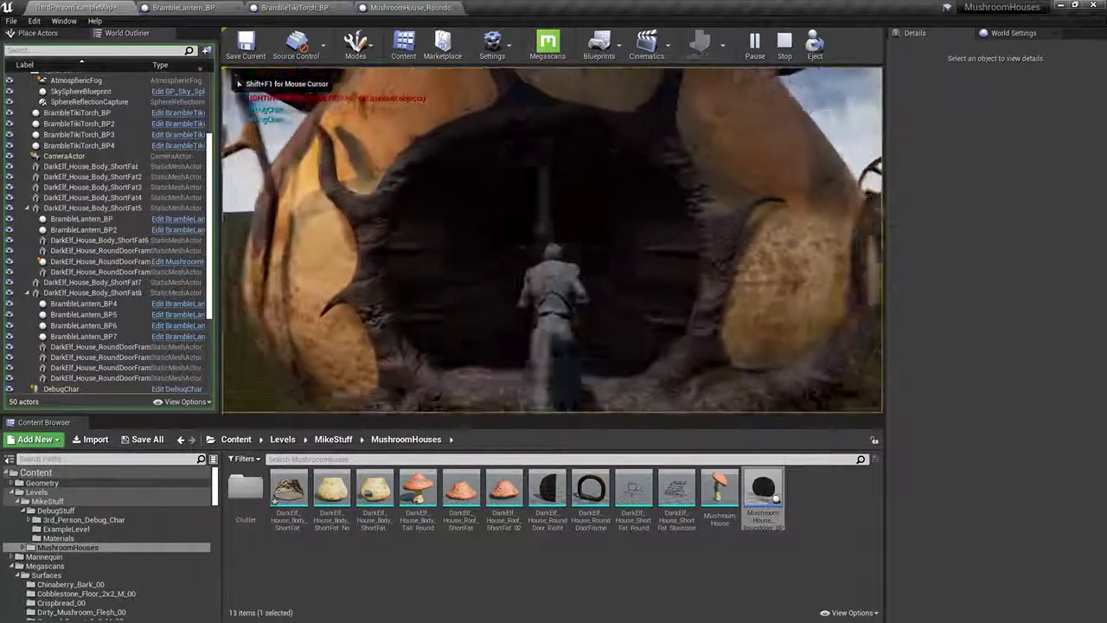
pyautogui.press('Escape')
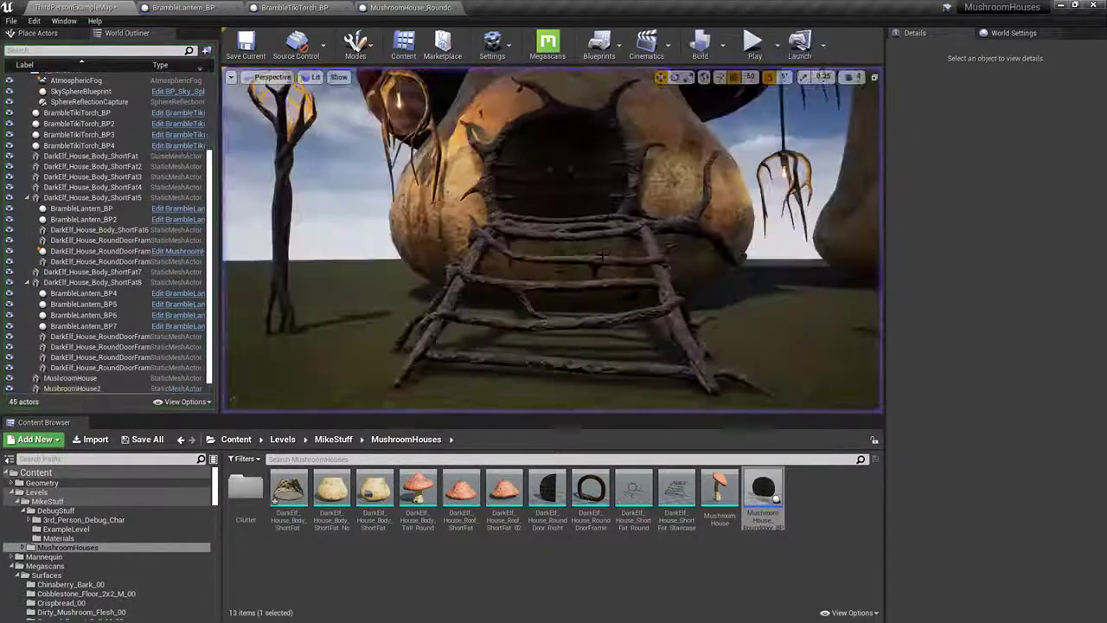
# Step: Locate the static mesh asset of the house interior actor DarkElf_House_Body_ShortFat7 and open it for editing
pyautogui.click(93, 271)
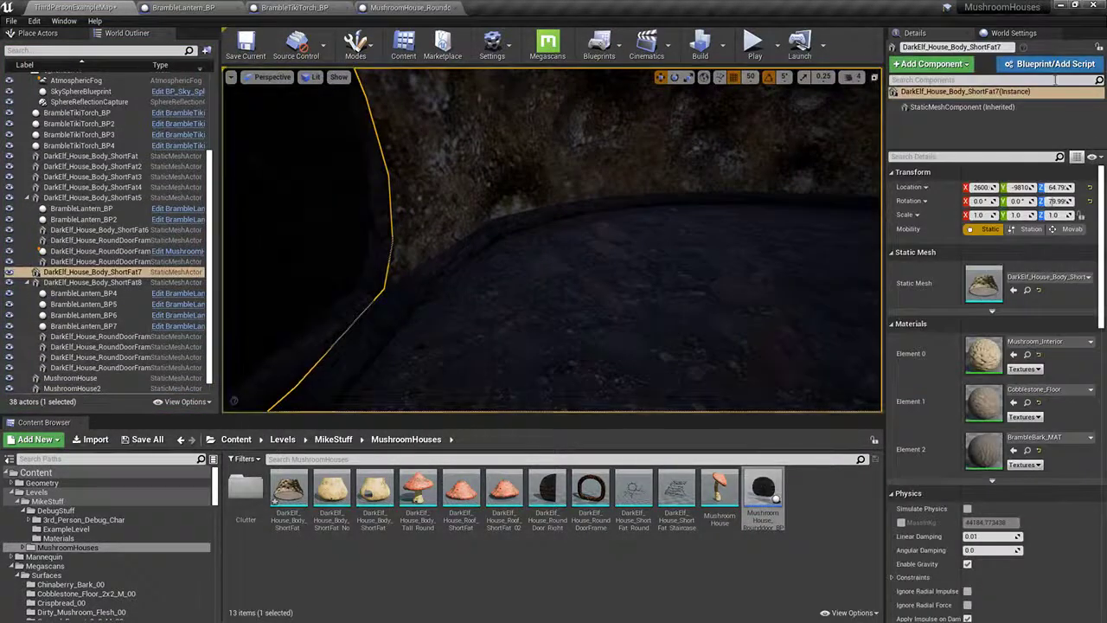
pyautogui.click(1028, 291)
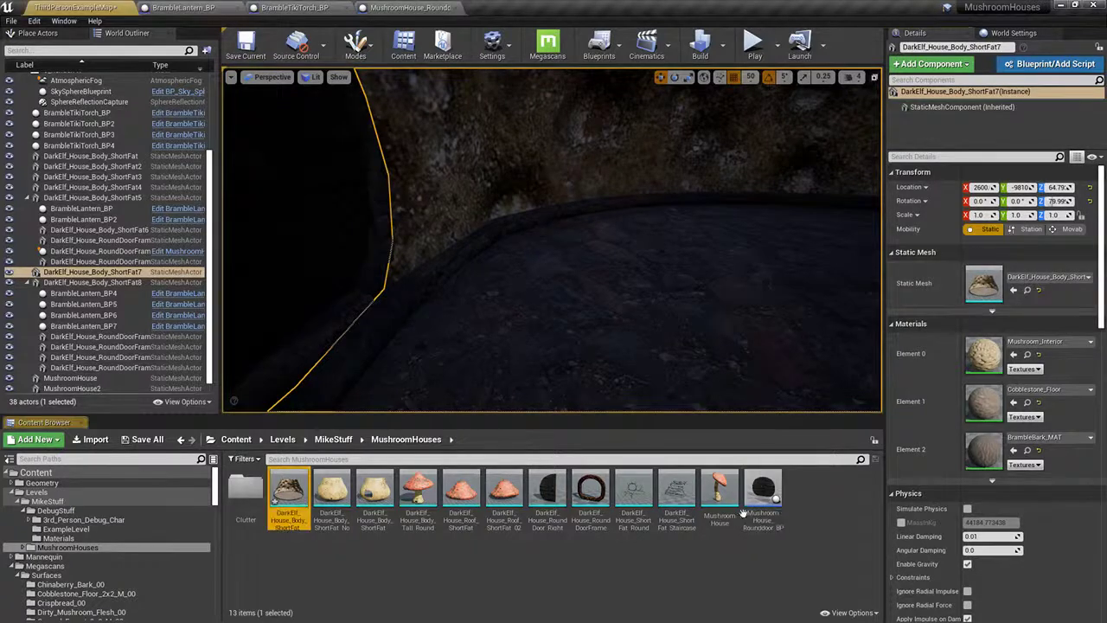
pyautogui.doubleClick(288, 498)
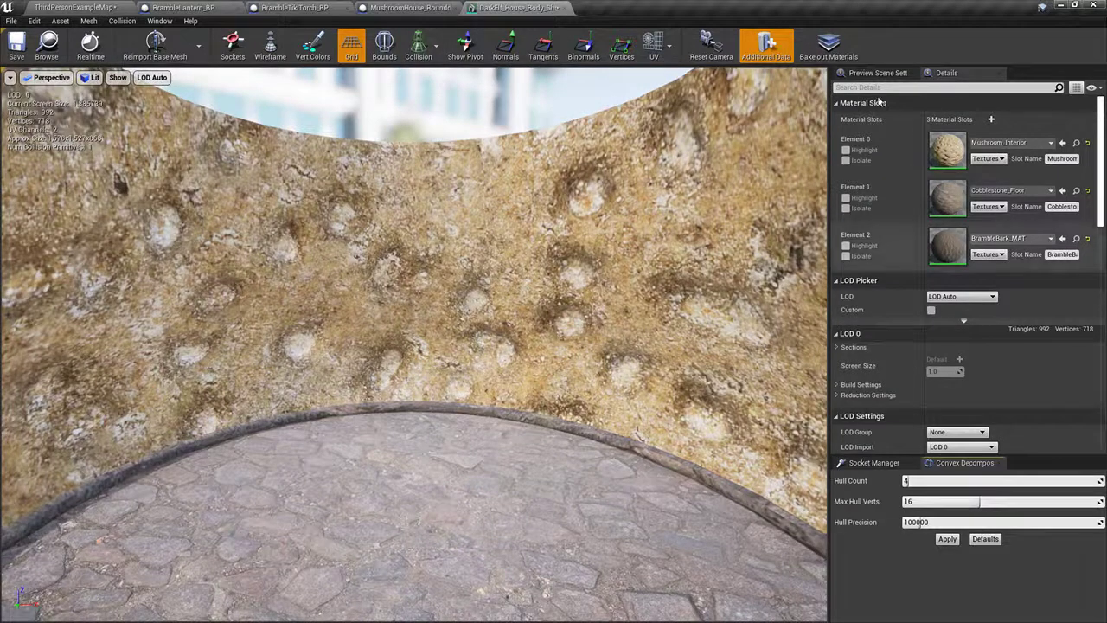
# Step: Find the interior mesh's complex collision settings, set Collision Complexity to Use Complex Collision As Simple, and save the mesh
pyautogui.click(932, 90)
pyautogui.write('co')
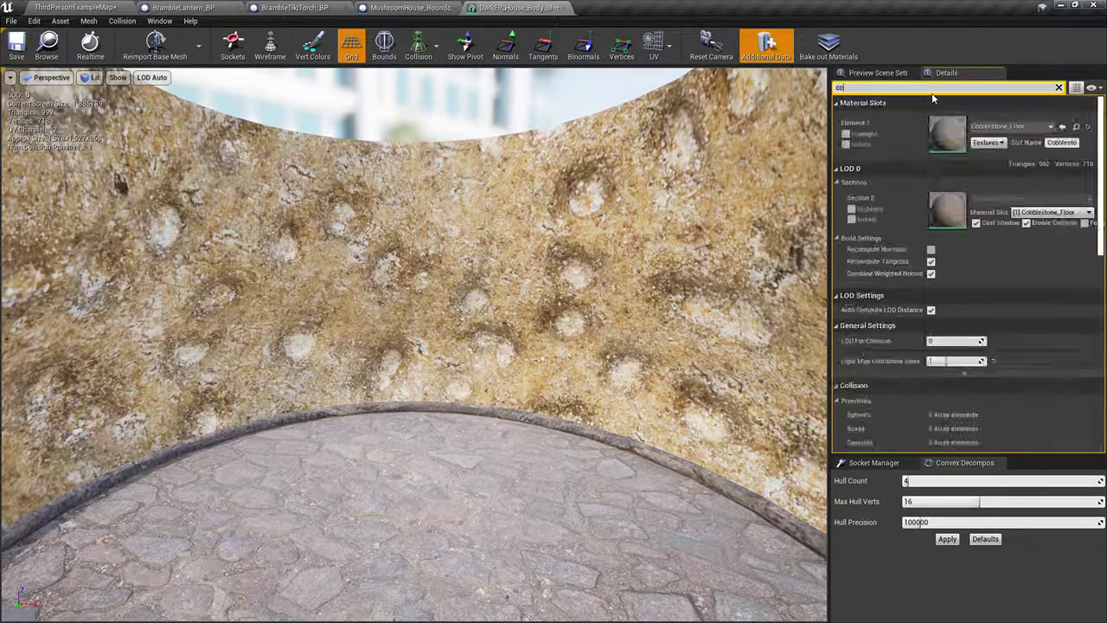
pyautogui.write('mplex')
pyautogui.click(1012, 143)
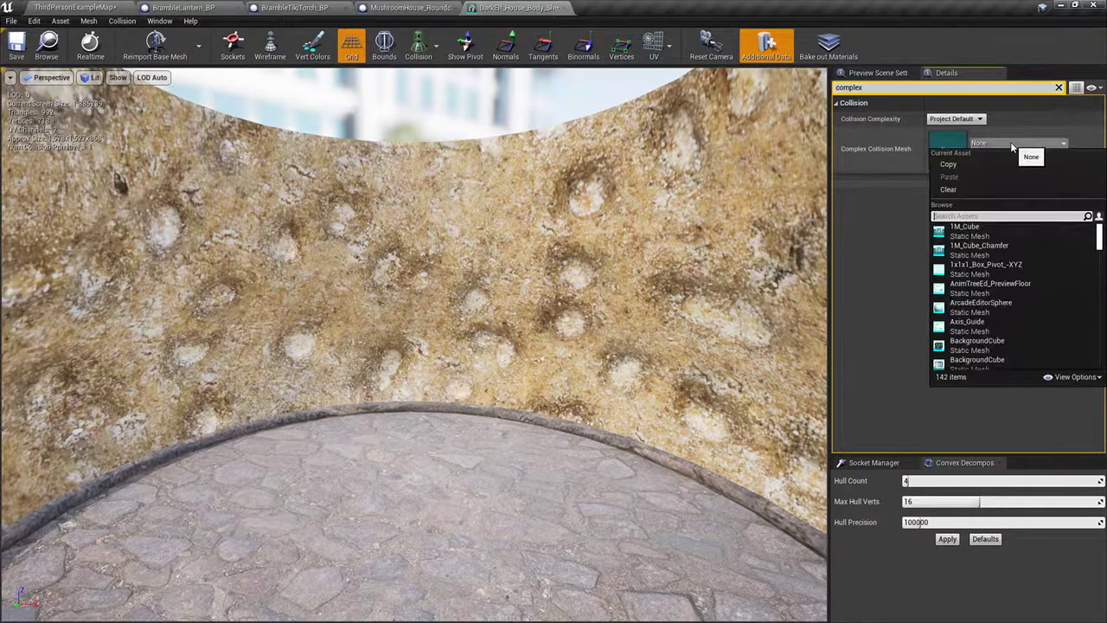
pyautogui.click(955, 119)
pyautogui.click(974, 151)
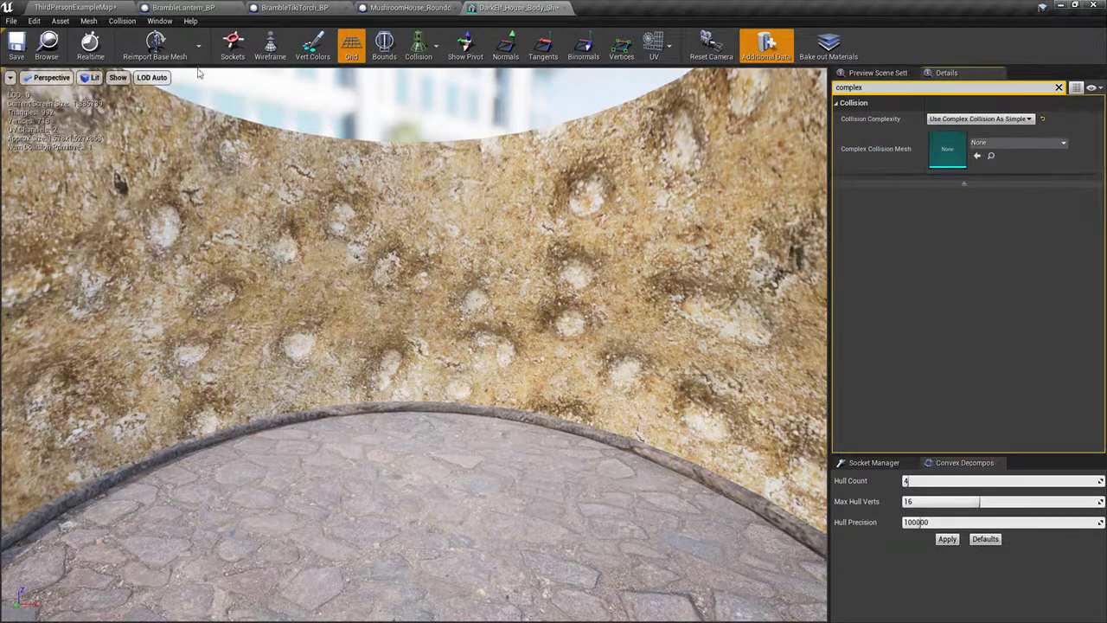
pyautogui.click(17, 45)
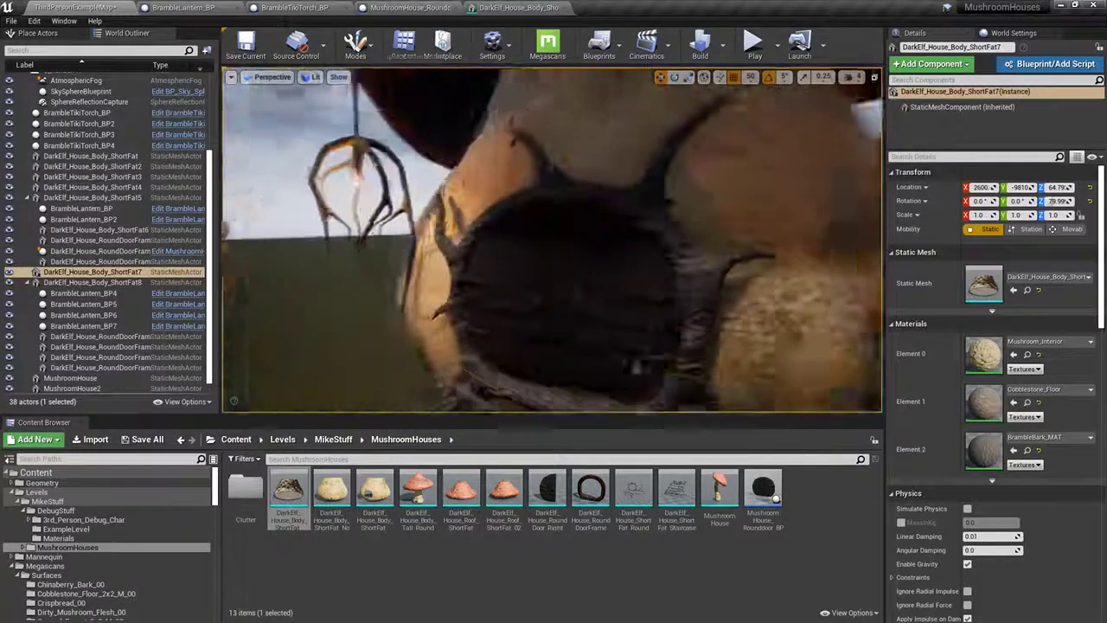
# Step: Locate the static mesh asset of the short house's outer body, DarkElf_House_Body_ShortFat5, and open it for editing
pyautogui.click(652, 277)
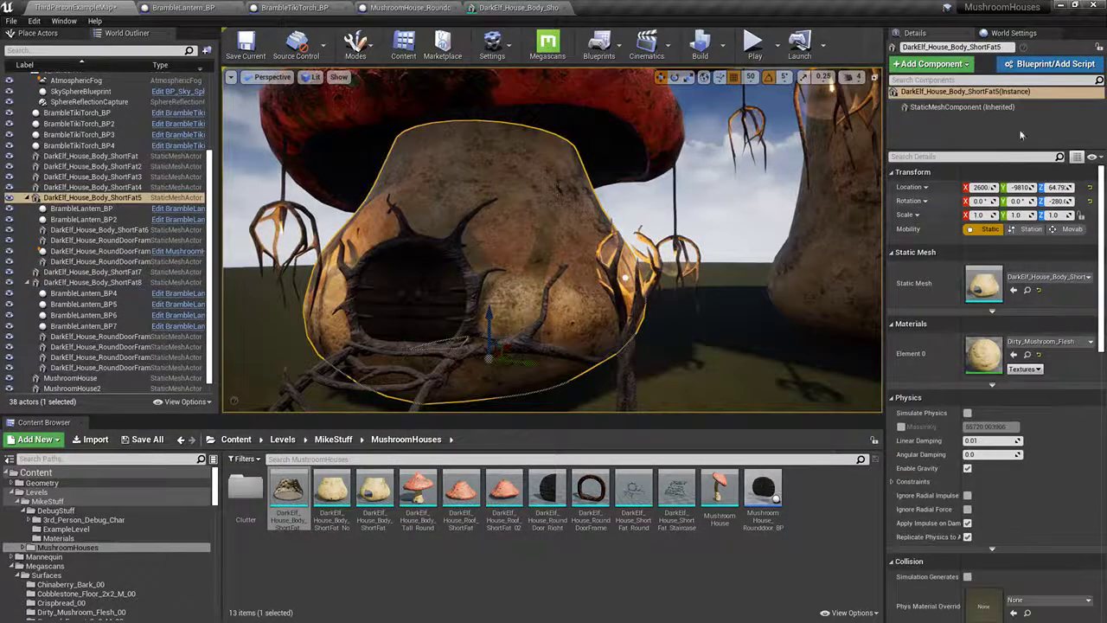
pyautogui.click(1054, 65)
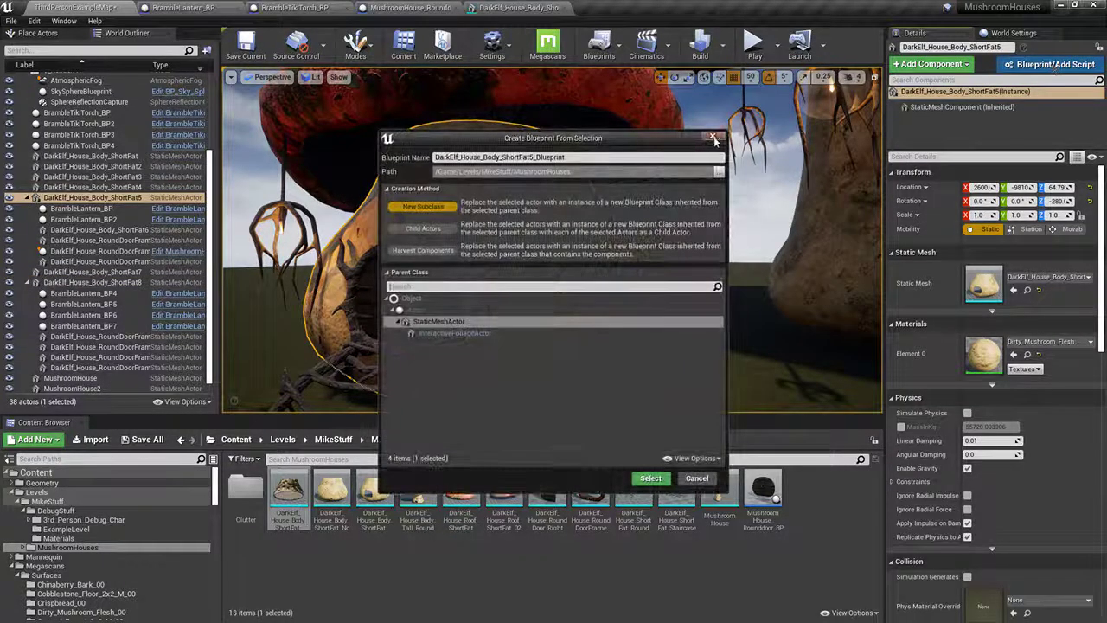
pyautogui.click(713, 139)
pyautogui.click(1027, 289)
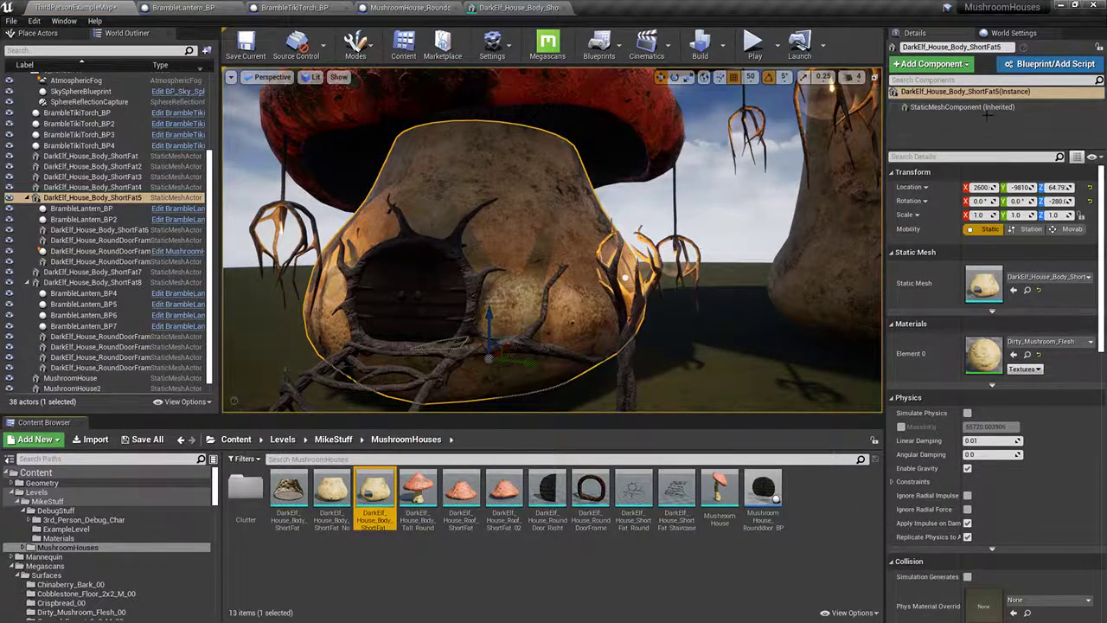
pyautogui.doubleClick(385, 477)
# Step: Find the outer body mesh's complex collision settings and set Collision Complexity to Use Complex Collision As Simple
pyautogui.click(961, 88)
pyautogui.write('complex')
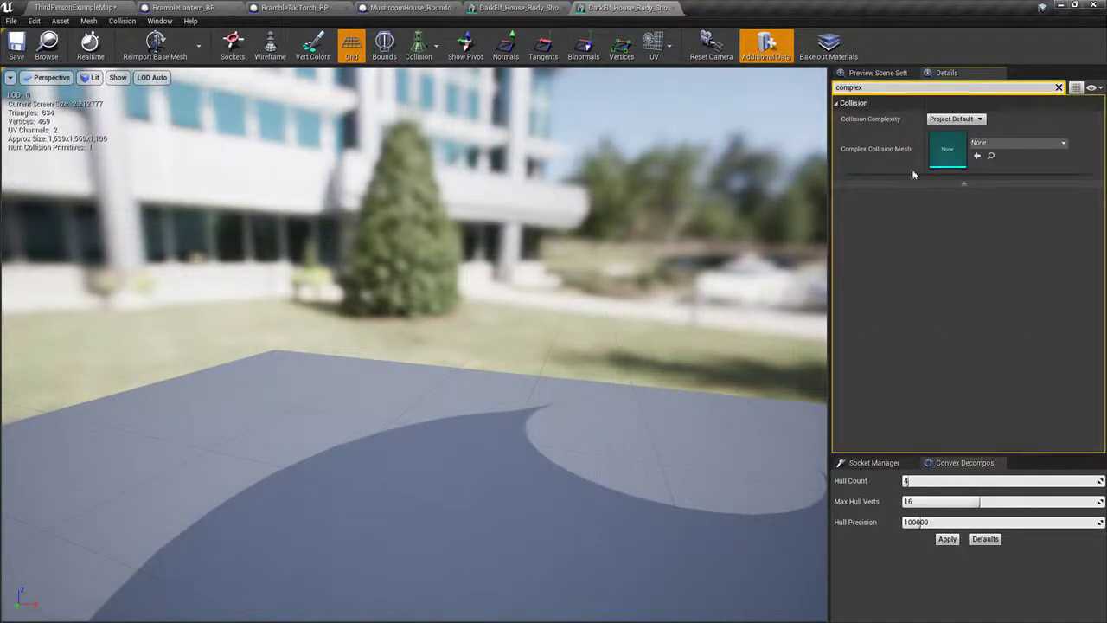
pyautogui.click(955, 118)
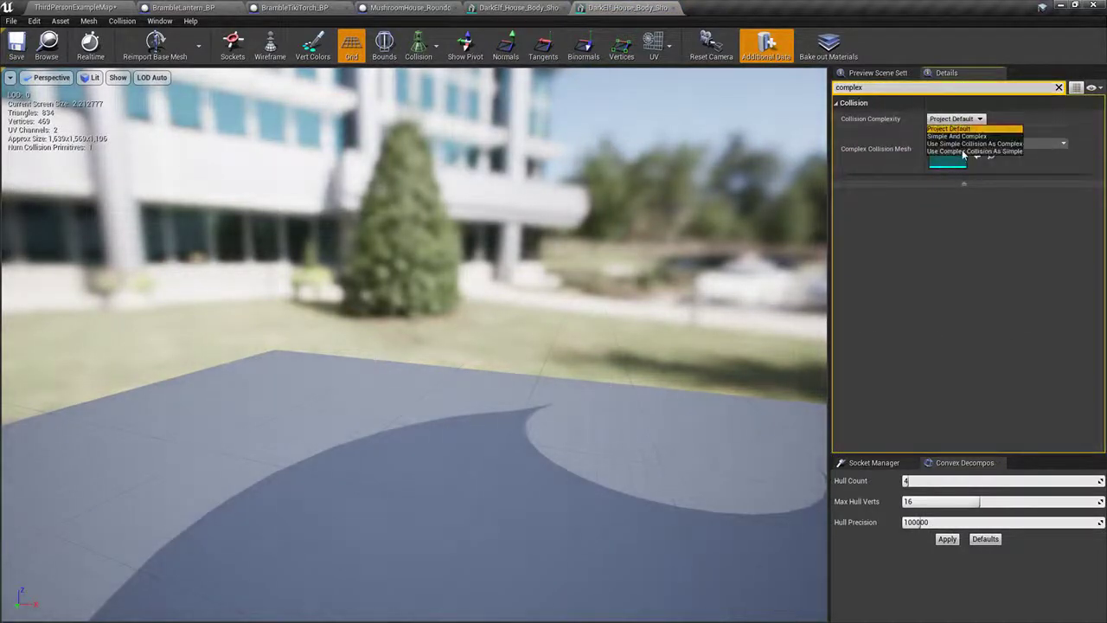
pyautogui.click(975, 154)
# Step: Play-test the level by running the character through the door, around the interior and back outside among the houses
pyautogui.click(52, 6)
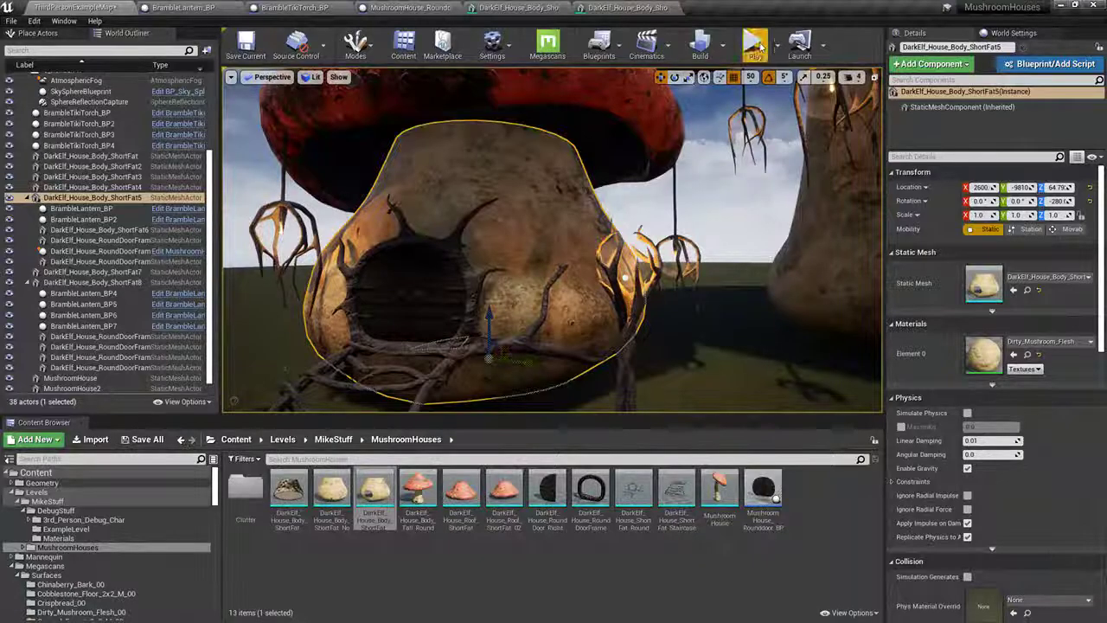
pyautogui.click(770, 43)
pyautogui.click(805, 82)
pyautogui.click(754, 43)
pyautogui.press('w')
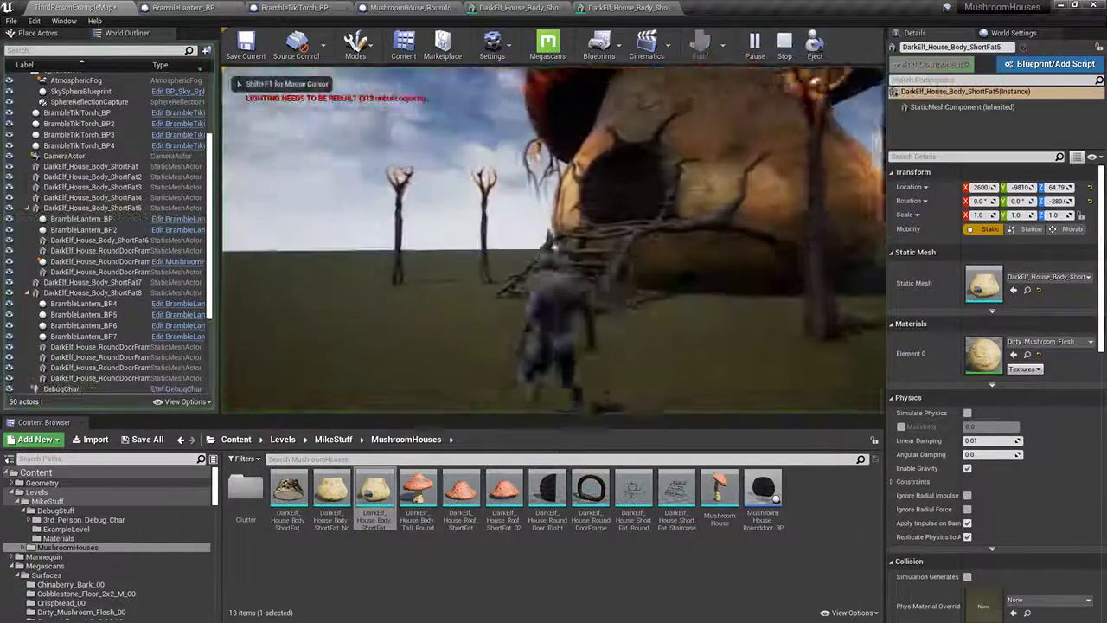
pyautogui.press('w')
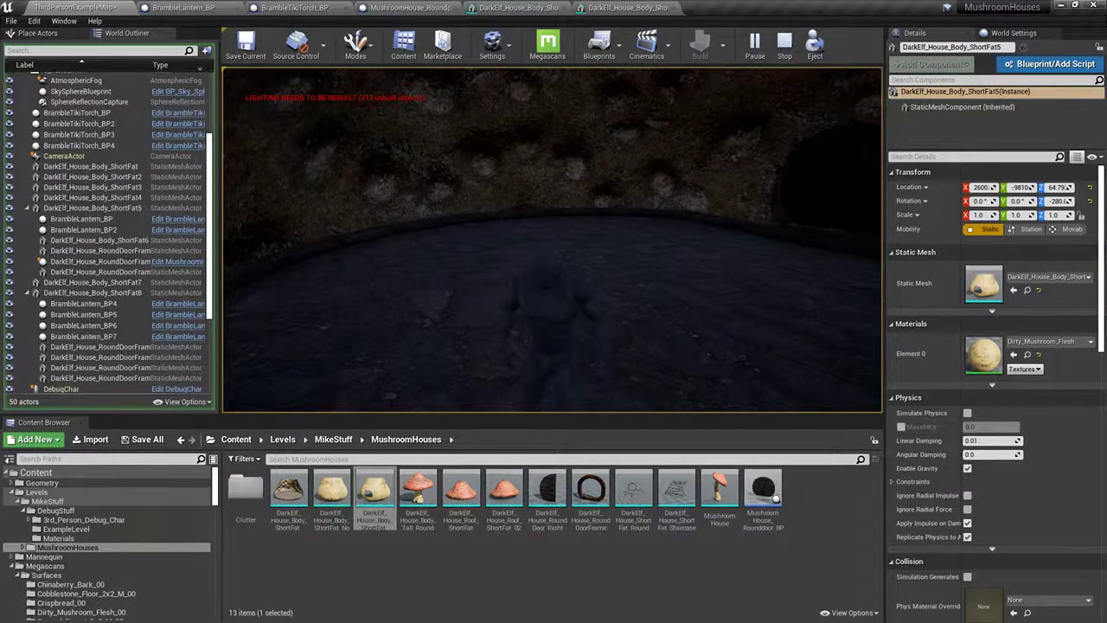
pyautogui.press('w')
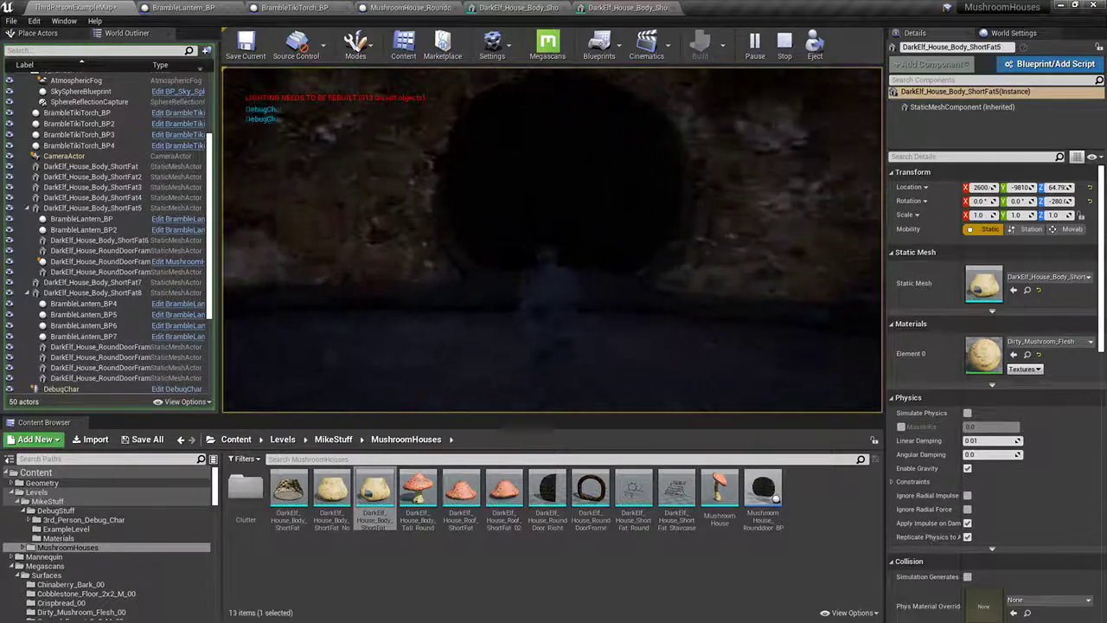
pyautogui.press('w')
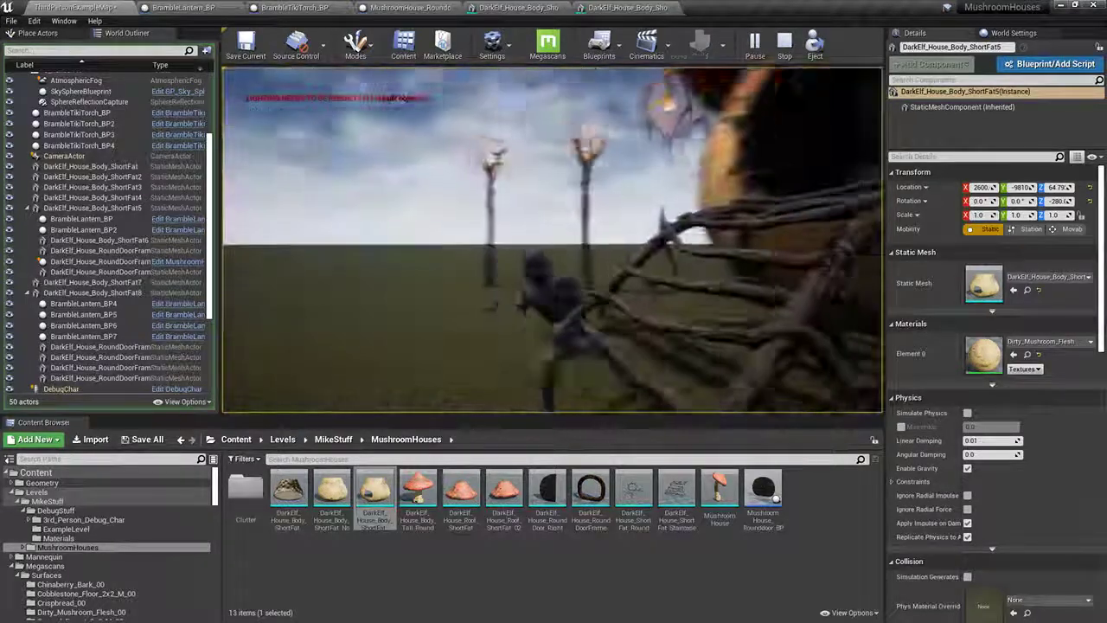
pyautogui.press('w')
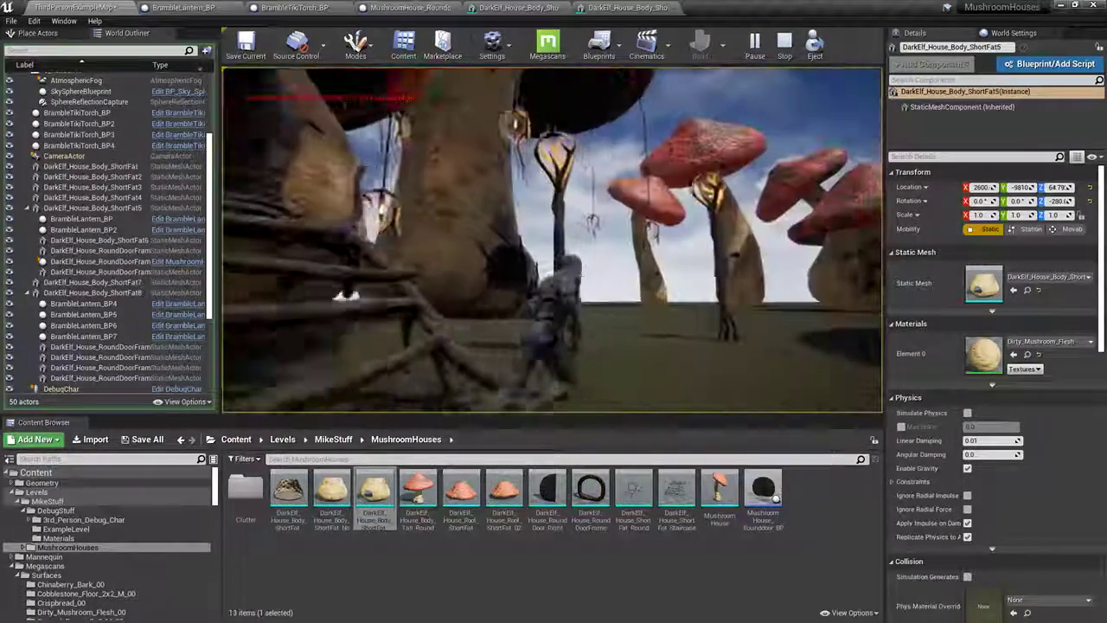
pyautogui.press('w')
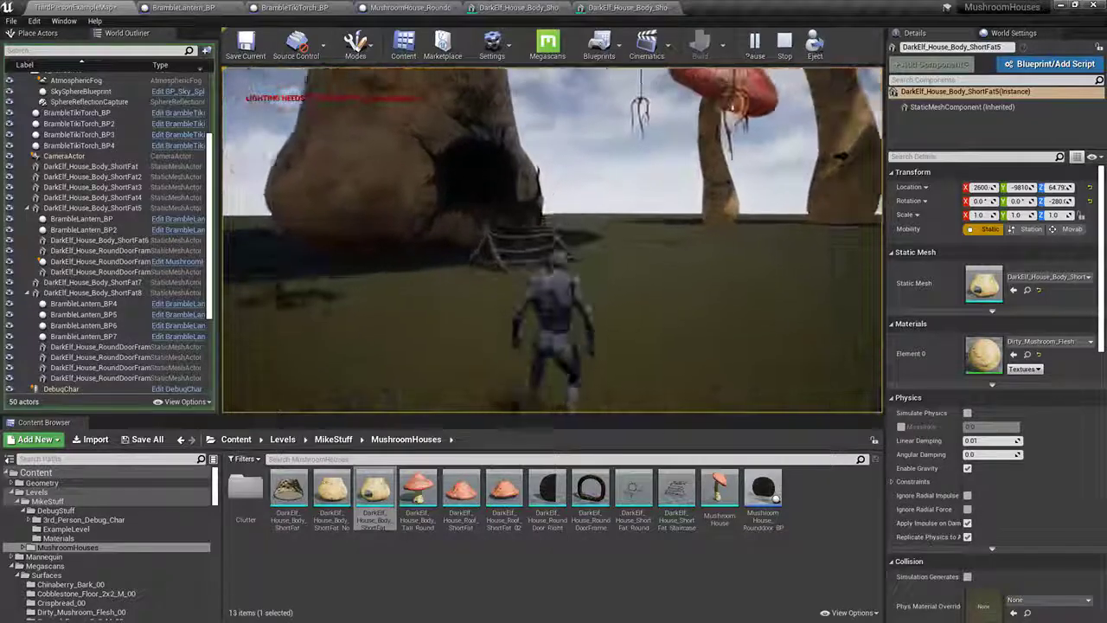
pyautogui.press('Escape')
# Step: Close the two house-body mesh editors, the round door Blueprint and BrambleTikiTorch_BP, and return to the level
pyautogui.moveTo(757, 227); pyautogui.dragTo(521, 256, button='right')
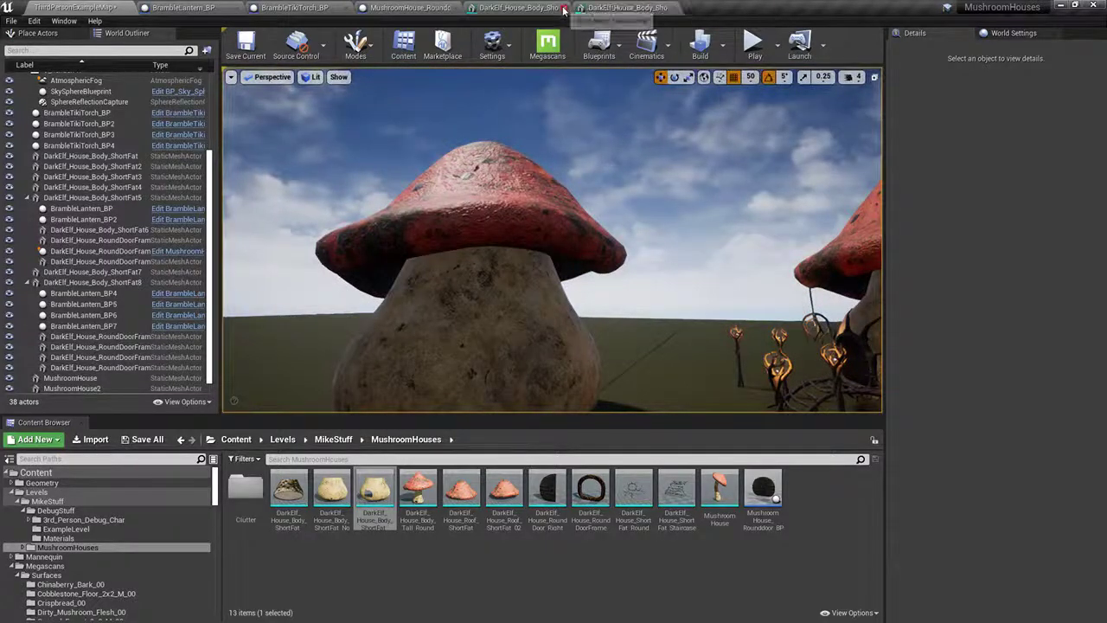
pyautogui.click(564, 9)
pyautogui.click(565, 9)
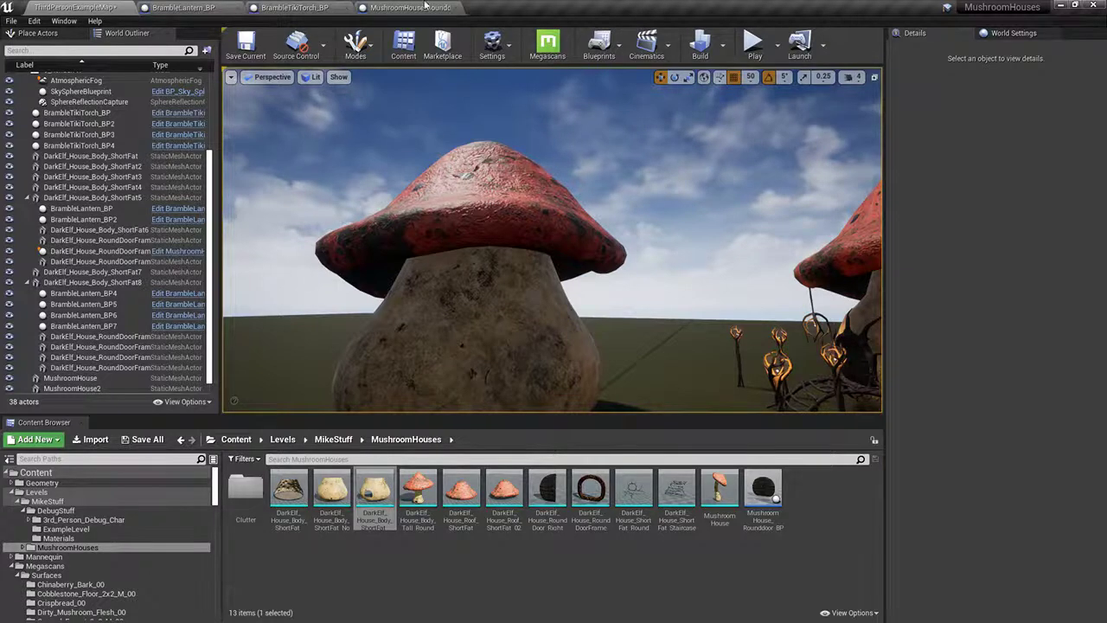
pyautogui.click(455, 8)
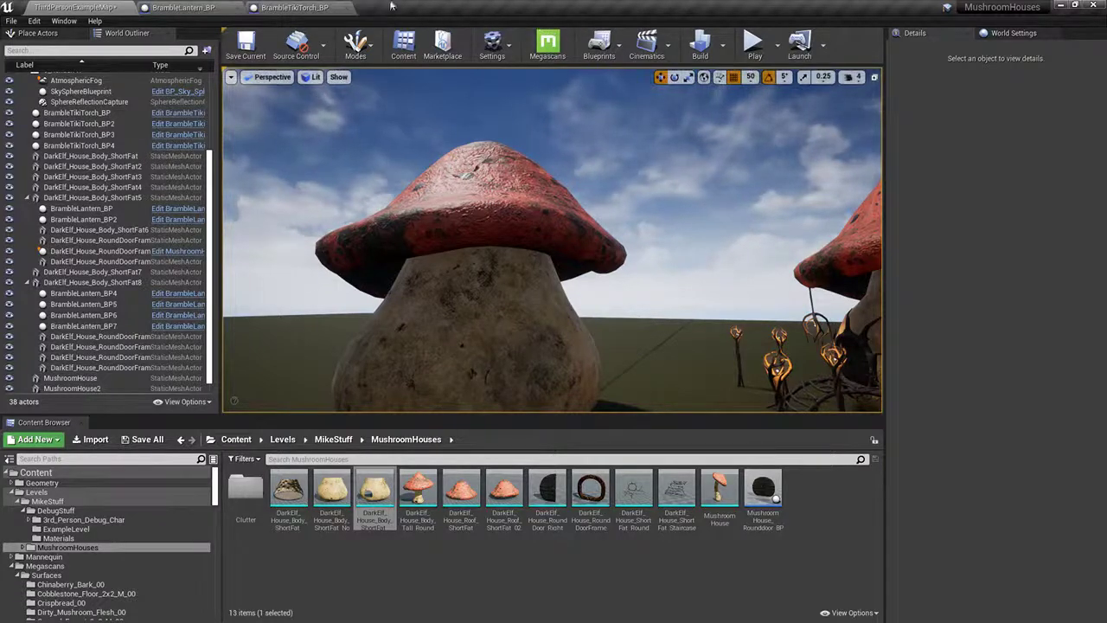
pyautogui.click(329, 9)
pyautogui.click(346, 9)
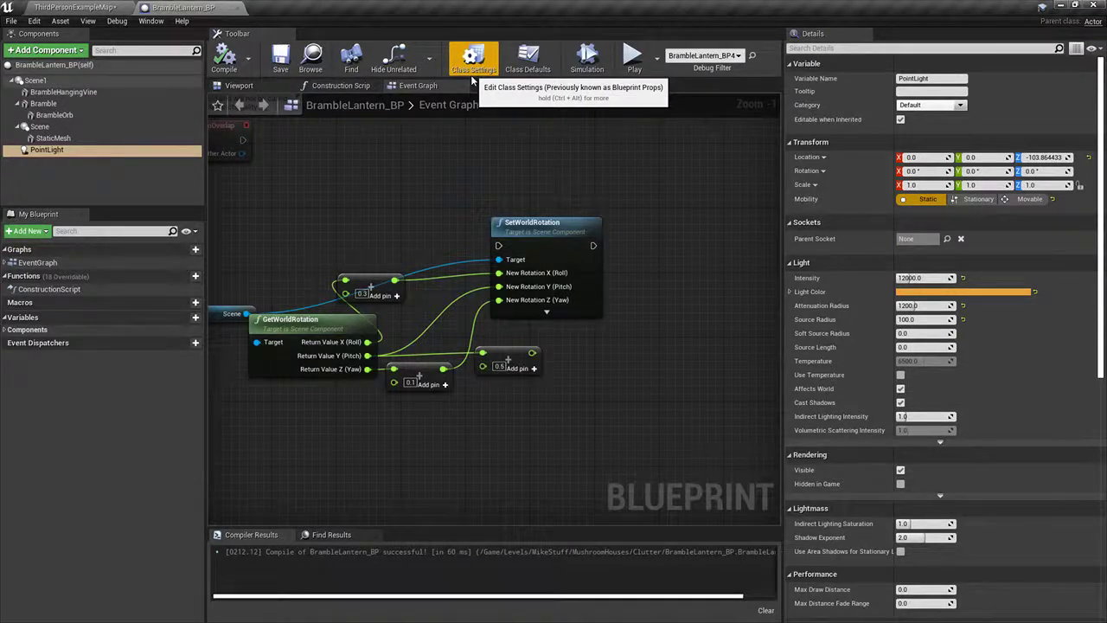
pyautogui.click(99, 7)
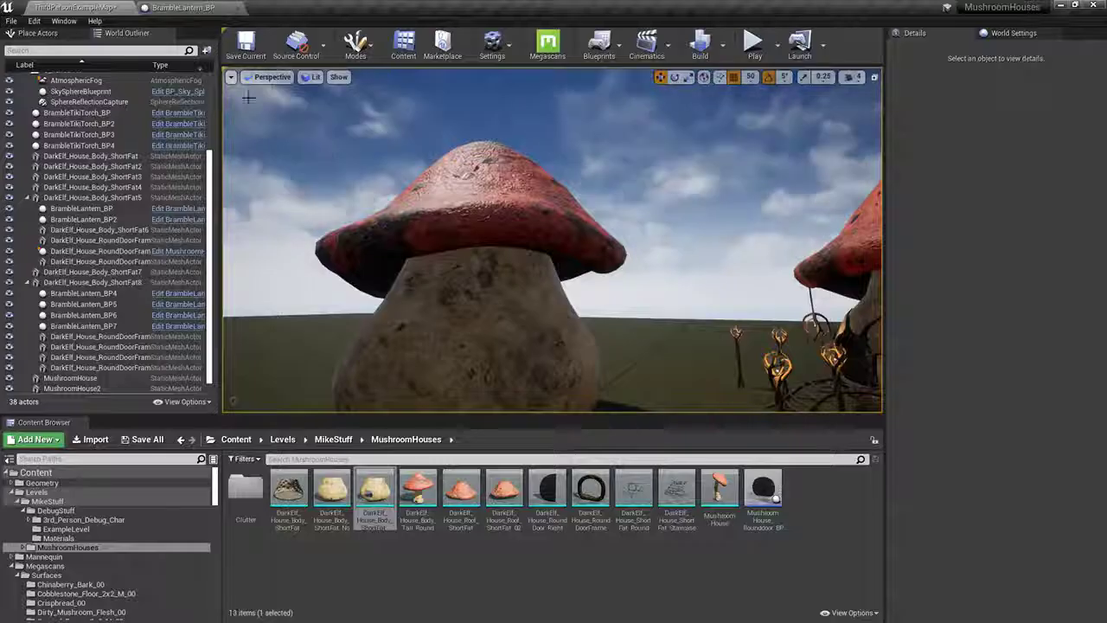
# Step: Look over the short and tall mushroom houses in a full-screen viewport
pyautogui.moveTo(247, 98); pyautogui.dragTo(553, 104, button='right')
pyautogui.moveTo(424, 215)
pyautogui.mouseDown(button='right')
pyautogui.moveTo(346, 285)
pyautogui.moveTo(337, 329)
pyautogui.moveTo(407, 220)
pyautogui.moveTo(424, 215)
pyautogui.mouseUp(button='right')
pyautogui.press('F11')
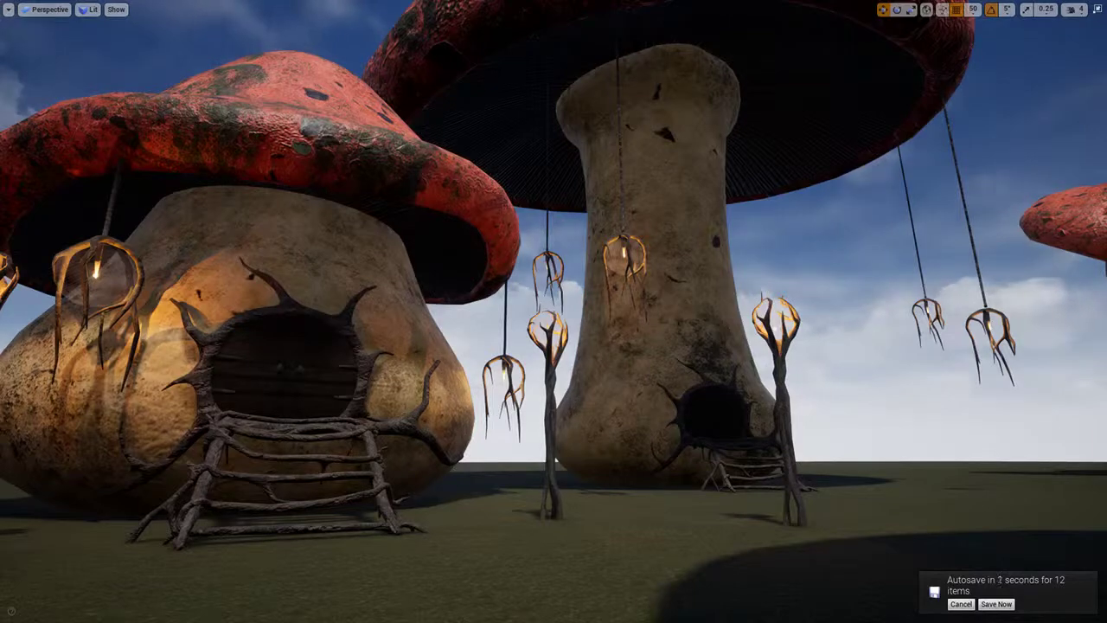
pyautogui.press('w')
pyautogui.moveTo(427, 218); pyautogui.dragTo(432, 285, button='right')
# Step: Duplicate the tall mushroom house body in place and assign the interior mesh DarkElf_House_Body_ShortFat to the copy
pyautogui.click(627, 320)
pyautogui.press('F11')
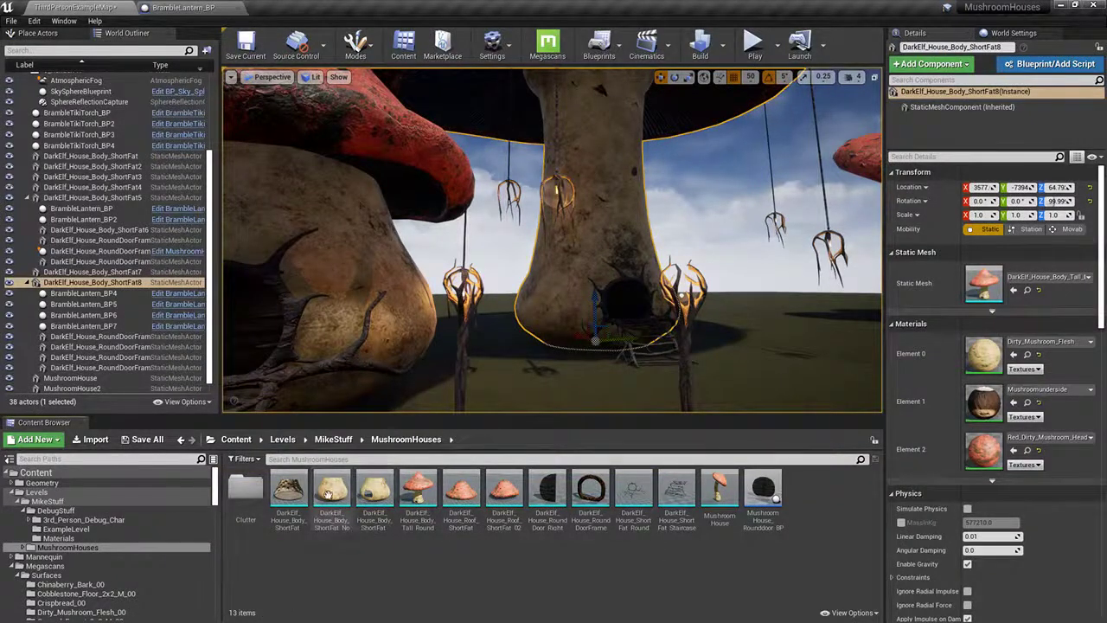
pyautogui.press('w')
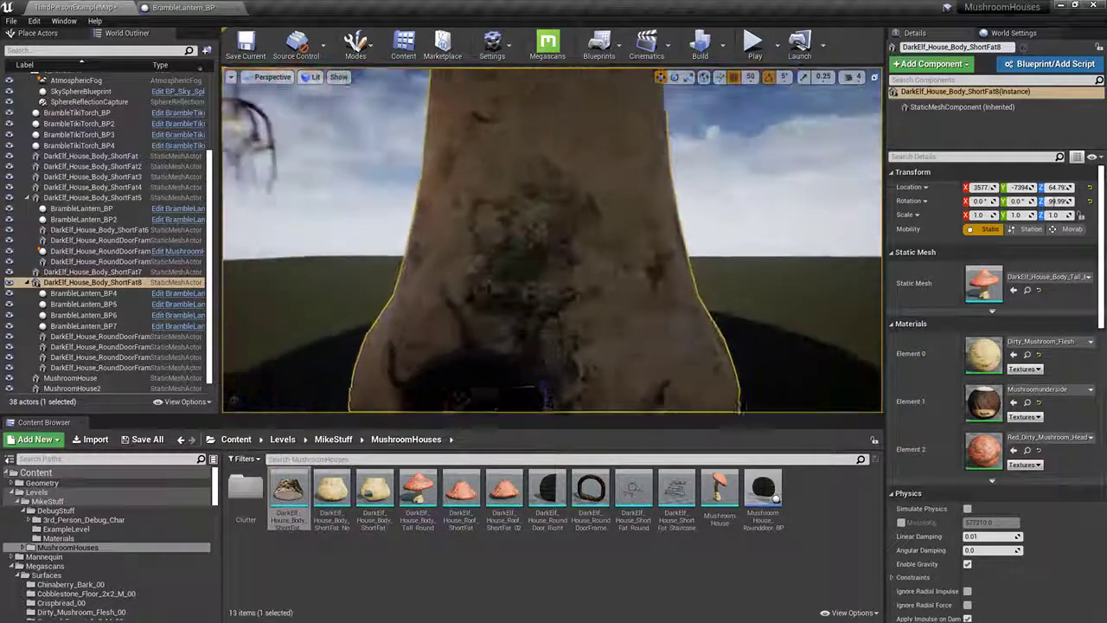
pyautogui.moveTo(553, 241); pyautogui.dragTo(472, 303, button='right')
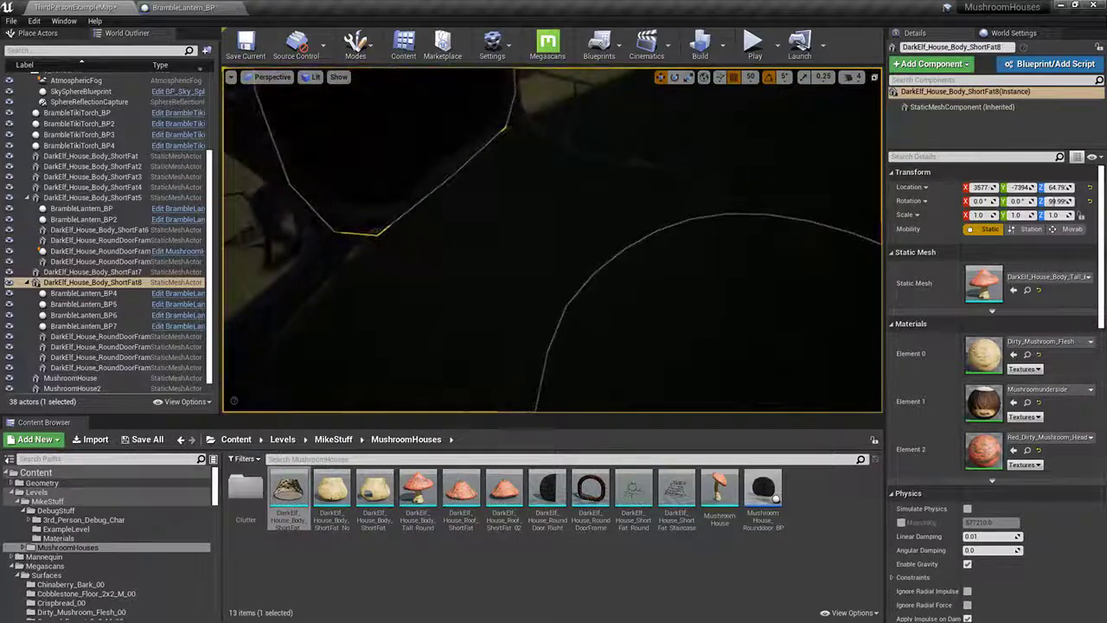
pyautogui.hotkey('ctrl', 'w')
pyautogui.rightClick(603, 218)
pyautogui.moveTo(481, 220); pyautogui.dragTo(489, 154, button='right')
pyautogui.rightClick(481, 219)
pyautogui.click(603, 495)
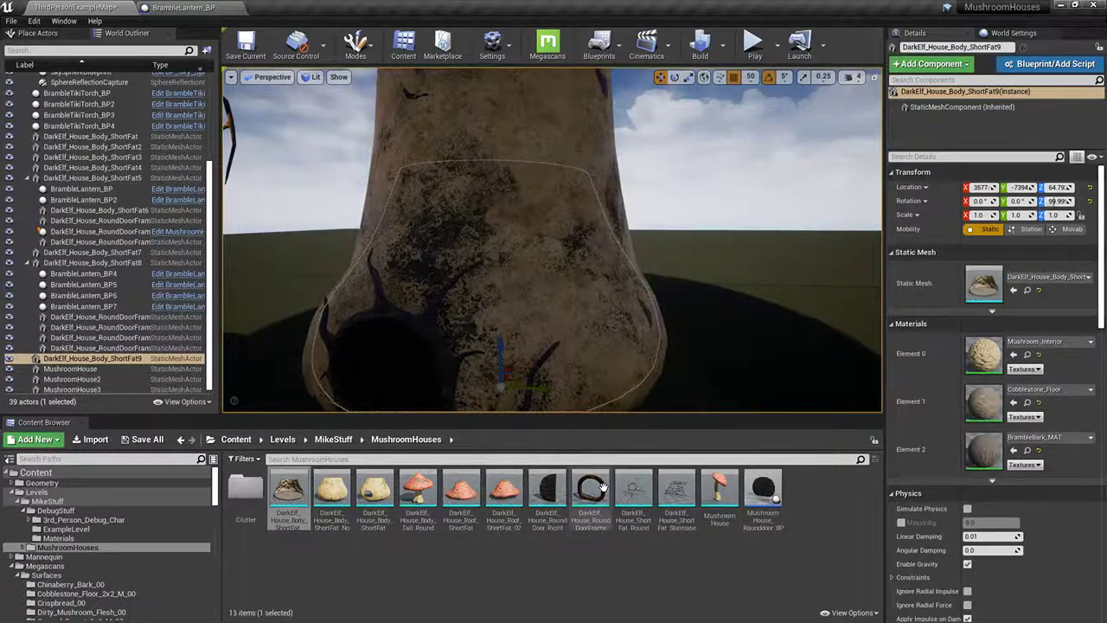
# Step: Select the short mushroom house's body in the level and open its static mesh for editing
pyautogui.click(726, 333)
pyautogui.moveTo(727, 333); pyautogui.dragTo(829, 327, button='right')
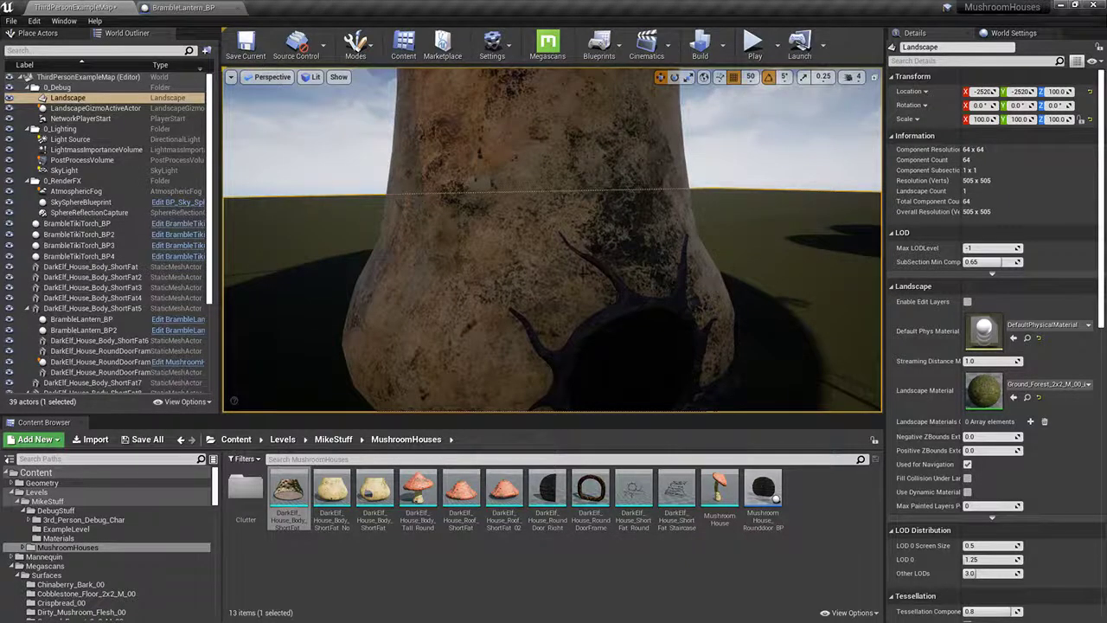
pyautogui.moveTo(519, 346); pyautogui.dragTo(571, 311, button='right')
pyautogui.moveTo(554, 241); pyautogui.dragTo(610, 284, button='right')
pyautogui.click(610, 283)
pyautogui.scroll(-10, 981, 294)
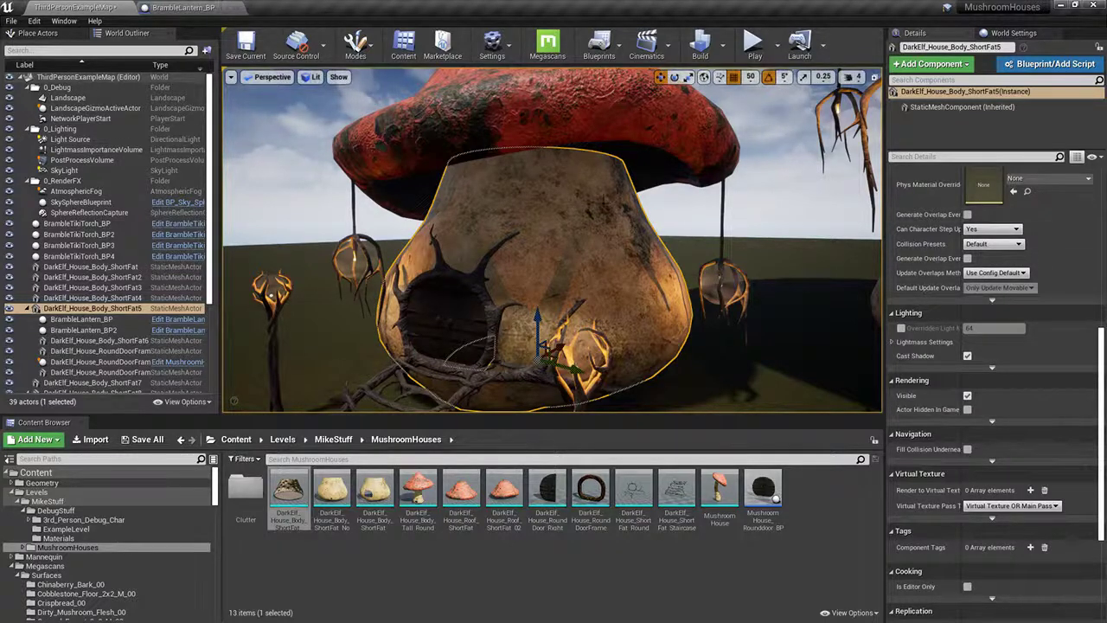
pyautogui.click(1027, 67)
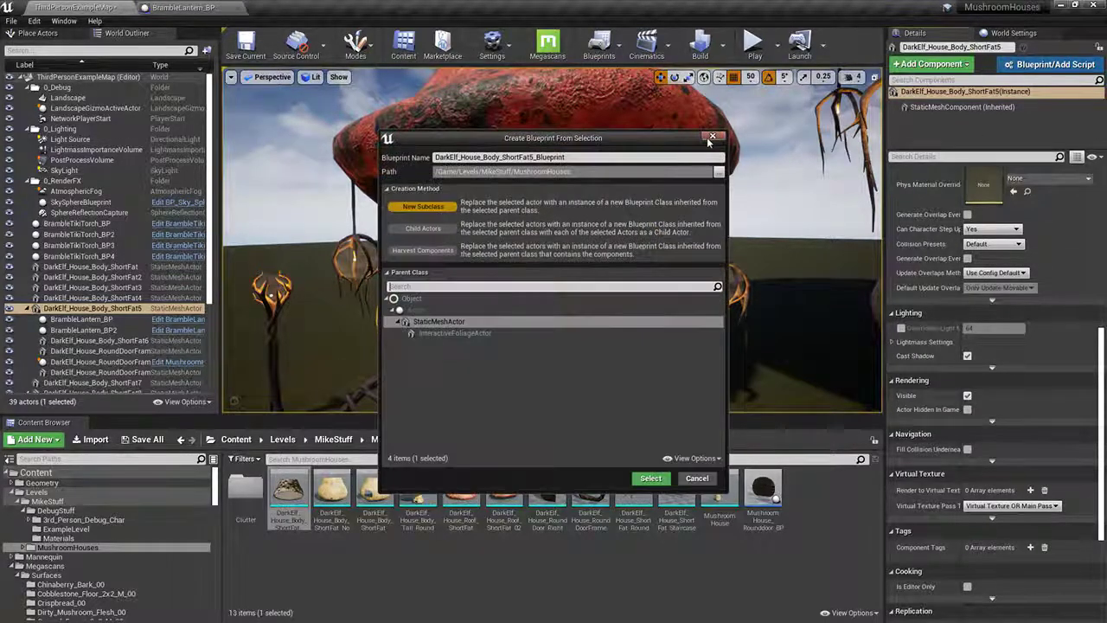
pyautogui.click(712, 137)
pyautogui.scroll(10, 1008, 231)
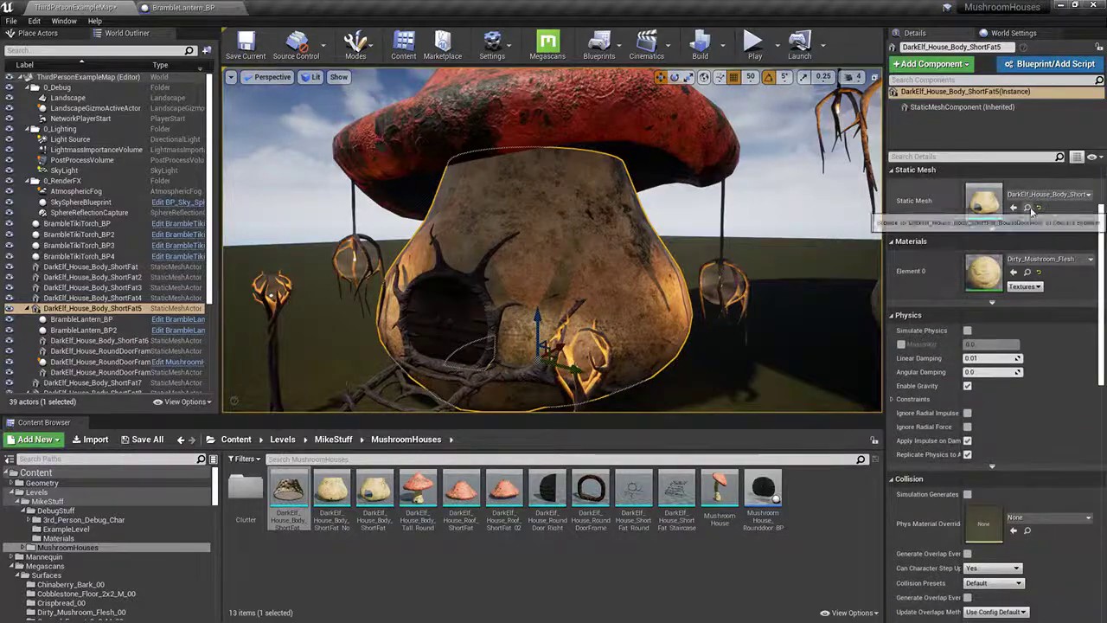
pyautogui.click(1028, 209)
pyautogui.doubleClick(375, 493)
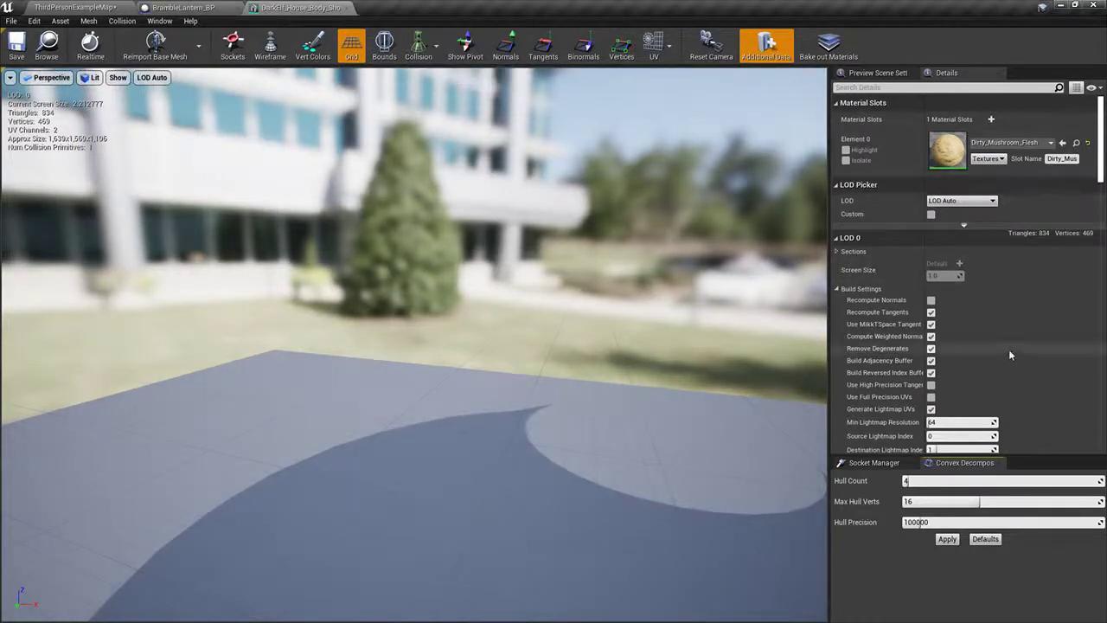
# Step: Set the house body mesh's Collision Complexity to Project Default
pyautogui.click(896, 87)
pyautogui.write('collis')
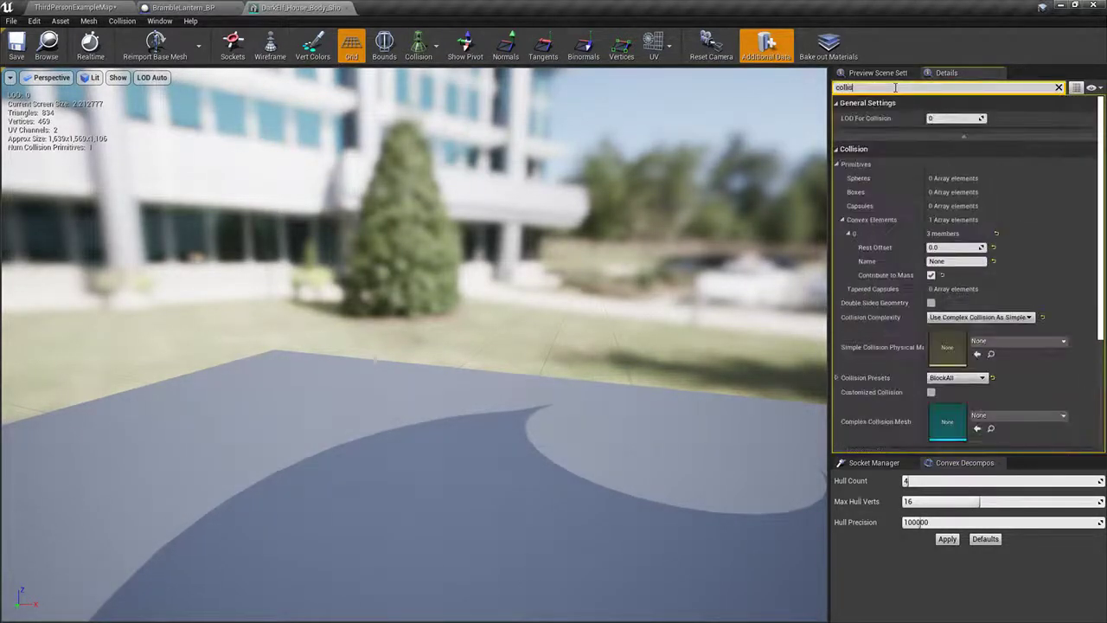
pyautogui.click(977, 317)
pyautogui.click(960, 327)
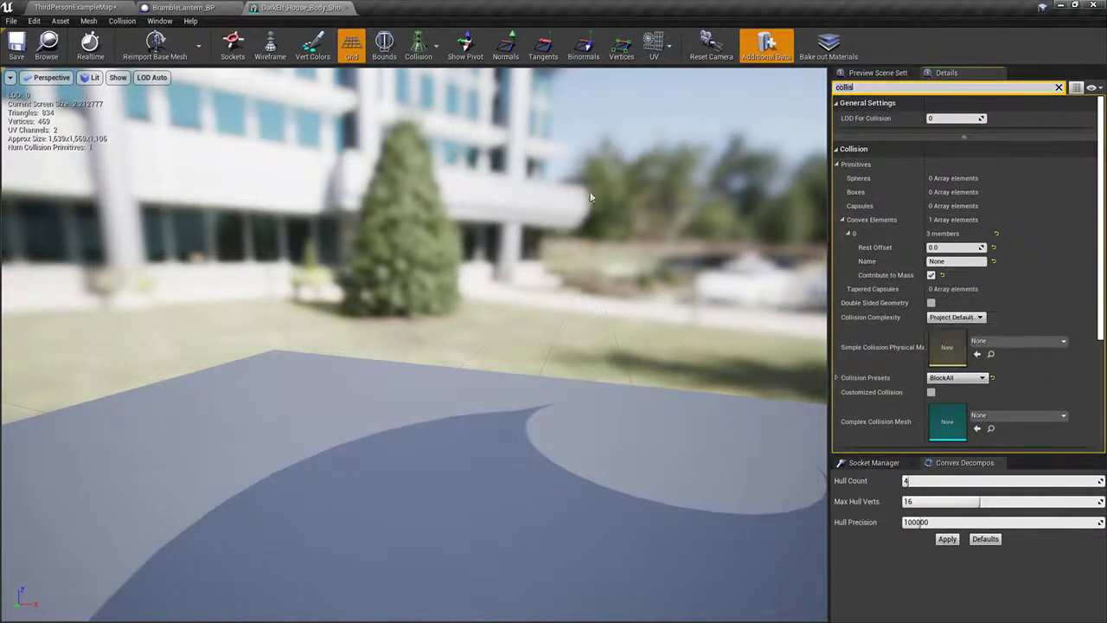
# Step: Generate auto convex collision for the house body with Hull Count 4, Max Hull Verts 16 and Hull Precision 100000
pyautogui.click(124, 20)
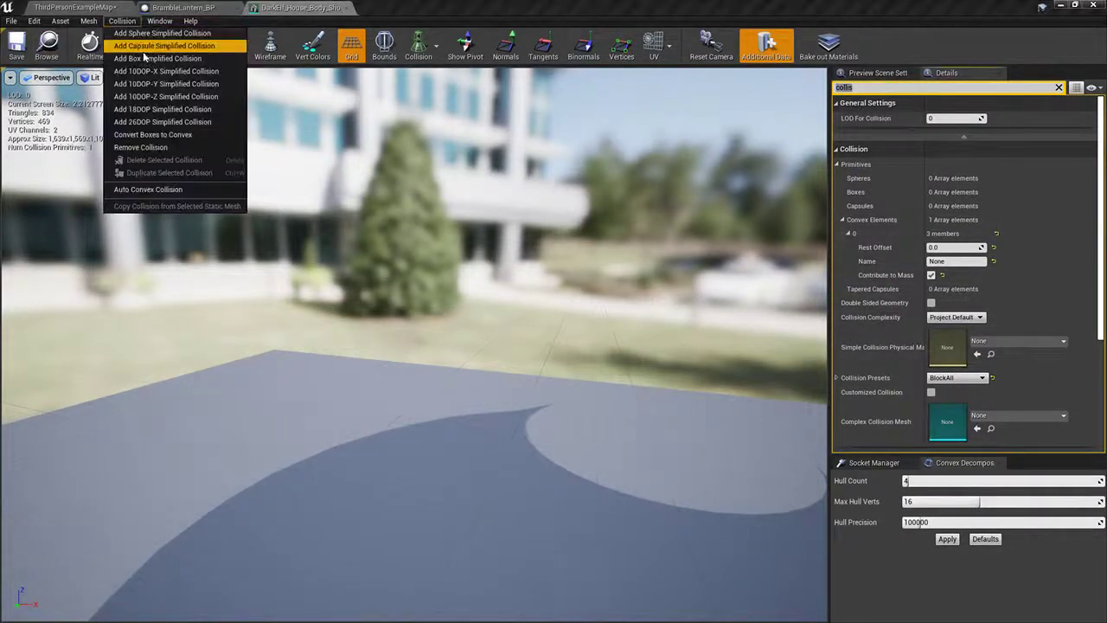
pyautogui.click(138, 189)
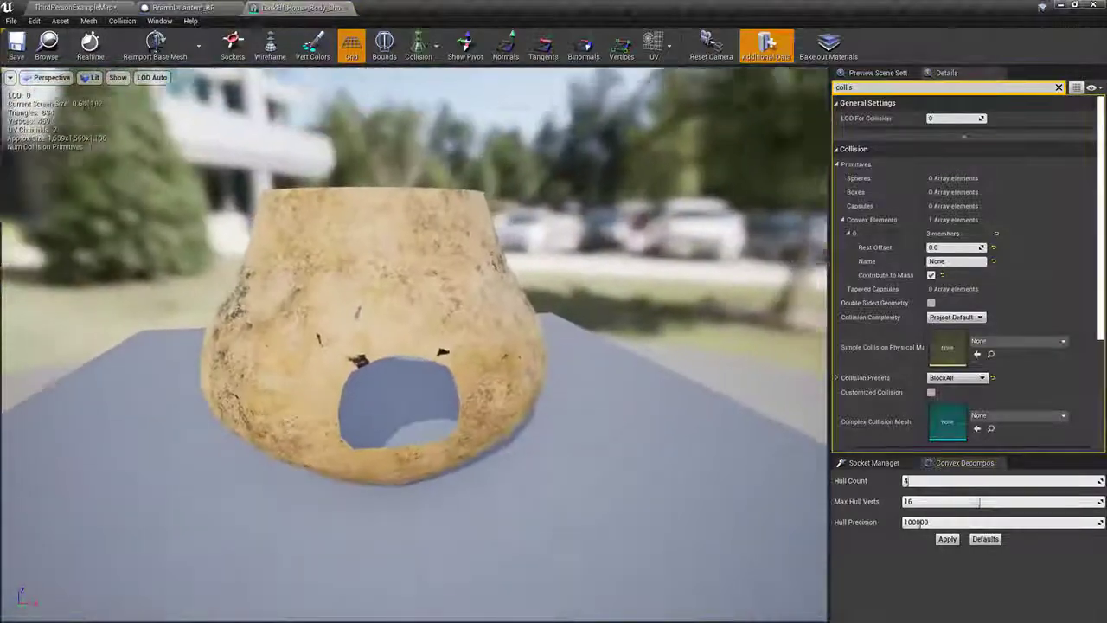
pyautogui.moveTo(415, 346); pyautogui.dragTo(395, 360, button='right')
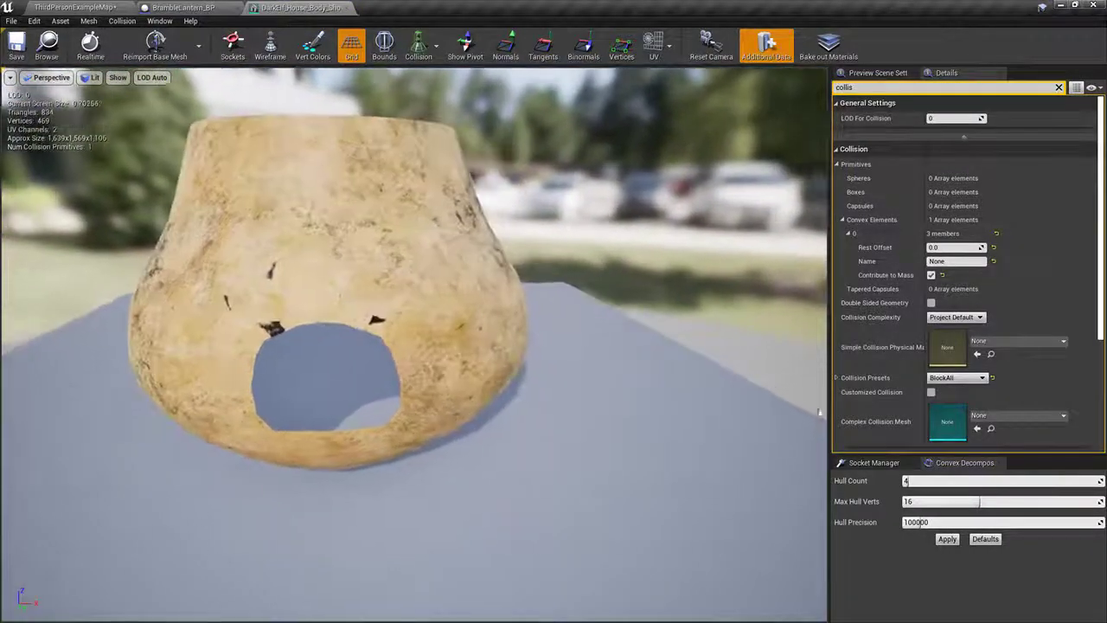
pyautogui.click(939, 539)
# Step: Regenerate the convex collision with Hull Count 14, Max Hull Verts 20 and Hull Precision 270000, and inspect the hulls around the doorway
pyautogui.moveTo(629, 257); pyautogui.dragTo(588, 239, button='right')
pyautogui.moveTo(967, 483); pyautogui.dragTo(972, 483)
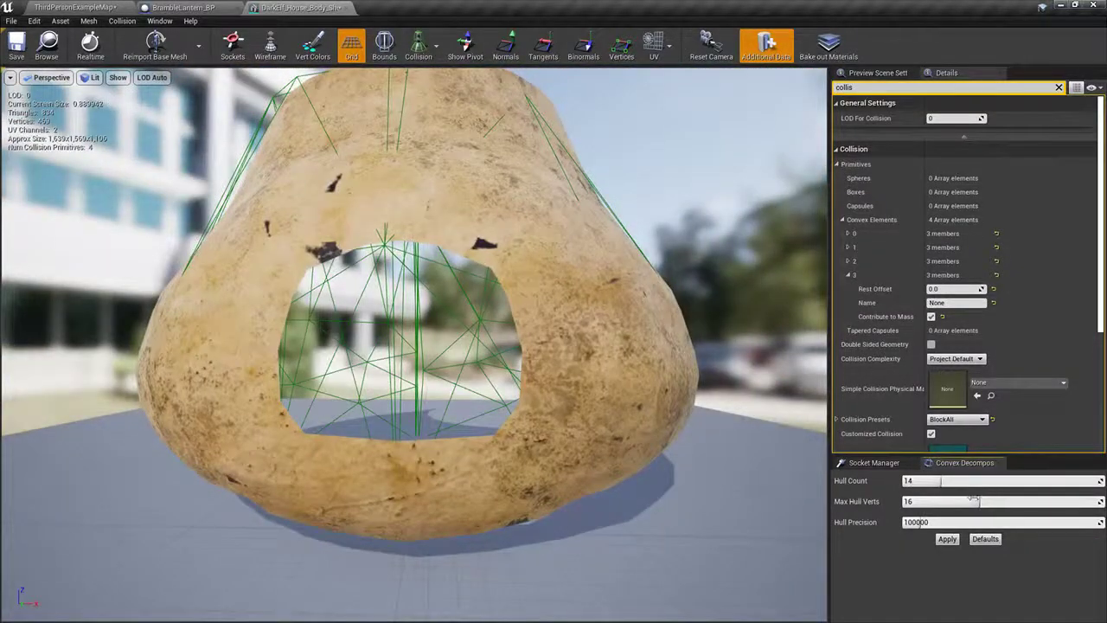
pyautogui.click(945, 540)
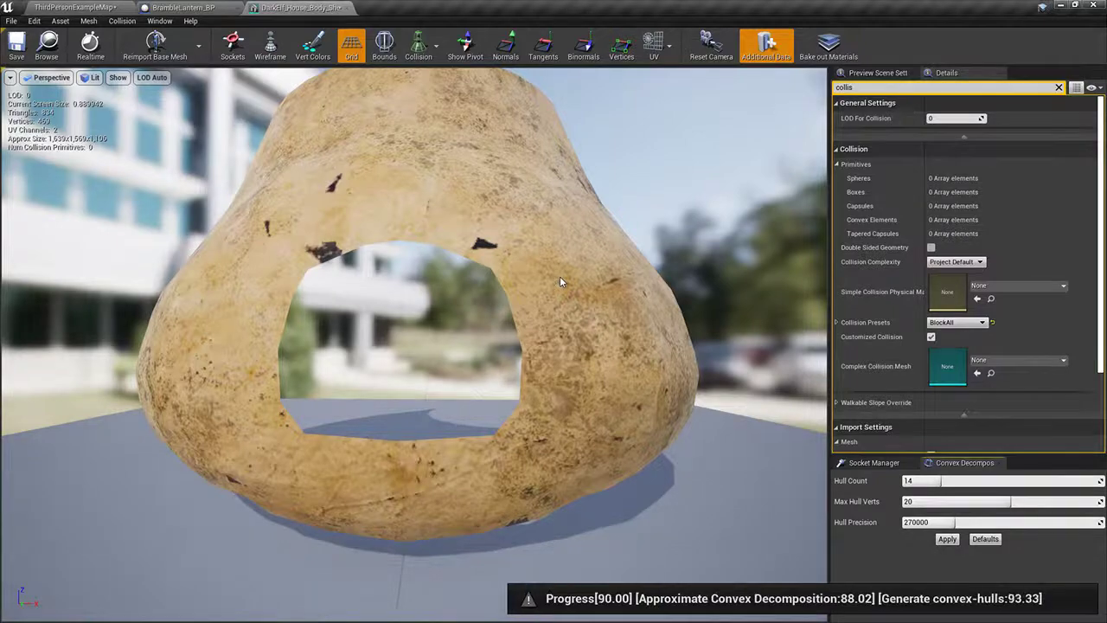
pyautogui.moveTo(560, 277); pyautogui.dragTo(705, 285, button='right')
pyautogui.press('s')
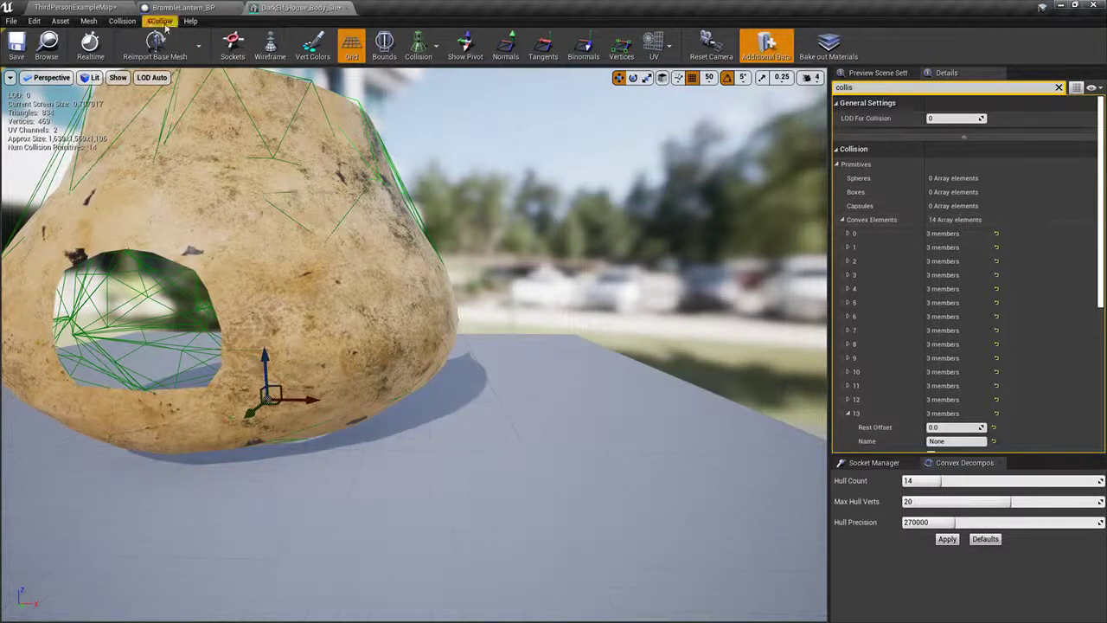
# Step: Remove all collision primitives from the house body mesh and return to the level
pyautogui.click(122, 21)
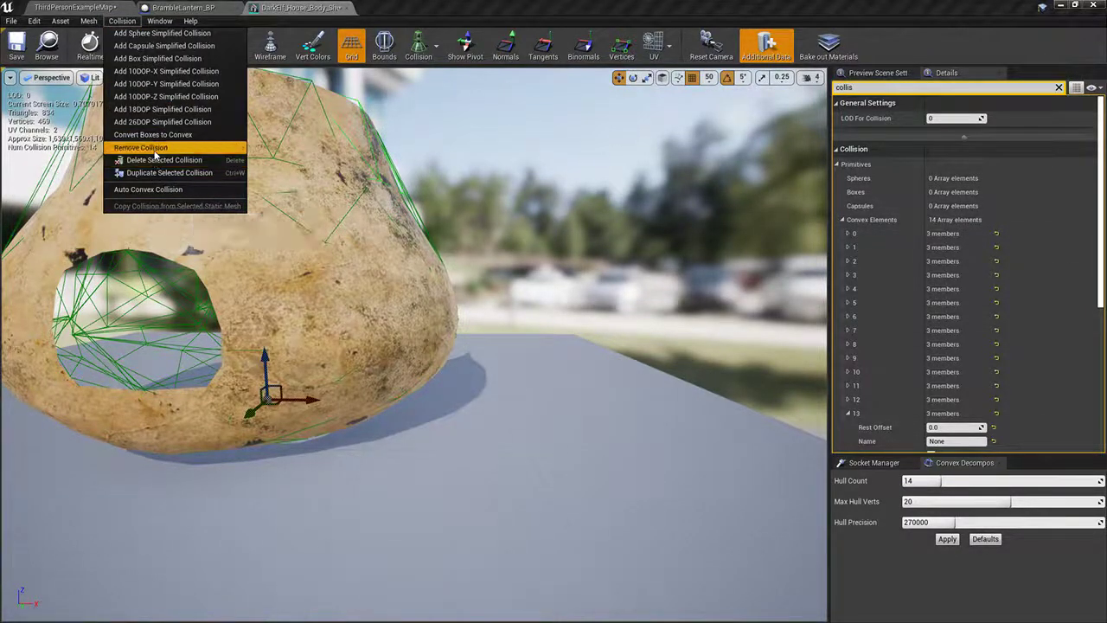
pyautogui.click(154, 147)
pyautogui.click(66, 7)
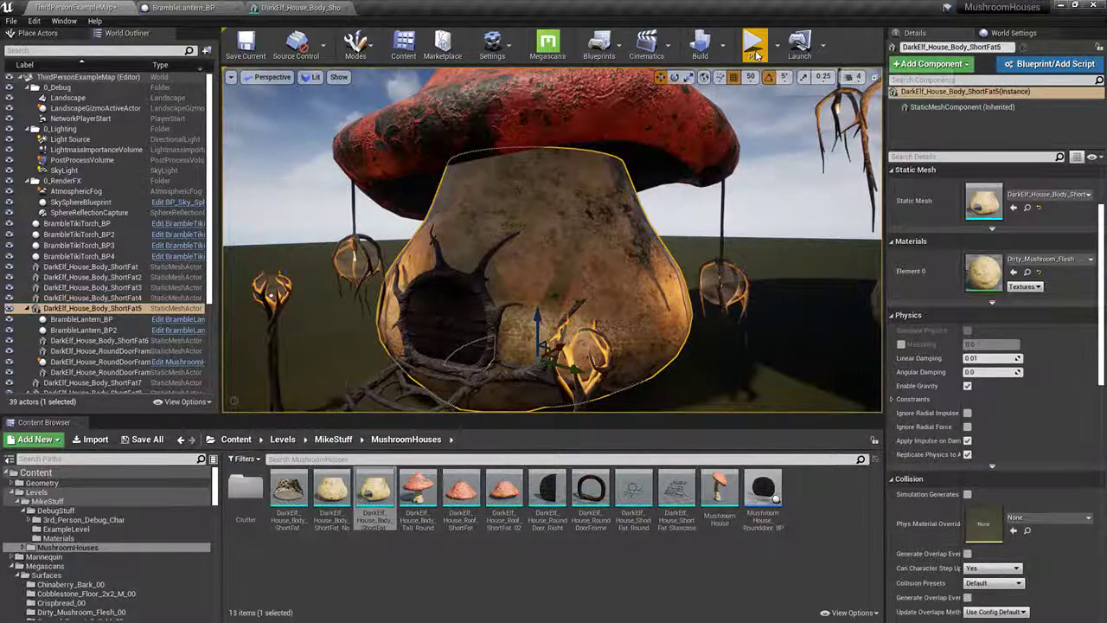
# Step: Play-test the level by running and jumping the character around the short mushroom house and its stairs
pyautogui.click(755, 54)
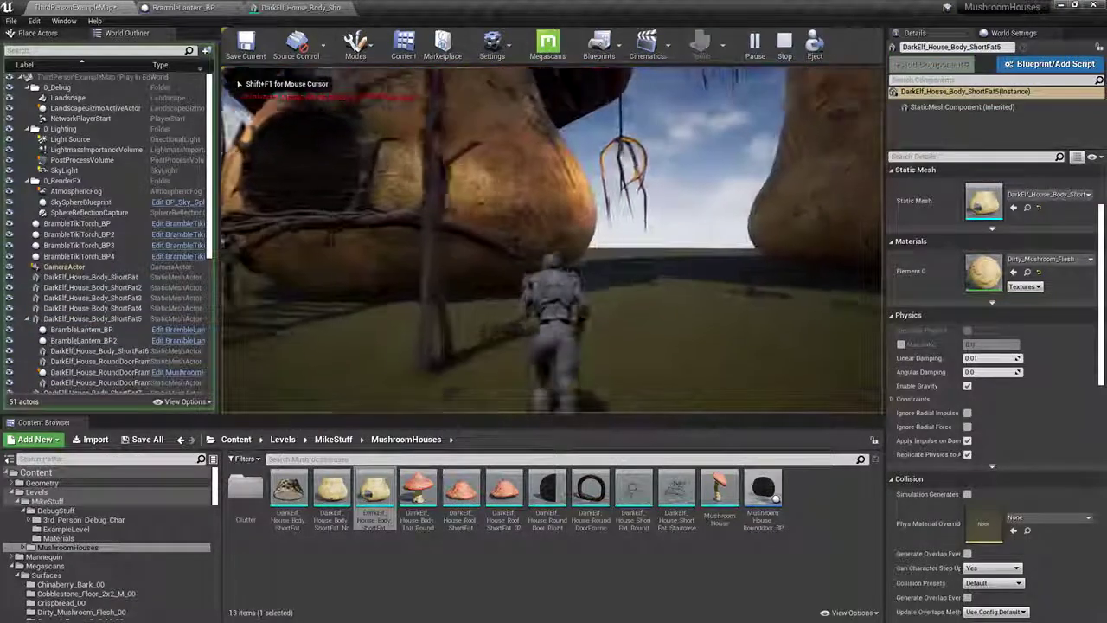
pyautogui.press('w')
pyautogui.press('space')
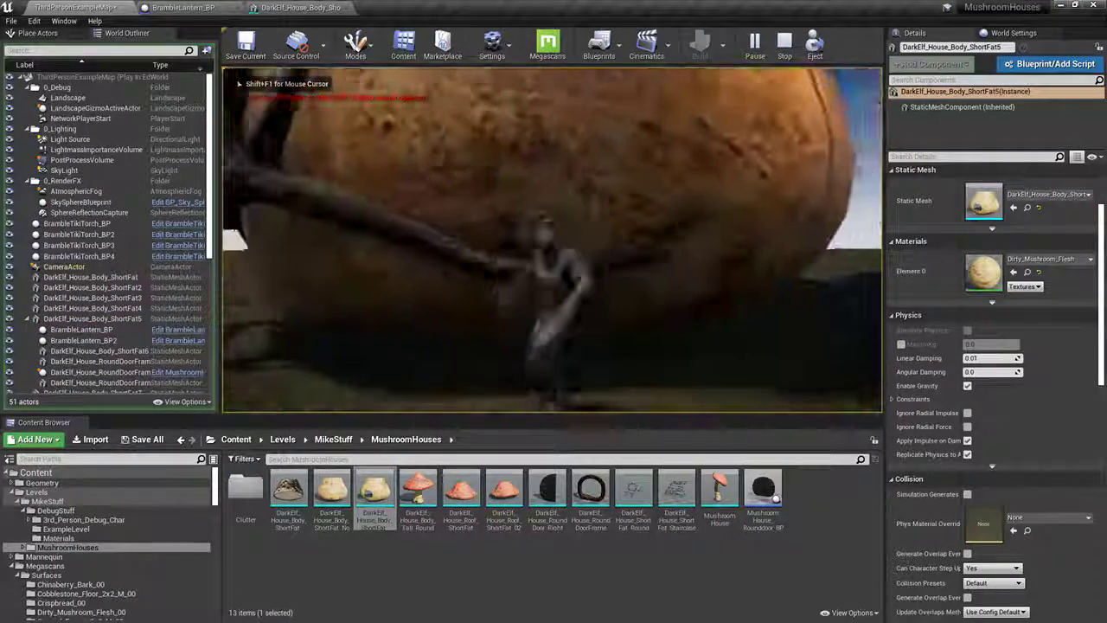
pyautogui.press('w')
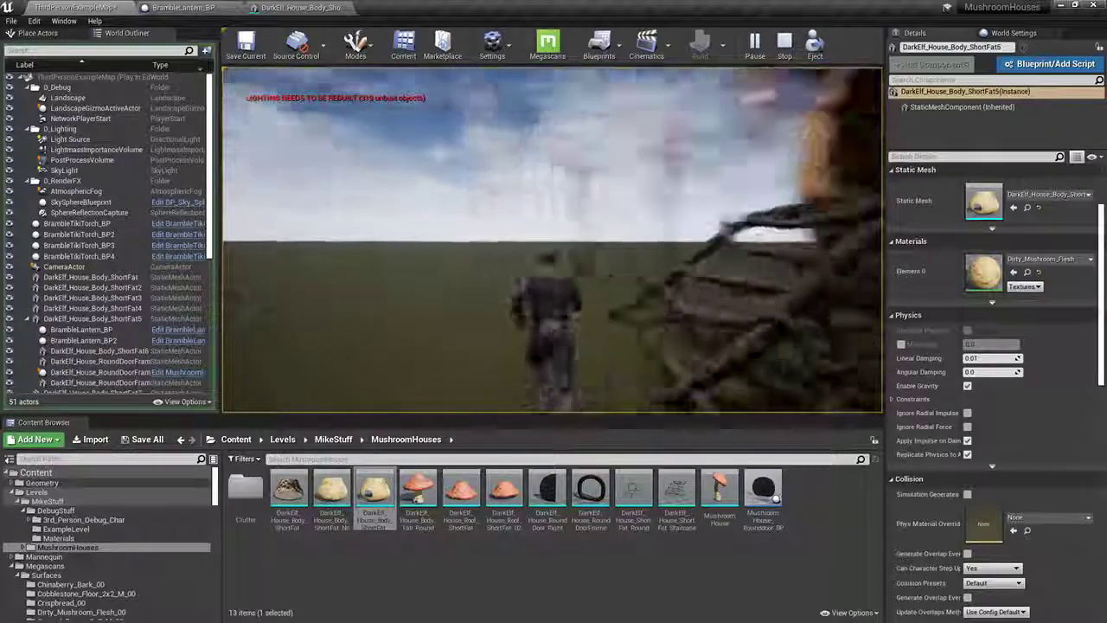
pyautogui.press('w')
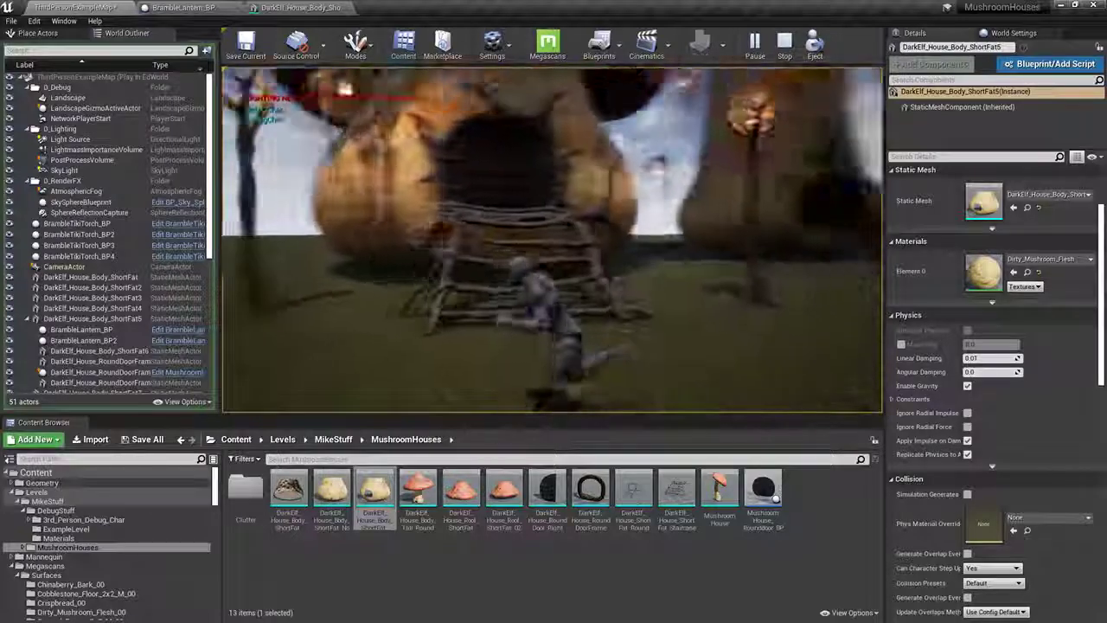
pyautogui.press('w')
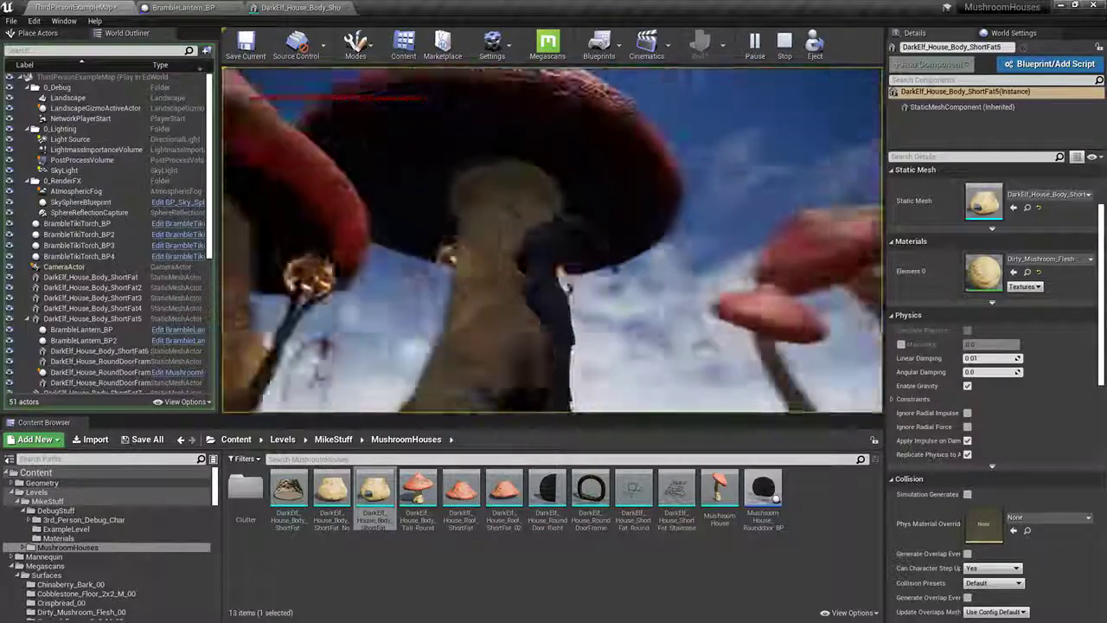
pyautogui.press('w')
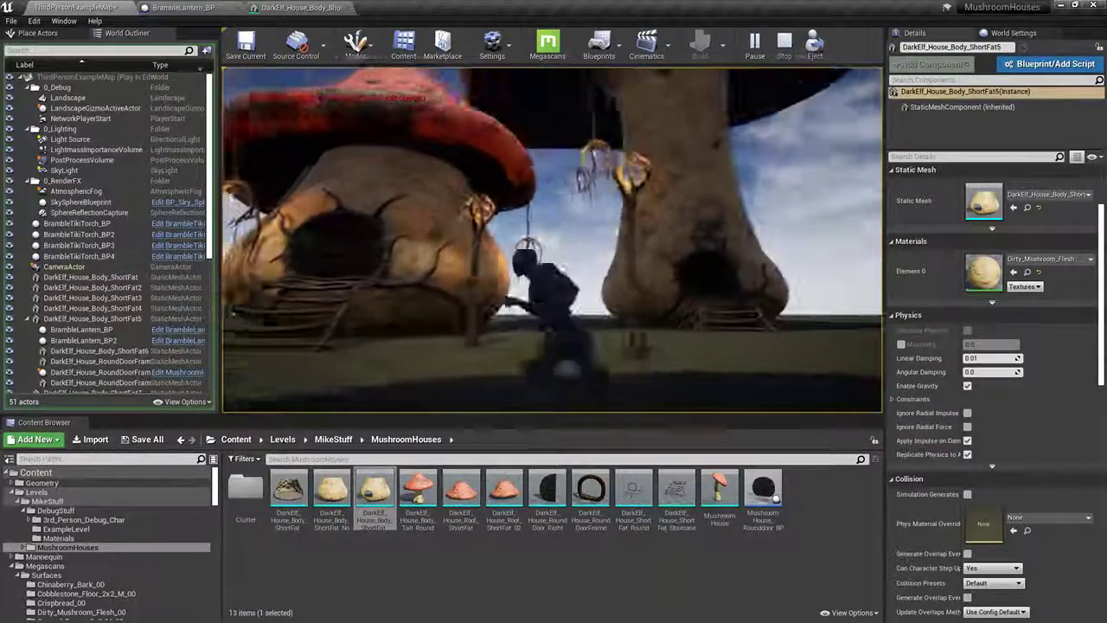
pyautogui.press('w')
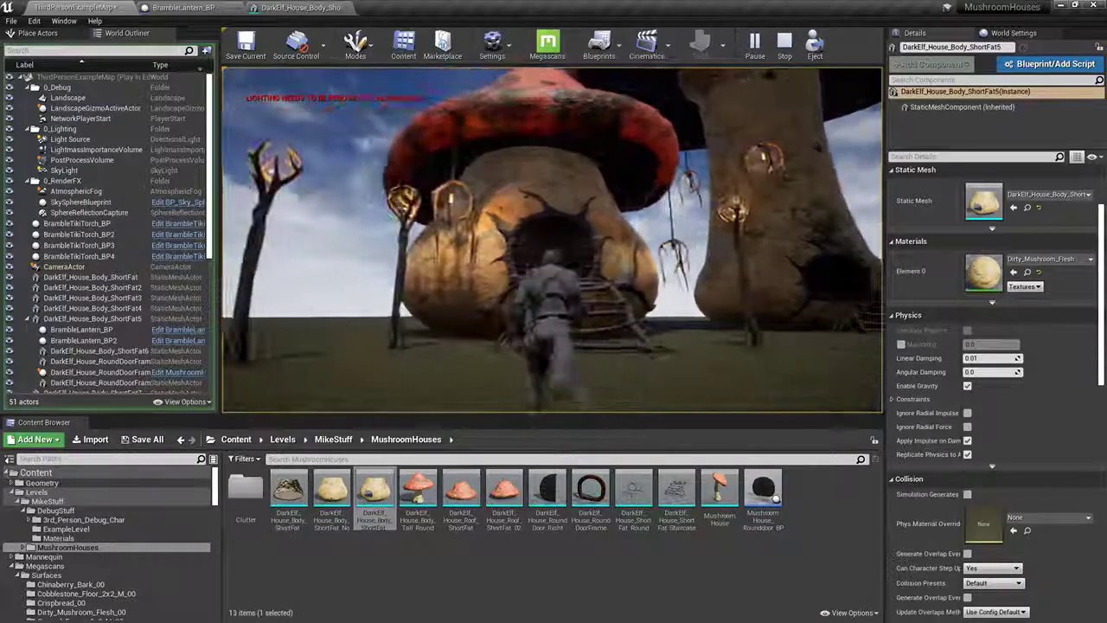
# Step: Play full screen, run the character up the stairs and through the round door into the house, and end the play session
pyautogui.press('F11')
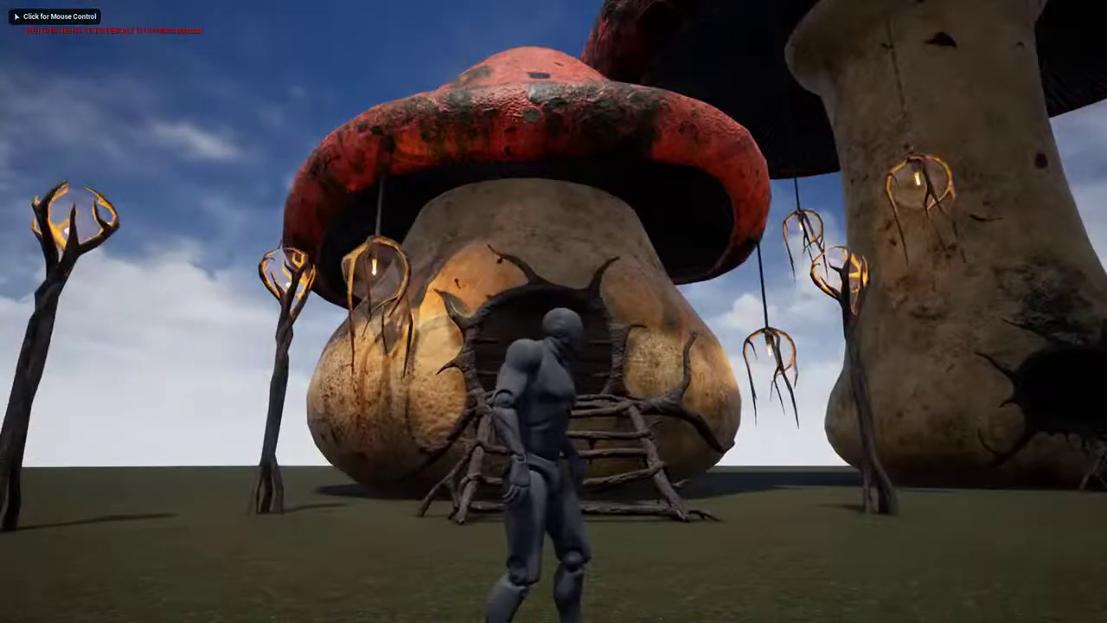
pyautogui.press('w')
pyautogui.press('w')
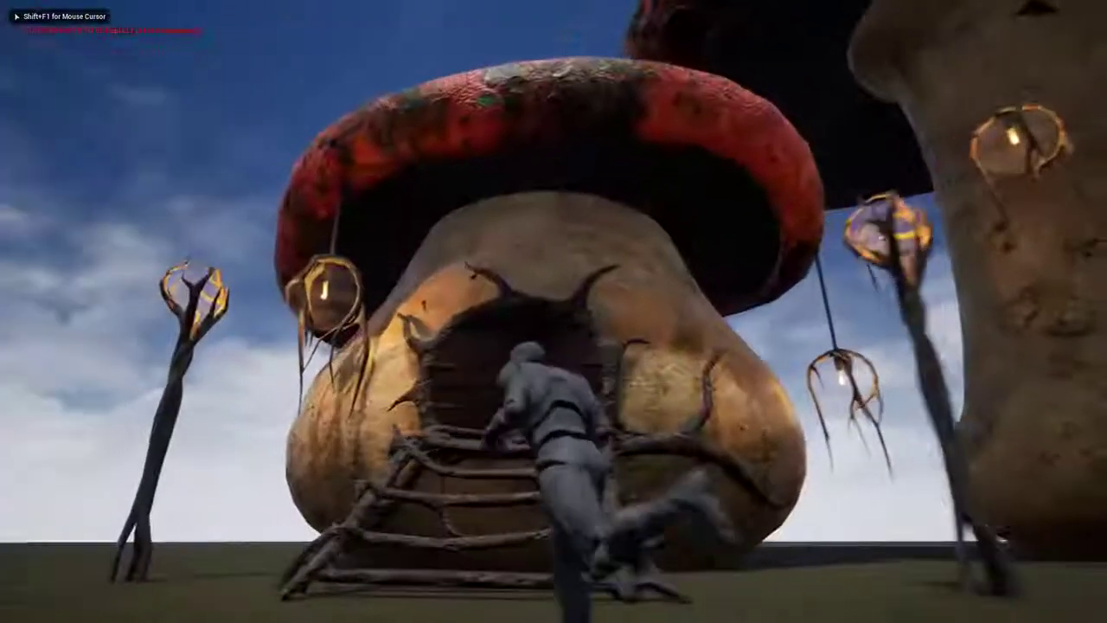
pyautogui.press('w')
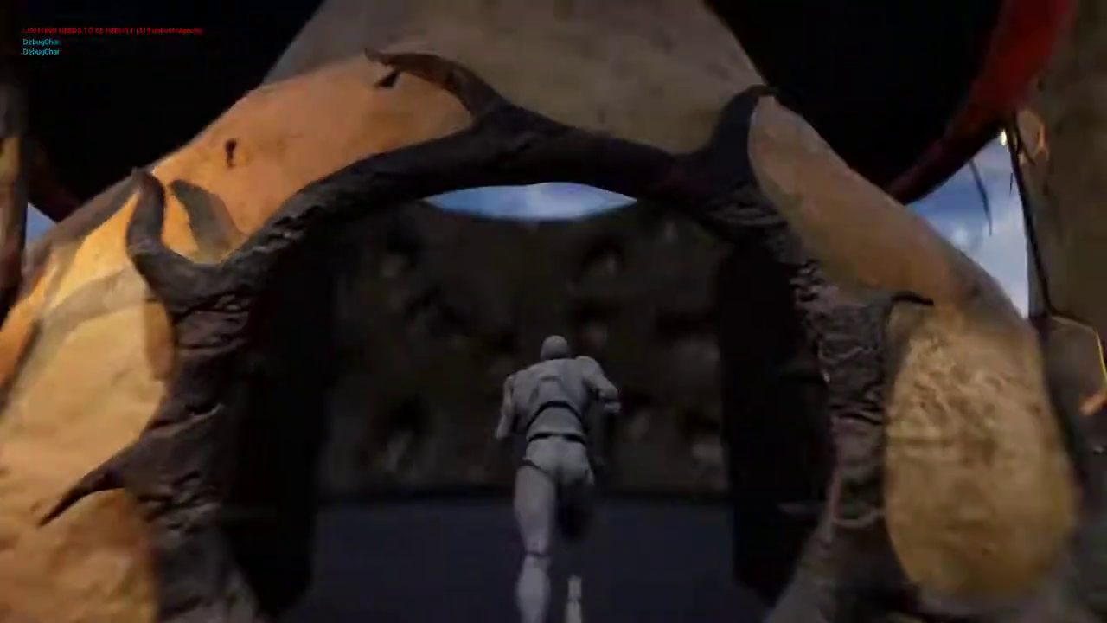
pyautogui.press('Escape')
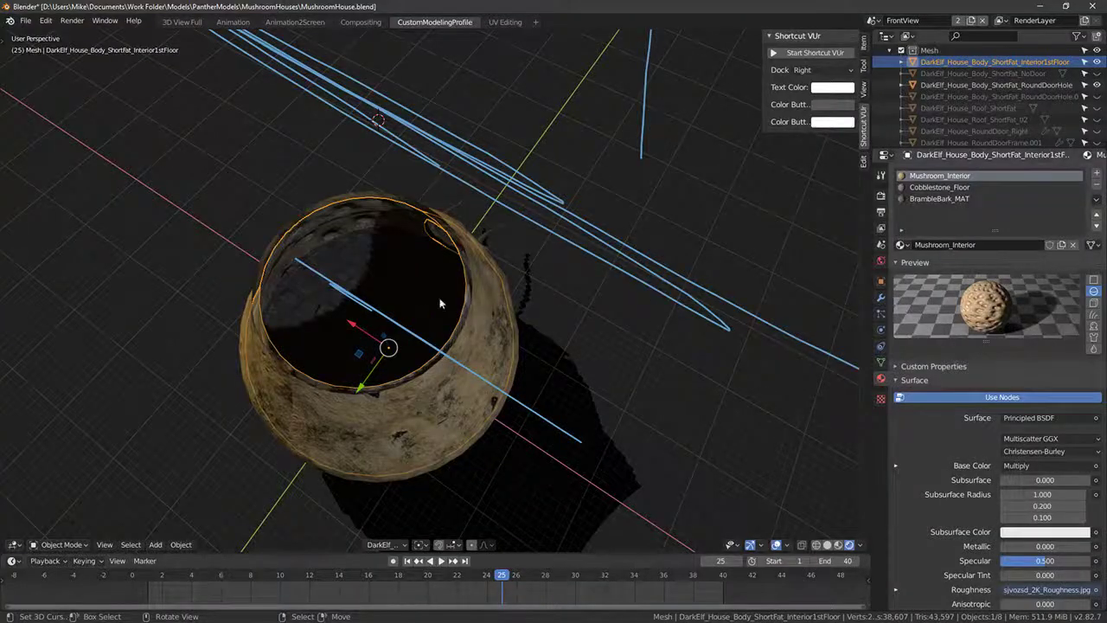
# Step: In Blender, duplicate the top edge loop of the short house's first-floor interior in place and separate it into its own object
pyautogui.moveTo(440, 303); pyautogui.dragTo(483, 263, button='middle')
pyautogui.press('Tab')
pyautogui.keyDown('alt'); pyautogui.click(484, 263); pyautogui.keyUp('alt')
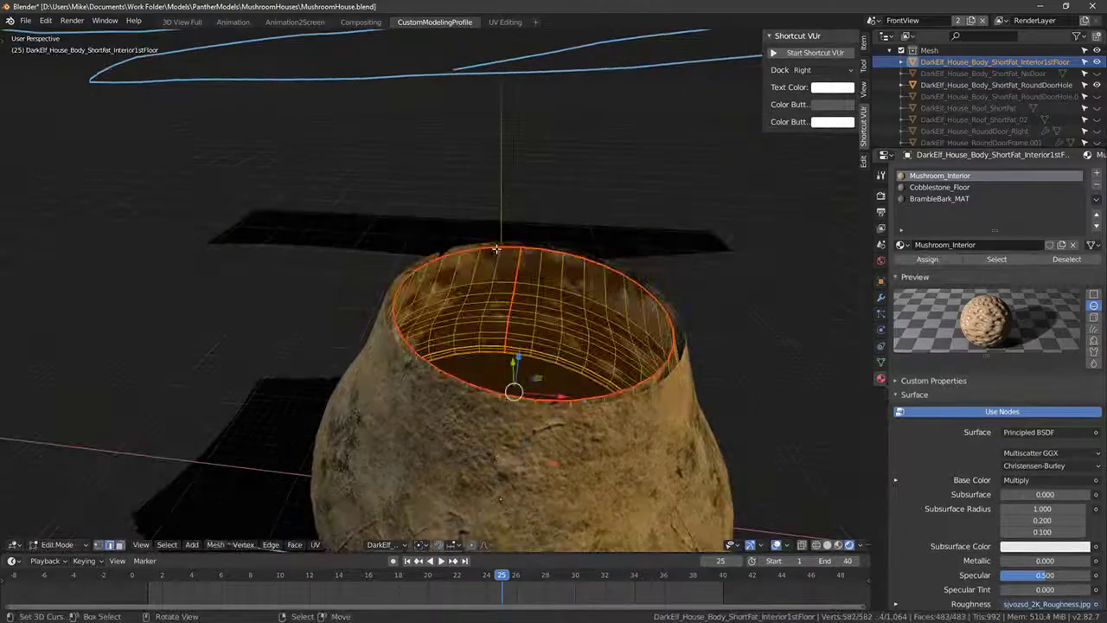
pyautogui.keyDown('alt'); pyautogui.click(484, 260); pyautogui.keyUp('alt')
pyautogui.hotkey('shift', 'd')
pyautogui.rightClick(573, 232)
pyautogui.press('p')
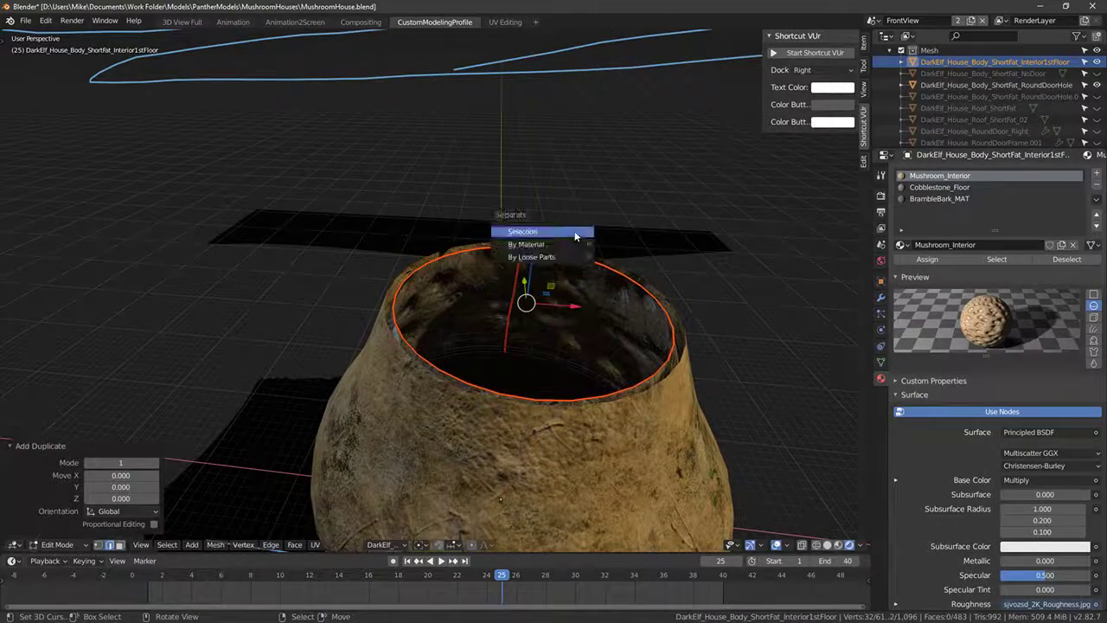
pyautogui.click(572, 234)
pyautogui.press('Tab')
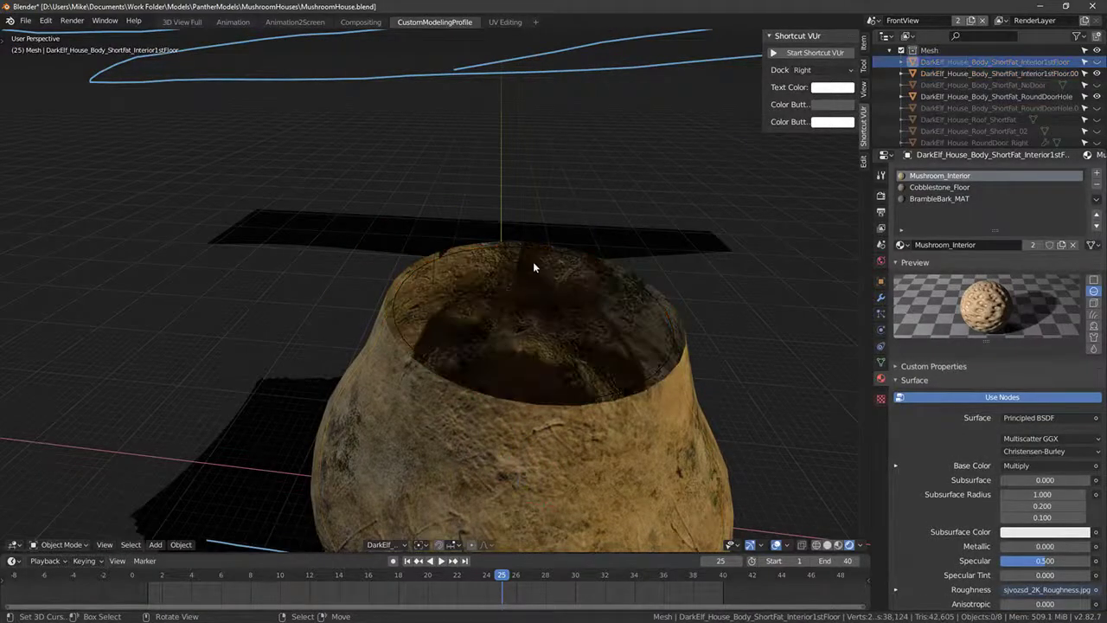
# Step: Extrude the separated edge loop vertically and scale the new loop to 0.935
pyautogui.click(525, 250)
pyautogui.press('Tab')
pyautogui.moveTo(525, 250); pyautogui.dragTo(513, 254, button='middle')
pyautogui.press('e')
pyautogui.press('z')
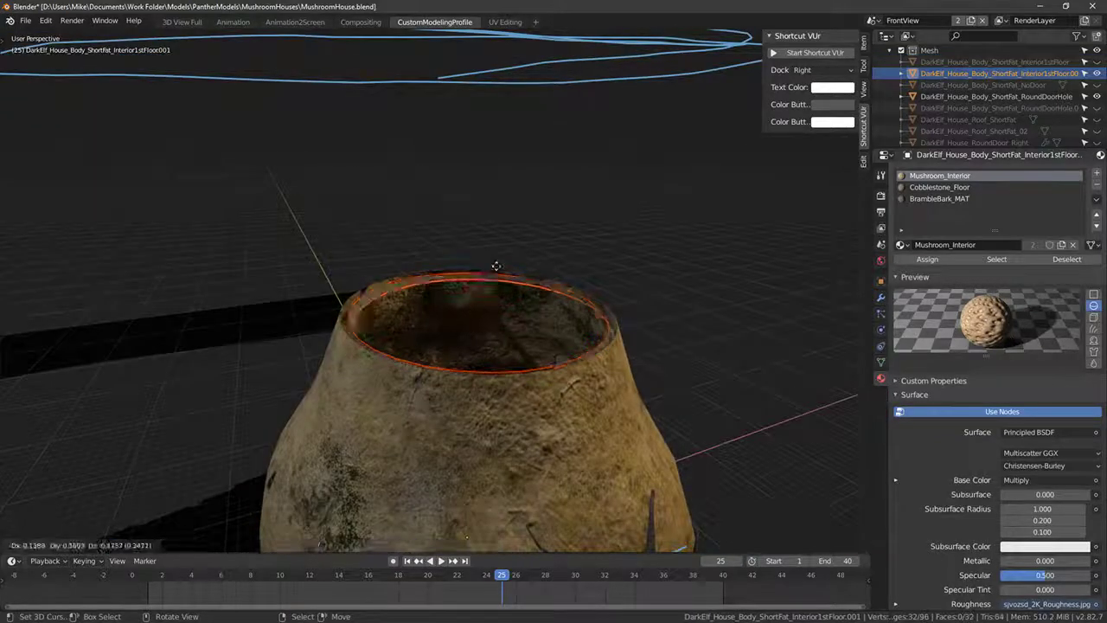
pyautogui.click(477, 264)
pyautogui.press('s')
pyautogui.click(618, 272)
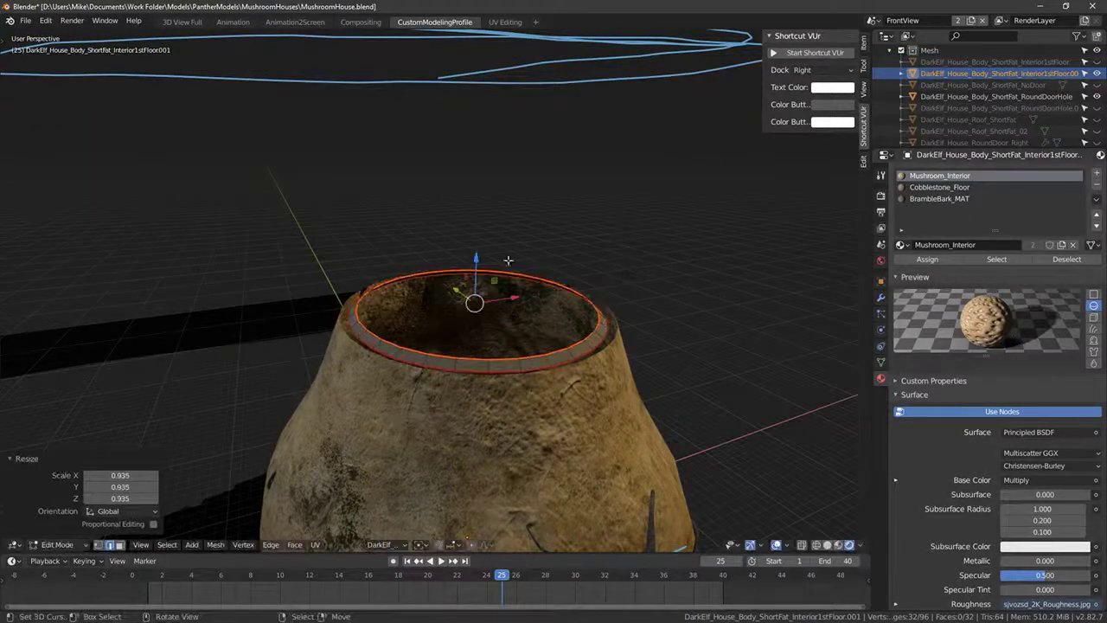
# Step: Extrude the loop again, scale it inward to 0.826, and adjust the inner loop's size and lower it slightly
pyautogui.press('e')
pyautogui.rightClick(483, 263)
pyautogui.press('s')
pyautogui.click(586, 274)
pyautogui.press('s')
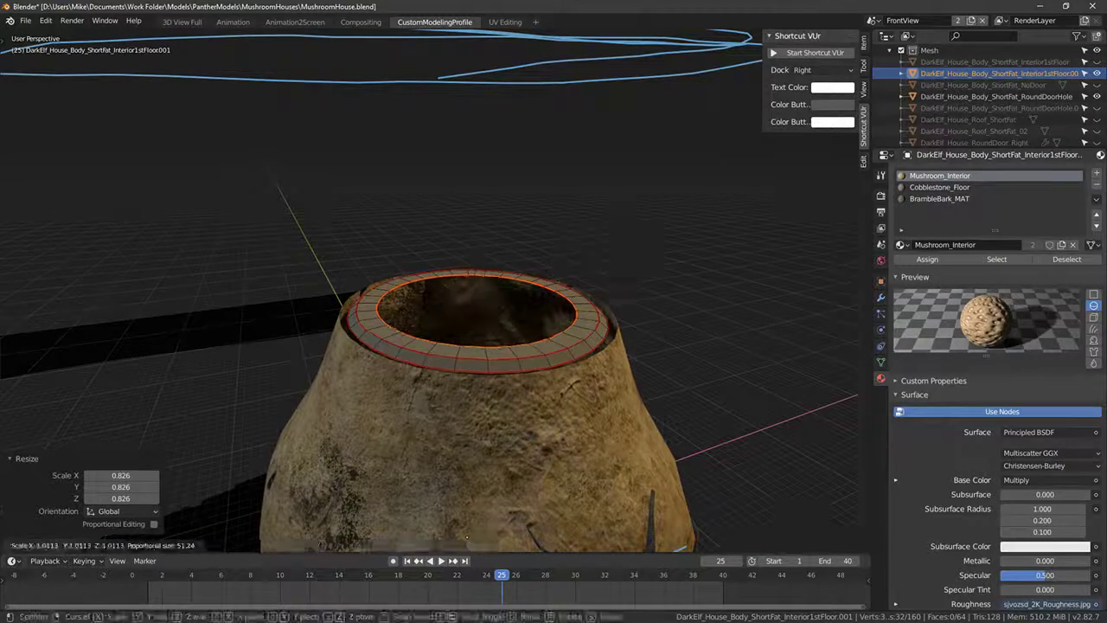
pyautogui.click(505, 264)
pyautogui.moveTo(476, 260); pyautogui.dragTo(475, 277)
# Step: Extrude the inner loop further inward, lower it by 0.476 and fill the central opening with a face
pyautogui.press('e')
pyautogui.rightClick(537, 290)
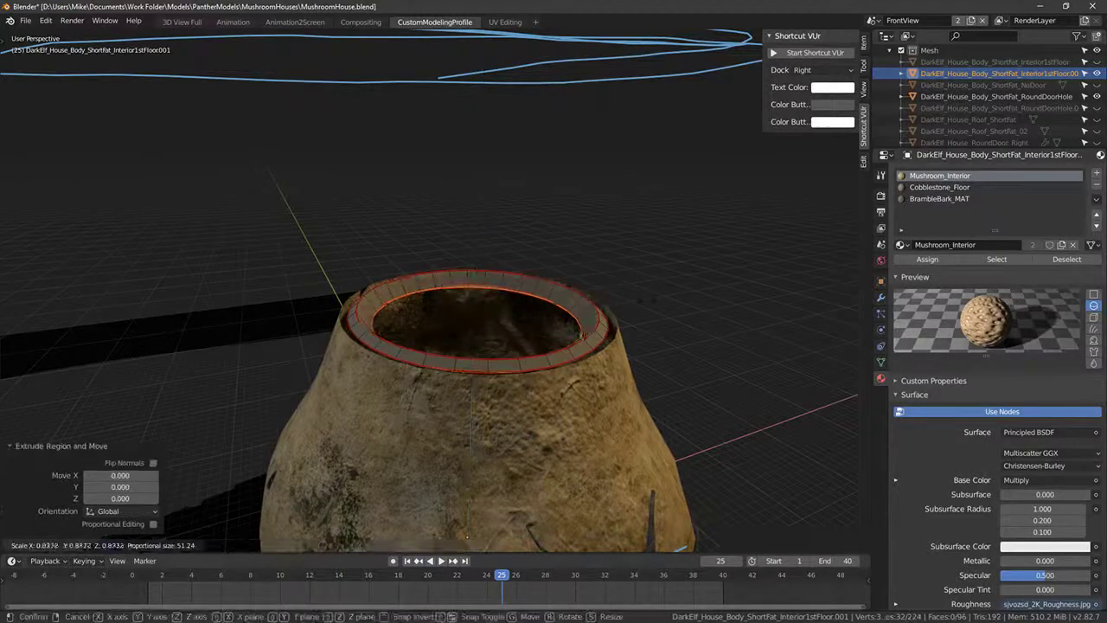
pyautogui.press('s')
pyautogui.click(627, 298)
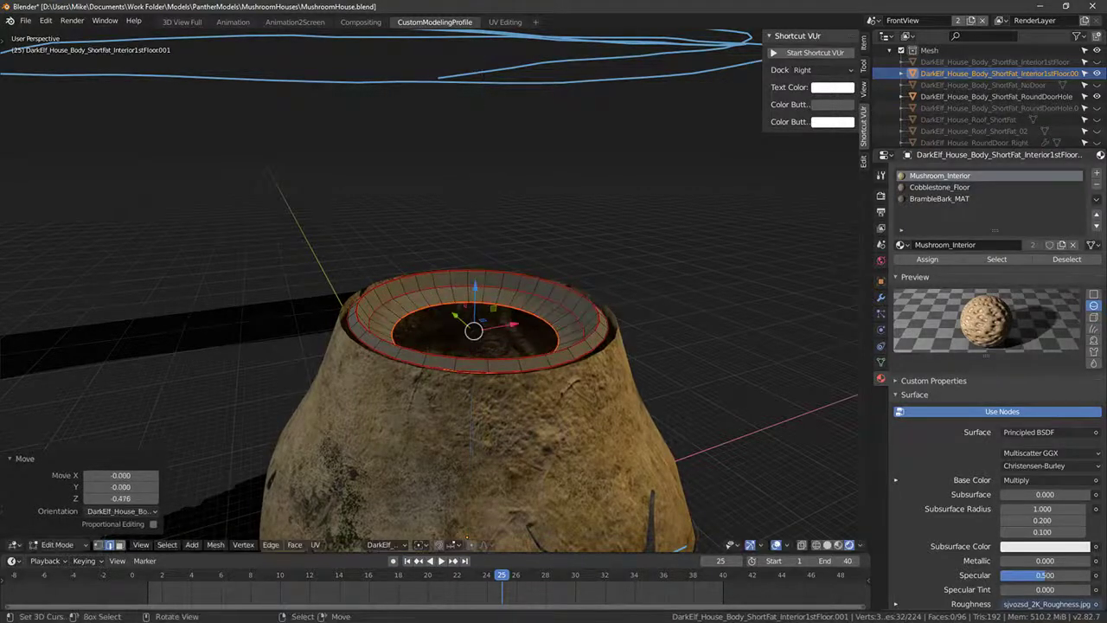
pyautogui.press('f')
pyautogui.hotkey('ctrl', 'l')
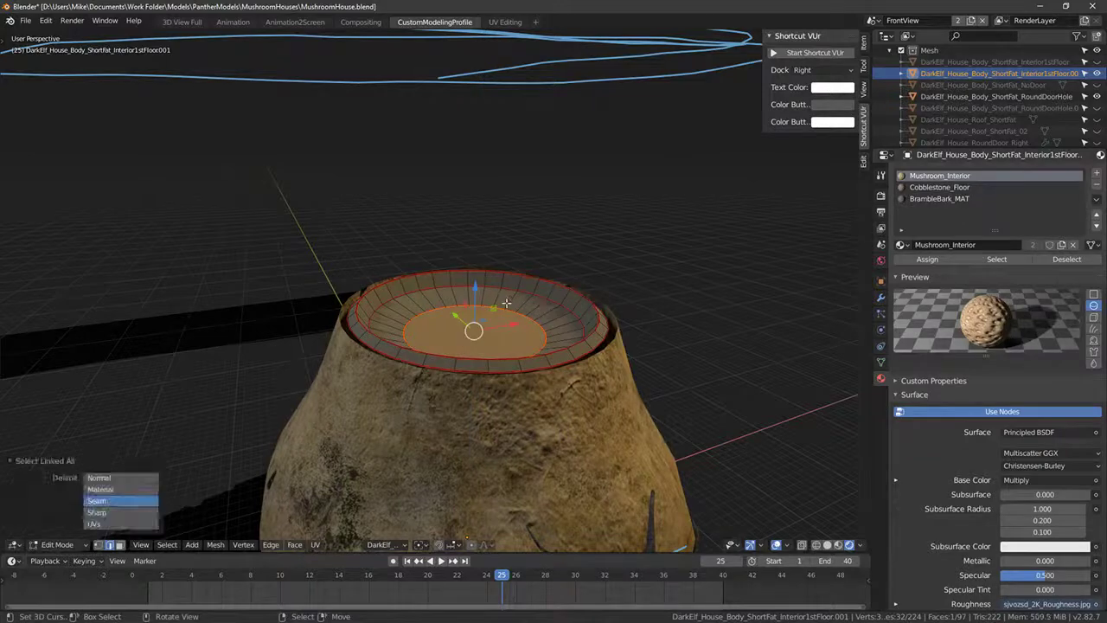
# Step: Flip the normals of the whole ceiling mesh and clear its seams
pyautogui.moveTo(506, 302); pyautogui.dragTo(480, 313, button='middle')
pyautogui.press('F3')
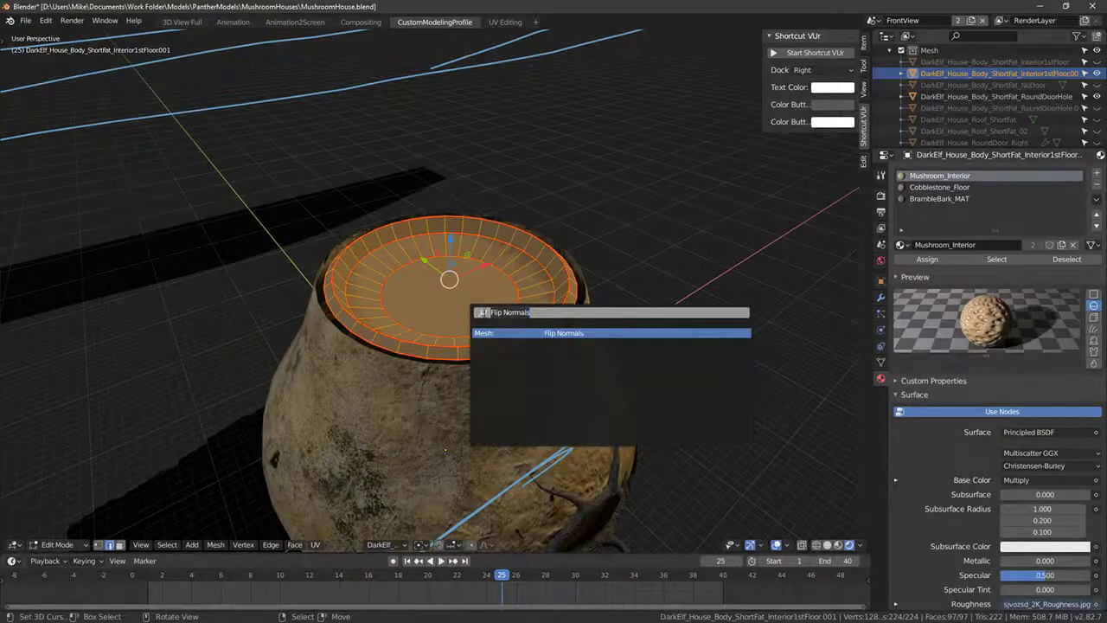
pyautogui.press('Return')
pyautogui.hotkey('ctrl', 'e')
pyautogui.click(448, 320)
pyautogui.moveTo(449, 326); pyautogui.dragTo(488, 312, button='middle')
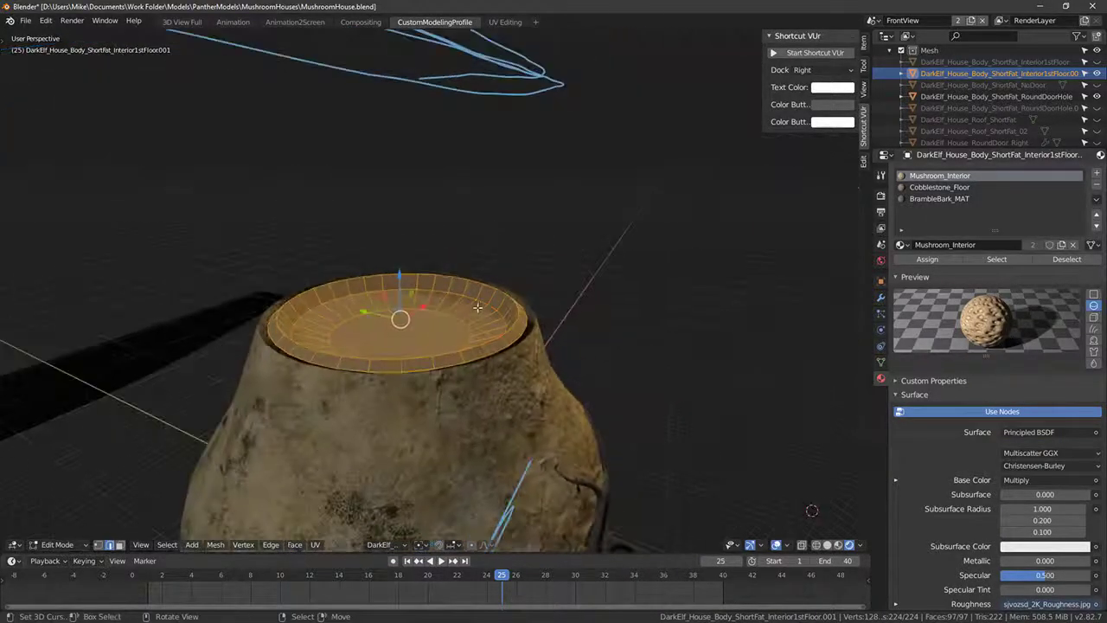
# Step: Shade the ceiling mesh smooth and unwrap it with Smart UV Project at a 66 angle limit
pyautogui.press('F3')
pyautogui.write('shade sm')
pyautogui.press('Return')
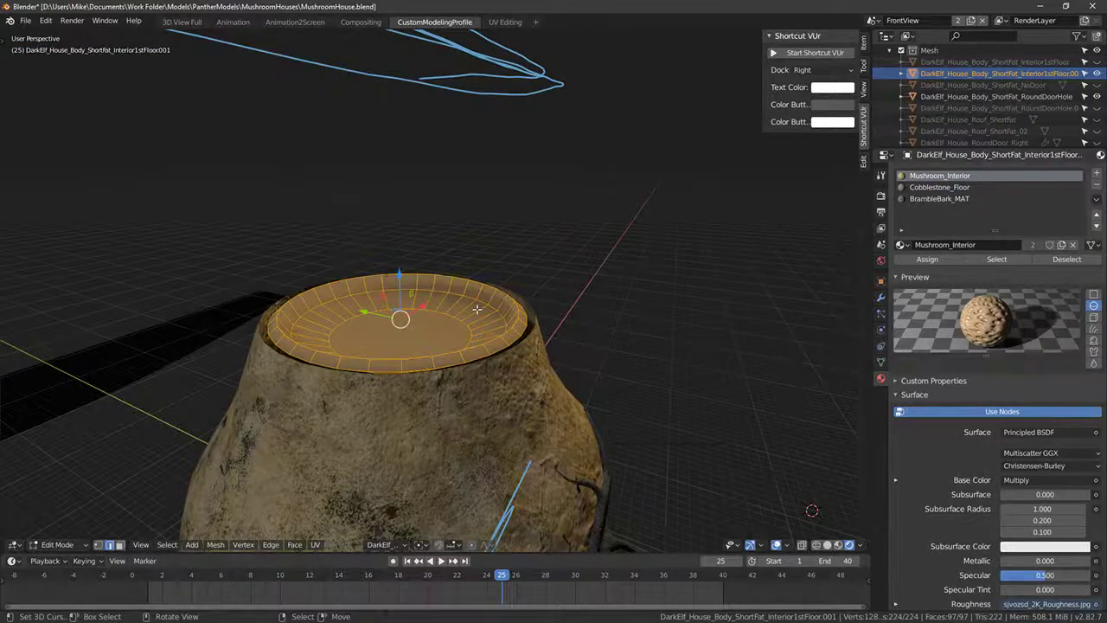
pyautogui.press('u')
pyautogui.click(436, 281)
pyautogui.click(417, 360)
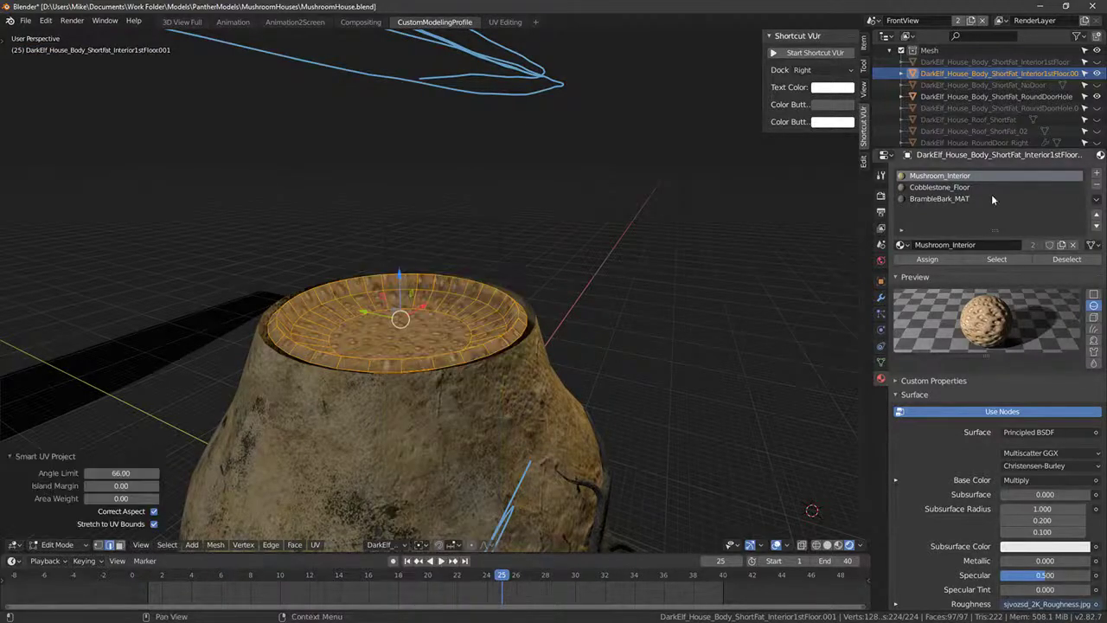
# Step: Change the ceiling's first material slot to Dirty_Mushroom_Flesh and return to Object Mode
pyautogui.click(902, 244)
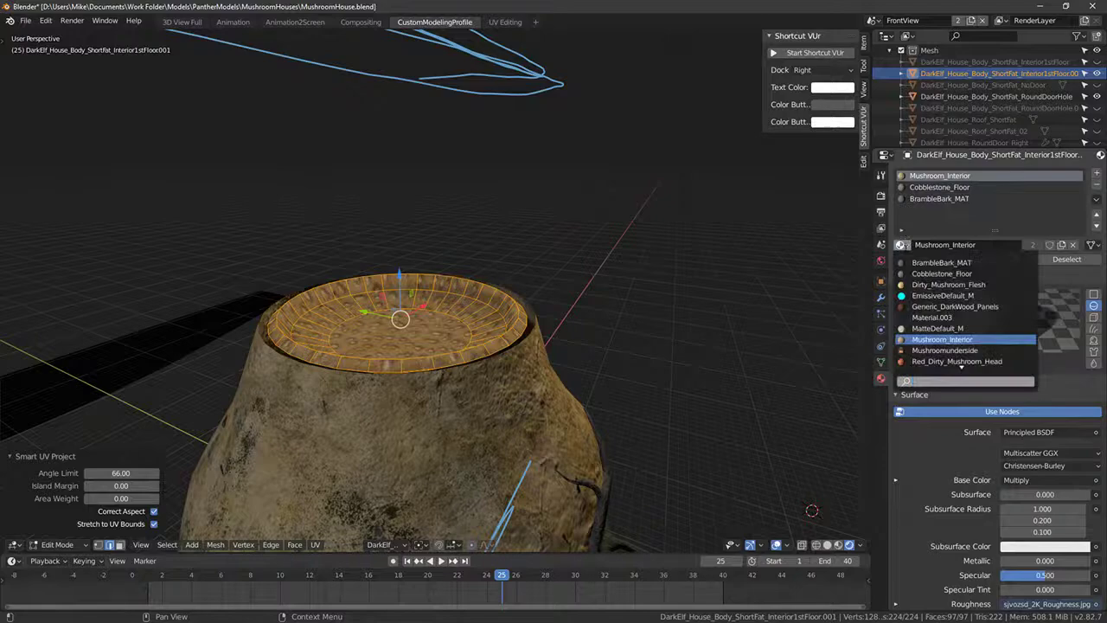
pyautogui.click(935, 284)
pyautogui.scroll(6, 487, 250)
pyautogui.moveTo(487, 250); pyautogui.dragTo(521, 210, button='middle')
pyautogui.press('Tab')
pyautogui.scroll(-8, 502, 302)
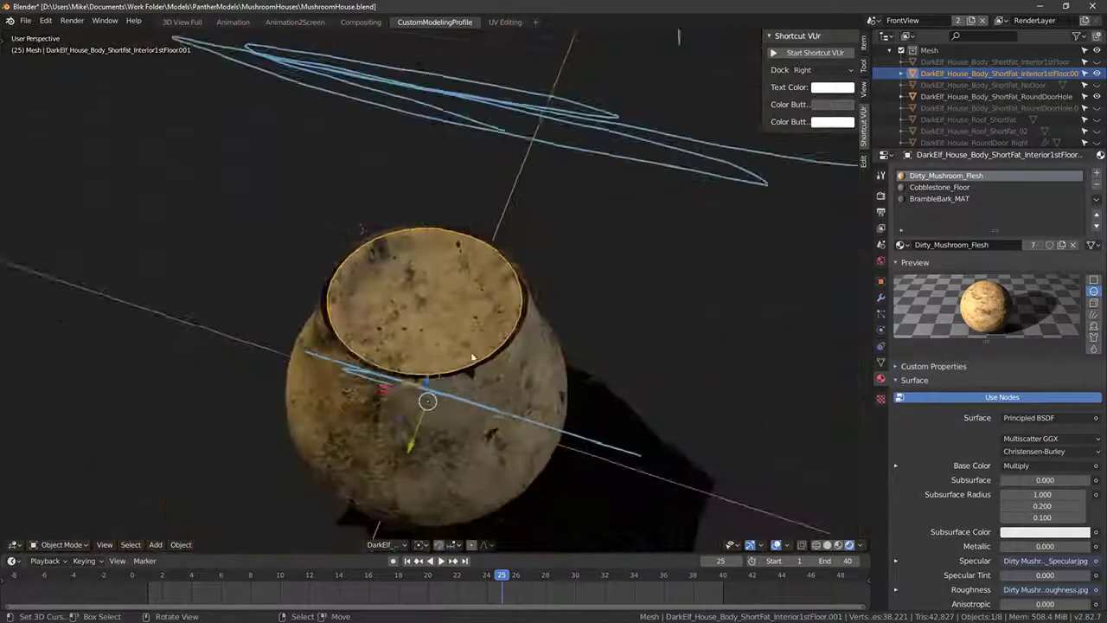
# Step: Export the selected ceiling as DarkElf_House_Body_ShortFat_InteriorCeiling.fbx in the MushroomHouses folder
pyautogui.moveTo(472, 357); pyautogui.dragTo(453, 267, button='middle')
pyautogui.click(25, 20)
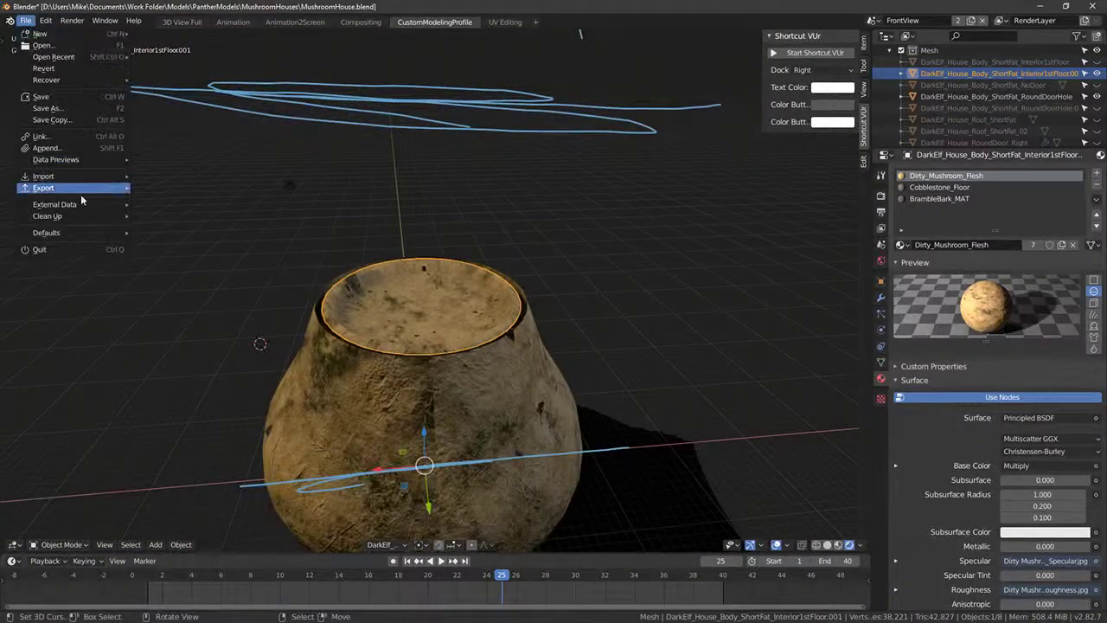
pyautogui.click(31, 22)
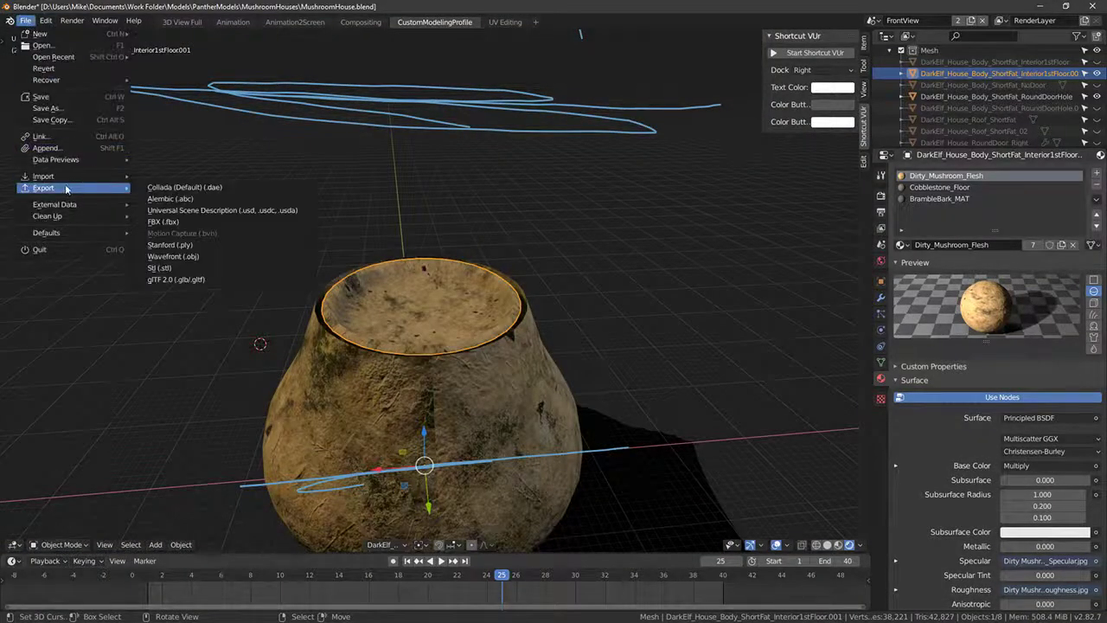
pyautogui.click(192, 223)
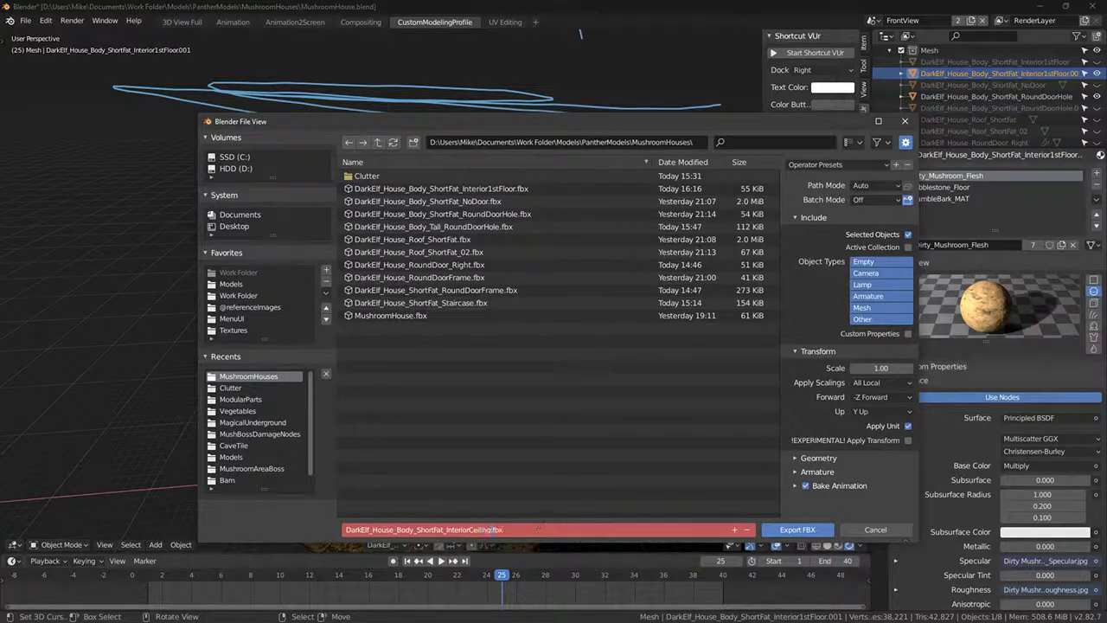
pyautogui.press('Return')
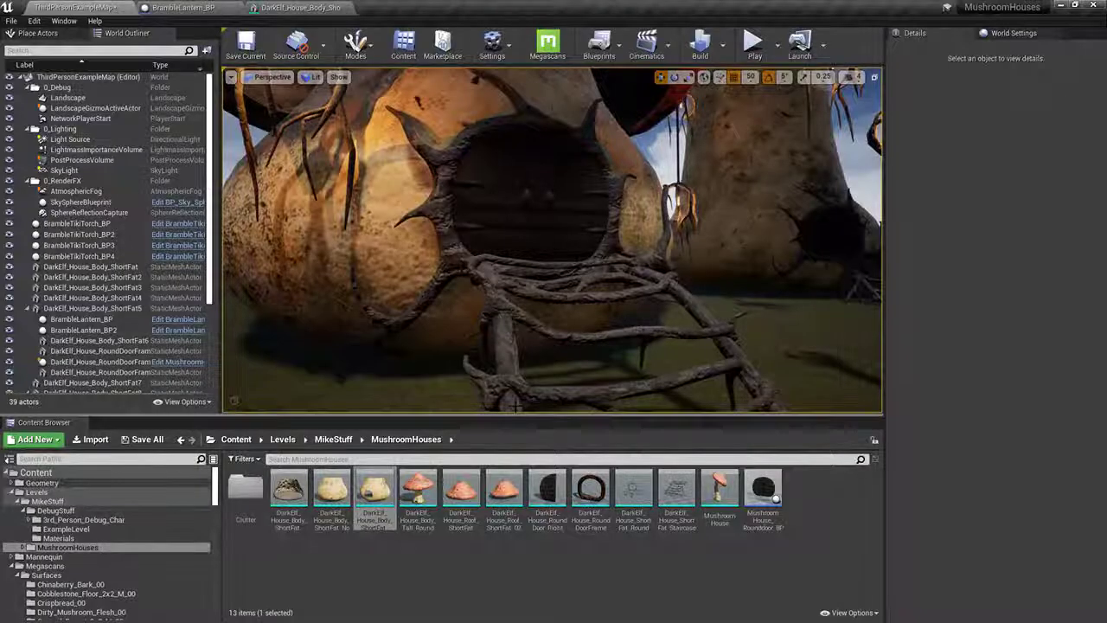
# Step: In Unreal Engine, import DarkElf_House_Body_ShortFat_InteriorCeiling.fbx into the MushroomHouses content folder
pyautogui.scroll(3, 554, 242)
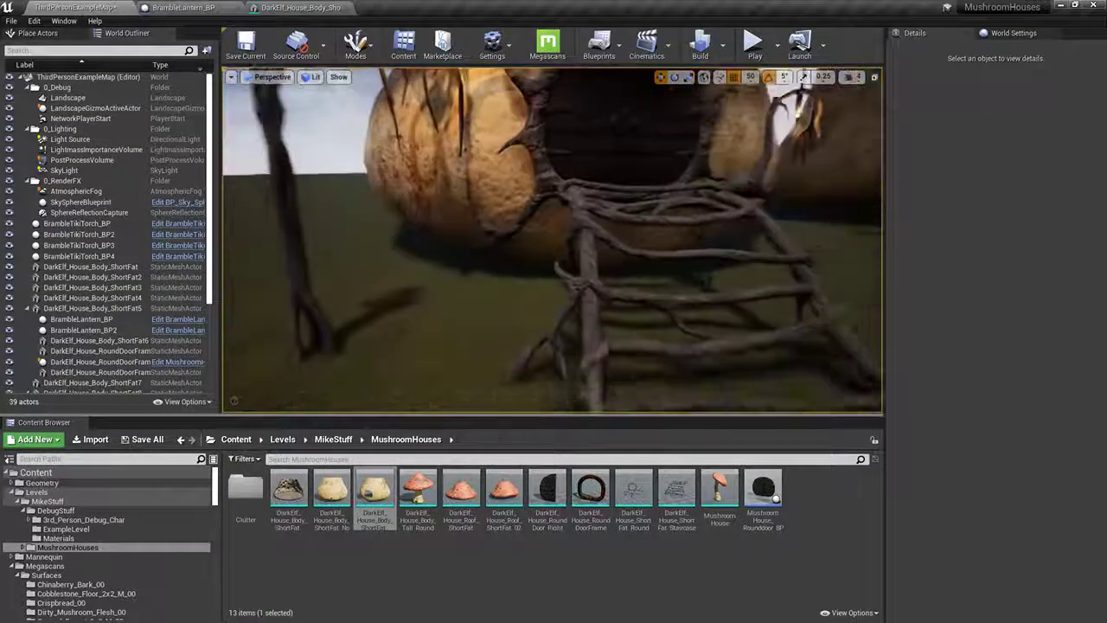
pyautogui.moveTo(504, 495); pyautogui.dragTo(400, 542)
pyautogui.click(365, 571)
pyautogui.click(91, 439)
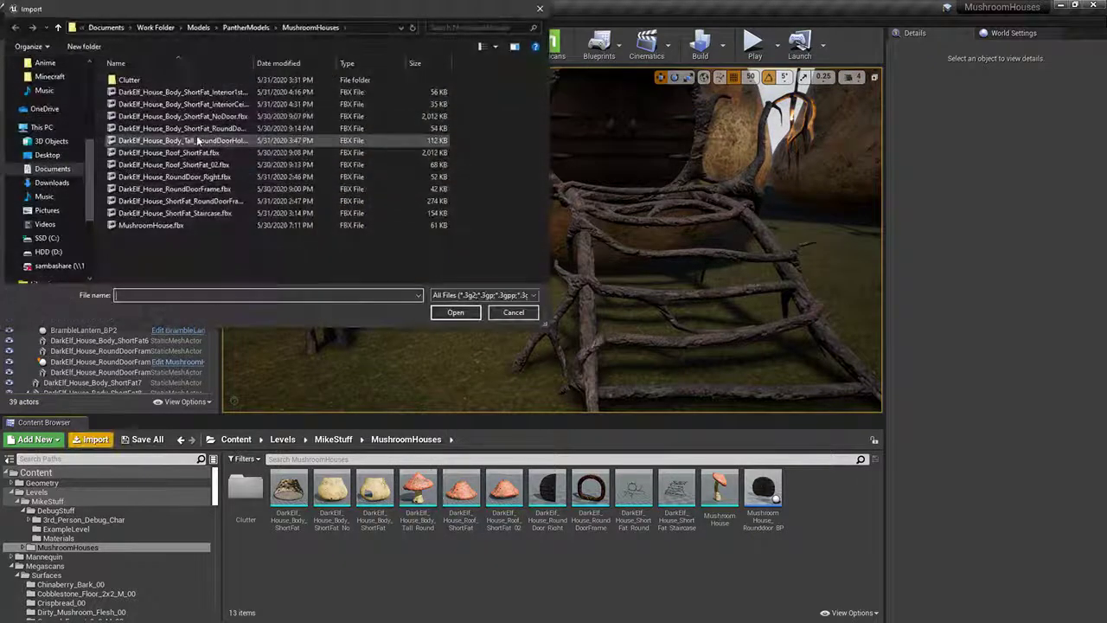
pyautogui.click(197, 140)
pyautogui.click(231, 103)
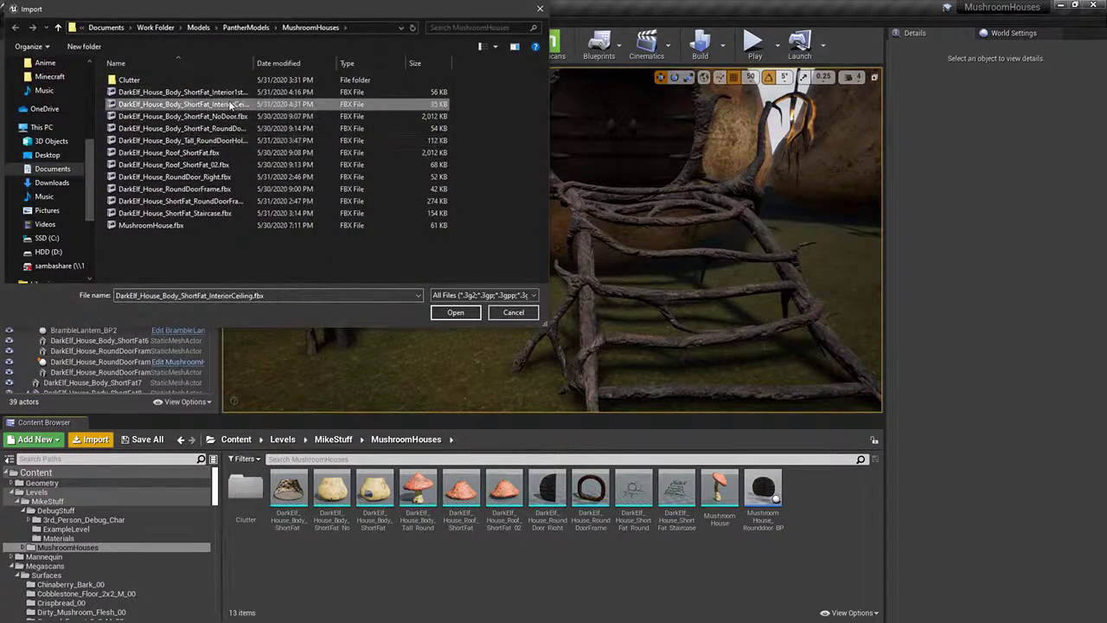
pyautogui.click(455, 313)
pyautogui.click(578, 528)
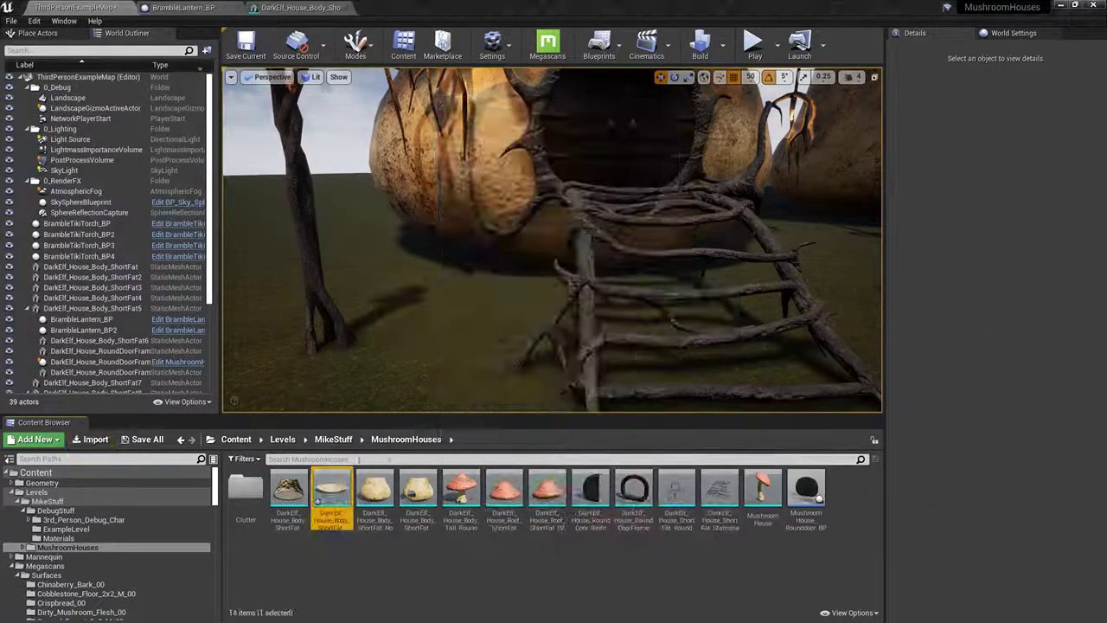
# Step: Duplicate the short house body in place and replace the copy with the DarkElf_House_Body_ShortFat_InteriorCeiling mesh
pyautogui.moveTo(554, 259)
pyautogui.mouseDown(button='right')
pyautogui.moveTo(571, 208)
pyautogui.moveTo(536, 207)
pyautogui.moveTo(528, 242)
pyautogui.moveTo(545, 225)
pyautogui.moveTo(519, 260)
pyautogui.moveTo(554, 233)
pyautogui.moveTo(545, 251)
pyautogui.mouseUp(button='right')
pyautogui.click(514, 284)
pyautogui.rightClick(445, 346)
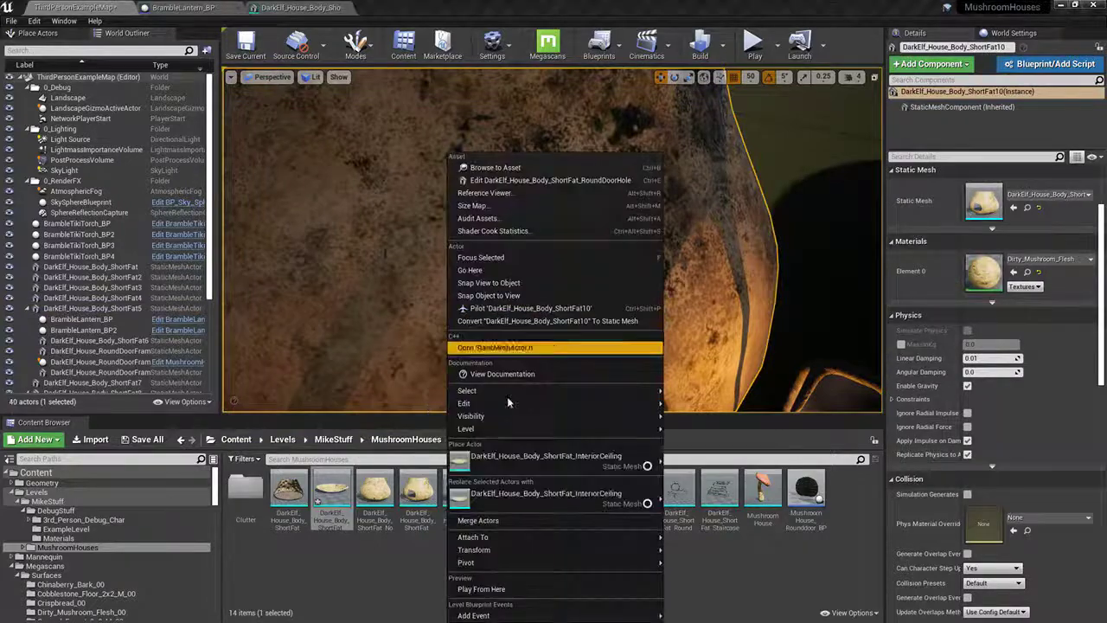
pyautogui.click(527, 497)
pyautogui.moveTo(541, 346); pyautogui.dragTo(558, 268, button='right')
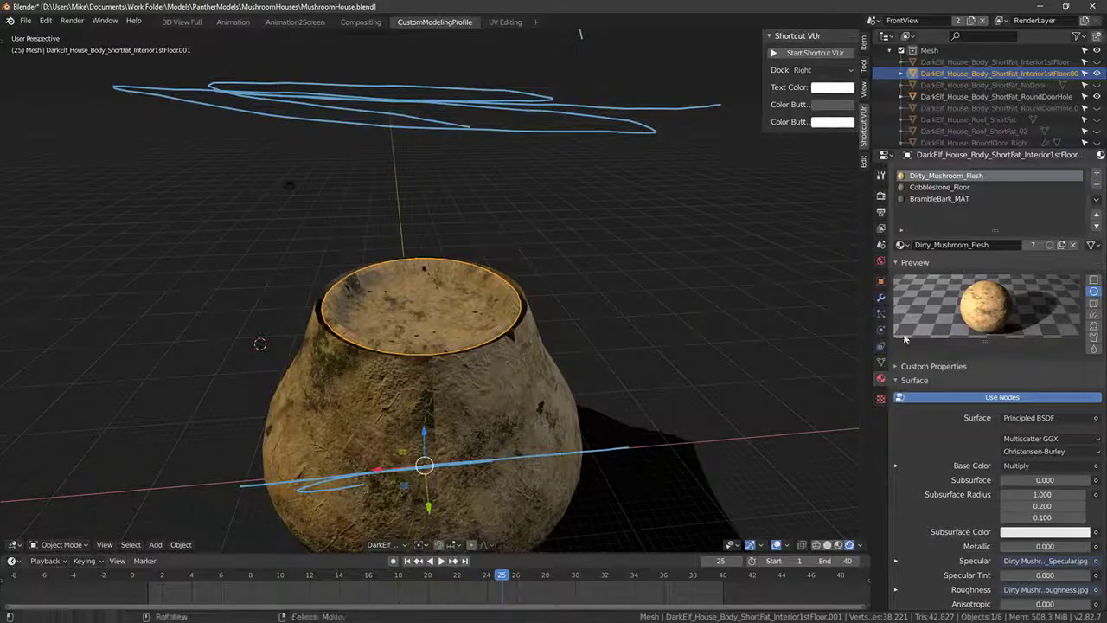
# Step: In Blender, select the whole ceiling mesh, flip its normals and return to Object Mode
pyautogui.moveTo(692, 320); pyautogui.dragTo(633, 314, button='middle')
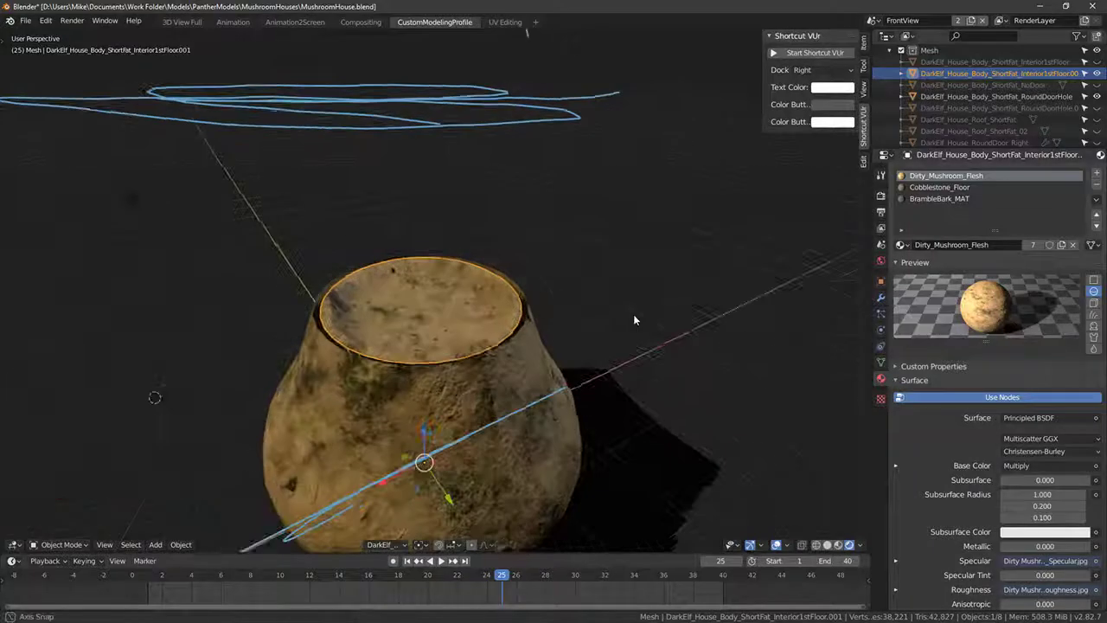
pyautogui.press('Tab')
pyautogui.press('F3')
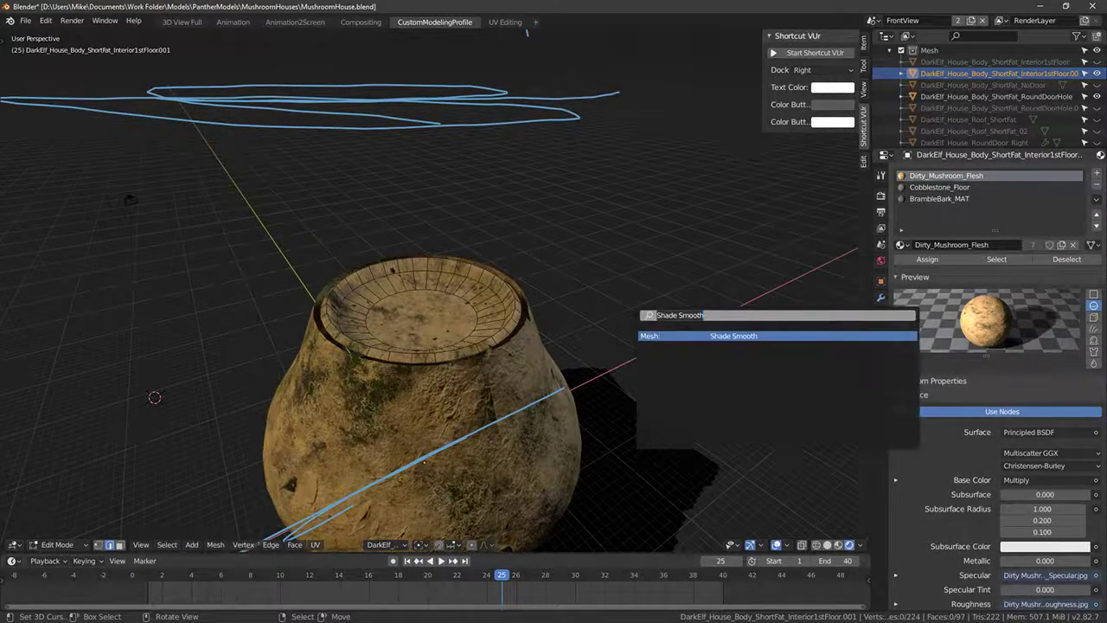
pyautogui.press('Escape')
pyautogui.press('a')
pyautogui.press('F3')
pyautogui.write('flip norma')
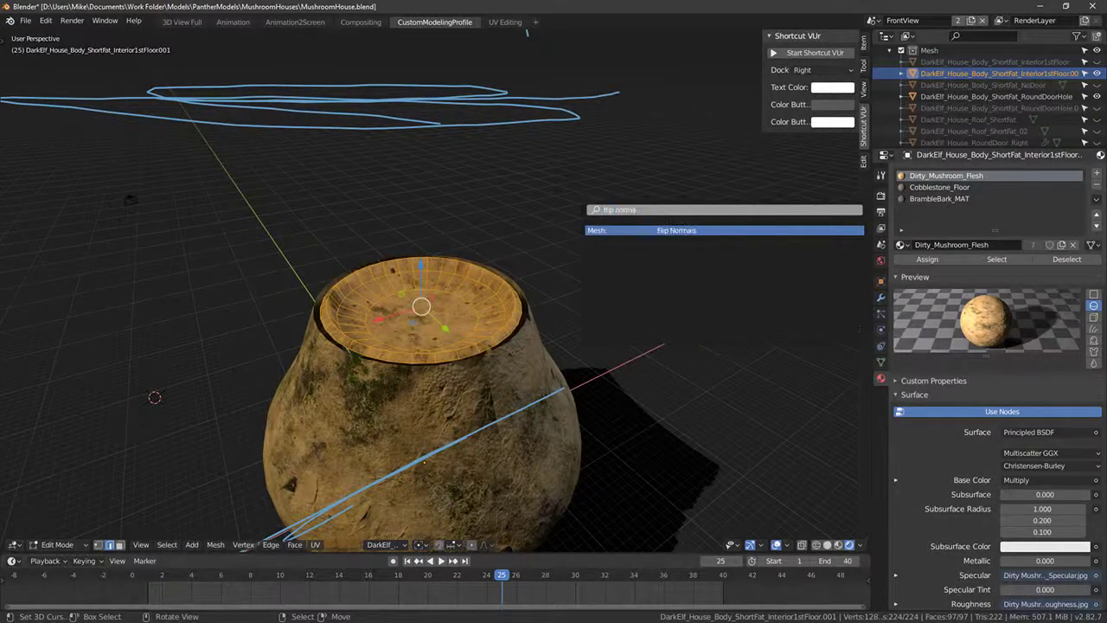
pyautogui.press('Return')
pyautogui.press('Tab')
# Step: Re-export the ceiling as FBX, overwriting DarkElf_House_Body_ShortFat_InteriorCeiling.fbx
pyautogui.click(26, 21)
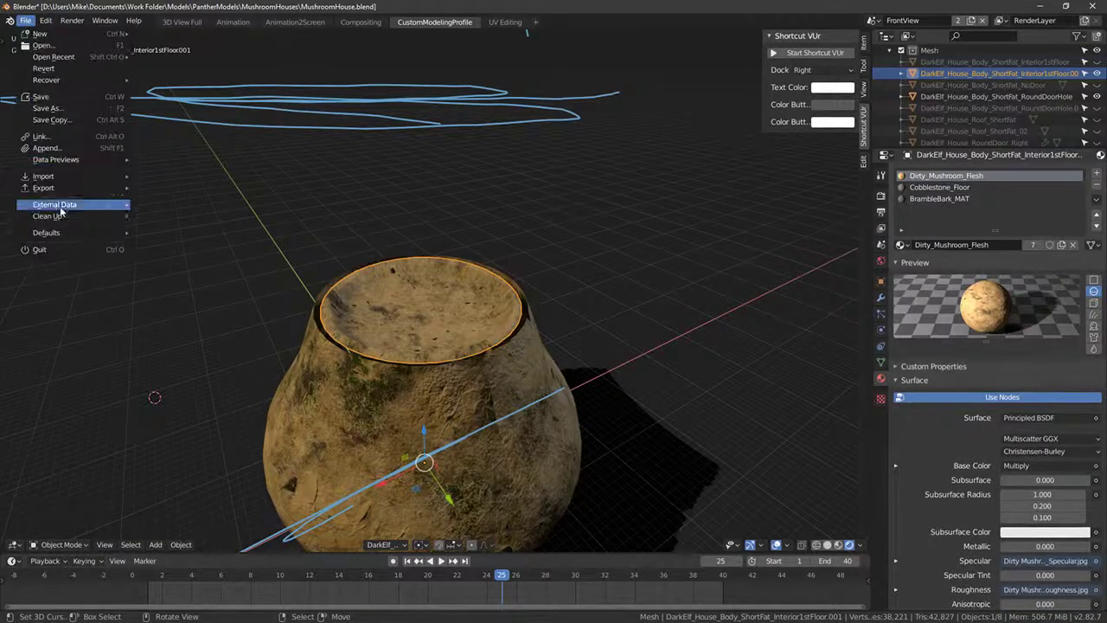
pyautogui.moveTo(57, 192)
pyautogui.click(193, 222)
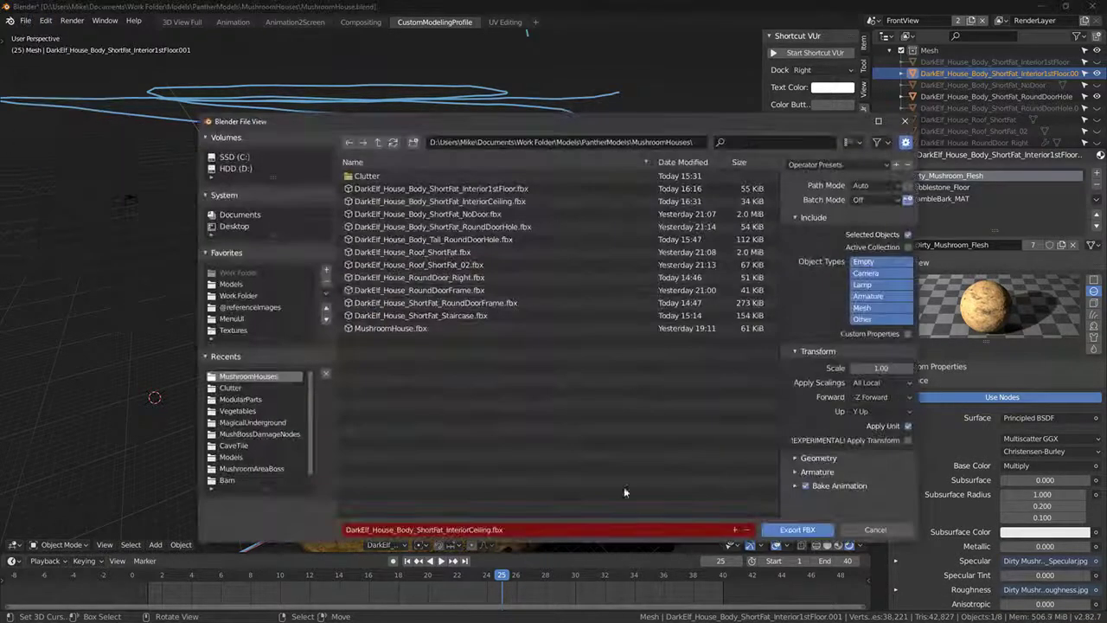
pyautogui.press('Escape')
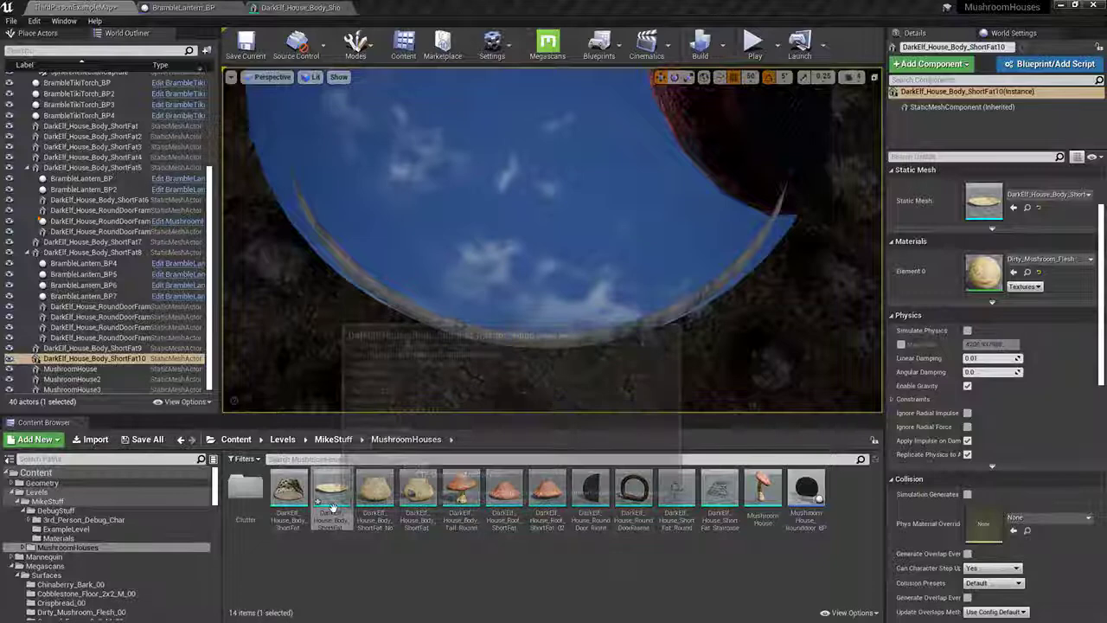
# Step: In Unreal Engine, reimport the InteriorCeiling static mesh from its updated FBX file
pyautogui.rightClick(333, 498)
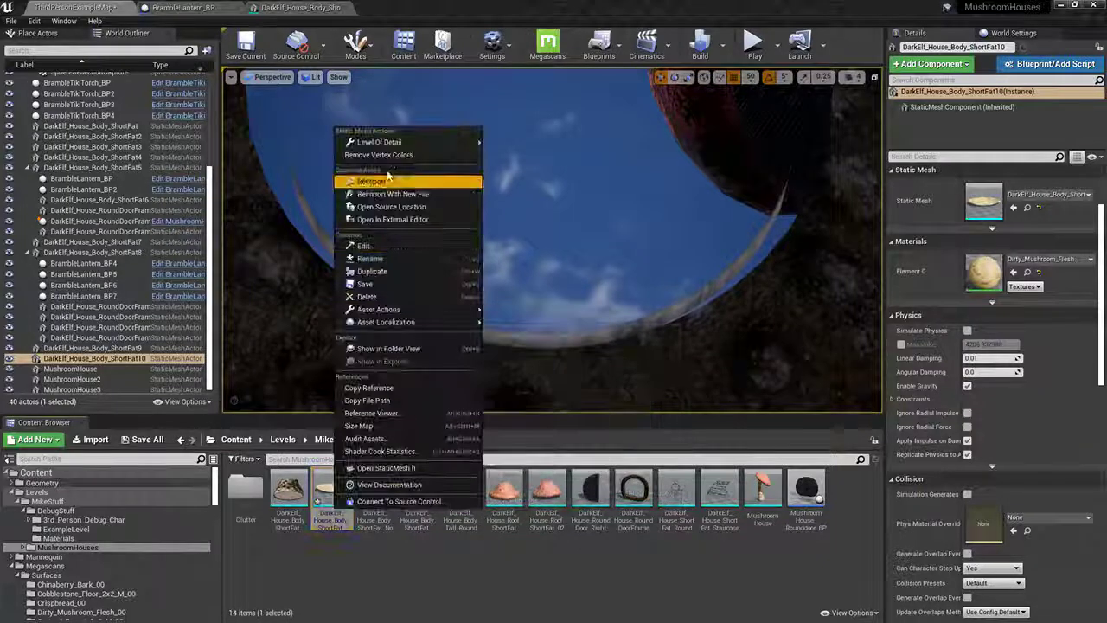
pyautogui.click(372, 181)
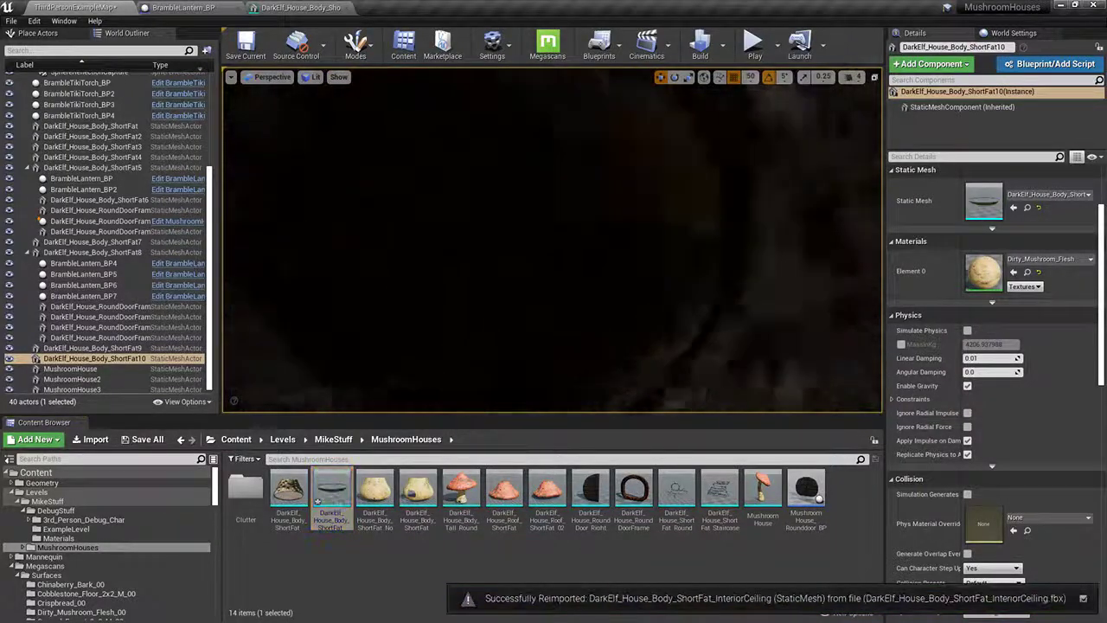
pyautogui.moveTo(571, 173); pyautogui.dragTo(619, 211, button='right')
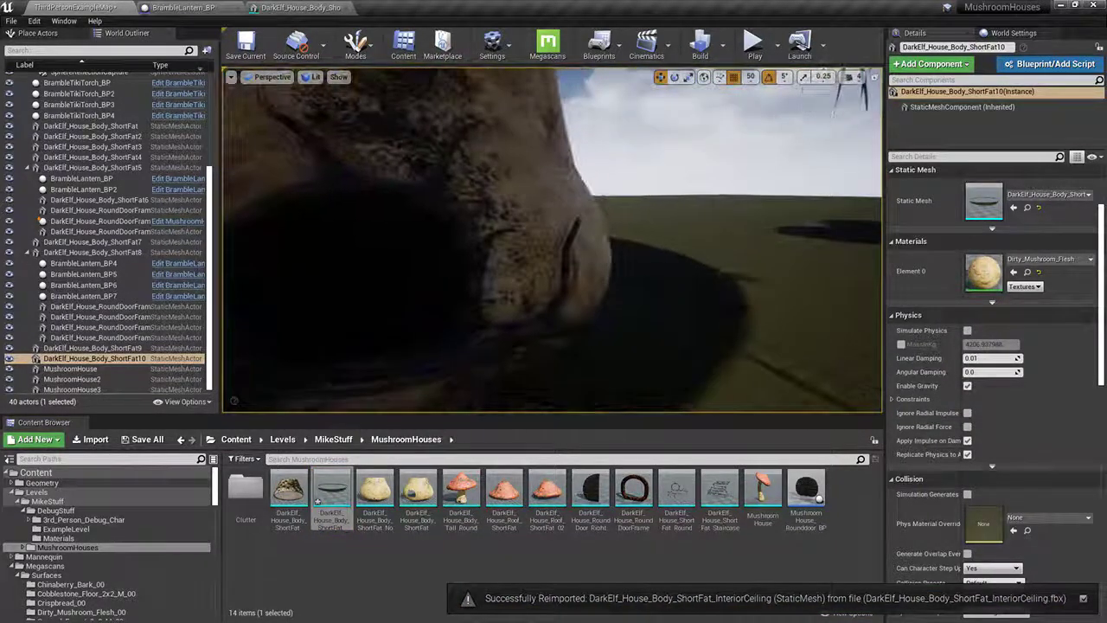
# Step: Duplicate the tall house body in place and replace the copy with the DarkElf_House_Body_ShortFat_InteriorCeiling mesh
pyautogui.click(571, 173)
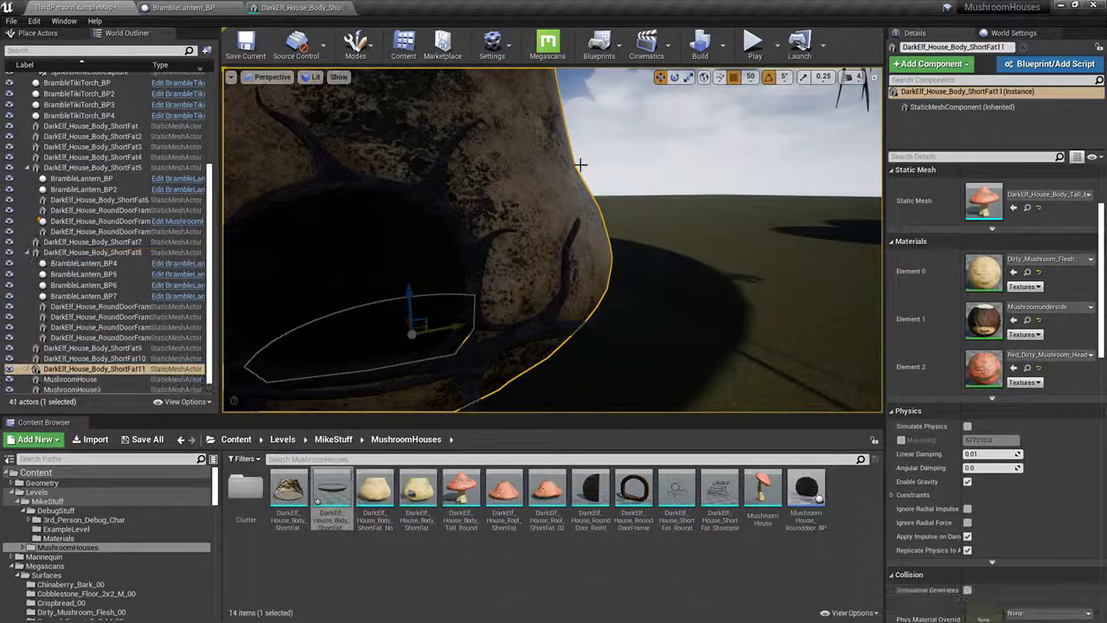
pyautogui.rightClick(584, 166)
pyautogui.moveTo(558, 338); pyautogui.dragTo(551, 329, button='right')
pyautogui.rightClick(551, 302)
pyautogui.click(631, 491)
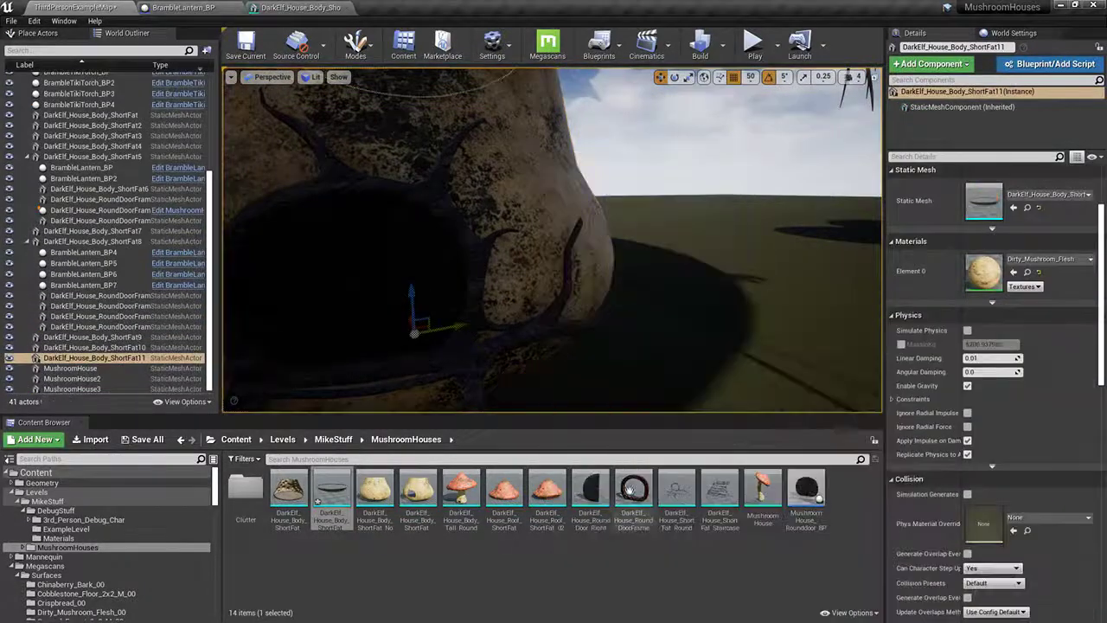
pyautogui.moveTo(597, 363); pyautogui.dragTo(554, 276, button='right')
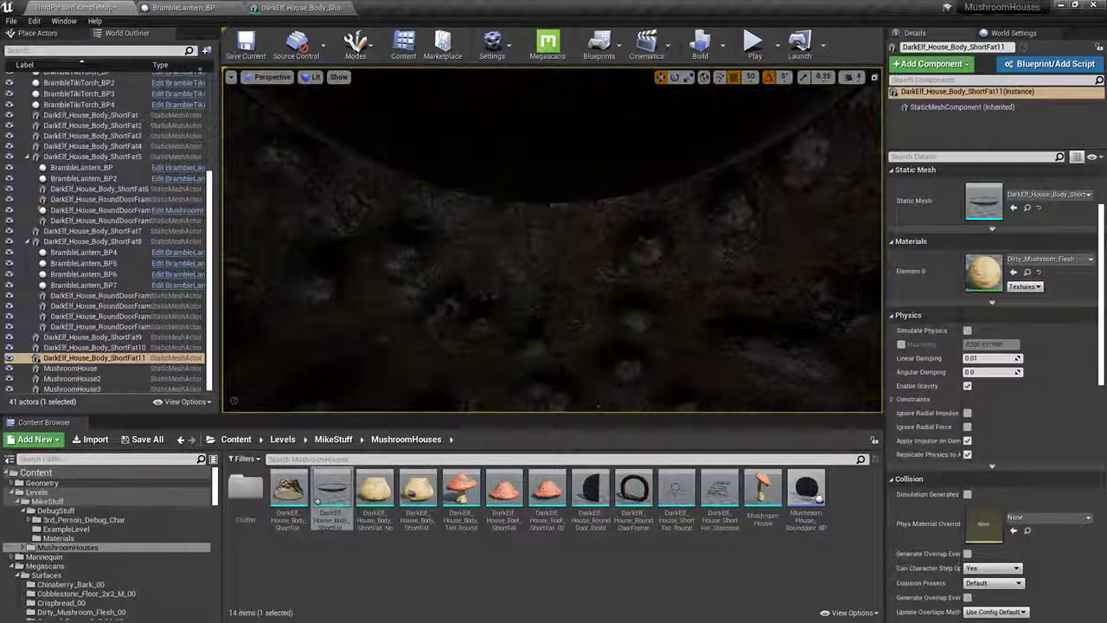
# Step: Play-test the level by running the character up to the tall house's doorway and jumping there
pyautogui.click(752, 45)
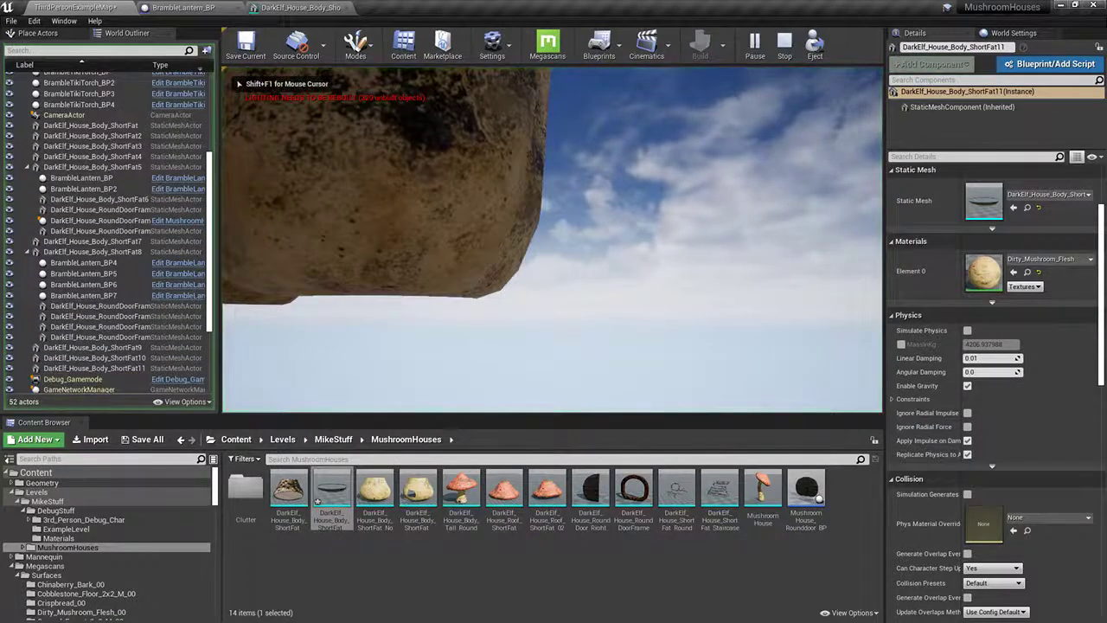
pyautogui.press('Escape')
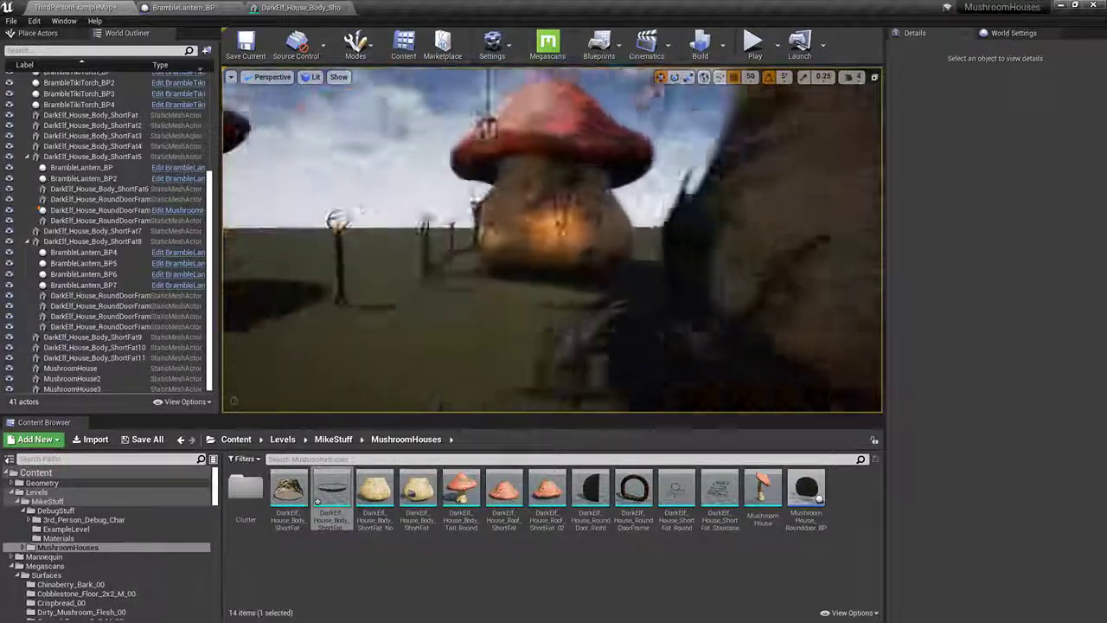
pyautogui.click(753, 43)
pyautogui.click(660, 177)
pyautogui.press('w')
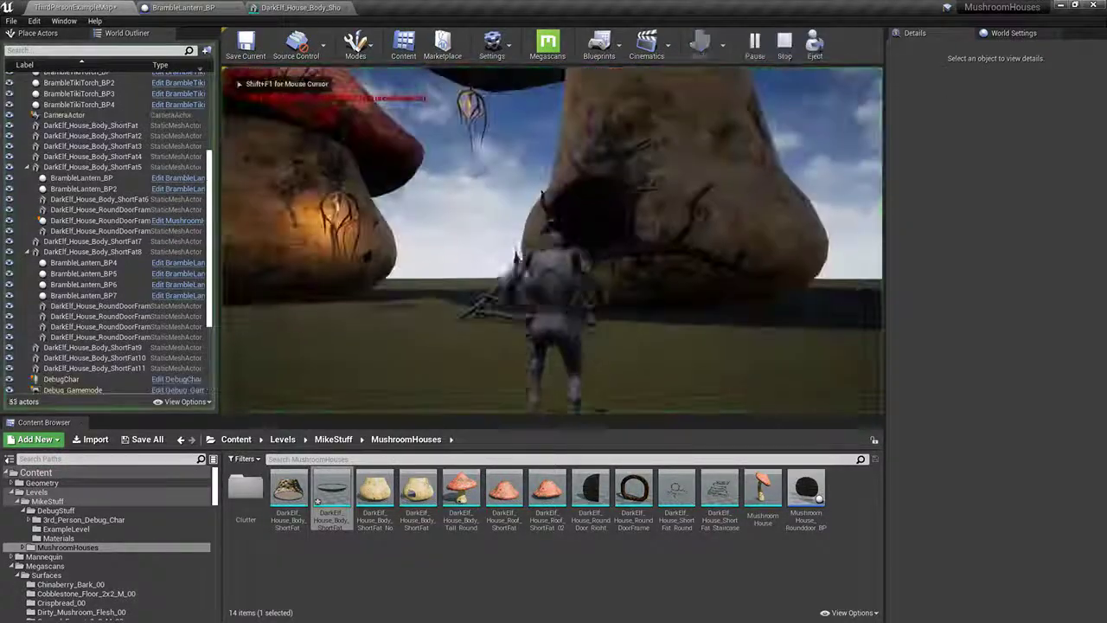
pyautogui.press('w')
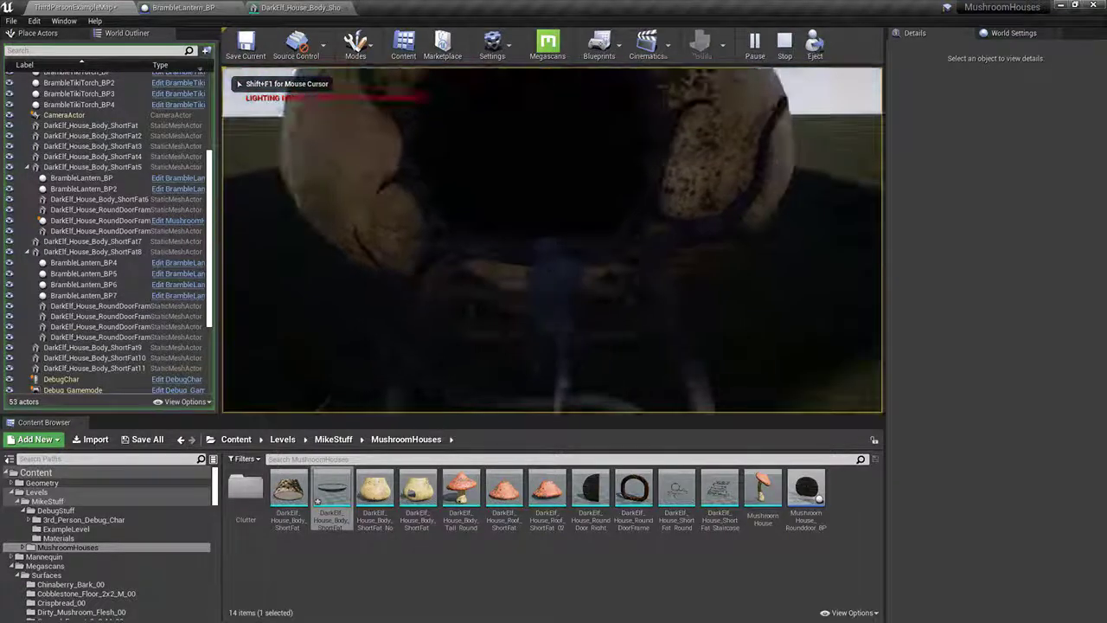
pyautogui.press('space')
pyautogui.press('Escape')
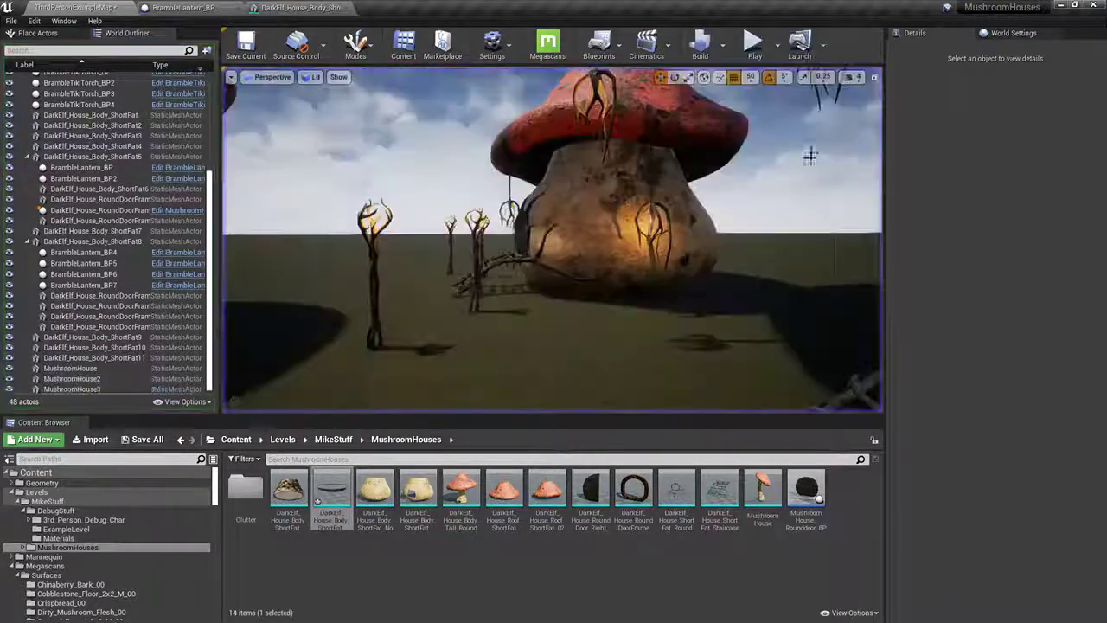
# Step: Select the tall house body in the level, locate its mesh asset and open it in the Static Mesh Editor
pyautogui.press('w')
pyautogui.moveTo(733, 178); pyautogui.dragTo(744, 130, button='right')
pyautogui.click(717, 143)
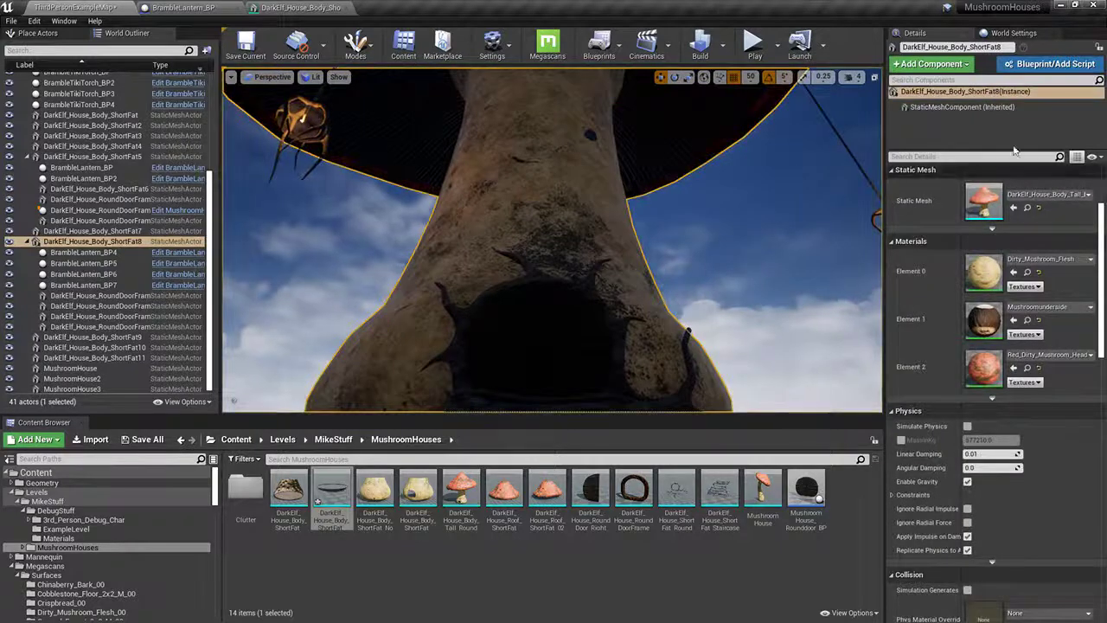
pyautogui.click(1028, 207)
pyautogui.doubleClick(463, 493)
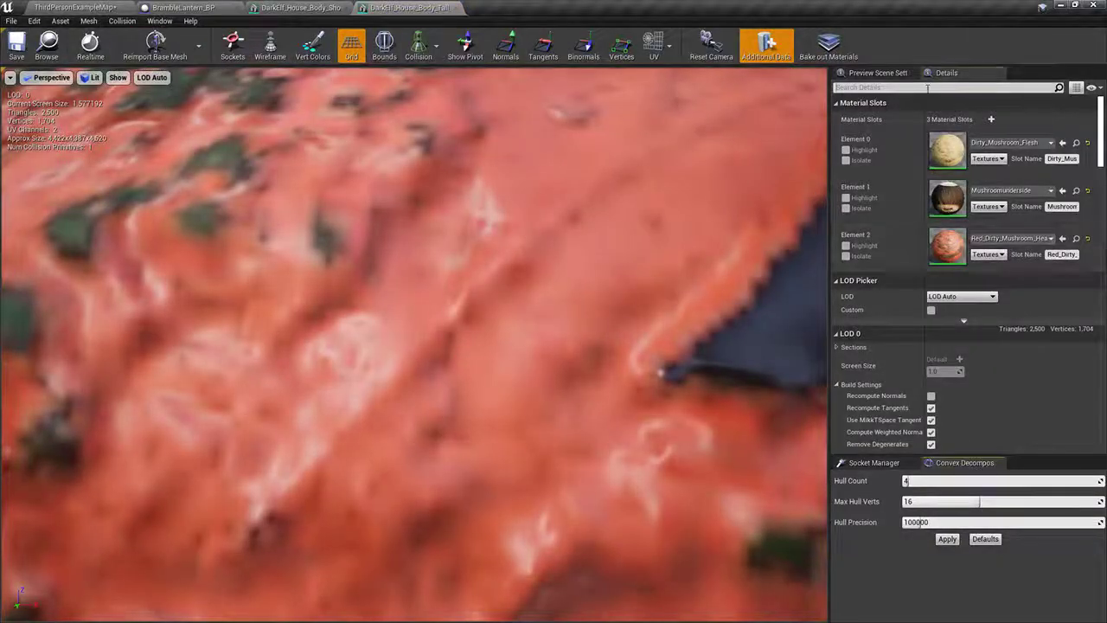
# Step: Find the tall house mesh's collision settings, remove its simplified collision and save the mesh
pyautogui.click(927, 88)
pyautogui.write('collis')
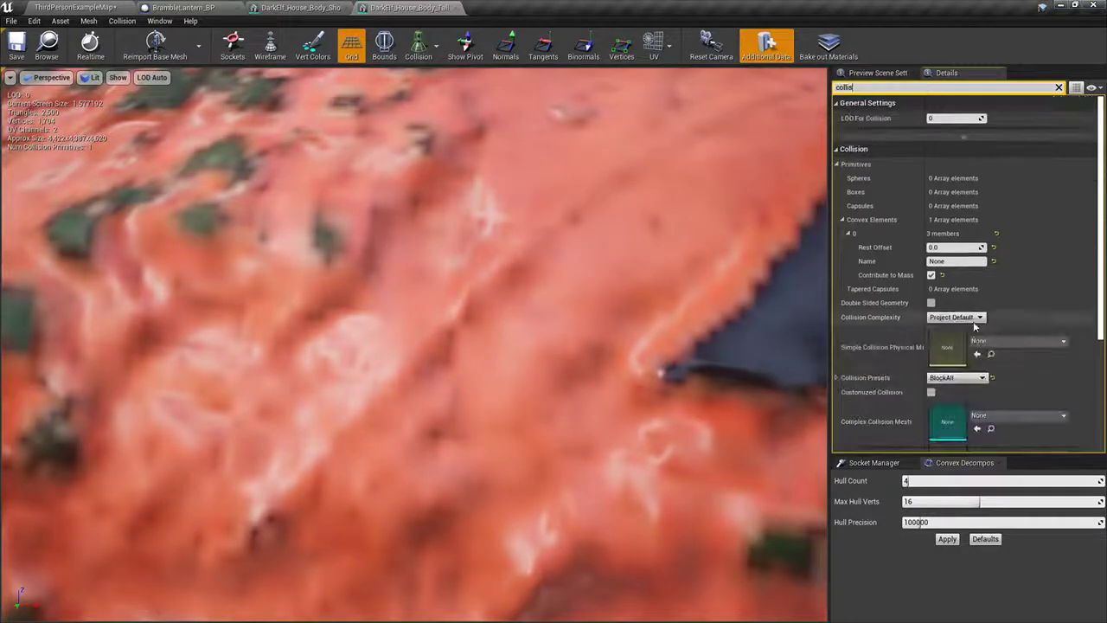
pyautogui.click(973, 320)
pyautogui.click(970, 327)
pyautogui.click(122, 20)
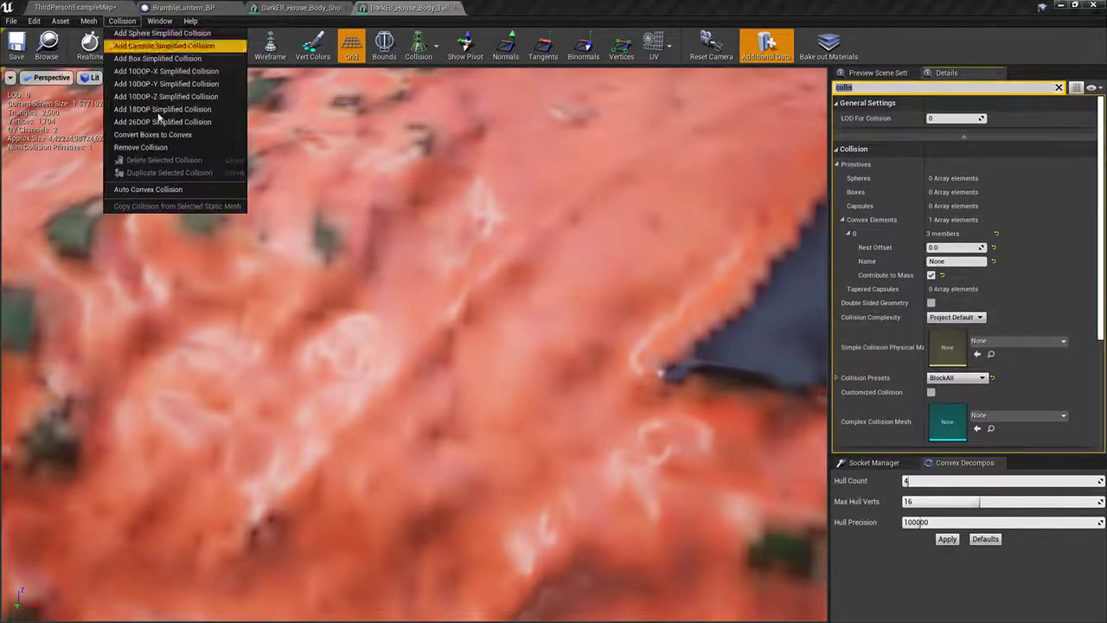
pyautogui.click(140, 147)
pyautogui.click(17, 42)
# Step: Return to the level and play-test running the character up to and through the tall house's doorway
pyautogui.click(74, 7)
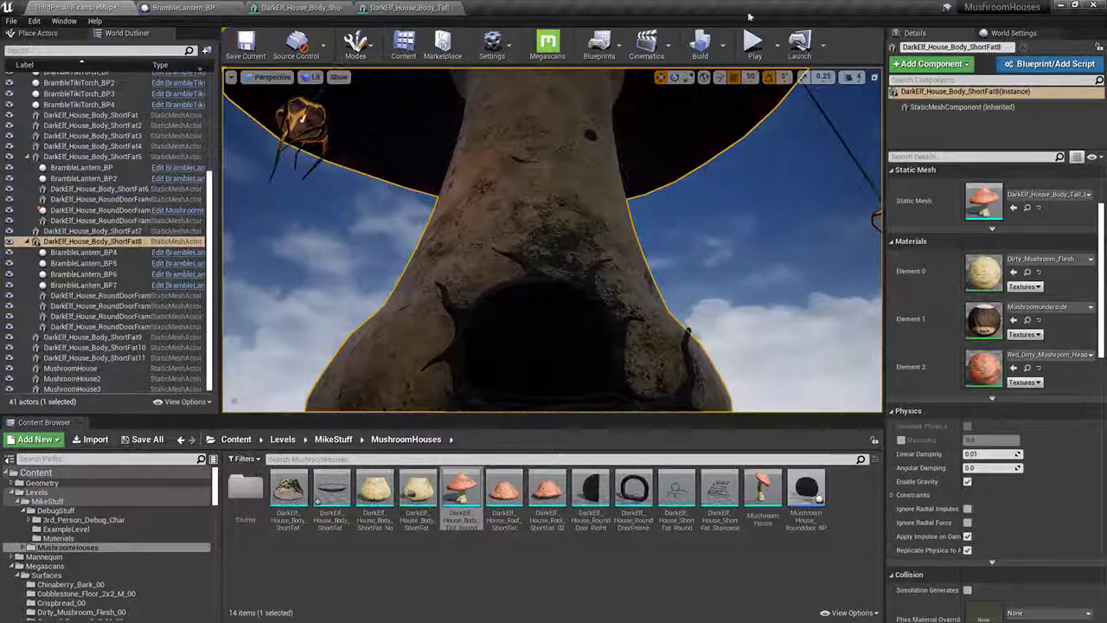
pyautogui.click(753, 45)
pyautogui.press('w')
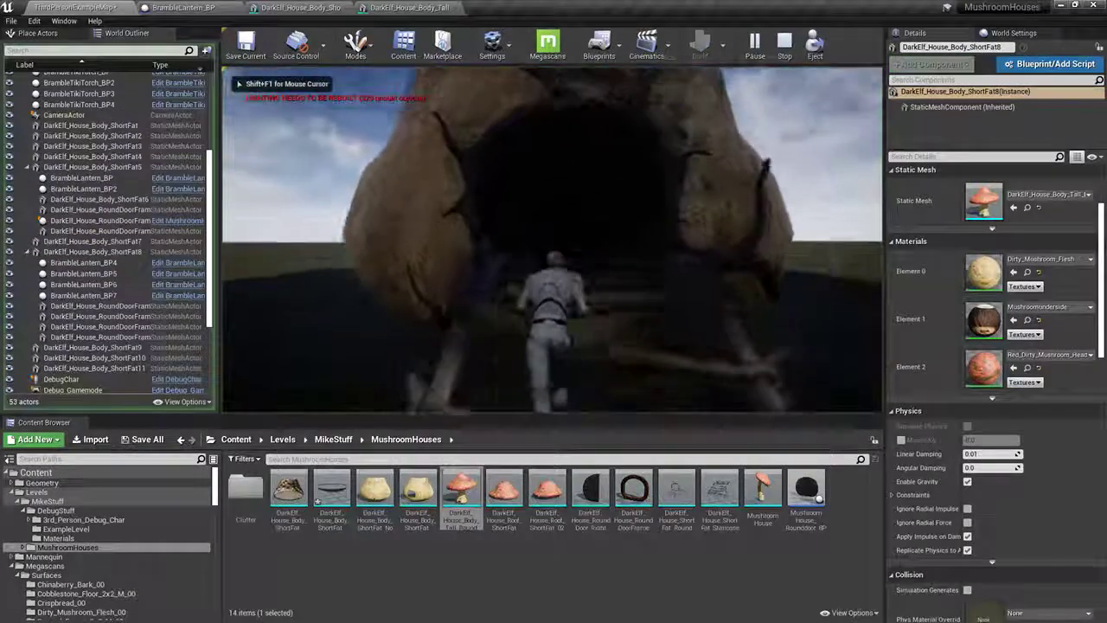
pyautogui.press('Escape')
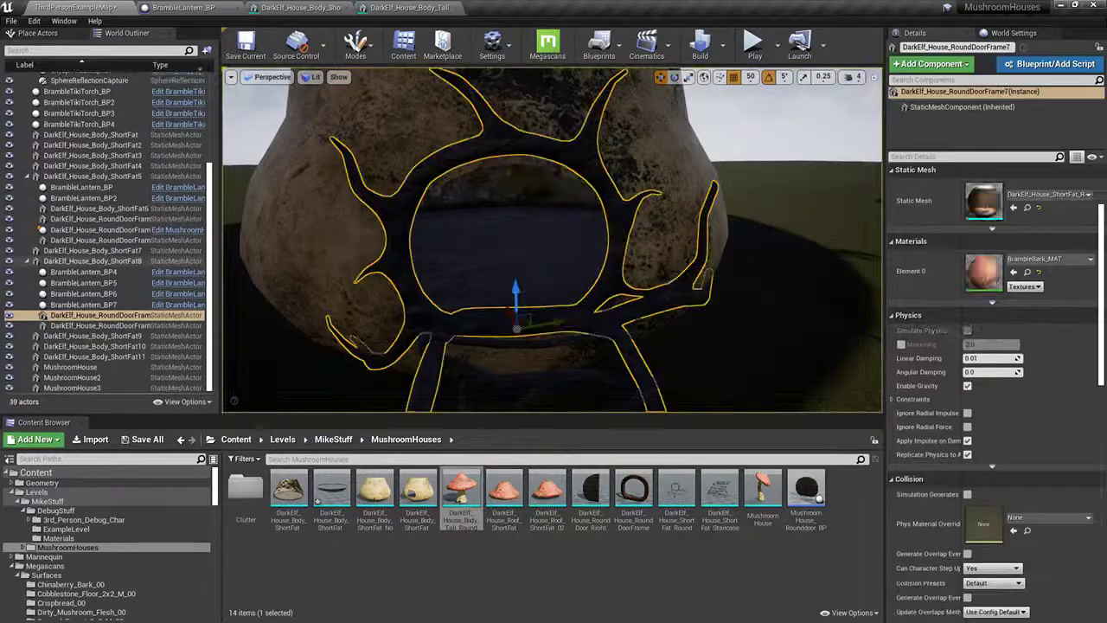
# Step: Duplicate the tall house's round door frame in place and replace the copy with MushroomHouse_Rounddoor_BP
pyautogui.hotkey('ctrl', 'w')
pyautogui.rightClick(813, 516)
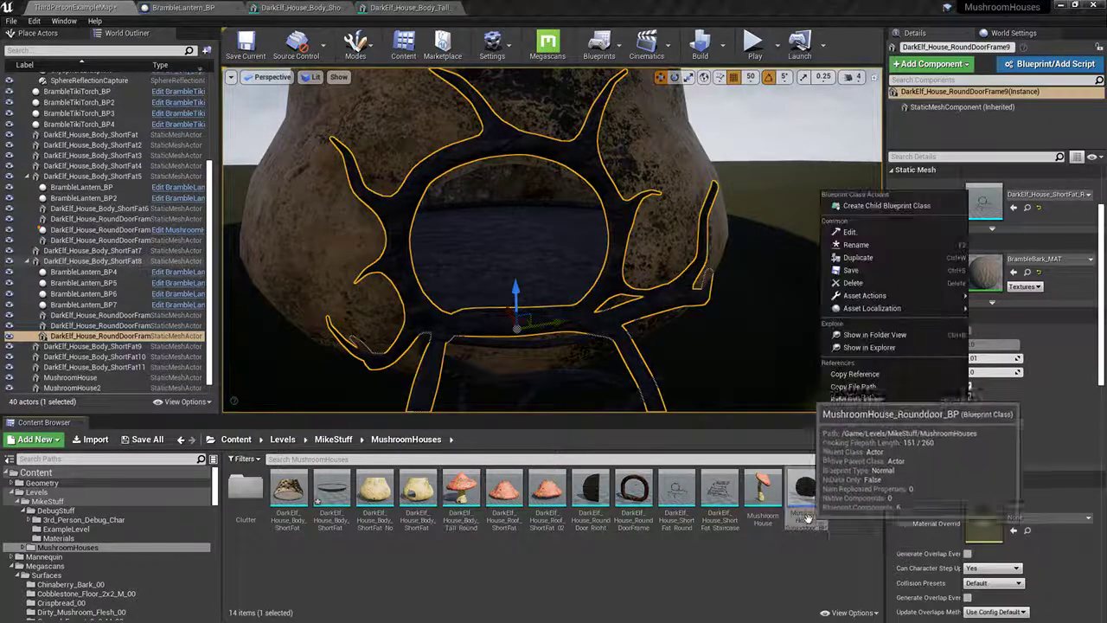
pyautogui.click(809, 518)
pyautogui.rightClick(615, 294)
pyautogui.click(695, 483)
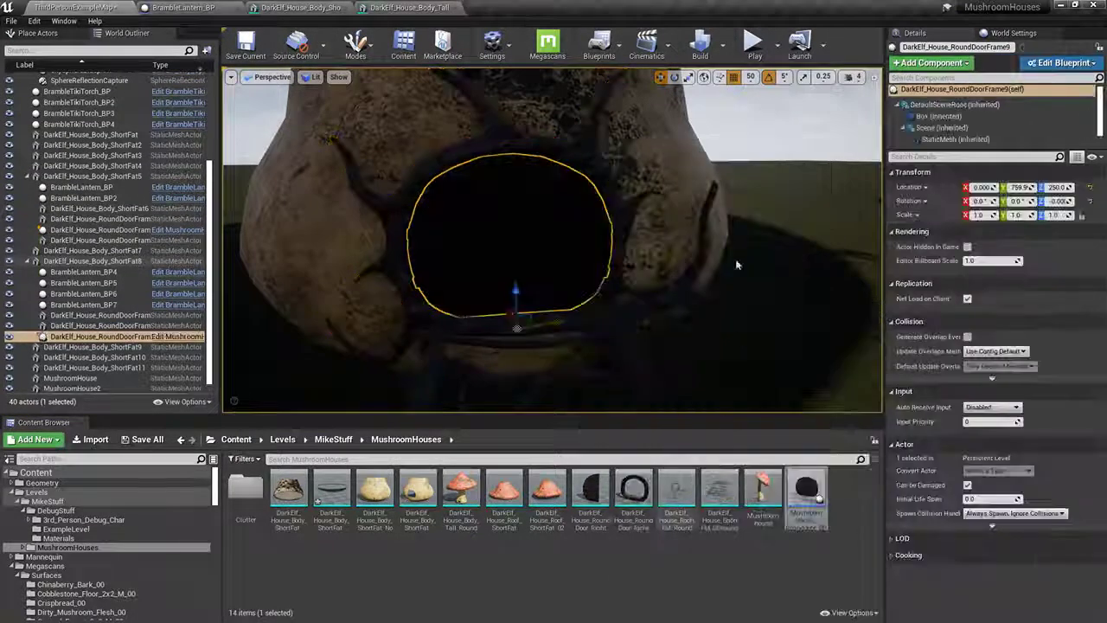
# Step: Play-test the tall house's round door by running the character through it into the interior
pyautogui.click(753, 45)
pyautogui.press('w')
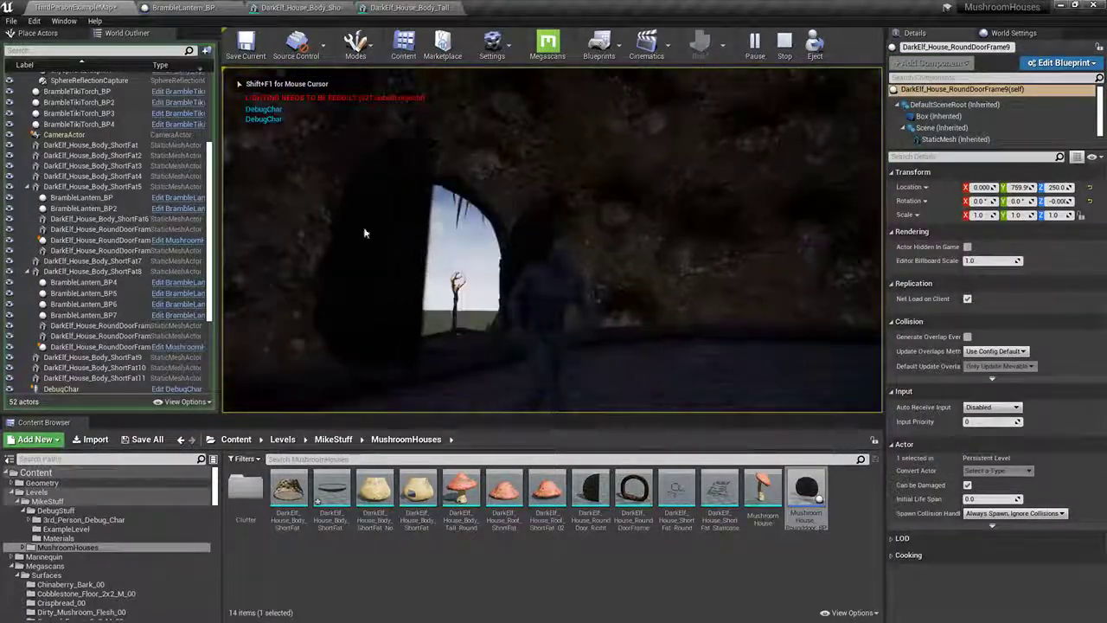
pyautogui.press('Escape')
# Step: Try lowering the tall house's round door, door frame and staircase together to Z 200, and play-test the entrance
pyautogui.press('w')
pyautogui.moveTo(500, 260)
pyautogui.mouseDown(button='right')
pyautogui.moveTo(554, 260)
pyautogui.moveTo(500, 259)
pyautogui.mouseUp(button='right')
pyautogui.click(500, 260)
pyautogui.keyDown('ctrl'); pyautogui.click(568, 260); pyautogui.keyUp('ctrl')
pyautogui.press('s')
pyautogui.moveTo(568, 260); pyautogui.dragTo(510, 292, button='right')
pyautogui.click(699, 176)
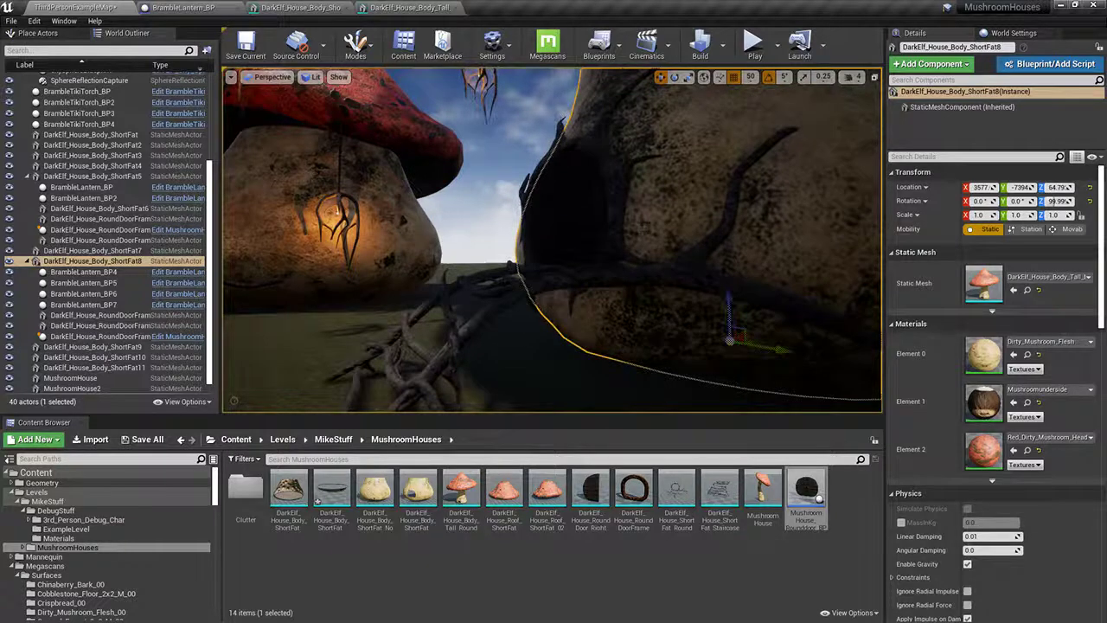
pyautogui.click(625, 270)
pyautogui.keyDown('ctrl'); pyautogui.click(588, 204); pyautogui.keyUp('ctrl')
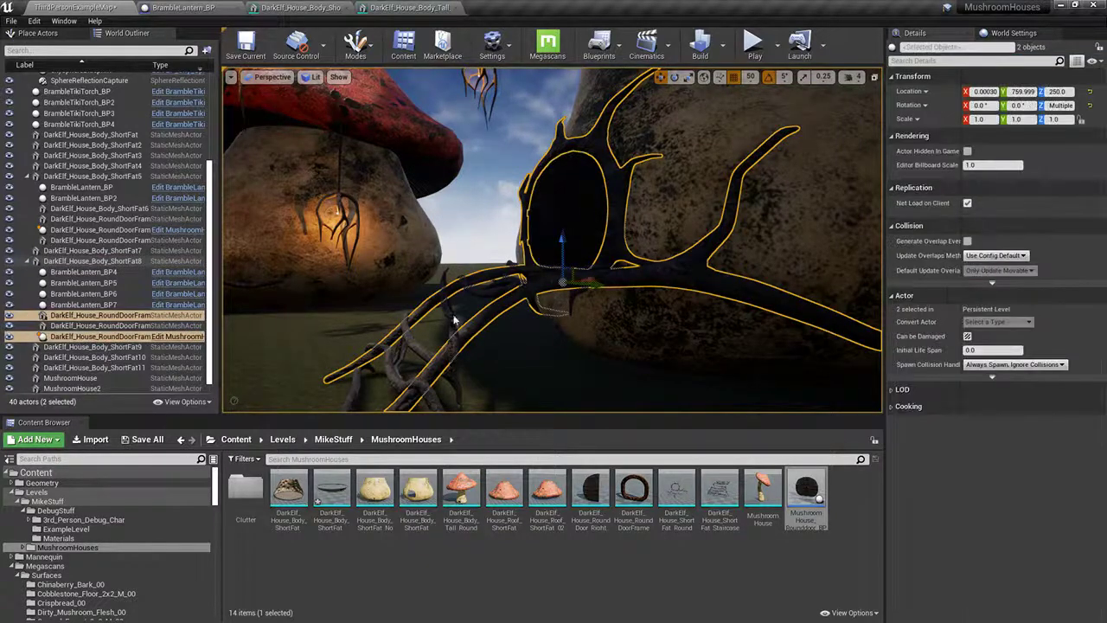
pyautogui.moveTo(564, 251); pyautogui.dragTo(564, 261)
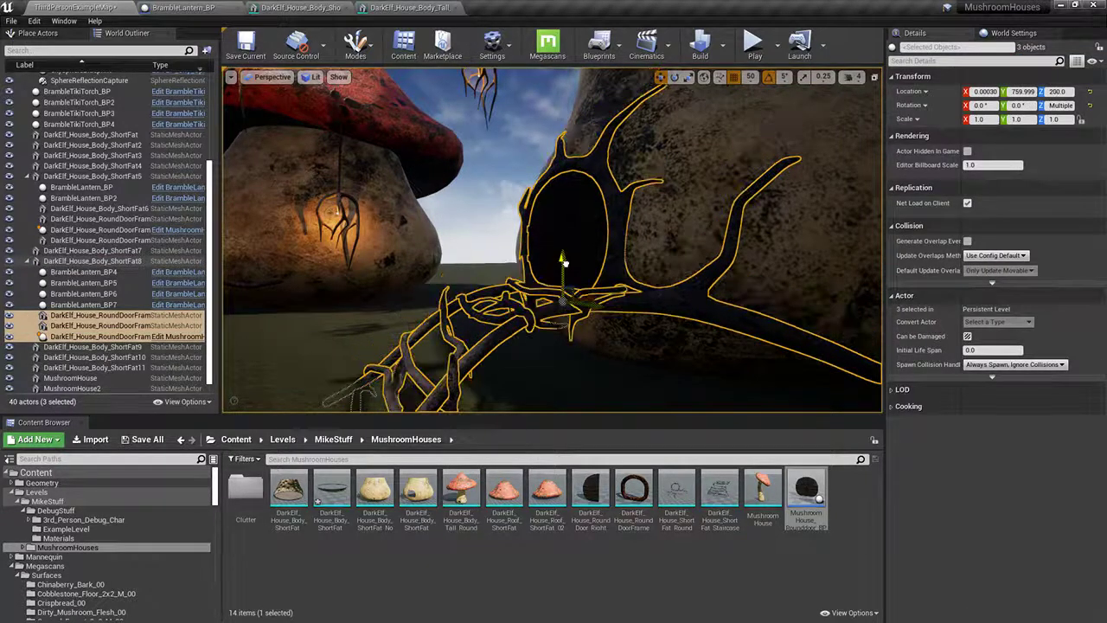
pyautogui.moveTo(571, 259); pyautogui.dragTo(654, 258, button='right')
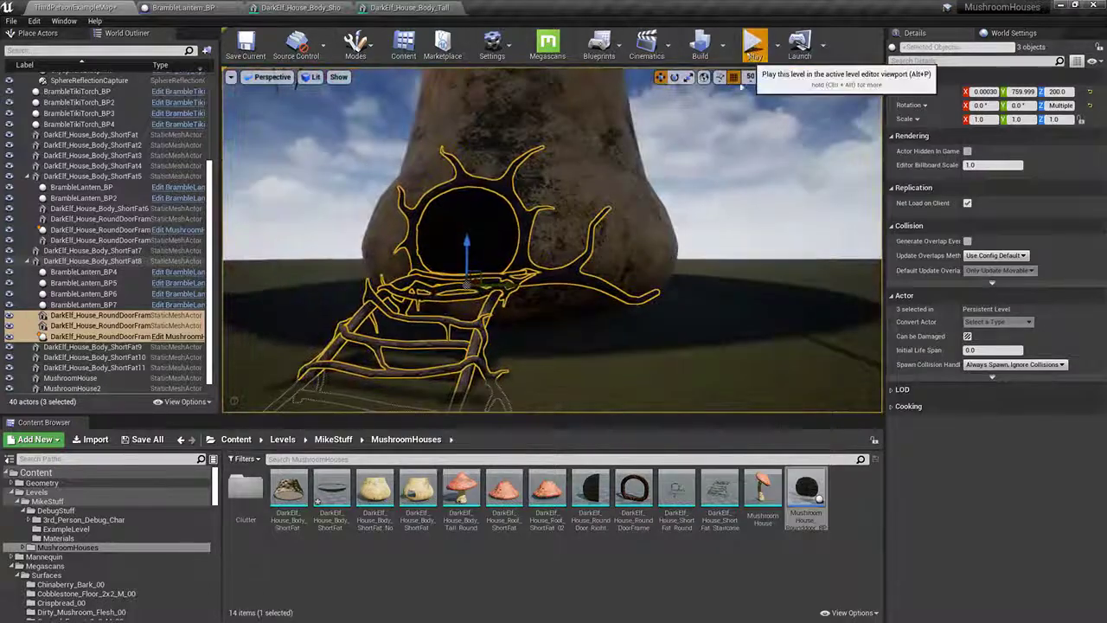
pyautogui.click(752, 53)
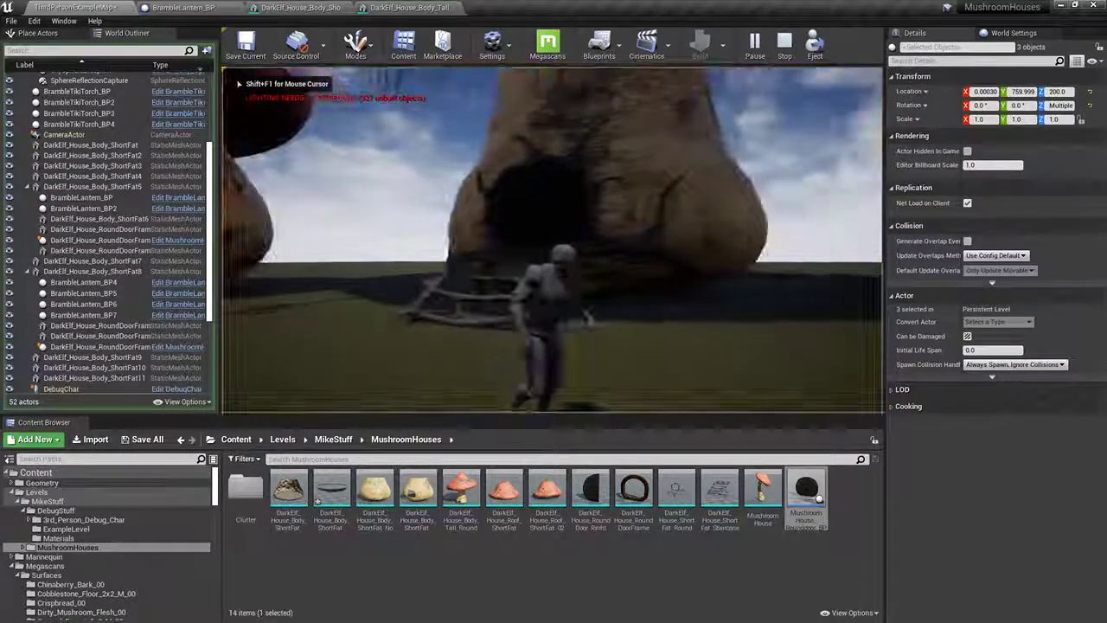
pyautogui.press('Escape')
# Step: Try raising the tall house body with its attached parts by 50 units and play-test running up the staircase
pyautogui.moveTo(601, 250); pyautogui.dragTo(597, 233)
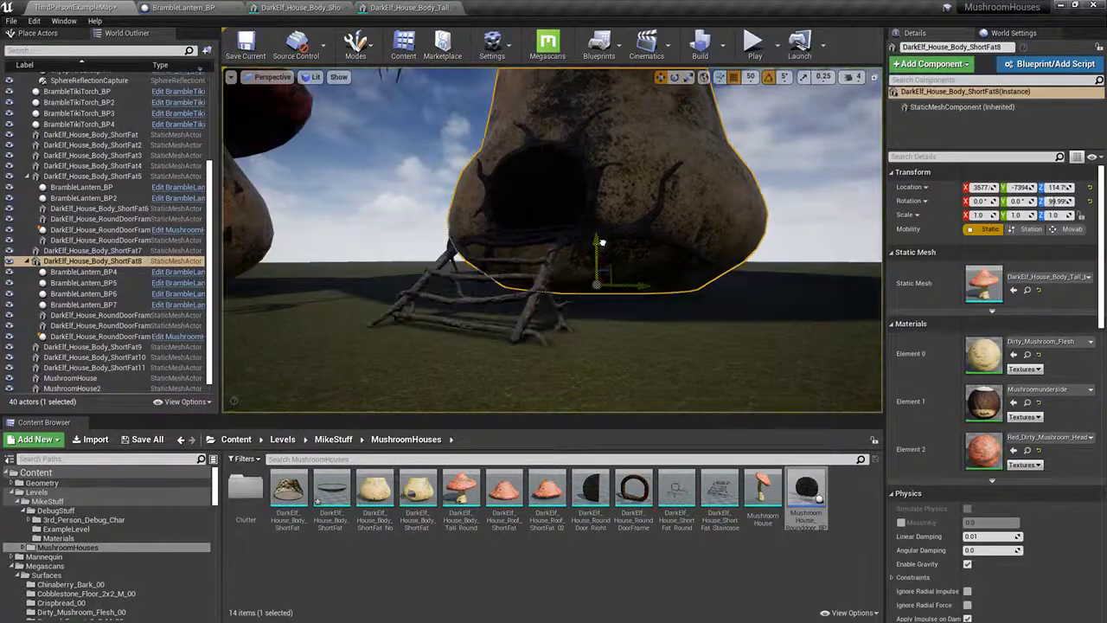
pyautogui.click(753, 45)
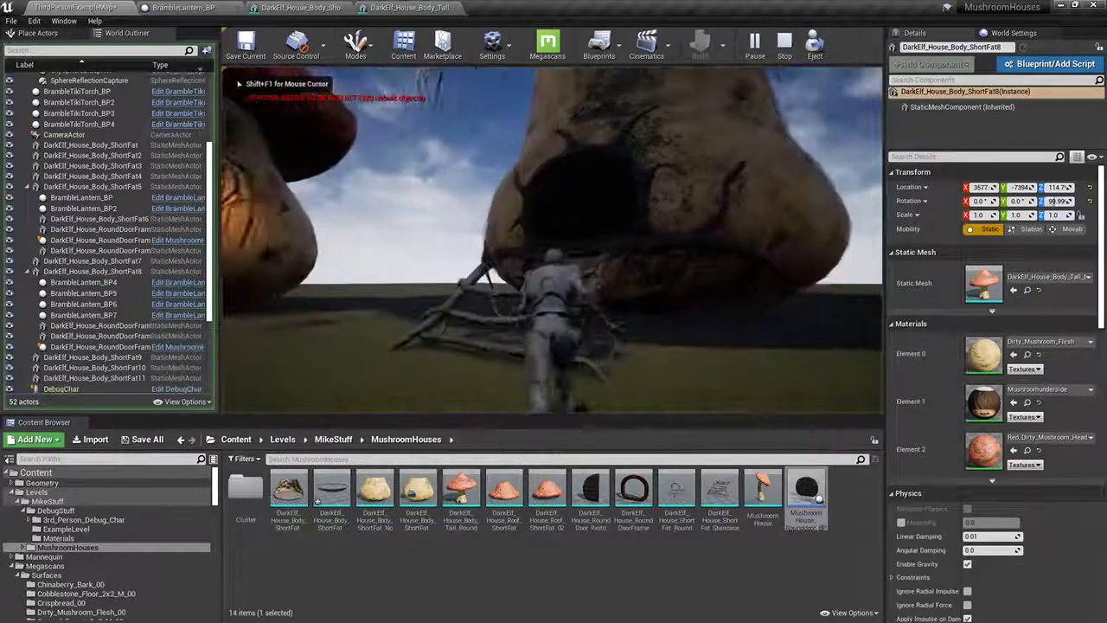
pyautogui.press('Escape')
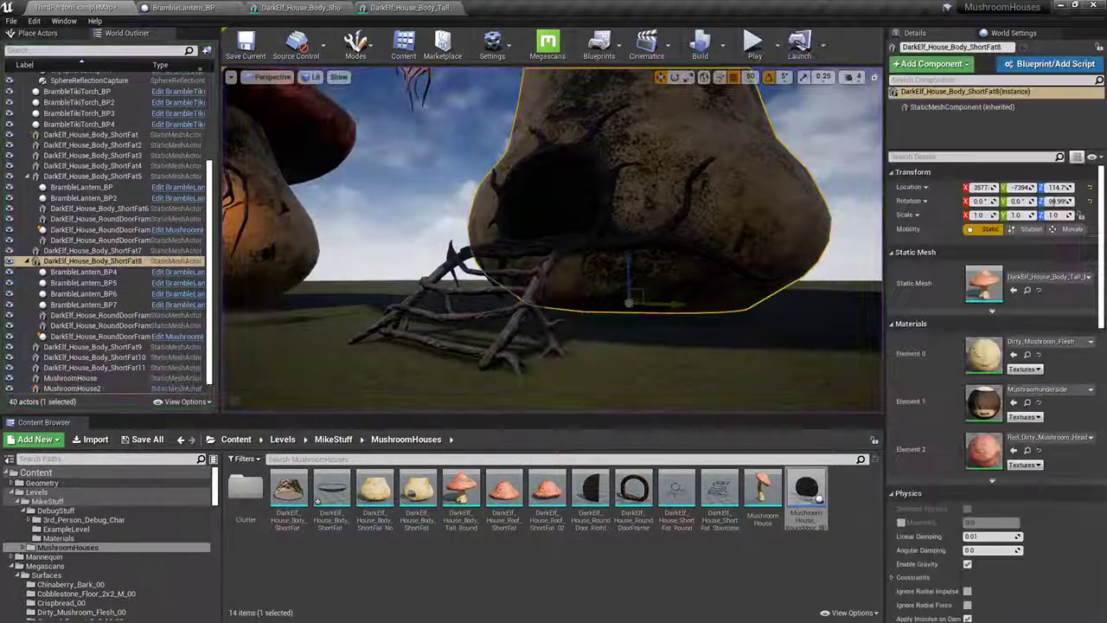
# Step: Play-test entering the tall house and moving the character around inside near the door
pyautogui.click(752, 45)
pyautogui.press('w')
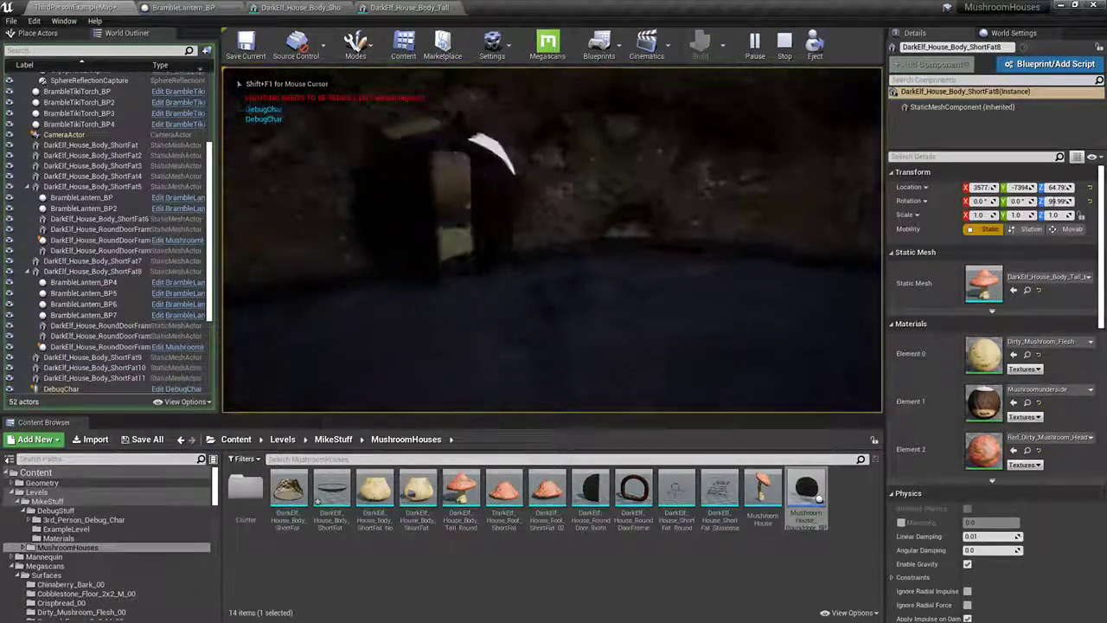
pyautogui.press('Escape')
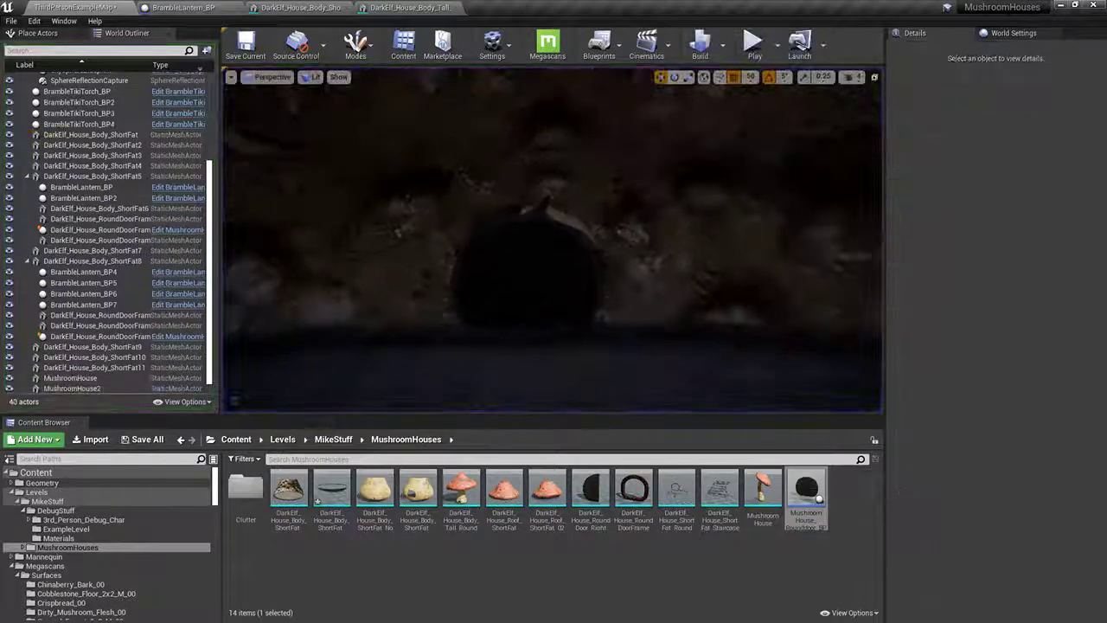
# Step: Select the tall house's door and frame, then select its staircase and focus the view on it
pyautogui.click(581, 321)
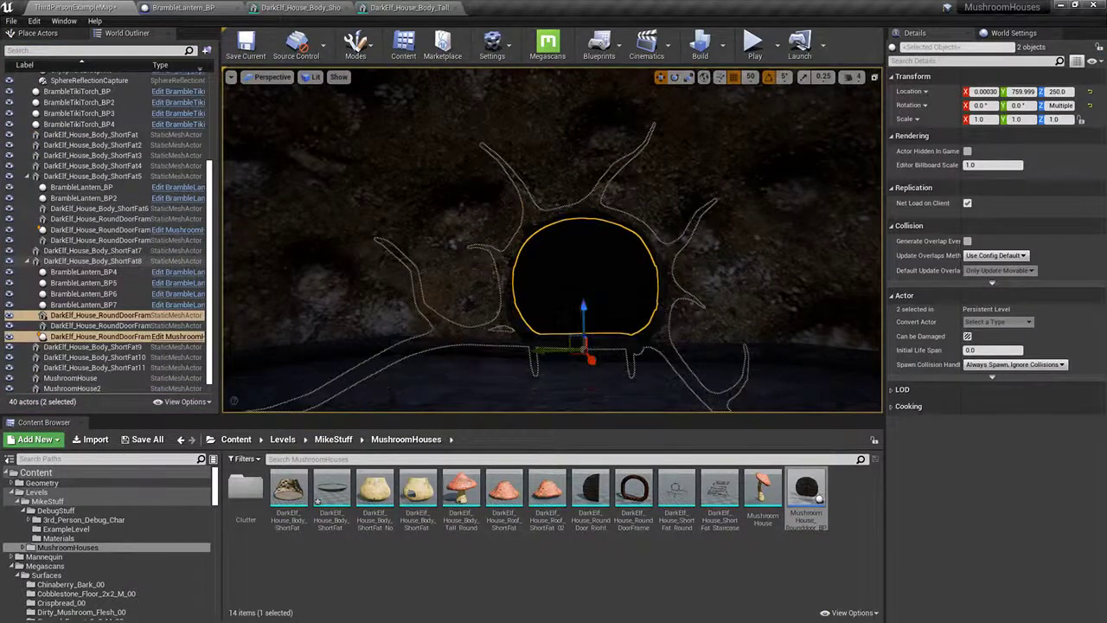
pyautogui.moveTo(554, 242); pyautogui.dragTo(554, 242, button='right')
pyautogui.doubleClick(99, 326)
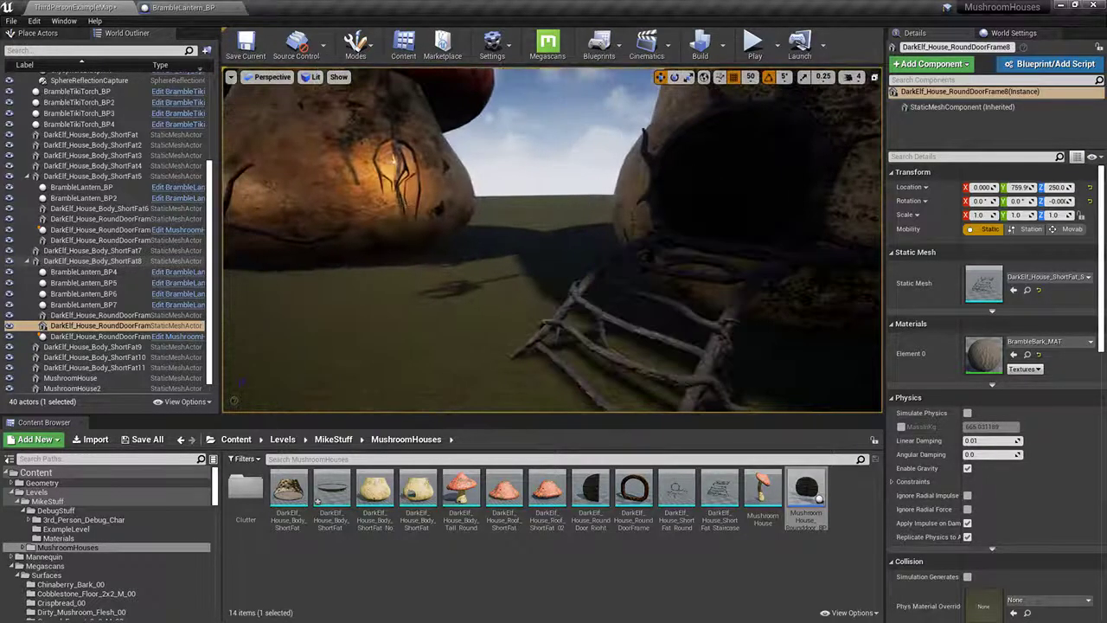
# Step: Play-test the level by running the character in and out of the tall house and around the neighbouring mushroom houses
pyautogui.click(755, 40)
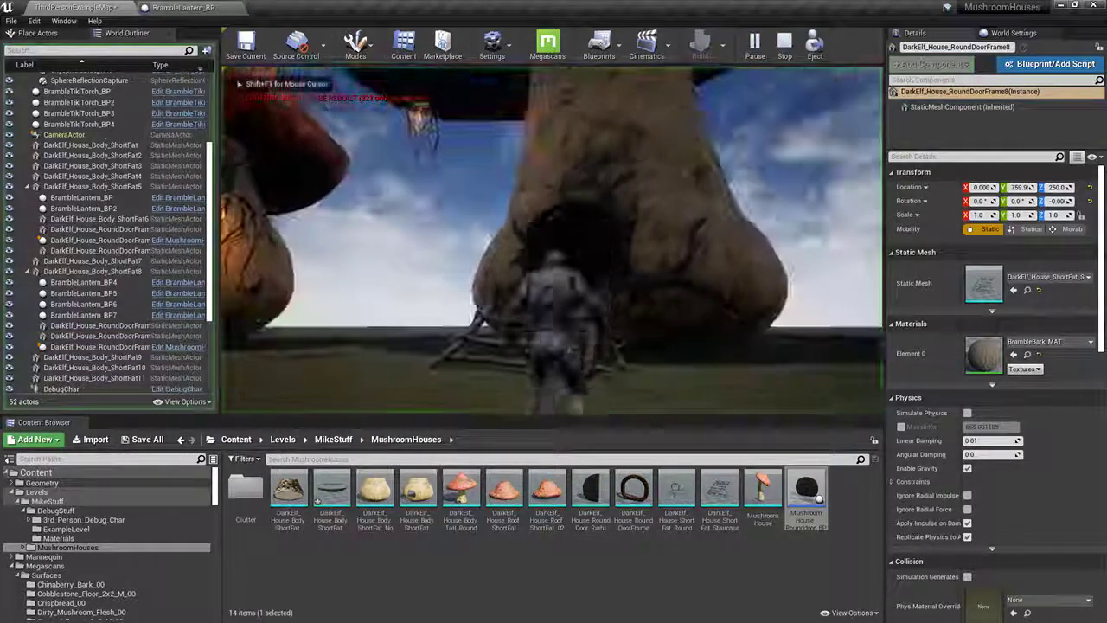
pyautogui.press('w')
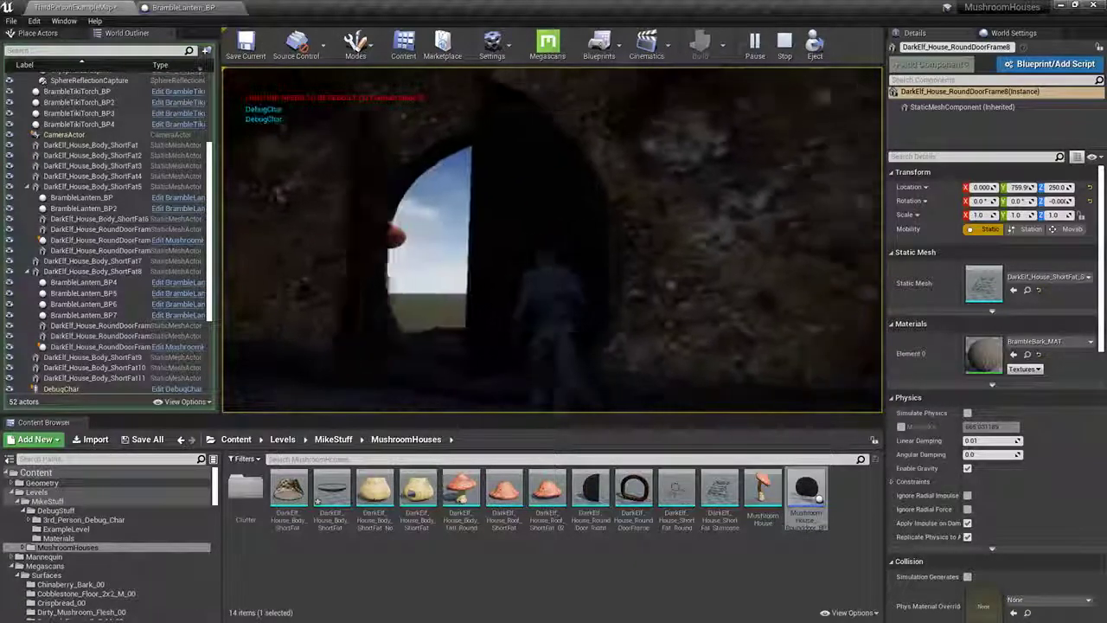
pyautogui.press('w')
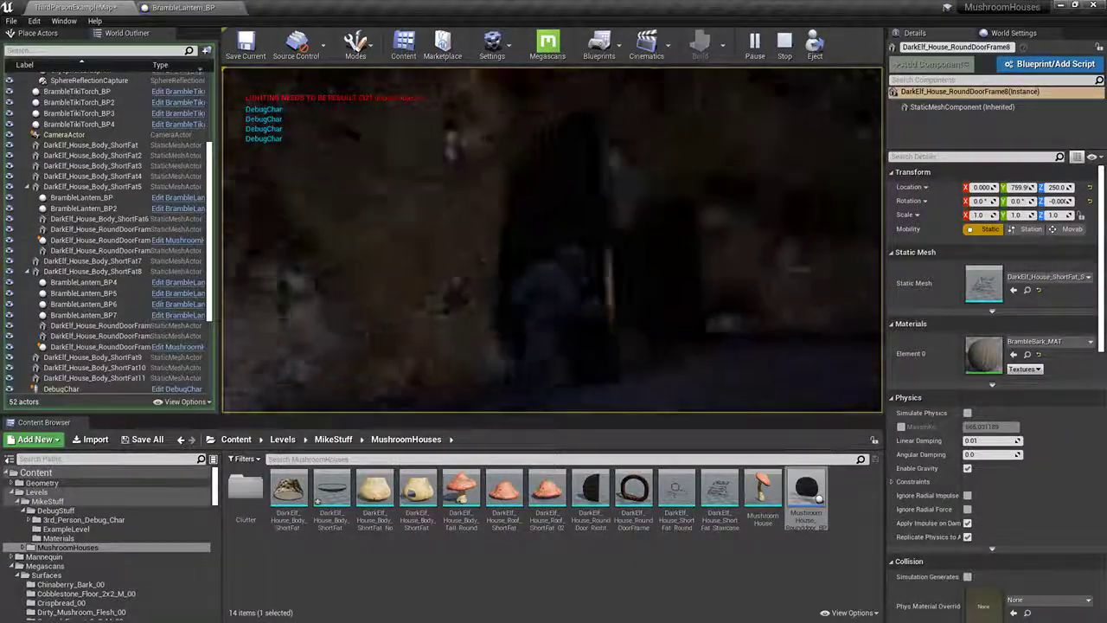
pyautogui.press('w')
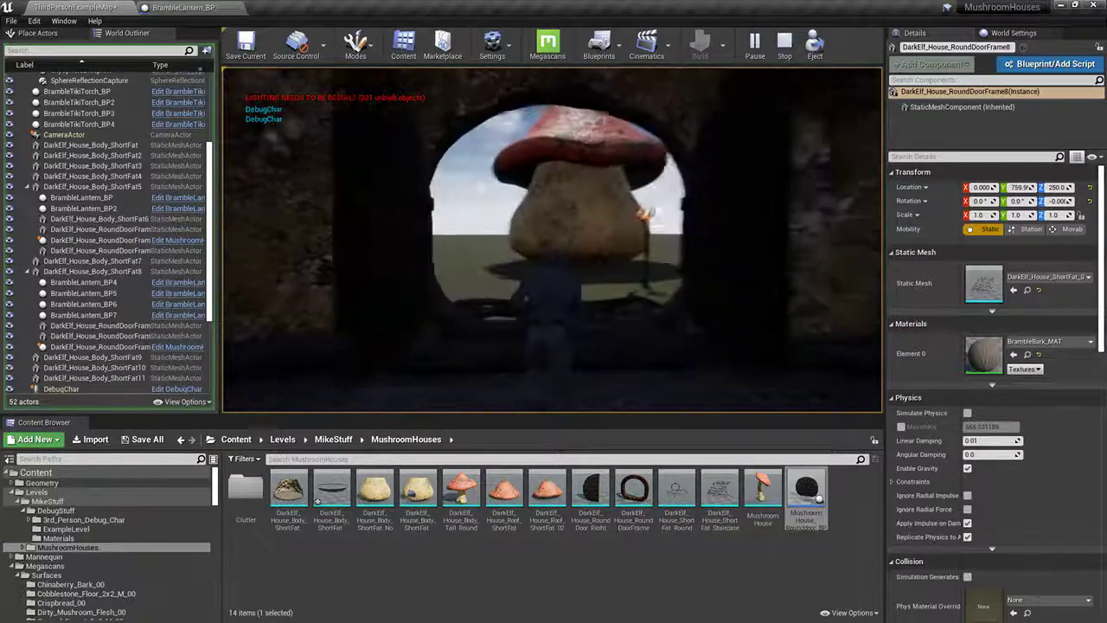
pyautogui.press('w')
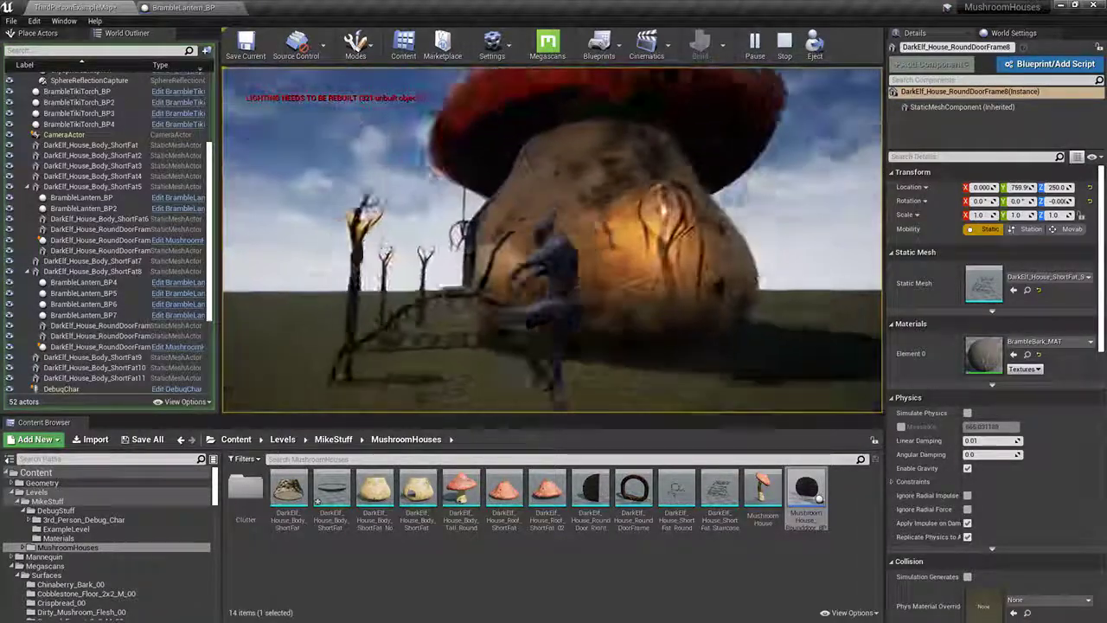
pyautogui.press('w')
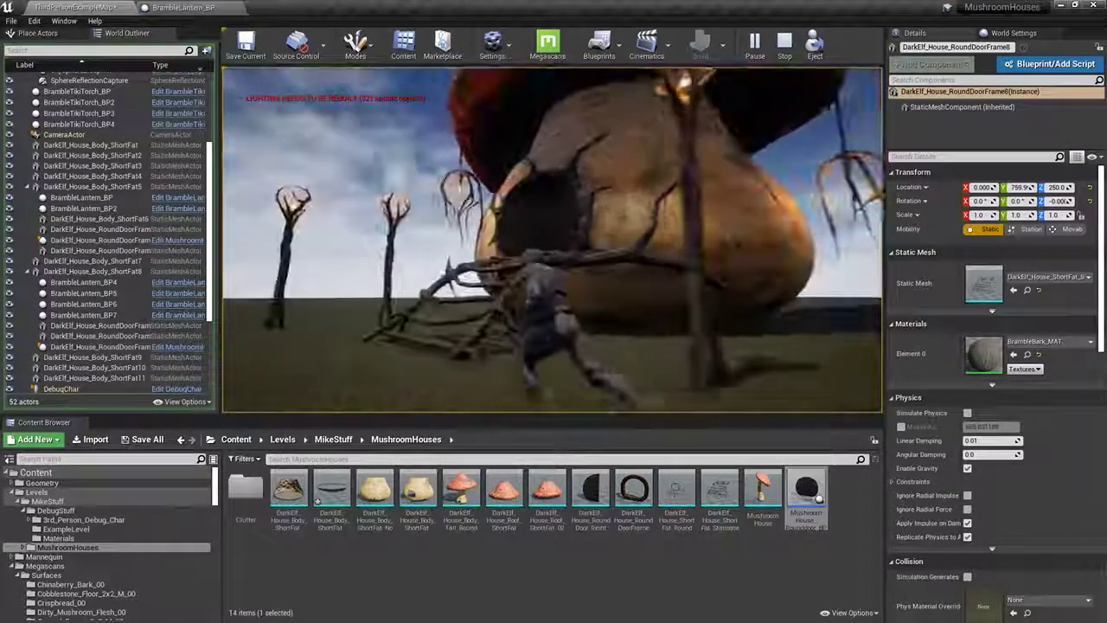
pyautogui.press('w')
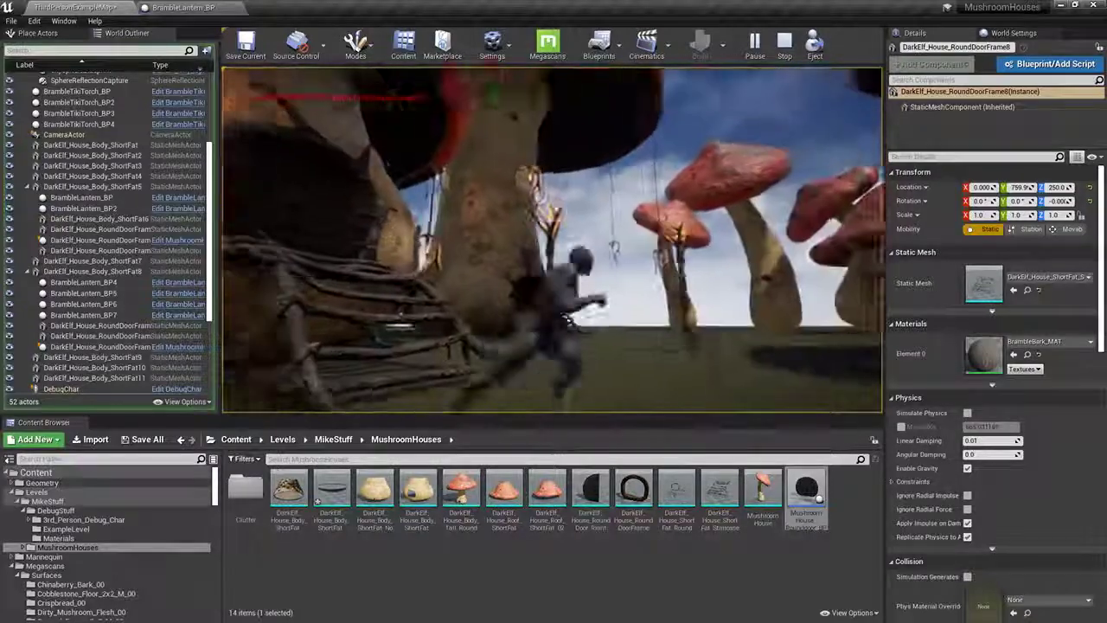
pyautogui.press('w')
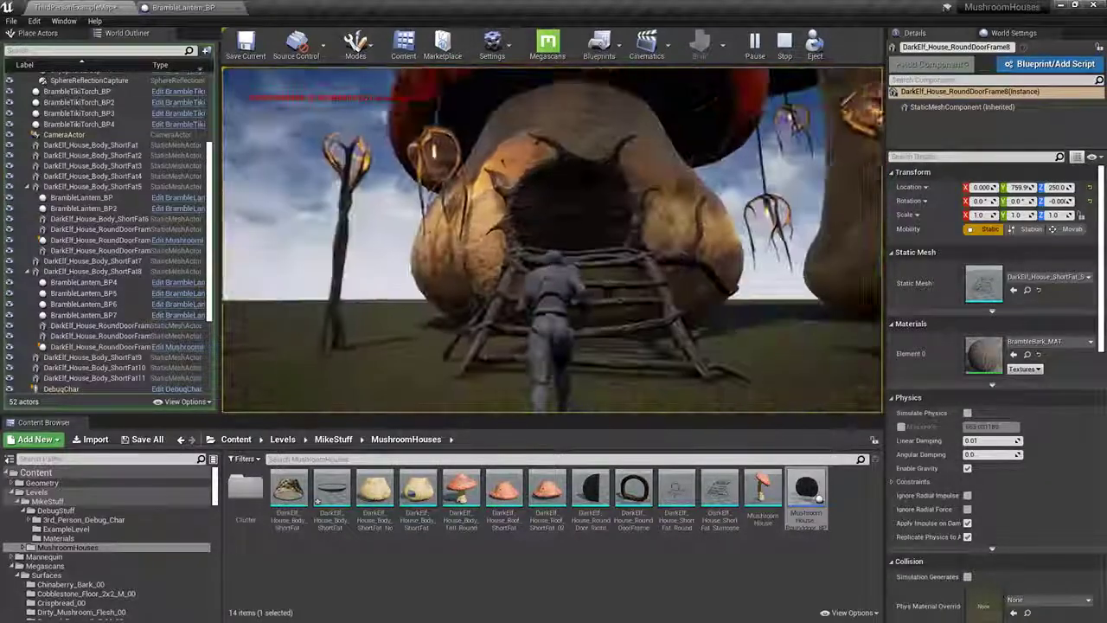
# Step: Switch the play-test to full screen and run the character up the stairs into the lantern-lit mushroom house
pyautogui.press('F11')
pyautogui.click(553, 311)
pyautogui.press('w')
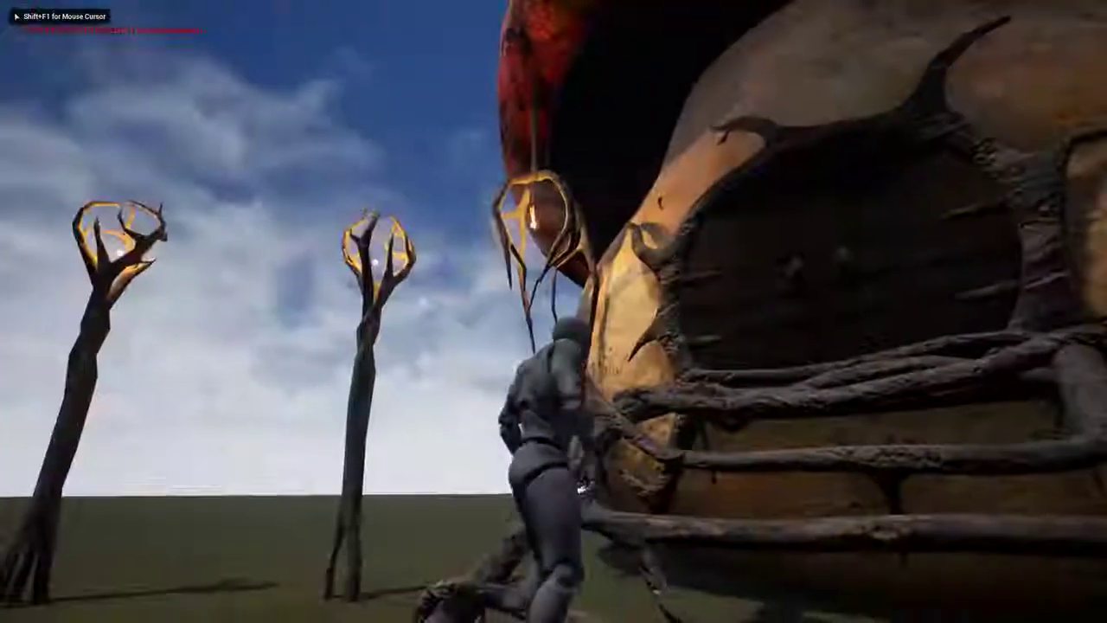
pyautogui.press('w')
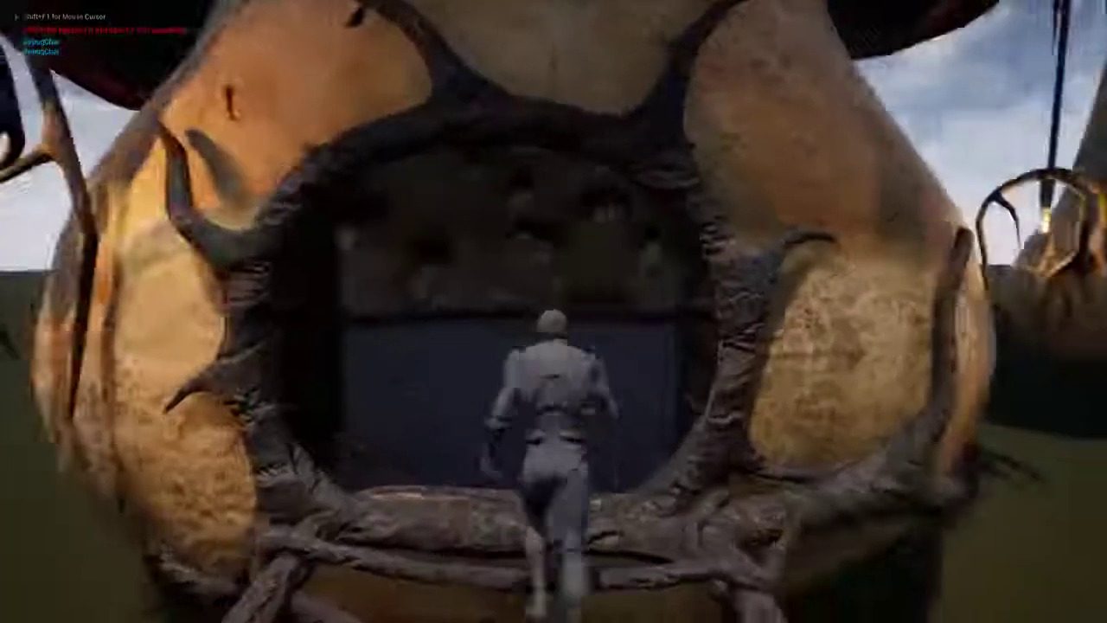
# Step: Run the DisableAllScreenMessages console command and return control to the character
pyautogui.hotkey('shift', 'F1')
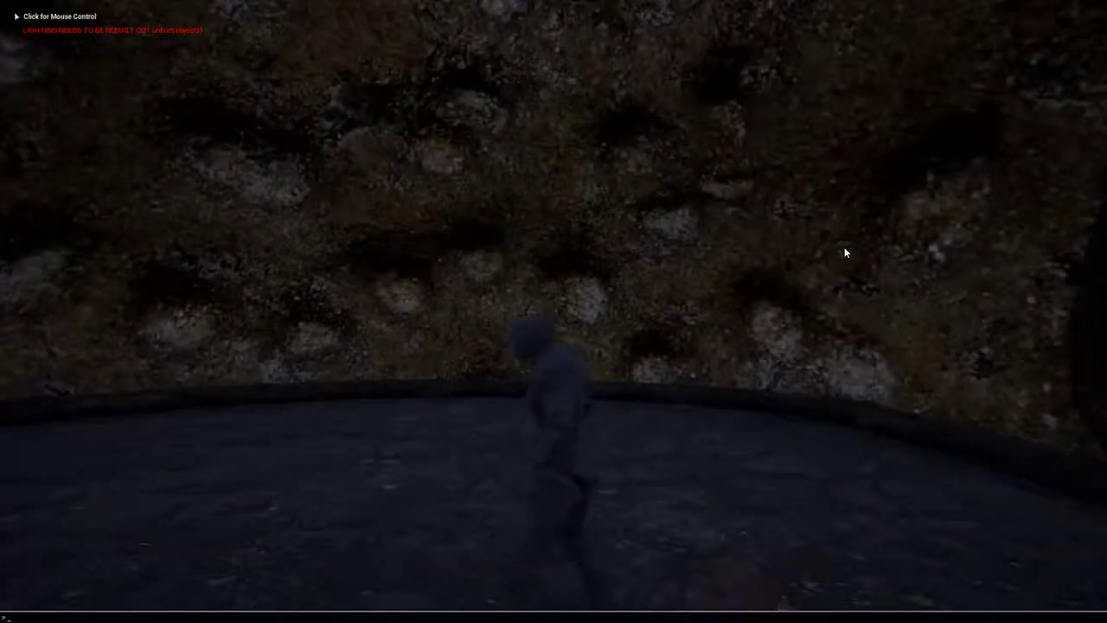
pyautogui.write('disableal')
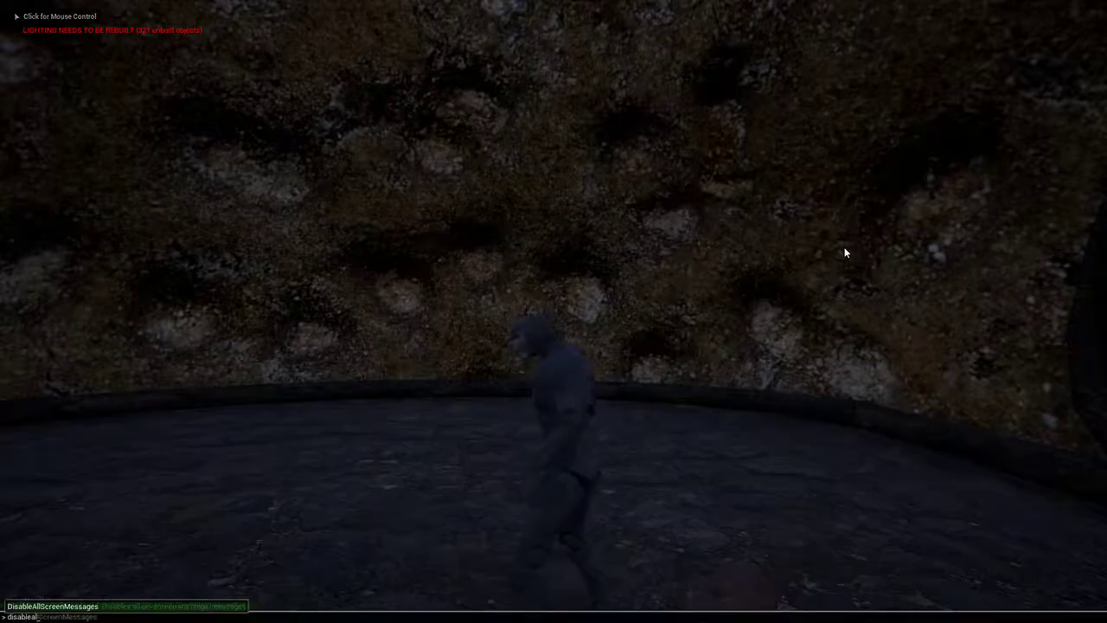
pyautogui.press('Return')
pyautogui.click(845, 247)
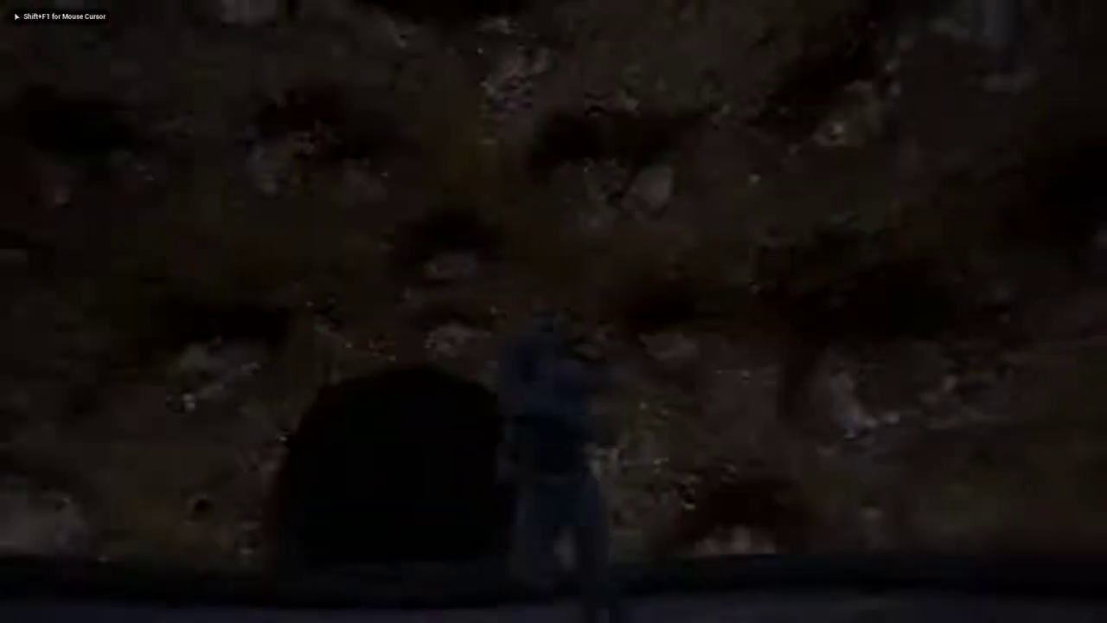
# Step: Run the character around the dark interior of the mushroom house to inspect its walls and ceiling, and end the play-test
pyautogui.press('w')
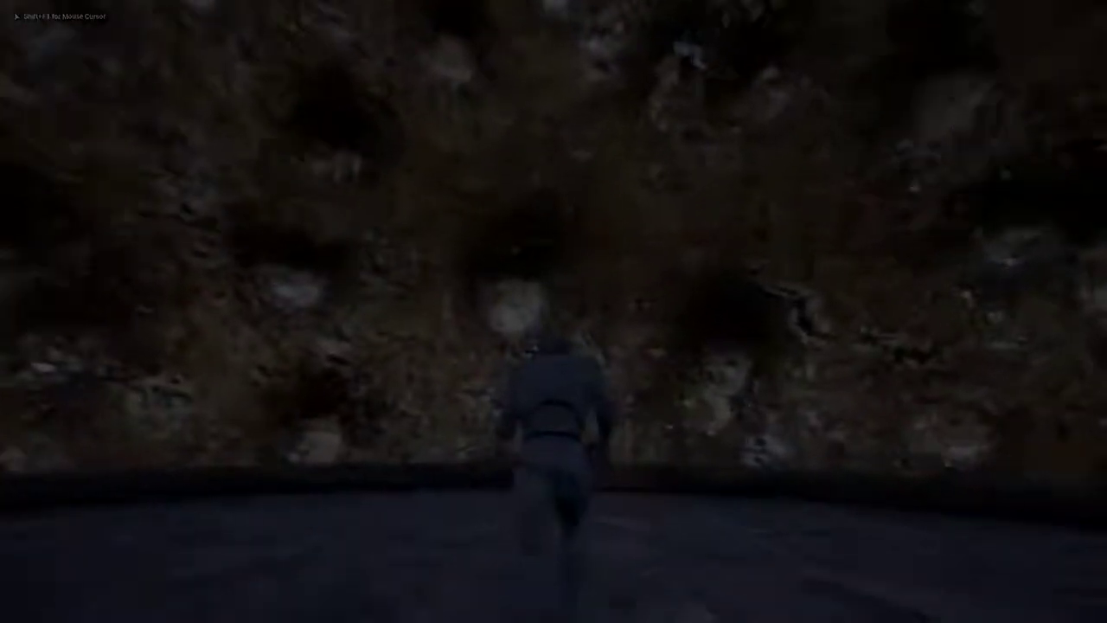
pyautogui.press('d')
pyautogui.press('w')
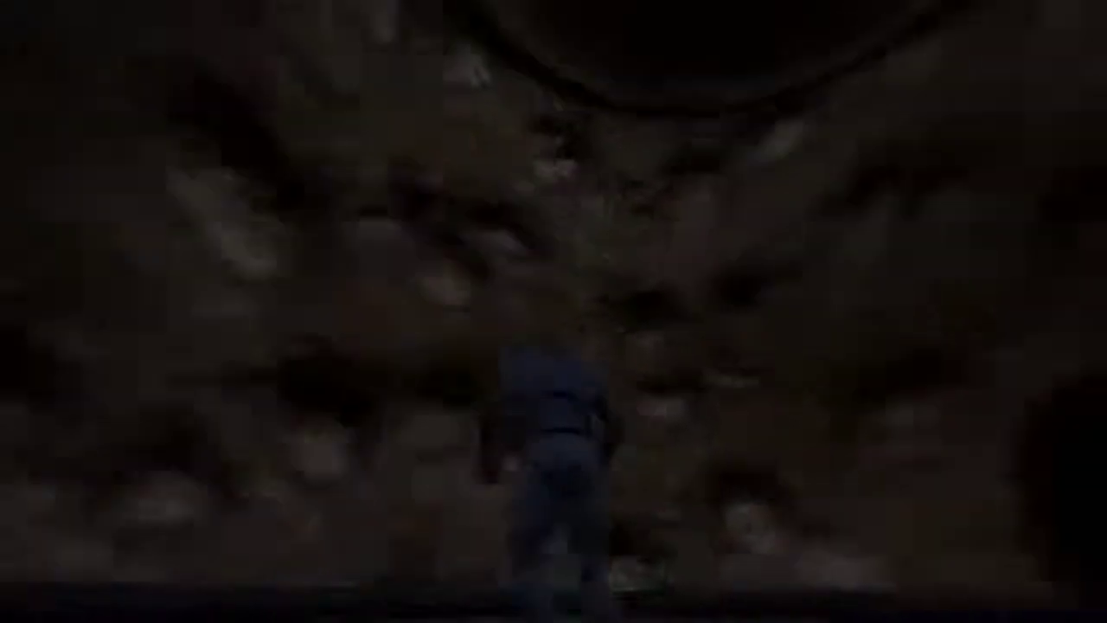
pyautogui.press('w')
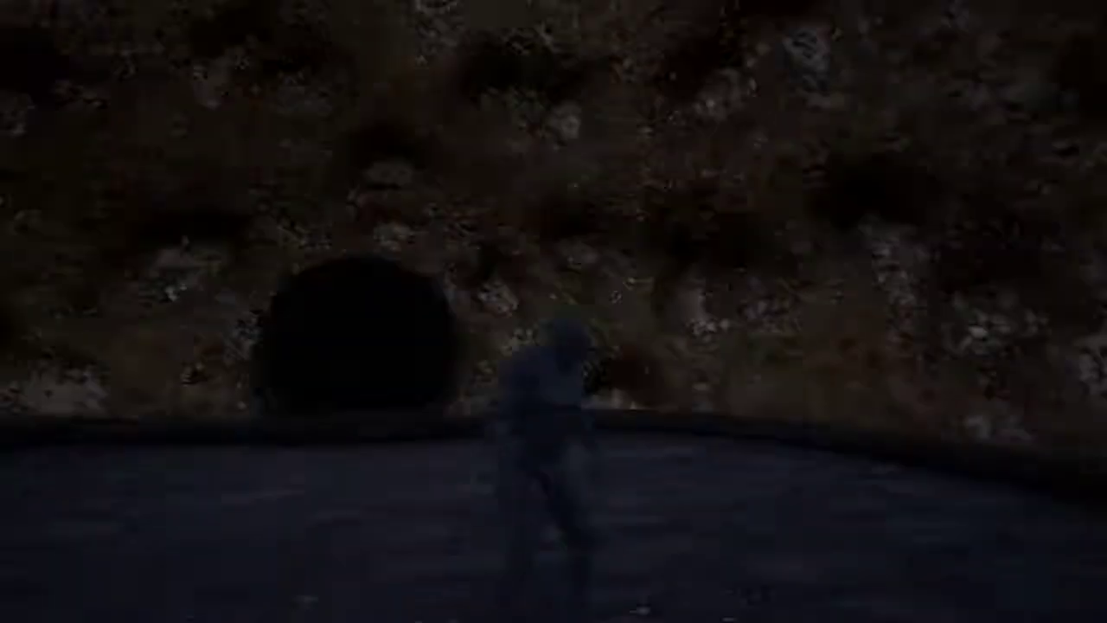
pyautogui.press('Escape')
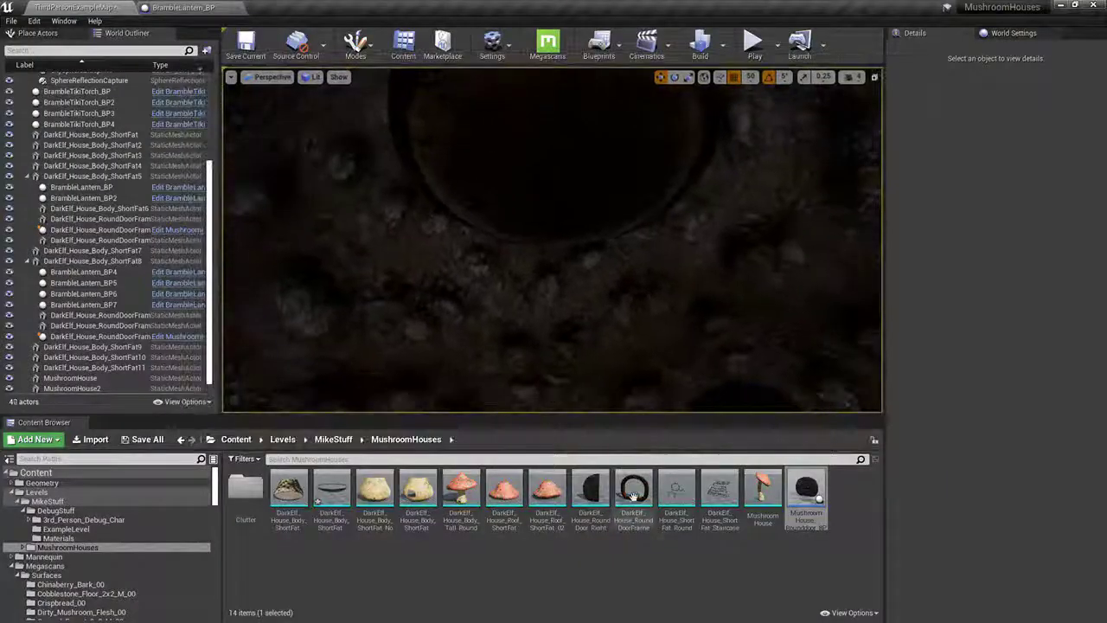
# Step: Place a BrambleLantern_BP from the Clutter folder inside the dark mushroom house, raised beneath the ceiling opening to a height of 1000
pyautogui.doubleClick(247, 493)
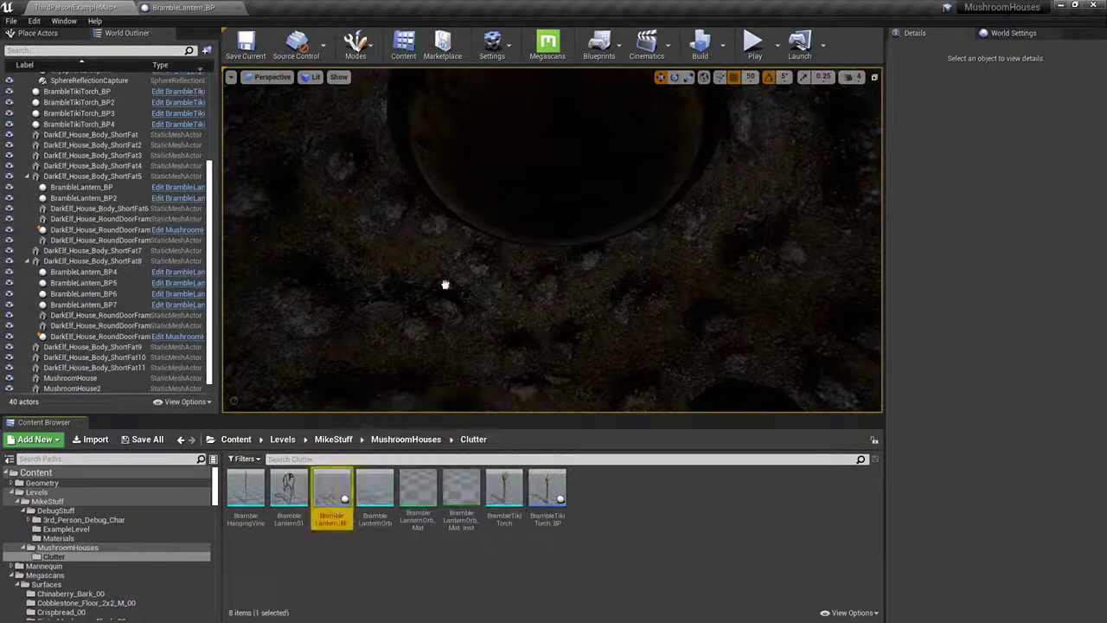
pyautogui.moveTo(445, 285); pyautogui.dragTo(550, 186)
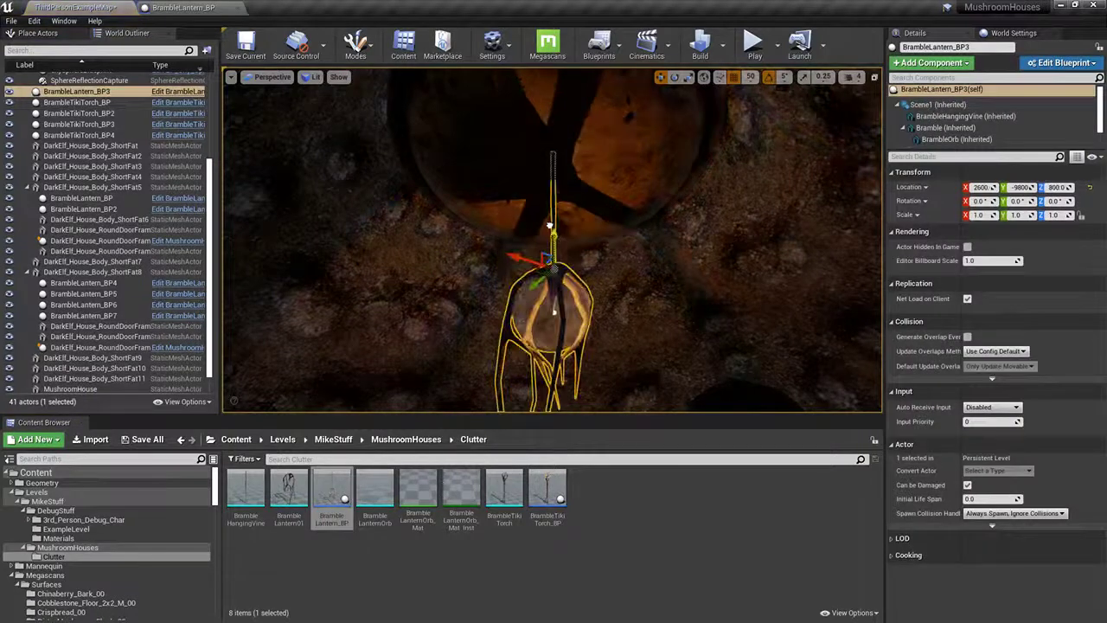
pyautogui.moveTo(554, 239); pyautogui.dragTo(614, 390, button='right')
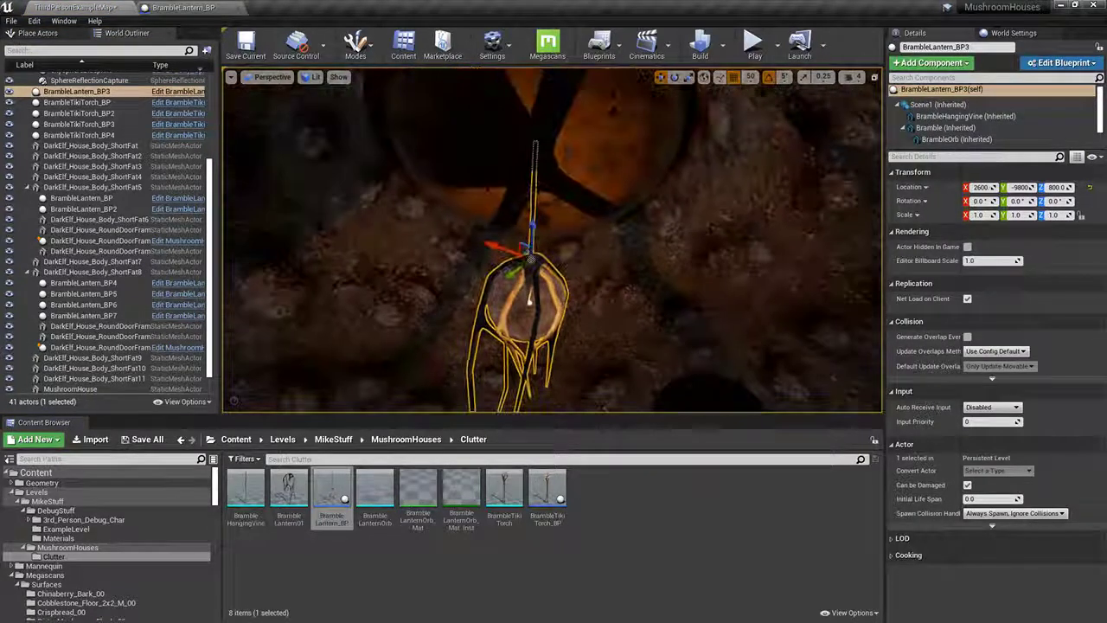
# Step: Play-test in full screen and move the character around the house interior to check the new lantern's lighting
pyautogui.click(755, 41)
pyautogui.press('F11')
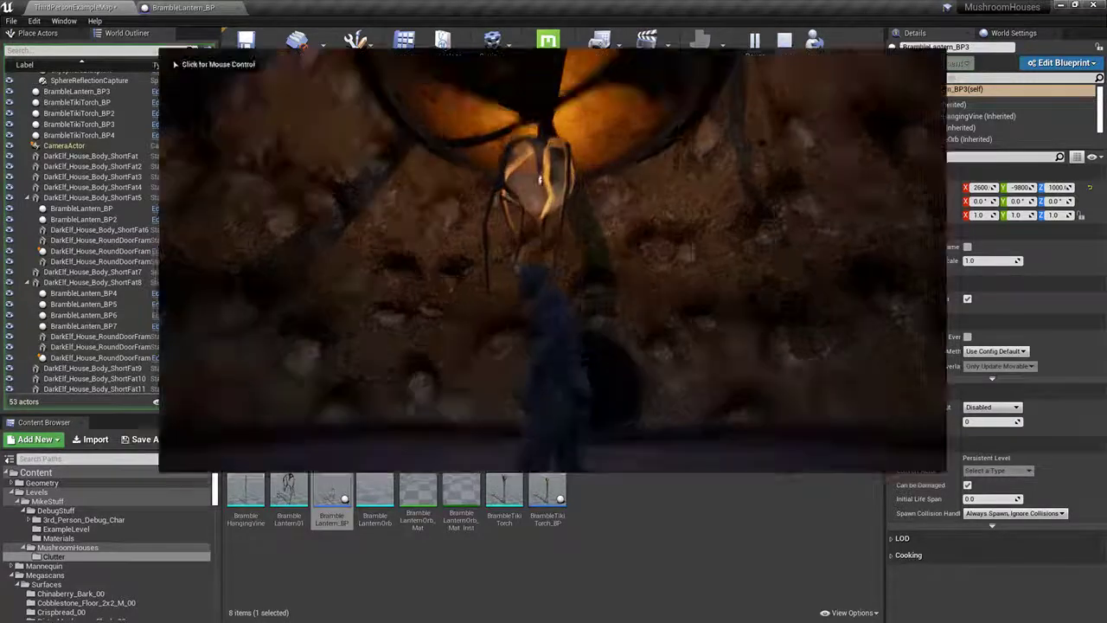
pyautogui.press('a')
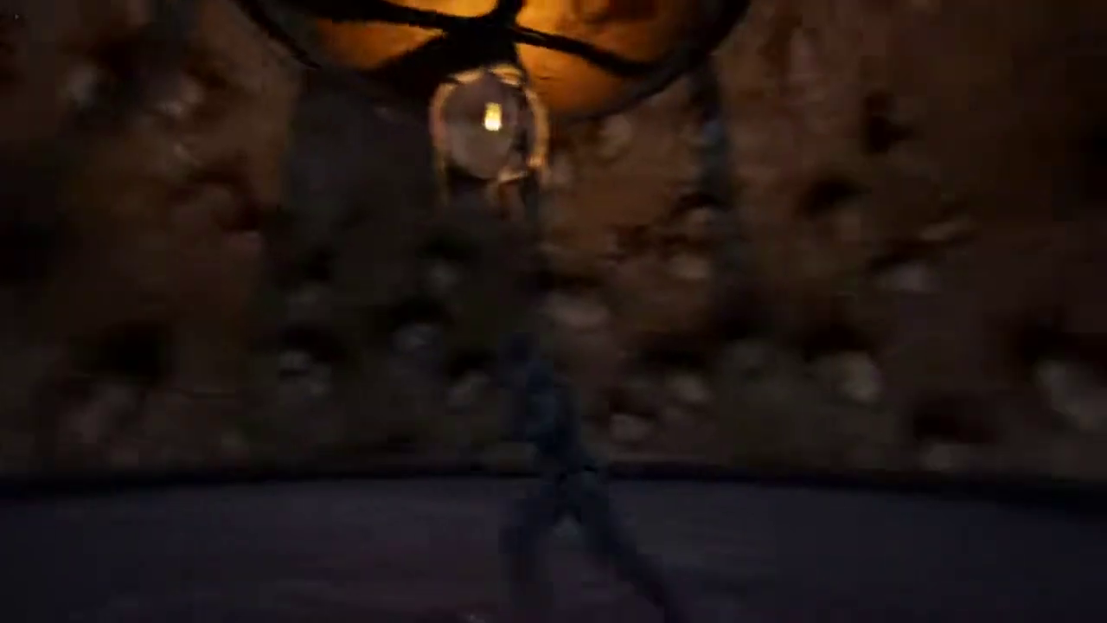
pyautogui.press('d')
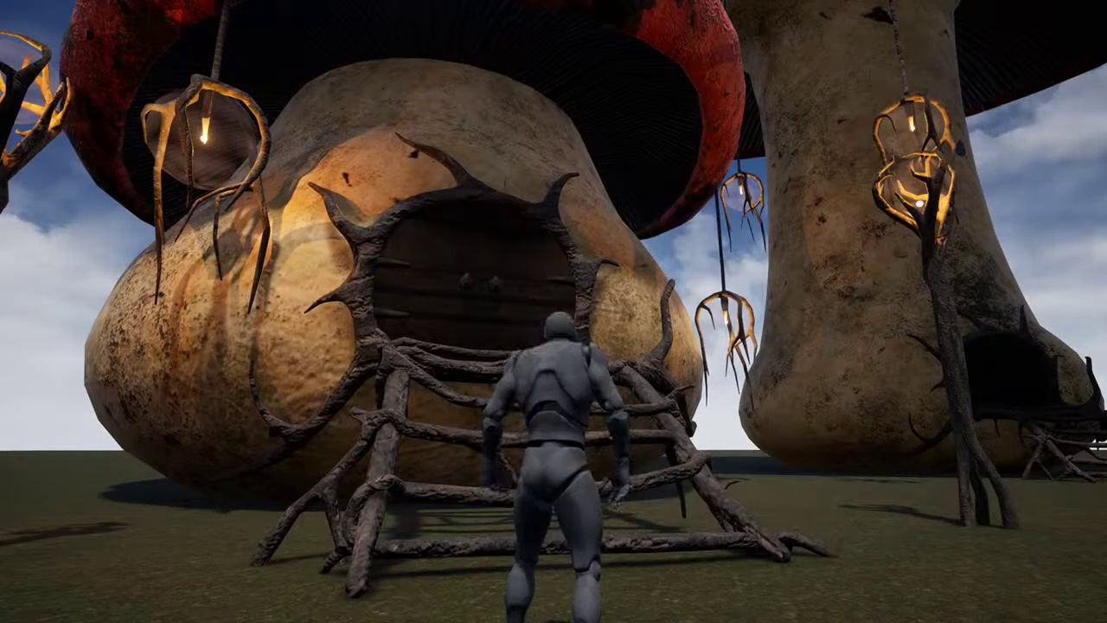
# Step: Run and jump the character around the mushroom houses and tiki torches outside, return to the short house's staircase and end the play-test
pyautogui.press('w')
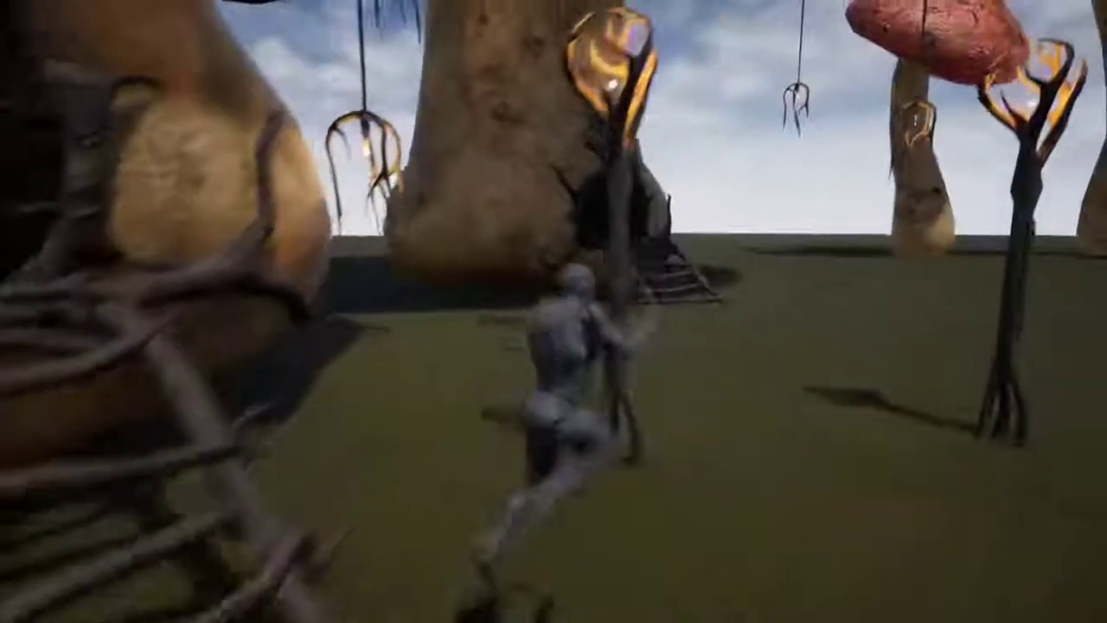
pyautogui.press('space')
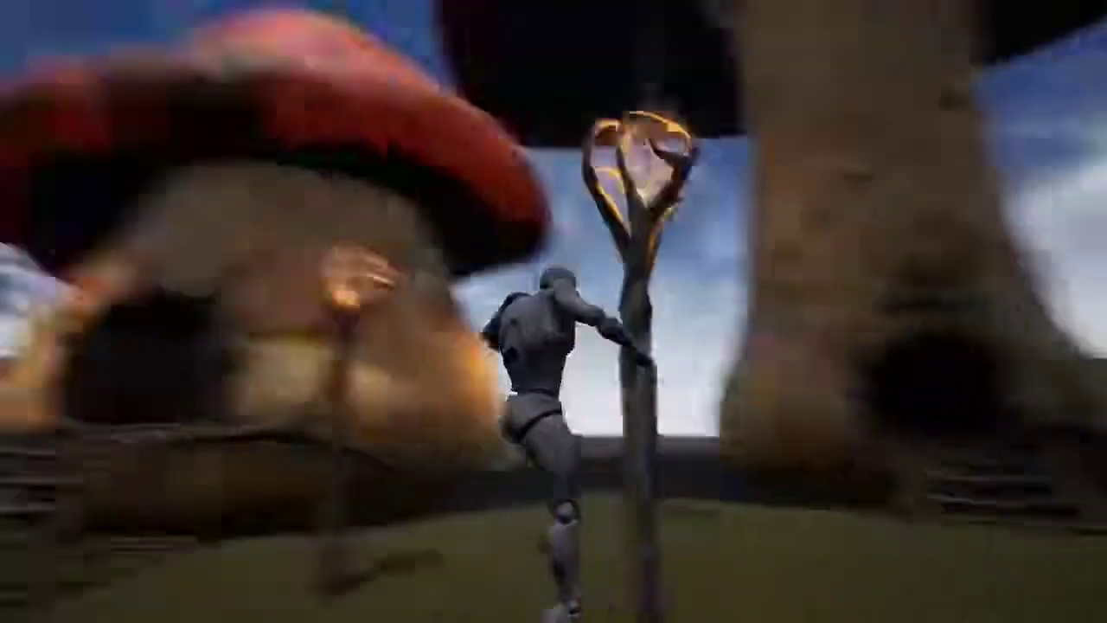
pyautogui.press('w')
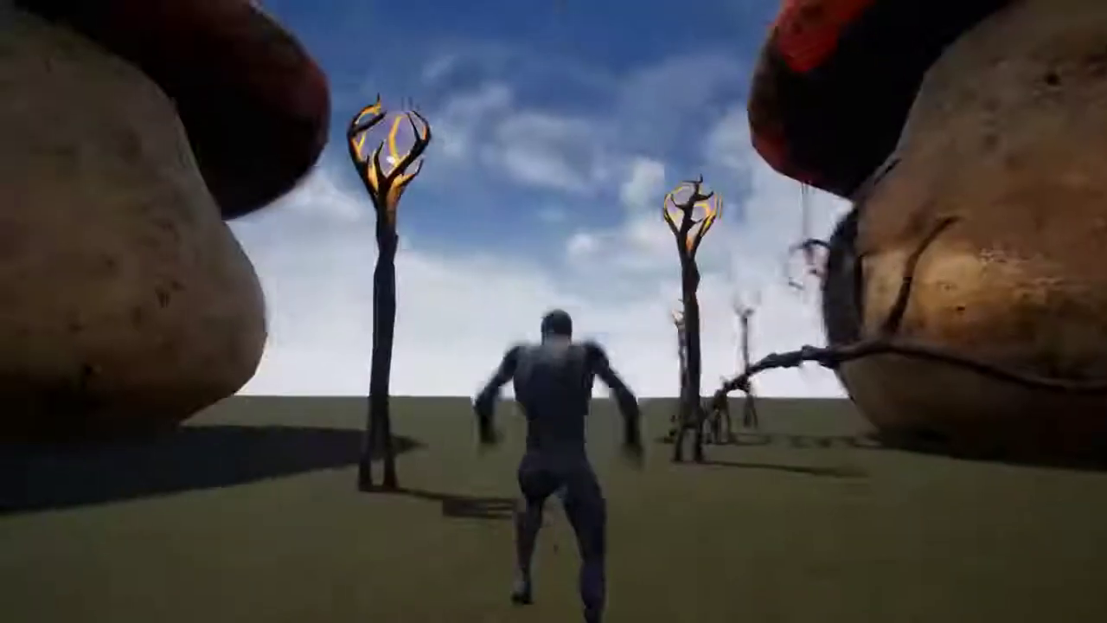
pyautogui.press('w')
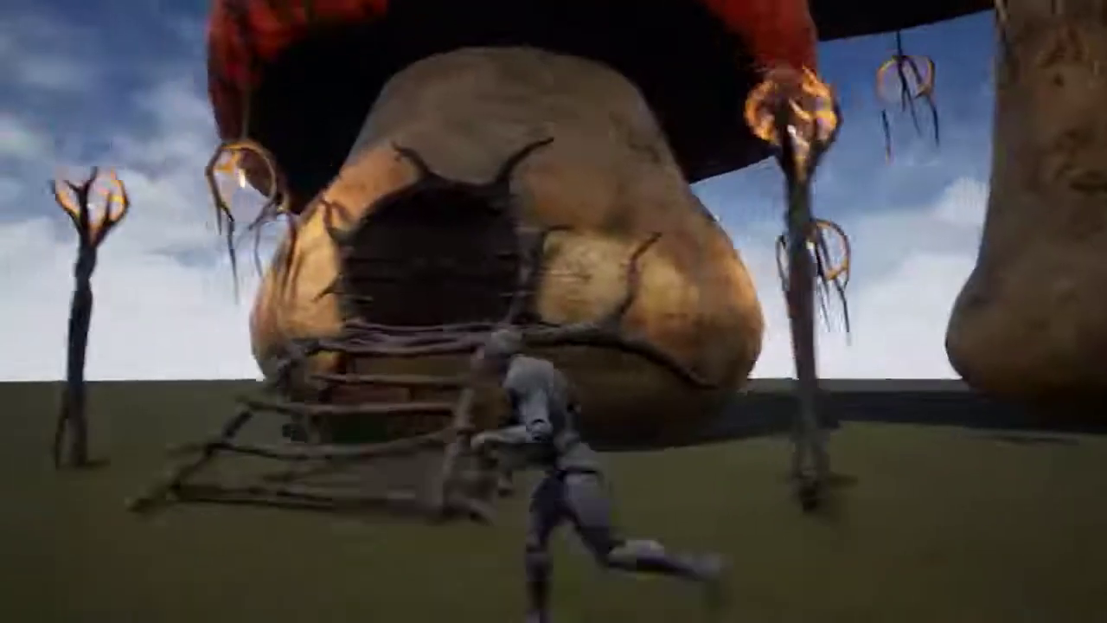
pyautogui.press('w')
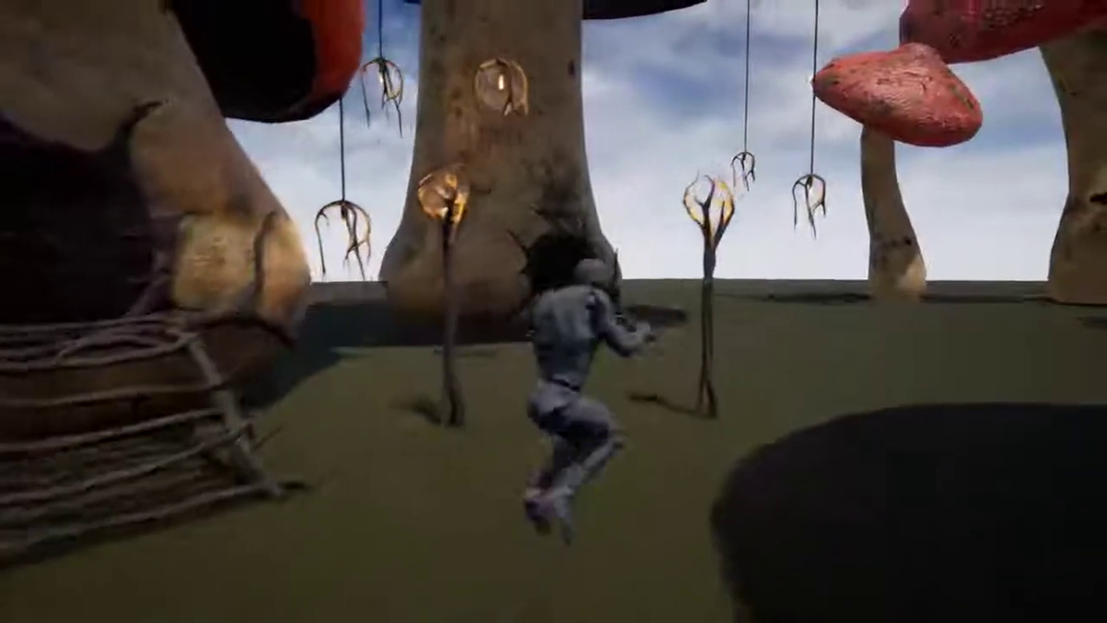
pyautogui.press('w')
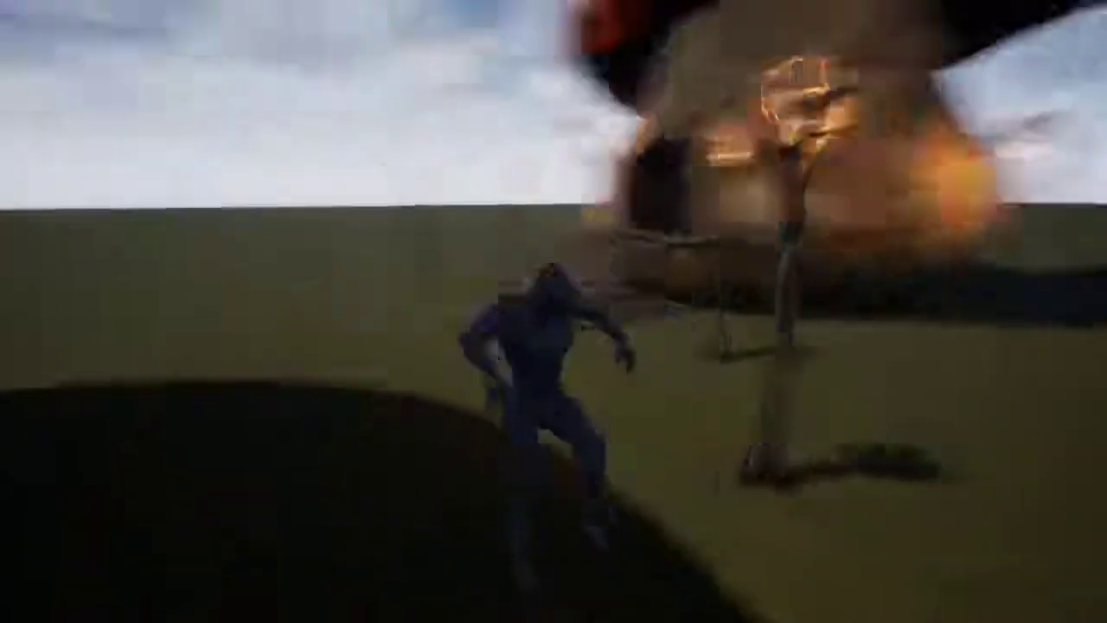
pyautogui.press('w')
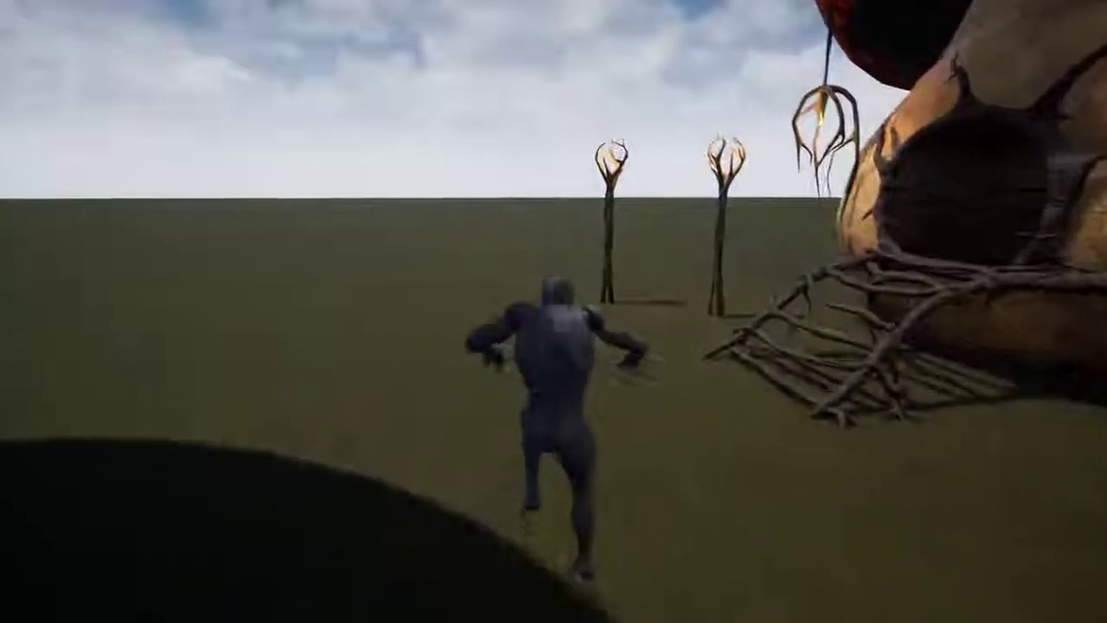
pyautogui.press('w')
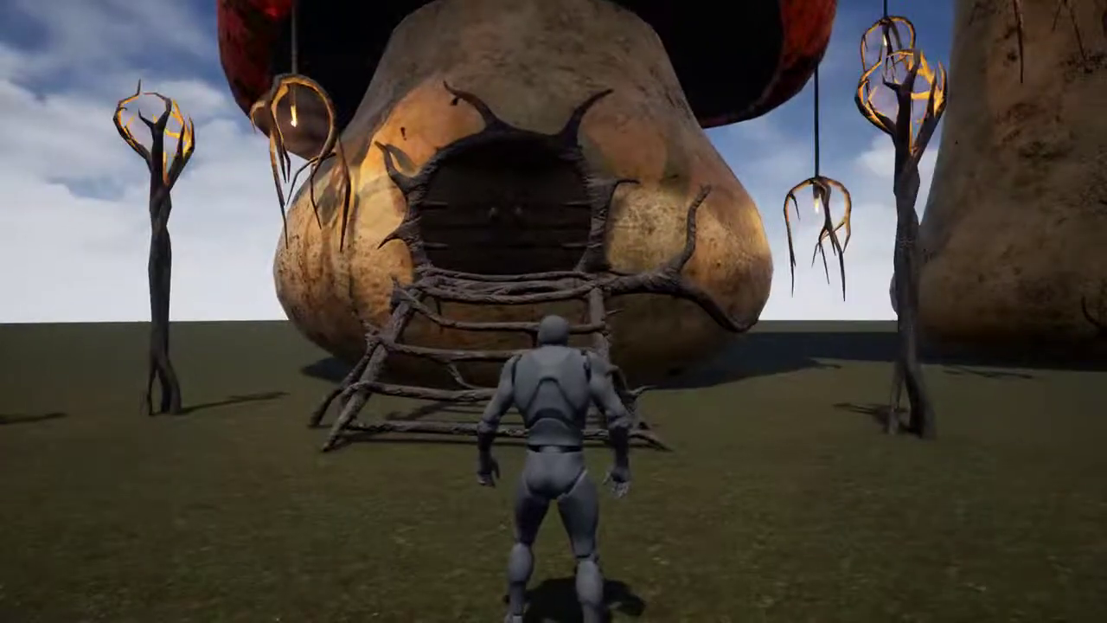
pyautogui.press('Escape')
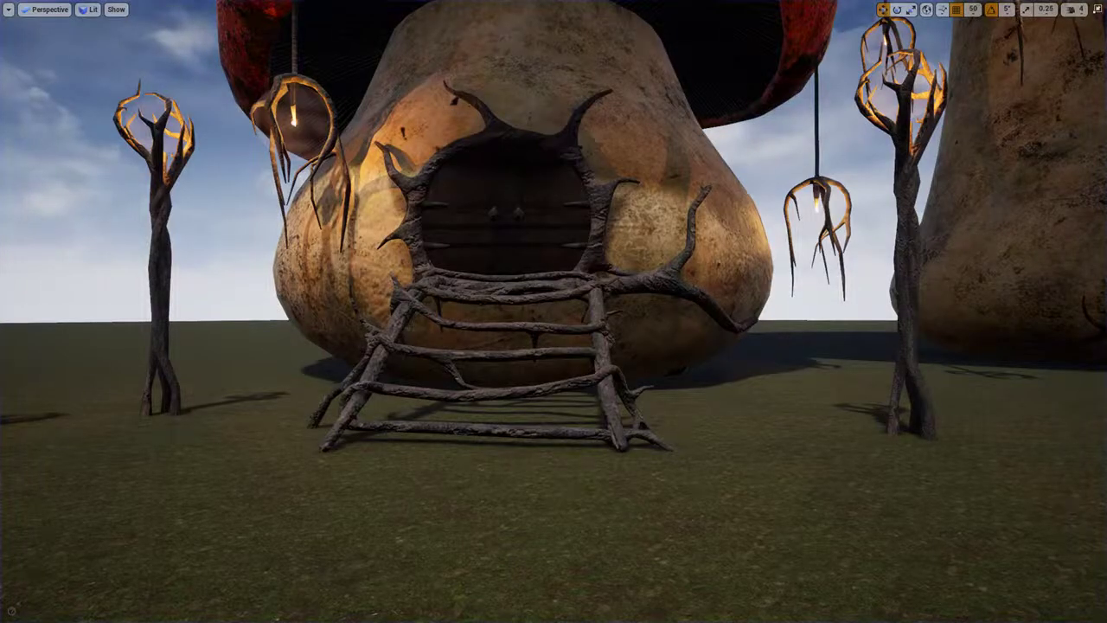